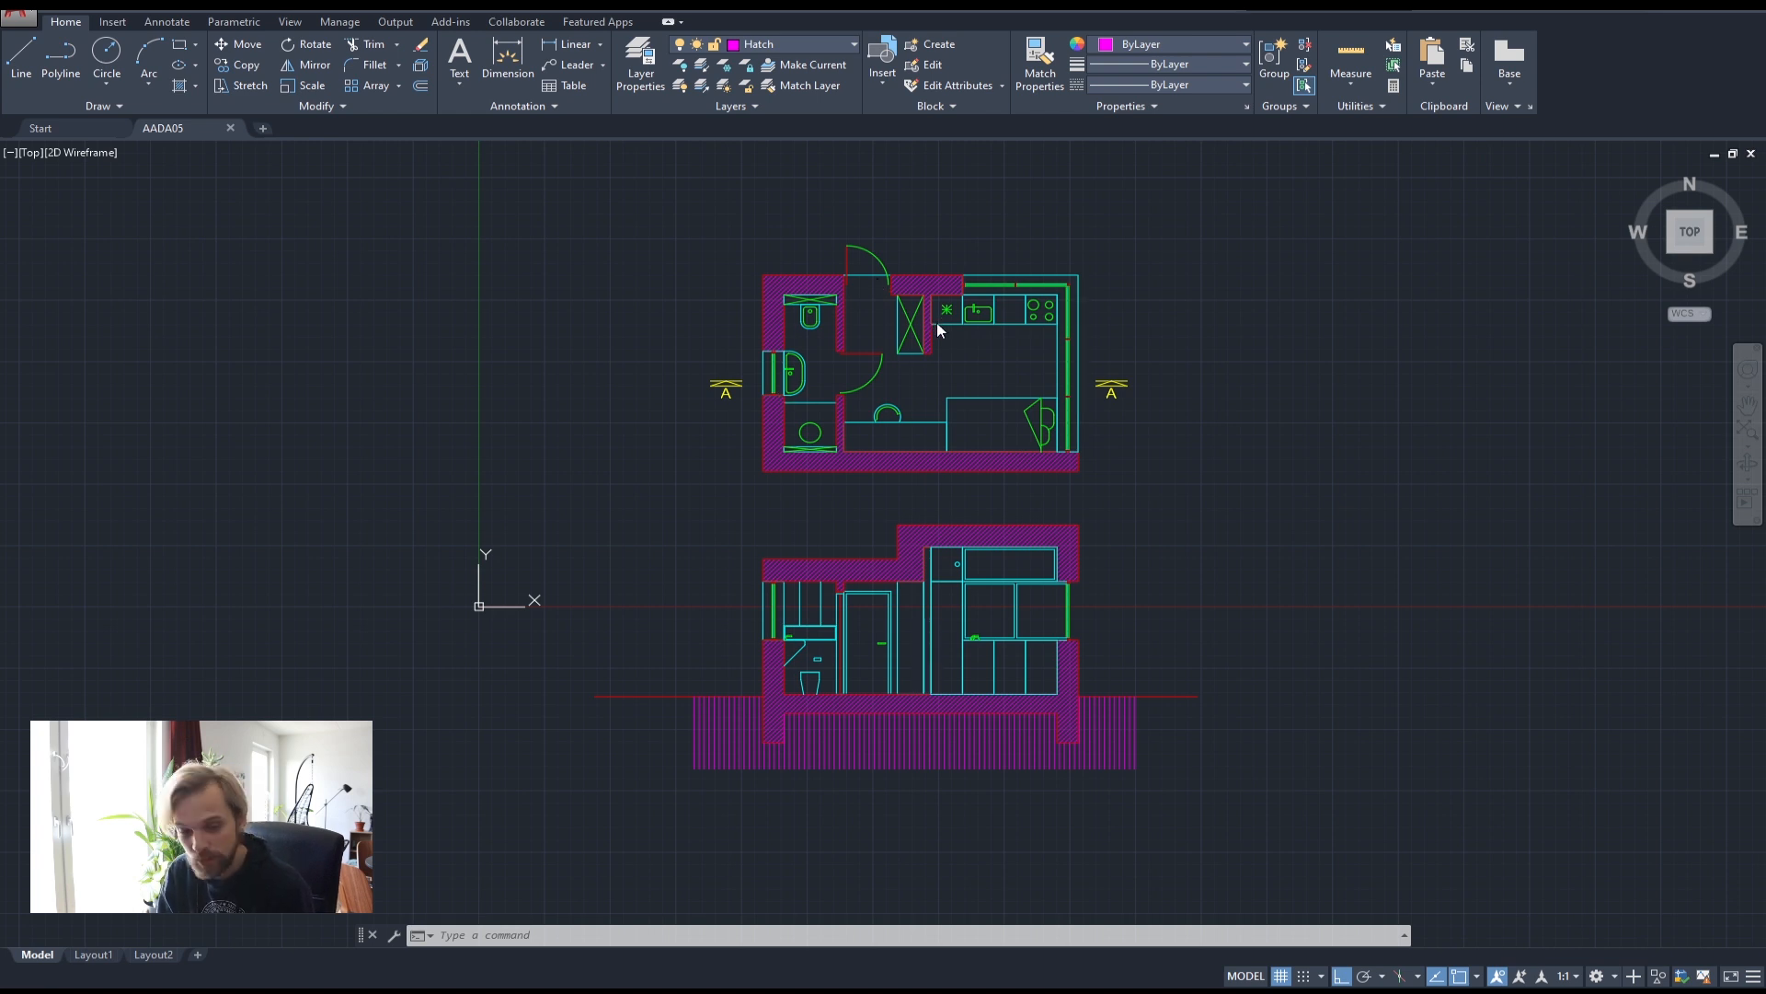
- Pan and zoom so empty drawing space appears to the right of the floor plan and section
right_click(1085, 405)
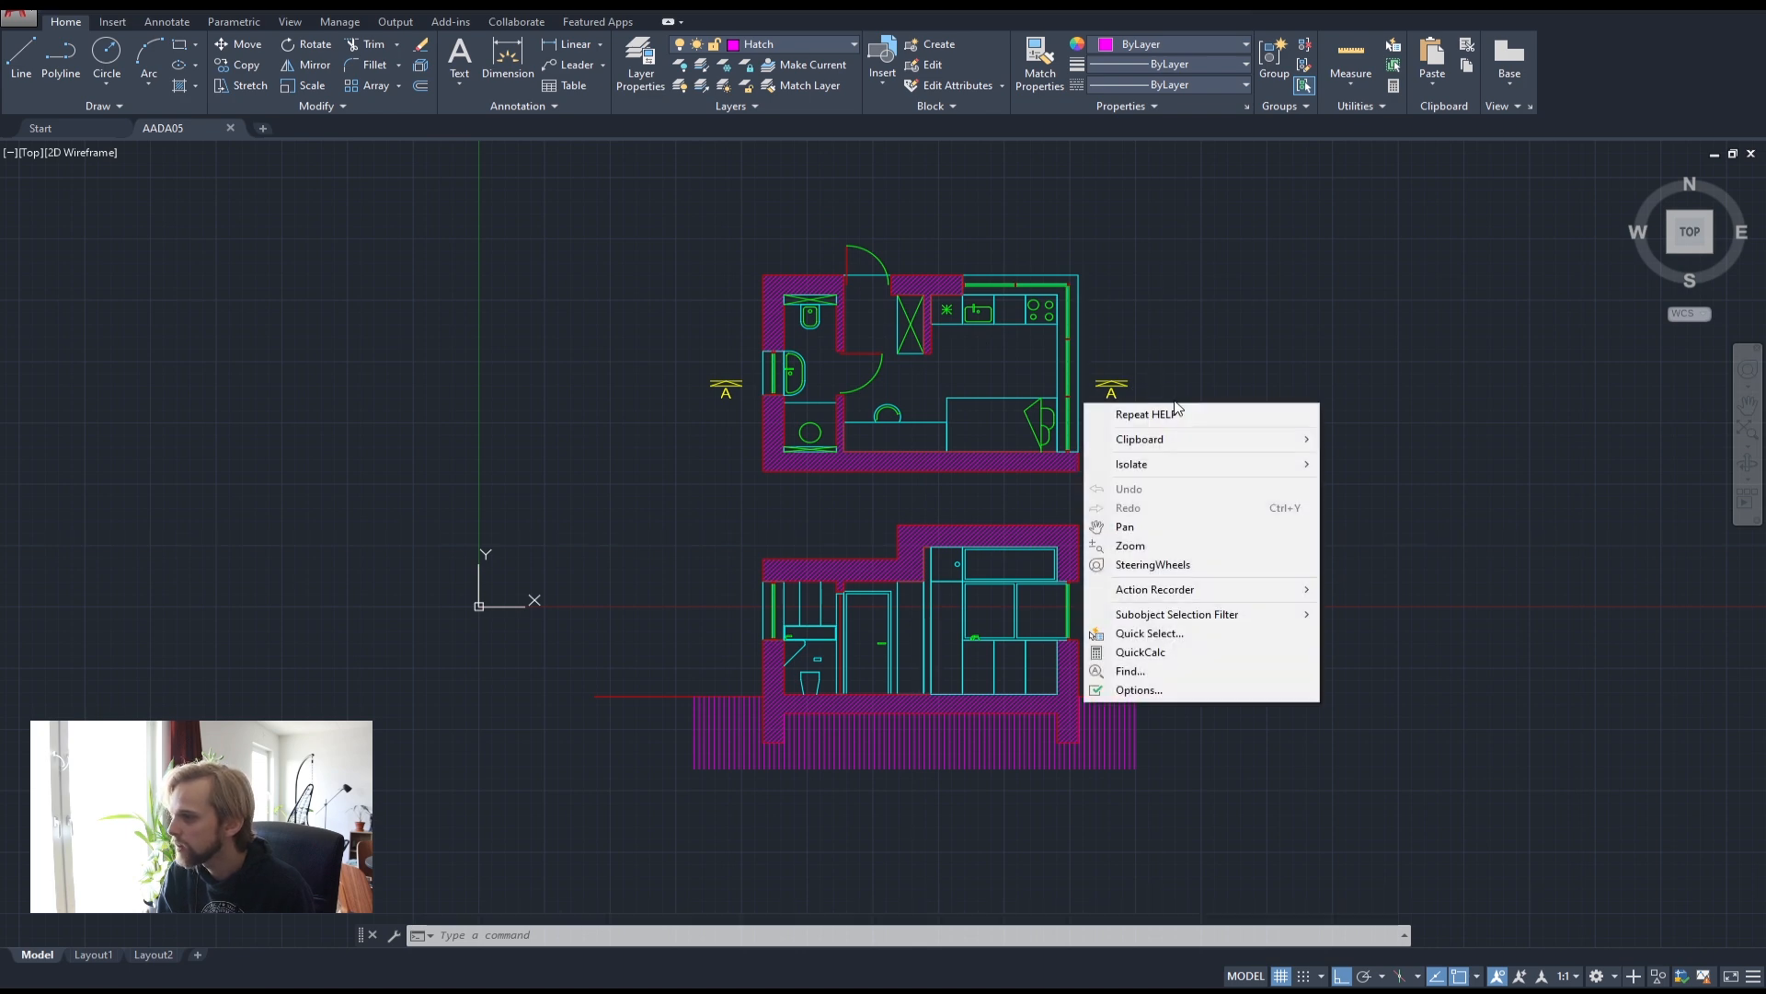
left_click(1215, 310)
left_click(1242, 268)
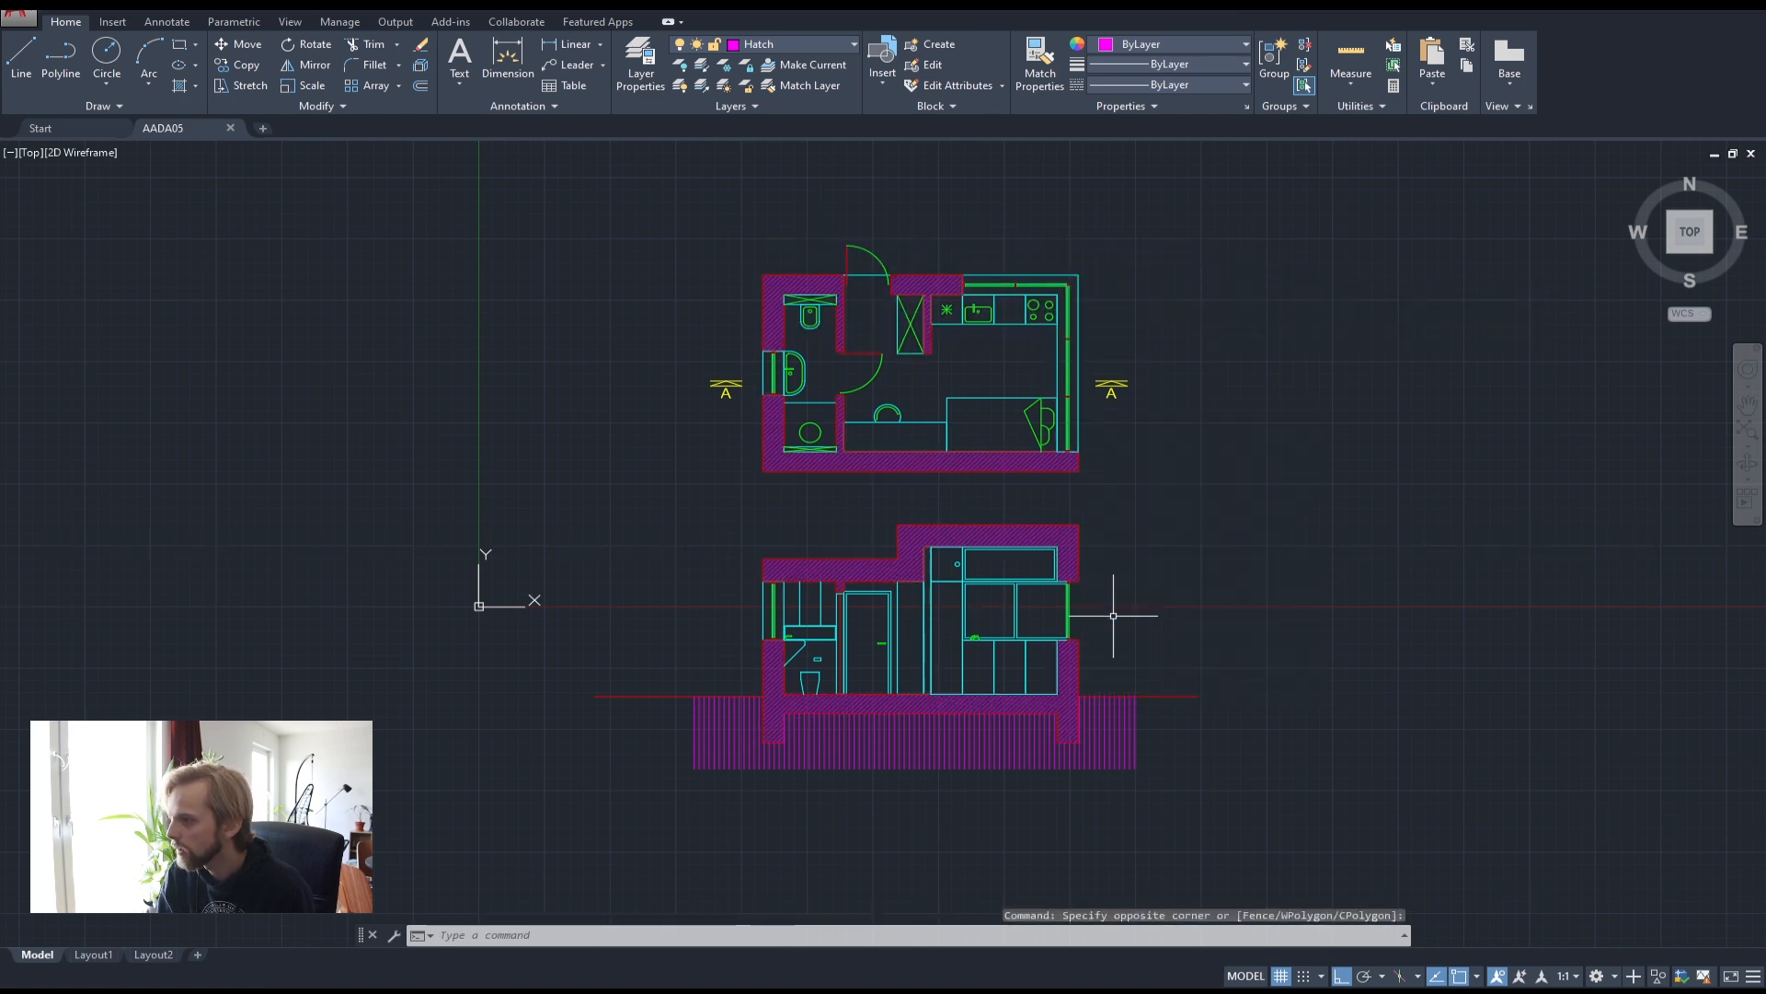
scroll(1236, 535, "down", 2)
mouse_move(1236, 535)
middle_mouse_down()
mouse_move(1156, 506)
mouse_move(1057, 506)
middle_mouse_up()
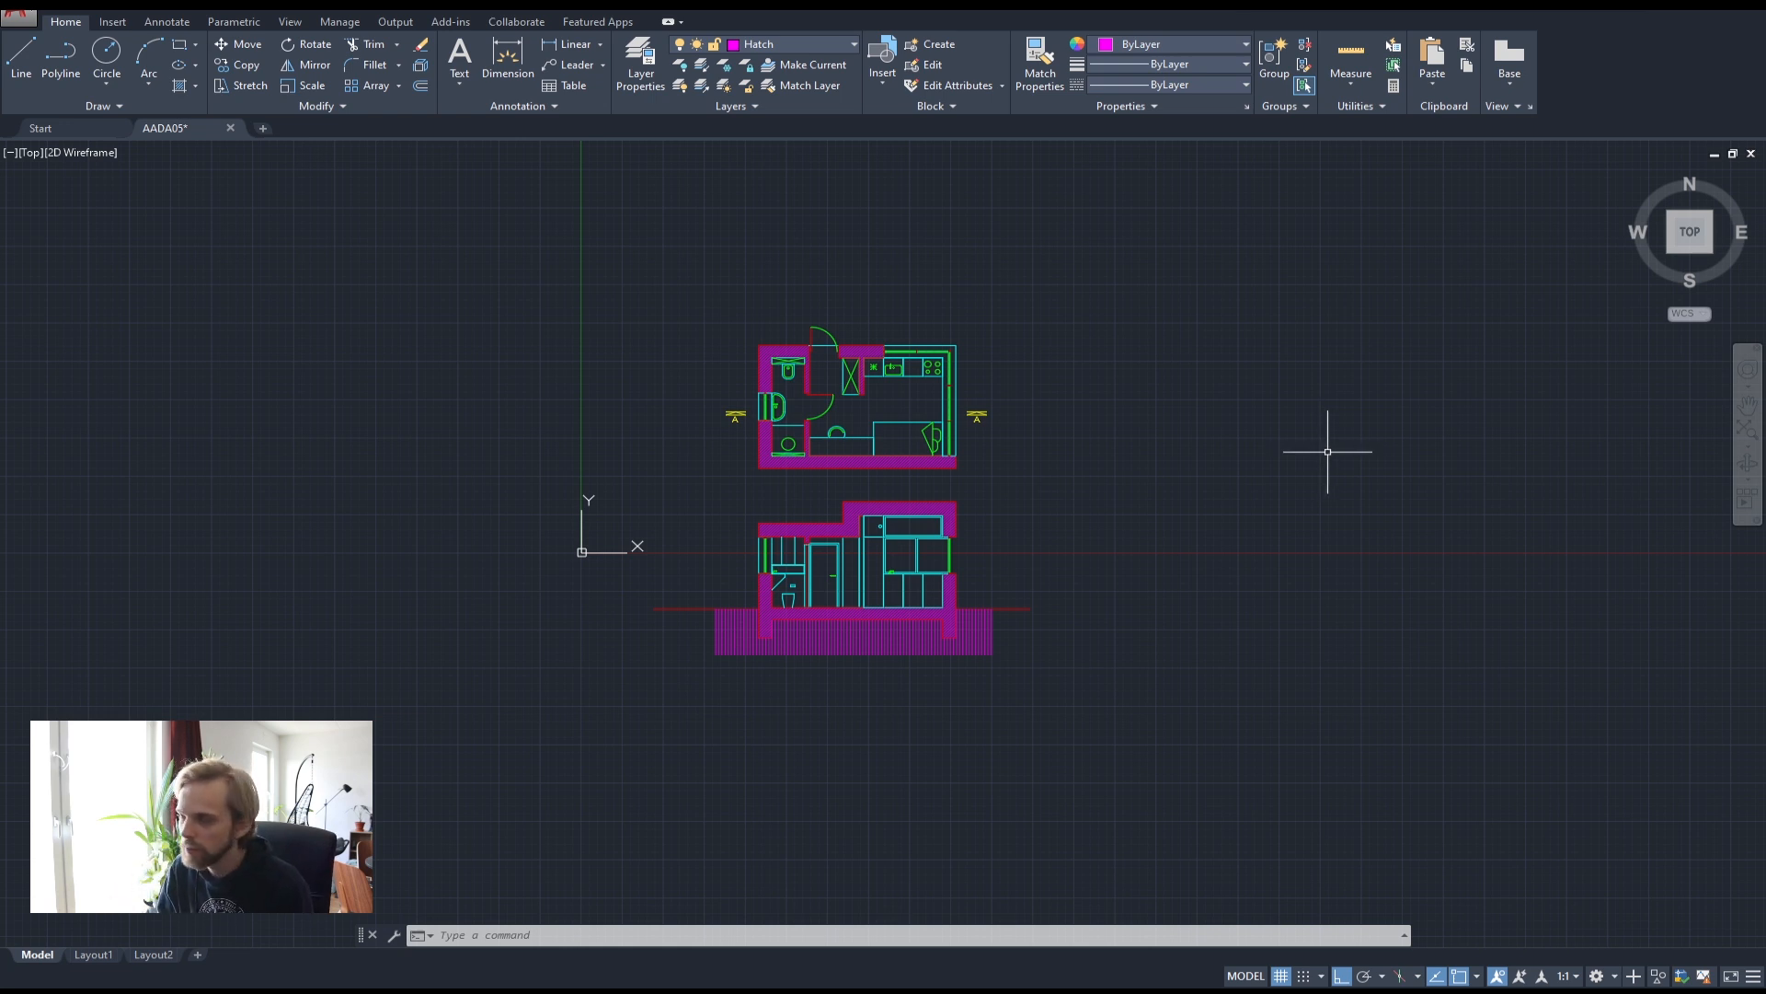
middle_click_drag(1082, 417, 909, 417)
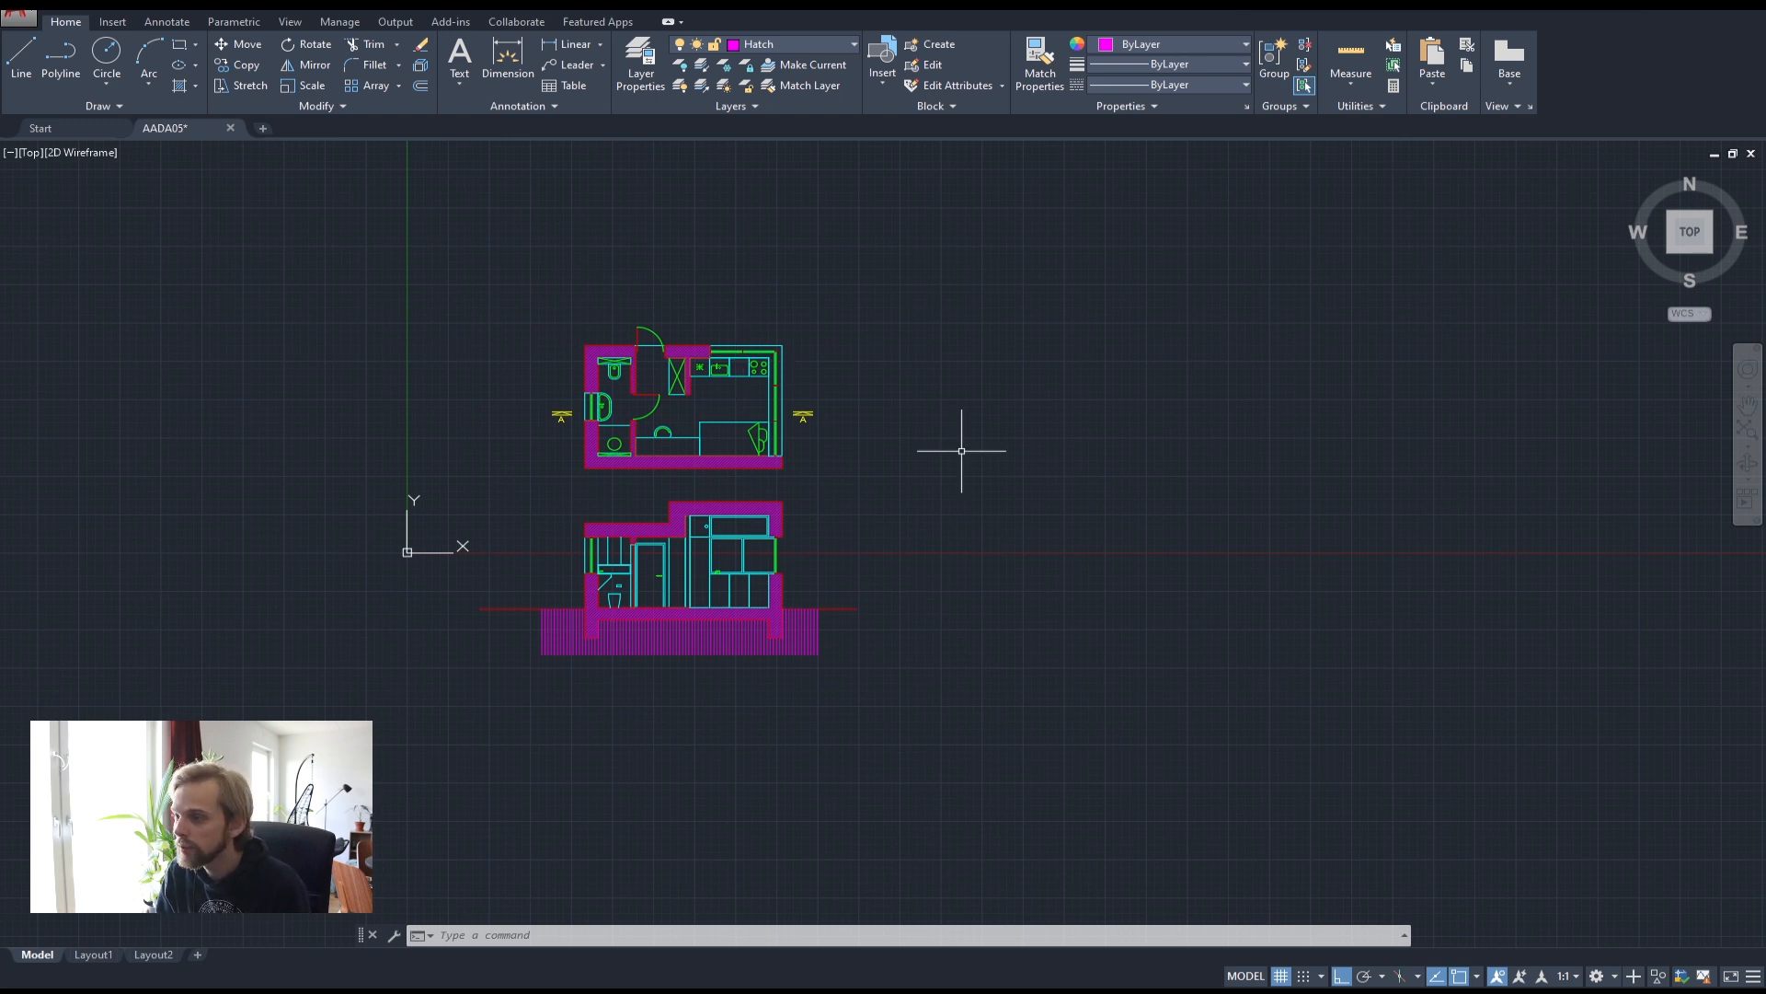
scroll(961, 451, "up", 2)
middle_click_drag(920, 447, 859, 442)
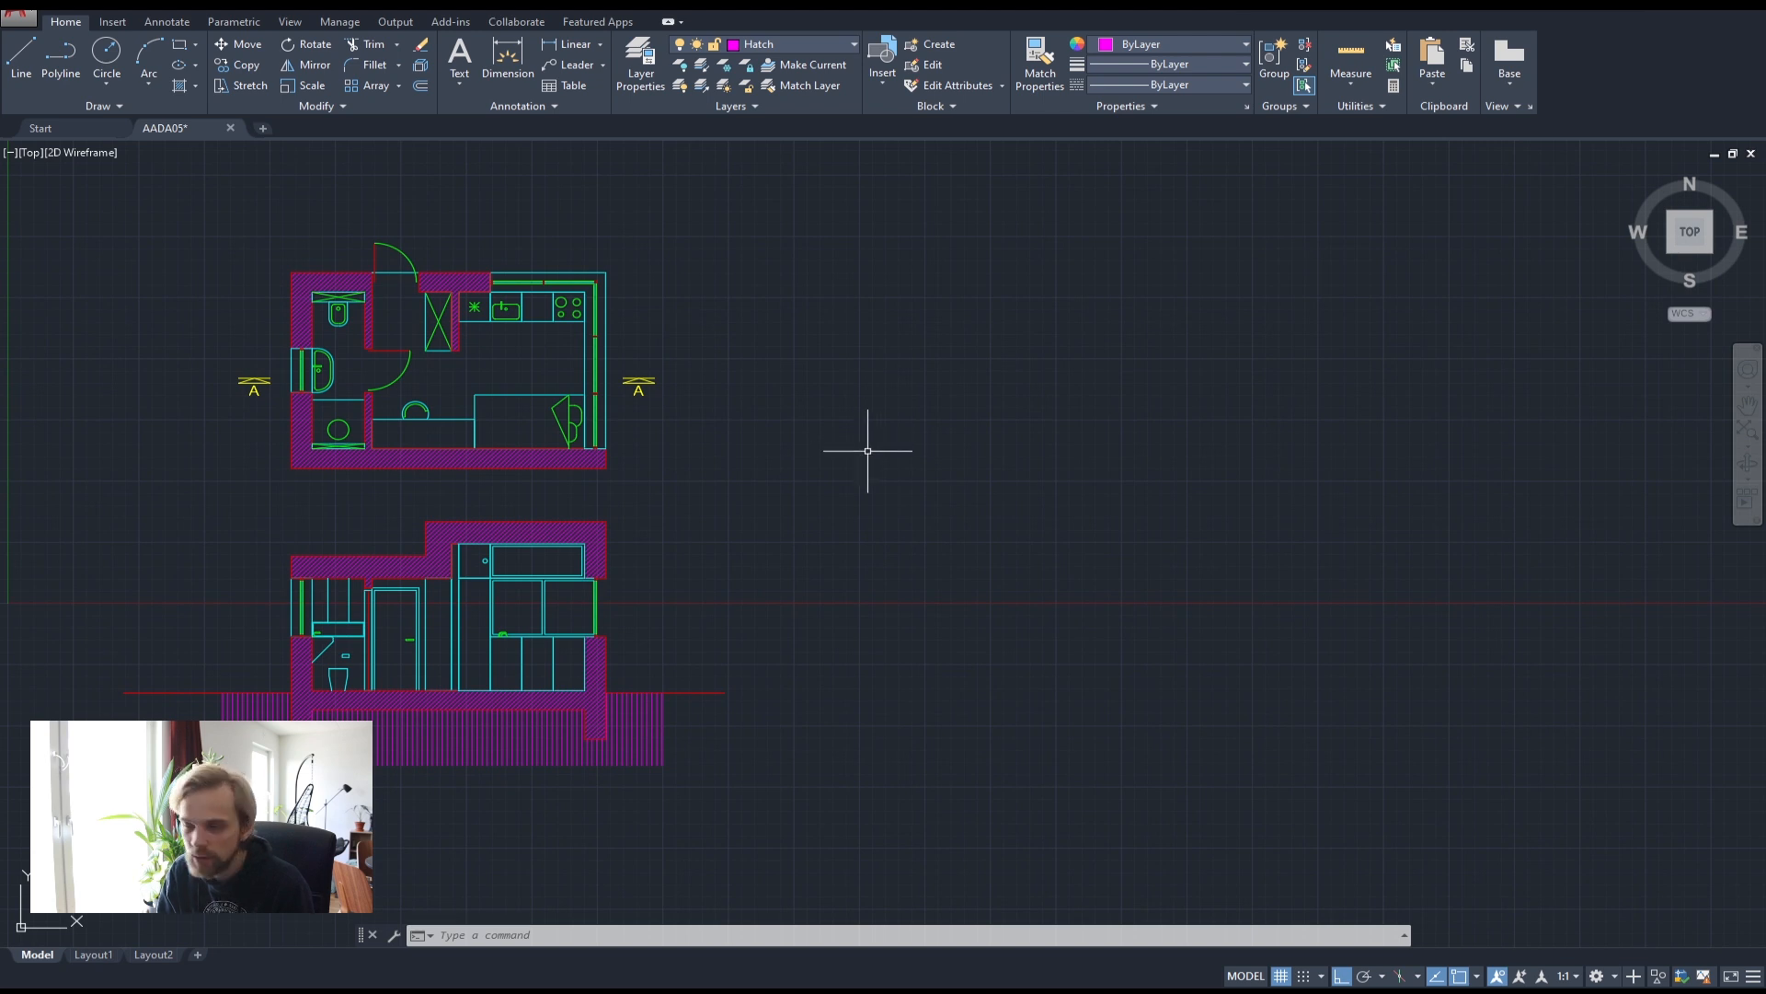
middle_click_drag(852, 442, 932, 425)
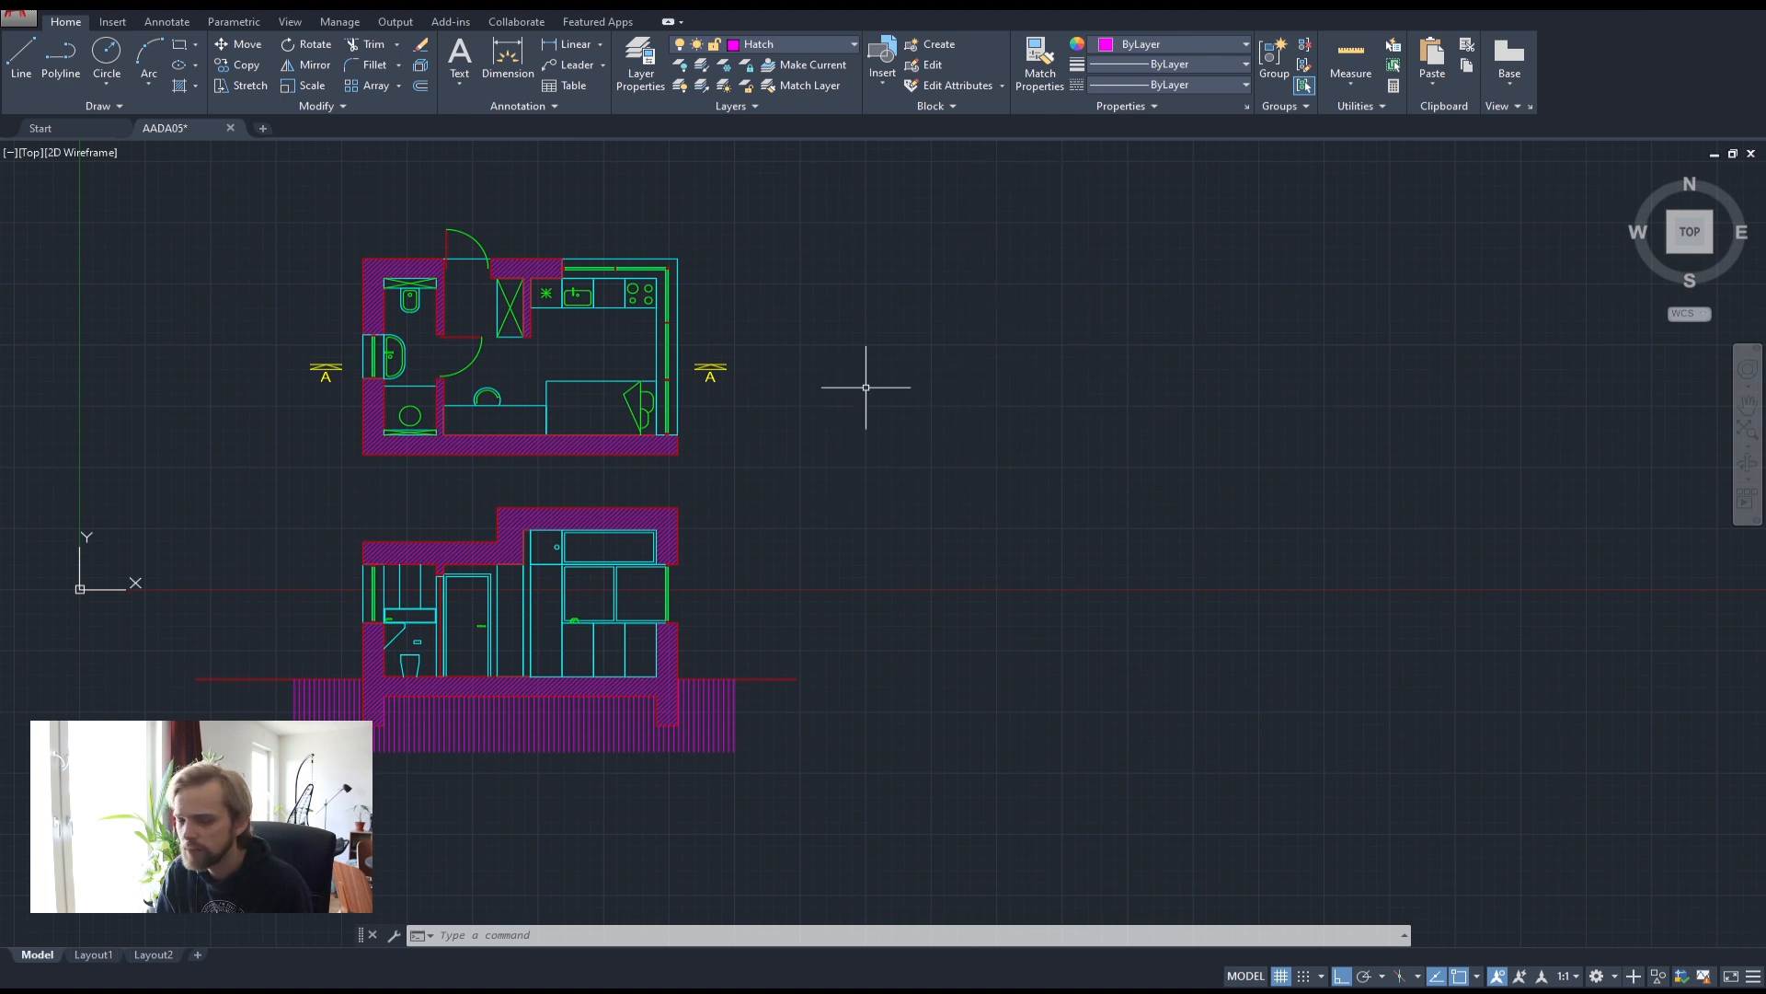
middle_click_drag(951, 427, 1071, 400)
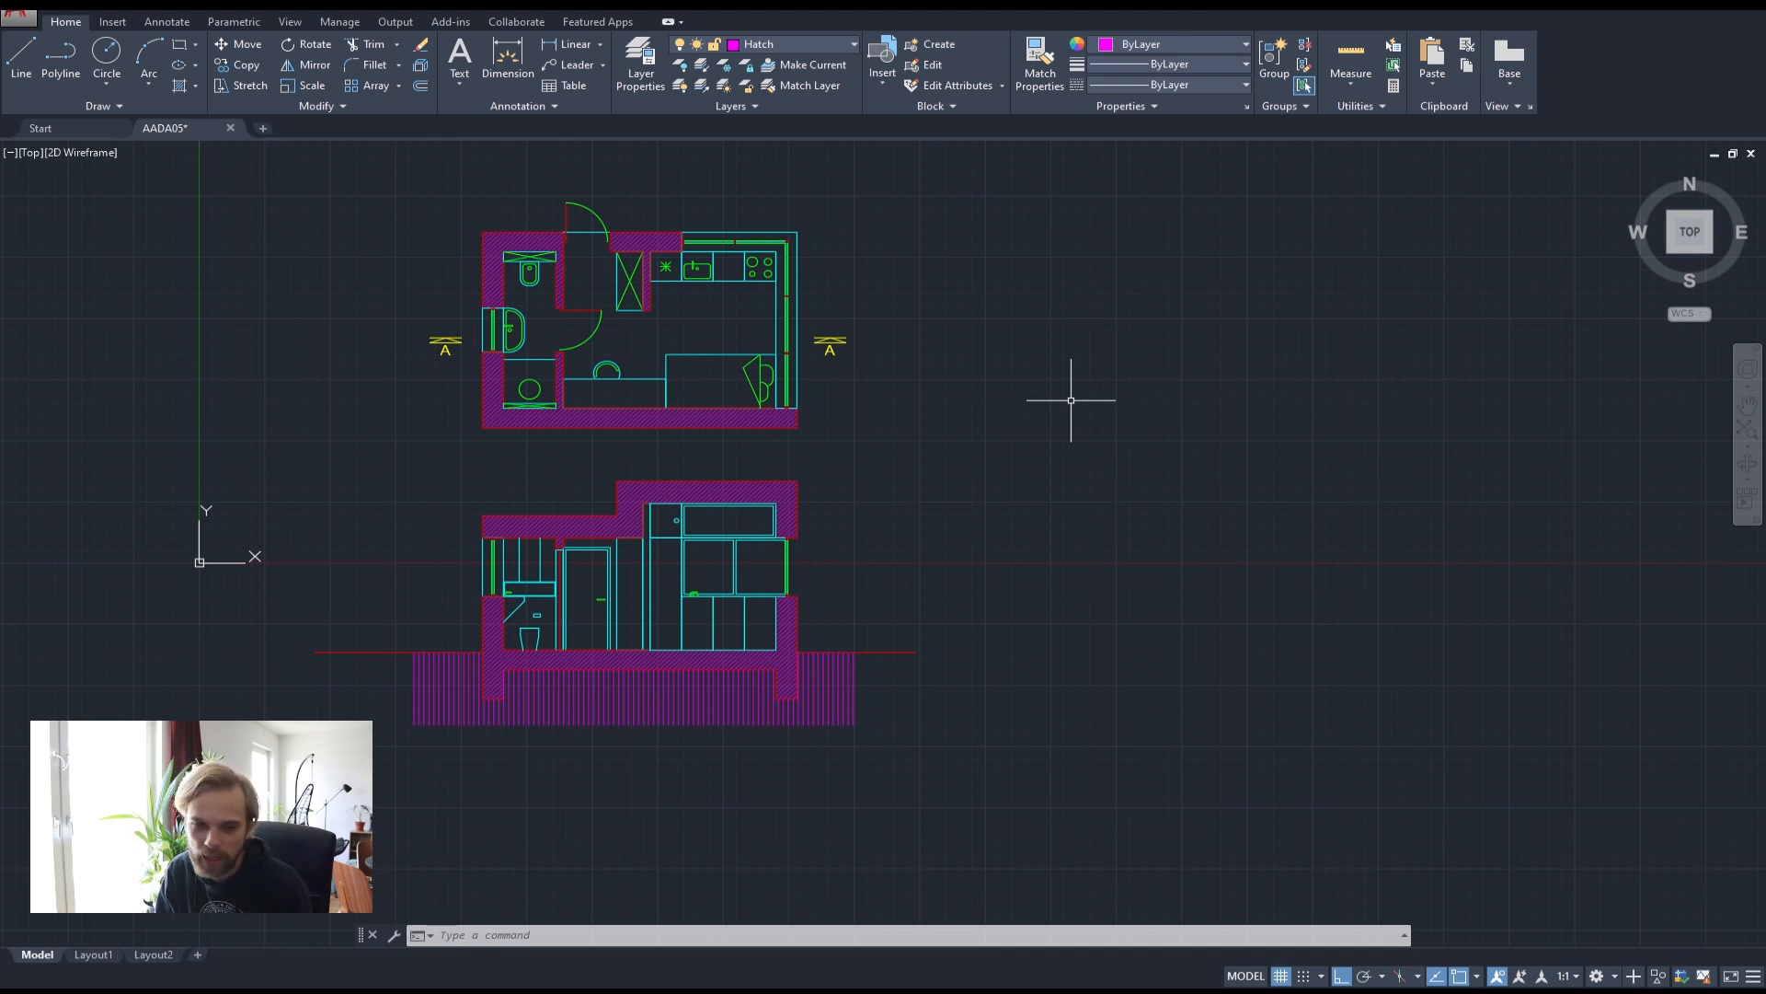
mouse_move(1084, 398)
middle_mouse_down()
mouse_move(970, 399)
mouse_move(918, 426)
mouse_move(809, 420)
middle_mouse_up()
scroll(1078, 400, "down", 1)
scroll(820, 418, "up", 2)
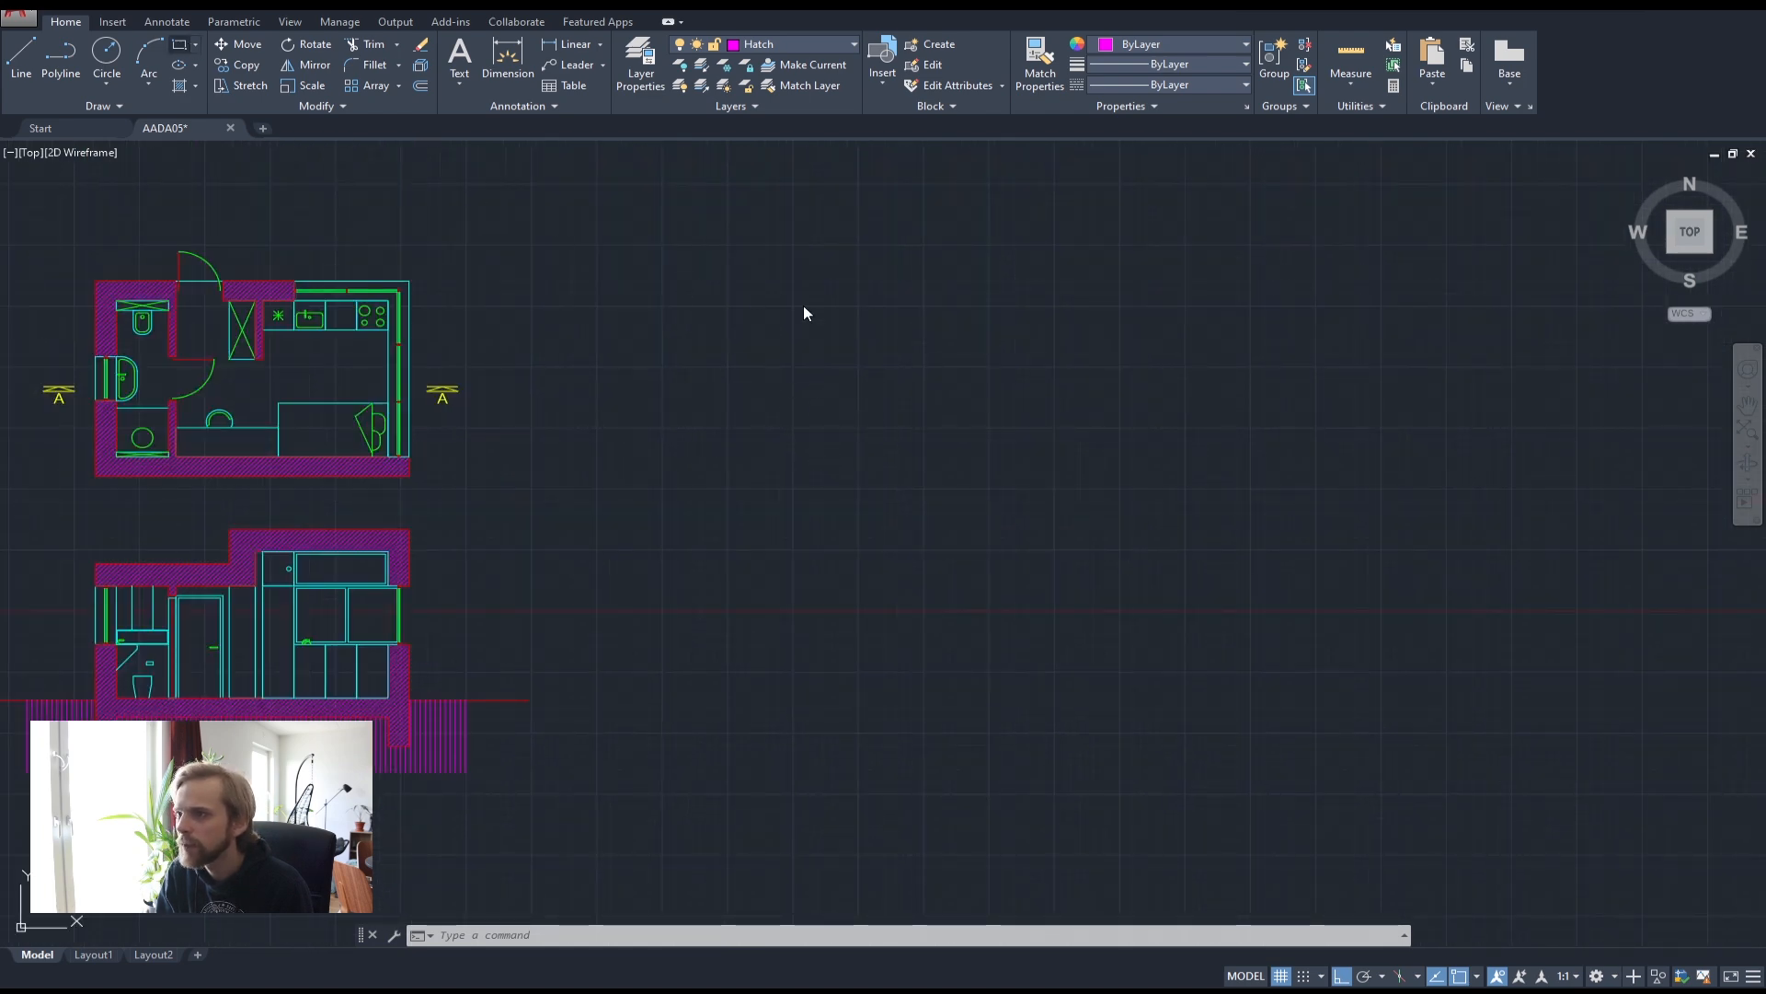
- Draw a rectangle right of the floor plan and put it on the red Thick layer
left_click(698, 279)
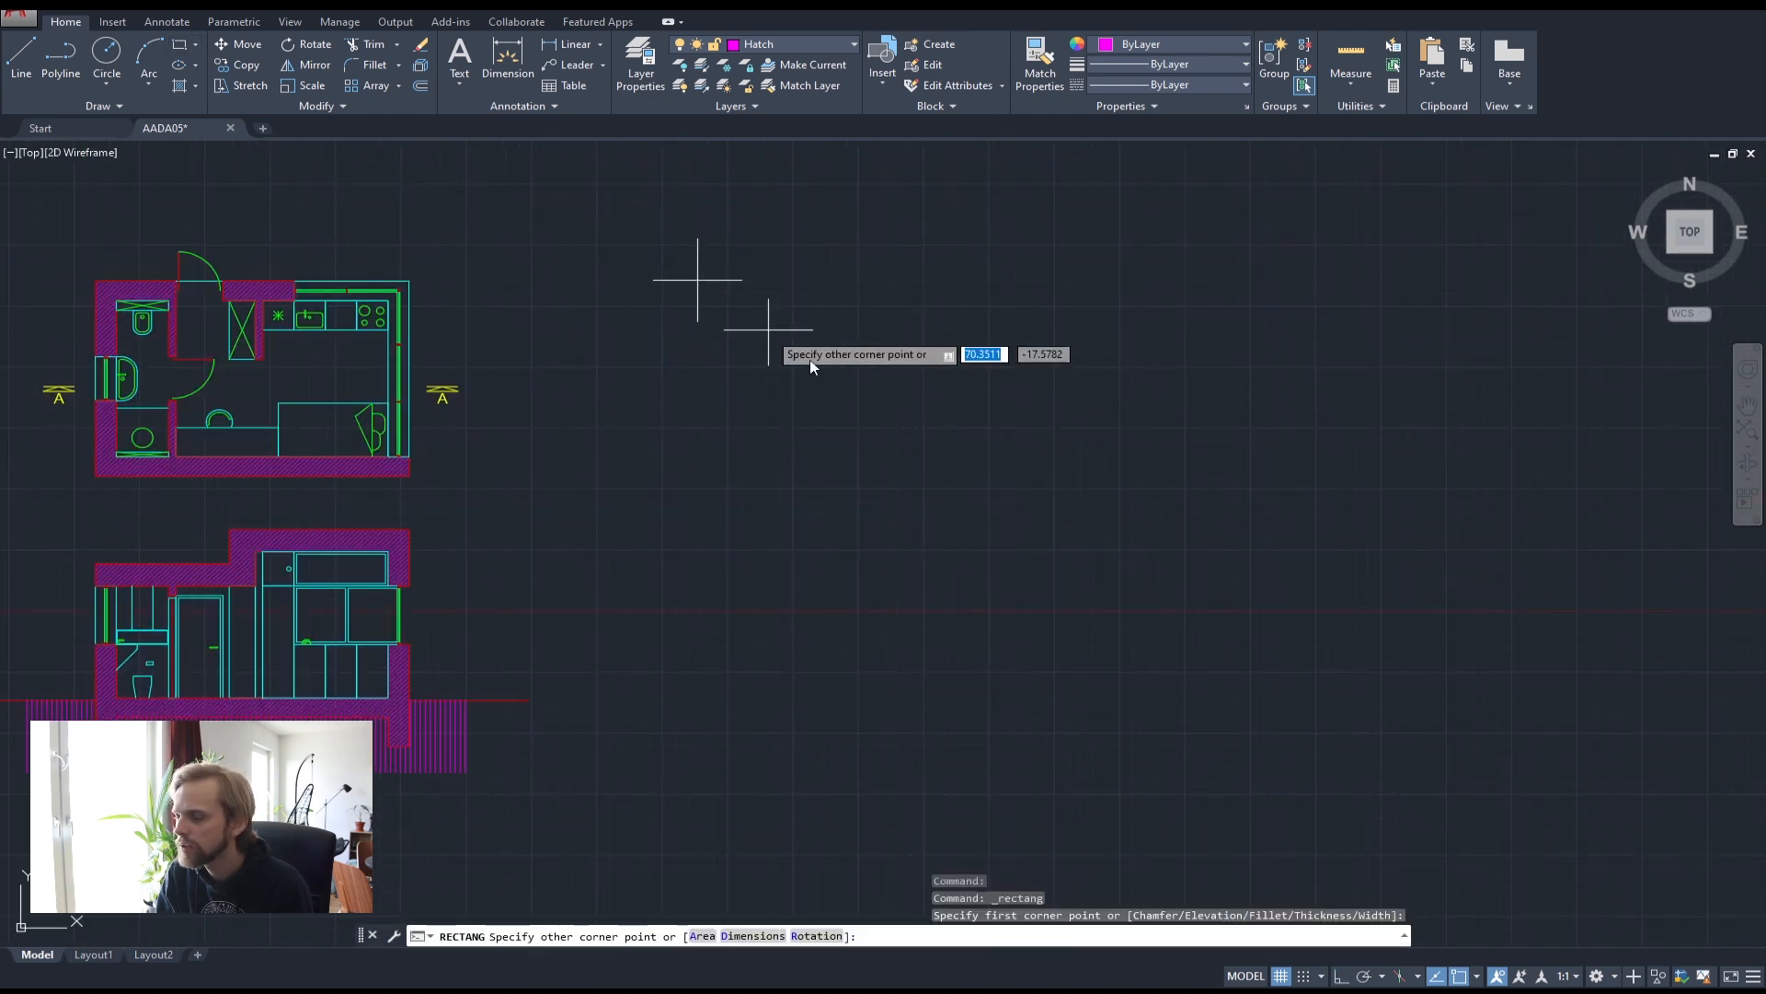
left_click(1007, 438)
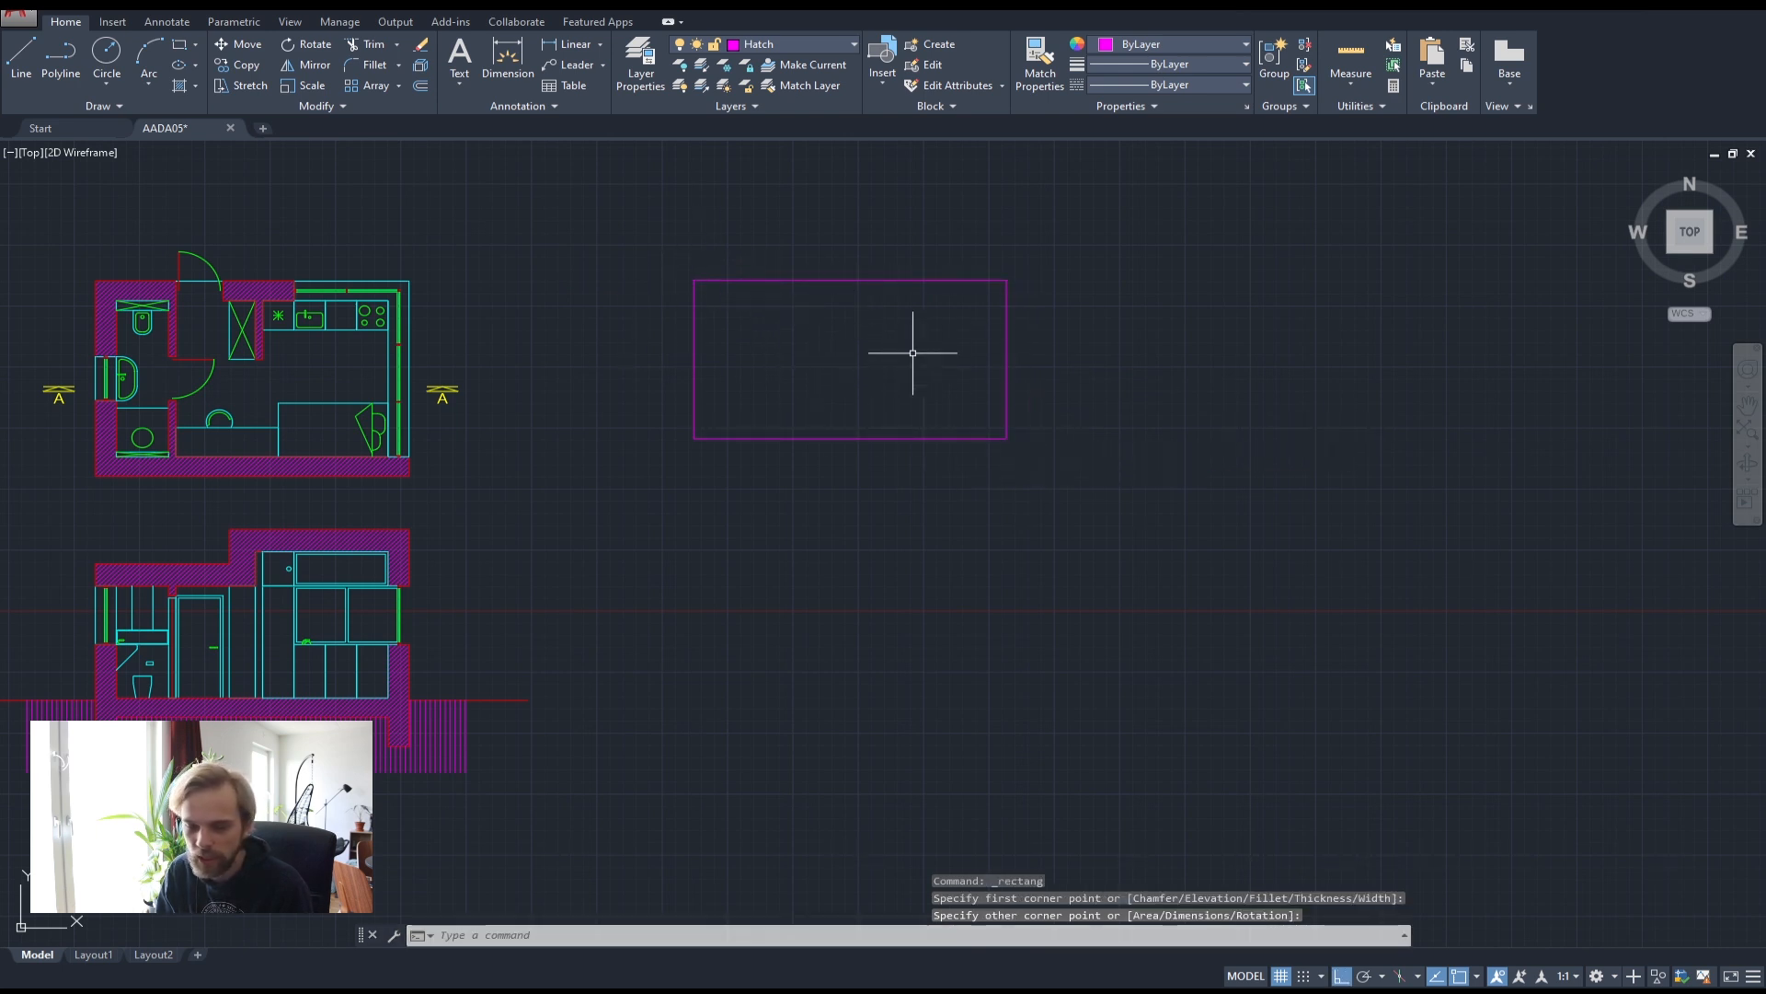
left_click(812, 45)
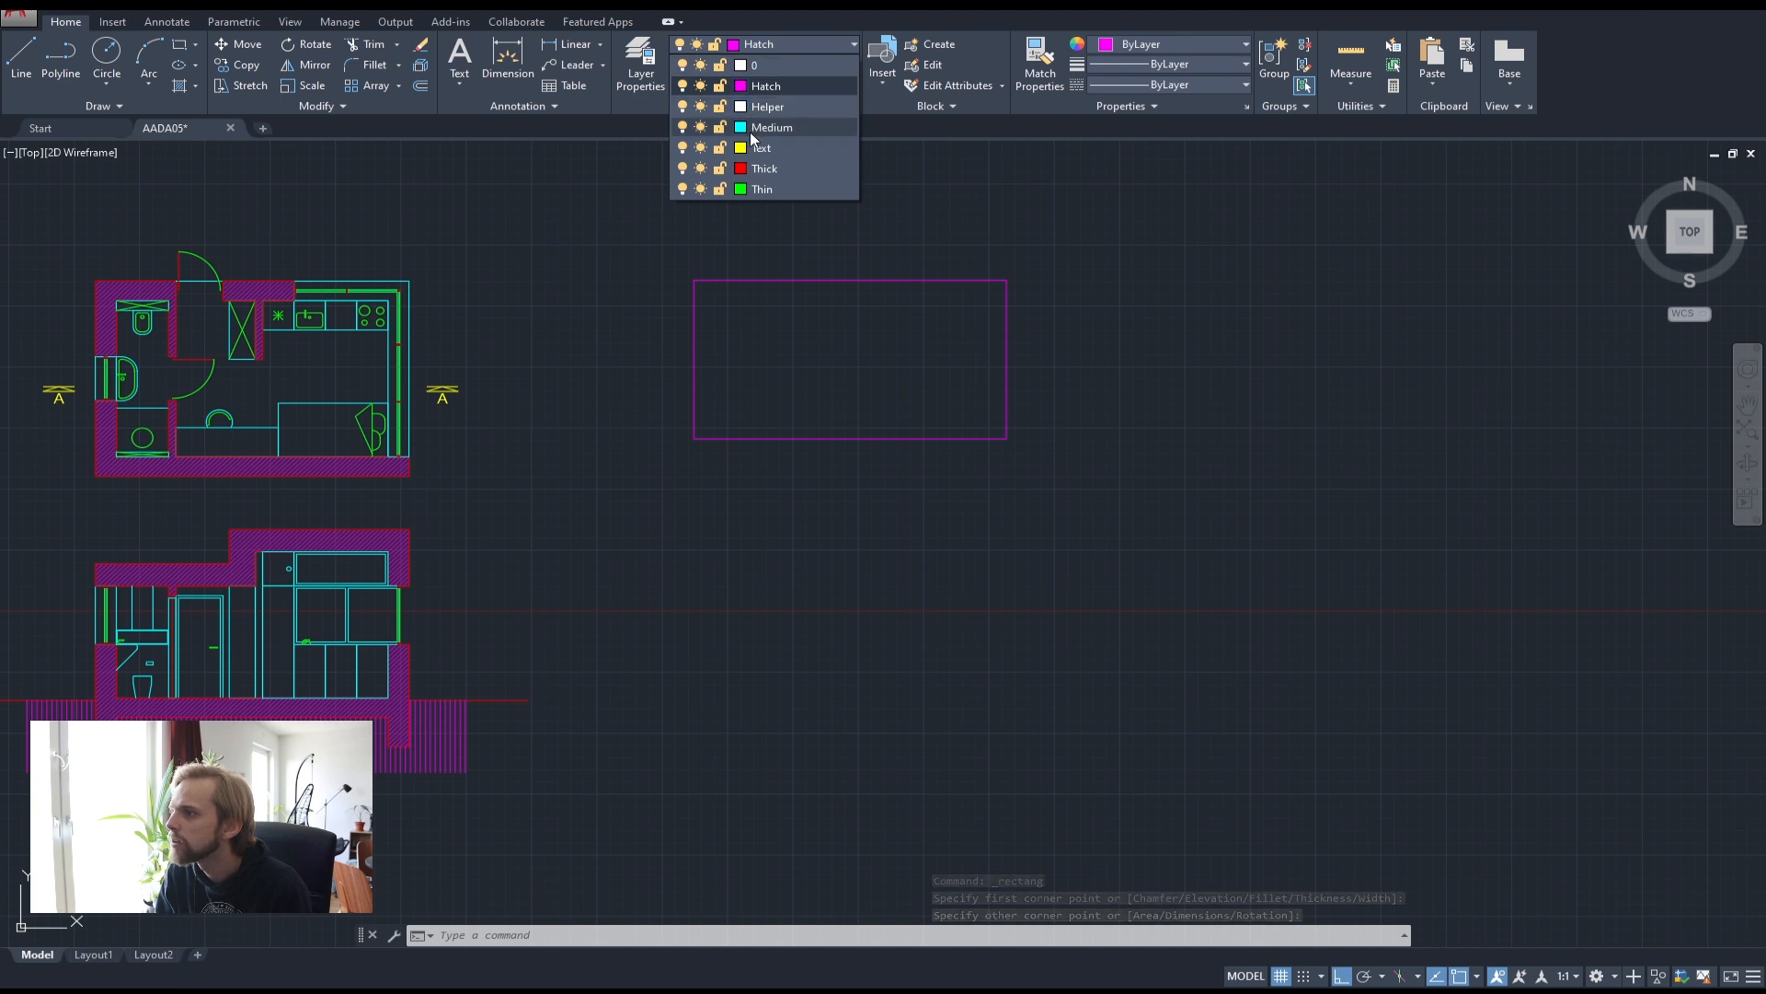
left_click(779, 167)
left_click(826, 205)
left_click(757, 337)
left_click(781, 45)
left_click(786, 169)
key("Escape")
key("Escape")
key("Escape")
middle_click_drag(898, 326, 736, 351)
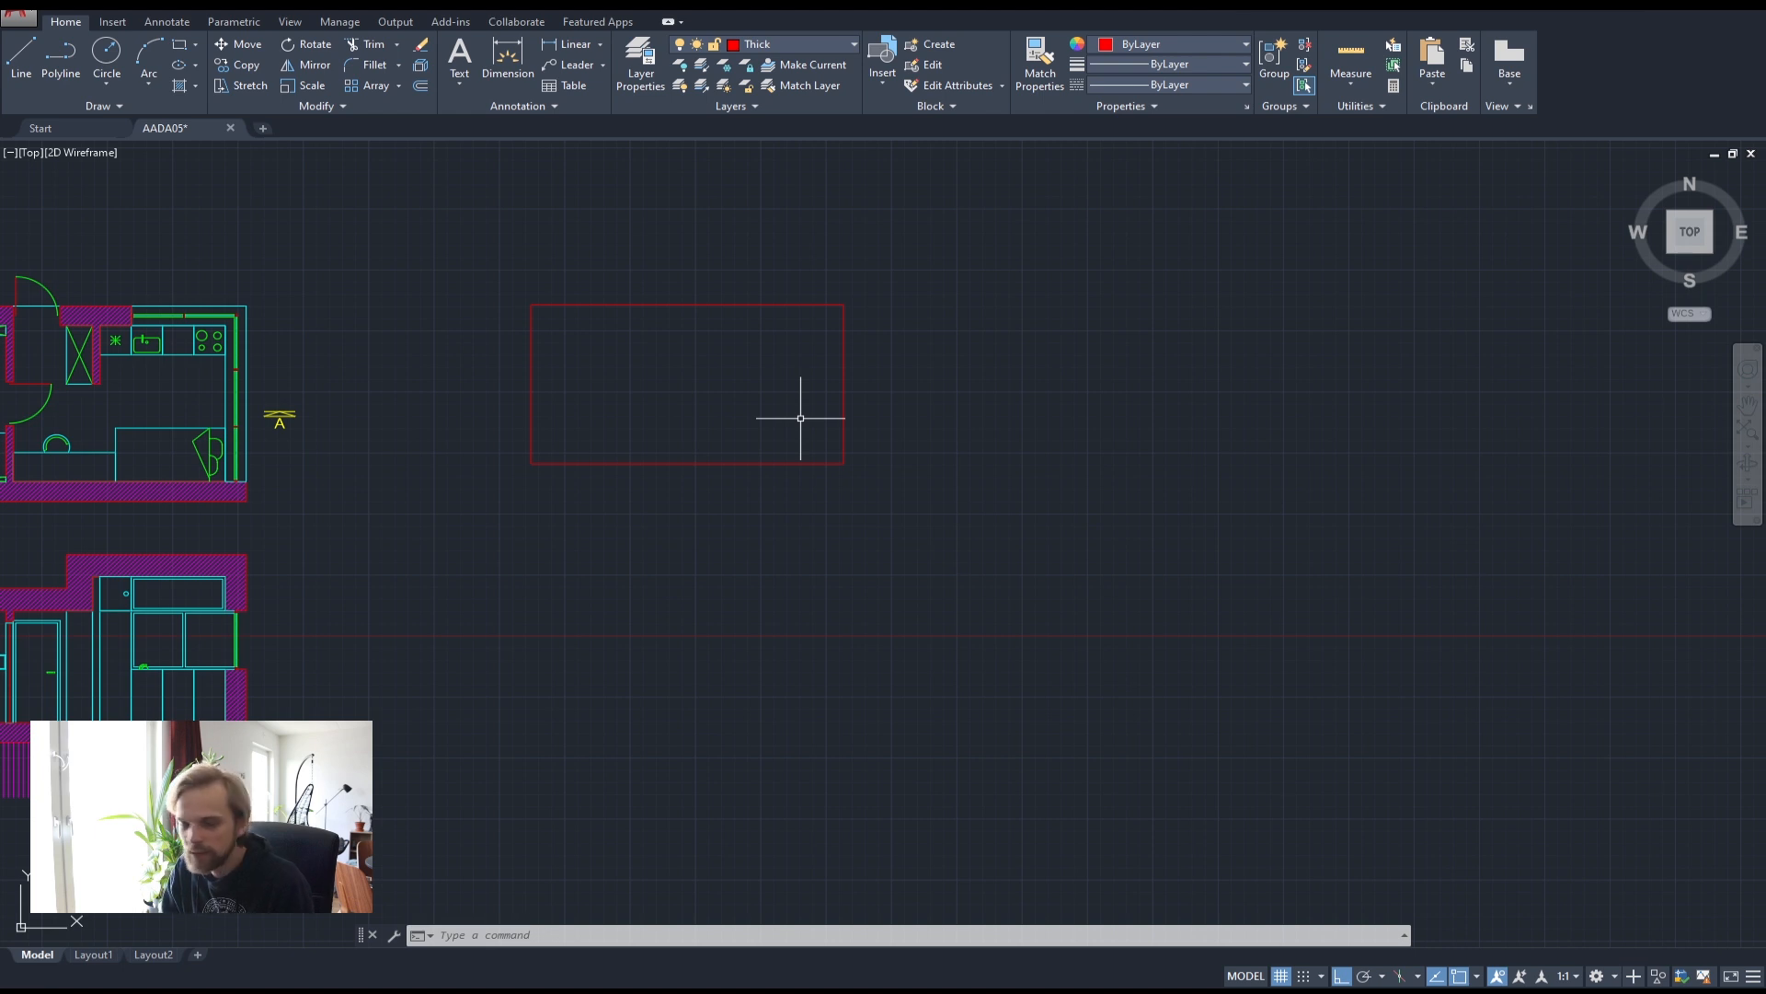
middle_click_drag(961, 414, 777, 418)
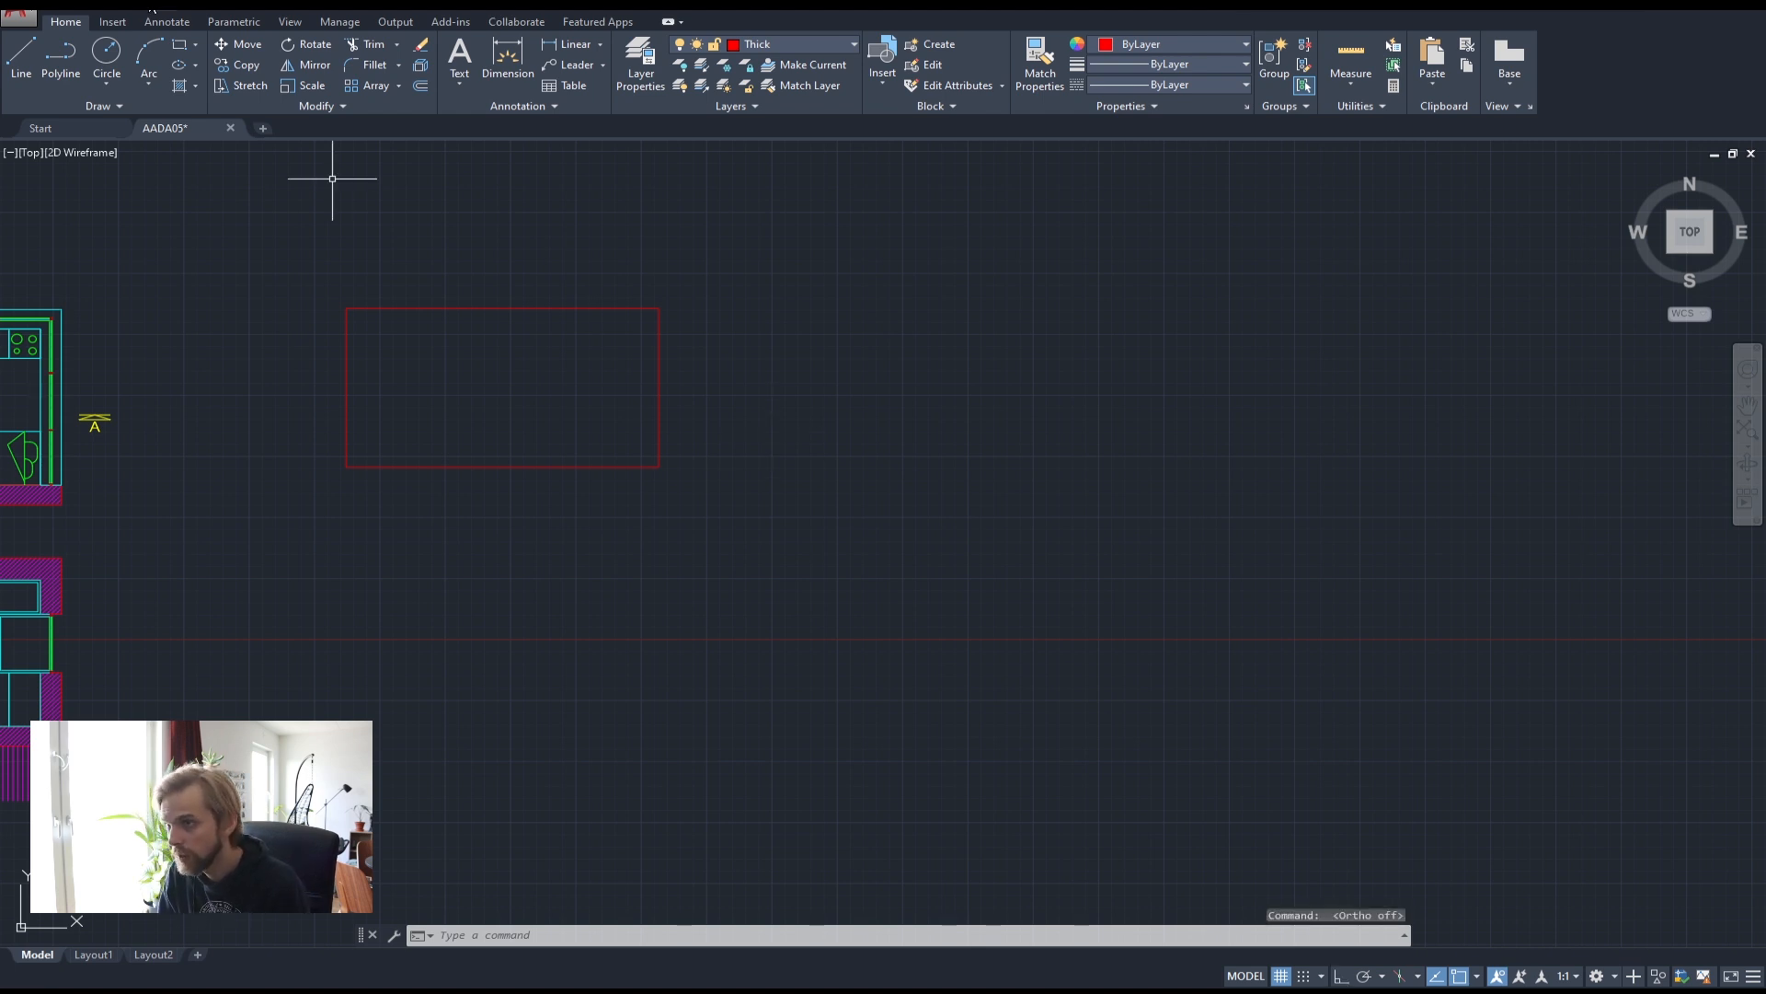
left_click(61, 55)
left_click(836, 497)
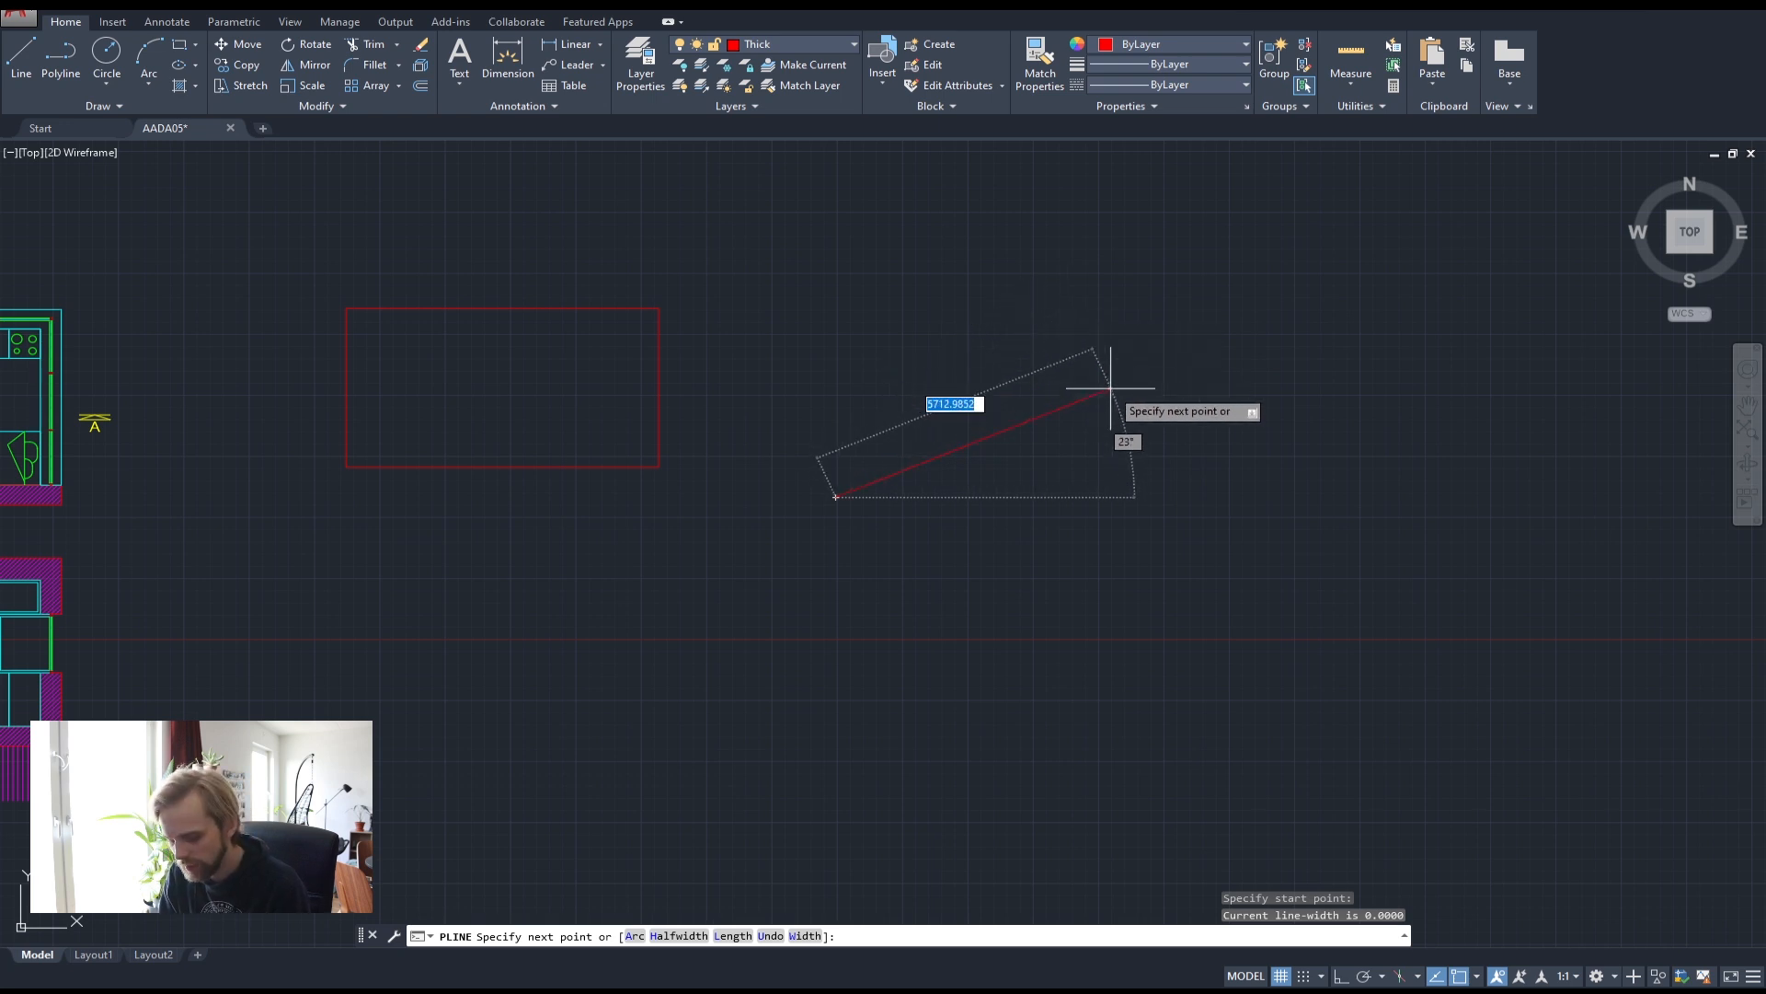
key("F8")
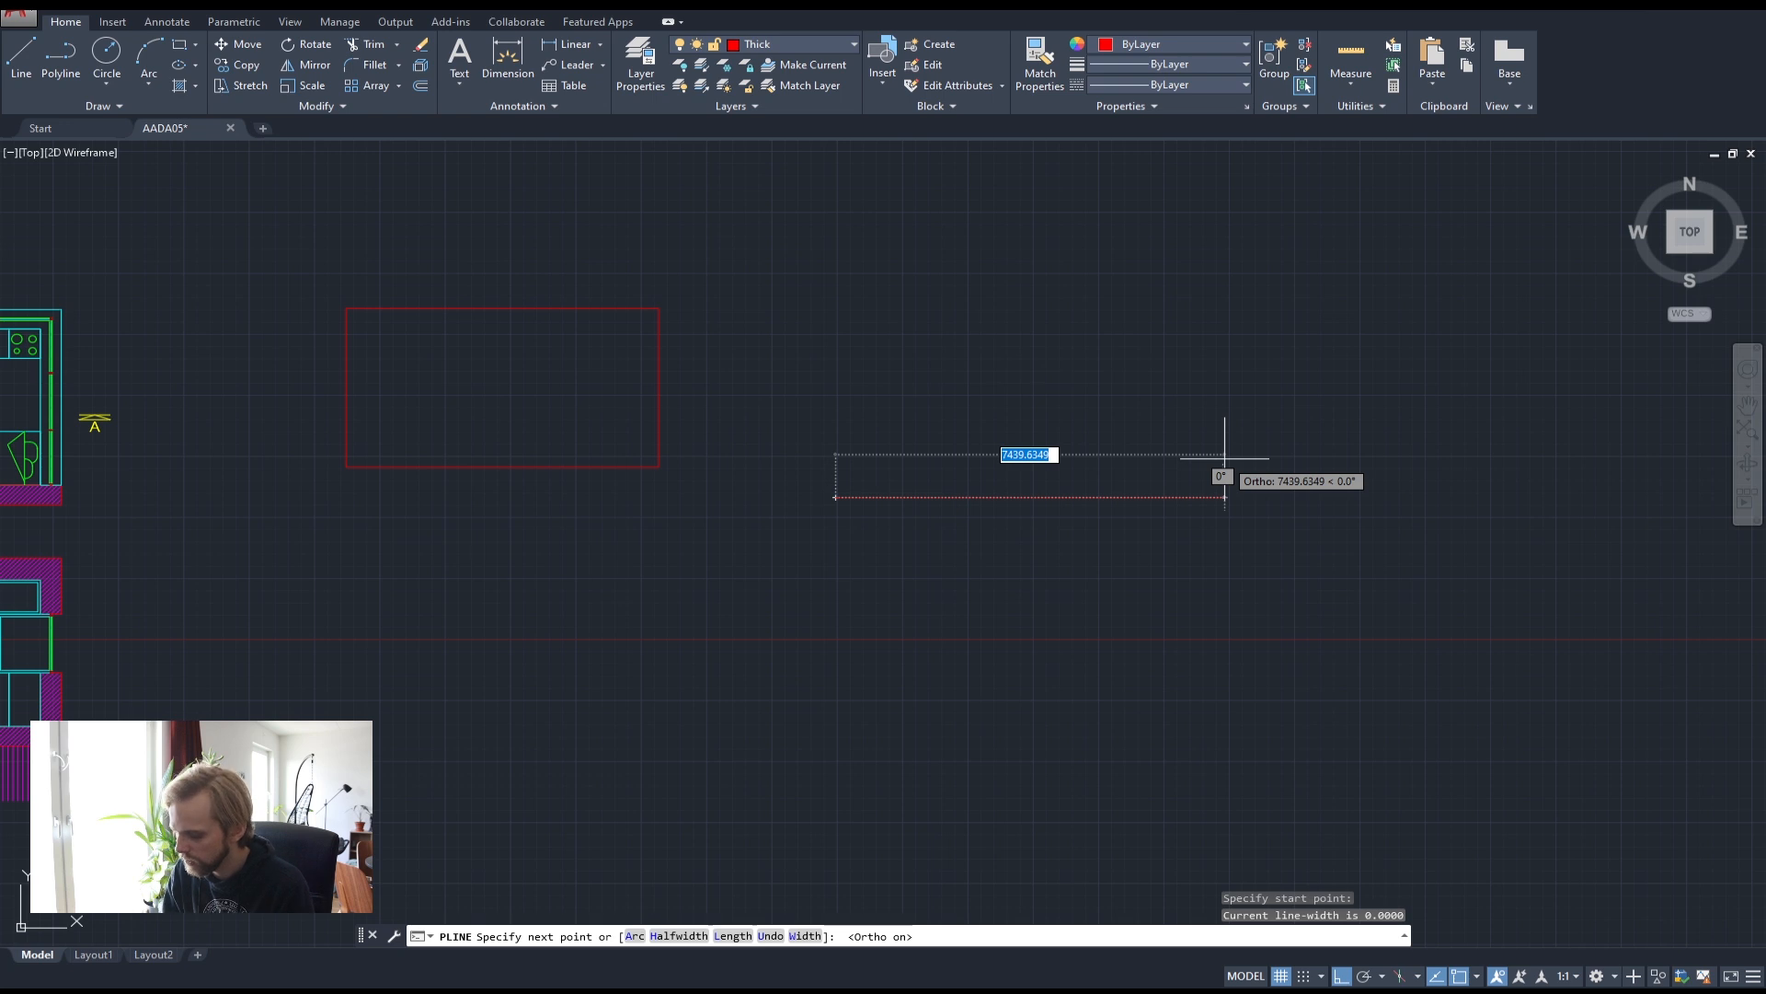
left_click(1225, 457)
key("Return")
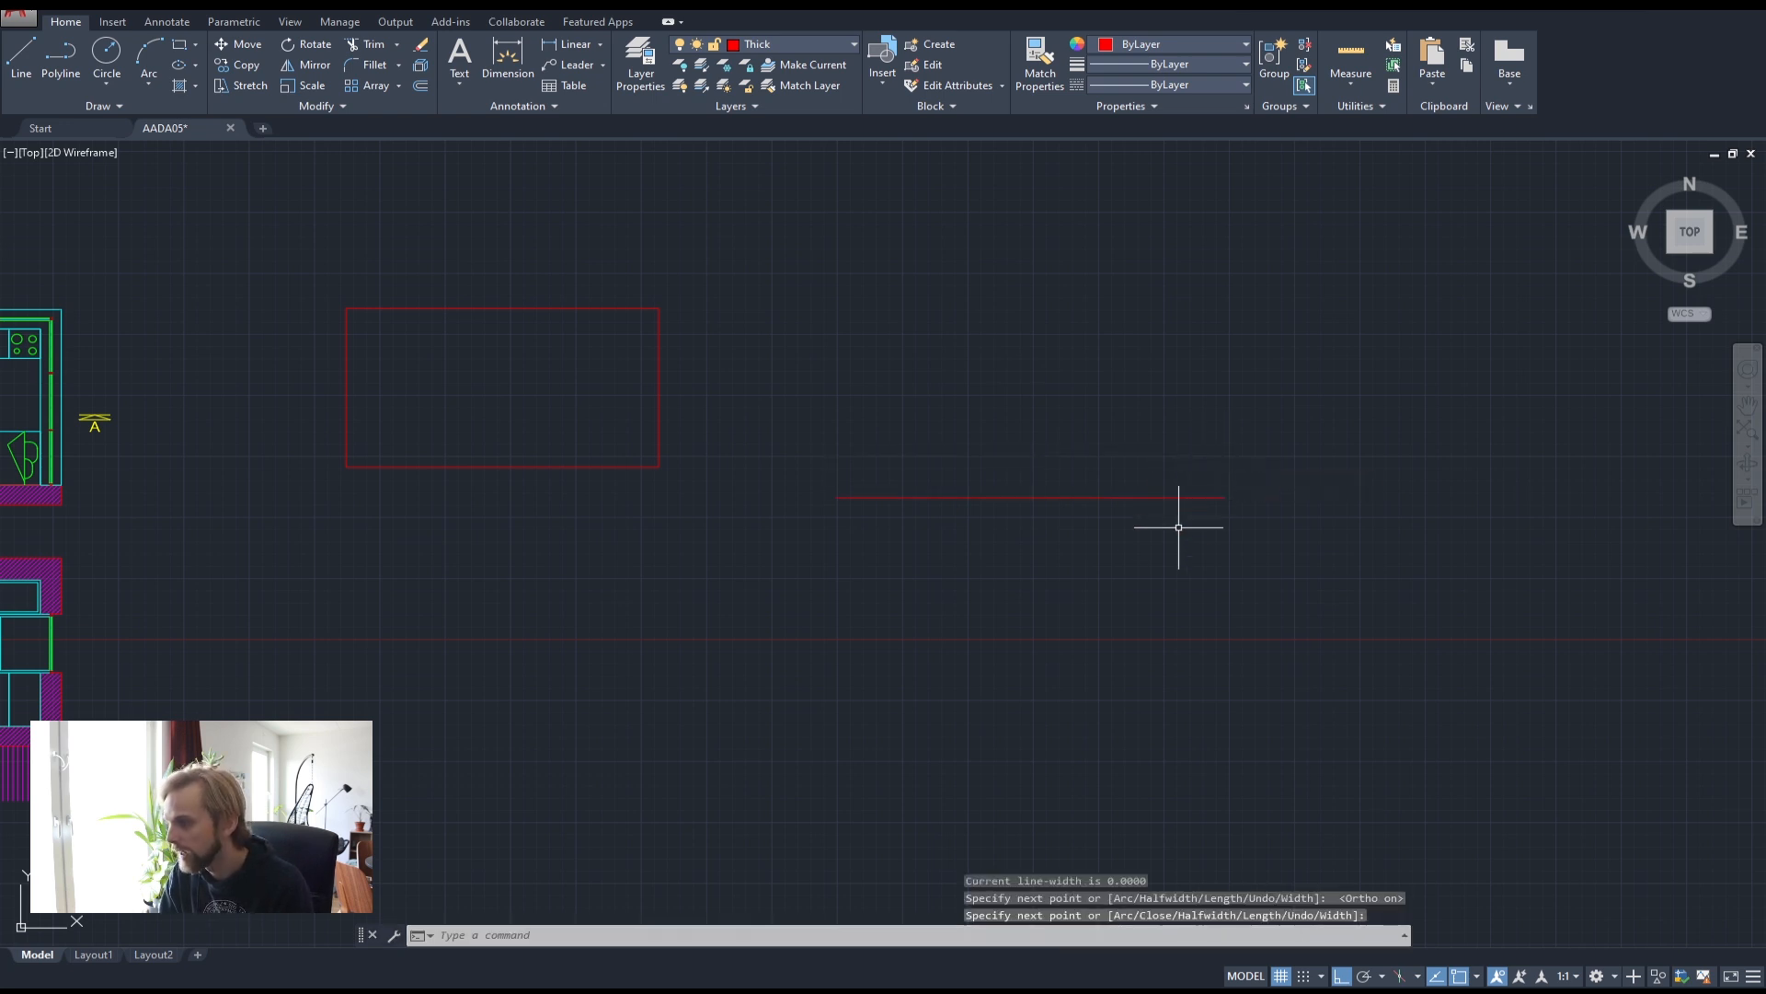
left_click(1184, 513)
left_click(1111, 460)
type("ro")
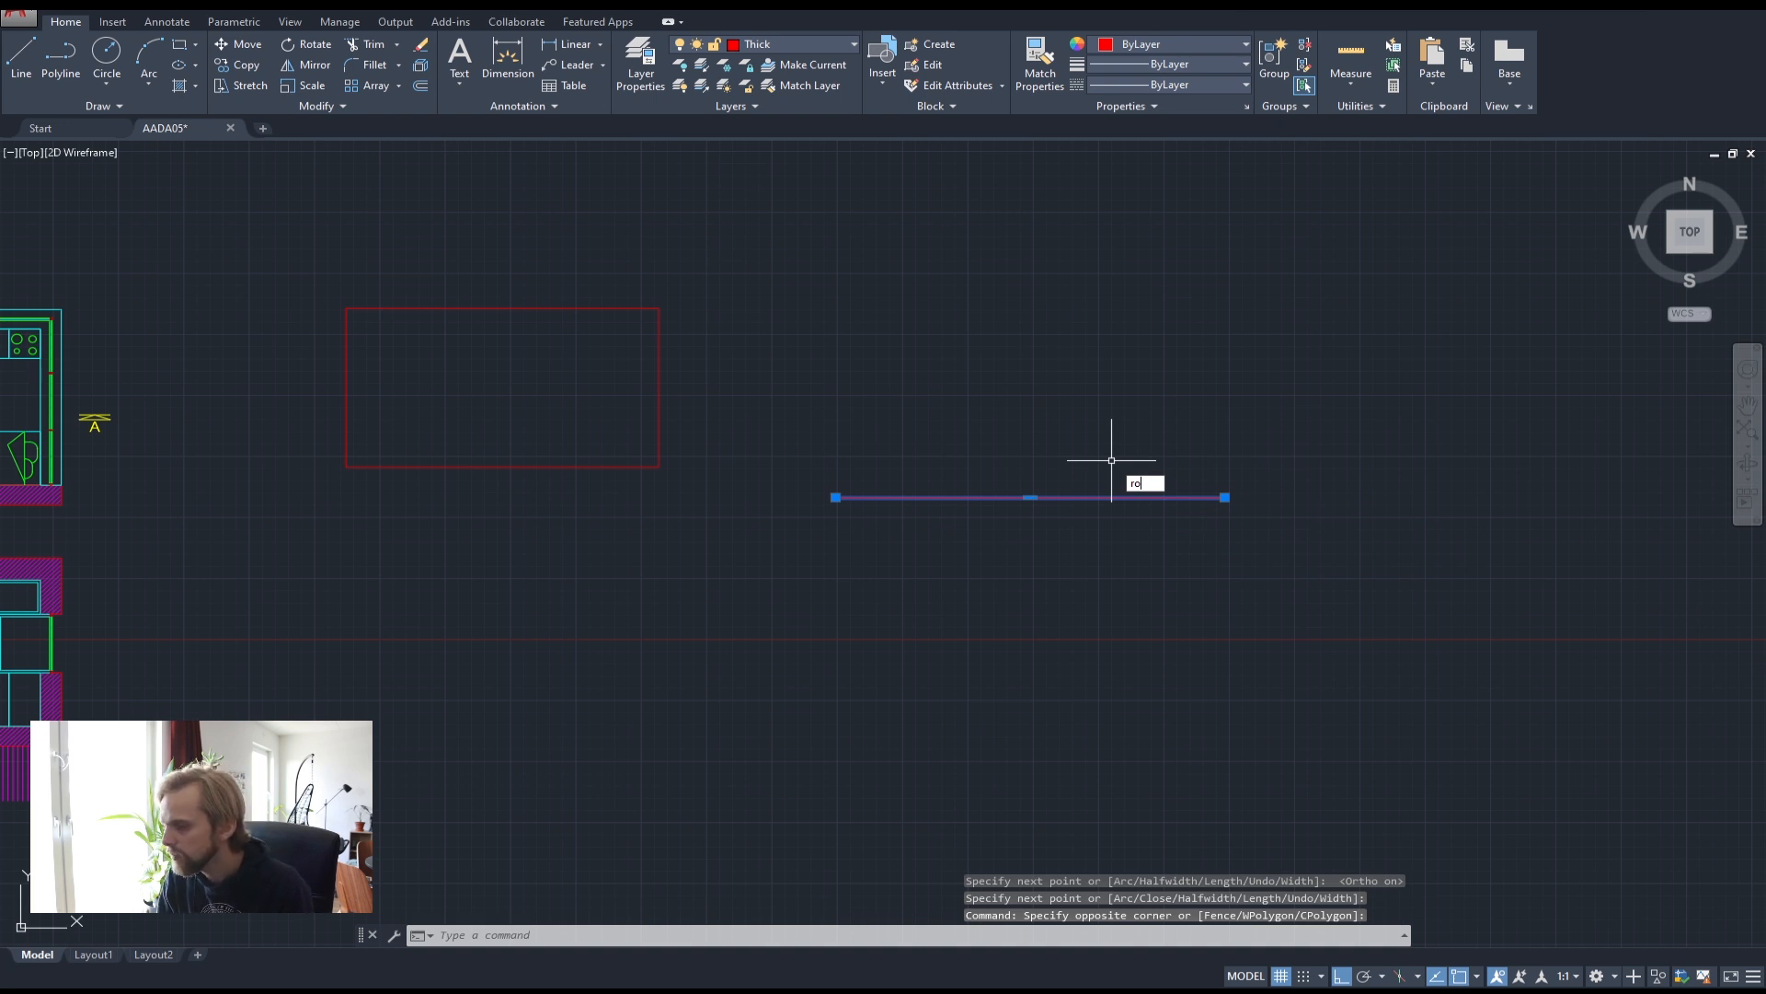
key("Return")
left_click(832, 497)
type("-45")
key("Return")
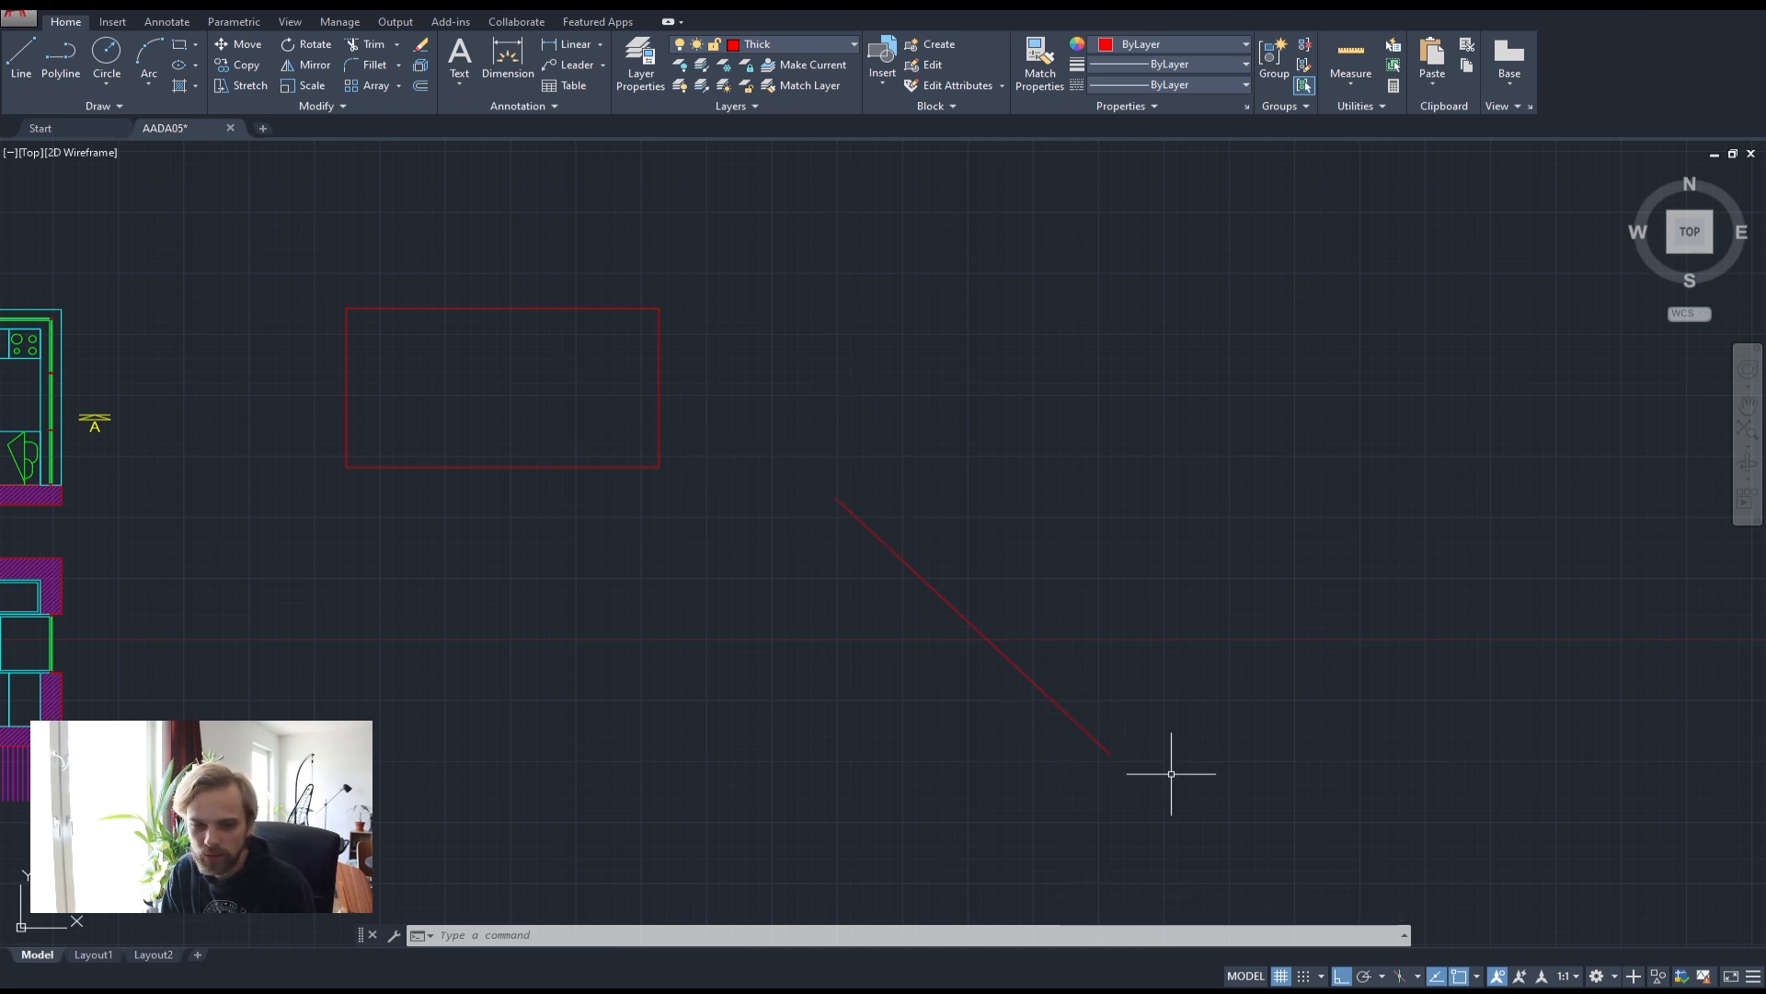
left_click(1132, 552)
left_click(928, 684)
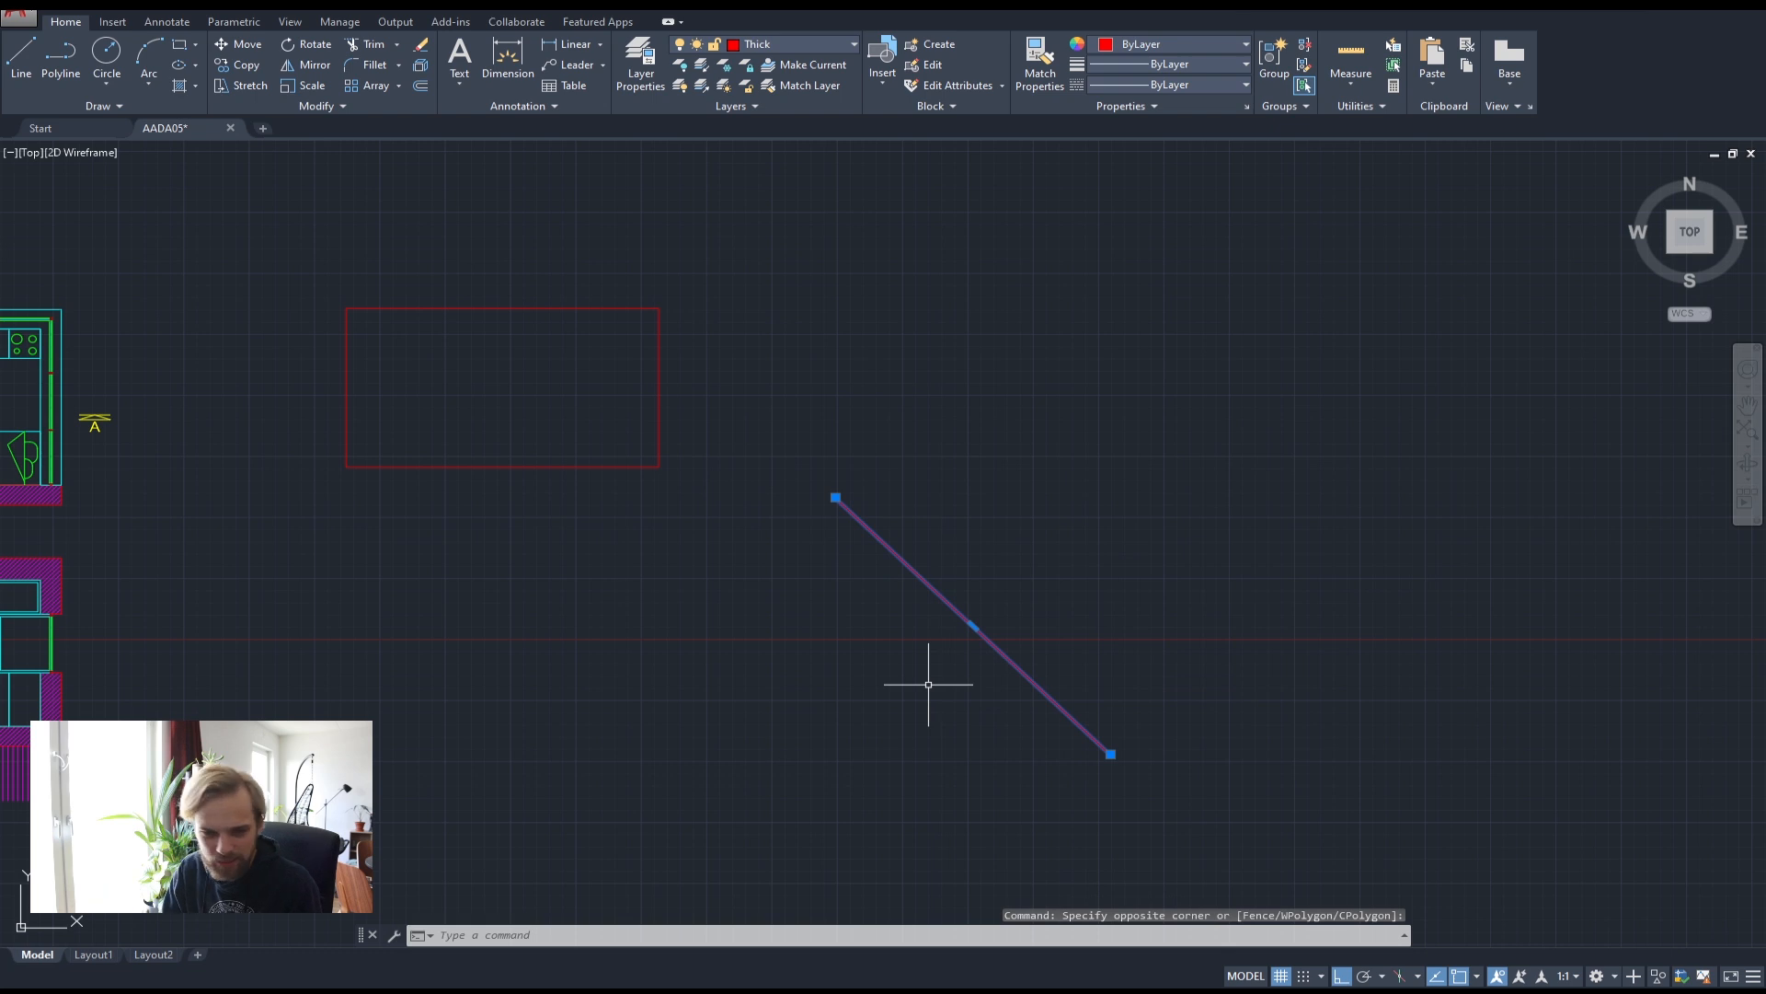
key("Delete")
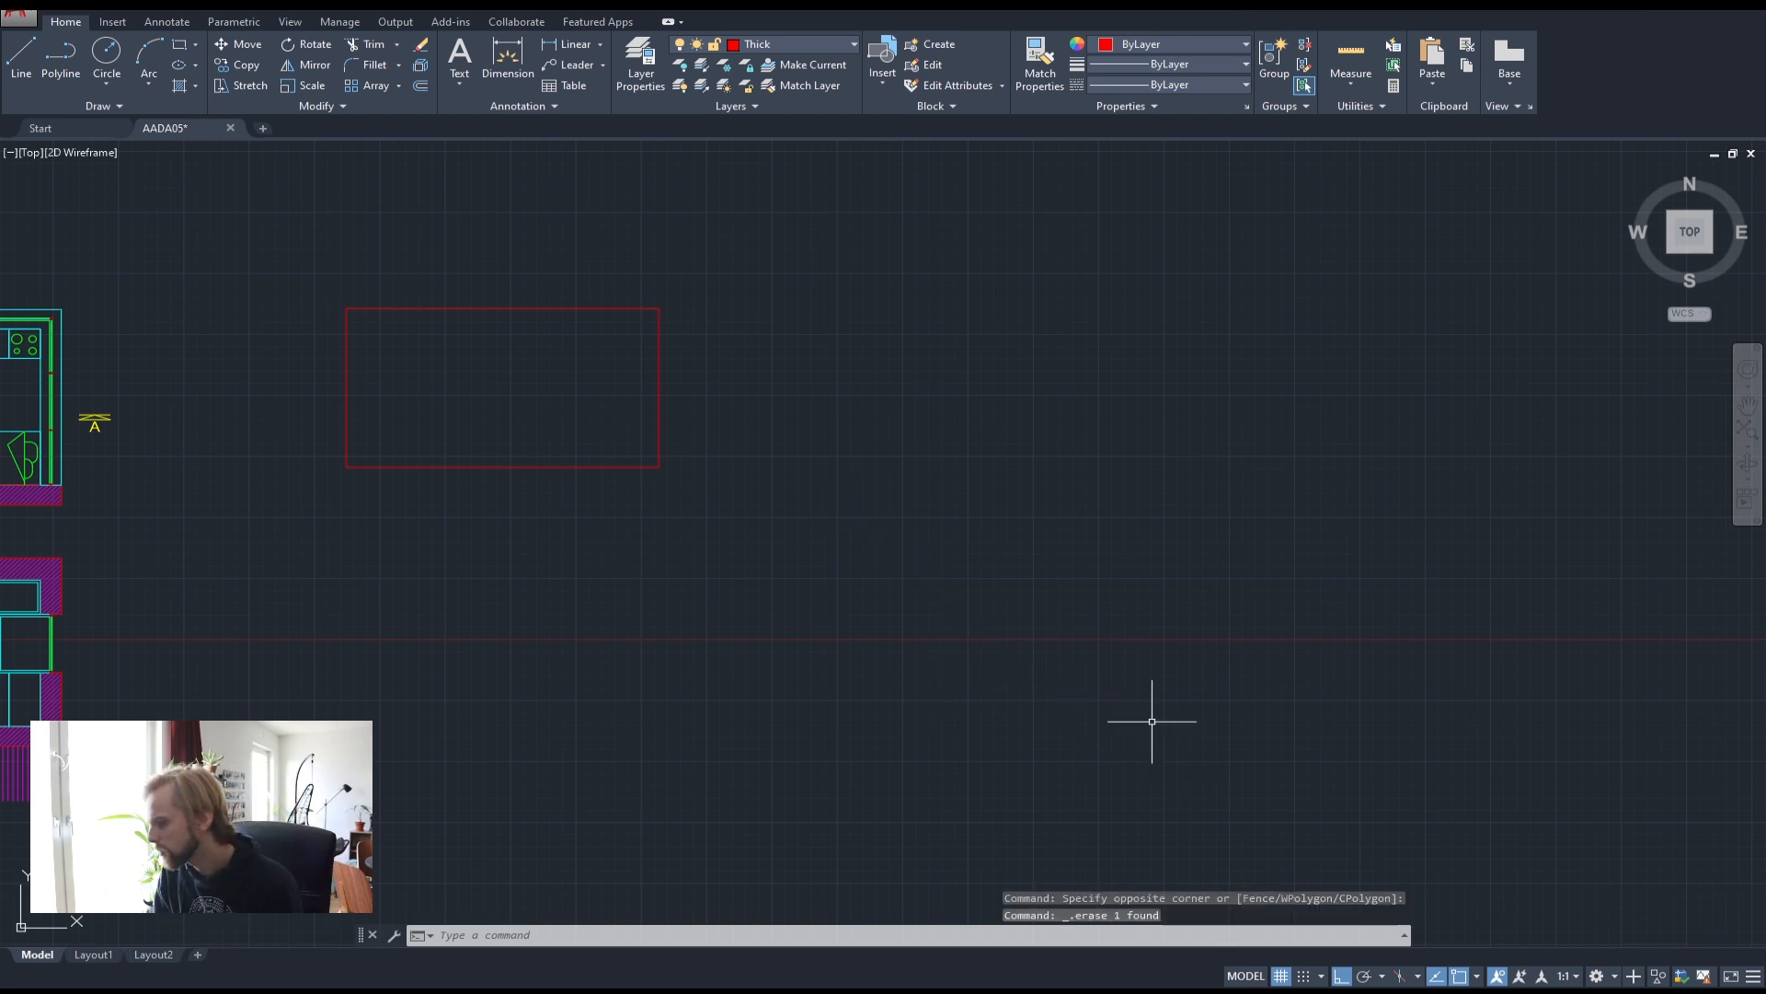
- Enable polar tracking and set its angle increment to 45°
left_click(1364, 977)
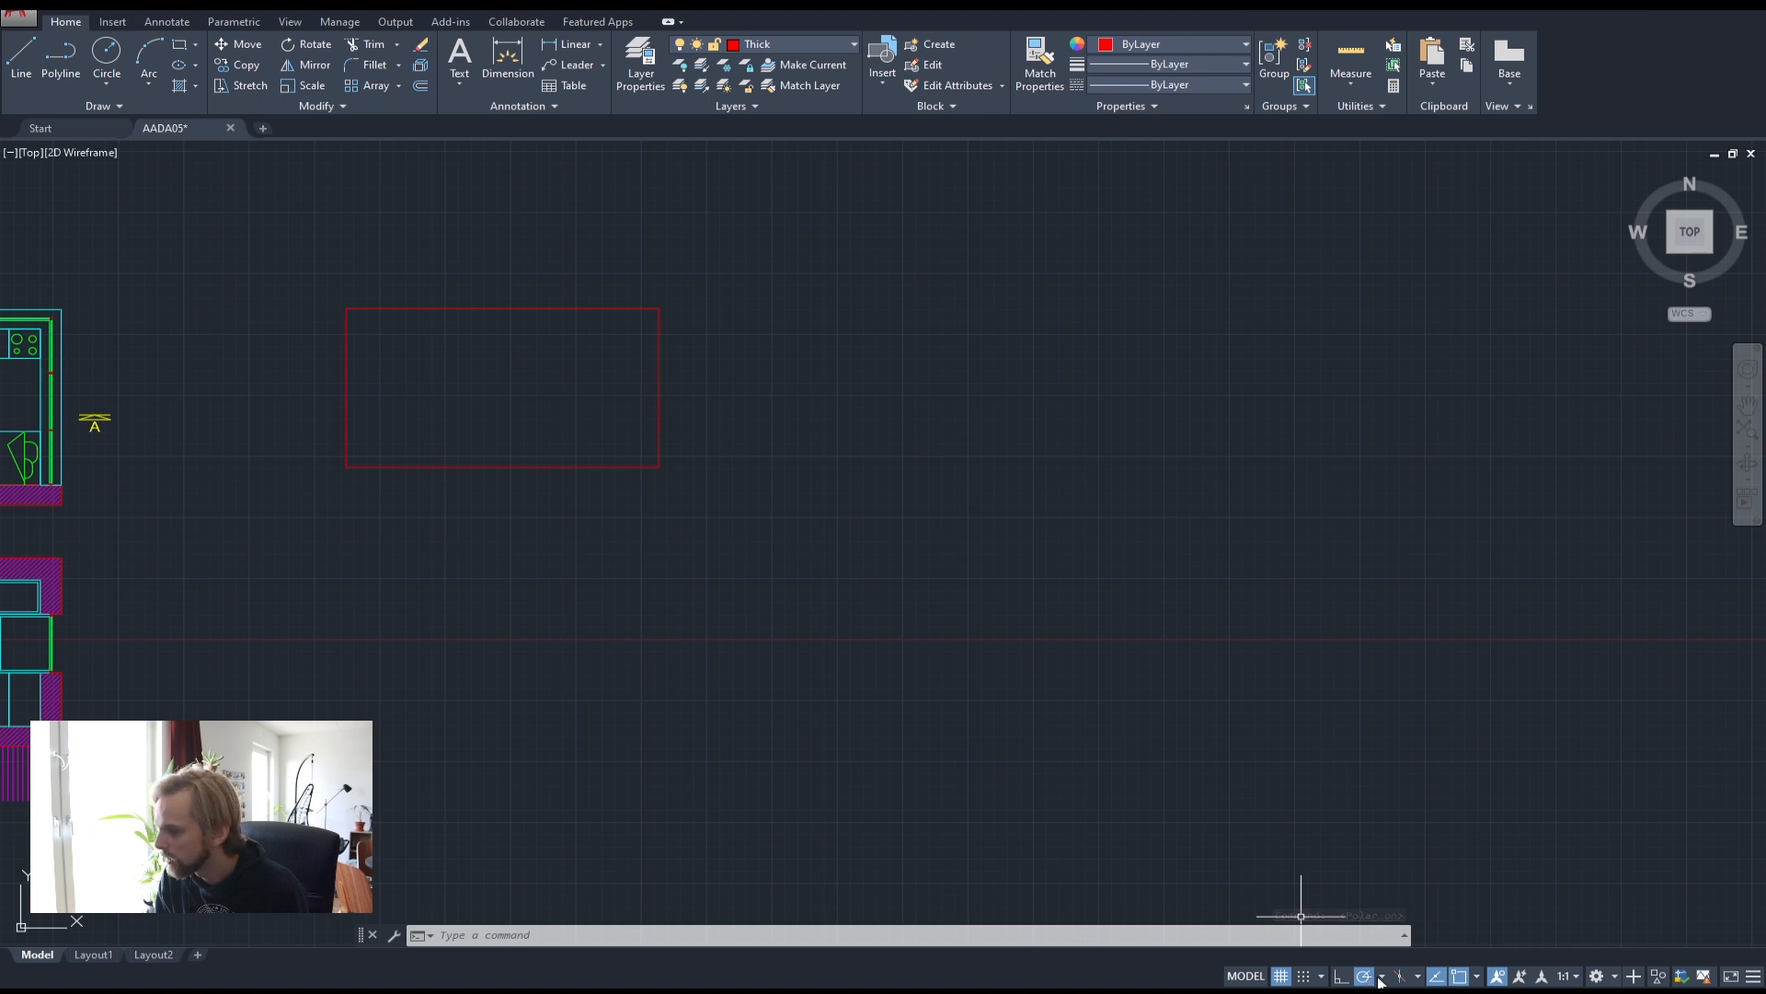
left_click(1382, 977)
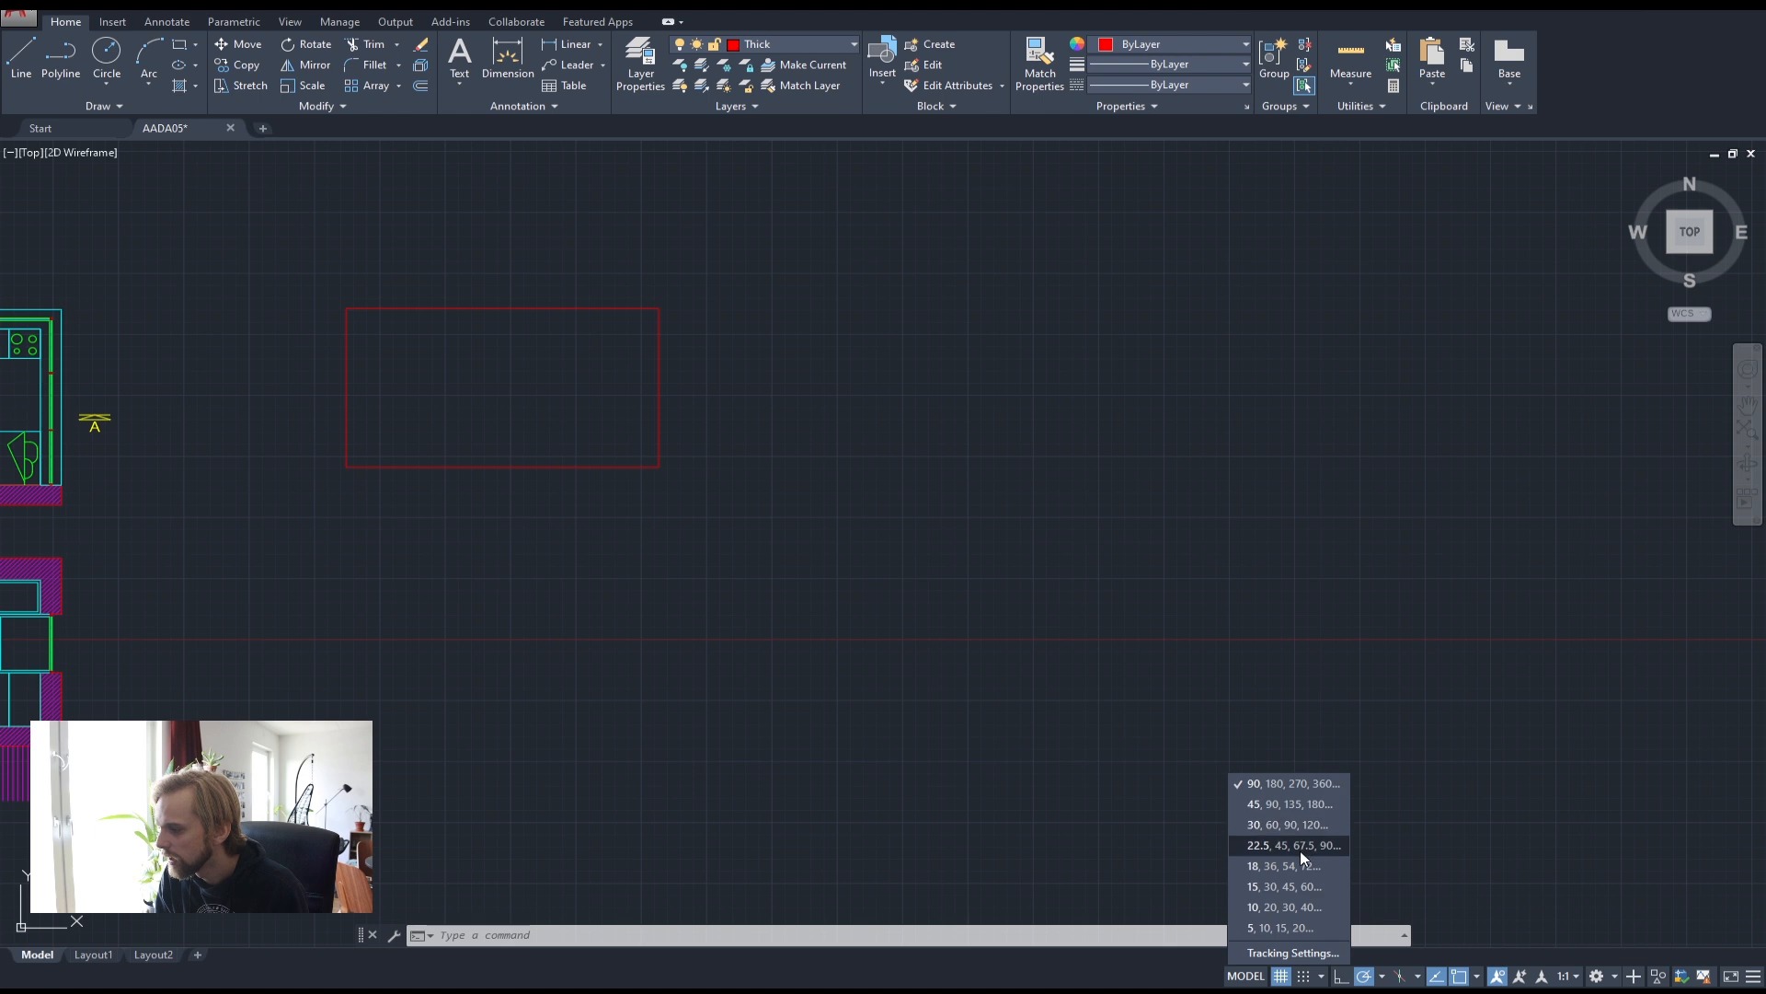
left_click(1383, 979)
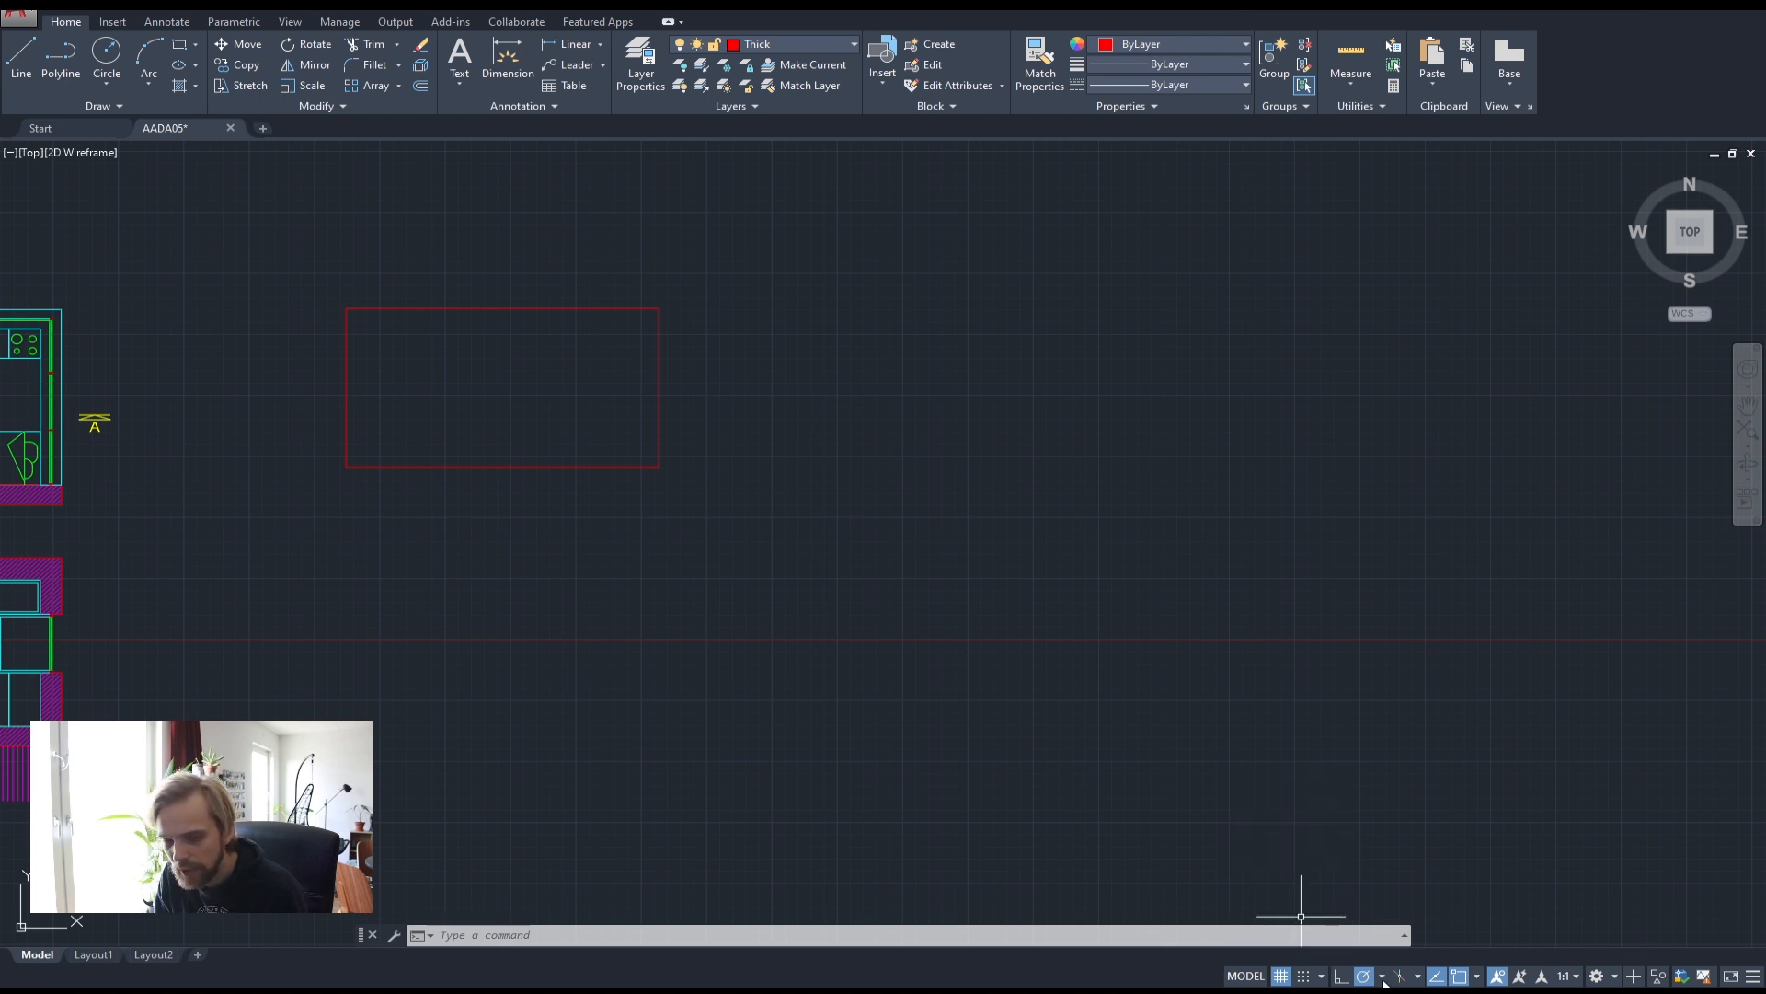
left_click(1383, 979)
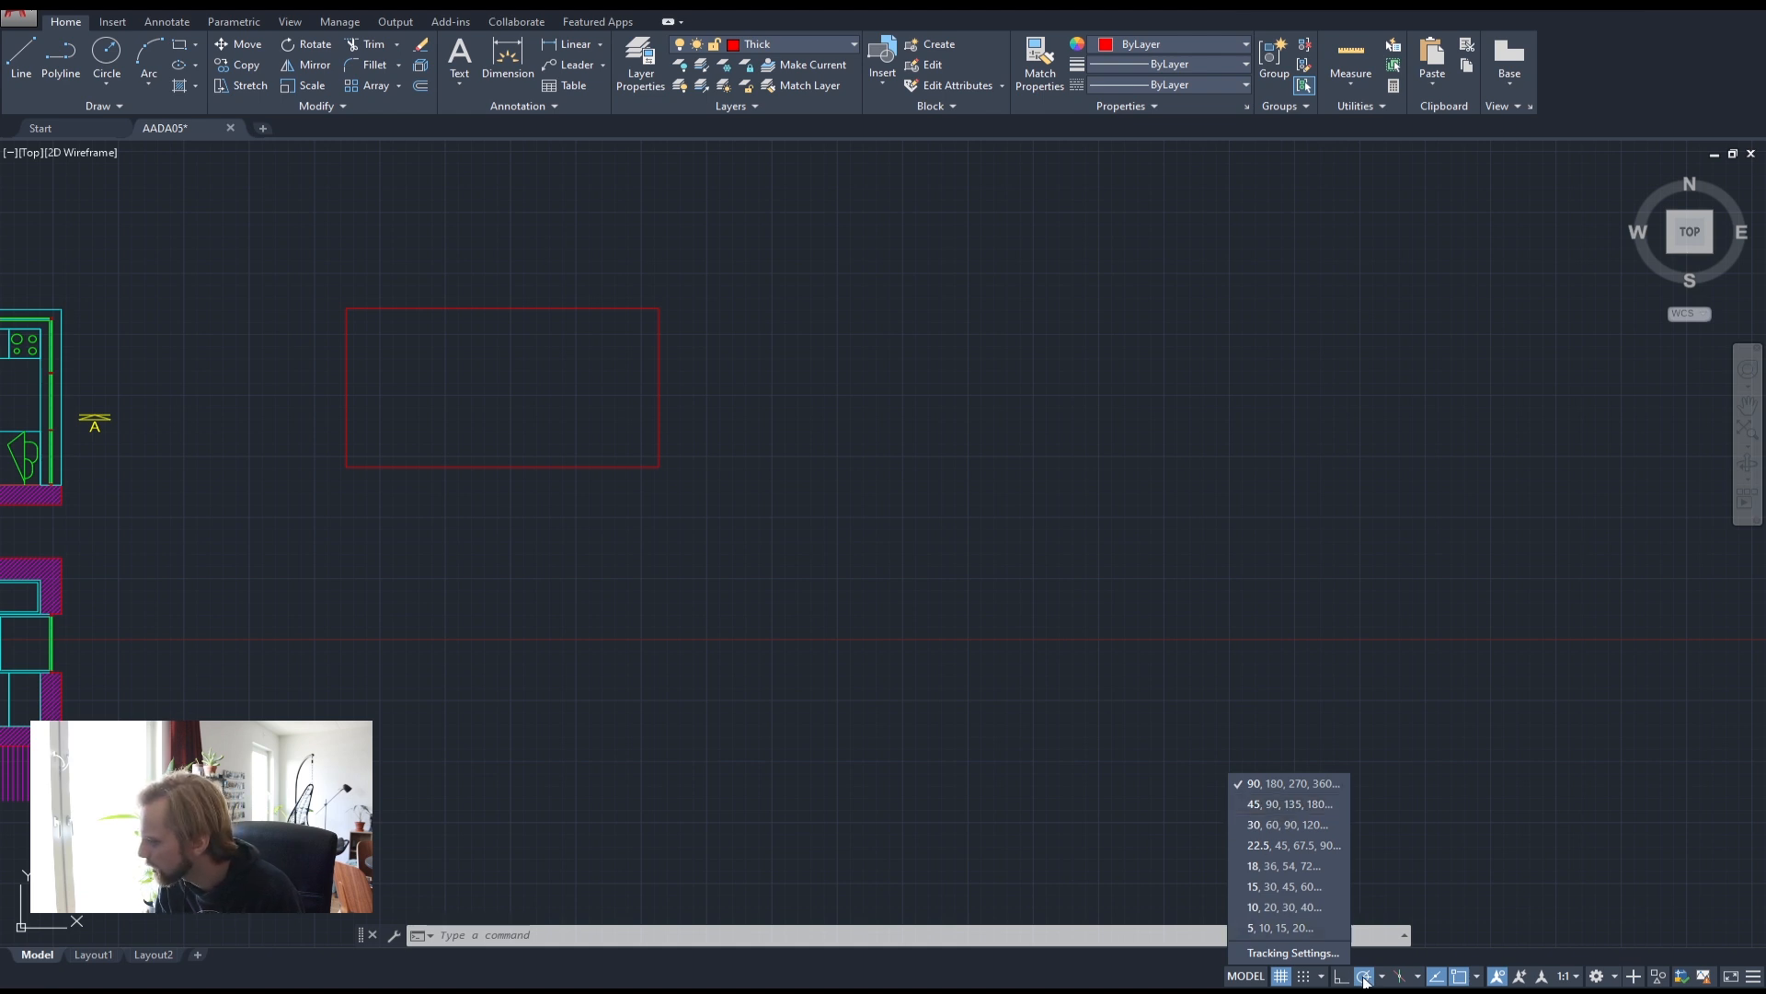
left_click(1281, 807)
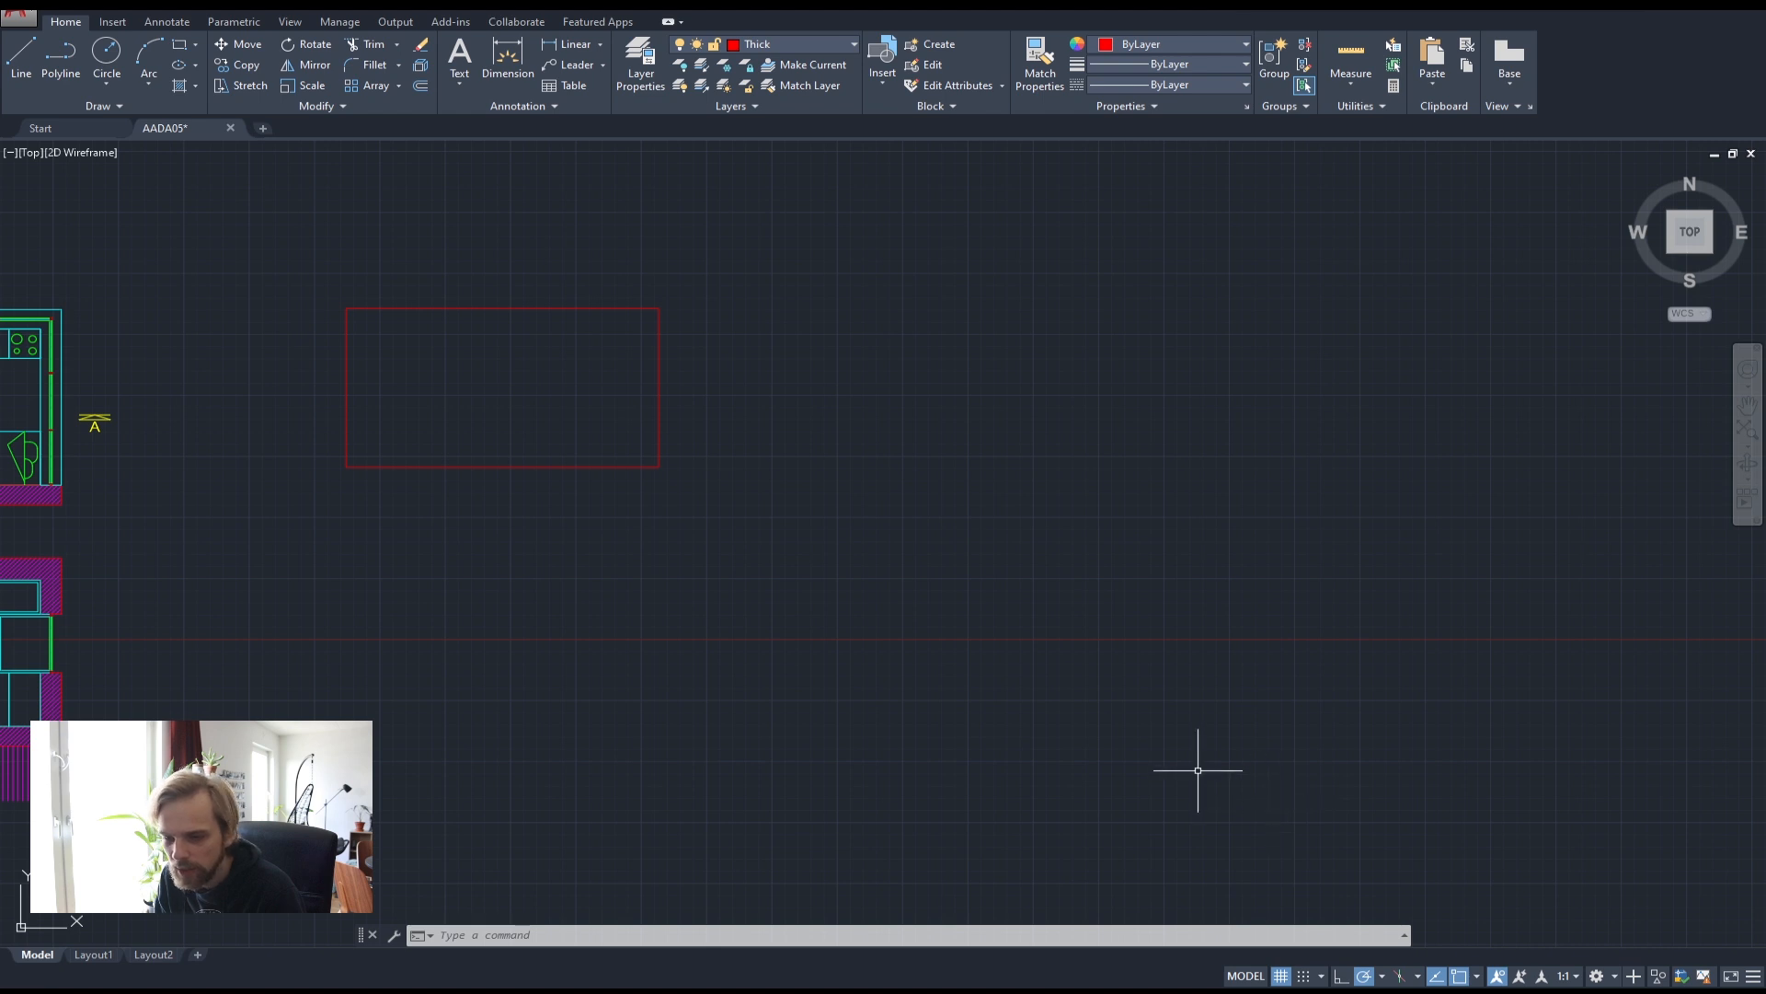
left_click(1384, 977)
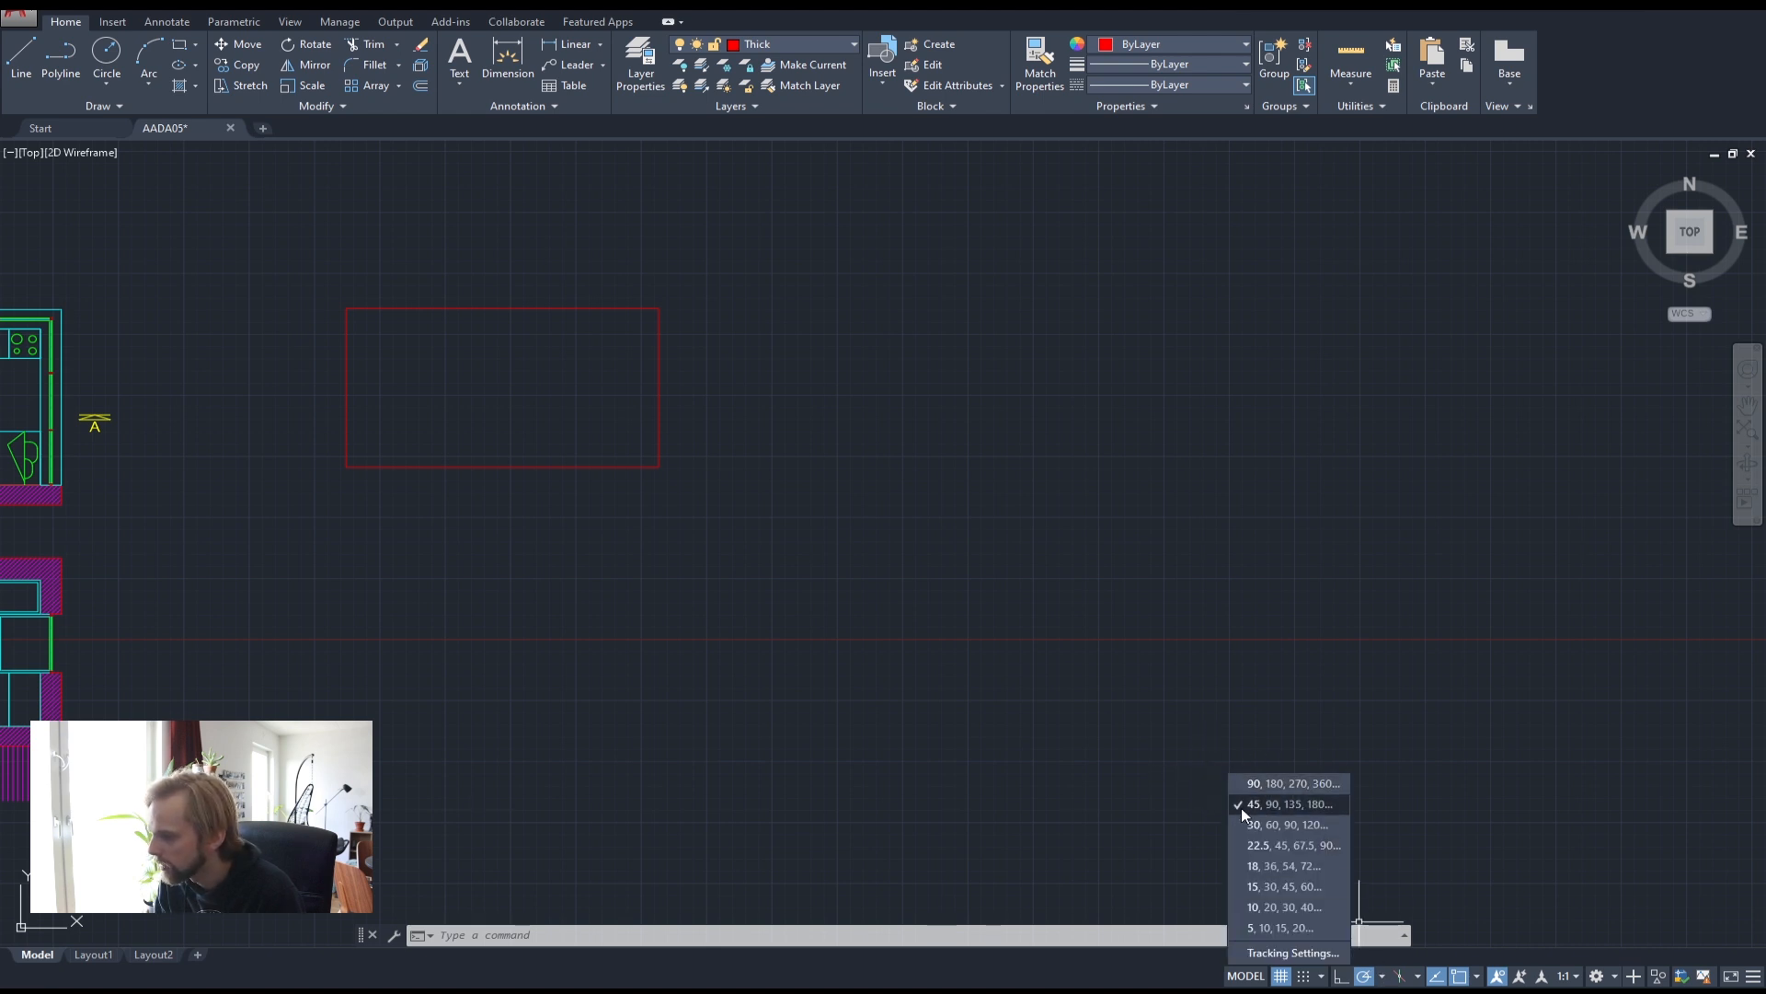
left_click(1180, 701)
middle_click_drag(895, 328, 833, 387)
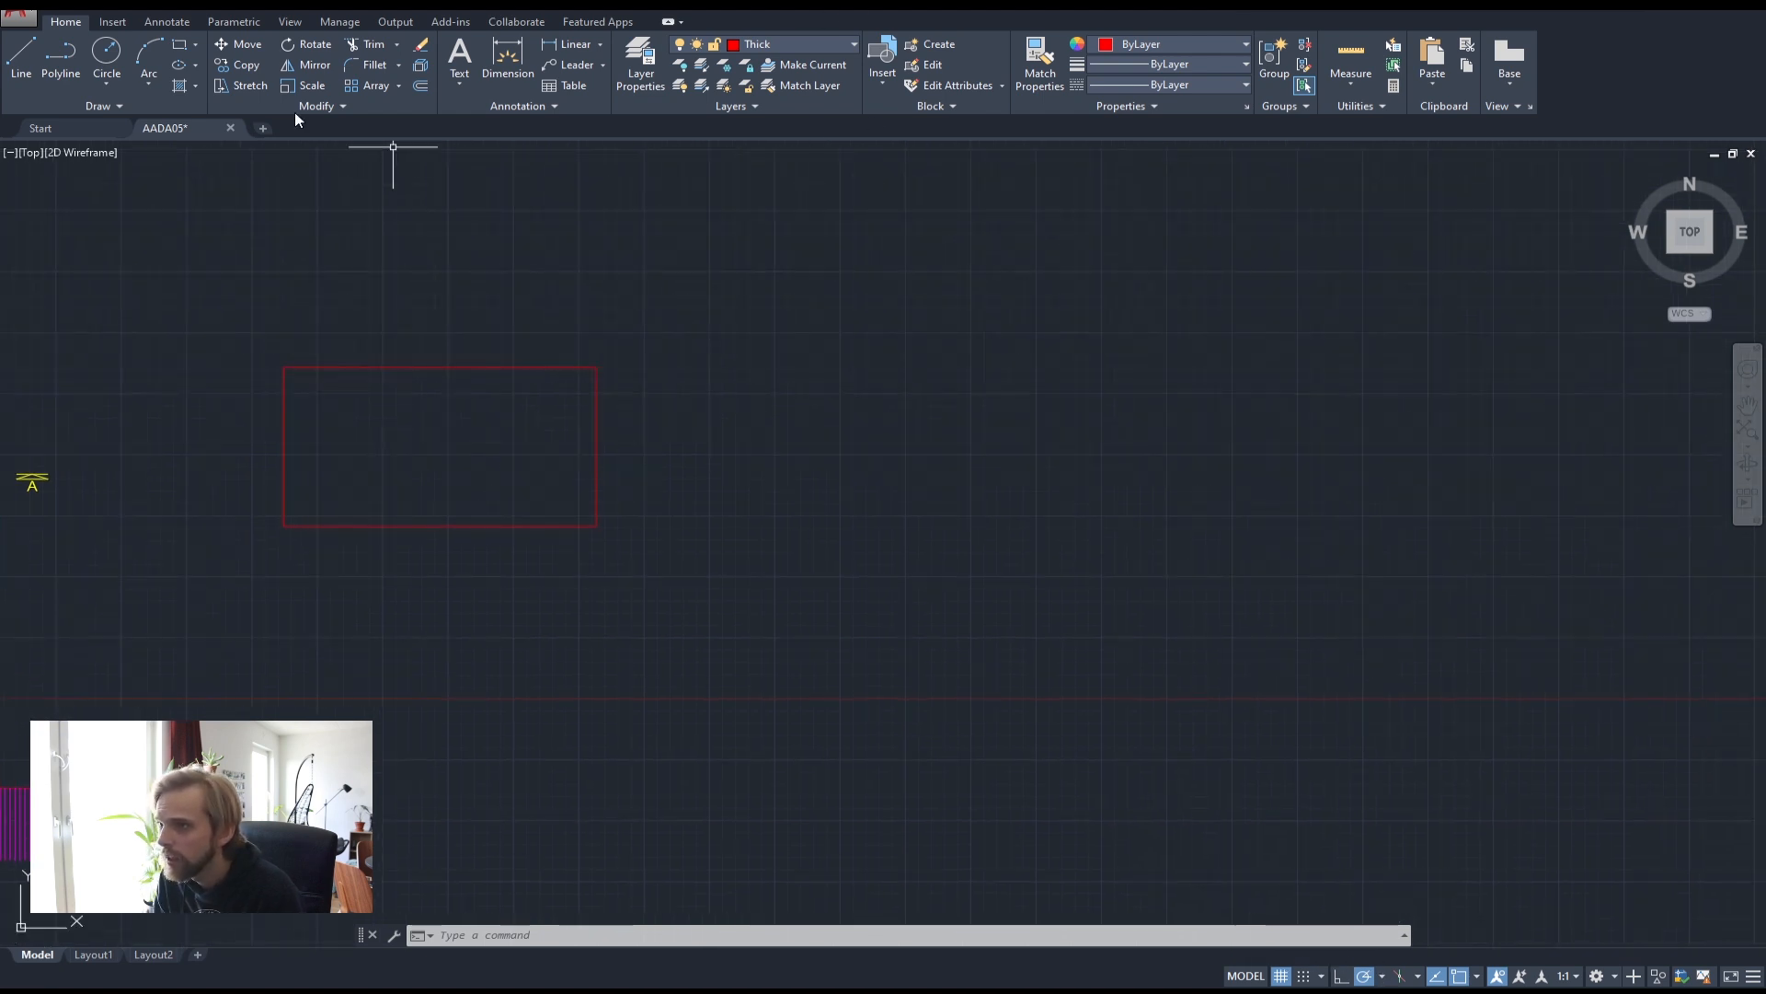
left_click(57, 55)
left_click(728, 534)
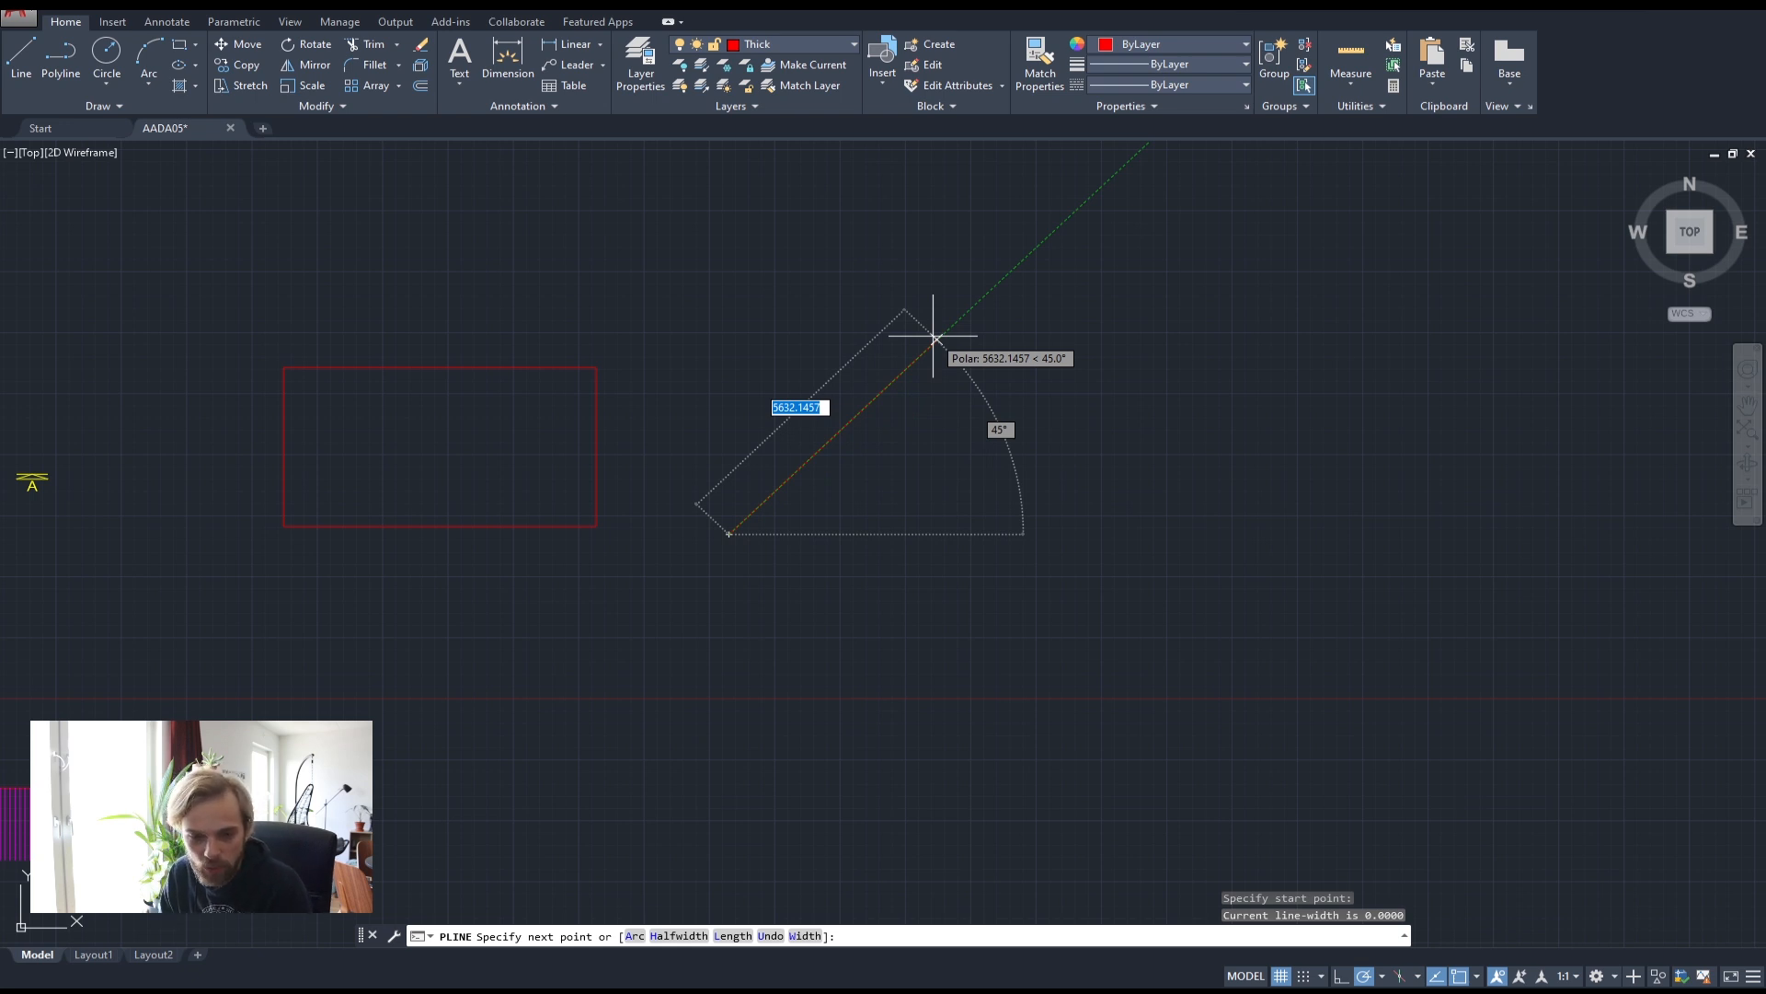
key("Escape")
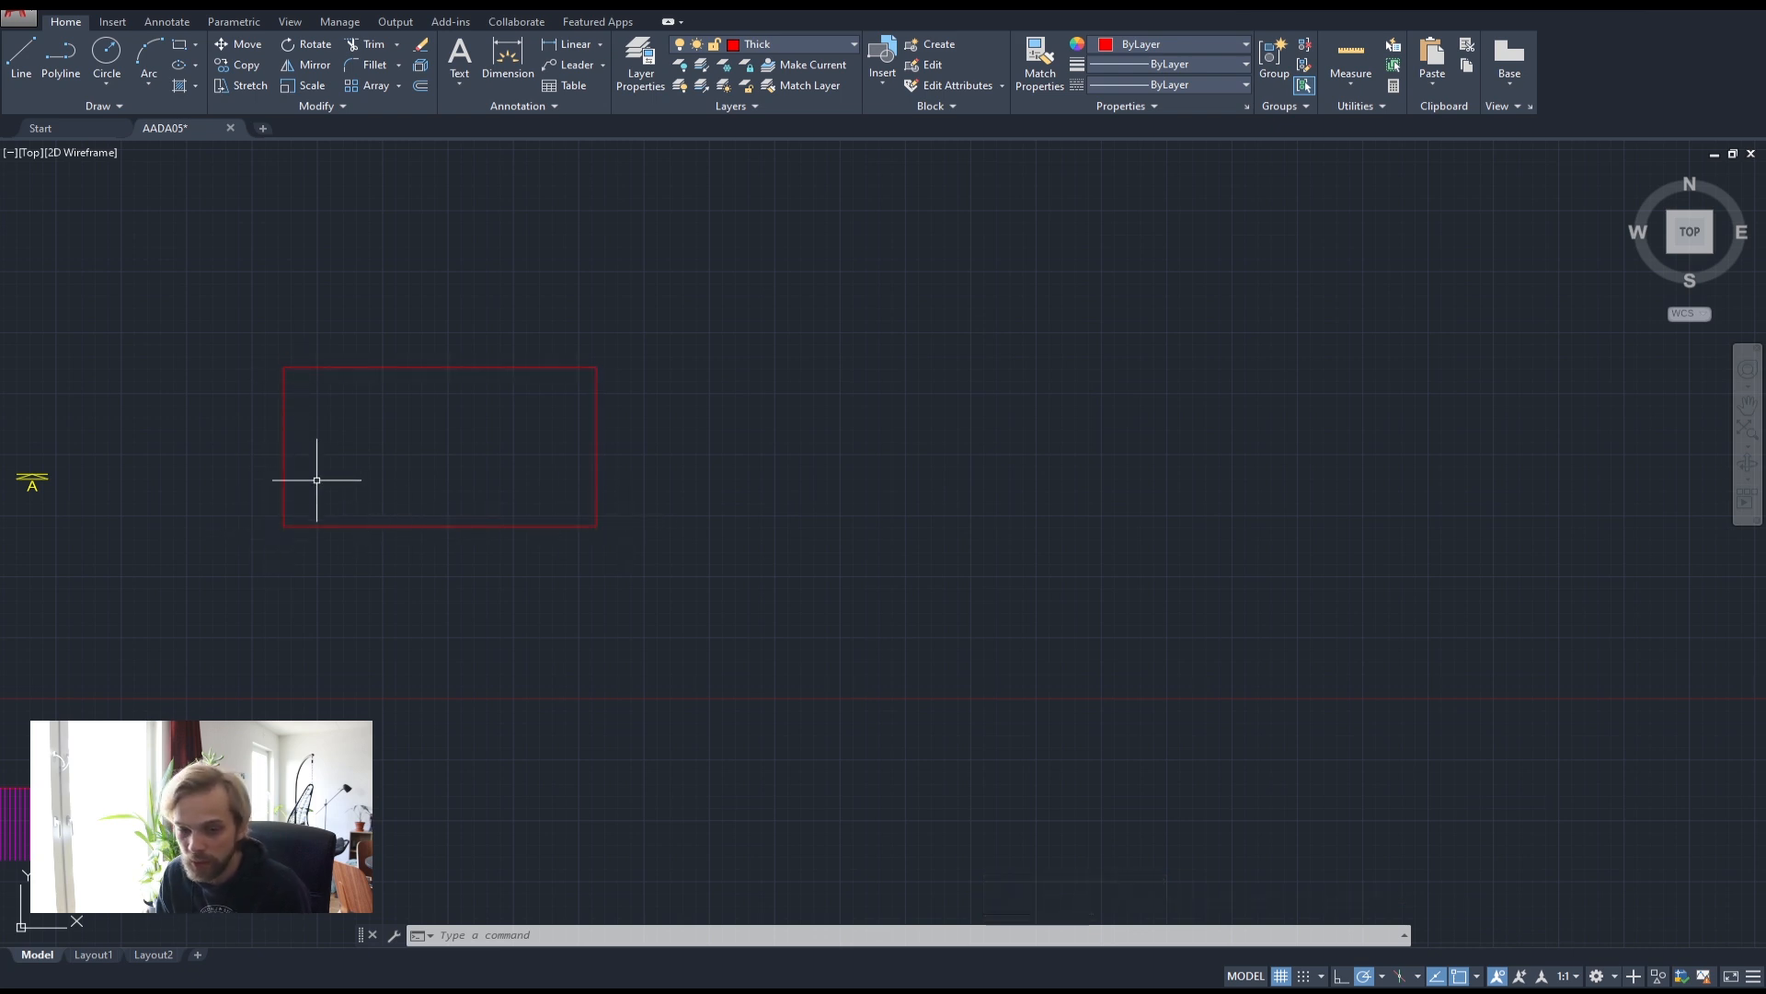
key("Return")
left_click(284, 525)
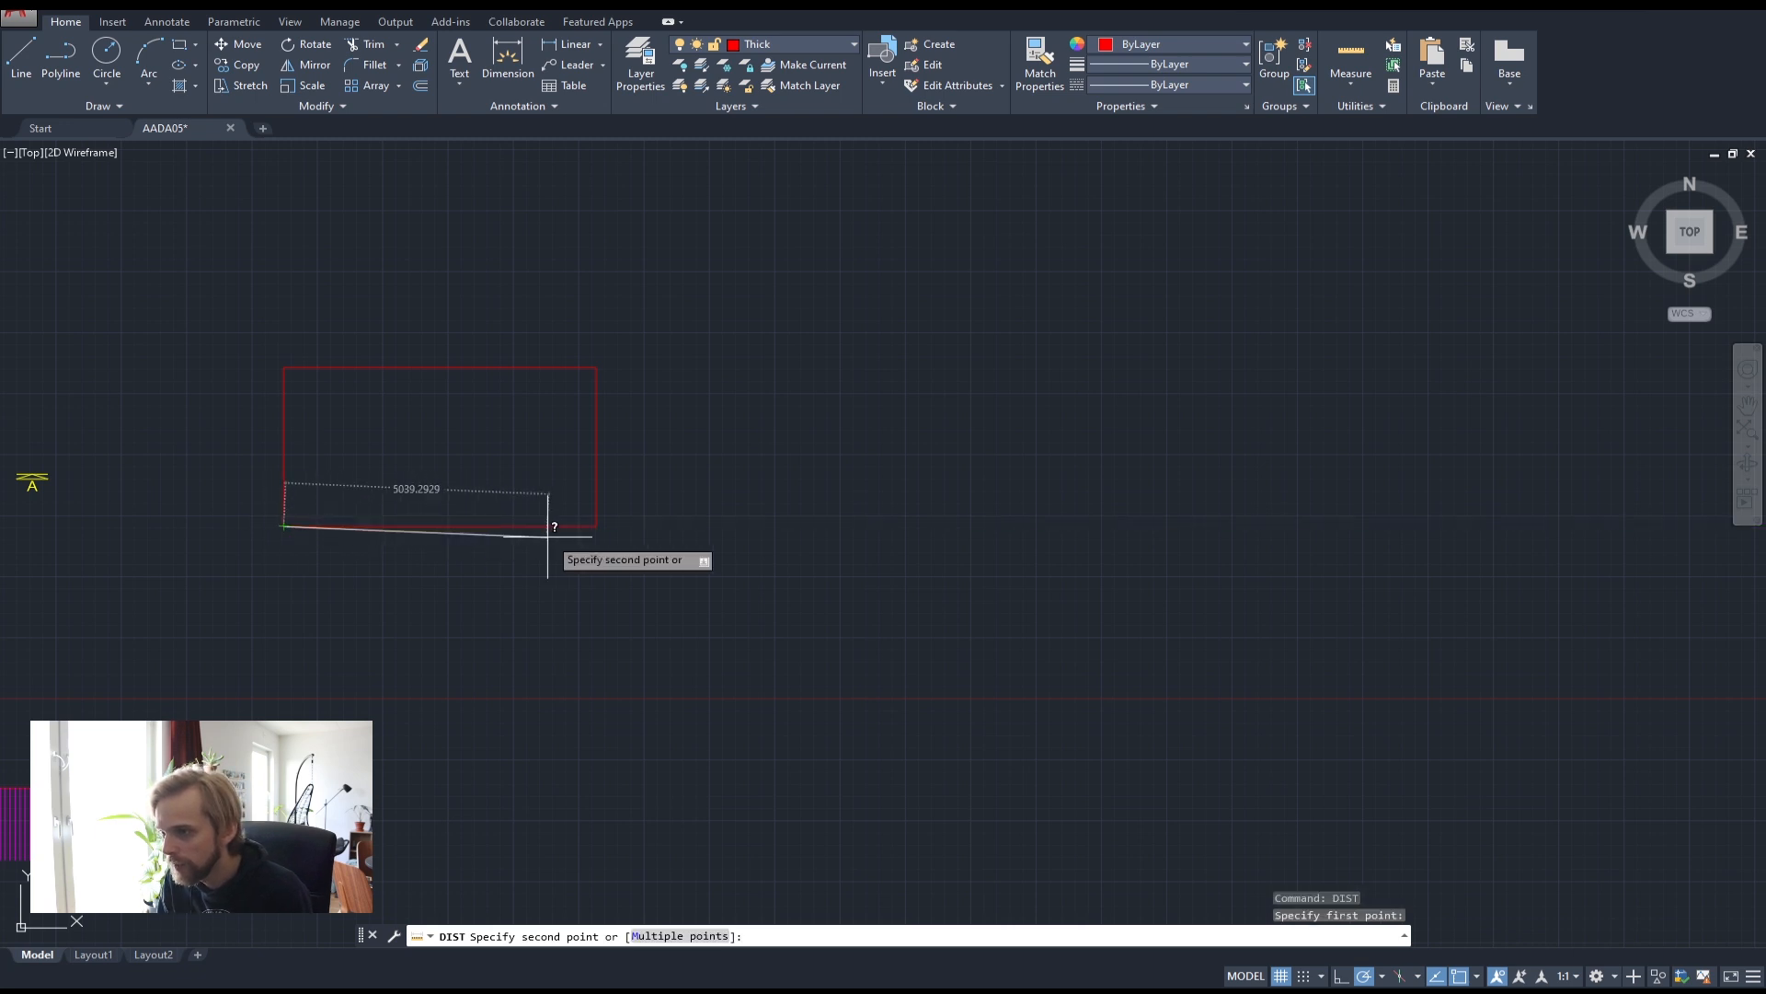
left_click(596, 525)
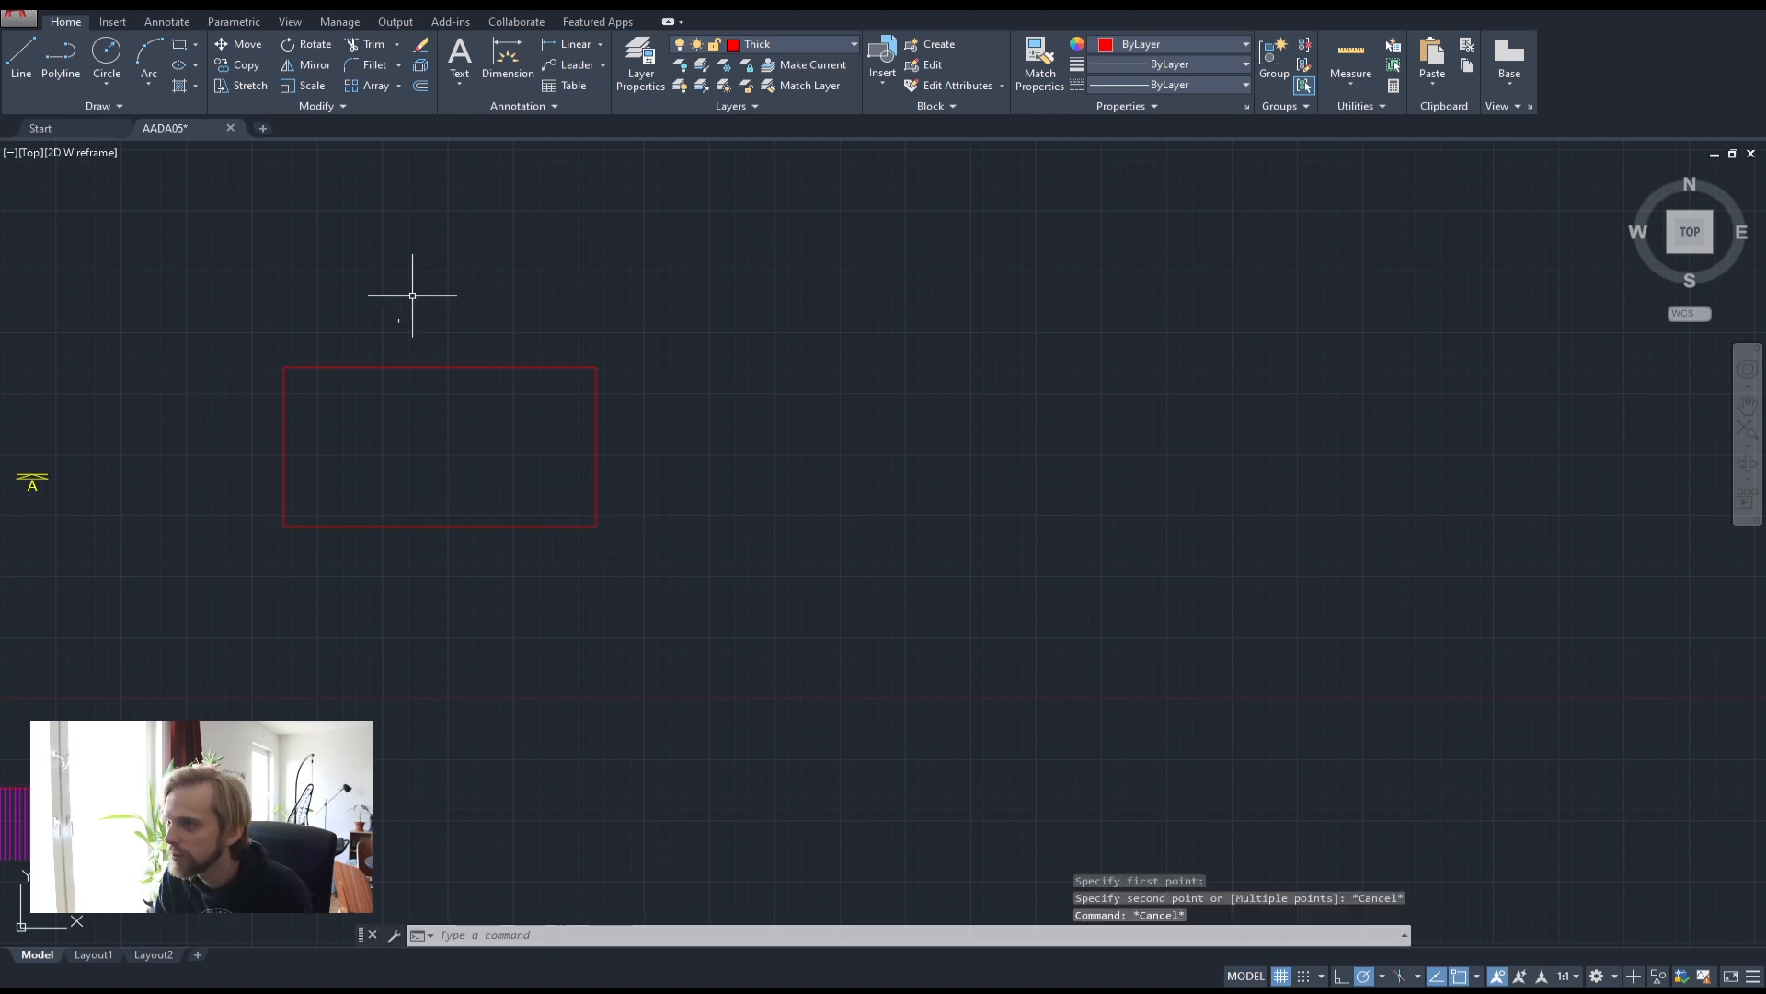
- Draw a 6000-long polyline at 45° starting right of the rectangle
left_click(61, 57)
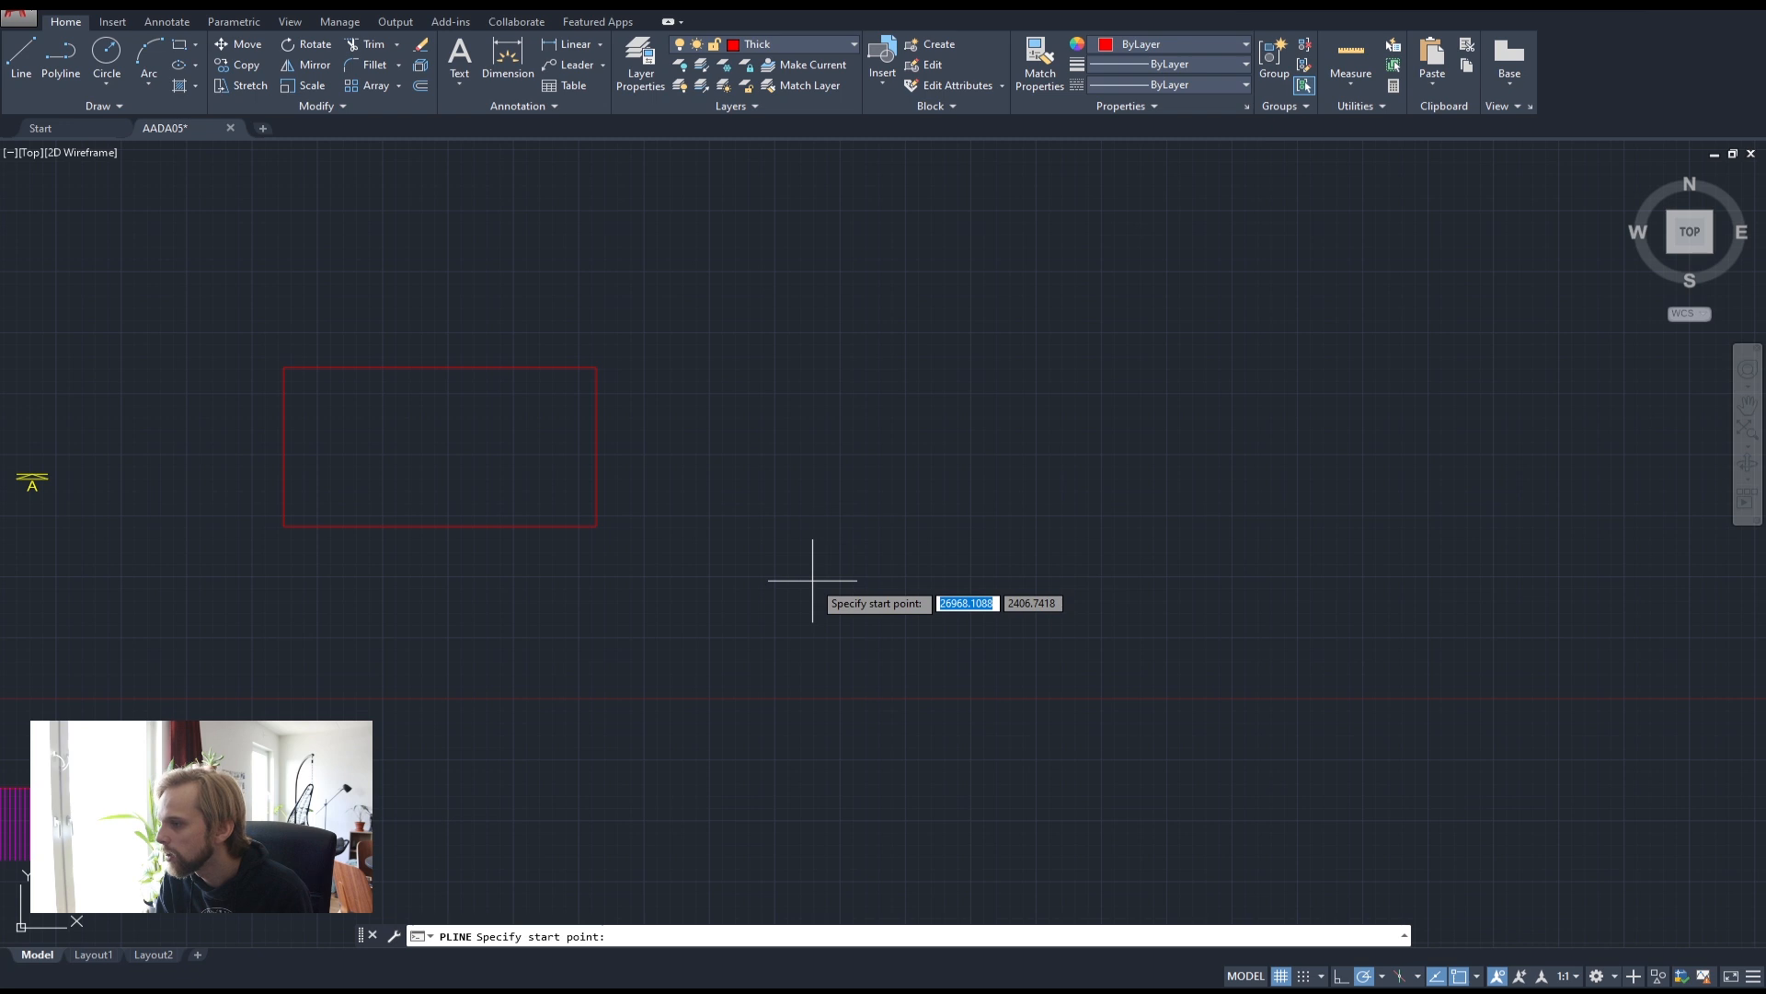
left_click(856, 596)
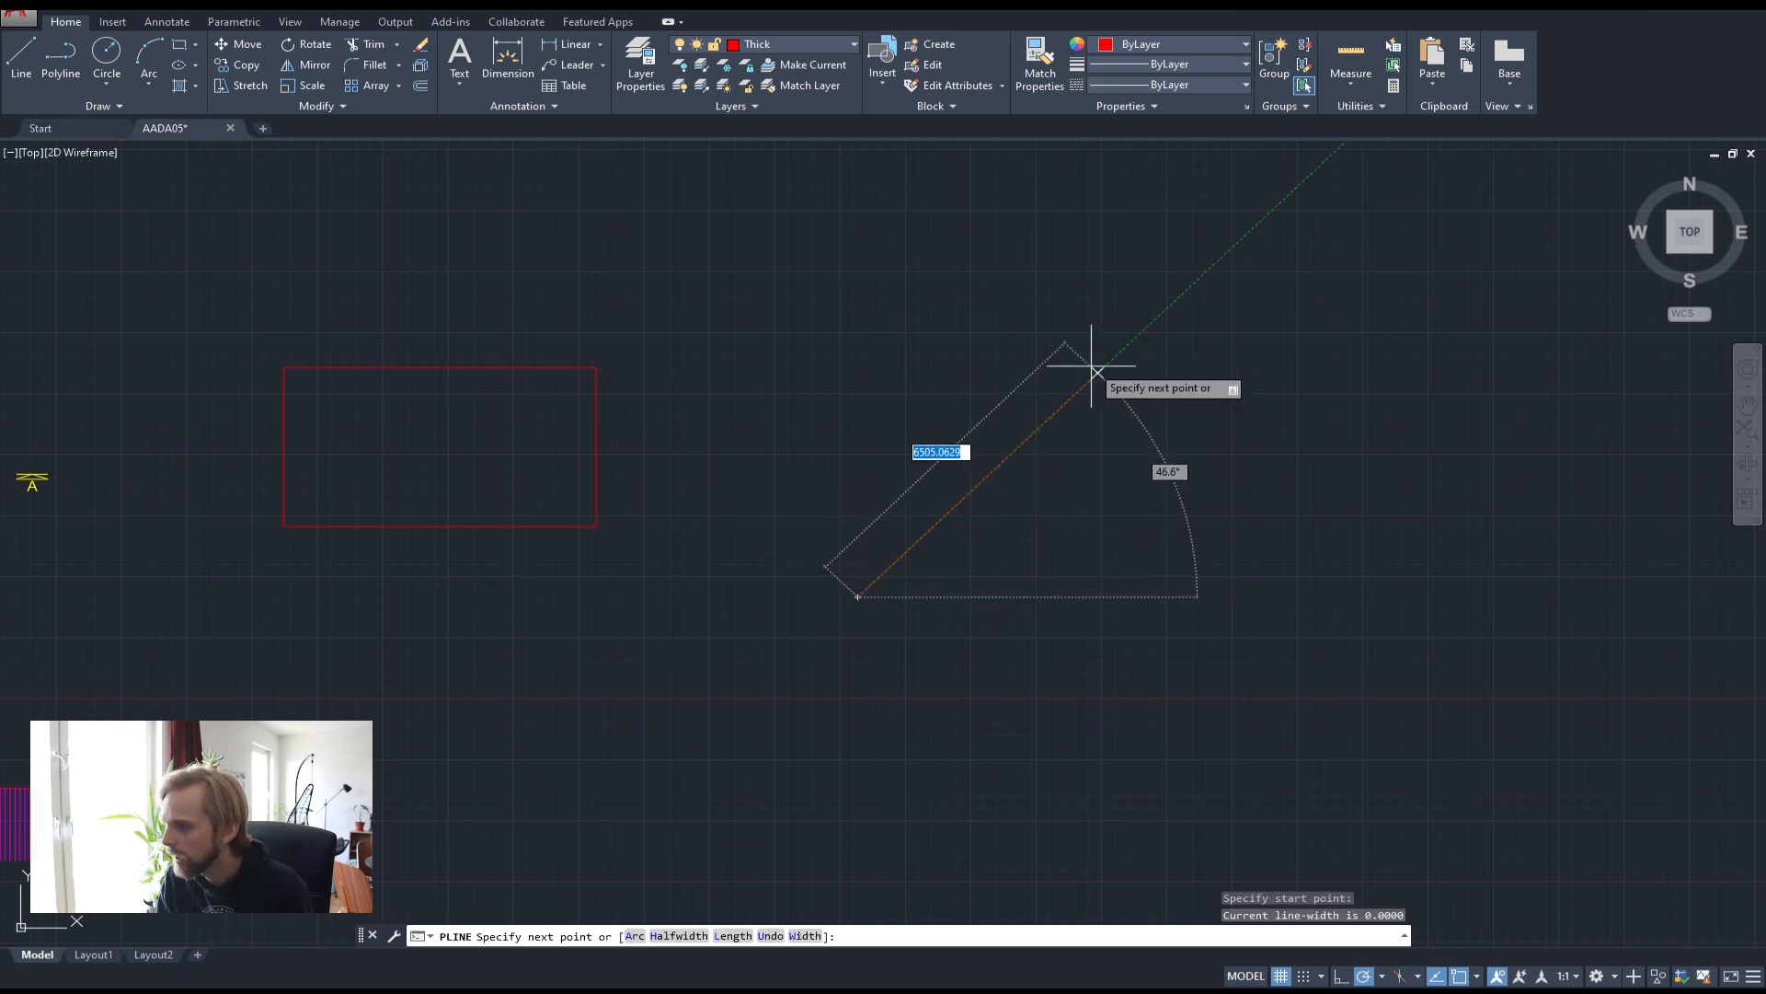
type("6000")
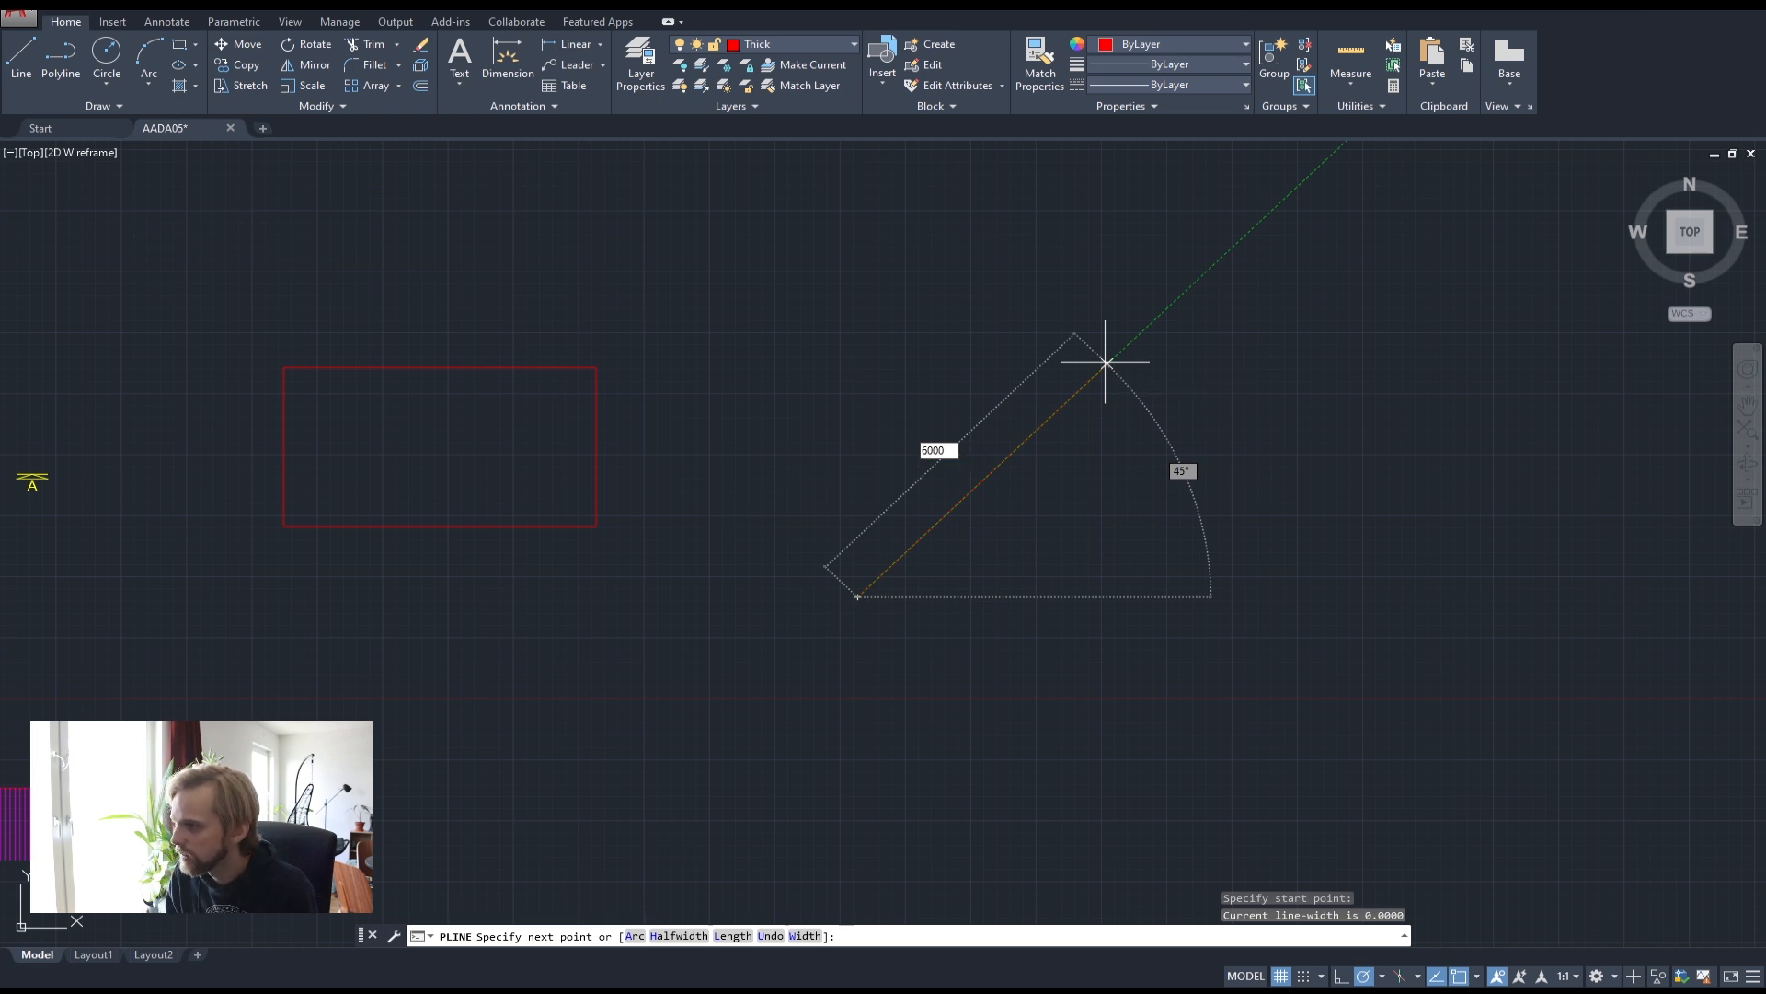
key("Return")
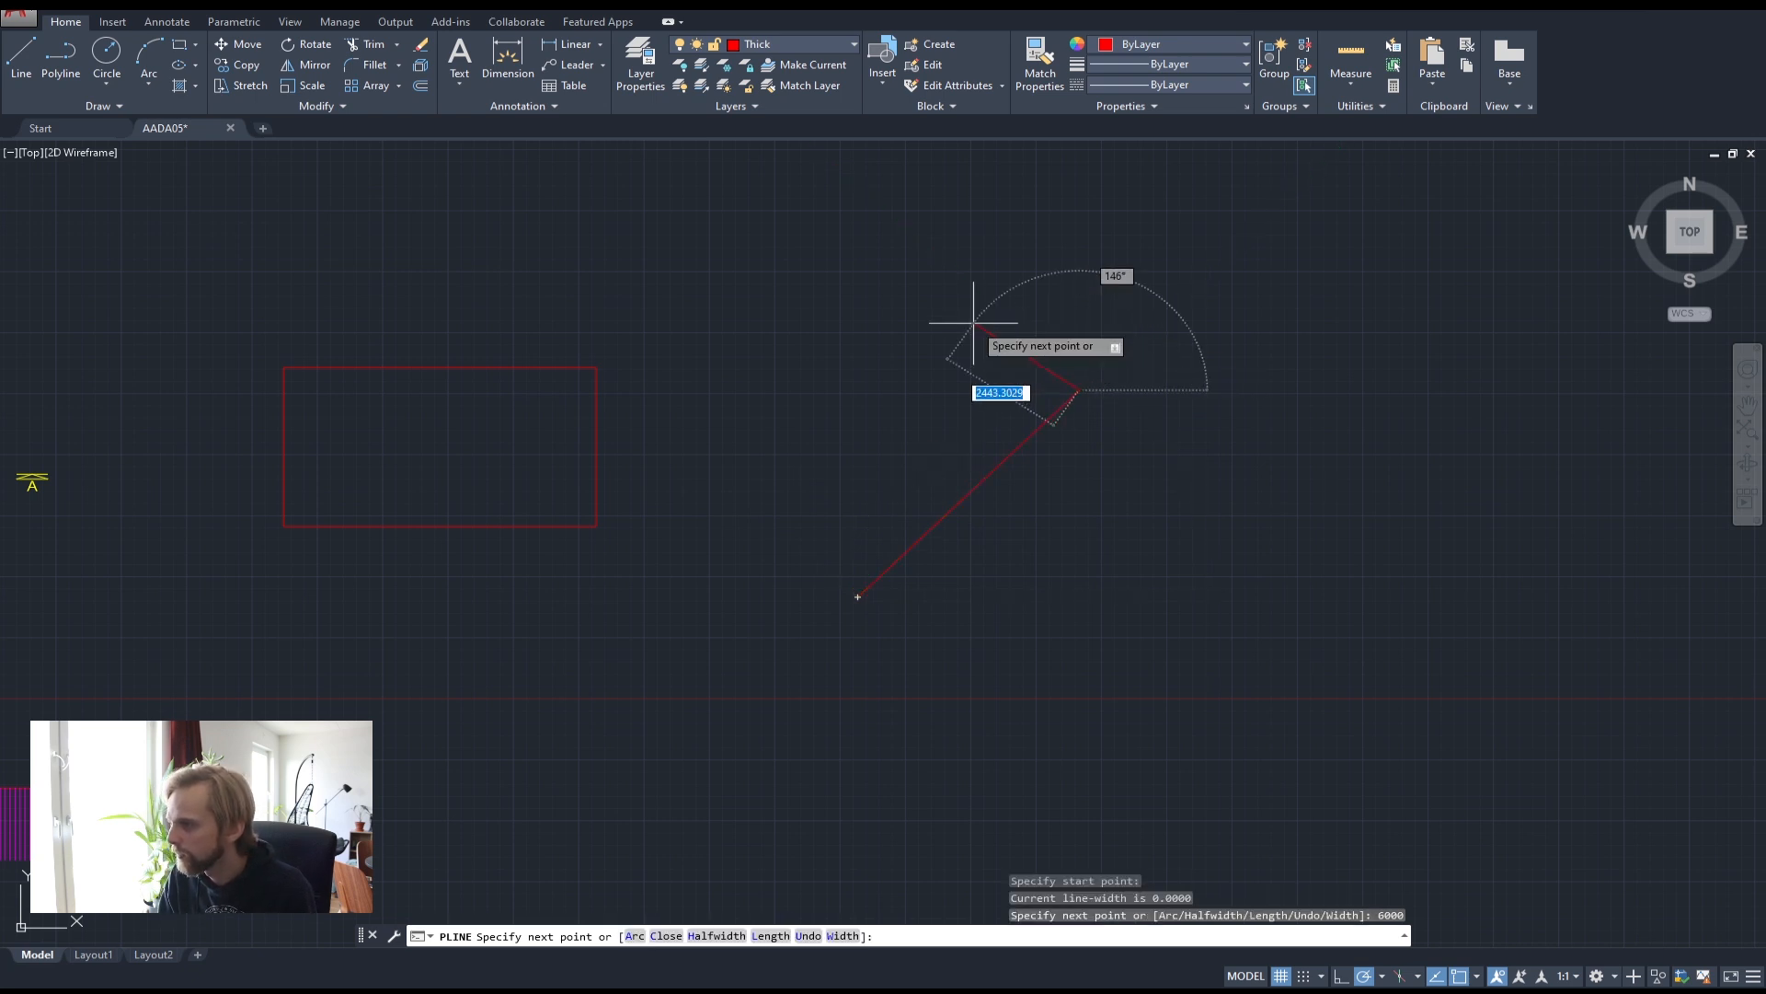
key("Return")
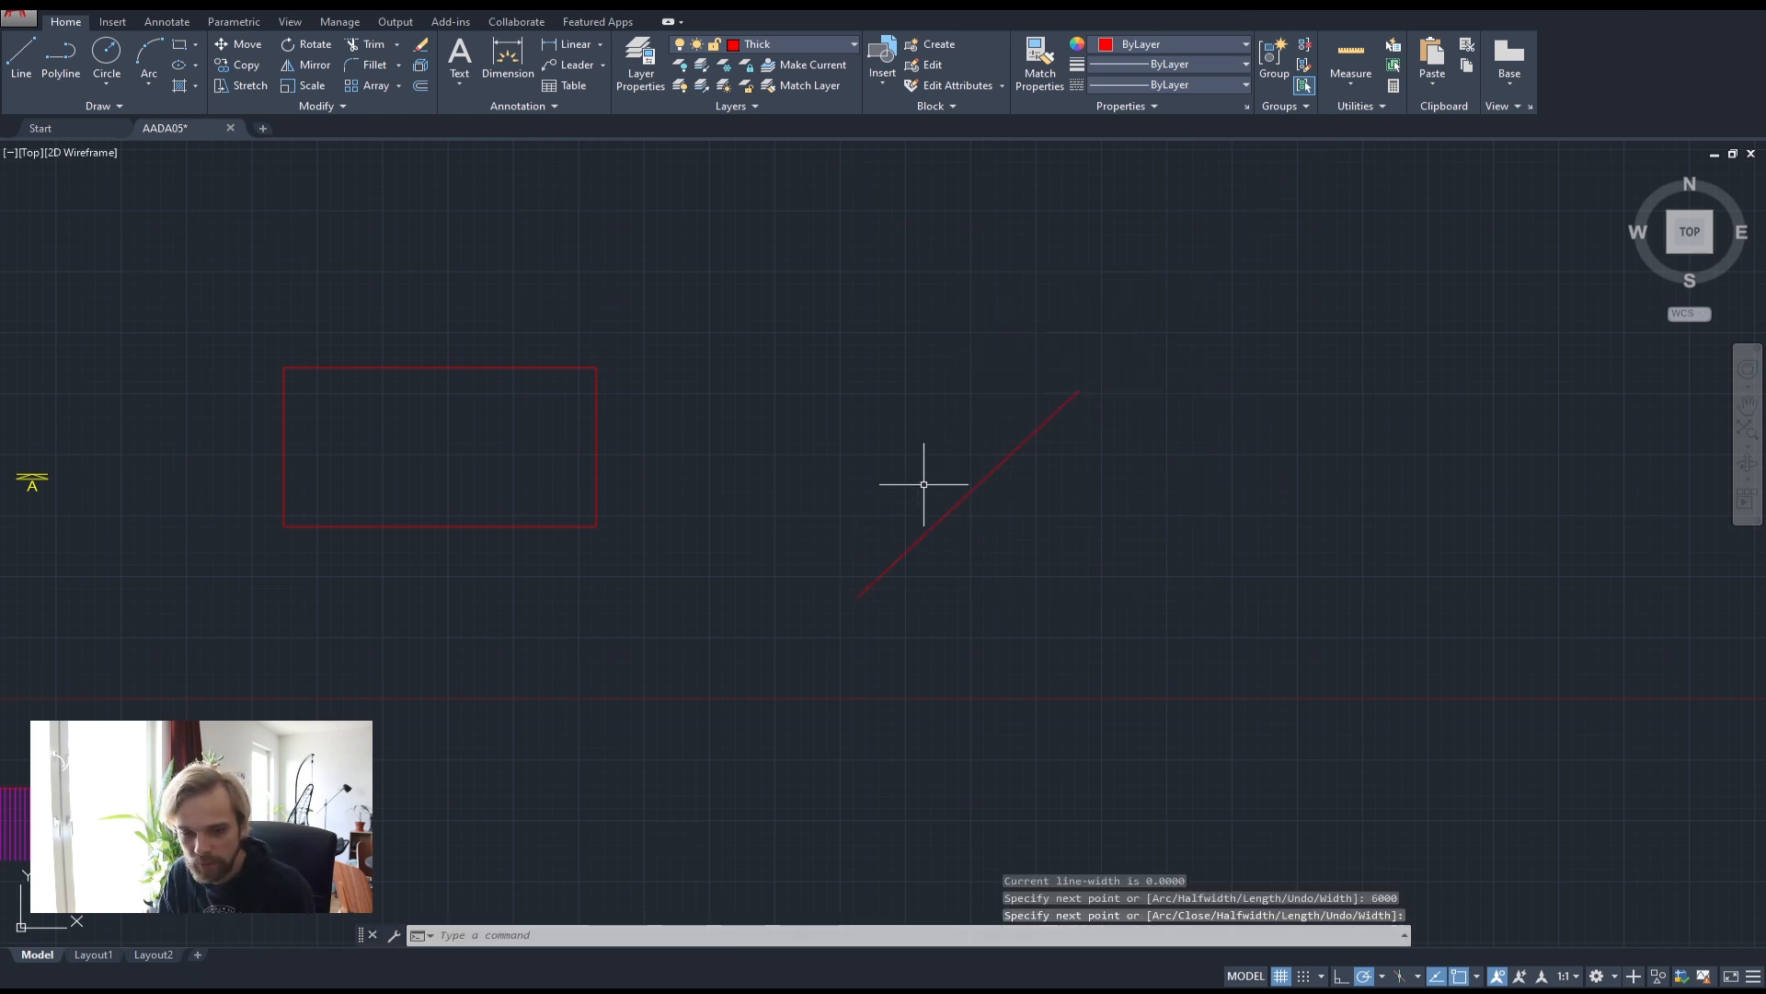
- Measure the rectangle's height with DIST between its left corners
type("dist")
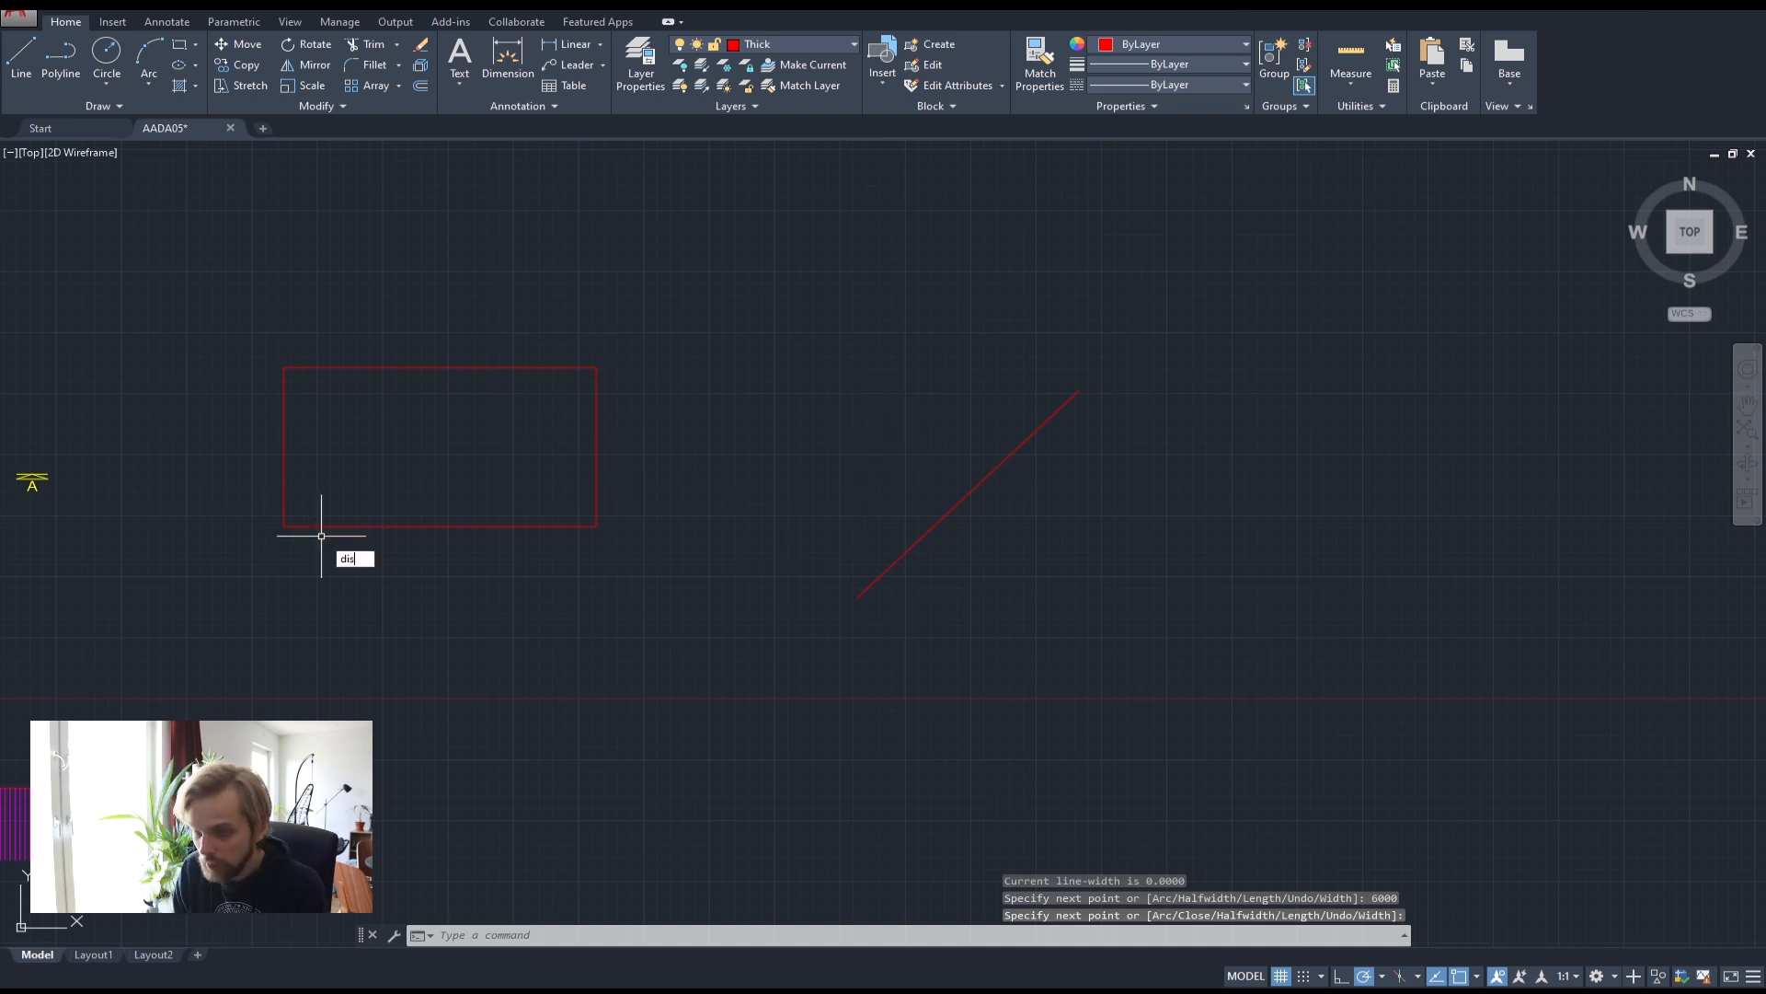
key("Return")
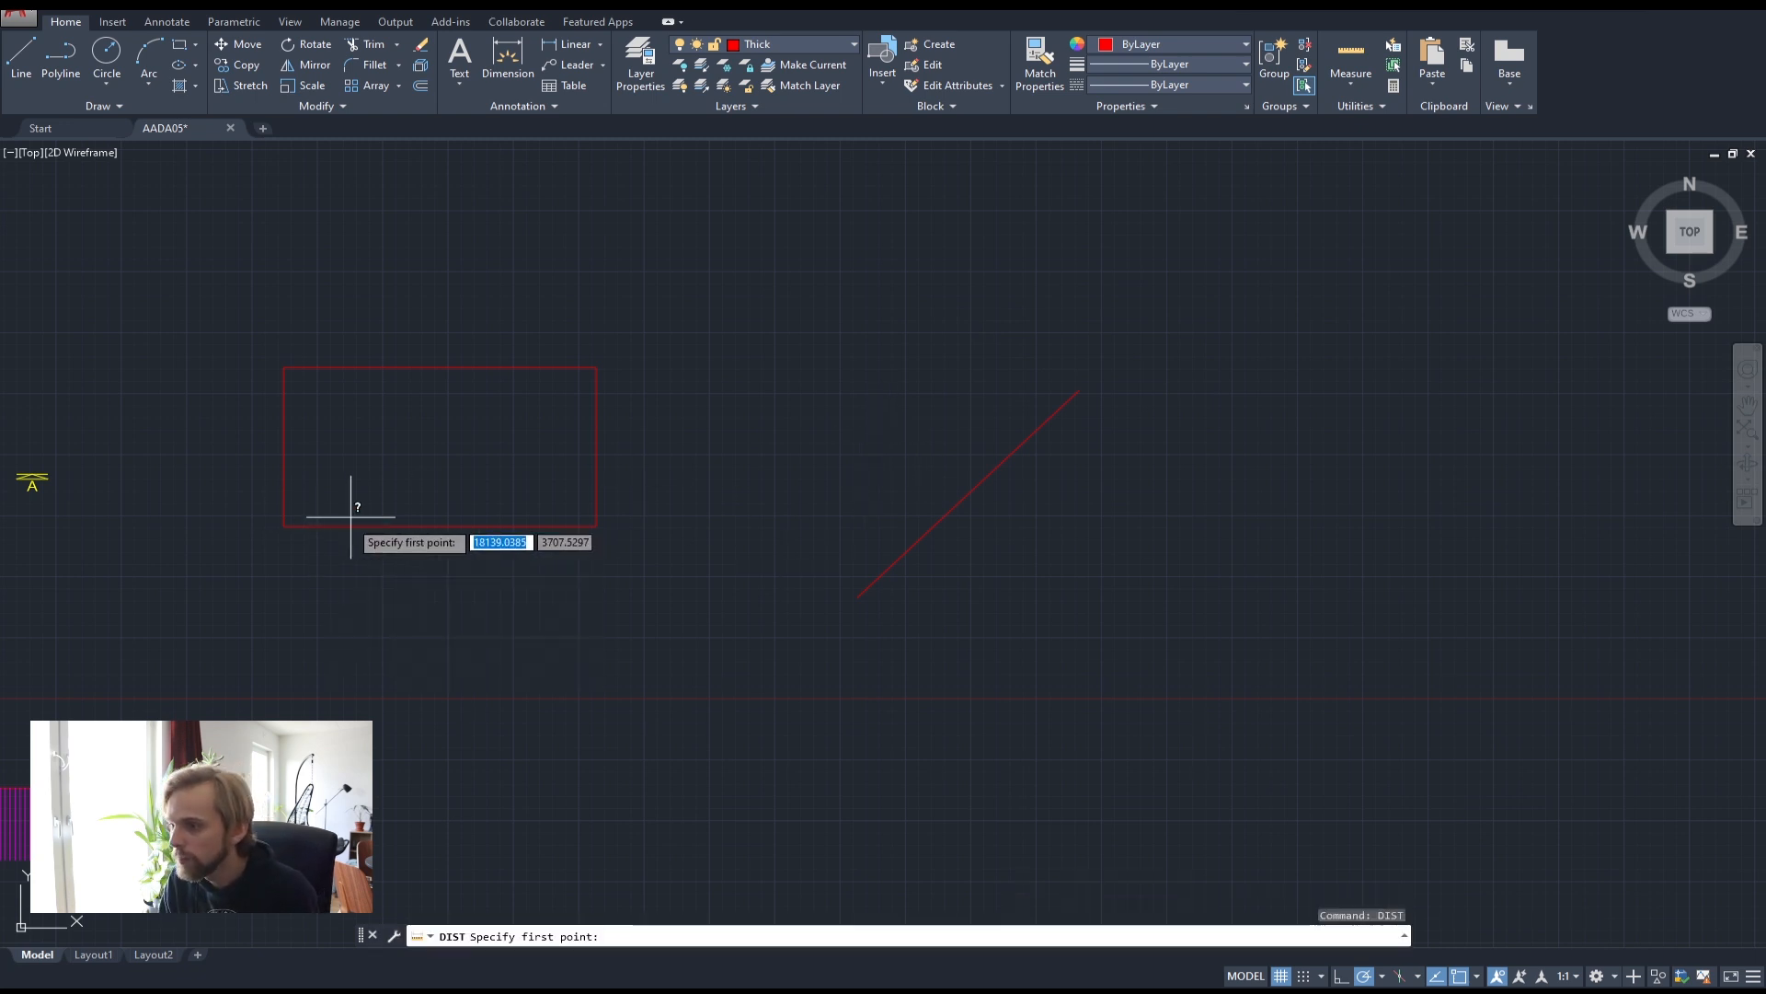
left_click(283, 525)
left_click(283, 367)
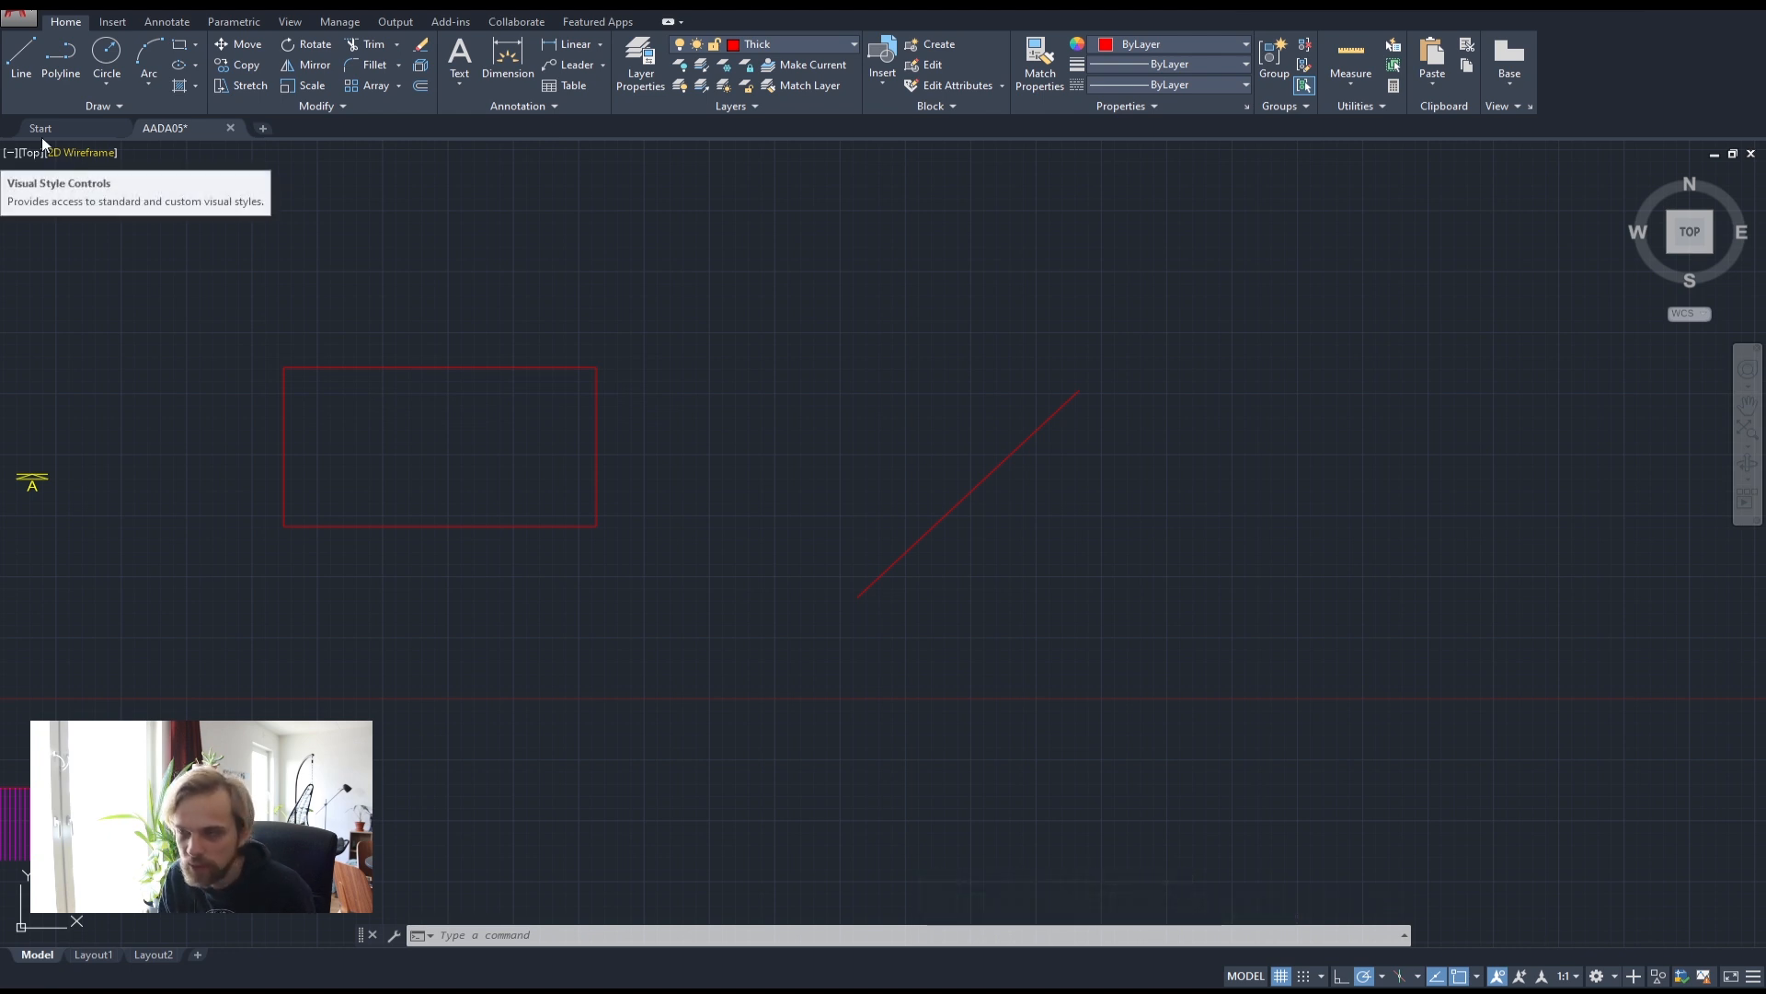
- Draw a 3250-long polyline at 135° from the first line's lower end
left_click(55, 55)
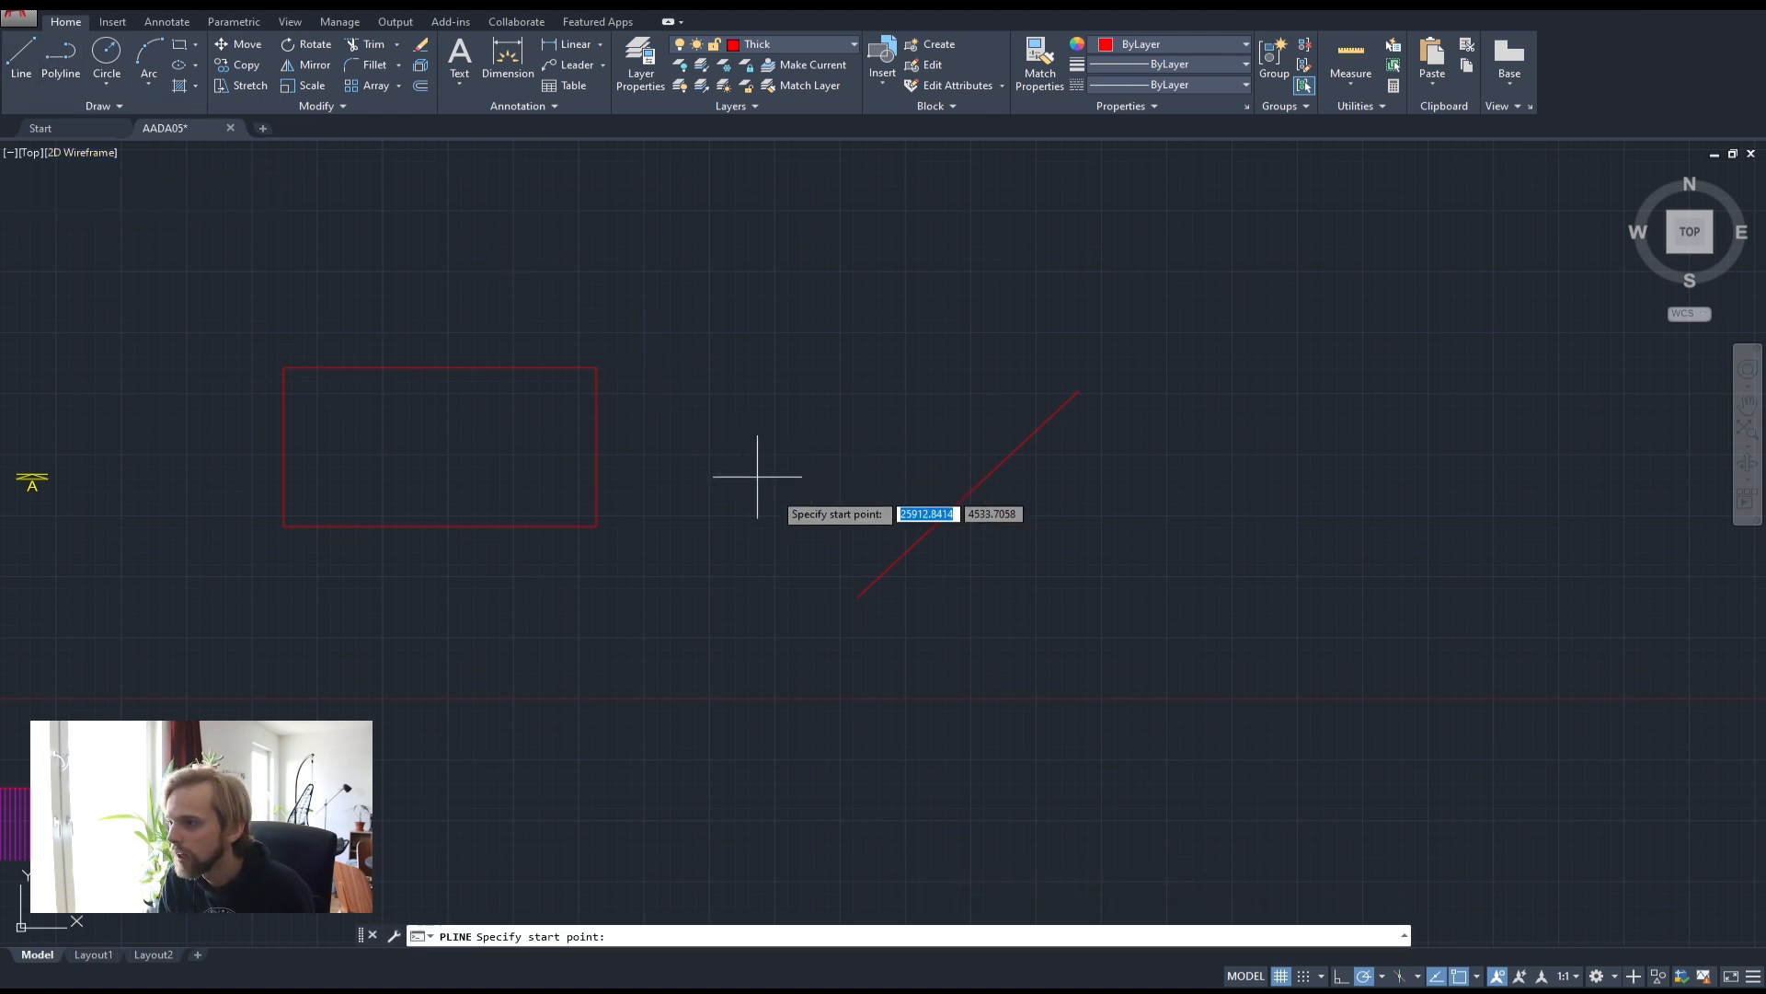
left_click(857, 596)
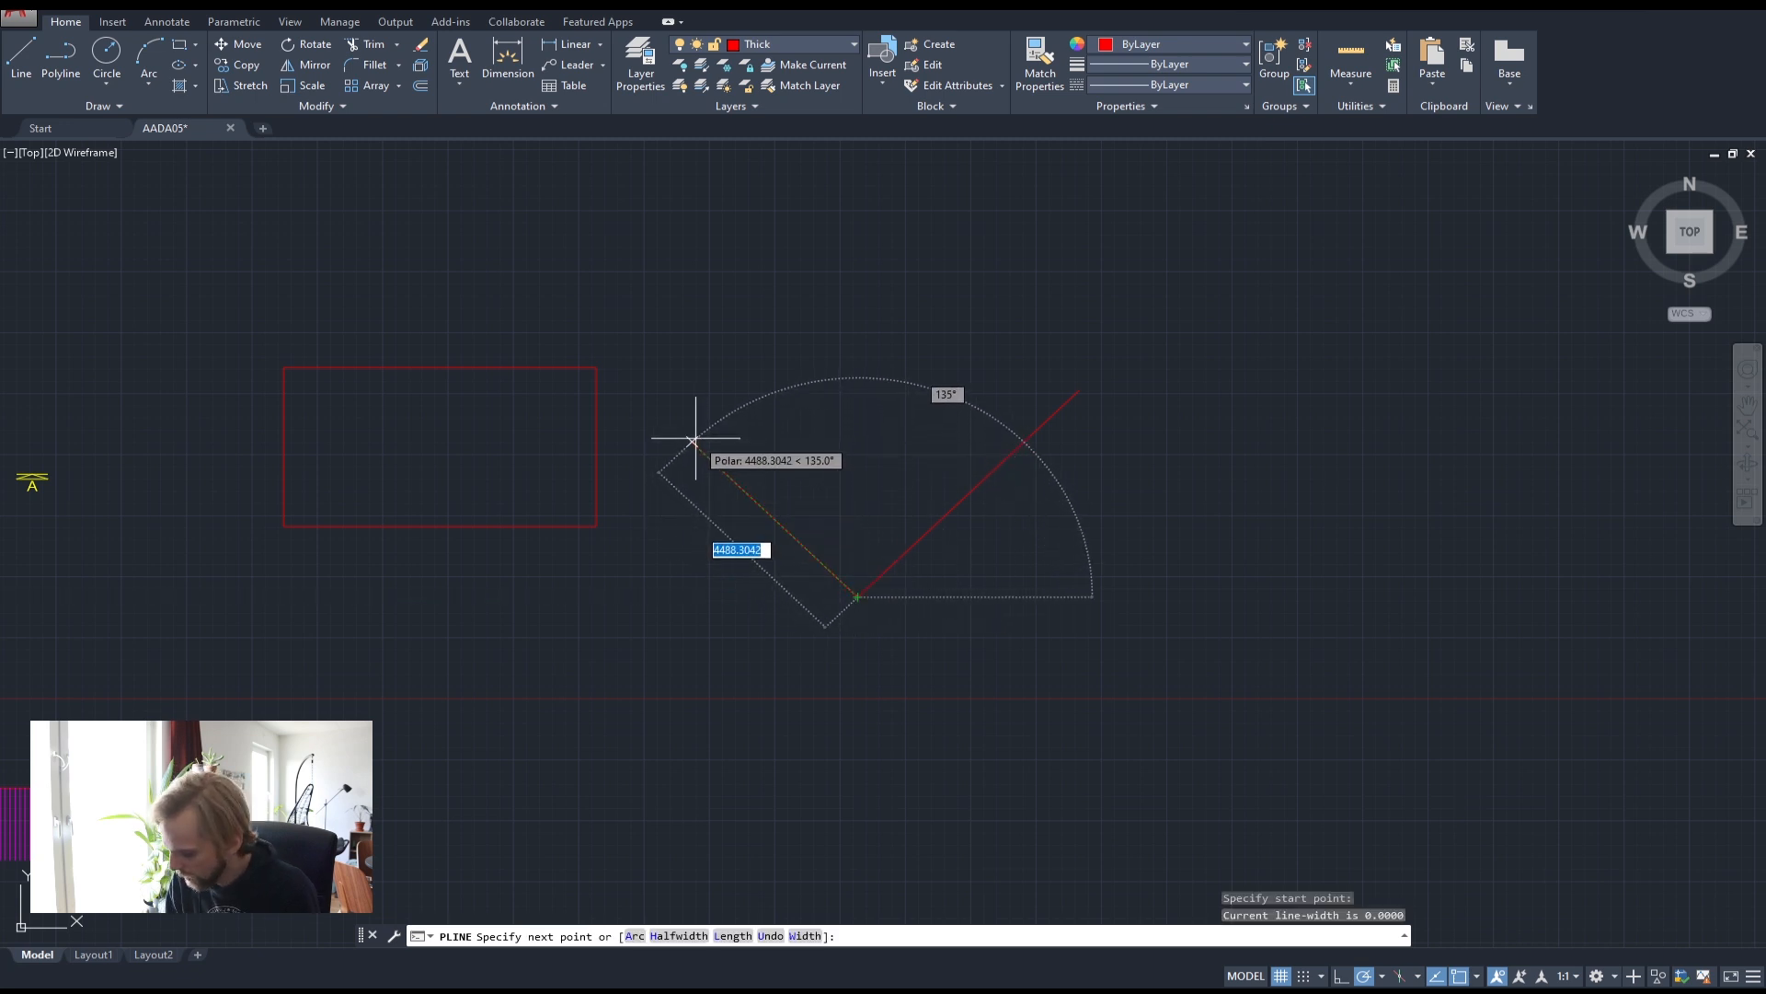
type("3250")
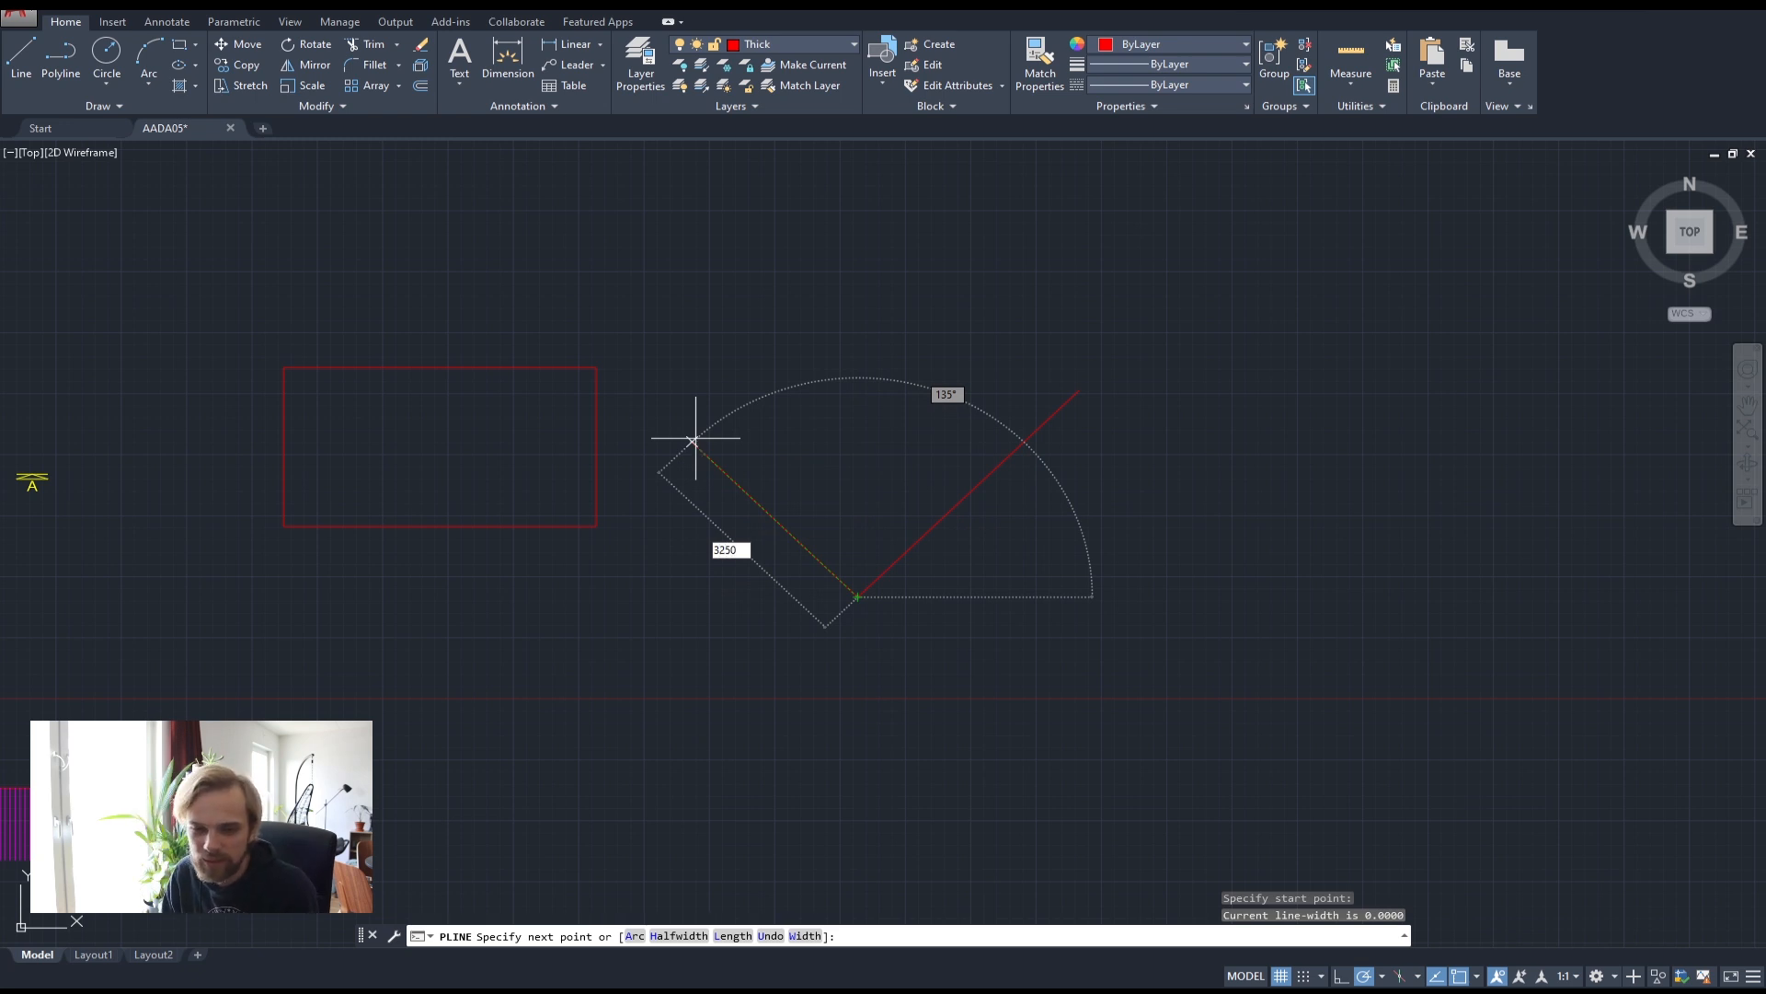
key("Return")
key("Return")
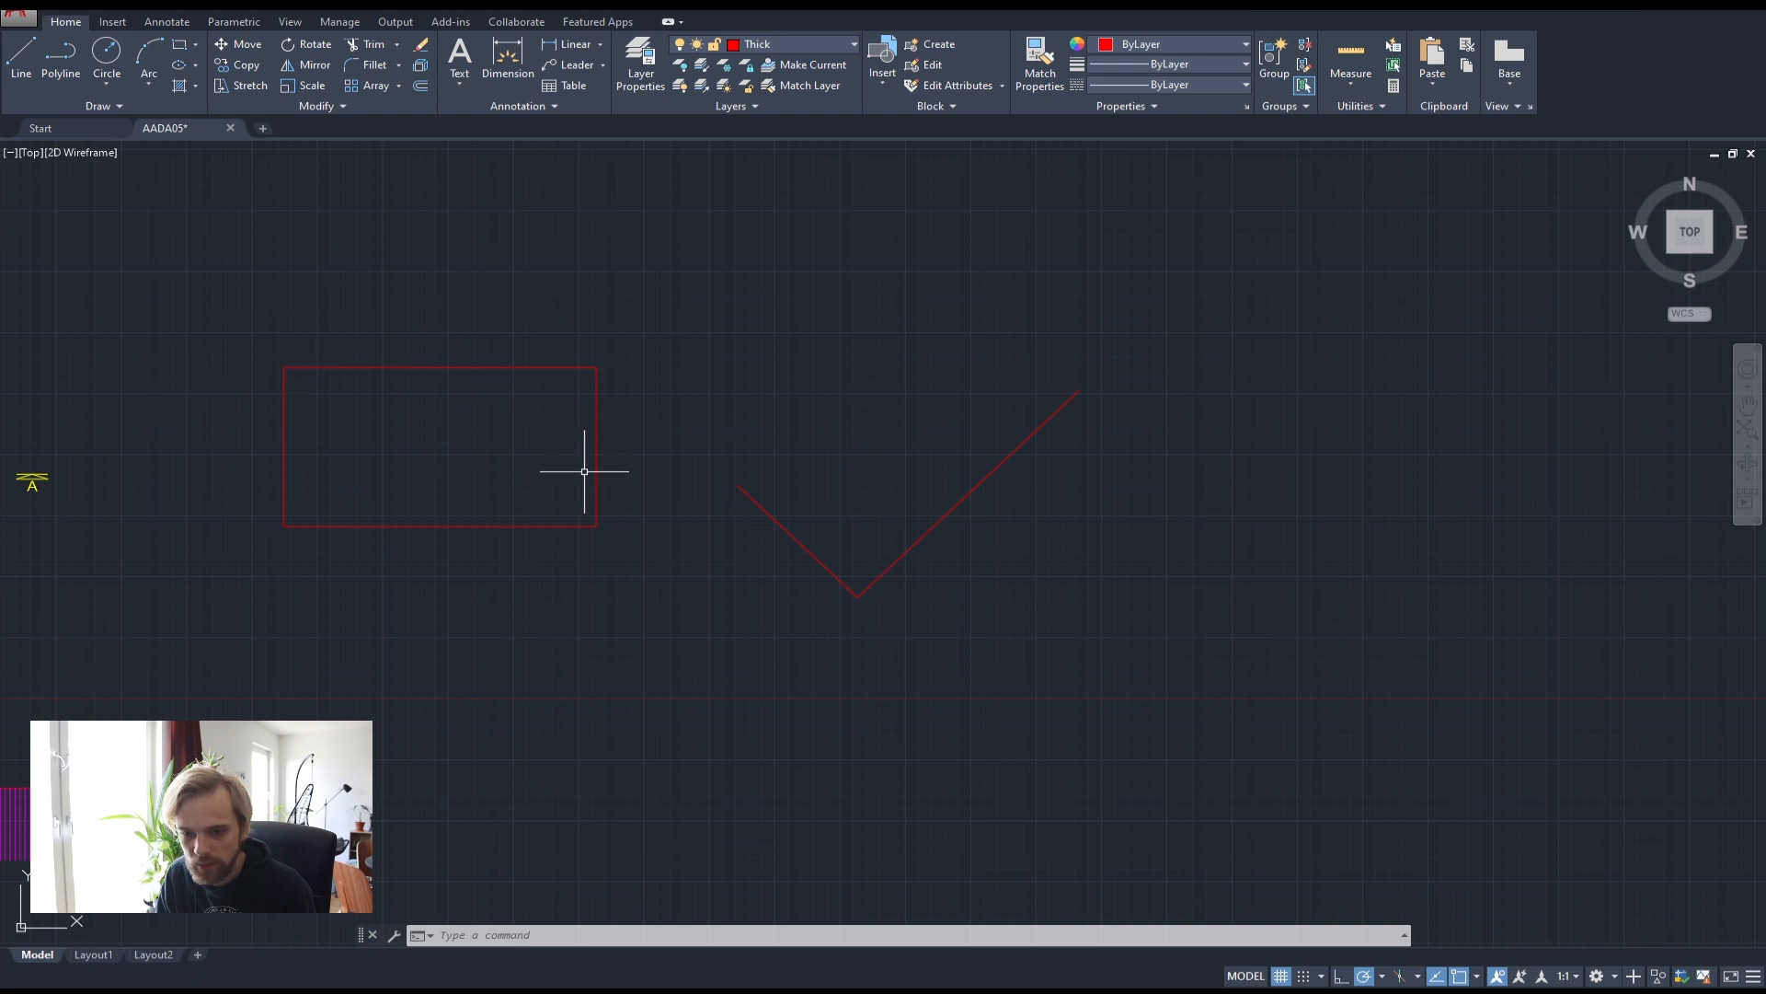
left_click(1074, 538)
- Copy the V's long right line to its left end and delete the misplaced copy
left_click(938, 433)
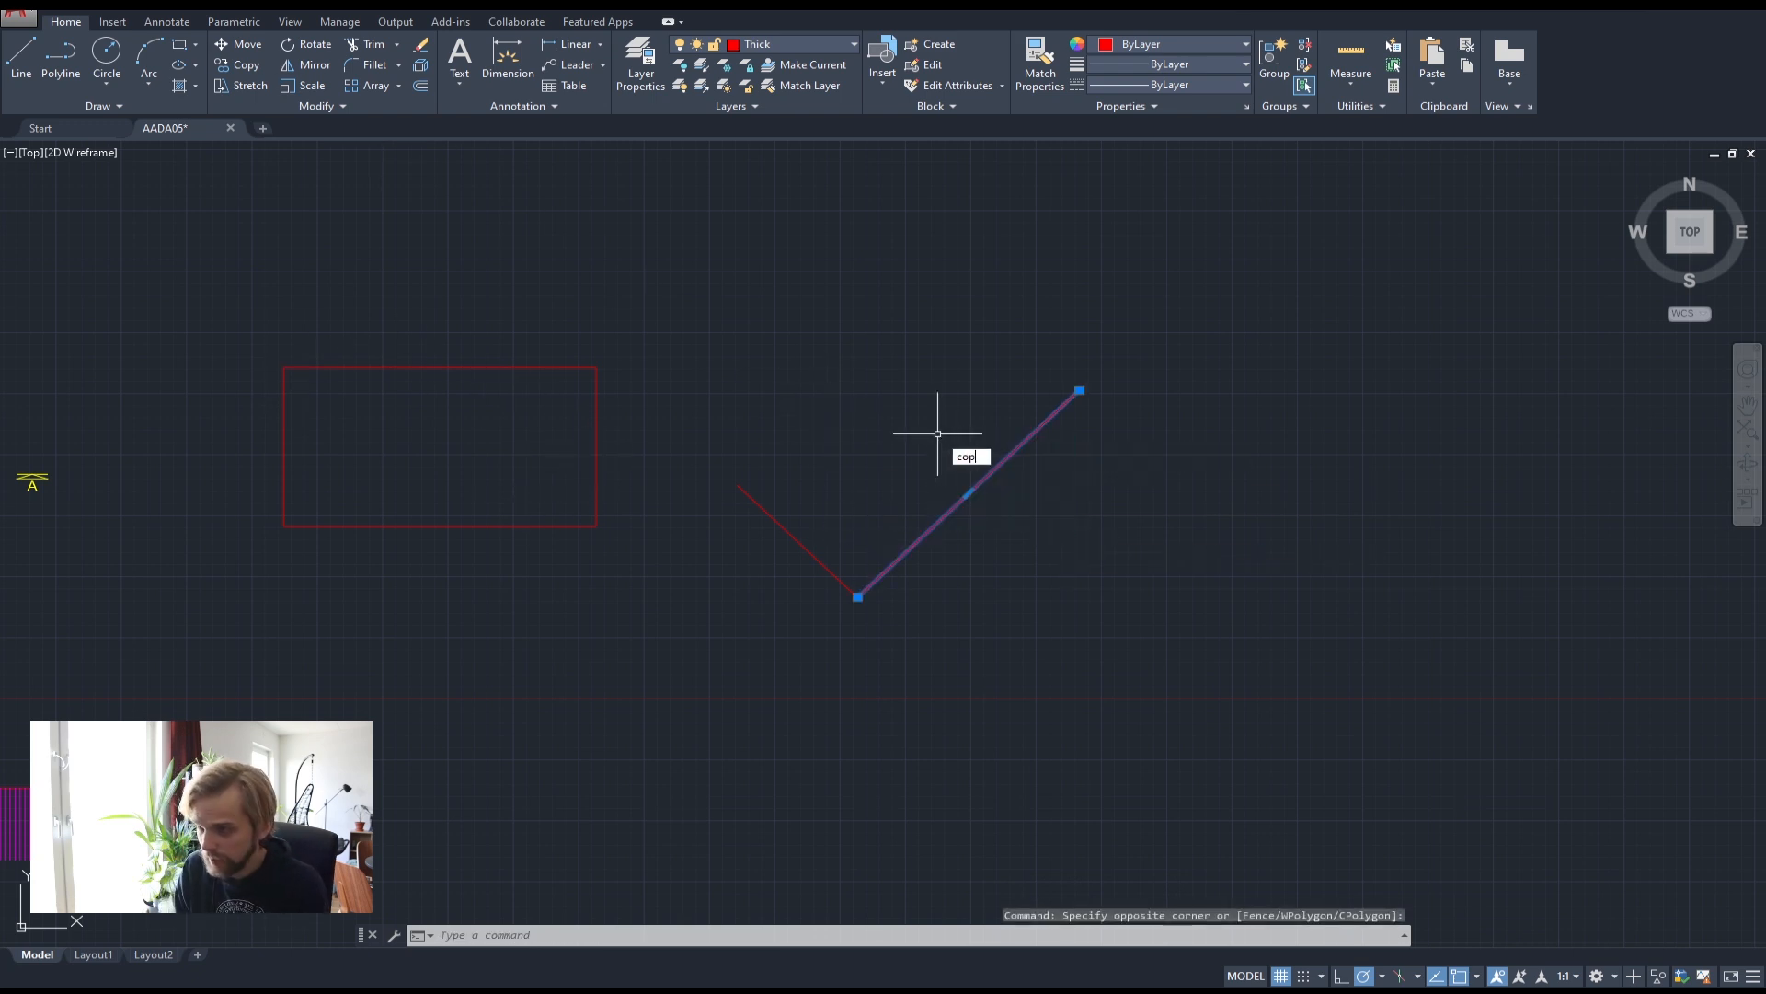
type("cop")
key("Return")
left_click(863, 595)
left_click(736, 483)
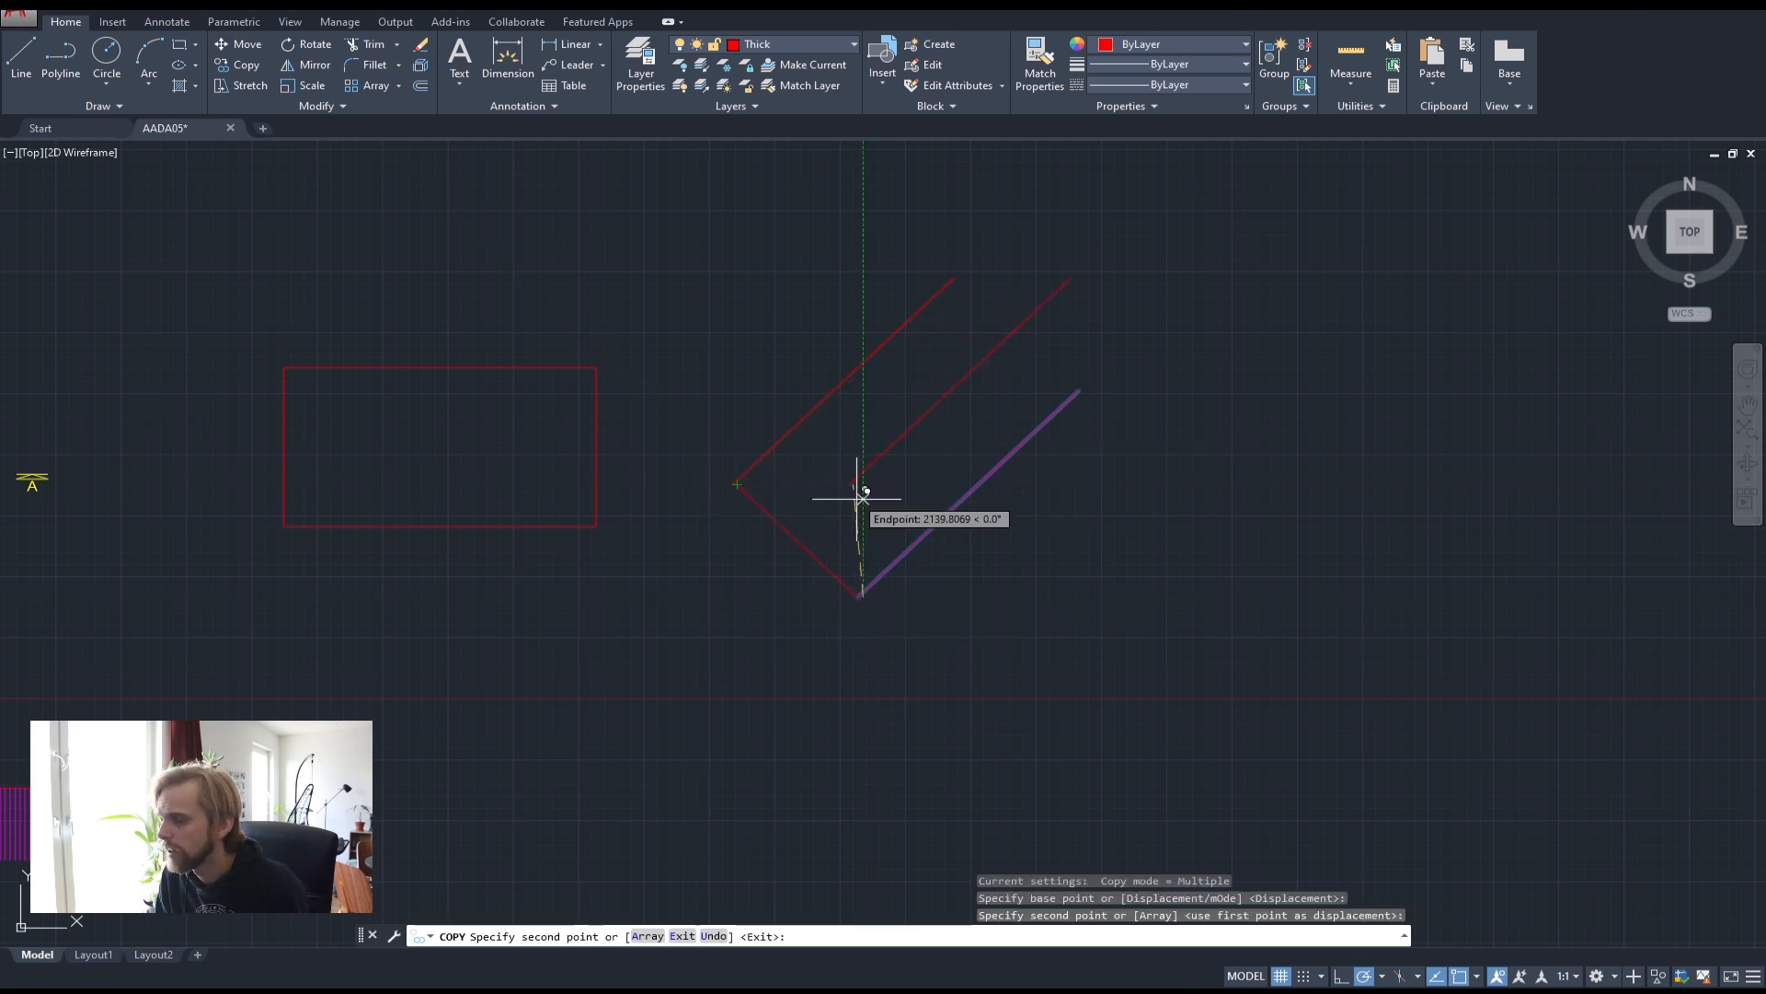
key("Escape")
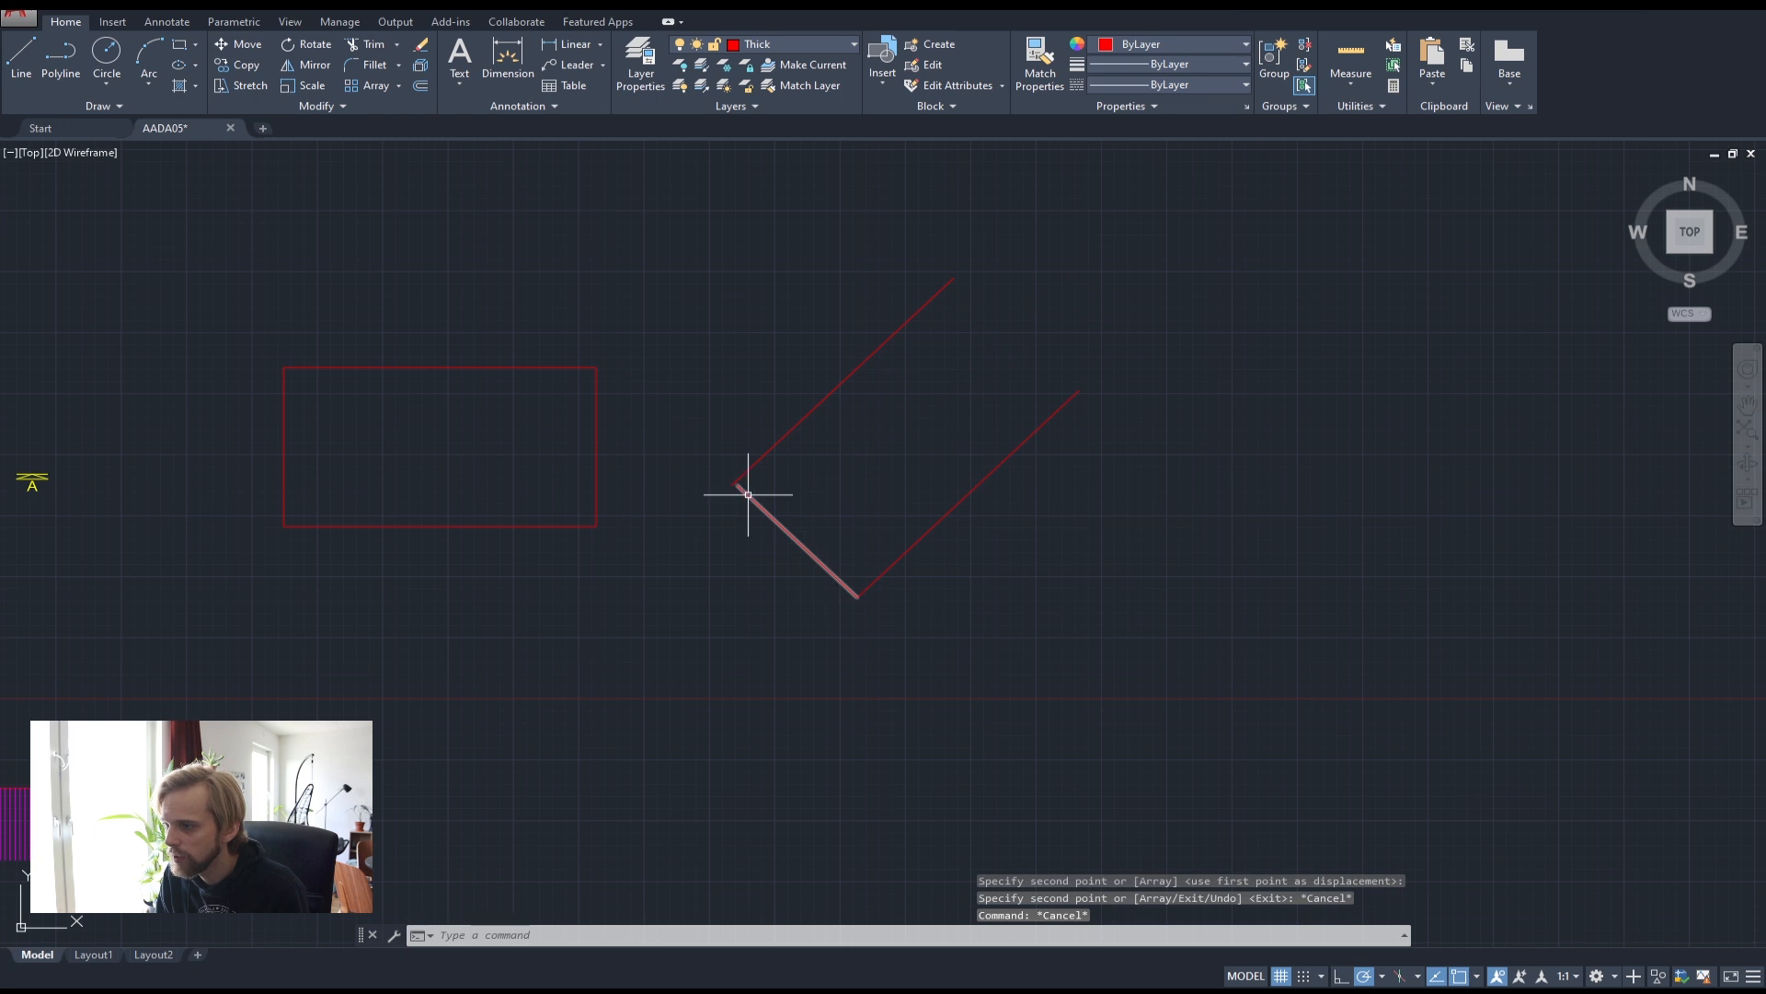
scroll(647, 478, "up", 4)
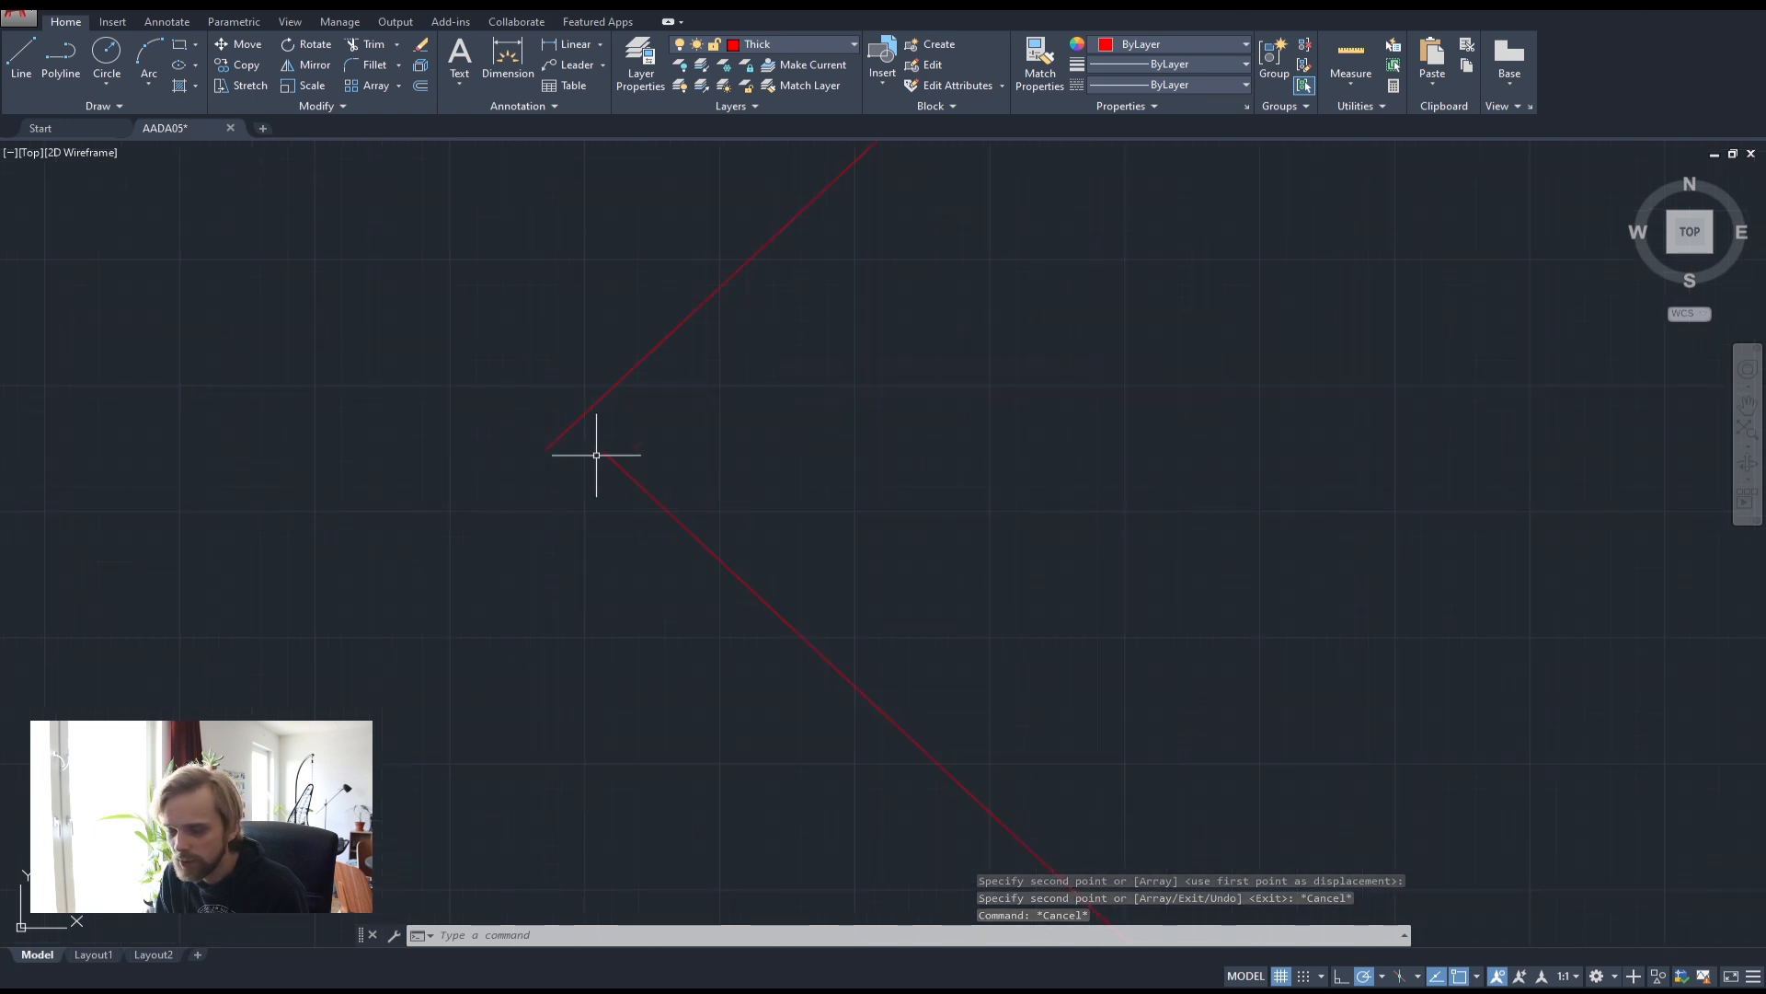
left_click(773, 400)
left_click(610, 303)
key("Delete")
scroll(771, 454, "down", 3)
- Start another copy of the long right line from the bottom vertex, then cancel it
left_click(1282, 631)
left_click(1130, 529)
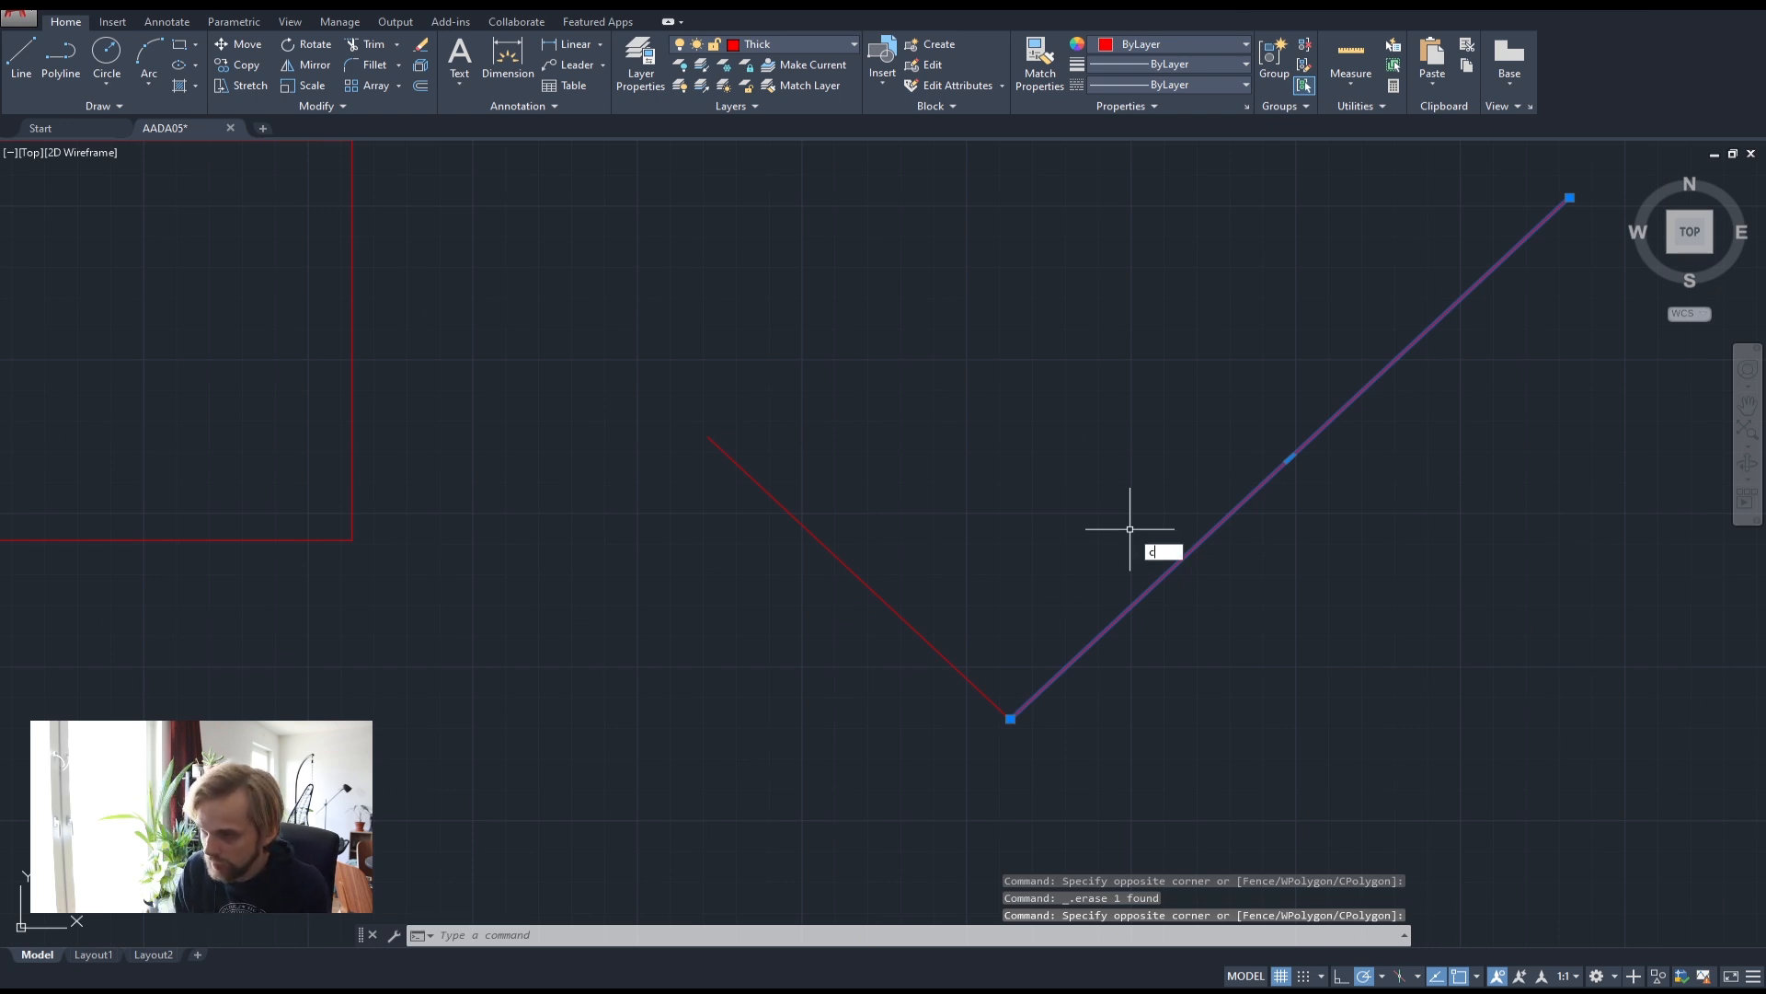
key("Return")
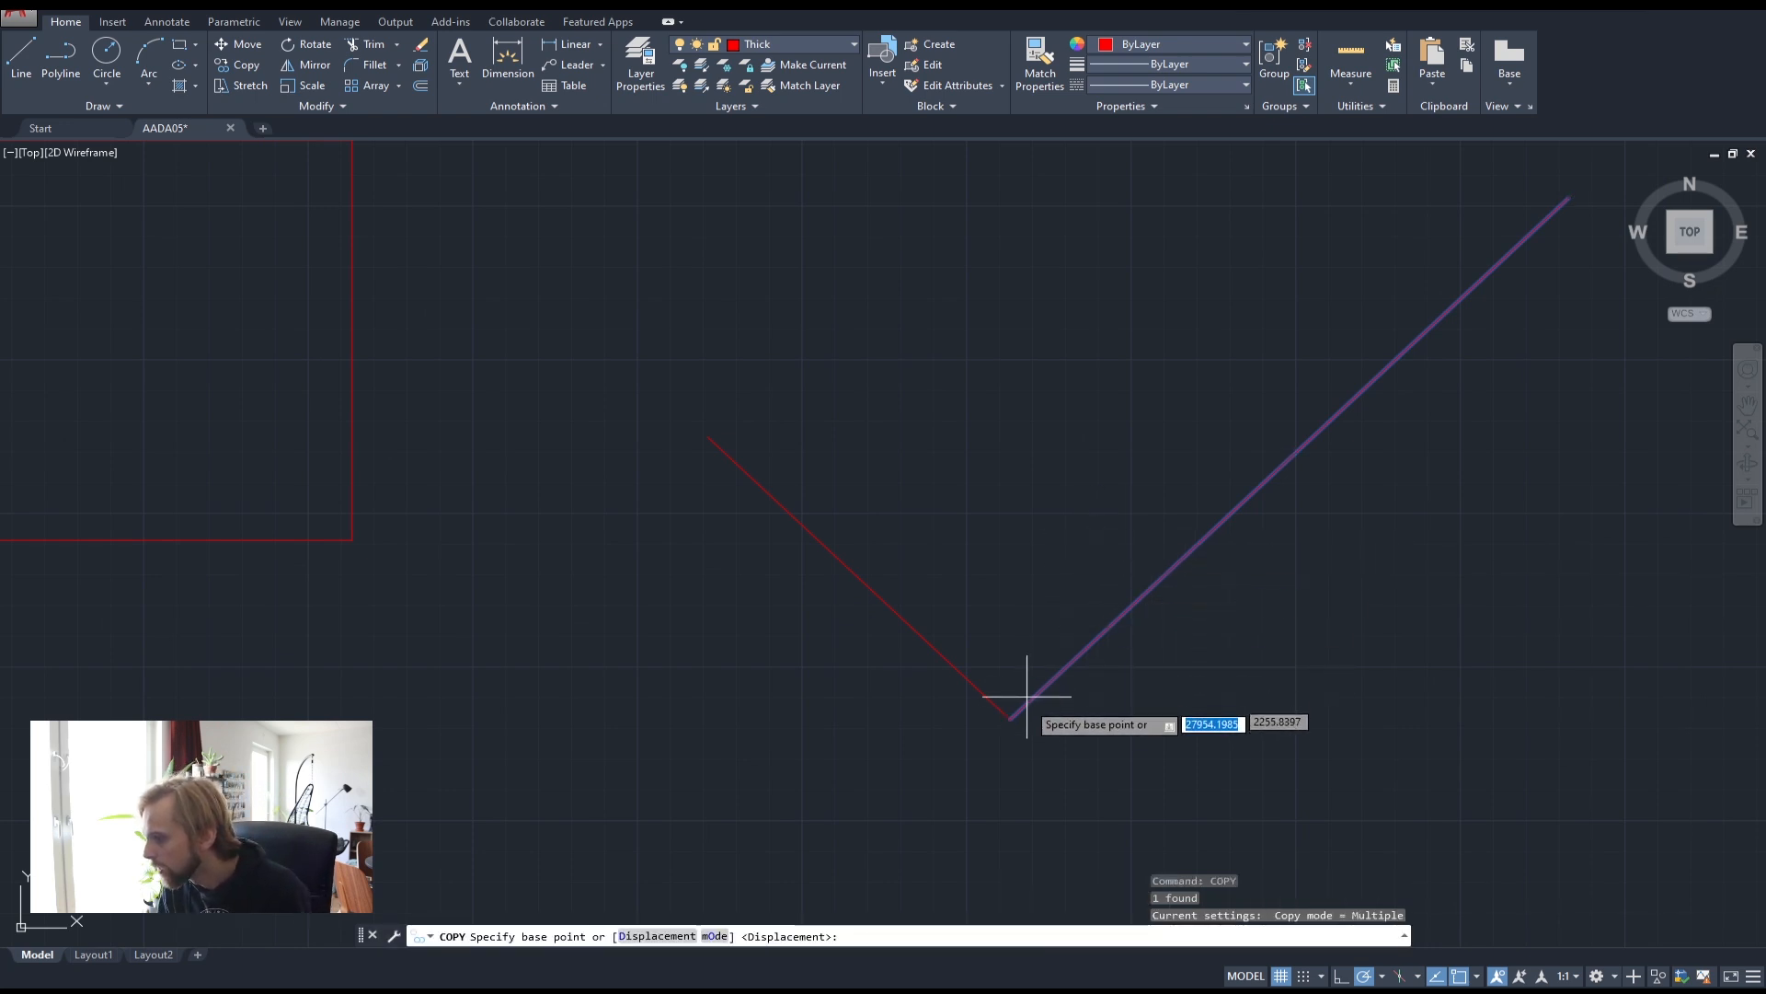
left_click(1008, 716)
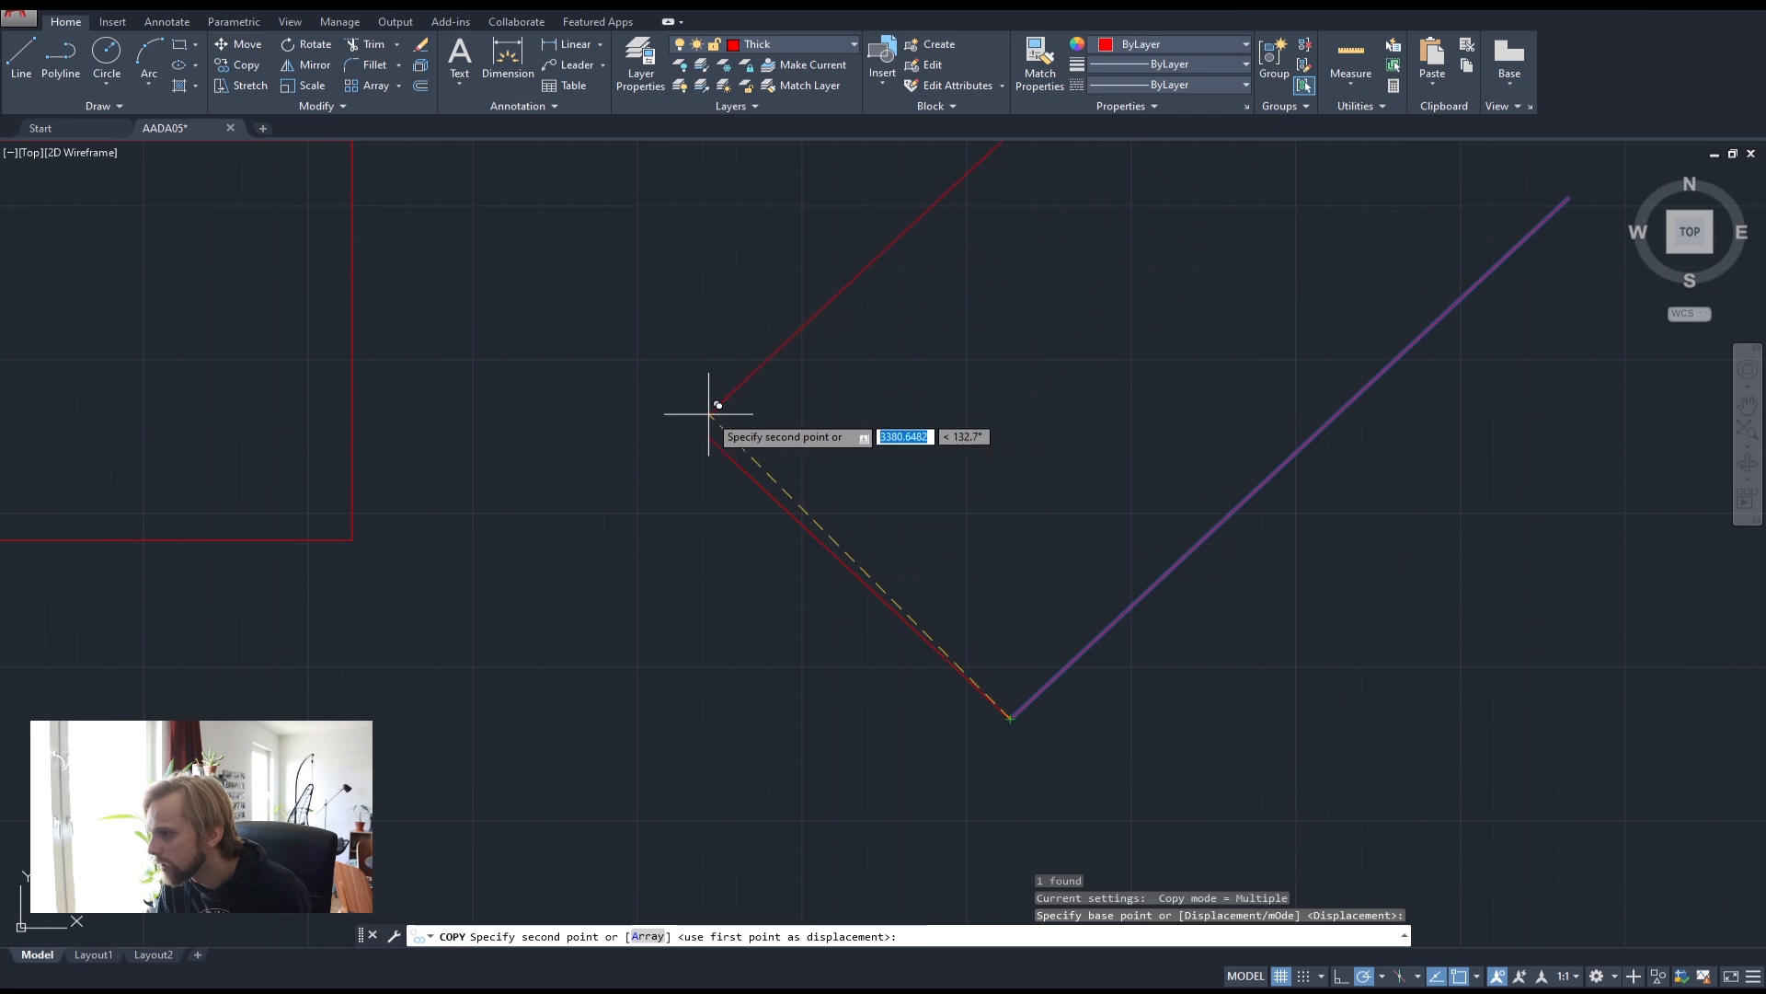
key("Escape")
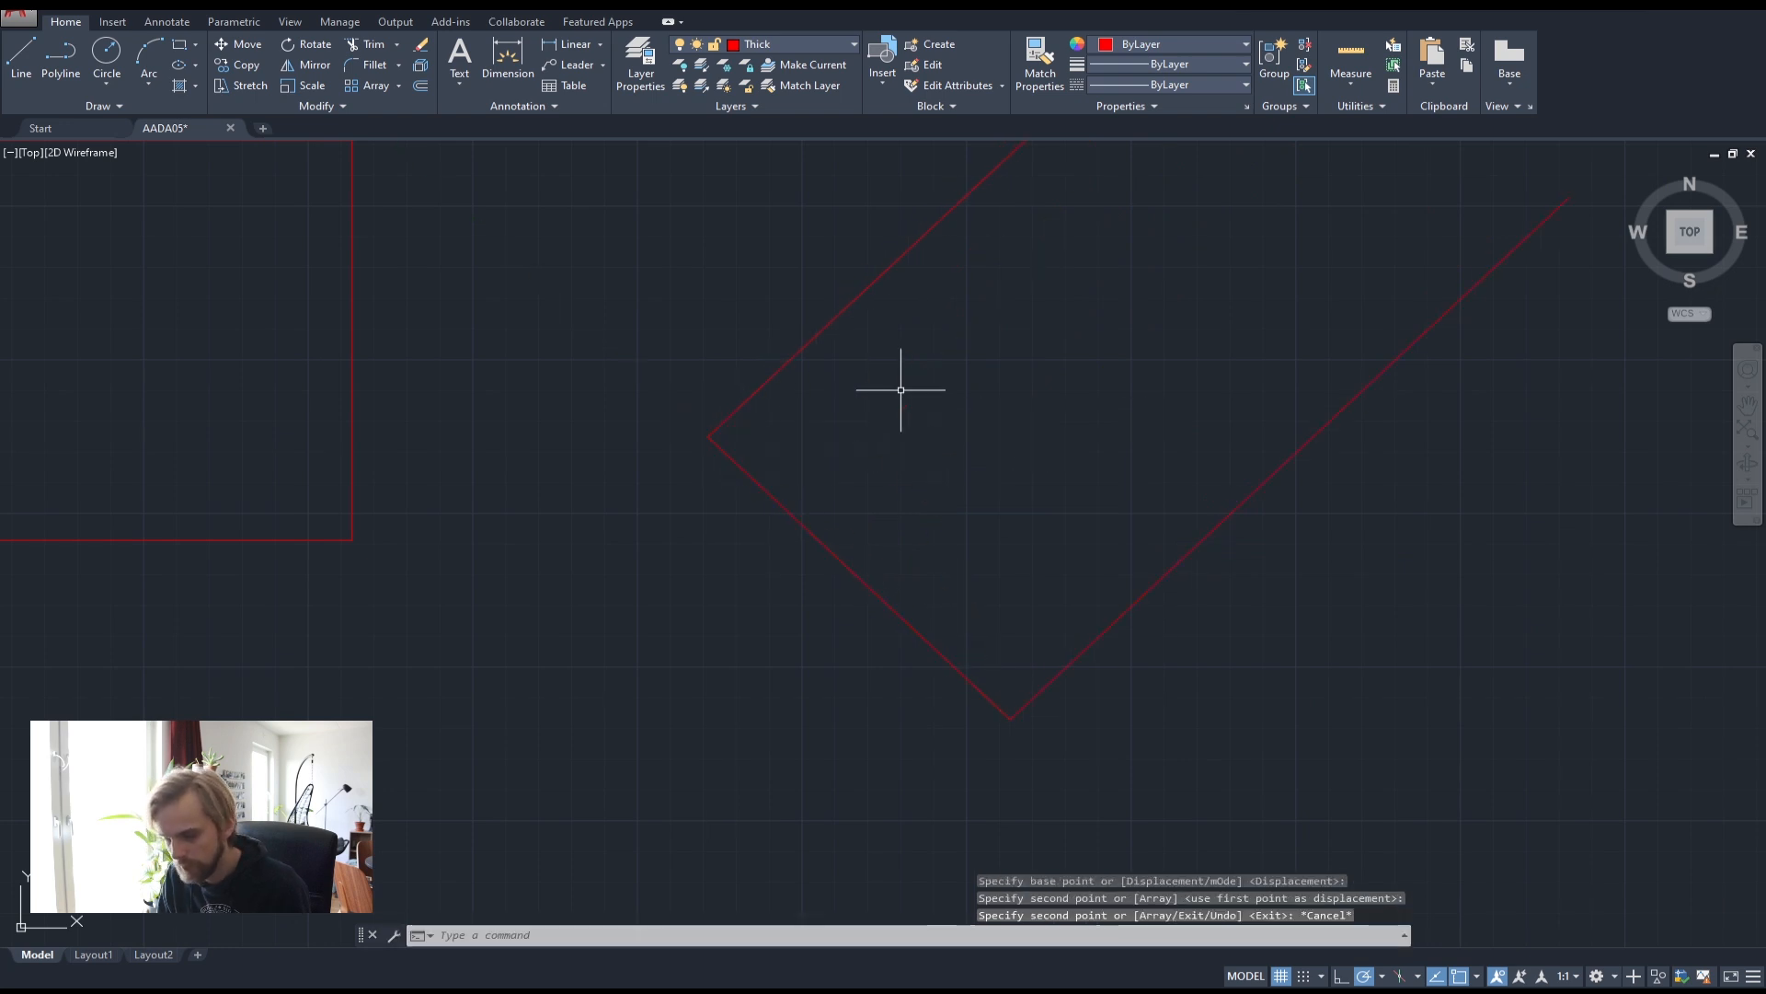
scroll(910, 398, "down", 4)
middle_click_drag(916, 408, 827, 493)
- Copy the V's short left line to the long line's upper end, closing the rectangle
left_click(833, 540)
left_click(783, 583)
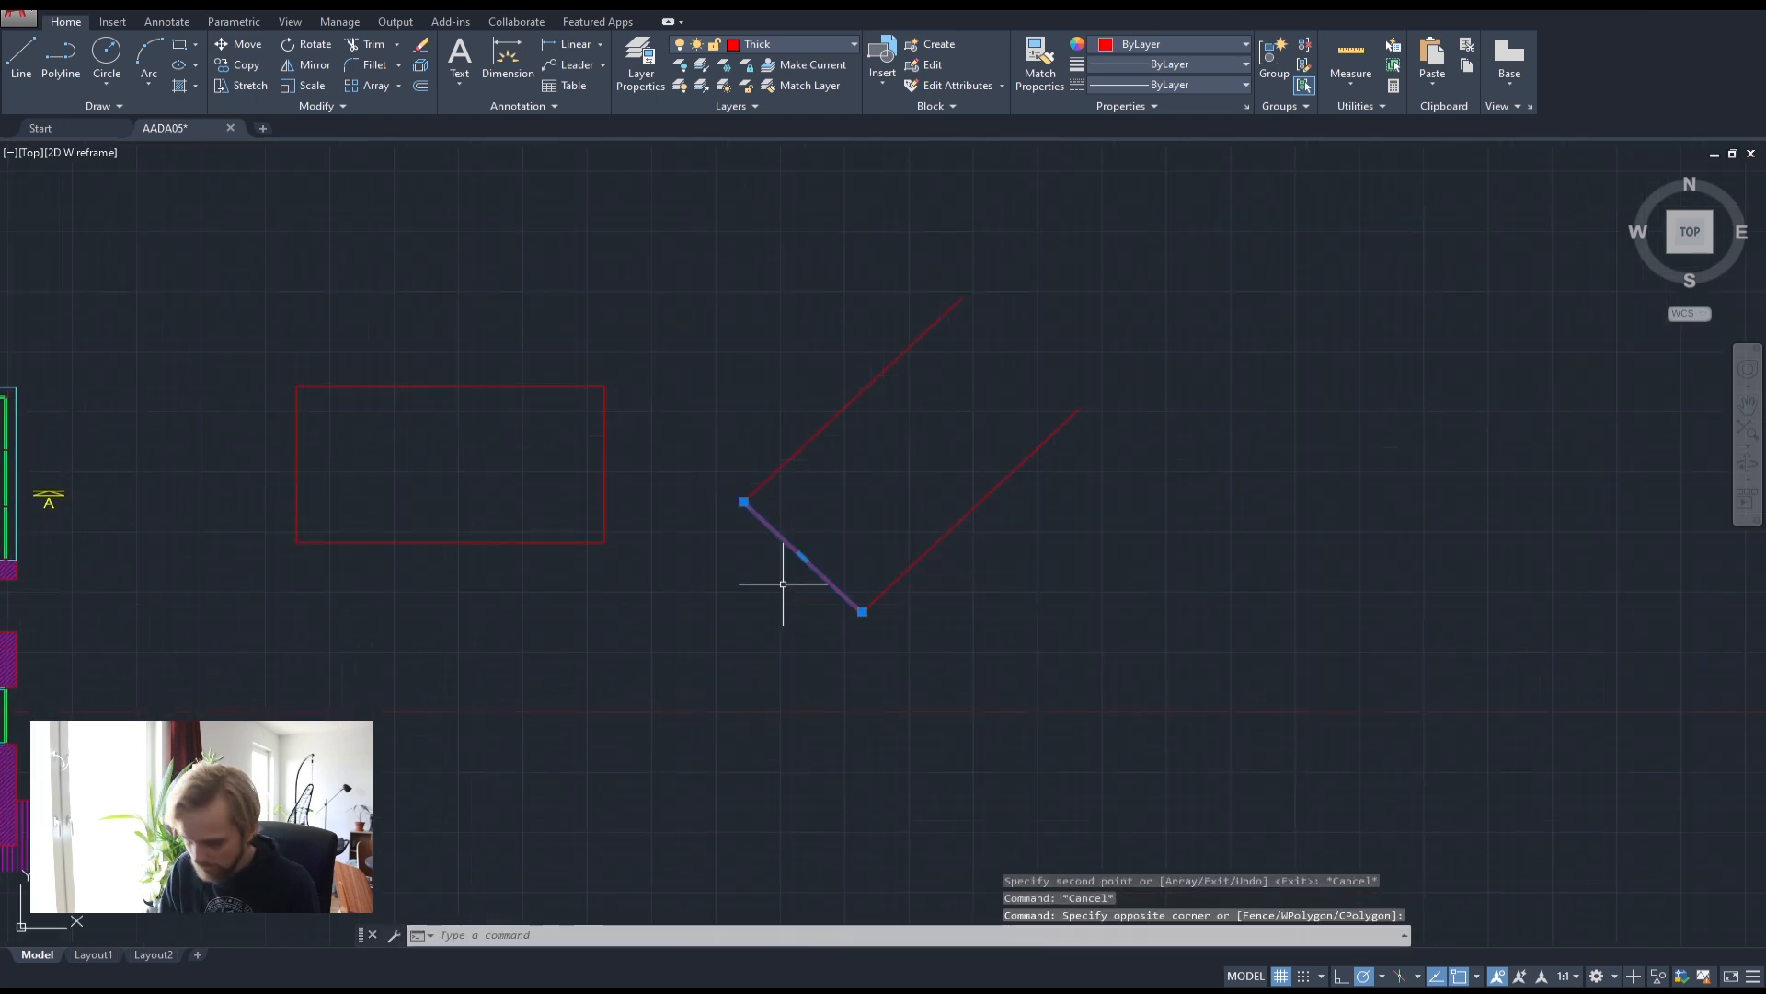
type("cop")
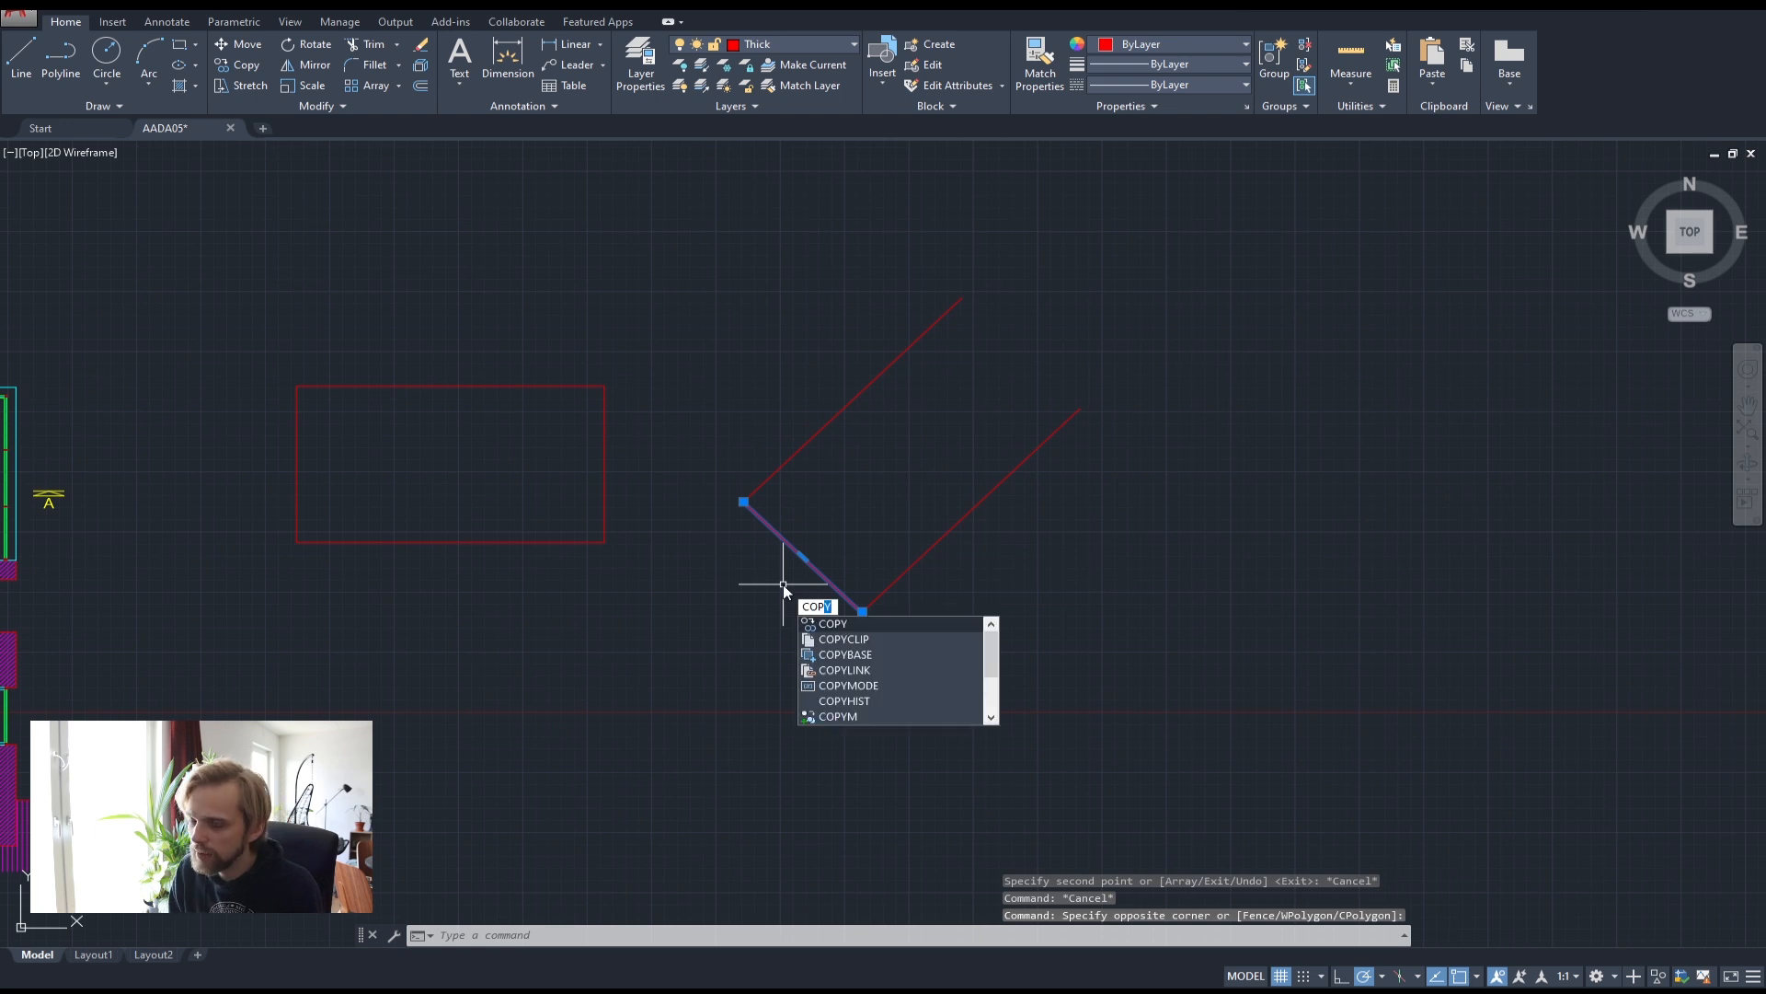
key("Return")
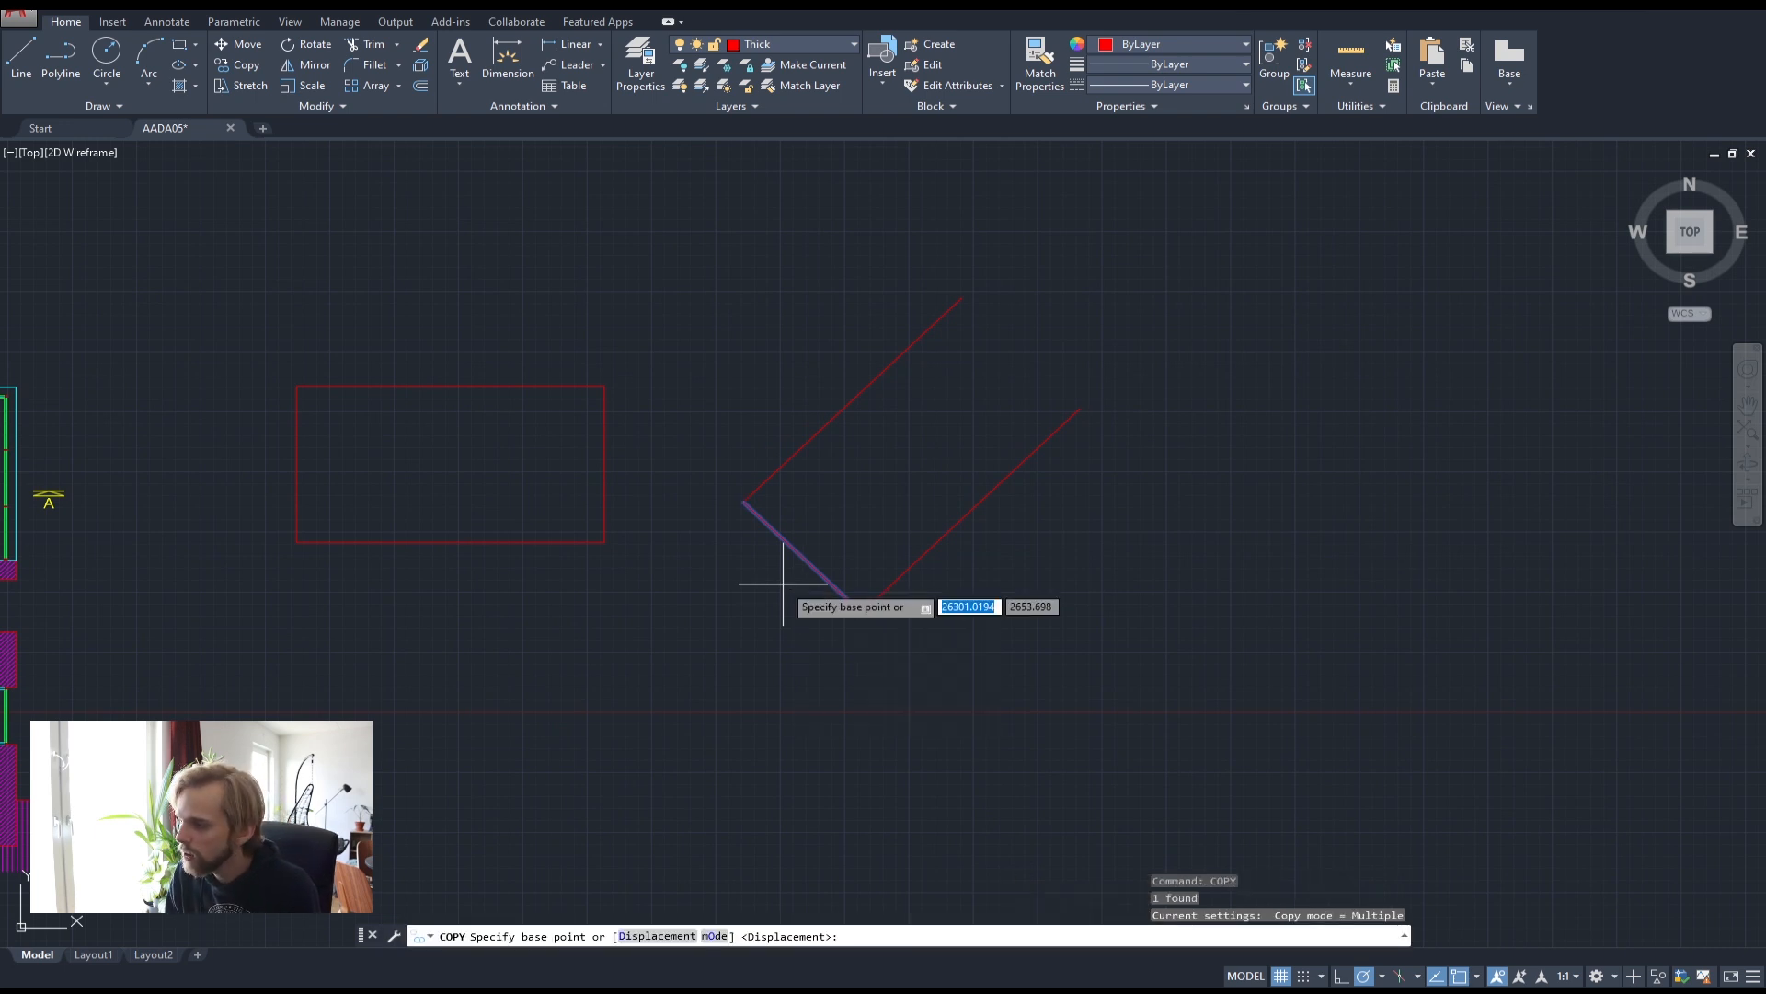
left_click(862, 612)
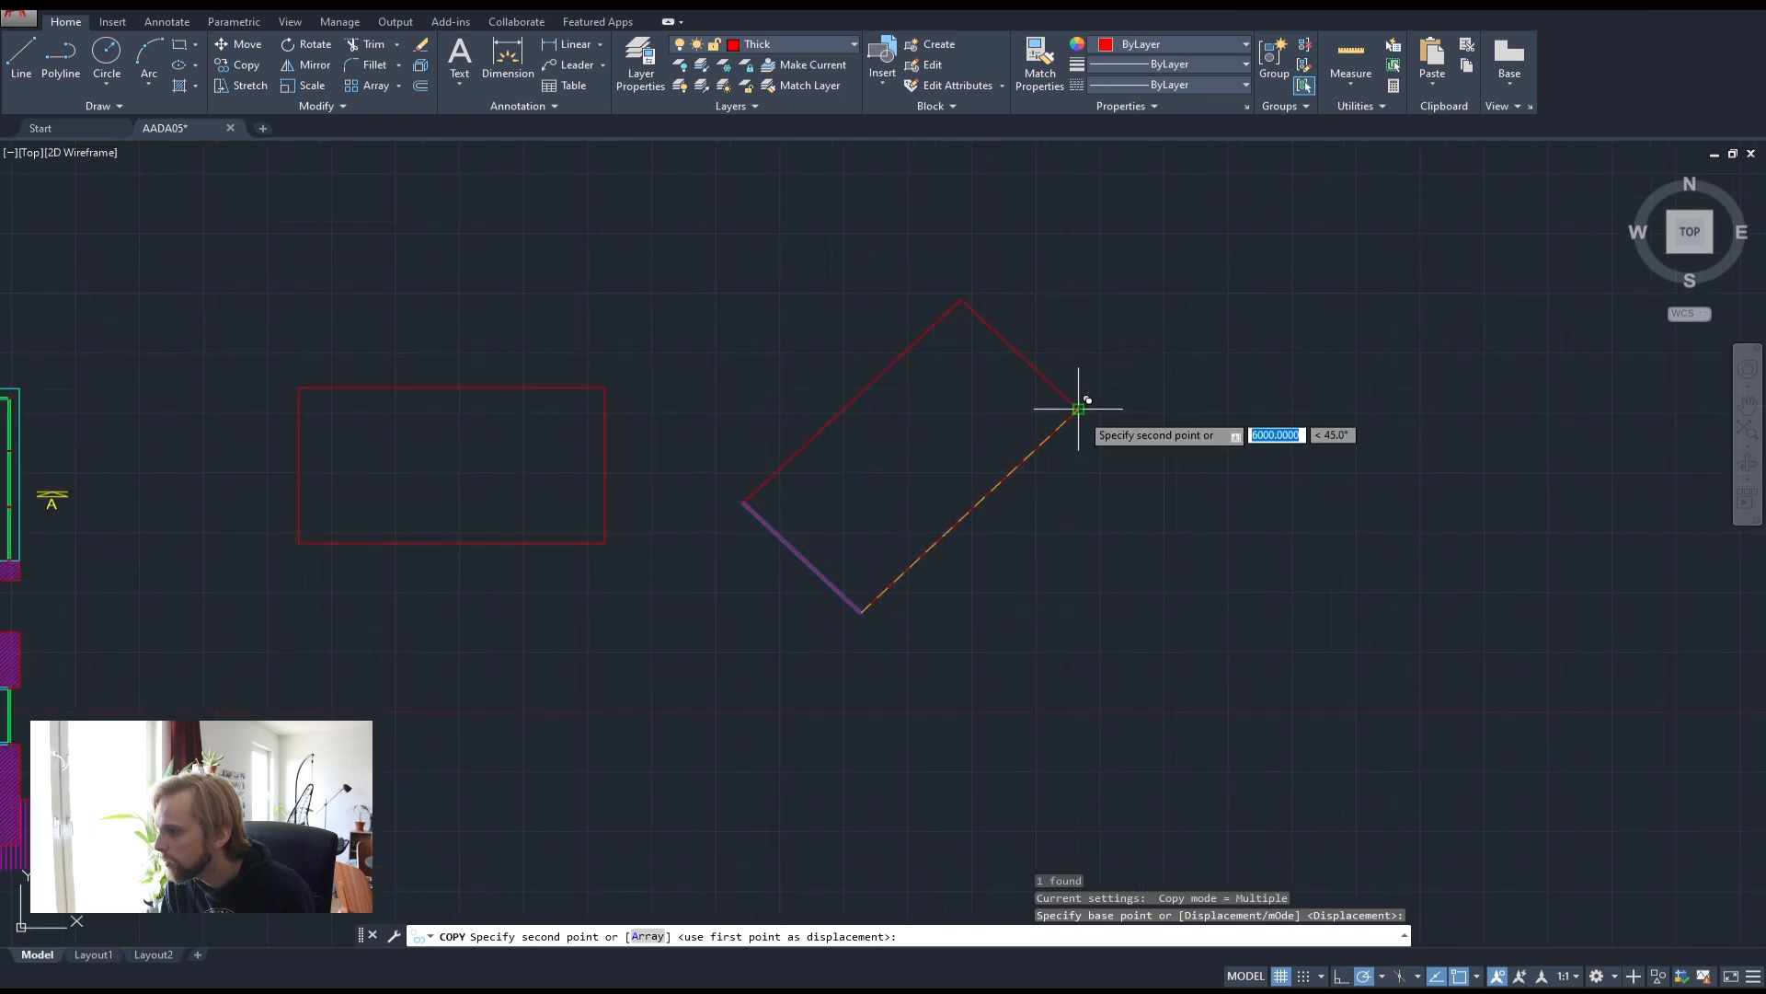
left_click(1079, 407)
key("Escape")
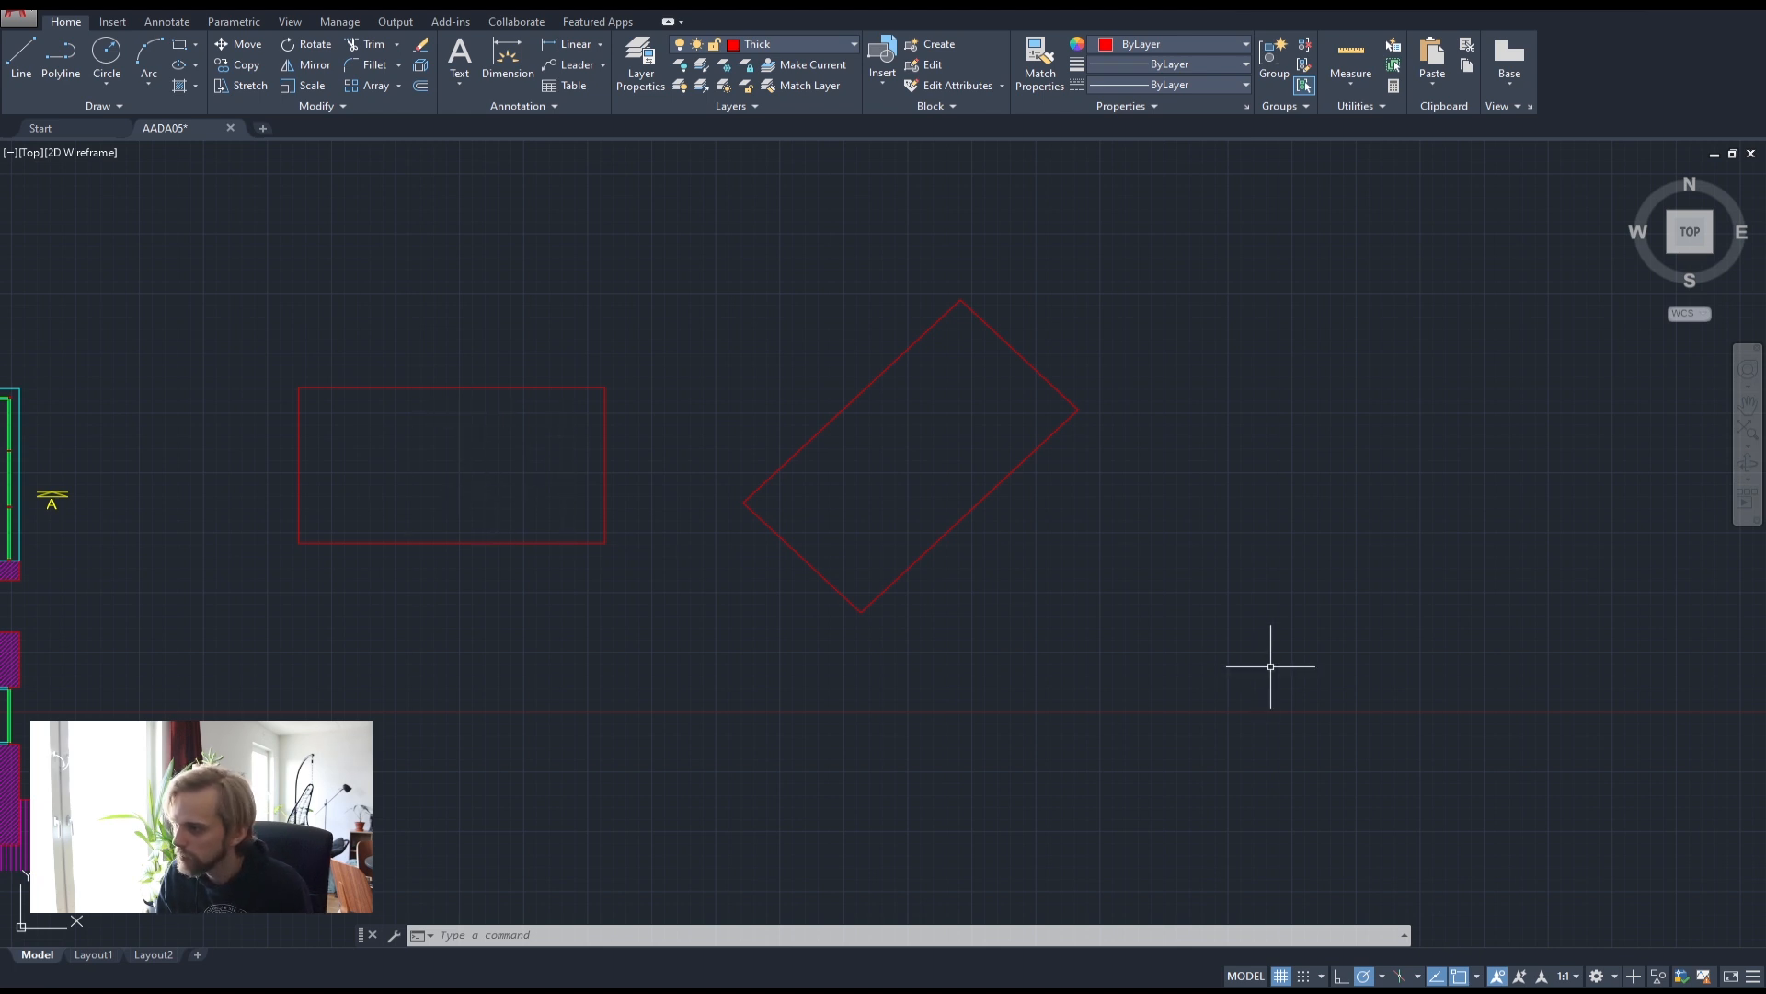
- Copy all four sides of the tilted rectangle 3000 units straight down
left_click(1129, 704)
left_click(768, 288)
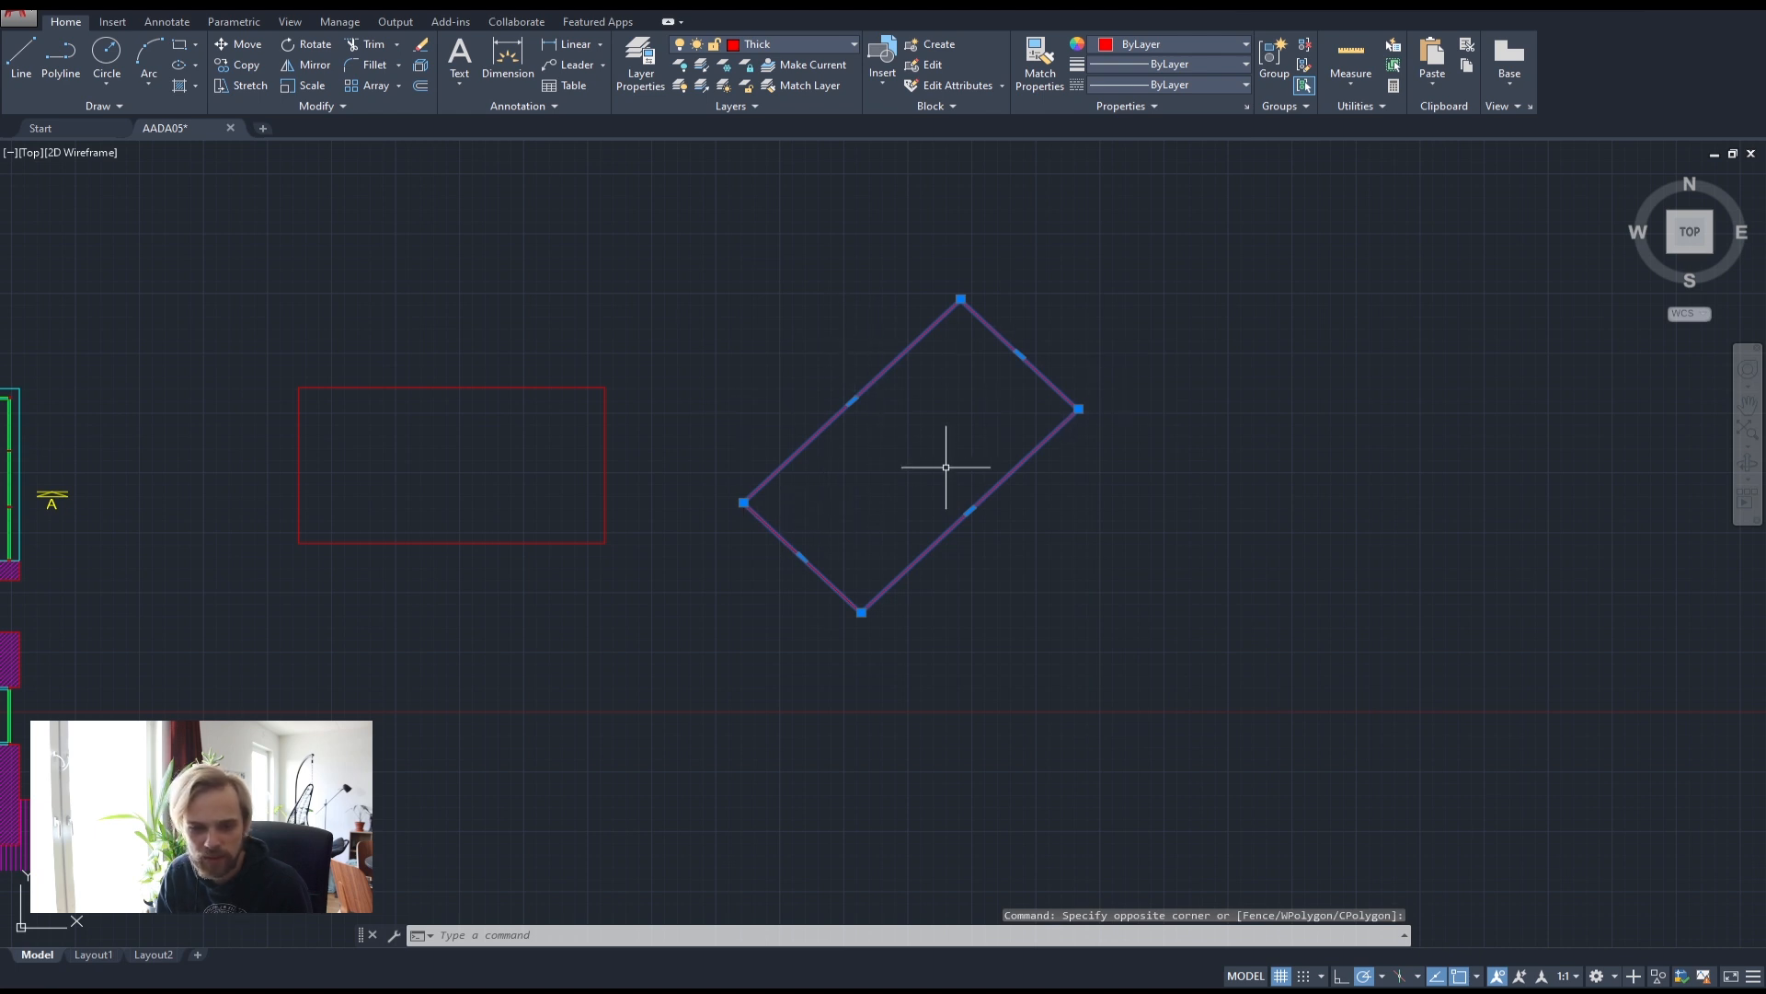
type("cop")
key("Return")
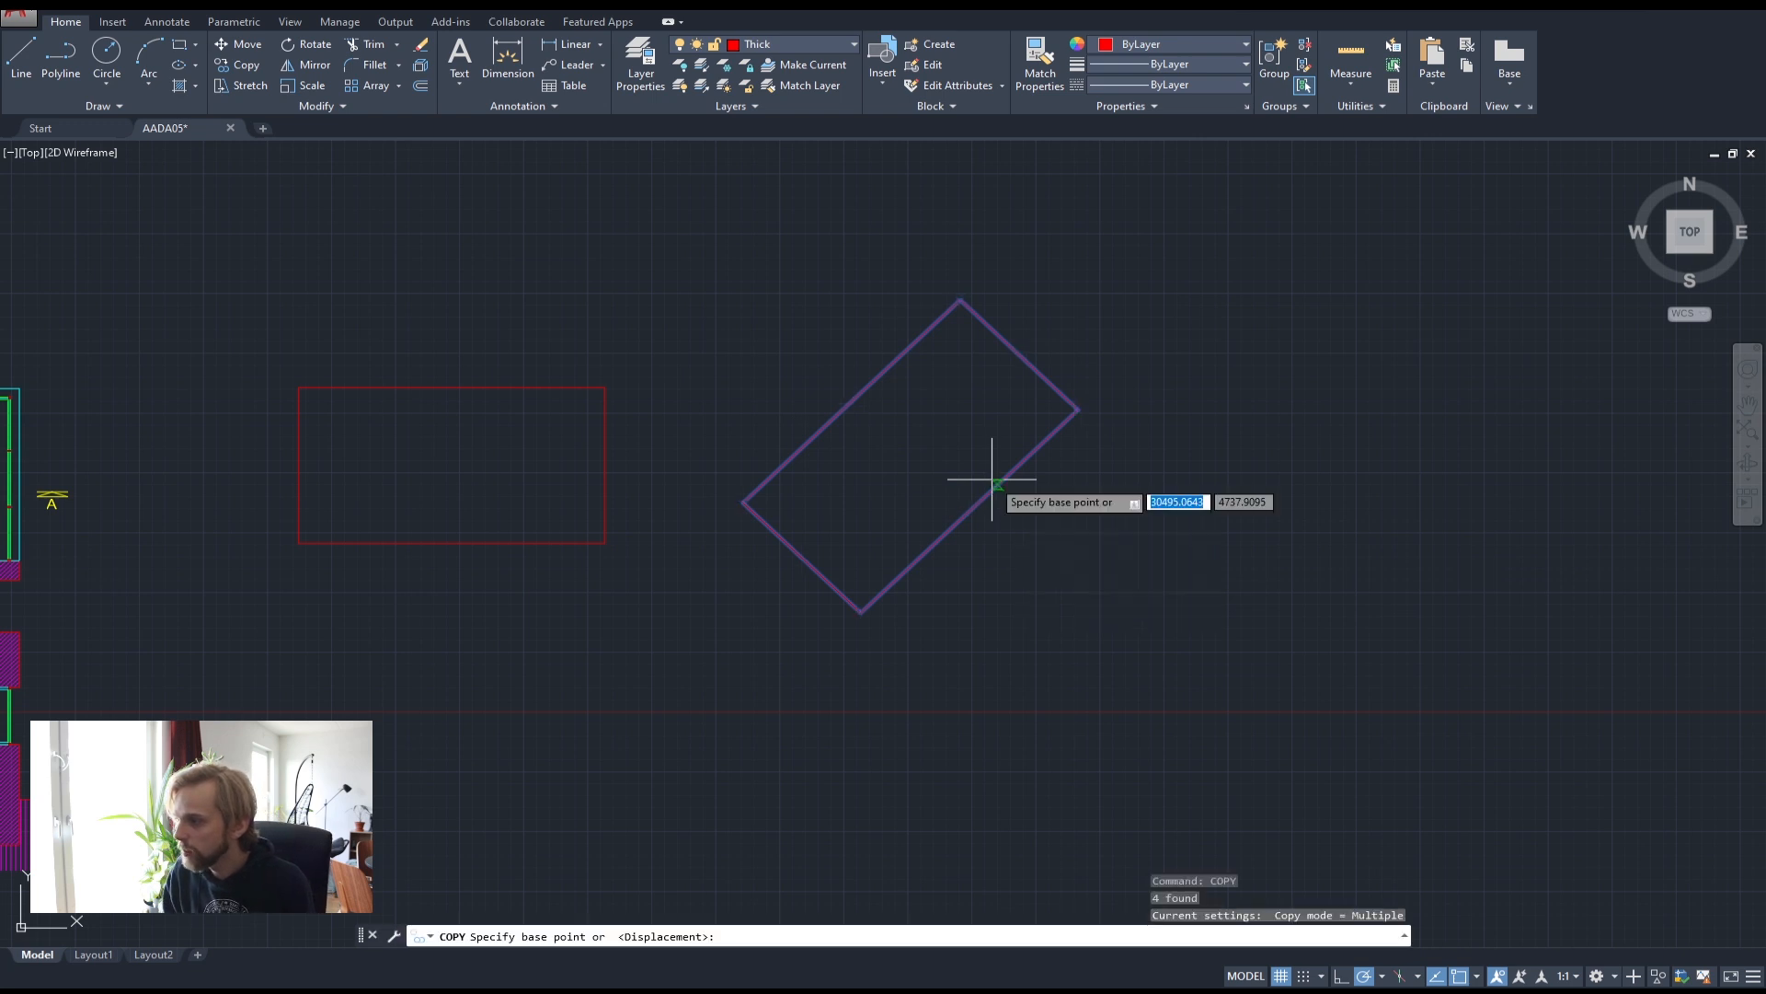
left_click(1111, 387)
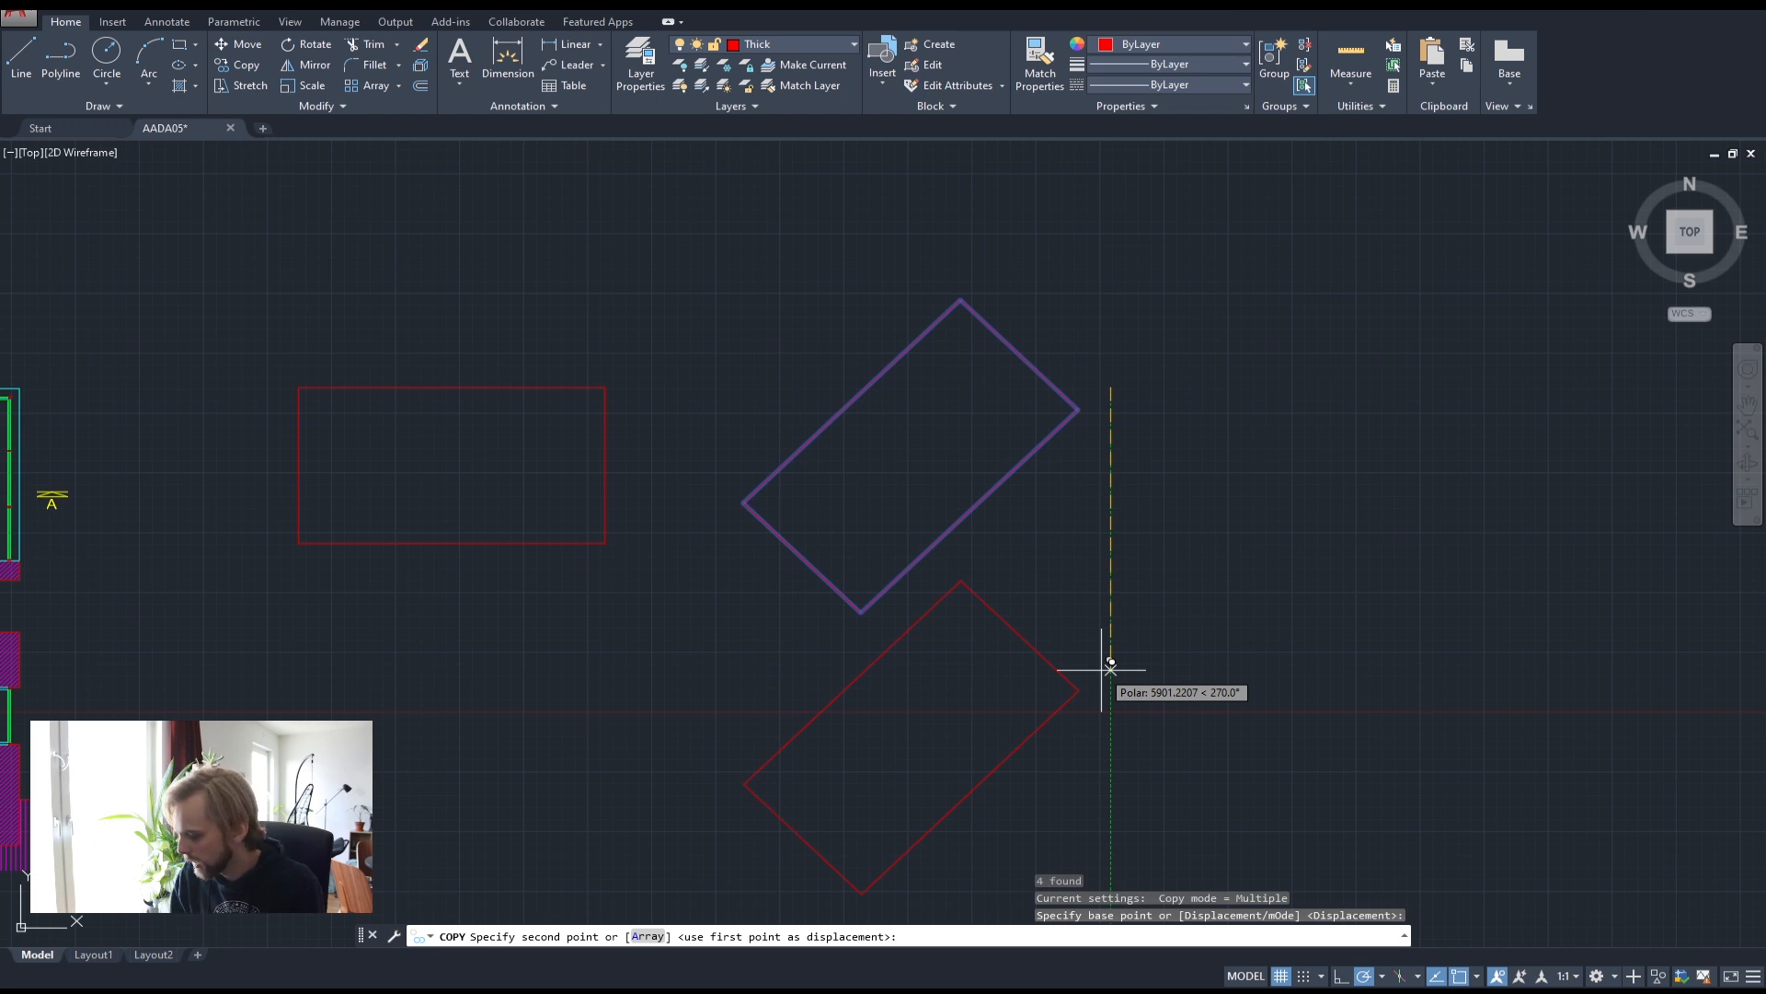
type("3000")
key("Return")
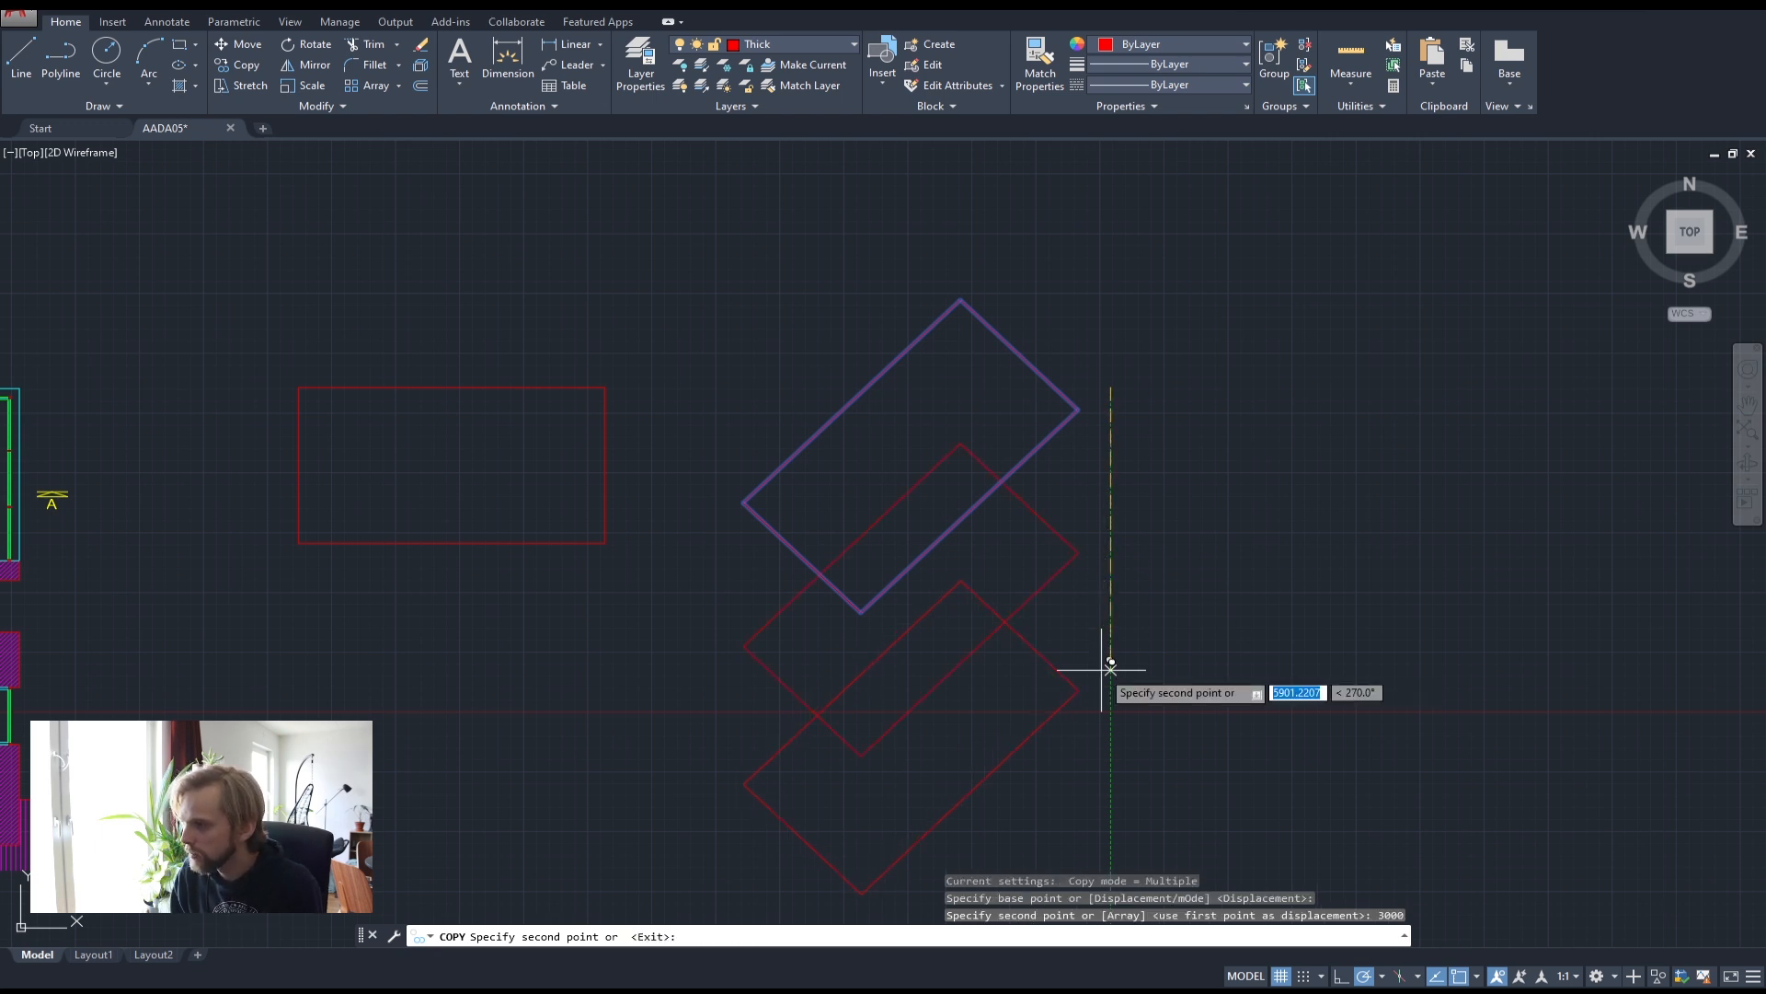
key("Escape")
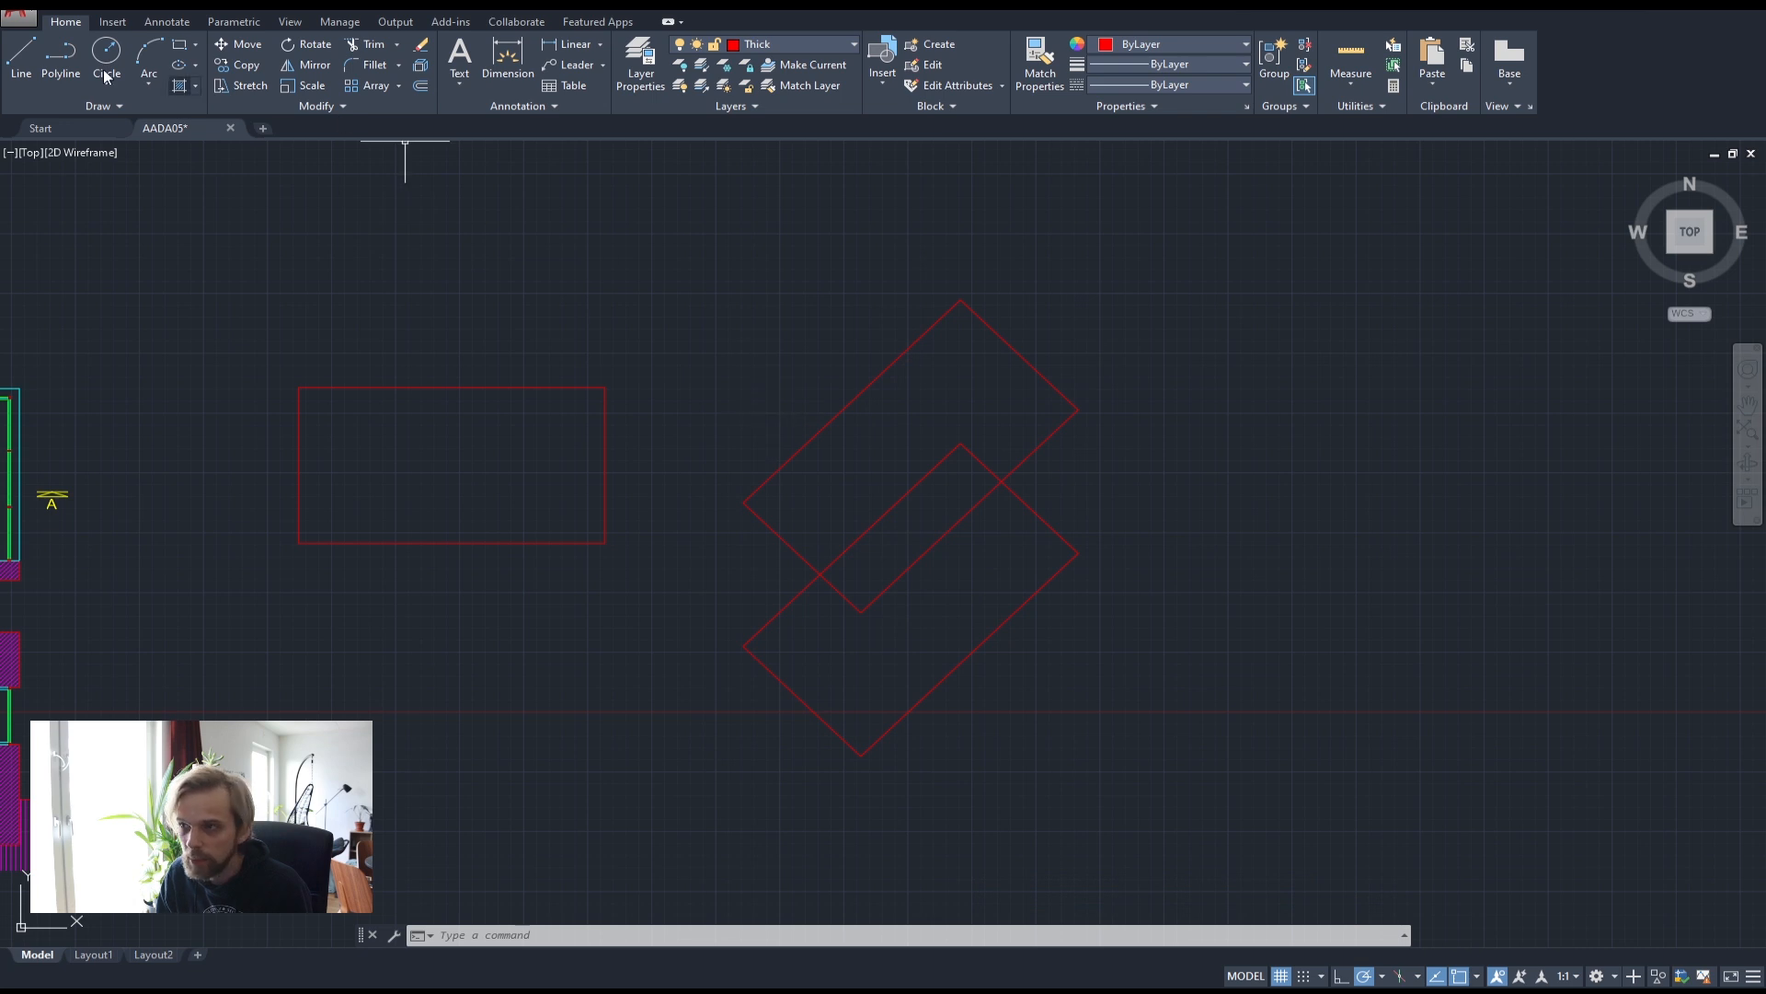
- Draw the left, front and right vertical edges between matching corners of the two rectangles
left_click(22, 56)
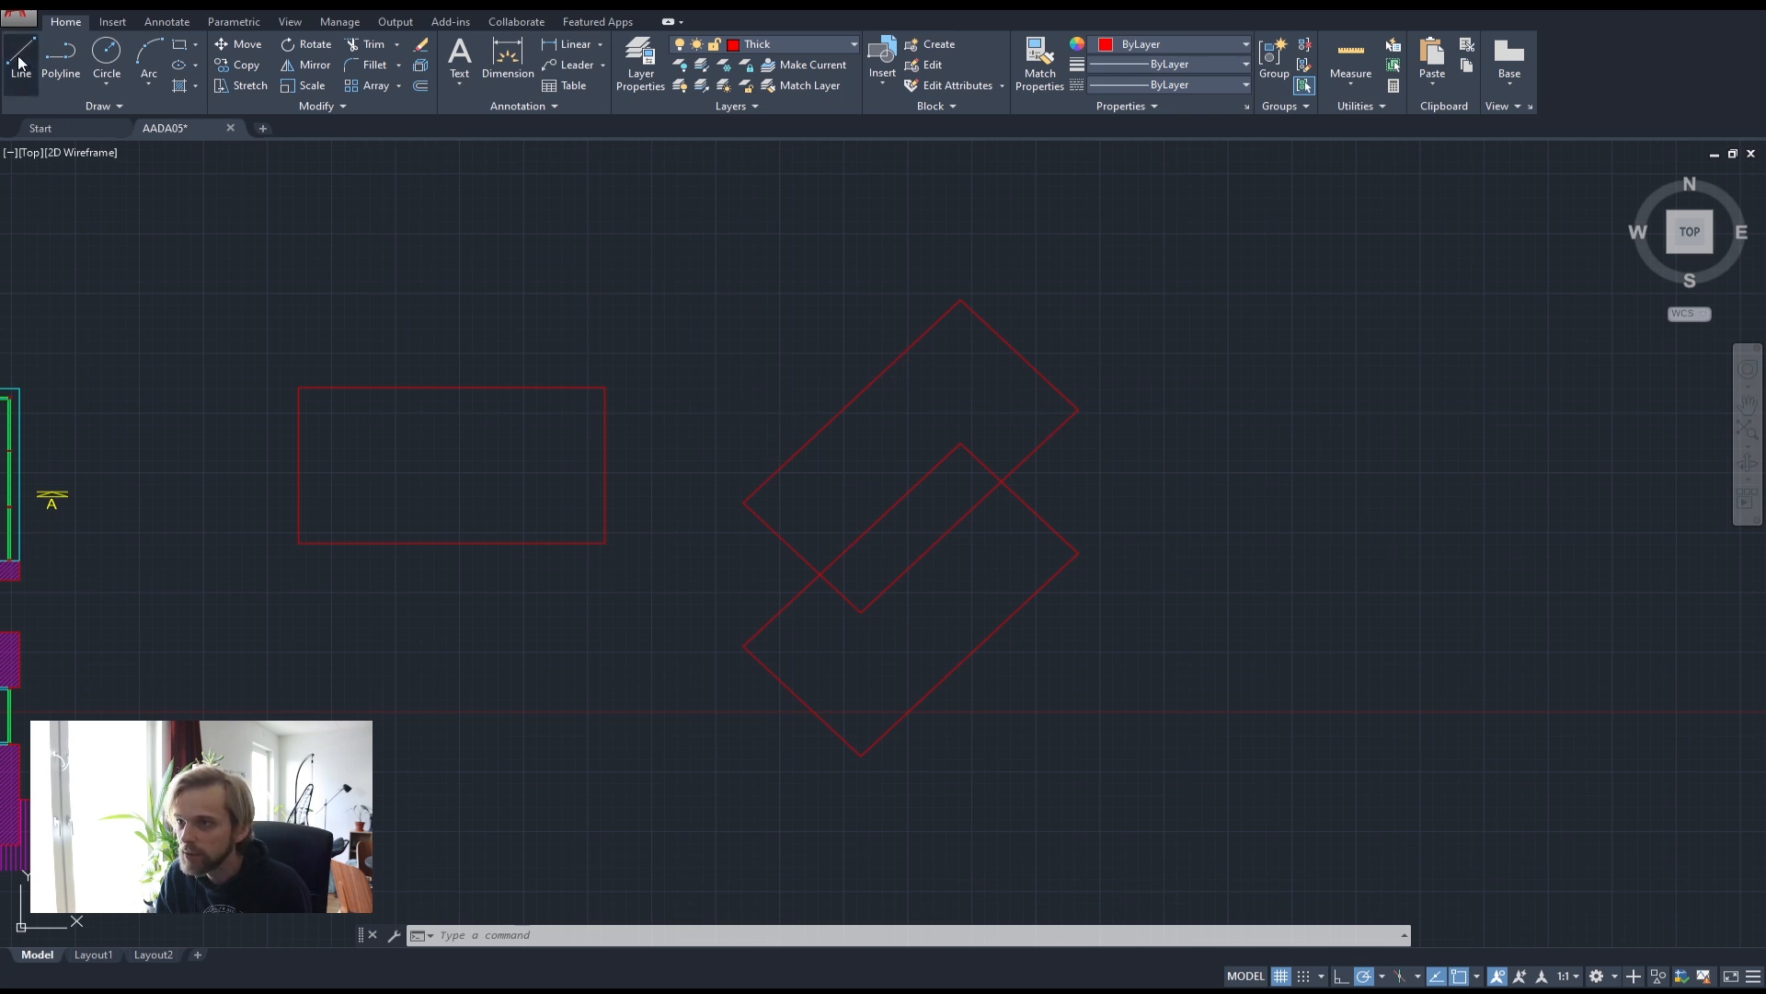
left_click(744, 502)
left_click(743, 645)
key("Return")
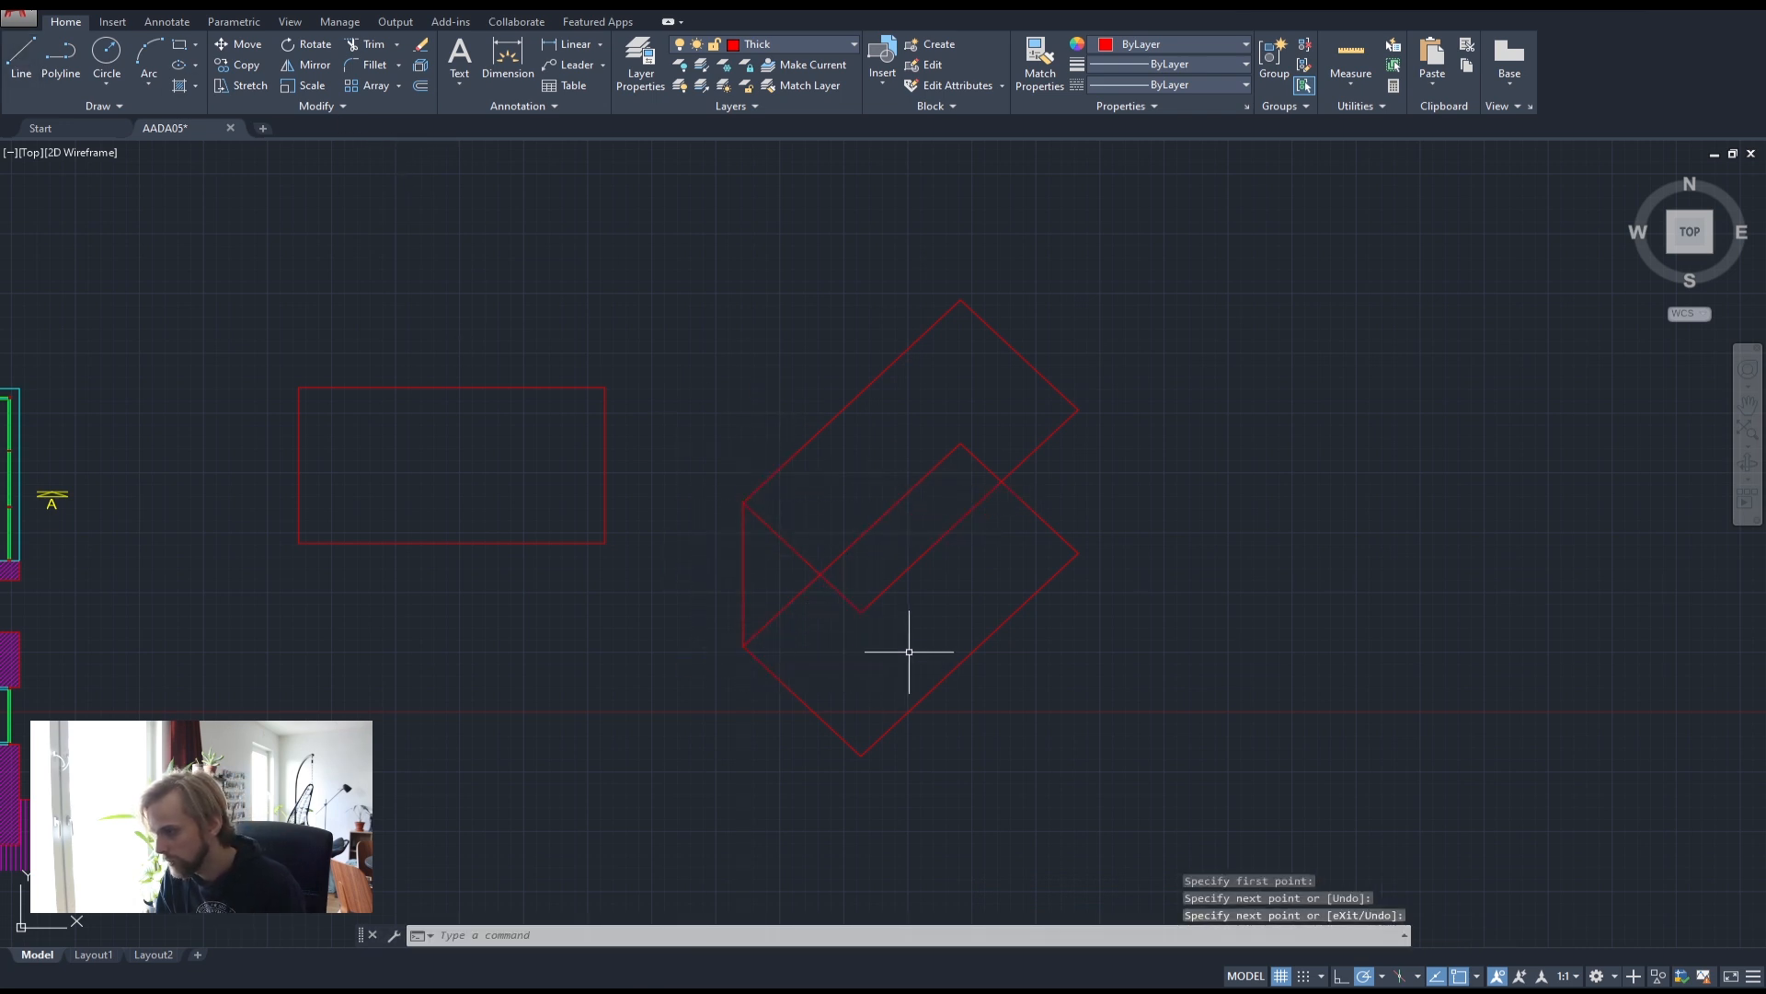
key("Return")
left_click(861, 611)
left_click(861, 754)
key("Return")
key("Return")
left_click(1078, 410)
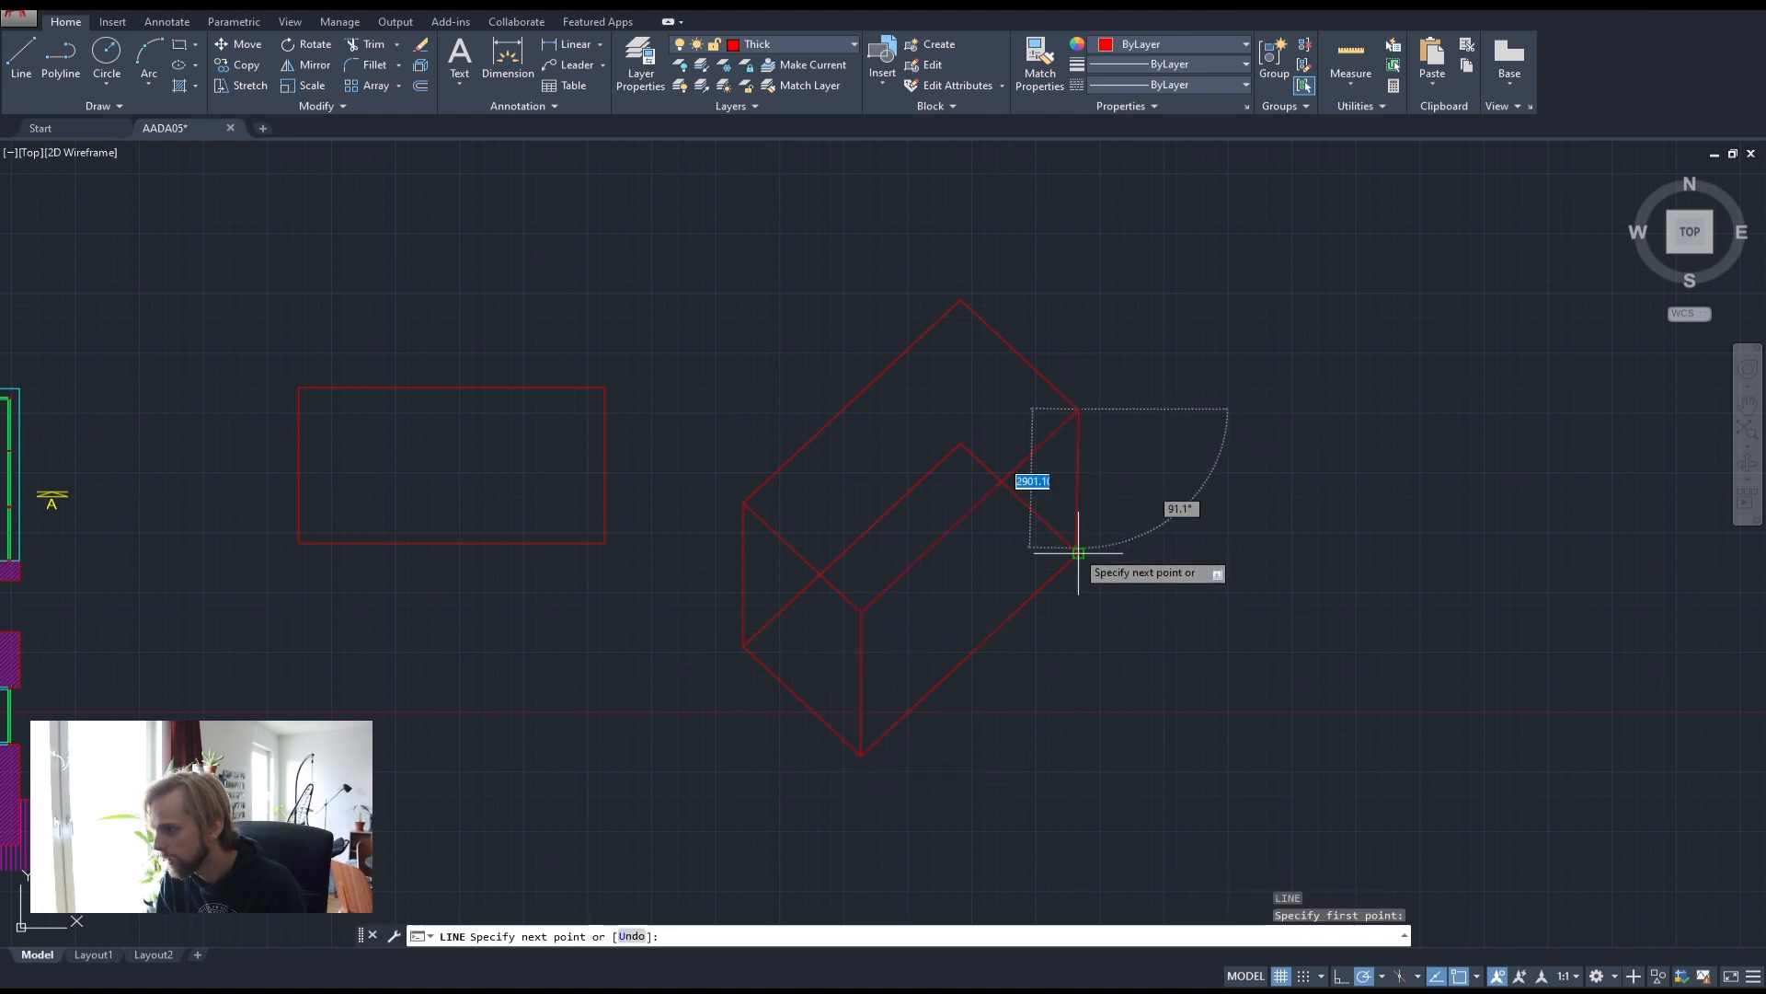
left_click(1078, 552)
key("Return")
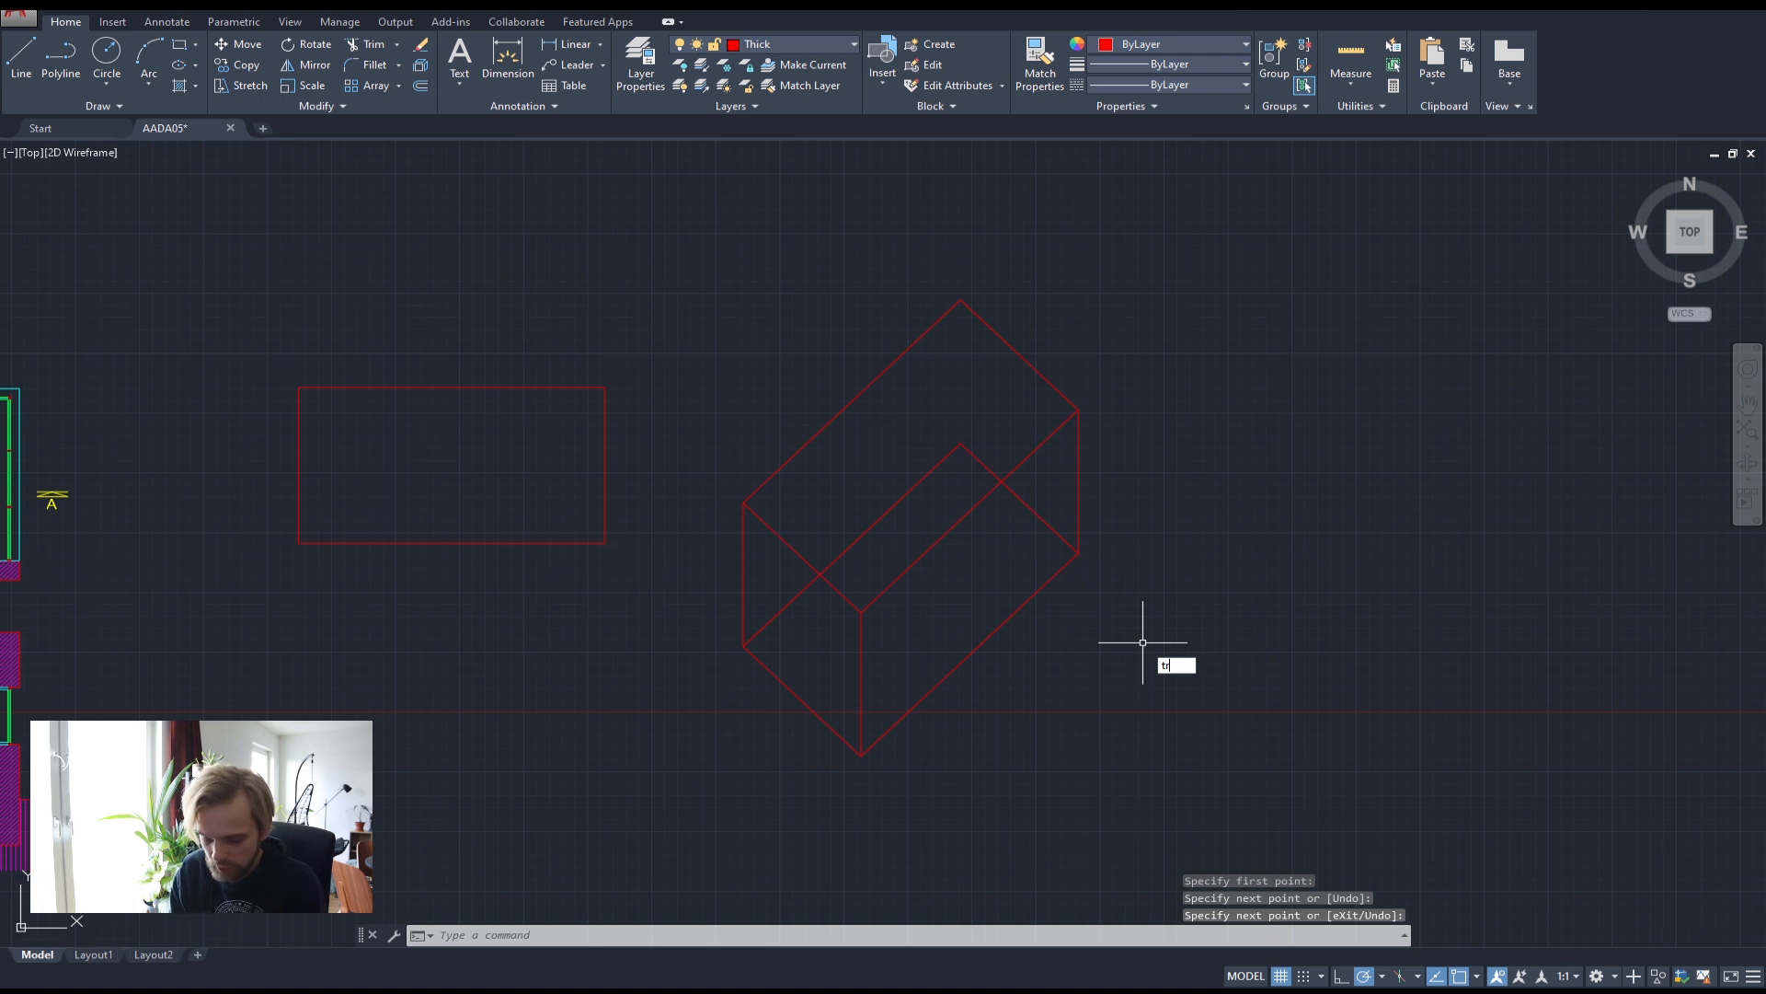
- Trim the hidden inner edges and delete the leftover stubs inside the box
key("Return")
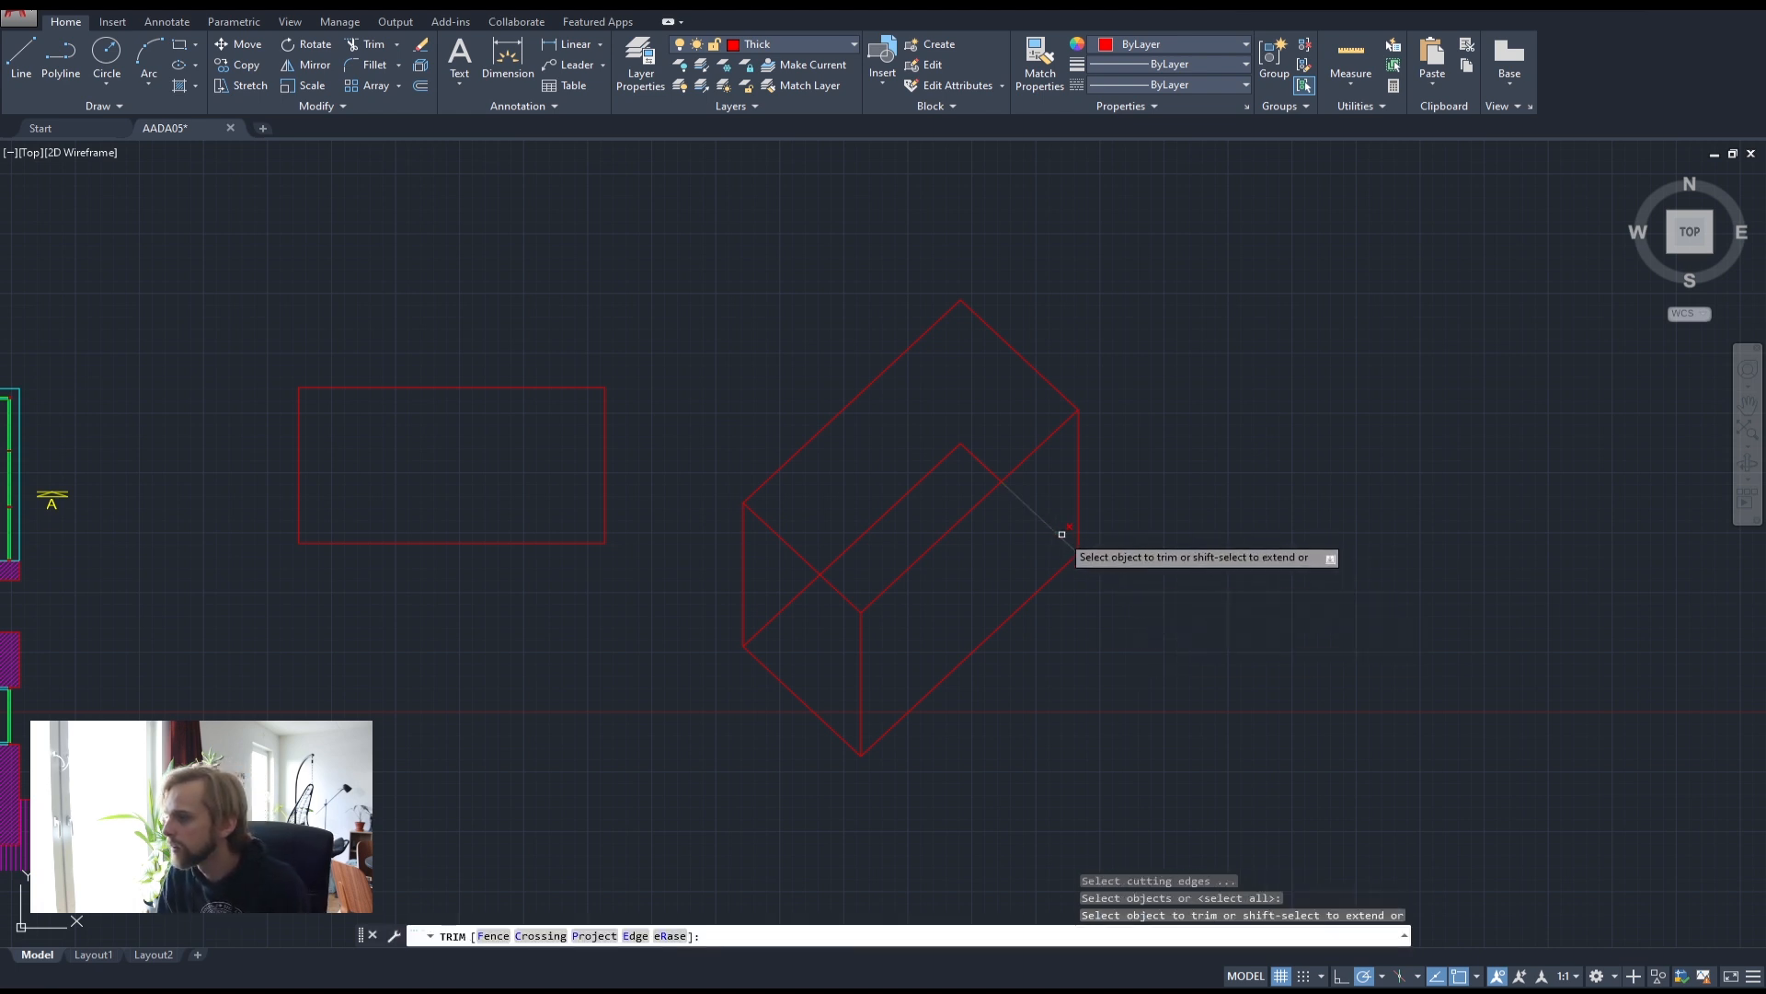
left_click(1052, 506)
mouse_move(1043, 517)
left_mouse_down()
mouse_move(1019, 536)
mouse_move(1009, 514)
left_mouse_up()
left_click(975, 484)
left_click(940, 438)
left_click(788, 635)
left_click(767, 594)
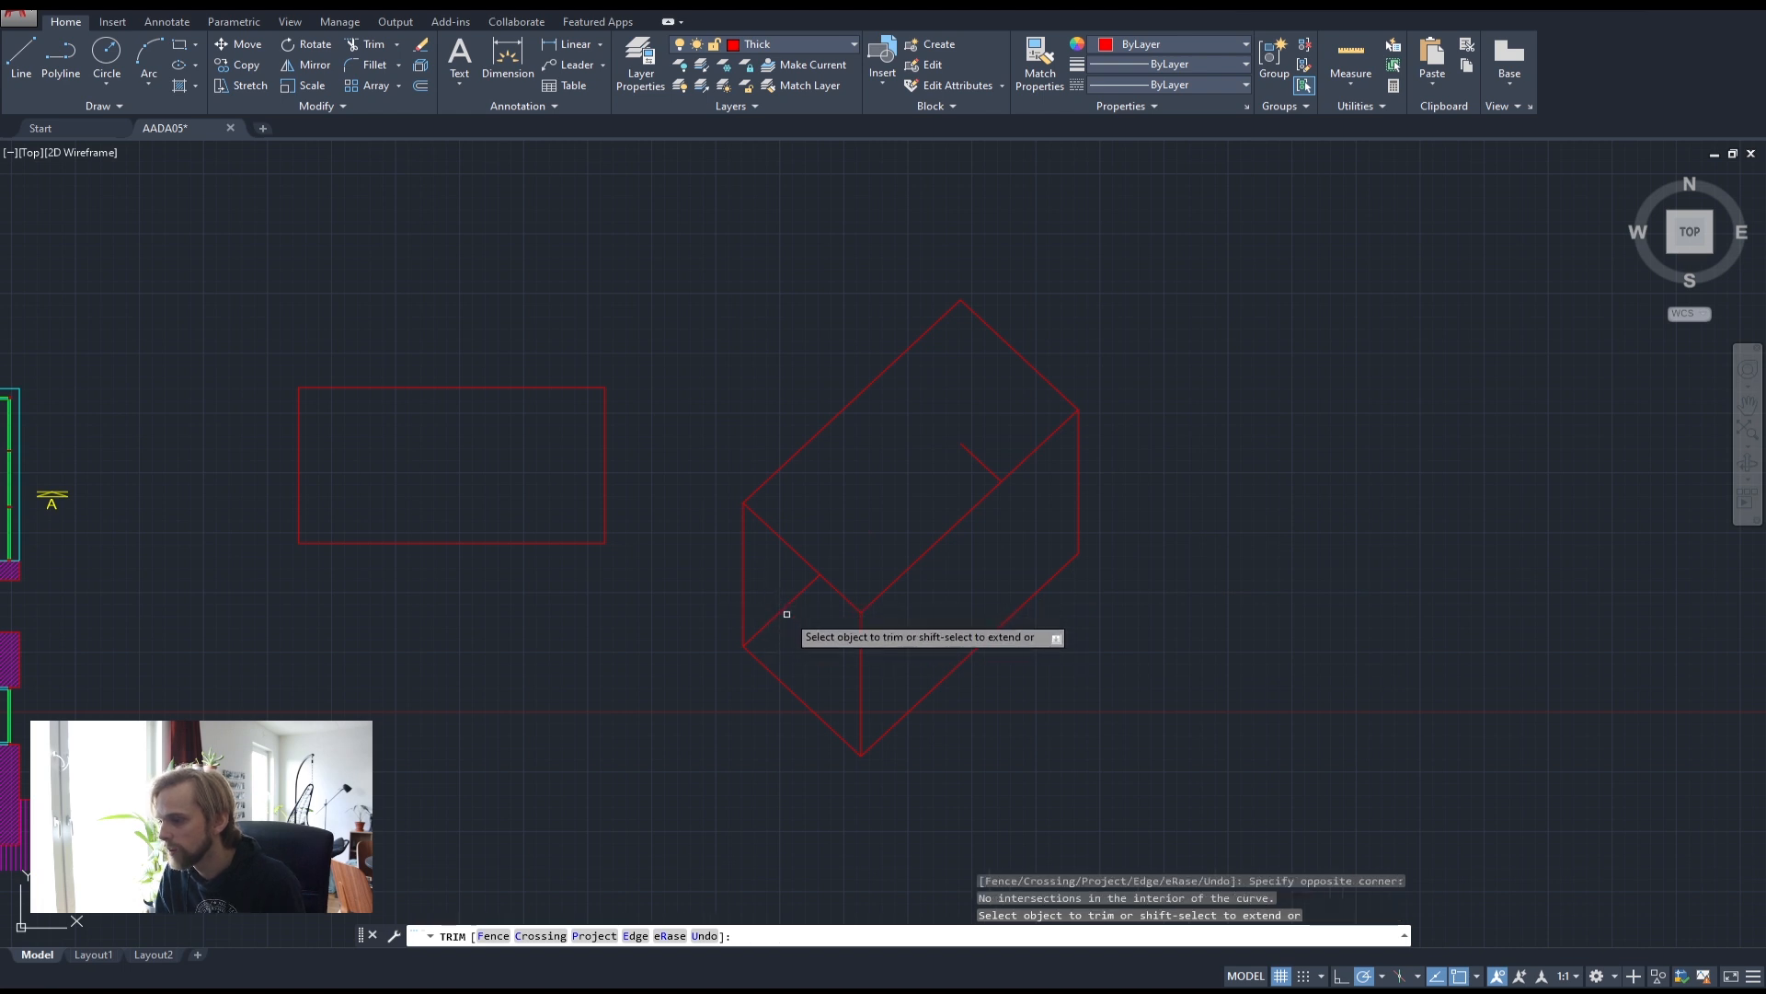
key("Escape")
key("Escape")
key("Escape")
left_click(783, 611)
key("Delete")
left_click(989, 466)
key("Delete")
scroll(1151, 574, "down", 2)
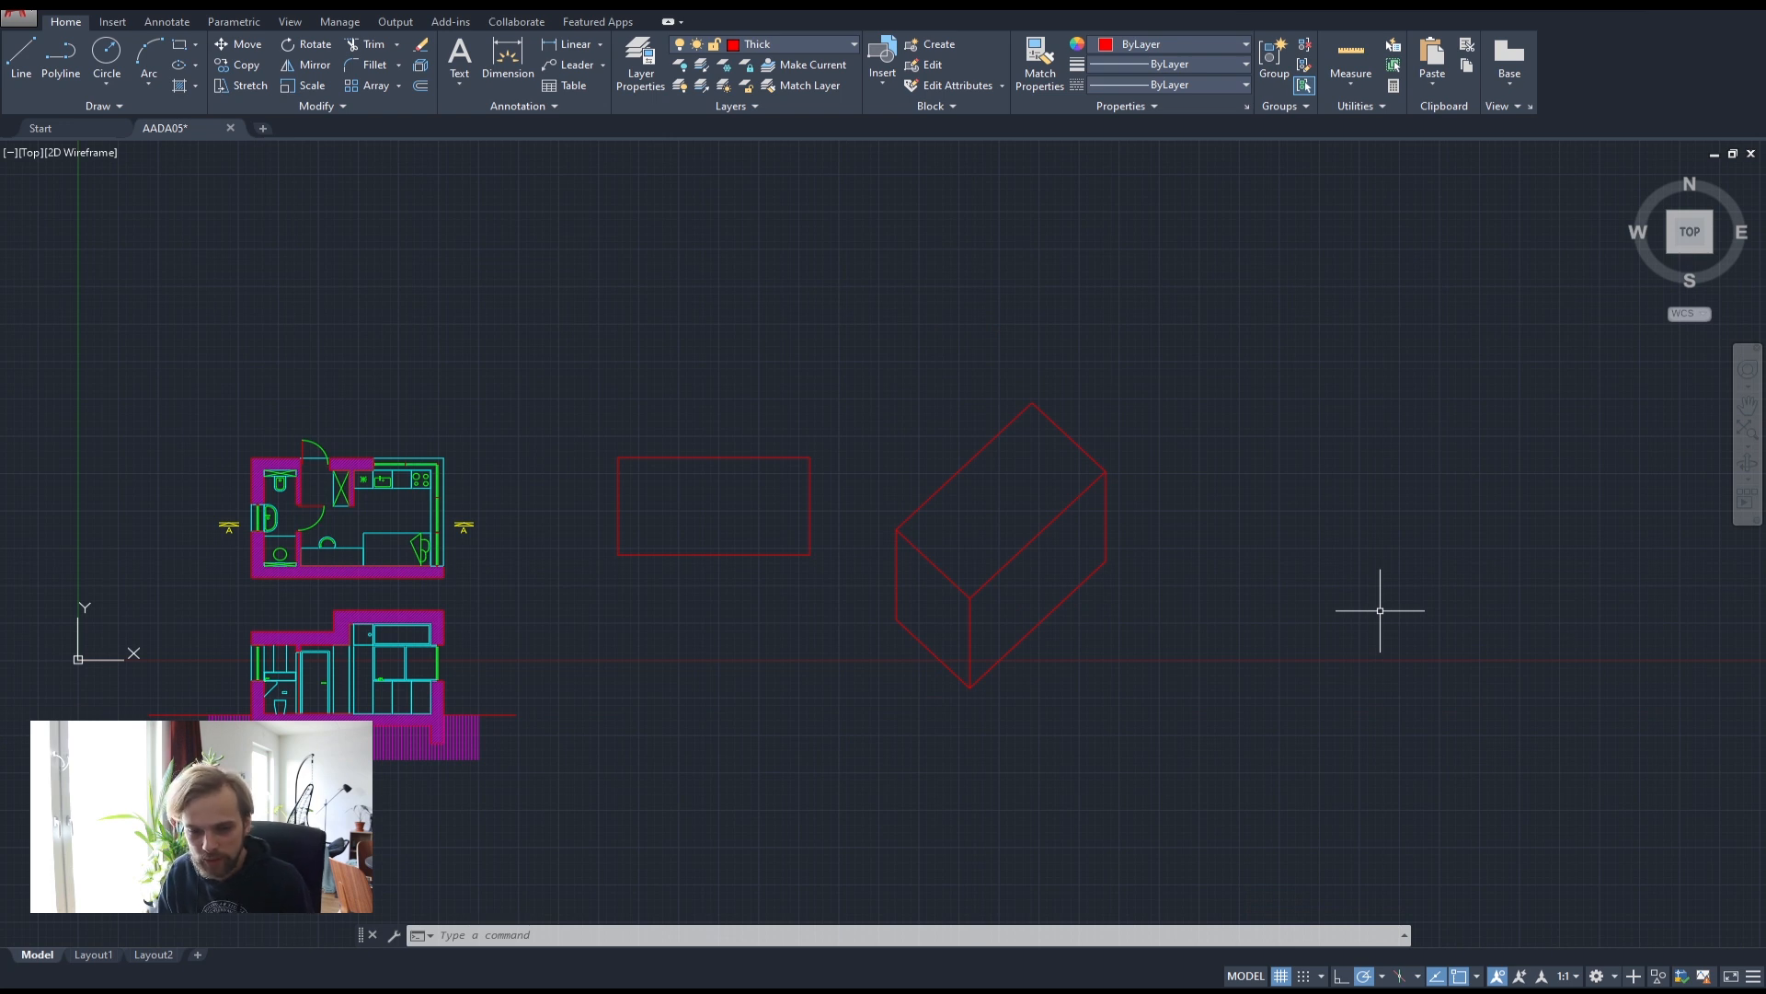
- Switch polar tracking to 30° increments (30, 60, 90, 120...)
middle_click_drag(1290, 557, 1018, 540)
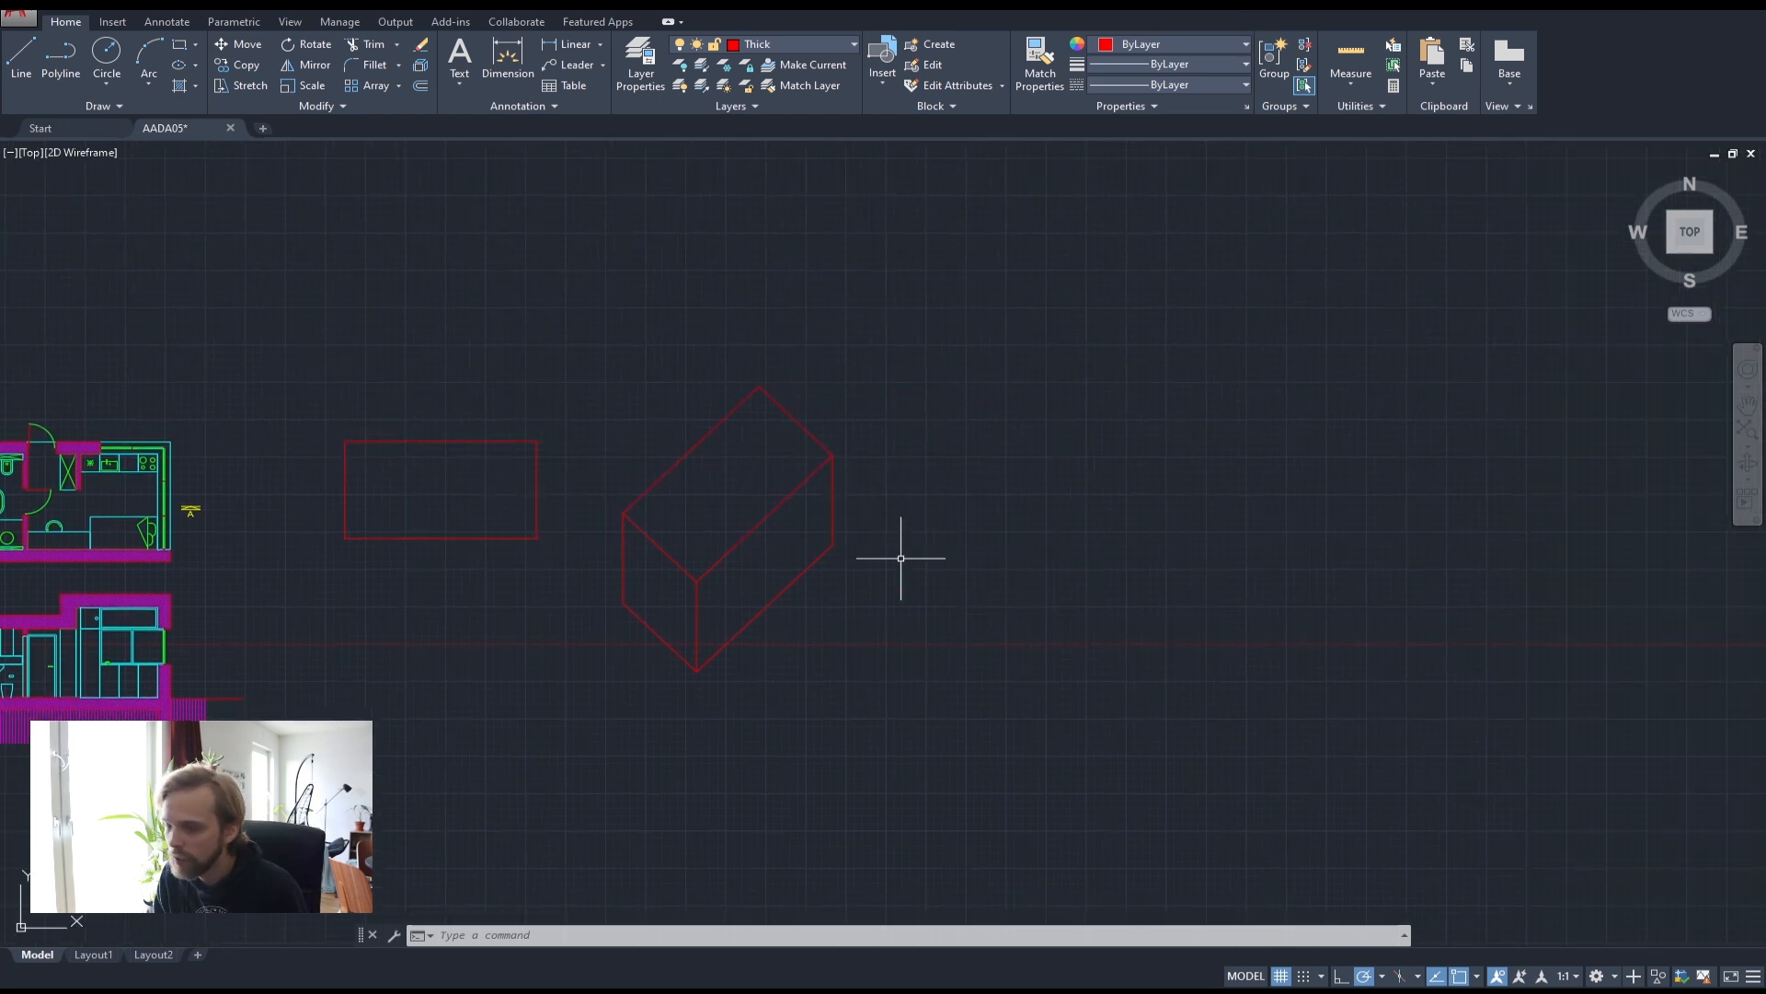
left_click(1382, 977)
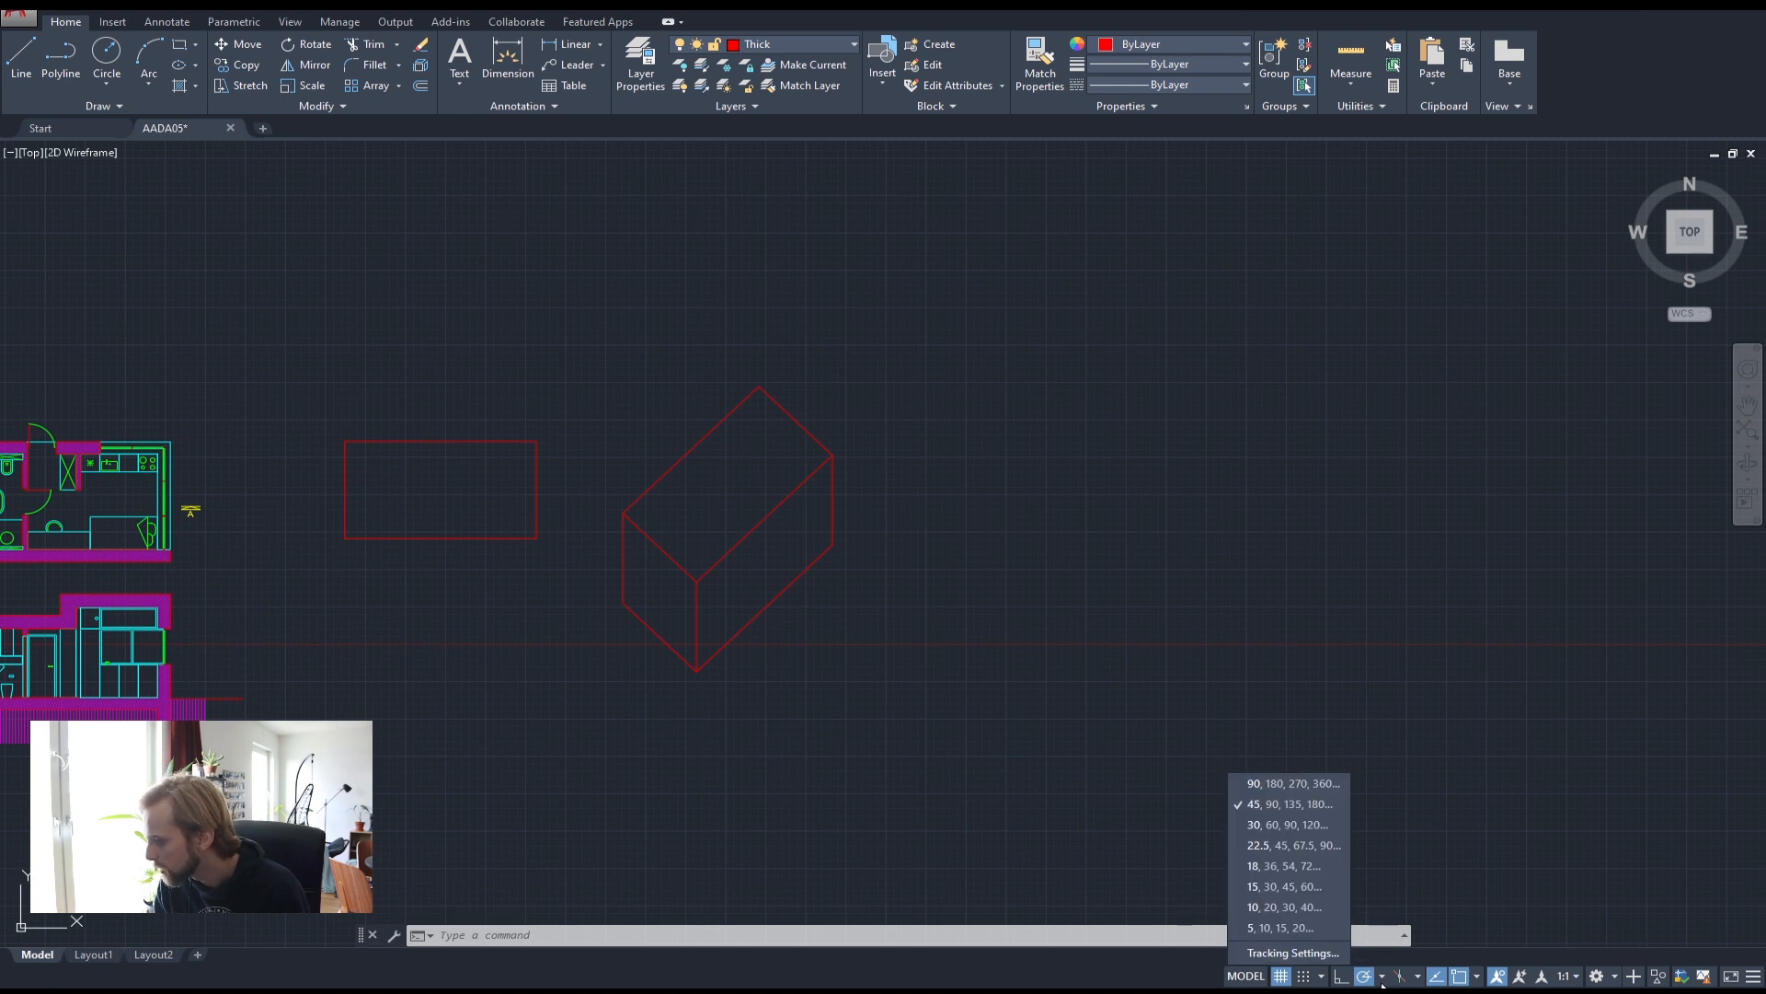
left_click(1264, 826)
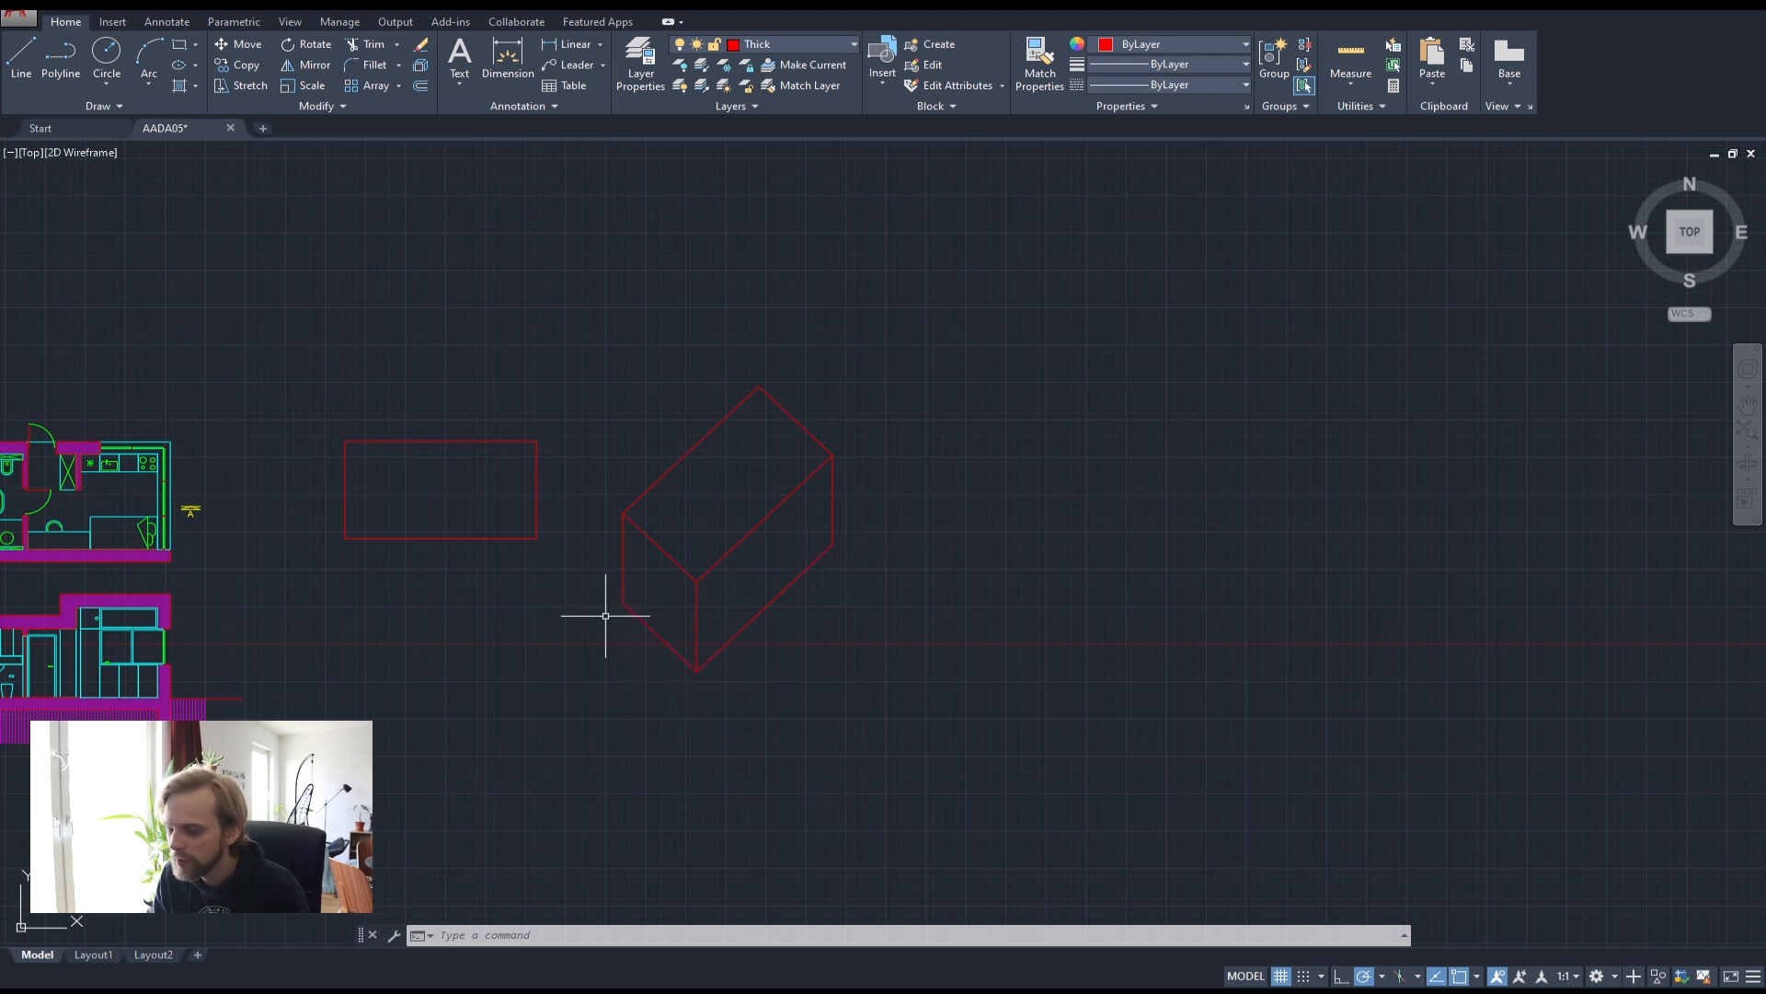
middle_click_drag(1045, 413, 806, 435)
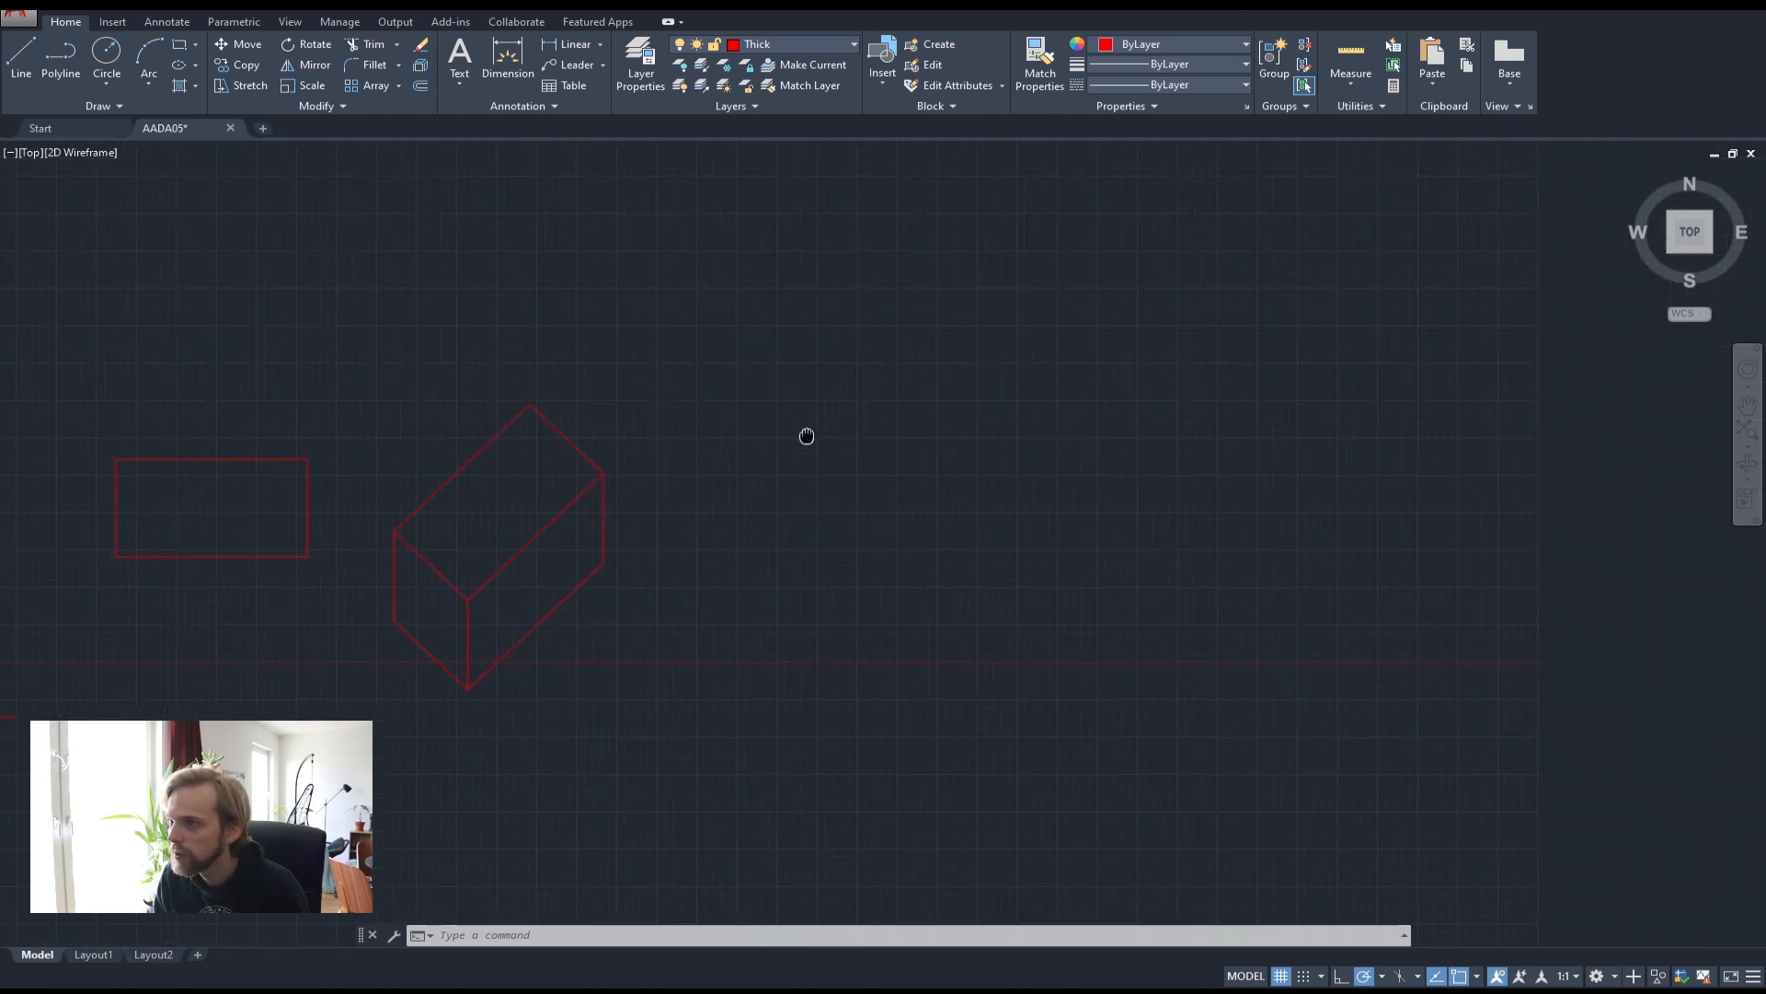
- Draw a 6000-long polyline edge and a 3250-long edge at 120° from its end
left_click(79, 67)
left_click(786, 488)
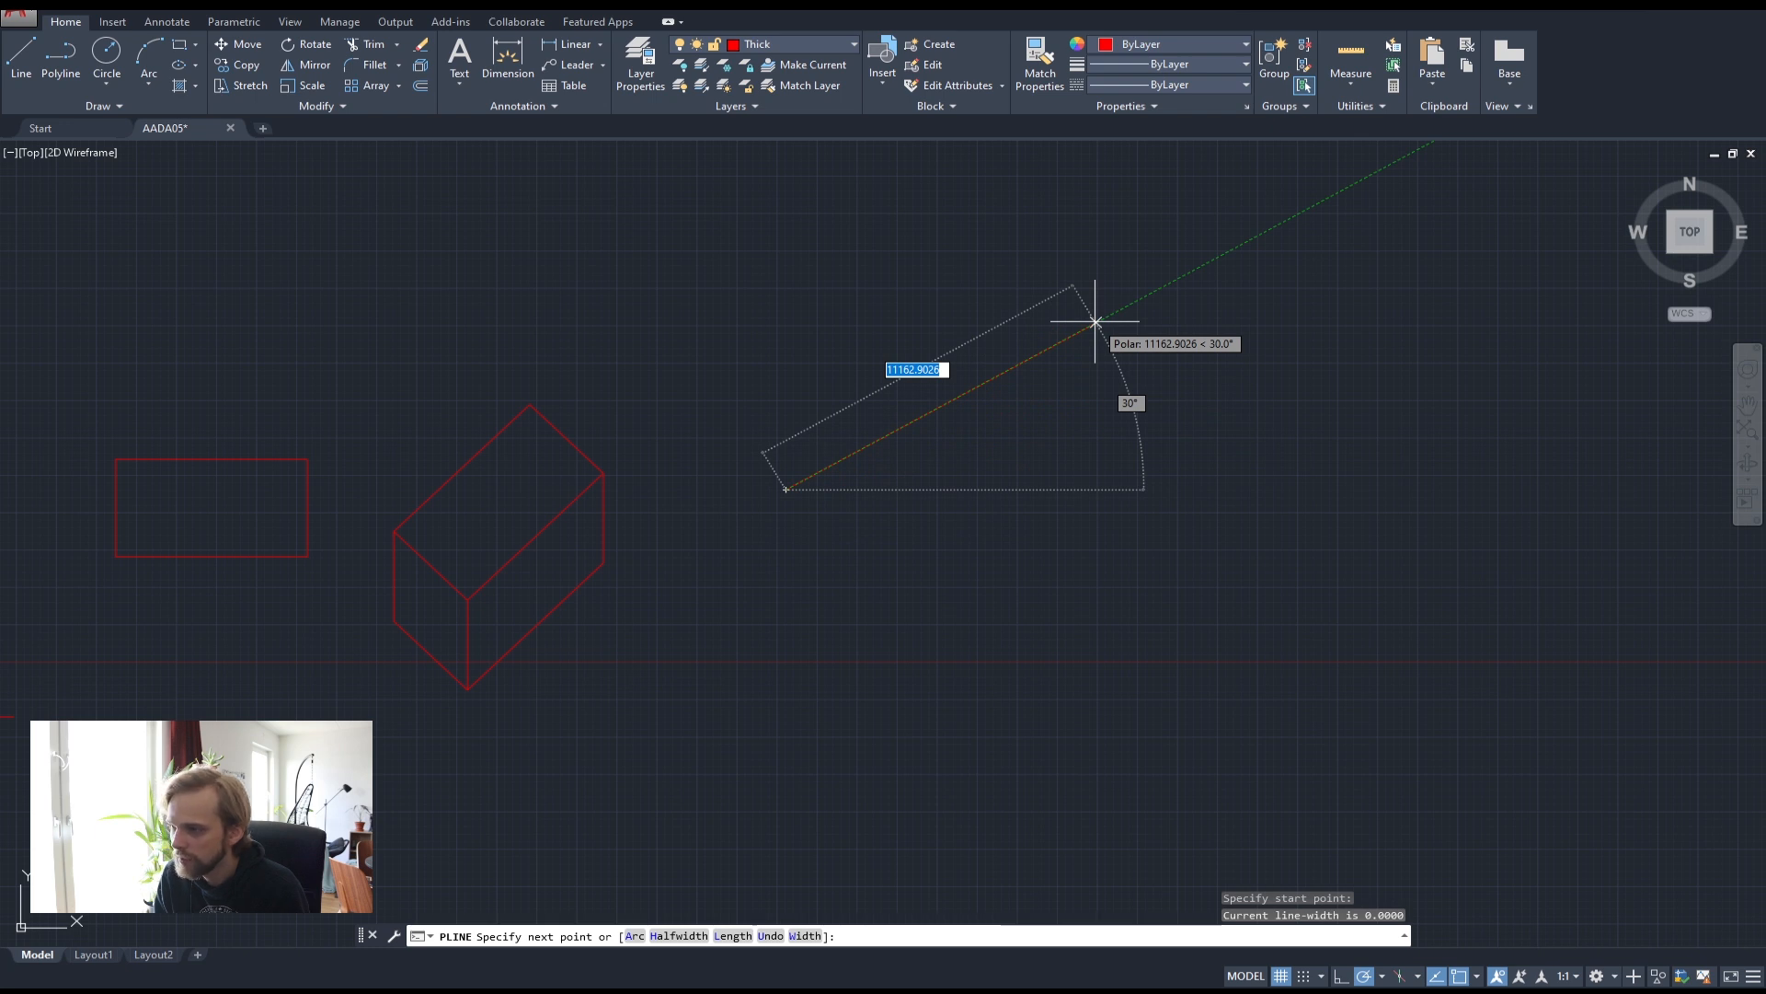
type("6000")
key("Return")
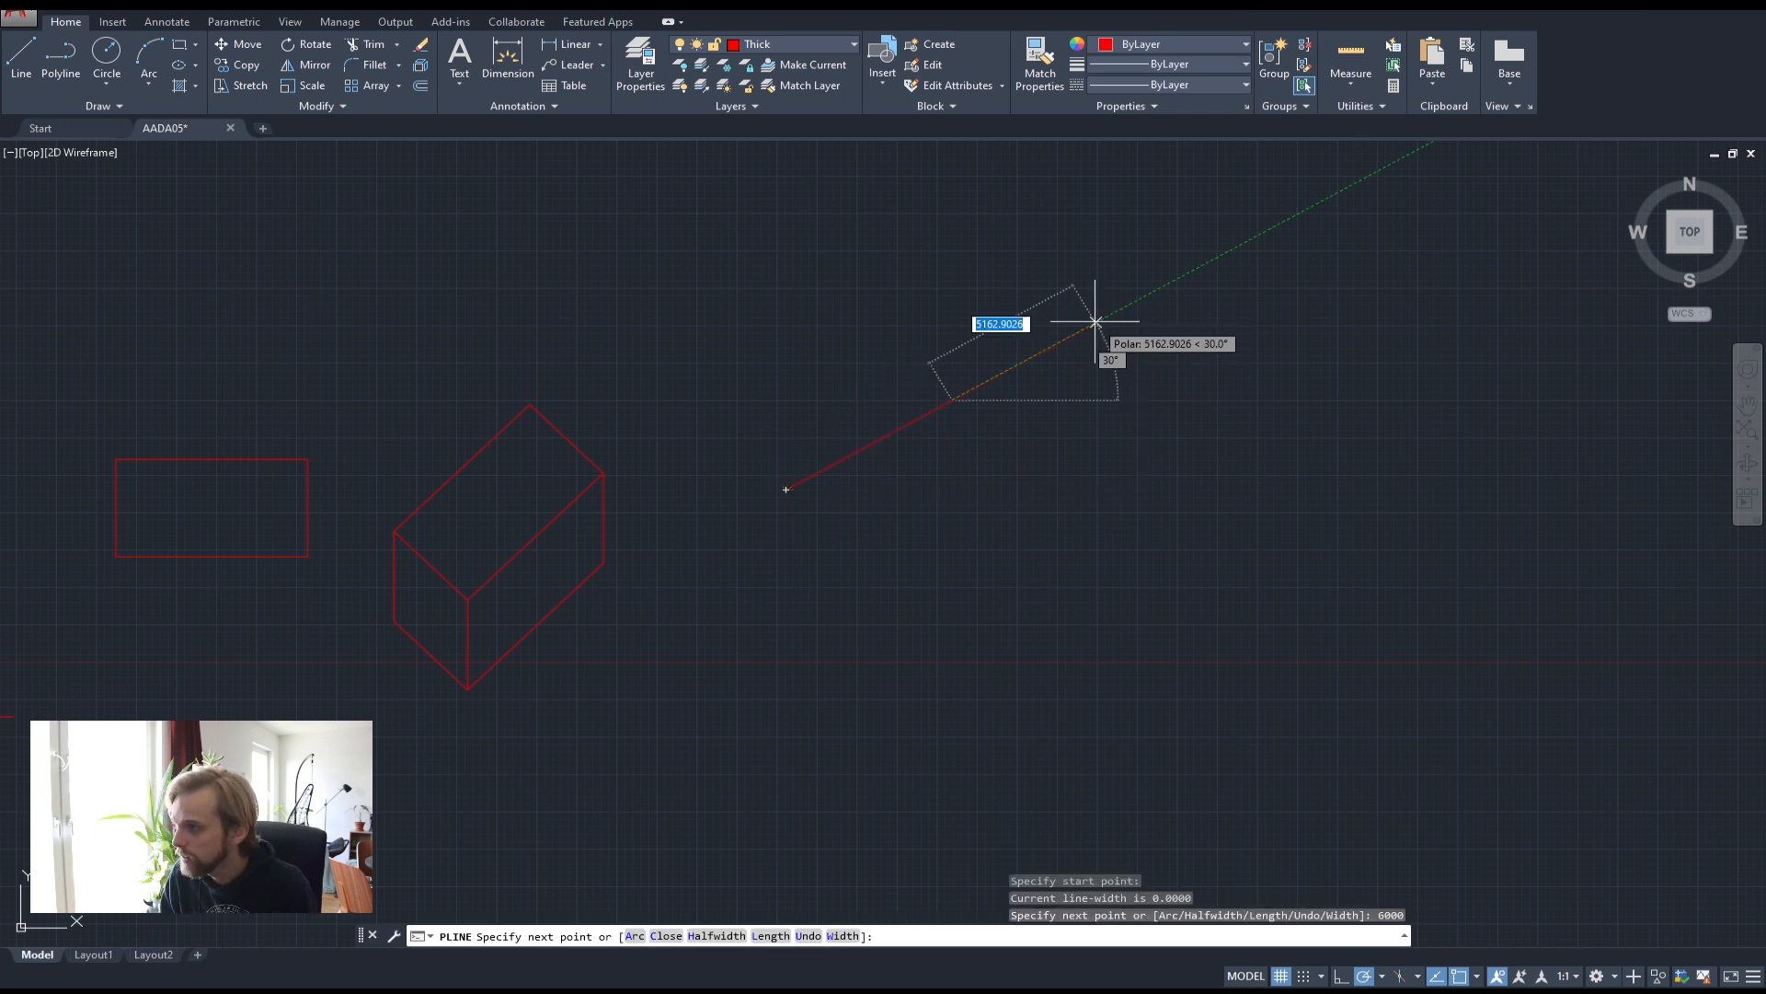
key("Return")
key("Return")
left_click(786, 488)
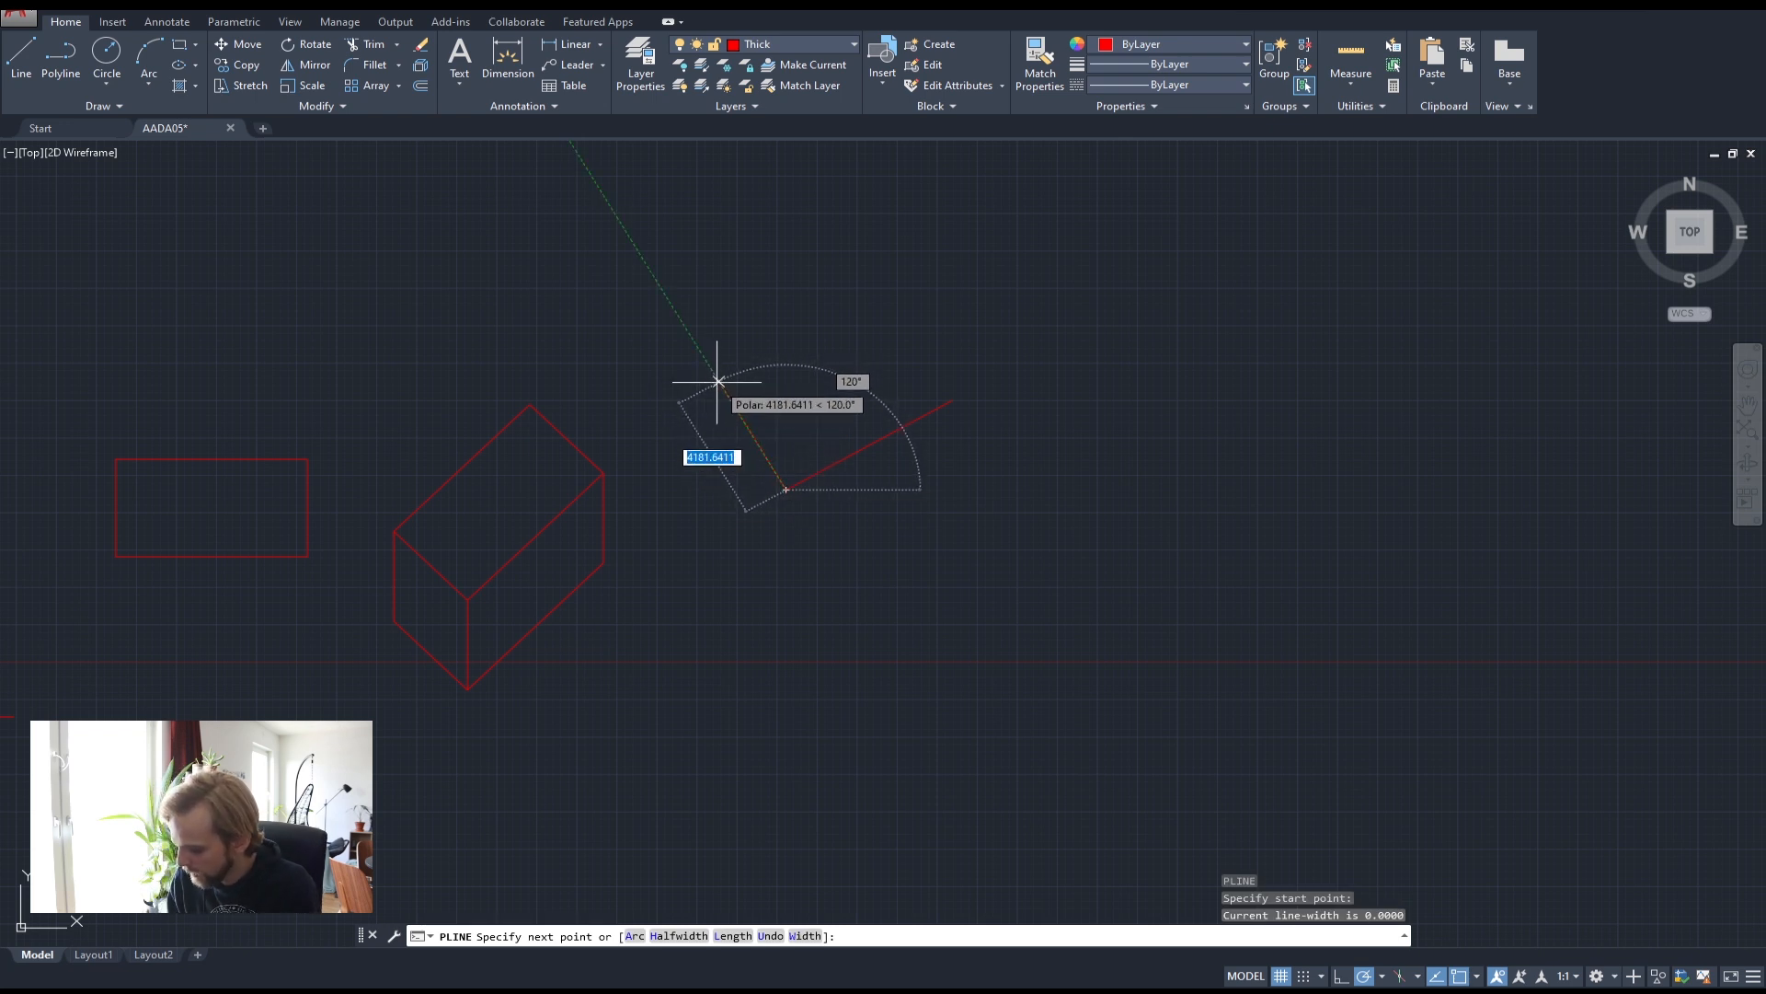
type("3250")
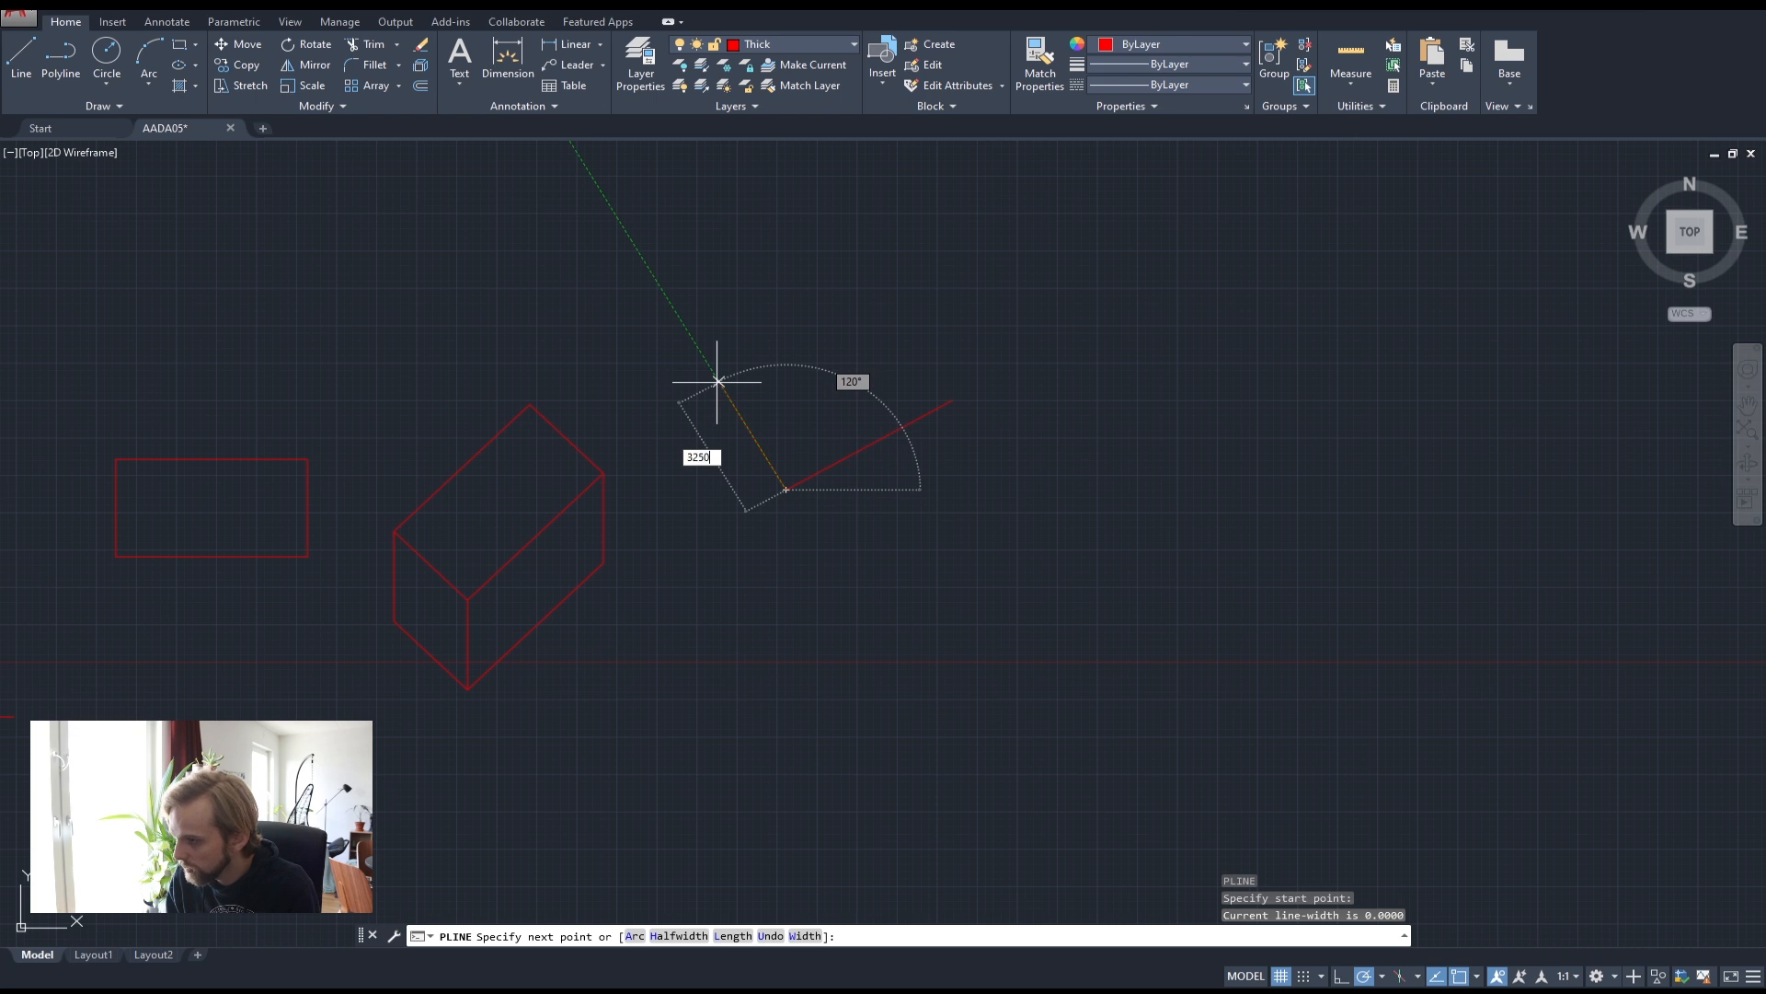
key("Return")
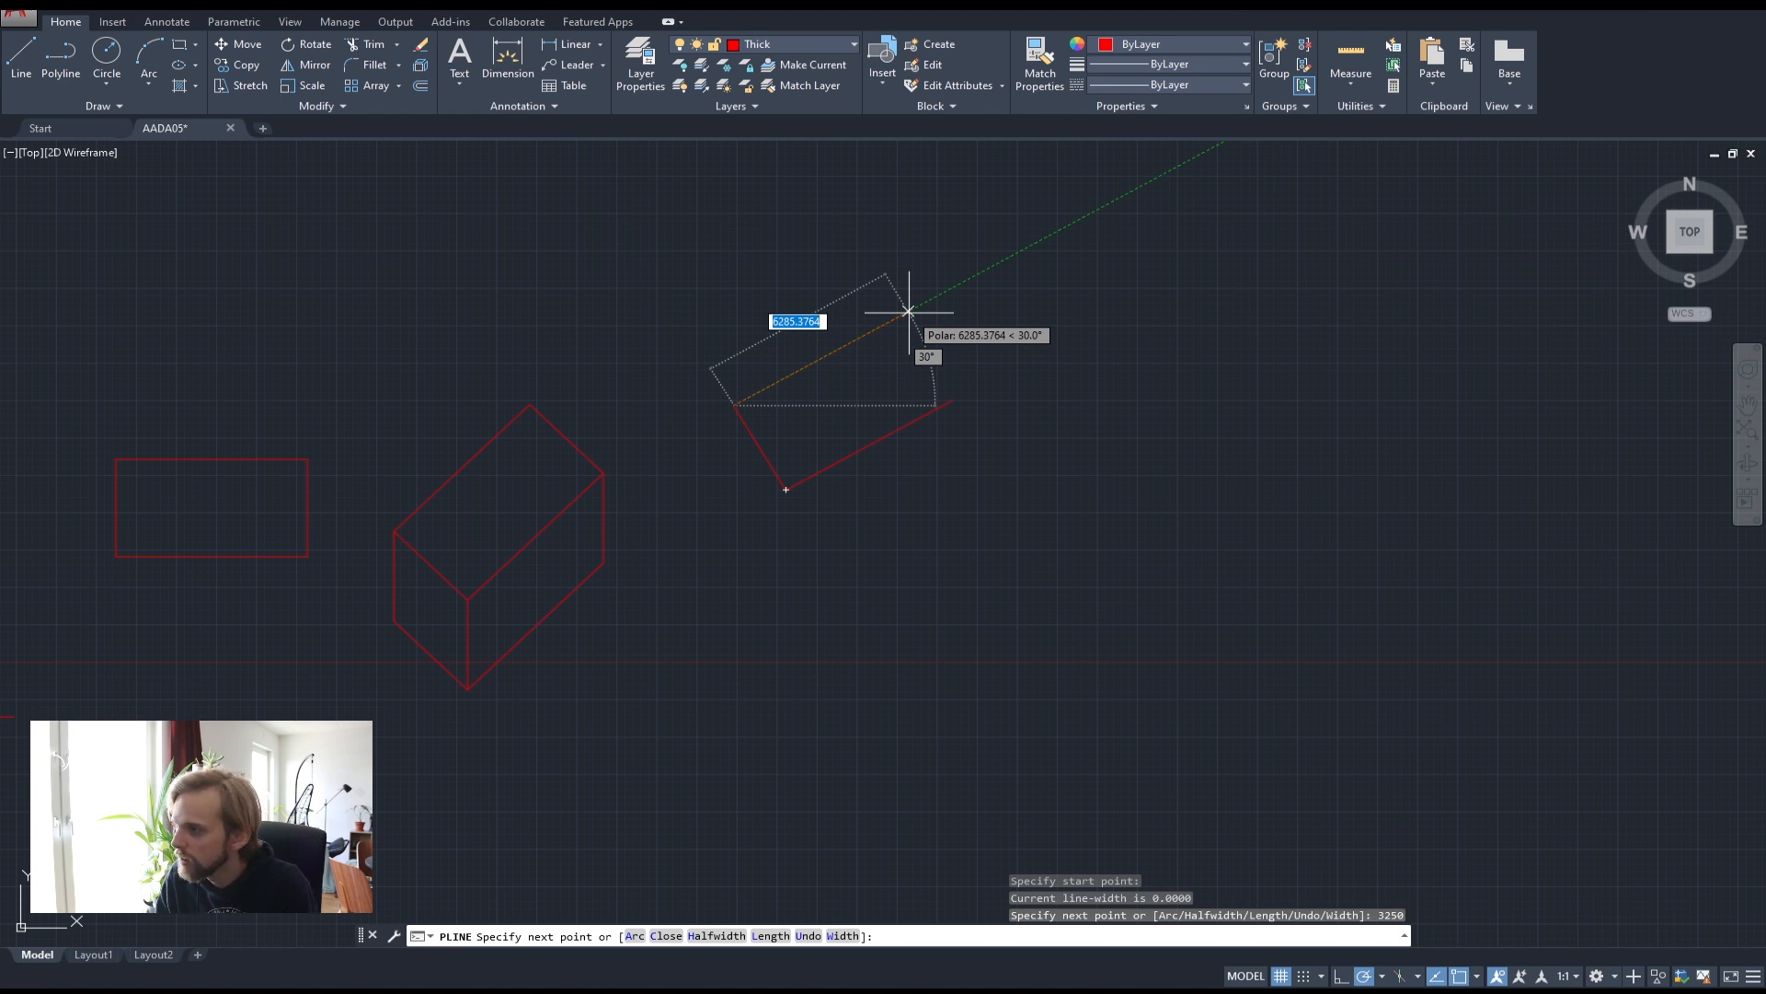
key("Escape")
- Copy the 6000 long edge onto the short edge's upper end
left_click(947, 525)
left_click(876, 385)
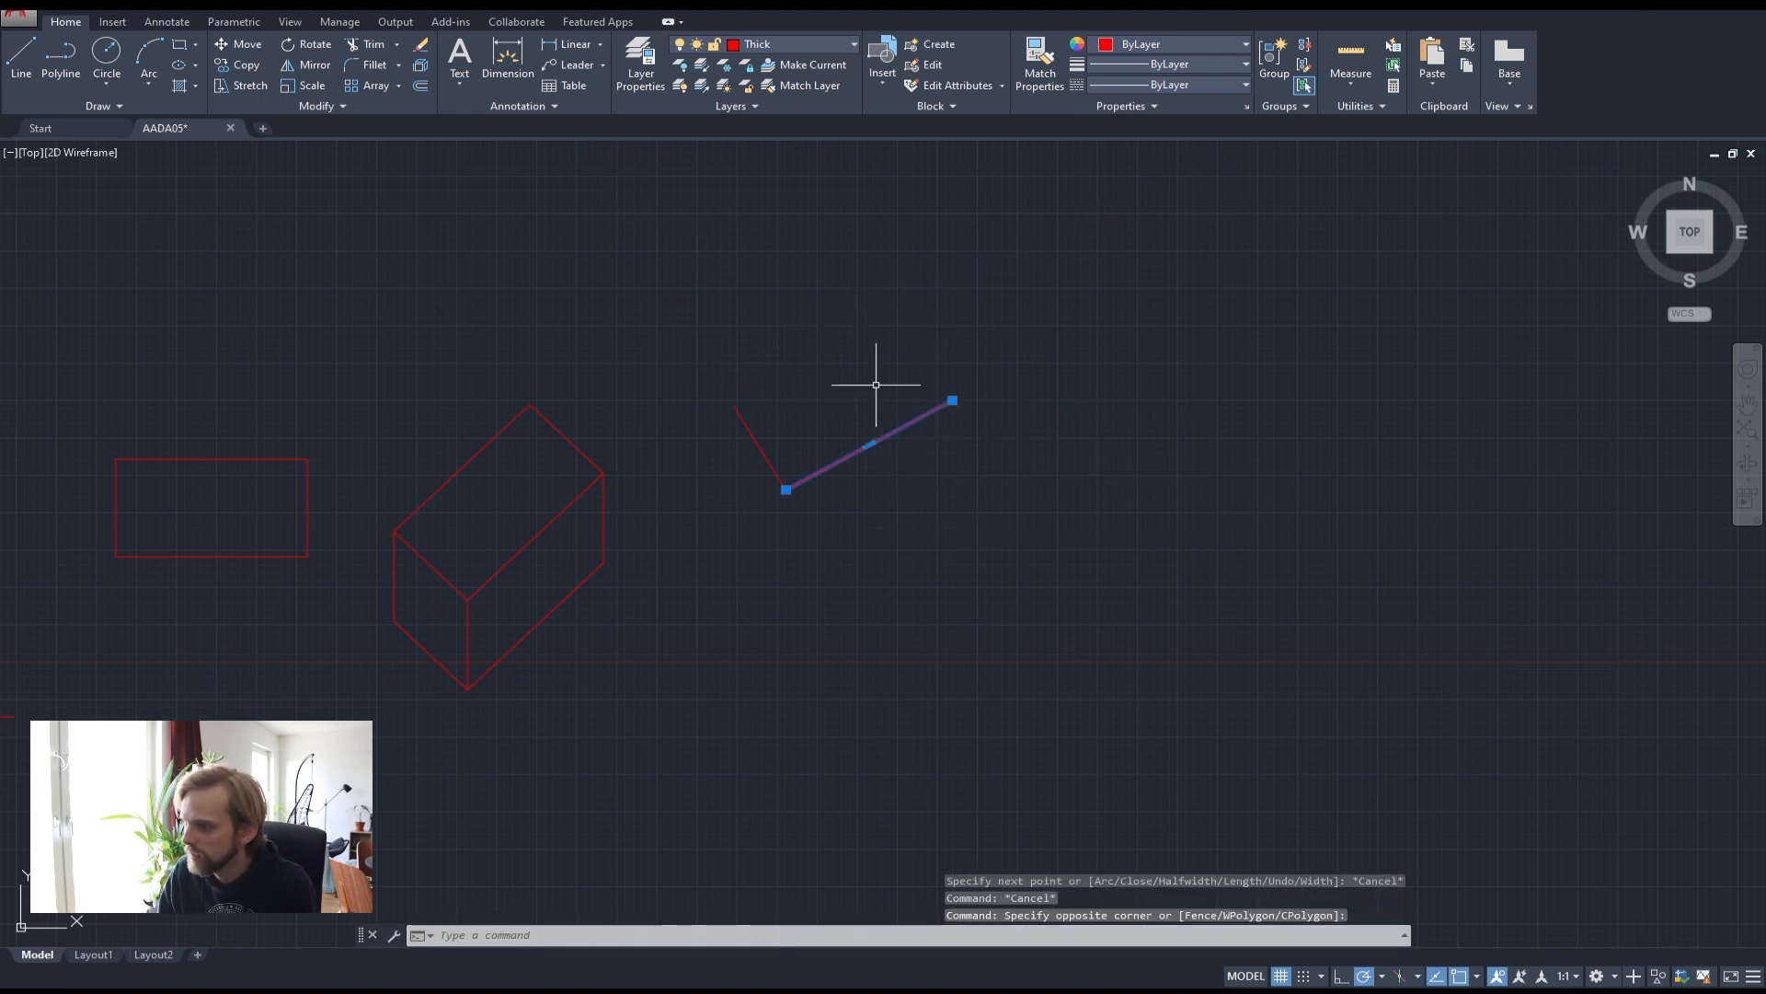
type("cop")
key("Return")
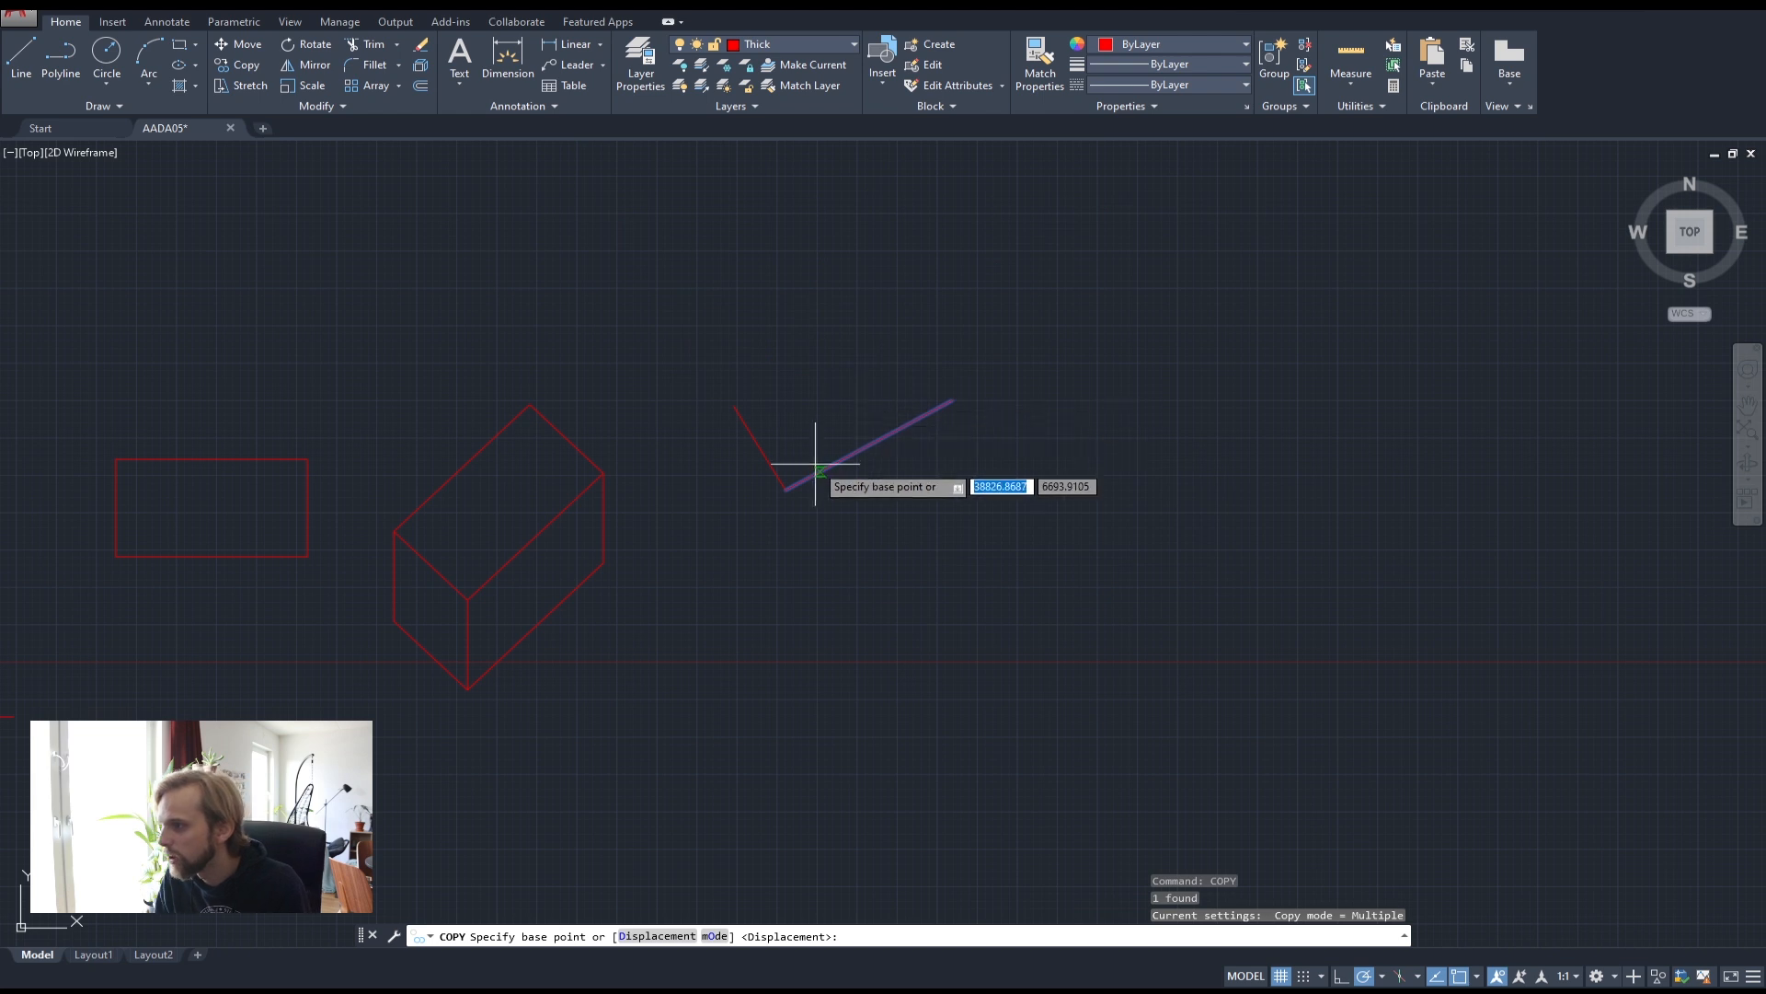
left_click(786, 483)
left_click(734, 404)
key("Escape")
key("Escape")
- Copy the 3250 short edge to the long edge's far end, closing the rectangle
left_click(776, 433)
left_click(720, 457)
type("cop")
key("Return")
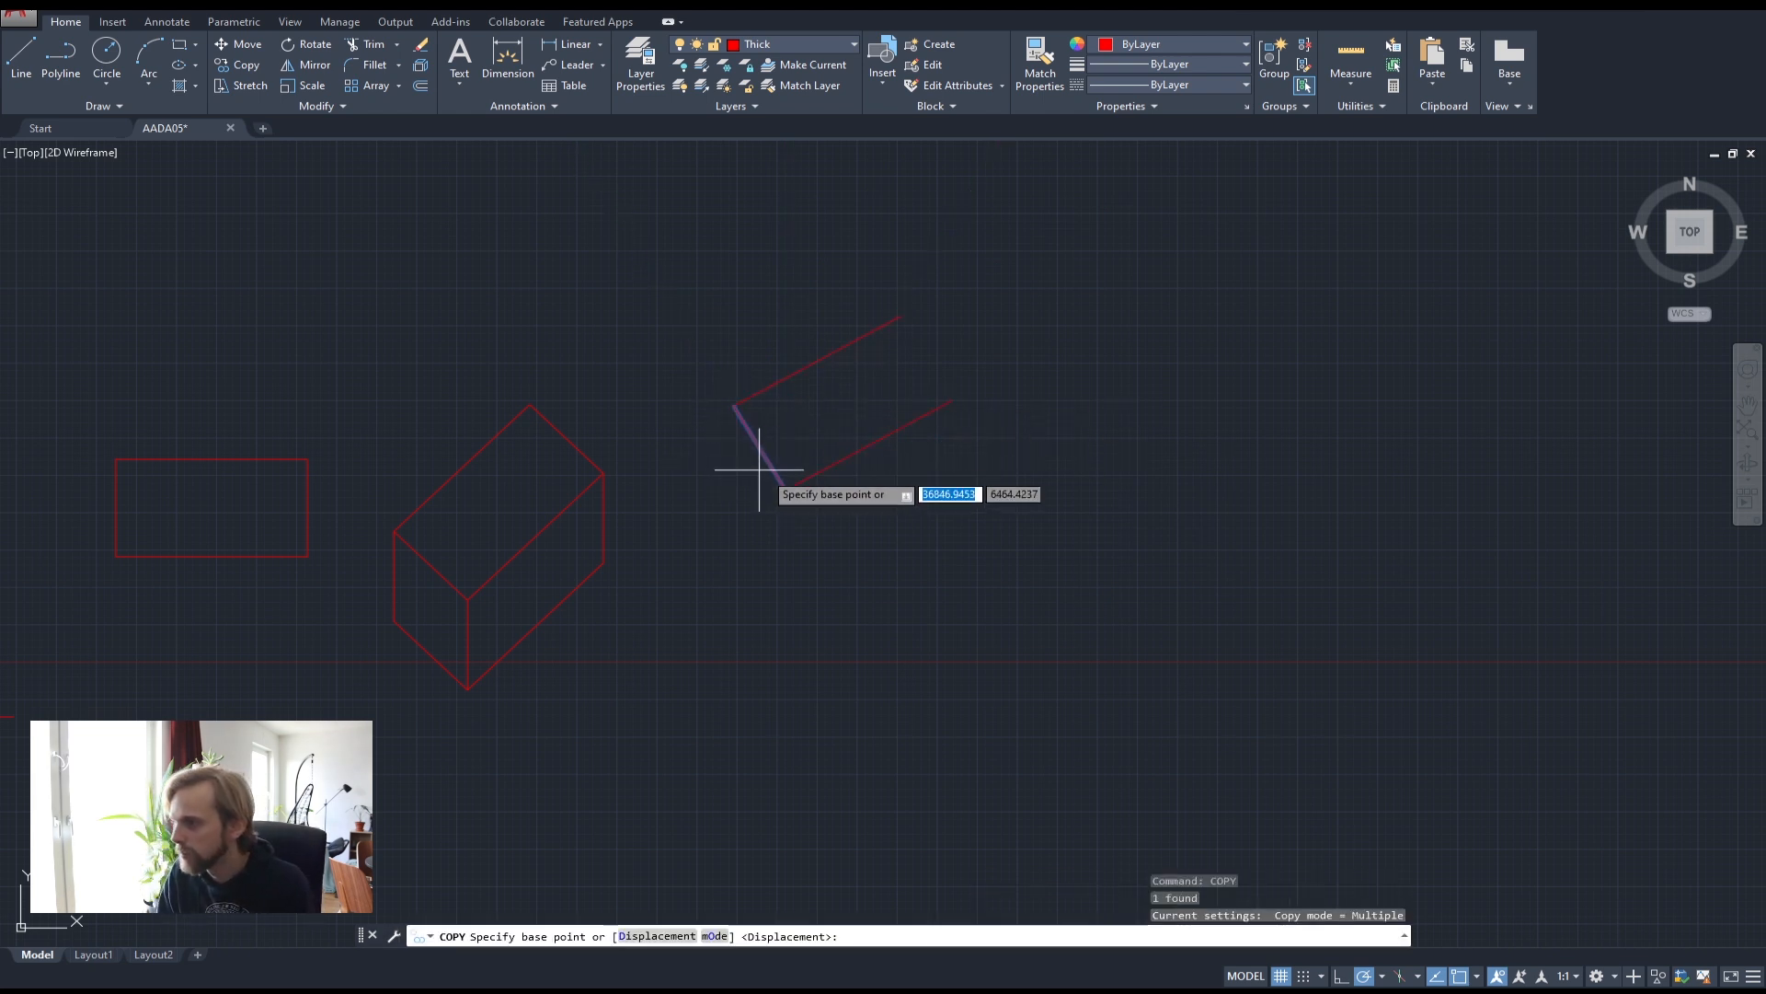
left_click(786, 490)
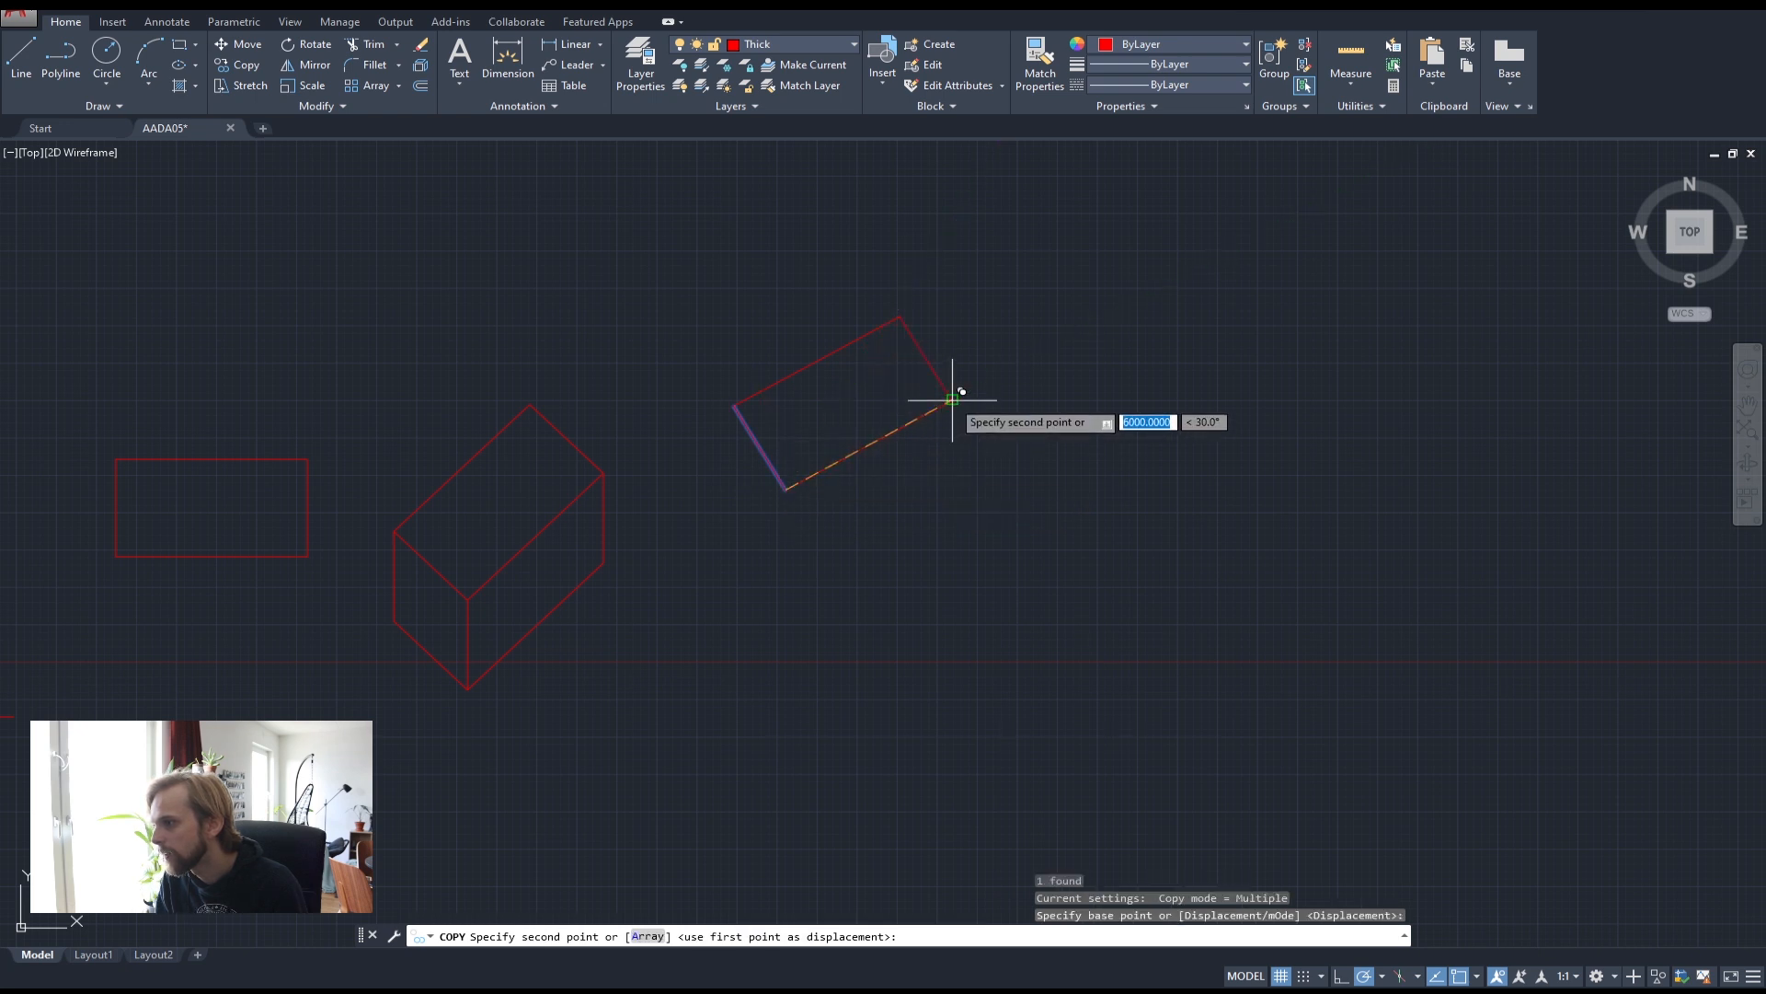
left_click(952, 400)
key("Escape")
key("Escape")
key("Escape")
- Copy the new rectangle 3000 units downward
left_click(1018, 543)
left_click(704, 255)
type("cond p")
key("Return")
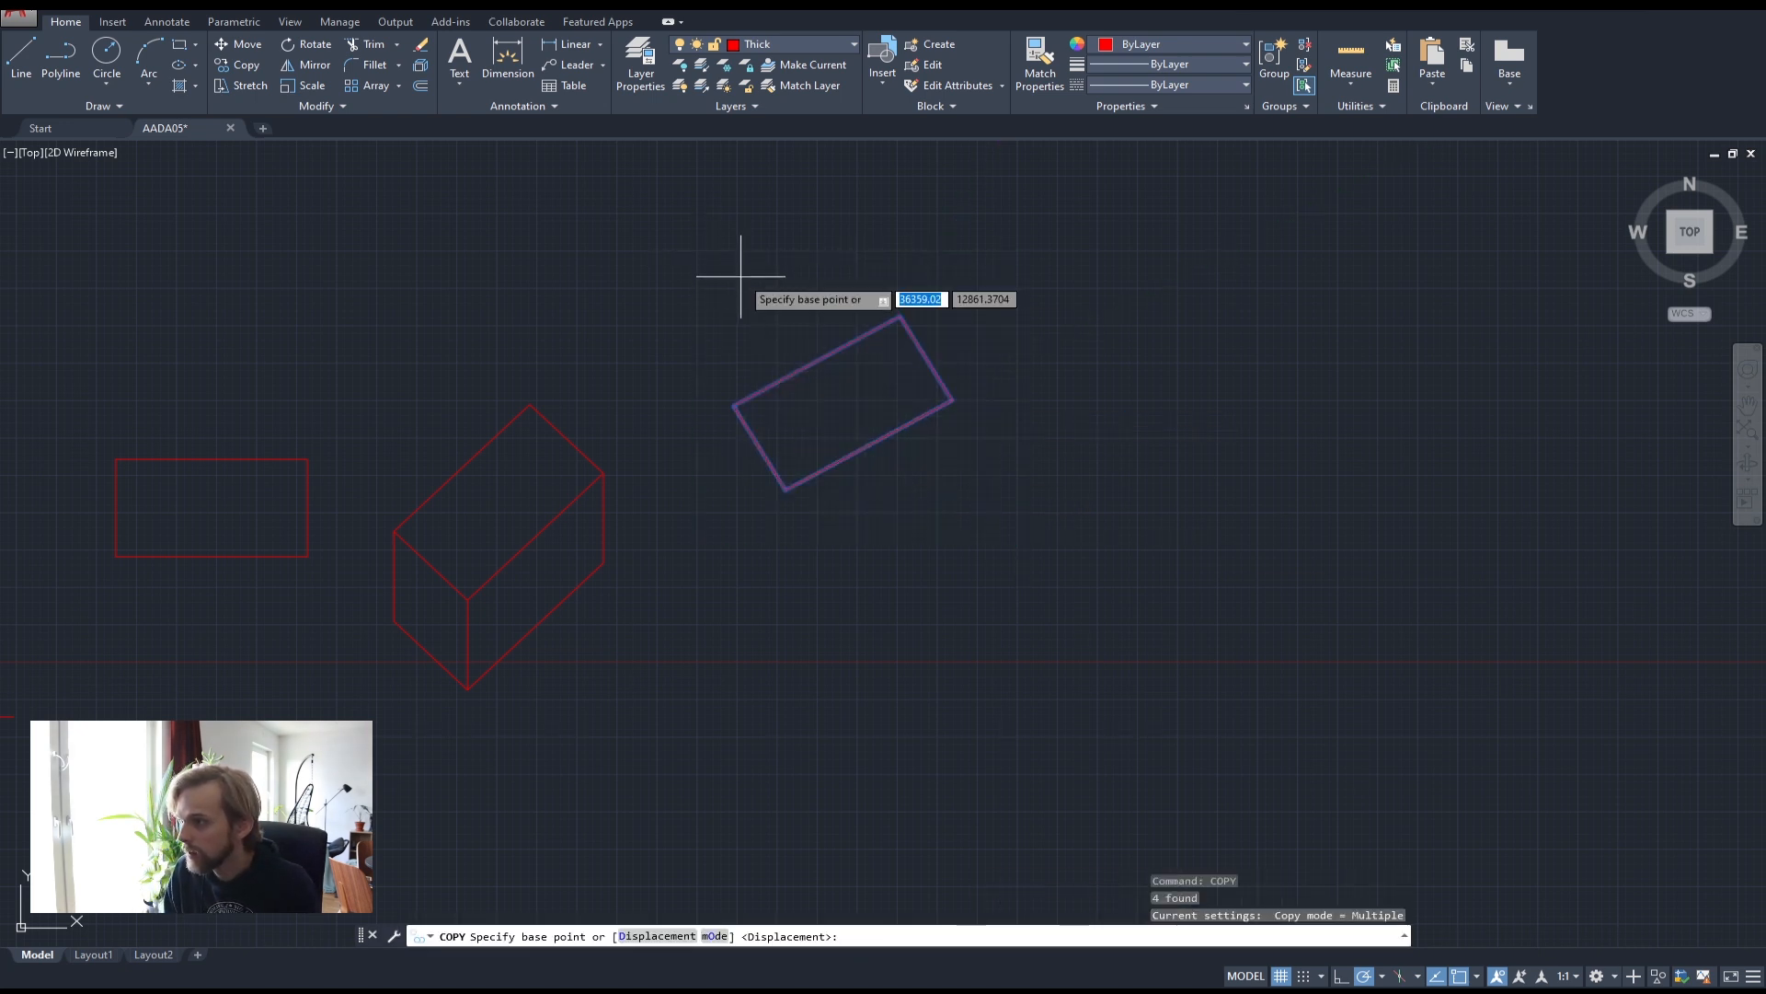
left_click(1055, 299)
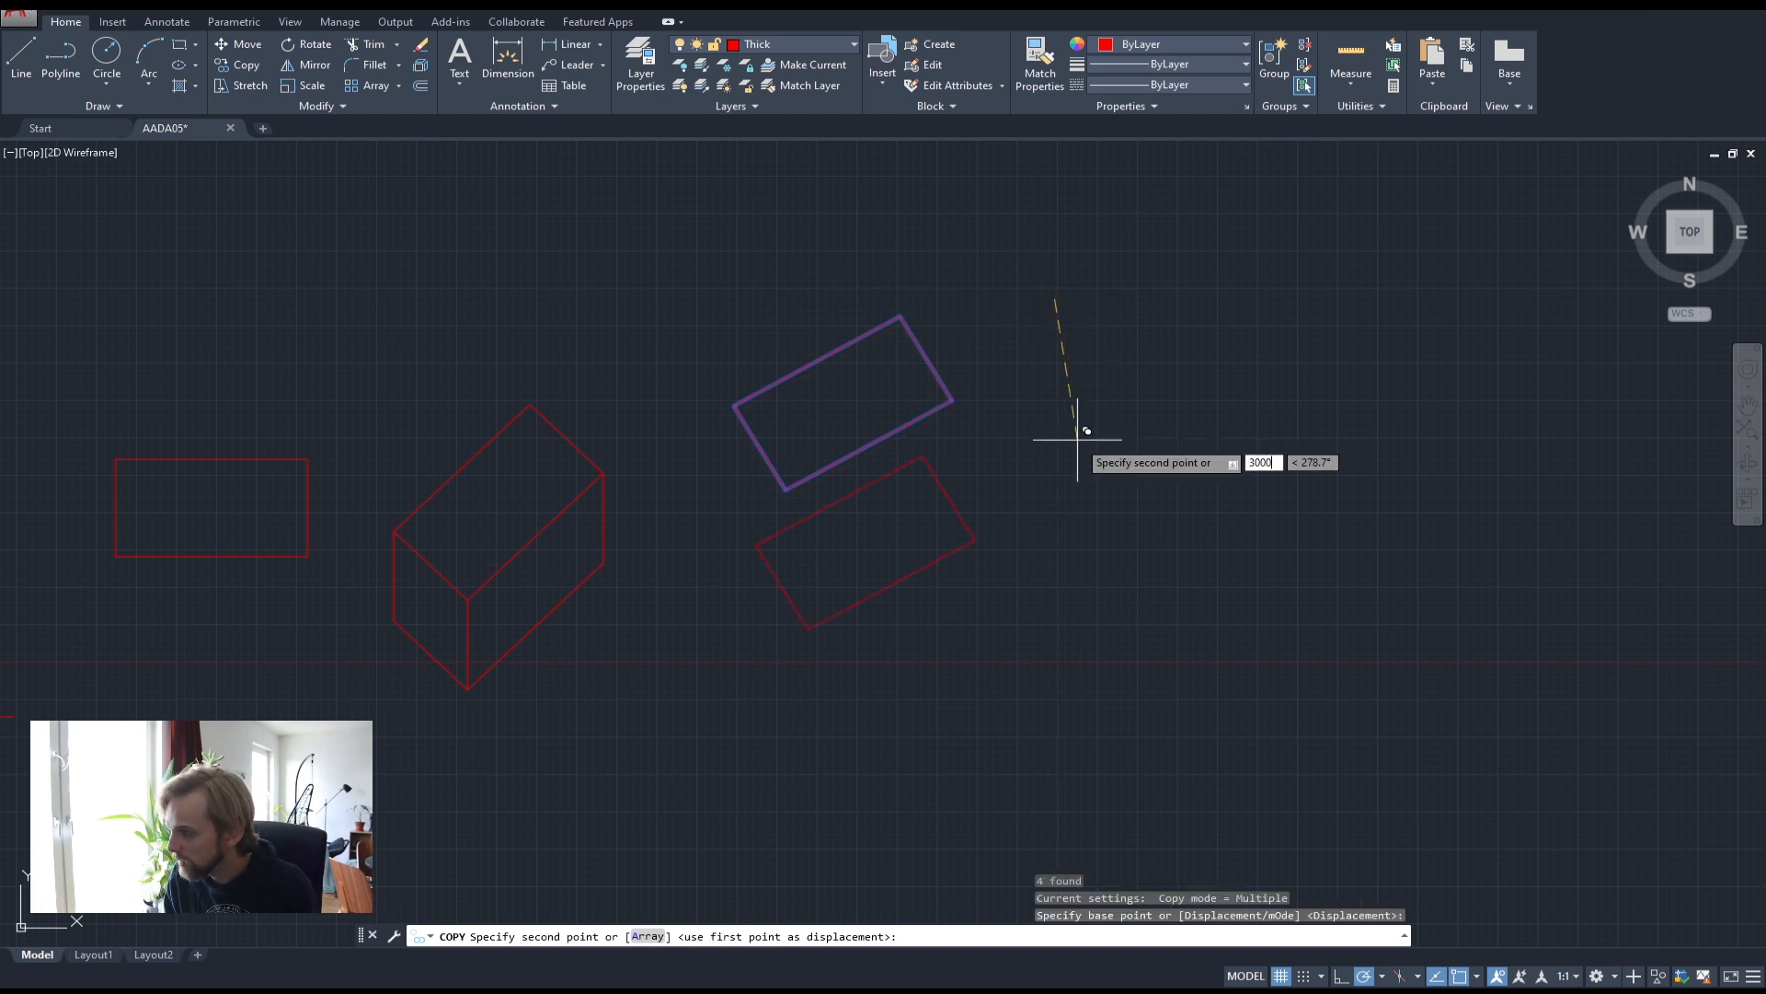
type("3000")
key("Return")
key("Escape")
key("Escape")
key("Escape")
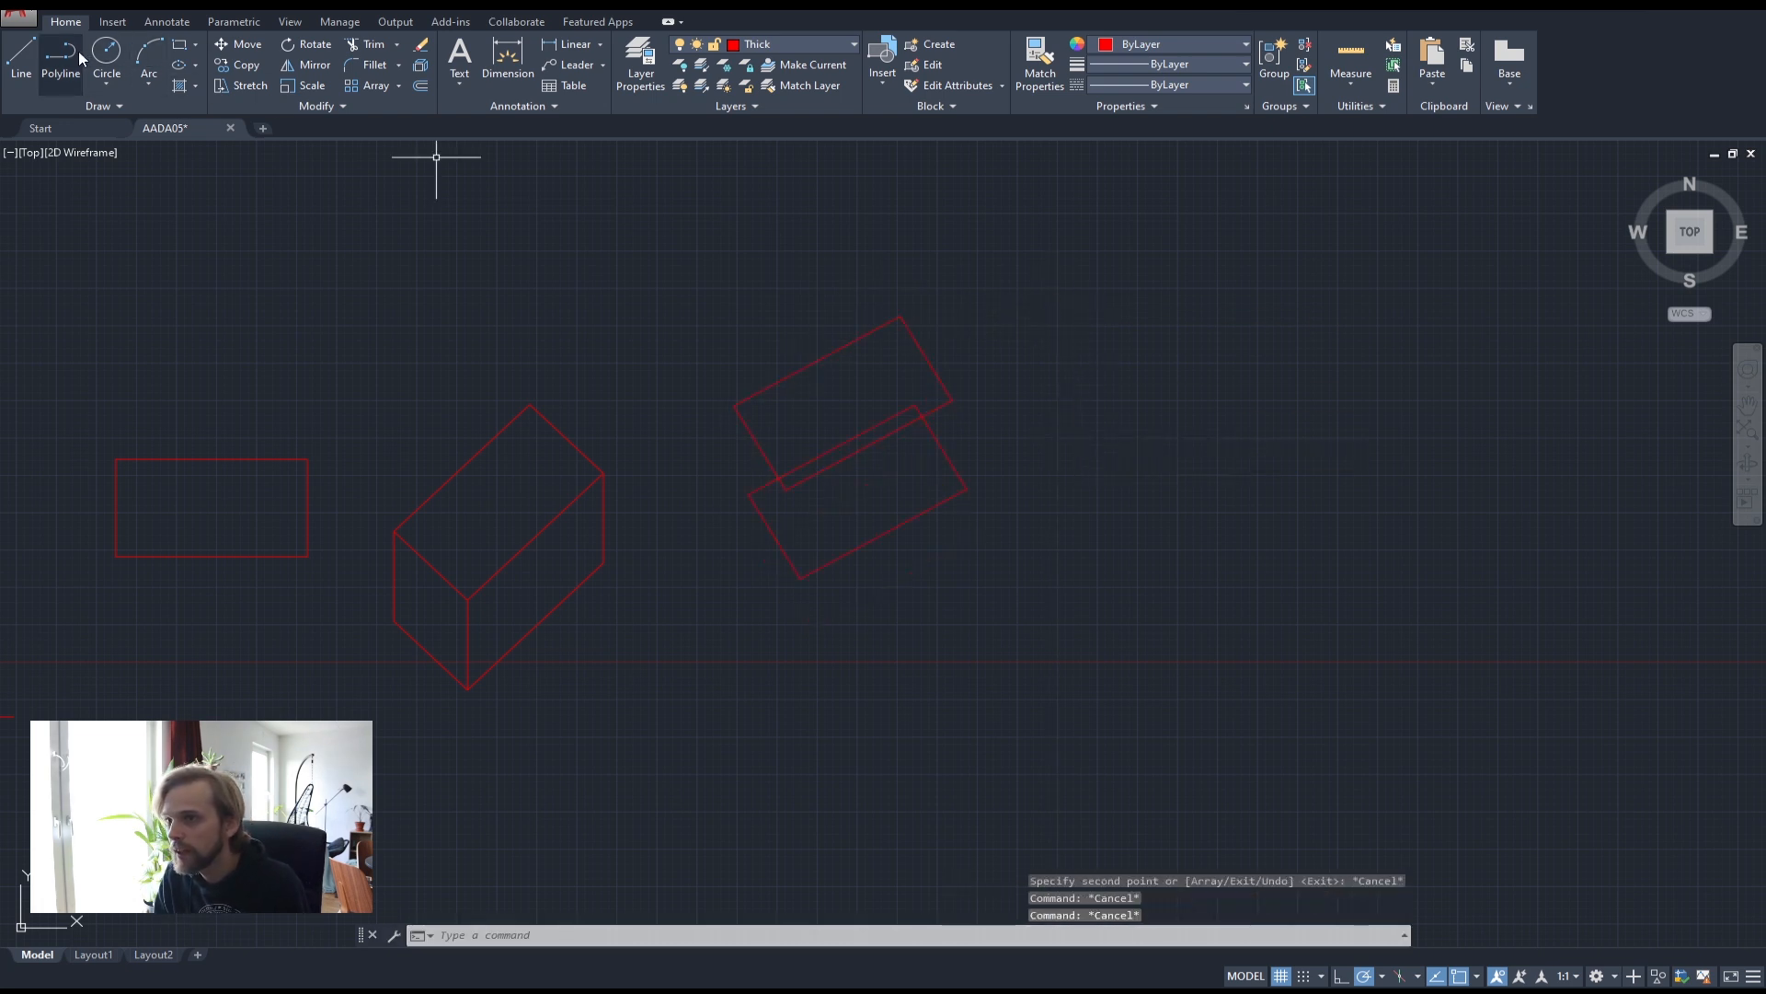
- Abandon a stray polyline and undo the last two actions
left_click(82, 57)
left_click(734, 405)
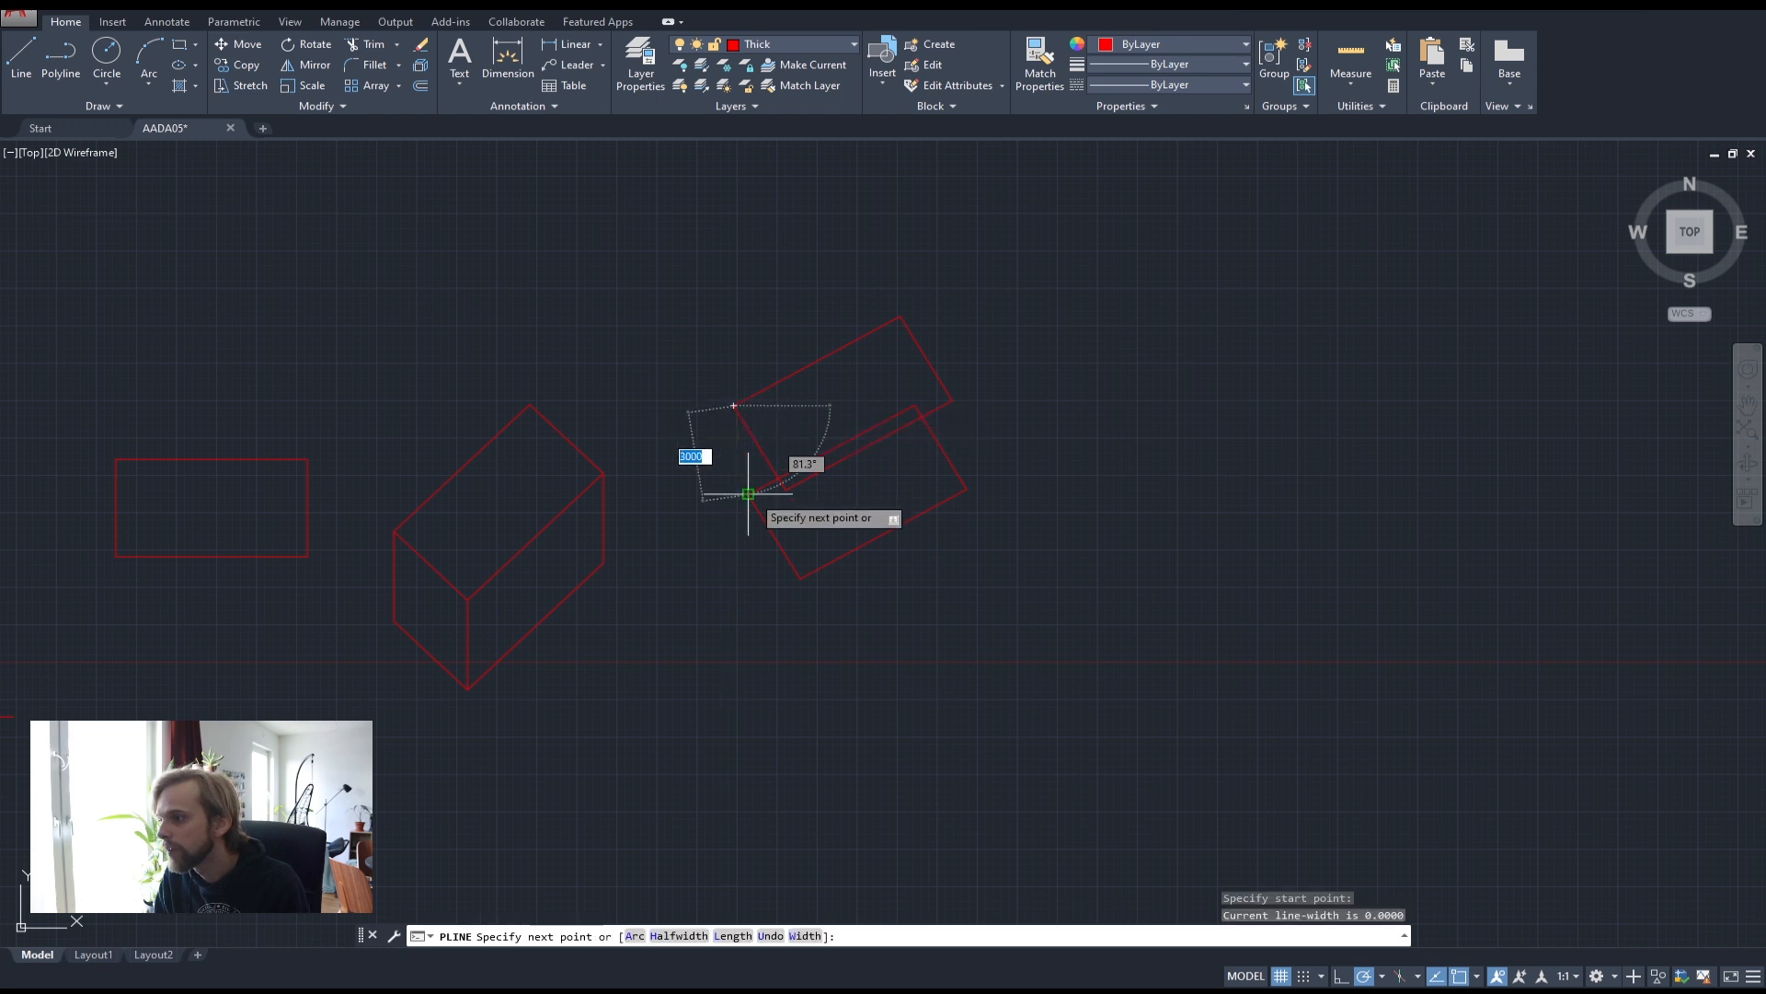
scroll(748, 494, "up", 4)
key("Escape")
key("Escape")
scroll(744, 491, "down", 4)
key("ctrl+z")
key("ctrl+z")
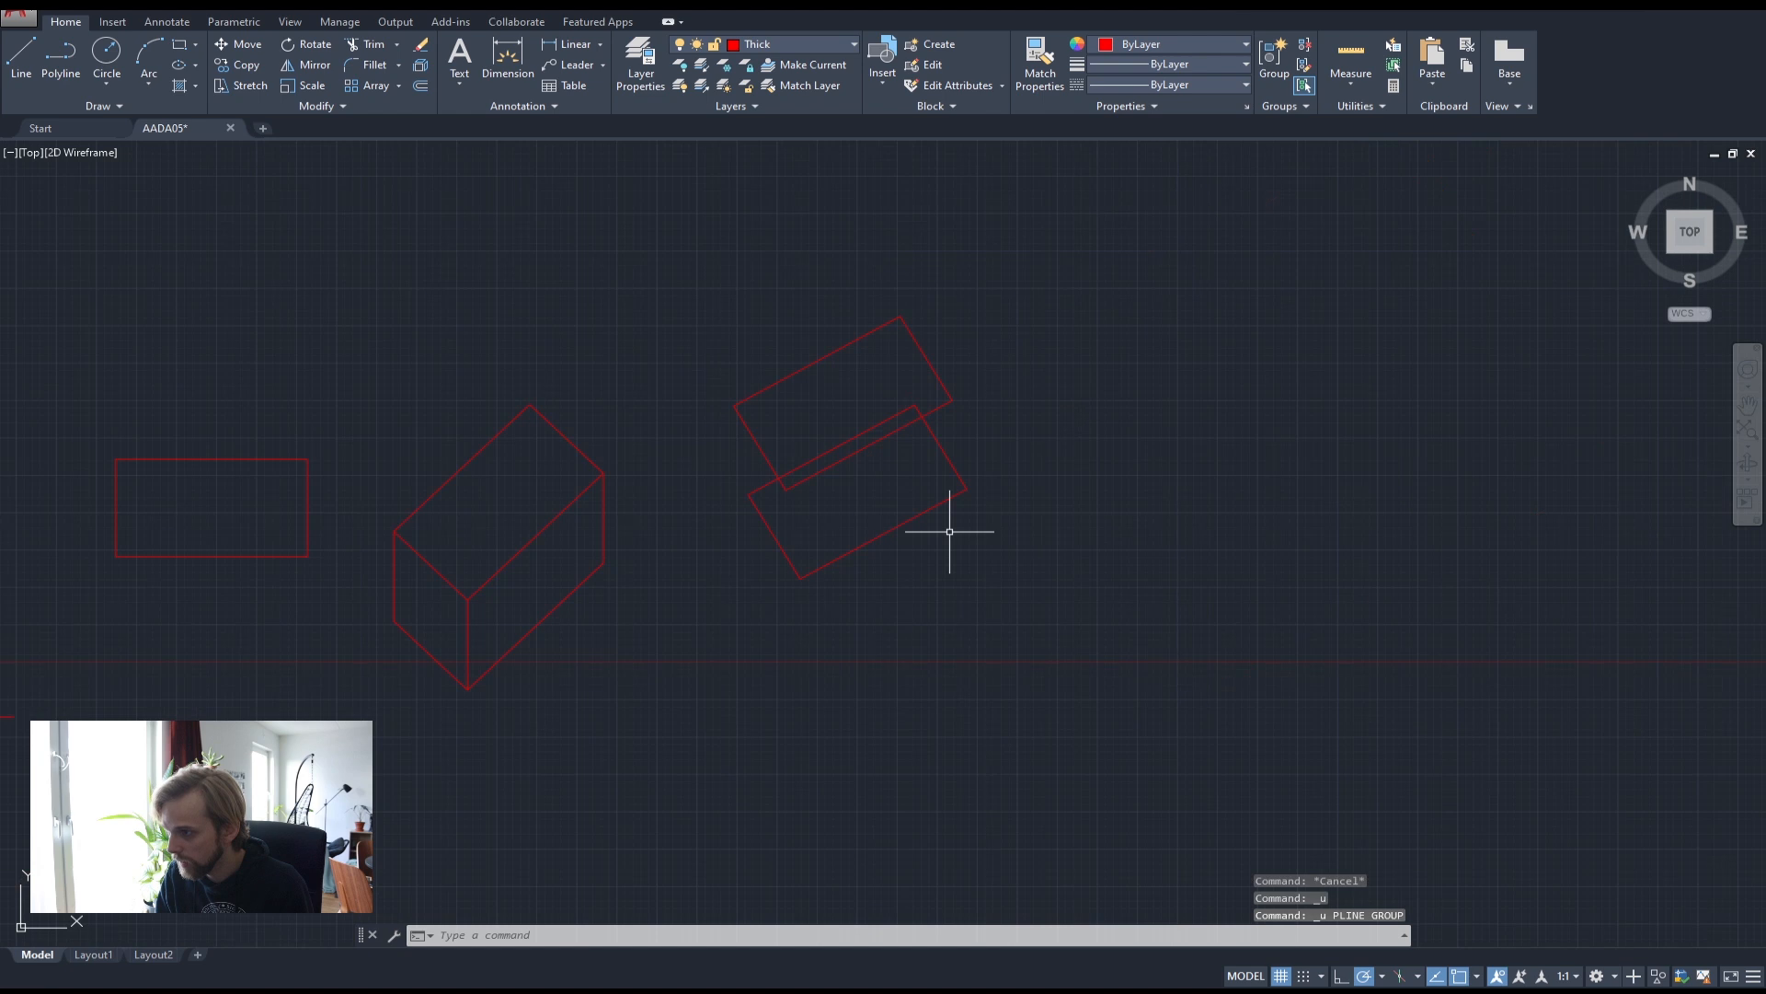
key("ctrl+z")
- Recopy the remaining rectangle 3000 units below
left_click(1032, 544)
left_click(623, 280)
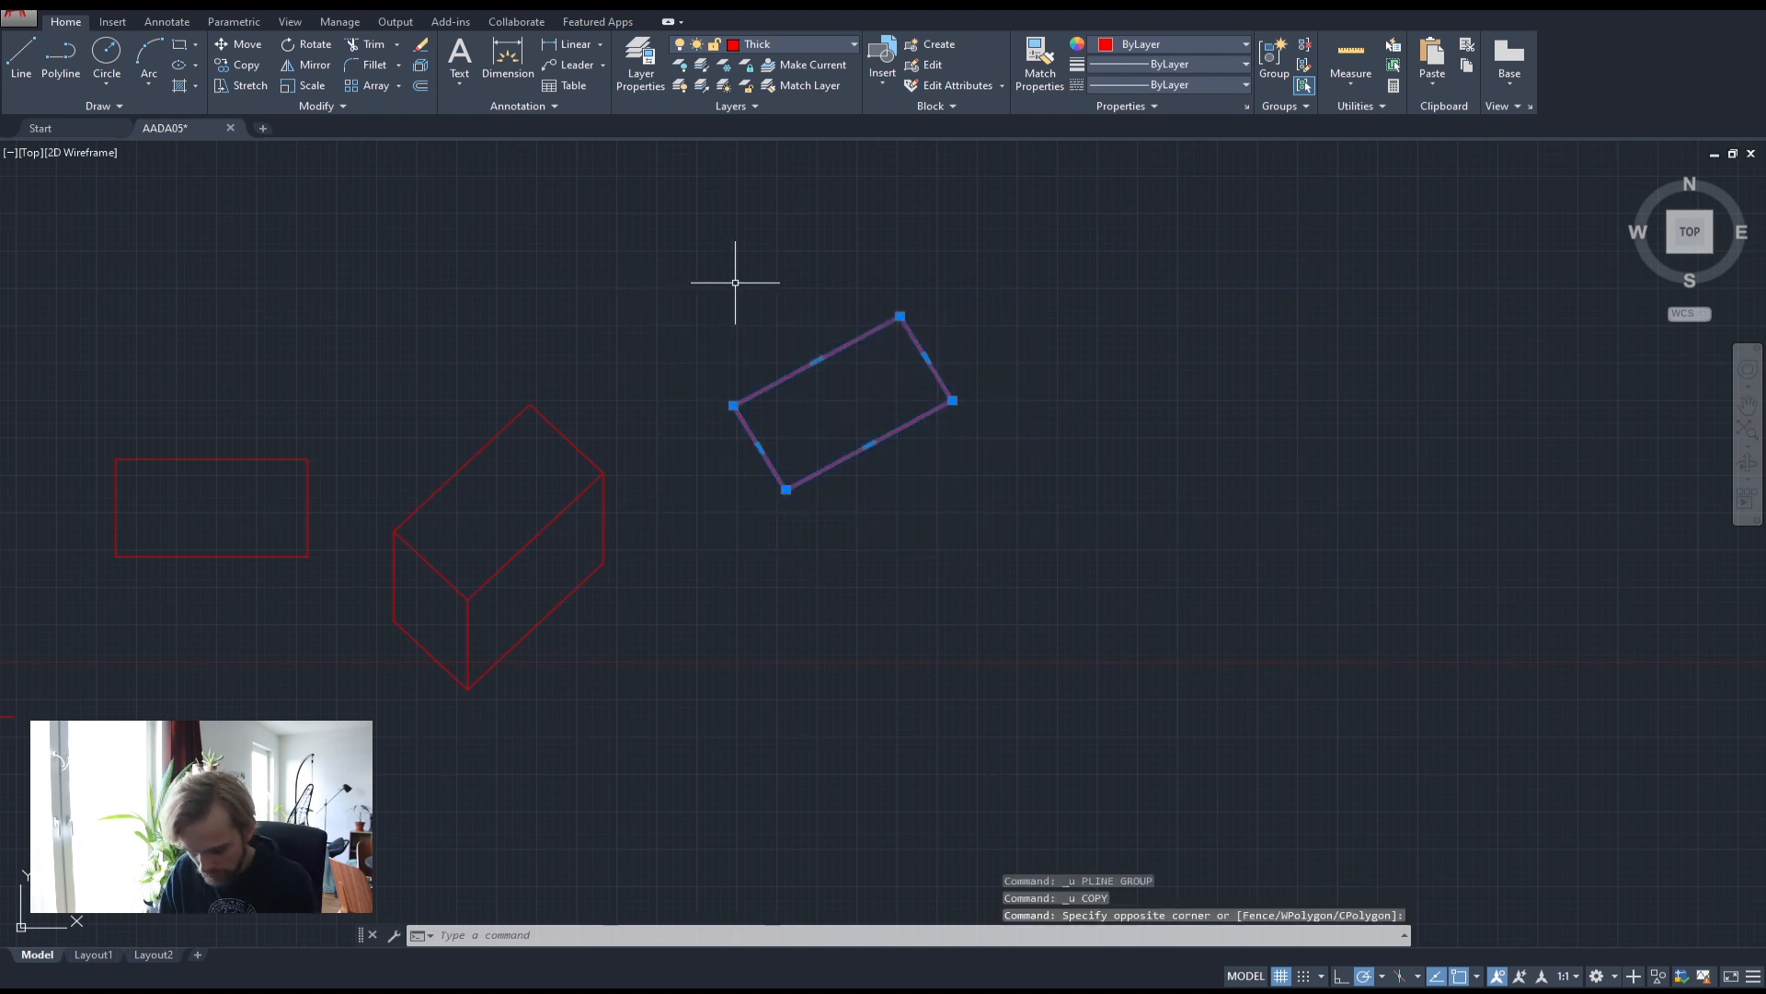
type("cop")
key("Return")
left_click(699, 265)
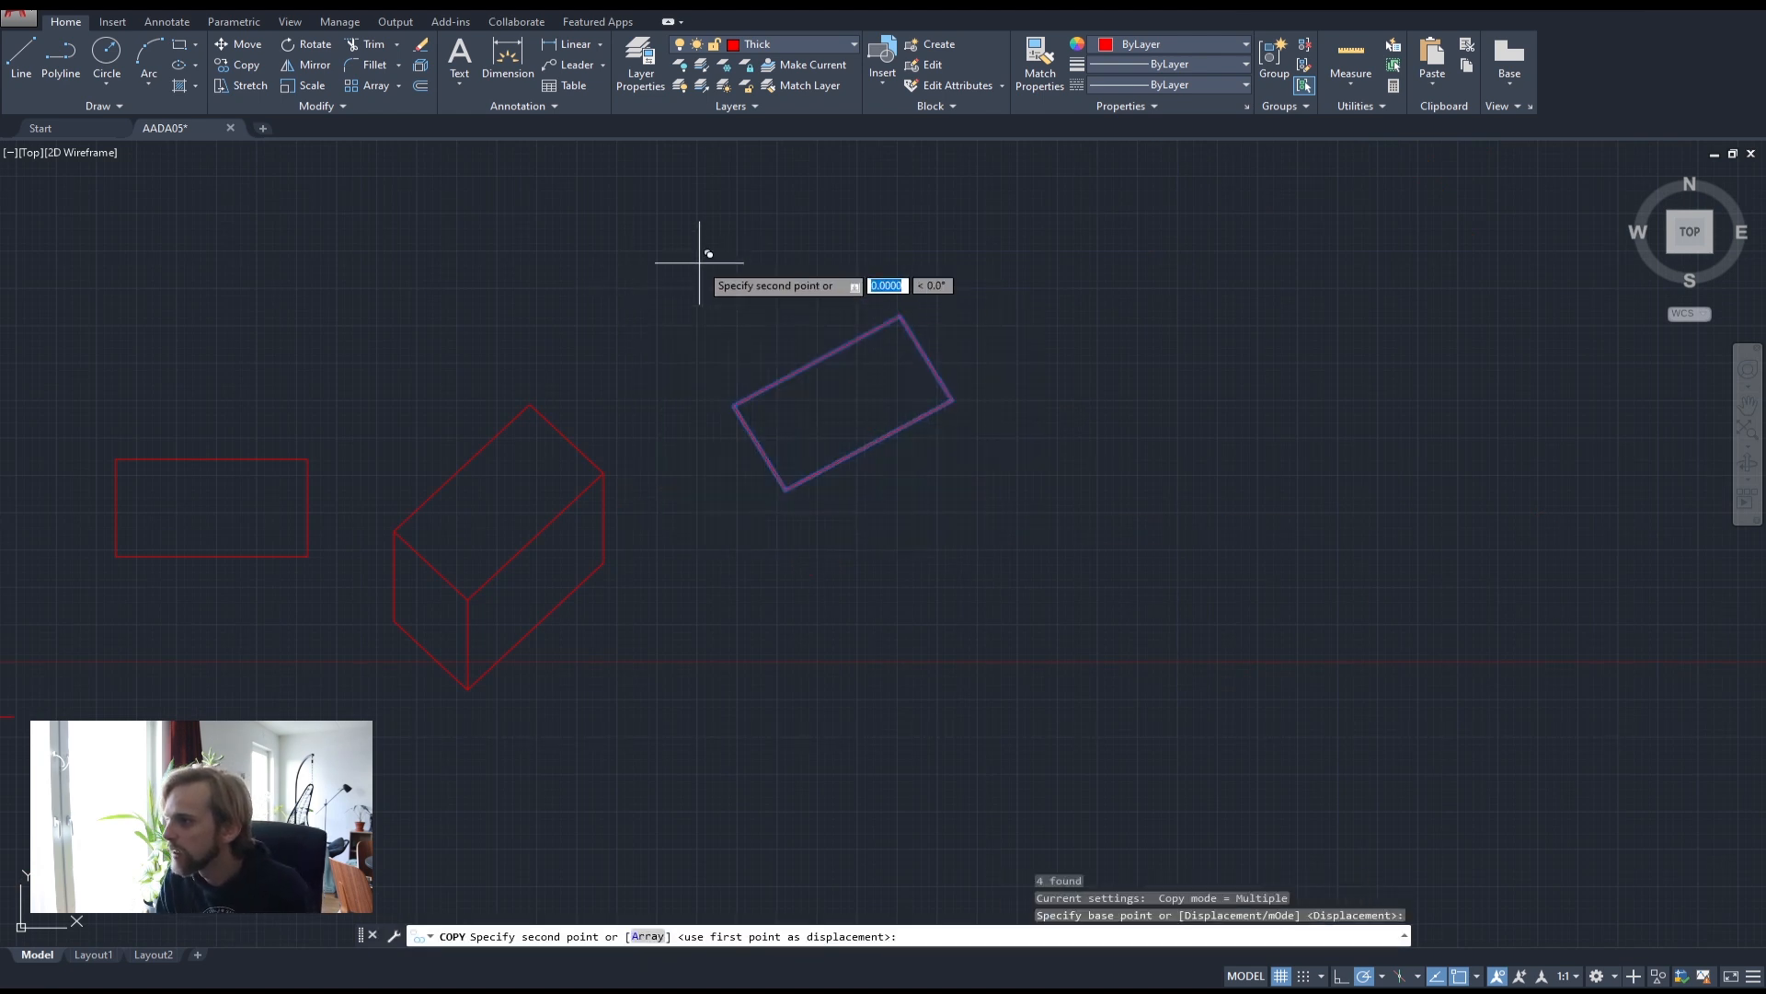
type("3000")
key("Return")
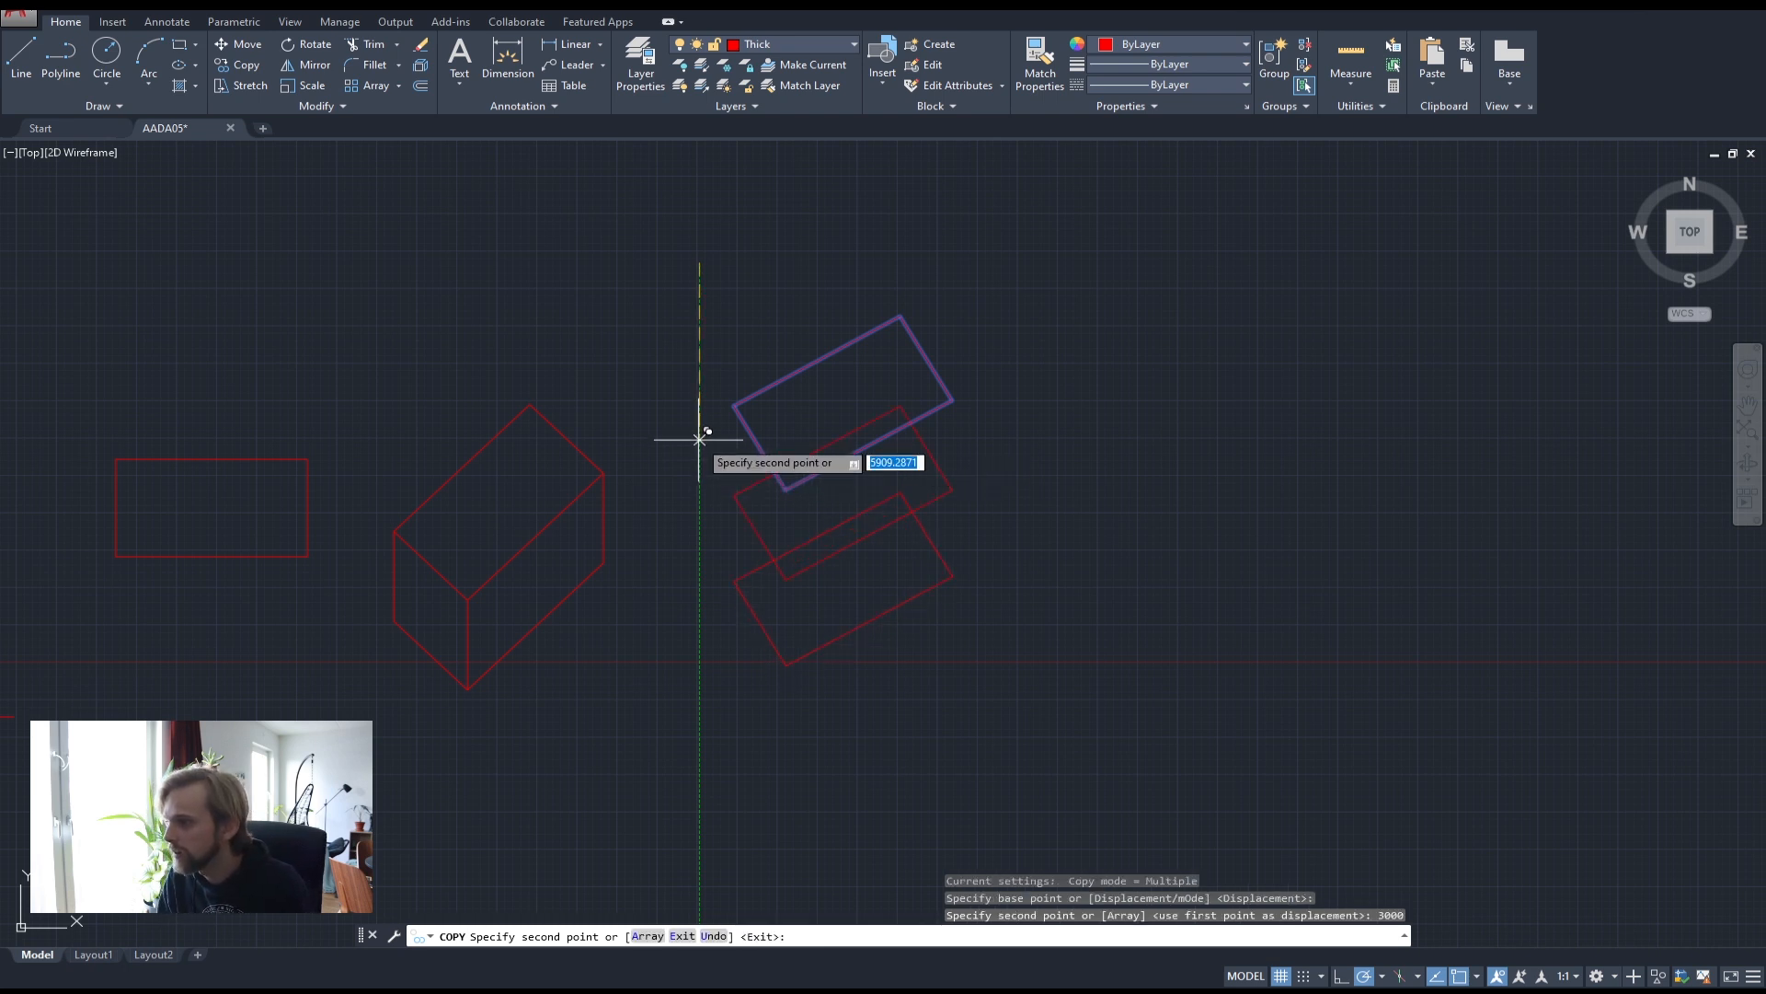
key("Escape")
key("Escape")
key("Escape")
- Draw three vertical edges joining the upper and lower rectangles' corners
left_click(51, 62)
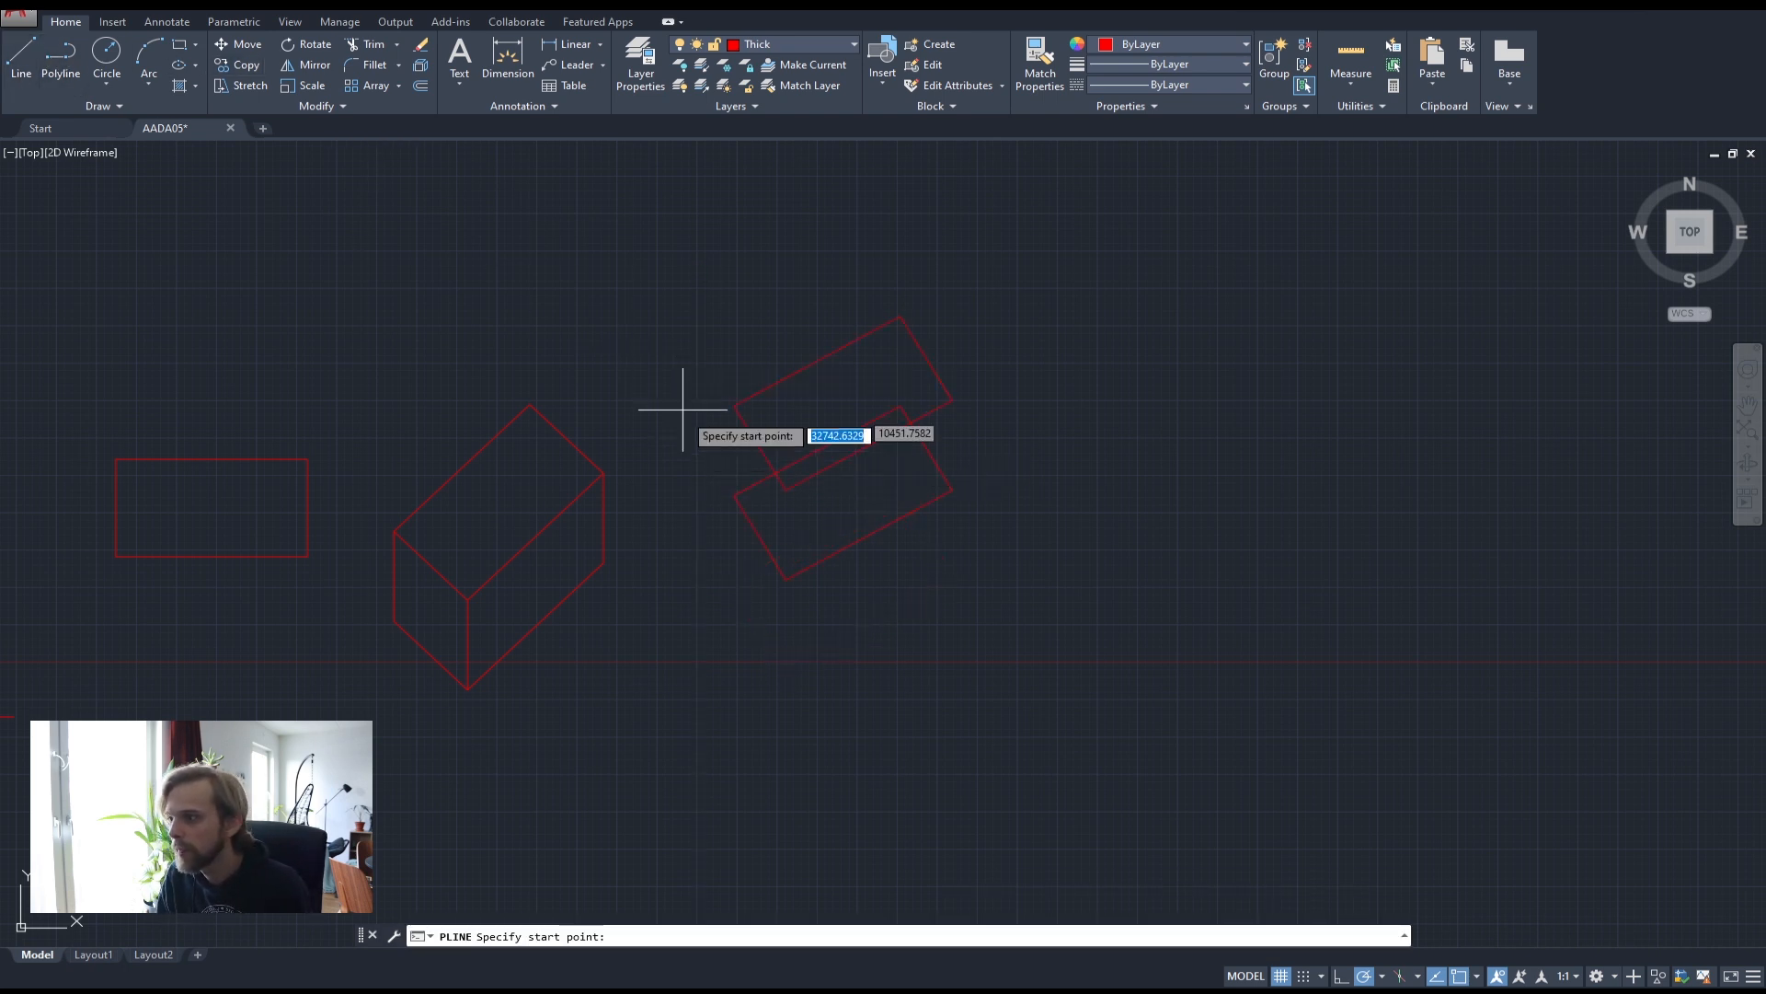
left_click(734, 406)
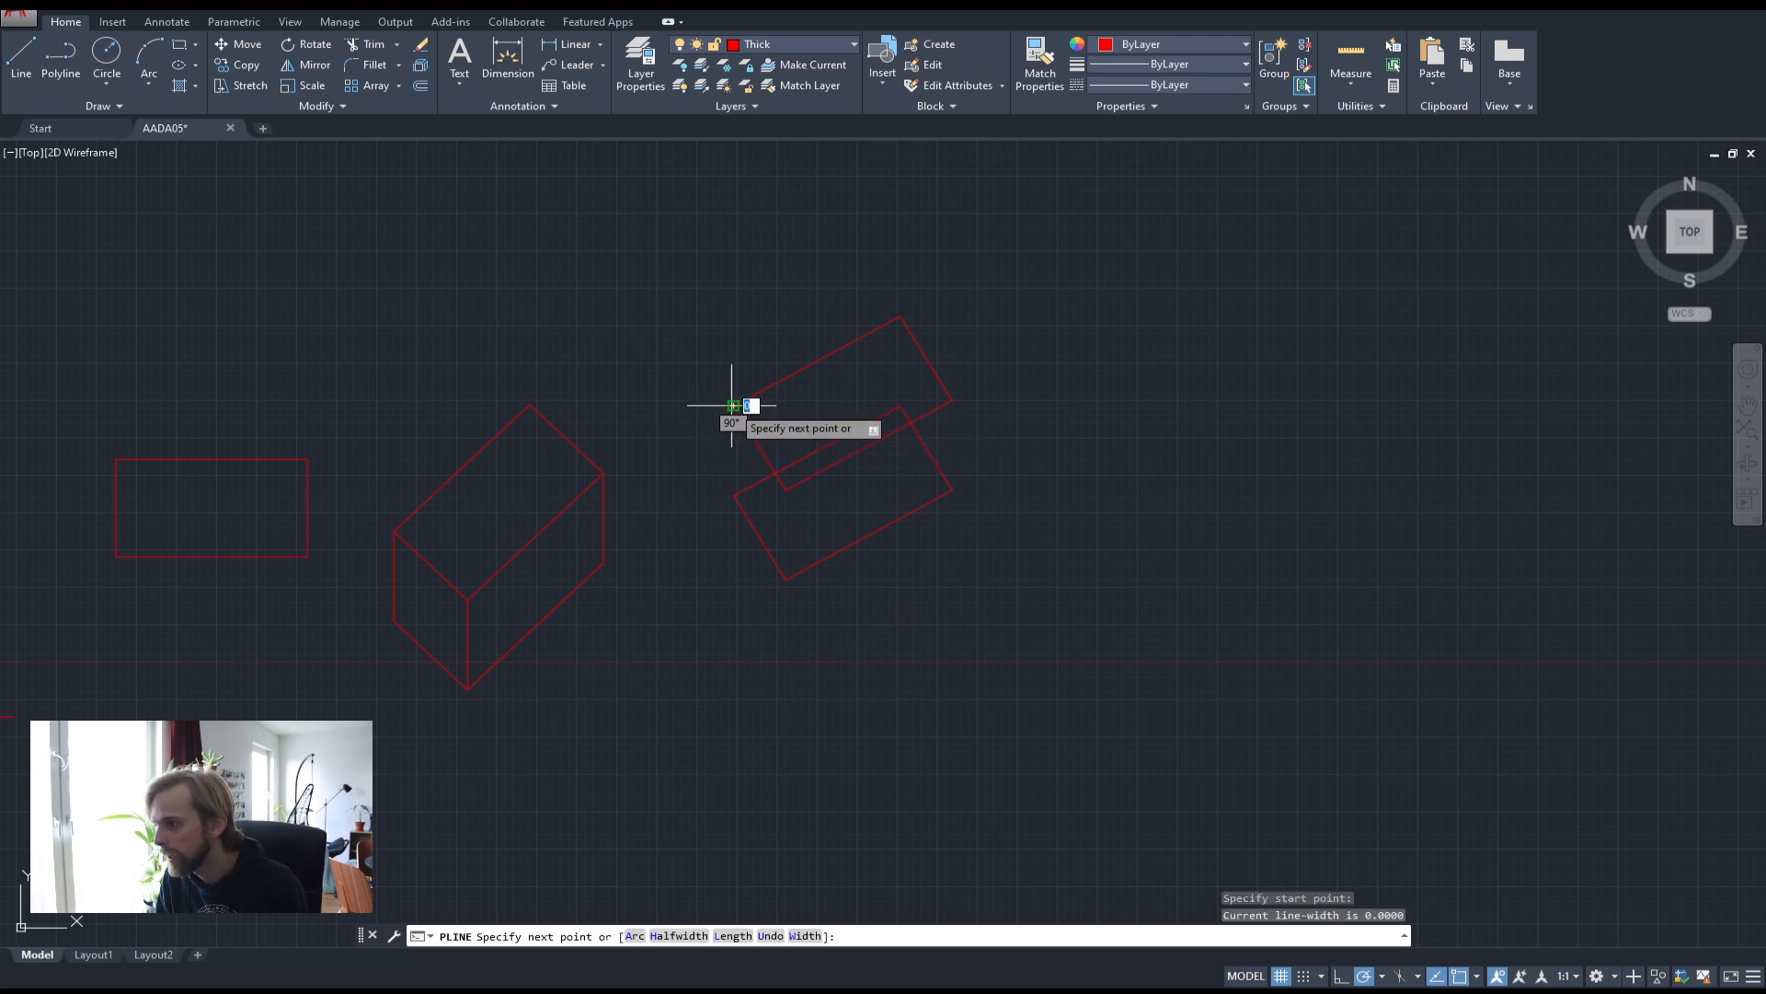
left_click(733, 495)
key("Return")
key("Return")
left_click(785, 490)
left_click(785, 580)
key("Return")
key("Return")
left_click(952, 400)
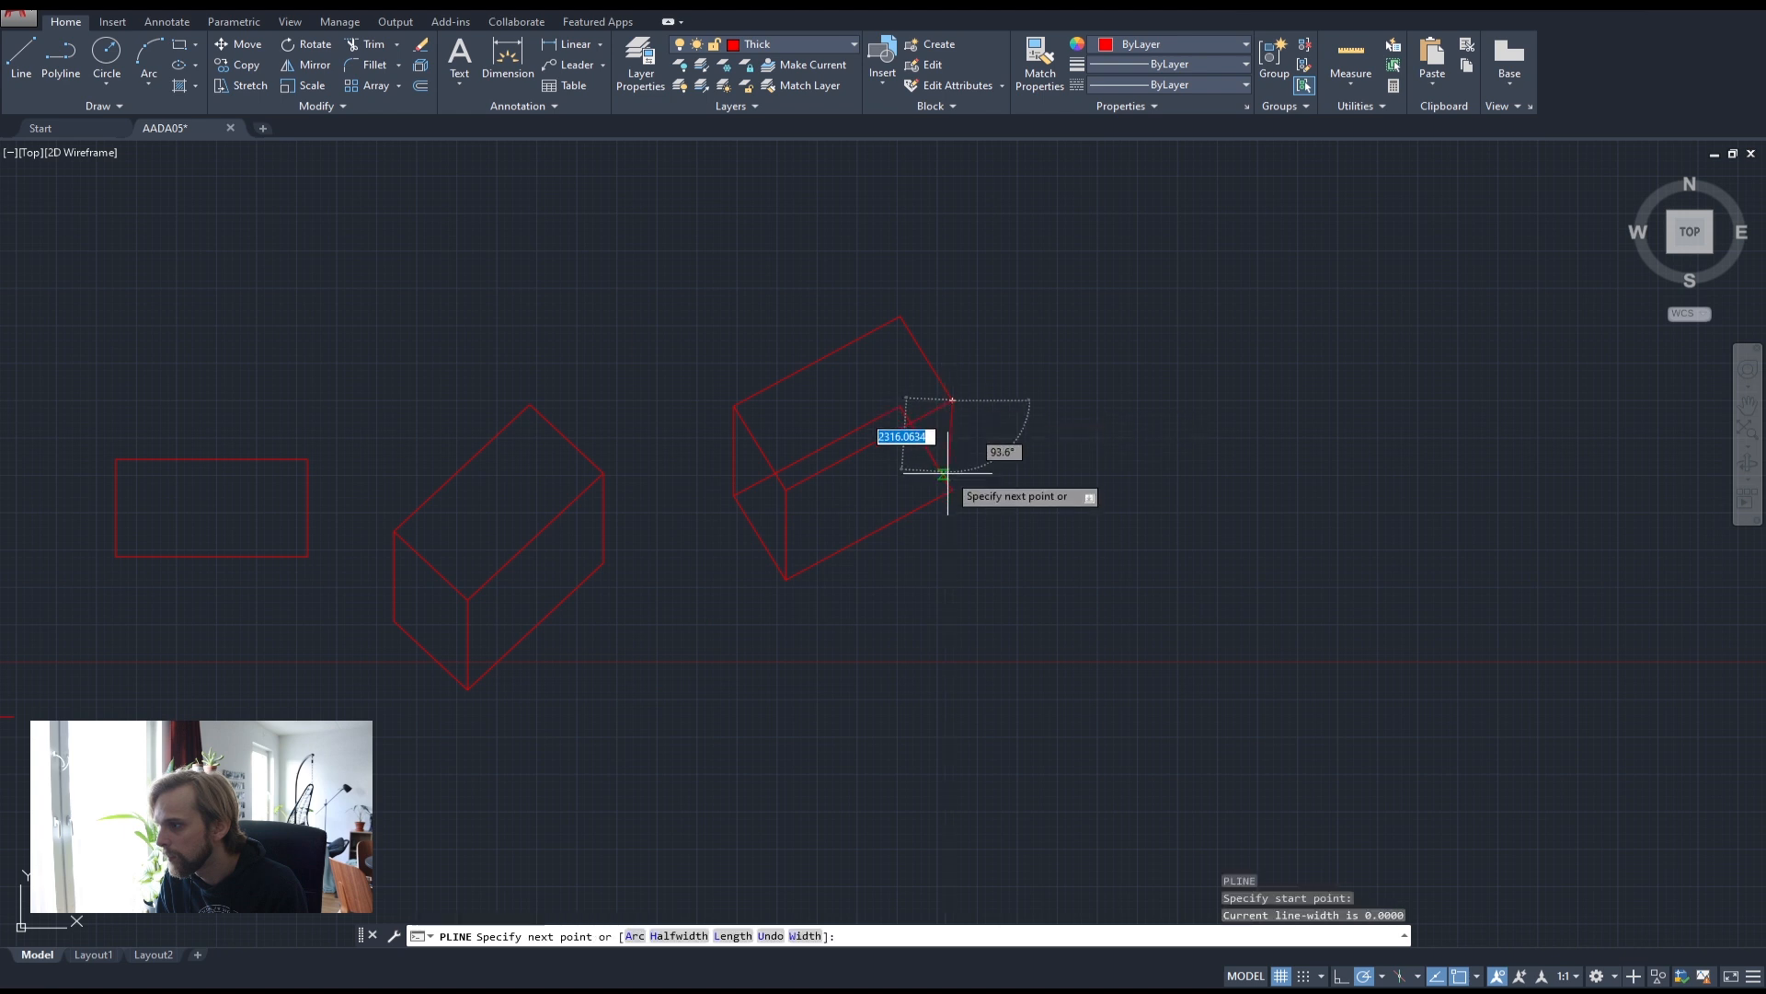
left_click(954, 487)
key("Return")
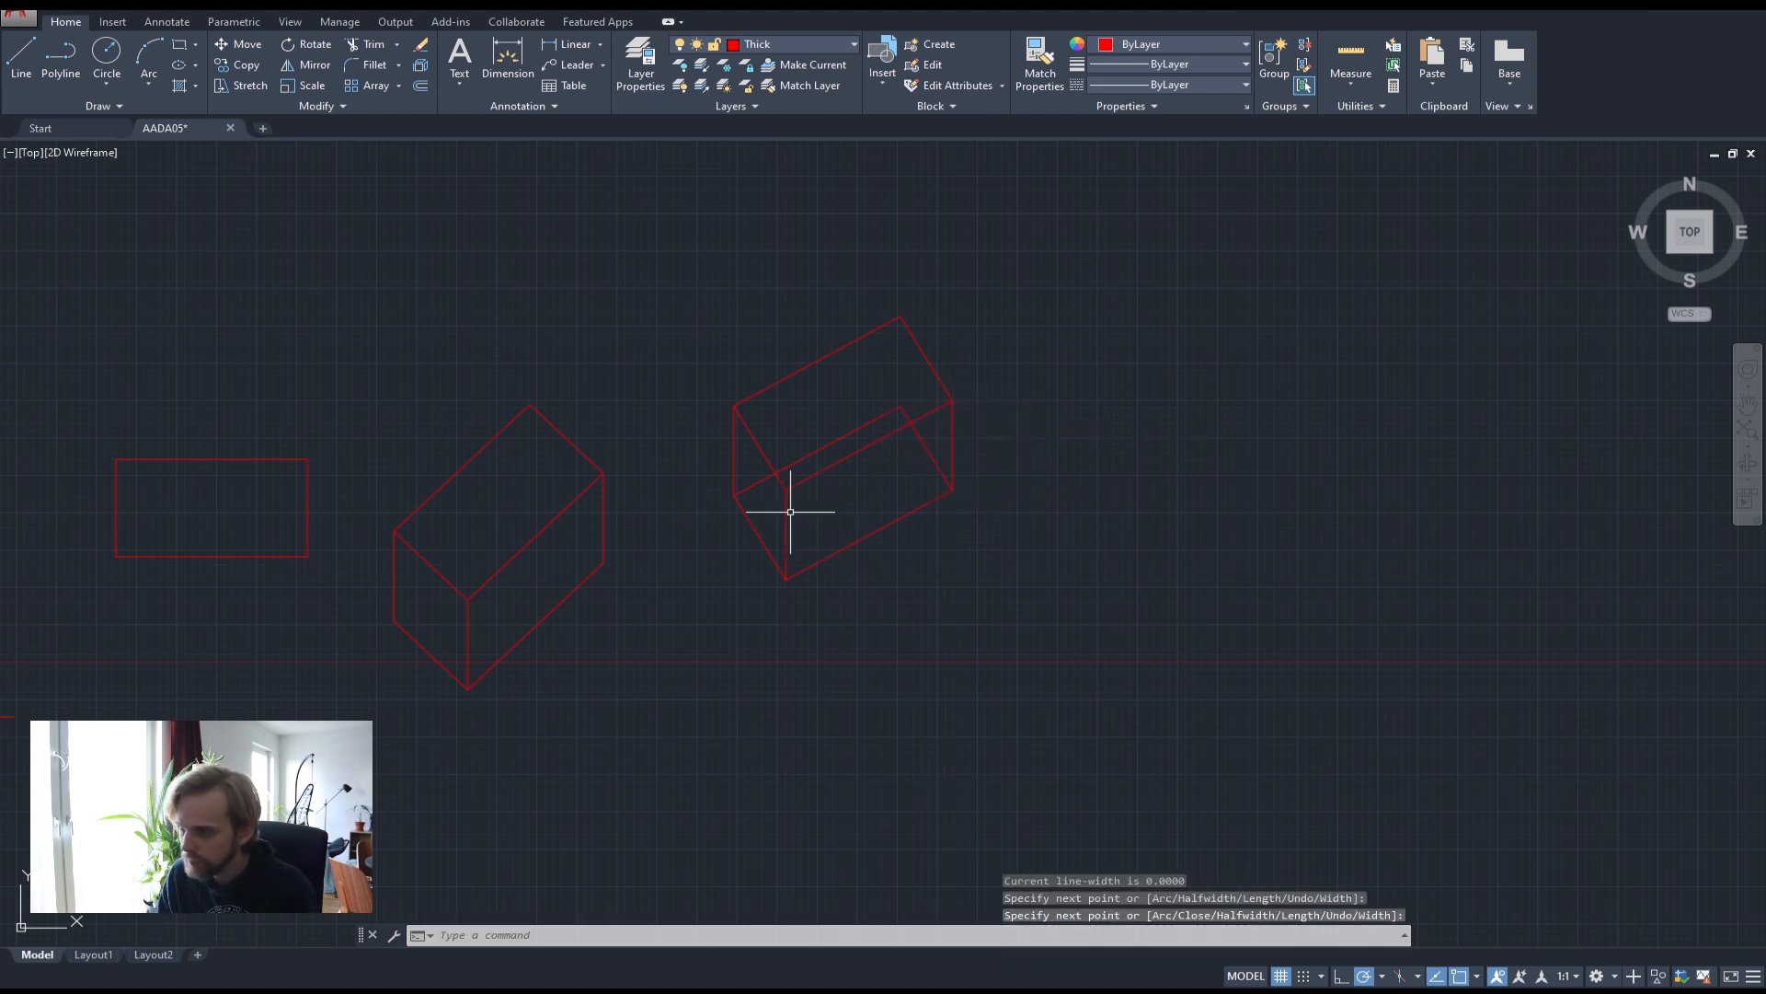
- Trim the hidden line inside the right box
left_click(1009, 591)
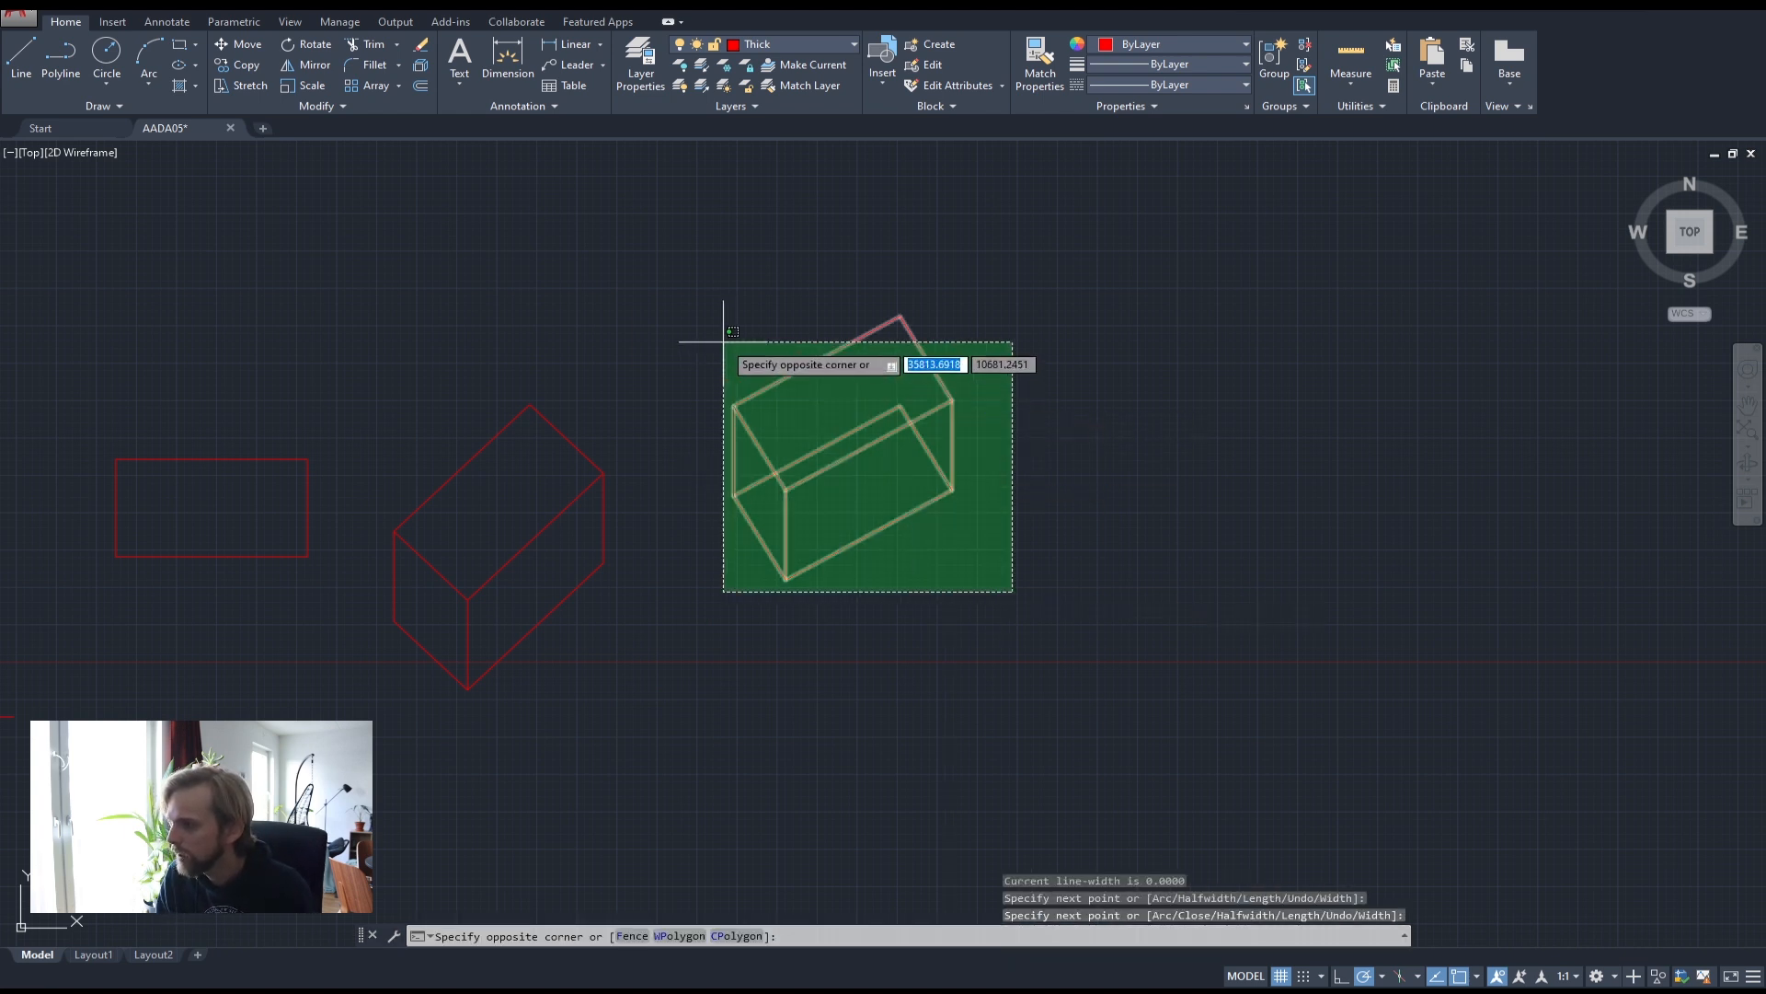
left_click(721, 339)
key("Escape")
key("Escape")
key("Escape")
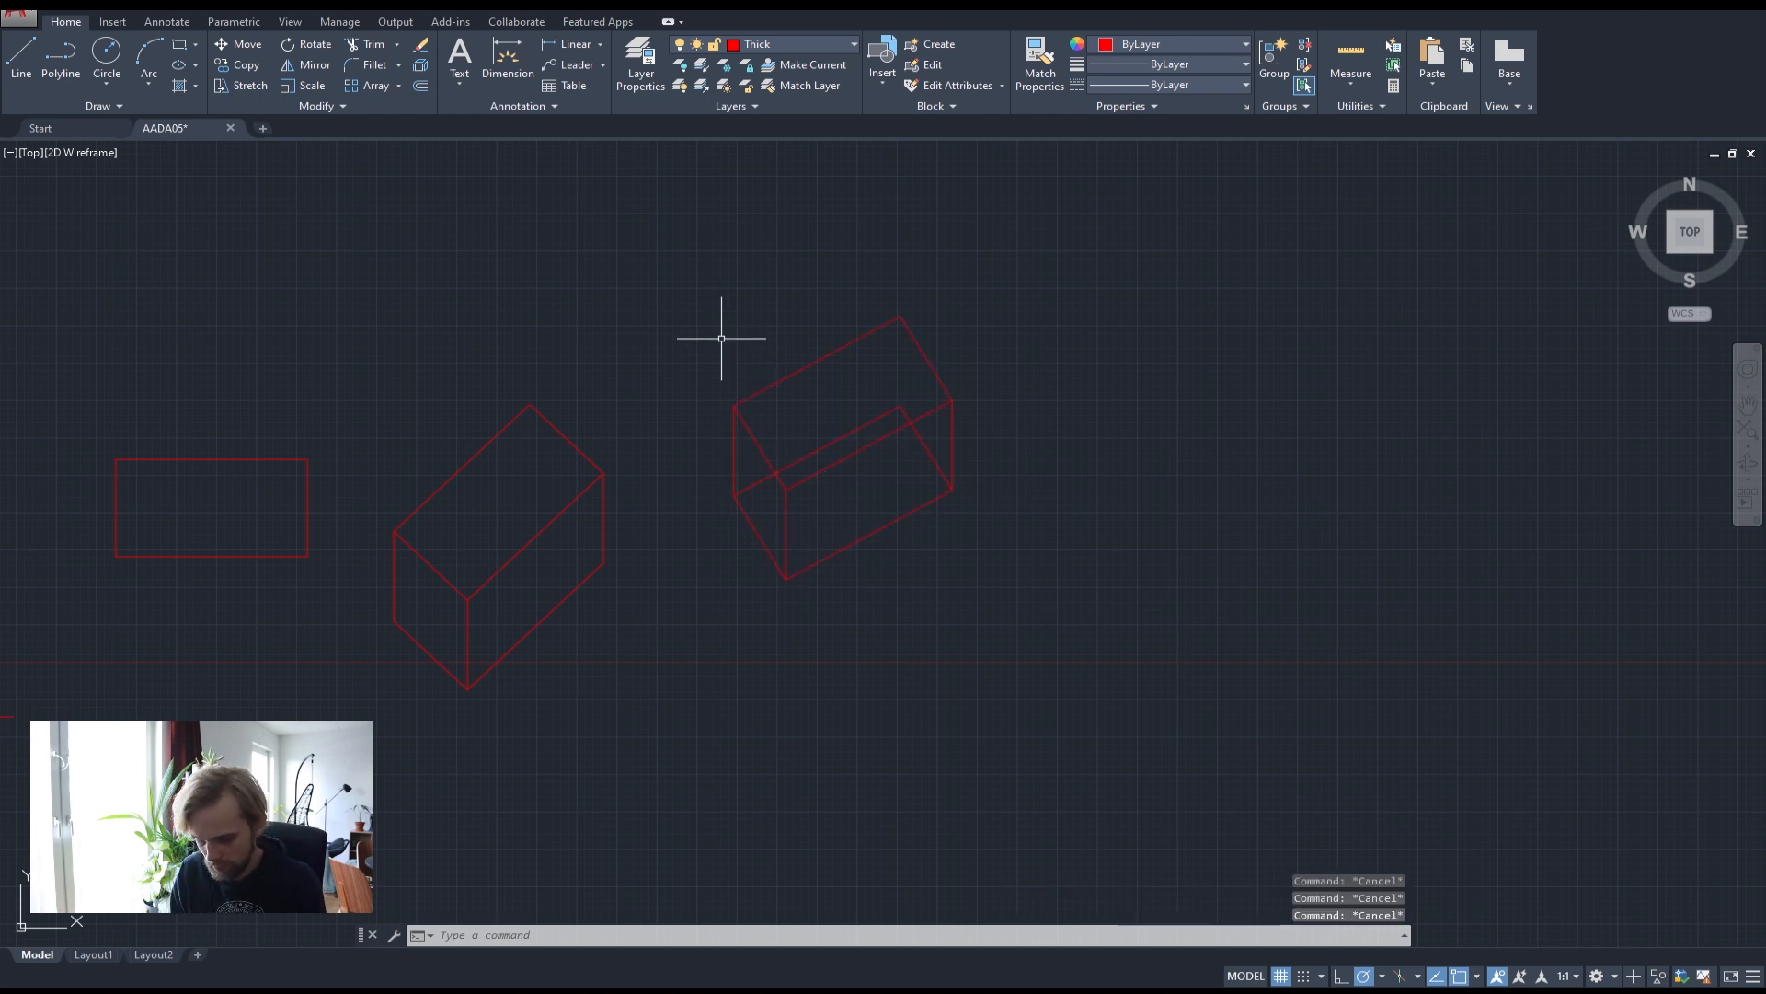
key("Return")
key("Return")
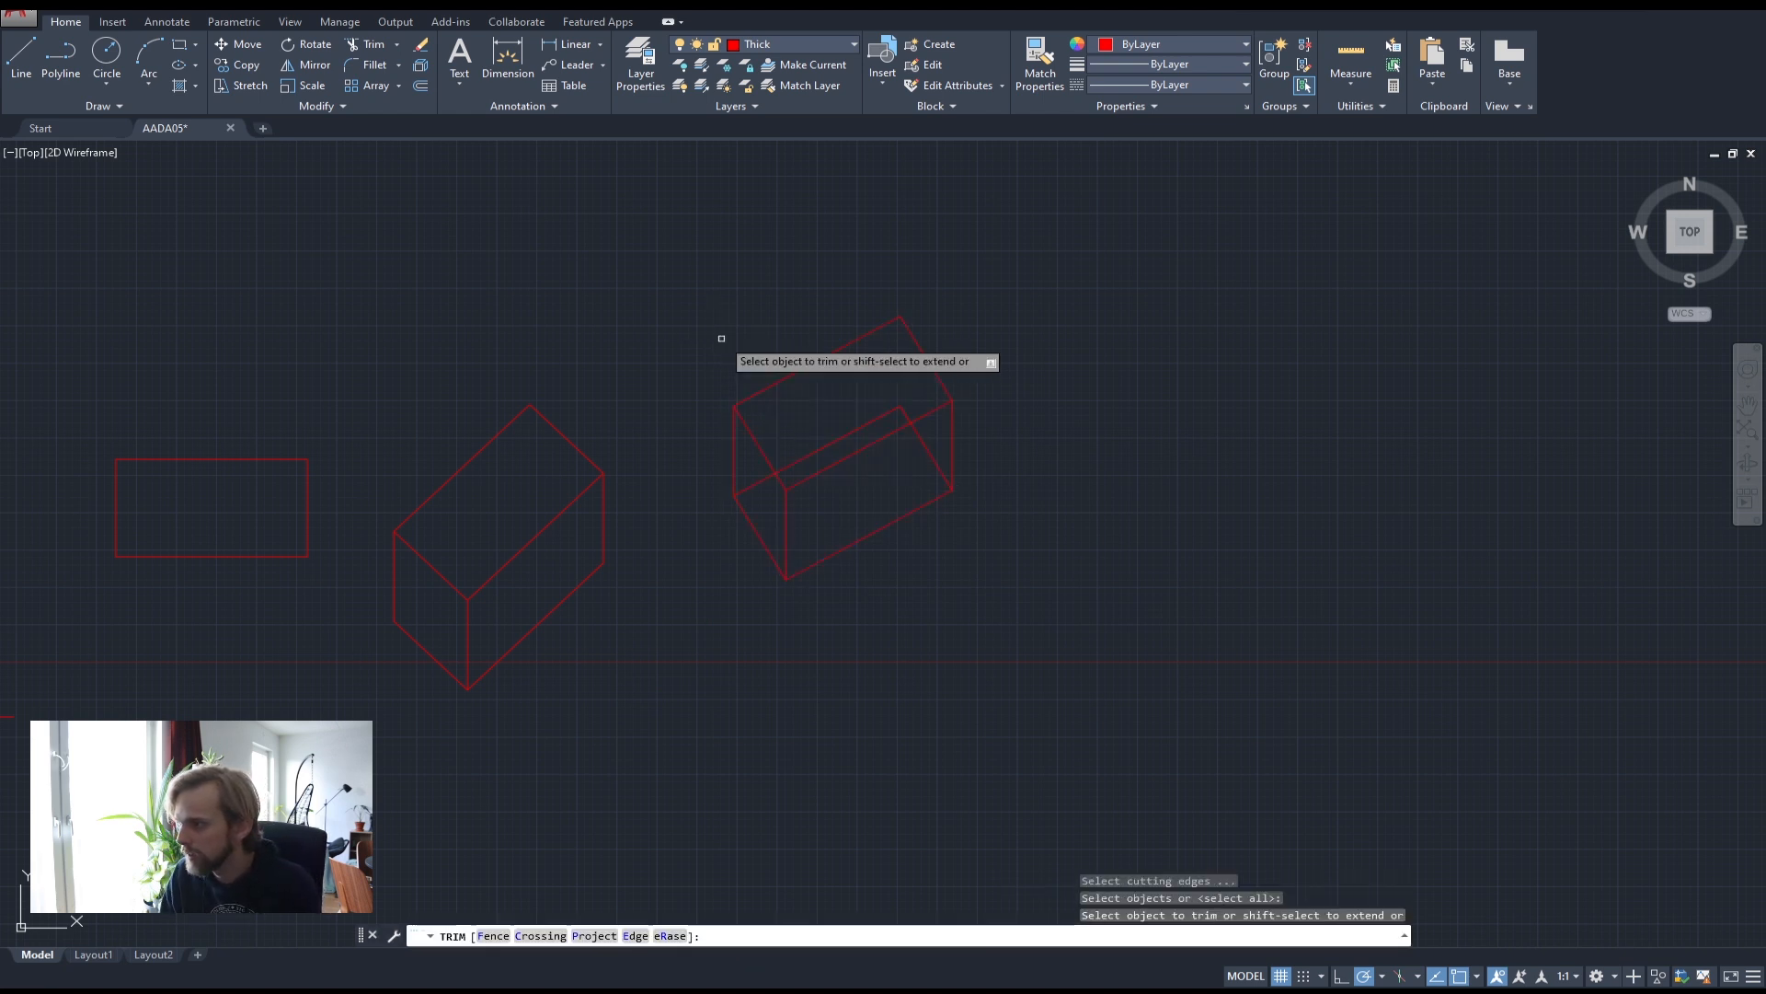
left_click(749, 480)
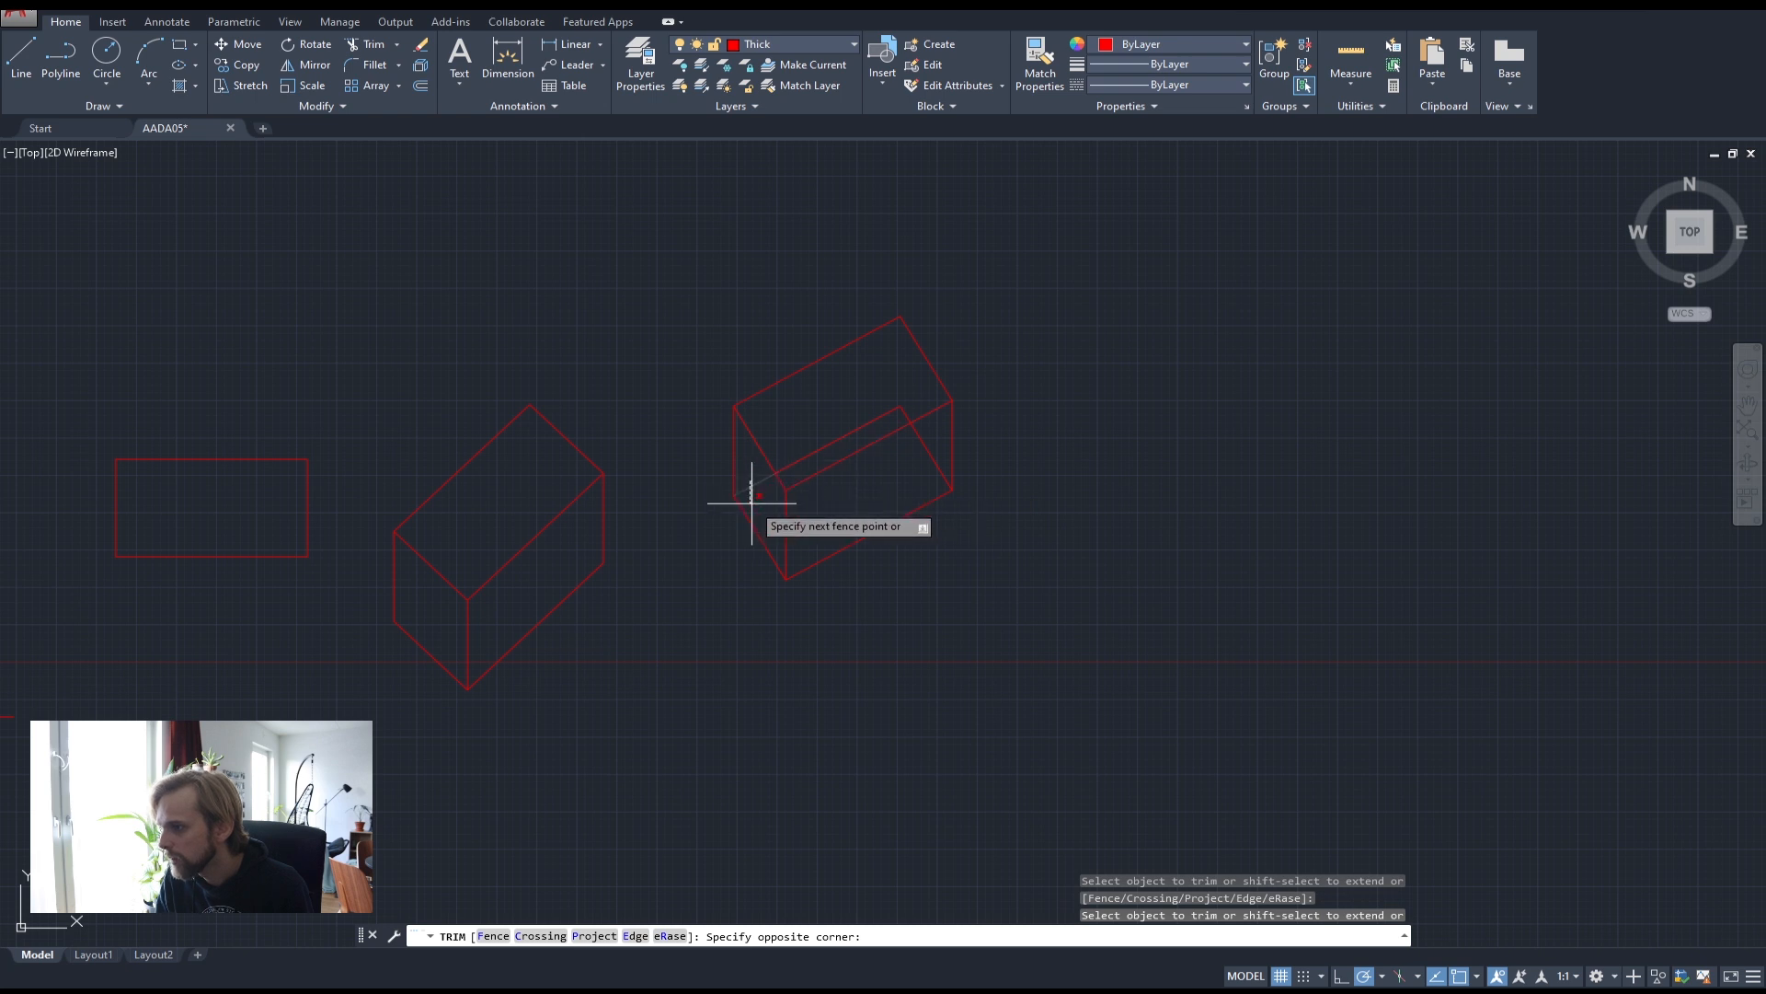
left_click(750, 502)
key("Escape")
key("Escape")
key("Escape")
- Window-select and delete the two leftover hidden lines
scroll(899, 416, "up", 5)
left_click(945, 331)
left_click(860, 382)
key("Delete")
scroll(859, 396, "down", 8)
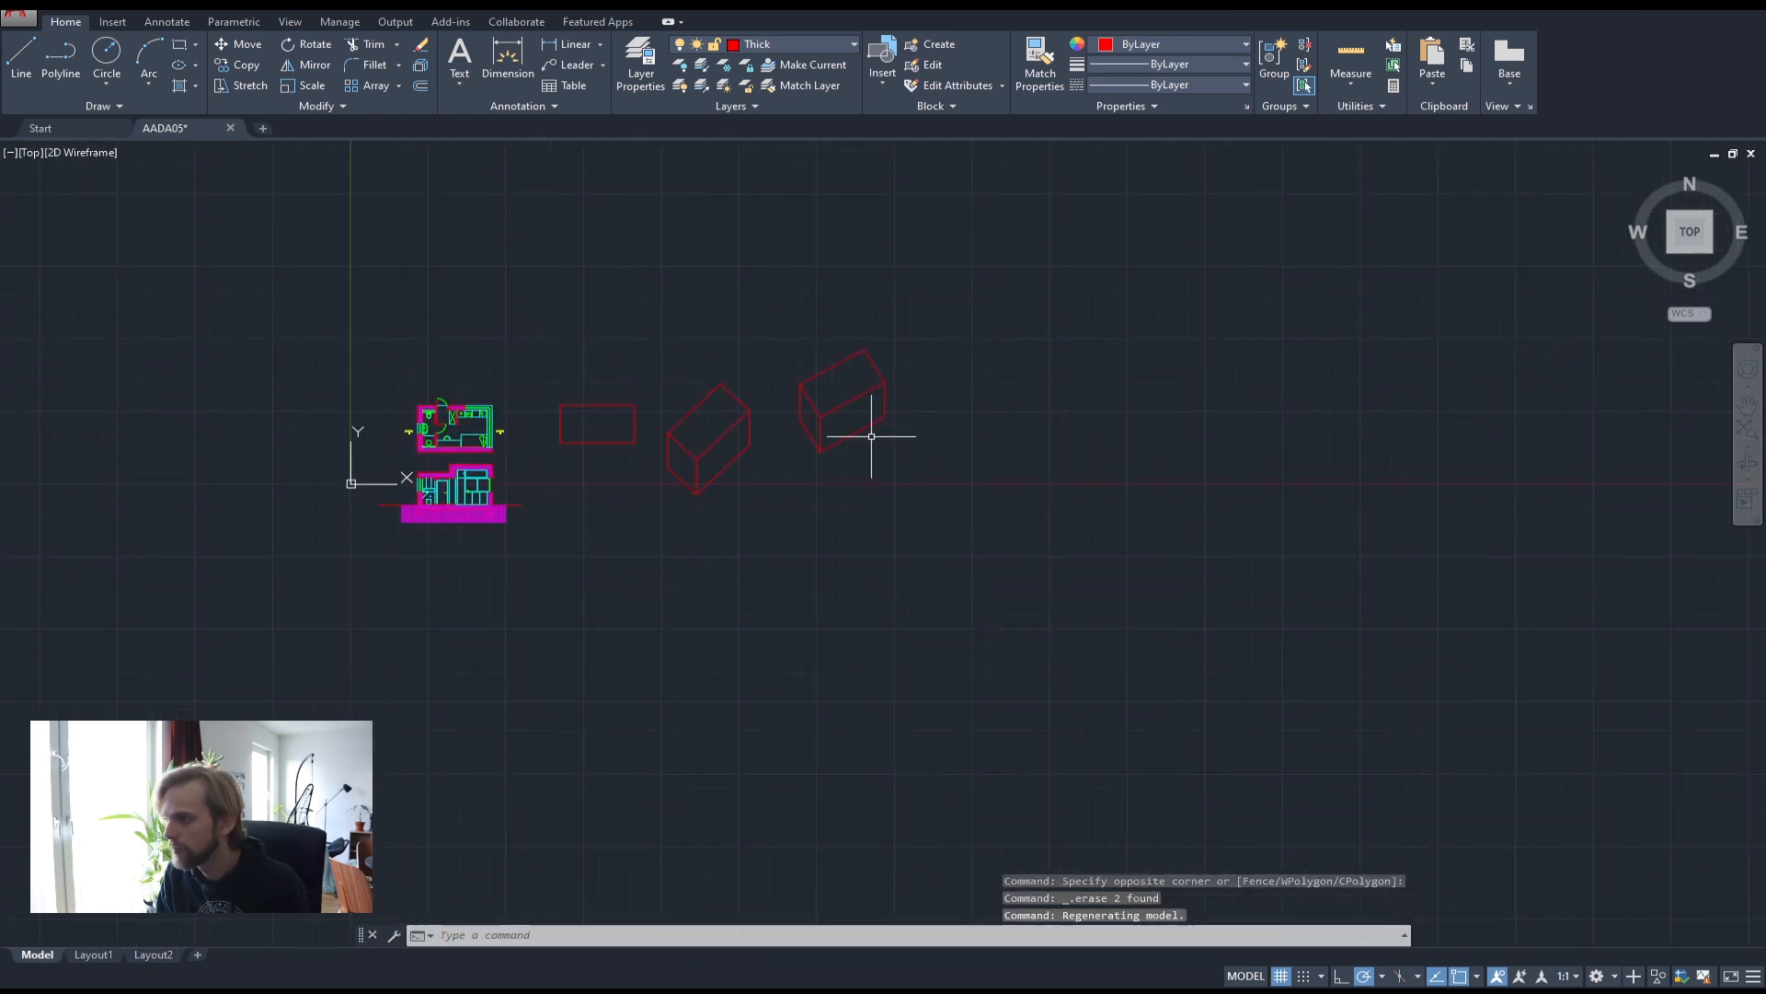
scroll(817, 370, "up", 3)
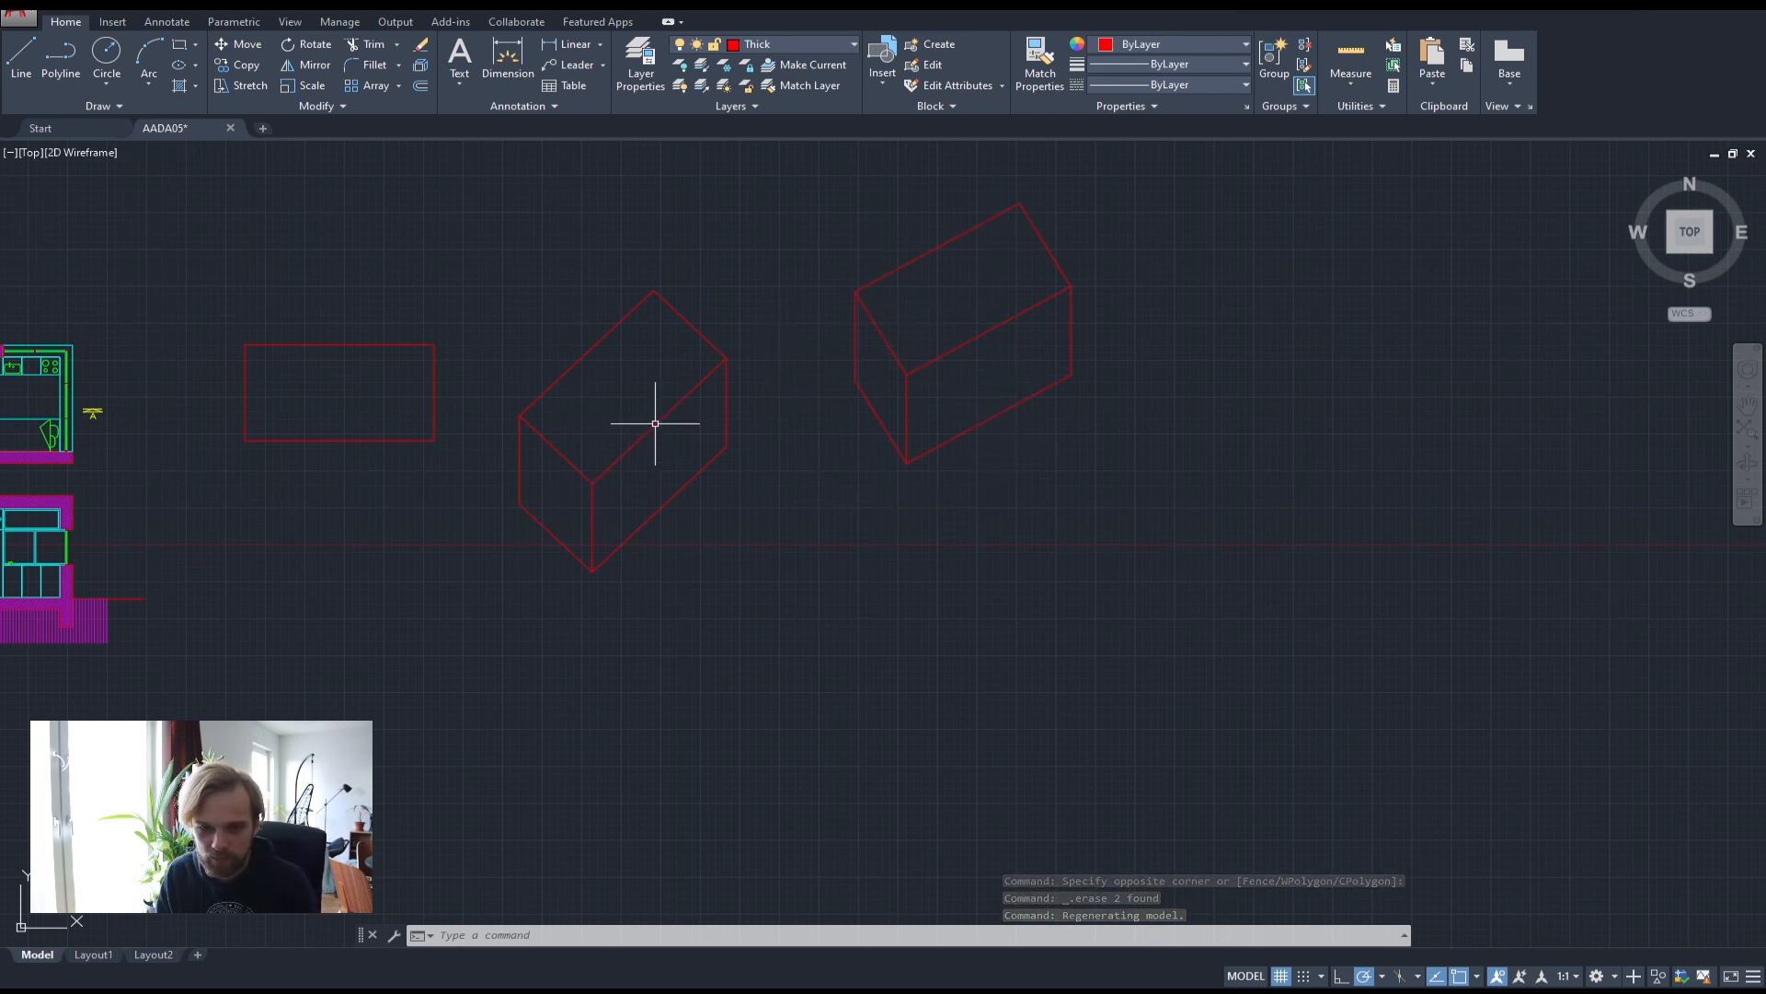
- Delete the red rectangle and both wireframe boxes, then bring the floor plan into view
left_click(1229, 570)
left_click(238, 205)
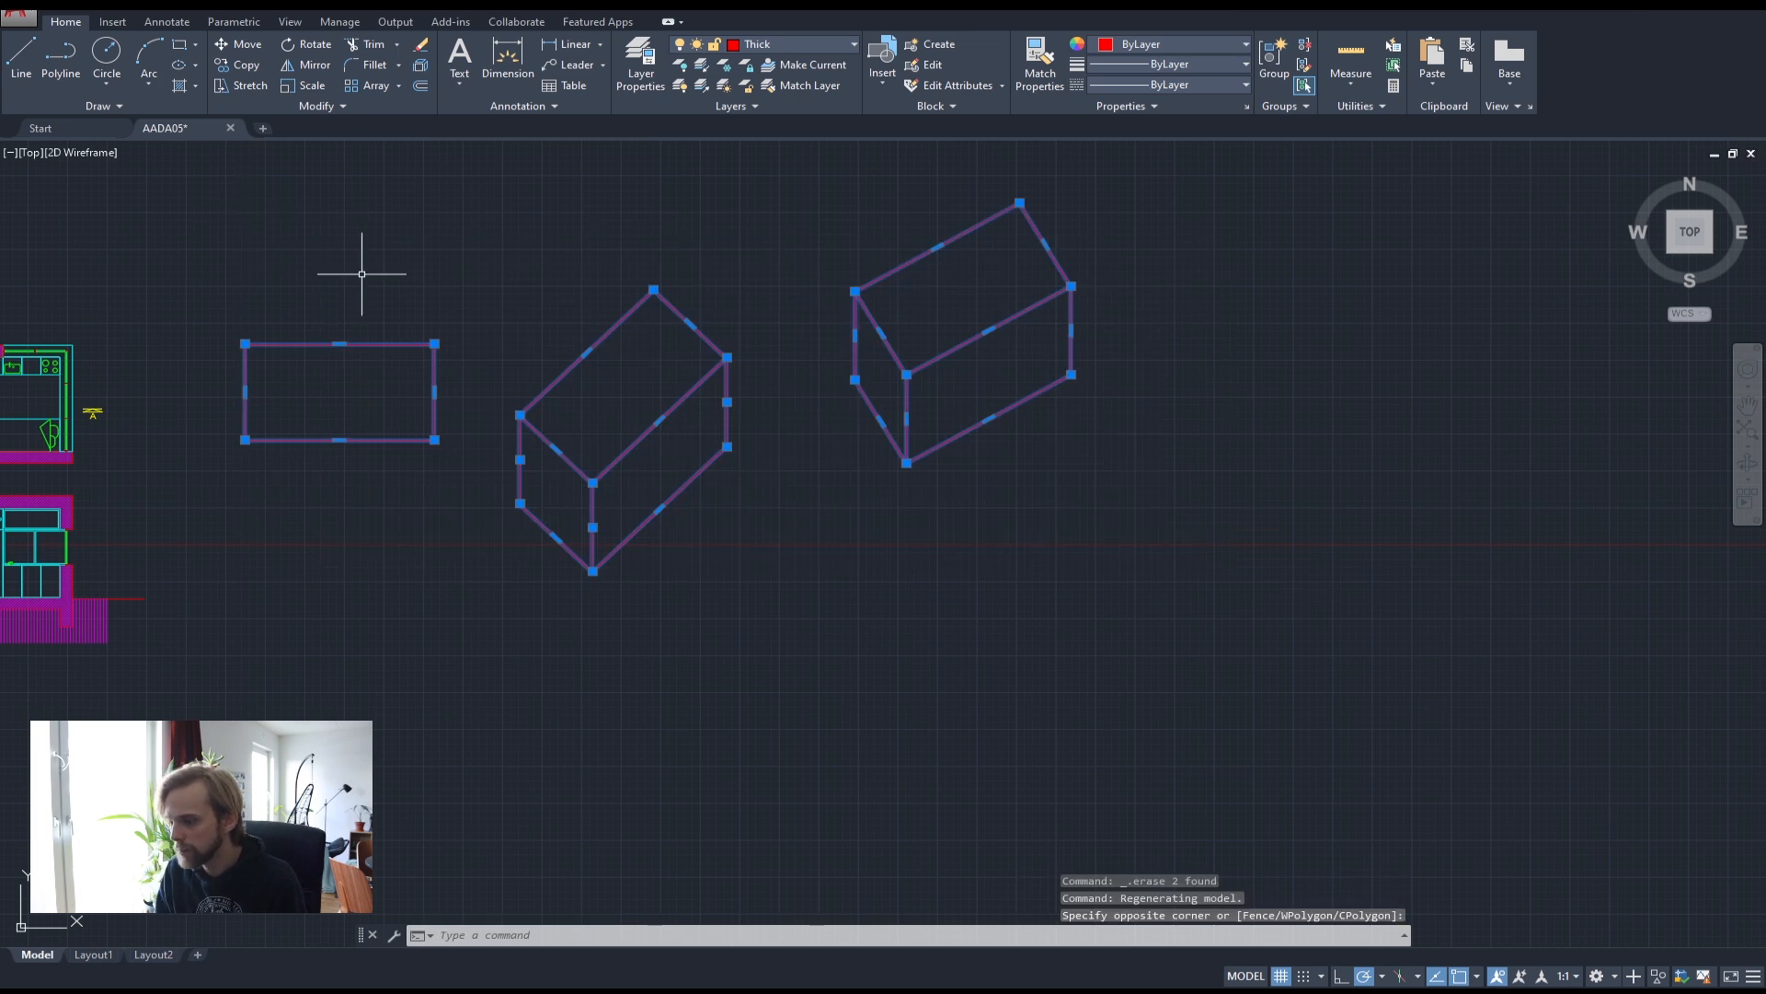
key("Delete")
right_click(864, 359)
left_click(512, 358)
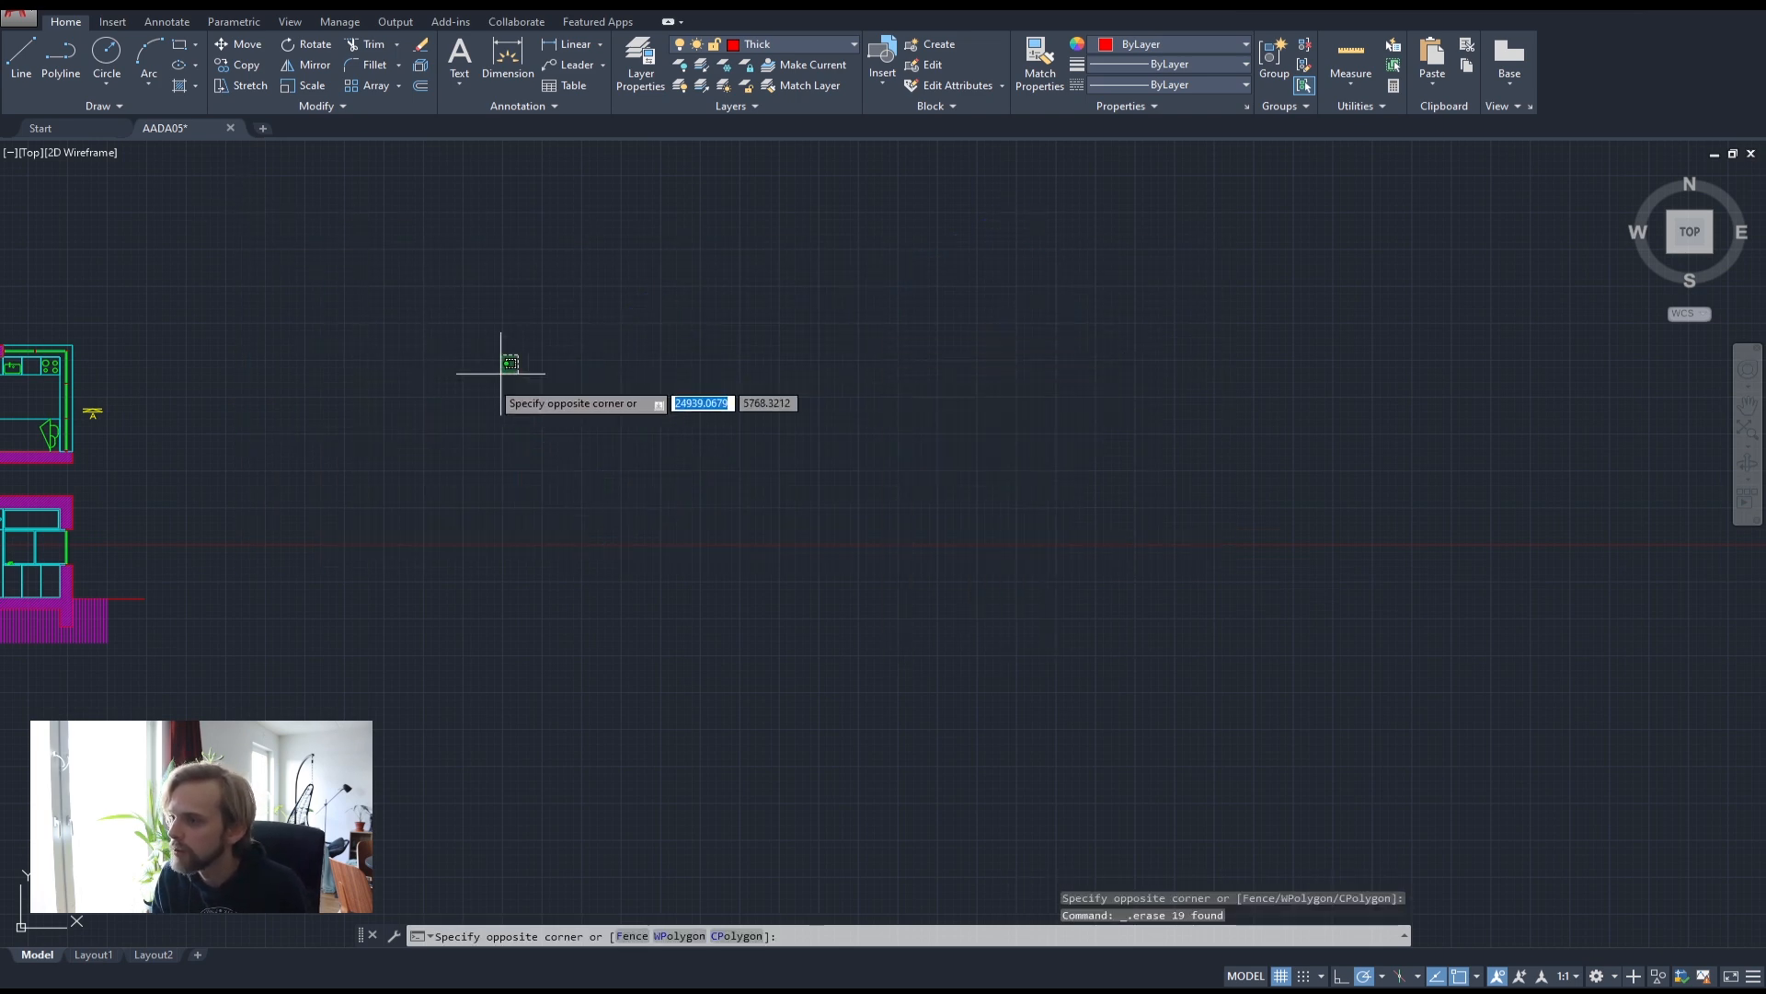
middle_click_drag(449, 484, 975, 435)
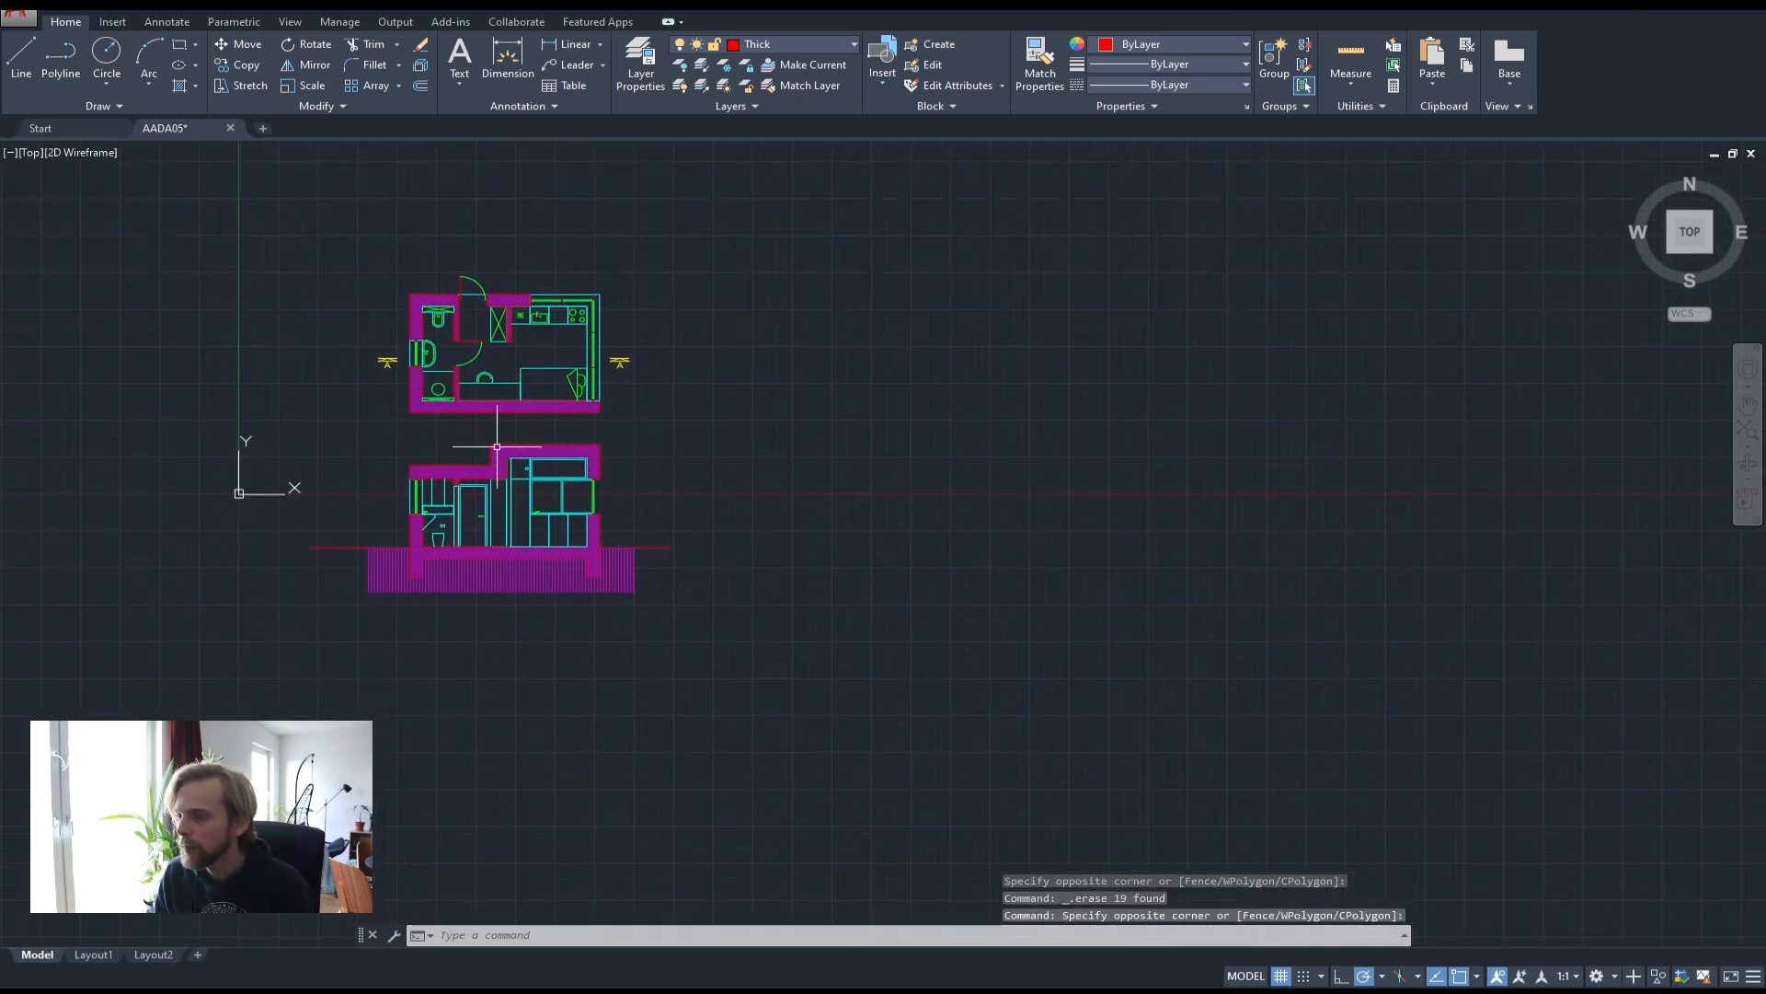
scroll(395, 343, "up", 2)
- Draw a red polyline arrow with a closed head above the plan's upper-right corner
left_click(61, 55)
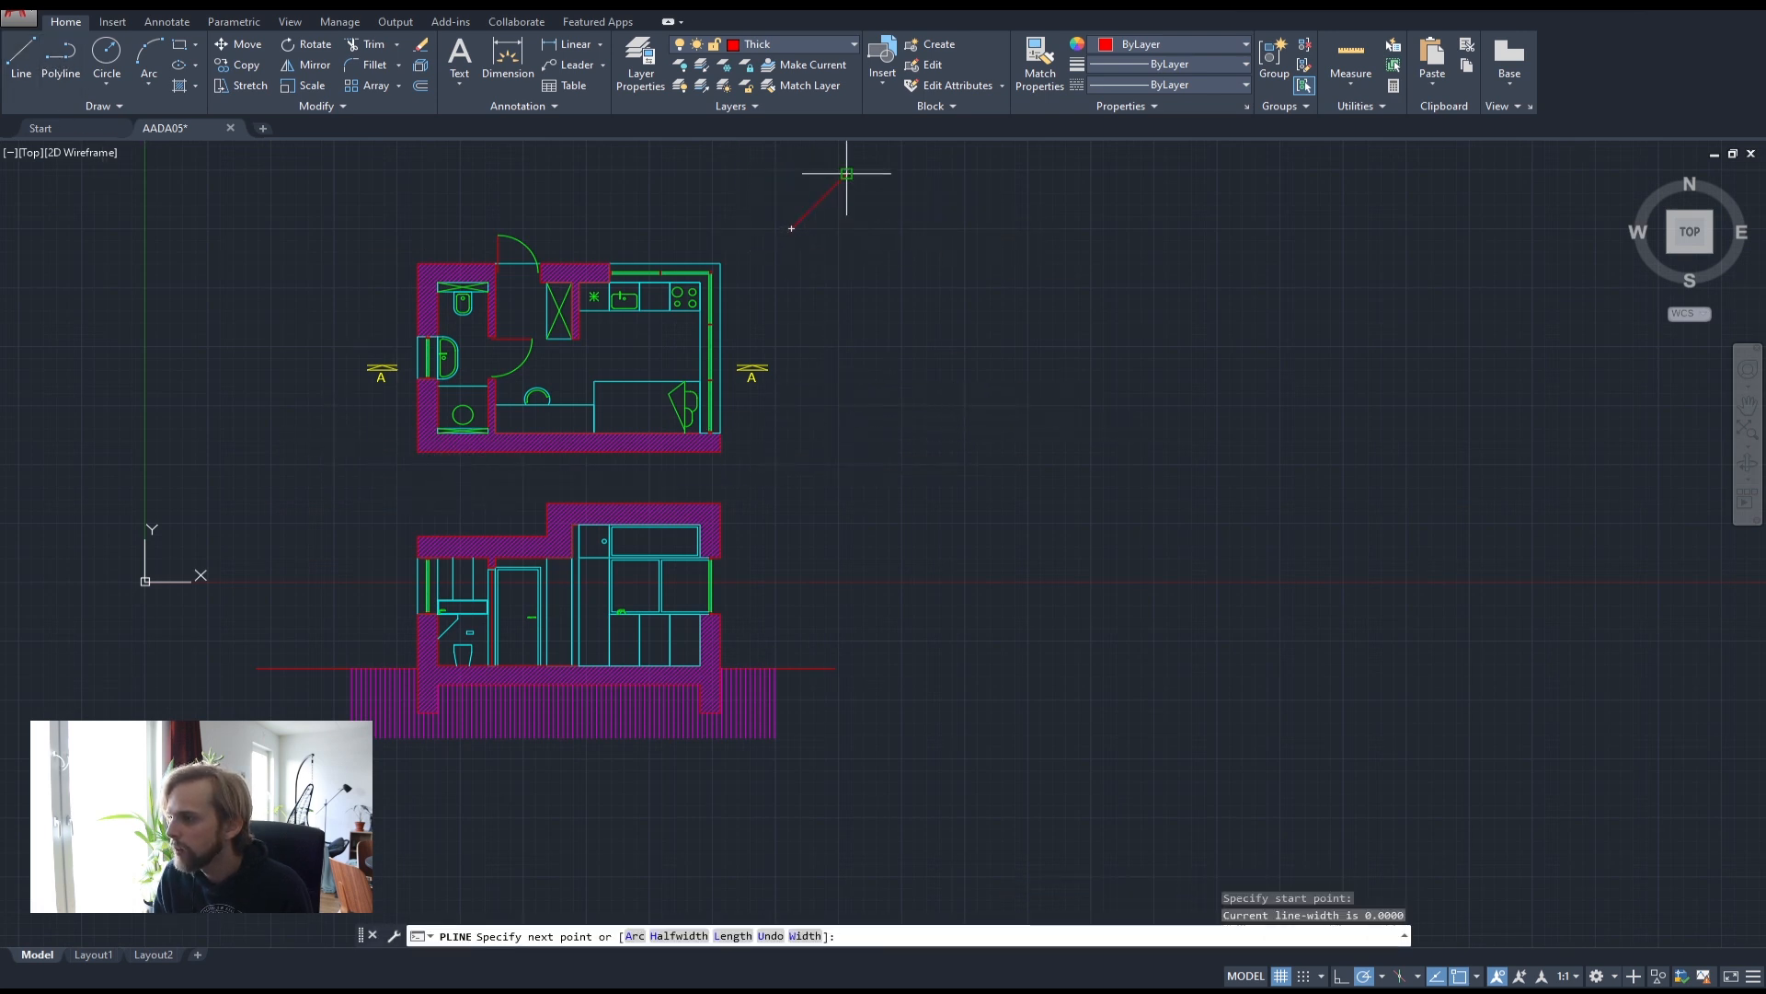
left_click(791, 228)
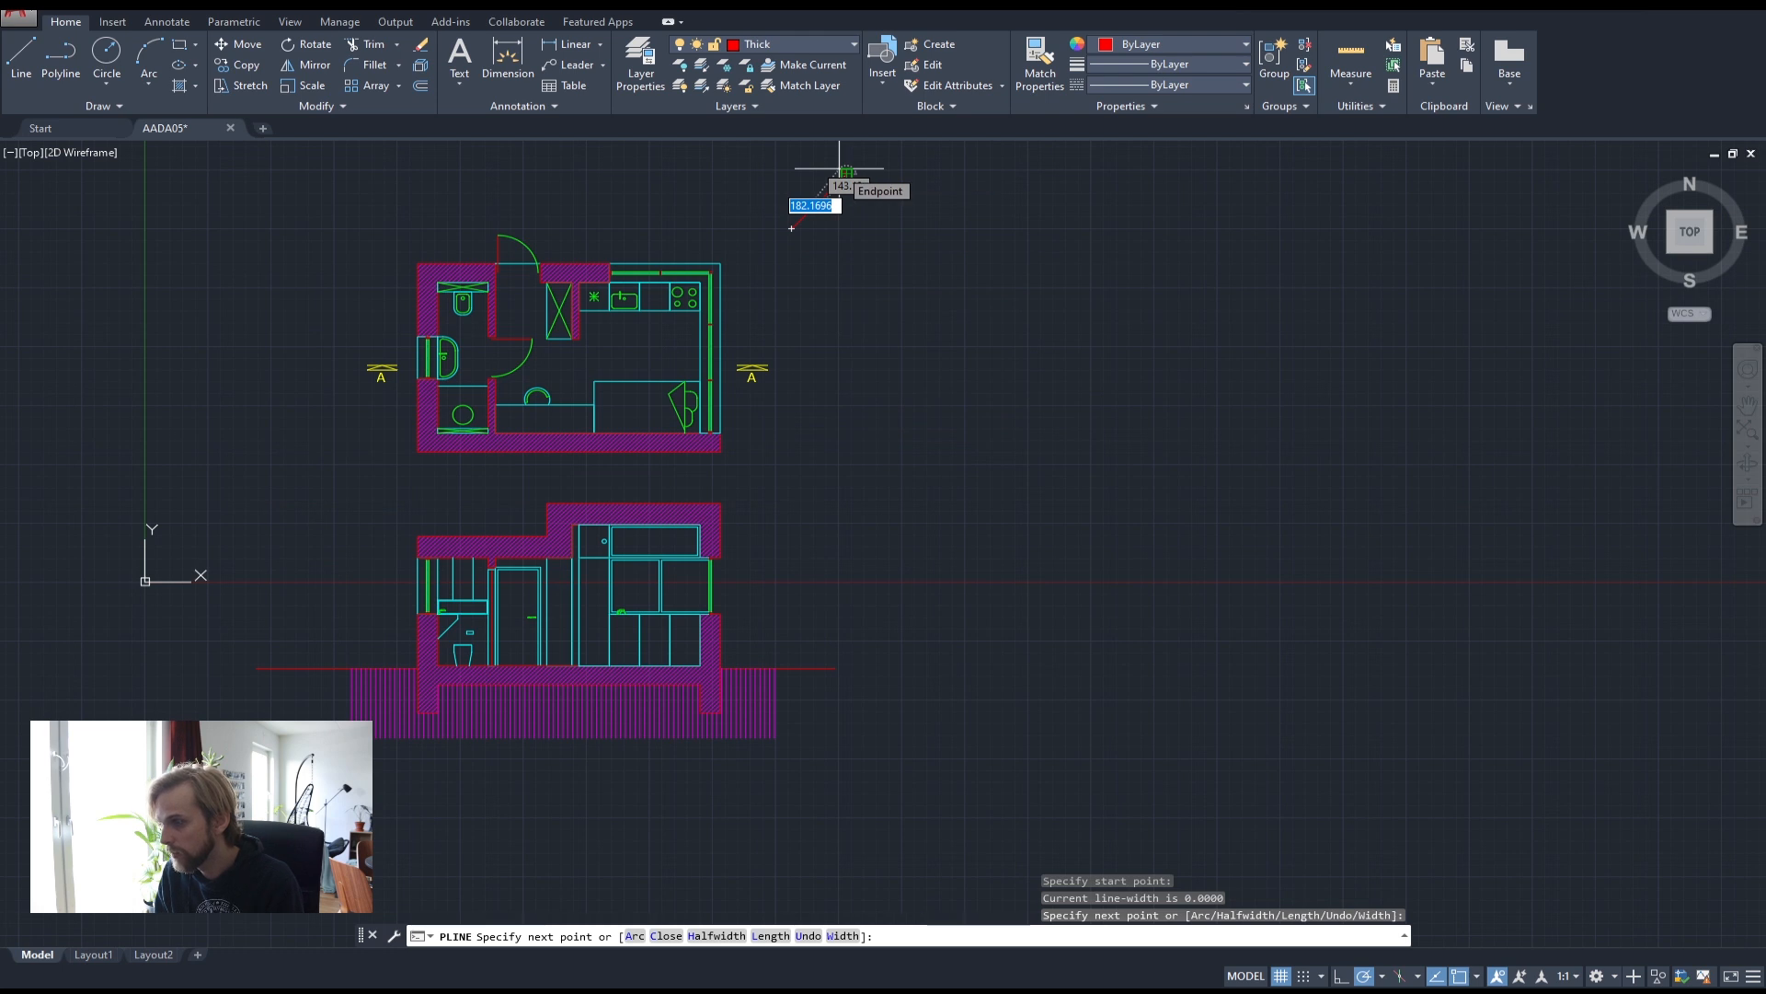
key("space")
key("space")
left_click(789, 226)
left_click(789, 196)
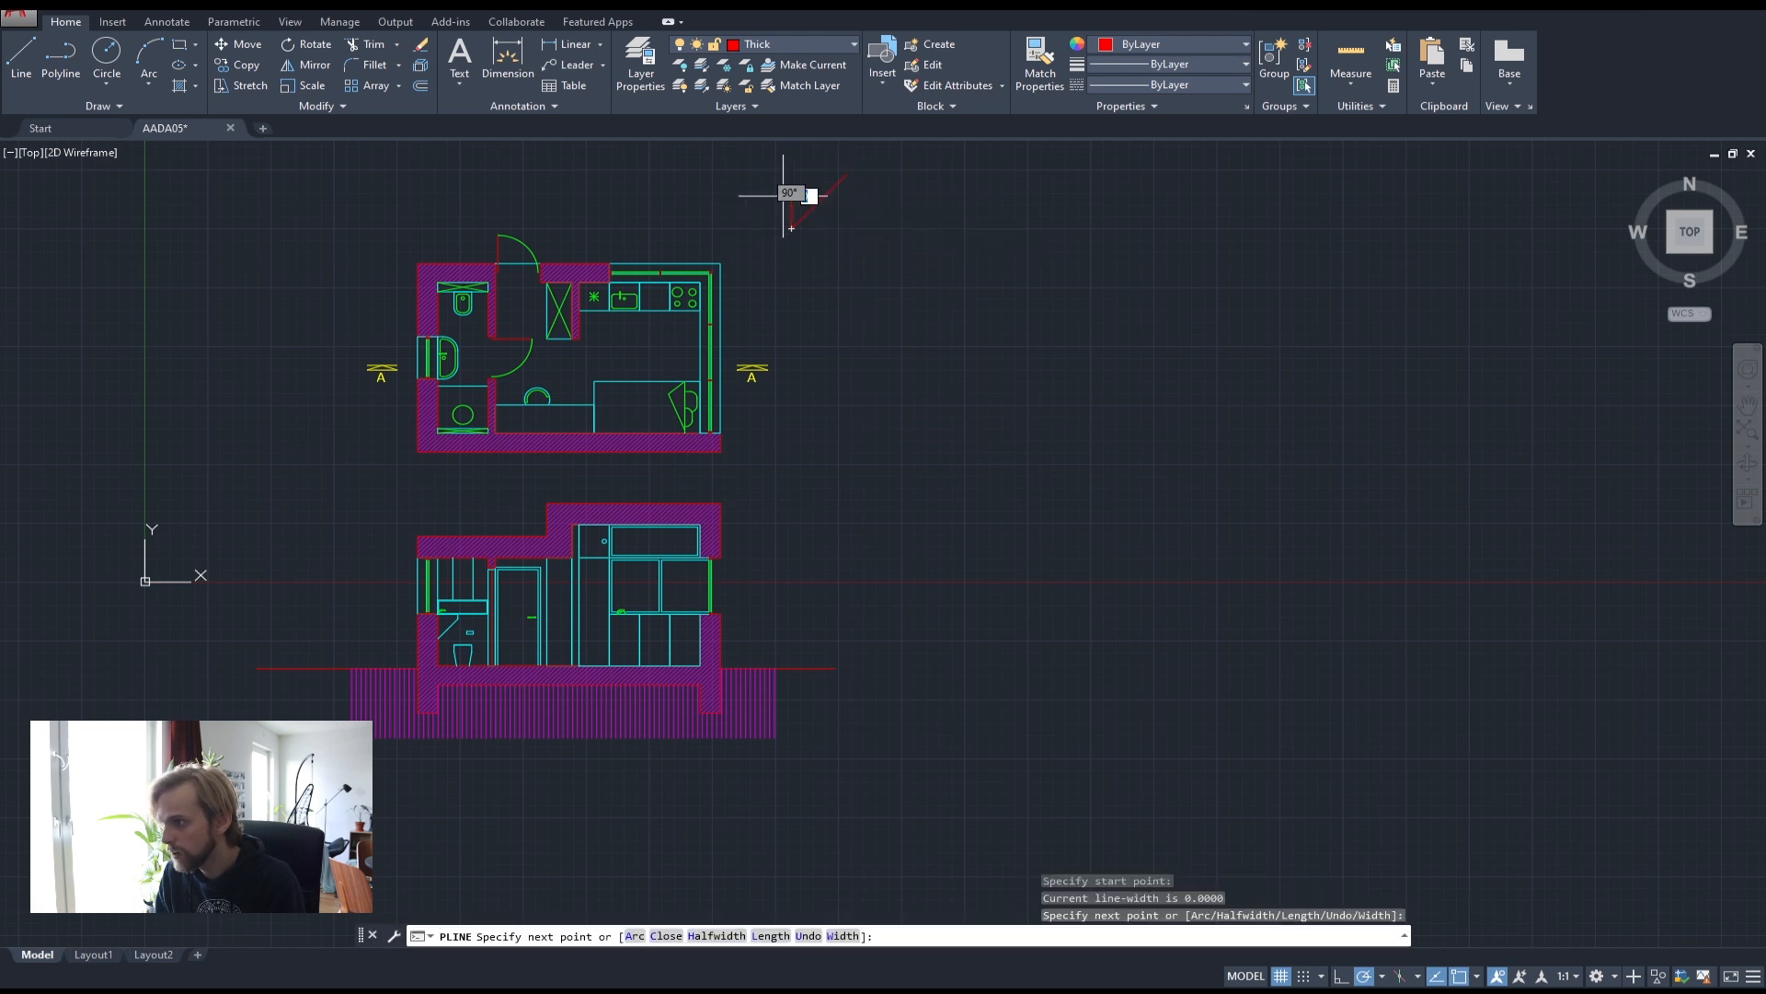
left_click(822, 223)
left_click(792, 227)
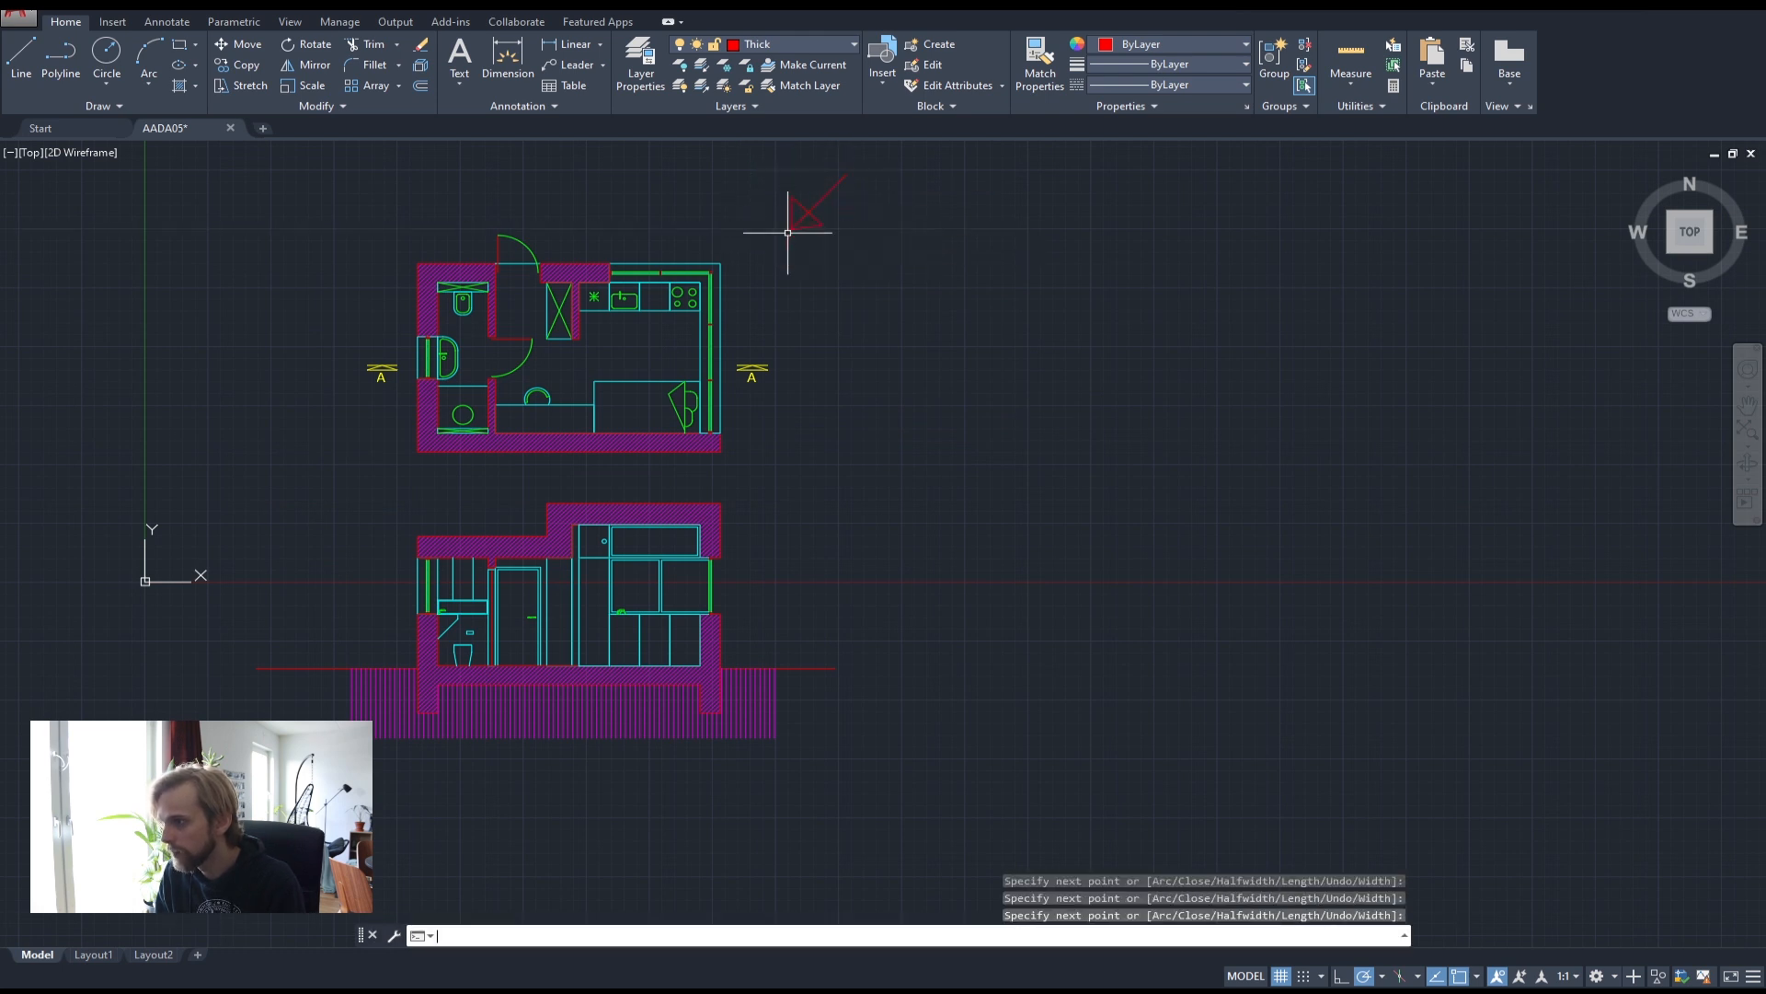
key("space")
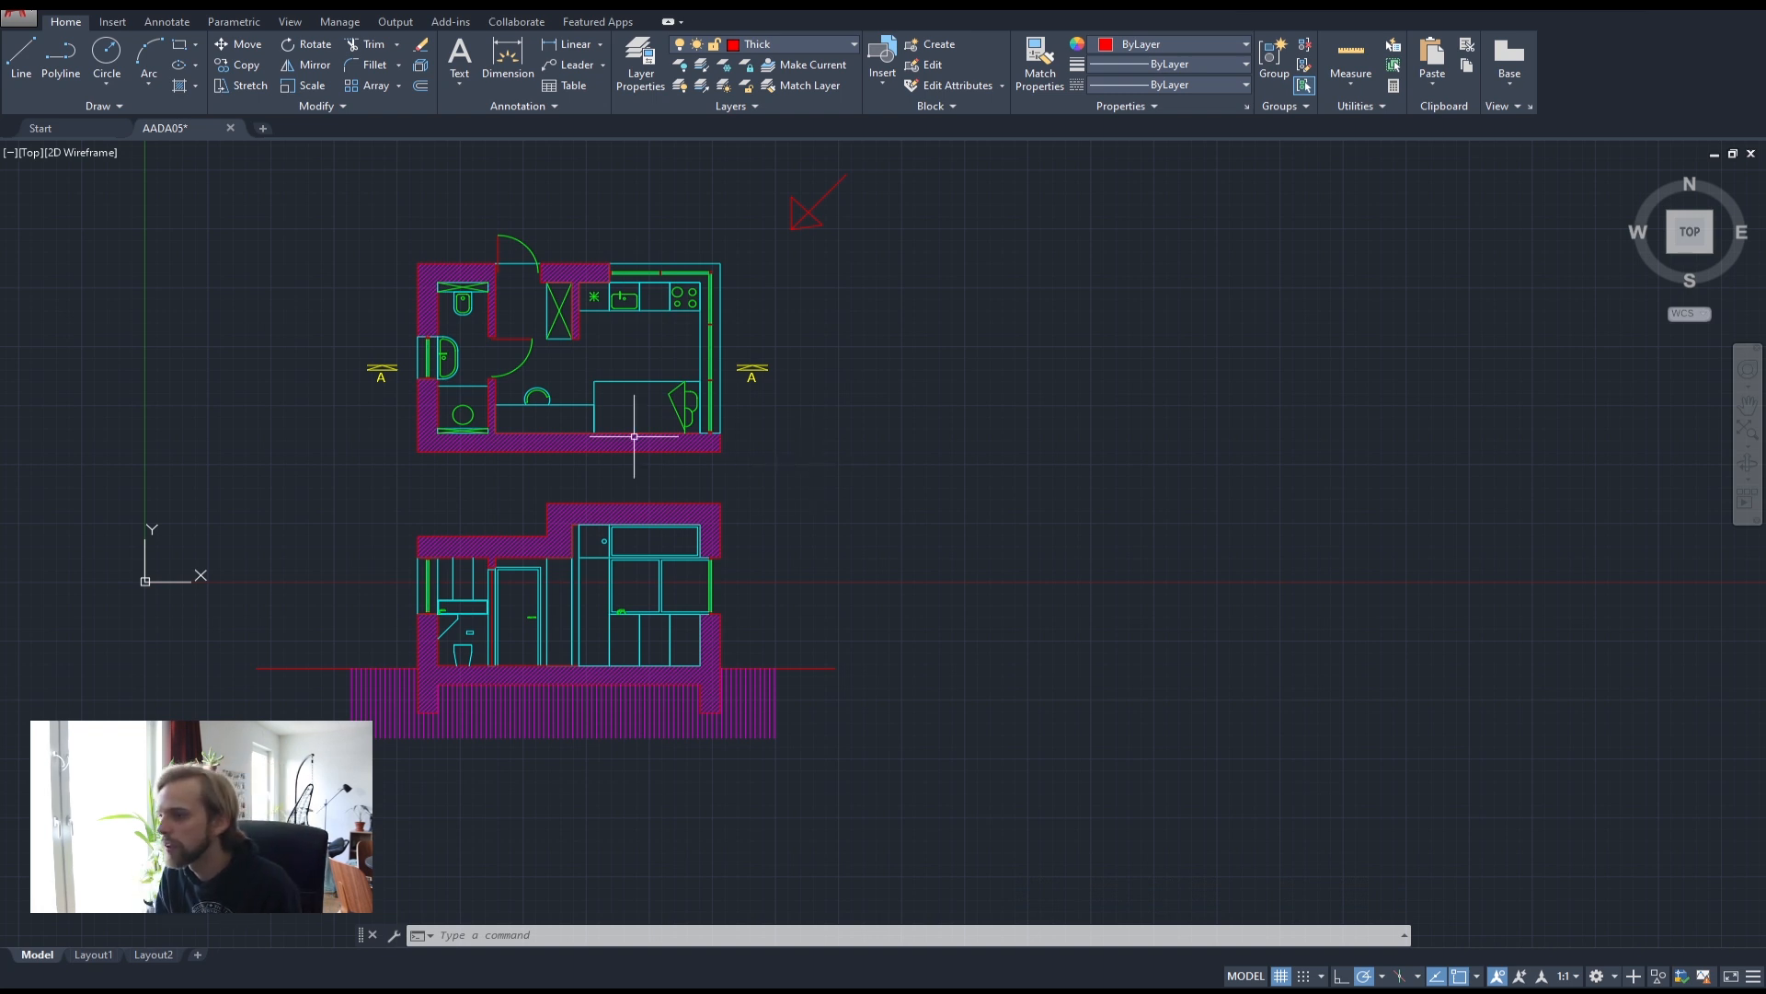
- Delete the upper arrow and draw a new polyline arrow pointing at the plan's lower-right corner
left_click(782, 170)
left_click(864, 248)
key("Delete")
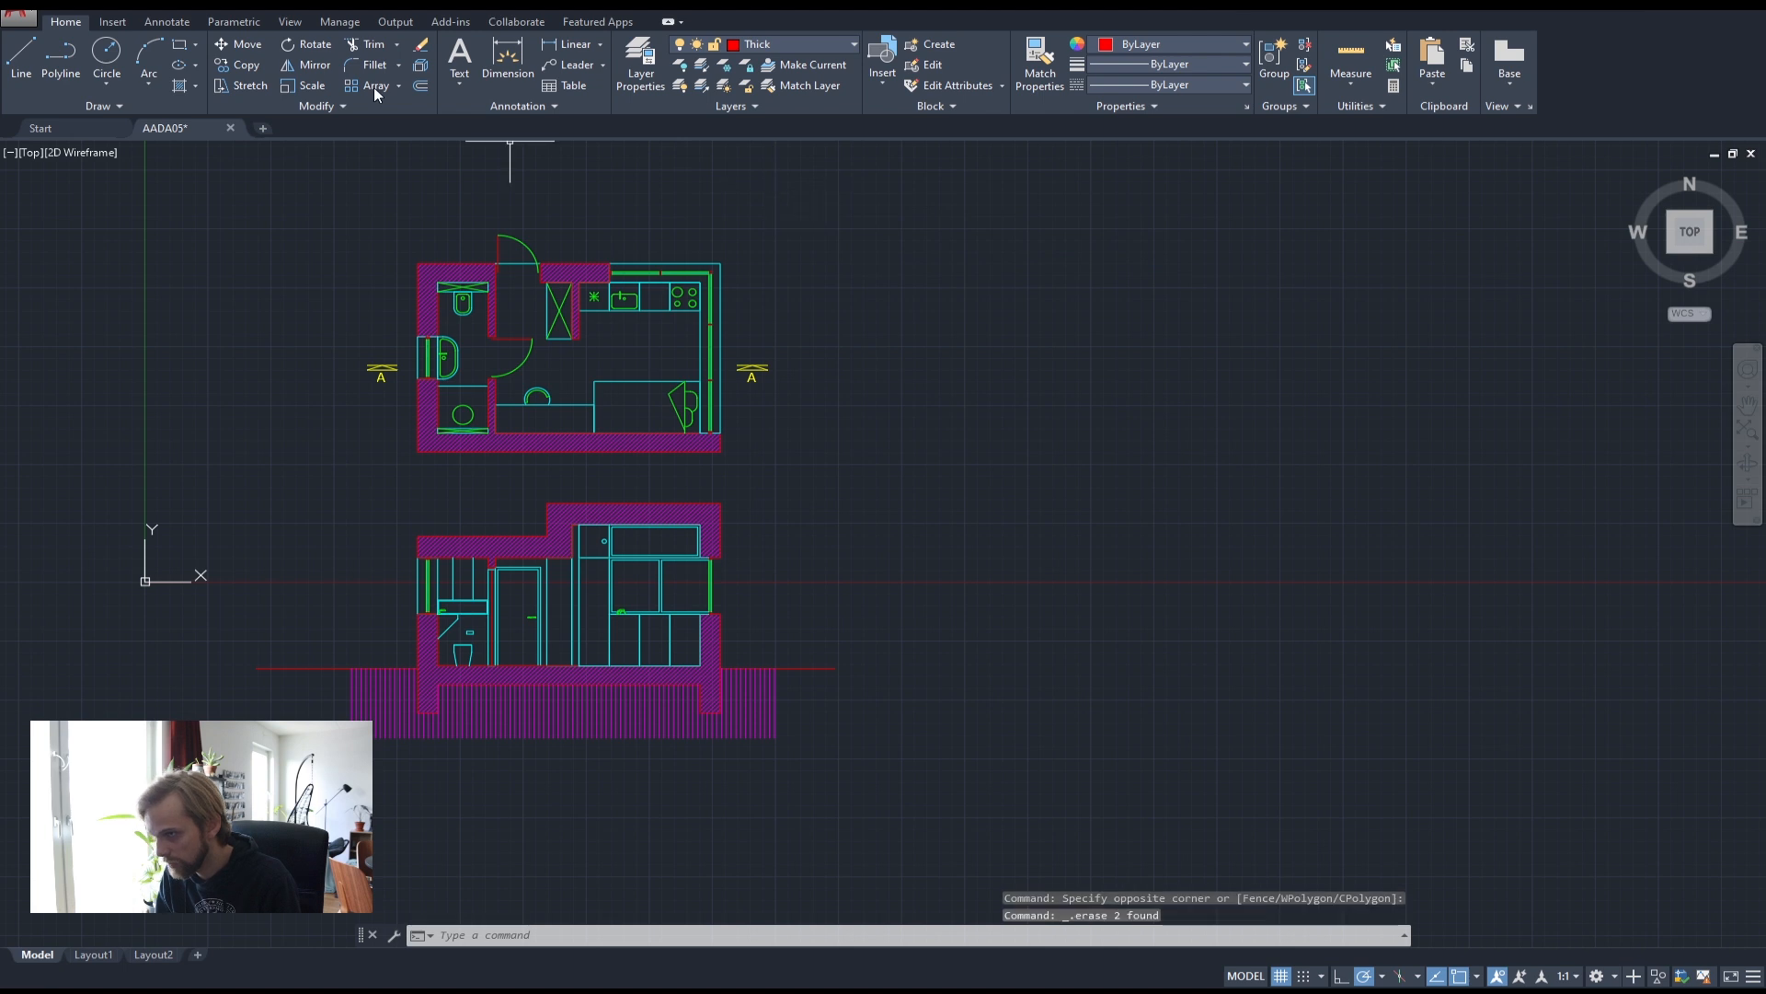
left_click(60, 55)
left_click(850, 504)
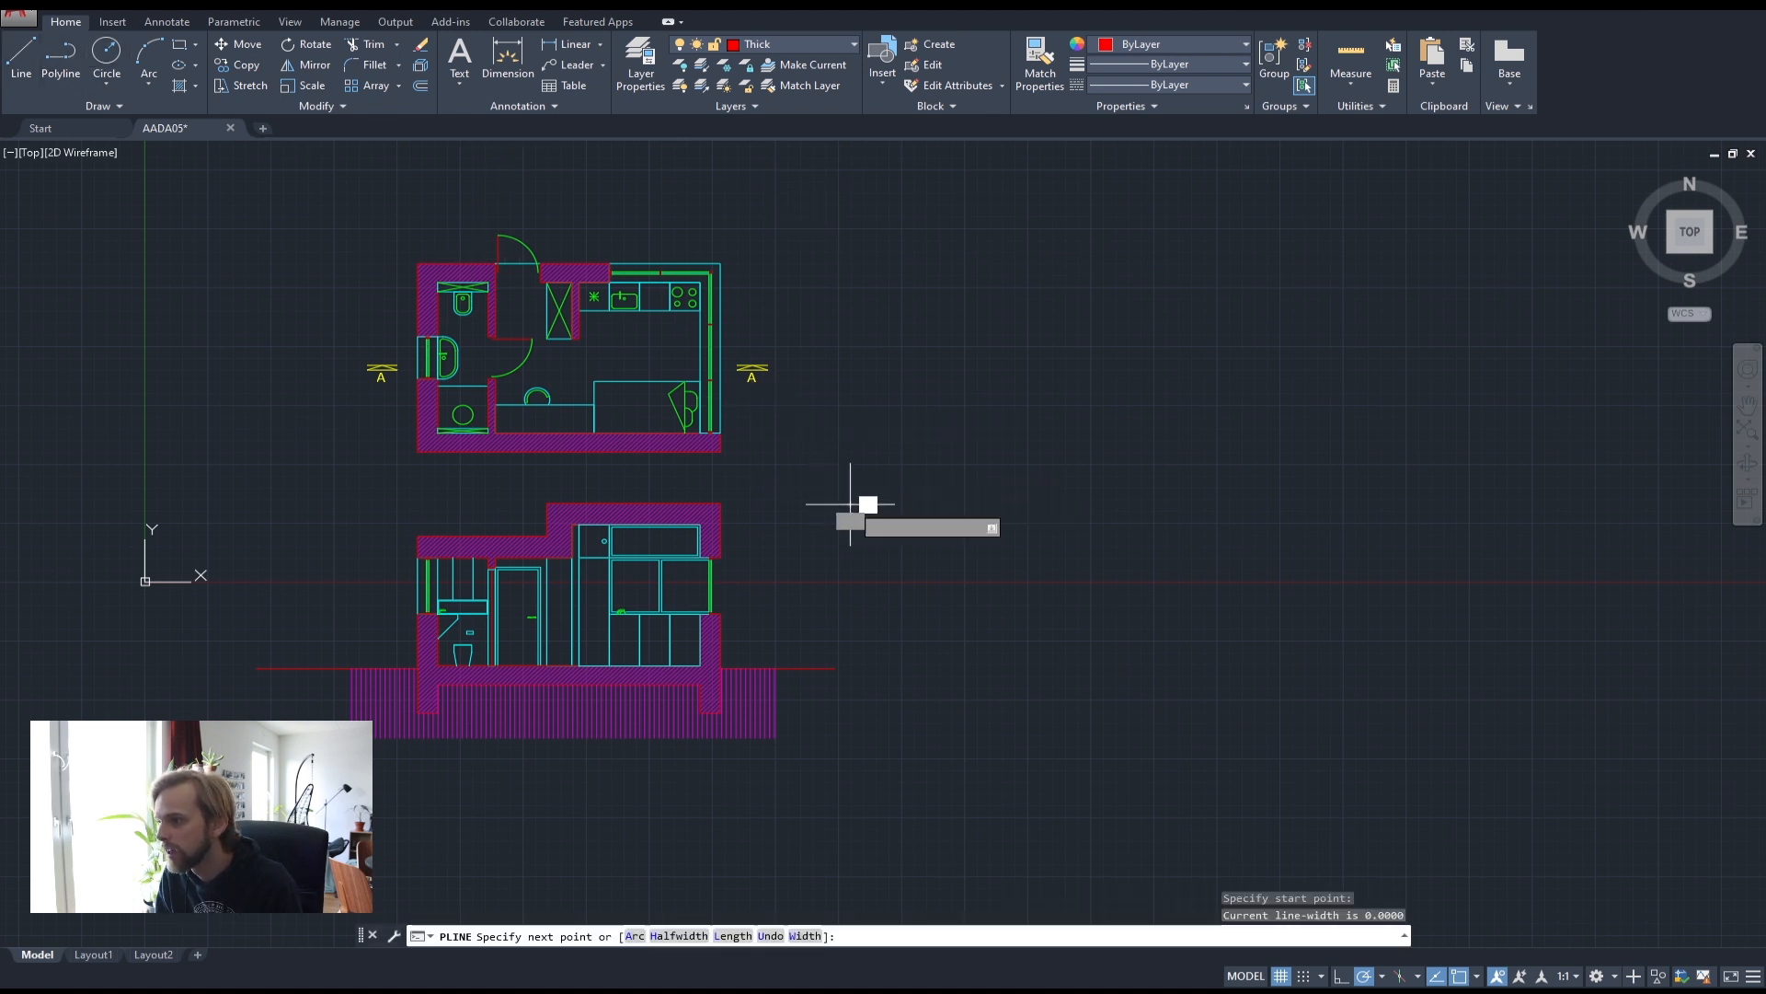
left_click(745, 447)
left_click(797, 448)
left_click(762, 477)
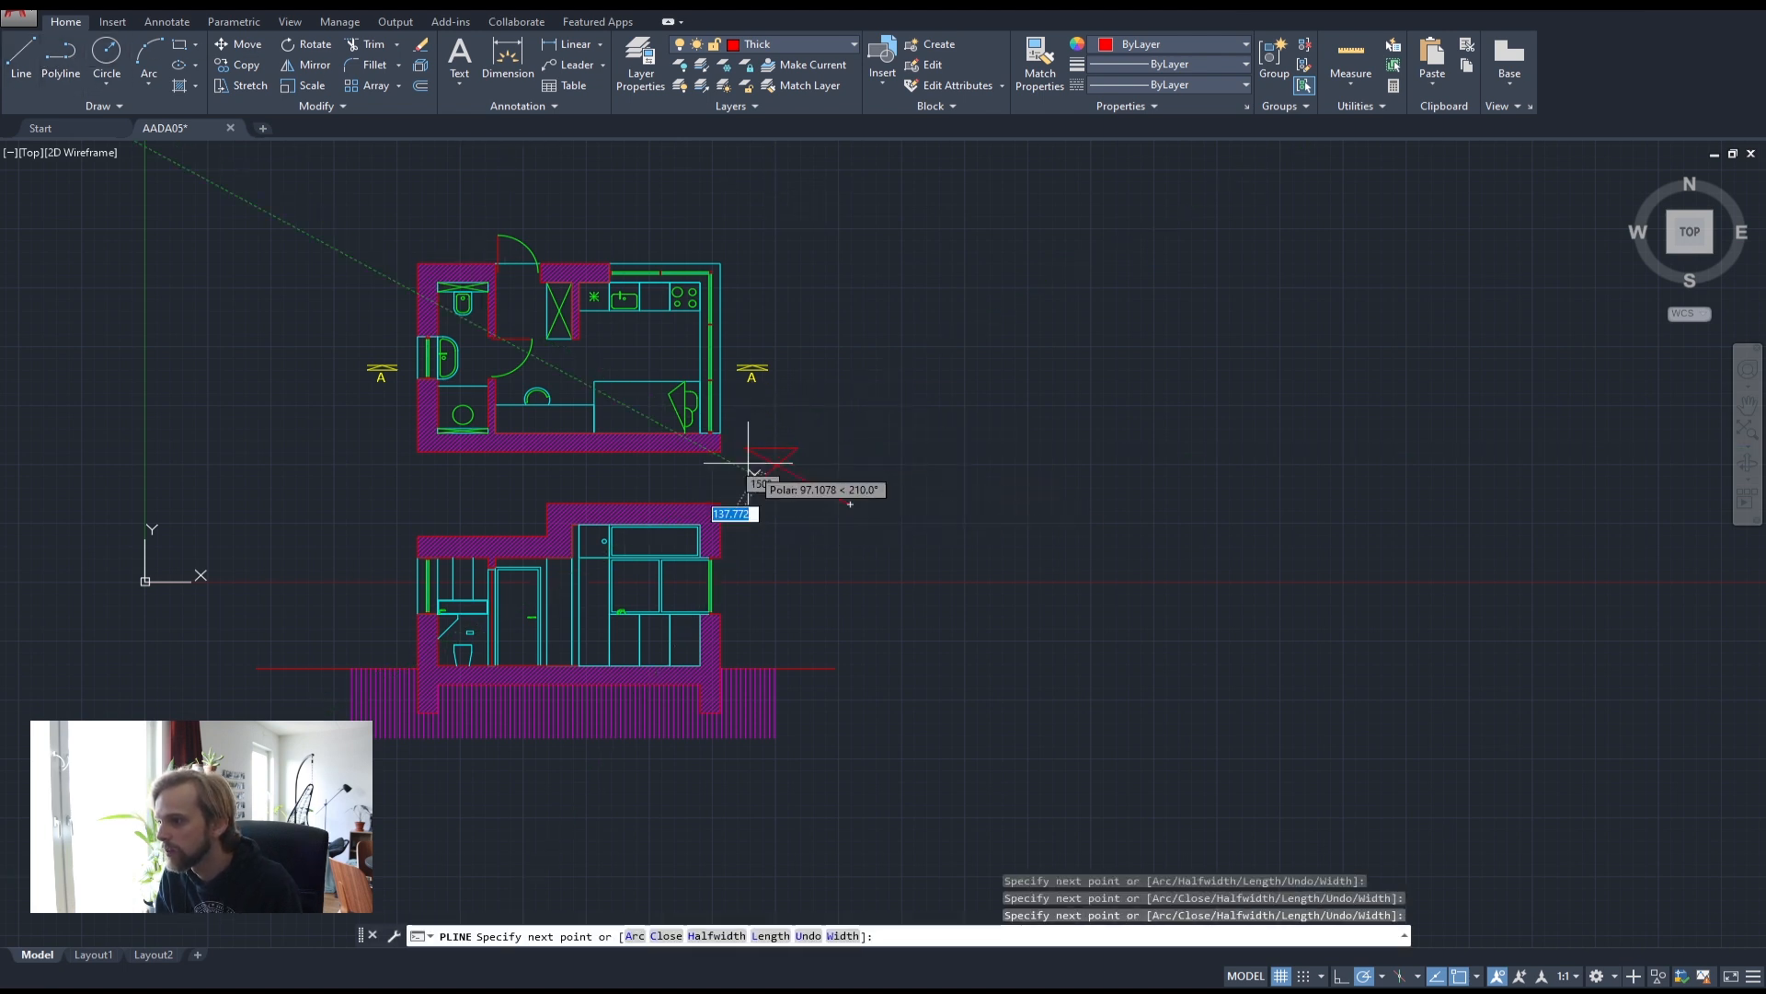
left_click(746, 447)
key("Return")
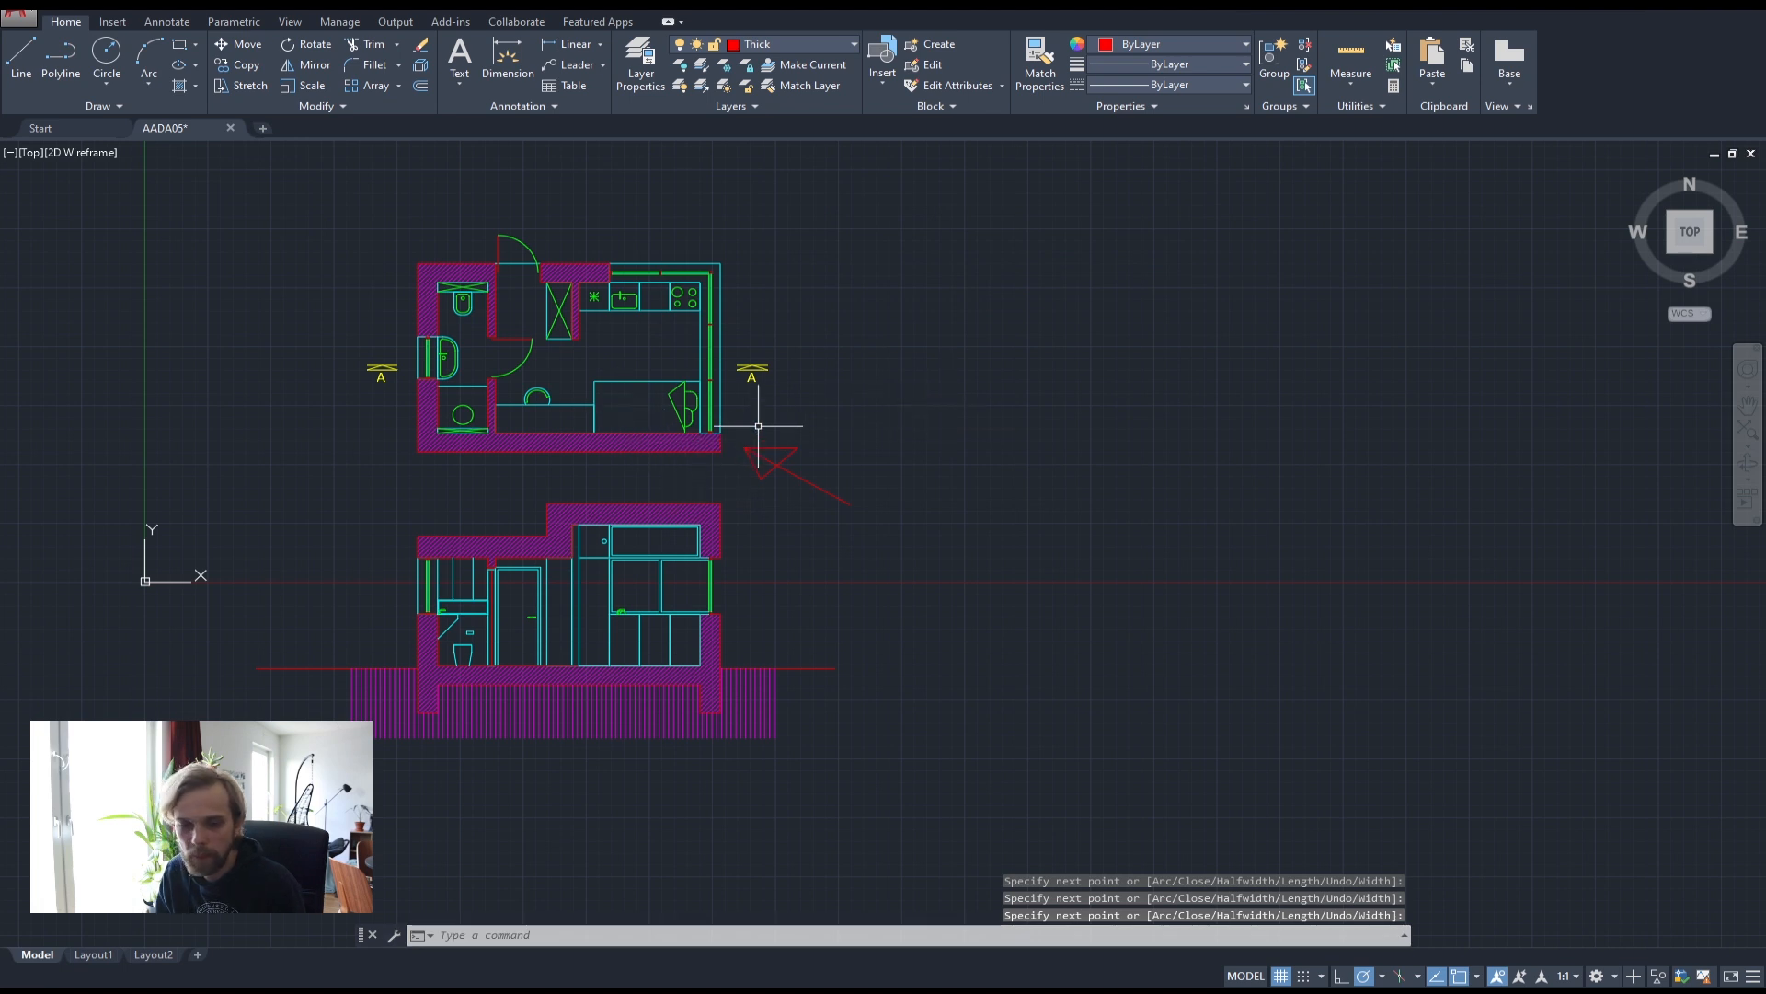
- Measure the plan's bottom wall and its 4000-high right side with DIST
middle_click_drag(1007, 391, 839, 371)
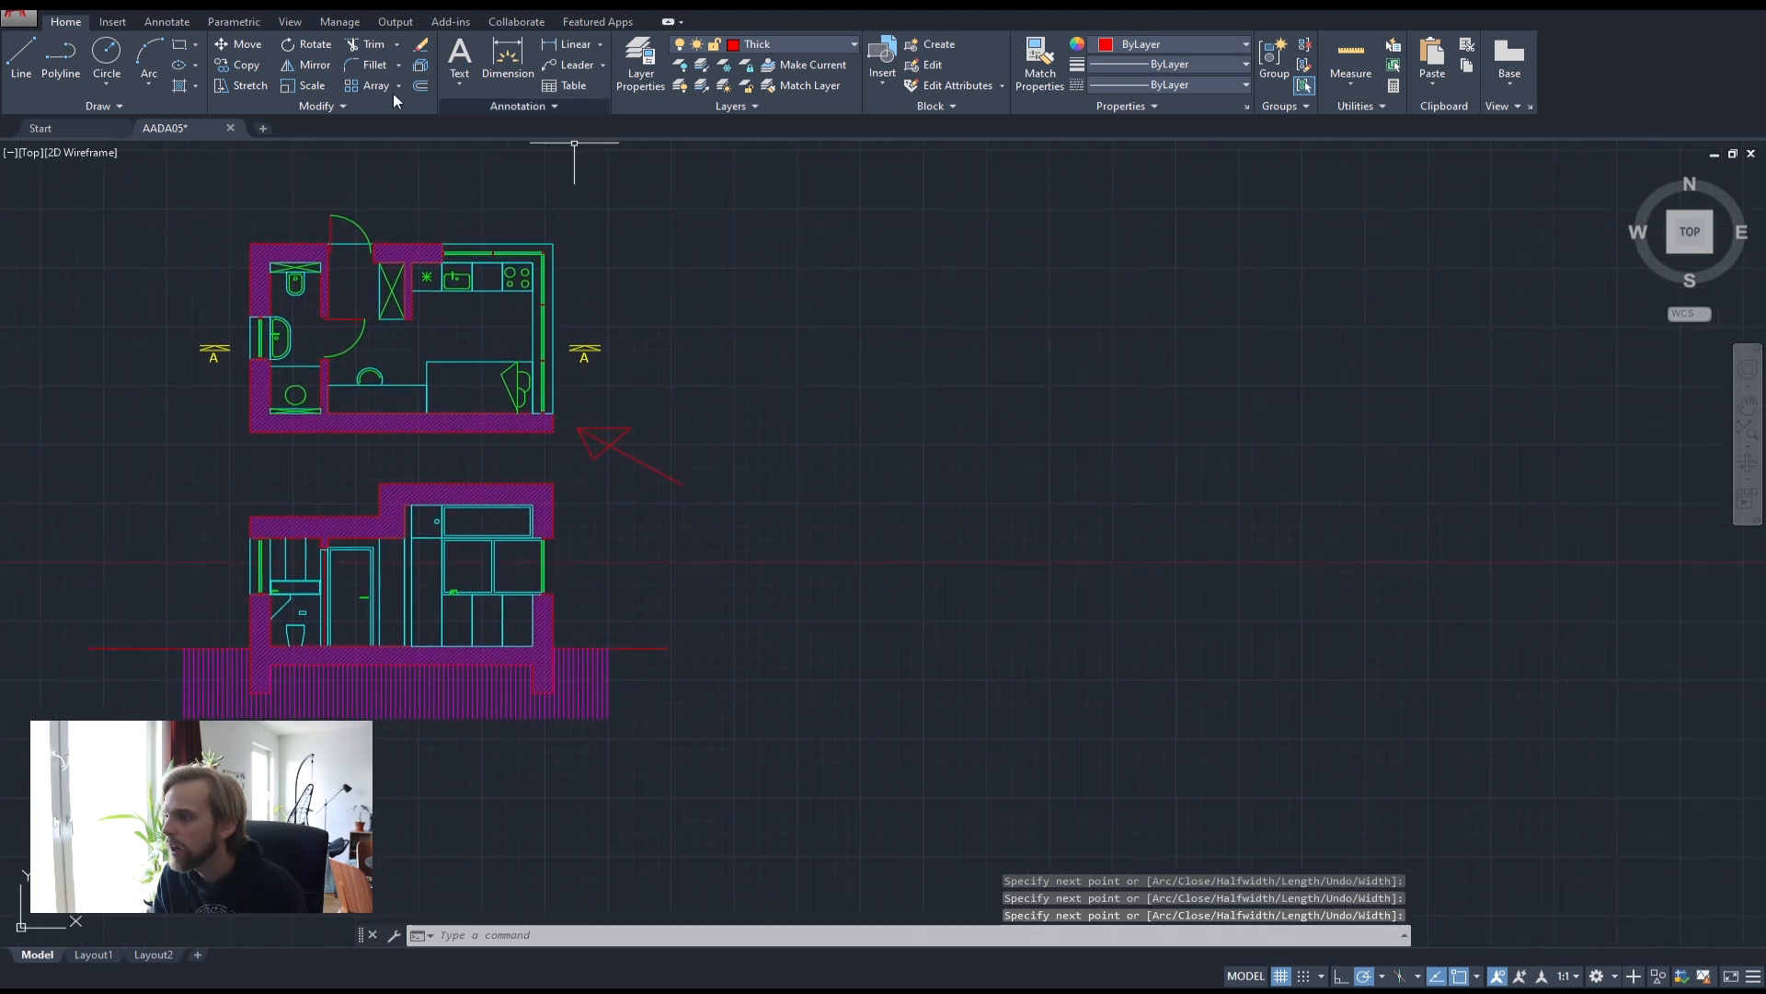
type("pis")
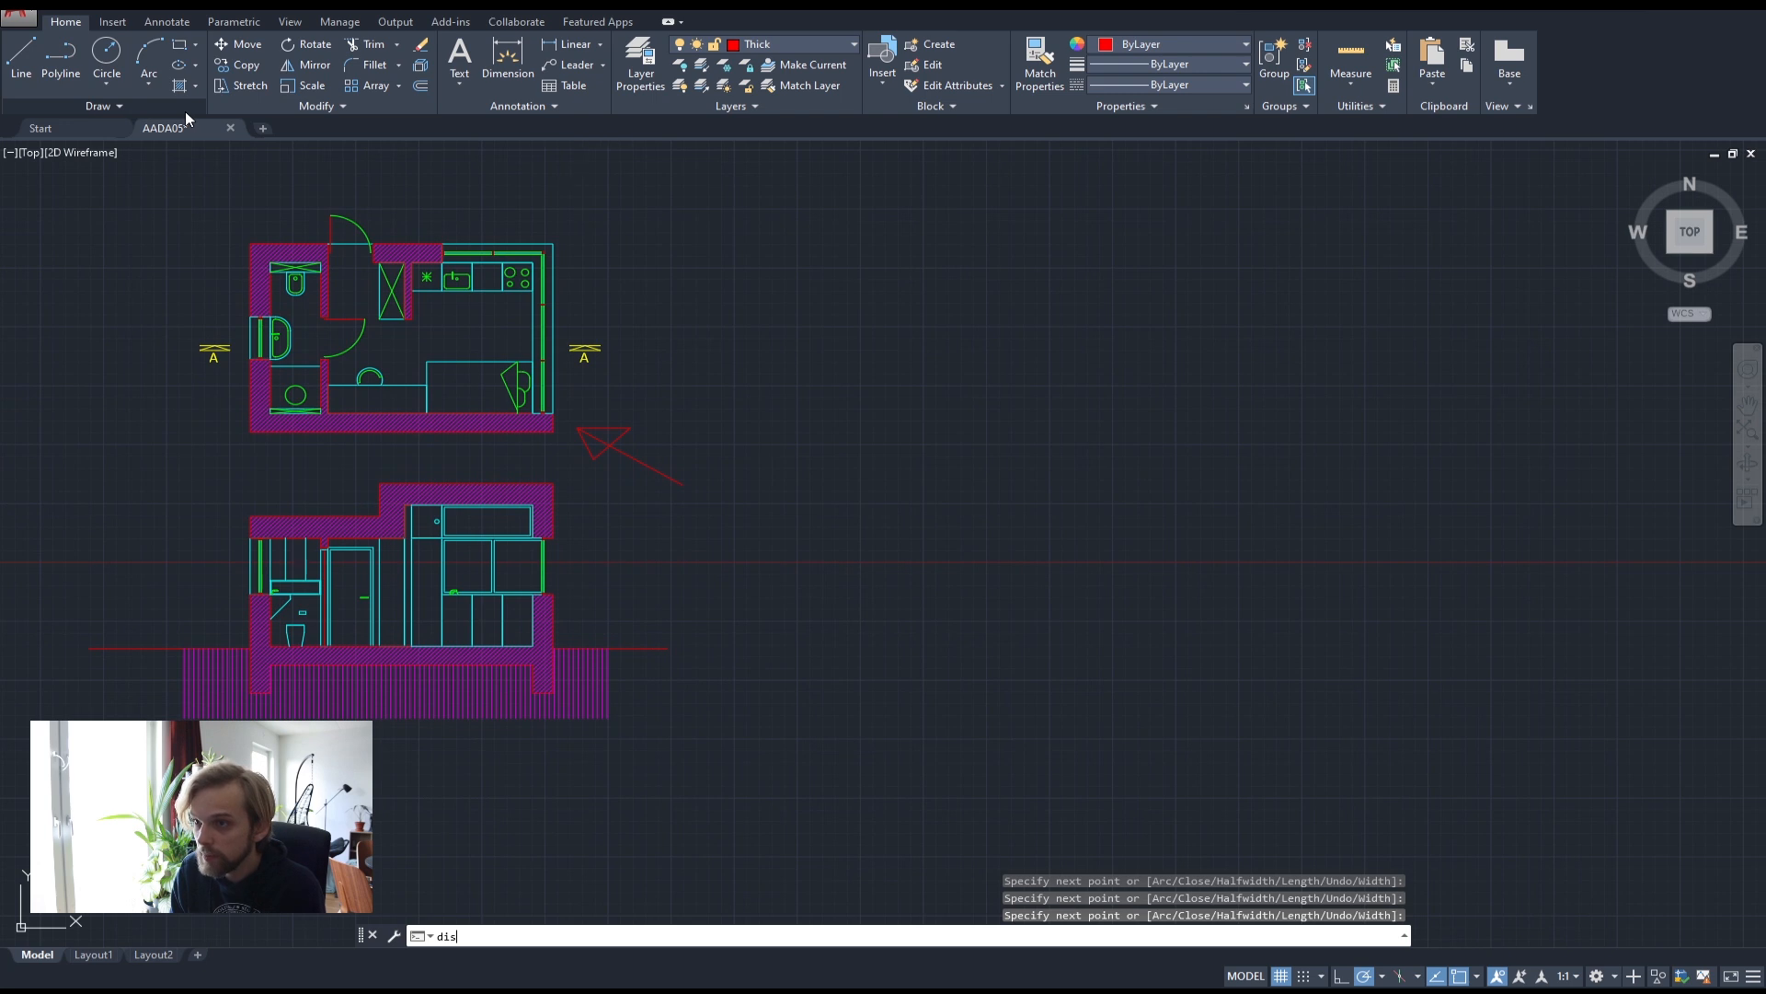
type("t")
key("Return")
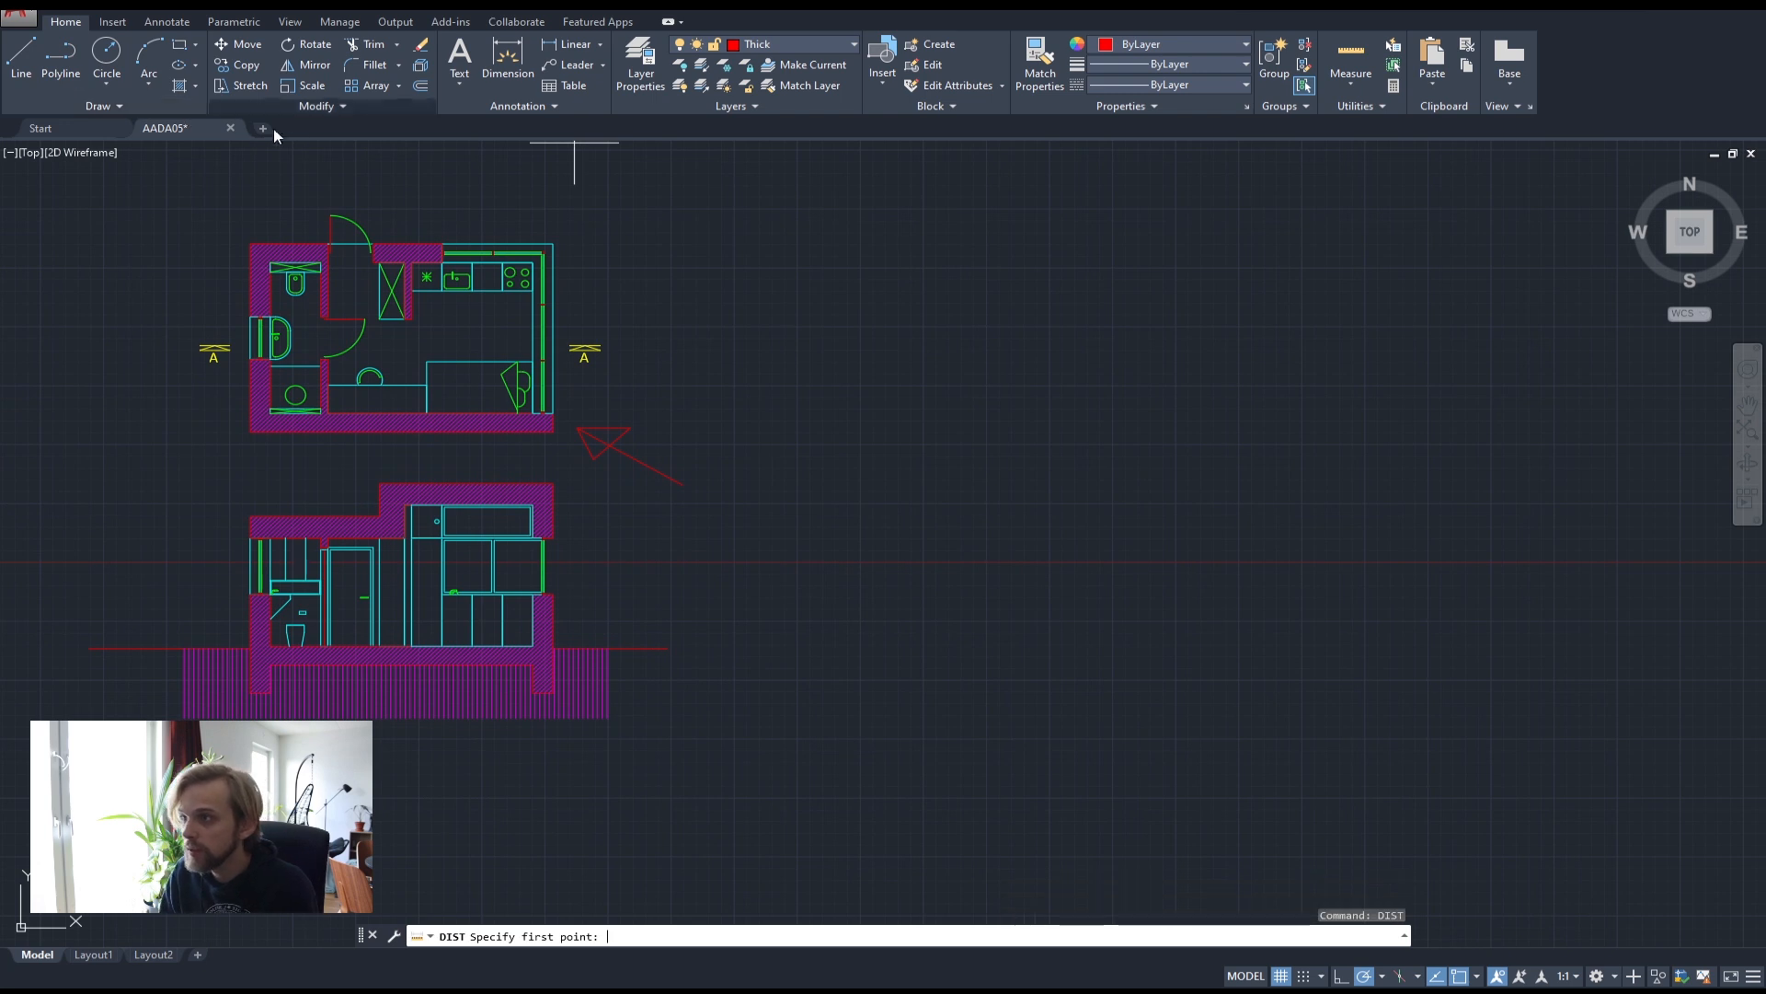
left_click(249, 432)
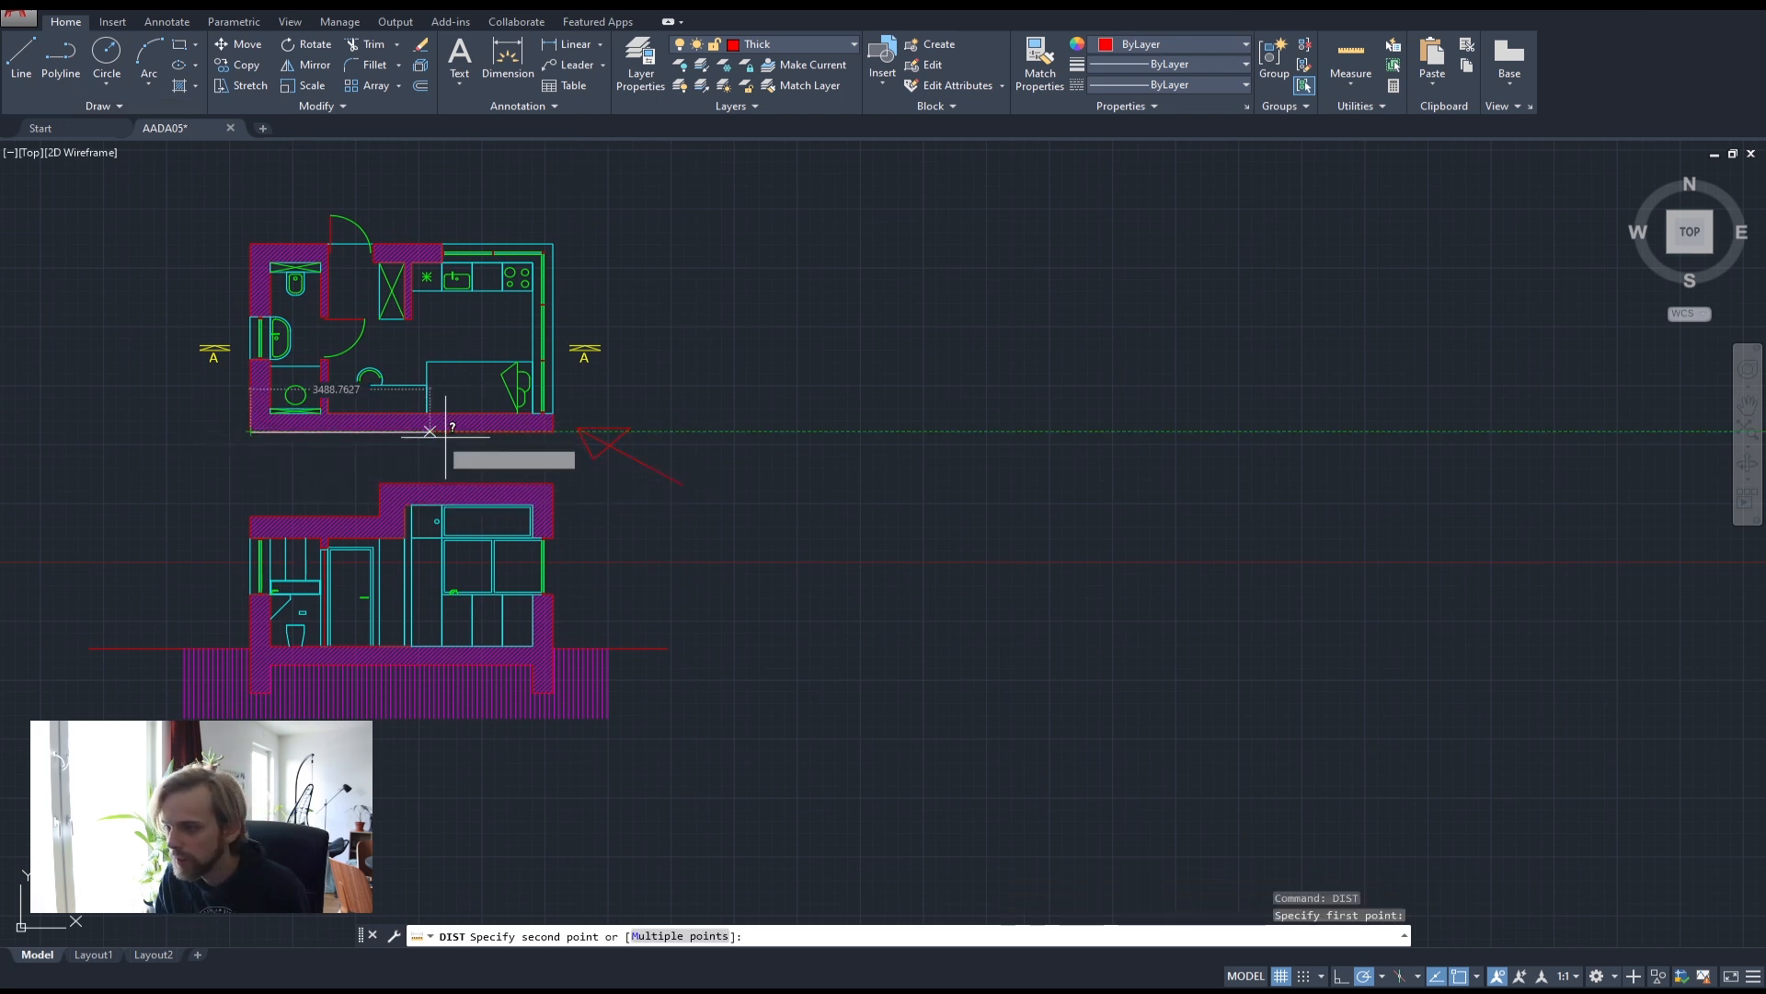
left_click(553, 431)
key("space")
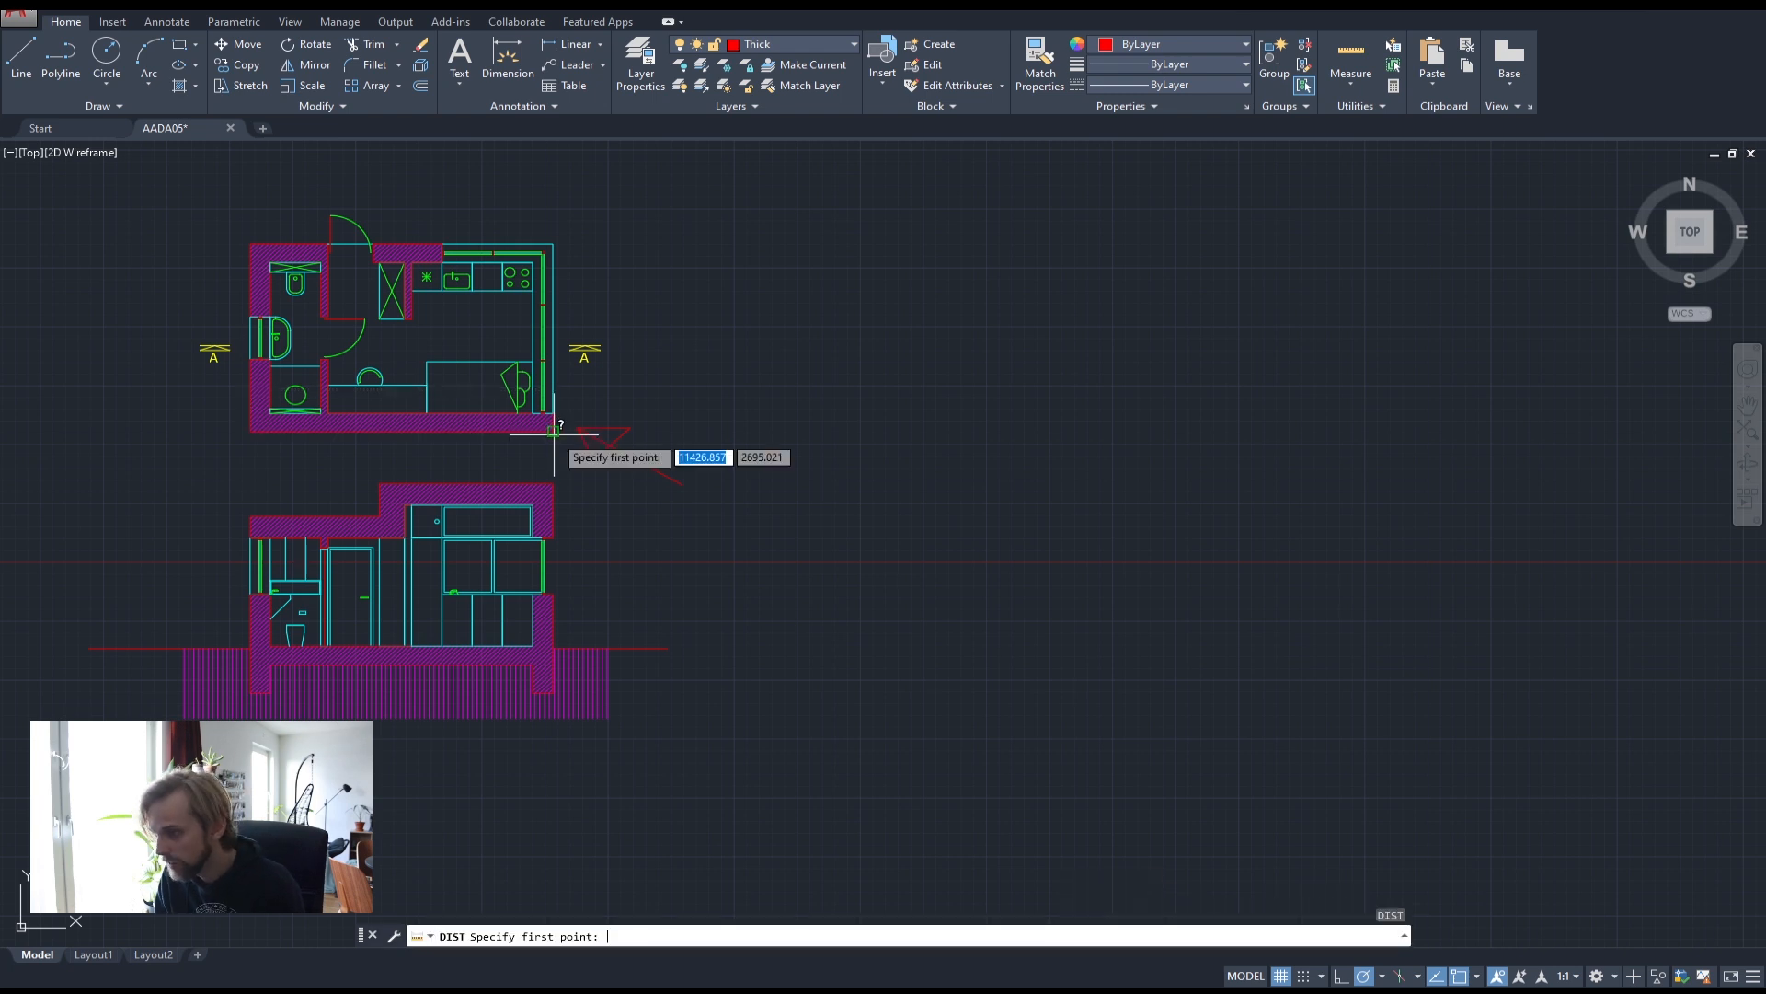
left_click(553, 243)
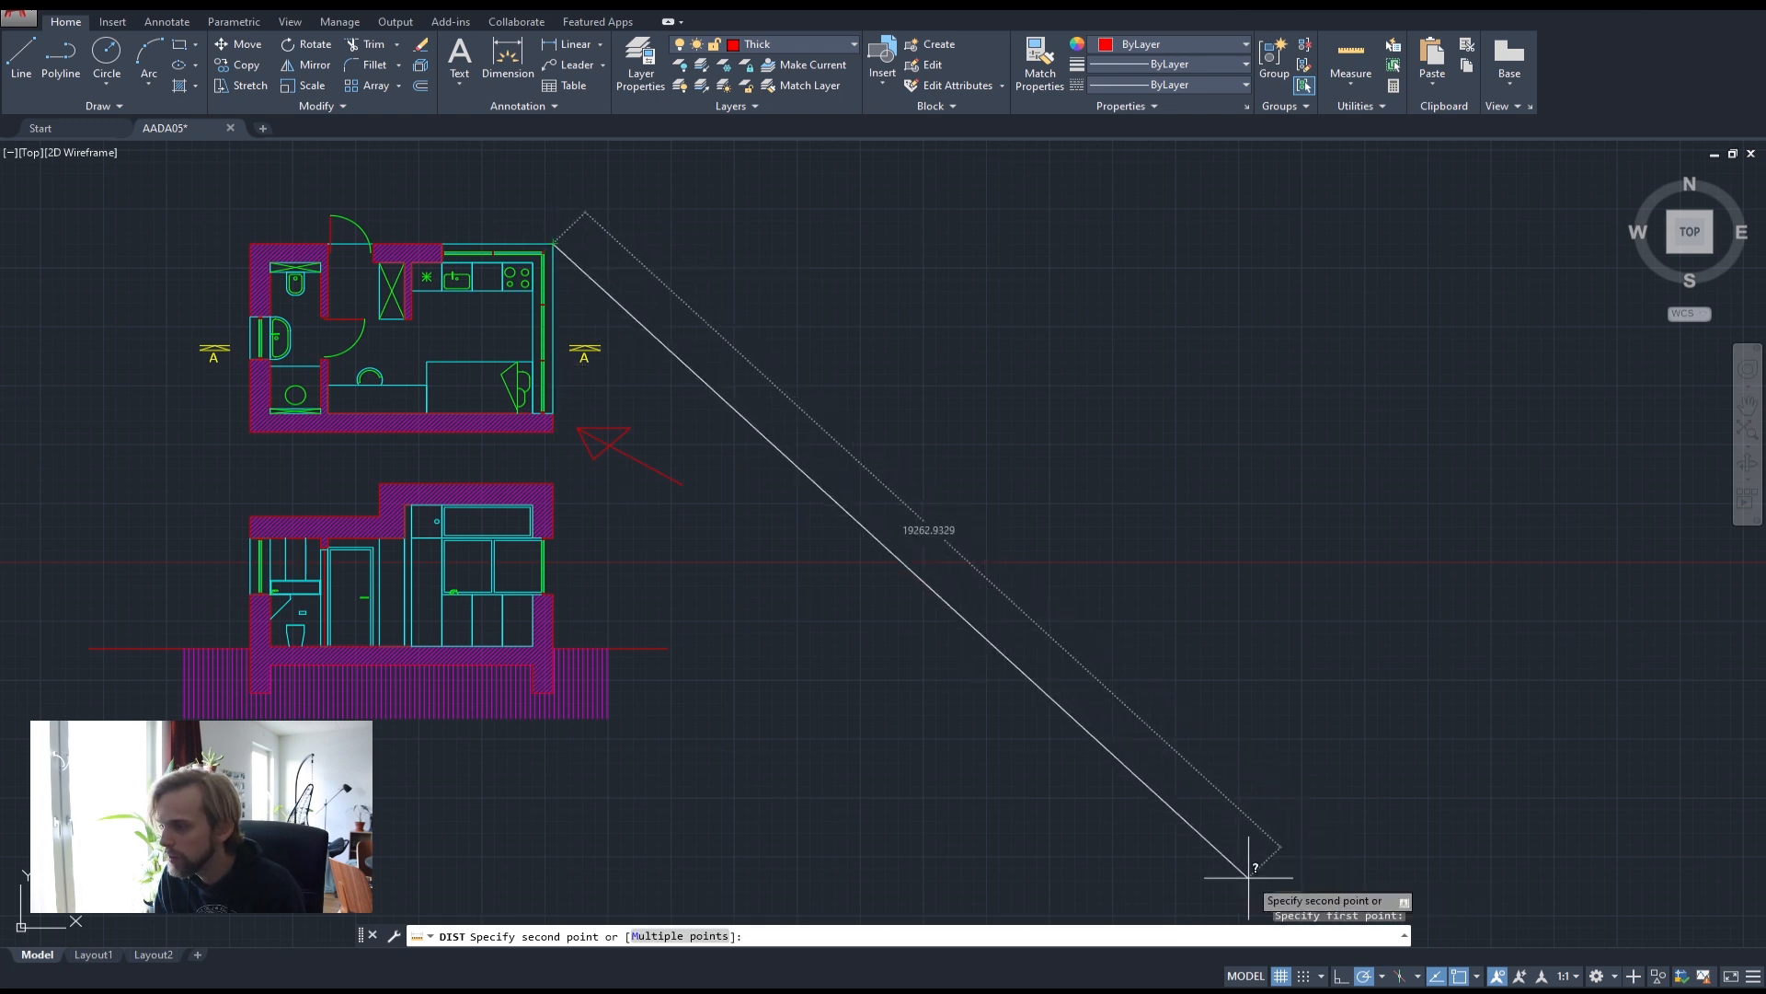
left_click(553, 430)
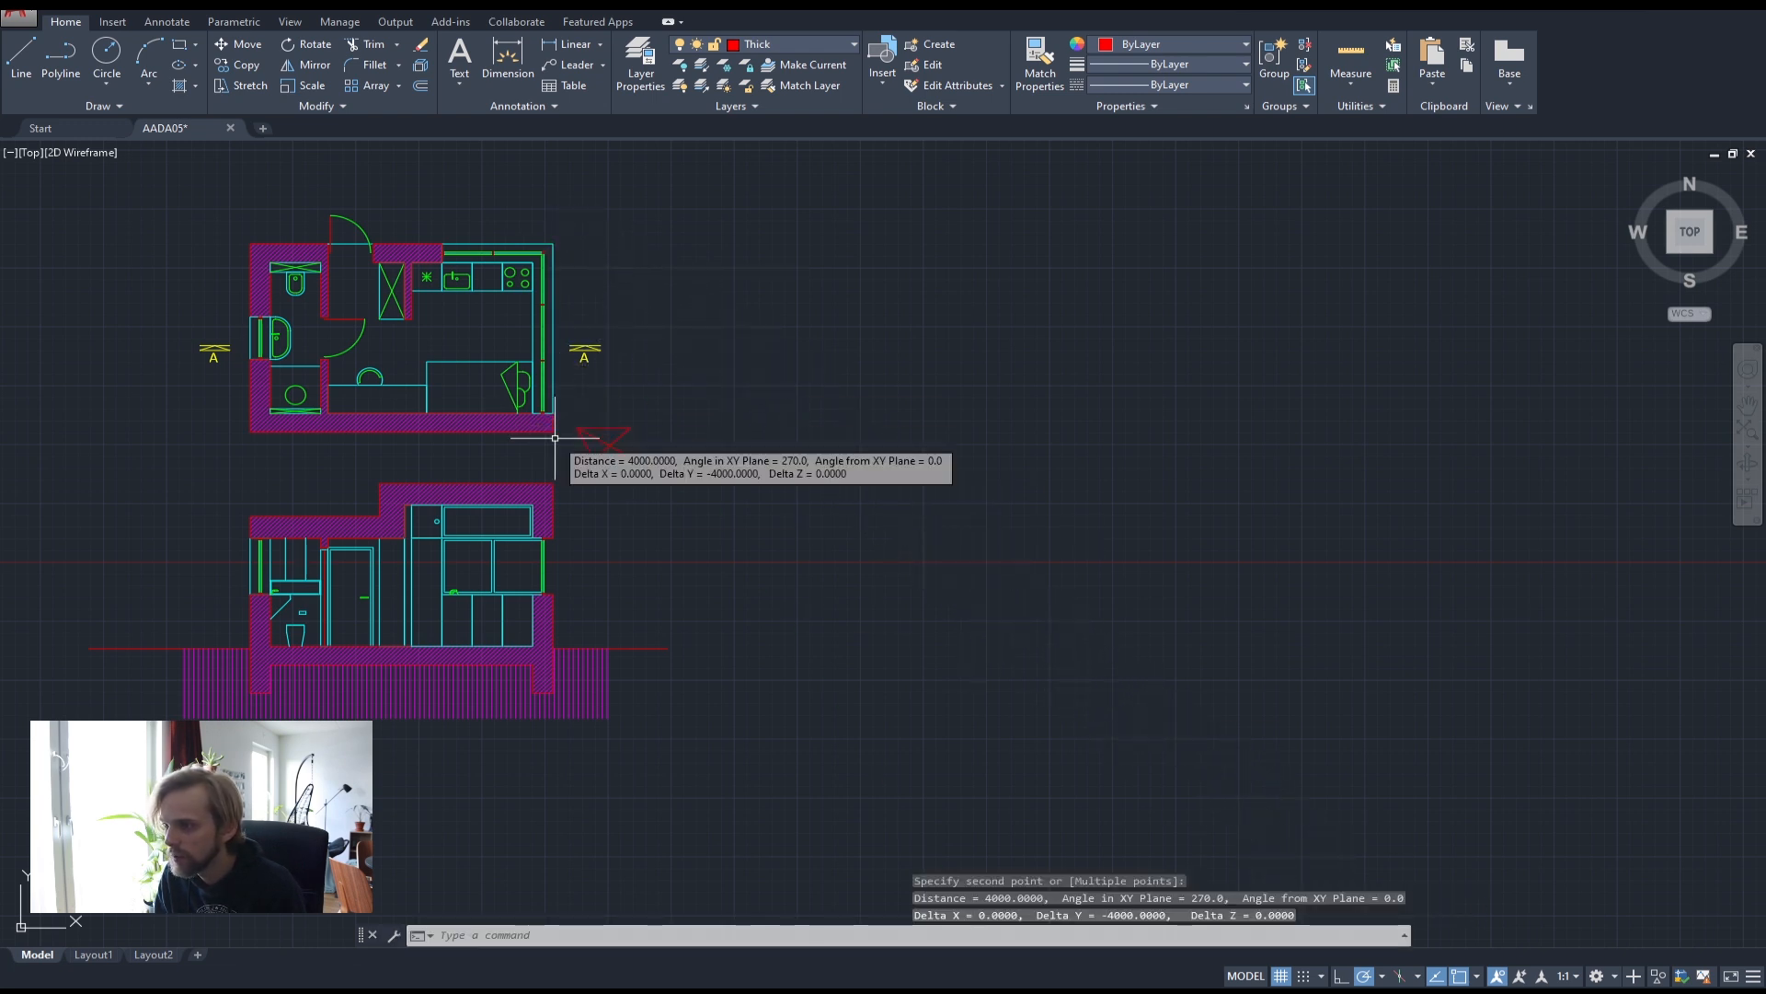
left_click(58, 57)
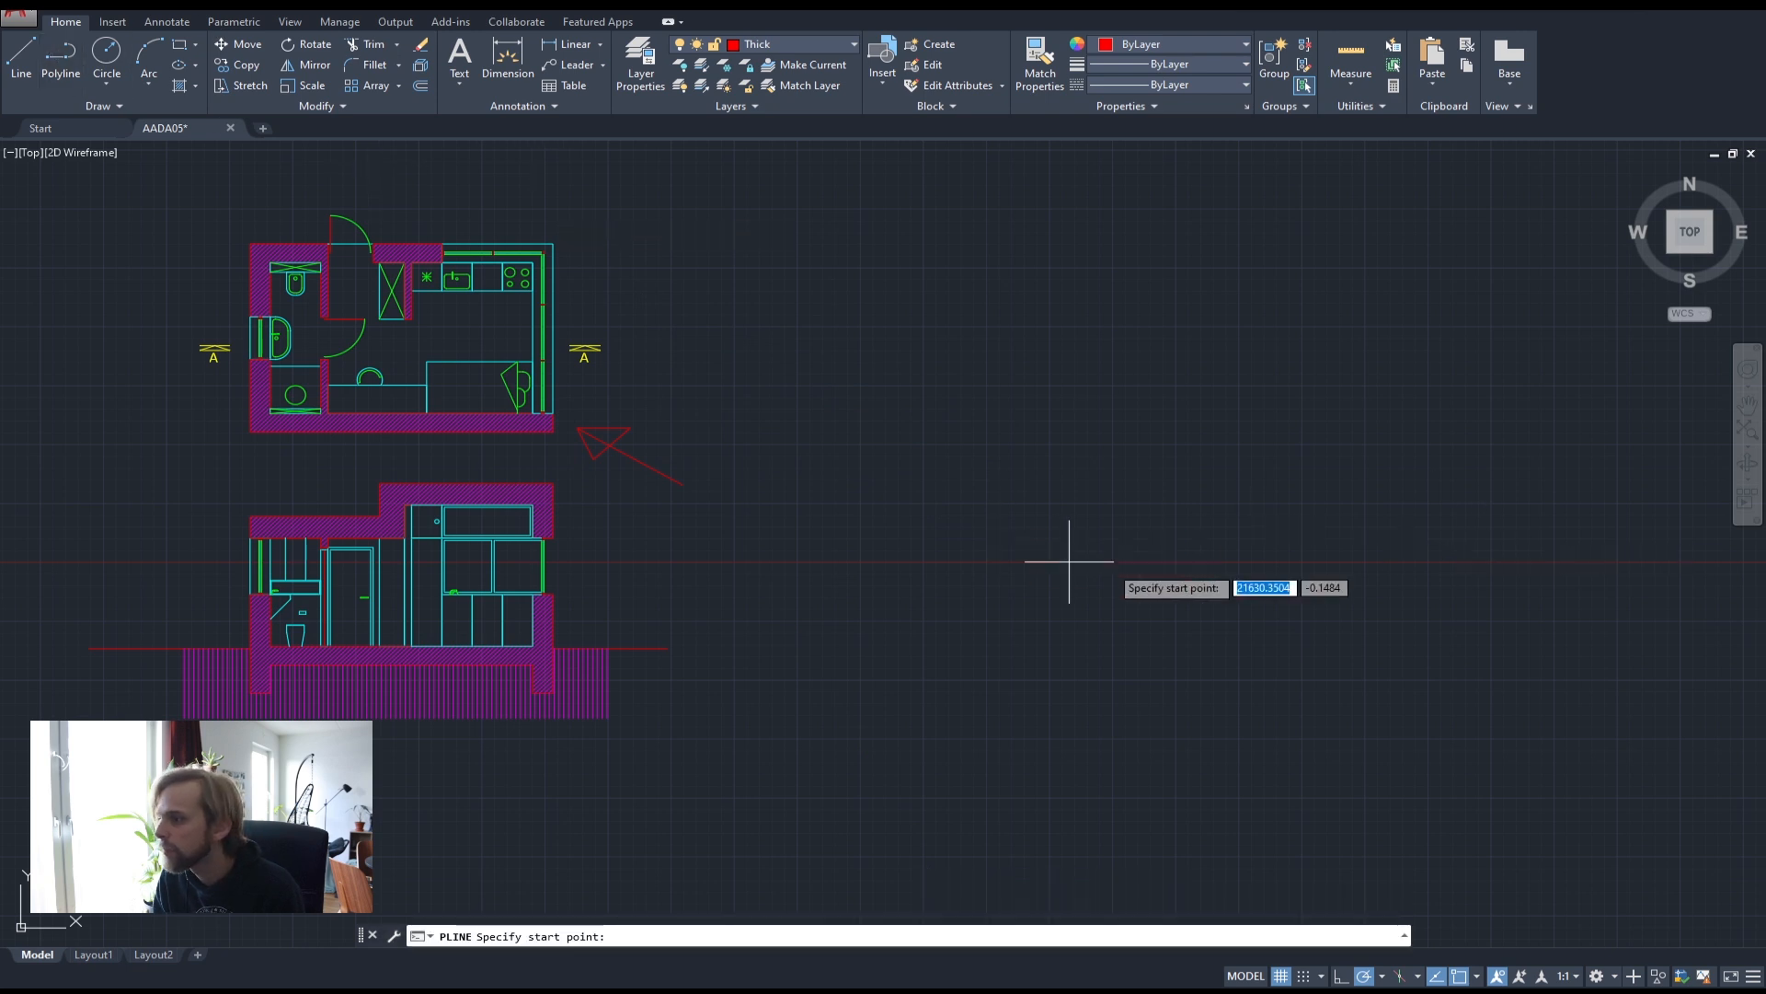
- Draw a 6000-long line at 150° and a 4000-long side at 60° from its end
left_click(1065, 511)
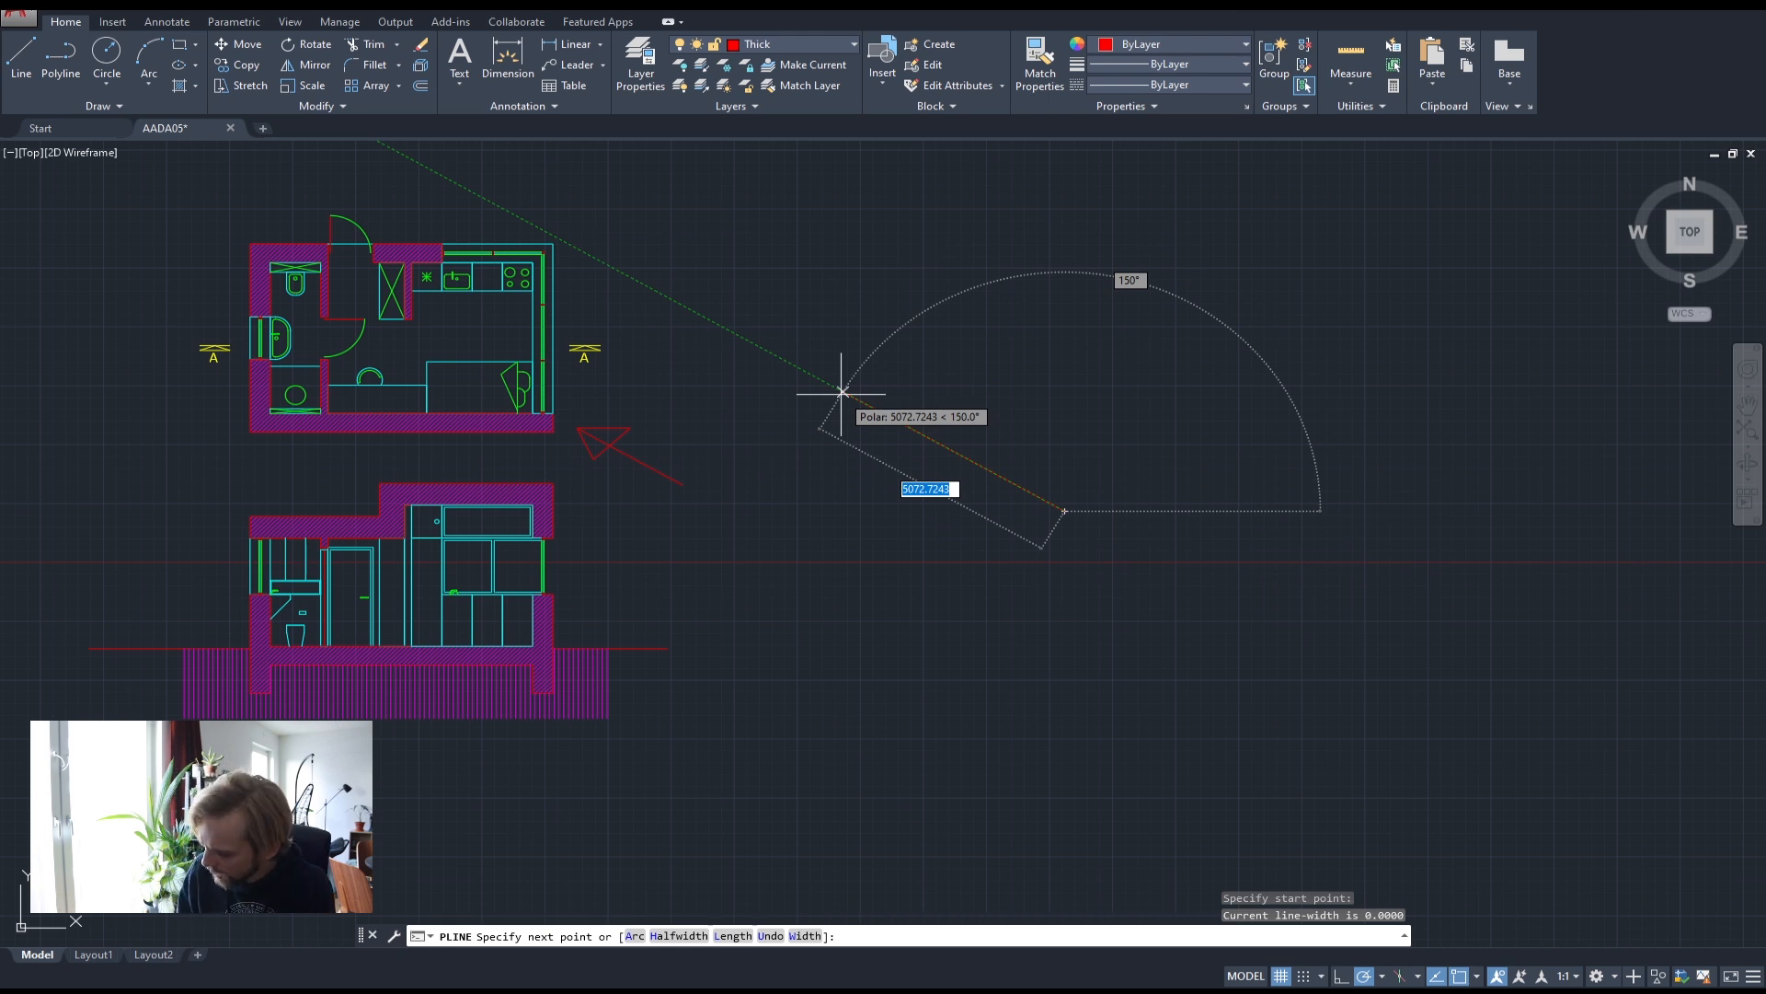
type("6000")
key("Return")
key("Return")
key("Return")
left_click(1064, 507)
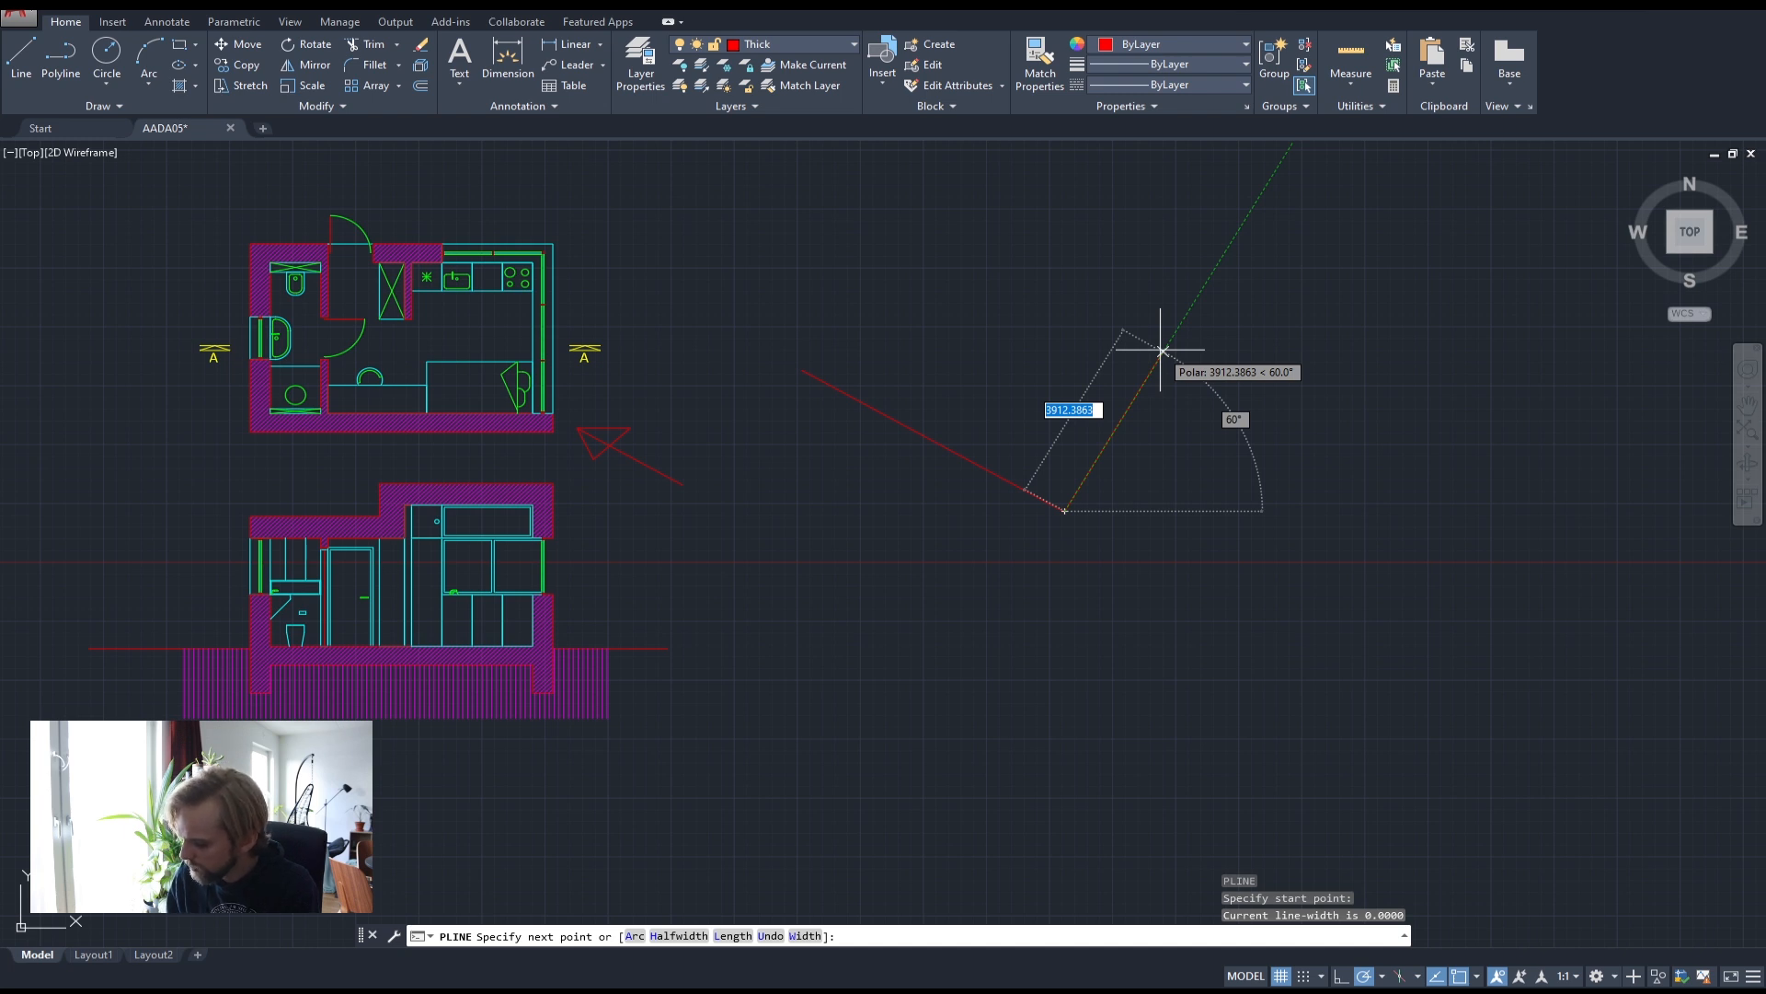
type("4000")
key("Return")
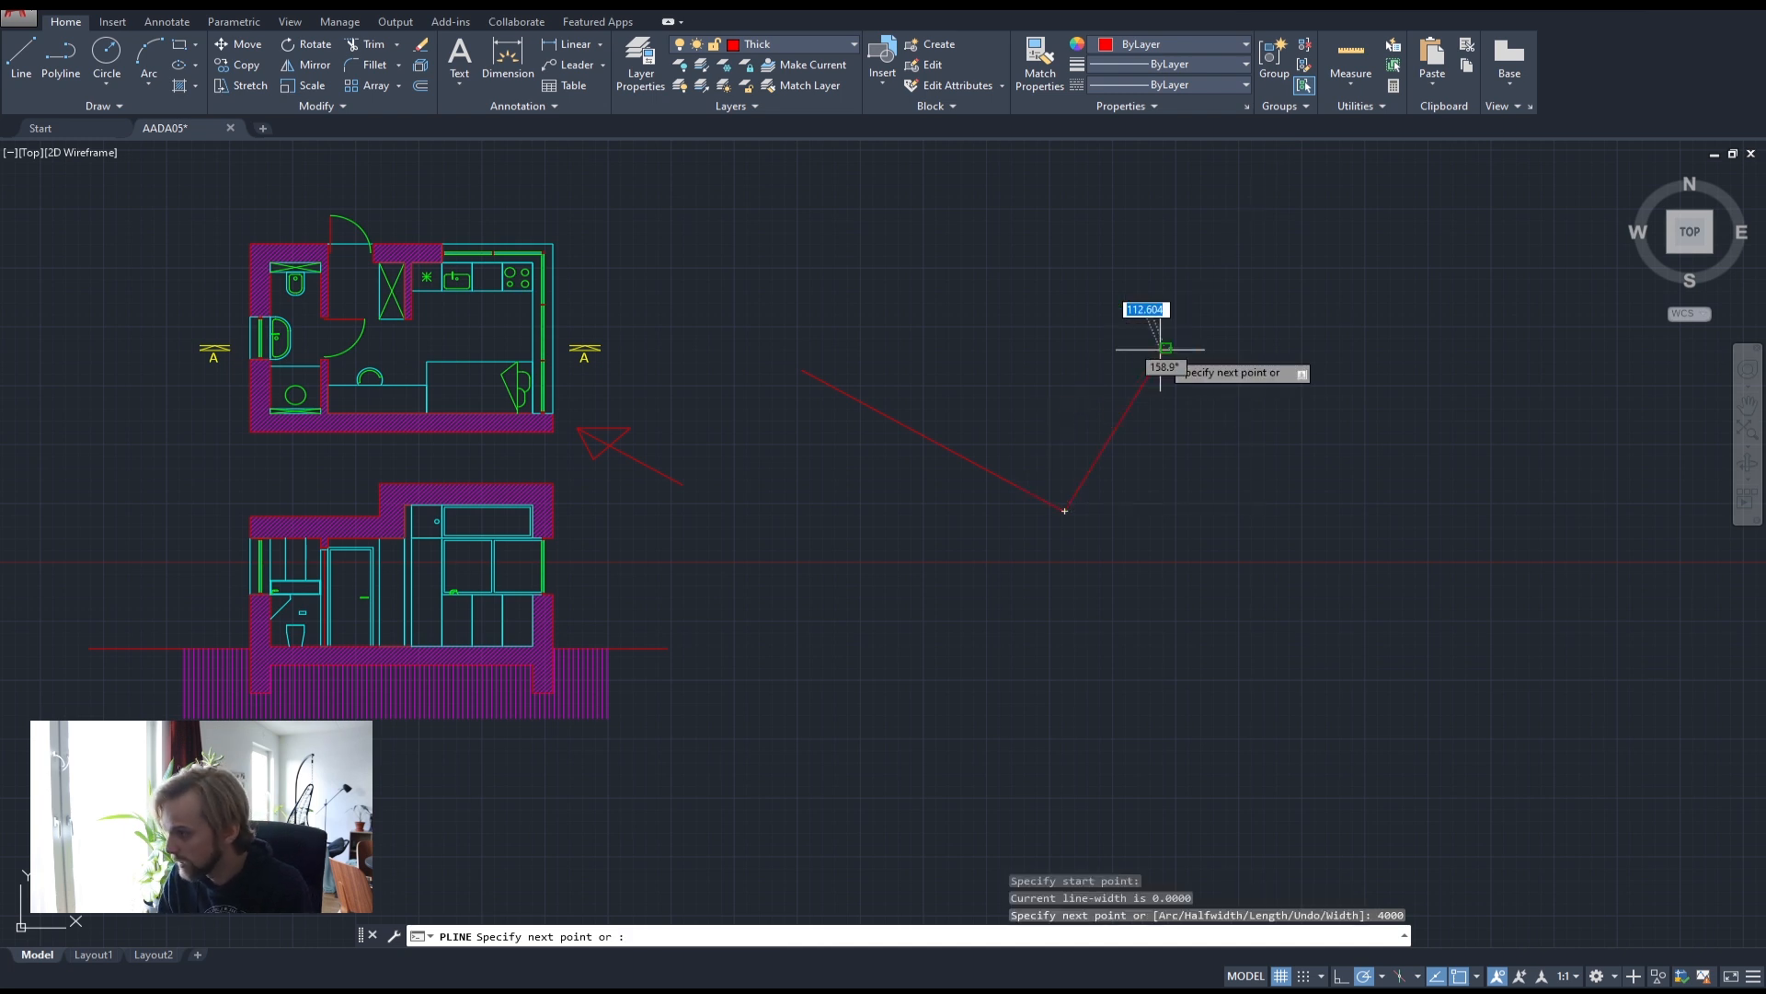
key("Return")
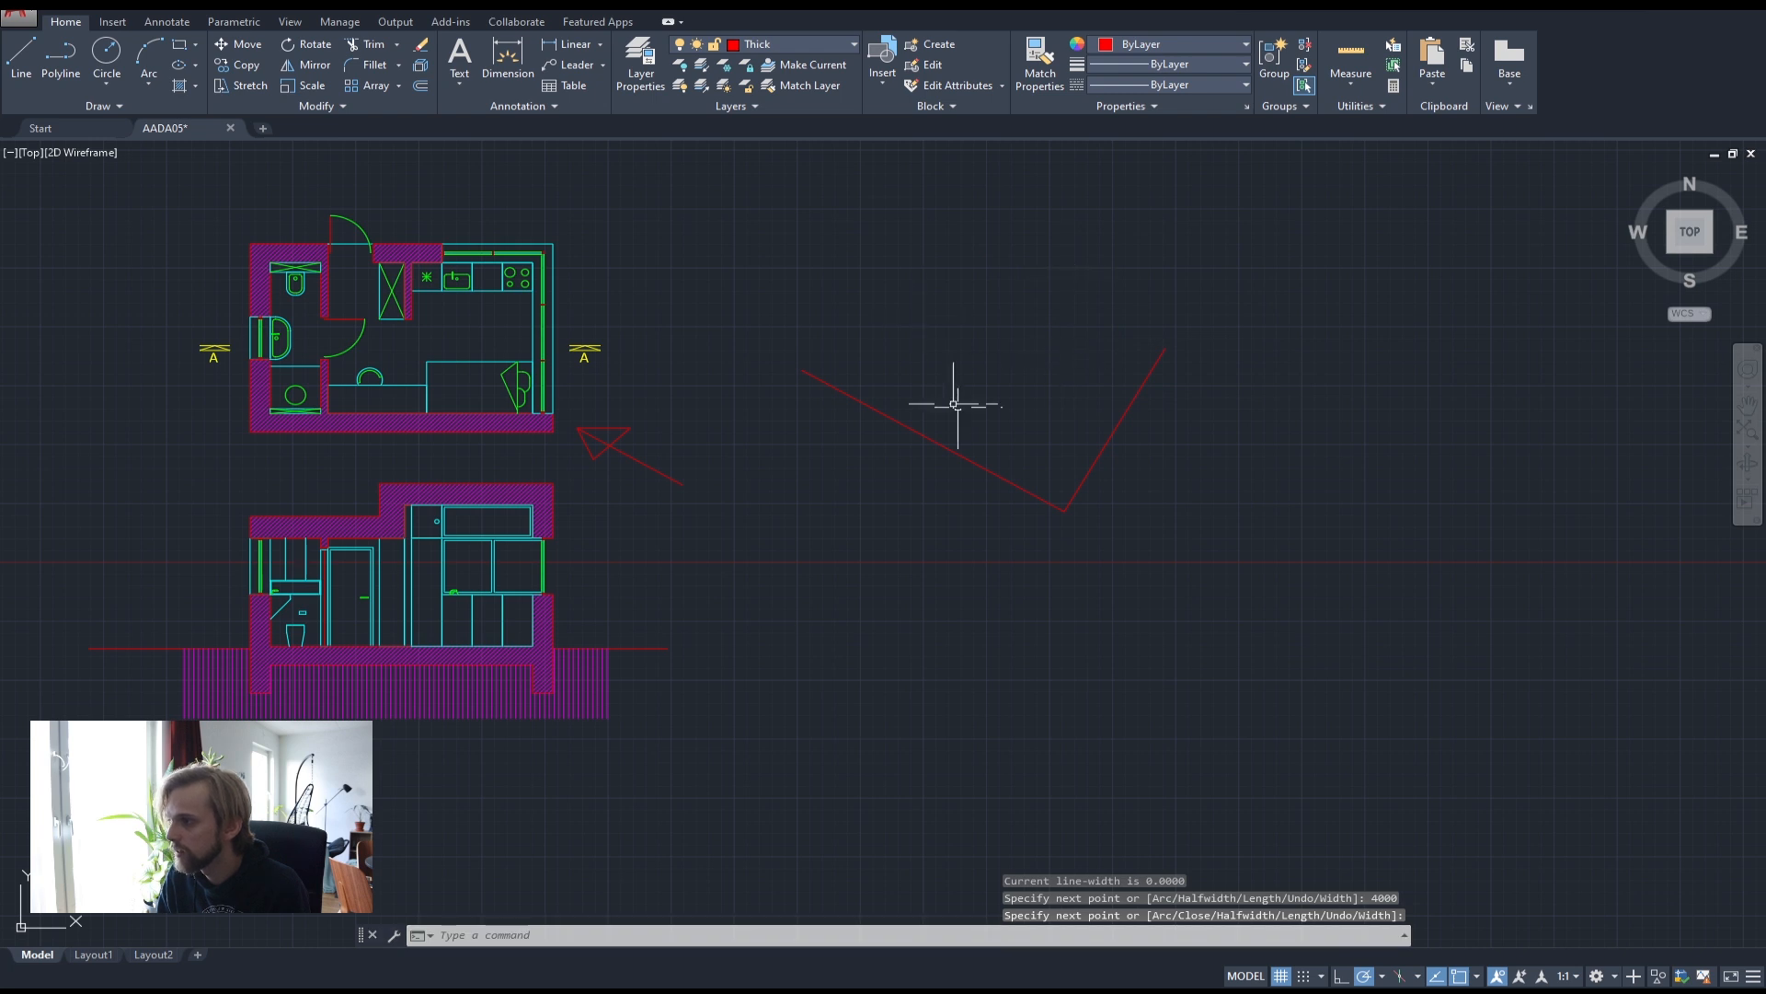
- Copy the long 6000 line to the short side's upper end
left_click(915, 473)
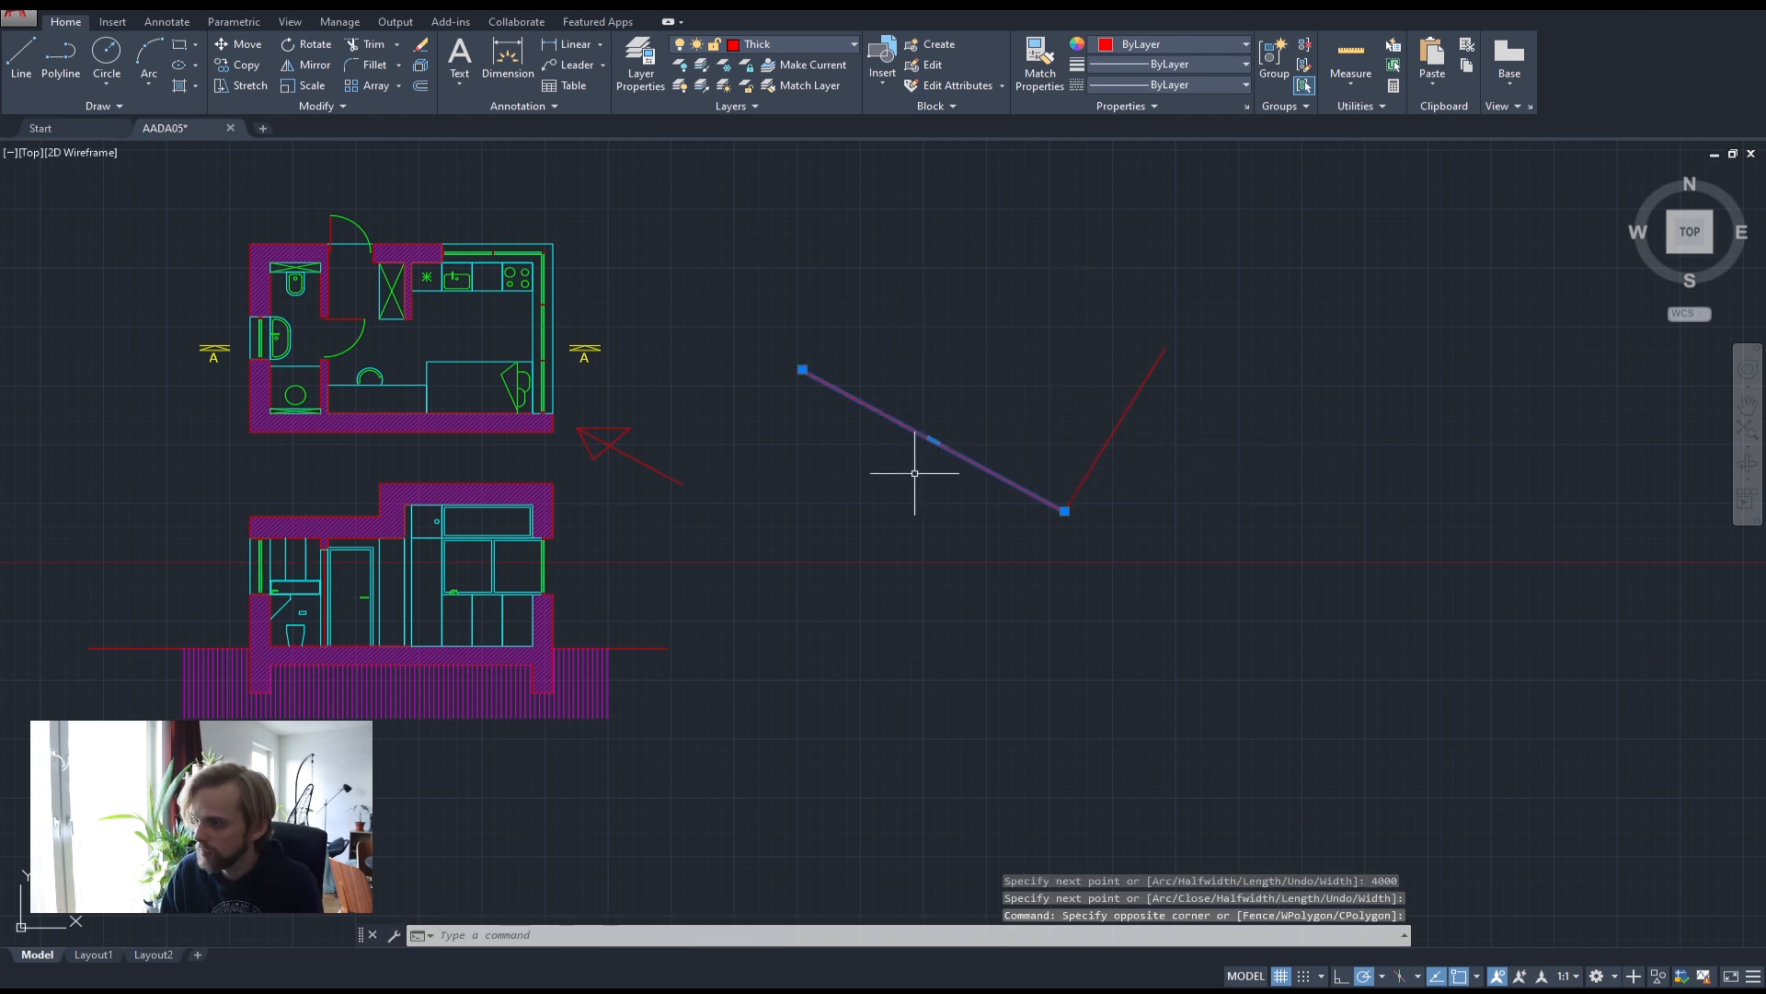
type("cop")
key("Return")
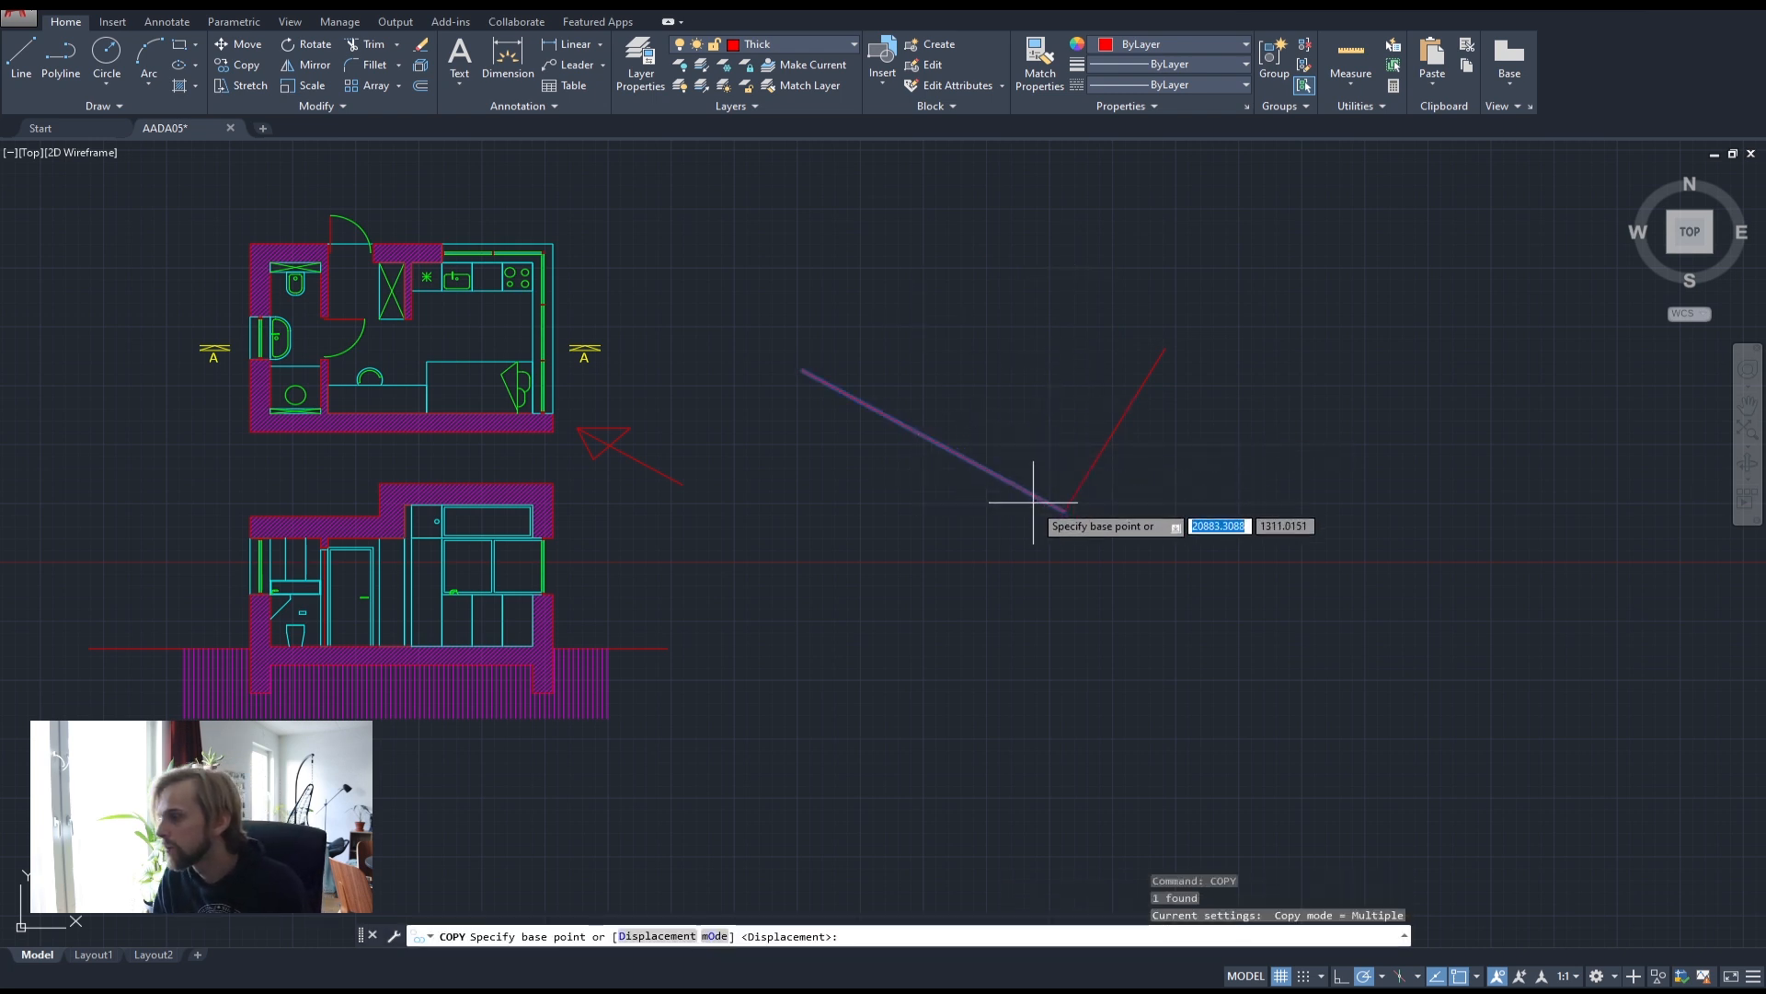
left_click(1065, 511)
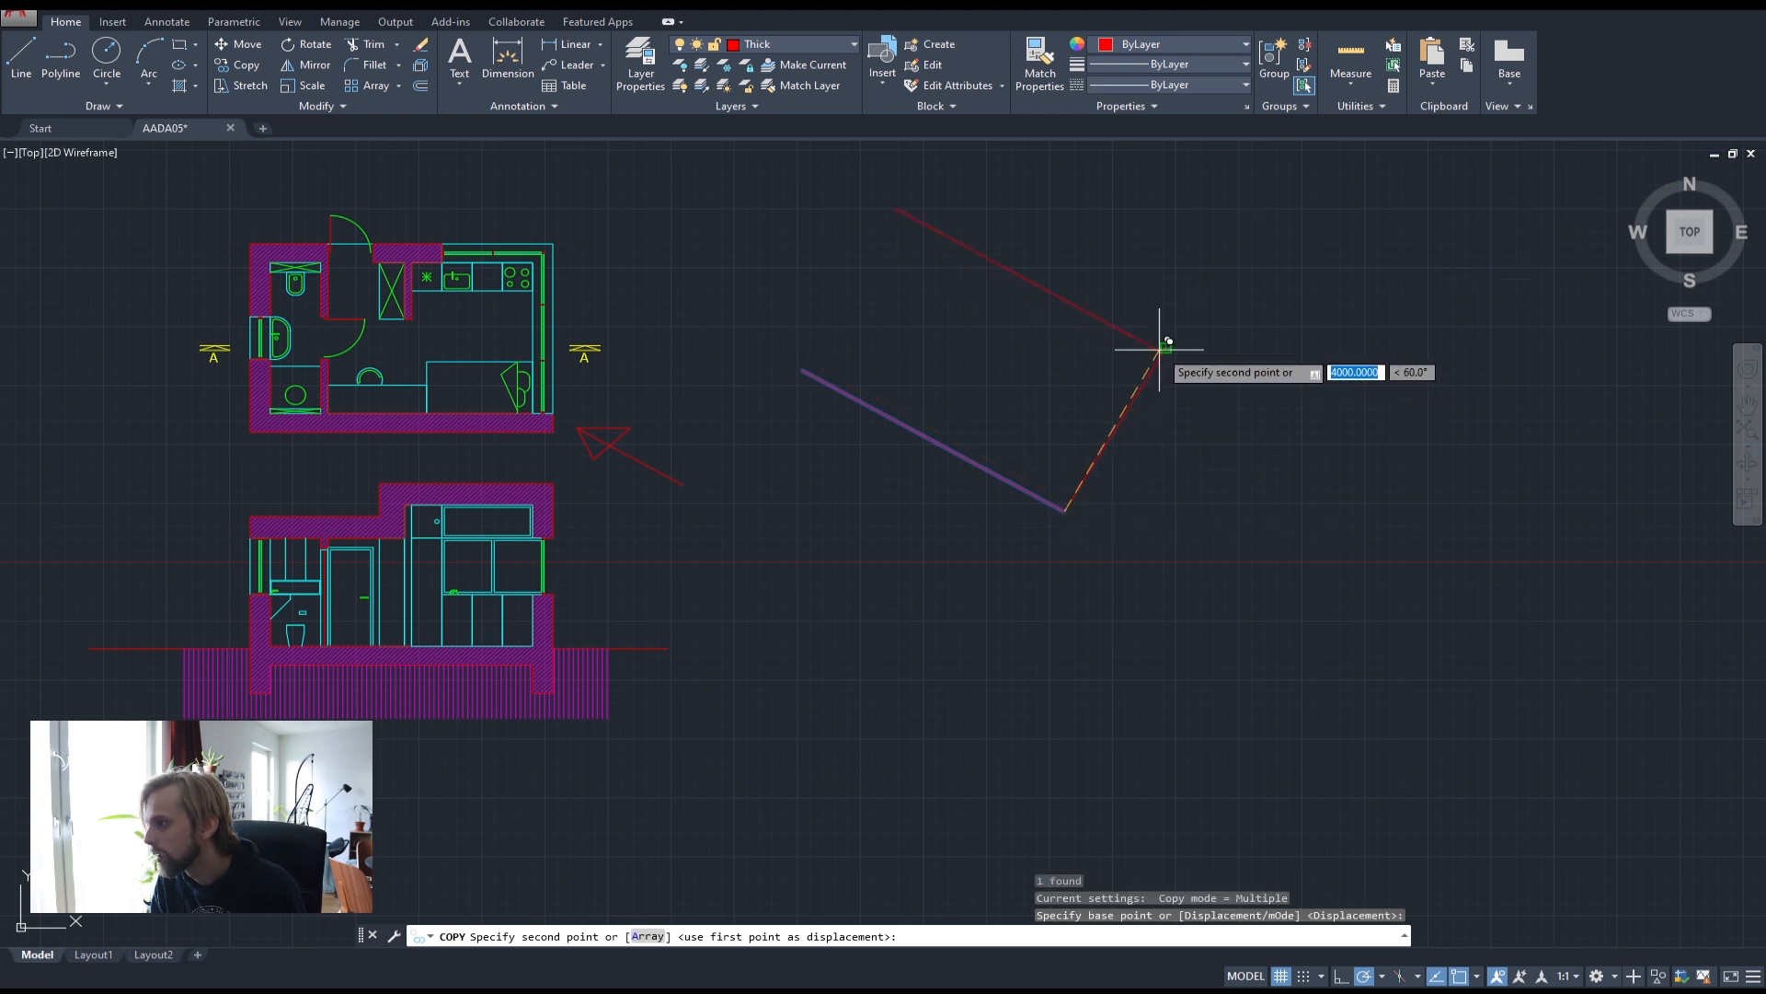
left_click(1164, 348)
key("Escape")
key("Escape")
key("Escape")
left_click(1032, 336)
key("Escape")
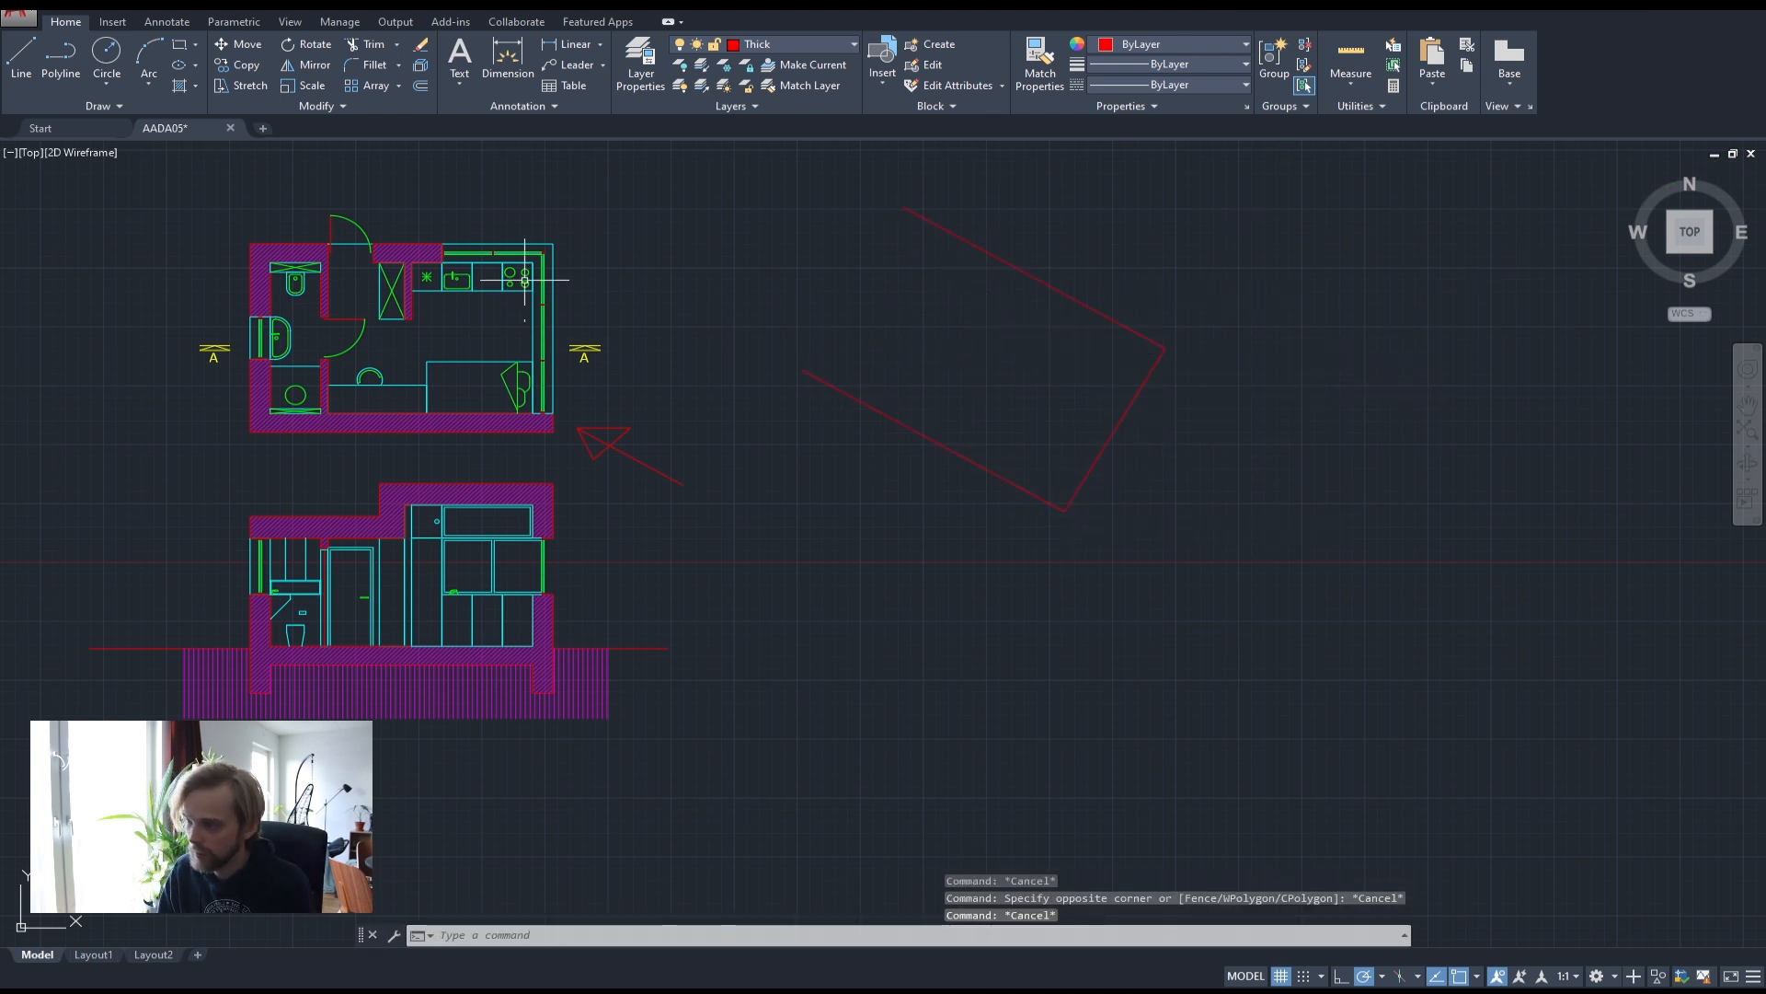
- Draw a polyline from the open left endpoint to the upper open endpoint, then zoom to inspect
left_click(61, 57)
left_click(802, 369)
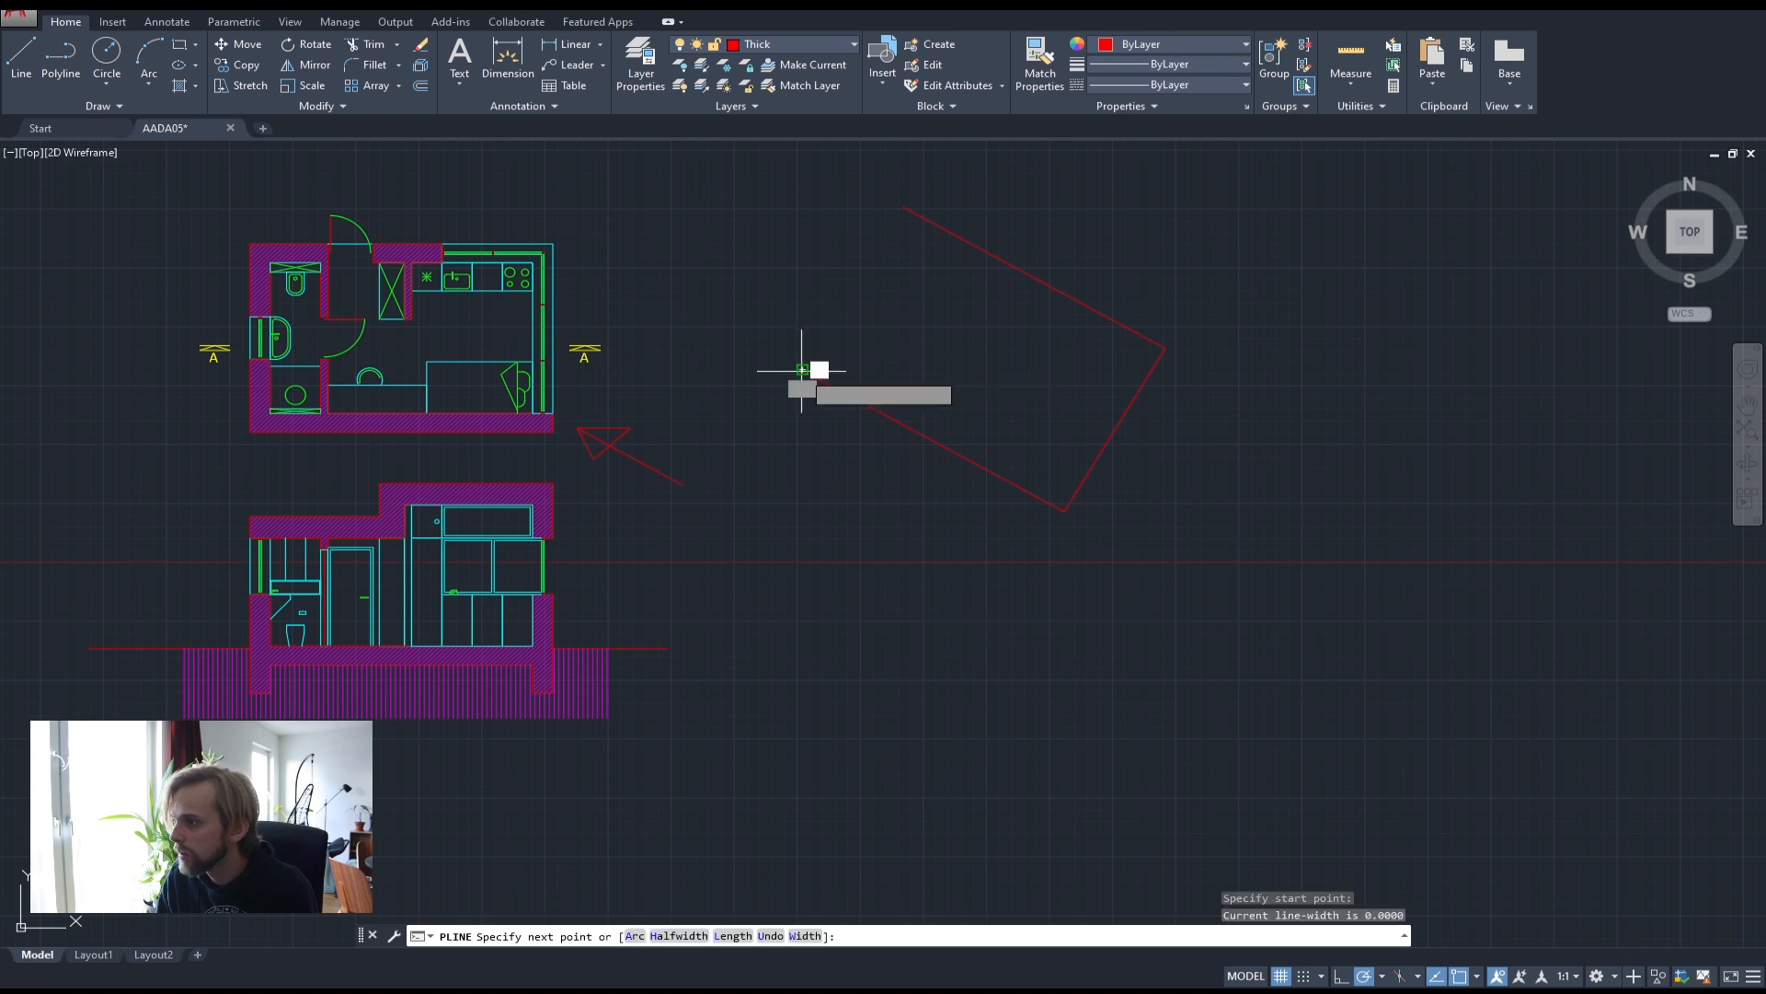
left_click(903, 205)
key("Escape")
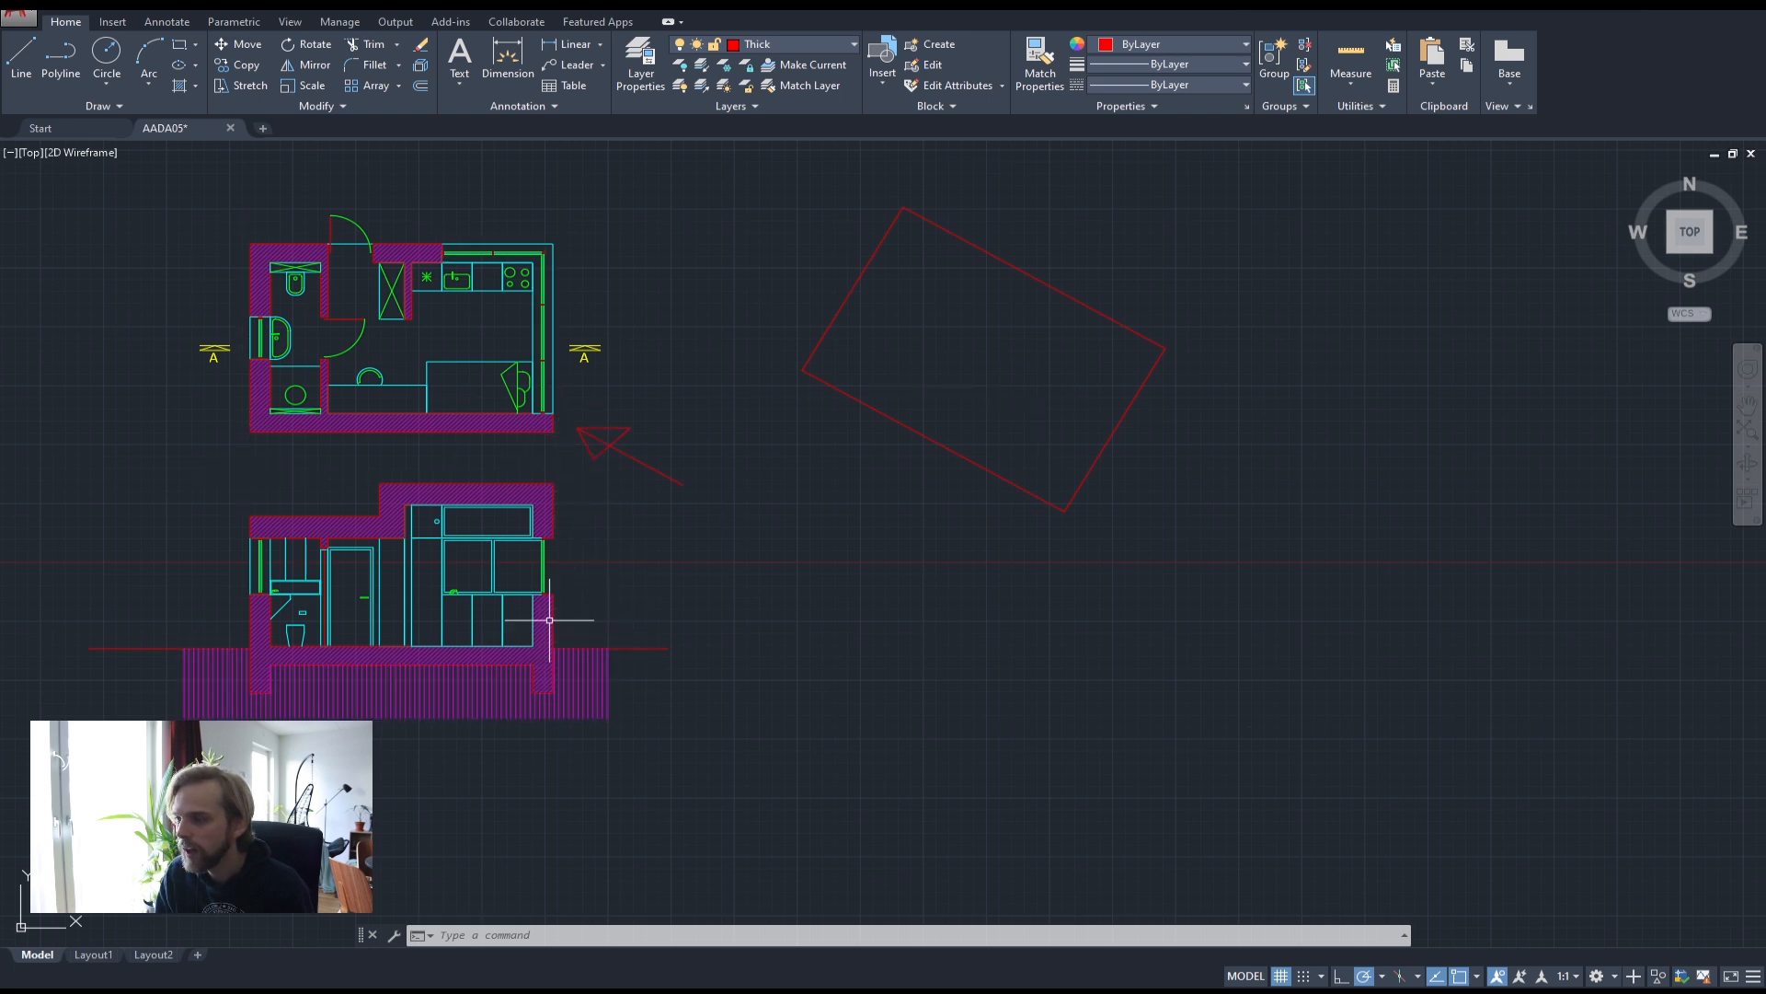
scroll(530, 658, "up", 8)
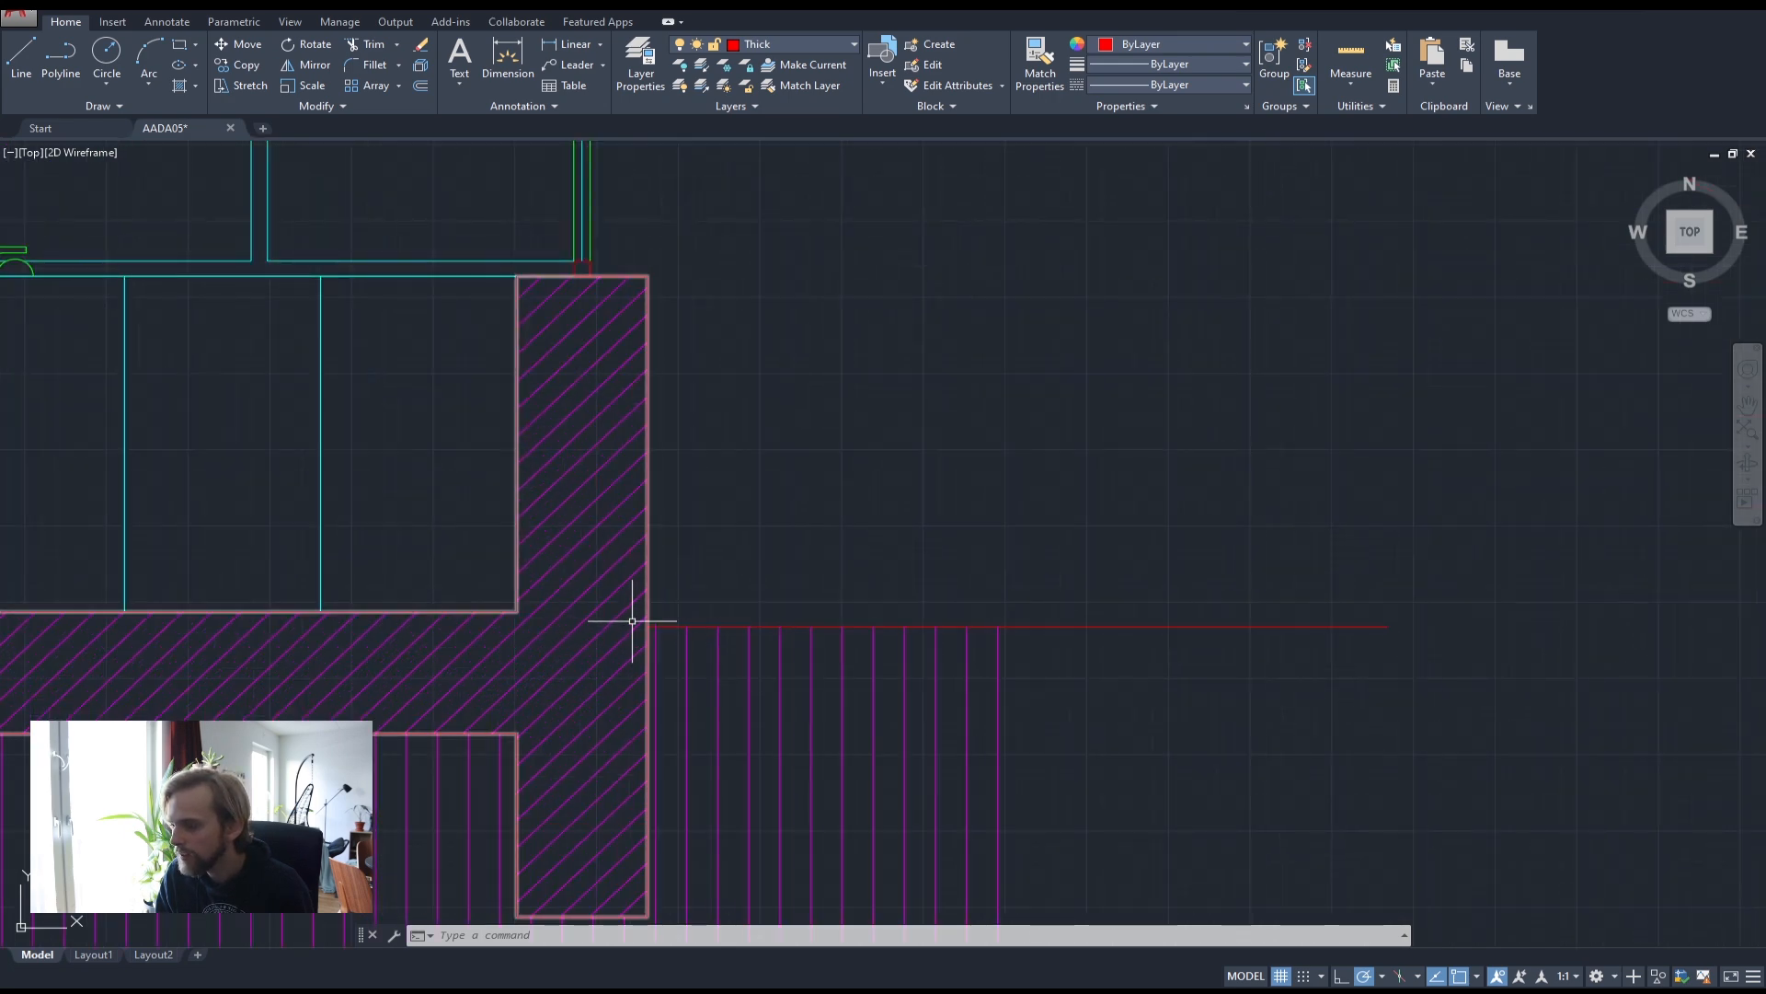
scroll(672, 616, "down", 4)
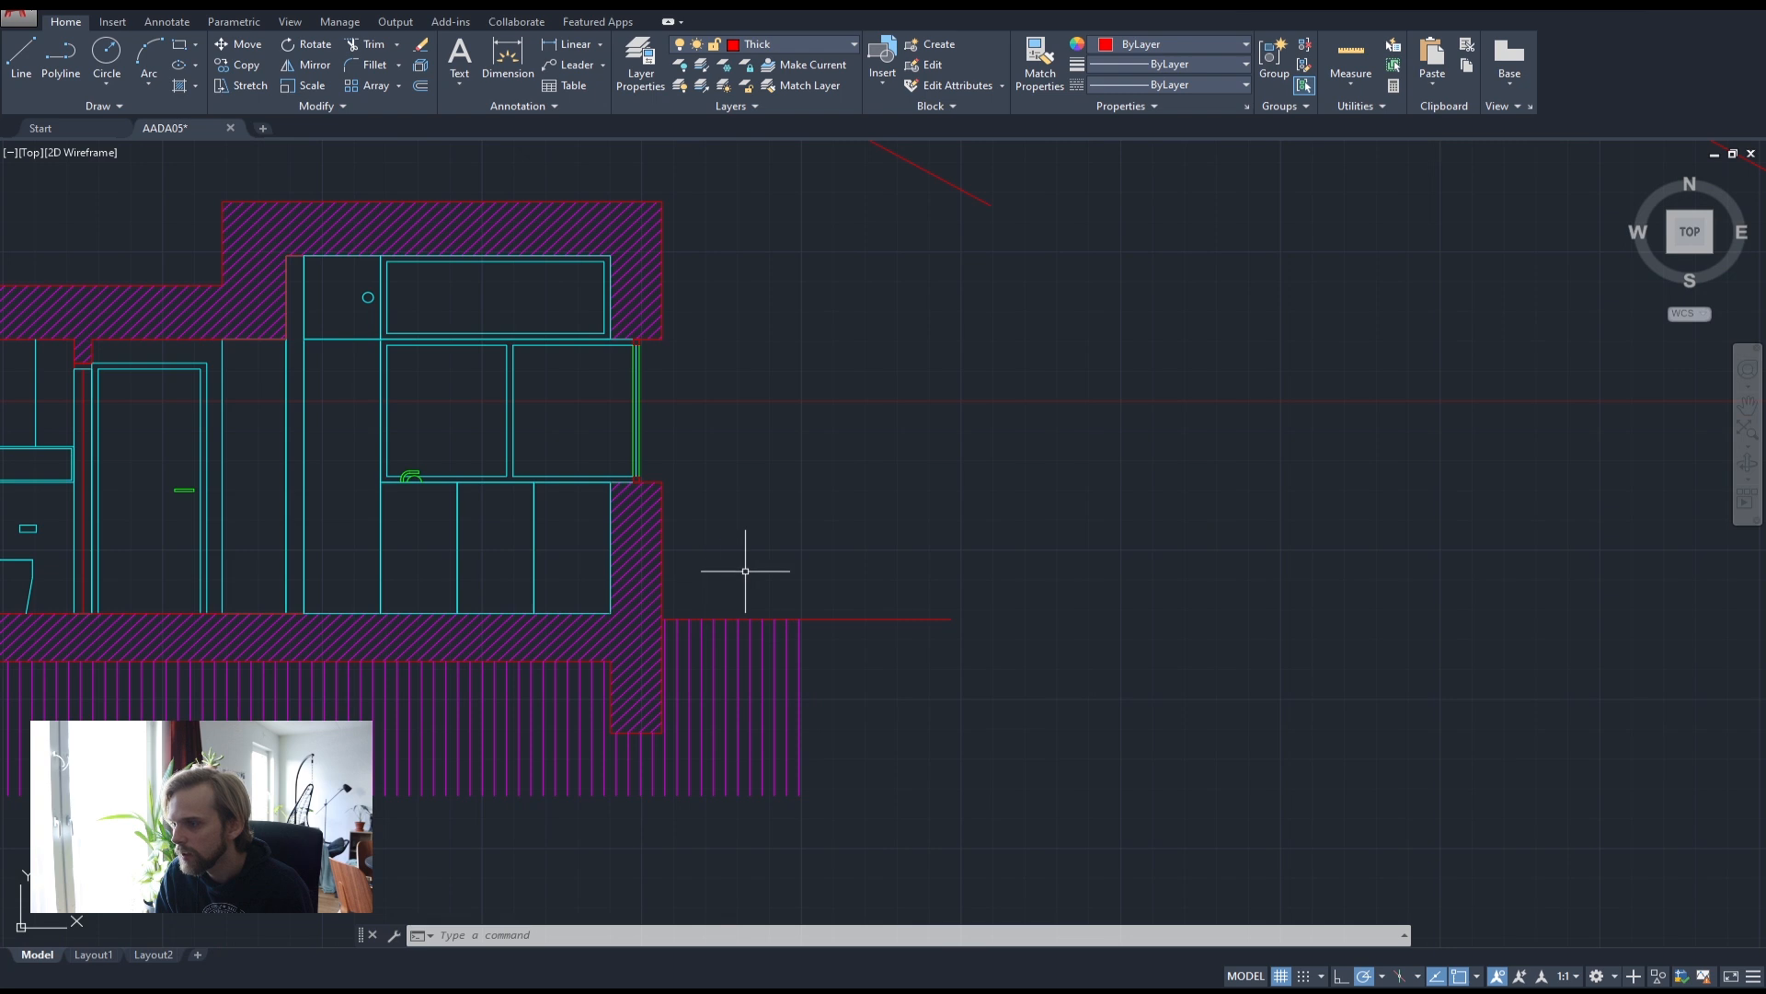
scroll(745, 571, "down", 2)
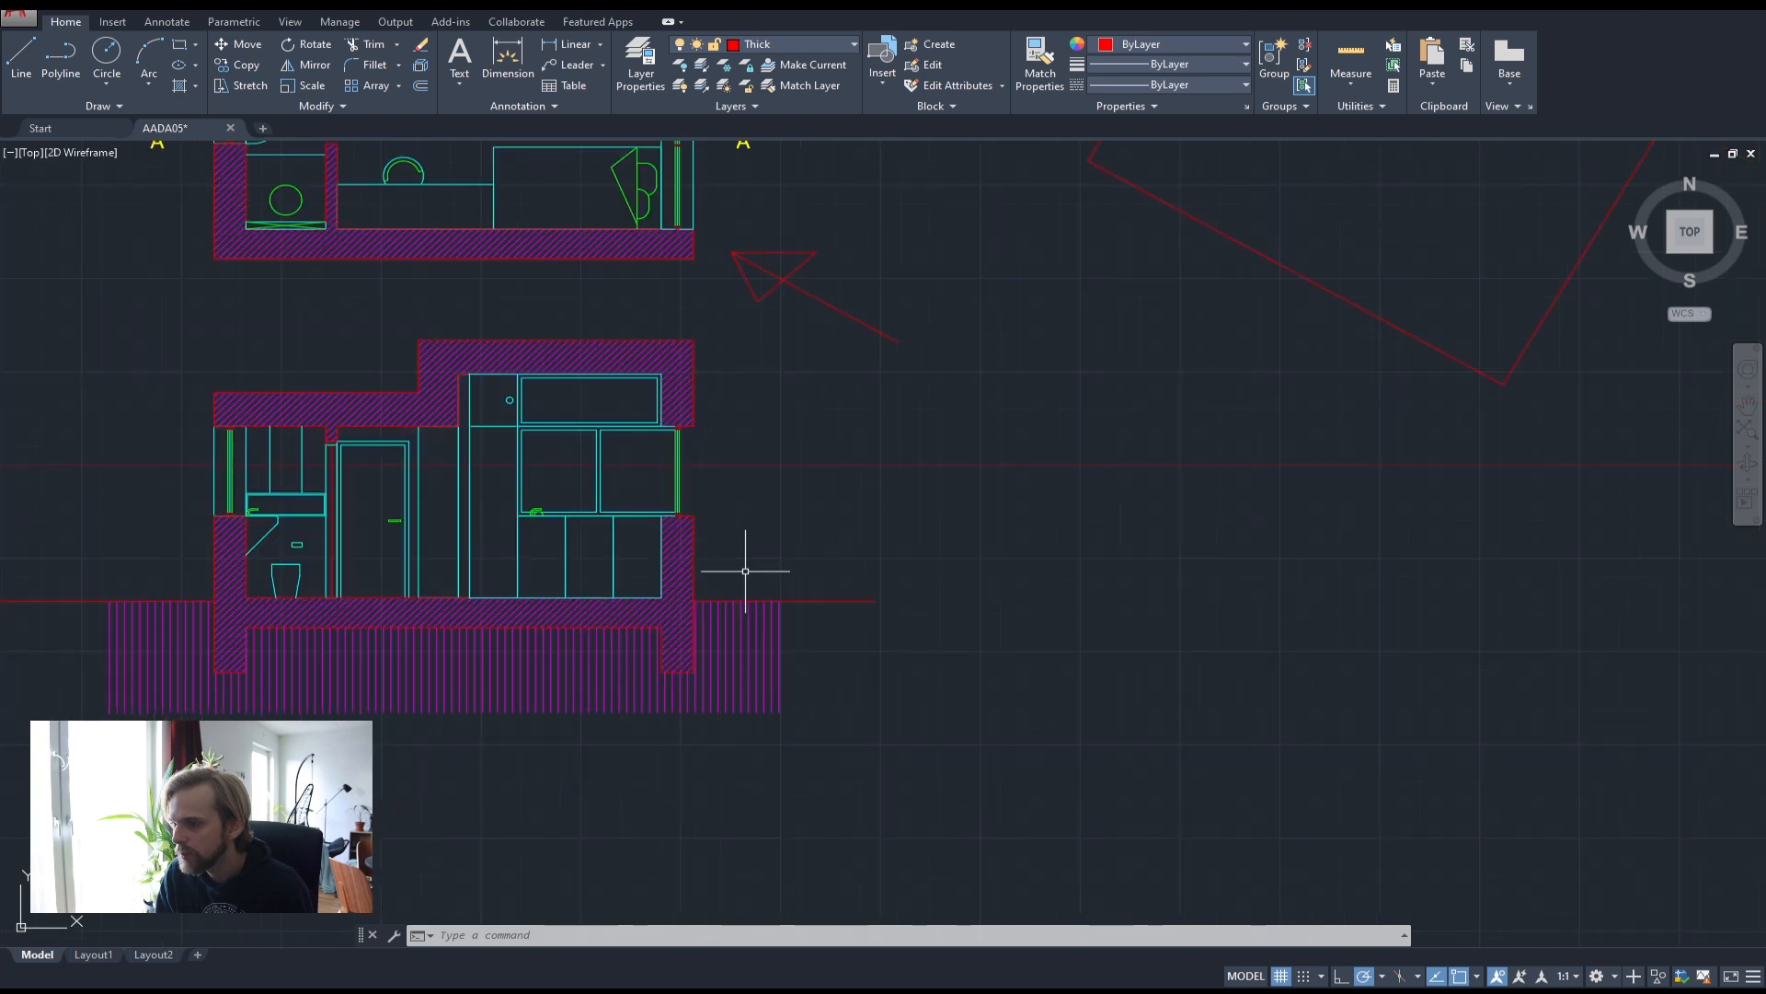
- Start a DIST measurement from the section's wall corner, then cancel it
scroll(745, 571, "up", 3)
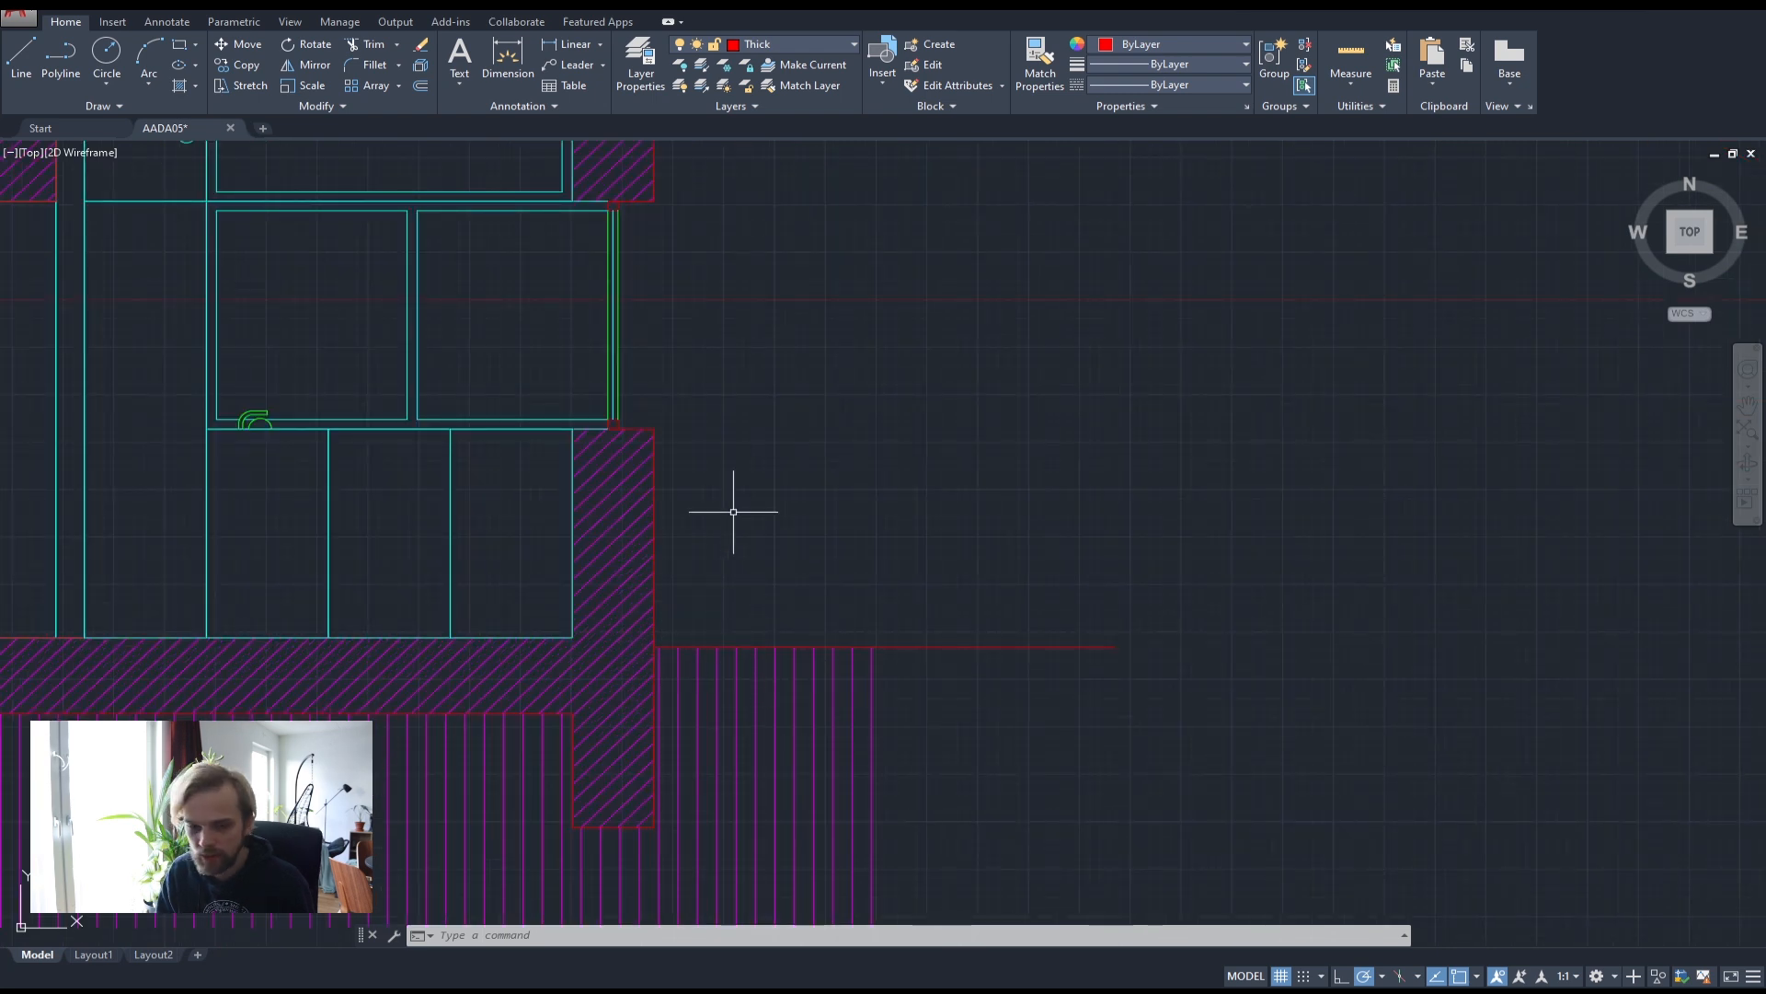
scroll(759, 511, "down", 3)
right_click(731, 605)
left_click(783, 433)
left_click(866, 447)
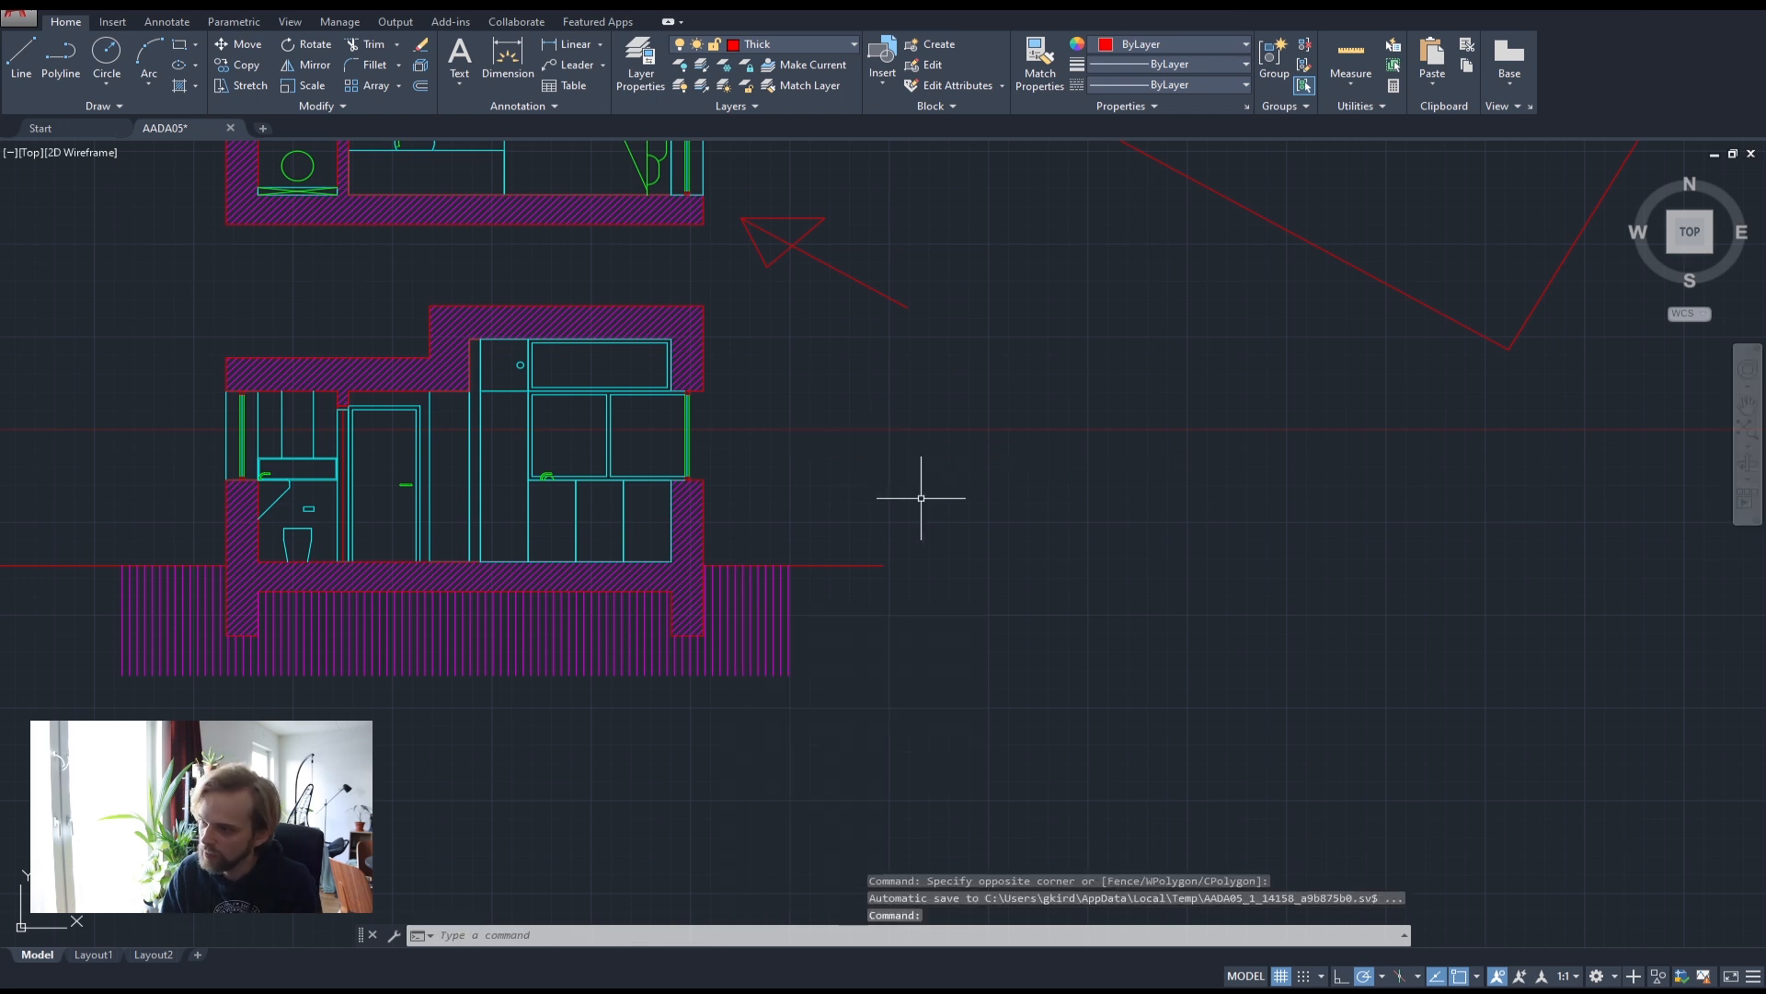
type("dist")
key("Return")
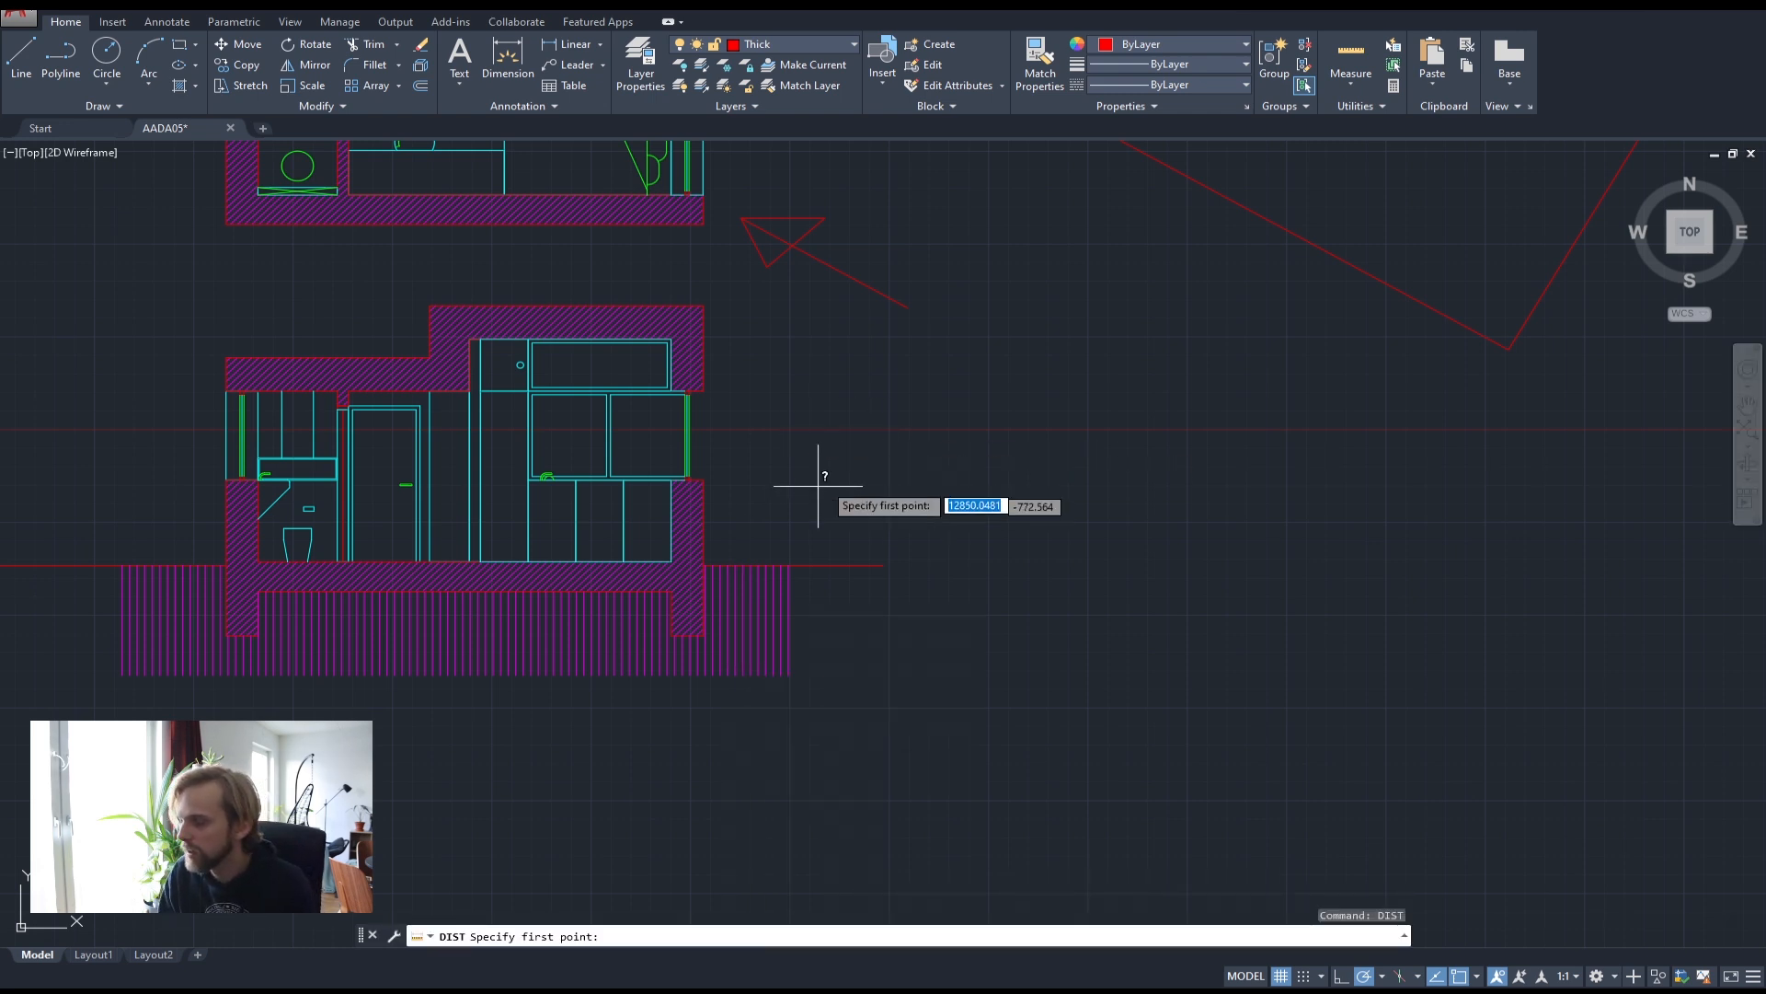
left_click(703, 569)
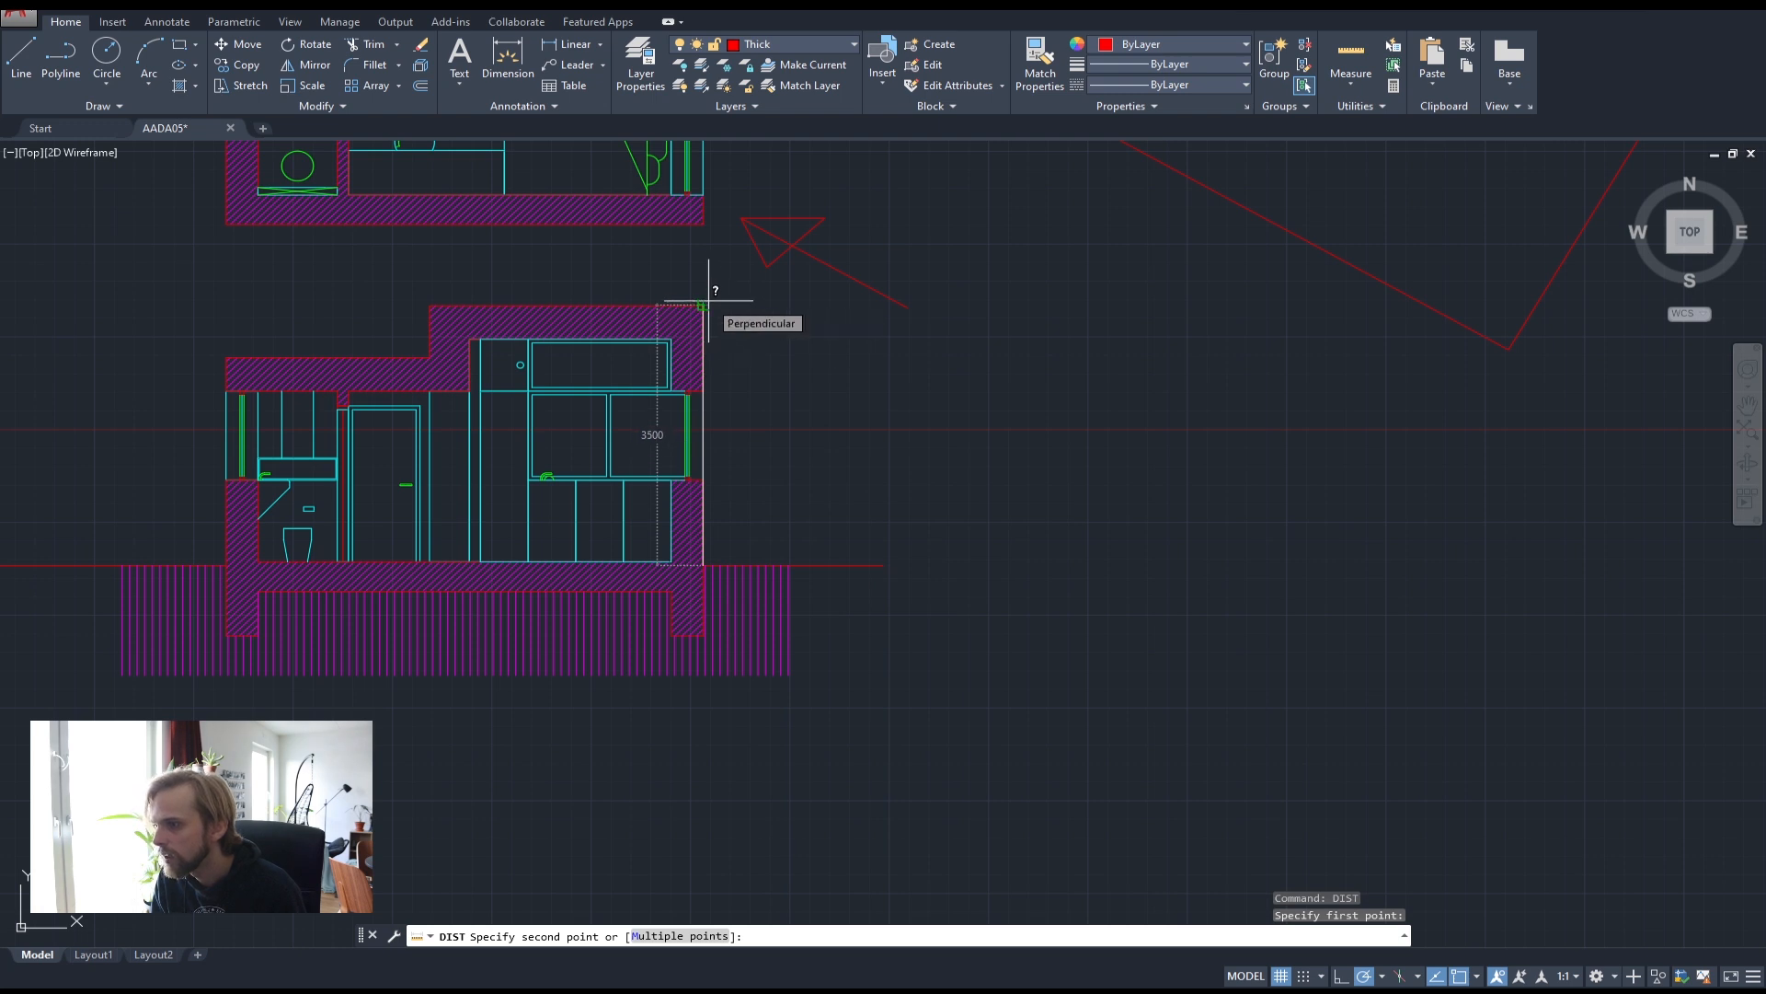
key("Escape")
scroll(906, 483, "down", 5)
scroll(1233, 433, "up", 4)
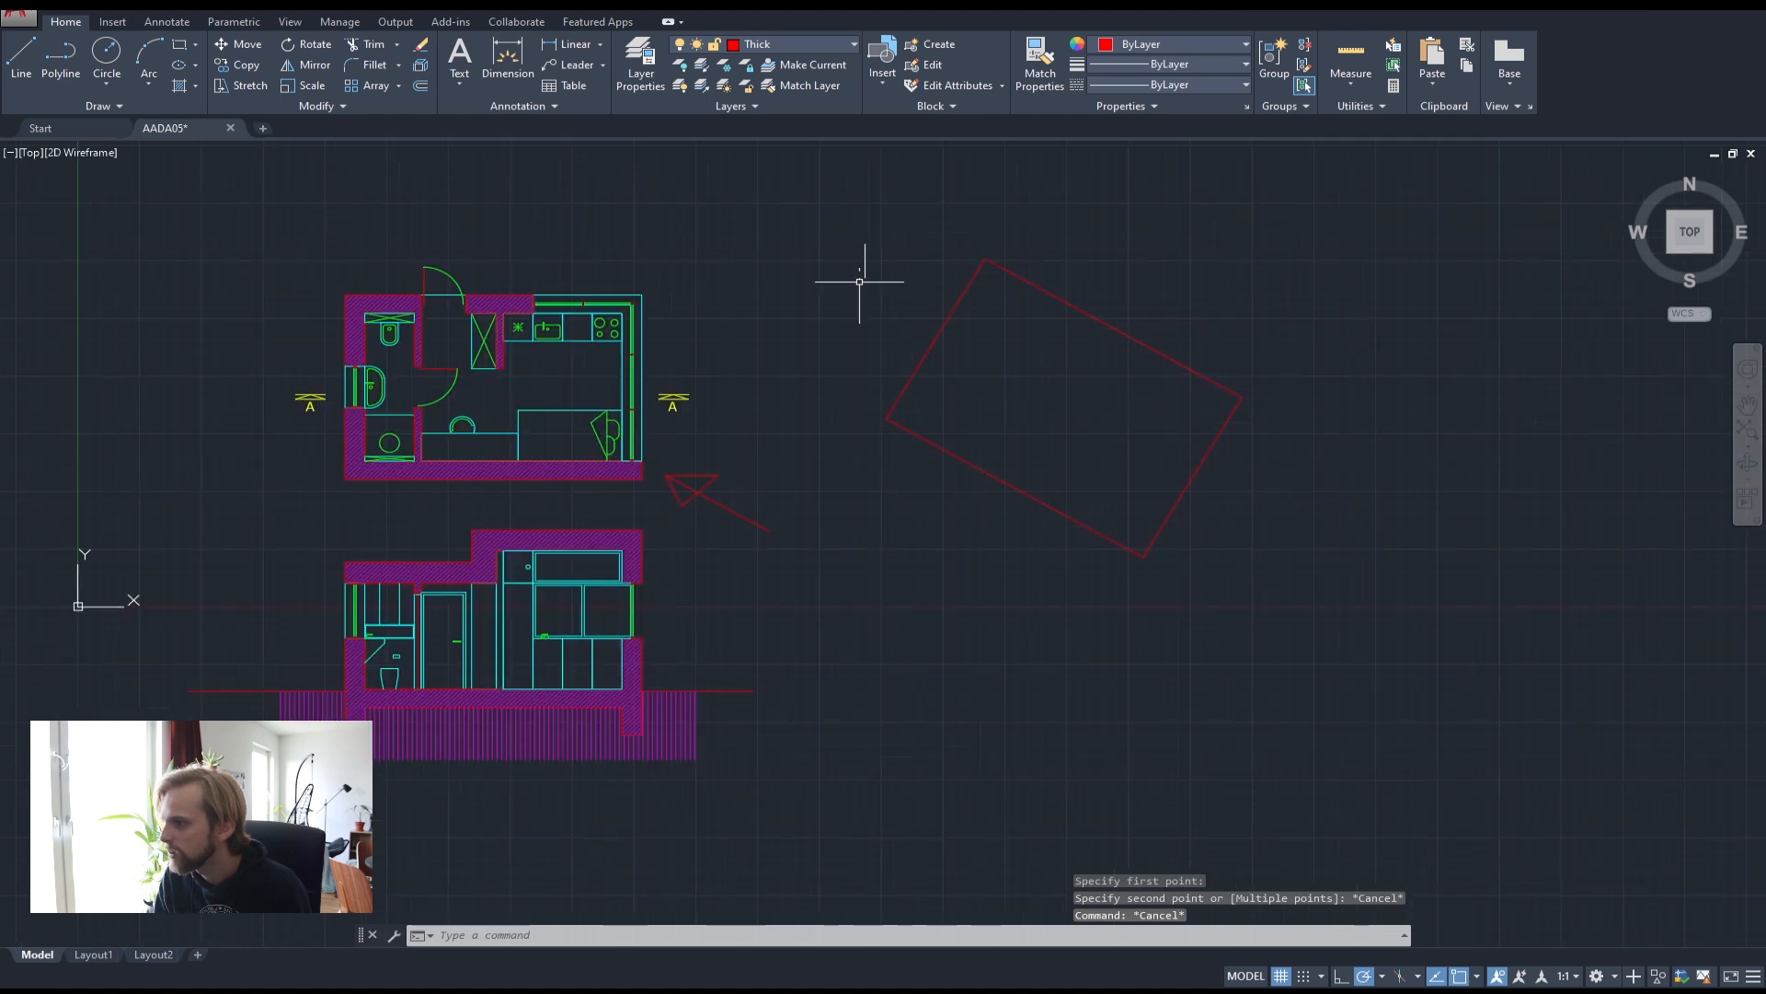
- Crossing-select the whole tilted red rectangle and JOIN its four sides
left_click(1292, 601)
left_click(869, 265)
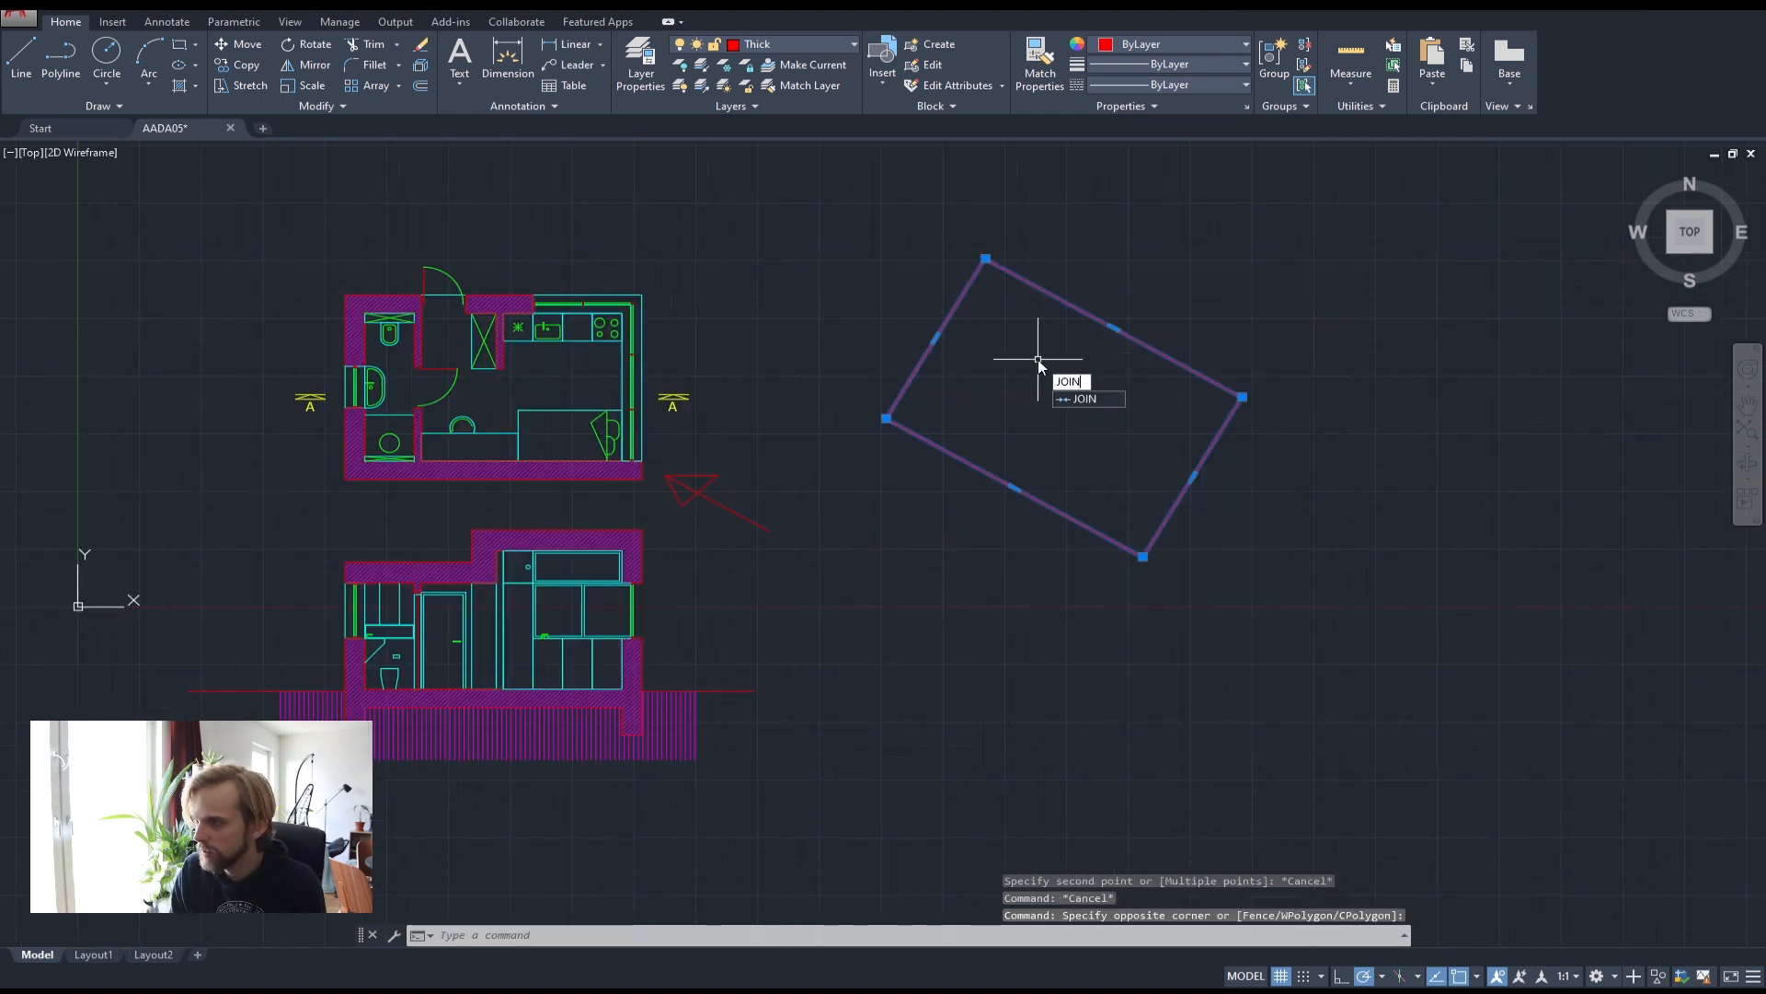
key("Return")
key("Escape")
key("Escape")
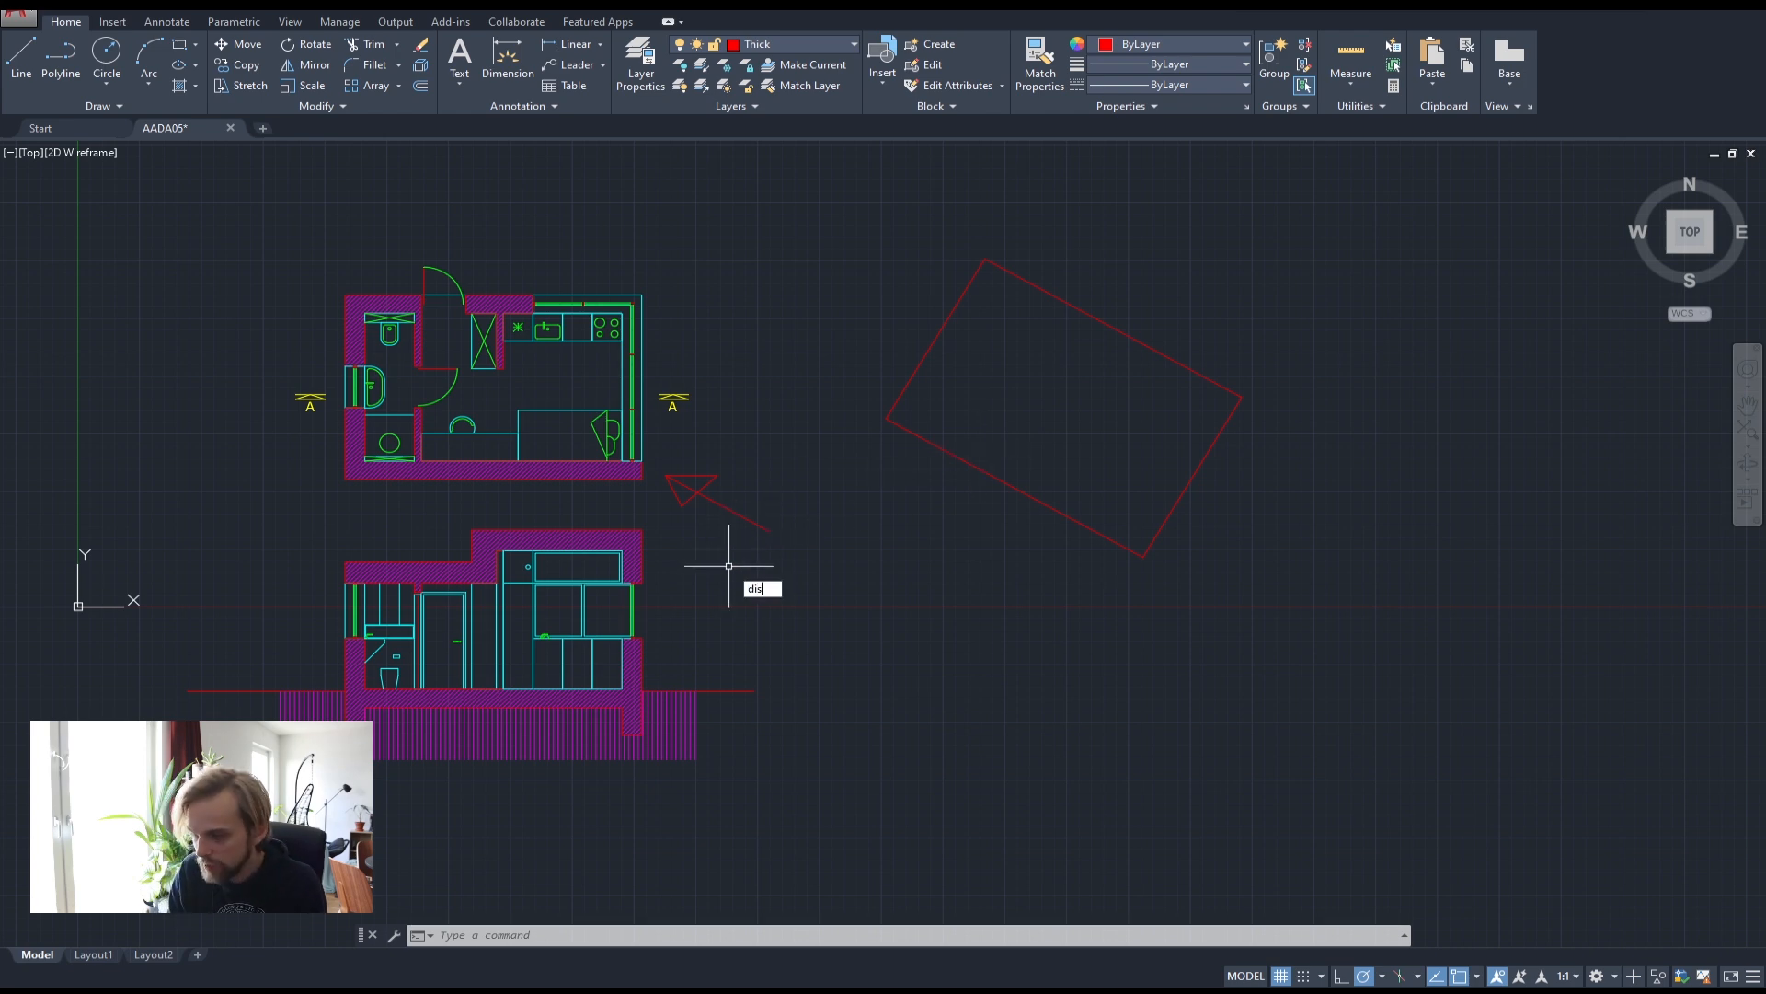
- Measure the section wall's height with DIST, reading 3500
key("Return")
scroll(643, 662, "up", 5)
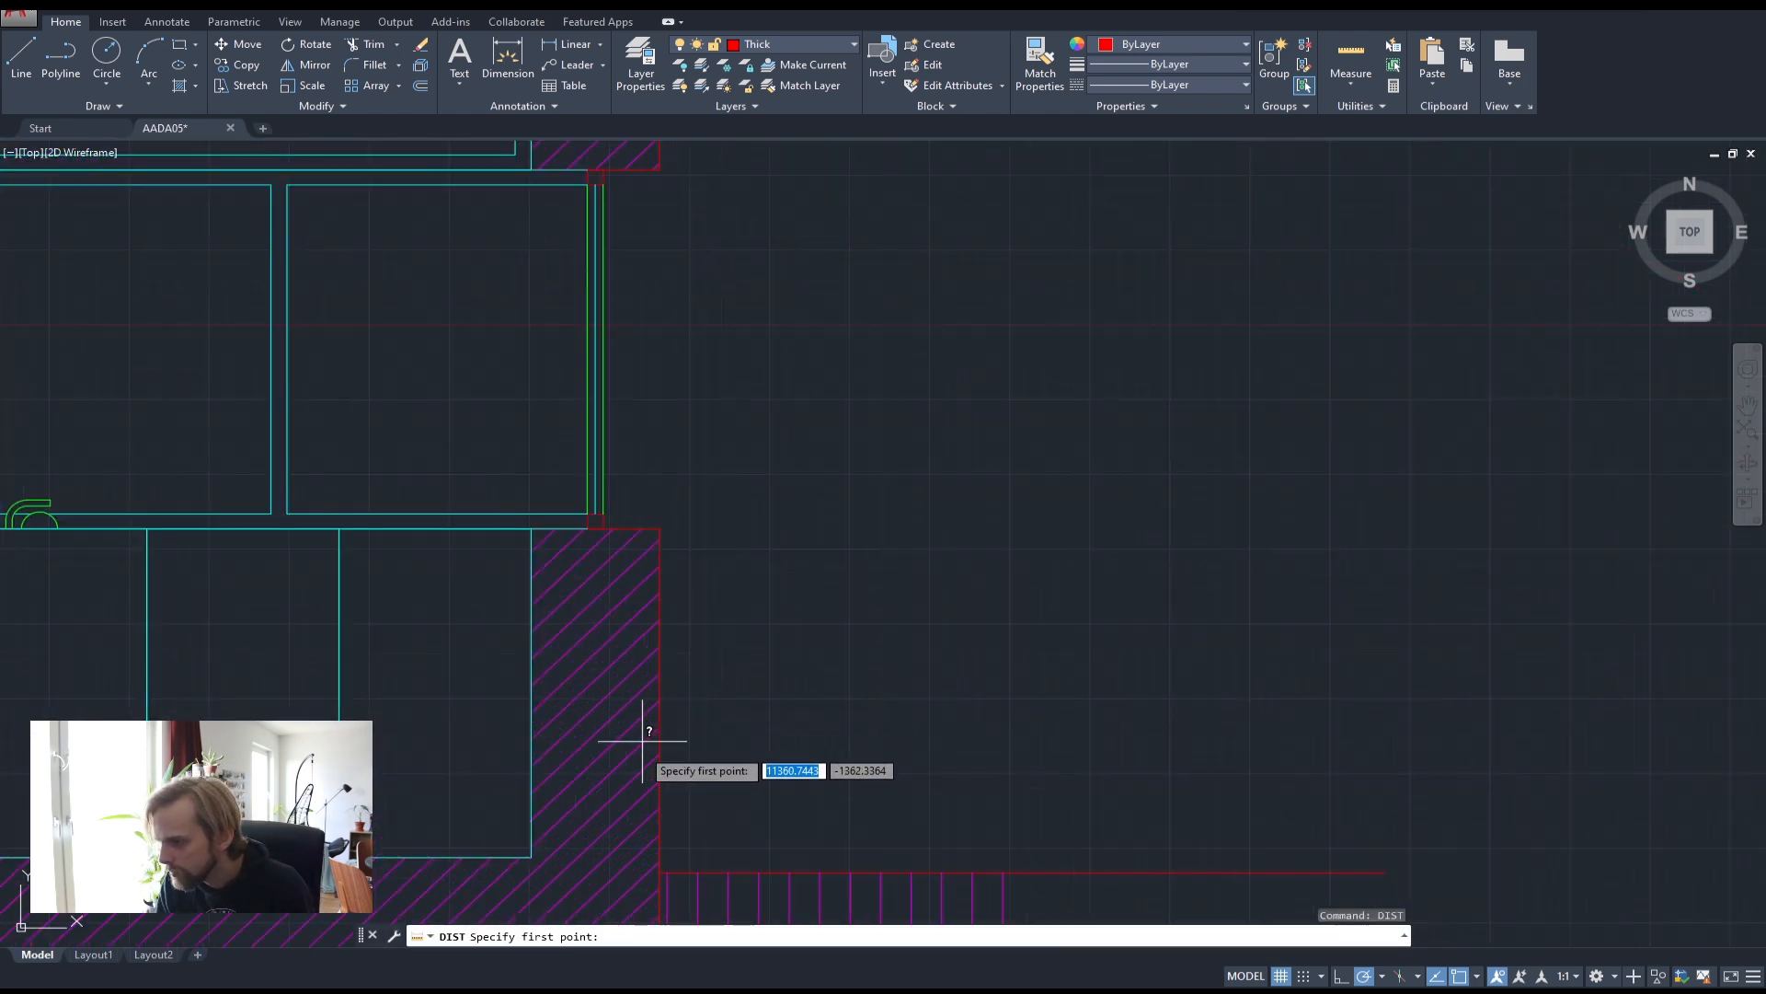
left_click(654, 860)
scroll(654, 860, "down", 3)
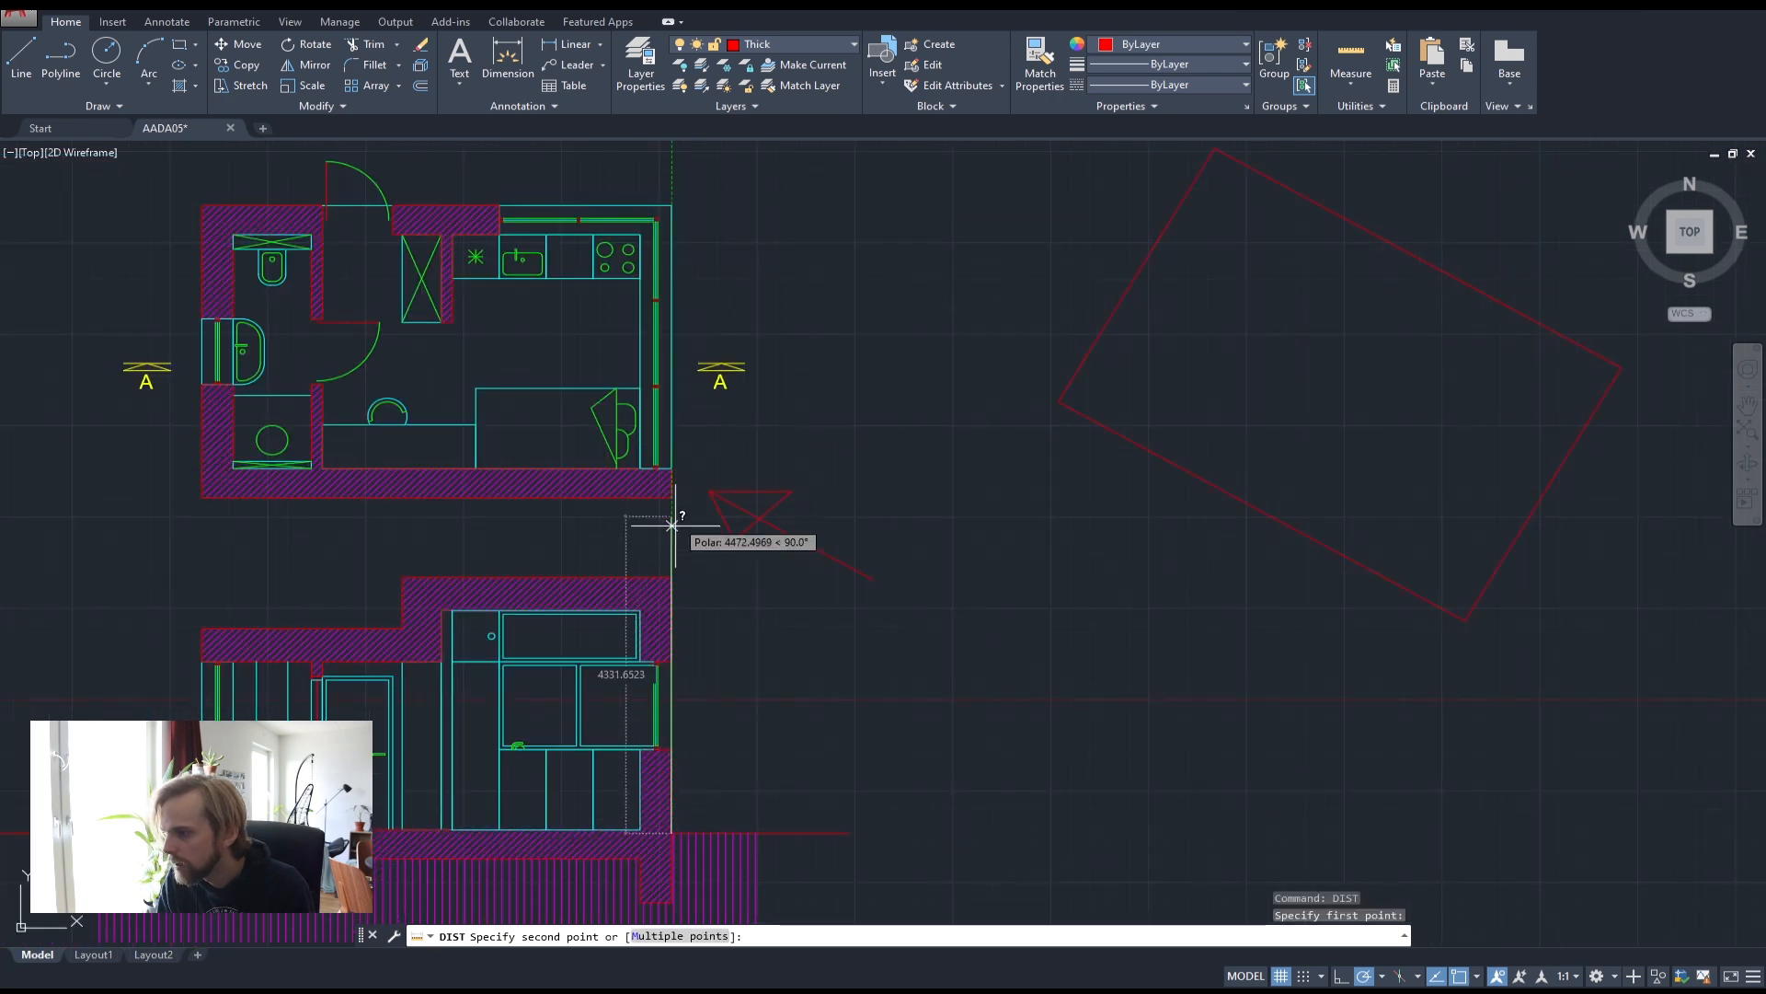
scroll(672, 505, "up", 4)
left_click(663, 625)
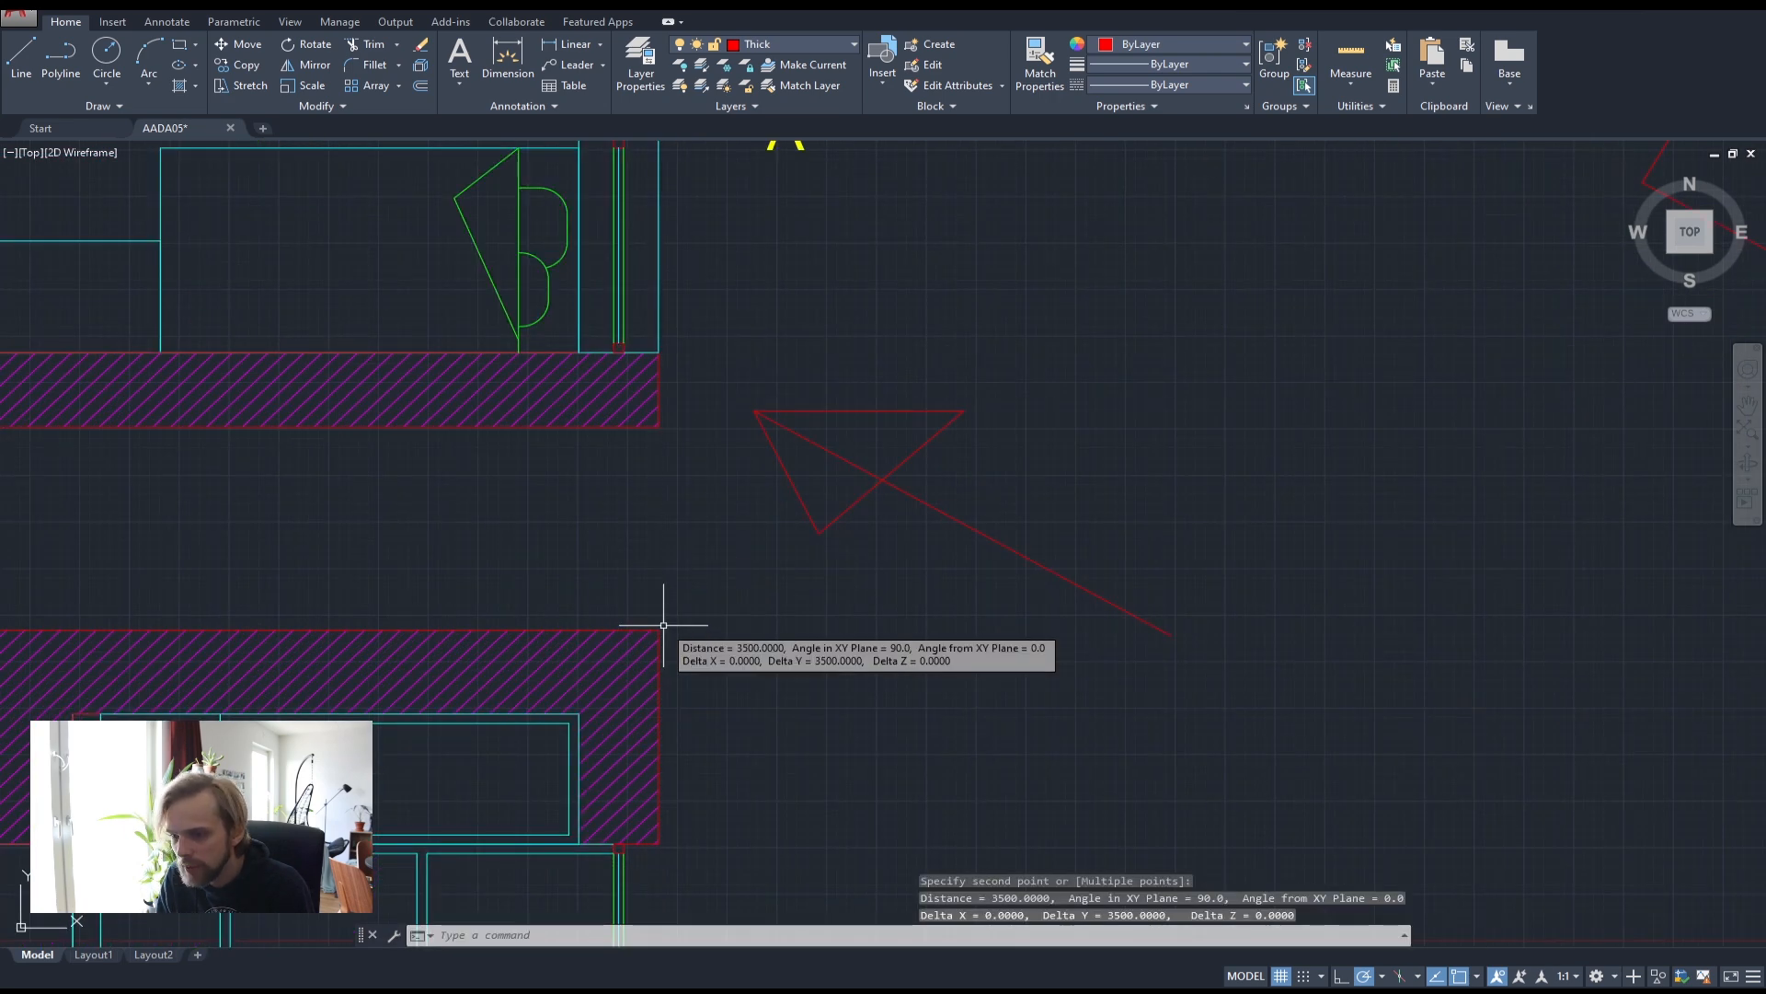
scroll(666, 622, "down", 5)
scroll(871, 552, "up", 2)
- Copy the red rectangle 3500 units straight up
left_click(829, 604)
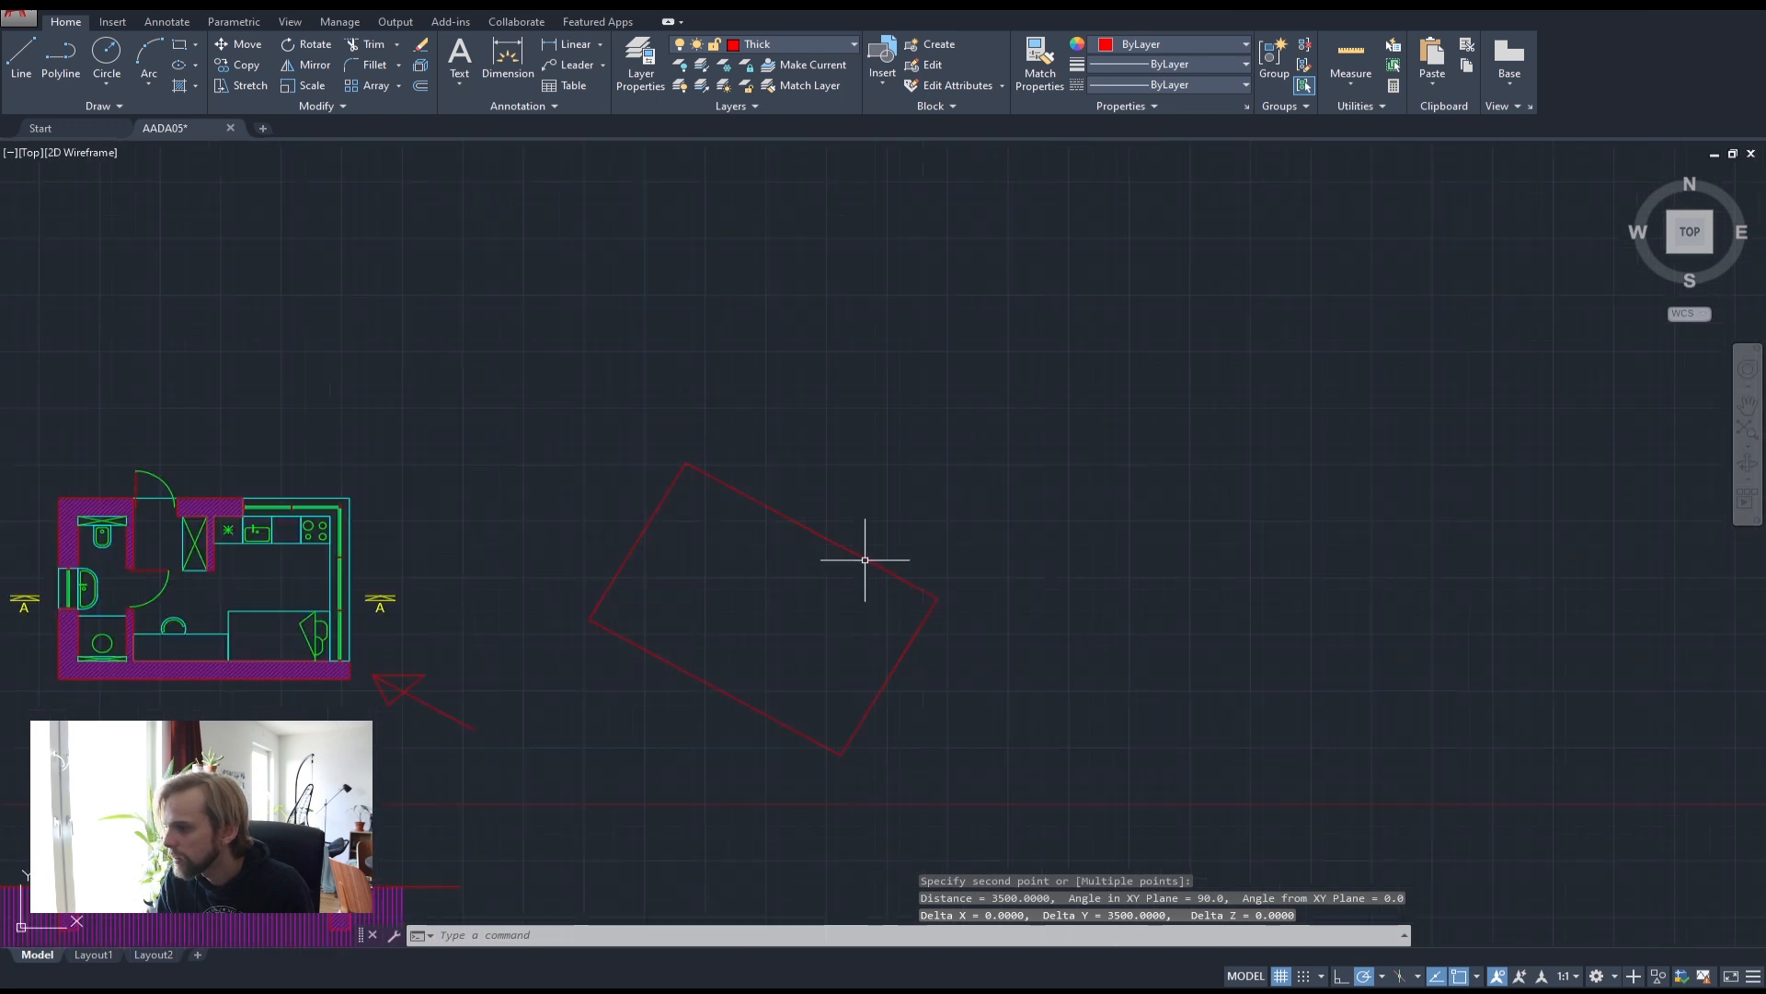
left_click(771, 462)
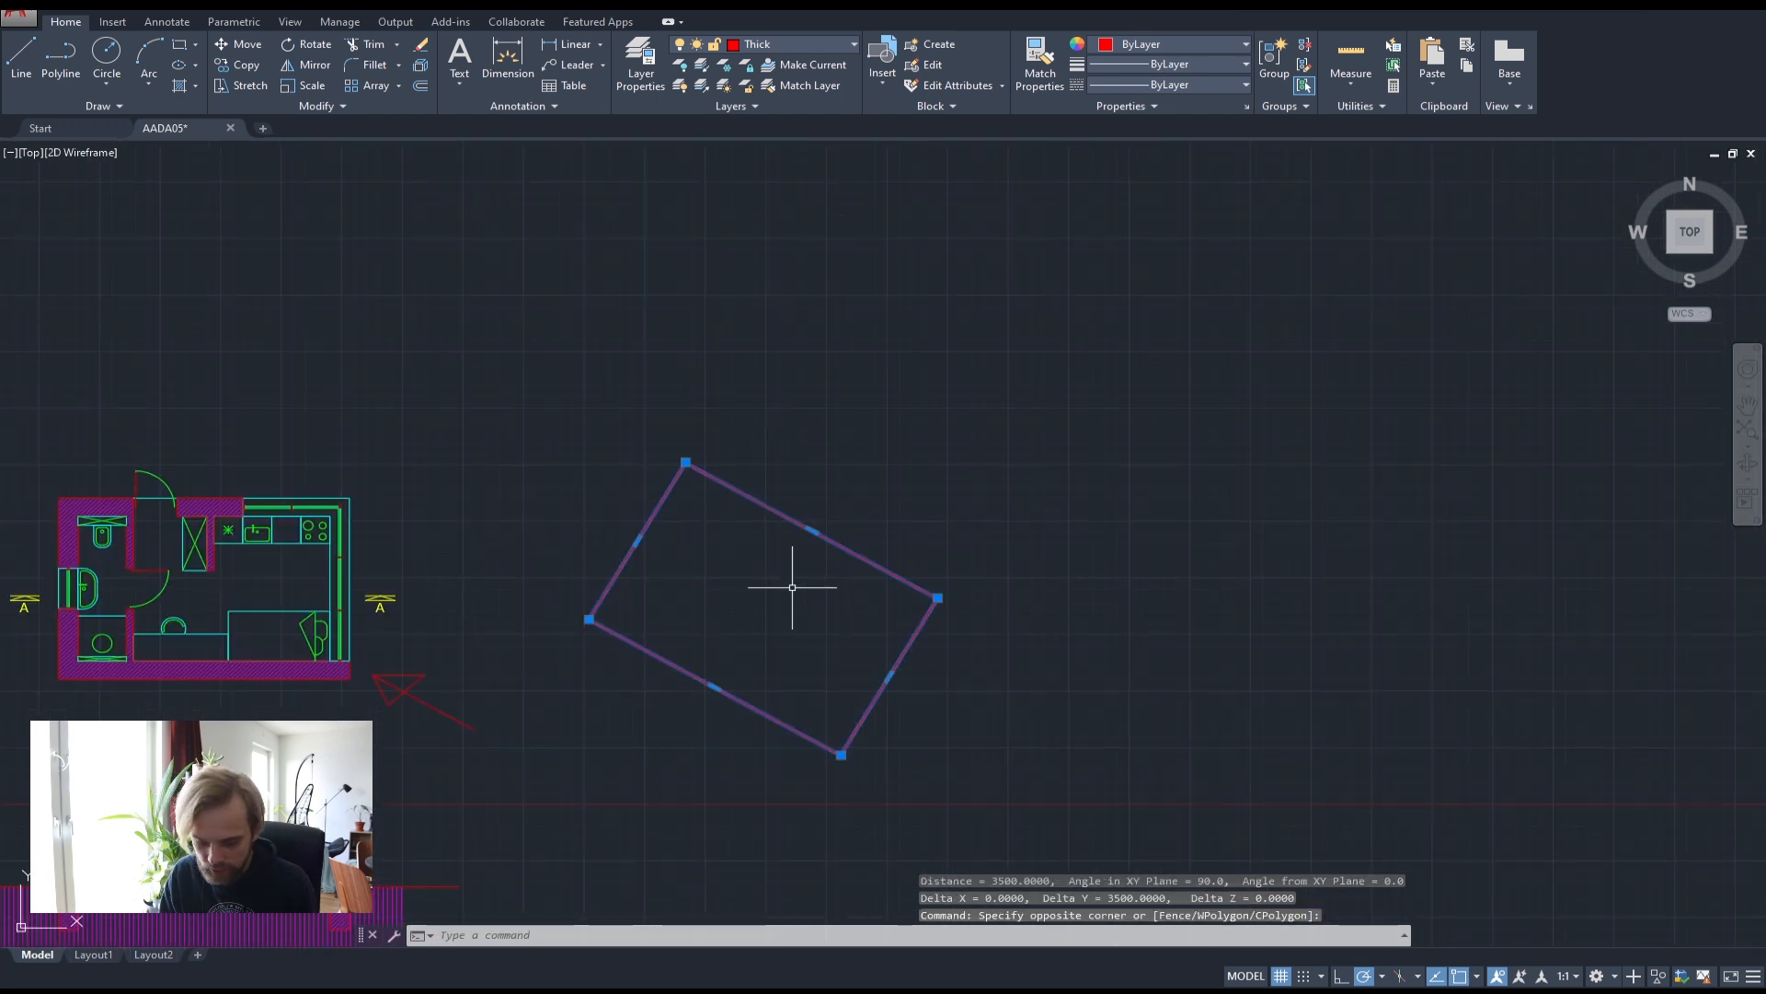
key("Return")
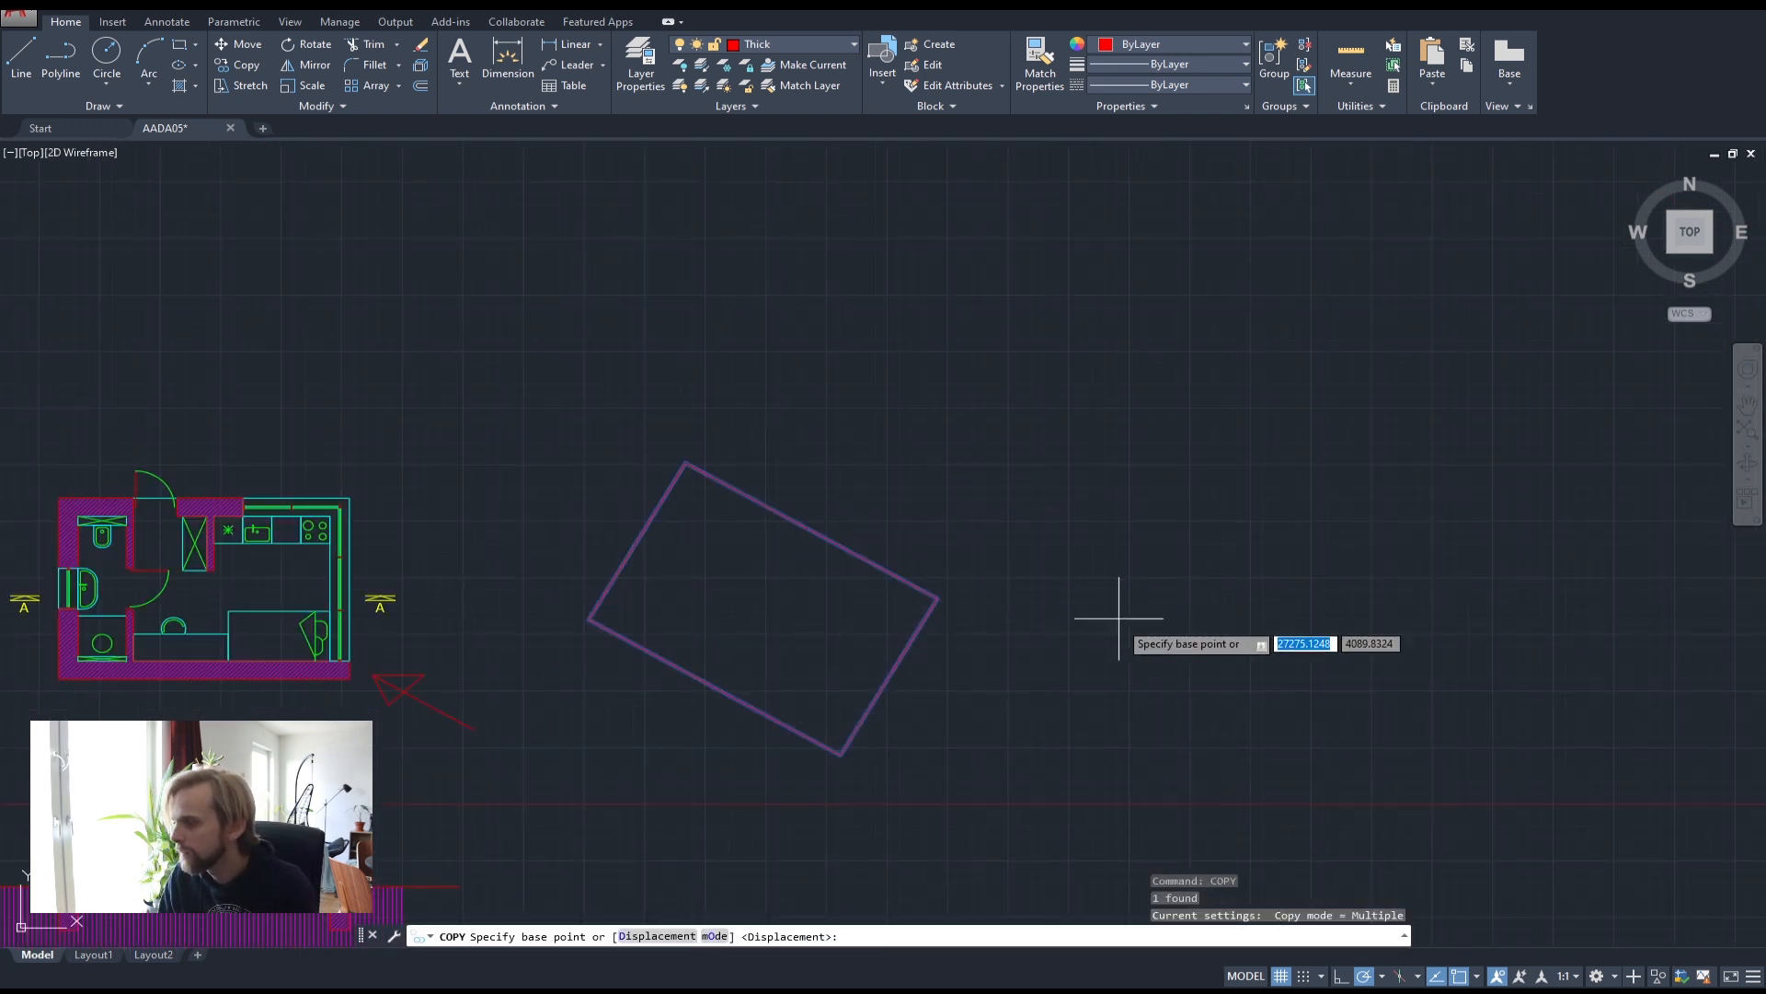
left_click(1078, 672)
type("350")
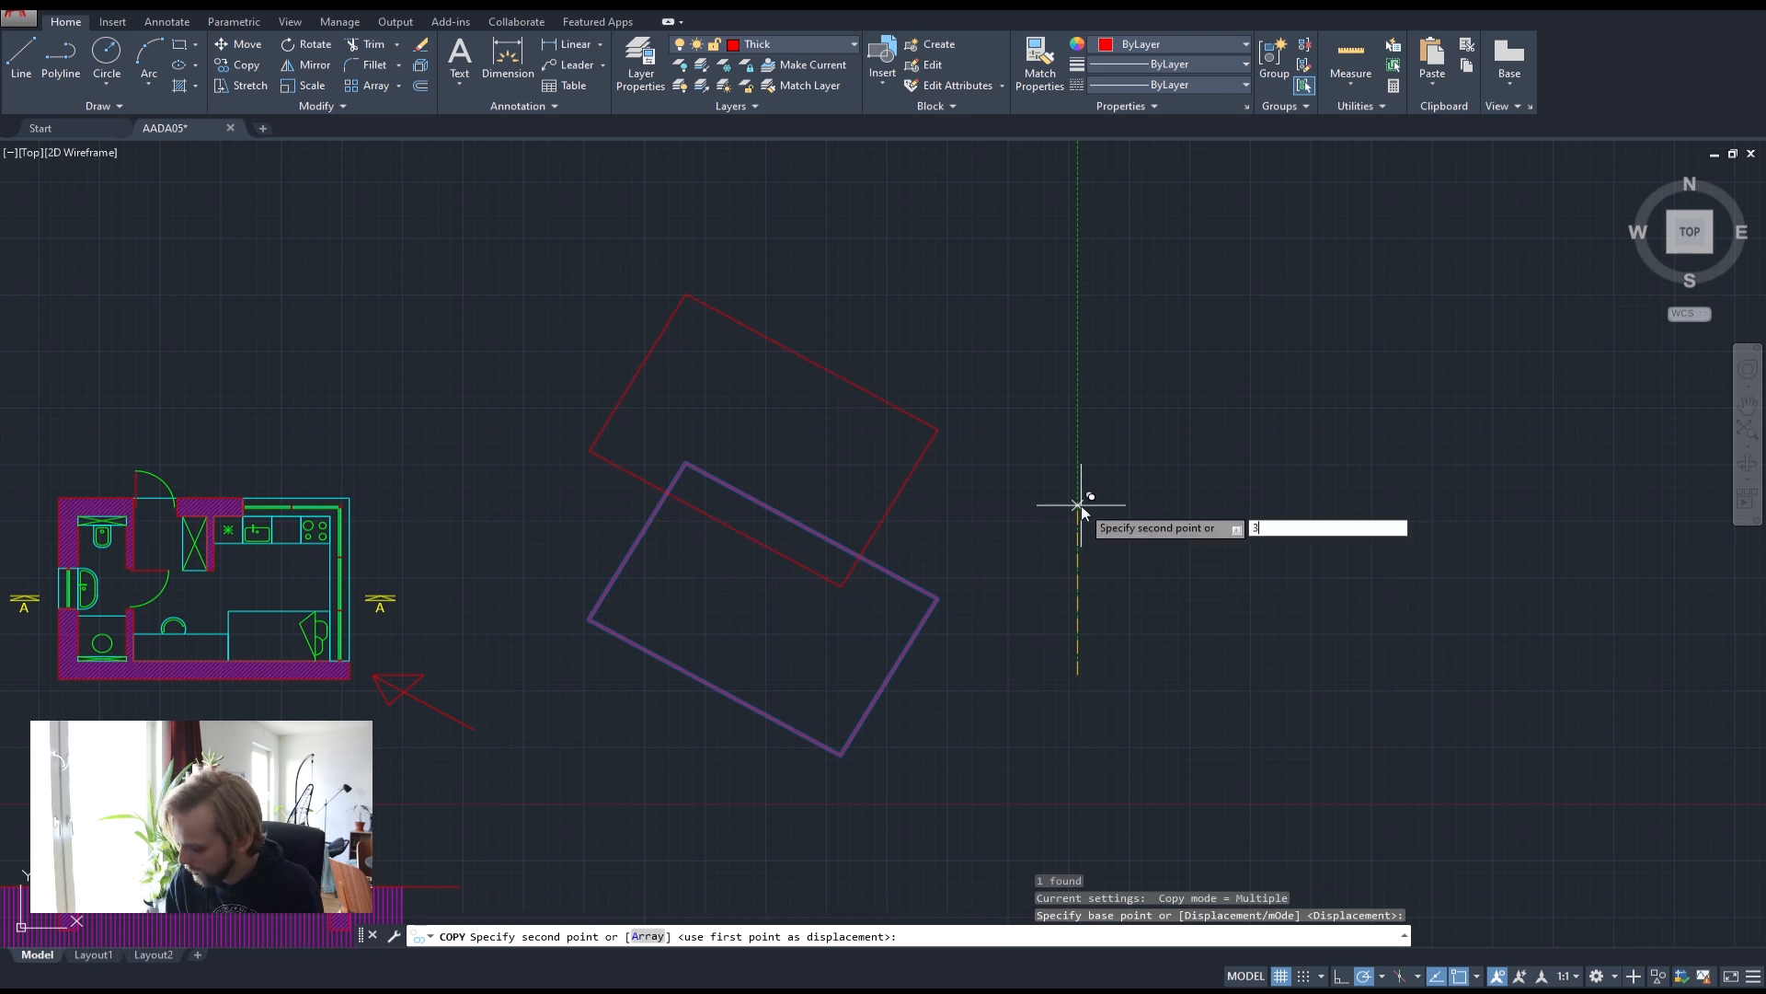
key("Return")
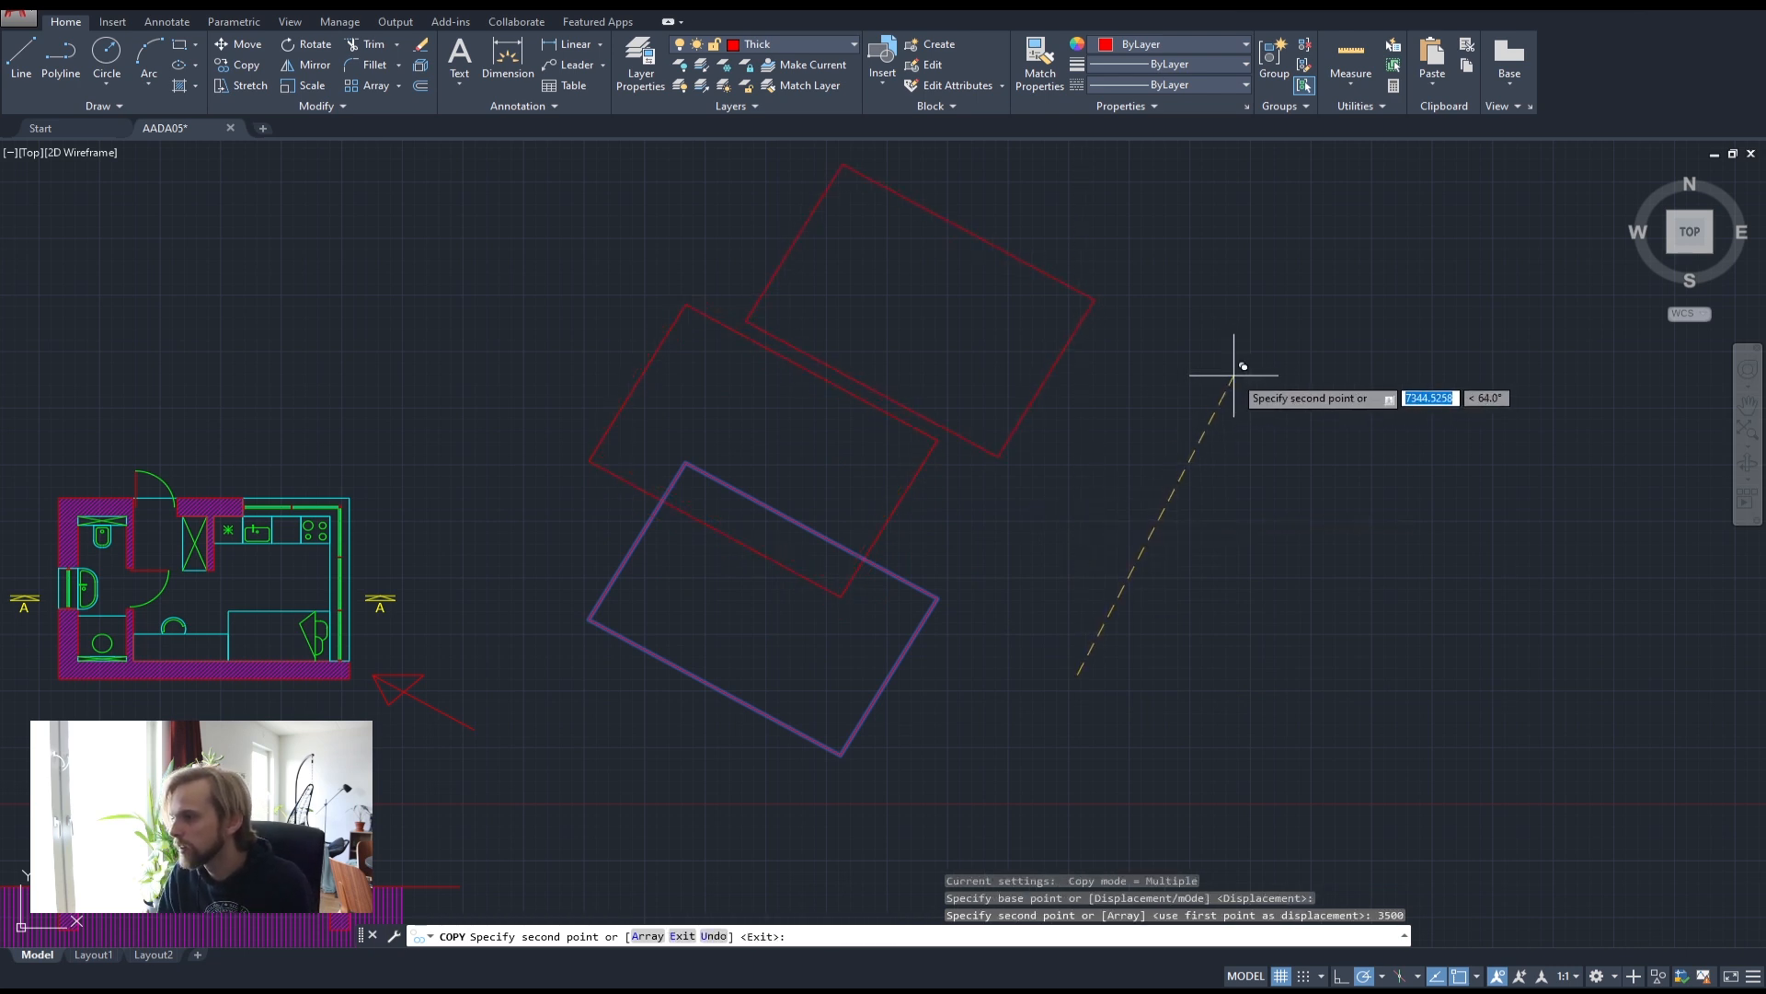
key("Escape")
- Check the section height with DIST from the section corner, then cancel the measurement
scroll(1047, 594, "up", 1)
middle_click_drag(1047, 595, 1309, 490)
scroll(1309, 490, "down", 2)
scroll(828, 634, "up", 4)
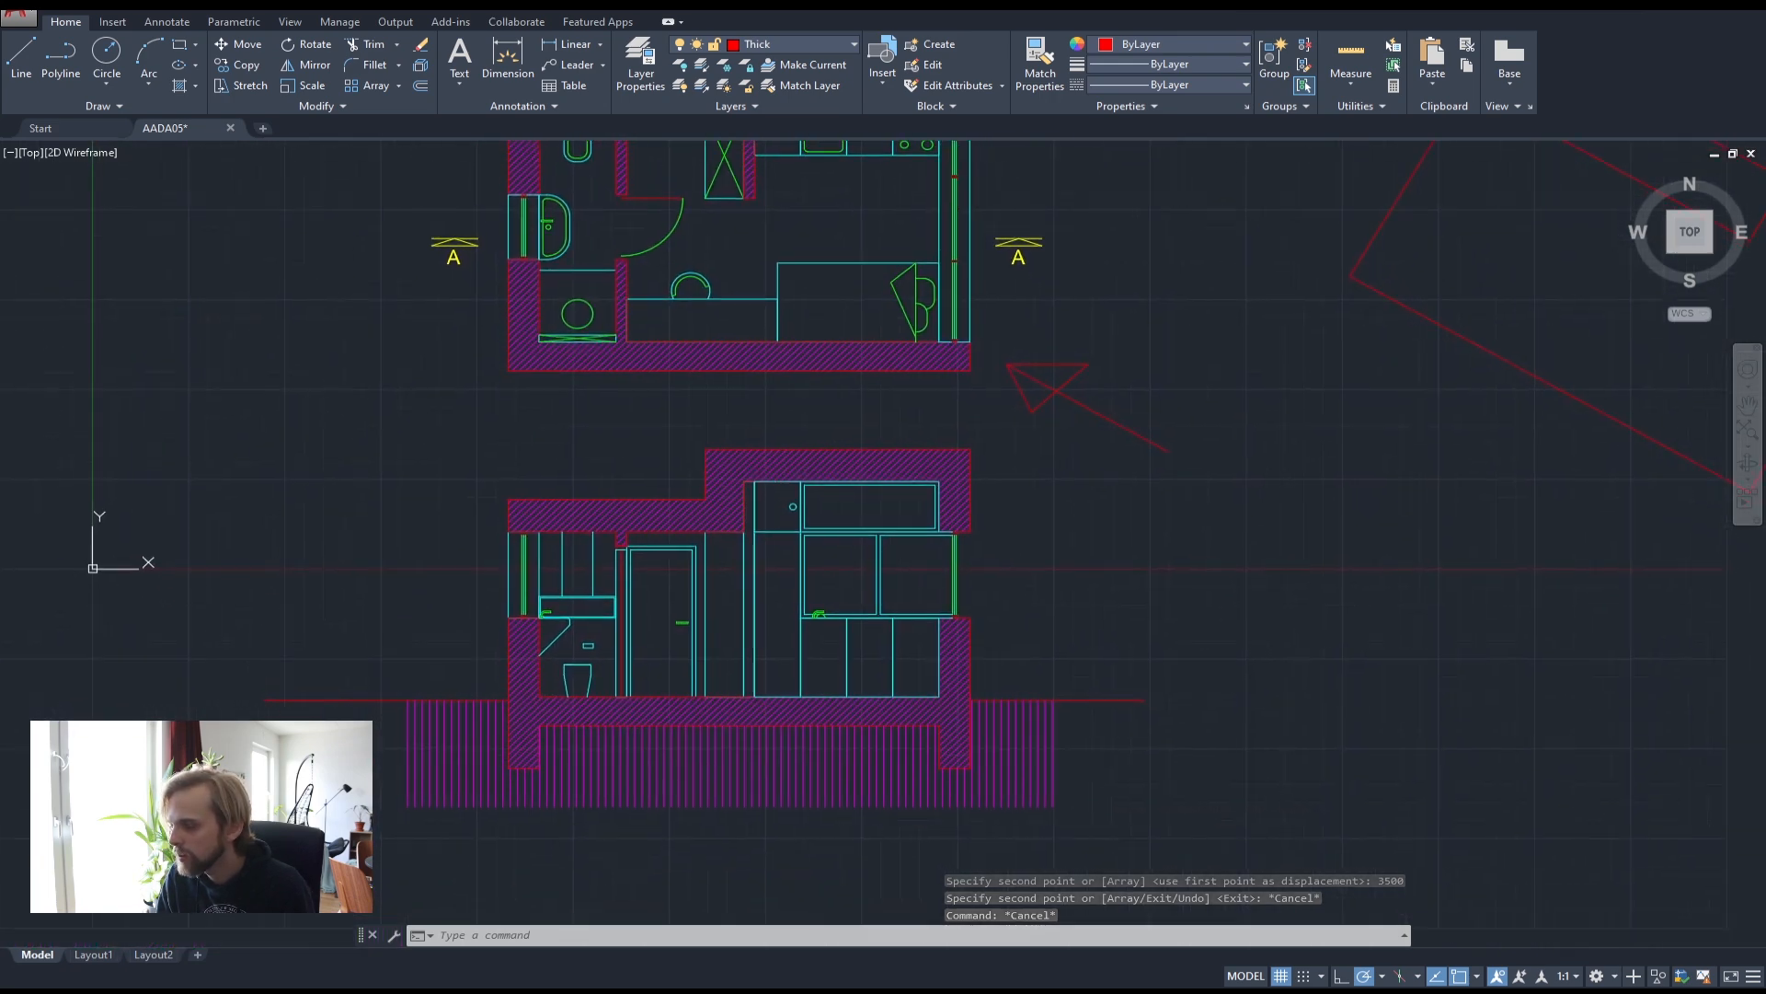
type("d")
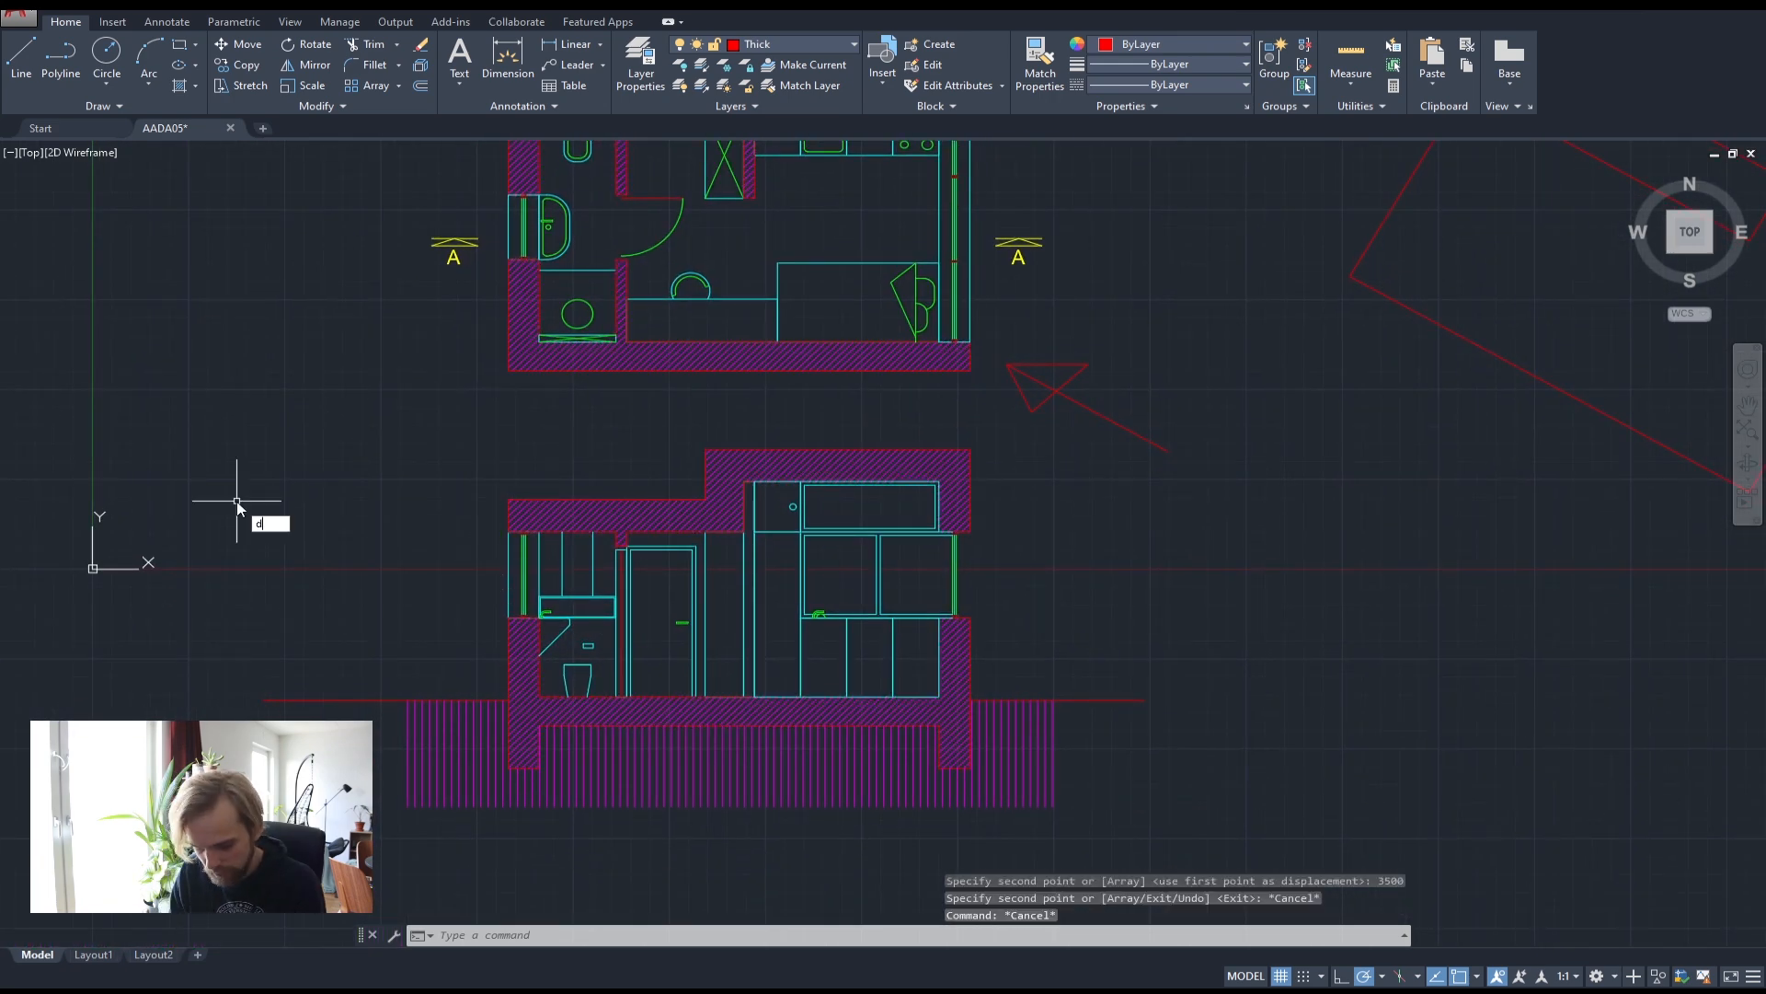
type("is")
key("Return")
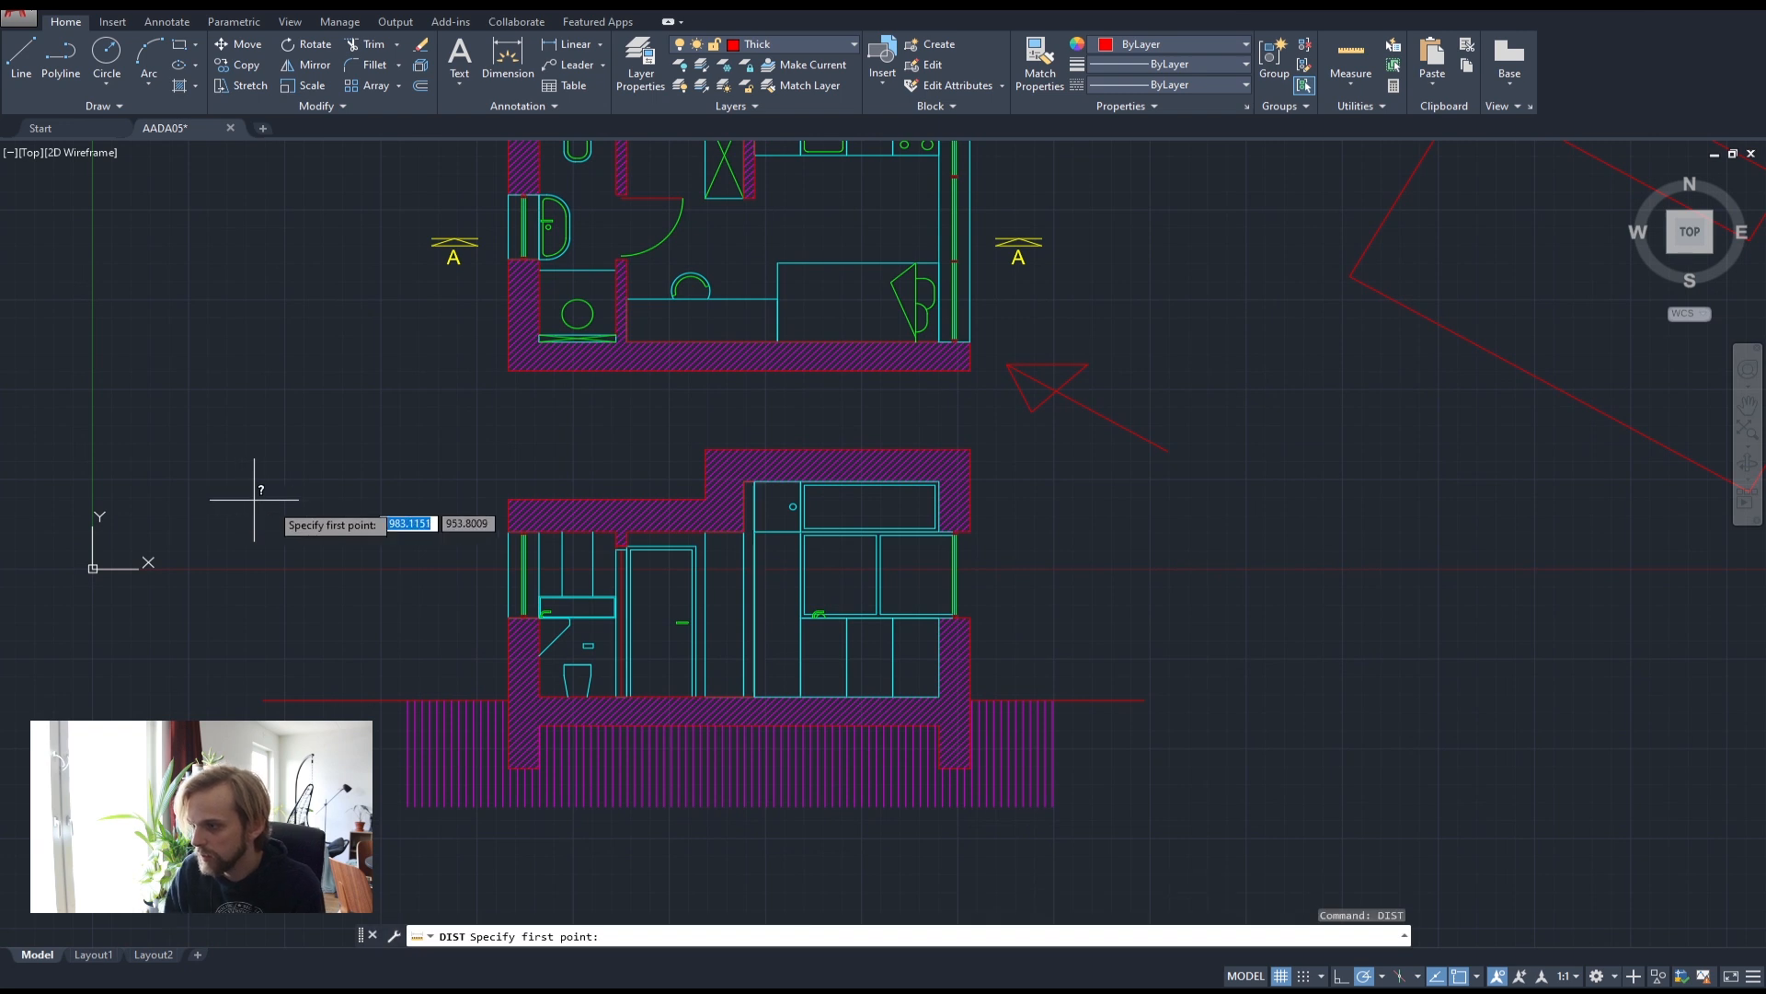
left_click(508, 675)
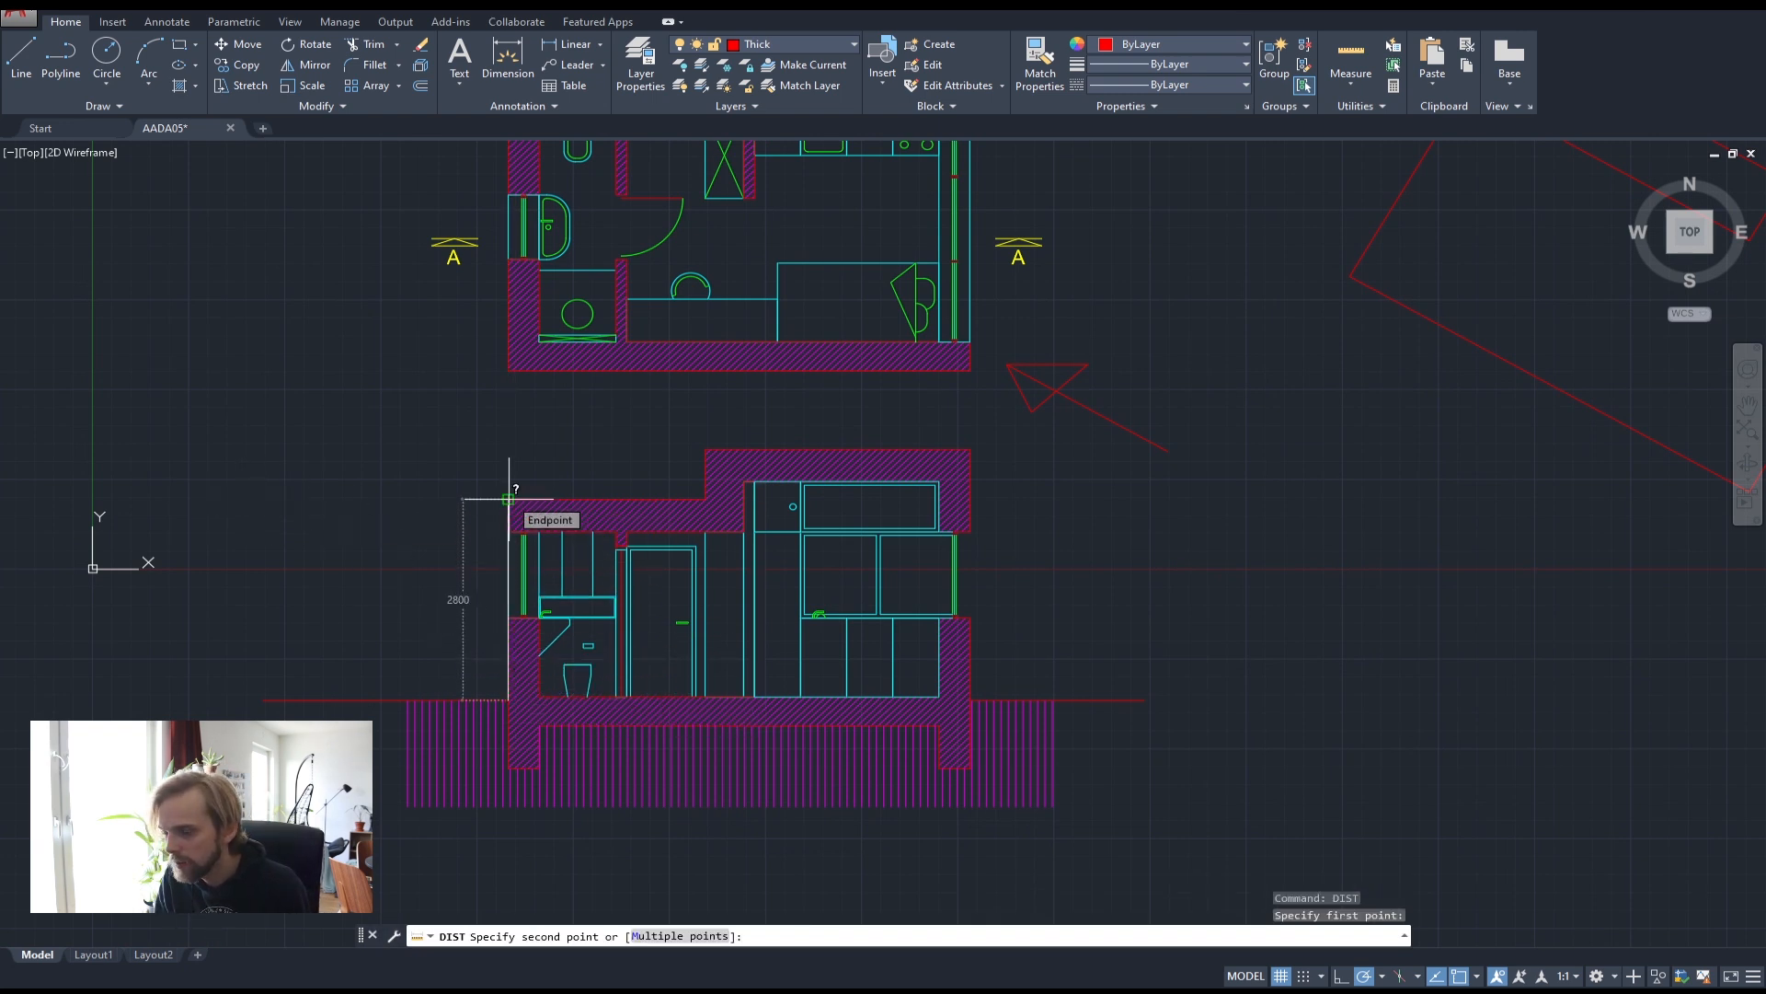
key("Escape")
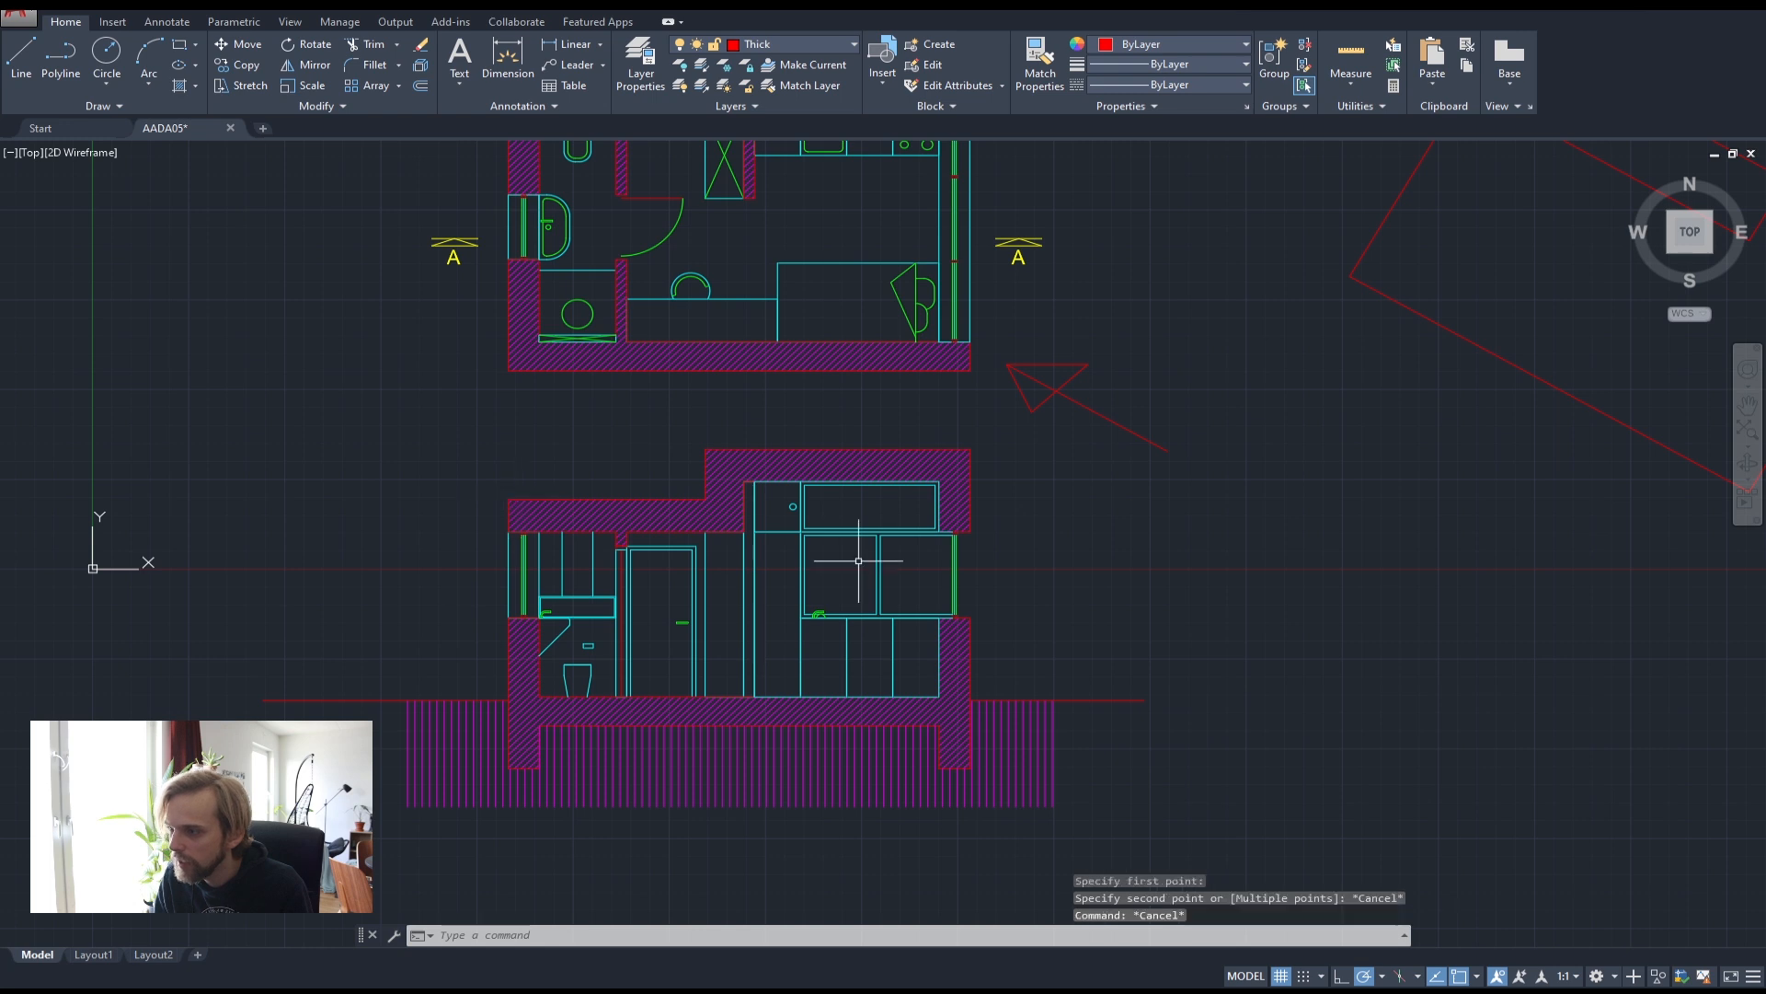
- Window-select the lower rotated rectangle and copy it 2800 units straight up
scroll(1012, 552, "down", 2)
middle_click_drag(1143, 572, 848, 682)
left_click(1005, 669)
left_click(960, 539)
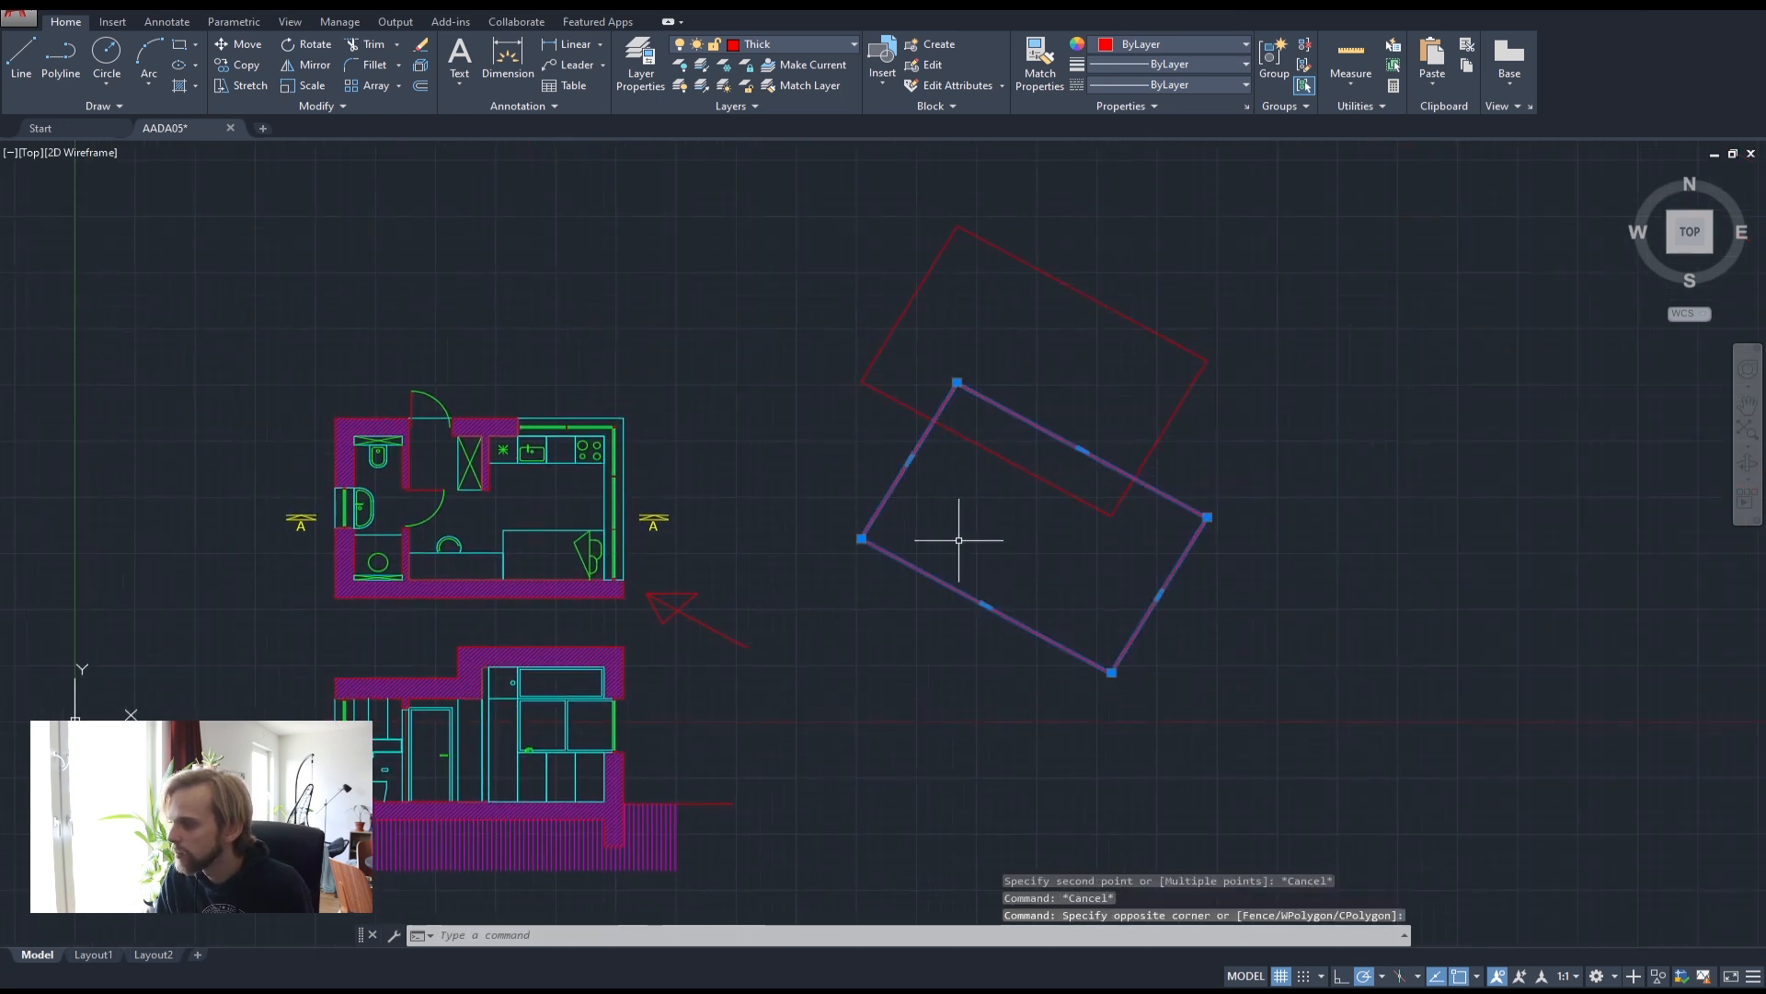
type("cop")
key("Return")
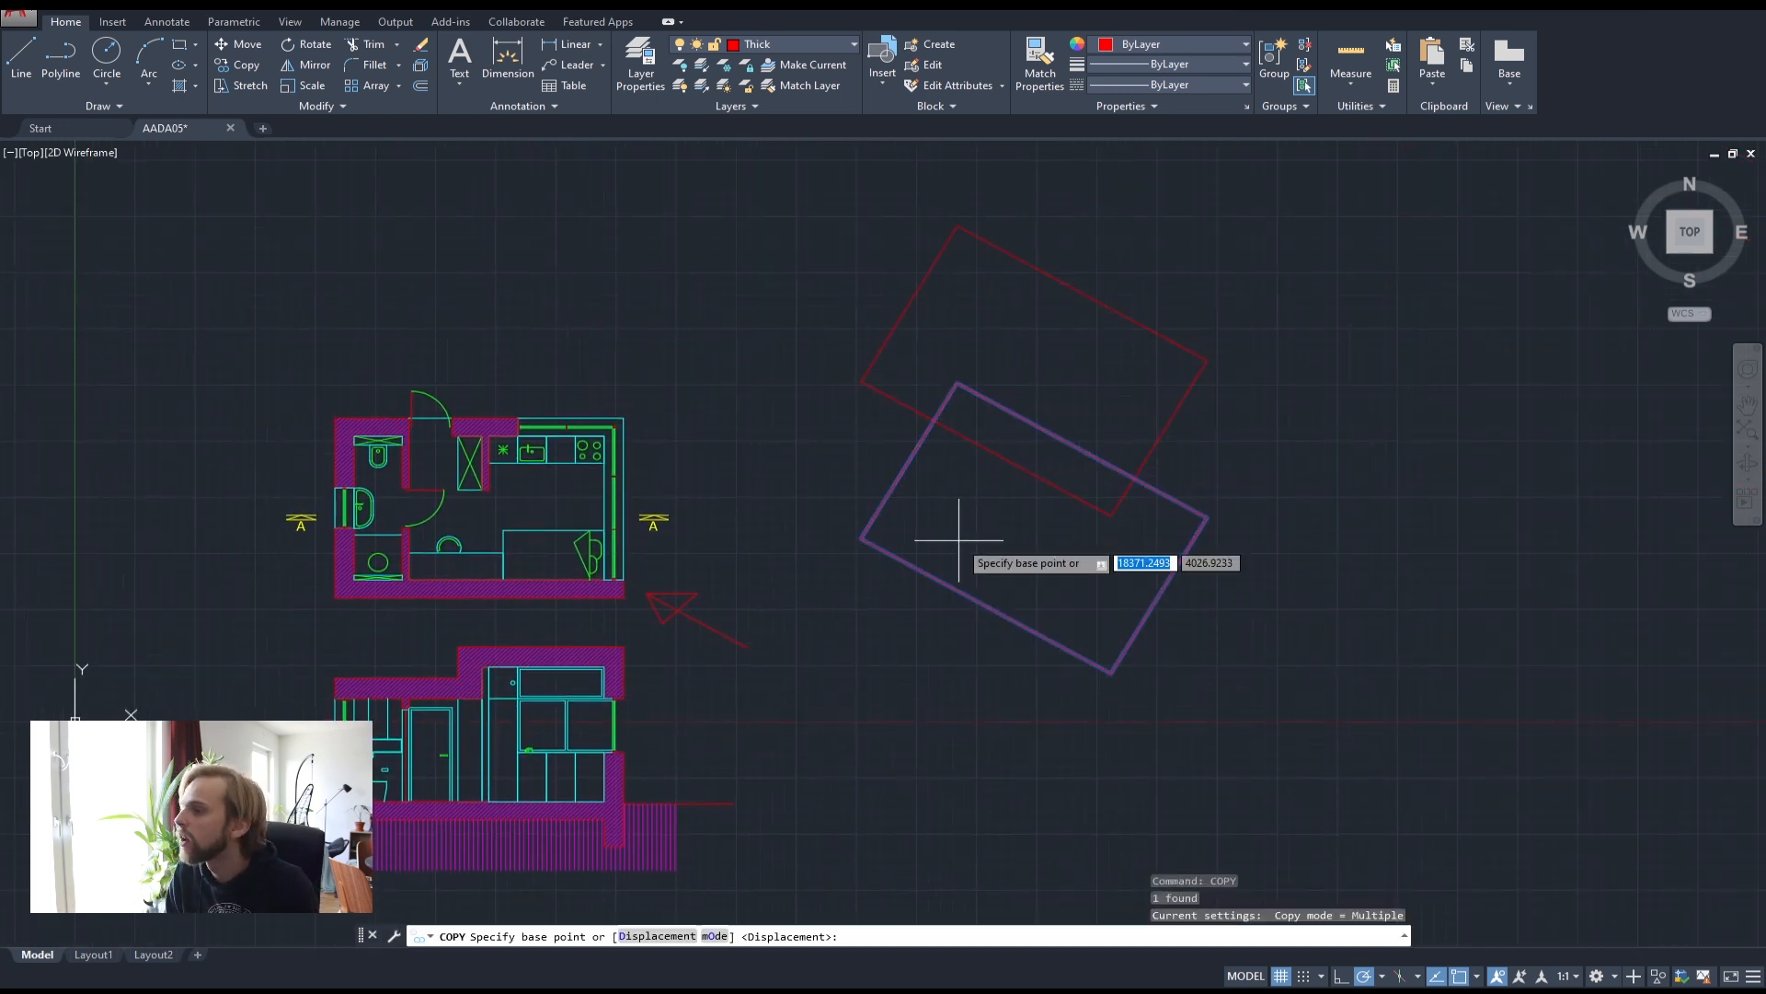
left_click(1297, 581)
type("2800")
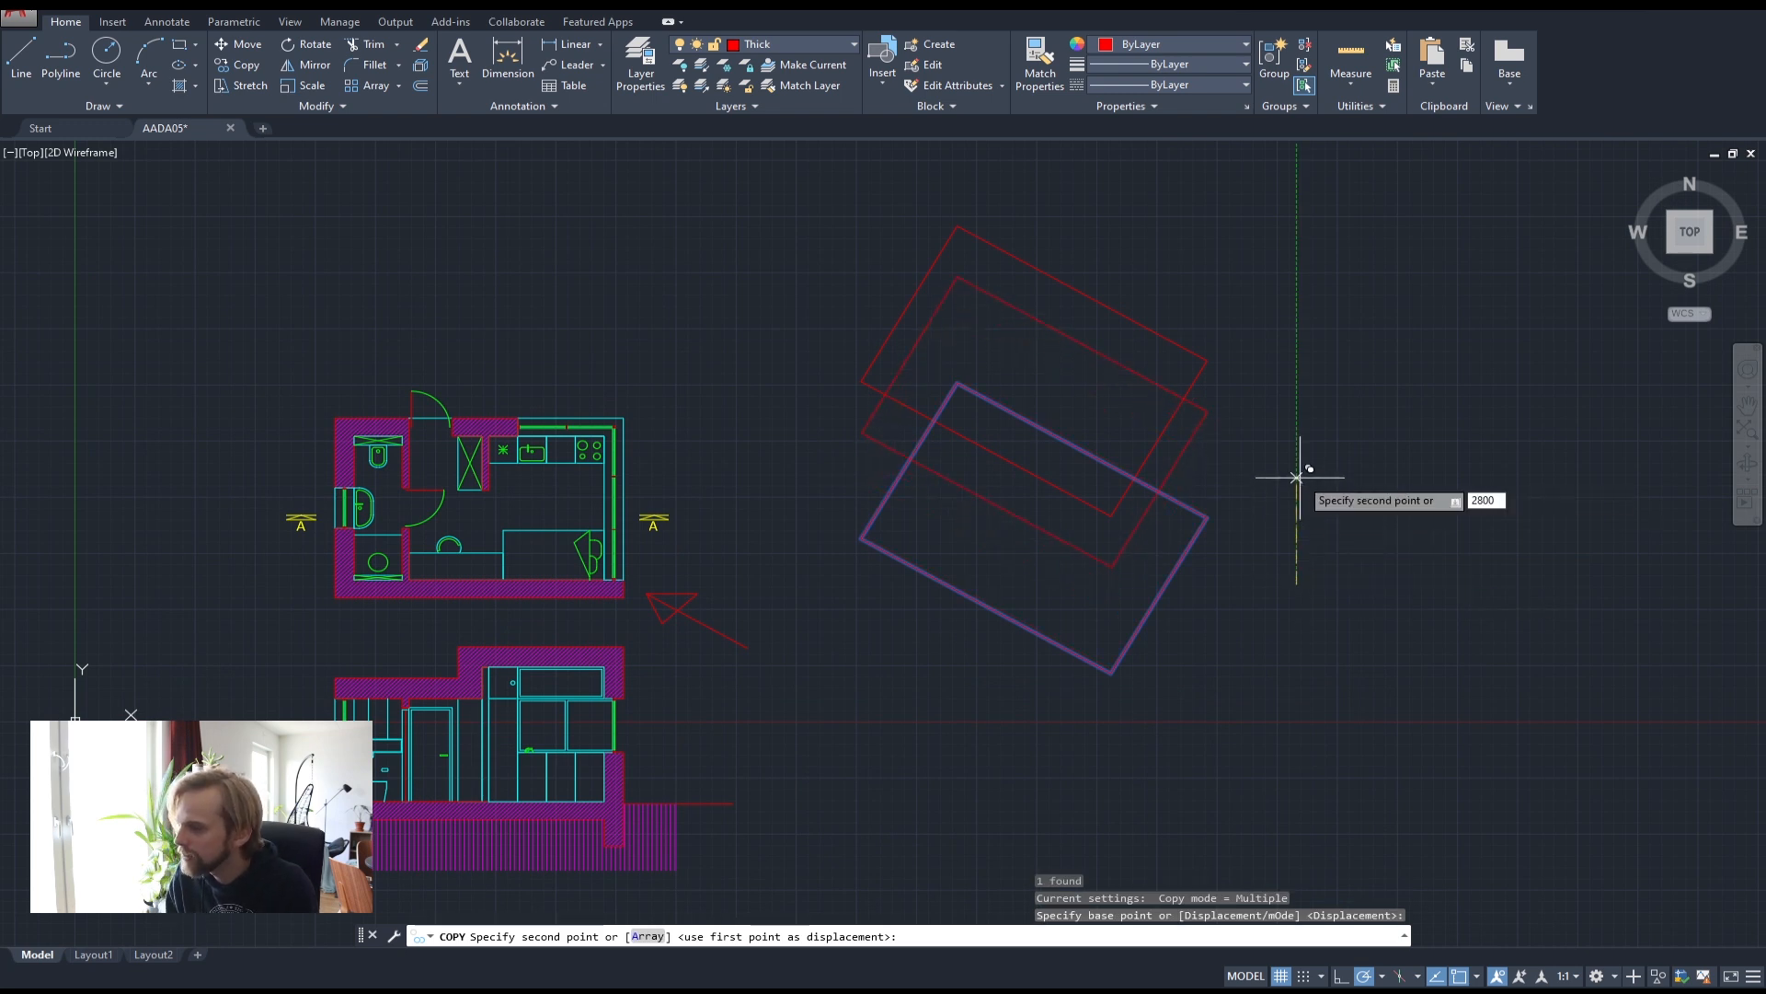
key("Return")
key("Escape")
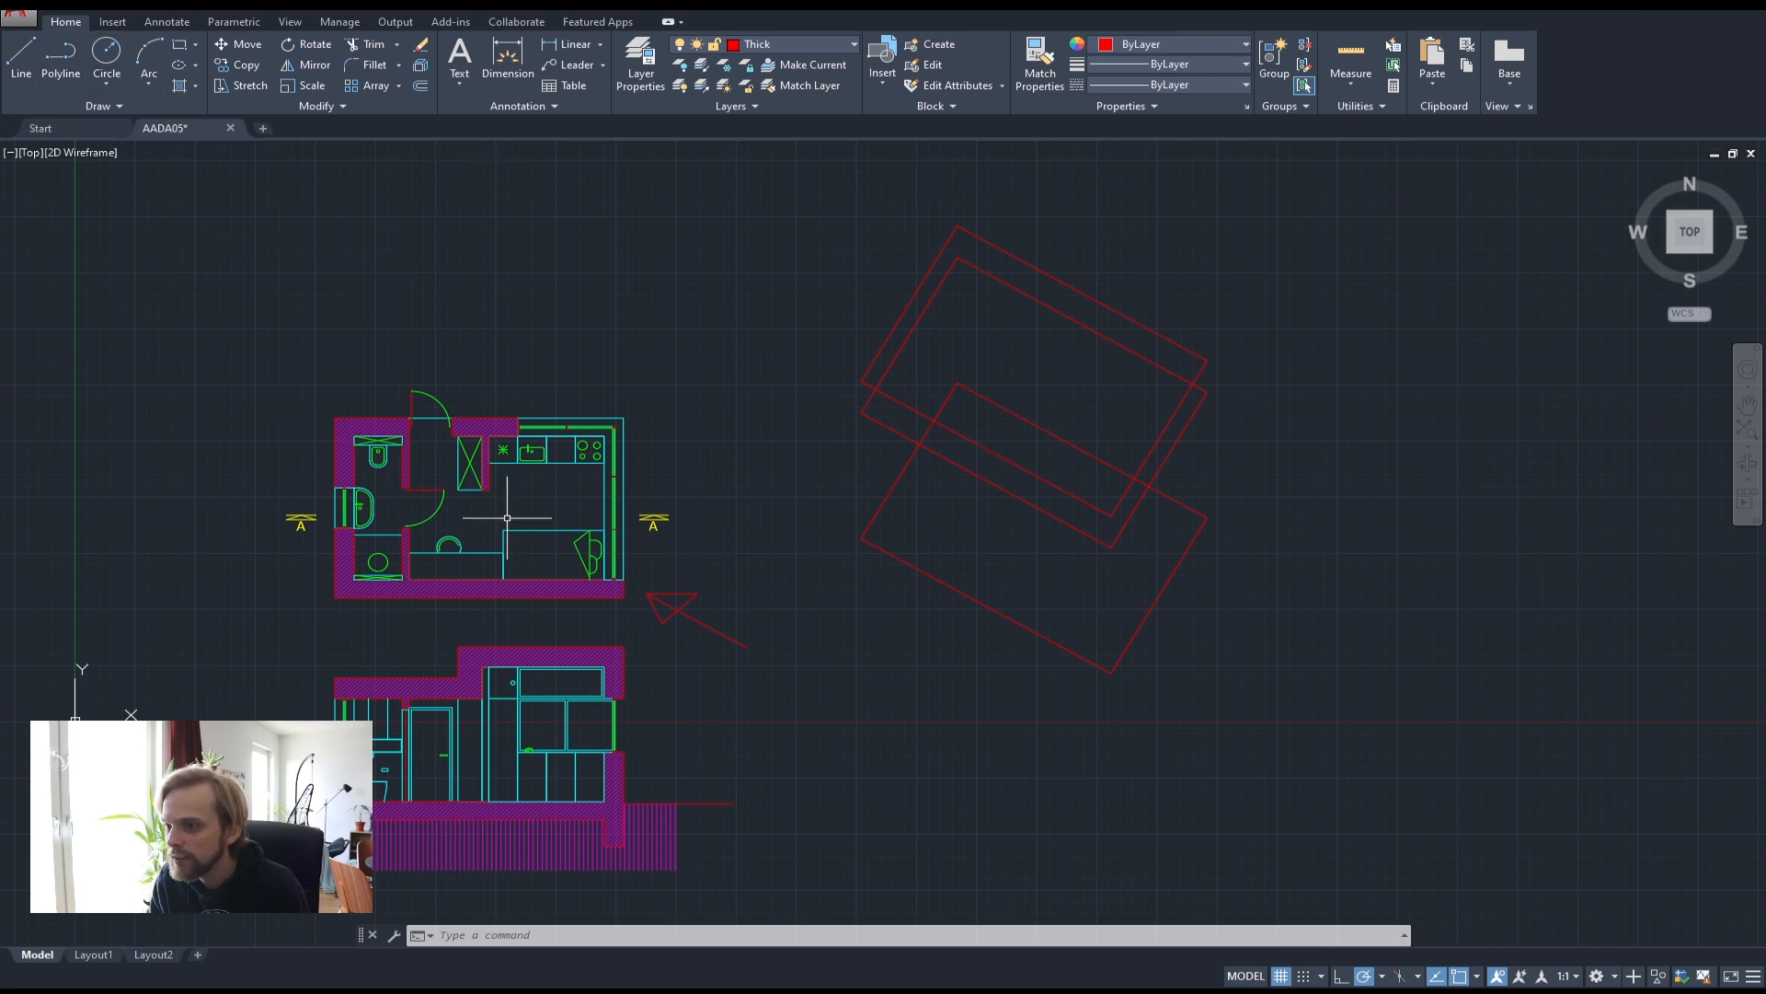
middle_click_drag(763, 678, 828, 552)
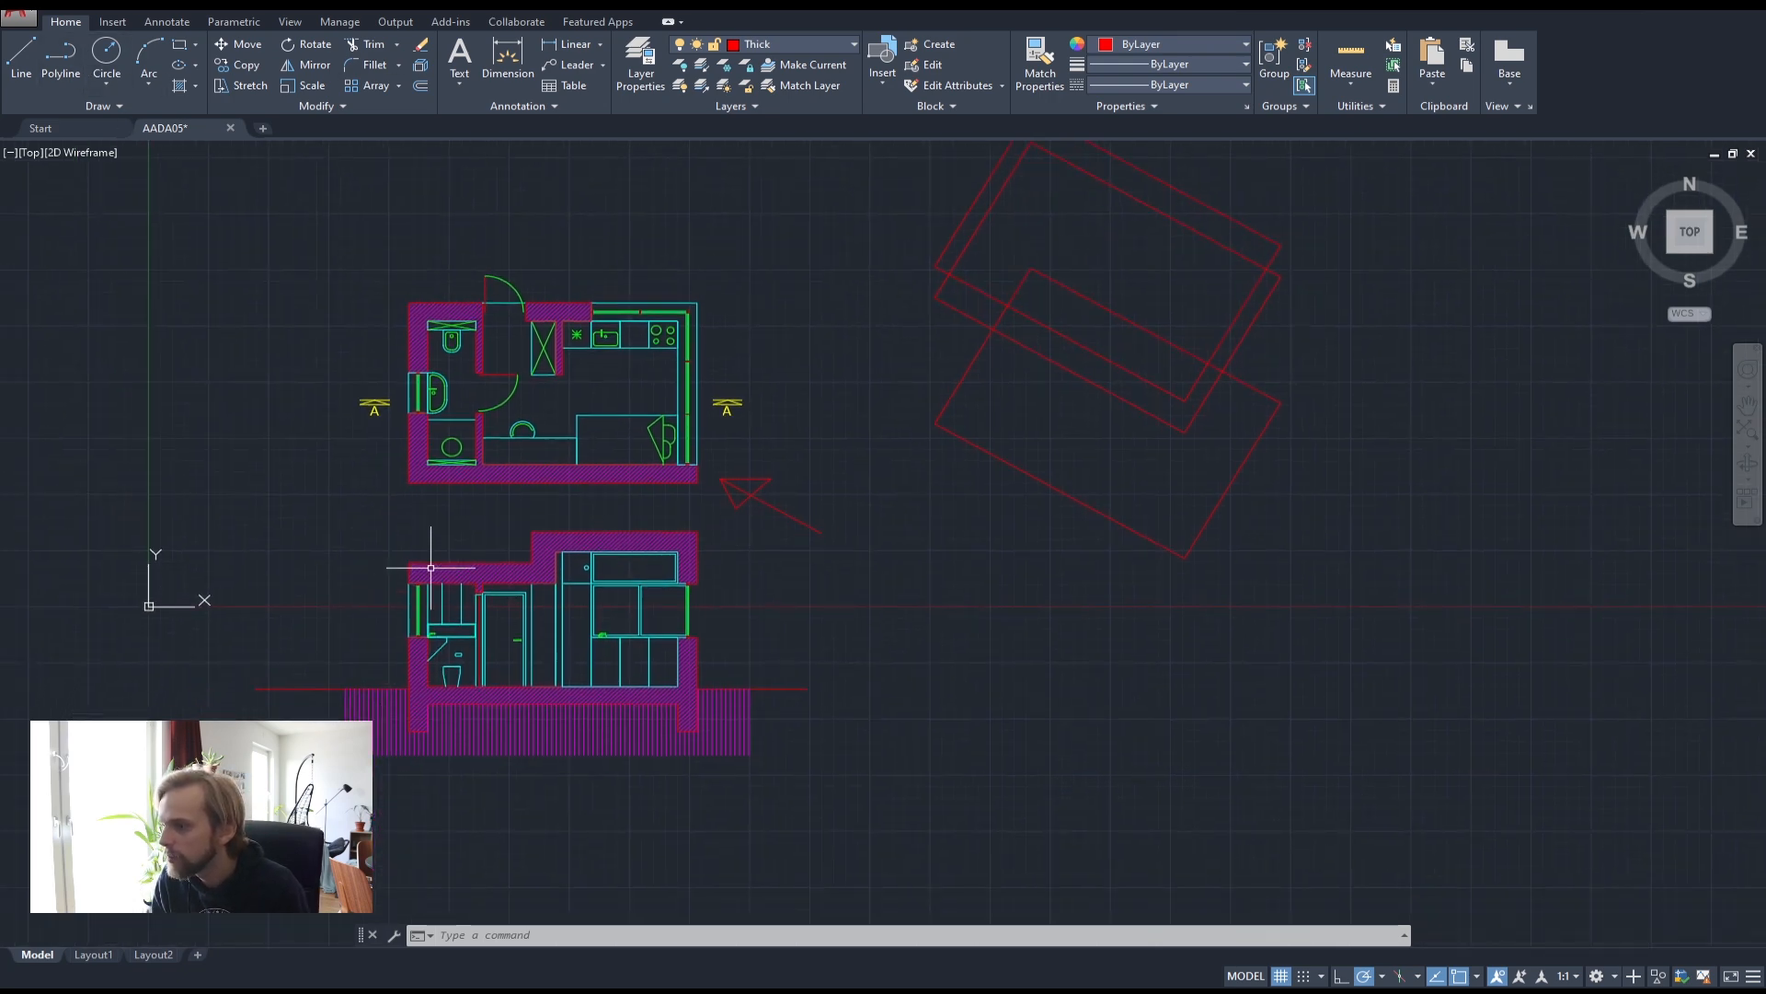
scroll(418, 564, "up", 4)
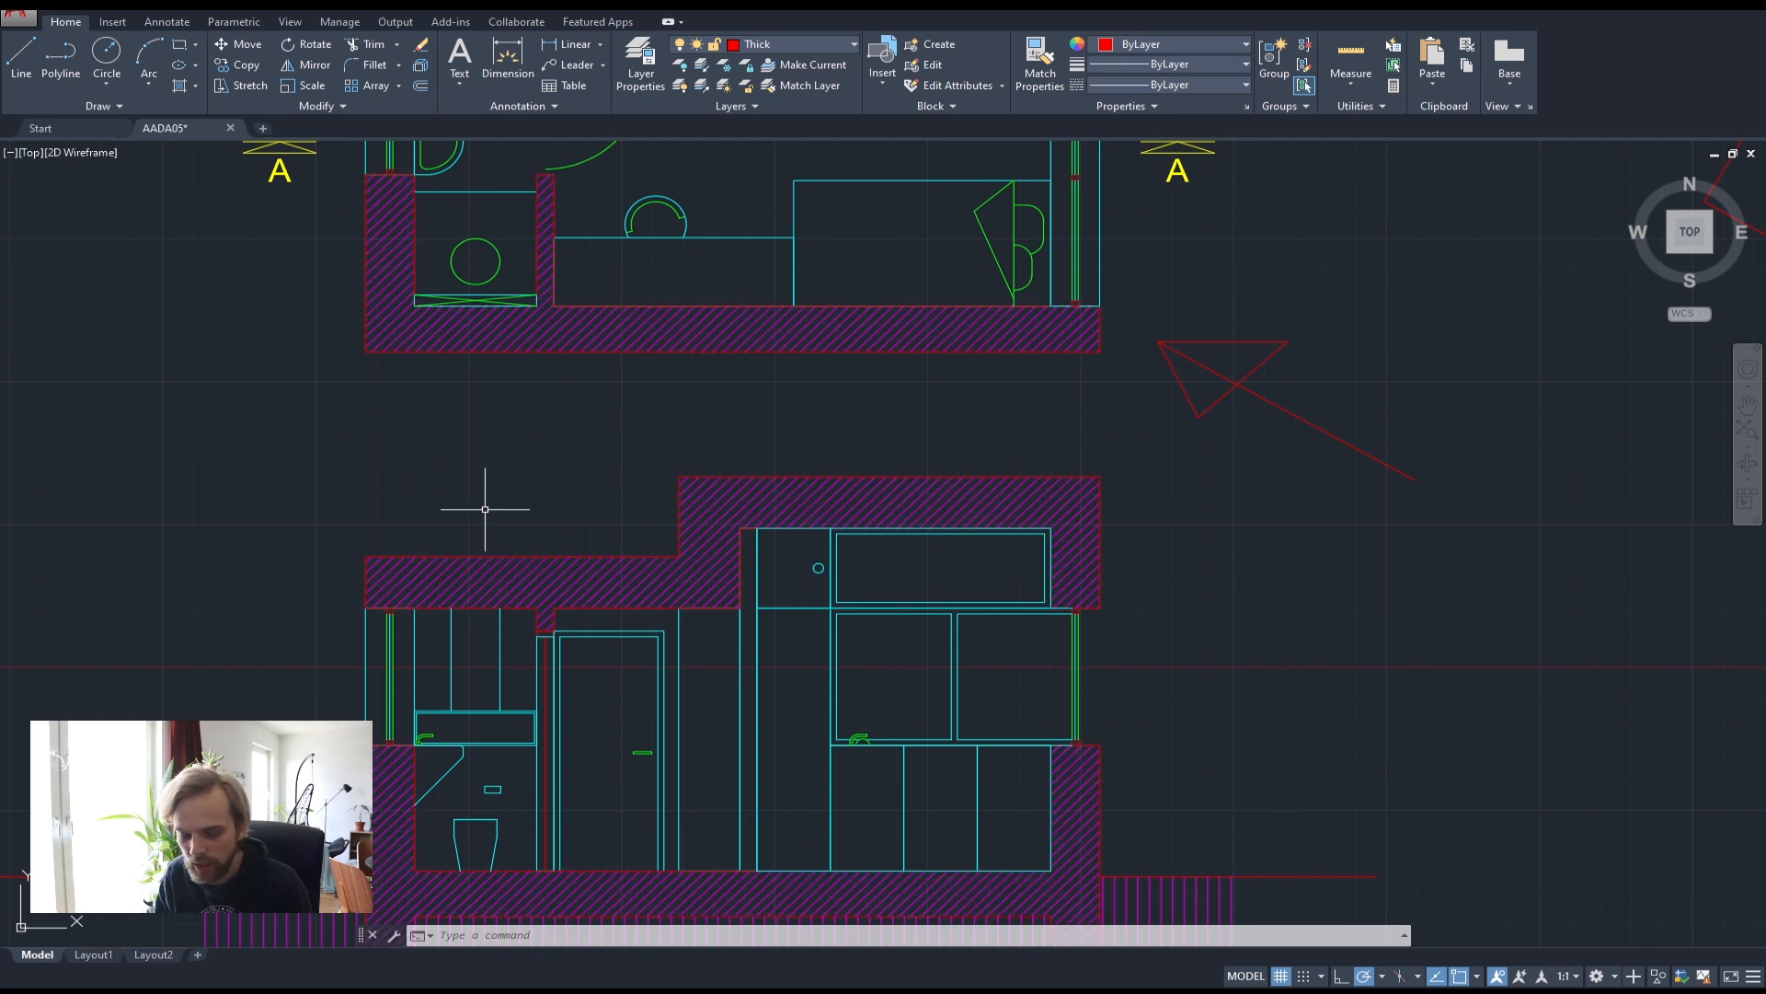
type("dist")
key("Return")
left_click(366, 557)
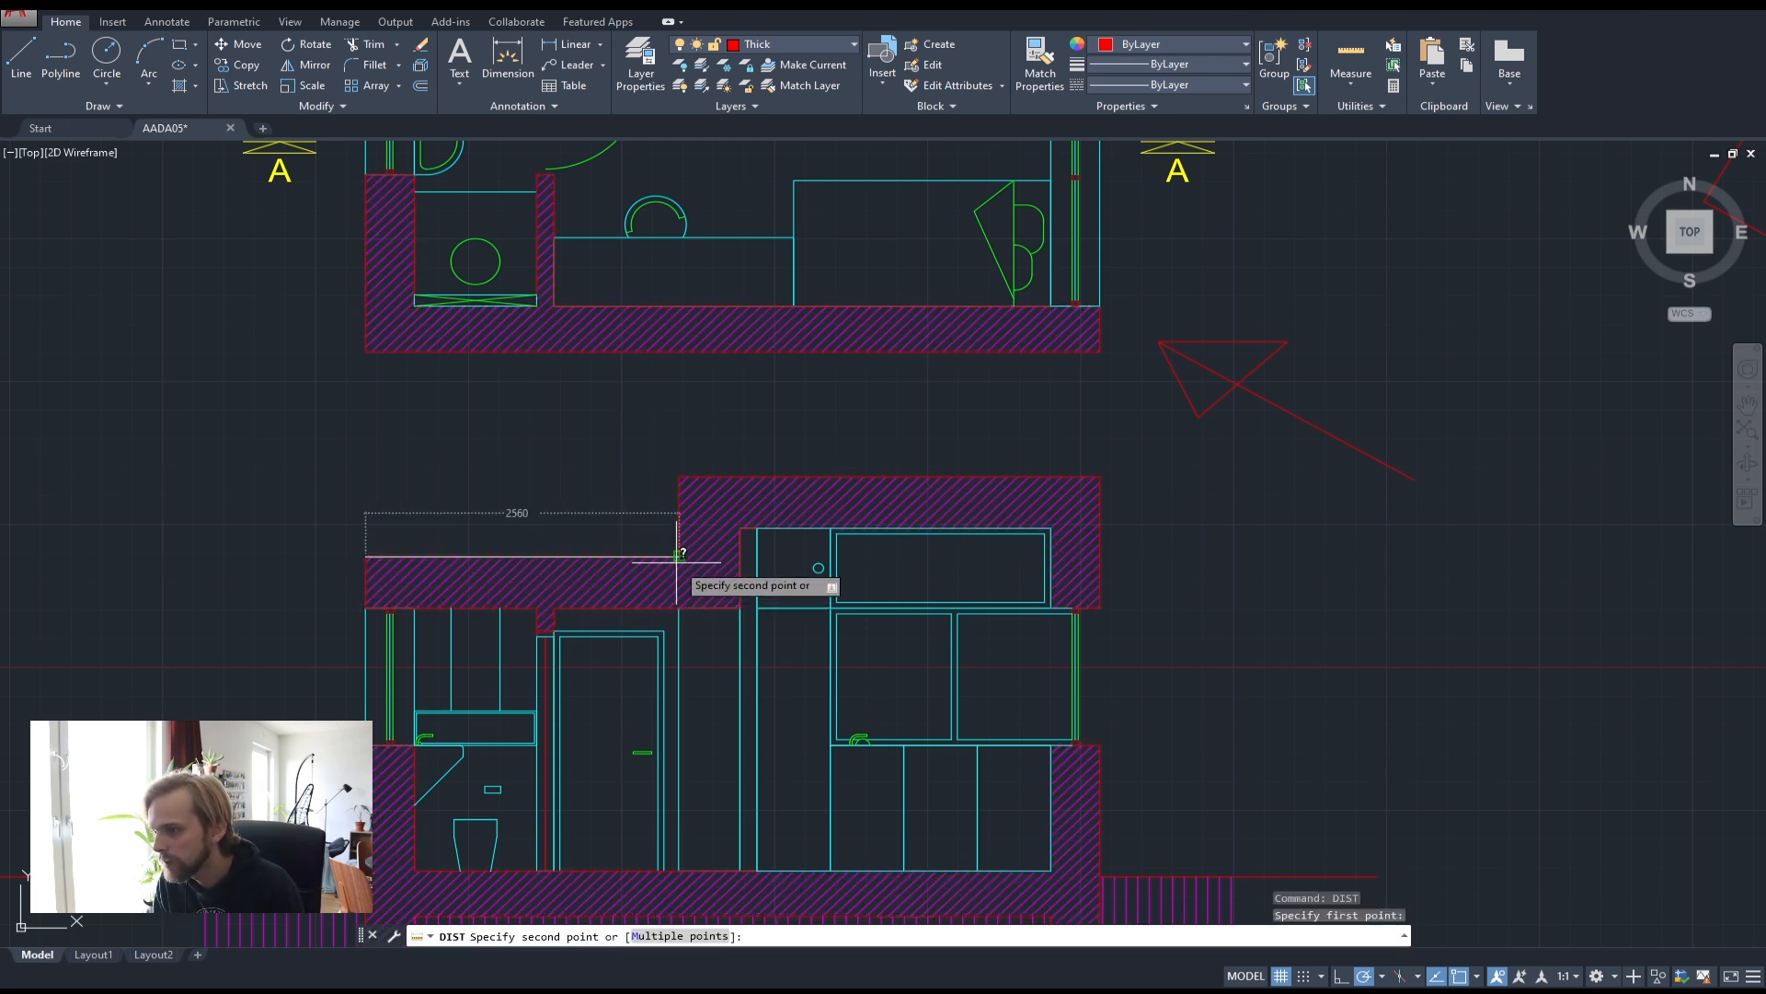
key("Escape")
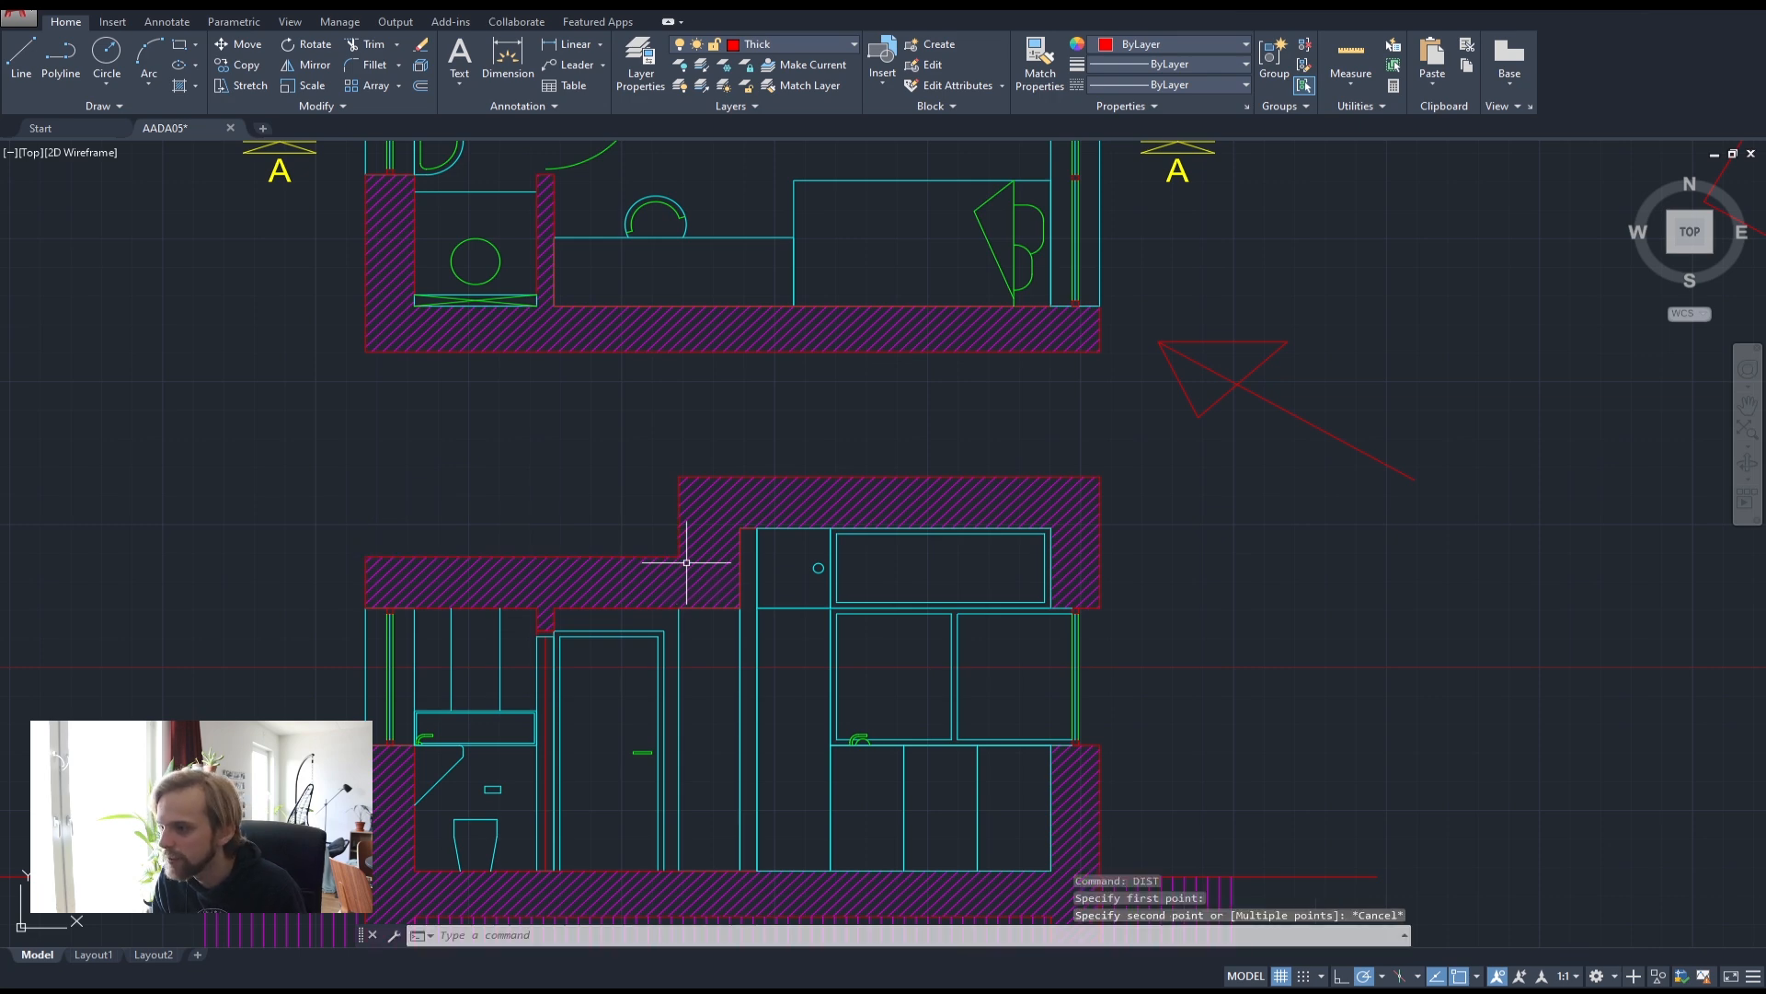
scroll(828, 515, "down", 5)
scroll(1067, 441, "up", 3)
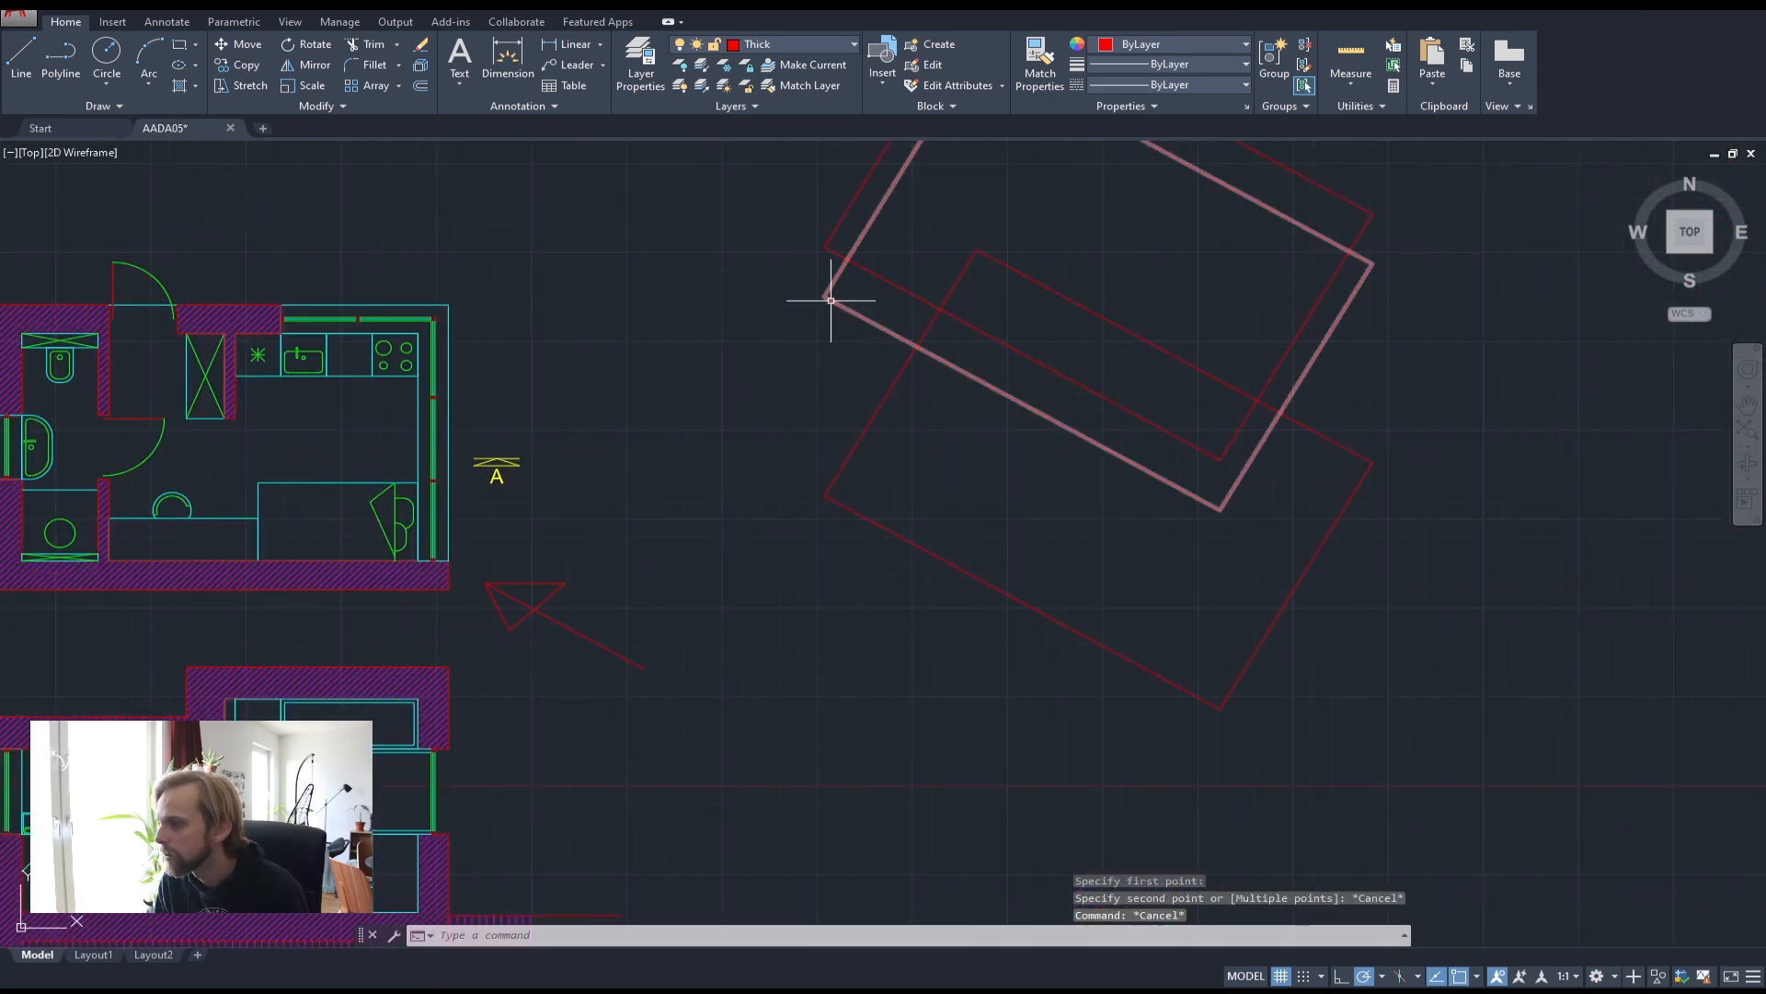
left_click(61, 56)
left_click(823, 298)
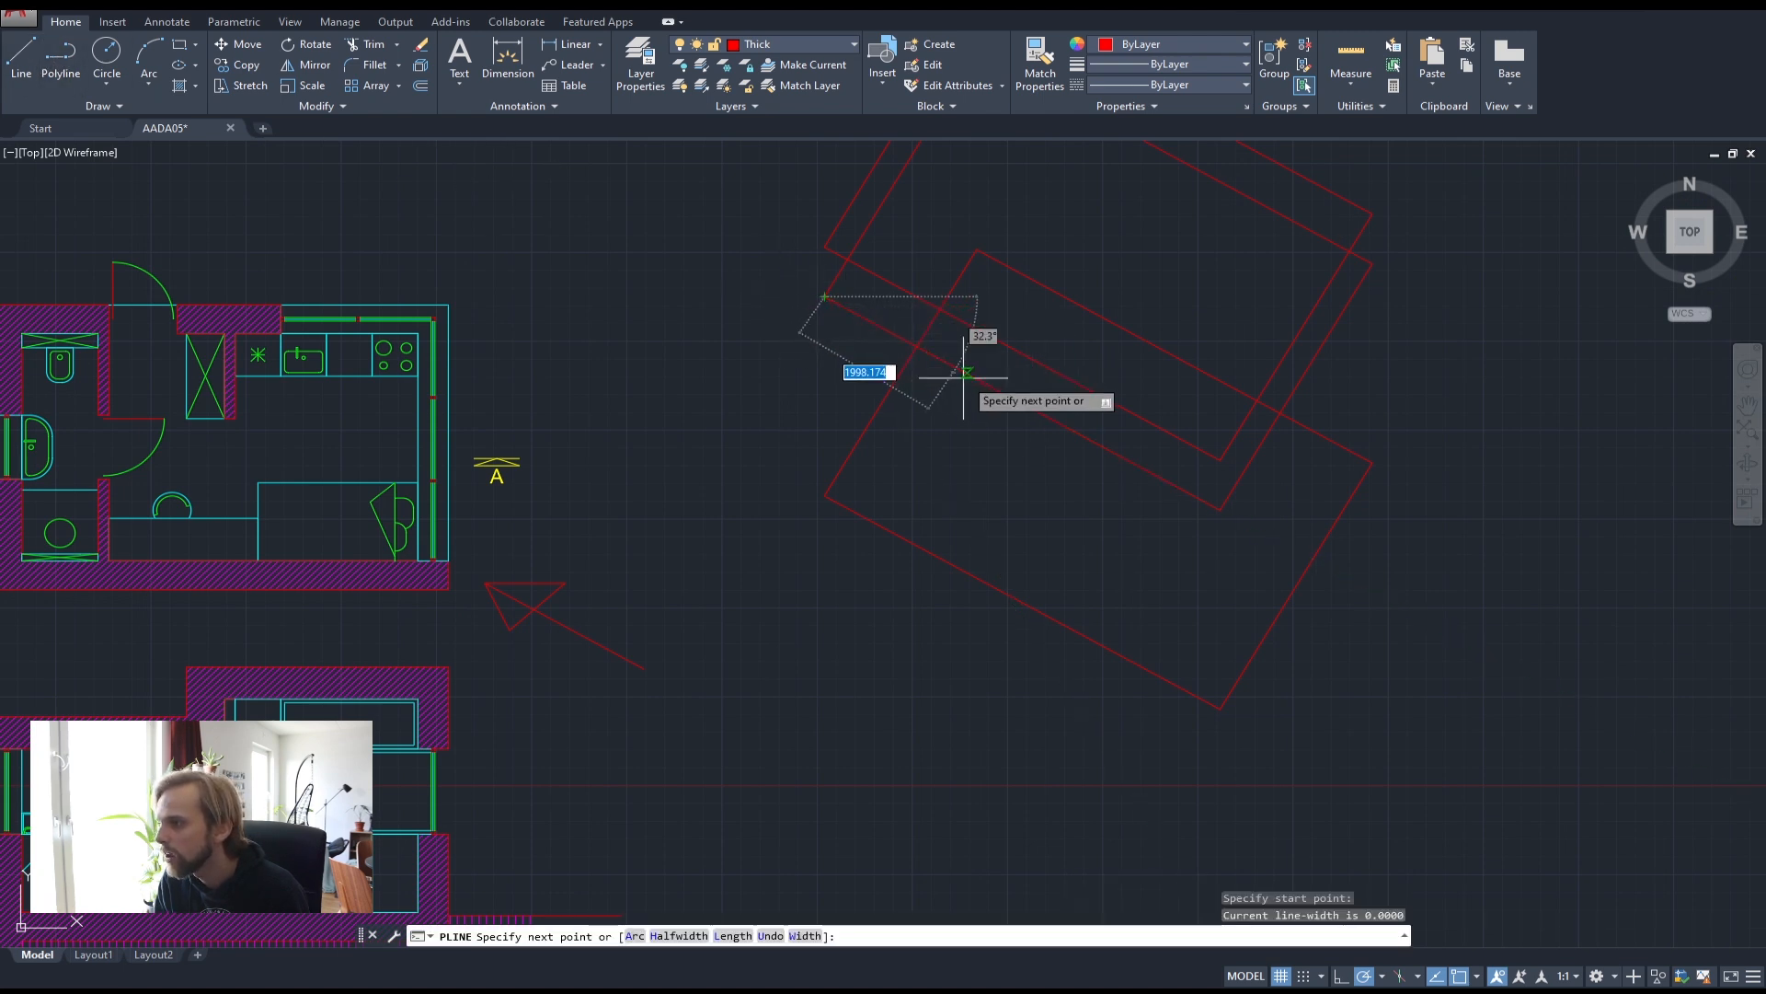
type("25")
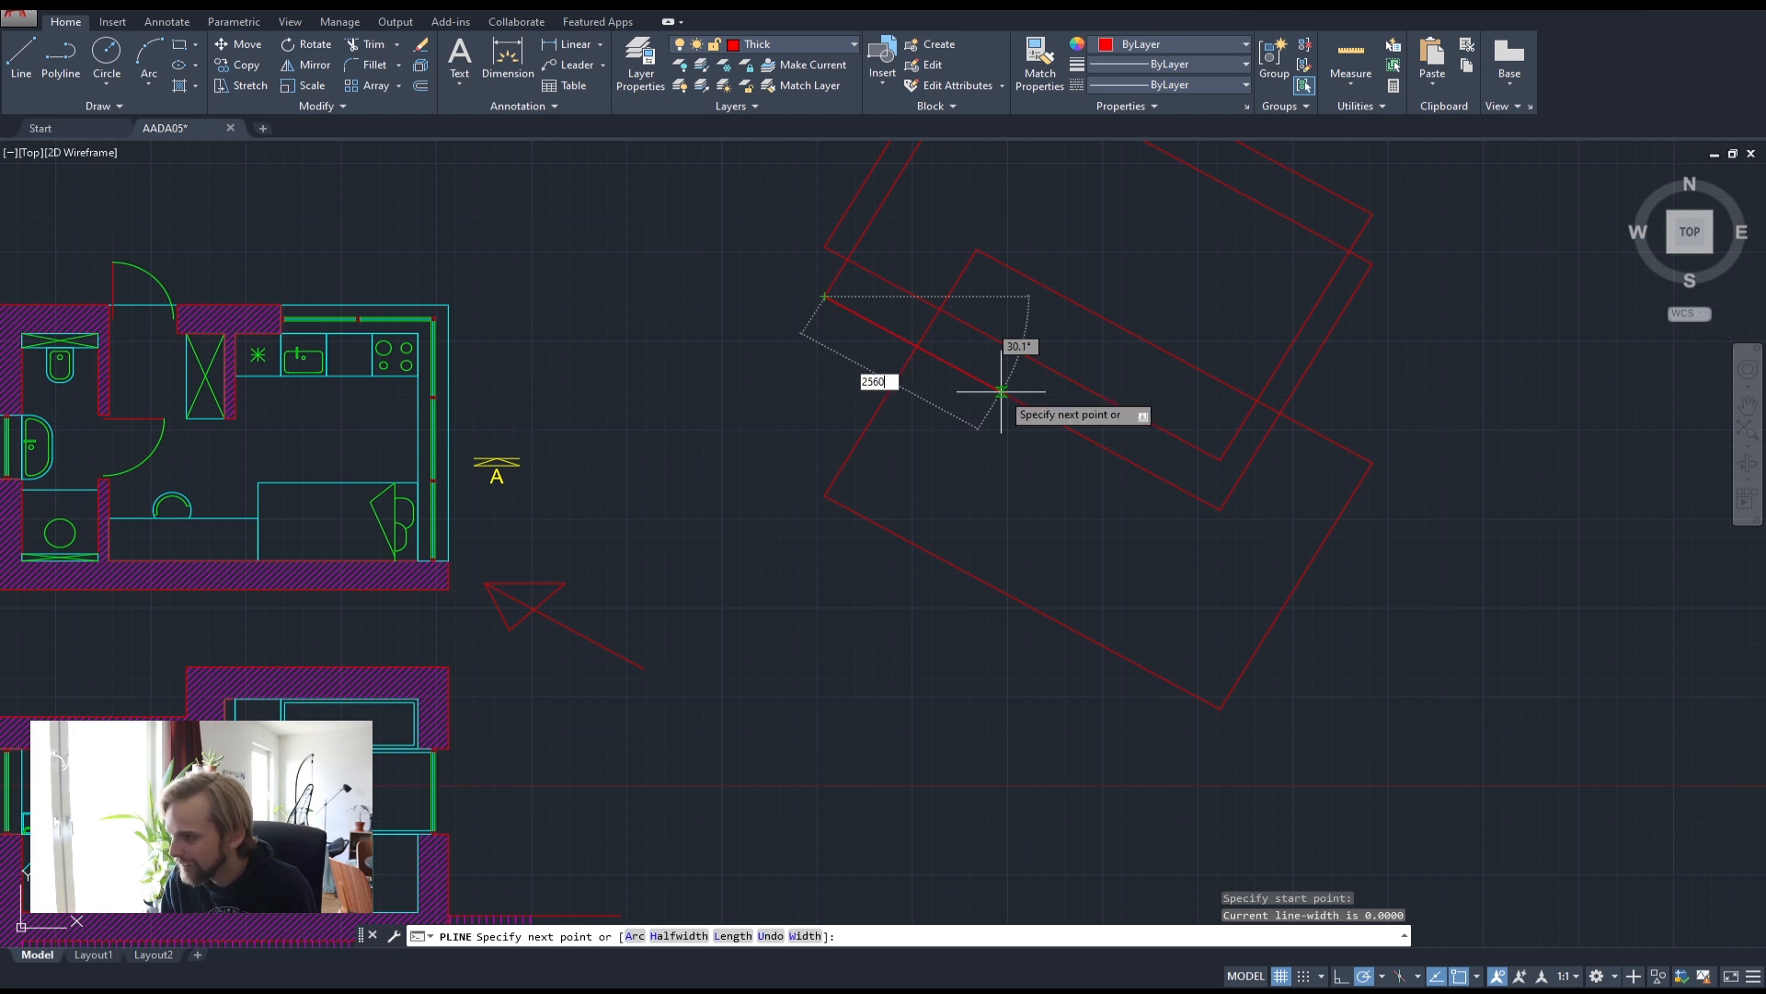
type("60")
key("Return")
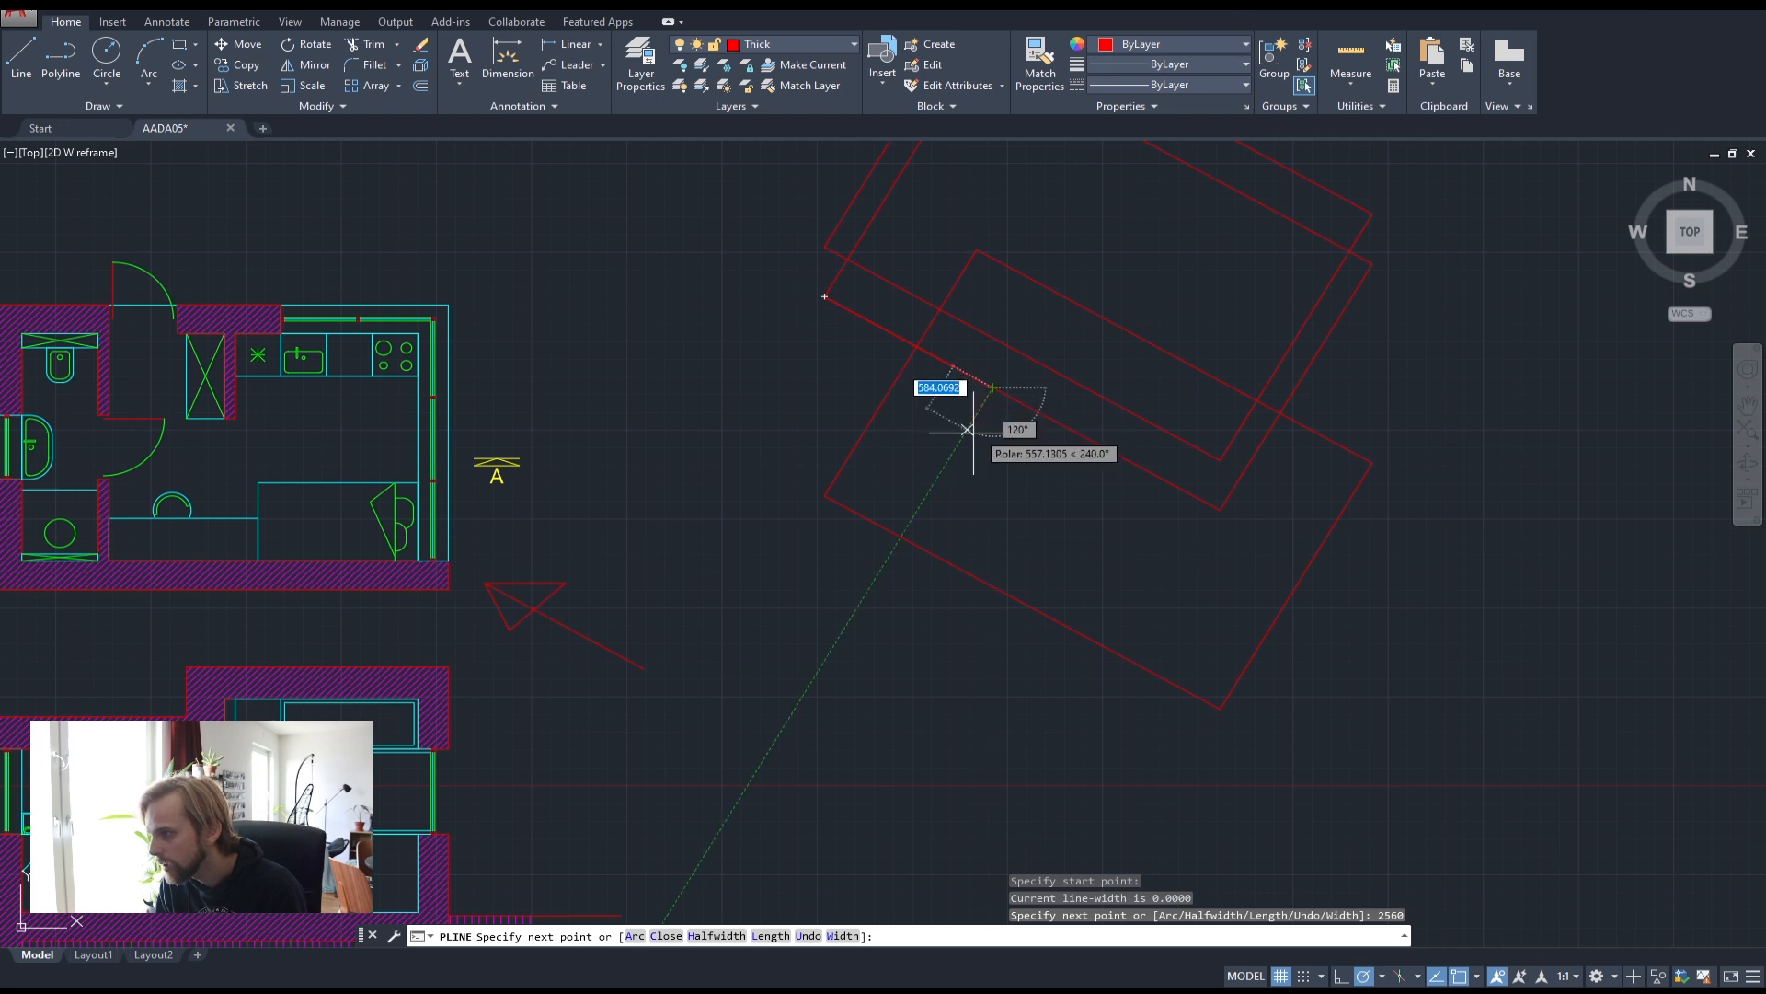
left_click(966, 428)
key("Return")
scroll(1012, 382, "up", 2)
left_click(957, 408)
left_click(945, 460)
scroll(946, 460, "up", 4)
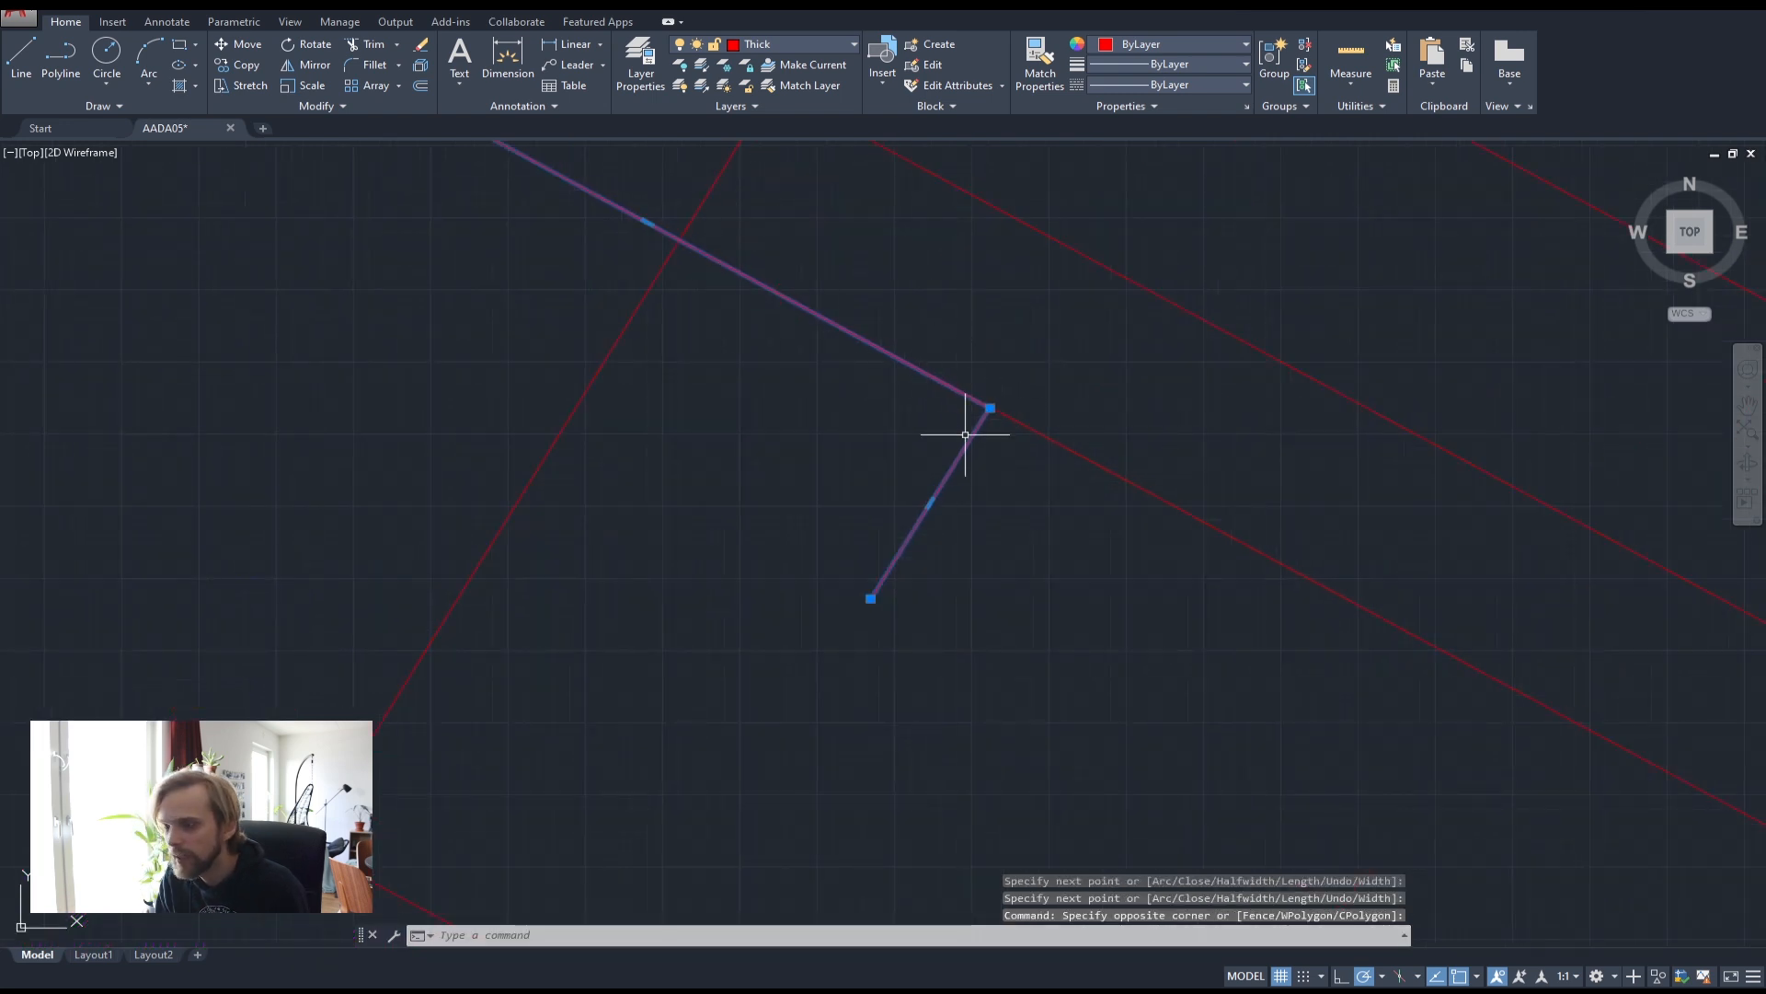
scroll(986, 407, "up", 3)
scroll(984, 438, "up", 1)
scroll(984, 438, "up", 2)
key("Delete")
scroll(851, 424, "down", 4)
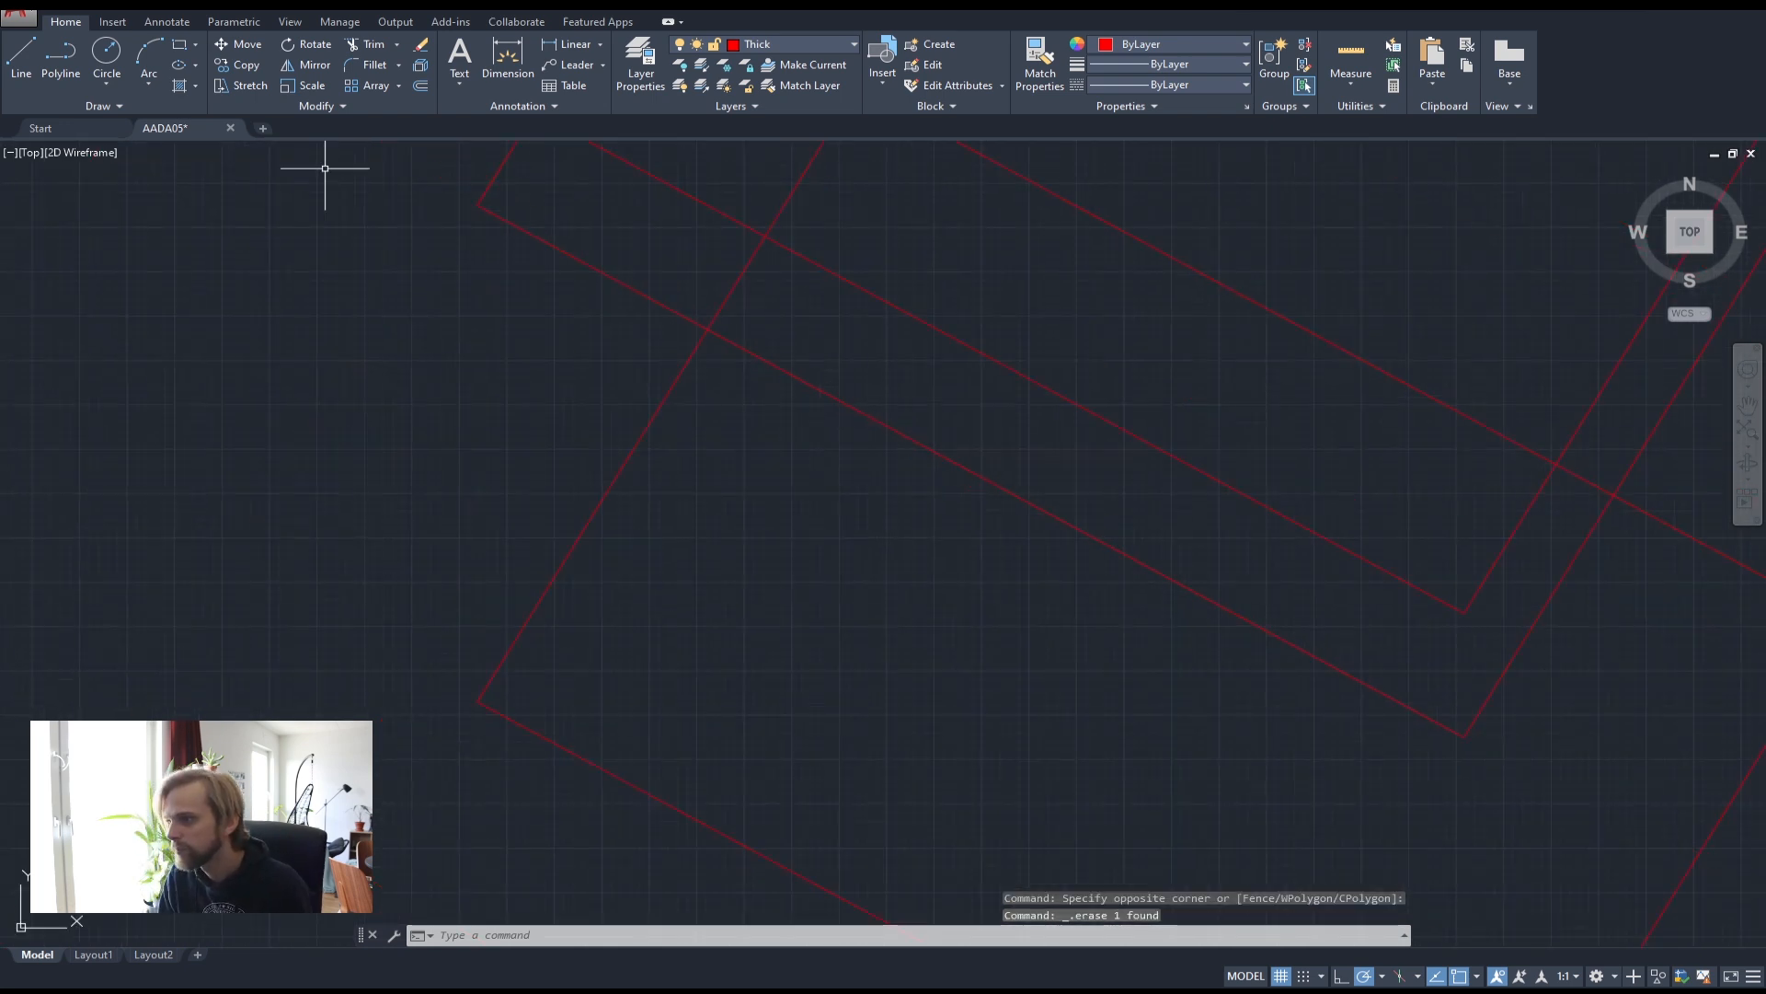
left_click(81, 74)
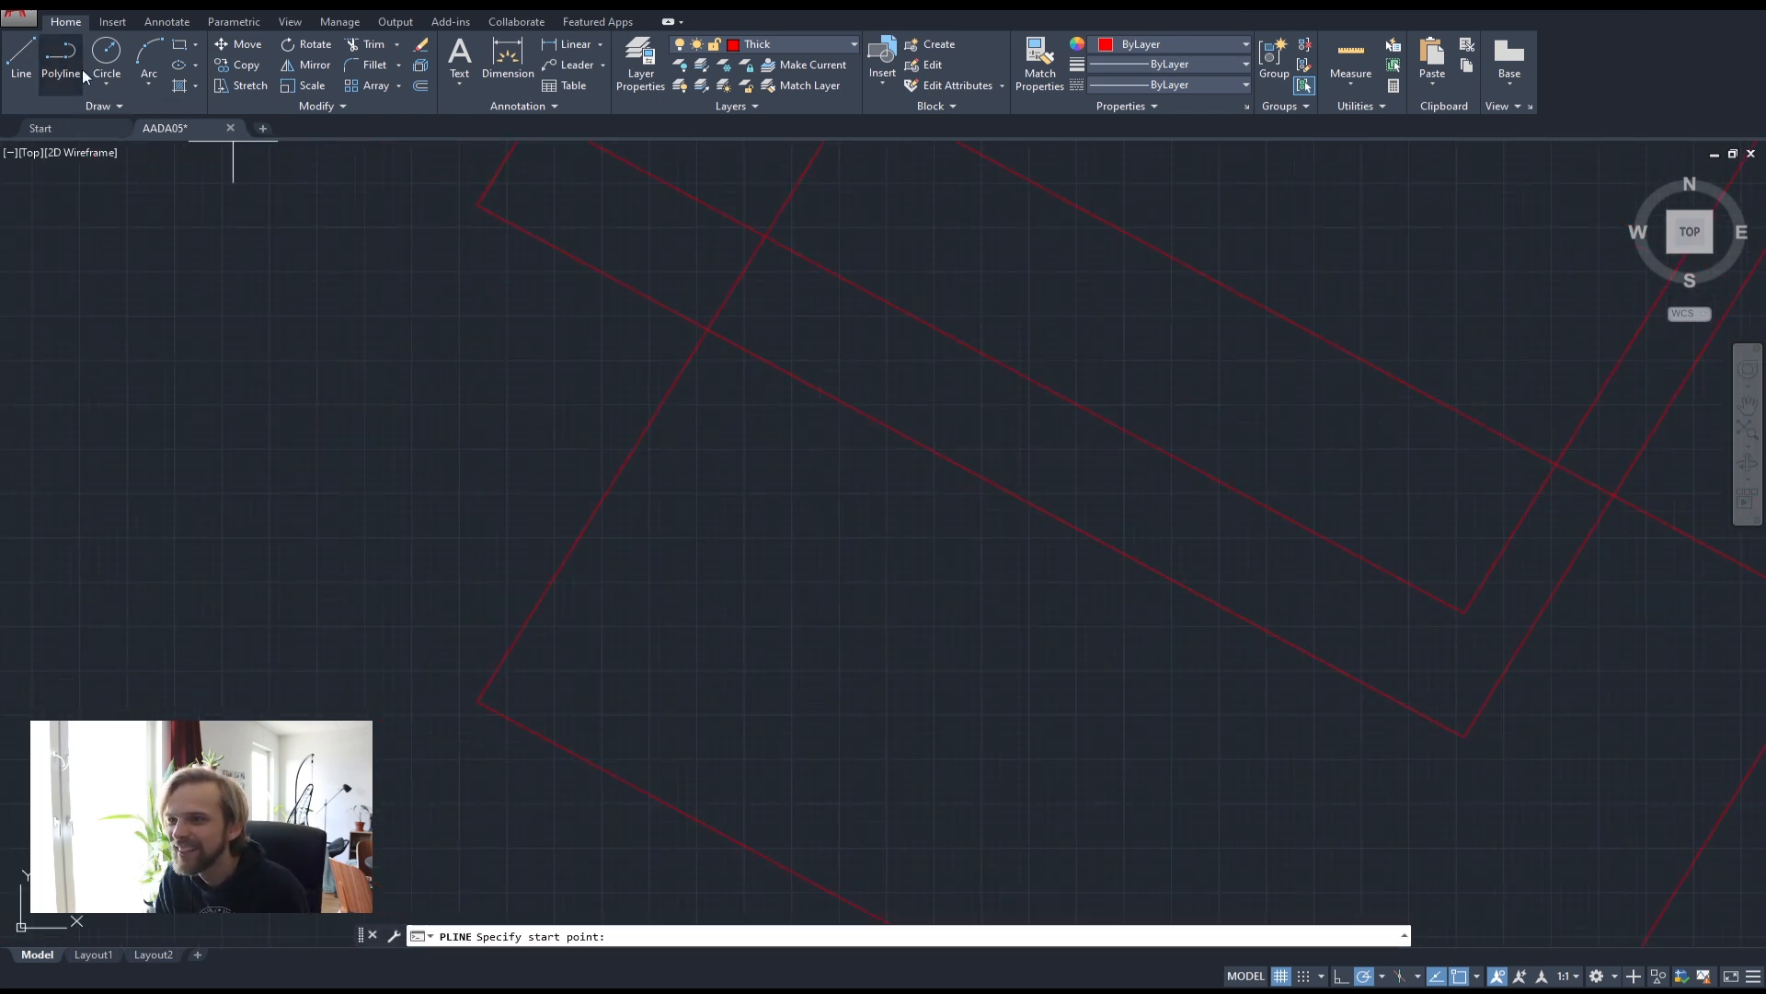
- Abandon a polyline start and take a DIST reading on the floor-plan wall
left_click(477, 204)
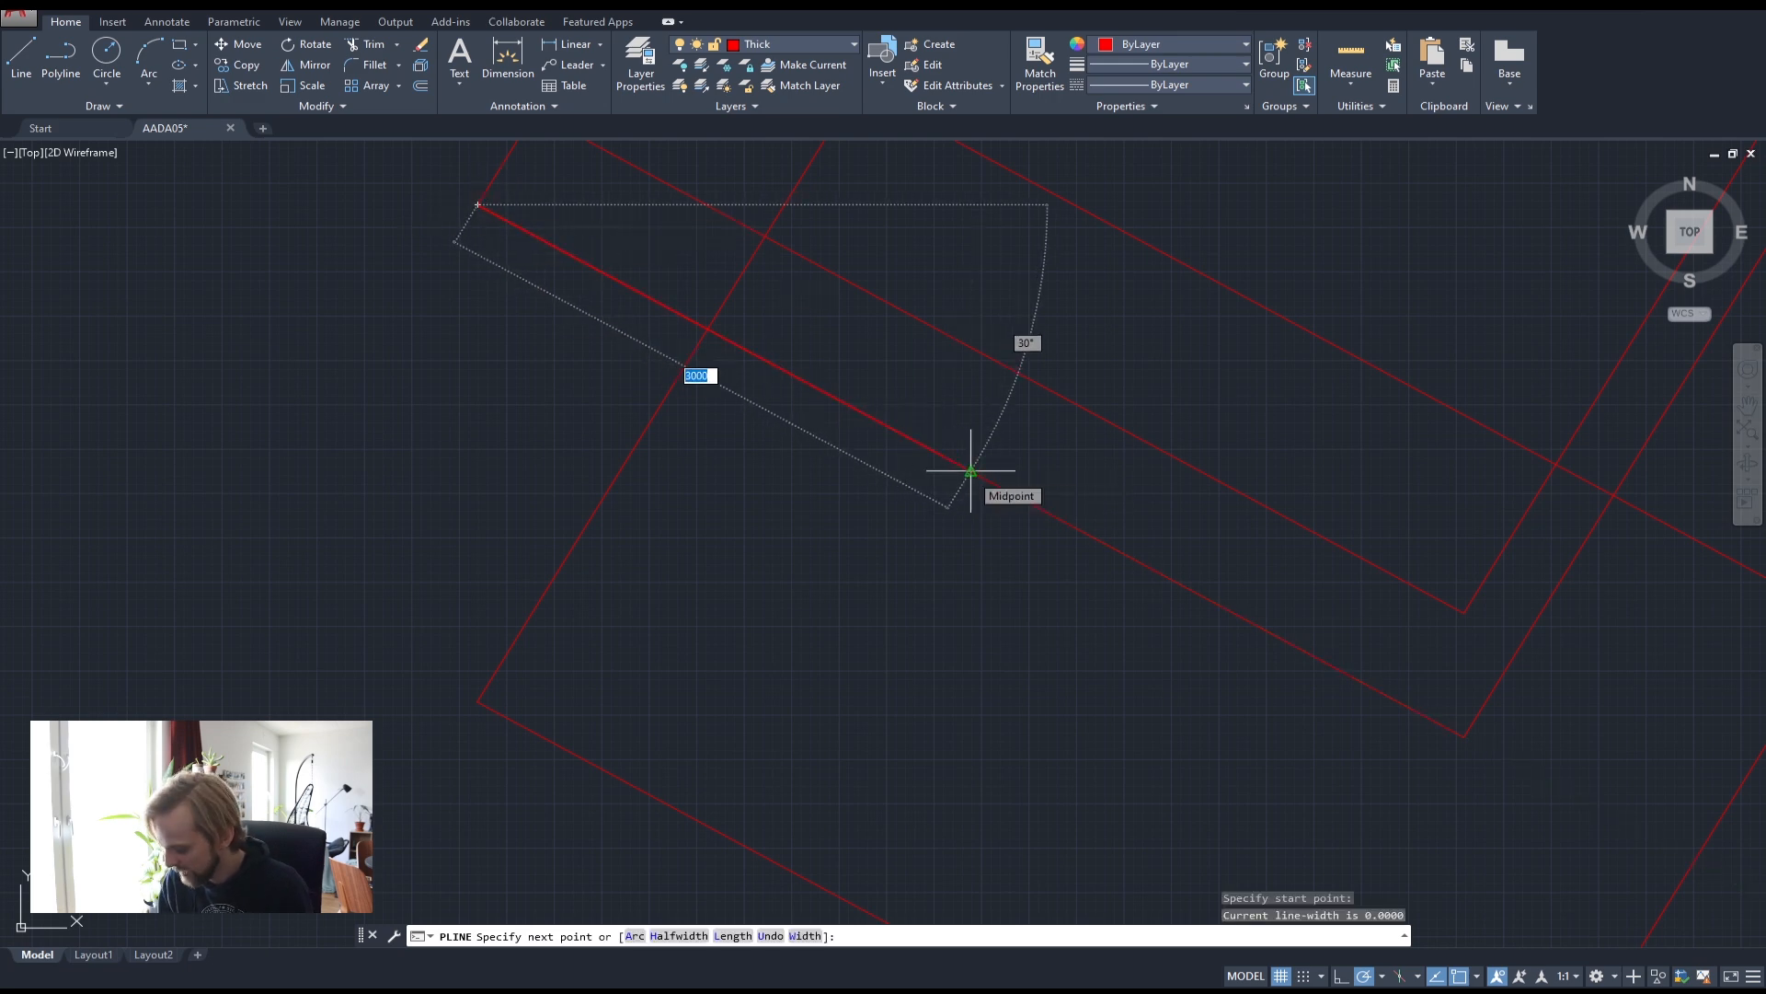
key("Escape")
key("Escape")
scroll(847, 434, "down", 3)
middle_click_drag(536, 438, 867, 433)
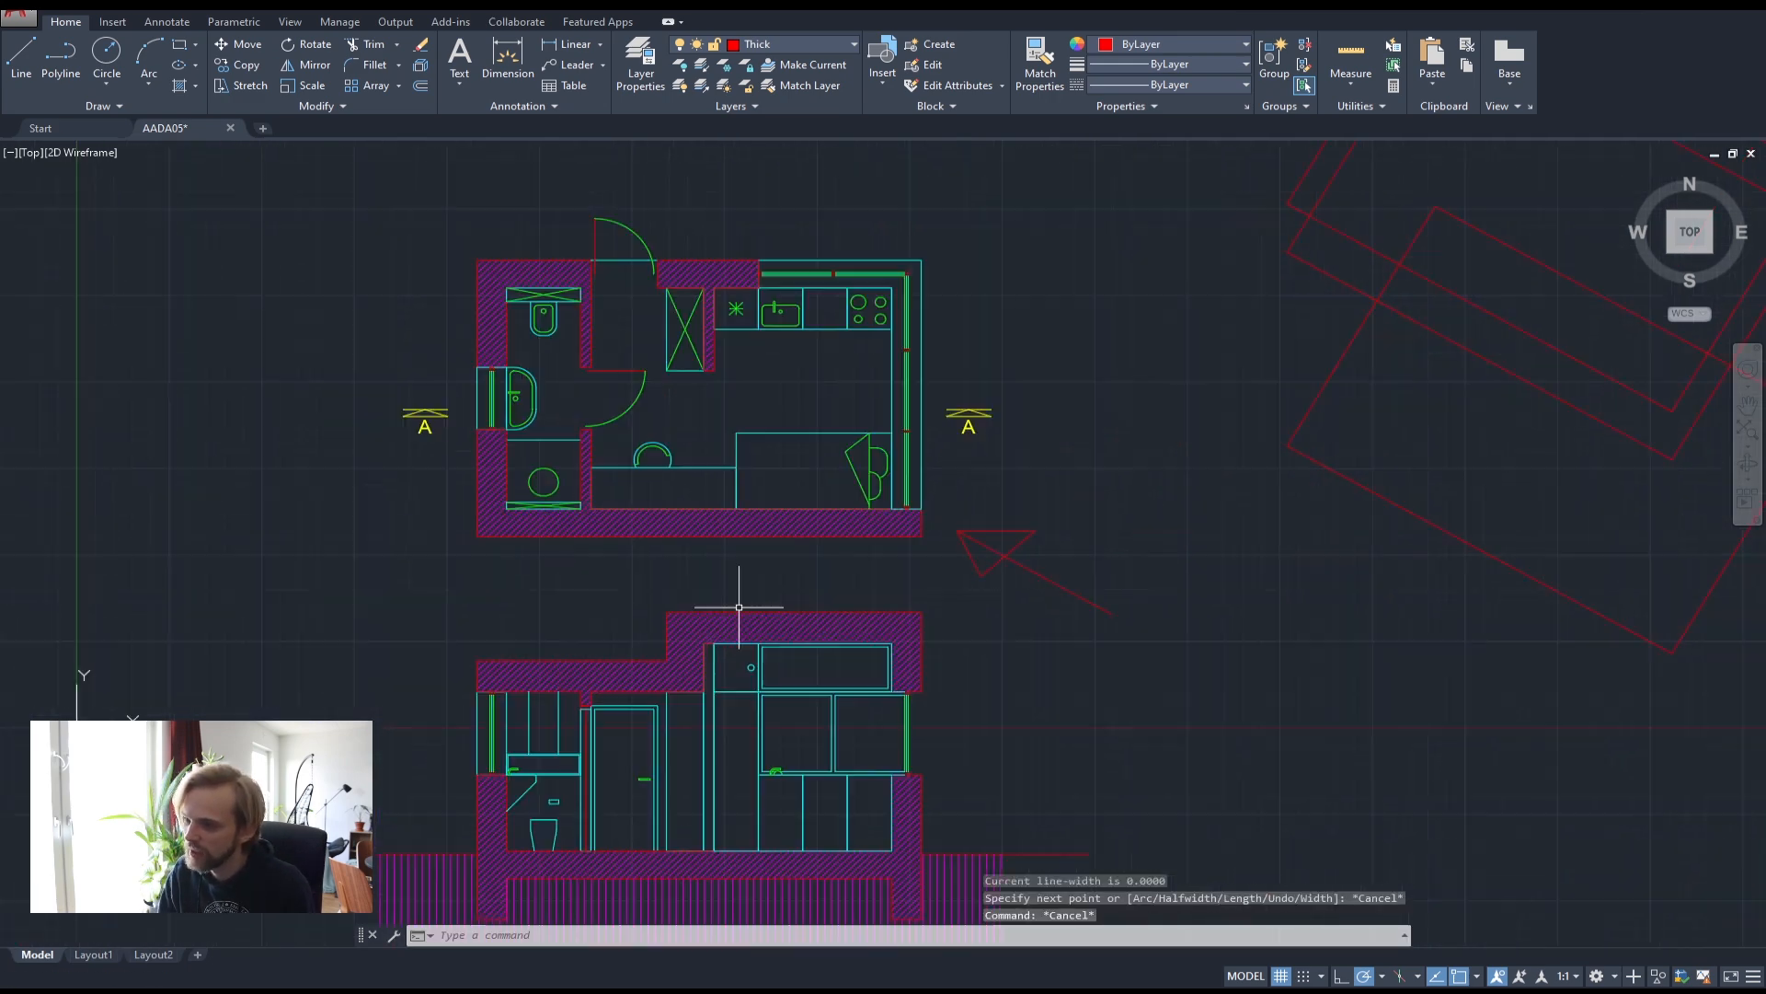
scroll(741, 596, "up", 3)
type("ist")
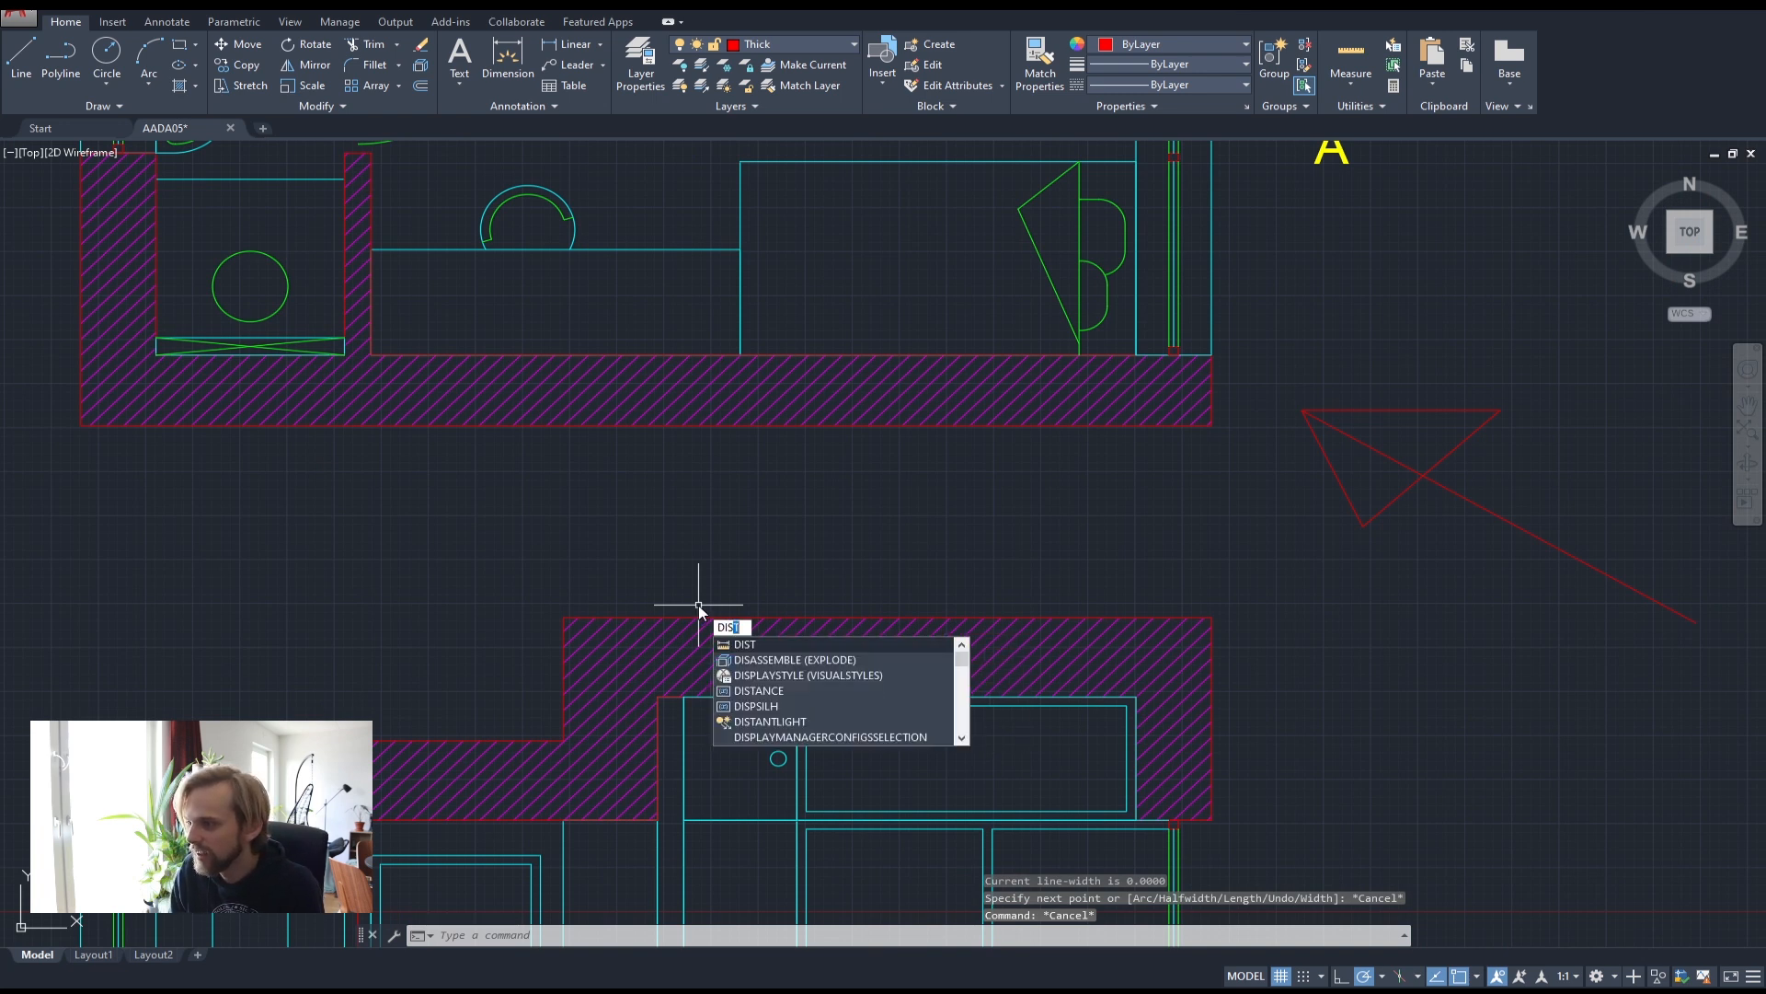
key("Return")
left_click(81, 740)
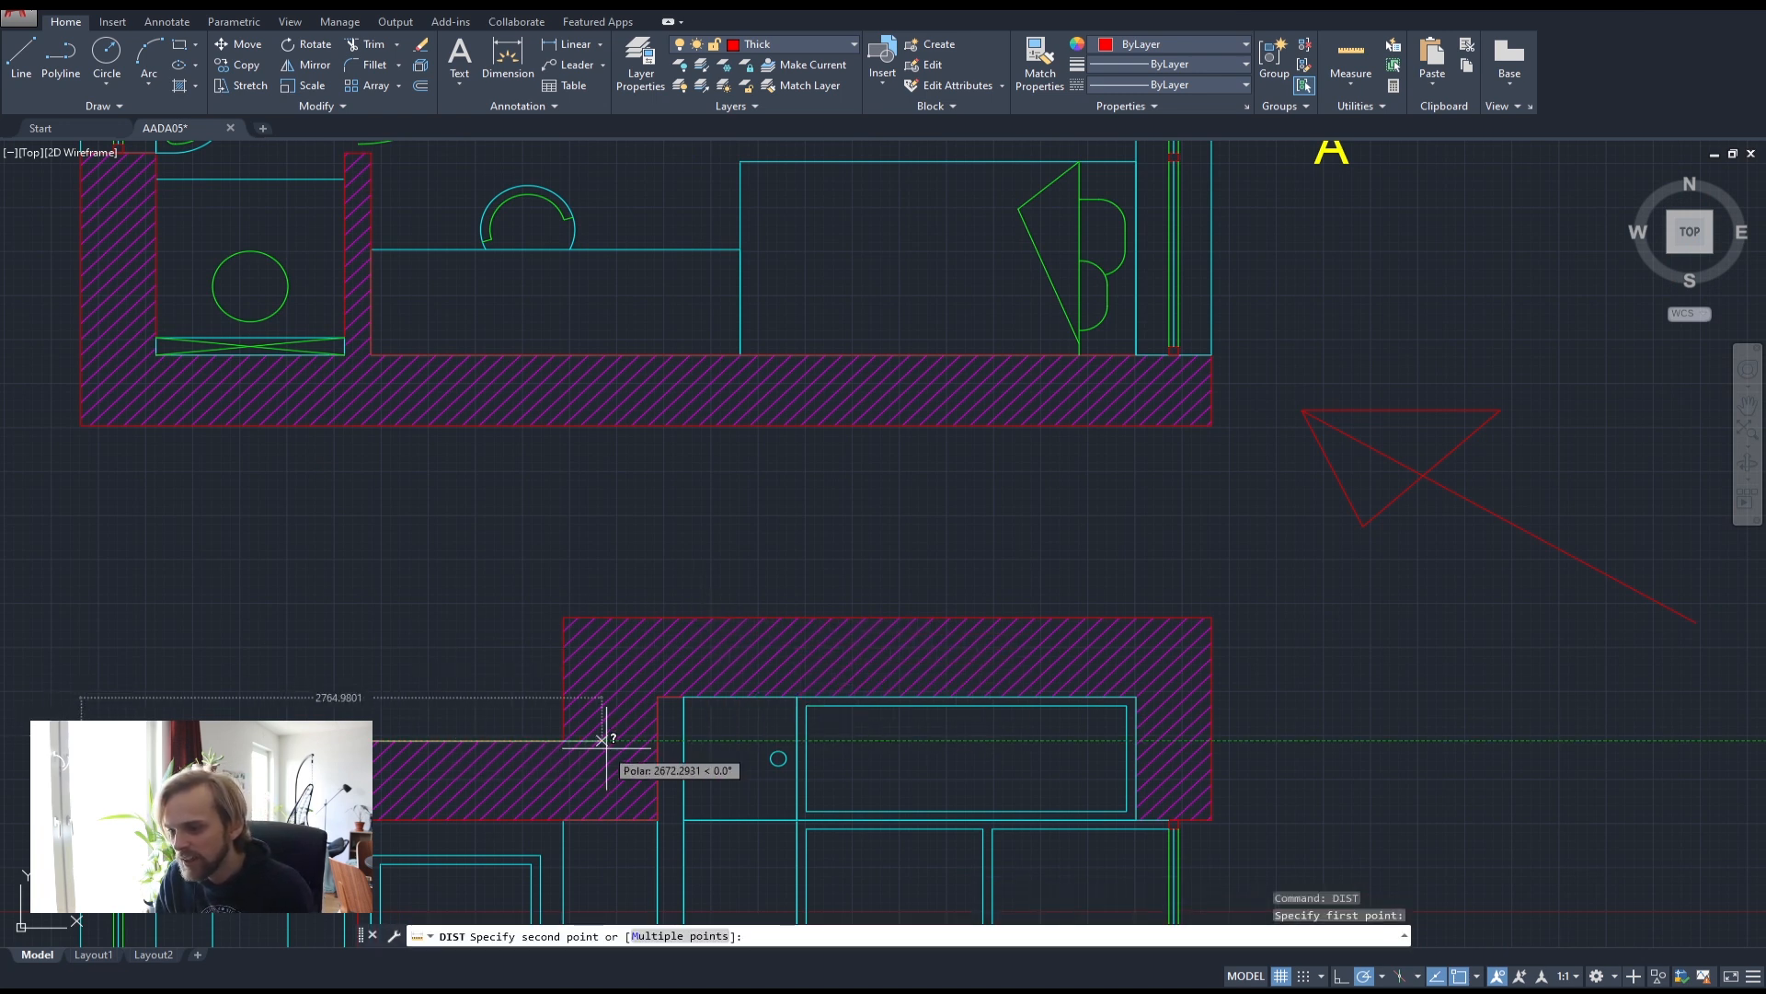
key("Escape")
scroll(1273, 663, "down", 3)
scroll(1051, 545, "up", 5)
scroll(1051, 544, "up", 2)
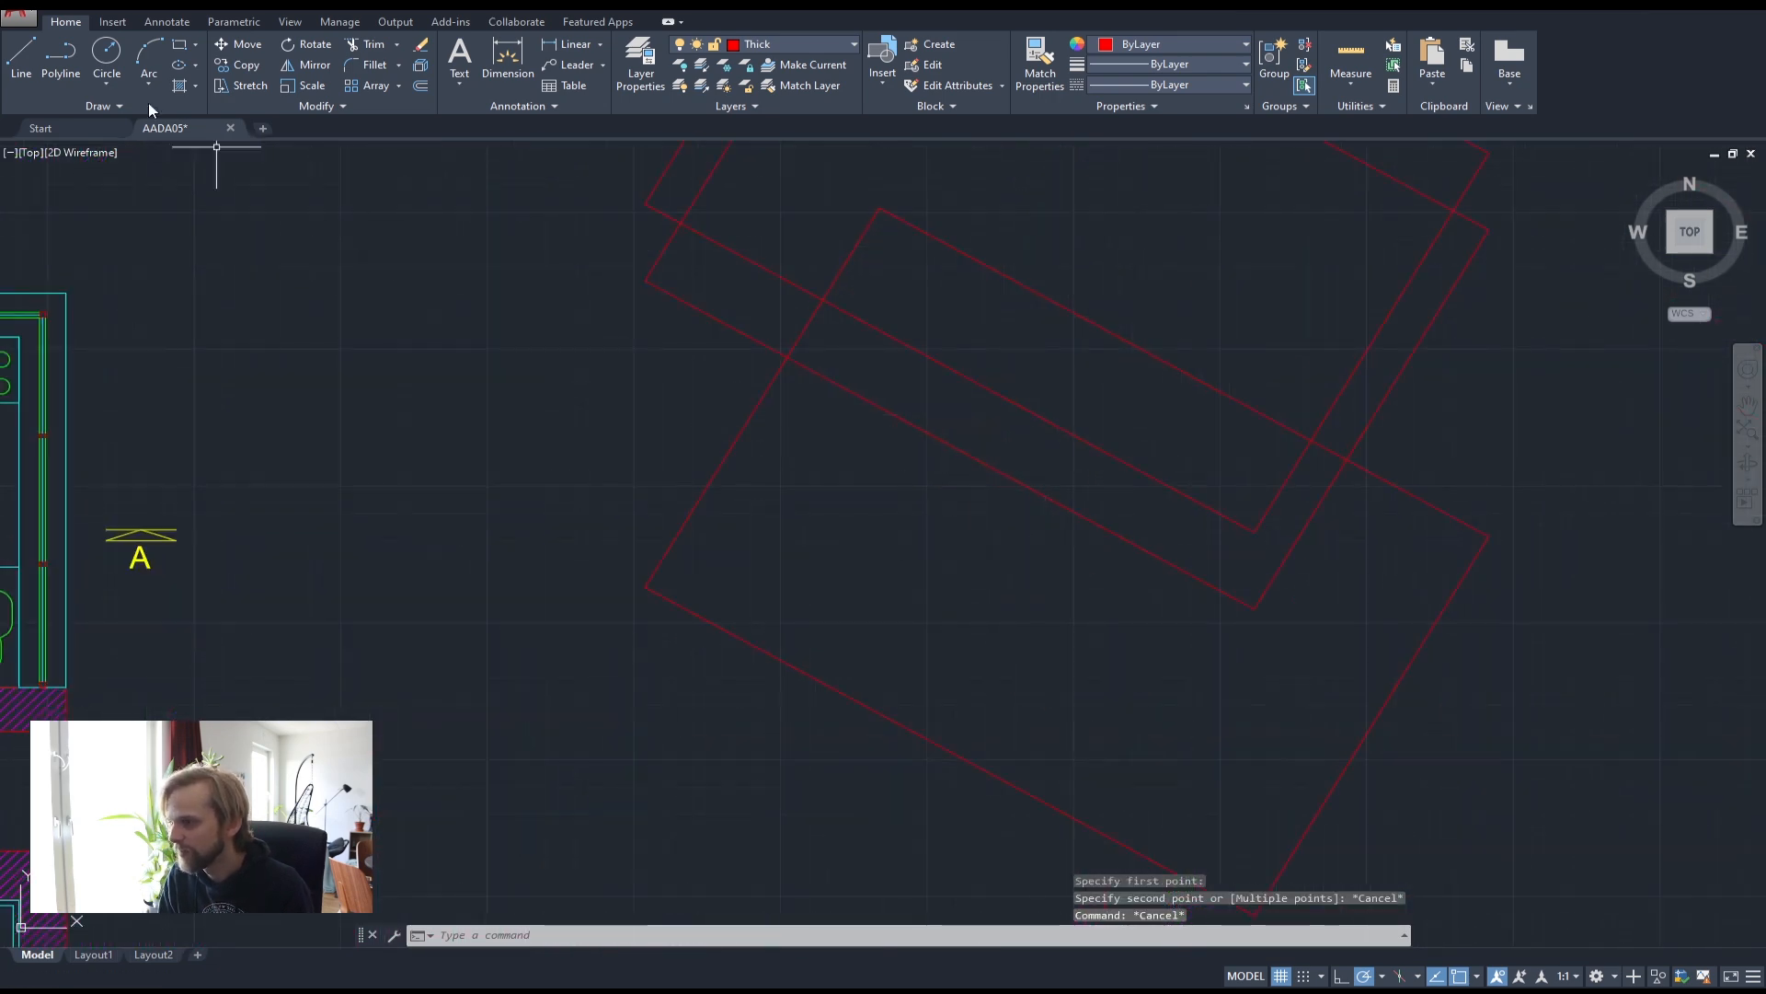
- Draw a polyline from the rectangle corner with a 2560-long segment at 30°
left_click(60, 58)
left_click(646, 280)
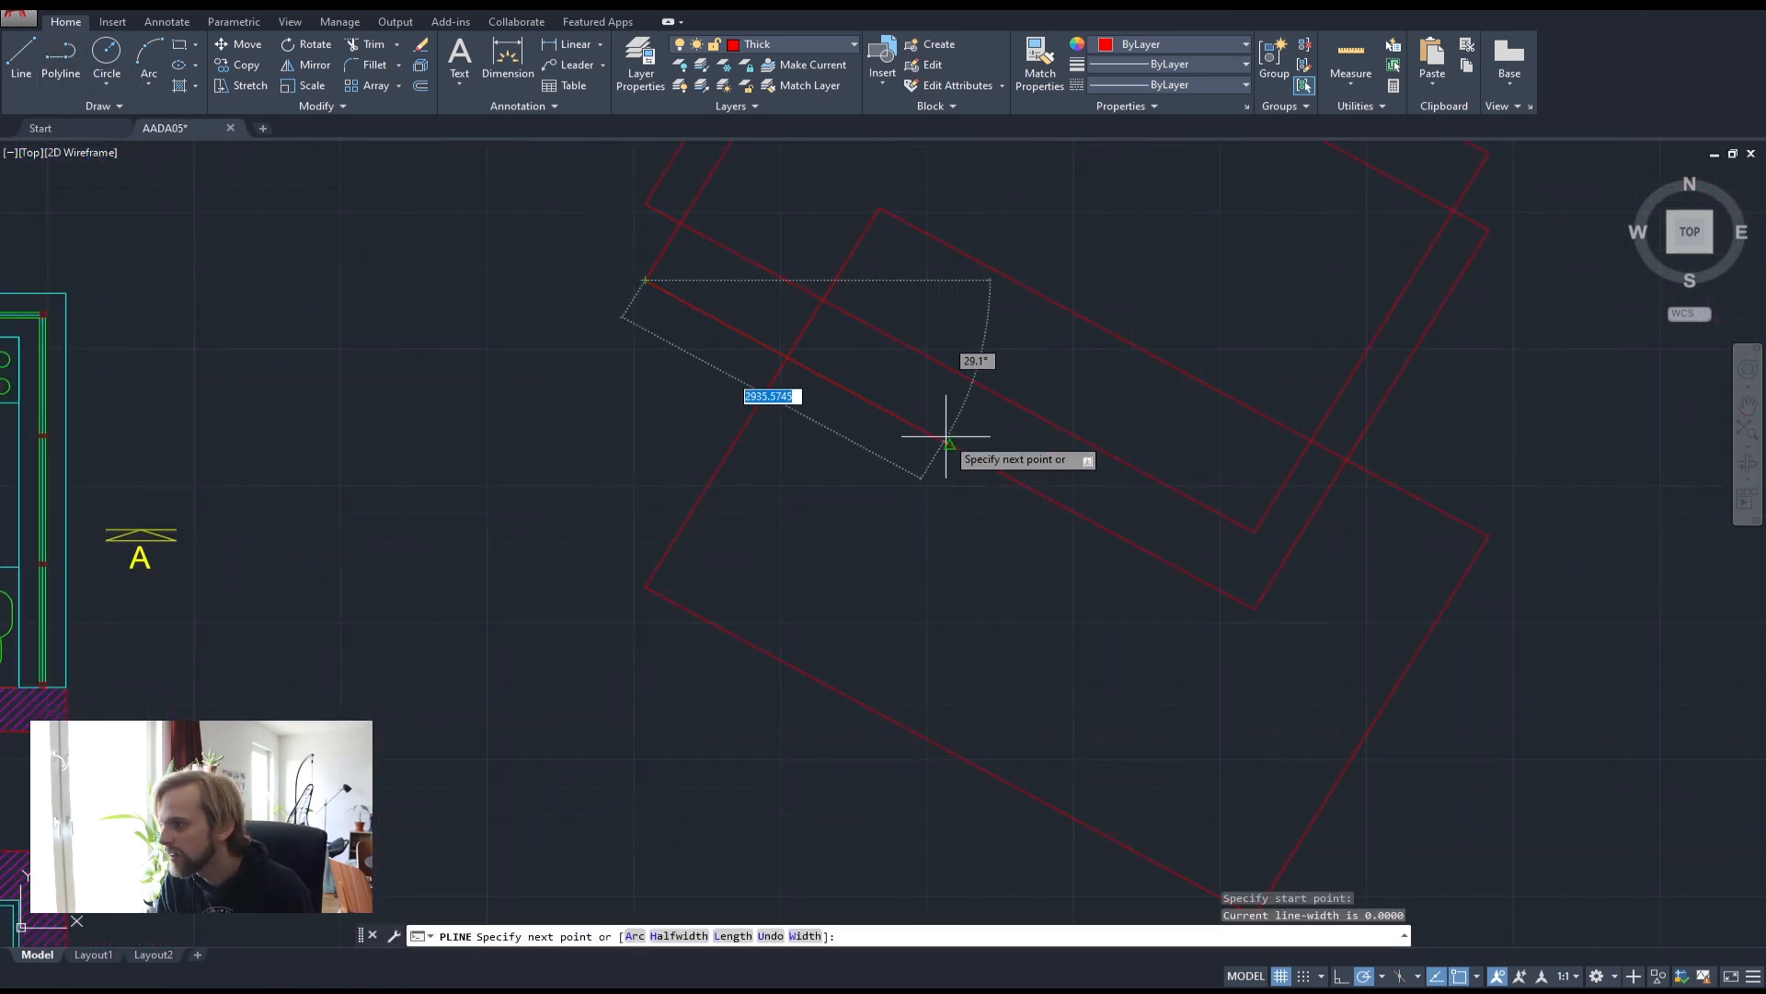
type("2560")
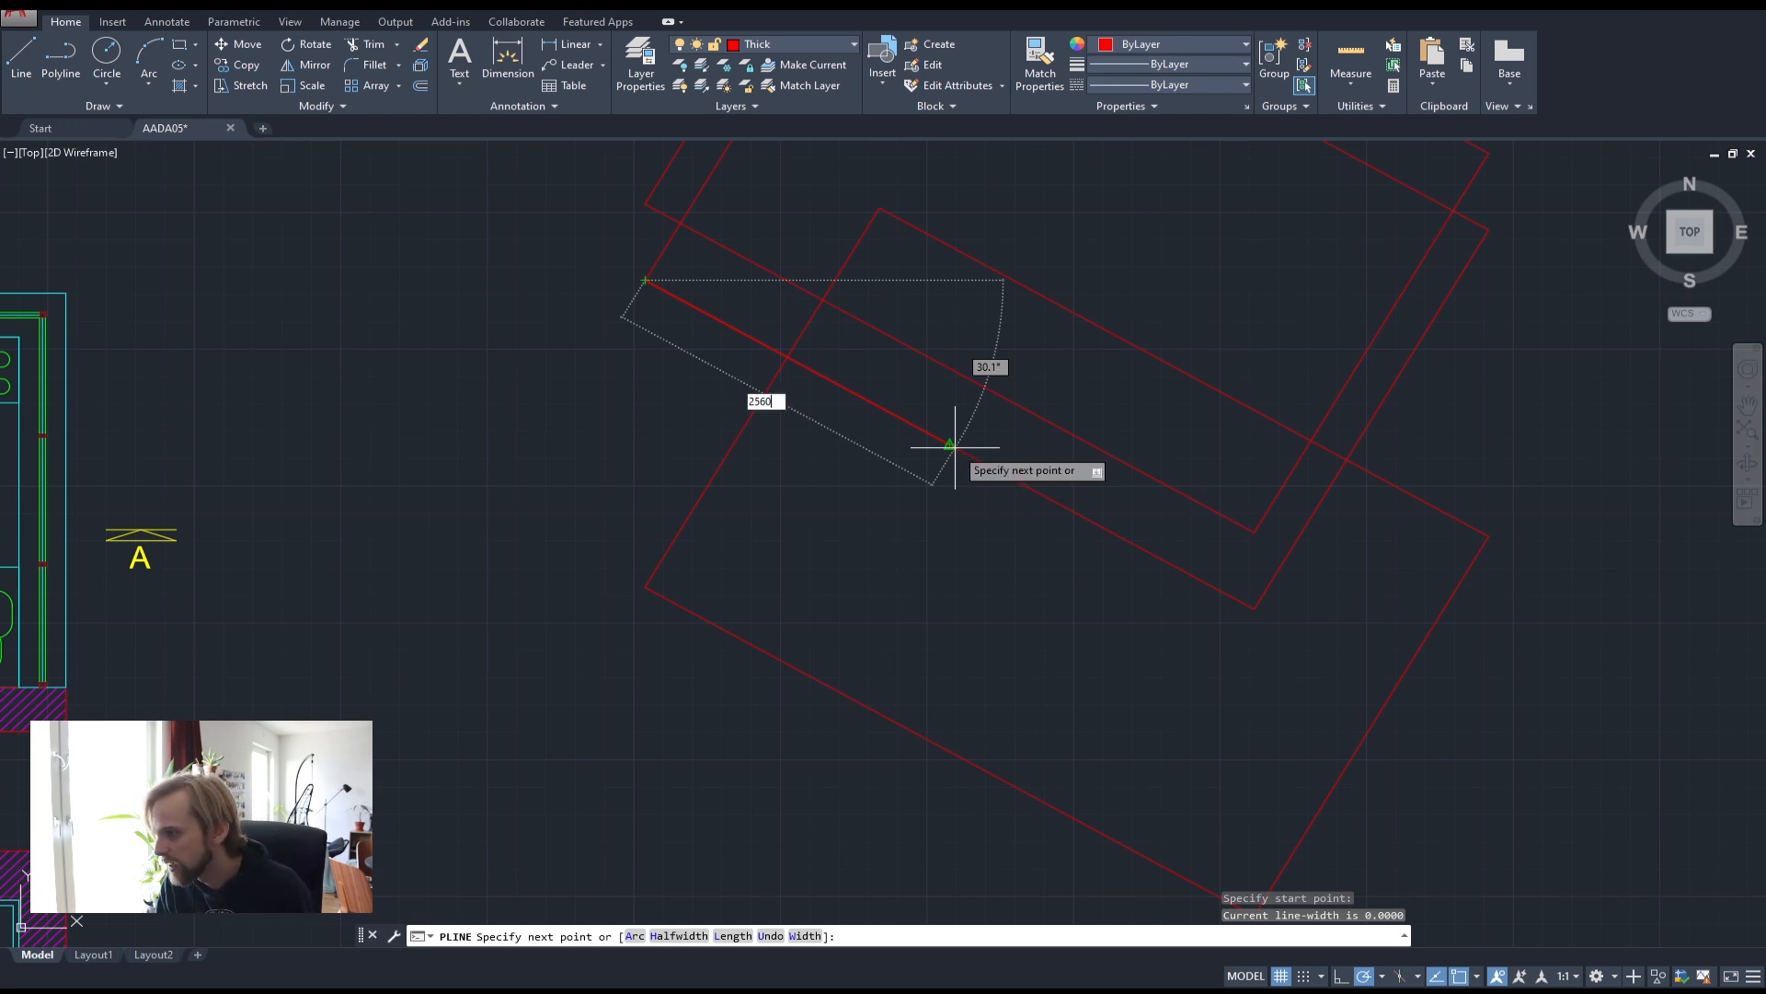
scroll(955, 447, "up", 2)
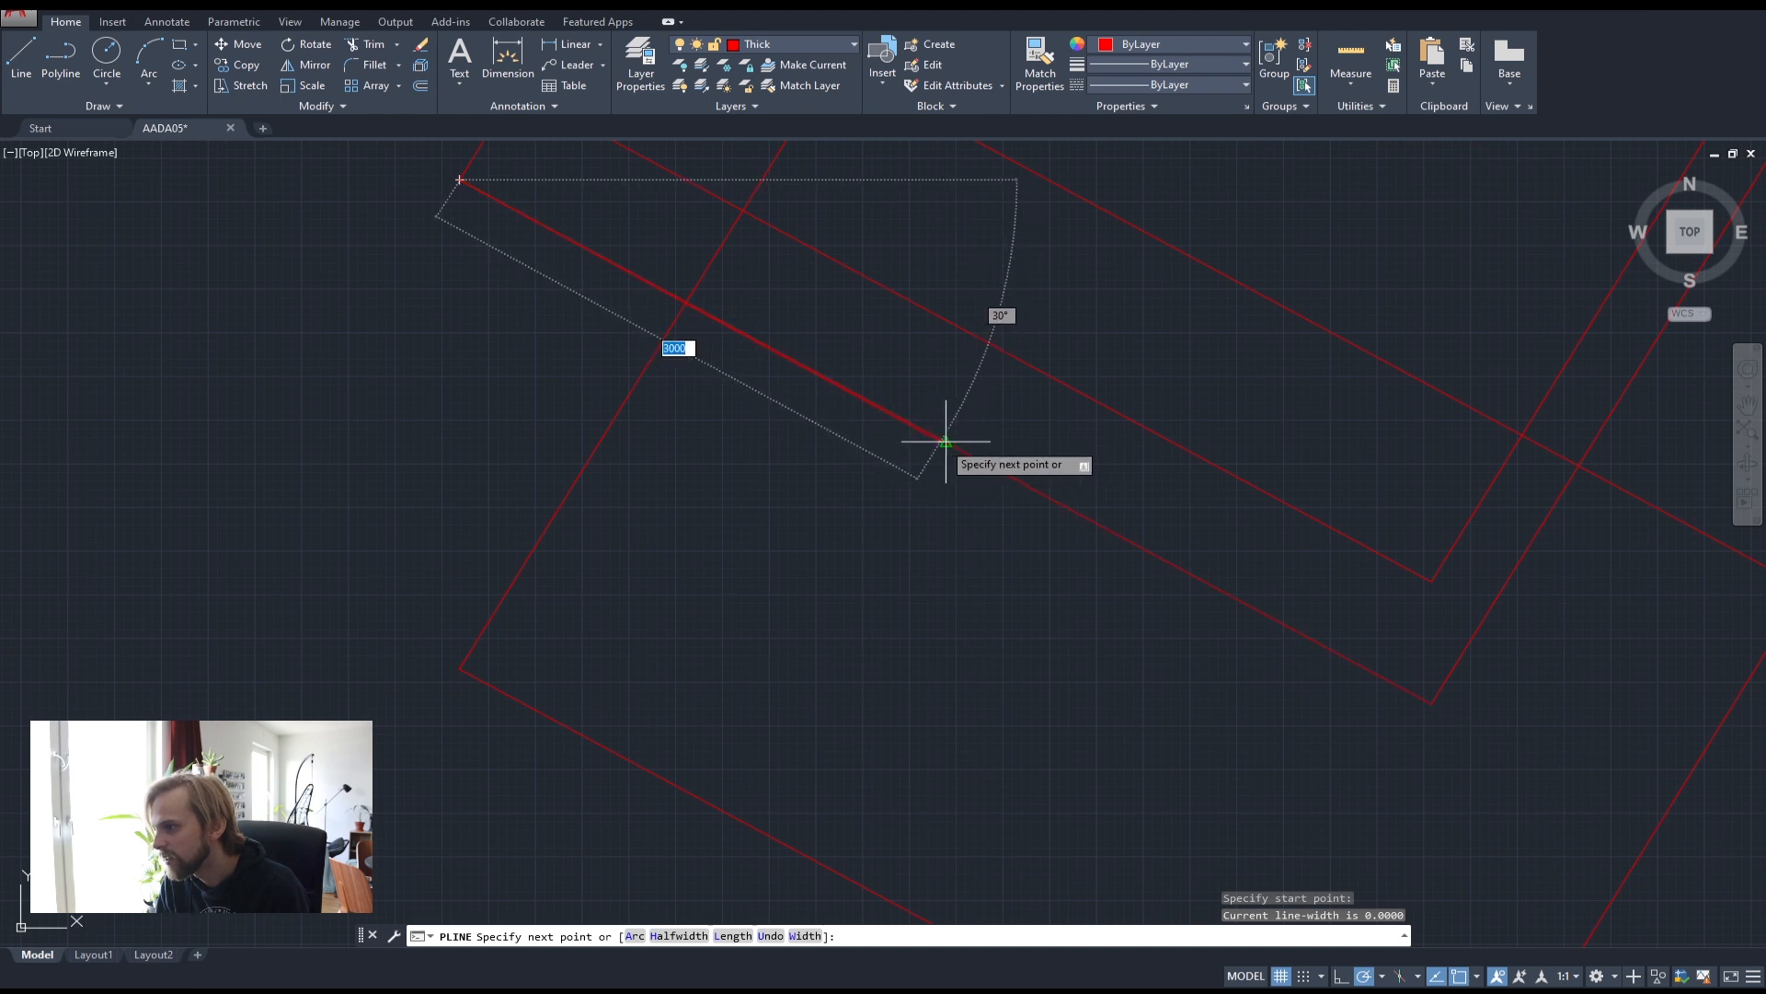
type("2")
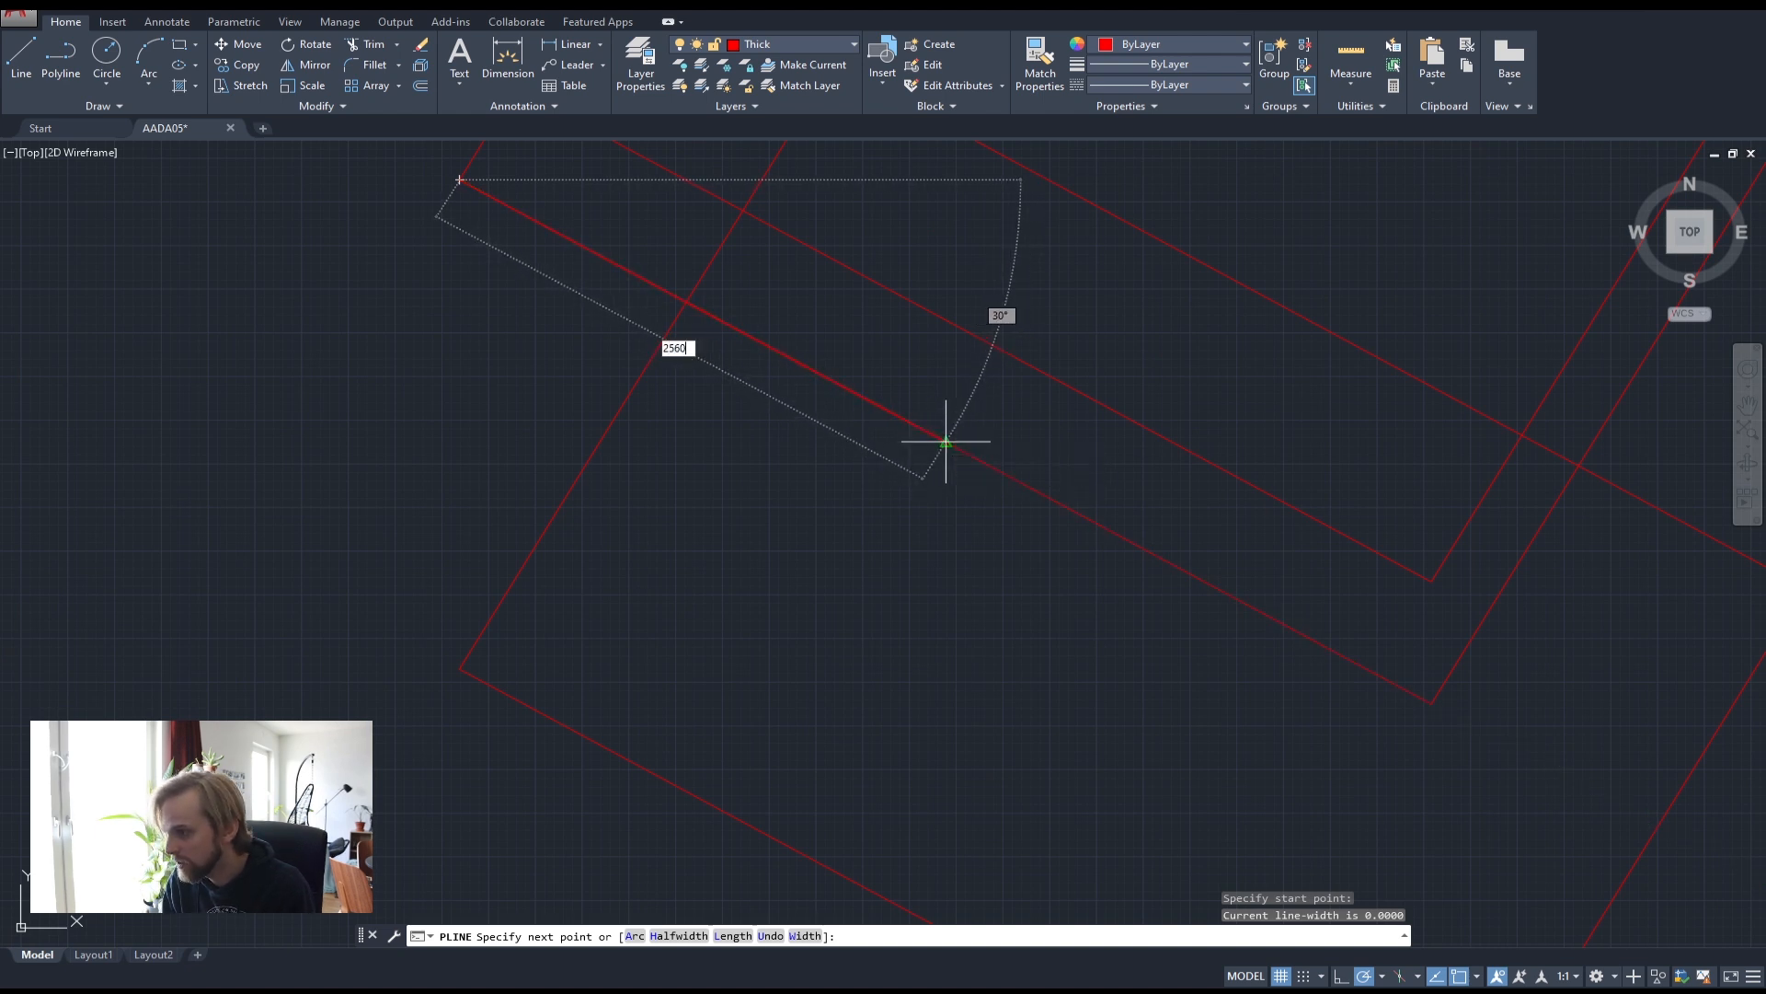
type("560")
key("Return")
scroll(929, 442, "up", 5)
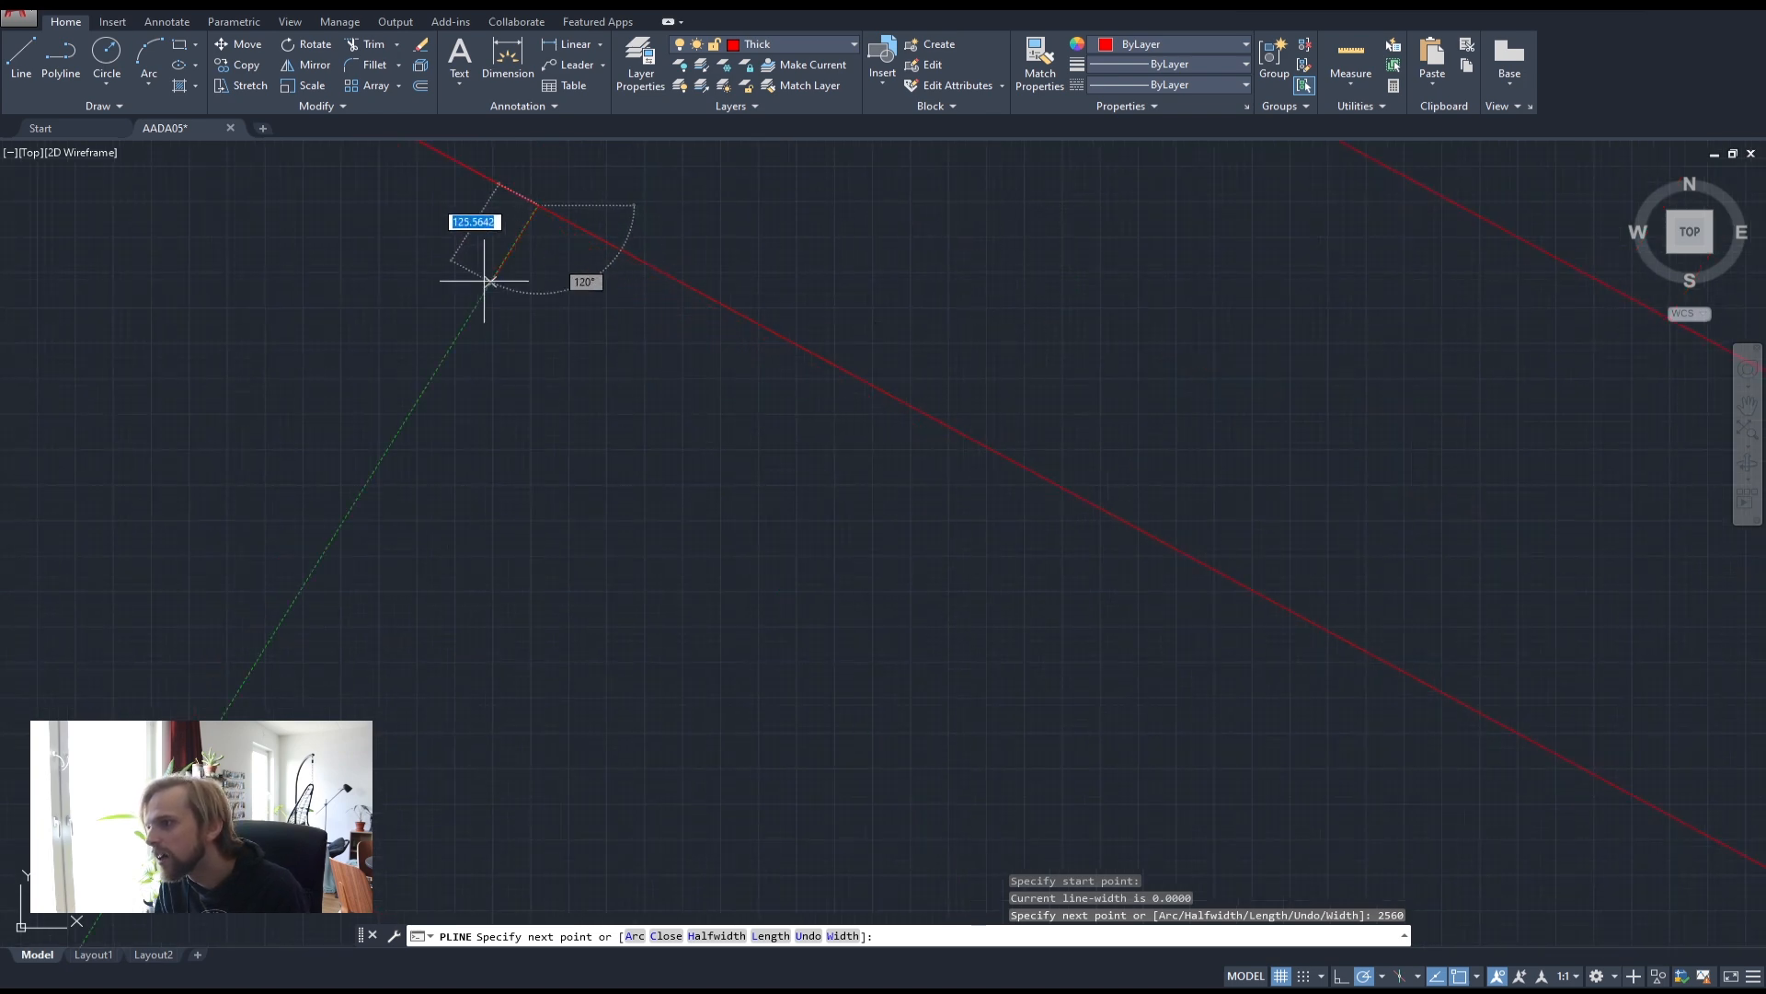
scroll(643, 540, "up", 8)
scroll(934, 494, "down", 8)
left_click(778, 731)
key("Return")
scroll(798, 712, "down", 8)
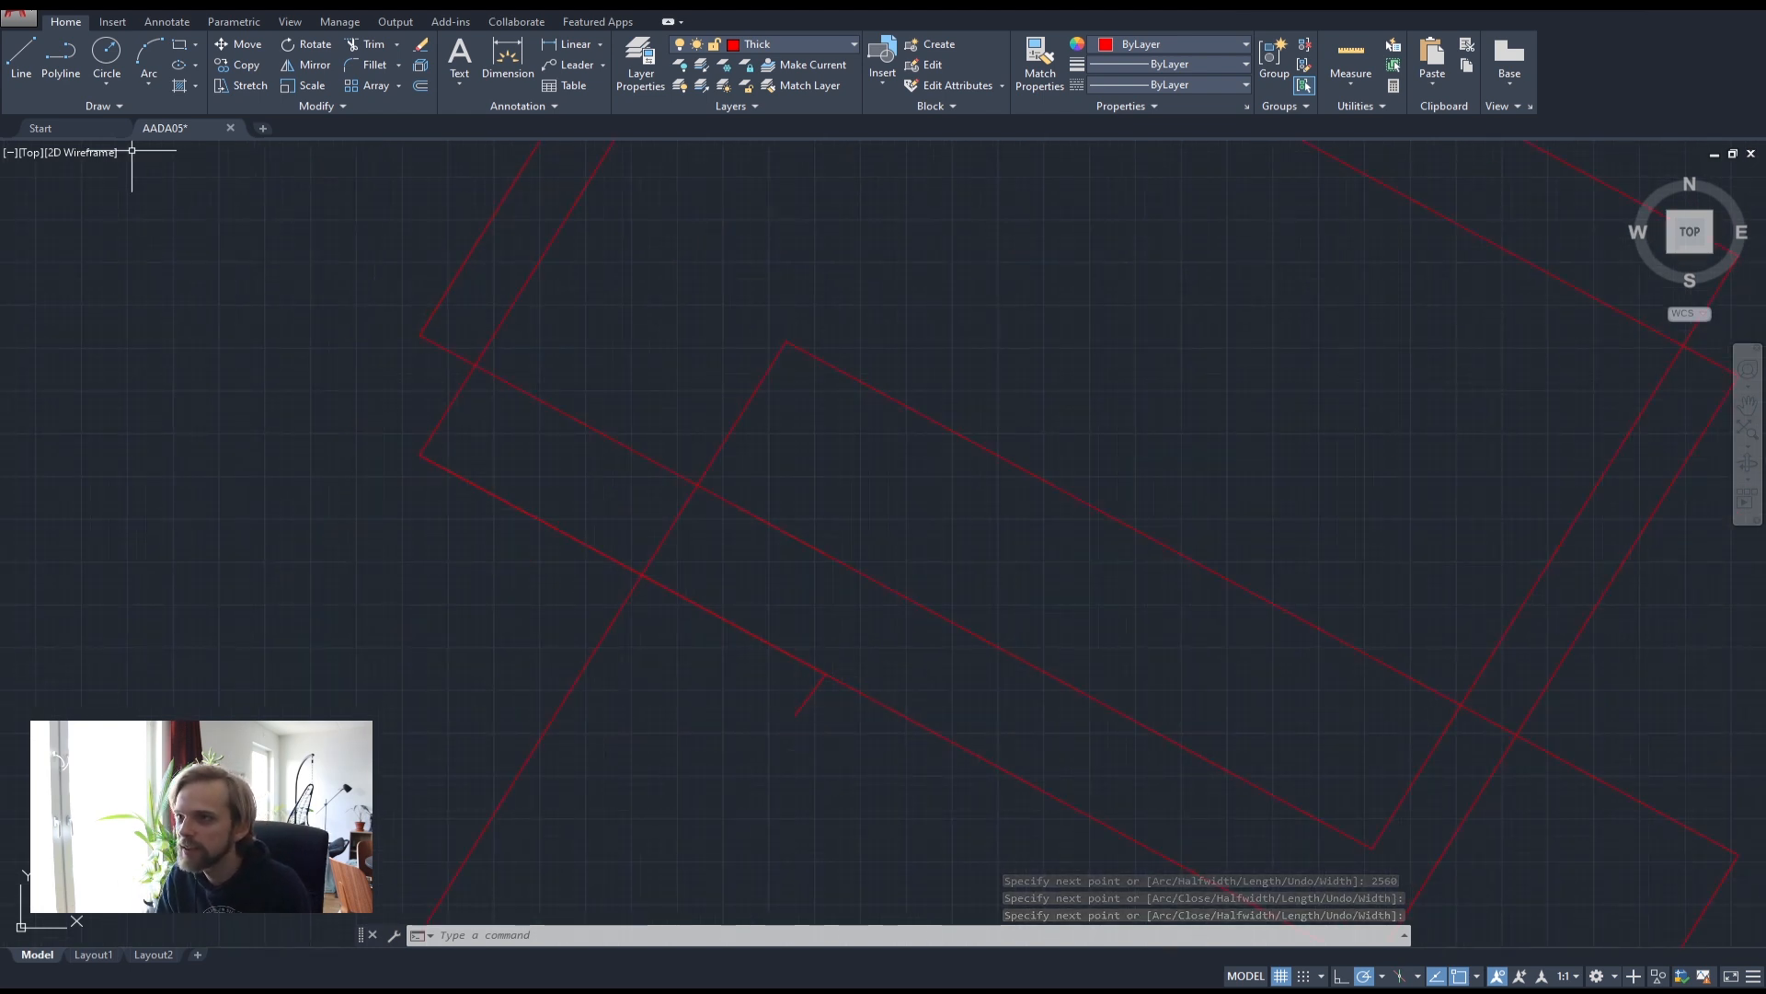
- Draw a vertical polyline edge up from the rectangle edge and delete the stray polyline
left_click(60, 57)
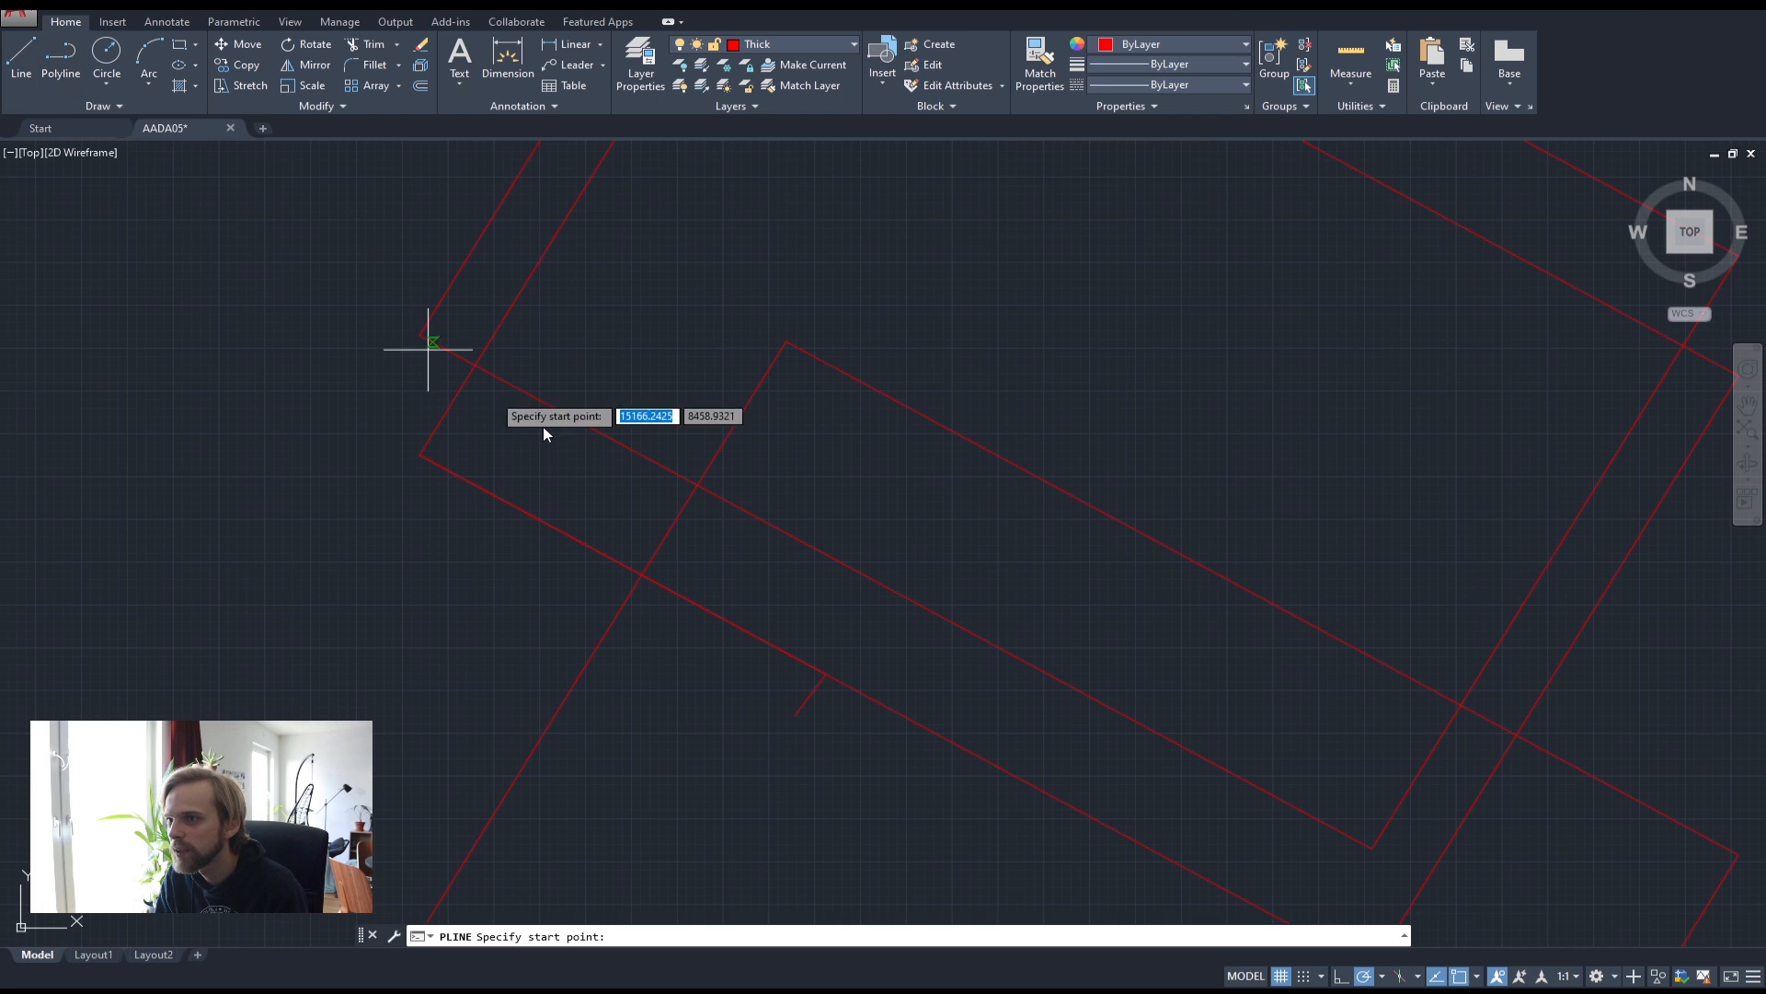
left_click(827, 674)
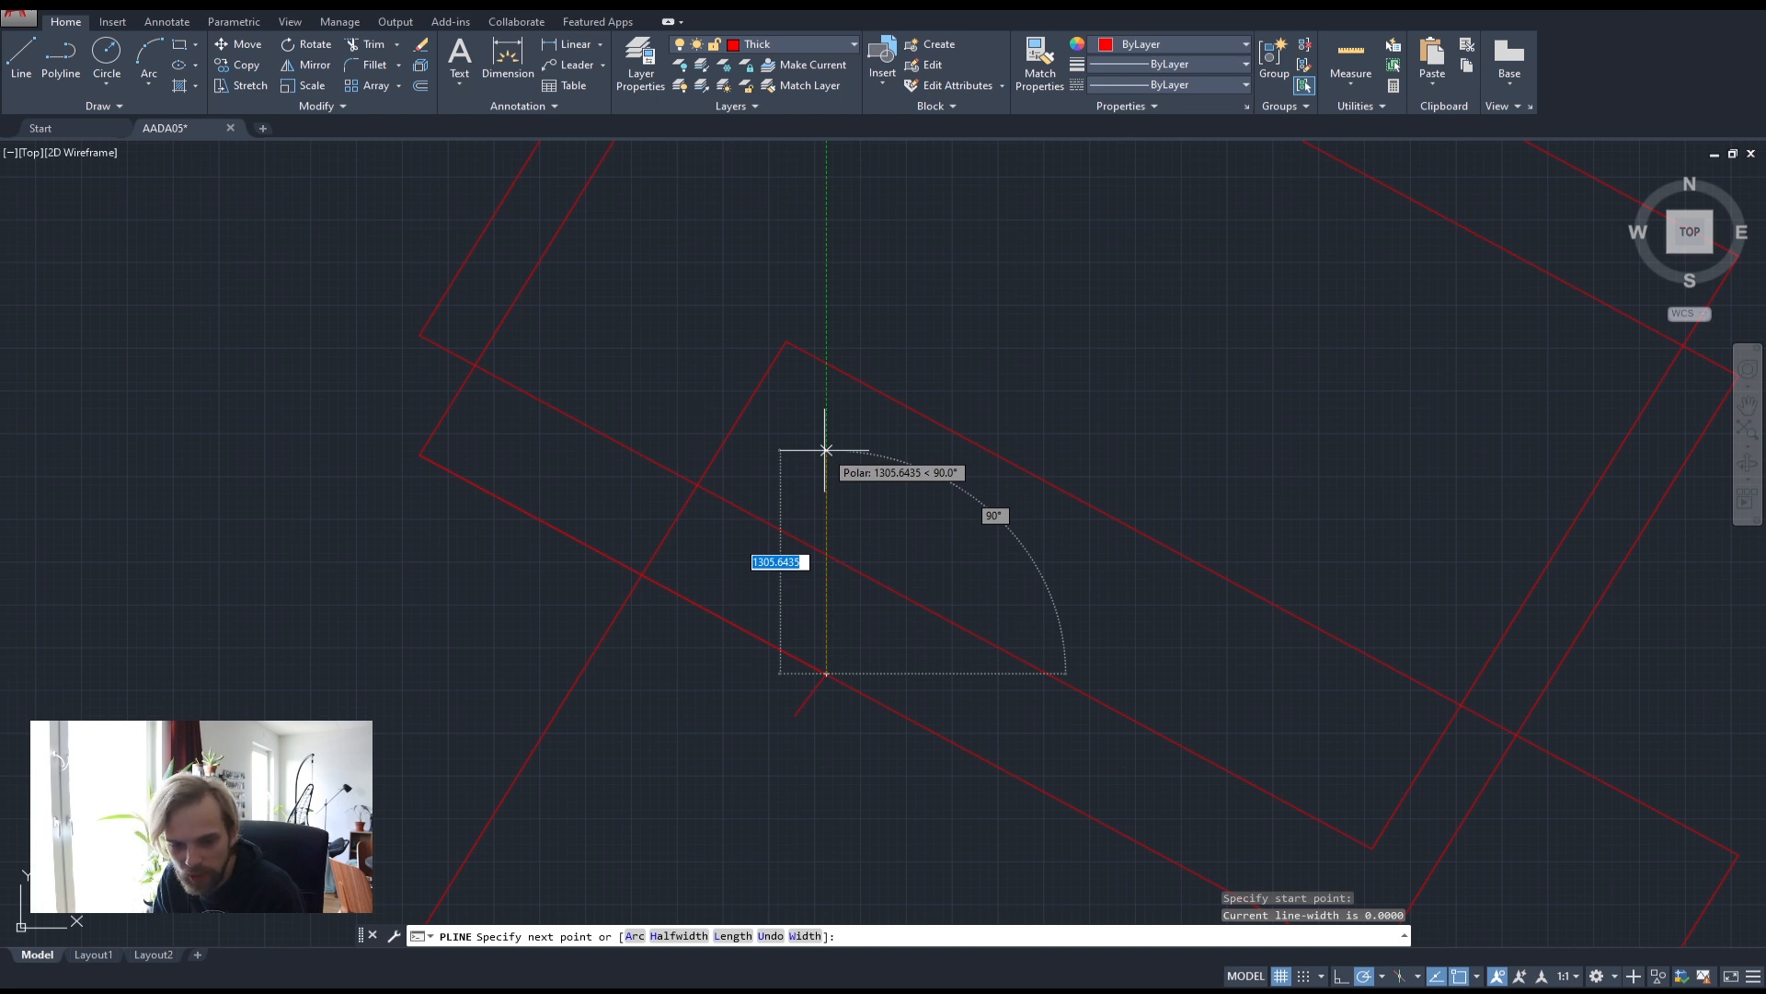
left_click(826, 449)
key("Return")
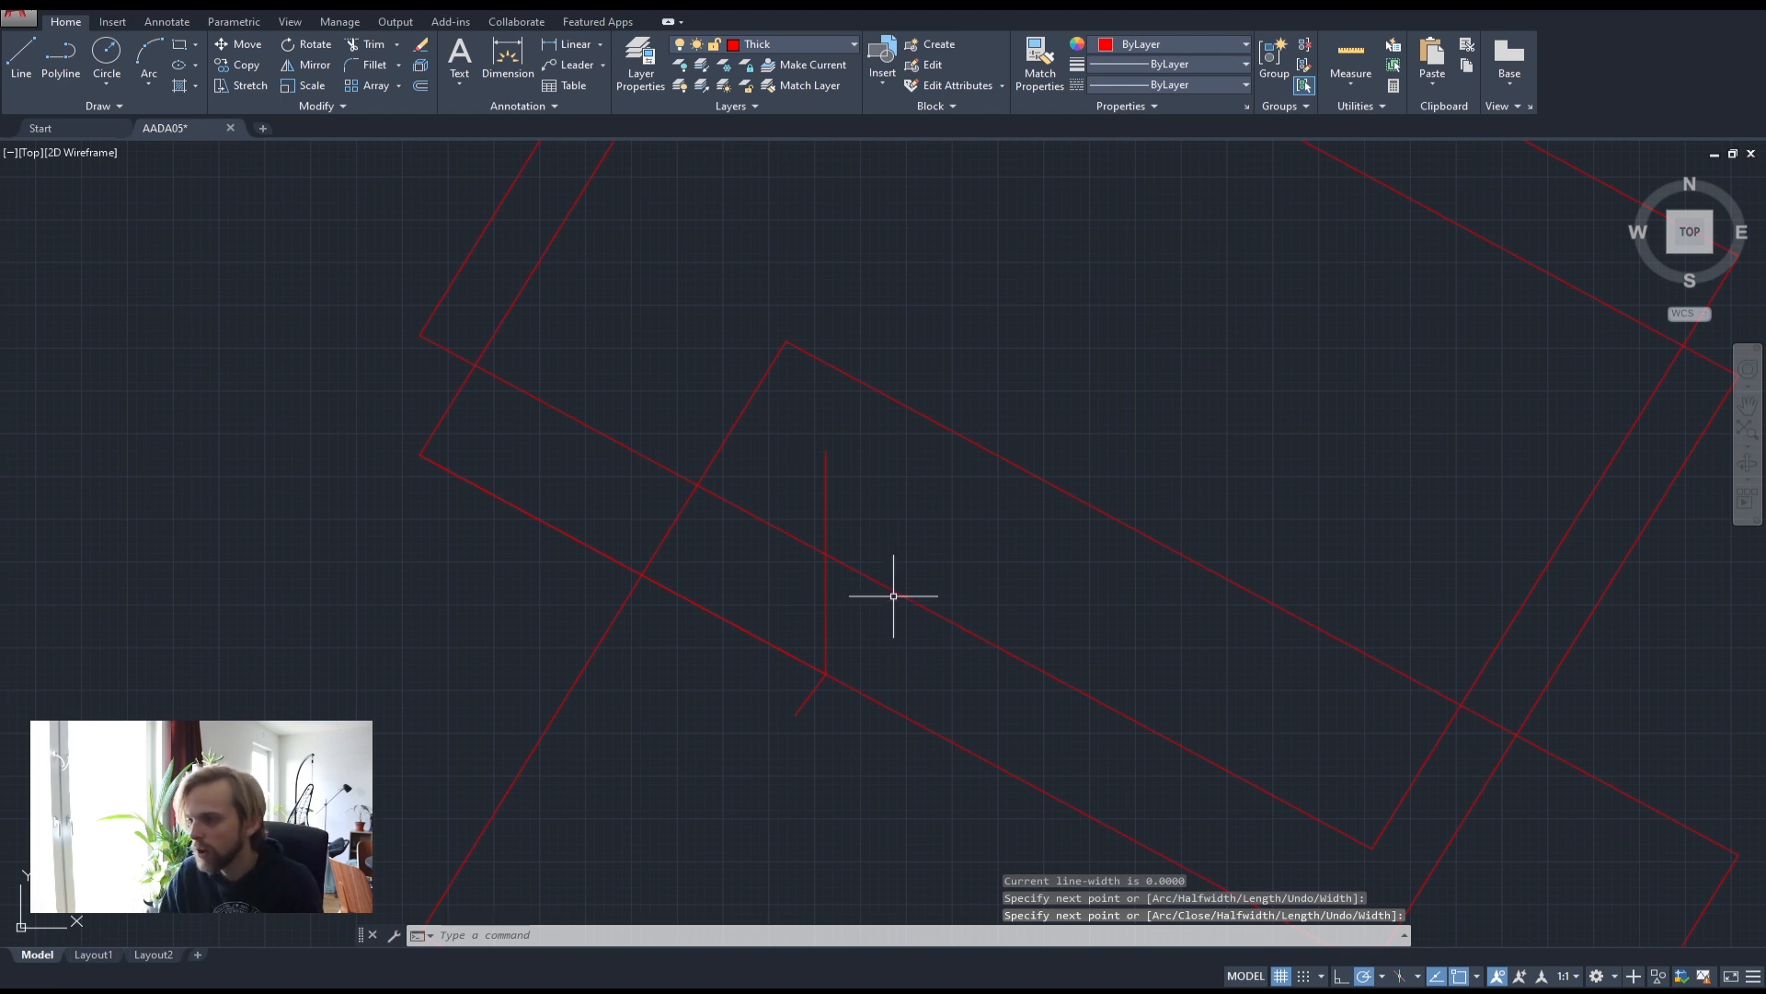
left_click(809, 698)
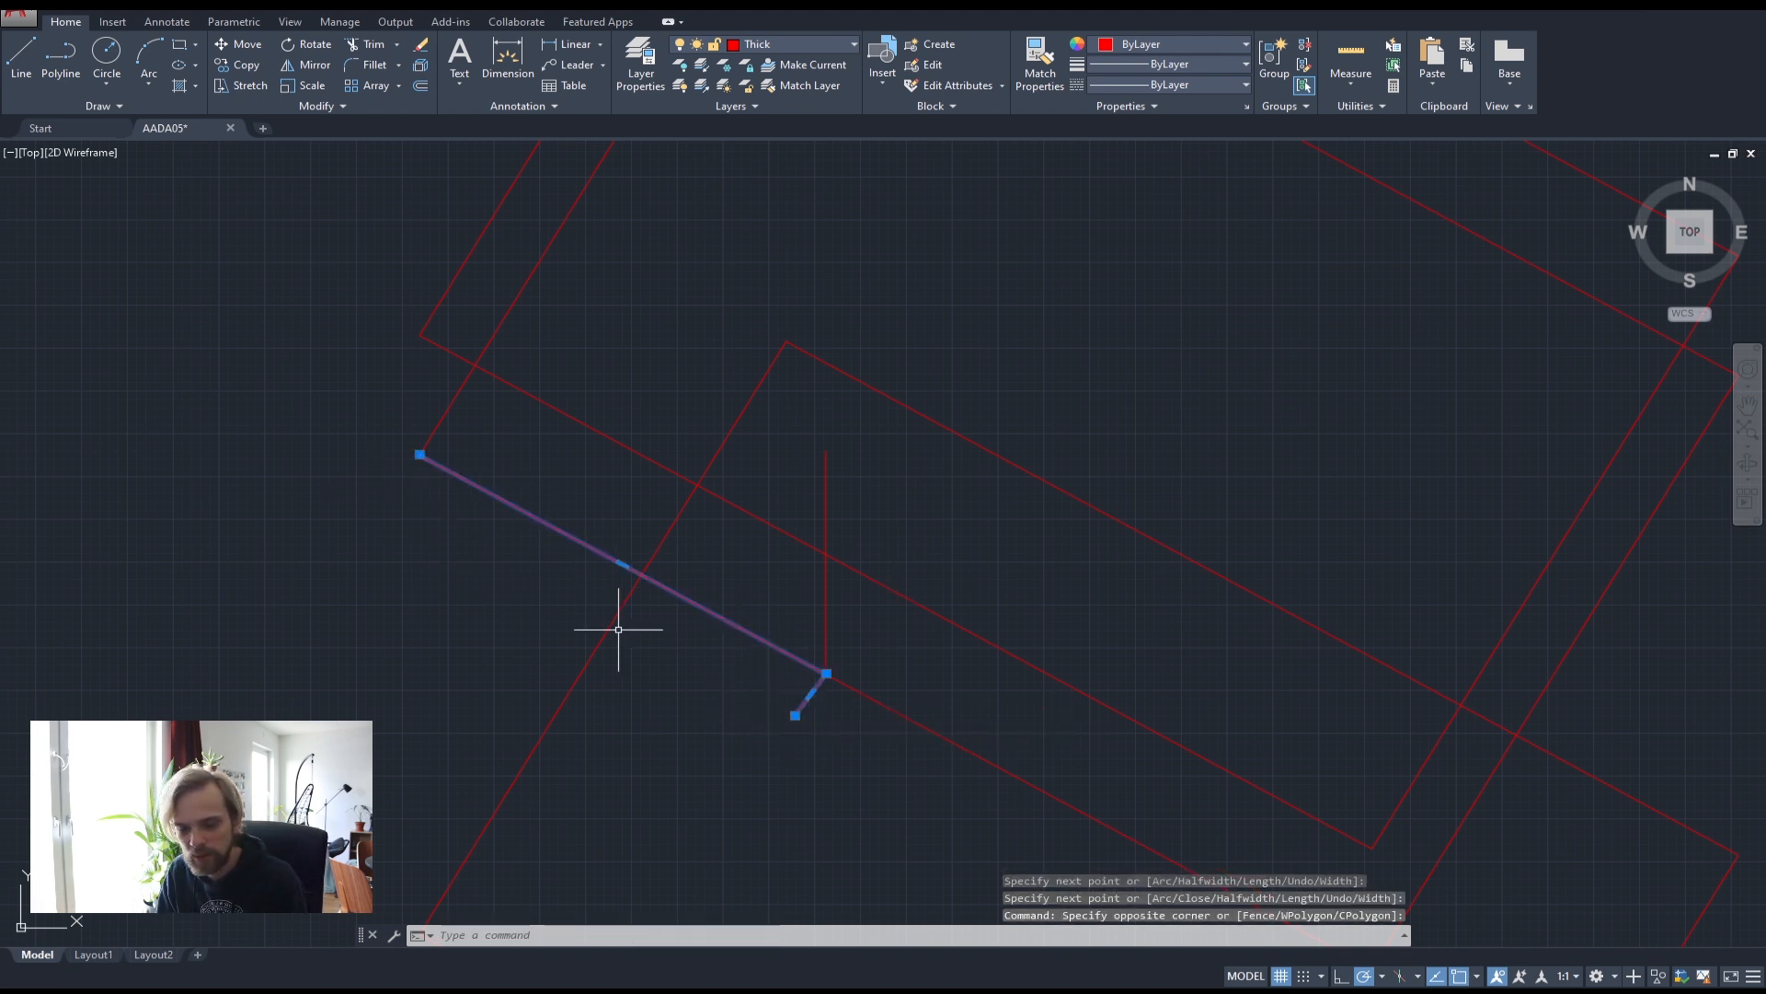
key("Delete")
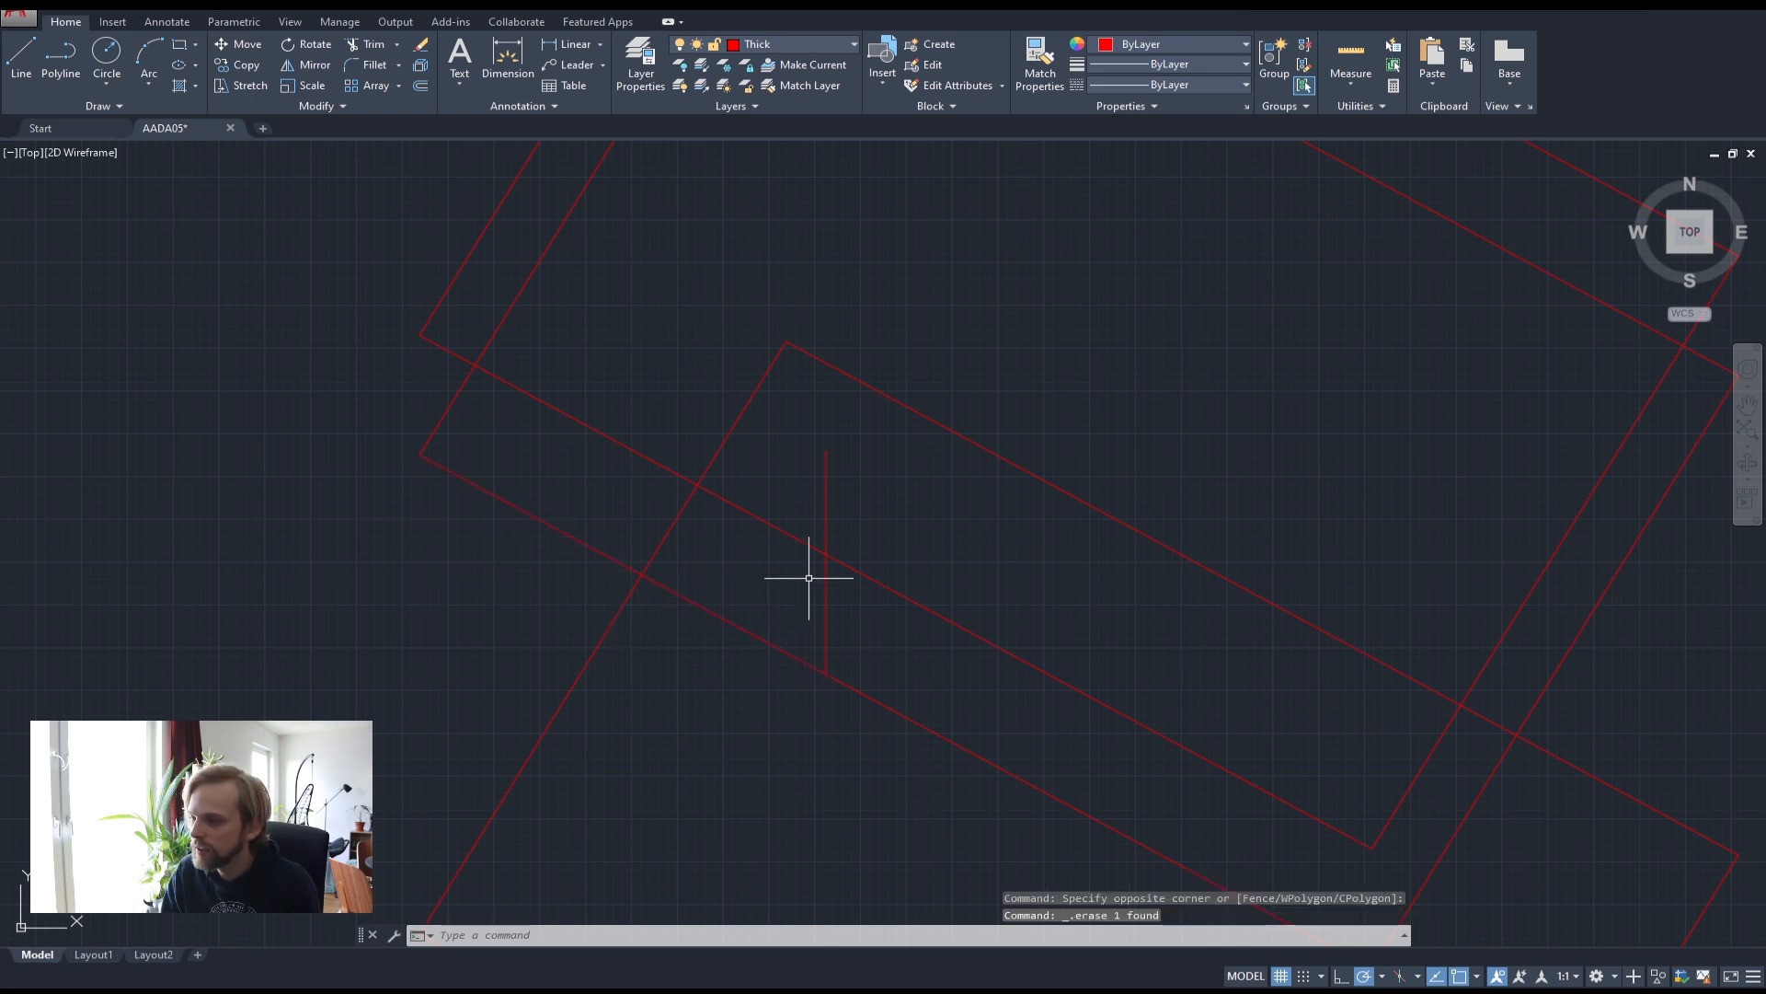
- Trim the vertical line above the diagonal and frame the floor plan beside the projection
key("Return")
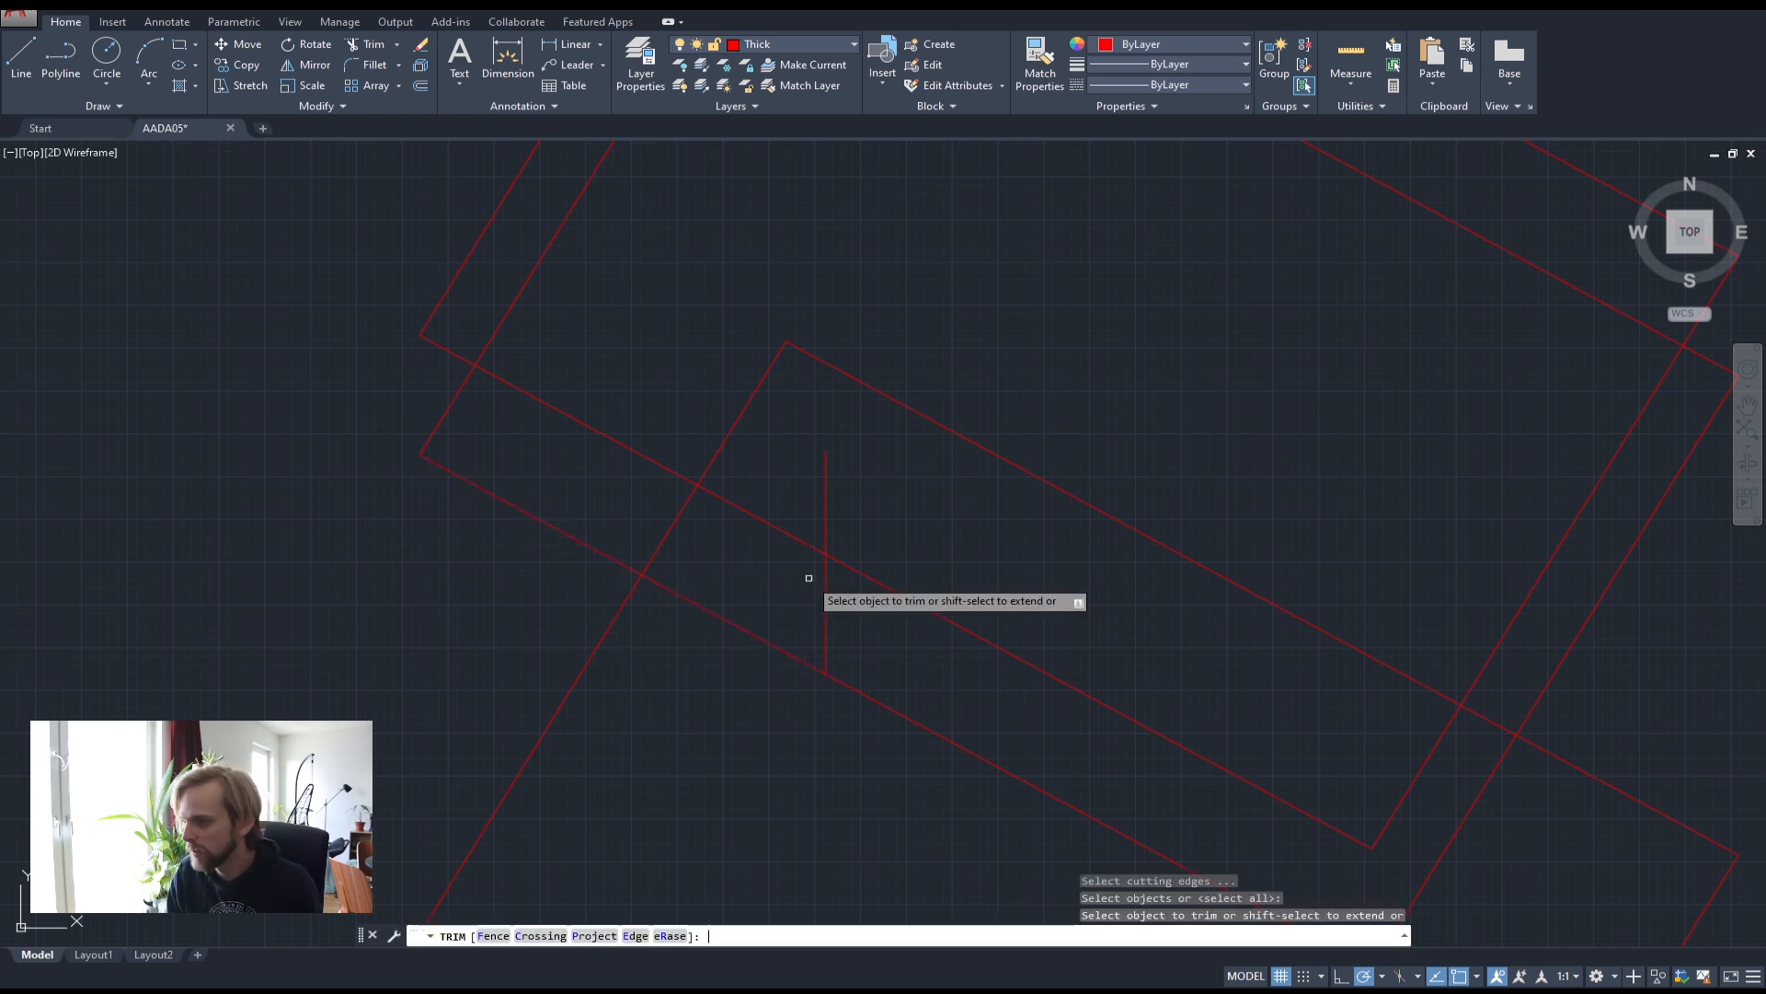
left_click(826, 492)
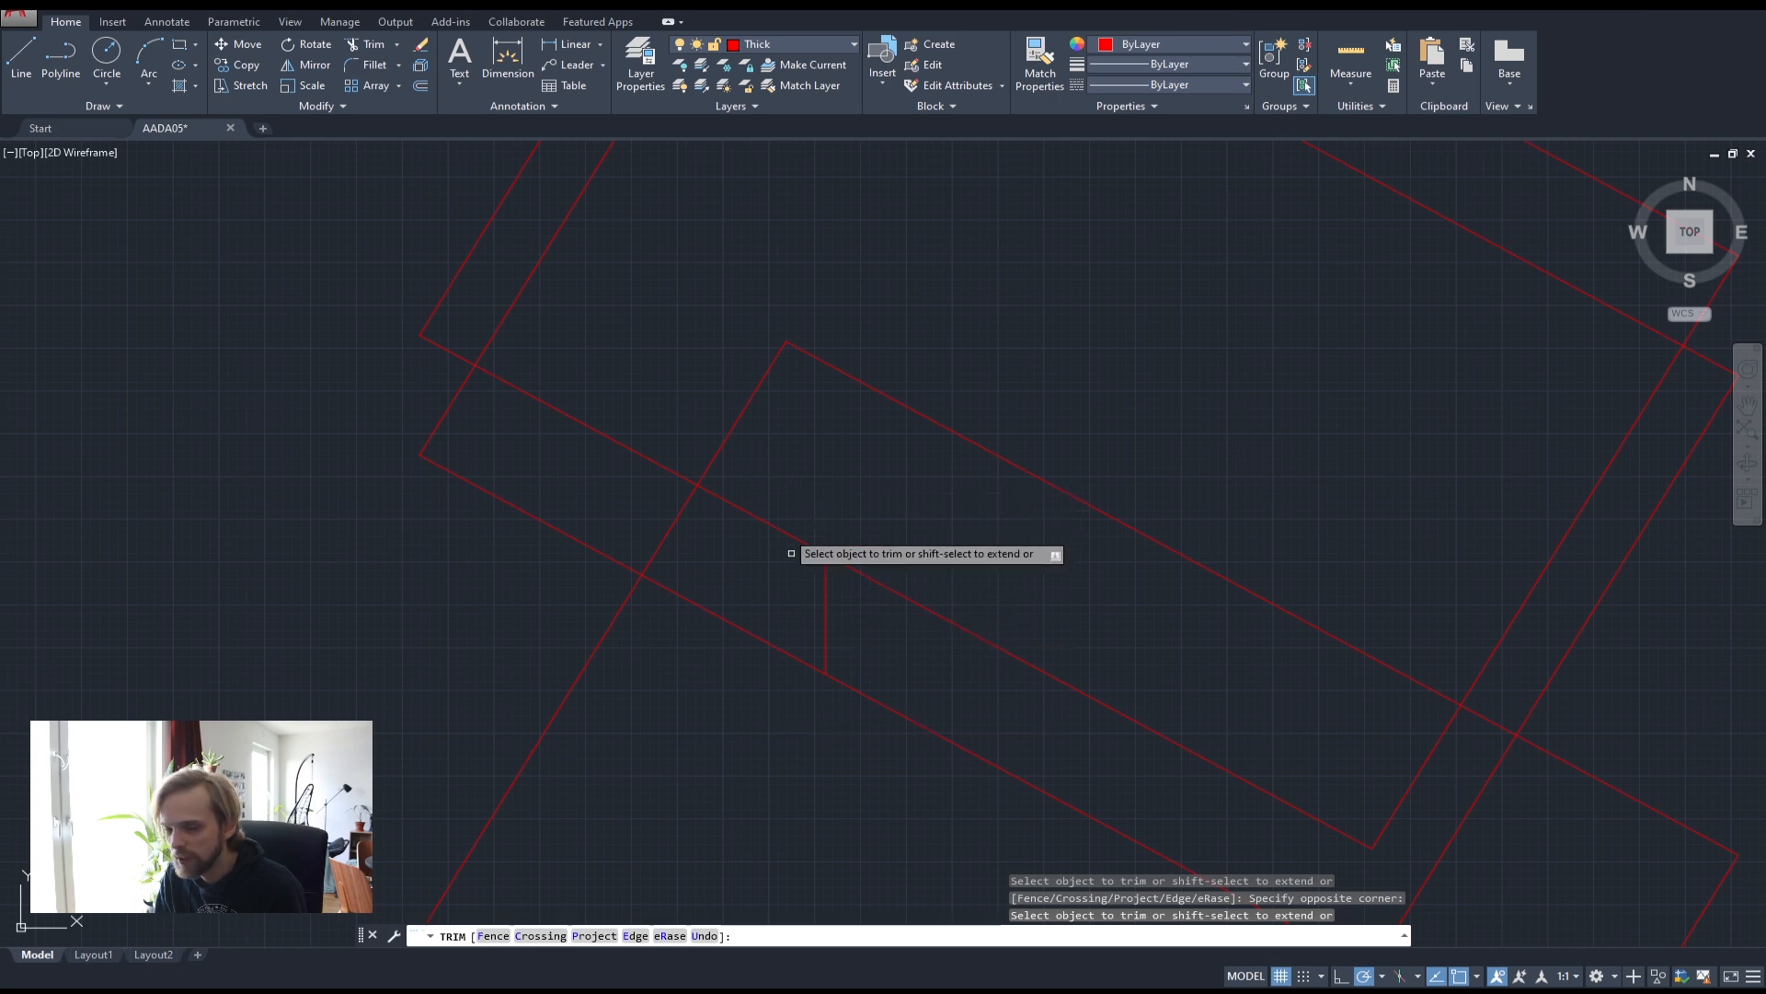
key("Escape")
key("Escape")
key("Escape")
scroll(722, 639, "down", 2)
middle_click_drag(772, 678, 938, 473)
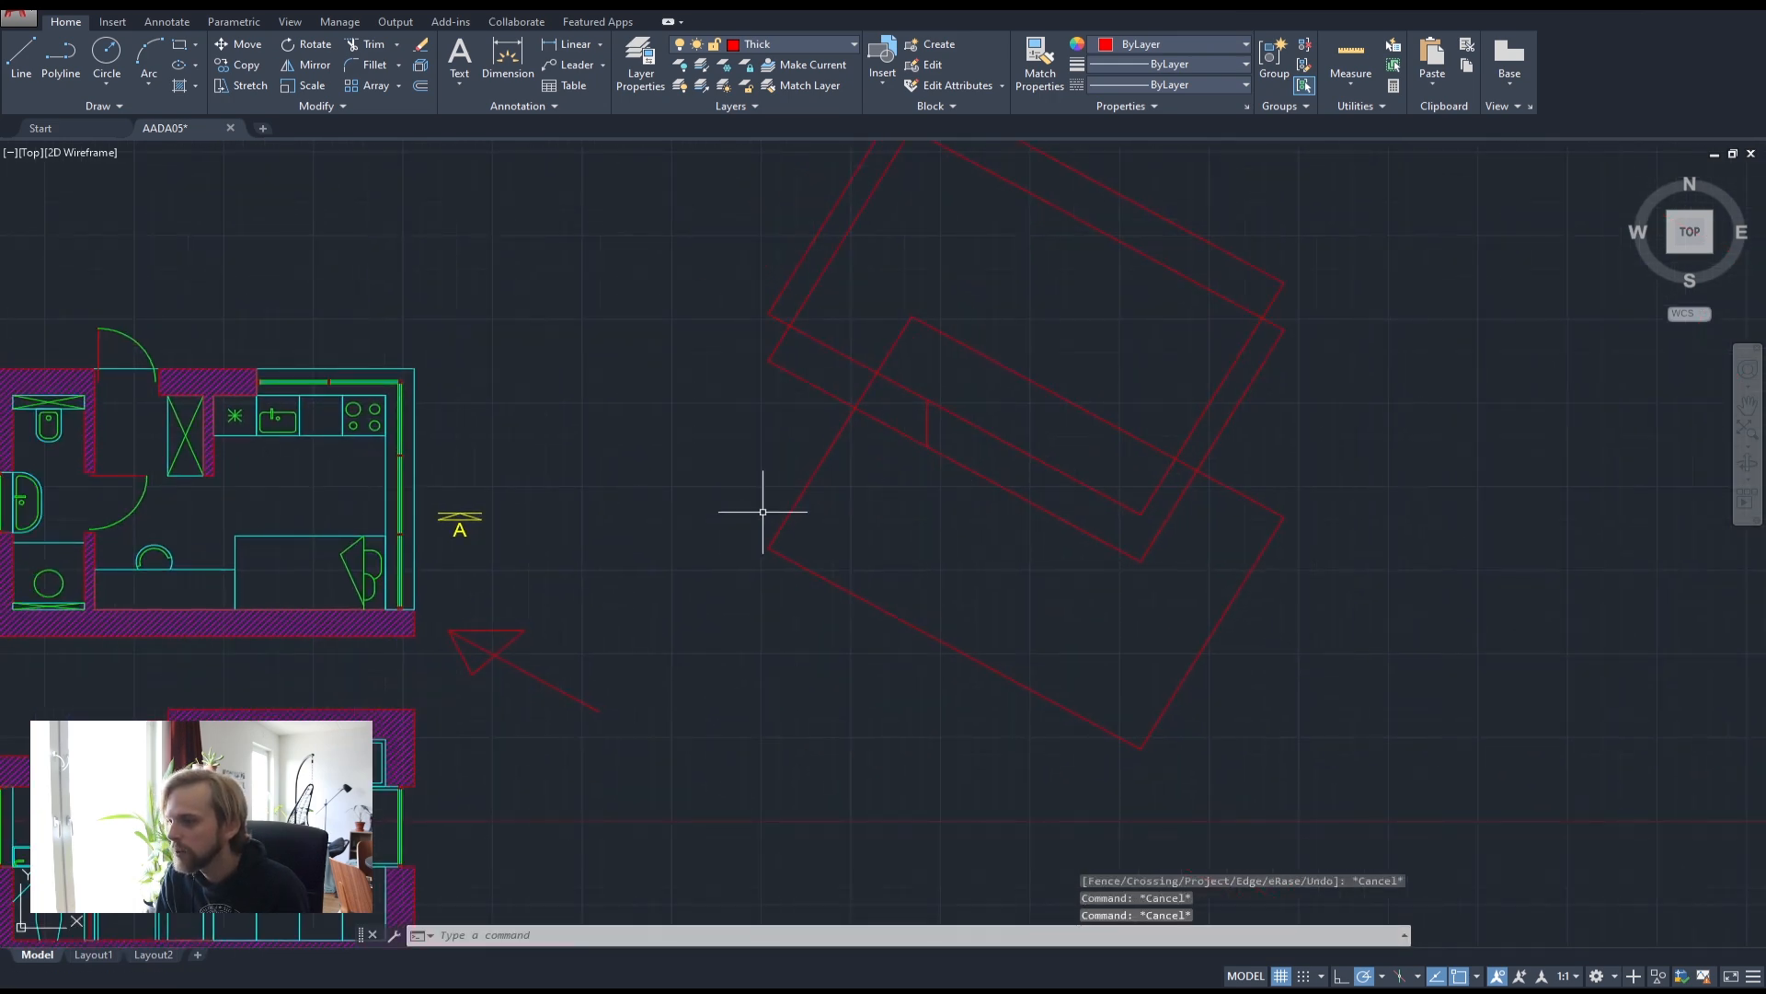
middle_click_drag(761, 513, 1022, 485)
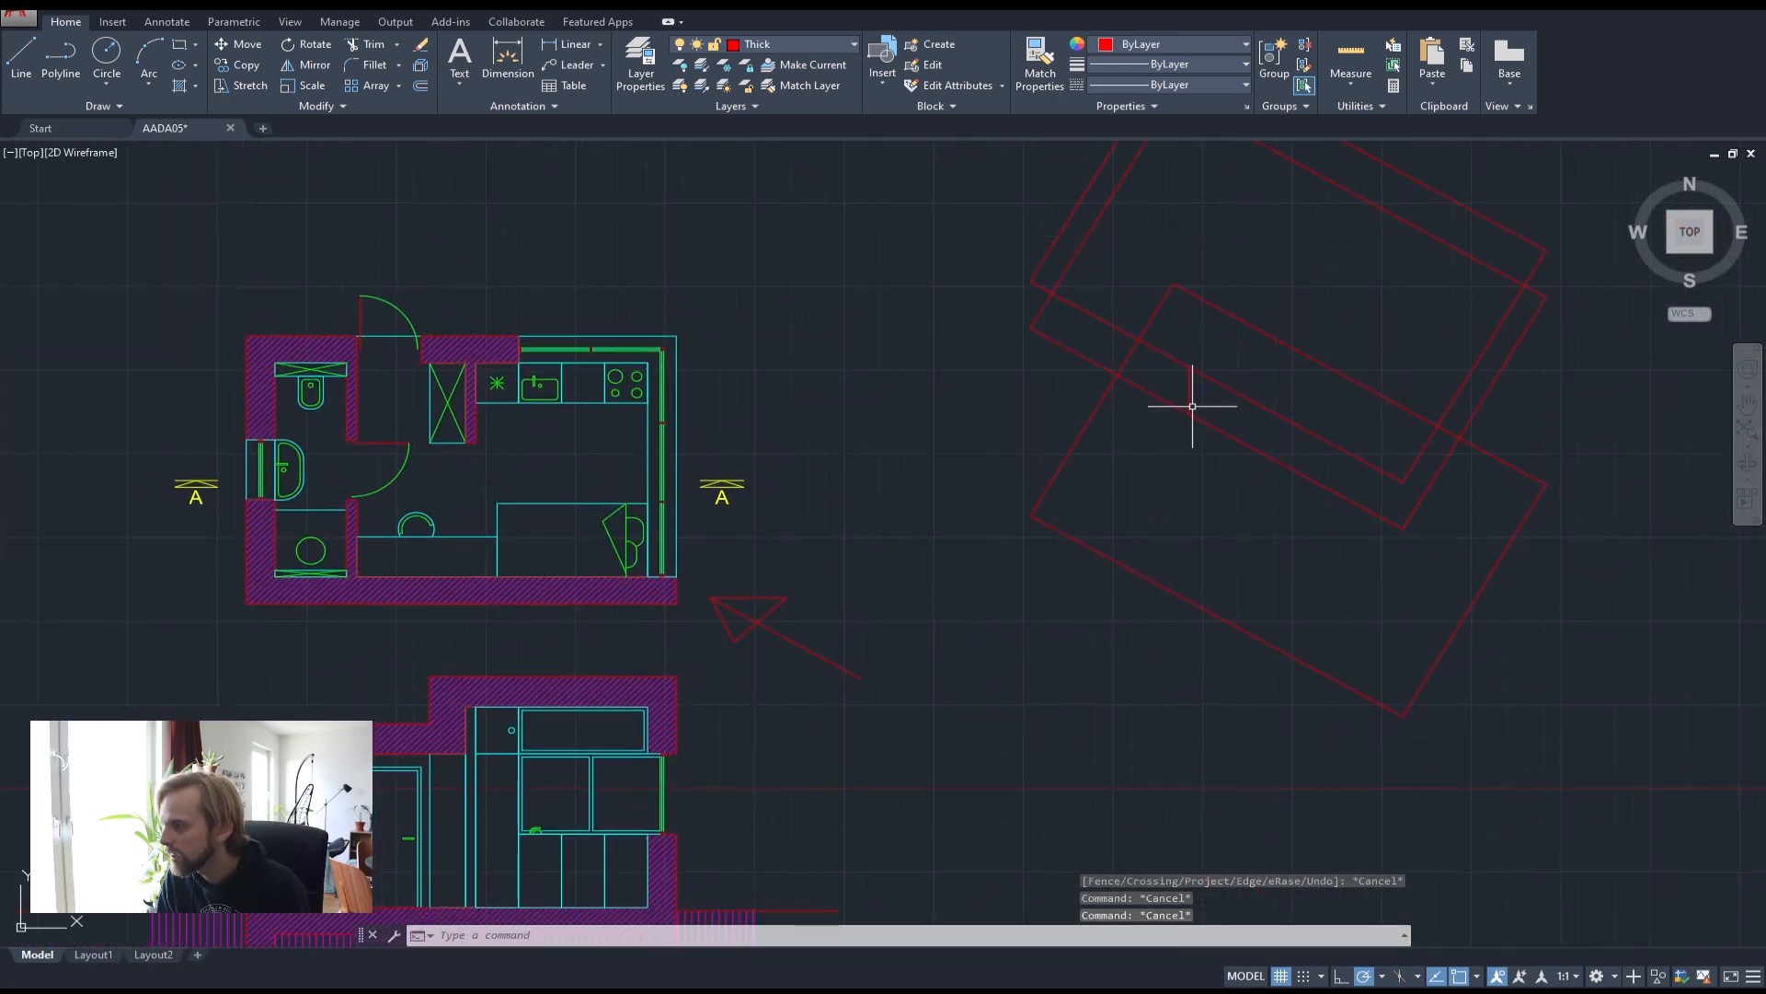
middle_click_drag(1208, 475, 953, 646)
middle_click_drag(386, 707, 505, 606)
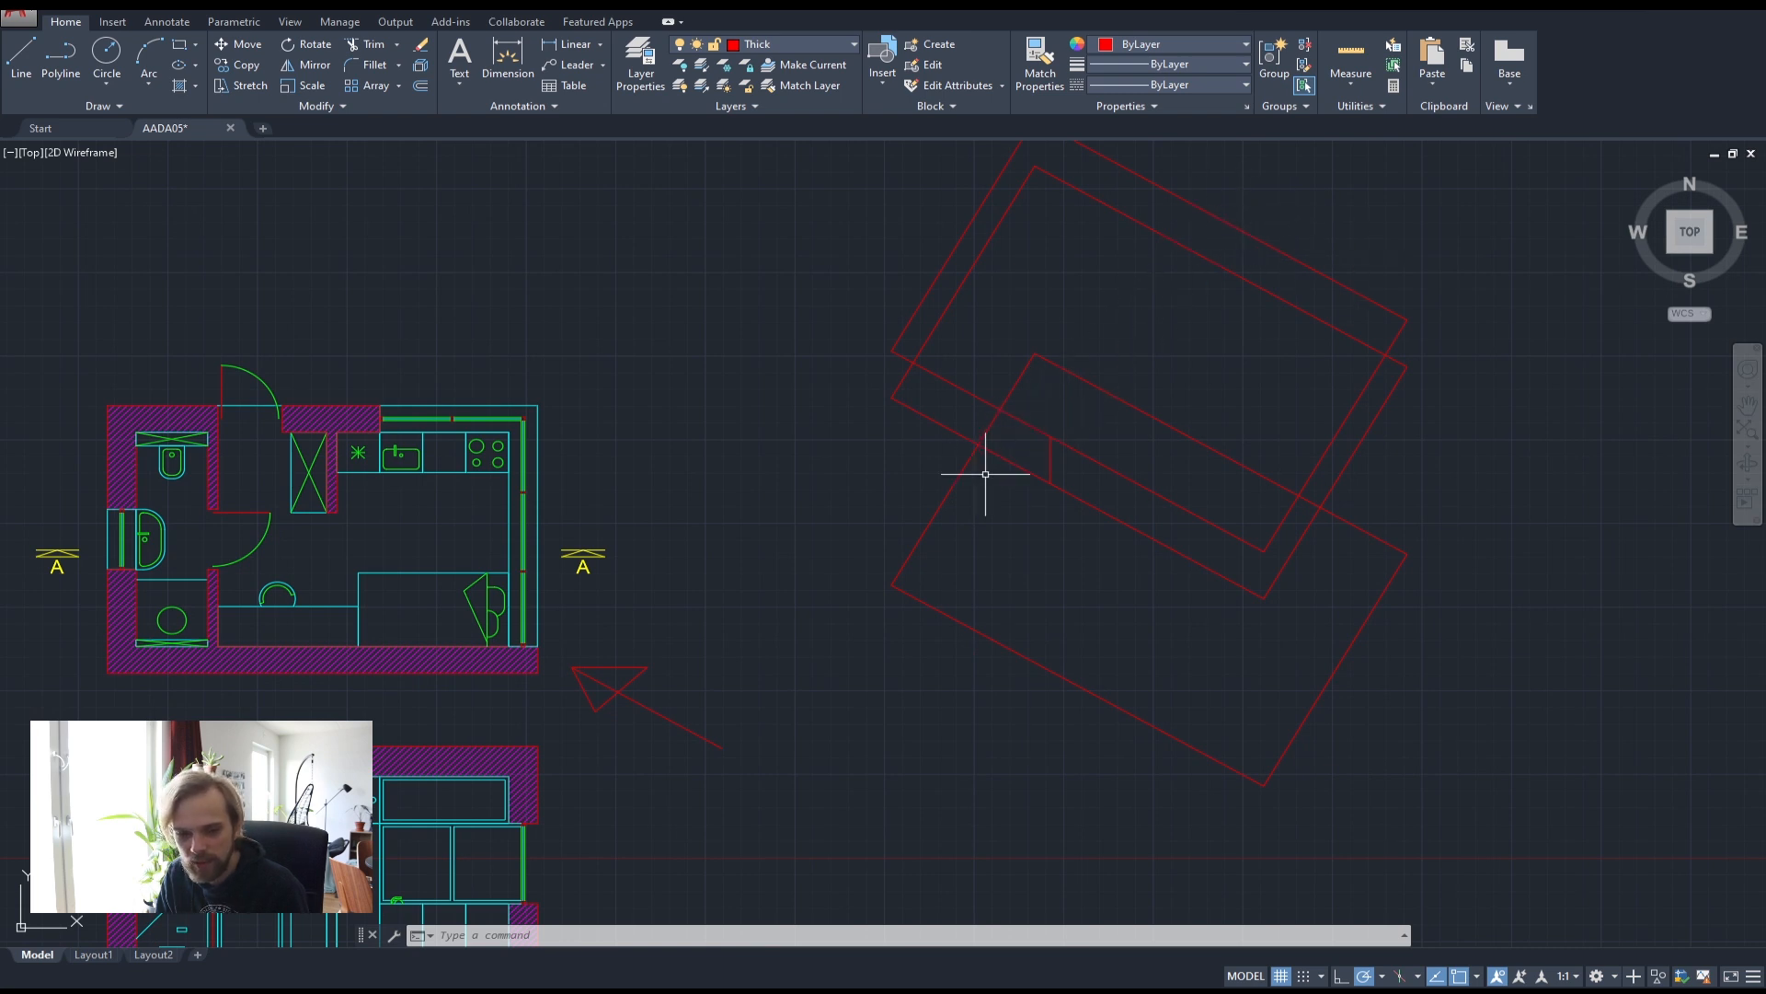
- Draw a 4000-long polyline at 60° from the top of the short vertical edge
left_click(61, 61)
left_click(1051, 436)
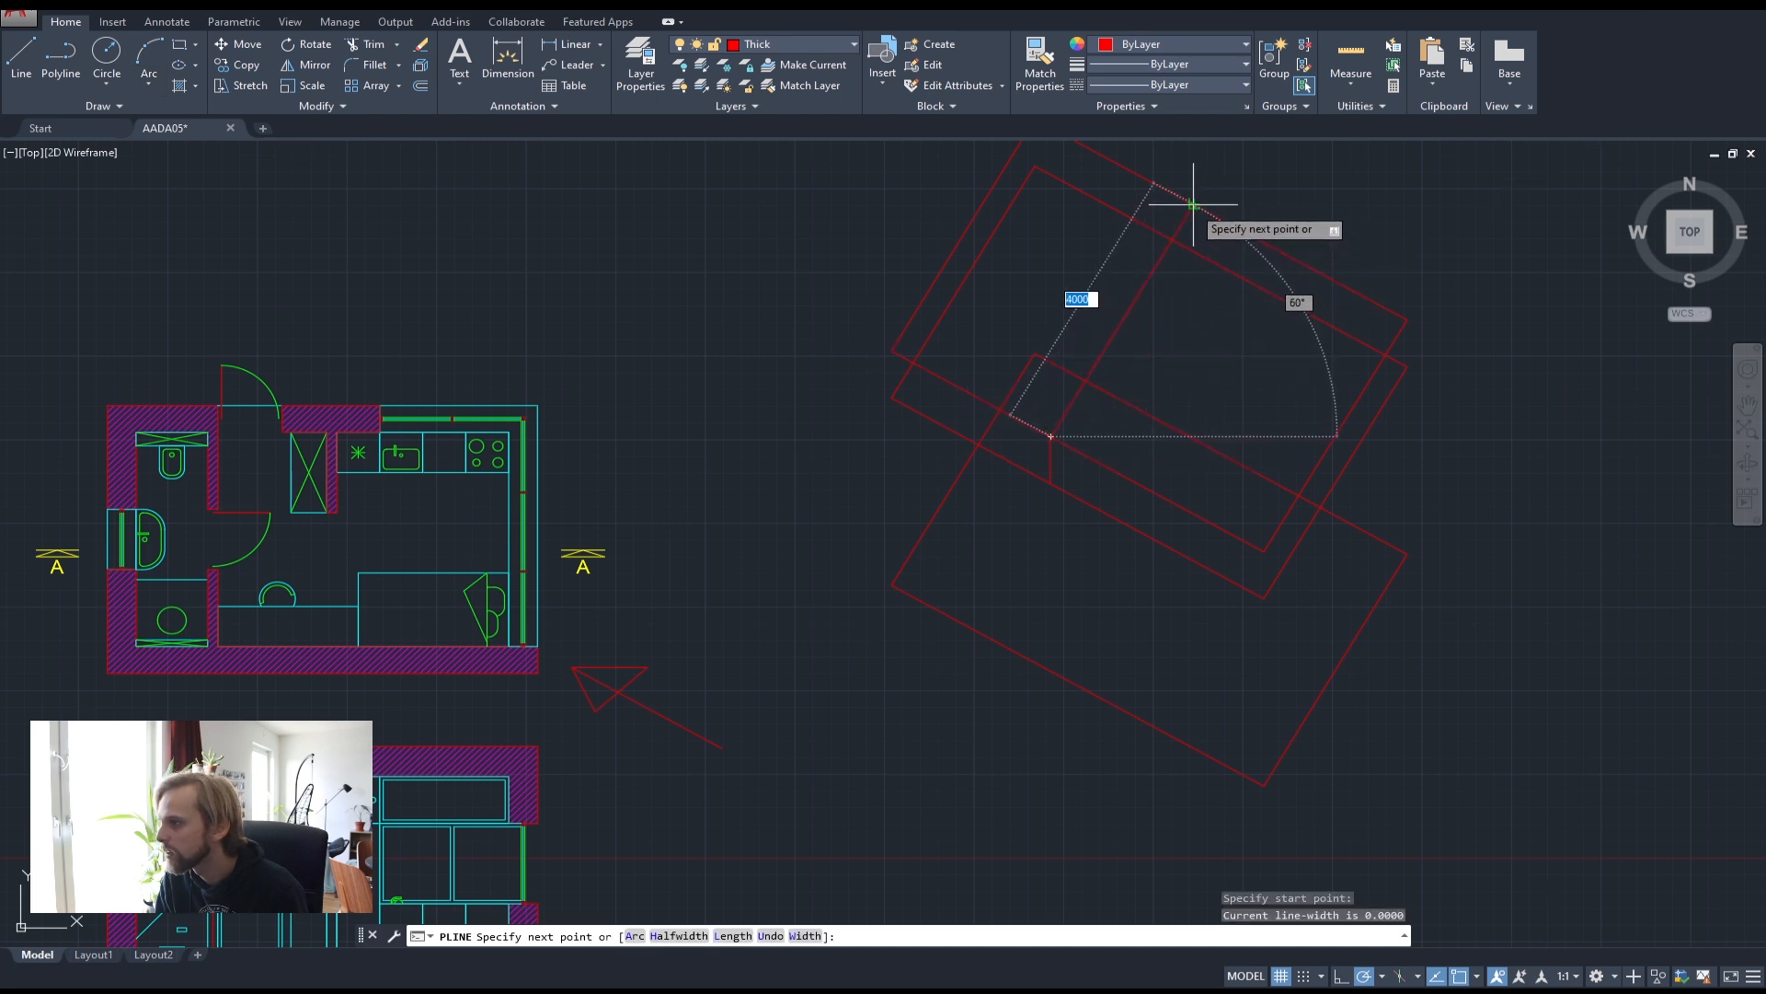
left_click(1193, 205)
key("Return")
middle_click_drag(1195, 382, 1042, 522)
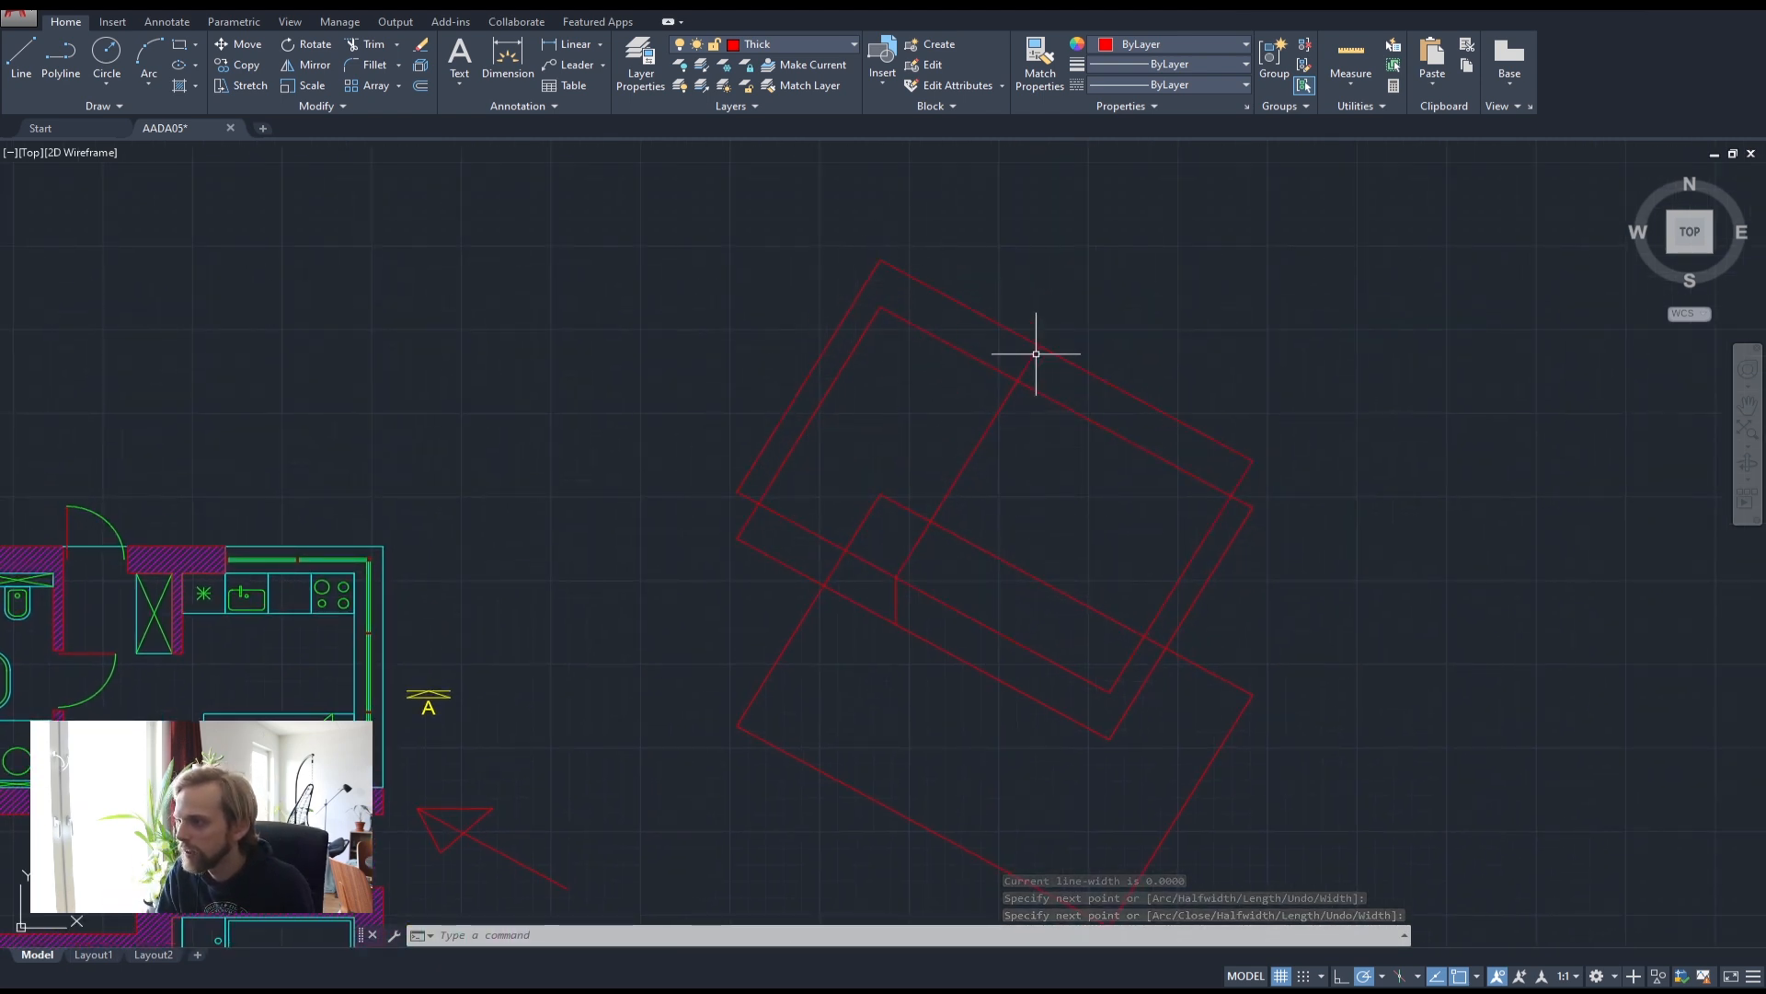
scroll(1228, 497, "down", 2)
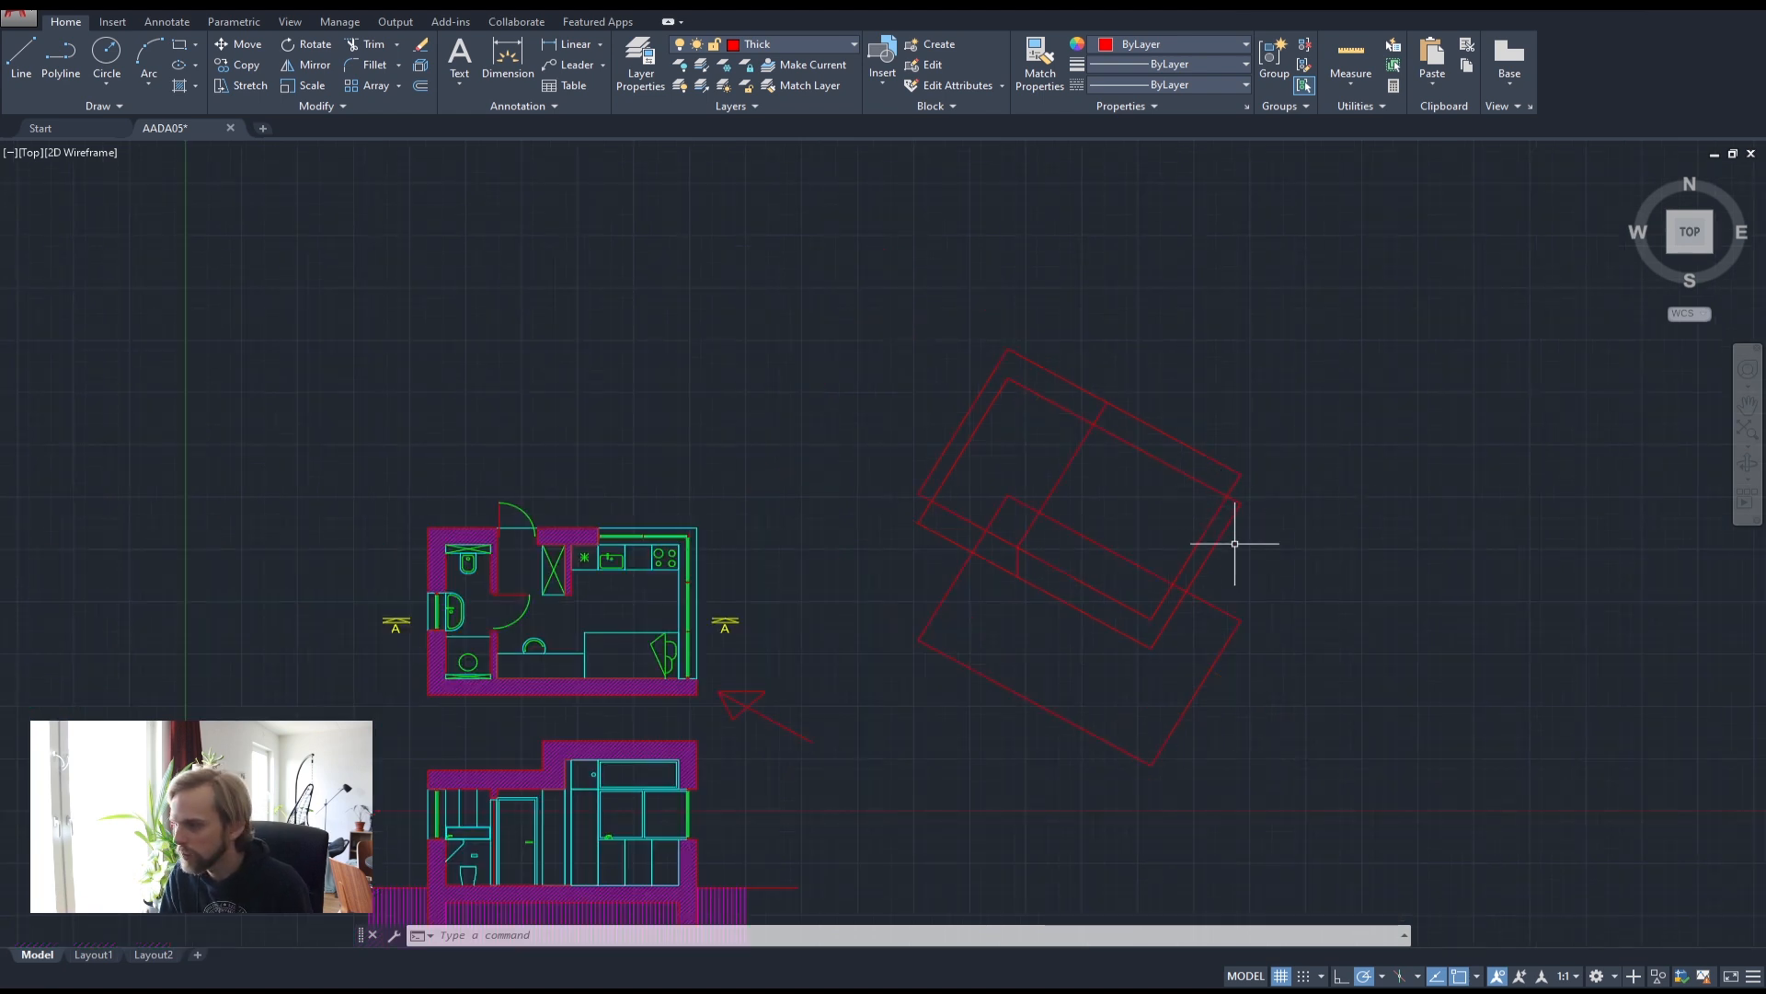
middle_click_drag(1288, 589, 1209, 539)
scroll(863, 486, "up", 2)
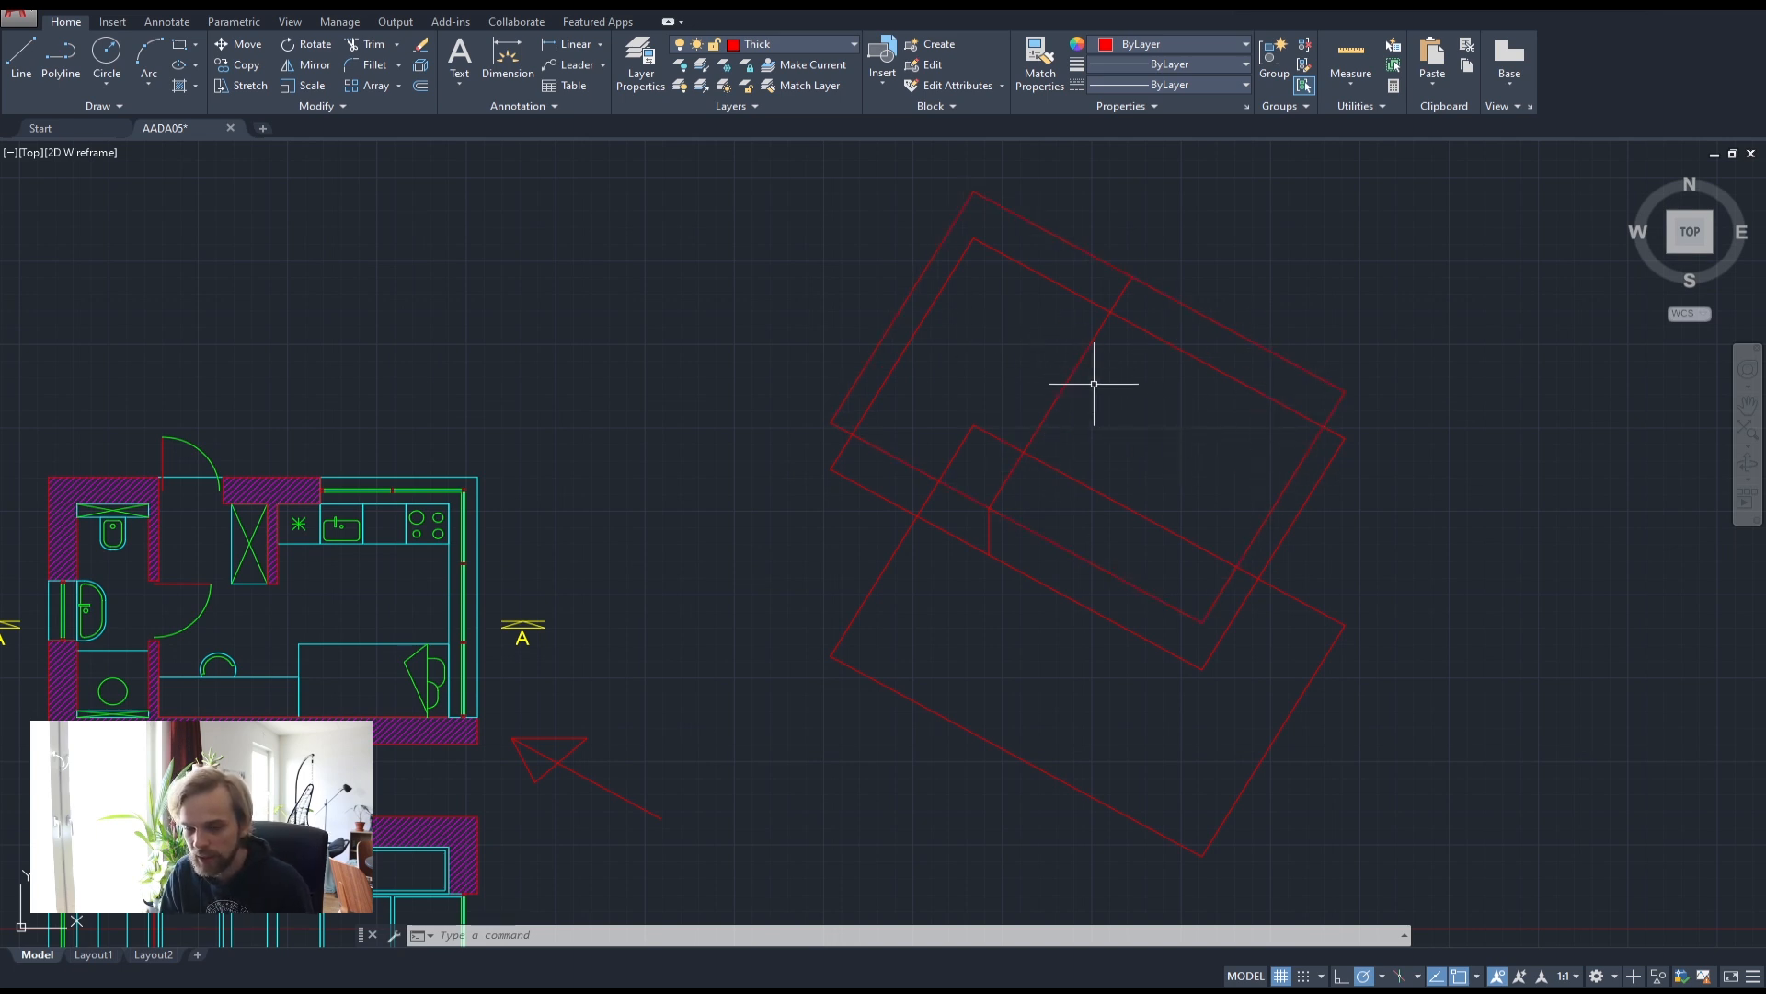
middle_click_drag(1112, 423, 1148, 480)
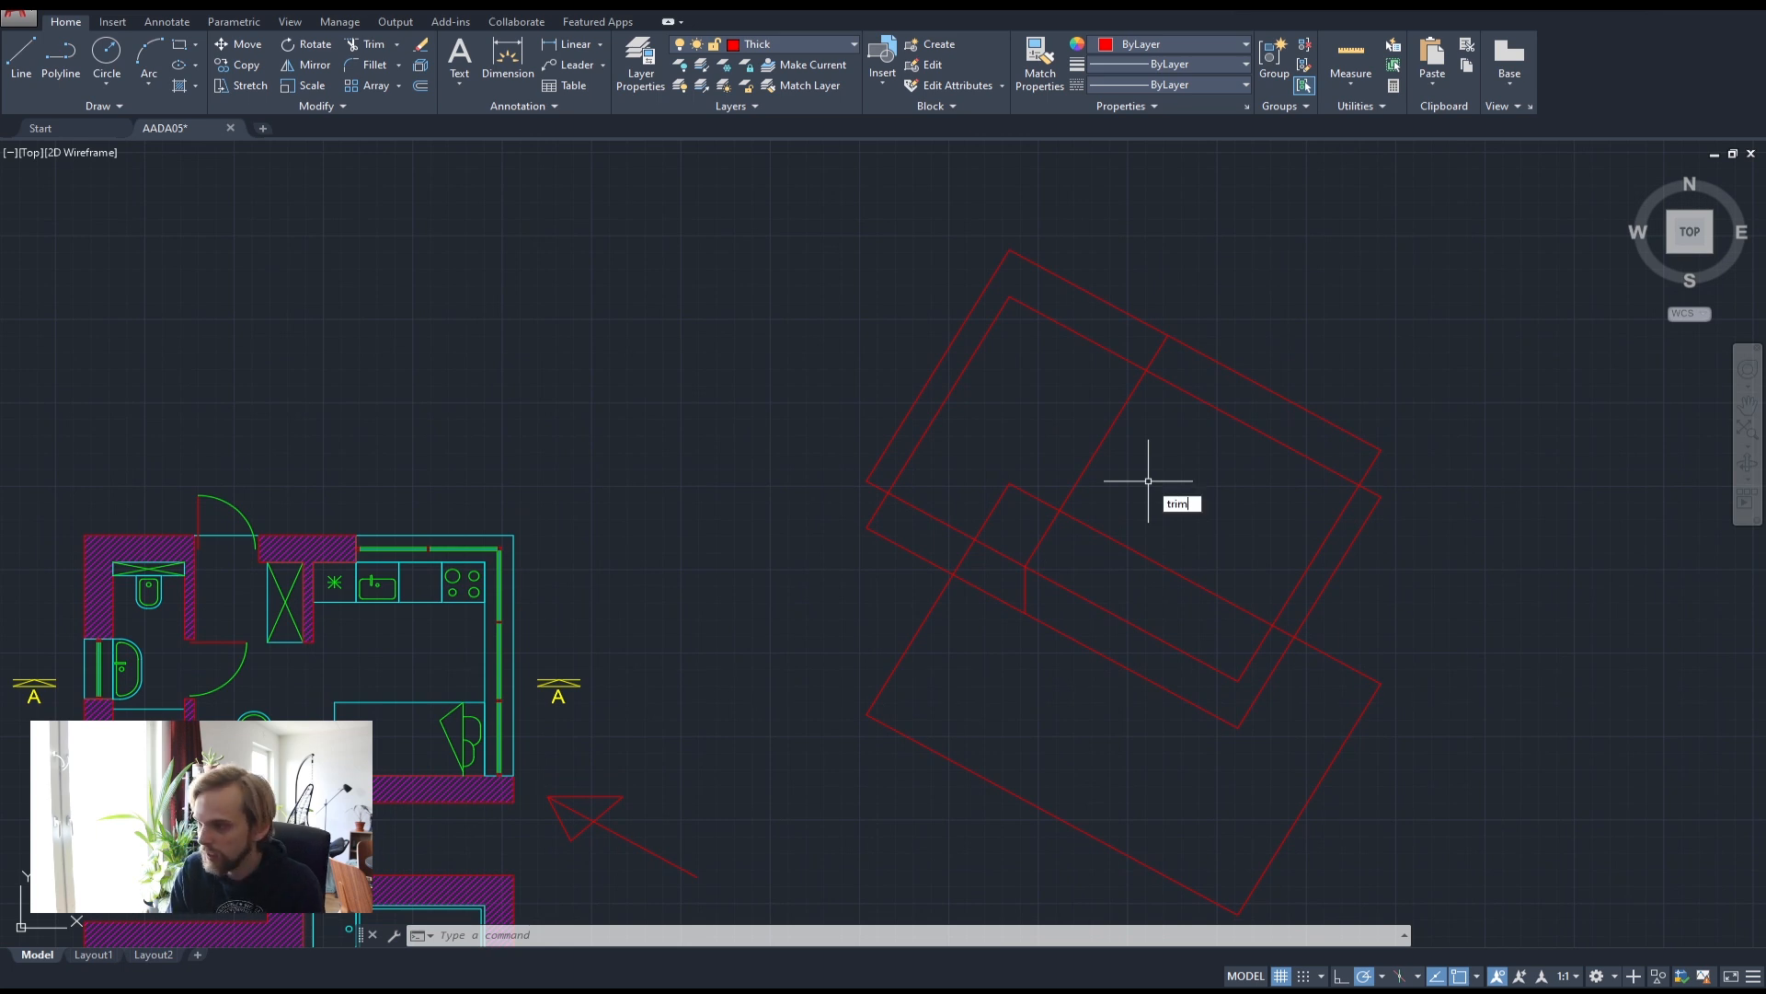
- Trim the upper outline's left diagonal edge and the overhanging upper diagonal segment
key("Return")
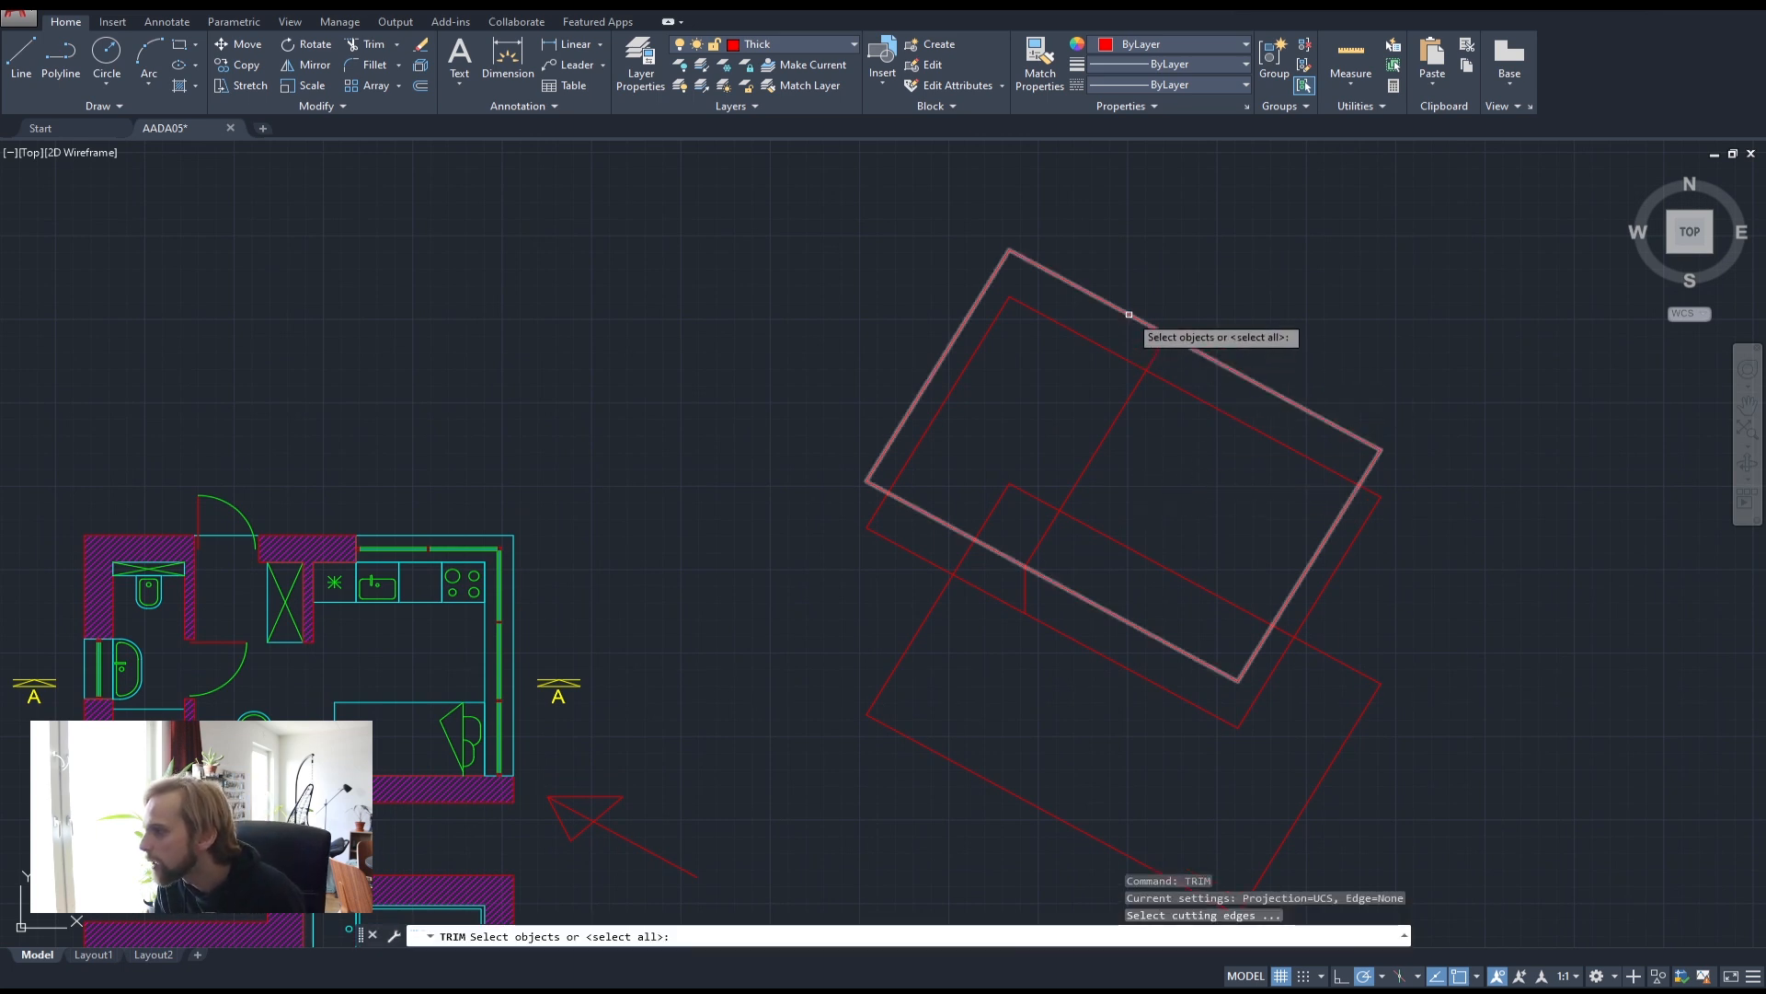
key("Return")
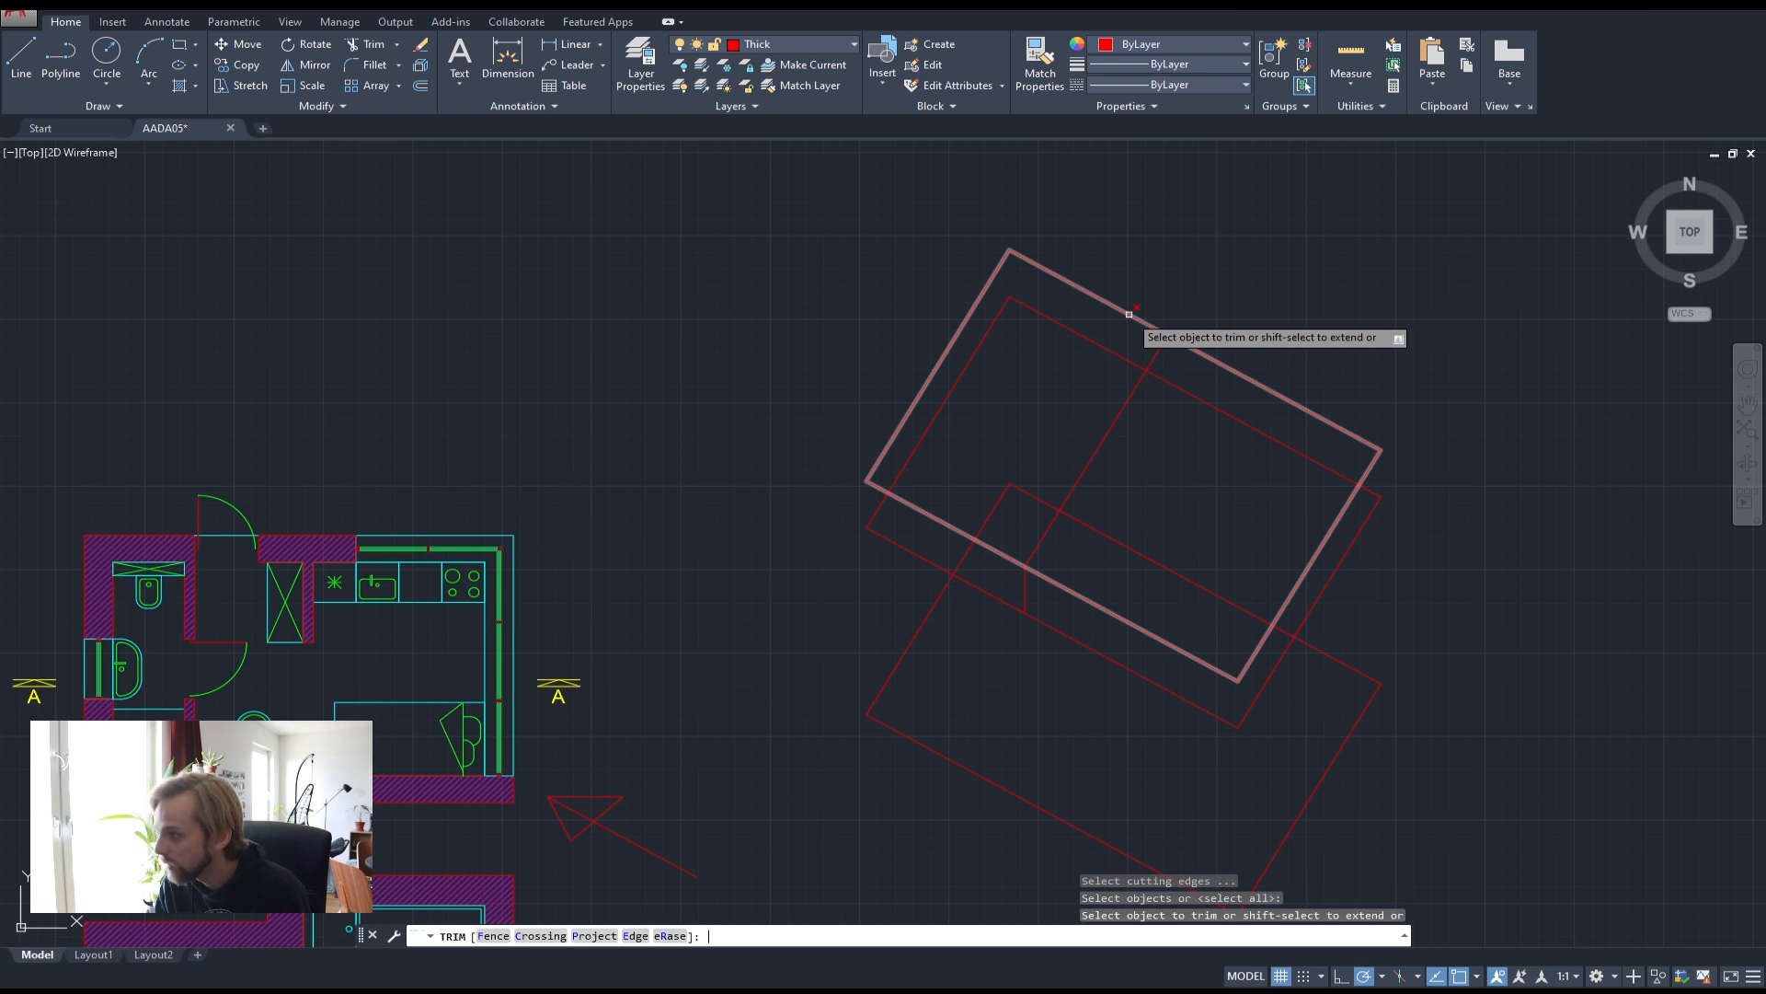
left_click(961, 327)
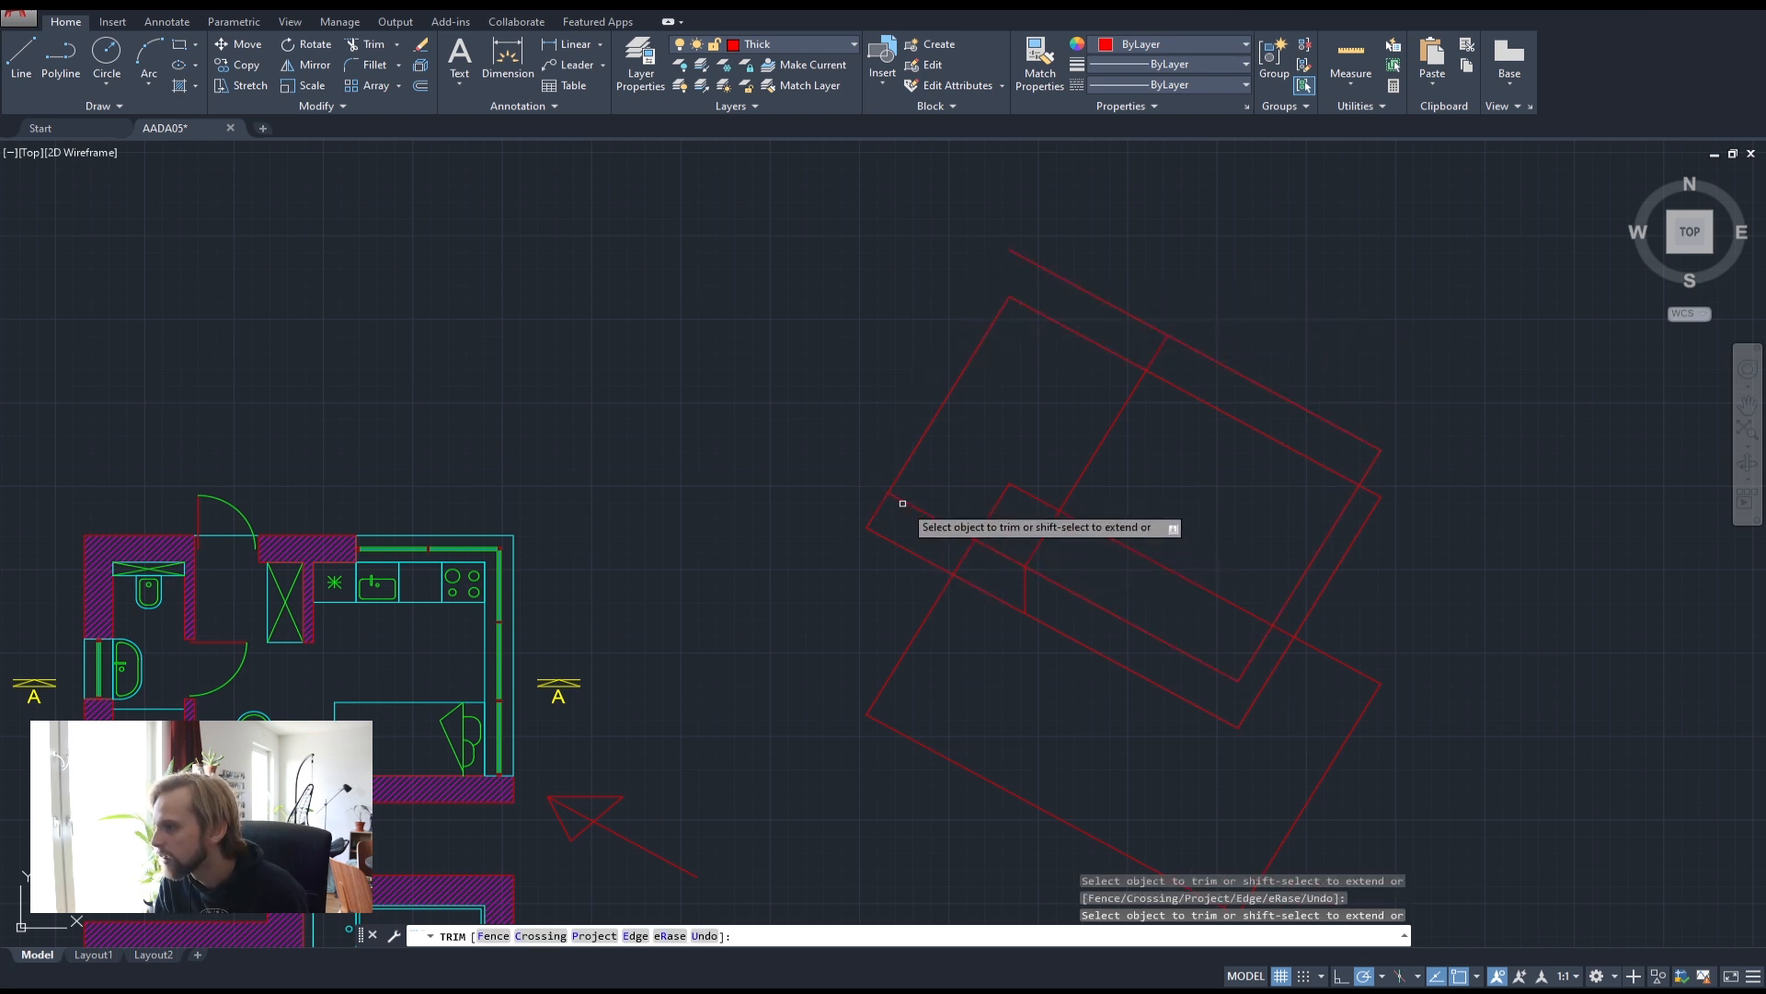
left_click(1109, 299)
key("Escape")
key("Escape")
key("Escape")
middle_click_drag(1296, 545, 1179, 425)
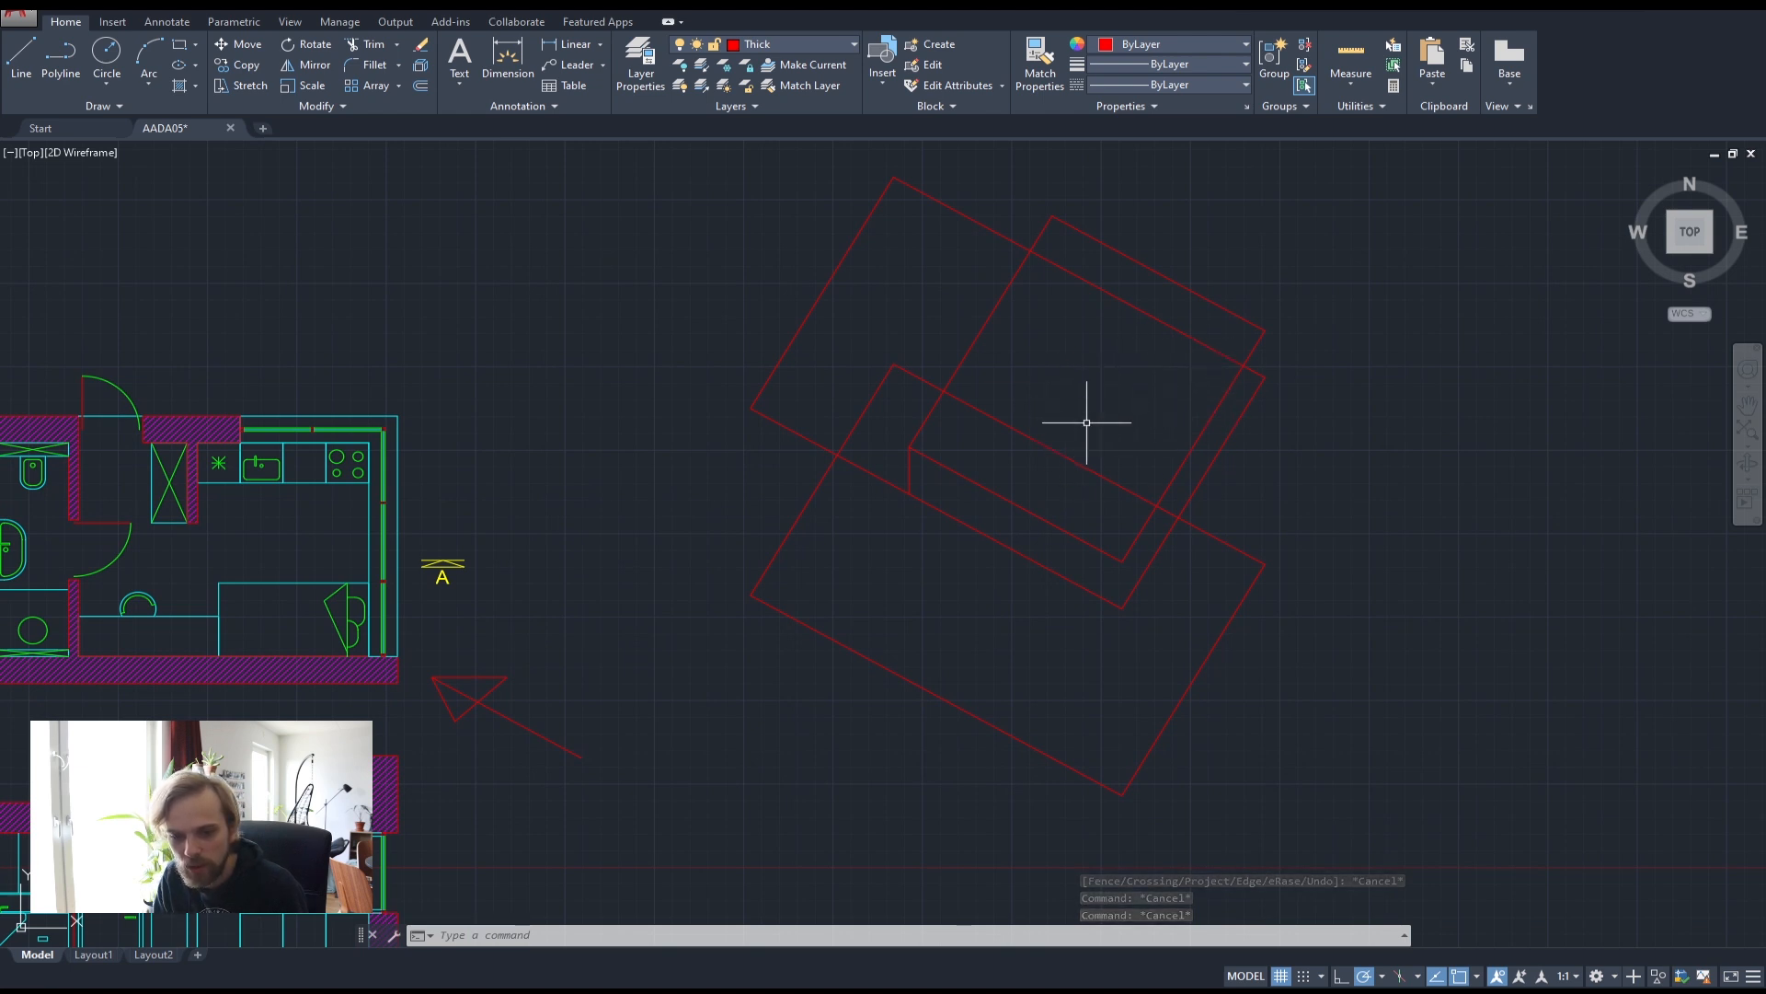
mouse_move(957, 452)
middle_mouse_down()
mouse_move(1041, 522)
mouse_move(1043, 547)
middle_mouse_up()
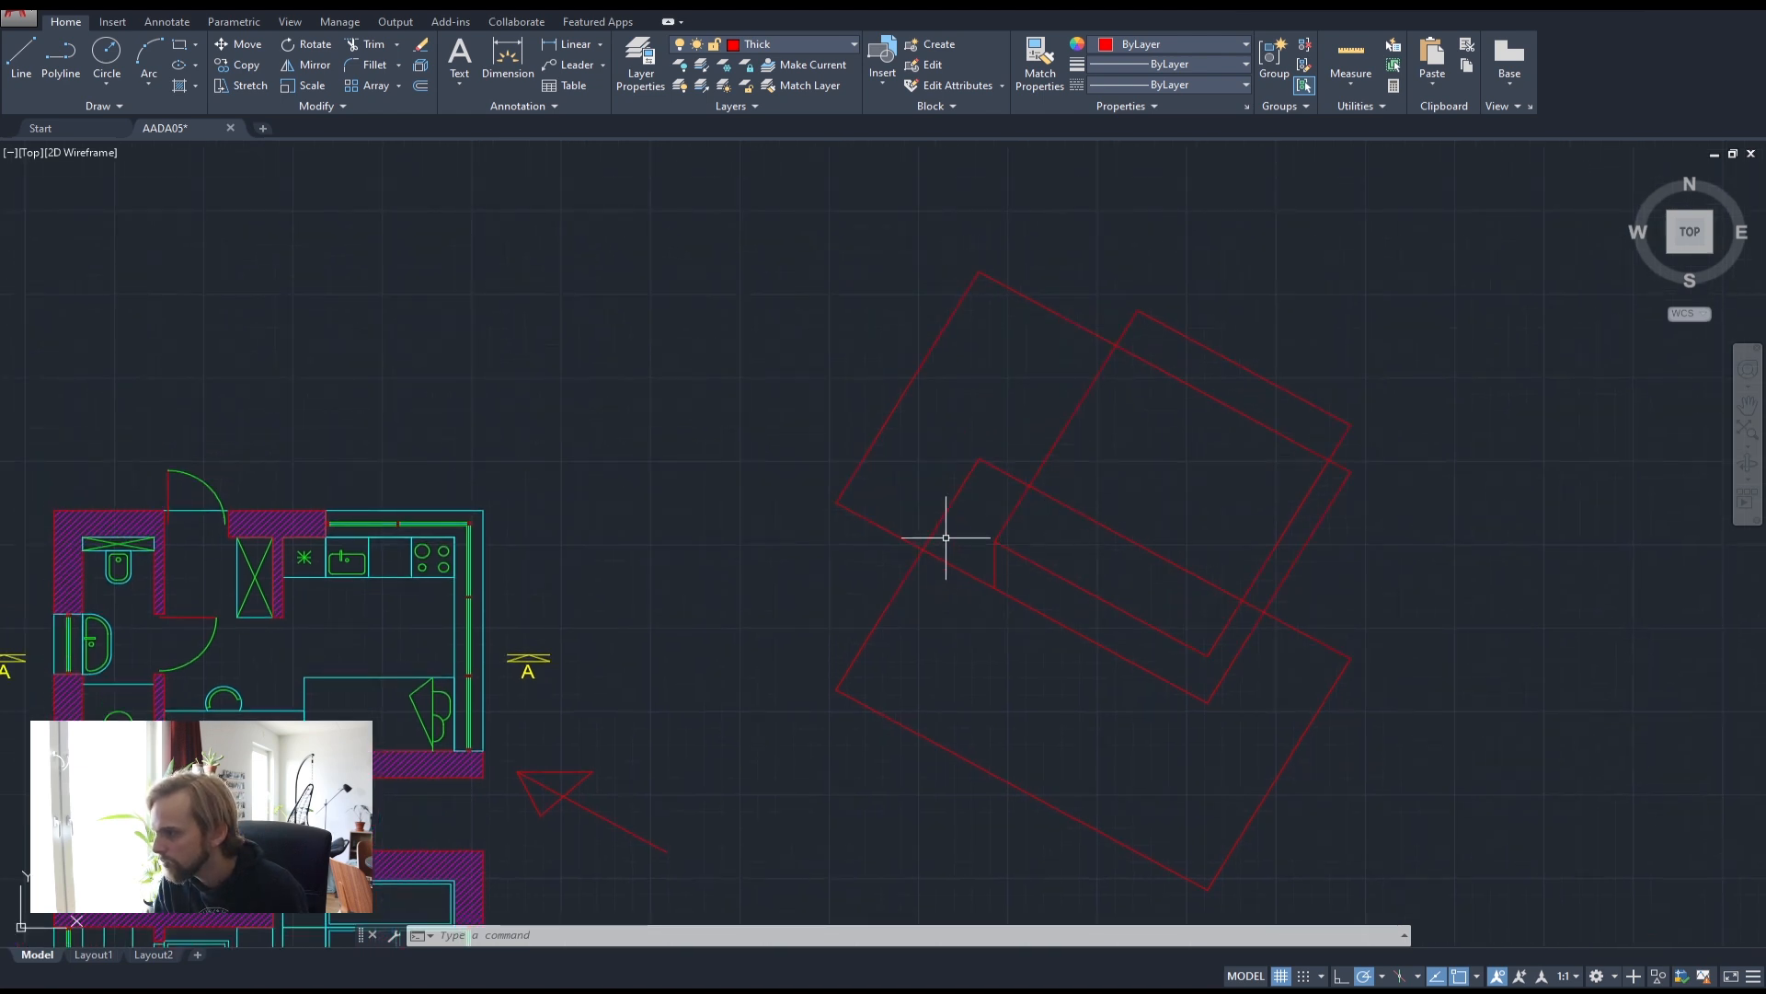
middle_click_drag(967, 491, 841, 390)
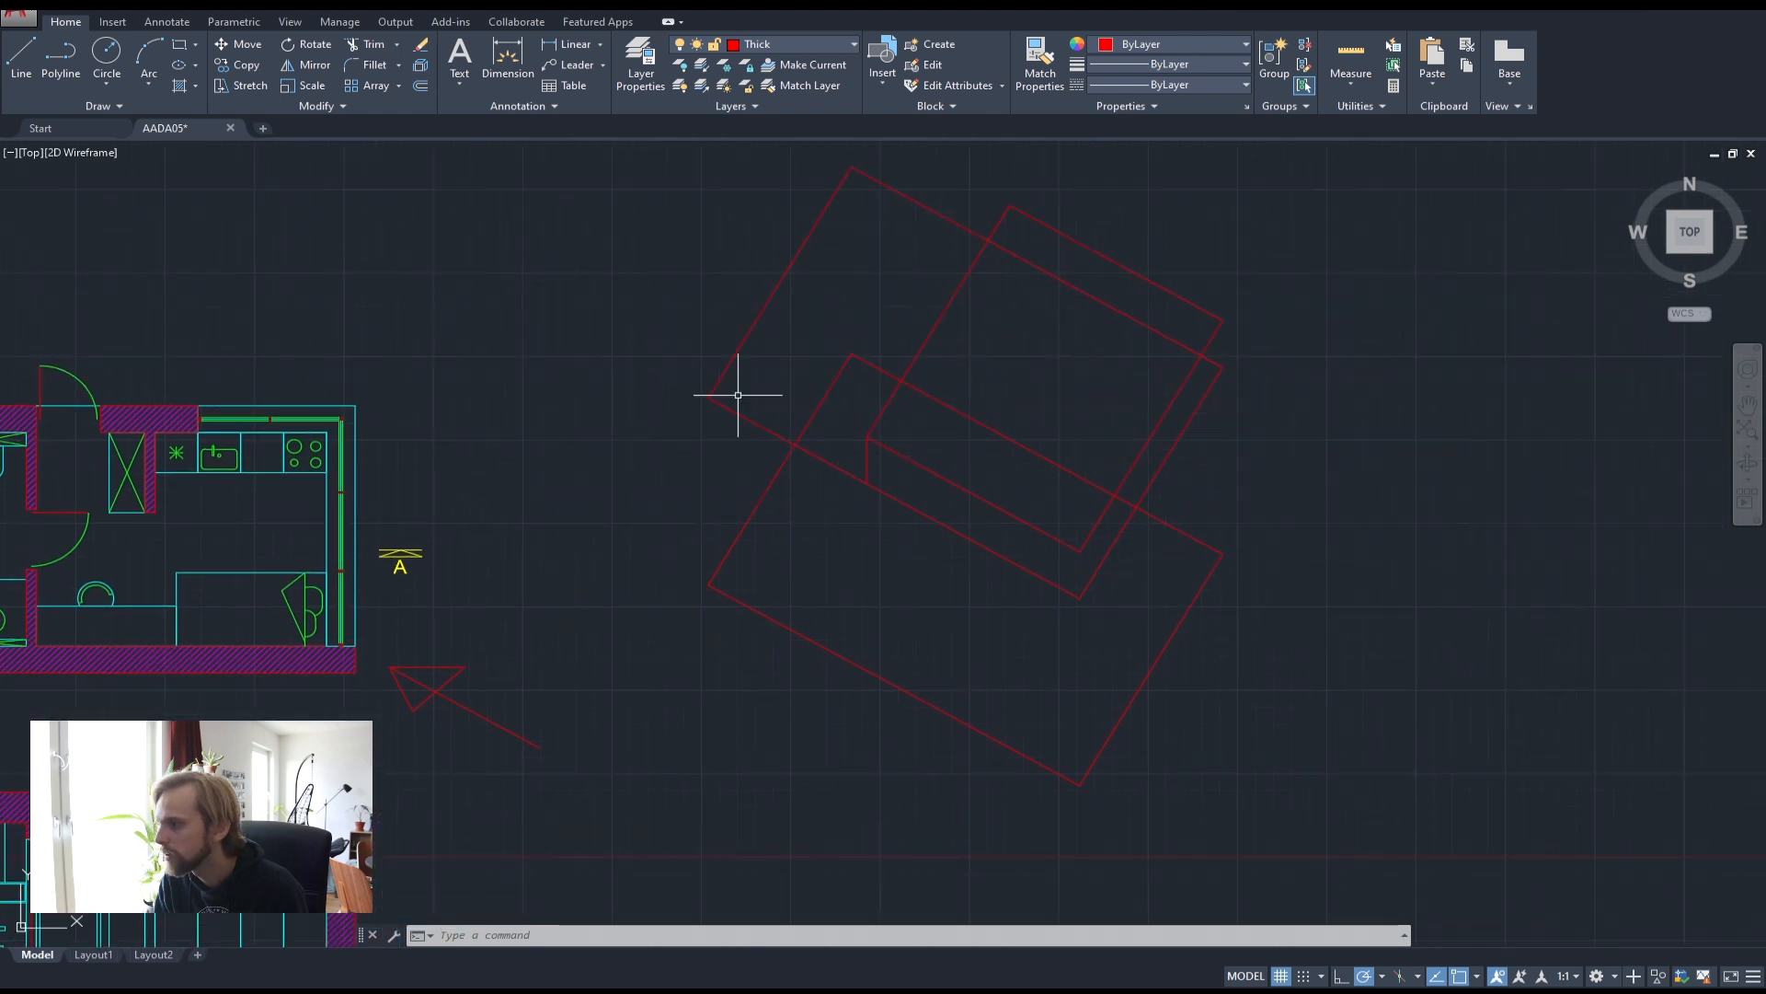
- Draw three vertical lines from the upper outline's corners down to the matching lower corners
left_click(21, 54)
left_click(708, 399)
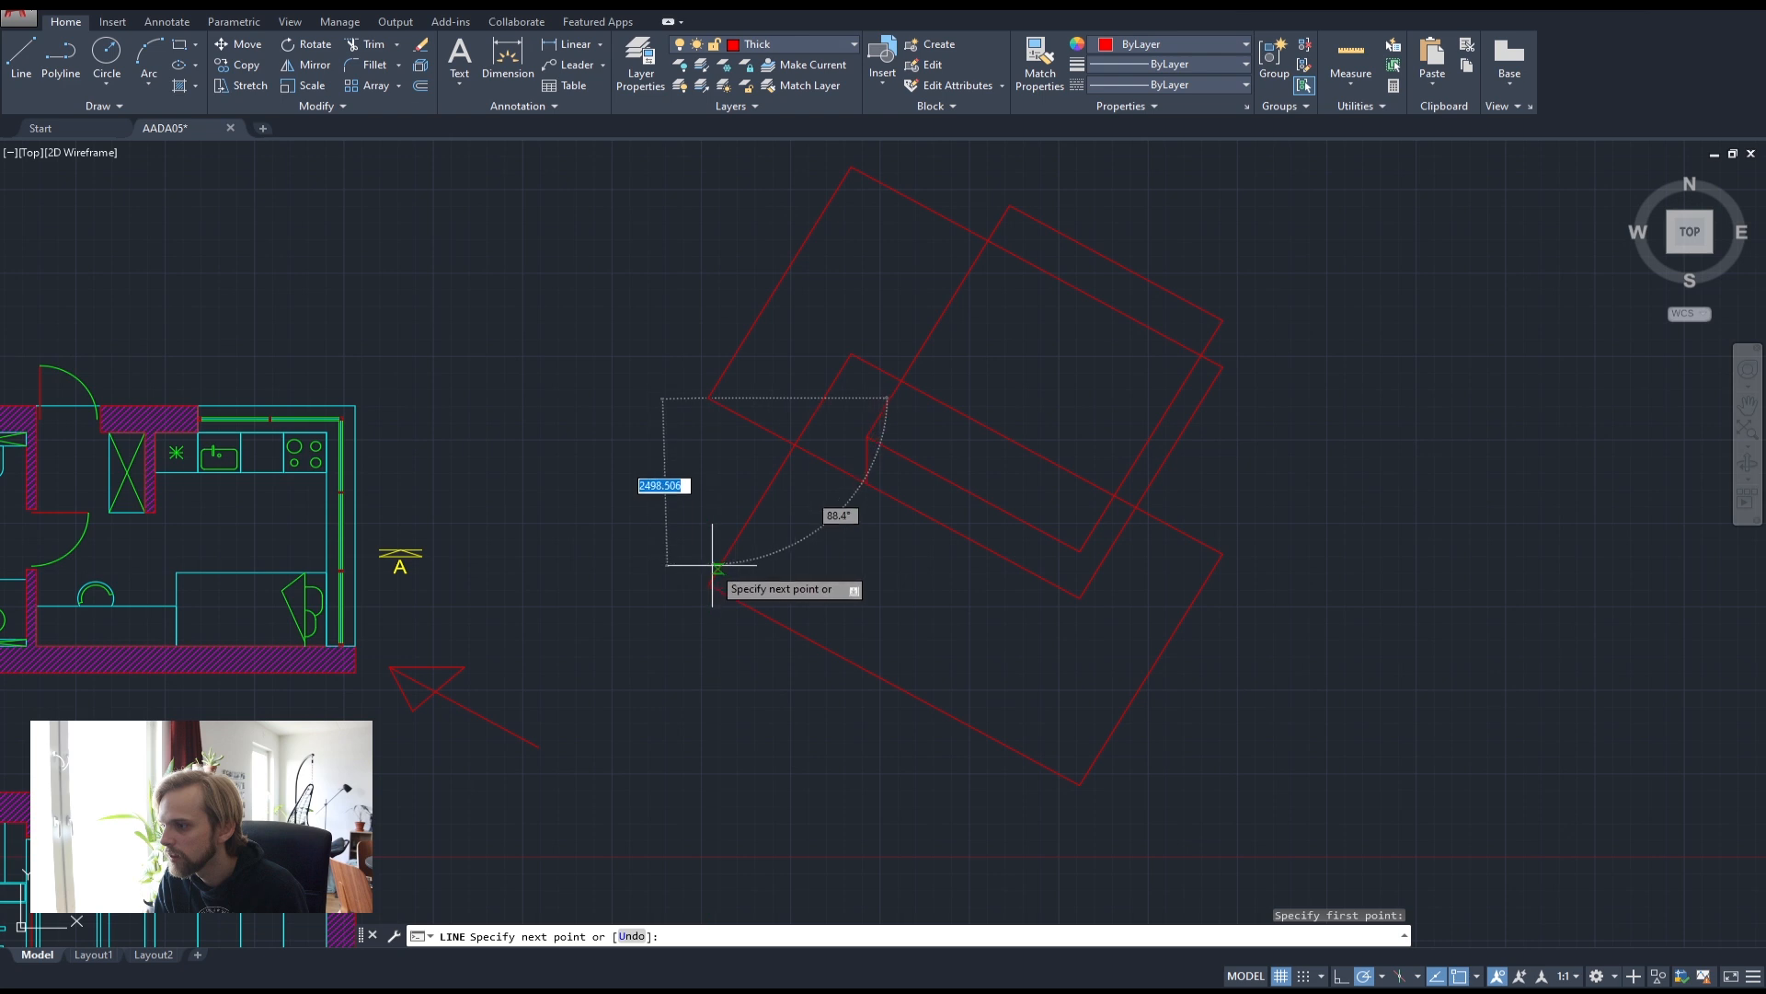
left_click(708, 584)
key("Return")
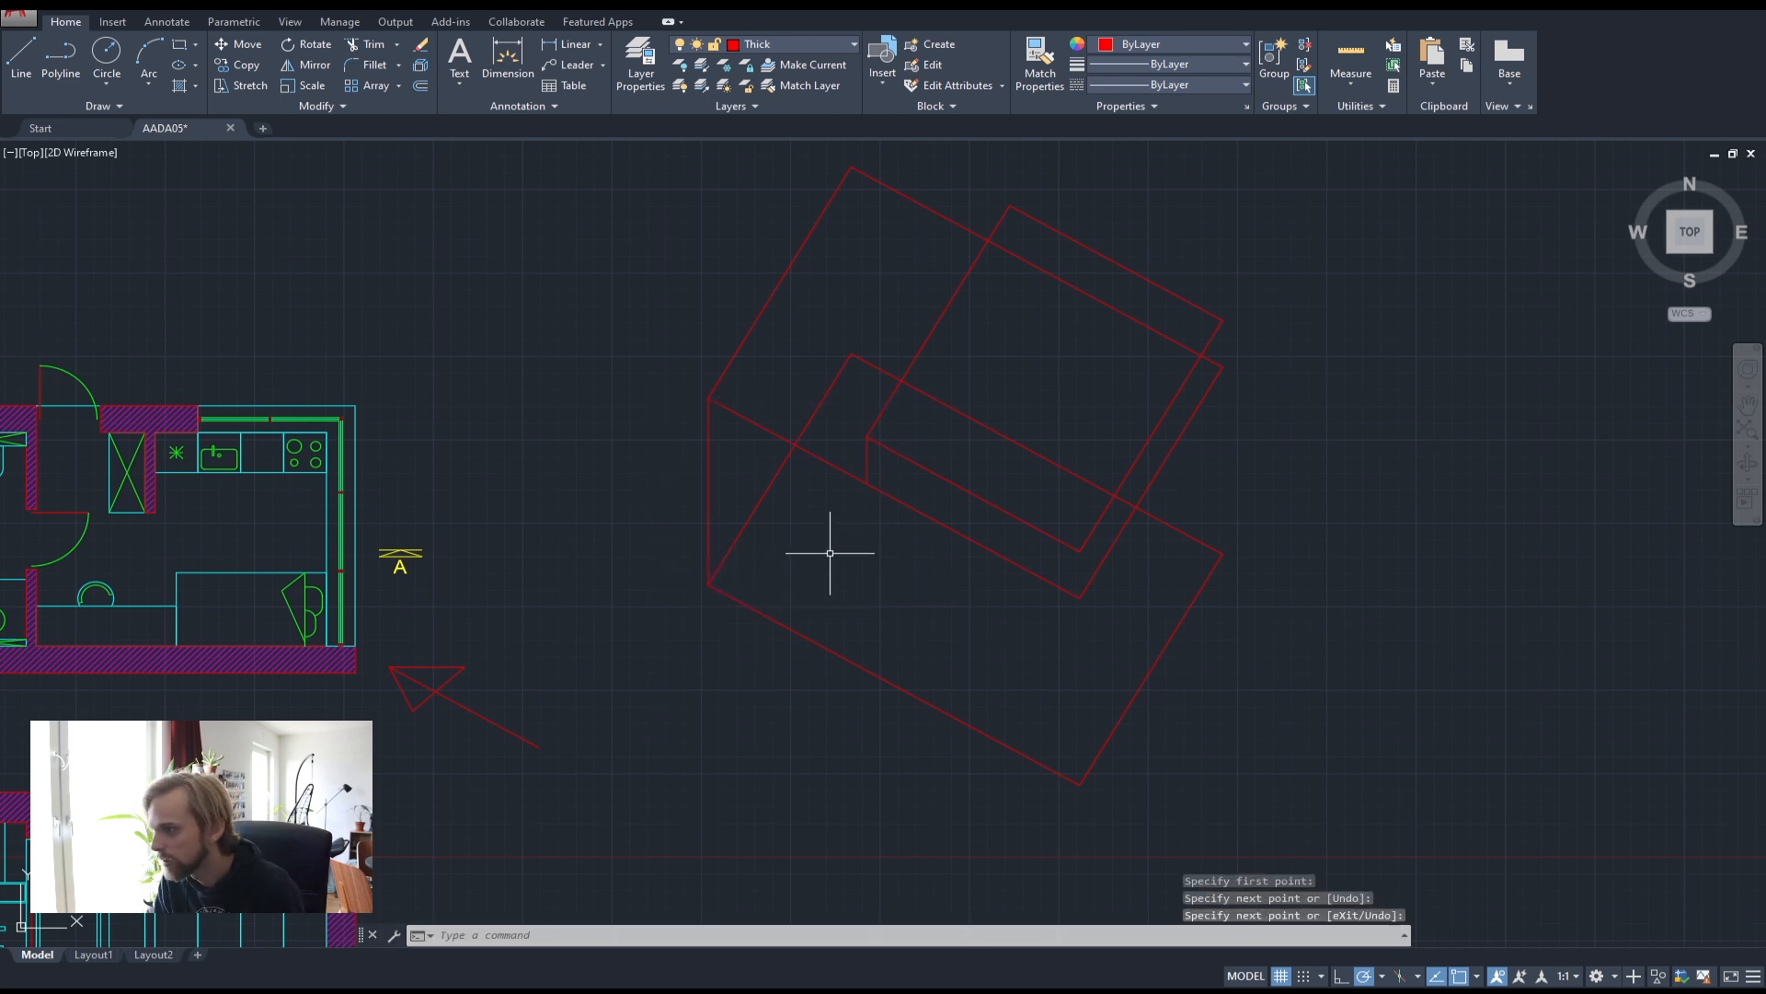
middle_click_drag(981, 583, 799, 447)
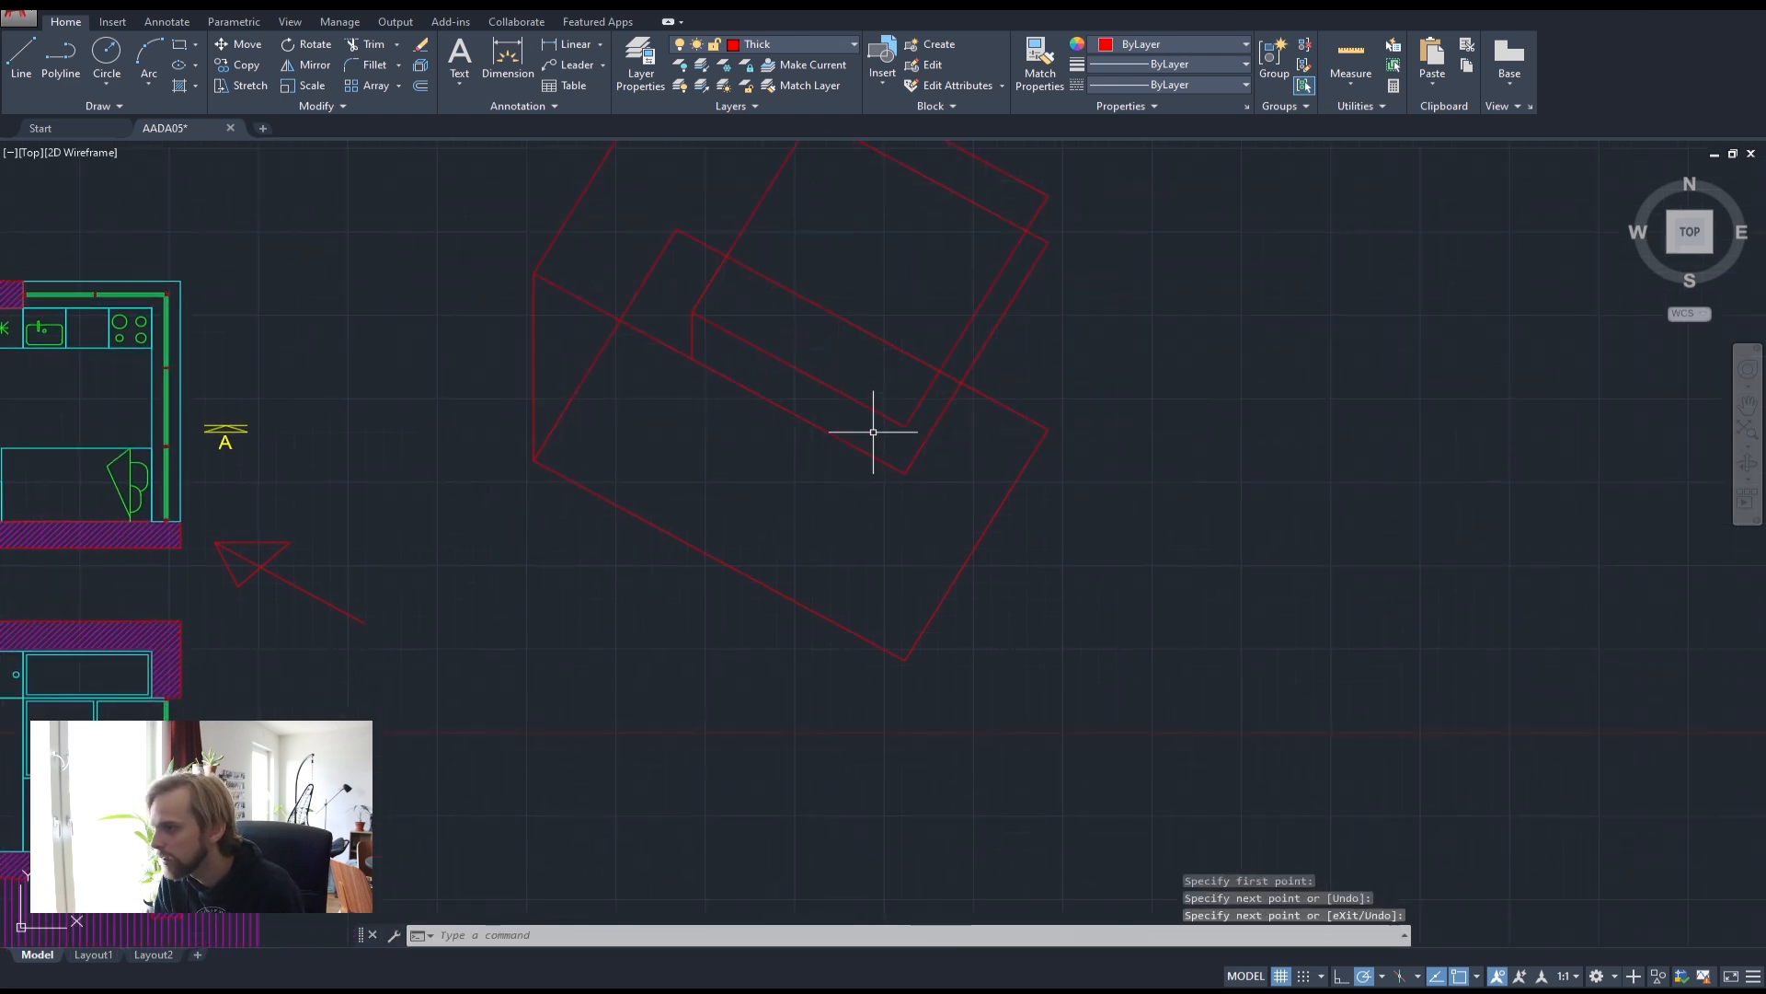
key("Return")
left_click(906, 426)
left_click(906, 658)
key("Return")
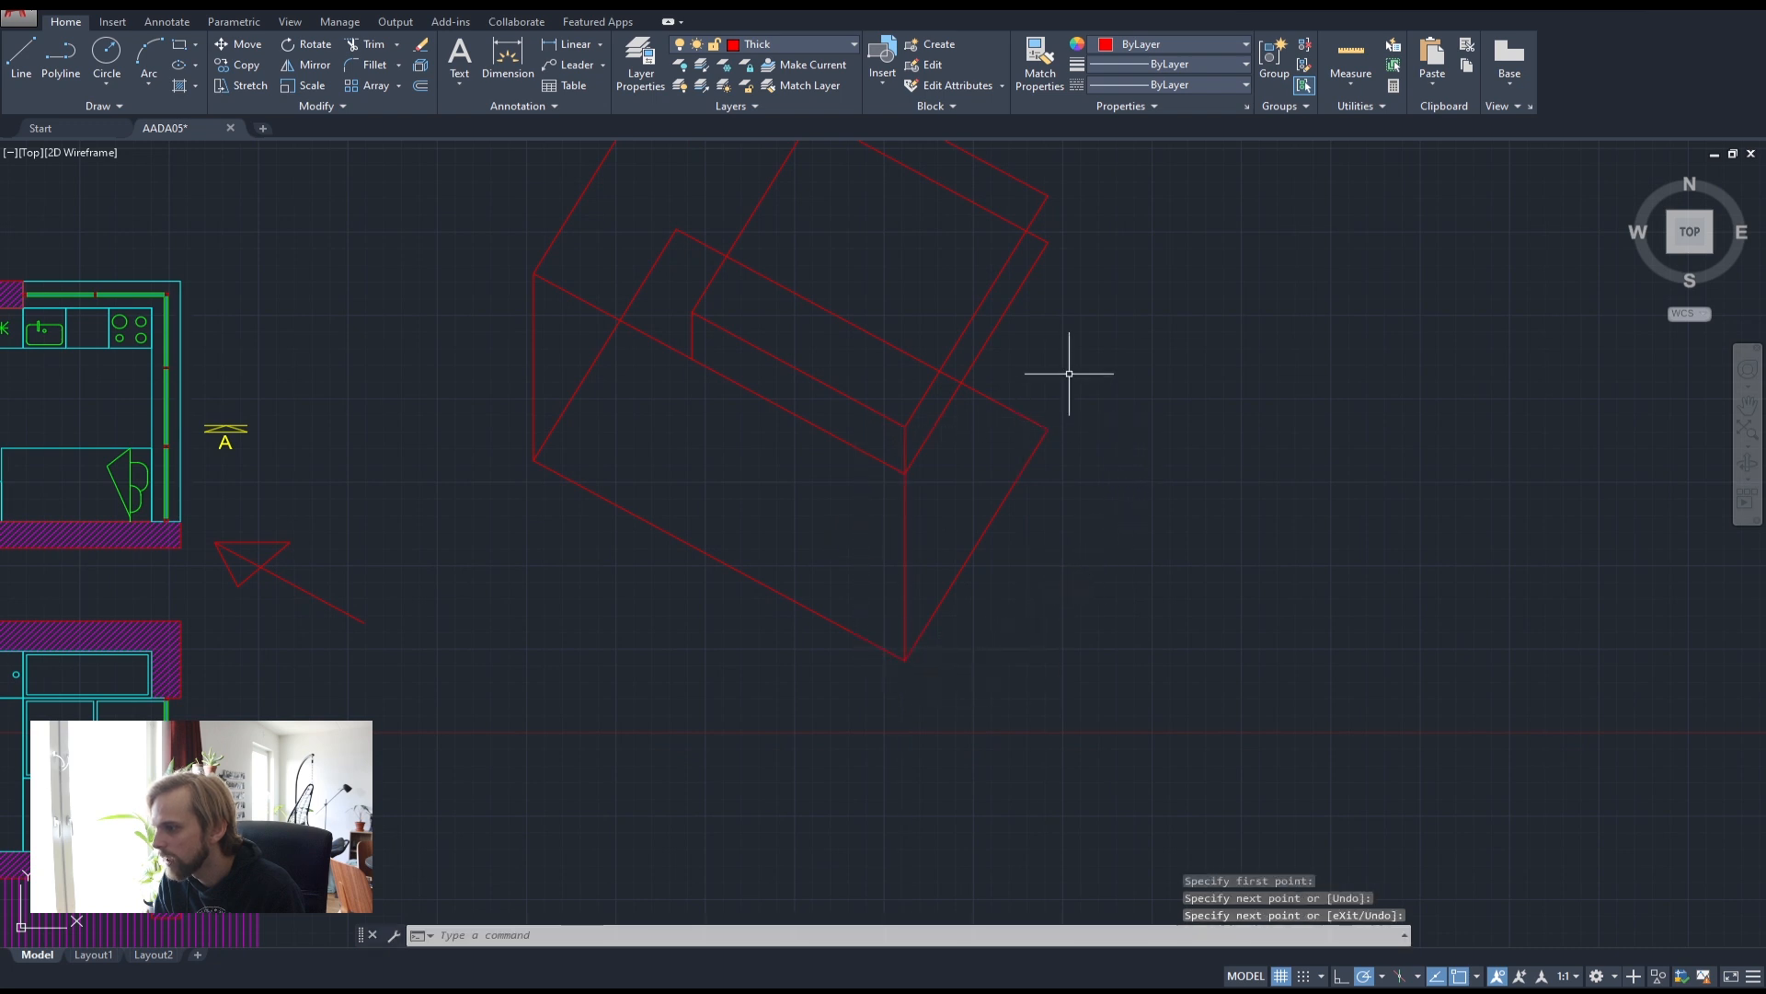
middle_click_drag(1053, 340, 1018, 428)
key("Return")
left_click(1013, 284)
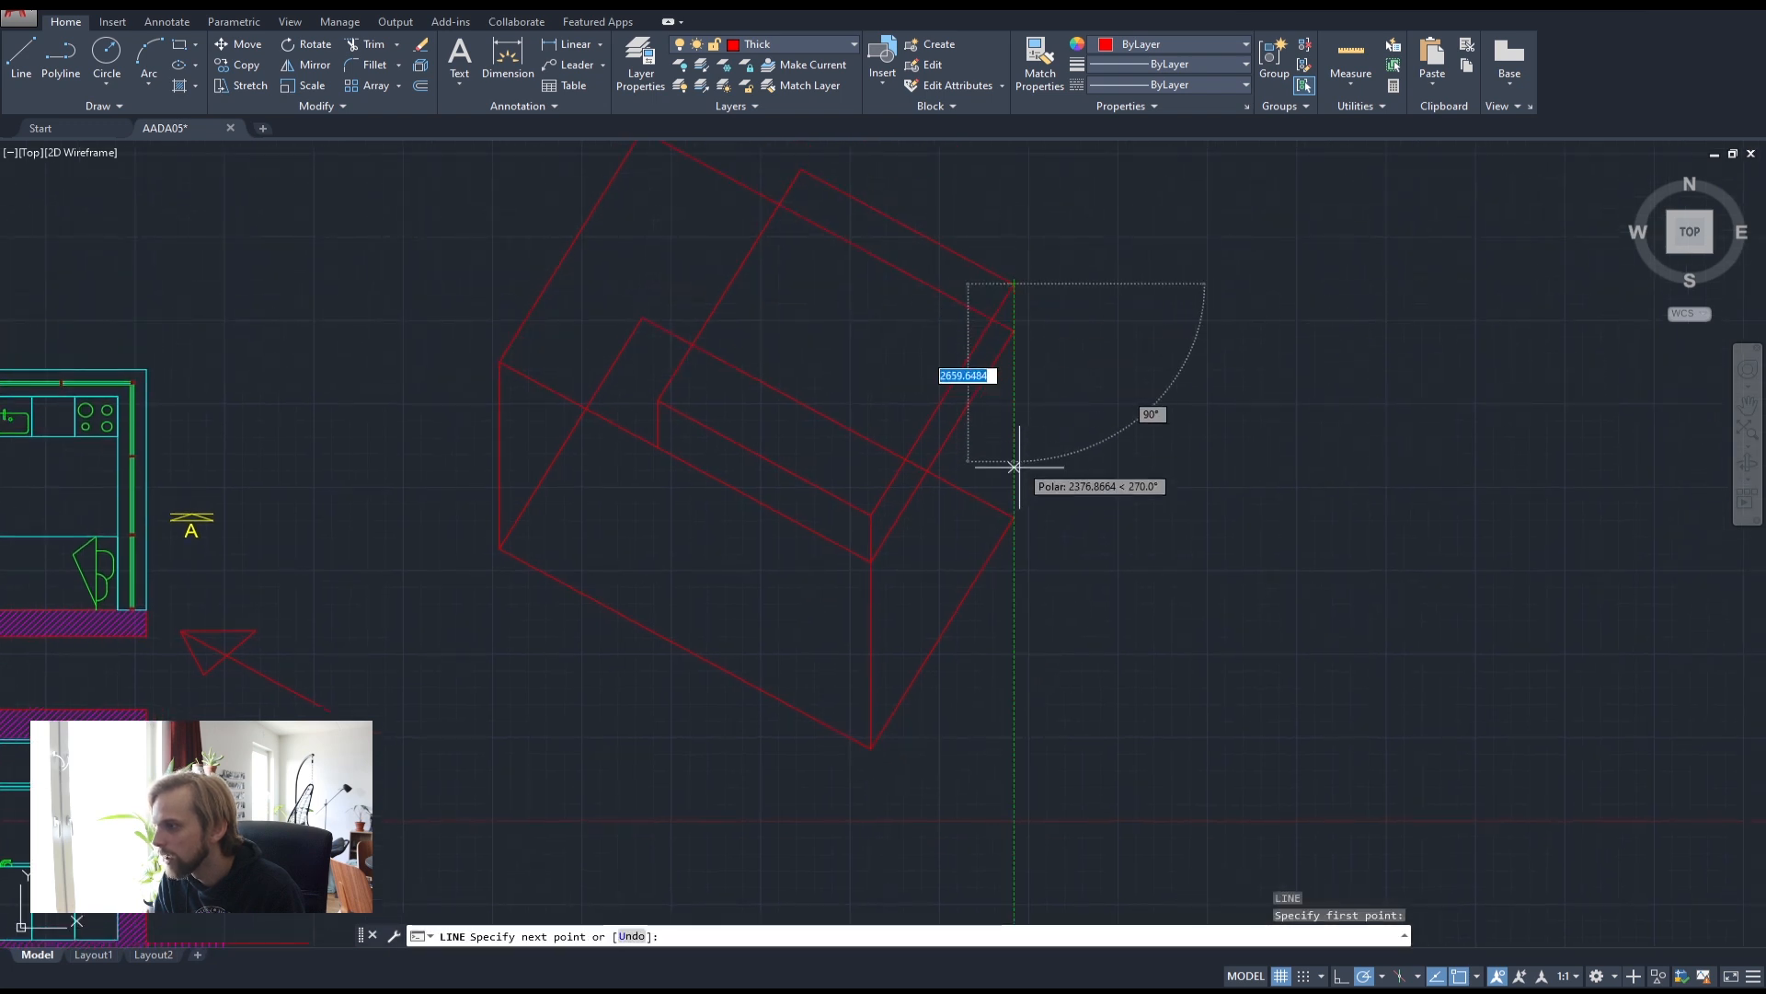
left_click(1012, 516)
key("Return")
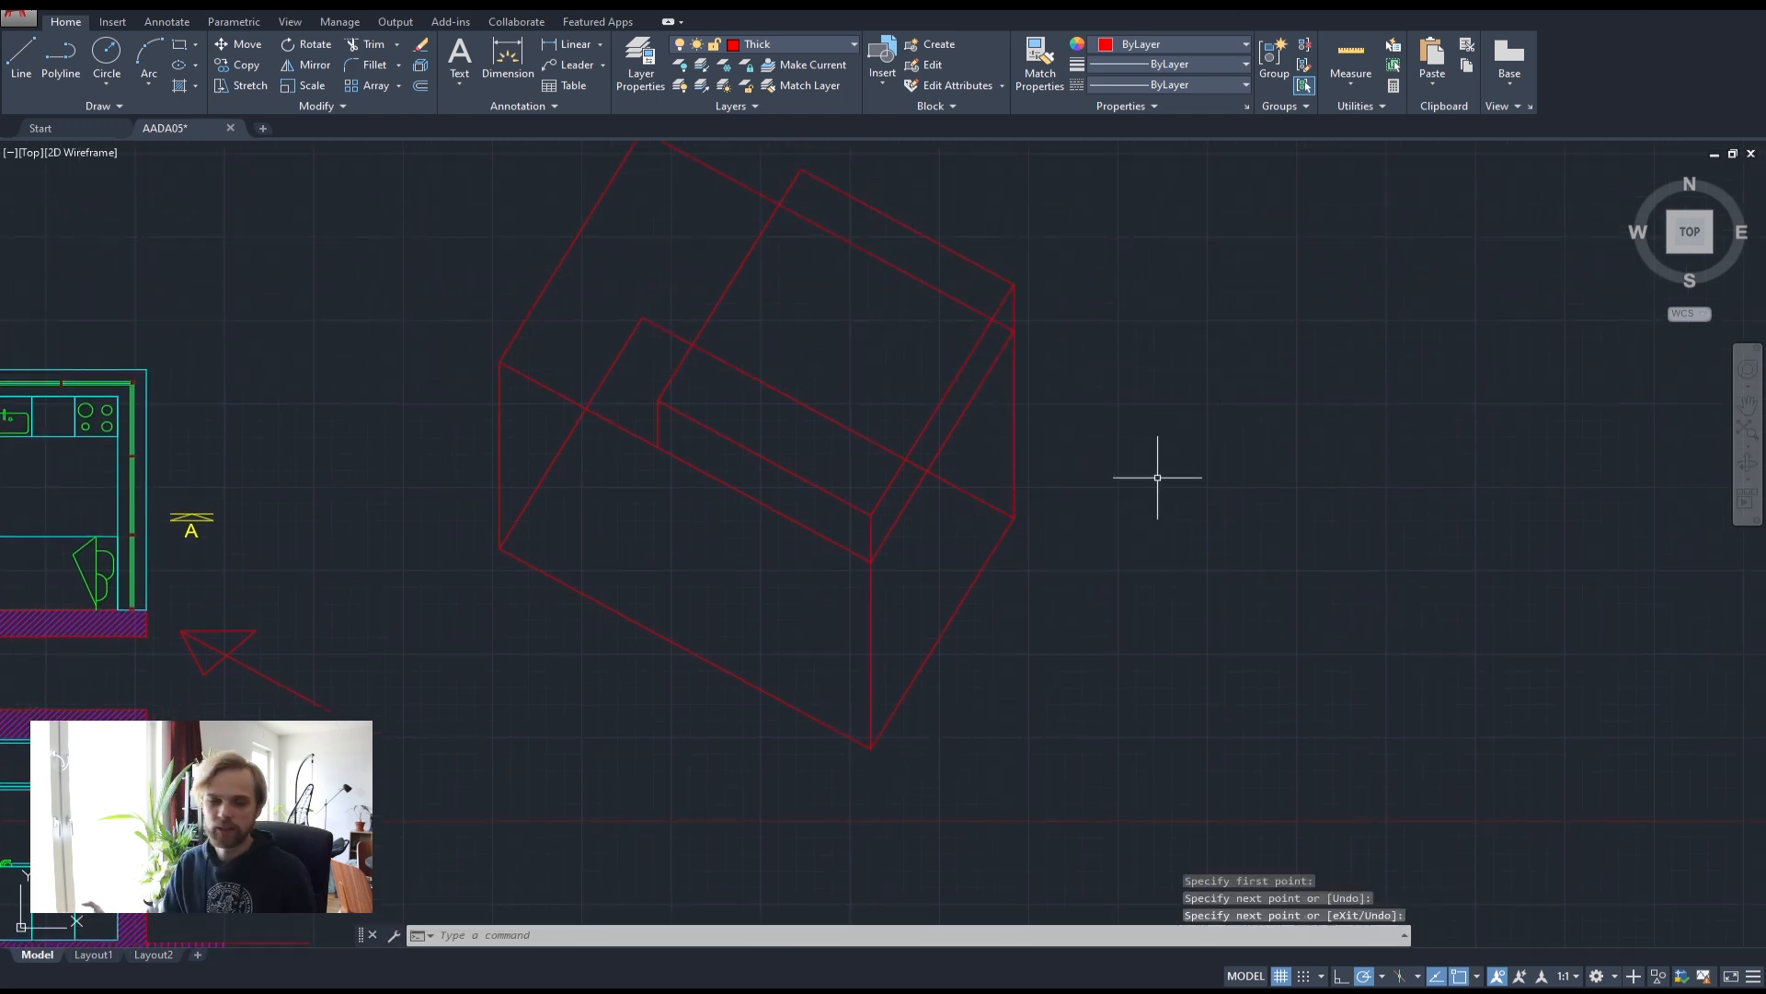
scroll(977, 338, "down", 2)
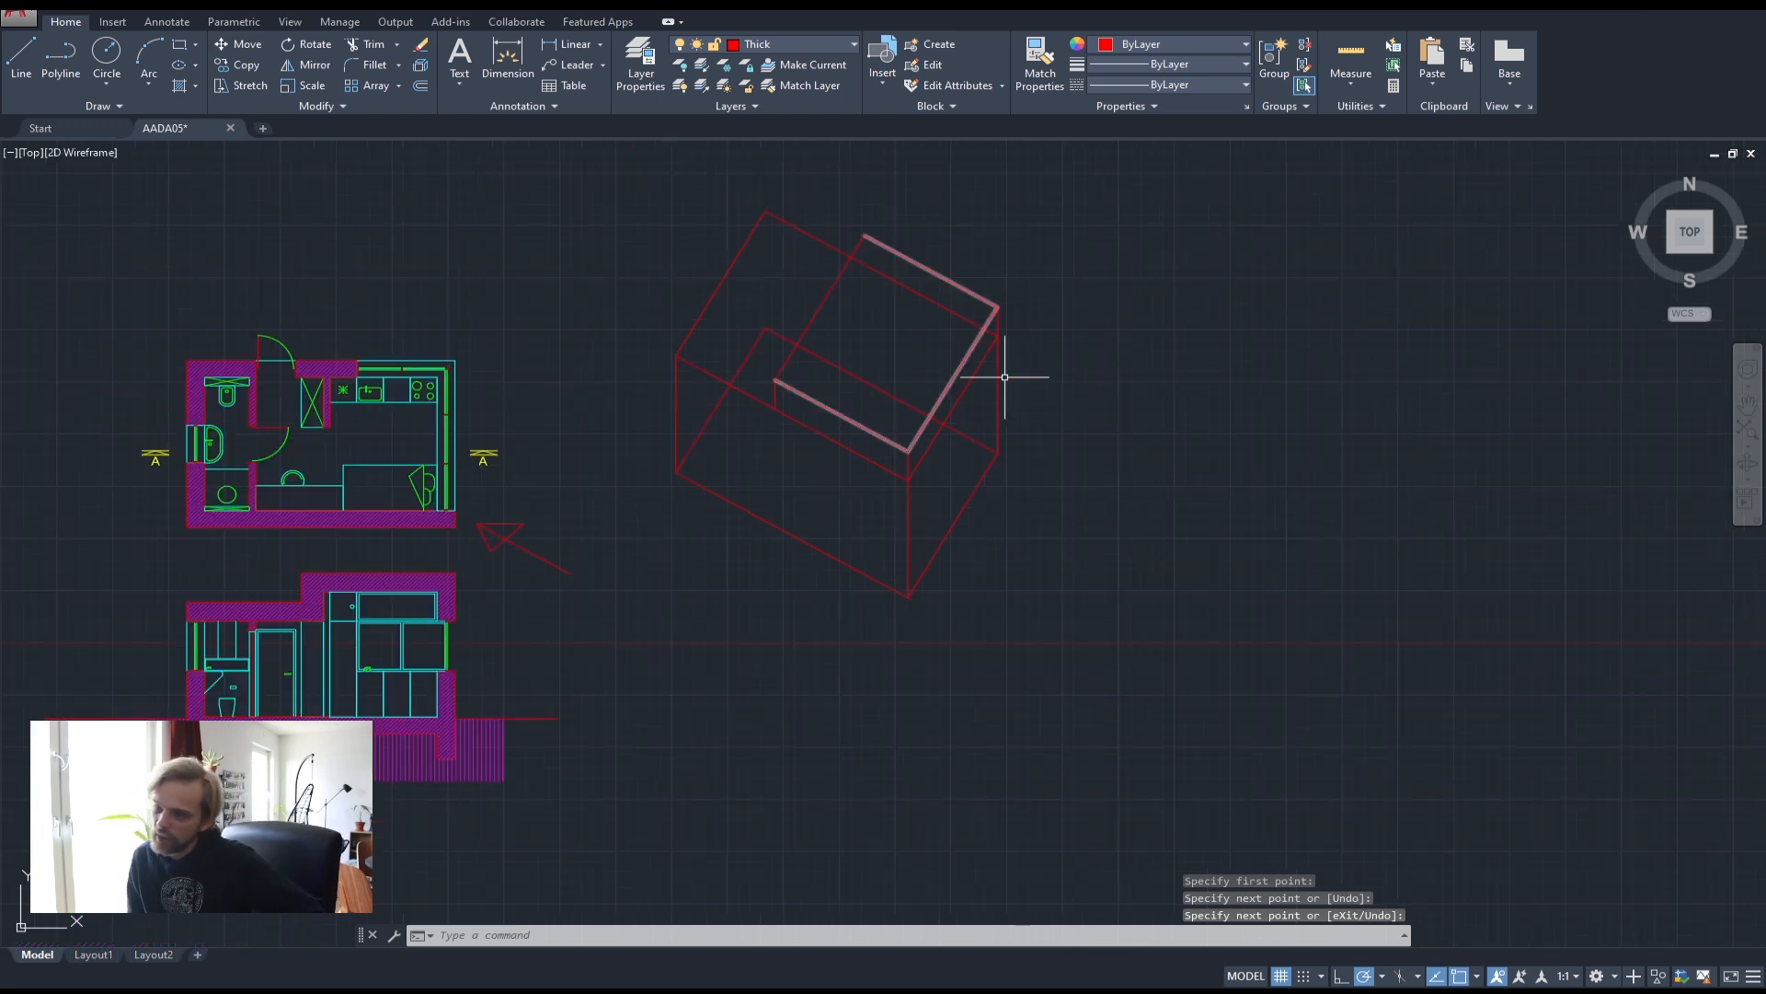
- Trim the red box's hidden notch edges, roof line segments and lower right diagonal
left_click(1139, 629)
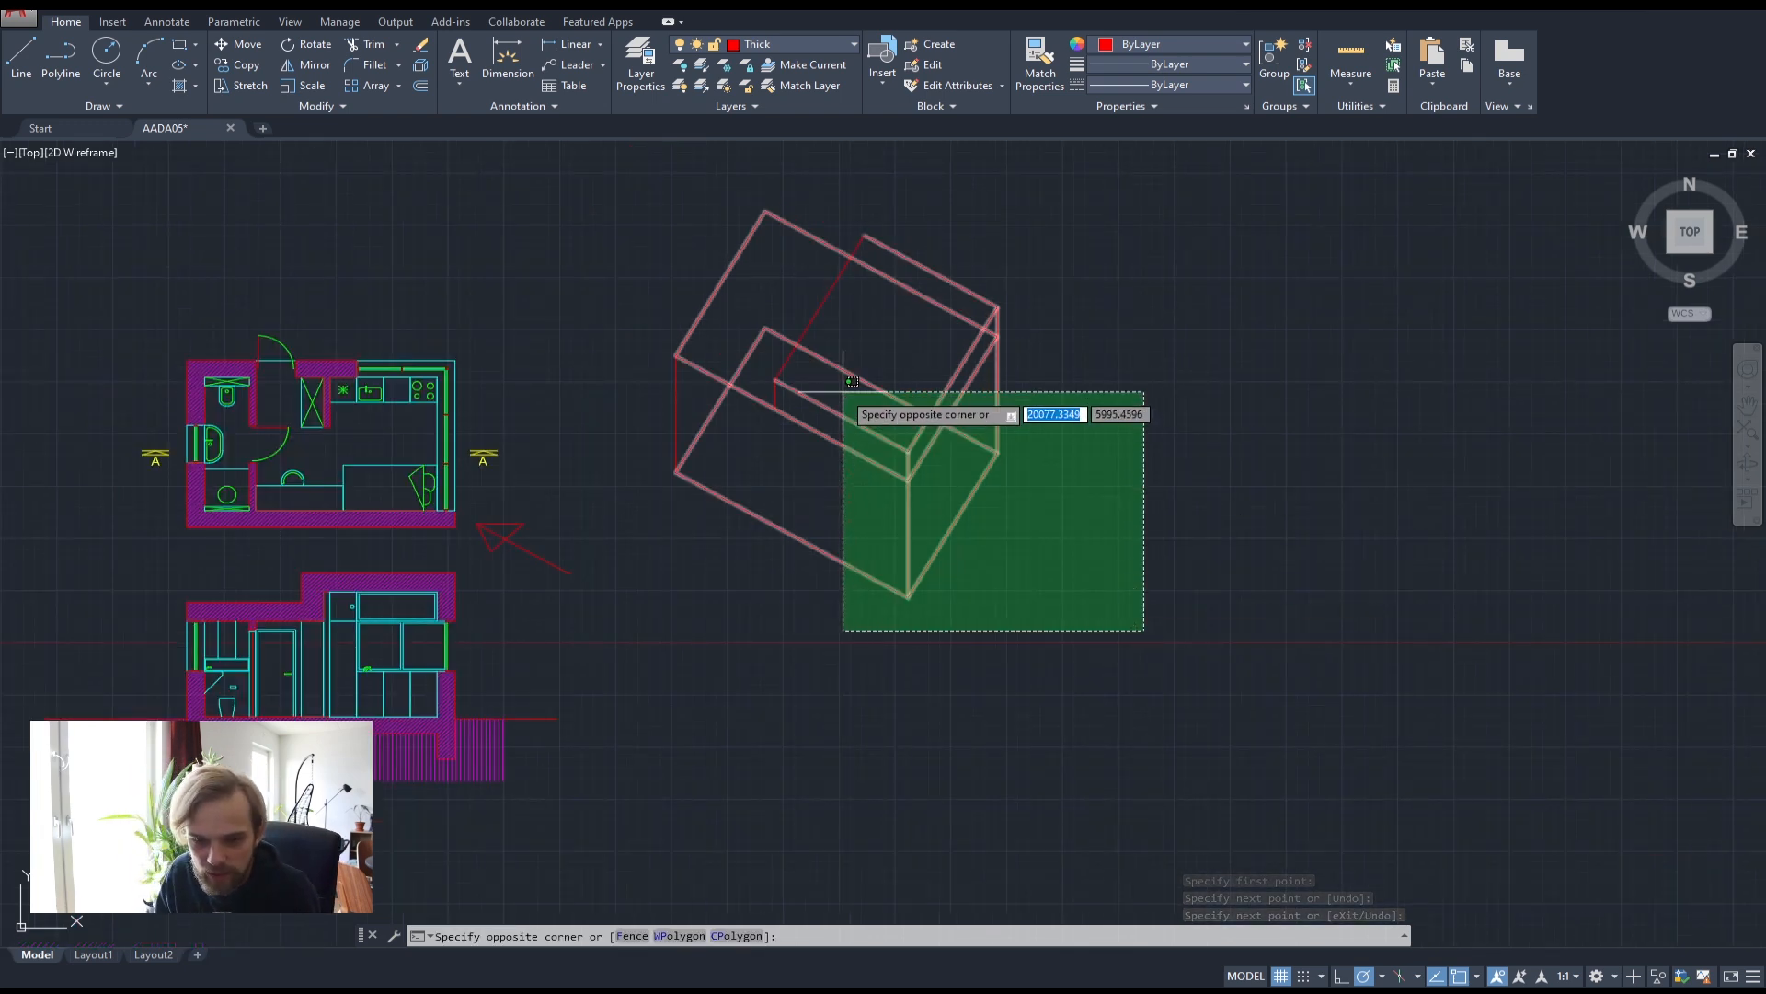
left_click(1289, 603)
middle_click_drag(1103, 487, 1107, 543)
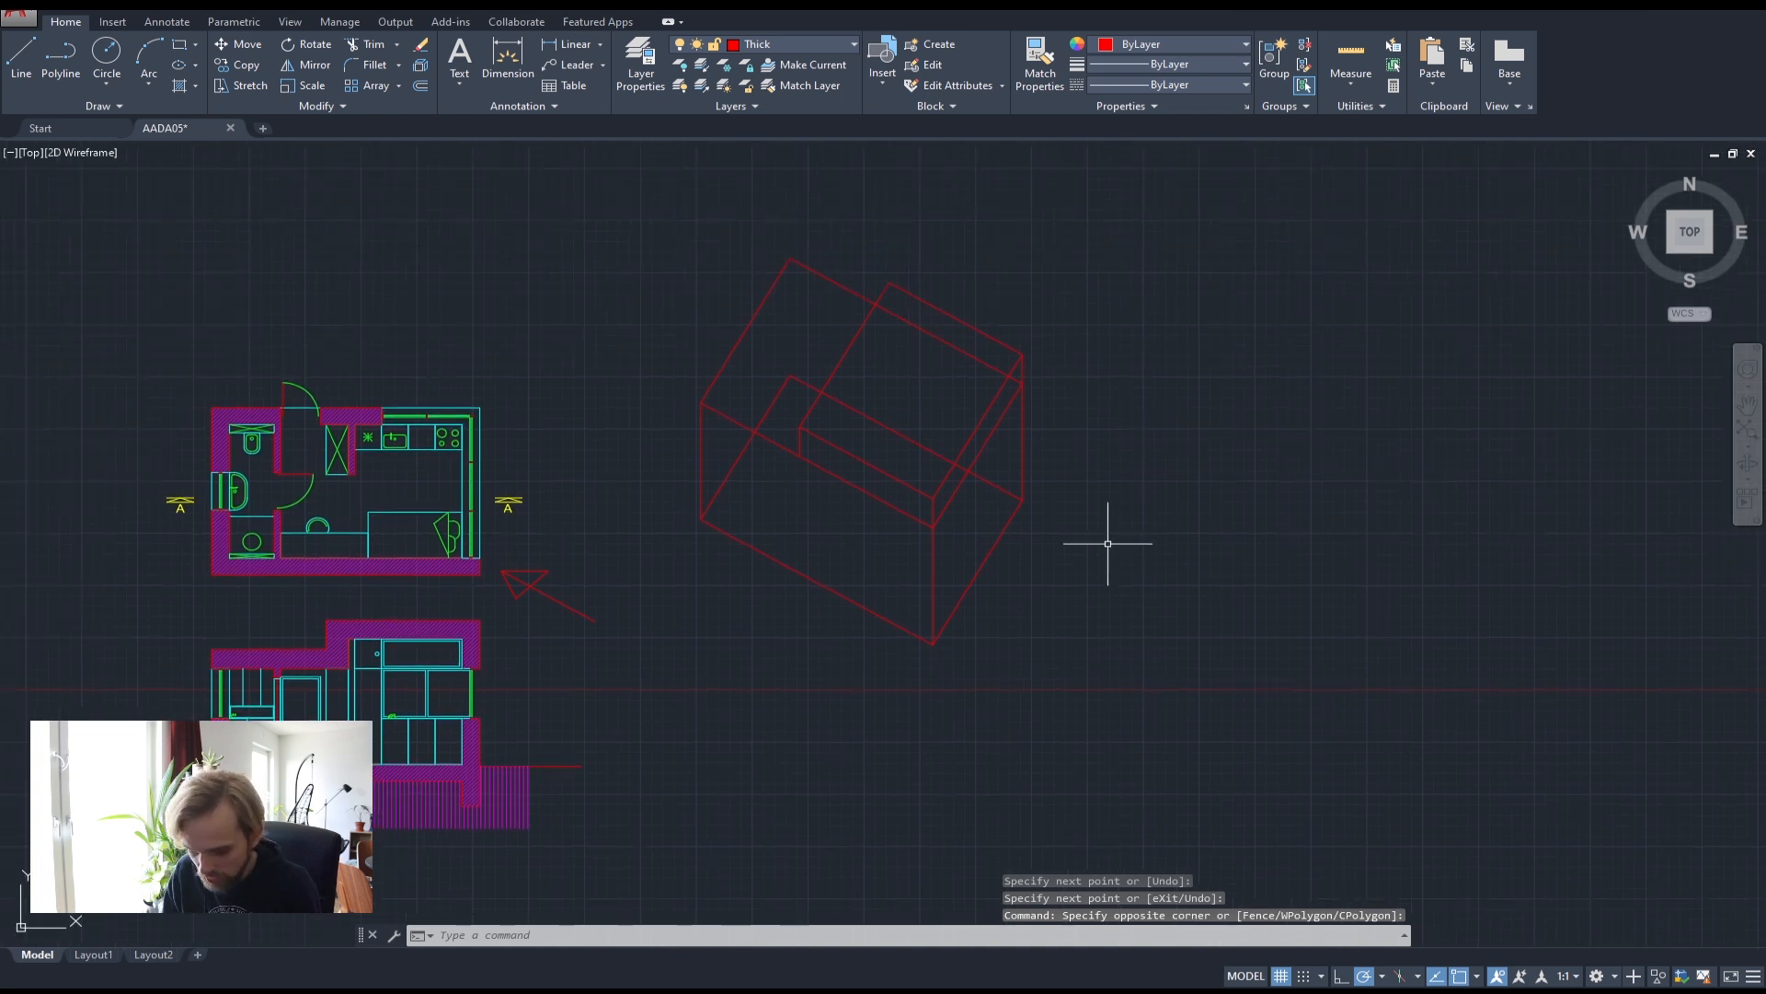
key("Return")
key("Return")
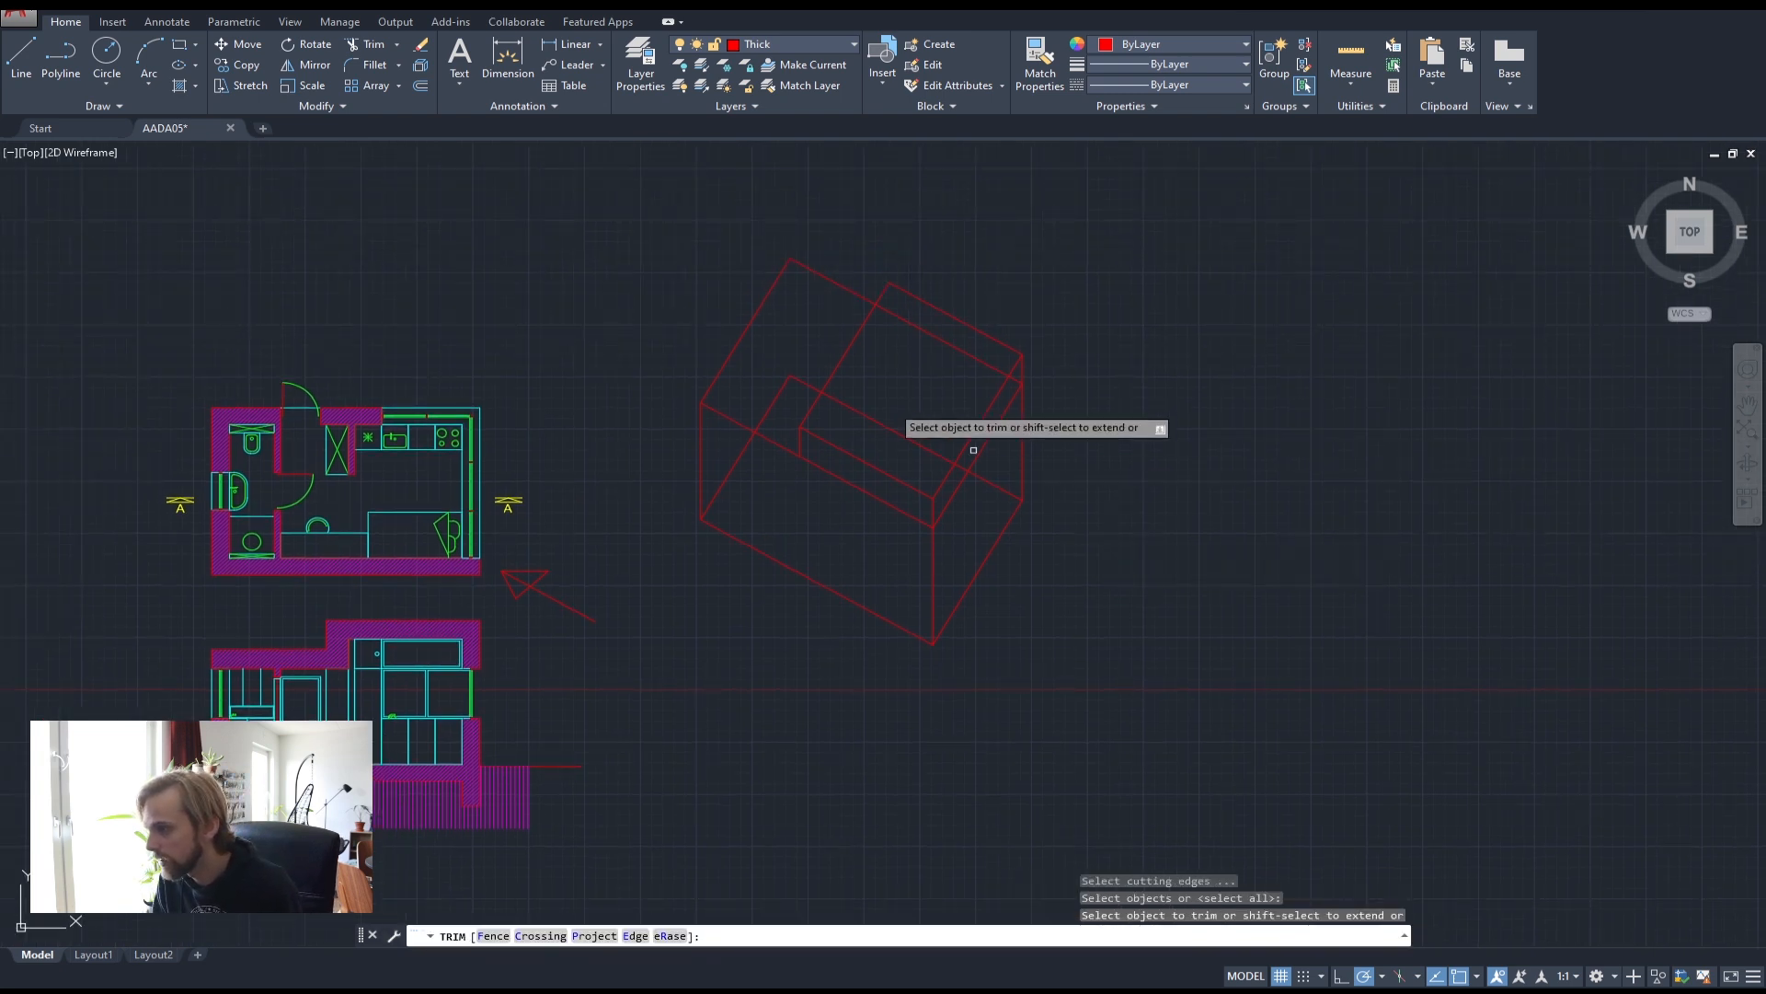
left_click(724, 483)
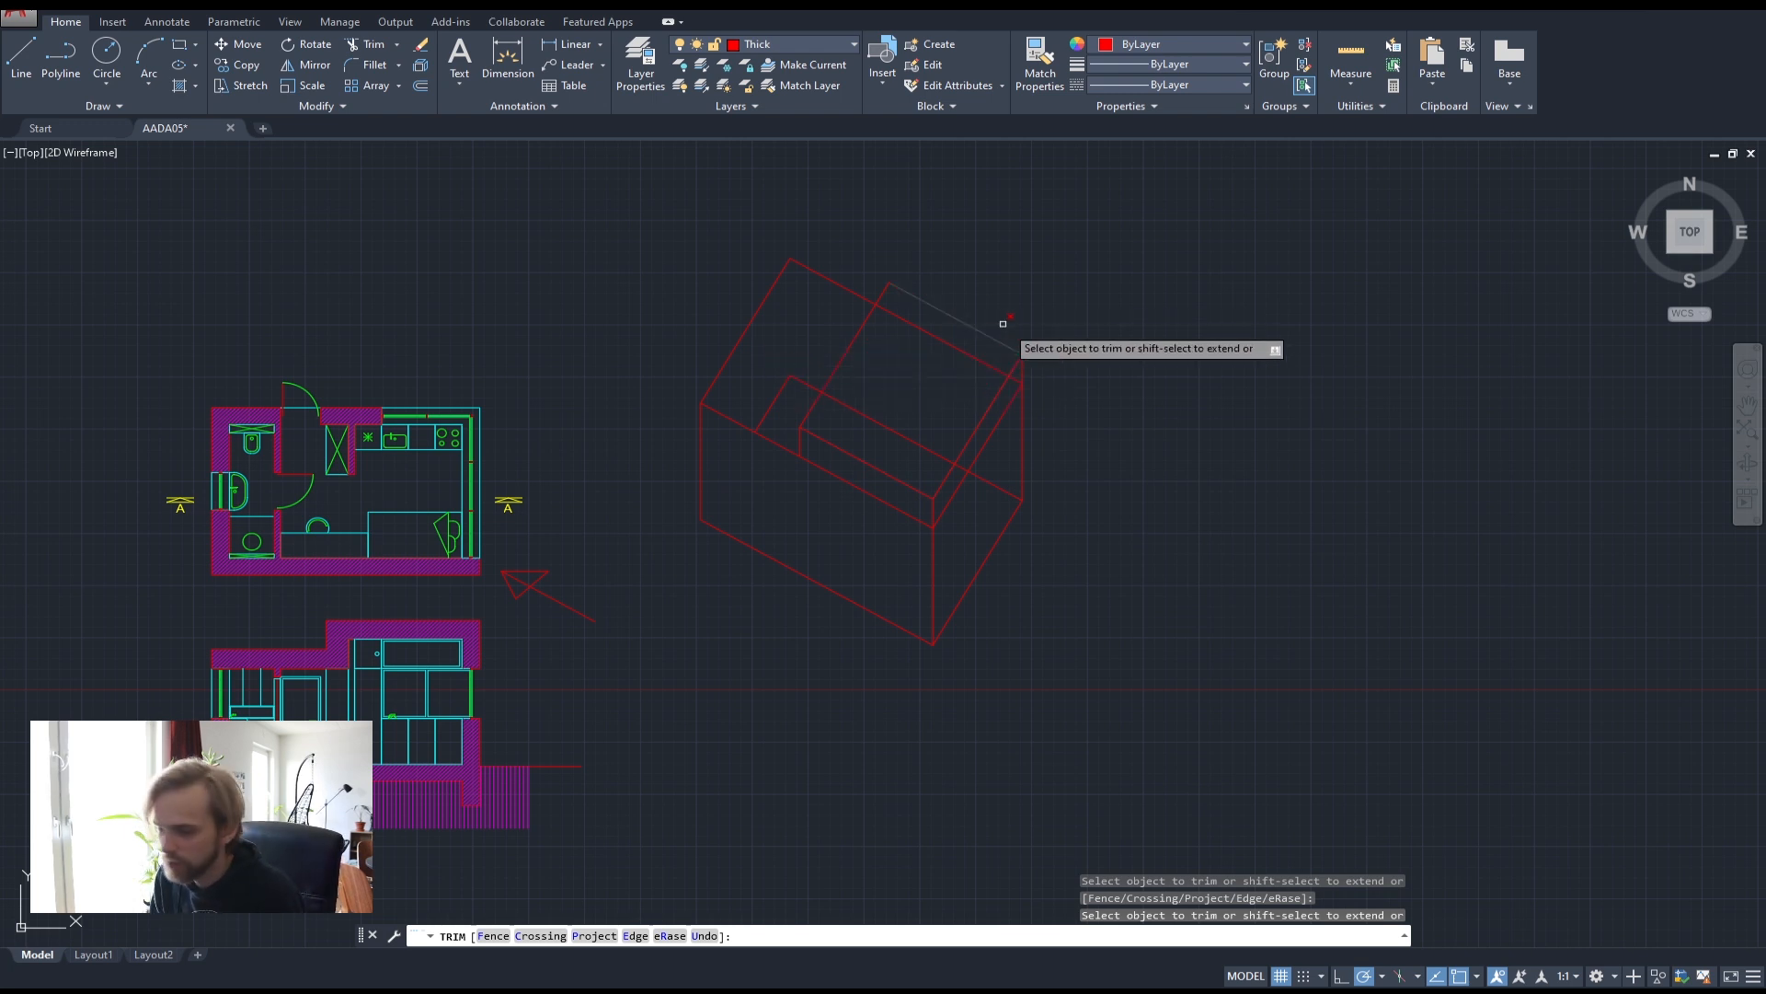
left_click(1001, 483)
left_click(978, 505)
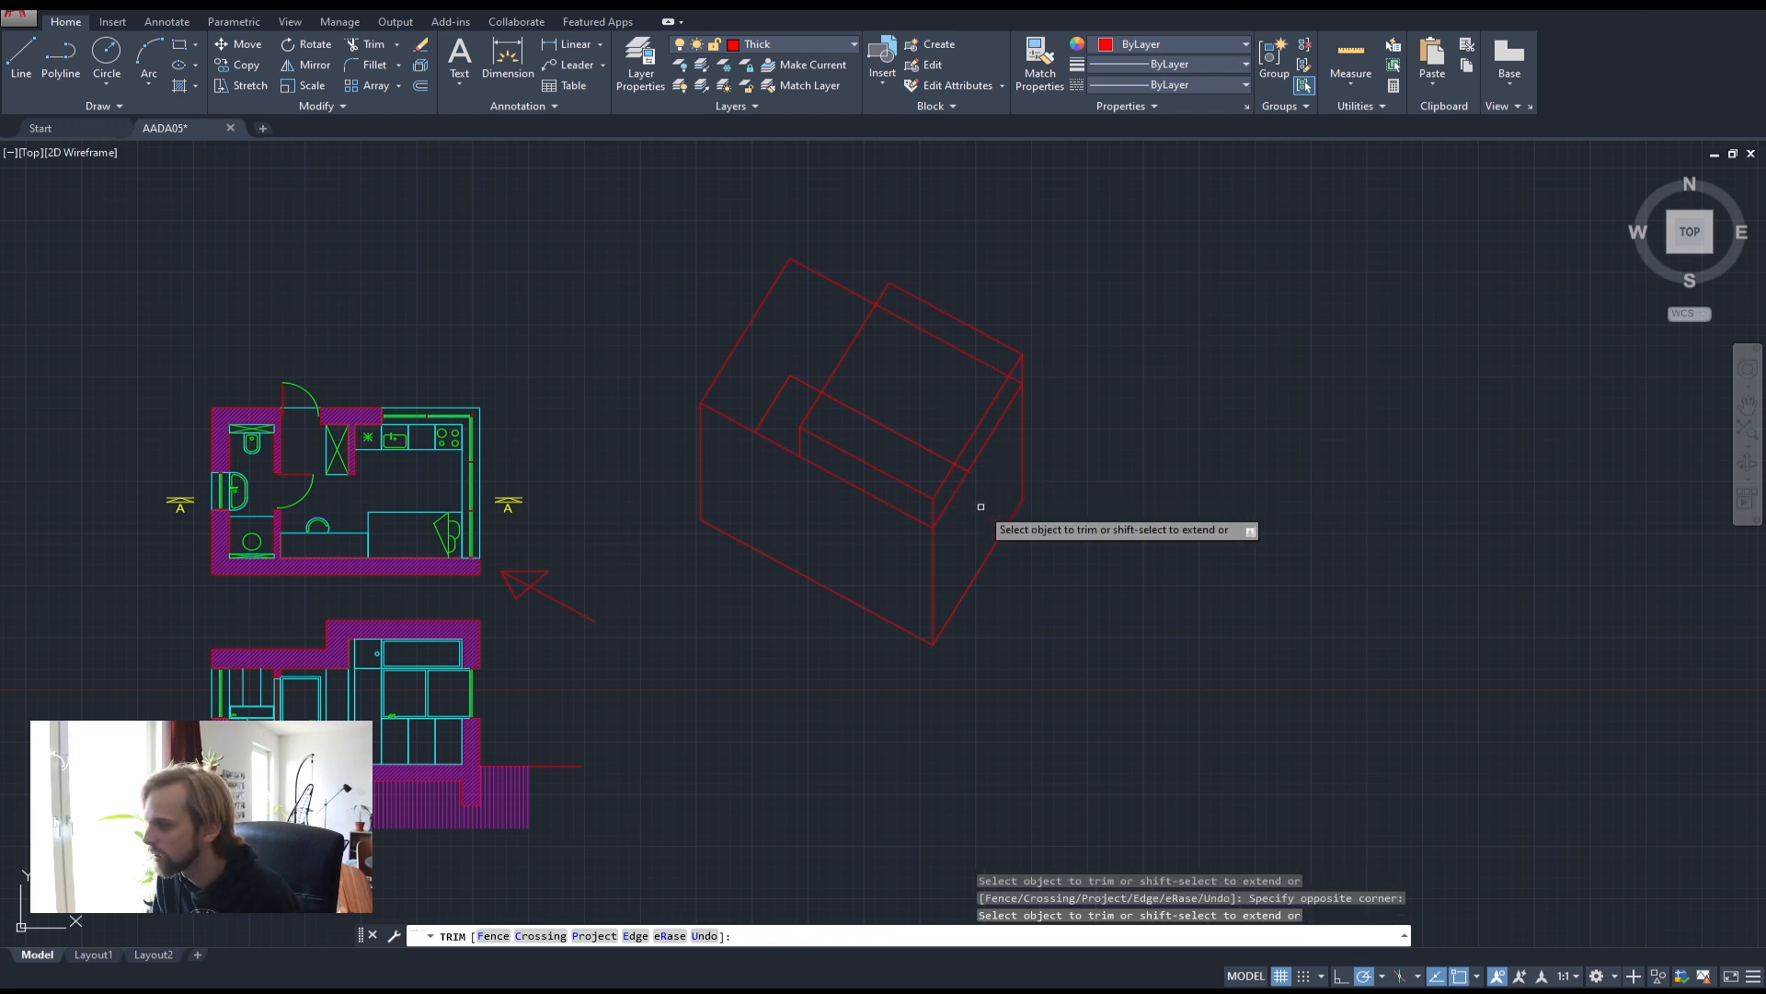
scroll(1005, 350, "up", 3)
left_click(1025, 403)
left_click(965, 383)
left_click(933, 344)
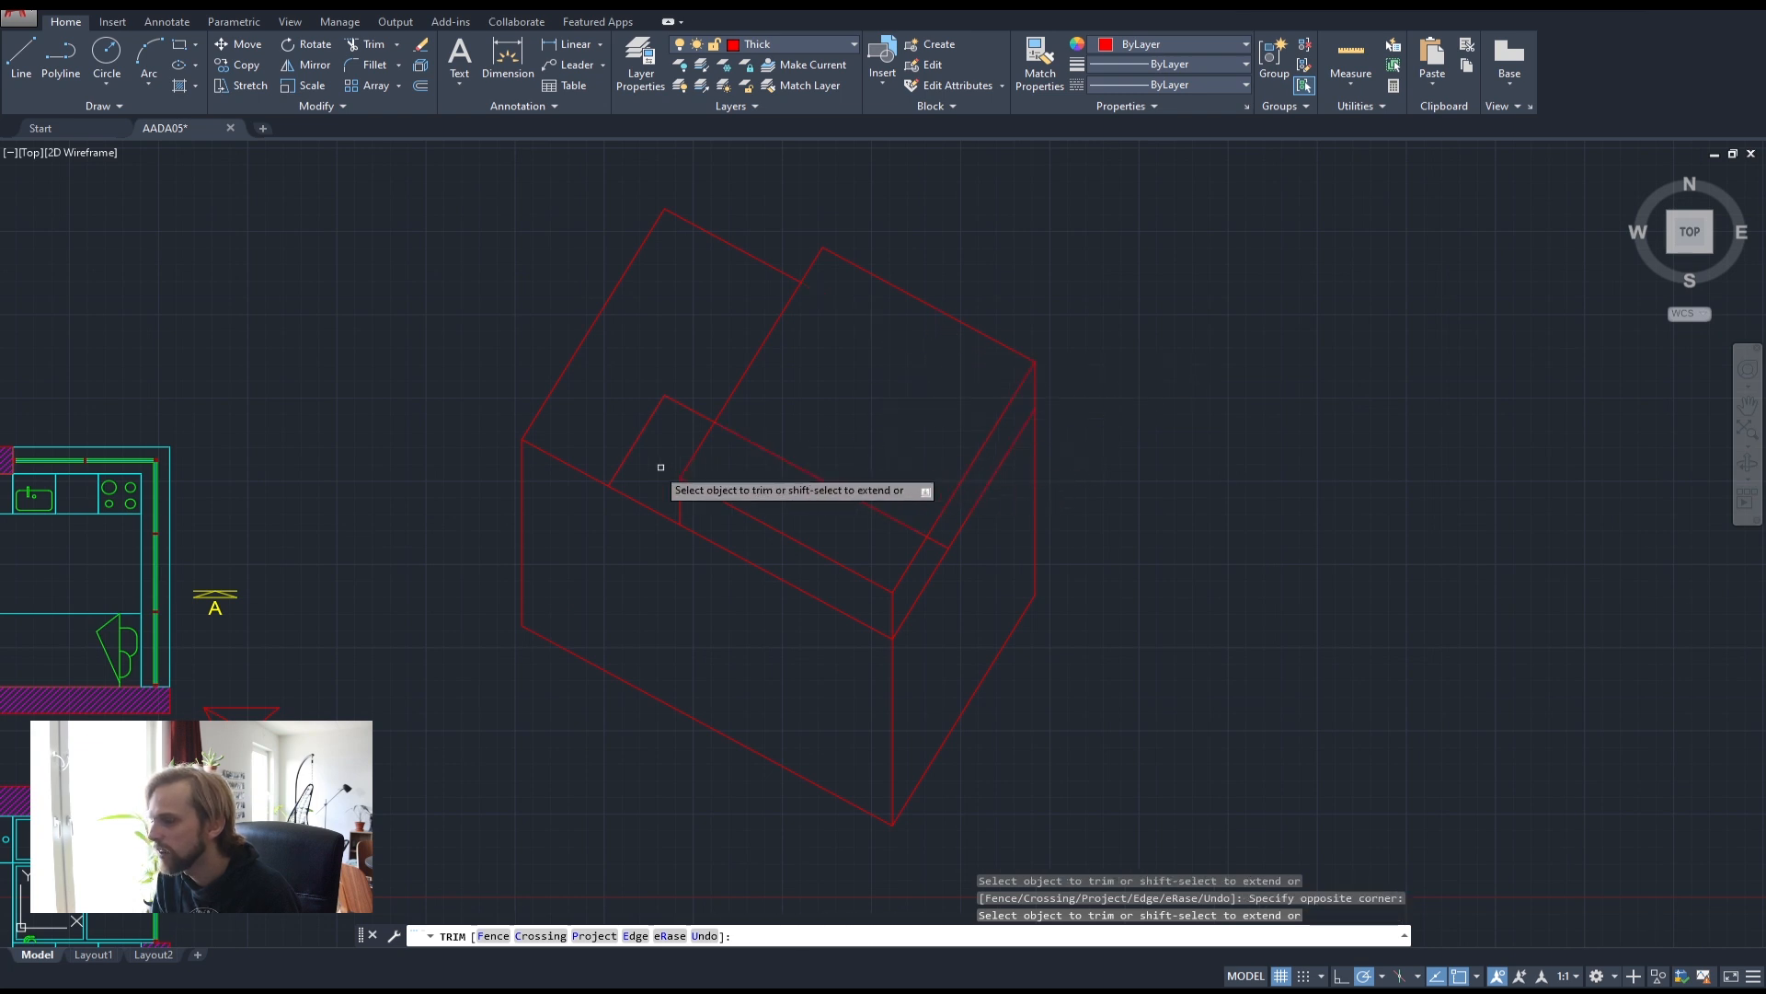
left_click(715, 541)
left_click(916, 599)
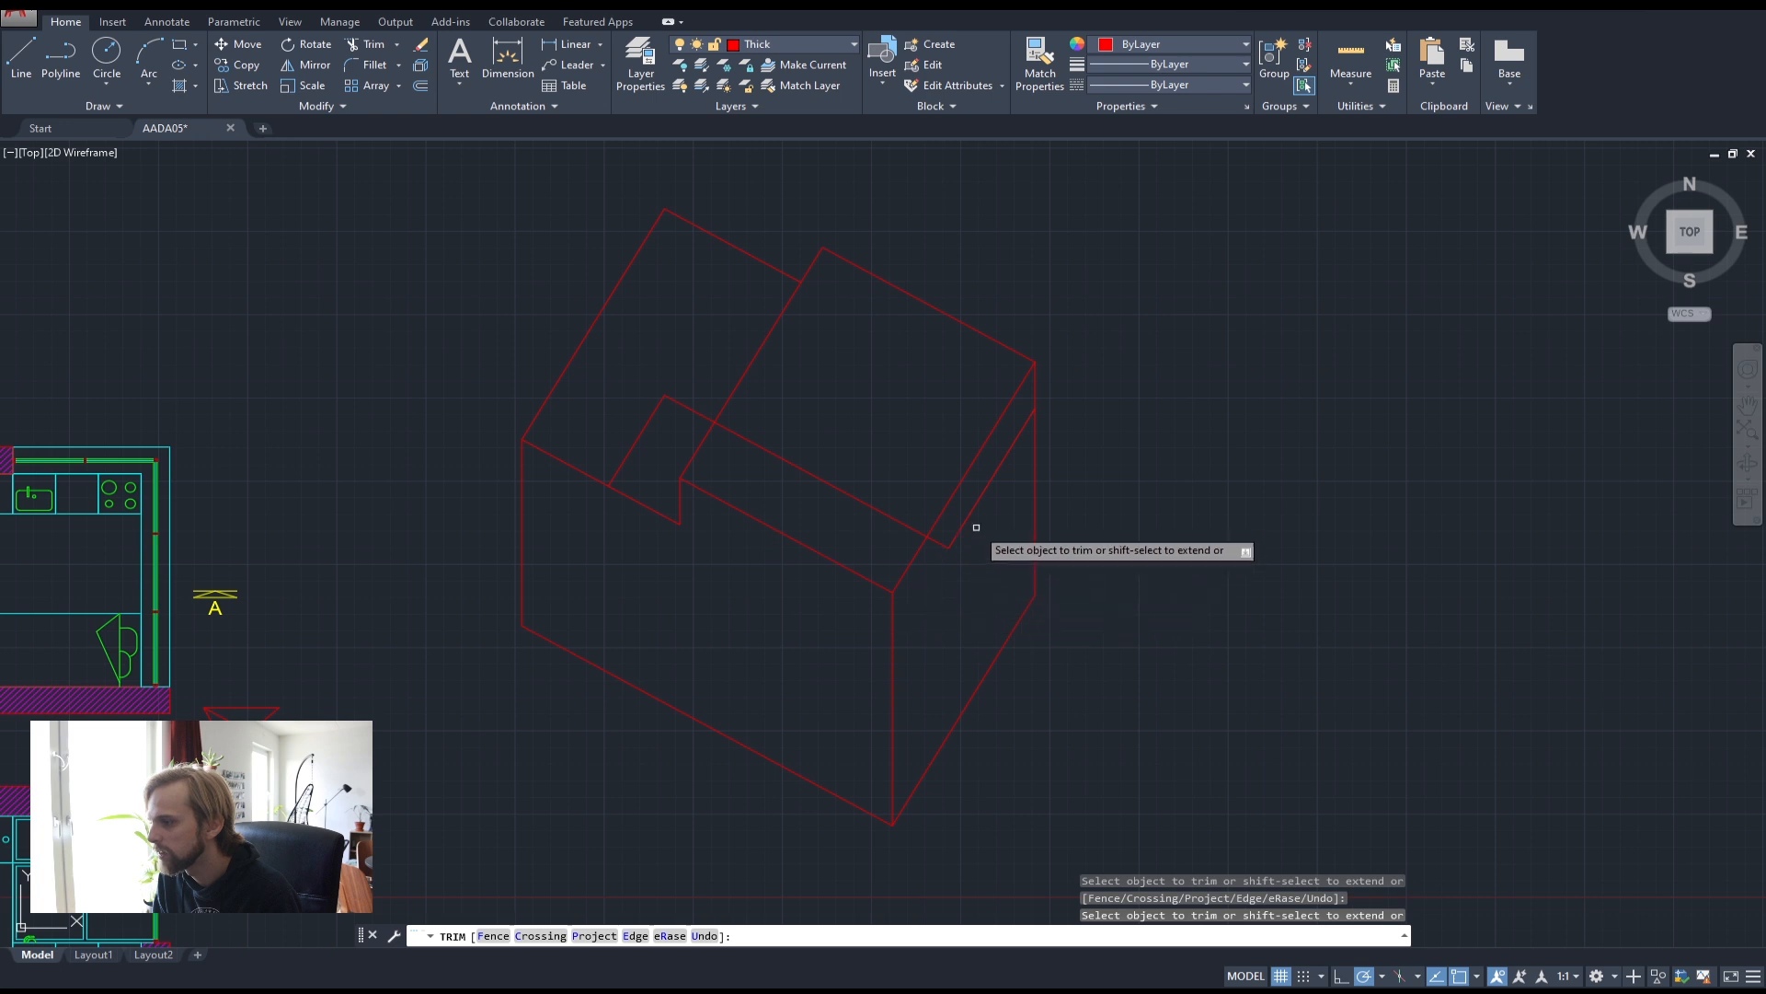
left_click(970, 516)
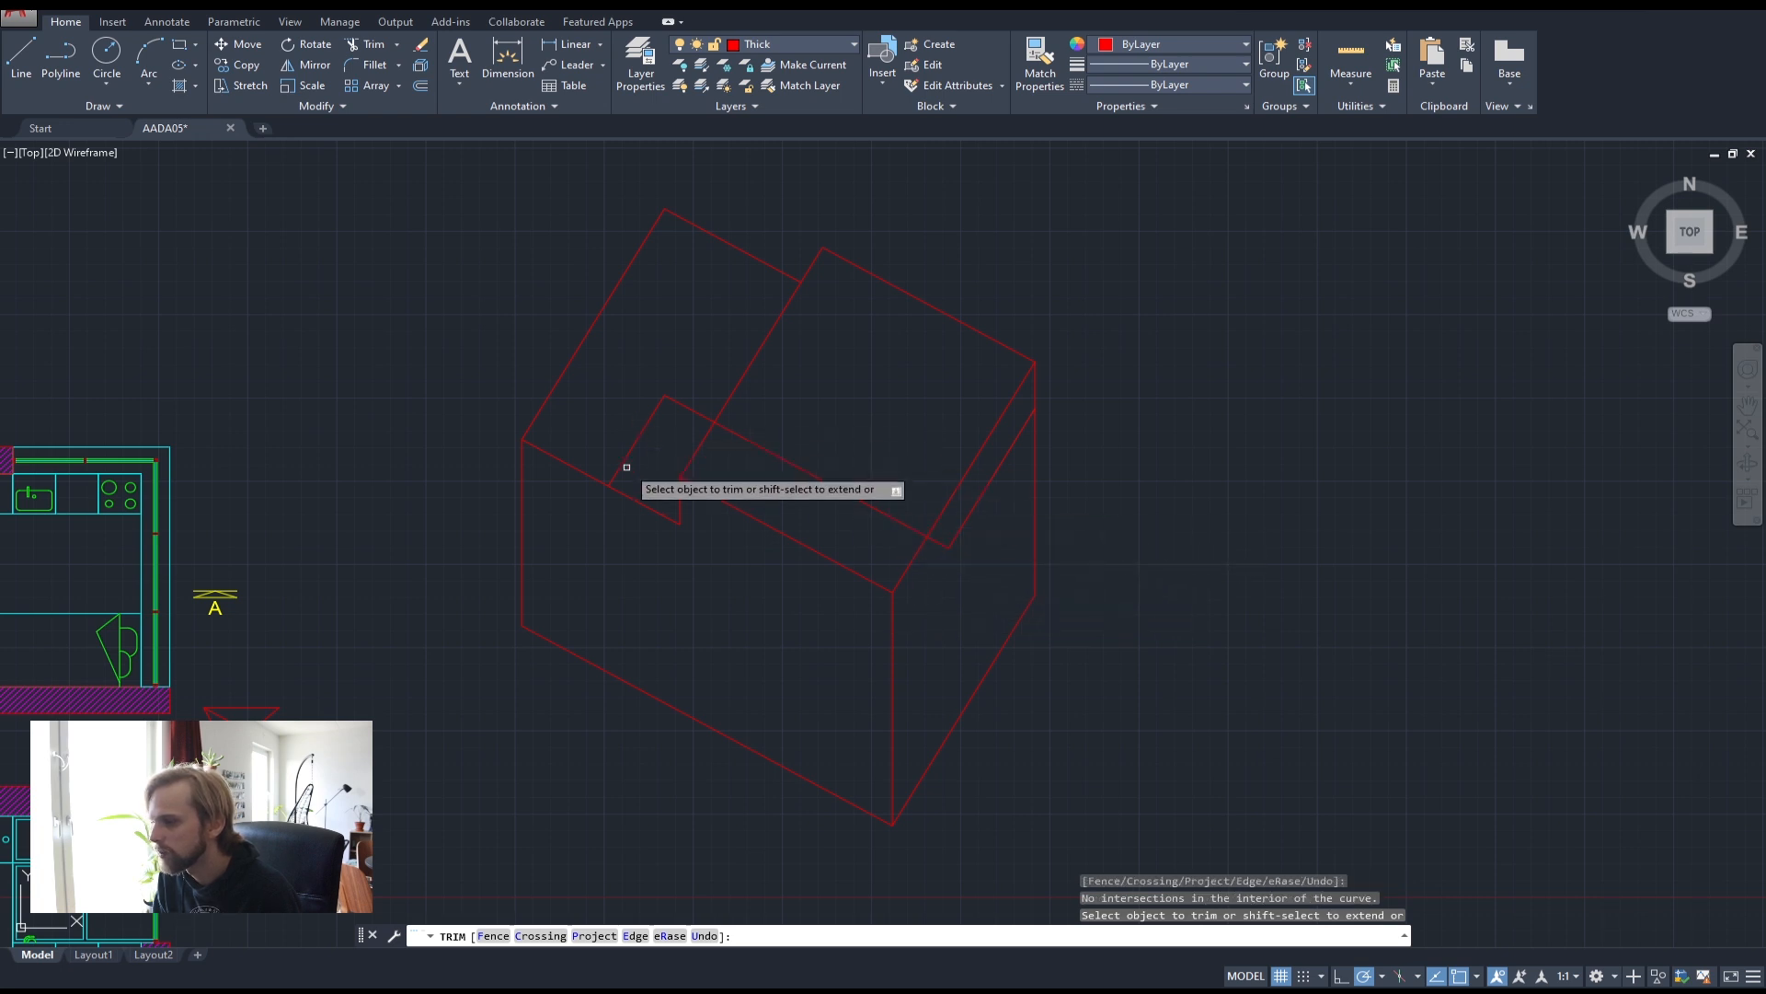
key("Escape")
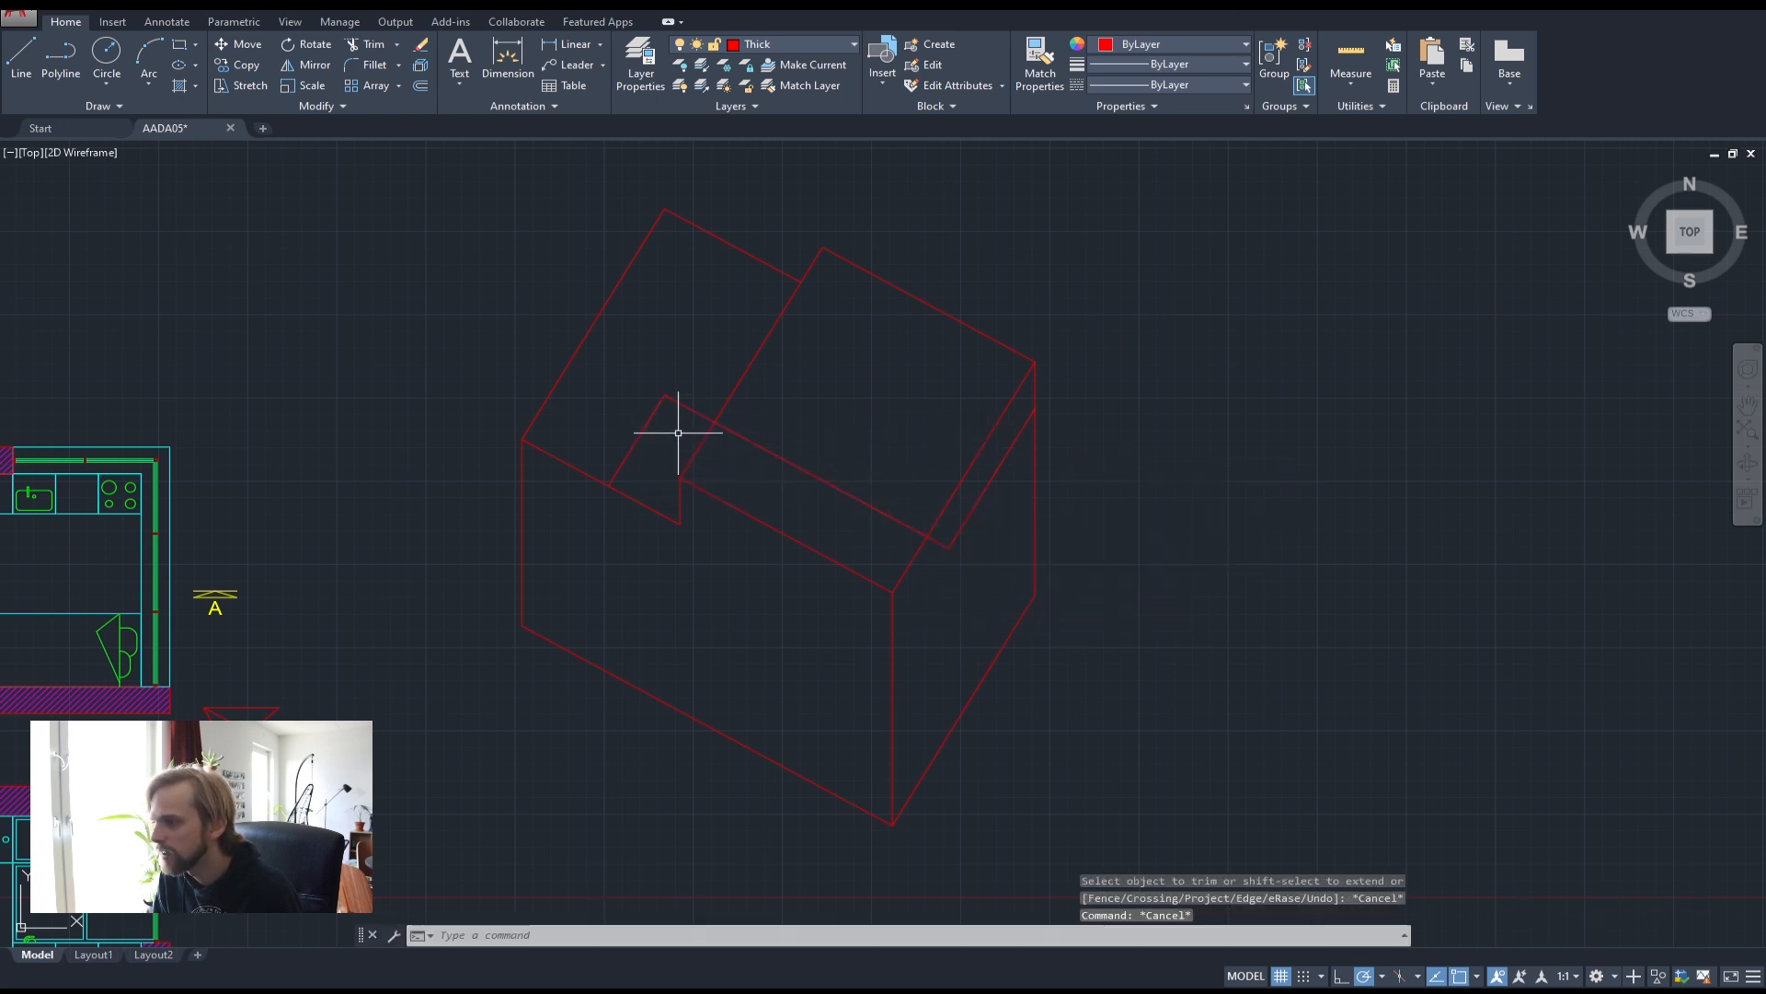
- Erase the leftover notch outline and the short right diagonal
left_click(678, 426)
left_click(641, 363)
key("Delete")
left_click(987, 564)
left_click(962, 527)
key("Delete")
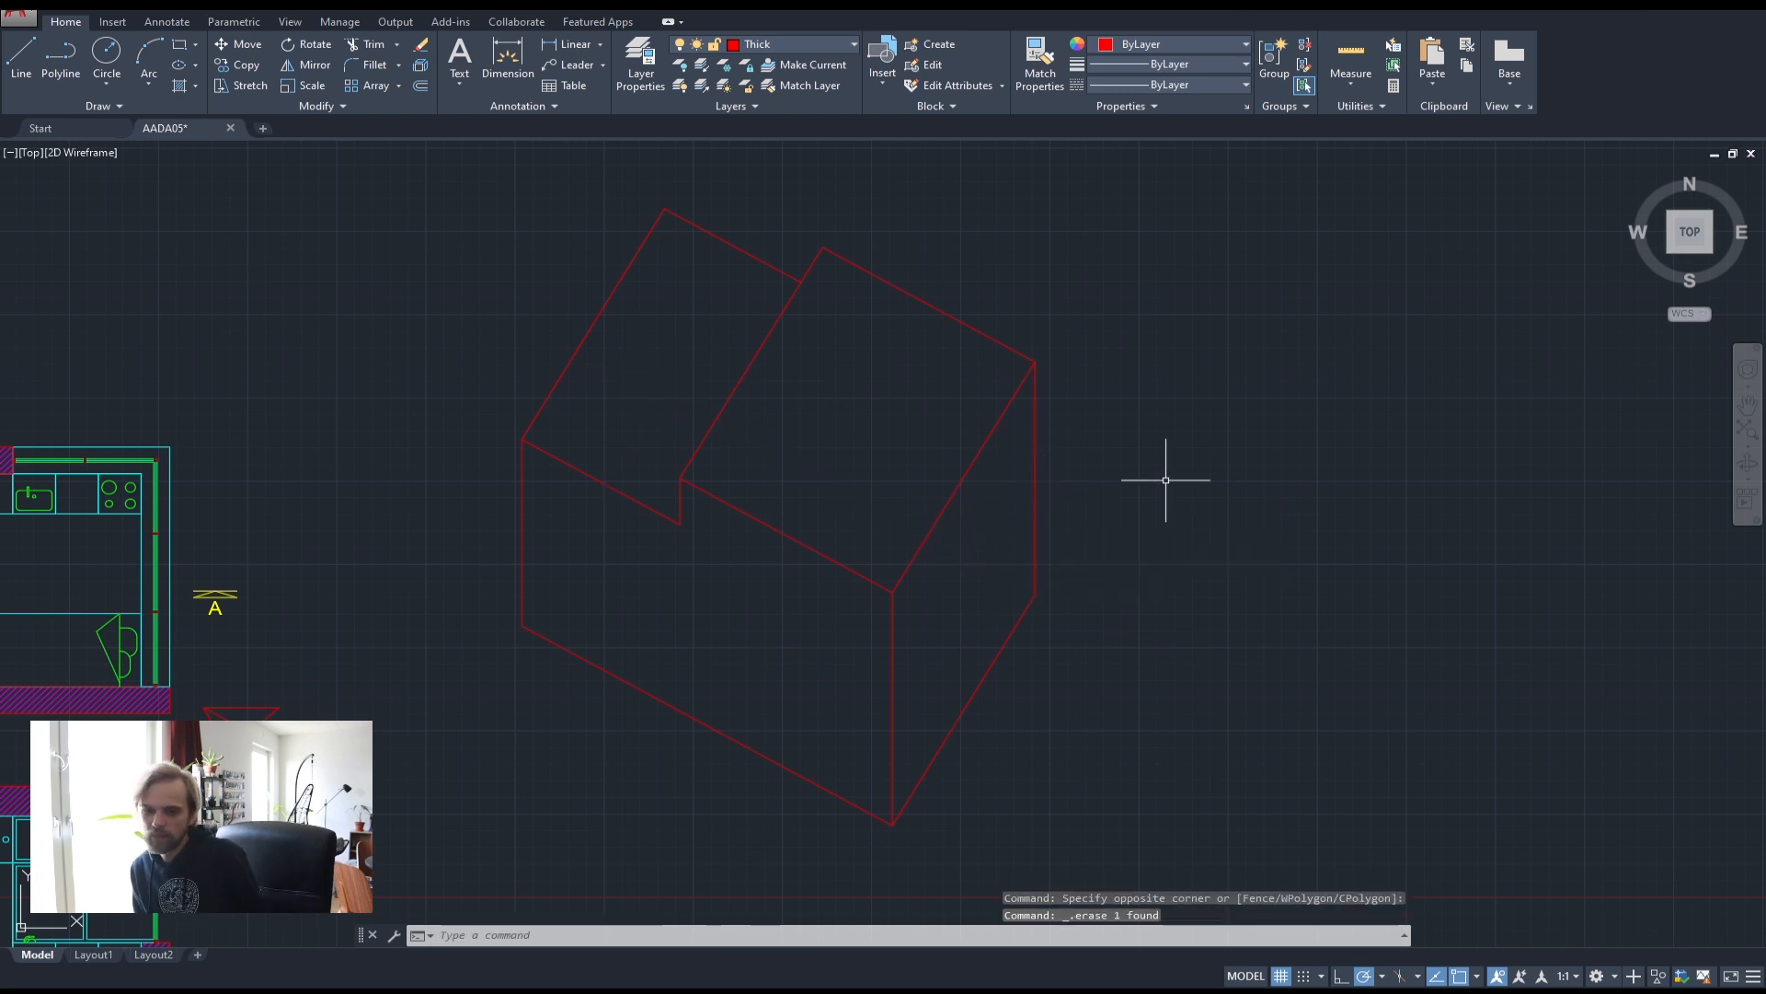
scroll(1166, 479, "down", 2)
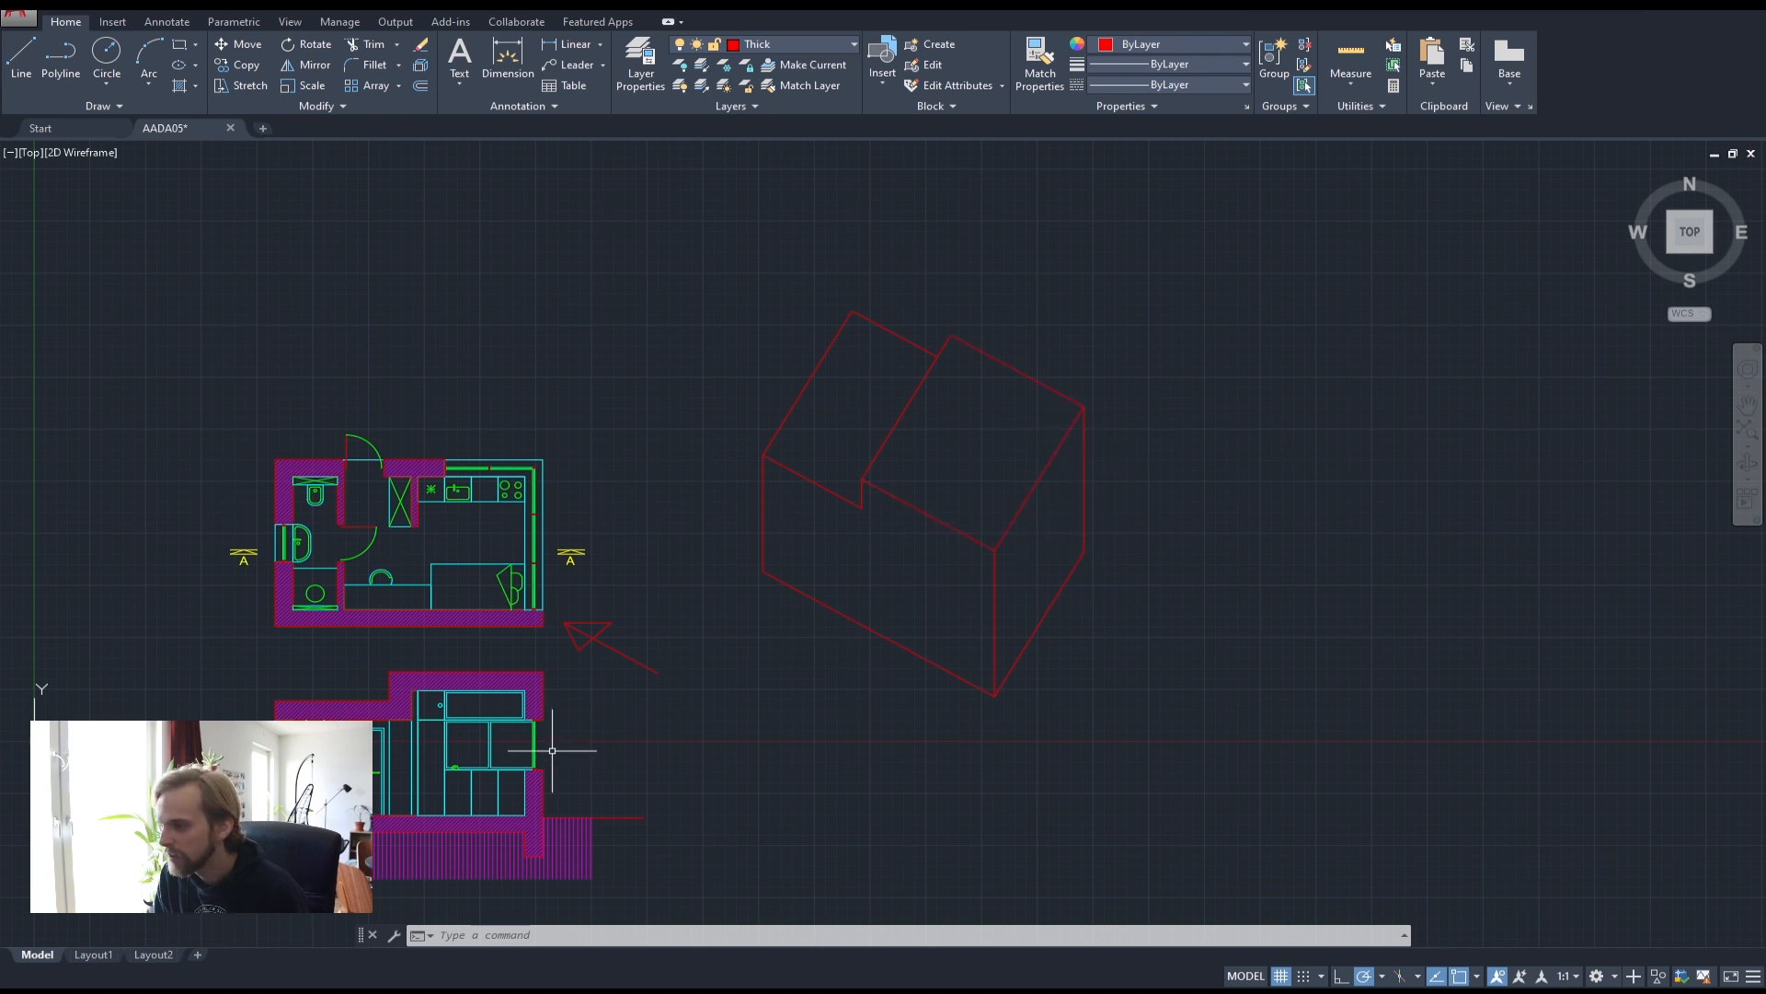
scroll(552, 750, "up", 2)
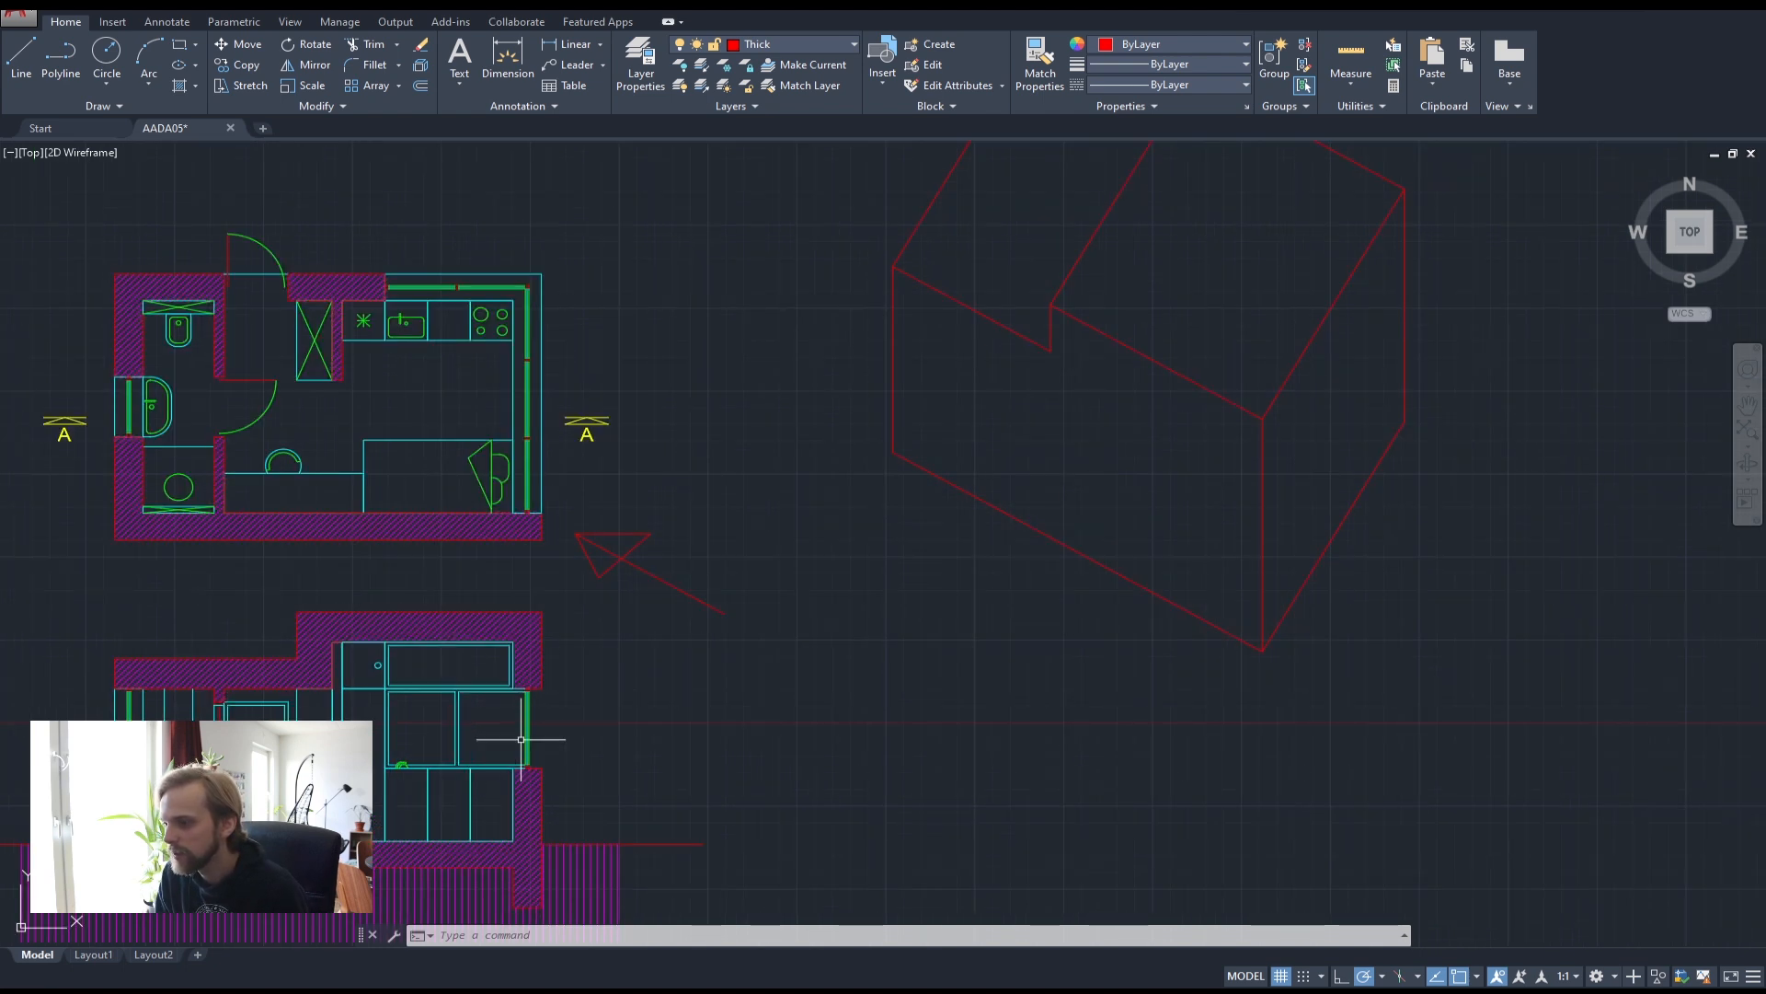
middle_click_drag(610, 739, 628, 584)
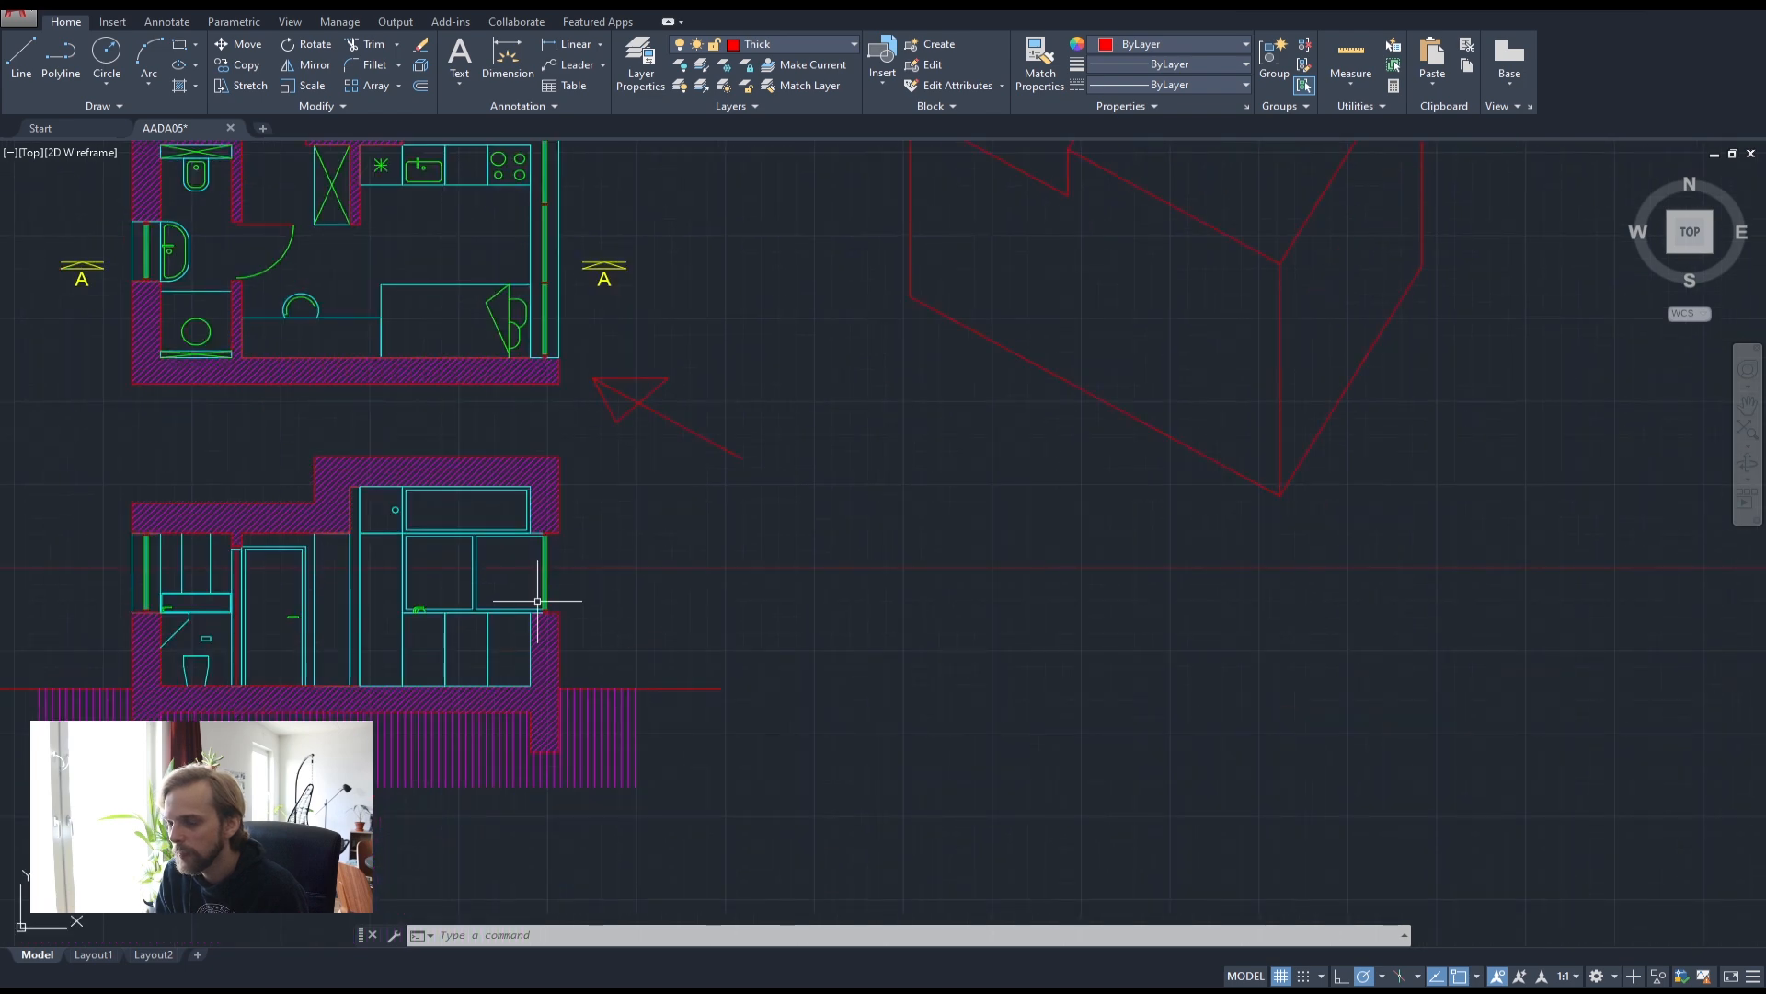
middle_click_drag(725, 550, 733, 674)
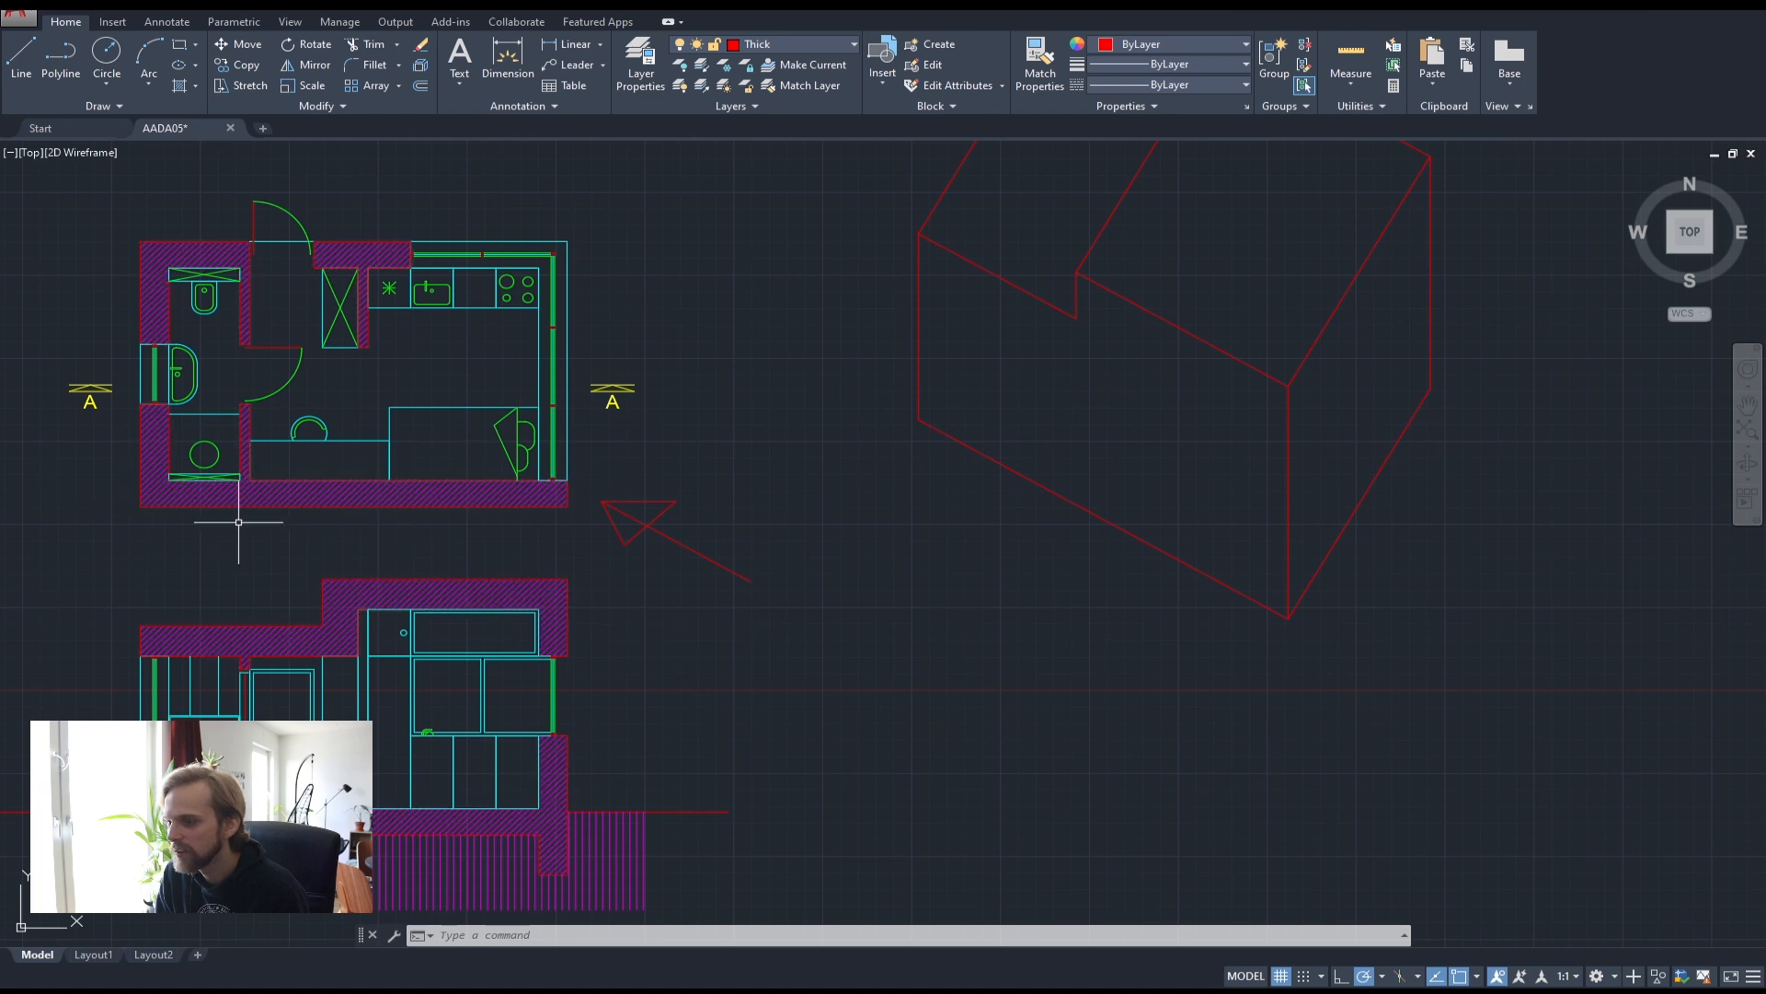
- Erase the existing hatching from the floor plan walls
scroll(239, 522, "up", 2)
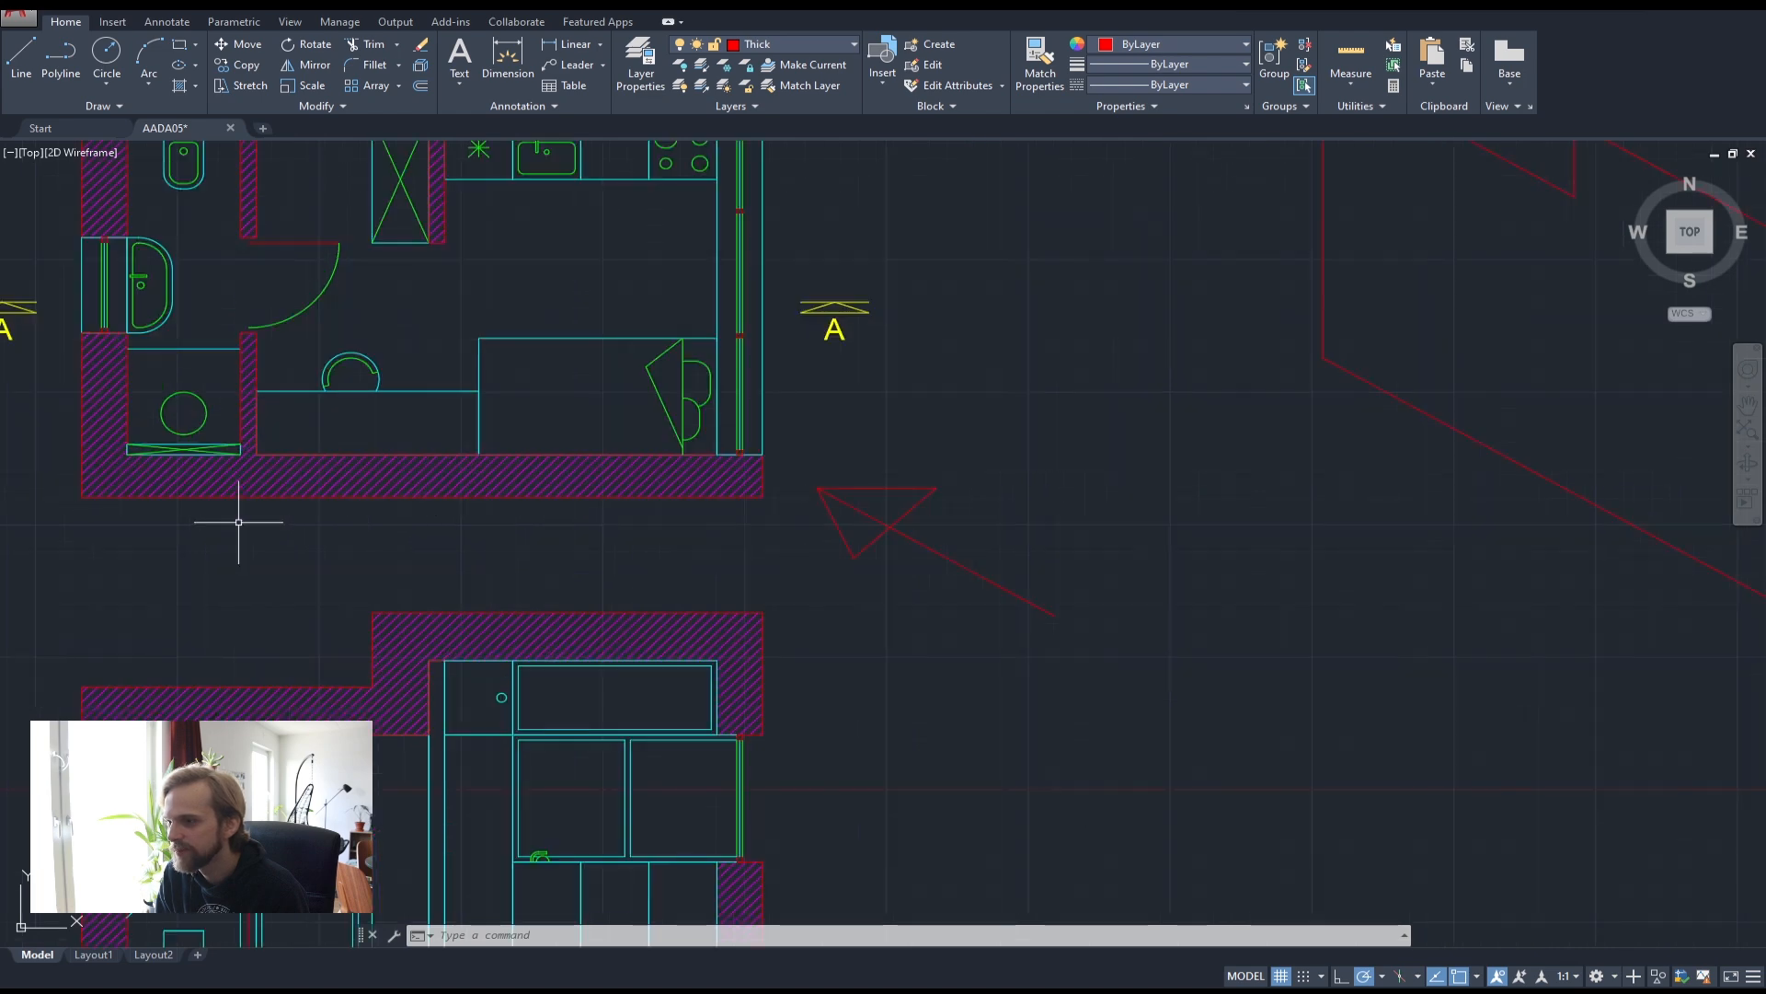
left_click(321, 478)
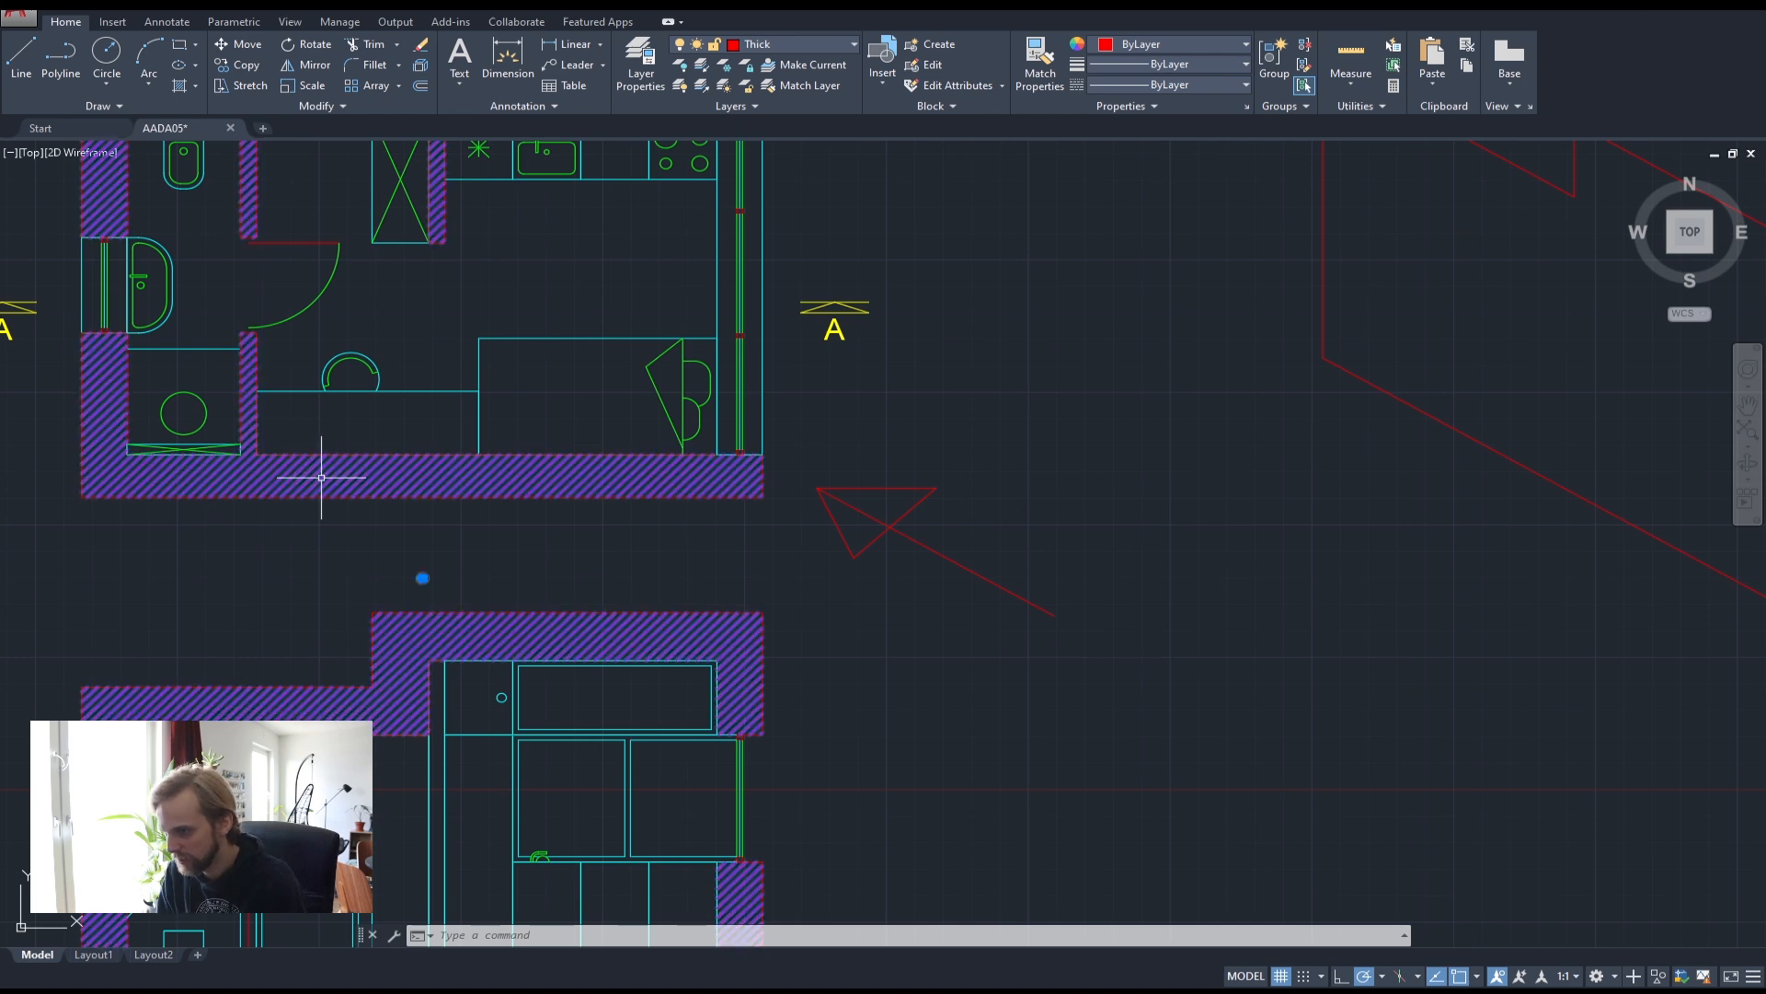
key("Delete")
- Copy the bathroom's west-wall window to a spot below the plan's south wall
scroll(266, 320, "up", 2)
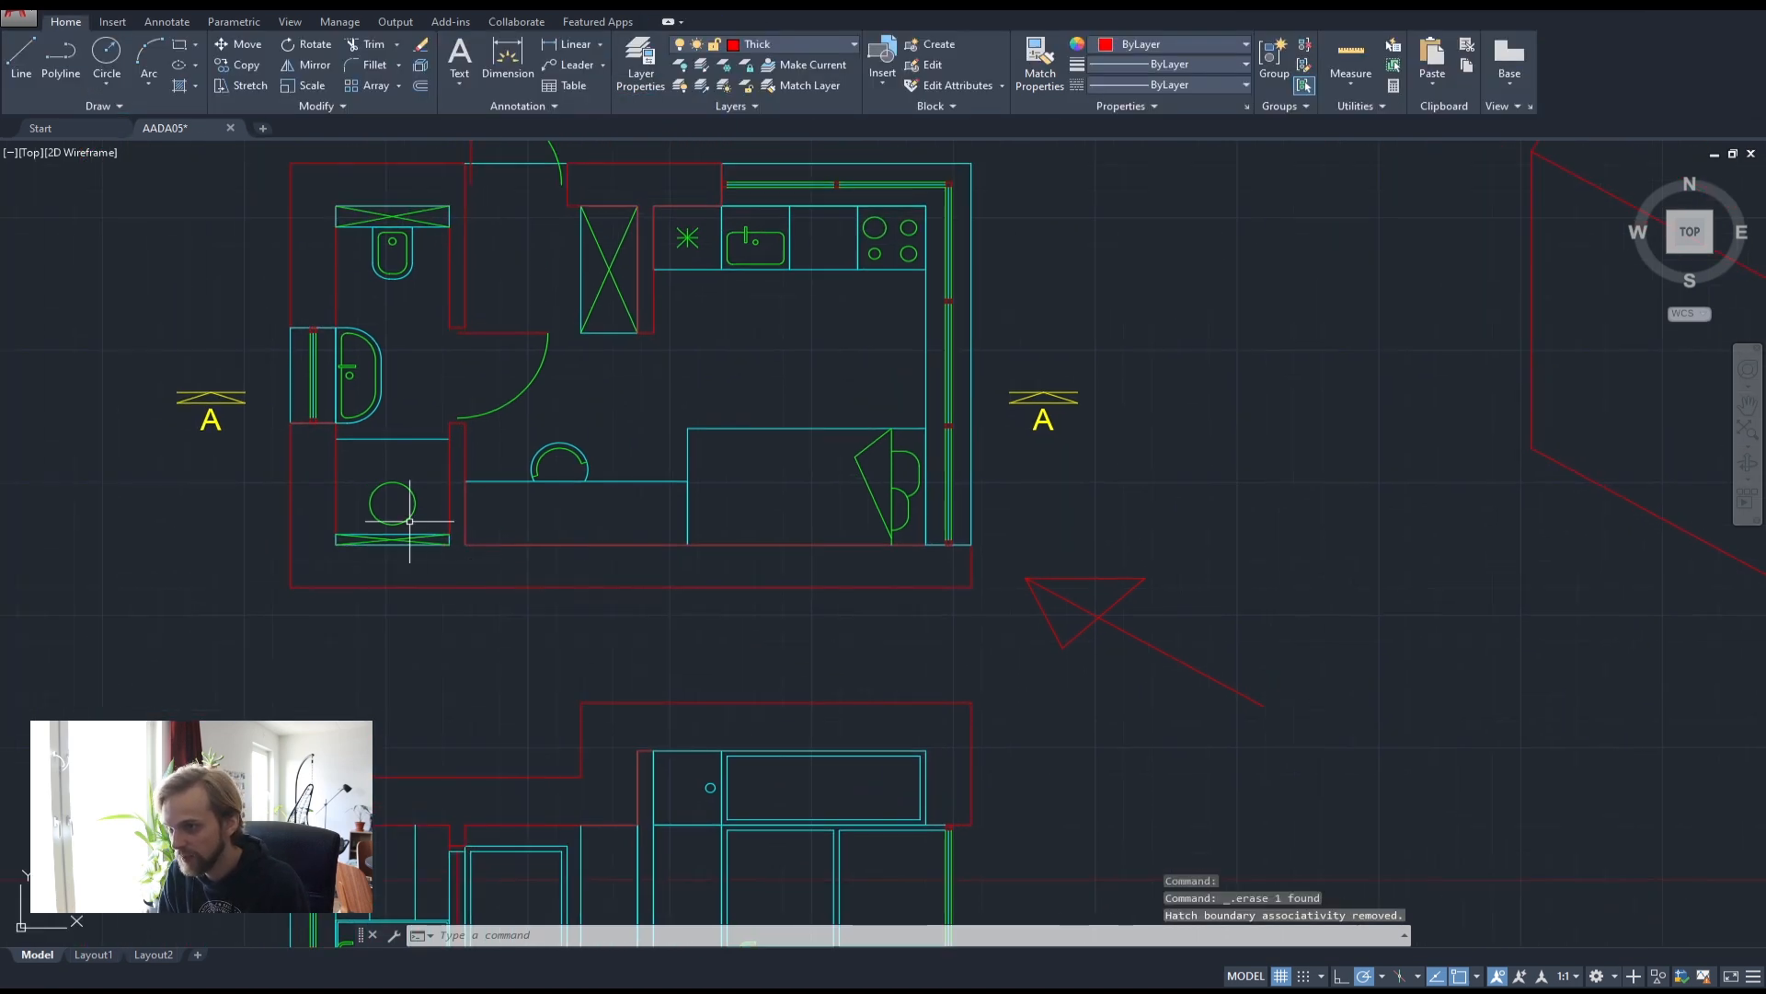
left_click(266, 321)
left_click(381, 496)
scroll(379, 494, "down", 4)
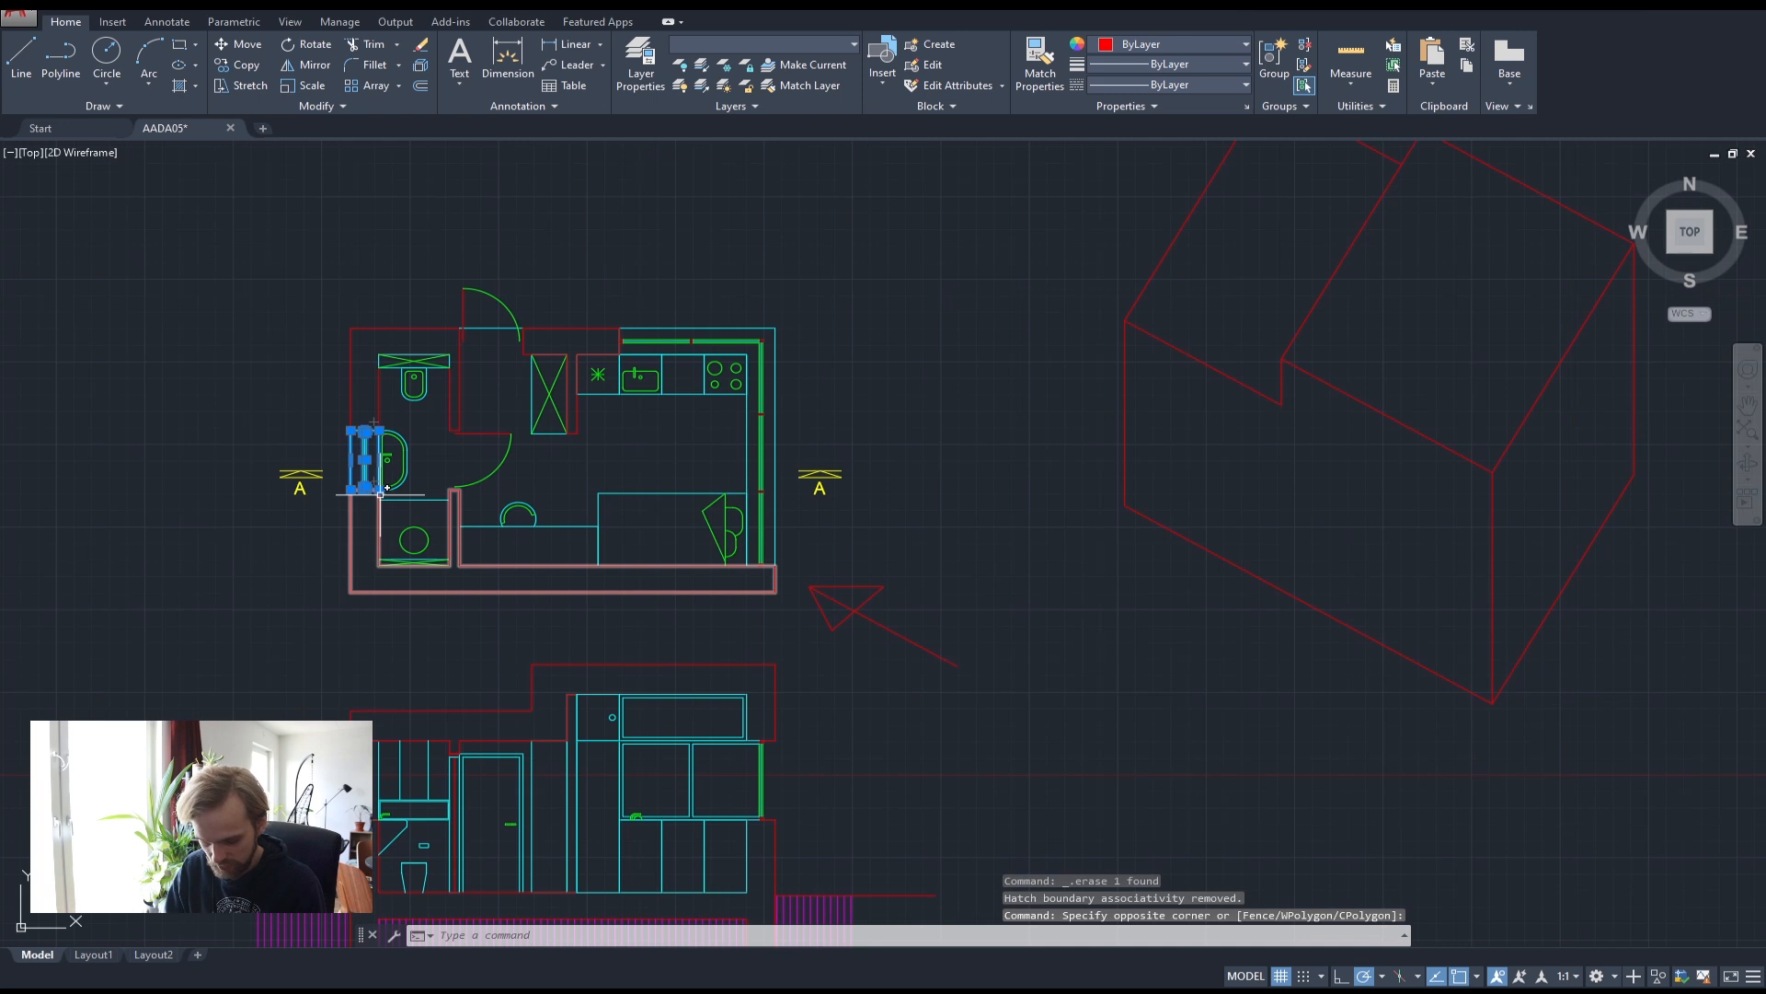
middle_click_drag(379, 494, 319, 353)
type("y")
key("Return")
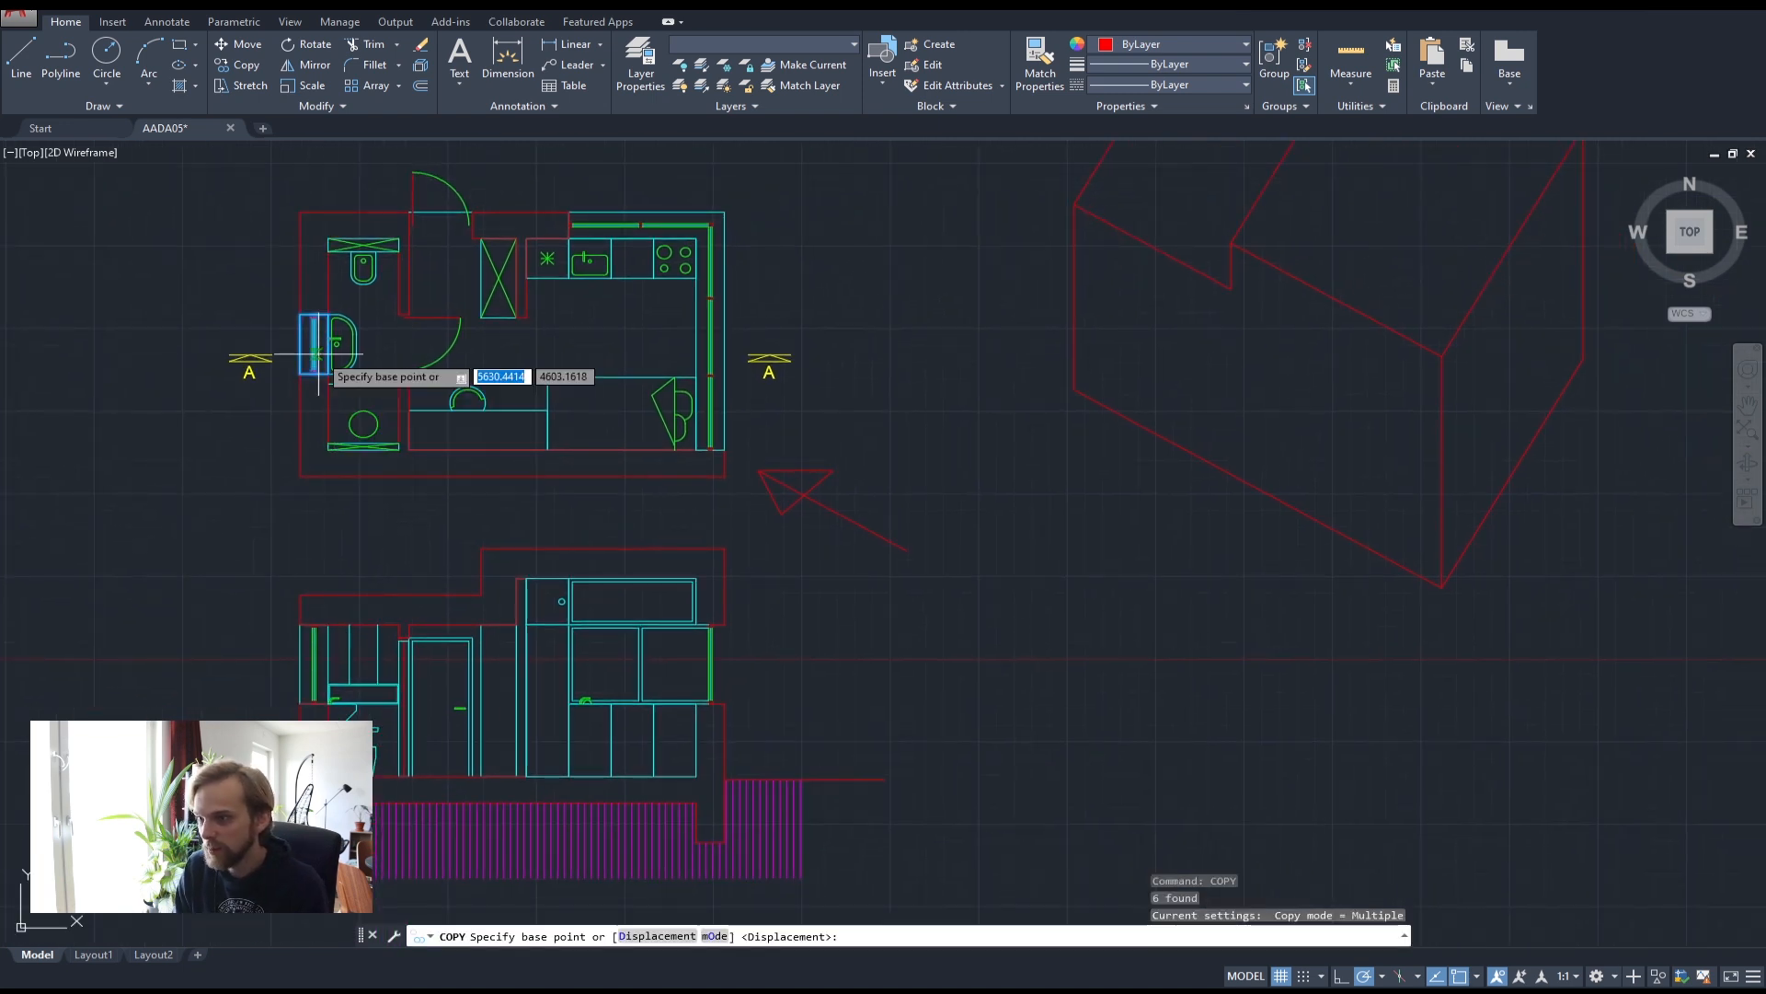
left_click(227, 459)
left_click(214, 651)
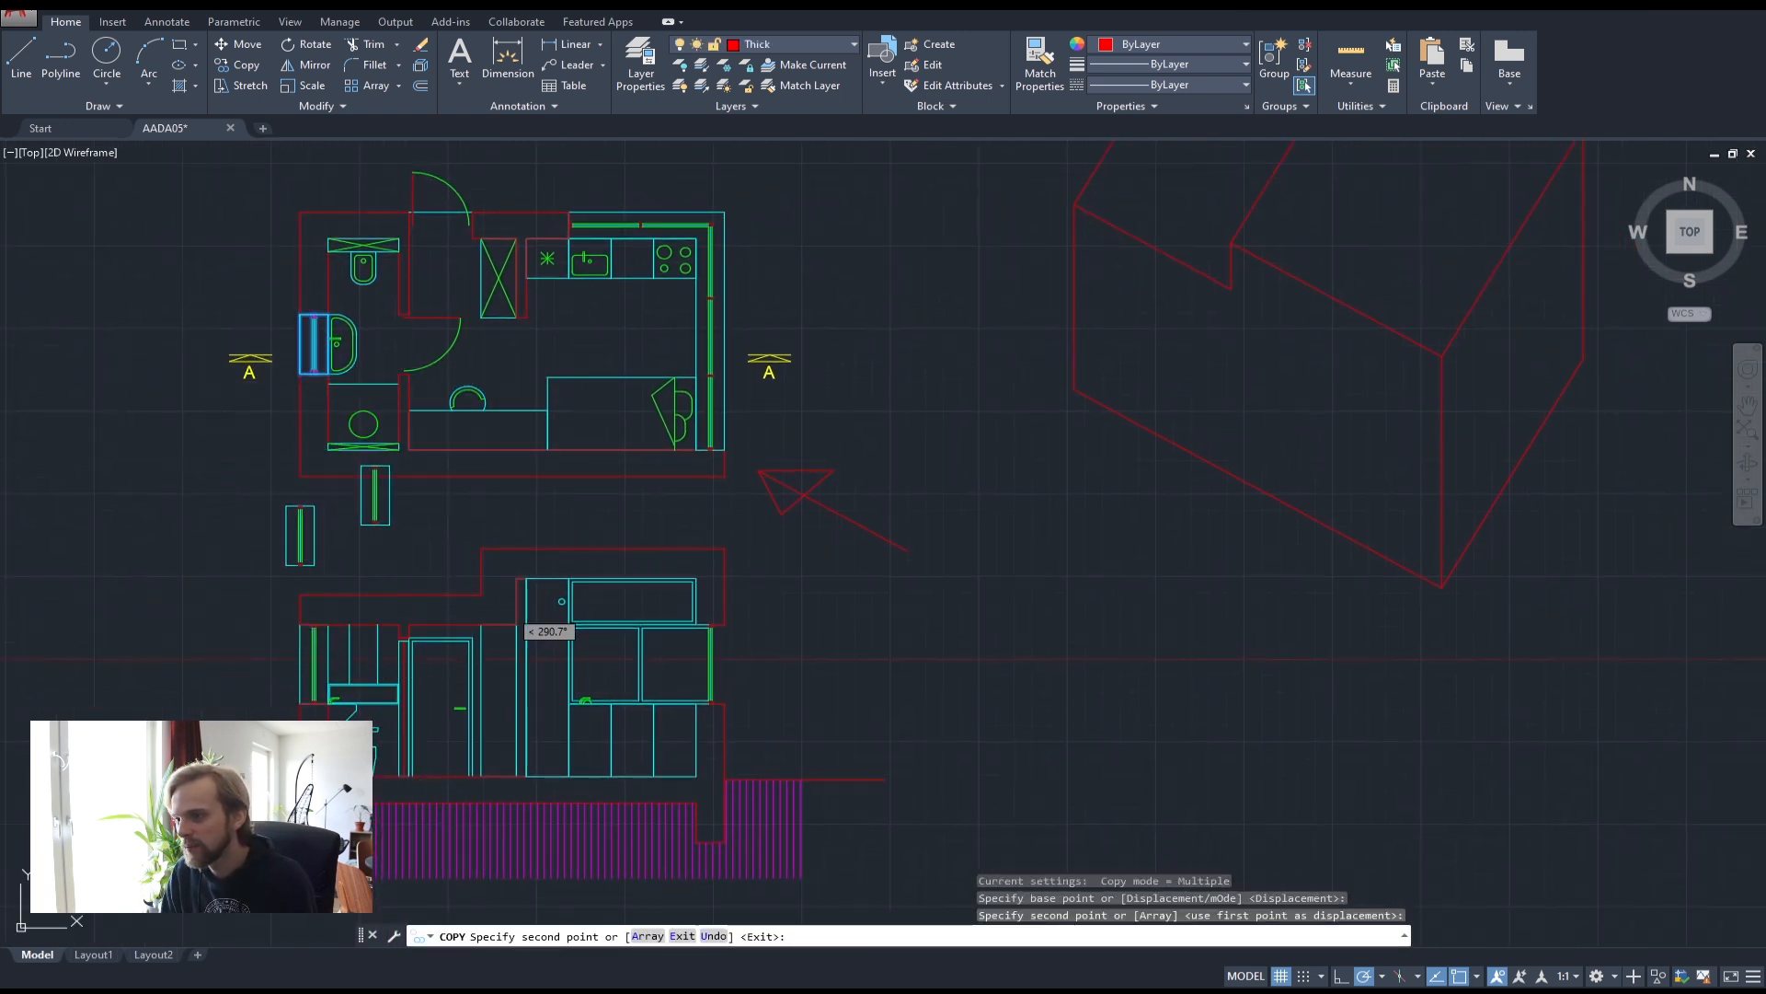
key("Escape")
key("Escape")
key("Escape")
- Rotate the window copy 90° about its corner so it lies horizontal
left_click(351, 576)
left_click(197, 465)
key("Escape")
left_click(232, 499)
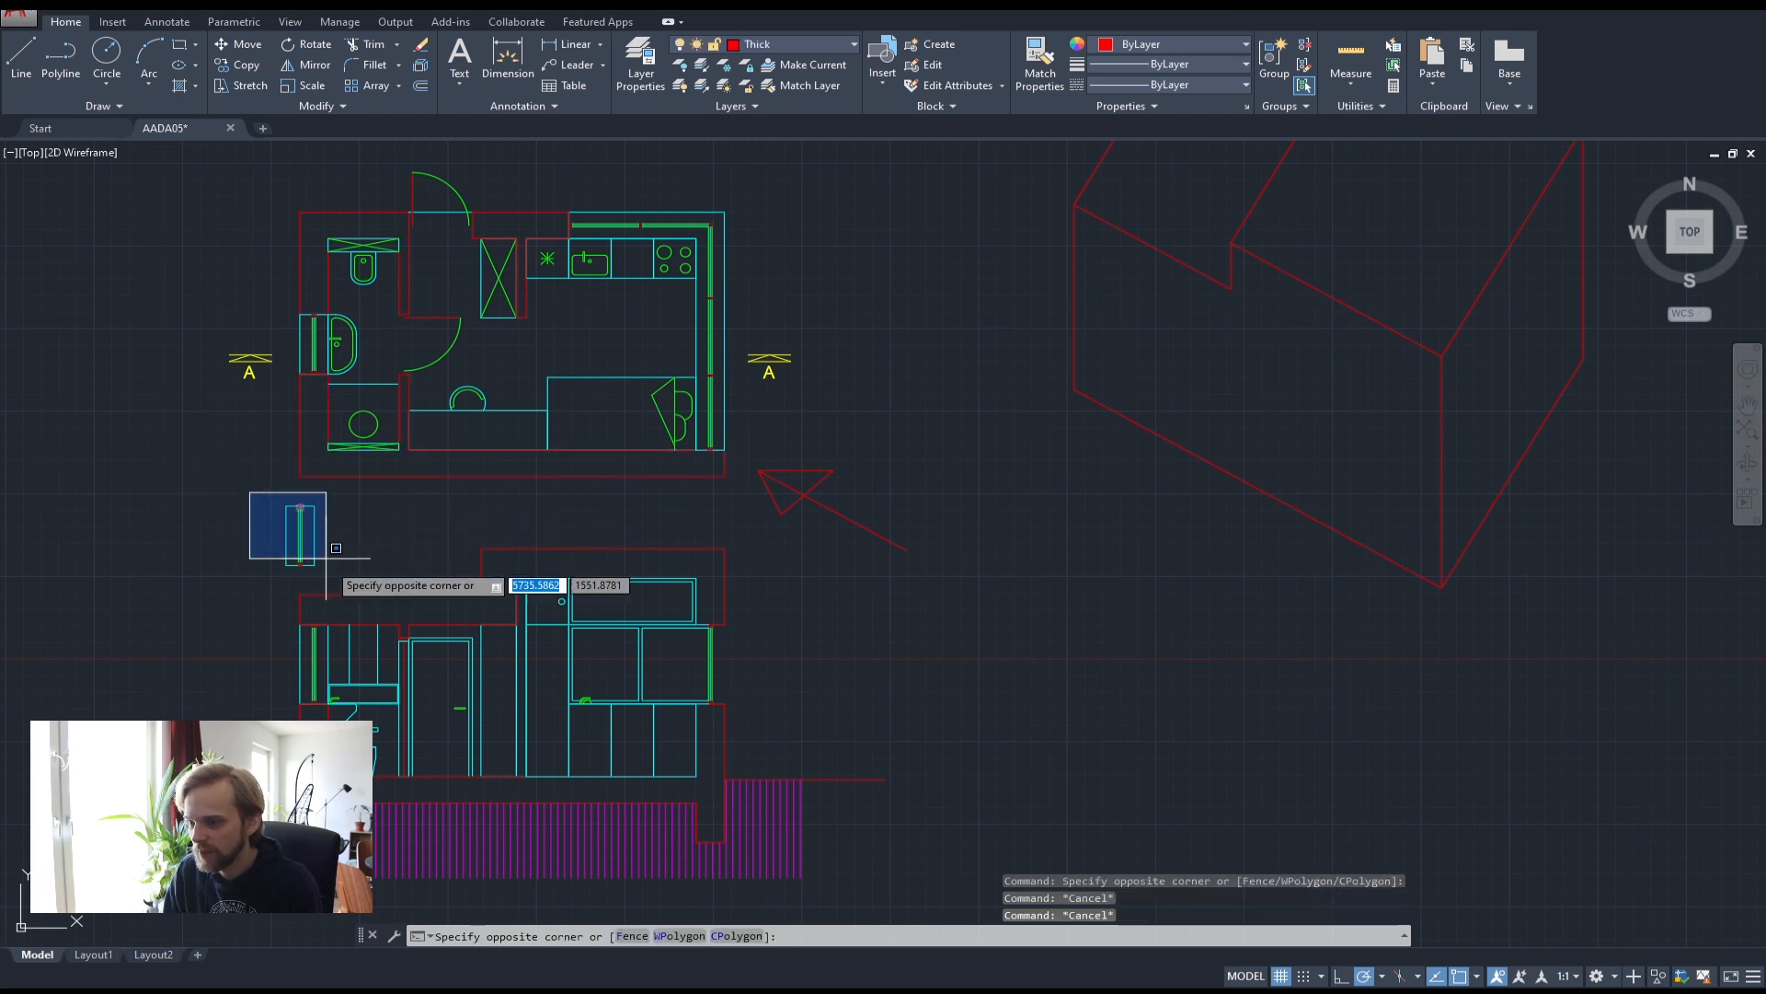
left_click(340, 579)
type("ro")
key("Return")
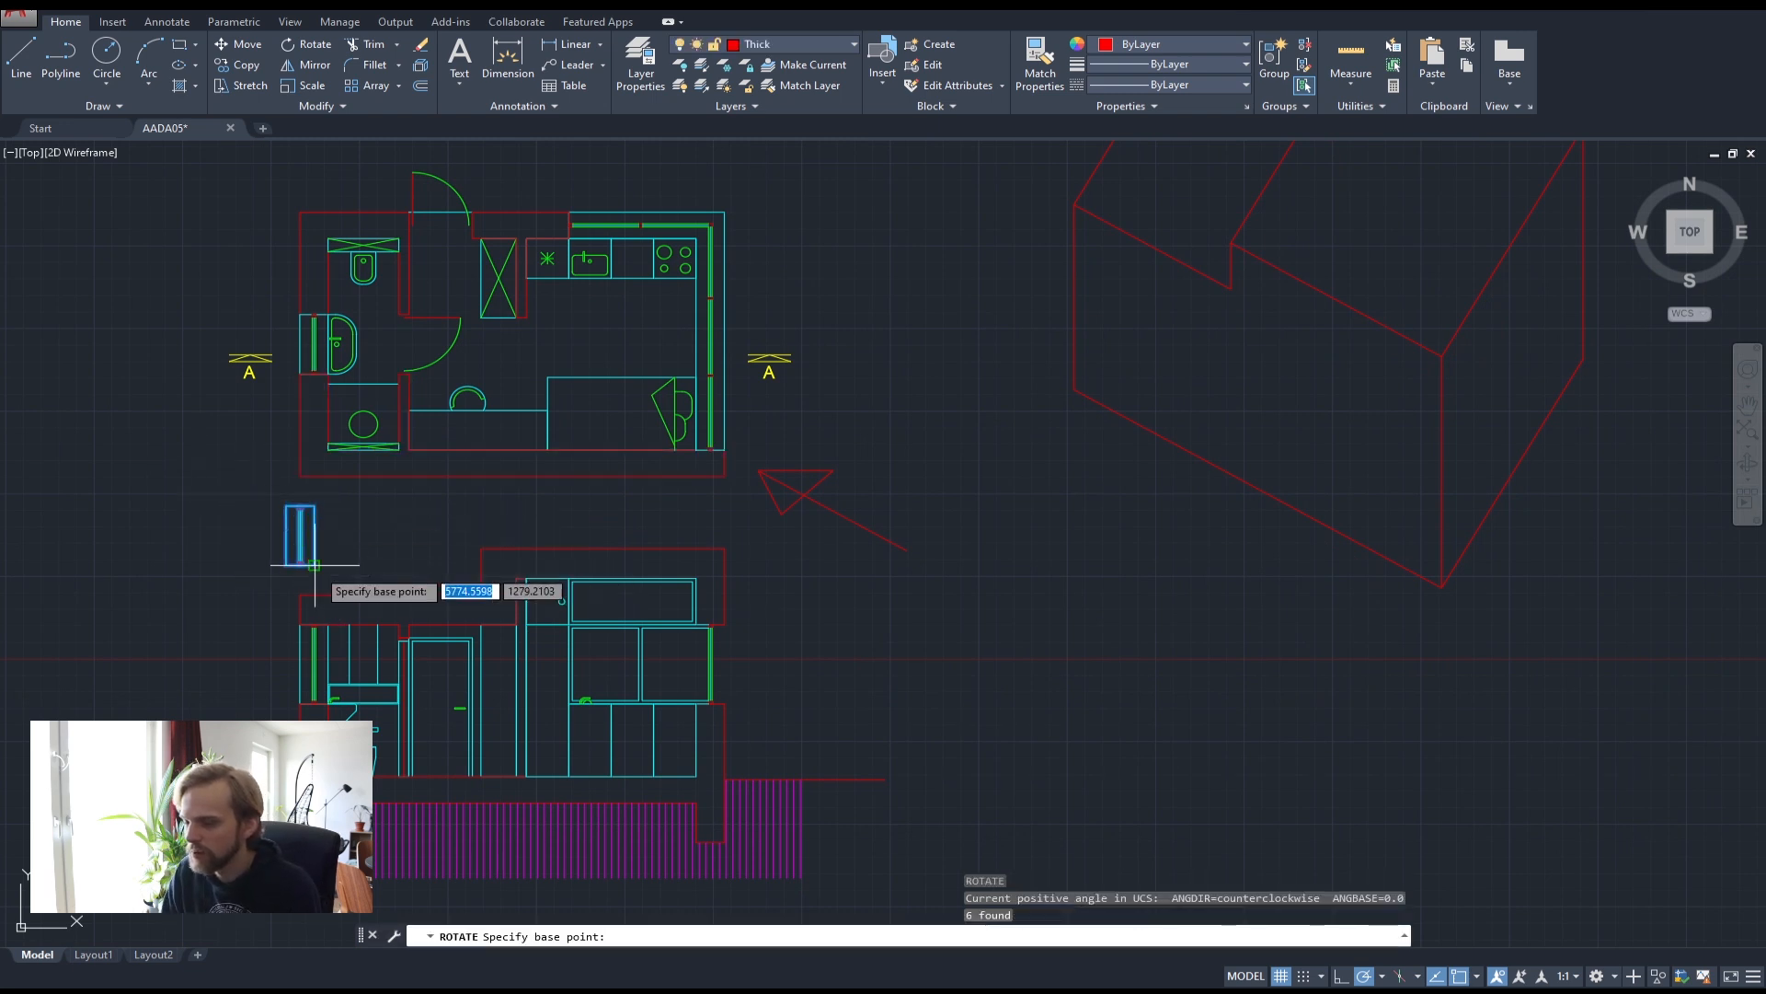
left_click(371, 547)
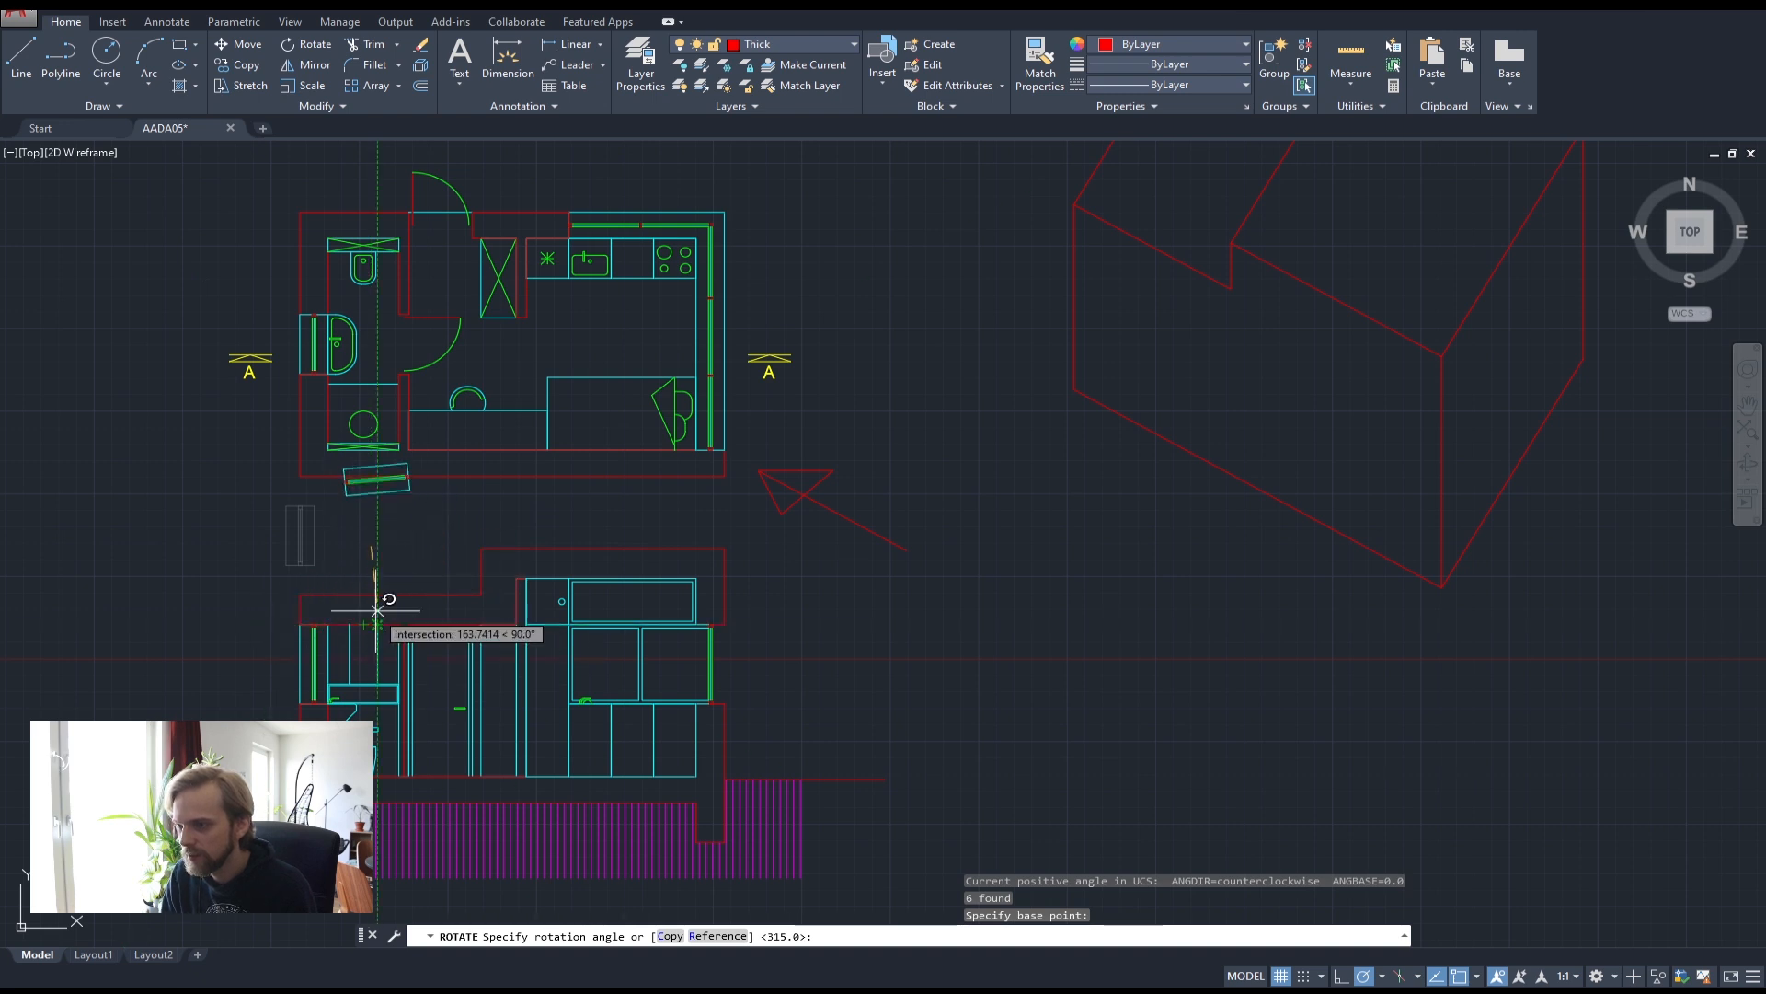
left_click(377, 577)
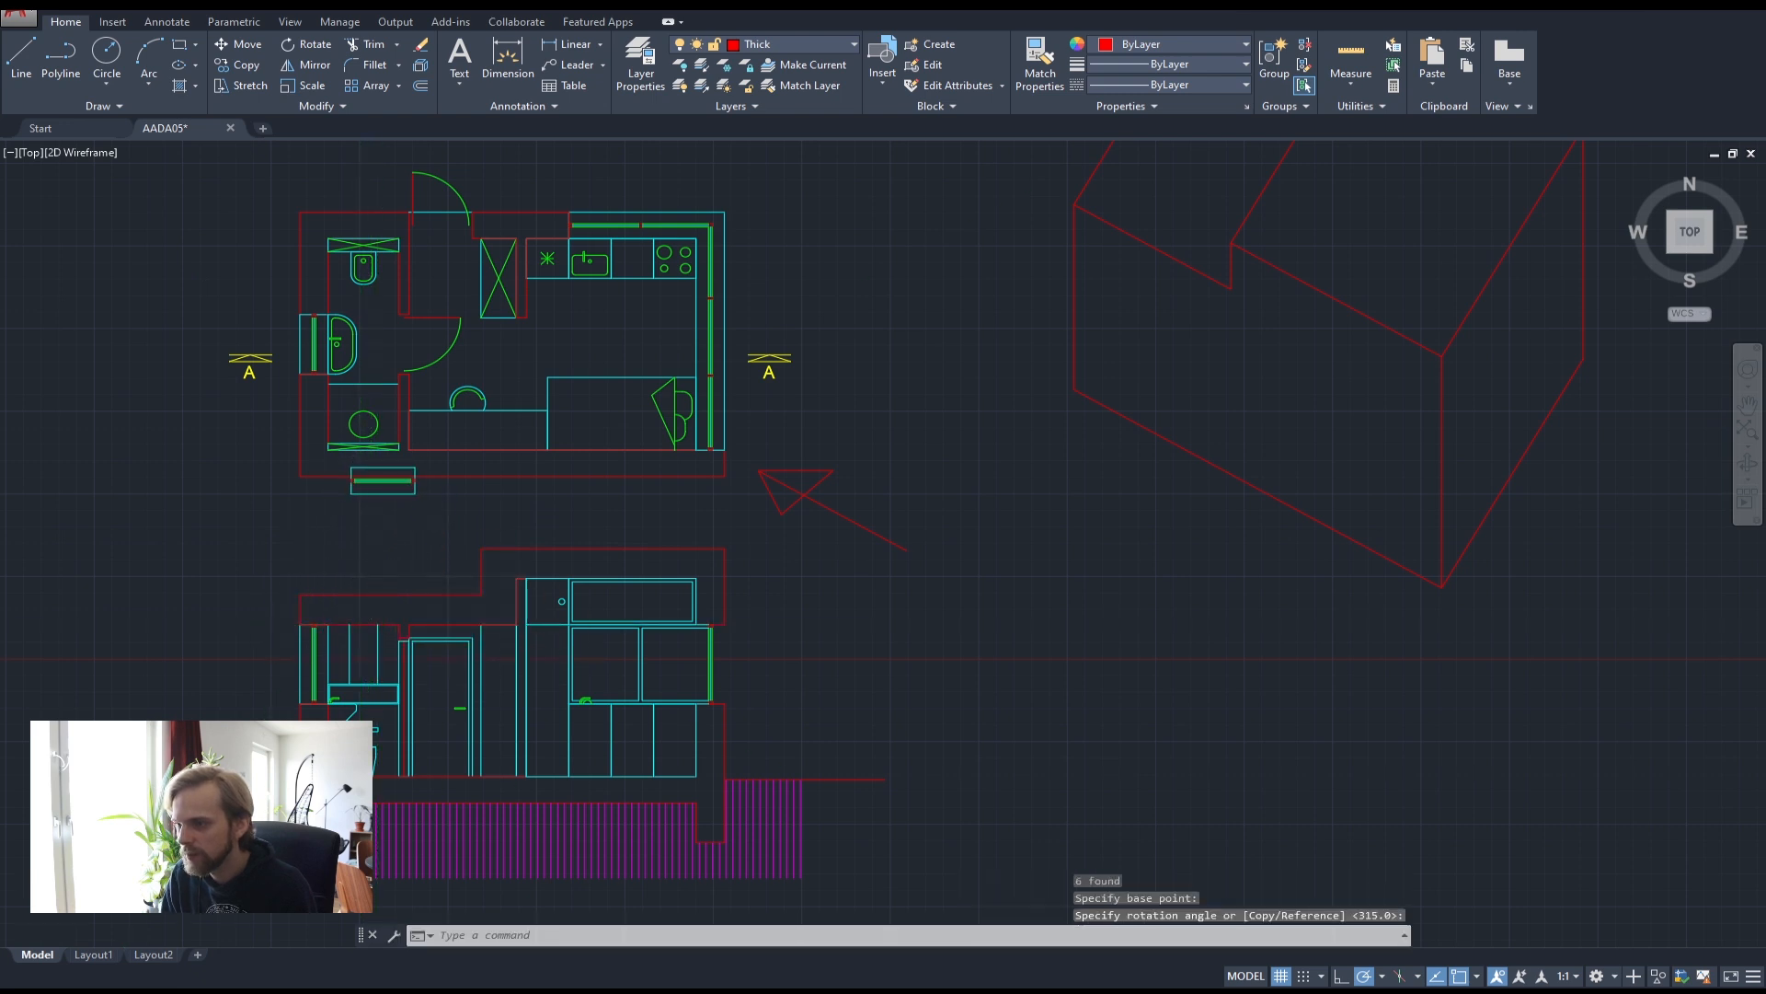
scroll(359, 458, "up", 6)
- Move the horizontal window copy up by its corner so it sits inside the south wall thickness
left_click(299, 474)
left_click(646, 672)
type("m")
key("Return")
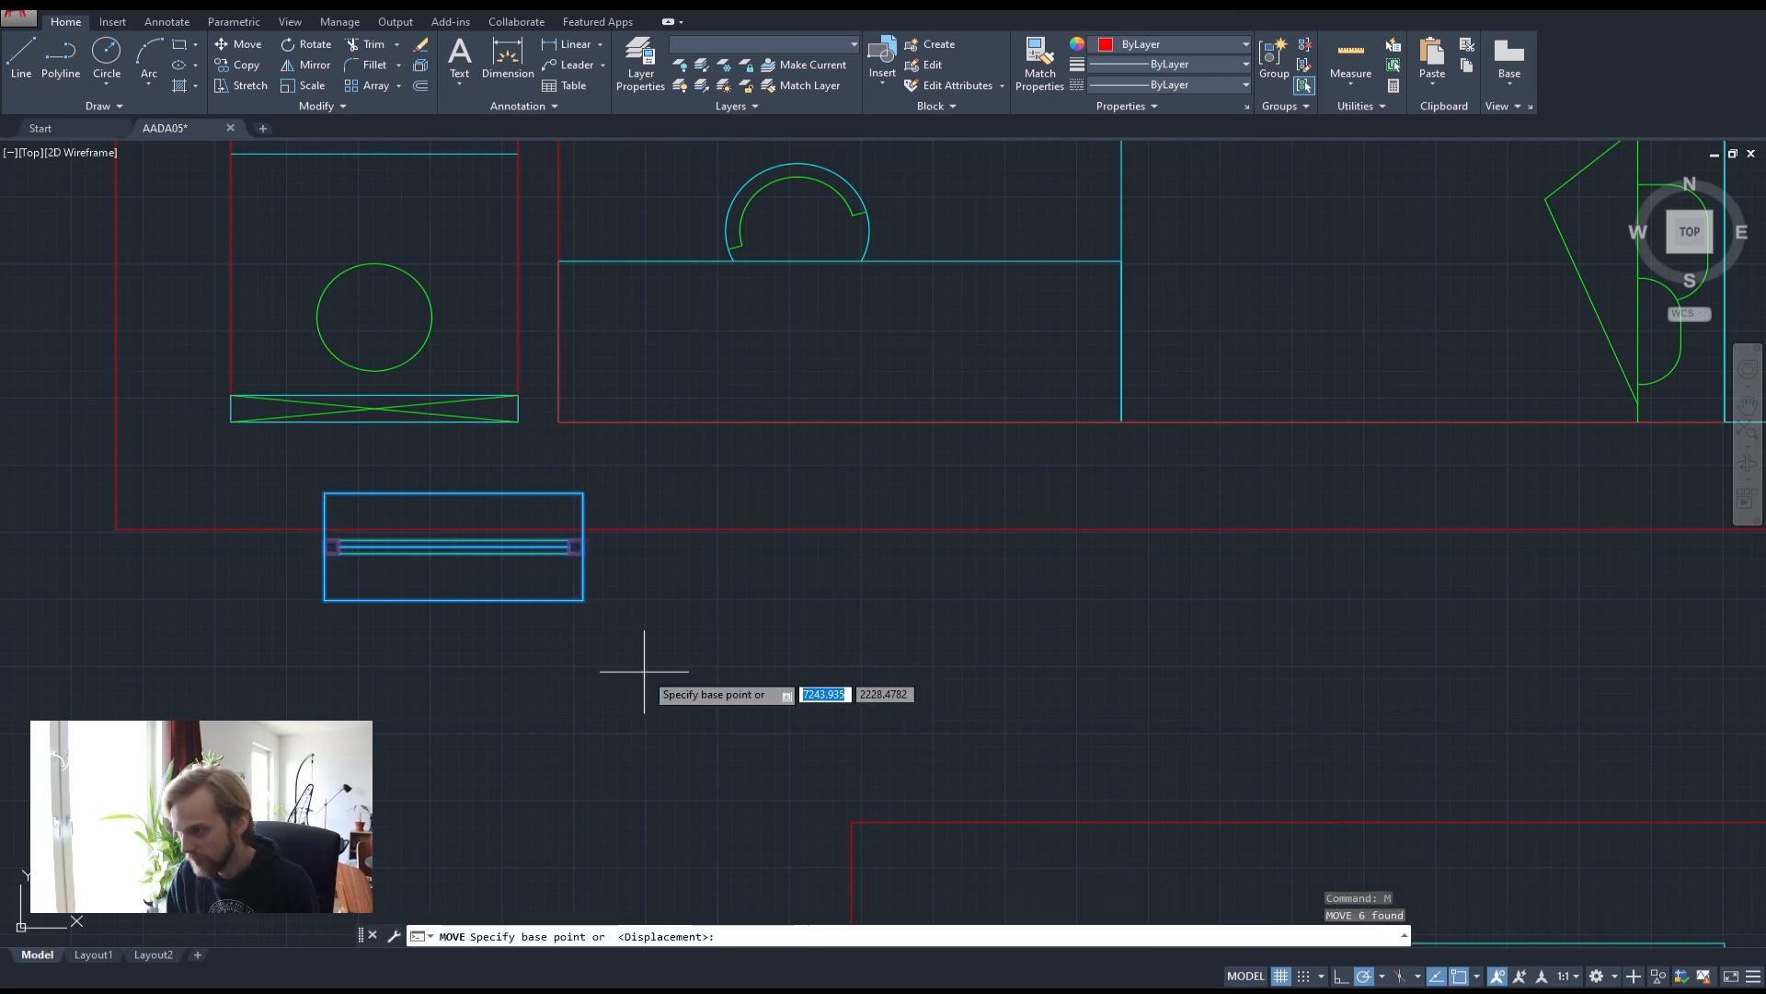
scroll(452, 578, "down", 5)
scroll(452, 578, "up", 5)
left_click(369, 565)
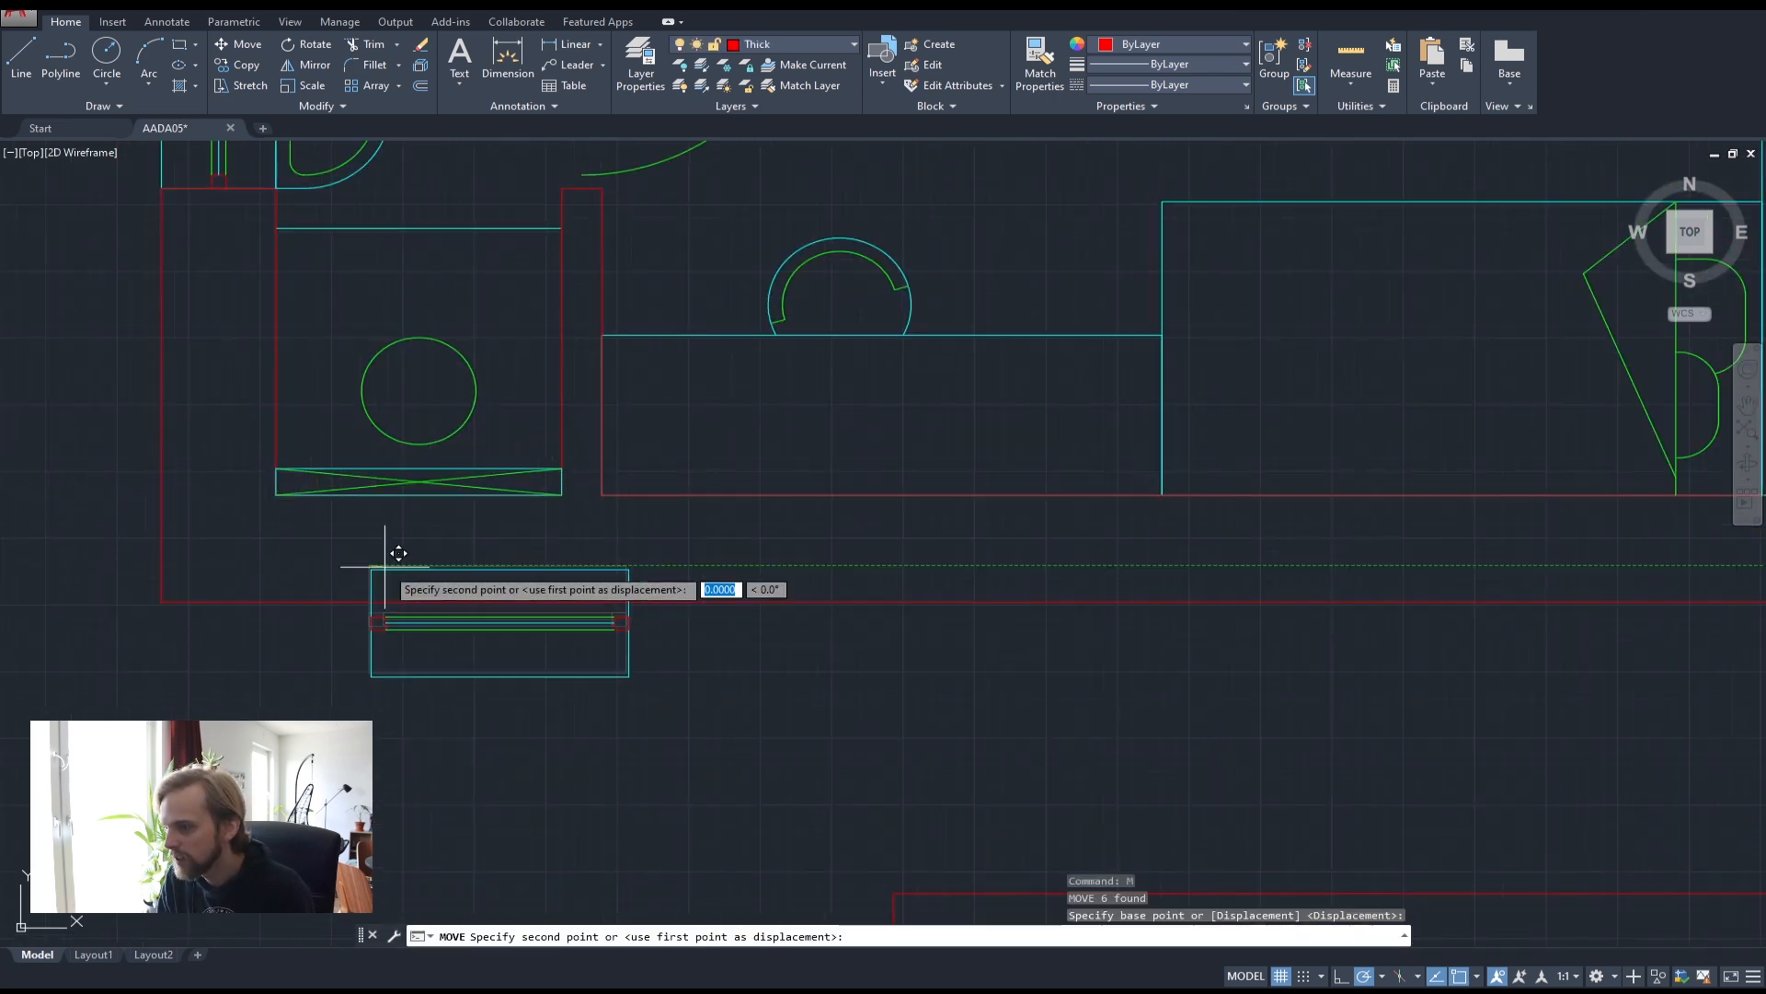
left_click(617, 487)
scroll(635, 515, "down", 2)
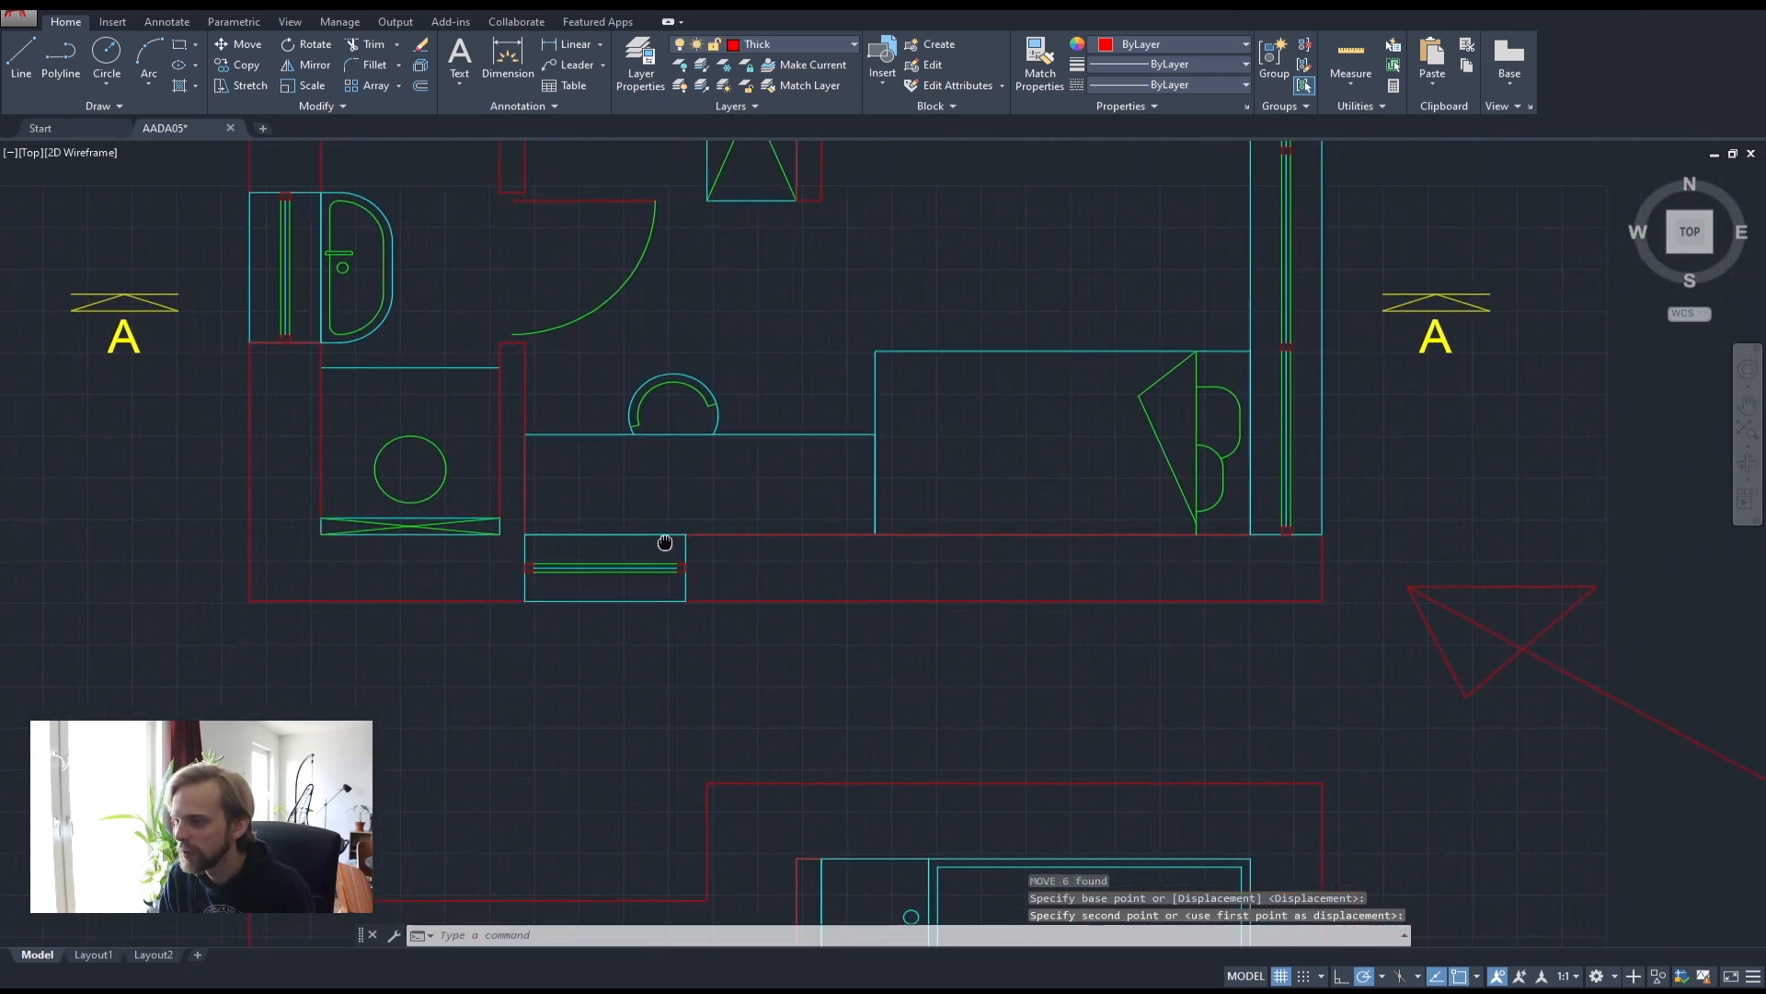
scroll(524, 572, "up", 2)
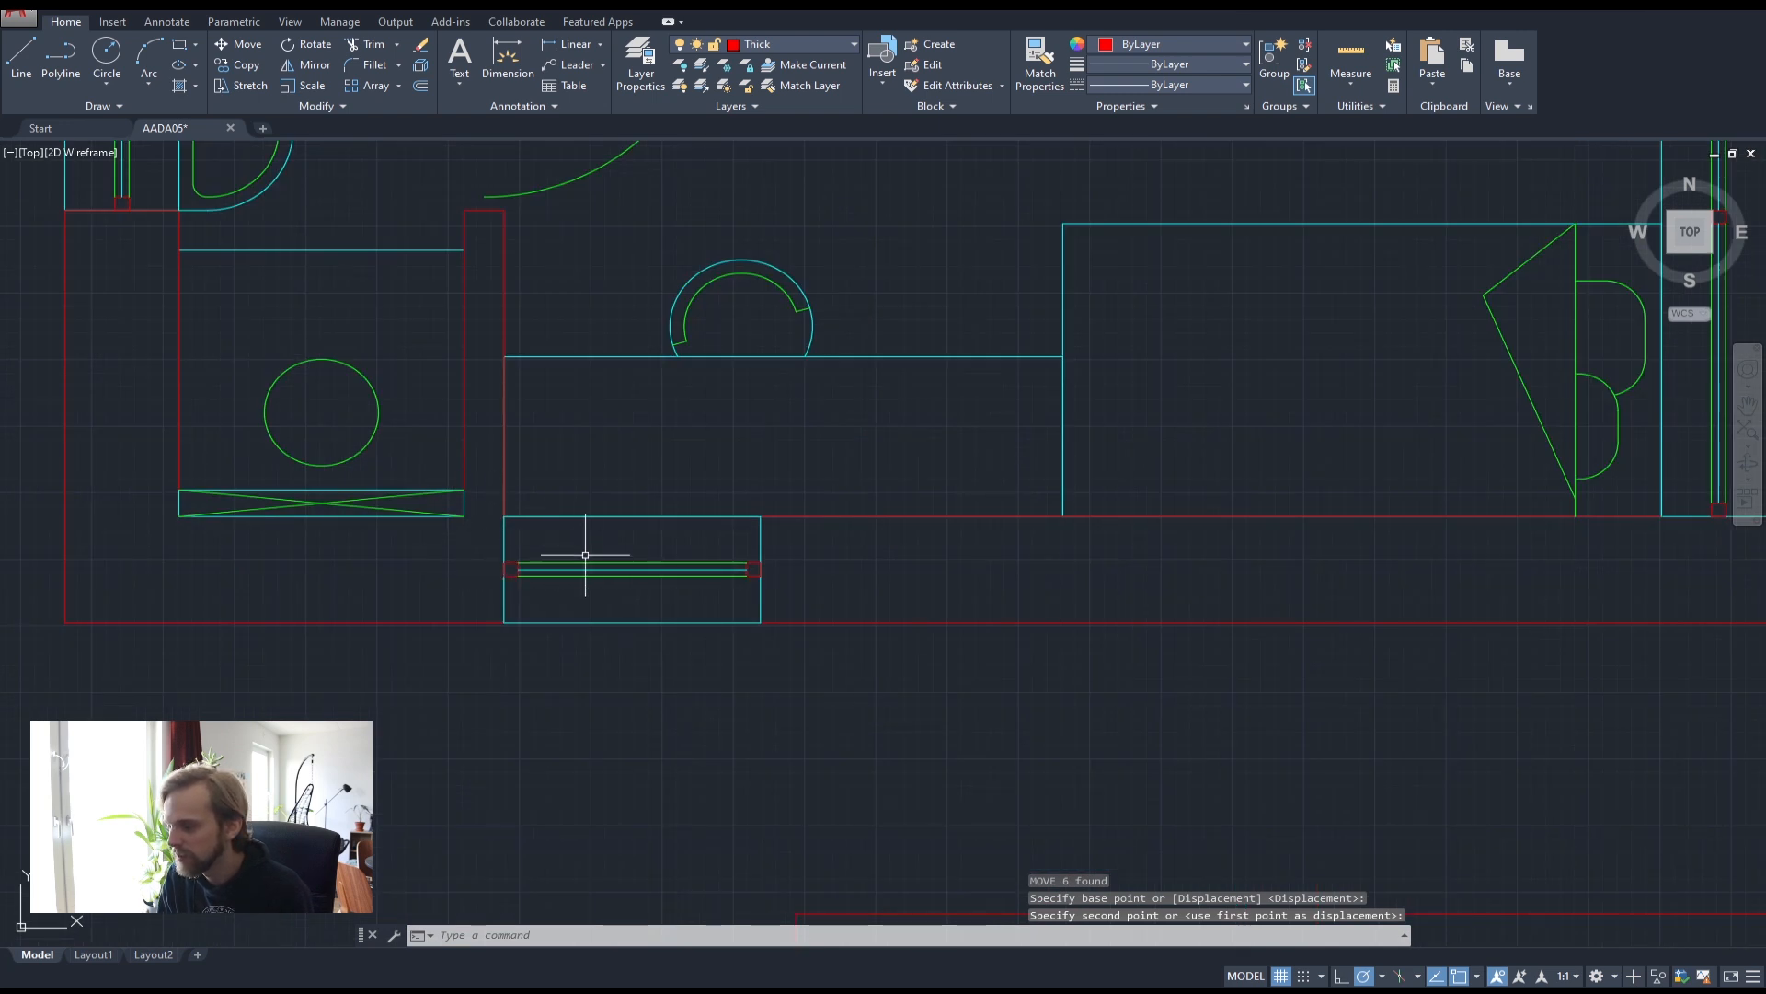
left_click(813, 516)
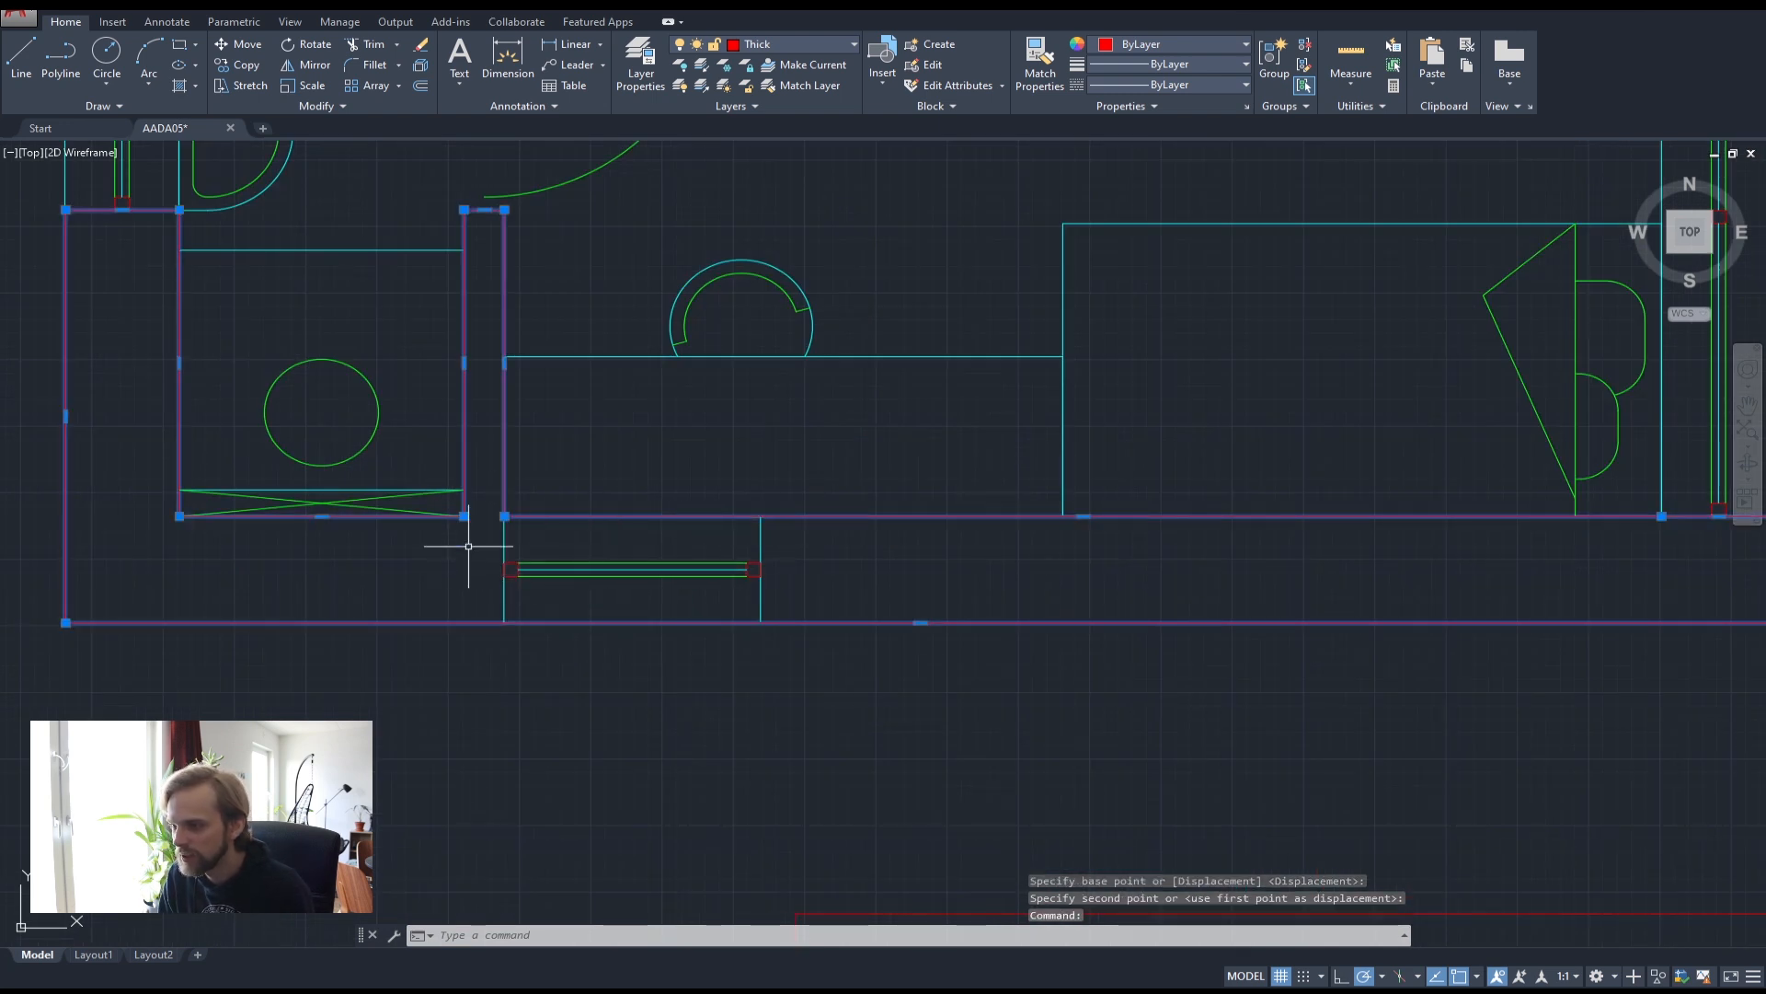
key("Escape")
key("Escape")
key("Escape")
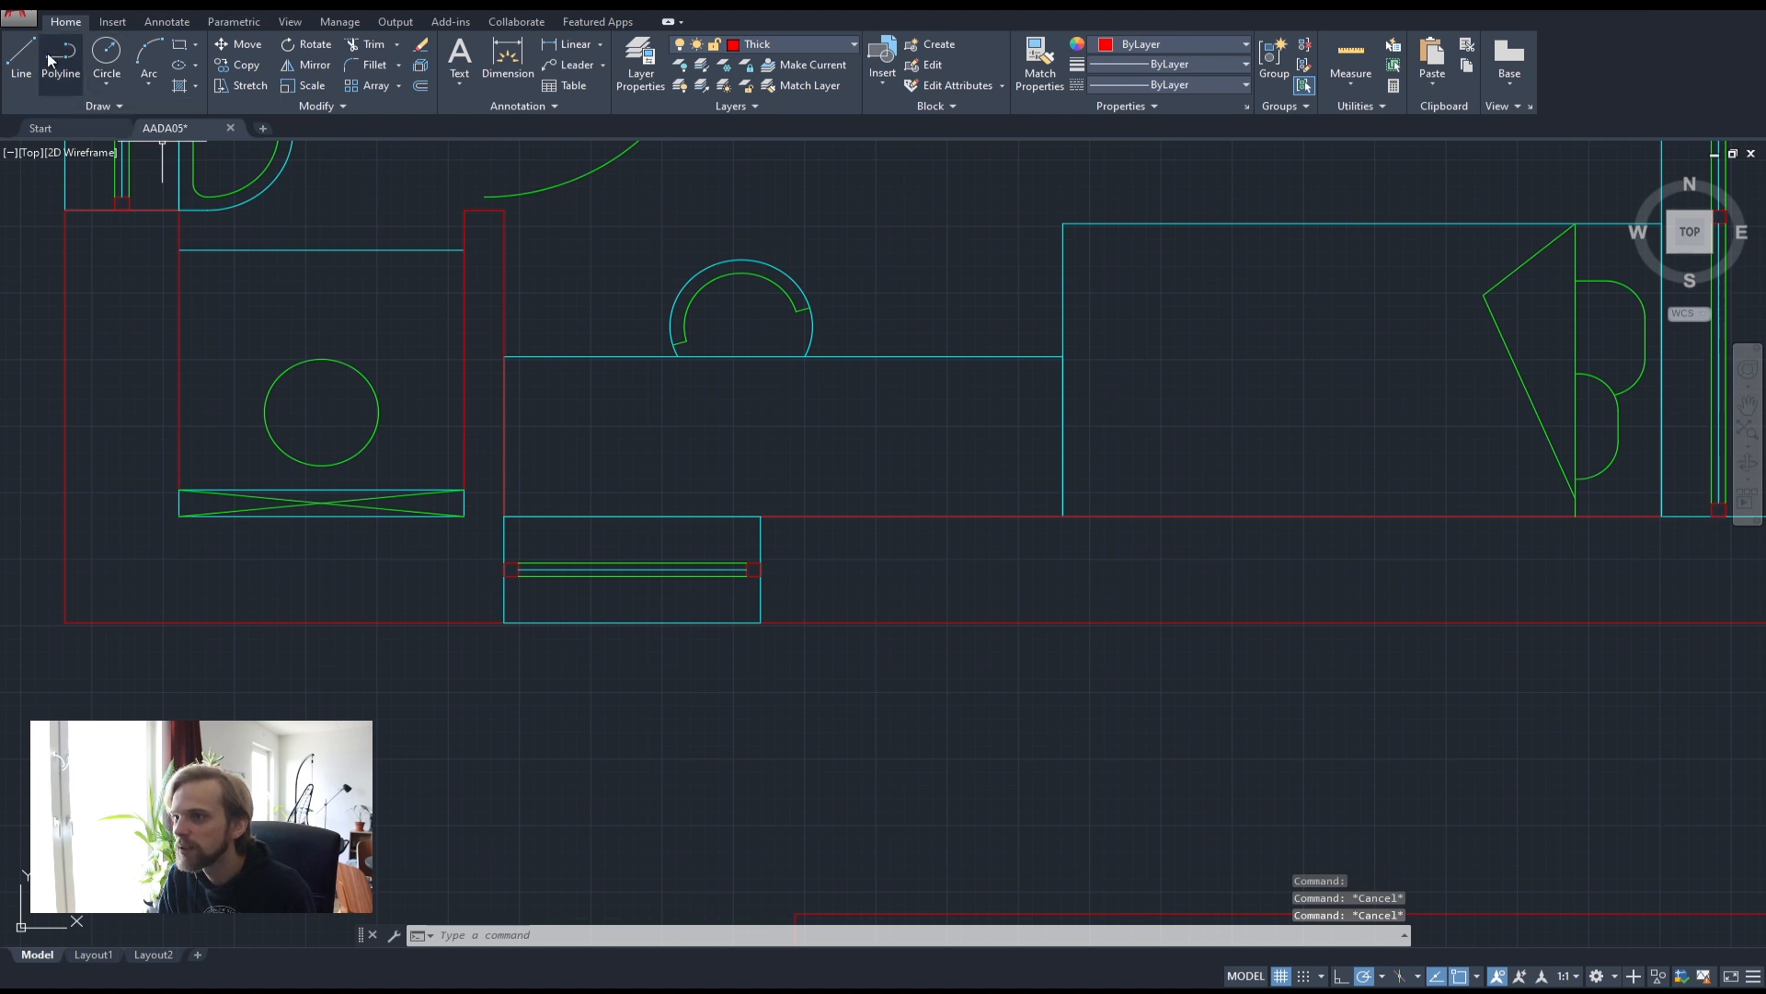
- On the Thick layer, draw two jamb lines across the south wall at the window's ends
left_click(836, 44)
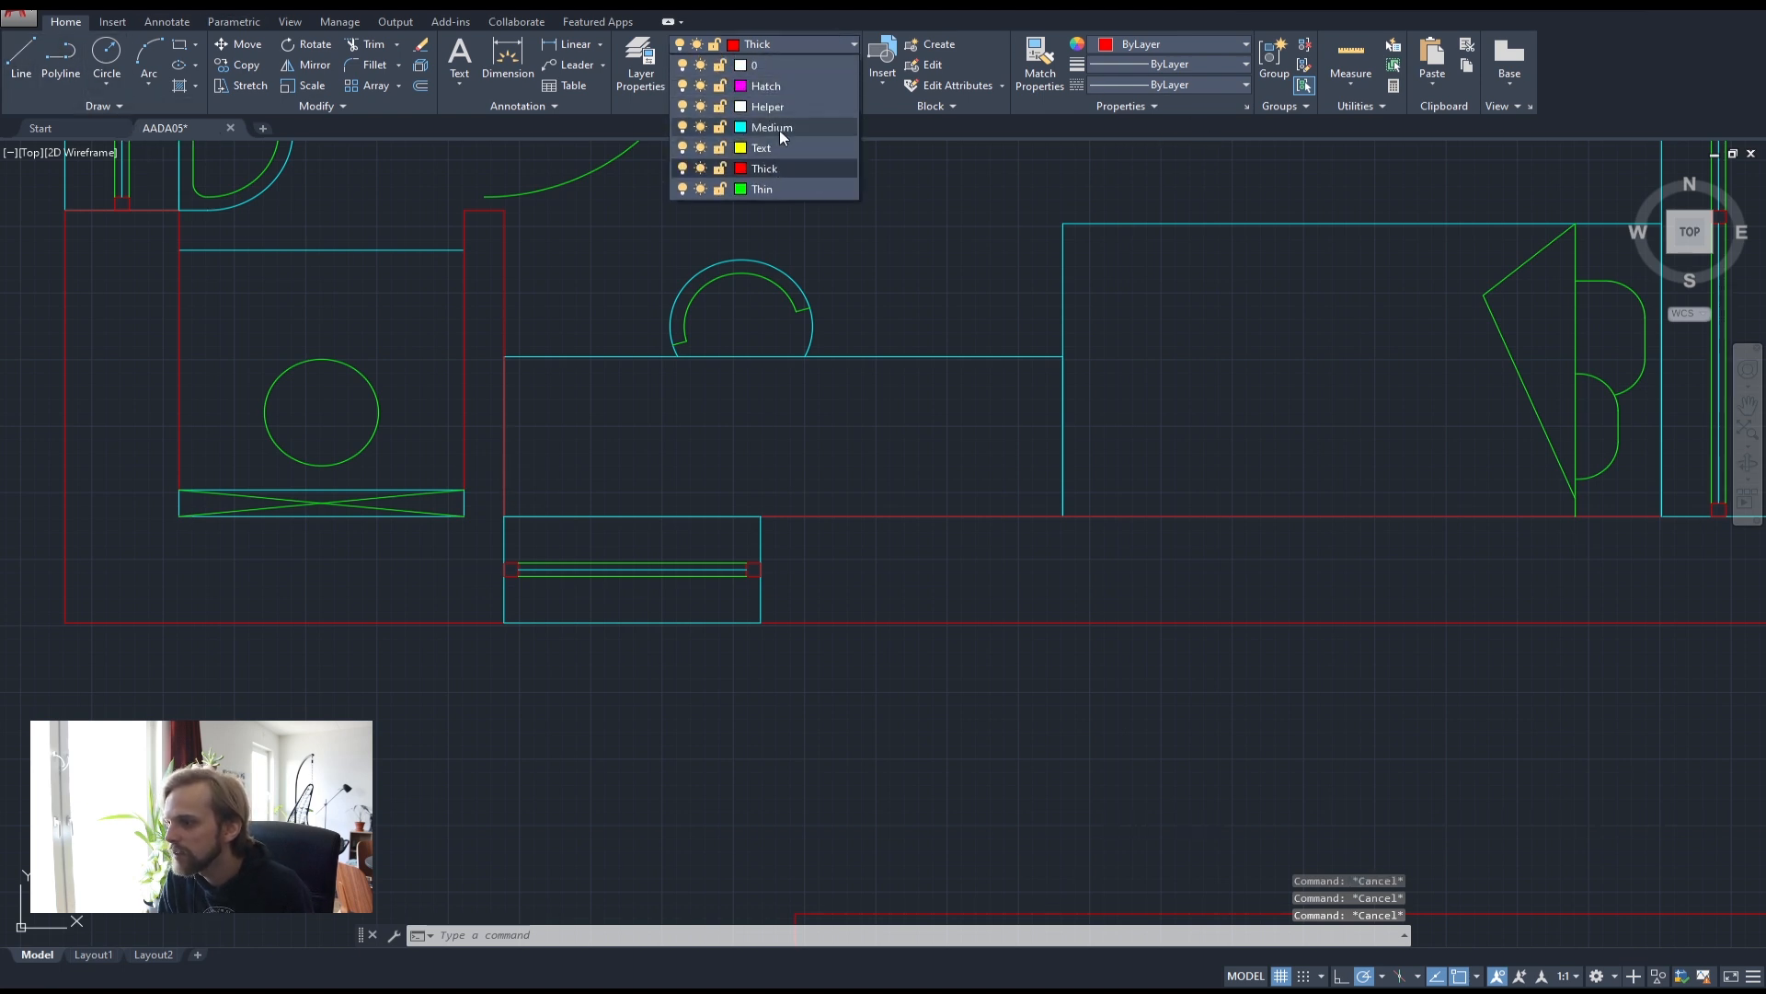
left_click(21, 55)
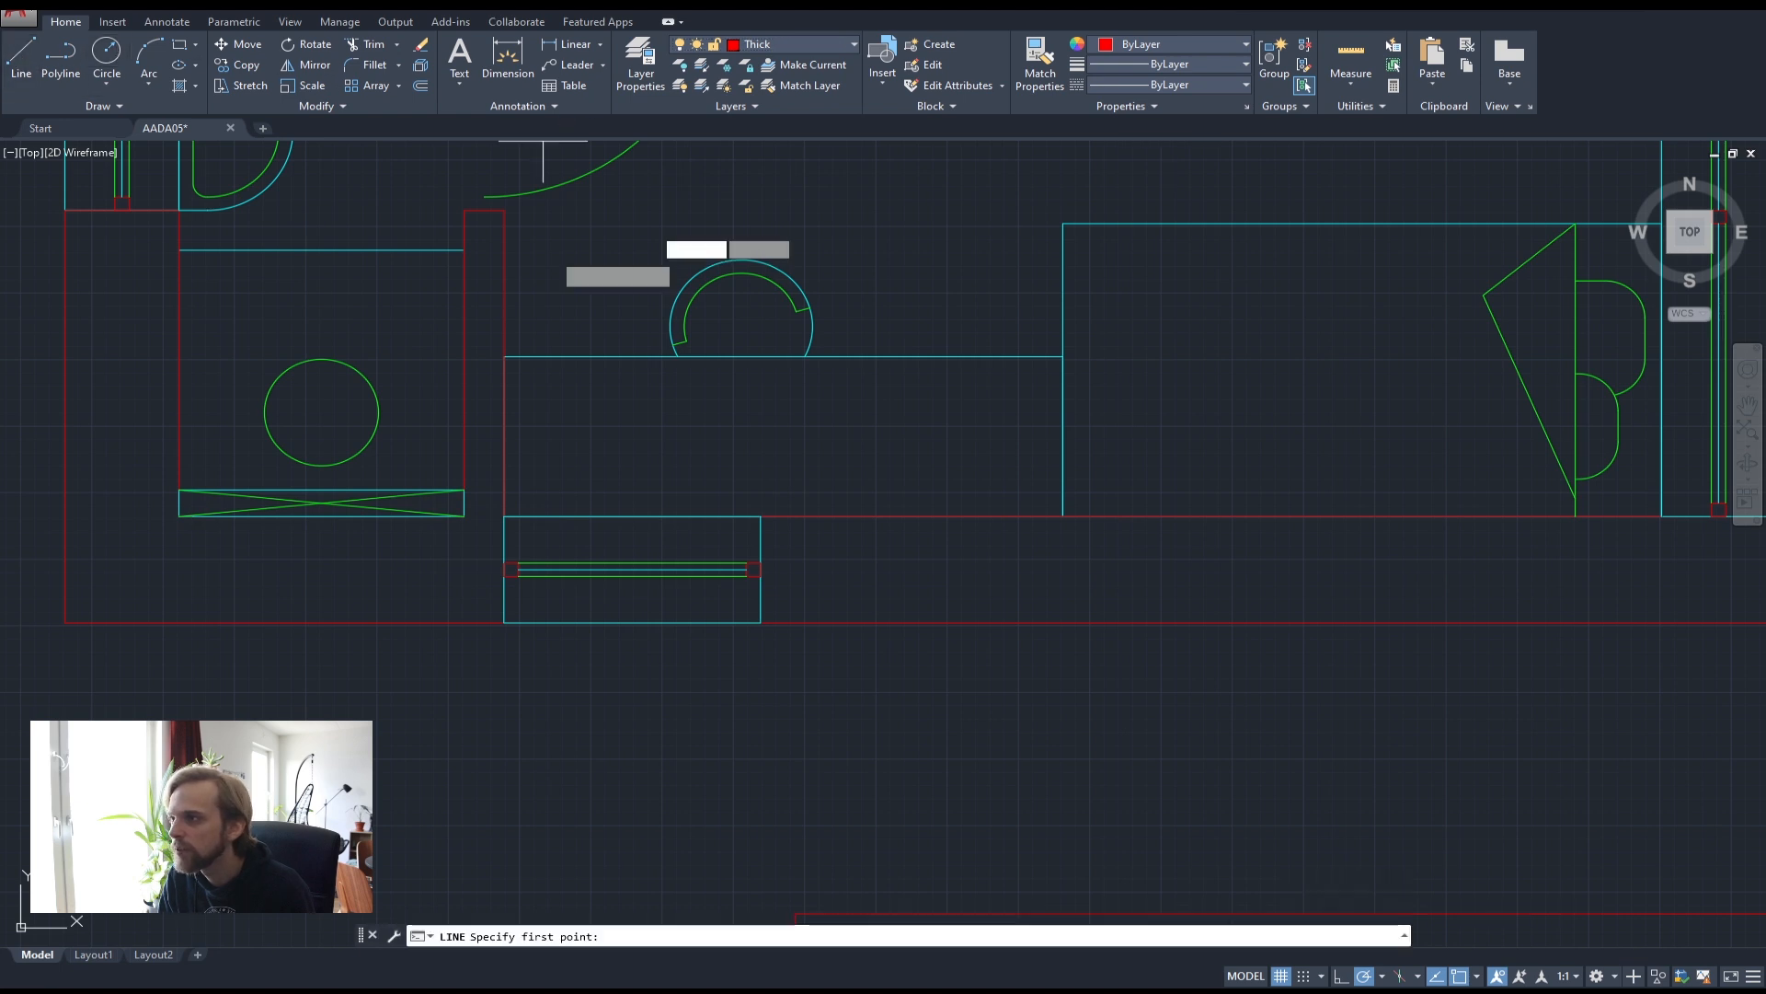
left_click(504, 517)
left_click(505, 622)
key("space")
key("space")
left_click(761, 516)
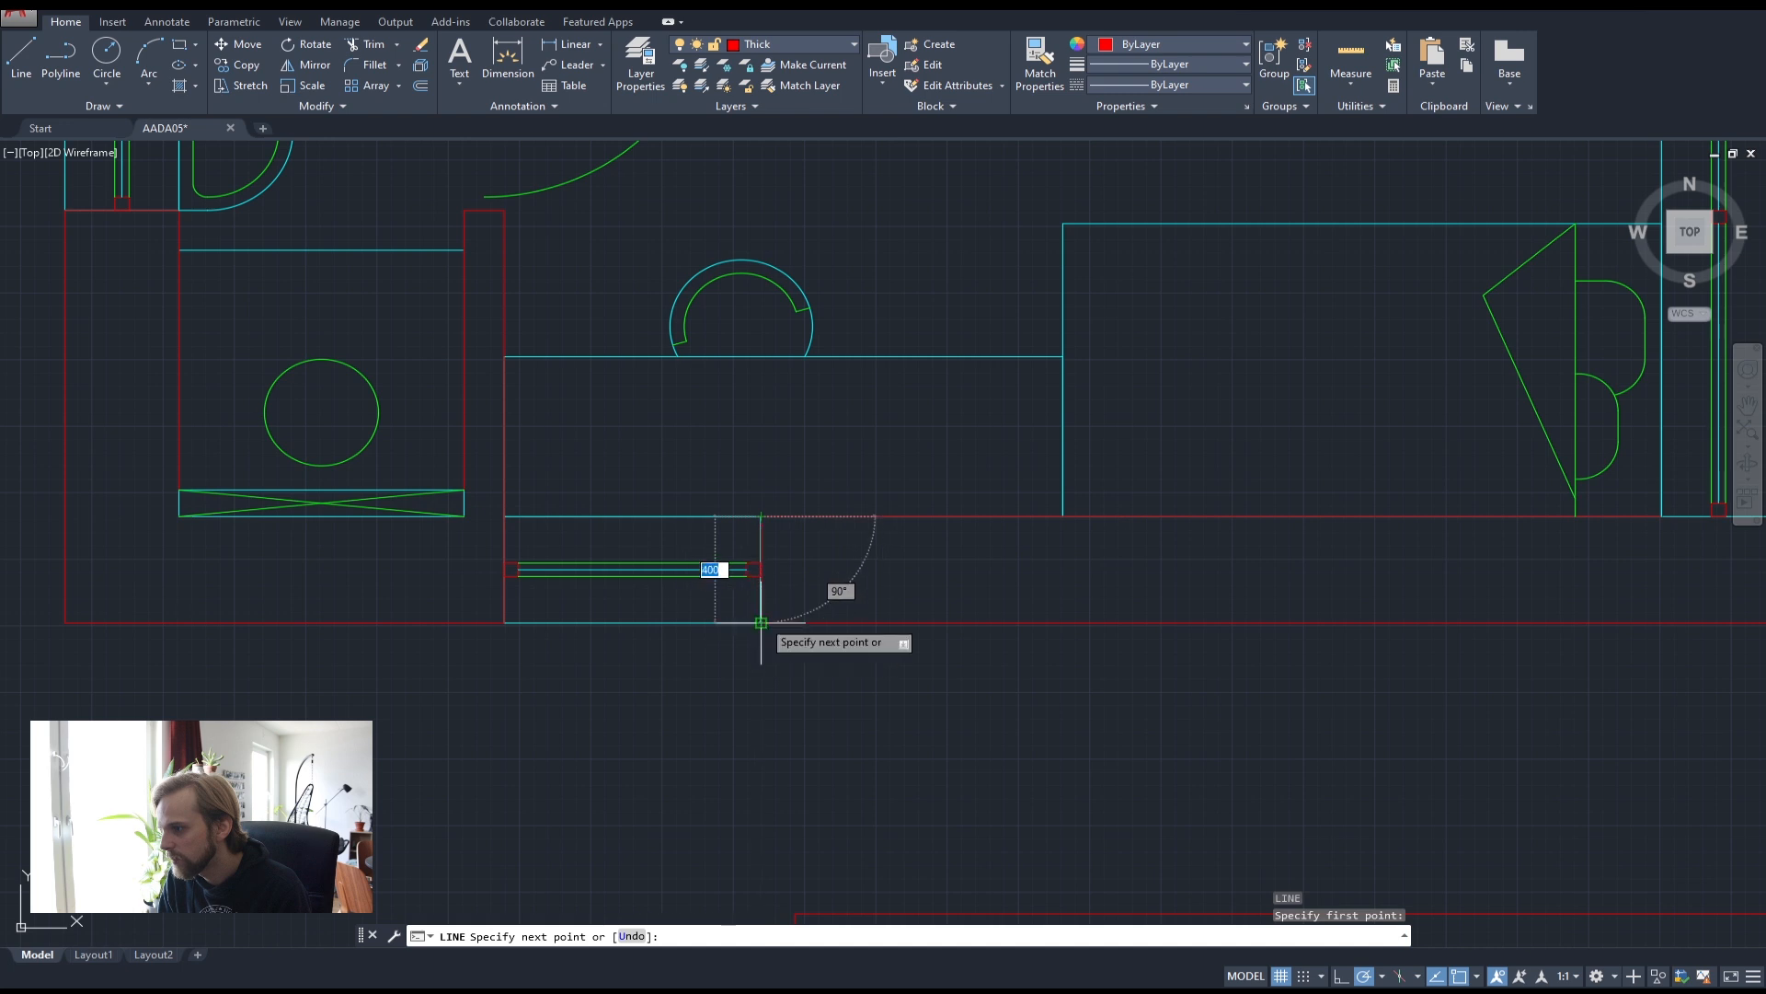
left_click(761, 623)
key("space")
- Hide the Medium layer and trim the south wall line between the two jambs
left_click(738, 48)
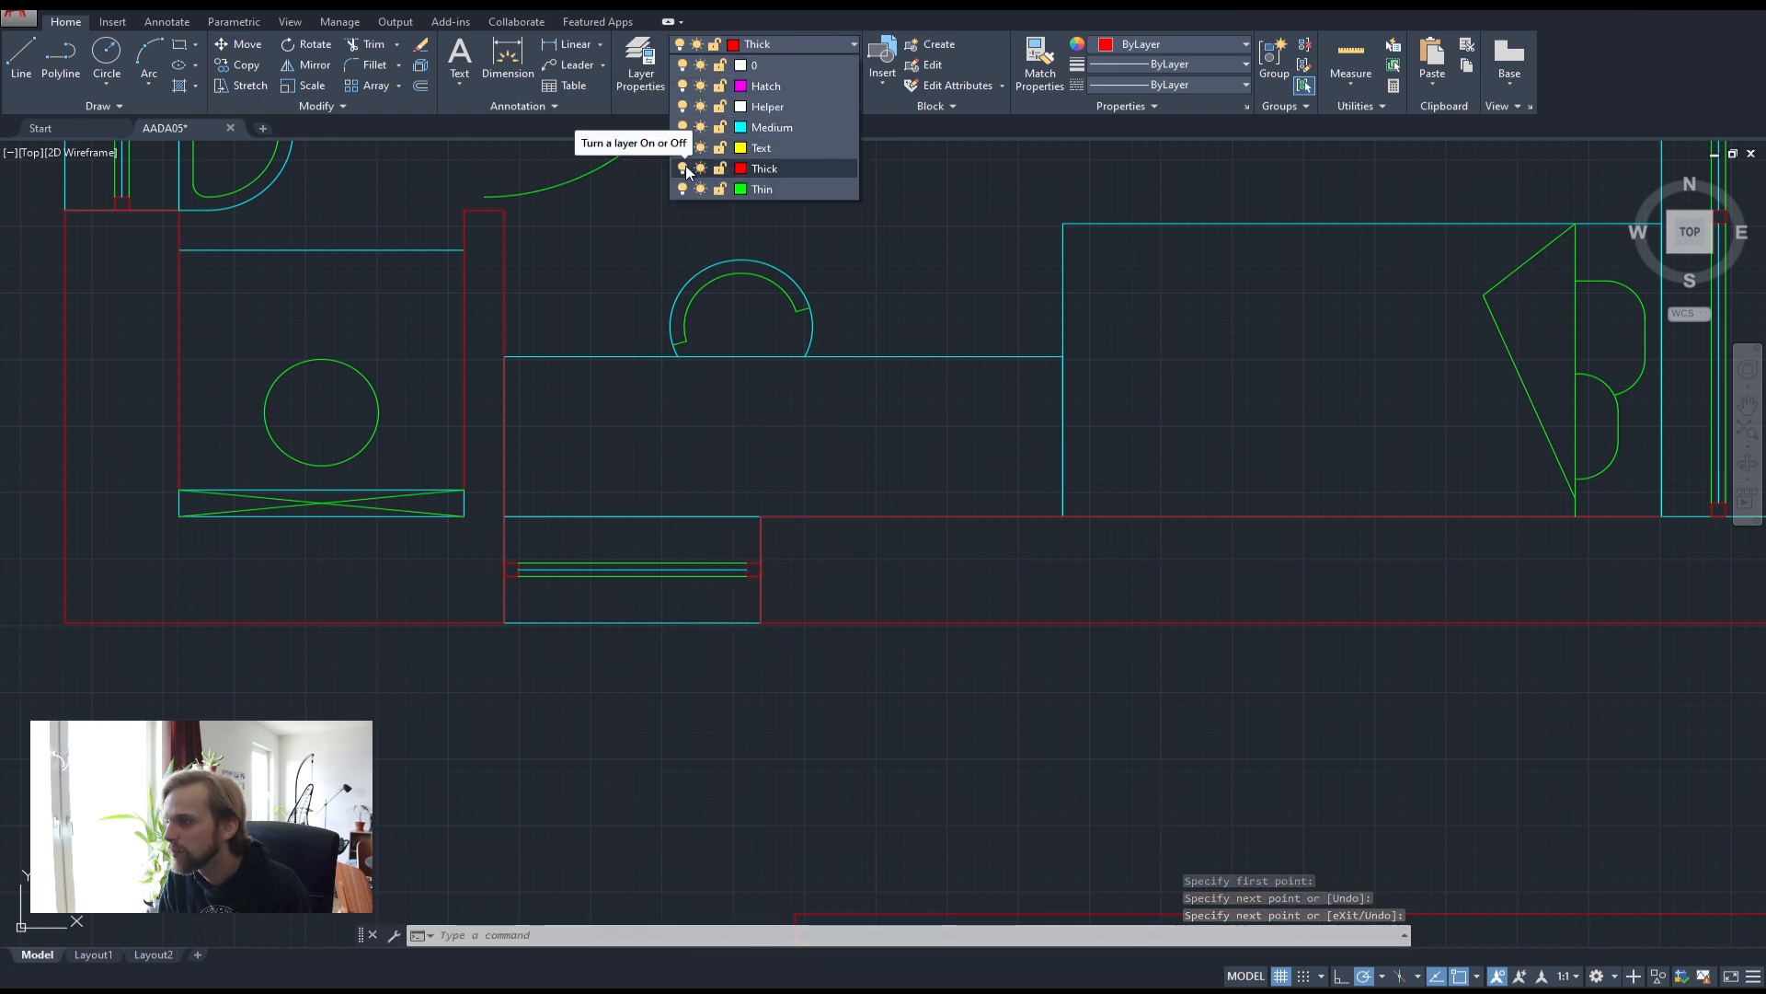
left_click(682, 126)
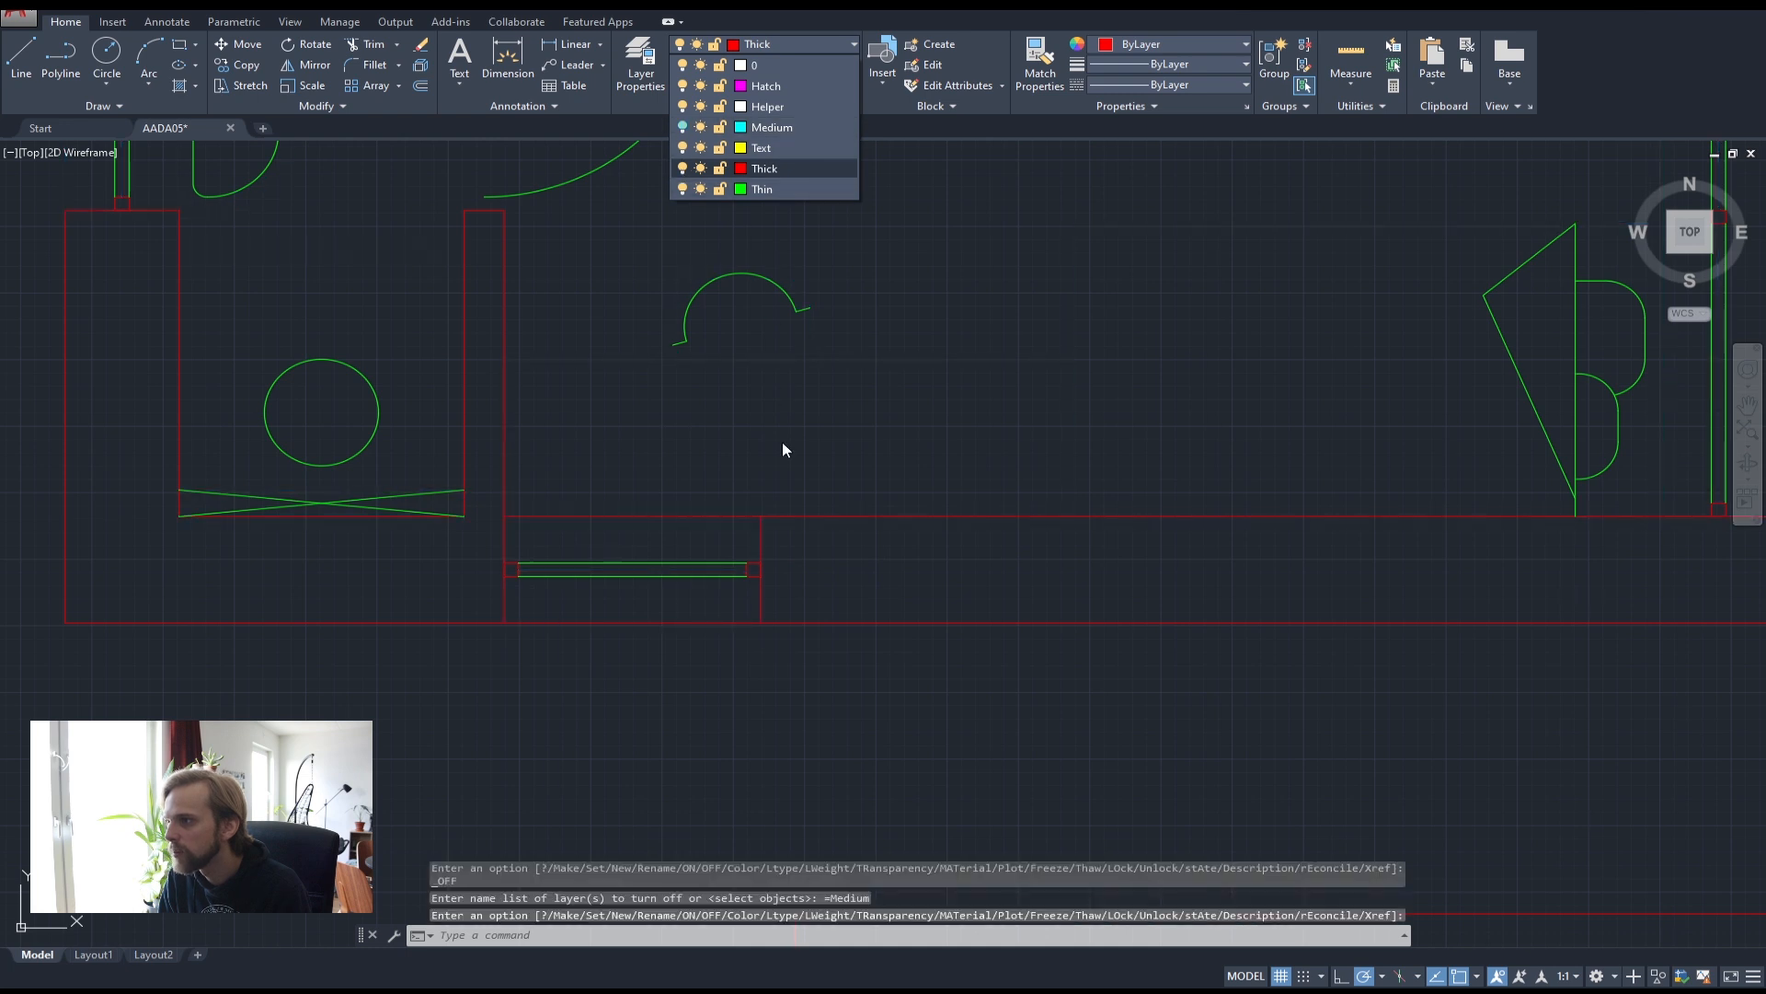
left_click(772, 545)
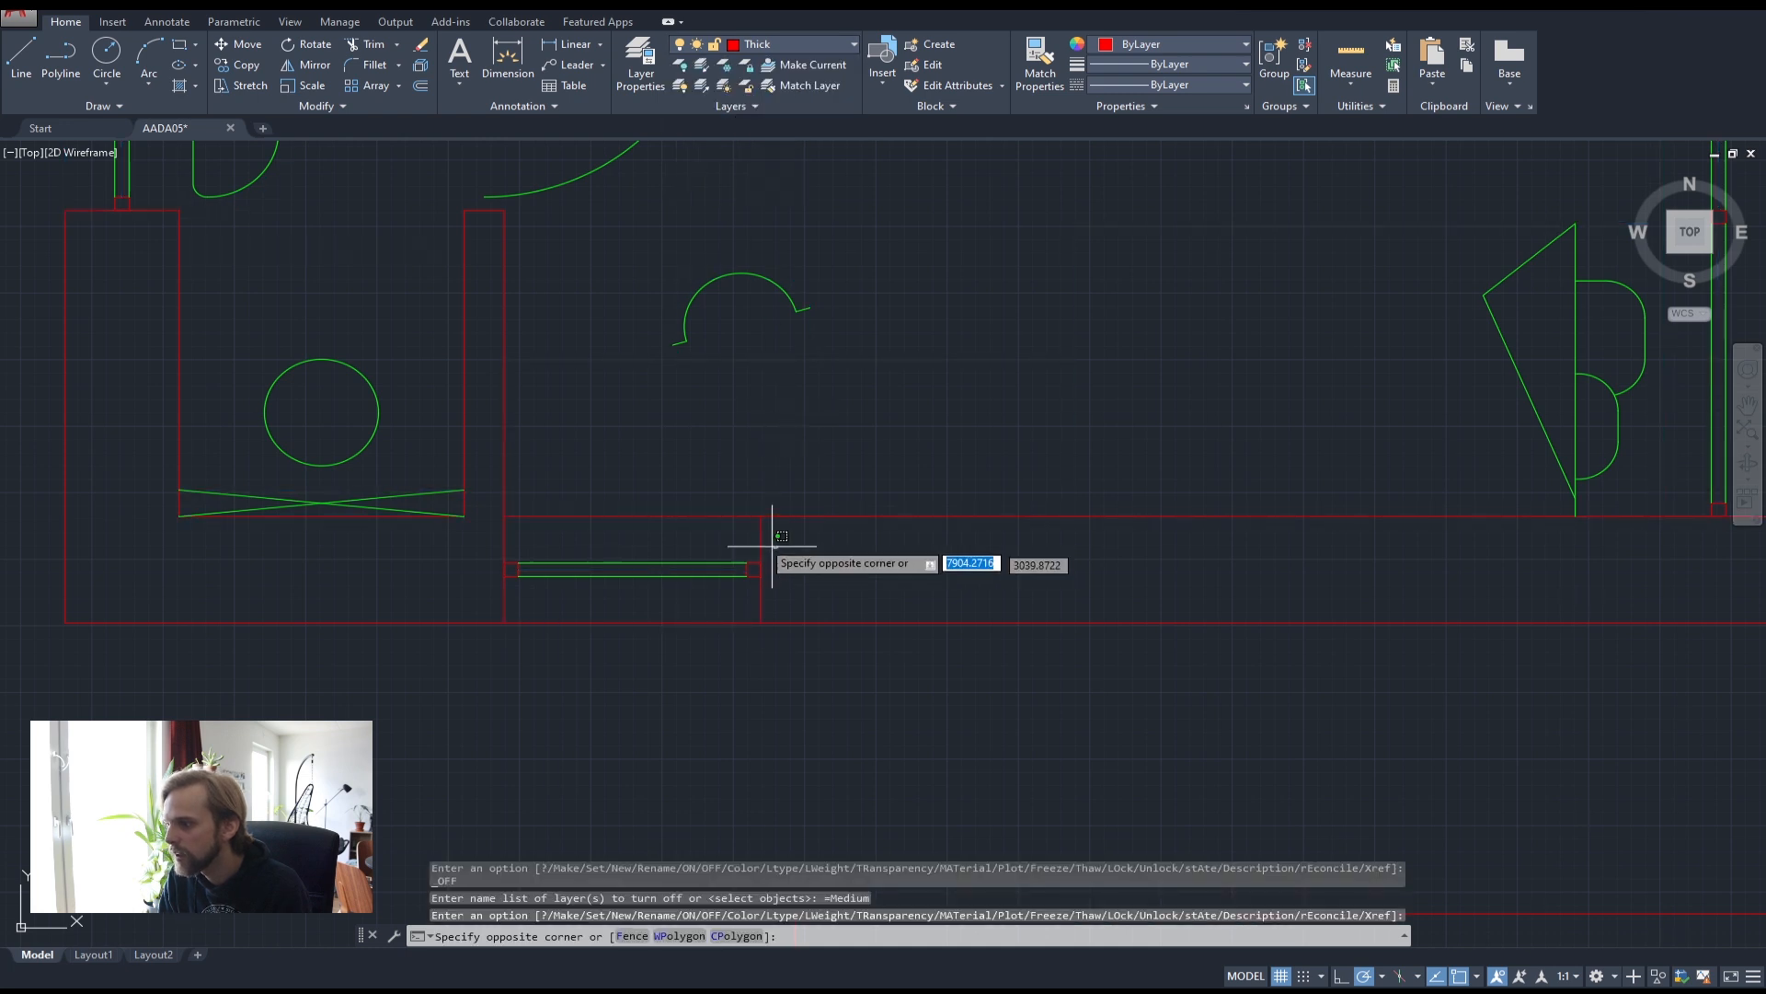
left_click(487, 544)
key("Return")
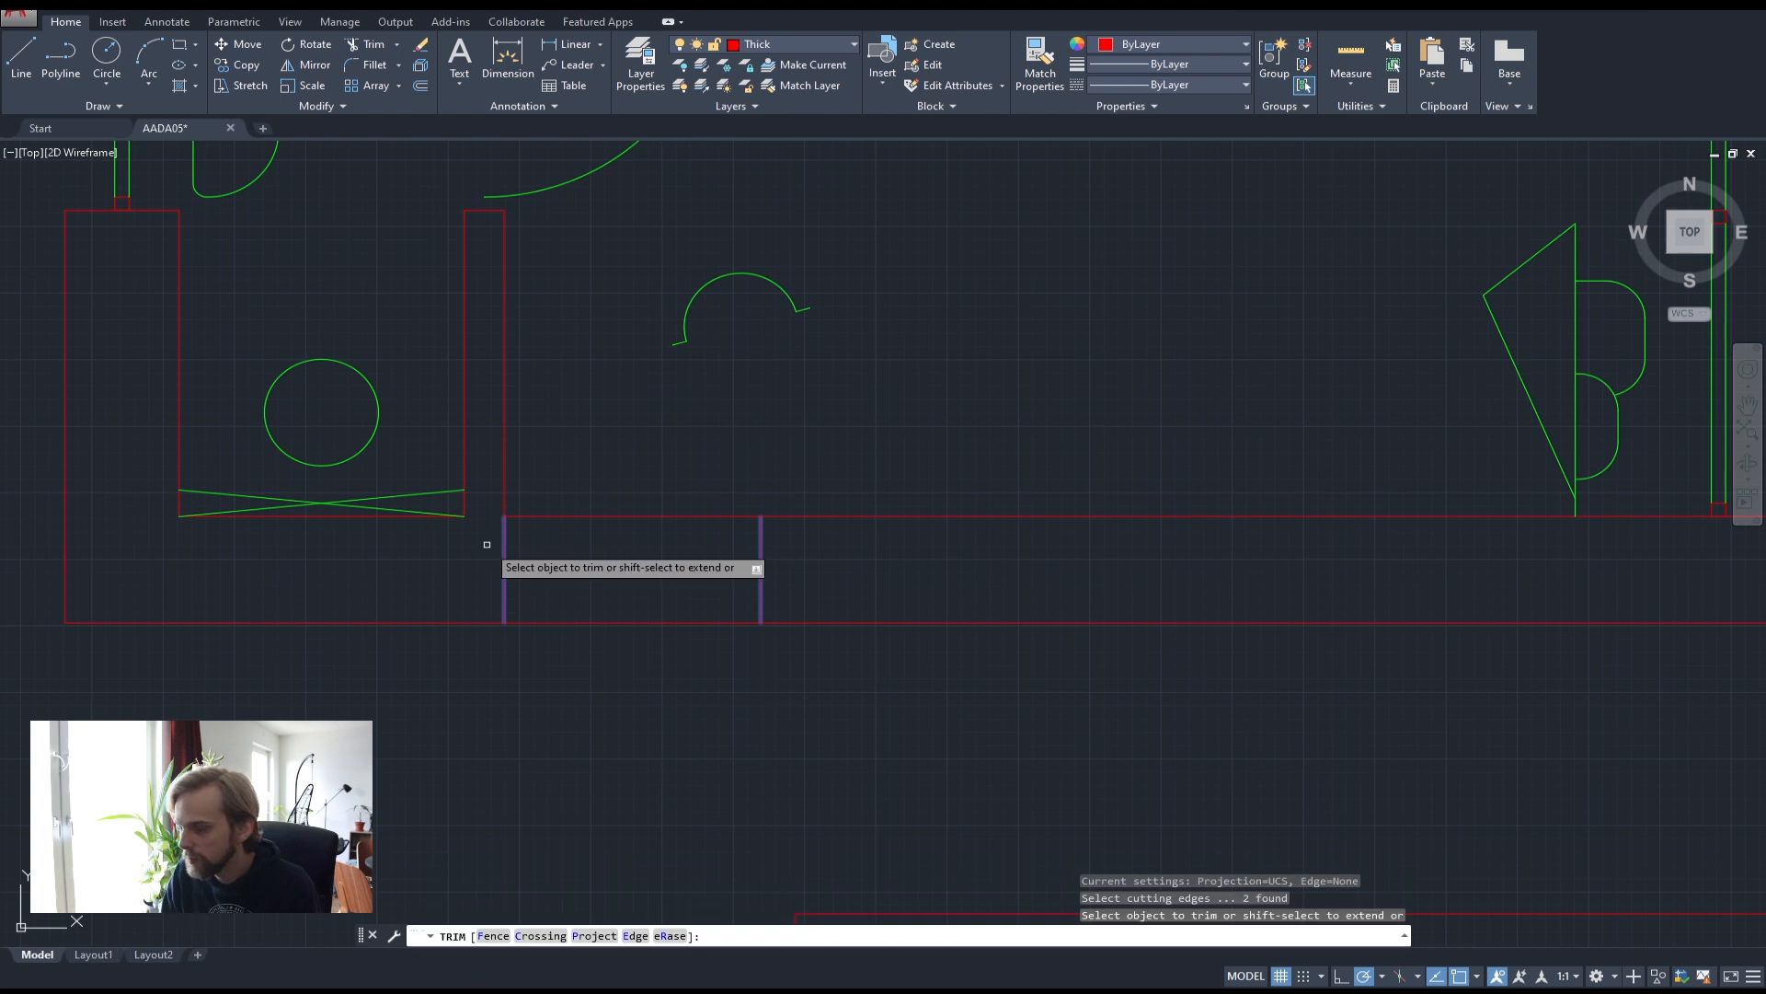
left_click(627, 620)
left_click(607, 647)
key("Escape")
key("Escape")
key("Escape")
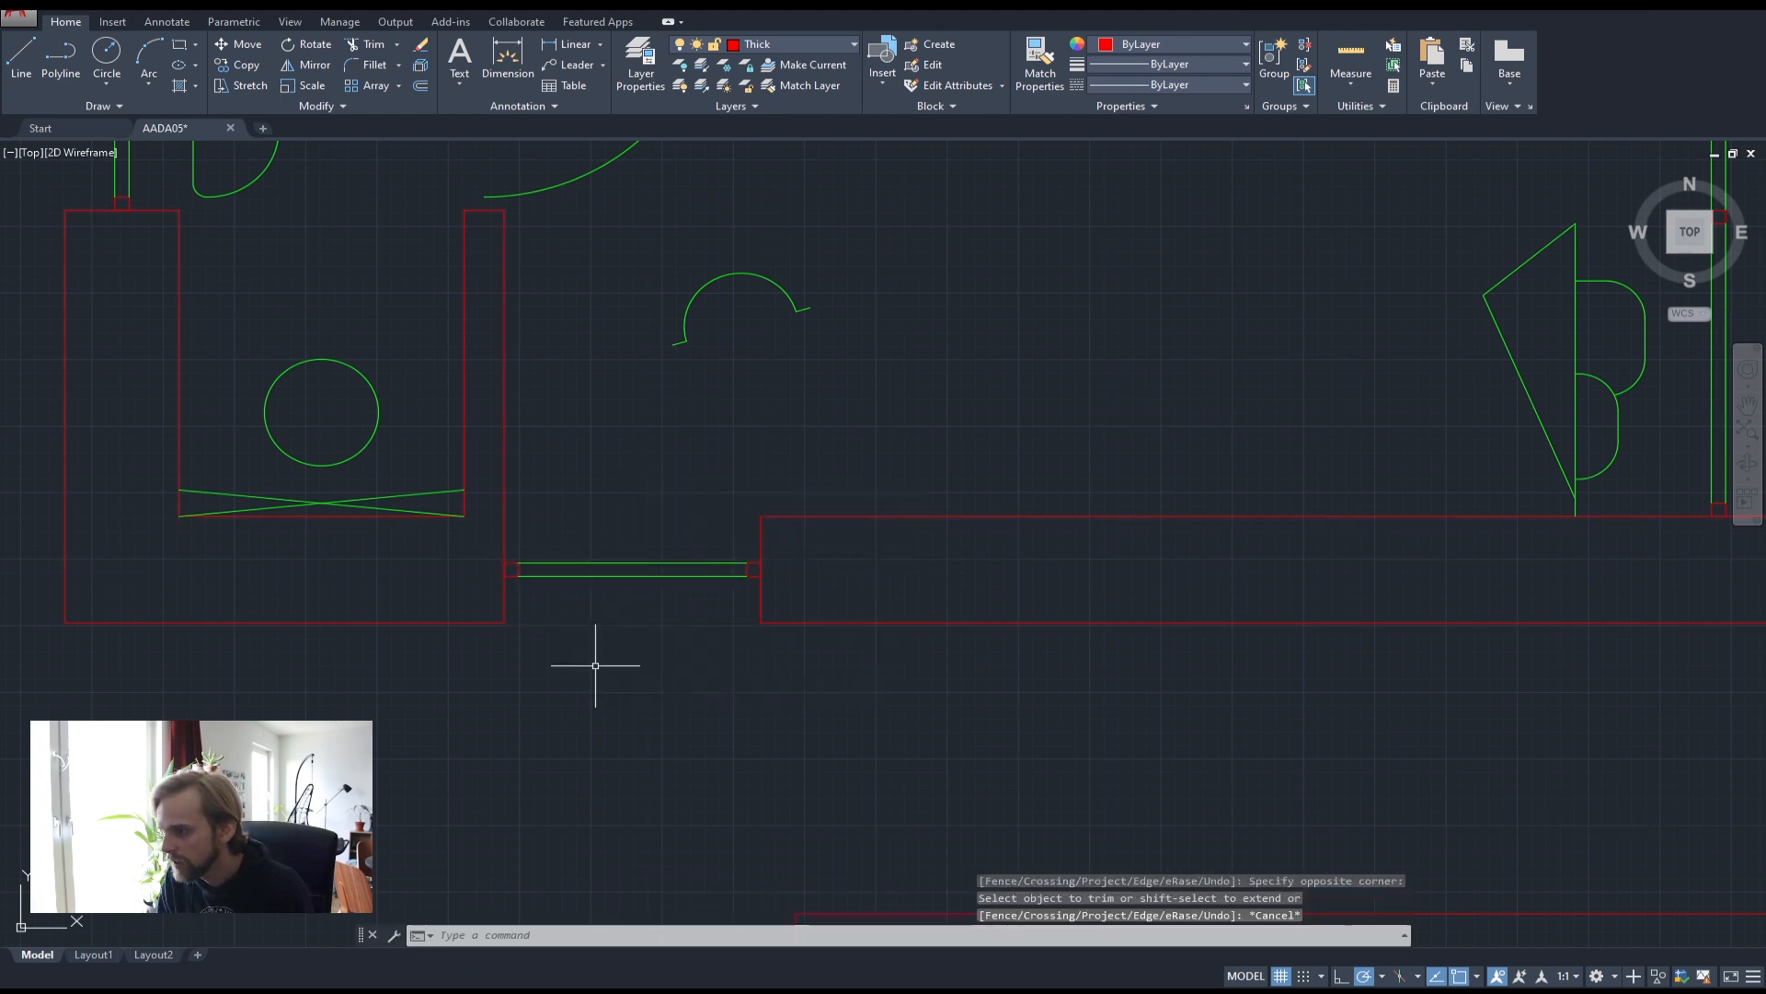
- Join the left and right wall pieces' lines into two polylines with JOIN
left_click(818, 649)
left_click(768, 587)
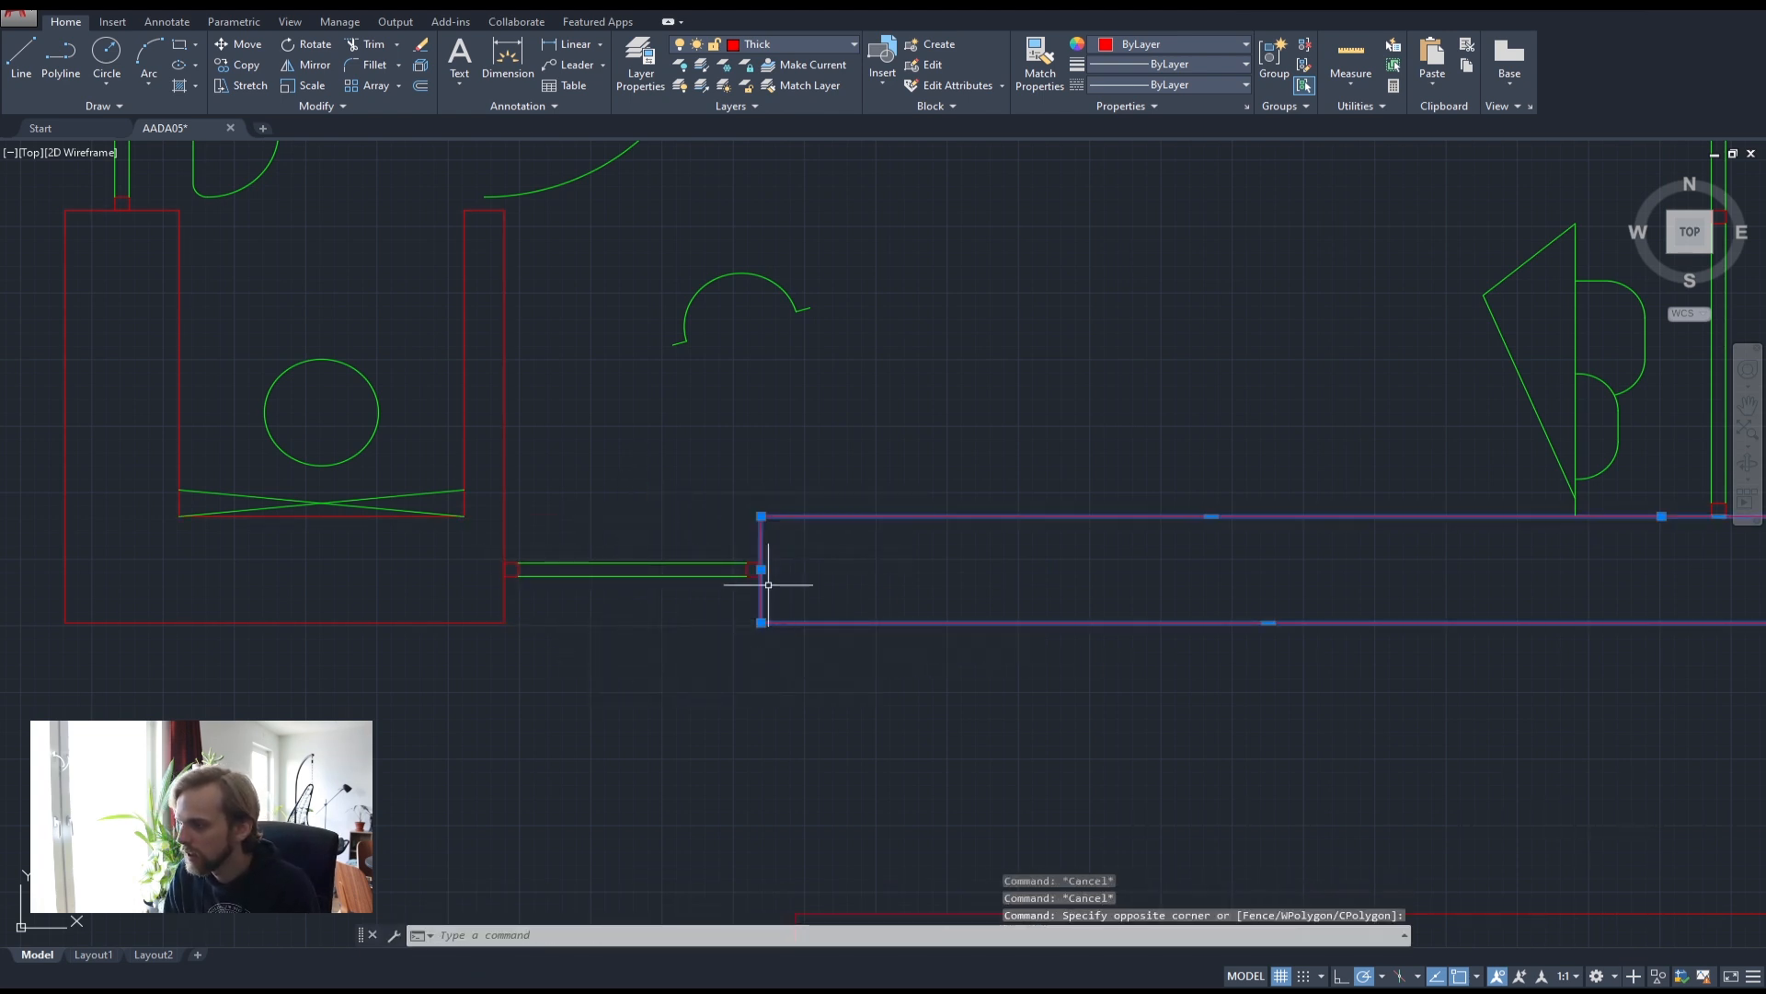
left_click(520, 658)
left_click(461, 599)
left_click(530, 636)
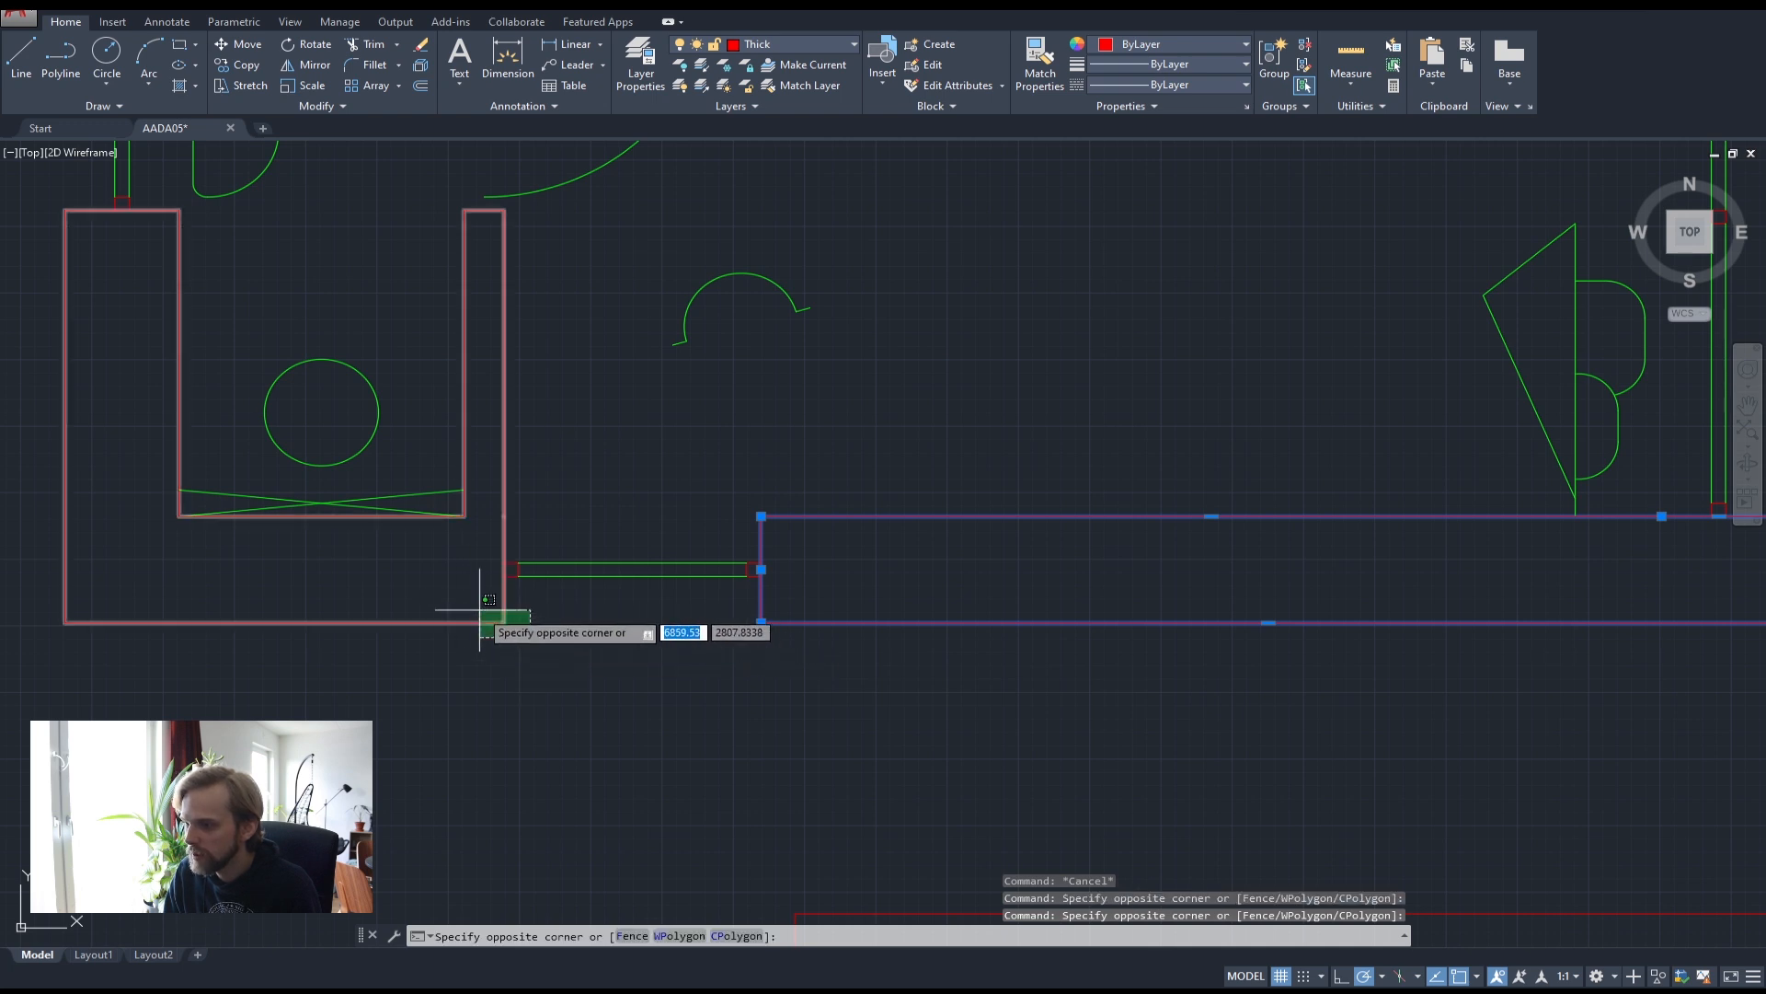
left_click(493, 612)
type("join")
key("Return")
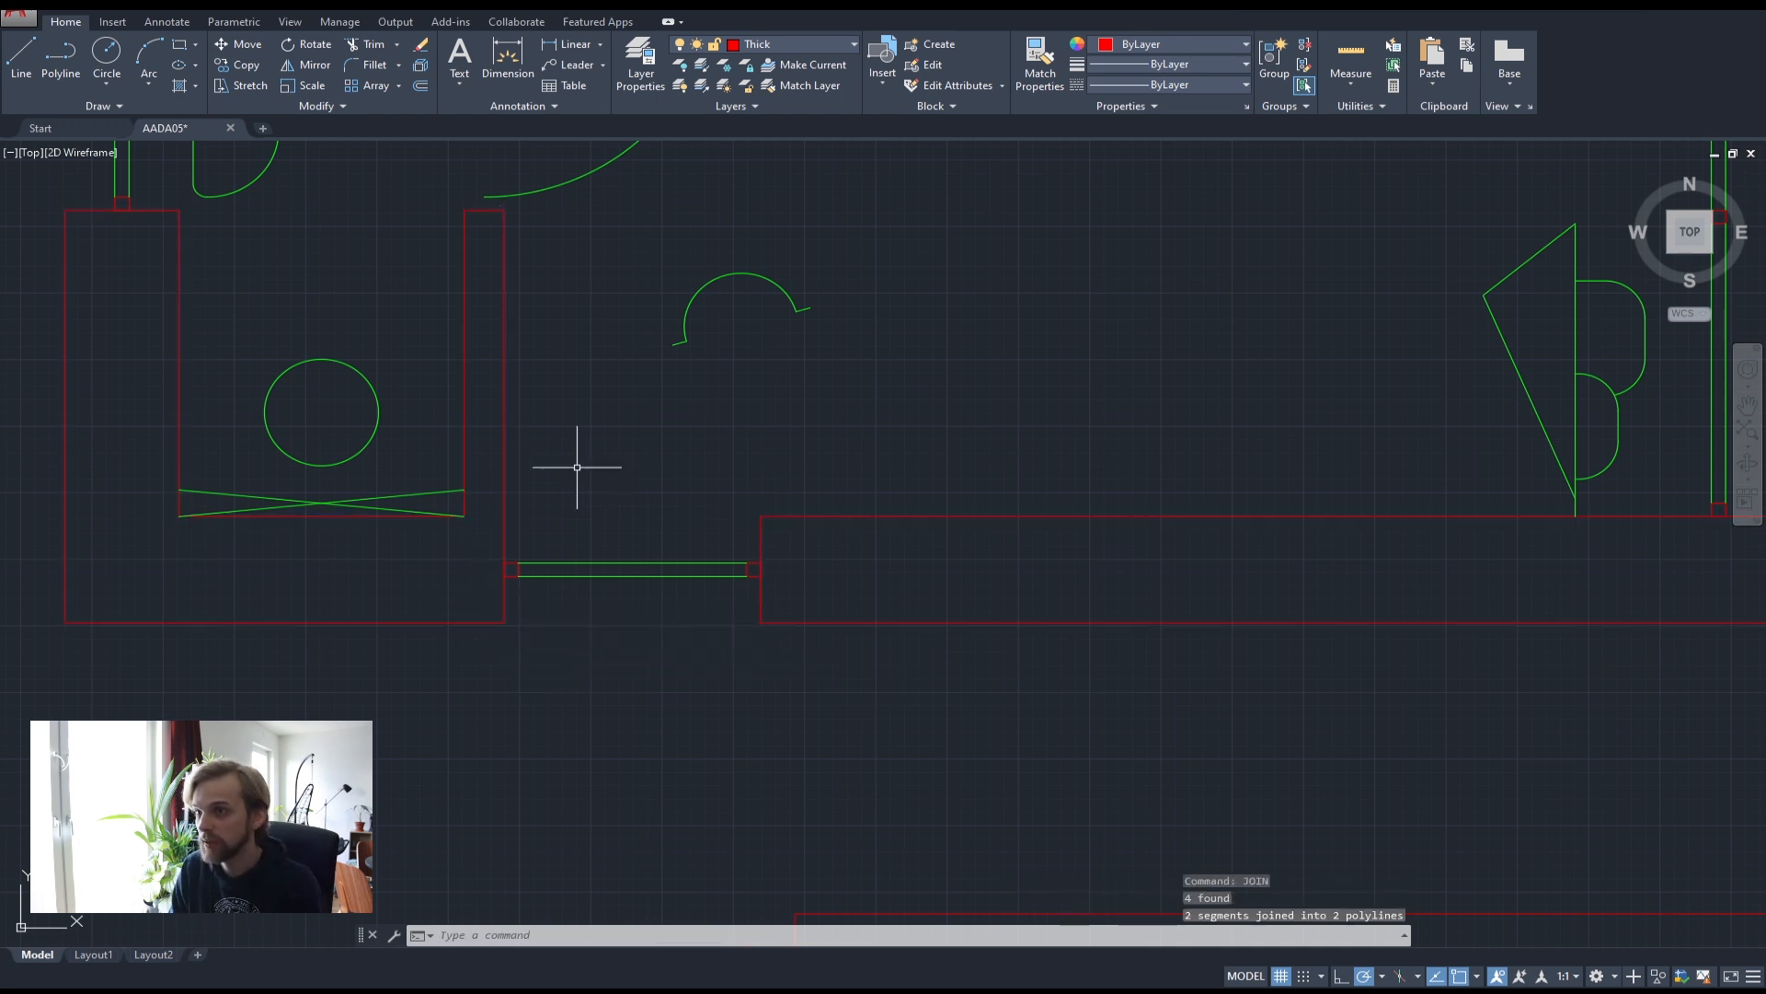
key("Escape")
key("Escape")
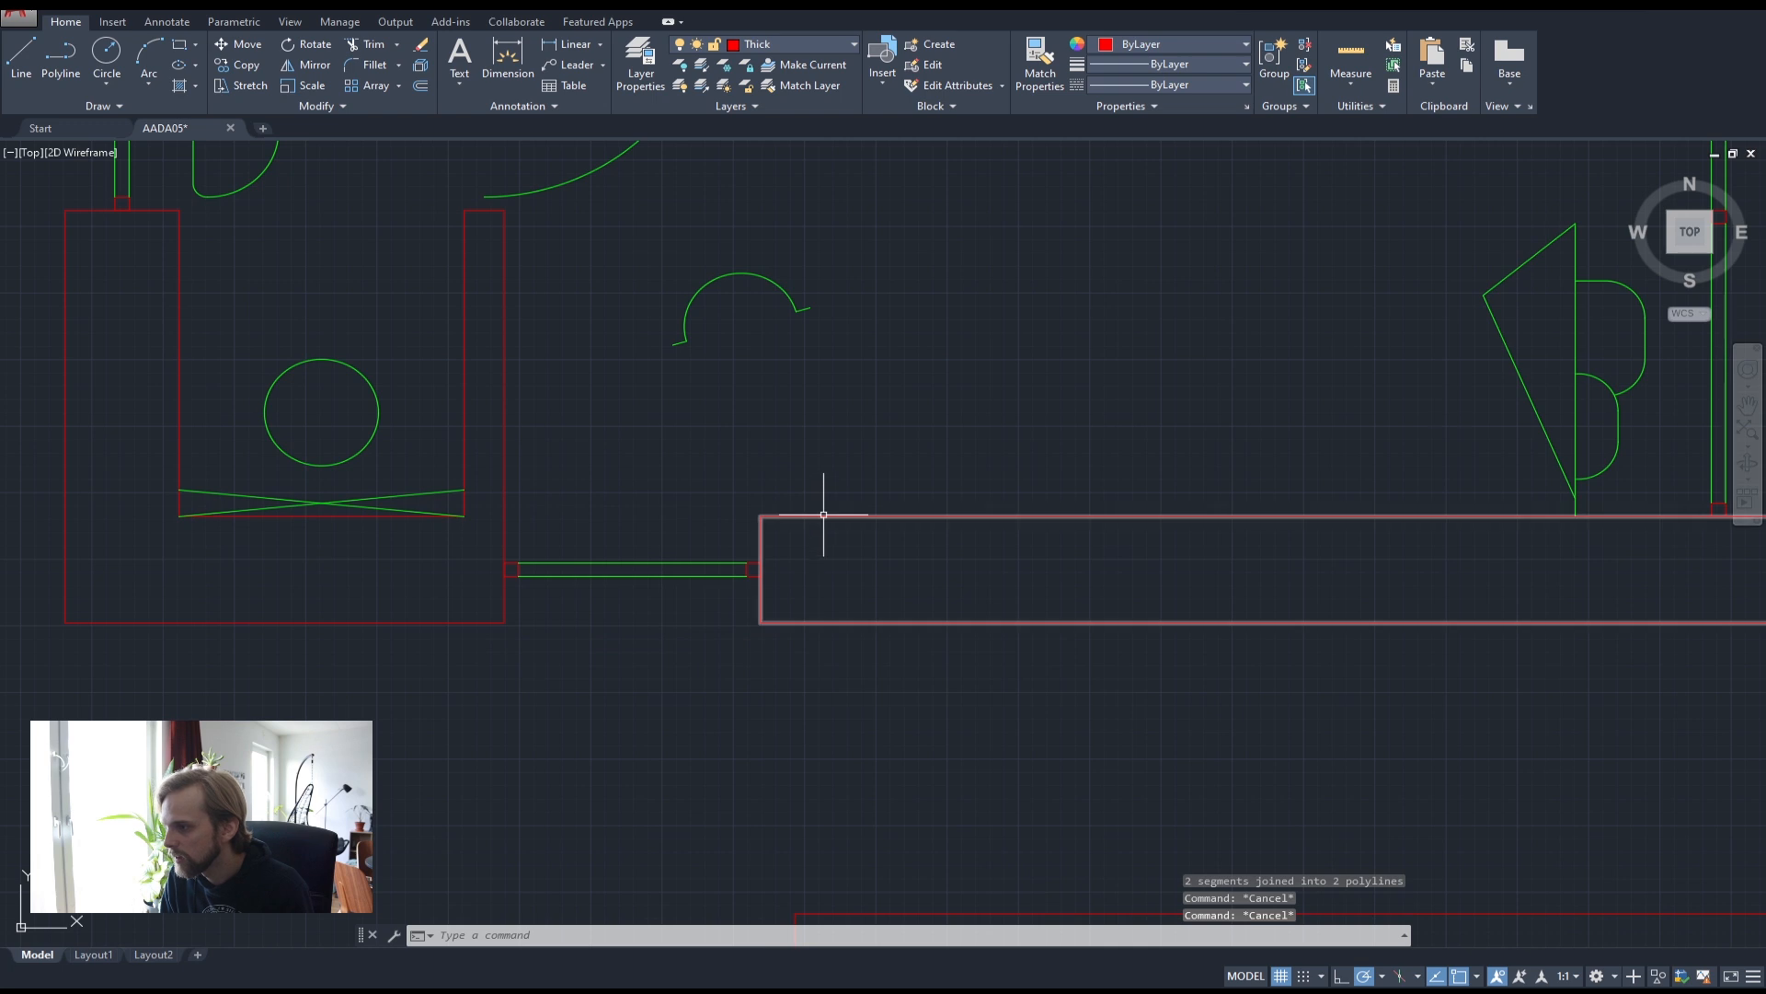
- Turn the Medium layer back on to show the cyan furniture and fixtures
scroll(753, 448, "down", 4)
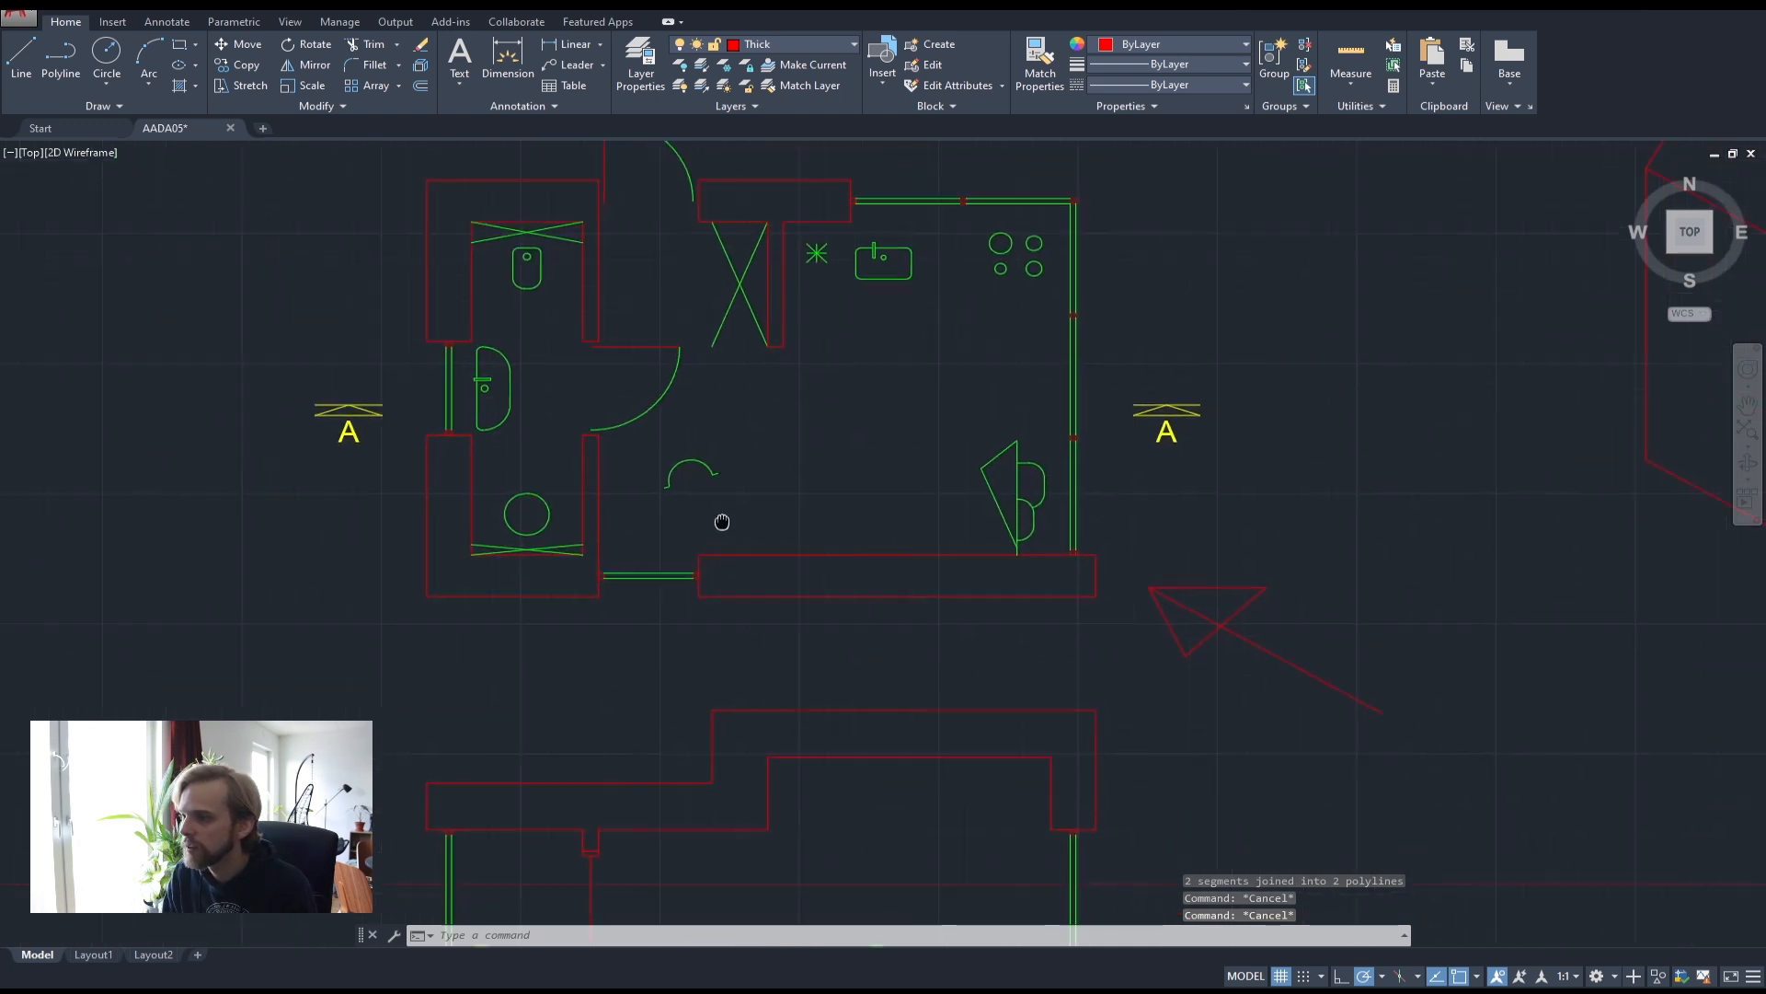
key("Escape")
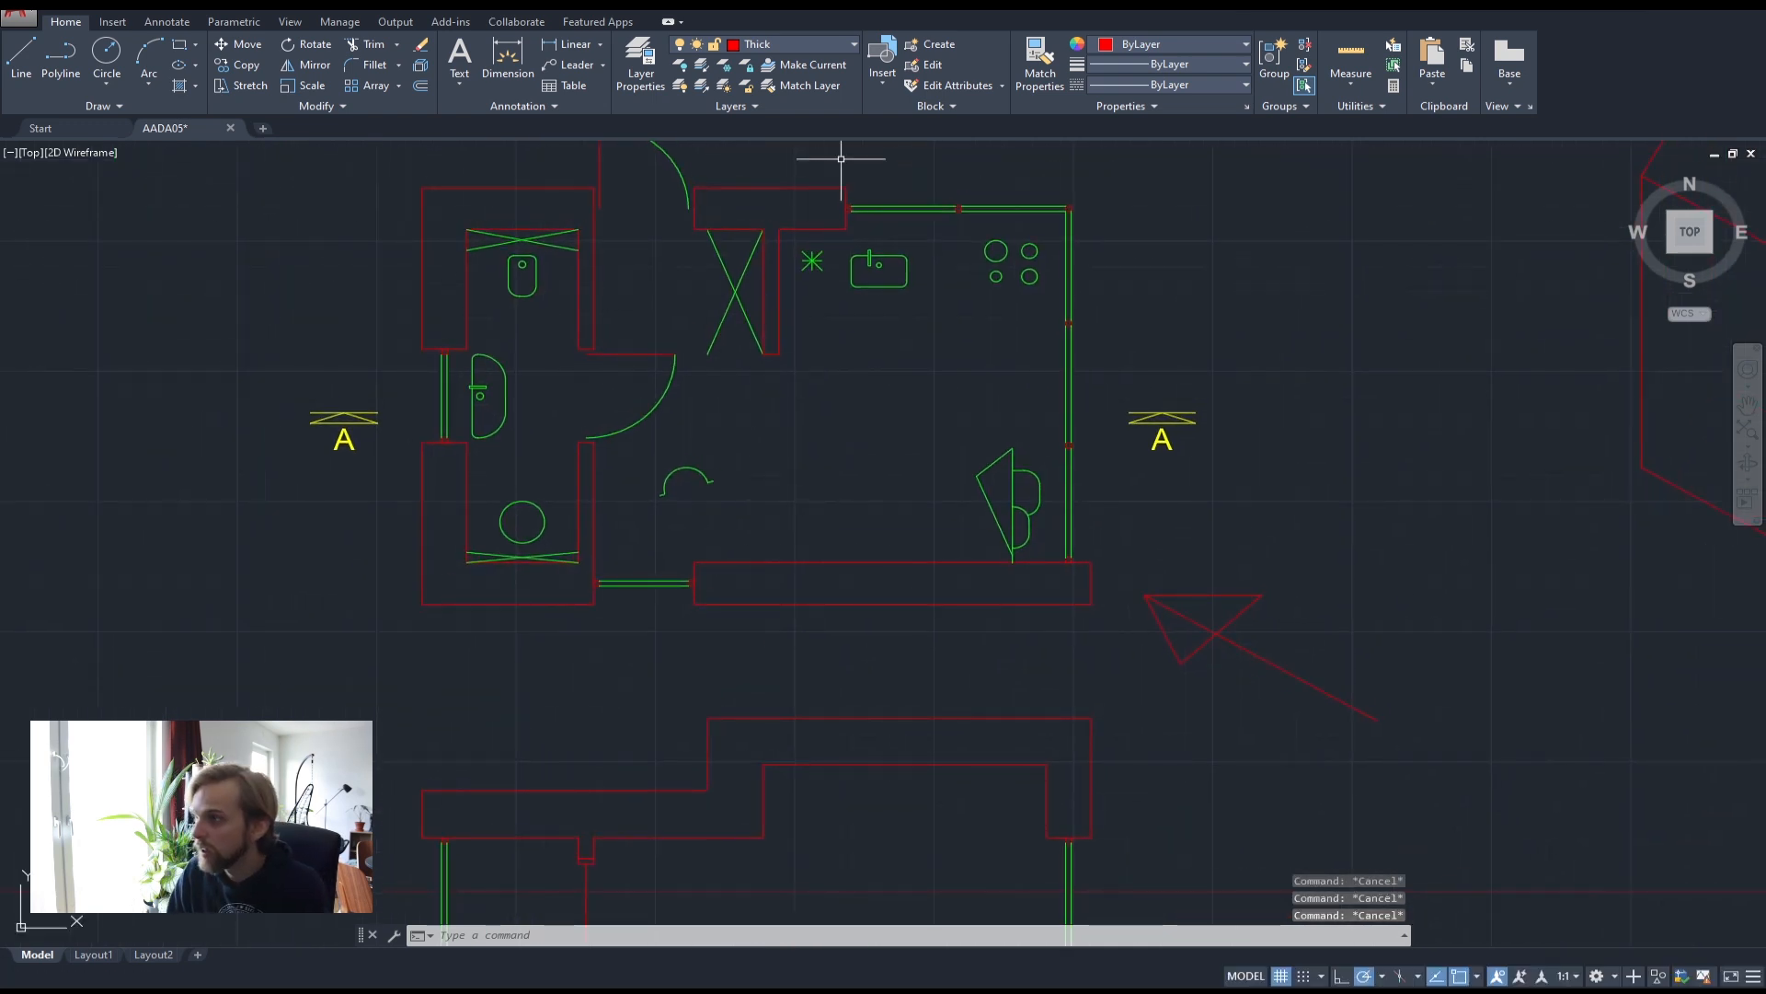
left_click(809, 45)
left_click(680, 127)
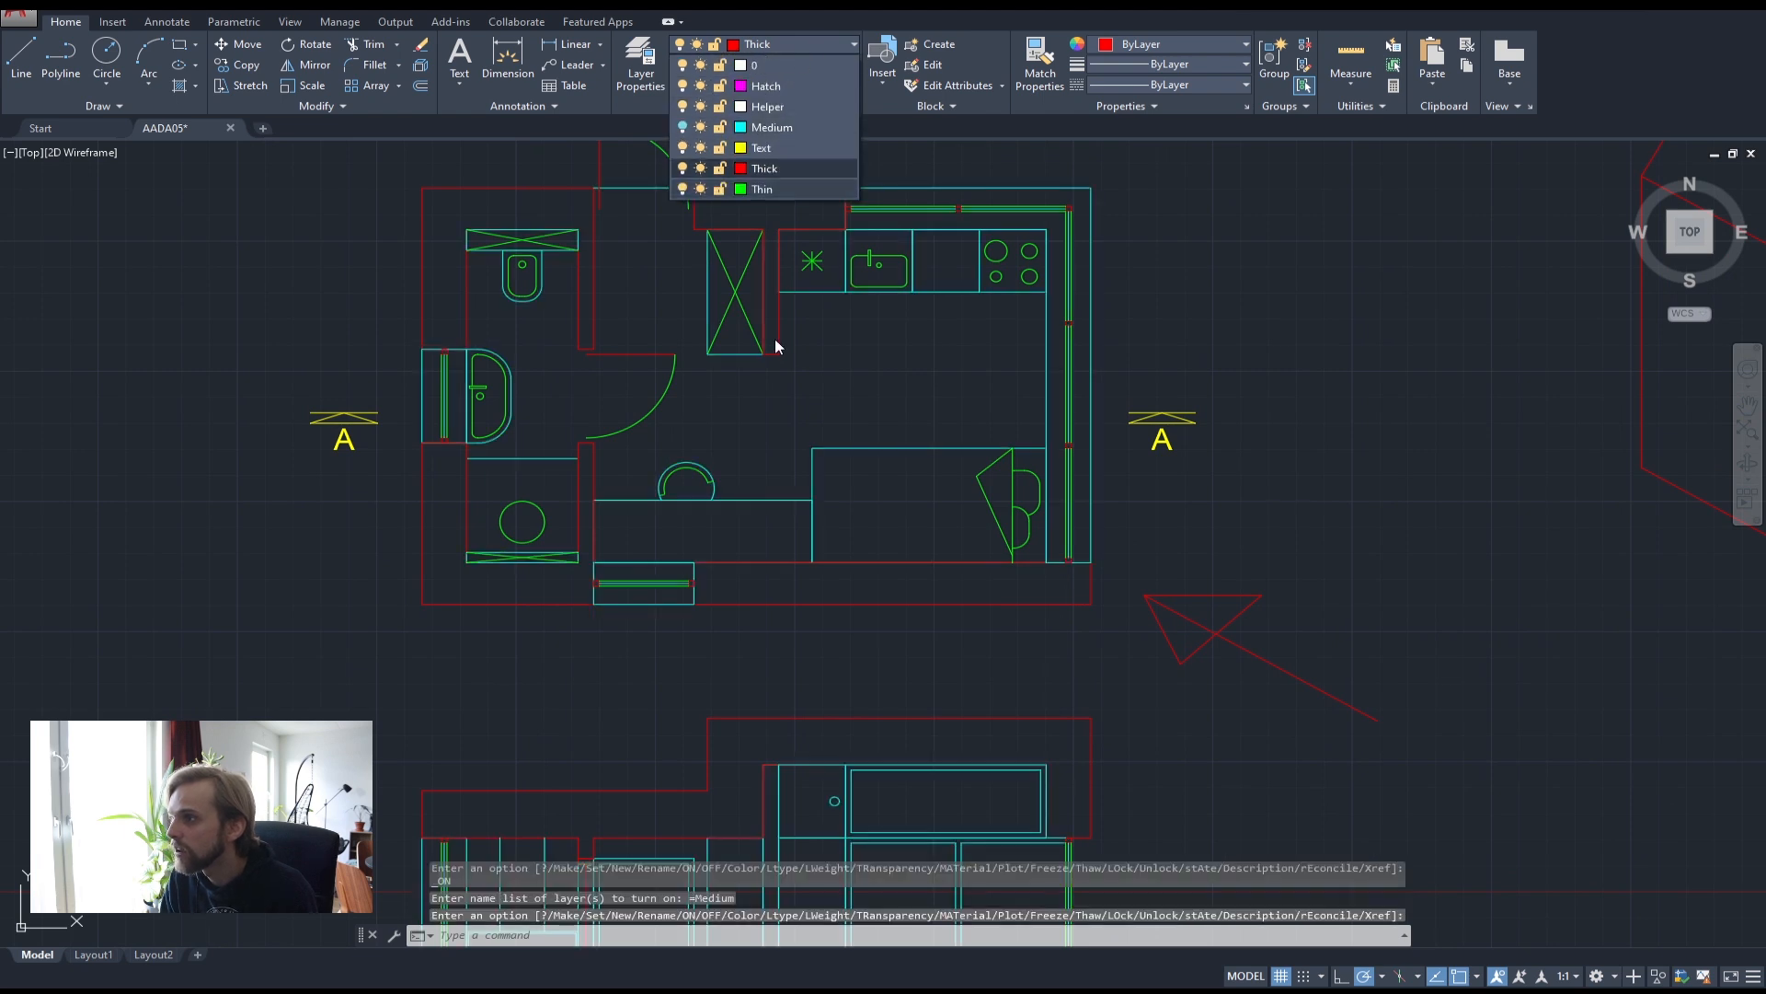
- Make Hatch the current layer with the floor plan centred in view
middle_click_drag(838, 412, 711, 437)
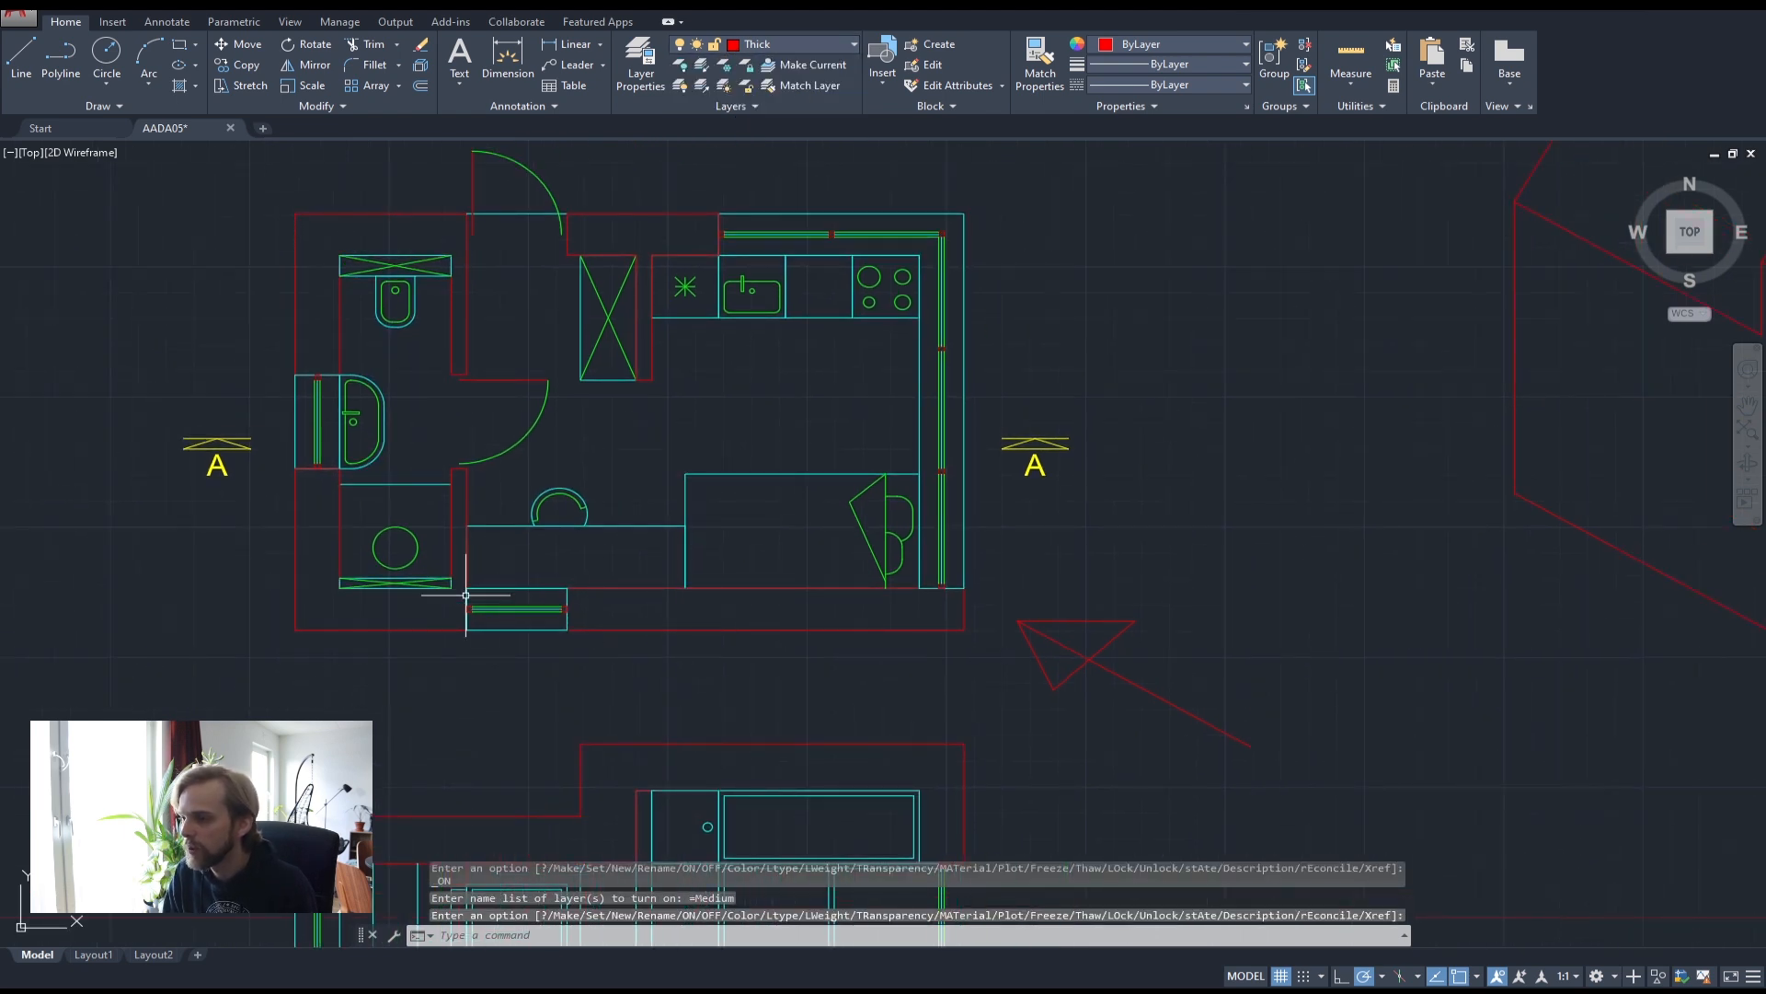
scroll(623, 657, "down", 1)
middle_click_drag(623, 657, 653, 371)
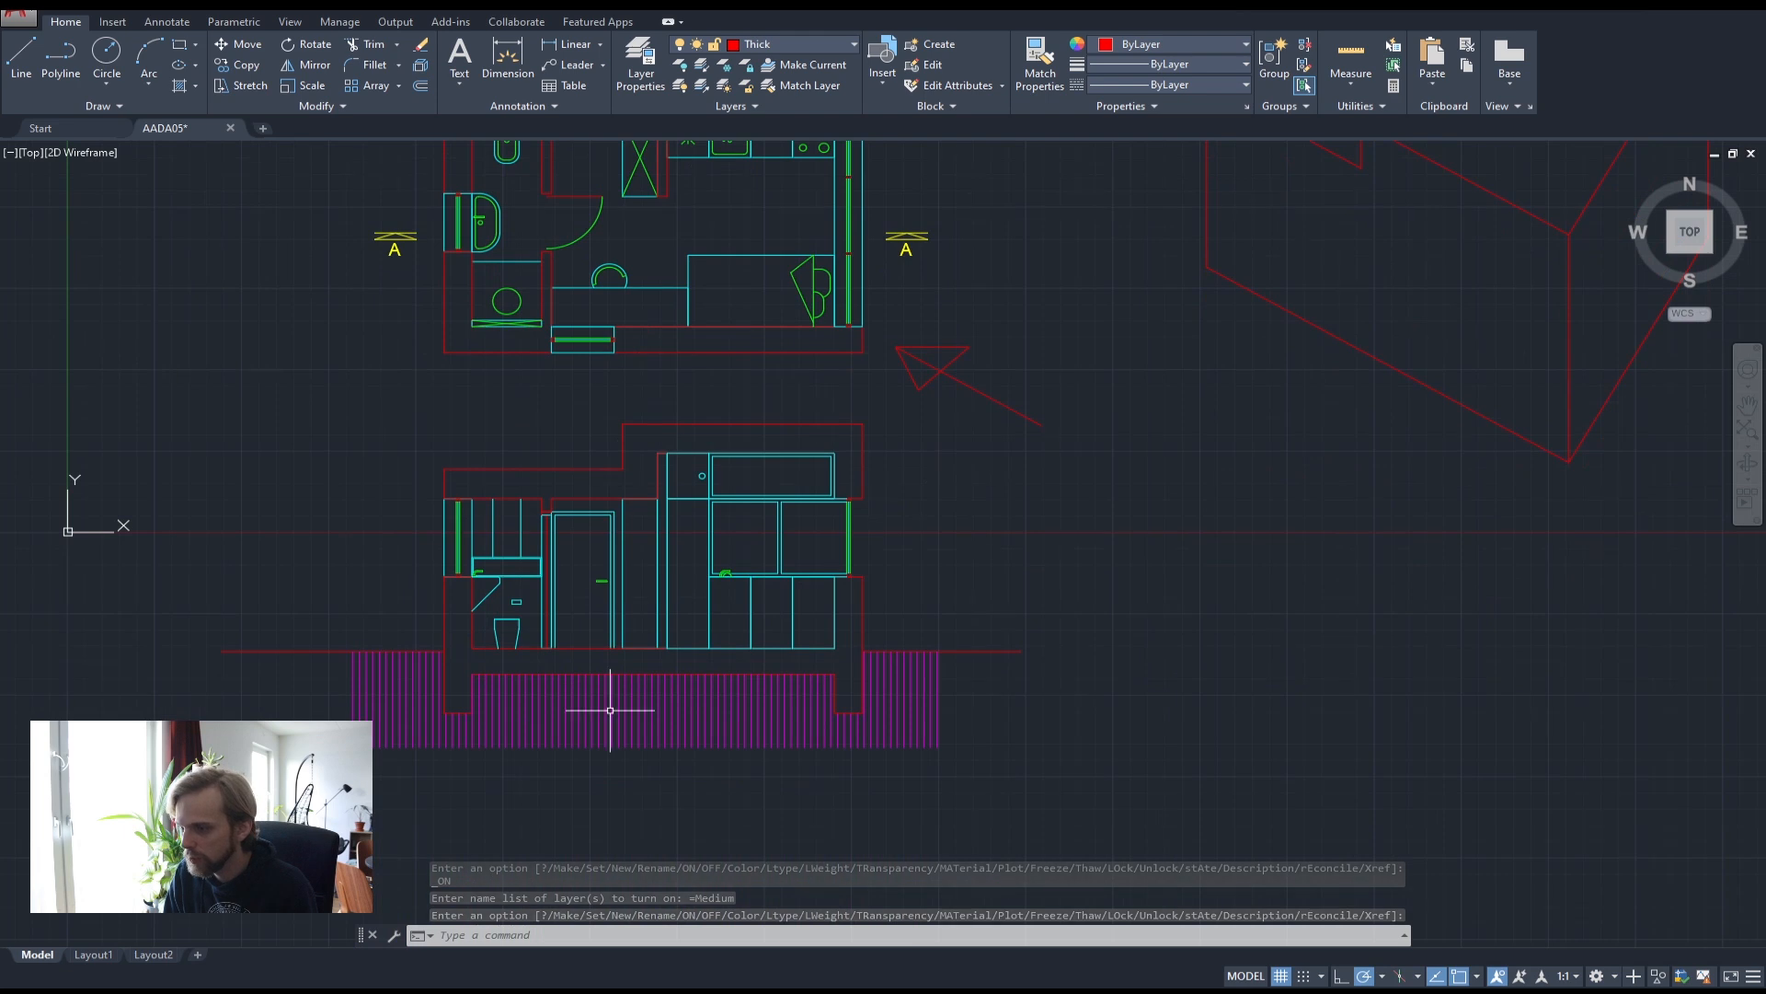
middle_click_drag(690, 434, 724, 671)
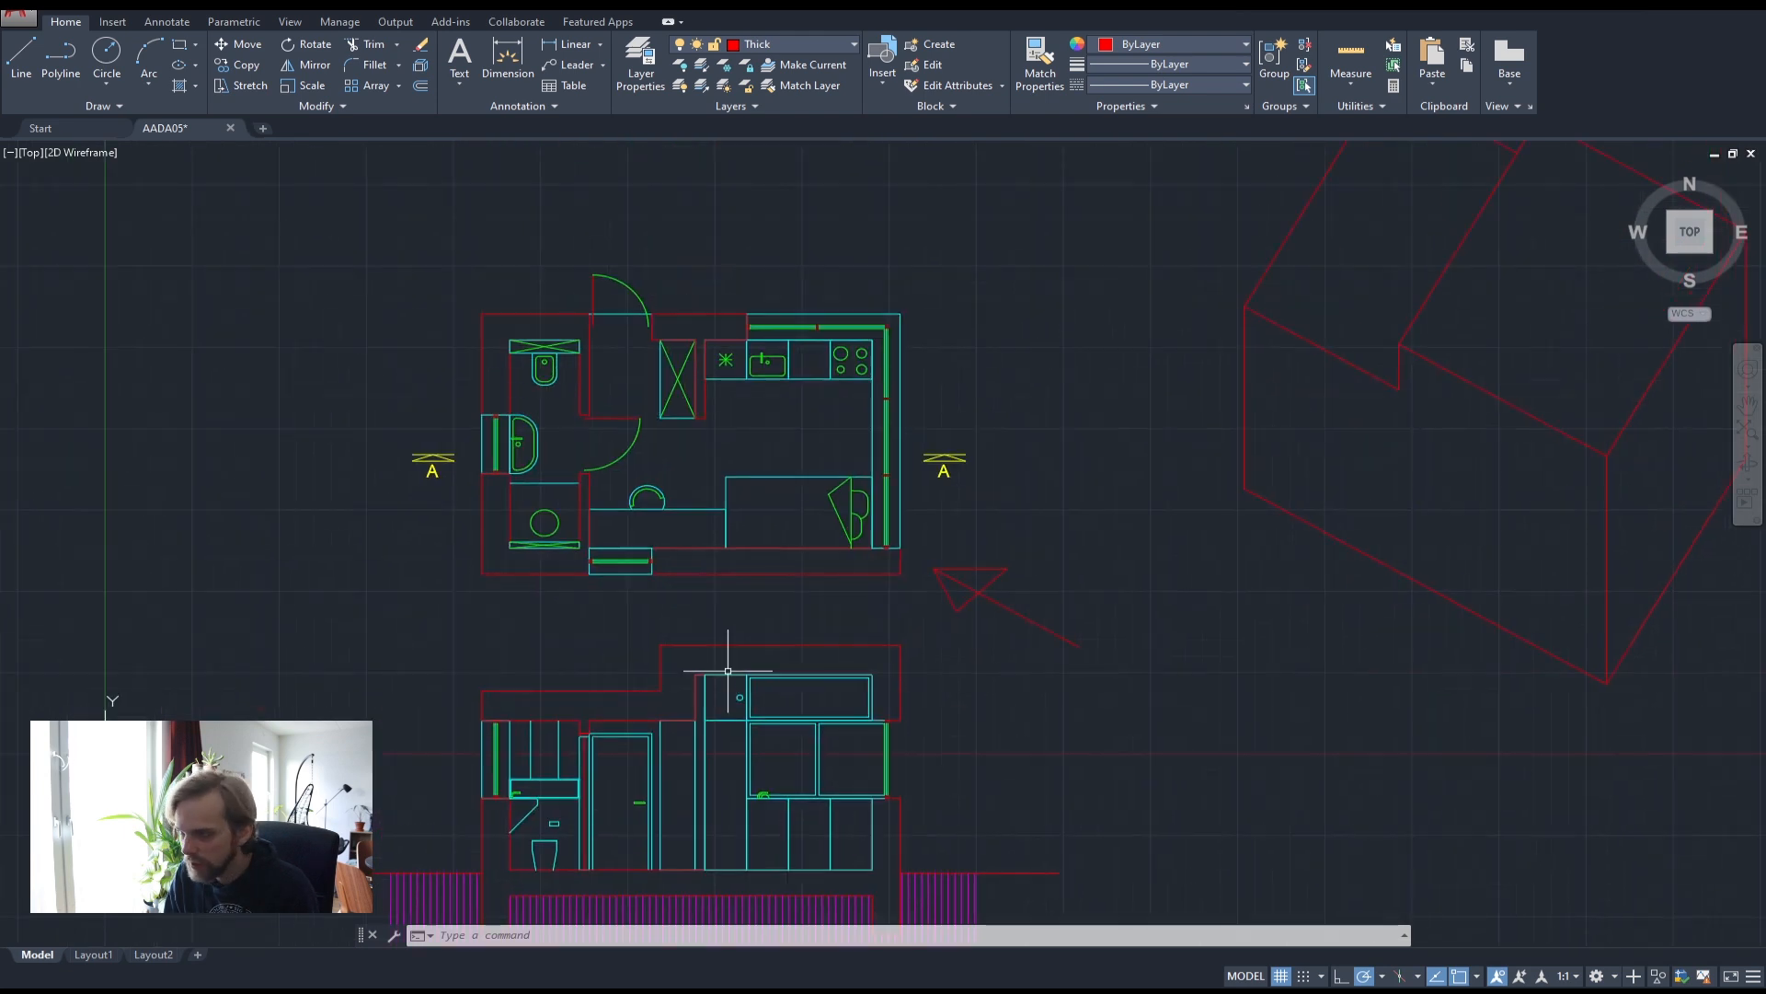
scroll(710, 577, "up", 2)
middle_click_drag(706, 587, 739, 629)
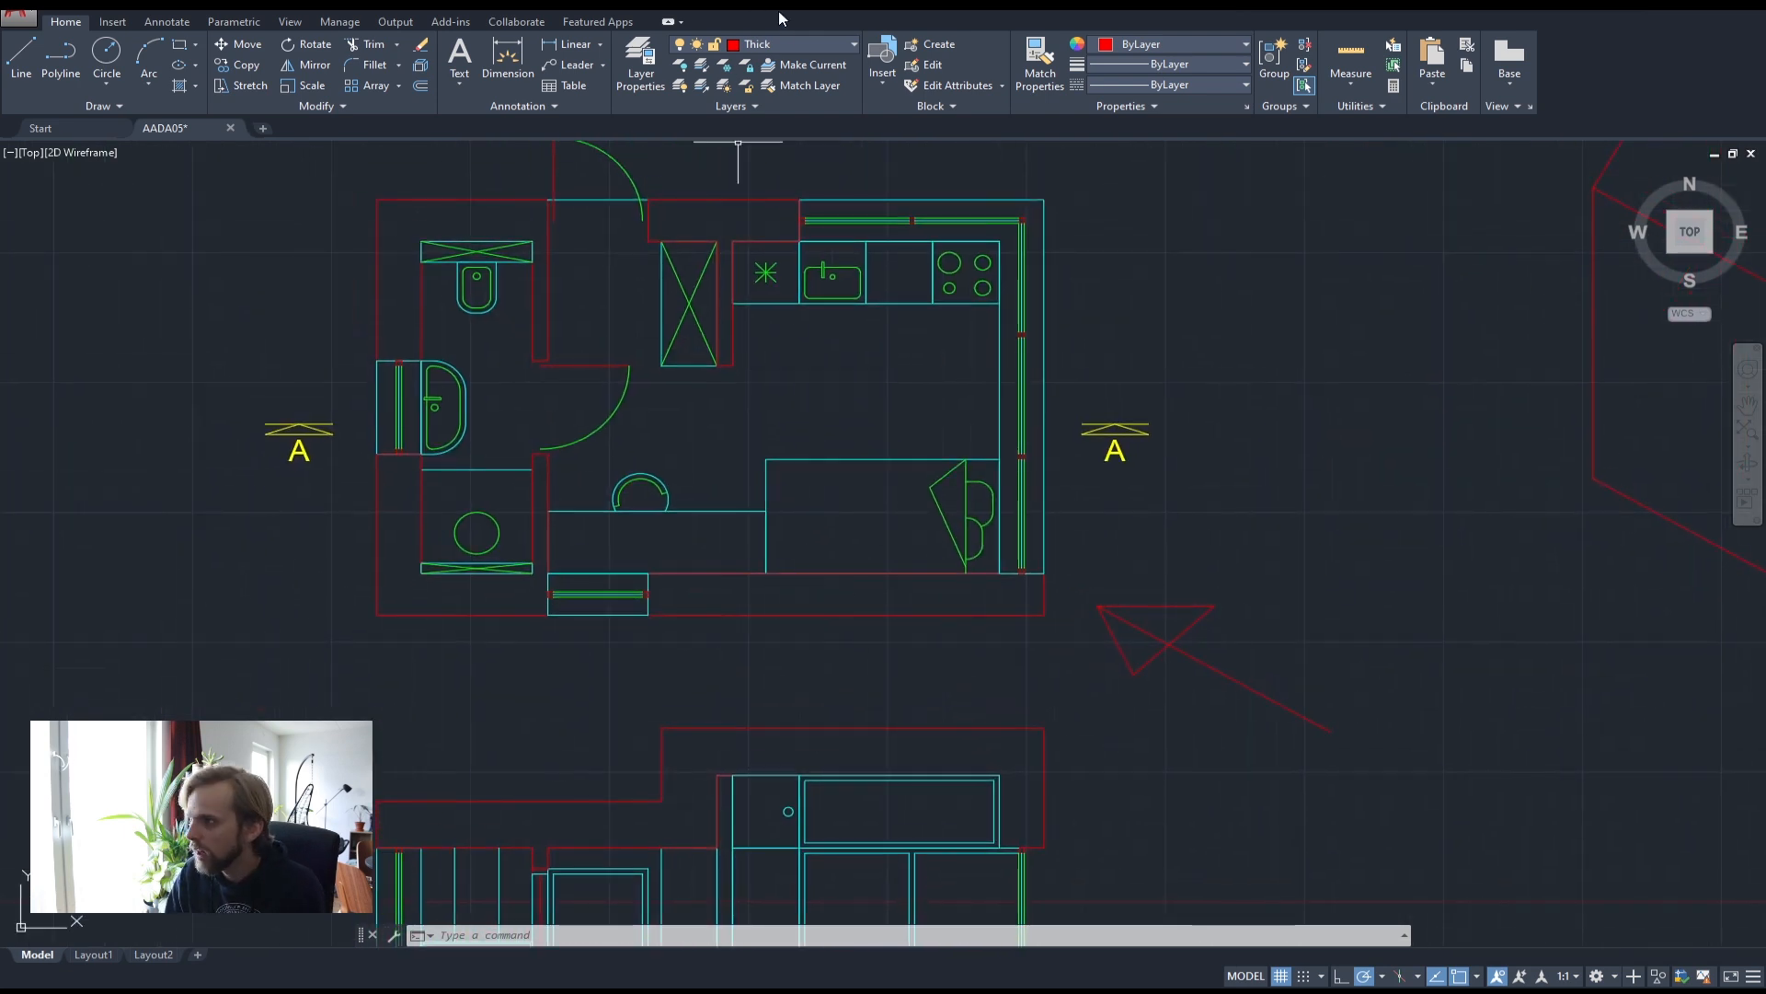
left_click(787, 47)
left_click(780, 88)
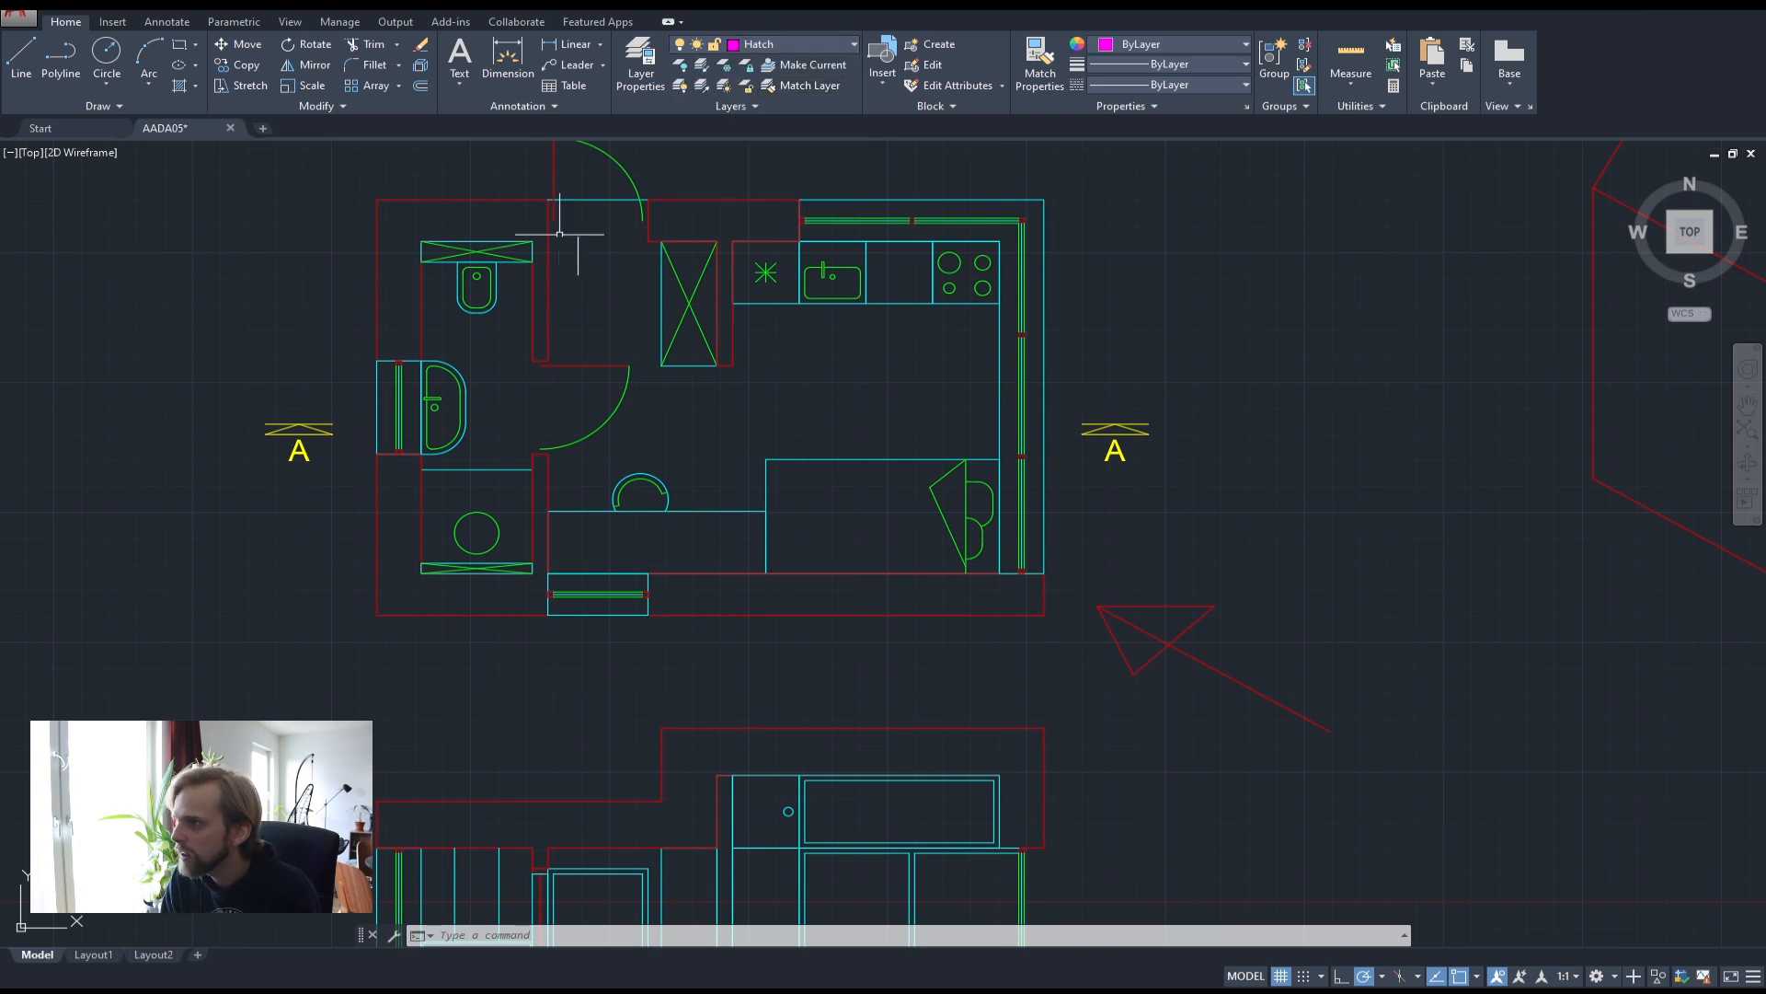
- Hatch the plan's four walls plus the section's roof slab and U-shaped wall with diagonal lines at scale 20
type("hat")
key("Return")
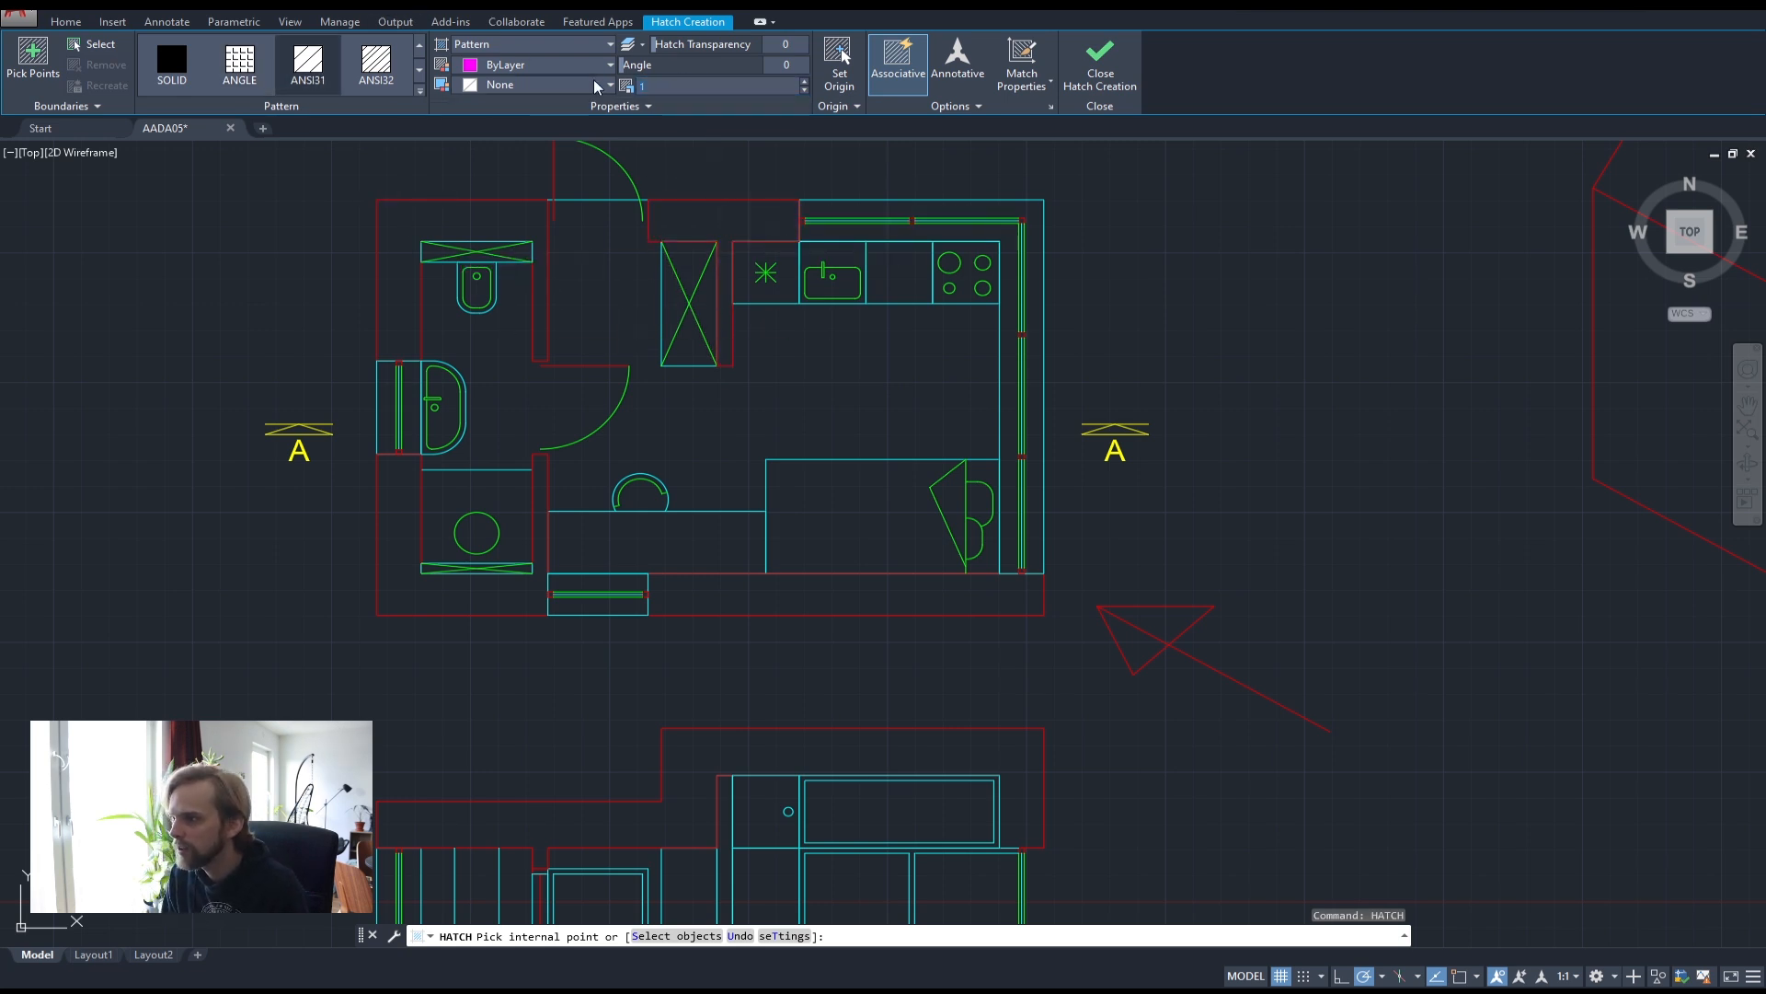
left_click(696, 209)
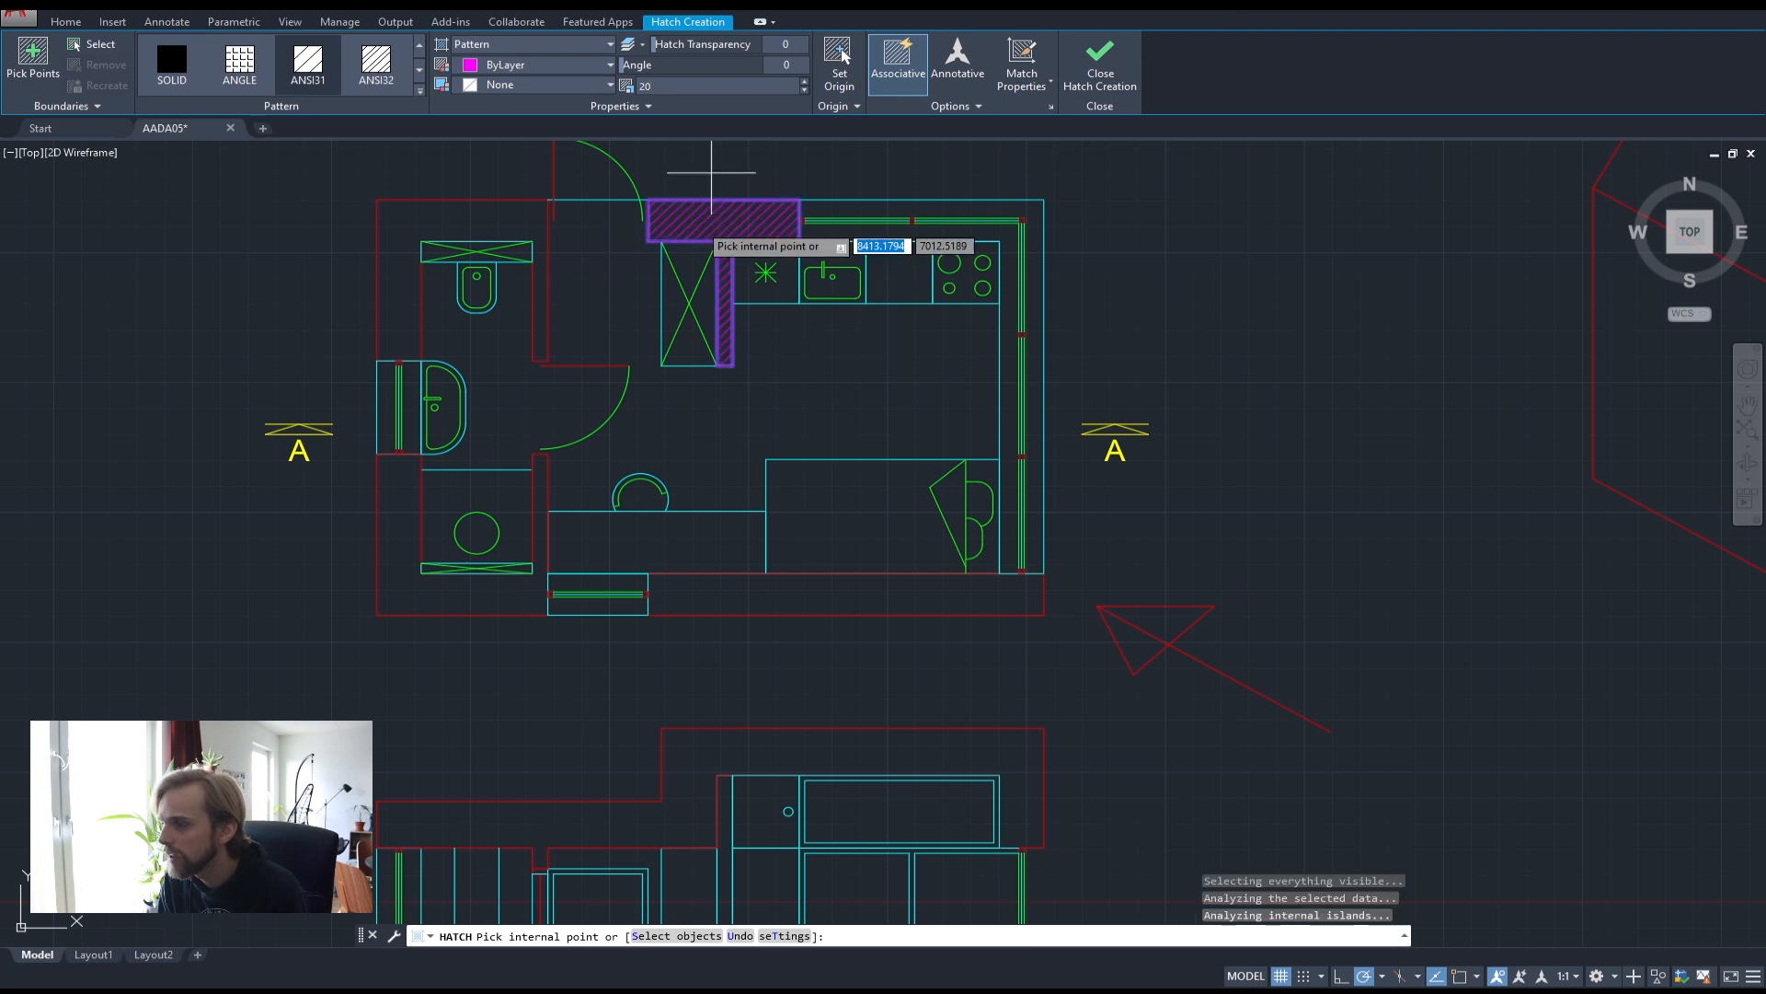
left_click(499, 221)
left_click(398, 497)
left_click(683, 599)
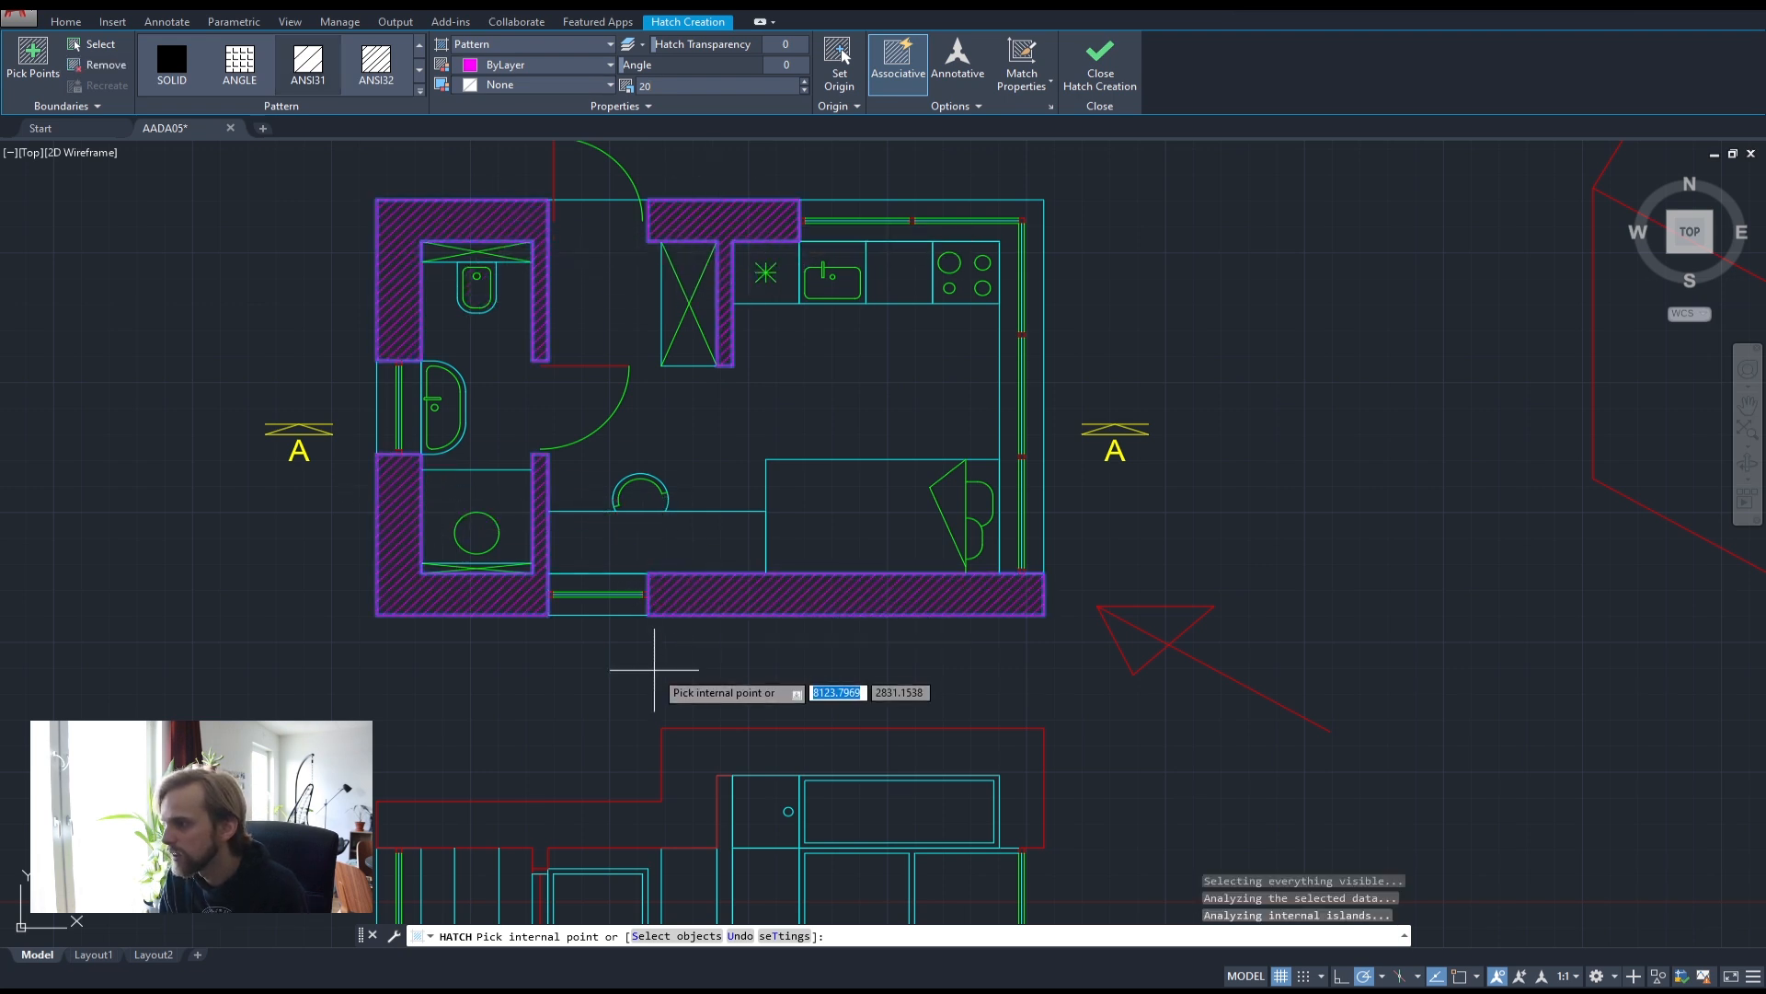
middle_click_drag(654, 670, 679, 404)
left_click(718, 500)
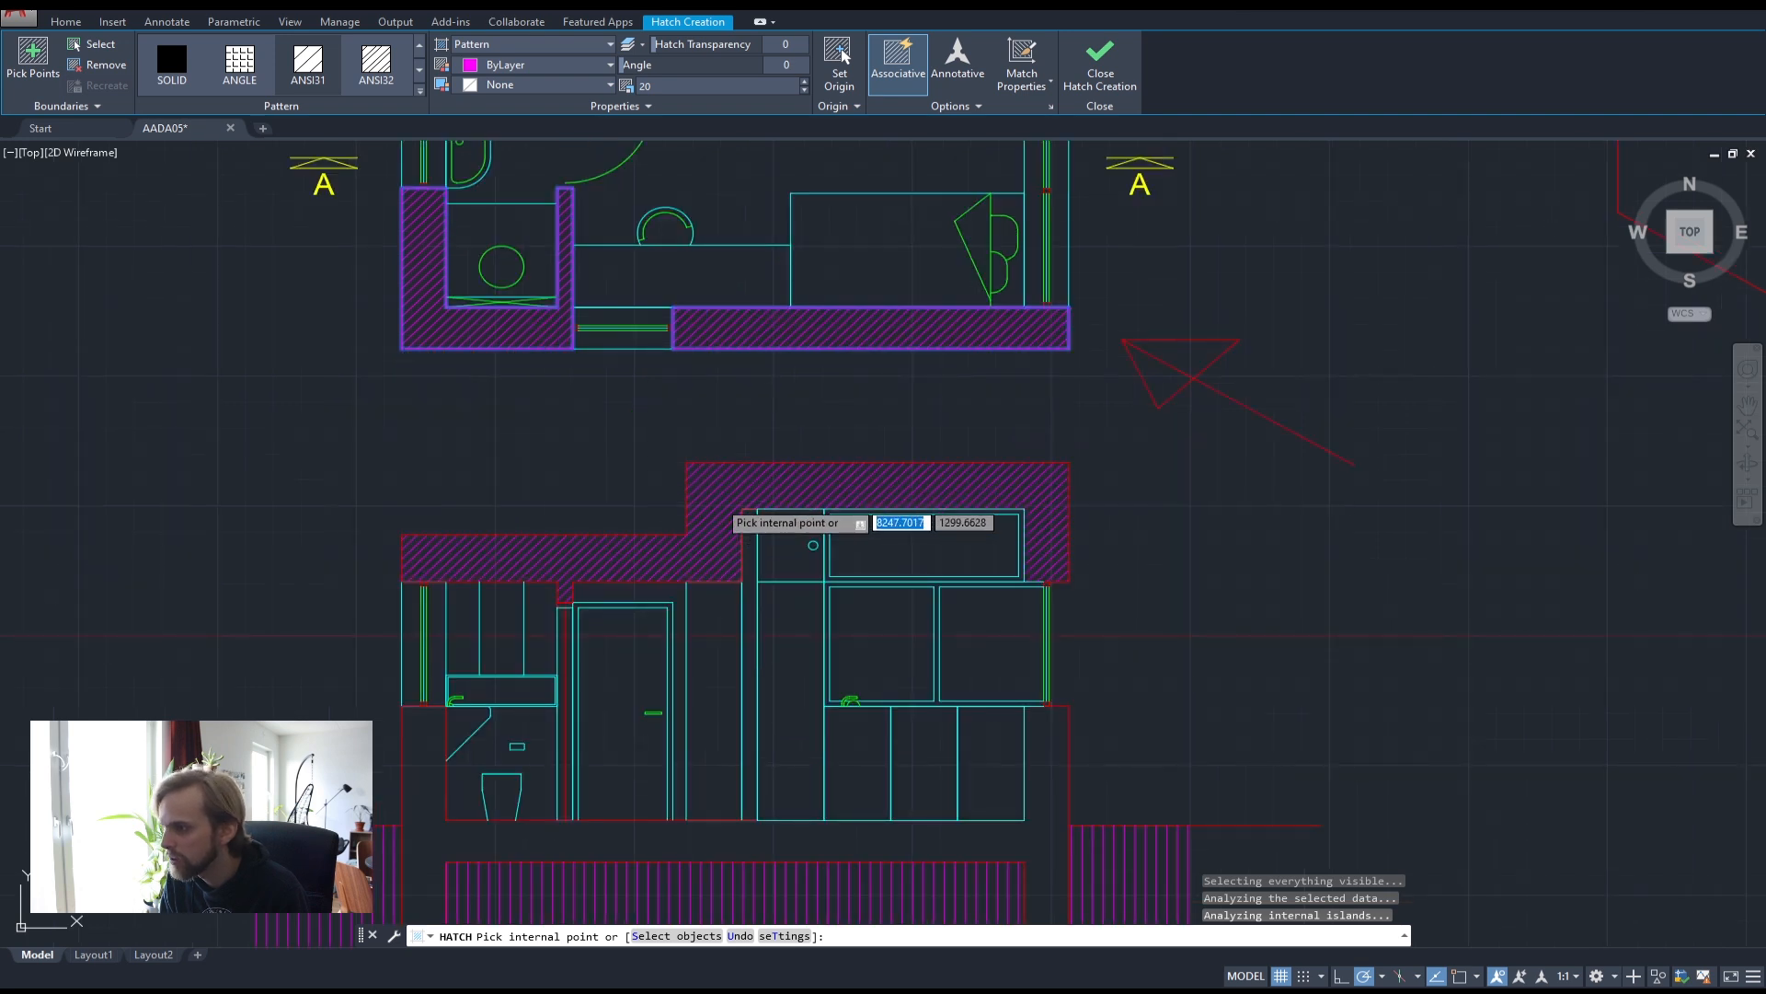
left_click(1037, 729)
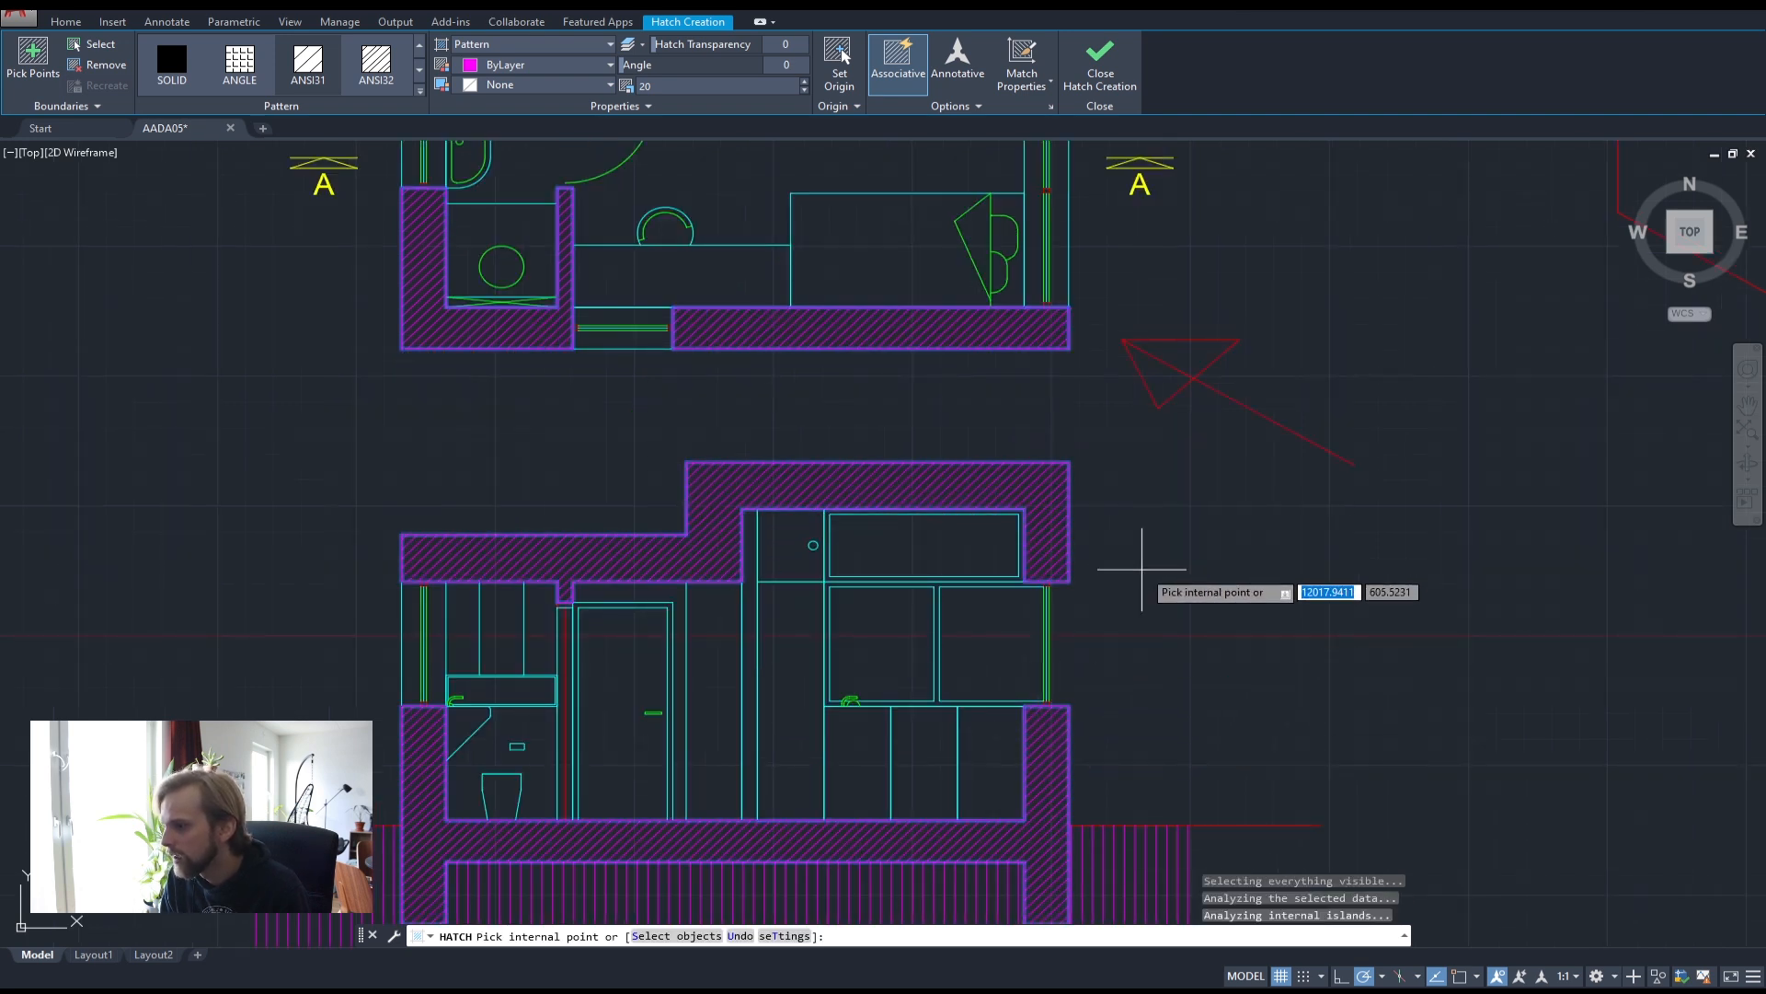
scroll(1183, 561, "down", 2)
middle_click_drag(1183, 552, 915, 646)
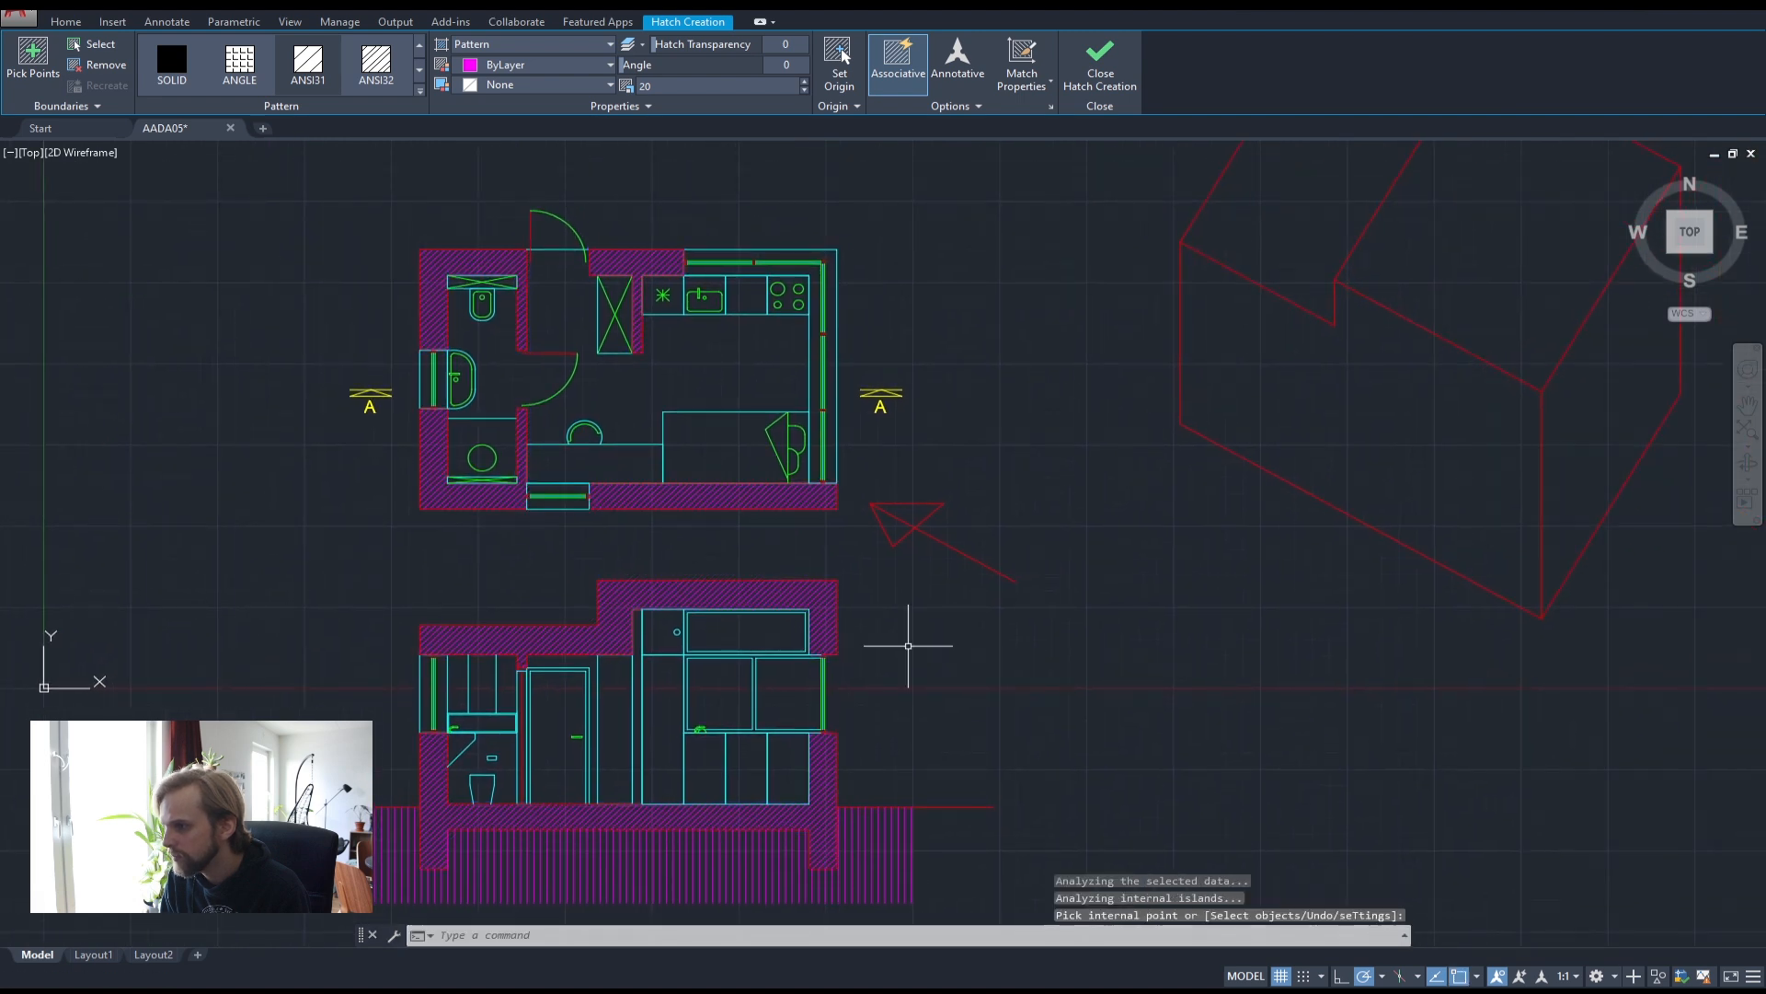
key("Return")
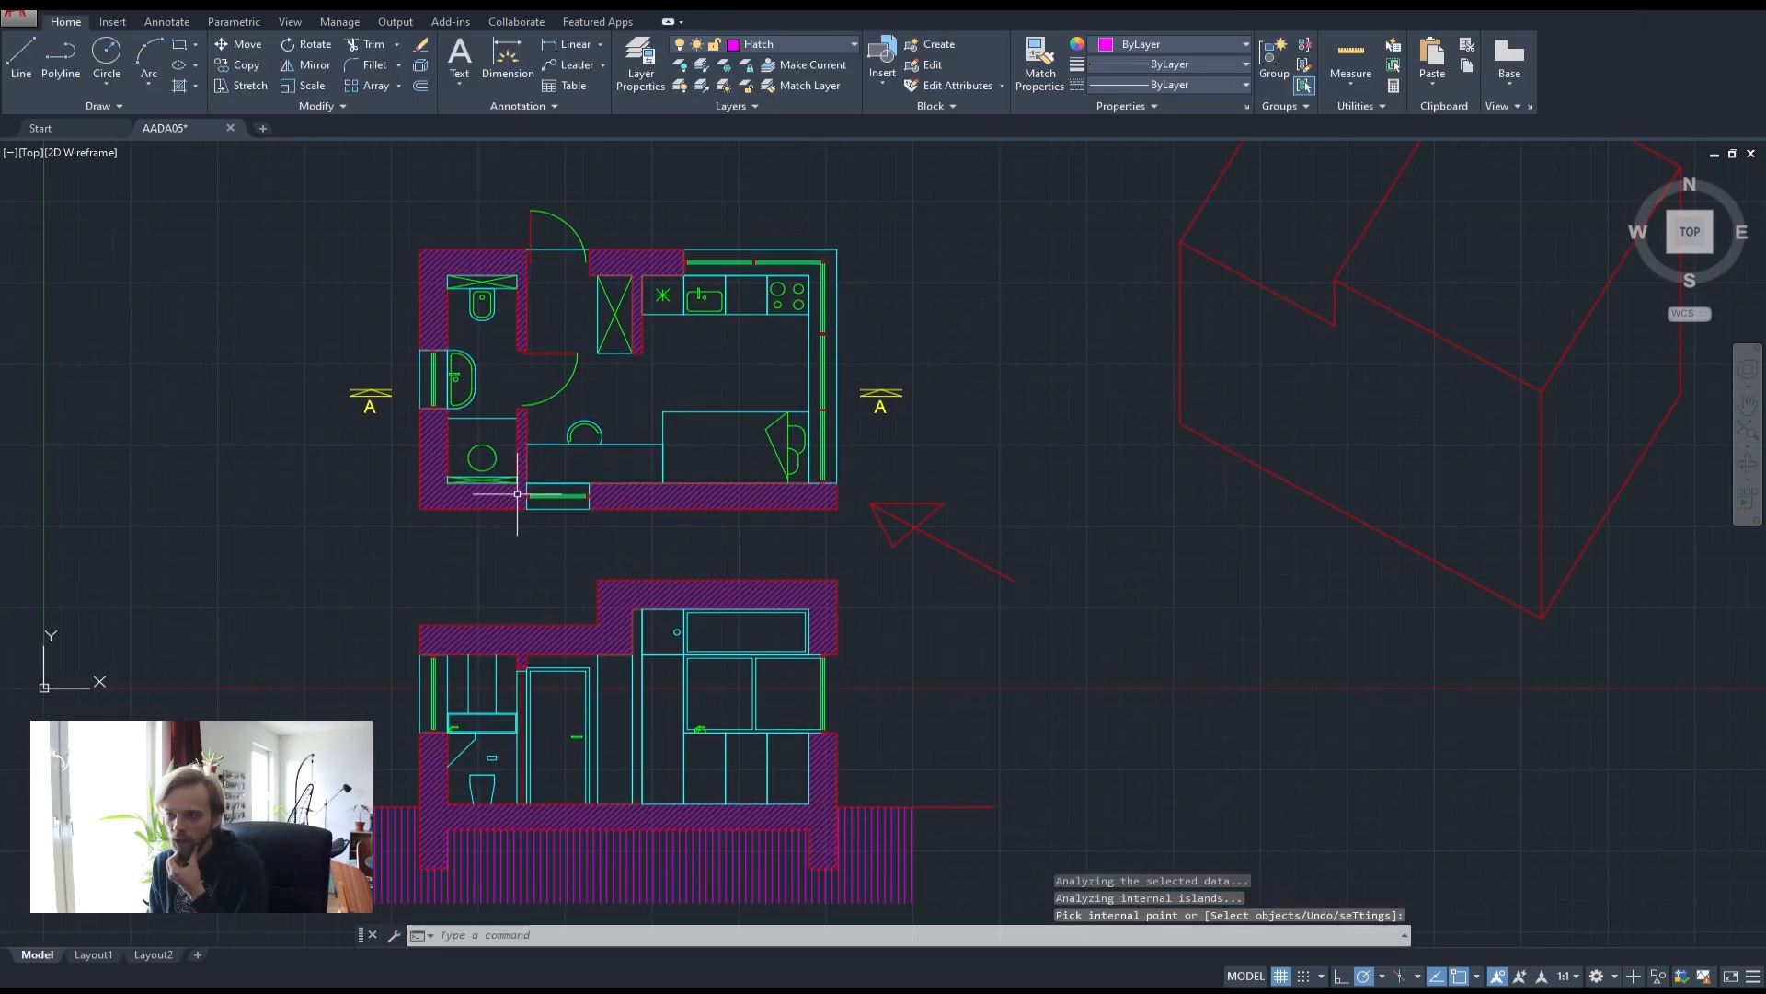
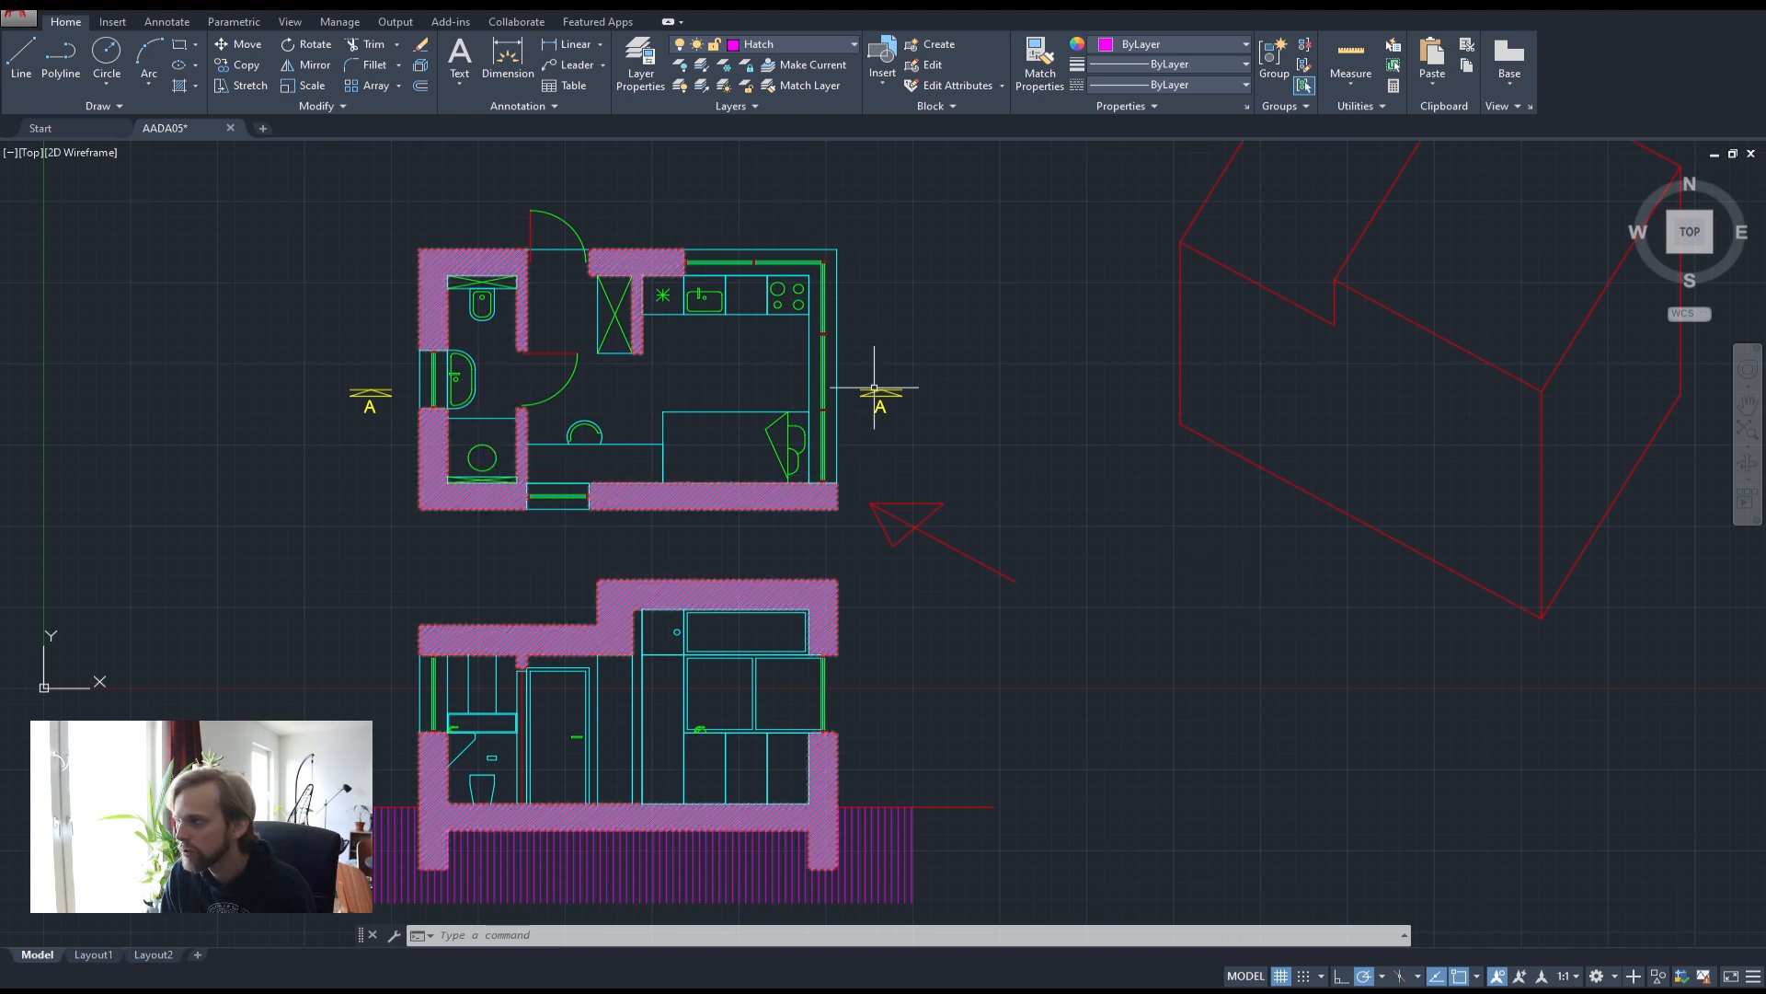
- Measure the section wall height with DIST: 1150 from the top corner down
scroll(1092, 492, "down", 2)
scroll(1091, 492, "up", 2)
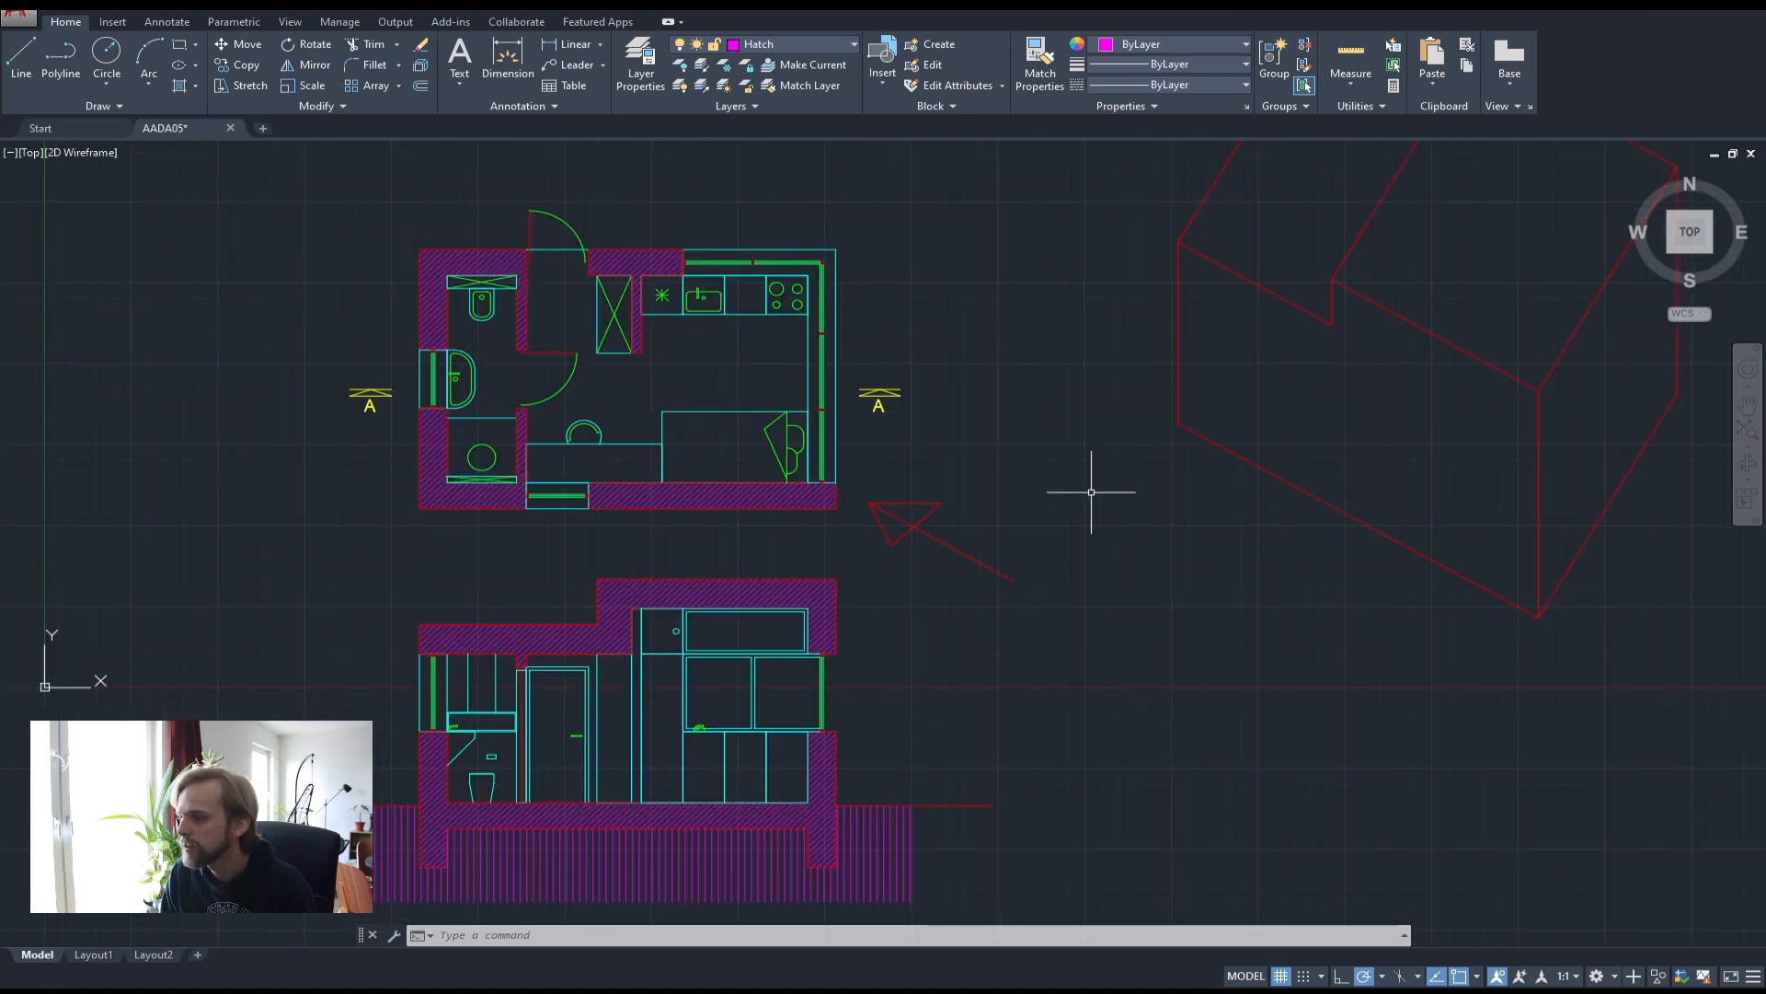
middle_click_drag(1121, 494, 895, 411)
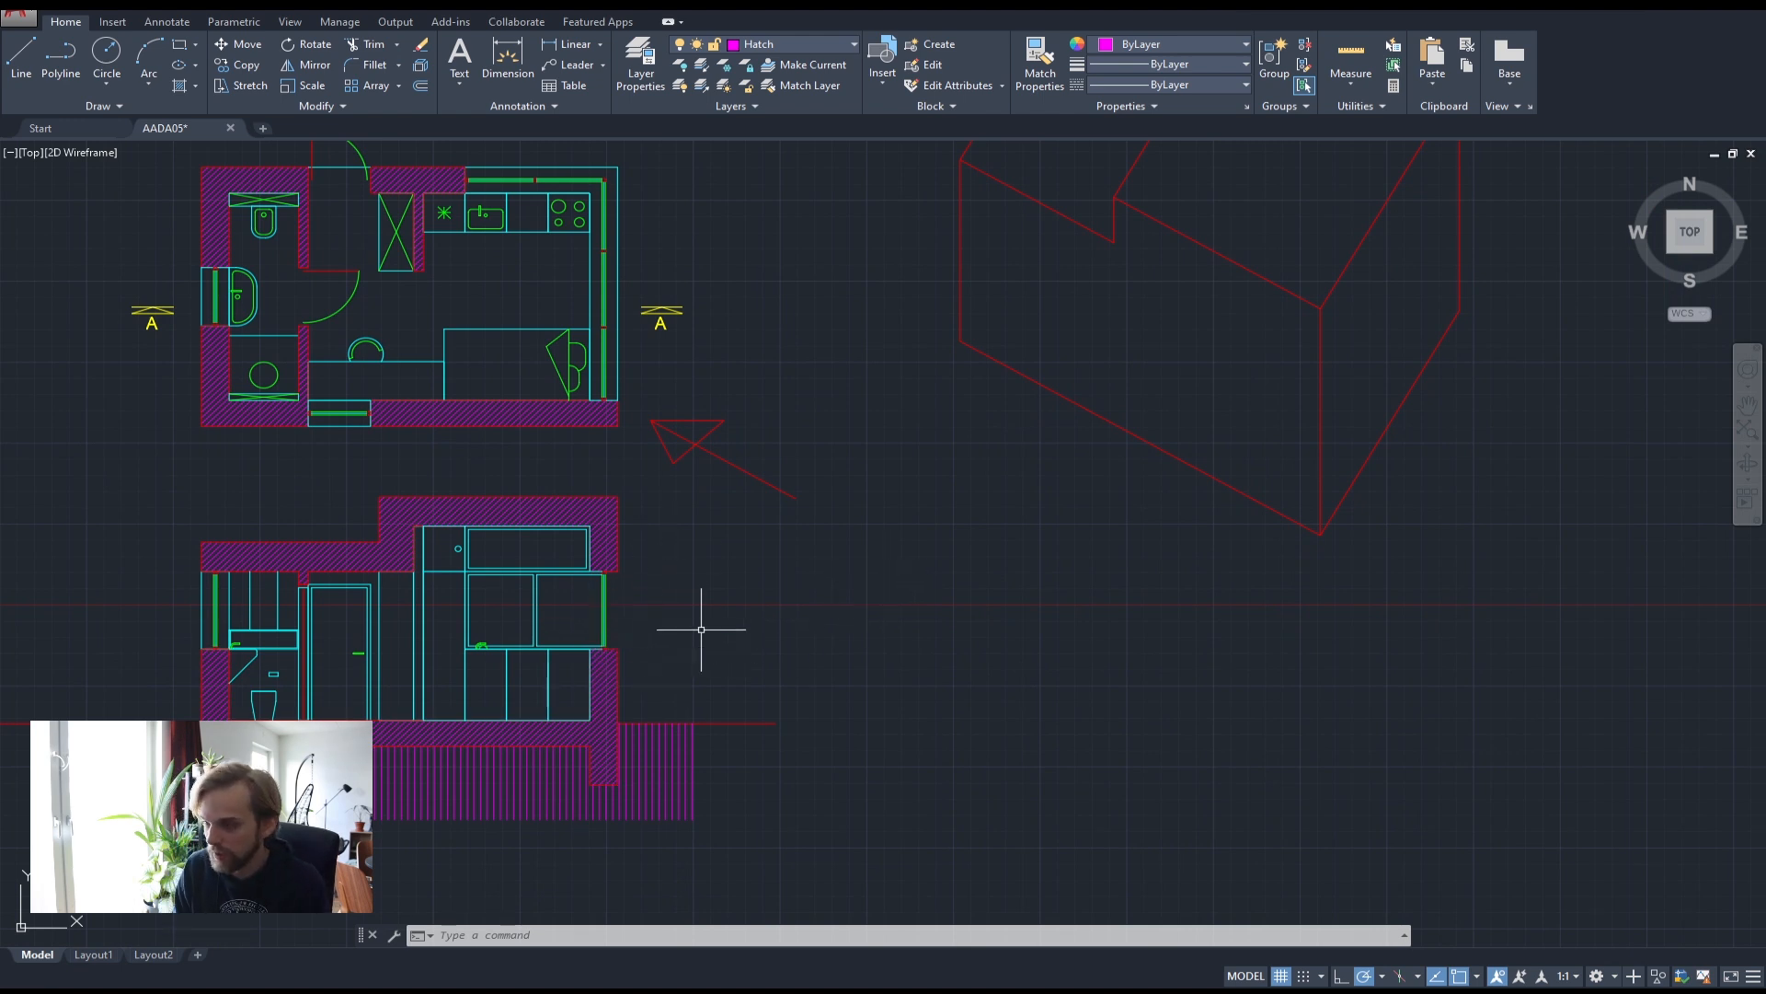
type("dis")
key("Return")
scroll(598, 658, "up", 6)
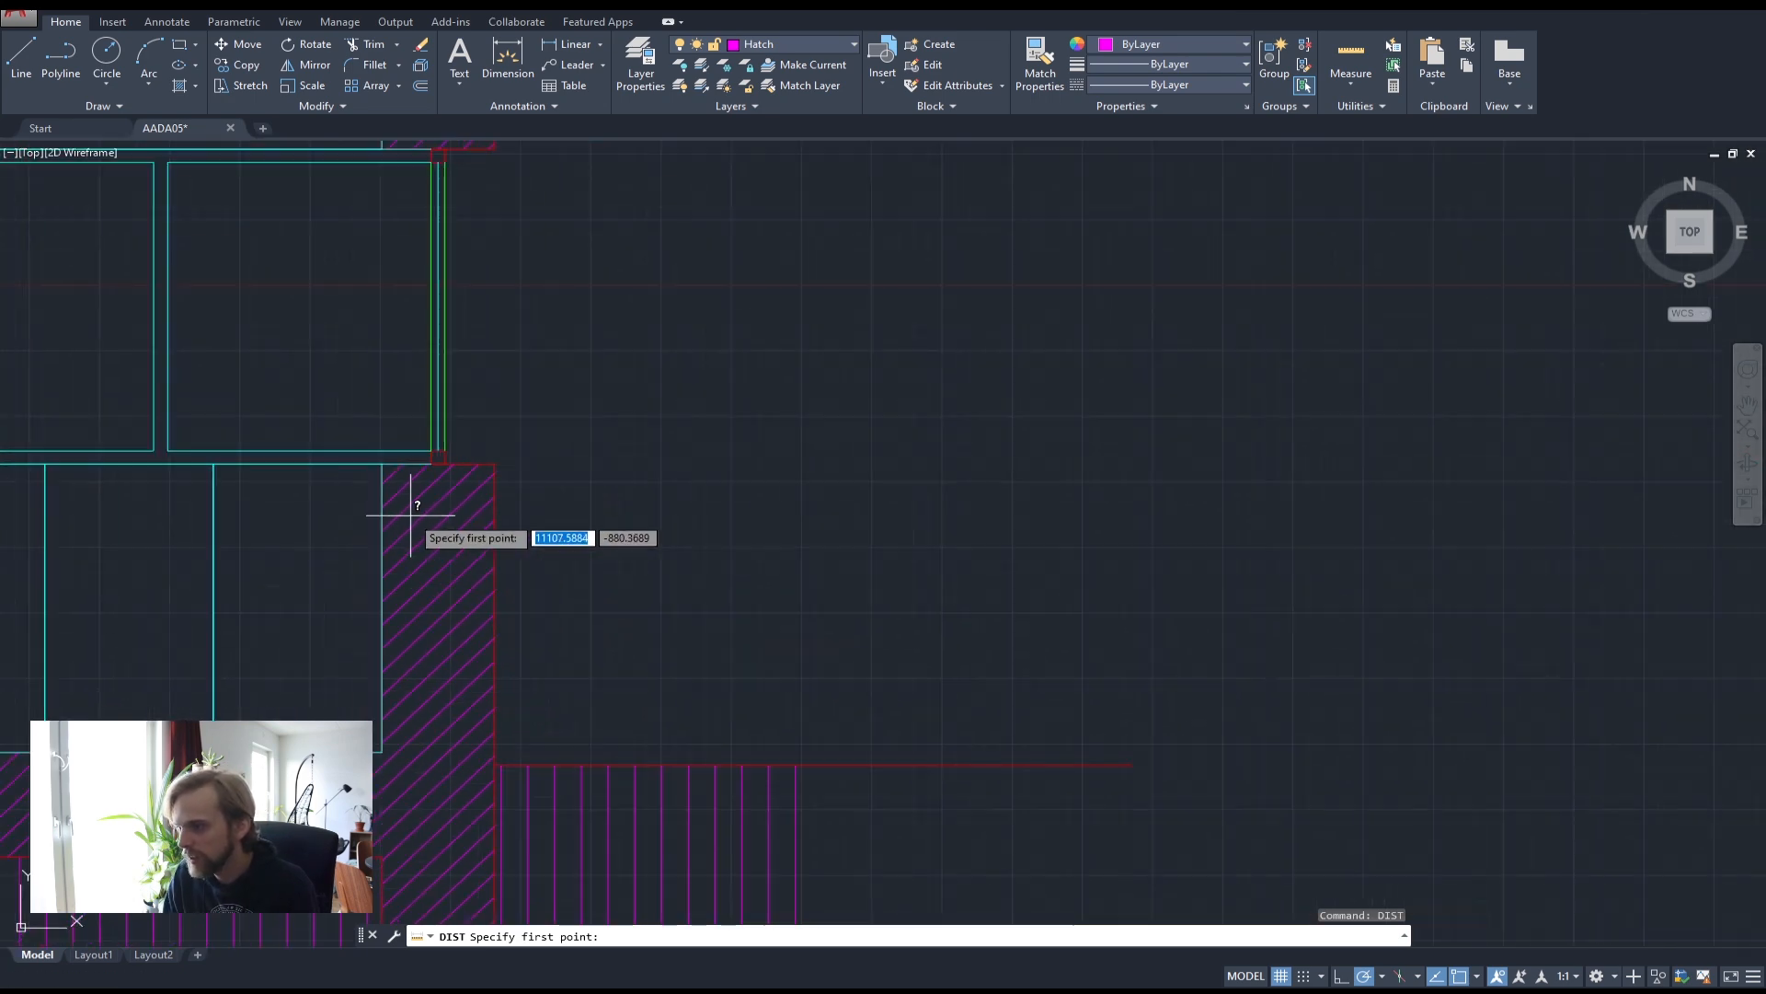
left_click(494, 465)
left_click(496, 763)
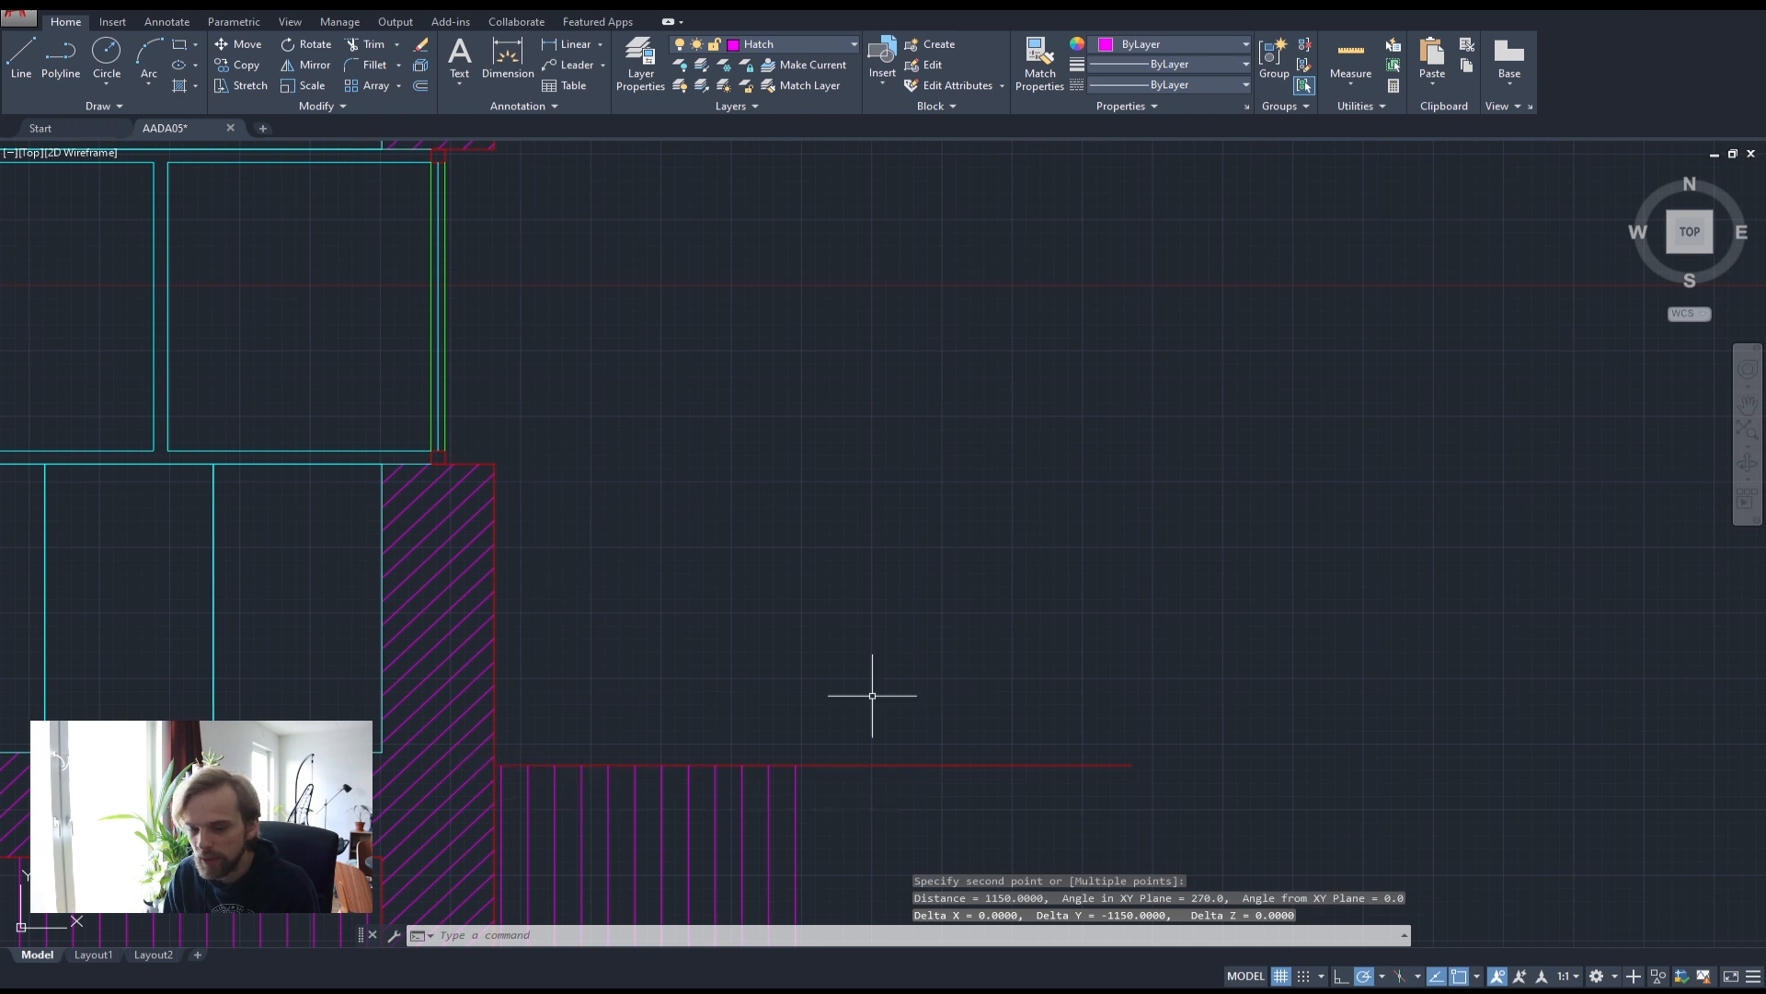
scroll(1017, 634, "down", 6)
- Copy the axonometric box's bottom outline 1150 upward
middle_click_drag(1214, 505, 639, 642)
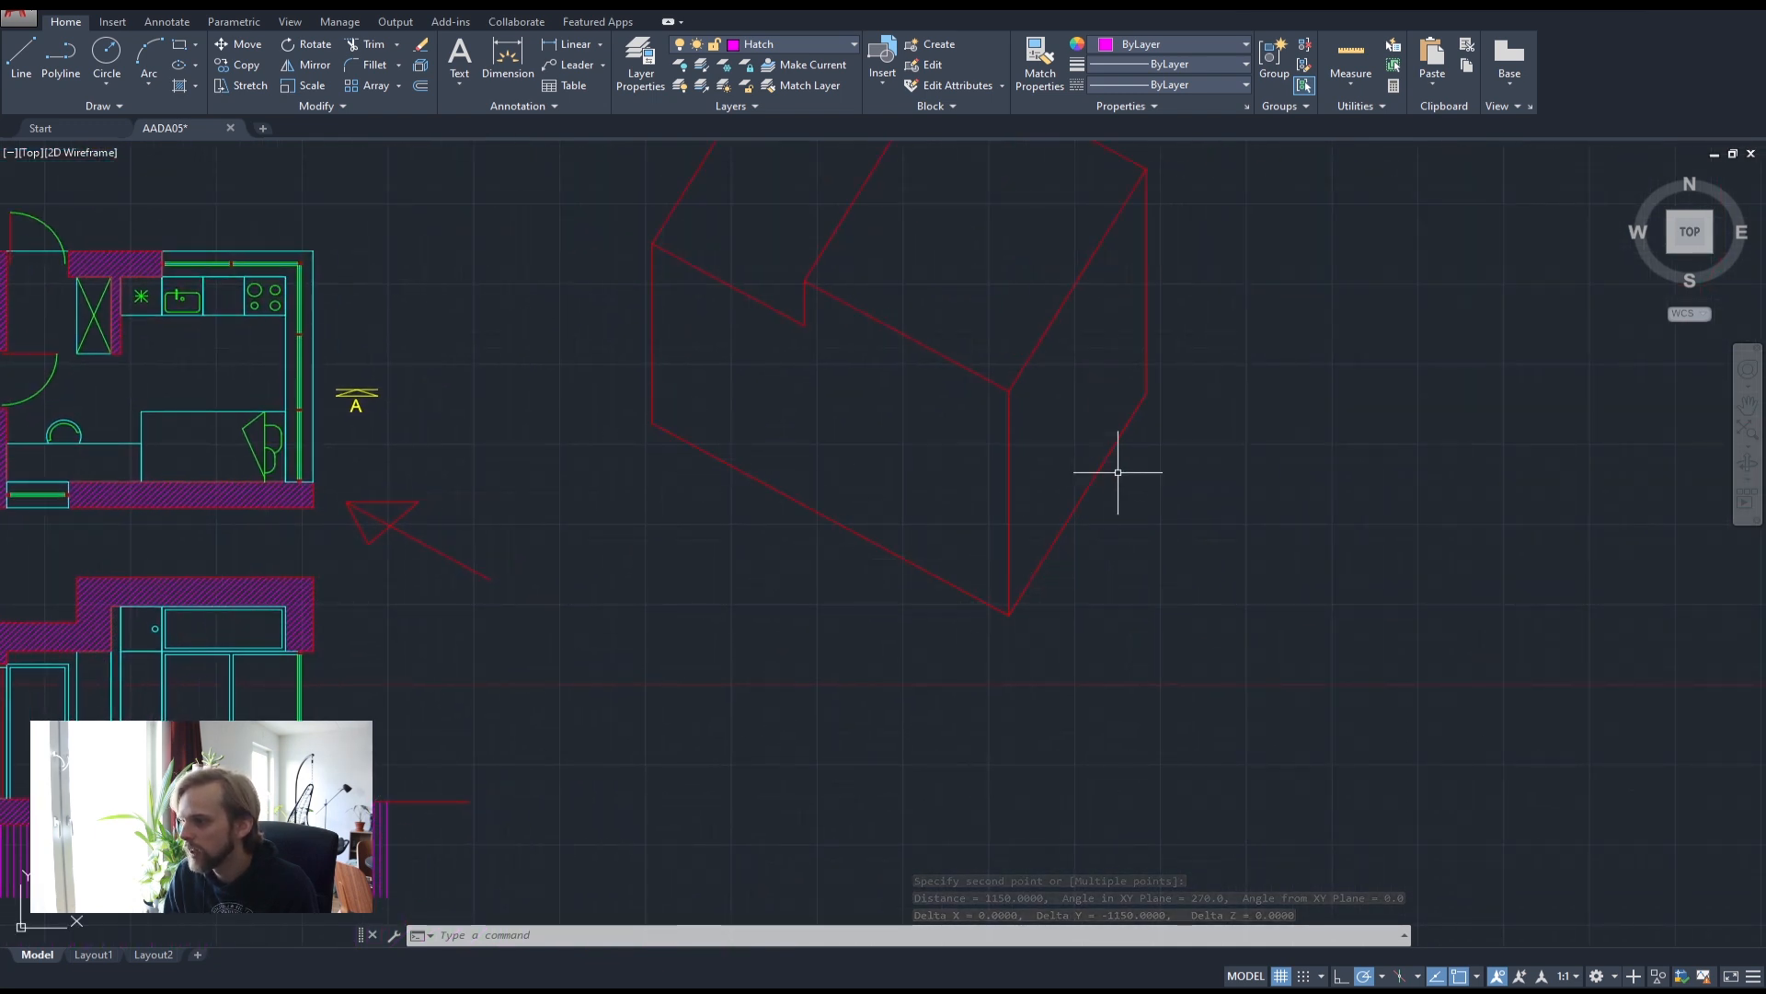
left_click(1127, 425)
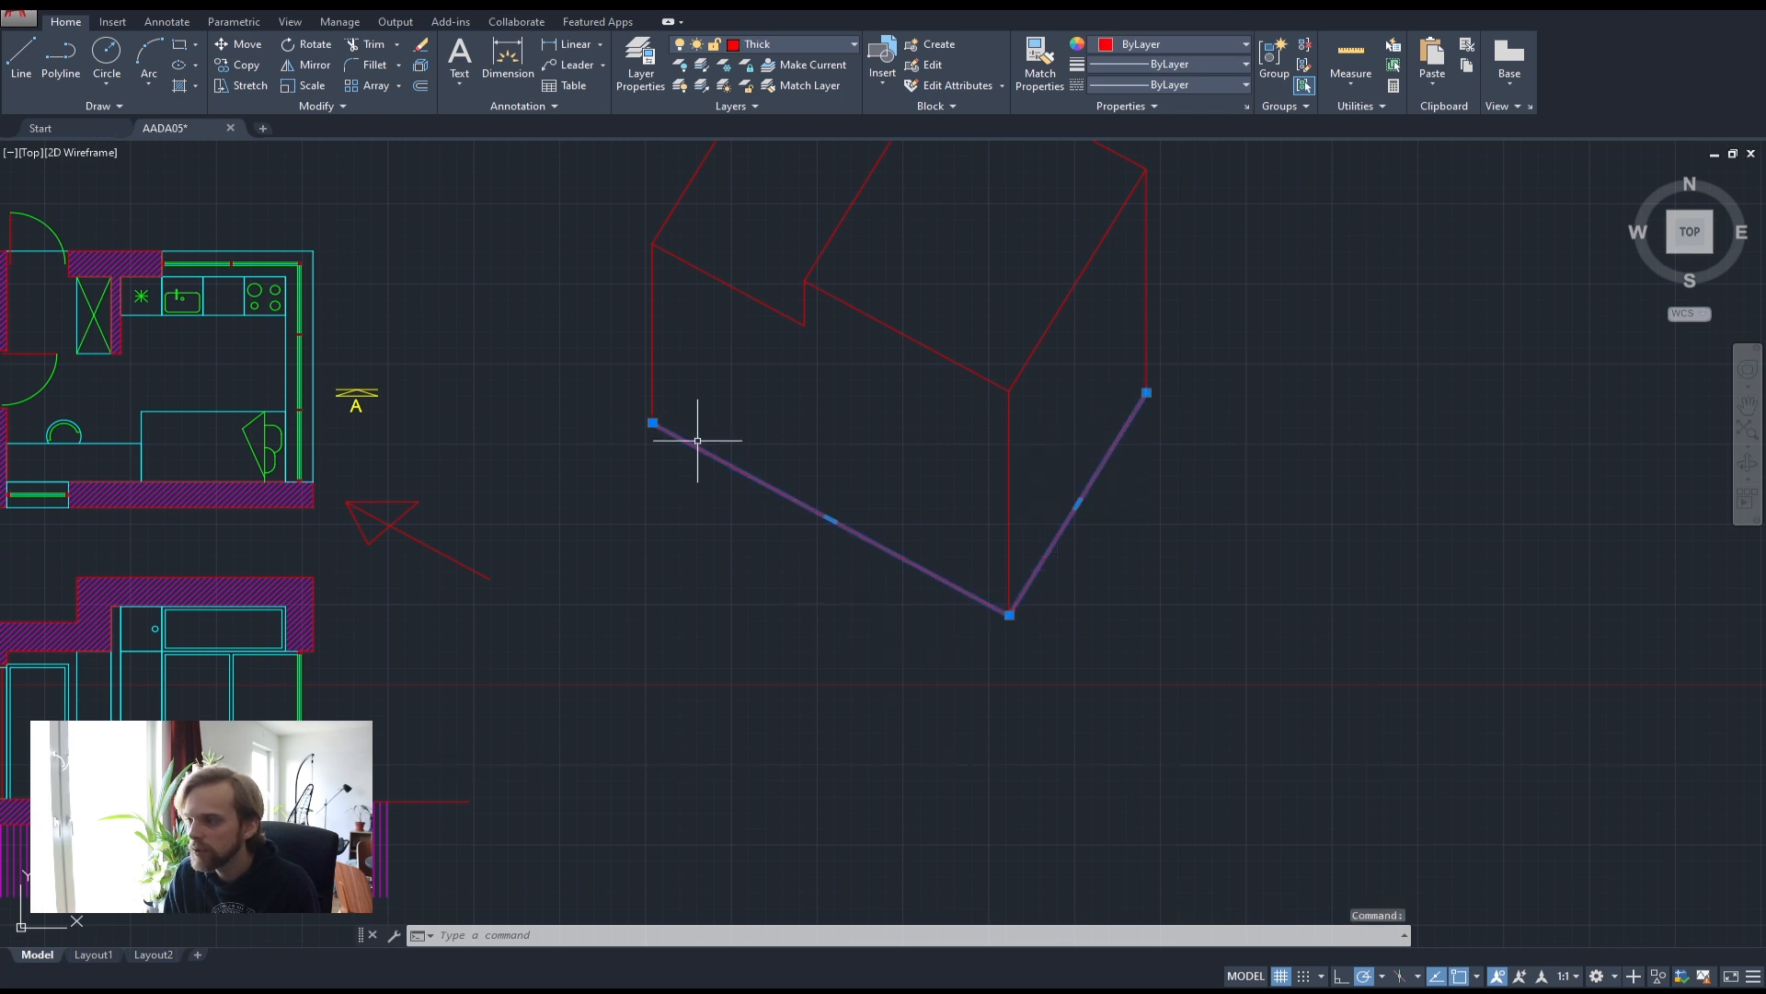
type("co")
key("Return")
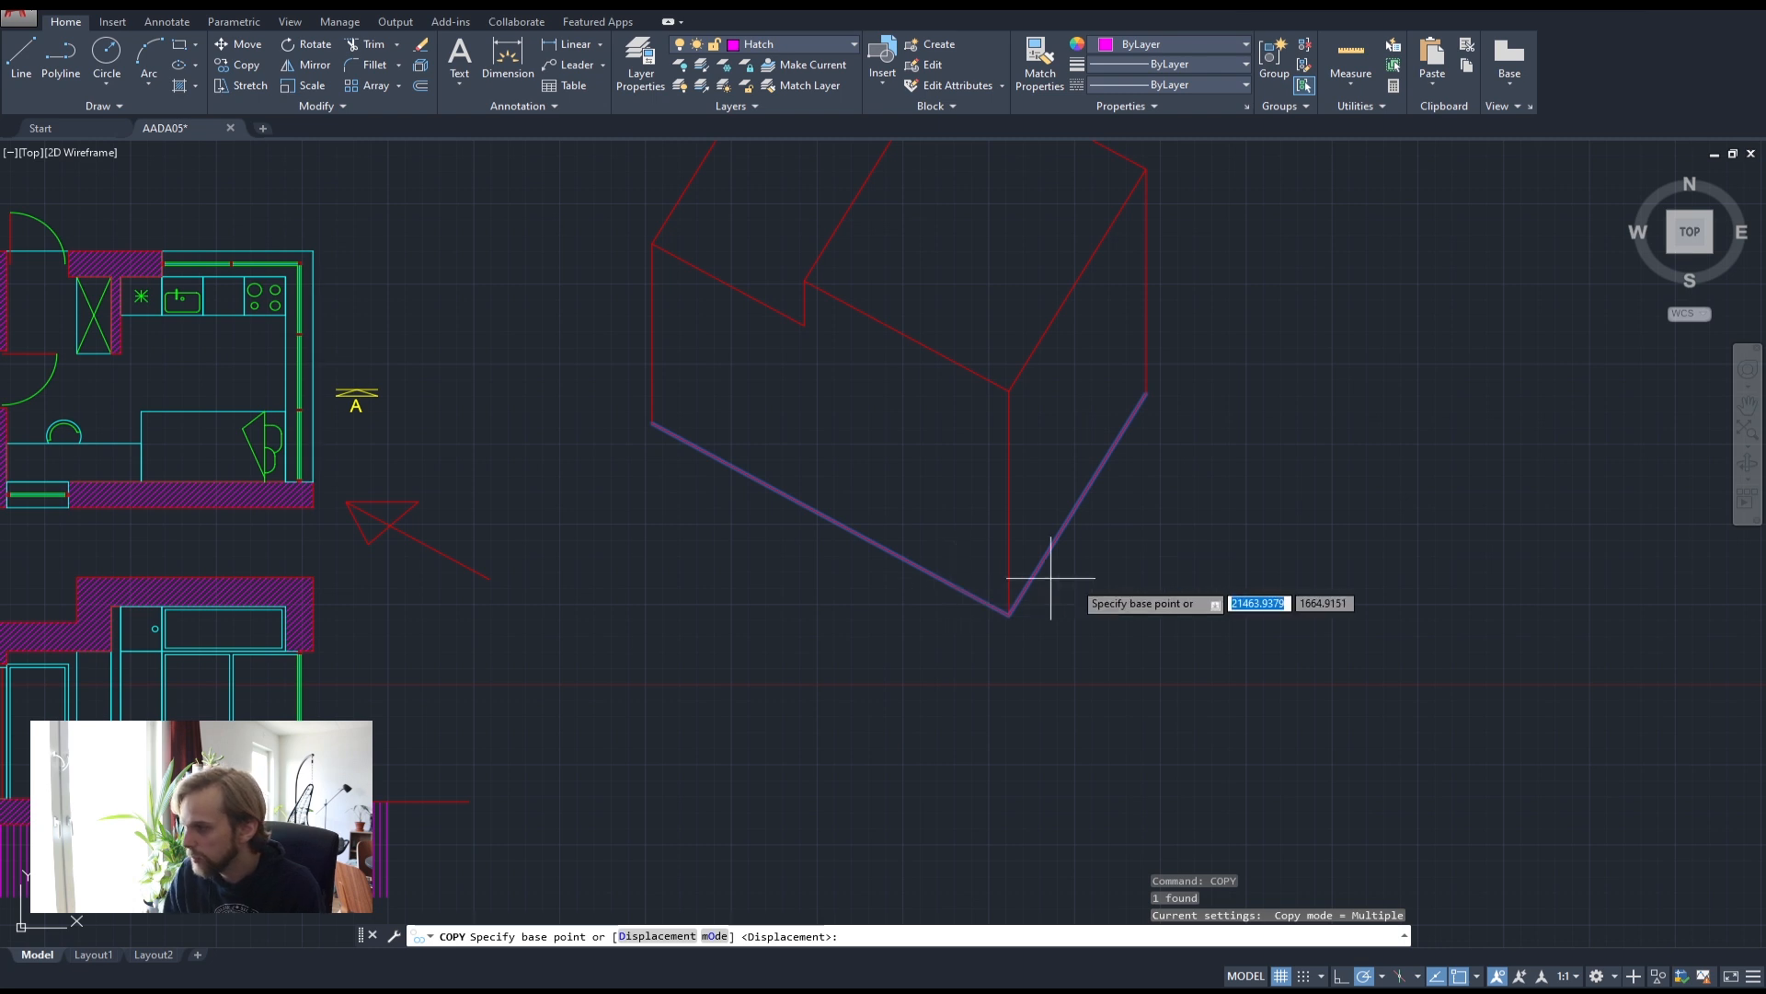
left_click(1206, 655)
type("1150")
key("Return")
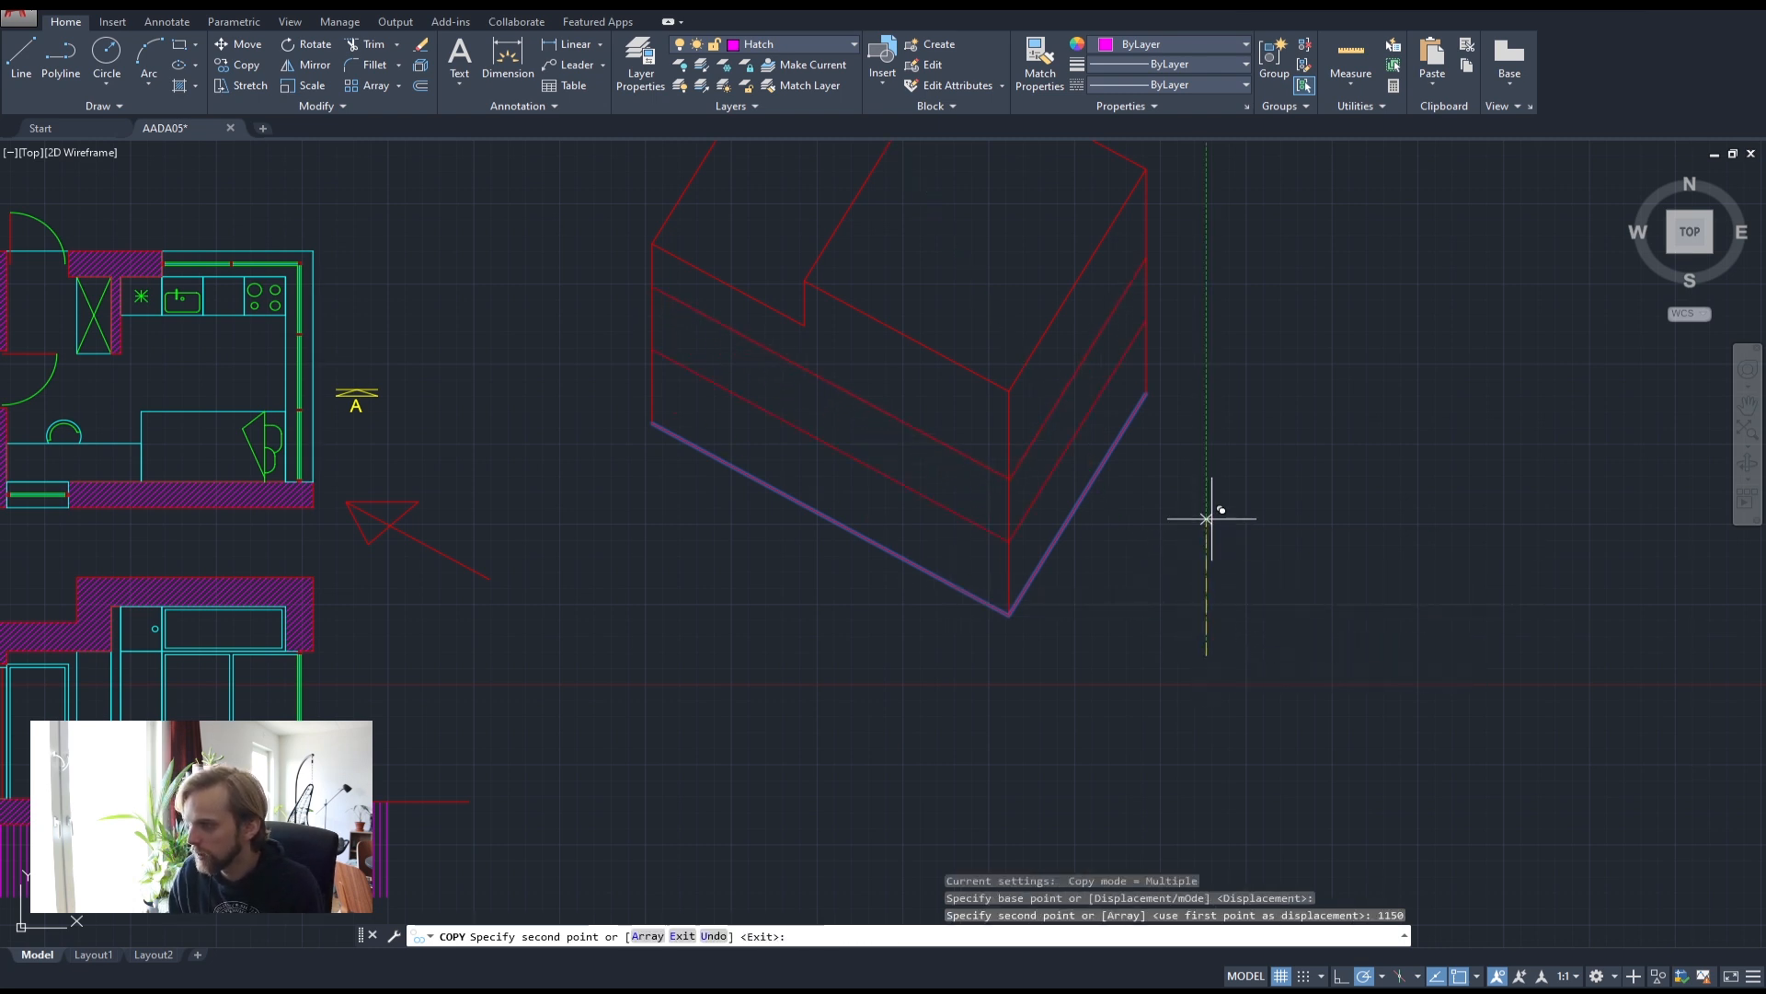
key("Escape")
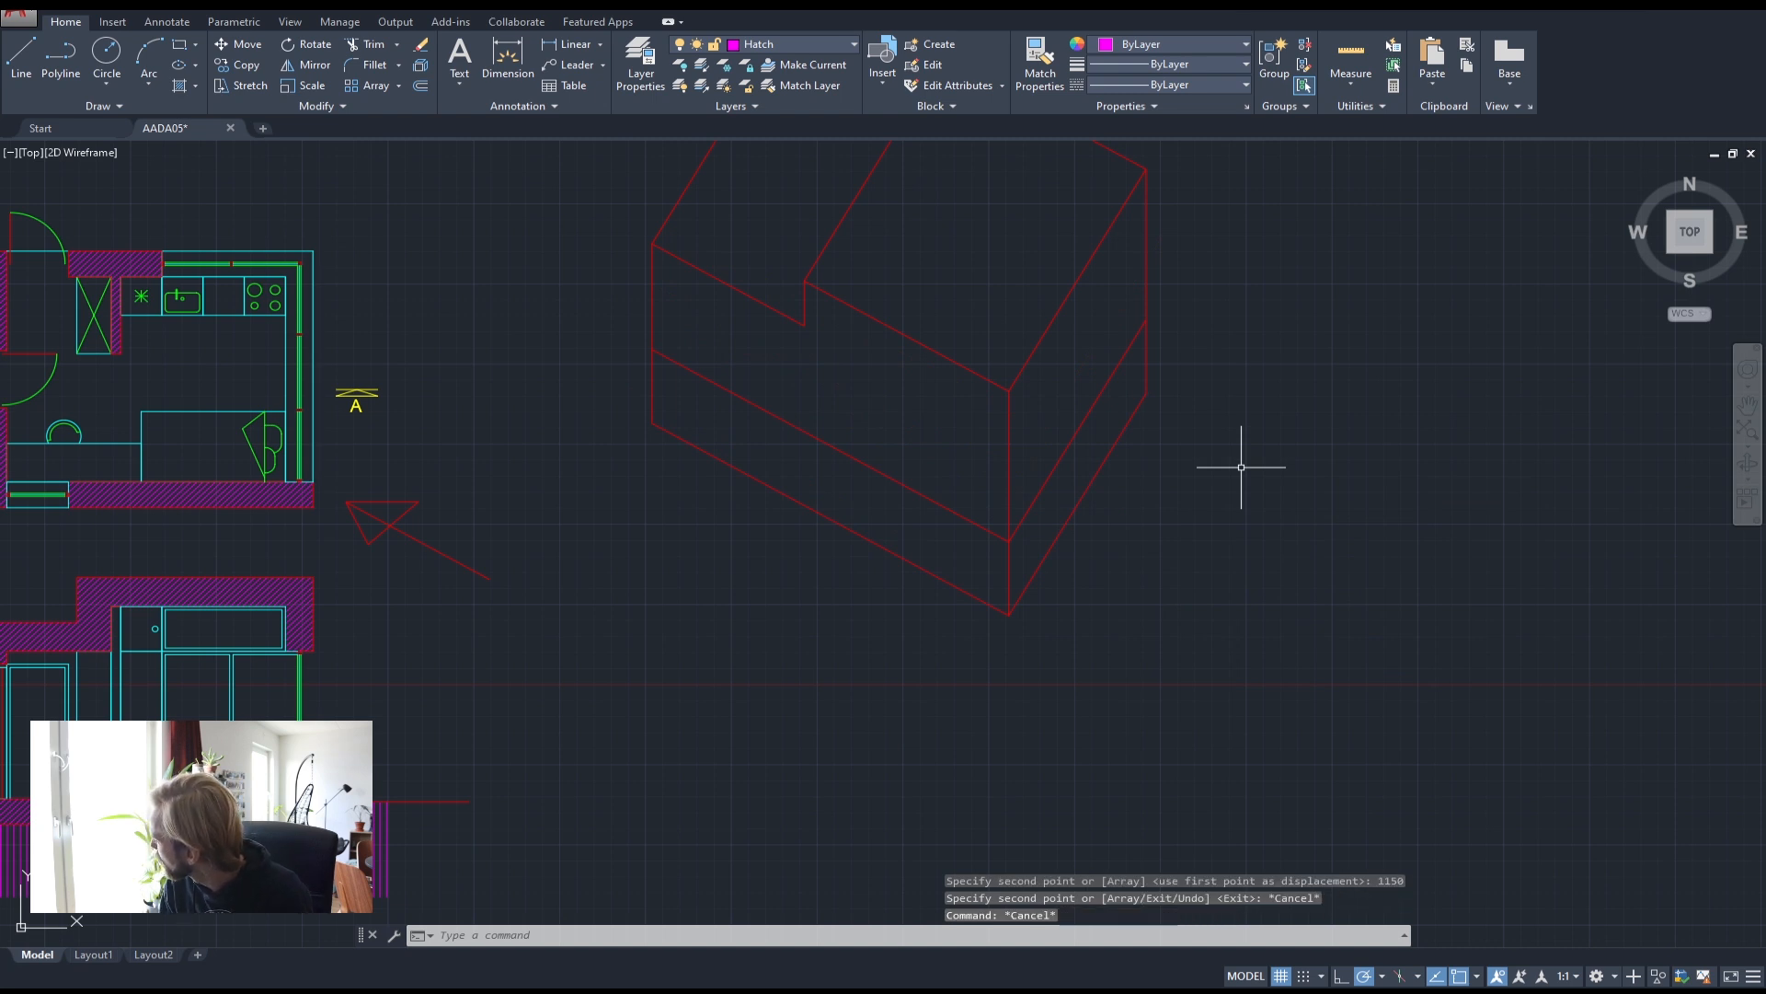
key("Escape")
key("Escape")
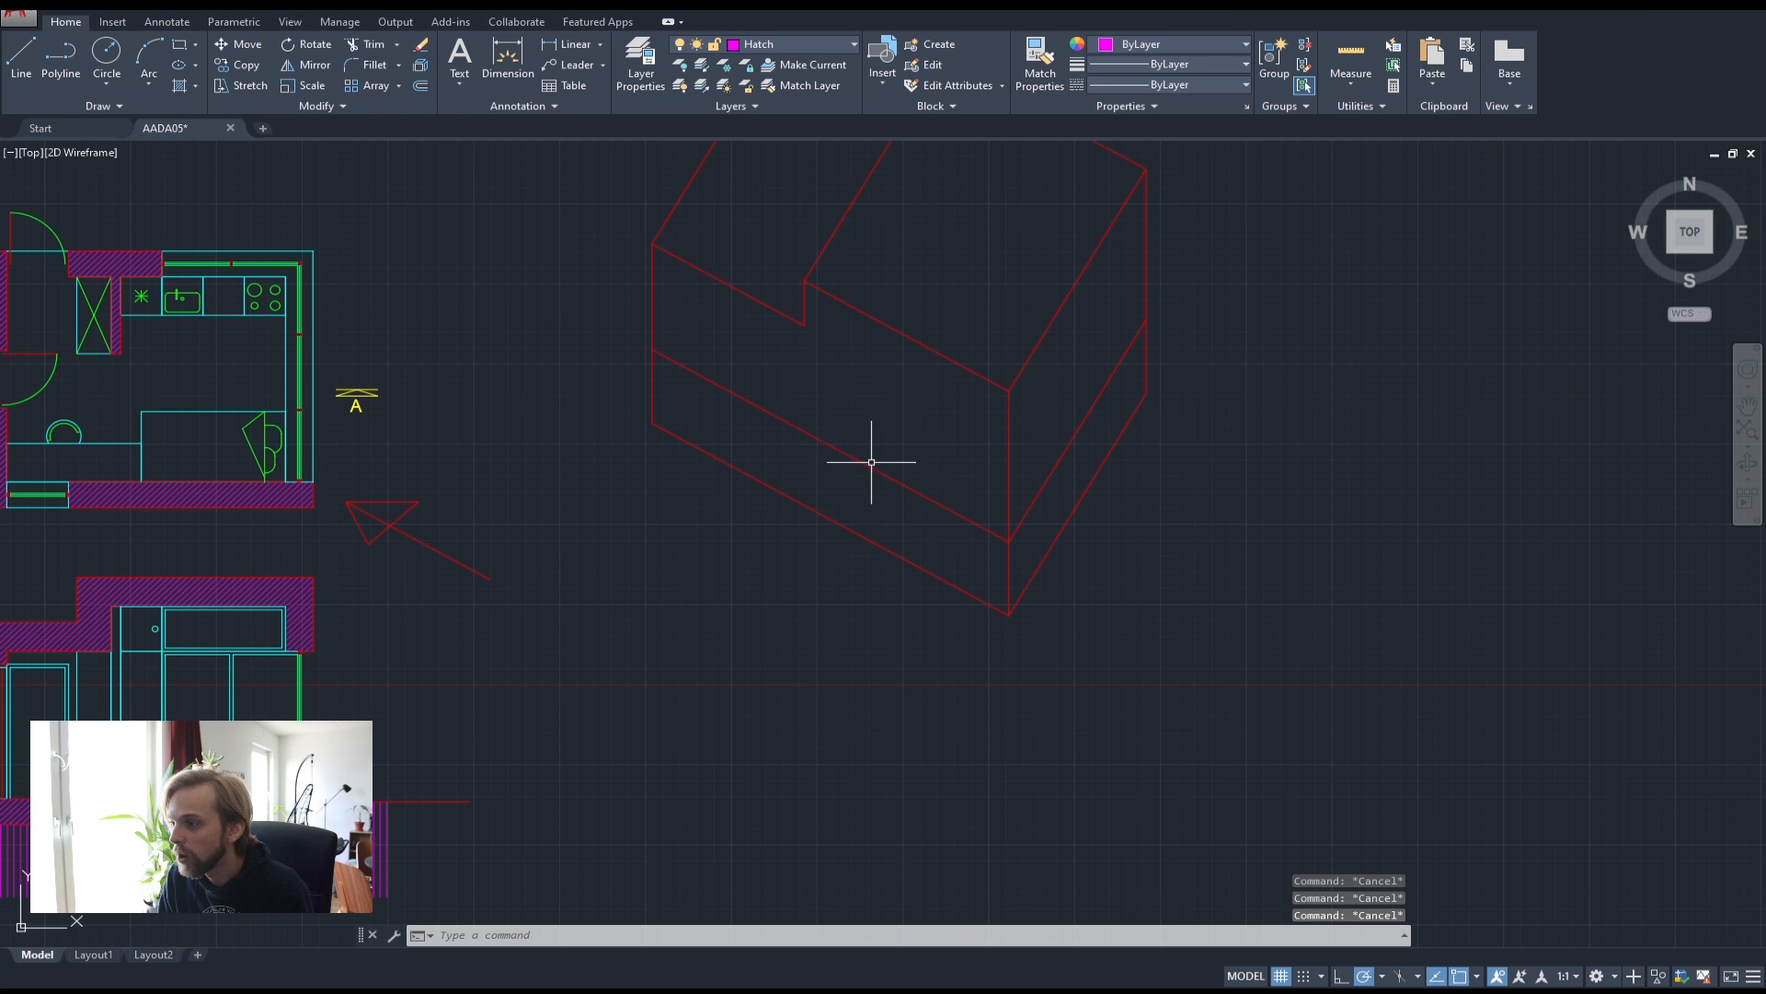
- Measure the next height on the section wall beside the cabinets: 1200
middle_click_drag(397, 731, 611, 663)
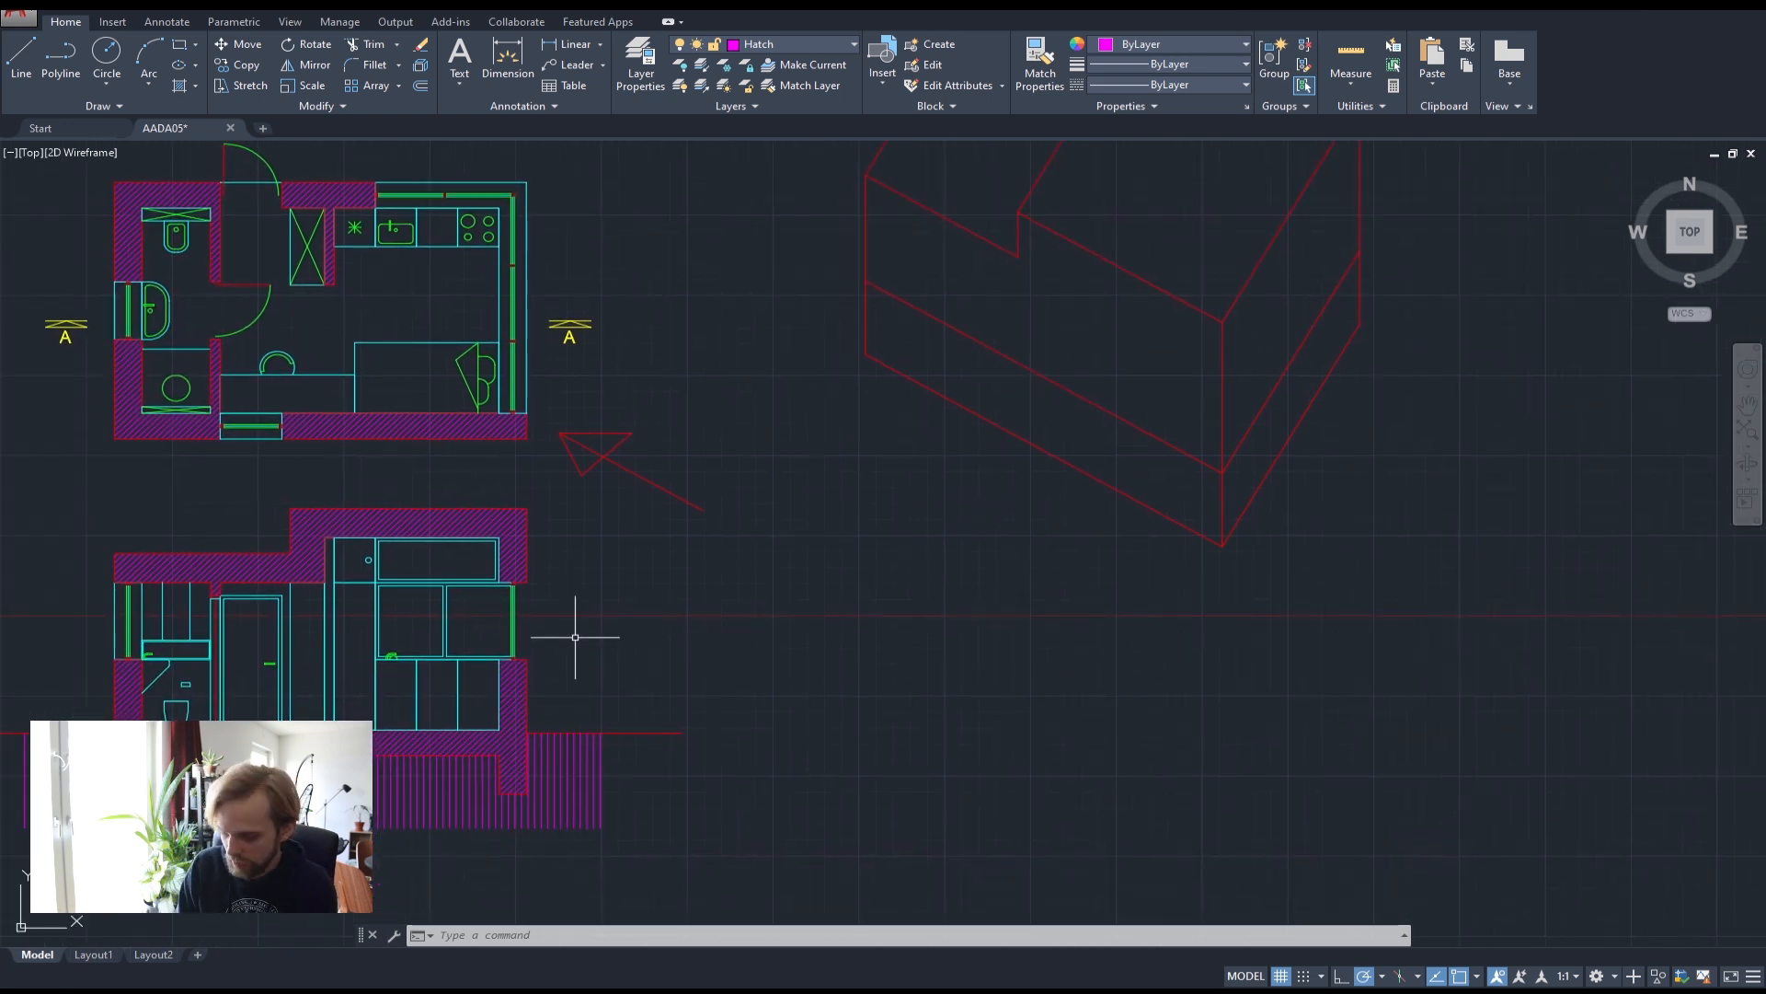
key("Return")
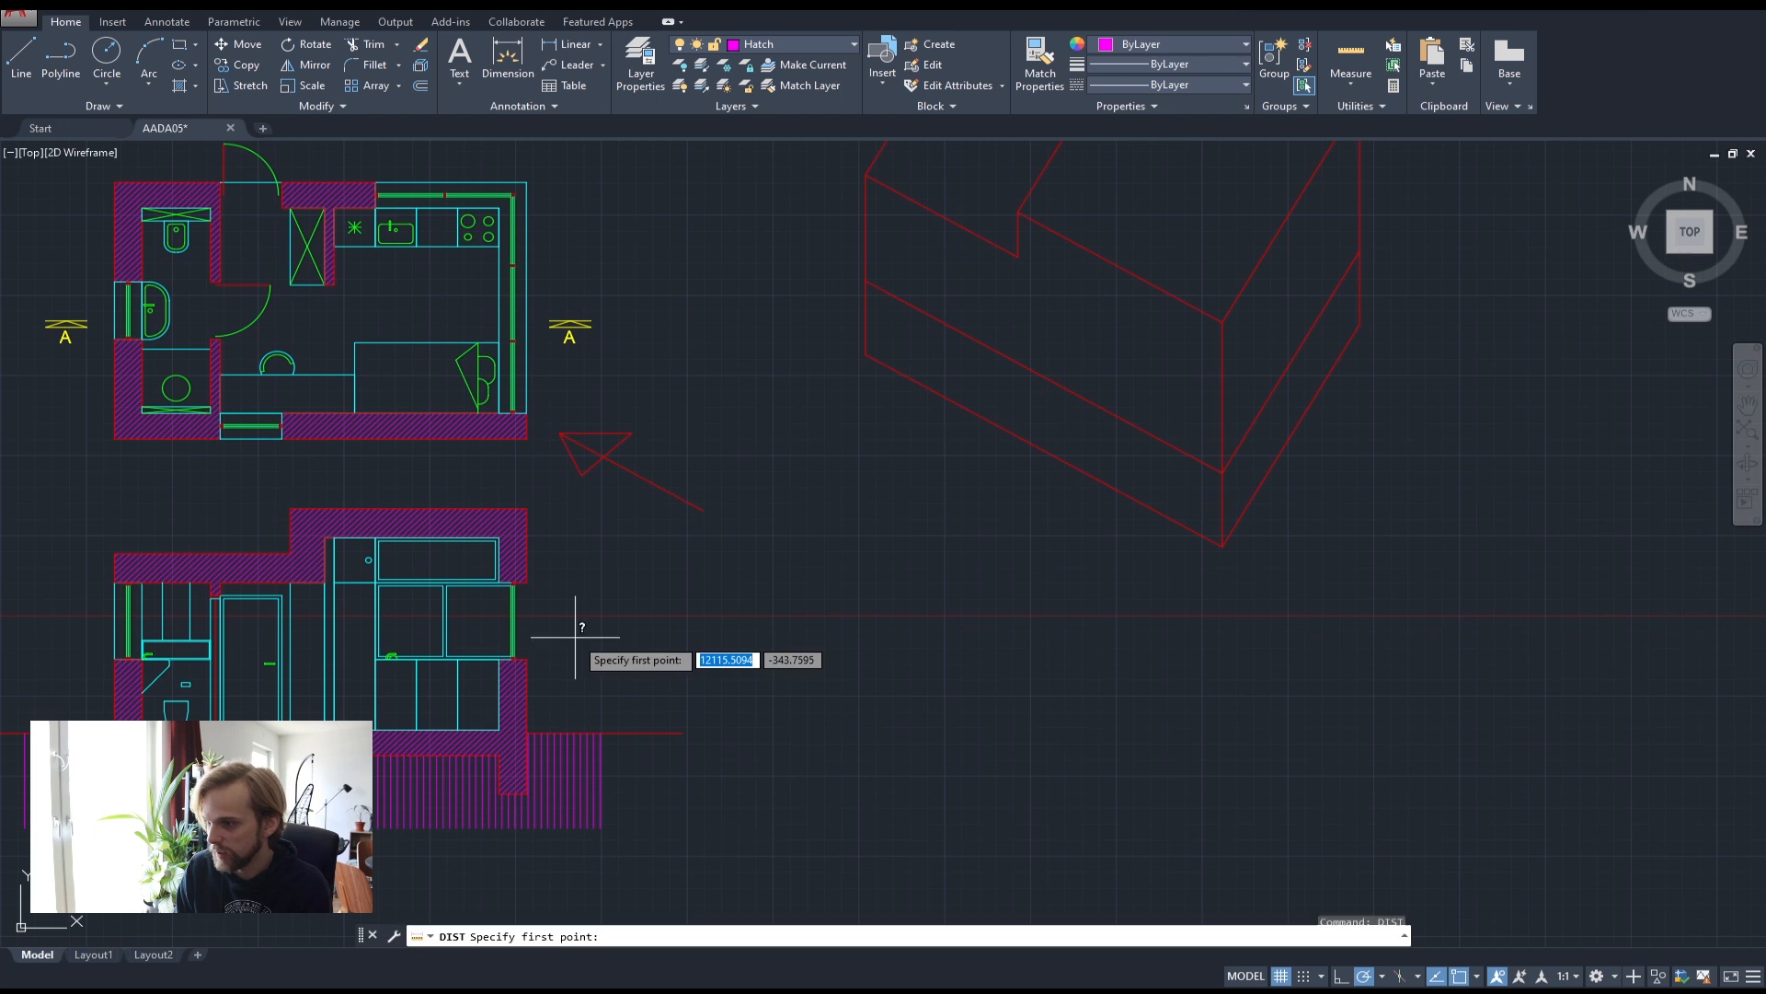
left_click(529, 653)
left_click(532, 596)
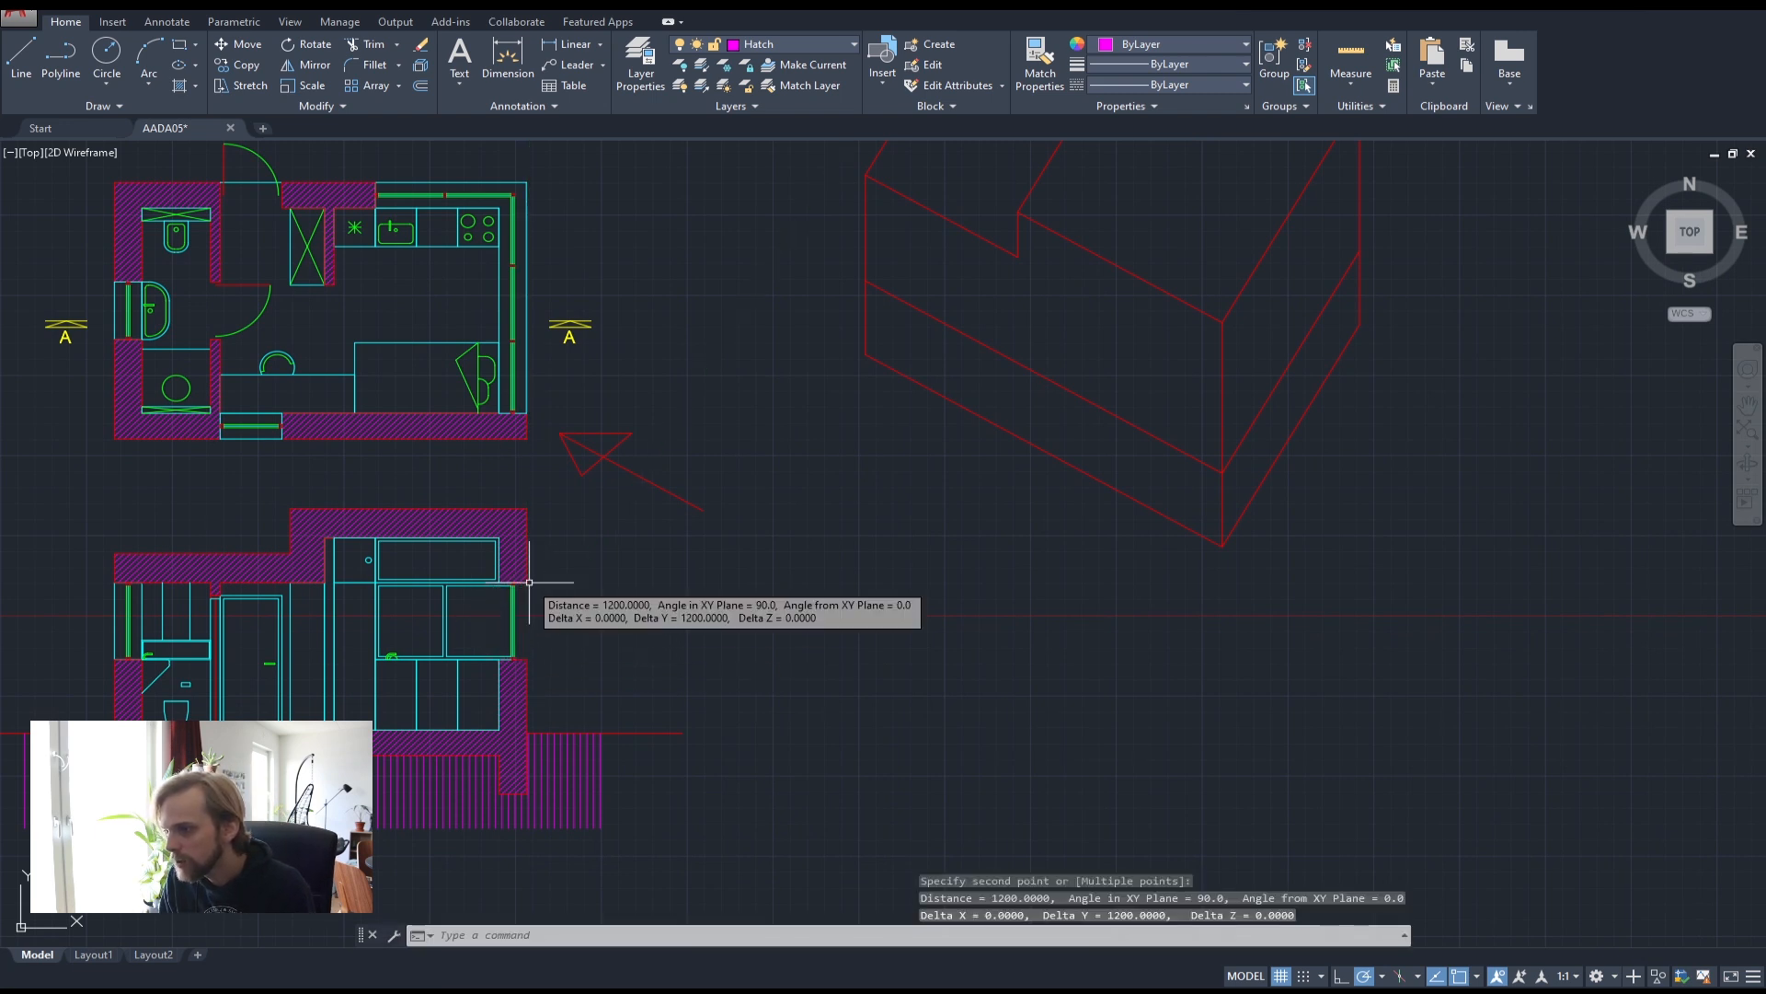
- Copy the raised outline another 1200 upward on the box
middle_click_drag(995, 525, 721, 672)
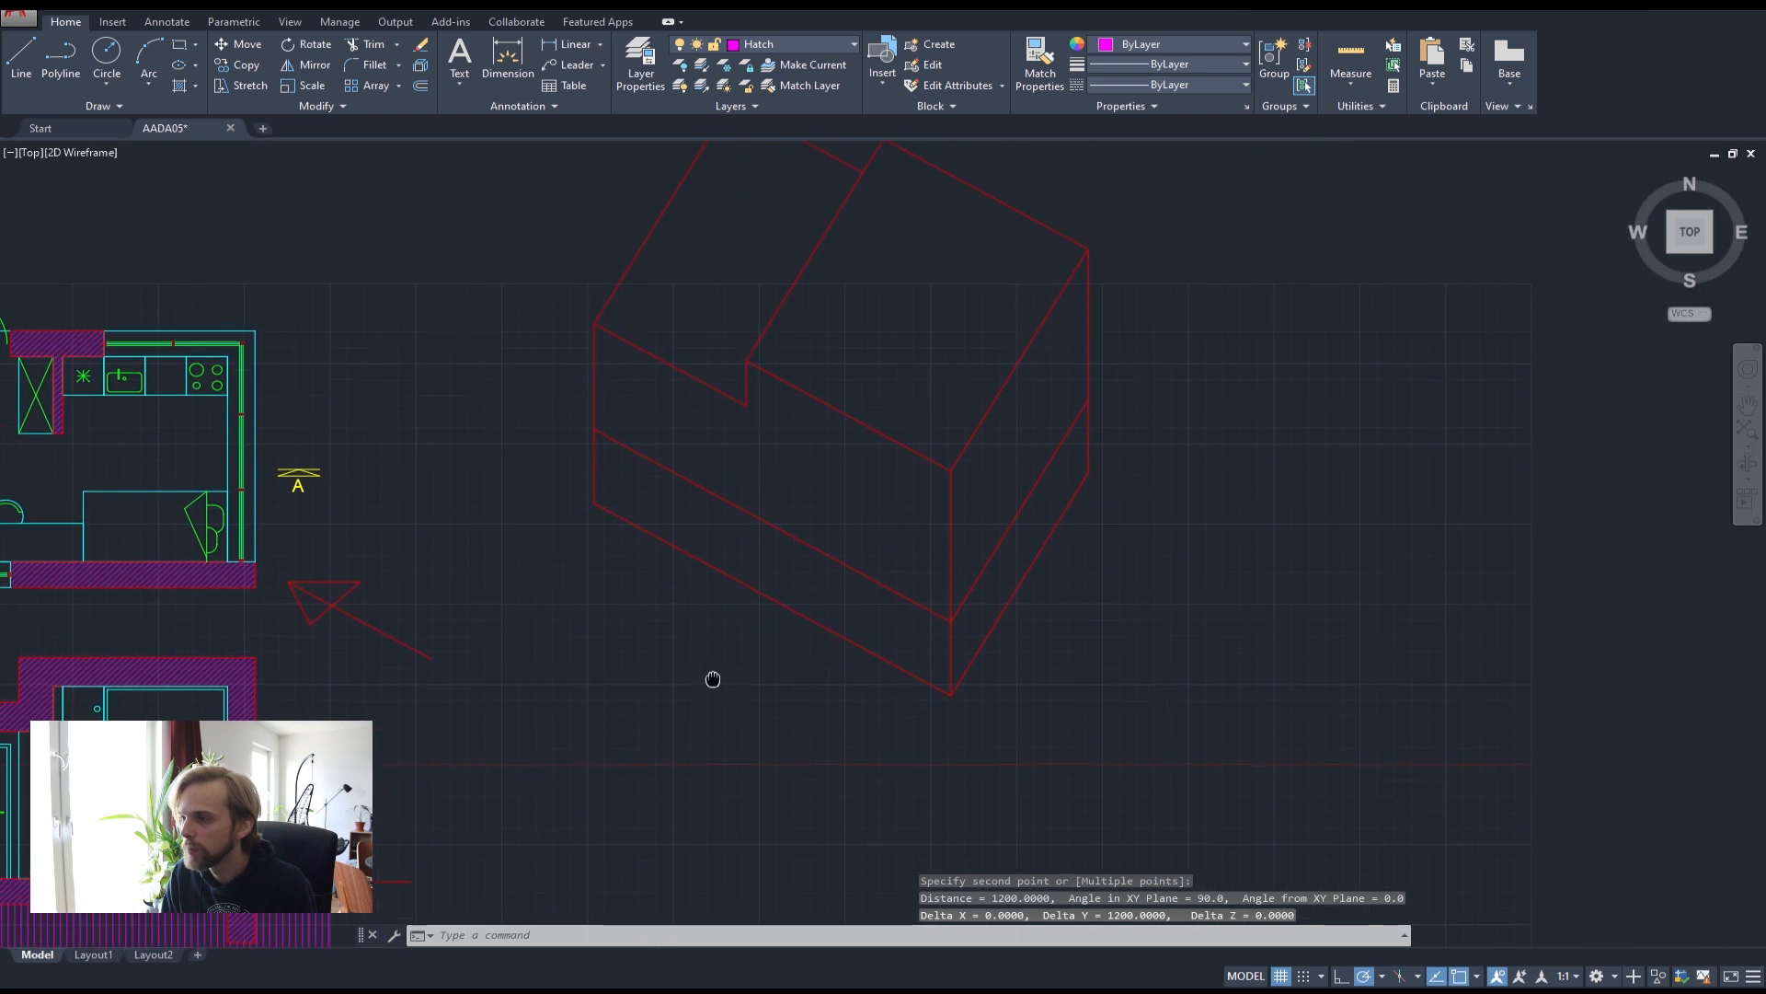
left_click(769, 525)
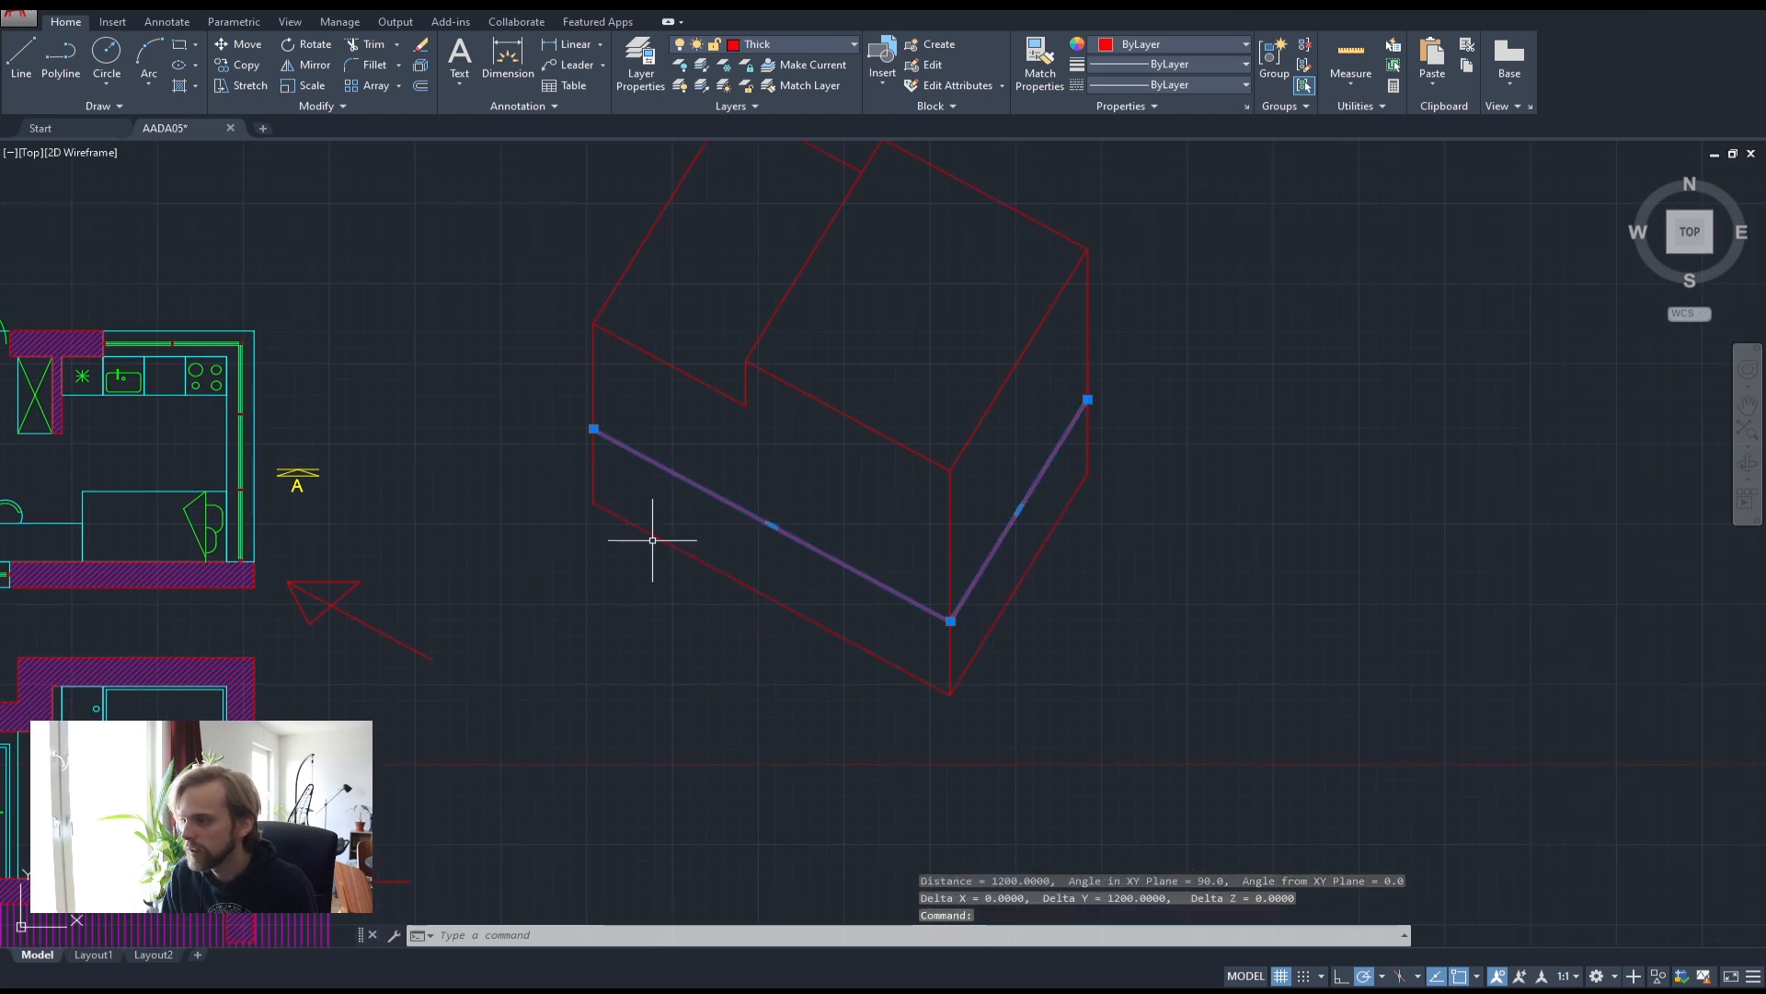
type("cop")
key("Return")
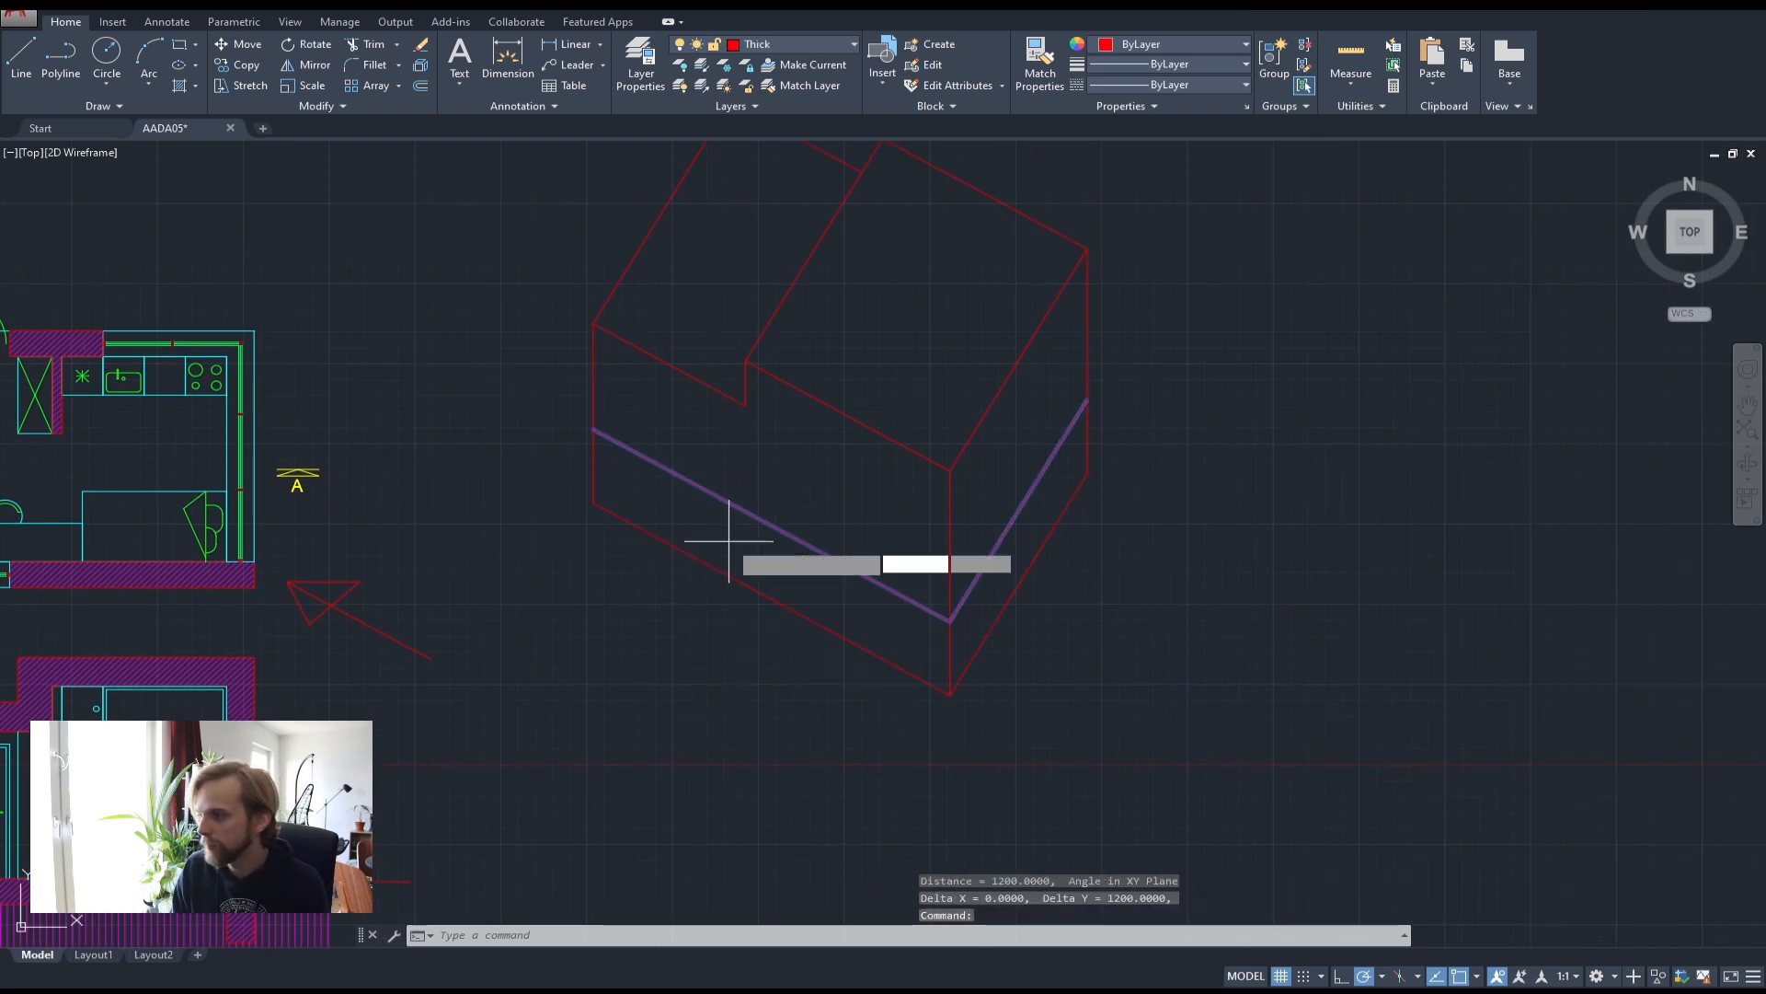
left_click(1252, 608)
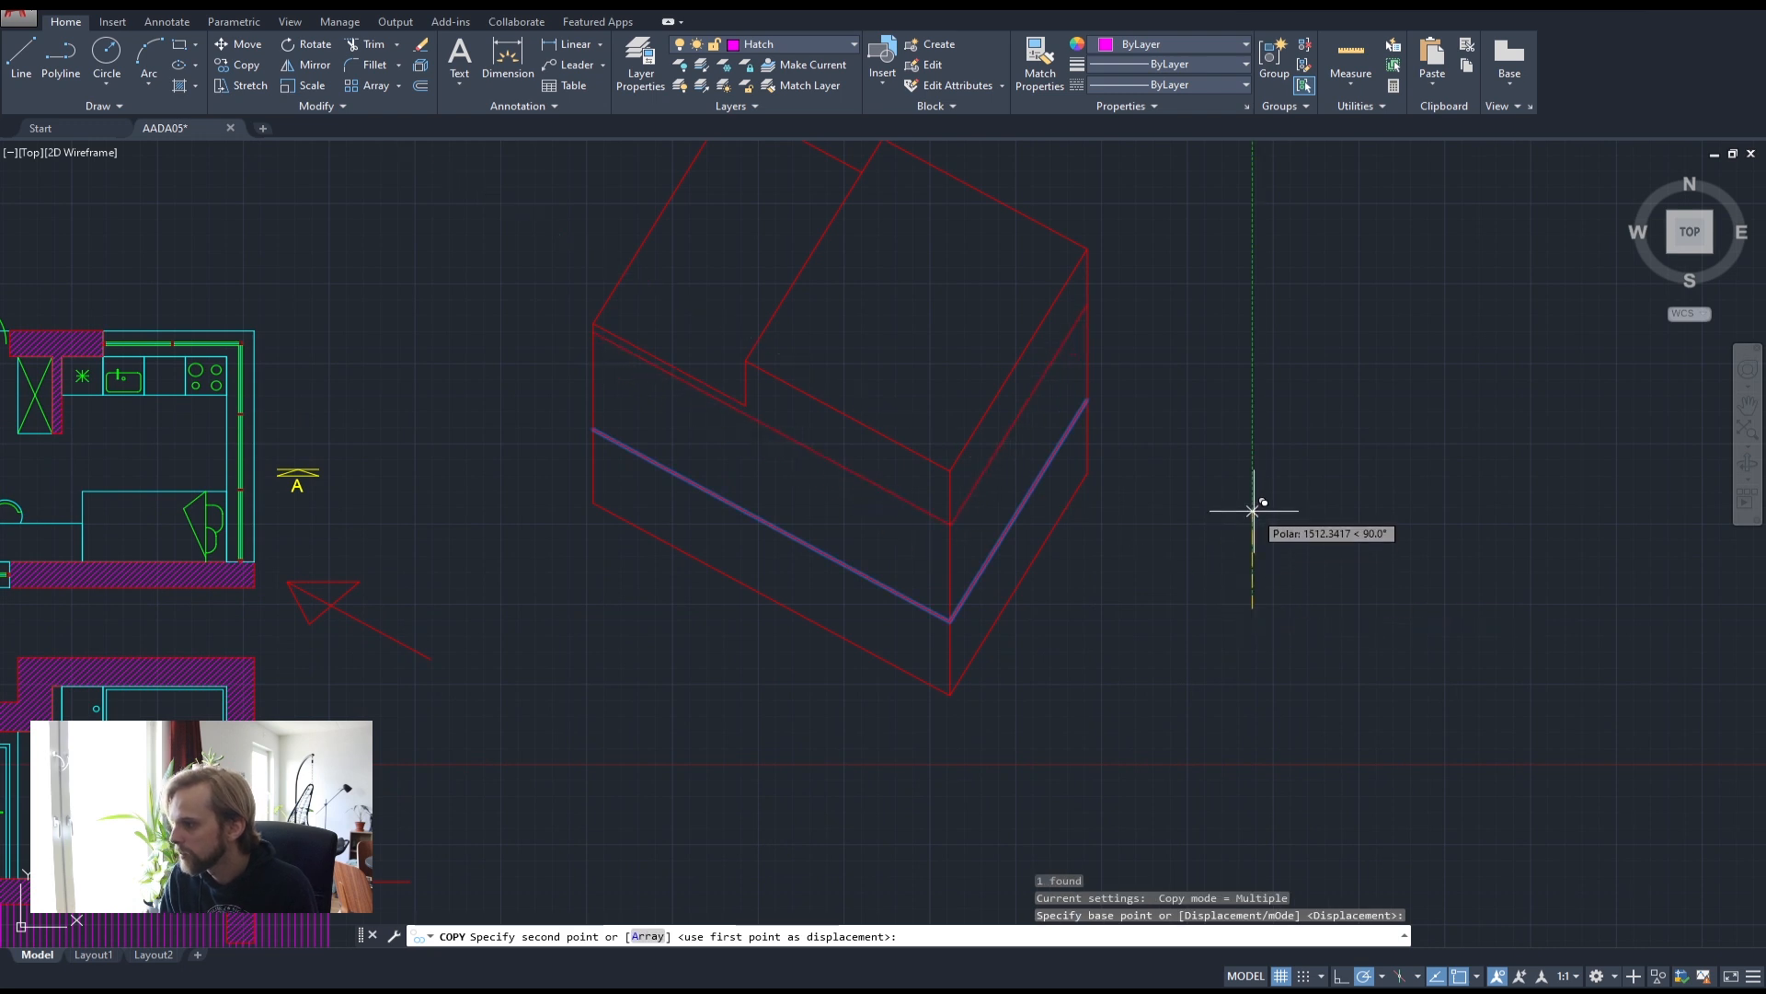
type("1200")
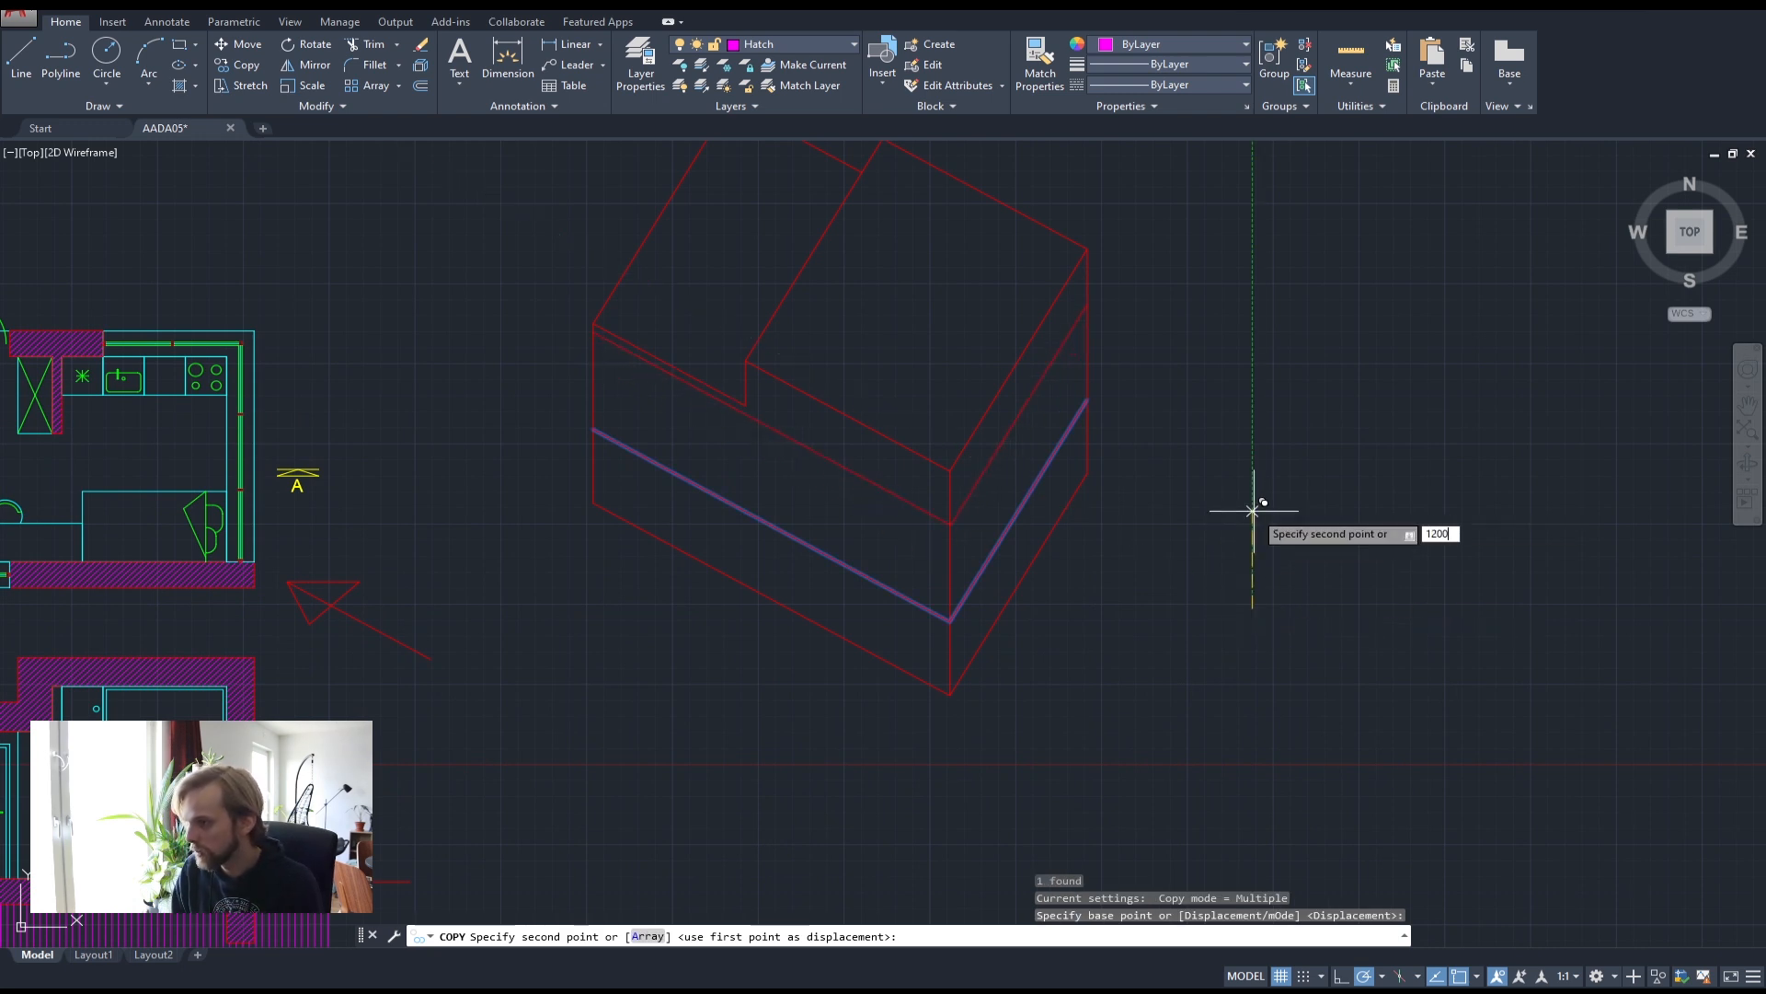
key("Return")
key("Escape")
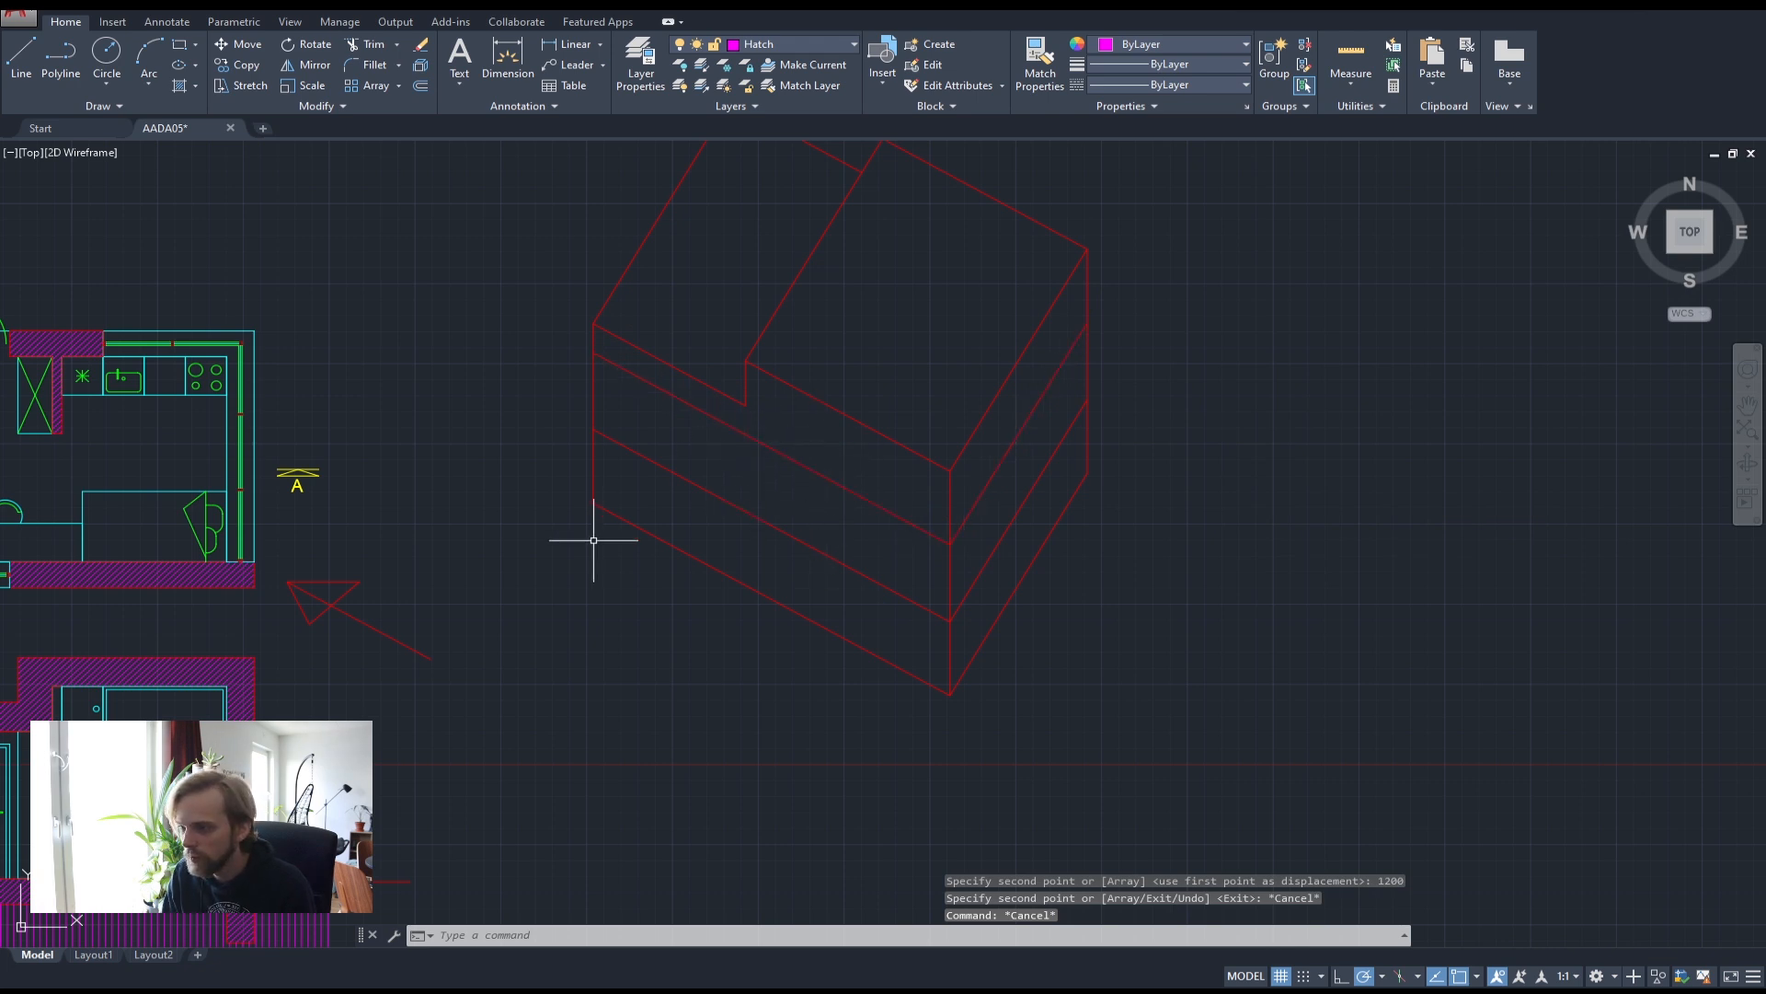
middle_click_drag(654, 520, 765, 494)
middle_click_drag(573, 596, 817, 506)
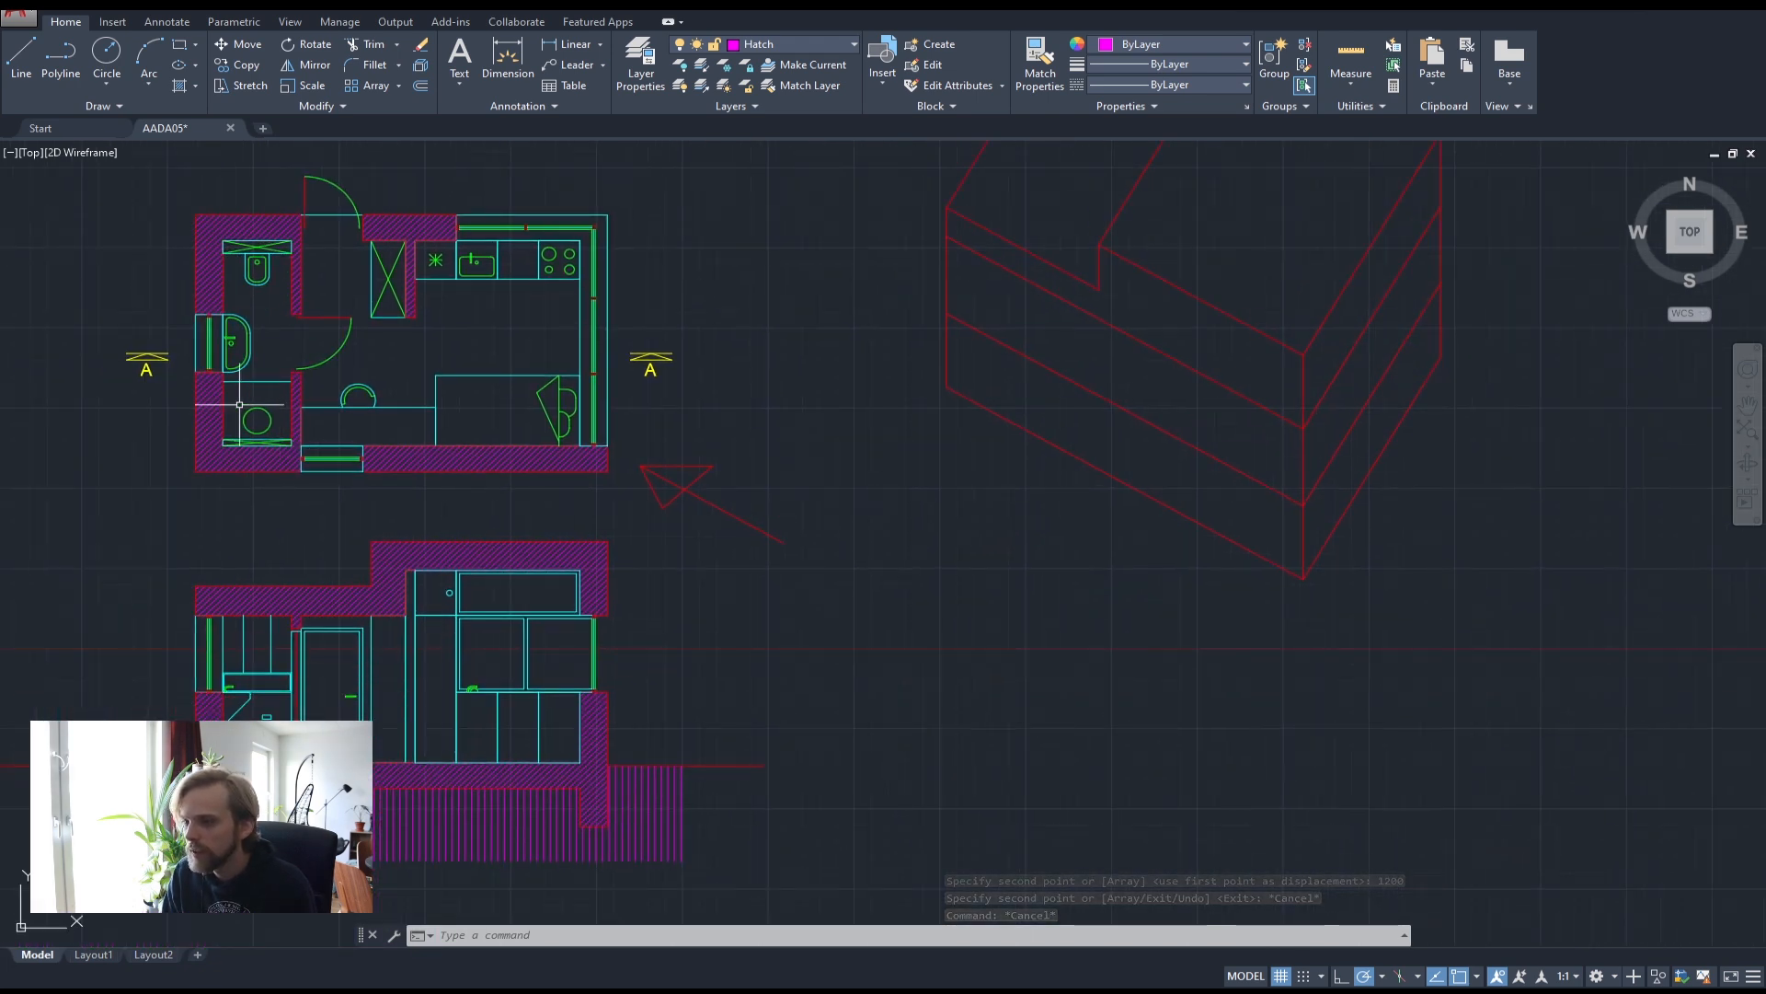
scroll(269, 471, "up", 2)
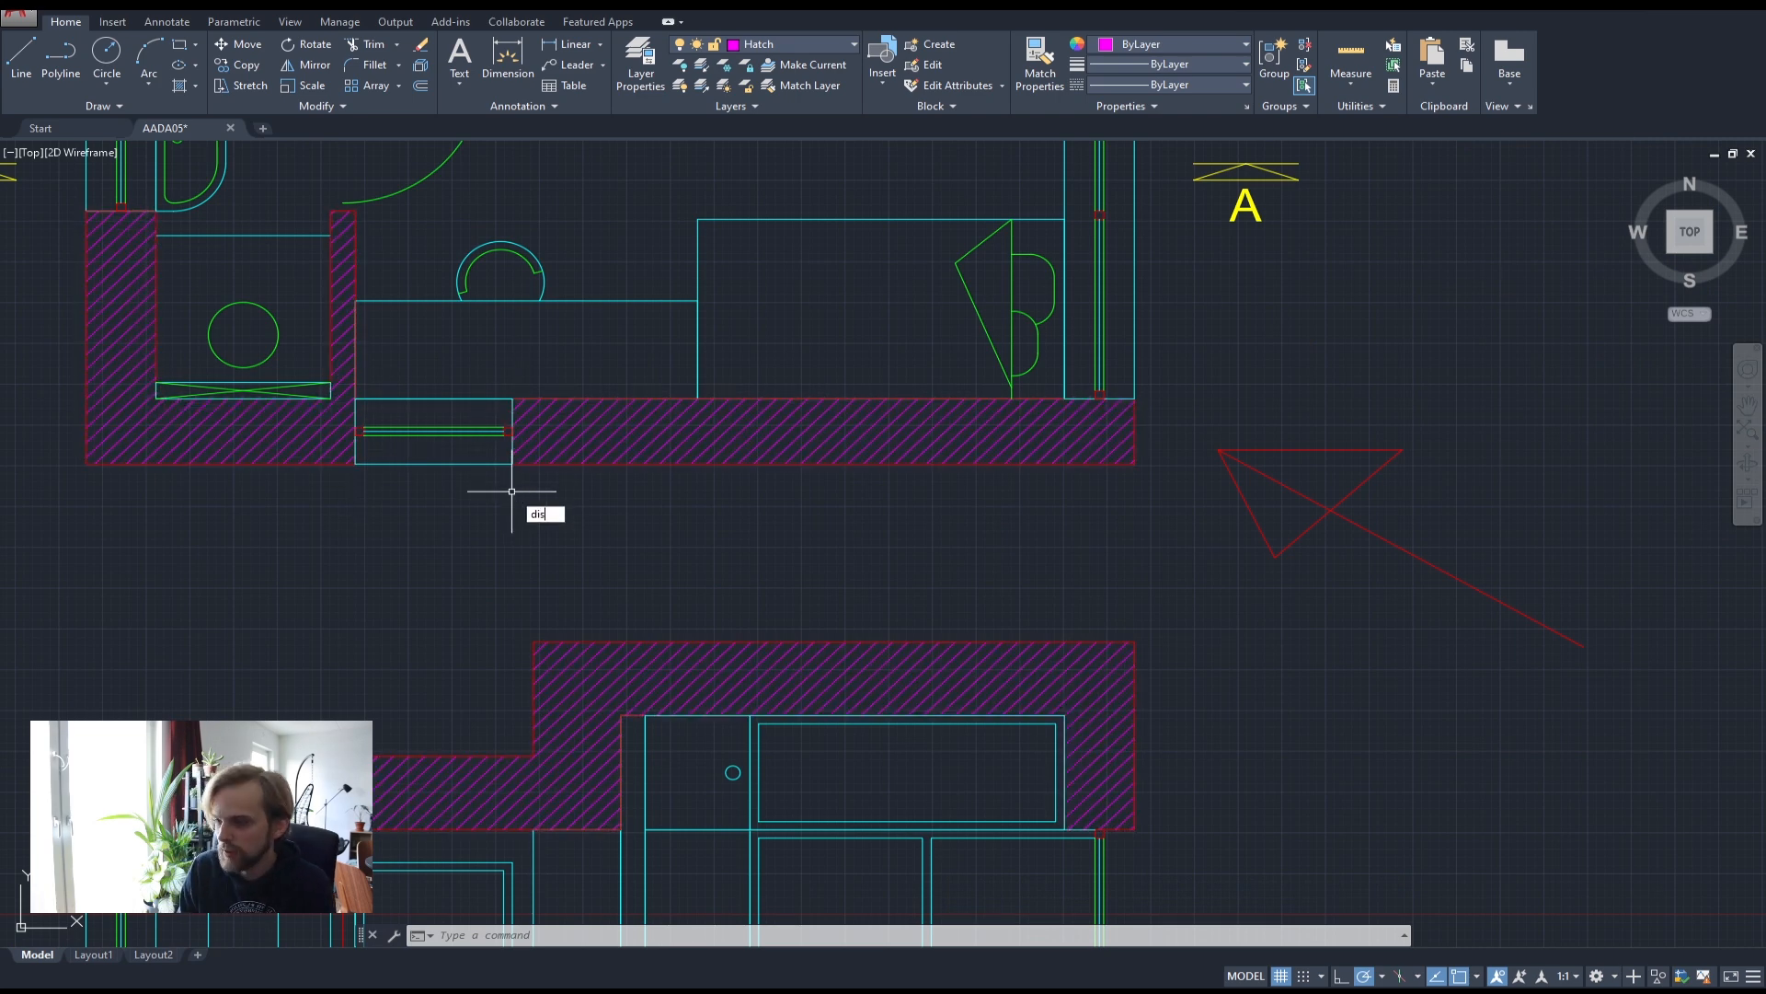
key("Return")
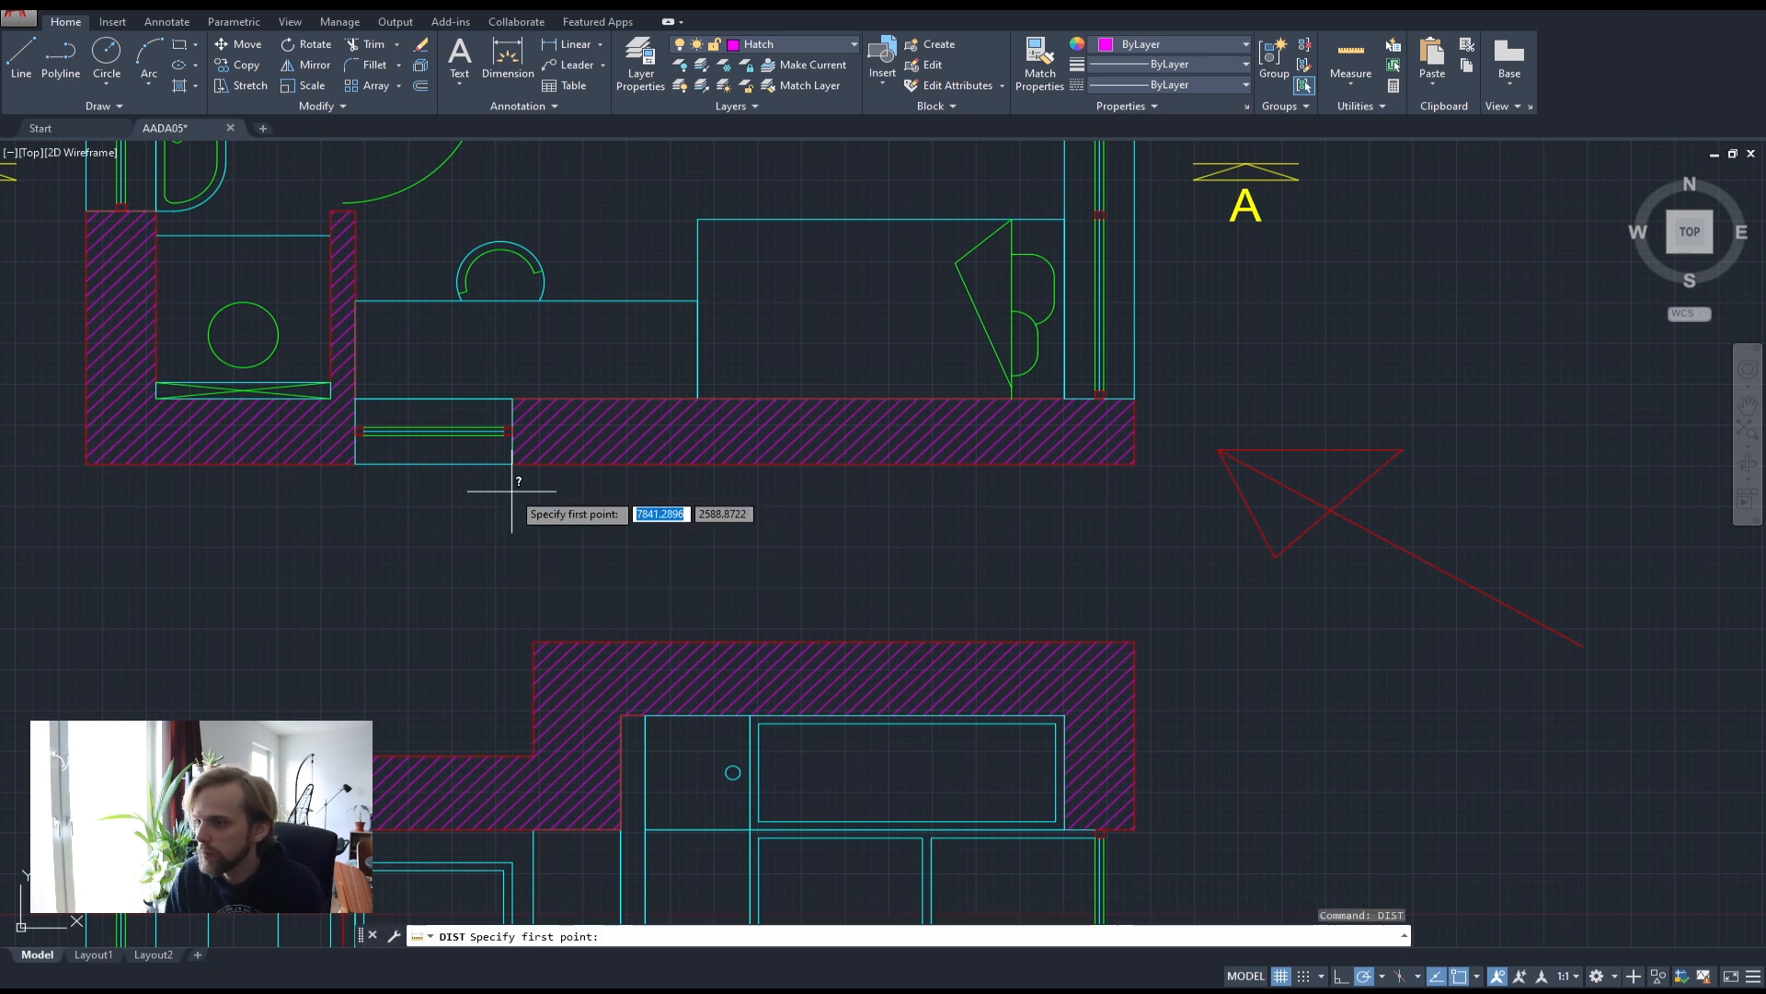
left_click(355, 463)
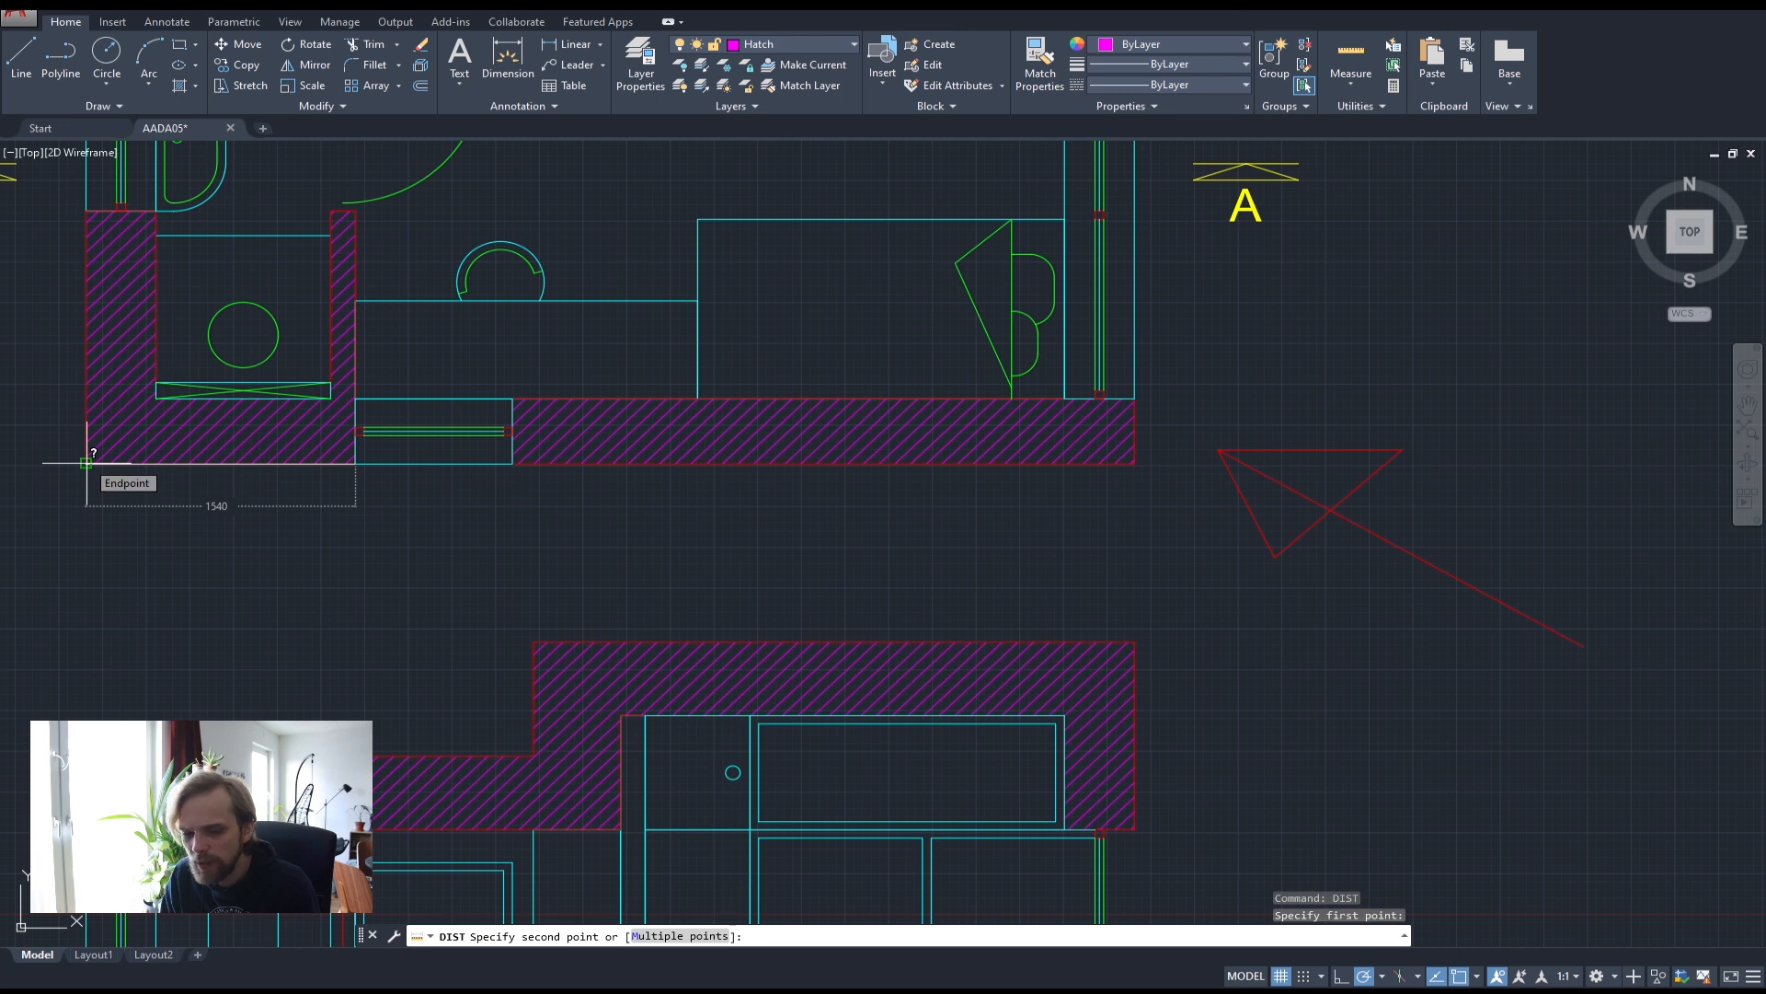
key("Escape")
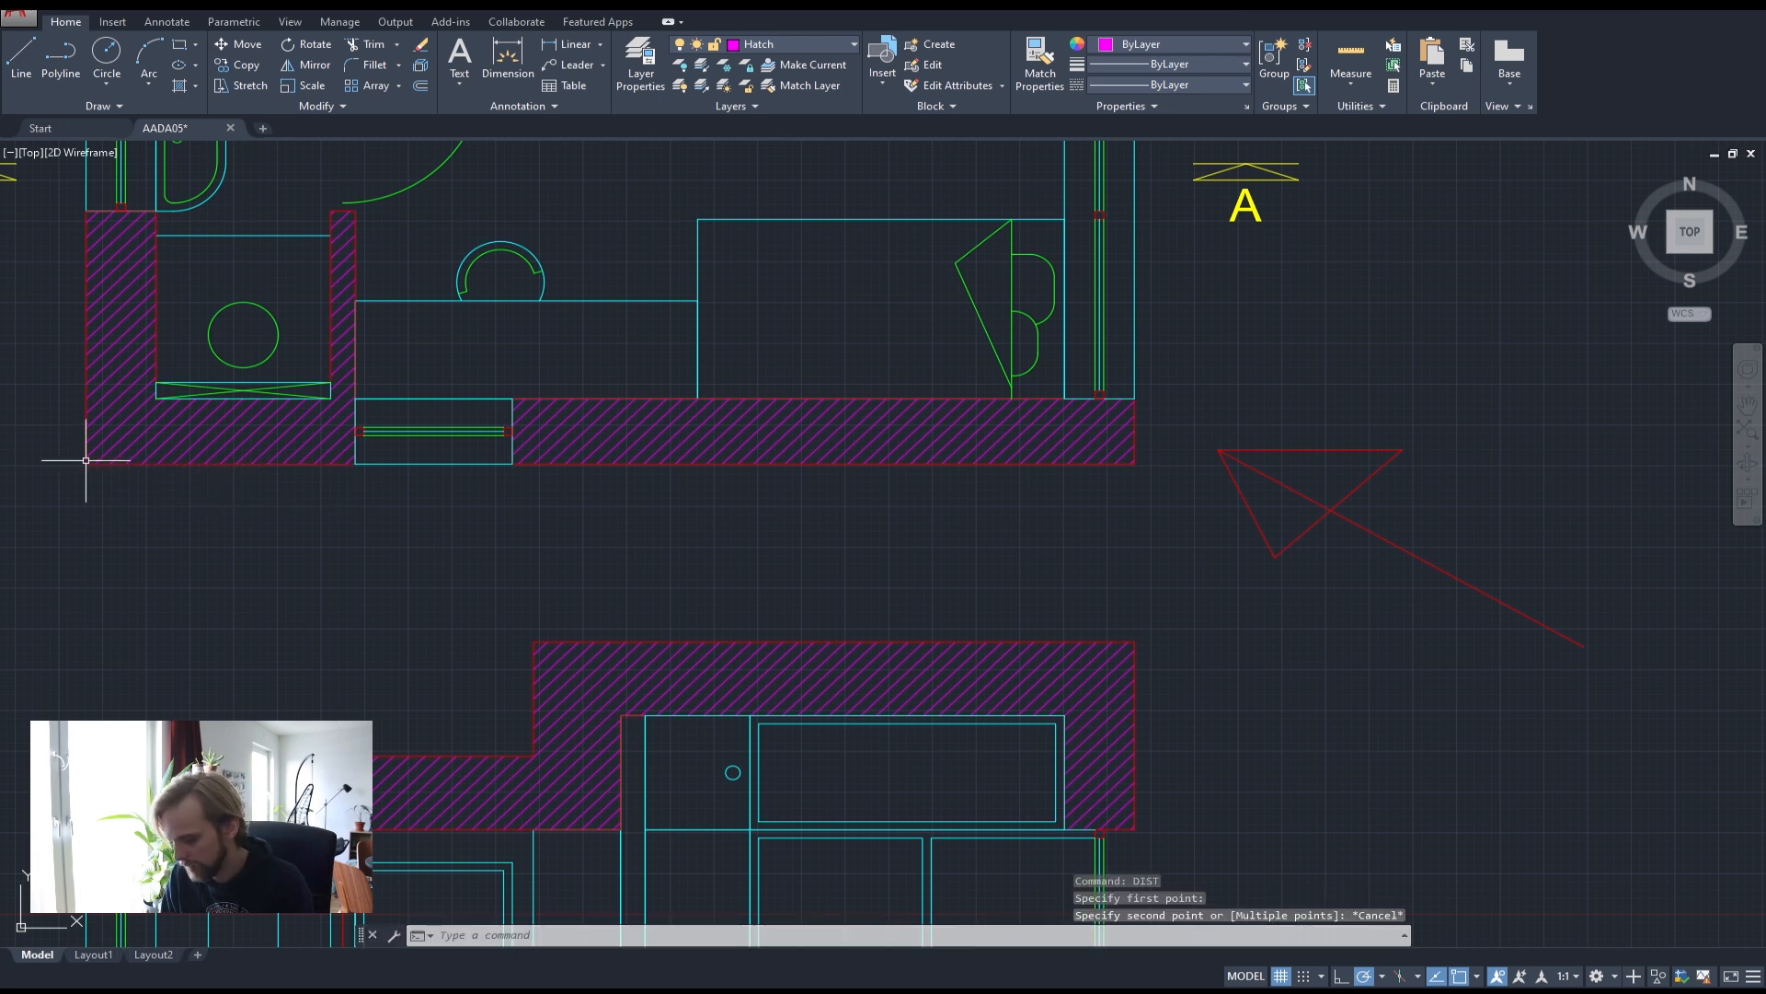
key("Return")
left_click(357, 463)
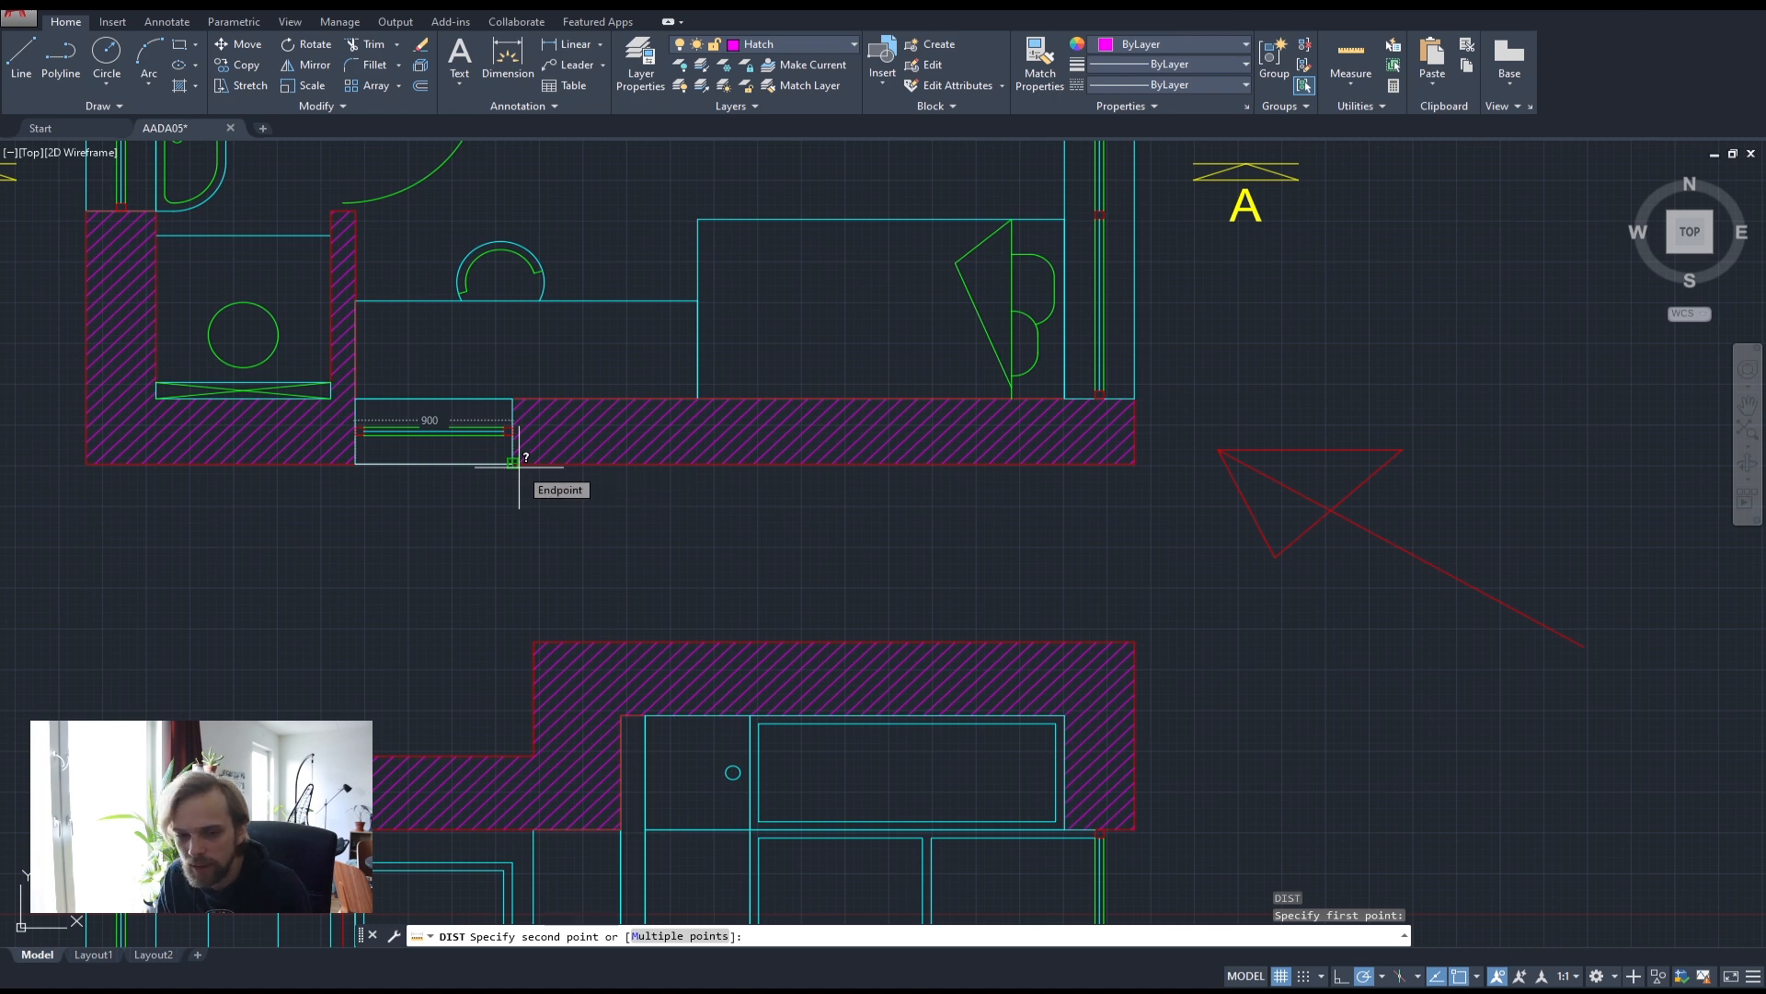
key("Escape")
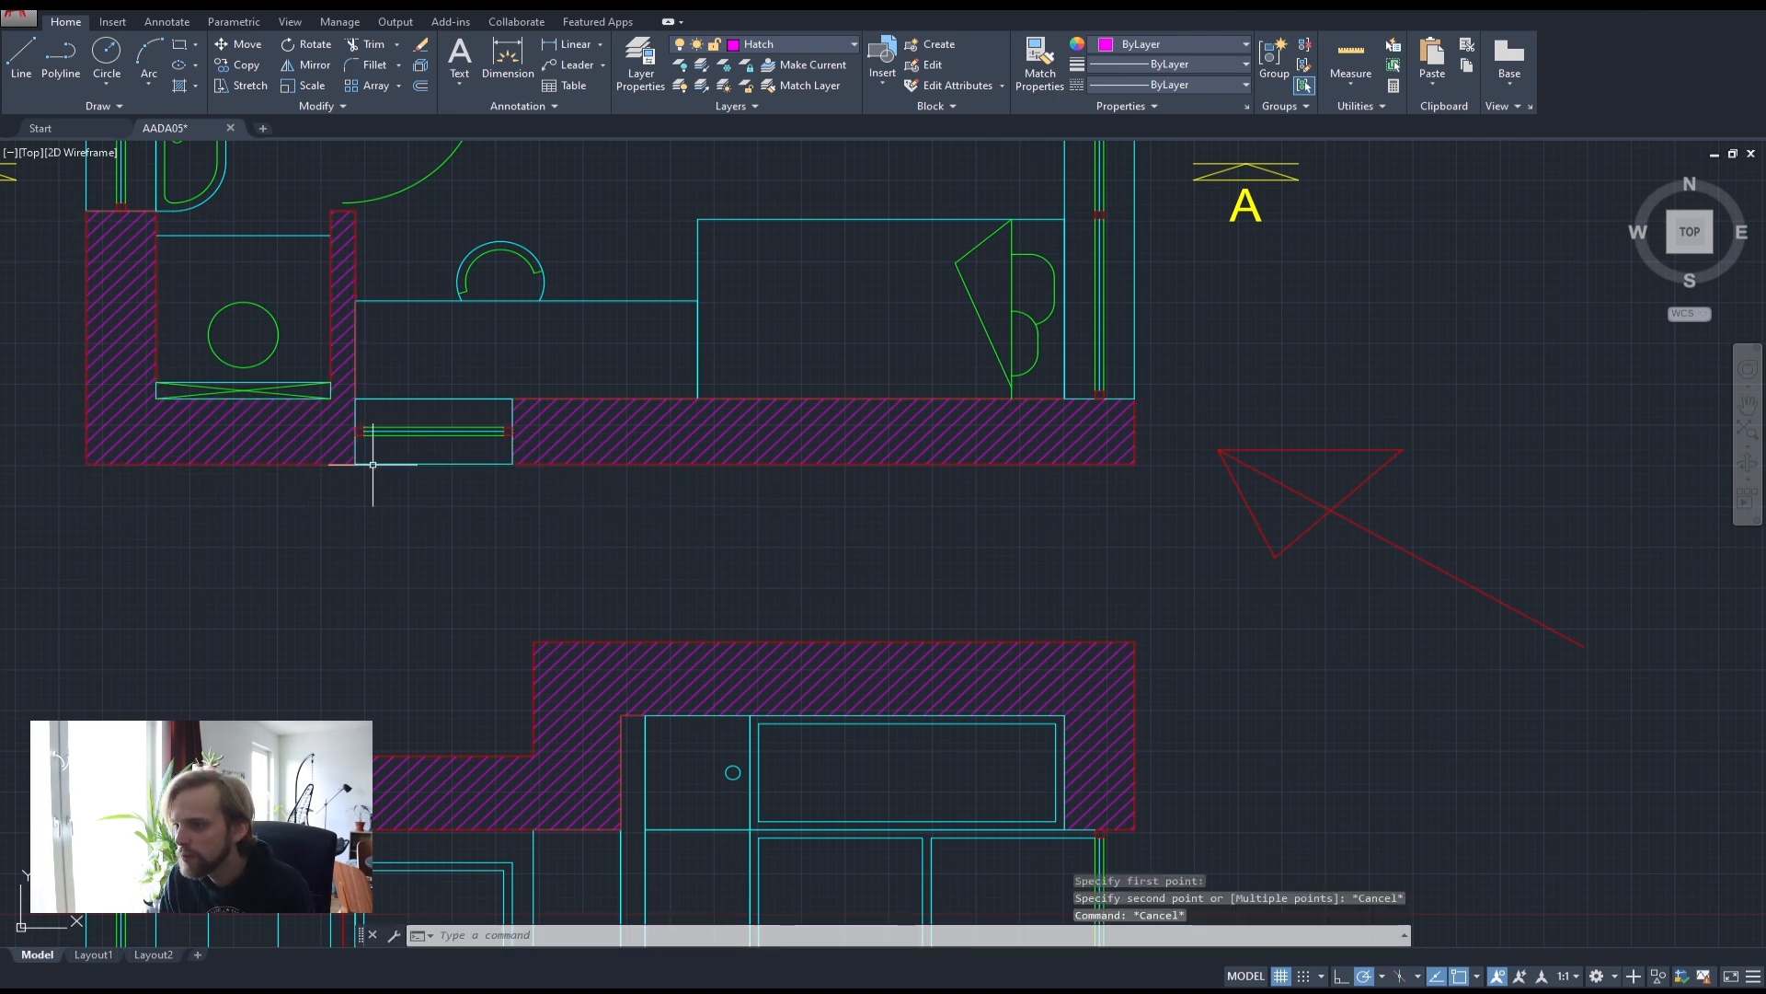
scroll(578, 479, "down", 2)
middle_click_drag(1282, 505, 737, 505)
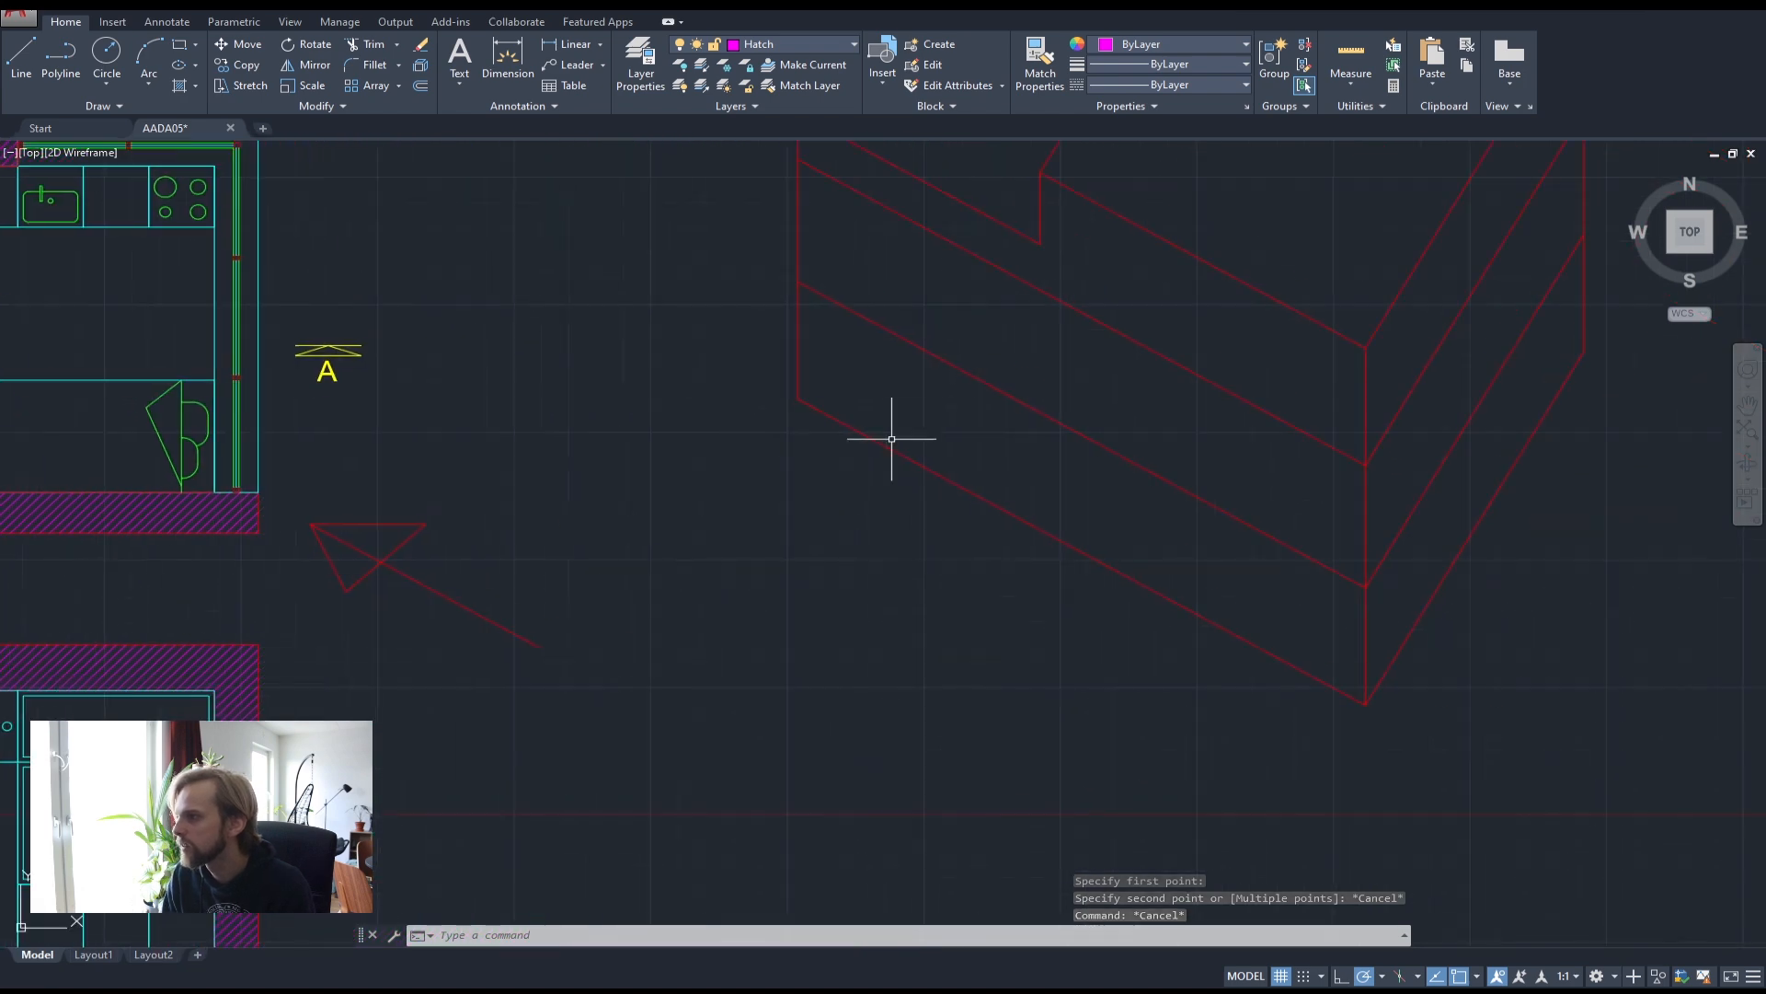
- Draw a guide polyline 1540 along the box's front face, then up to the box top
left_click(58, 65)
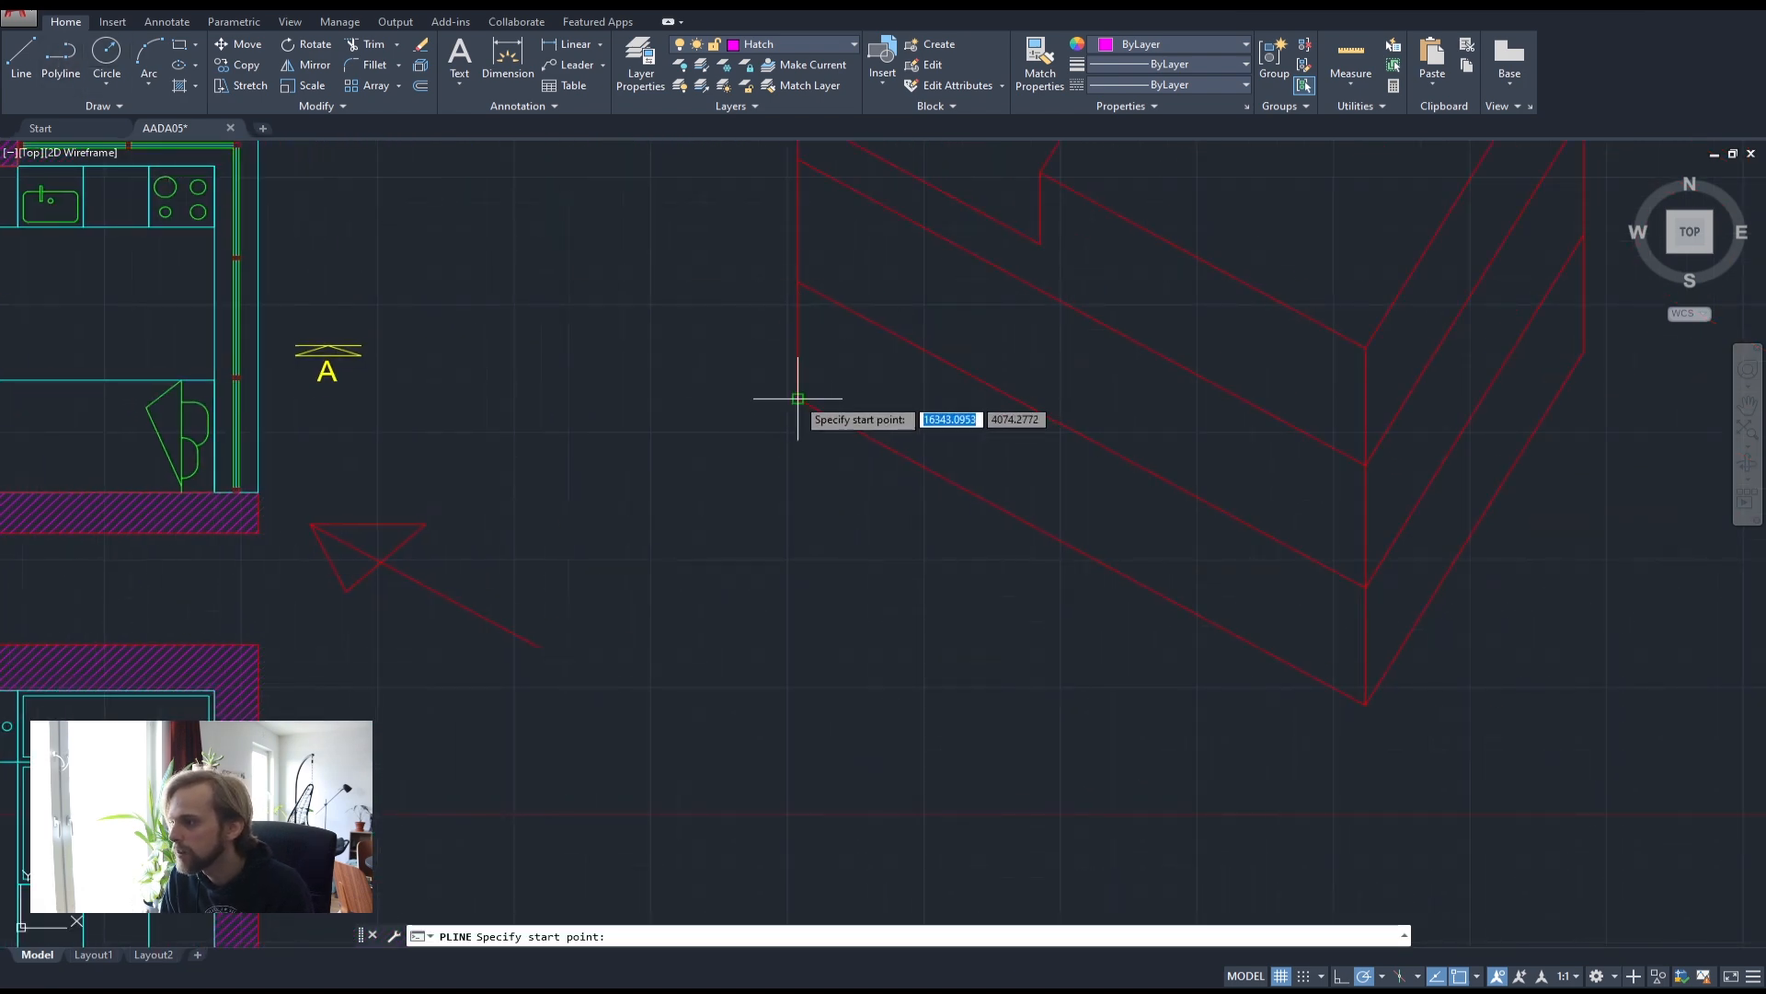
left_click(798, 399)
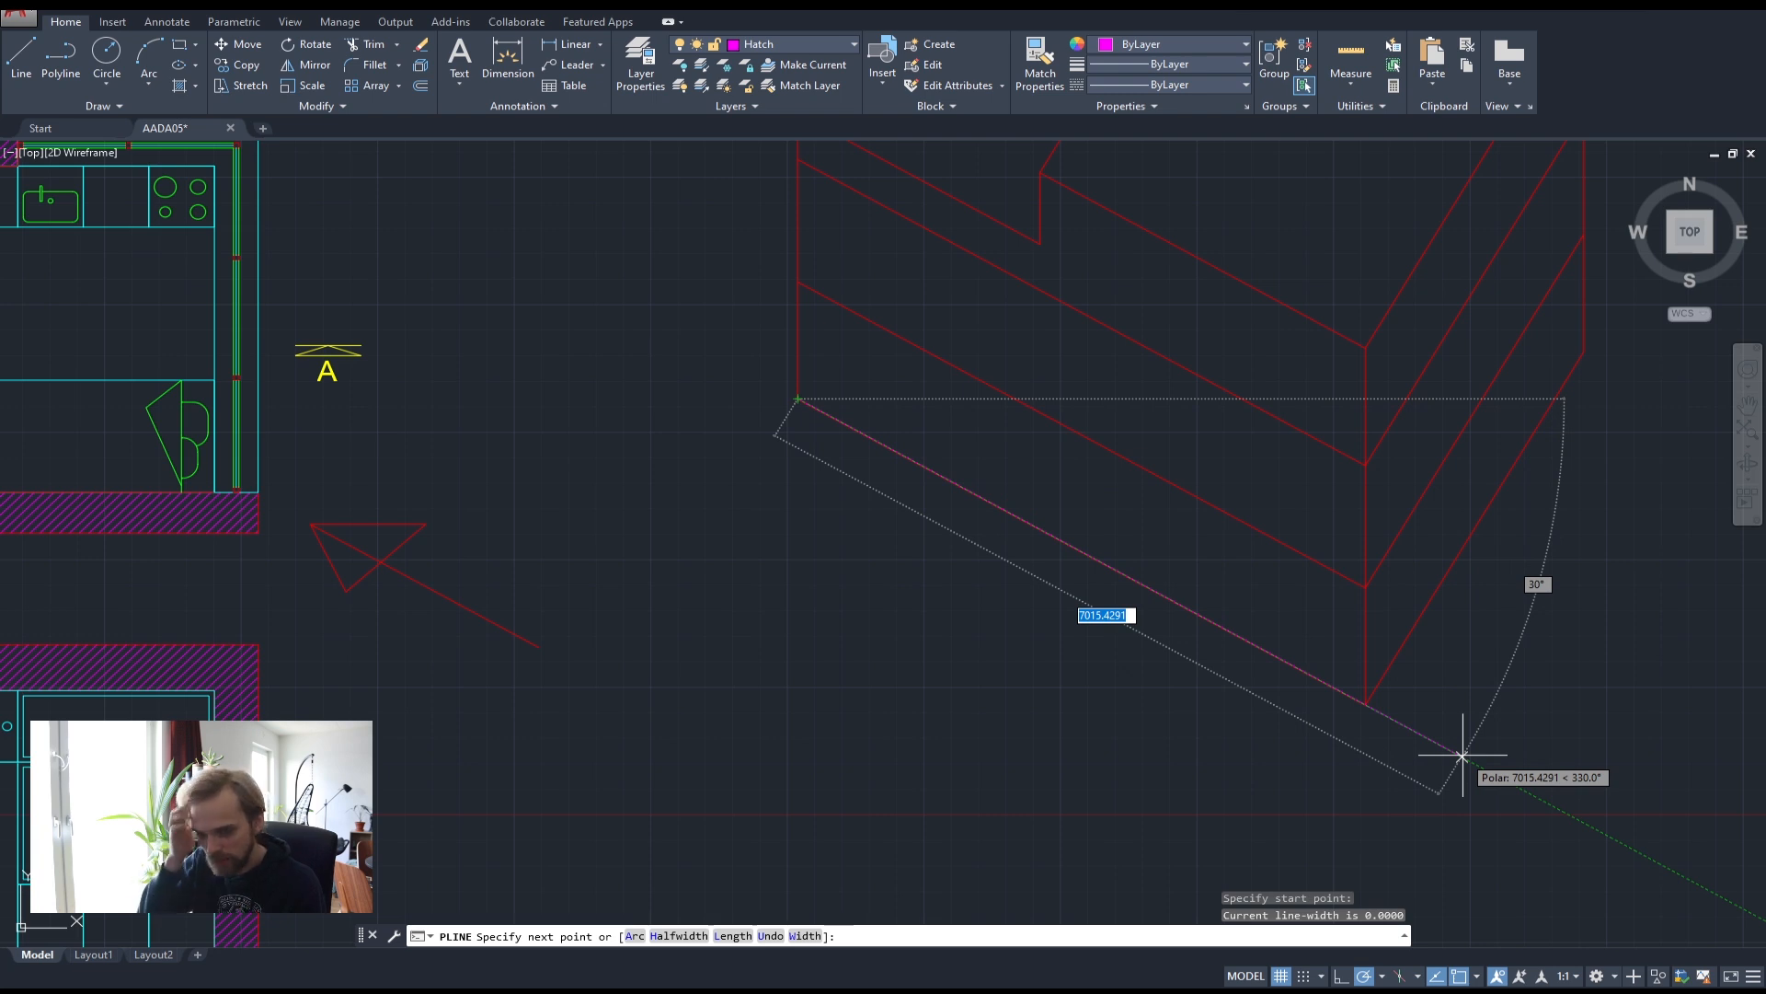
type("154")
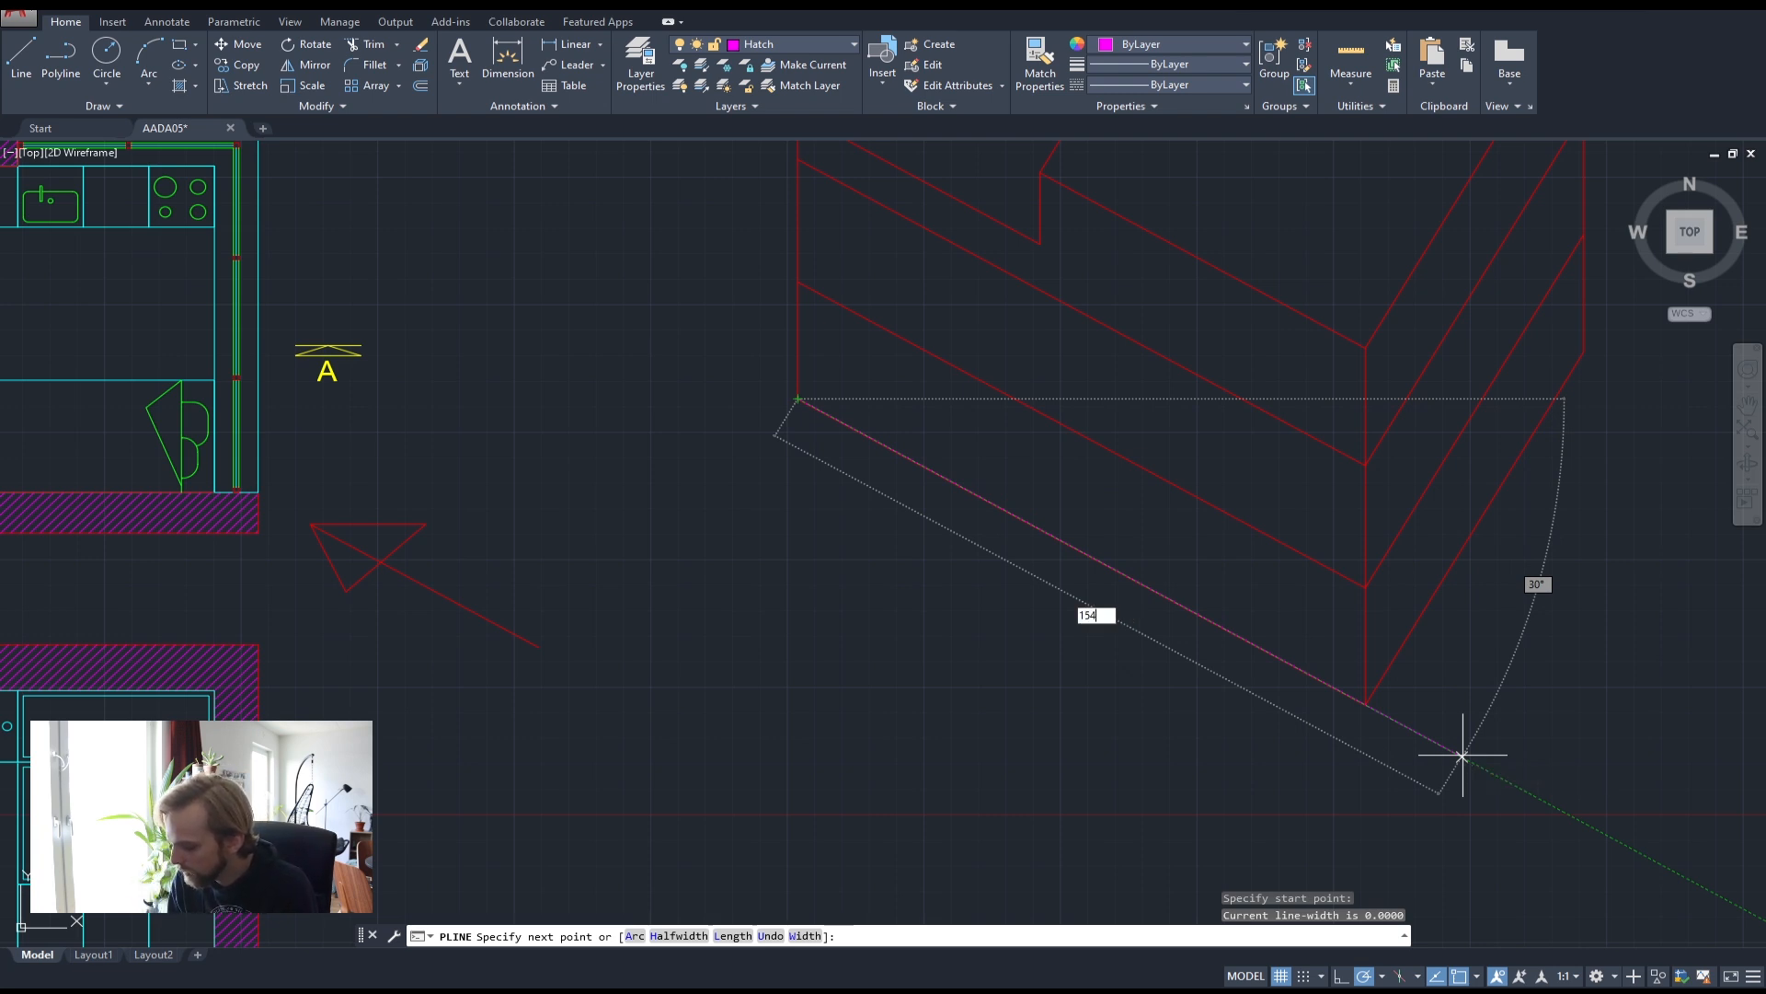
key("Return")
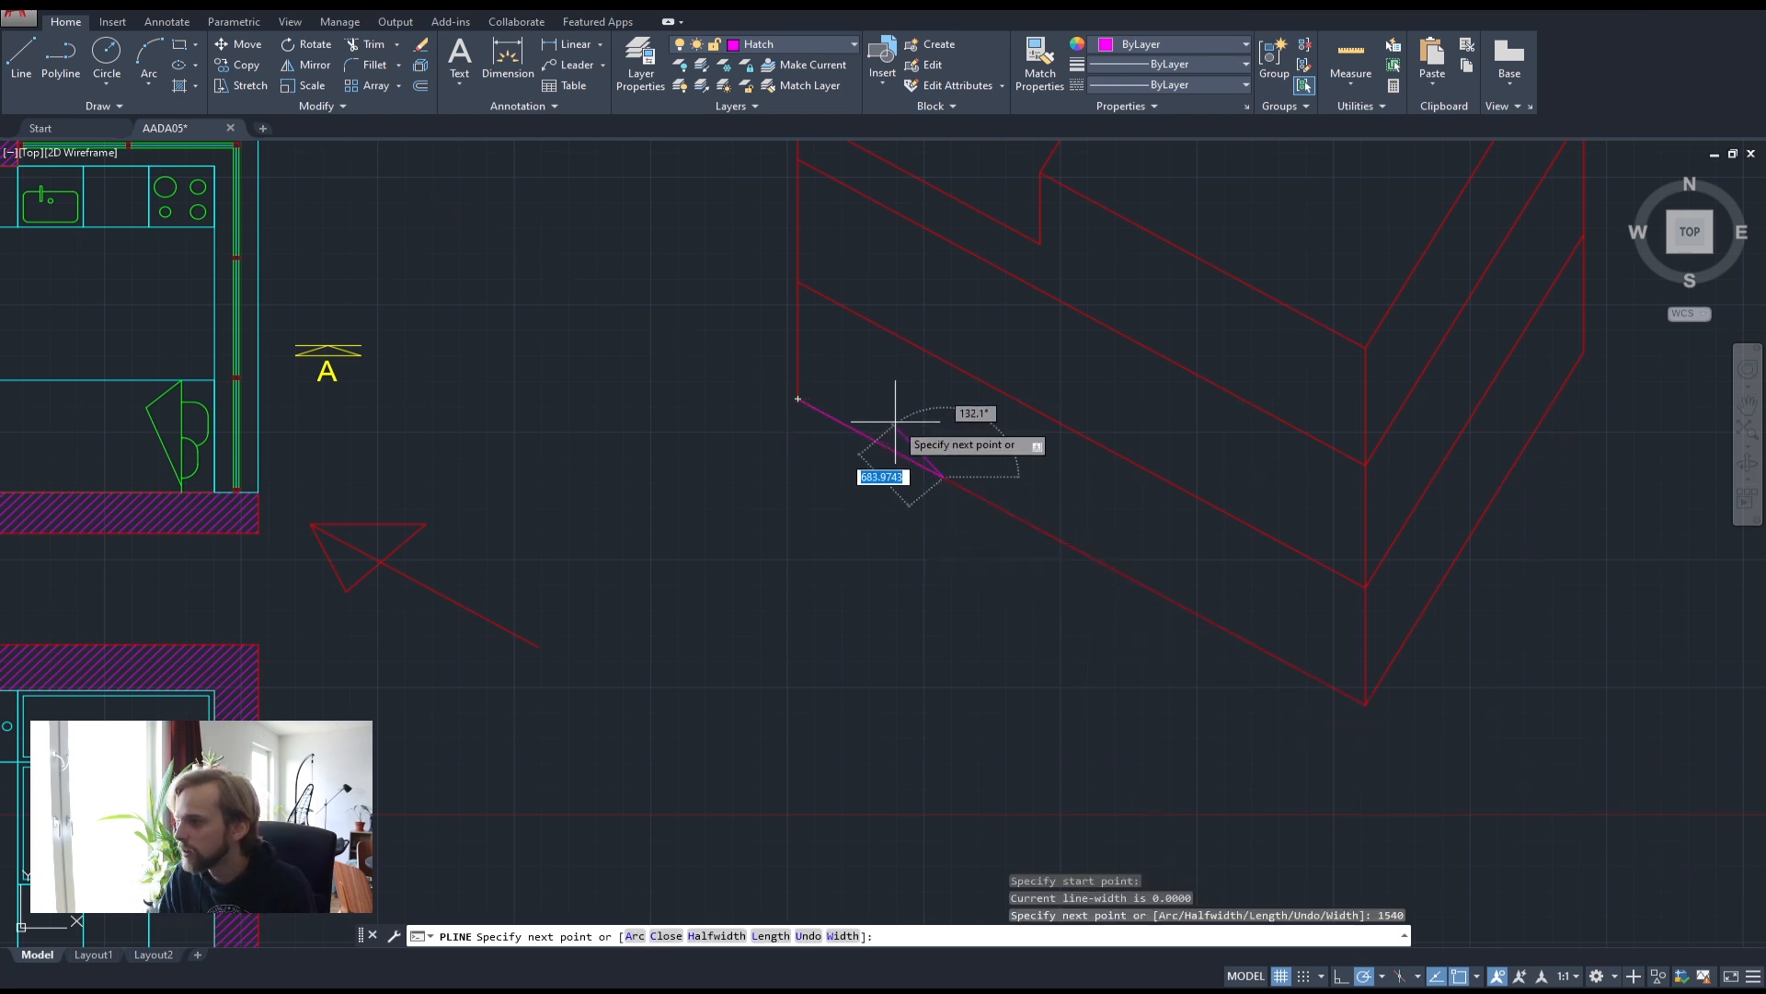
middle_click_drag(943, 410, 925, 604)
left_click(927, 253)
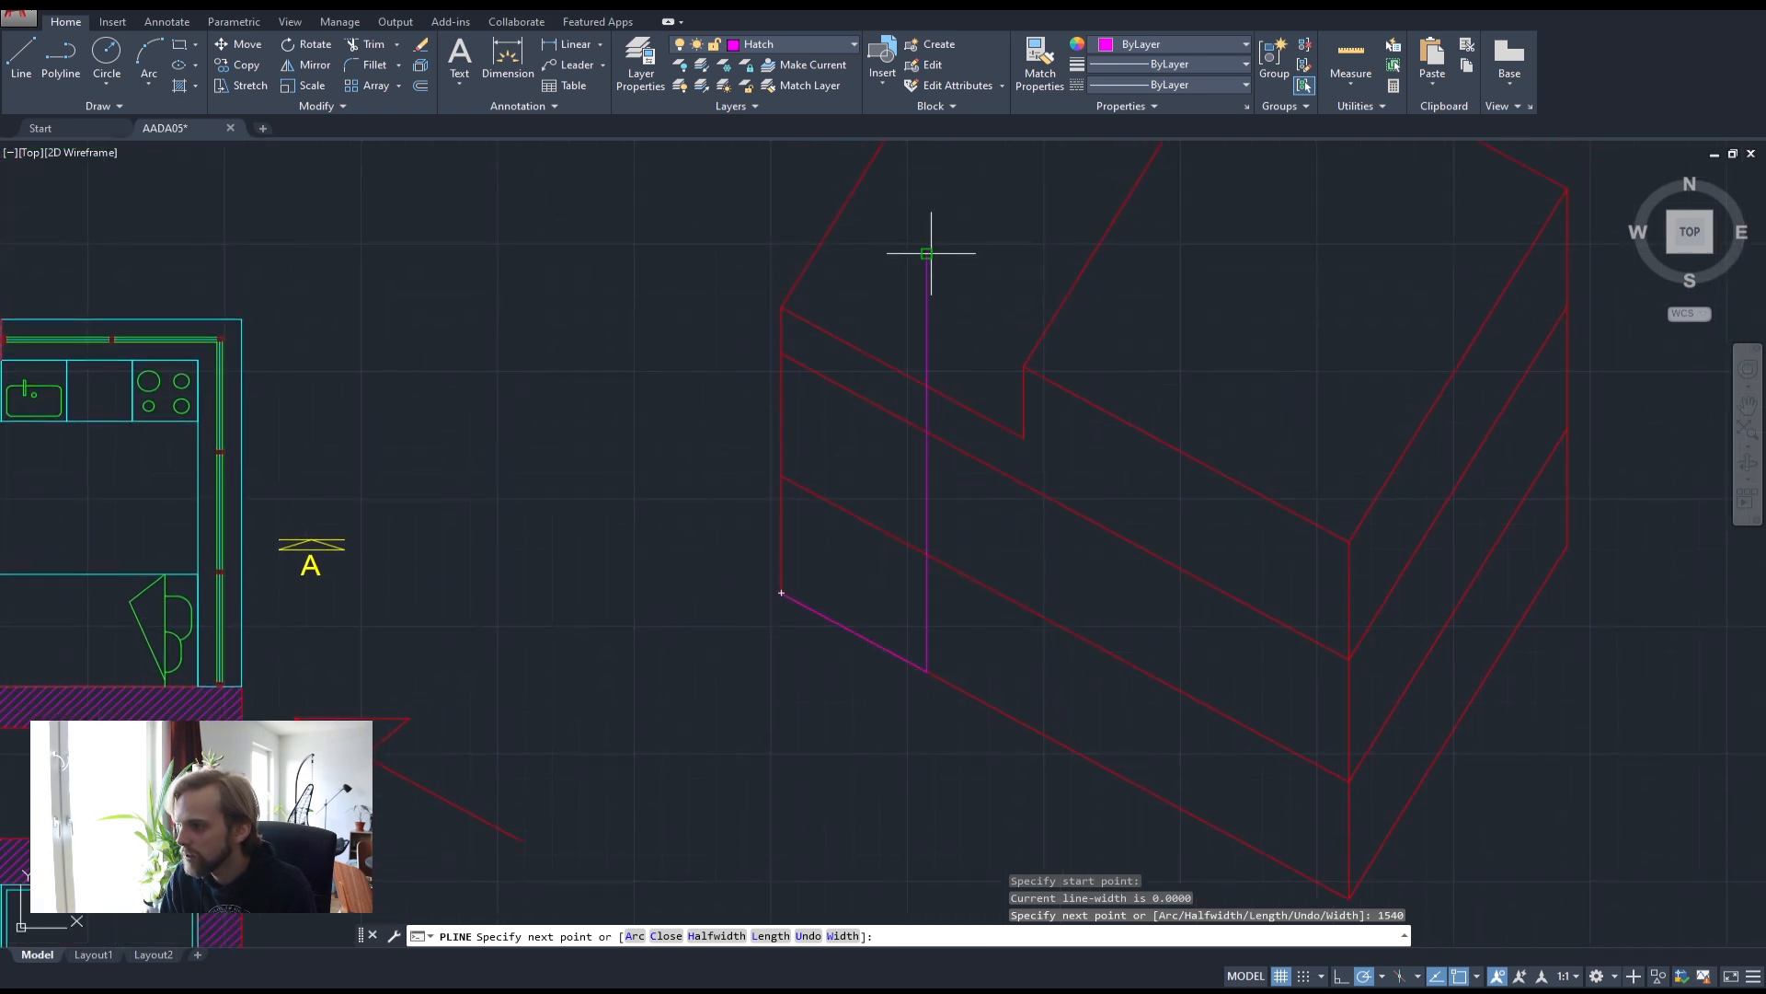
key("Return")
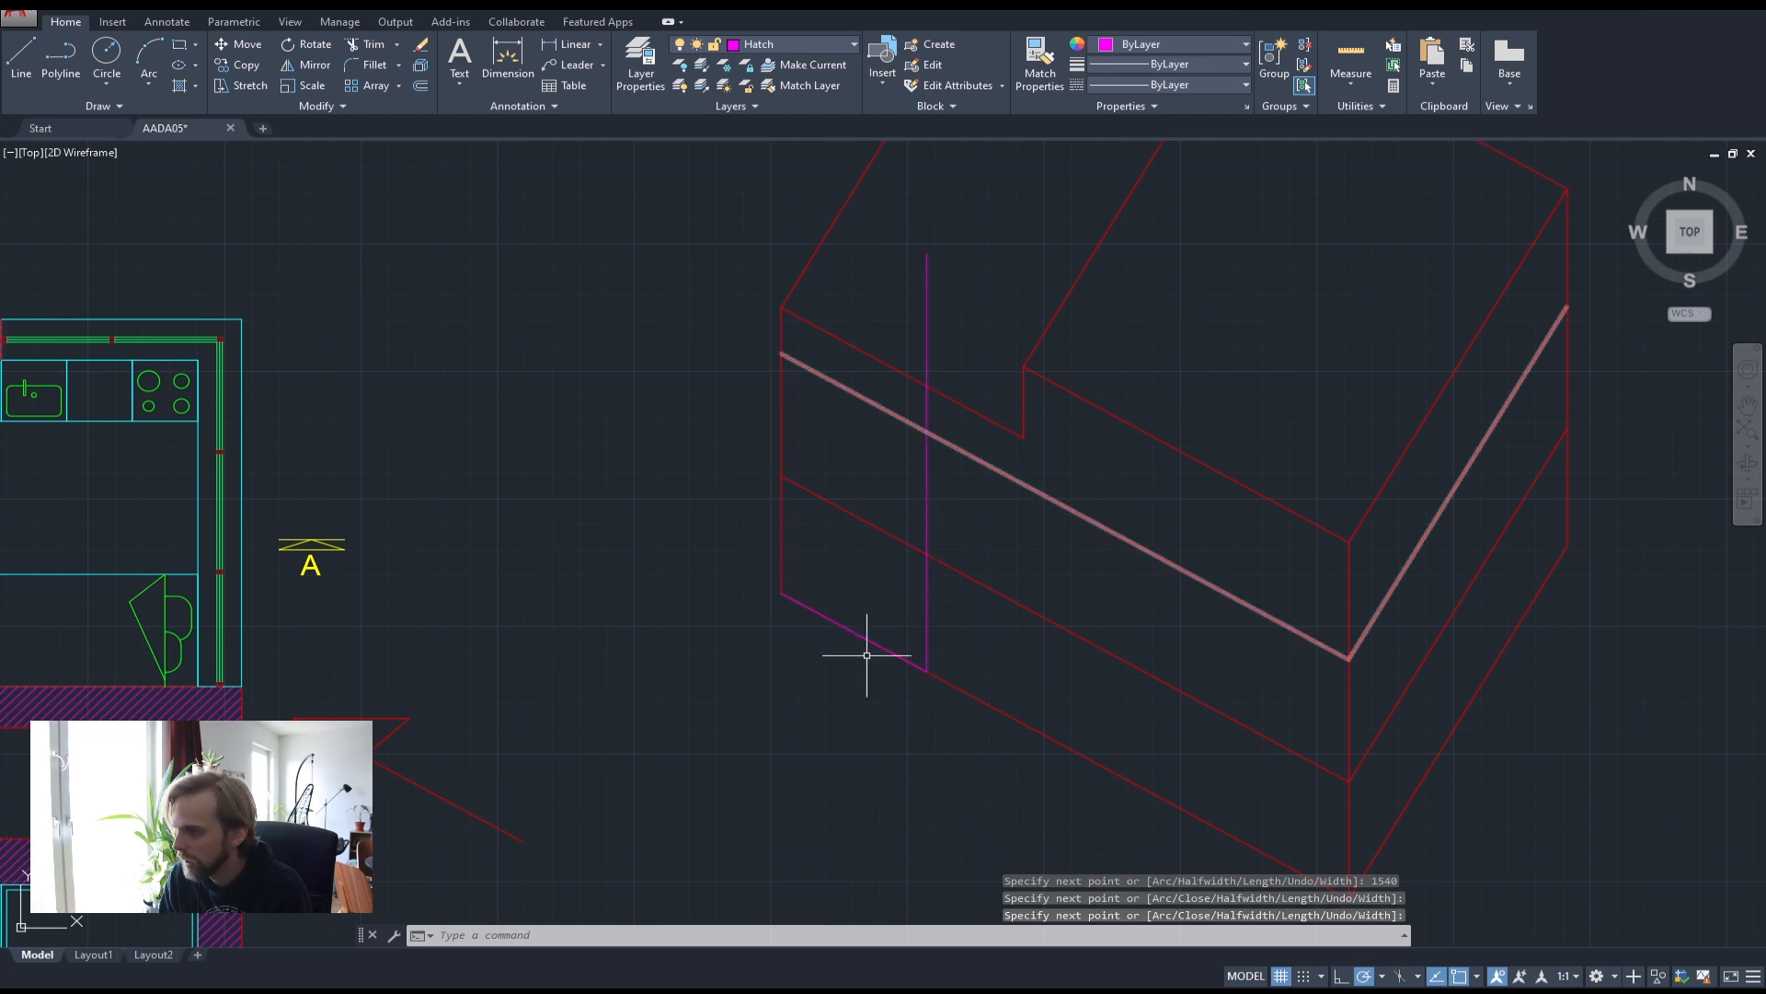
mouse_move(703, 396)
middle_mouse_down()
mouse_move(588, 268)
mouse_move(579, 400)
middle_mouse_up()
- Move the guide lines onto the Helper layer and make Helper the current layer
left_click(62, 64)
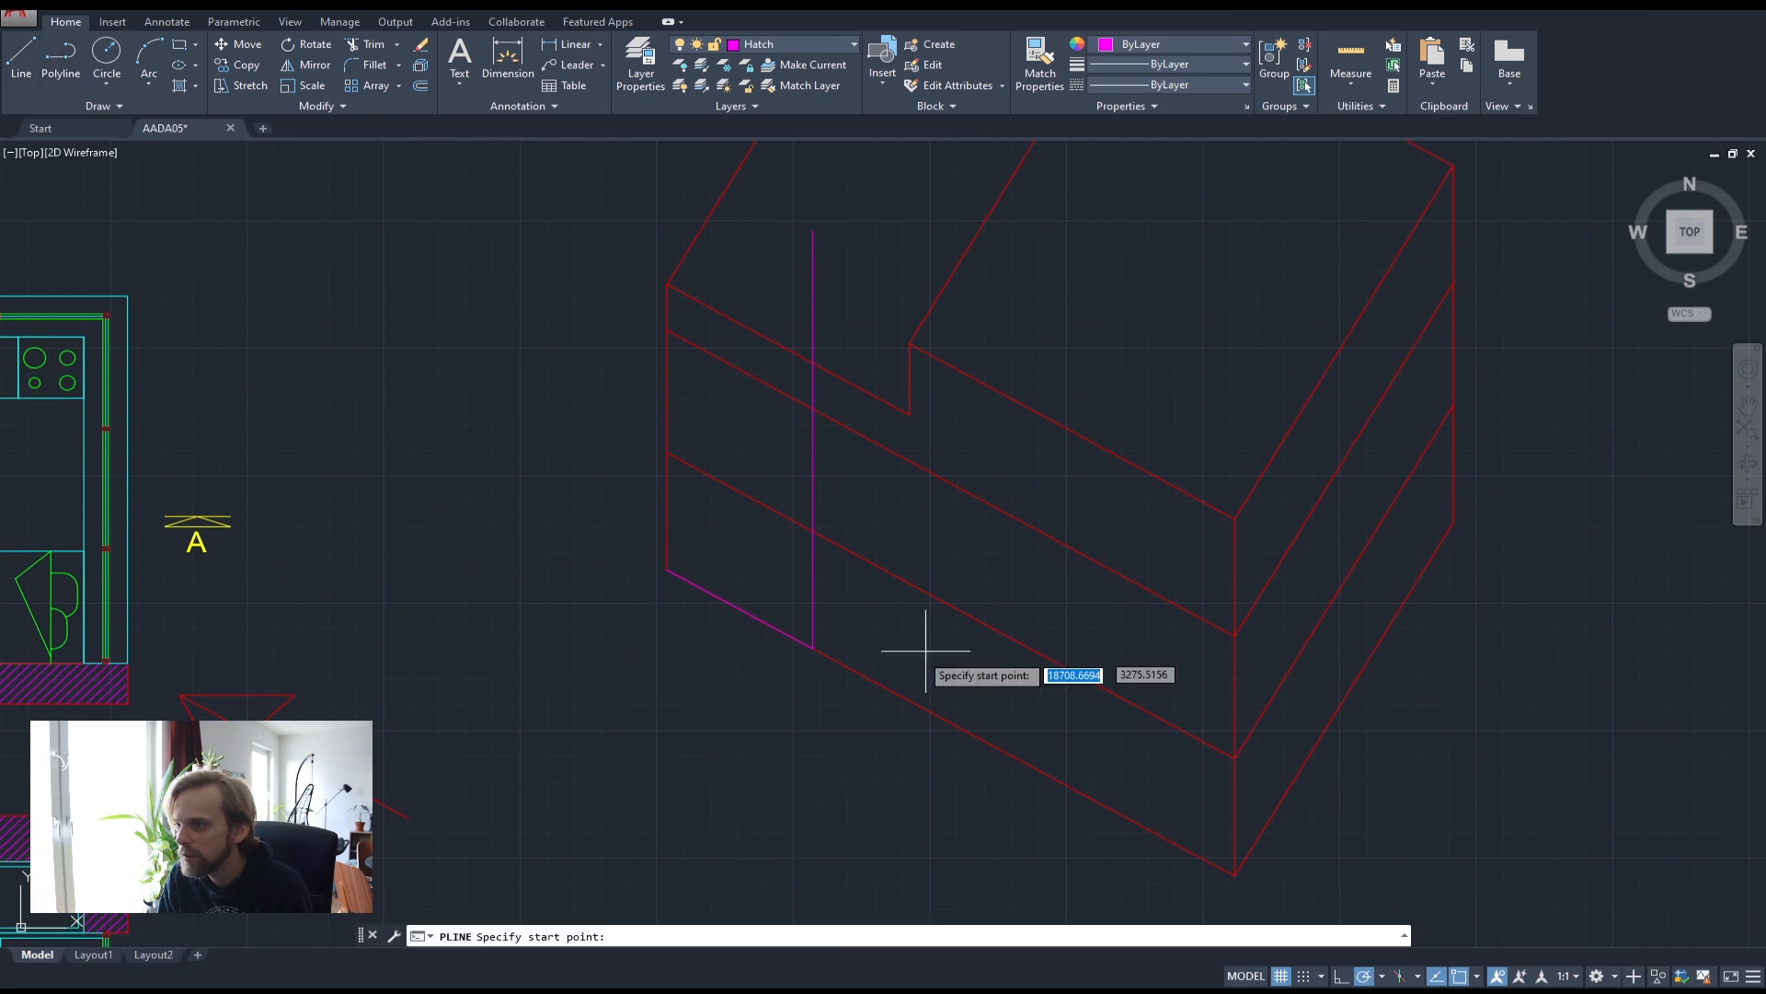
left_click(813, 648)
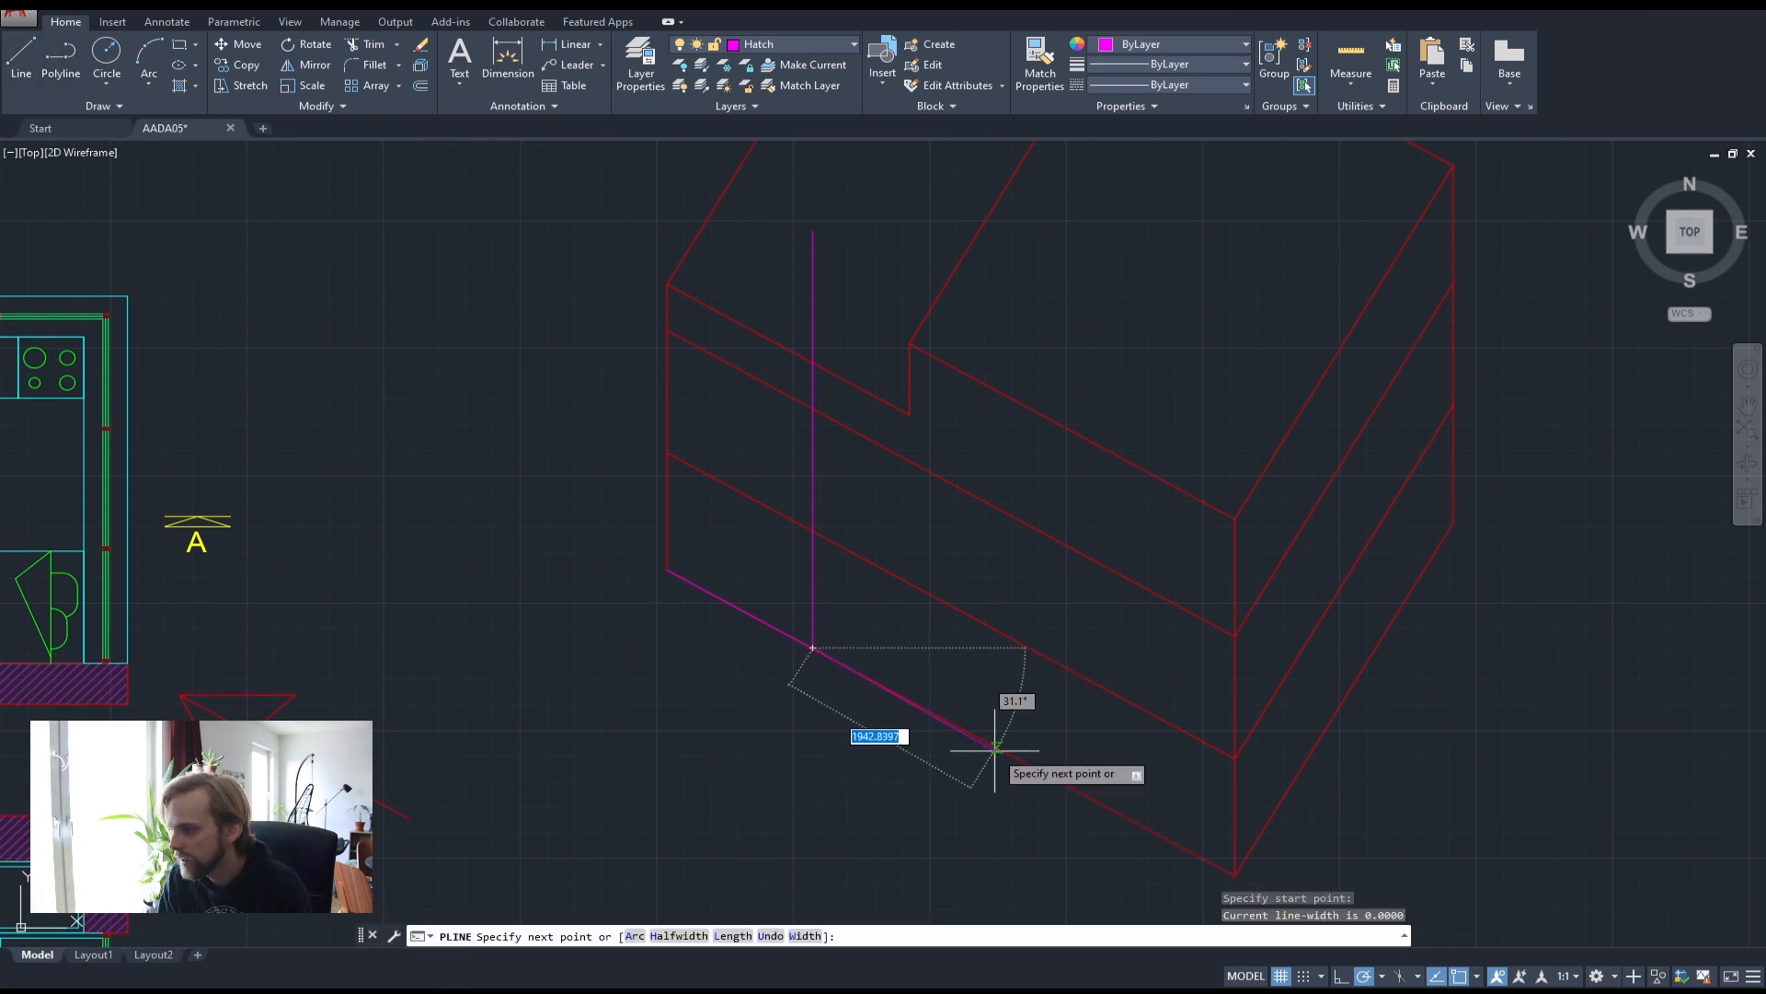
key("Escape")
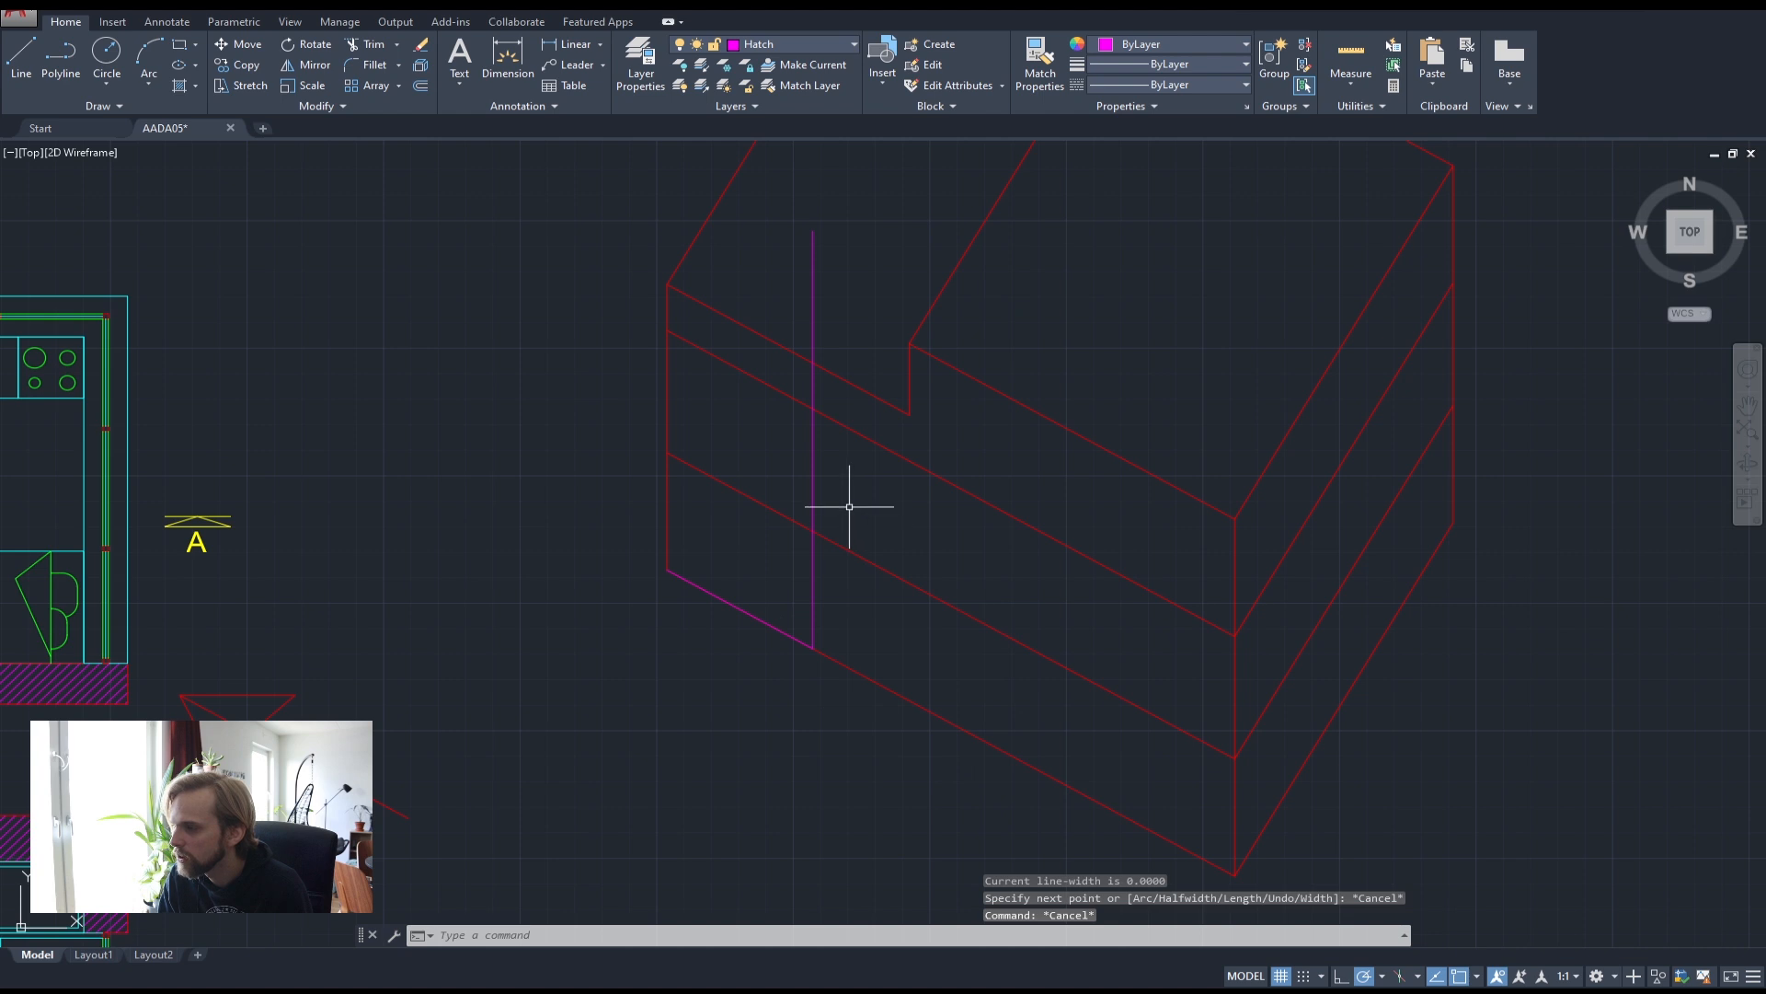
left_click(810, 466)
left_click(932, 545)
left_click(925, 625)
left_click(915, 480)
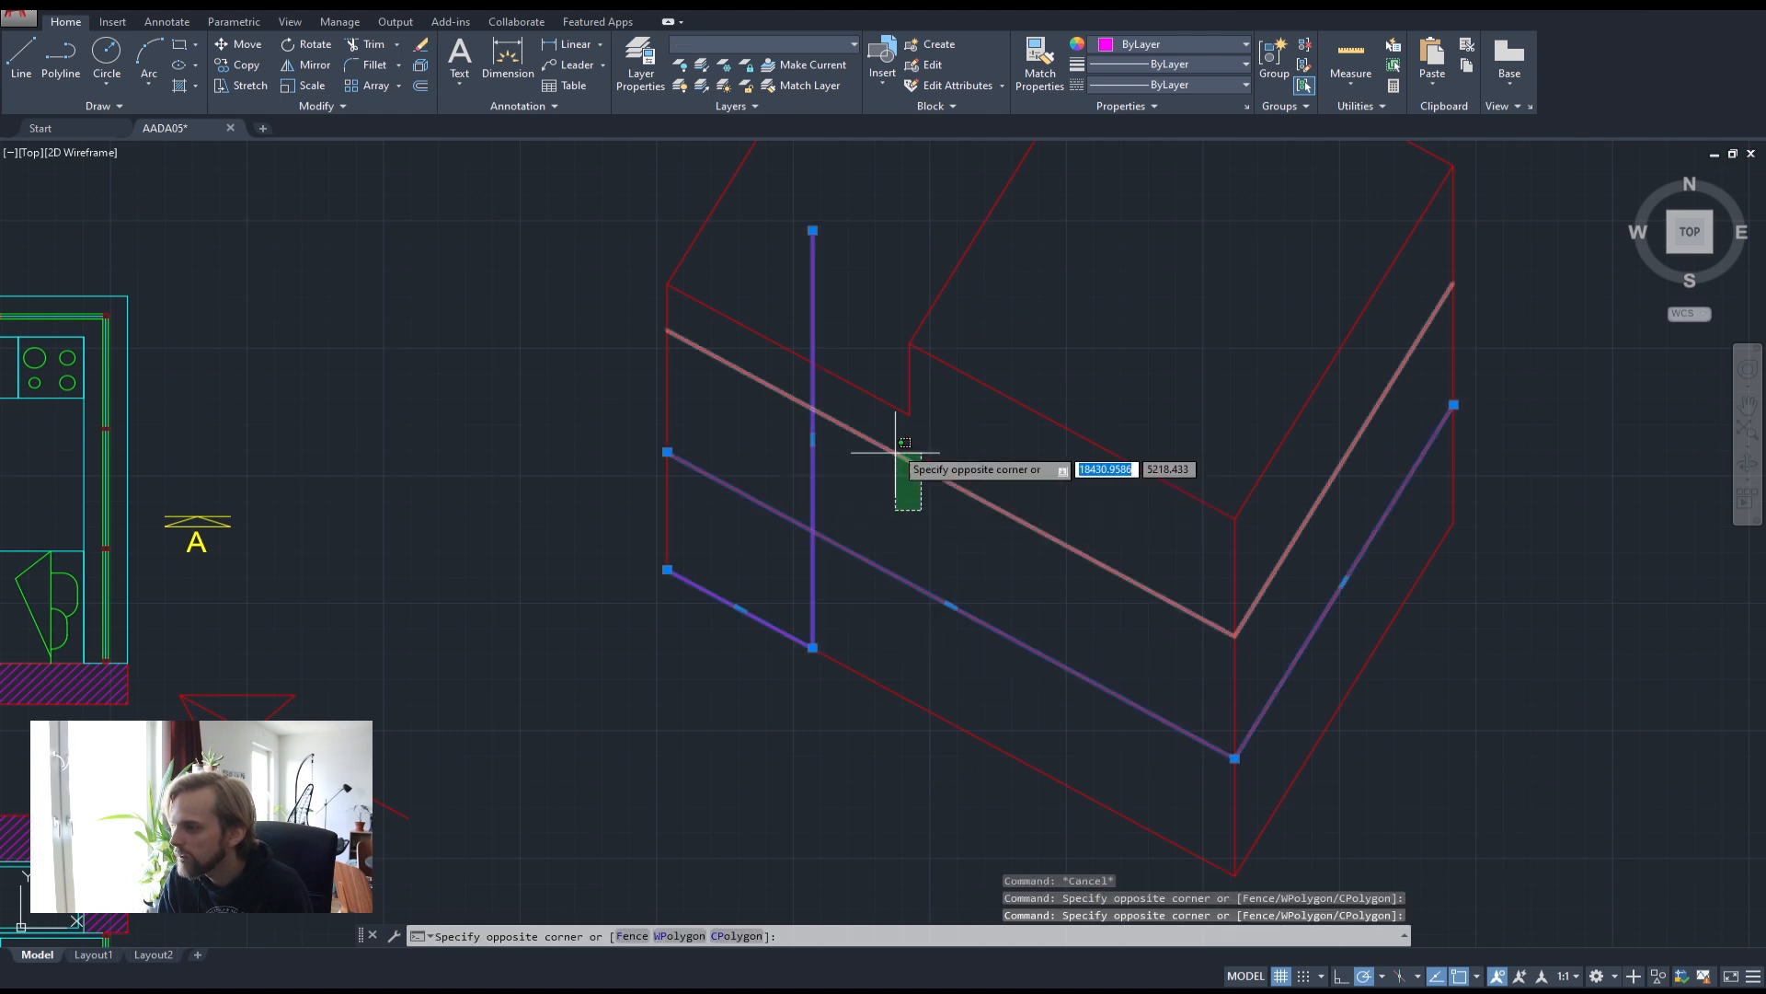
left_click(851, 405)
left_click(775, 44)
left_click(770, 92)
left_click(786, 46)
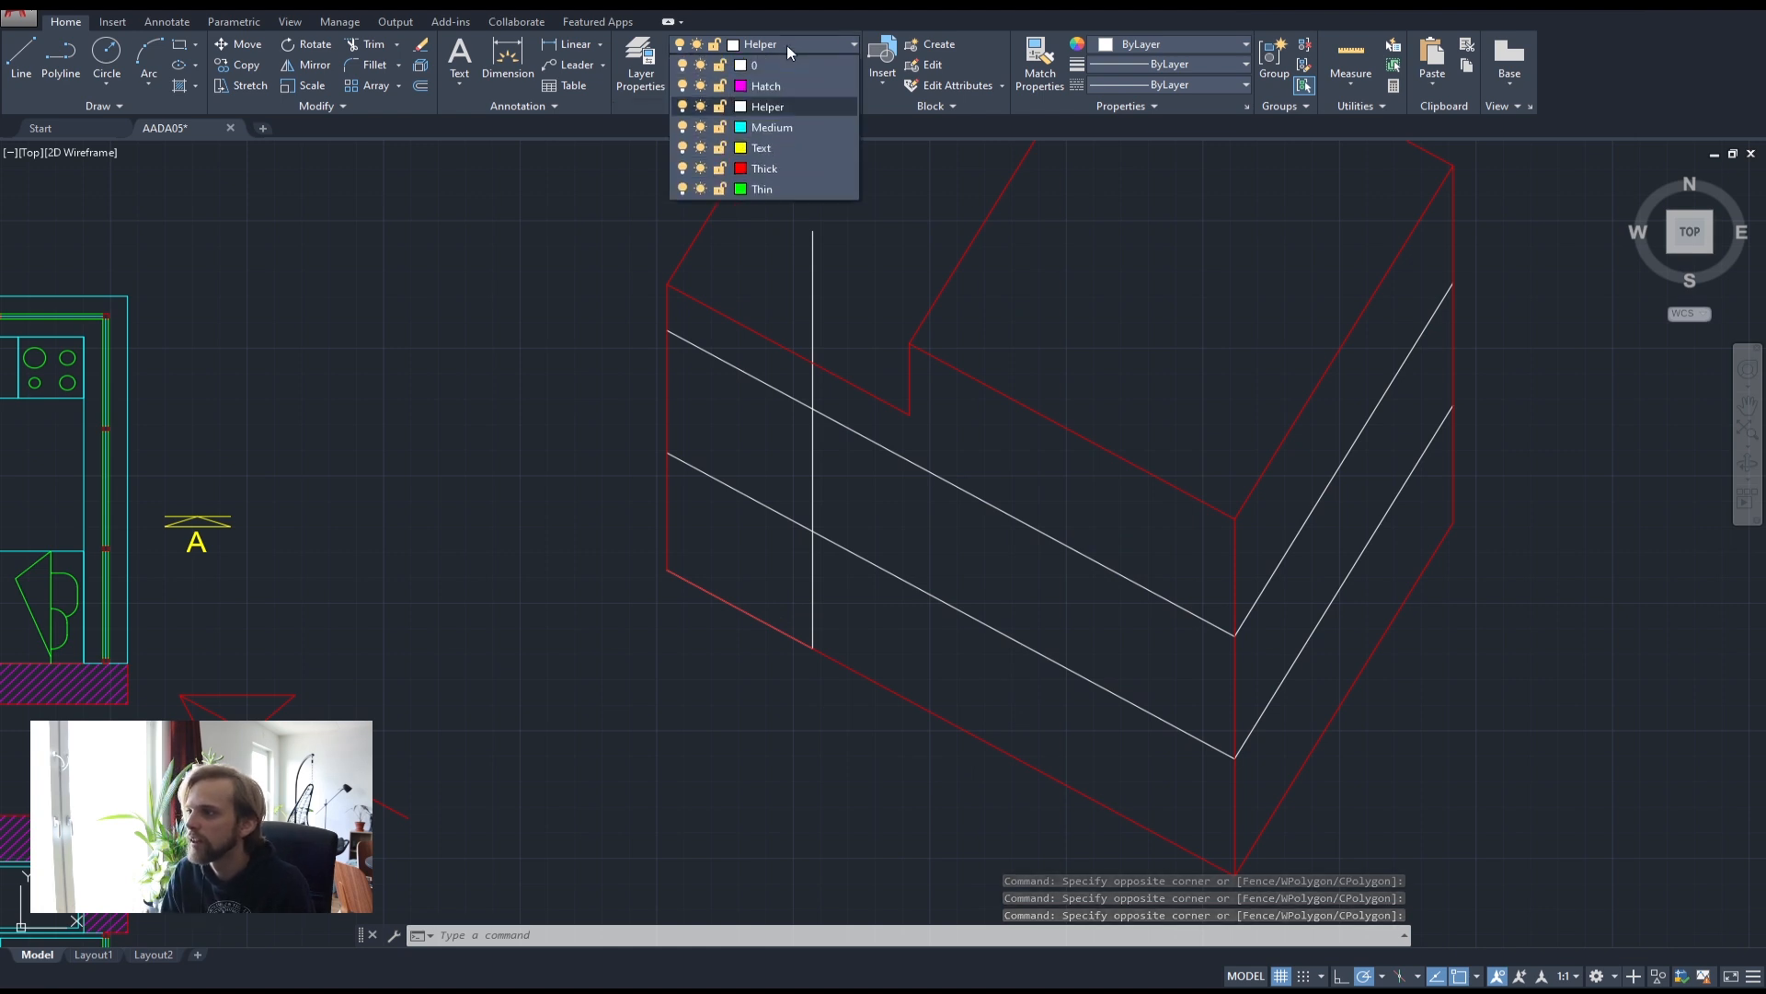
left_click(779, 103)
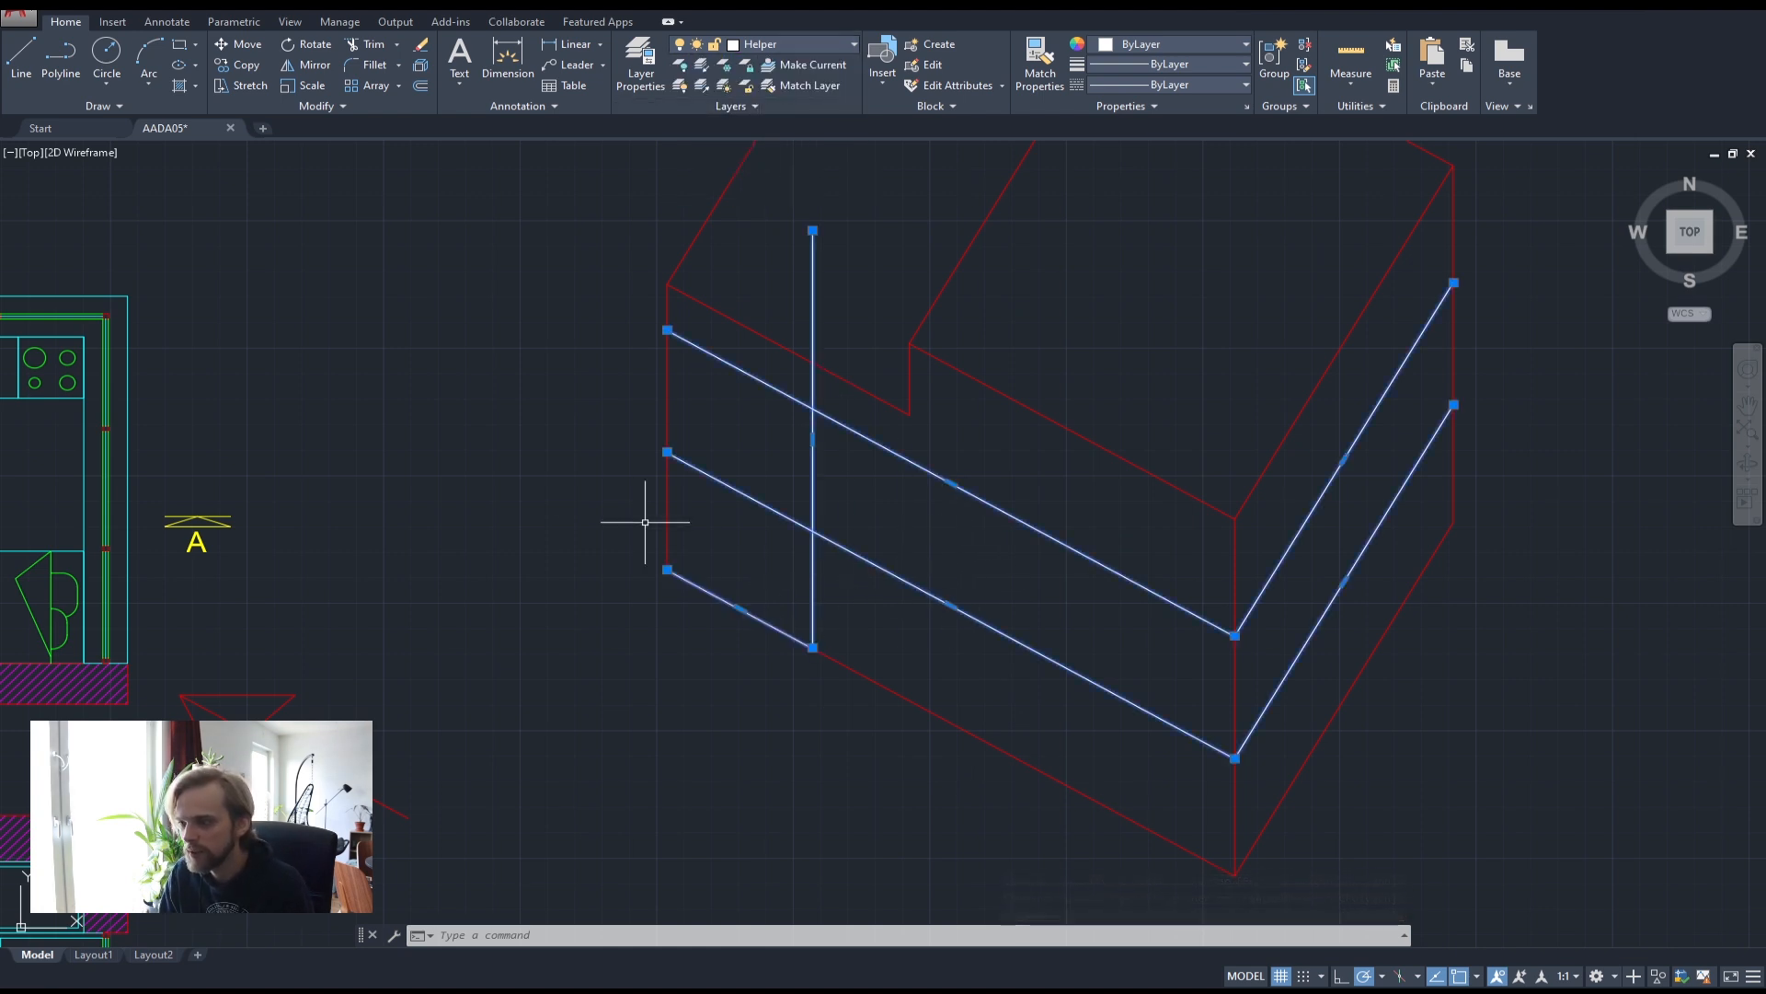
key("Escape")
key("Escape")
left_click(765, 48)
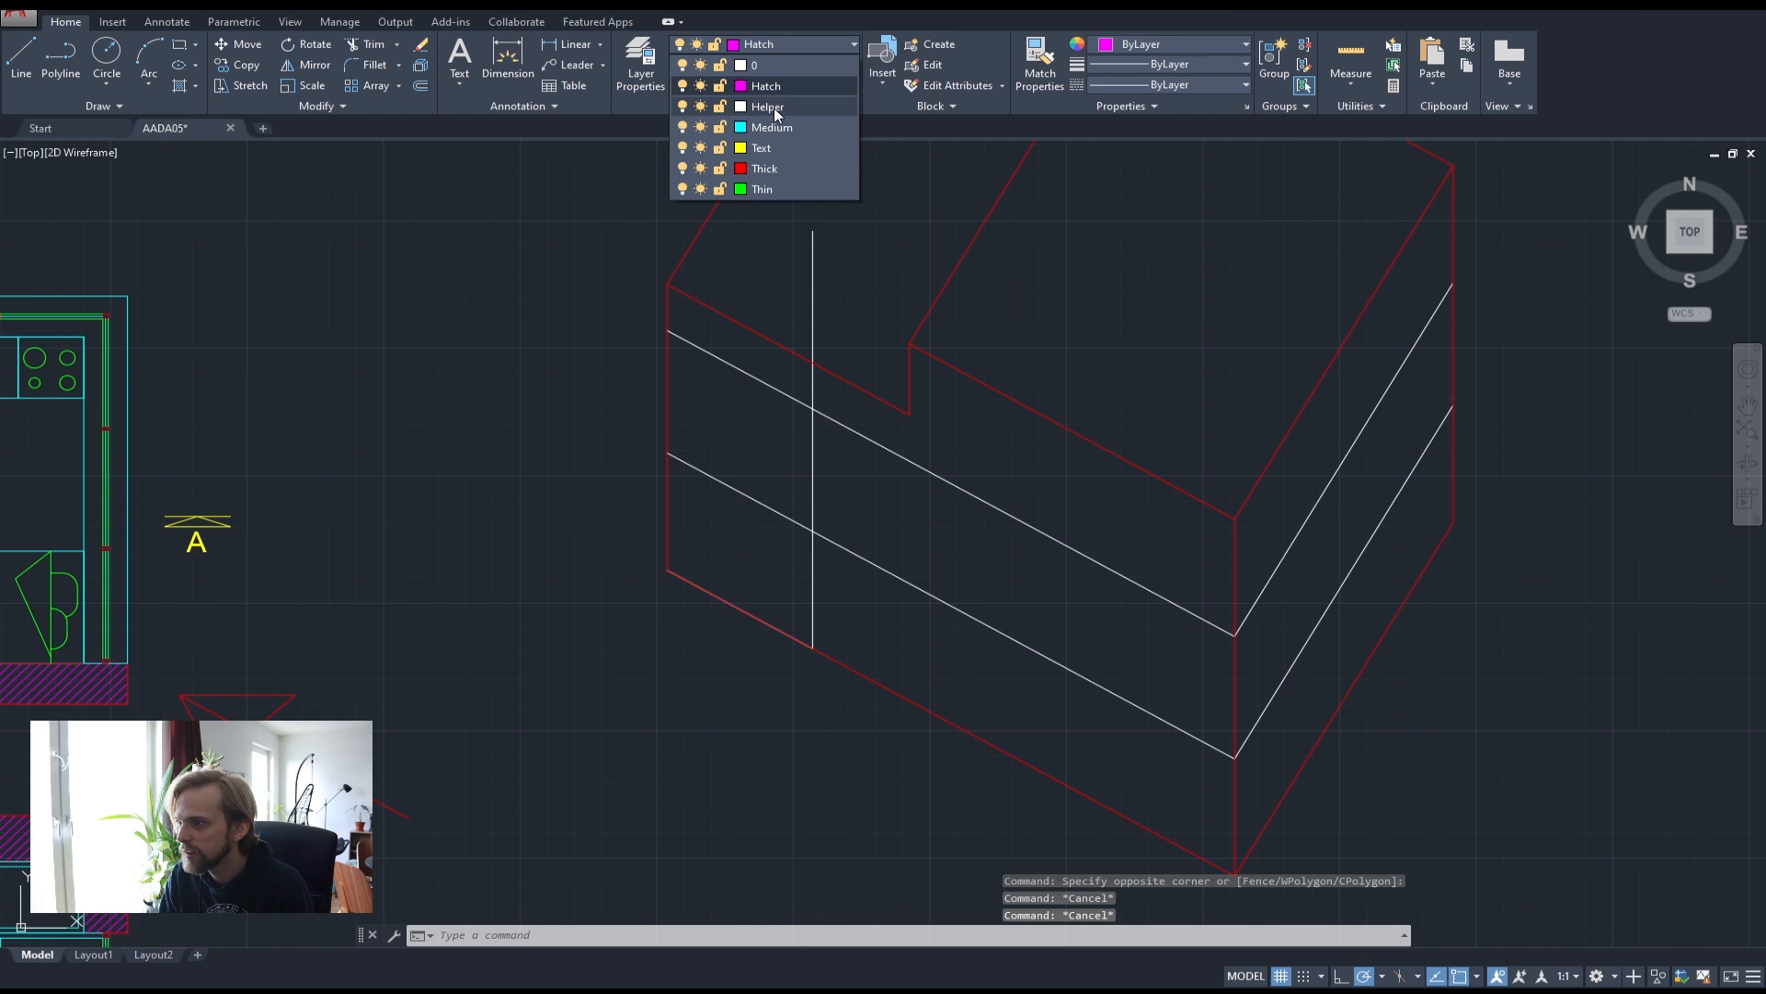
left_click(774, 107)
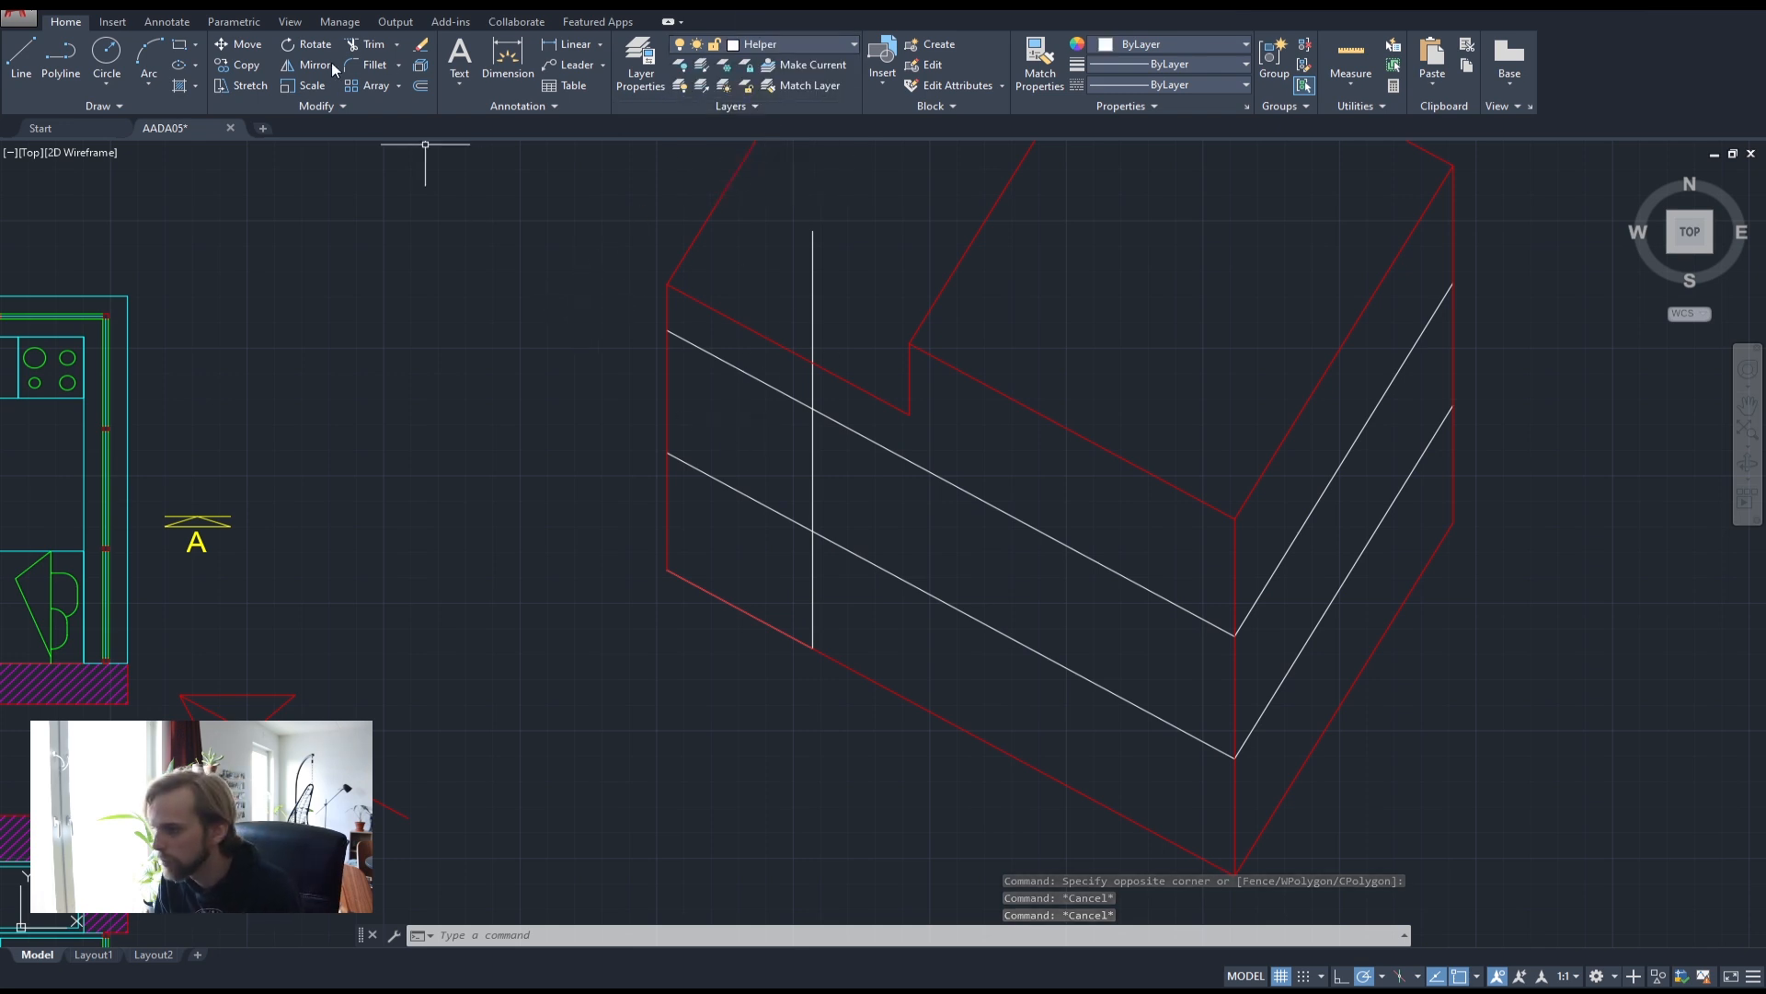
- Draw a second guide 900 along the bottom edge, then vertically up to the box top
left_click(60, 55)
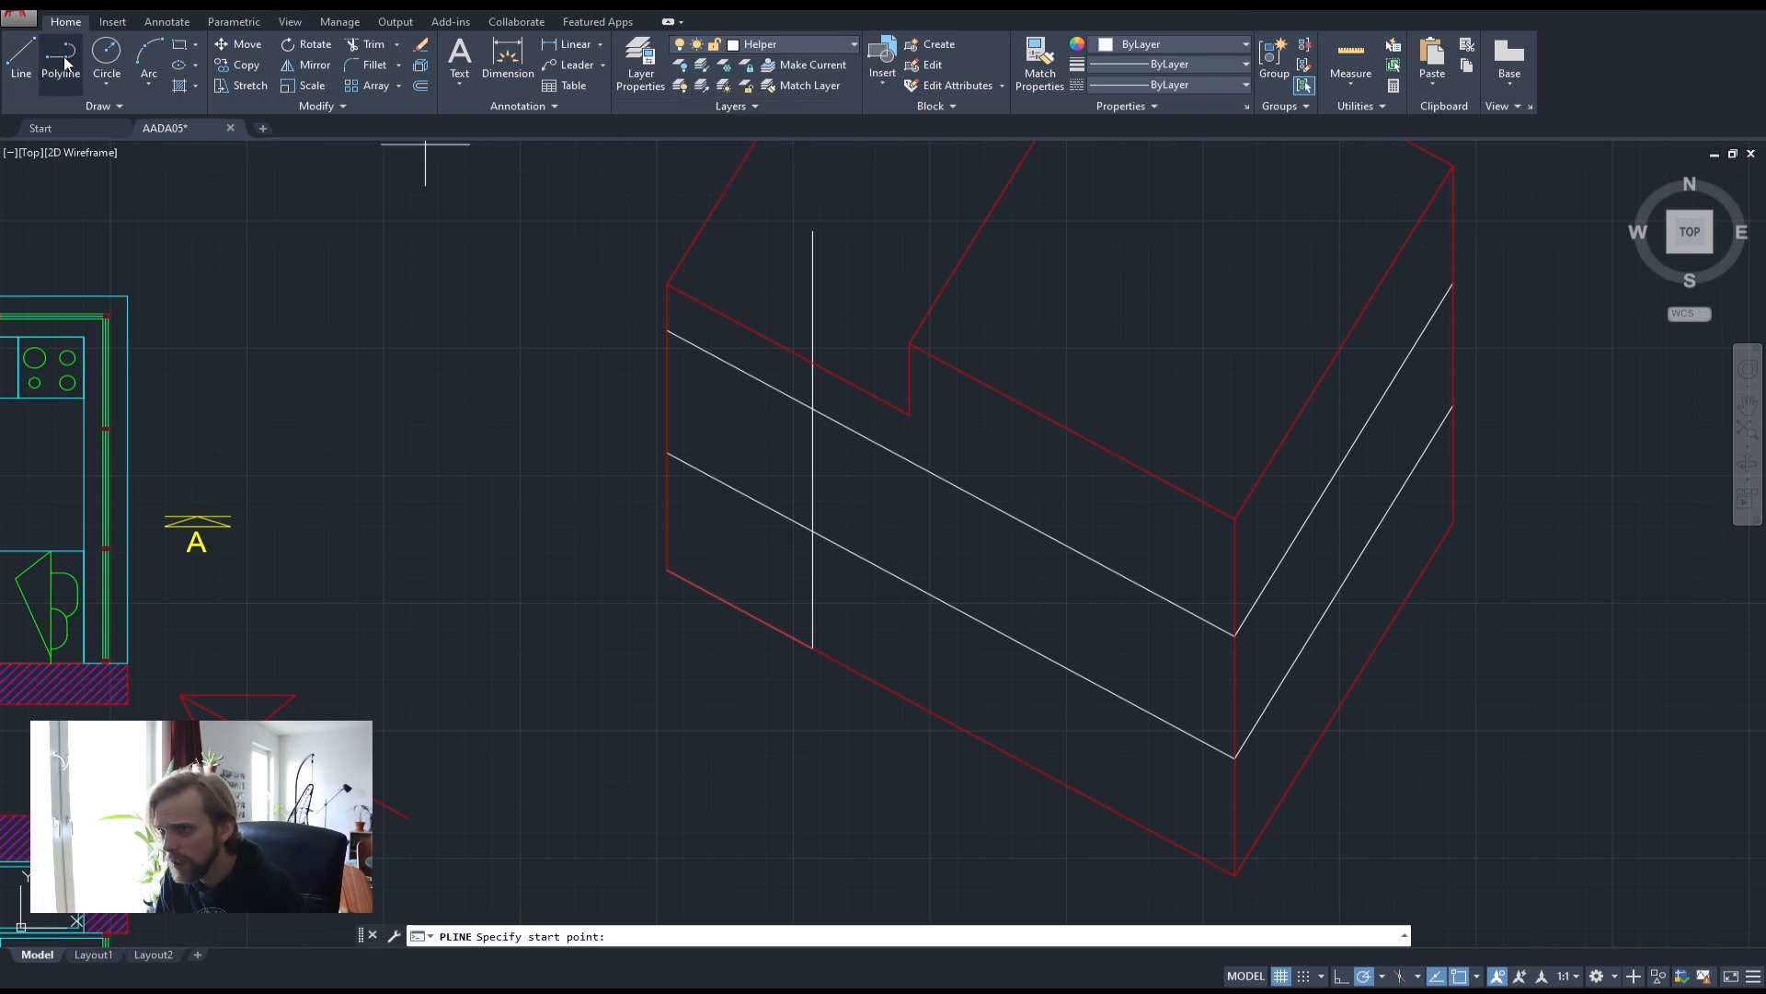
left_click(813, 648)
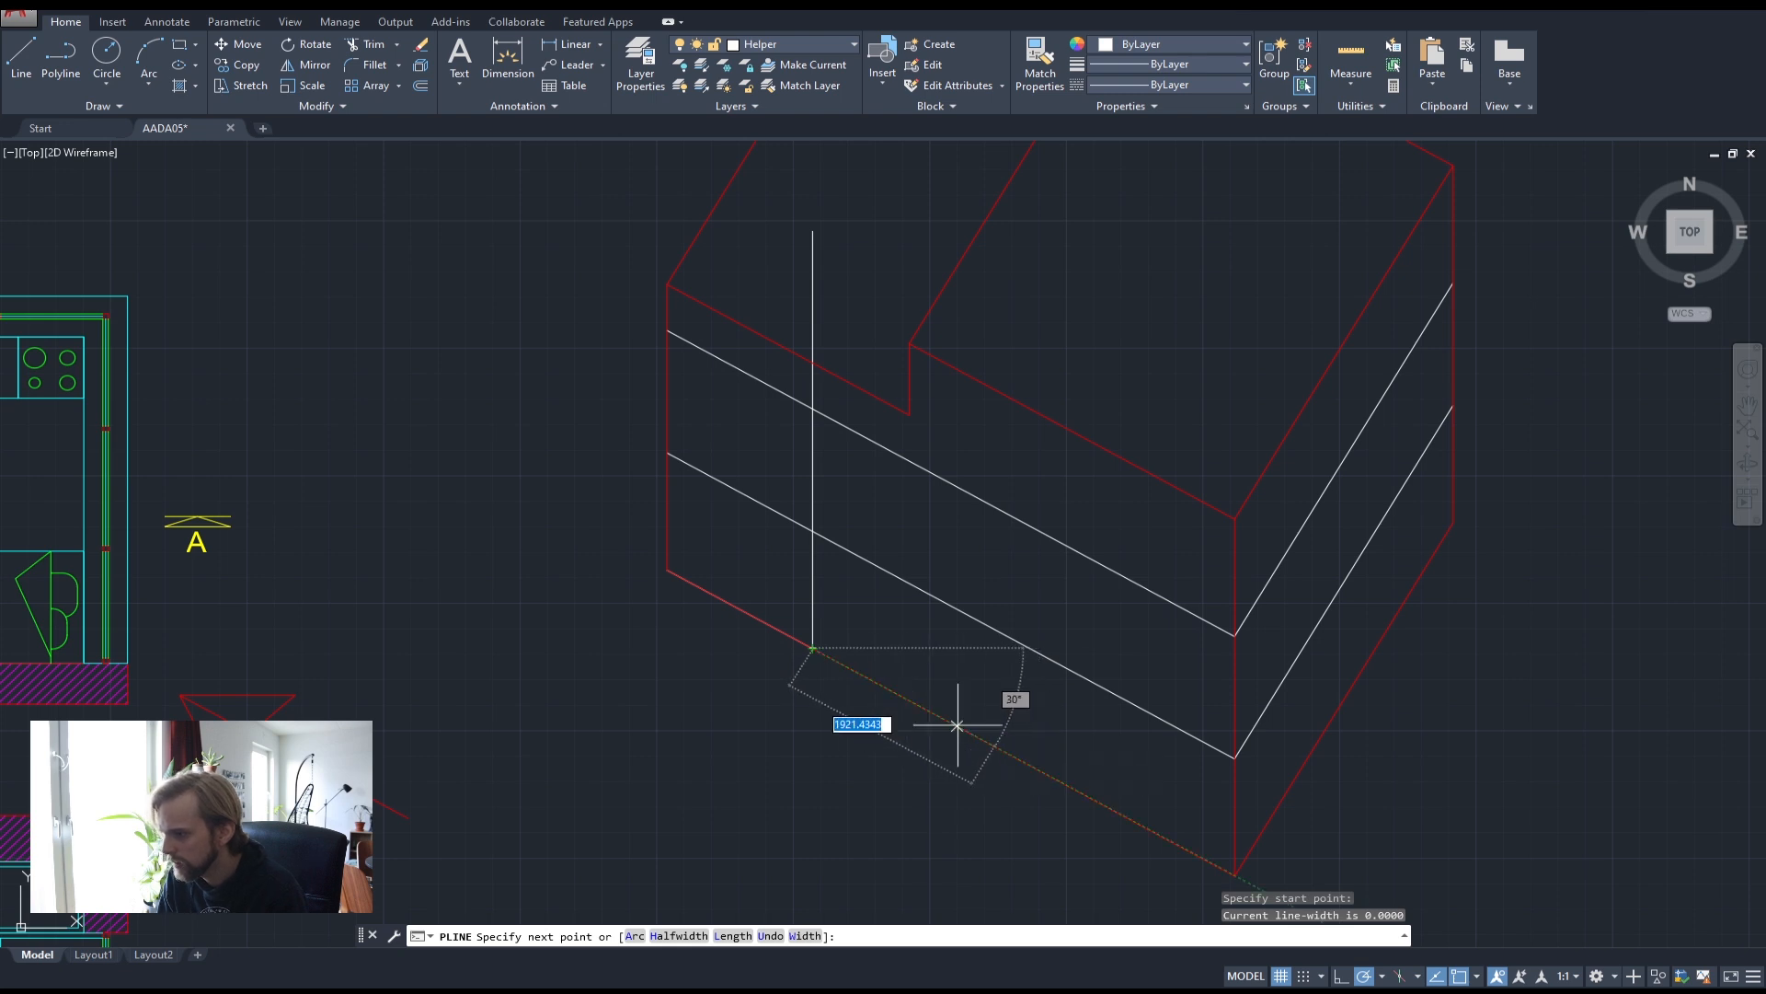
scroll(814, 635, "up", 4)
scroll(920, 681, "down", 8)
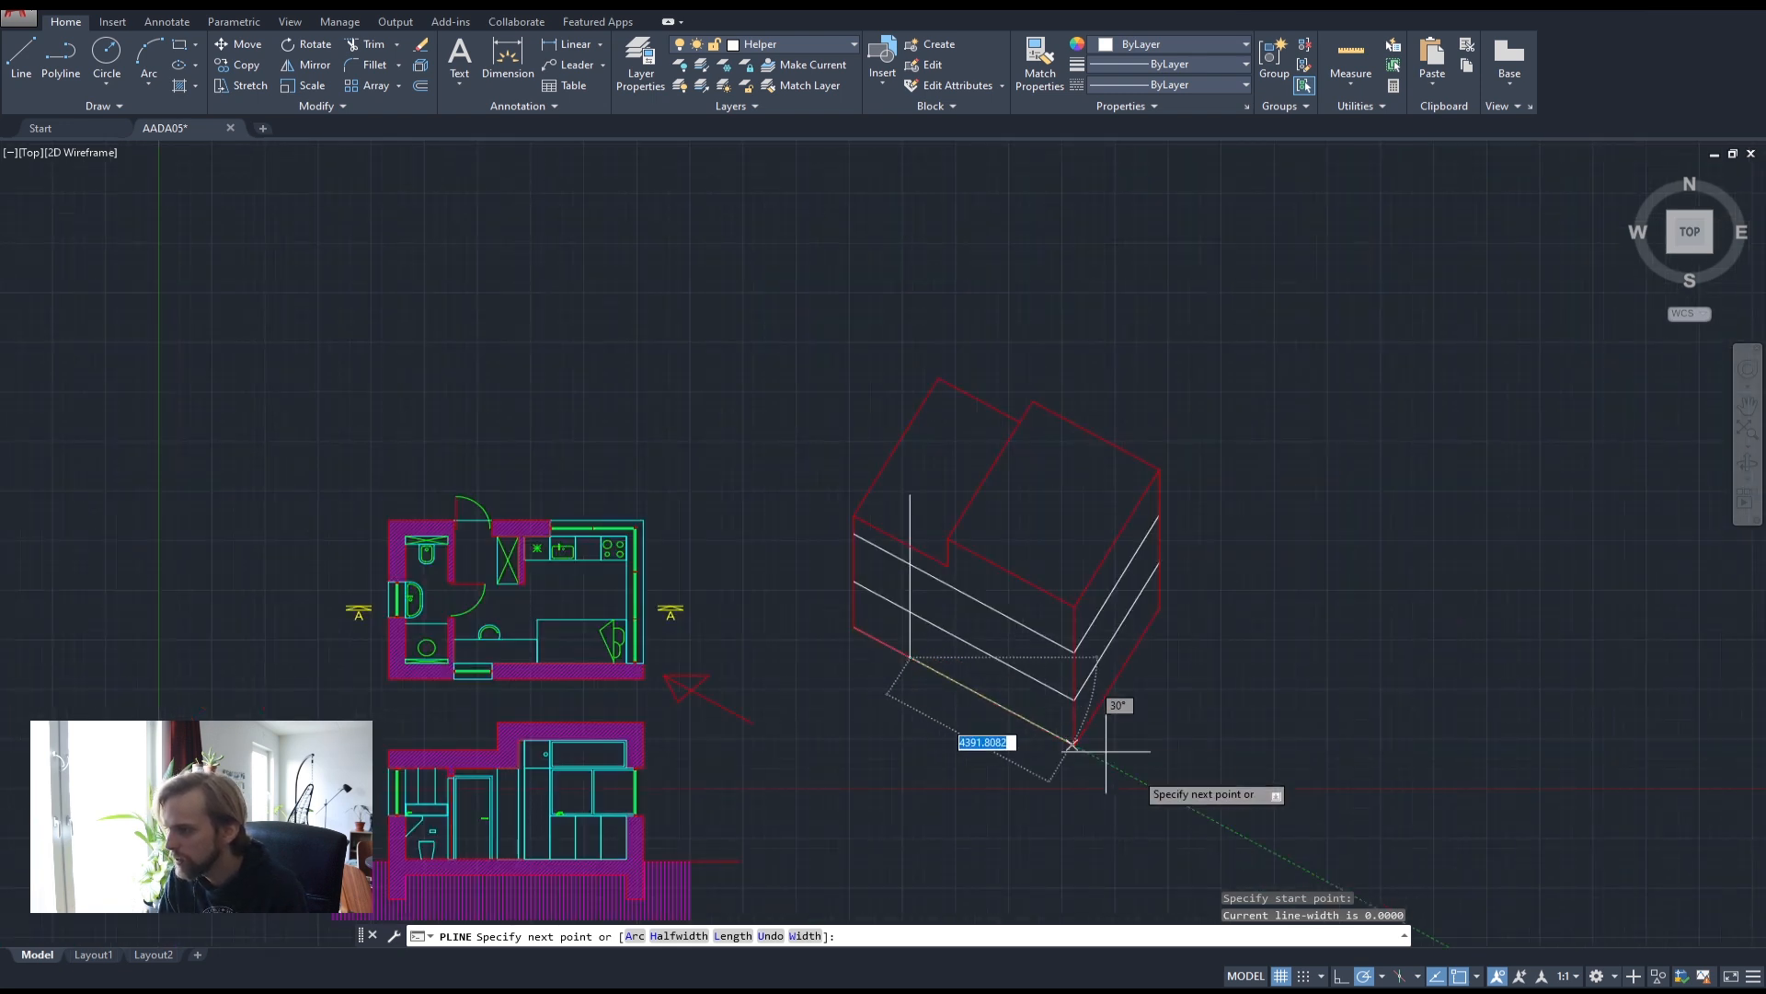
scroll(1143, 784, "up", 2)
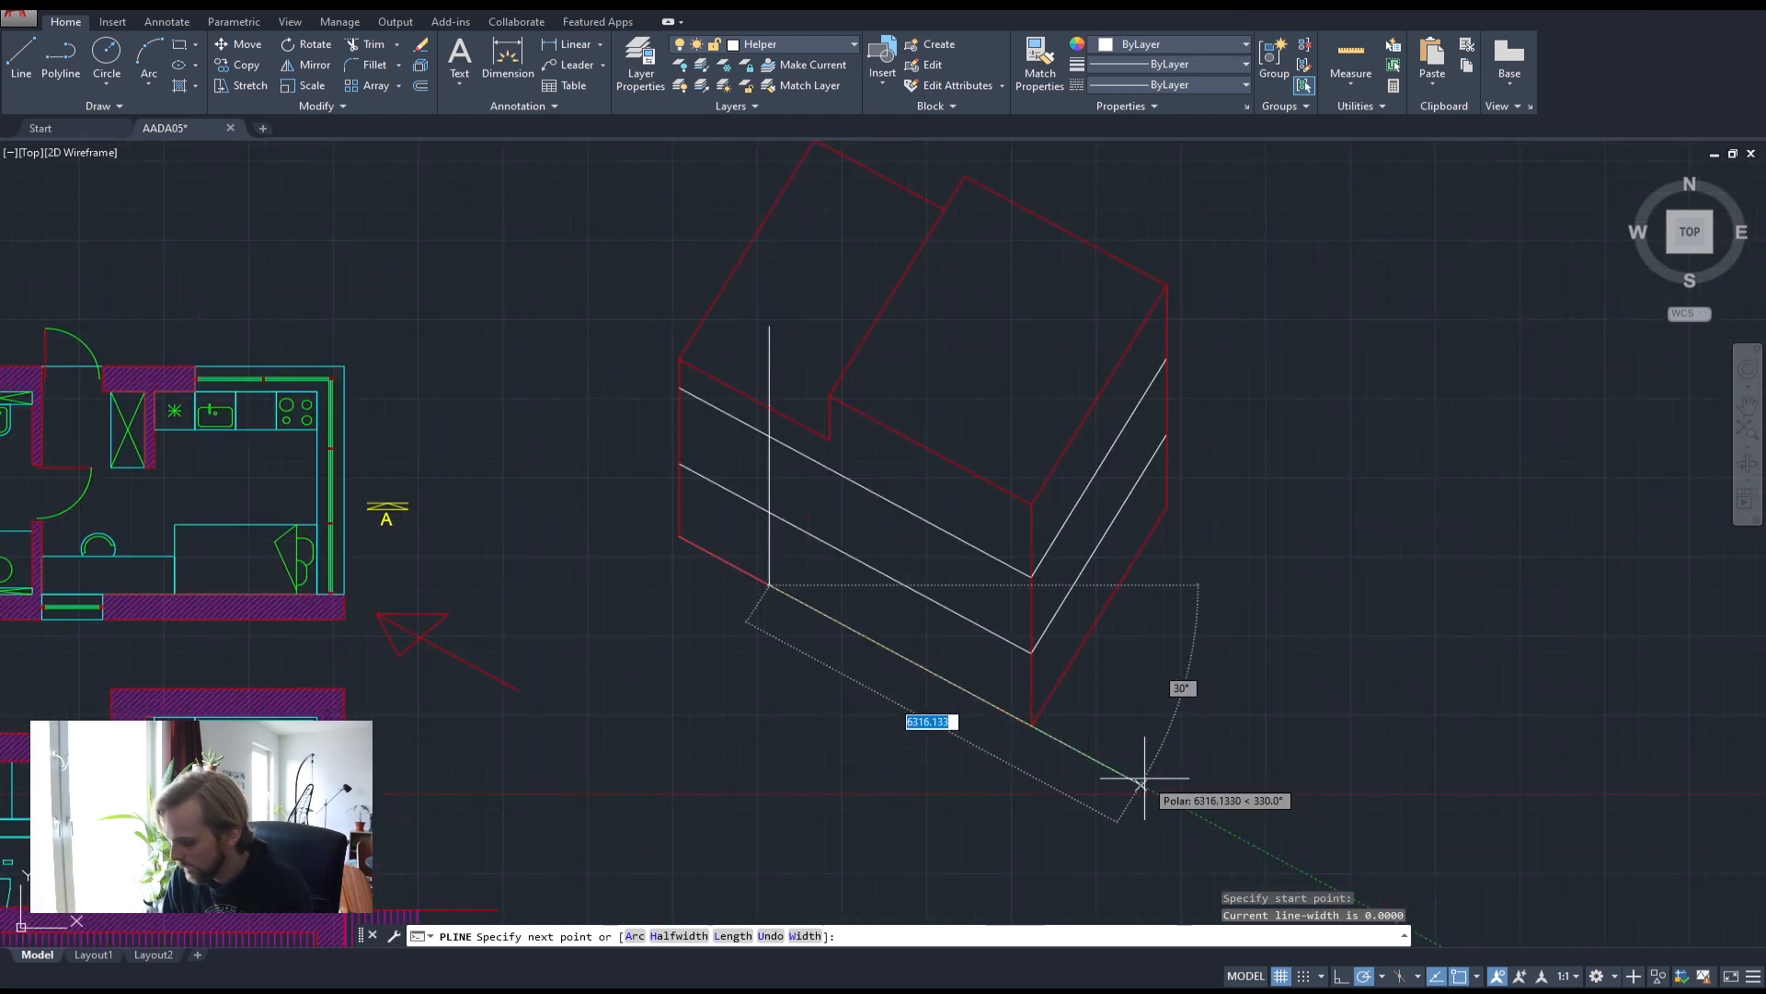
type("9")
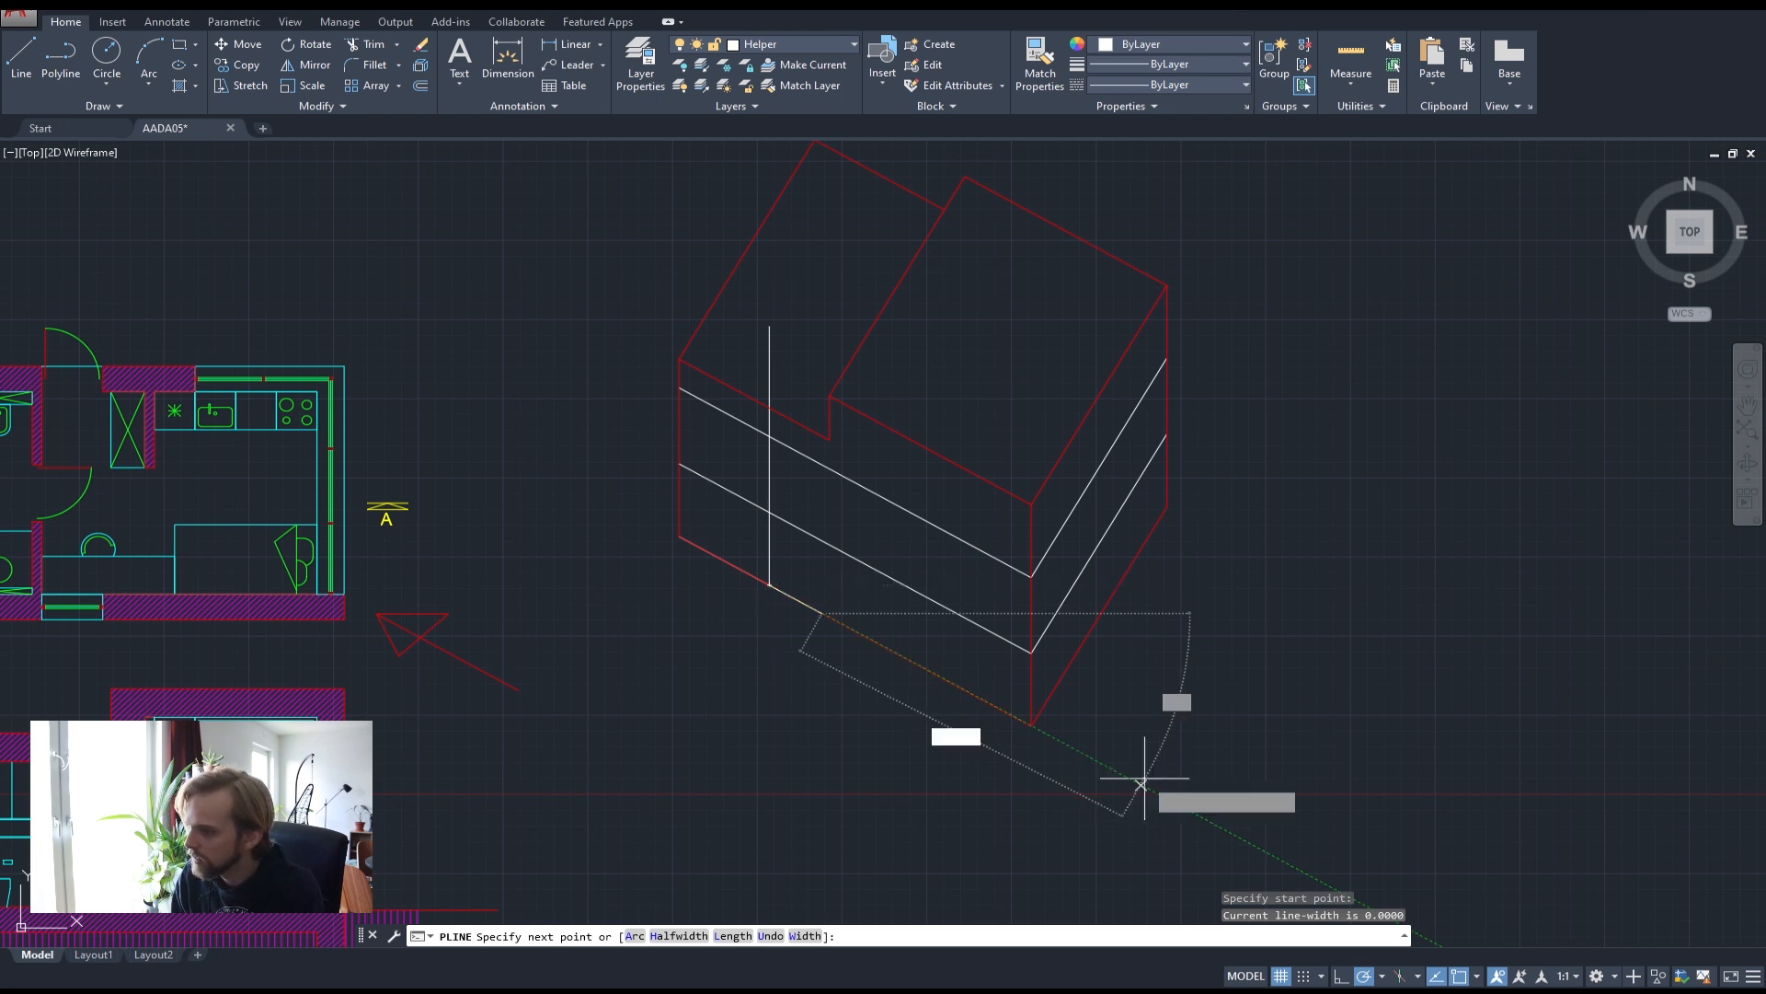
key("Return")
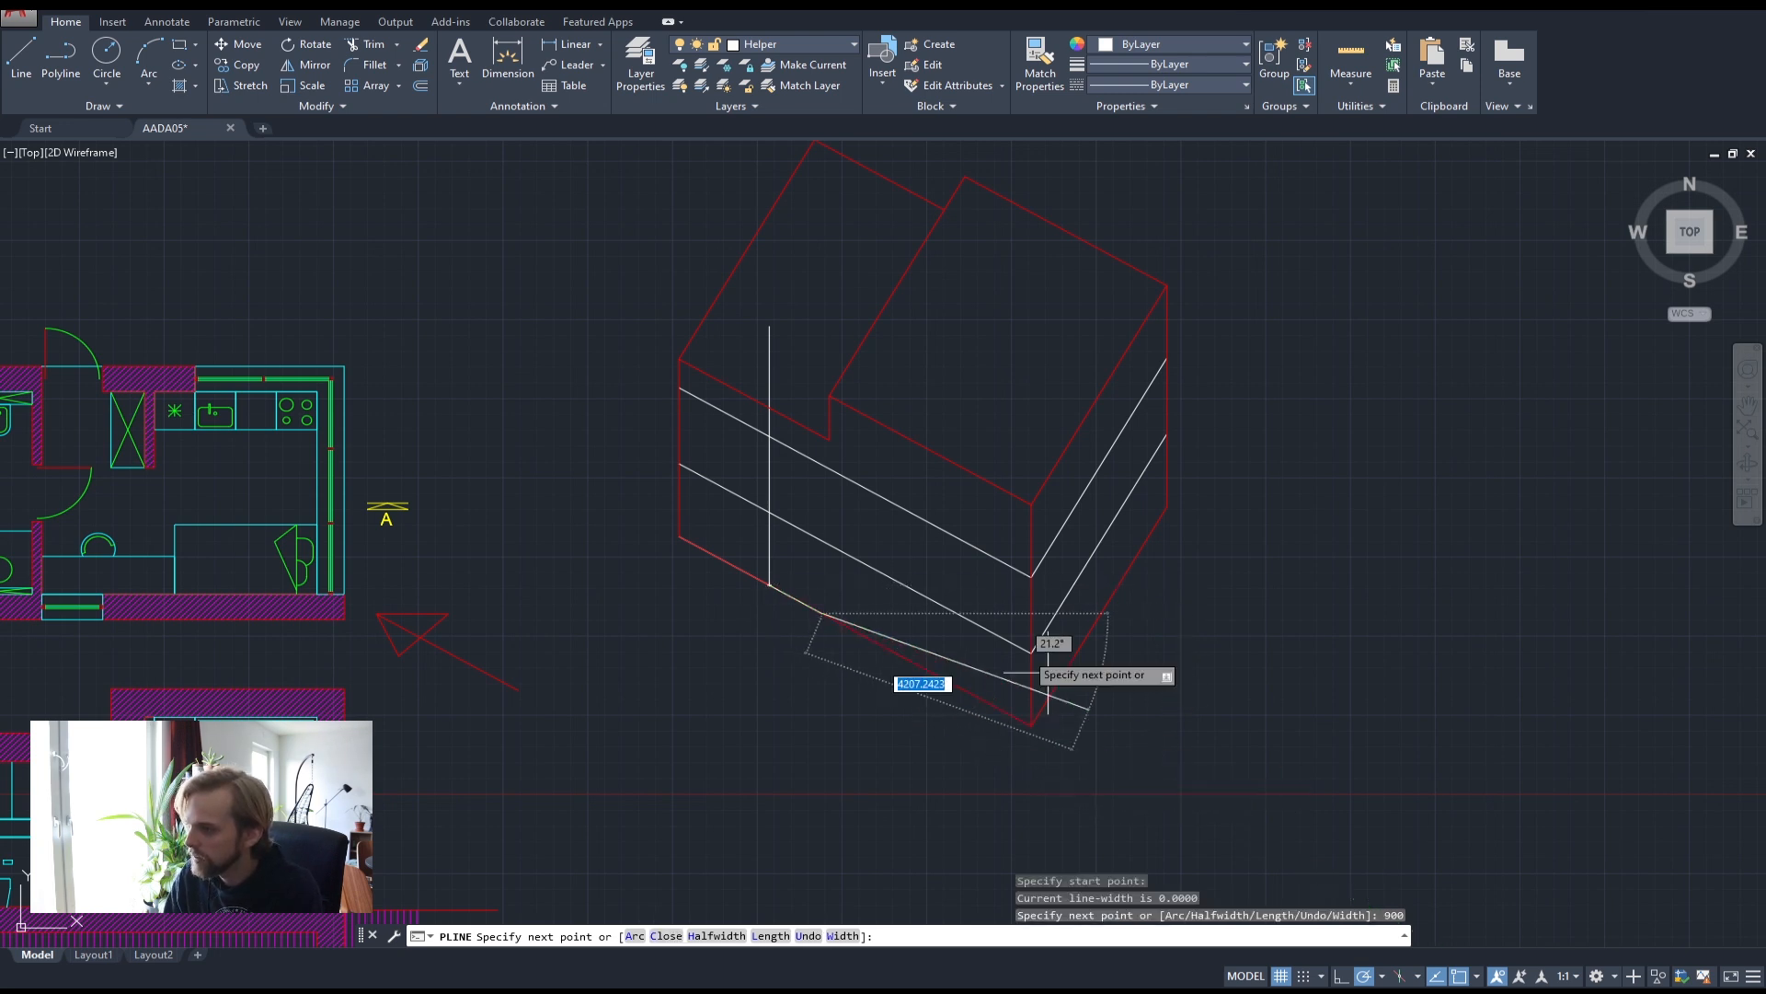
left_click(823, 259)
key("Return")
middle_click_drag(789, 396, 938, 425)
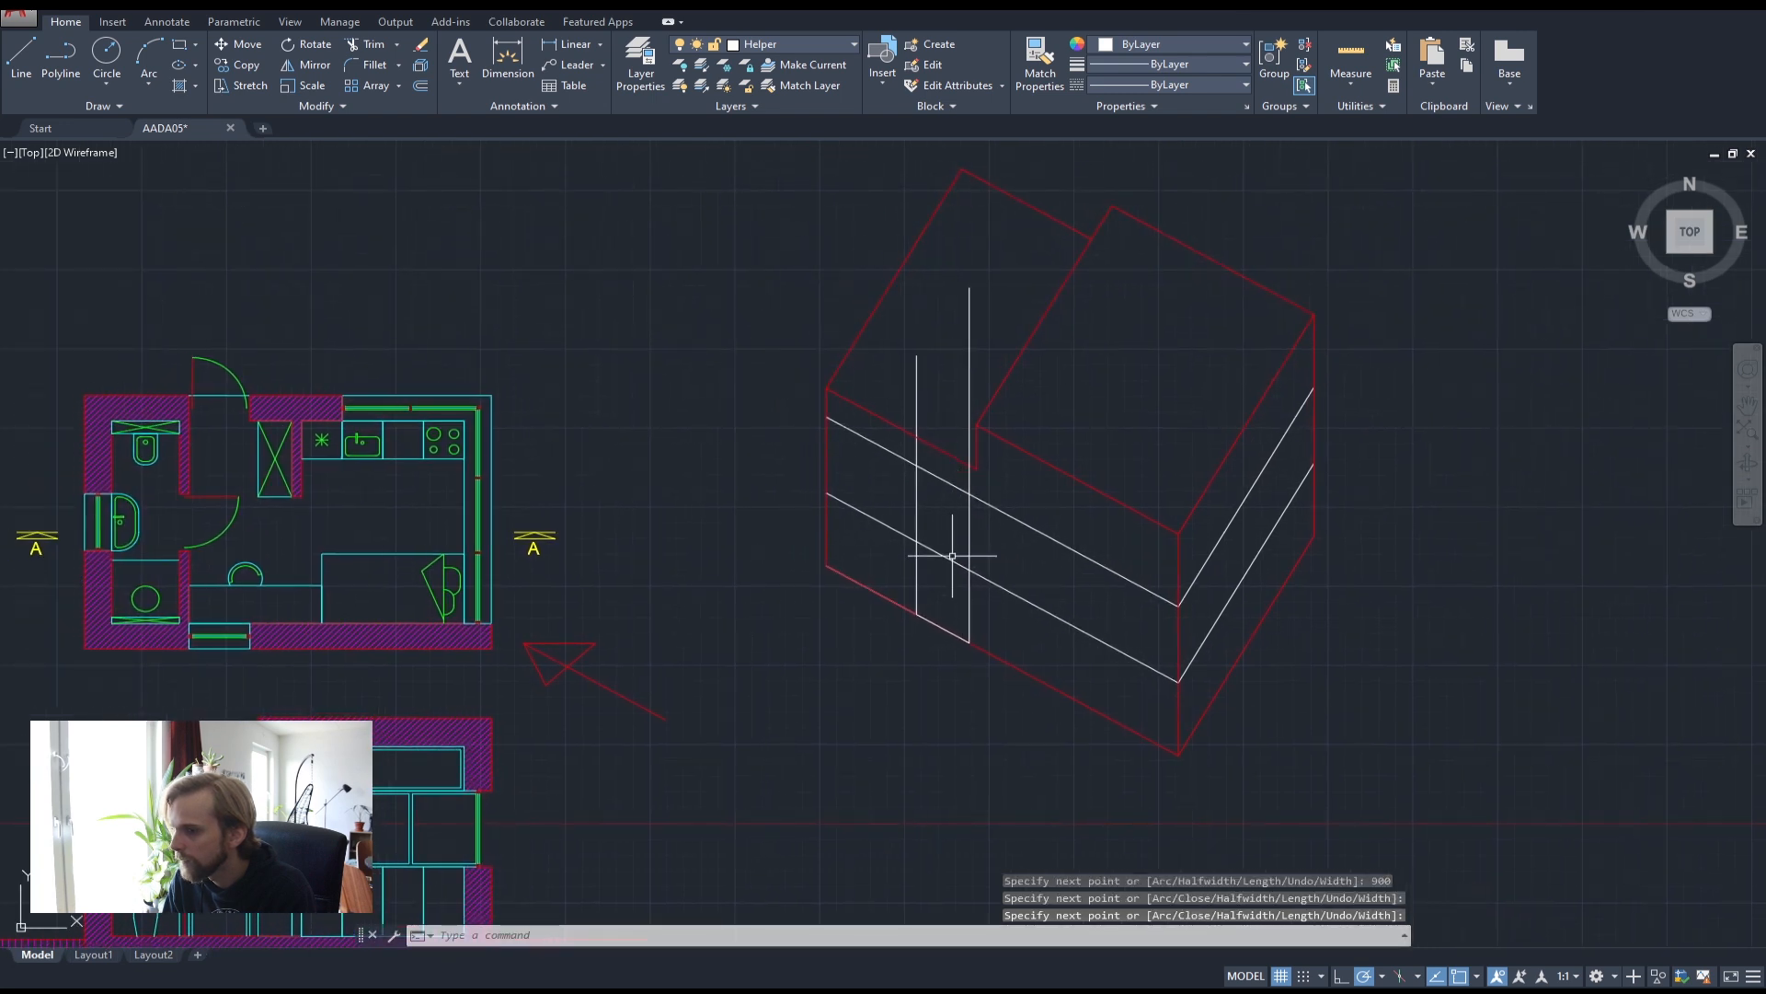
scroll(981, 596, "up", 4)
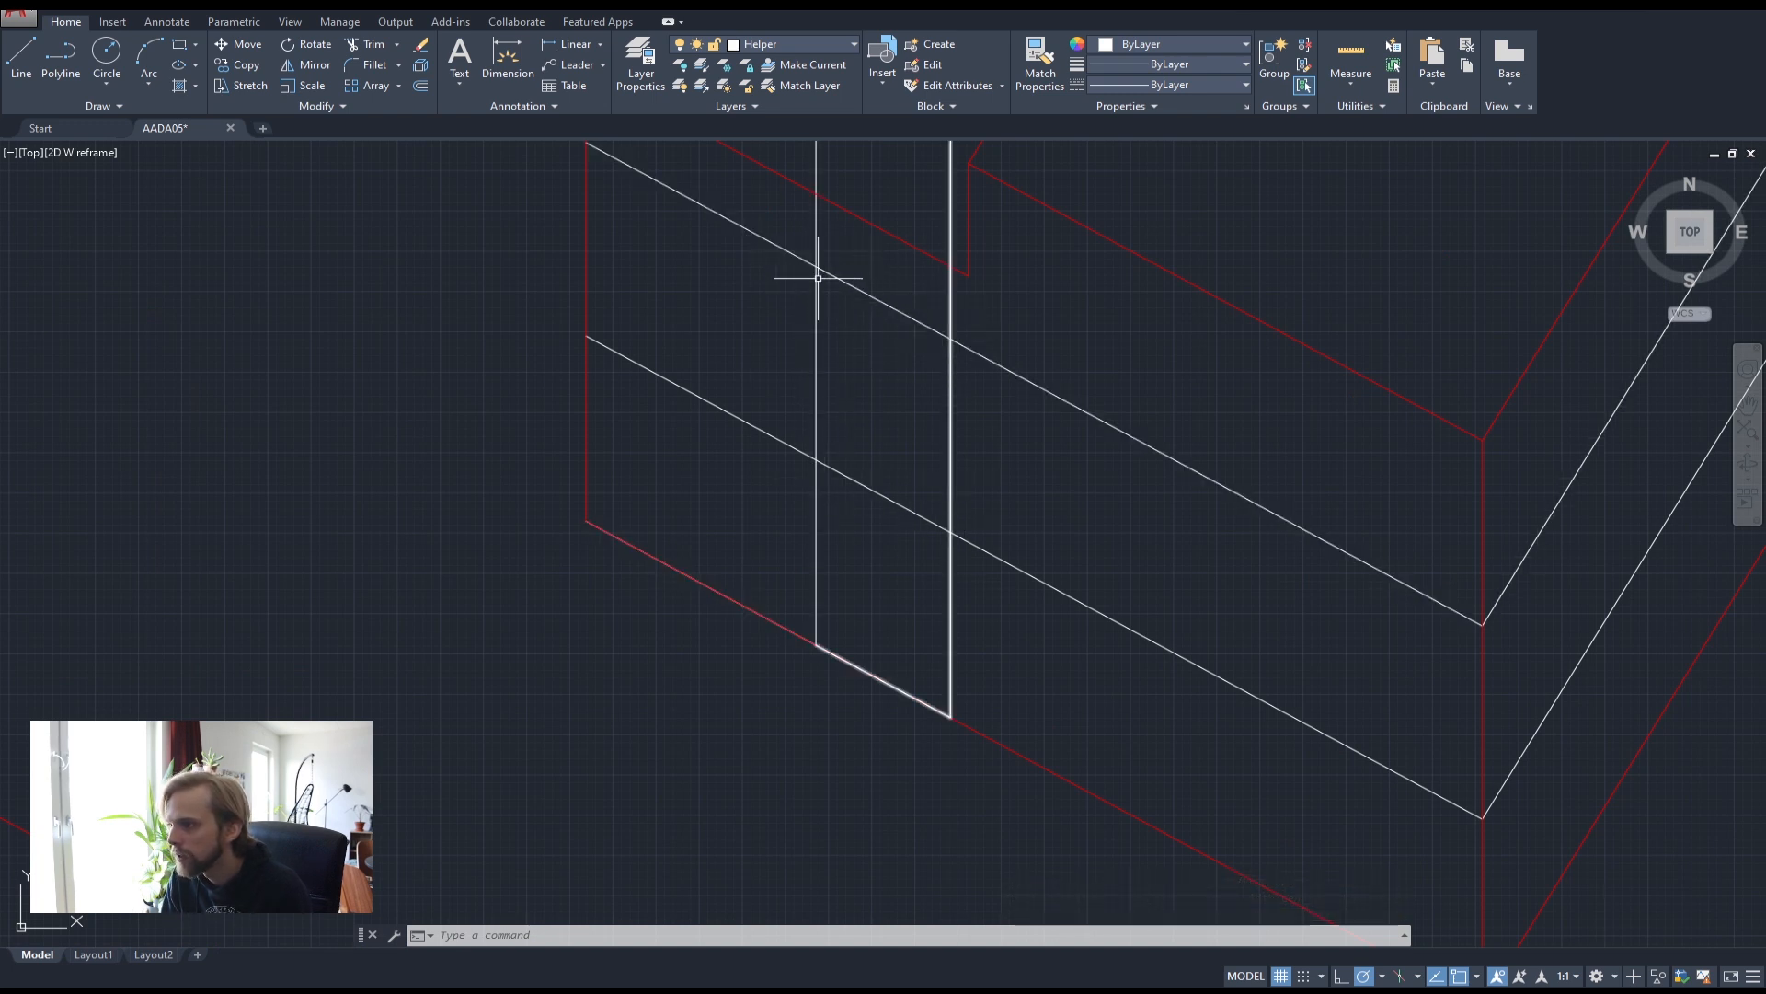
scroll(819, 414, "down", 4)
middle_click_drag(809, 461, 1104, 484)
middle_click_drag(974, 635, 426, 617)
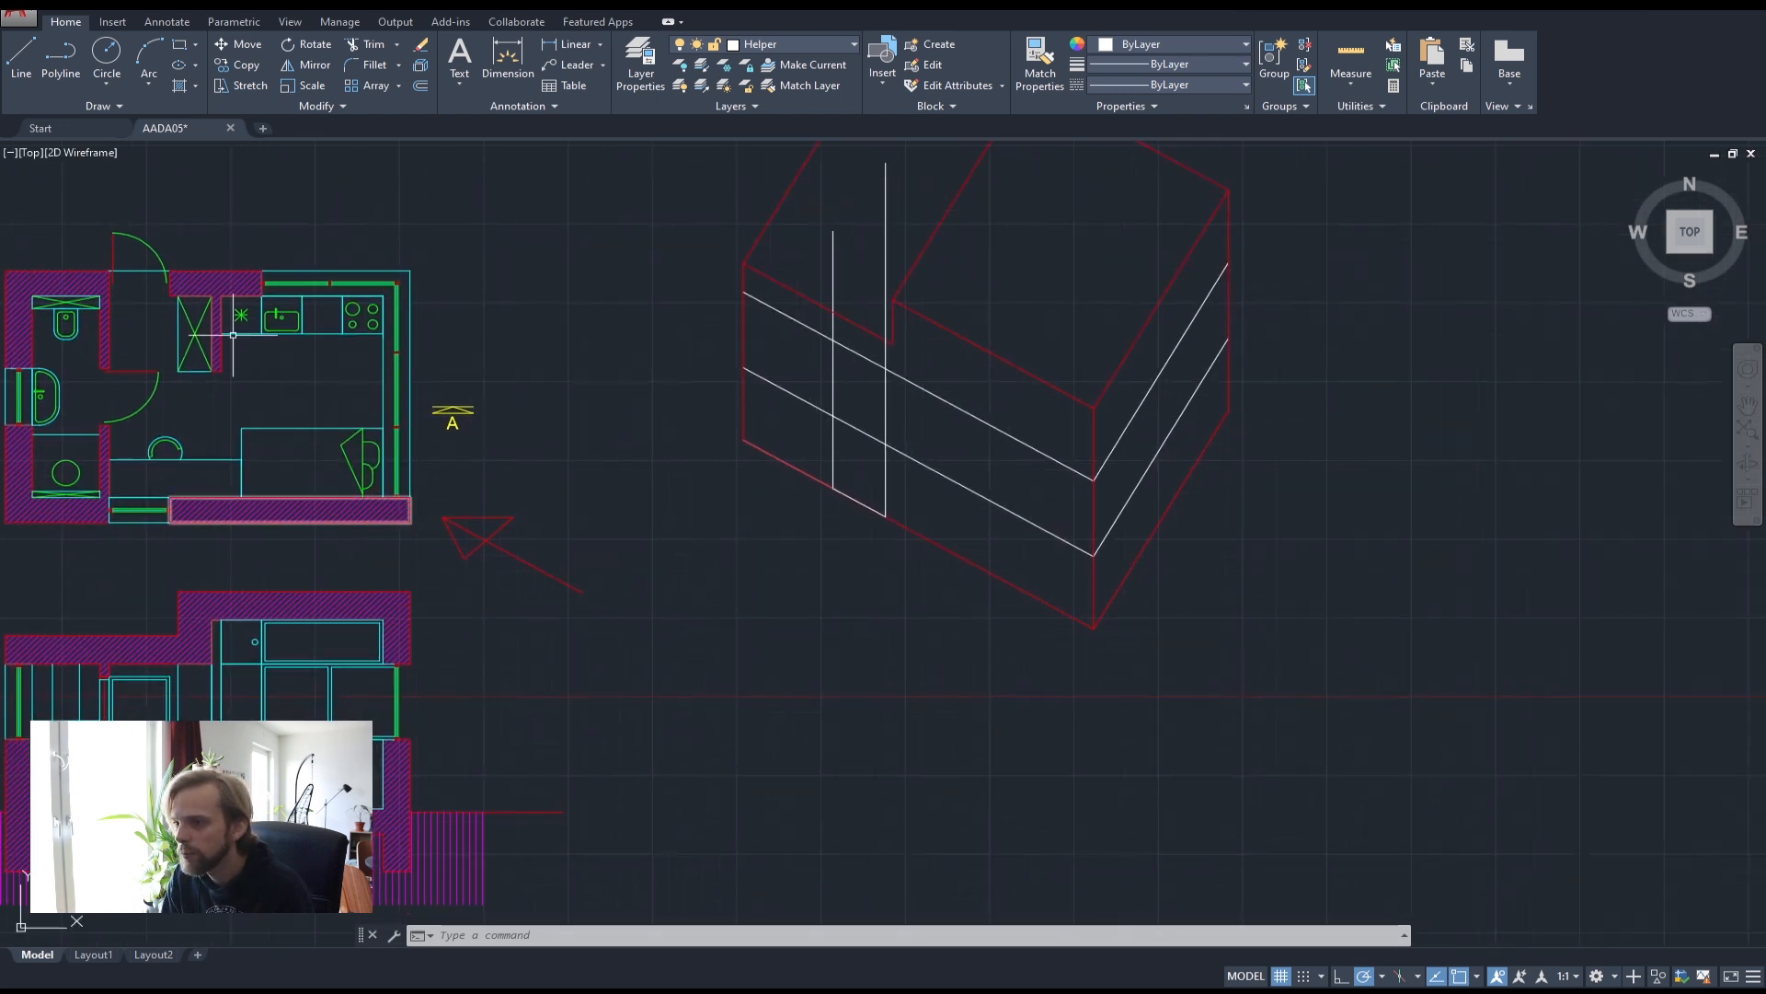
- Measure the plan's wall thickness with DIST: 400
type("dist")
key("Return")
scroll(433, 497, "up", 2)
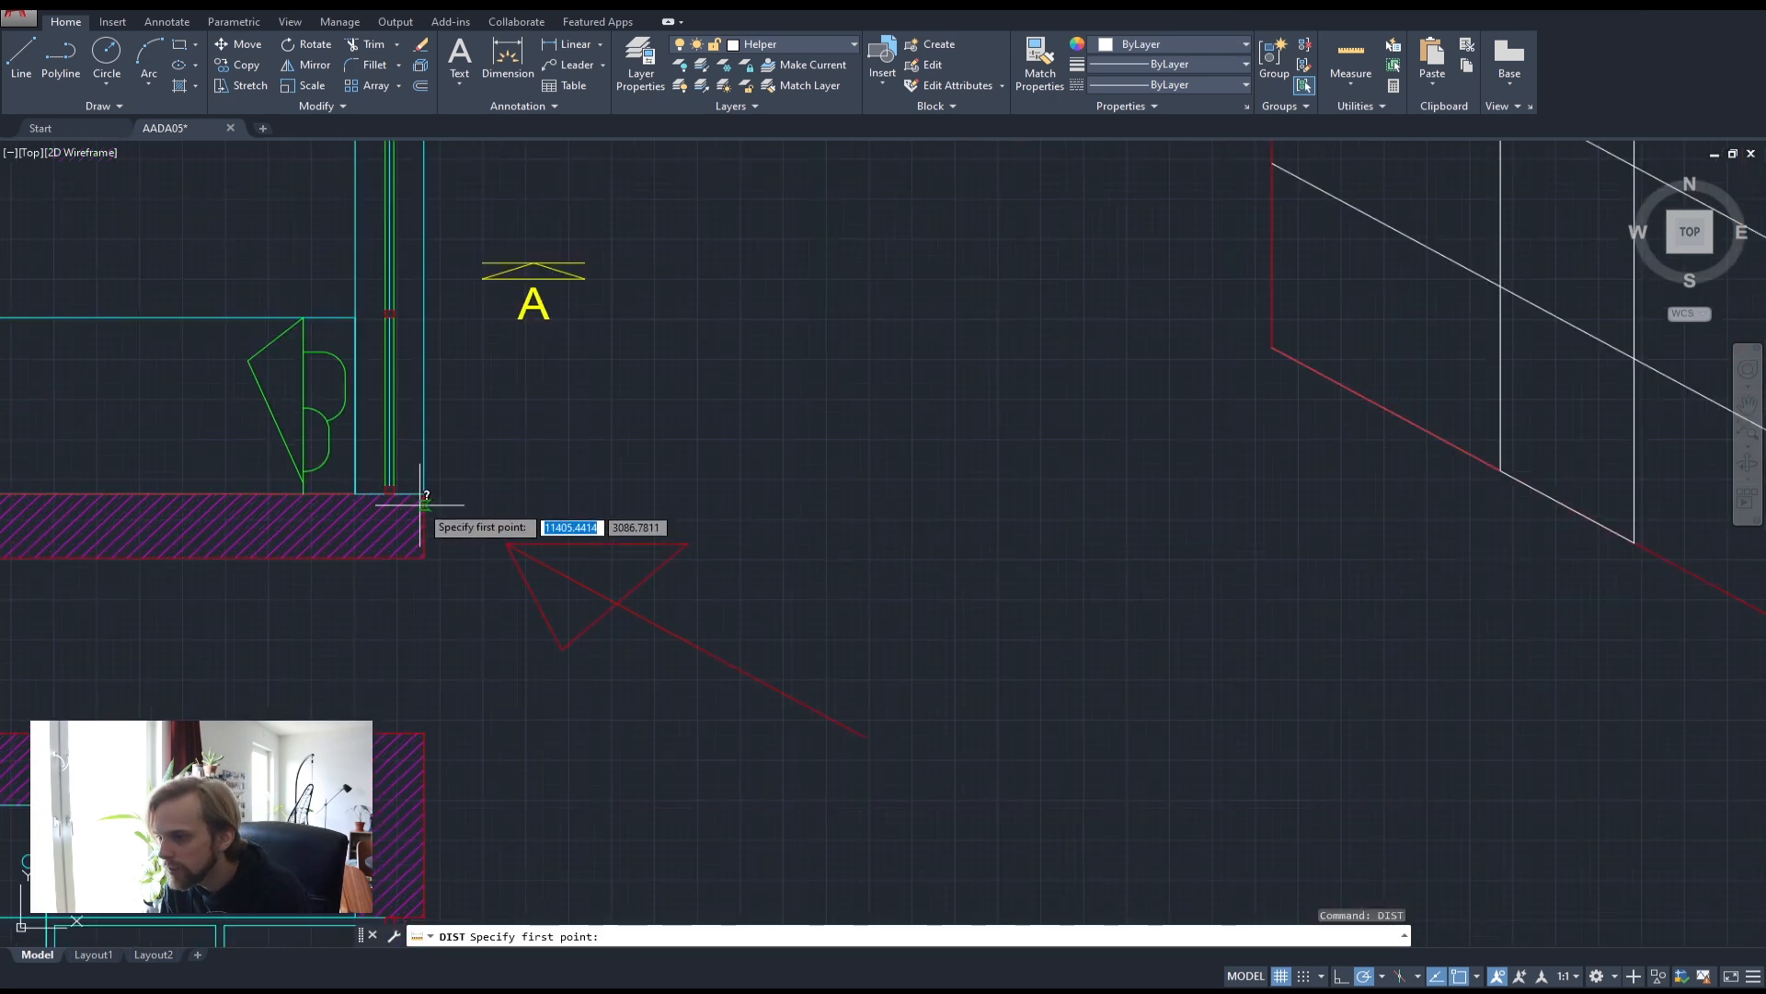
left_click(424, 494)
left_click(424, 559)
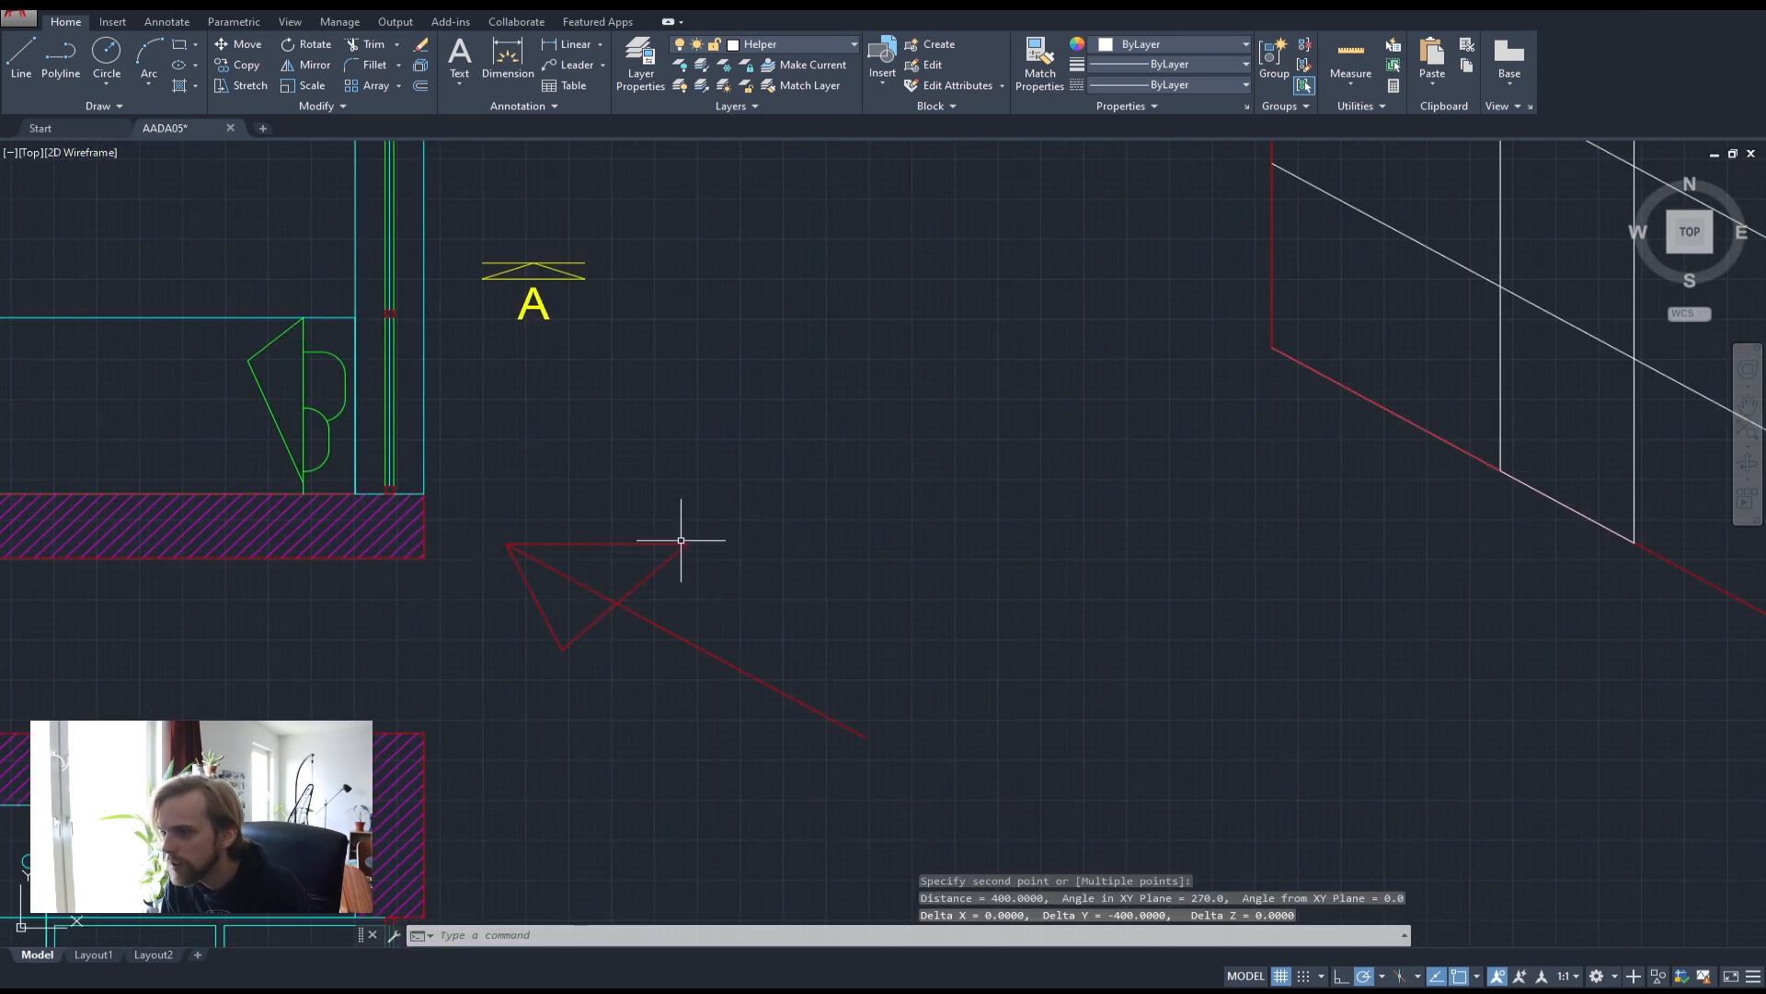
scroll(669, 538, "down", 2)
middle_click_drag(1151, 604, 316, 454)
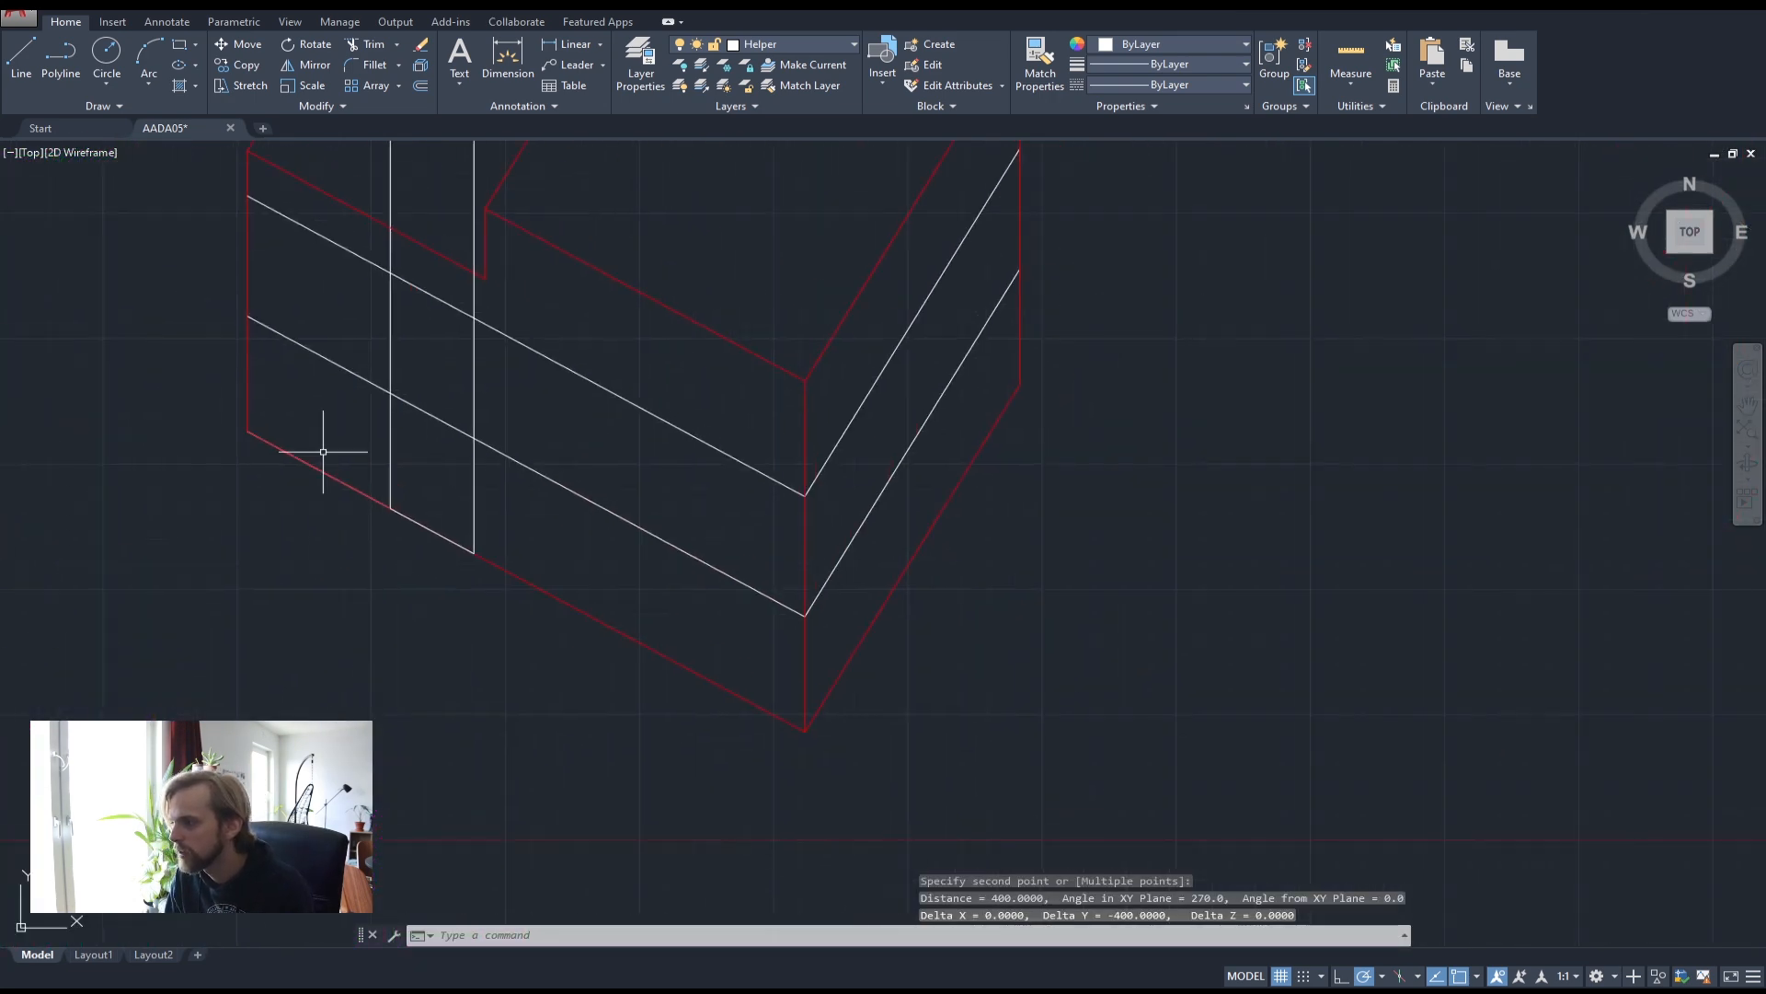
- Copy the box's vertical red corner edge 400 along the right face
left_click(806, 523)
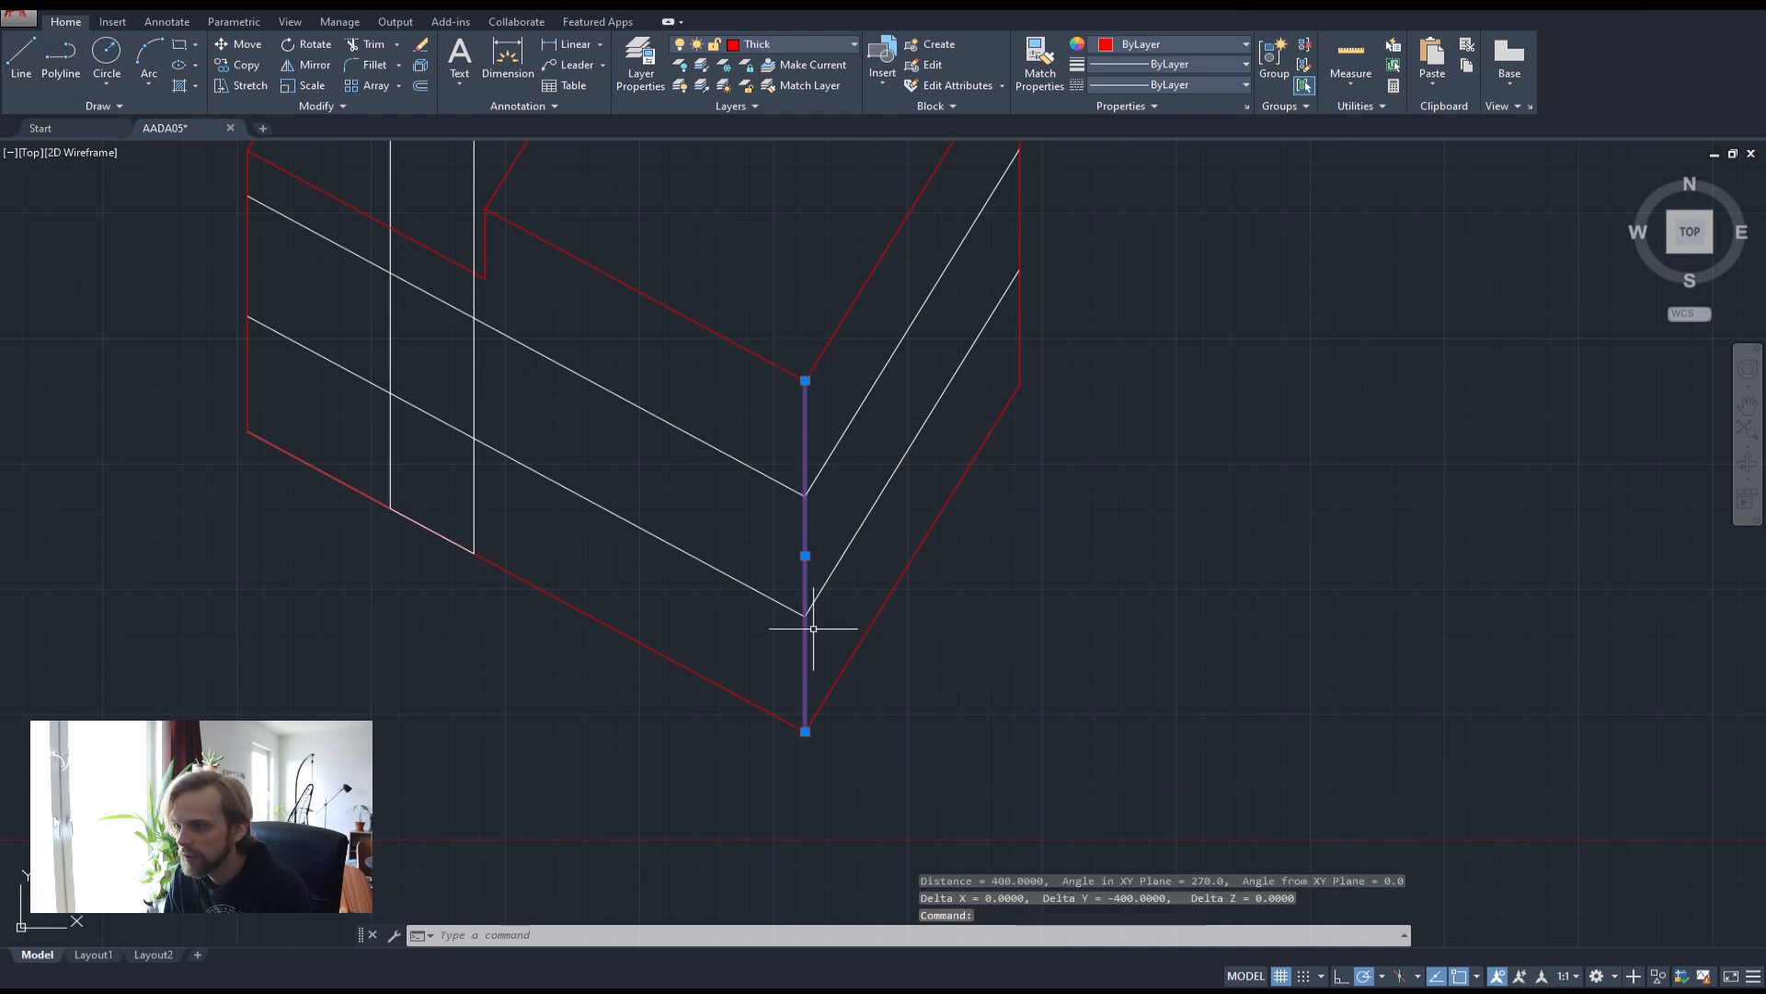
type("cop")
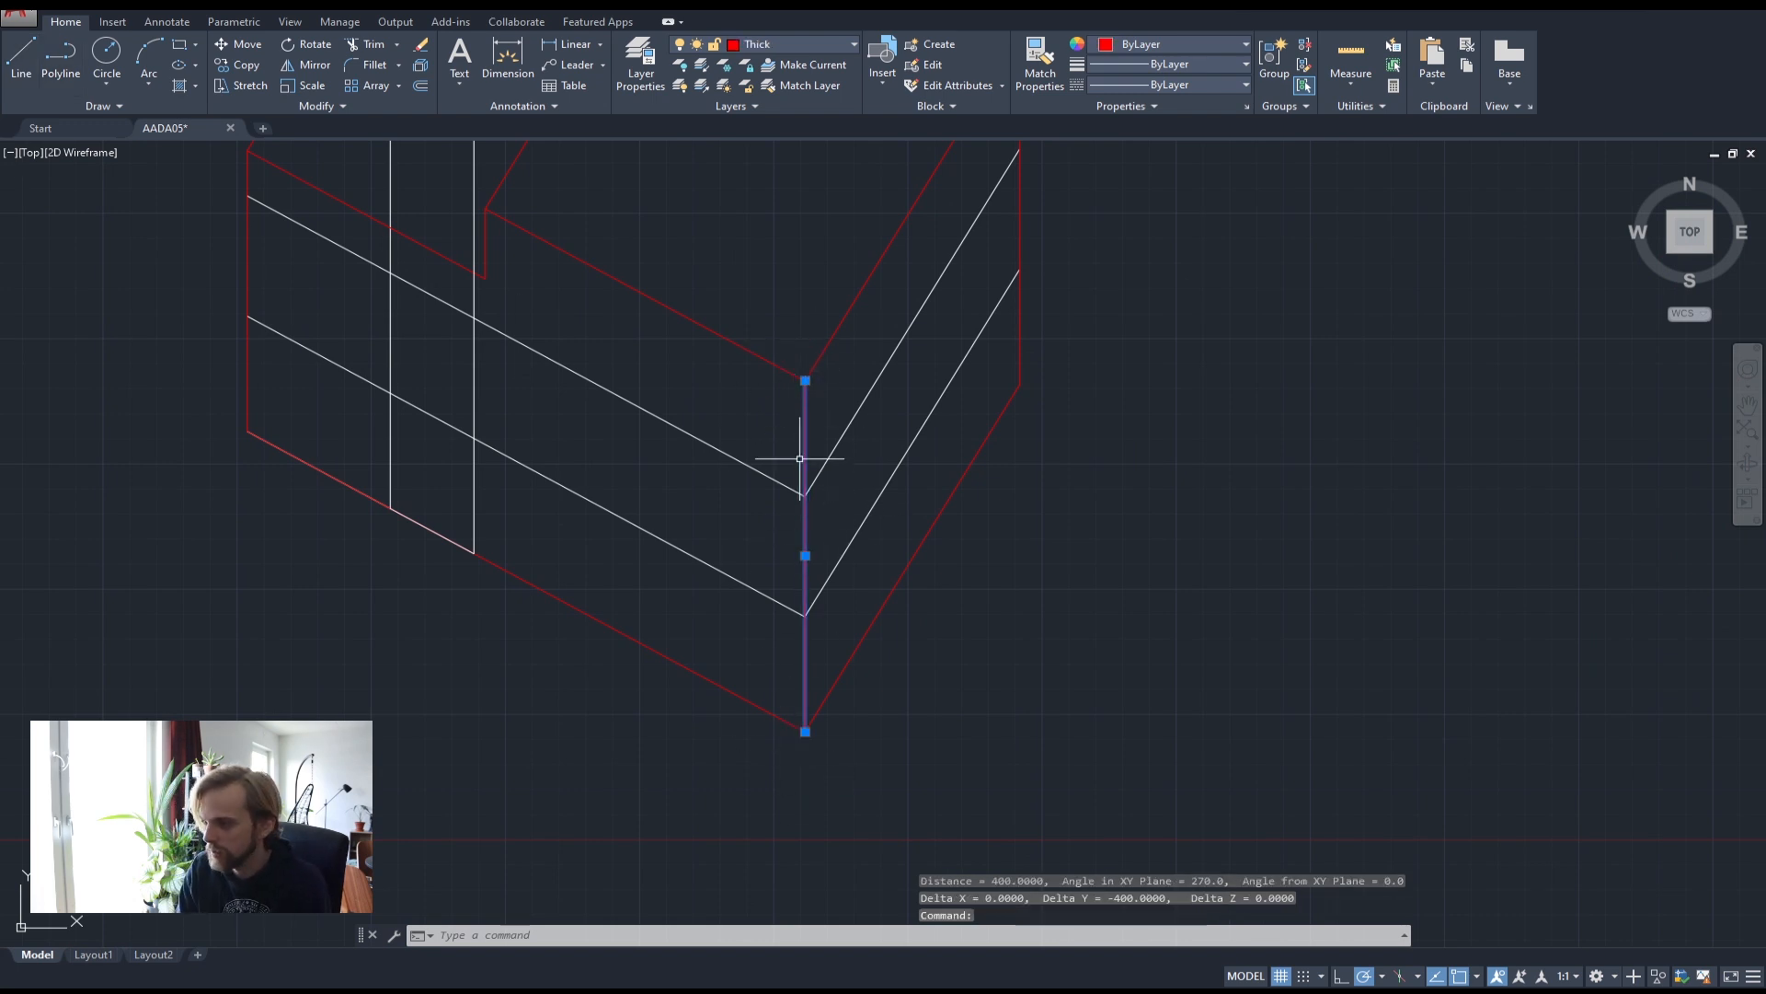
type("y")
key("Return")
left_click(805, 731)
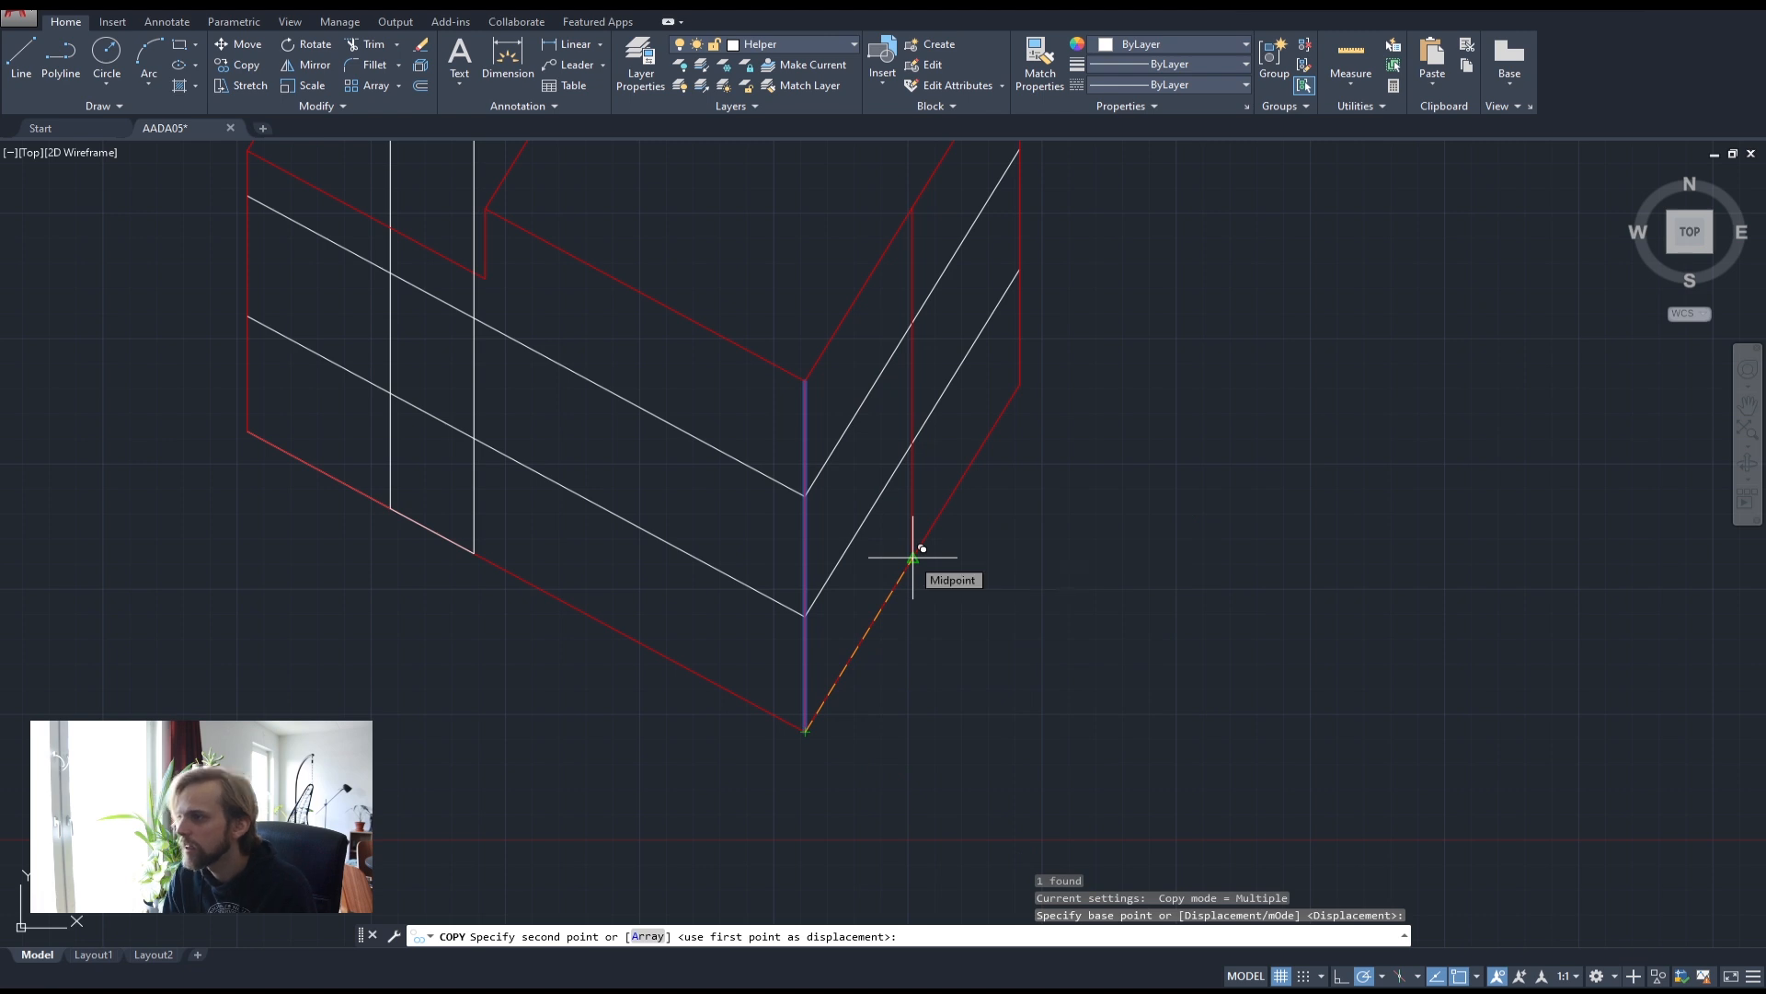
type("400")
key("Return")
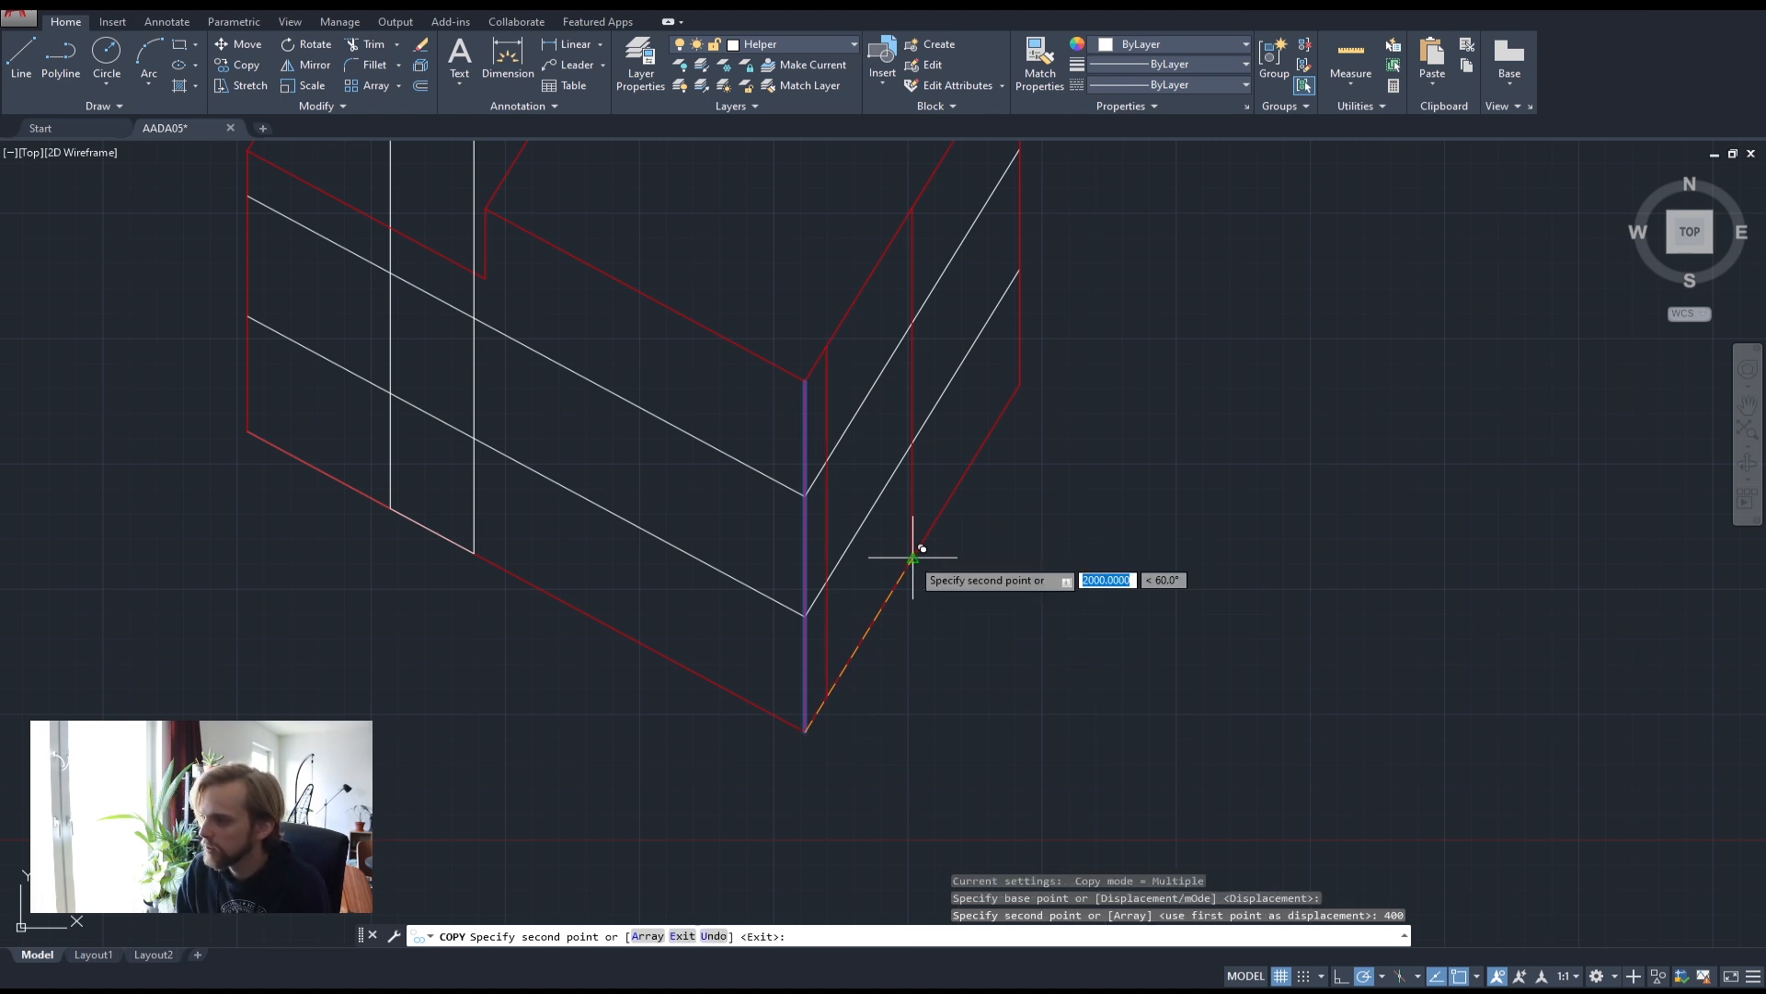
key("Escape")
key("Escape")
key("Escape")
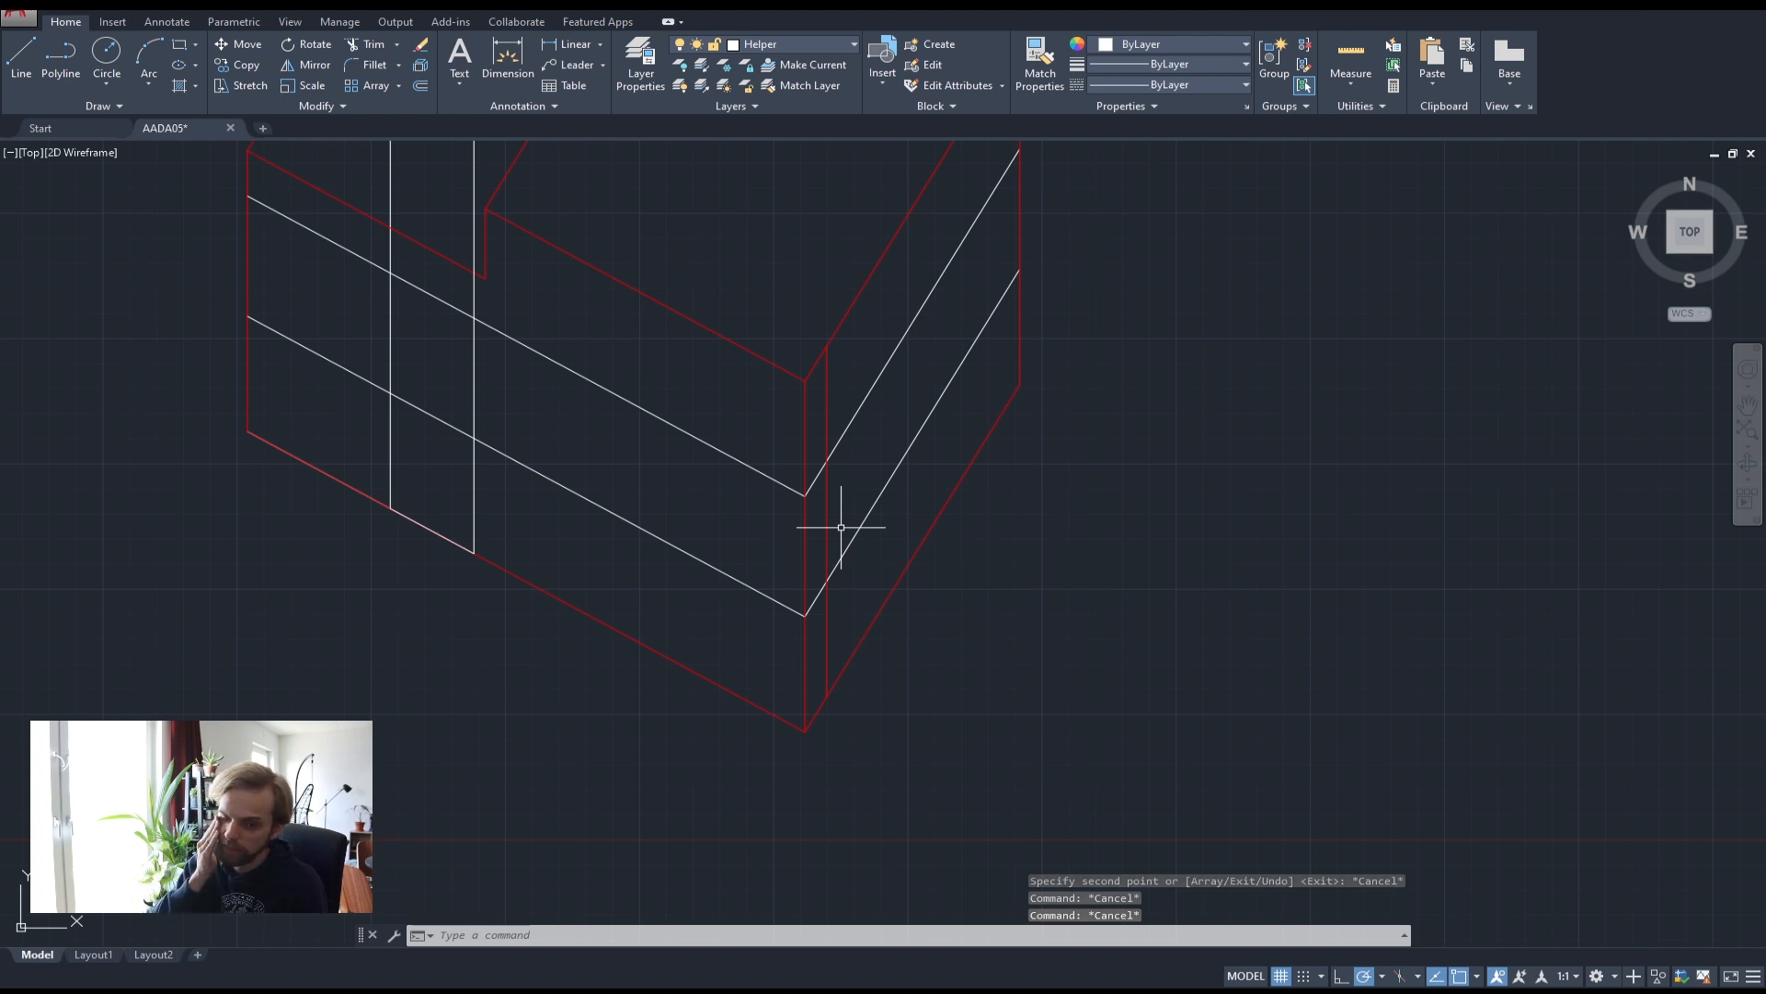
middle_click_drag(776, 514, 813, 610)
middle_click_drag(419, 473, 576, 528)
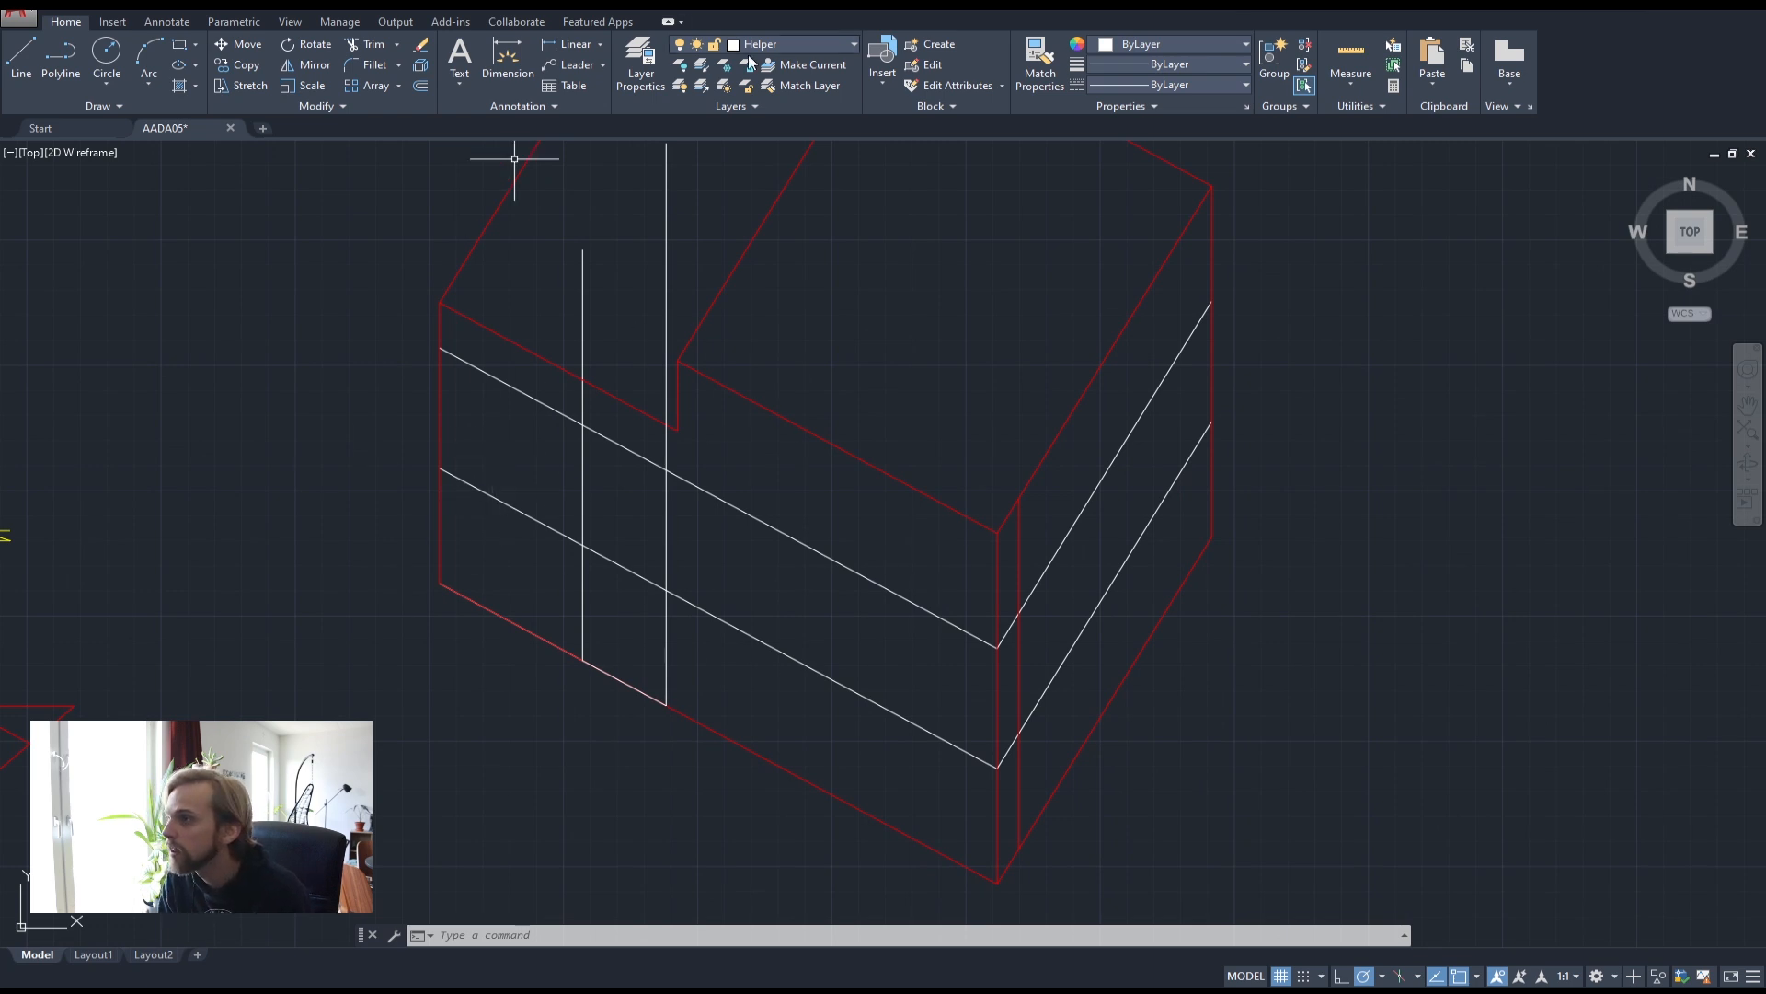
left_click(771, 42)
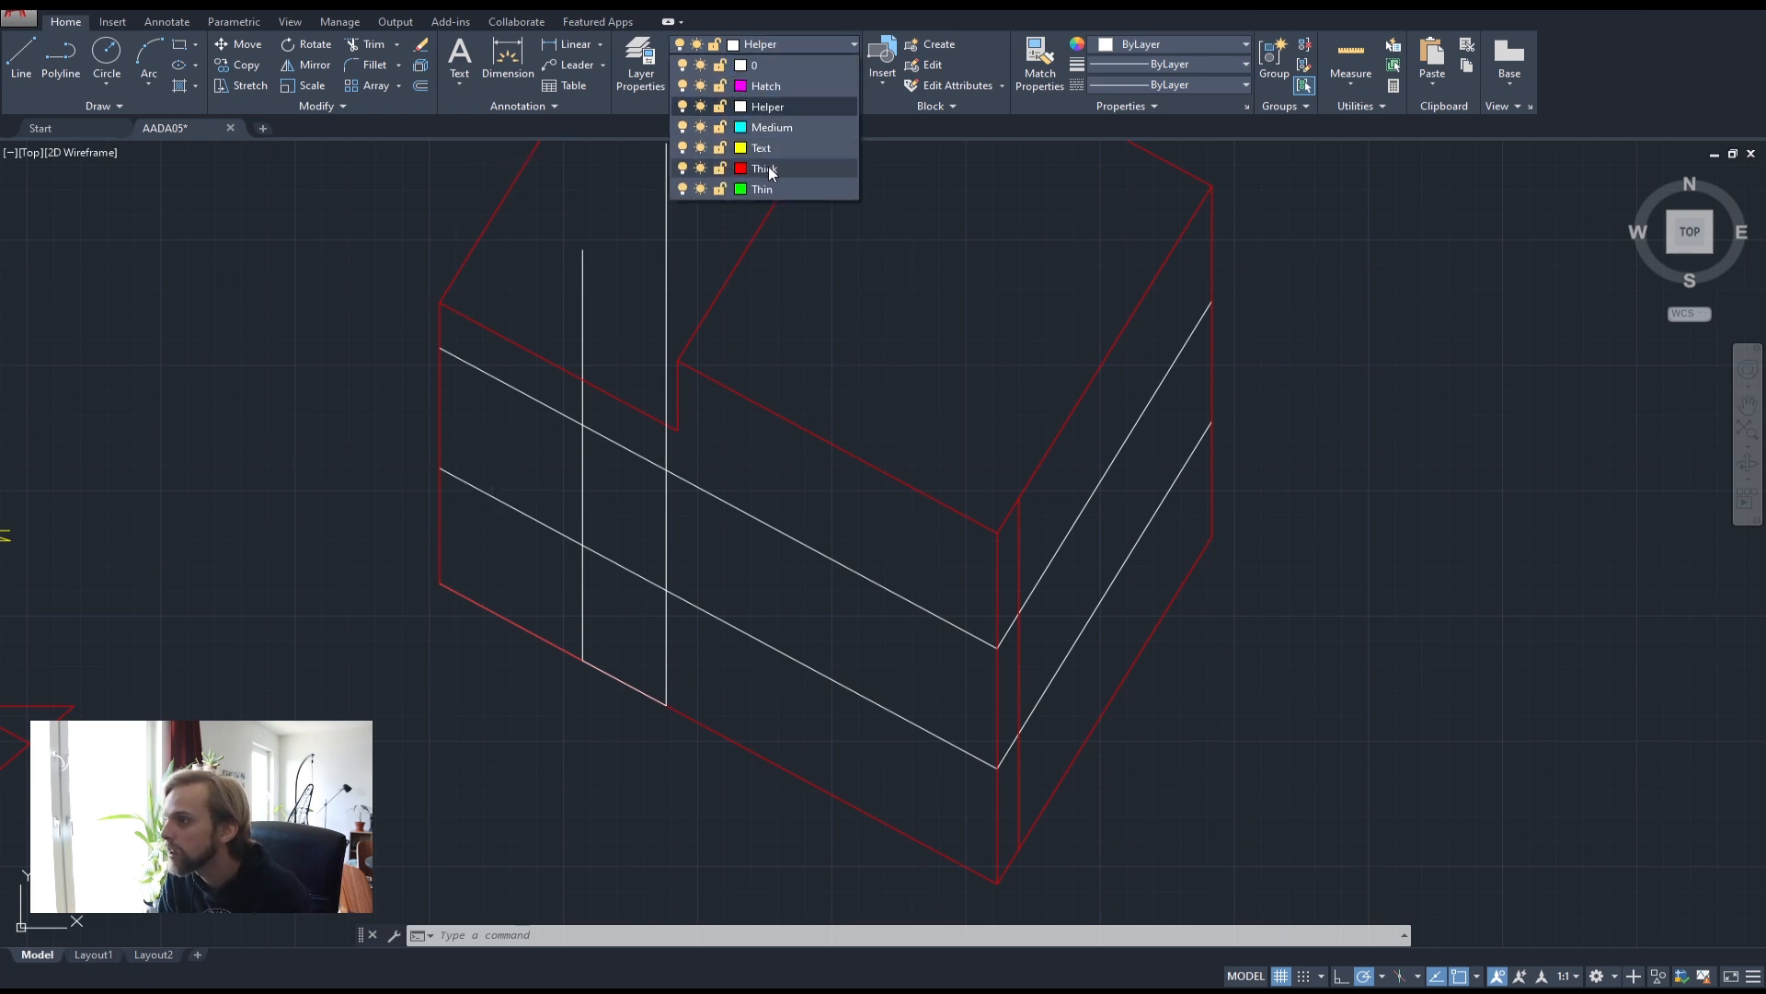
- On the Thick layer, trace the closed front window outline along the helper line crossings
left_click(770, 170)
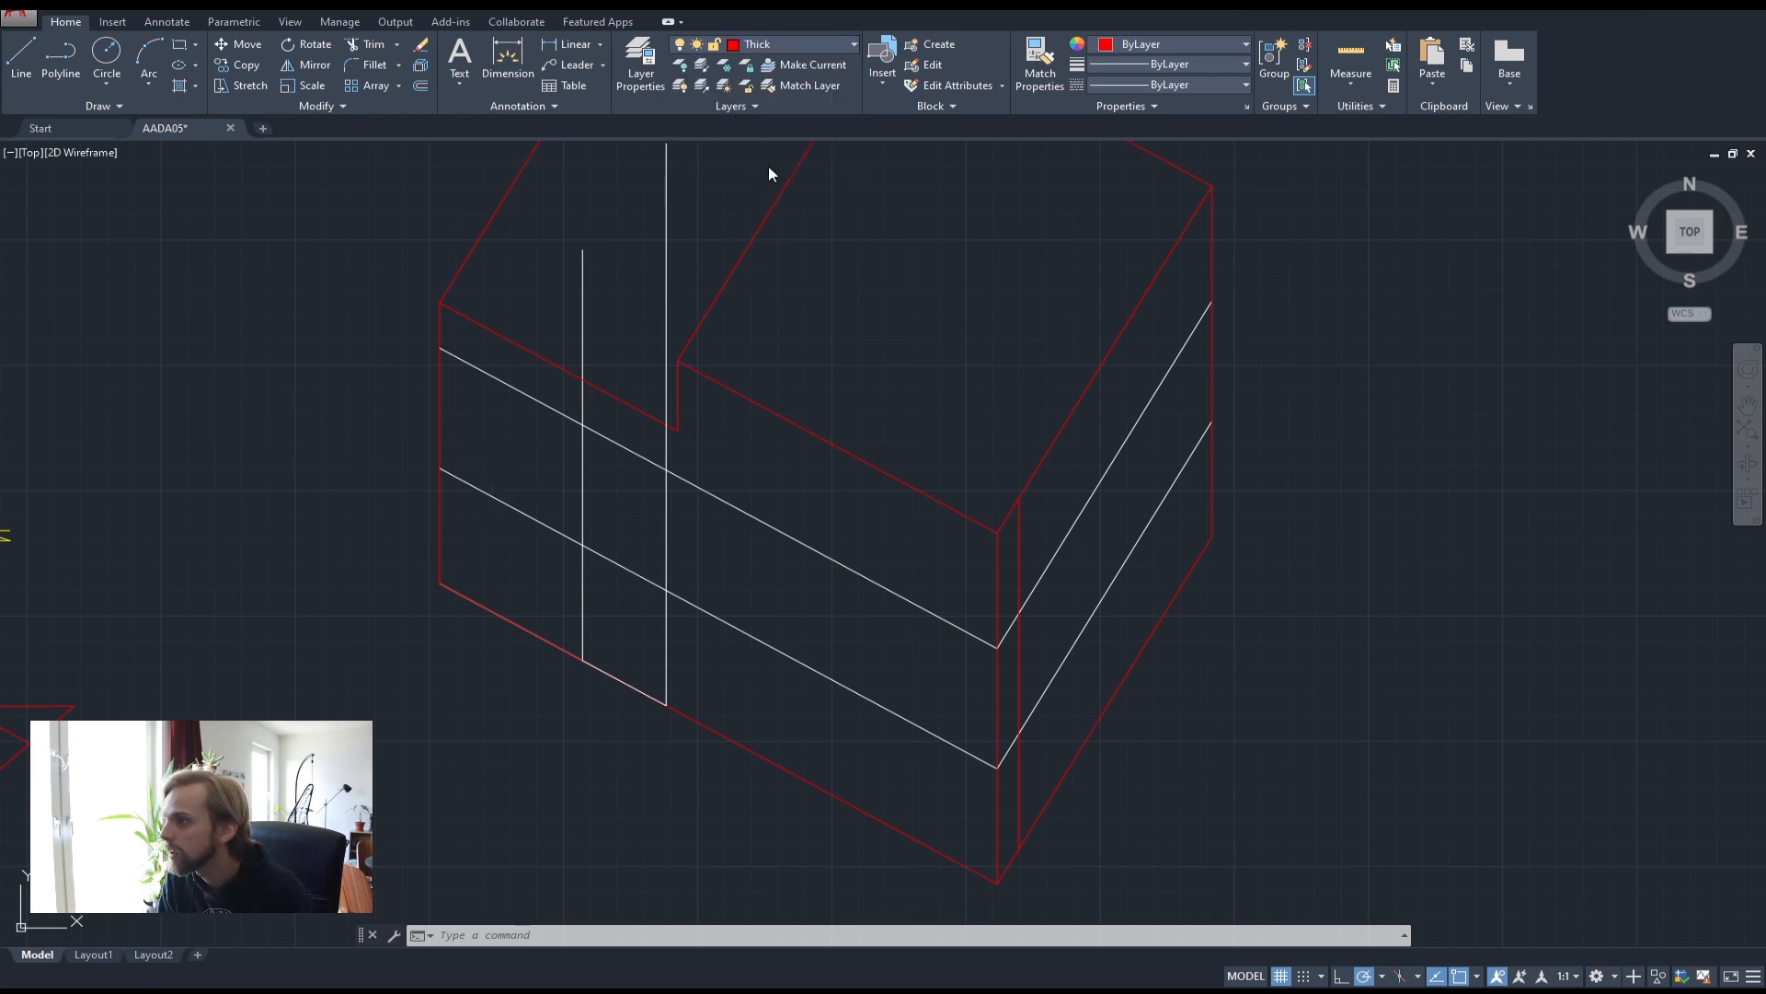
left_click(61, 55)
scroll(583, 451, "up", 2)
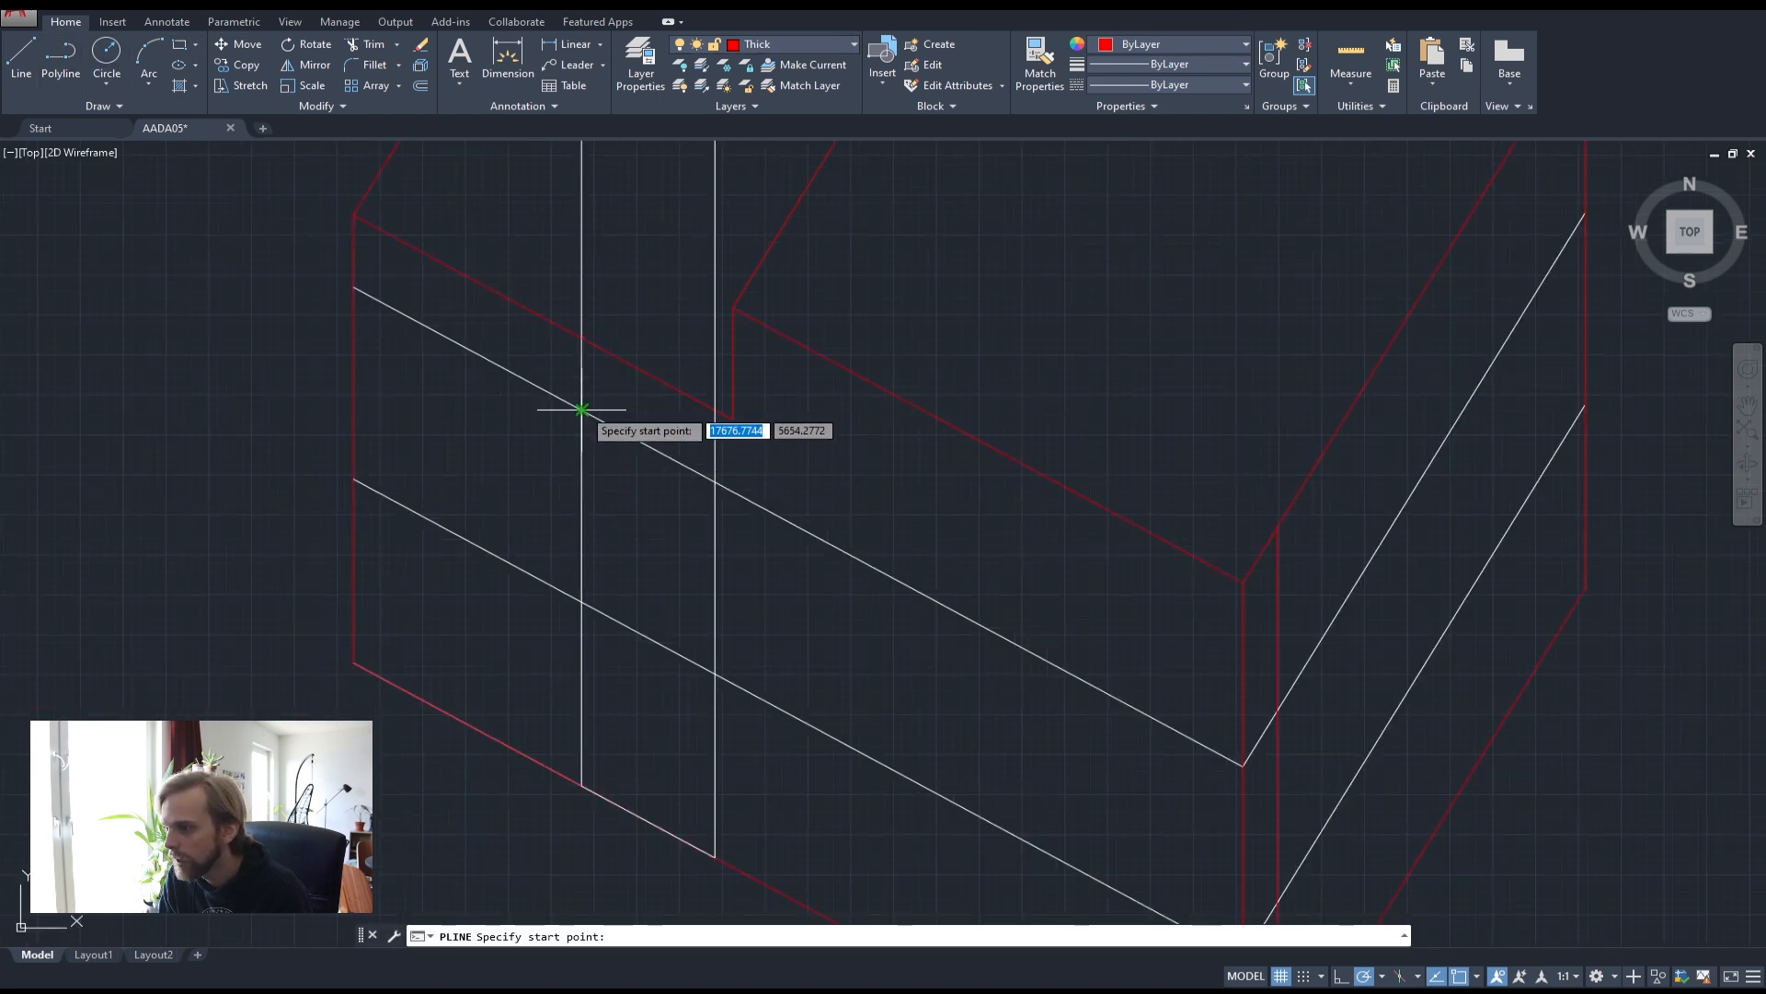
left_click(581, 408)
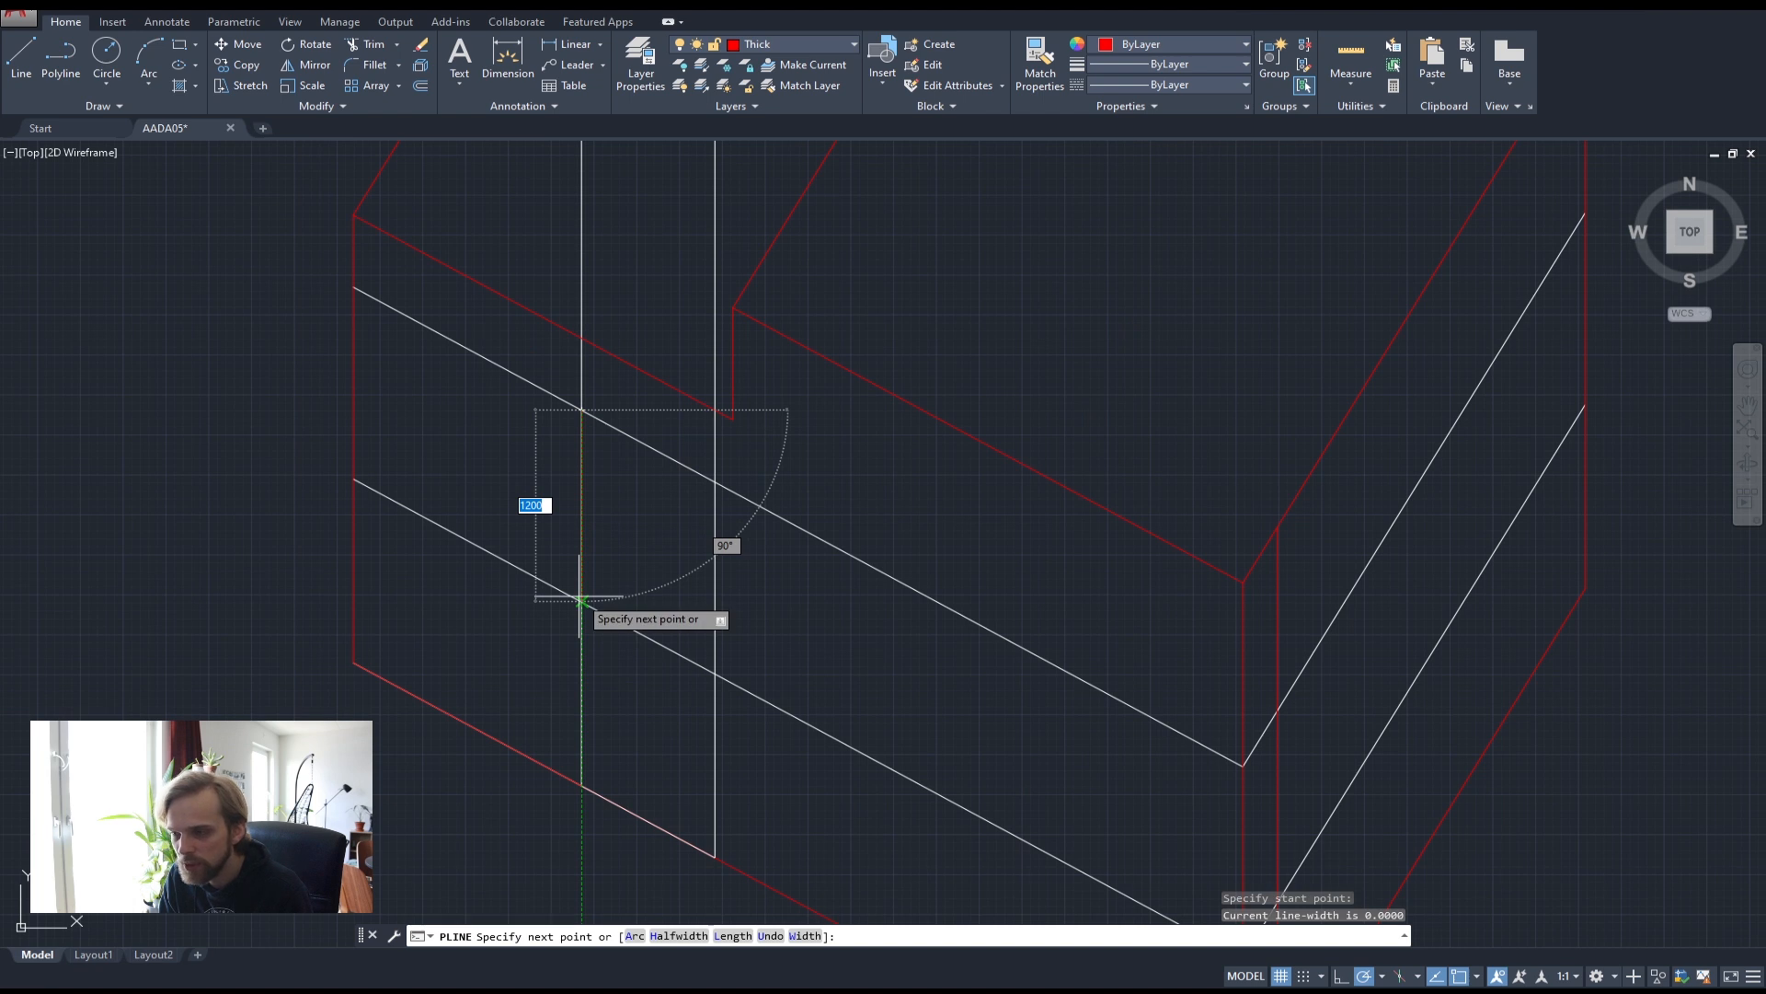
left_click(1475, 977)
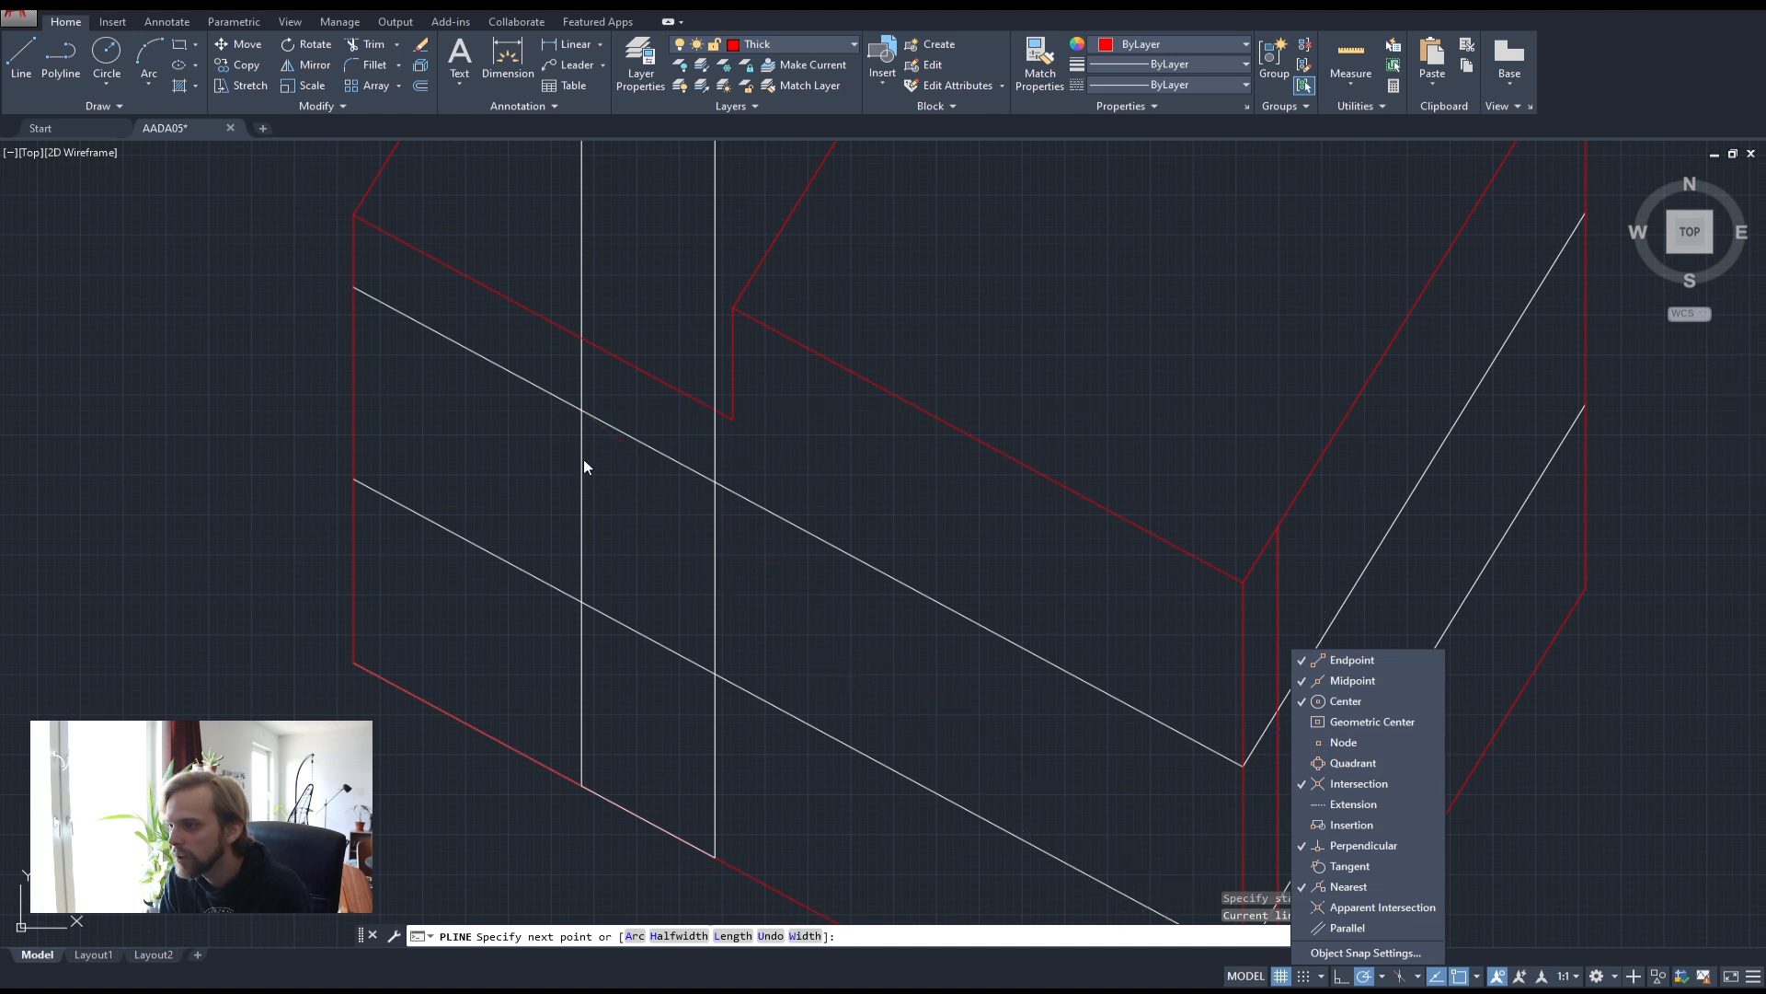
key("Escape")
key("Escape")
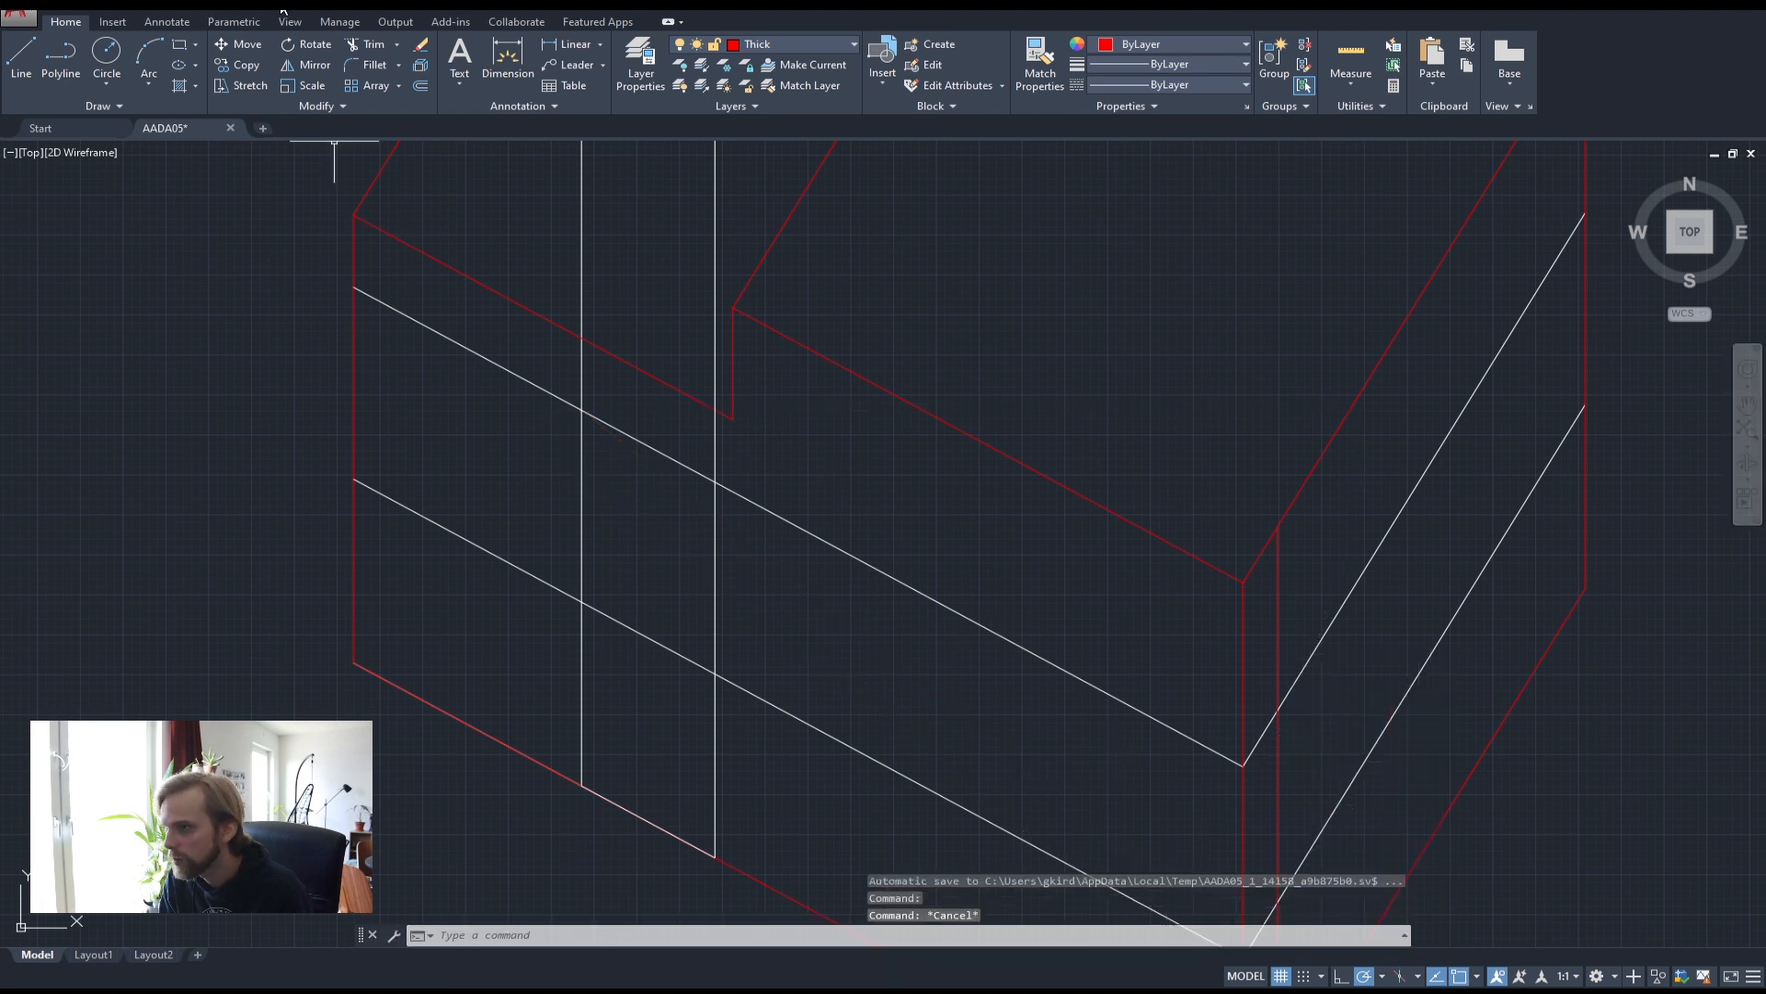
left_click(61, 55)
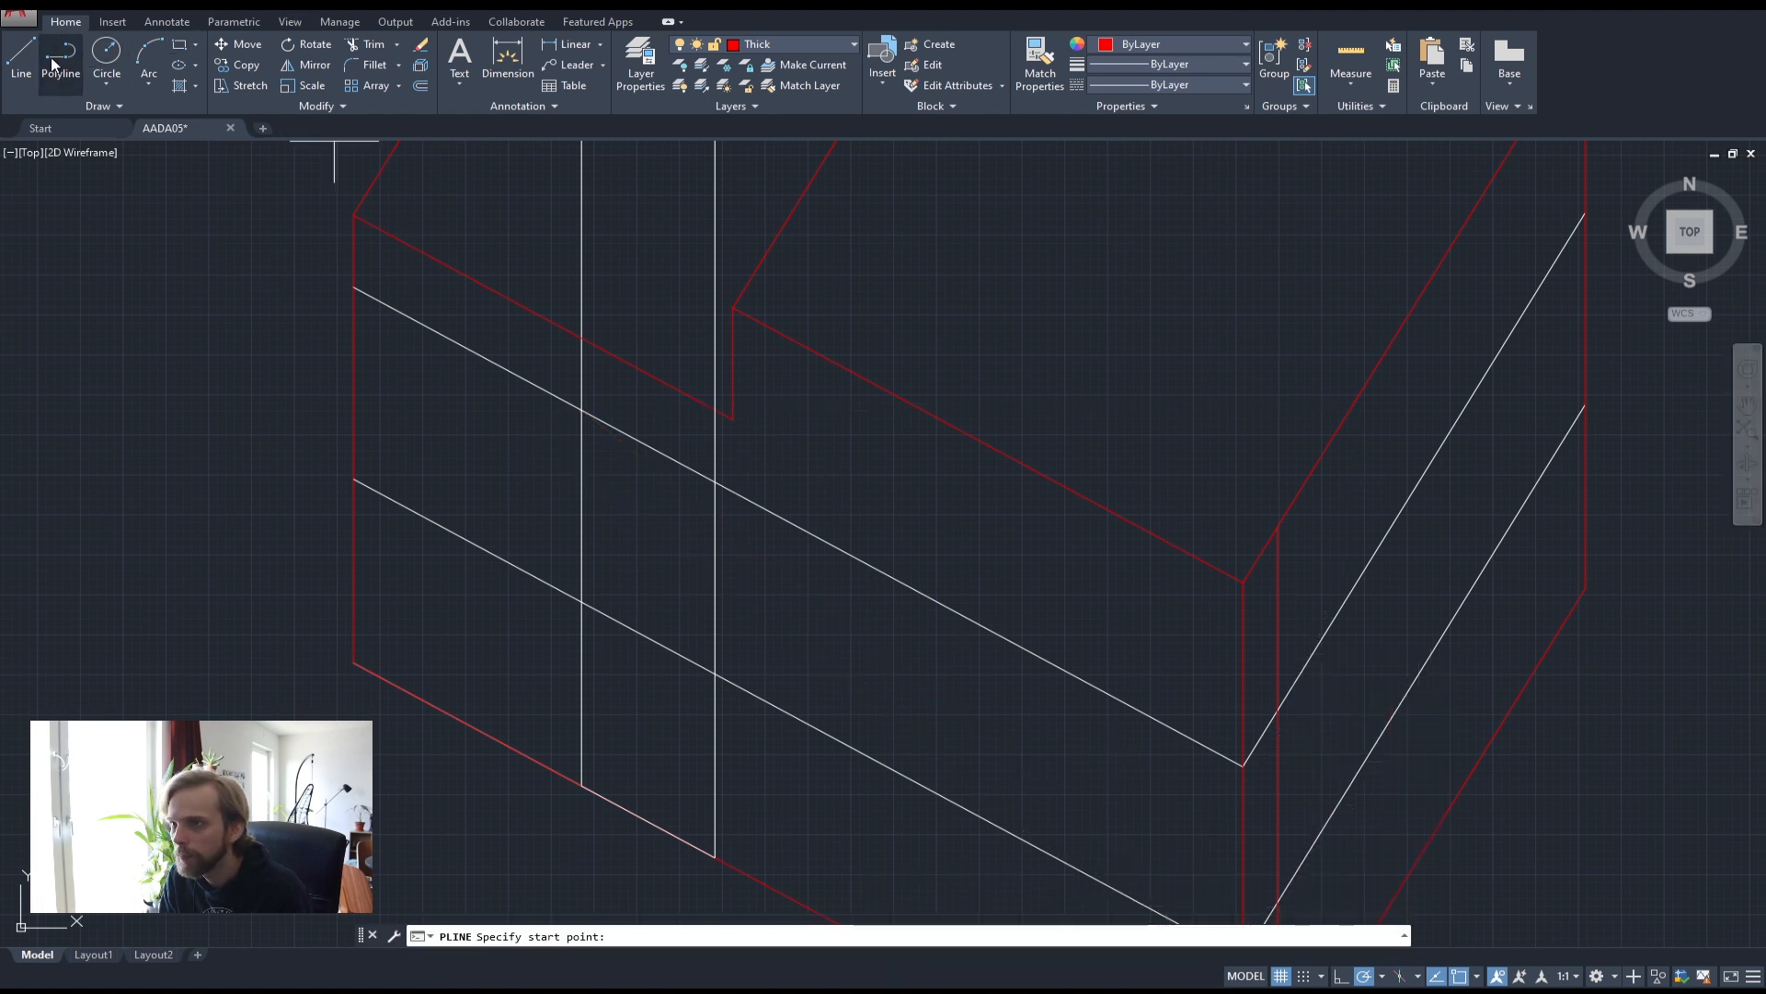
left_click(581, 410)
left_click(581, 603)
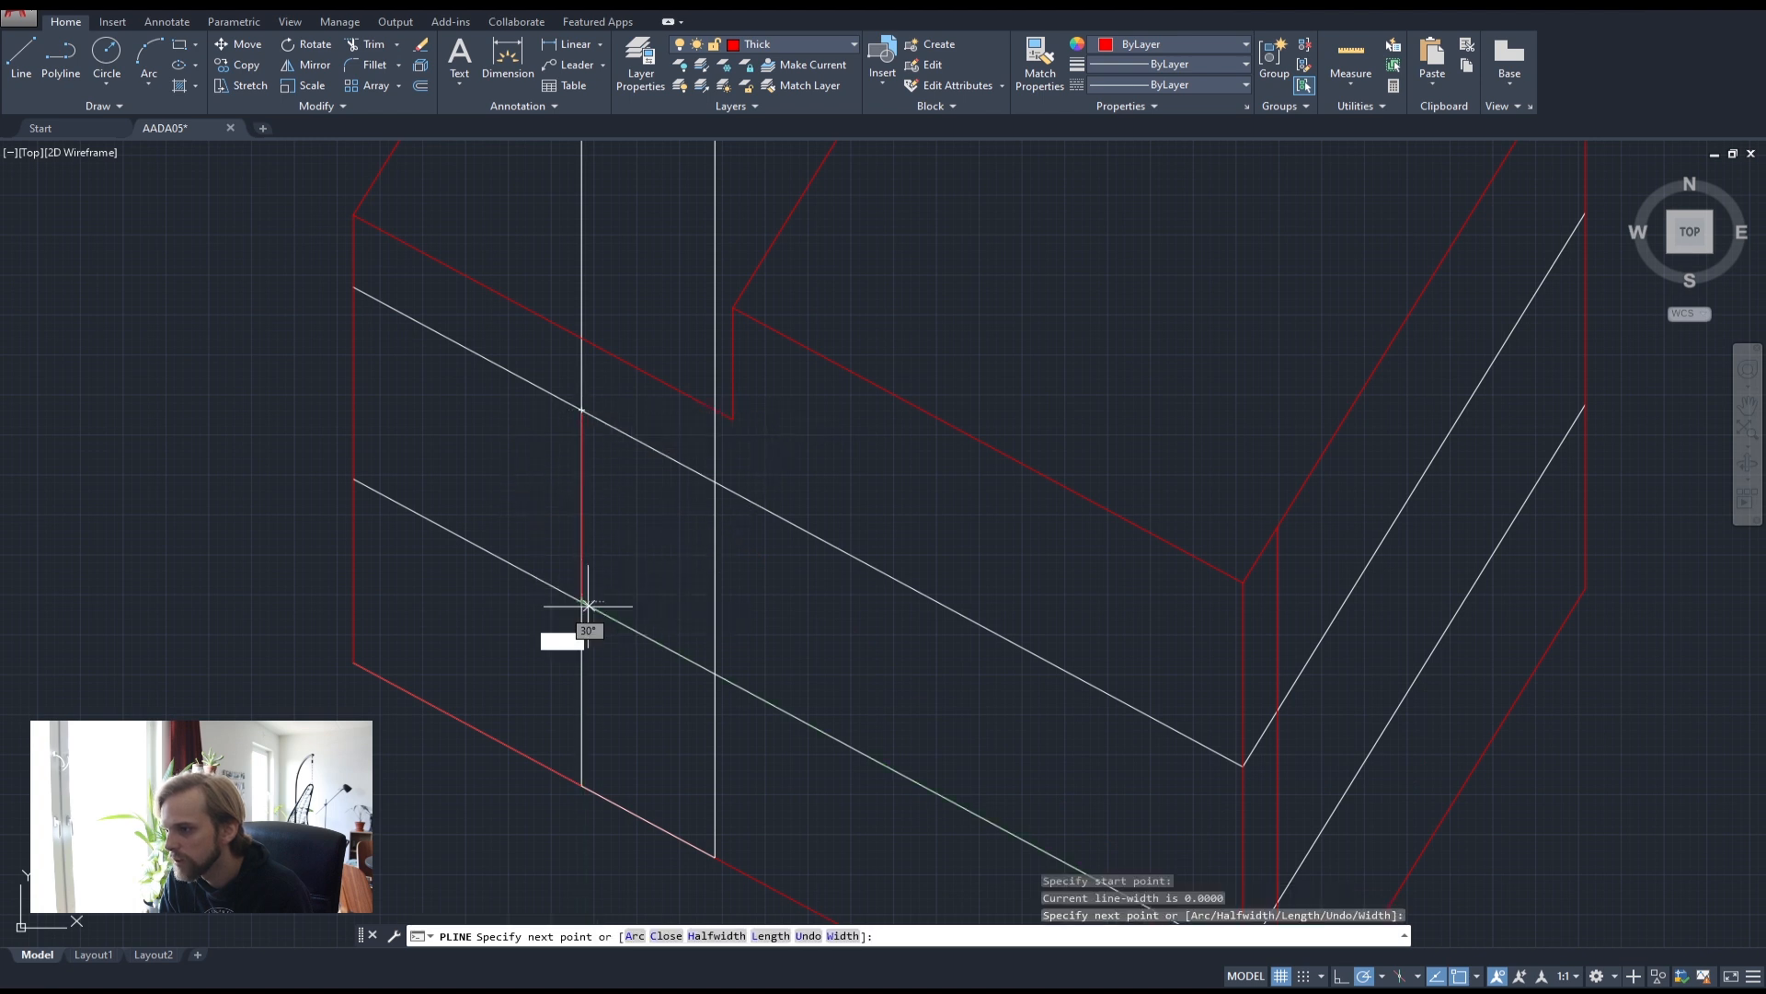
left_click(715, 674)
left_click(715, 482)
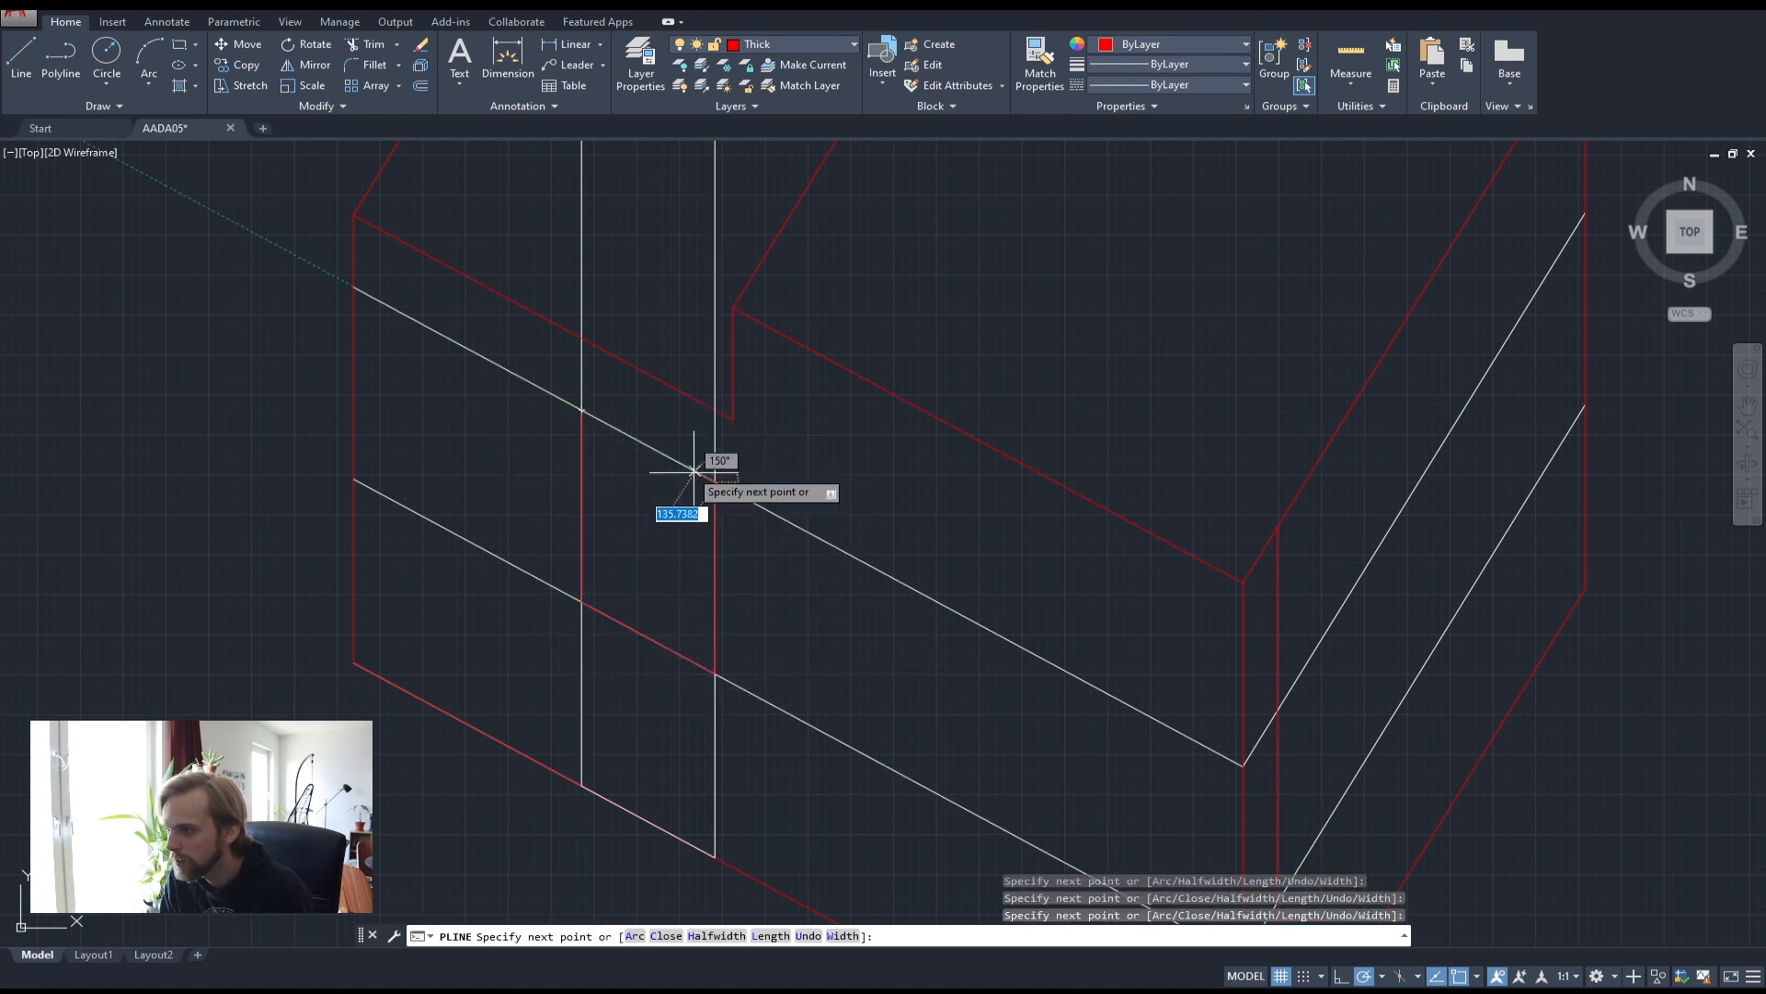
left_click(581, 411)
key("Return")
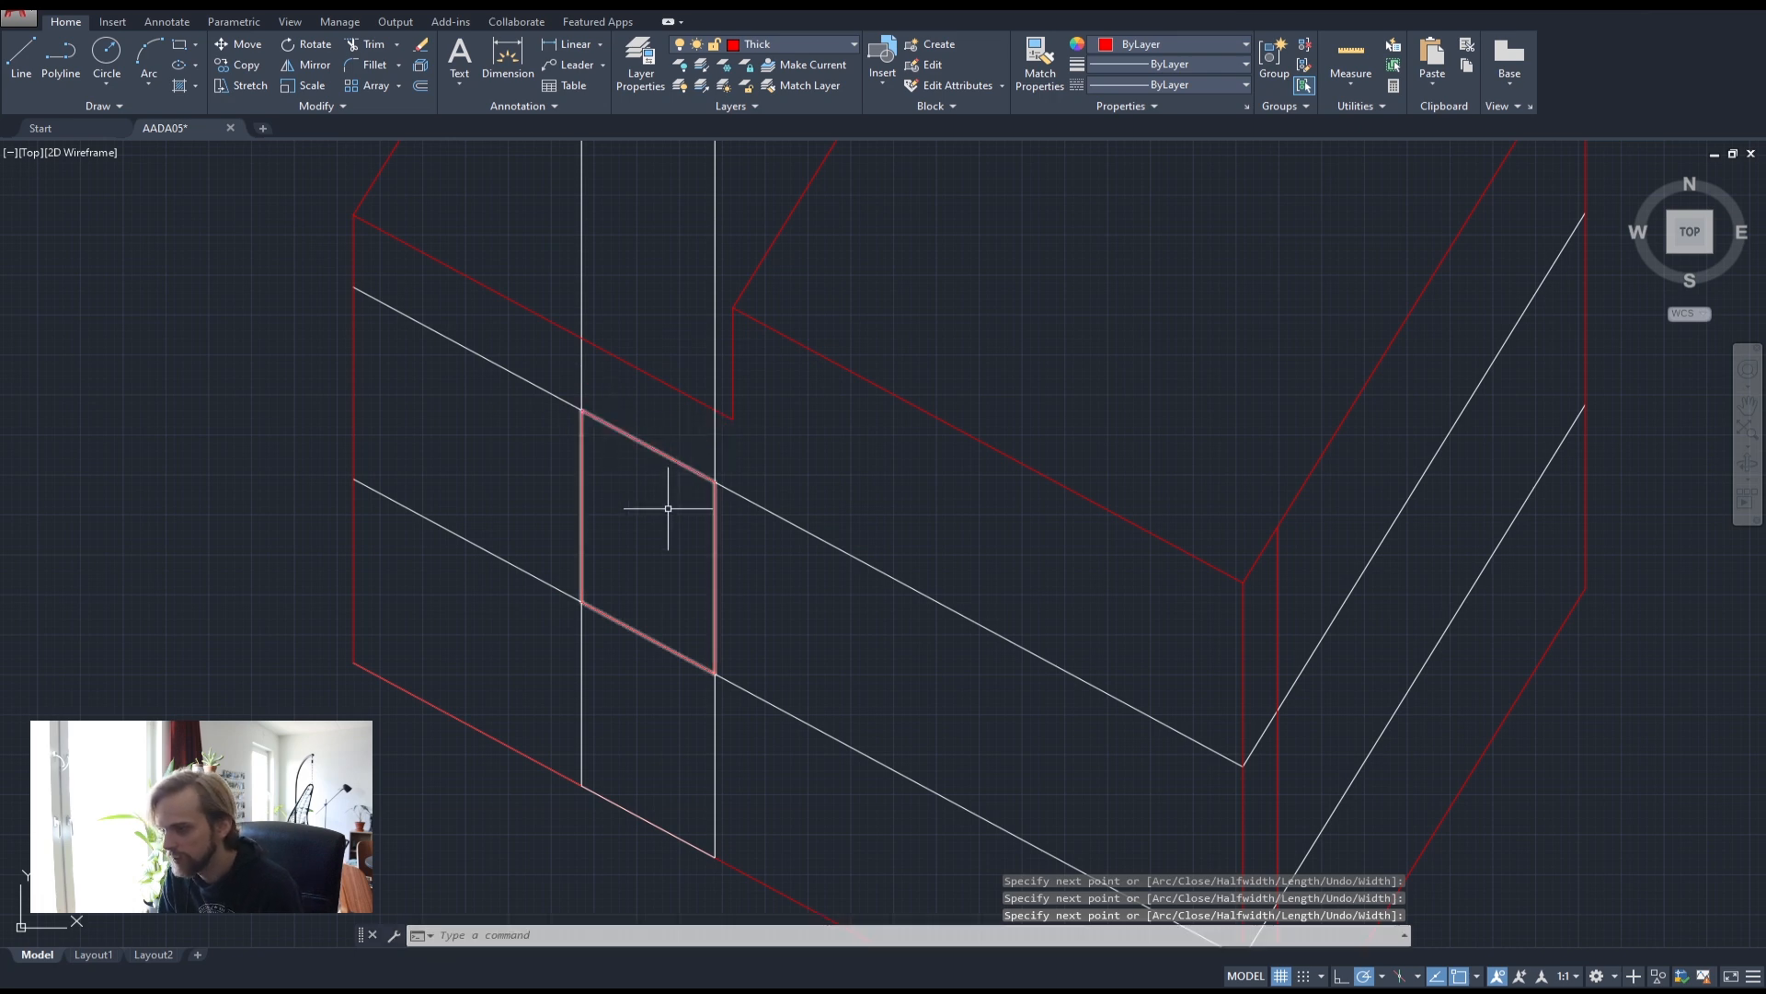
- Outline the long strip window on the side wall following the upper and lower helper lines
middle_click_drag(1325, 642, 771, 366)
scroll(809, 341, "down", 1)
middle_click_drag(938, 148, 933, 233)
key("Return")
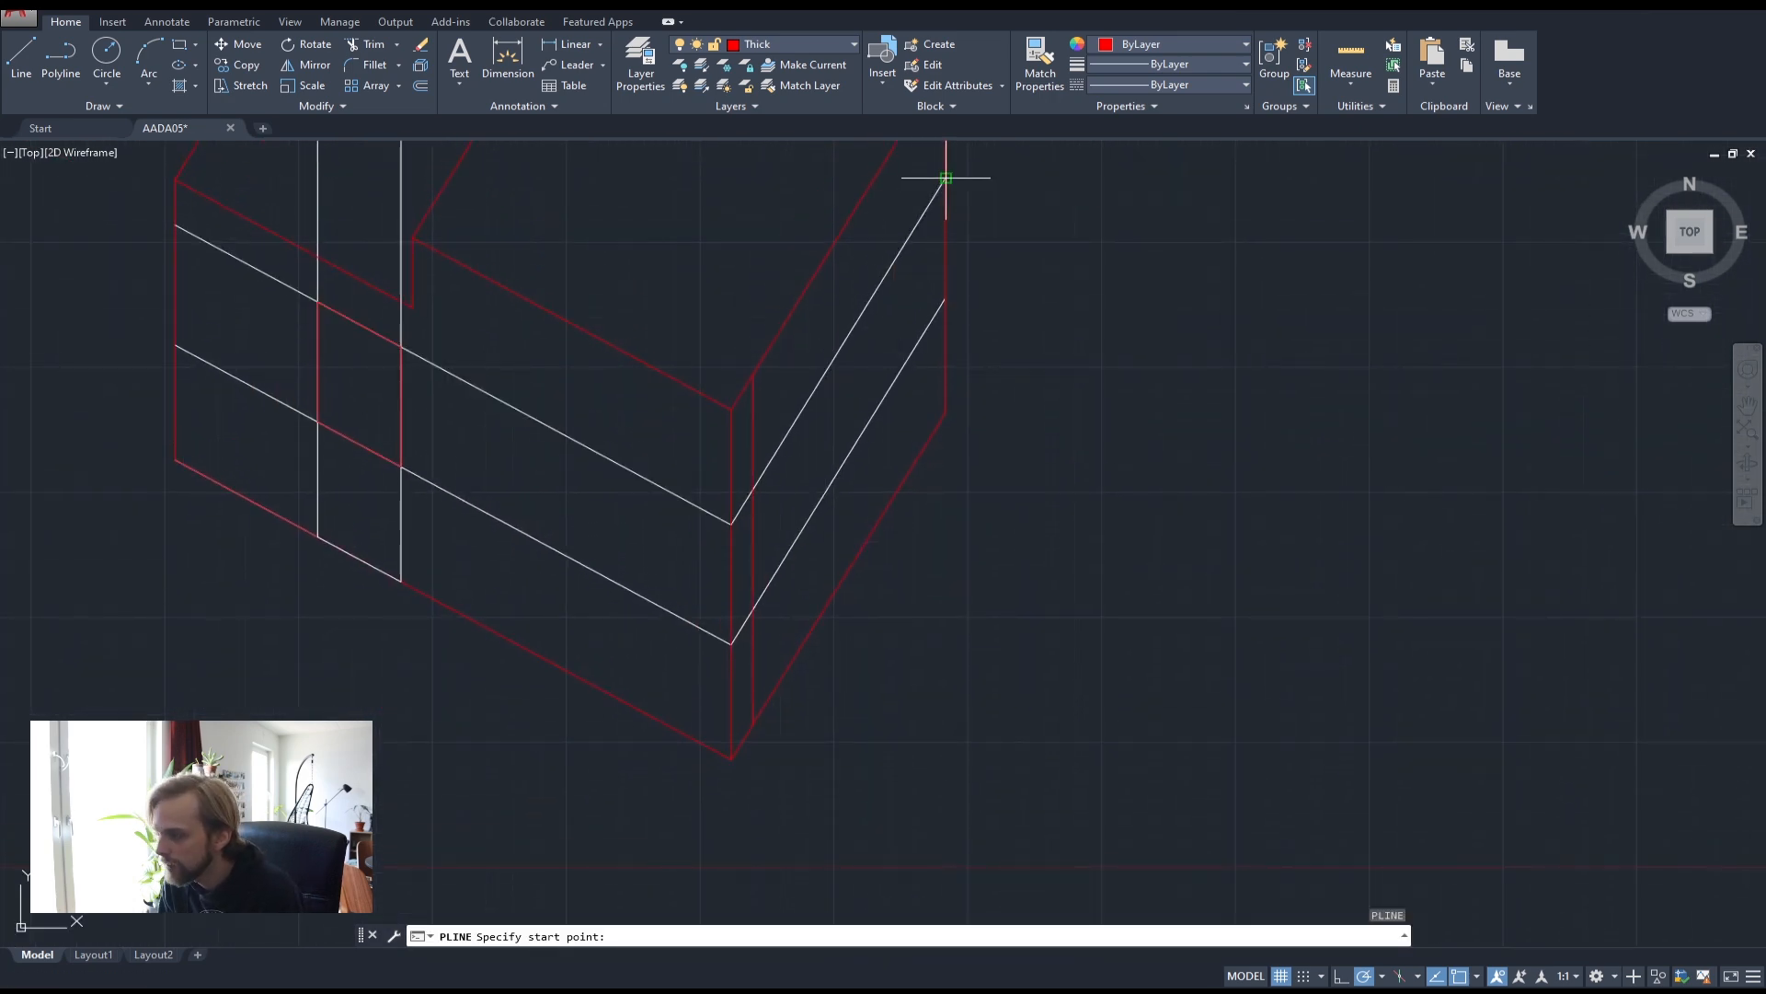
left_click(946, 177)
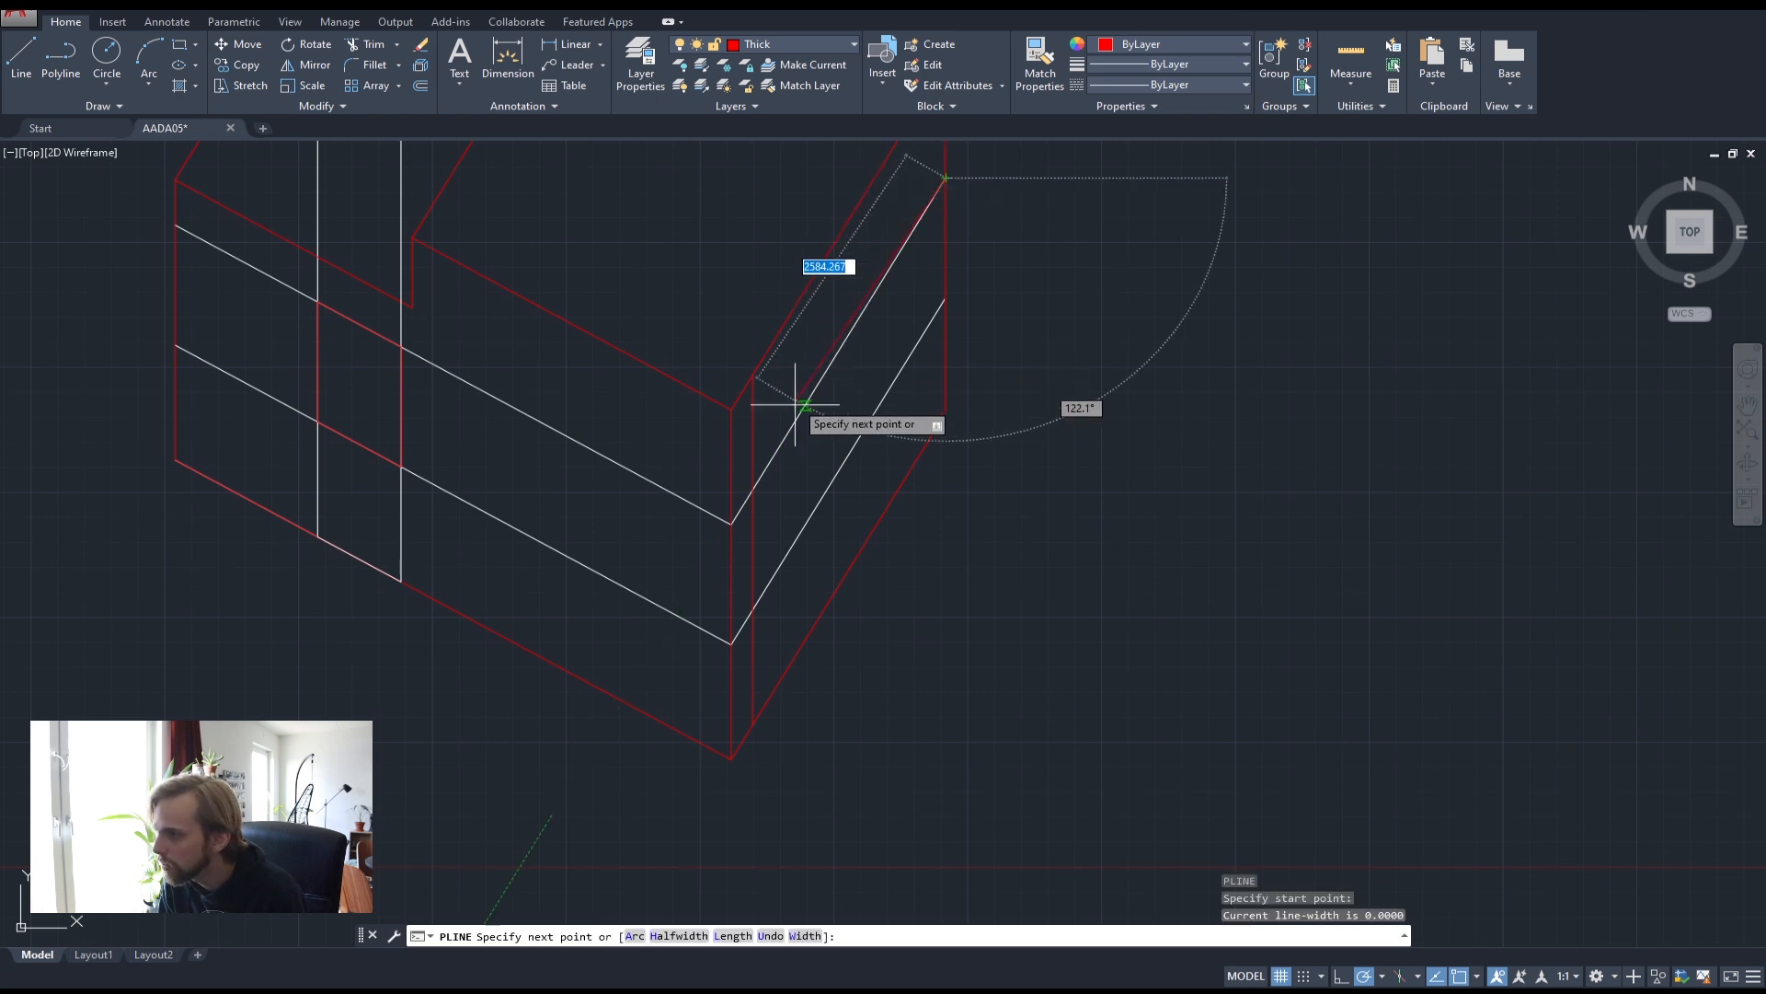
left_click(753, 490)
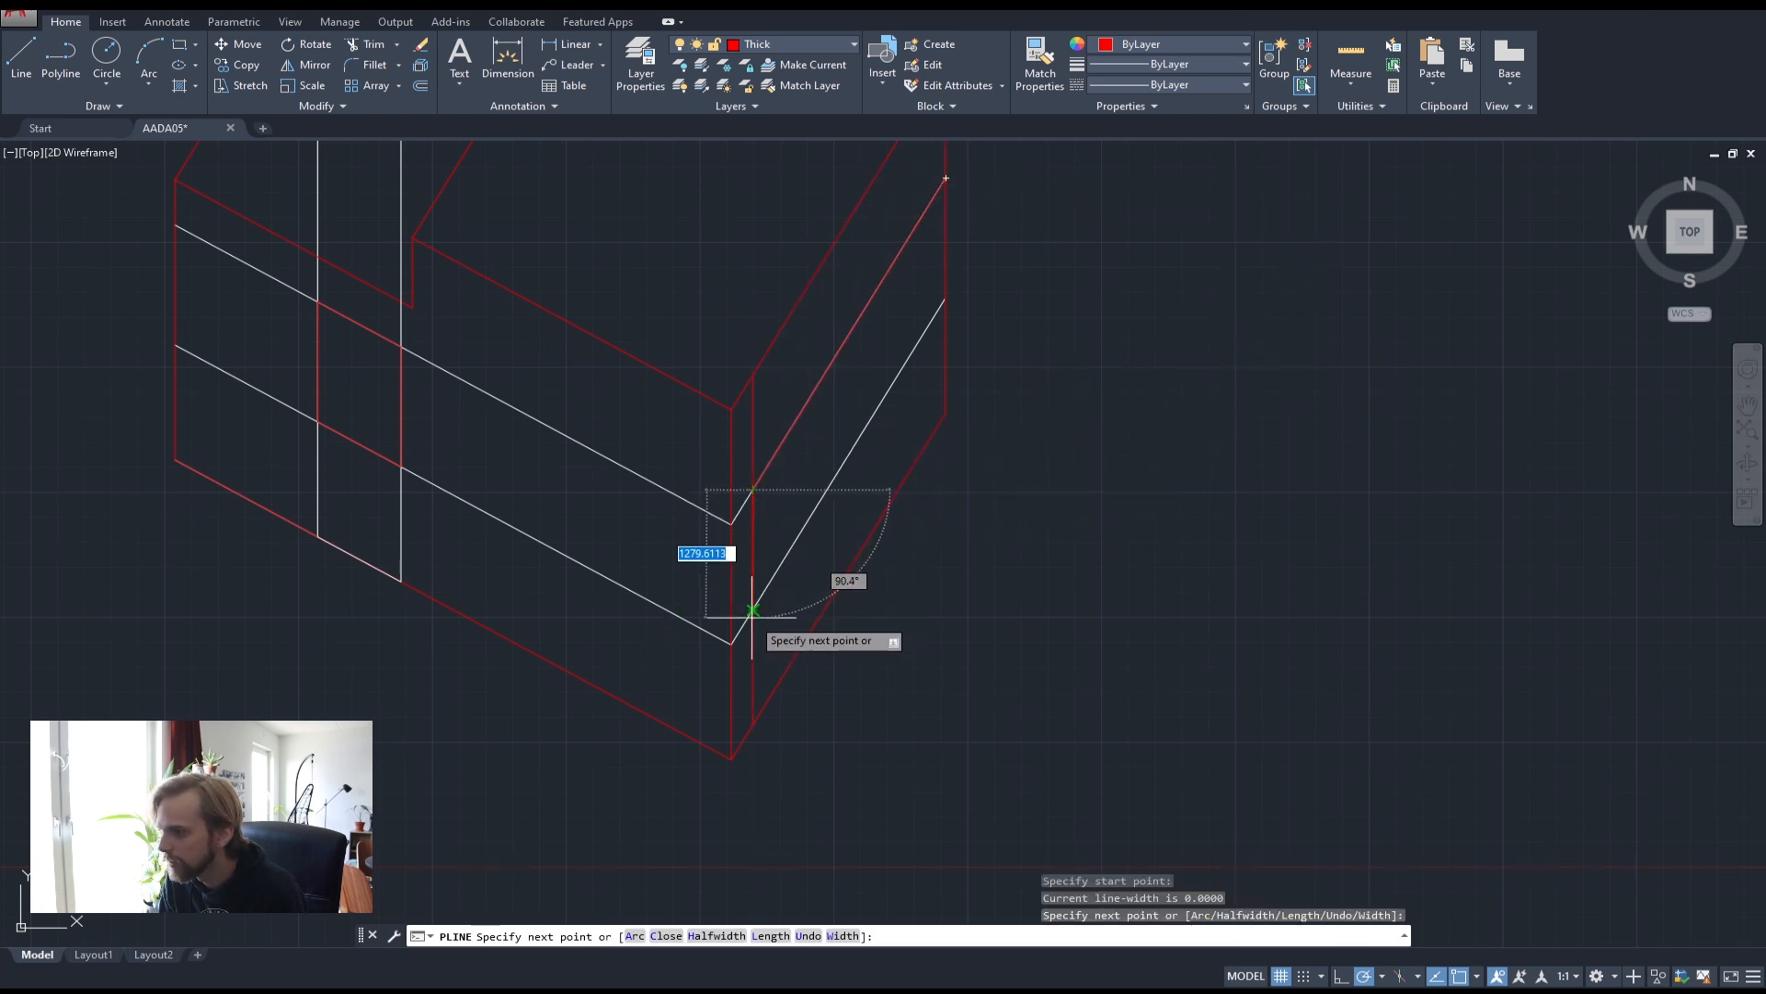
left_click(753, 610)
left_click(946, 299)
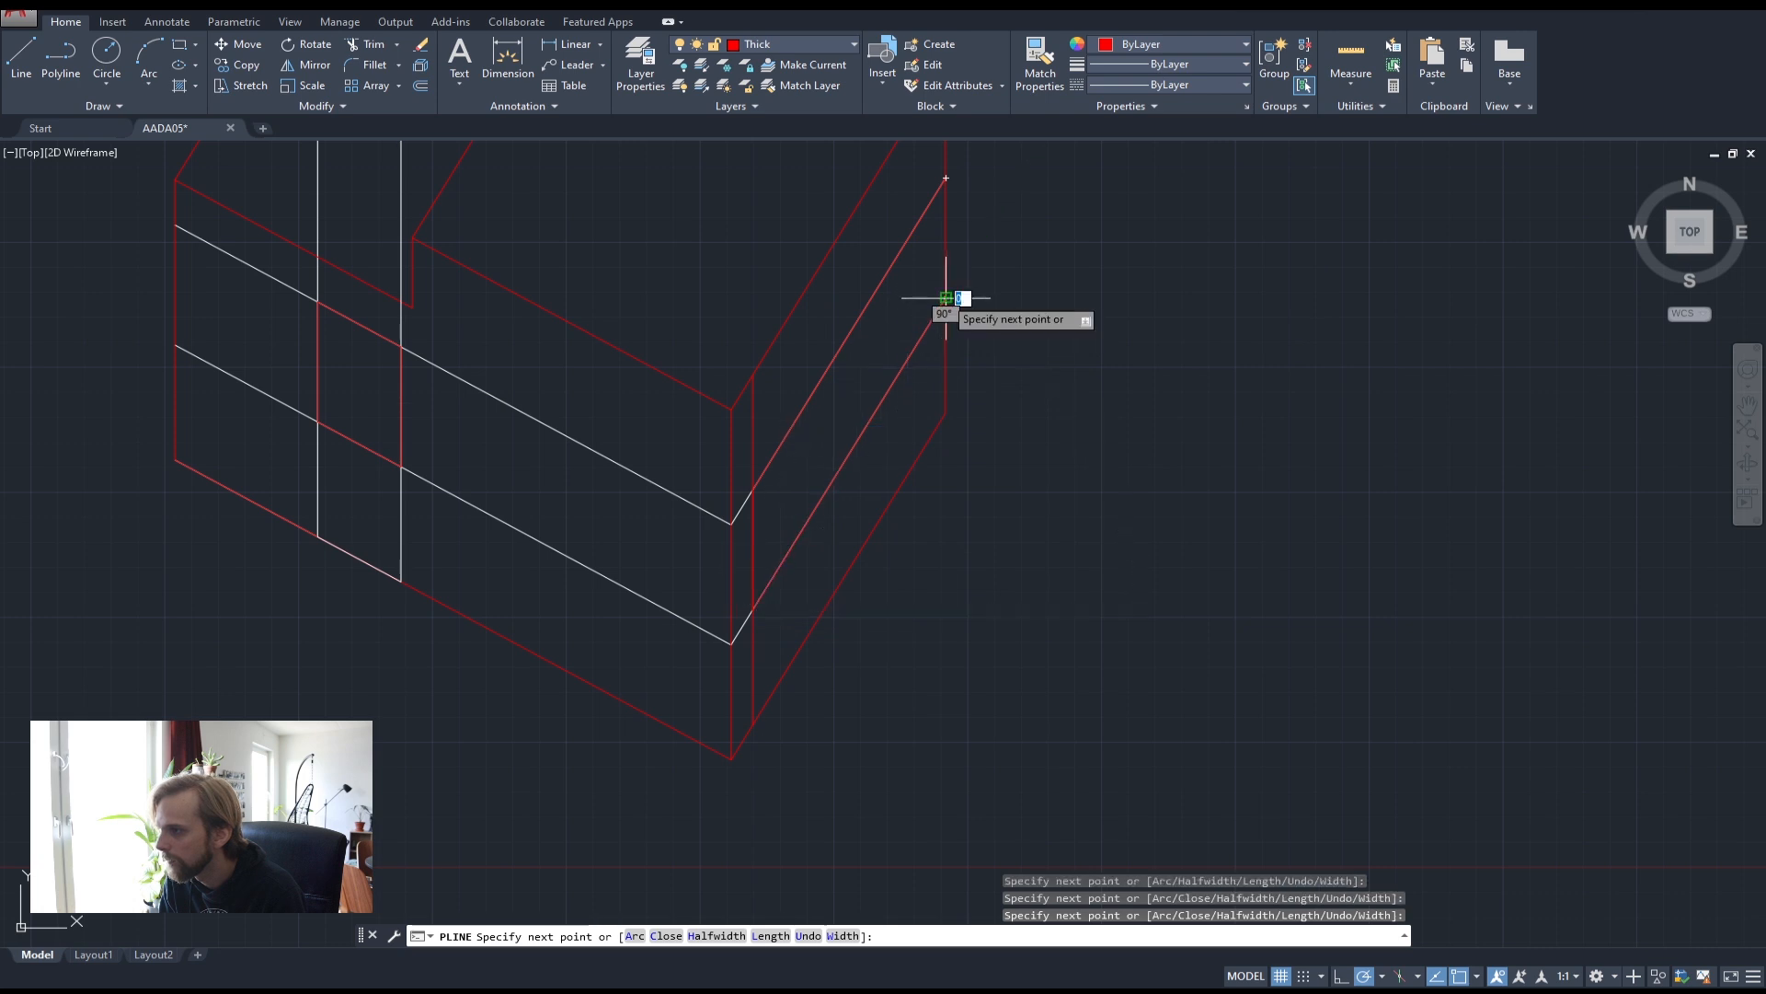
key("Return")
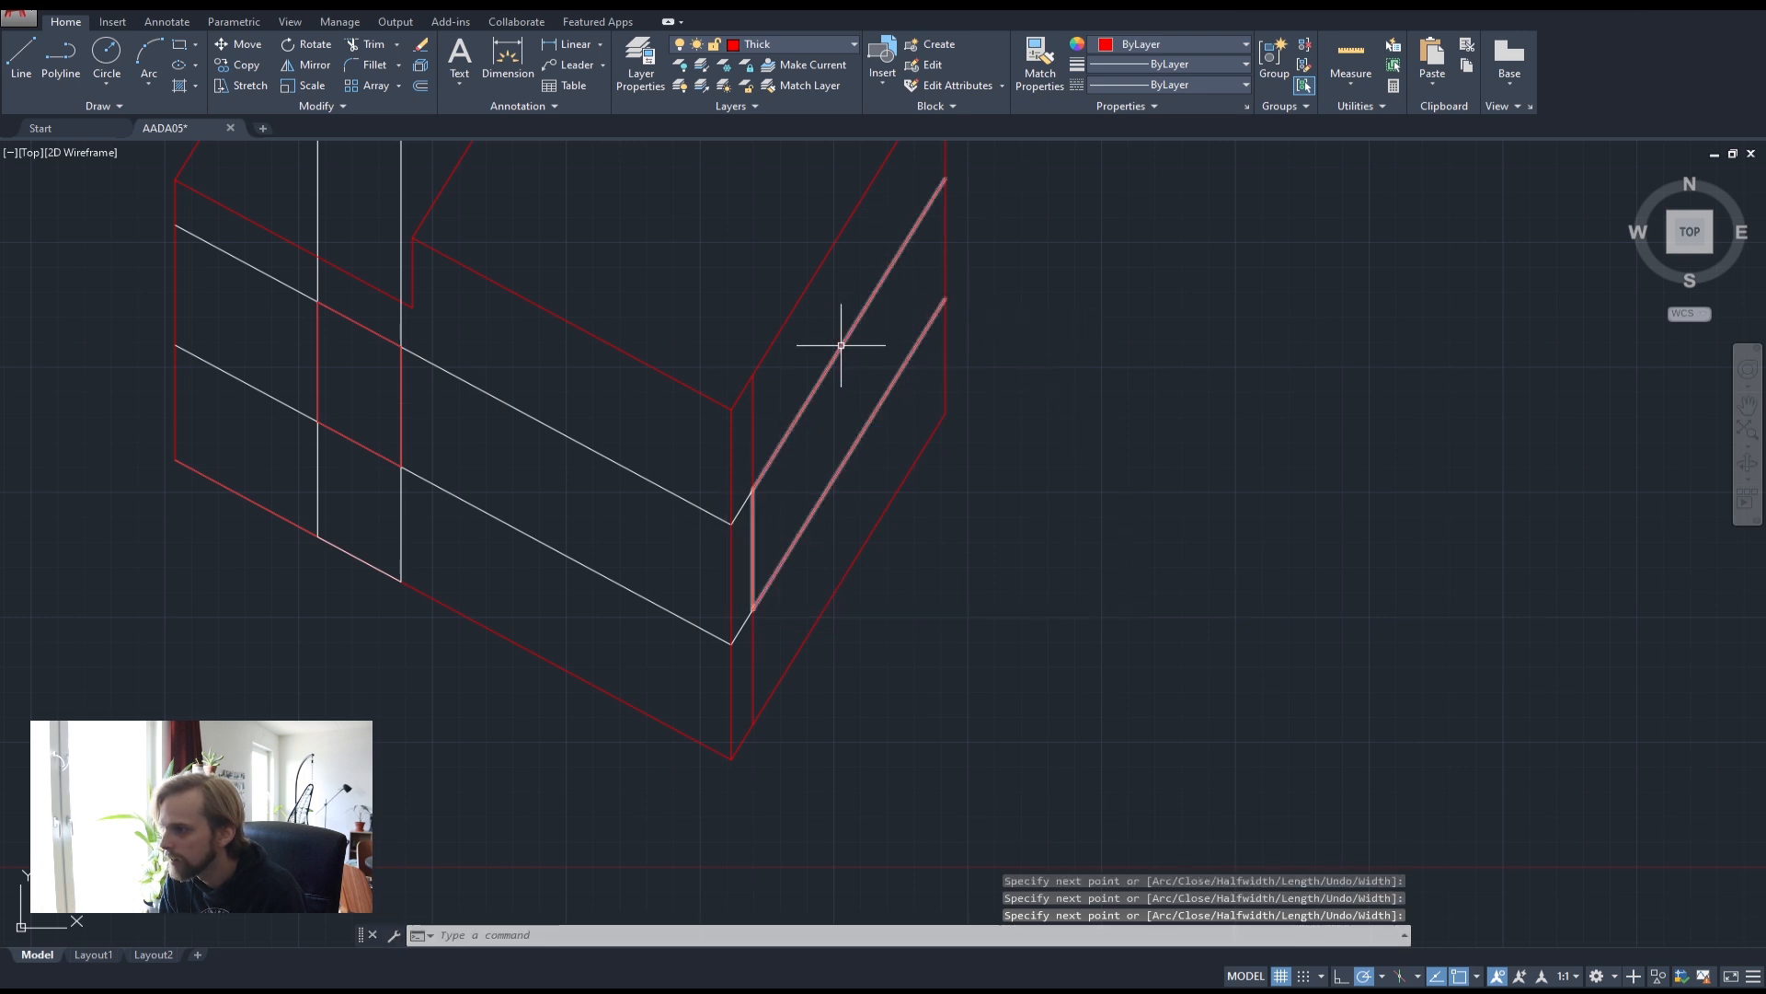
scroll(749, 650, "up", 2)
left_click(749, 650)
- Delete the stray vertical red line and the upper and lower white helper lines
left_click(734, 619)
key("Delete")
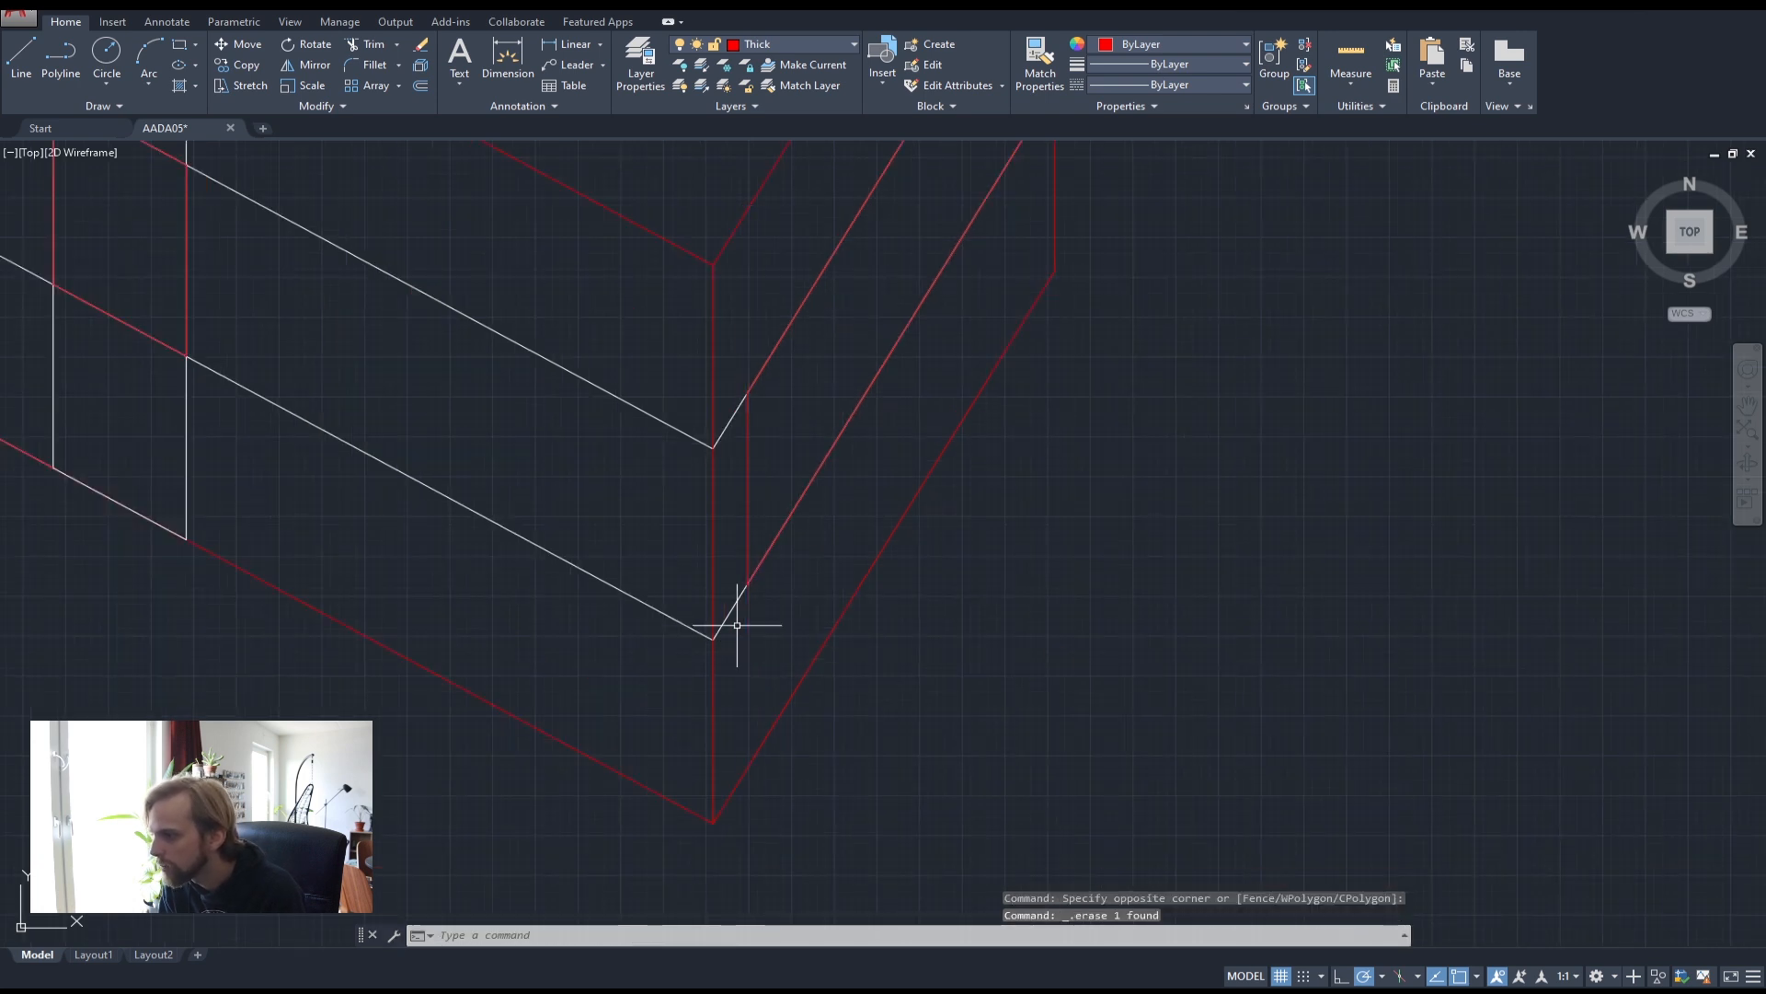
left_click(733, 614)
key("Delete")
left_click(735, 410)
key("Delete")
- Delete the remaining white helper lines on the other face
middle_click_drag(328, 446, 659, 603)
left_click(659, 603)
left_click(416, 569)
key("Delete")
left_click(394, 566)
left_click(351, 534)
key("Delete")
- Start trimming lines near the house's right edge, then cancel the trim
scroll(399, 513, "down", 3)
middle_click_drag(891, 505, 978, 567)
scroll(890, 423, "up", 2)
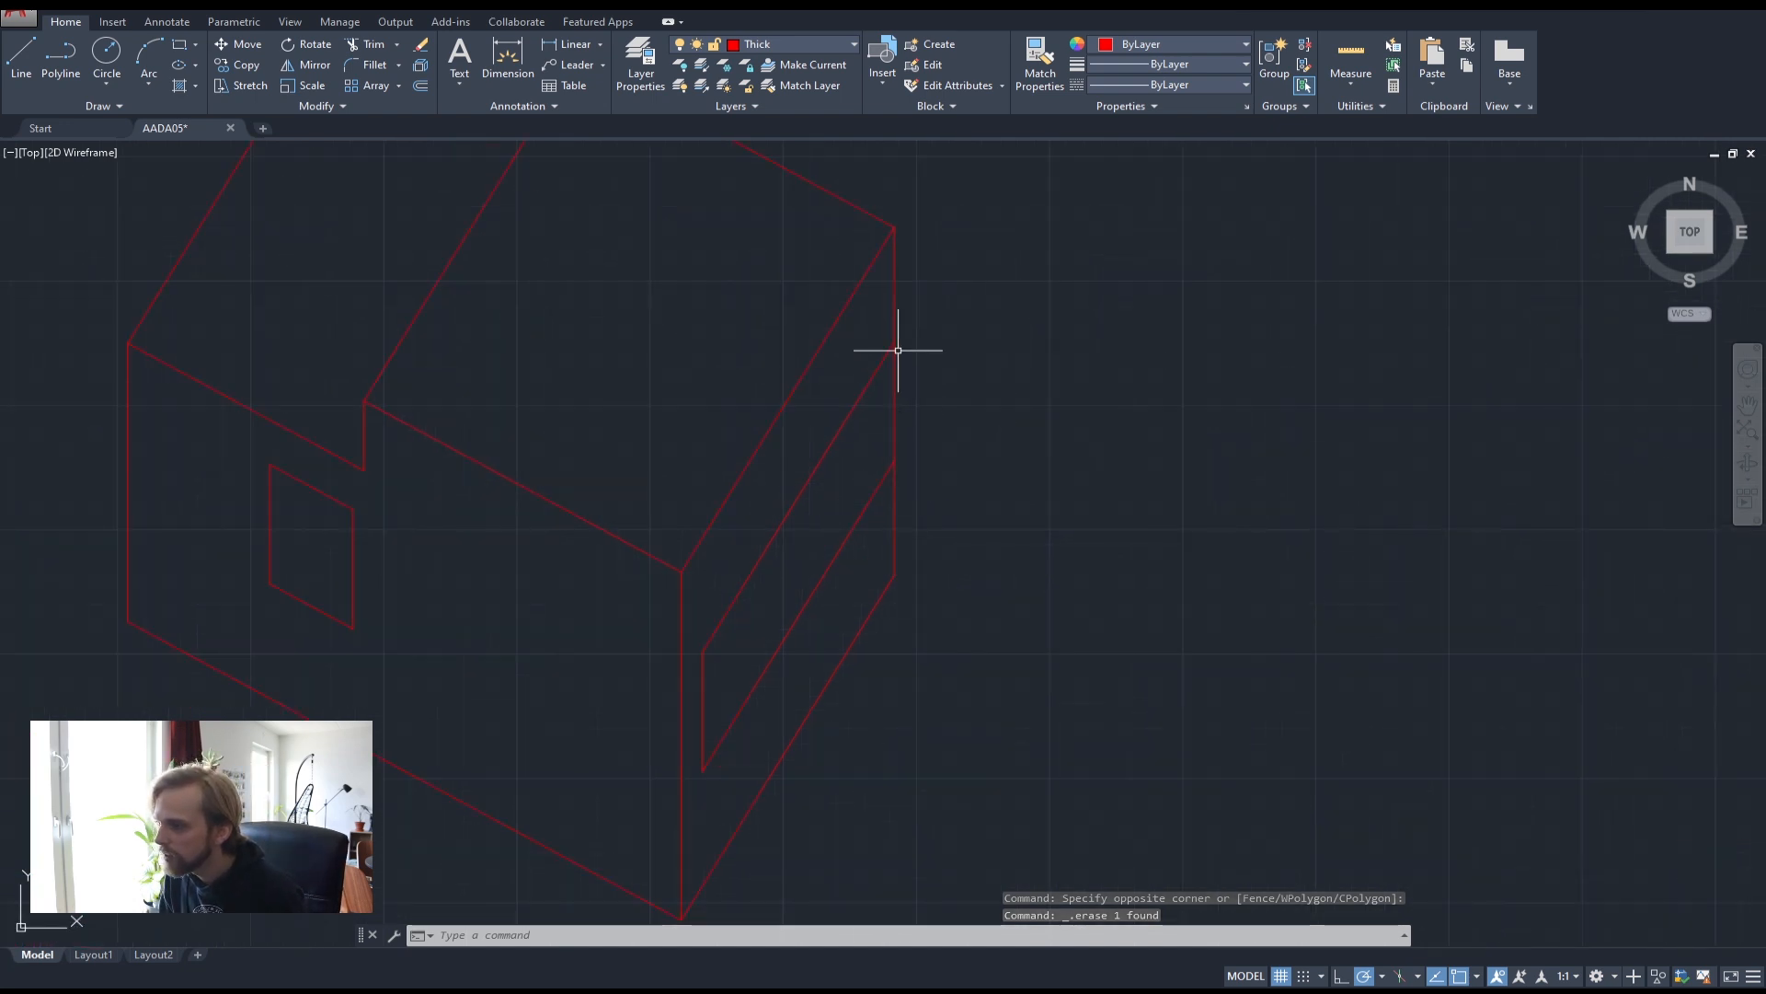
scroll(888, 386, "up", 5)
scroll(890, 518, "down", 3)
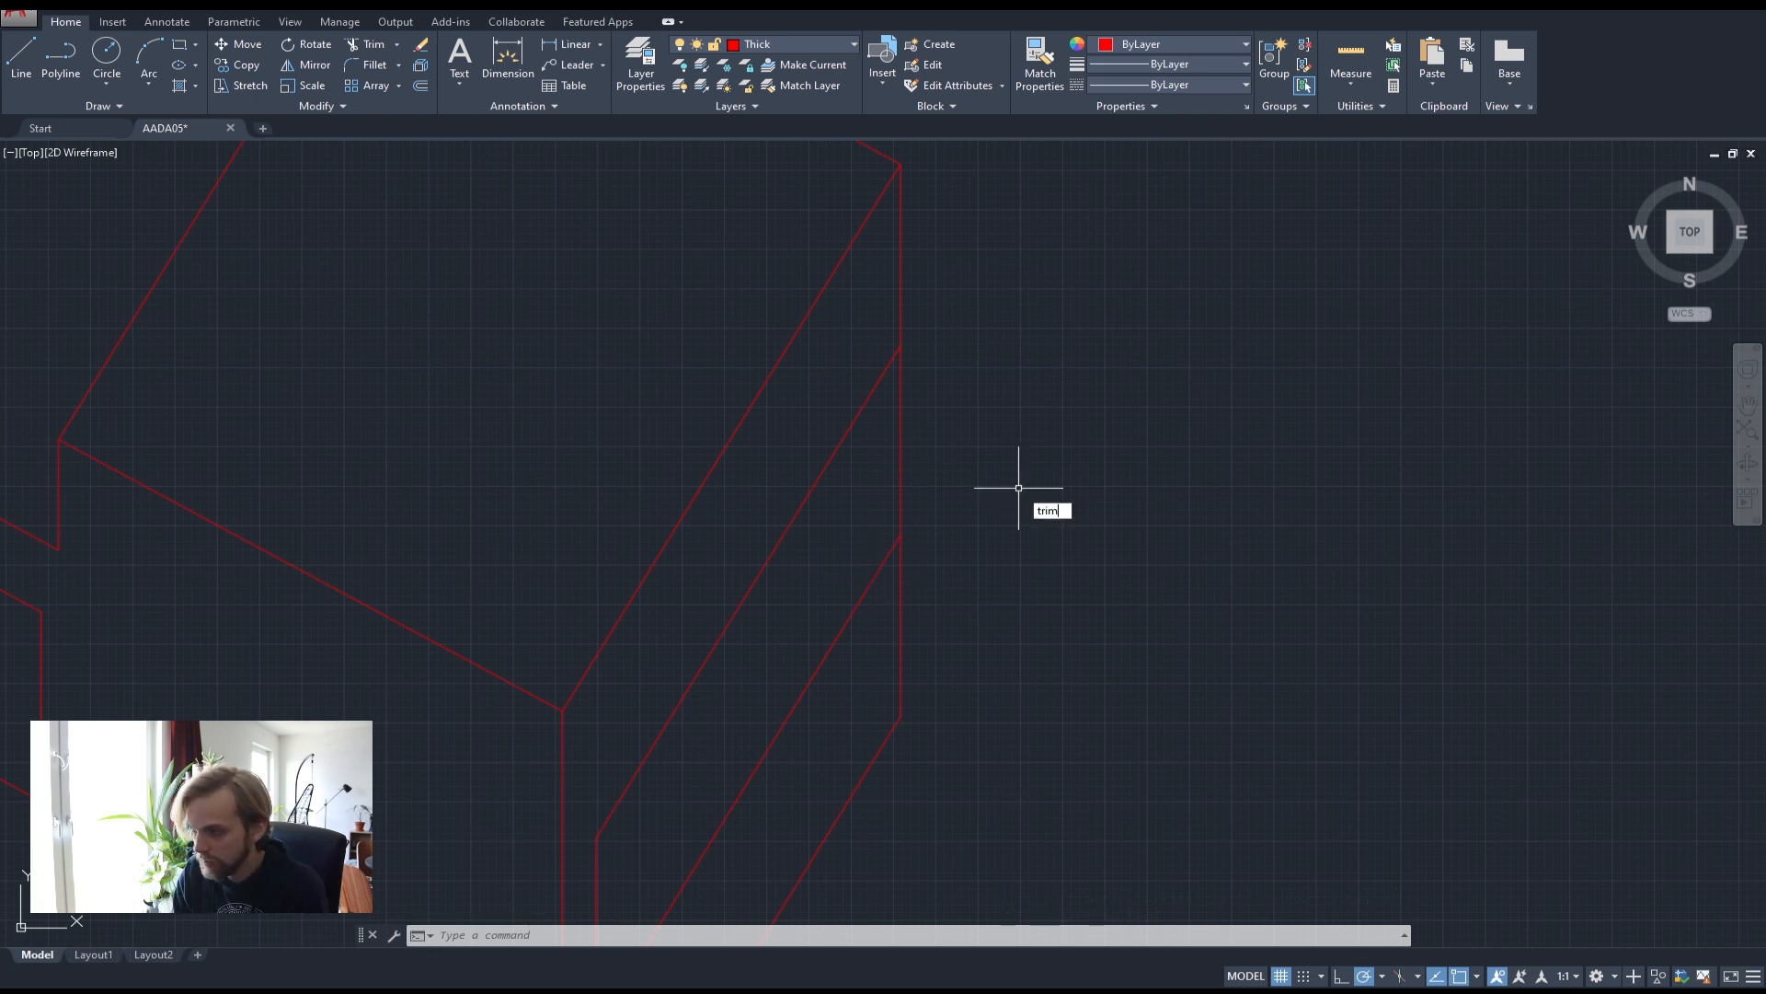
key("Return")
left_click(962, 456)
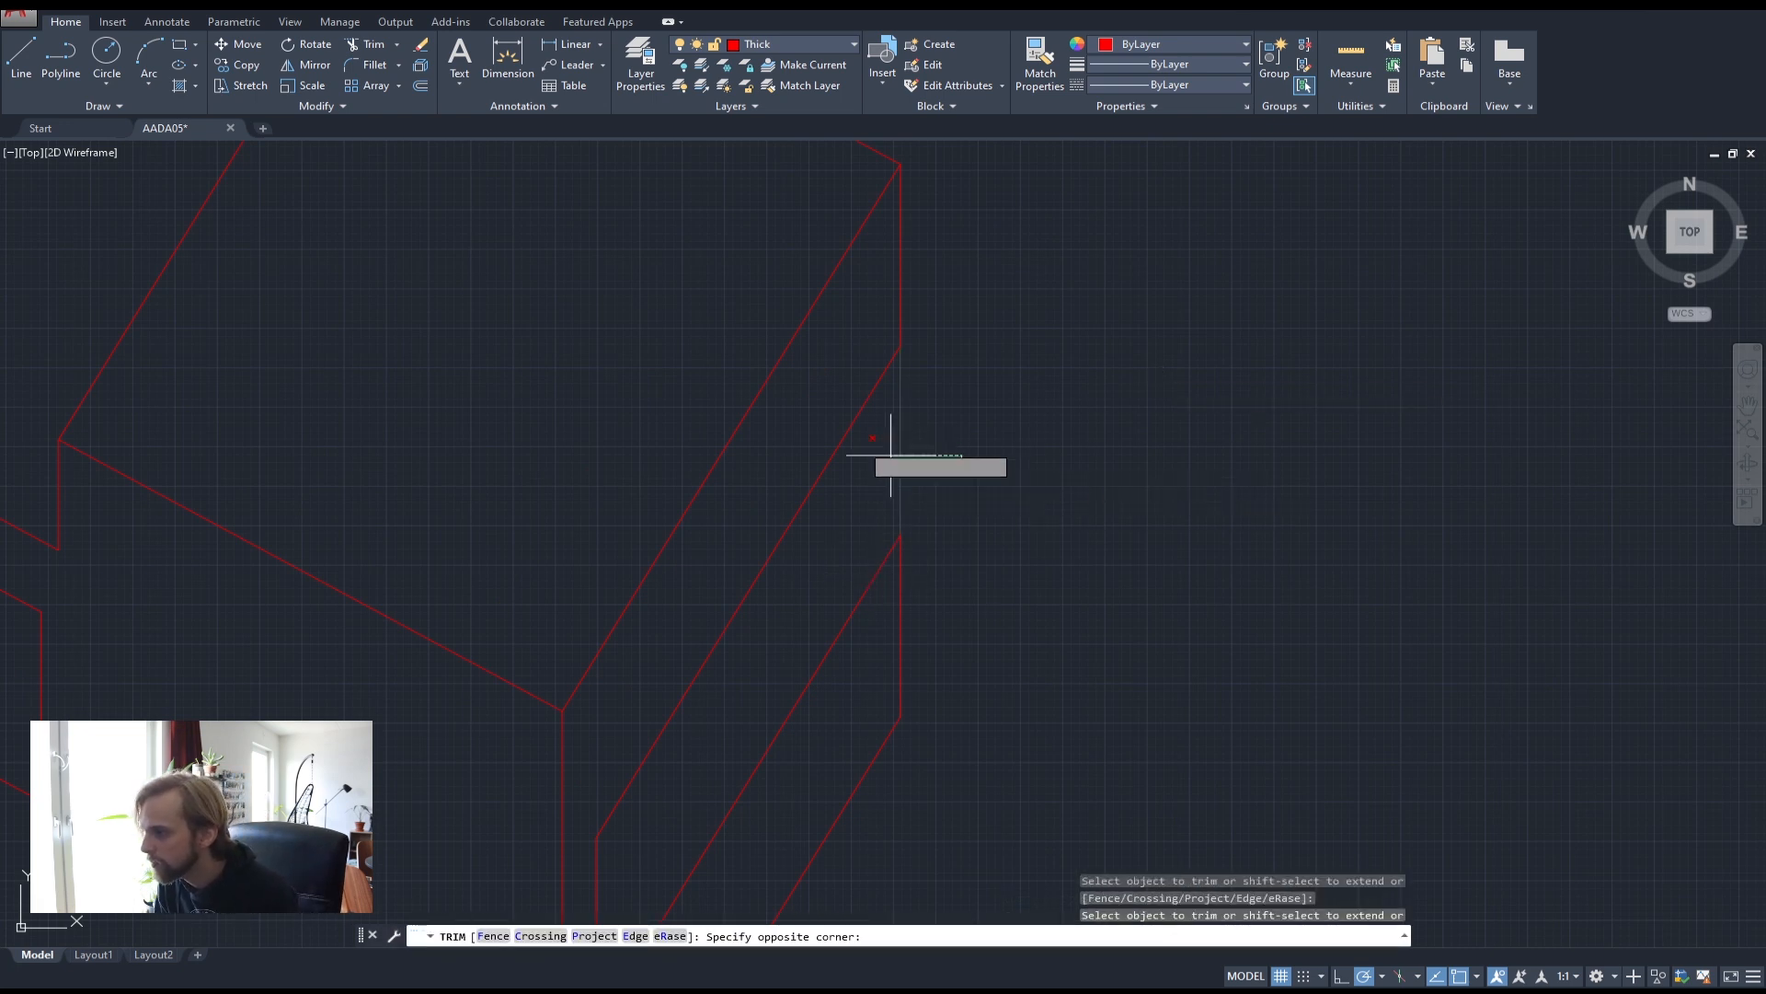
left_click(891, 451)
key("Escape")
- Centre the red house and orbit it into an oblique 3D view
scroll(891, 441, "down", 6)
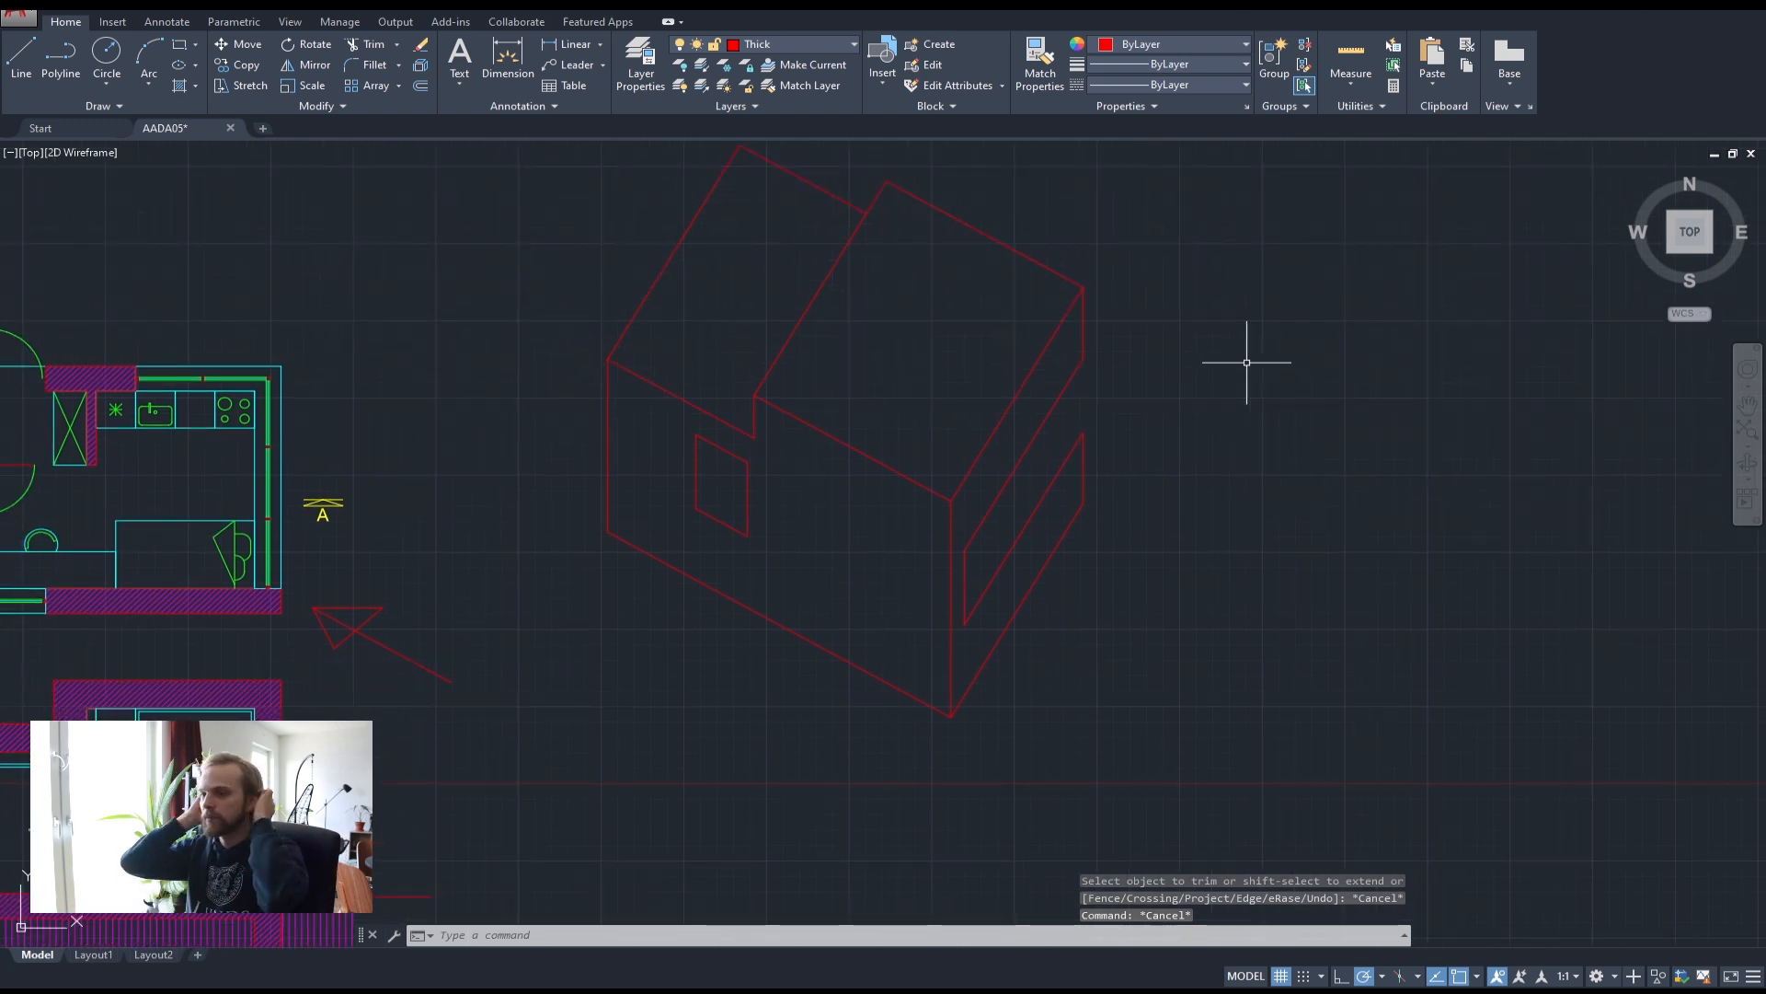
middle_click_drag(738, 454, 946, 481)
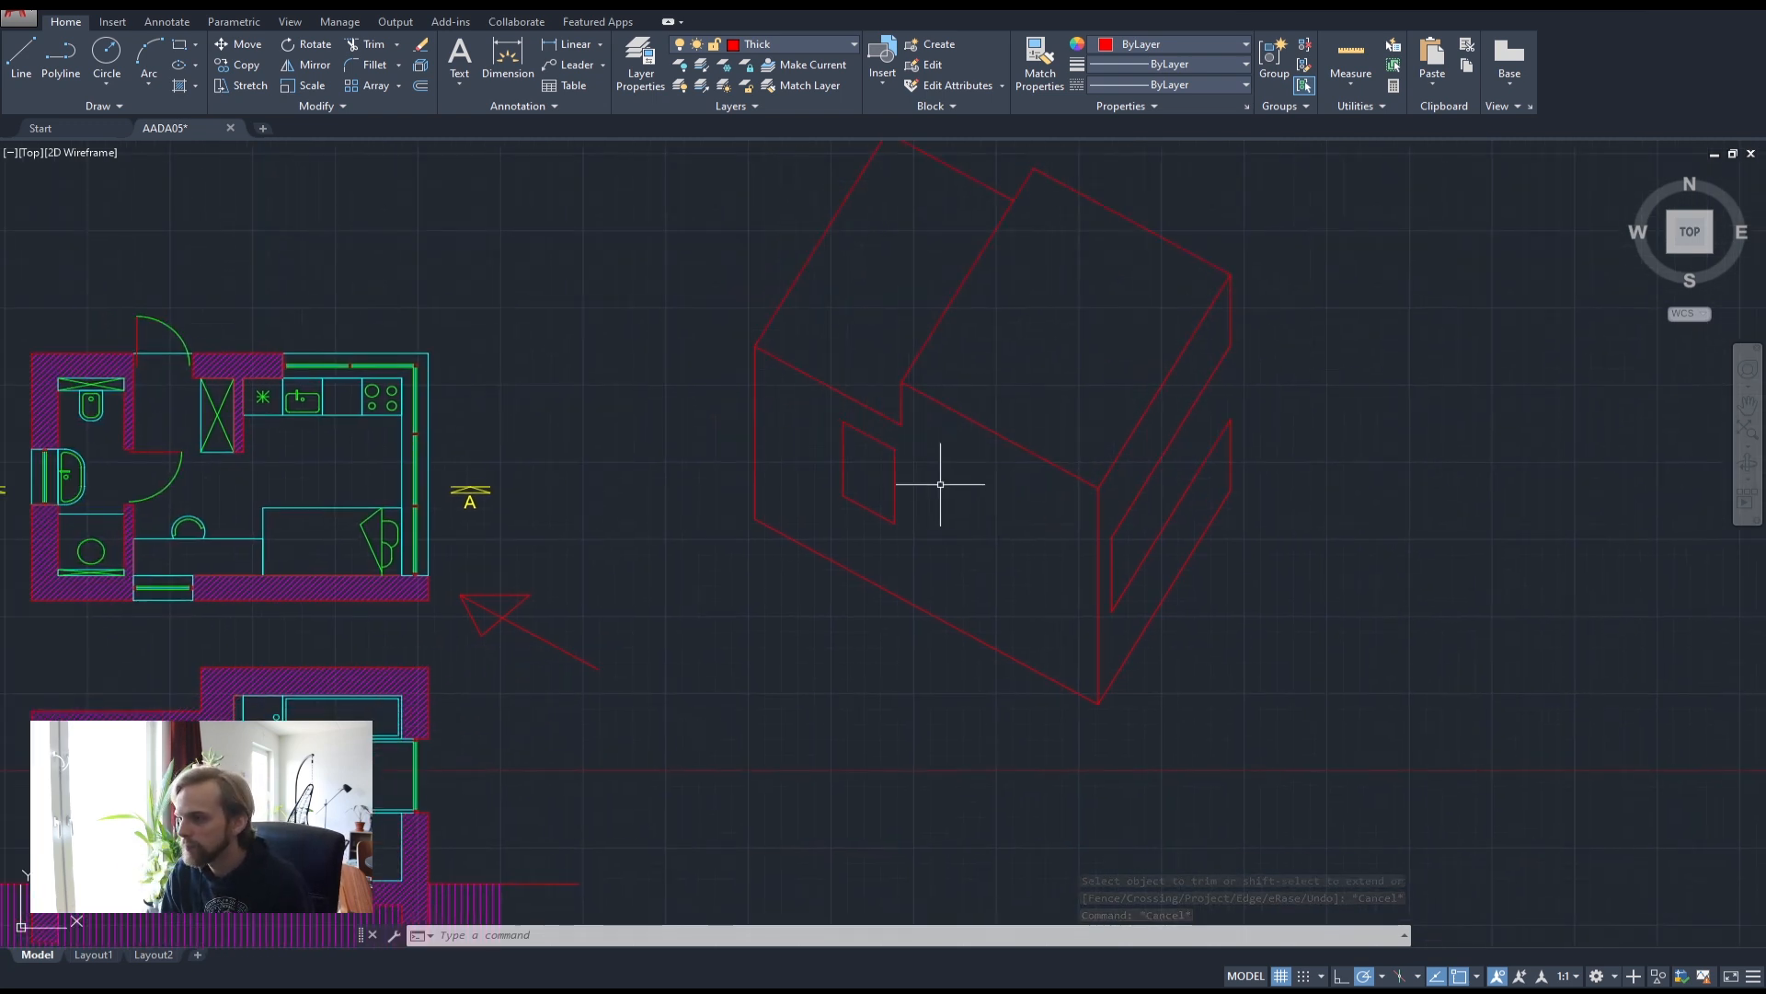
scroll(848, 465, "up", 4)
scroll(1003, 466, "up", 1)
scroll(869, 465, "down", 1)
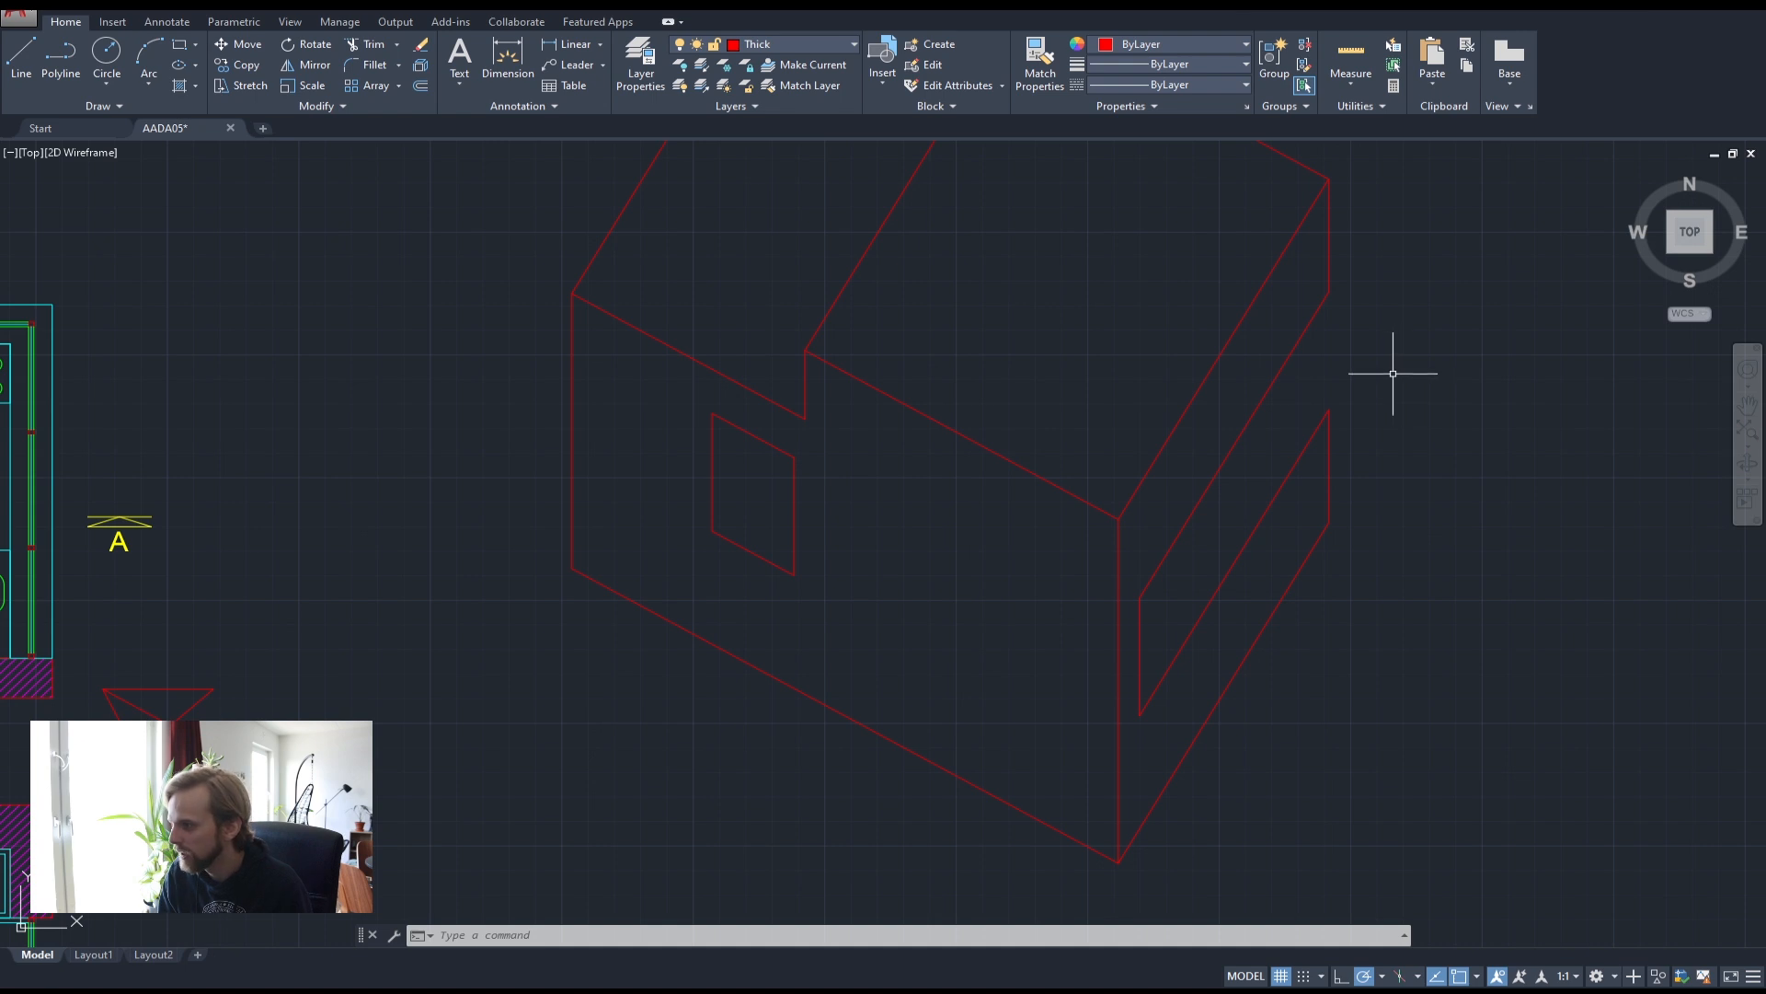
middle_click_drag(966, 432, 1138, 442, "shift")
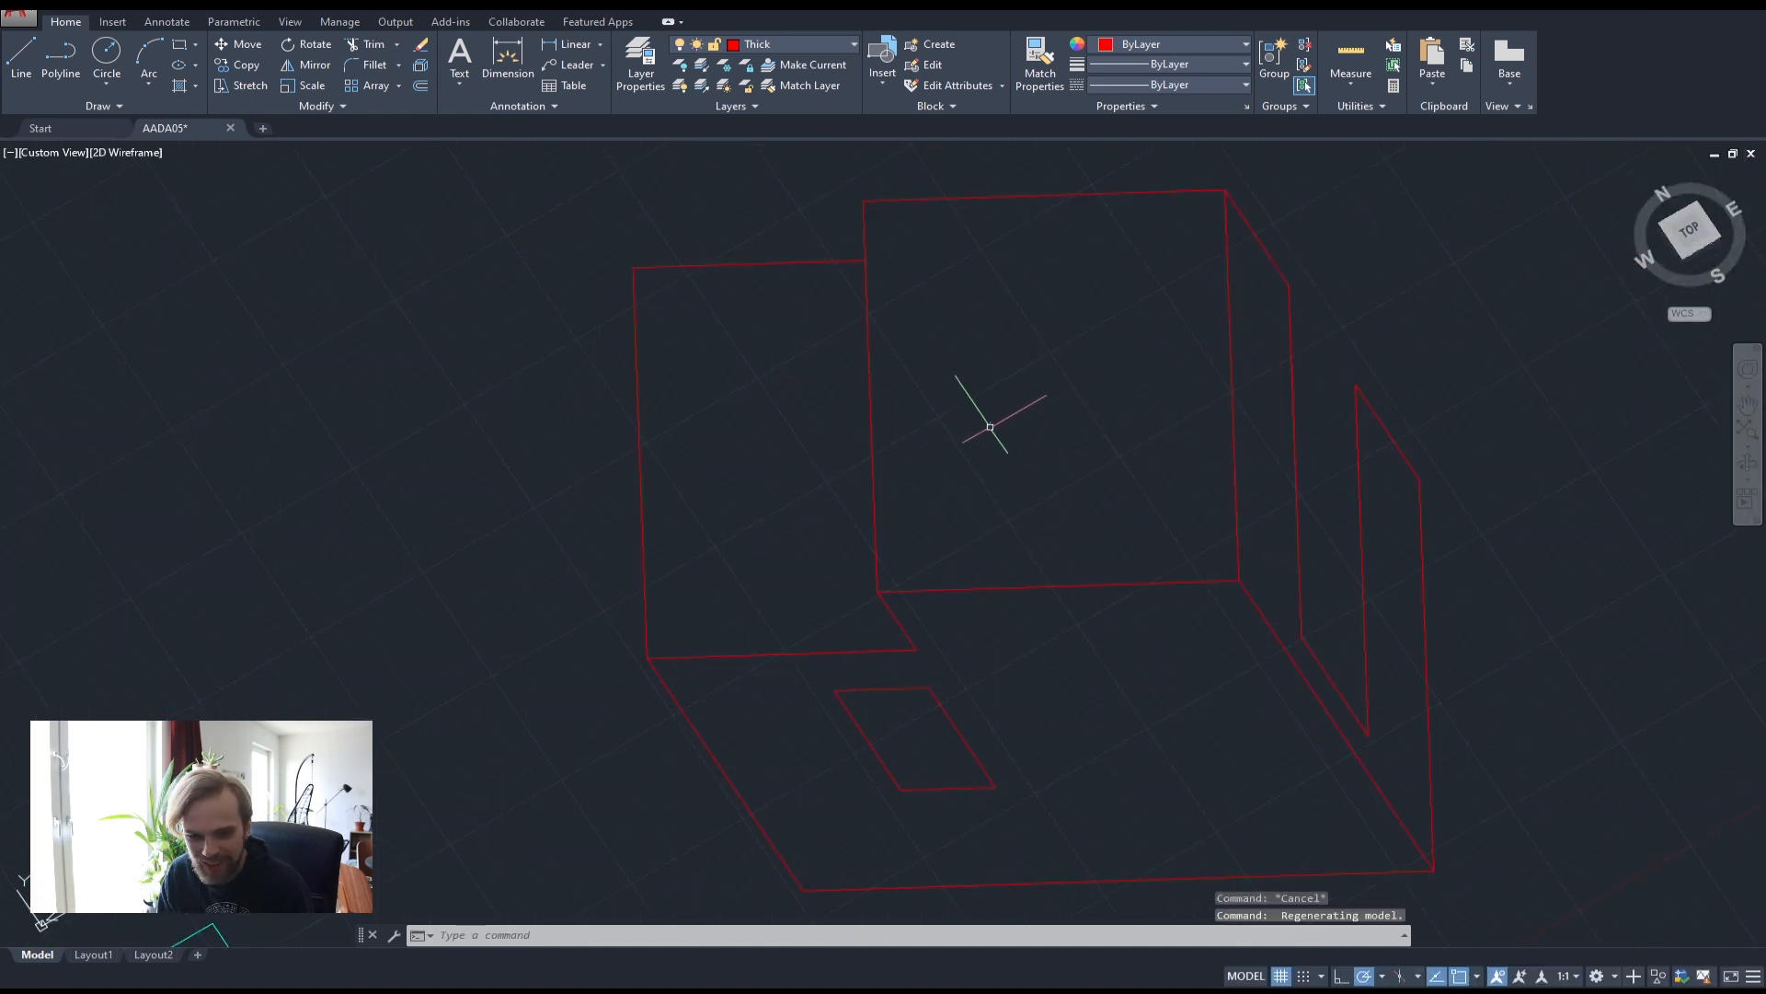
- Orbit to inspect the window openings, then return to the top view with north up
middle_click_drag(1040, 485, 616, 367, "shift")
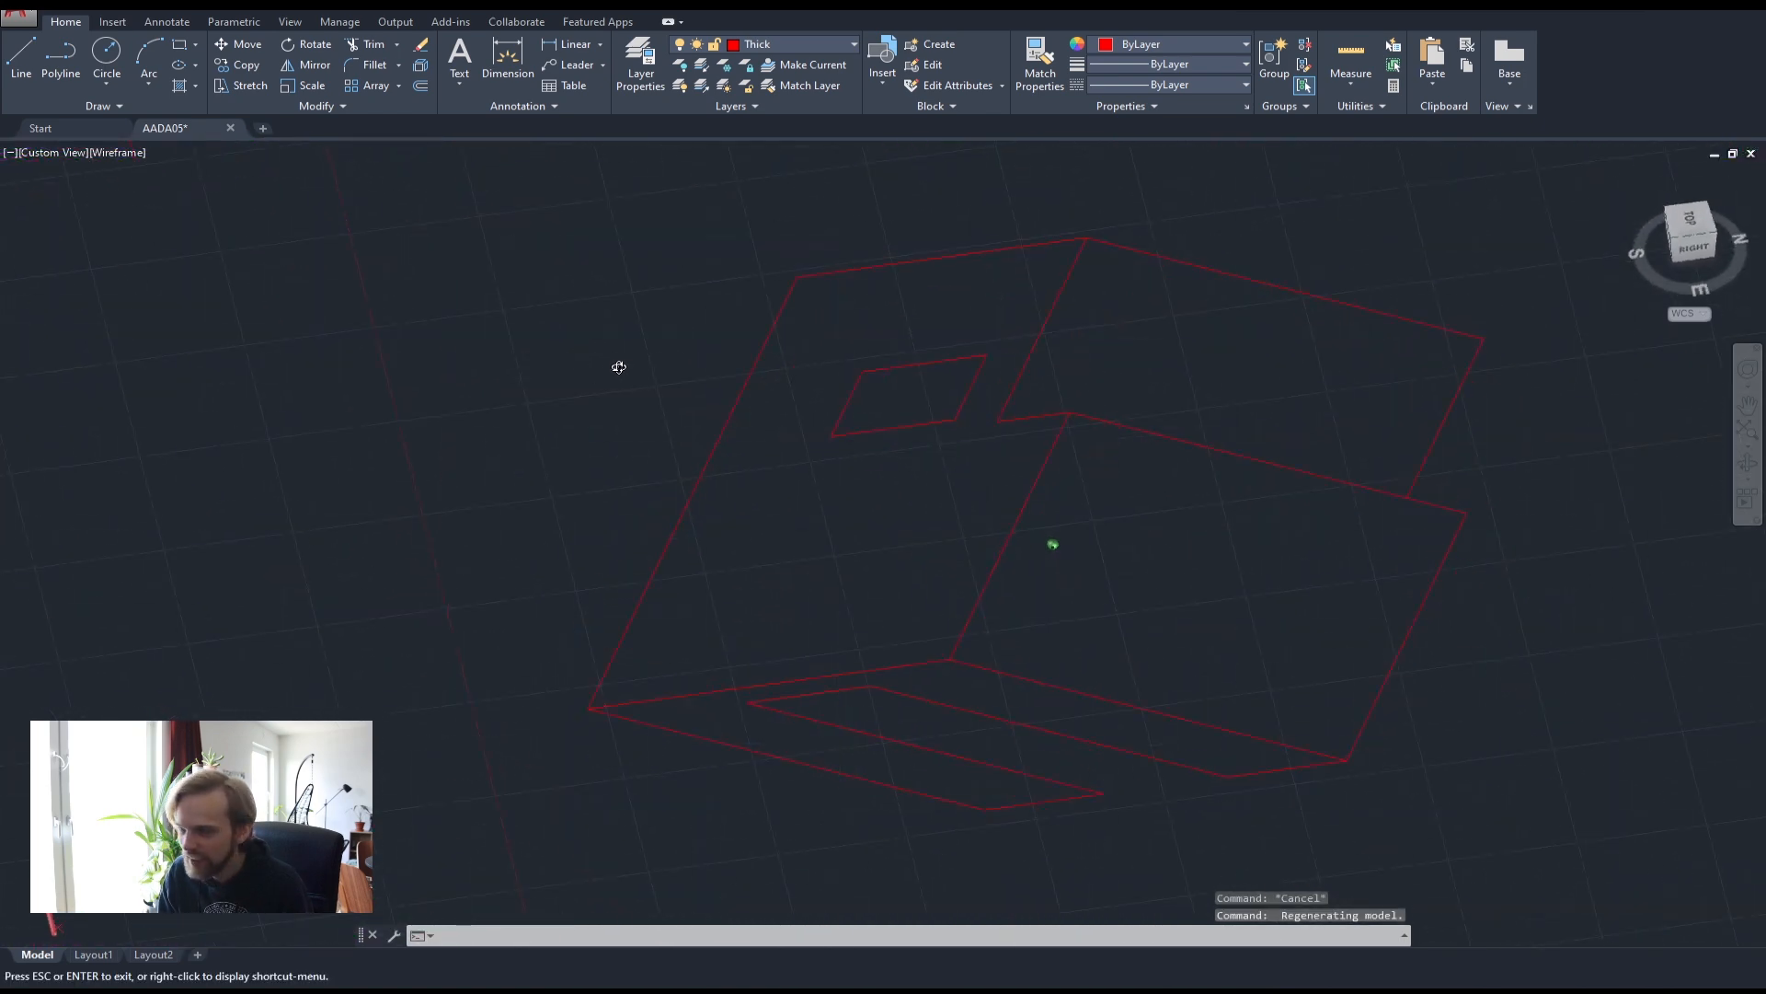
left_click(1689, 224)
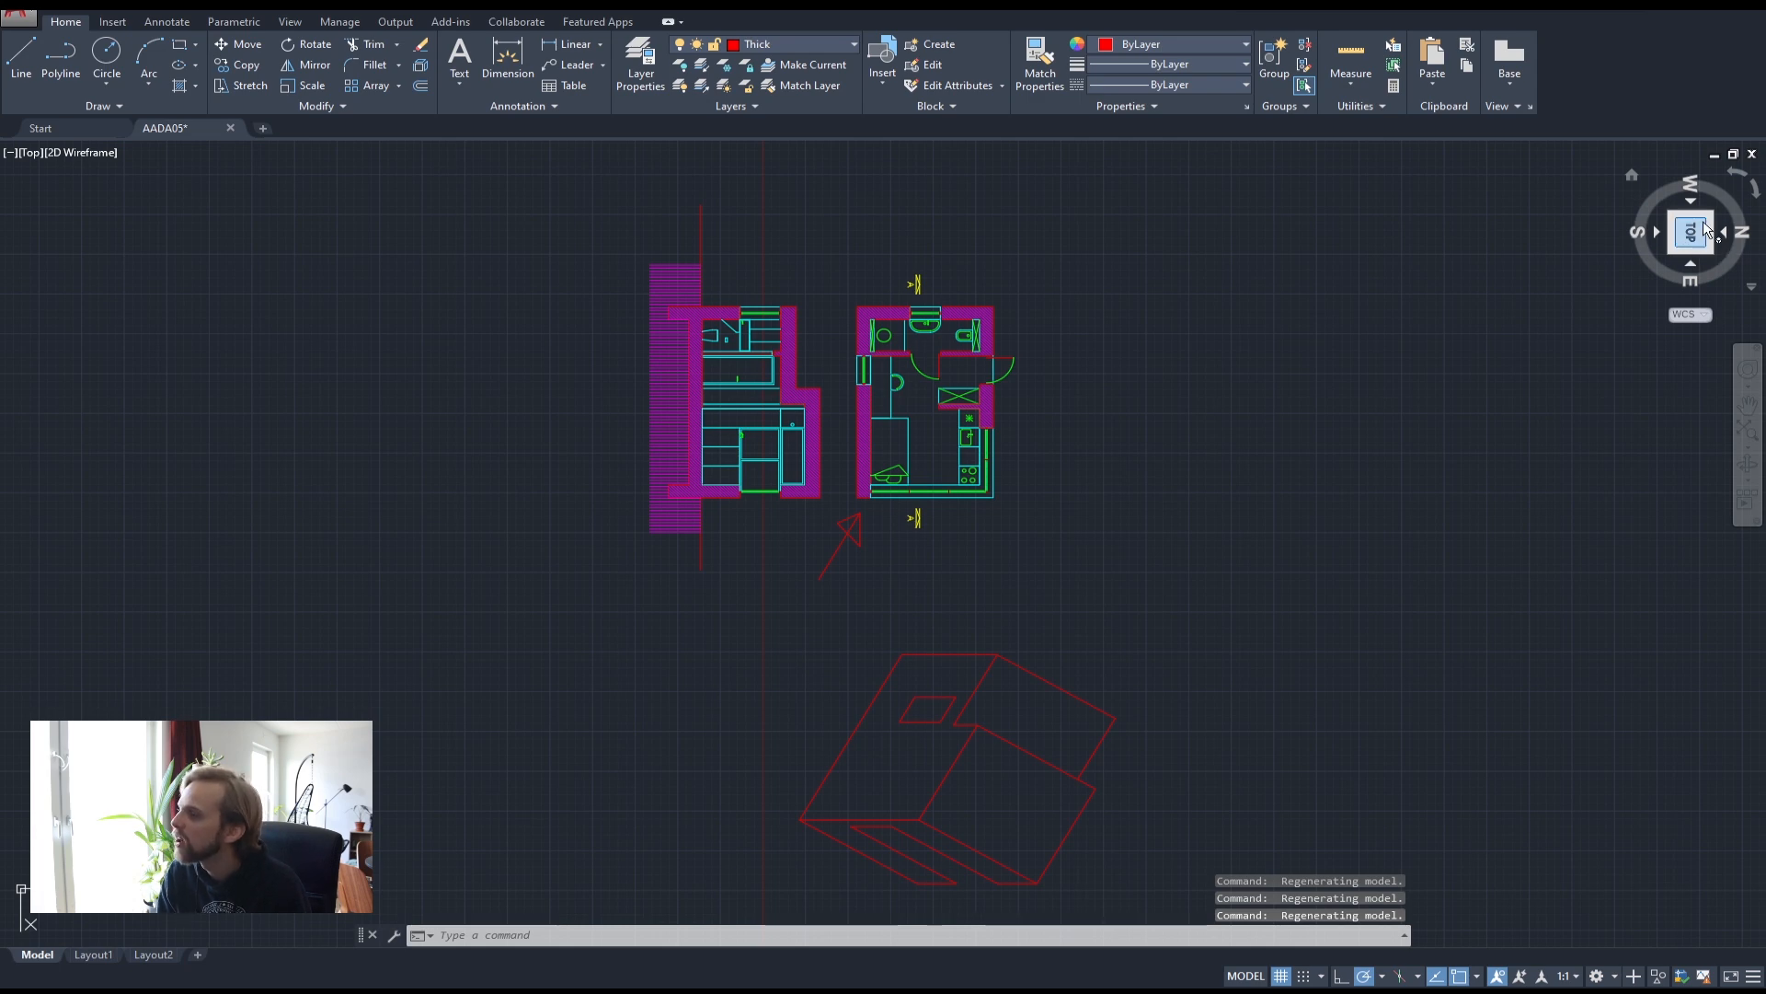
left_click(1735, 184)
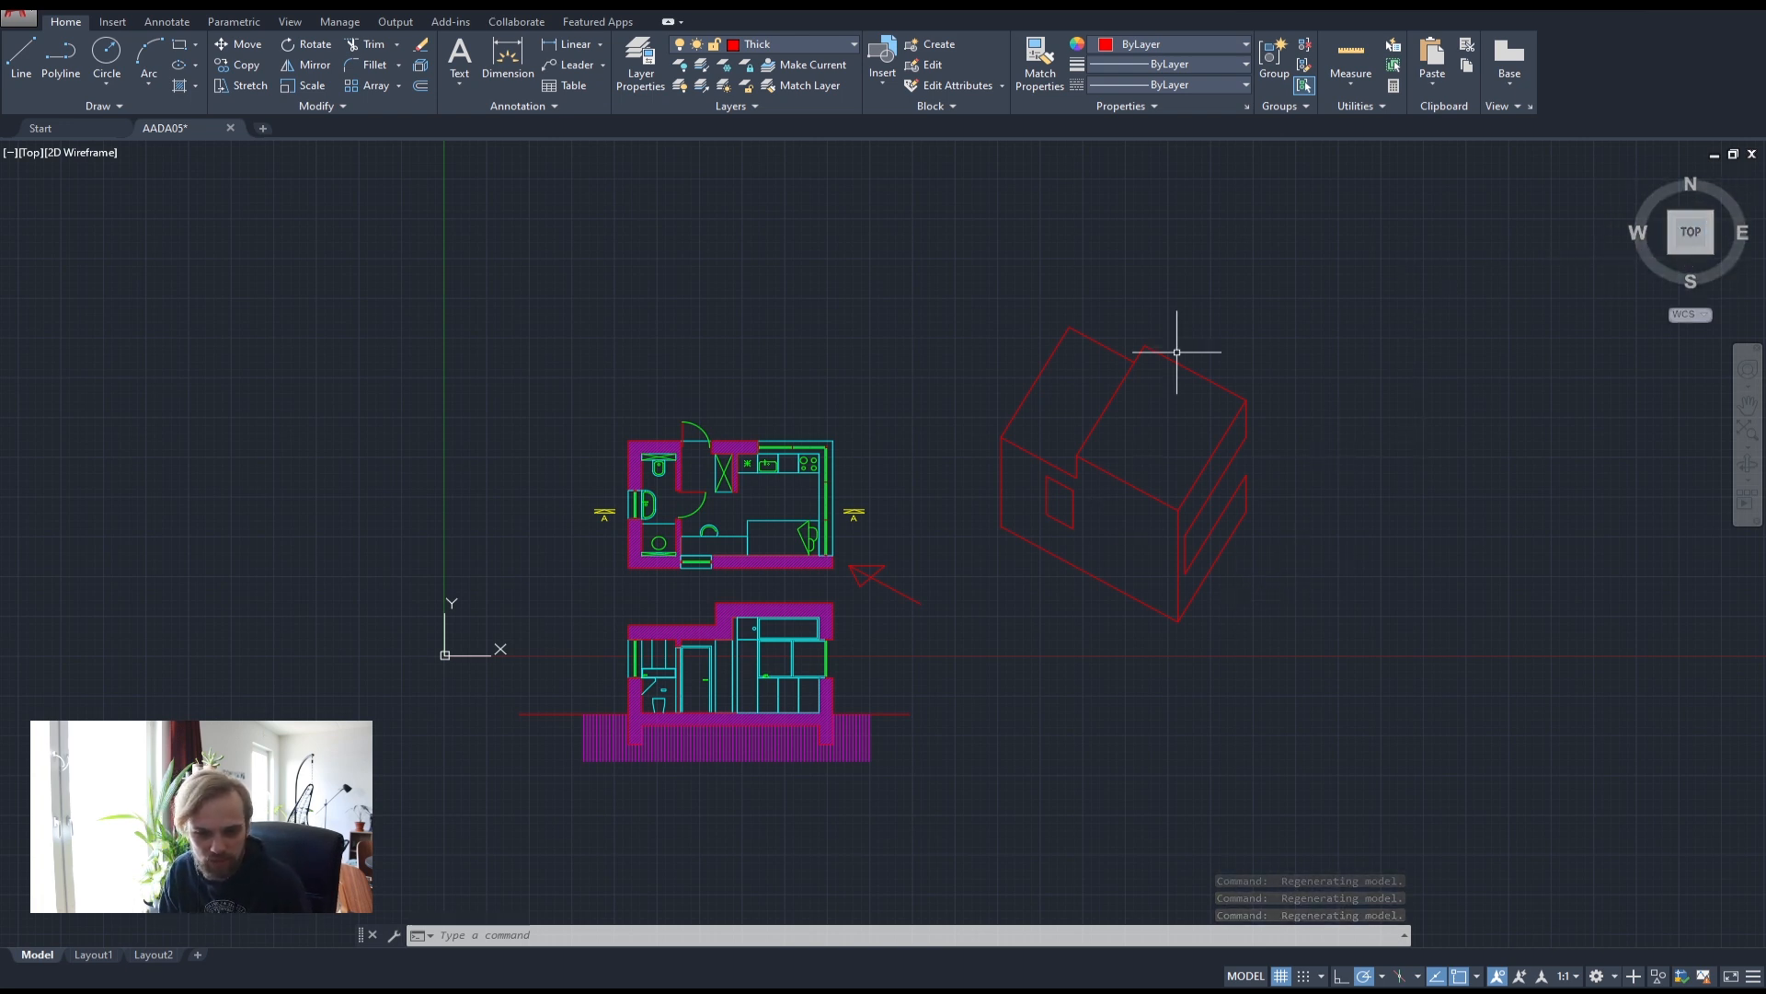
- Pan and zoom the view onto the red house
left_click(1555, 338)
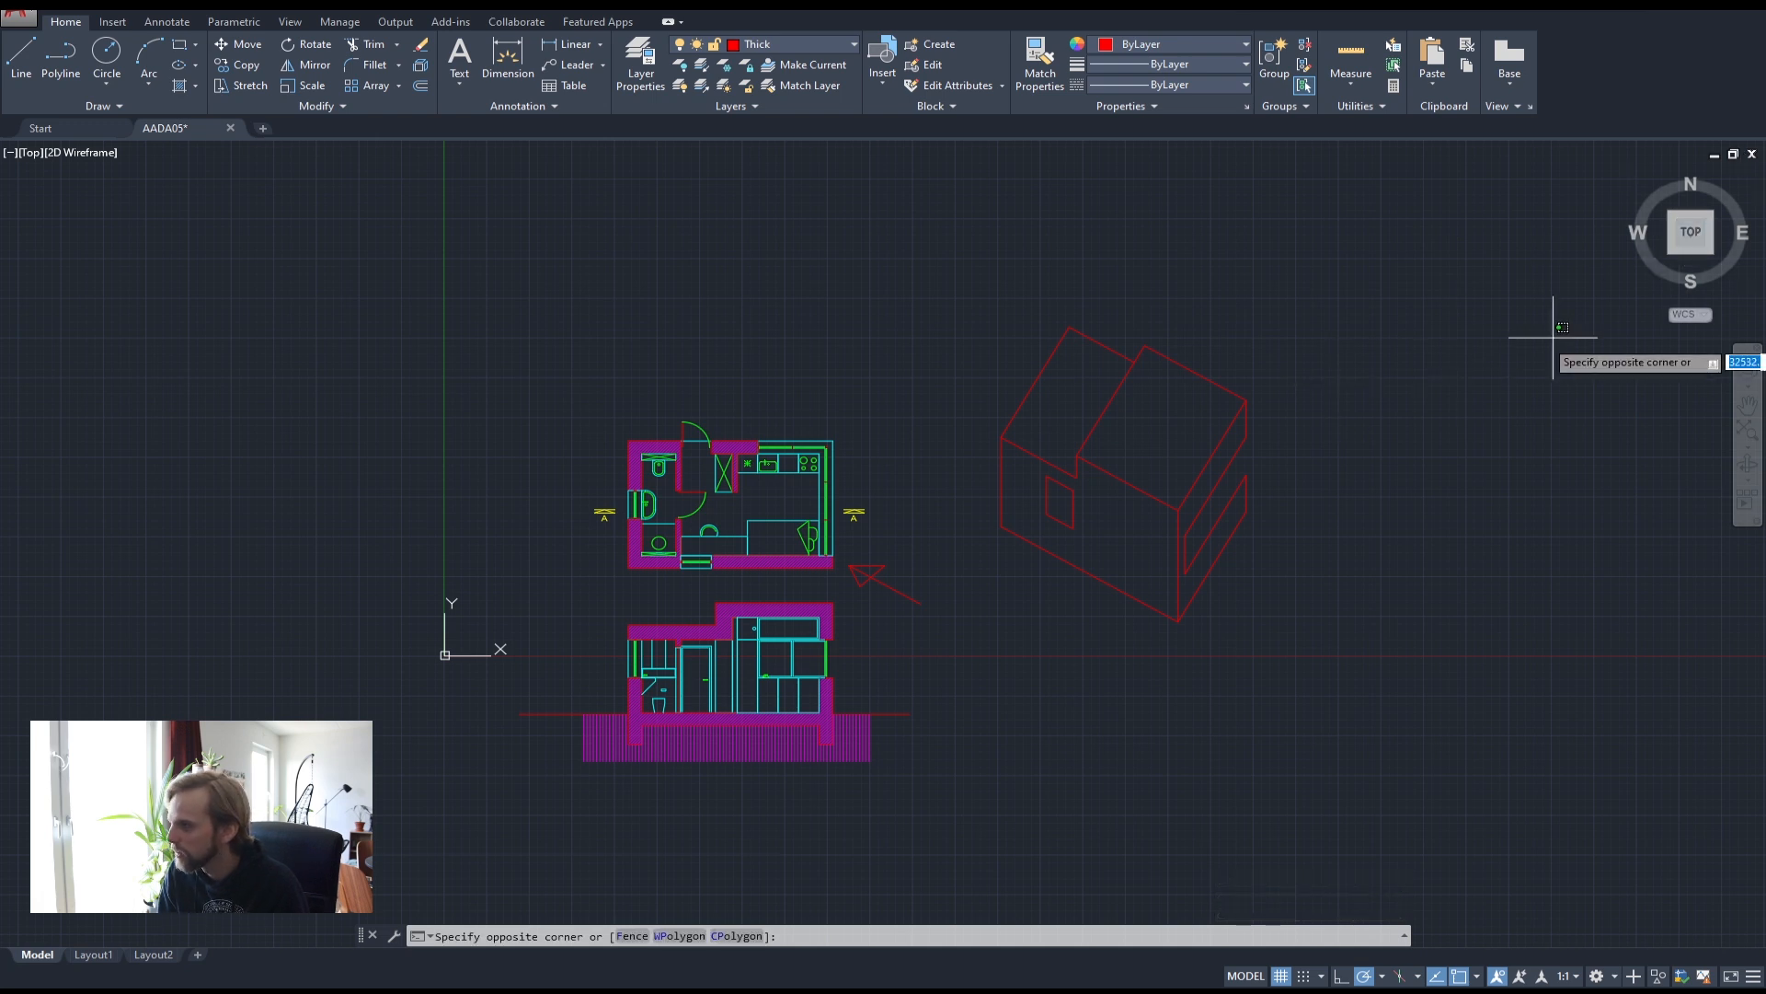
left_click(1461, 434)
scroll(1250, 424, "up", 3)
scroll(1255, 433, "down", 1)
middle_click_drag(1269, 475, 1264, 451)
scroll(1211, 402, "down", 3)
scroll(1230, 473, "up", 3)
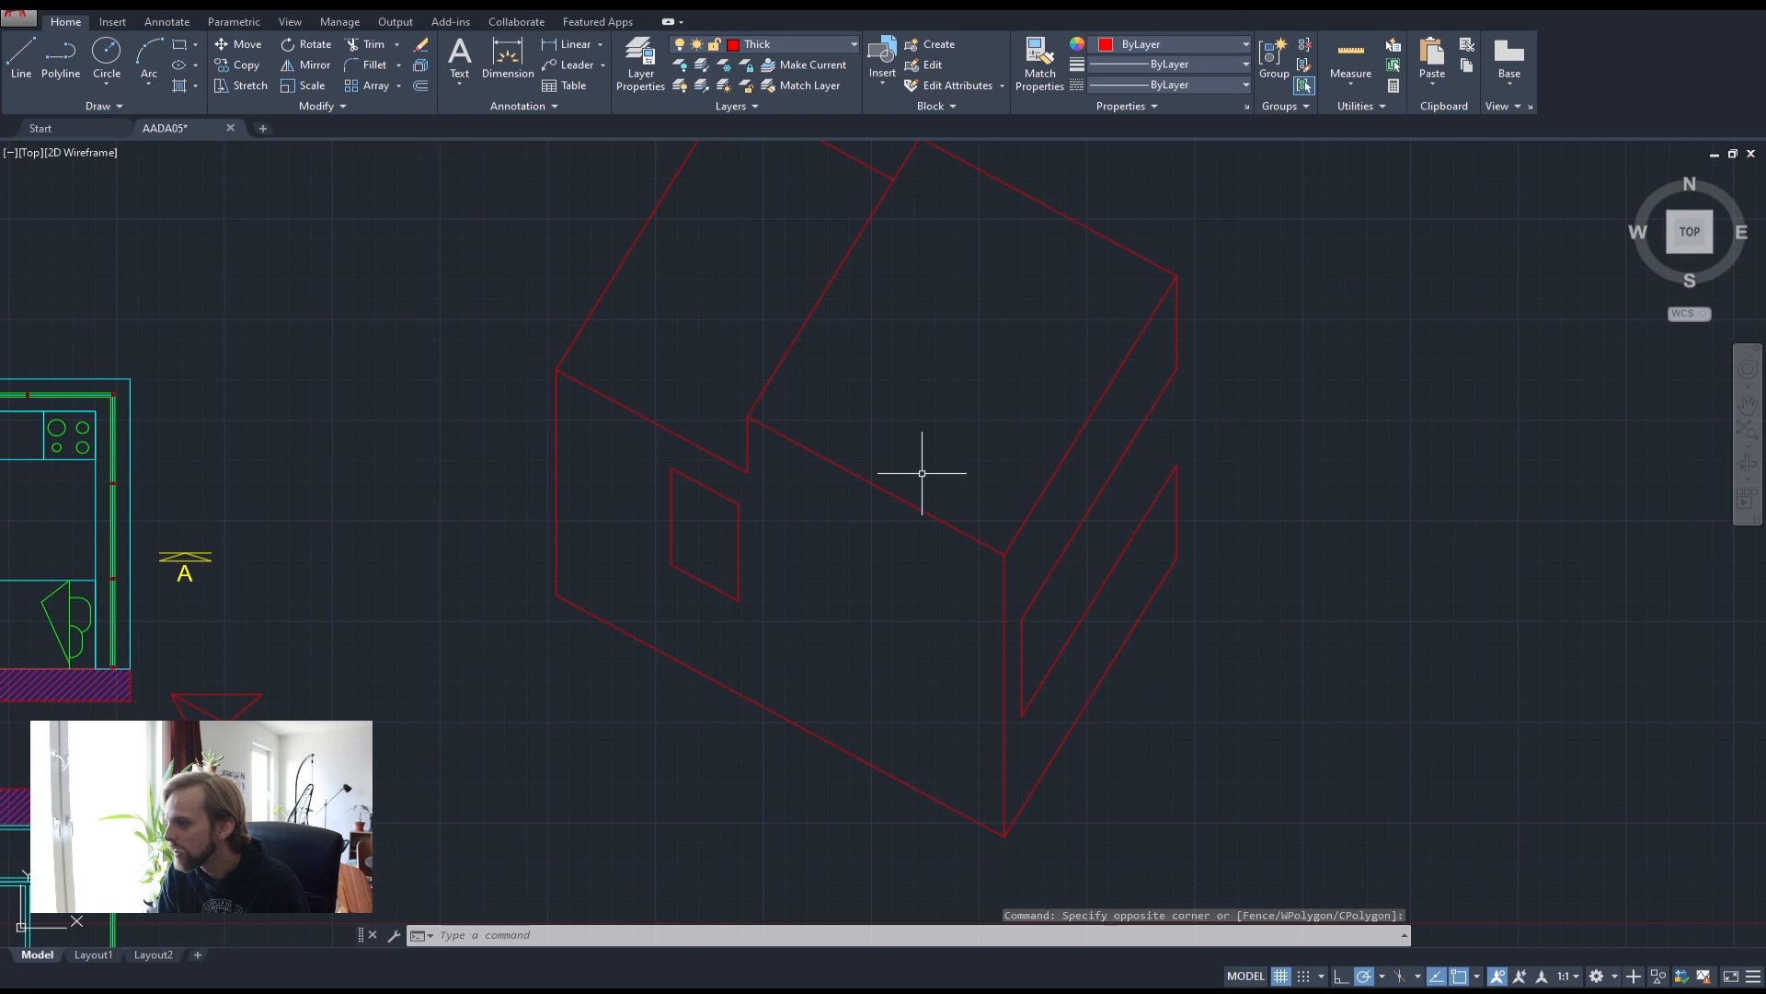
- Draw a line from the side wall's top corner up-left across the roof
left_click(61, 55)
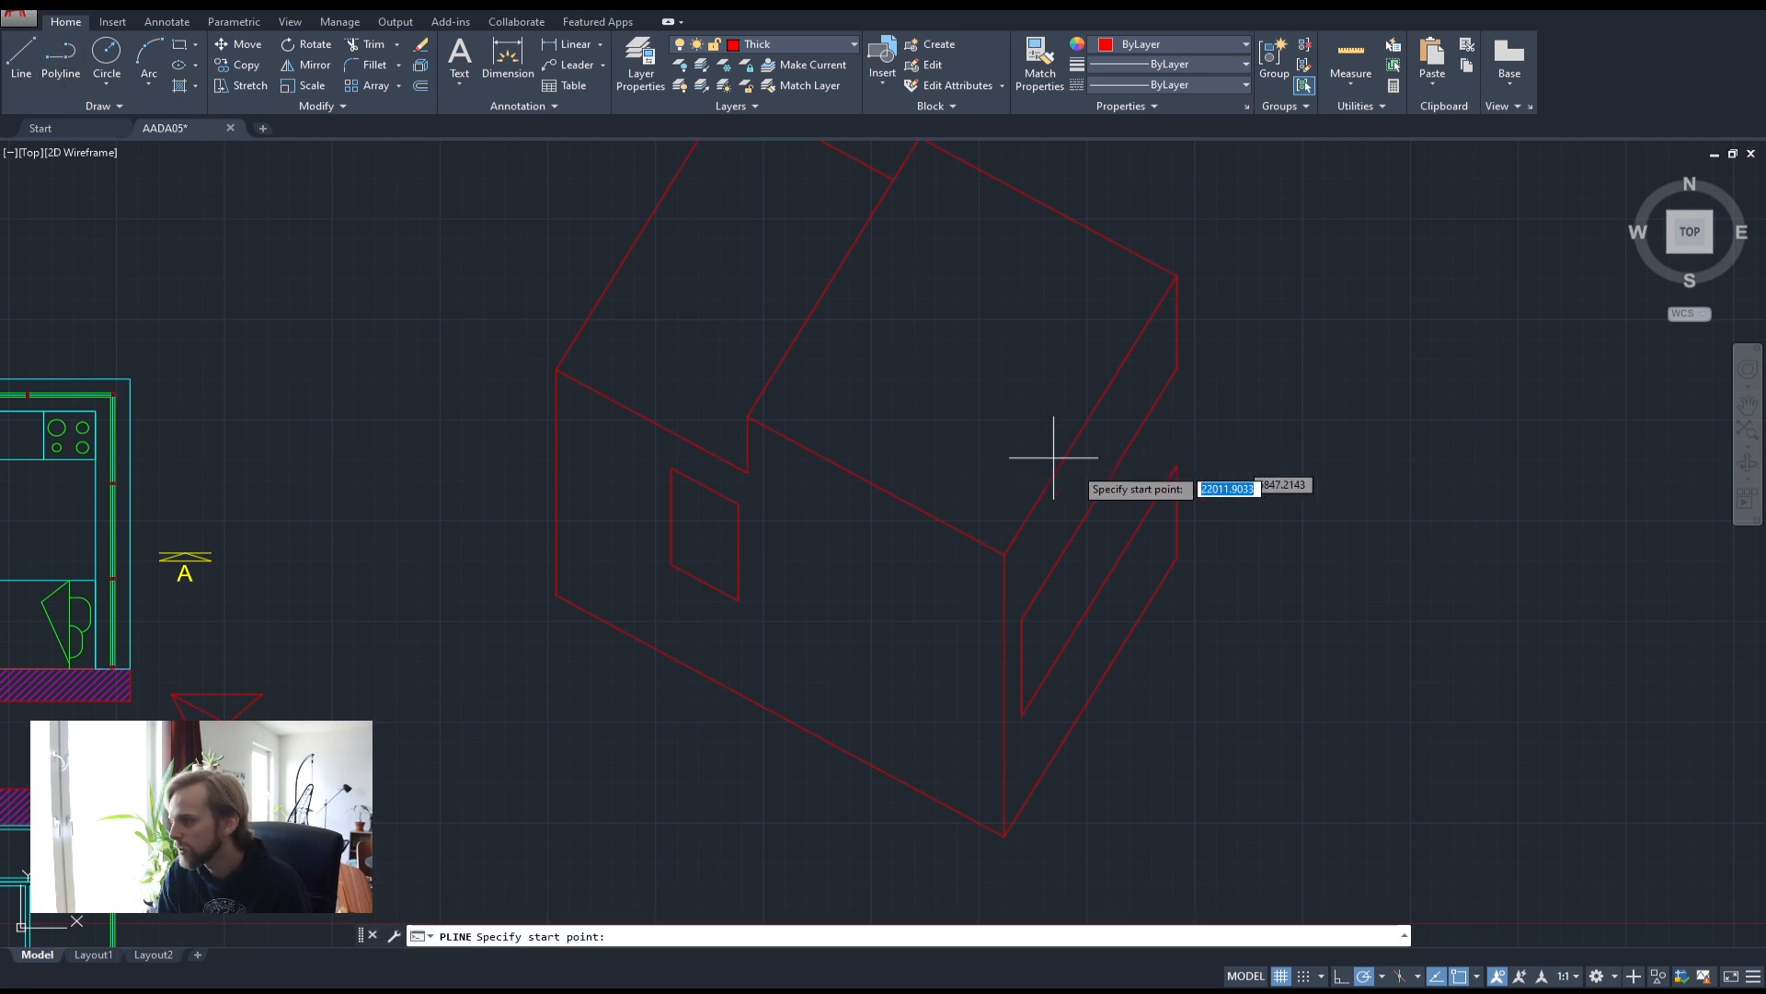
left_click(1176, 466)
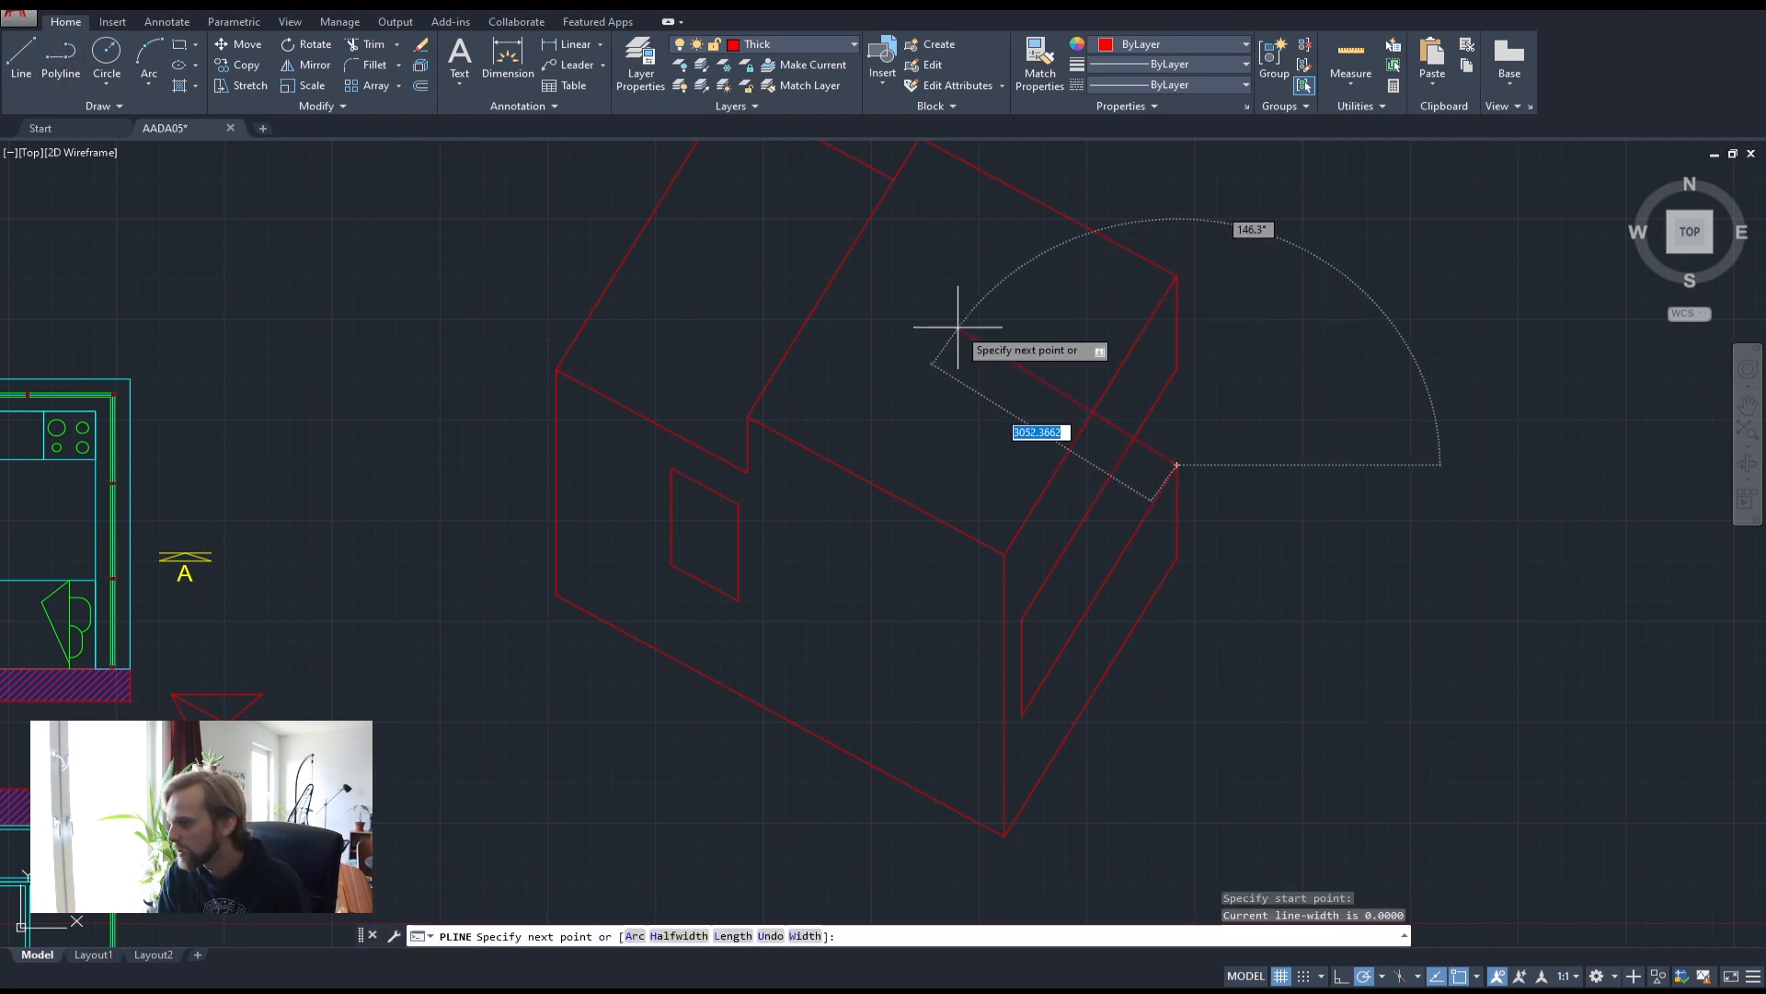
left_click(994, 367)
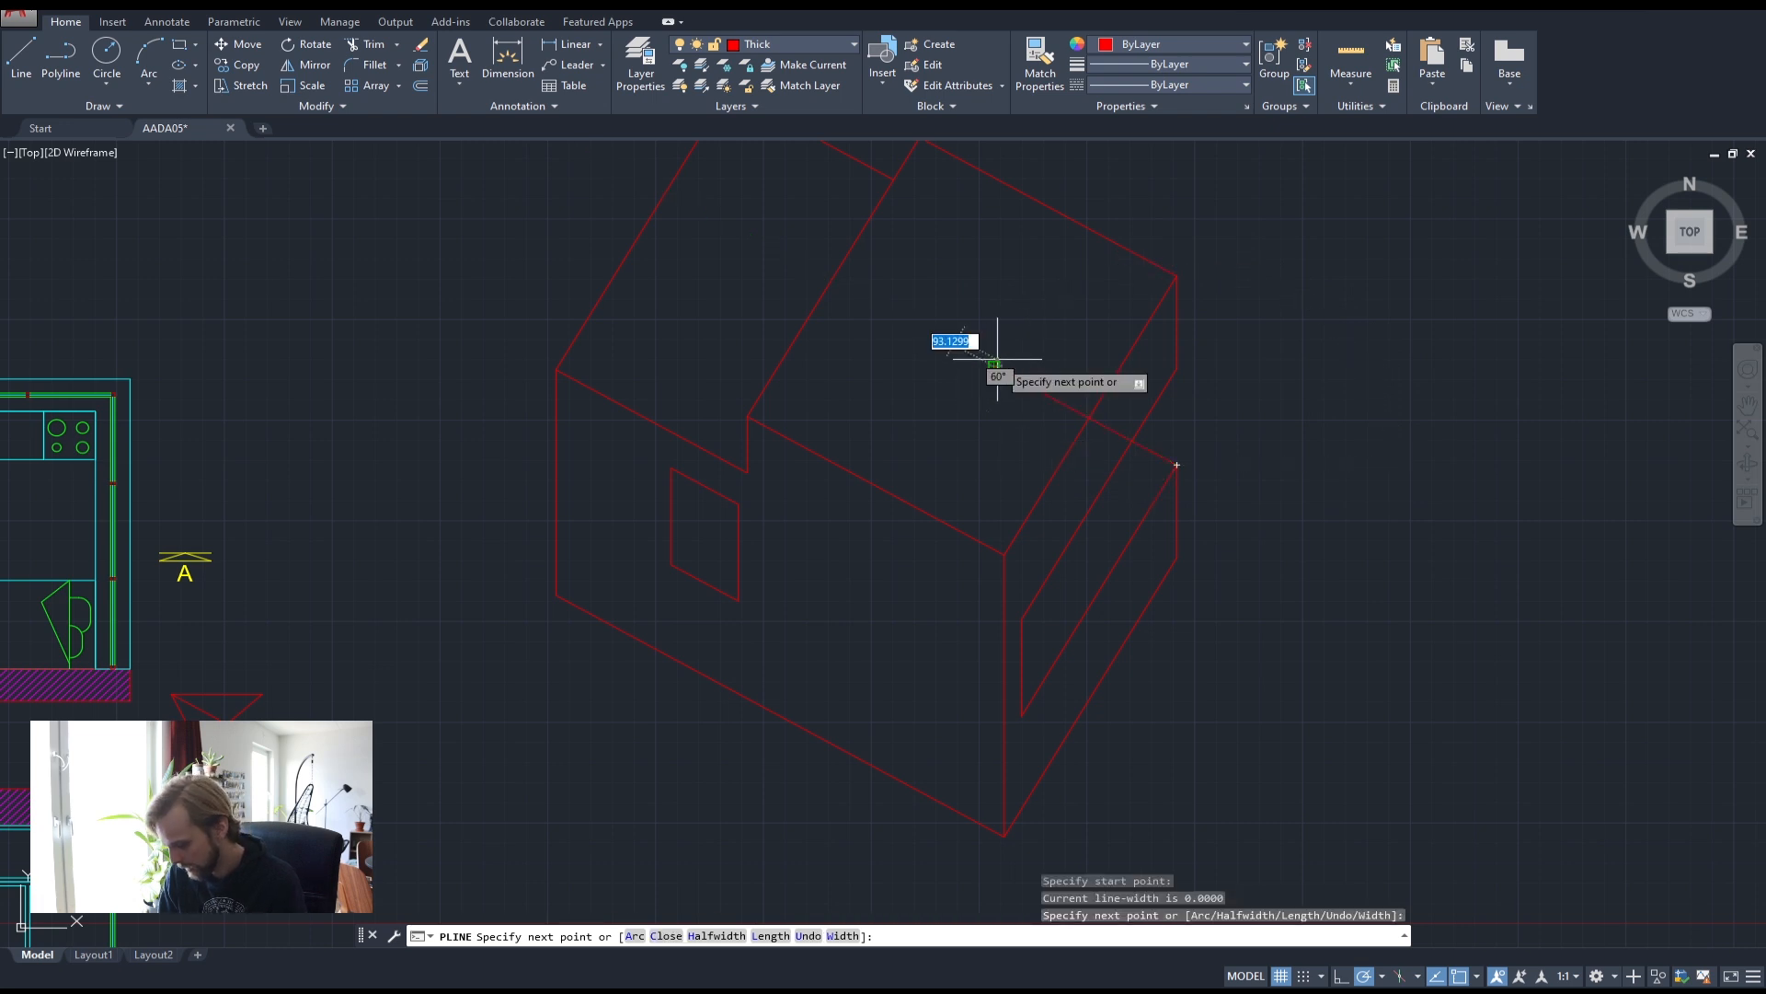
key("Return")
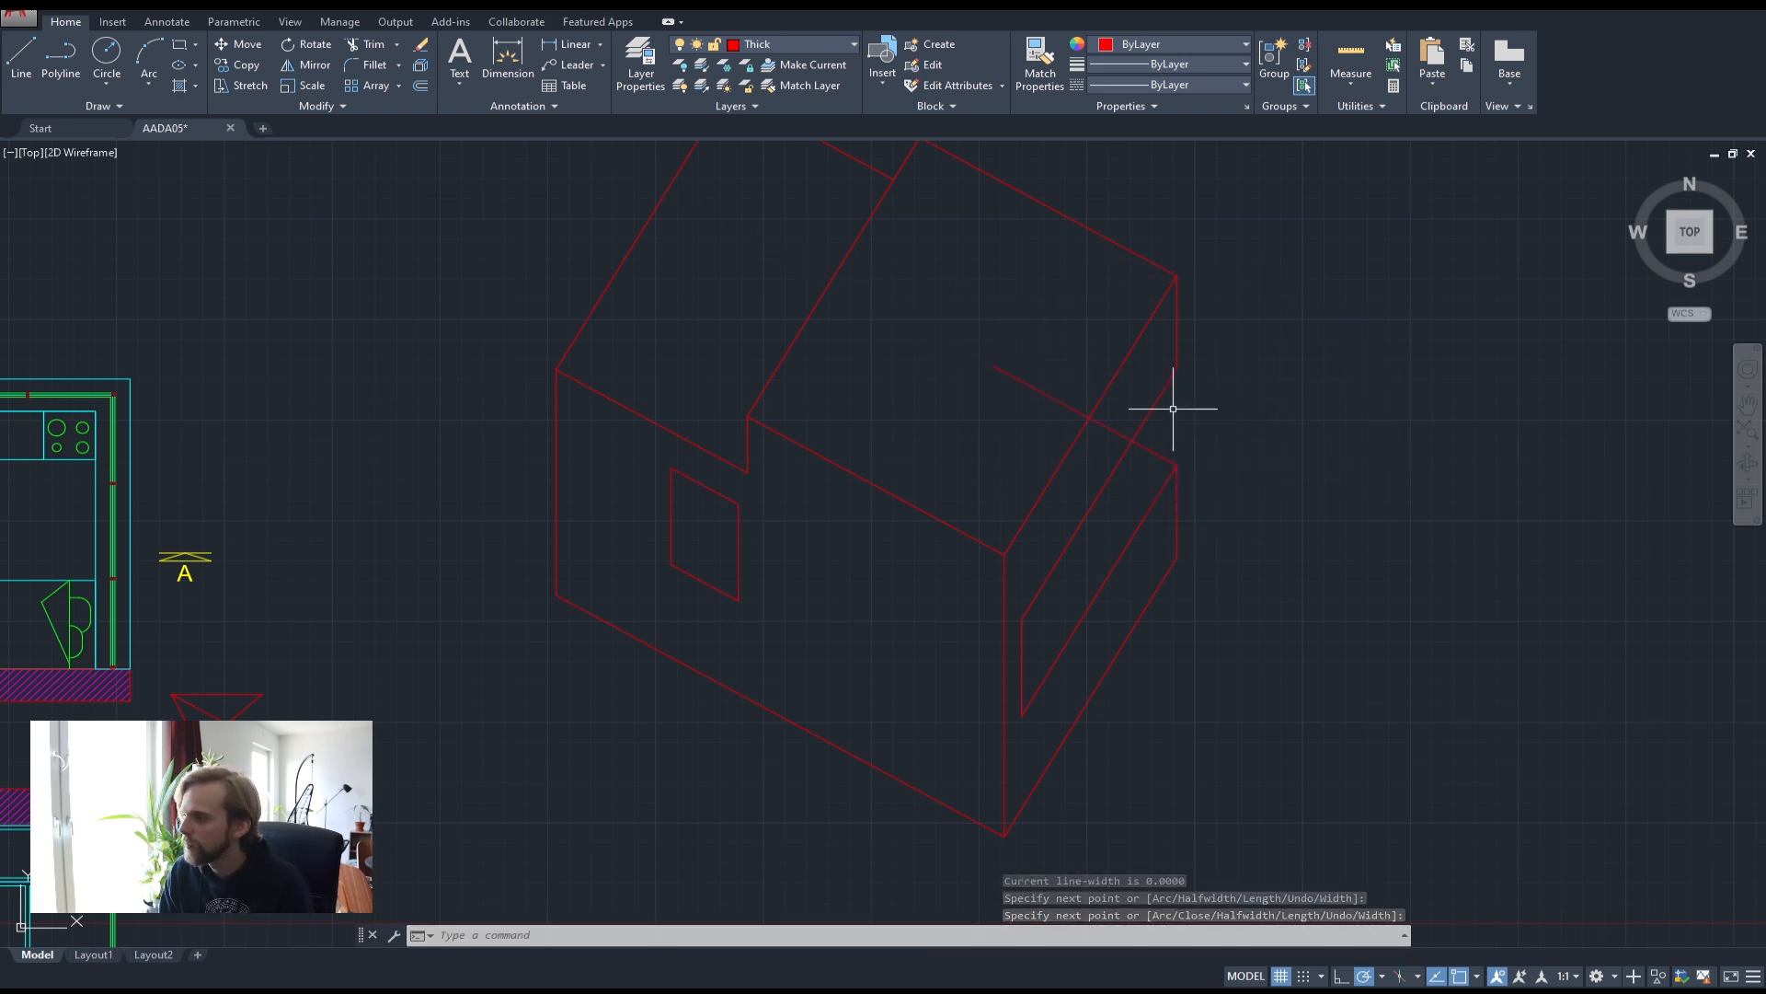
- Trim the line's overshooting end so it stops at the face edge
key("Return")
left_click(1064, 414)
left_click(1017, 347)
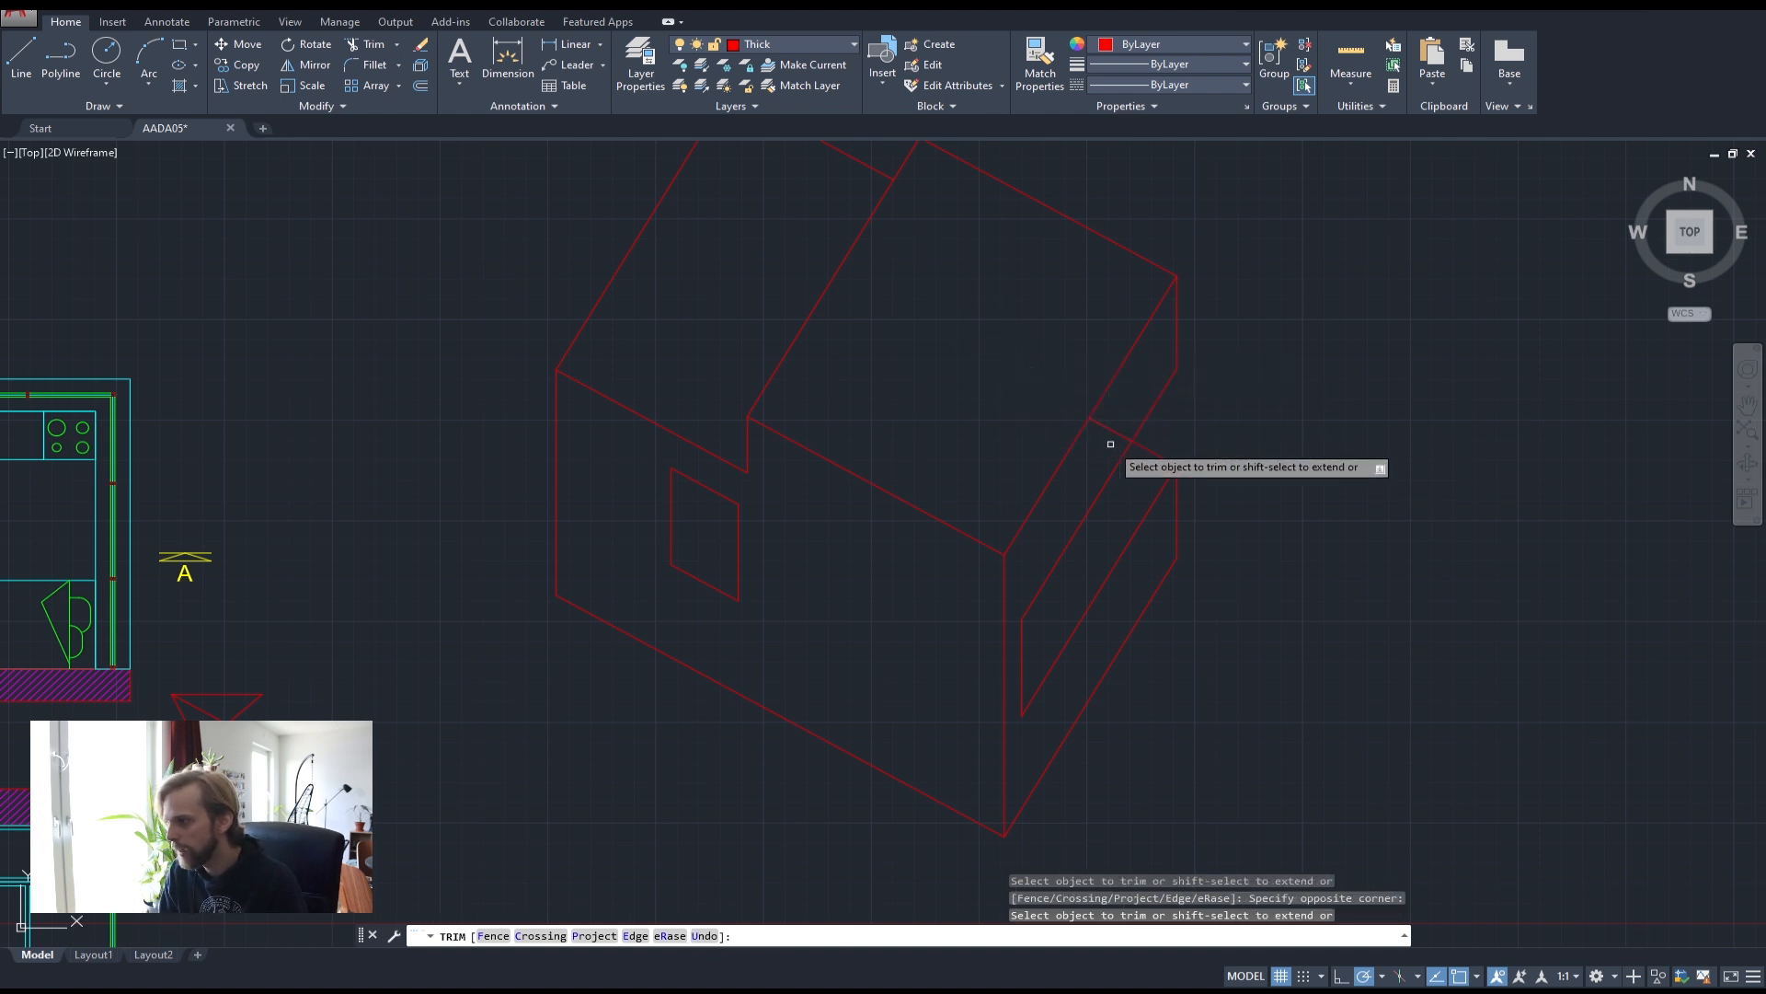
key("Escape")
key("Escape")
key("Escape")
scroll(1192, 697, "up", 2)
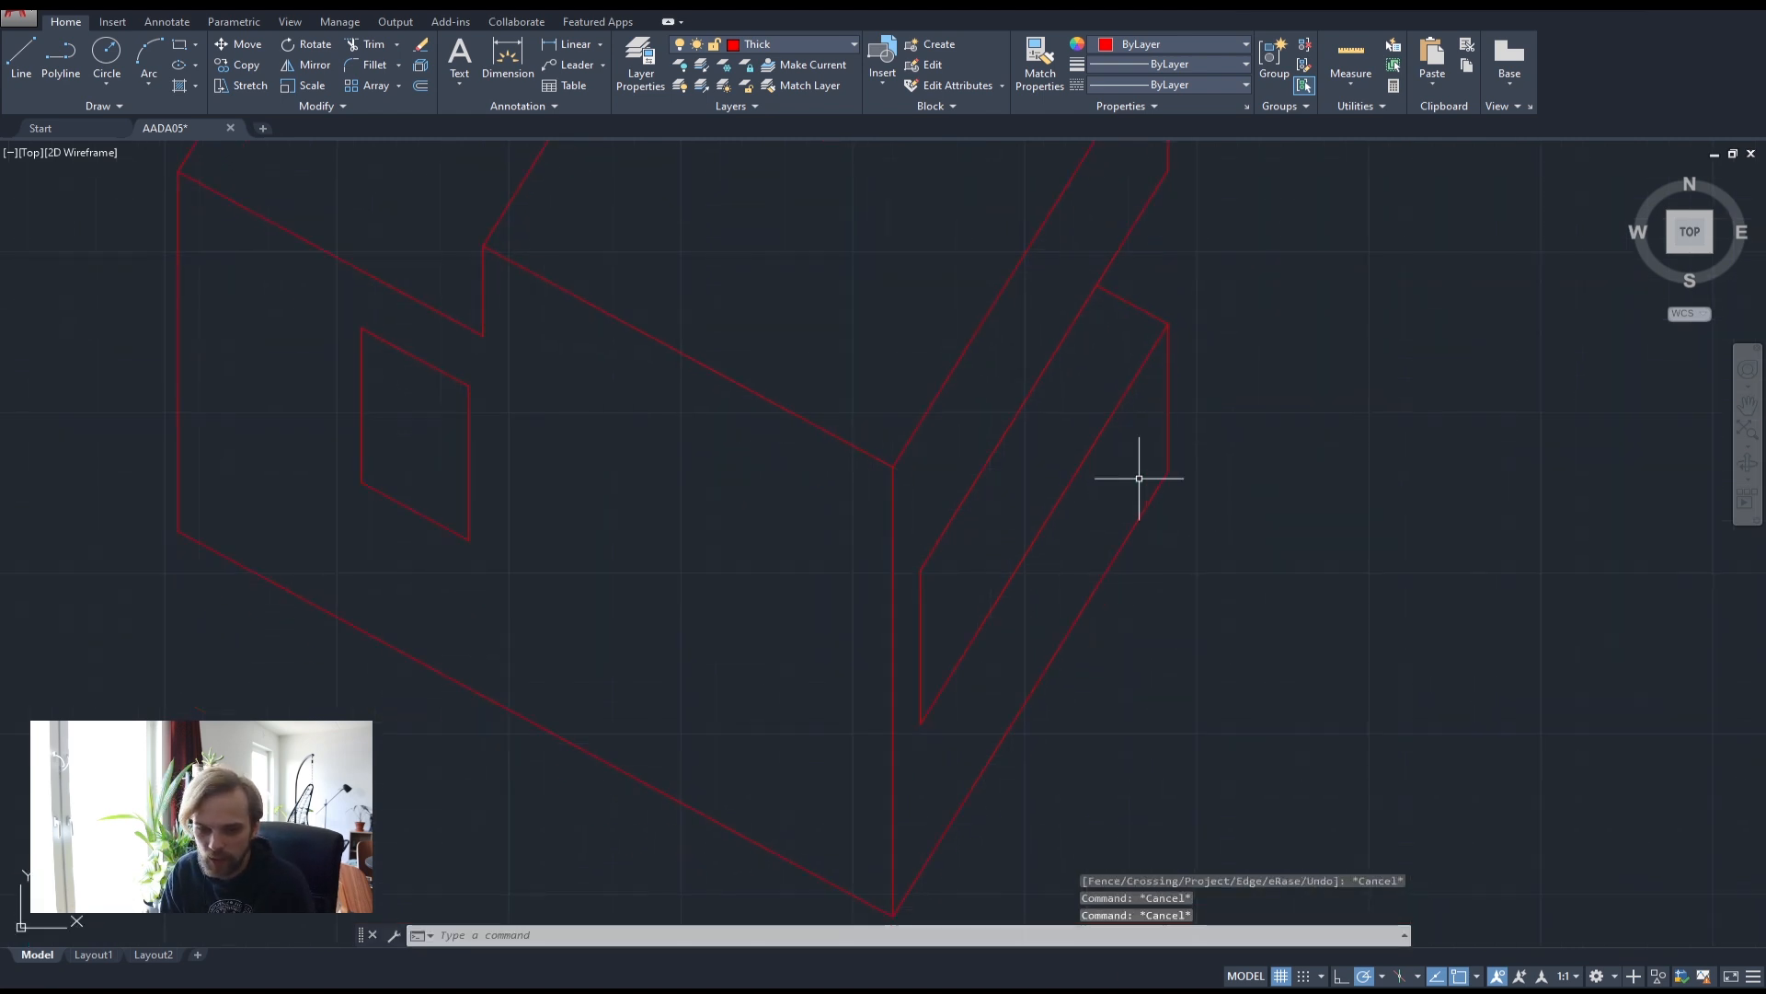
scroll(1180, 332, "down", 4)
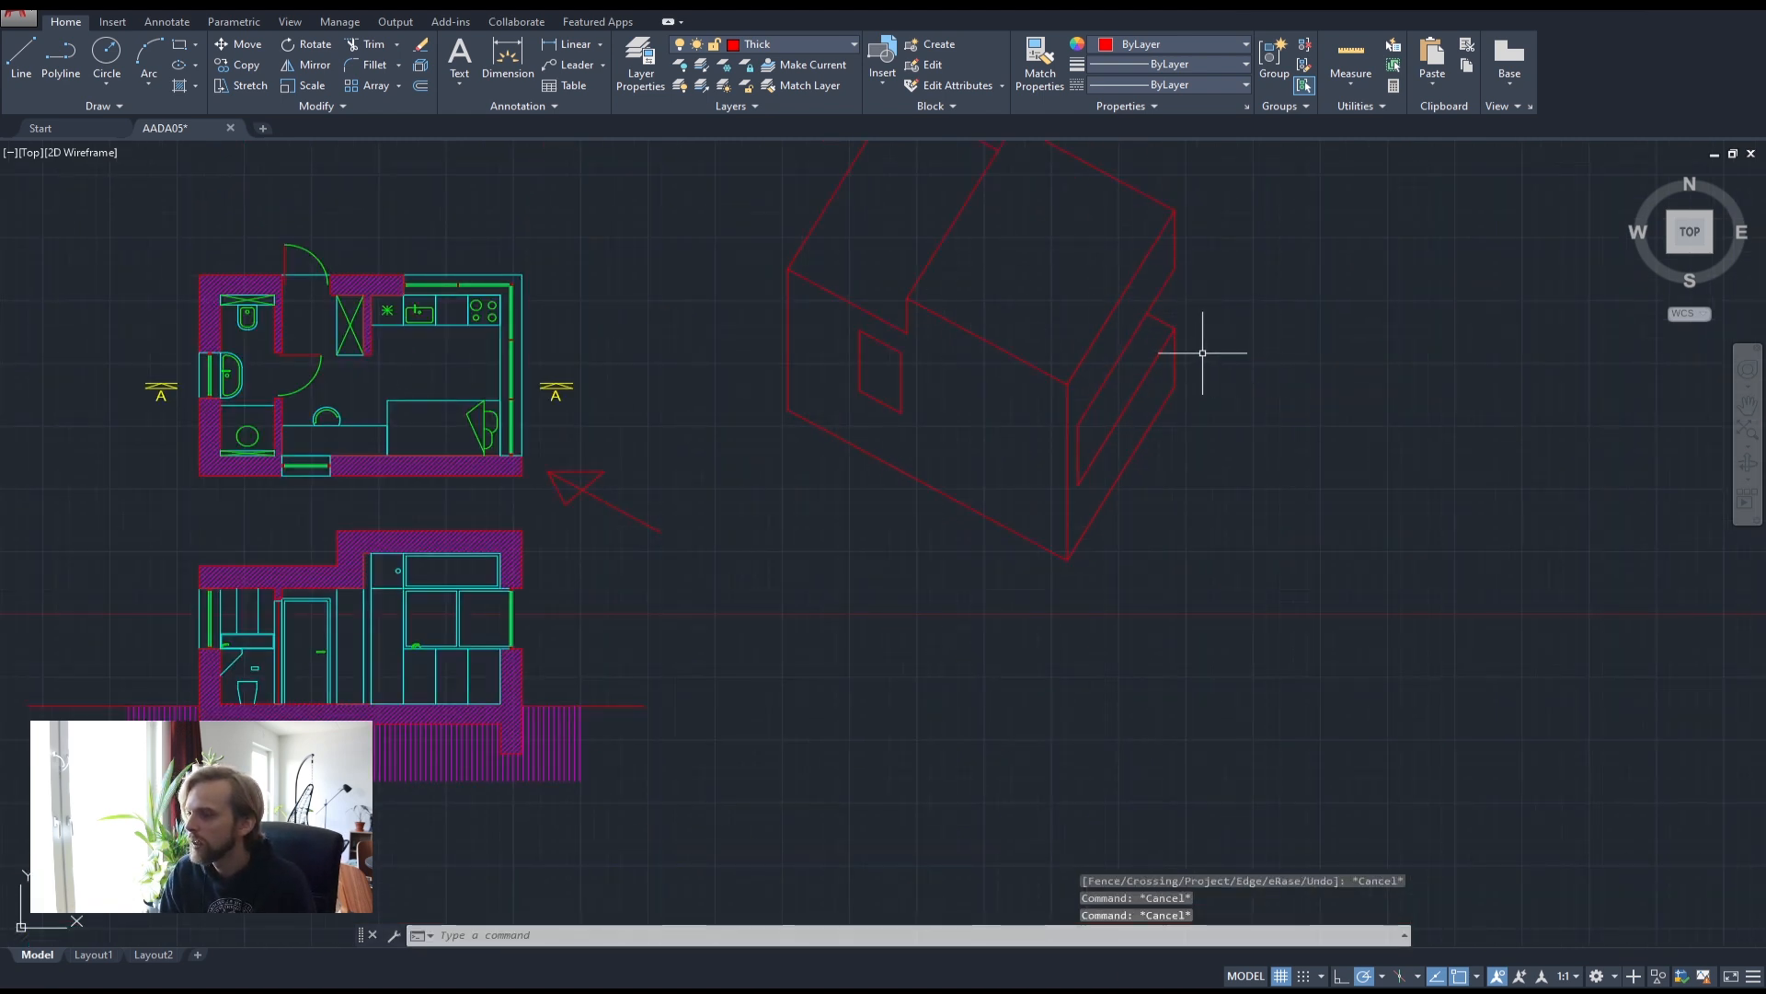
scroll(1214, 355, "up", 2)
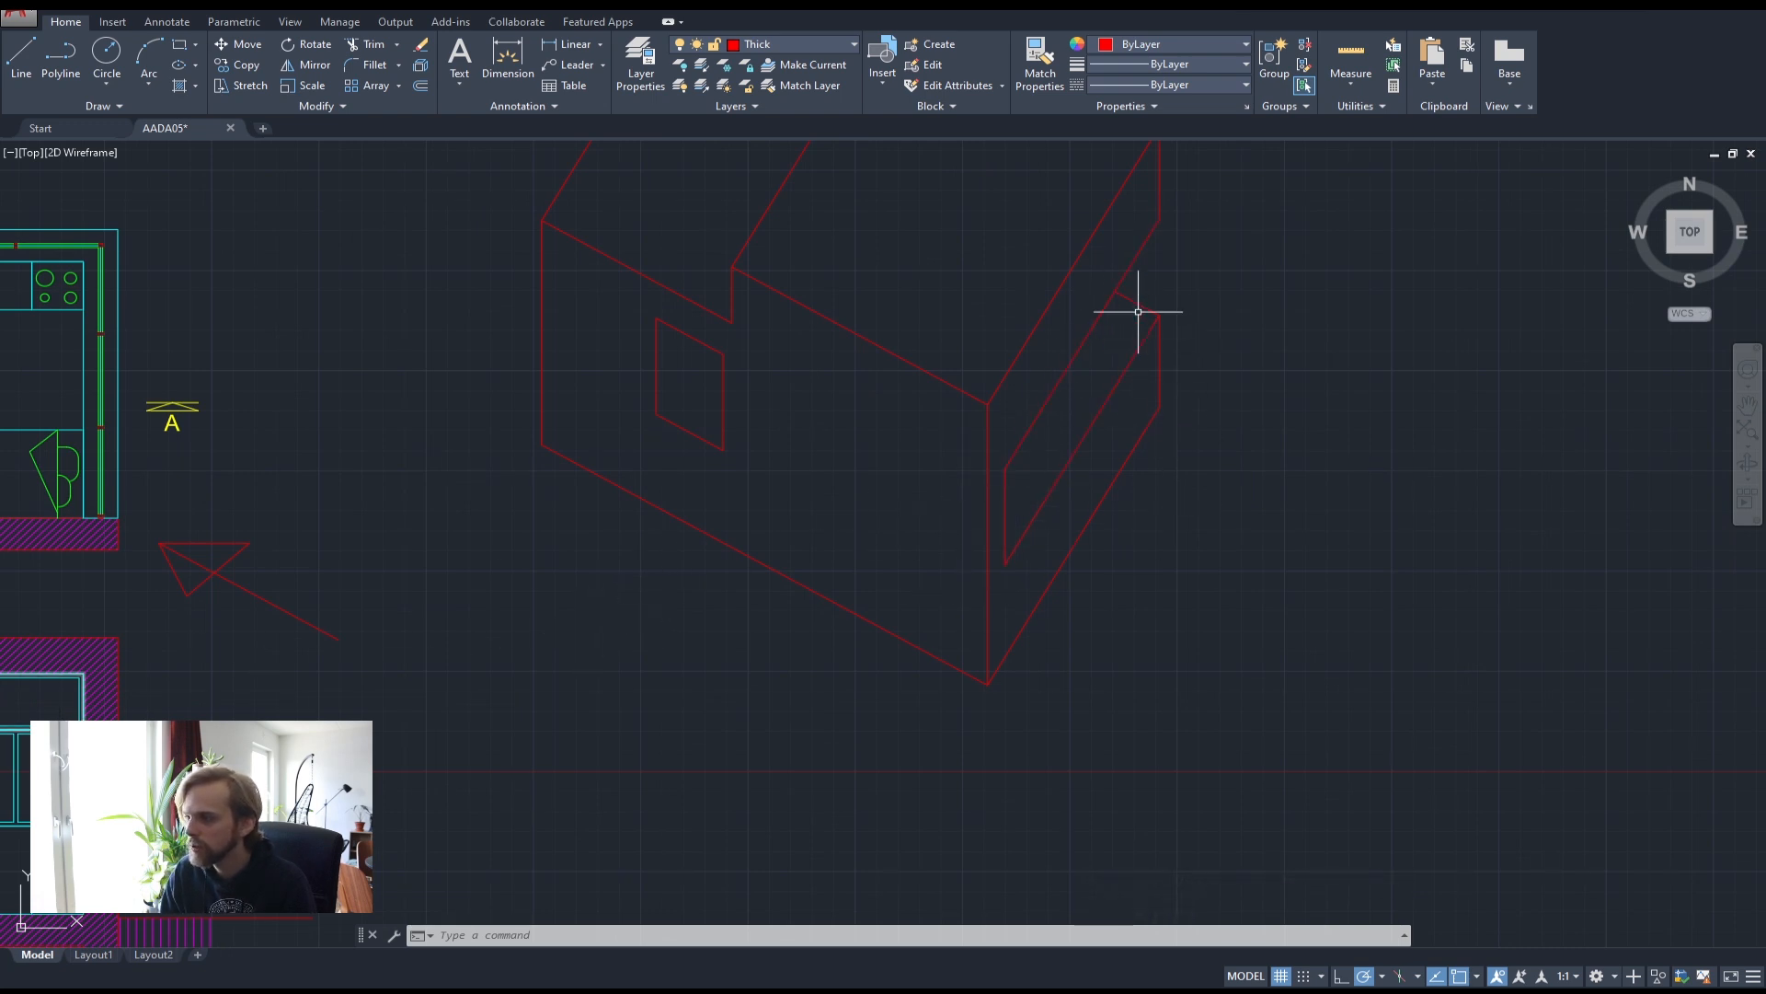
scroll(1139, 315, "up", 2)
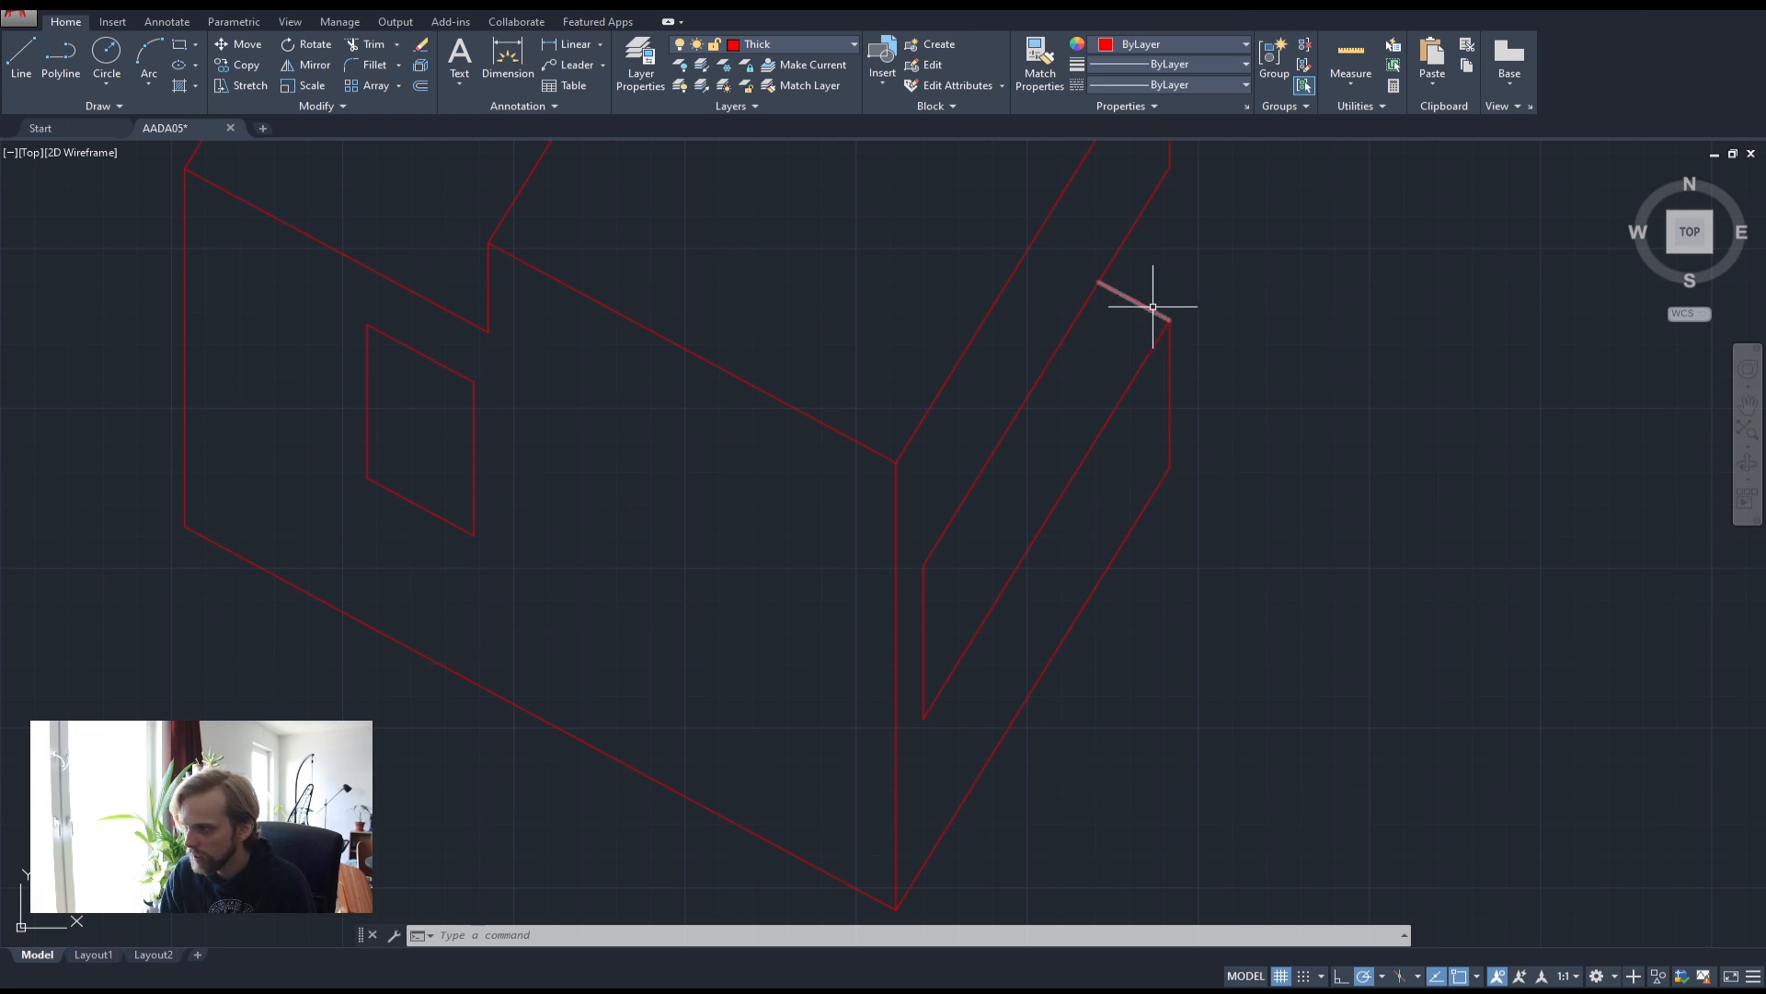
- Try copying the short depth line atop the opening, then cancel the copy
left_click(1153, 306)
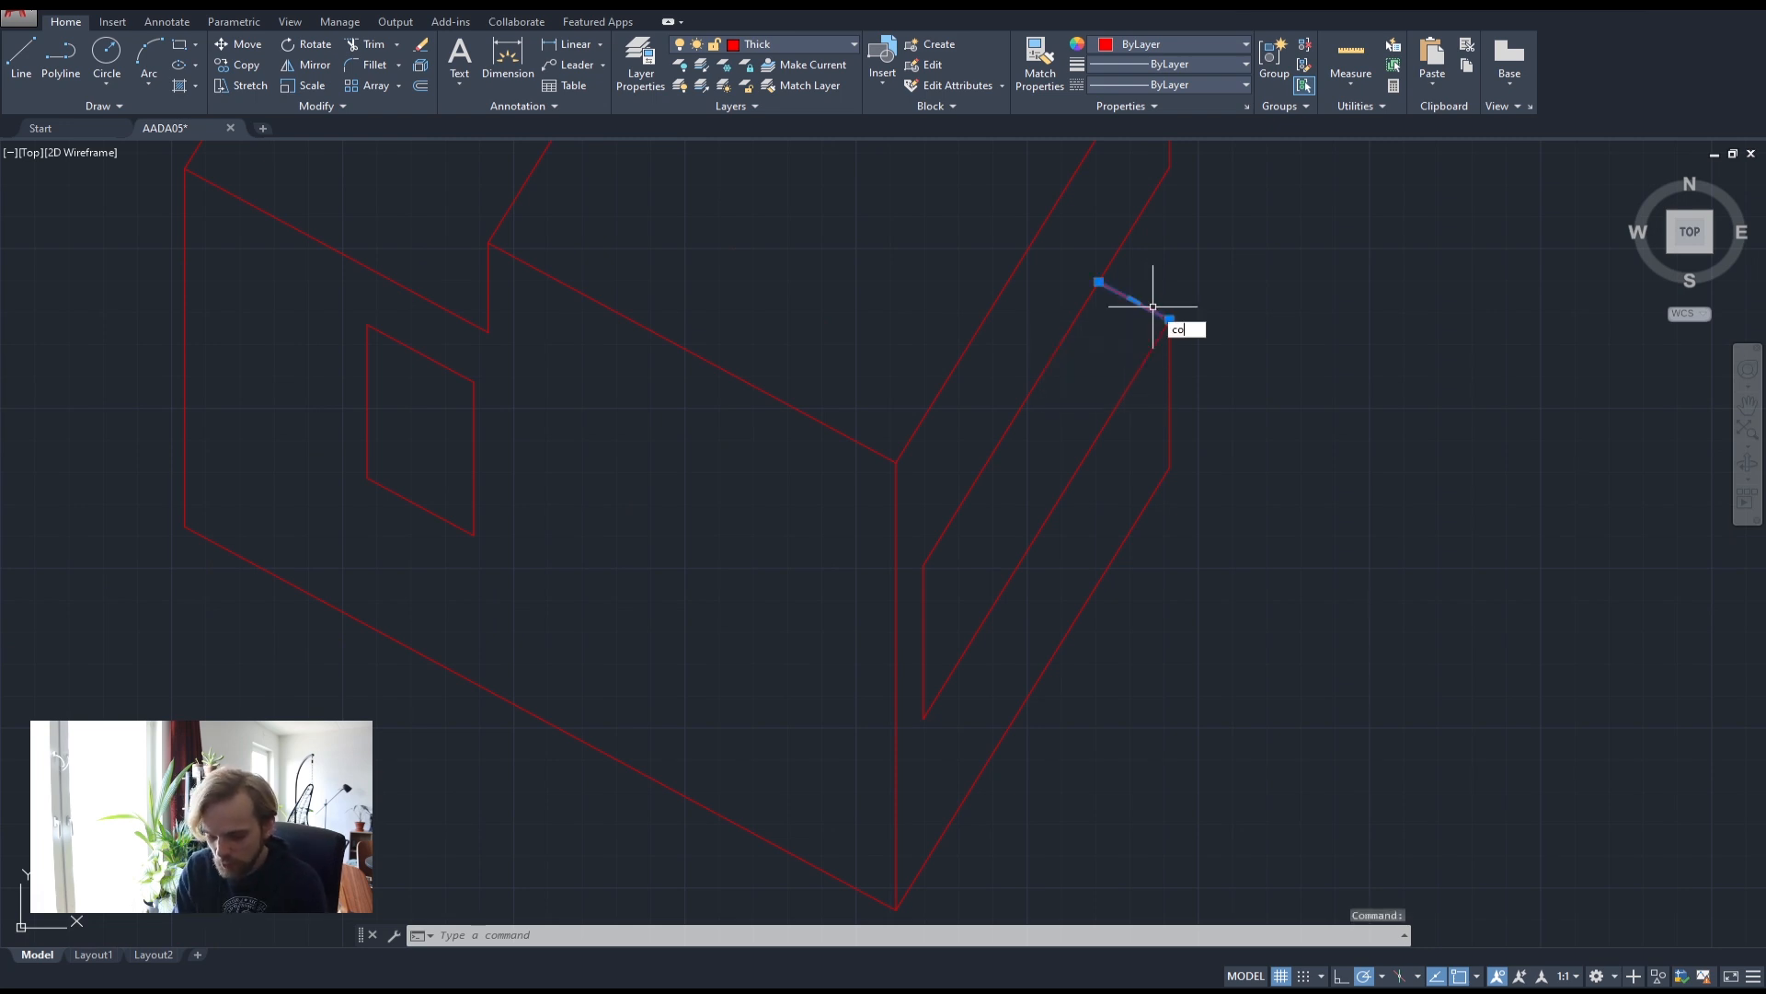
key("Return")
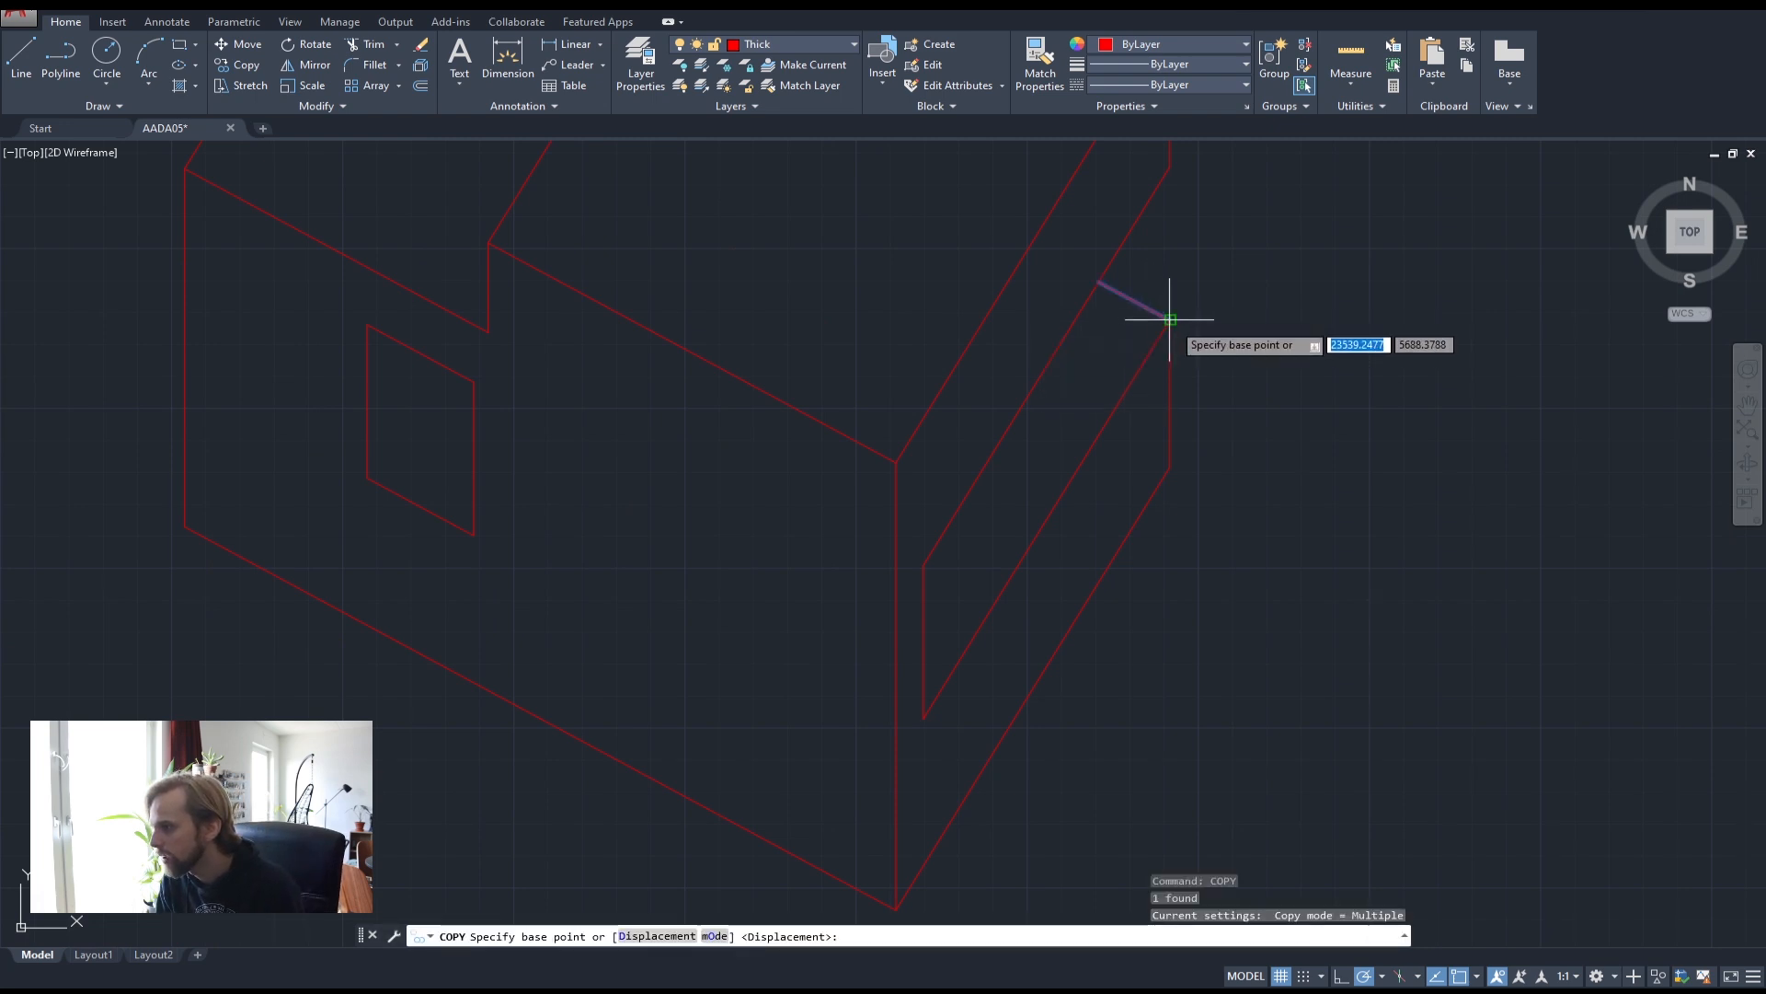
left_click(1171, 319)
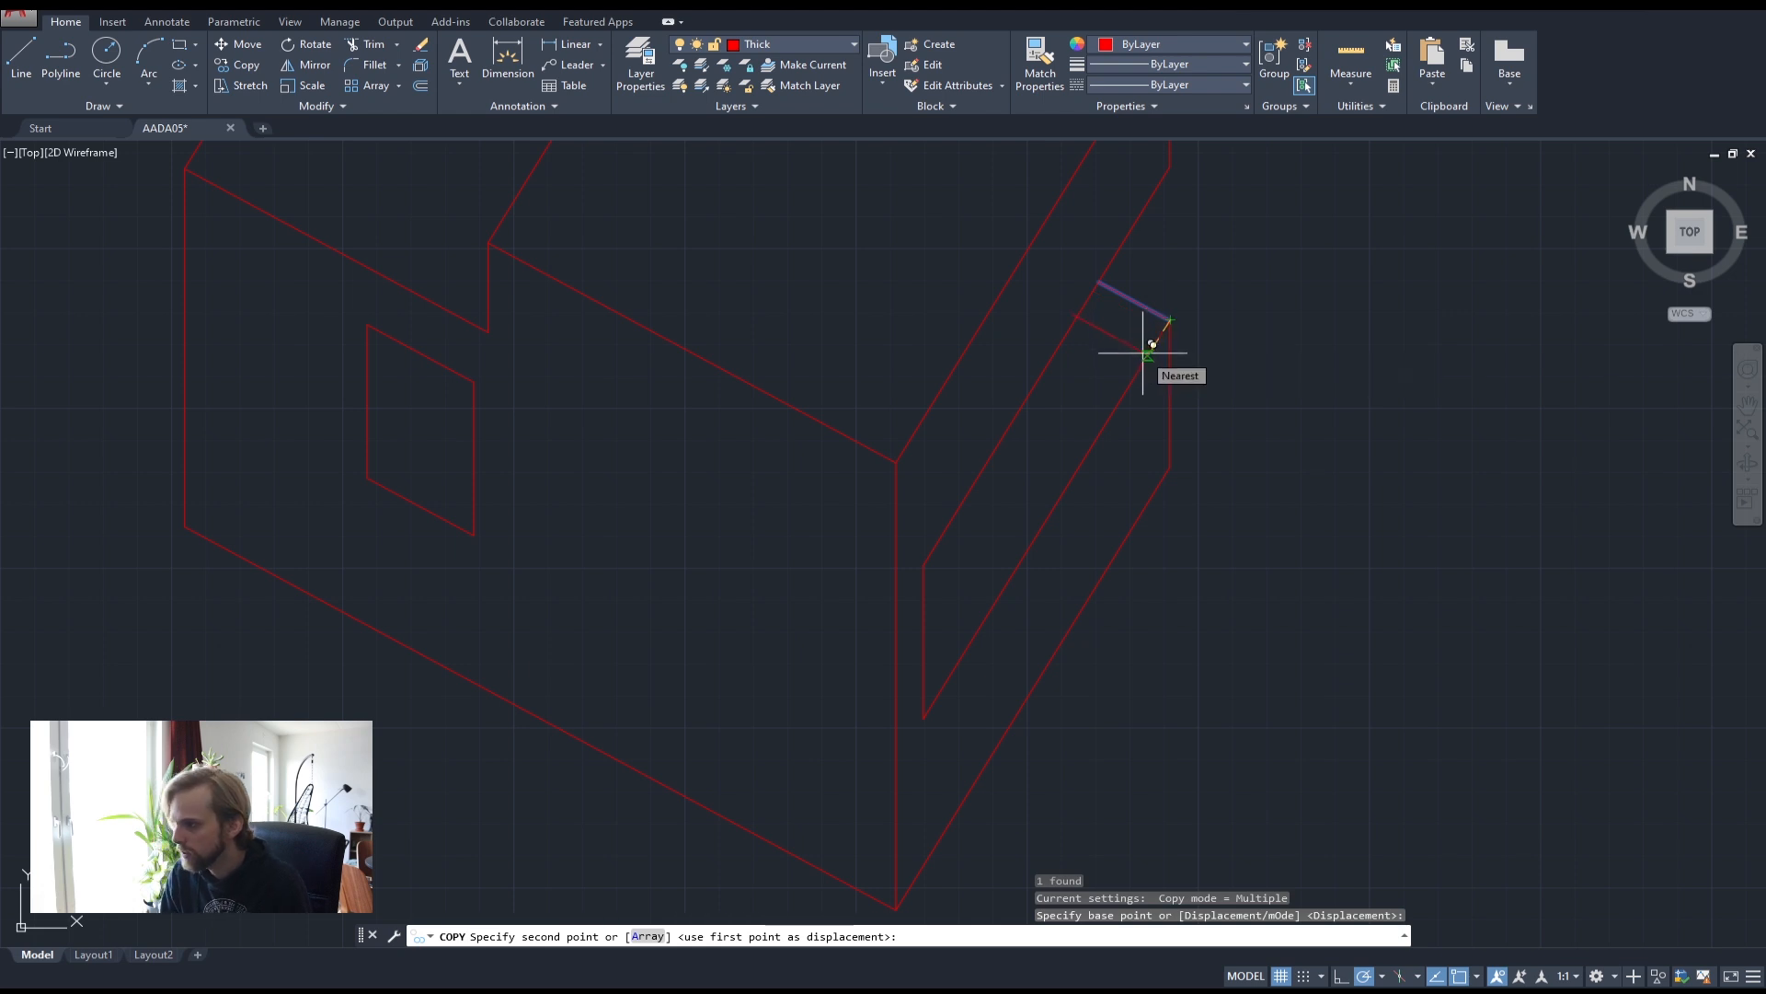
key("Escape")
key("Escape")
left_click(1139, 302)
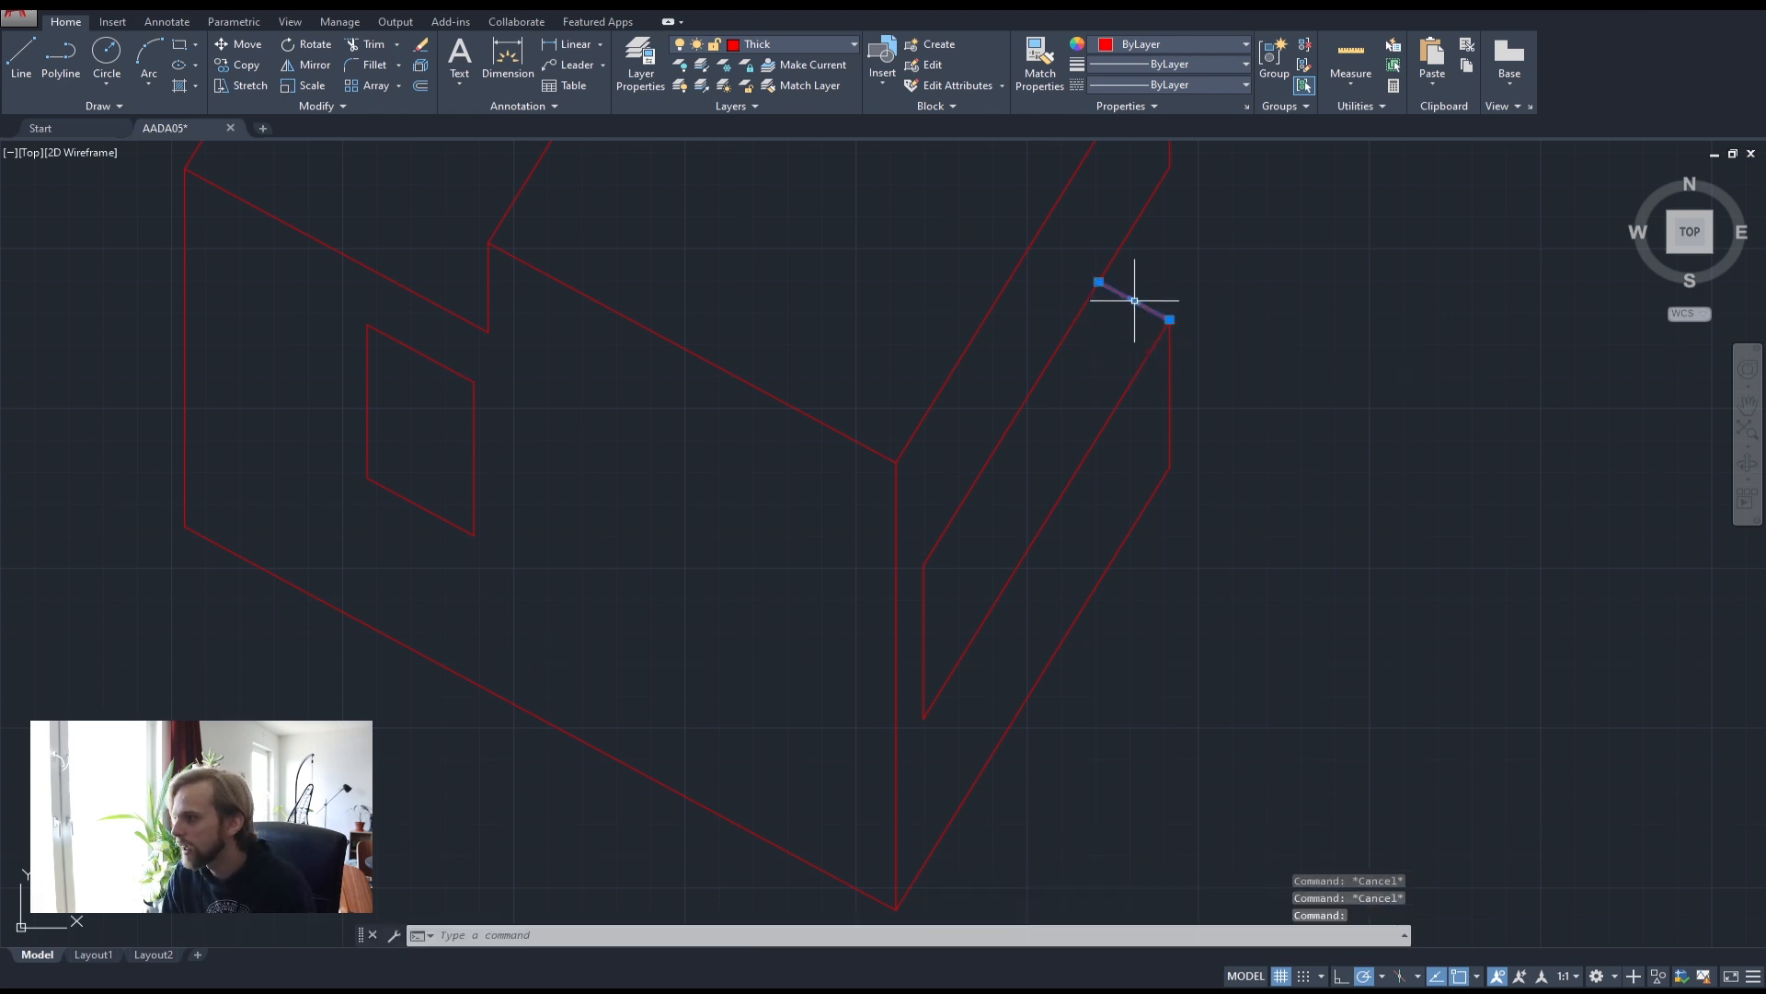
key("Escape")
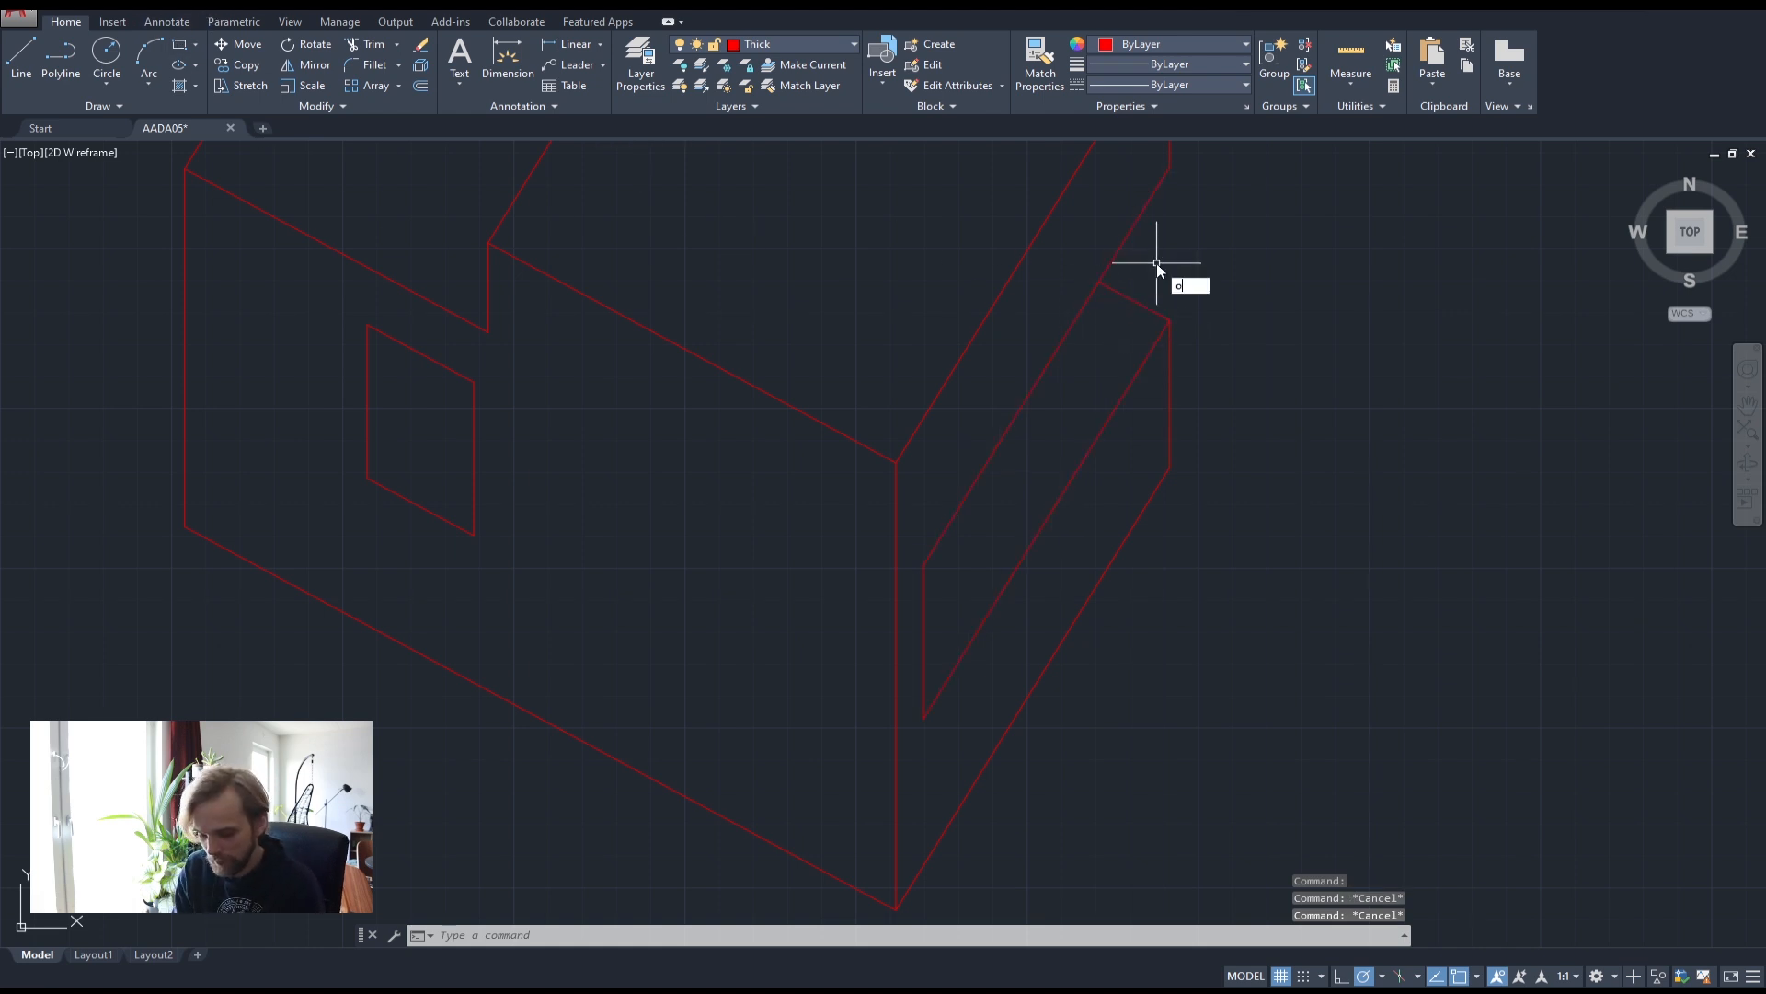
key("Escape")
type("copy")
key("Return")
key("Escape")
key("Escape")
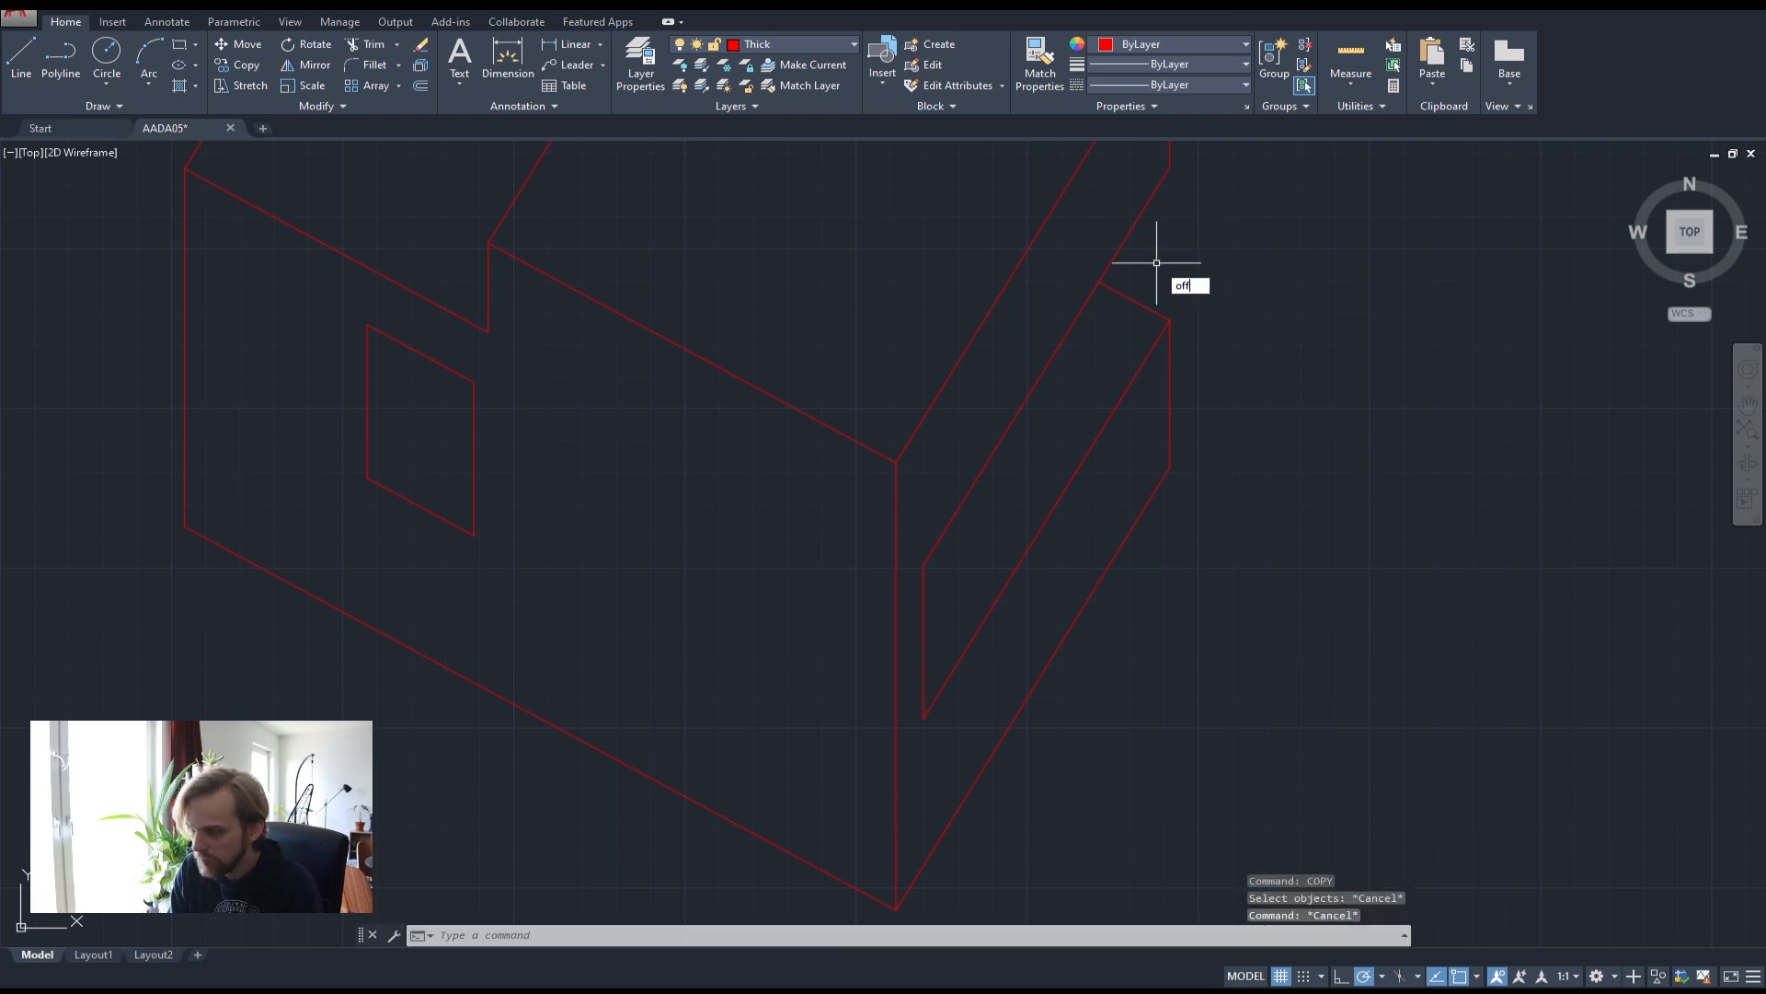
- Offset the short depth line 400 into the opening
key("Return")
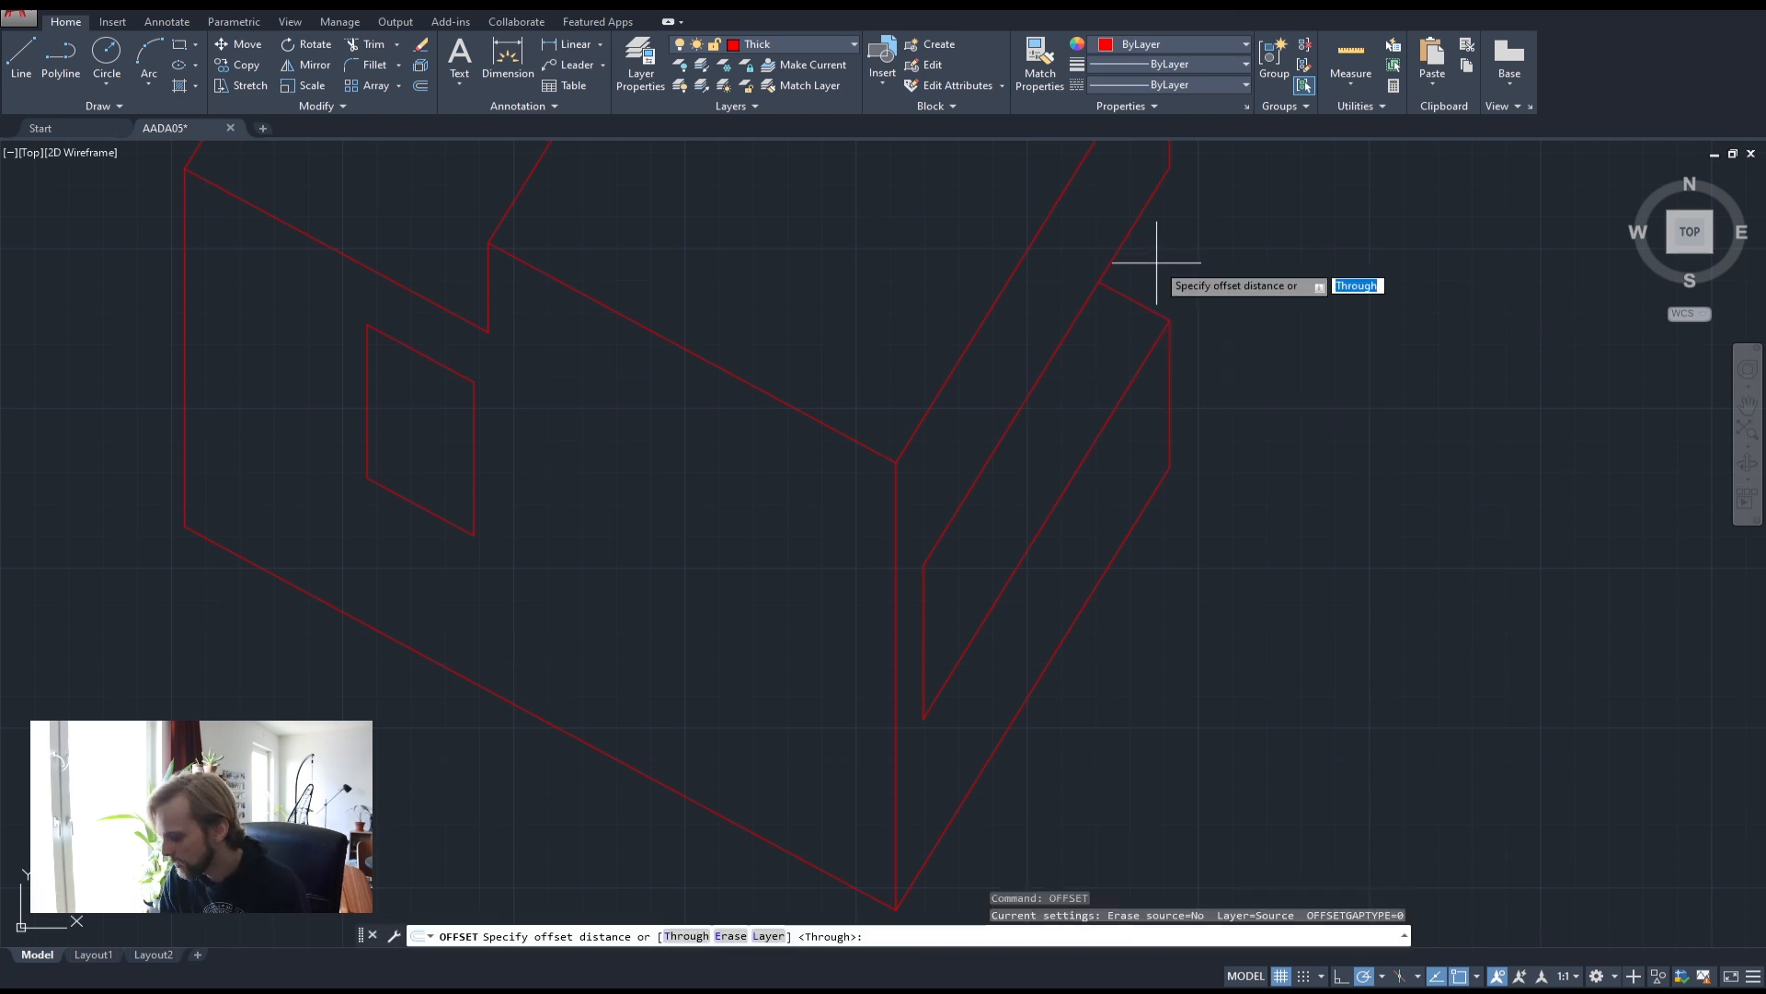
key("Return")
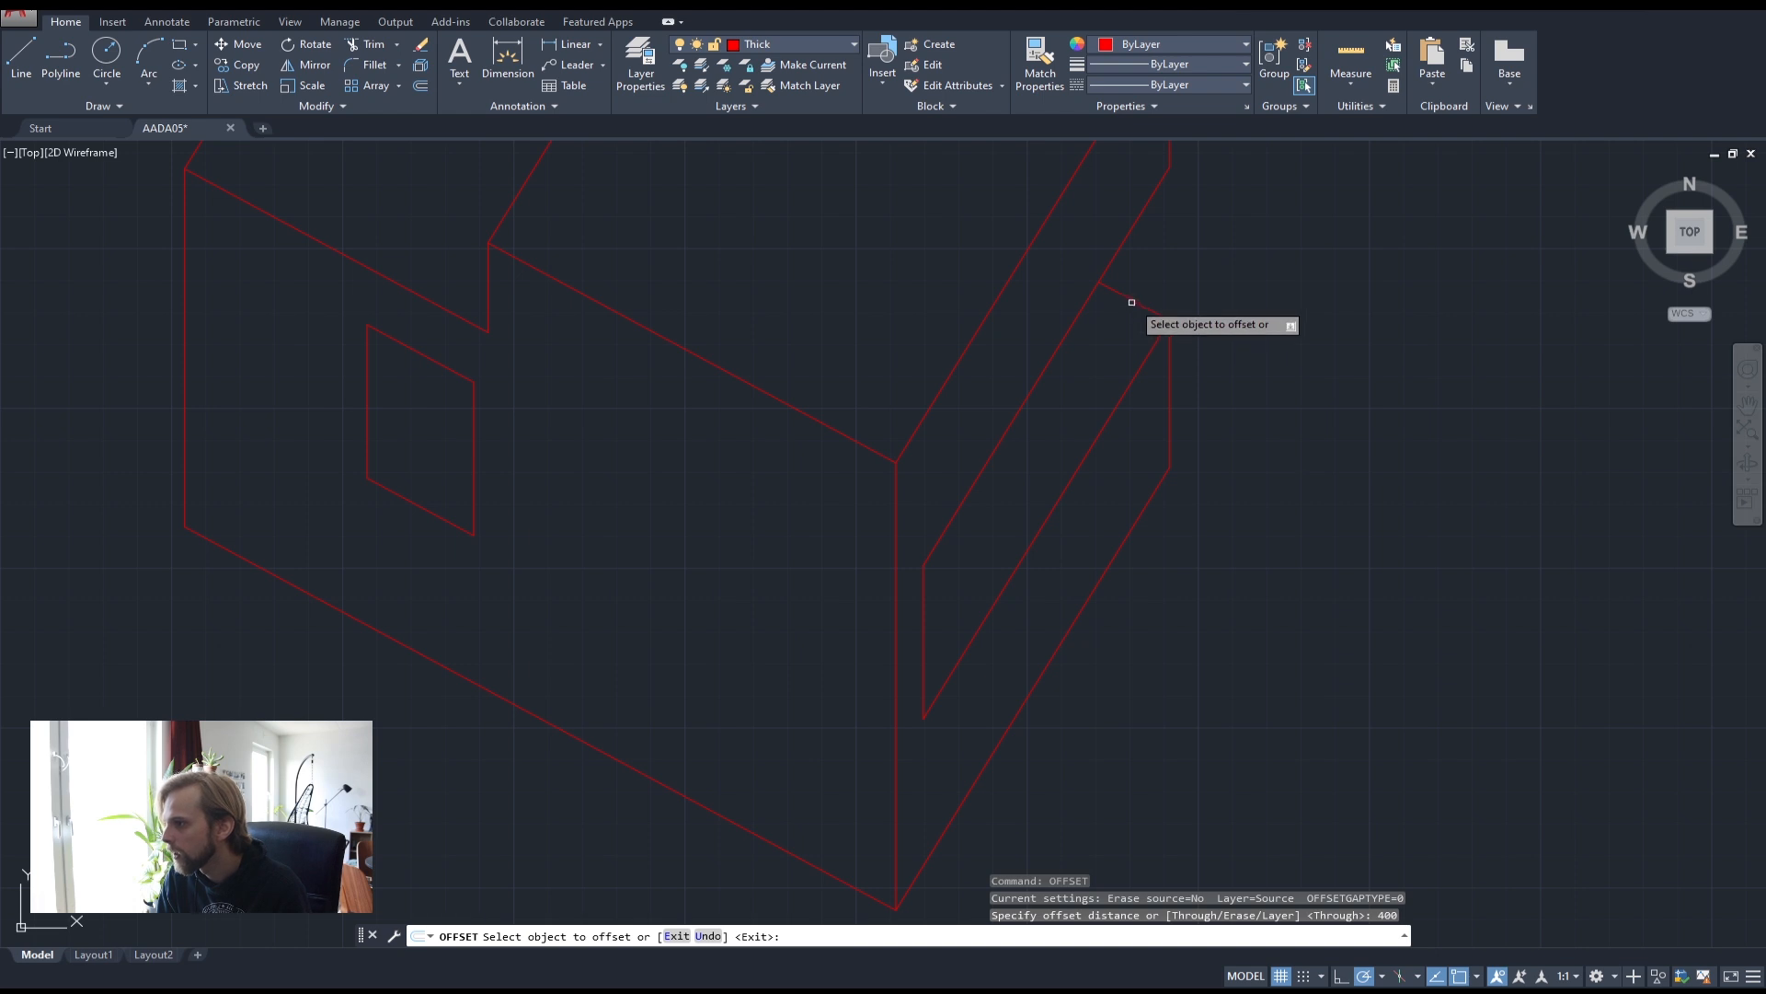
left_click(1131, 301)
left_click(1099, 358)
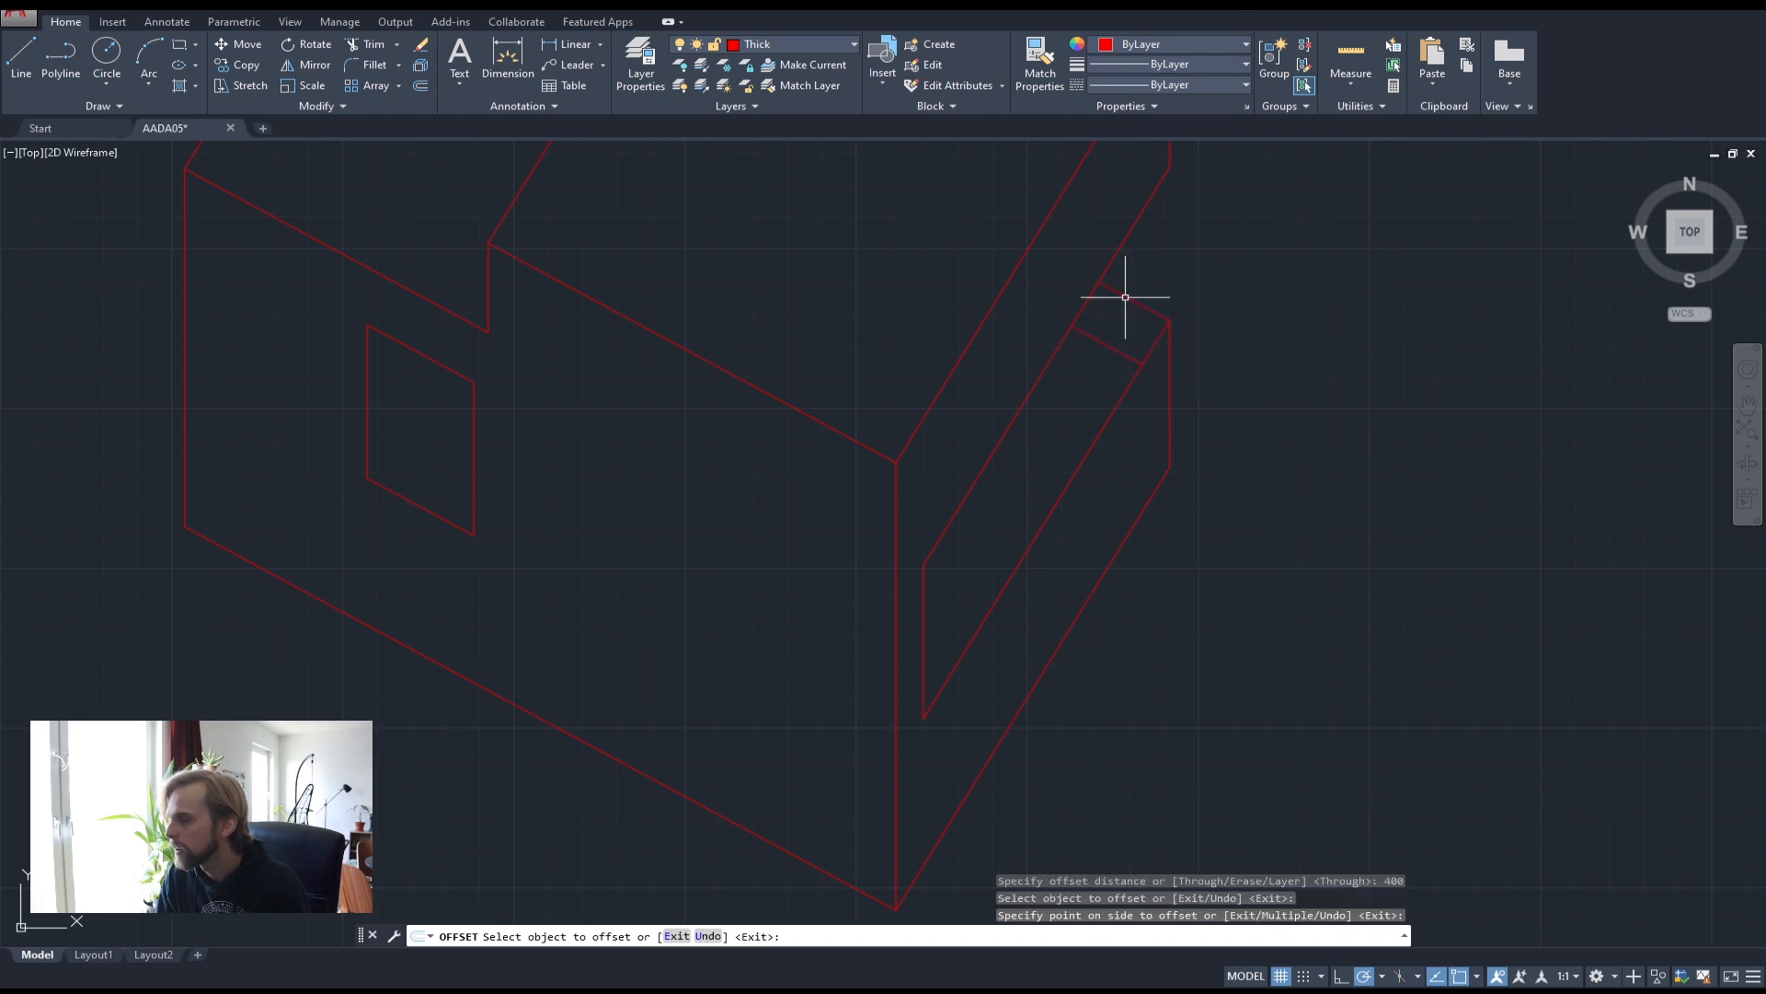
key("Escape")
- Draw a polyline along the opening edge from its lower to upper corner
type("pl")
key("Return")
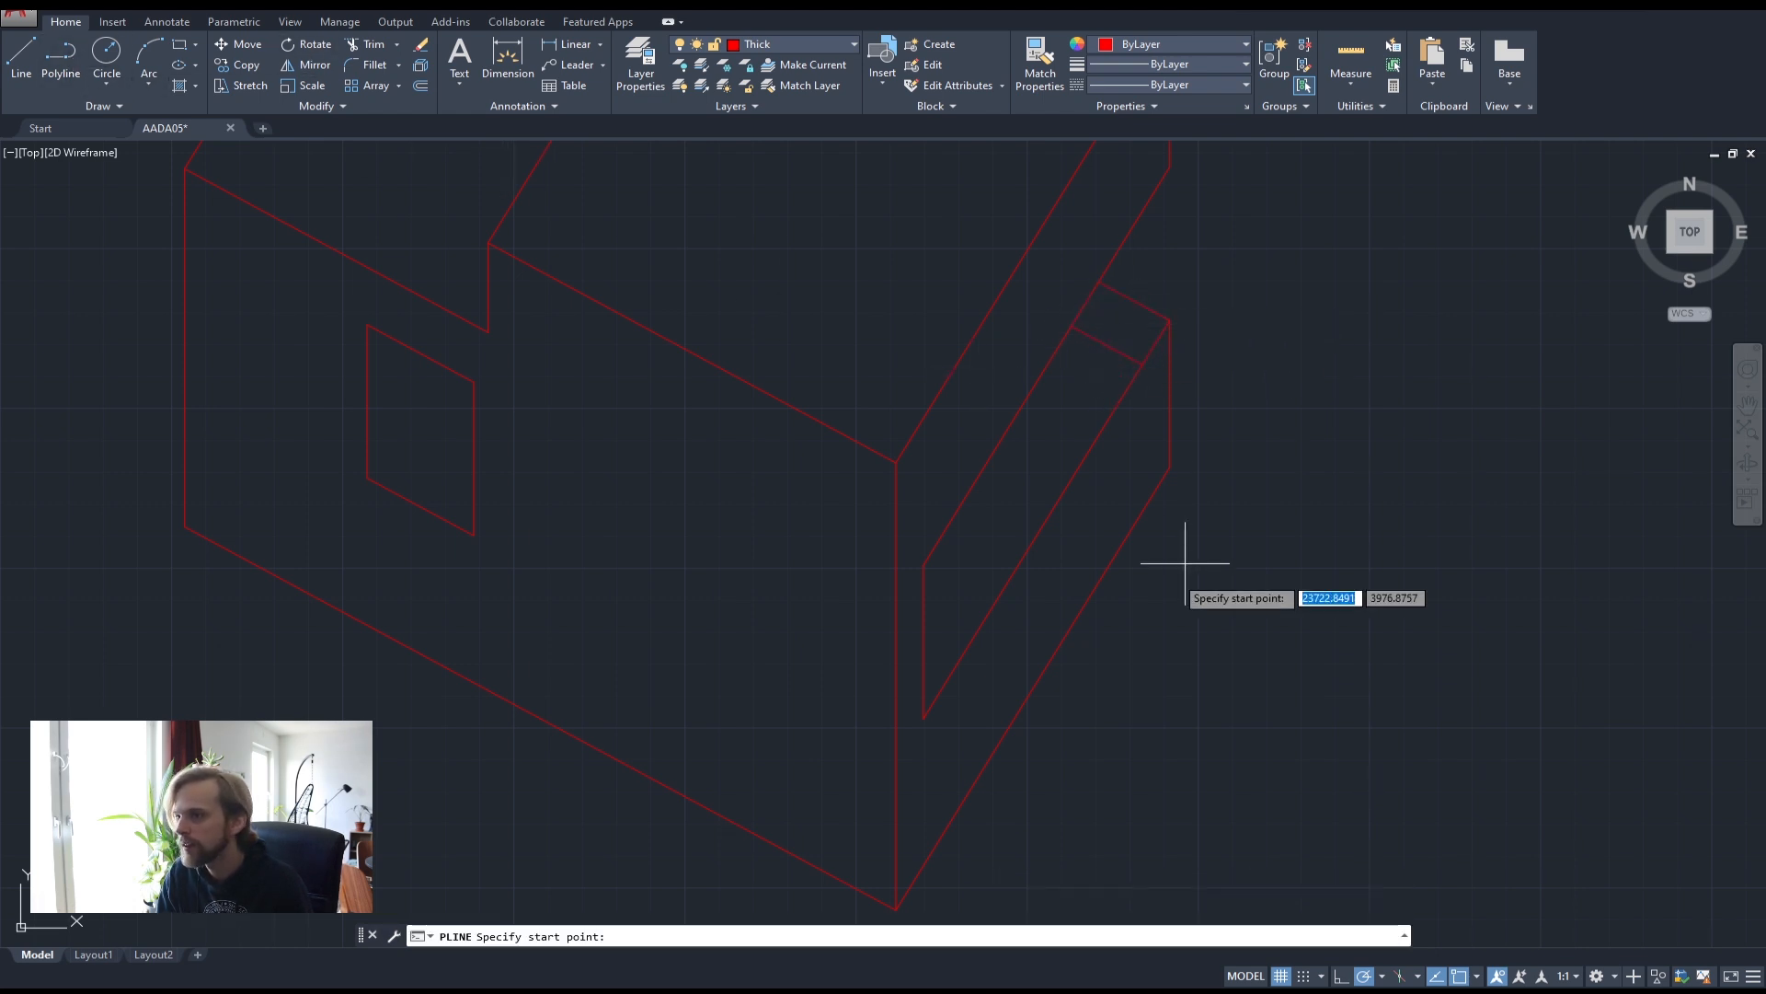
left_click(923, 717)
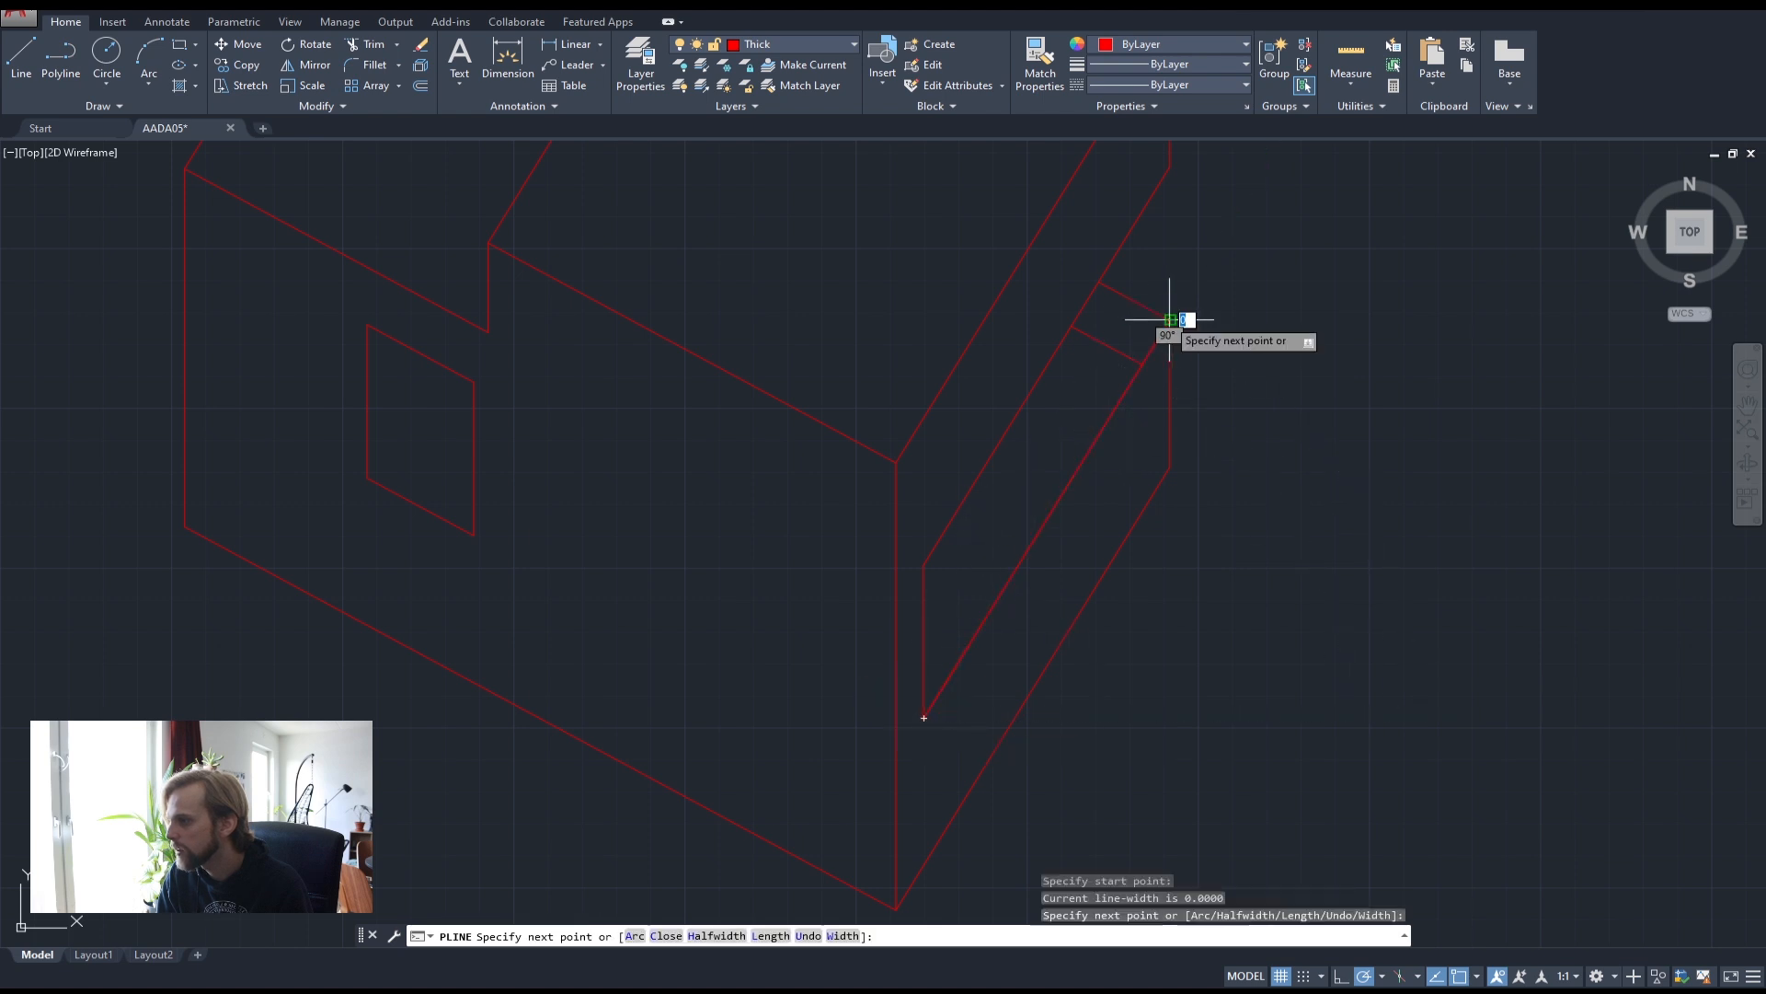
left_click(1170, 319)
key("Return")
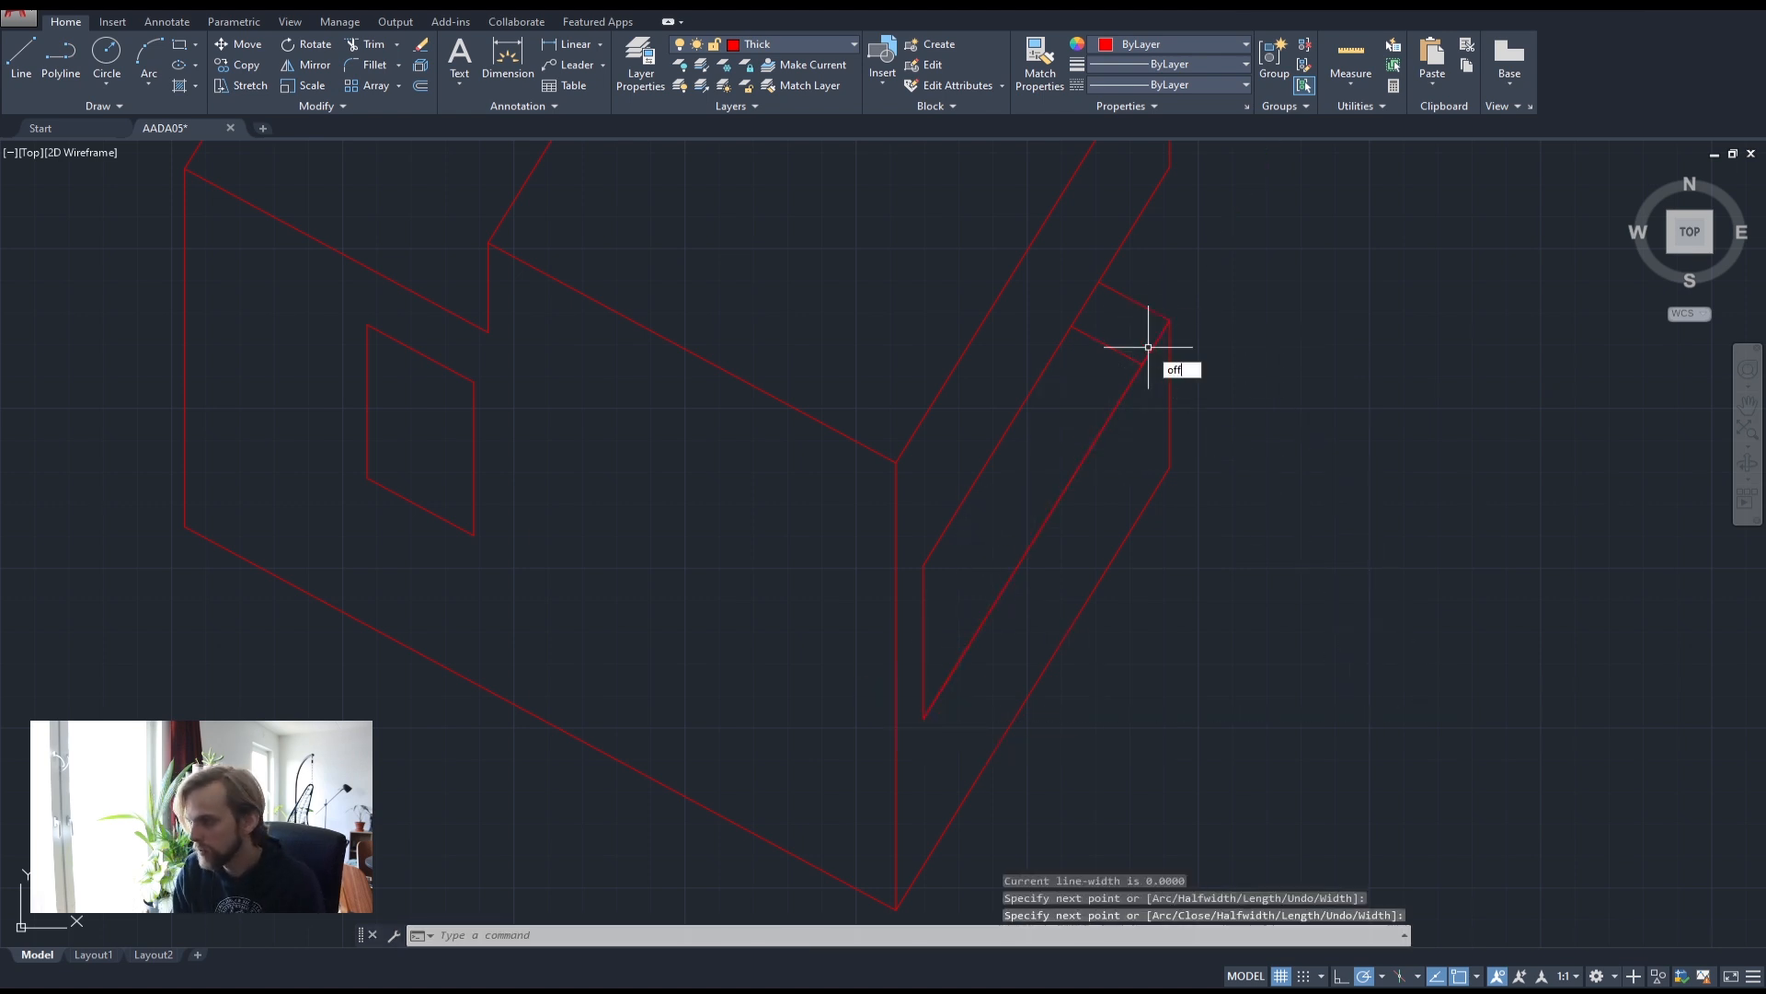
- Offset the diagonal polyline 400 inside the opening and delete the original
key("Return")
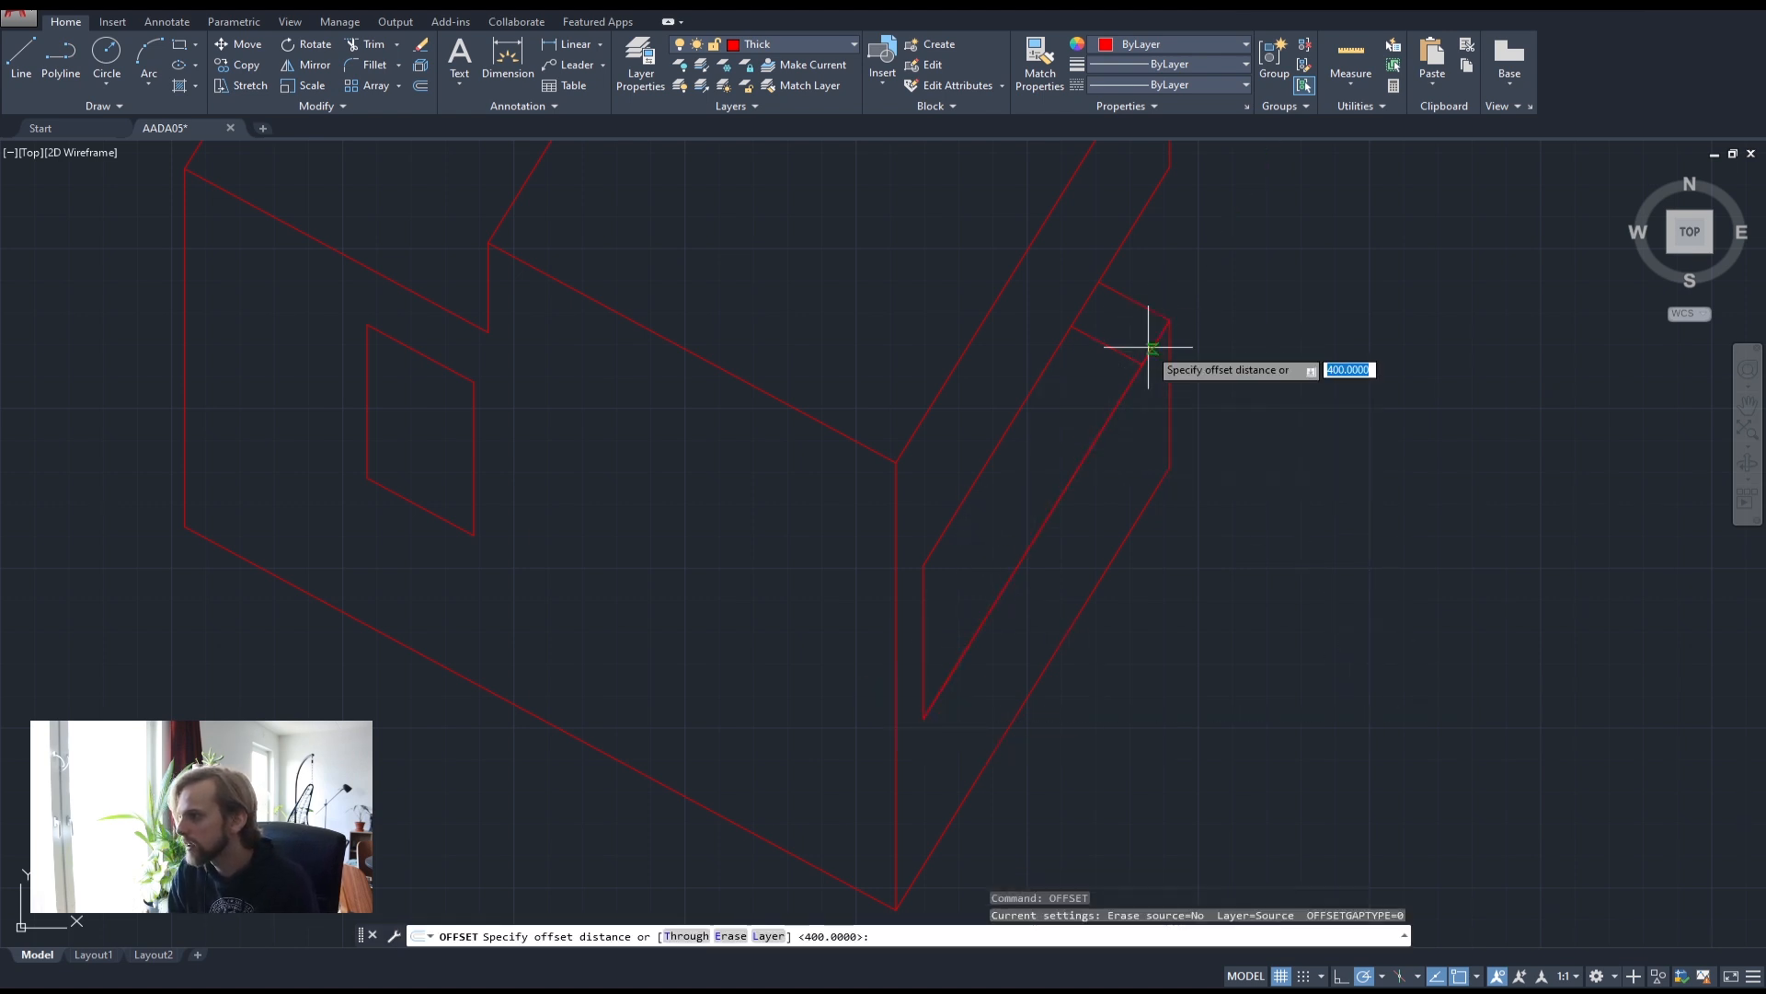
key("Return")
left_click(1119, 398)
left_click(1082, 395)
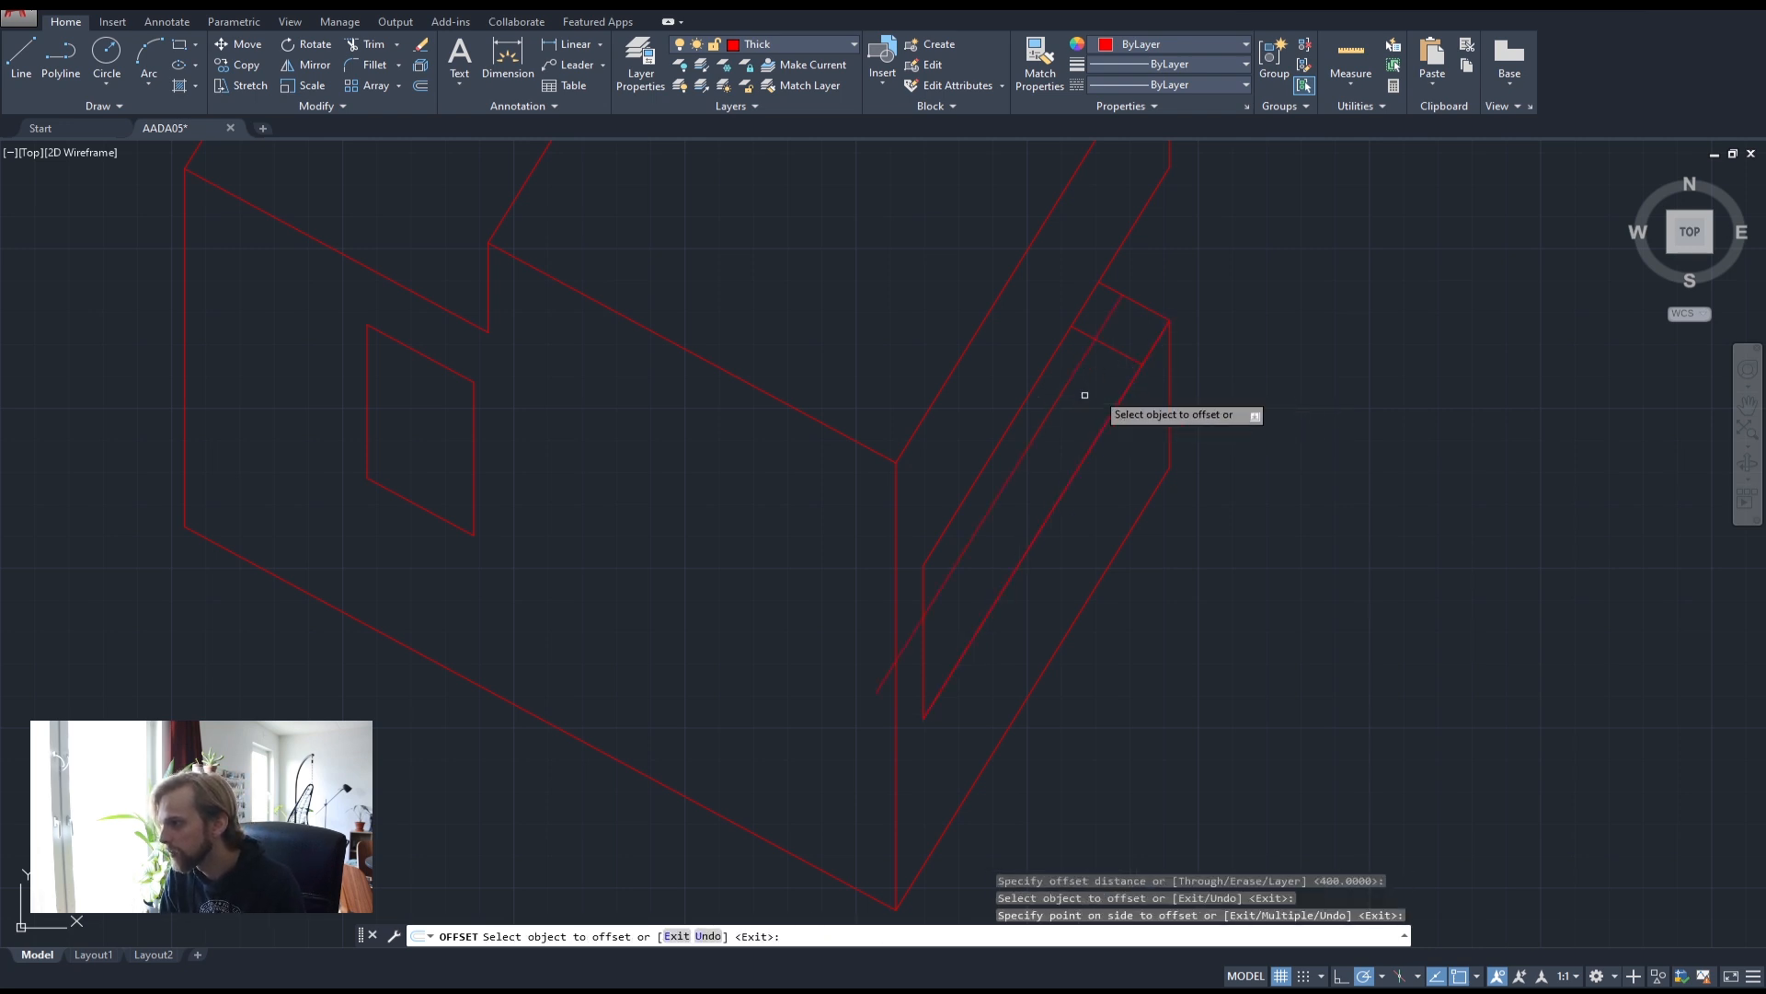
key("Return")
left_click(1123, 394)
key("Delete")
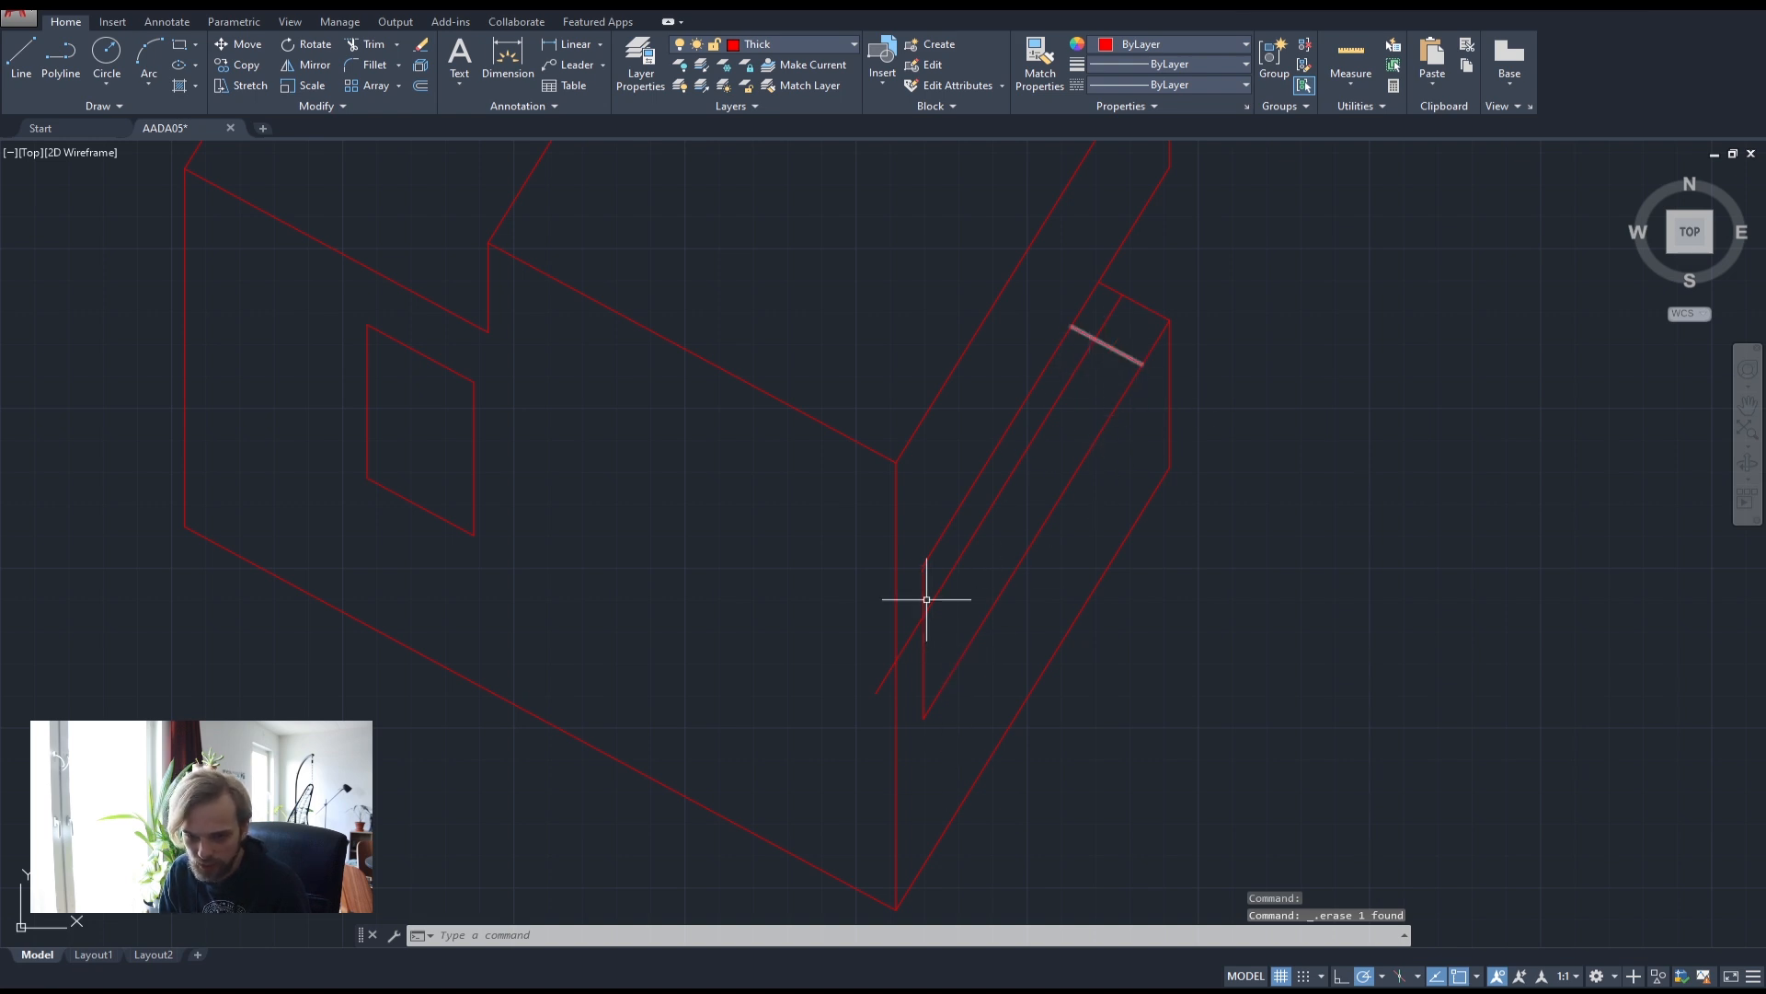
- Trim the offset diagonal's overshoot past the short line
type("tr")
key("Return")
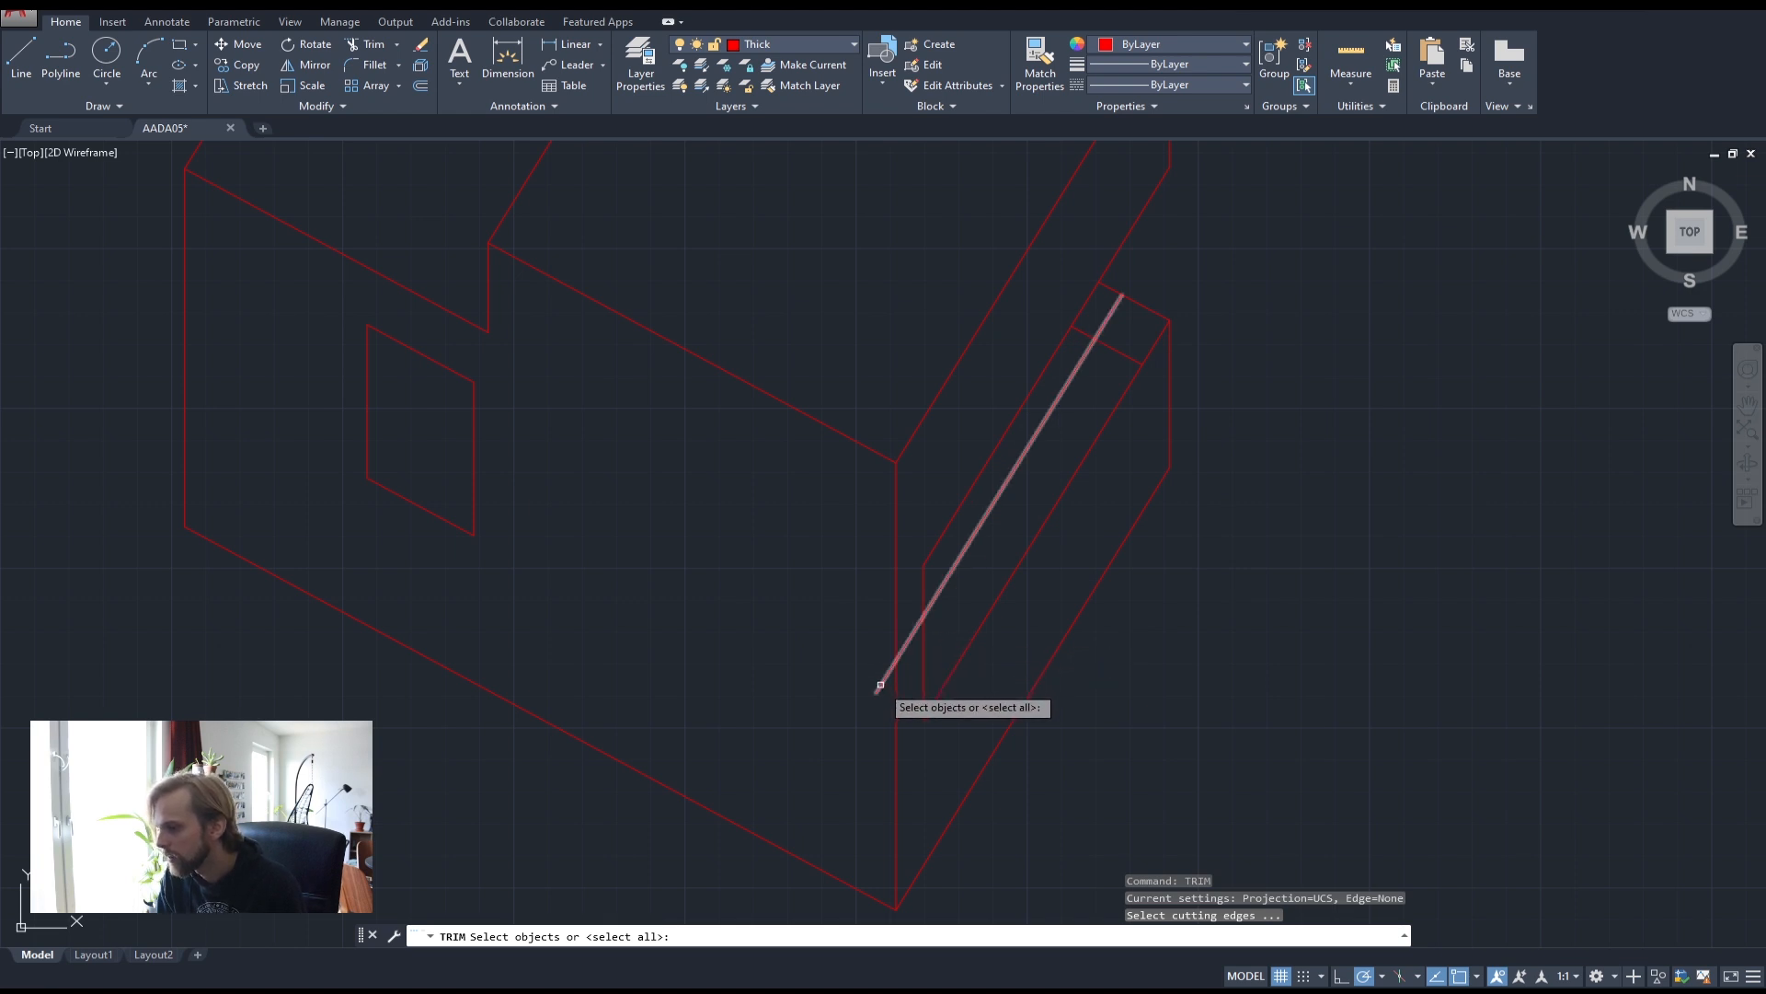
key("Return")
left_click(897, 658)
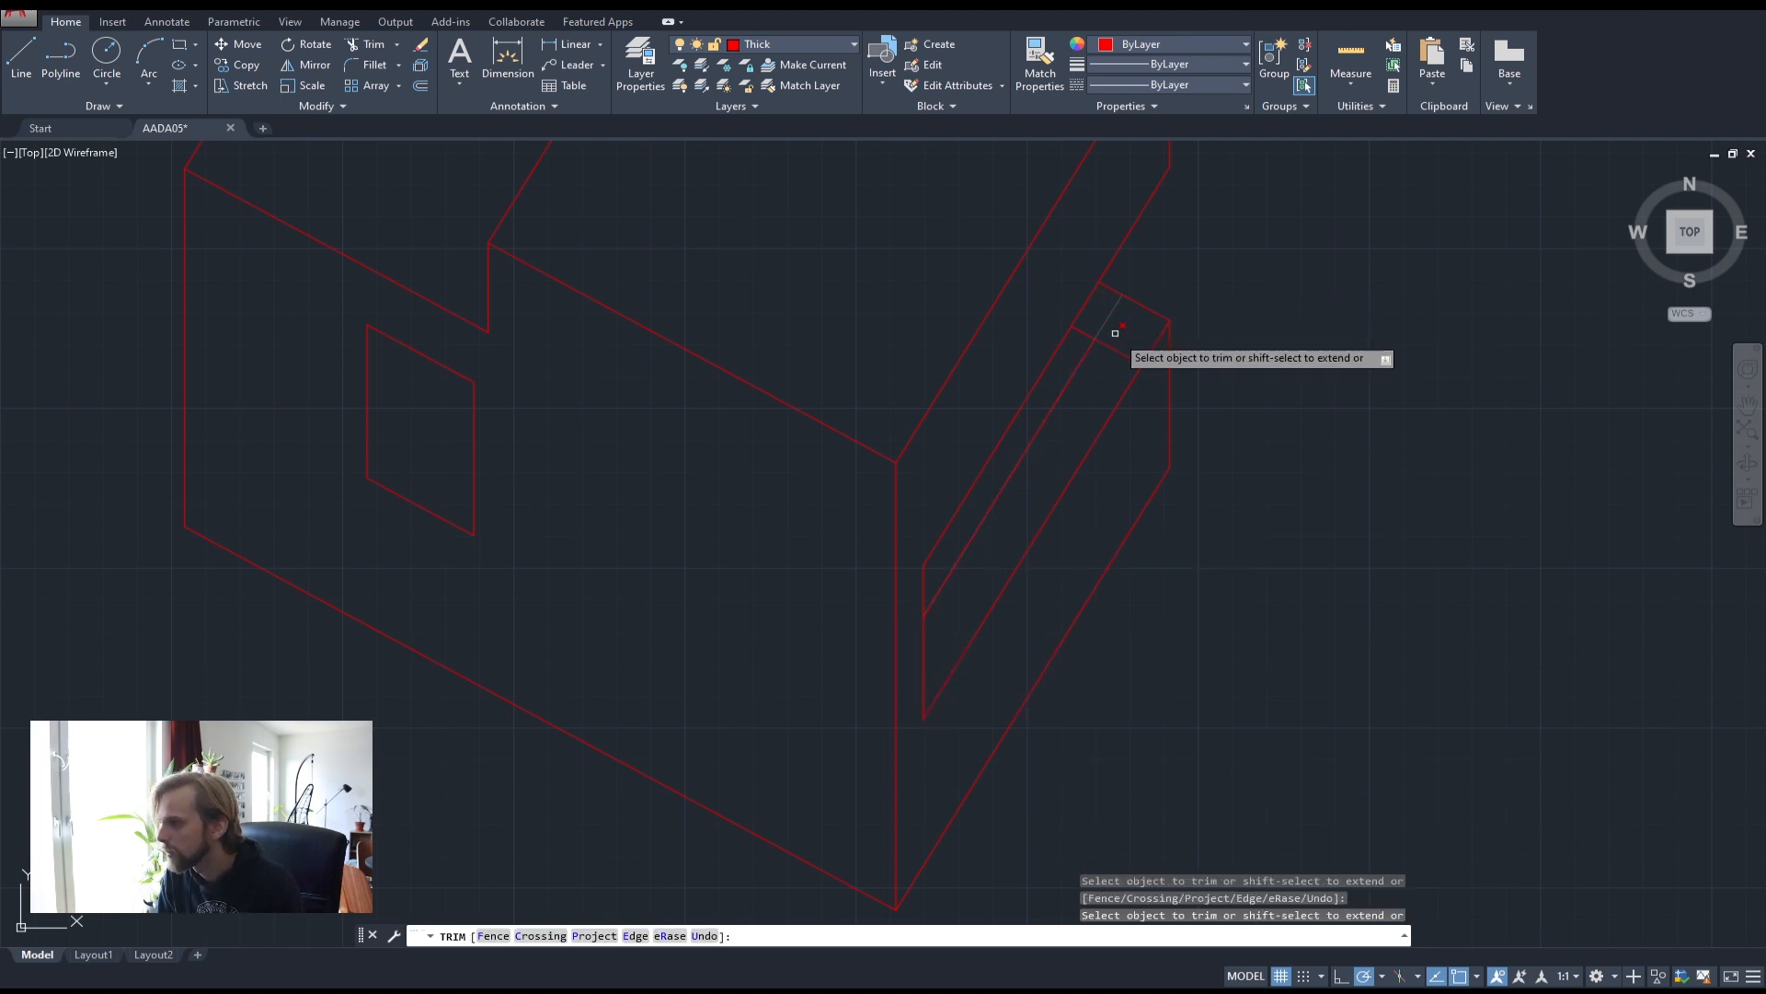
key("Escape")
key("Escape")
scroll(1249, 428, "down", 2)
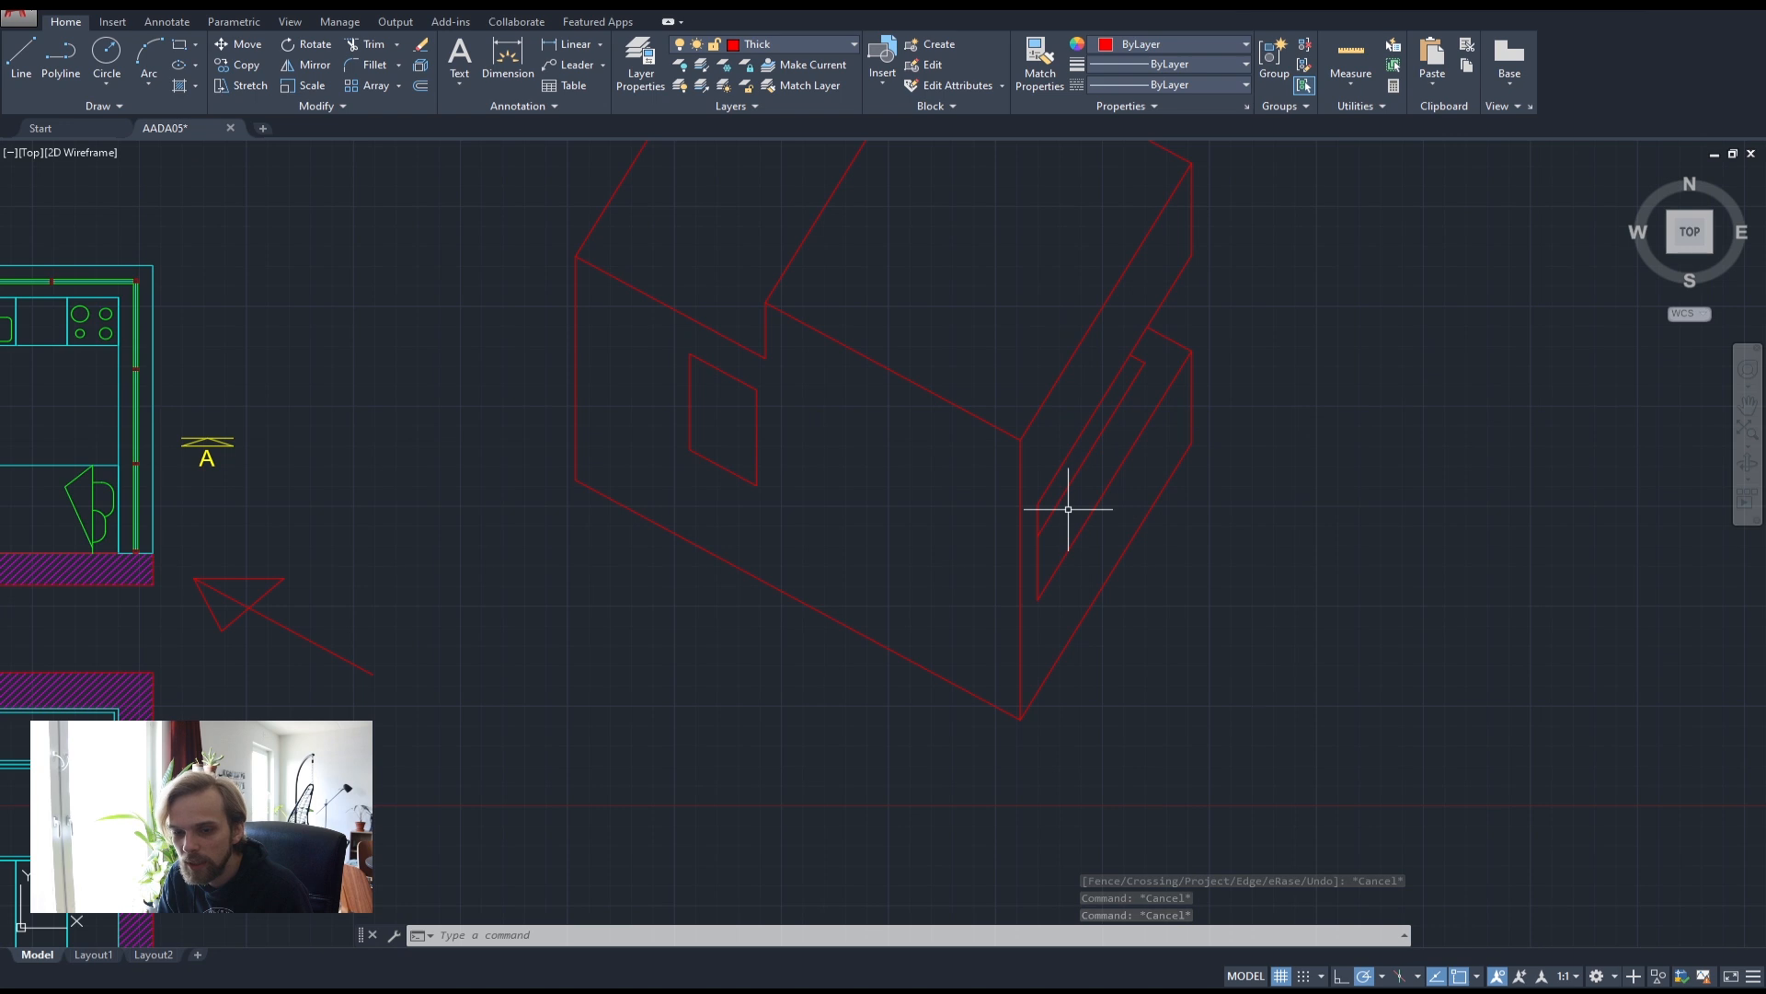
- Orbit around the small window to inspect it, then return to the top view
scroll(700, 438, "up", 2)
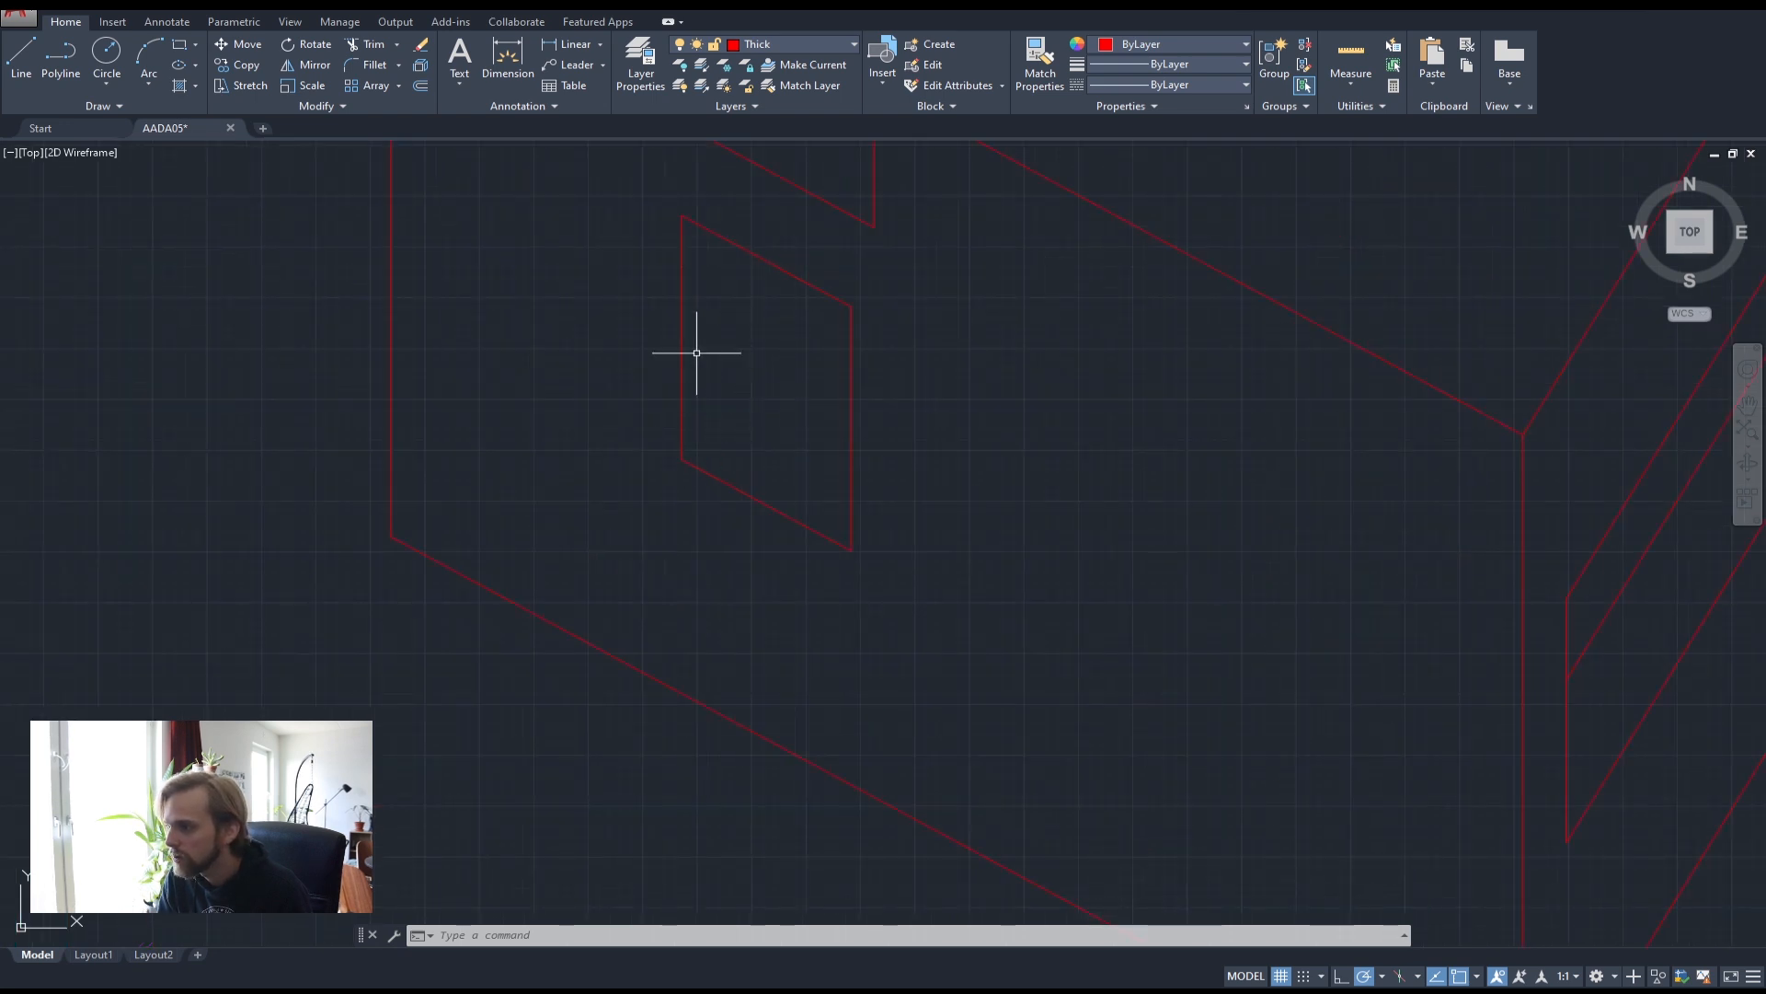
left_click(684, 284)
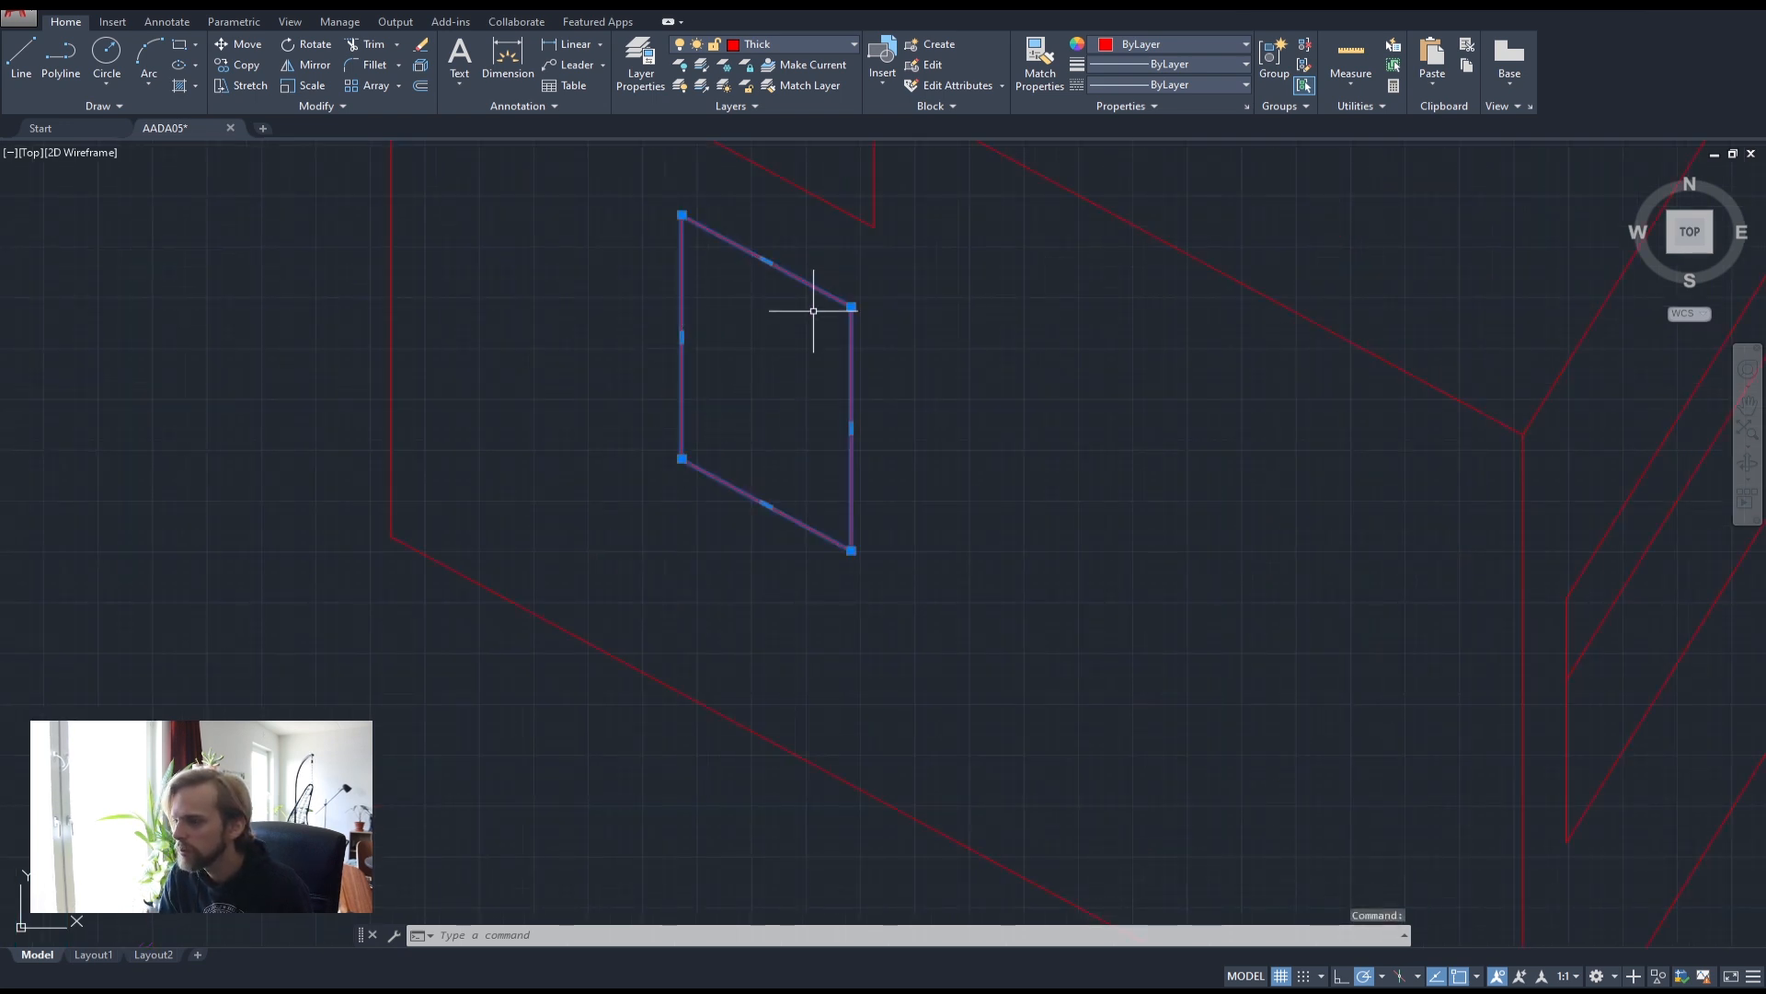
scroll(814, 311, "down", 2)
middle_click_drag(788, 325, 711, 418, "shift")
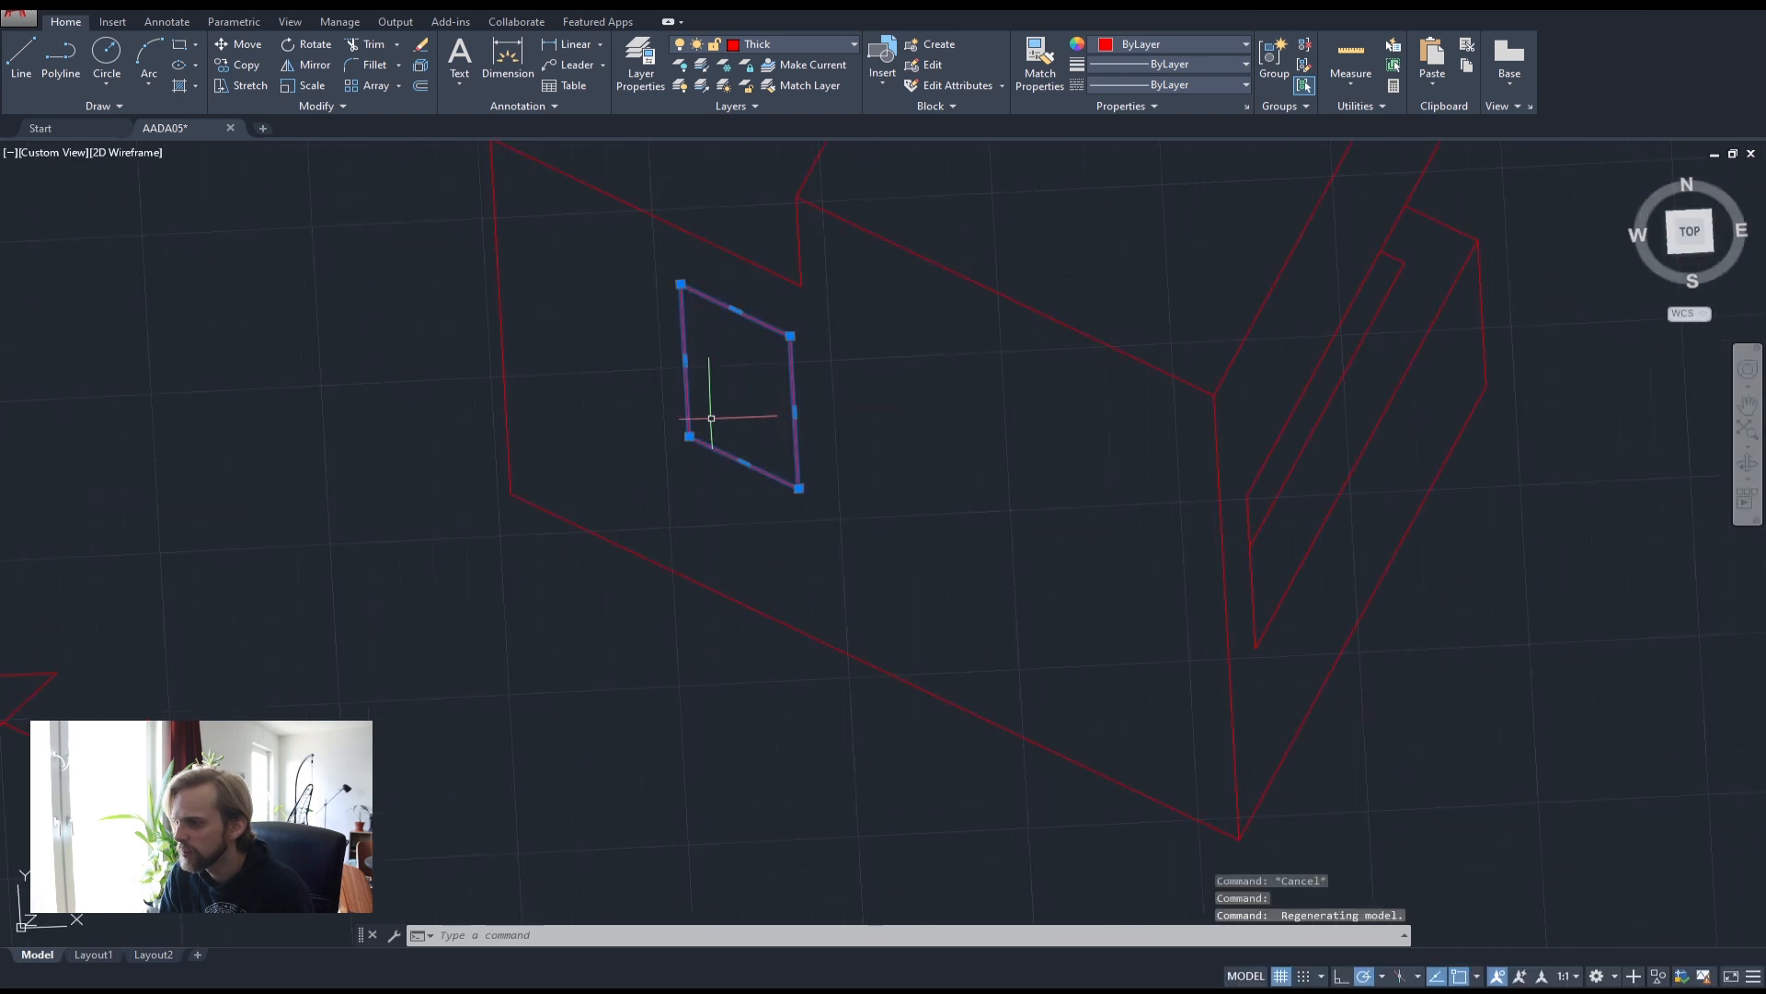
middle_click_drag(816, 355, 783, 384, "shift")
left_click(1689, 230)
scroll(1122, 471, "down", 8)
scroll(1188, 495, "up", 5)
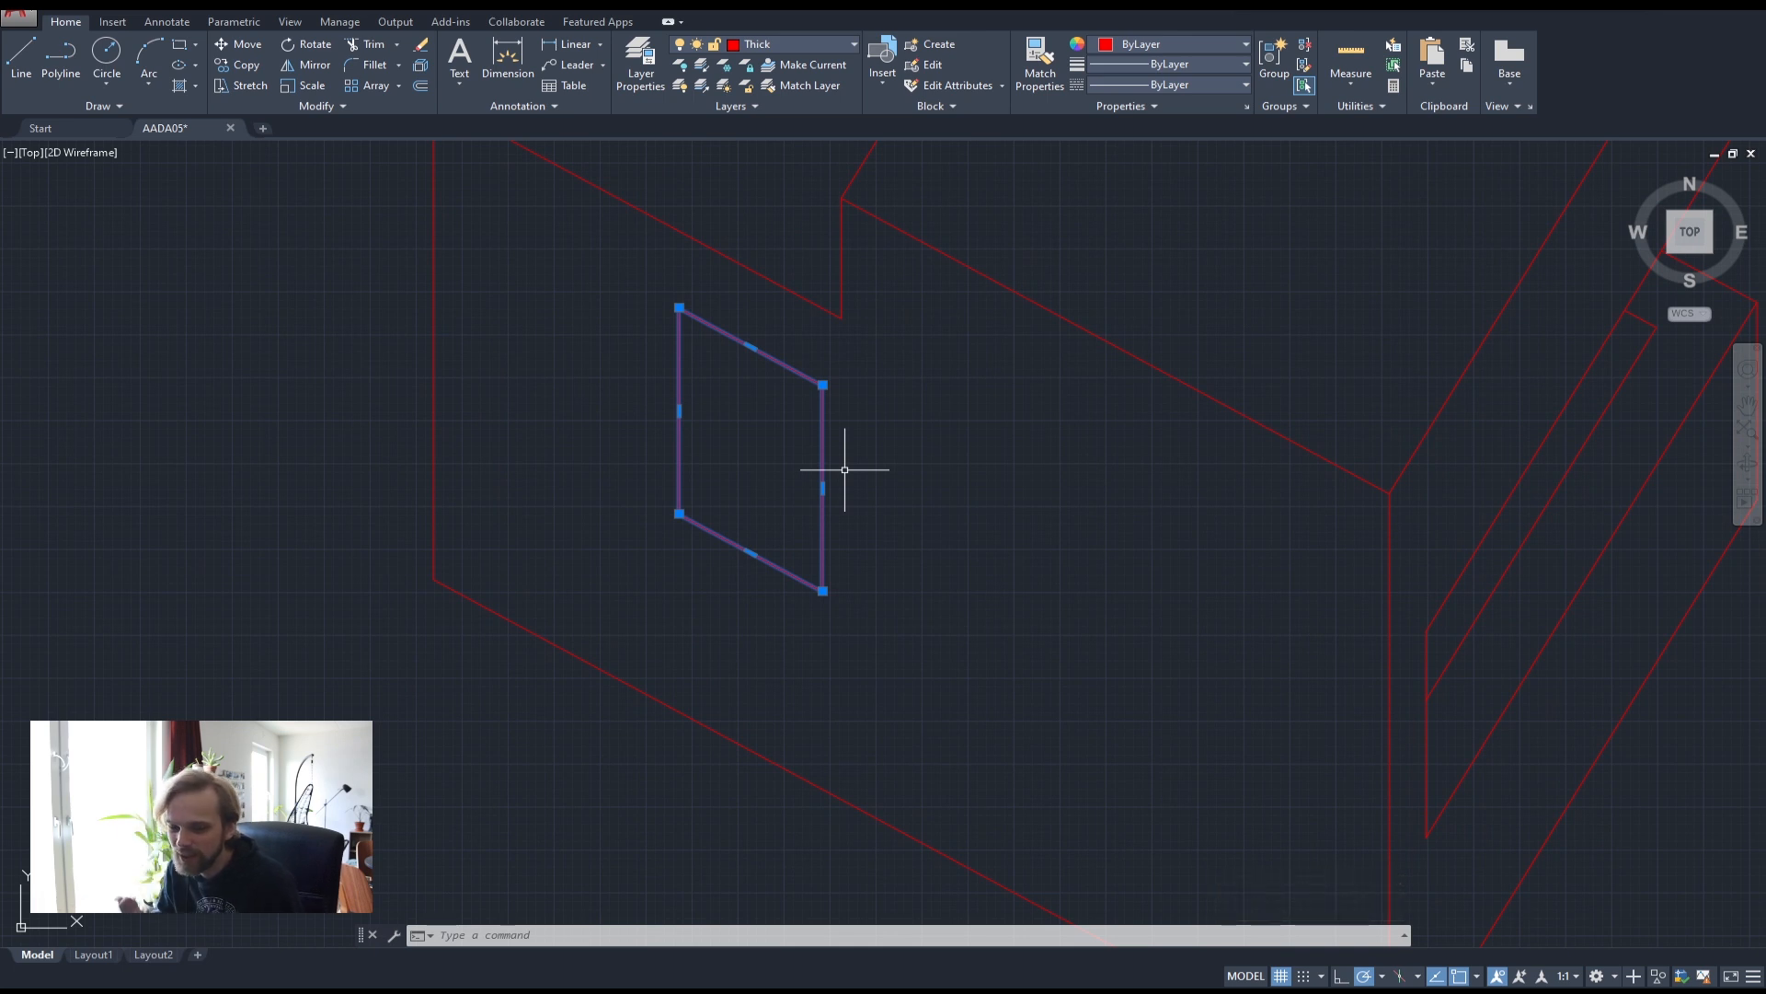
key("Escape")
key("Escape")
key("Escape")
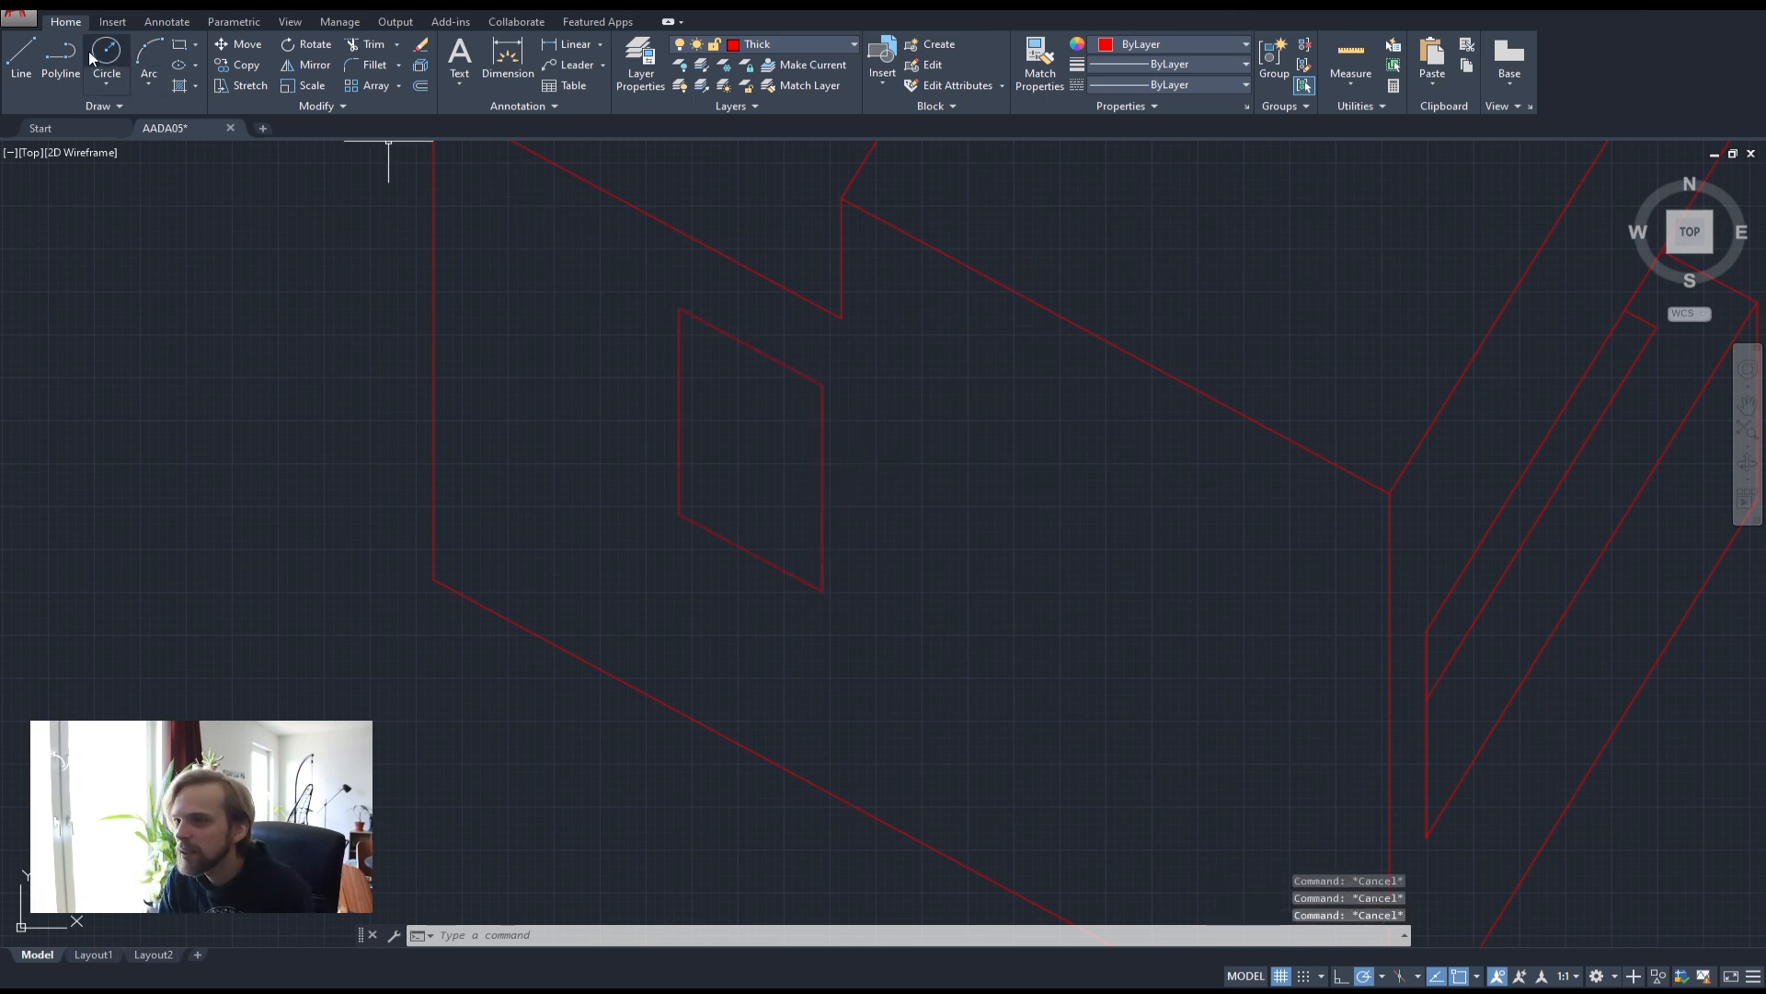
- Trace an L-shaped polyline from the window's top-left corner along its bottom edge
left_click(61, 57)
left_click(679, 309)
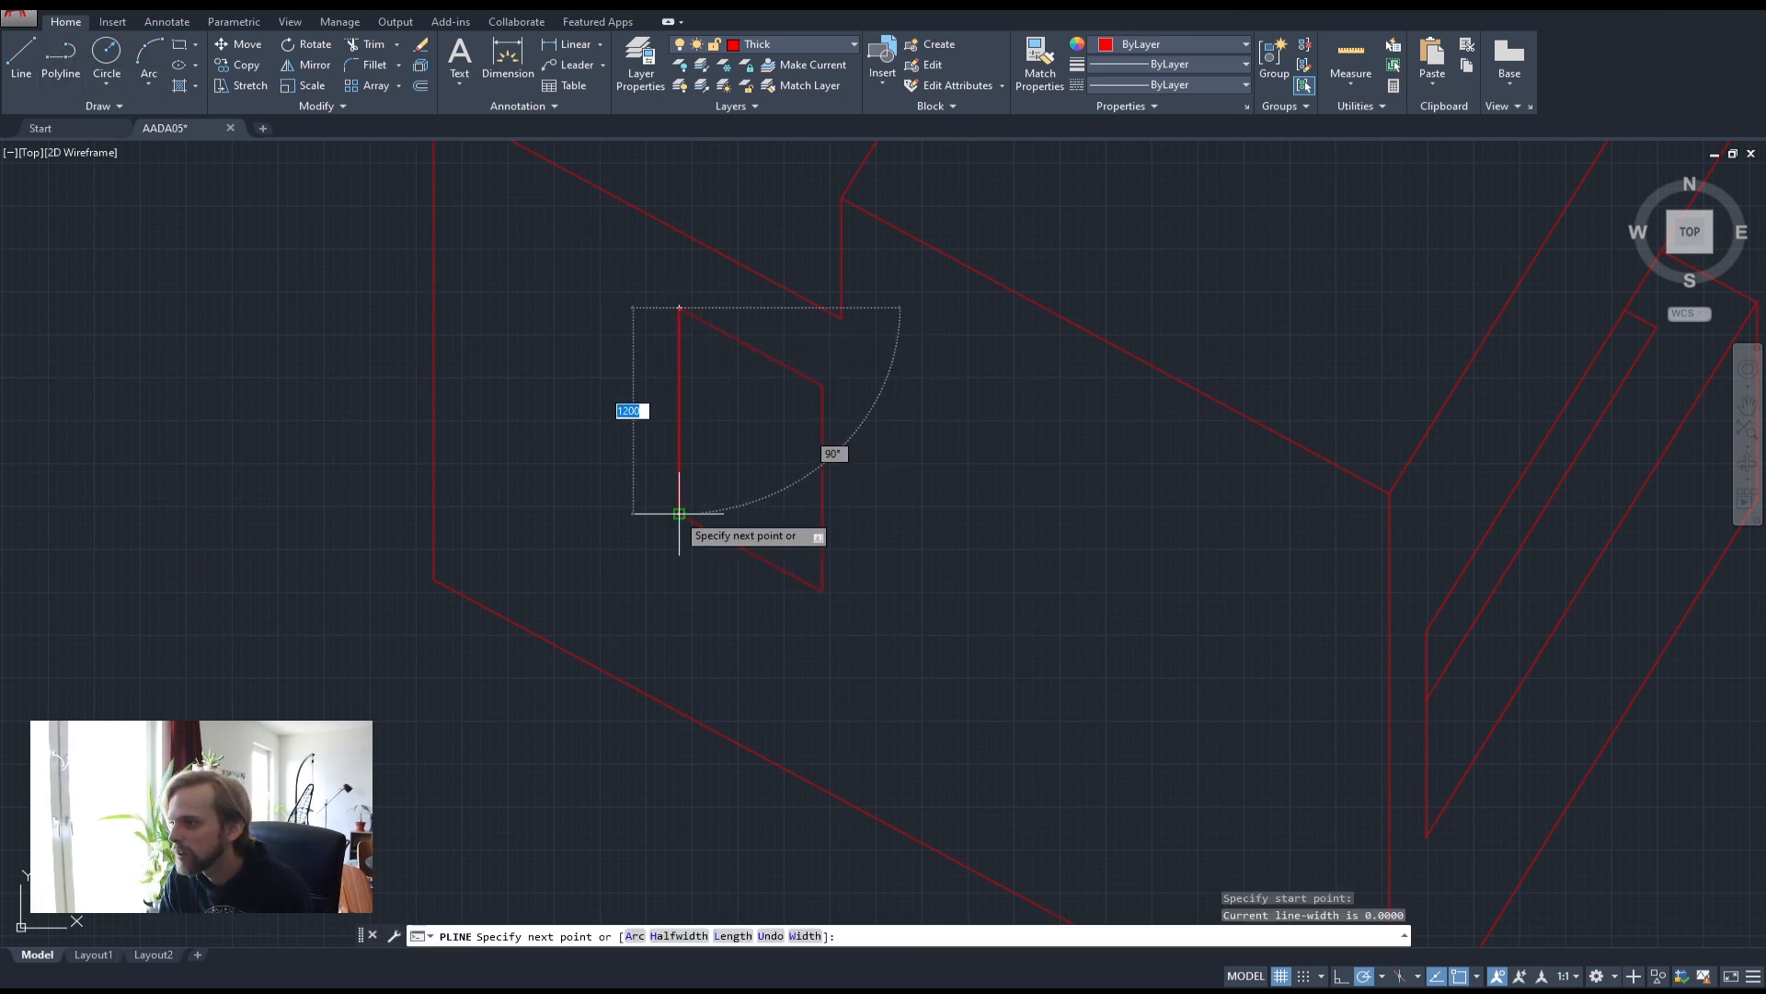
left_click(822, 590)
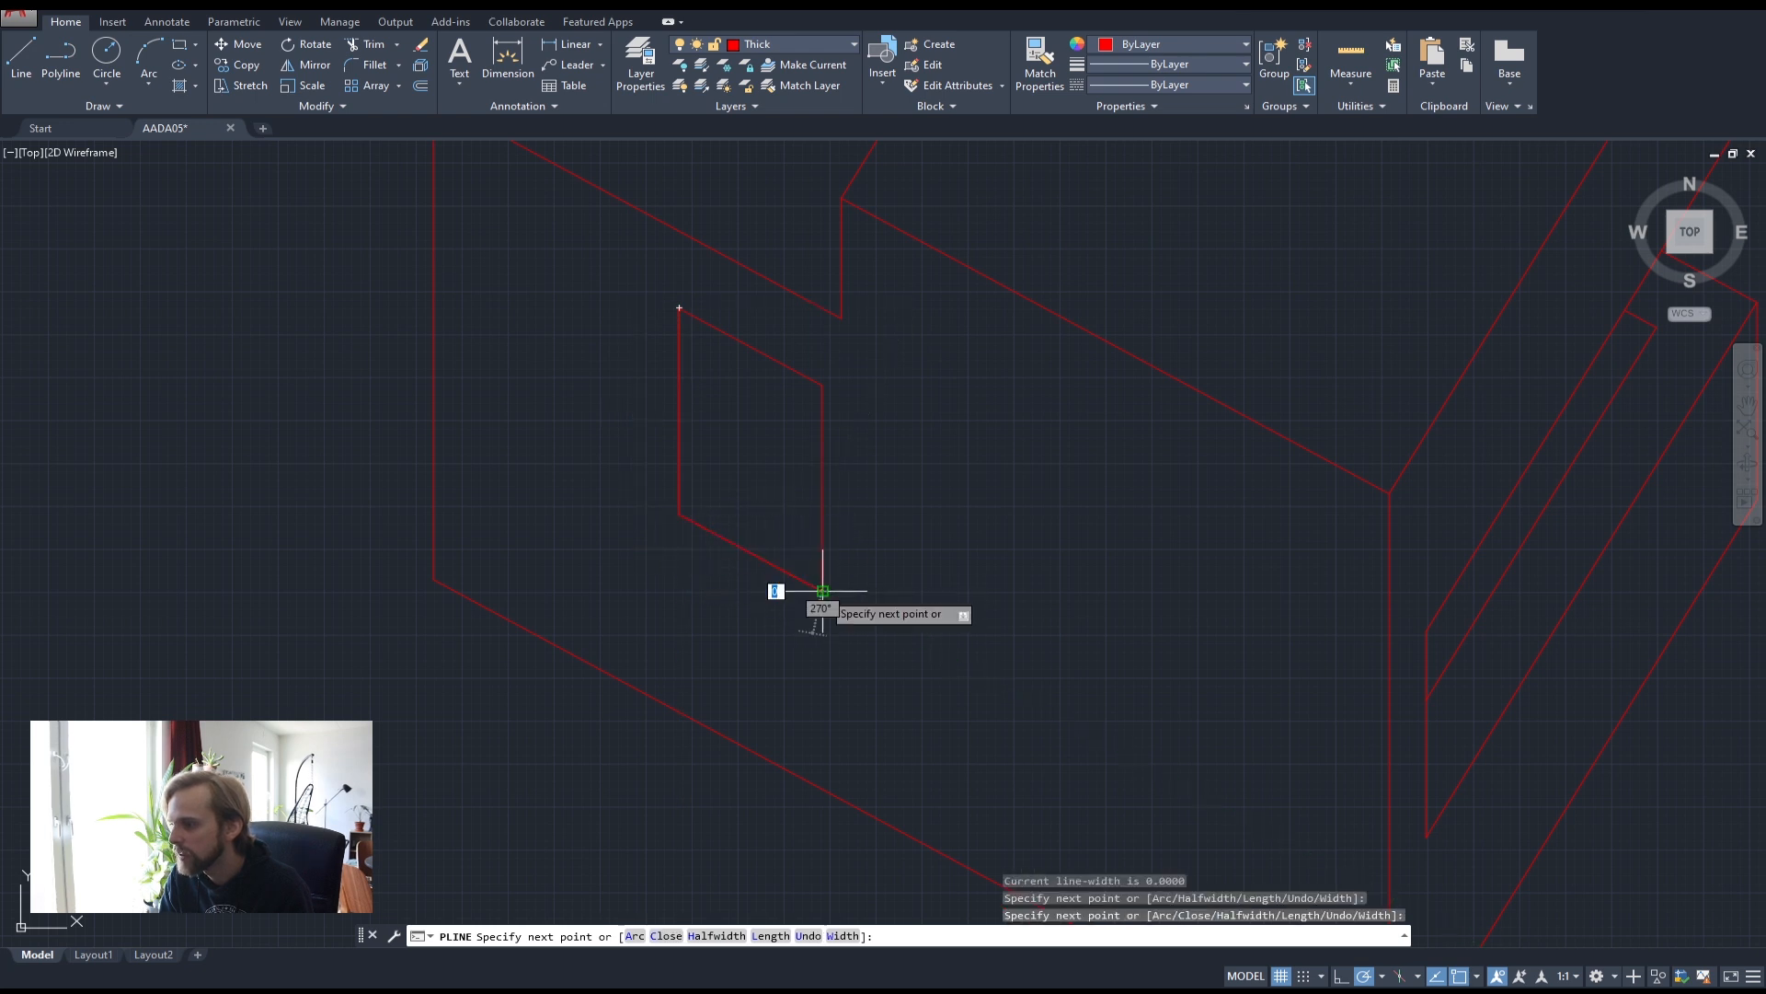
key("Return")
left_click(788, 571)
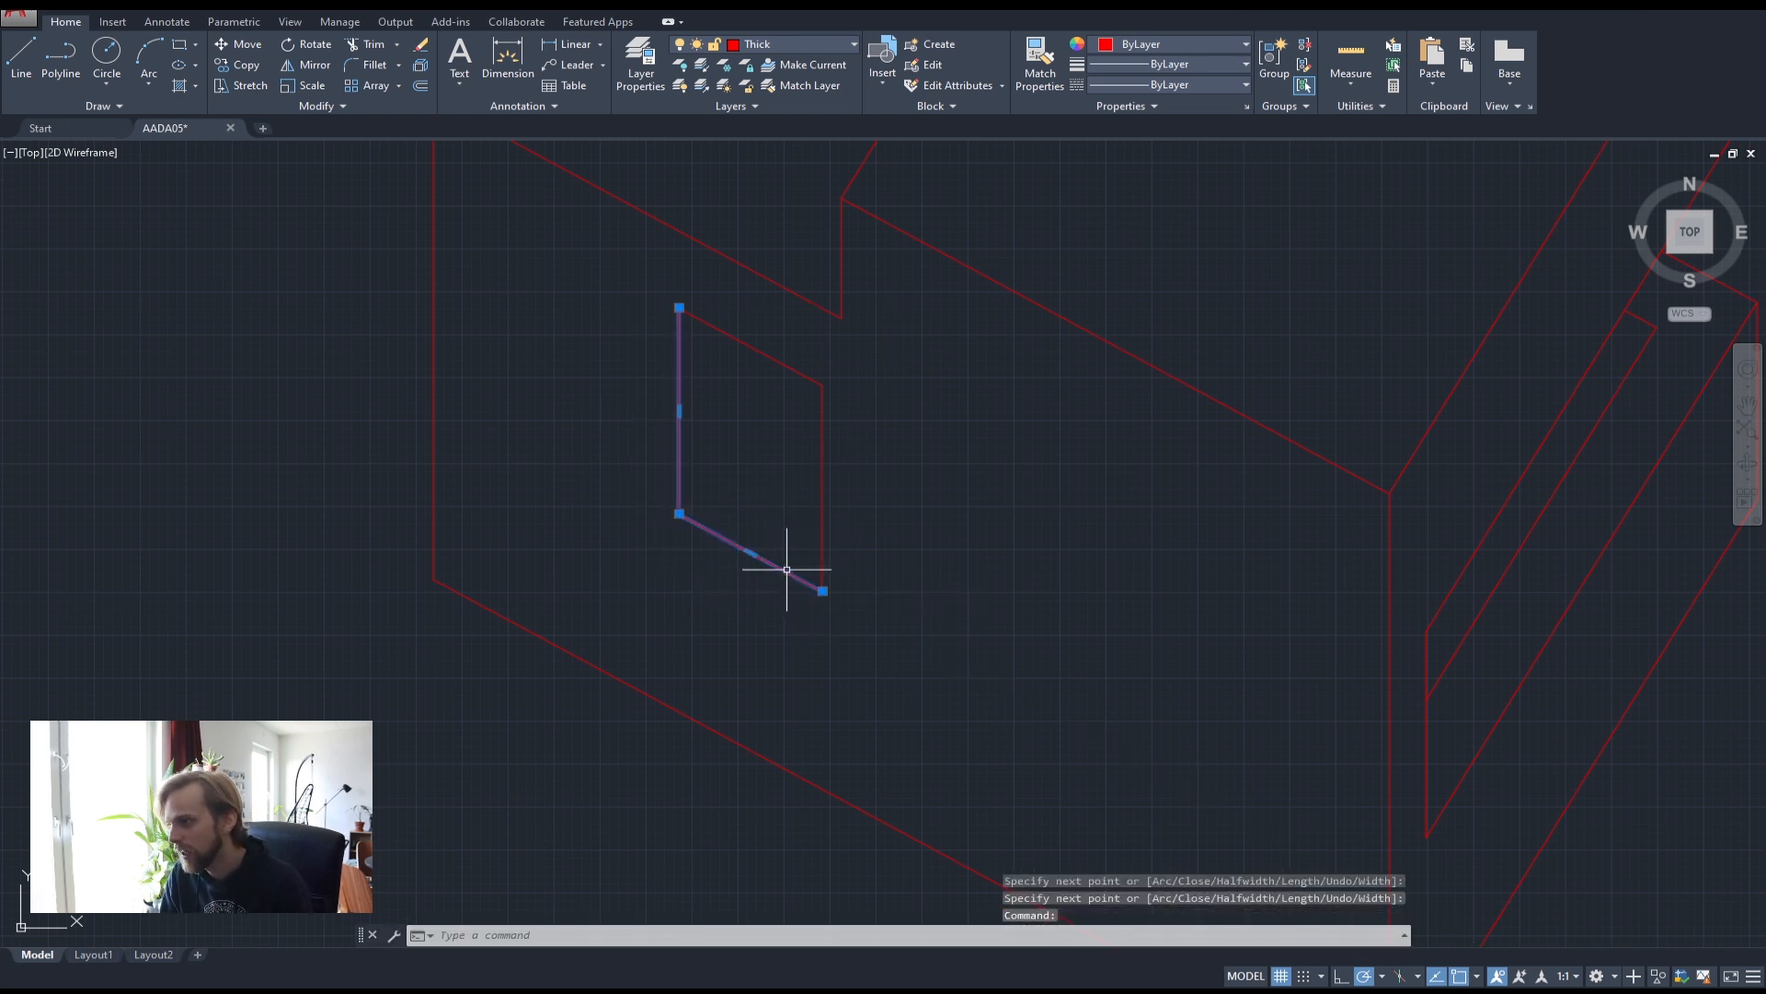
- Move the L-shaped window polyline 400 into the wall
type("m")
key("Return")
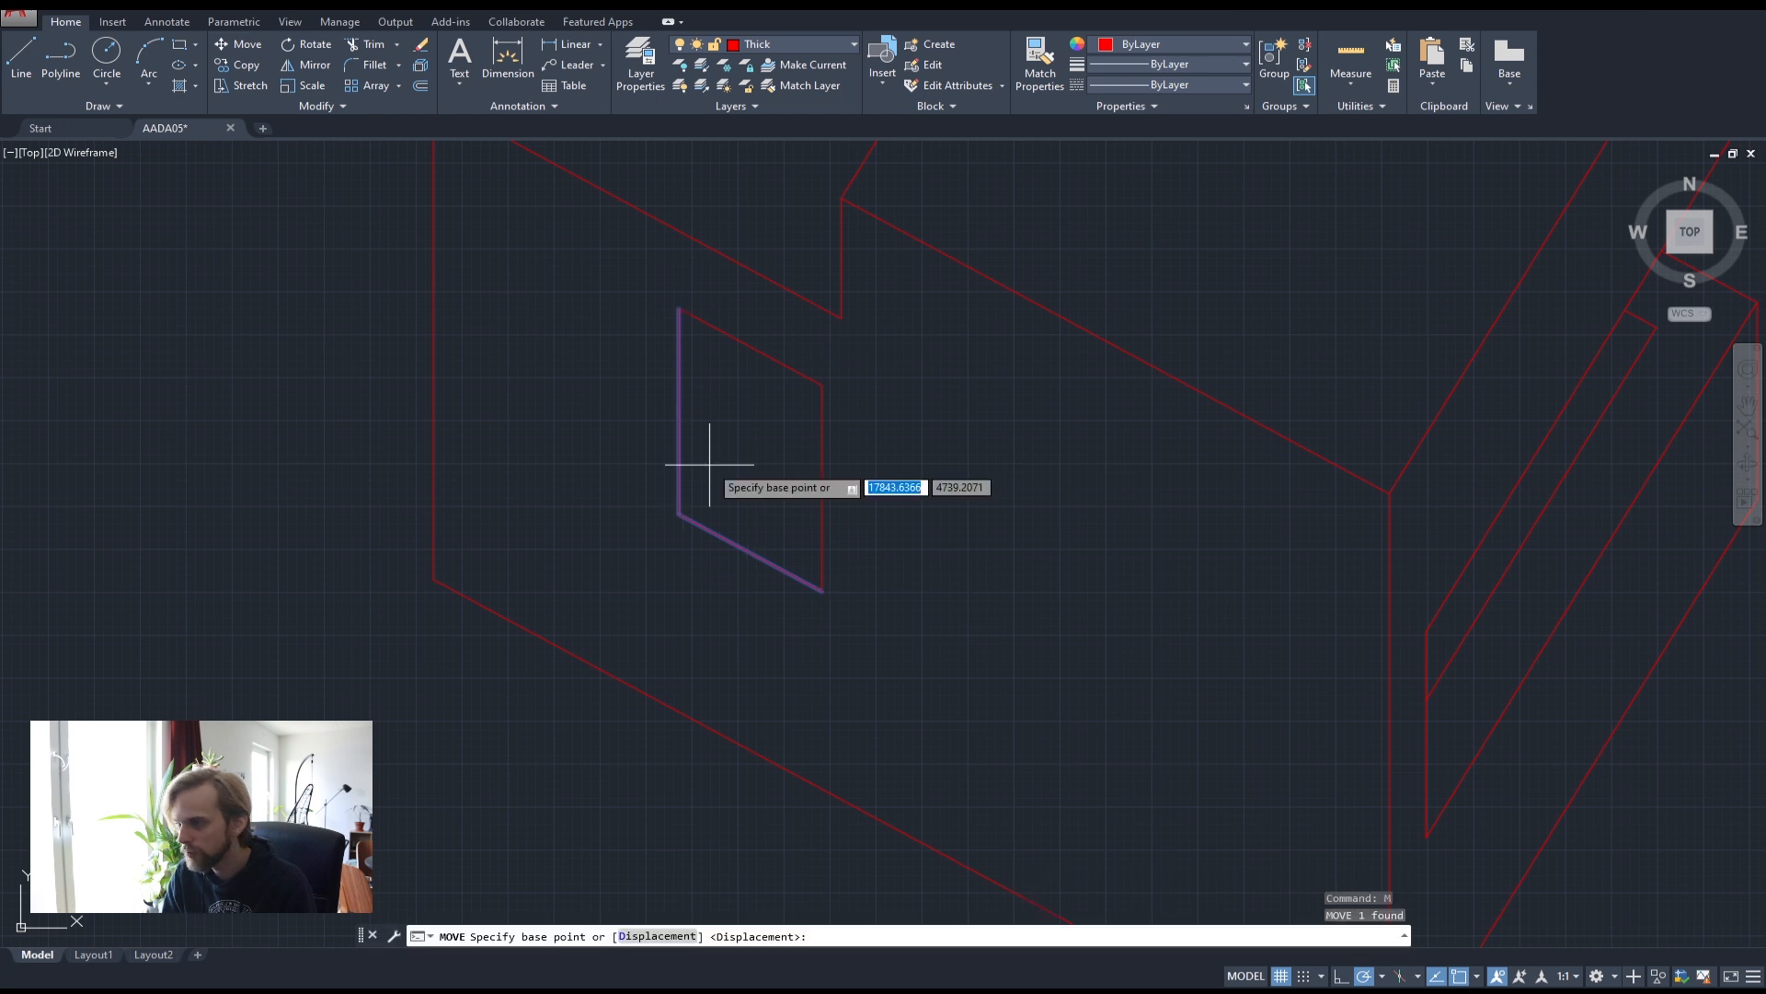
scroll(1031, 668, "down", 1)
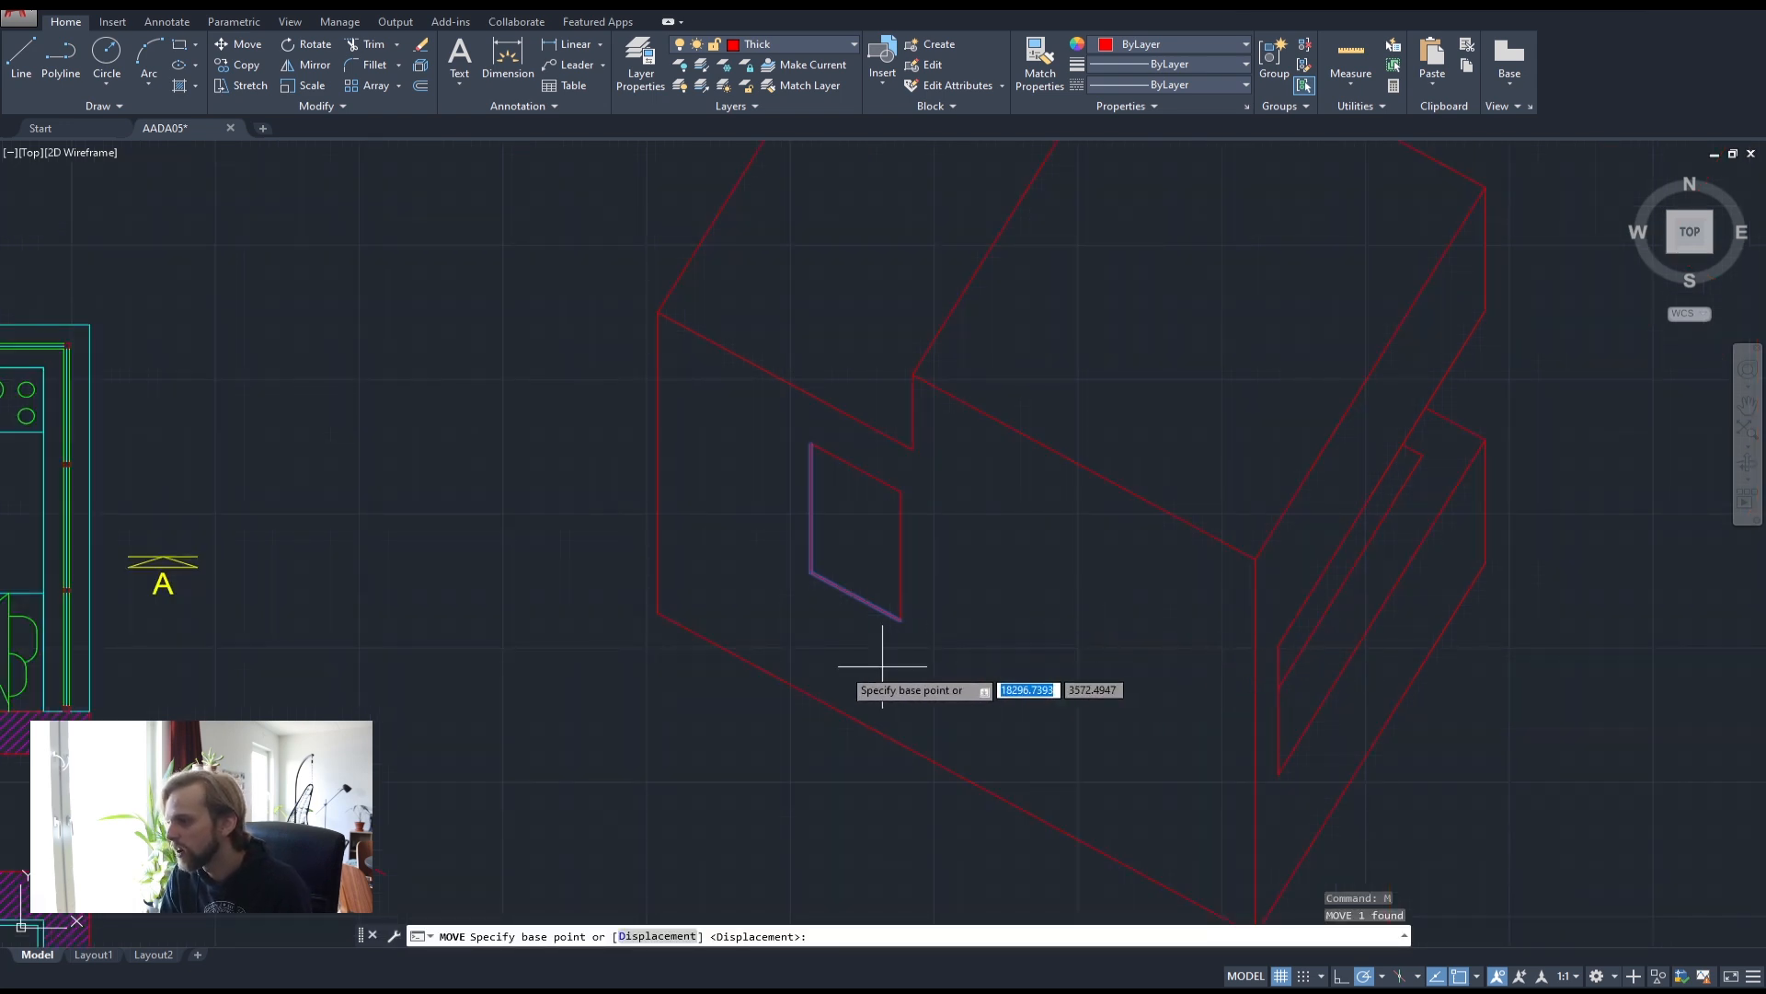
scroll(777, 591, "up", 3)
left_click(611, 600)
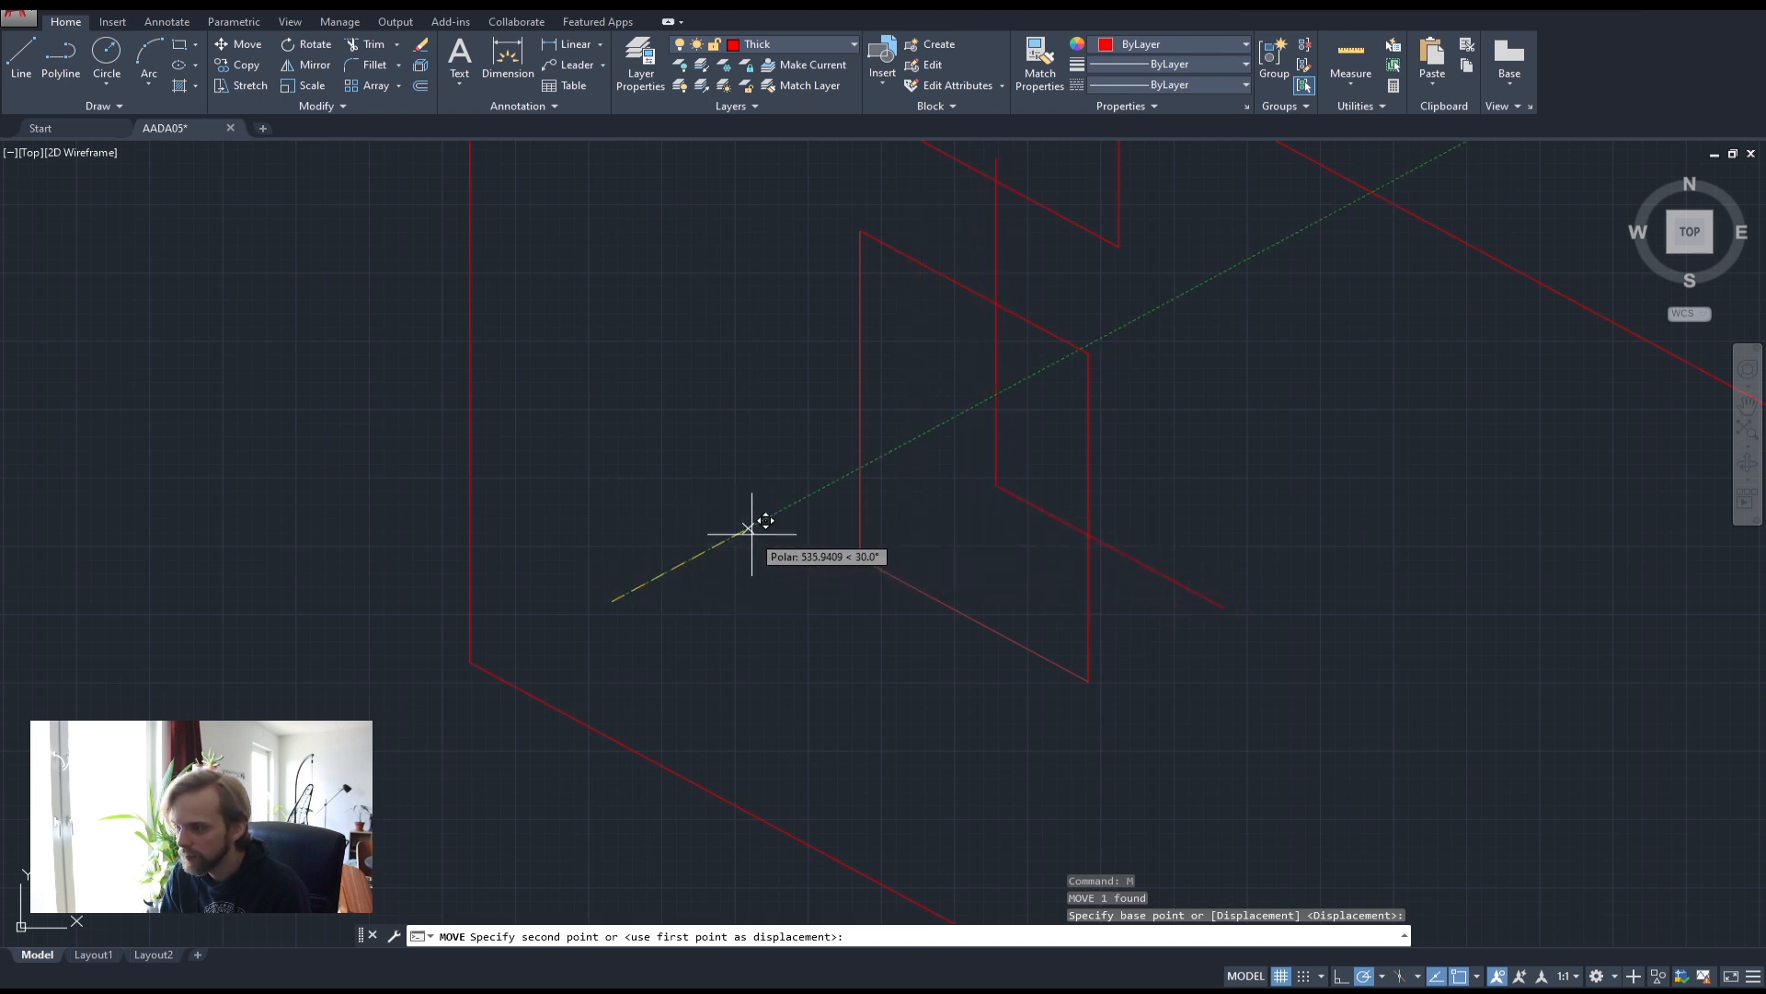
type("400")
key("Return")
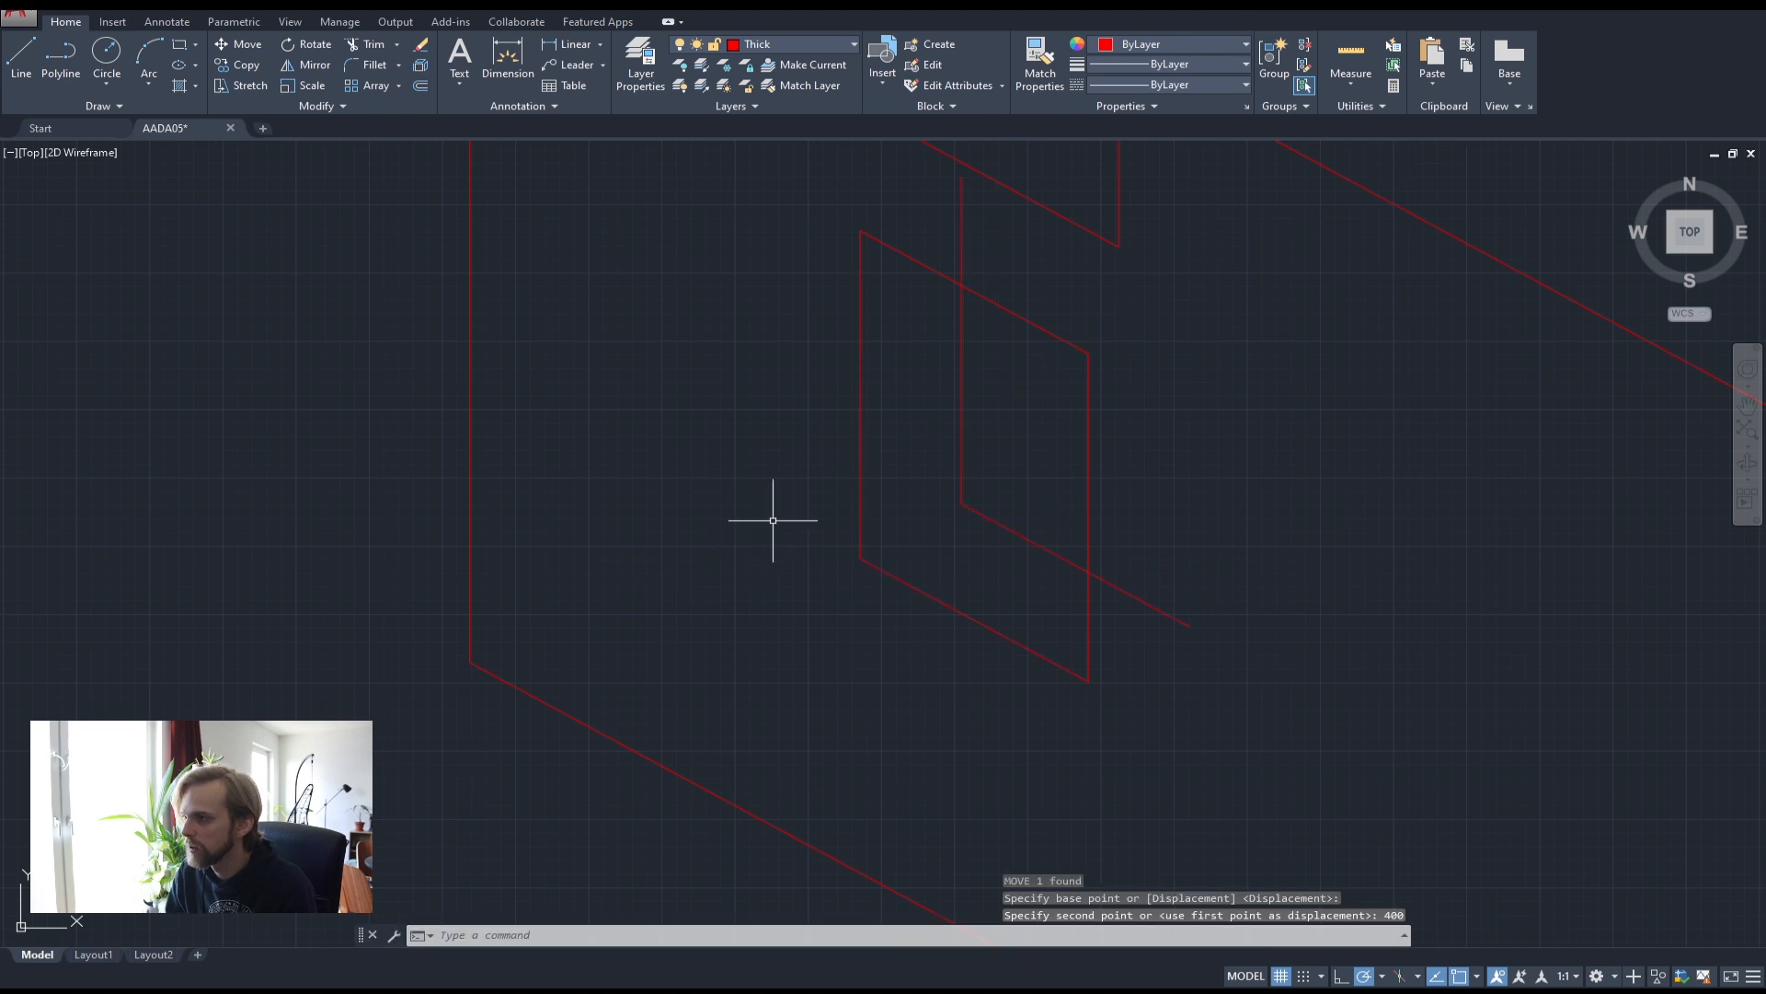
key("Escape")
key("Escape")
scroll(1058, 456, "down", 2)
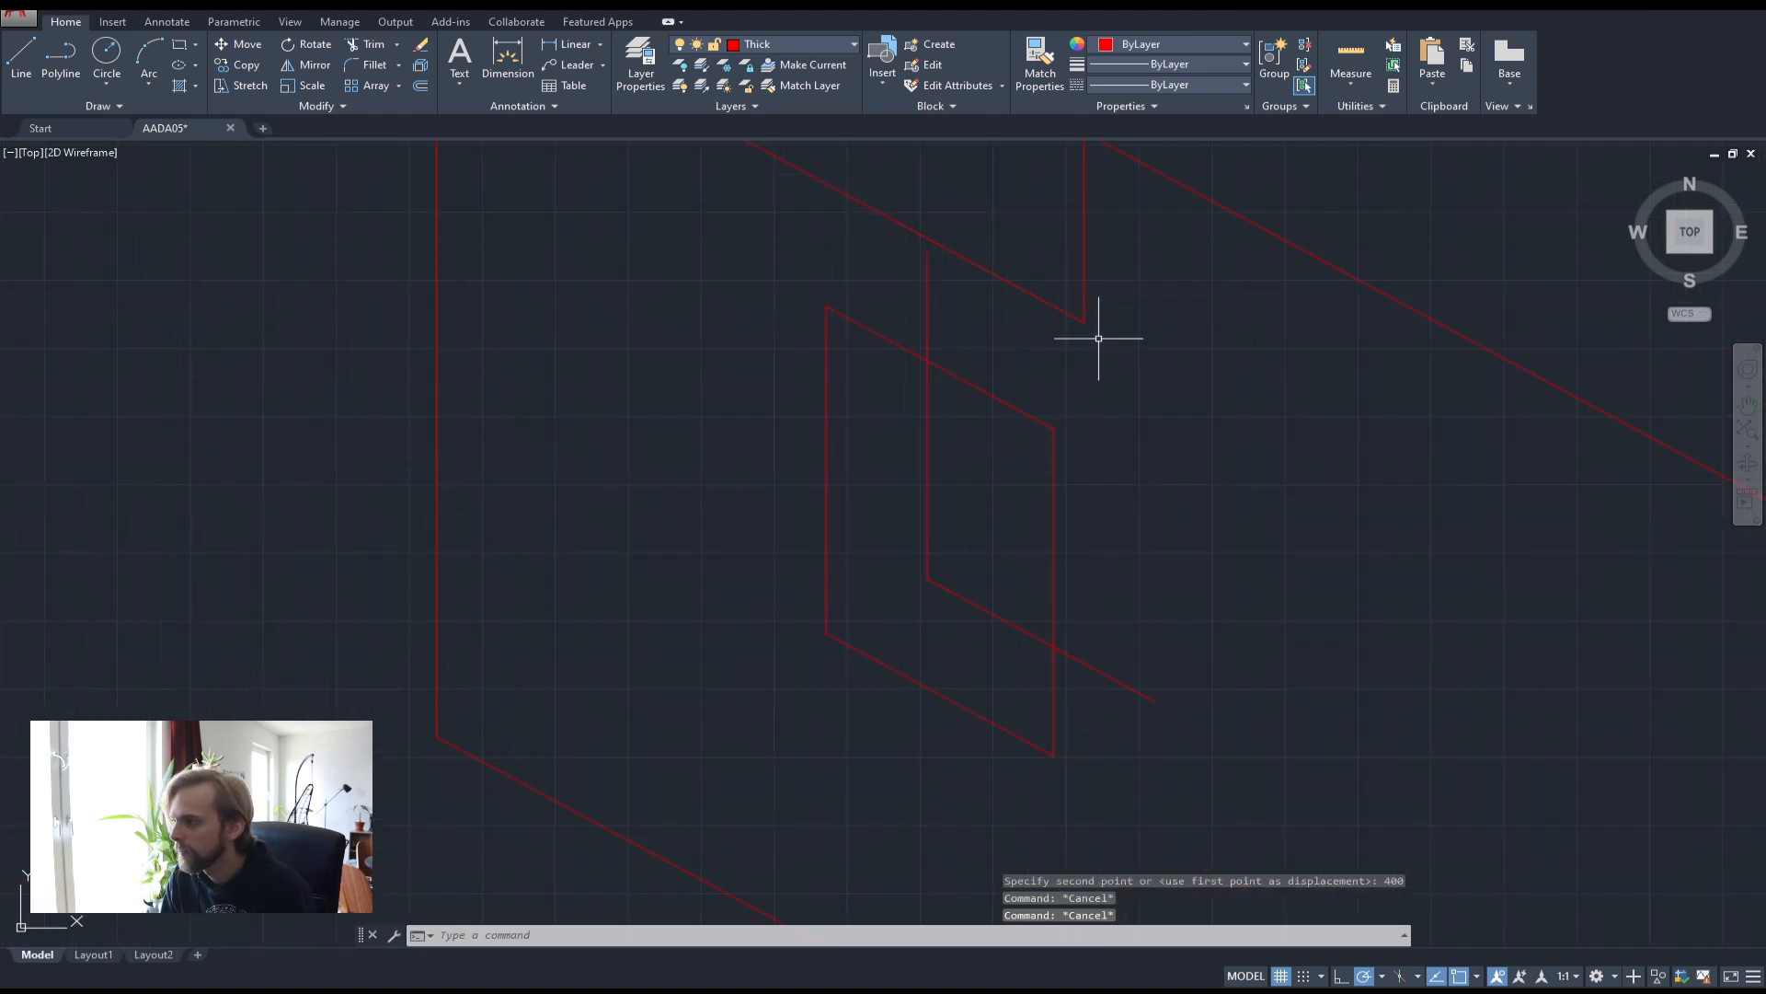
- Trim the vertical line's top and the diagonal beyond the inner vertical
type("trim")
key("Return")
left_click(1016, 376)
left_click(909, 288)
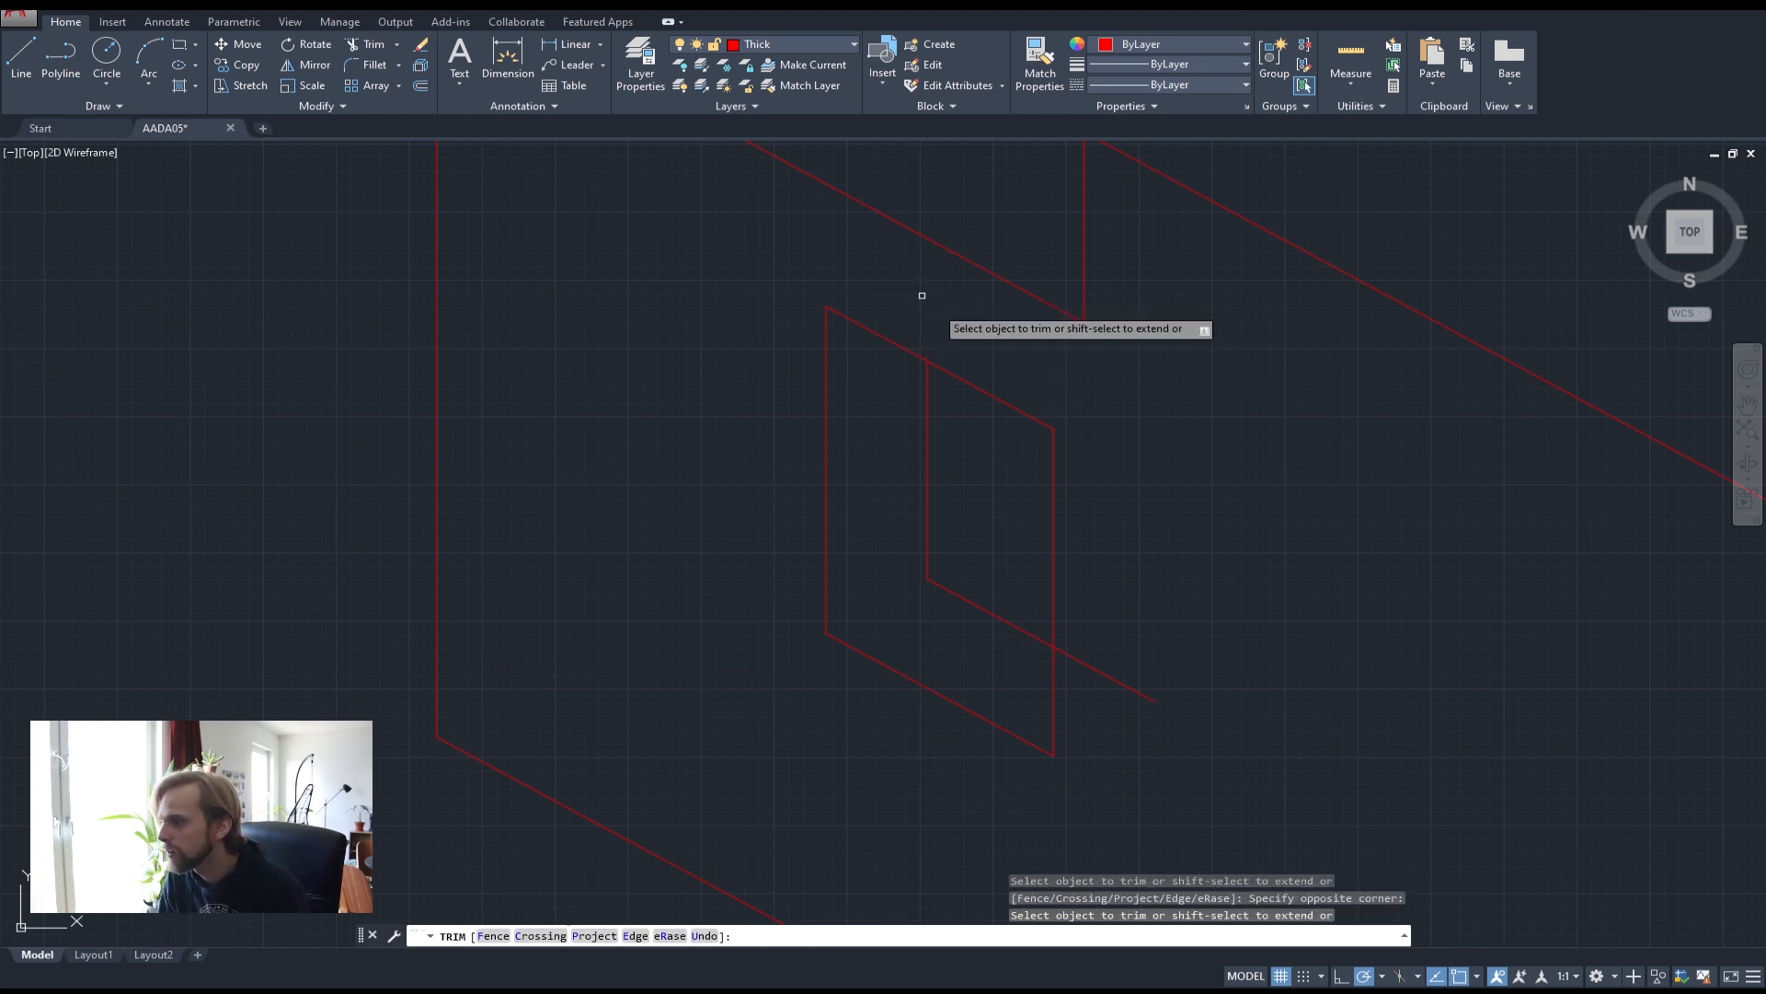
left_click(1114, 679)
key("Escape")
key("Escape")
key("Escape")
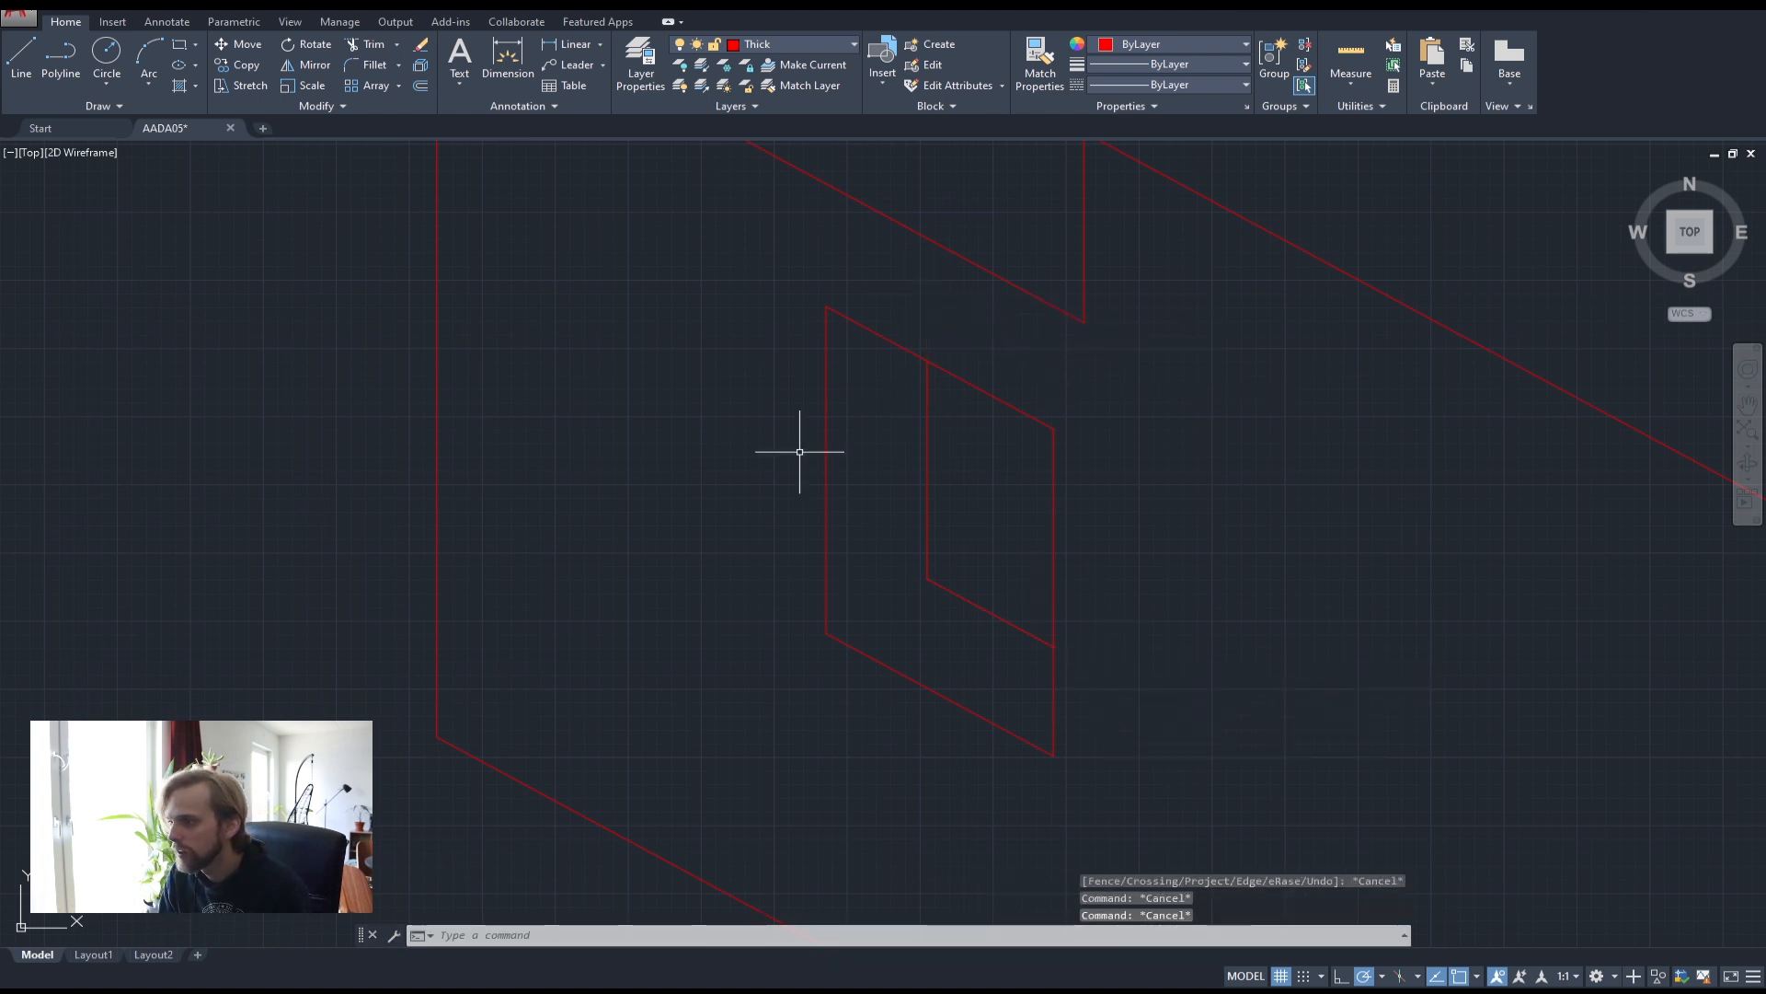
- Draw a line joining the inner outline's corner to the outer outline's corner
left_click(55, 57)
left_click(927, 578)
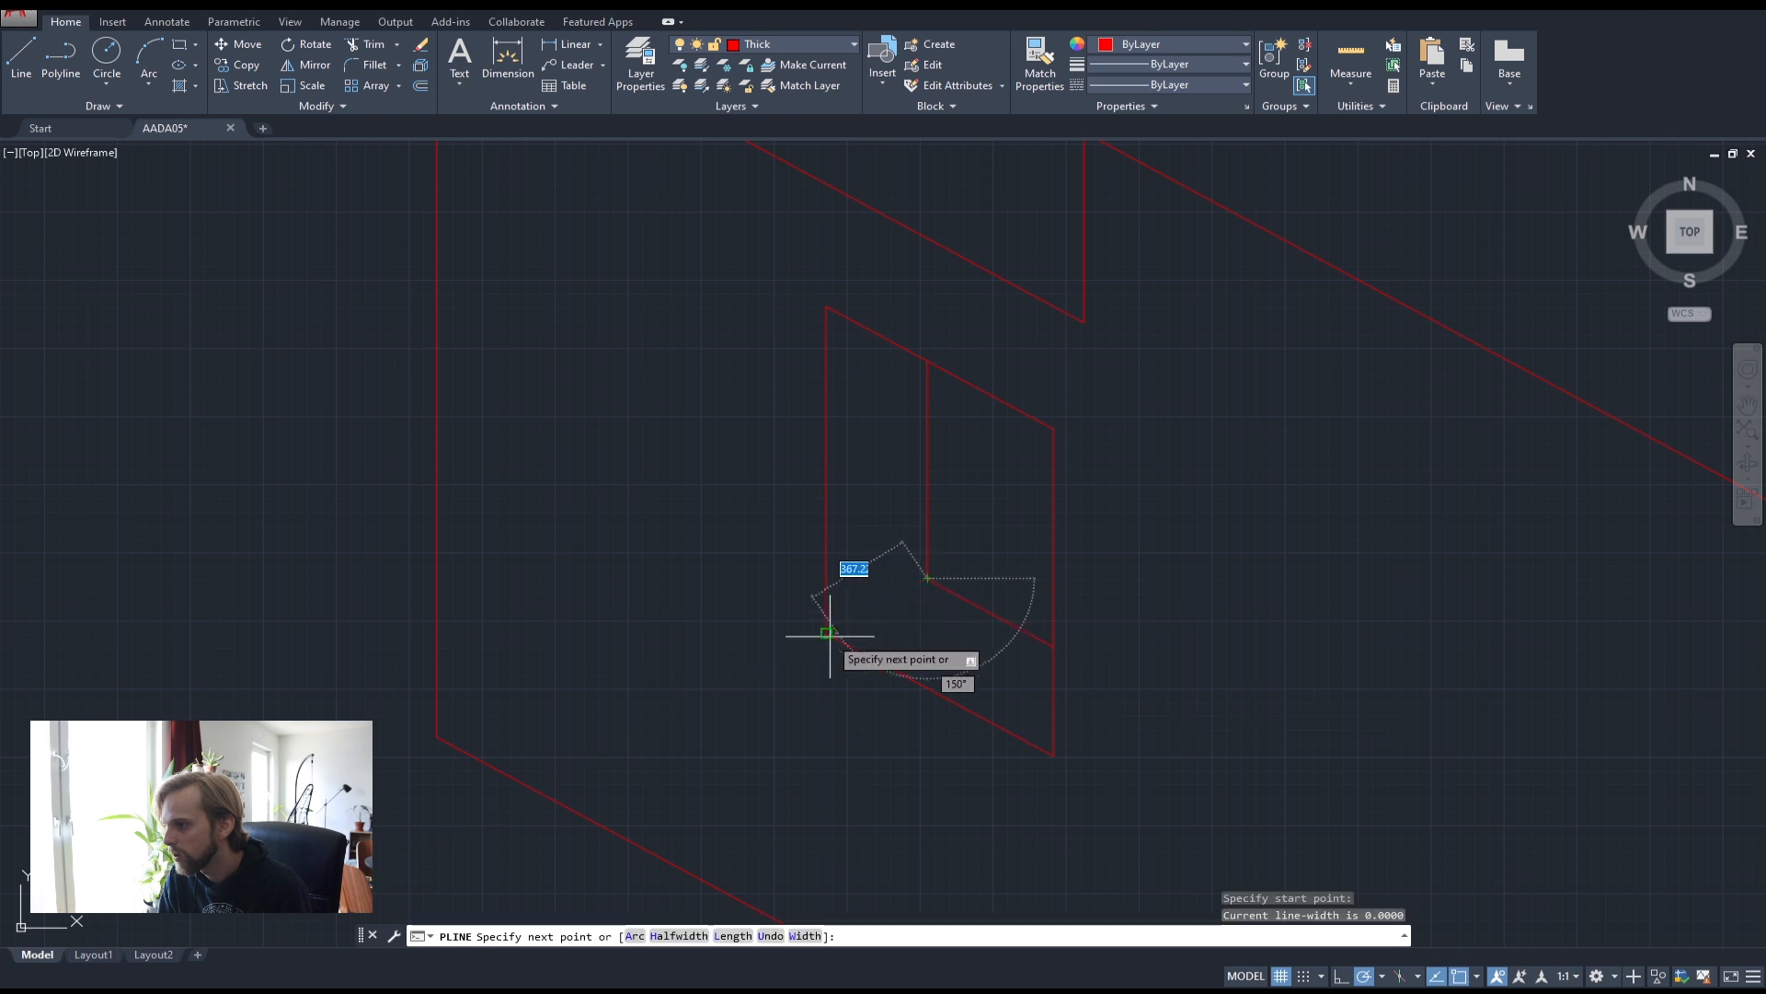
left_click(837, 633)
key("Return")
scroll(1006, 619, "down", 4)
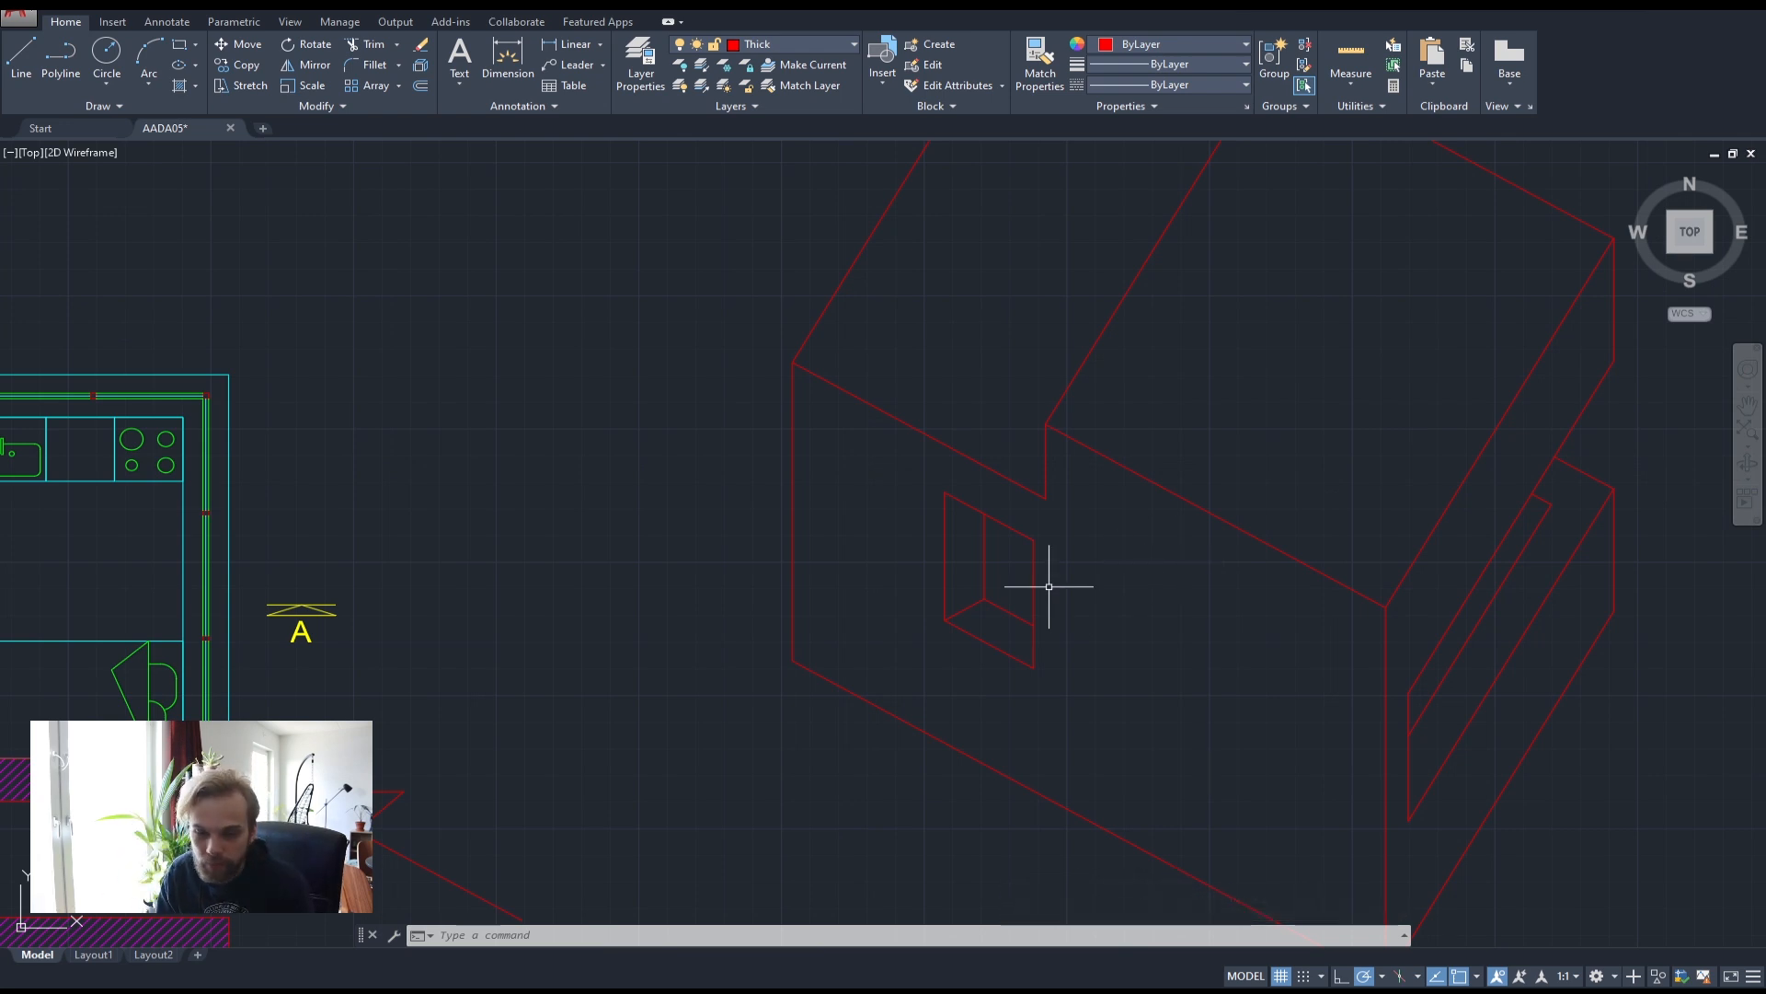
scroll(1049, 586, "down", 2)
scroll(1072, 543, "up", 5)
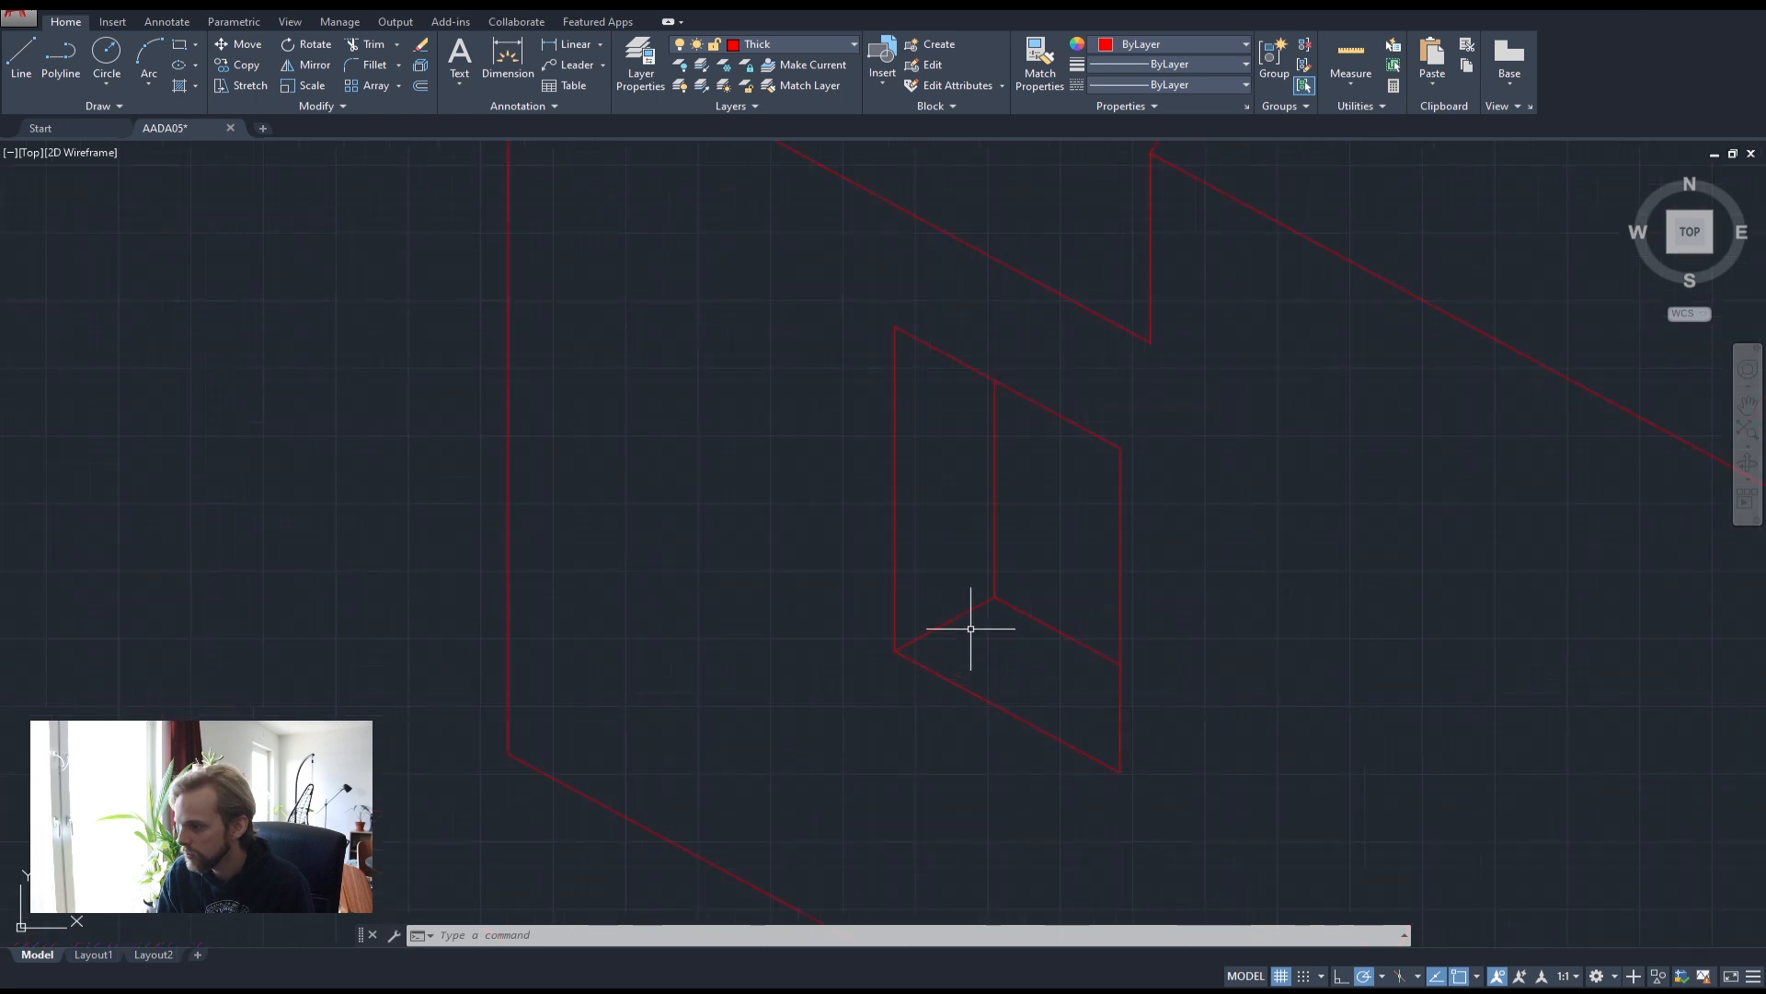
middle_click_drag(1079, 497, 1012, 432, "shift")
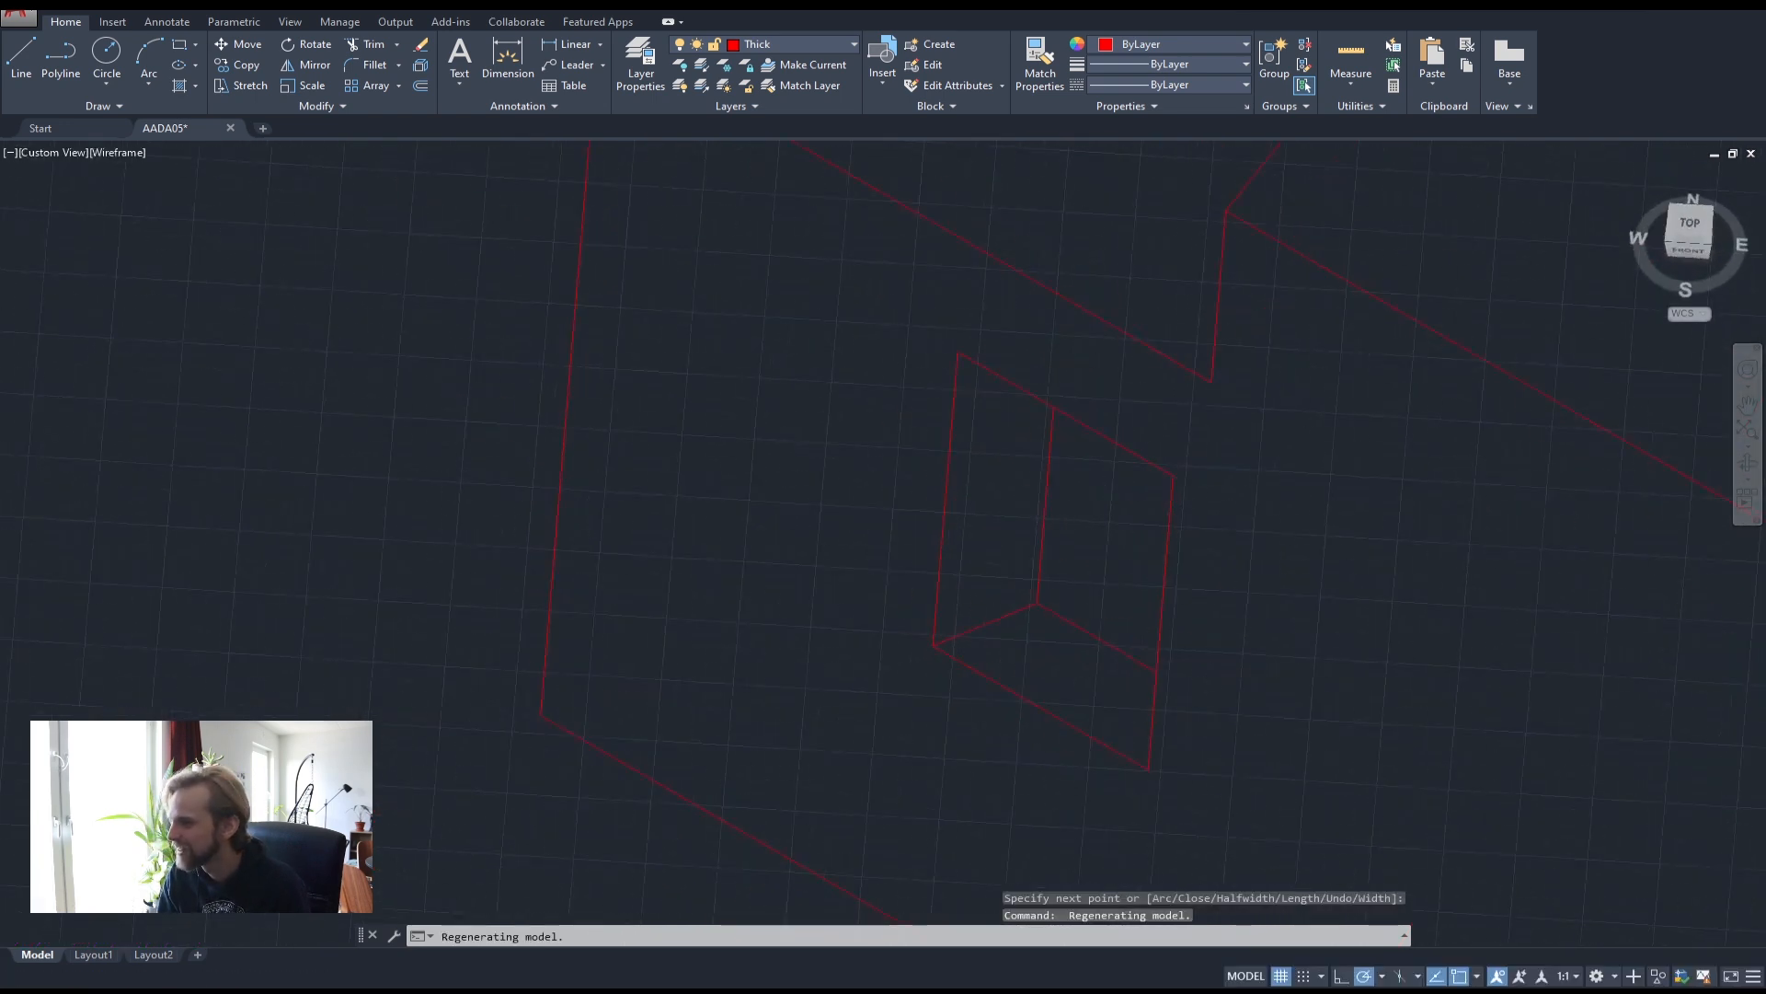
left_click(1698, 221)
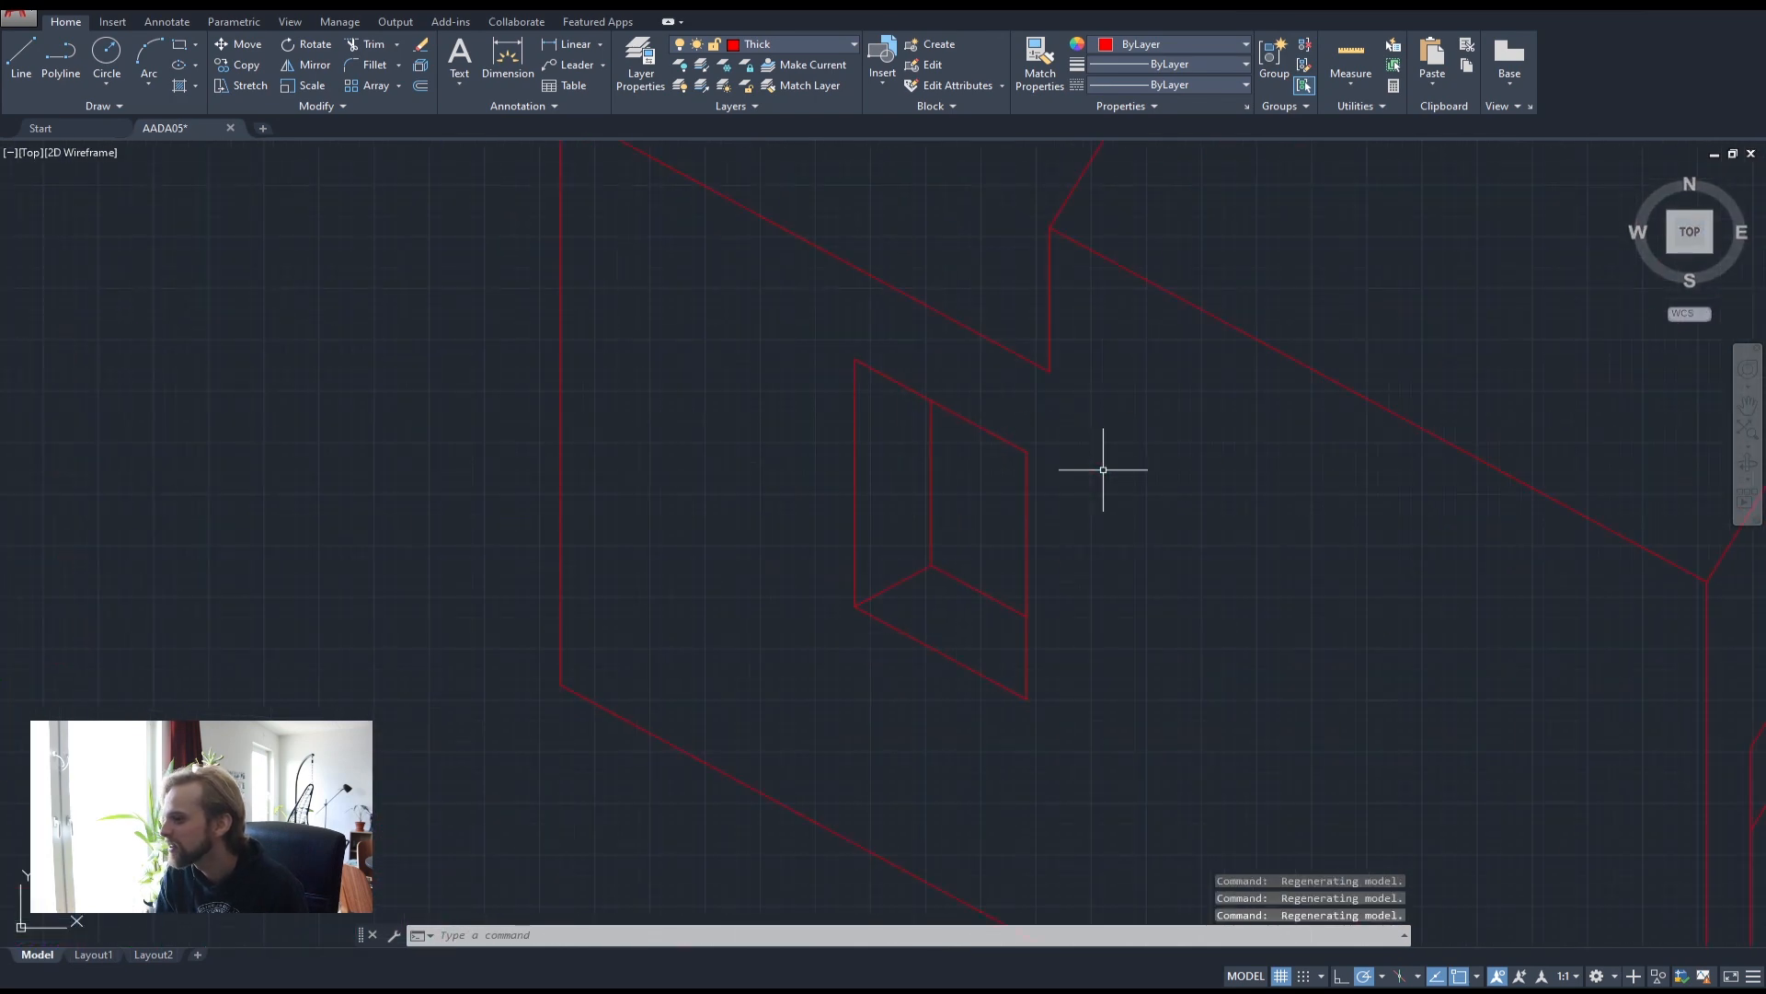
scroll(1285, 536, "up", 2)
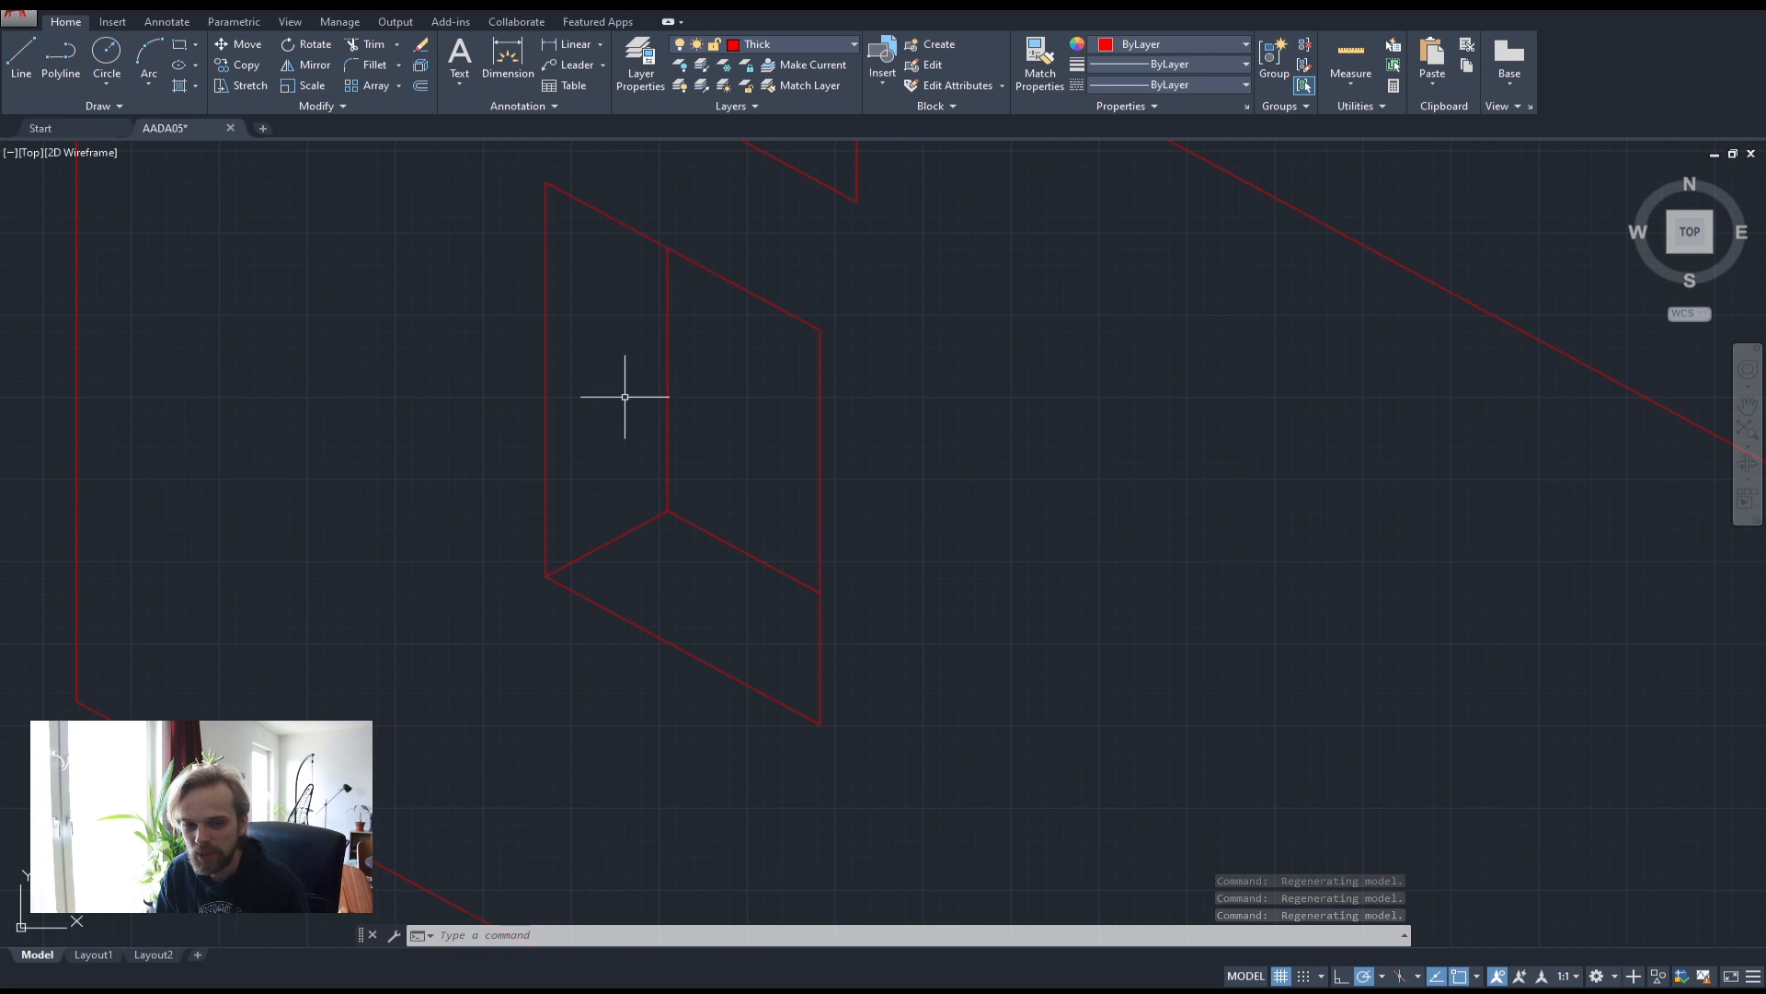
scroll(672, 276, "down", 4)
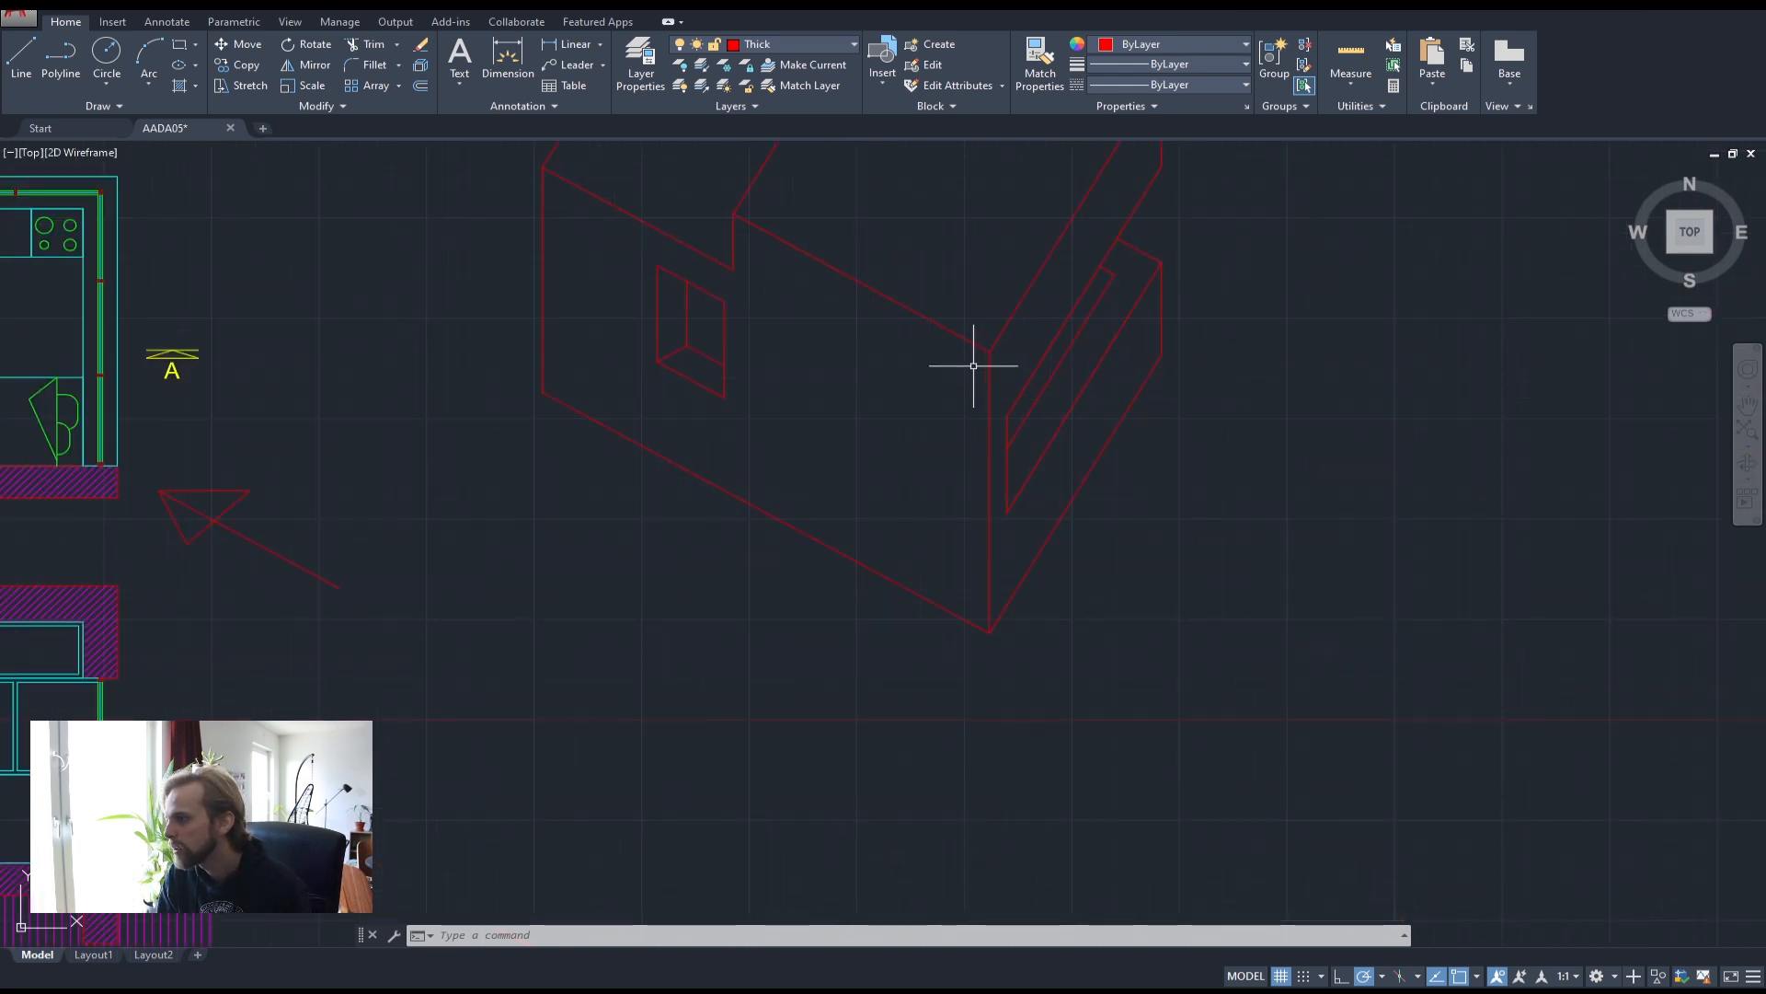
scroll(612, 313, "up", 3)
scroll(1015, 322, "down", 2)
mouse_move(1018, 315)
middle_mouse_down()
mouse_move(958, 323)
mouse_move(789, 426)
middle_mouse_up()
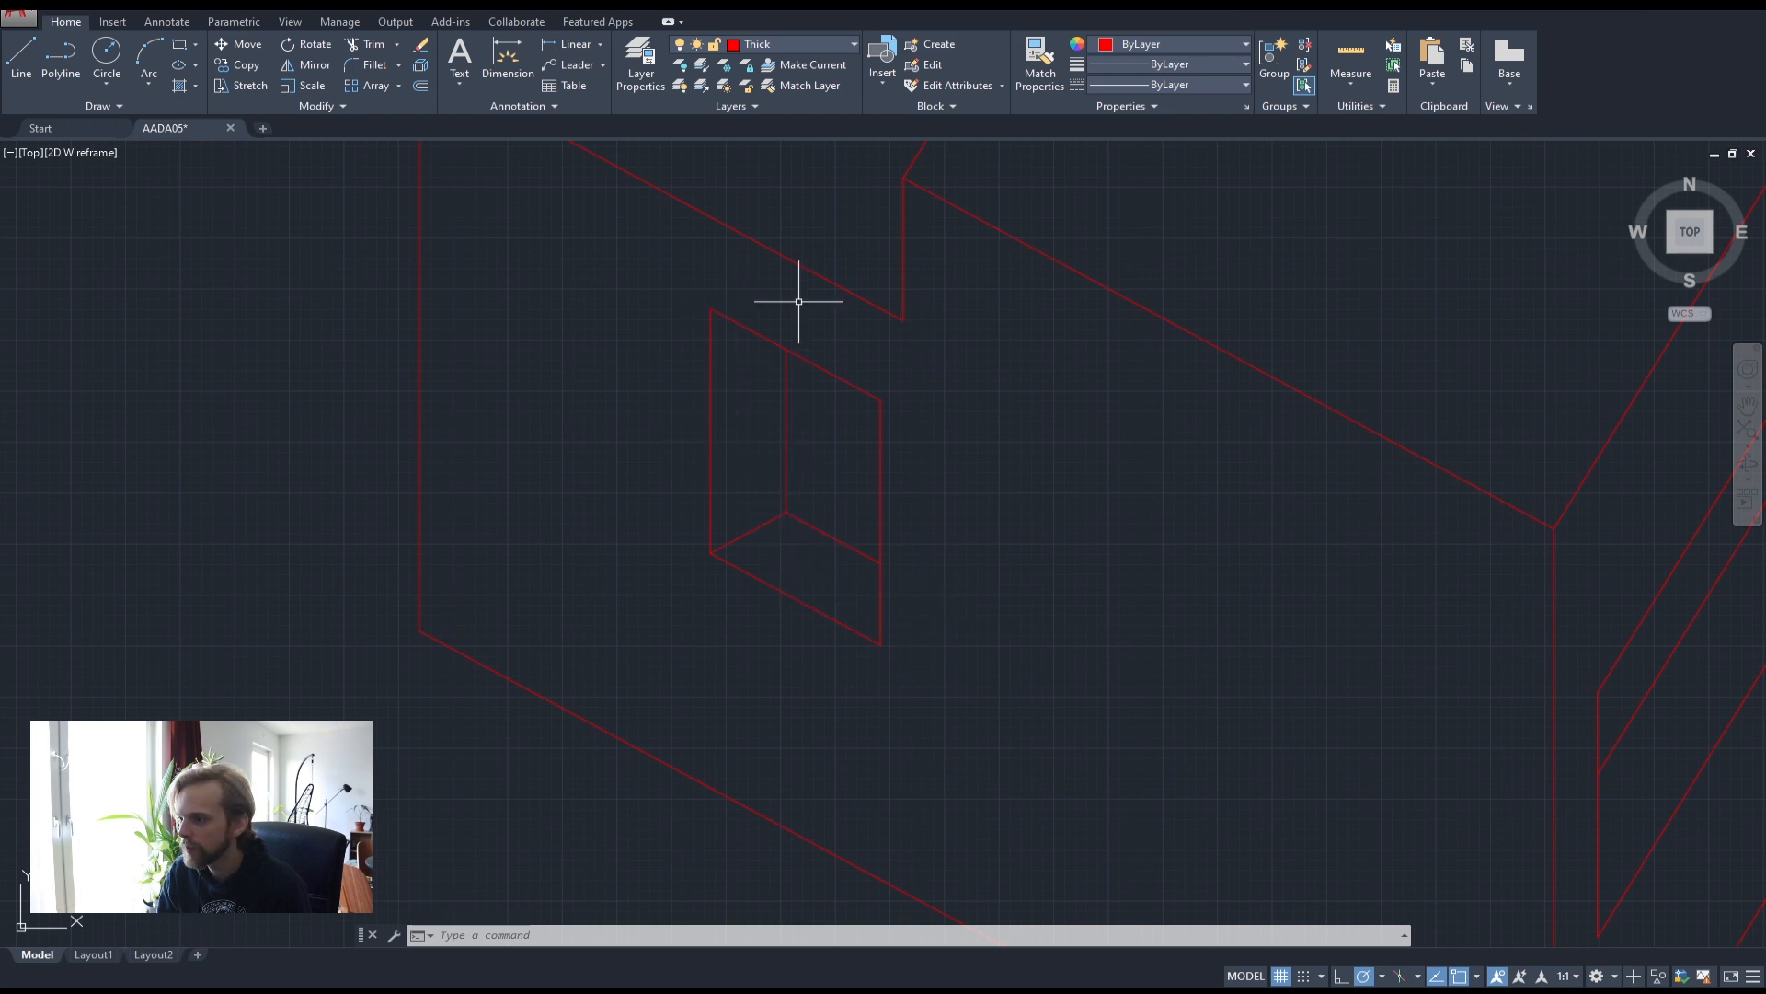
left_click(797, 597)
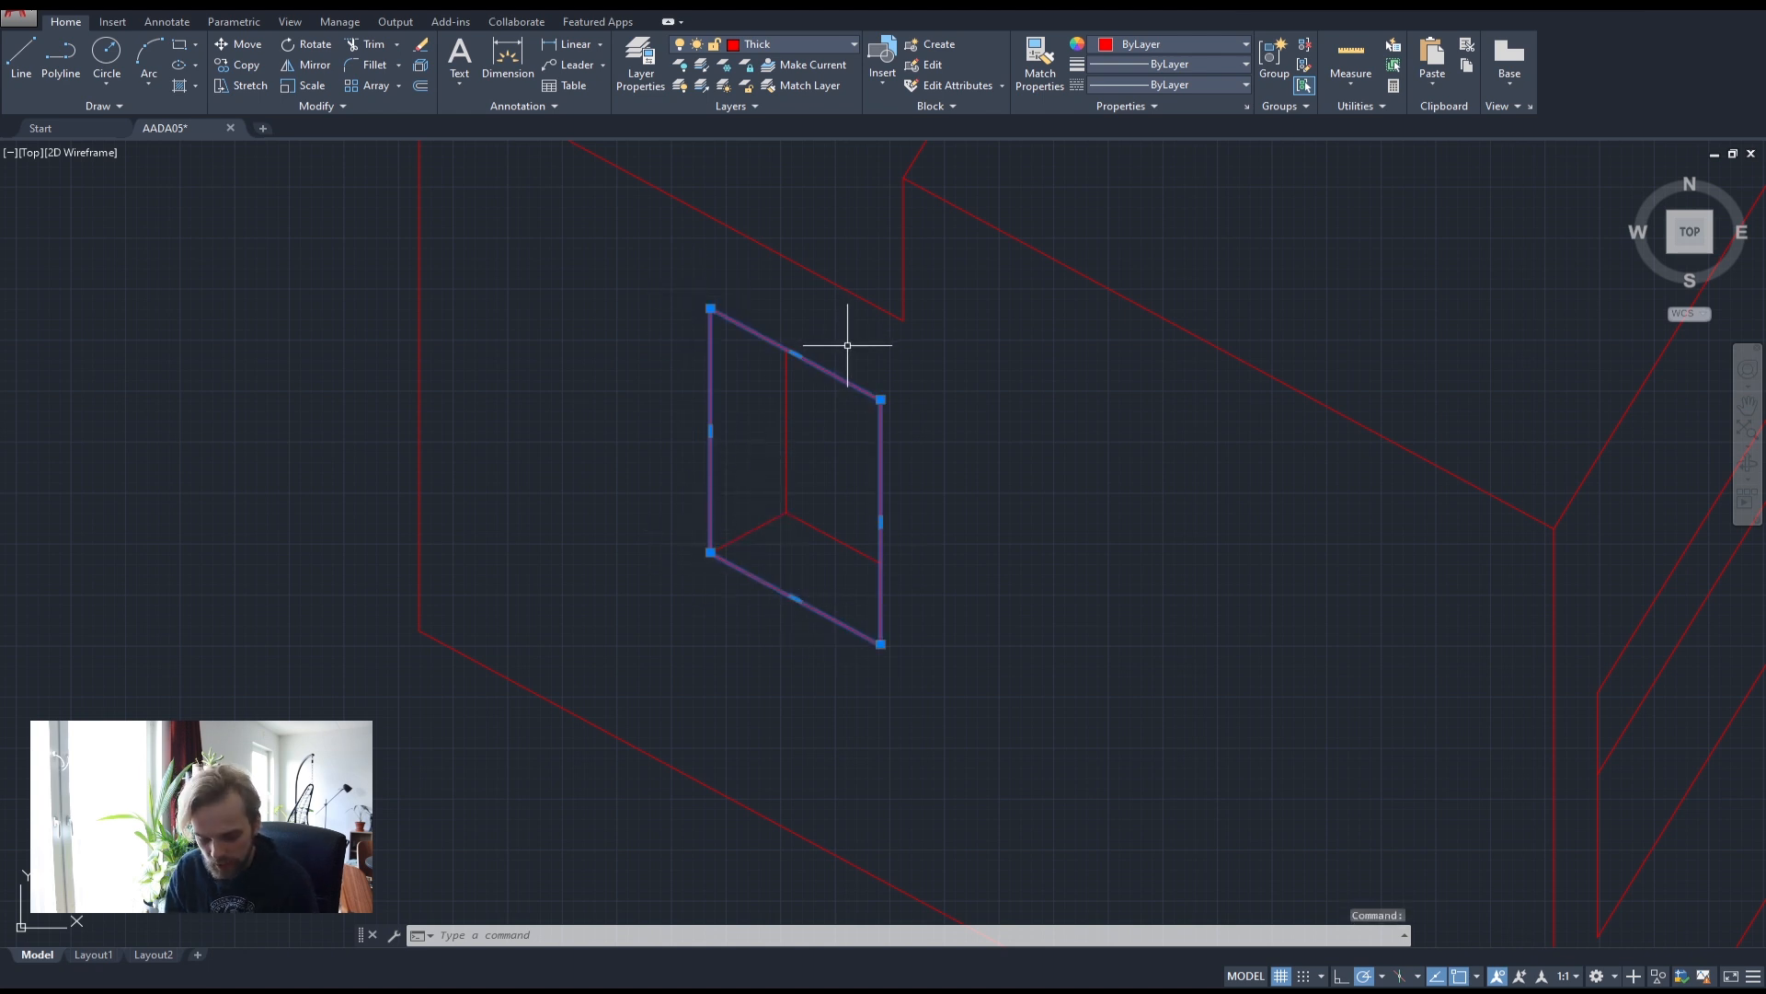
- Copy the outer window outline 200 back along the recess depth
key("Return")
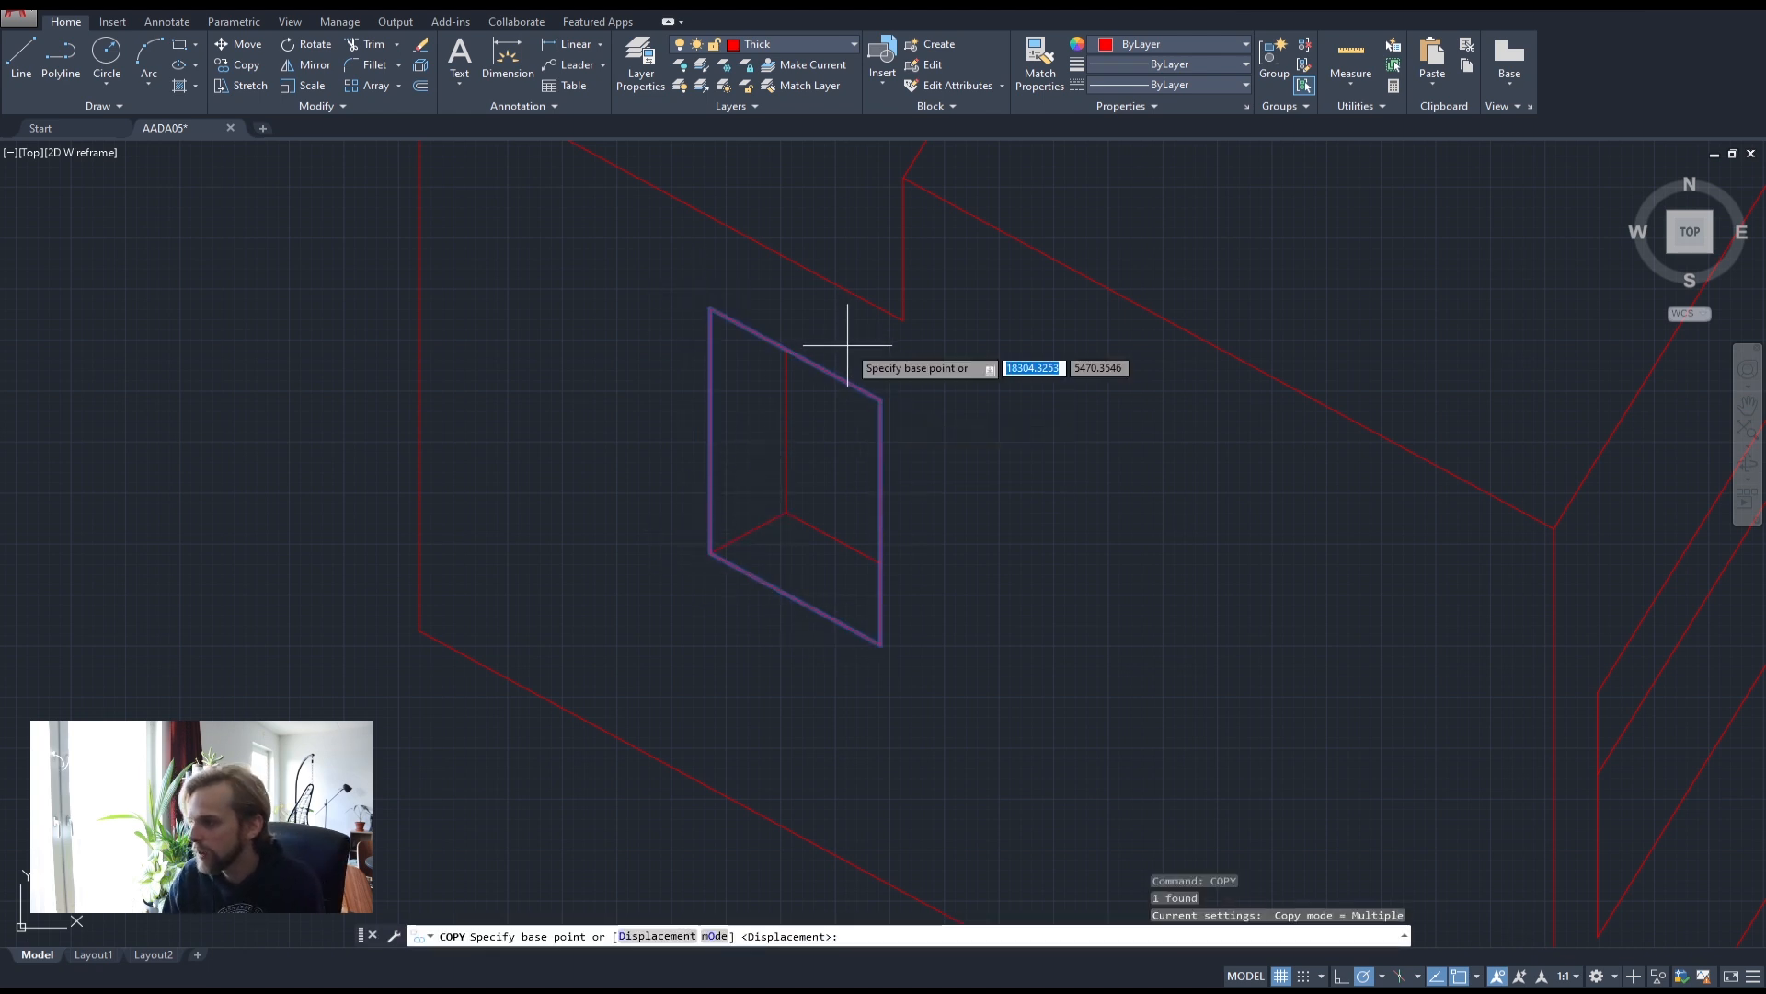
scroll(711, 548, "up", 2)
left_click(718, 561)
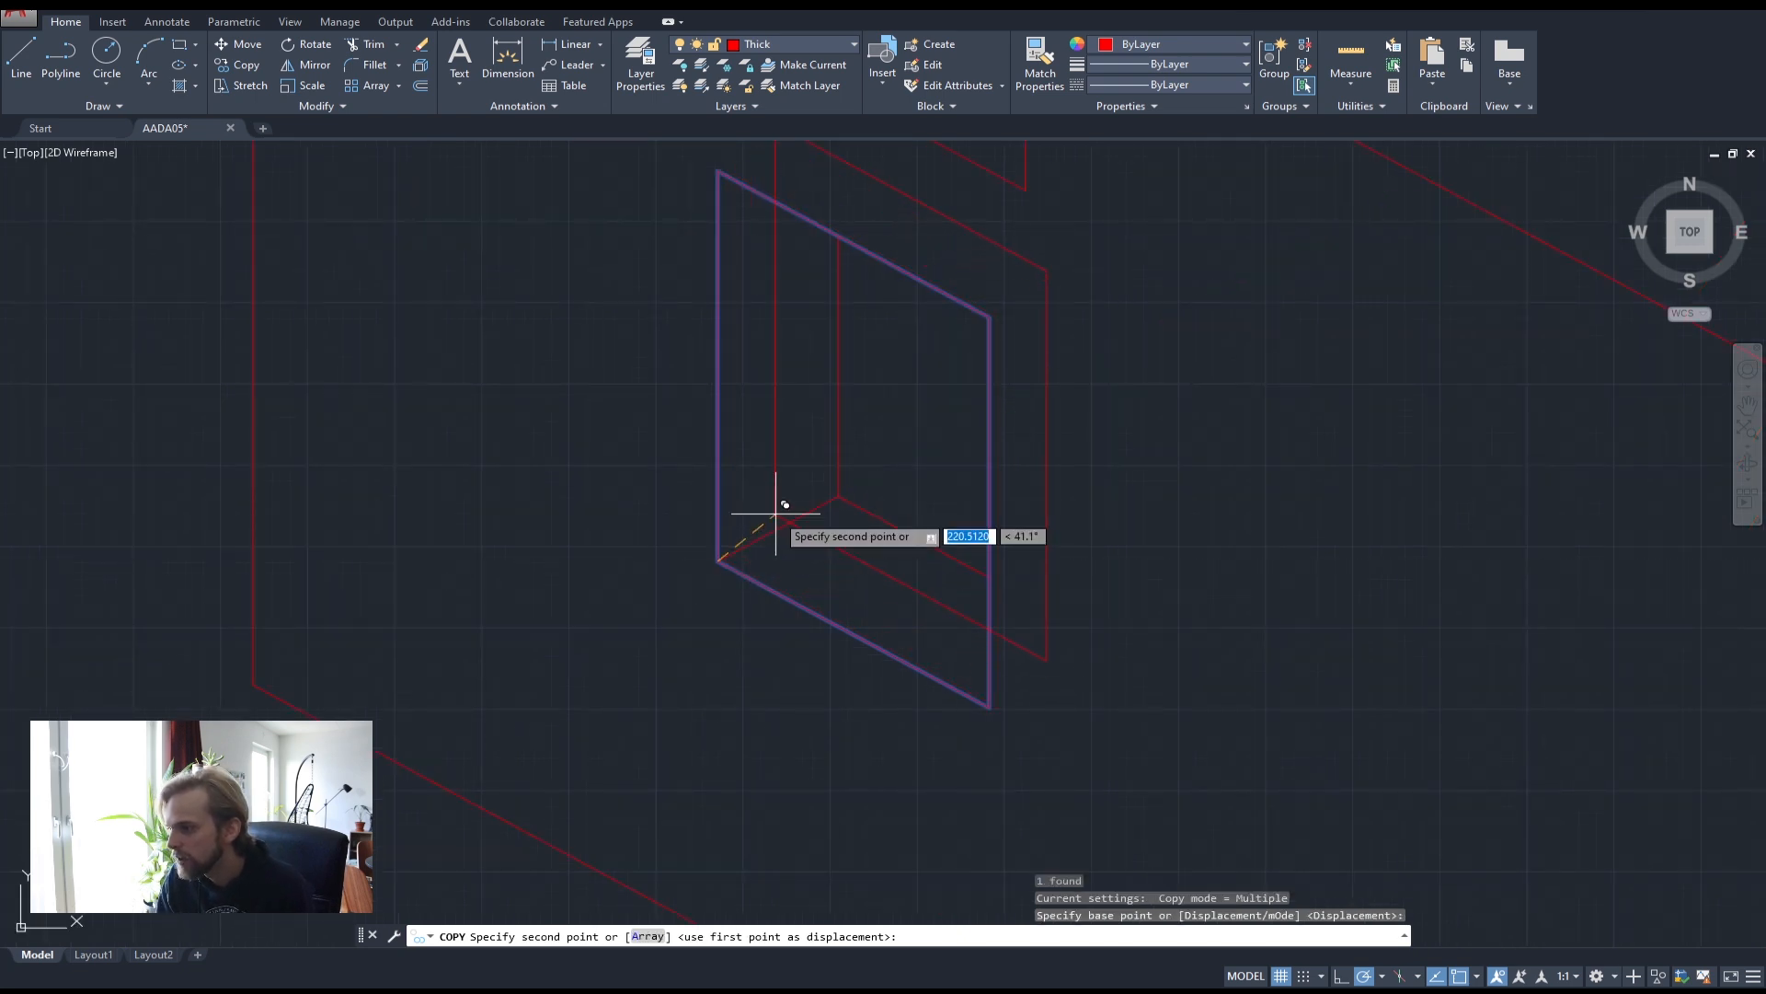
left_click(780, 526)
key("Escape")
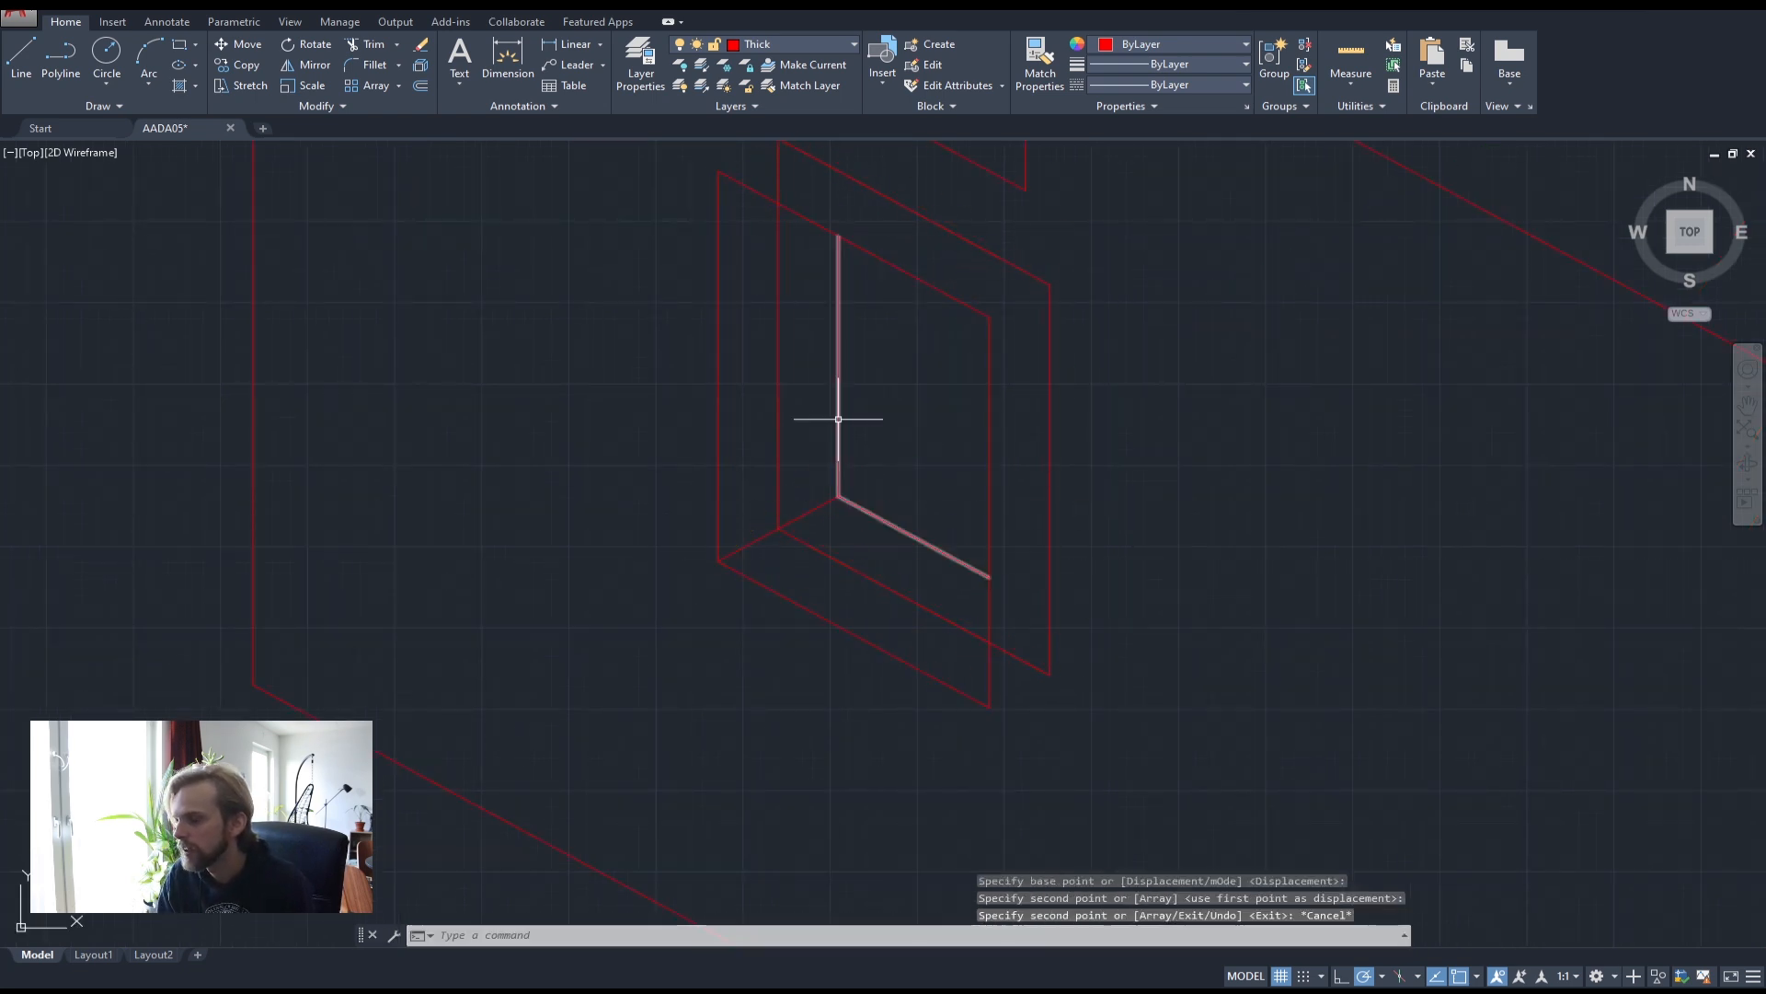
scroll(962, 343, "down", 2)
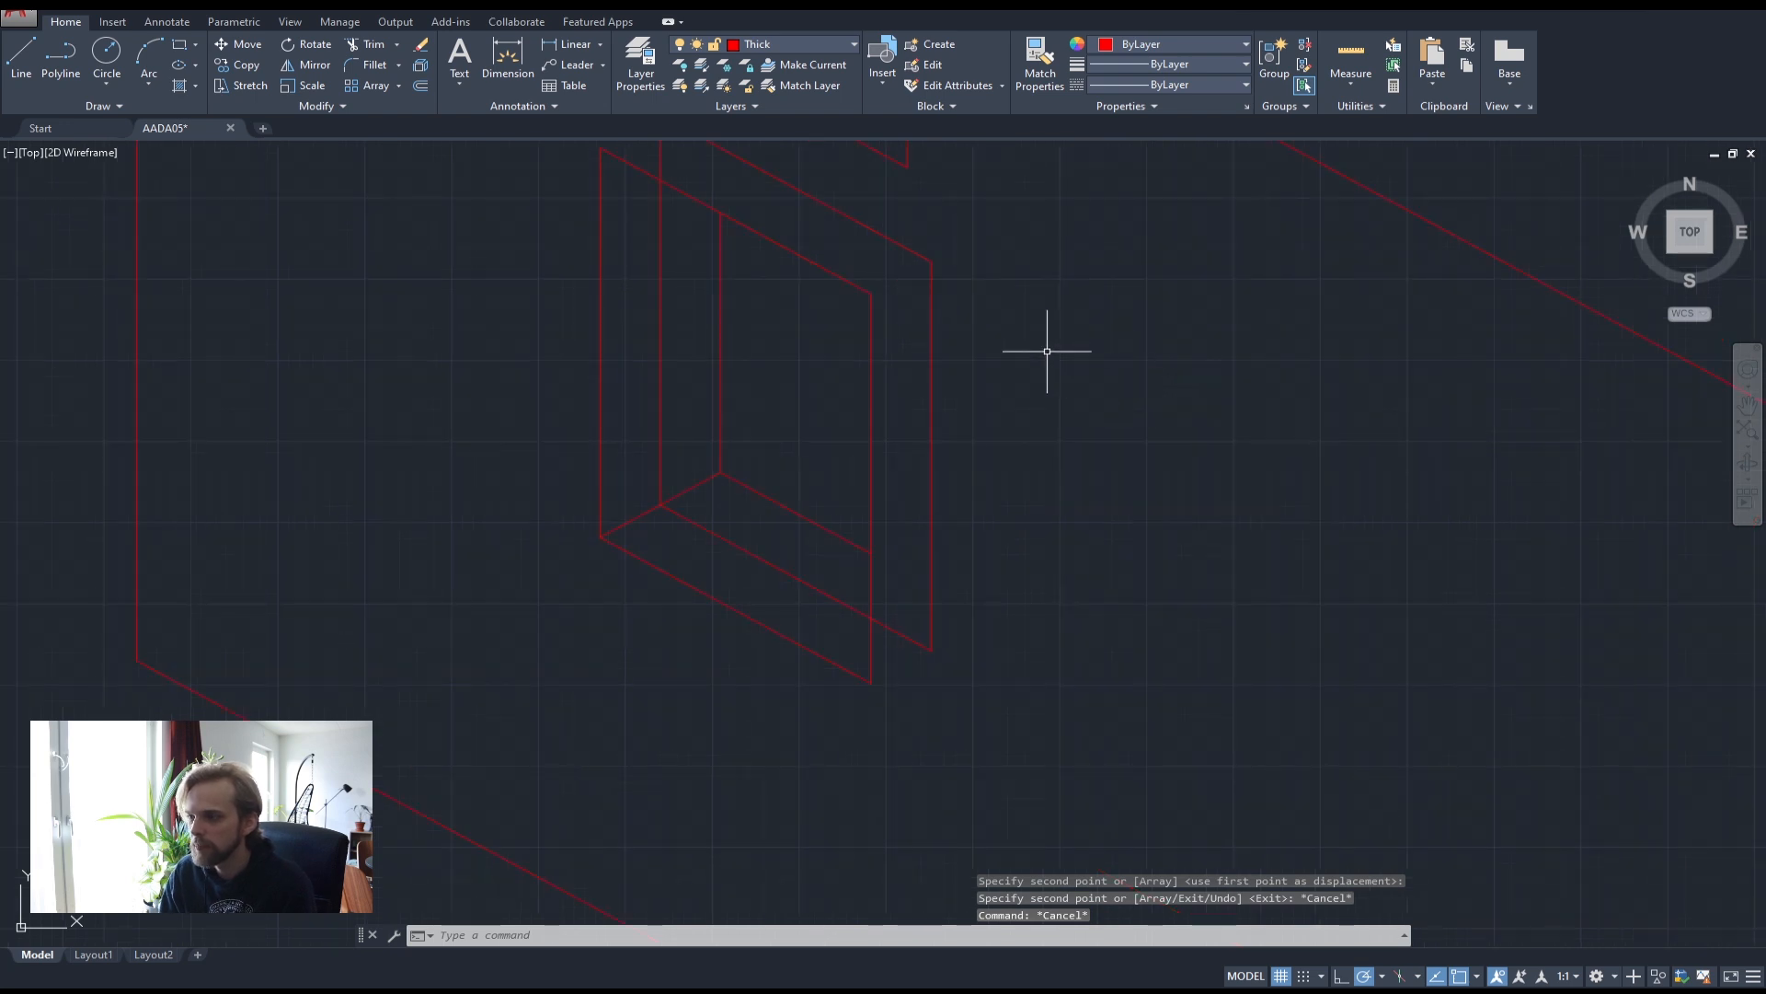
scroll(1008, 347, "down", 2)
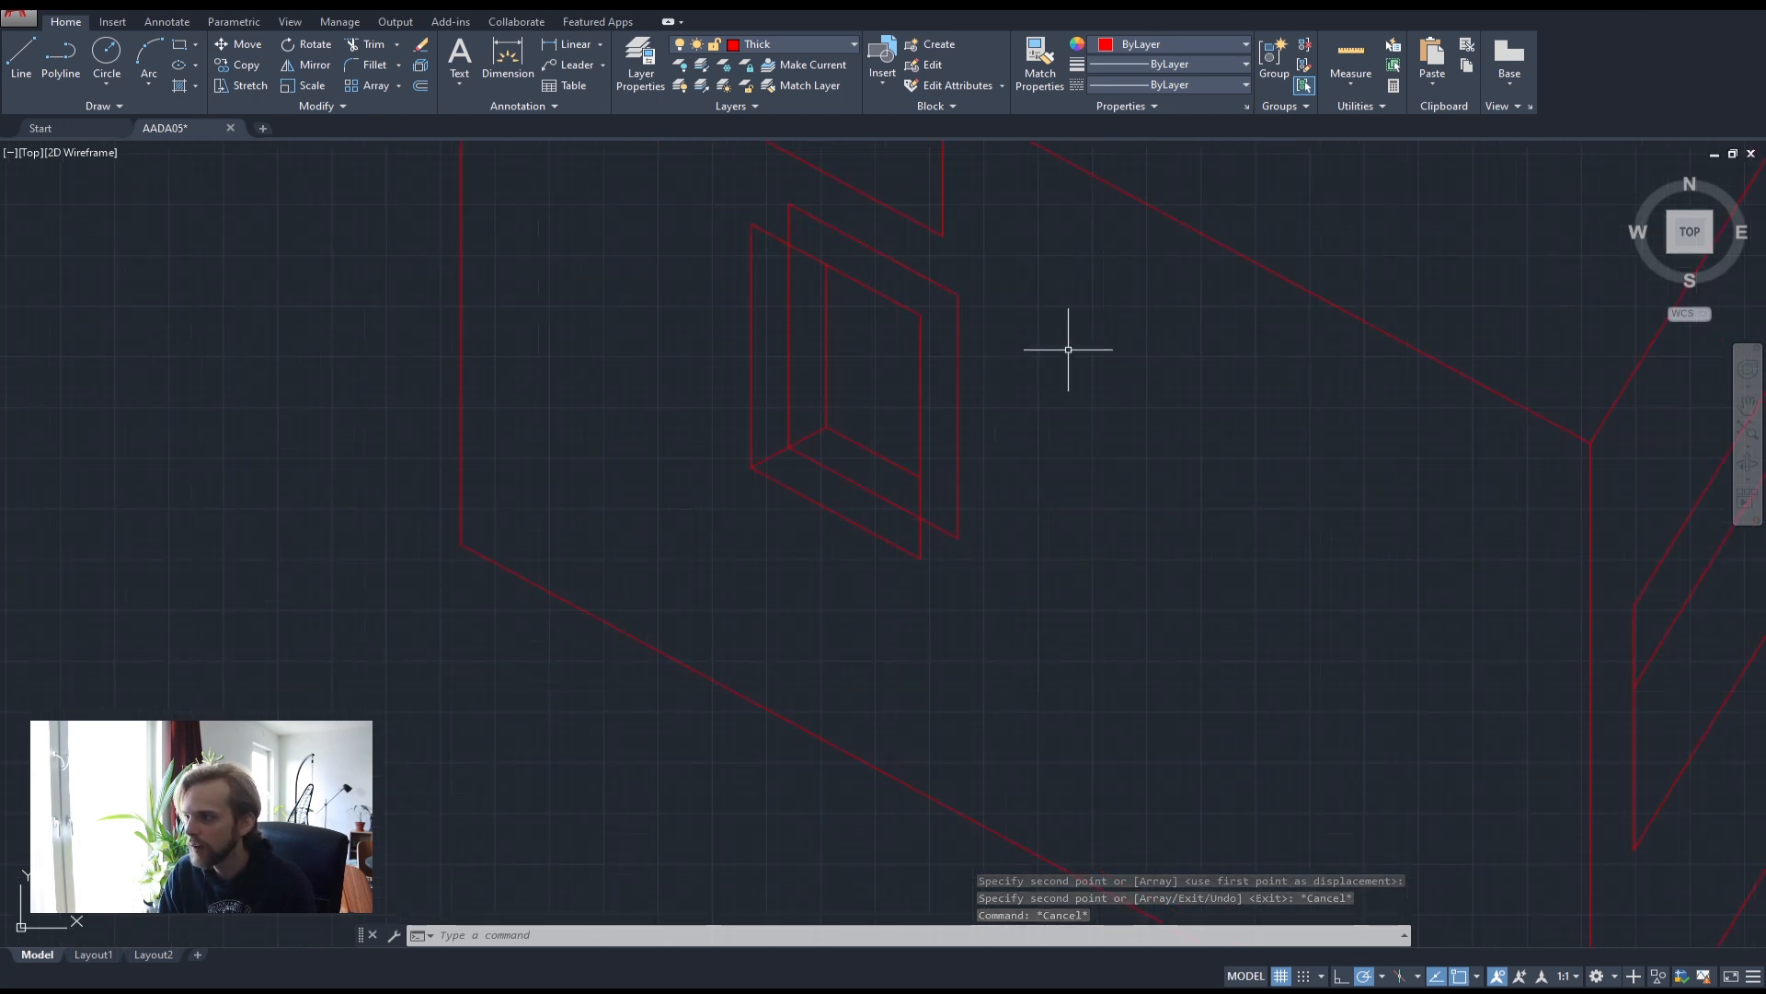
middle_click_drag(1064, 343, 1058, 432)
scroll(880, 350, "up", 2)
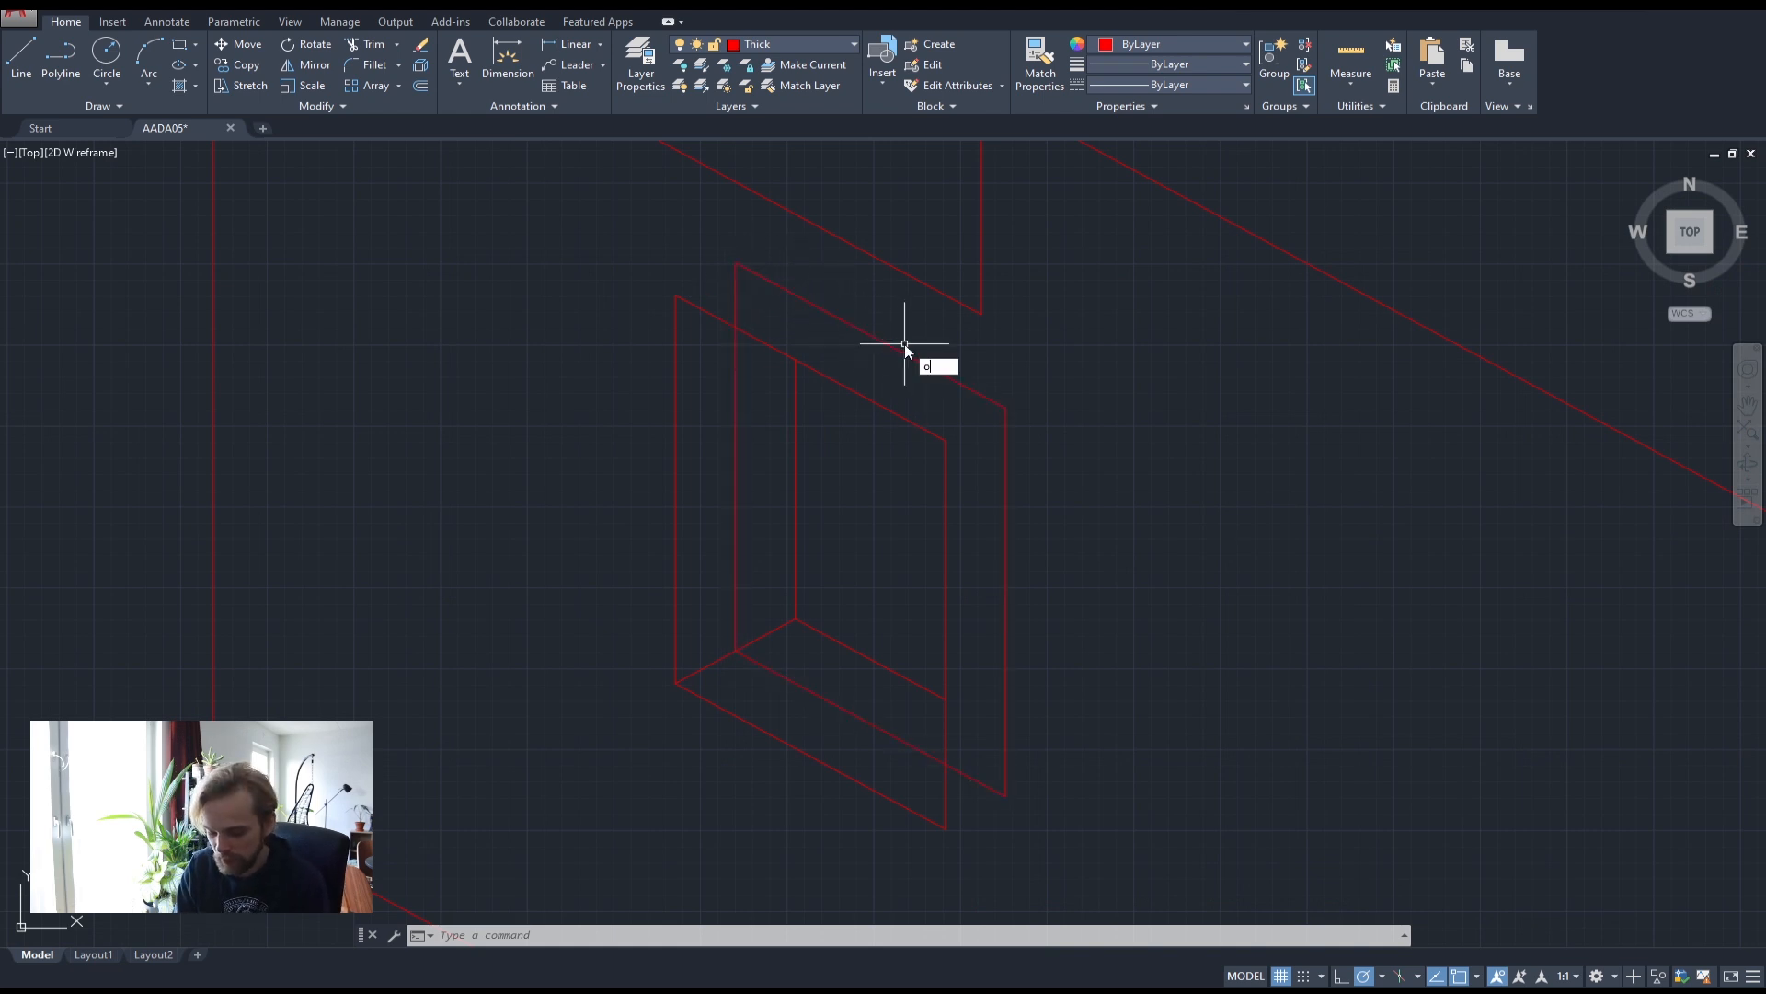
- Offset the set-back outline 50 inward to form the inner frame
key("Return")
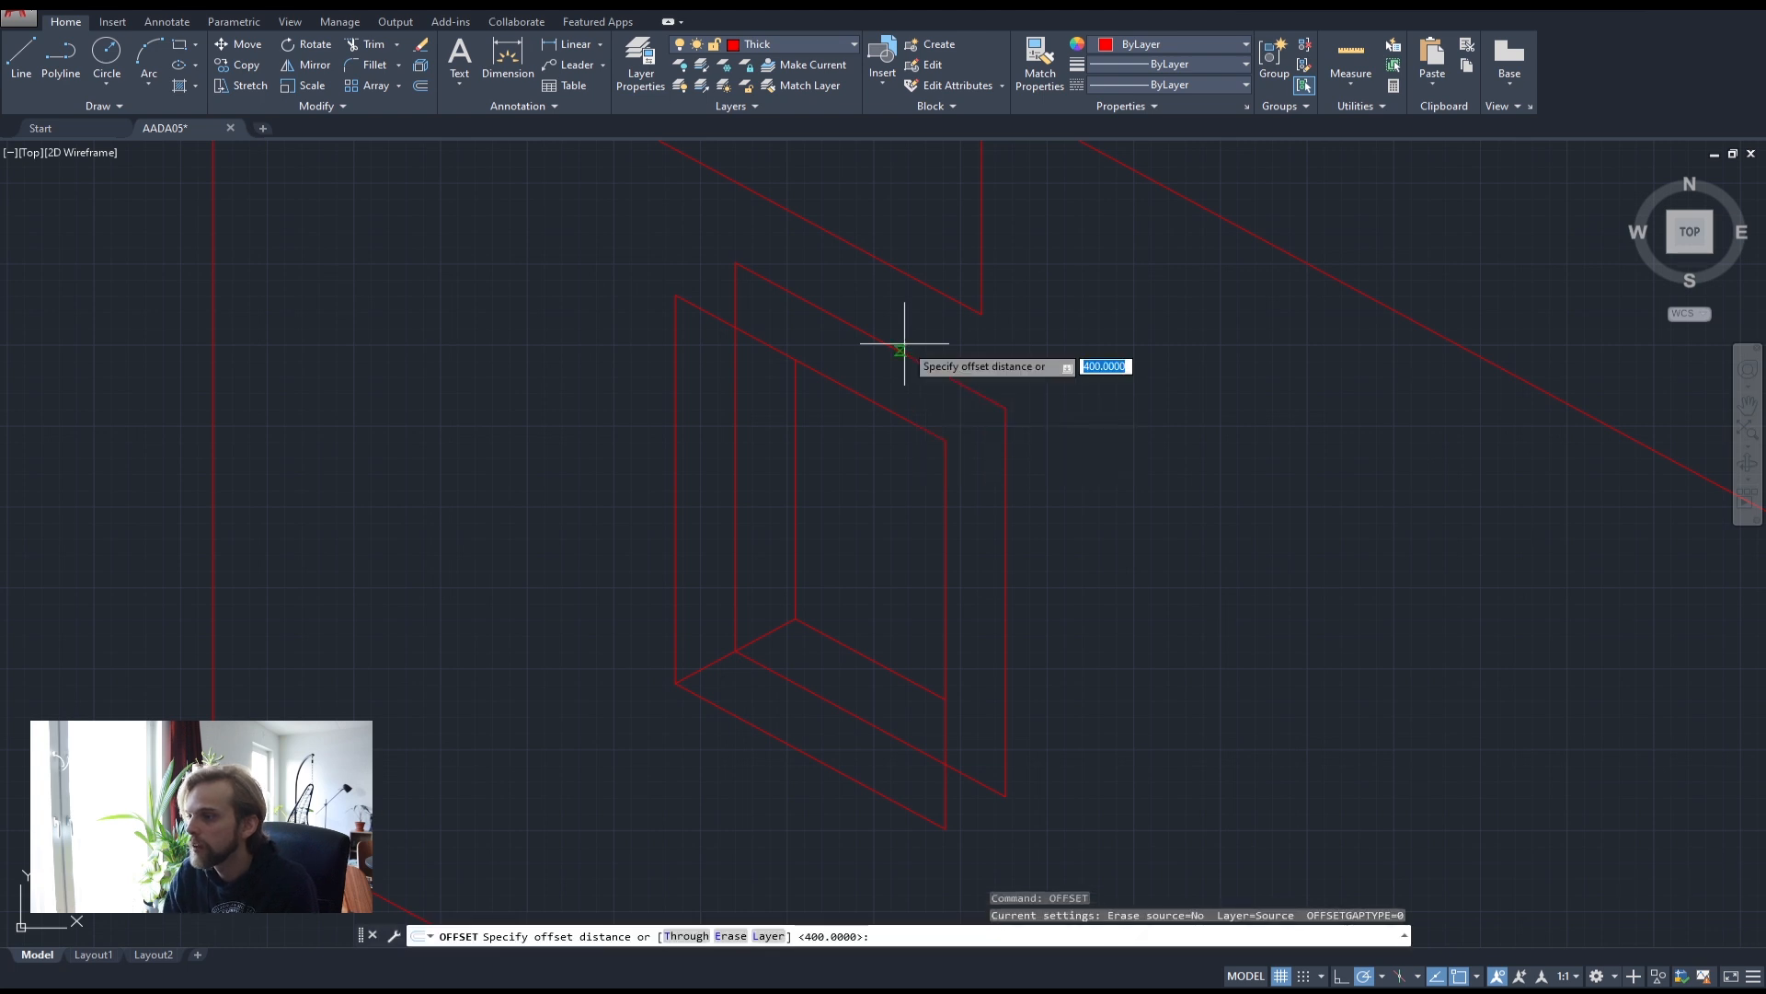
type("50")
key("Return")
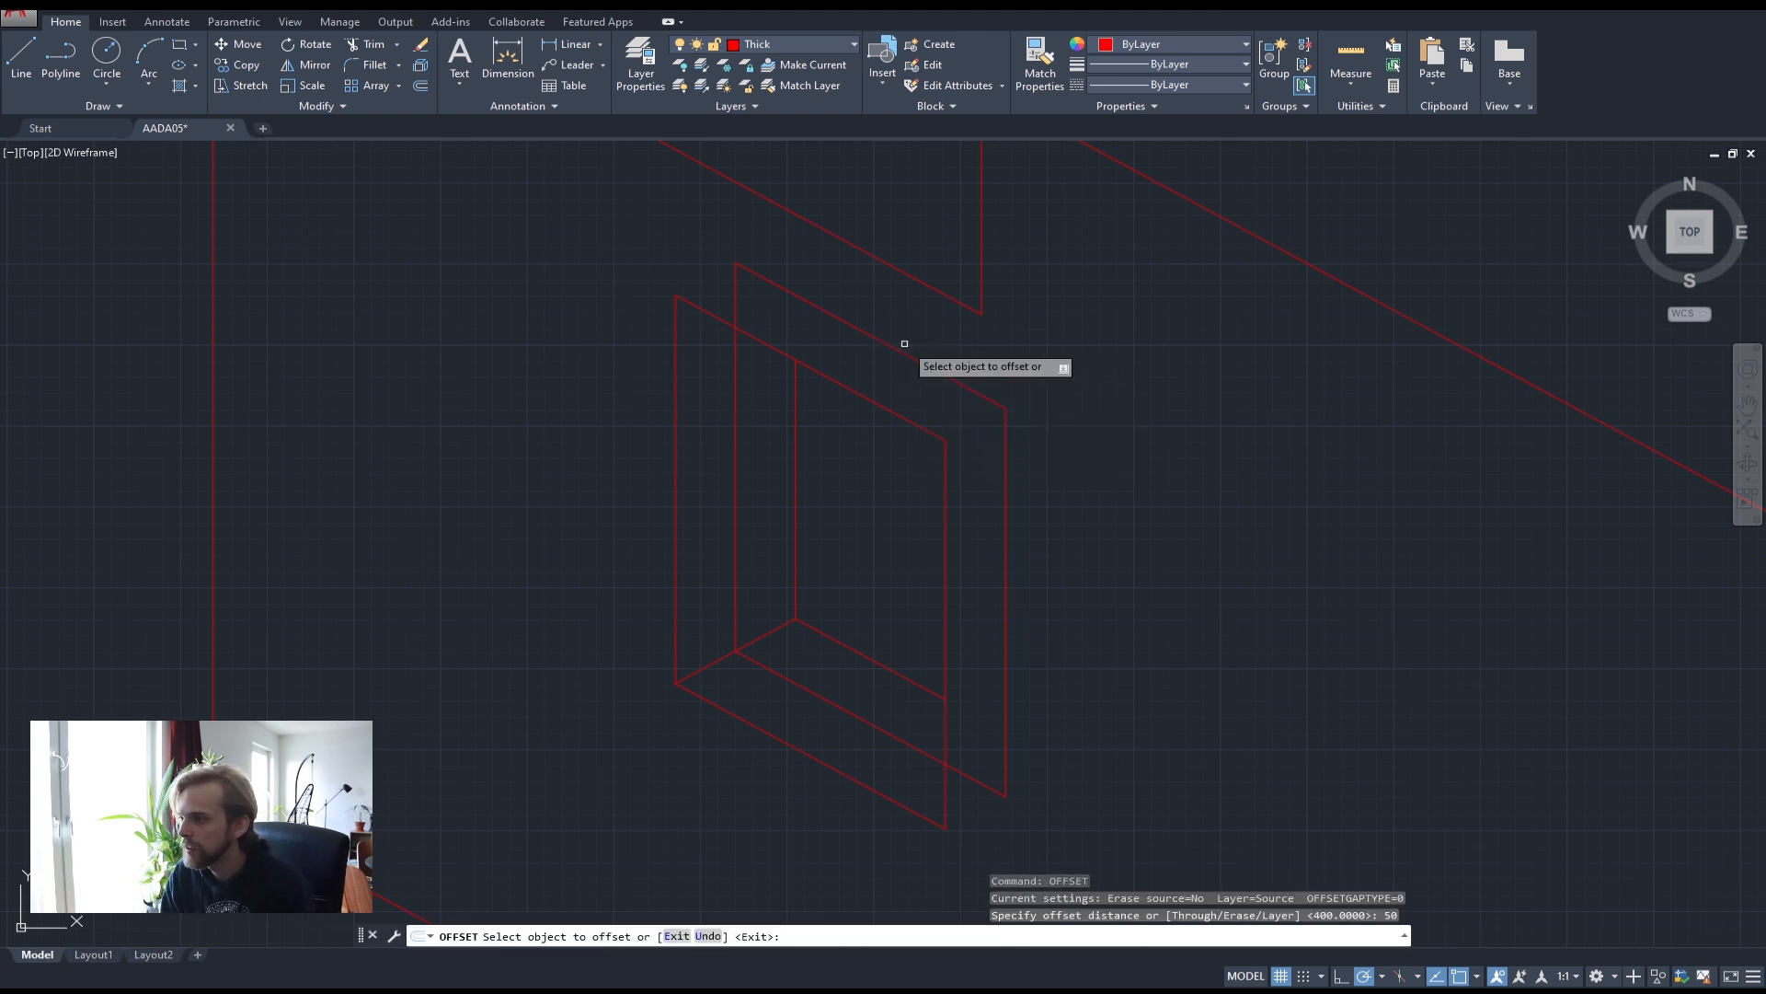
left_click(736, 437)
left_click(761, 447)
key("Escape")
key("Escape")
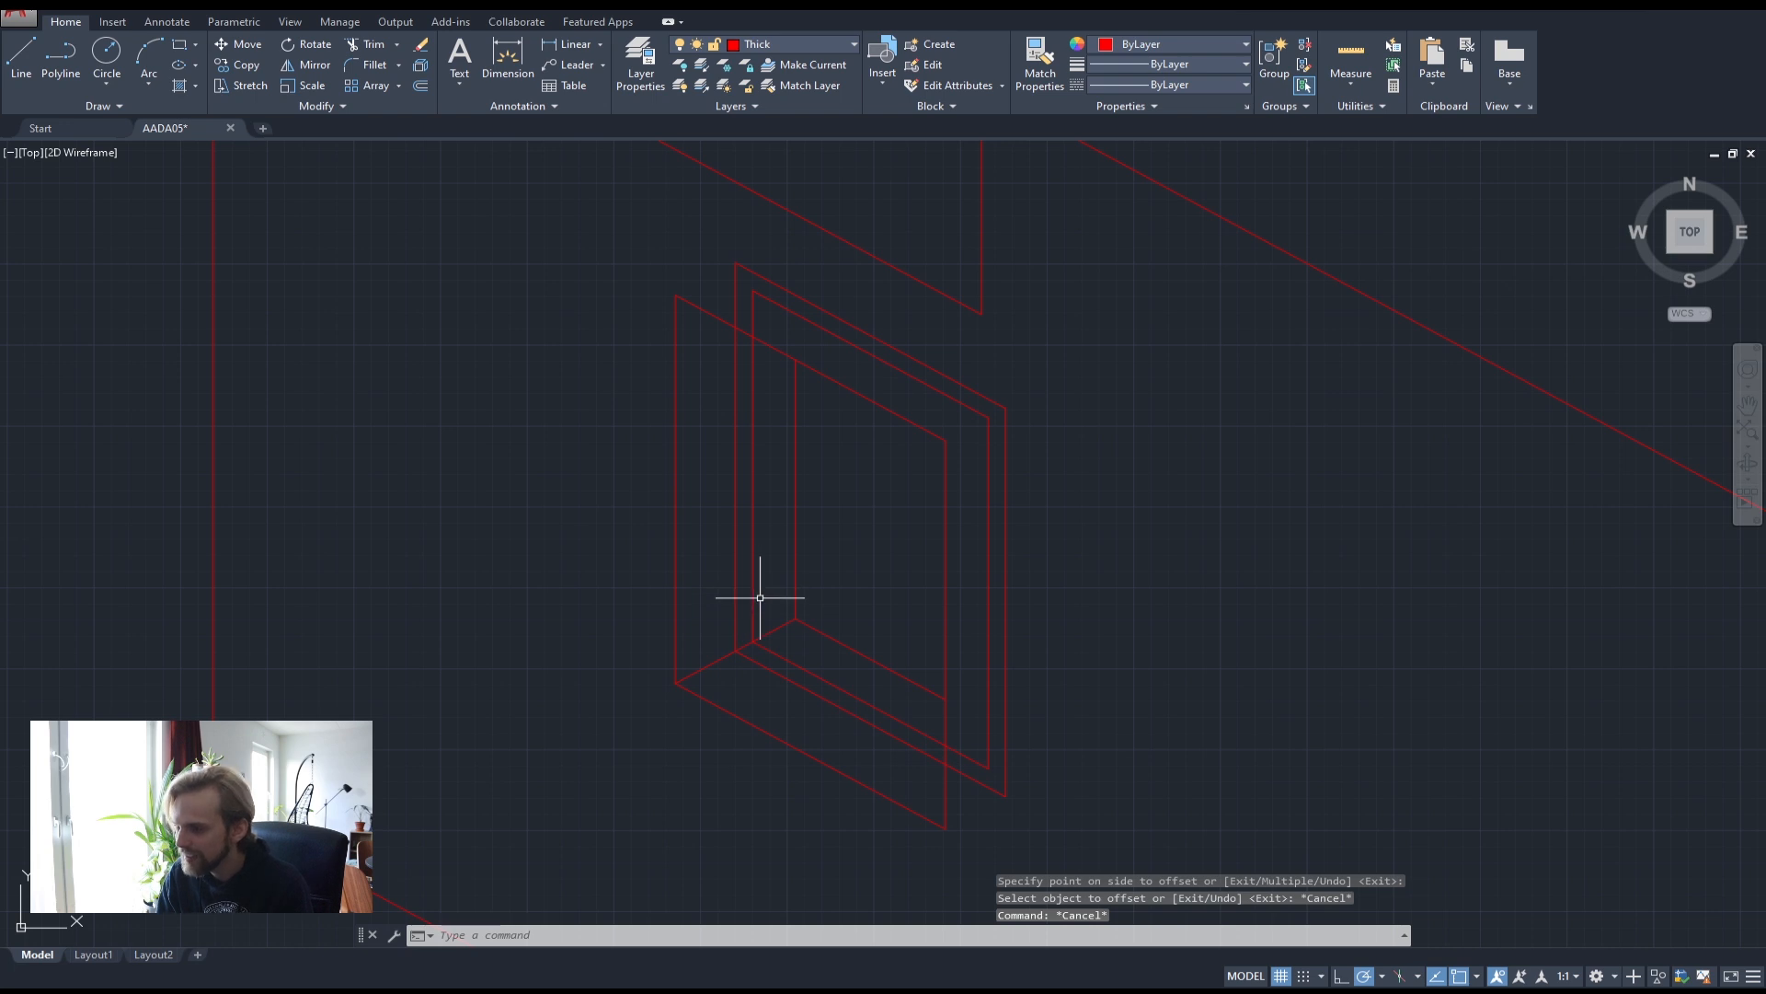
- Copy the inner frame outline 25 units deeper into the recess
left_click(752, 553)
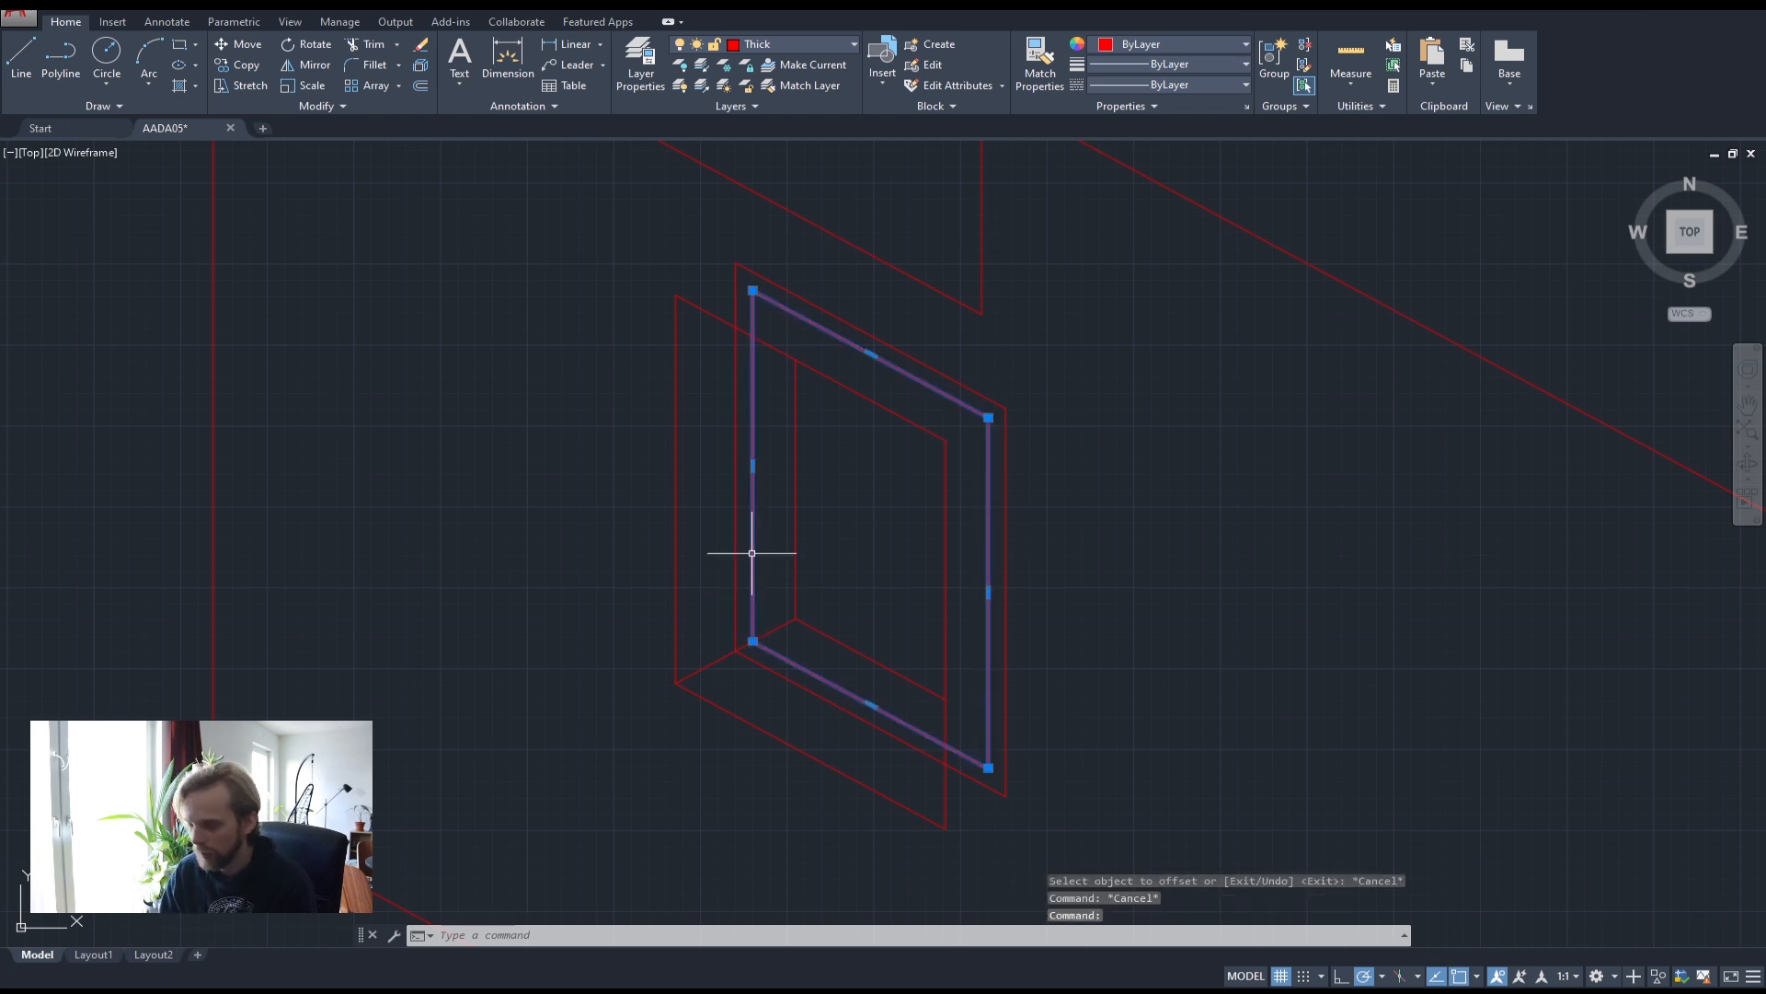
type("cop")
key("Return")
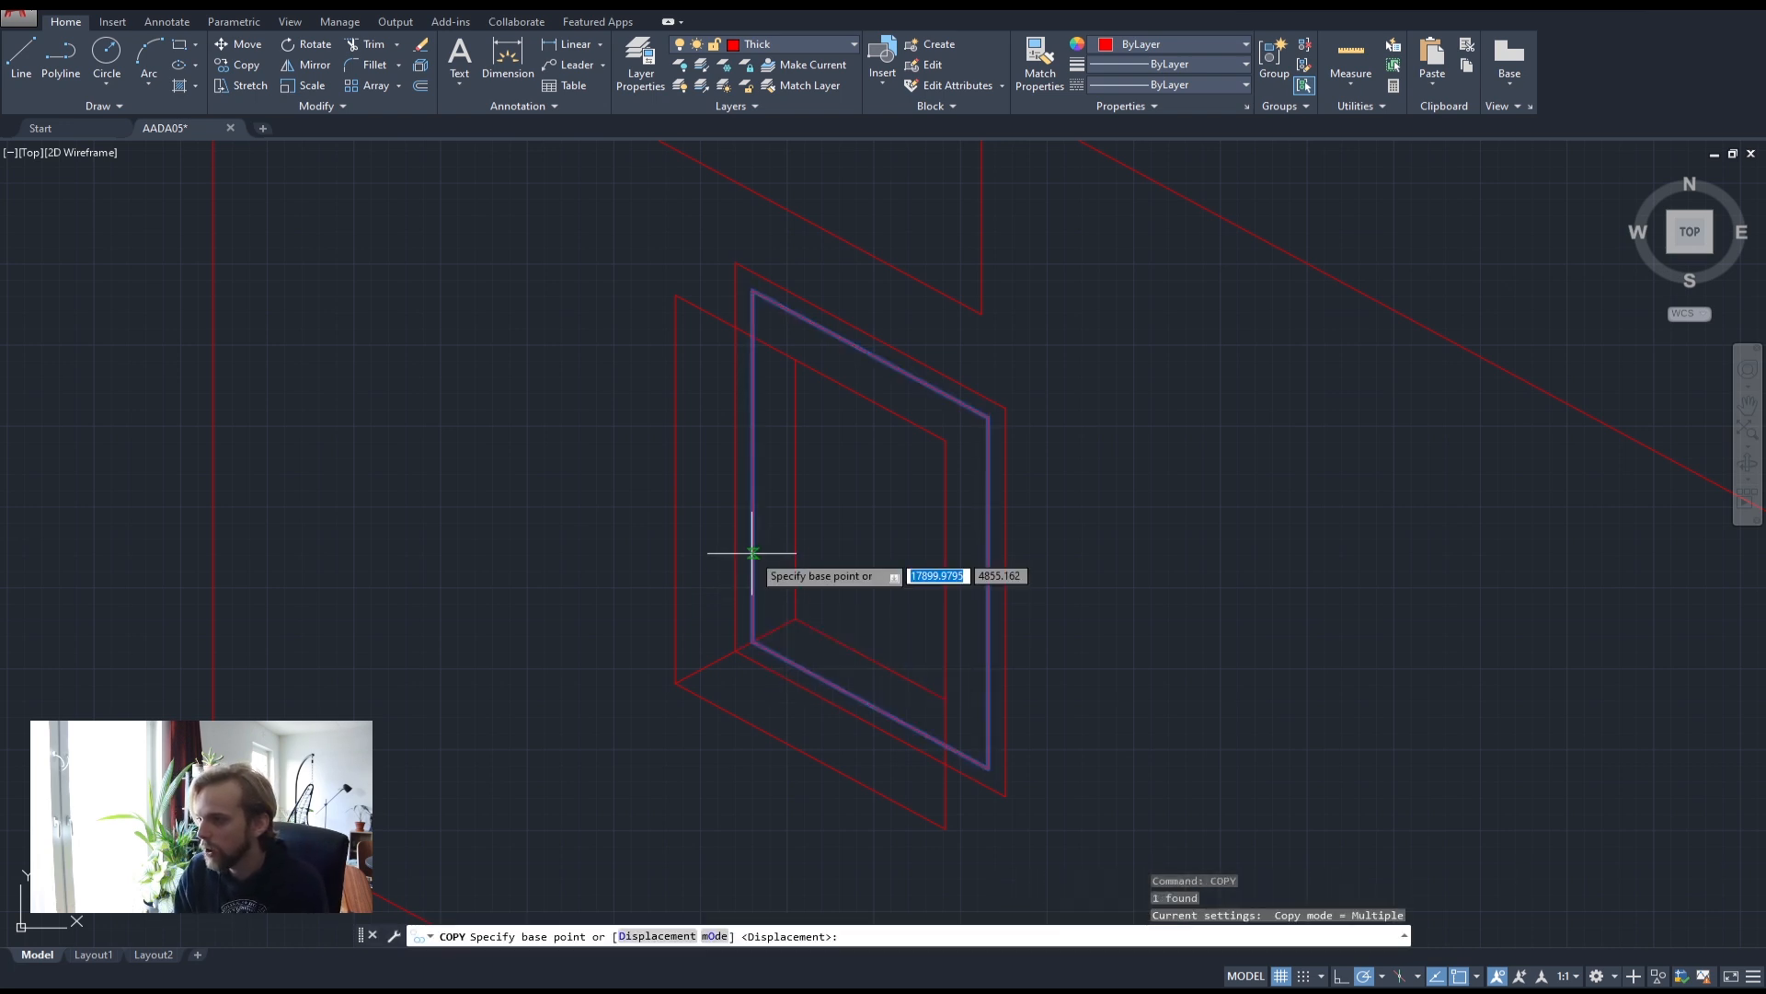
scroll(757, 634, "up", 4)
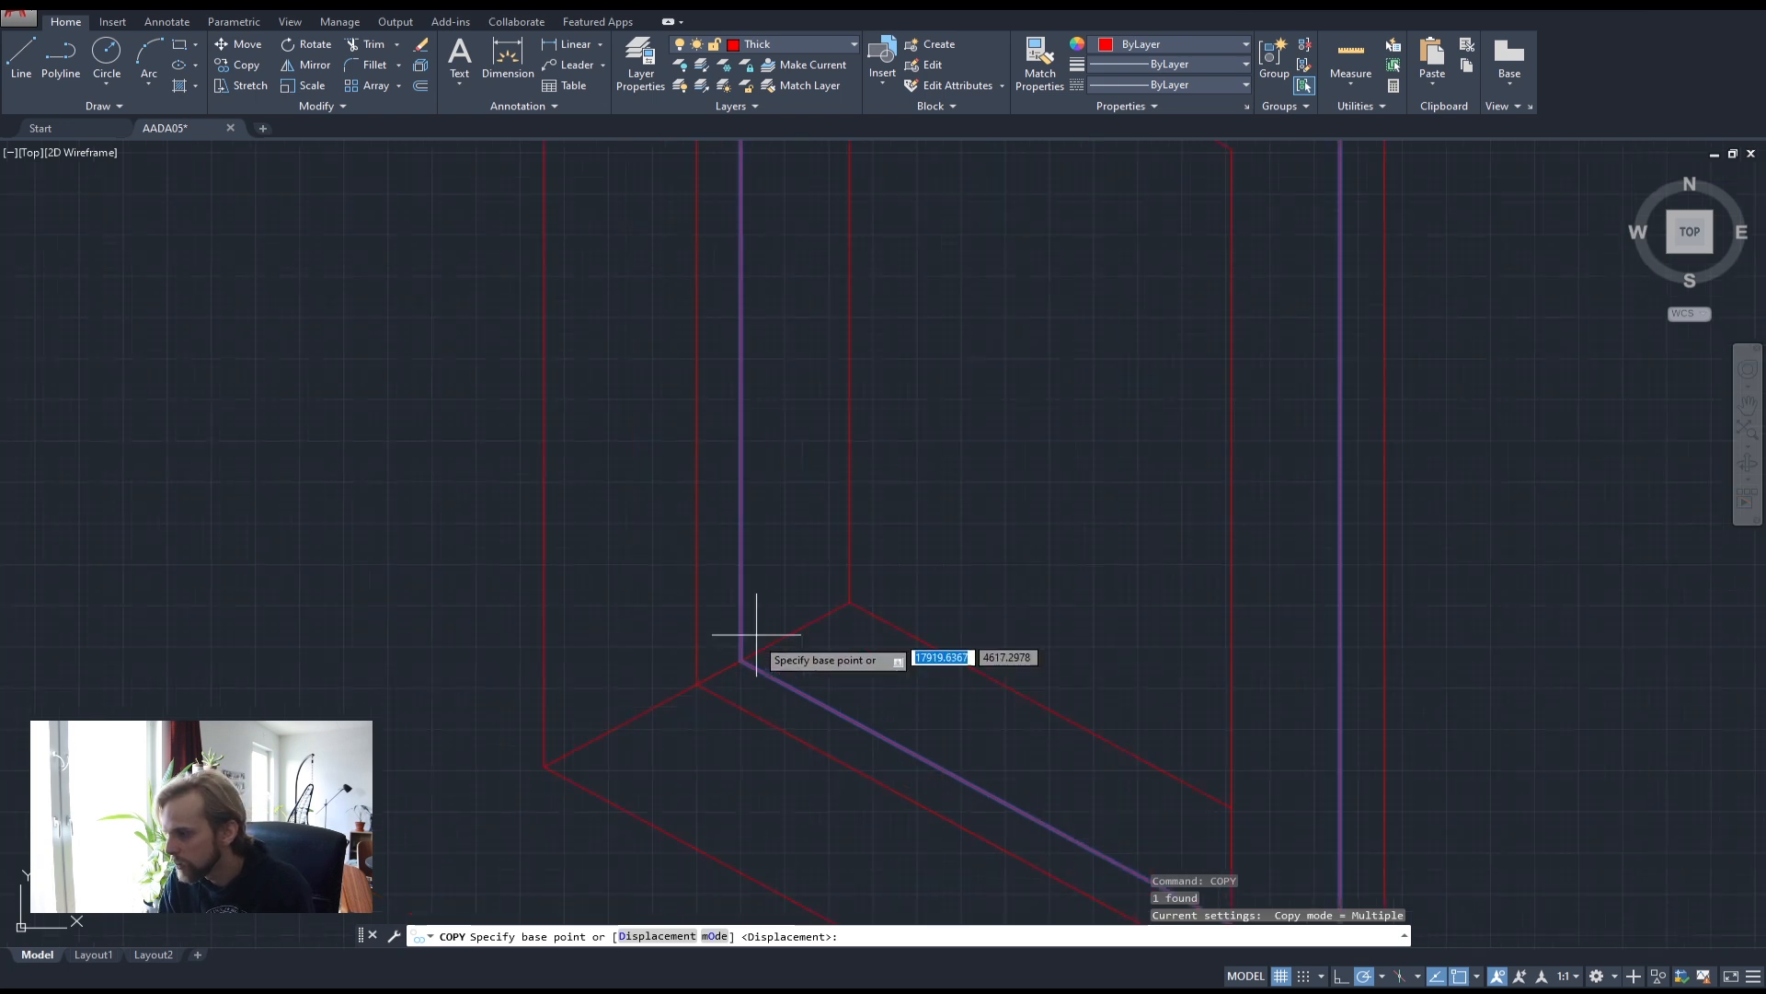
left_click(546, 764)
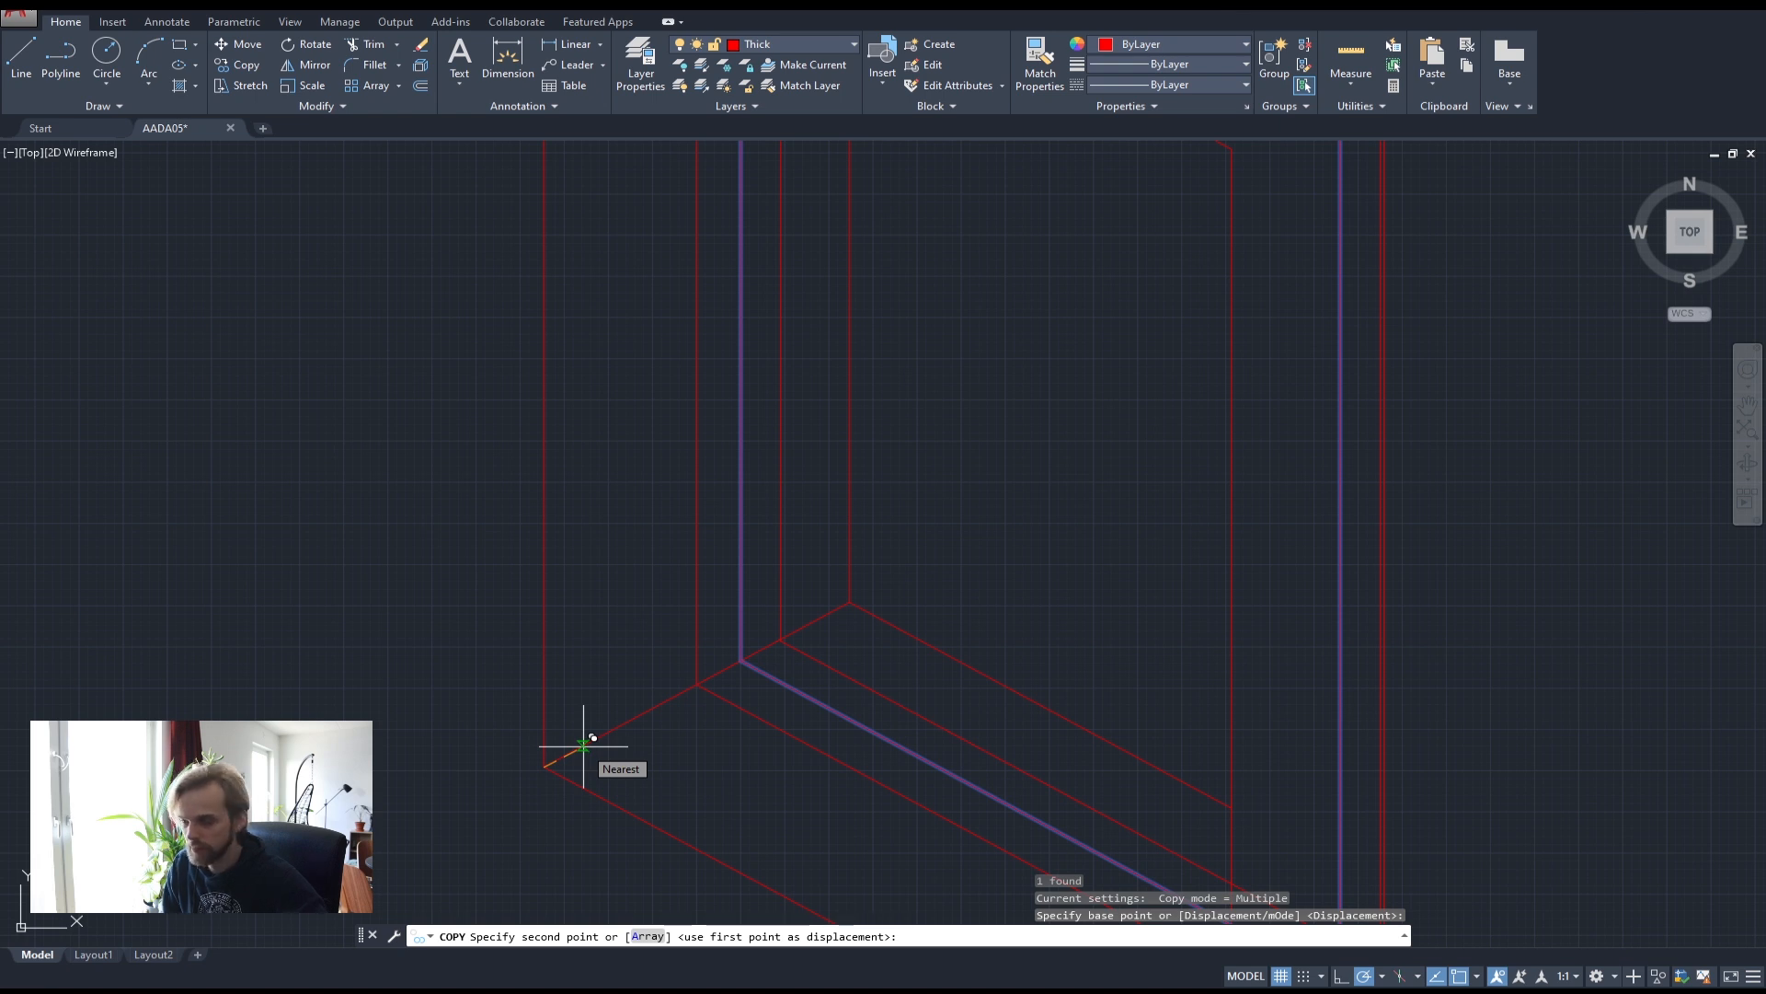
type("25")
key("Return")
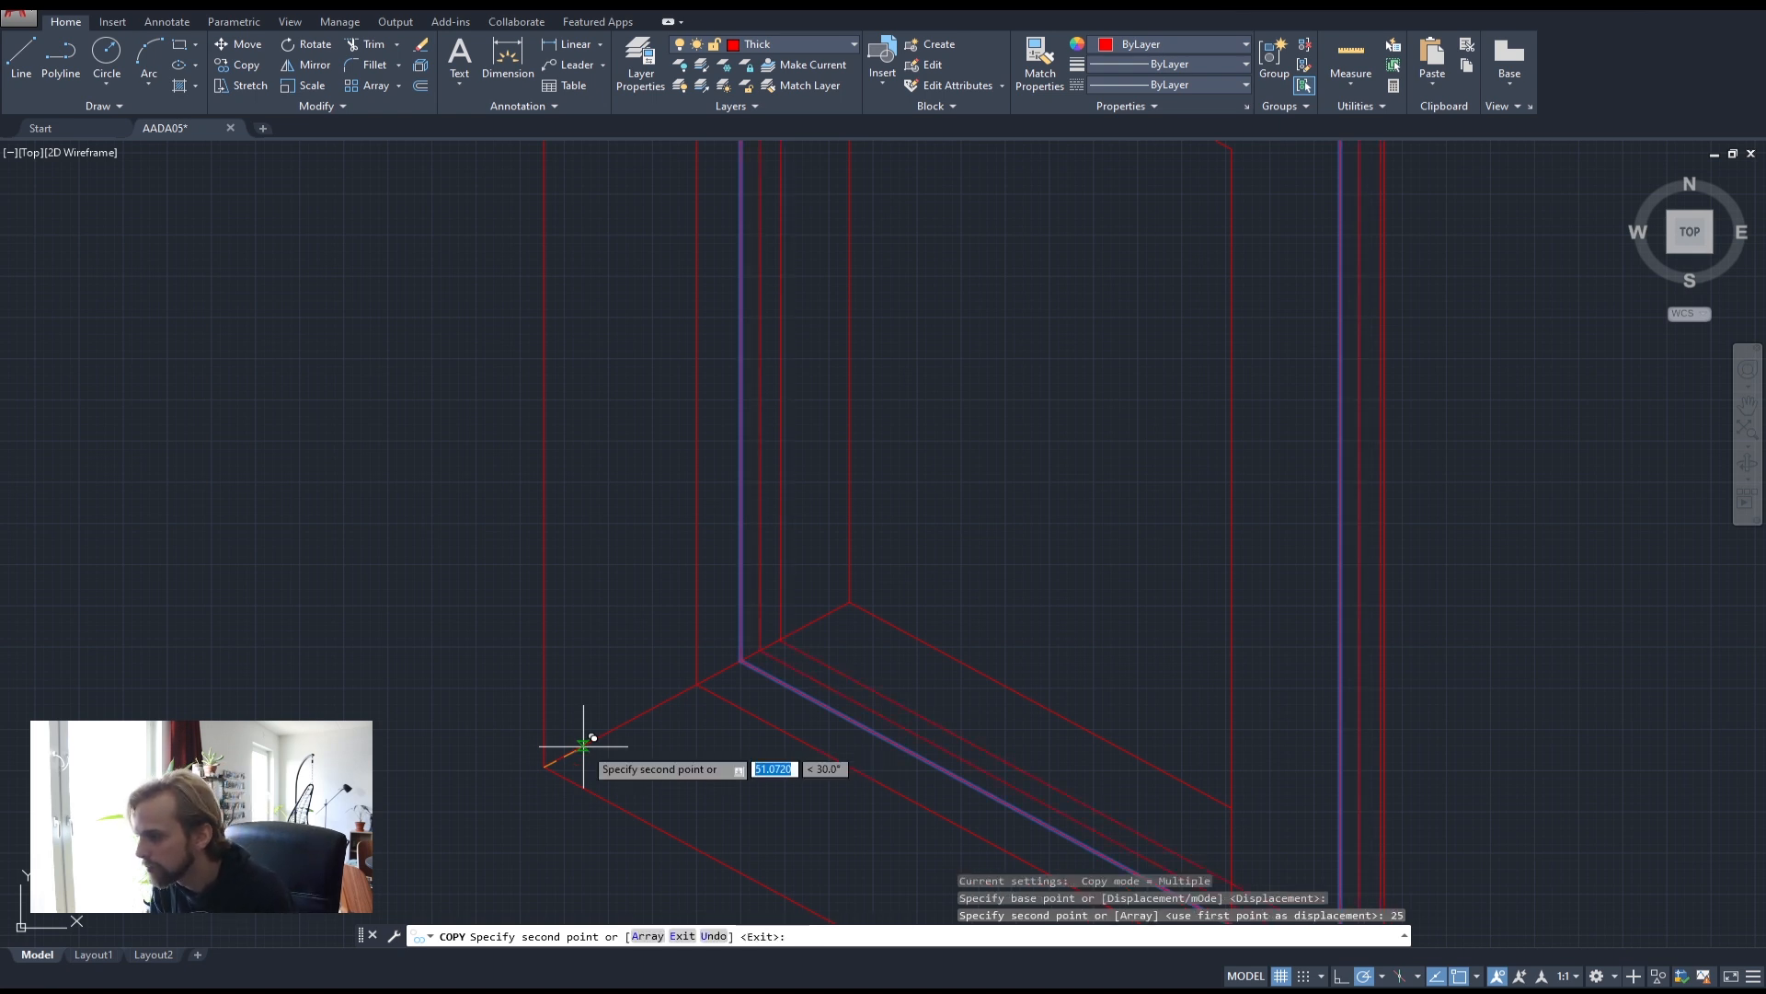
key("Escape")
key("Escape")
key("Escape")
scroll(770, 517, "down", 5)
scroll(887, 413, "up", 2)
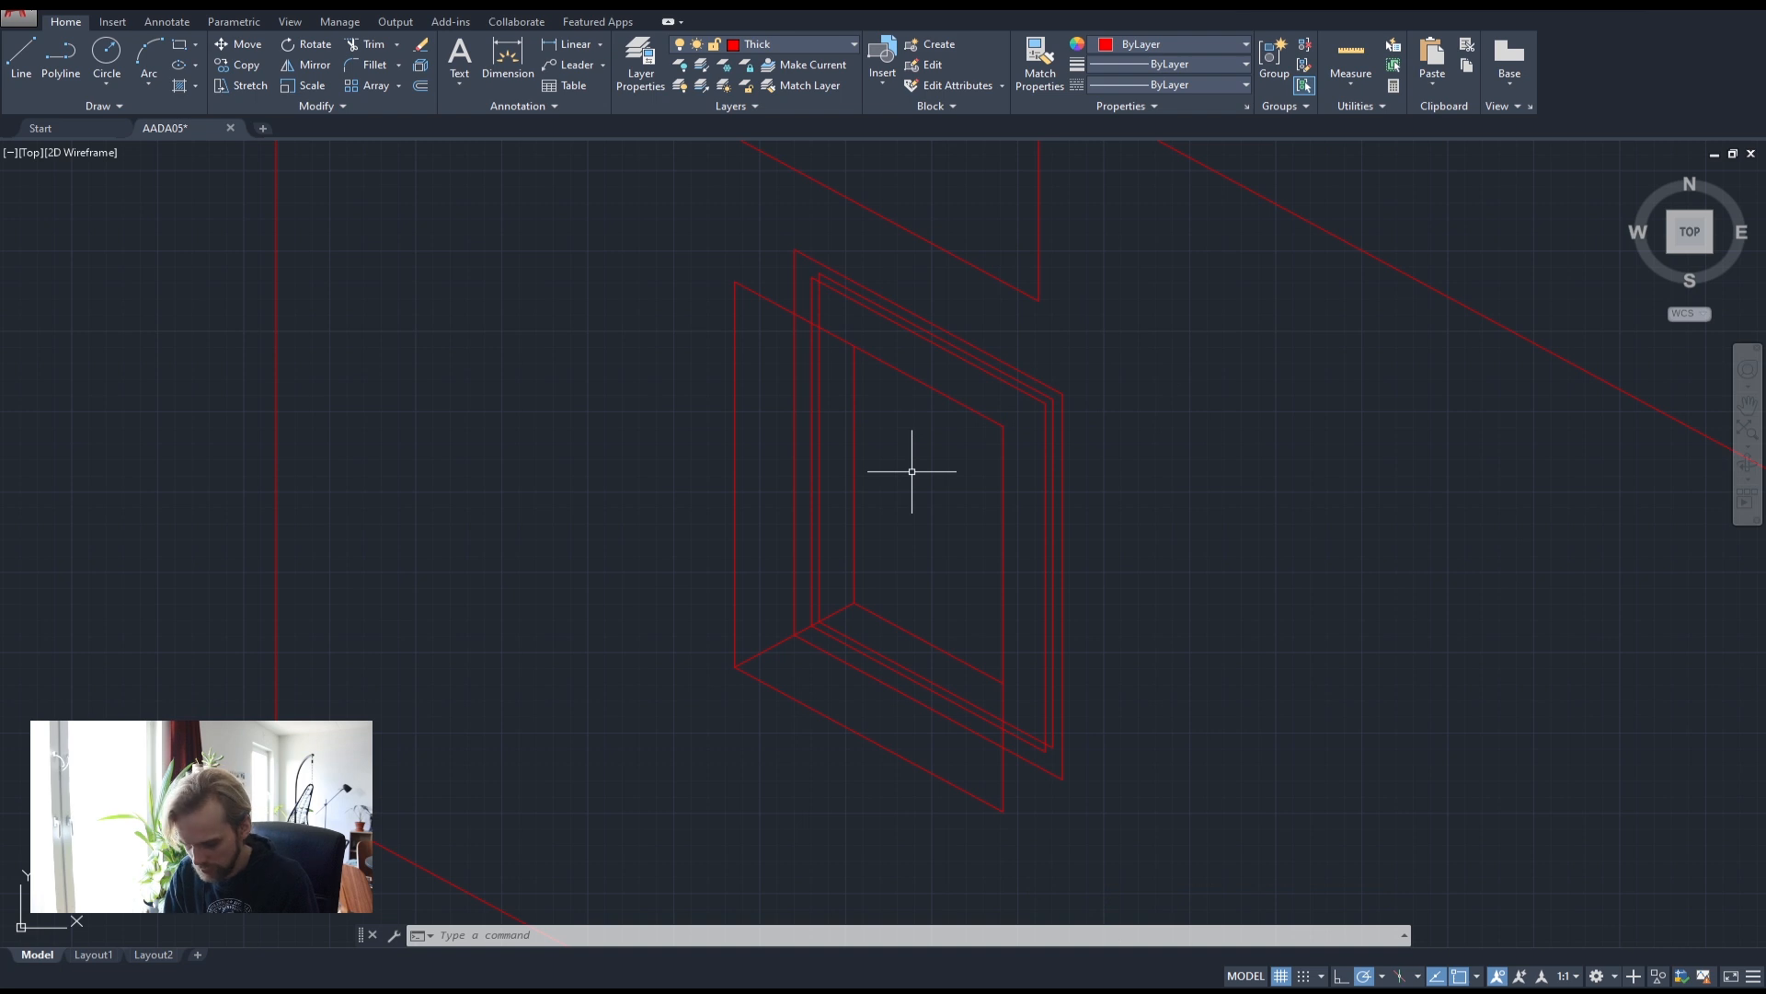
- Trim the three upper diagonals and the frame lines that overshoot the small window's edges
key("Return")
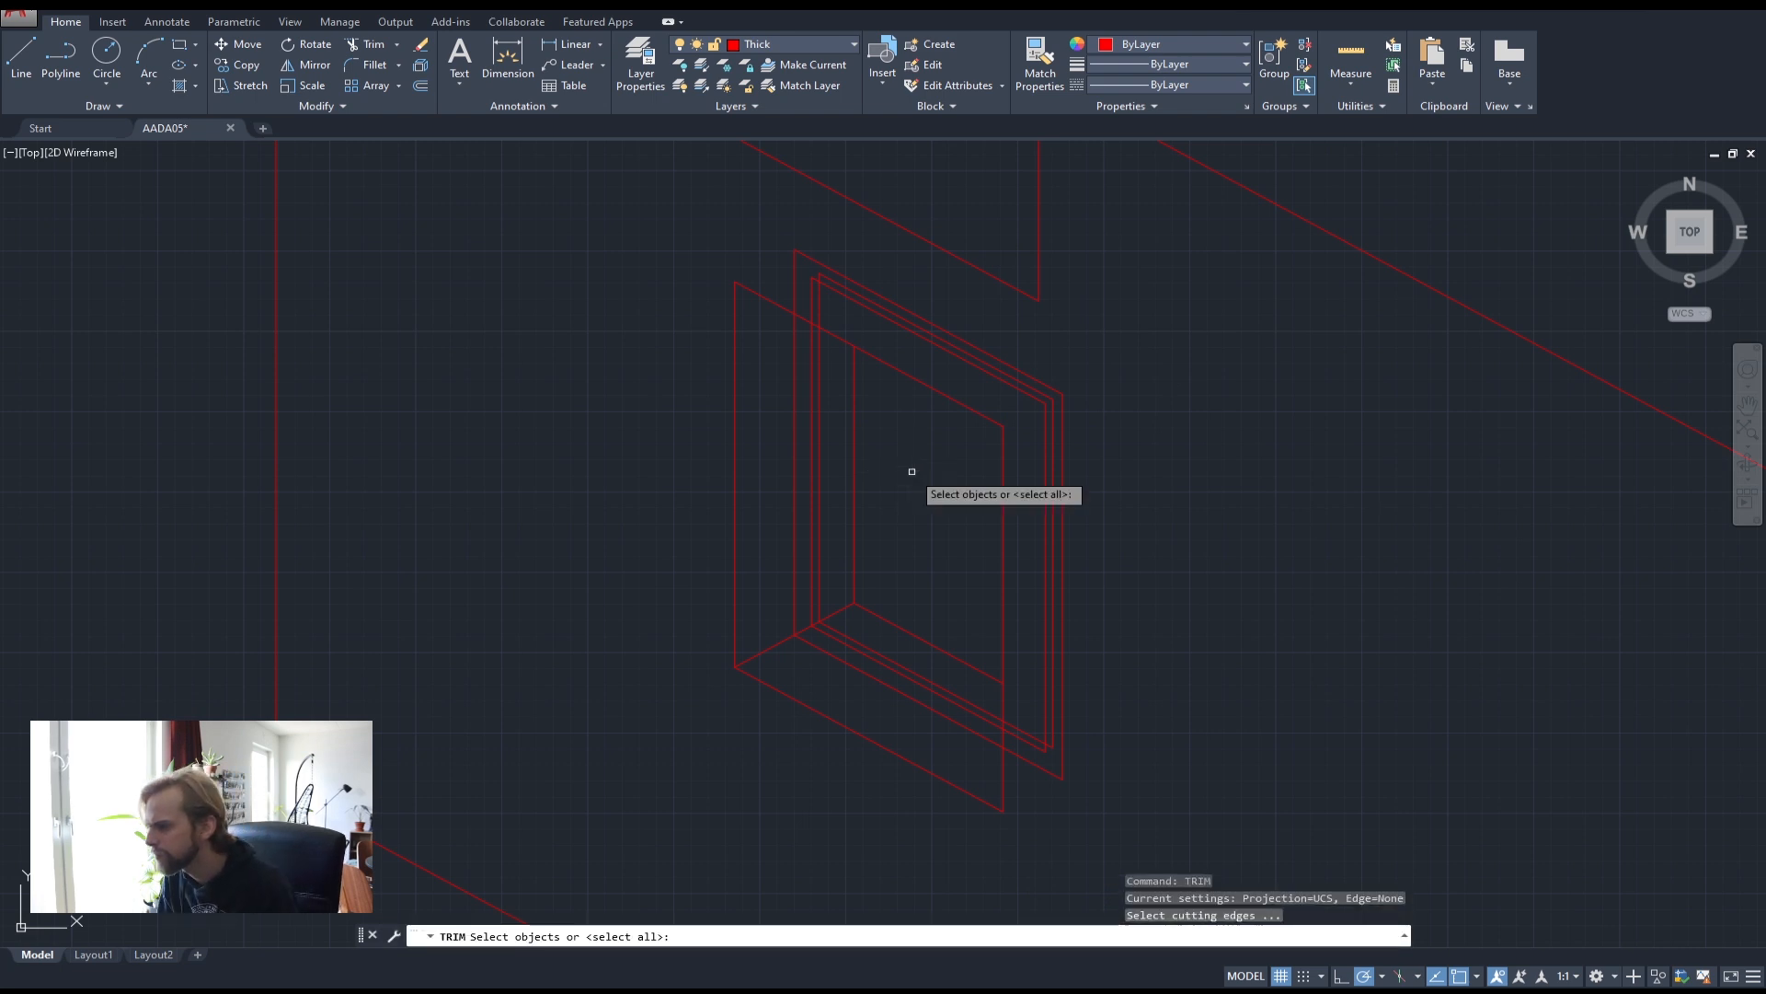
key("Return")
left_click(882, 282)
left_click(842, 309)
left_click(820, 284)
left_click(1125, 466)
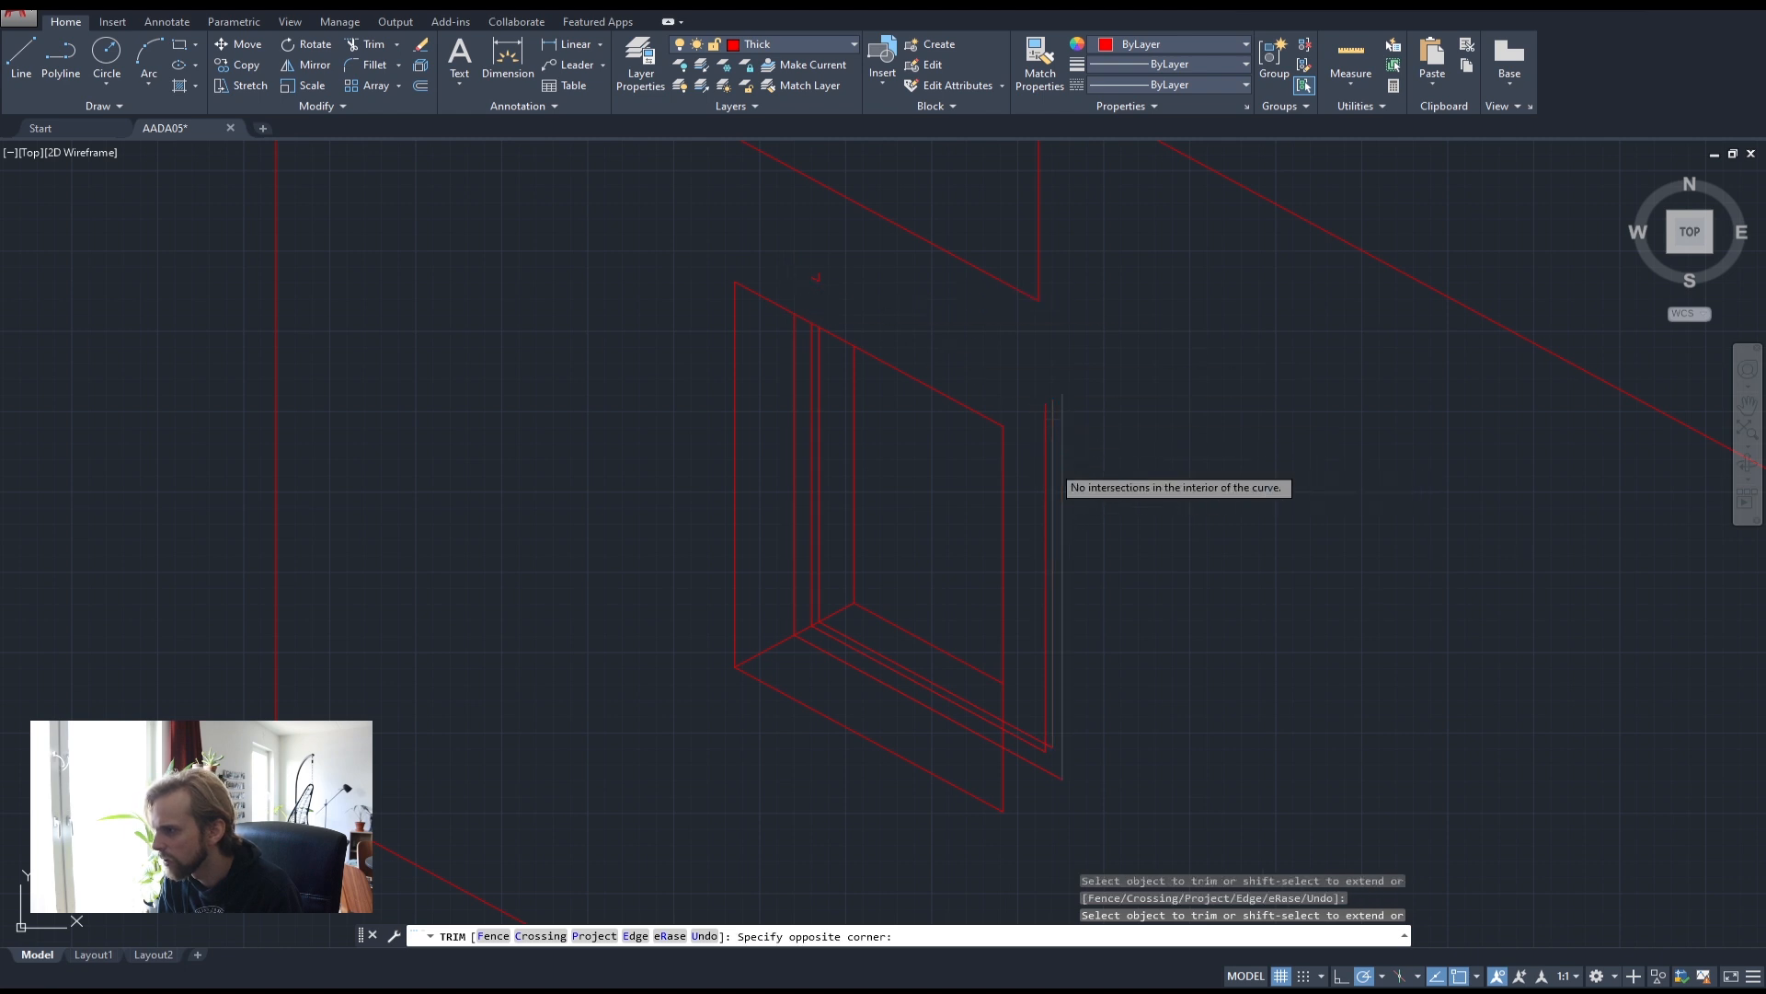
left_click(1051, 464)
left_click(1073, 481)
left_click(1024, 463)
left_click(1036, 814)
left_click(1012, 717)
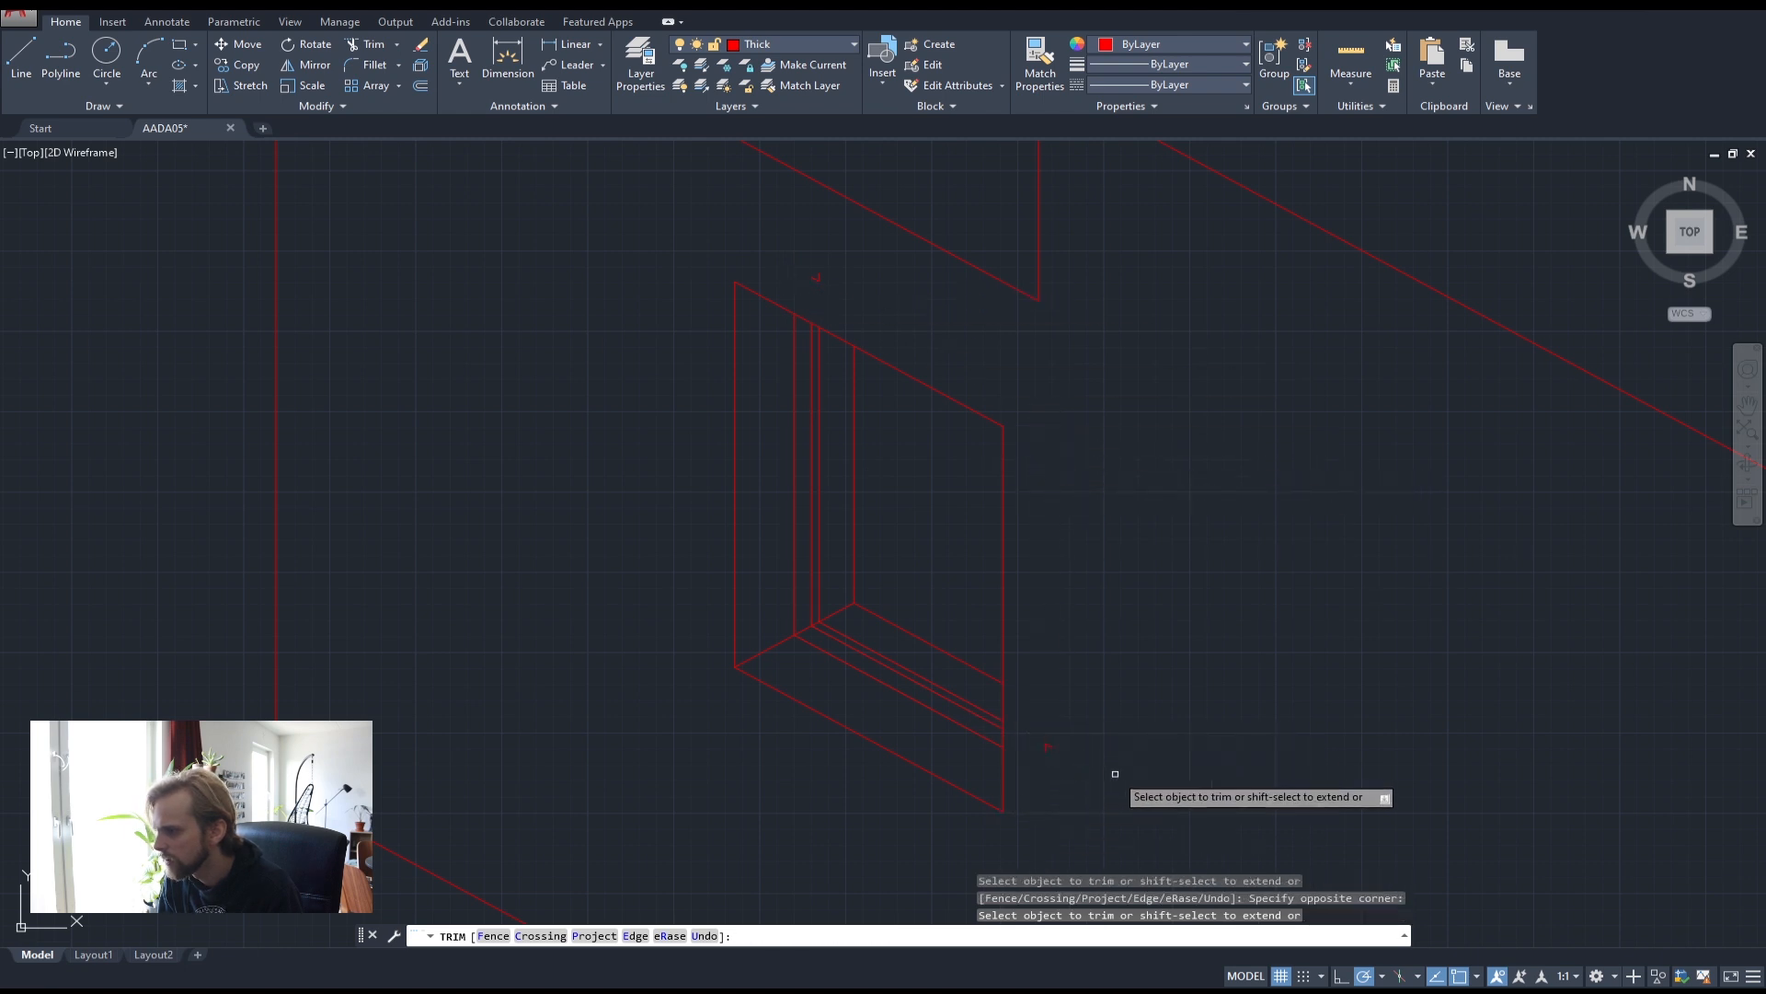
- Trim two remaining lines inside the window frame, then end the trim
scroll(845, 613, "up", 4)
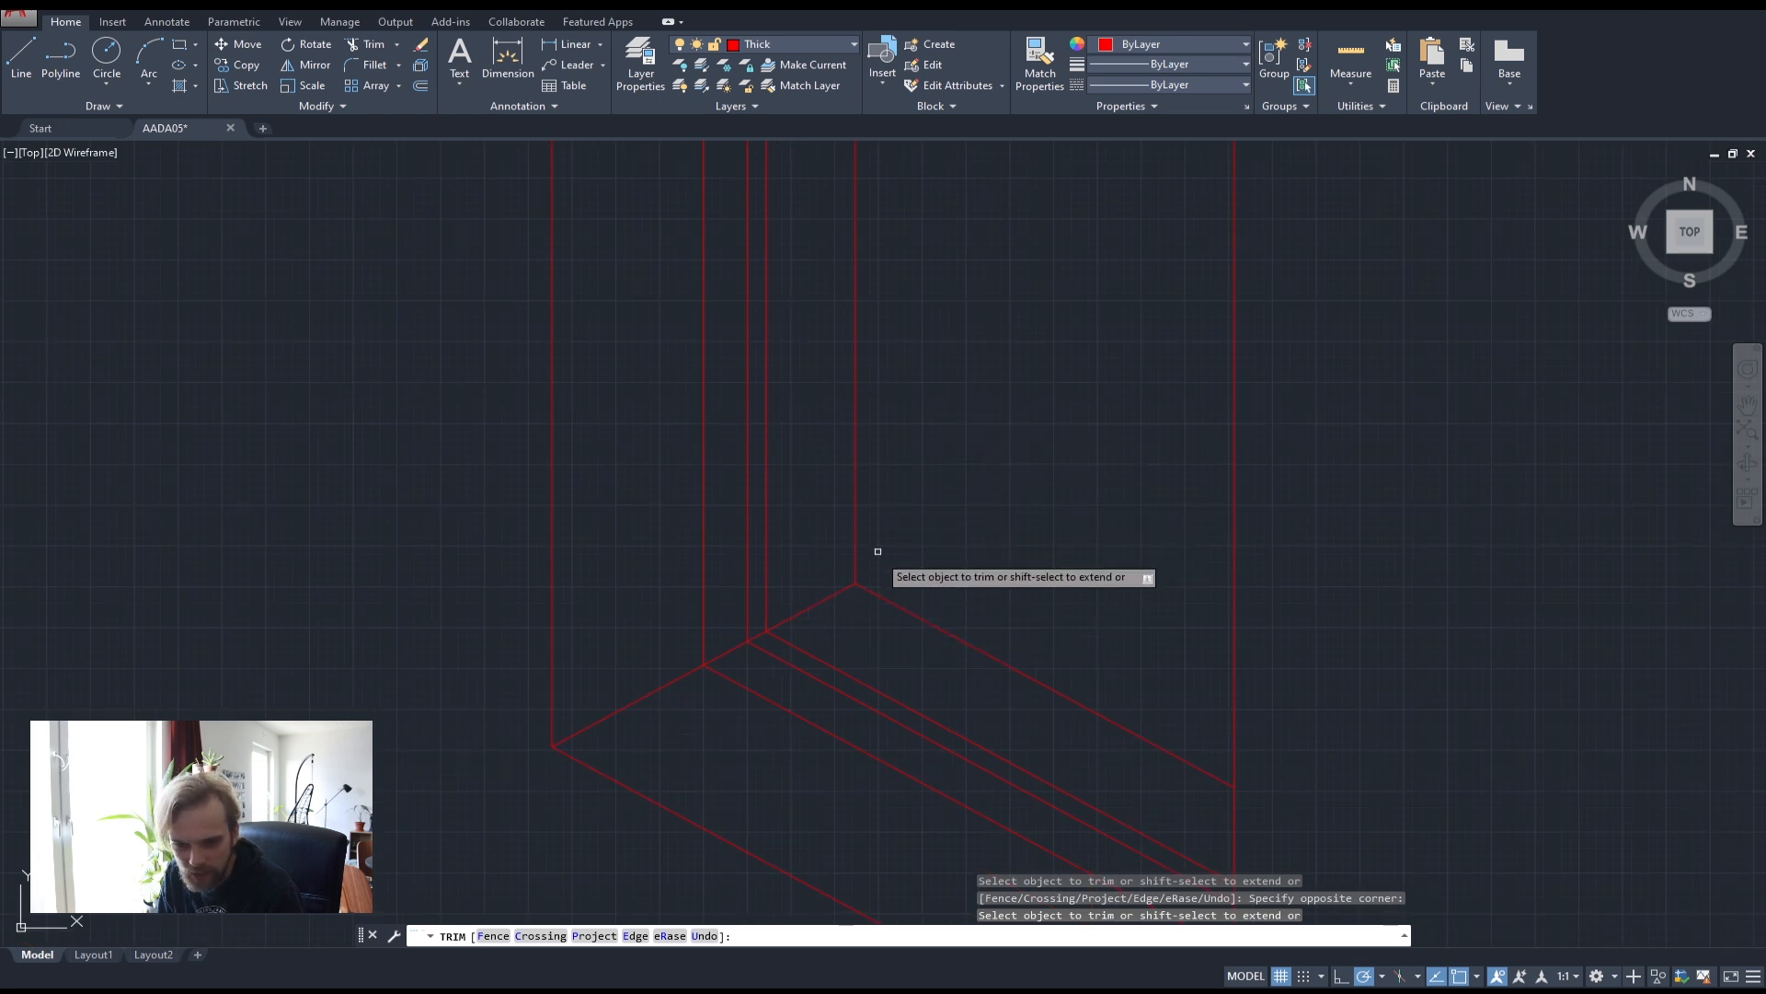
scroll(846, 313, "down", 3)
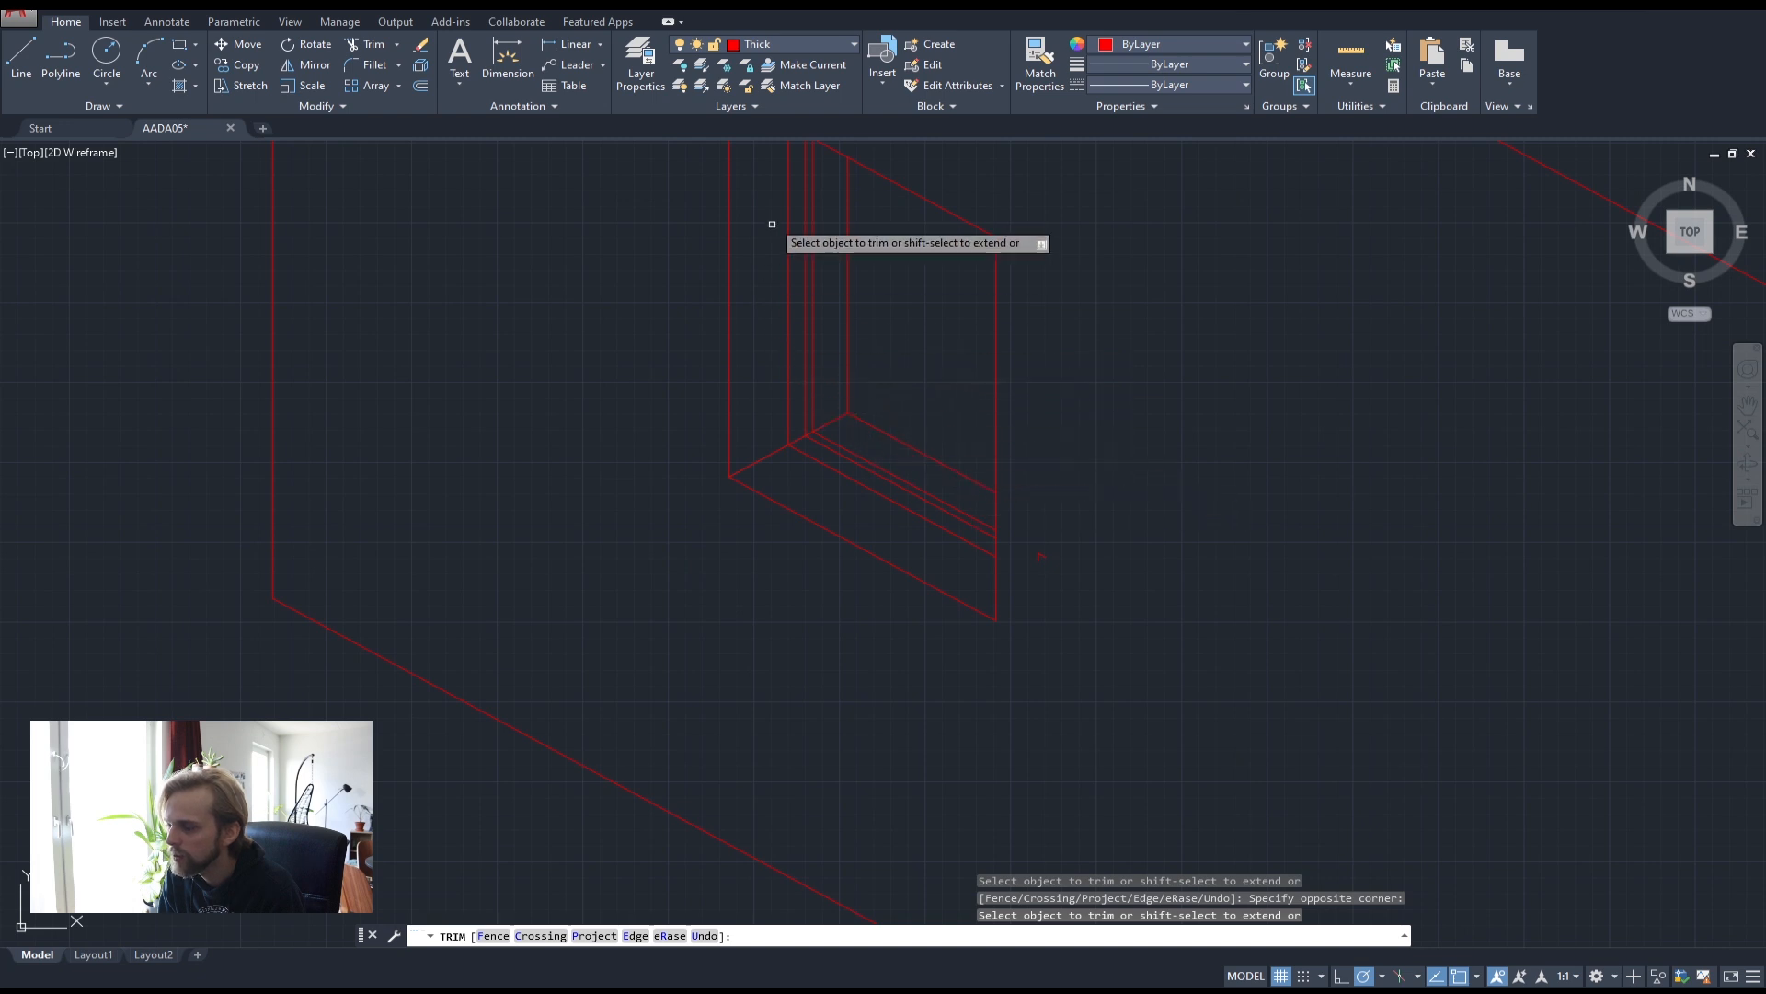
left_click(906, 418)
left_click(839, 385)
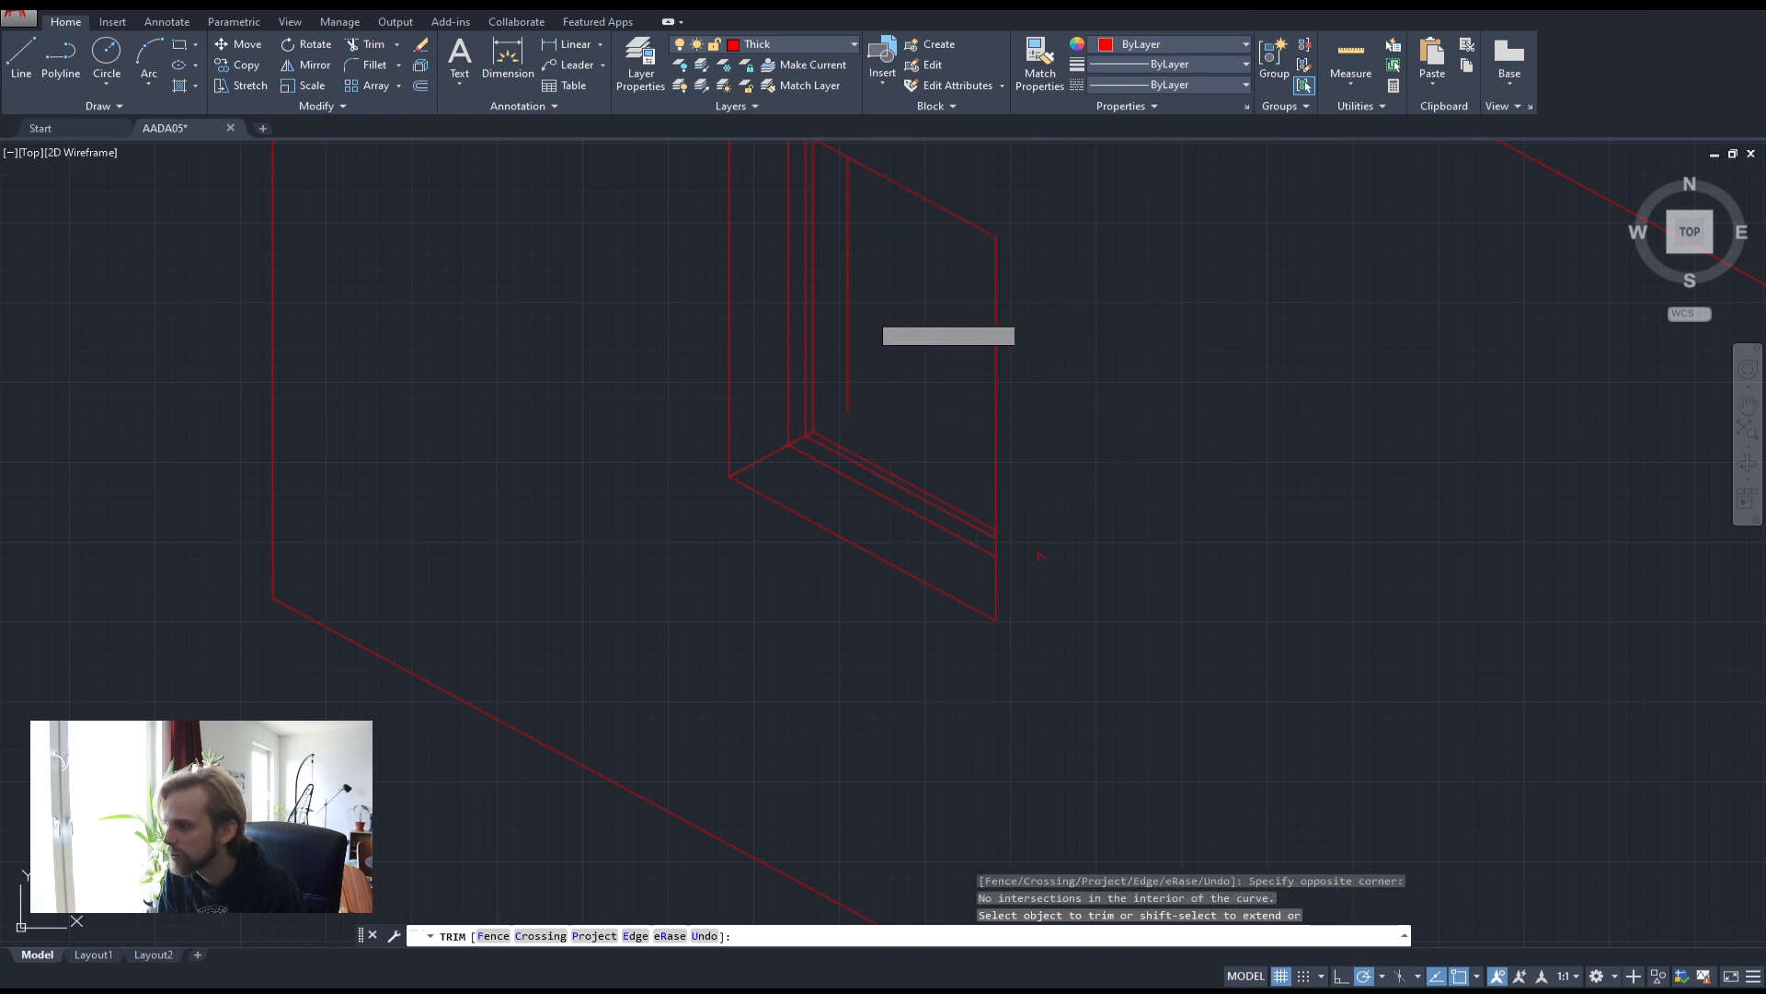
middle_click_drag(903, 387, 949, 552)
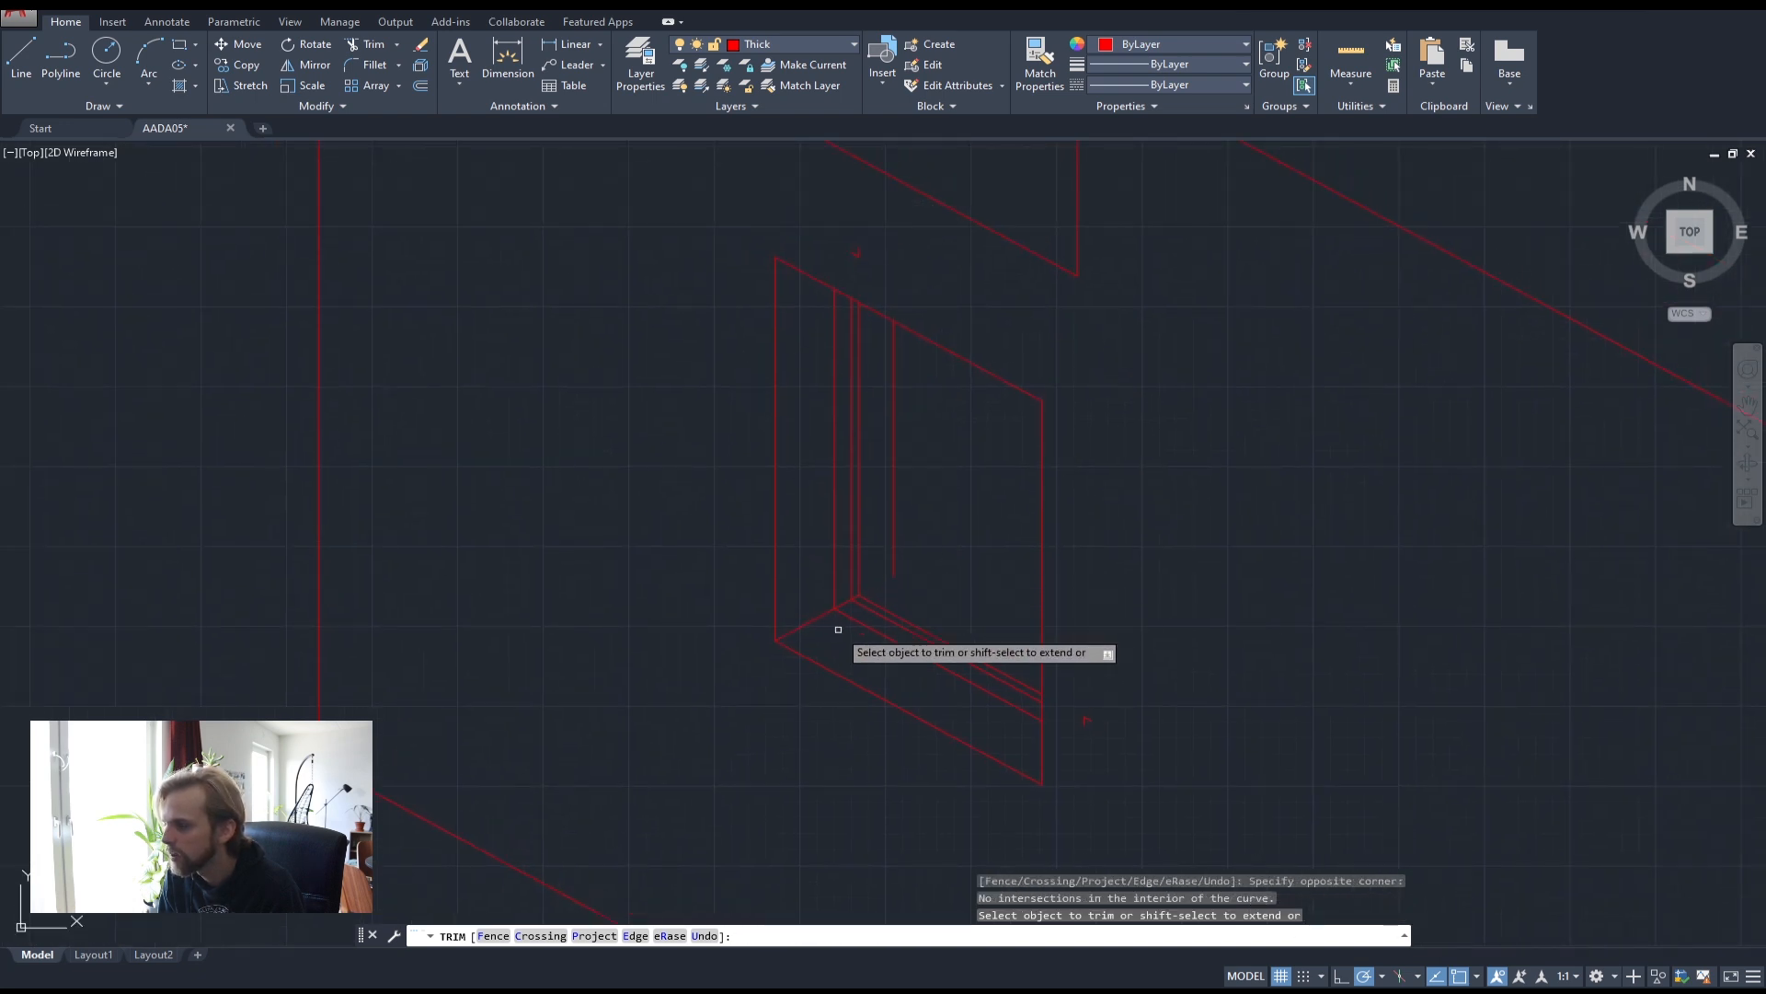
scroll(845, 556, "up", 4)
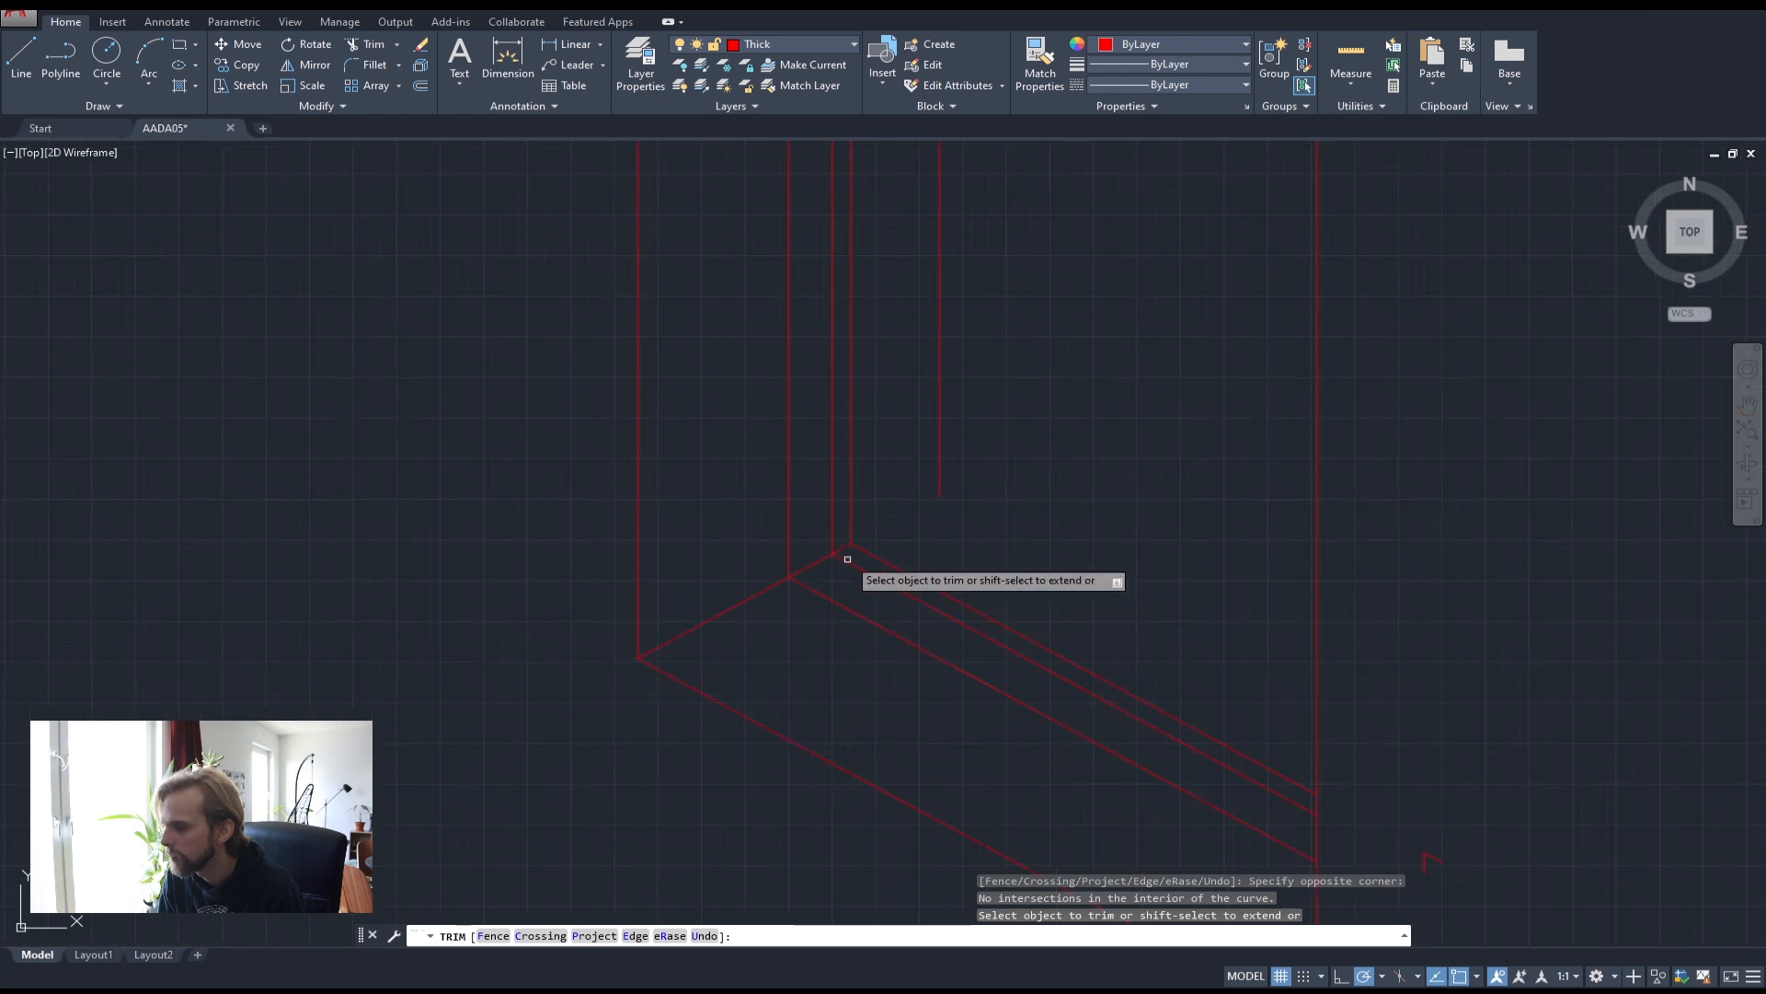
scroll(992, 473, "down", 4)
key("Escape")
- Delete the stray vertical line and the small leftover tick near the window frame
left_click(988, 397)
left_click(963, 328)
key("Delete")
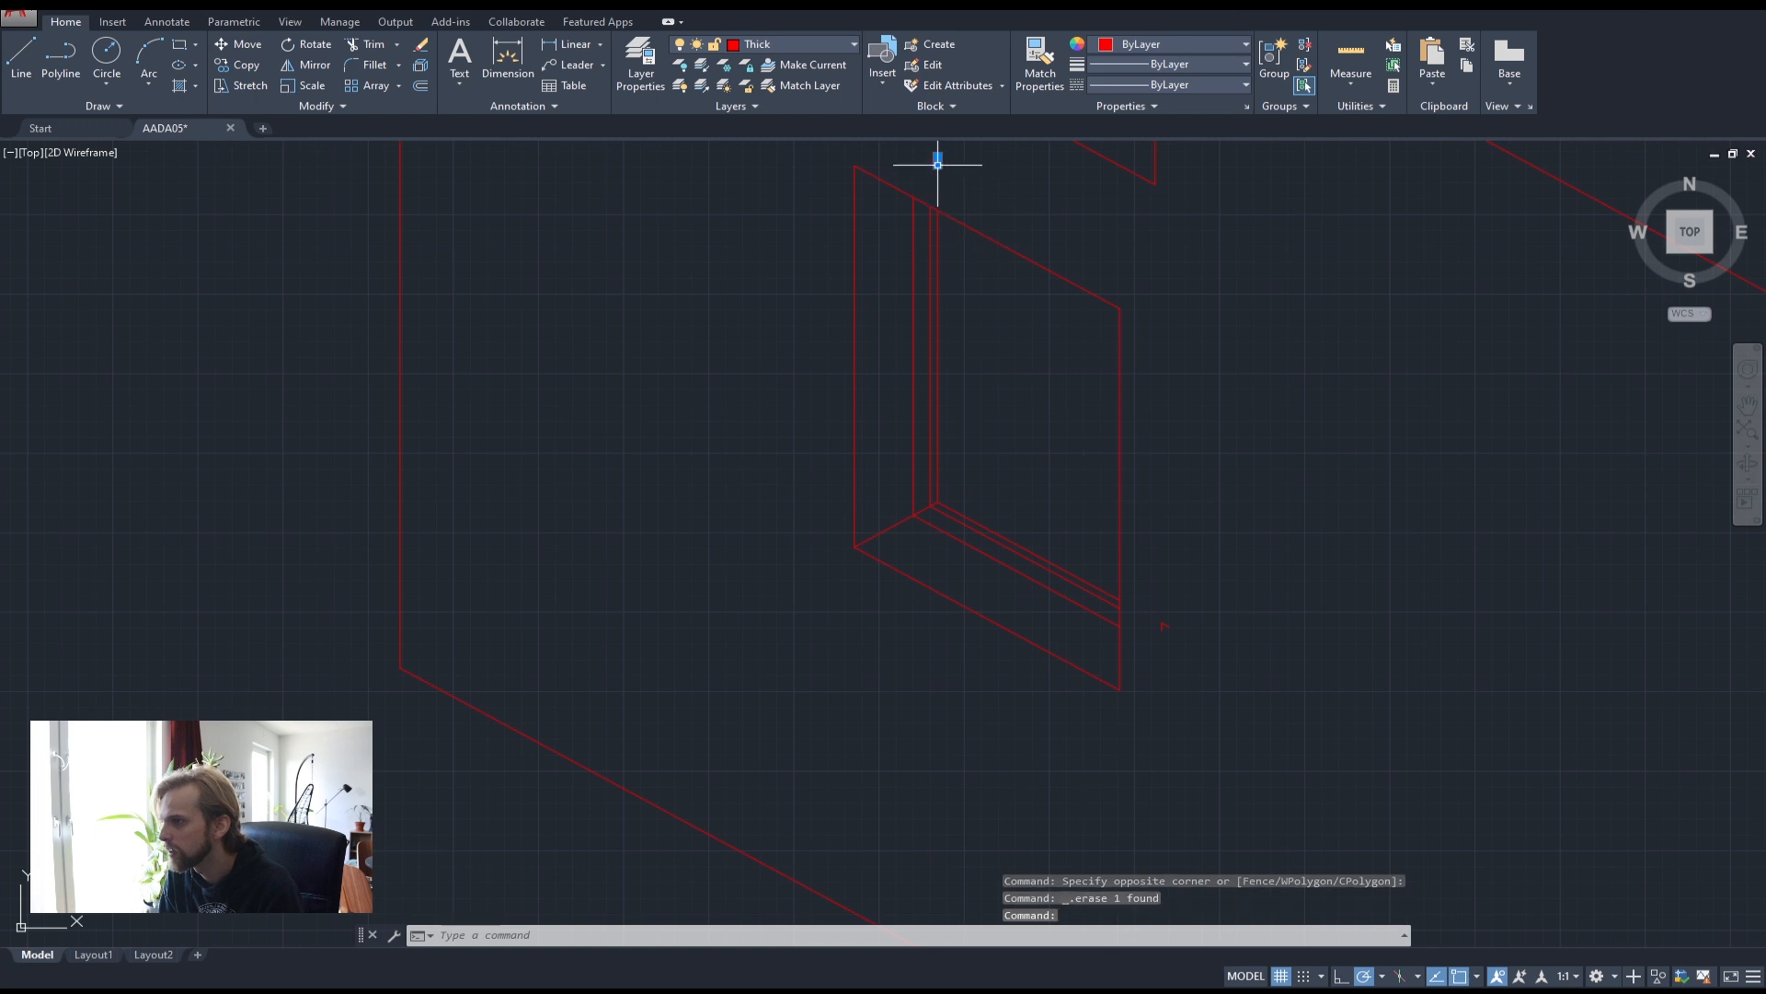
left_click(1175, 631)
left_click(1152, 603)
key("Delete")
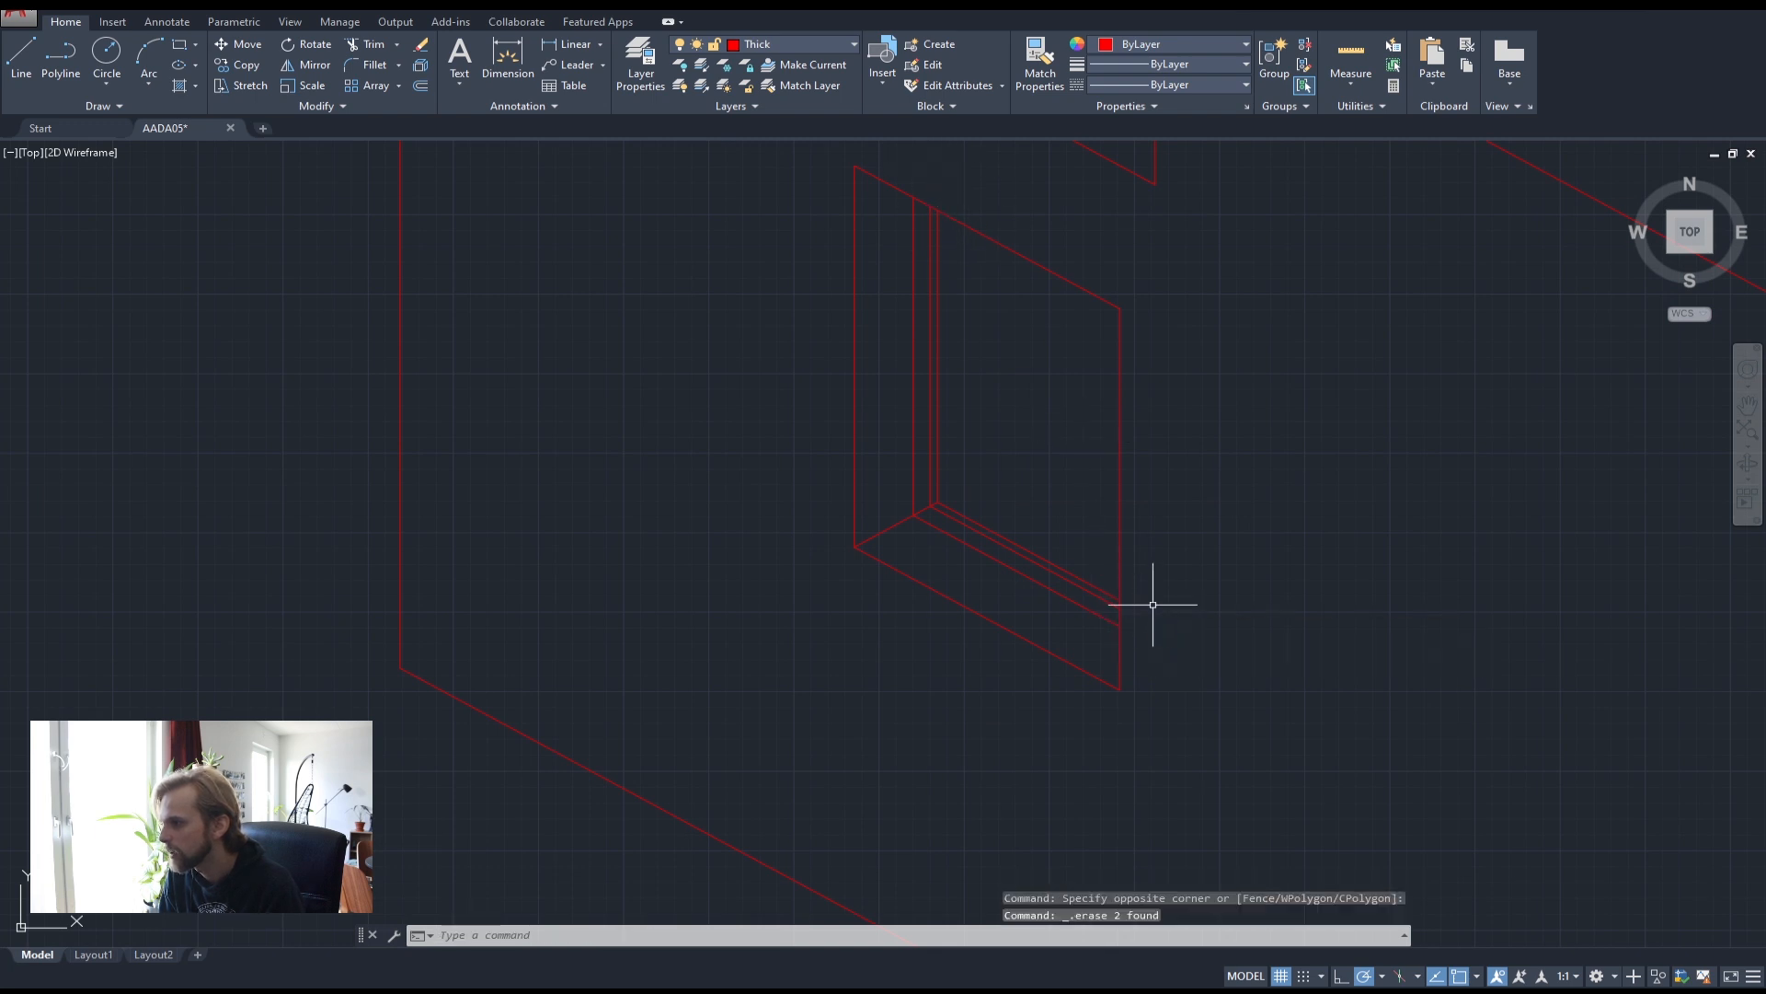
scroll(887, 538, "up", 2)
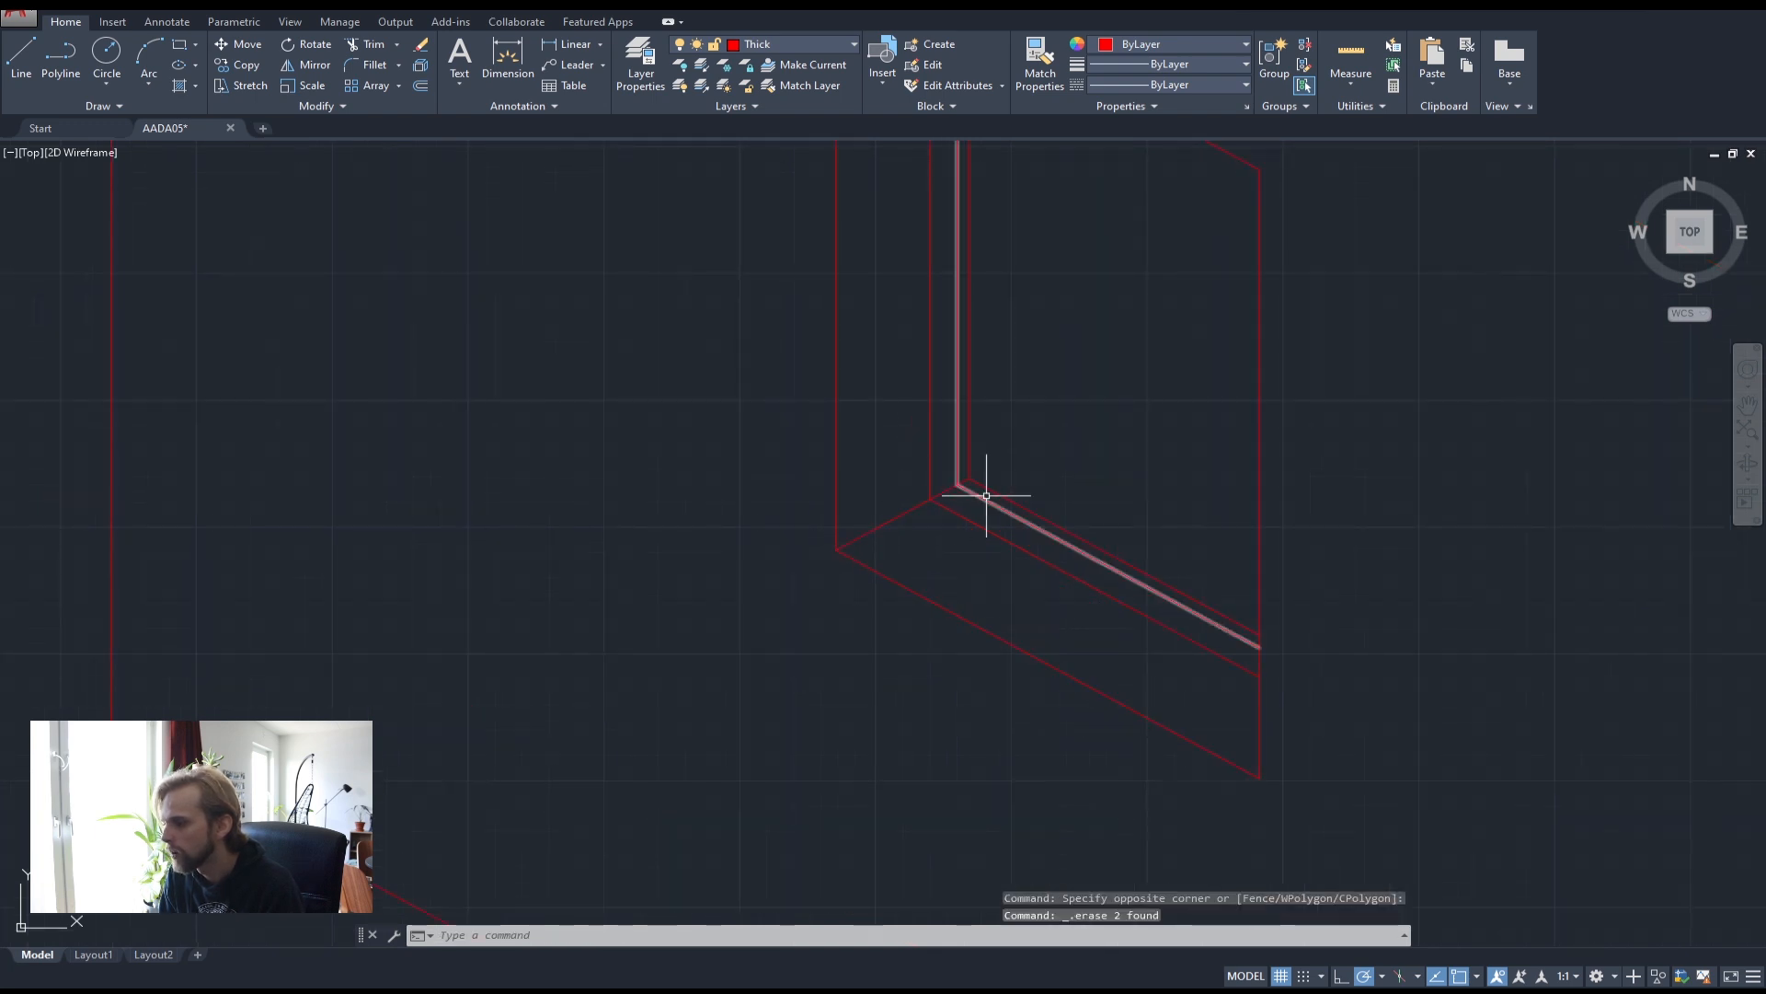
- Return to the Top view via the ViewCube and frame the long strip window on the side wall
scroll(1086, 383, "down", 2)
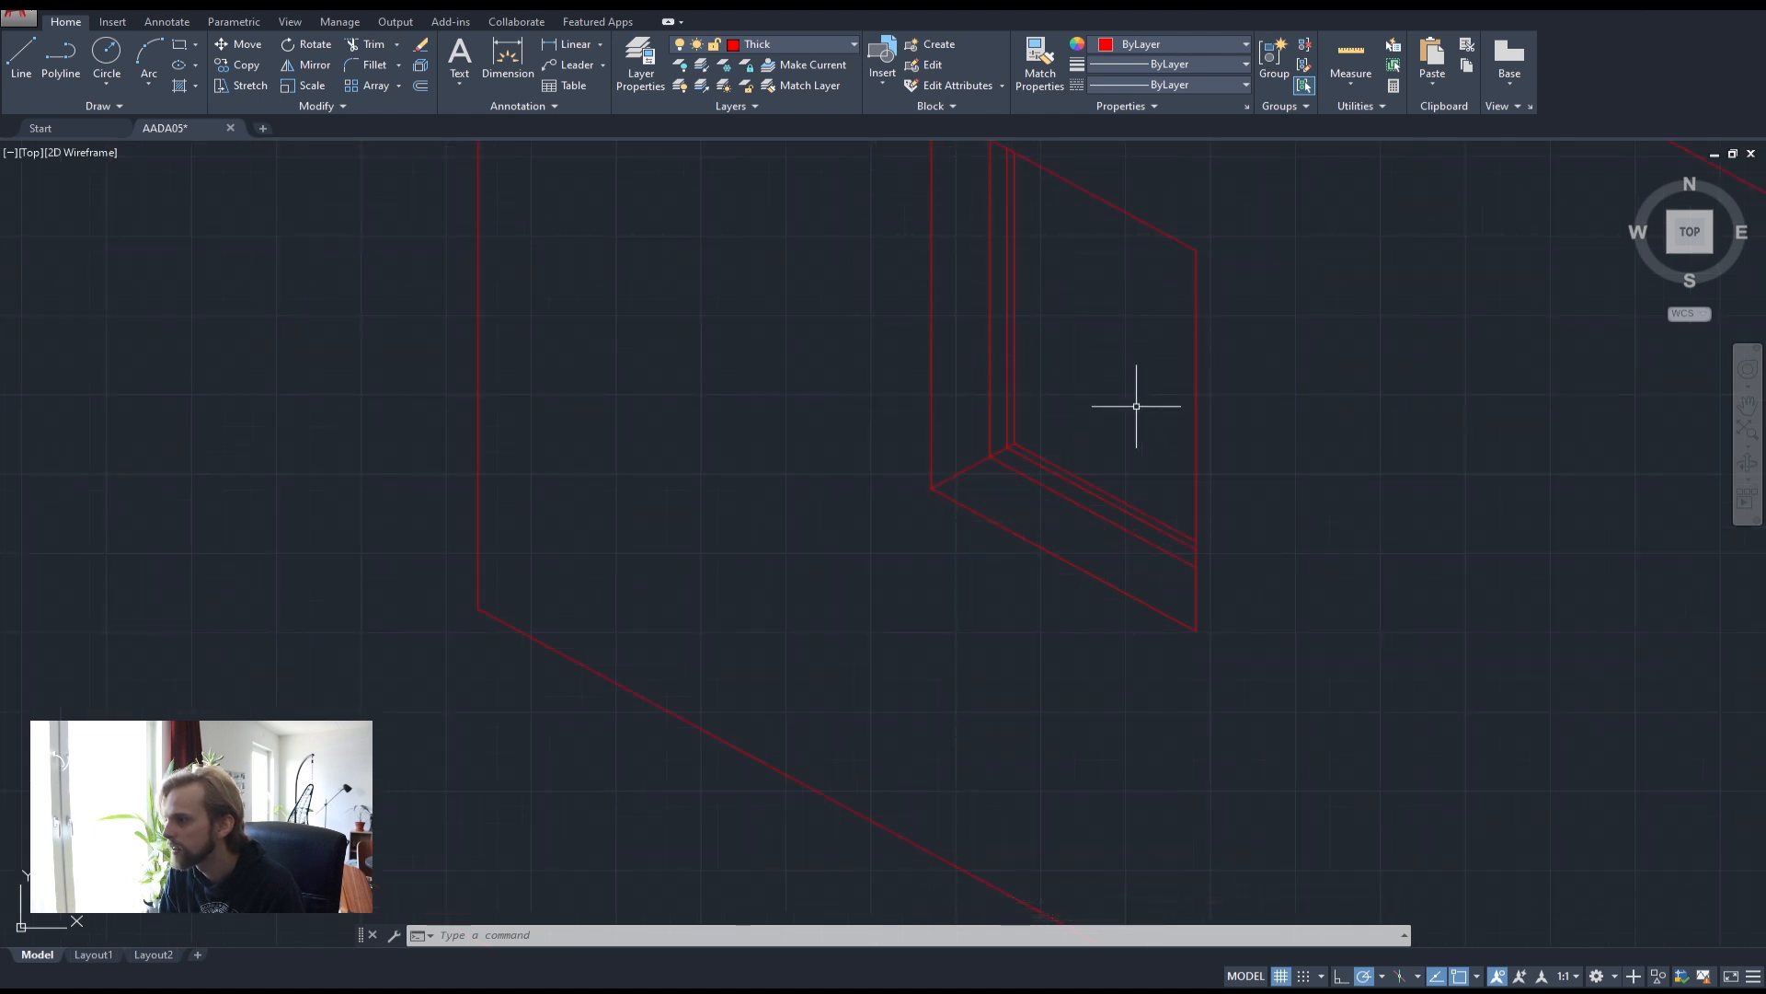
scroll(1334, 486, "down", 4)
middle_click_drag(1427, 516, 818, 517)
middle_click_drag(1391, 581, 1195, 611, "shift")
left_click(1690, 232)
left_click(1732, 174)
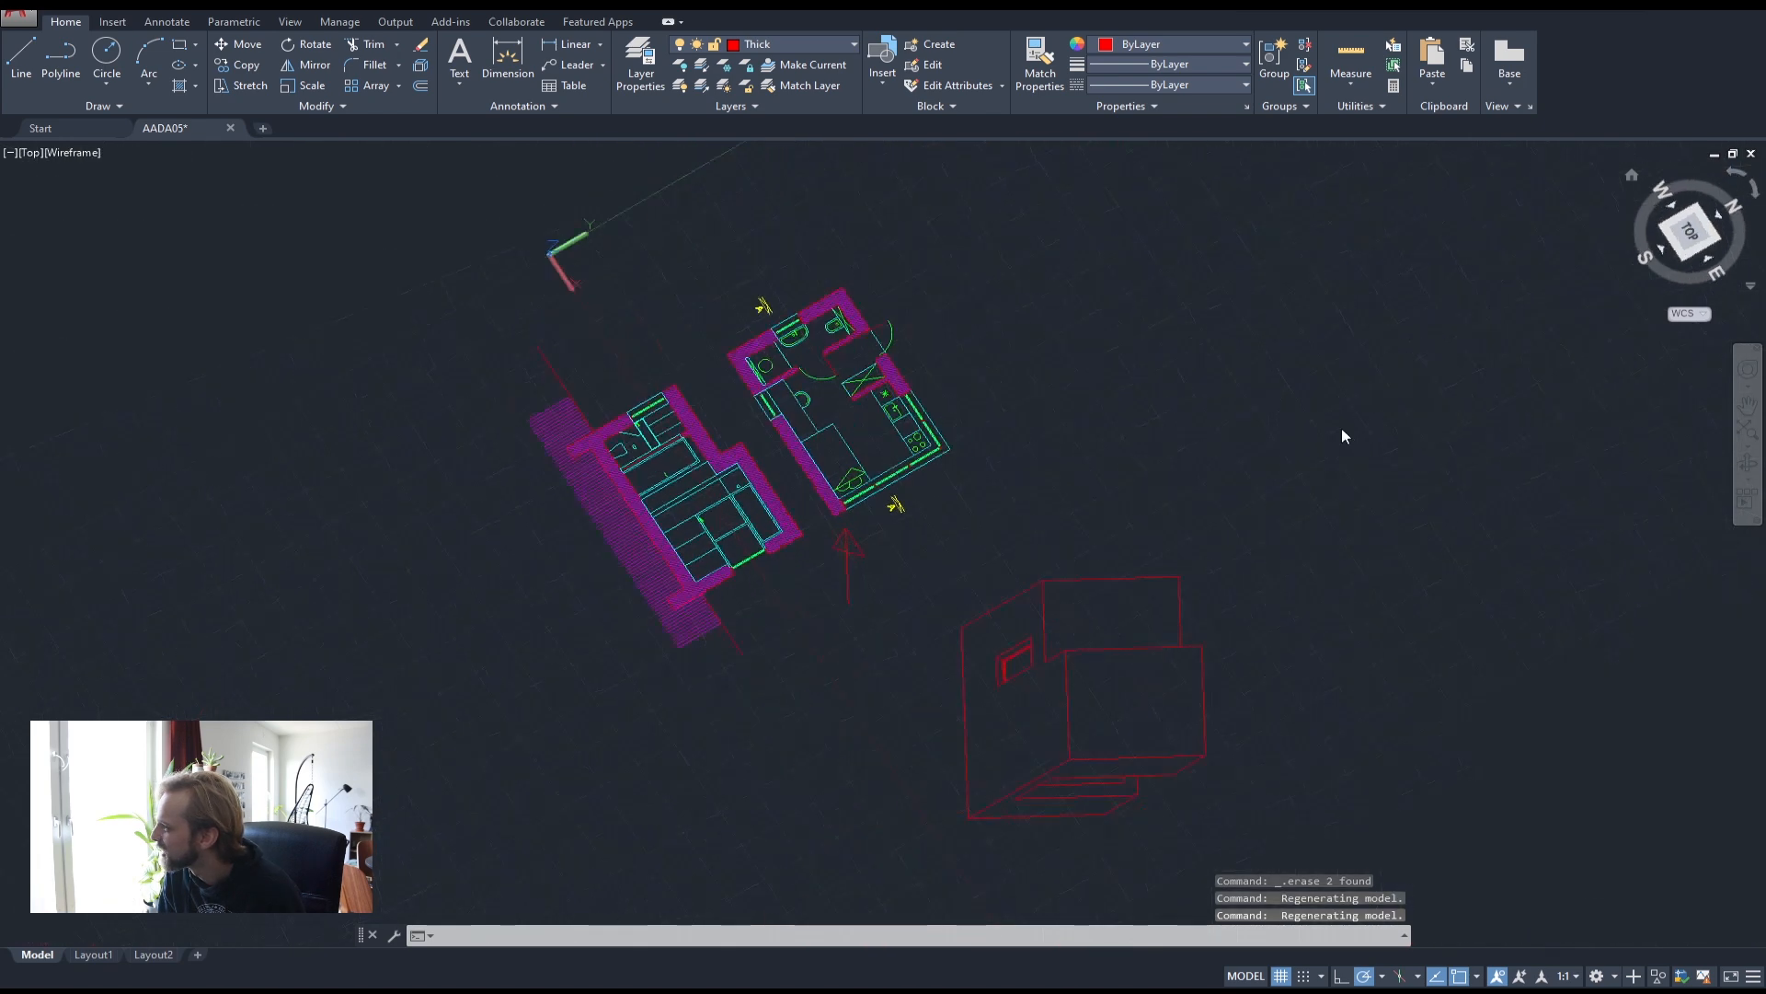
scroll(1233, 433, "up", 5)
middle_click_drag(1246, 619, 1107, 324)
scroll(1013, 671, "up", 1)
mouse_move(1013, 671)
middle_mouse_down()
mouse_move(933, 459)
mouse_move(909, 529)
middle_mouse_up()
scroll(907, 481, "down", 1)
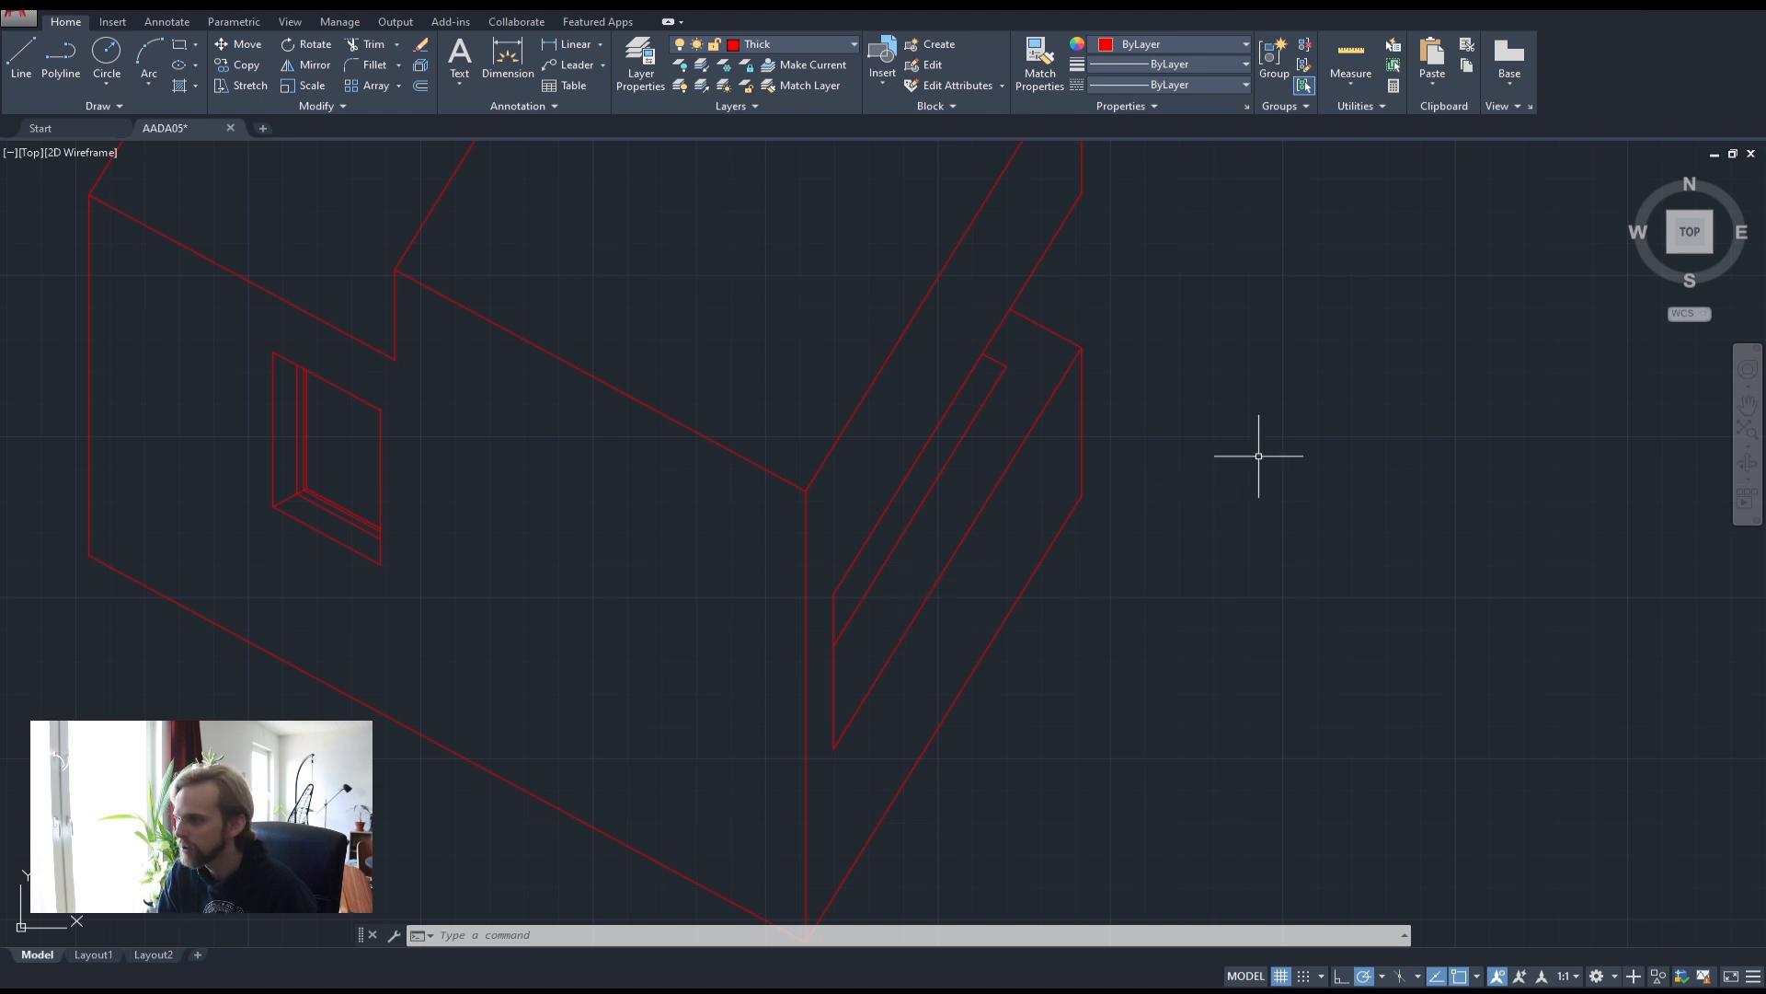
- Draw a closed polyline tracing the long strip window opening
left_click(61, 57)
left_click(833, 746)
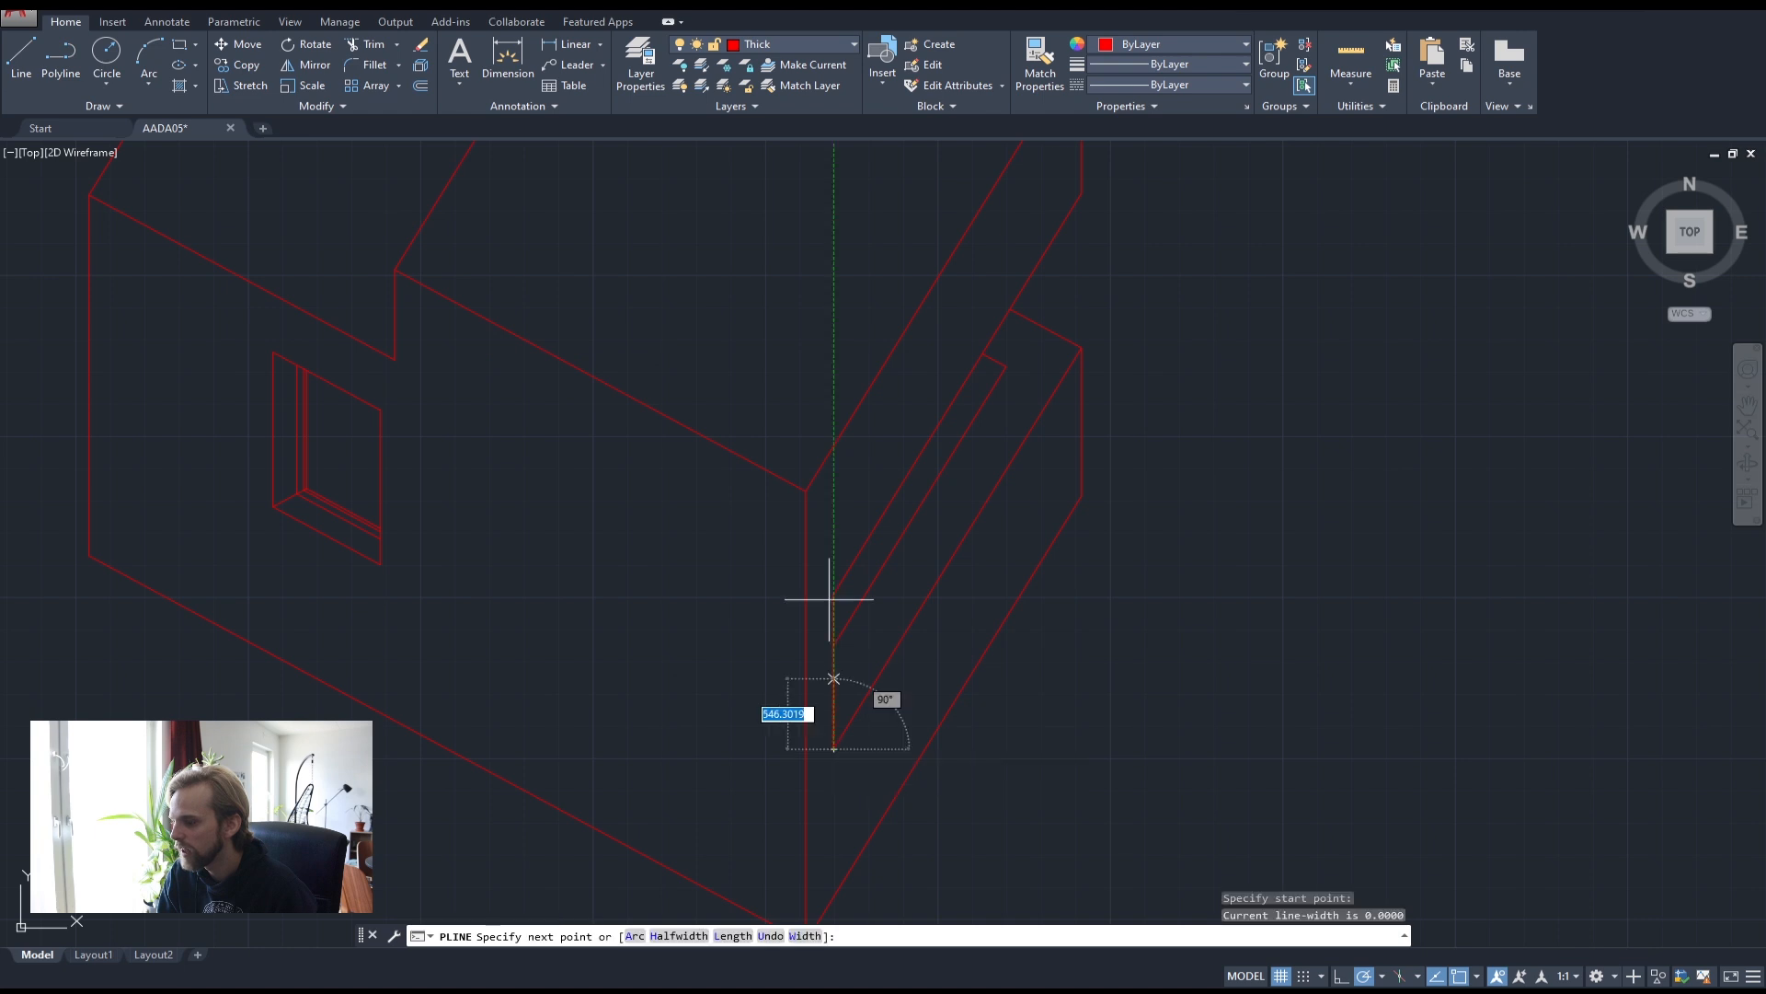
left_click(1082, 191)
left_click(1082, 345)
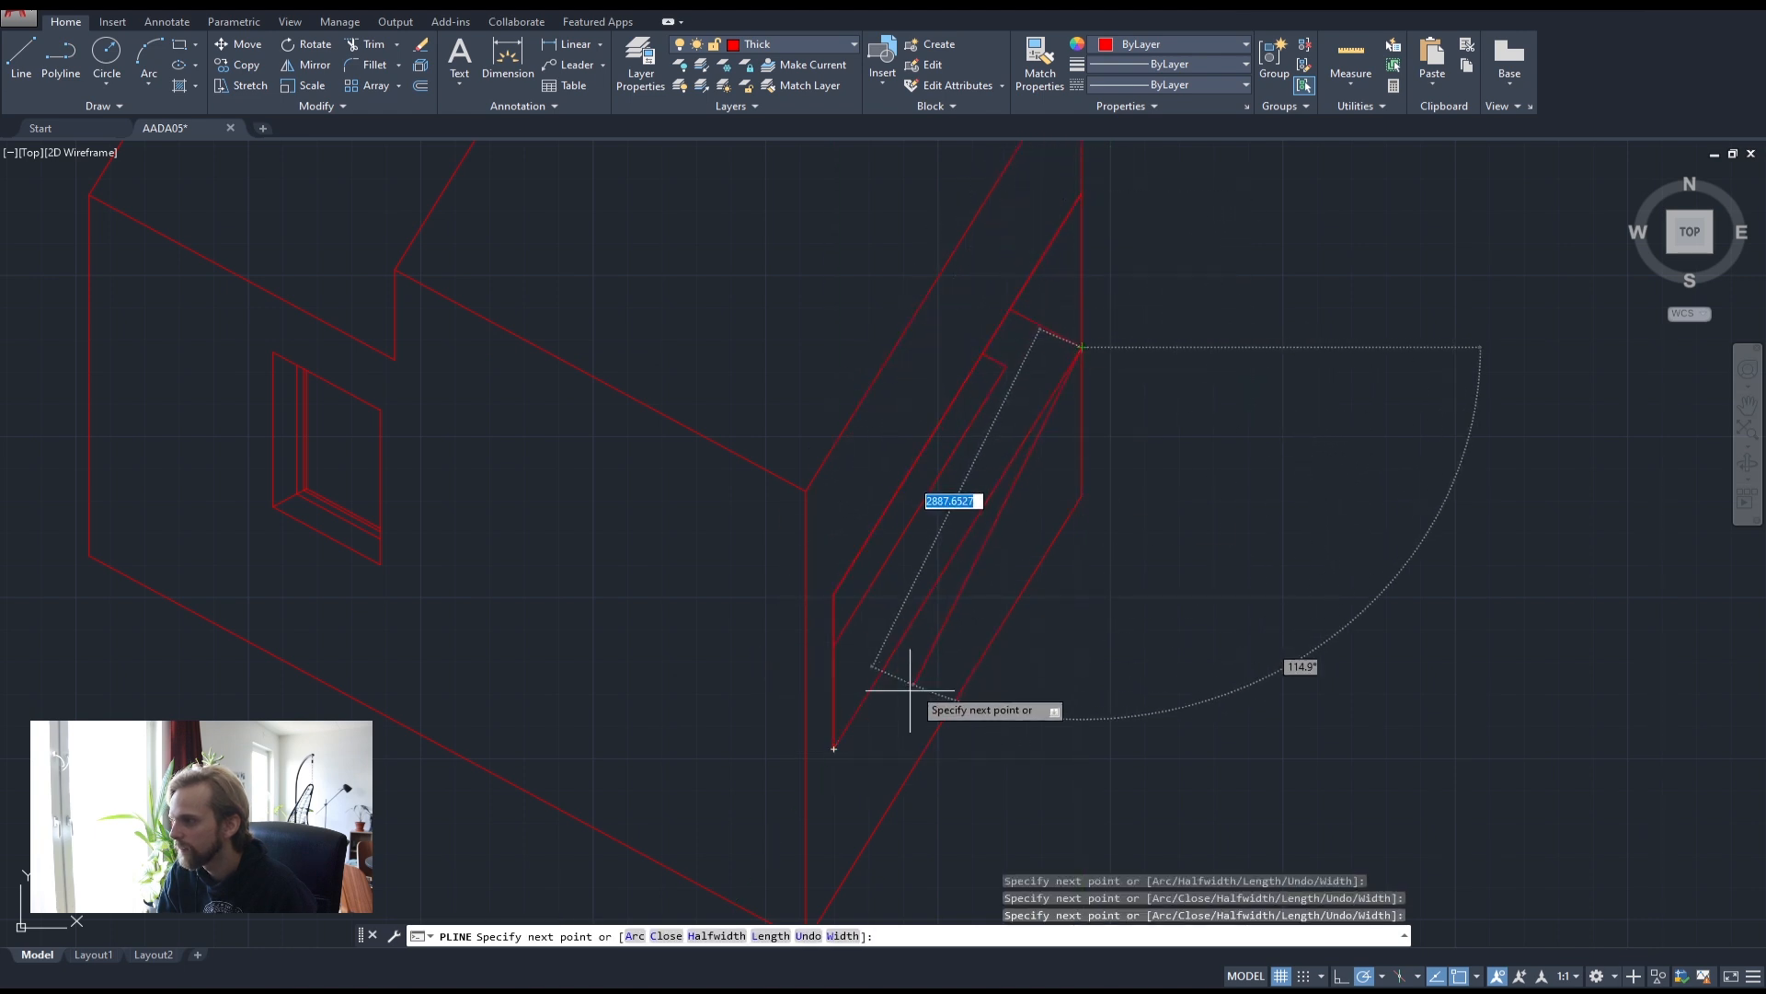
left_click(833, 748)
key("Return")
- Put the new outline on the Helper layer
left_click(1109, 292)
left_click(1062, 250)
left_click(766, 43)
left_click(766, 103)
left_click(758, 41)
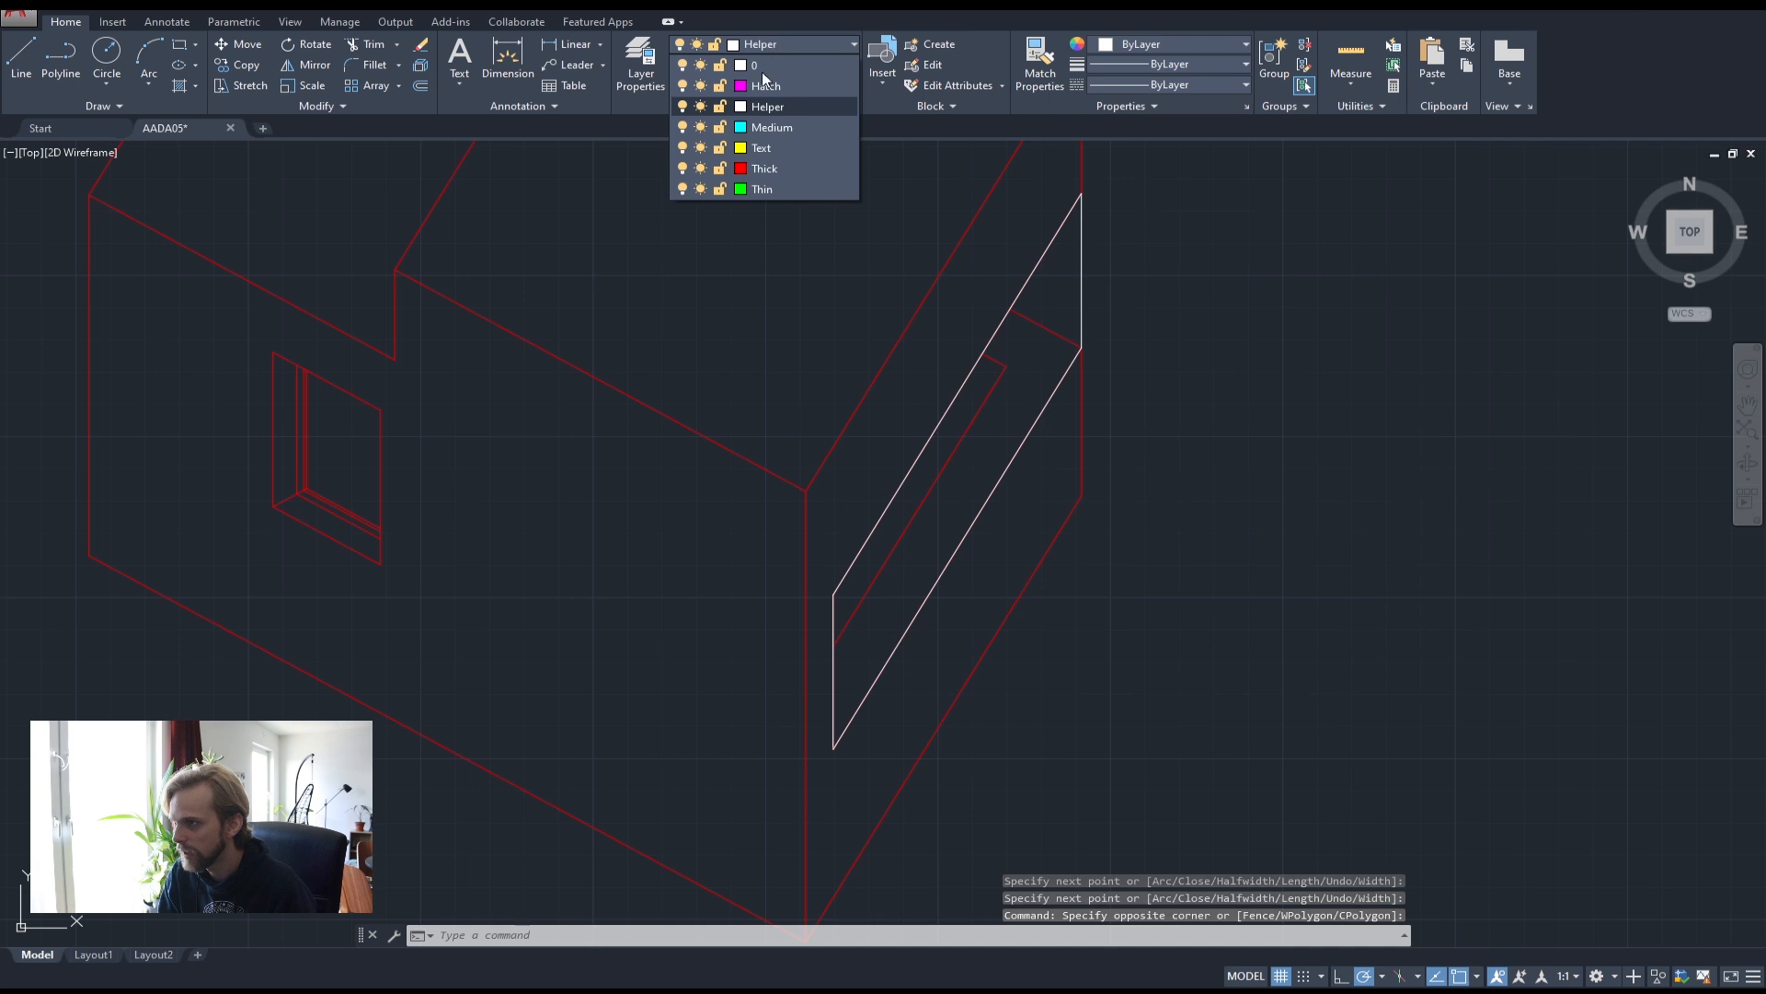
left_click(766, 107)
key("Escape")
key("Escape")
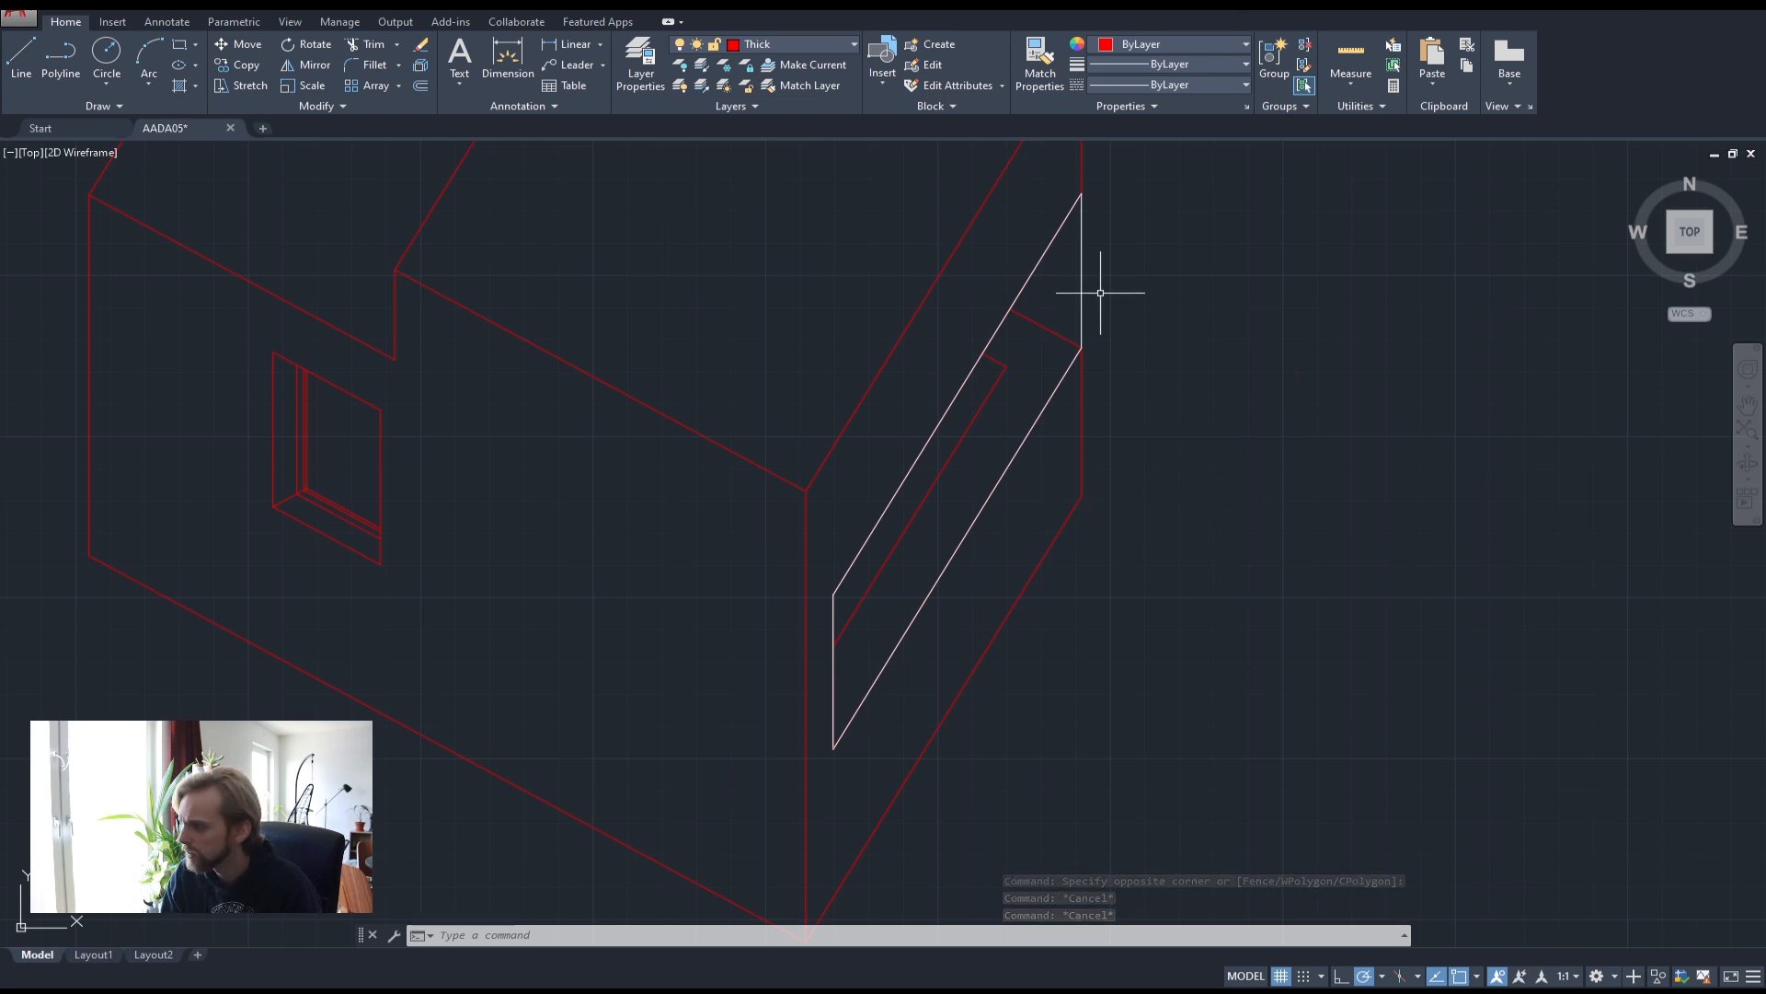
- After a cancelled copy attempt, select the white outline and start the MOVE command on it
left_click(1084, 268)
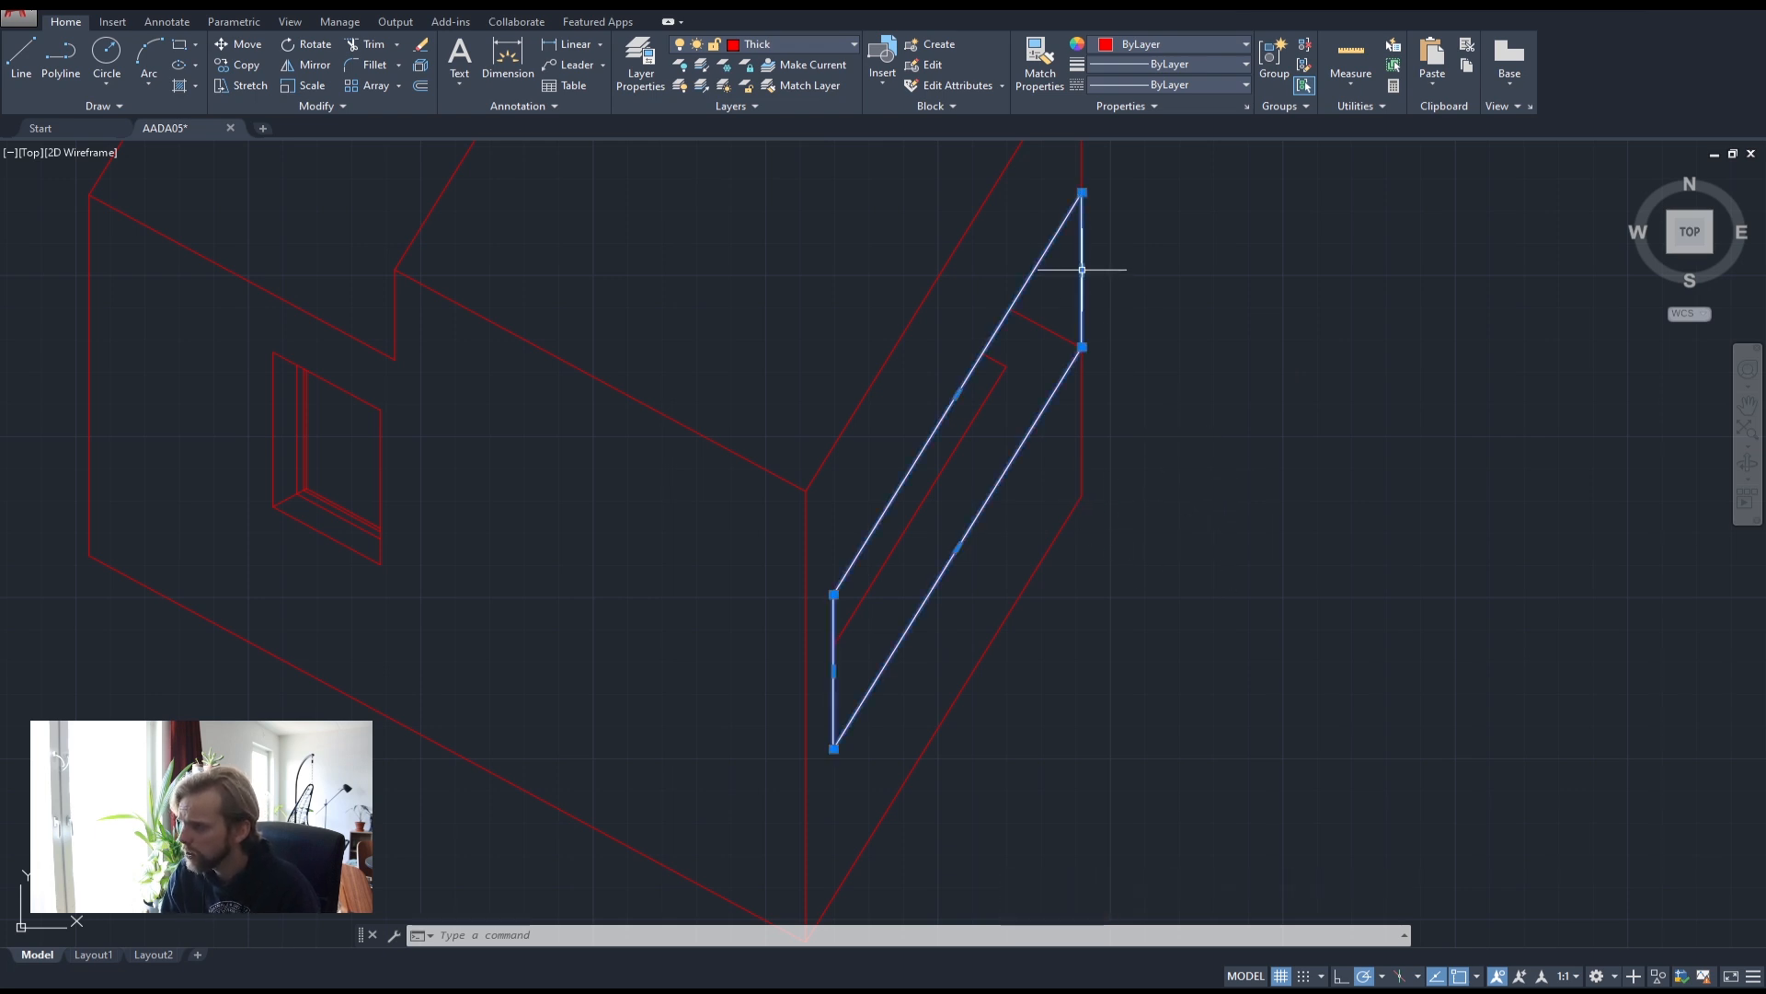
type("co")
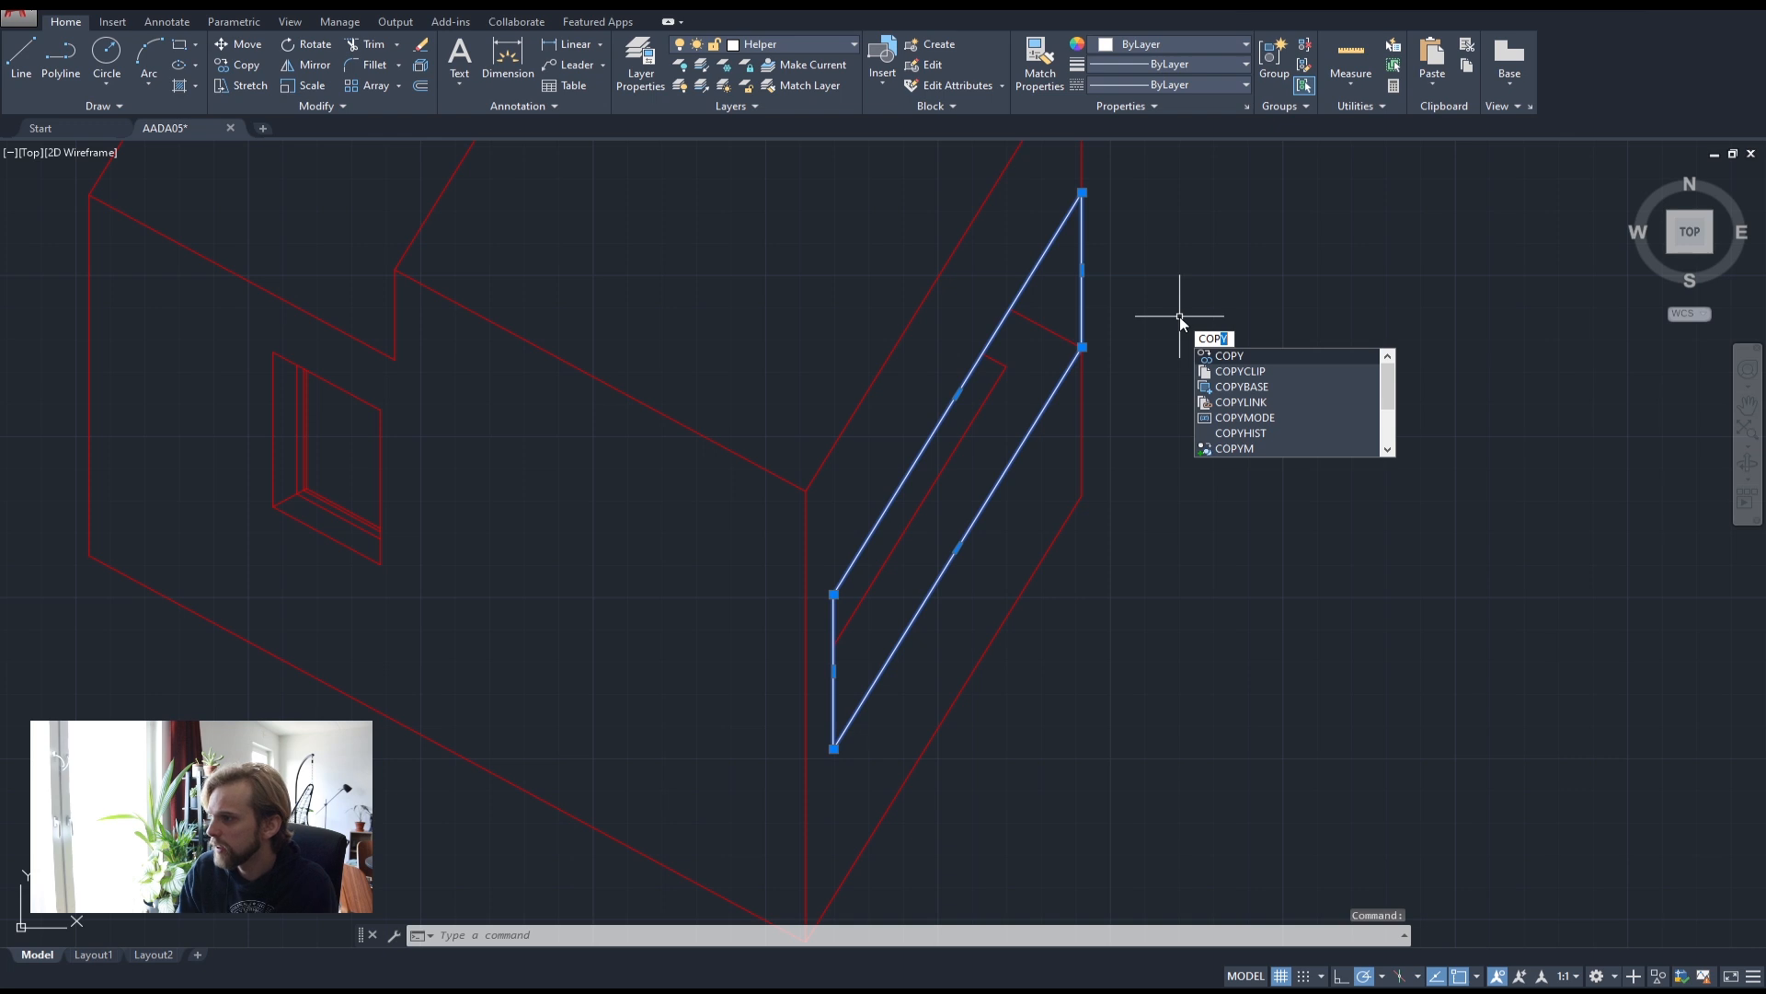
key("space")
scroll(1085, 304, "up", 2)
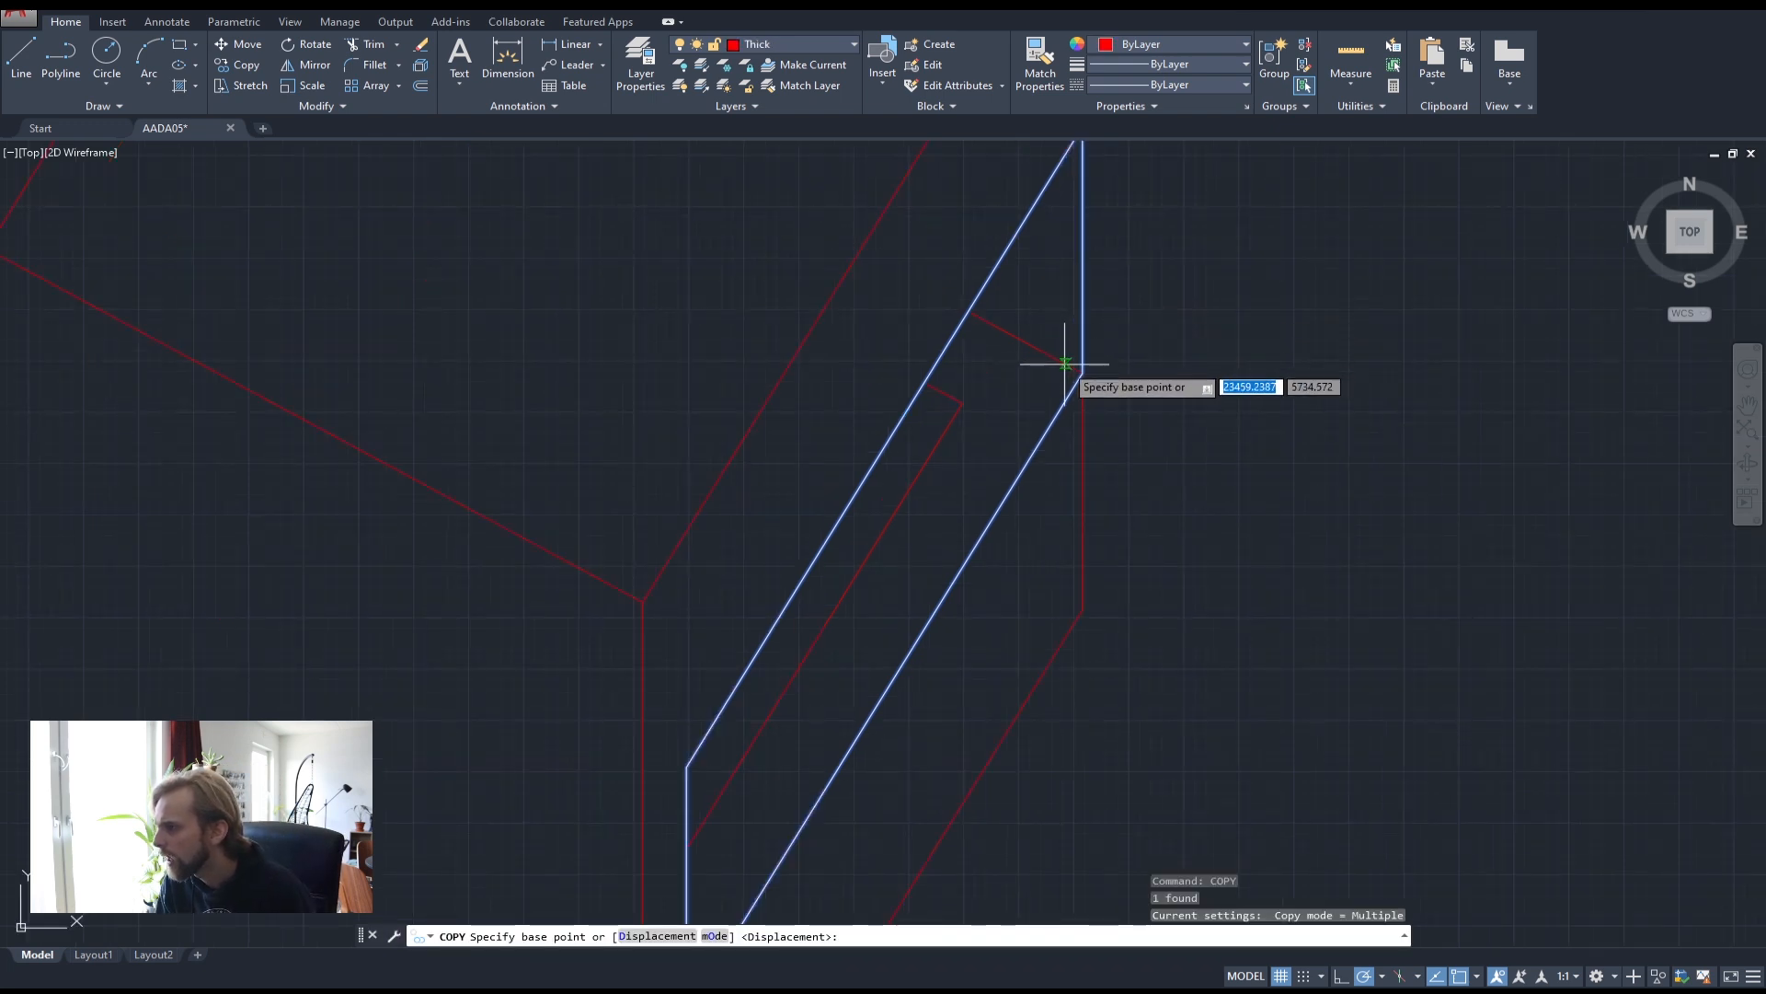
left_click(1065, 364)
key("Escape")
left_click(1089, 276)
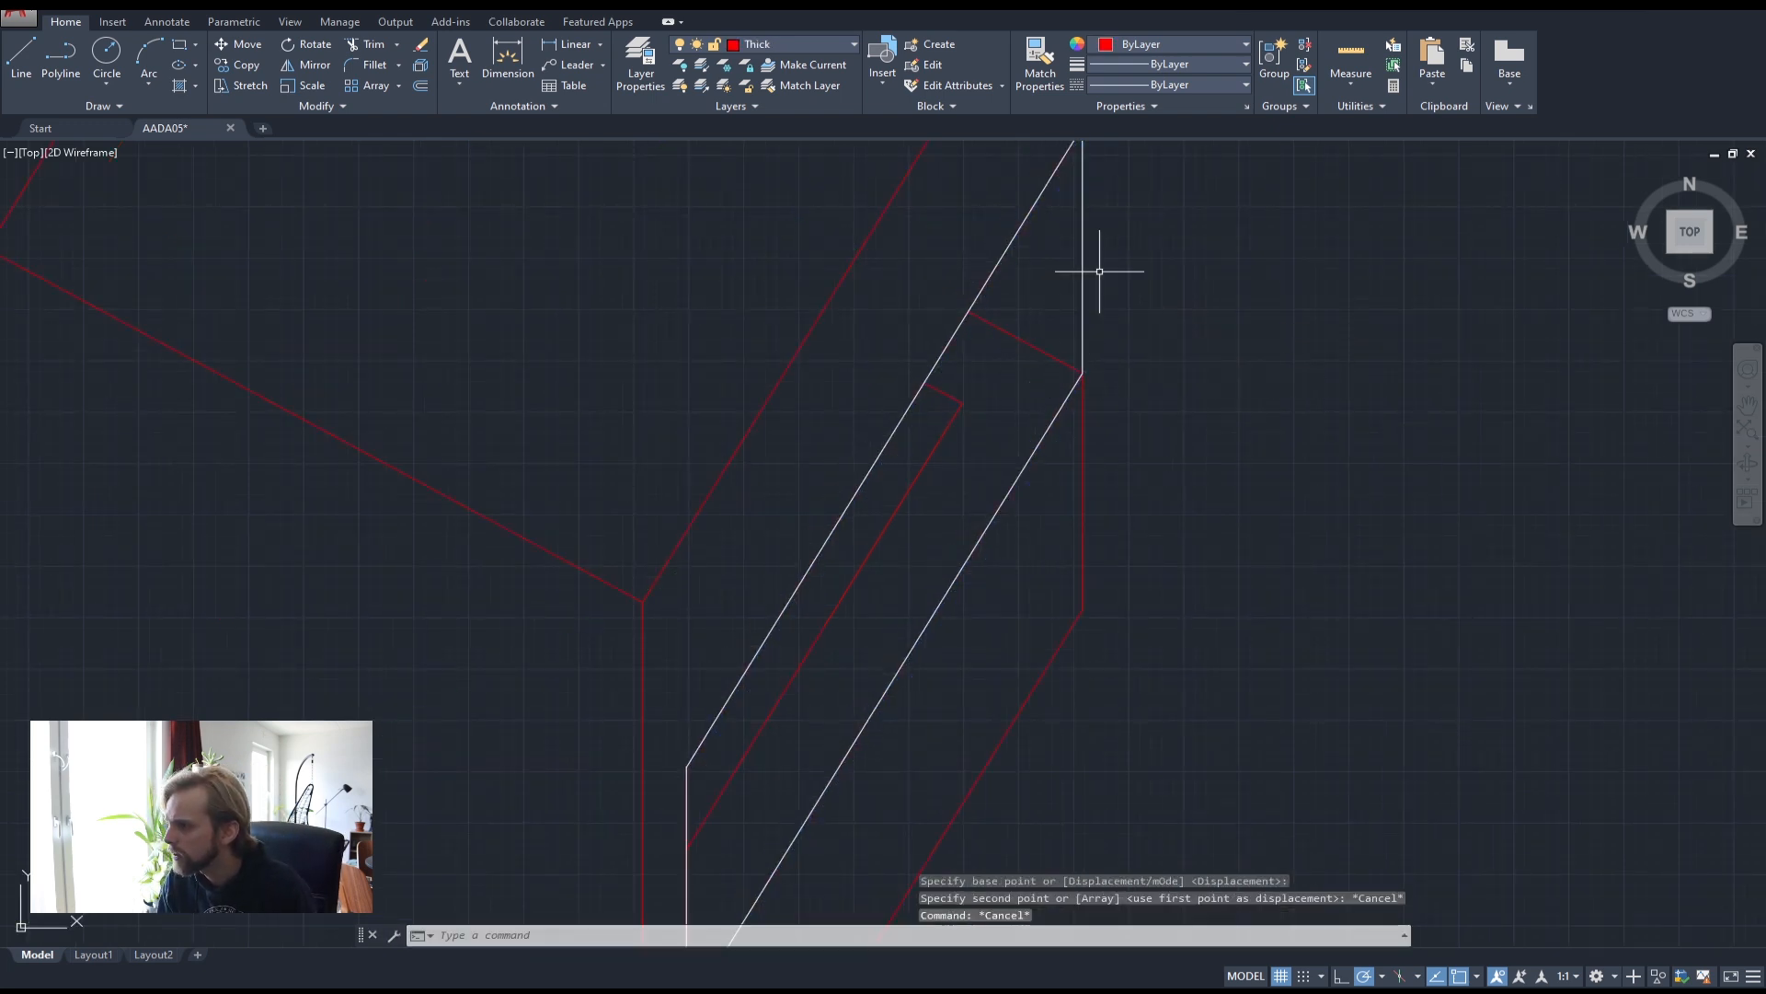
left_click(1061, 244)
type("m")
key("space")
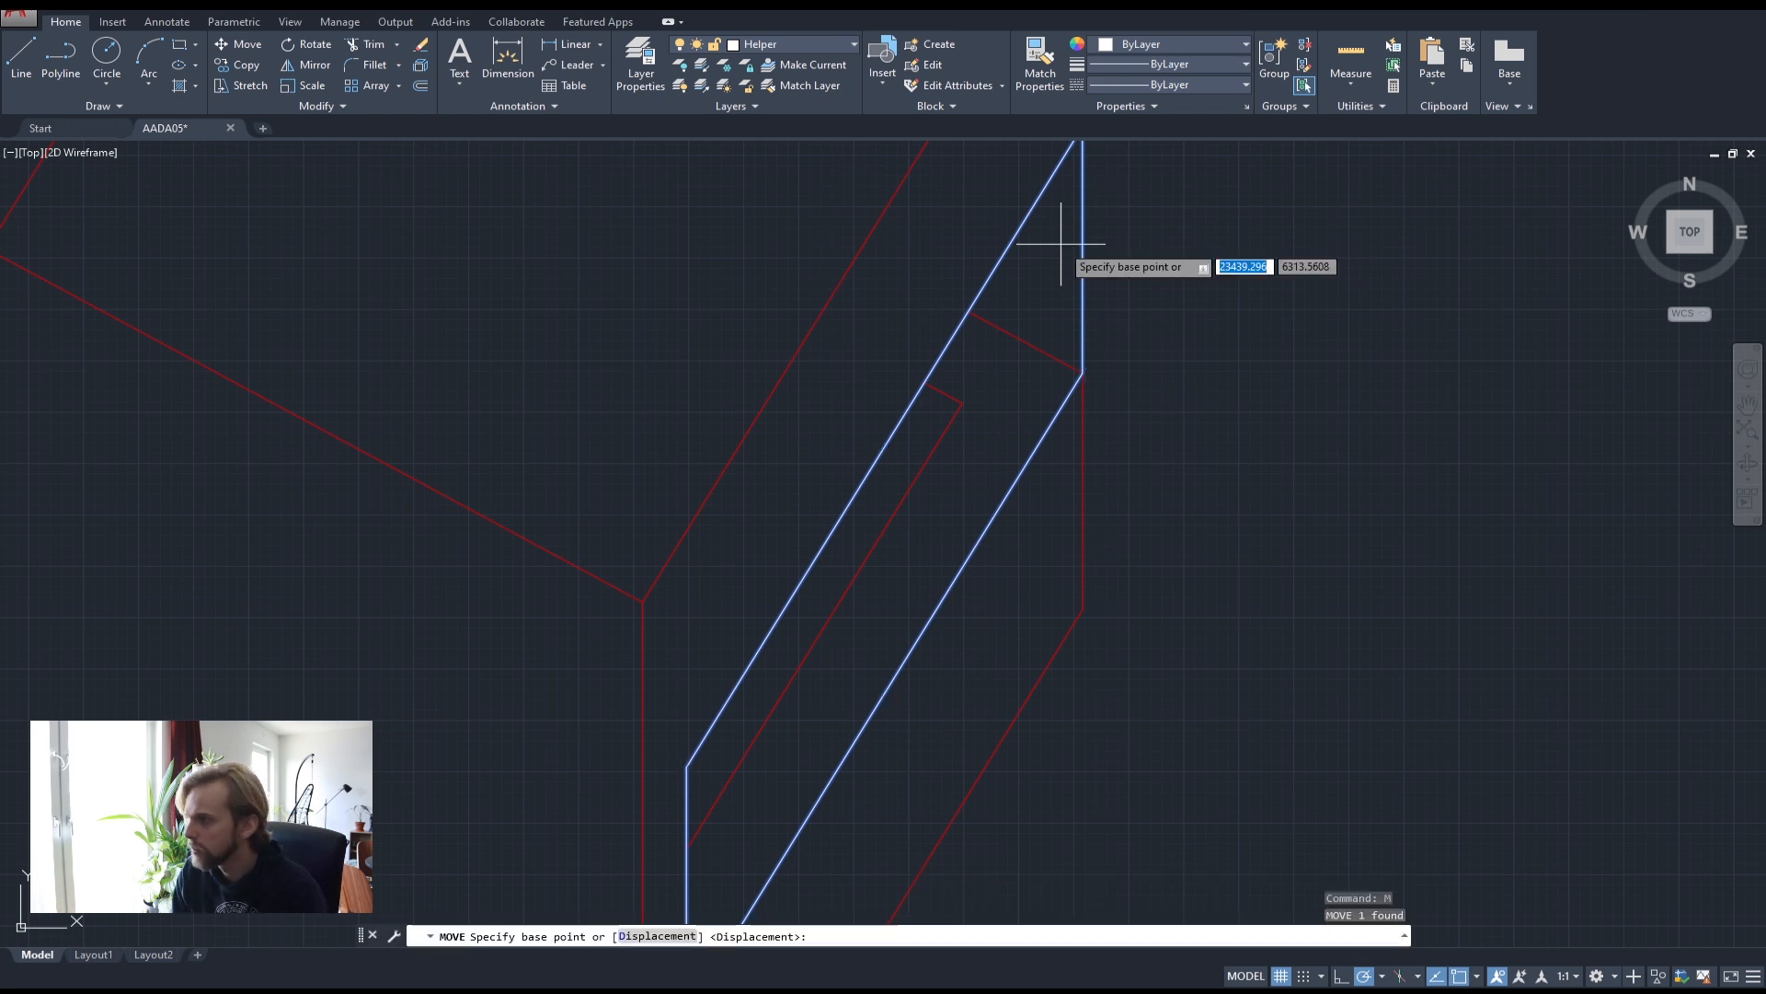
- Move the white outline 400 units from its corner base point
left_click(1047, 354)
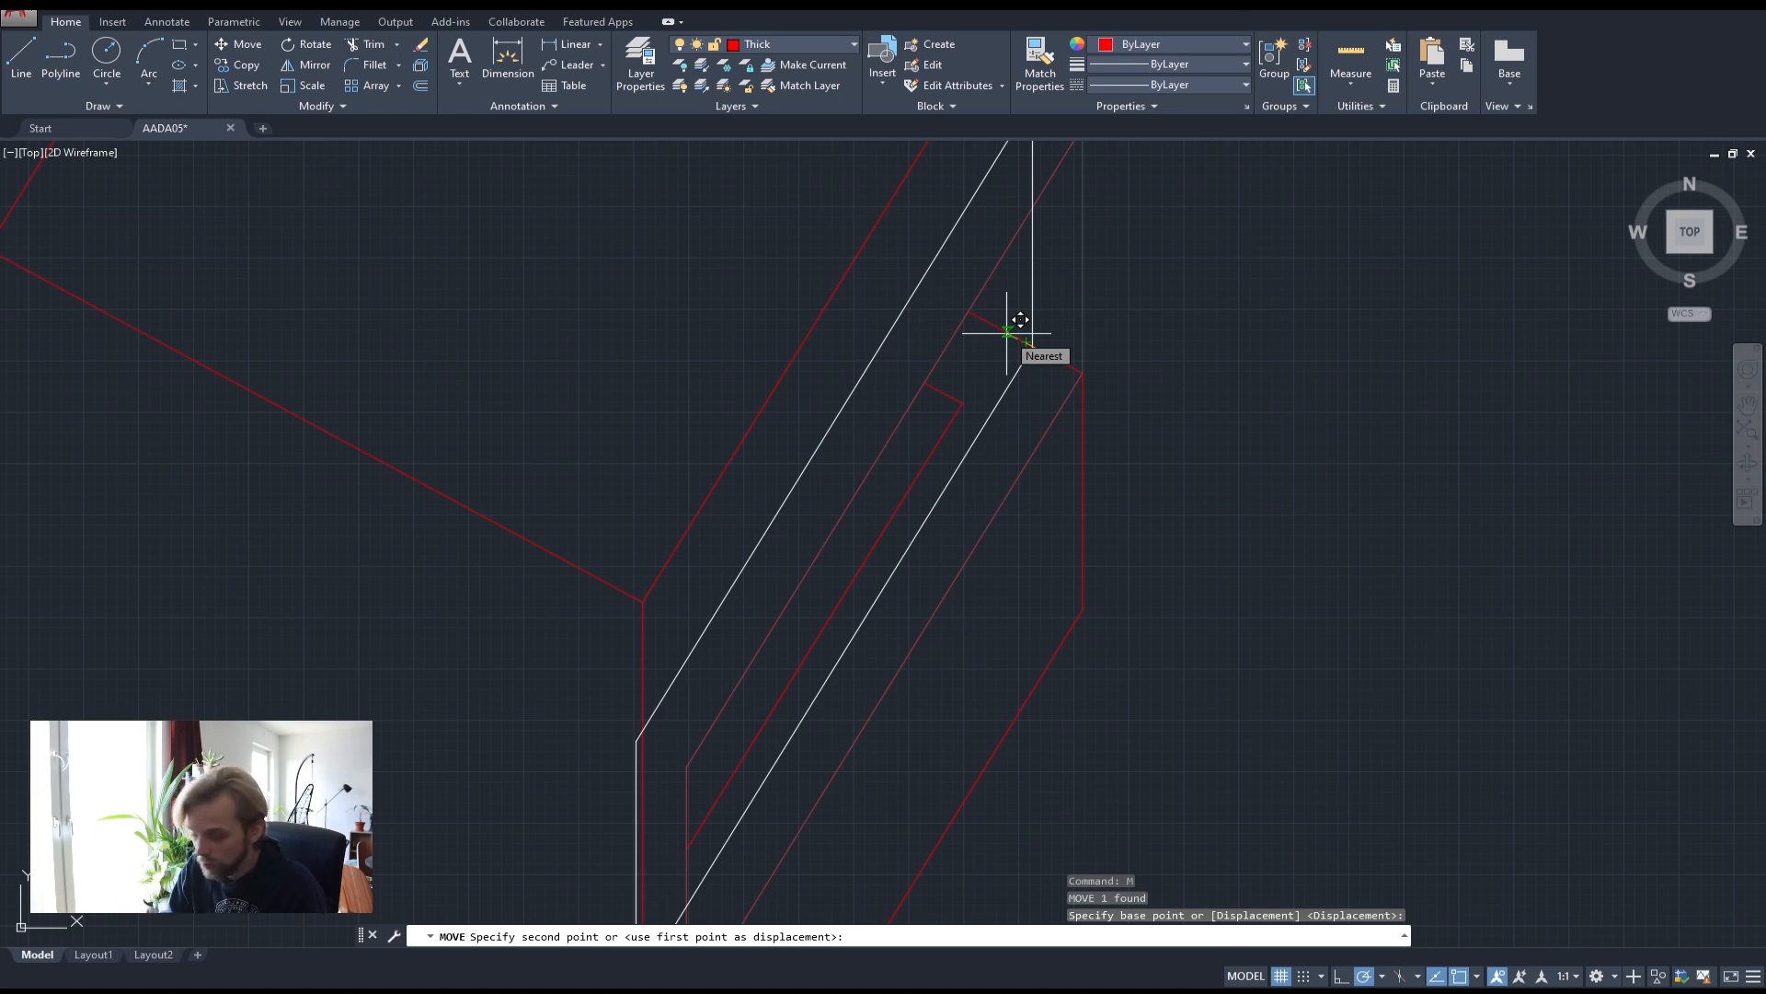
type("400")
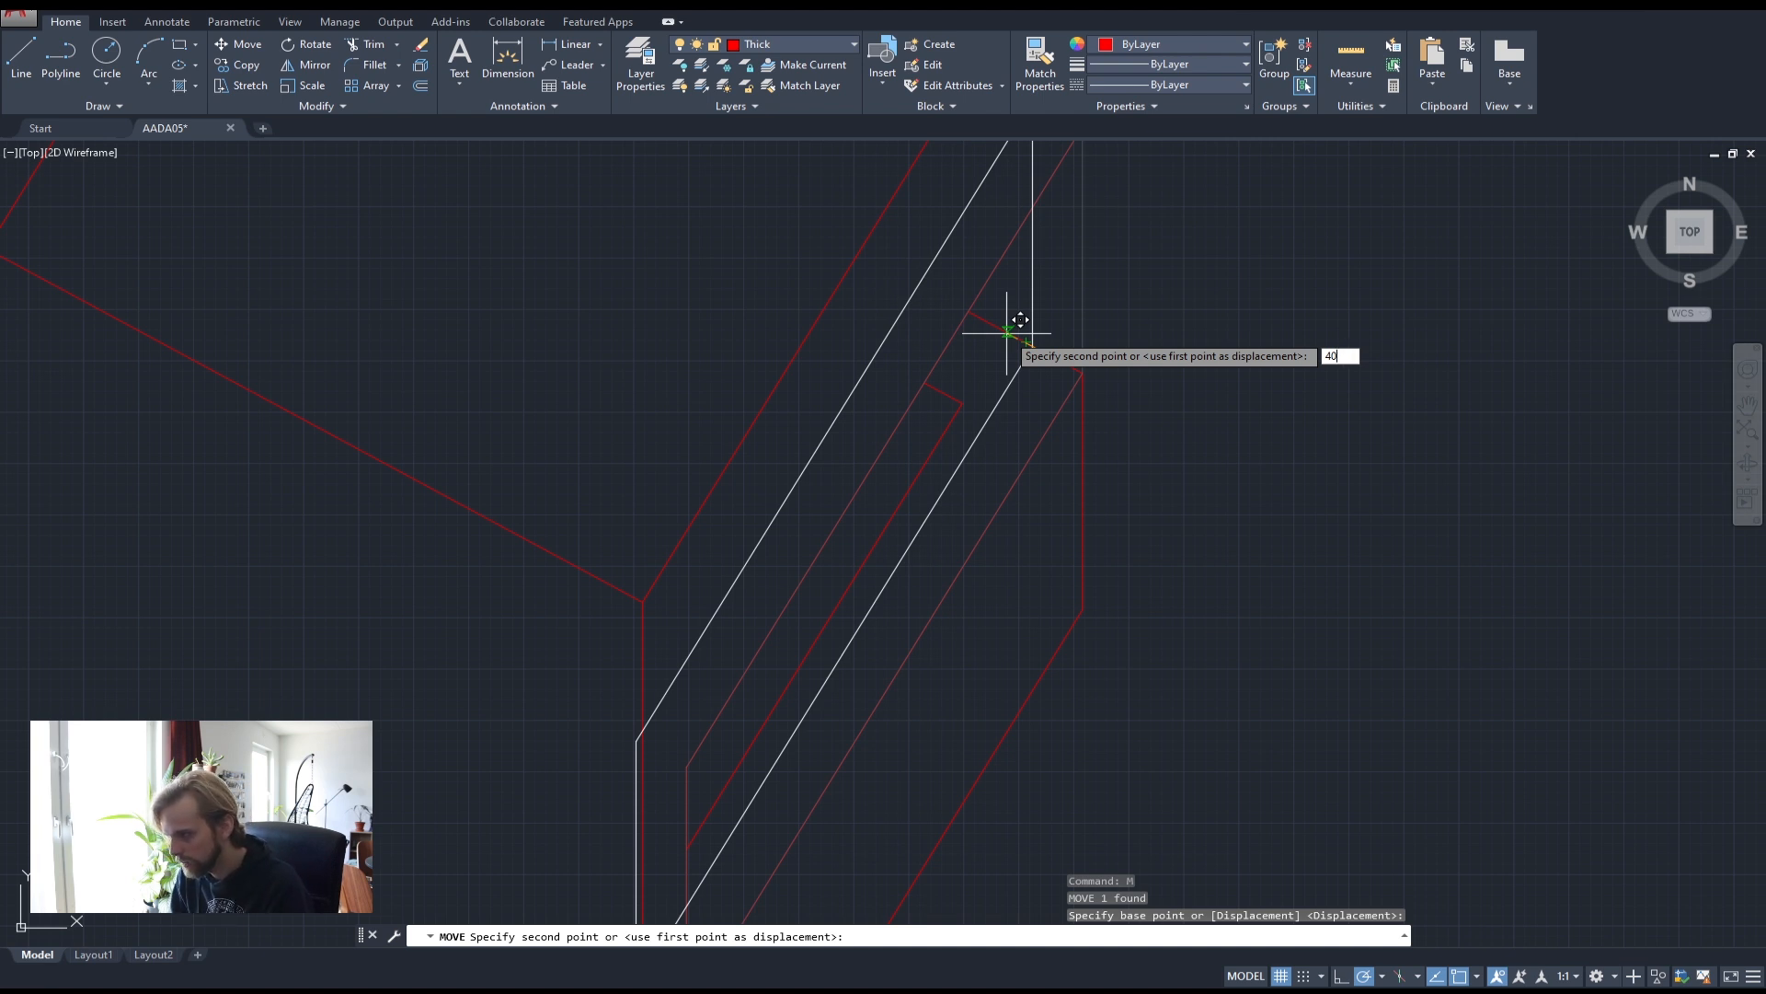
key("Return")
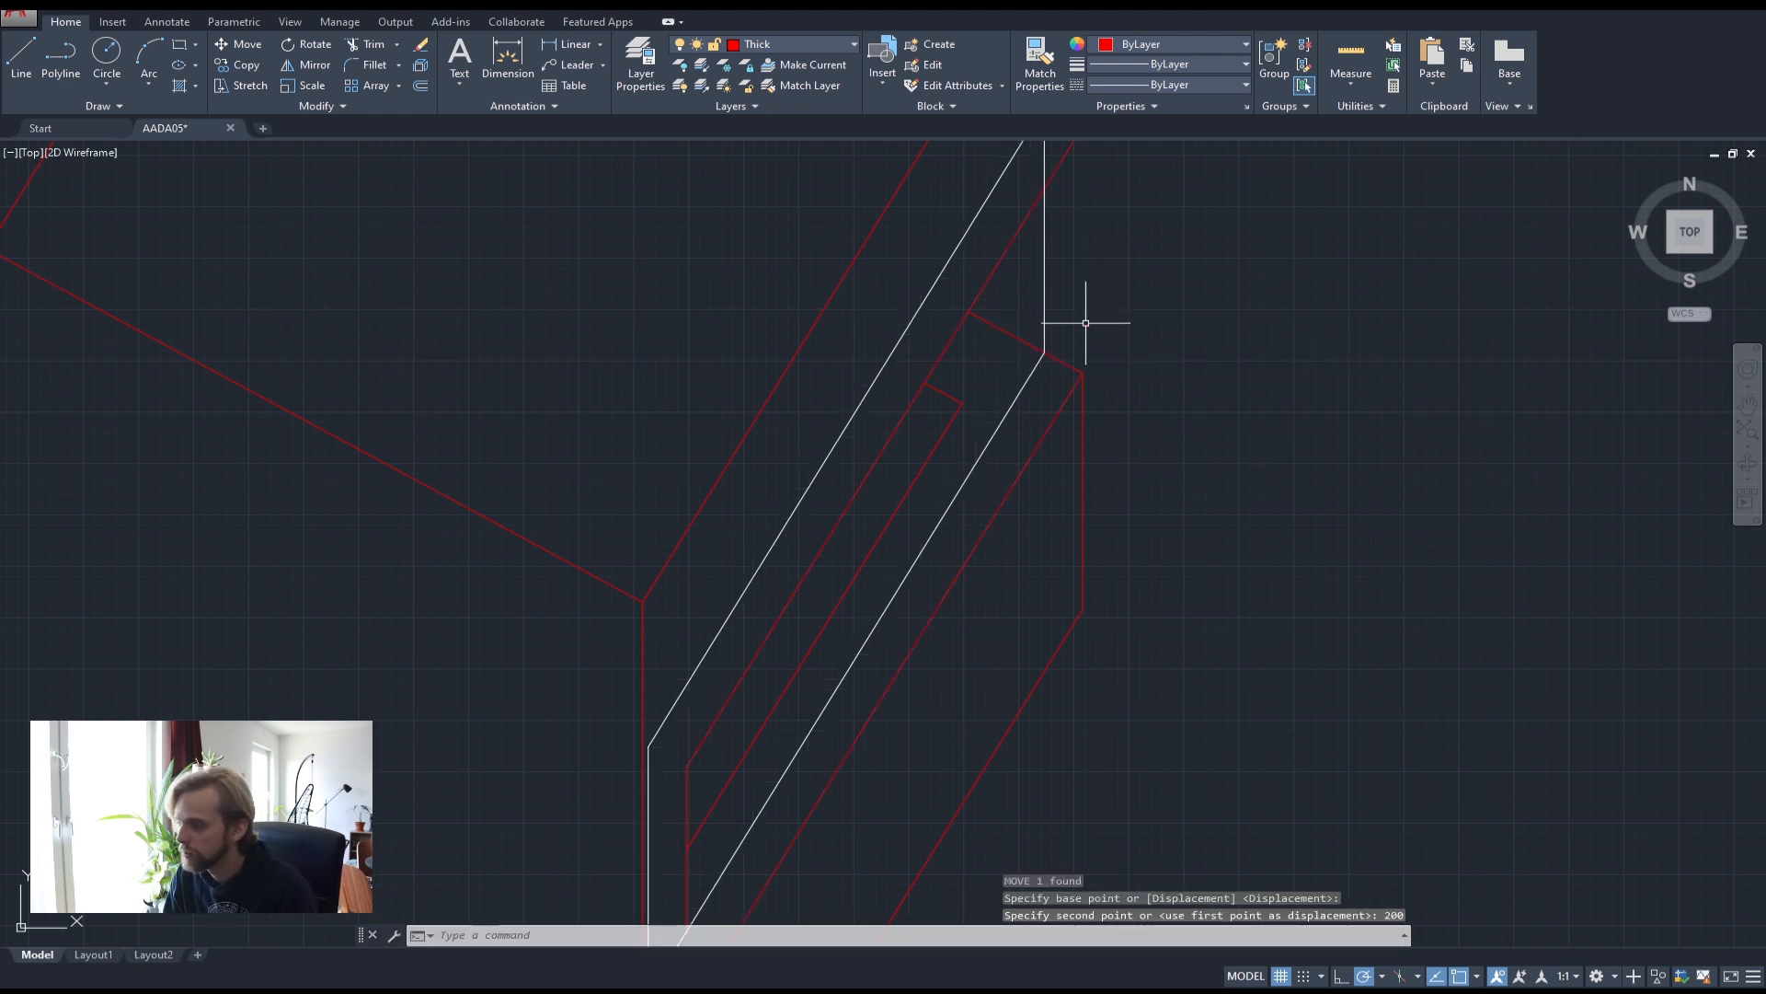
scroll(1224, 405, "down", 3)
scroll(1214, 433, "up", 2)
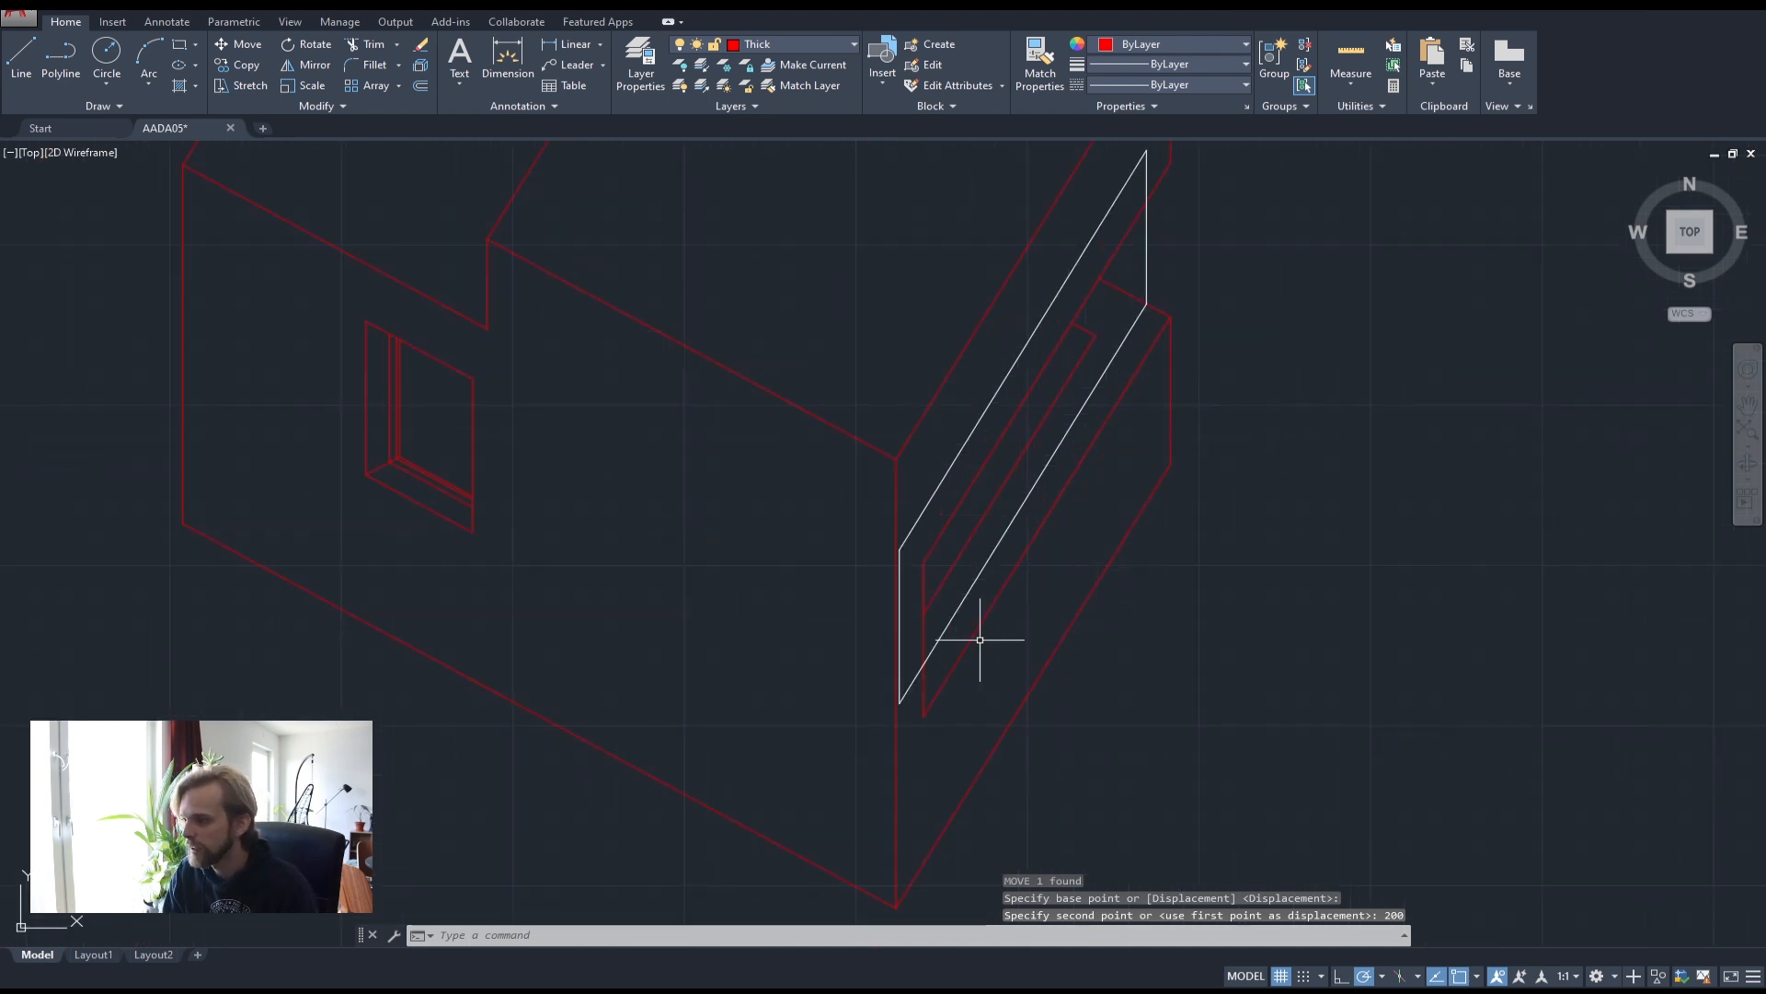
scroll(1150, 290, "up", 3)
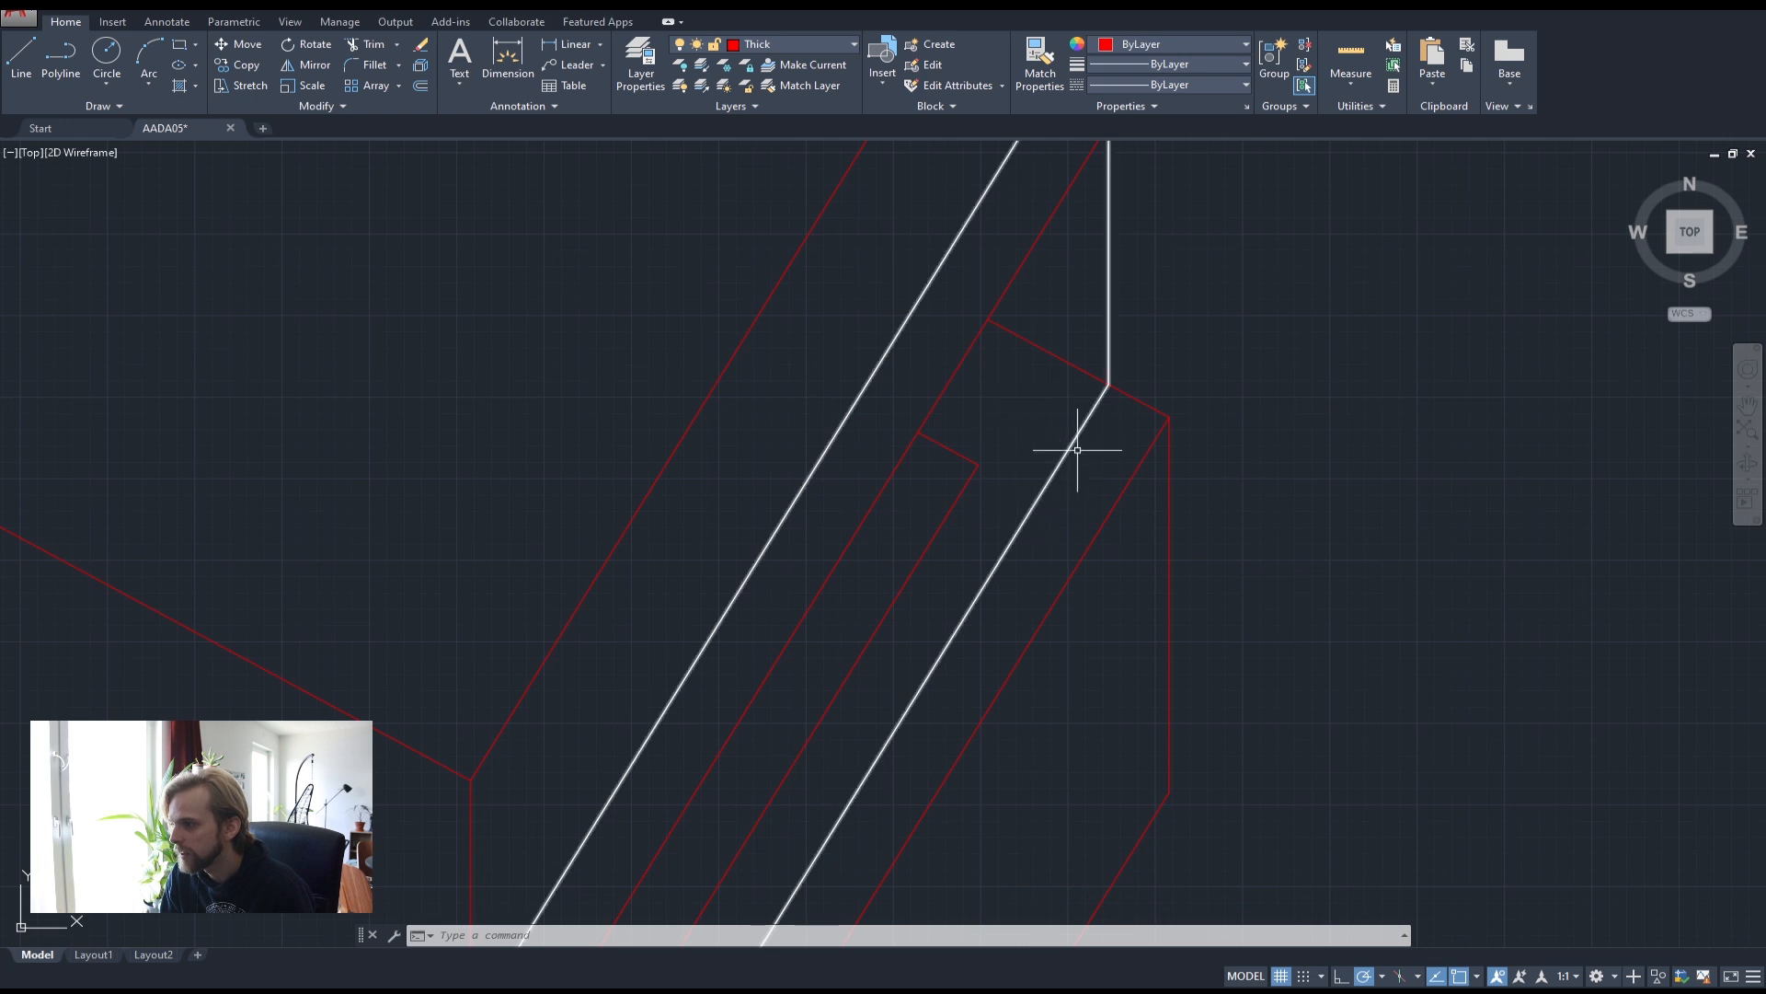
scroll(1115, 294, "down", 2)
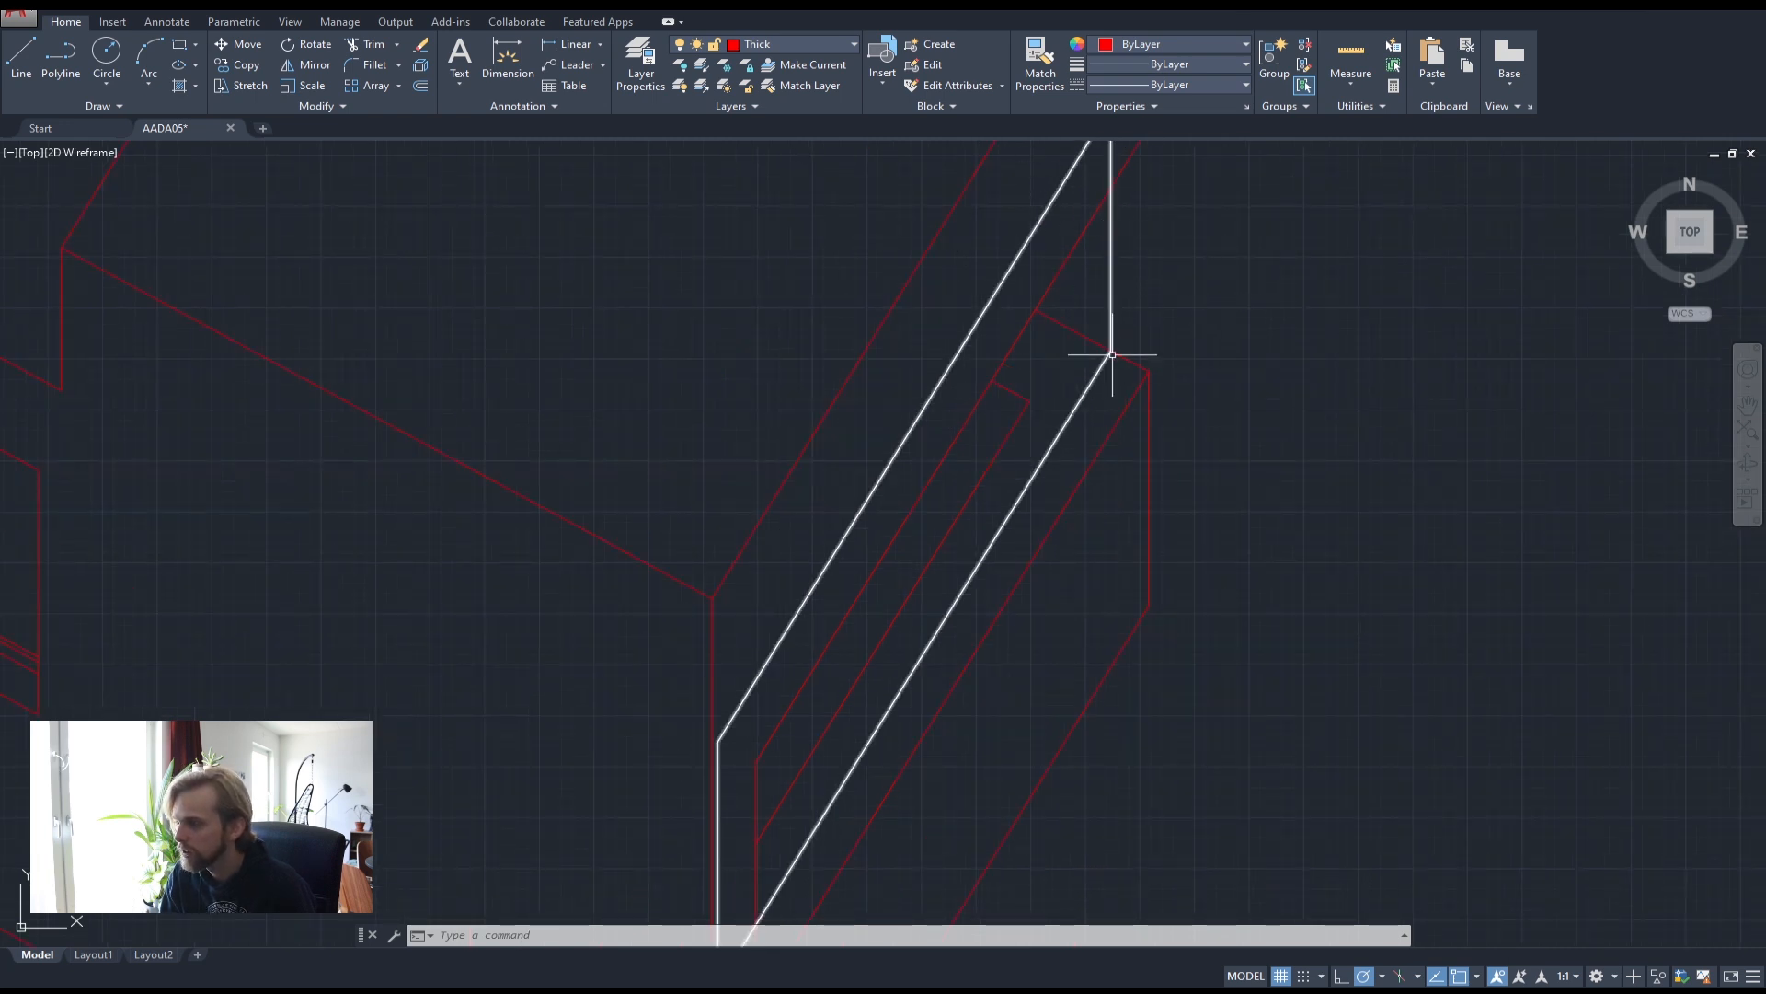
scroll(1113, 329, "up", 2)
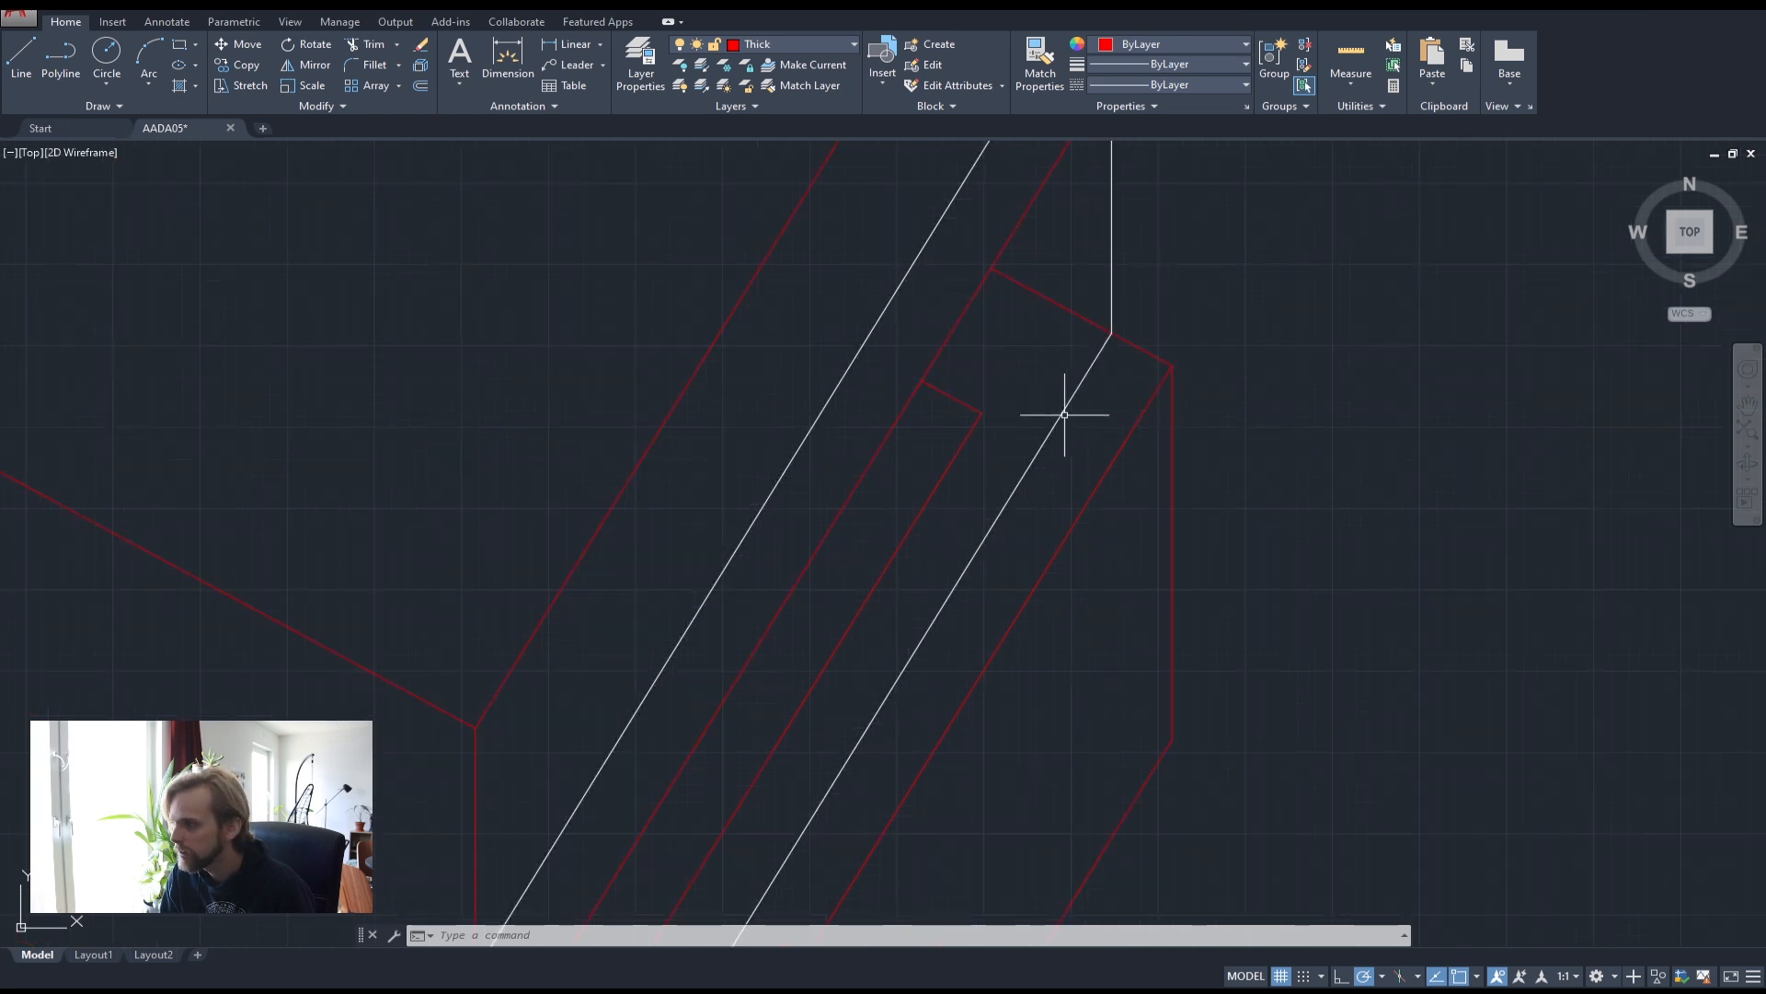
- Draw a line from the red recess corner to the outline's corner
left_click(21, 55)
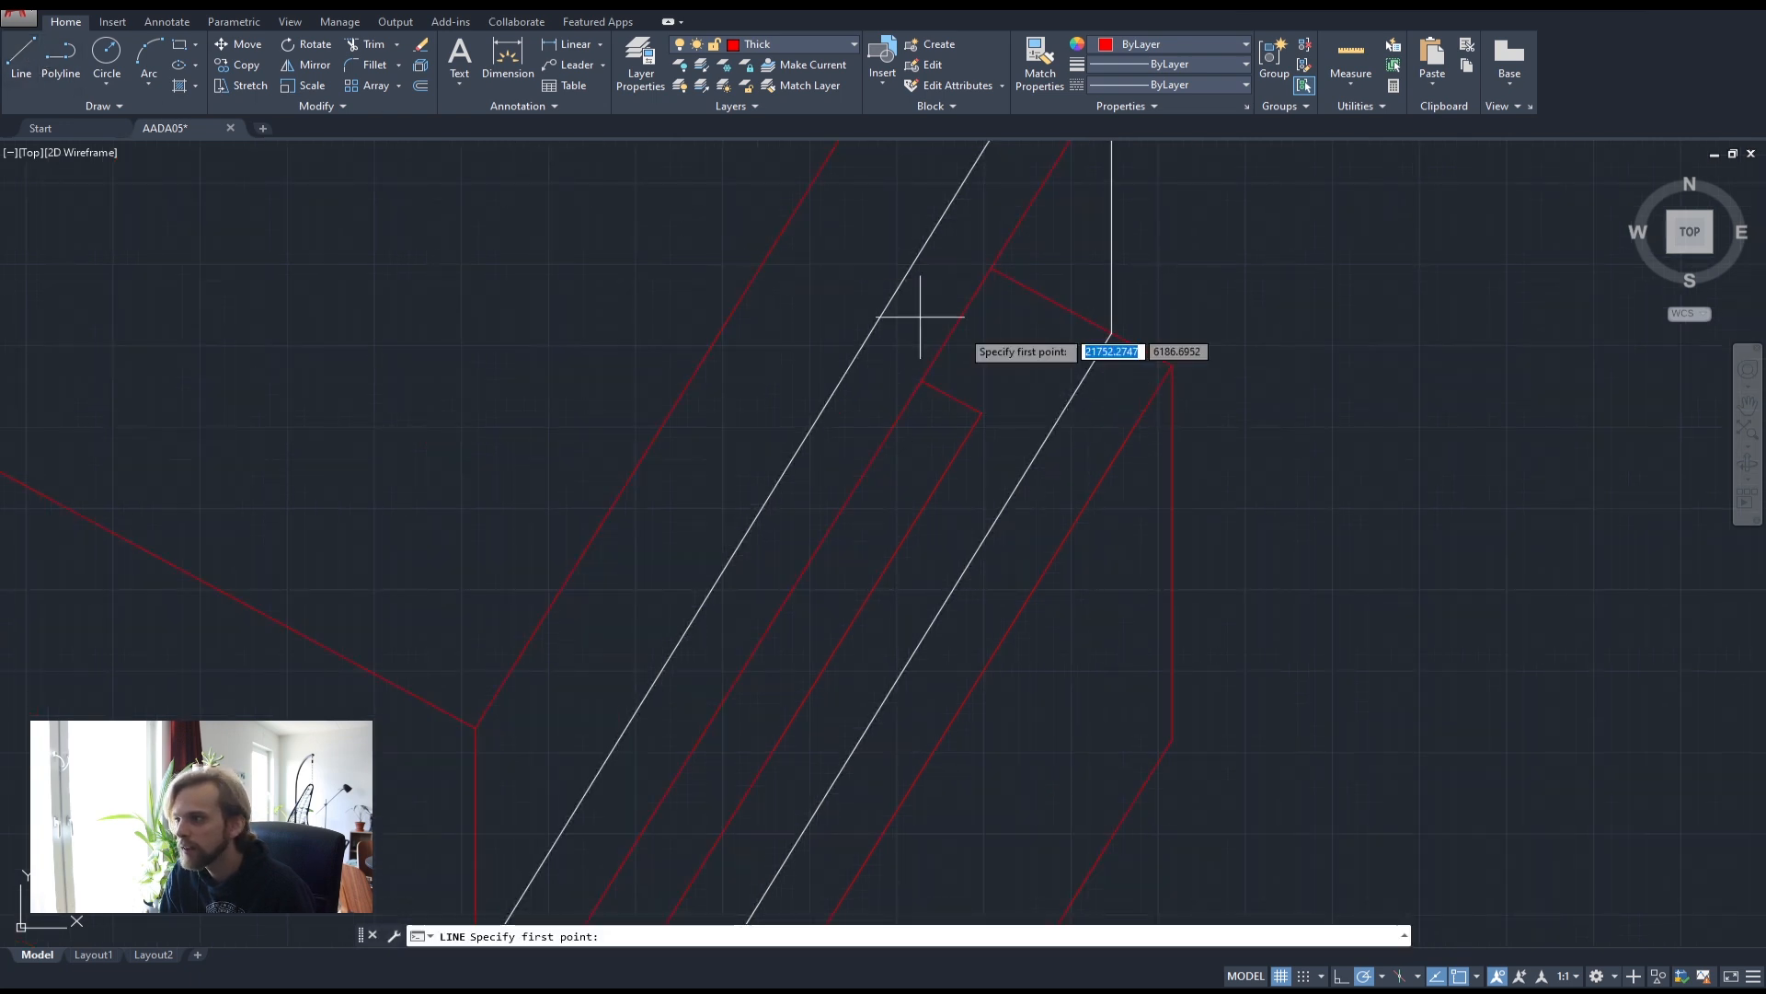
left_click(991, 267)
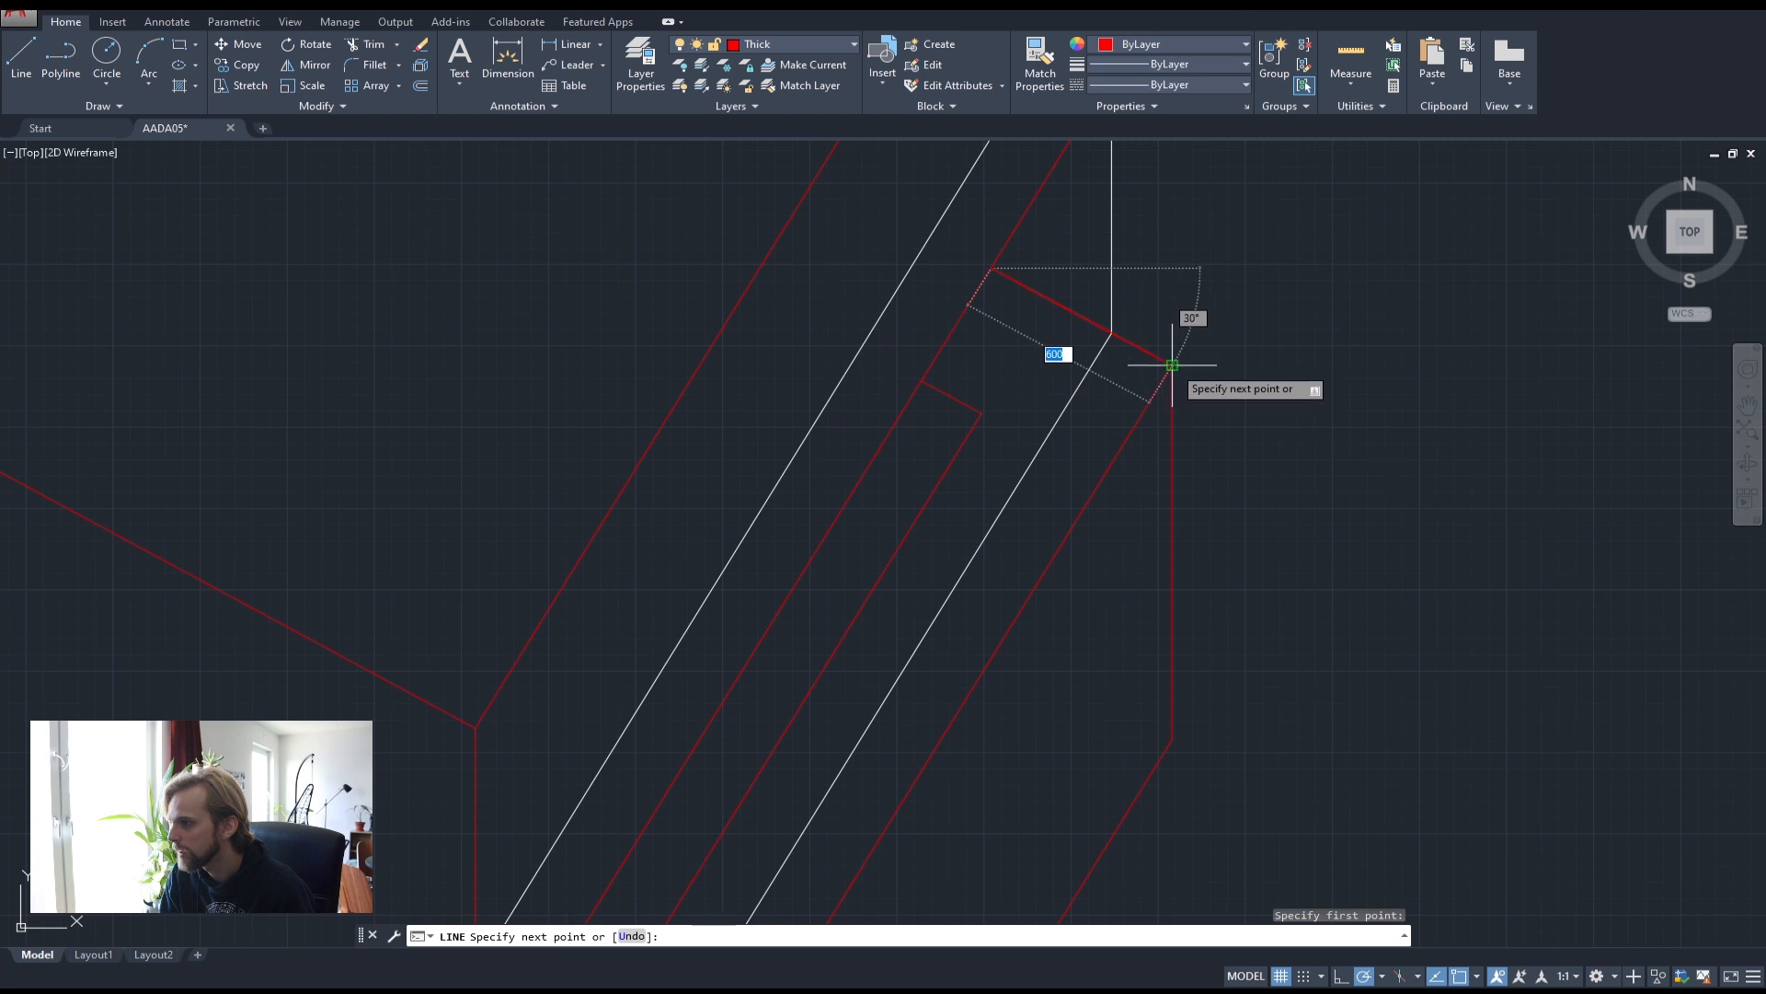
left_click(1172, 366)
key("Return")
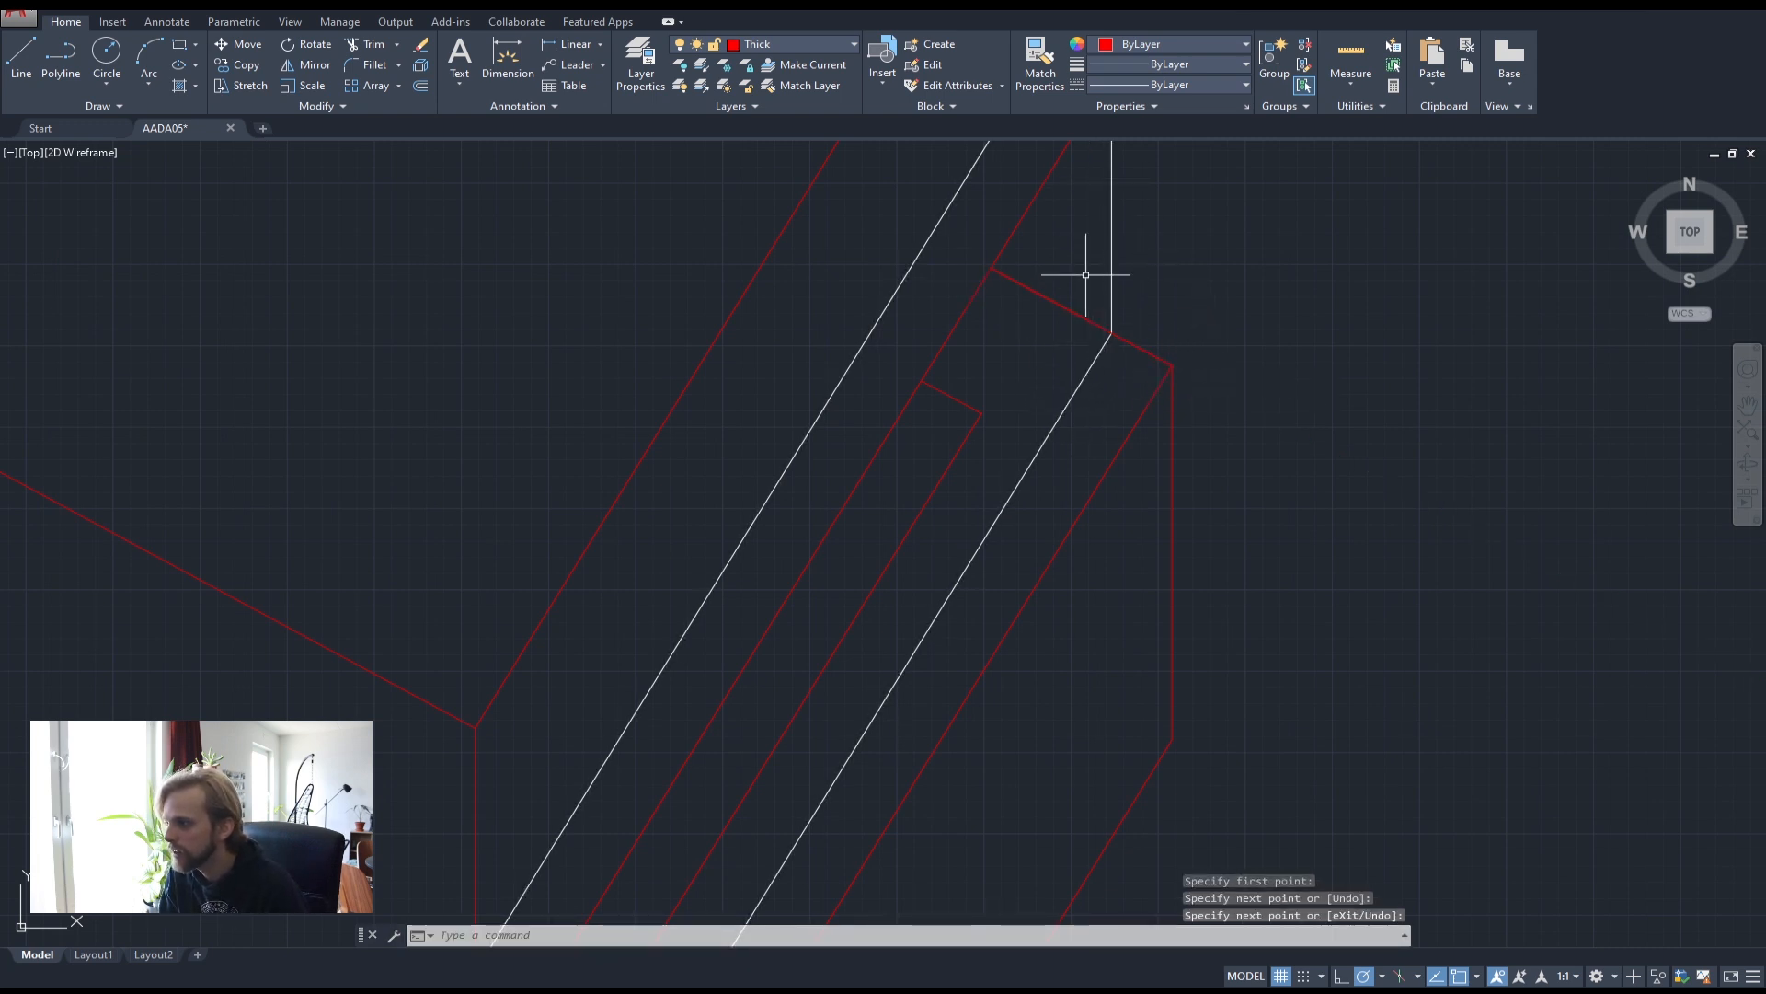
scroll(572, 383, "down", 5)
- Zoom in on the window's top corner and select the opening's top edge
scroll(383, 260, "up", 6)
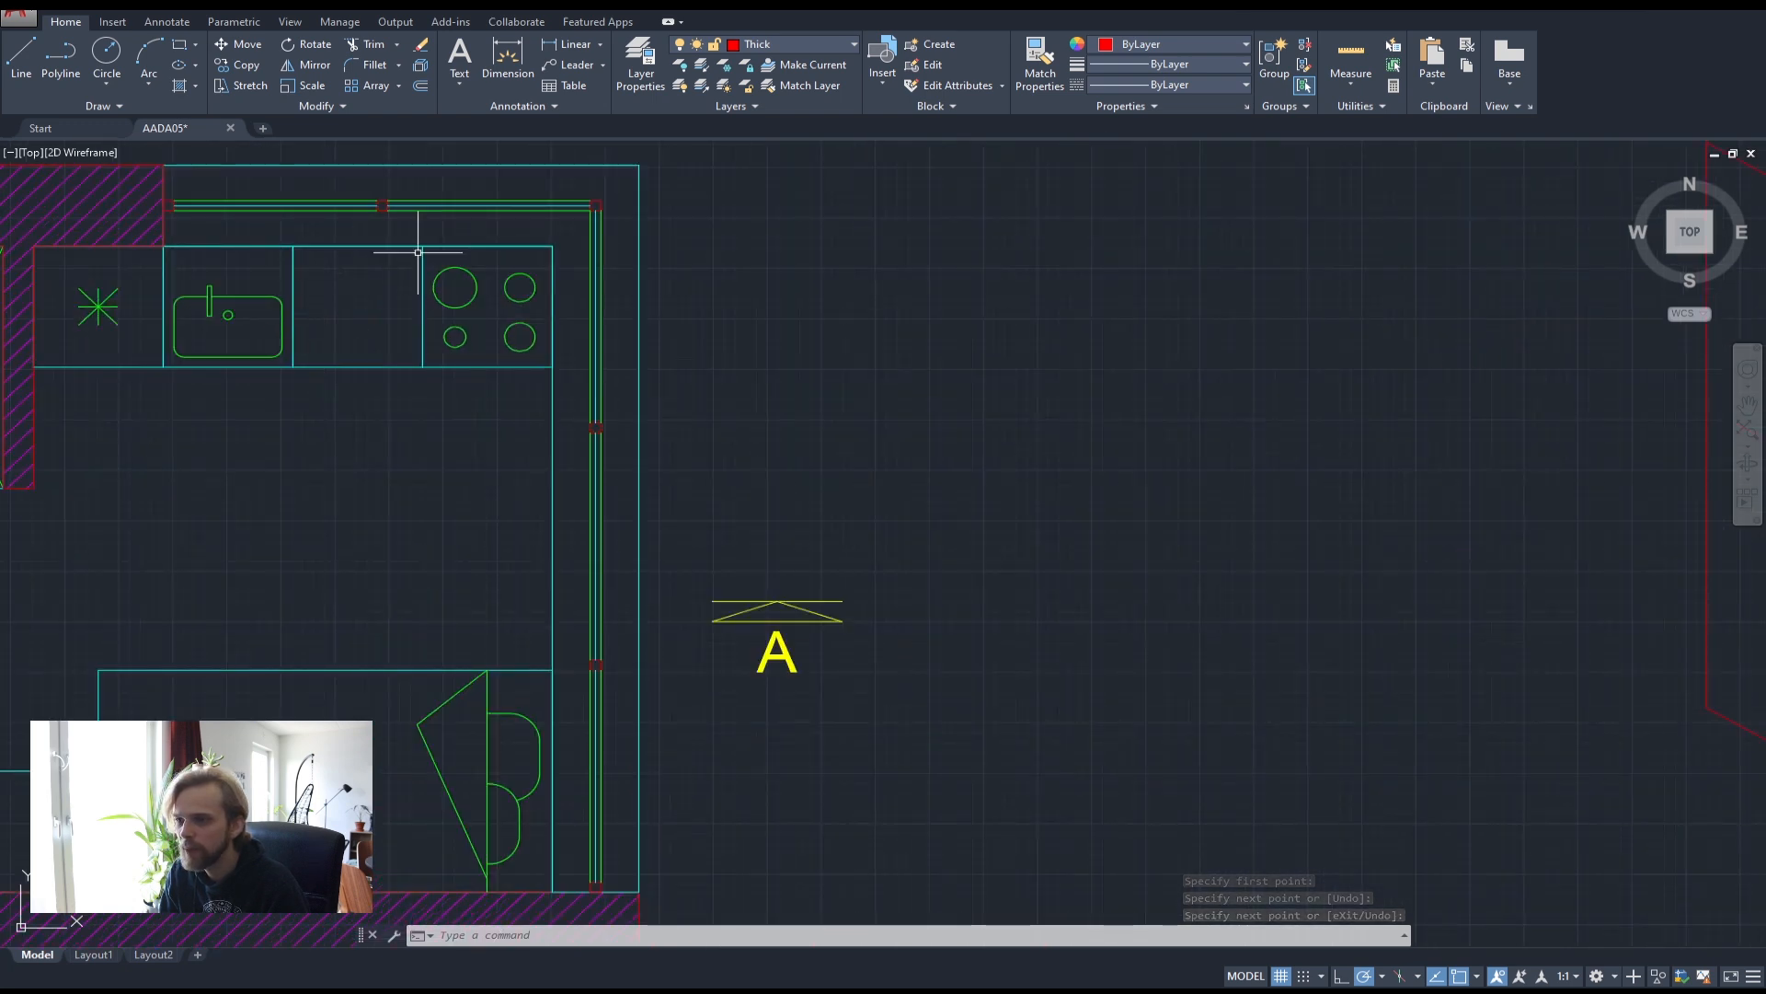
middle_click_drag(1038, 267, 935, 572)
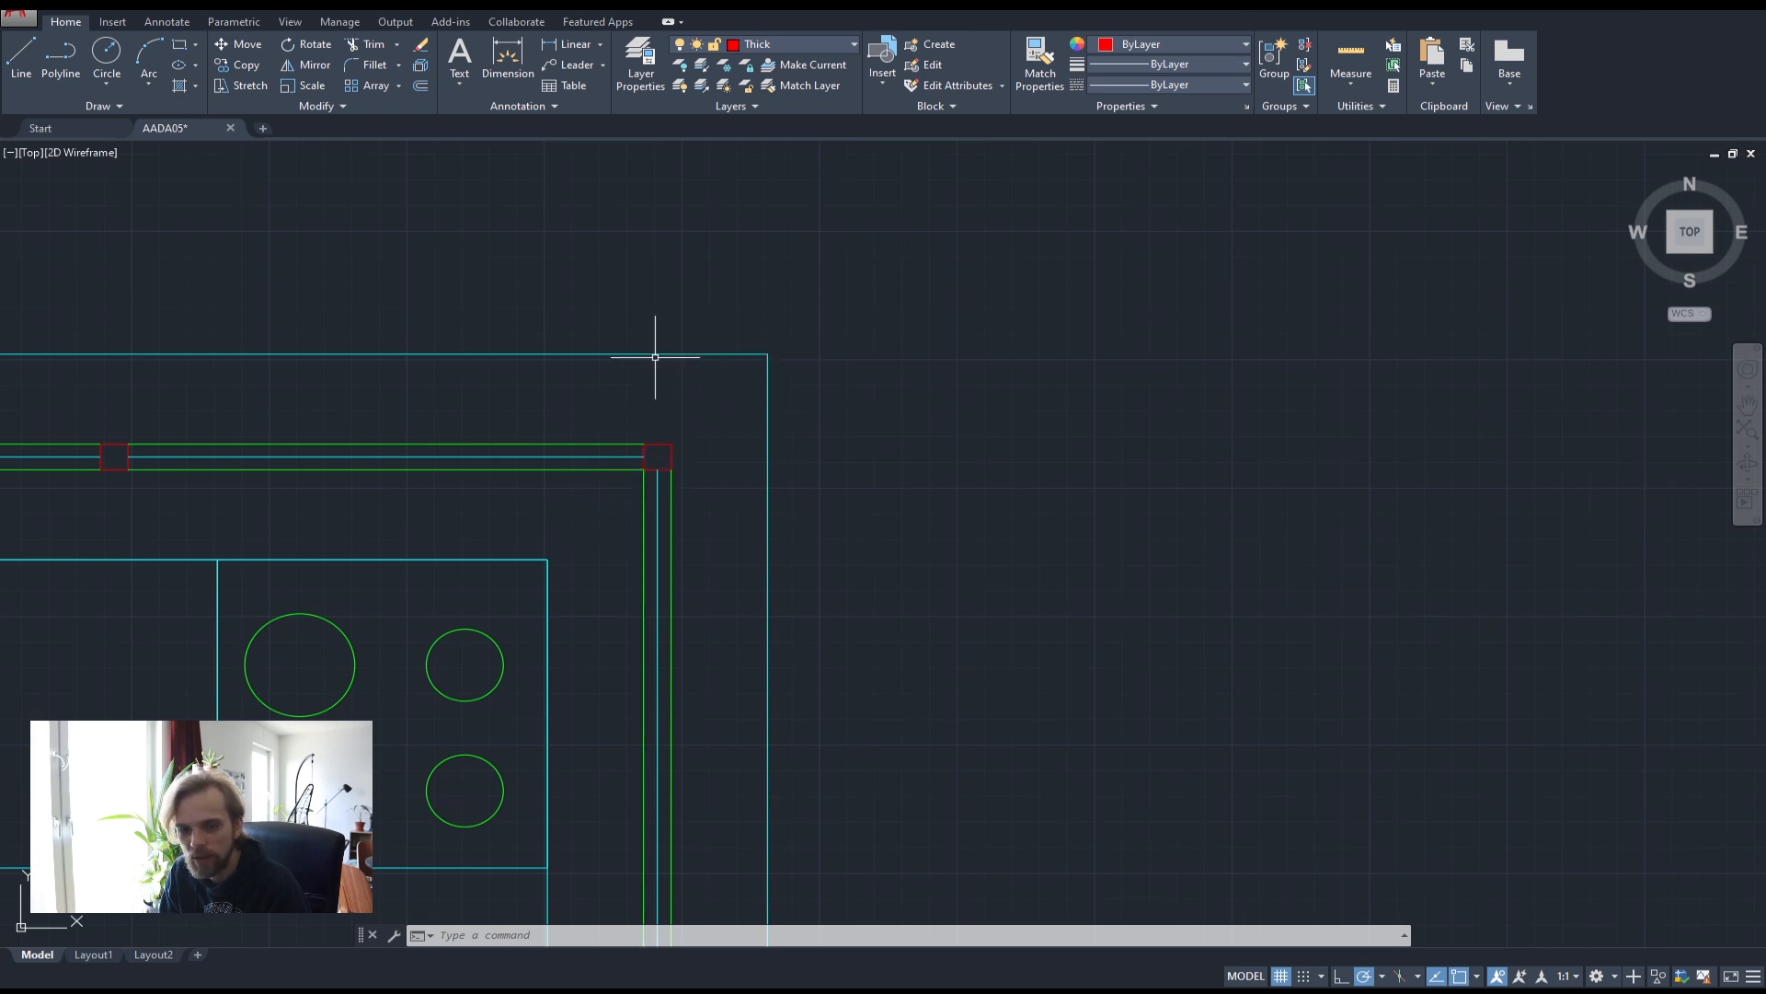
scroll(611, 356, "down", 8)
scroll(1593, 434, "up", 8)
scroll(1161, 495, "up", 1)
scroll(1161, 495, "up", 5)
scroll(1164, 496, "down", 5)
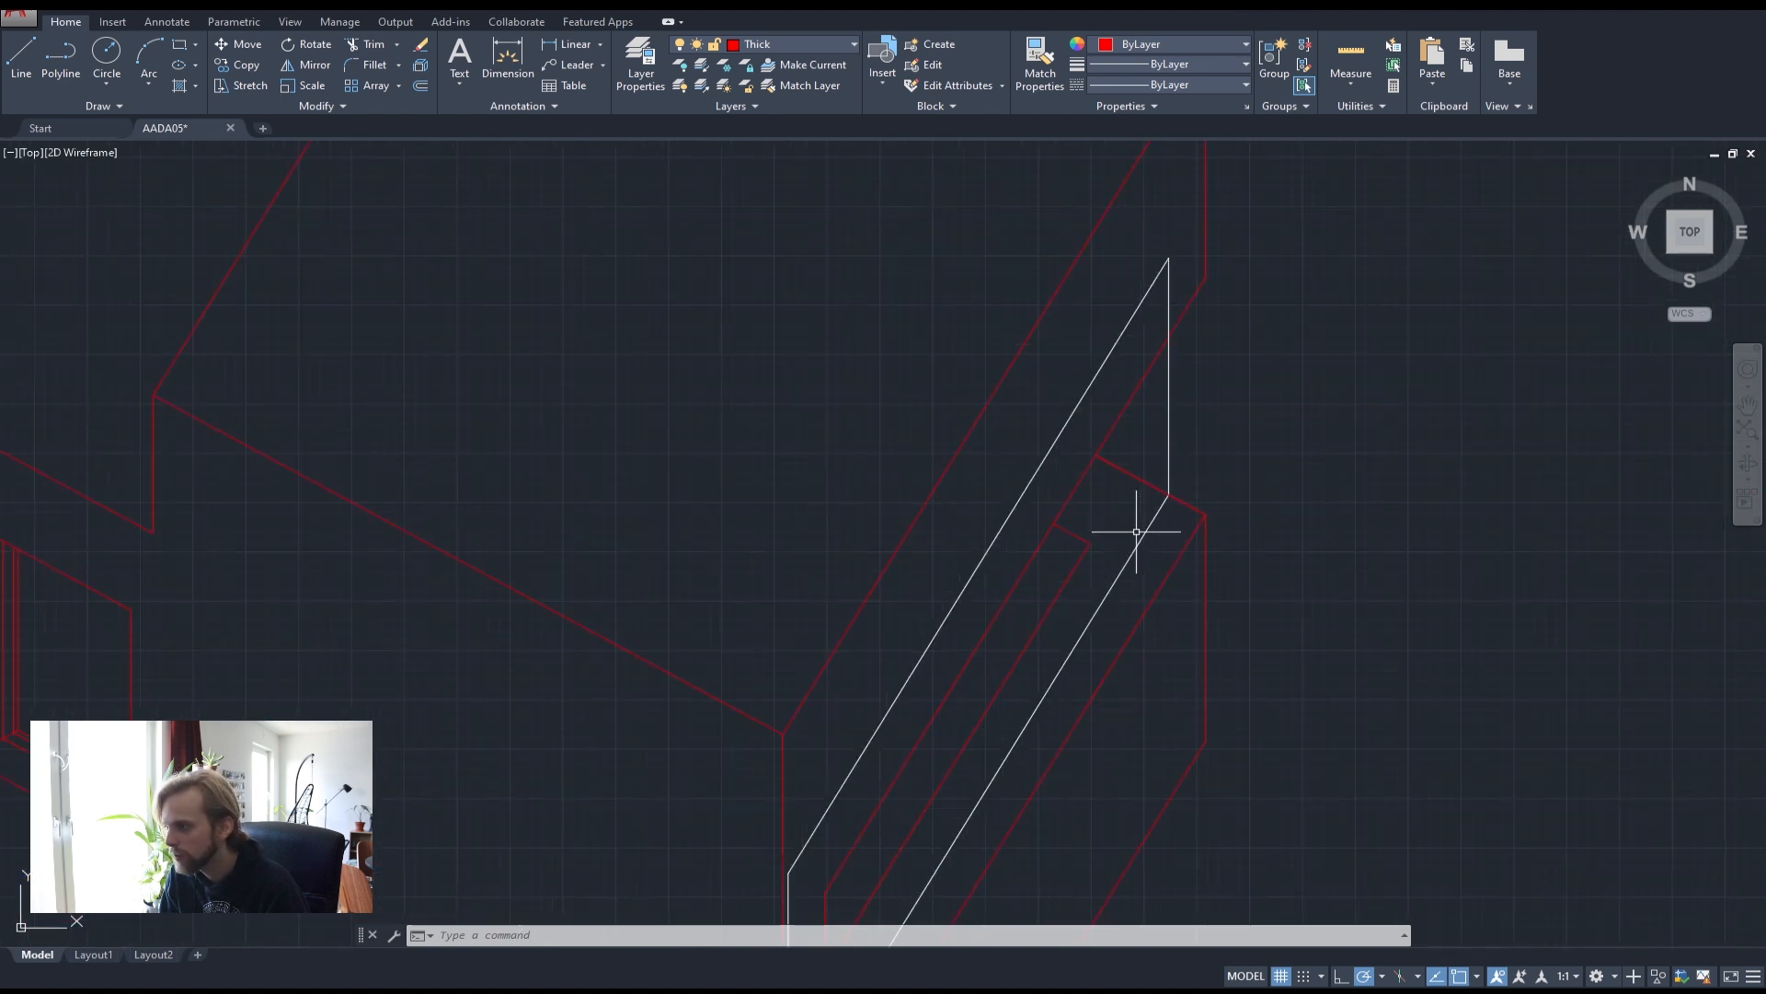
left_click(1147, 482)
scroll(1100, 458, "up", 6)
scroll(1411, 643, "down", 4)
scroll(1531, 592, "up", 2)
middle_click_drag(1531, 592, 1322, 377)
- Offset the window opening's top edge 200 units downward
type("o")
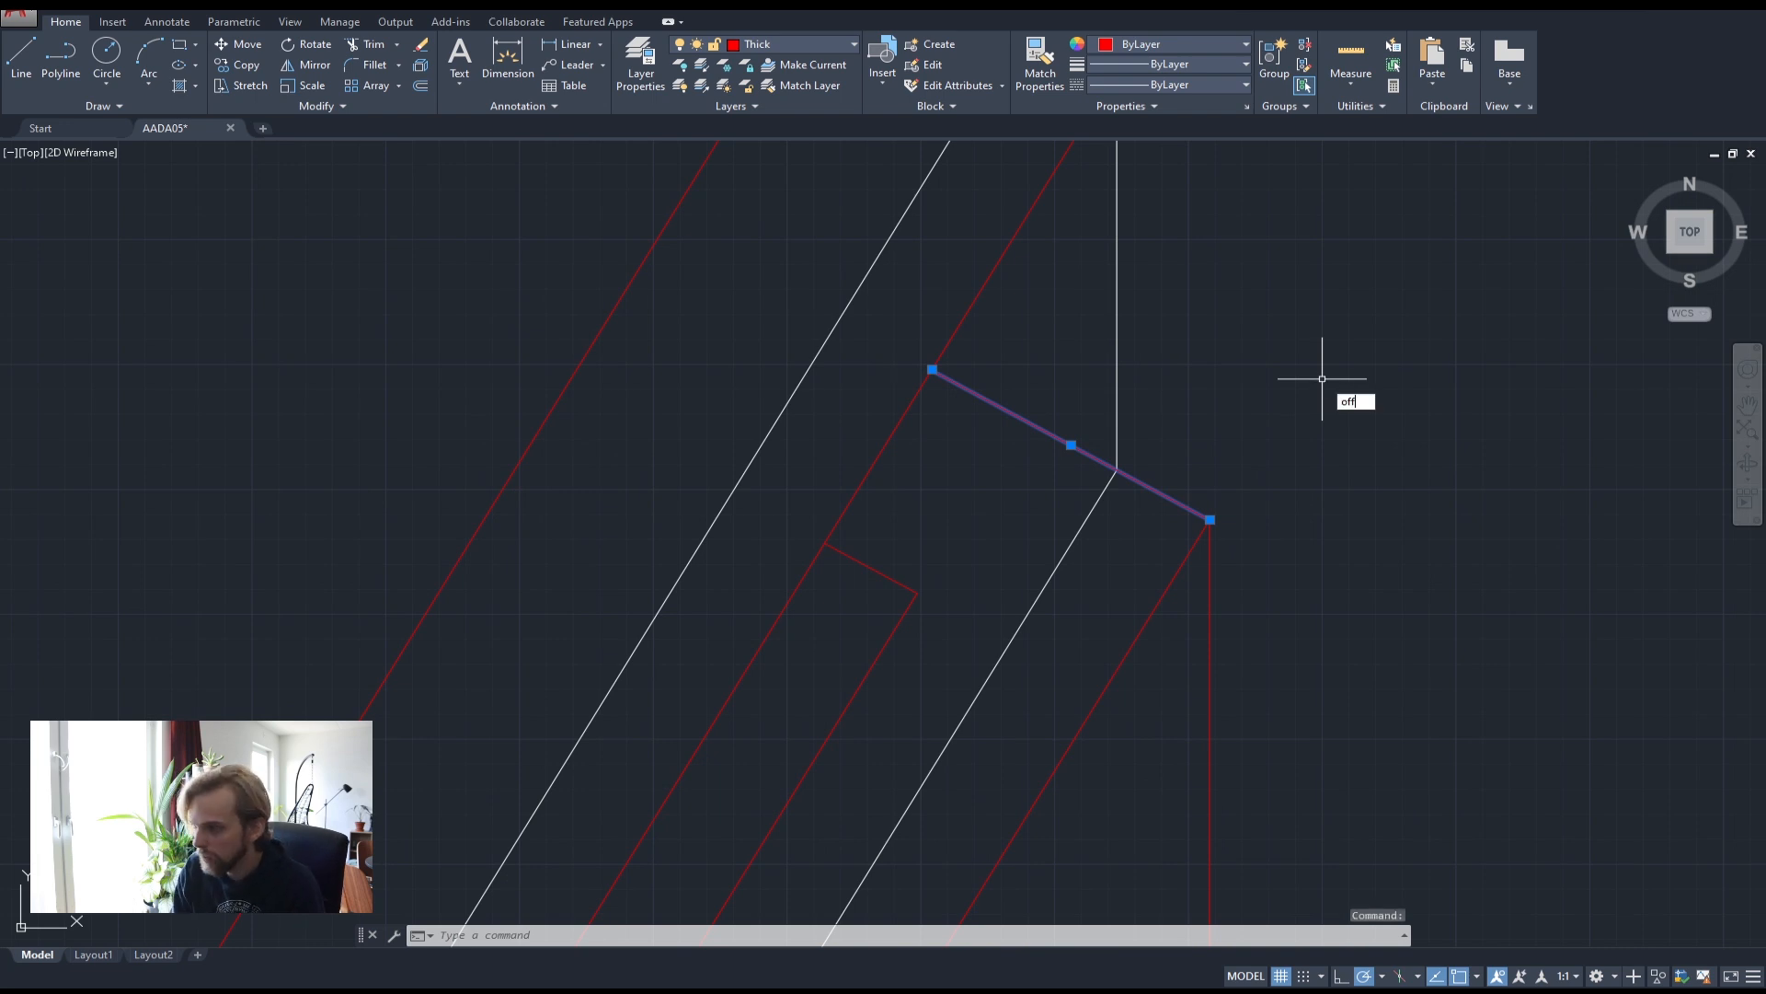
type("ff")
key("Return")
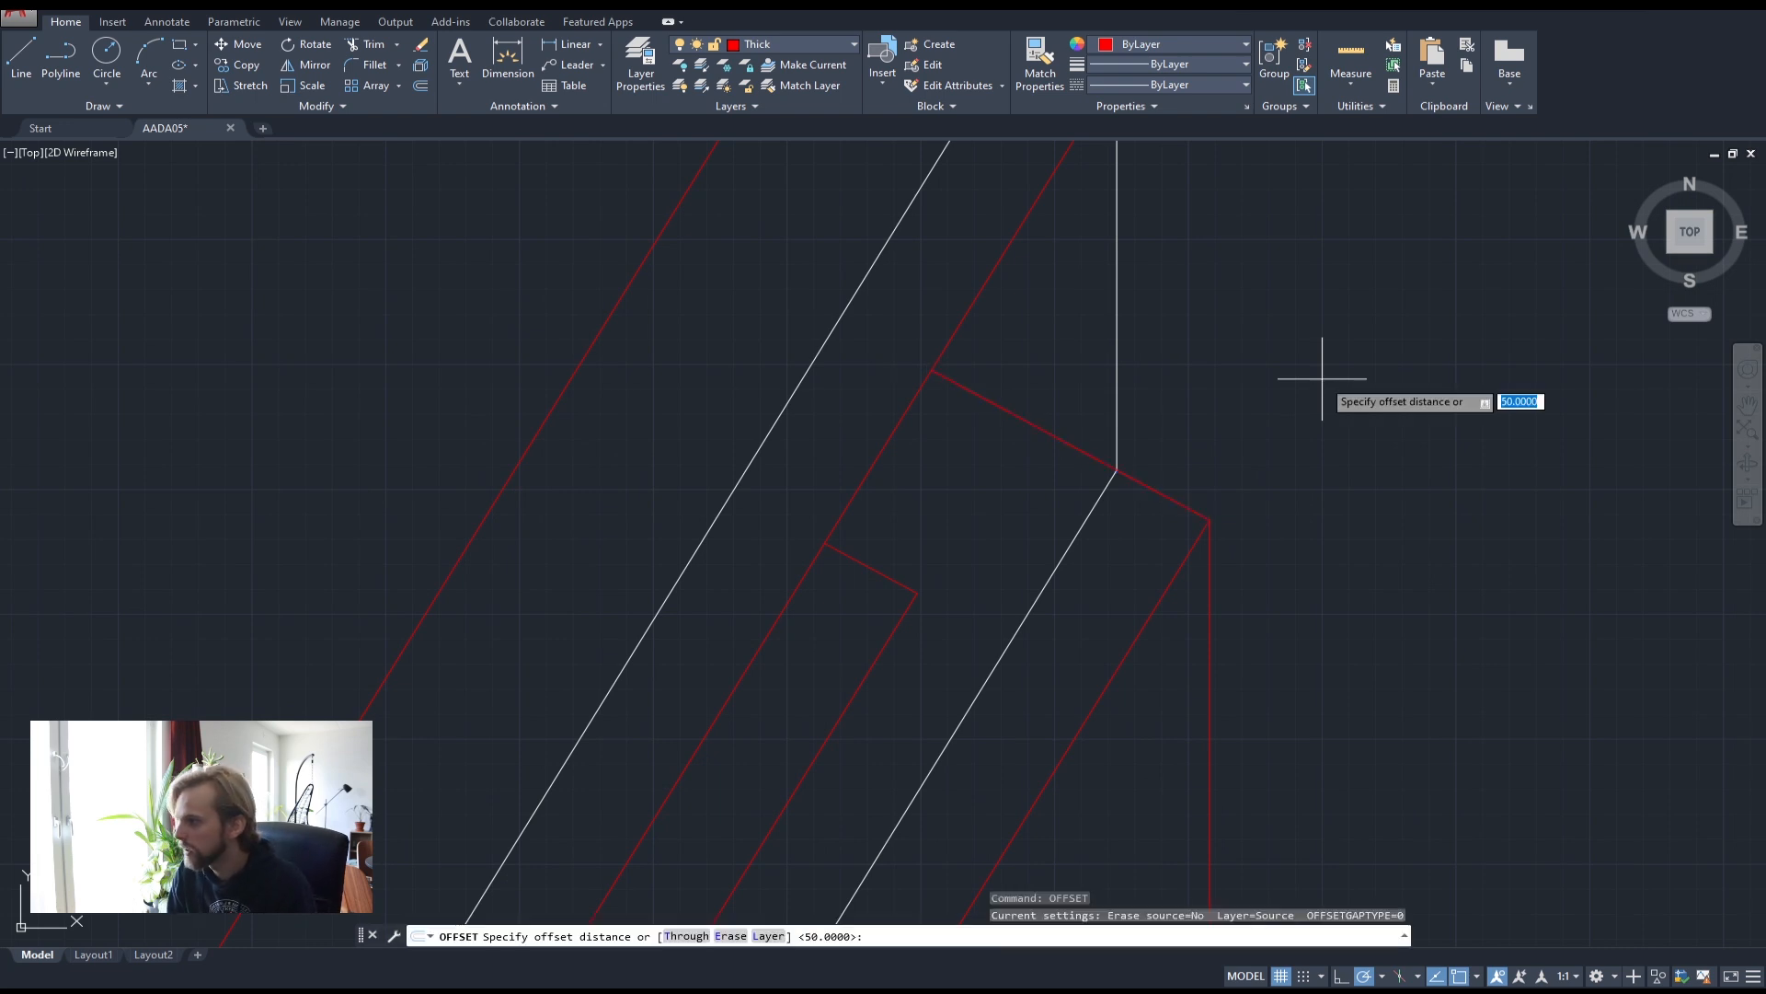
type("200")
key("Return")
left_click(1150, 489)
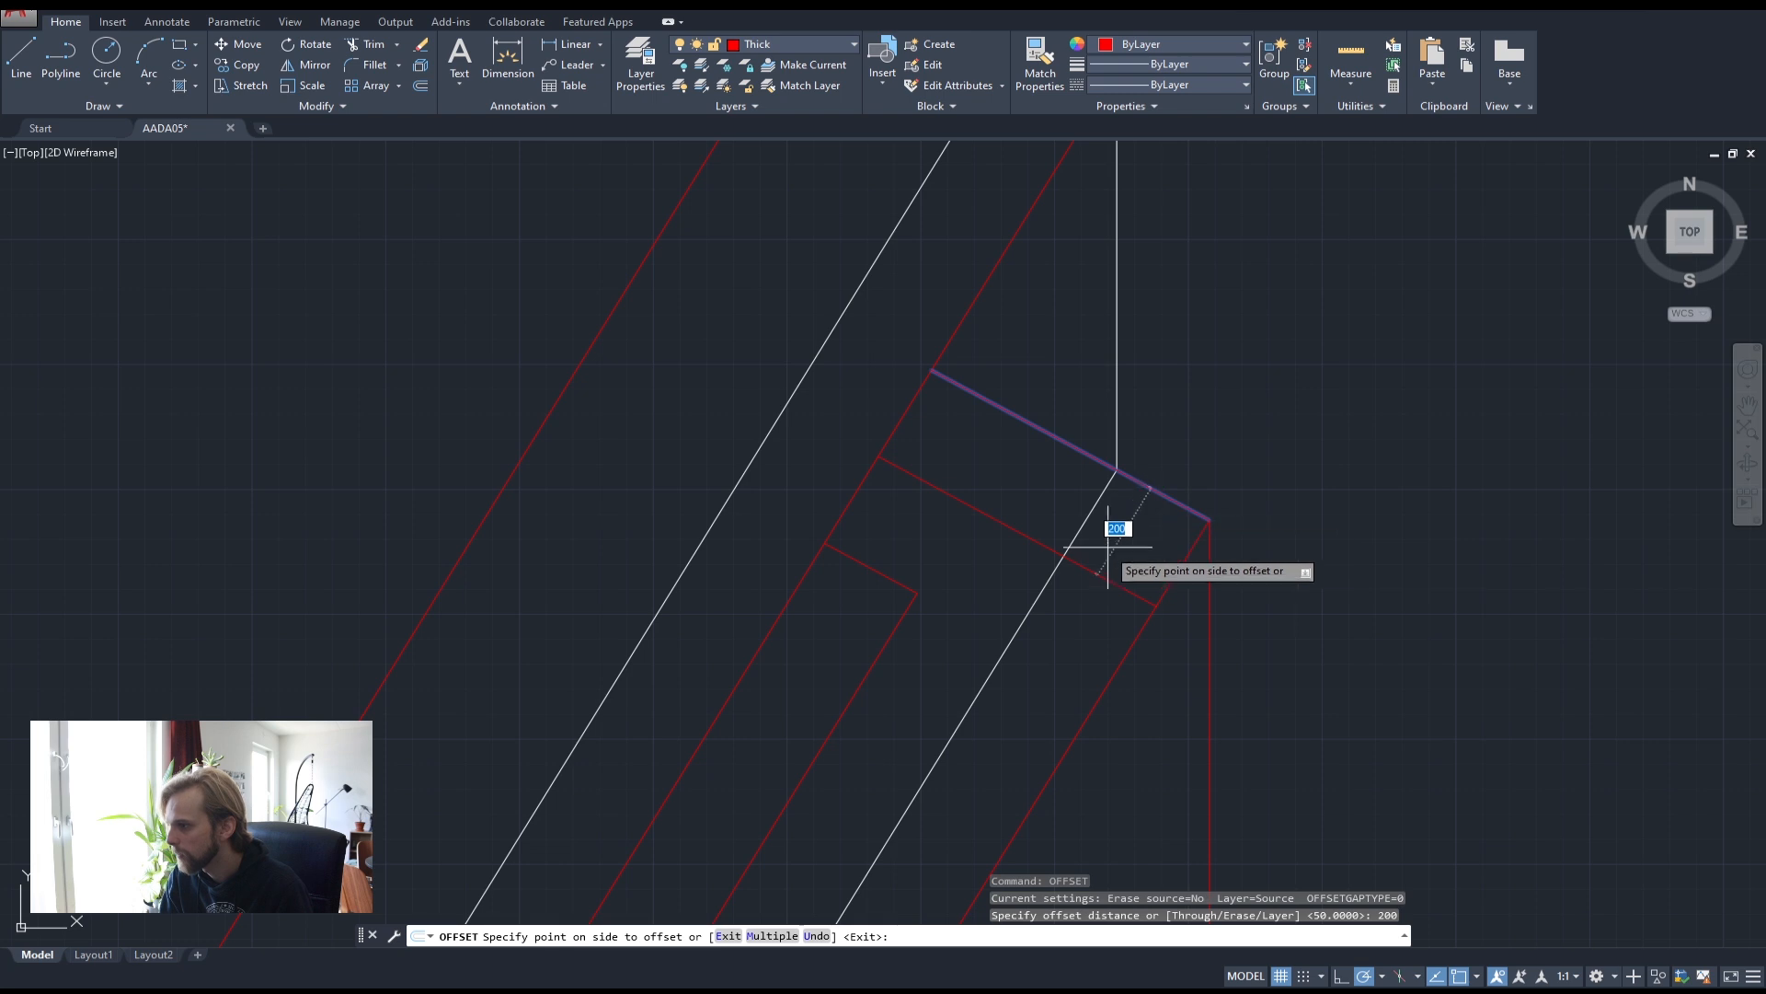
left_click(1058, 524)
key("Escape")
key("Escape")
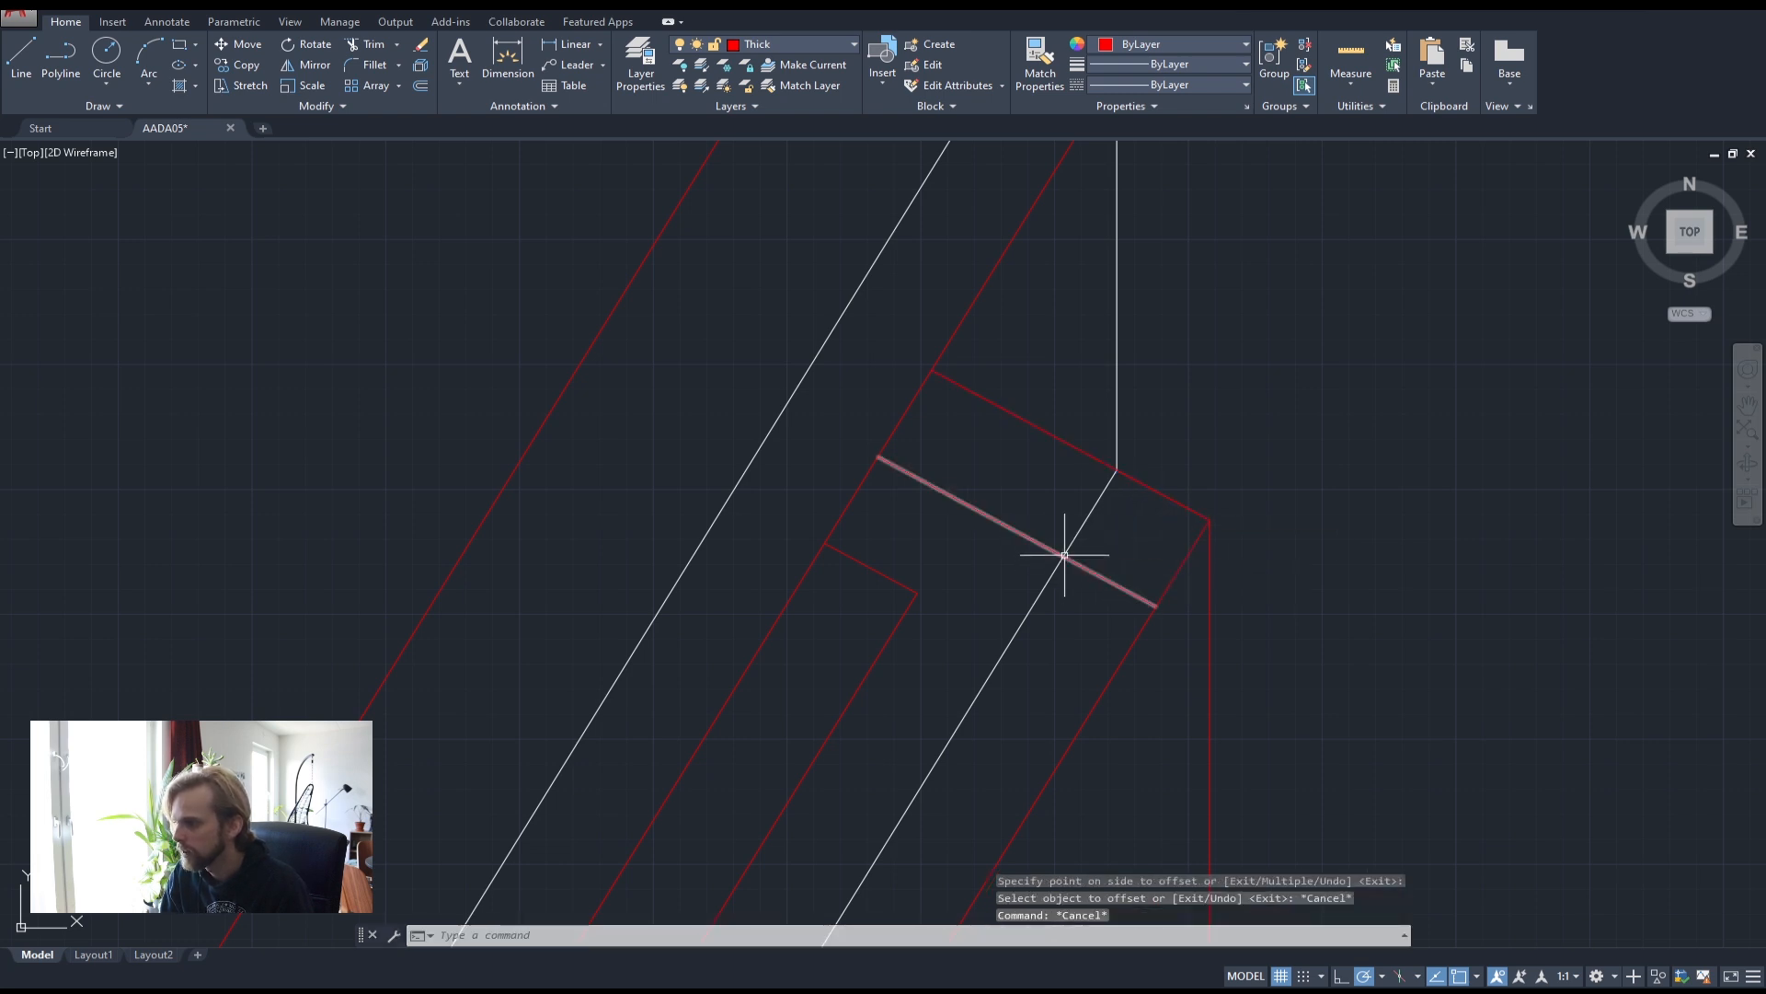
scroll(1073, 345, "down", 2)
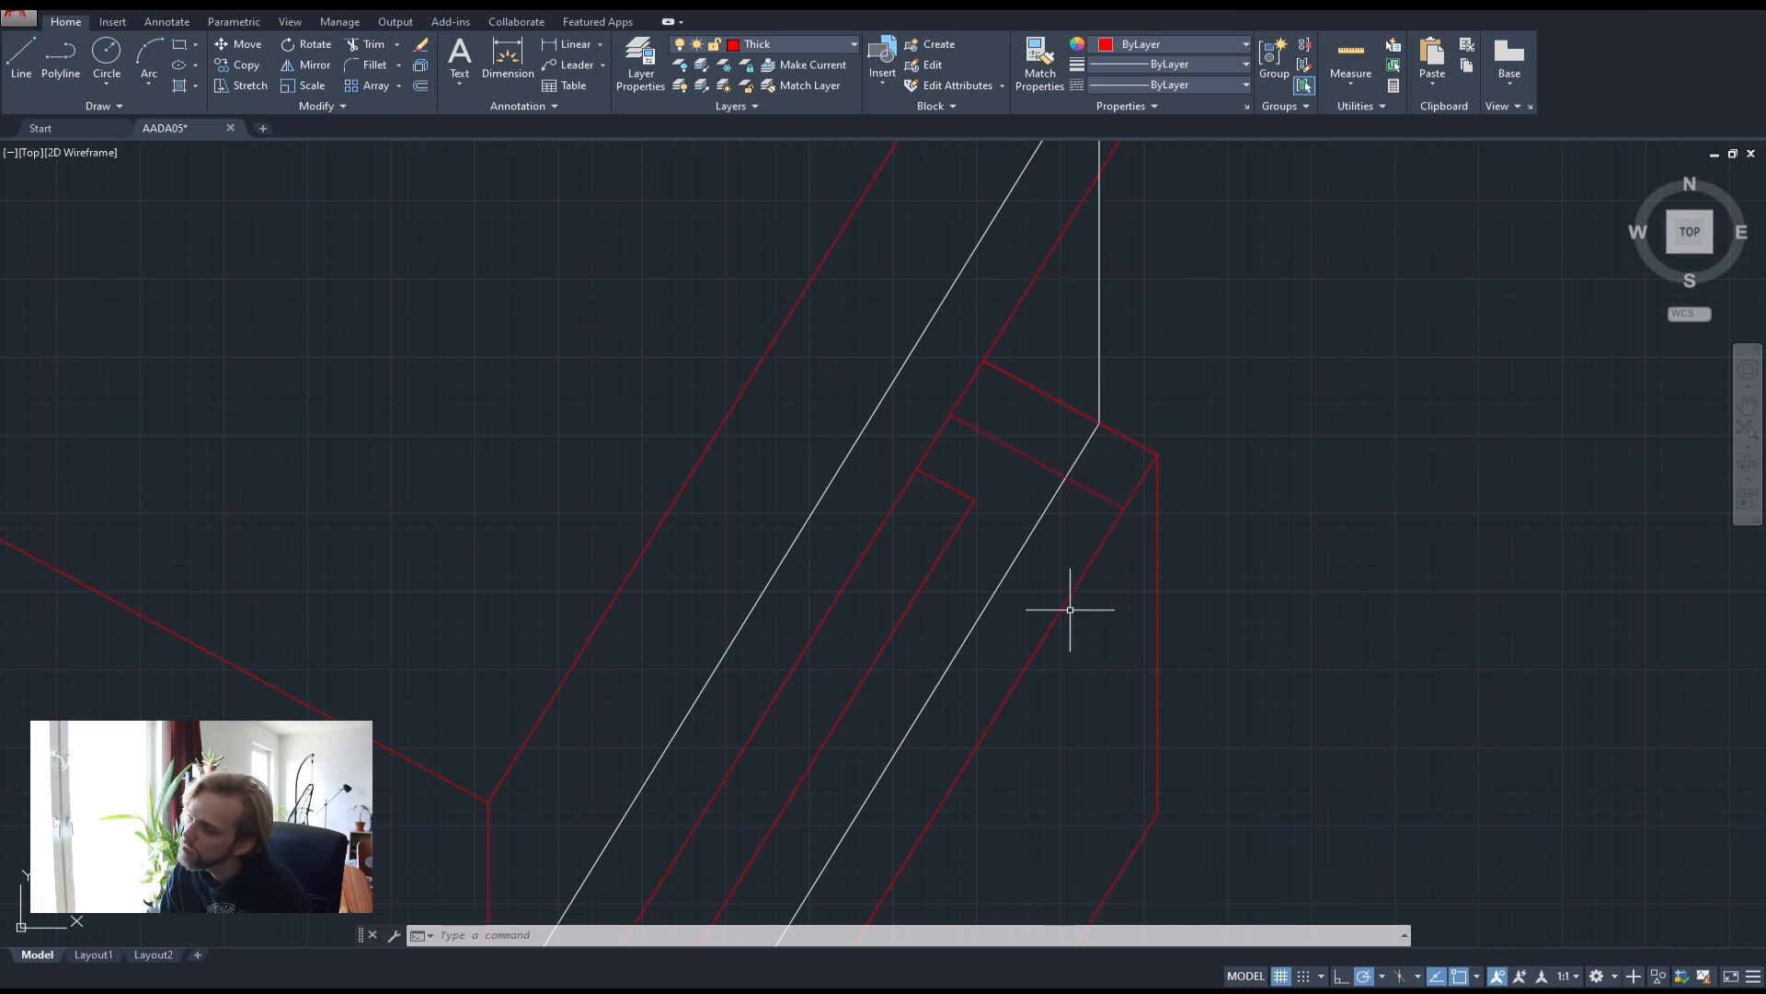
scroll(1270, 416, "down", 3)
scroll(1393, 391, "up", 3)
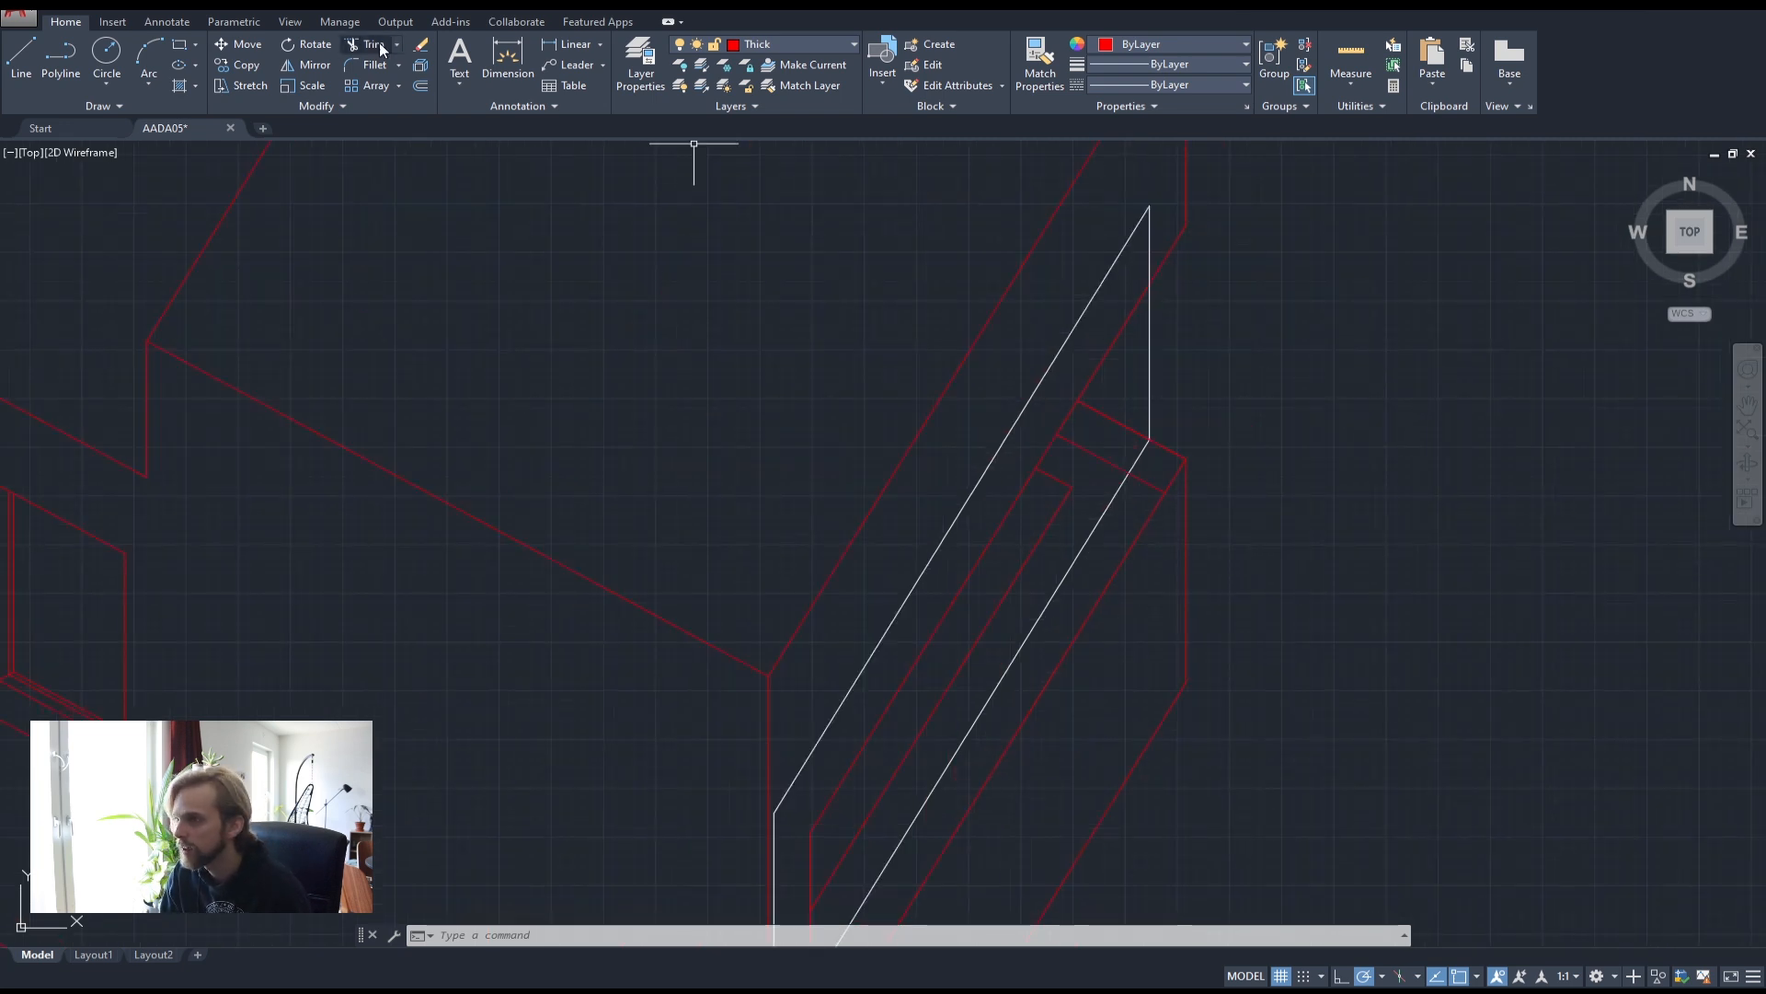
- Make Helper the current layer and draw a vertical polyline up from the outline's lower corner
left_click(782, 44)
left_click(722, 99)
left_click(61, 57)
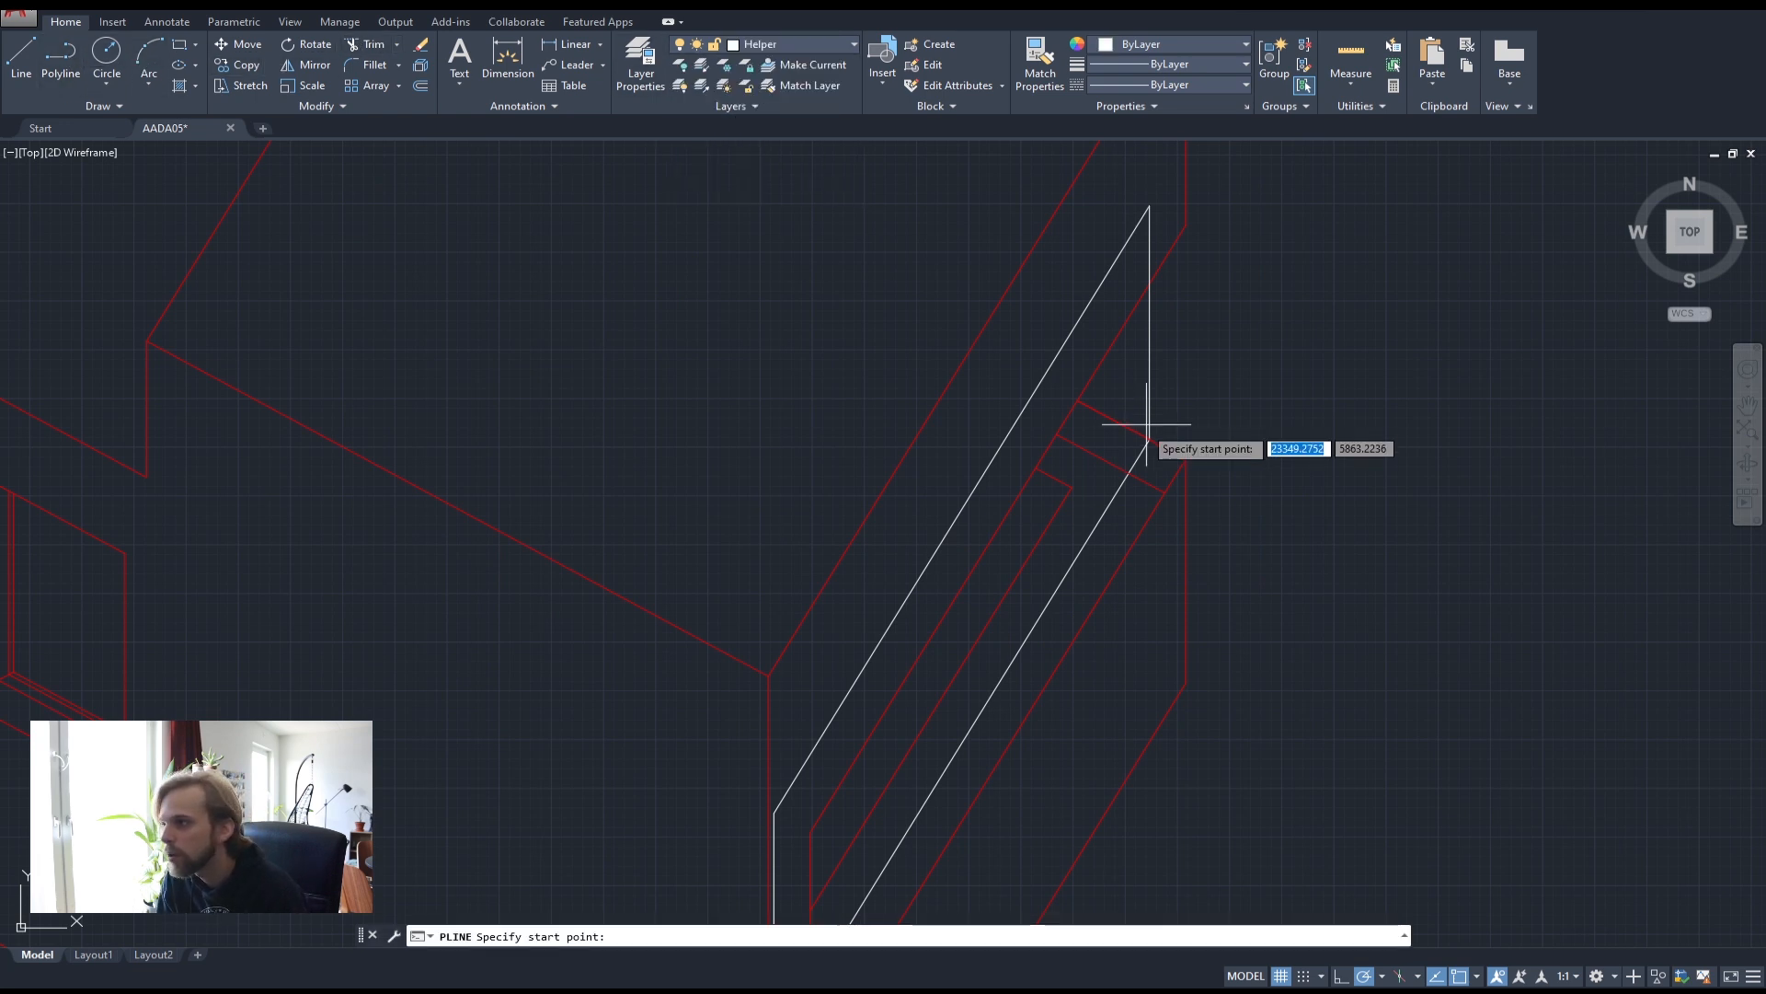
left_click(1128, 472)
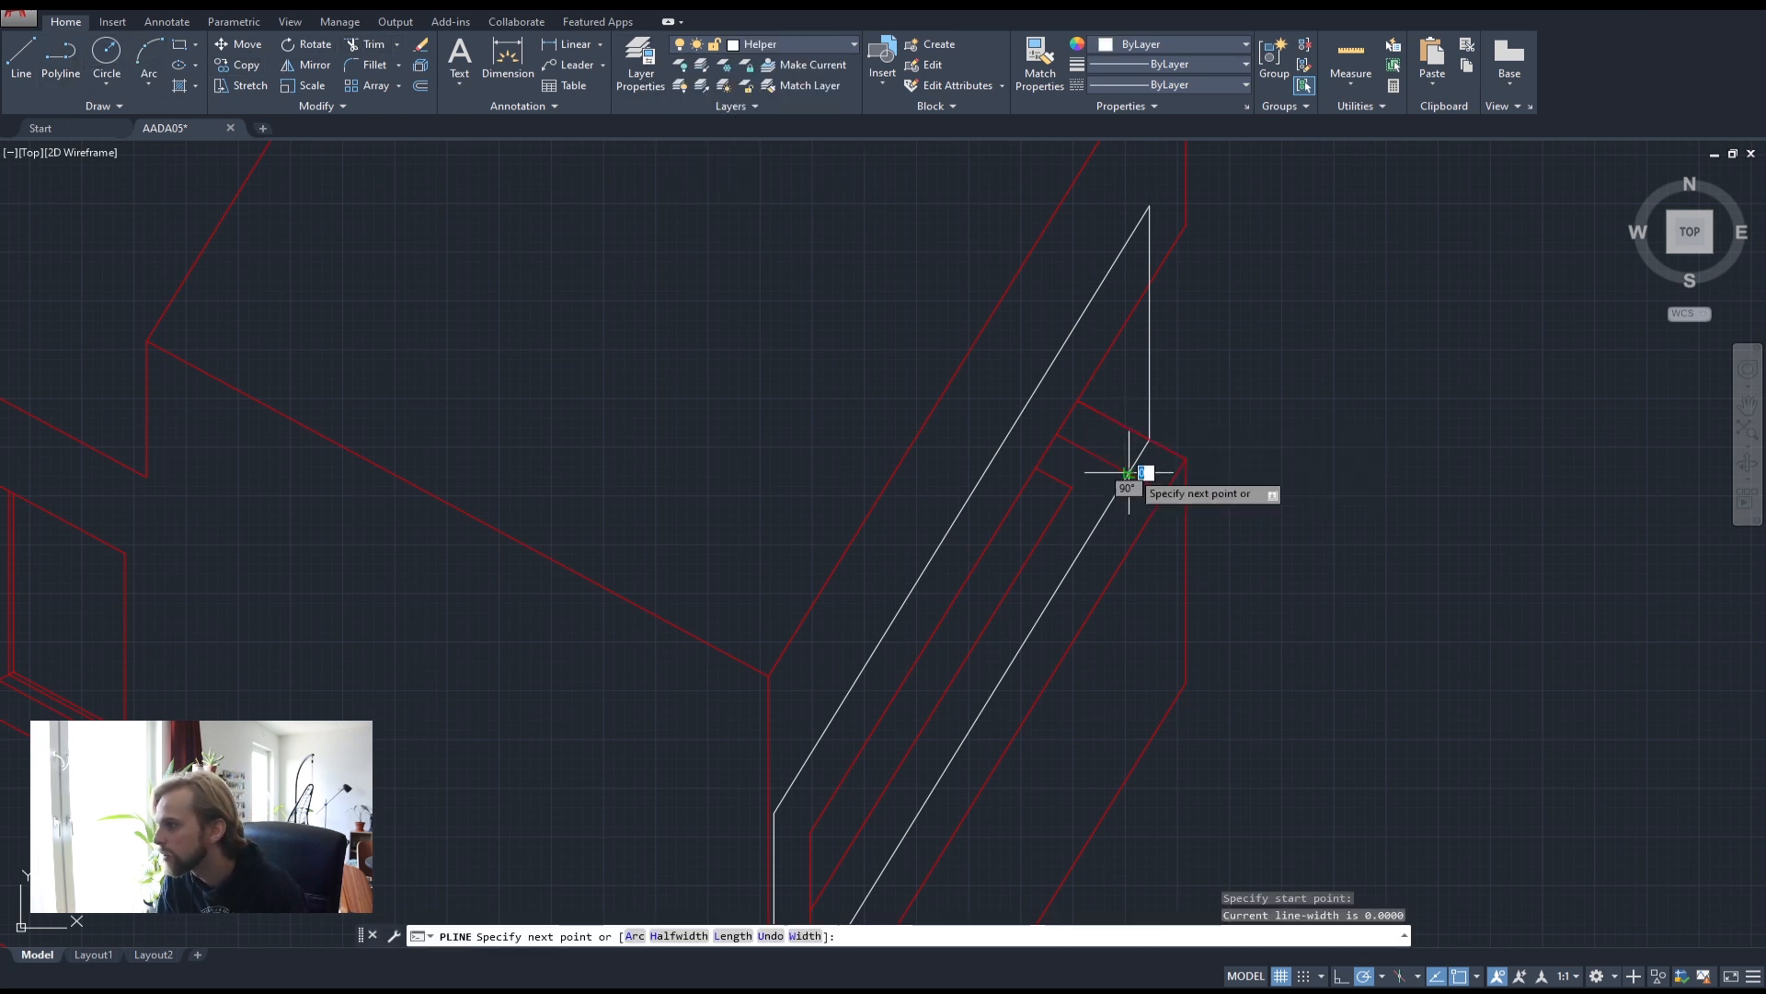
left_click(1126, 190)
key("Return")
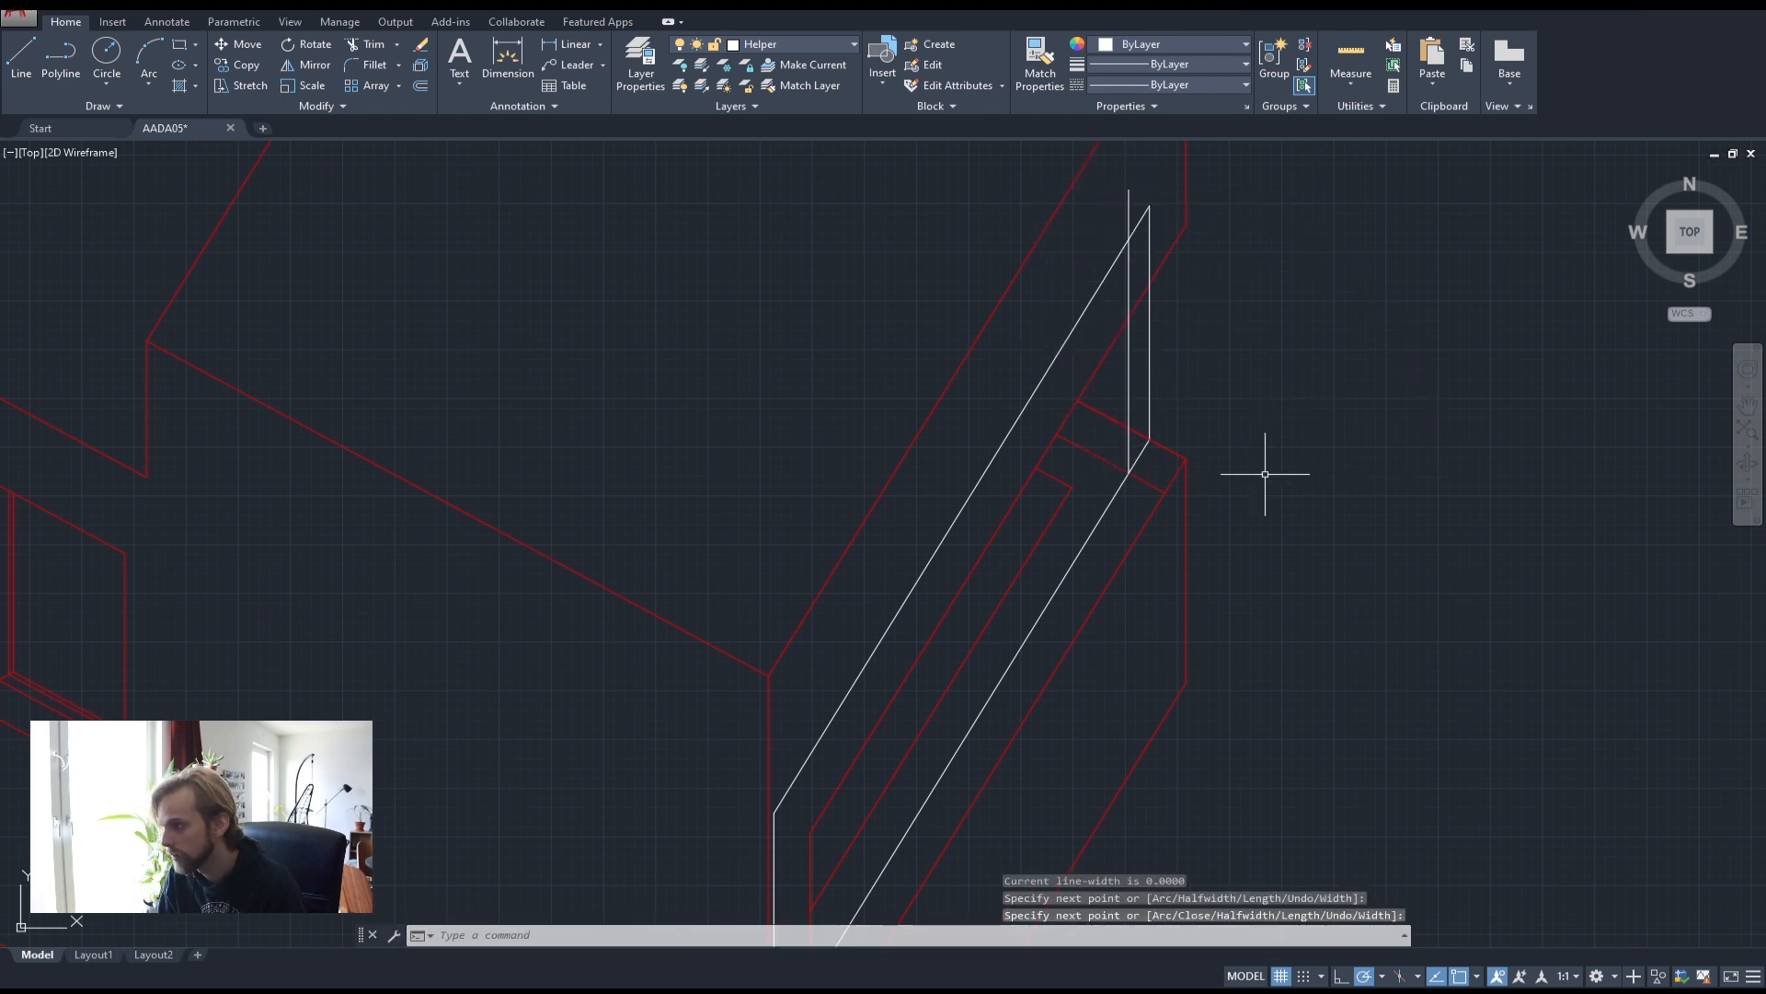
- Delete the two short red edge lines at the window's top corner
left_click(1137, 476)
key("Delete")
scroll(1236, 416, "down", 2)
scroll(1239, 414, "up", 2)
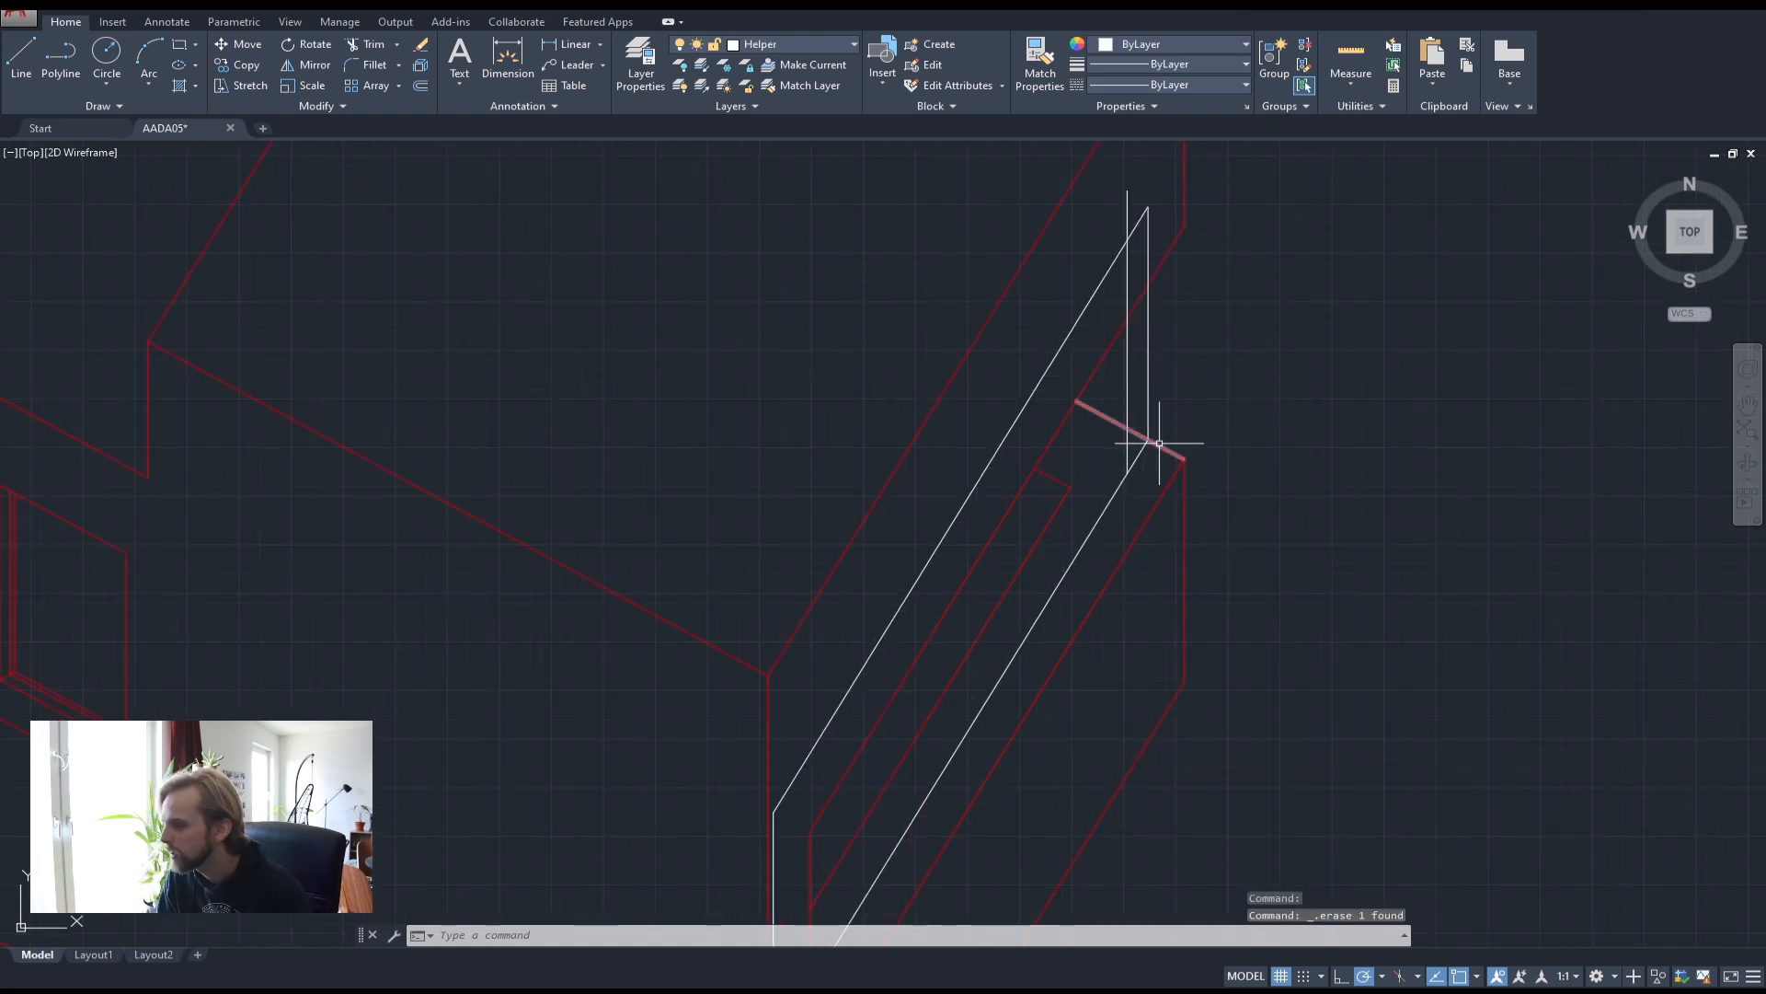
left_click(1157, 445)
key("Delete")
scroll(1273, 478, "down", 2)
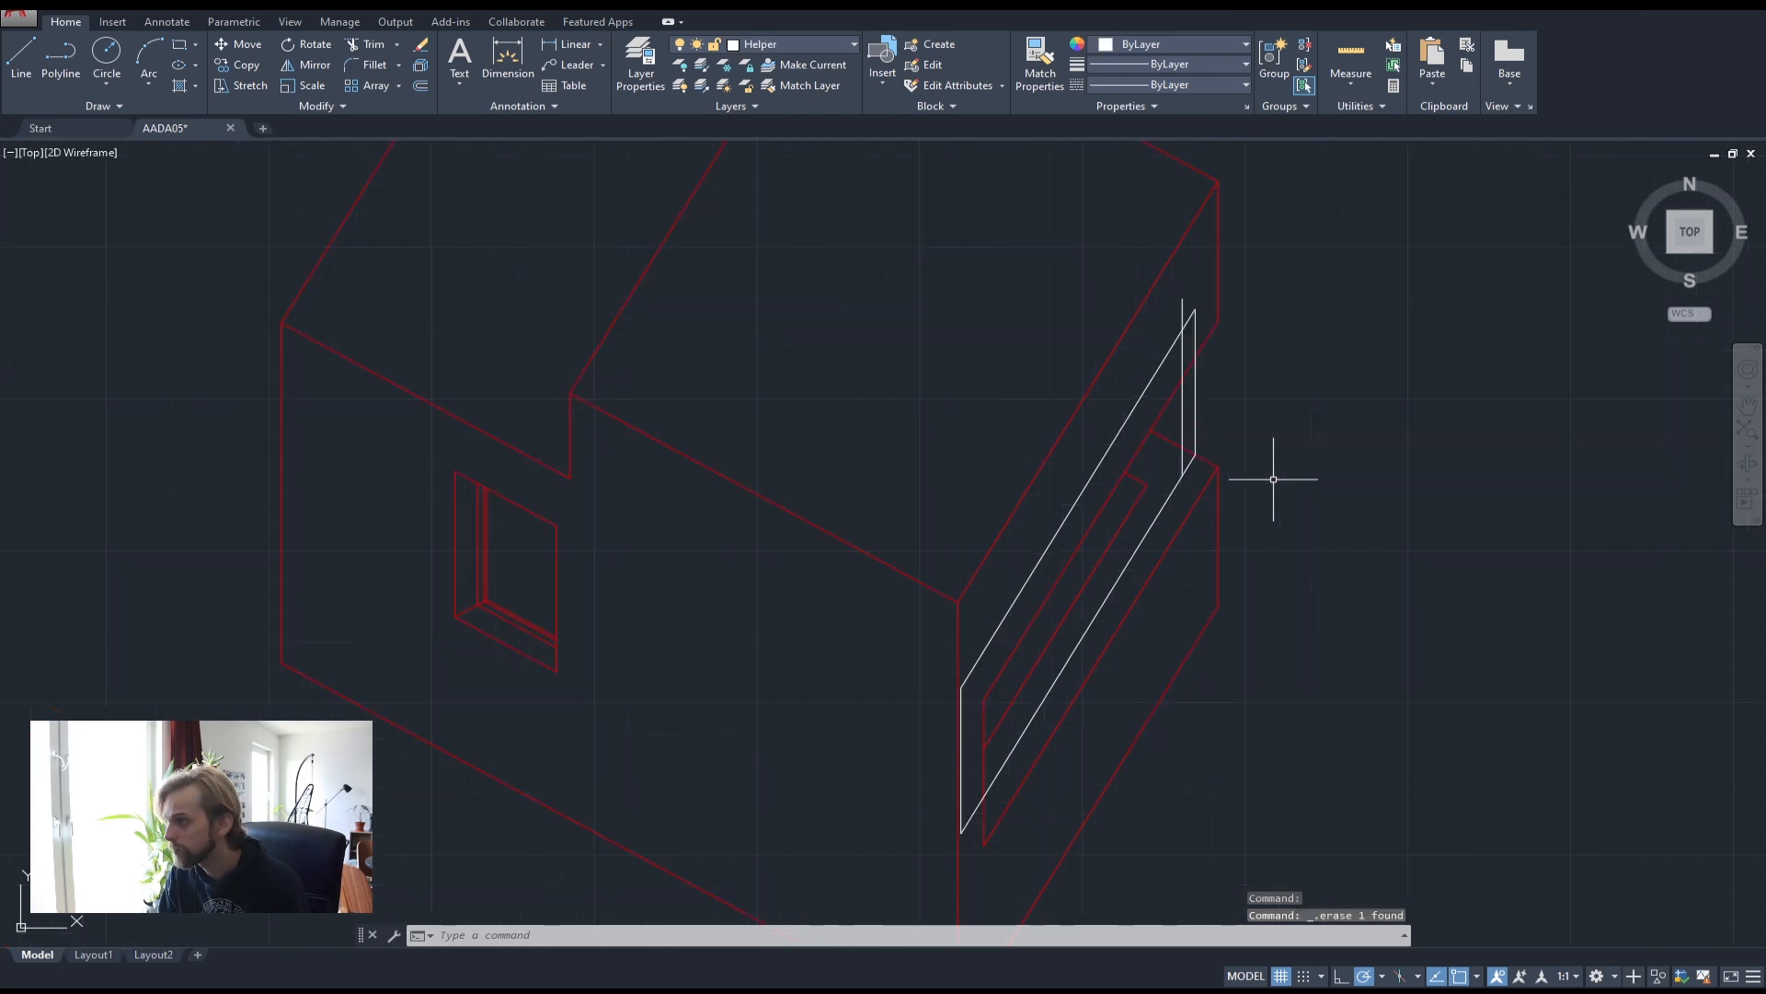
middle_click_drag(1273, 478, 1175, 414, "shift")
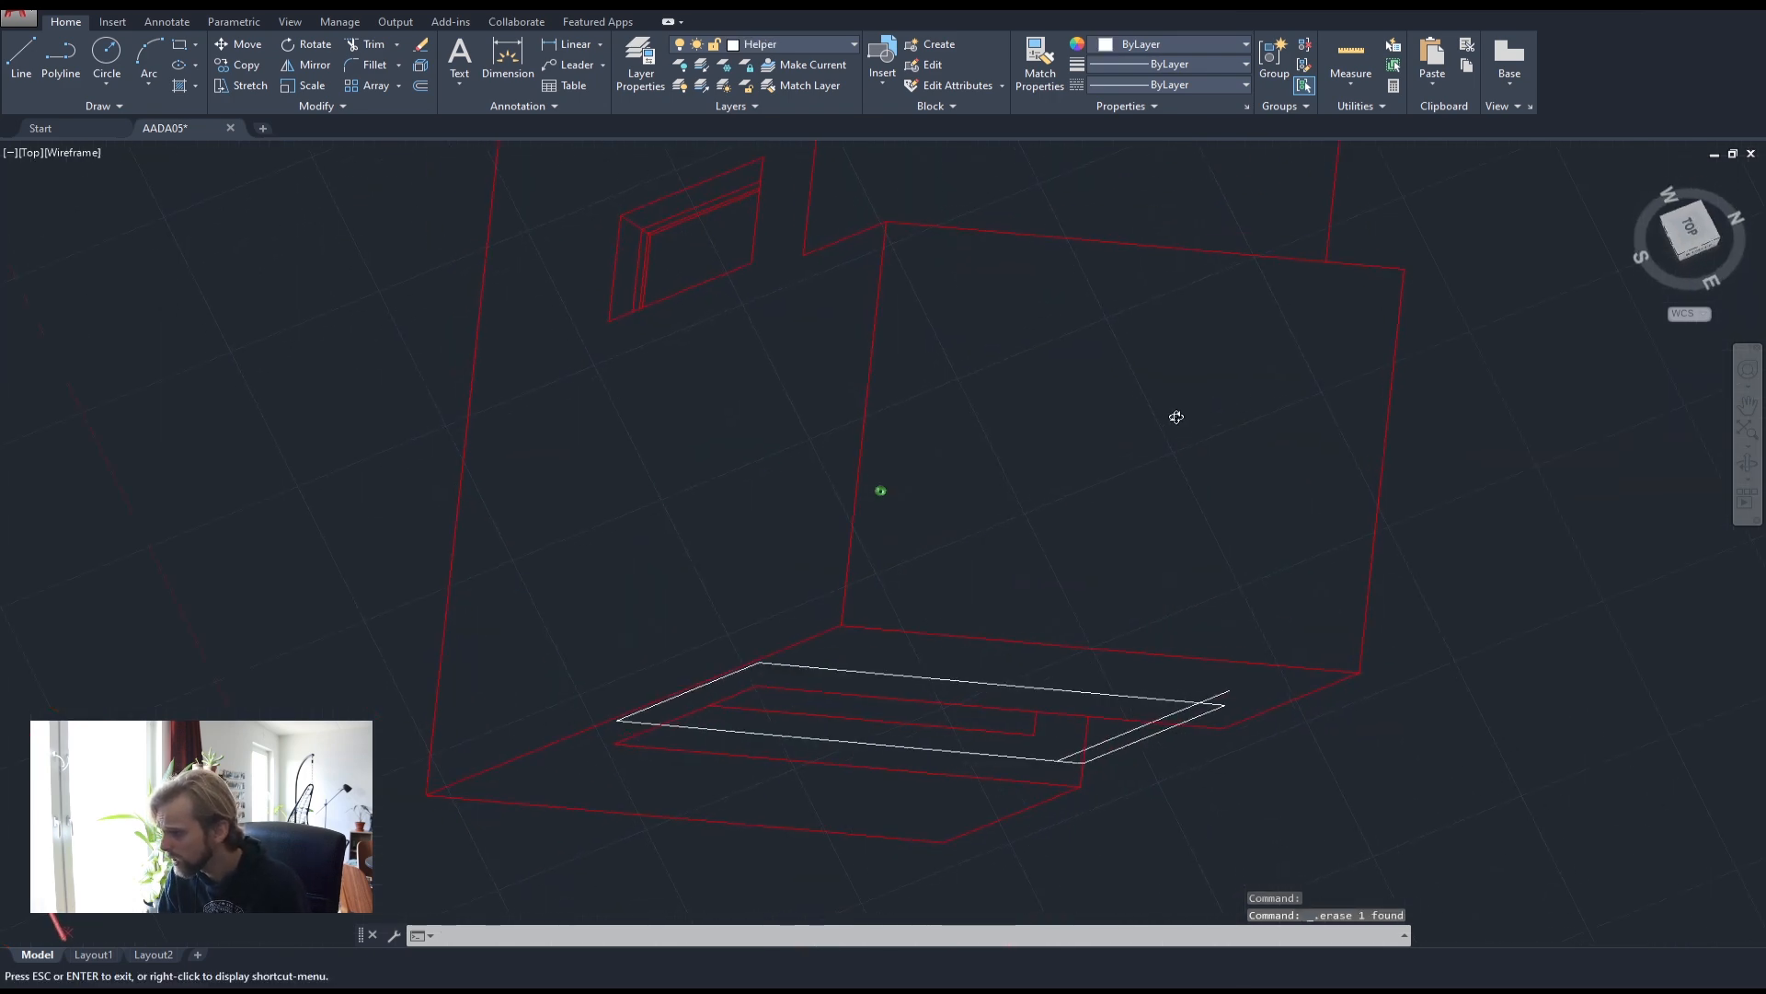
left_click(1691, 224)
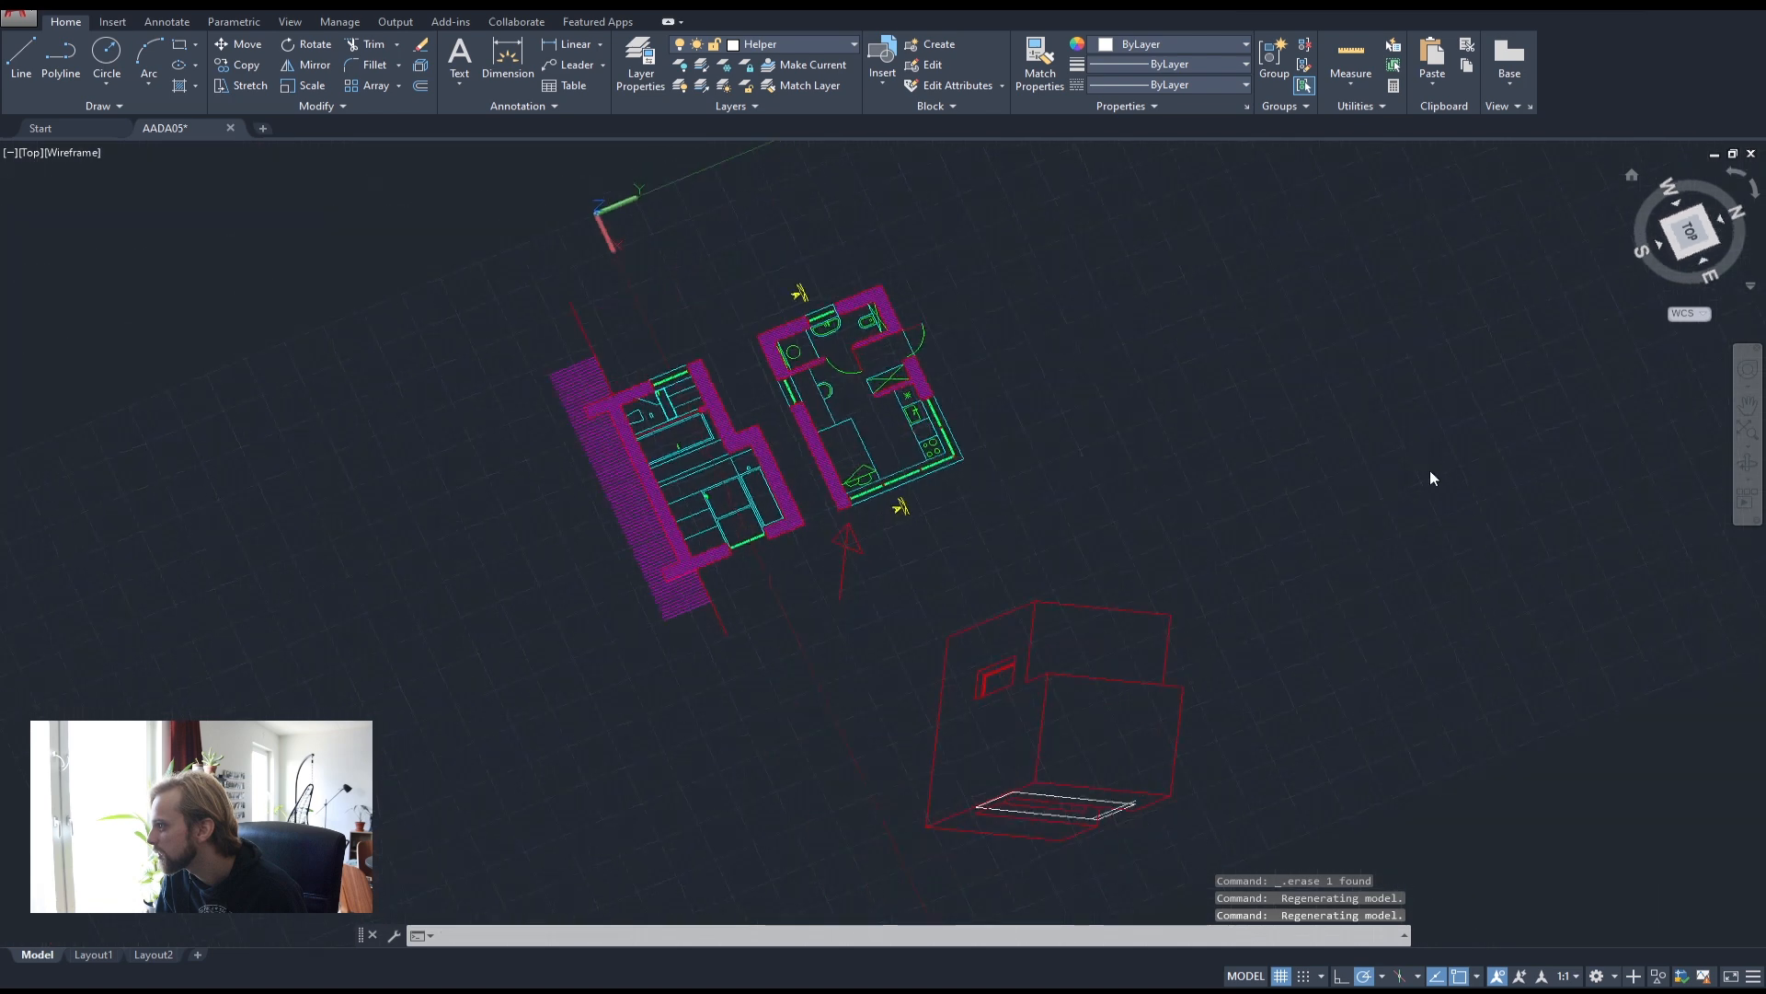
scroll(1352, 505, "up", 6)
middle_click_drag(1034, 244, 1048, 358)
- Trim the vertical's top overhang and diagonal stubs, and delete the leftover right vertical line
key("Return")
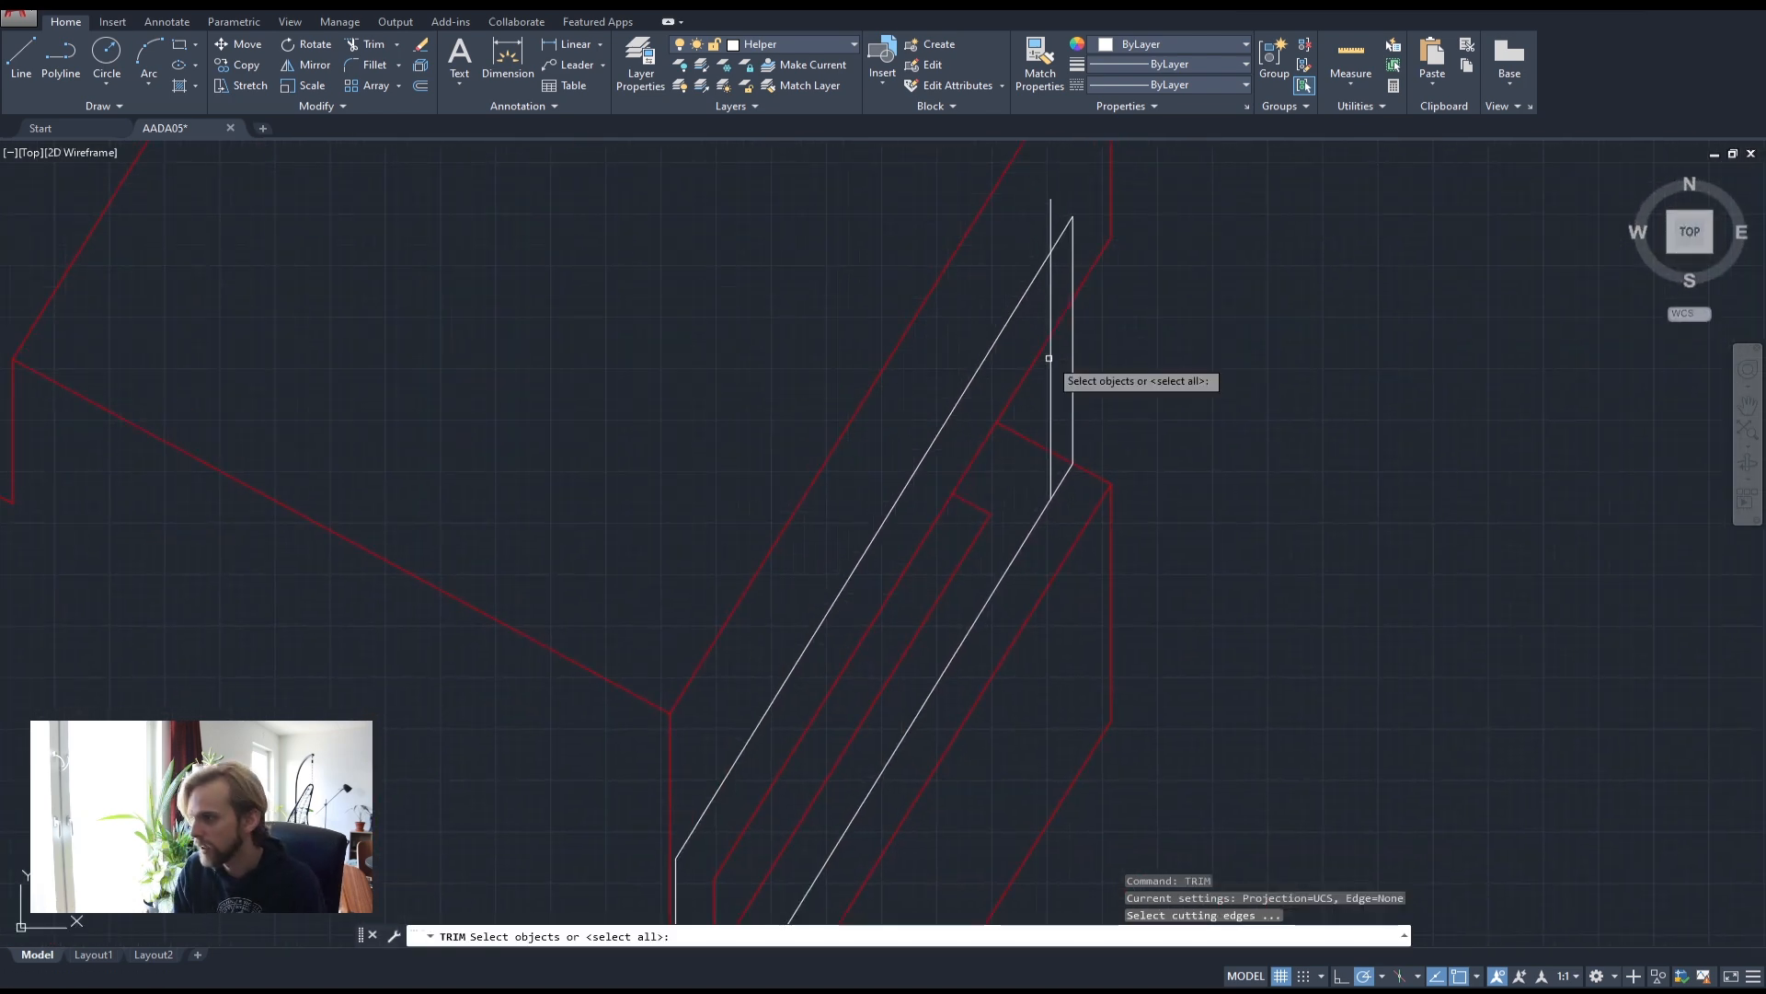
key("Return")
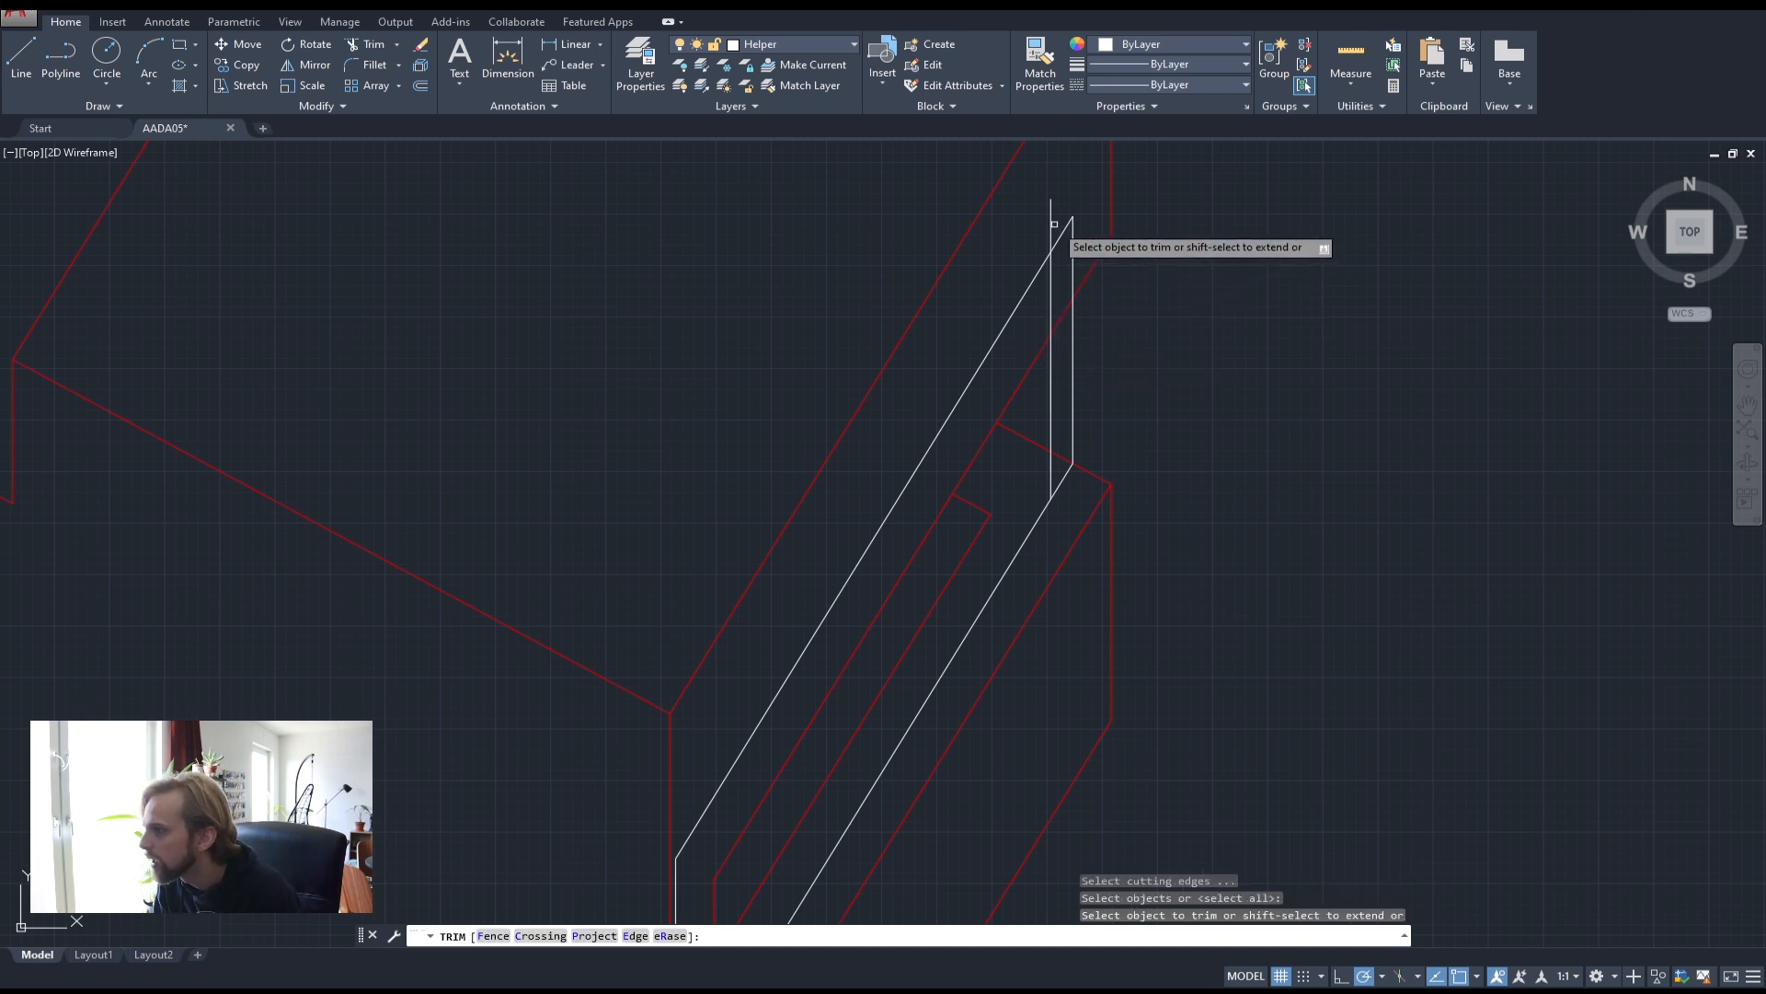
left_click(1052, 224)
left_click(1062, 235)
left_click(1065, 473)
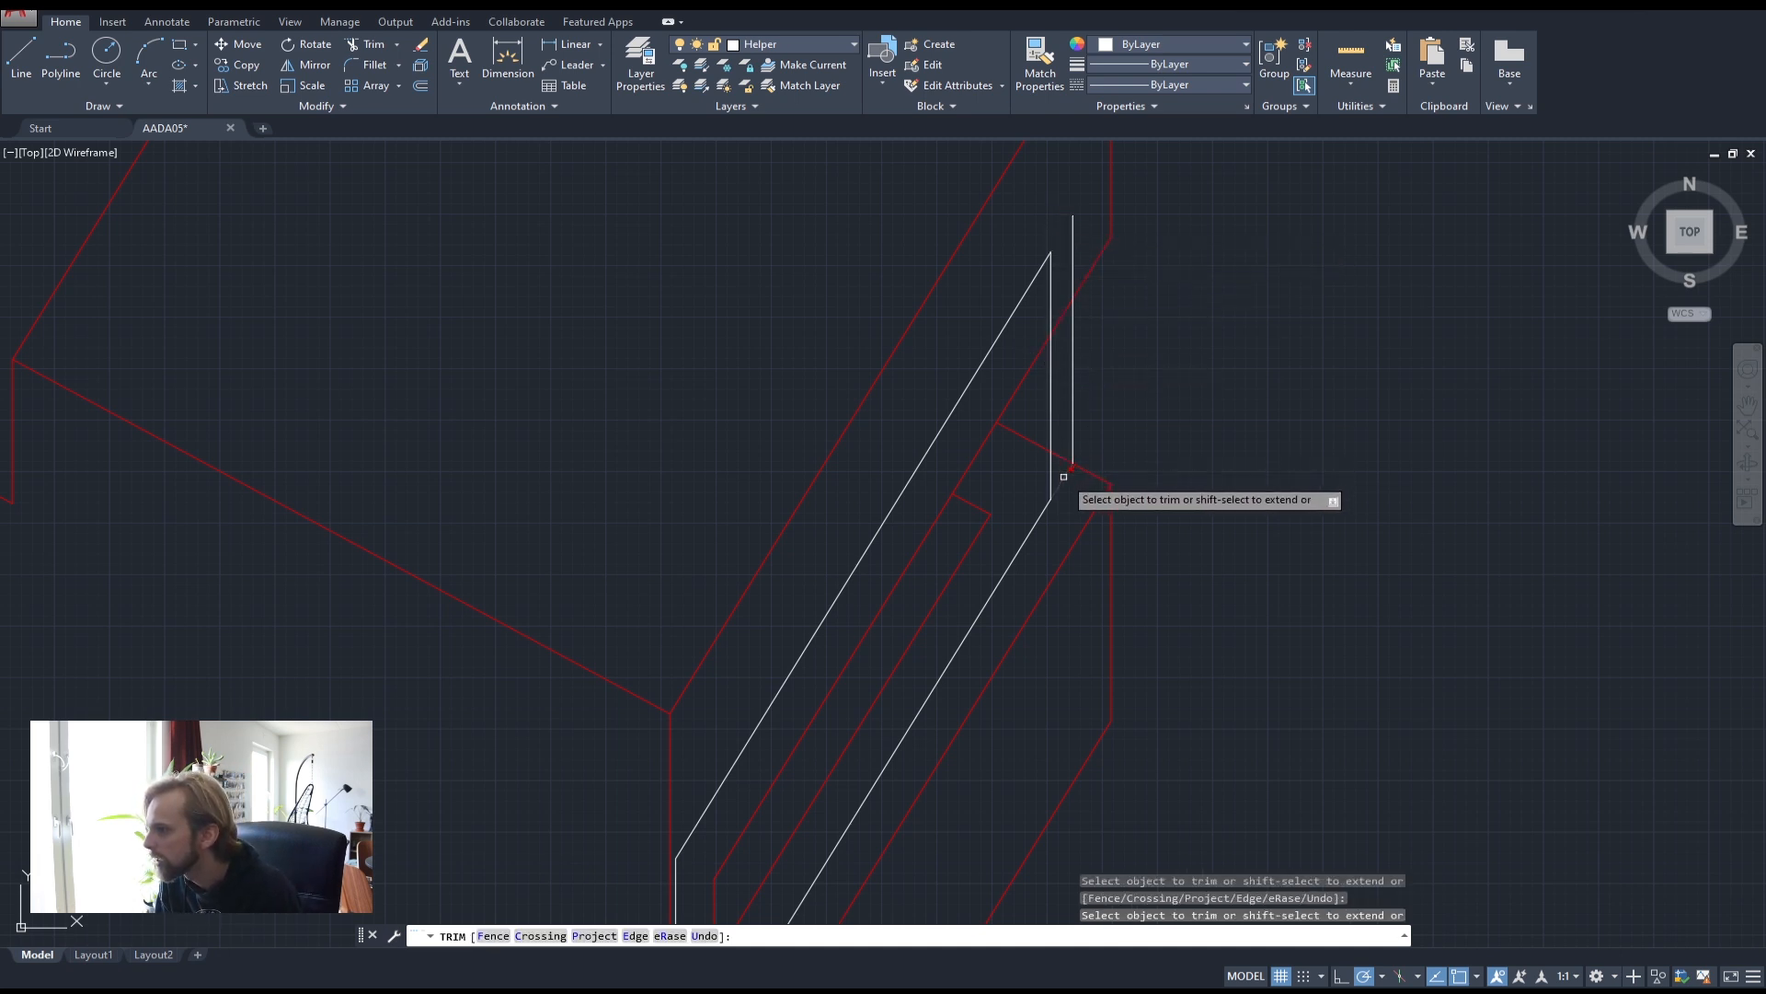
key("Escape")
left_click(1073, 383)
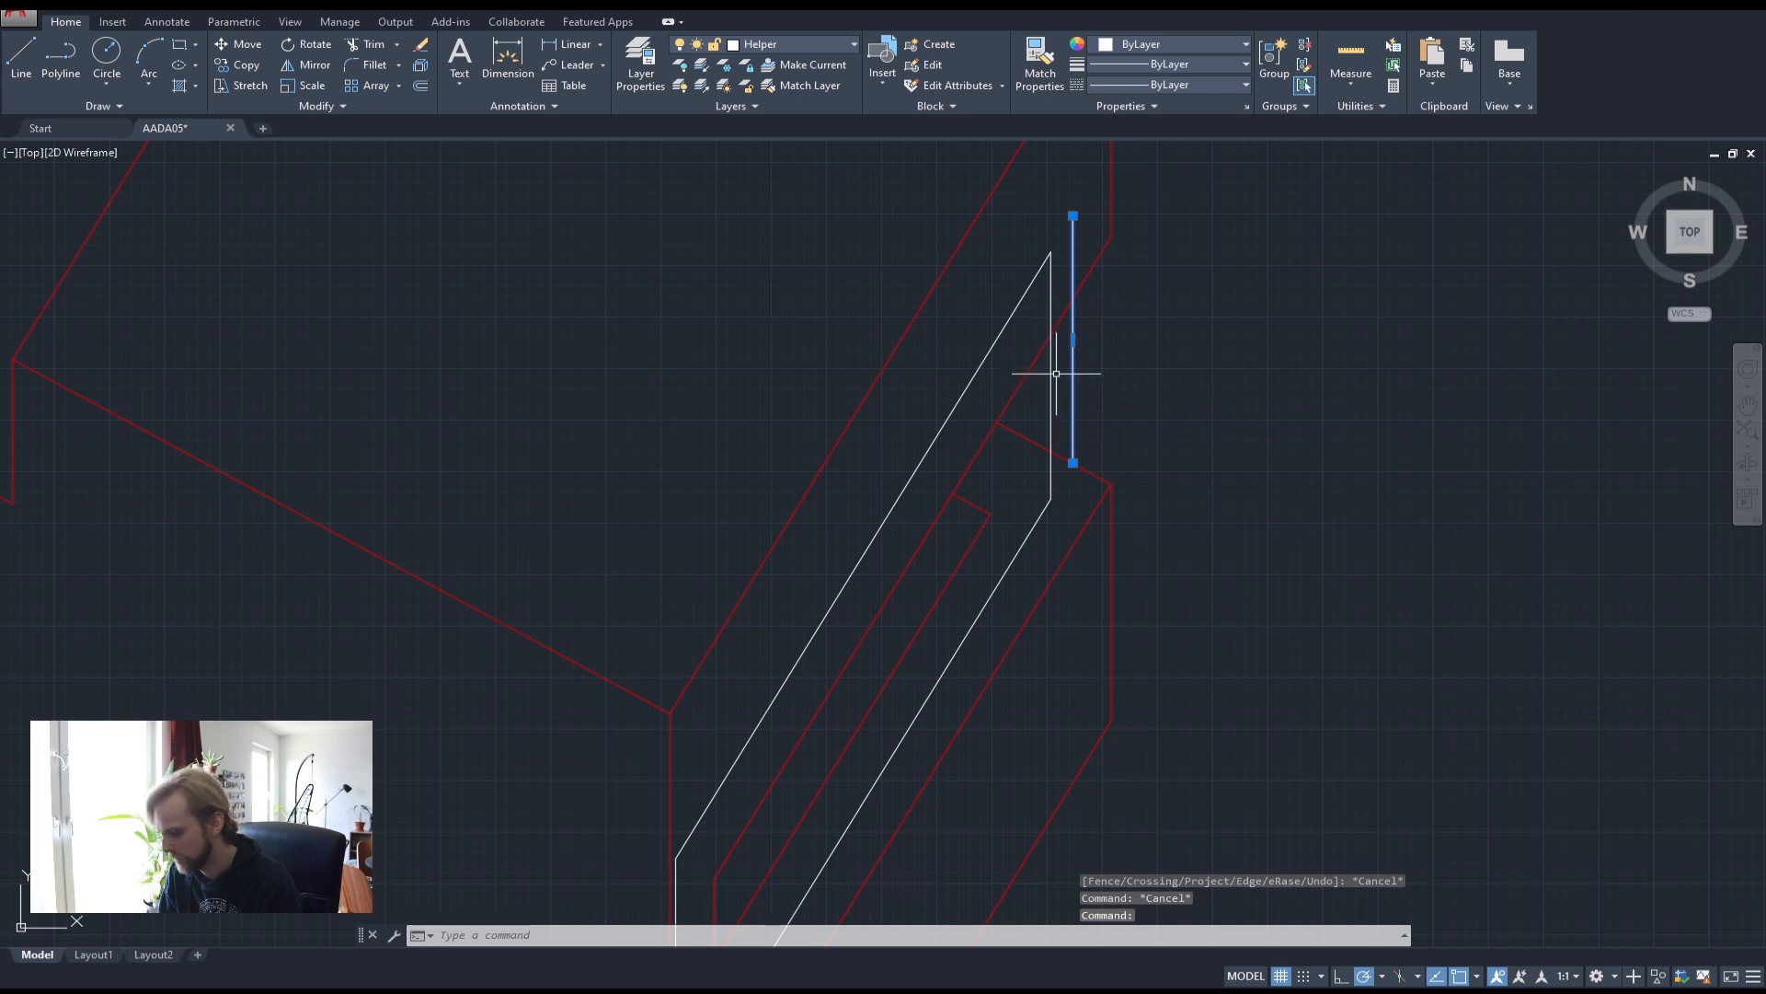
key("Delete")
- Join the white window outline lines into a single polyline
left_click(1020, 244)
left_click(1065, 525)
left_click(1049, 505)
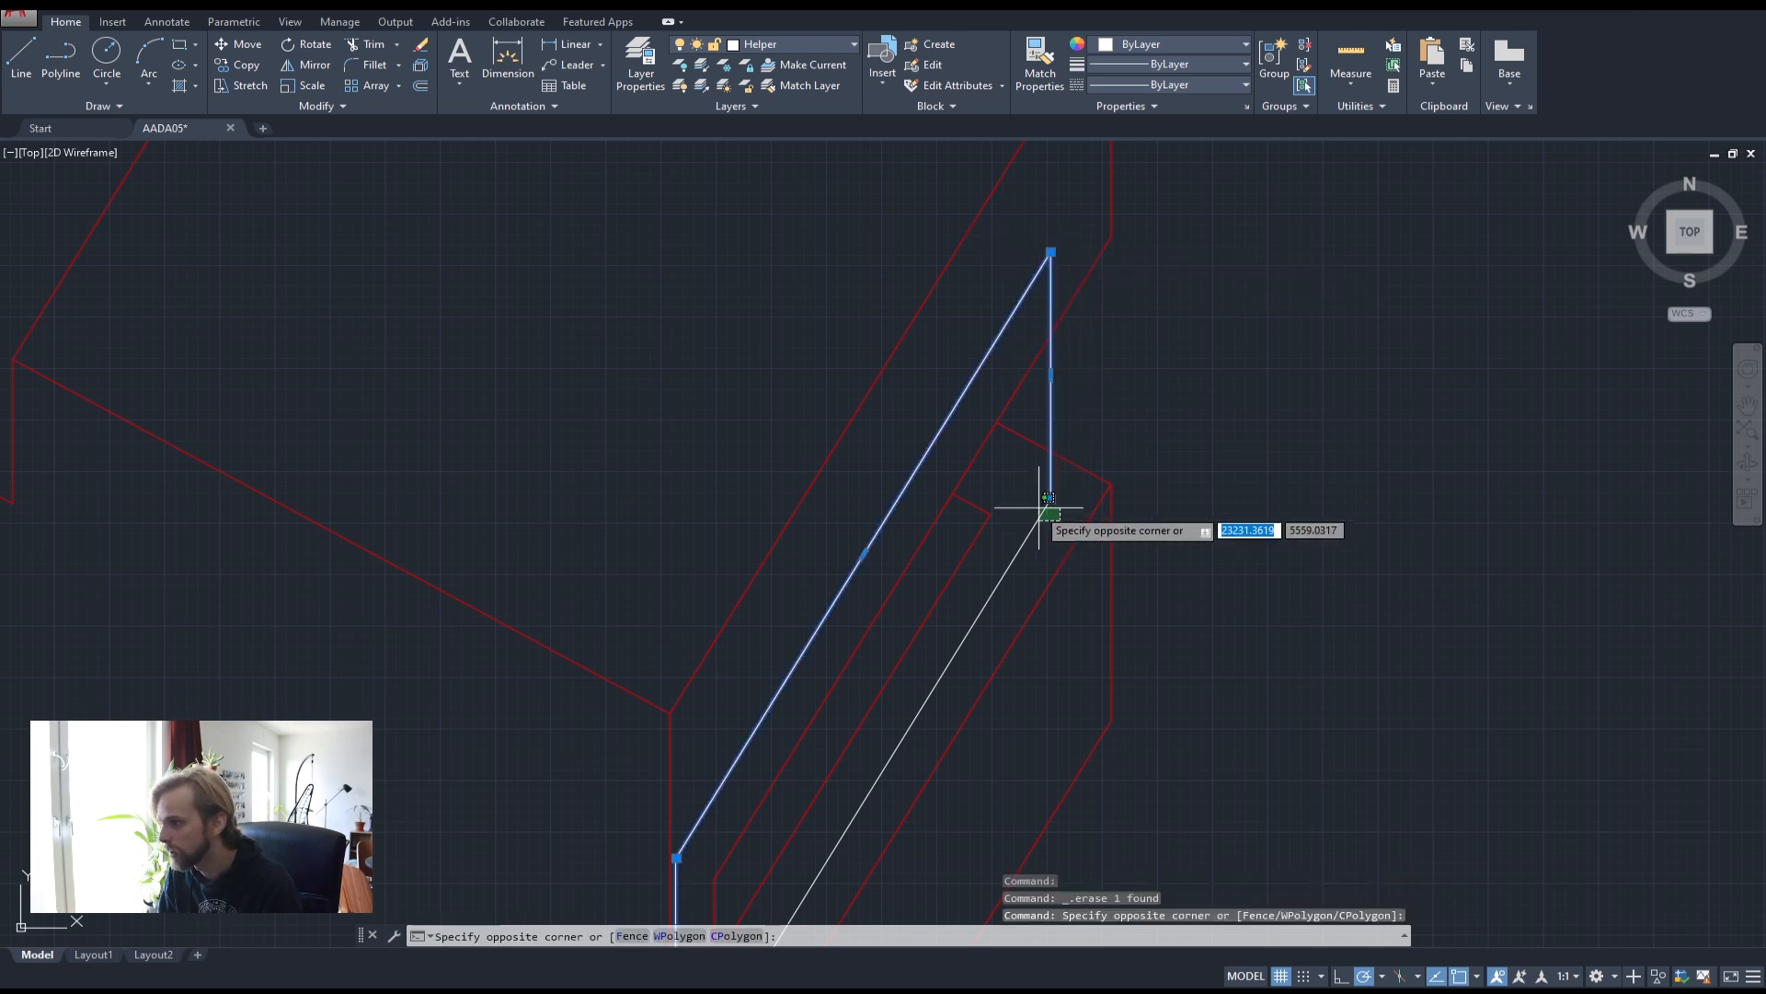
left_click(1042, 506)
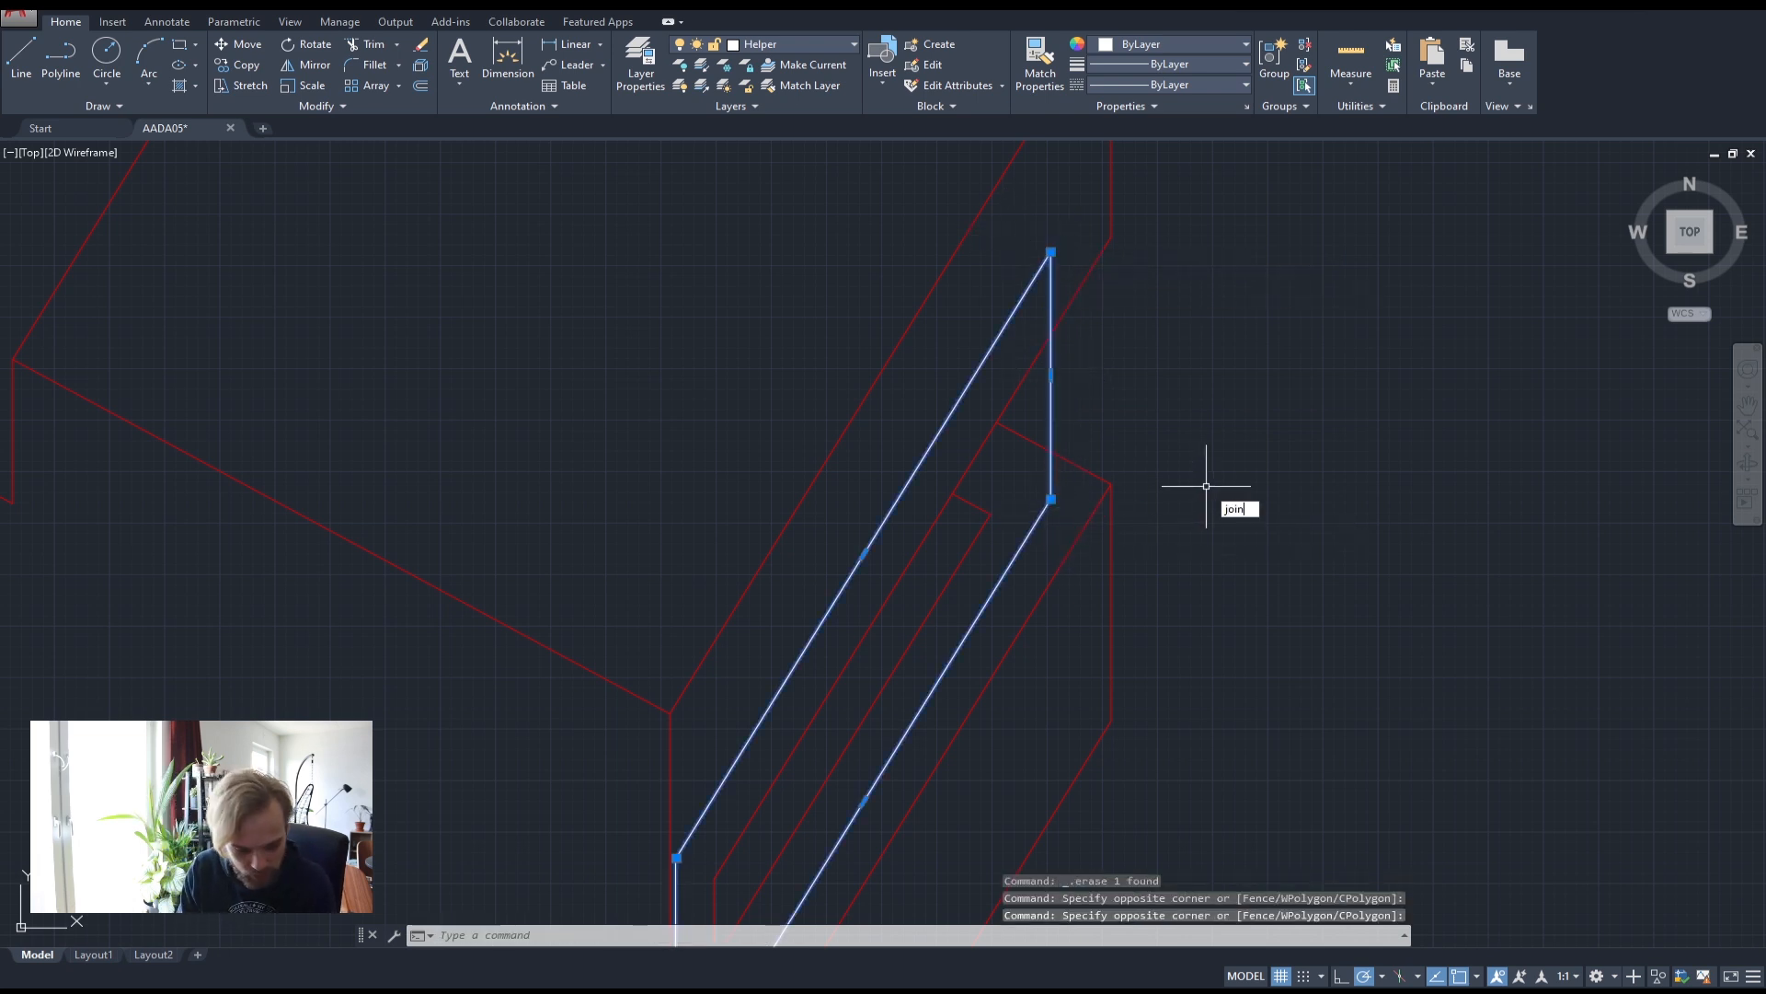
key("Return")
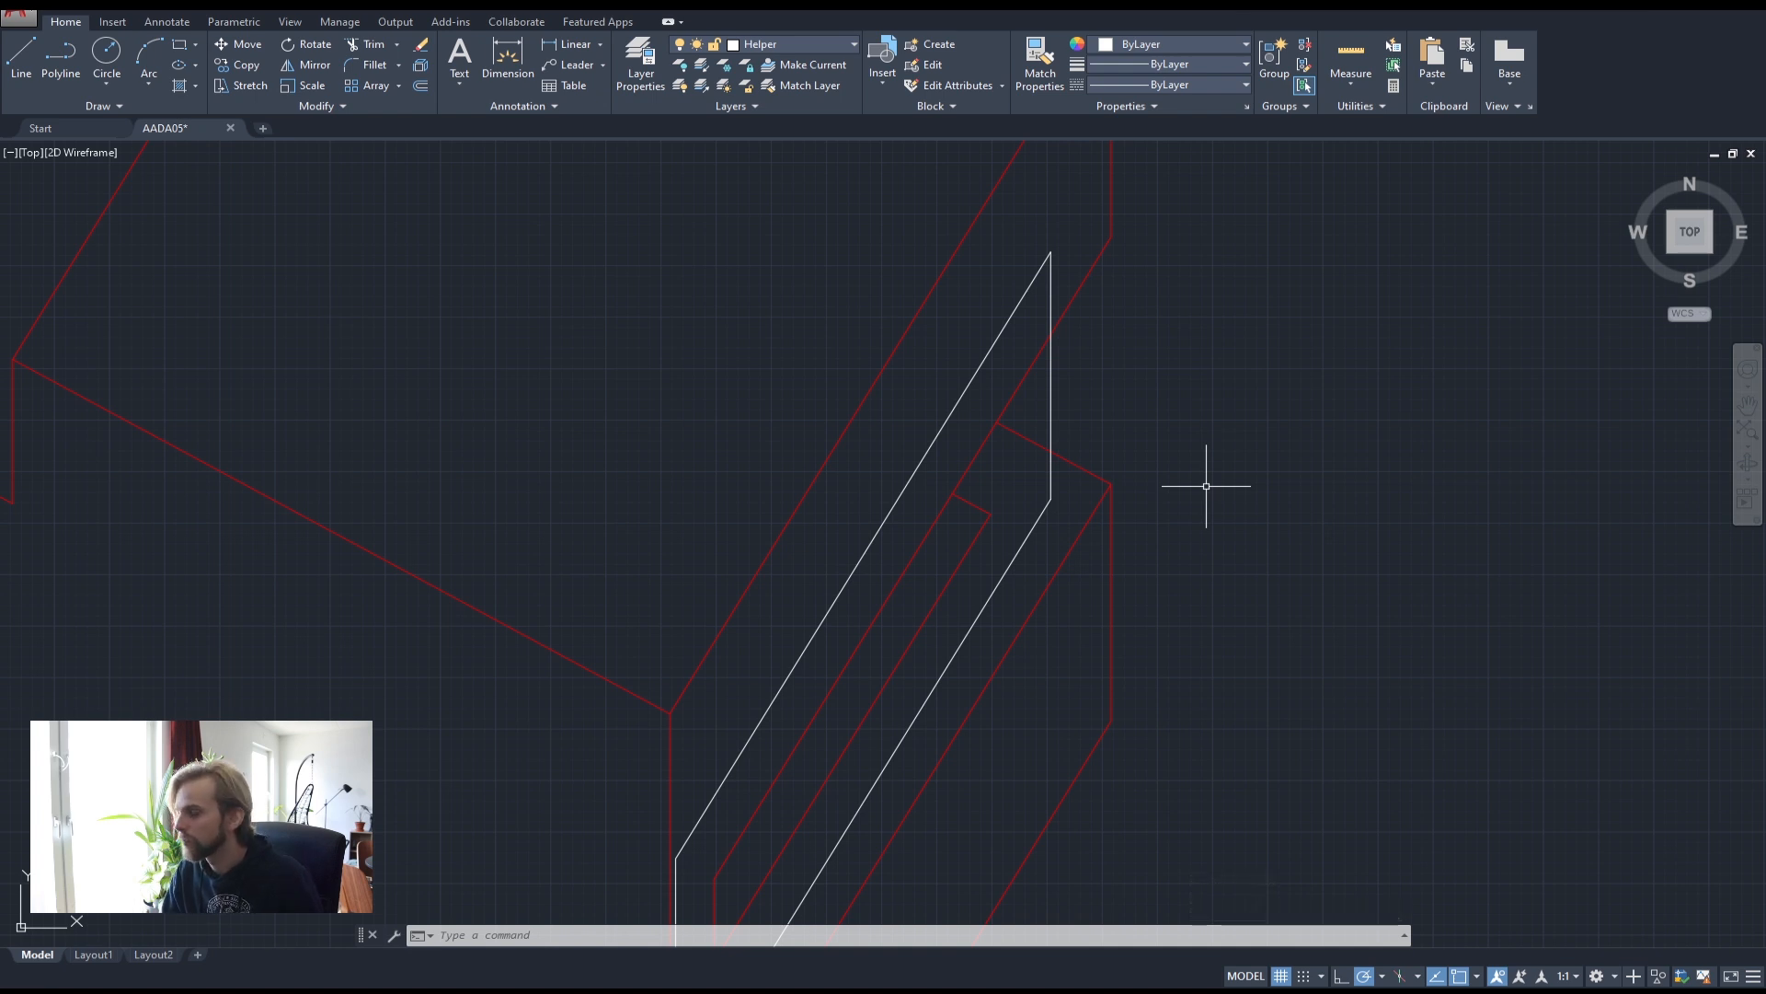
scroll(1167, 467, "down", 2)
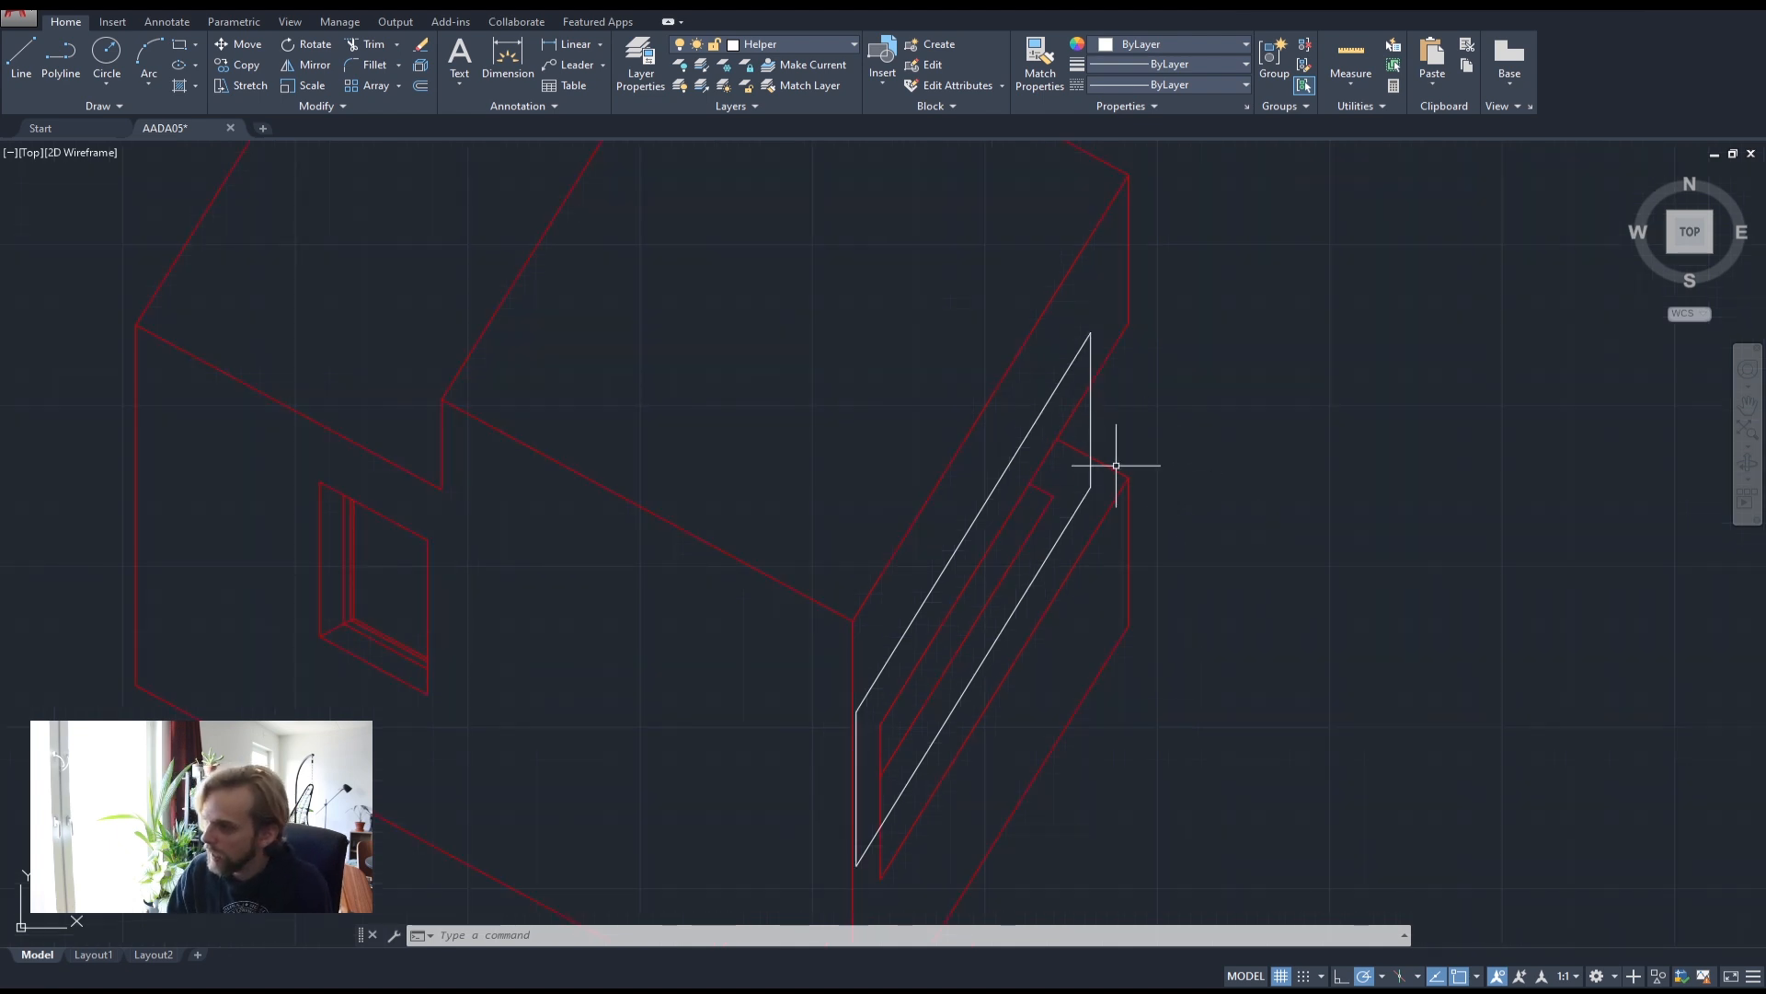
scroll(1096, 452, "up", 3)
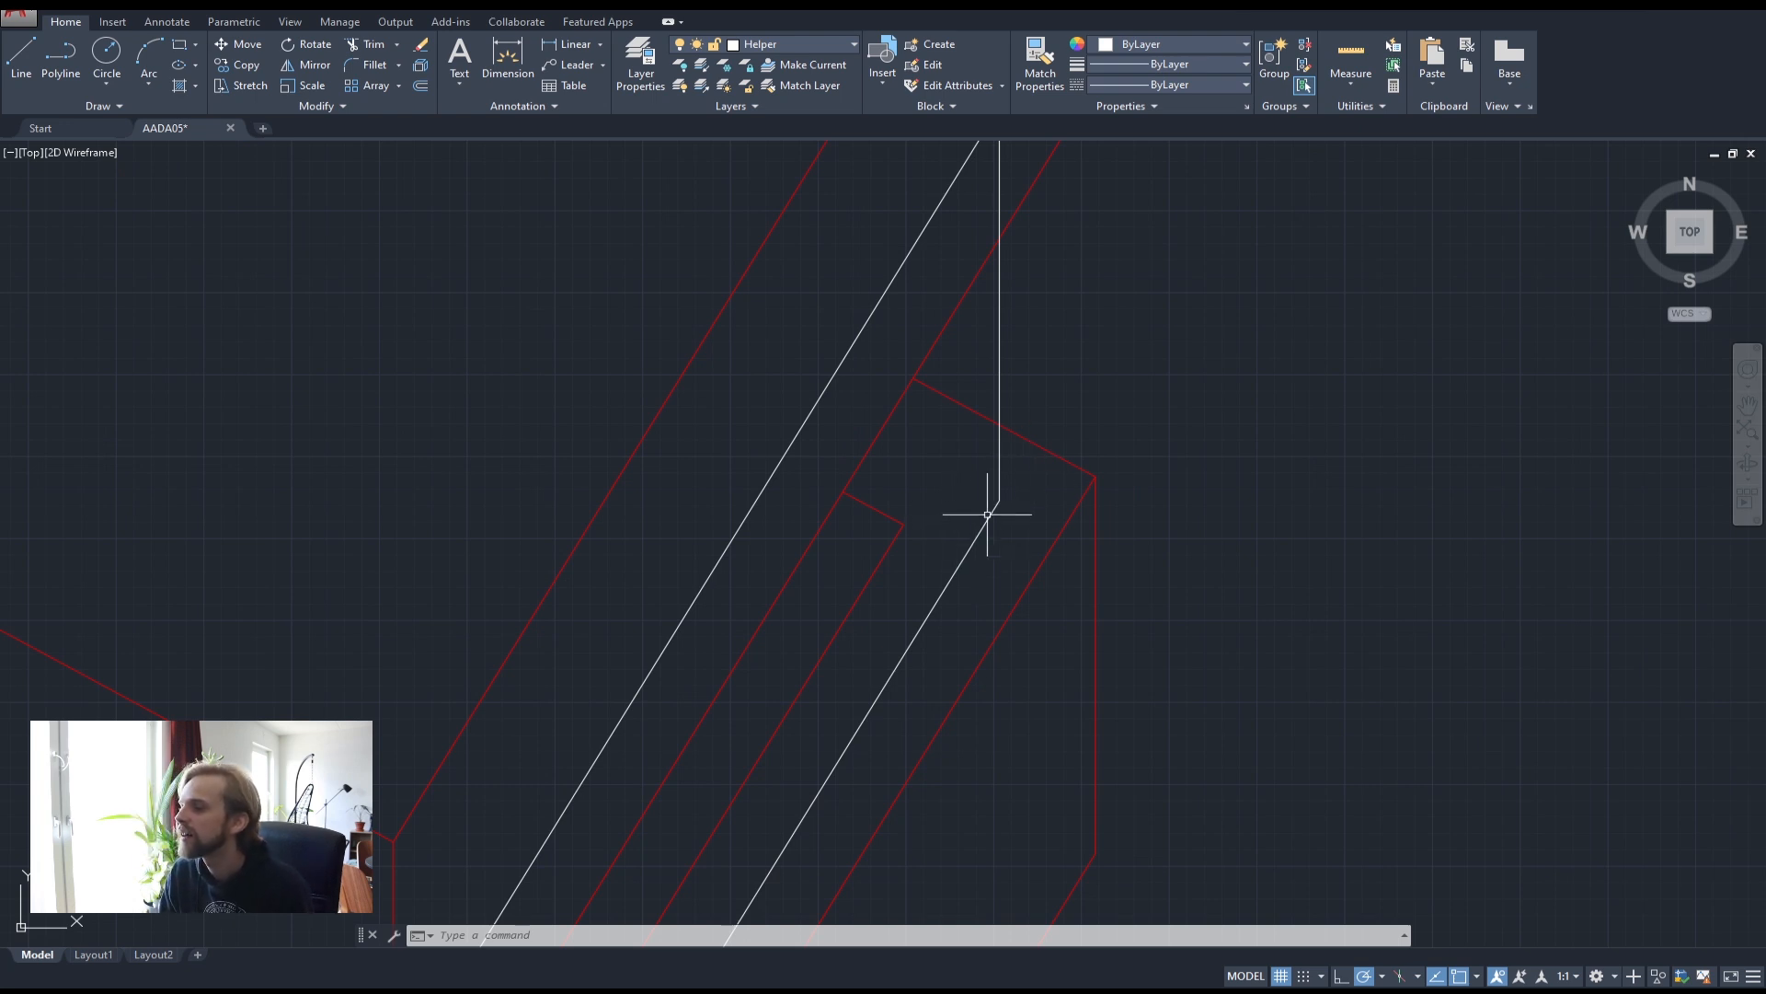
scroll(1000, 507, "down", 4)
scroll(966, 619, "up", 3)
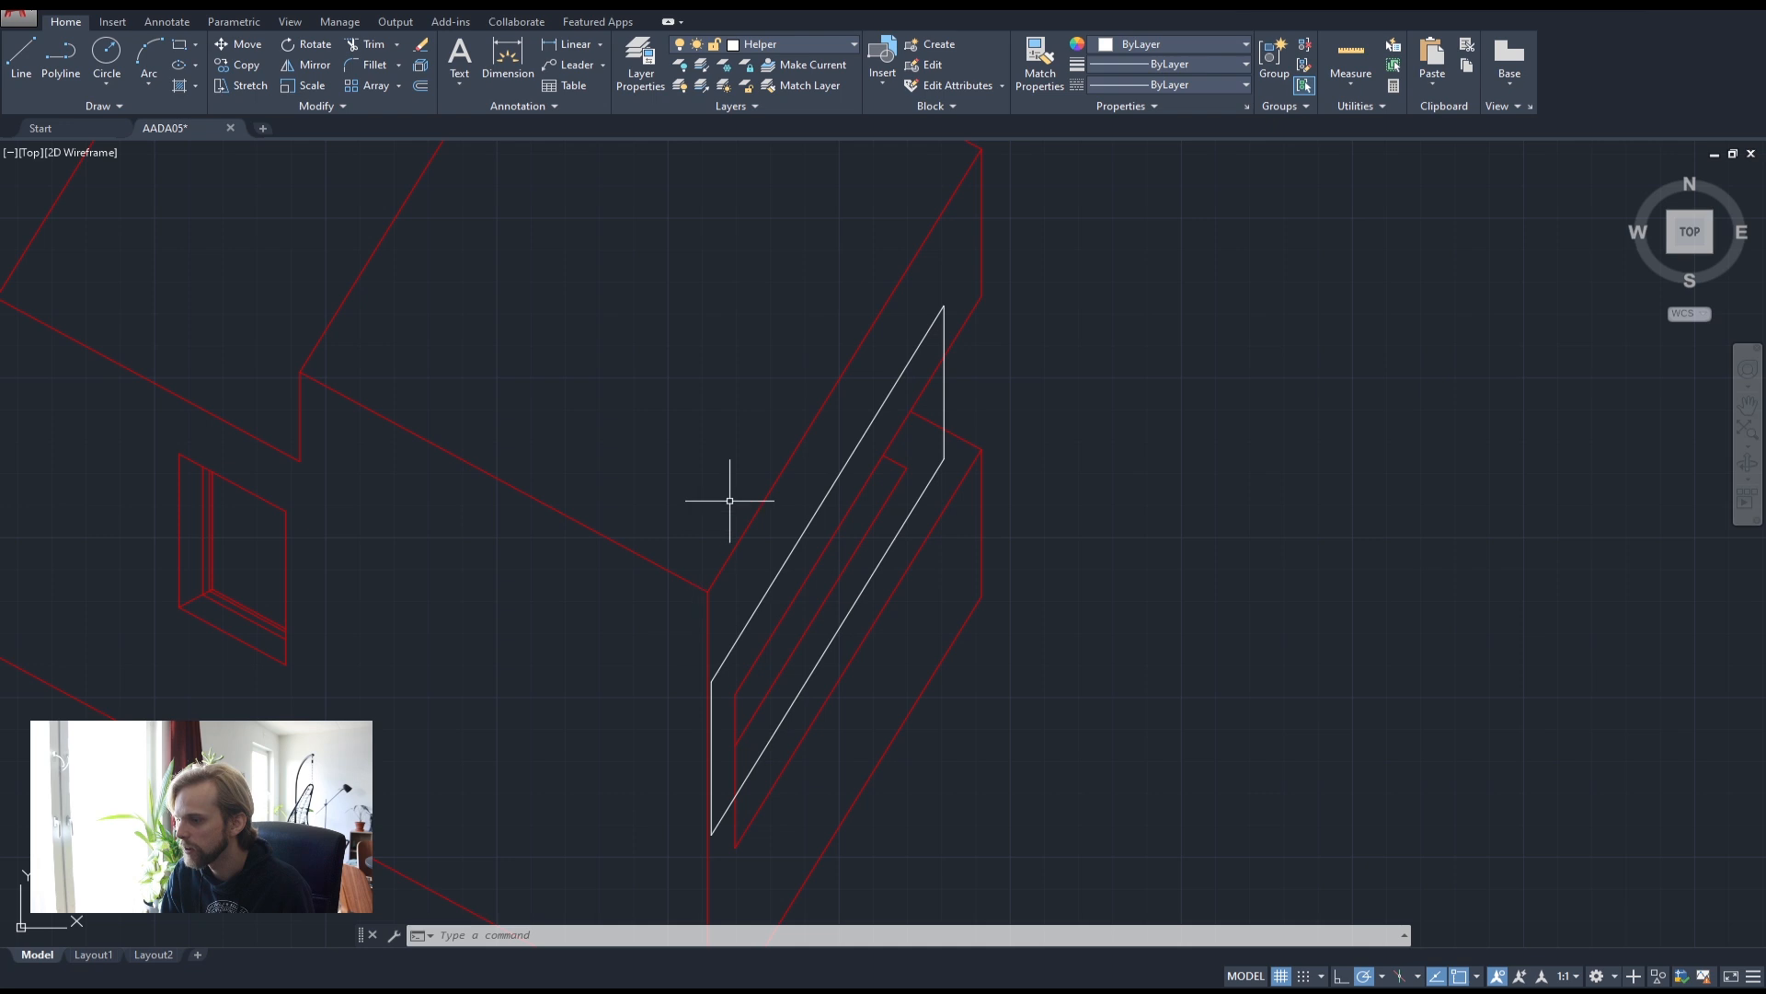
- Offset the white window outline inward by 50 units
type("of")
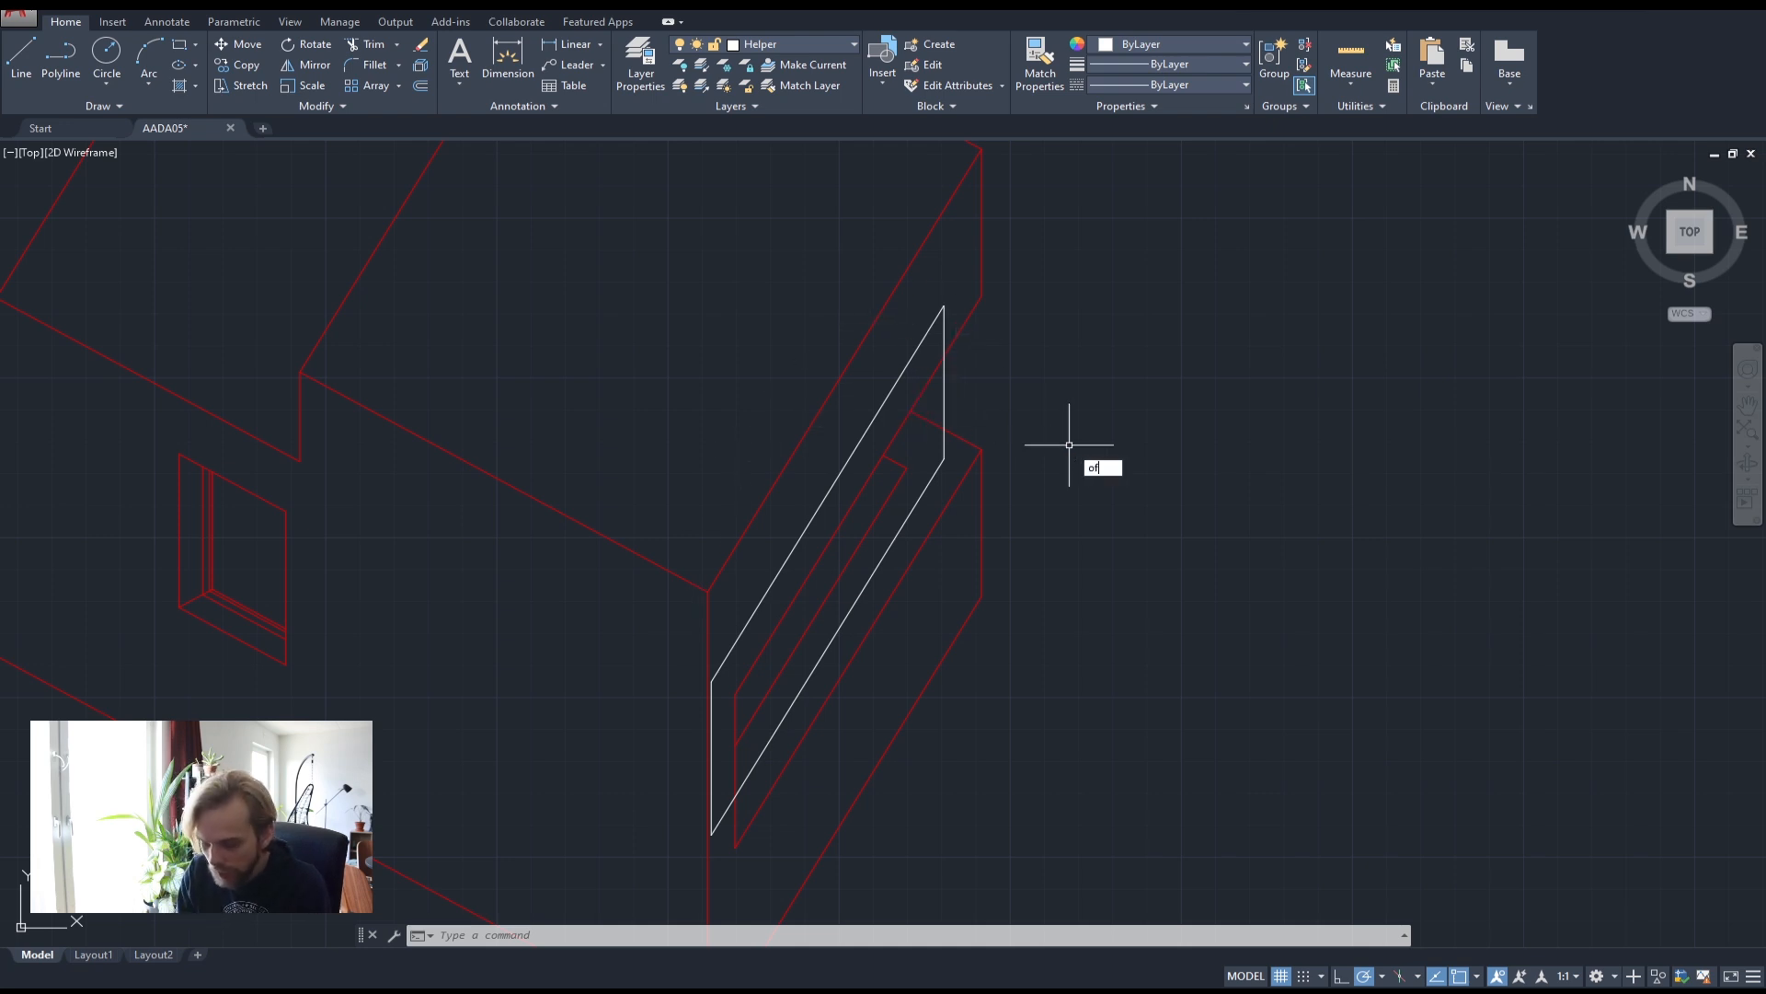
key("Return")
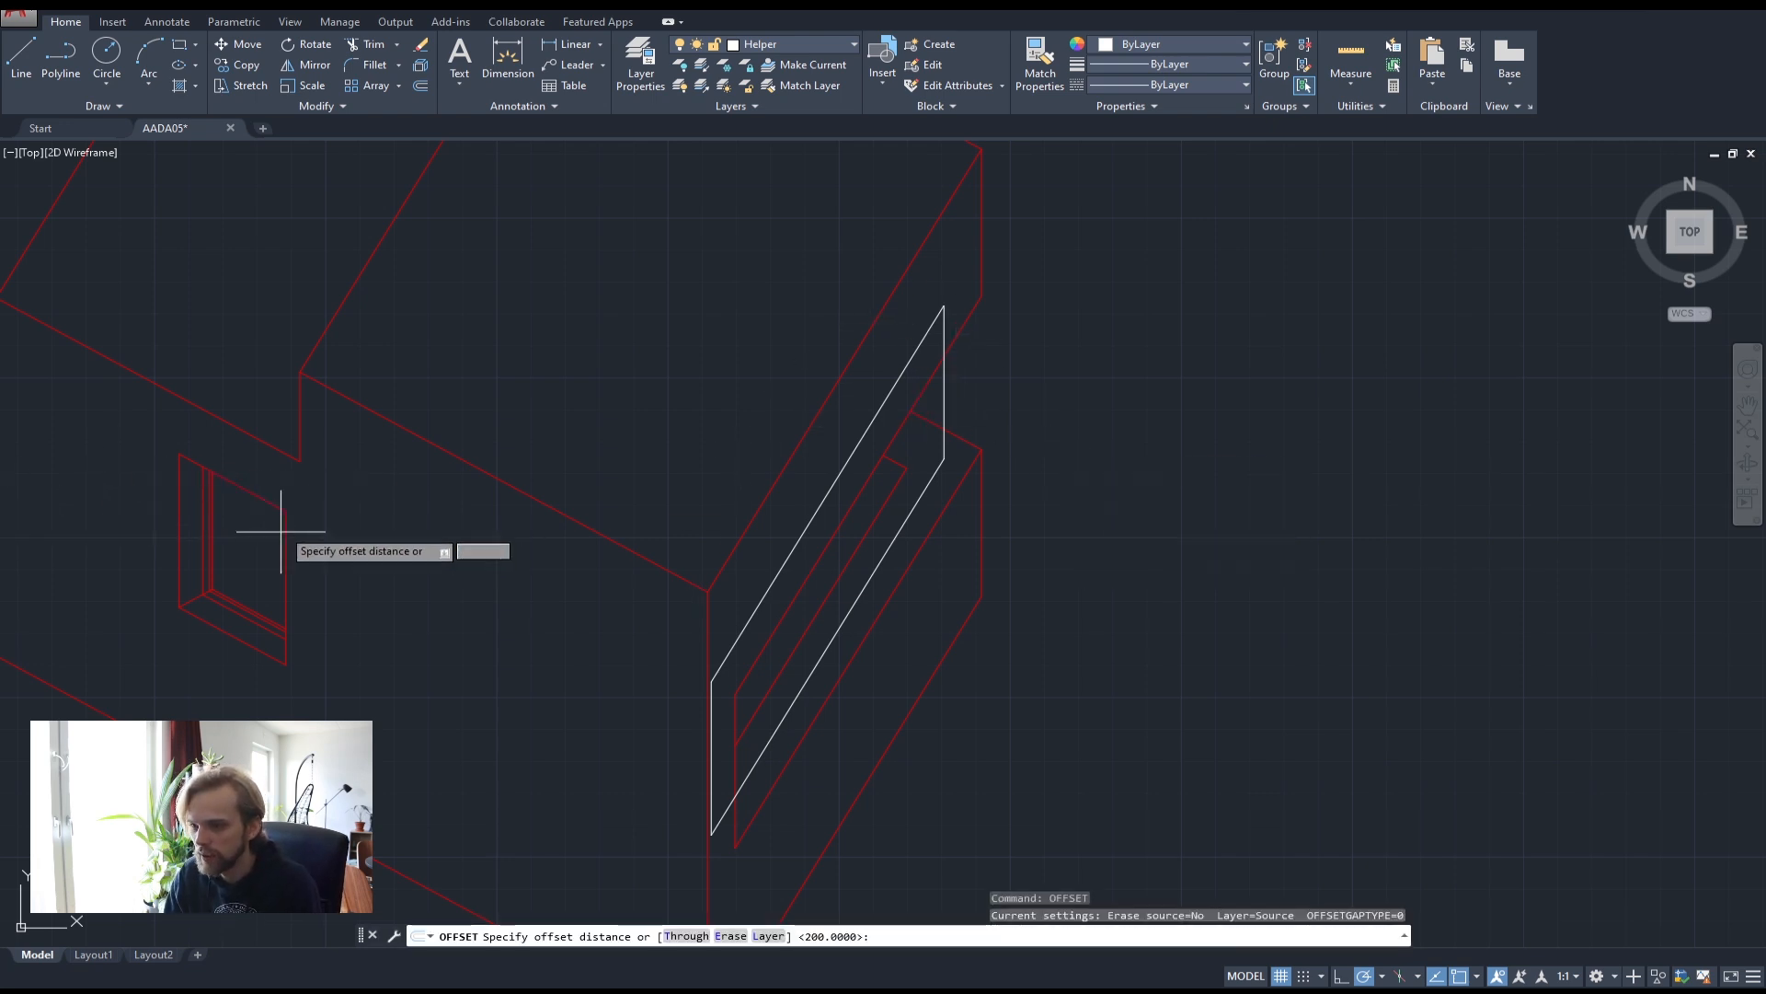
type("0")
key("Return")
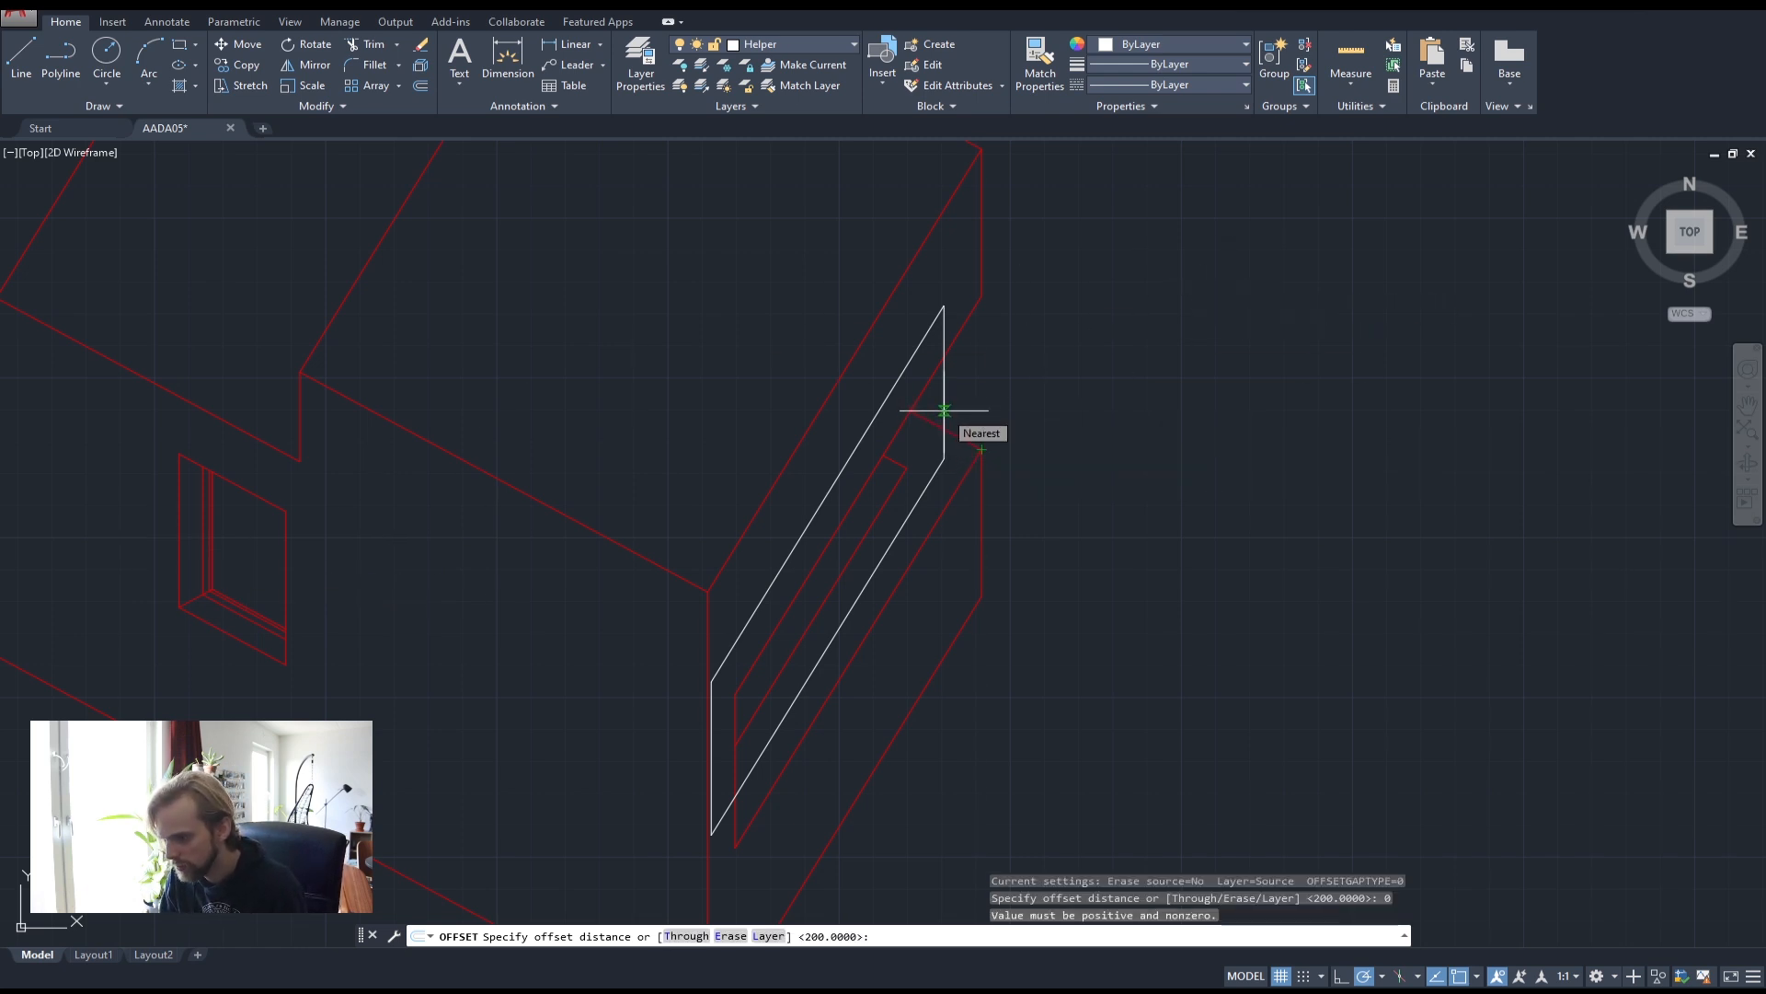
type("50")
key("Return")
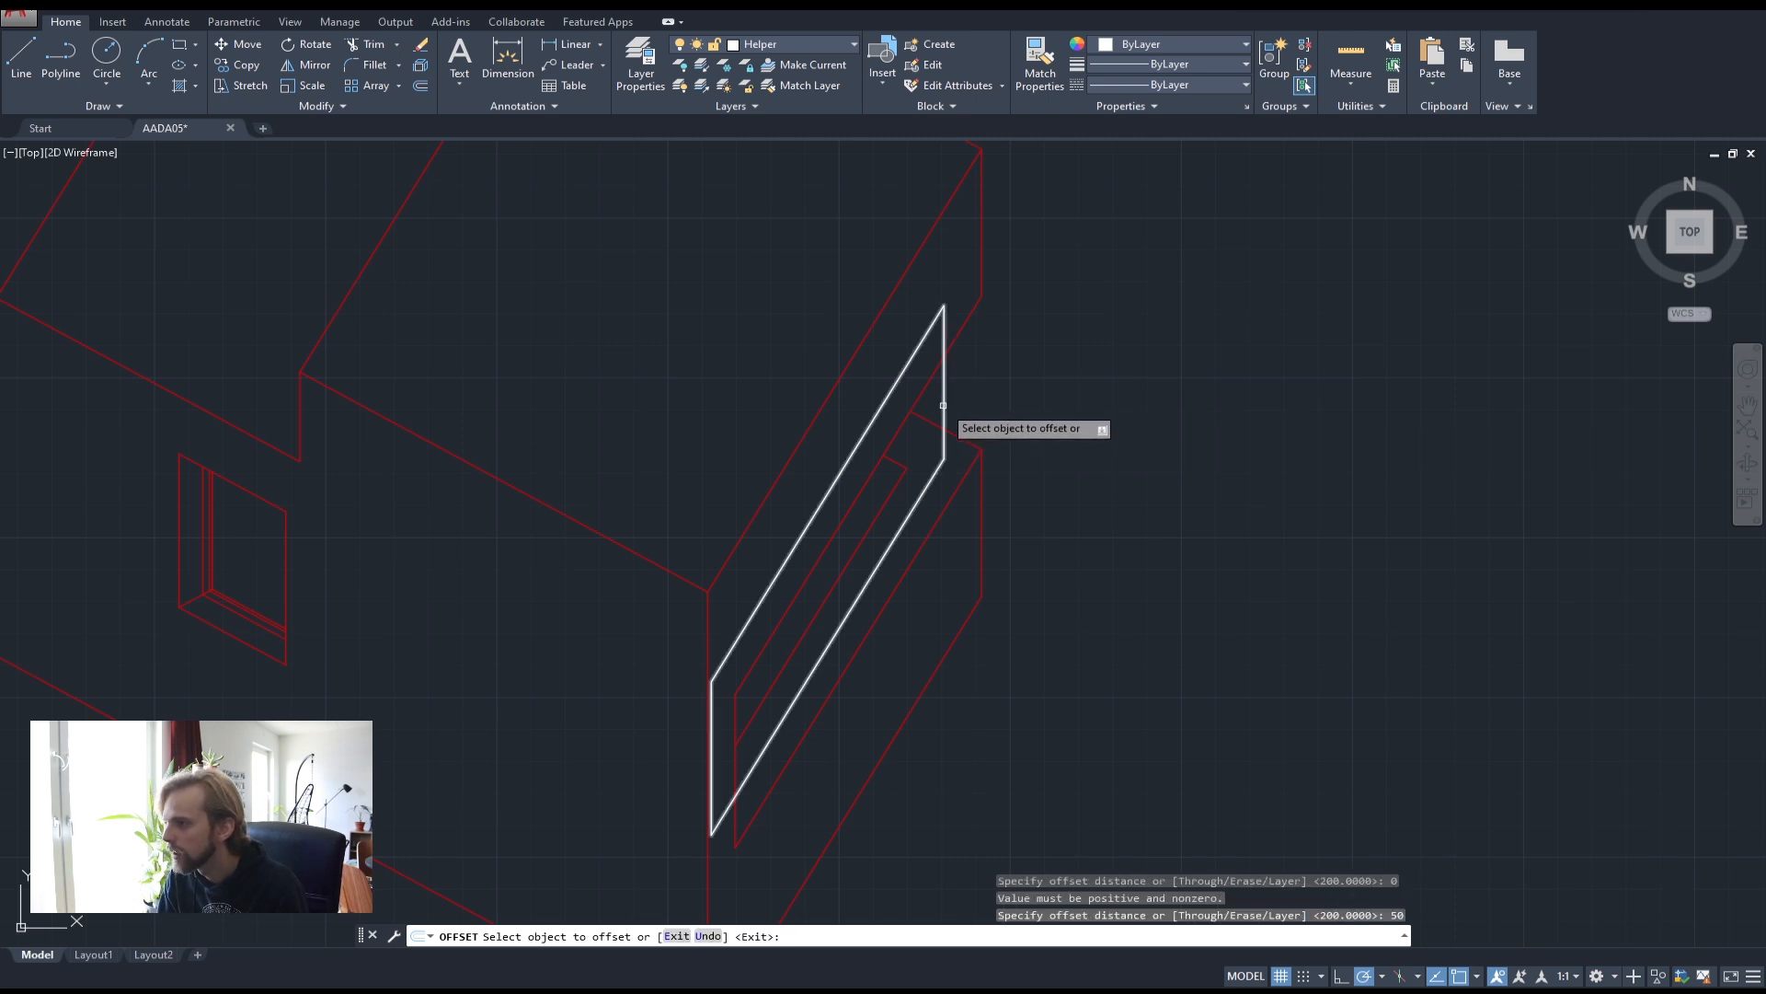
left_click(944, 411)
left_click(939, 424)
scroll(930, 460, "up", 3)
key("Escape")
key("Escape")
- Copy the selected frame lines 25 units along the 150° direction
left_click(966, 445)
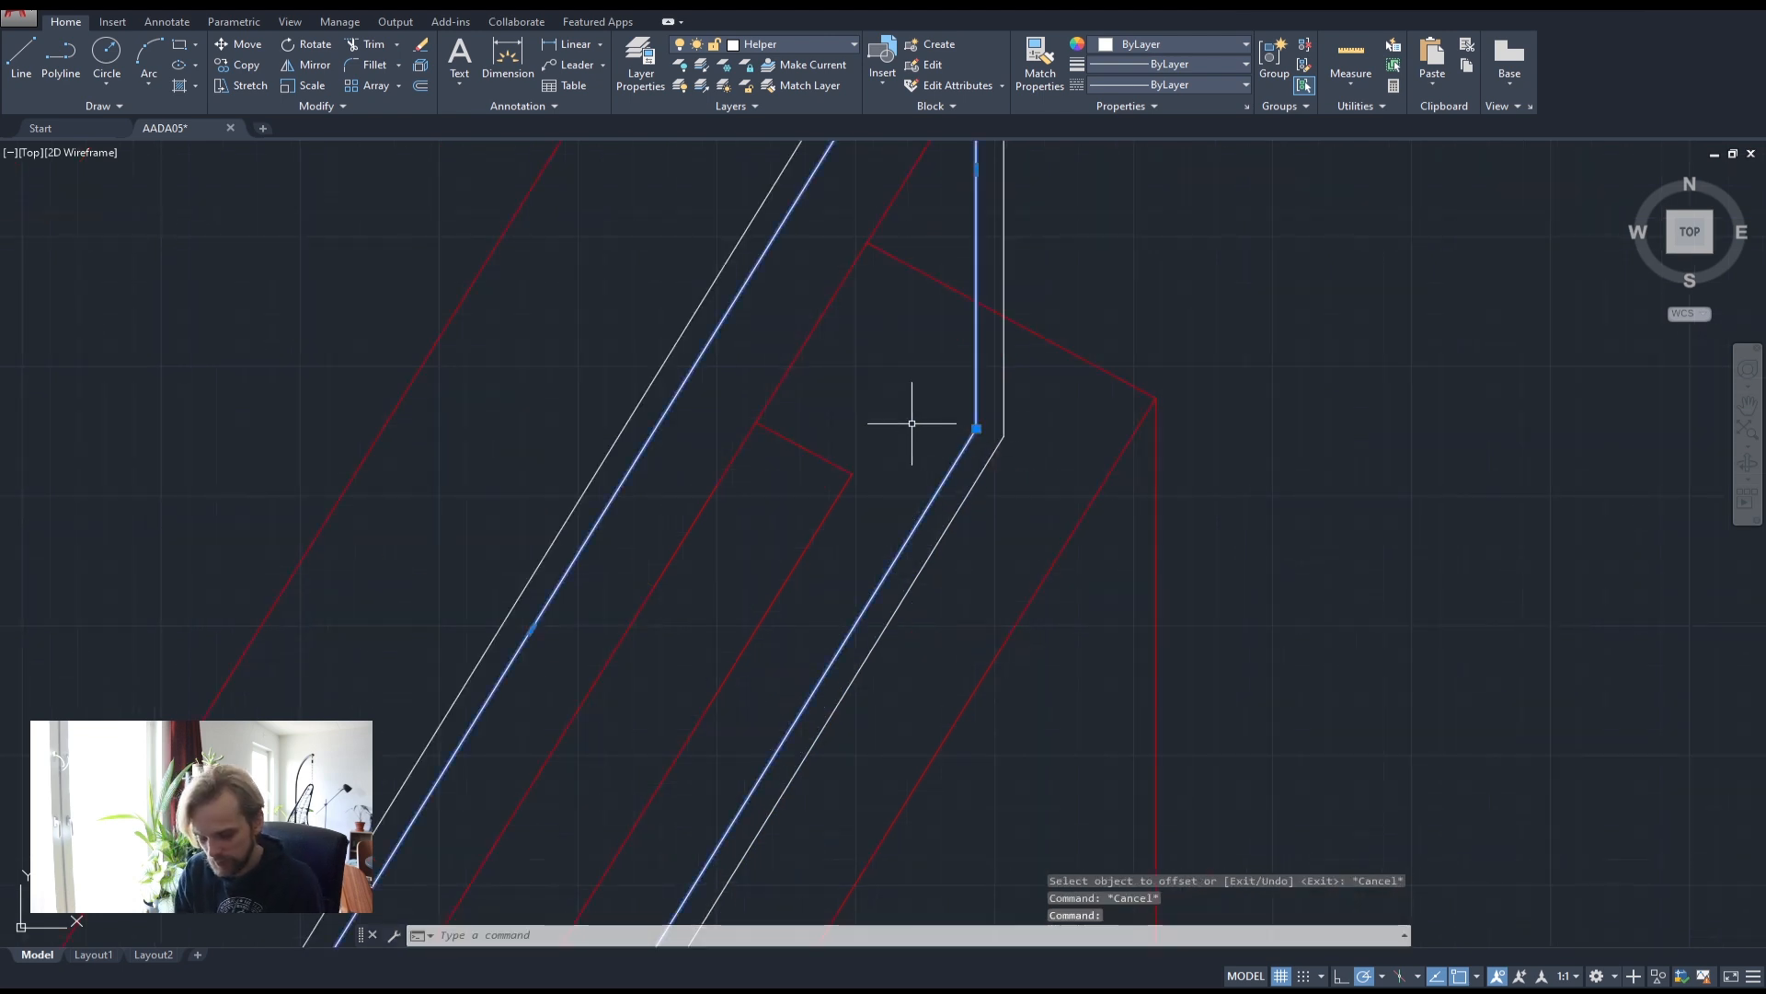
type("cop")
key("Return")
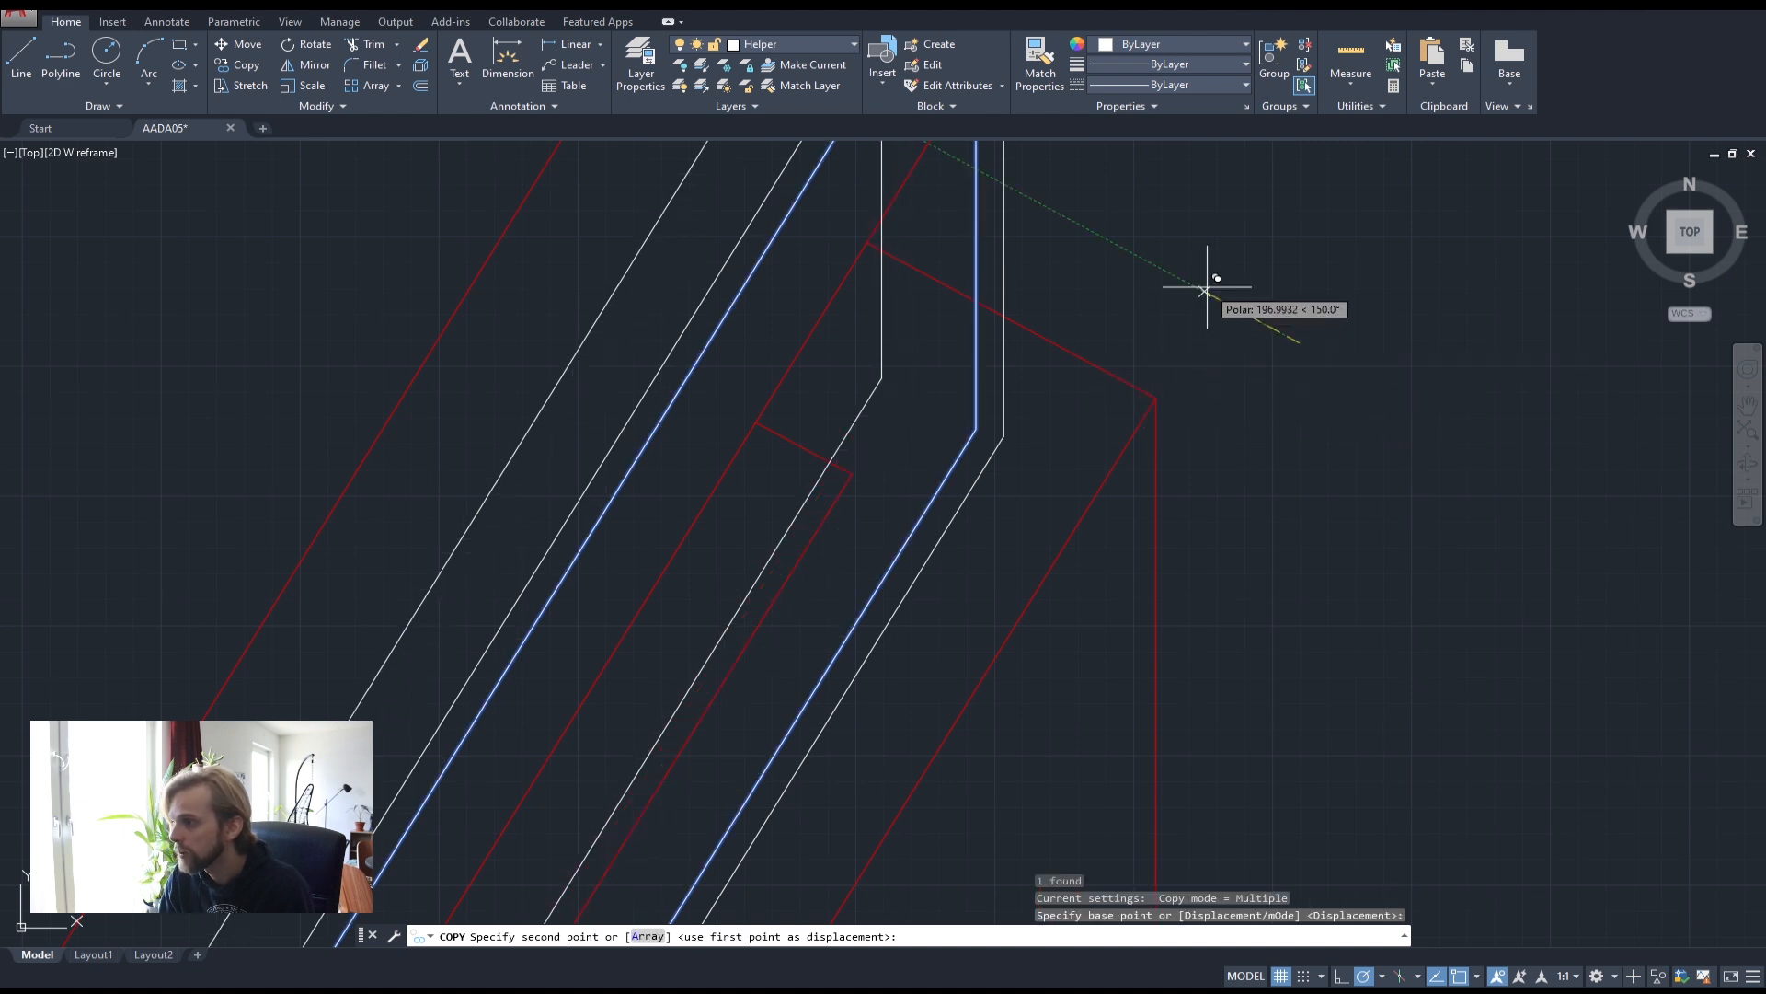
type("25")
key("Return")
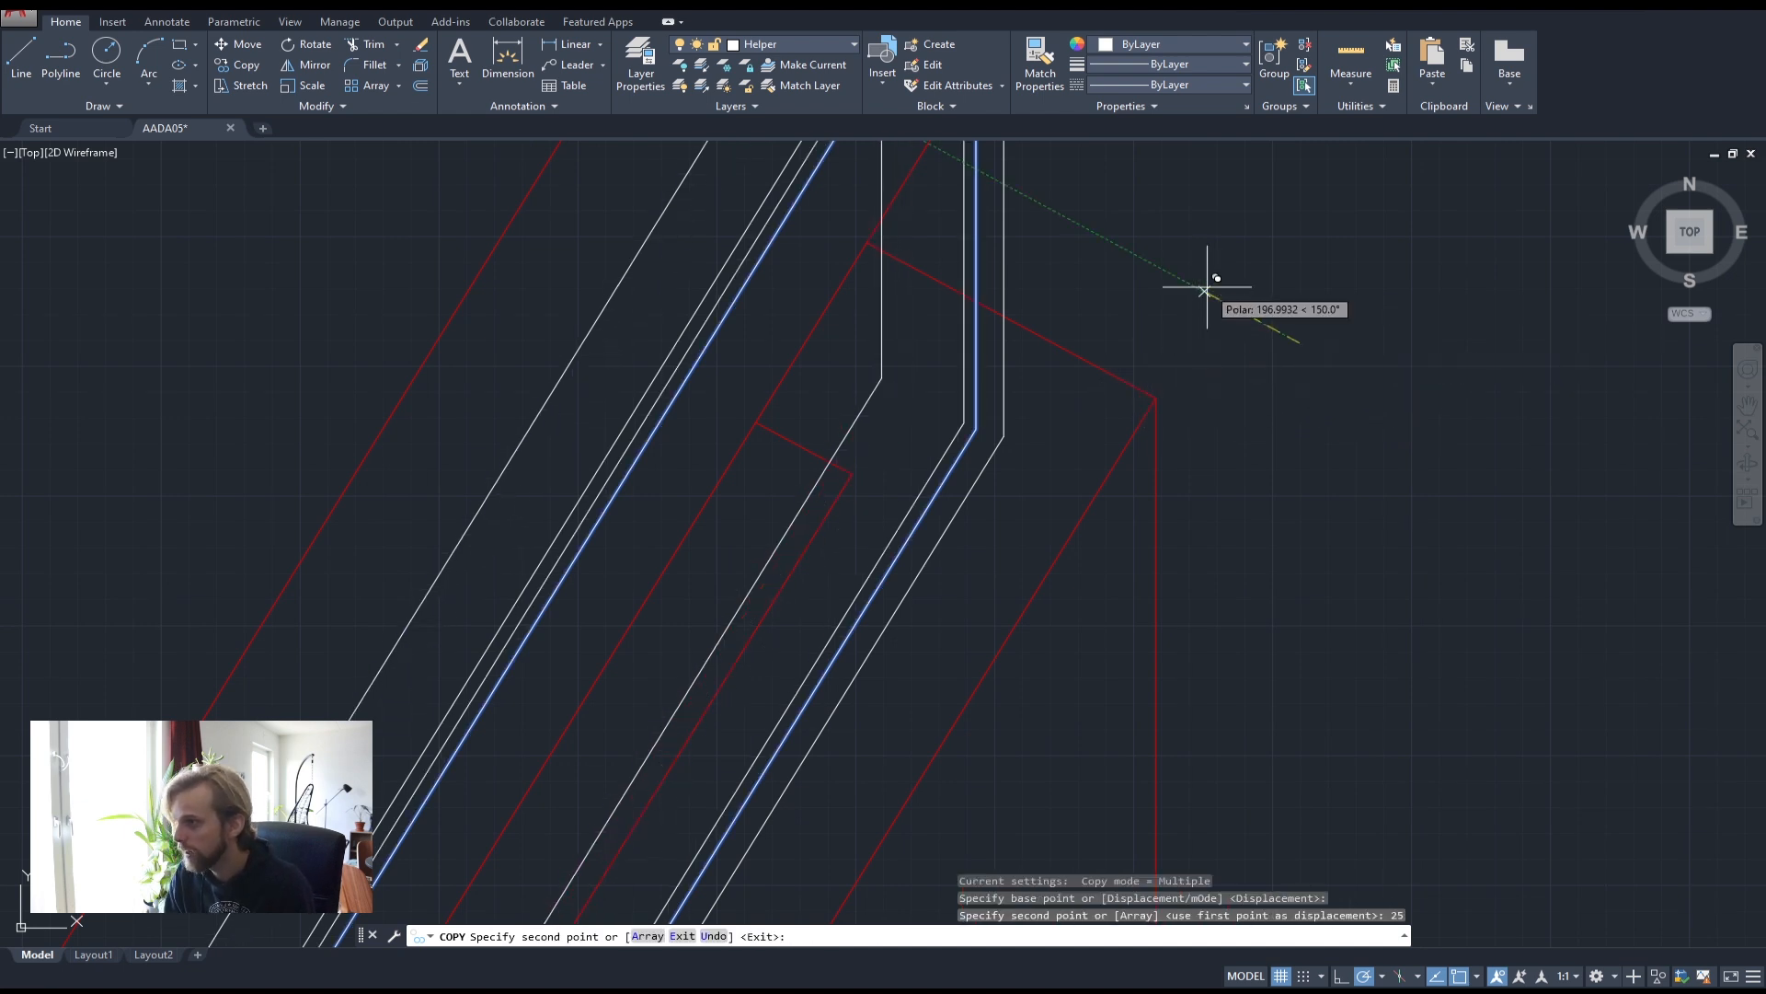
key("Escape")
- Draw a short line from the inner bend corner to the outer bend corner at the top
left_click(21, 55)
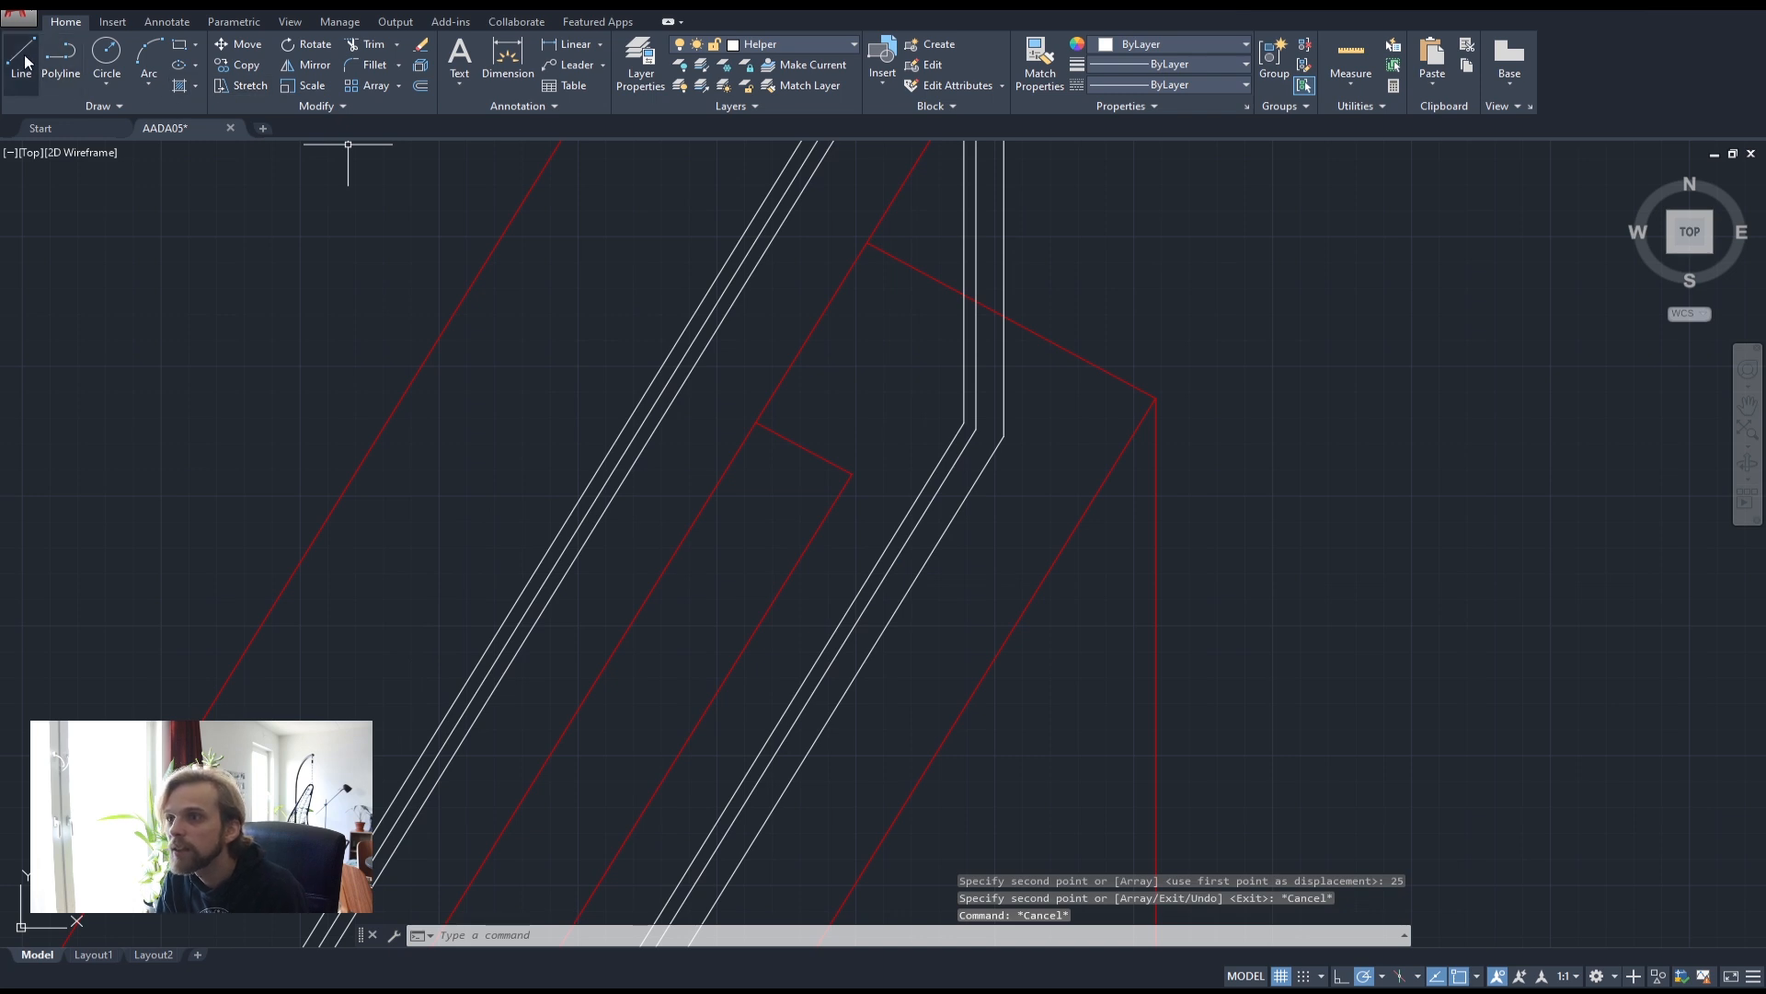
scroll(974, 422, "up", 5)
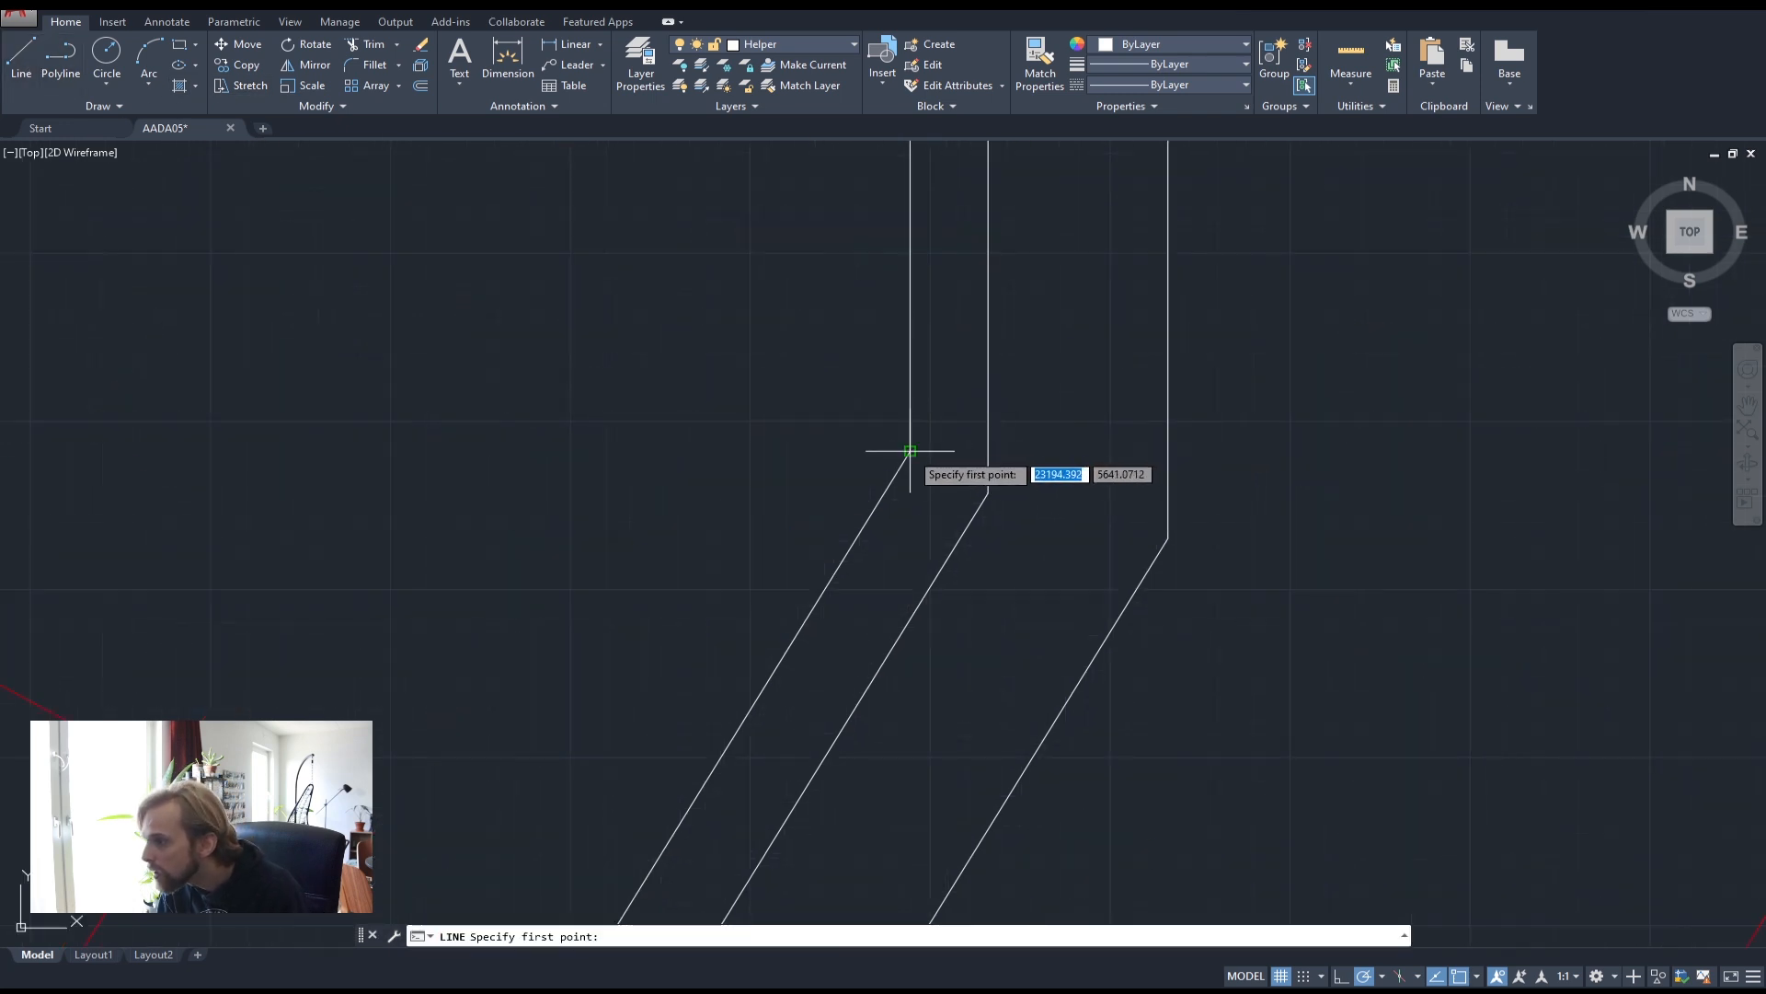
left_click(965, 426)
left_click(987, 493)
scroll(999, 497, "down", 4)
key("Return")
scroll(1118, 492, "down", 4)
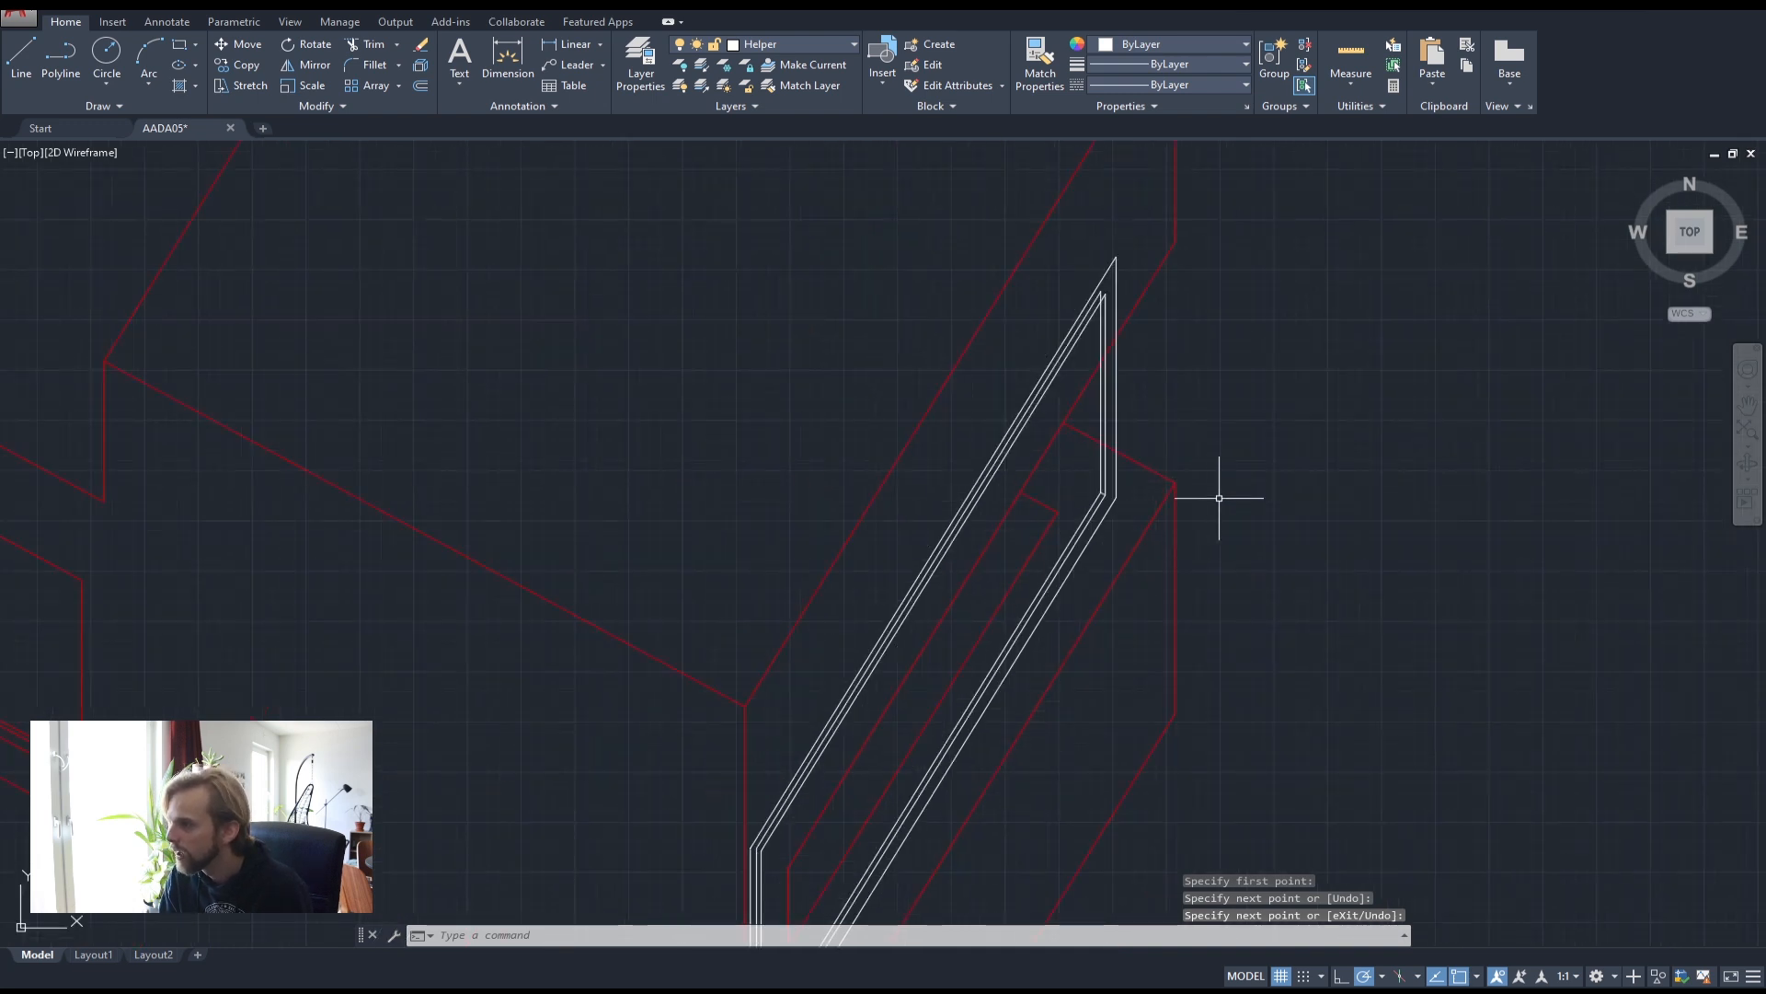
scroll(1281, 516, "down", 2)
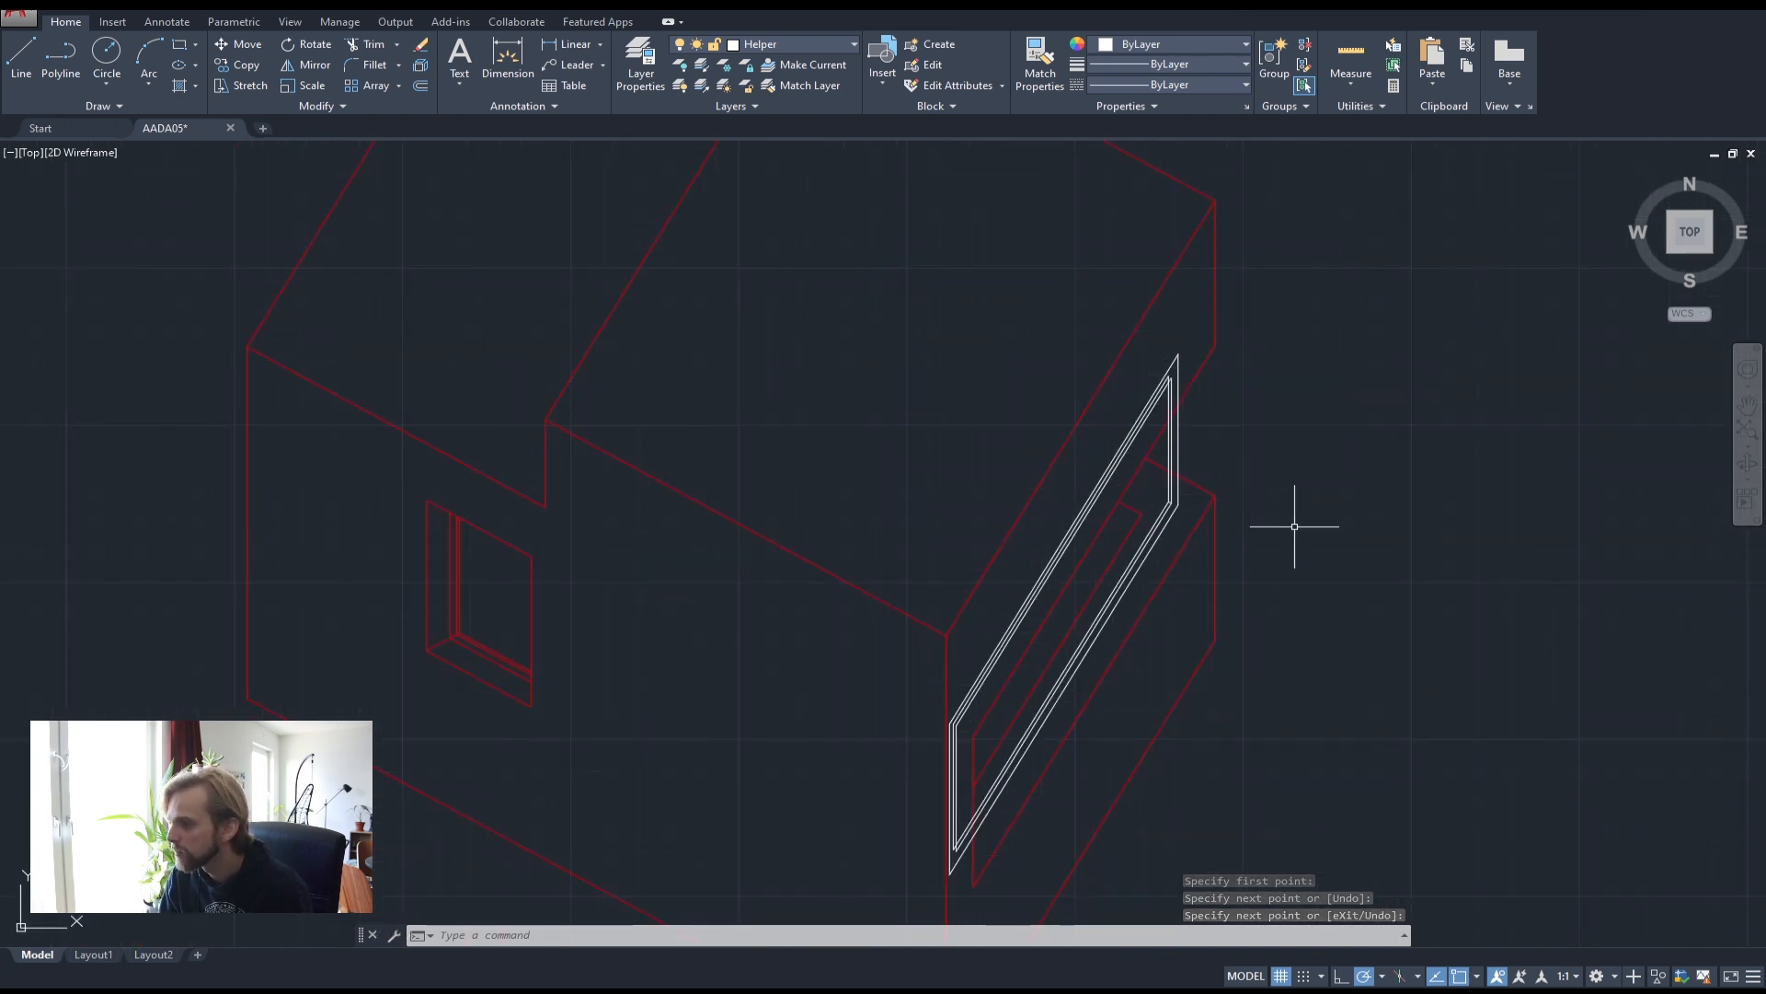
- Trim the overlapping tips of the white frame lines and the vertical white lines
type("tr")
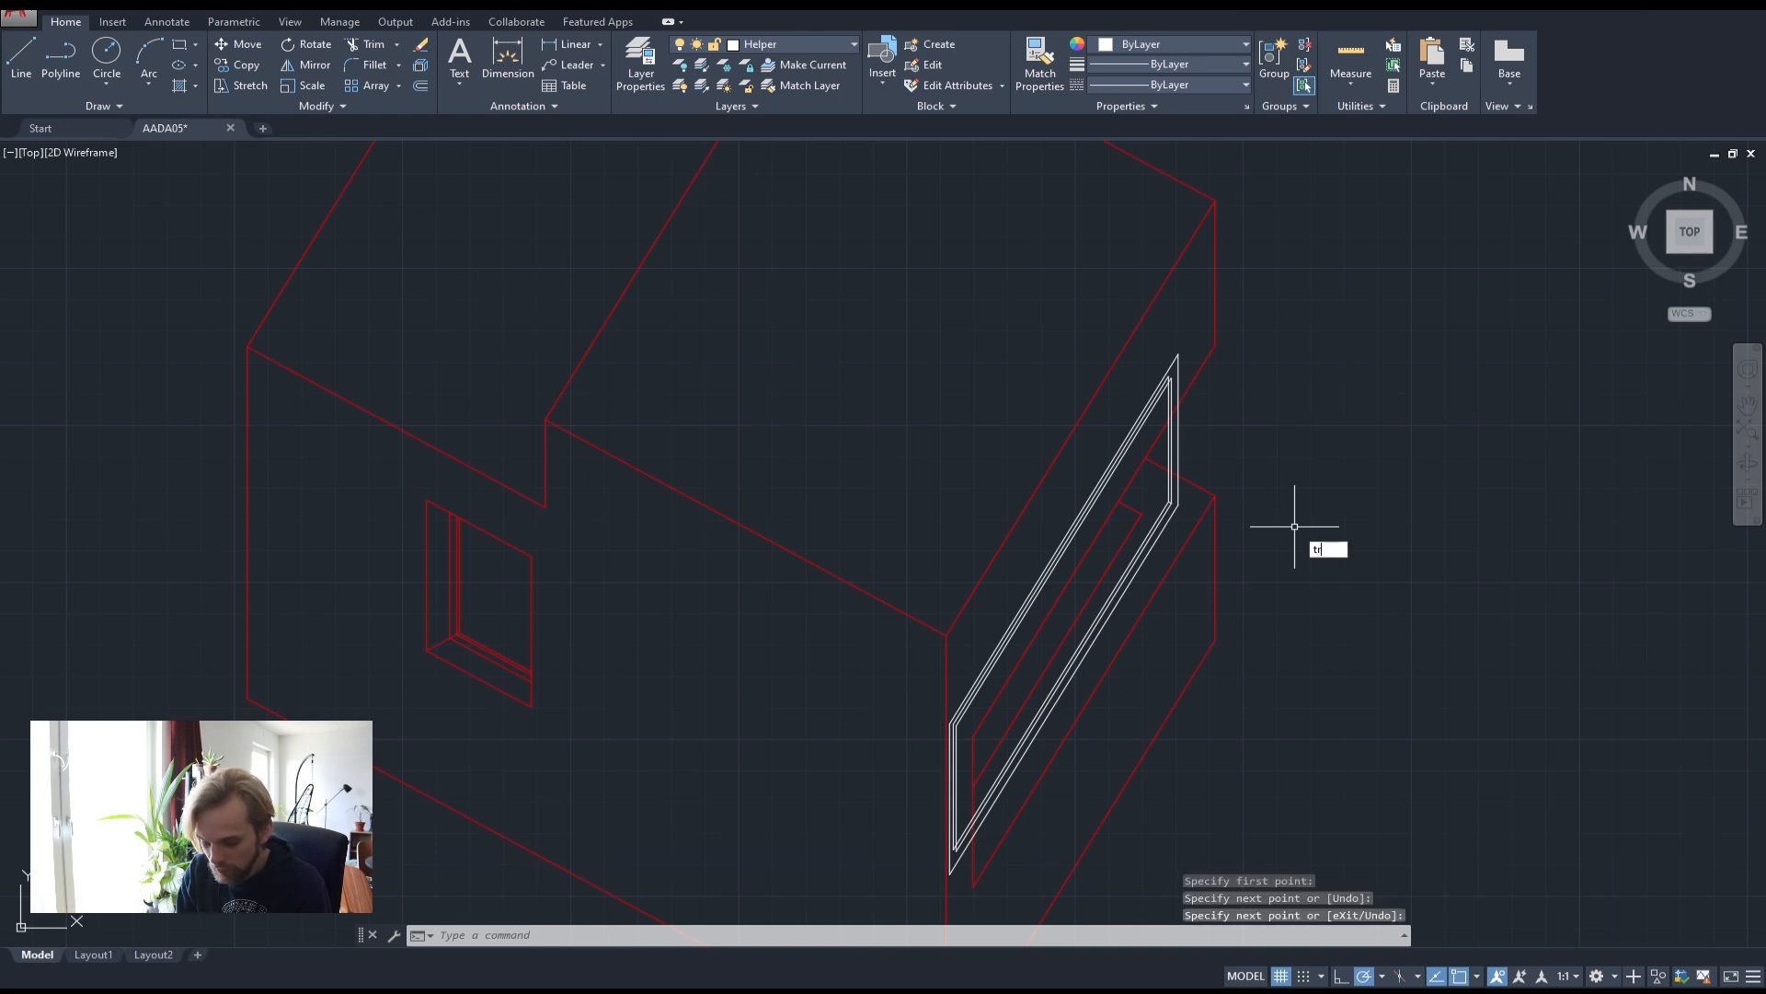
type("im")
key("Return")
key("Return")
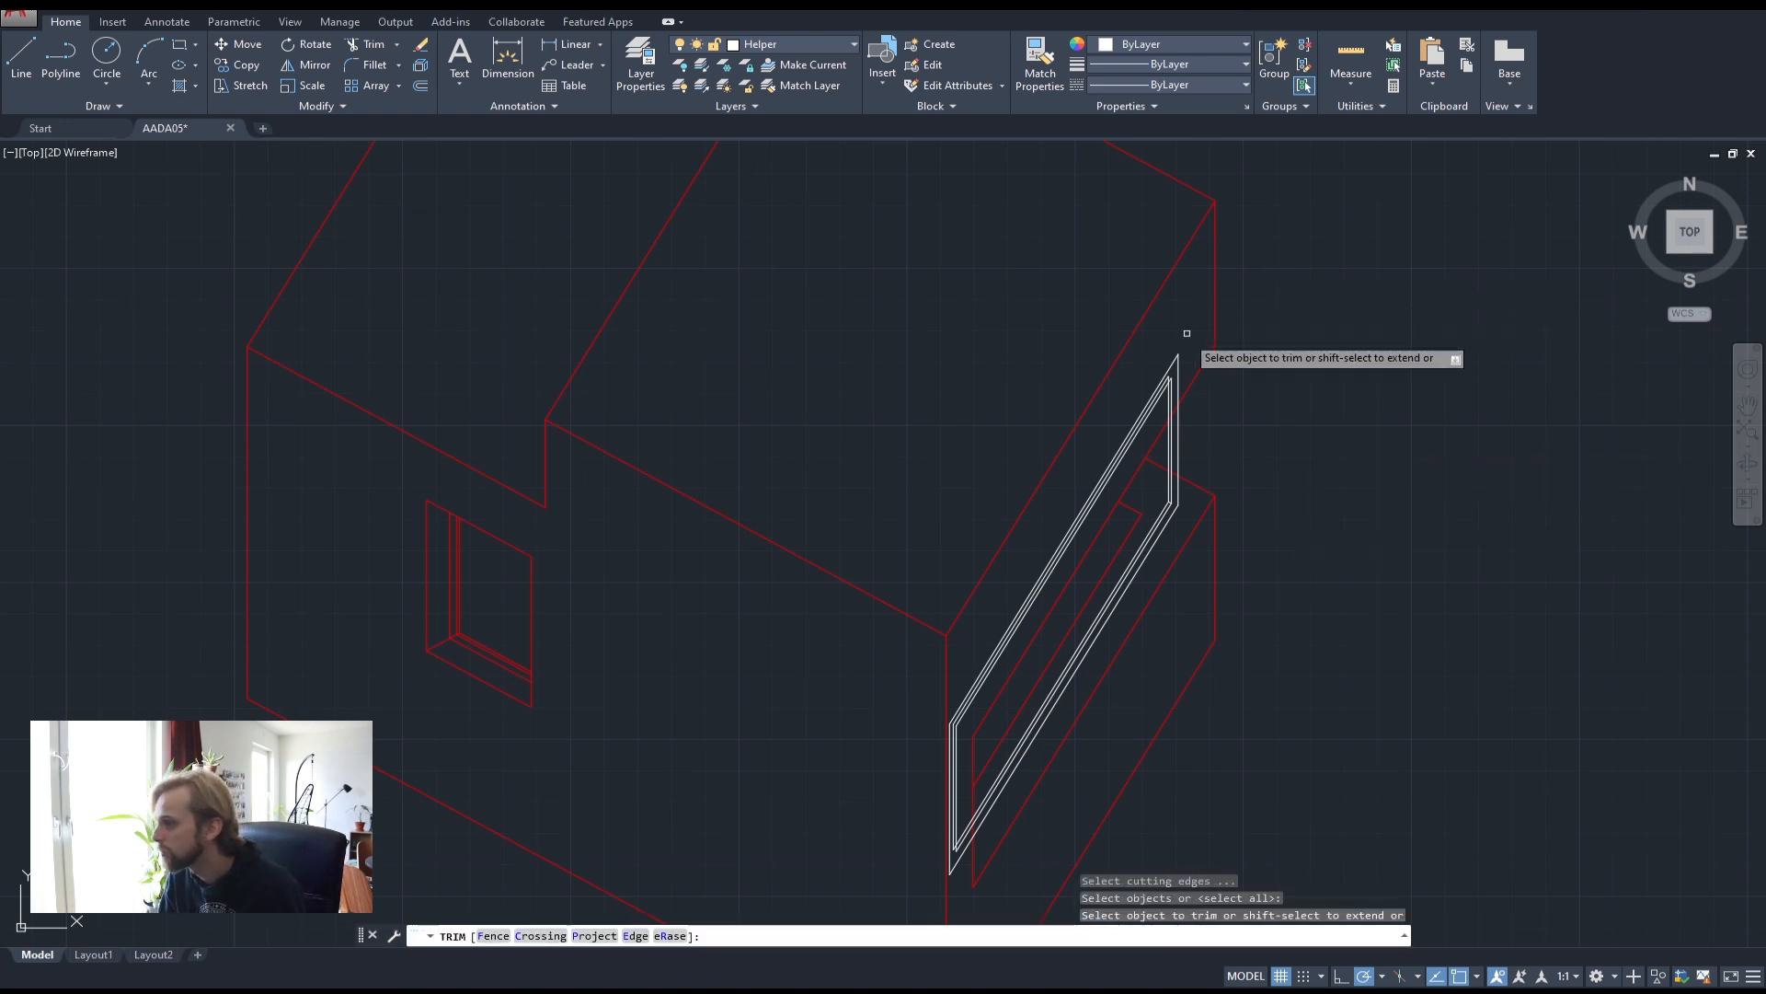
scroll(1201, 326, "up", 3)
scroll(1147, 425, "up", 1)
left_click(1253, 396)
left_click(1102, 351)
left_click(1202, 489)
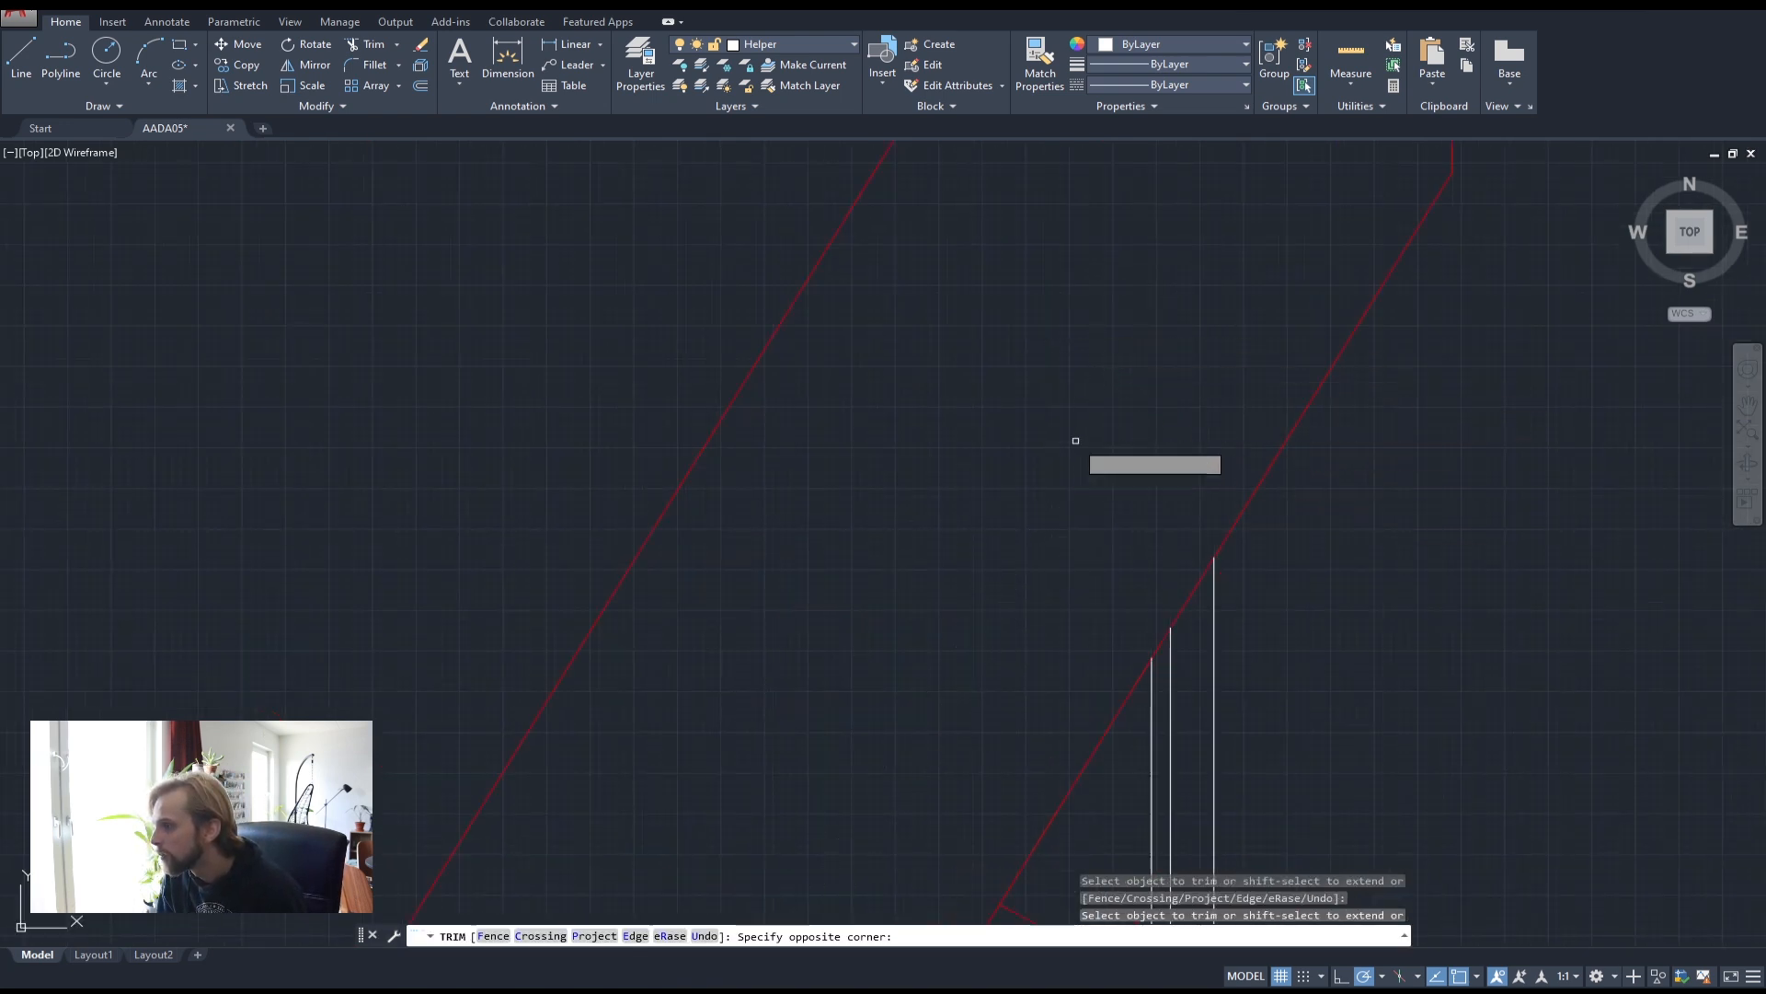
left_click(1079, 439)
scroll(1148, 557, "down", 4)
scroll(985, 638, "up", 6)
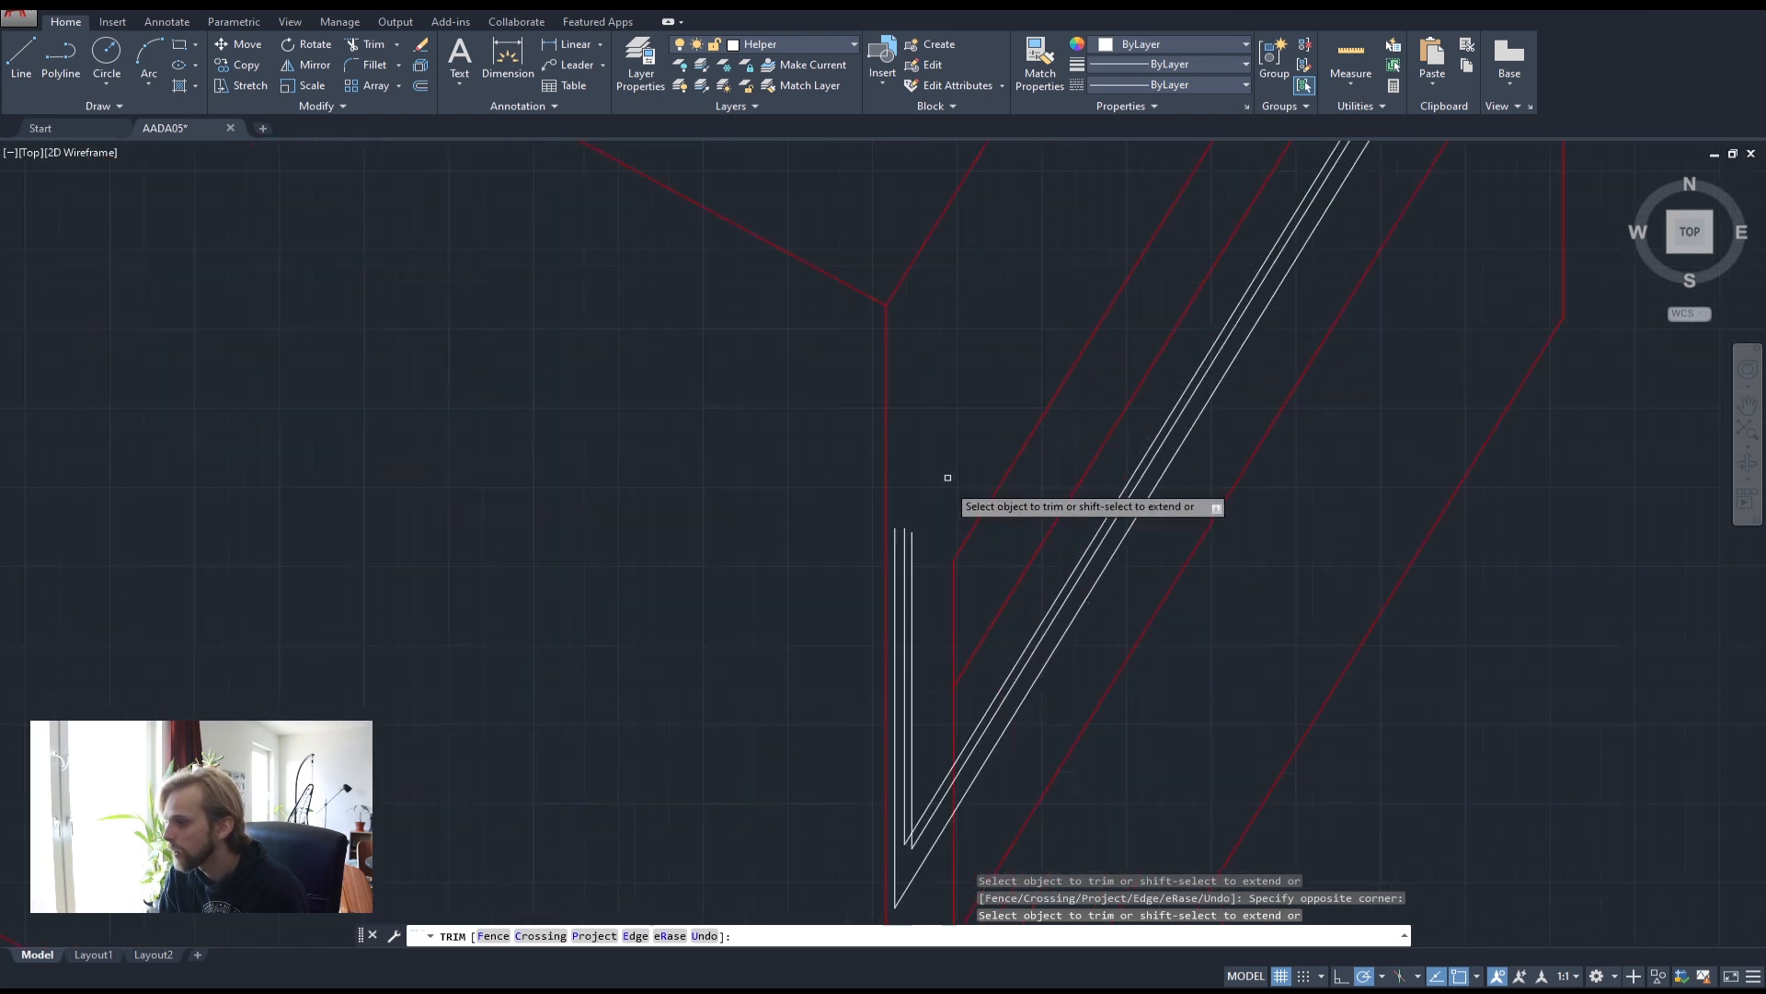
middle_click_drag(947, 690, 889, 399)
left_click(875, 722)
left_click(847, 583)
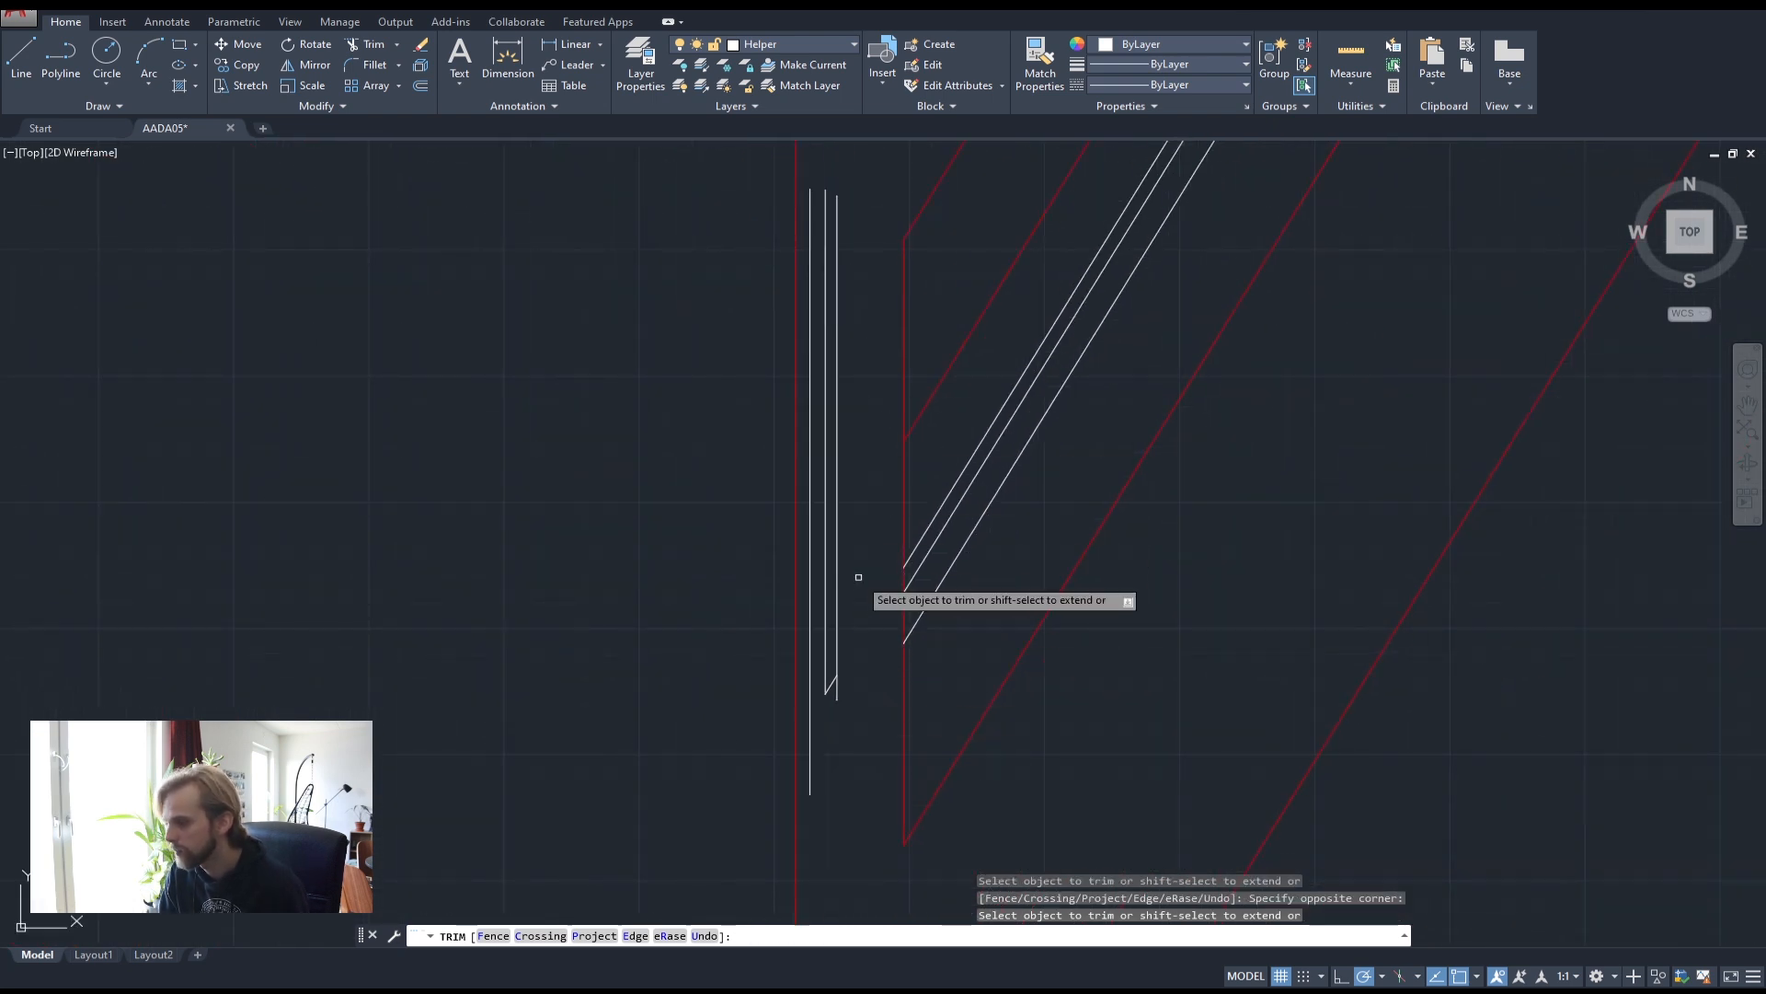
key("Escape")
- Delete the three leftover vertical white lines
left_click(688, 173)
left_click(855, 830)
key("Delete")
scroll(1025, 611, "down", 6)
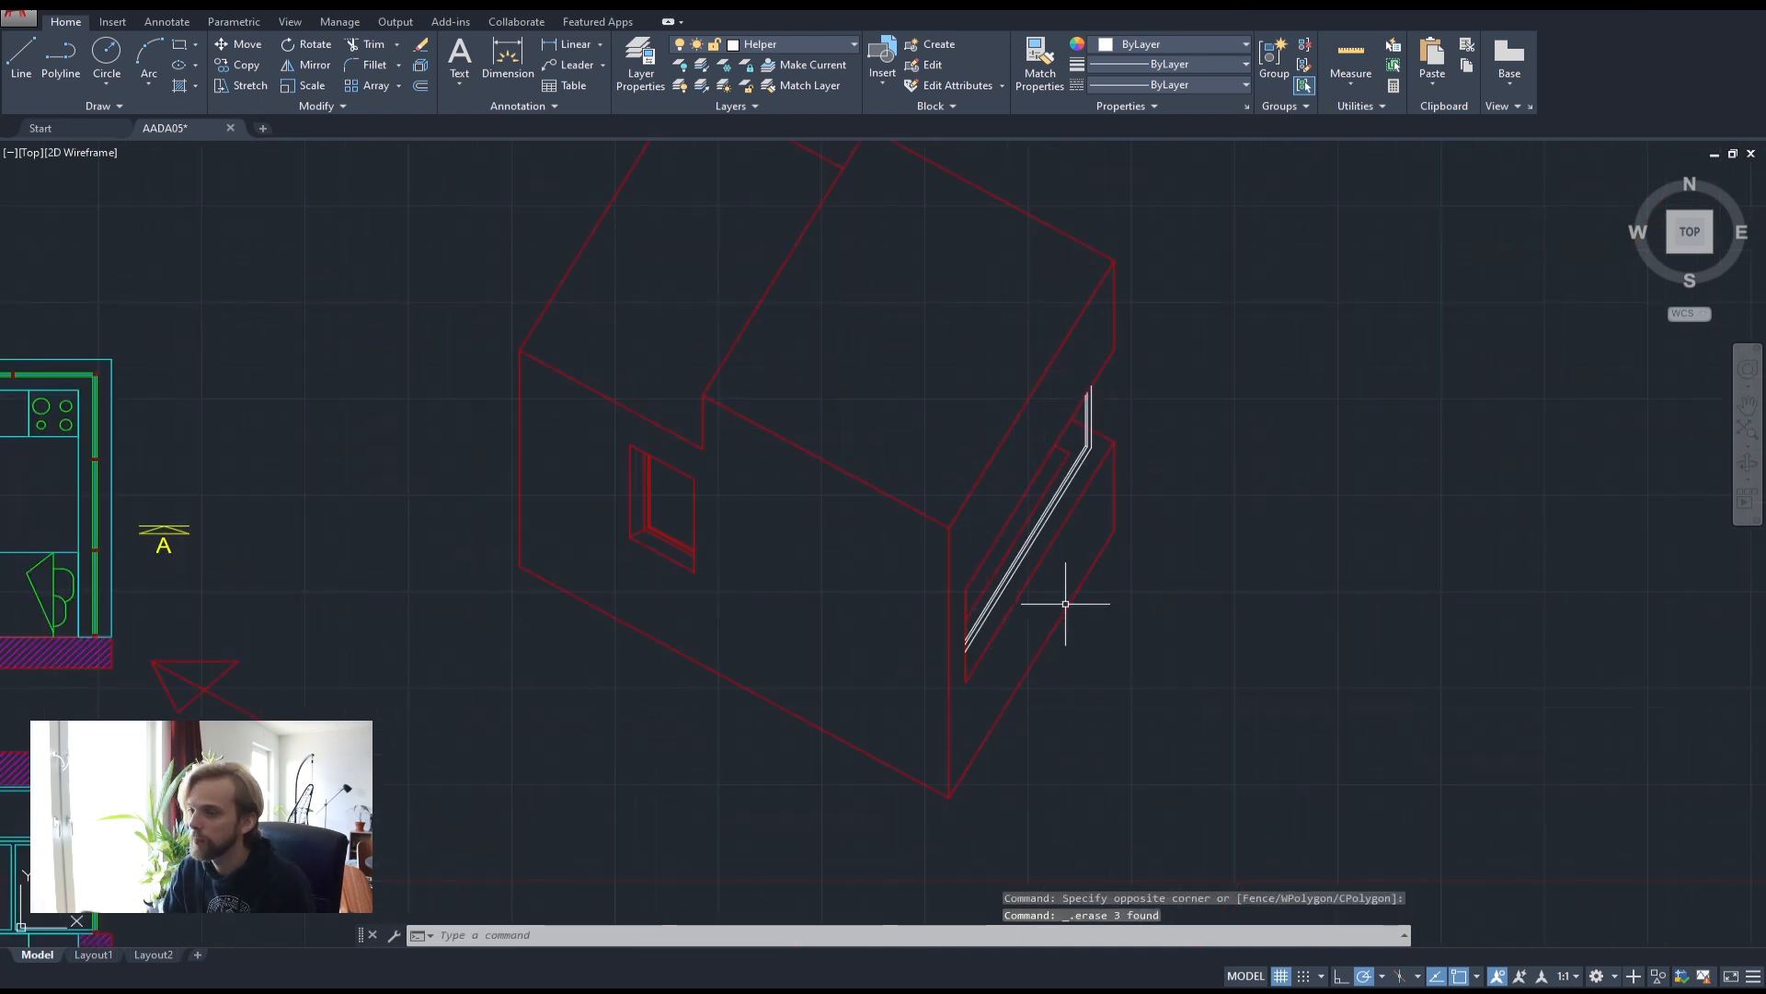
scroll(1085, 394, "up", 6)
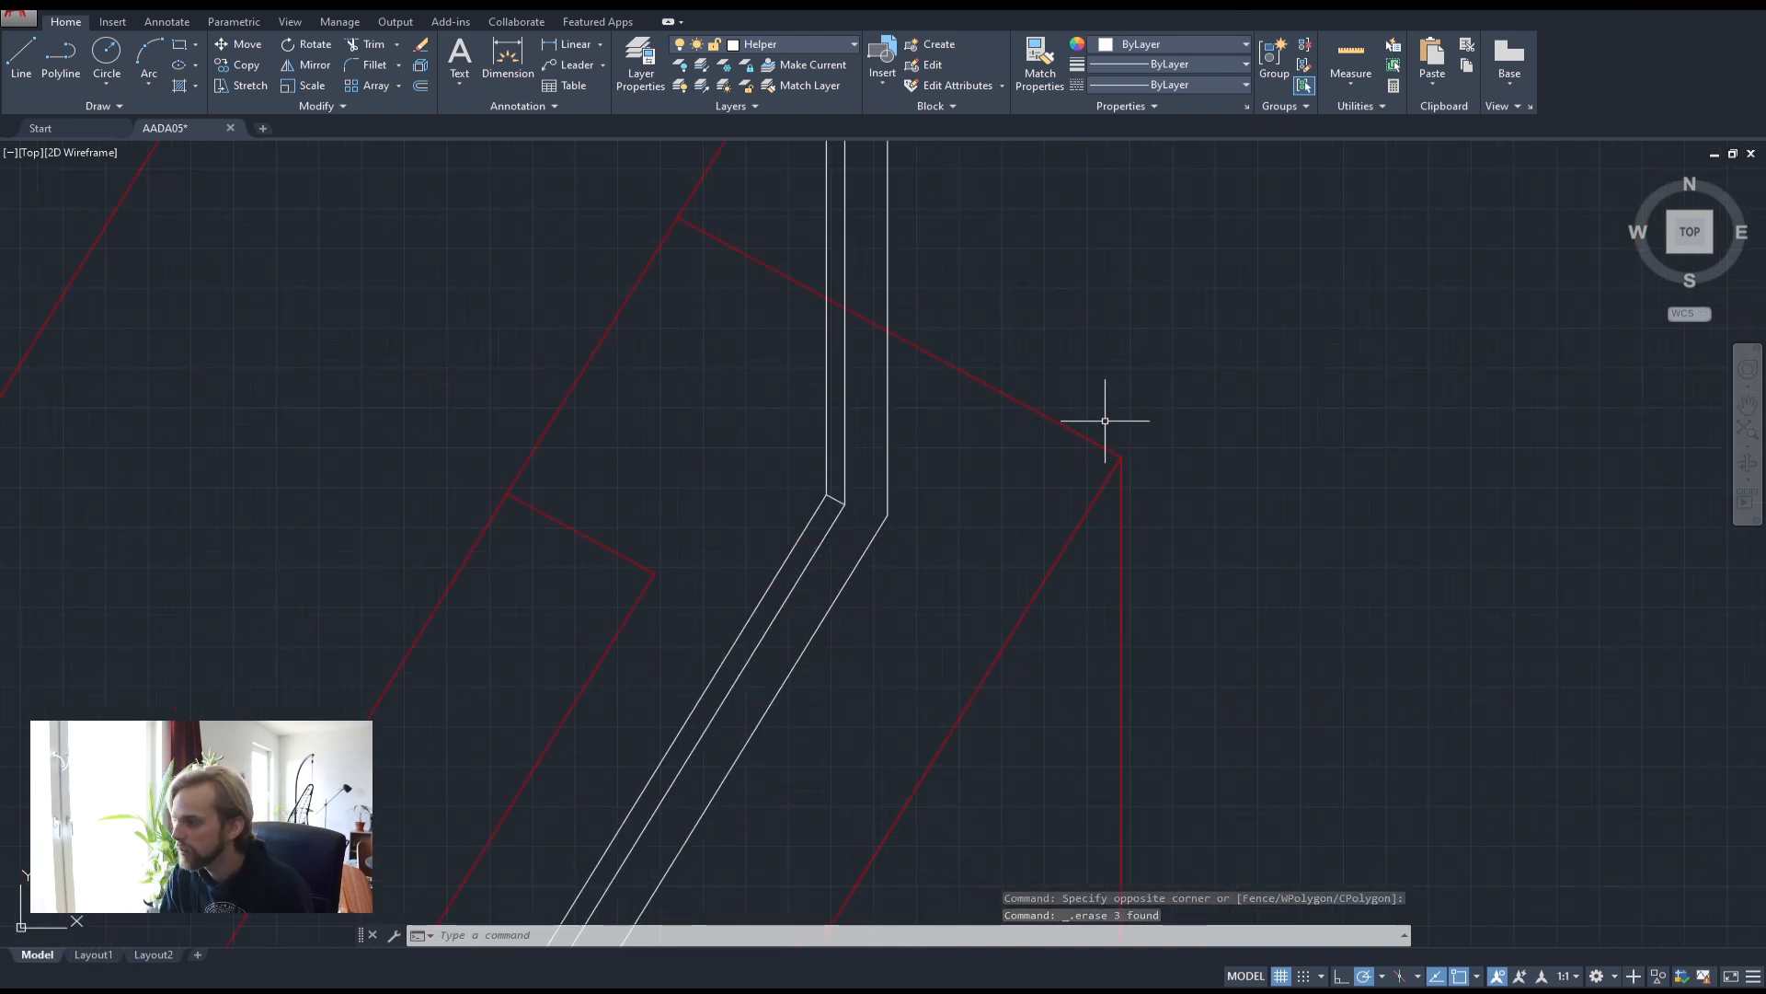
- Trim away the red edge segment between the white frame lines
type("tr")
key("Return")
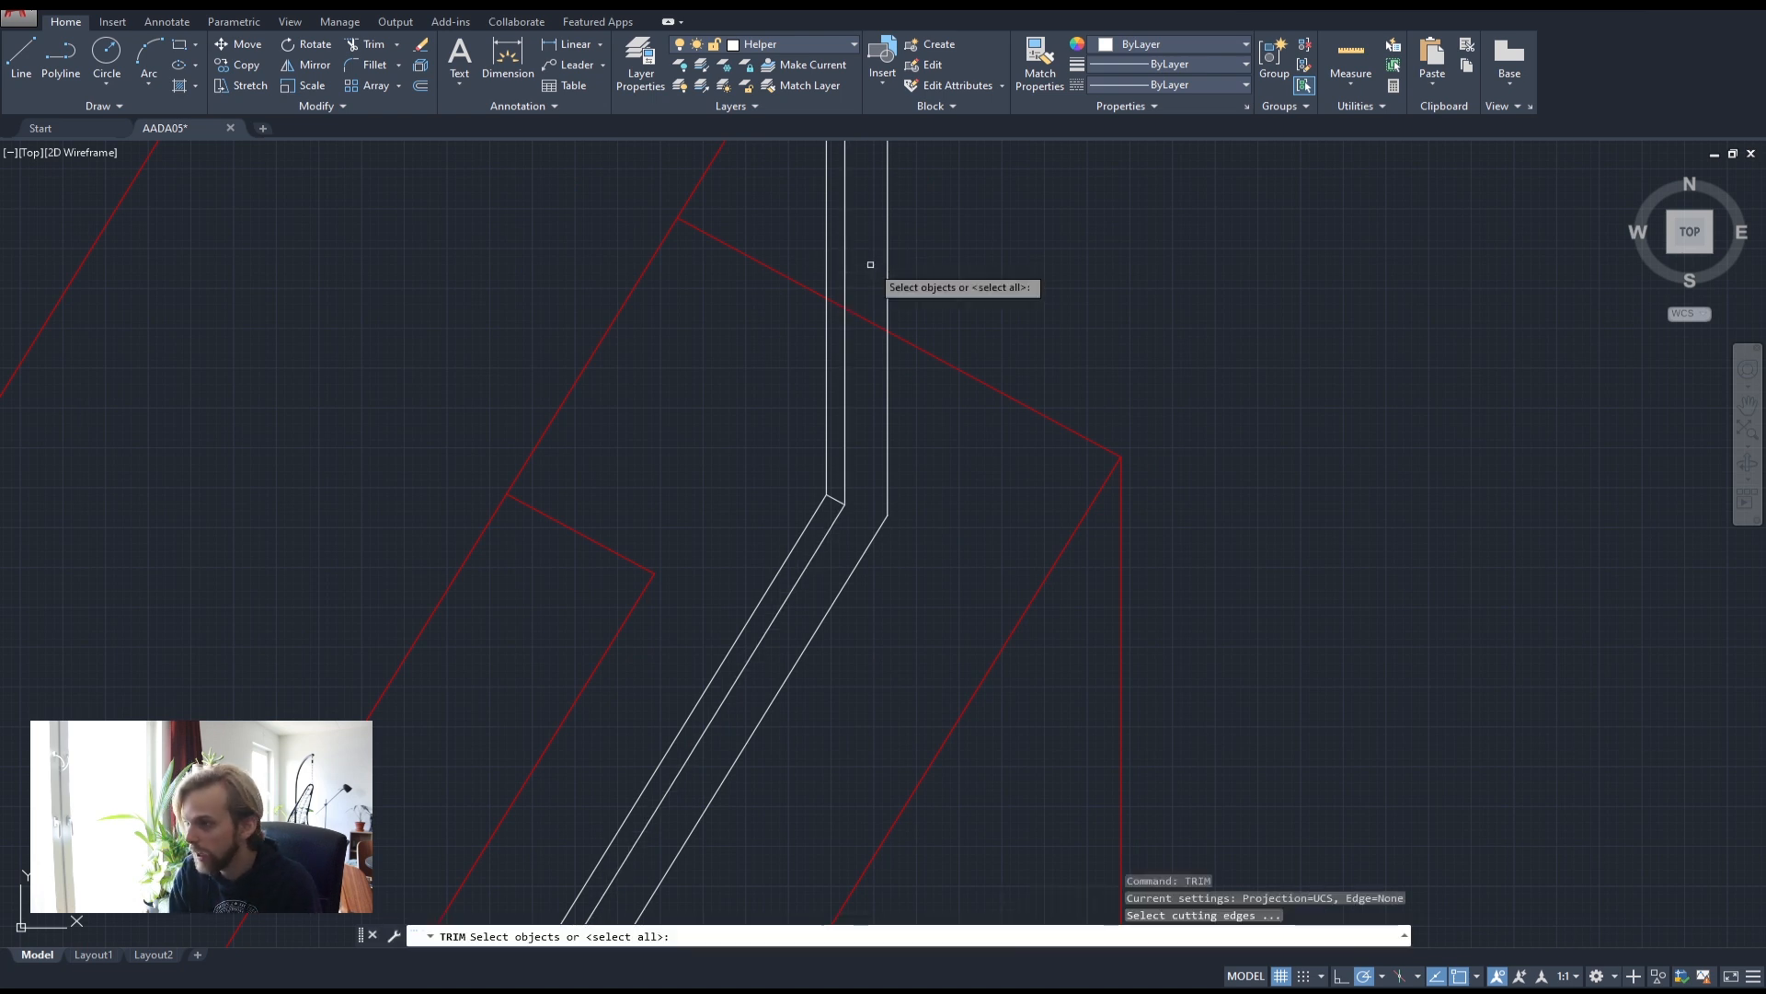
key("Return")
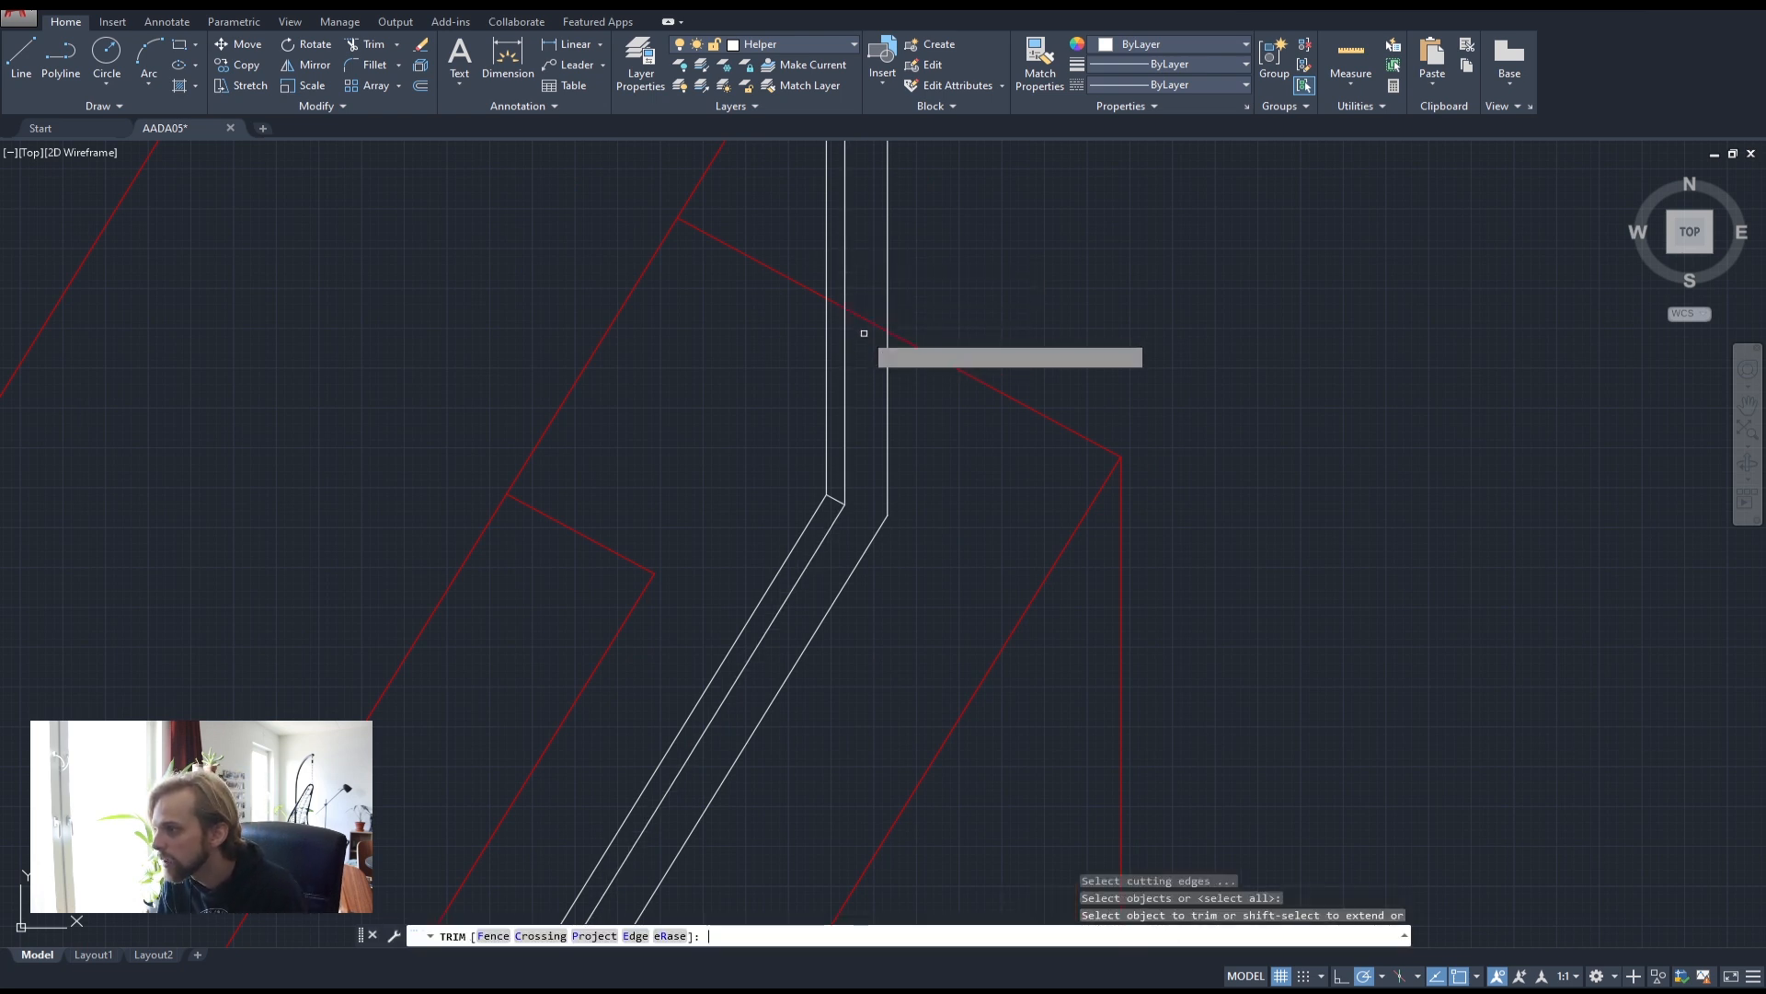
left_click(862, 315)
scroll(981, 517, "down", 3)
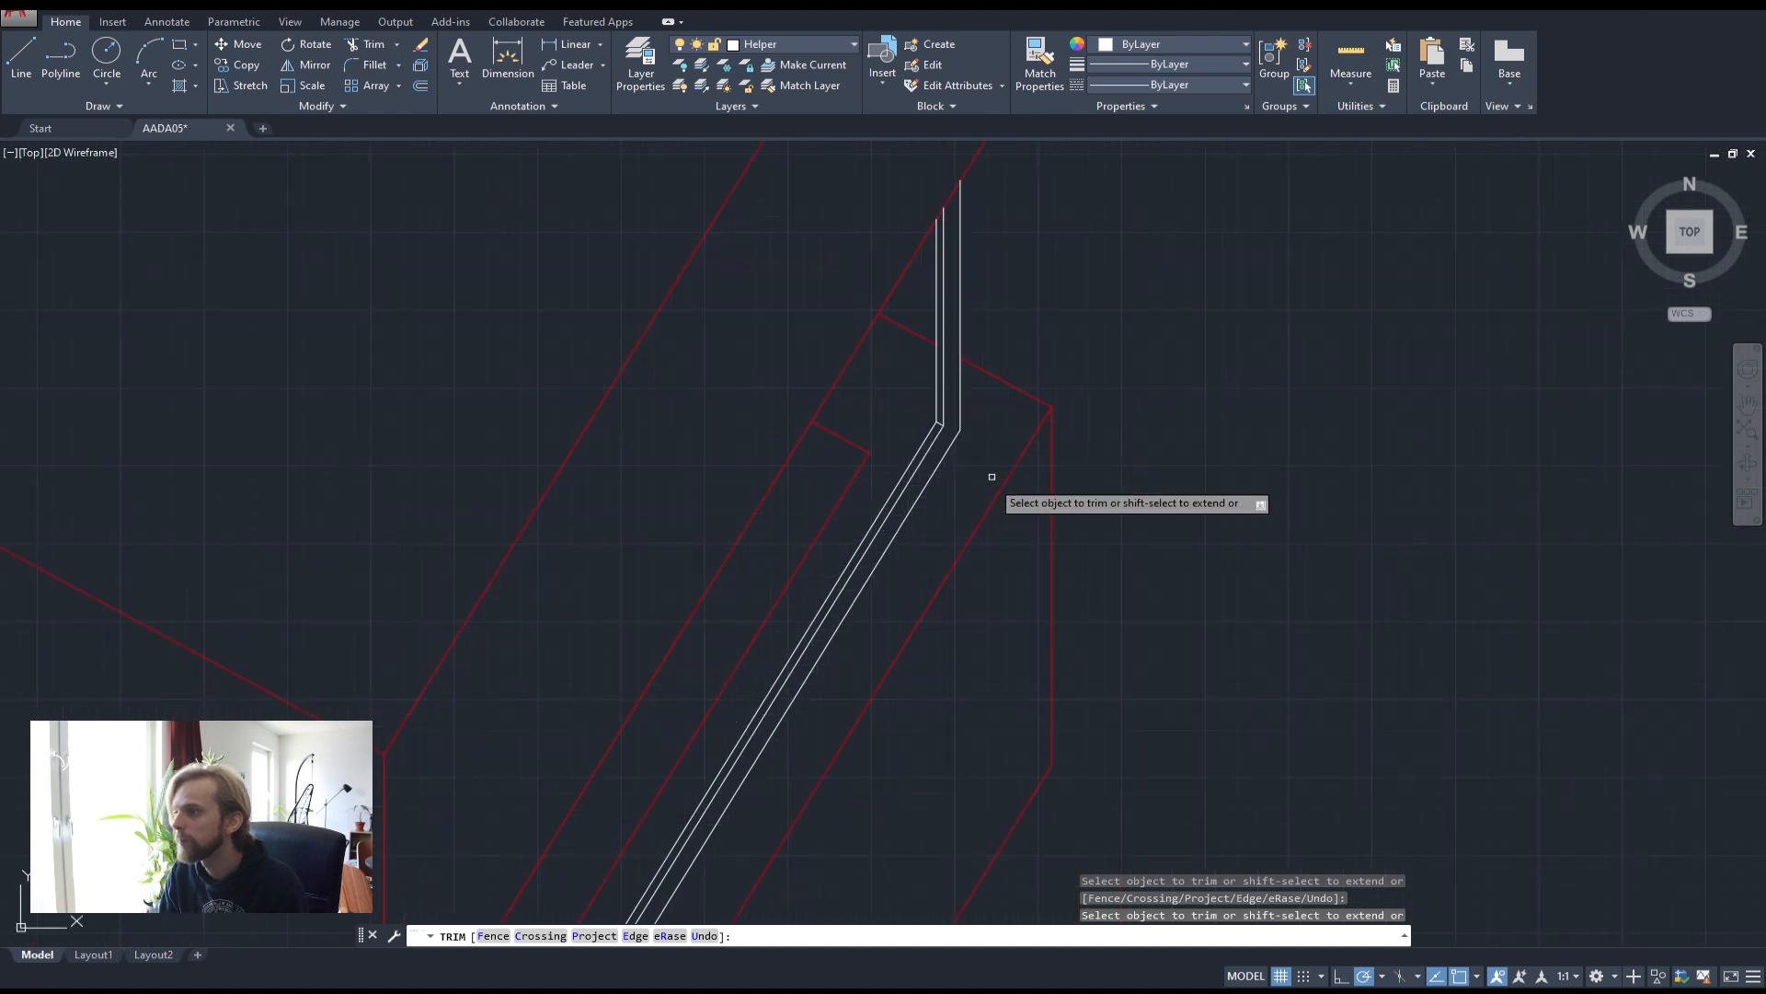
scroll(993, 460, "down", 2)
scroll(1085, 382, "down", 3)
key("Escape")
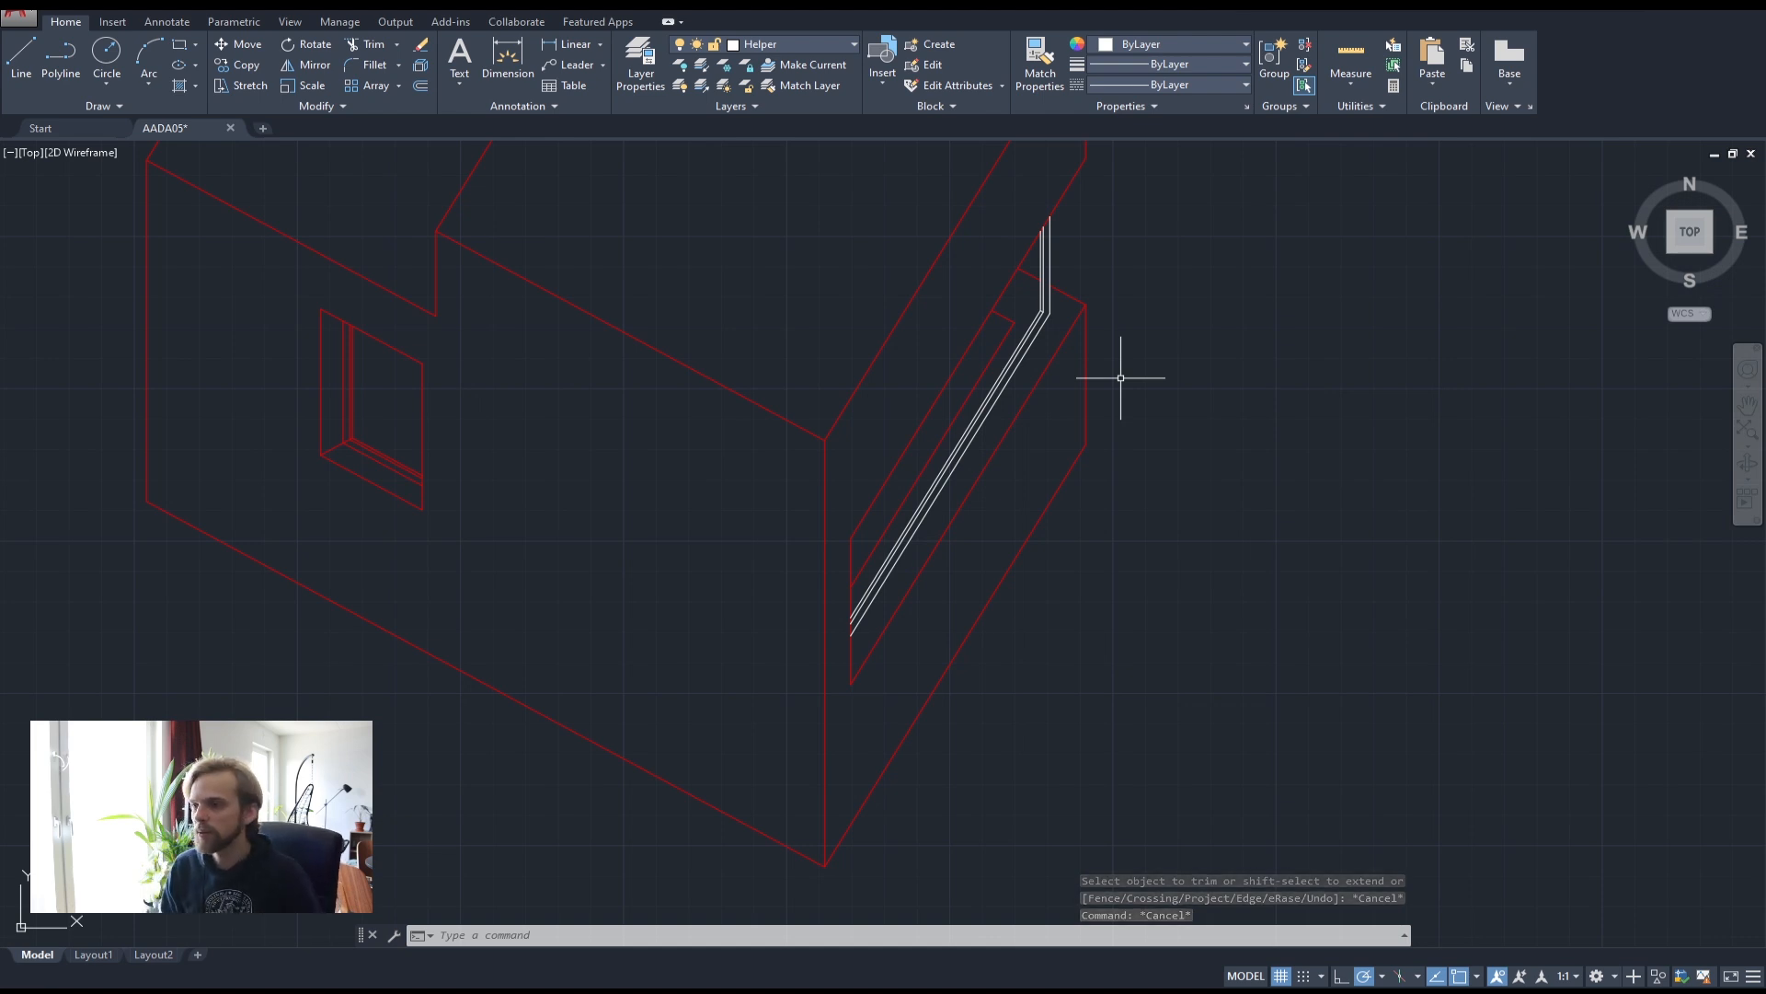
scroll(887, 402, "down", 4)
scroll(537, 426, "up", 3)
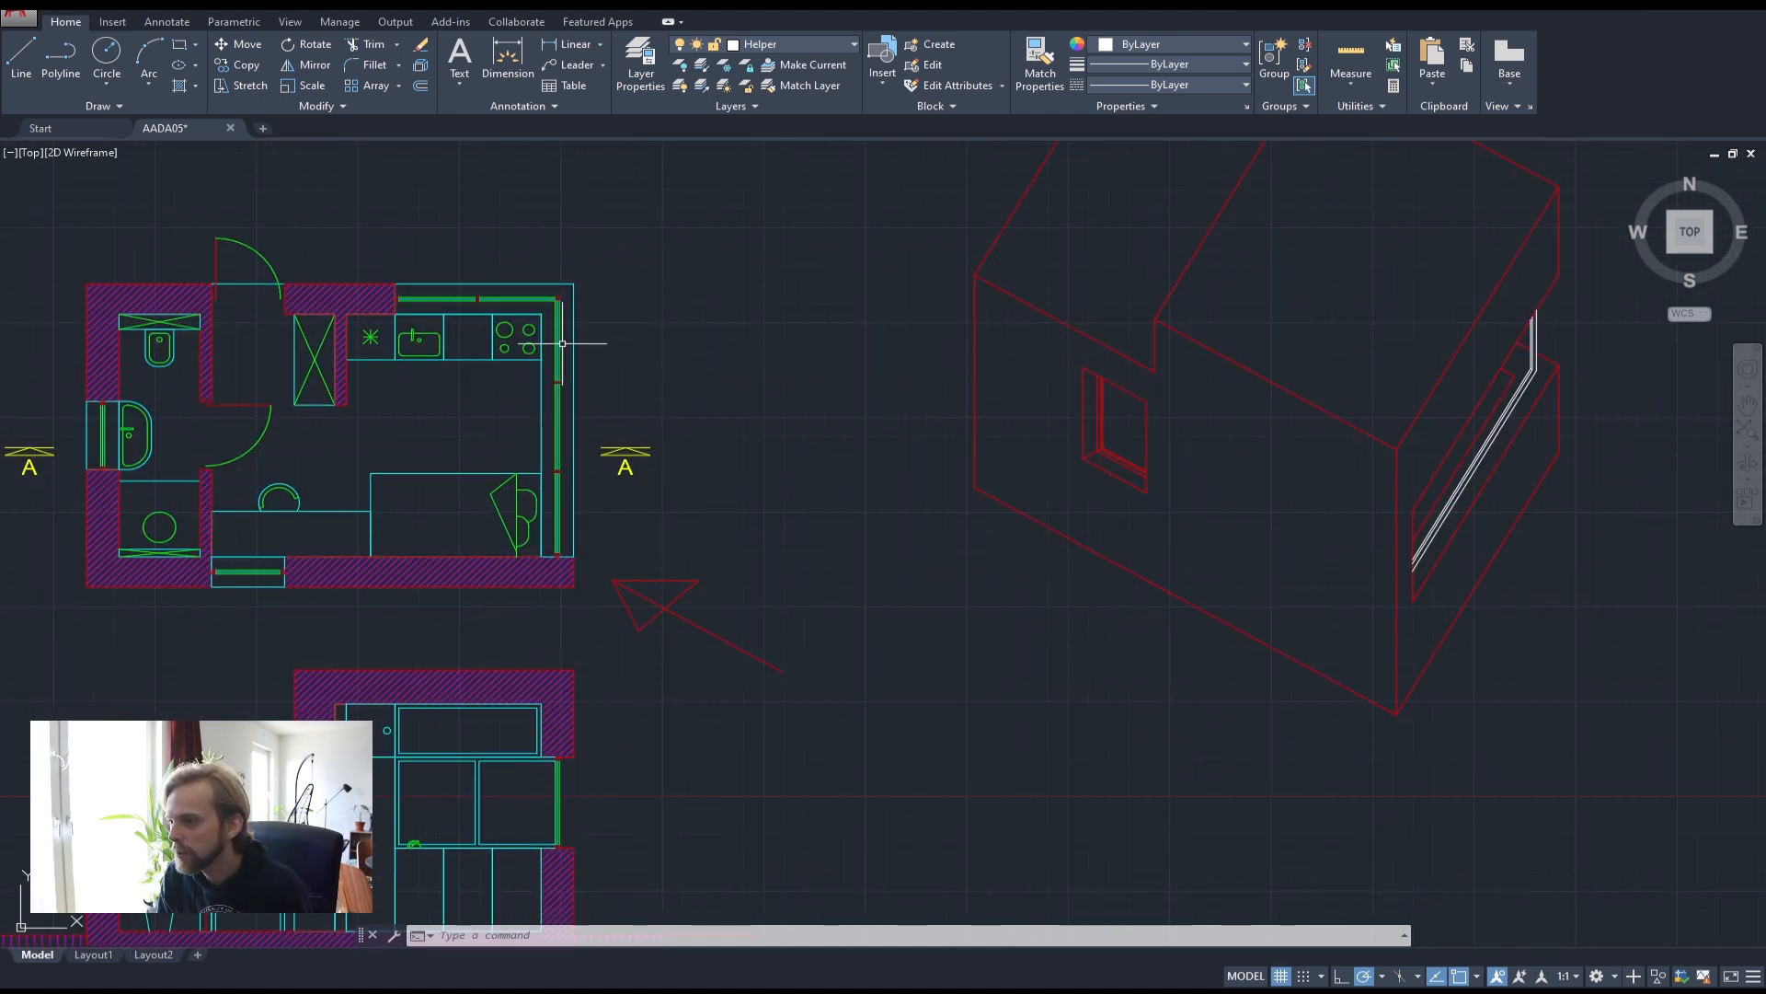
scroll(562, 344, "up", 4)
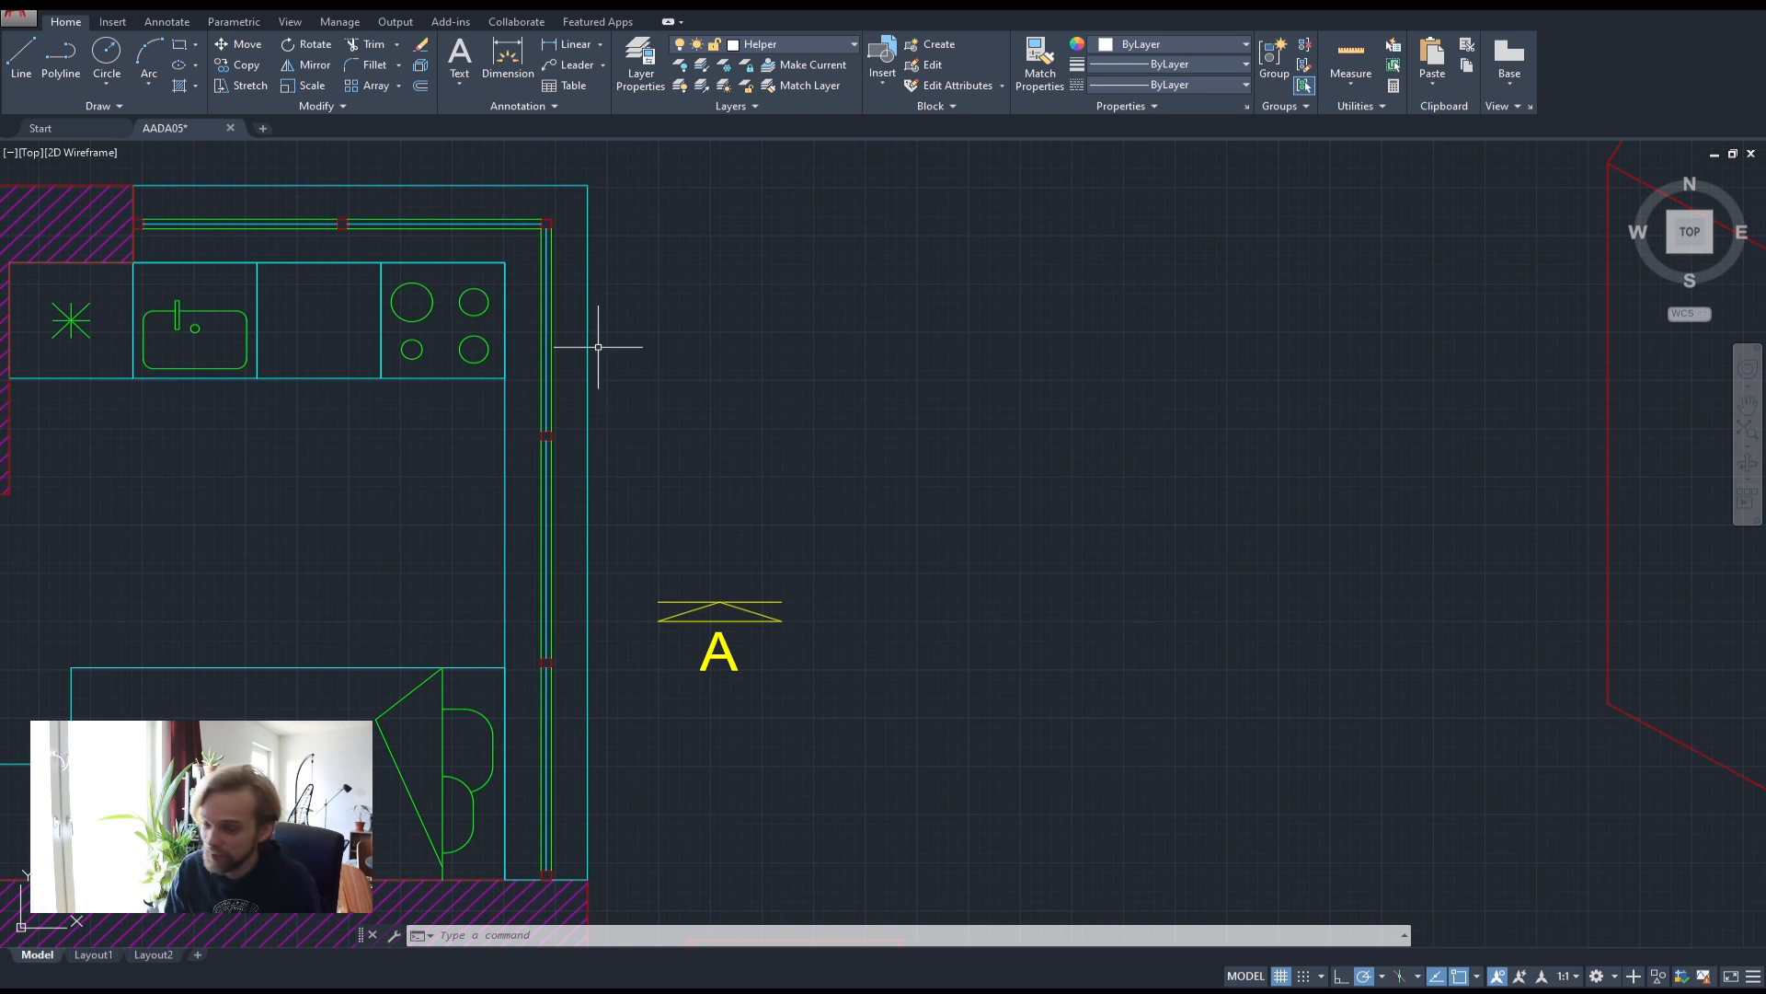
scroll(1039, 599, "down", 4)
middle_click_drag(1281, 560, 619, 284)
scroll(1084, 377, "up", 6)
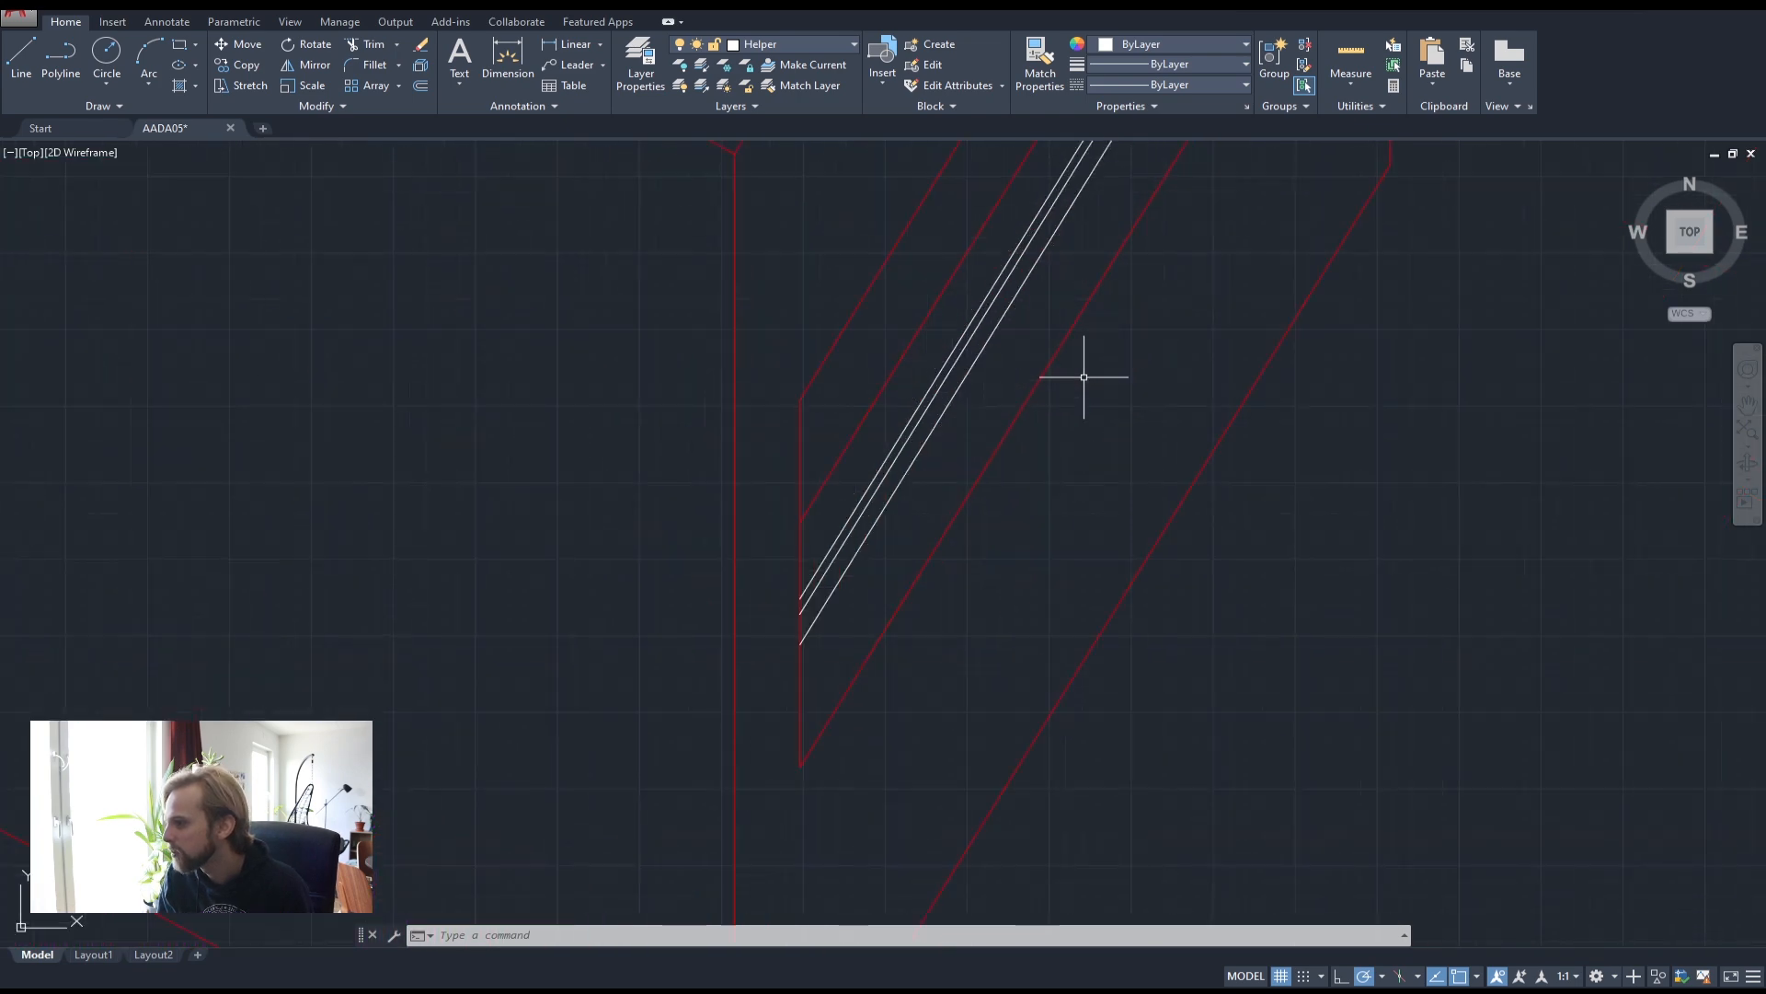
scroll(983, 345, "down", 2)
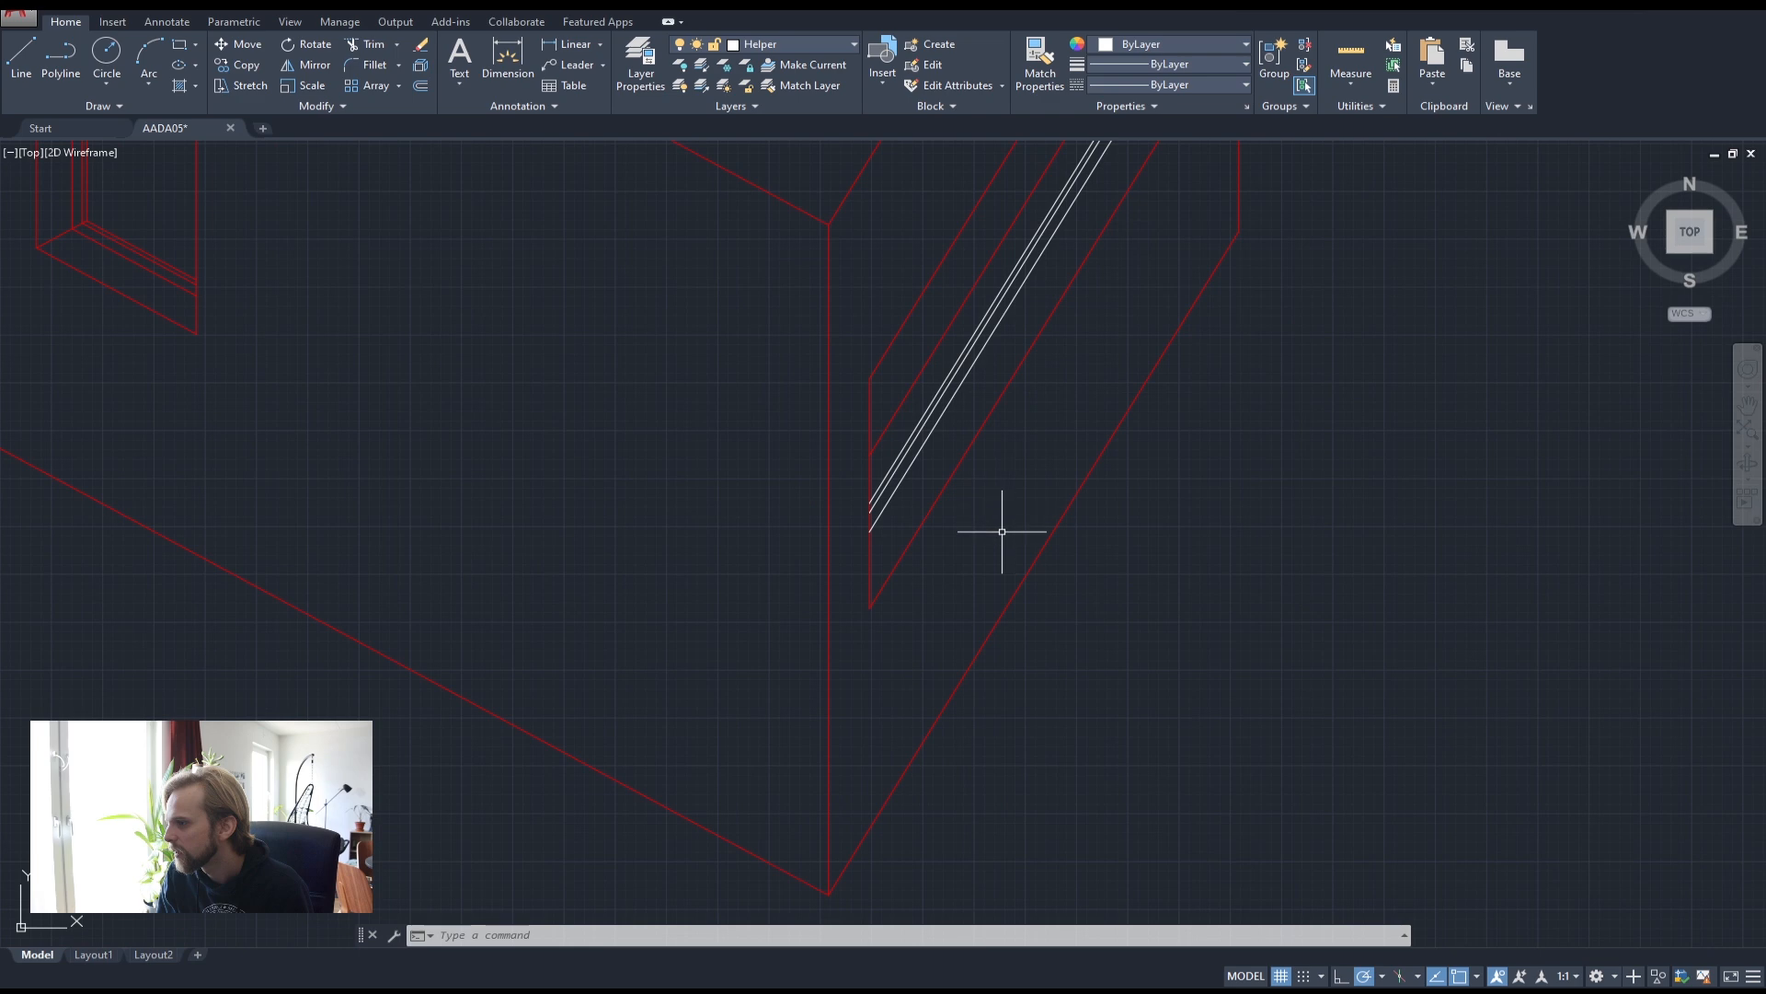
scroll(1002, 527, "down", 5)
scroll(940, 717, "up", 4)
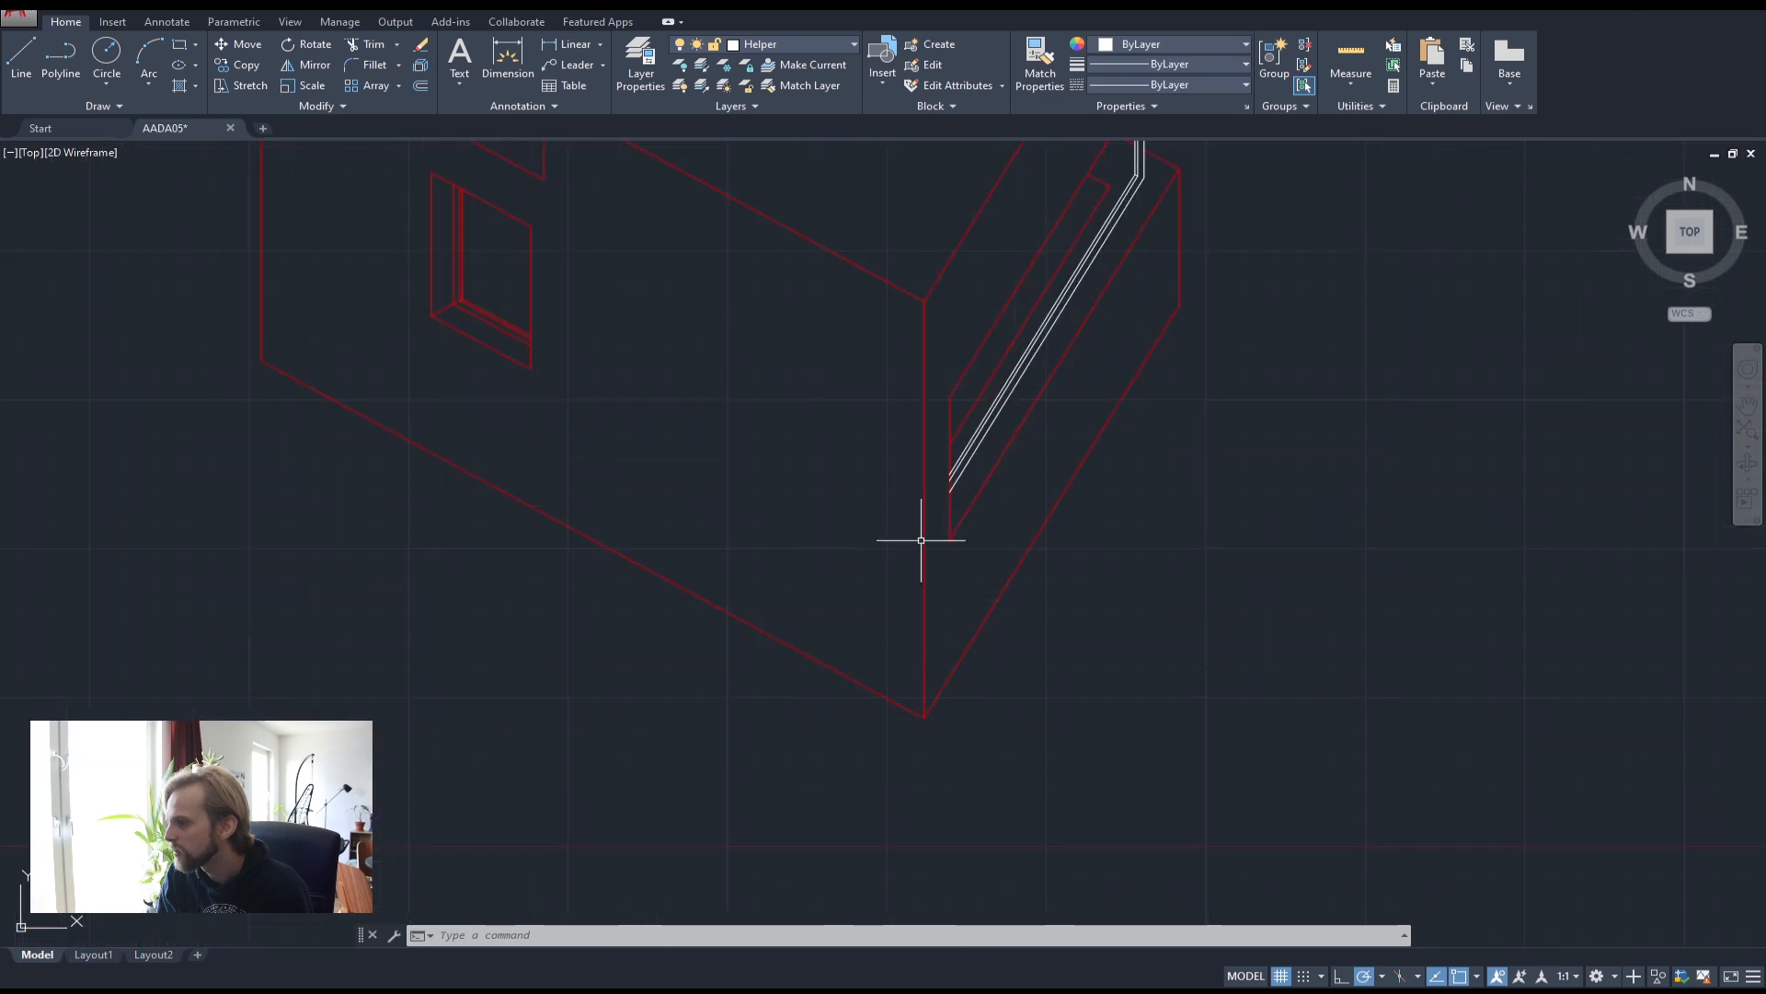
scroll(921, 540, "down", 4)
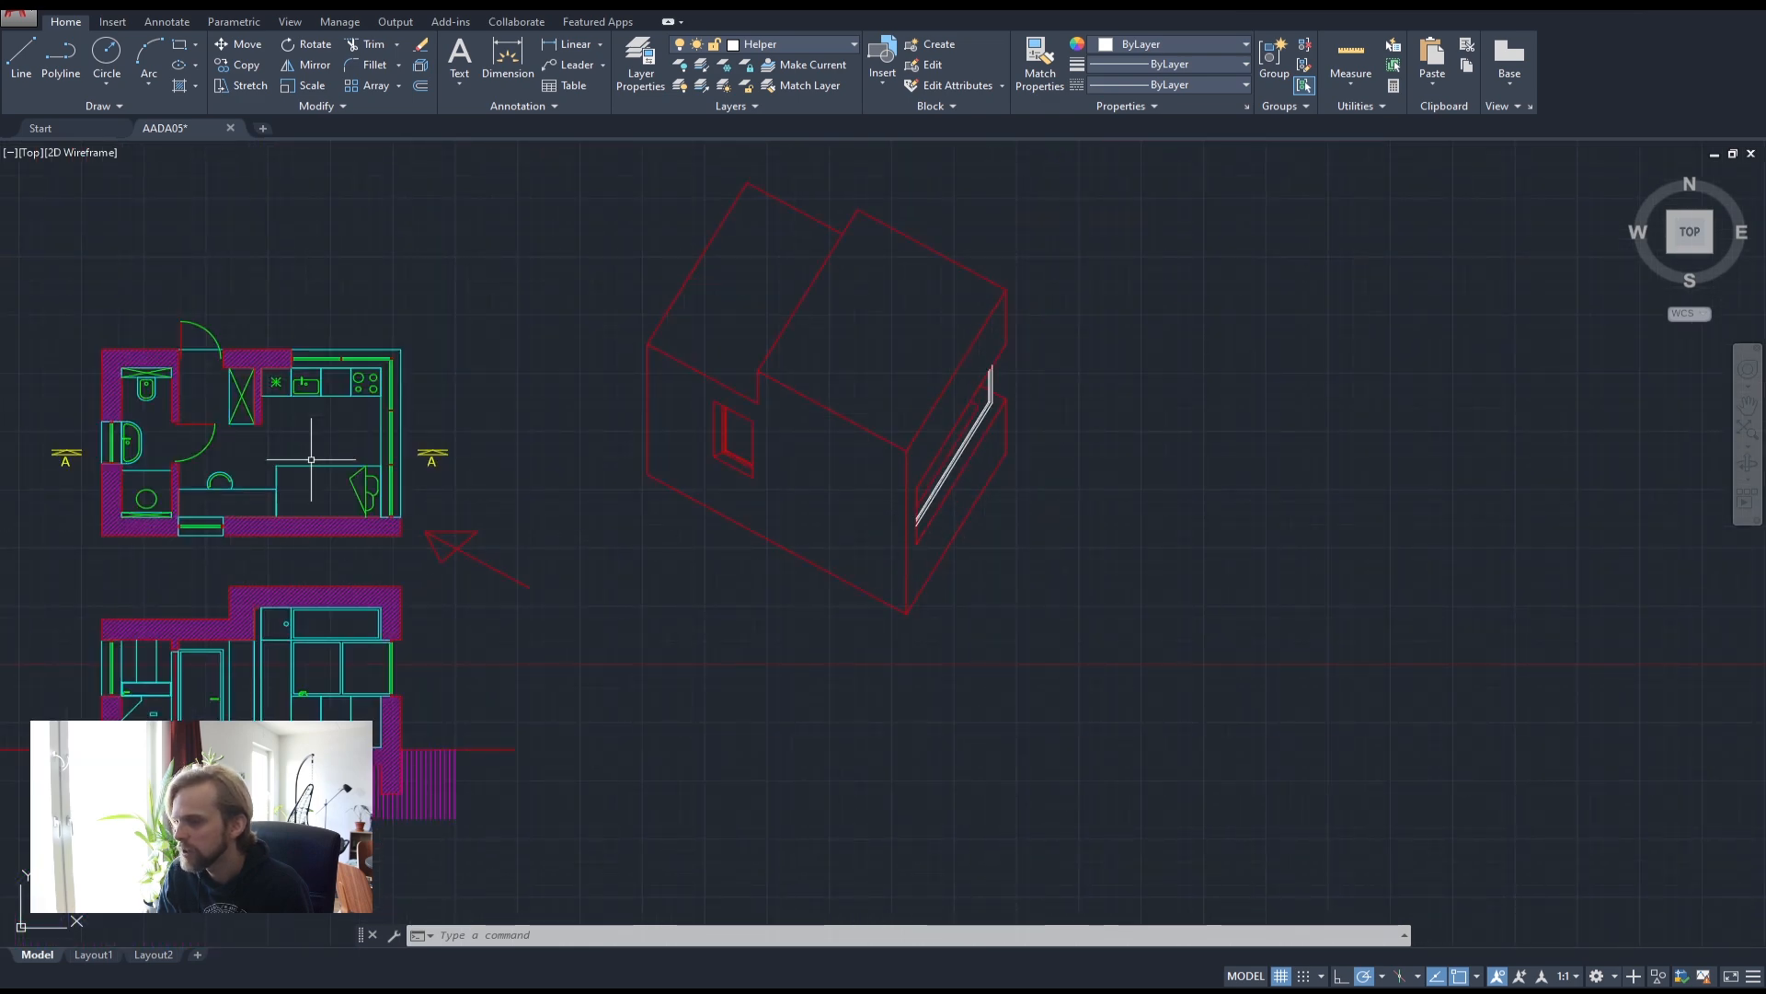
scroll(423, 447, "up", 2)
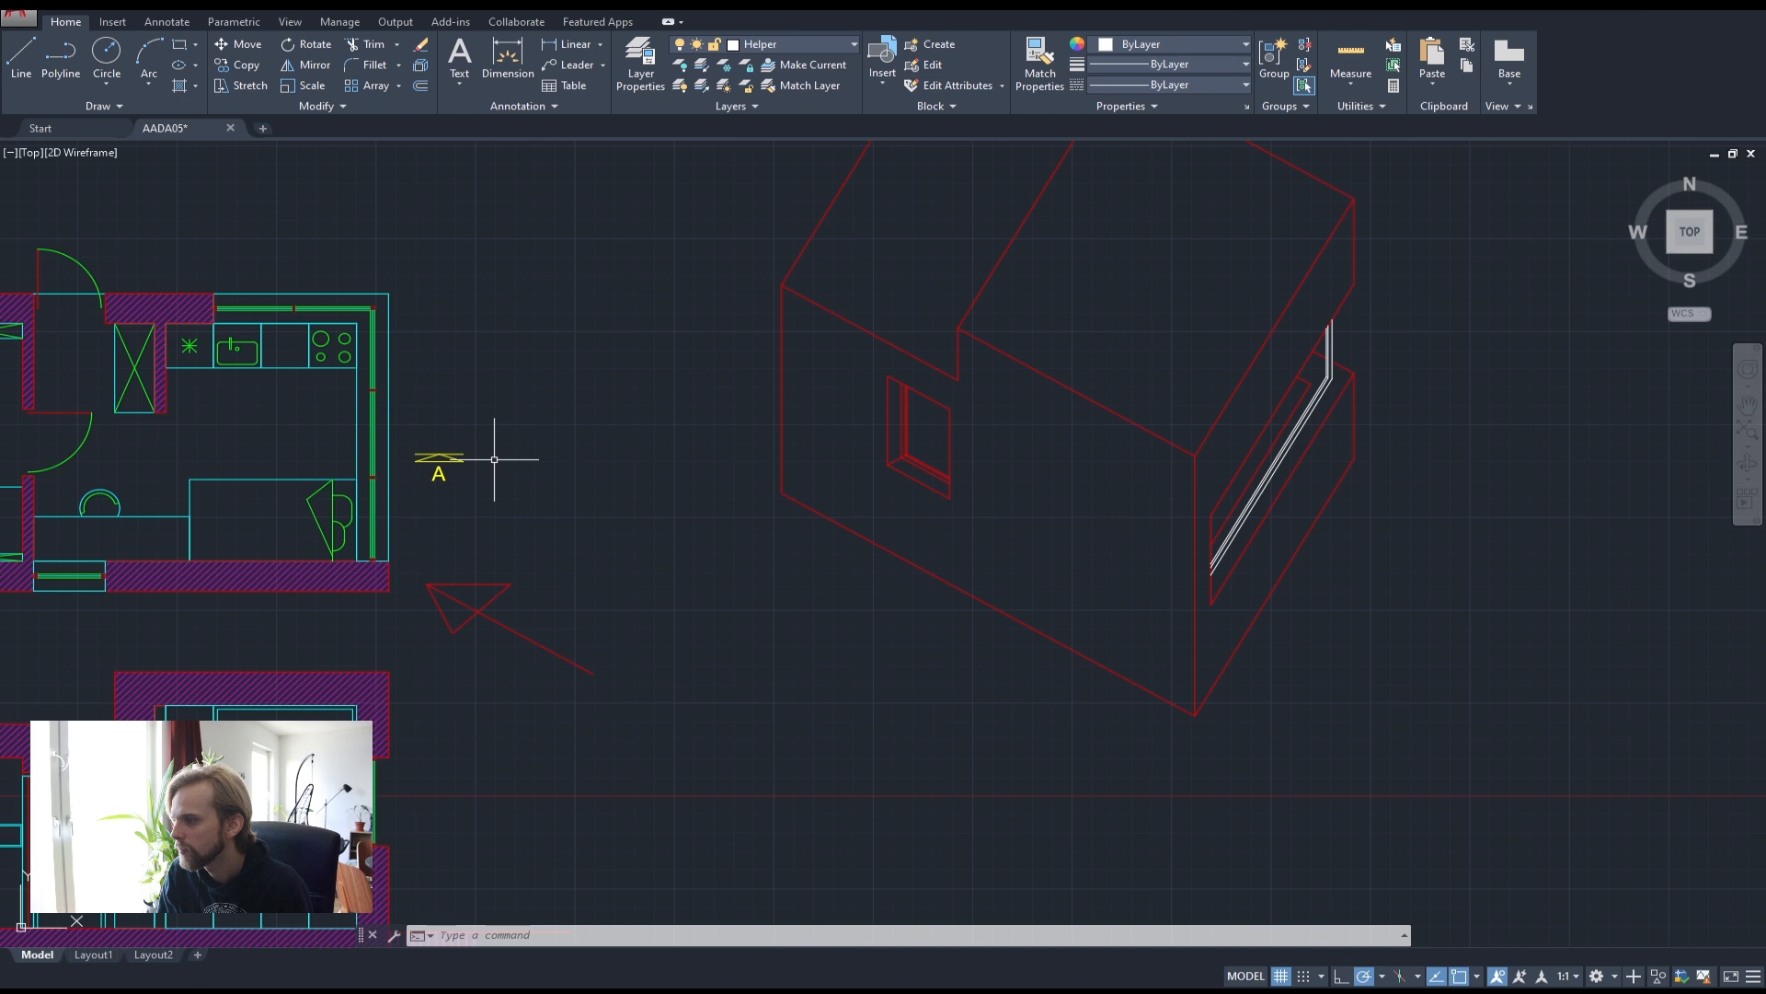
- Draw a polyline helper line from the wall's upper red square across to the cyan wall
scroll(260, 405, "up", 4)
scroll(412, 390, "down", 2)
middle_click_drag(616, 474, 546, 388)
left_click(61, 57)
scroll(534, 262, "up", 5)
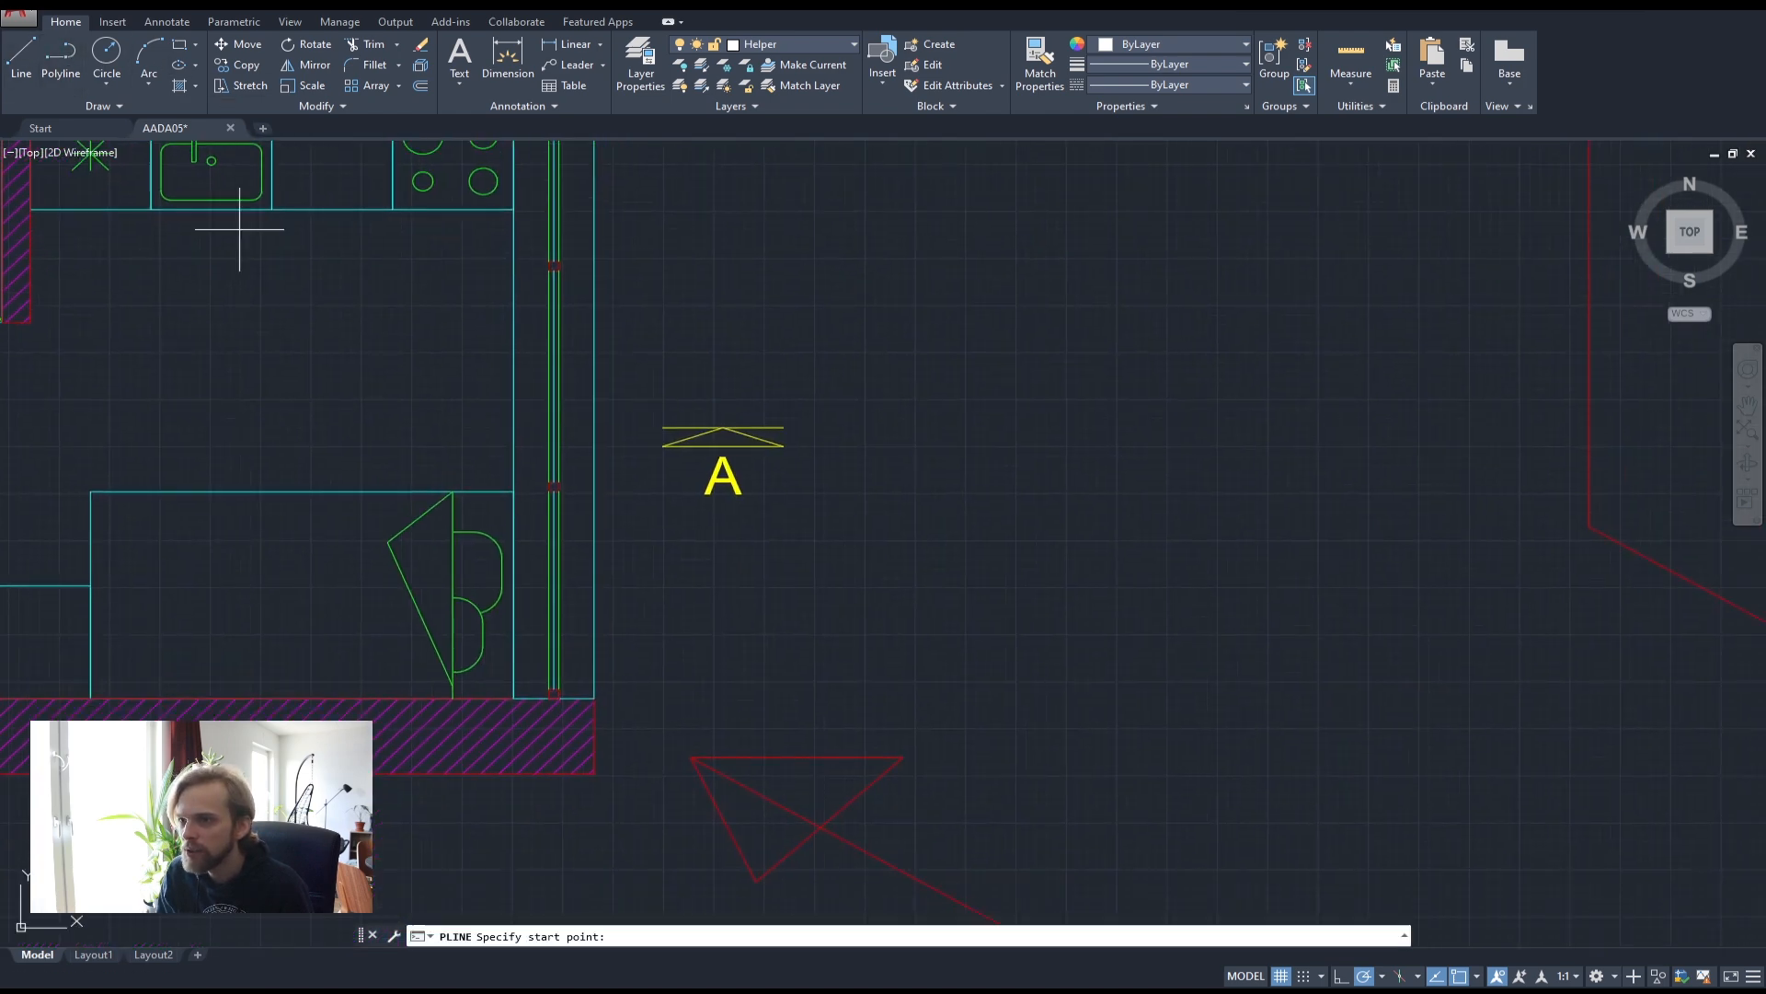
left_click(607, 271)
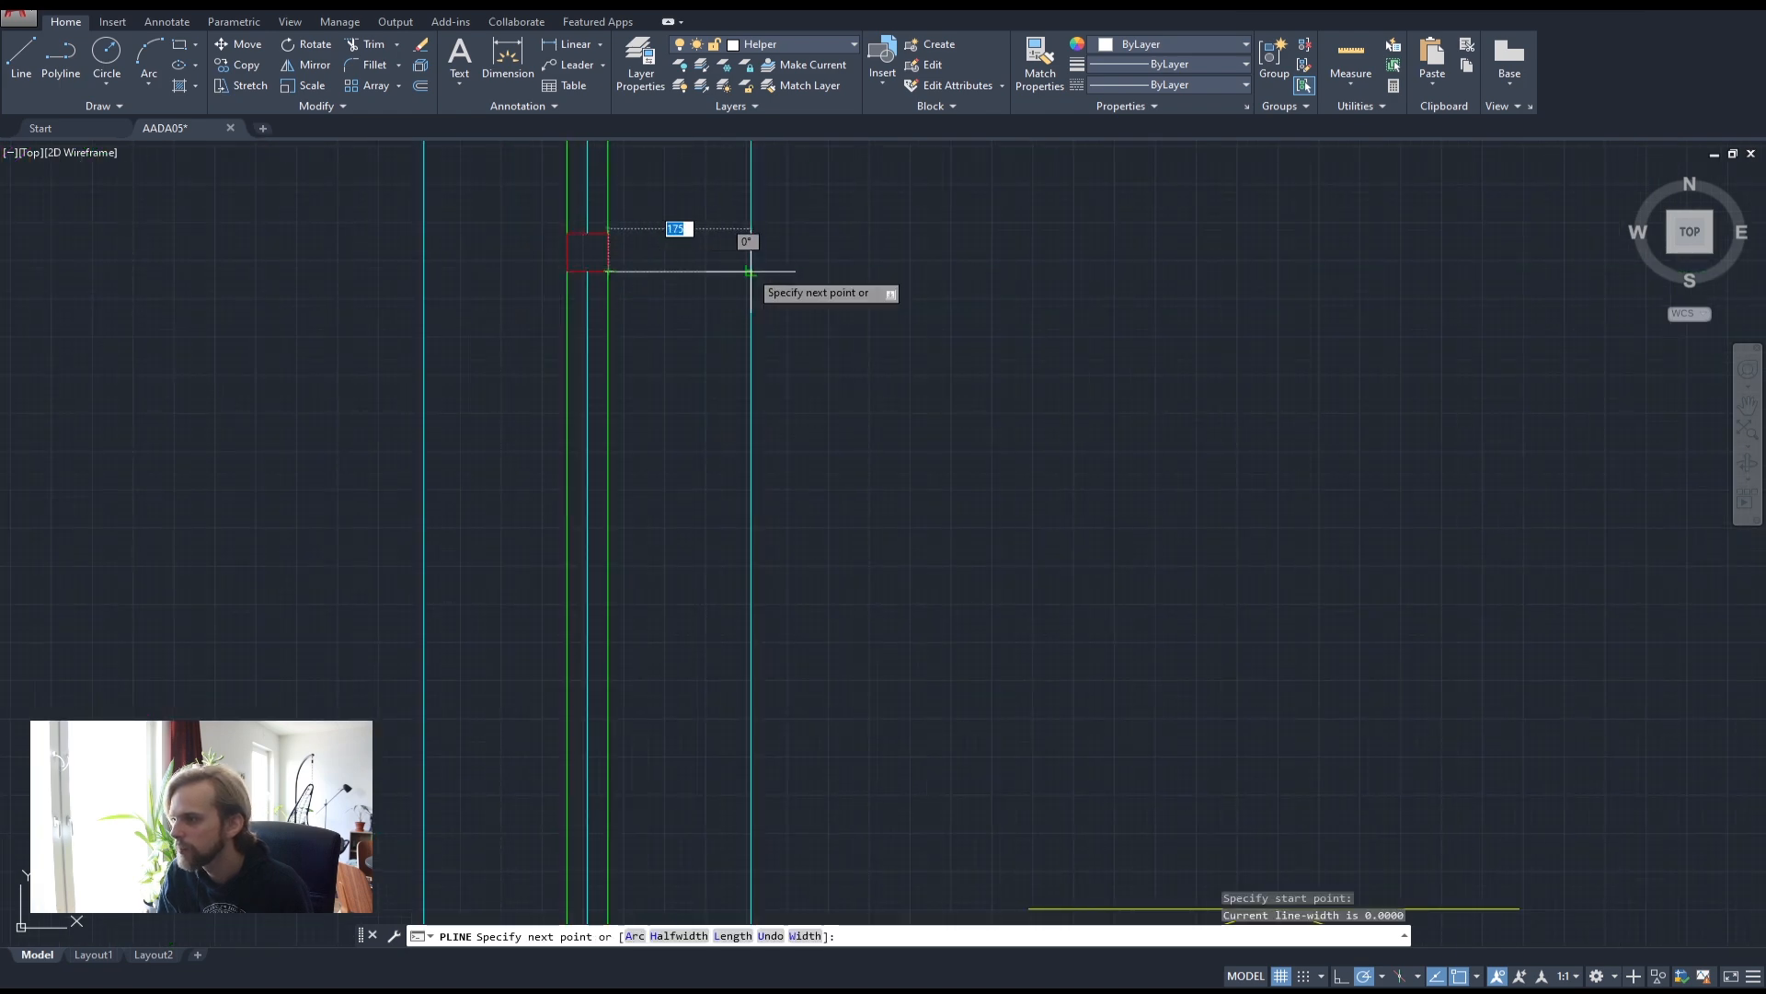
left_click(751, 270)
key("Return")
- Draw a second helper line from the lower red square's corner to the cyan wall
scroll(738, 478, "down", 2)
middle_click_drag(660, 920, 599, 679)
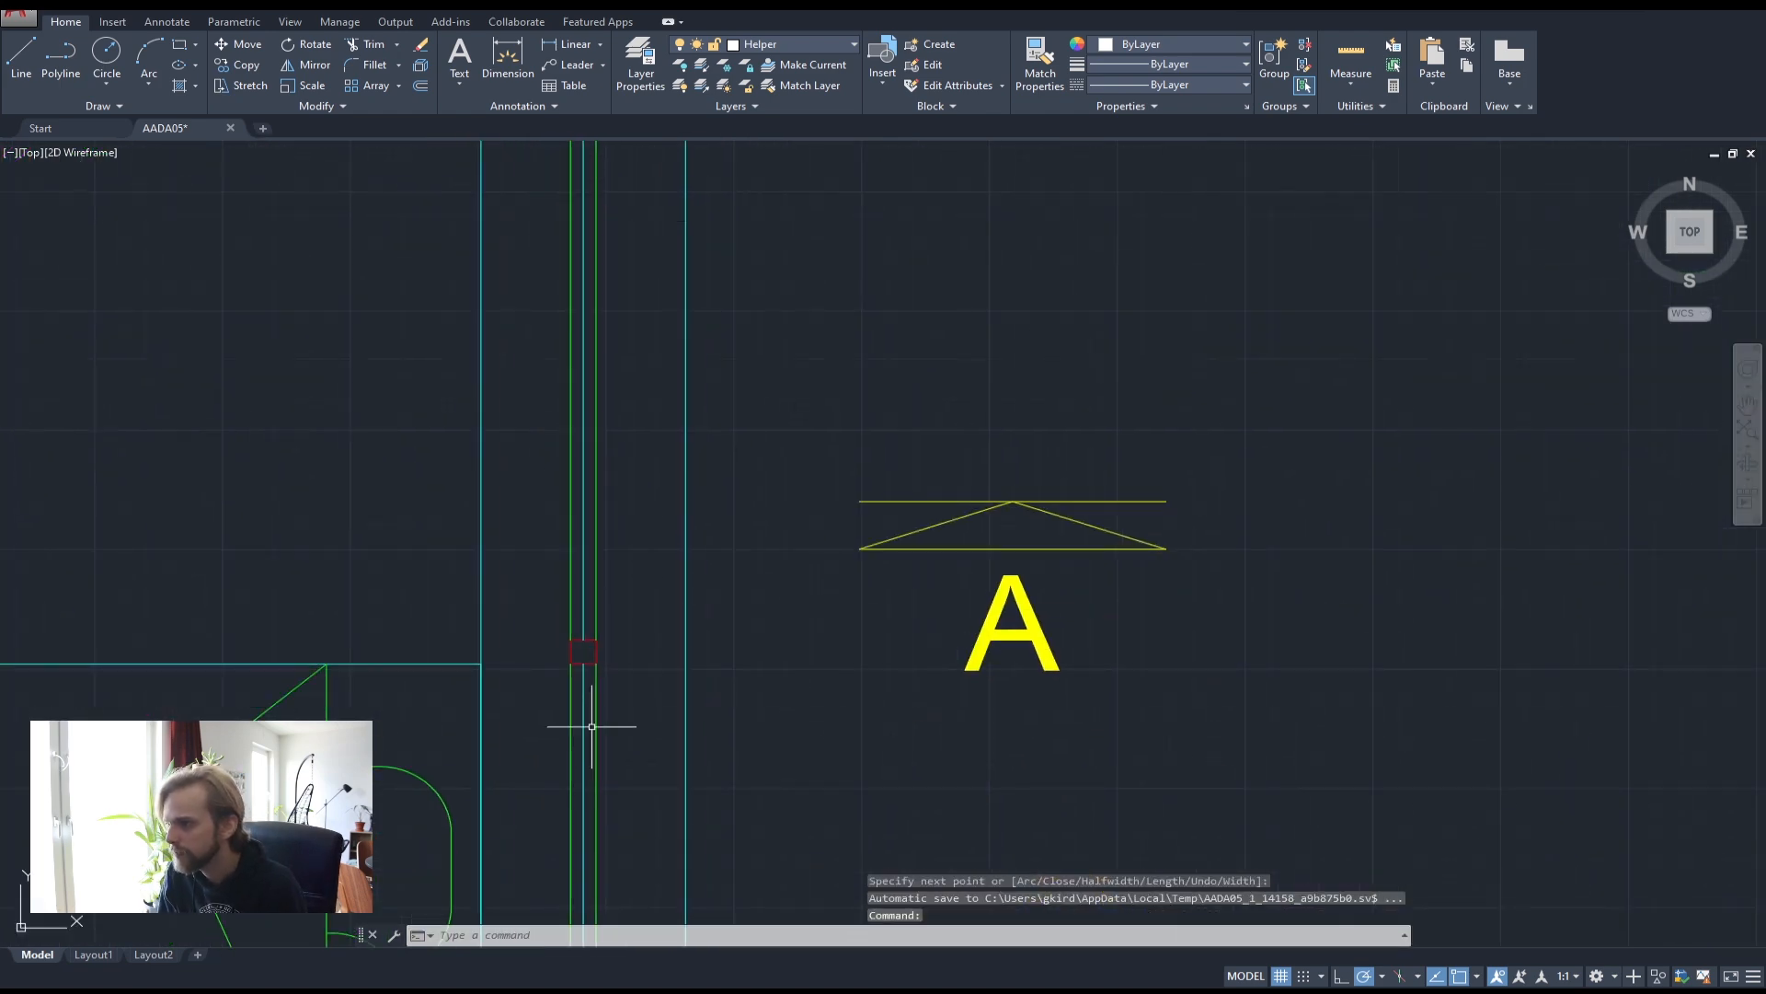
key("Return")
left_click(596, 664)
left_click(685, 663)
key("Return")
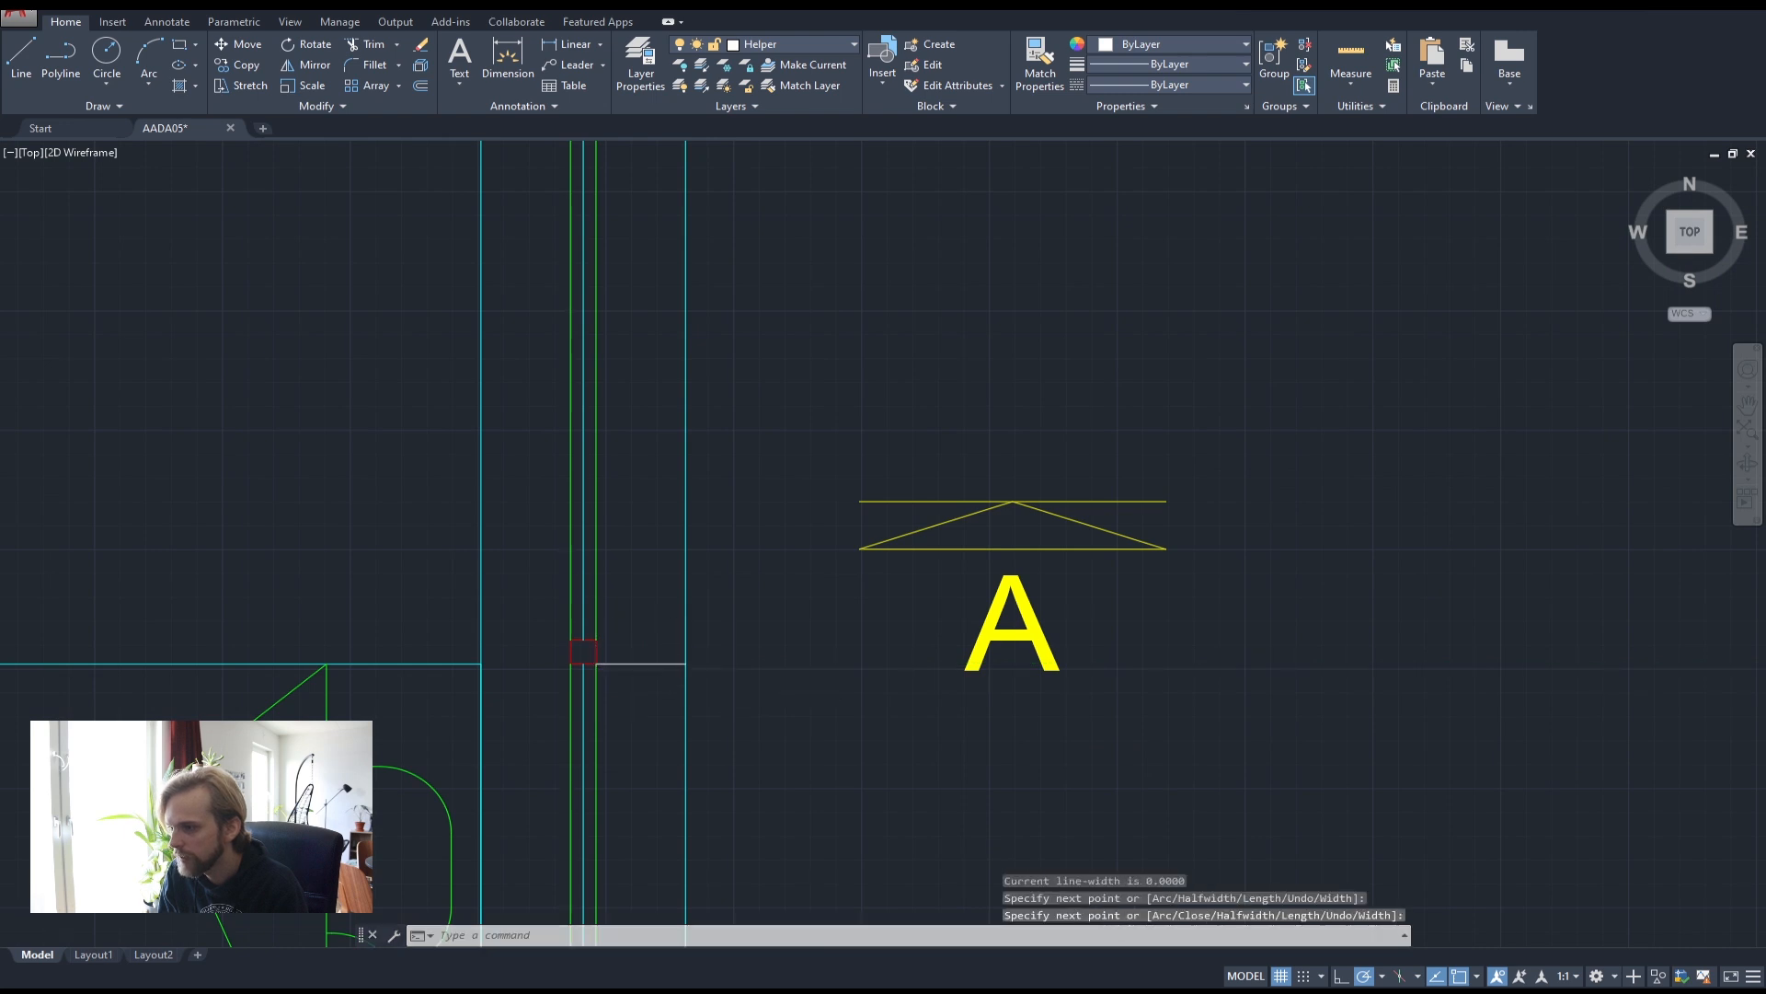
scroll(721, 671, "down", 3)
middle_click_drag(760, 678, 717, 609)
- Use DIST along the window wall to measure 1100 and 2275 from its bottom end
type("di")
key("Return")
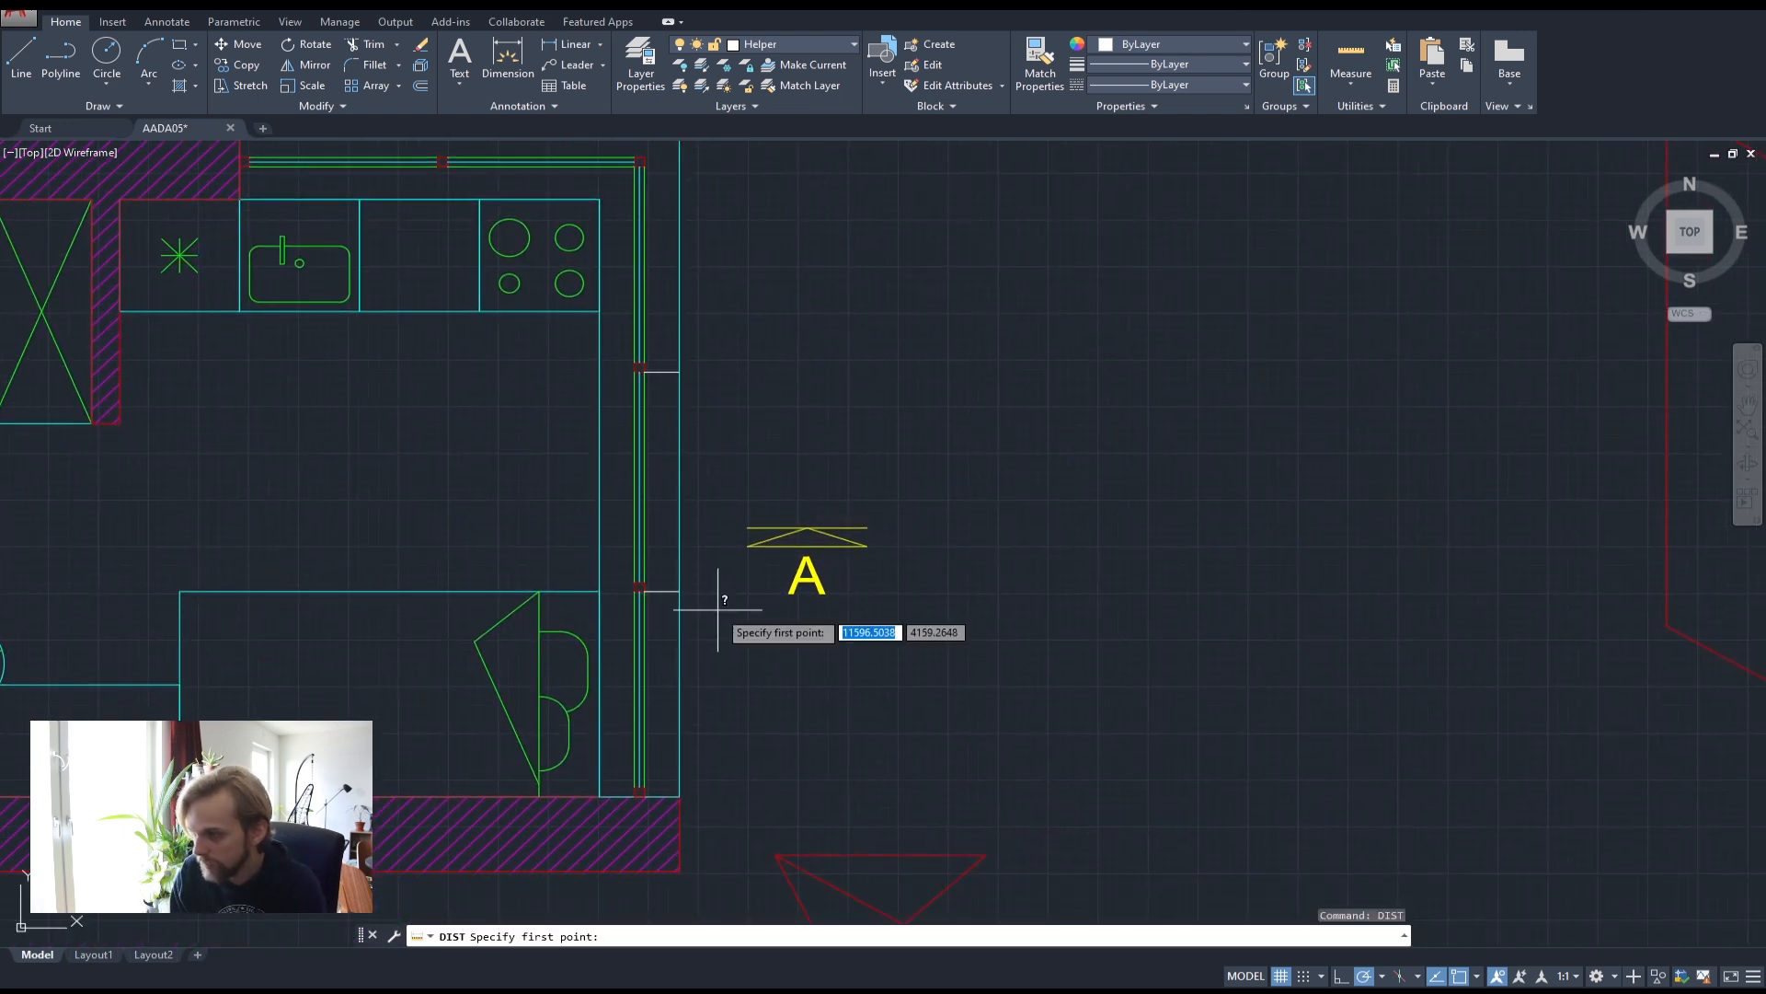
scroll(679, 797, "up", 2)
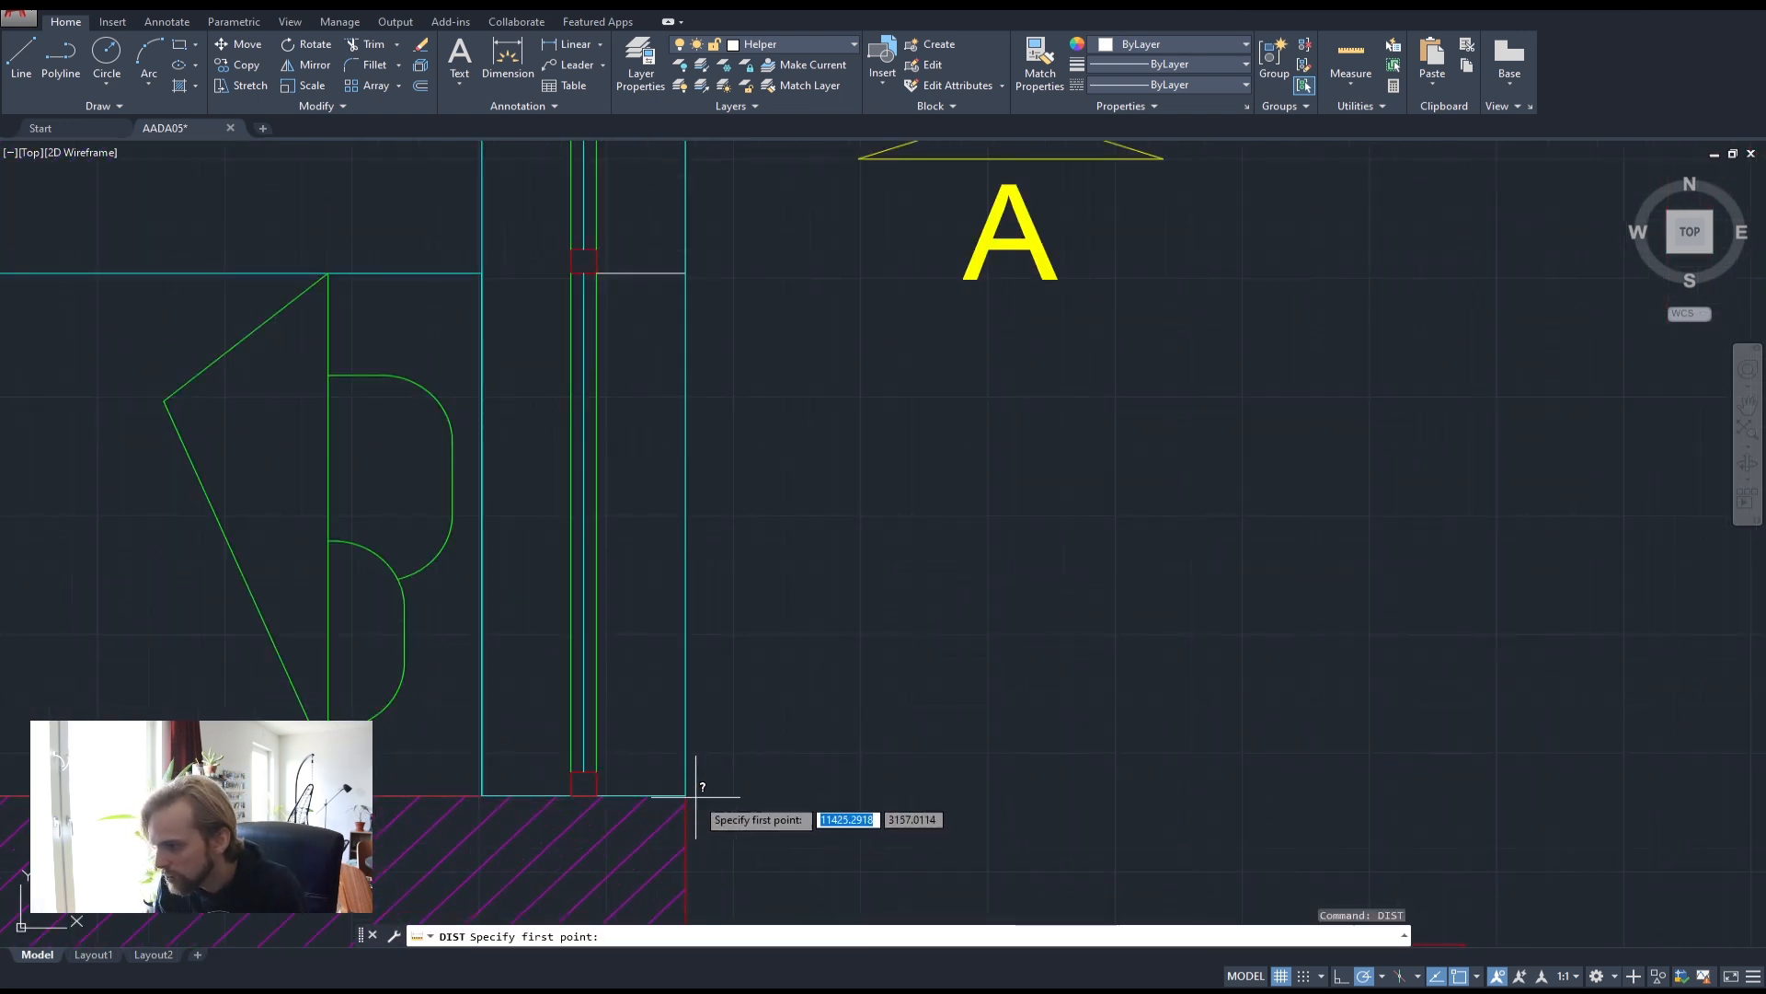
left_click(686, 794)
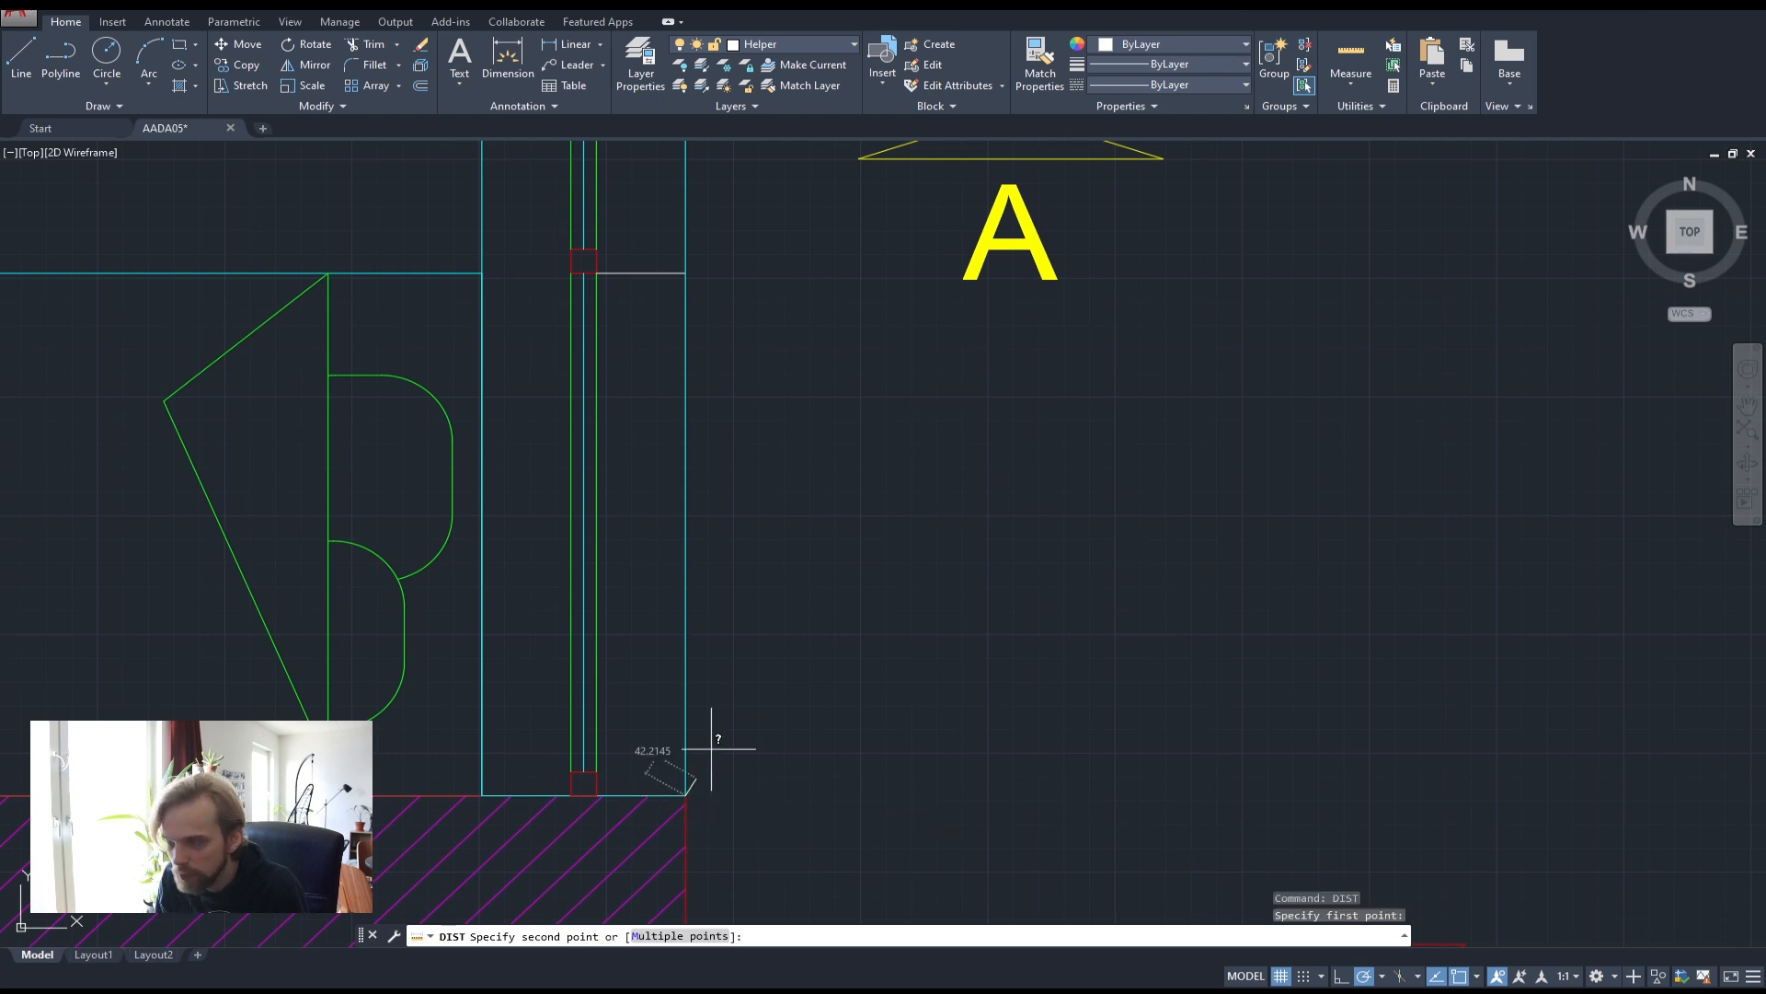
left_click(684, 271)
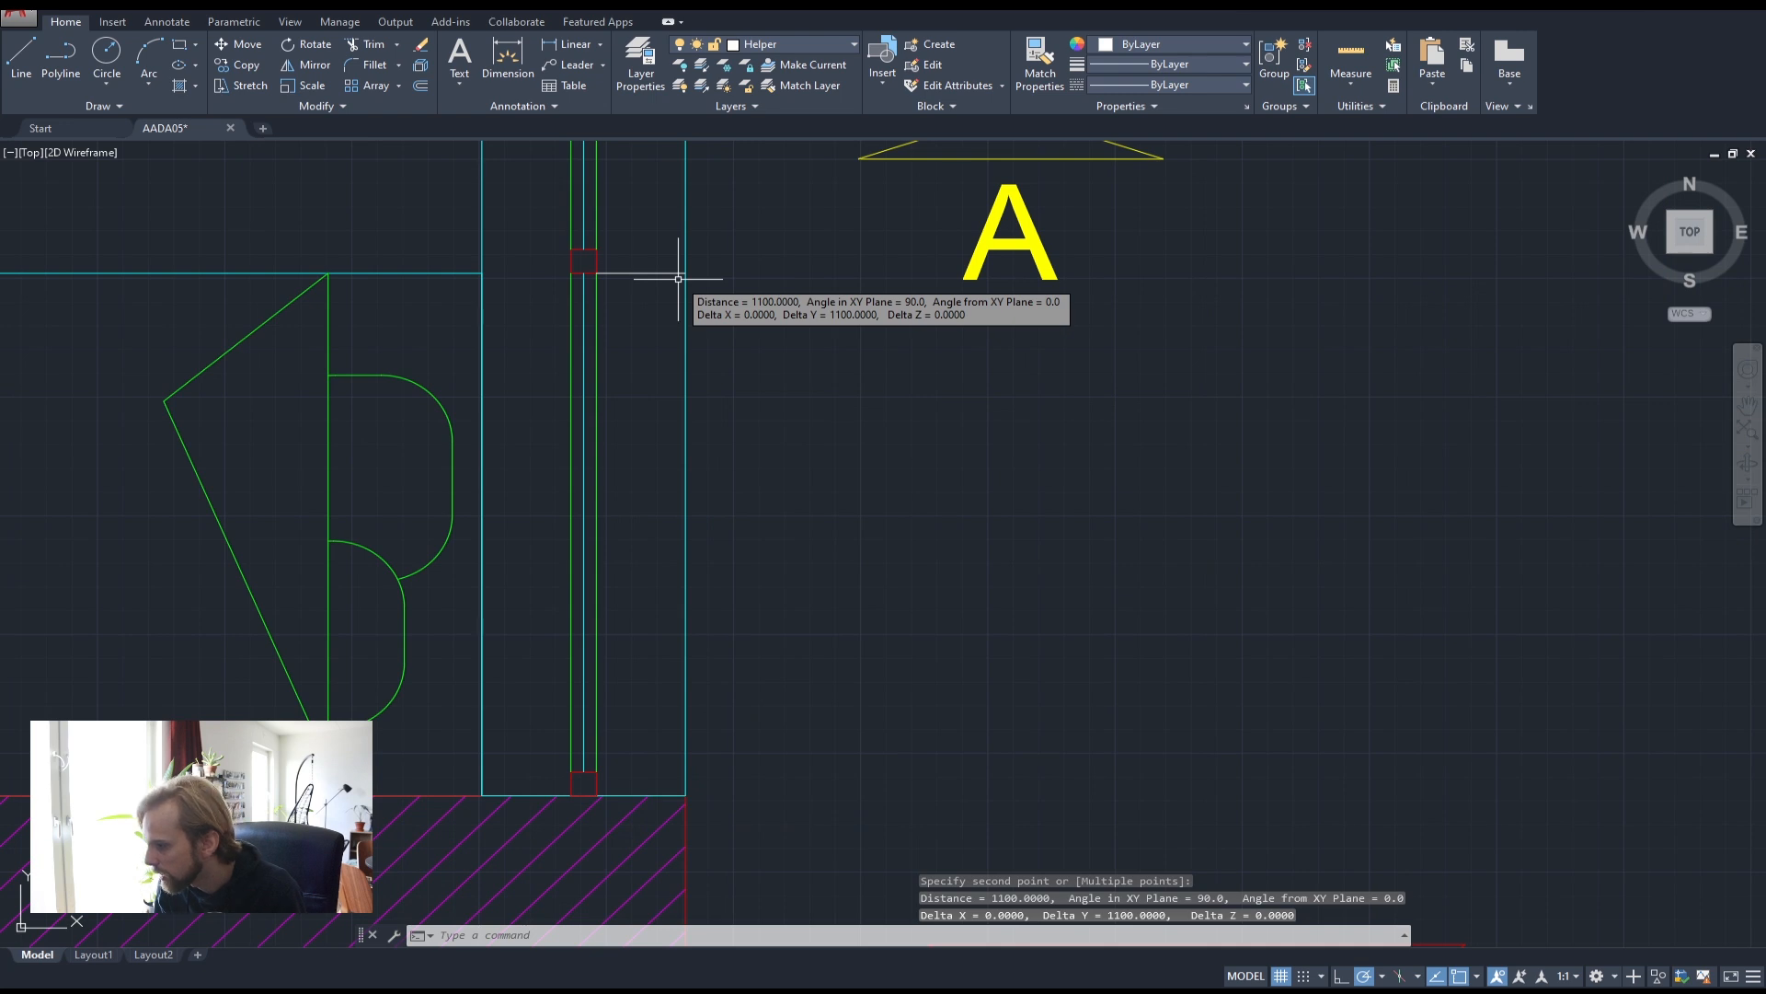
scroll(793, 339, "down", 3)
middle_click_drag(793, 340, 644, 596)
key("Return")
left_click(647, 742)
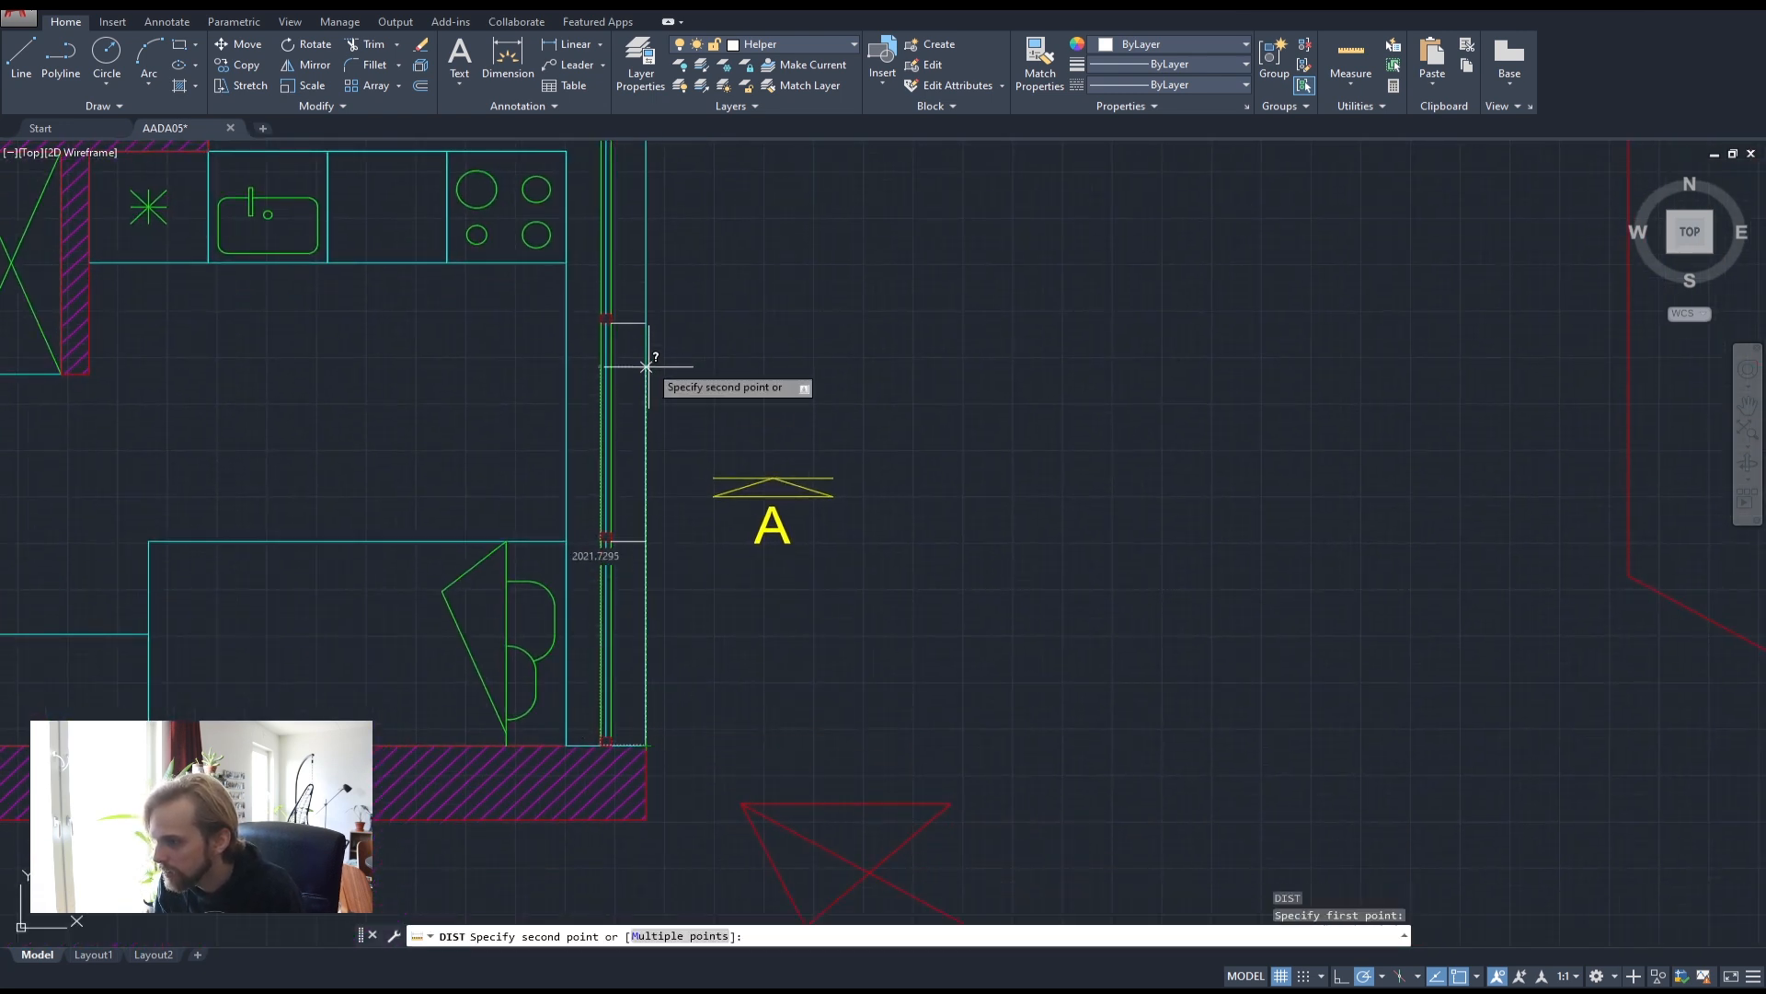
left_click(649, 325)
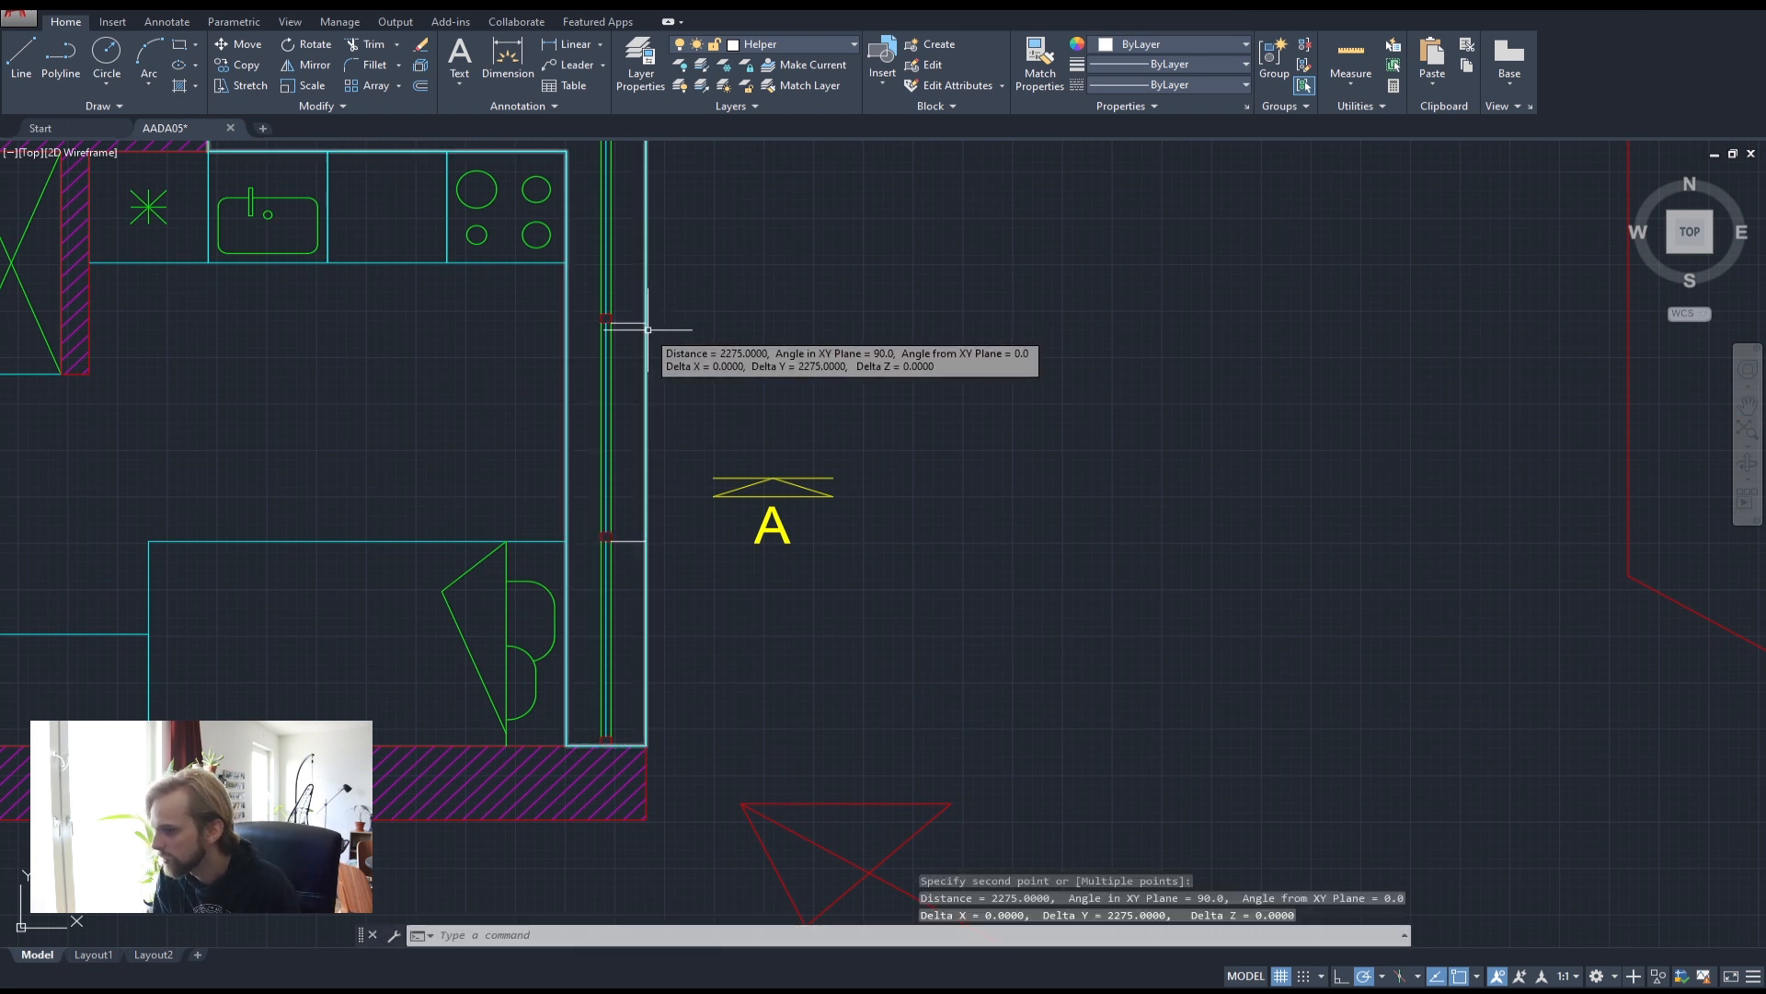
key("super")
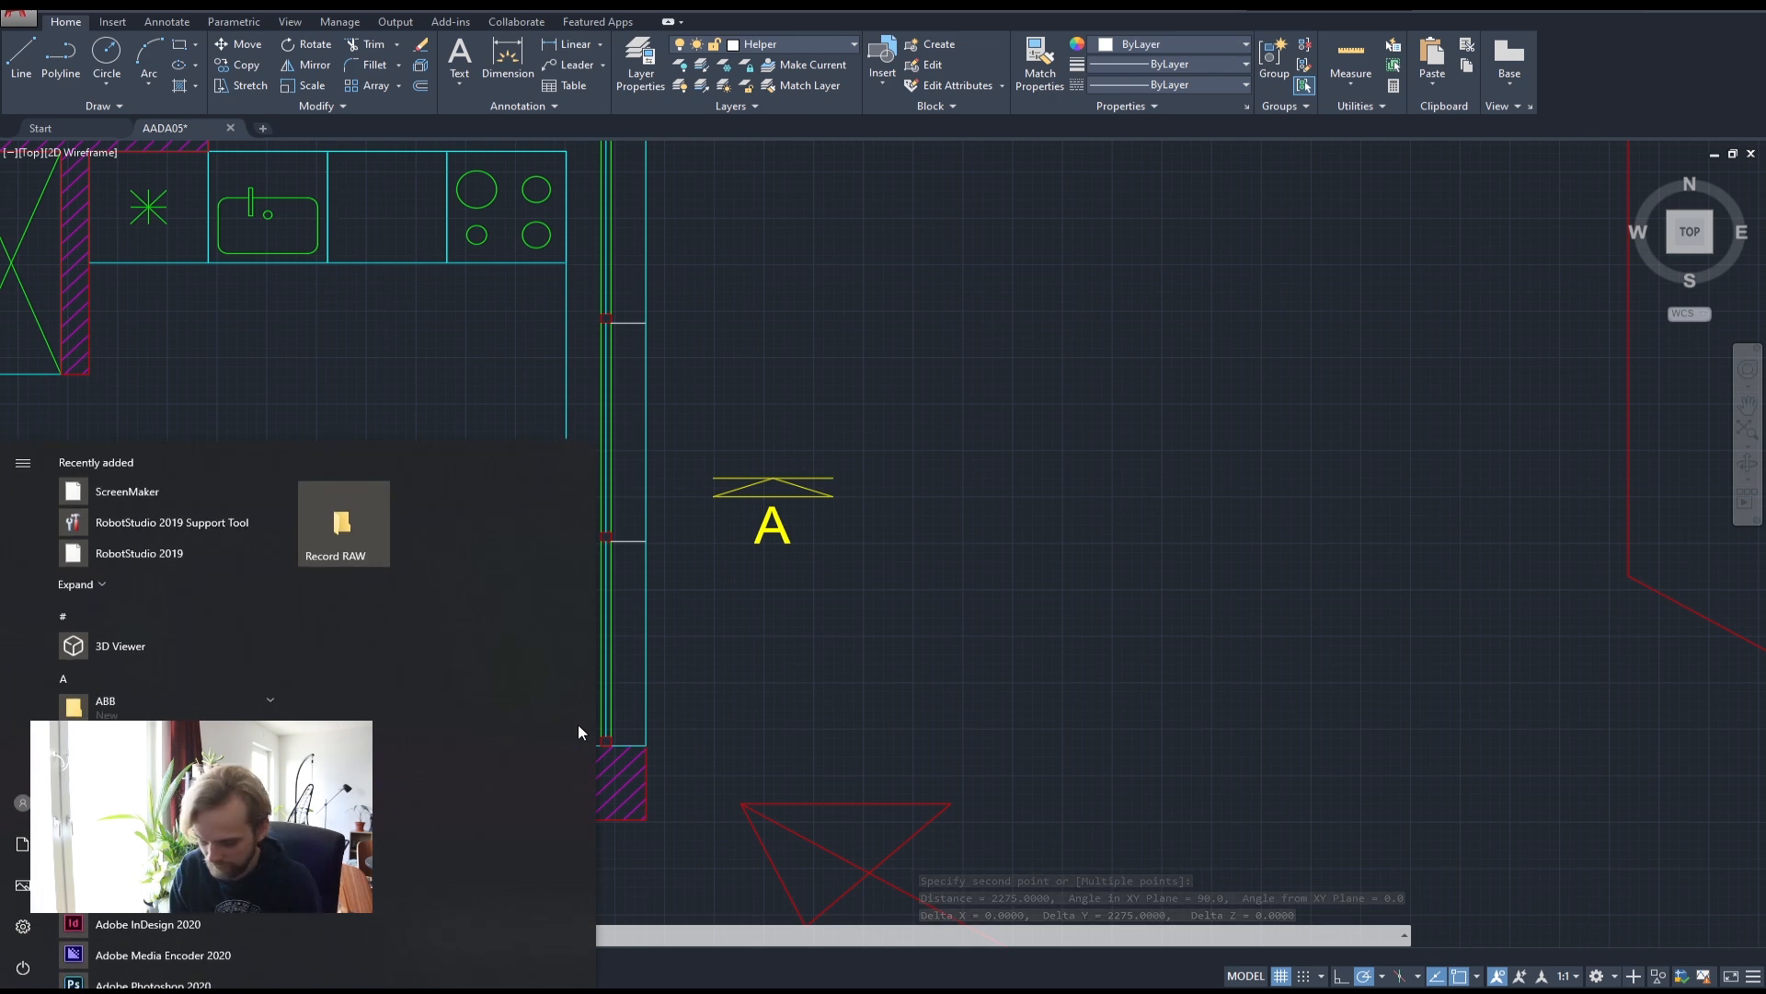
- Record 1100 and 2275 in a new Notepad note, then return to AutoCAD
type("note")
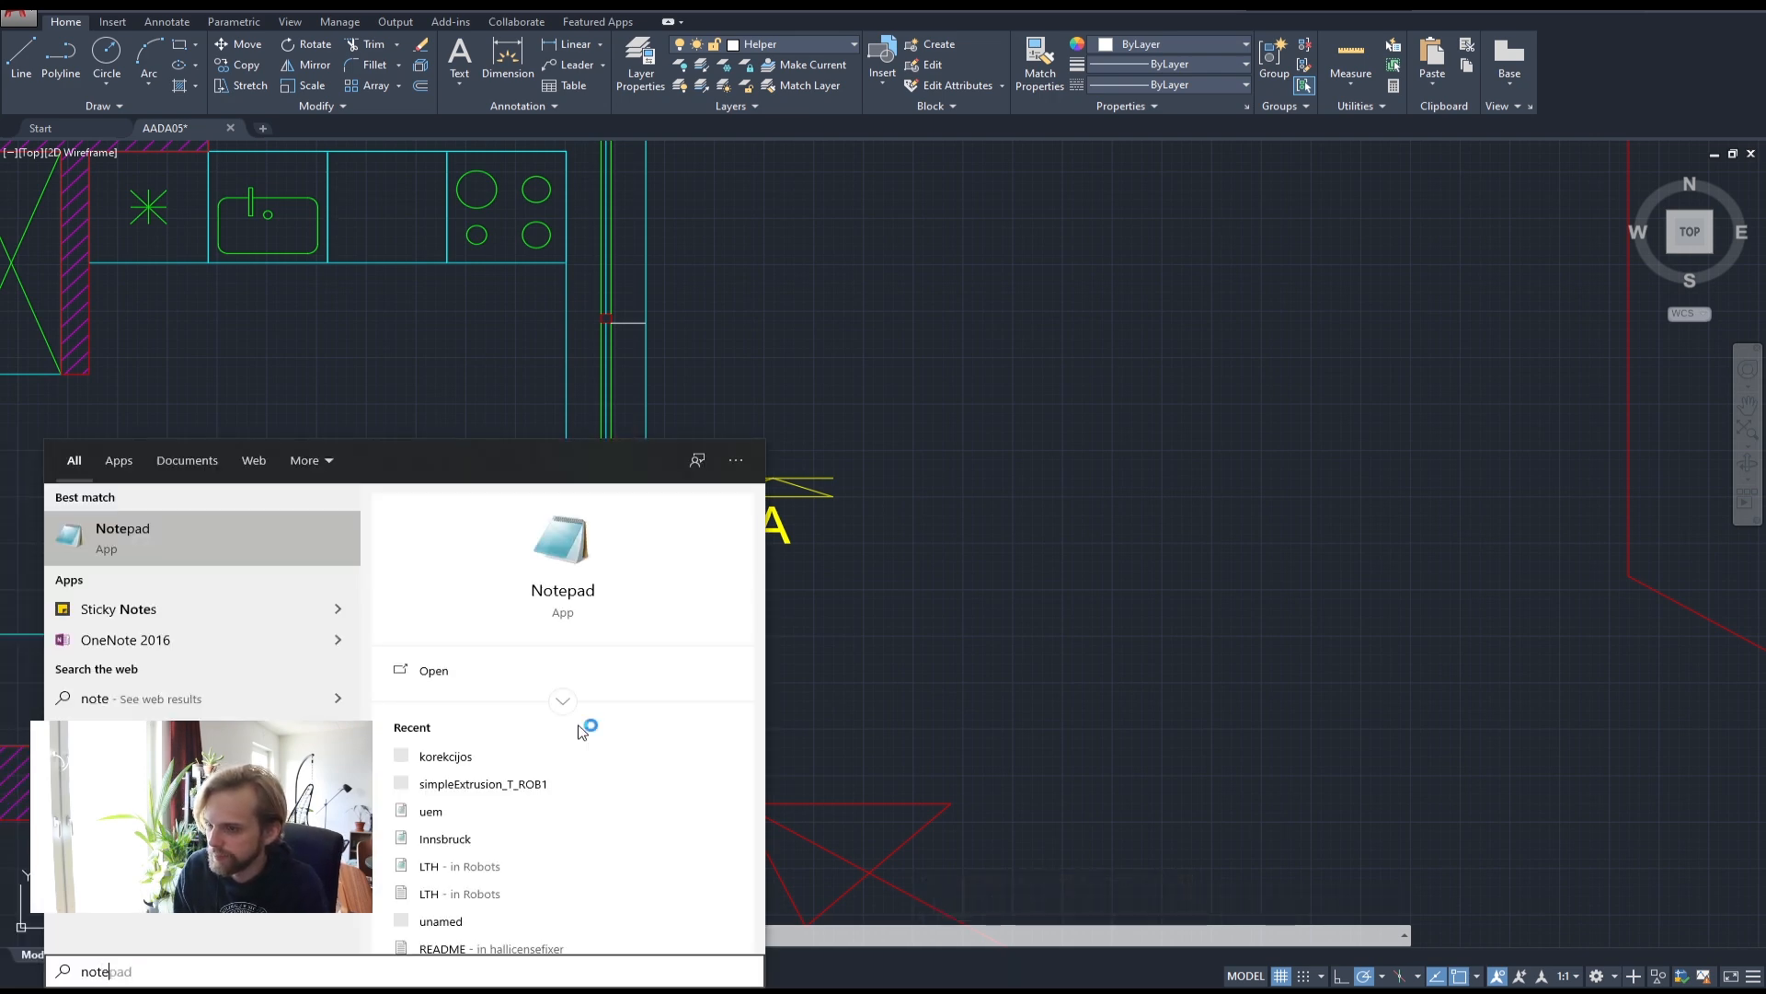
key("Return")
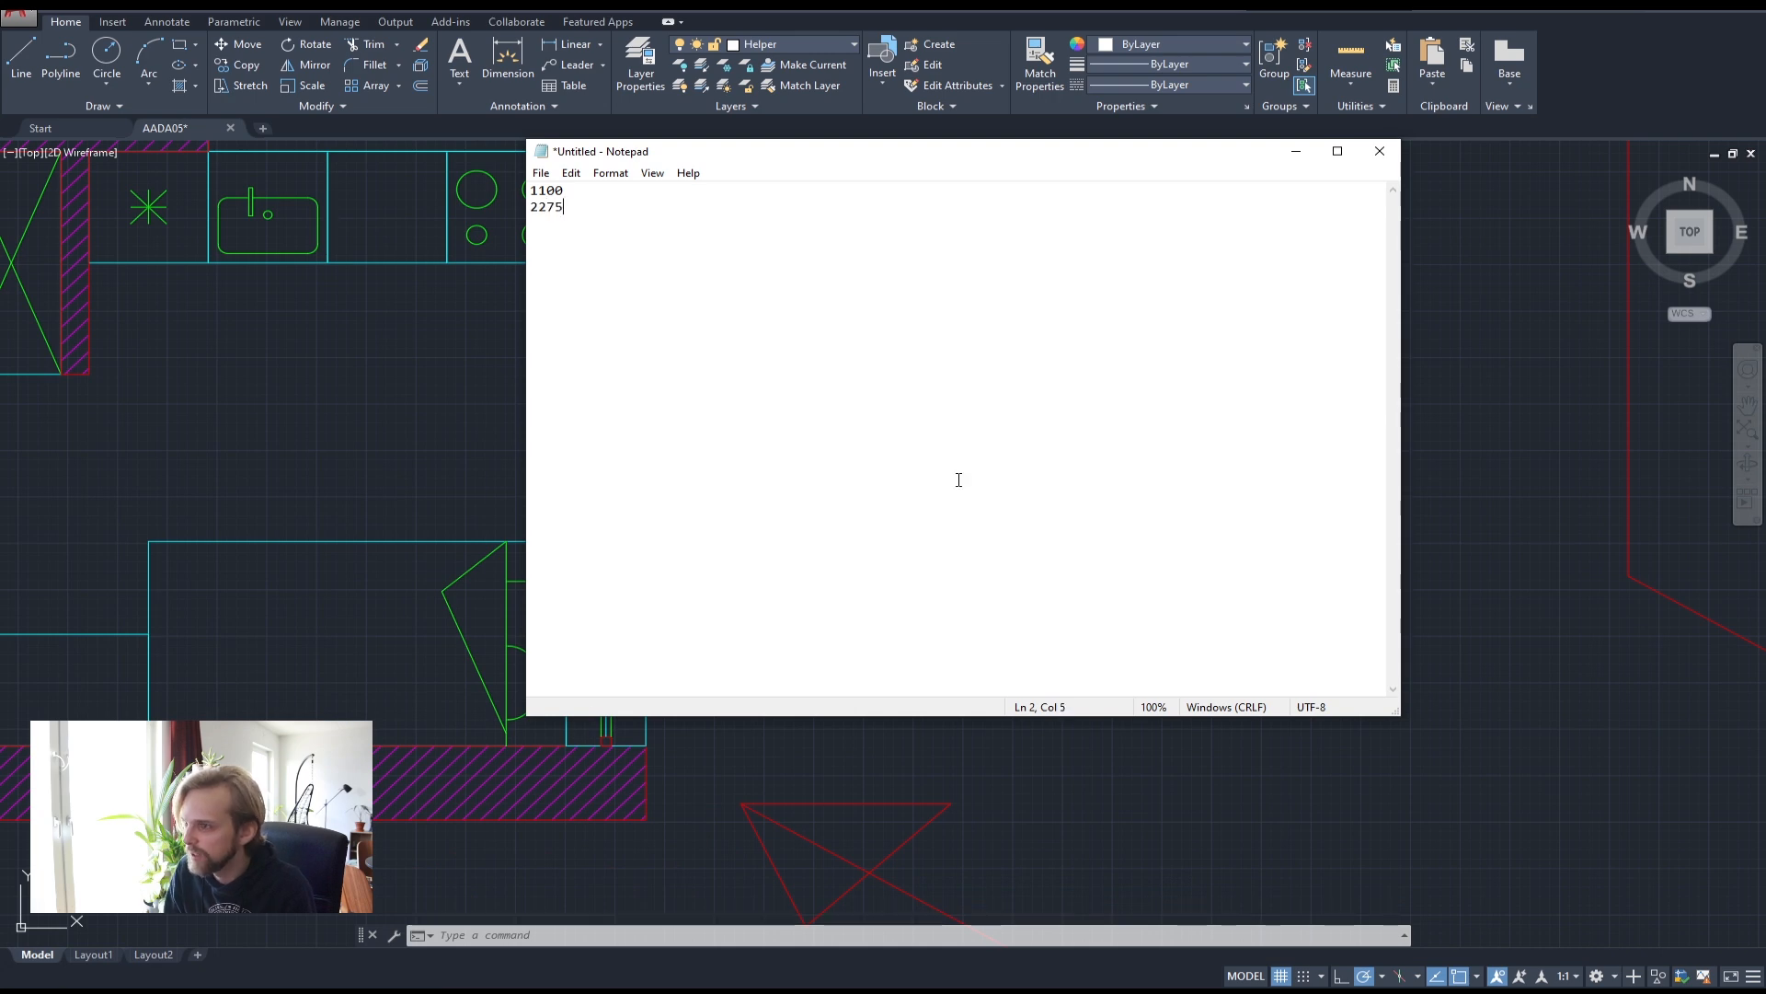
key("alt+Tab")
- Draw a 1100-long polyline along the slot from its lower corner on the box's right face
scroll(1098, 581, "down", 4)
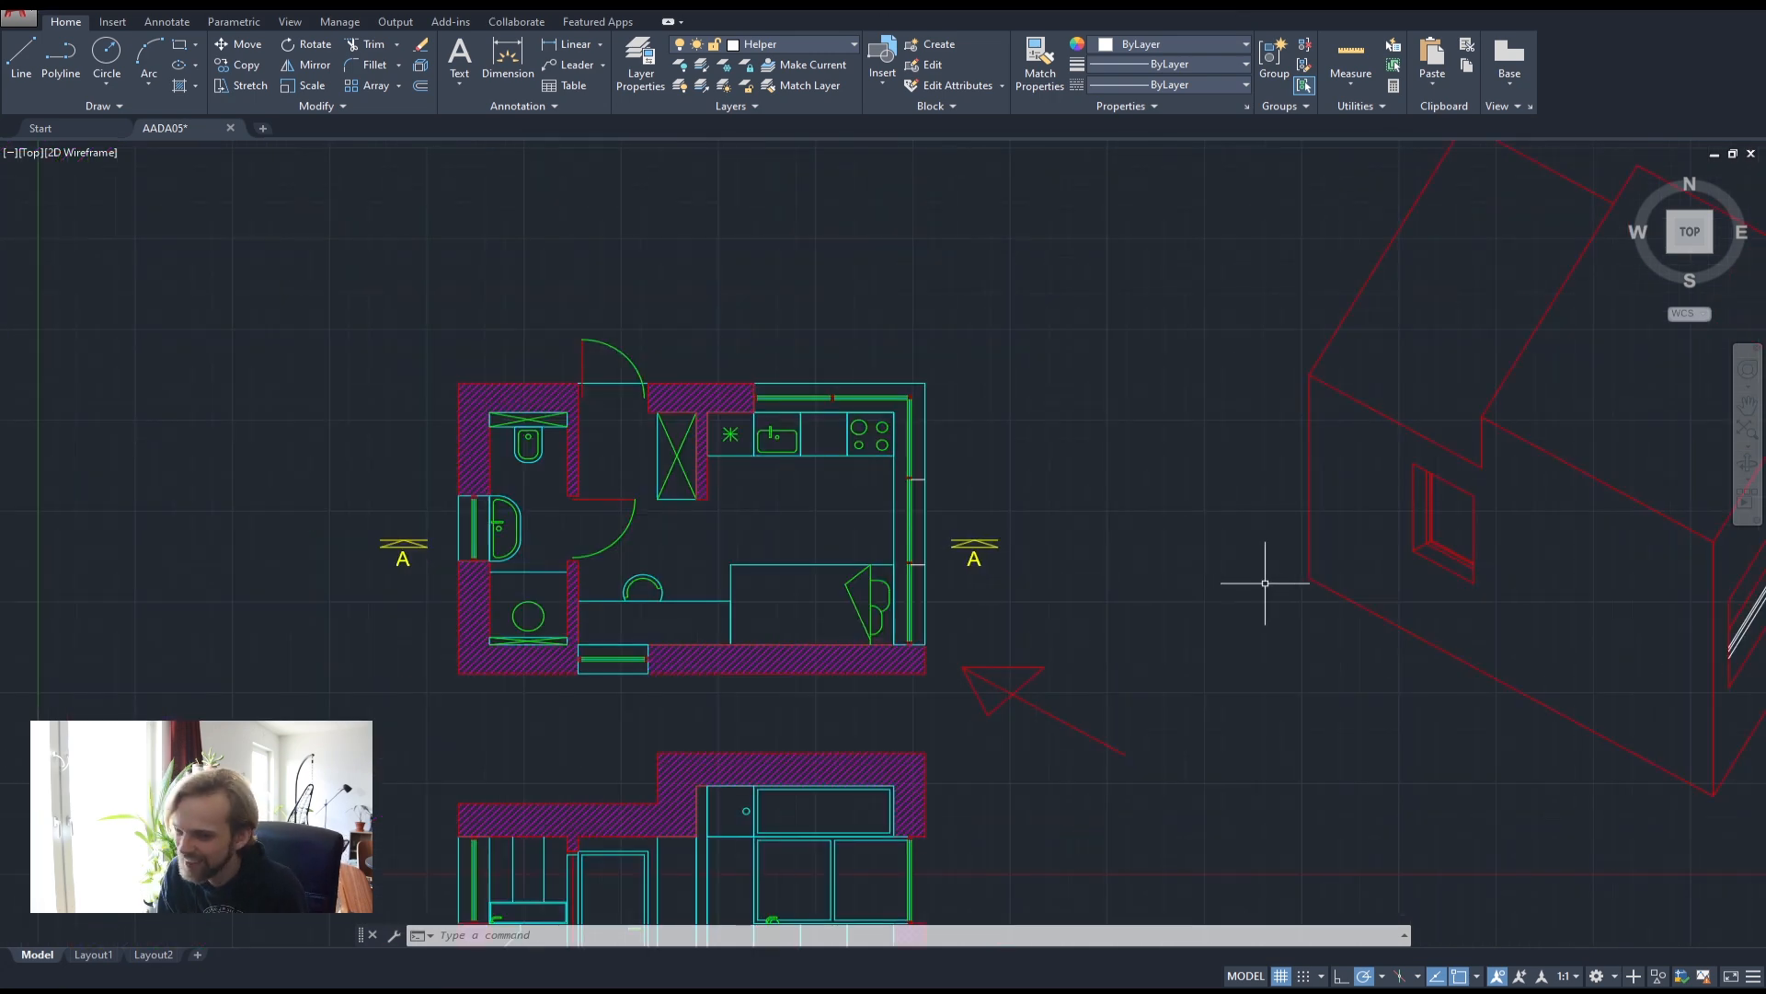
middle_click_drag(878, 580, 474, 542)
middle_click_drag(1035, 568, 592, 505)
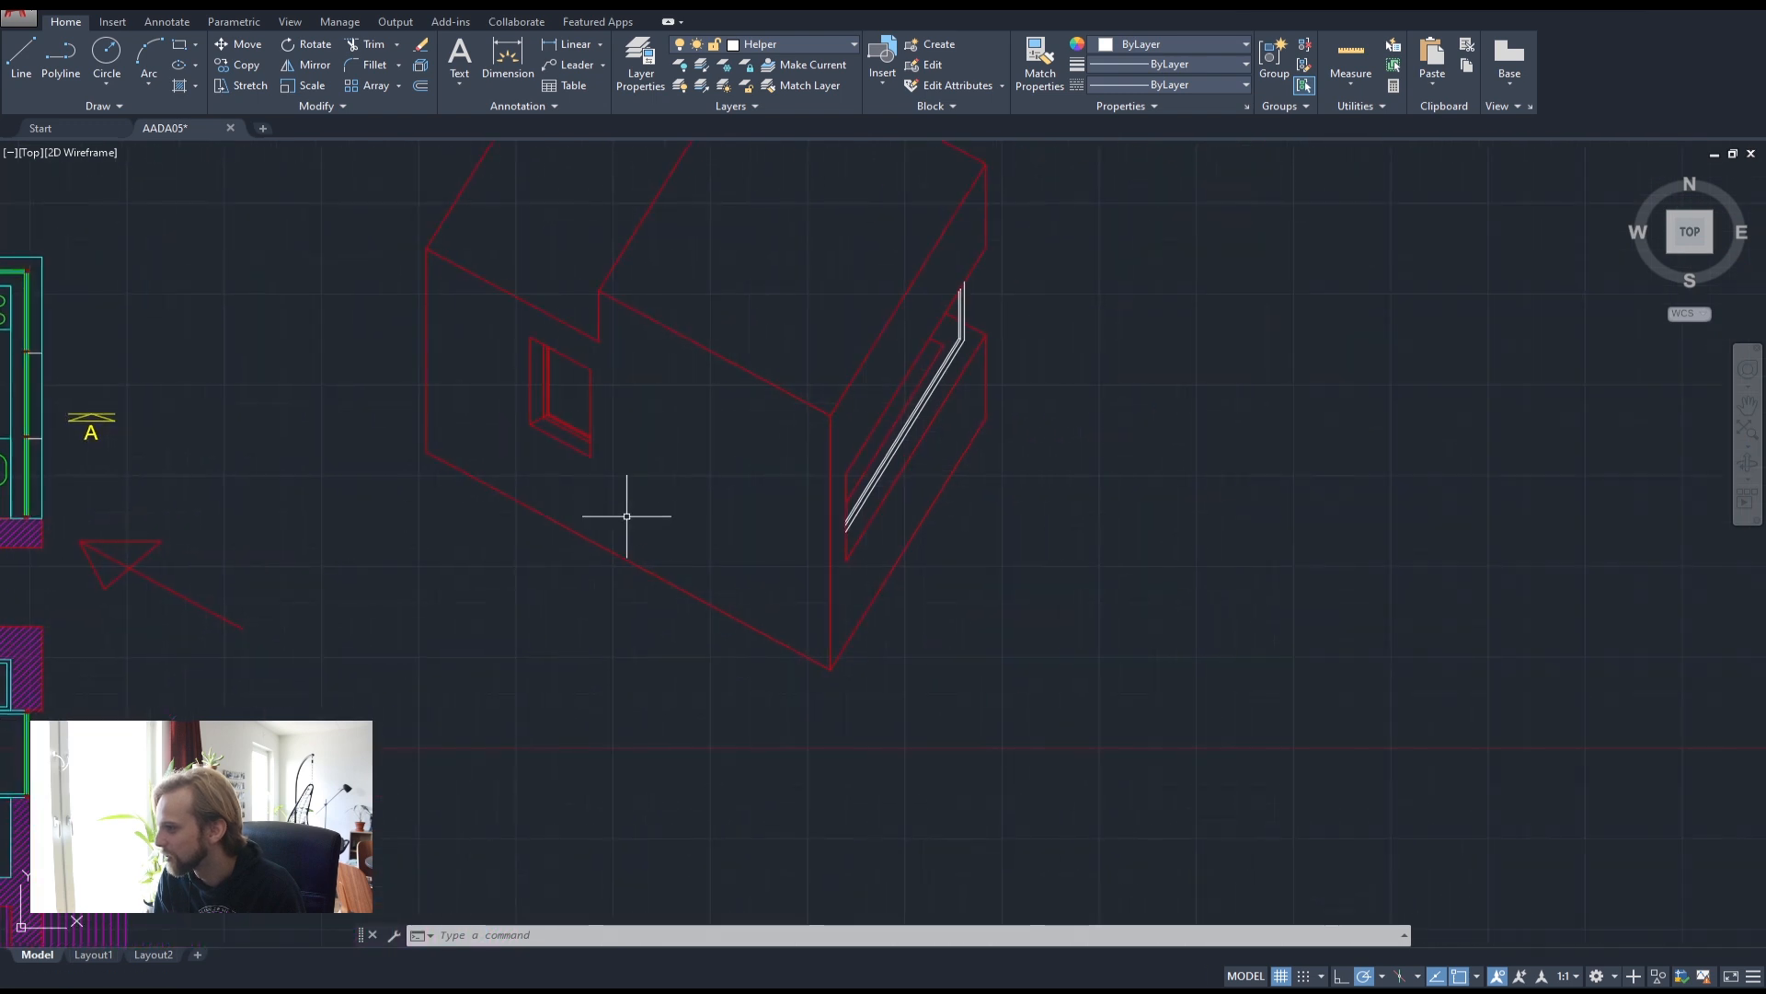
scroll(954, 552, "up", 2)
scroll(756, 491, "up", 3)
middle_click_drag(756, 491, 657, 641)
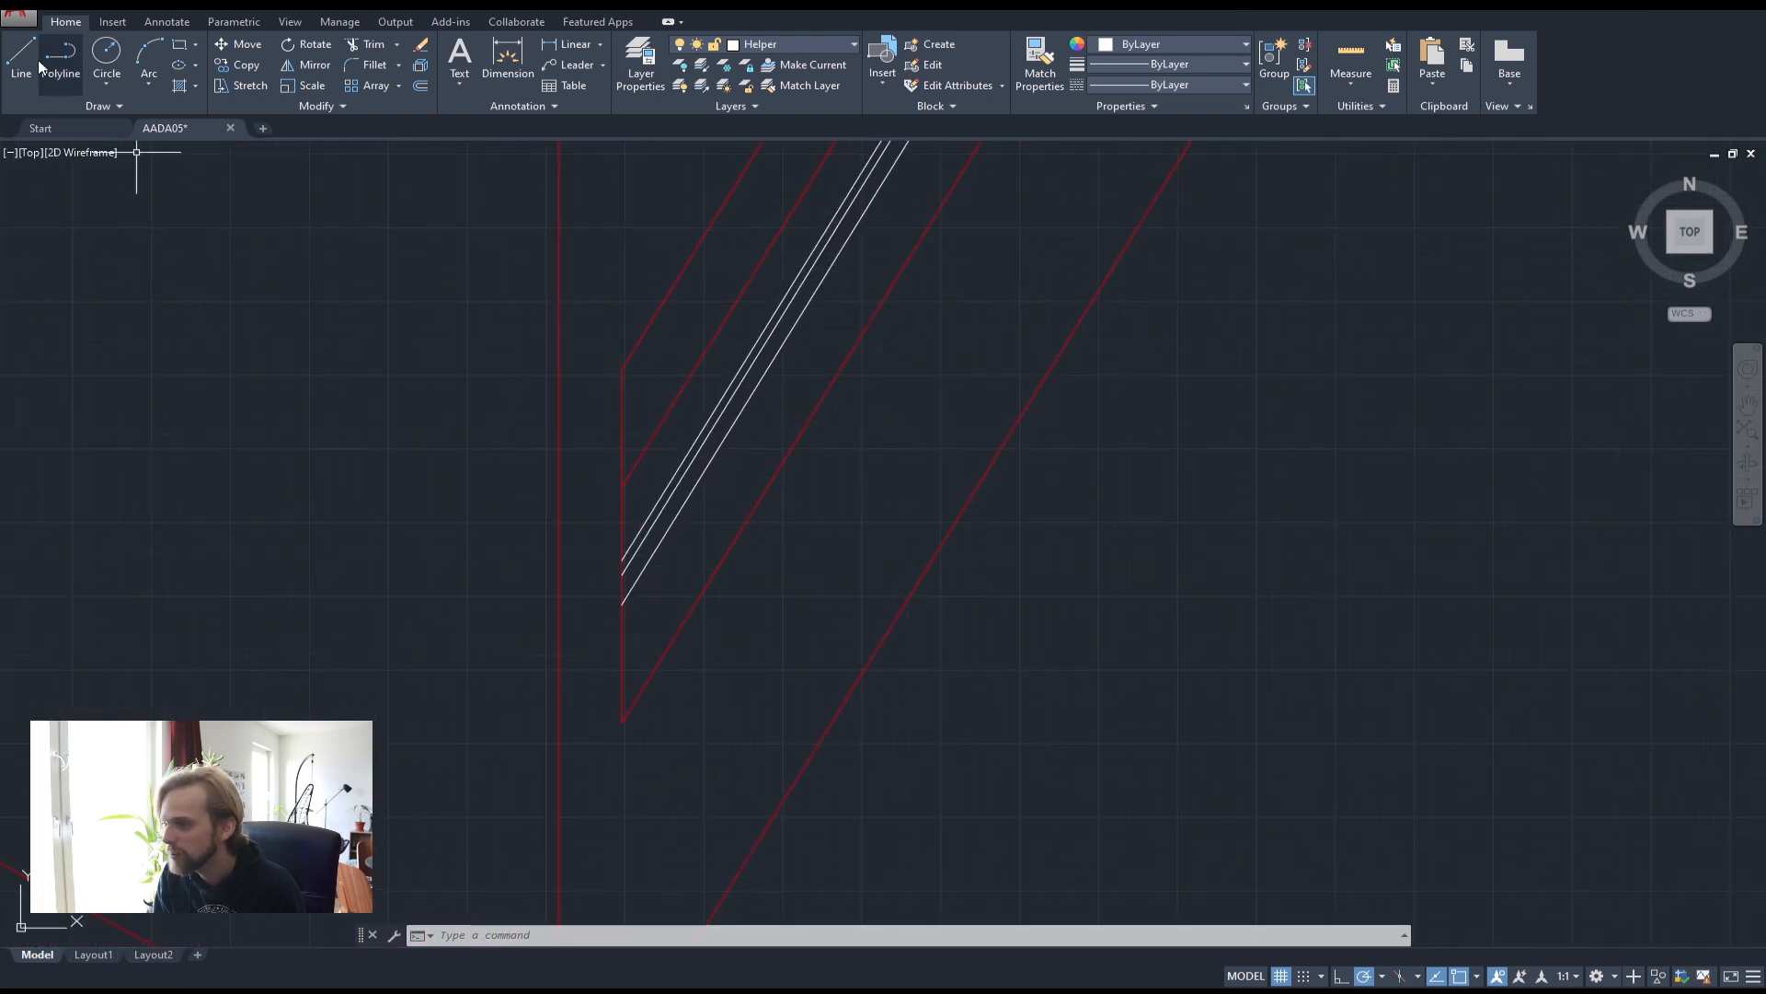
left_click(48, 51)
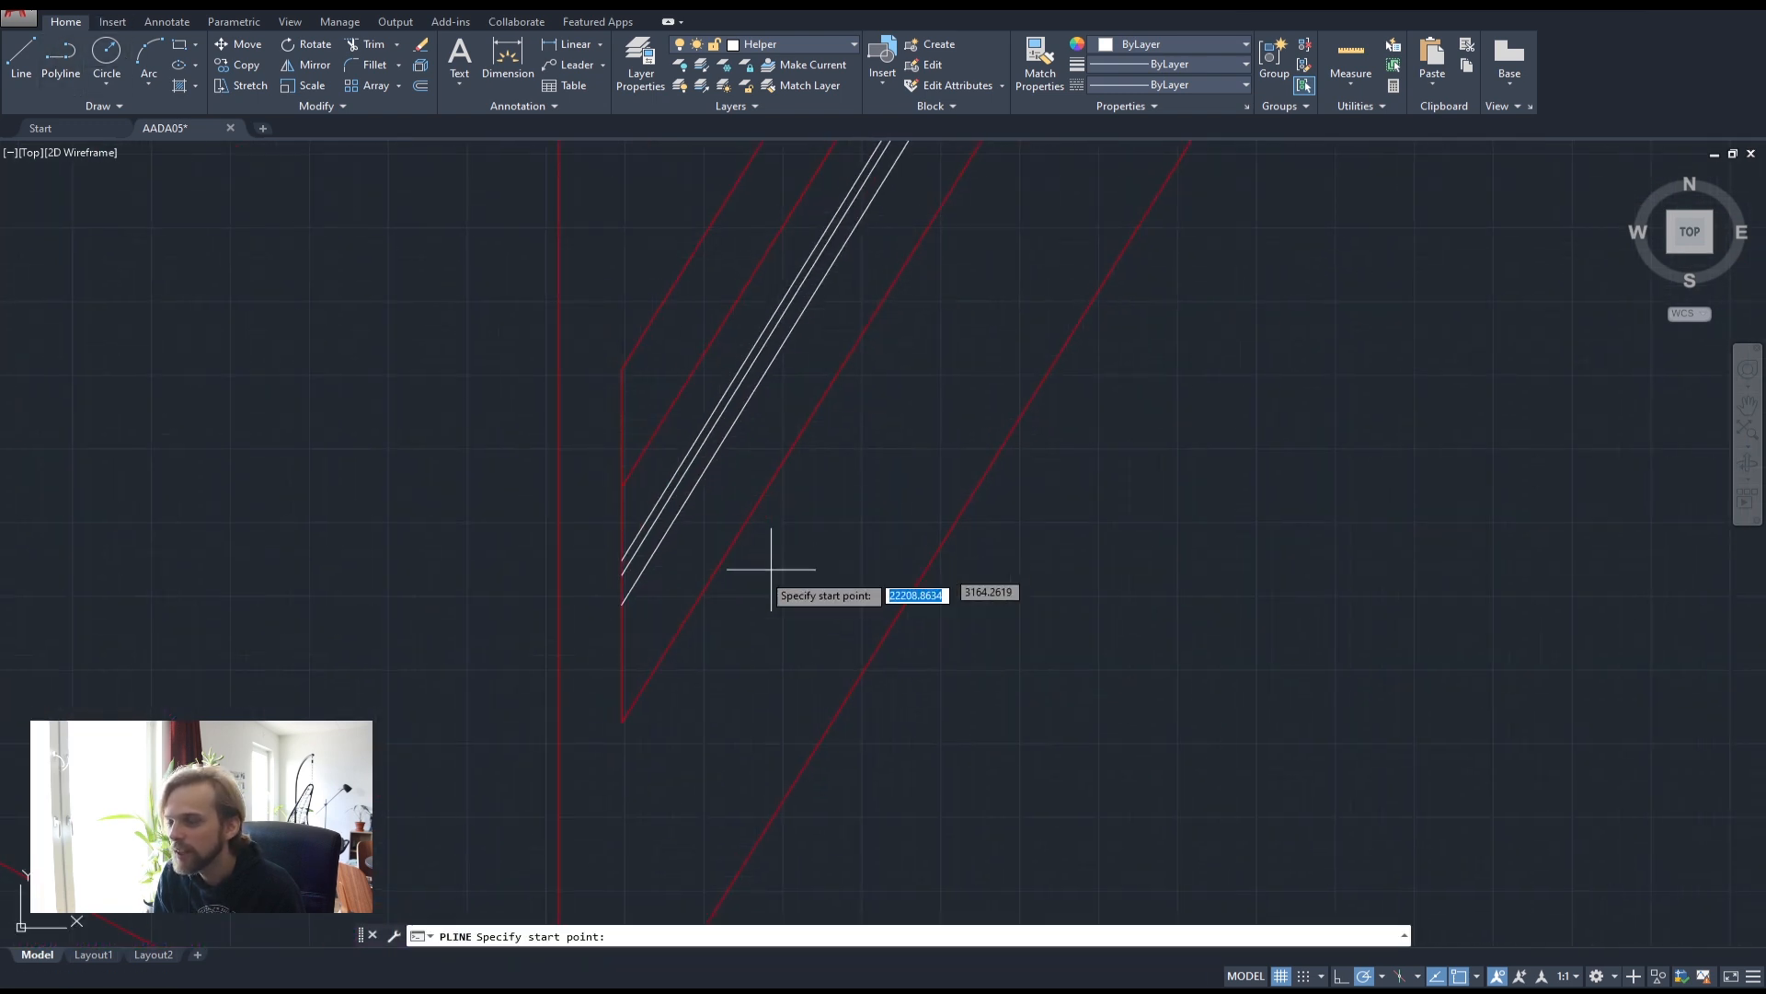
left_click(621, 722)
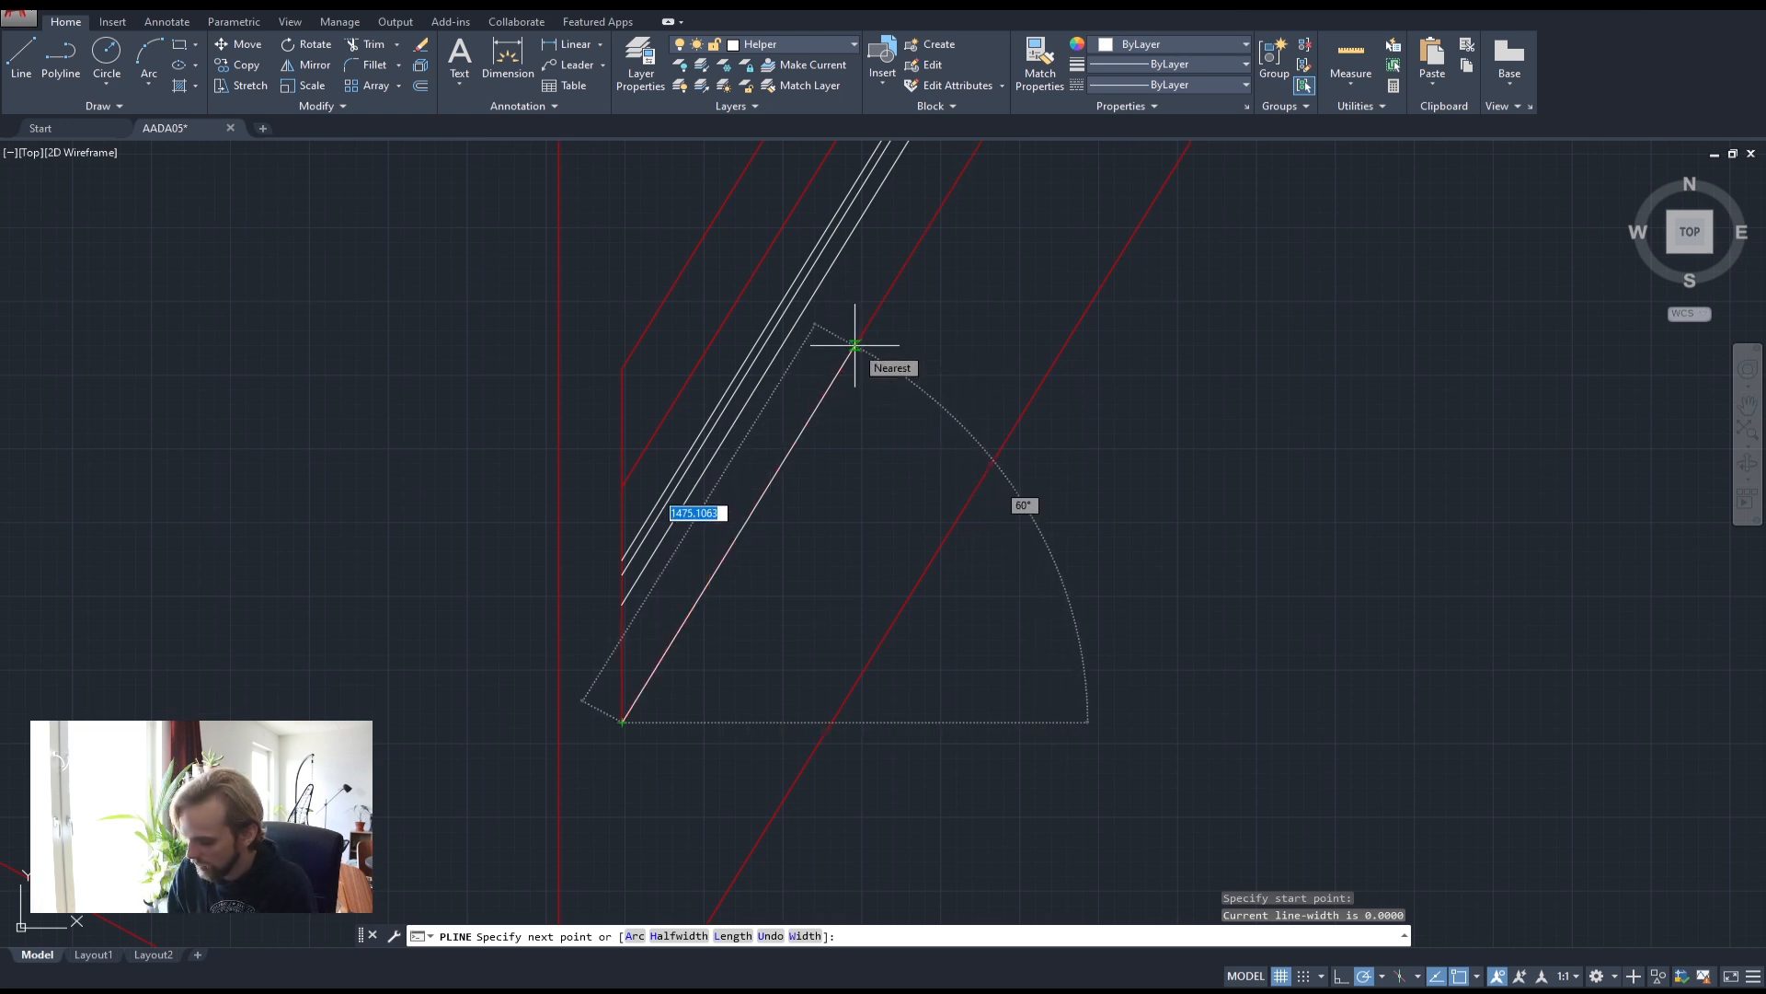
type("1100")
key("Return")
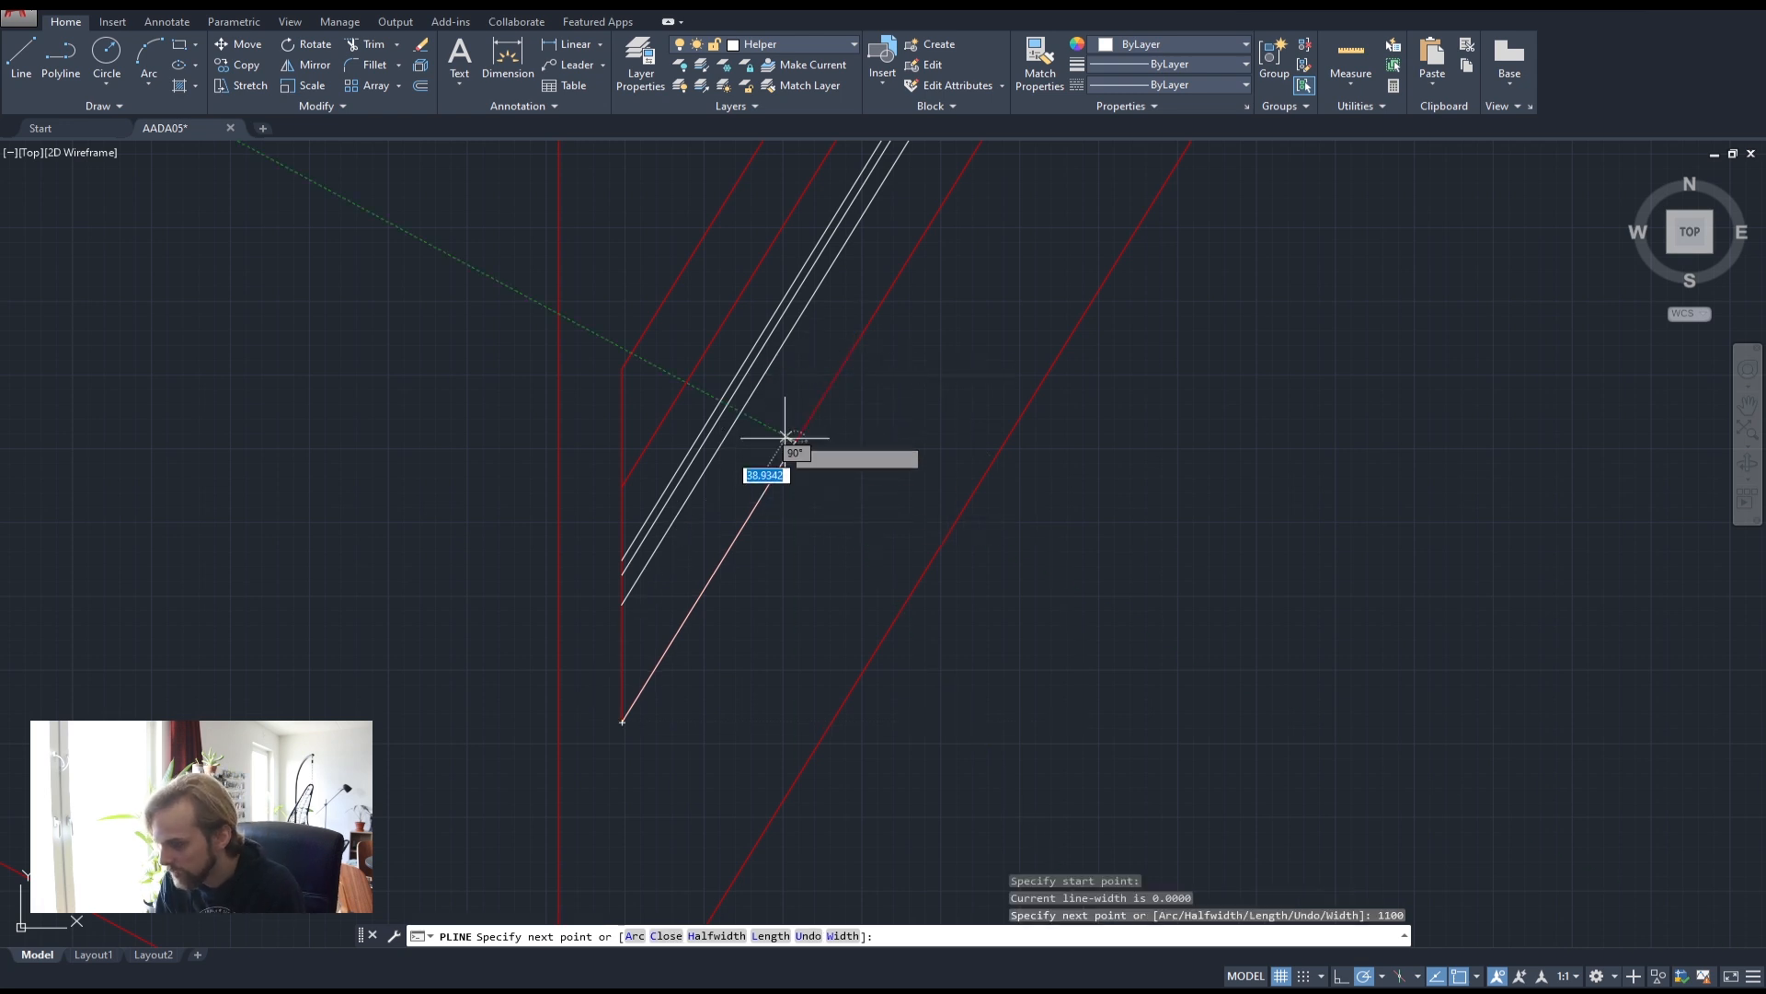
key("Return")
- Add a short tick line across the face at the 1100 mark
scroll(801, 443, "up", 4)
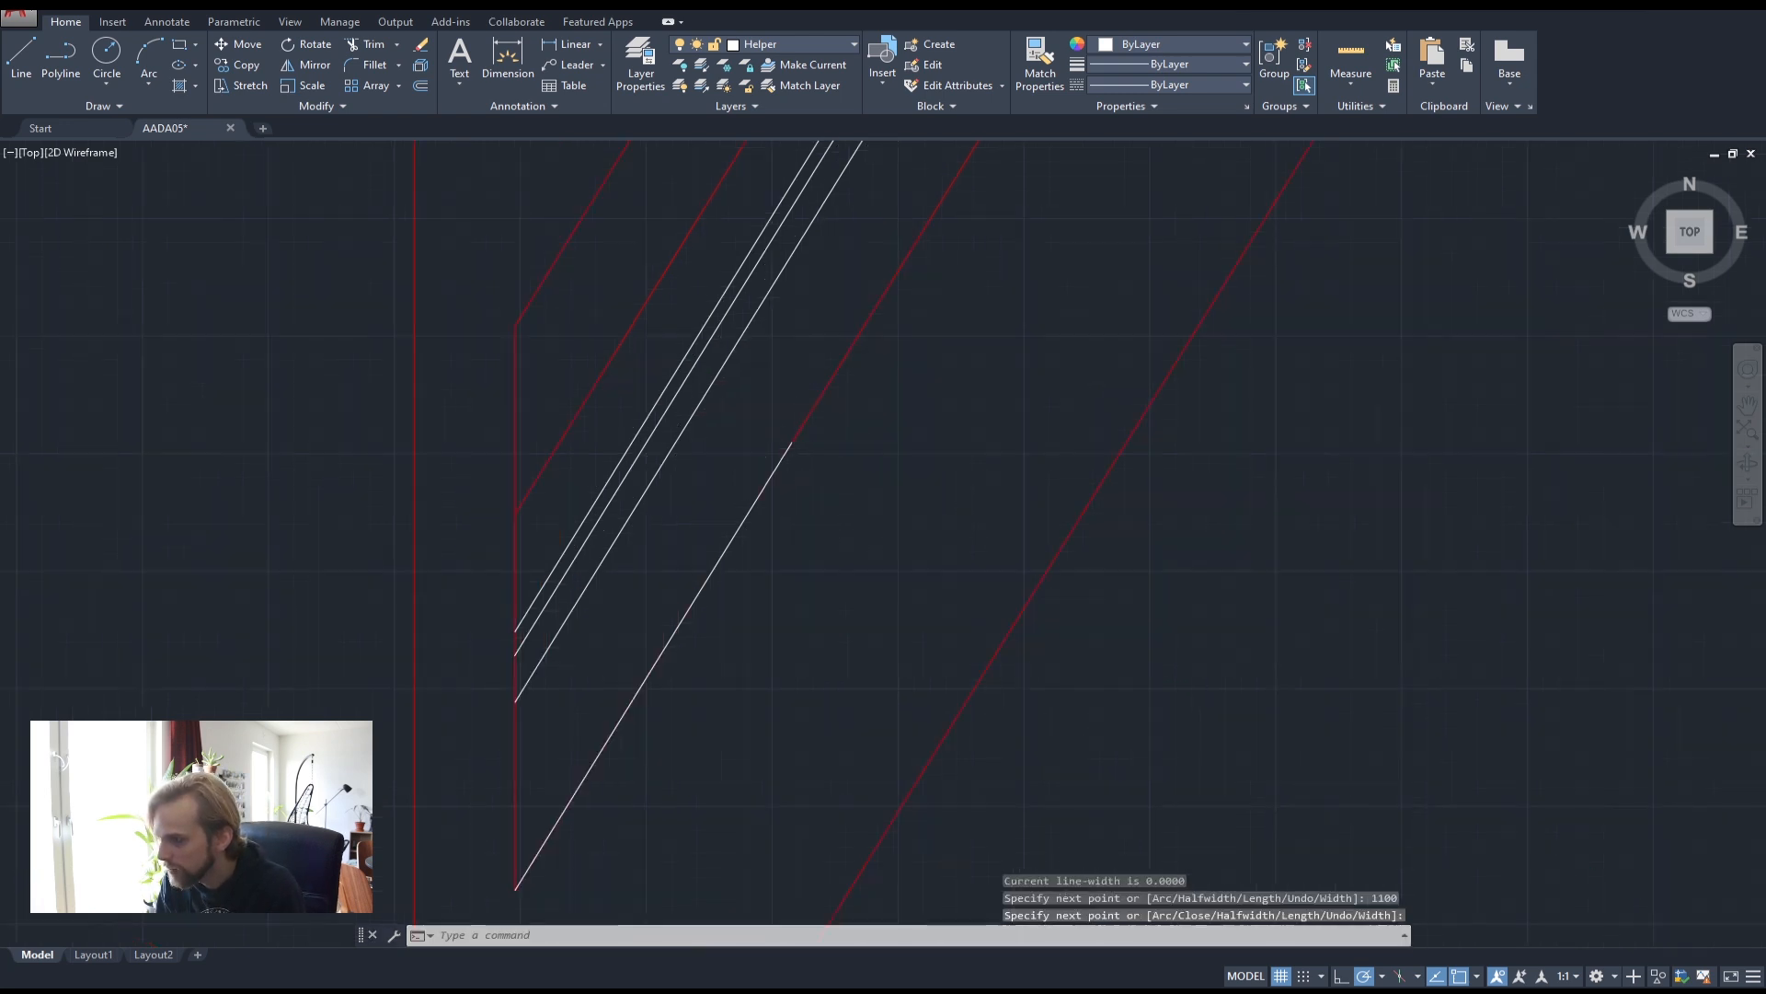
key("Return")
left_click(787, 443)
left_click(986, 702)
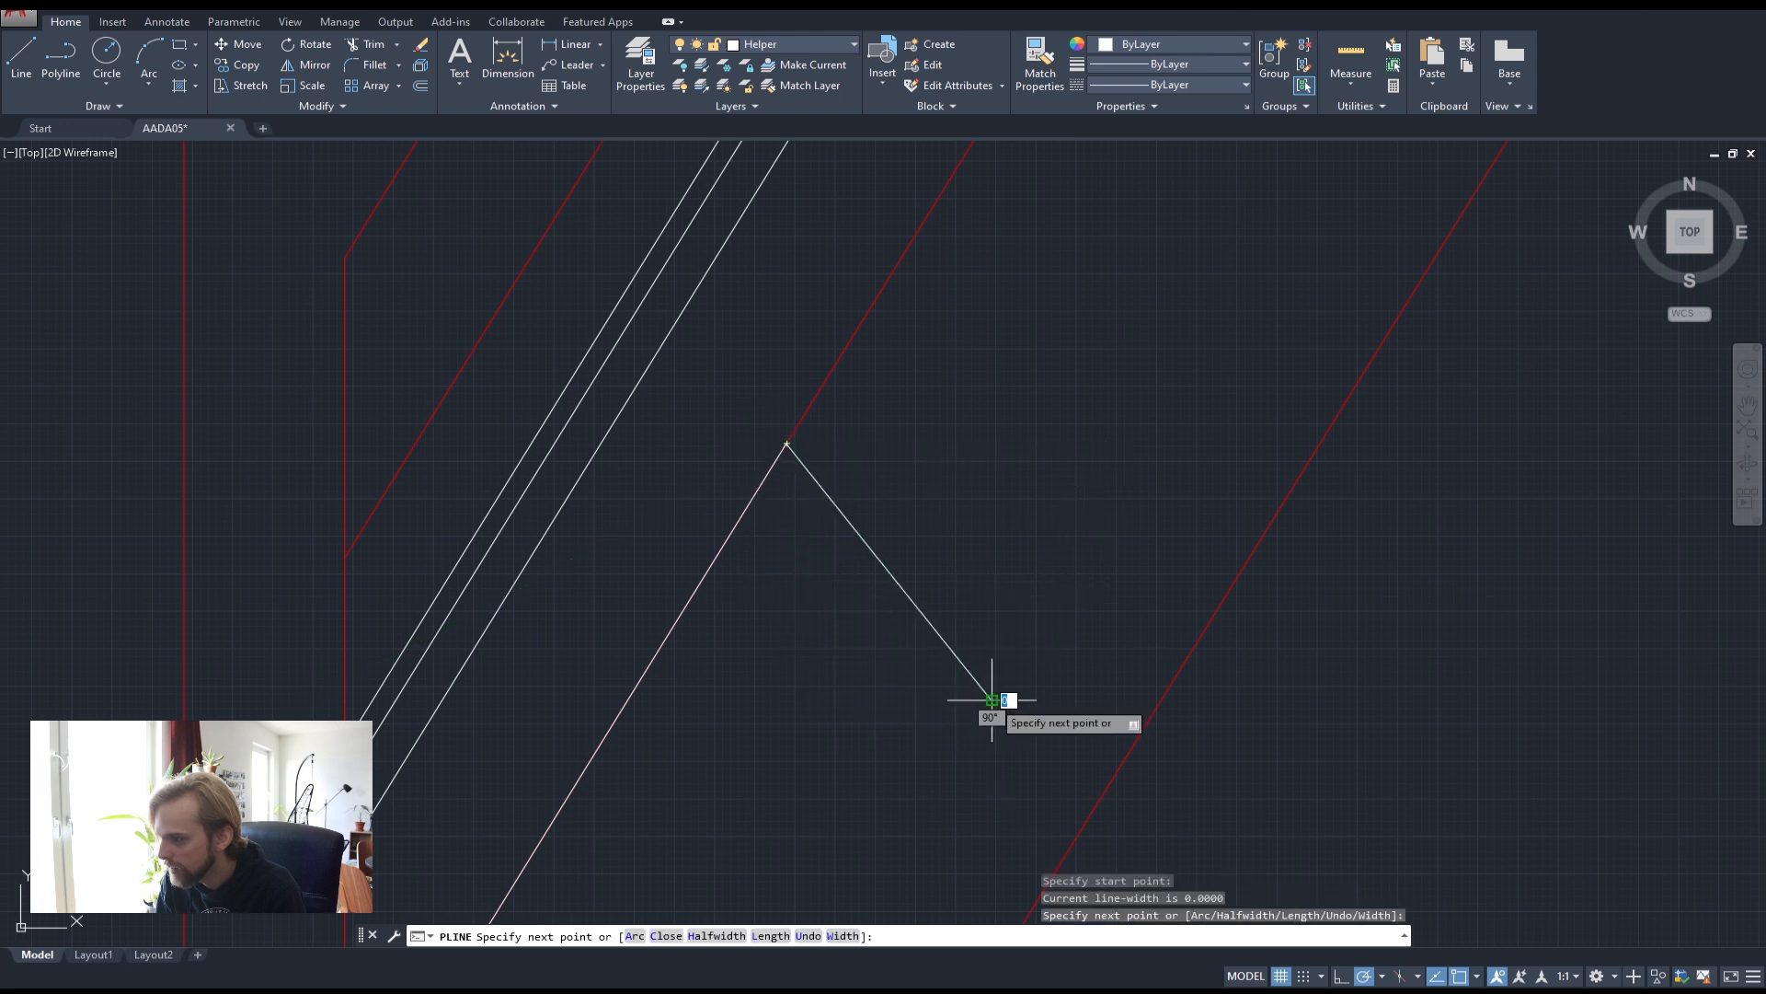
key("Return")
- Delete the 1100 line along the slot
scroll(897, 460, "down", 3)
middle_click_drag(881, 456, 844, 511)
left_click(708, 678)
key("Delete")
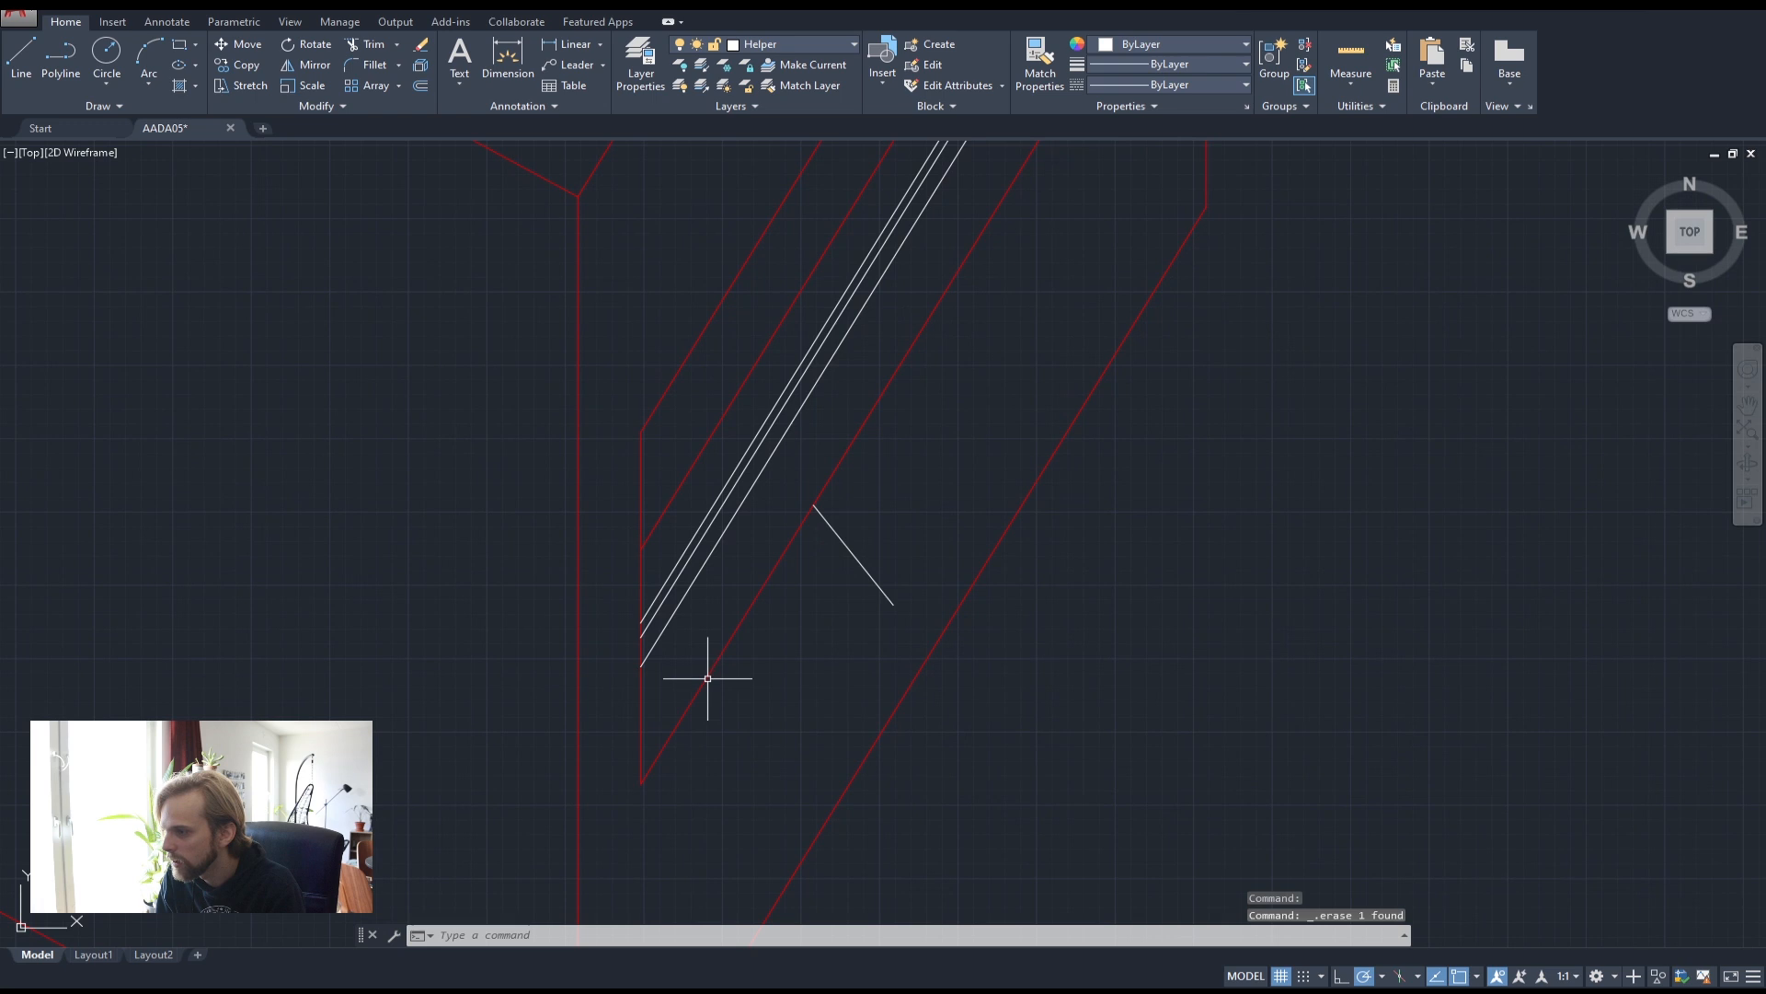
- Draw a 2275-long polyline along the slot ending in a short tick at the mark
left_click(61, 57)
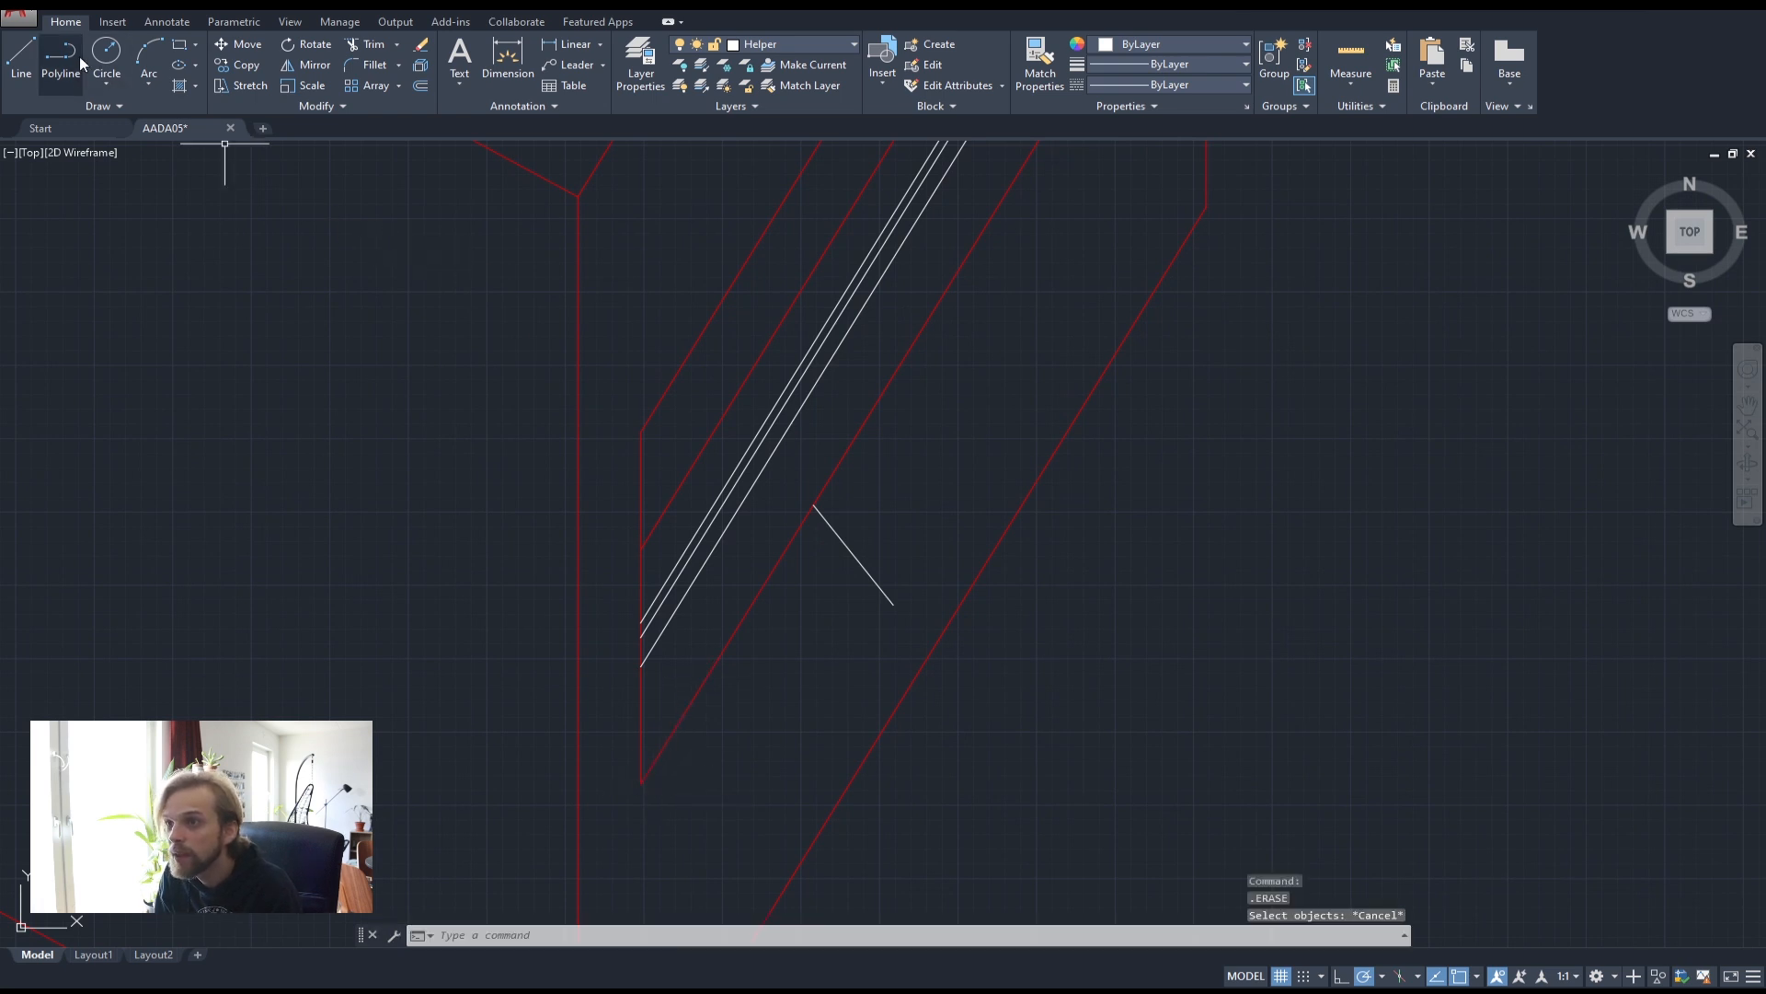
left_click(642, 786)
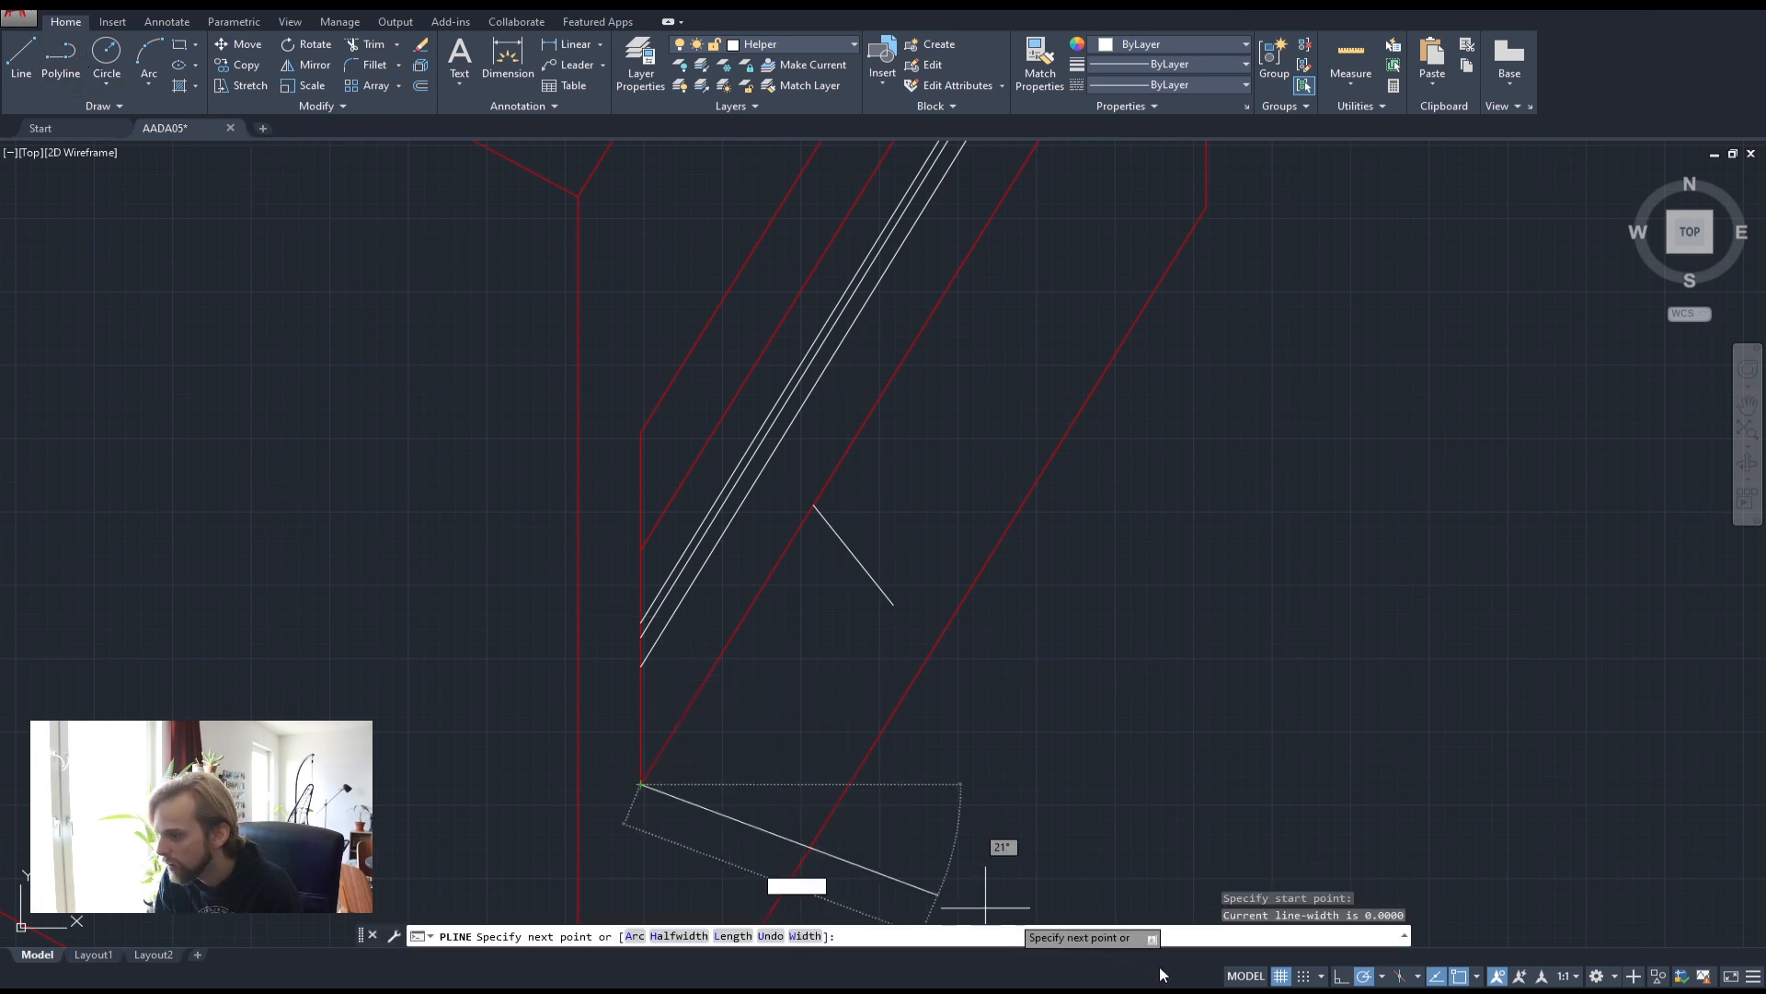
key("alt+Tab")
key("alt+Tab")
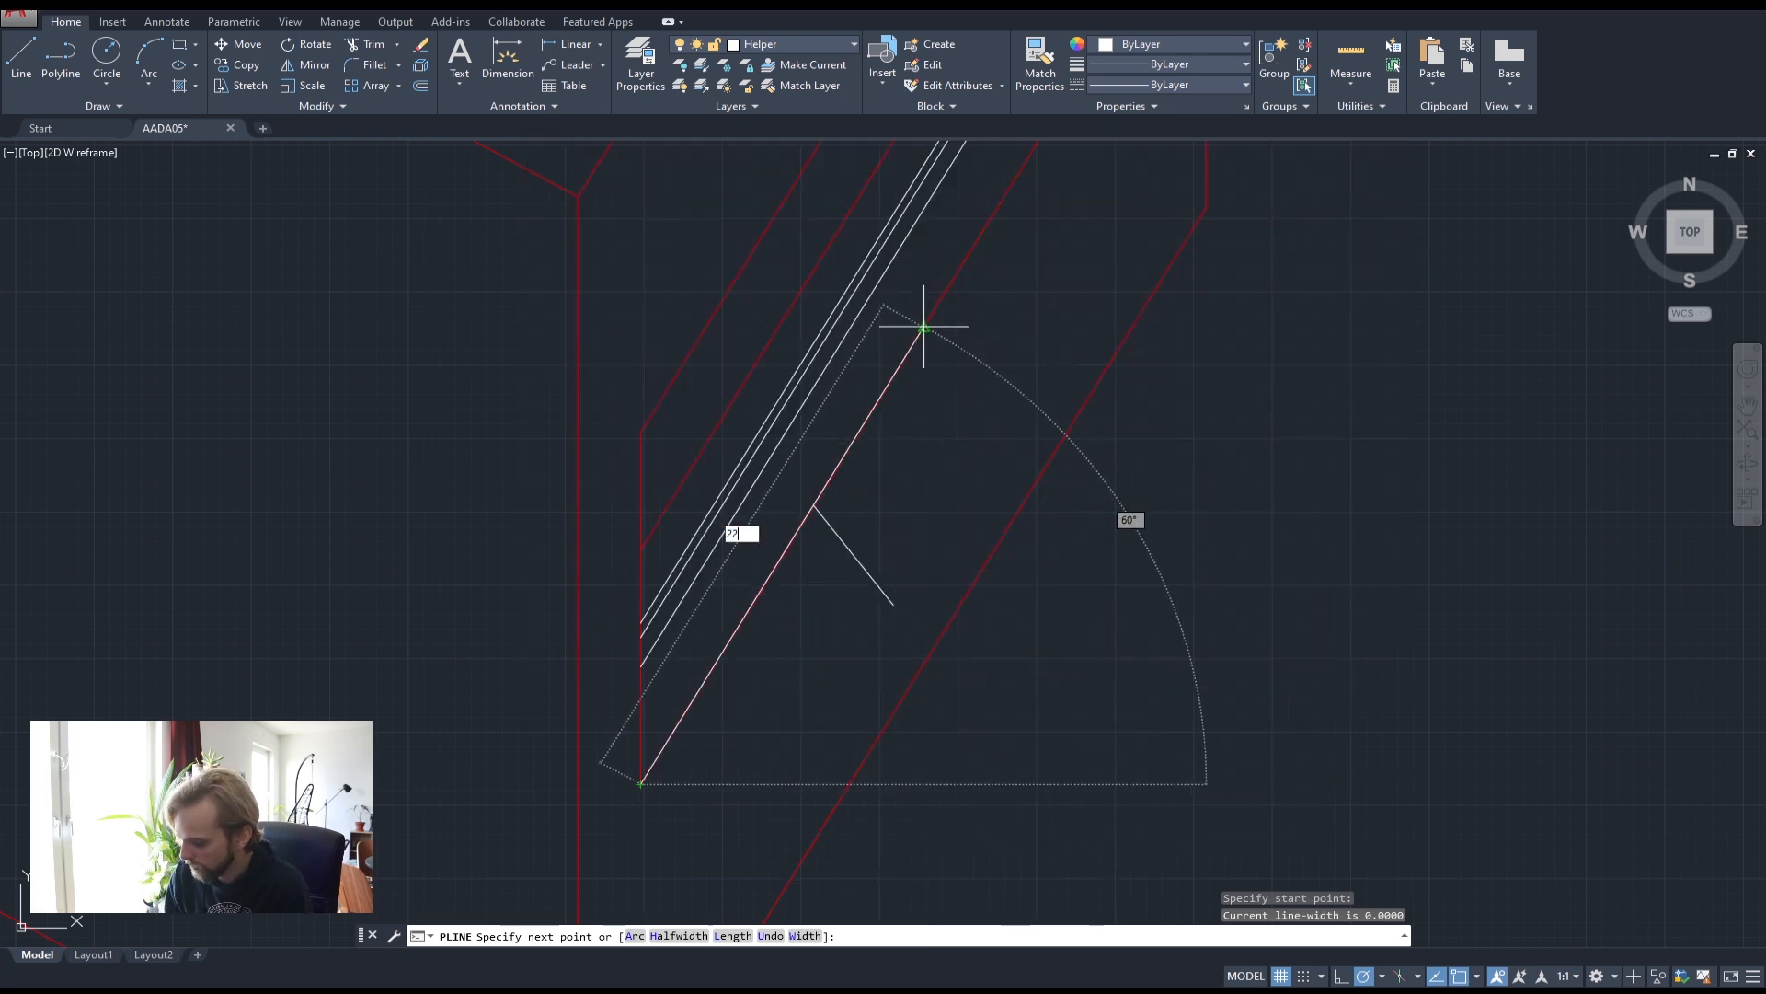
key("Return")
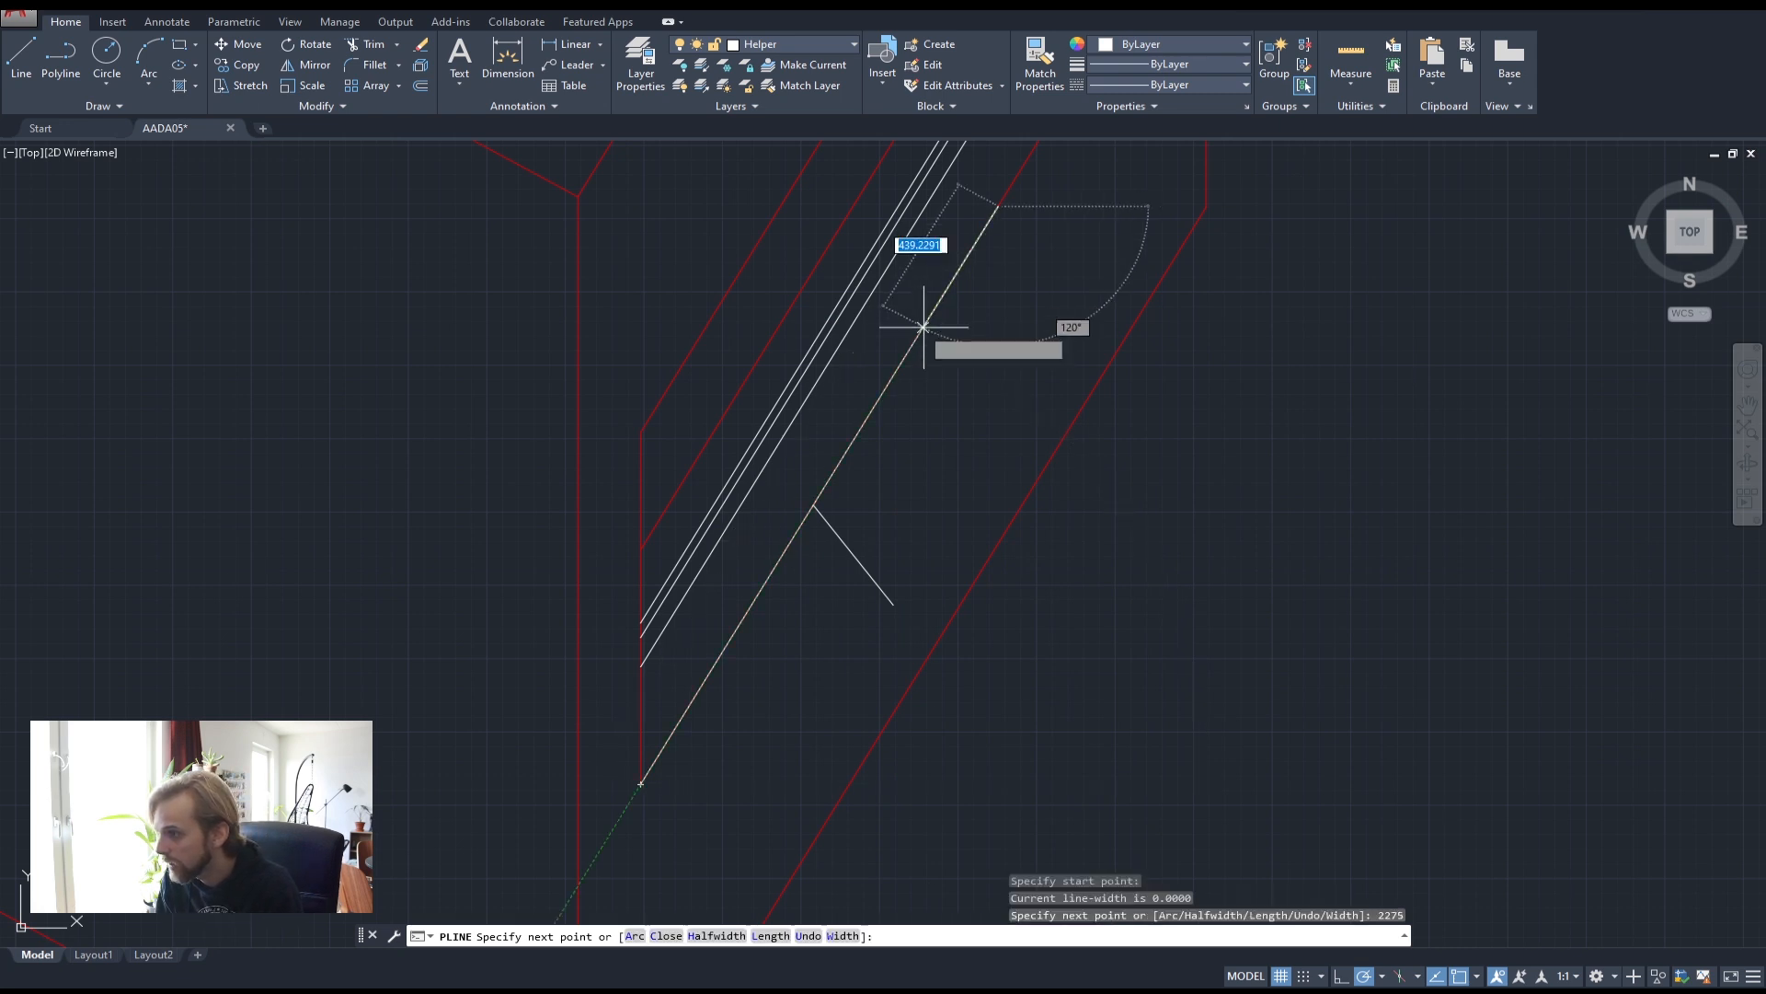
middle_click_drag(1046, 291, 1016, 511)
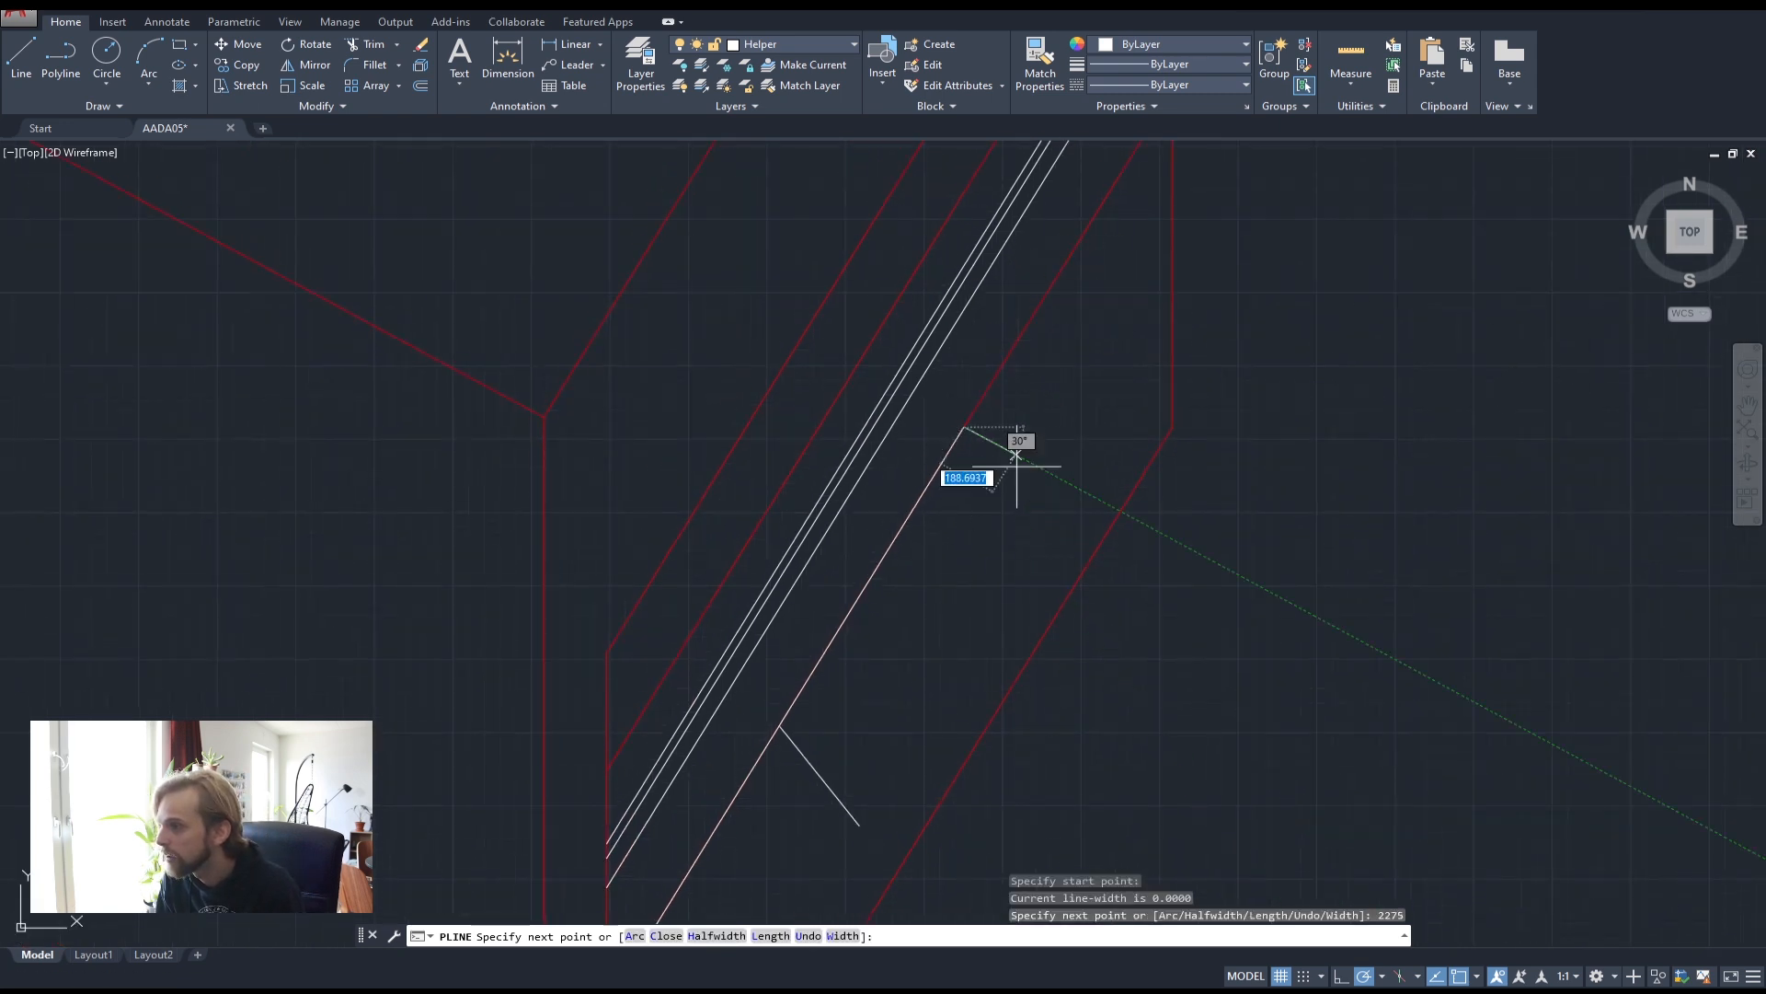
left_click(1021, 518)
key("Return")
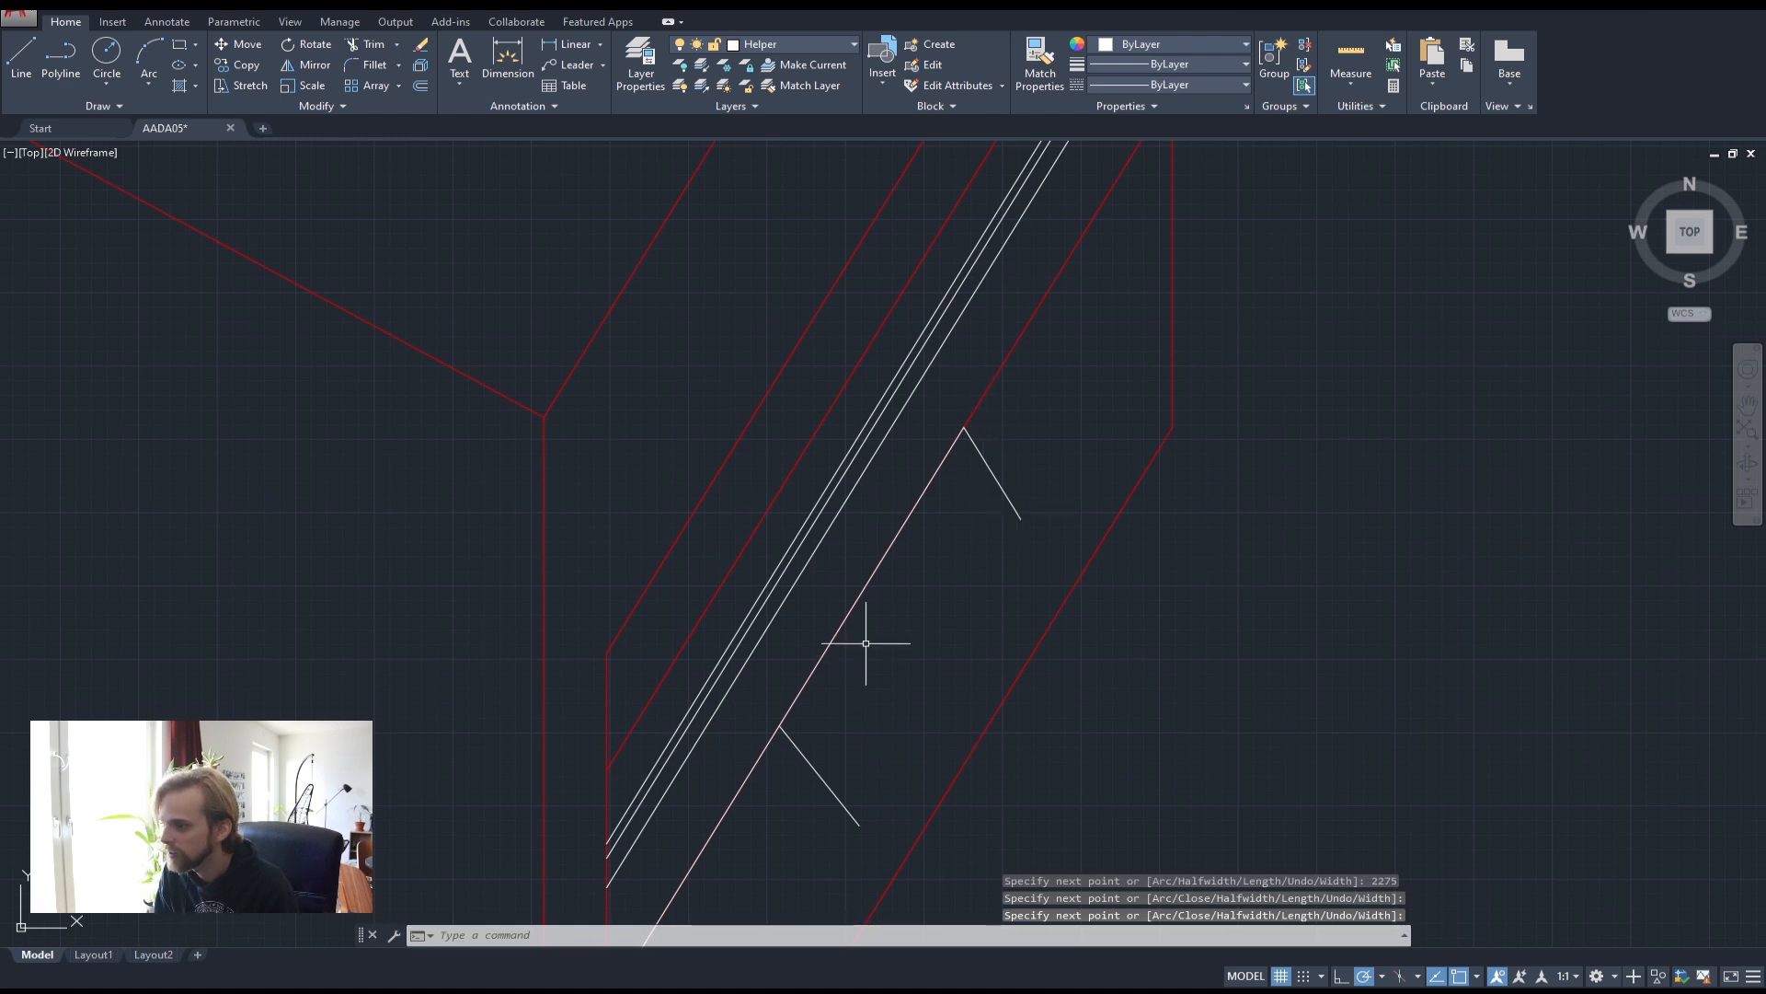
scroll(966, 426, "up", 2)
middle_click_drag(859, 611, 906, 467)
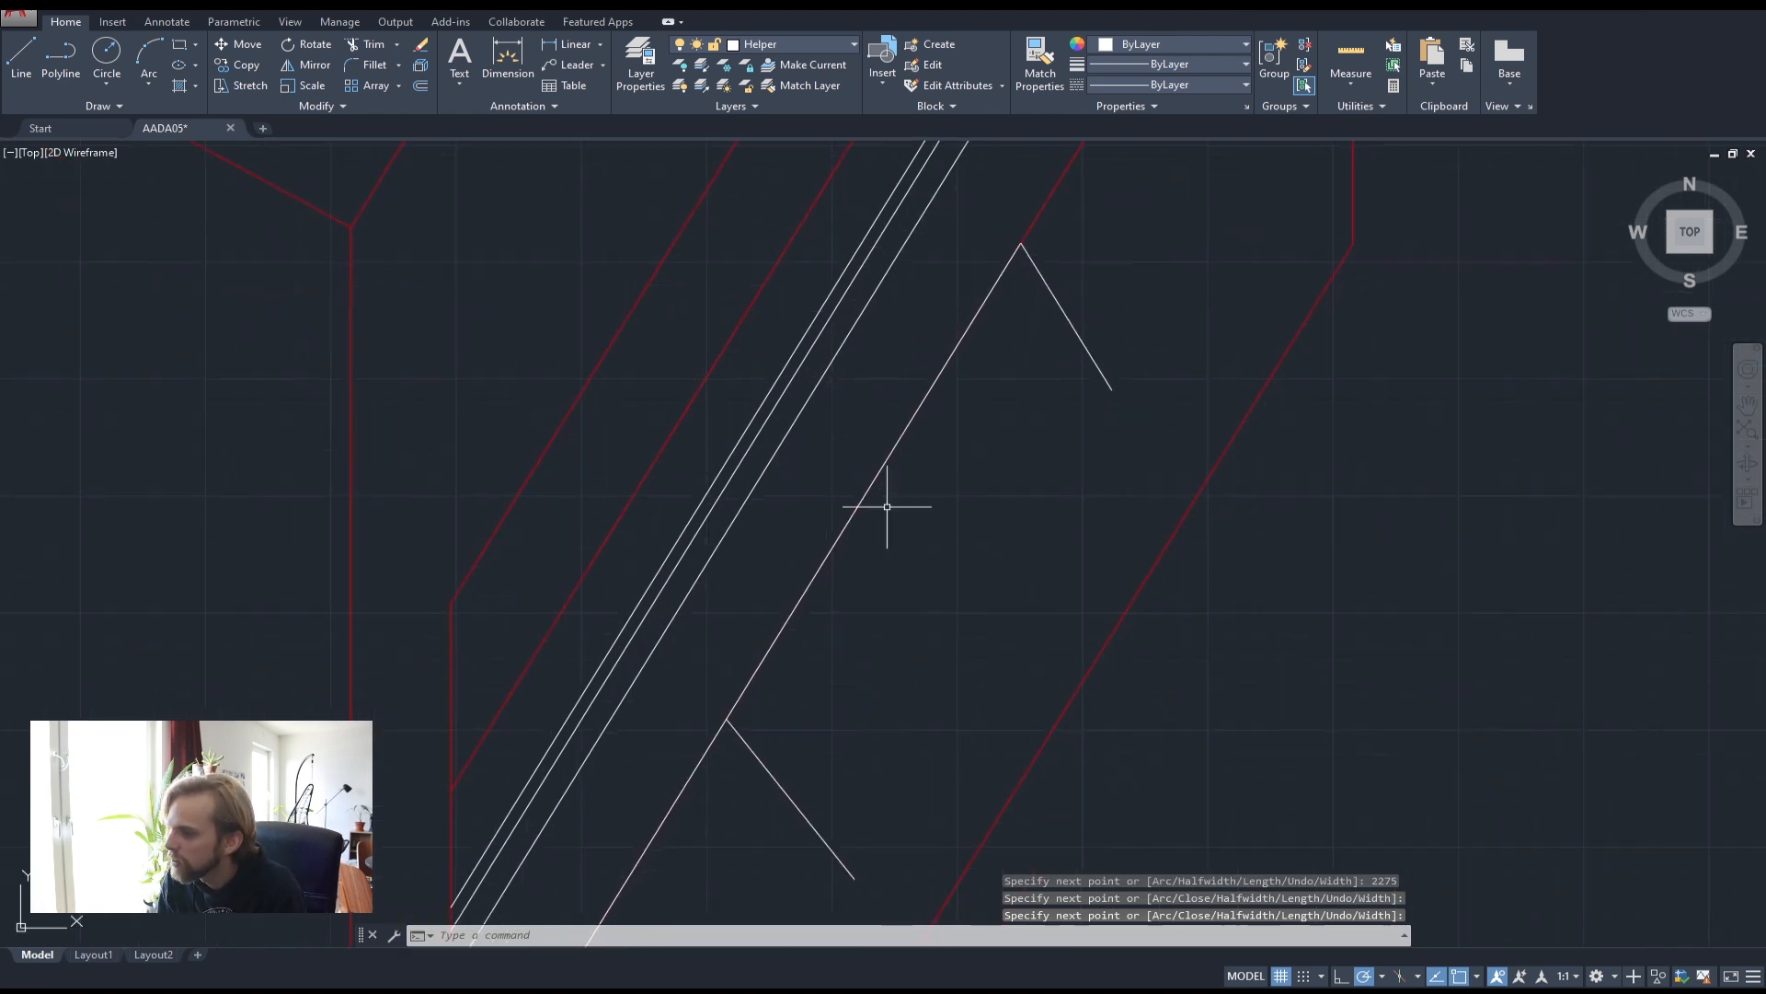
scroll(727, 718, "down", 6)
scroll(720, 524, "up", 4)
scroll(675, 508, "up", 2)
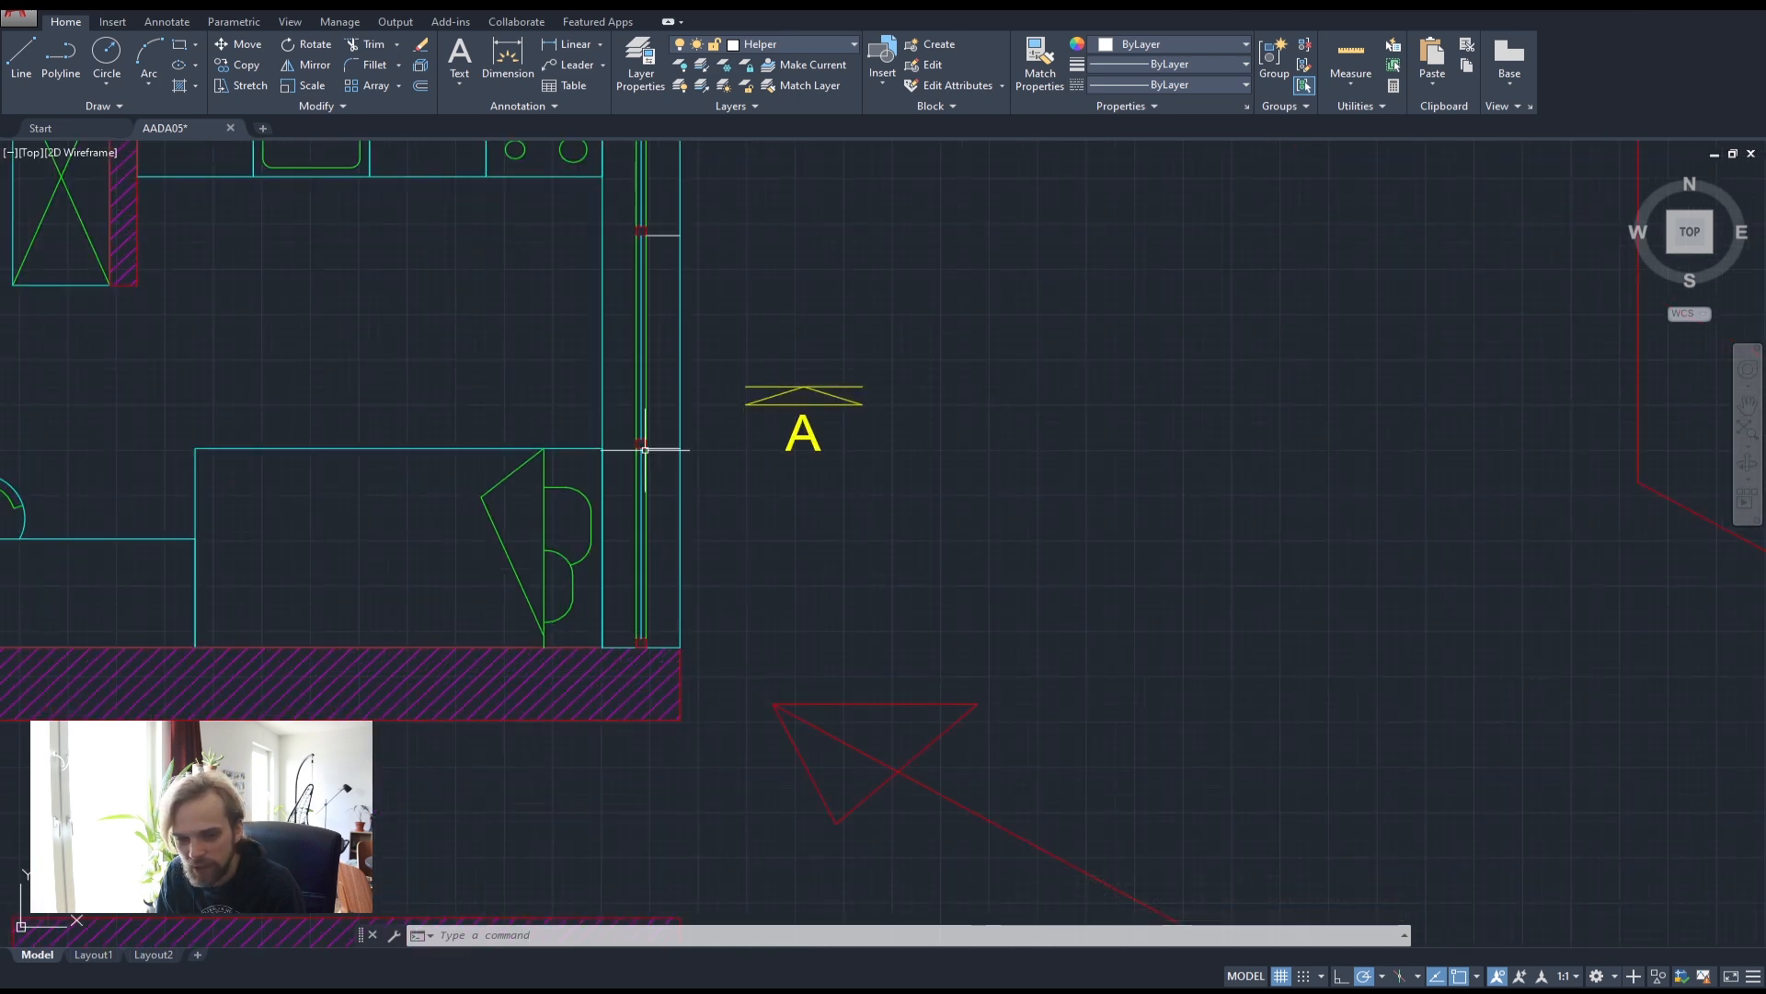
- Draw a short polyline from the line elbow toward the white lines near the right-hand window
scroll(819, 454, "down", 4)
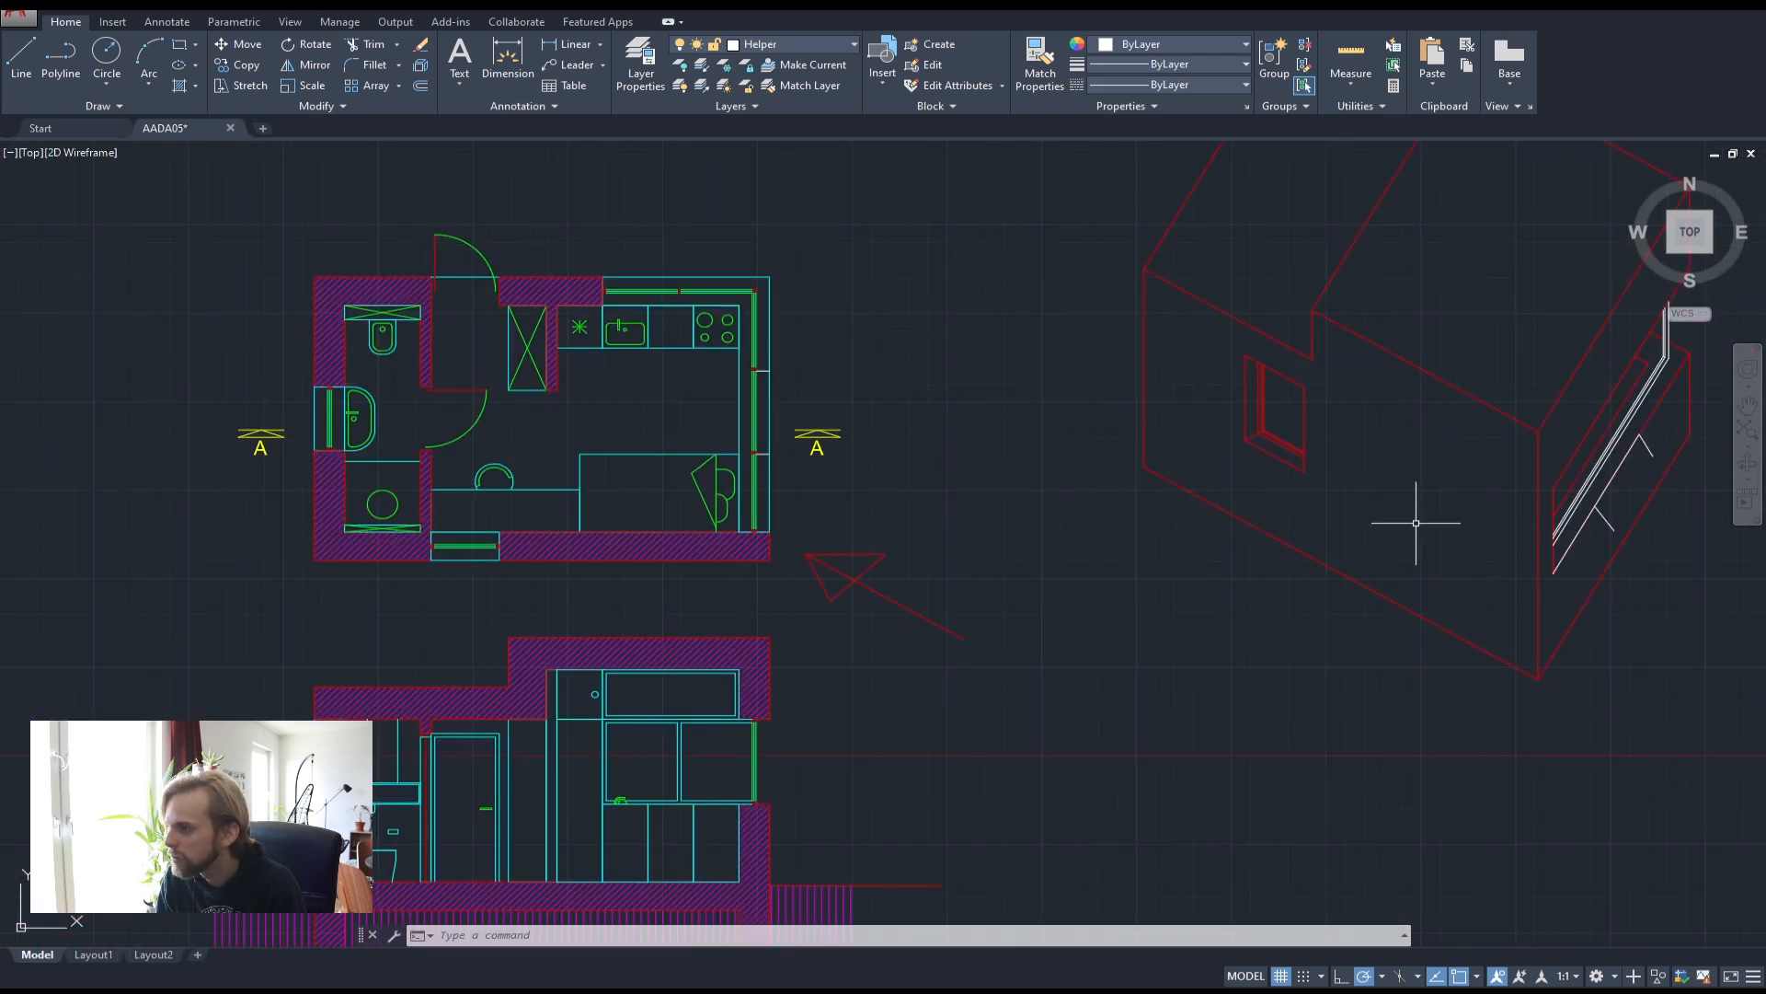
middle_click_drag(1479, 524, 1005, 524)
scroll(1070, 516, "up", 6)
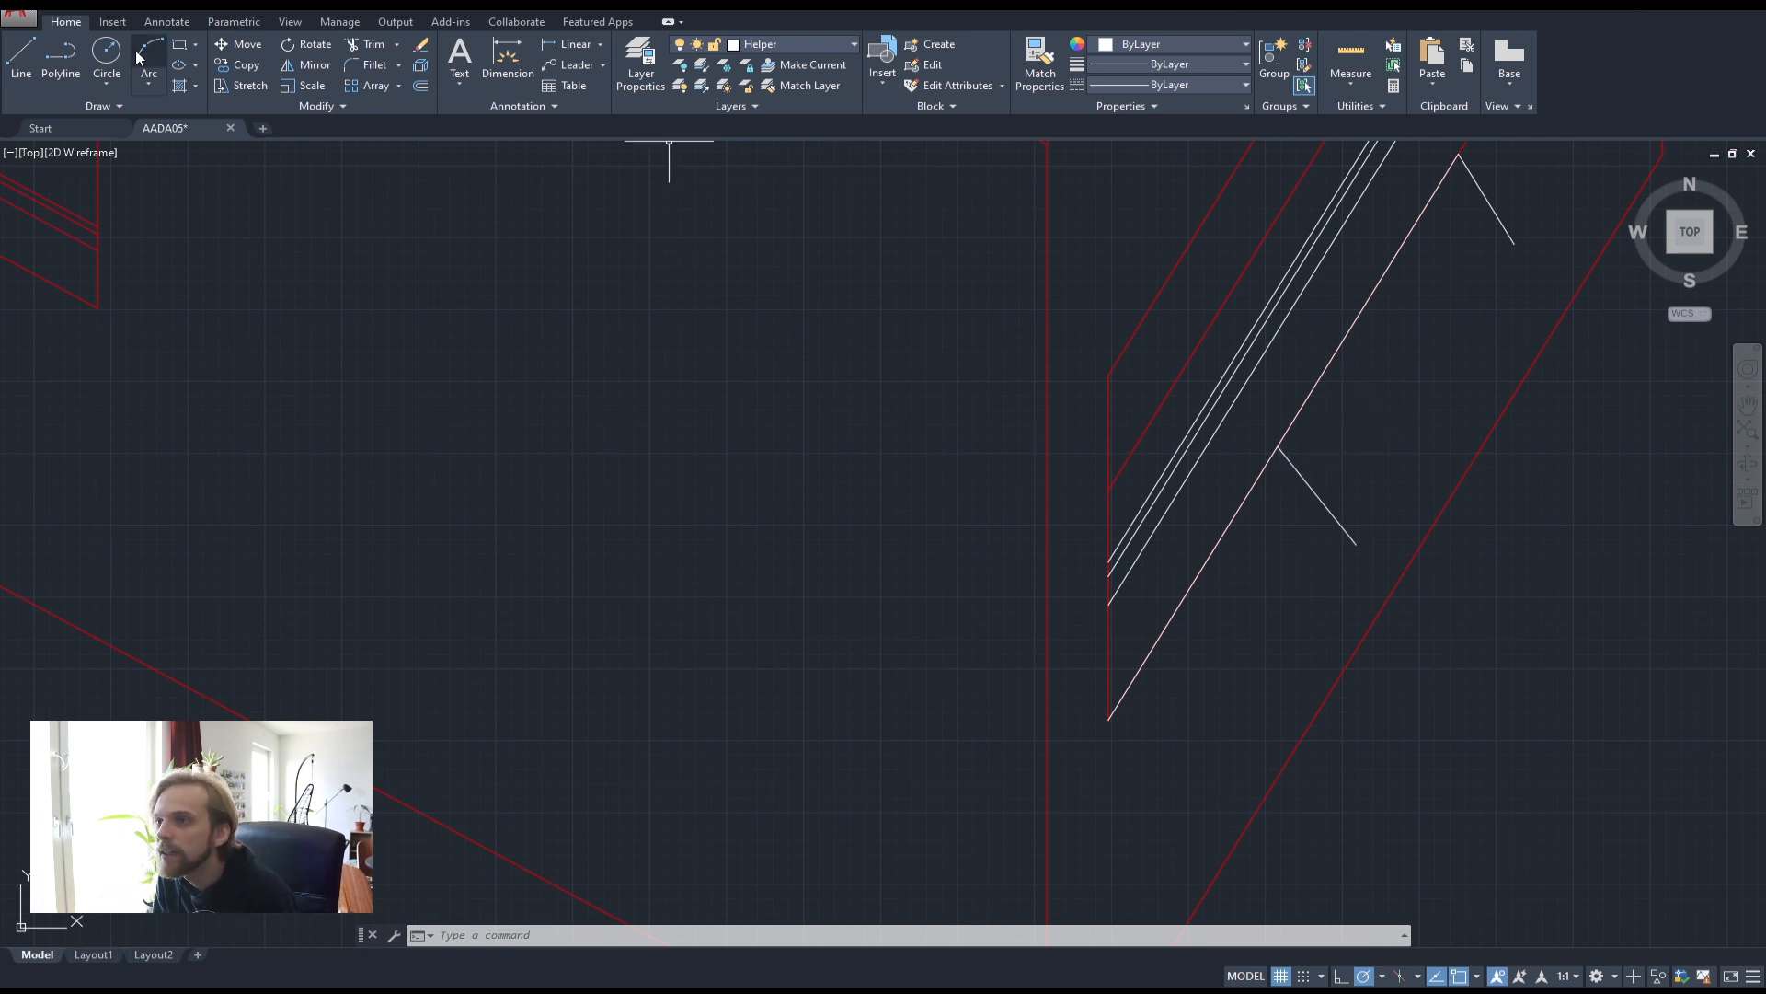
left_click(60, 57)
scroll(1286, 433, "up", 4)
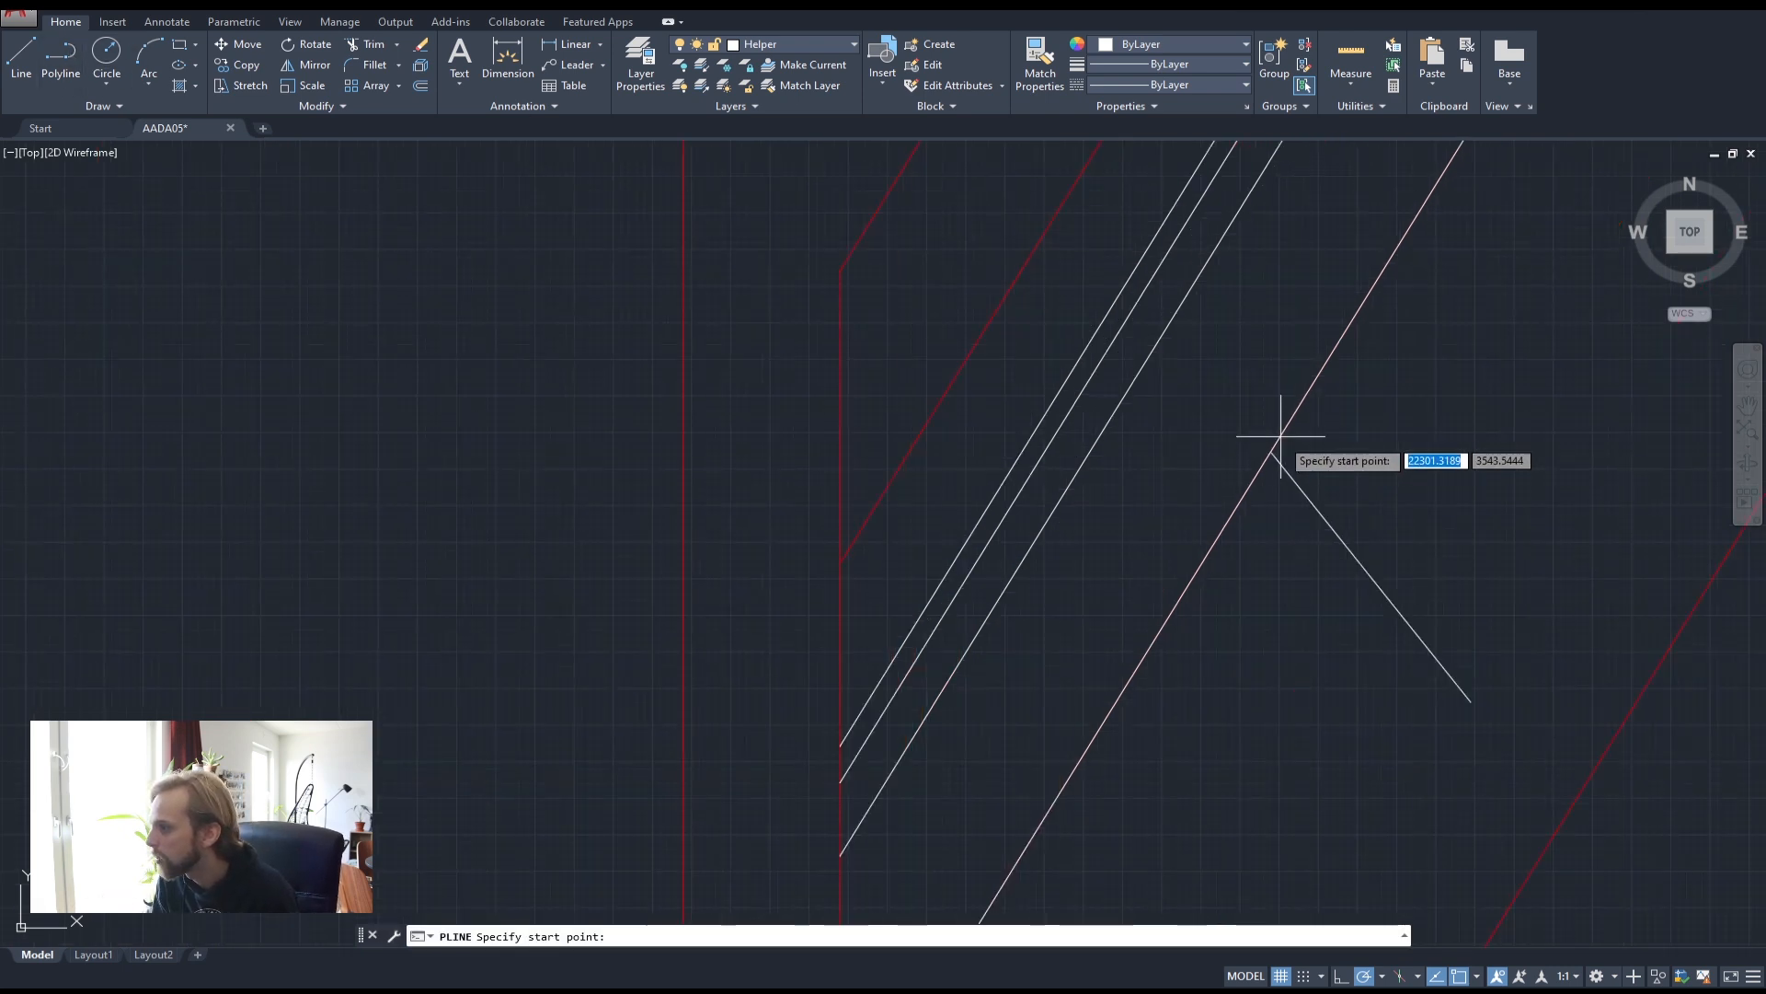
left_click(1270, 453)
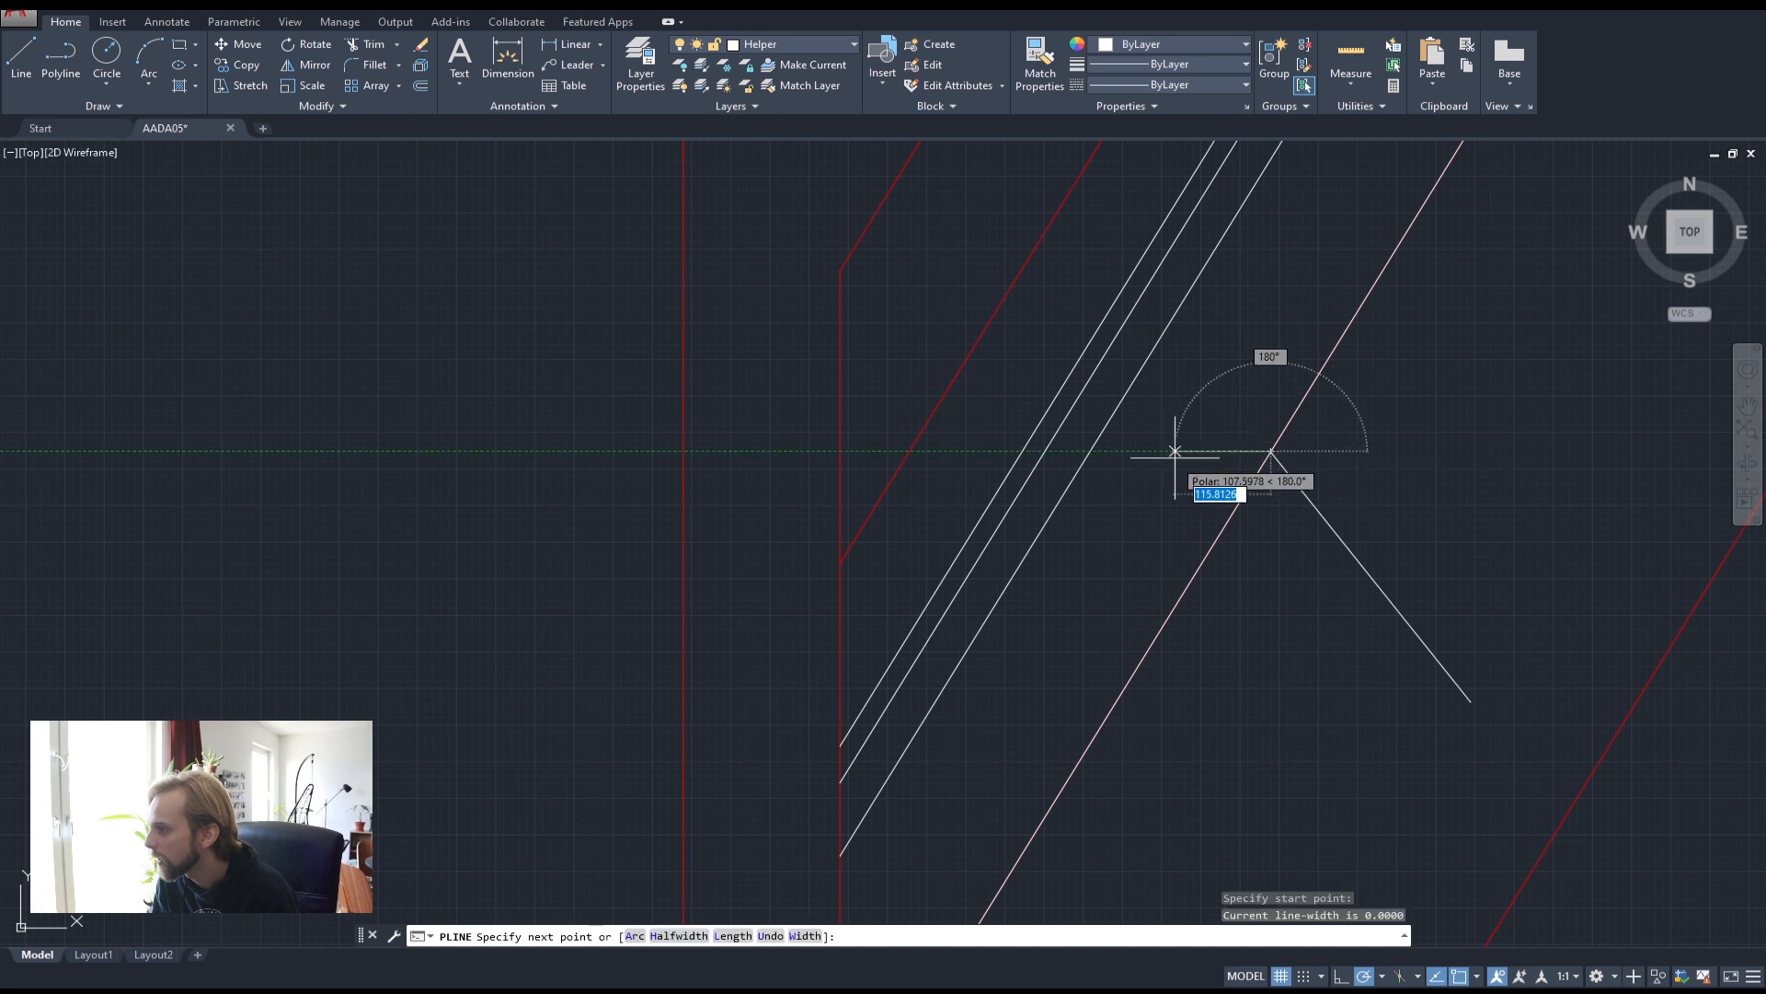
left_click(1138, 380)
key("Return")
- Restore the top view and draw a short PL segment from the white lines' apex
middle_click_drag(1182, 382, 1324, 391, "shift")
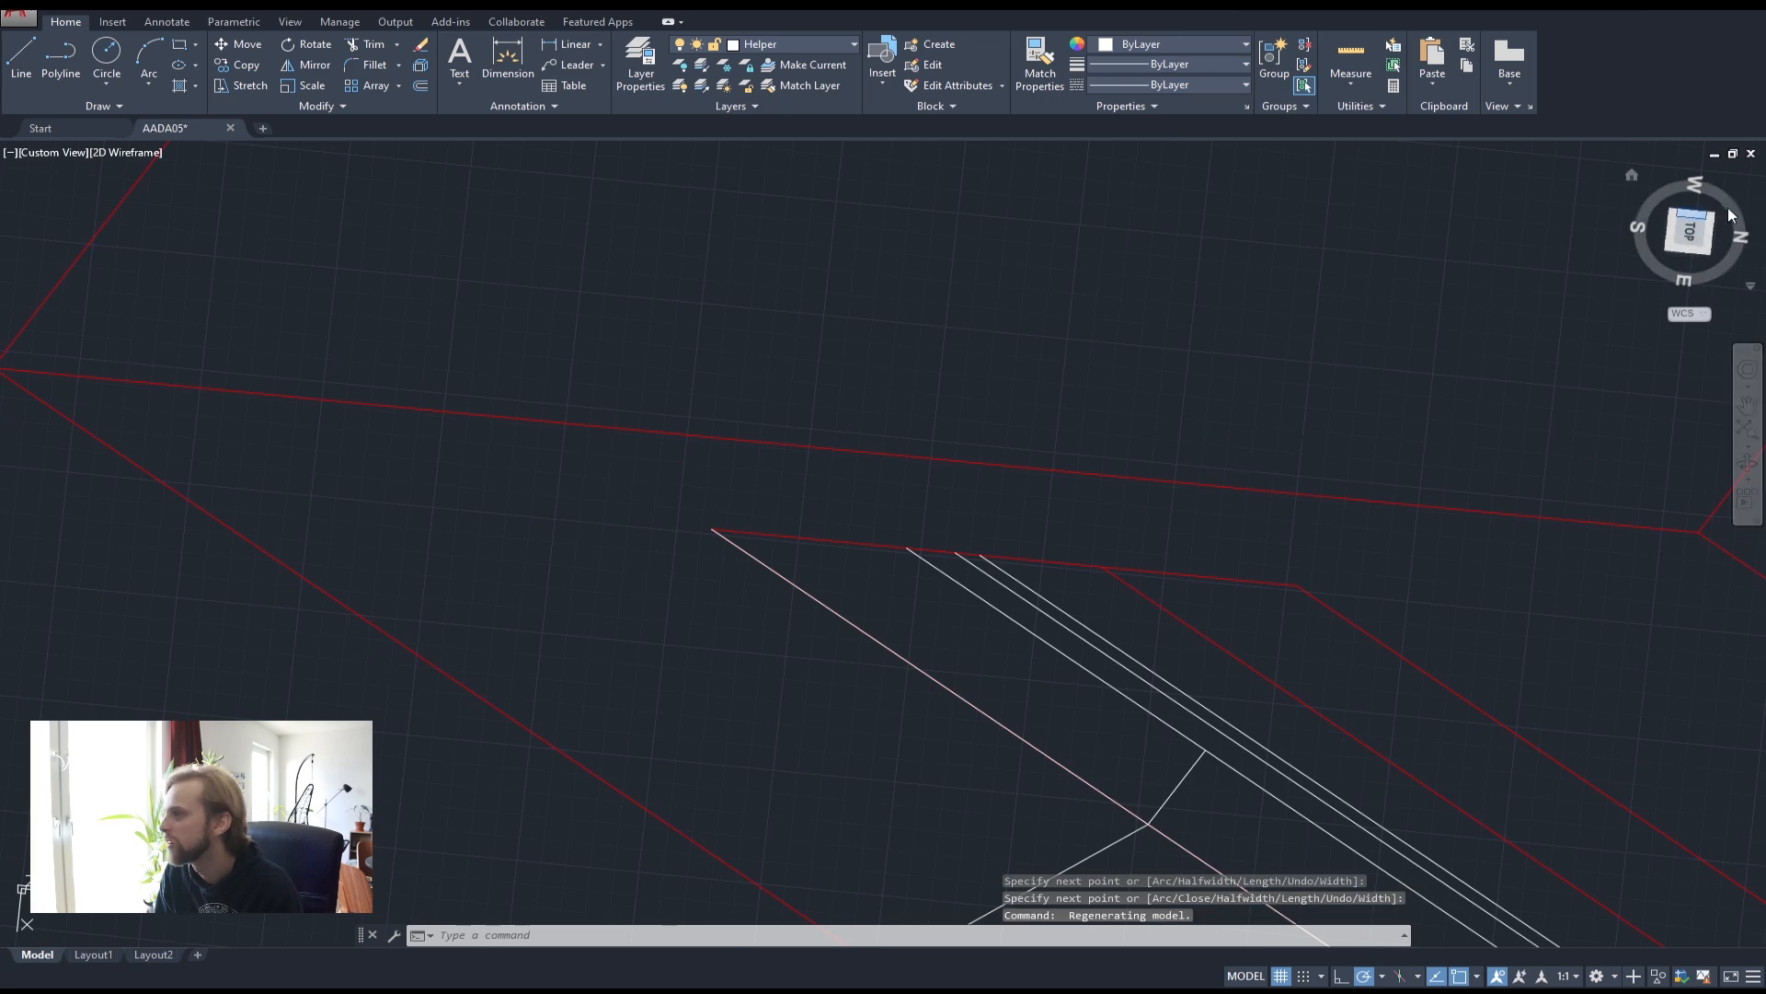
left_click(1697, 224)
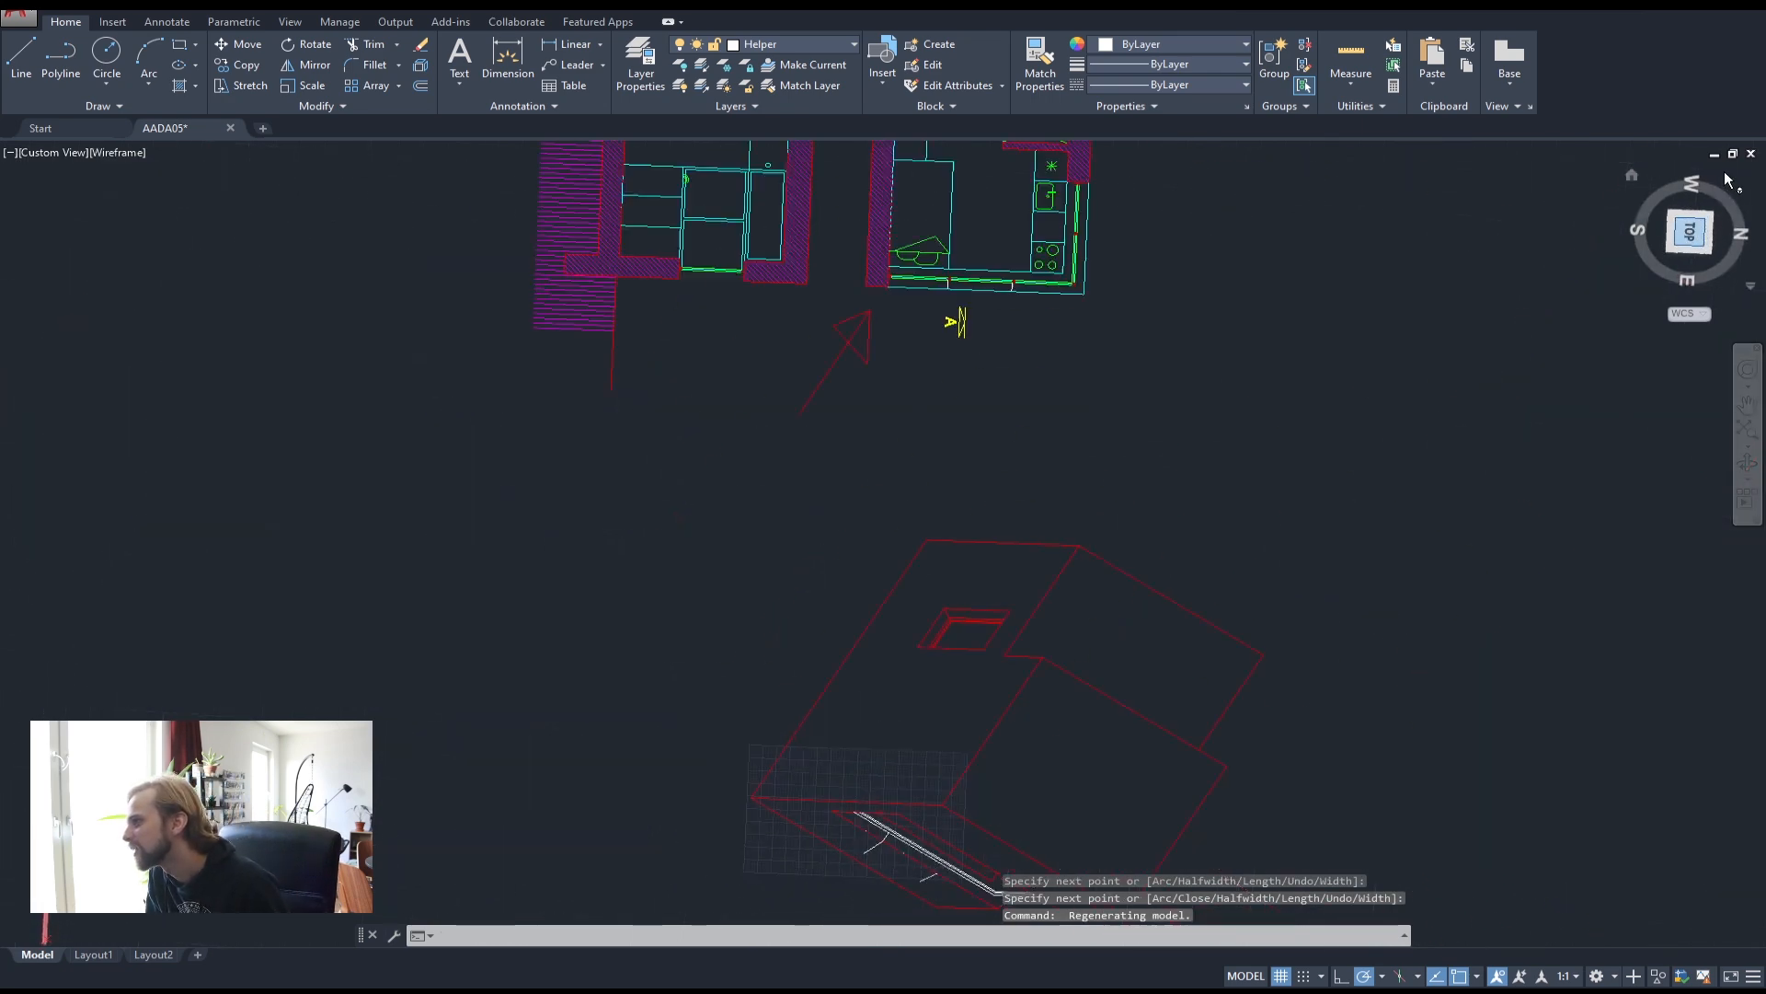
scroll(1184, 500, "up", 6)
type("pl")
key("Return")
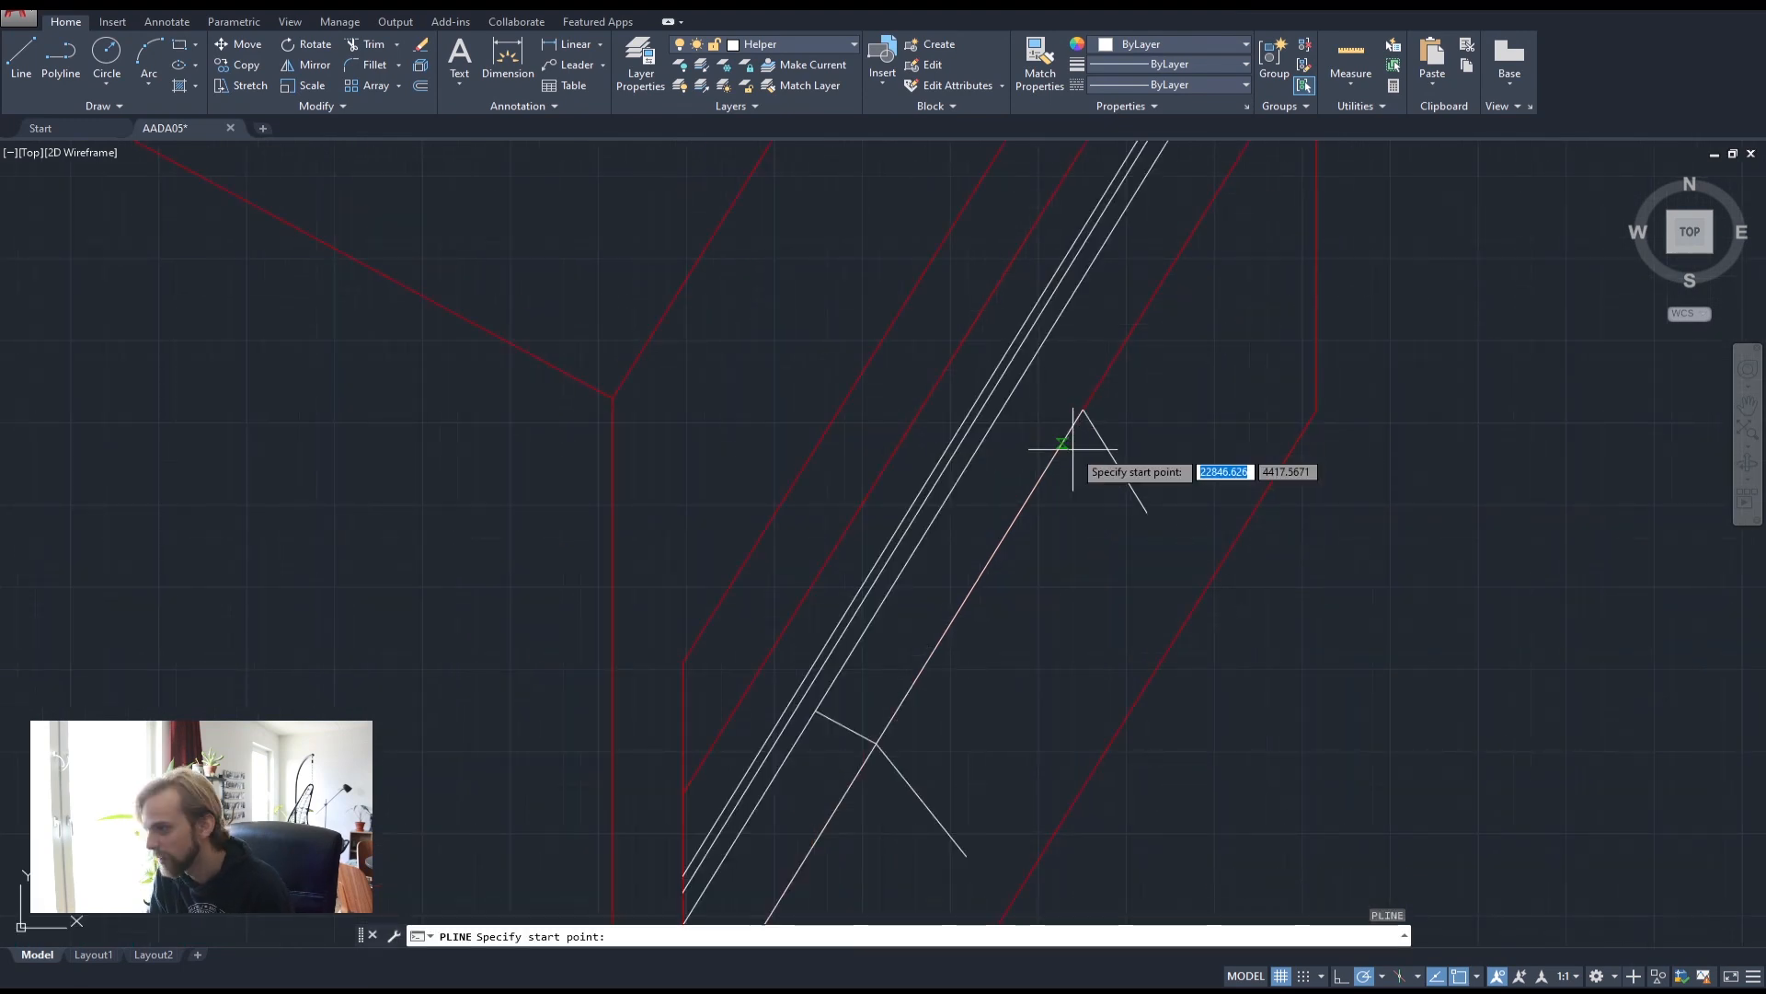
left_click(1081, 412)
left_click(1020, 378)
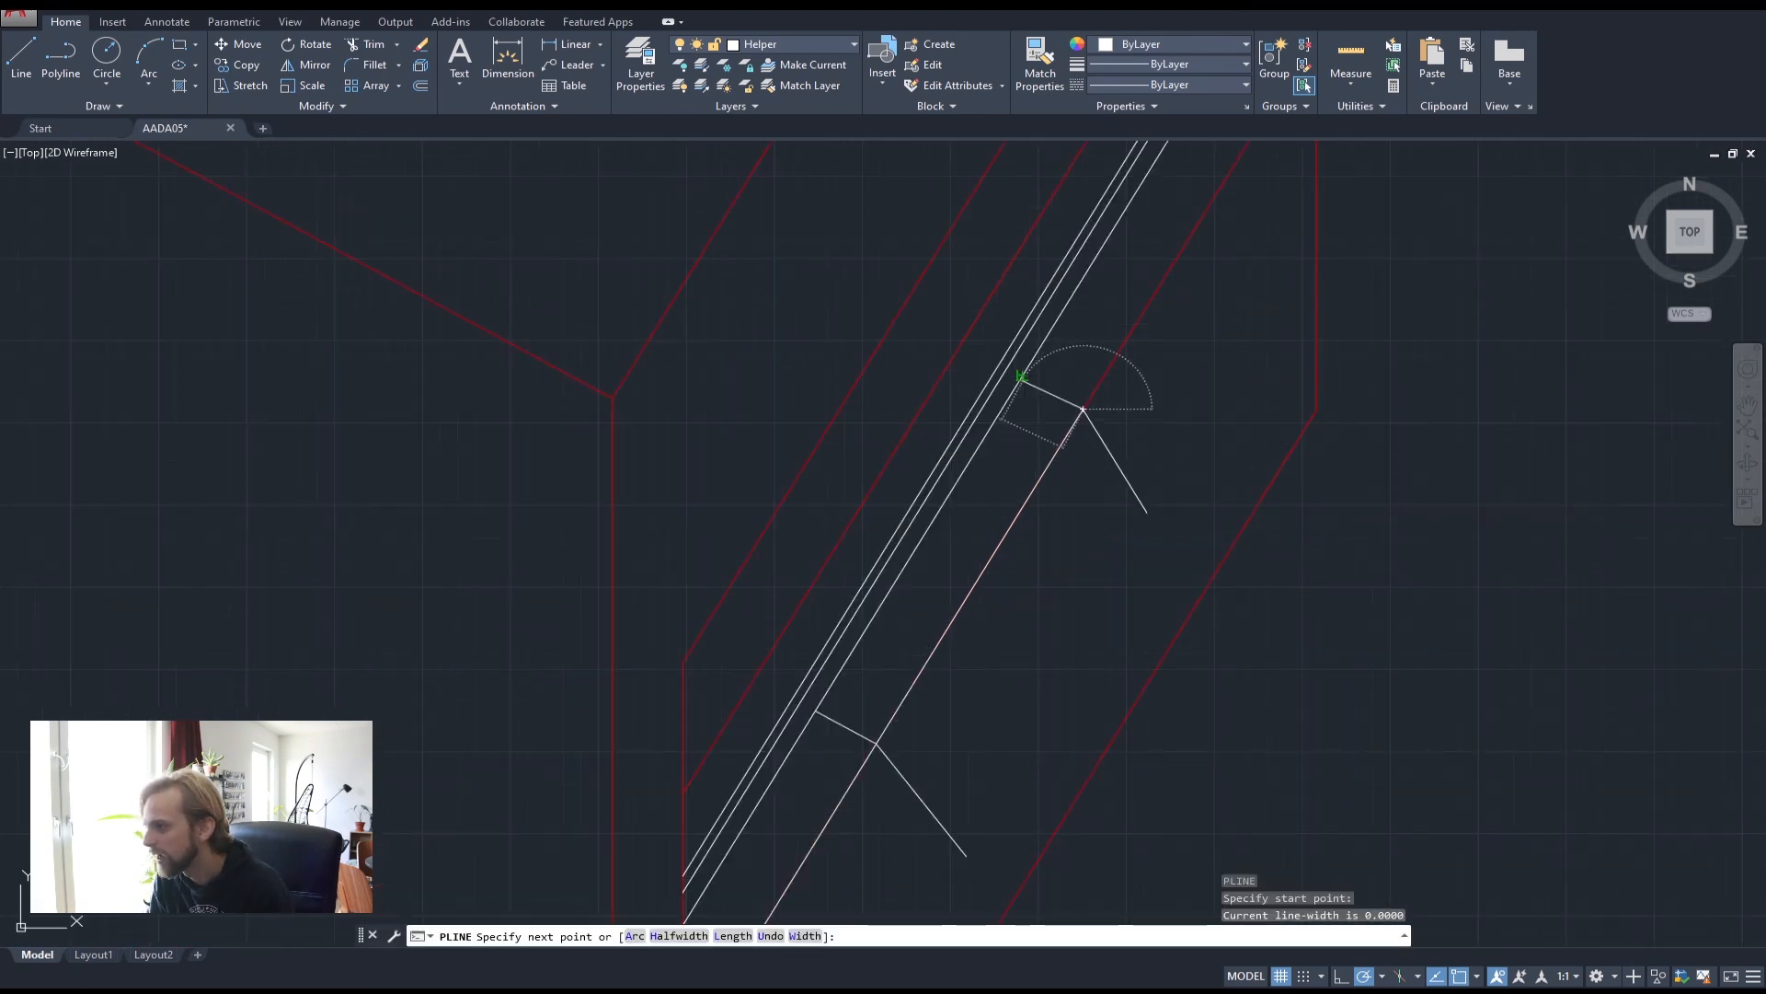
key("Return")
- Draw a vertical guide line straight up from the window's lower corner
scroll(1154, 380, "down", 2)
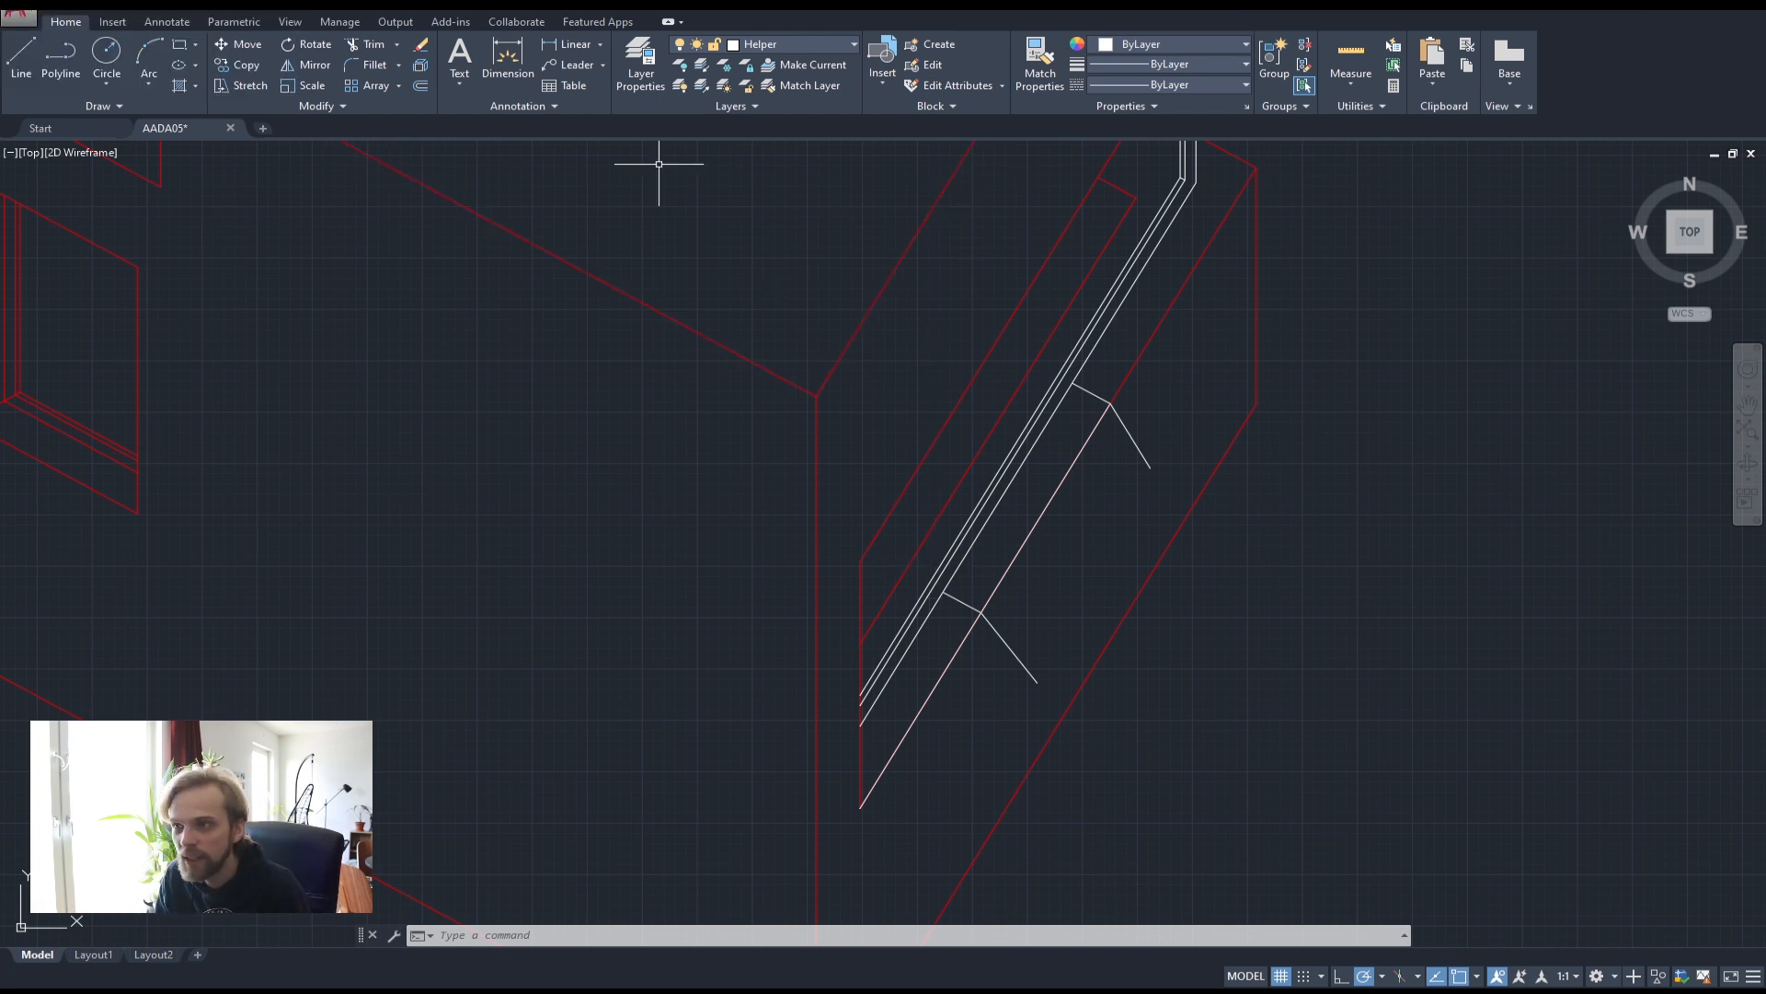
left_click(61, 60)
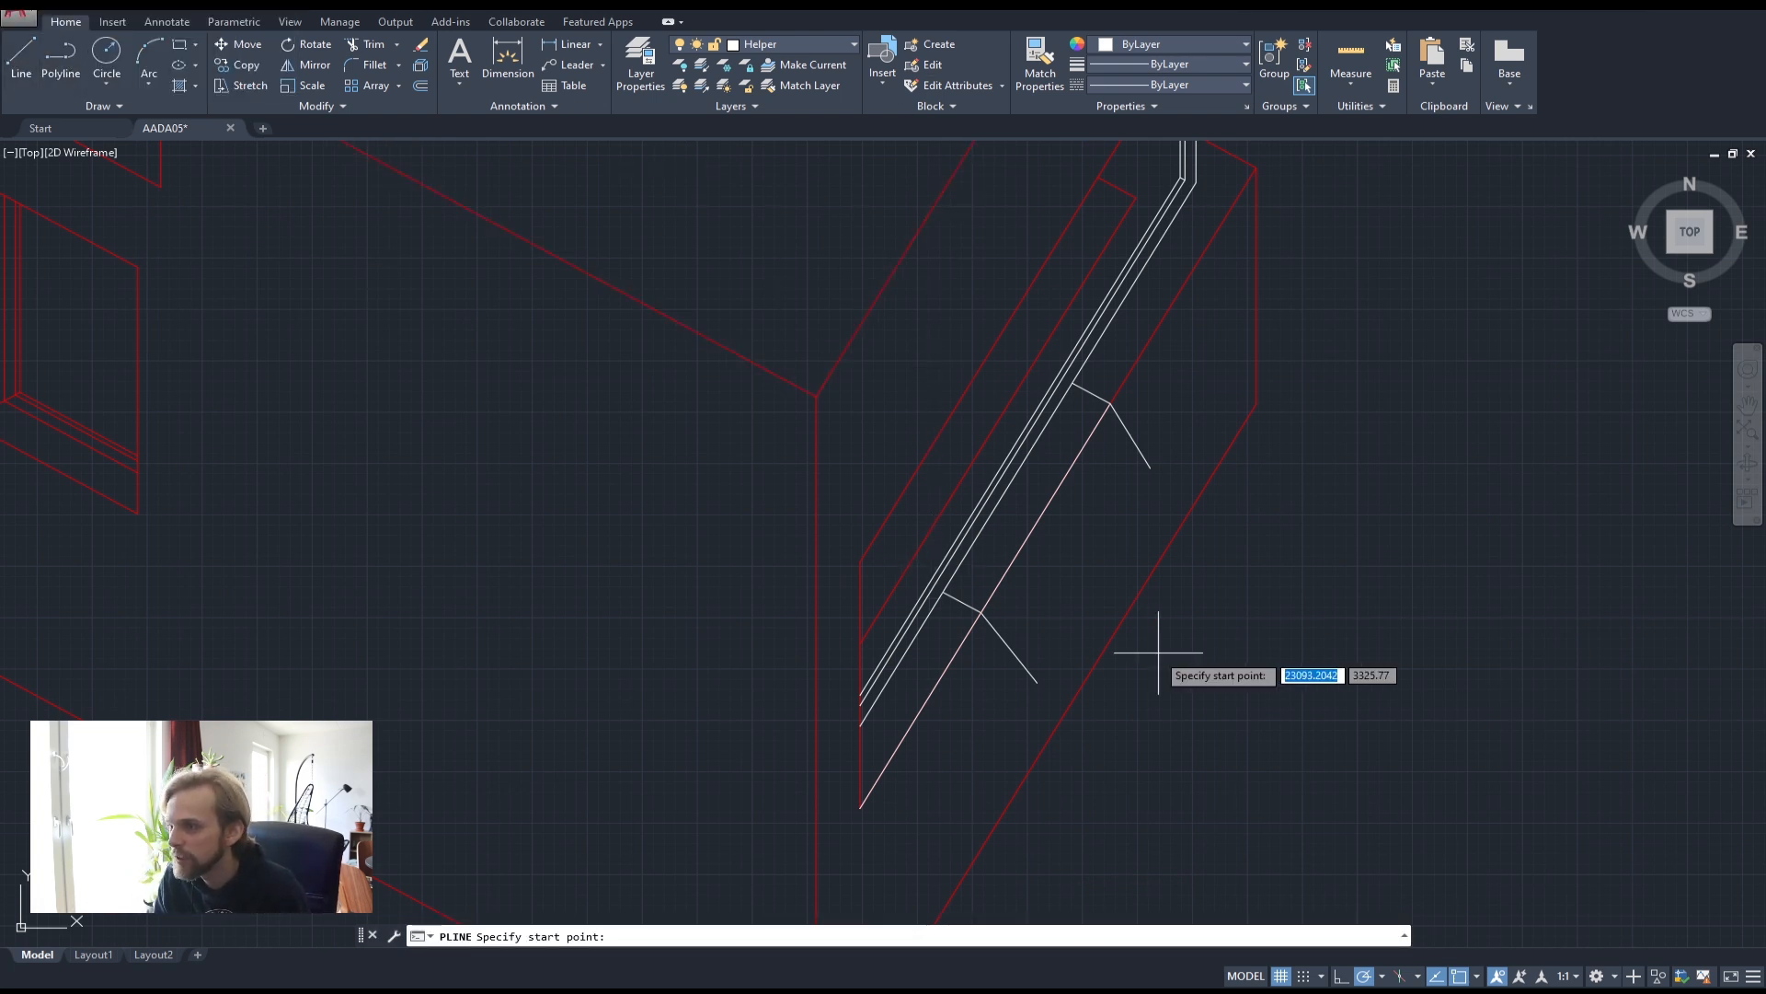
left_click(943, 592)
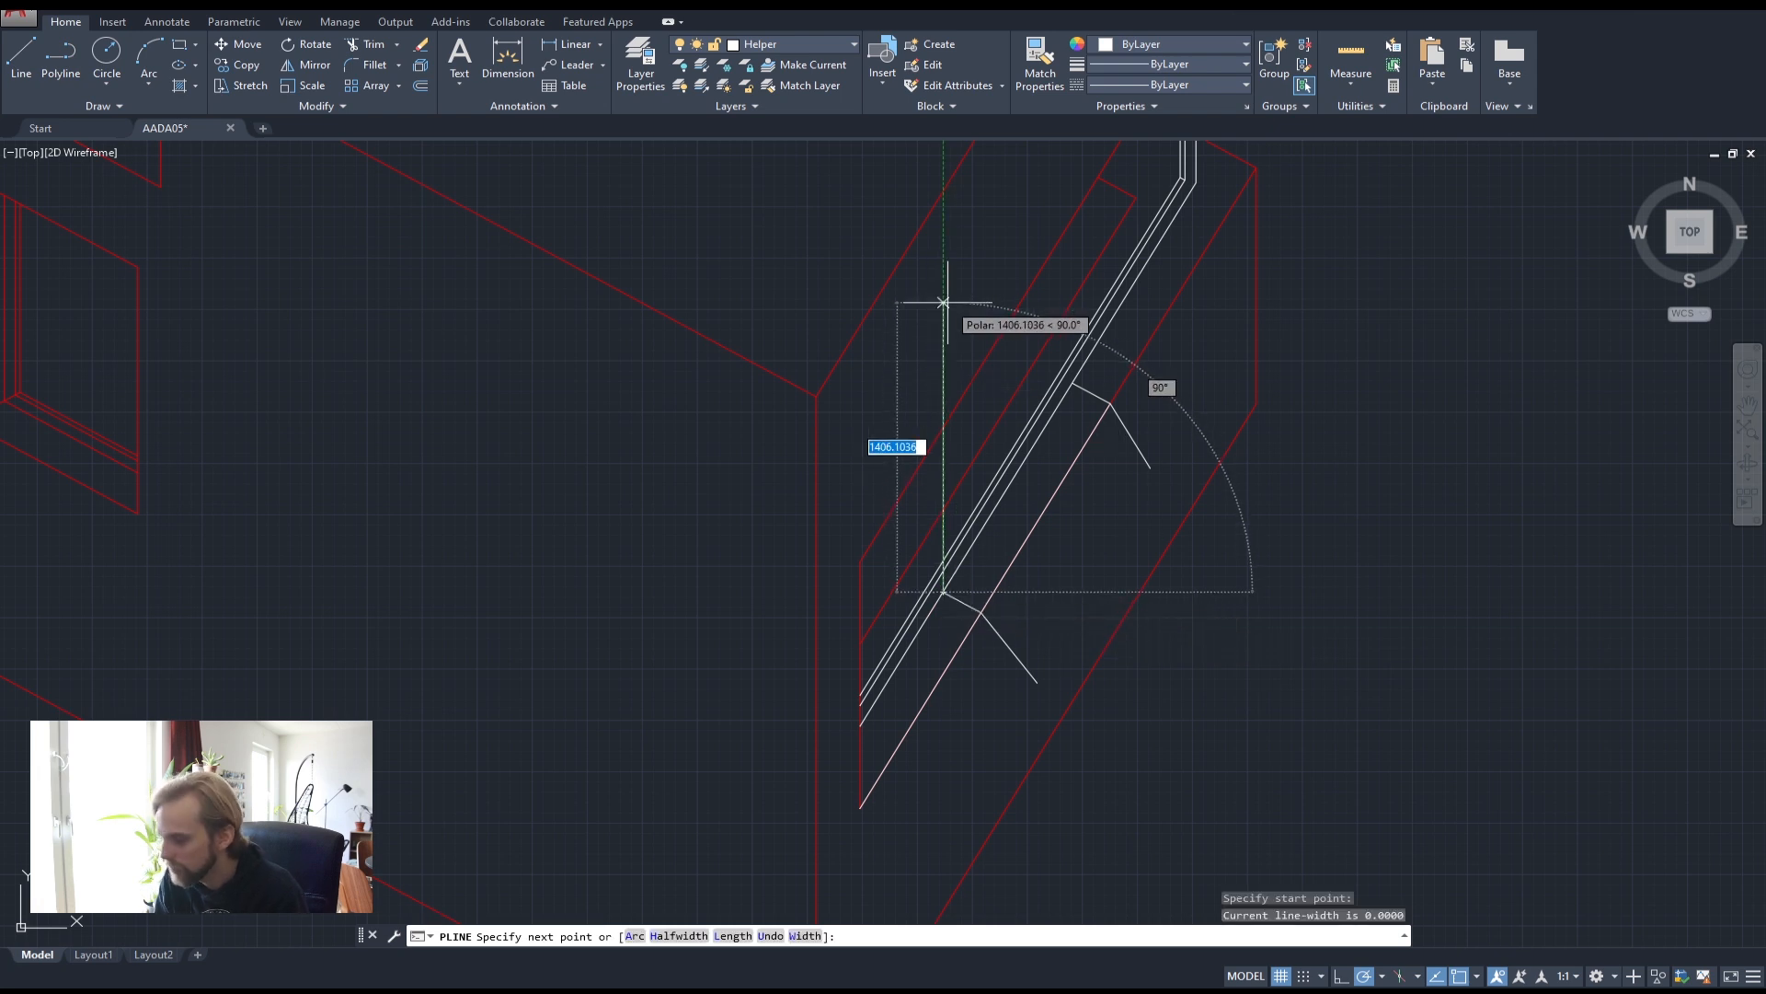
key("Escape")
scroll(942, 589, "up", 4)
key("space")
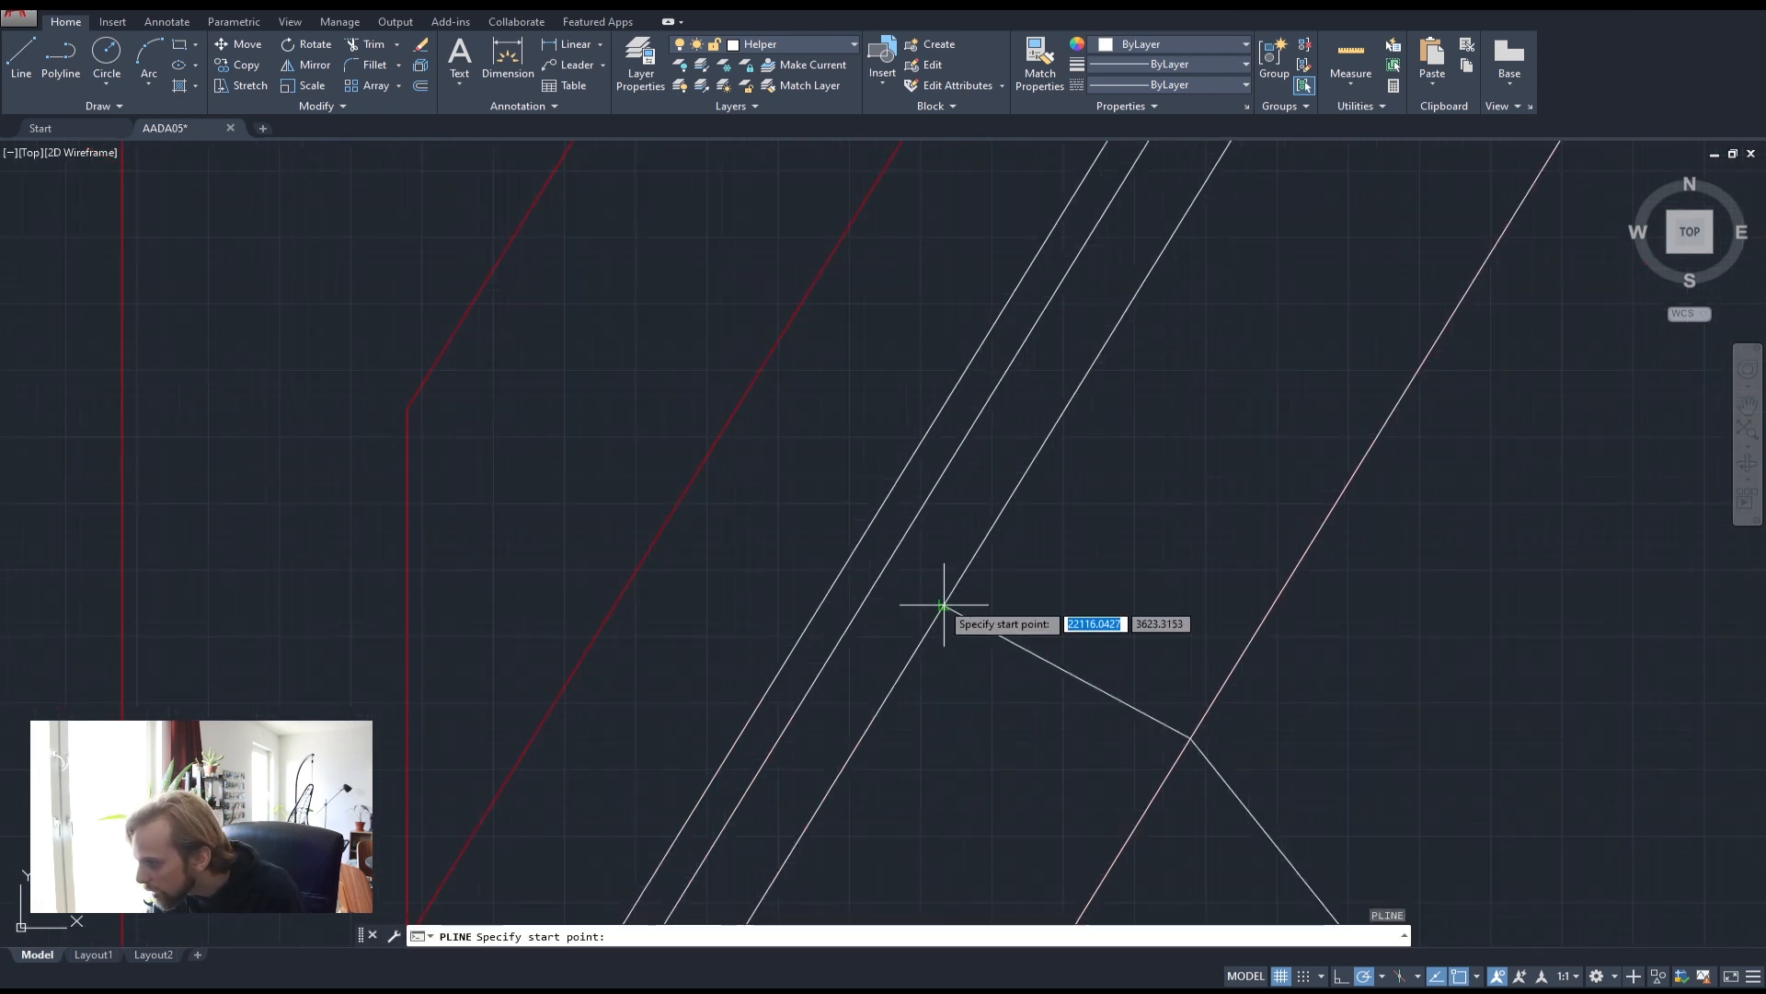
left_click(944, 601)
scroll(948, 552, "down", 3)
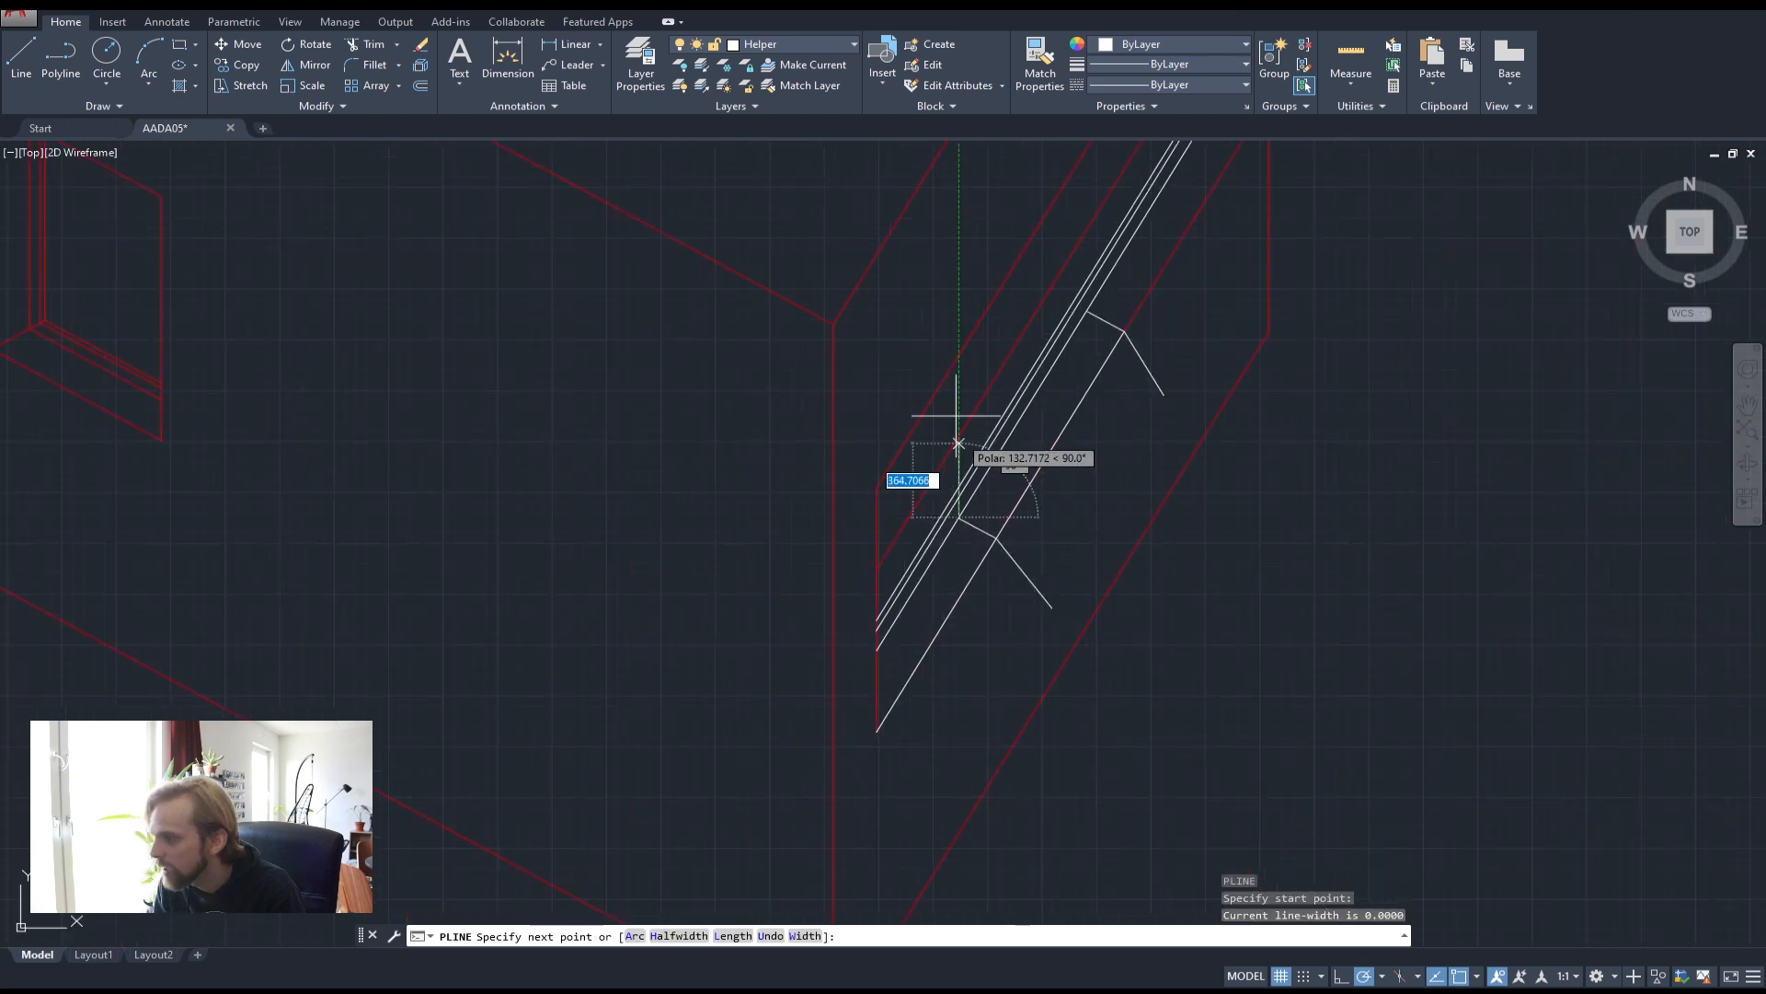
left_click(958, 279)
key("space")
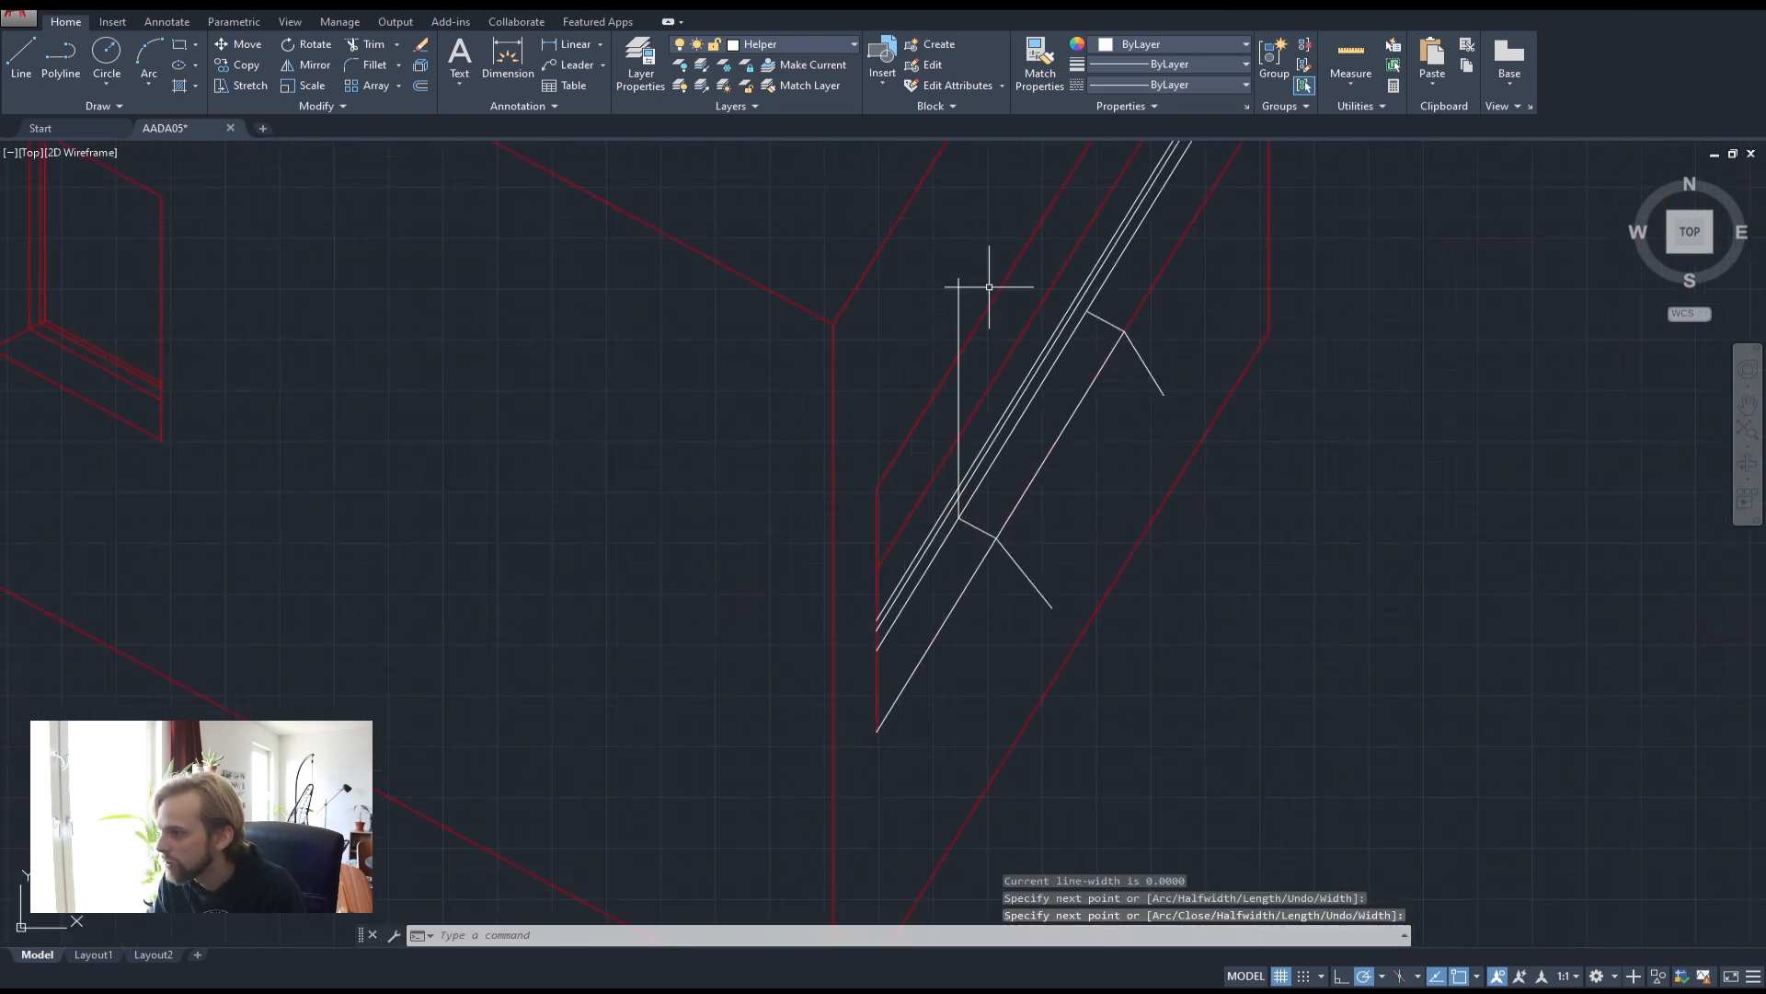
- Draw a vertical guide line up from the window's upper corner
key("space")
left_click(1089, 304)
scroll(1086, 285, "down", 2)
scroll(1109, 258, "down", 2)
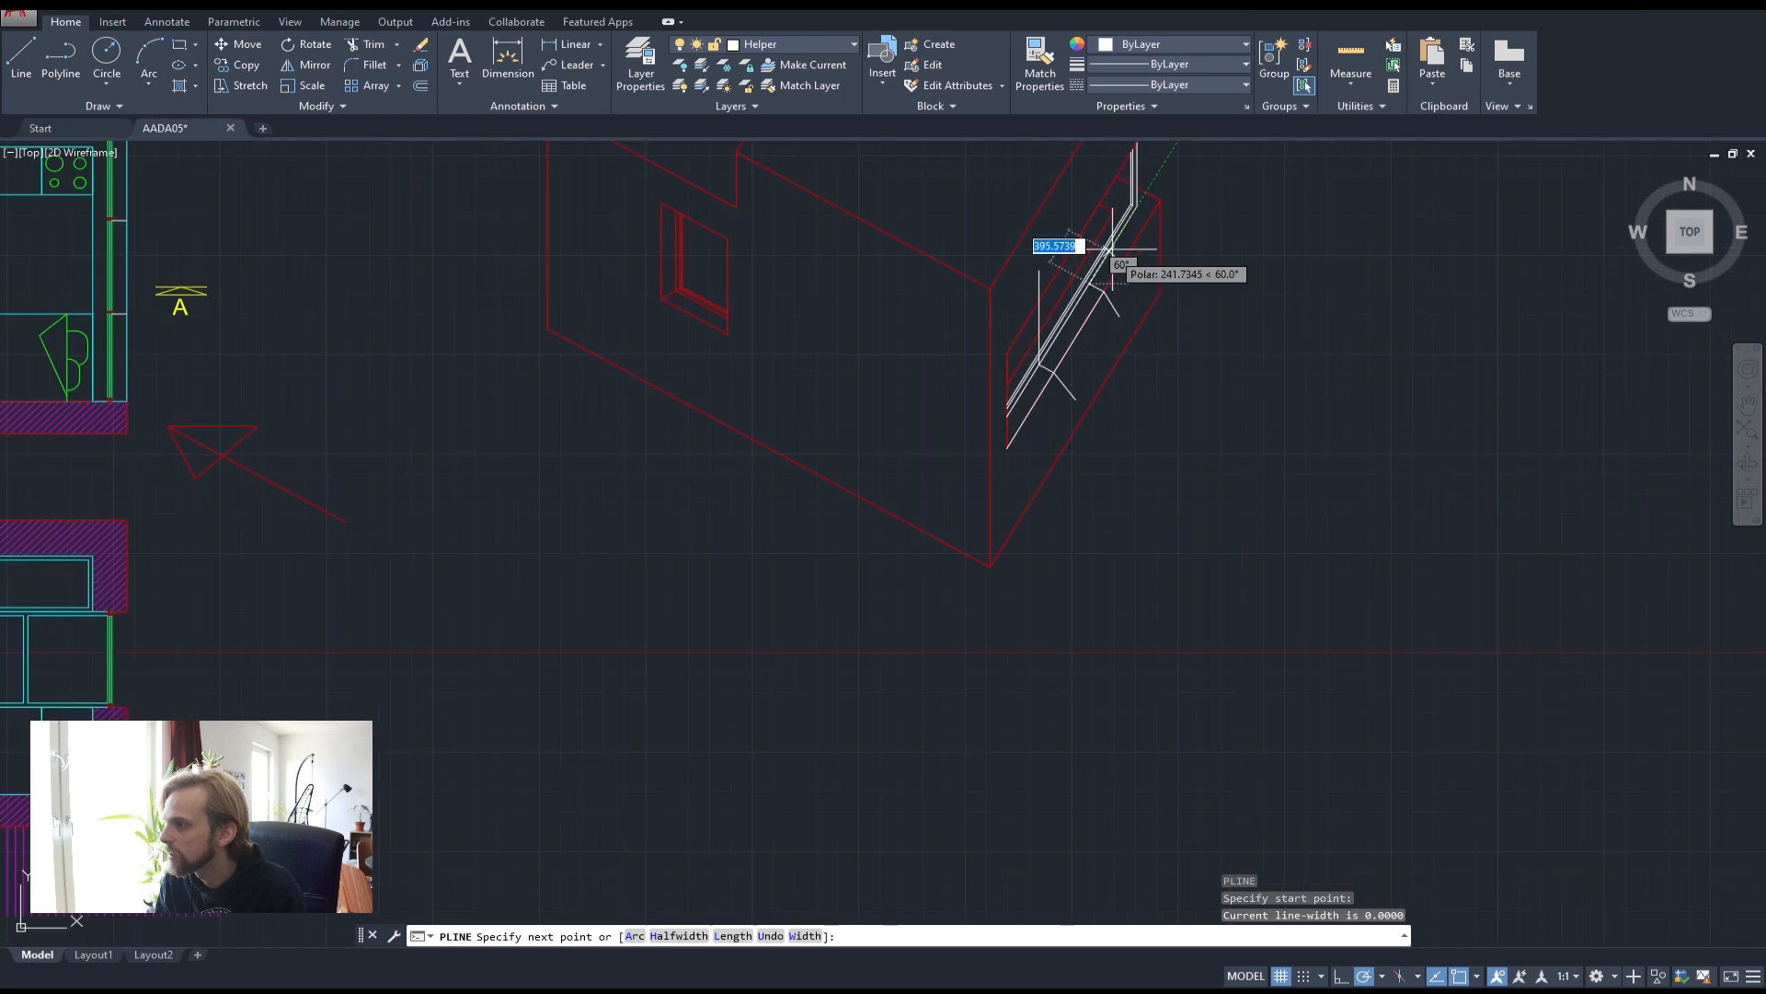
left_click(1114, 232)
key("space")
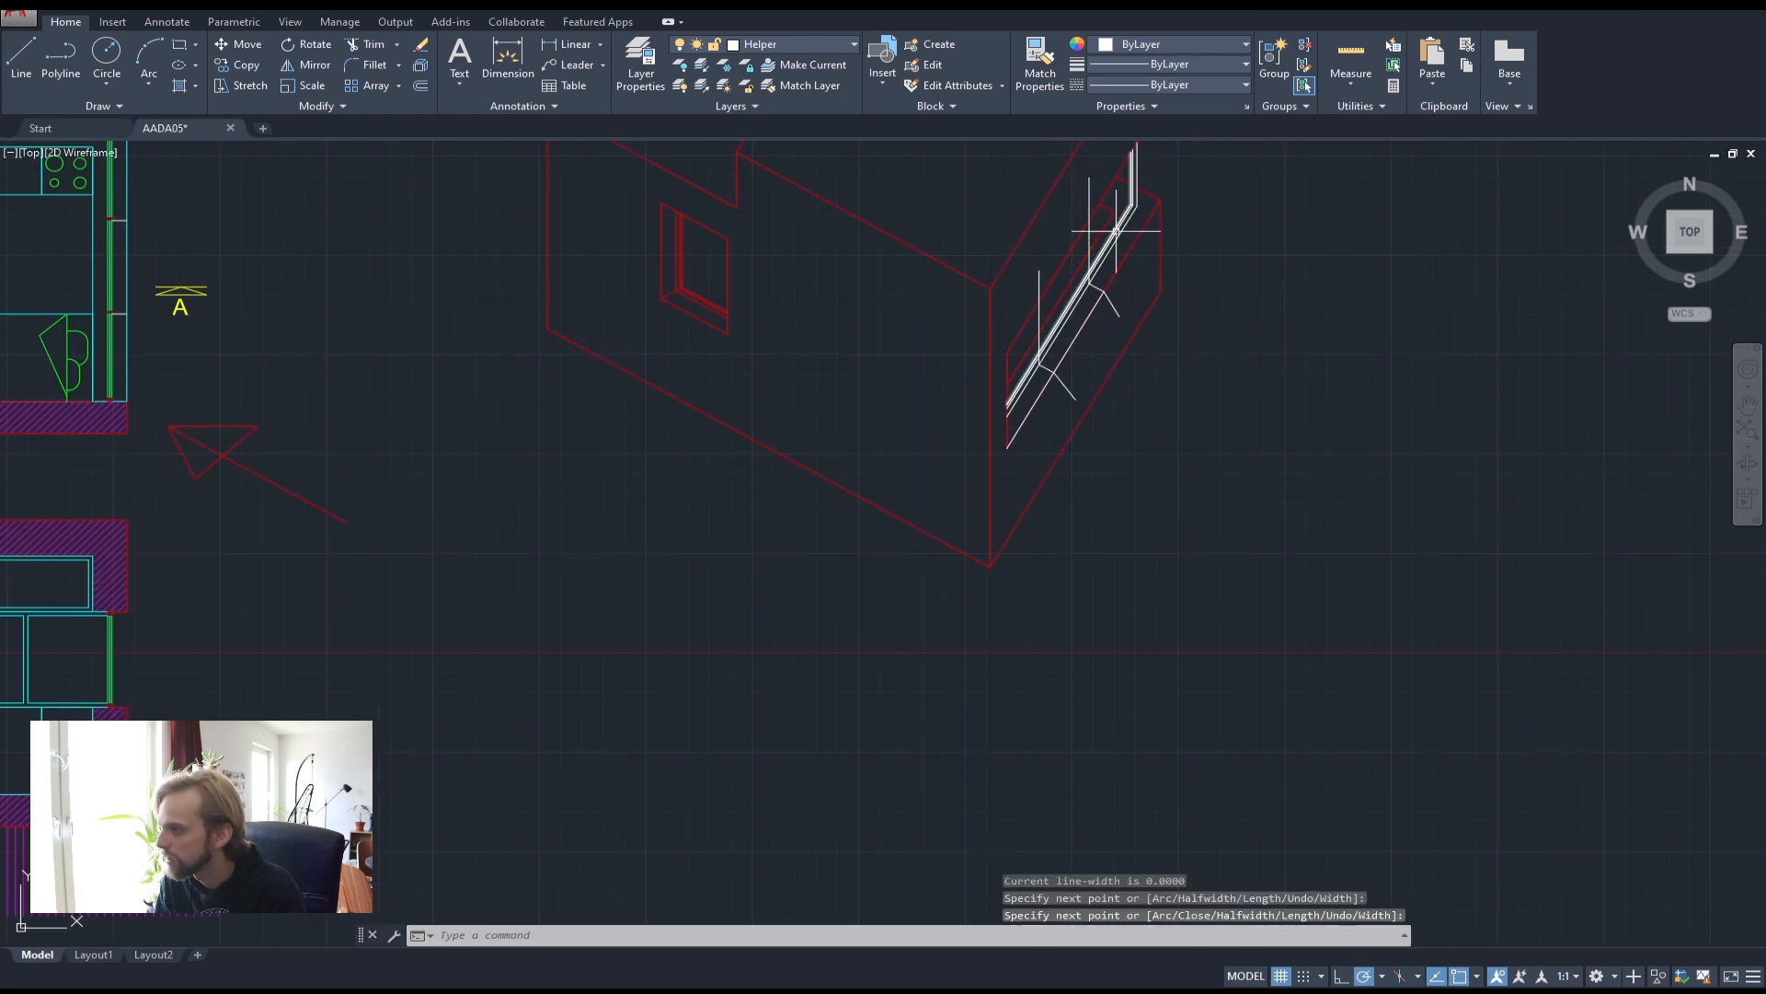
- Delete the four short diagonal helper segments around the window
scroll(1115, 232, "up", 4)
middle_click_drag(1005, 516, 1003, 445)
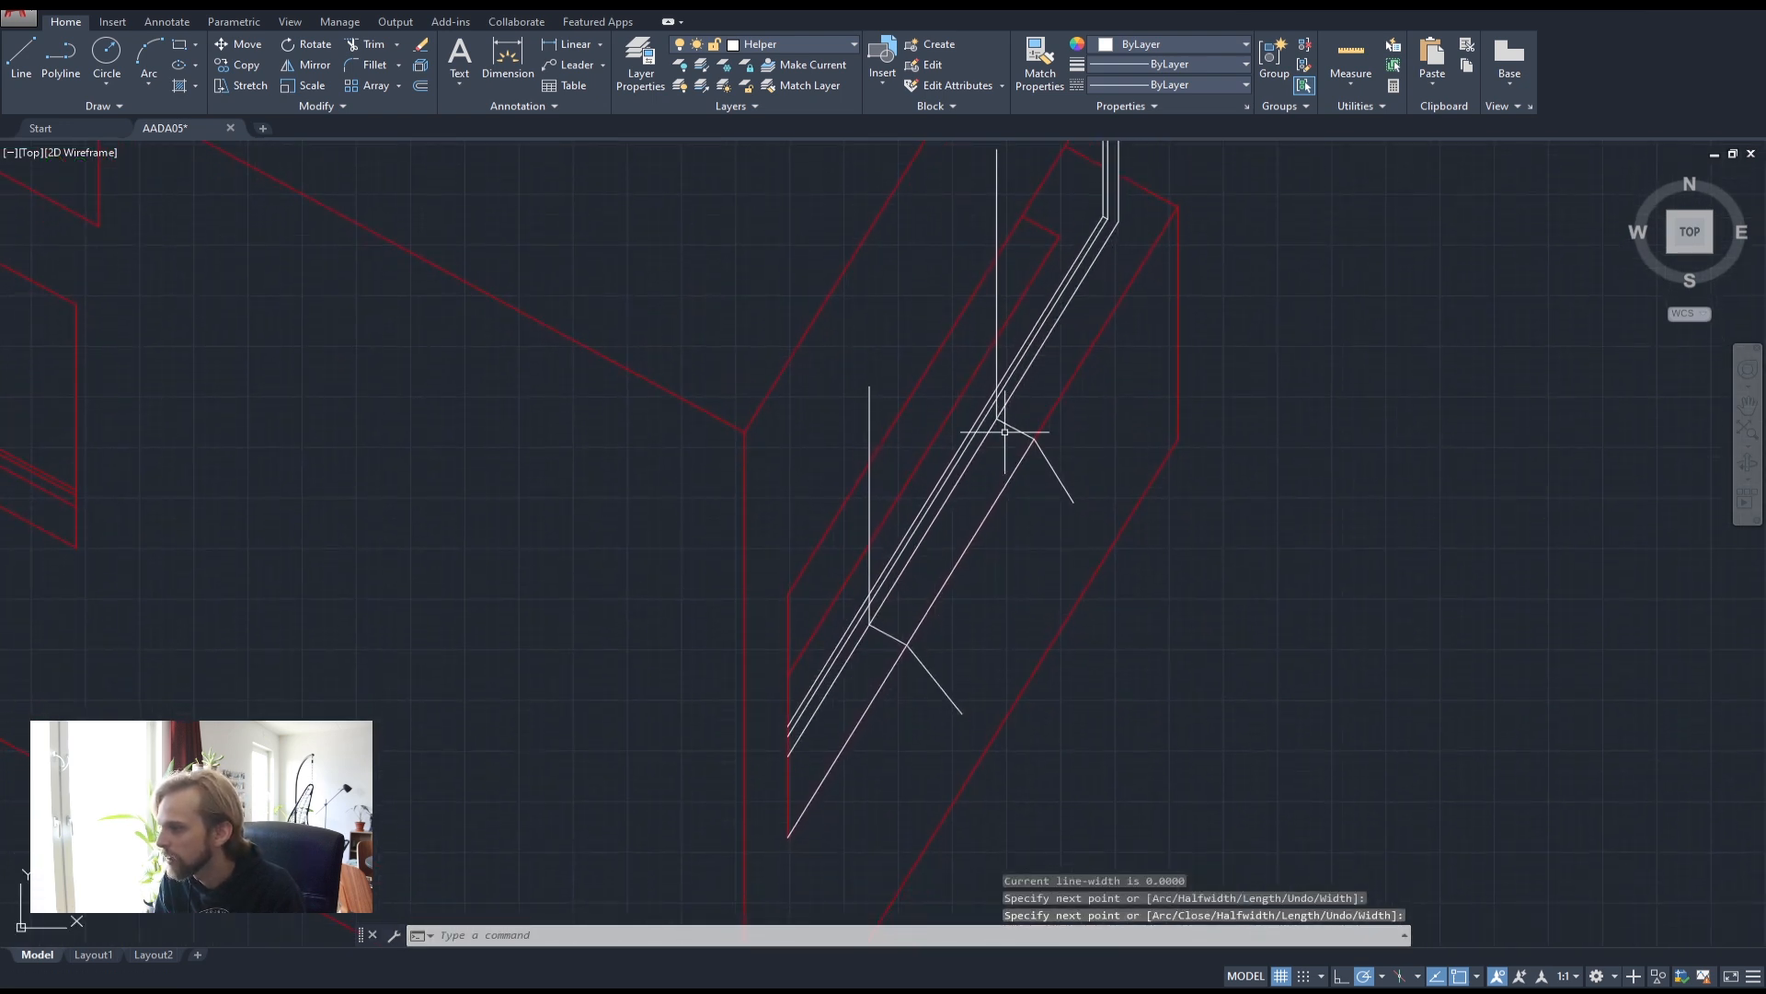
left_click(1016, 429)
key("Delete")
left_click(1042, 456)
key("Delete")
left_click(934, 676)
key("Delete")
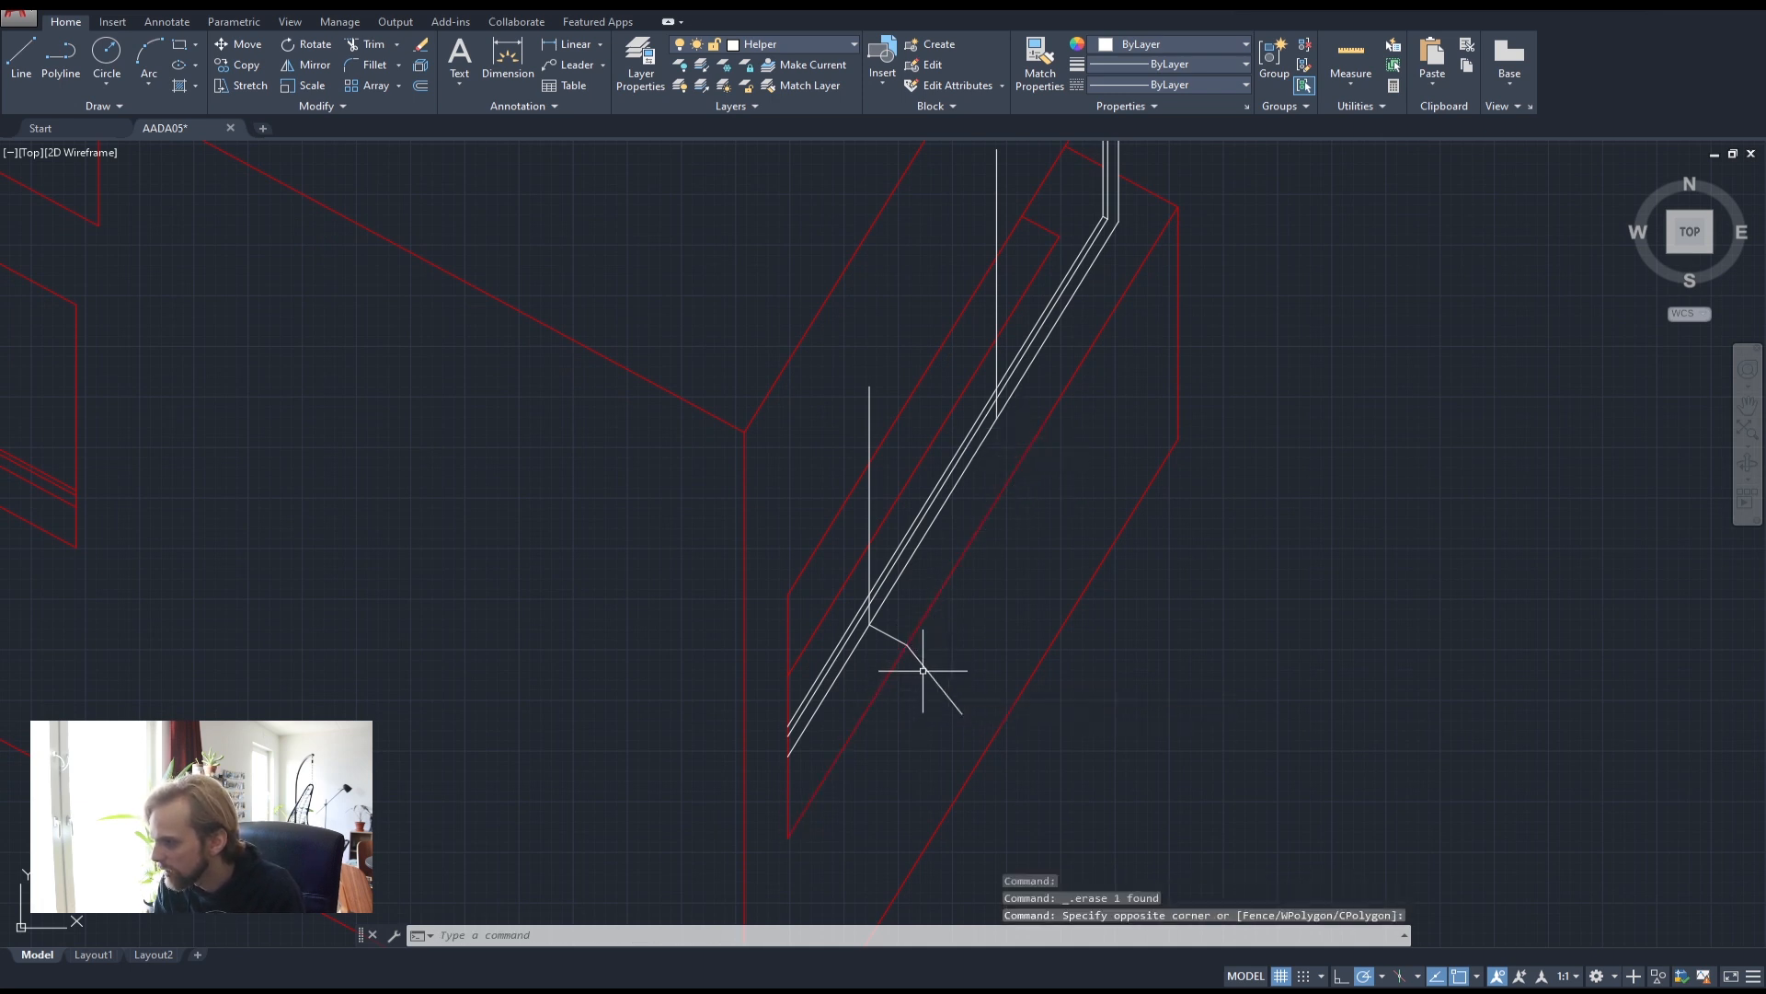
left_click(883, 635)
key("Delete")
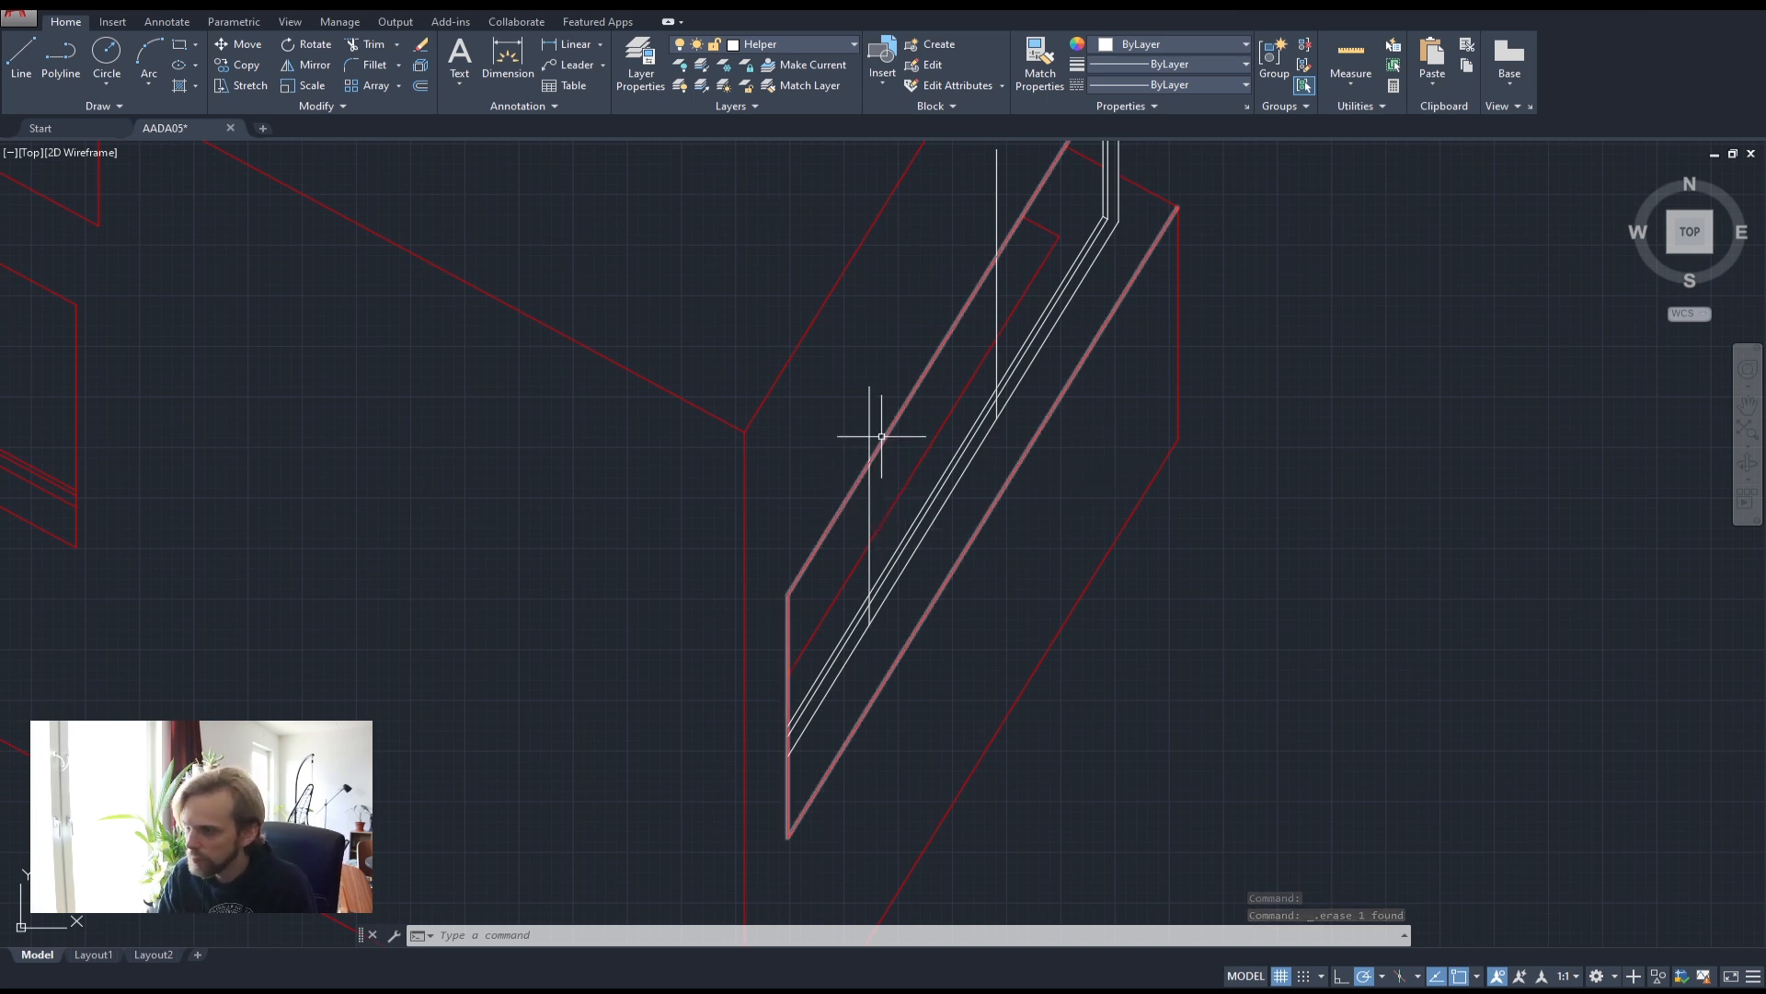
- Trim the lower vertical guide line back so it stops at the window's red edge
type("tr")
key("space")
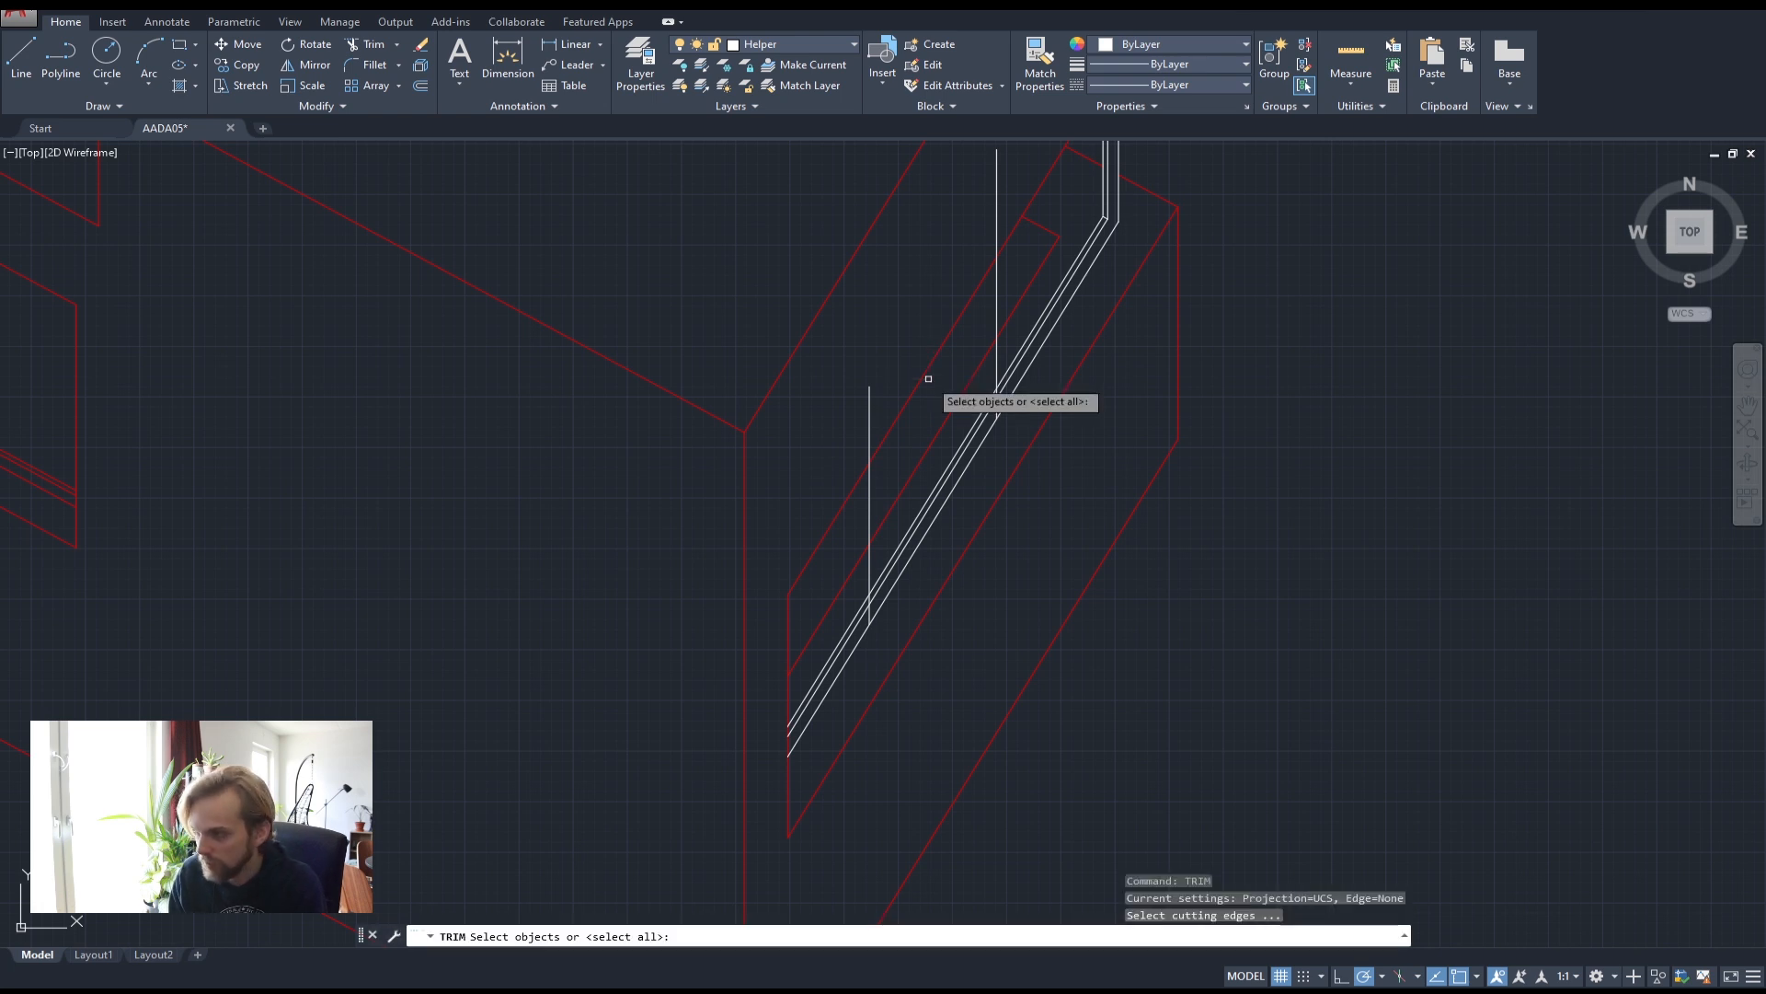
left_click(864, 414)
left_click(872, 412)
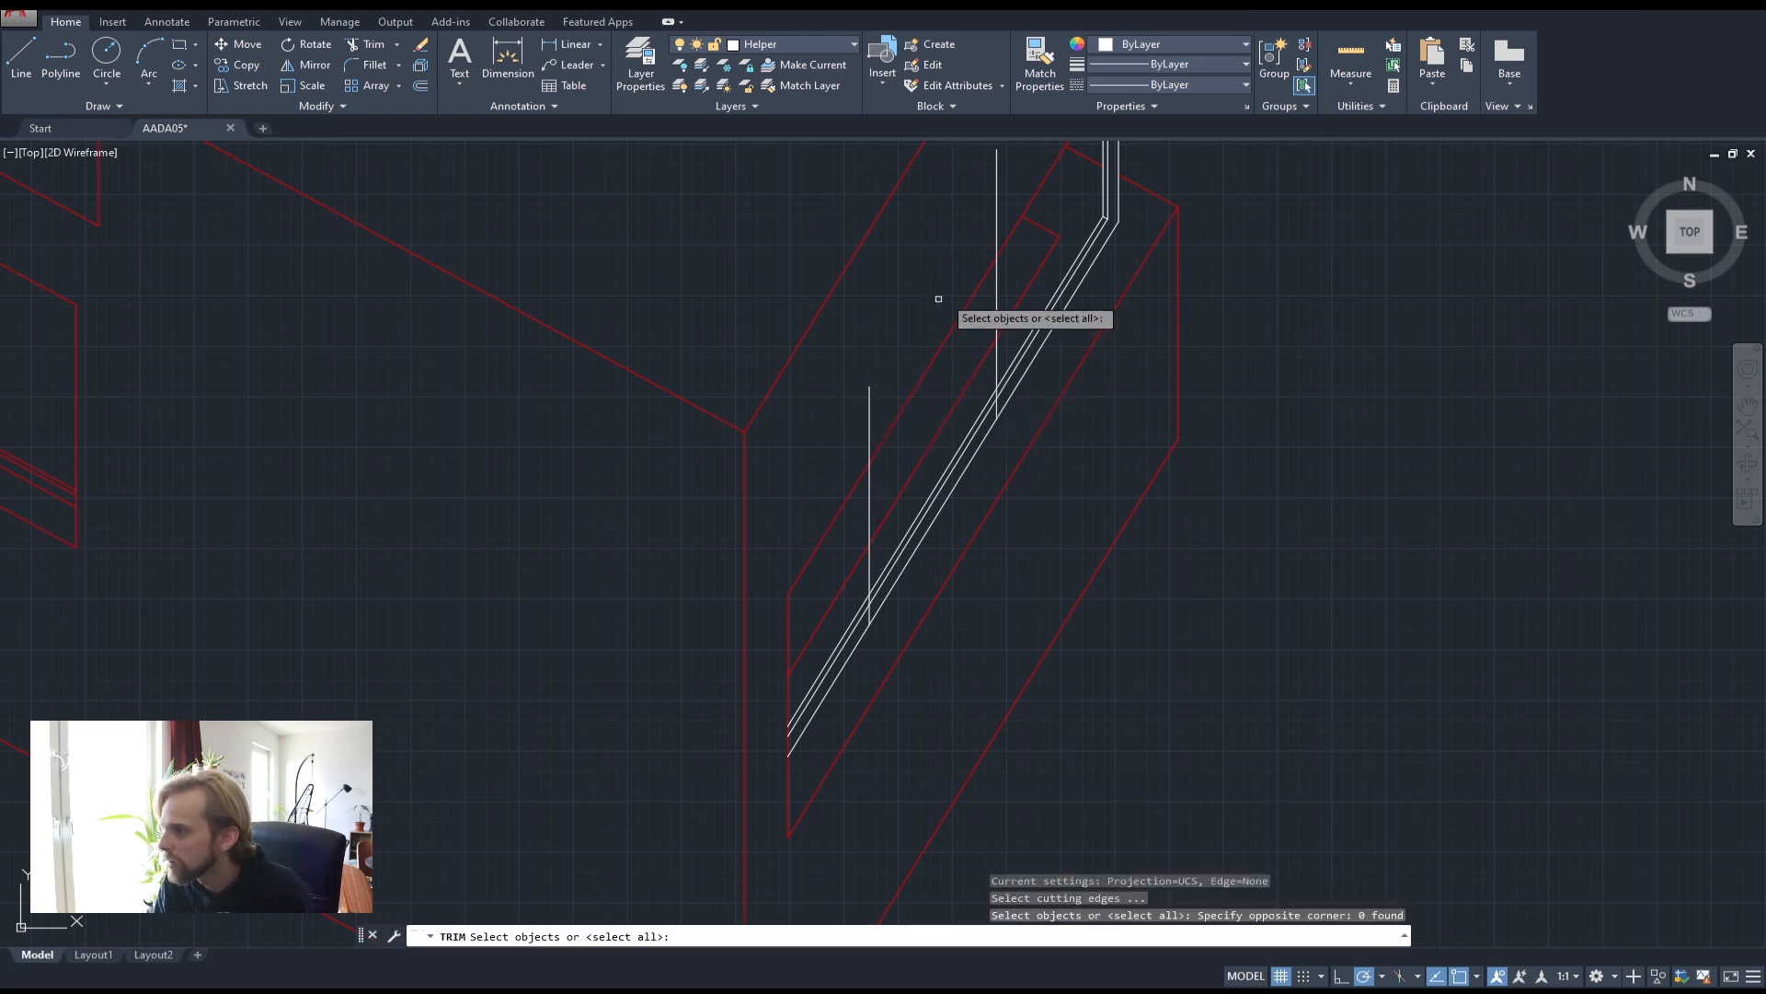
left_click(874, 399)
left_click(839, 373)
key("Escape")
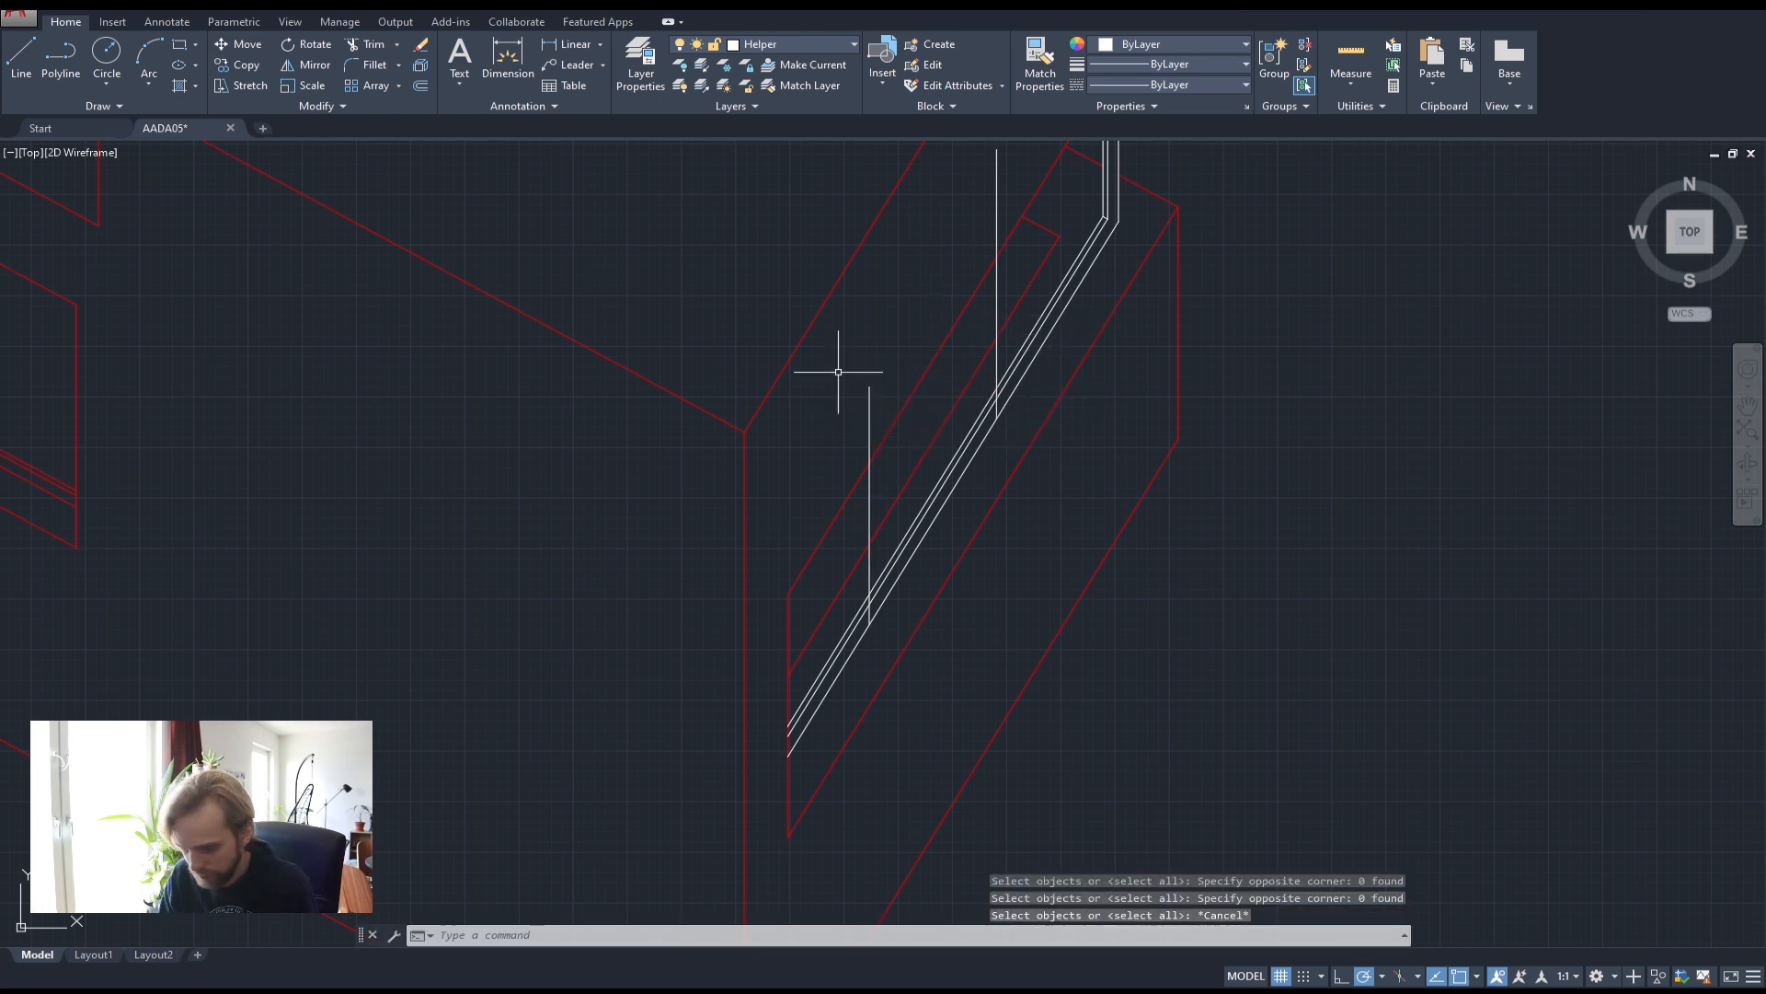
key("Return")
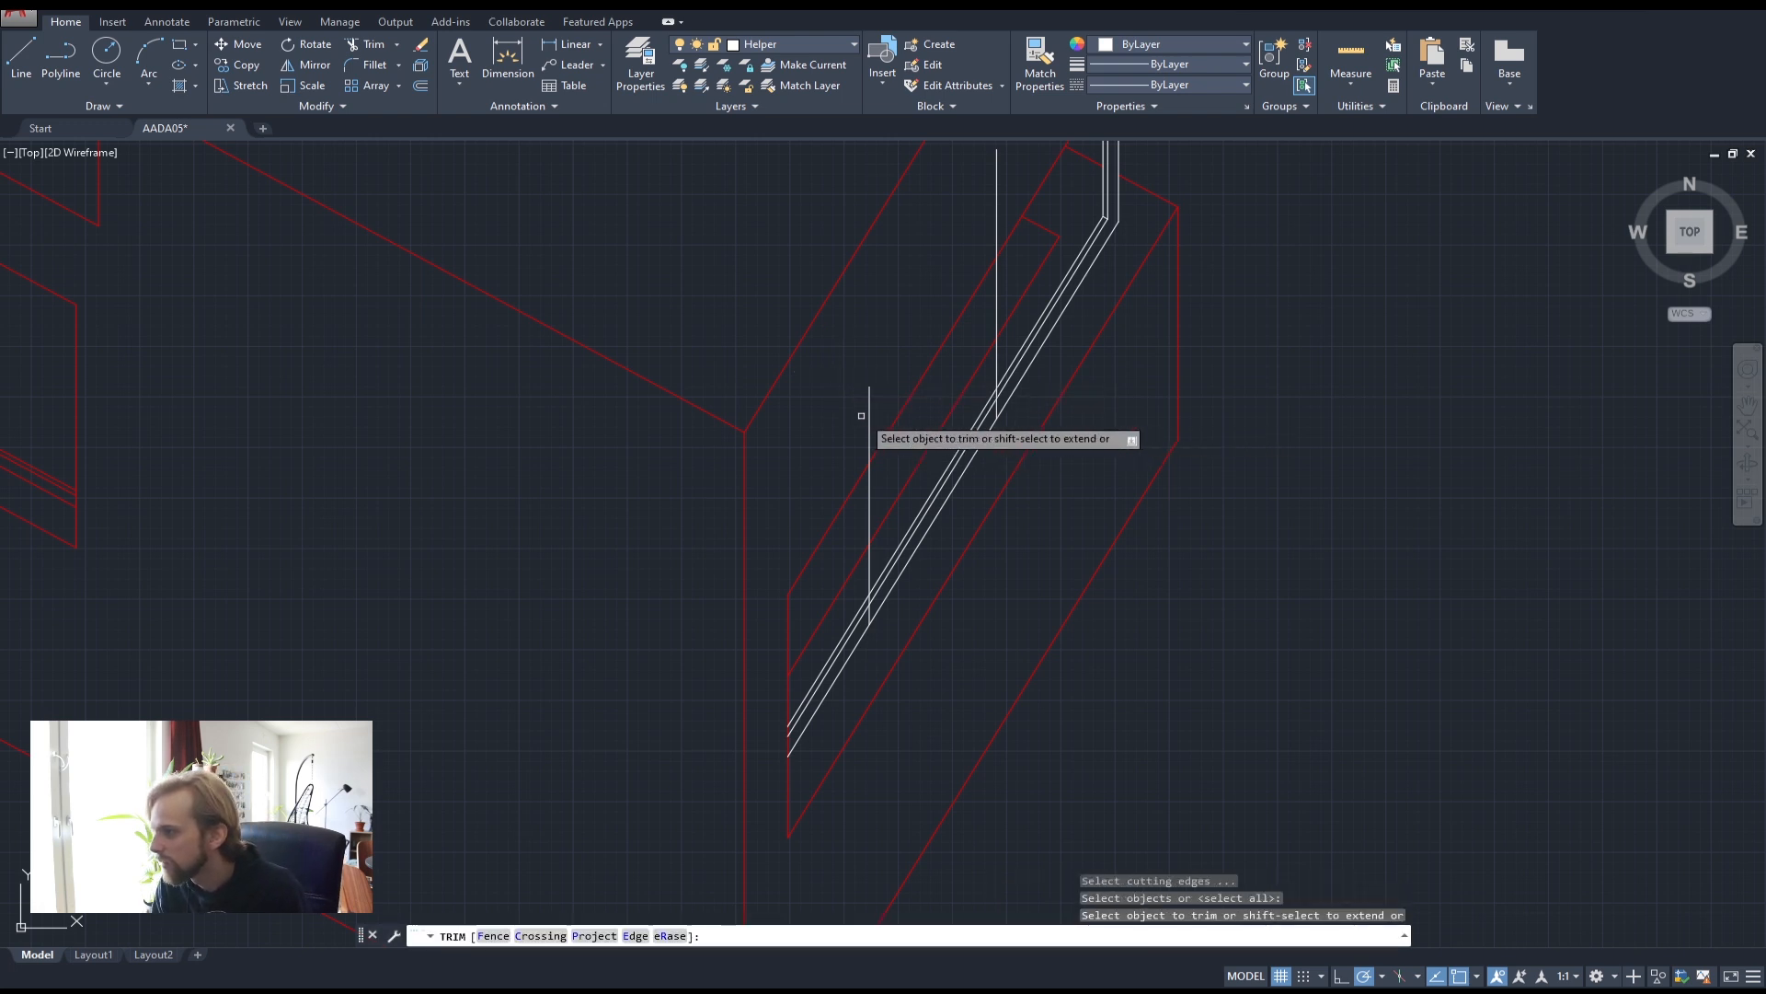
left_click(865, 397)
left_click(997, 203)
key("Escape")
key("Escape")
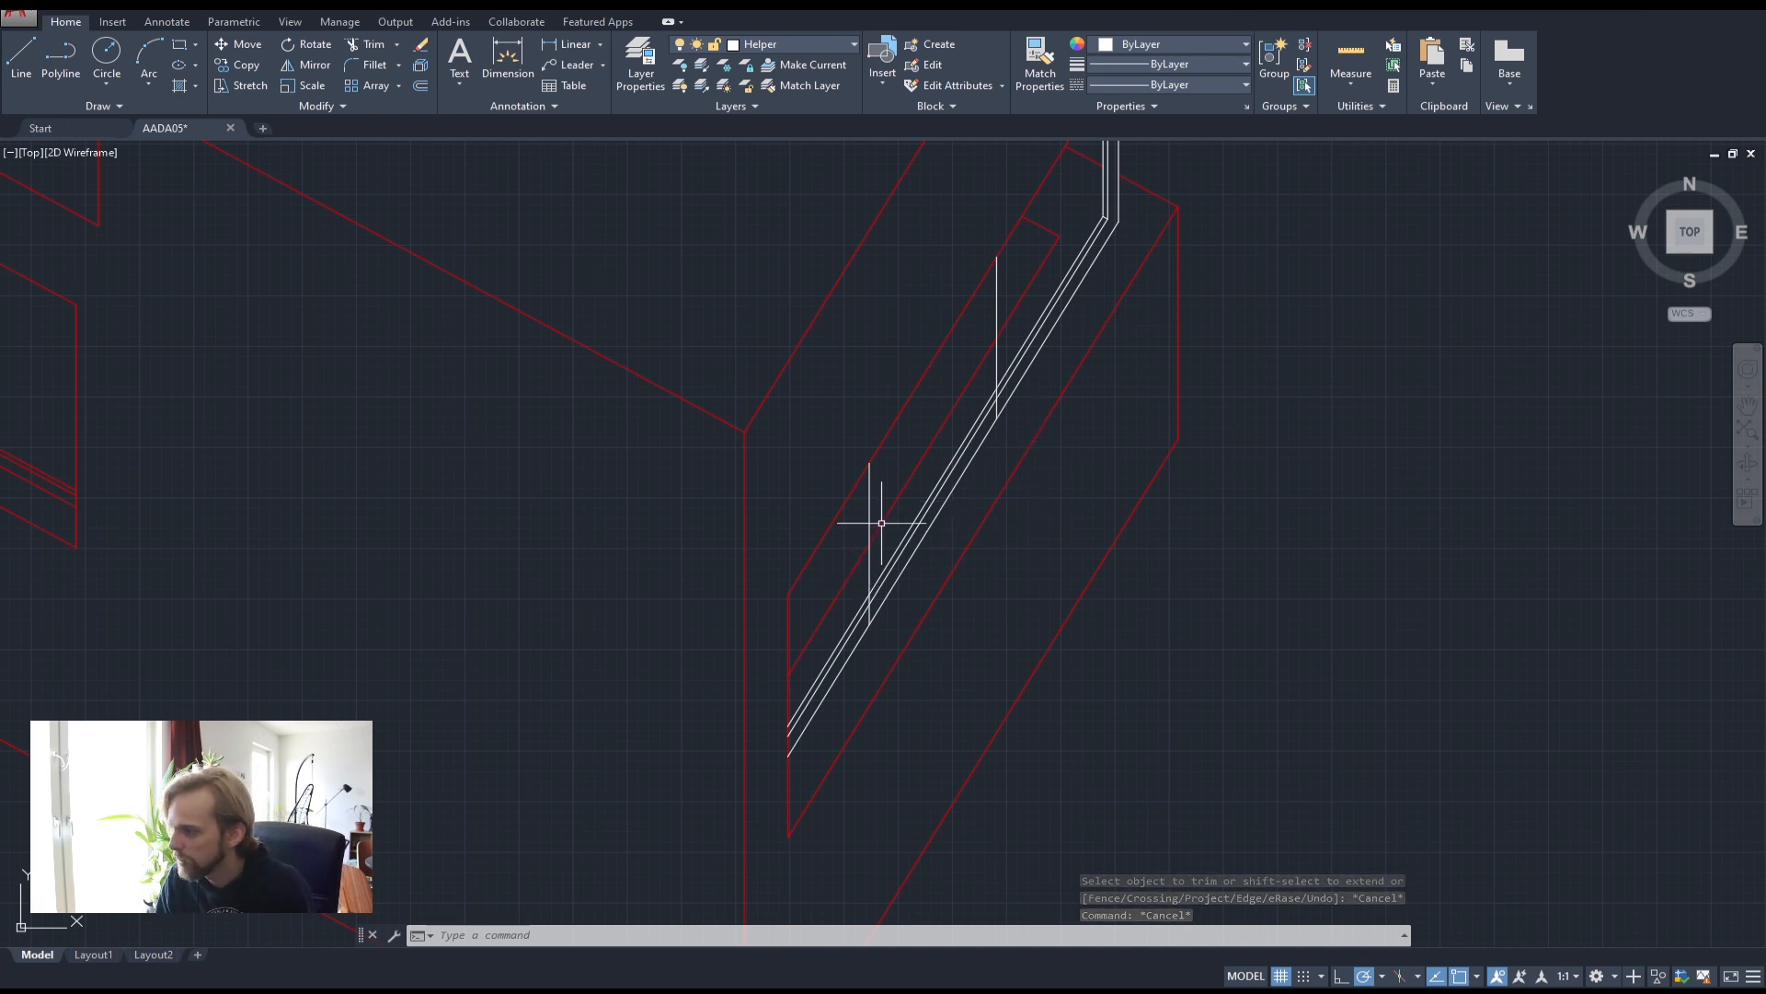
- Copy both vertical window lines 50 units along the slope to form parallel pairs
type("co")
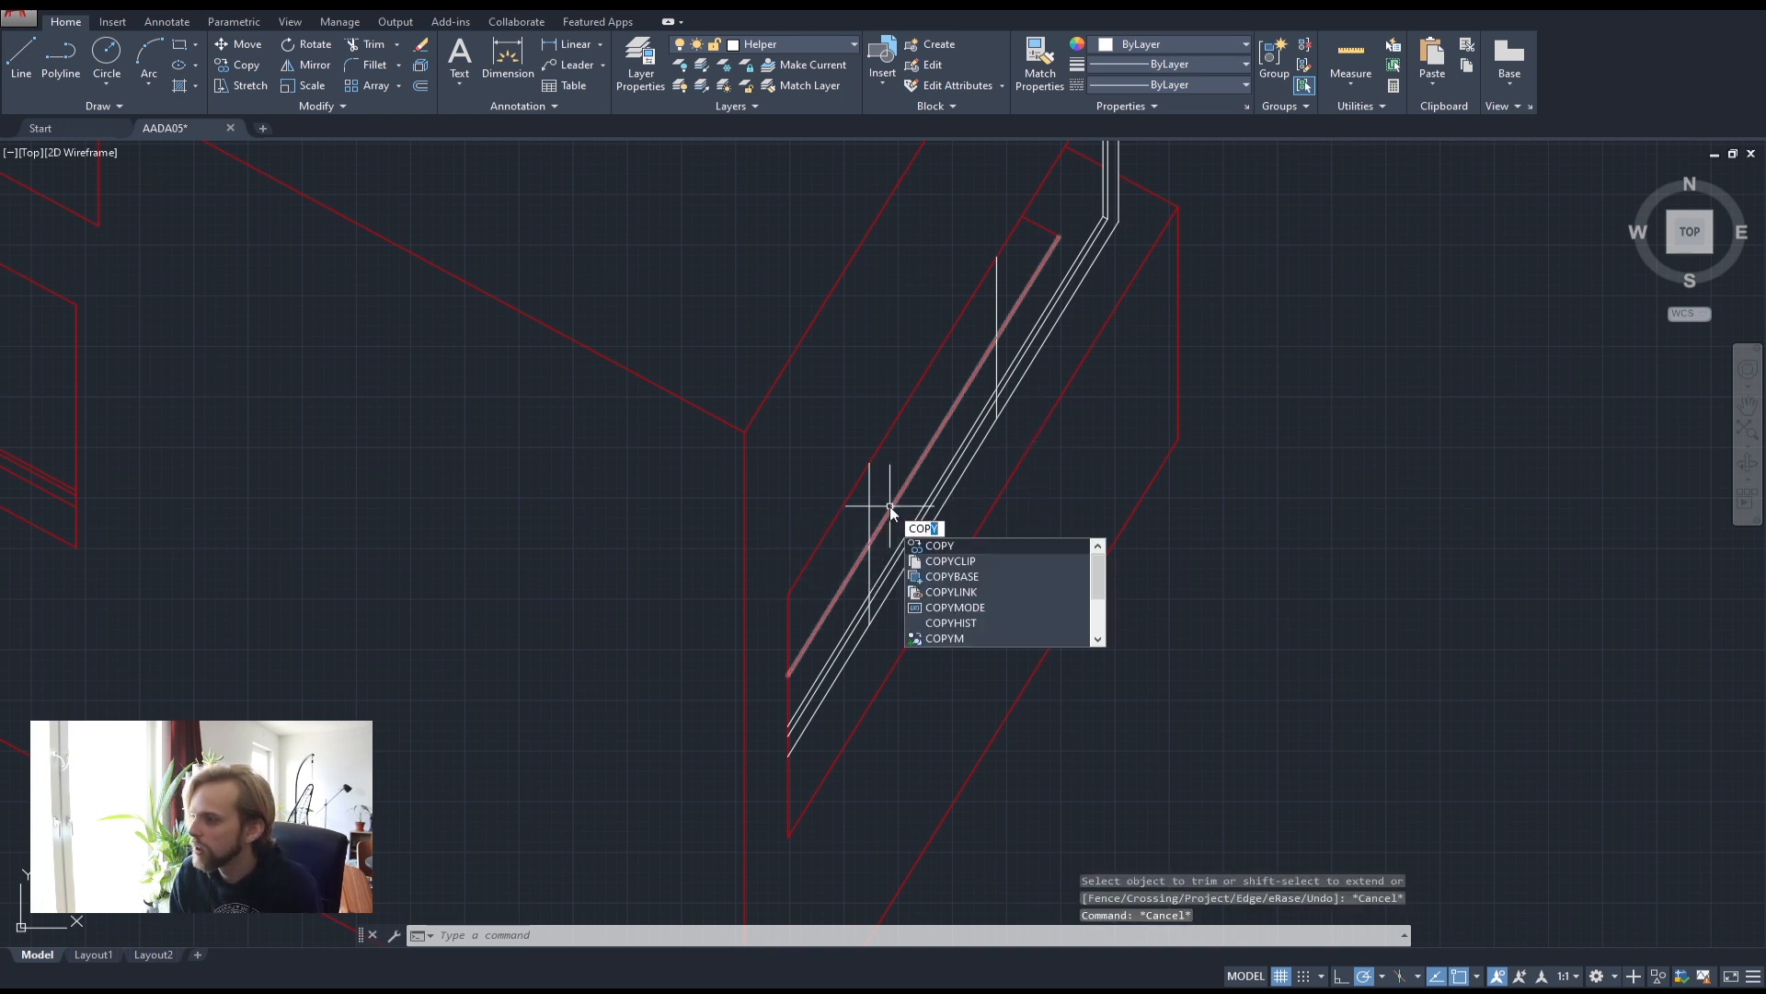
key("Return")
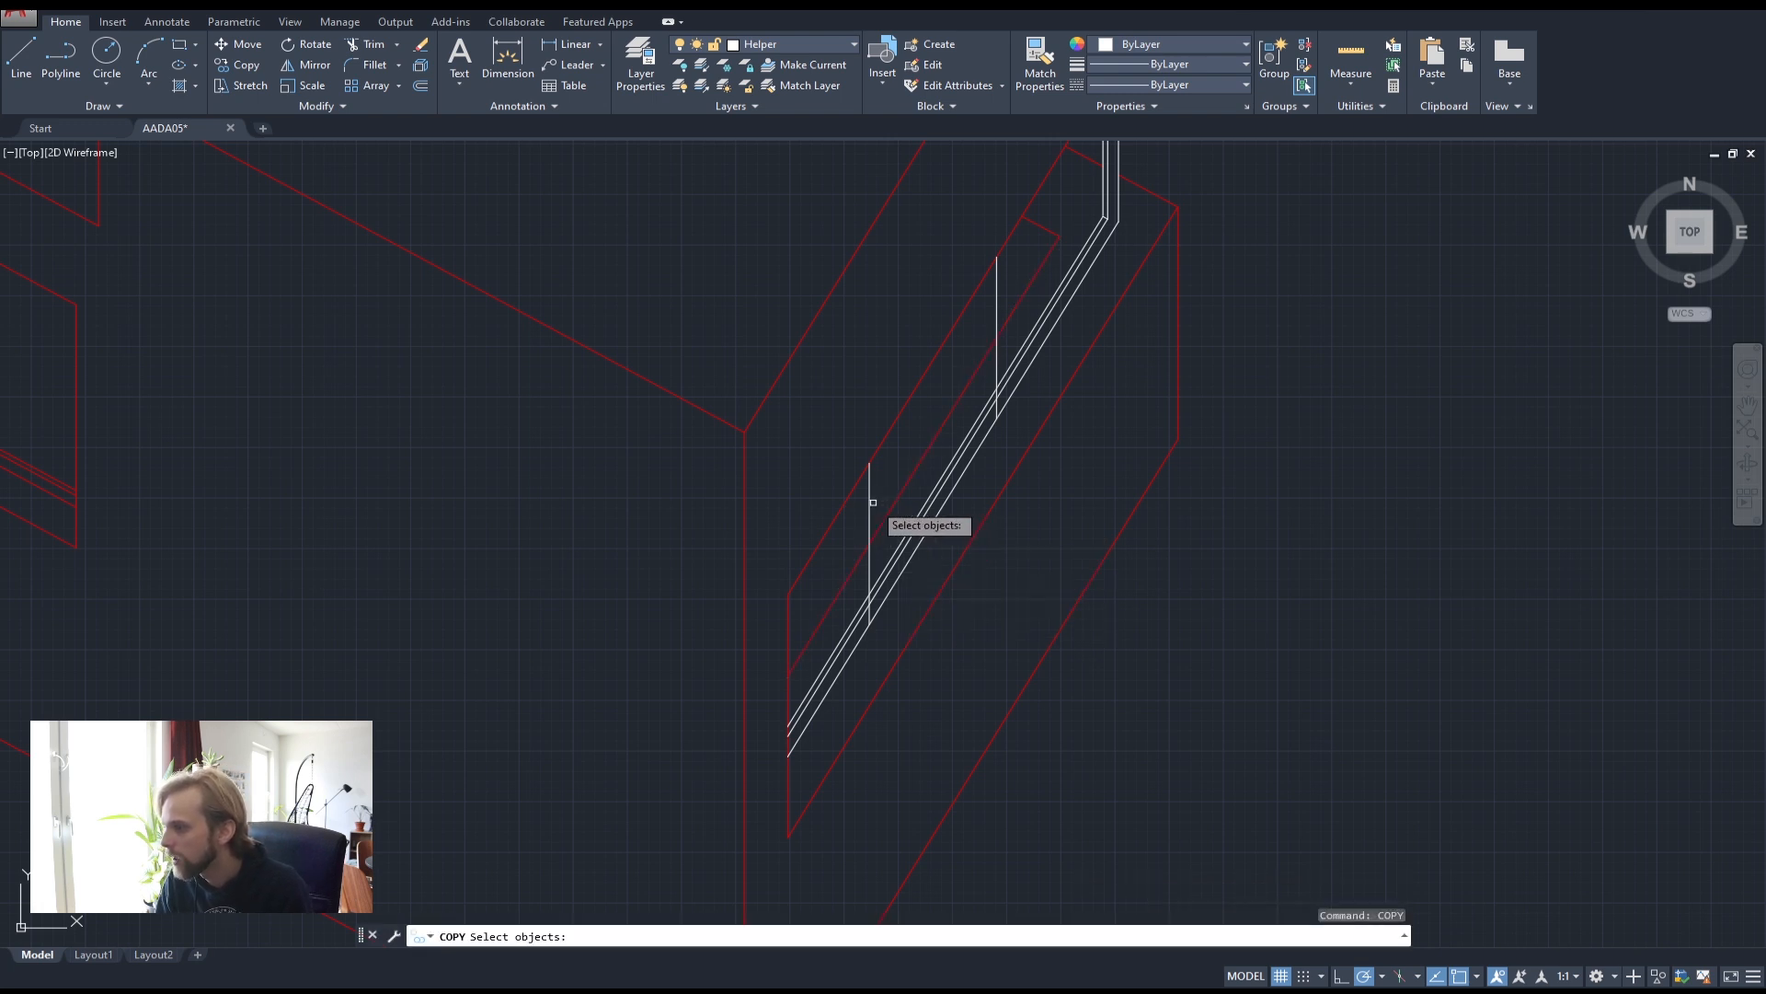
left_click(868, 502)
left_click(999, 308)
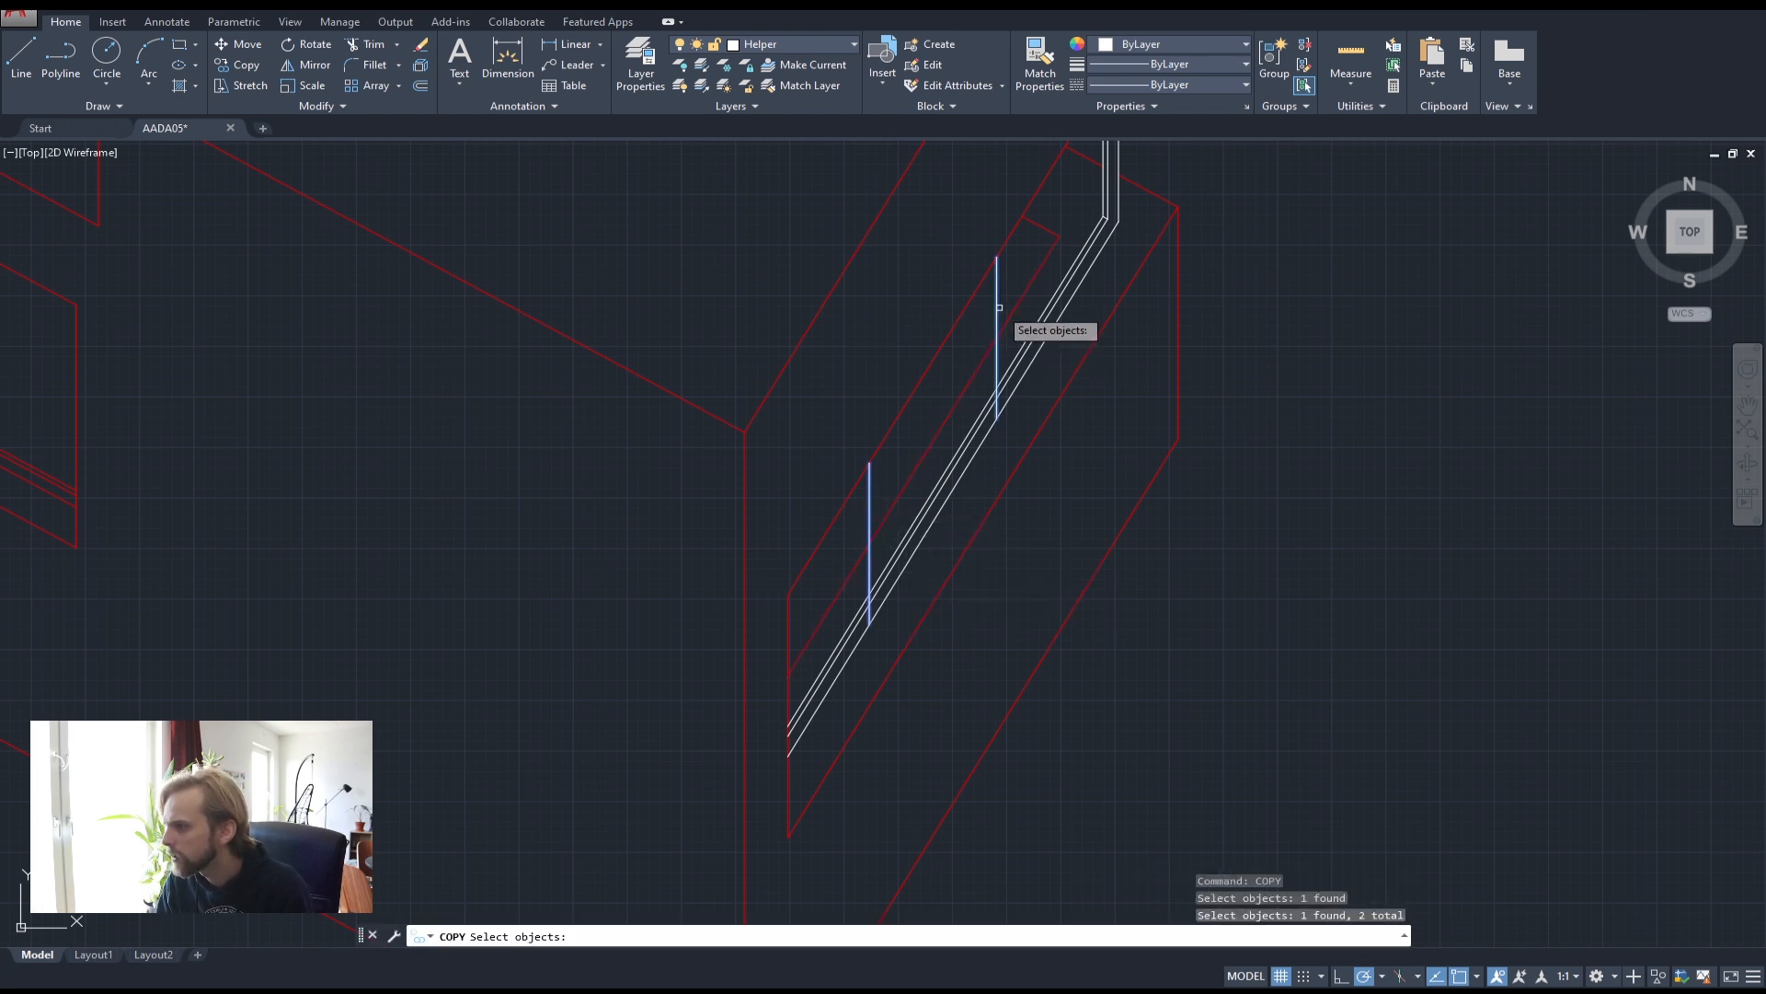
key("Return")
left_click(801, 453)
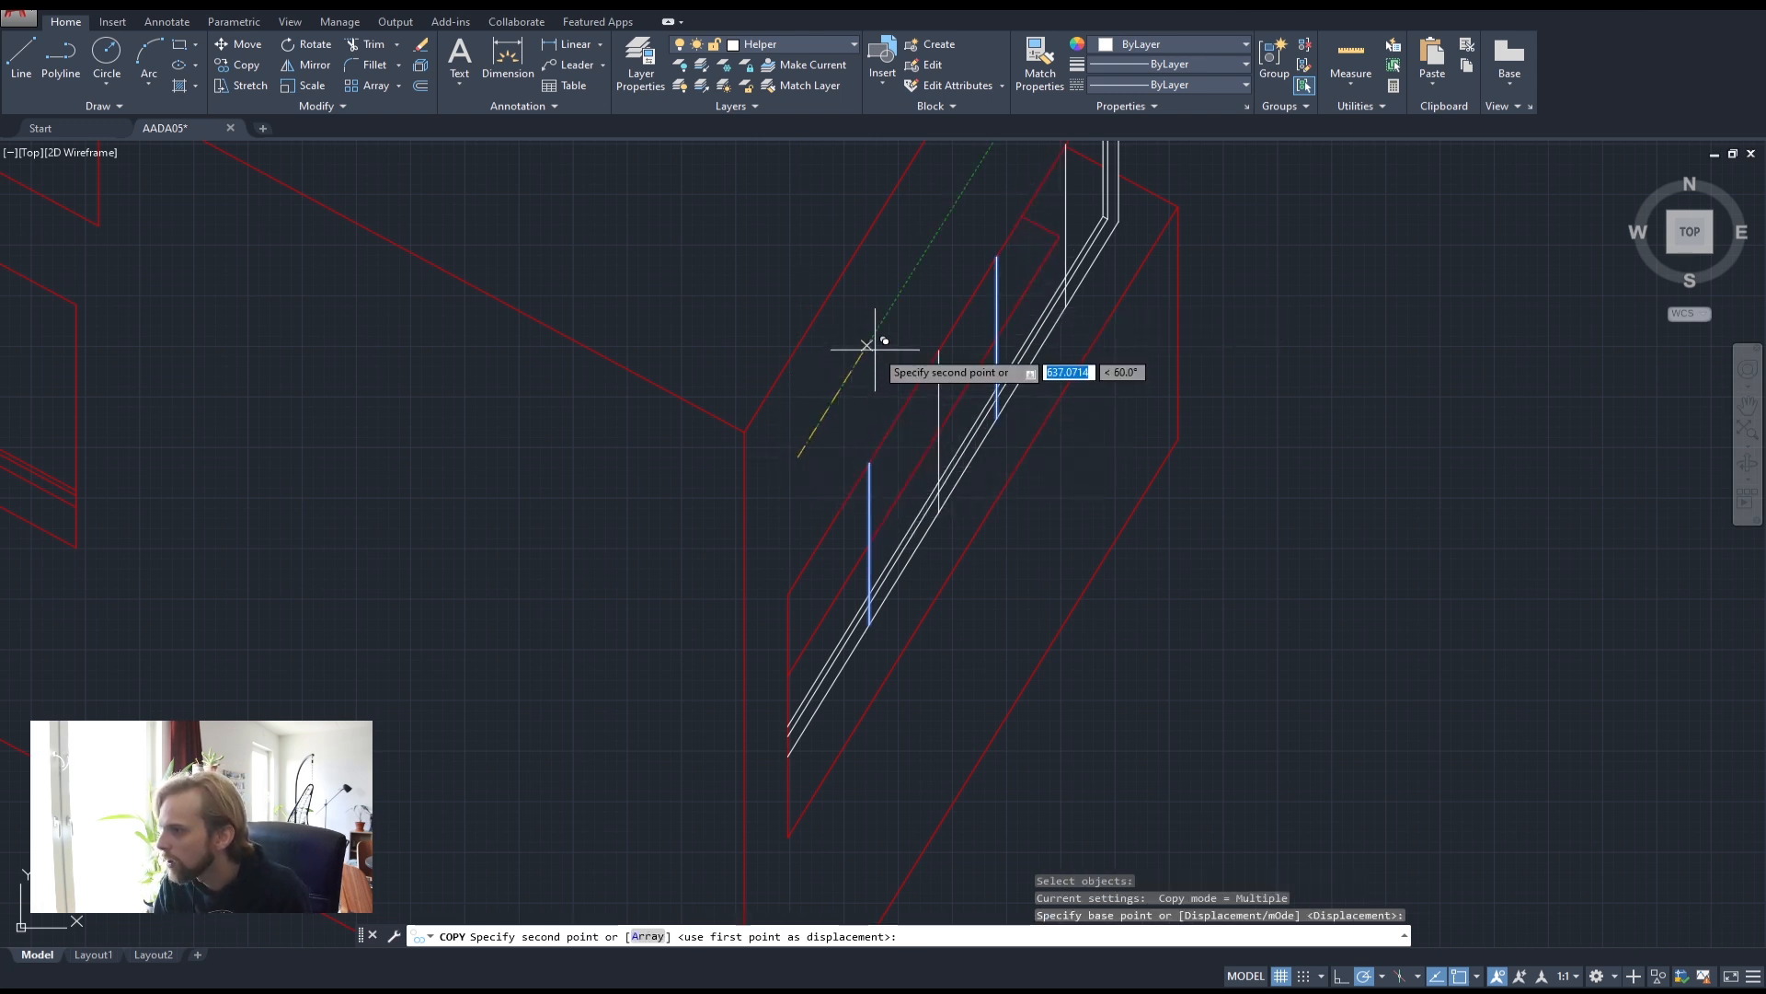
type("50")
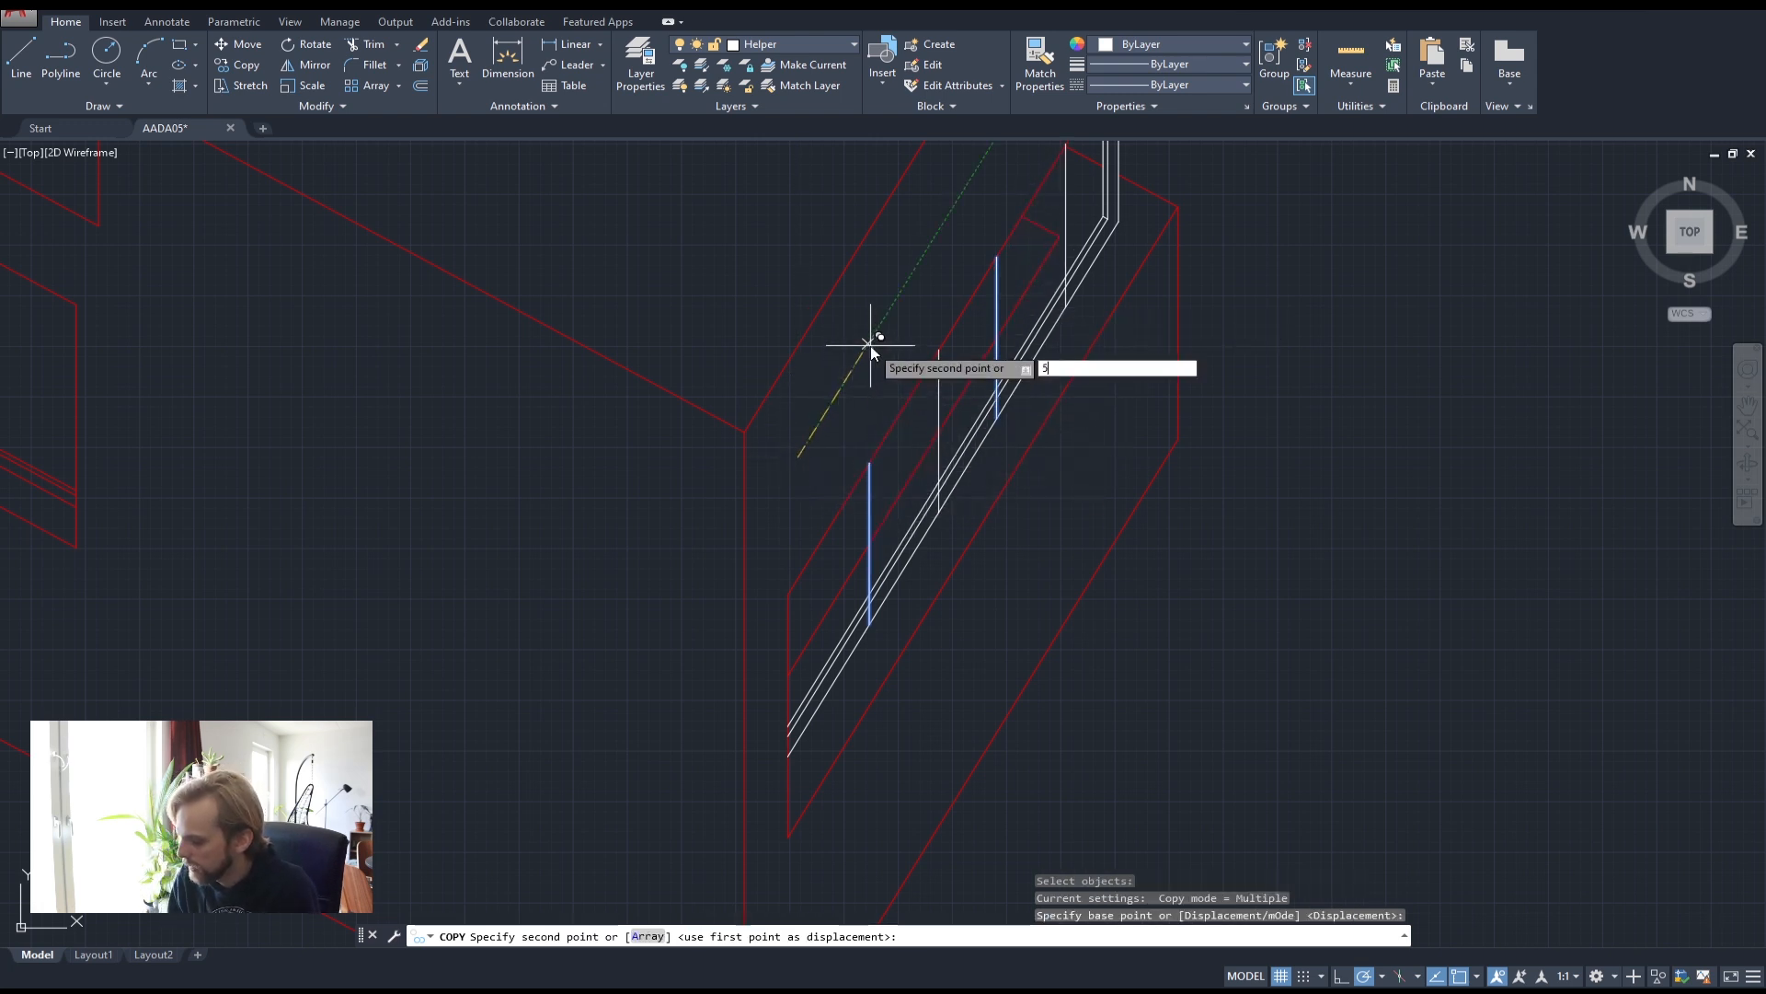
key("Return")
key("Escape")
key("Escape")
key("Escape")
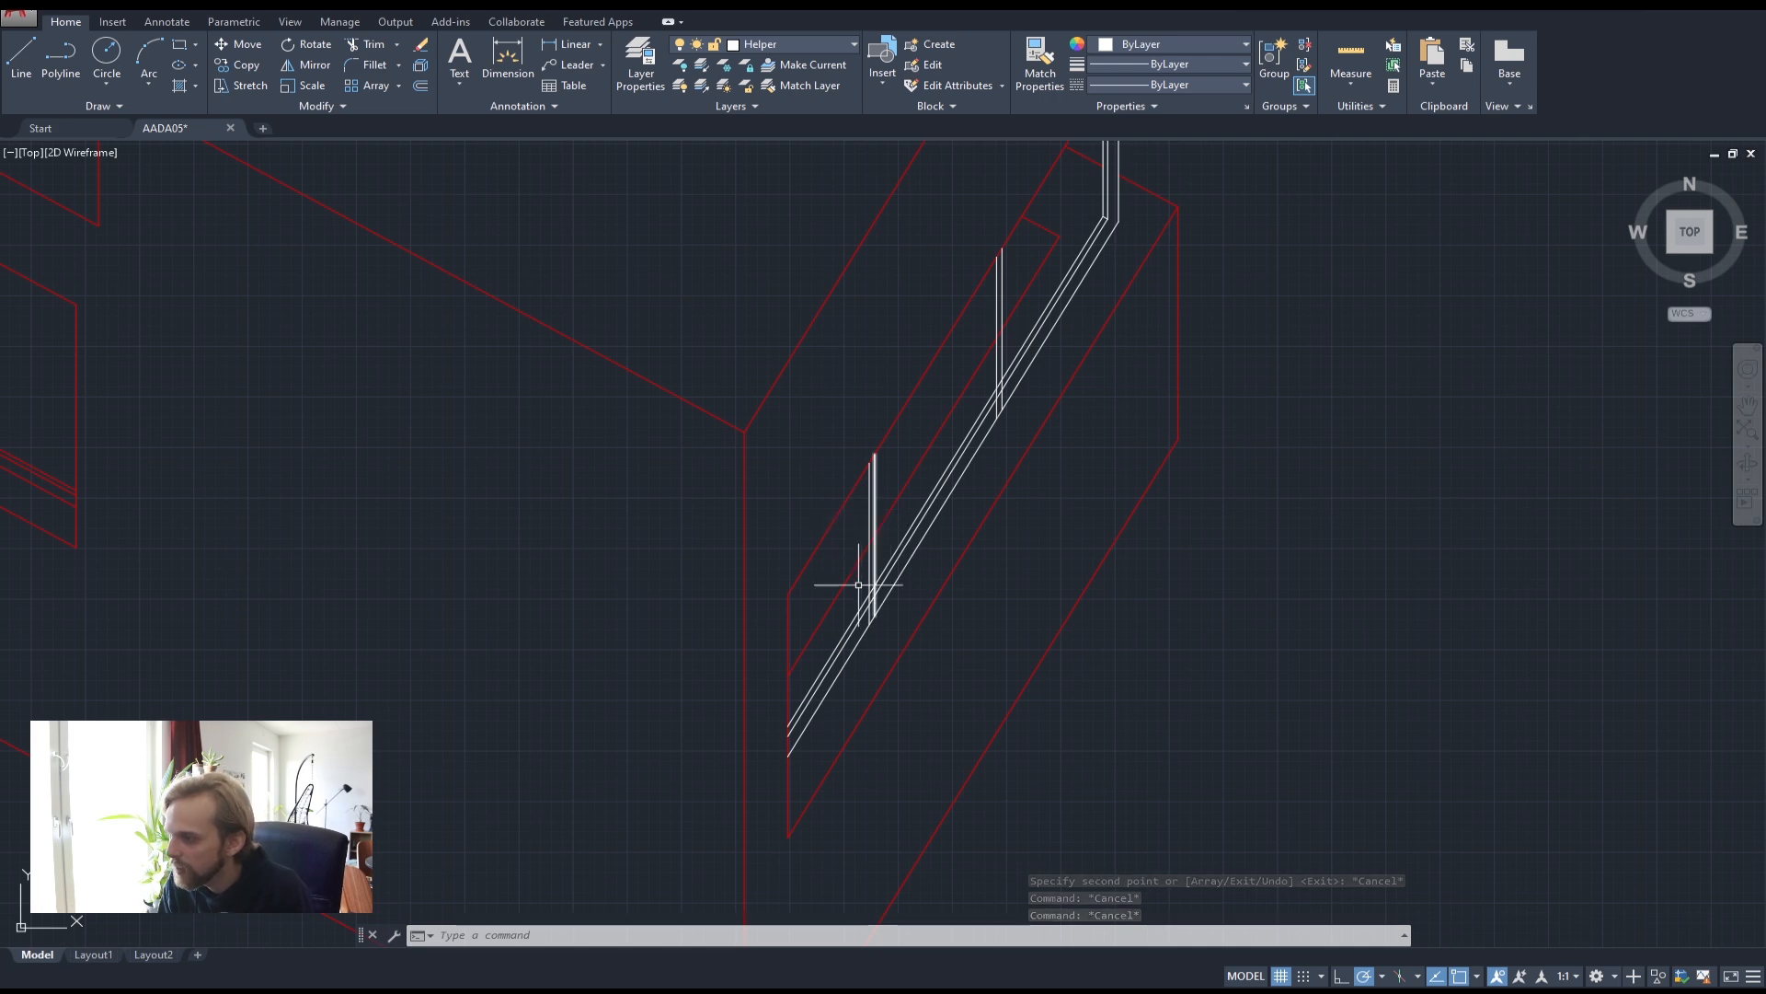
- Window-select and delete the short white helper line beside the kitchen wall's red square
scroll(701, 448, "down", 4)
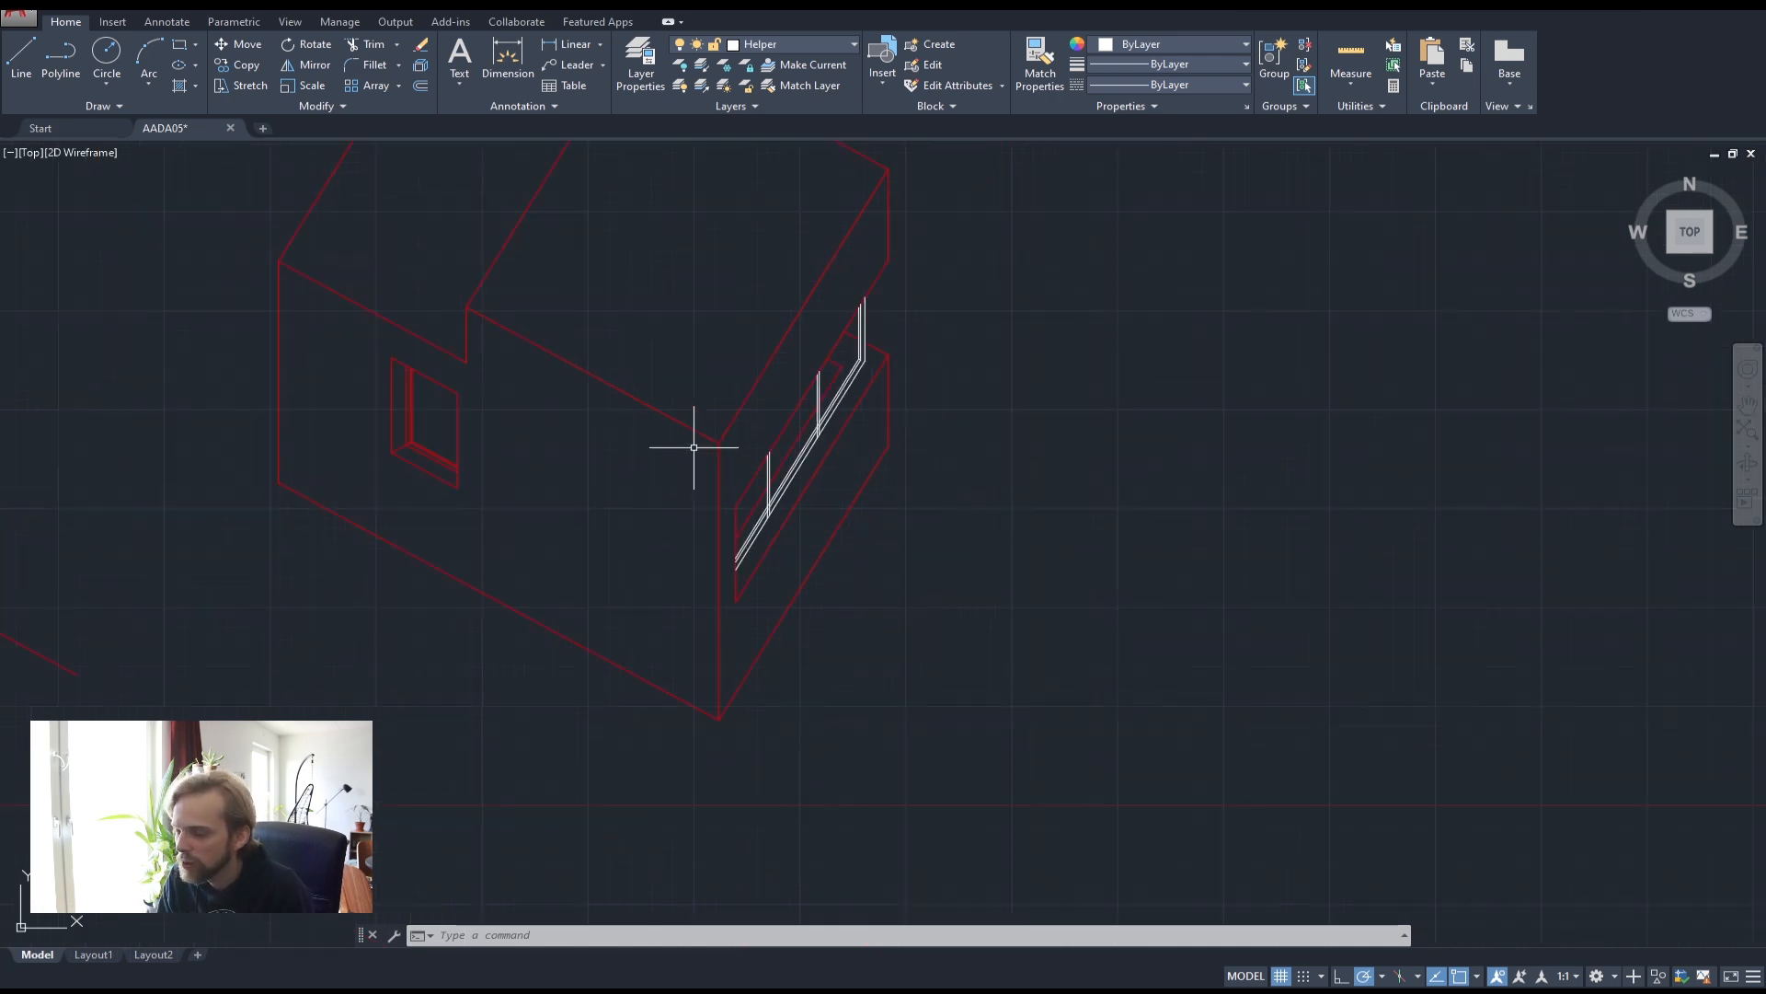
middle_click_drag(393, 413, 919, 552)
scroll(512, 505, "up", 10)
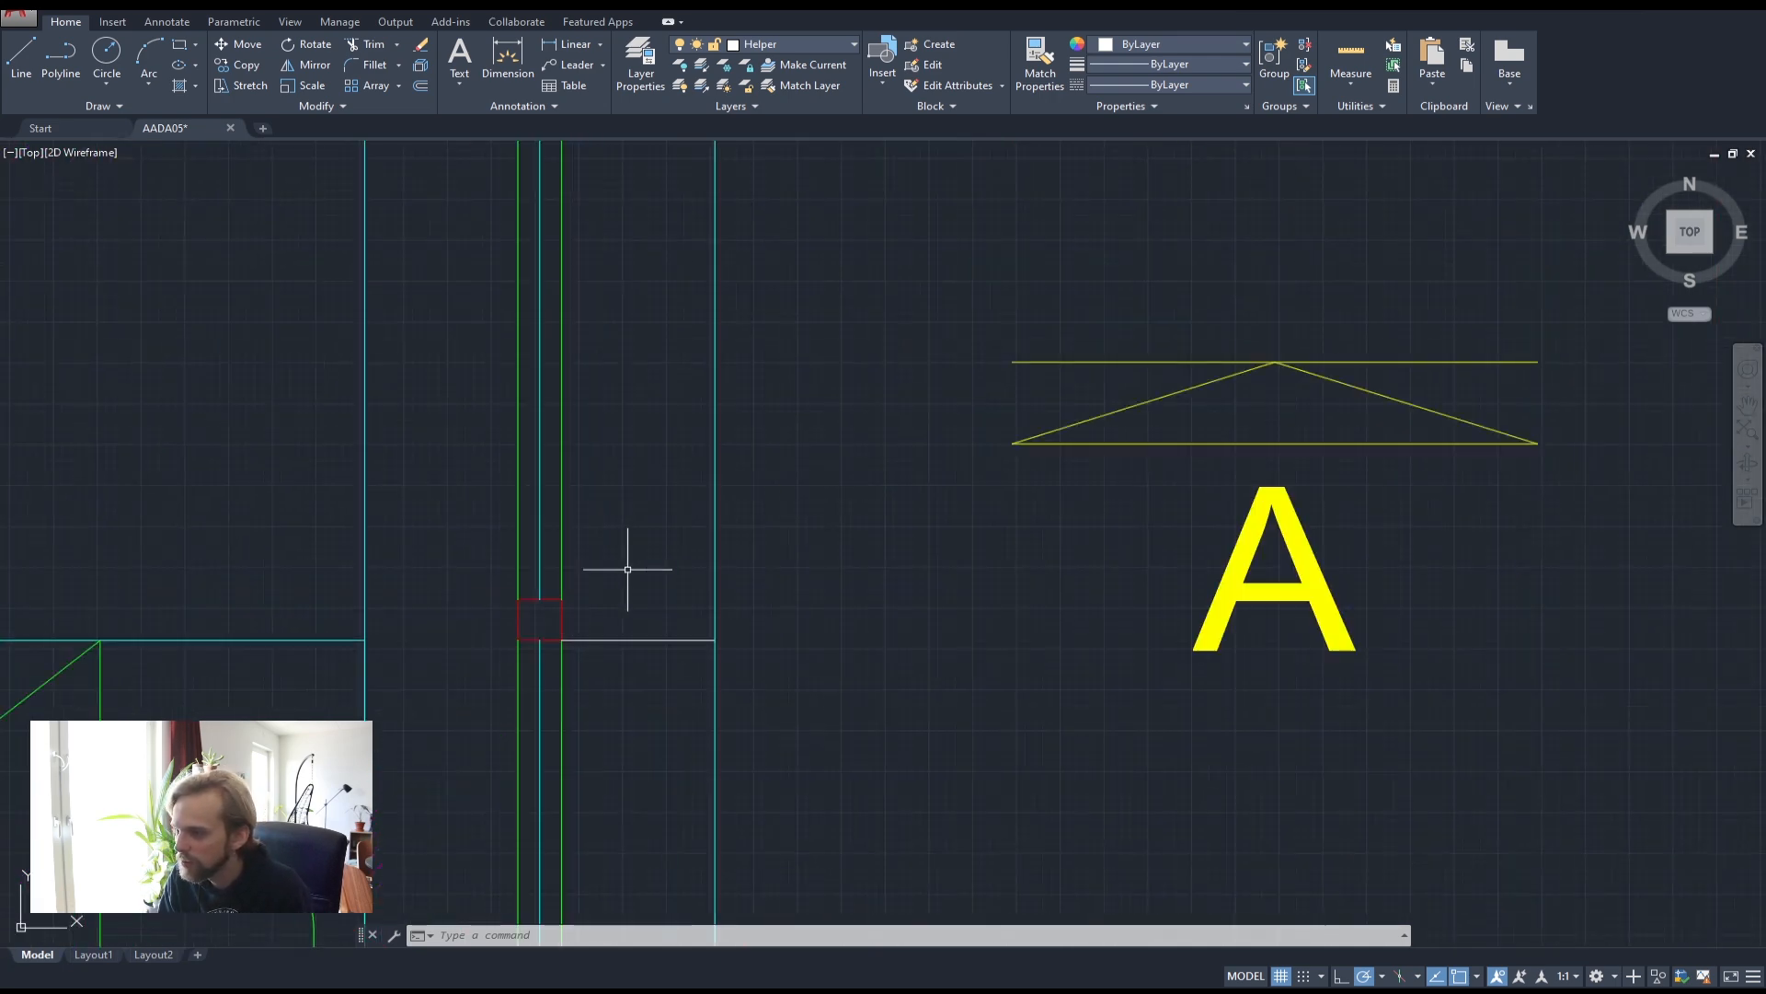
scroll(561, 640, "up", 5)
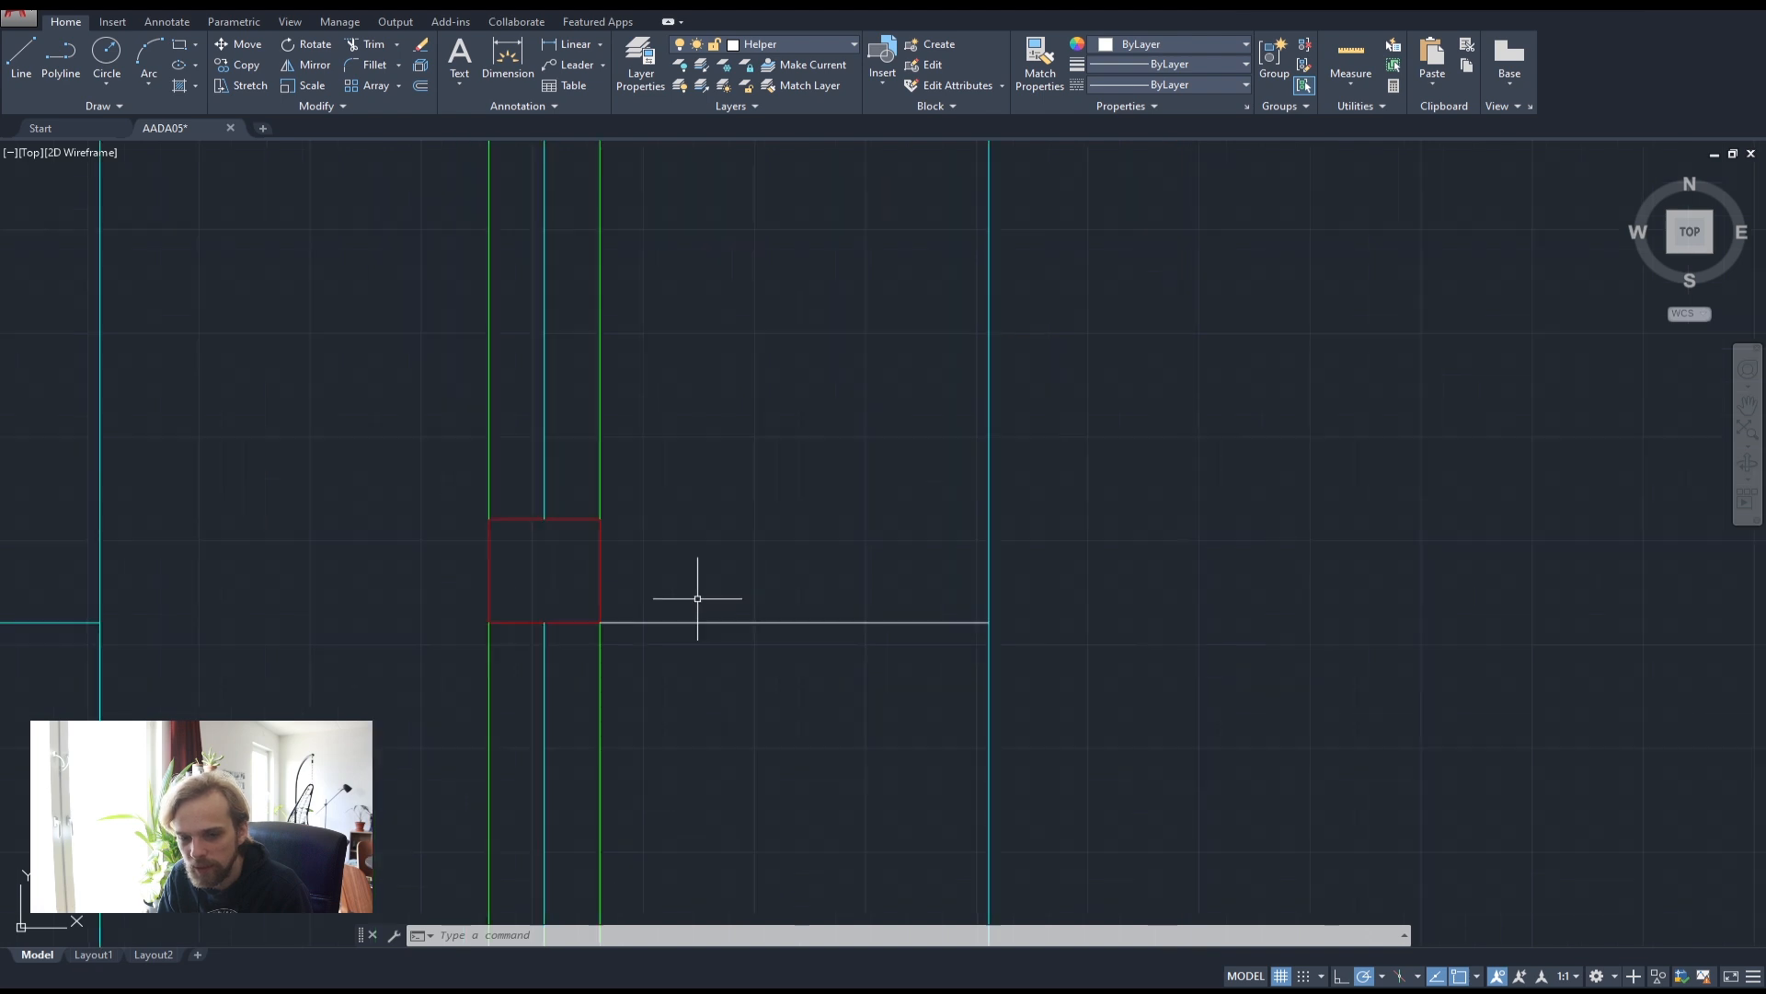
scroll(727, 662, "down", 4)
left_click(749, 572)
scroll(754, 578, "down", 5)
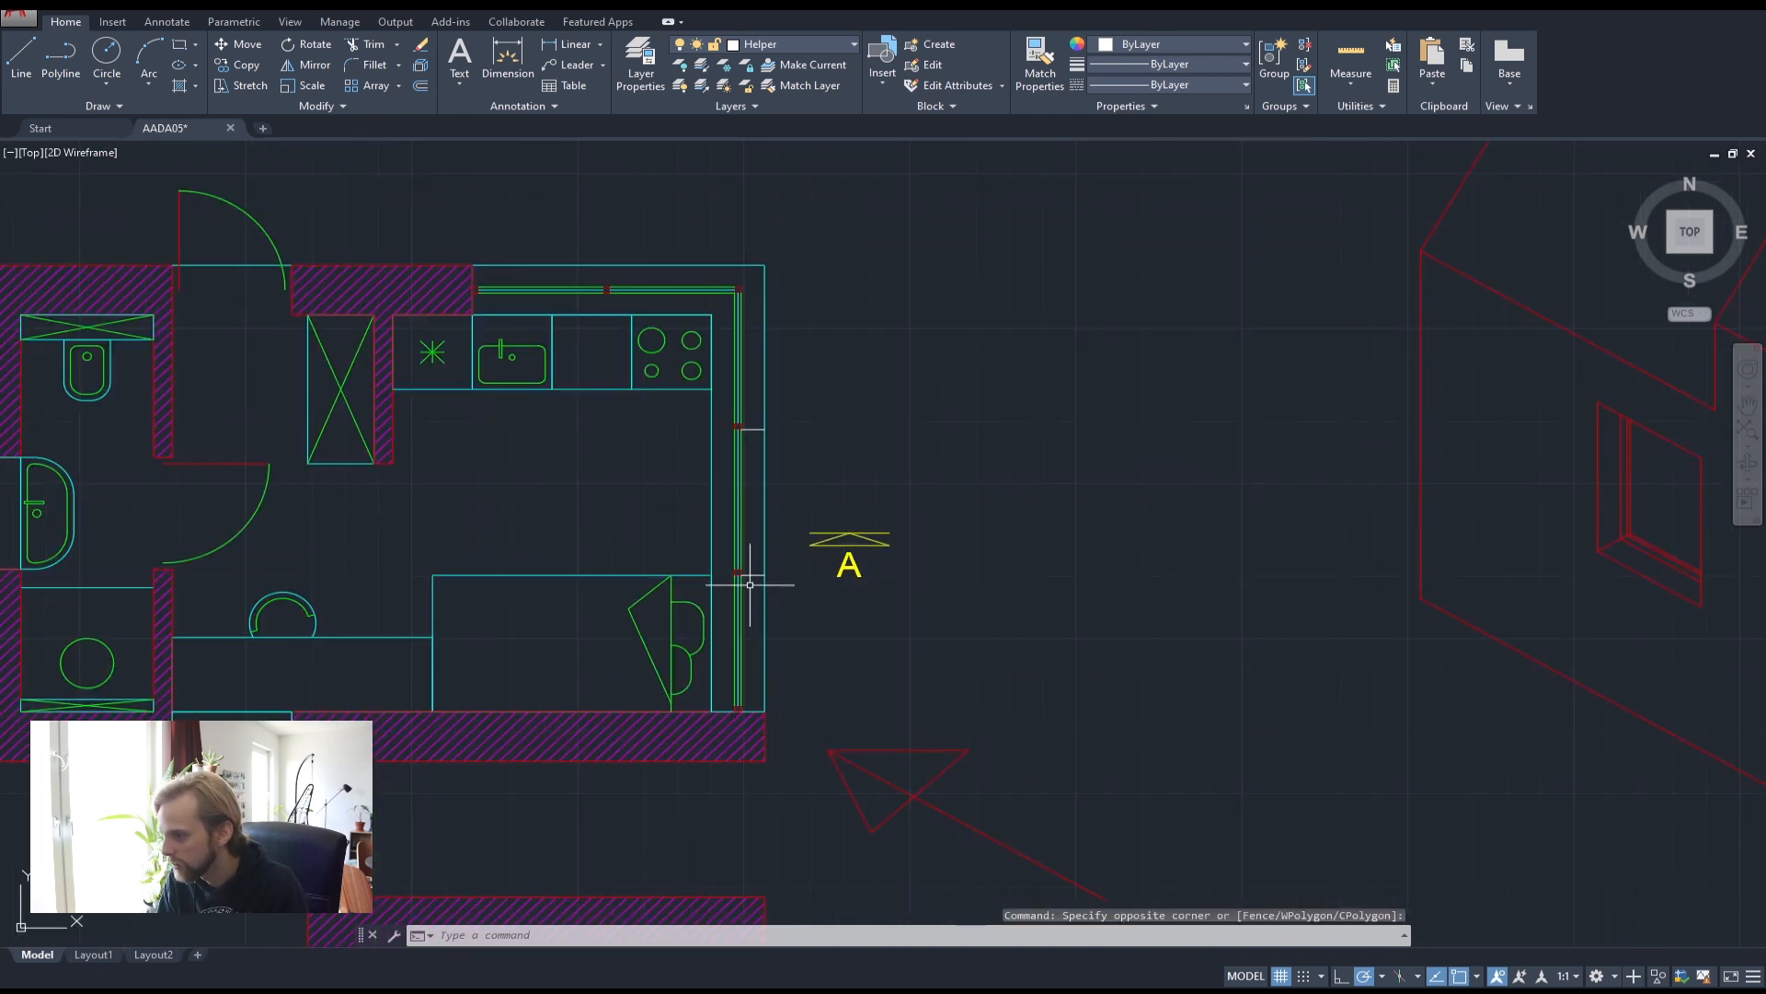
scroll(749, 583, "up", 4)
left_click(748, 583)
left_click(721, 505)
key("Delete")
- Pan the view down to the axonometric house
scroll(727, 486, "down", 2)
middle_click_drag(726, 486, 702, 791)
scroll(690, 356, "up", 4)
scroll(1045, 524, "down", 10)
scroll(1203, 520, "up", 10)
scroll(1304, 604, "up", 4)
- Copy both vertical mullion lines 25 units along the facade slot
left_click(946, 591)
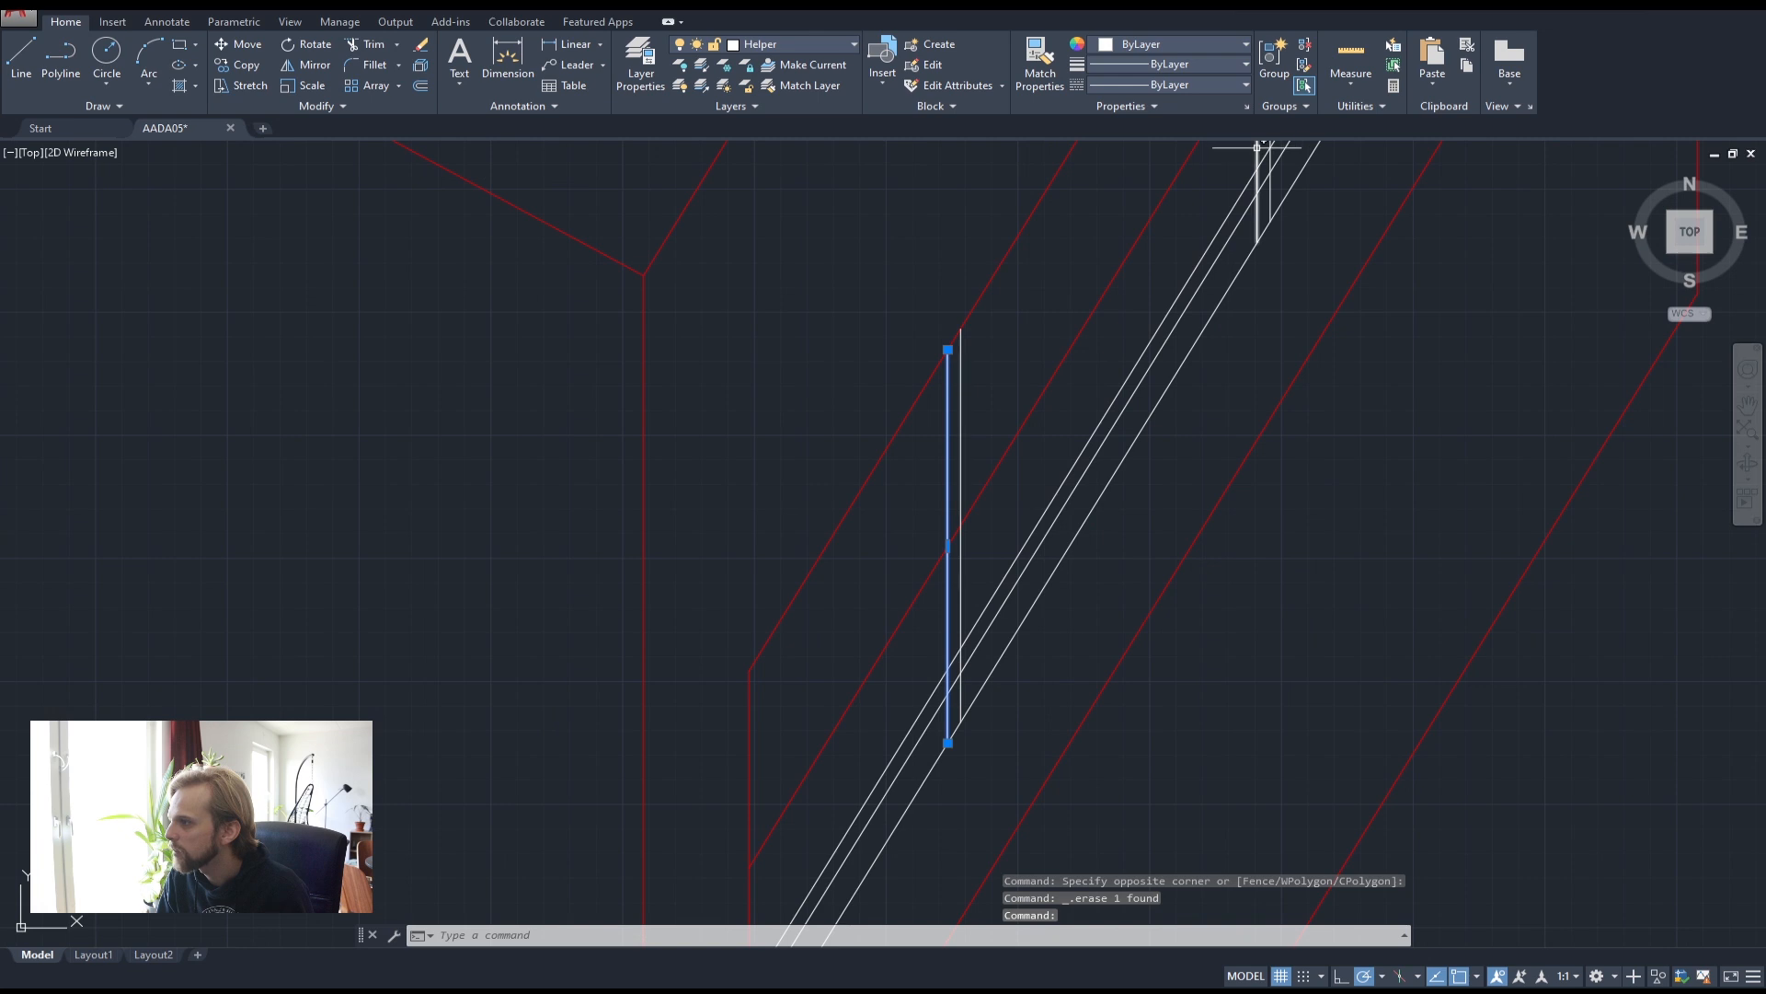
left_click(1257, 149)
scroll(1288, 386, "down", 4)
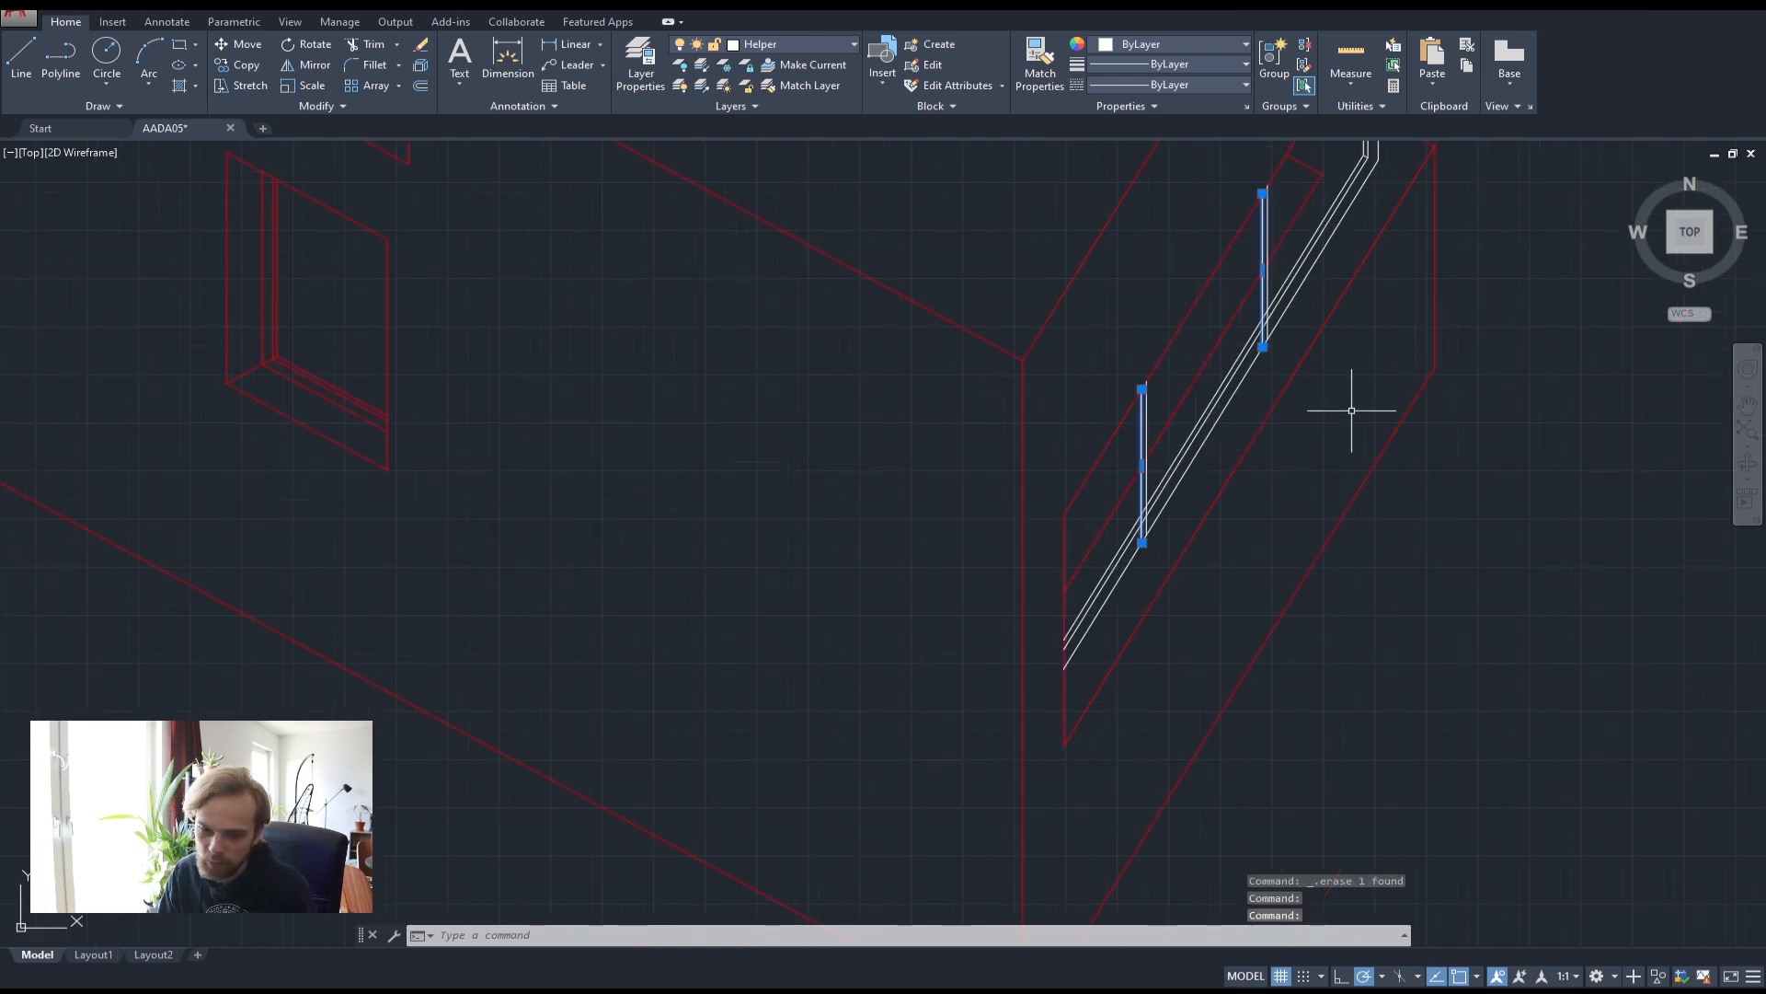
scroll(1382, 453, "up", 2)
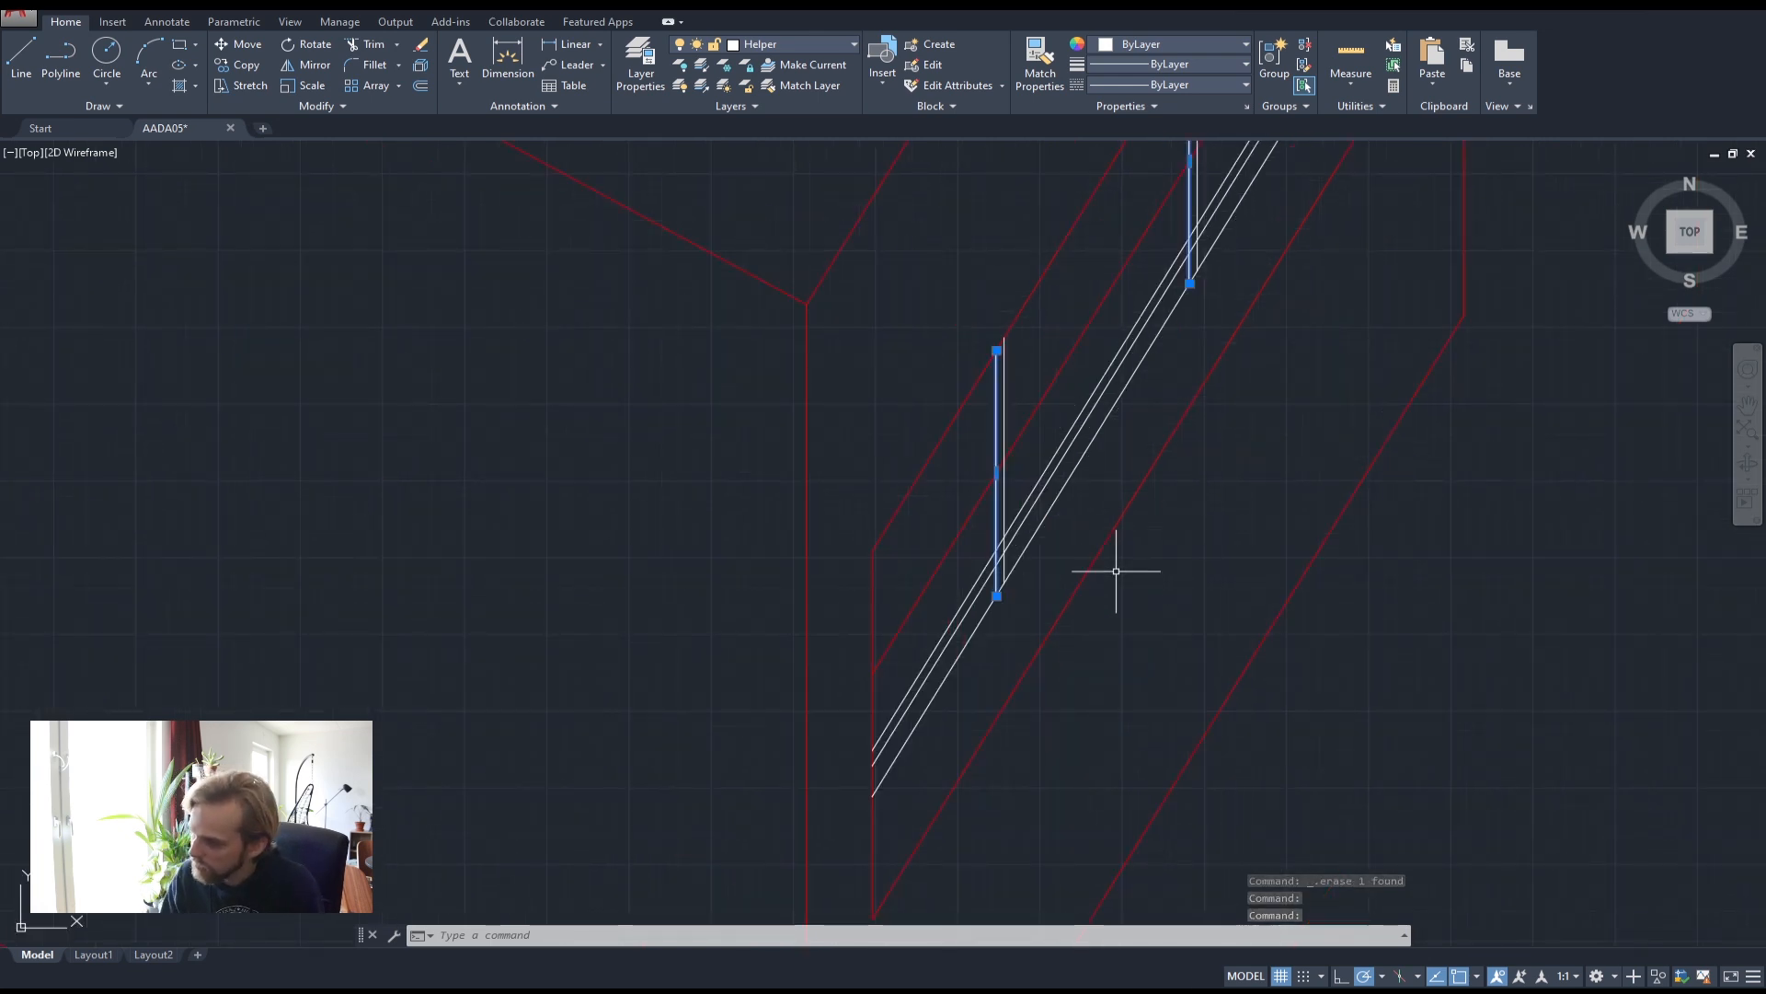
scroll(956, 644, "up", 4)
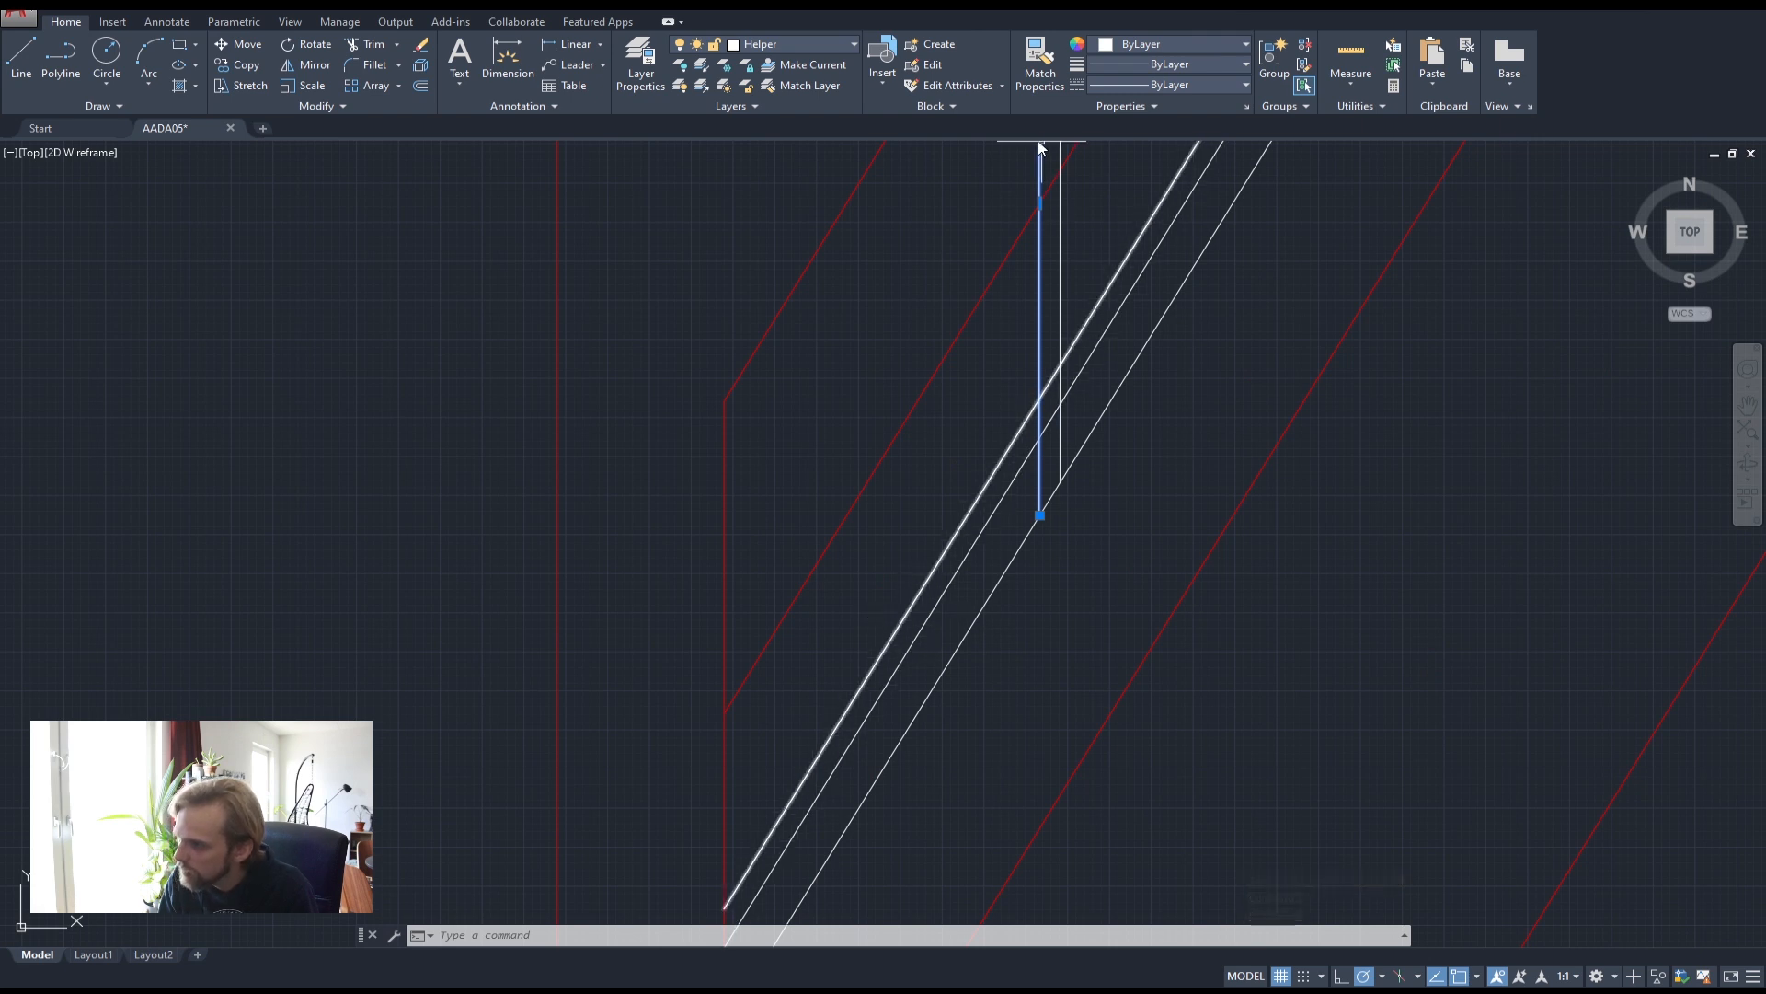
scroll(1286, 441, "down", 4)
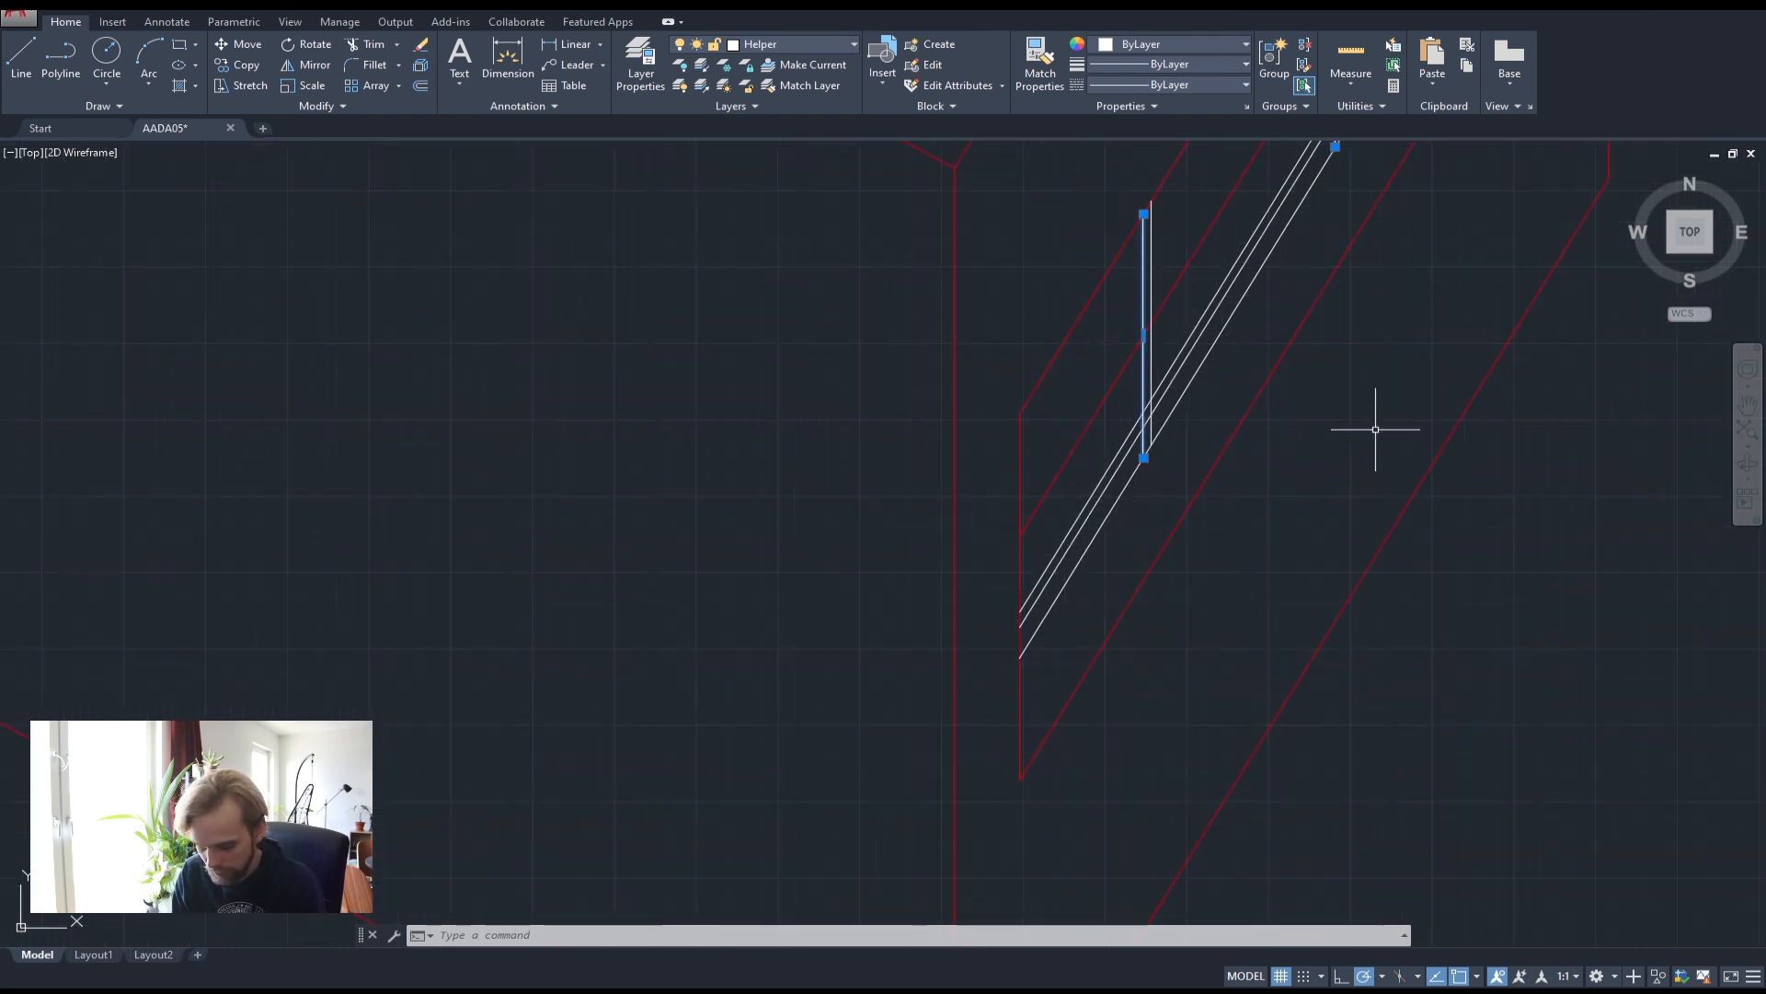
key("Return")
left_click(1673, 653)
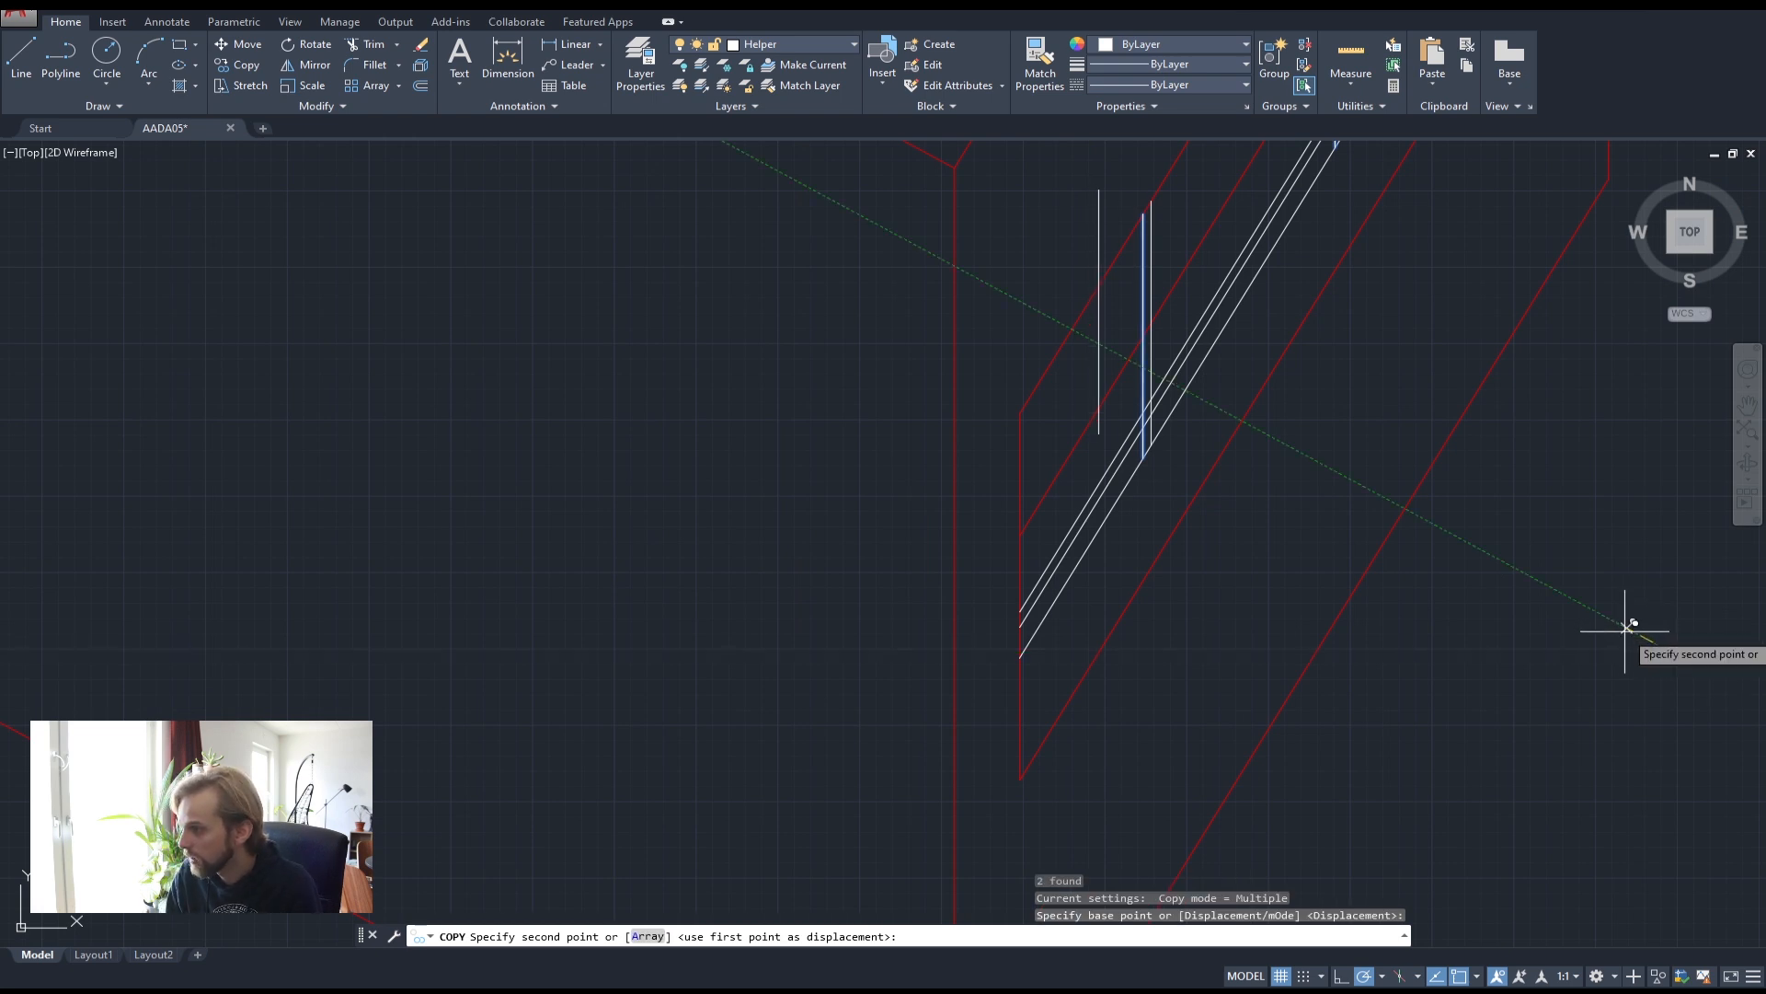
type("25")
key("Return")
key("Escape")
scroll(1421, 495, "down", 2)
scroll(1417, 322, "up", 2)
scroll(1405, 357, "down", 2)
middle_click_drag(1424, 390, 1221, 581)
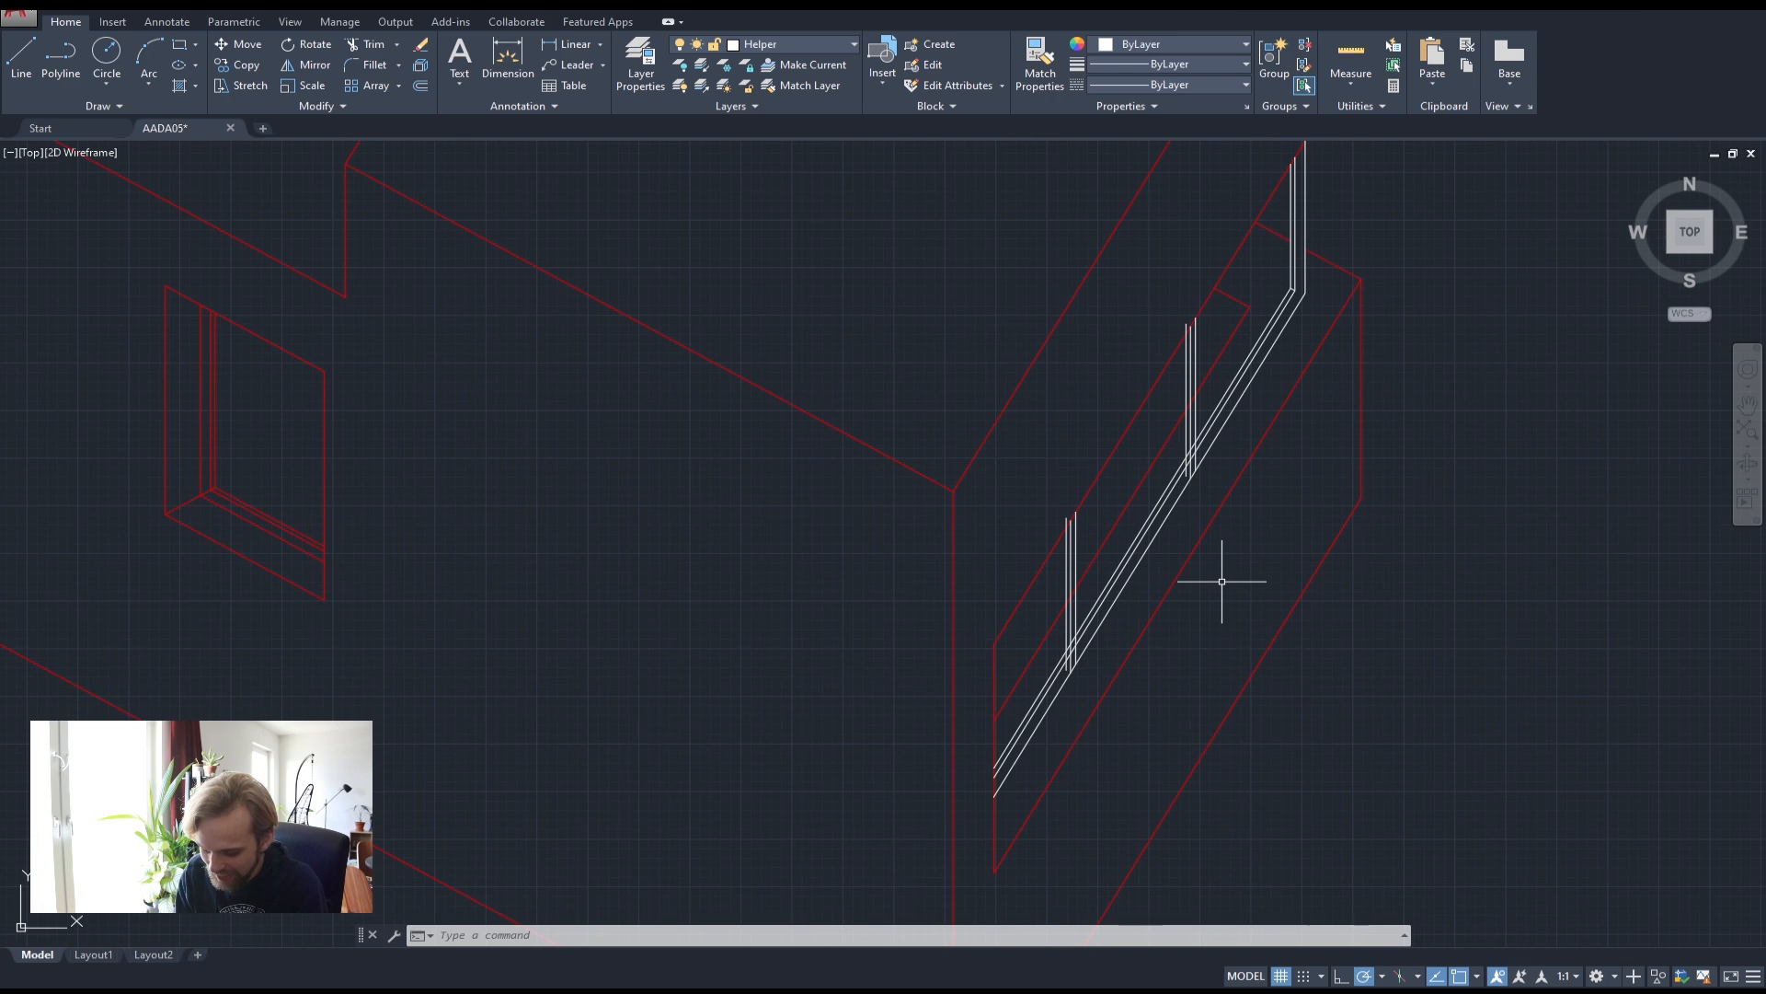
- With TRIM, cut the right vertical lines back to the diagonal and remove the piece between them
key("Return")
key("Return")
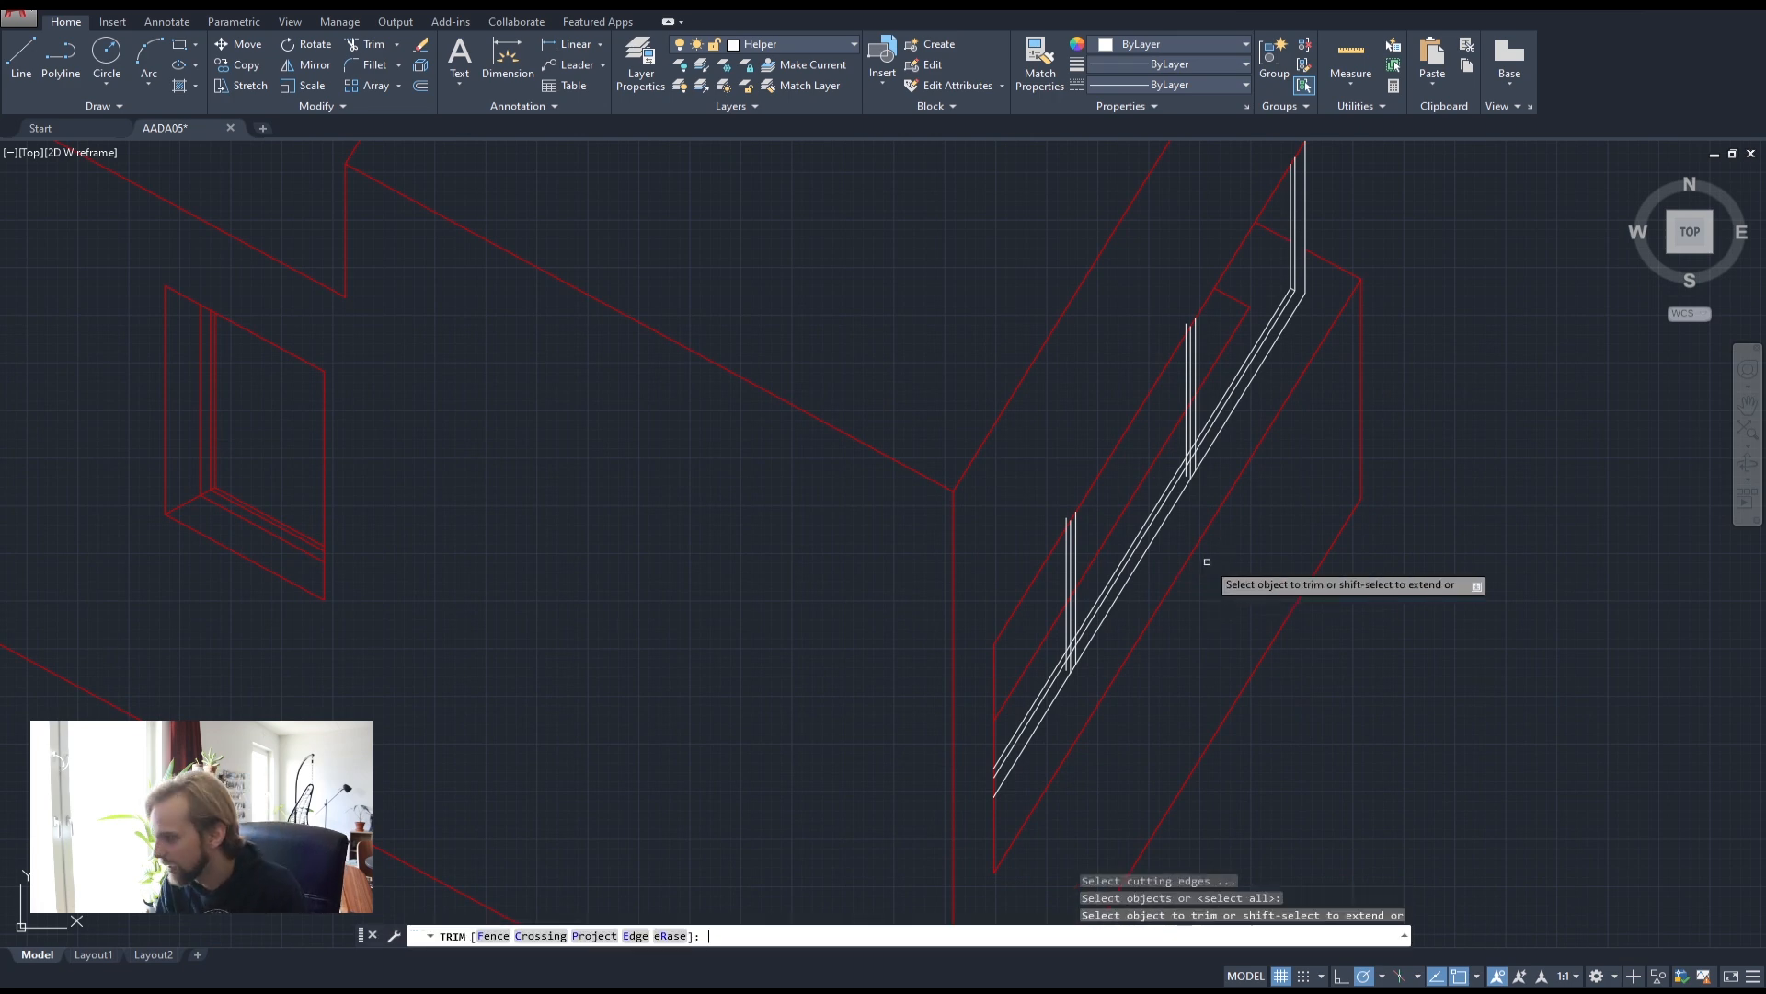
scroll(1072, 518, "up", 4)
scroll(1234, 371, "down", 5)
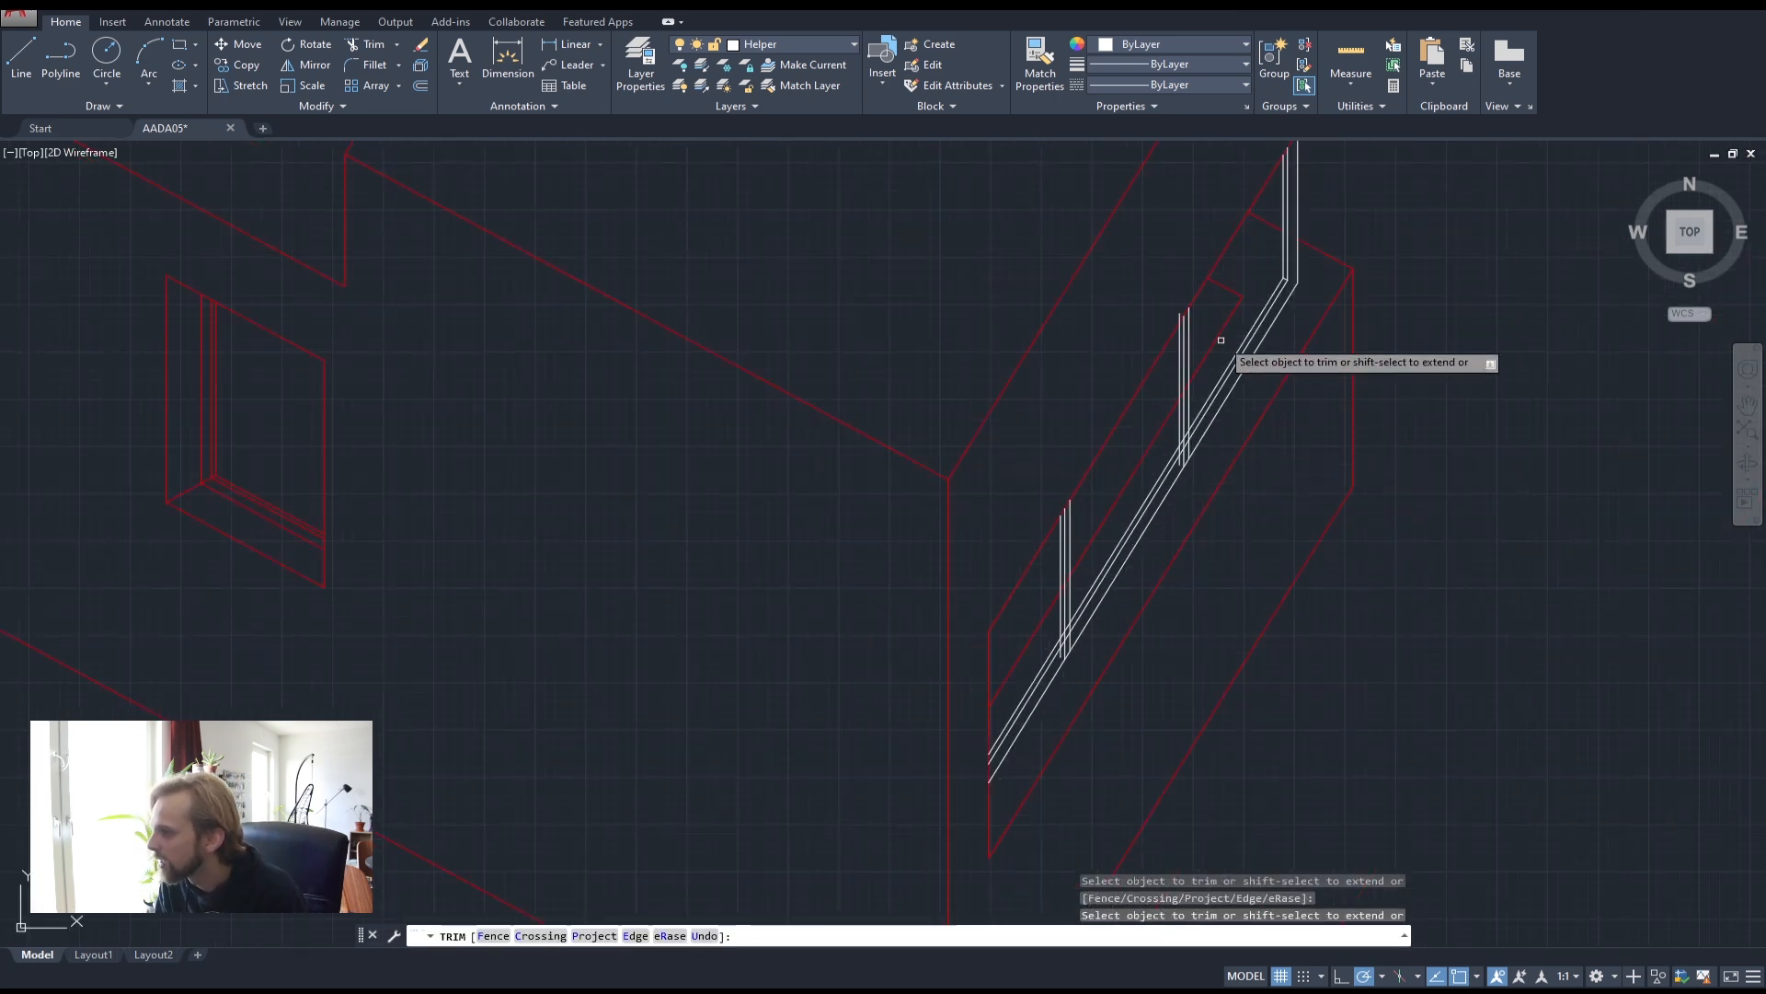
scroll(1182, 293, "up", 3)
scroll(1196, 732, "up", 6)
left_click(1192, 493)
left_click(1128, 564)
middle_click_drag(1175, 426, 1145, 607)
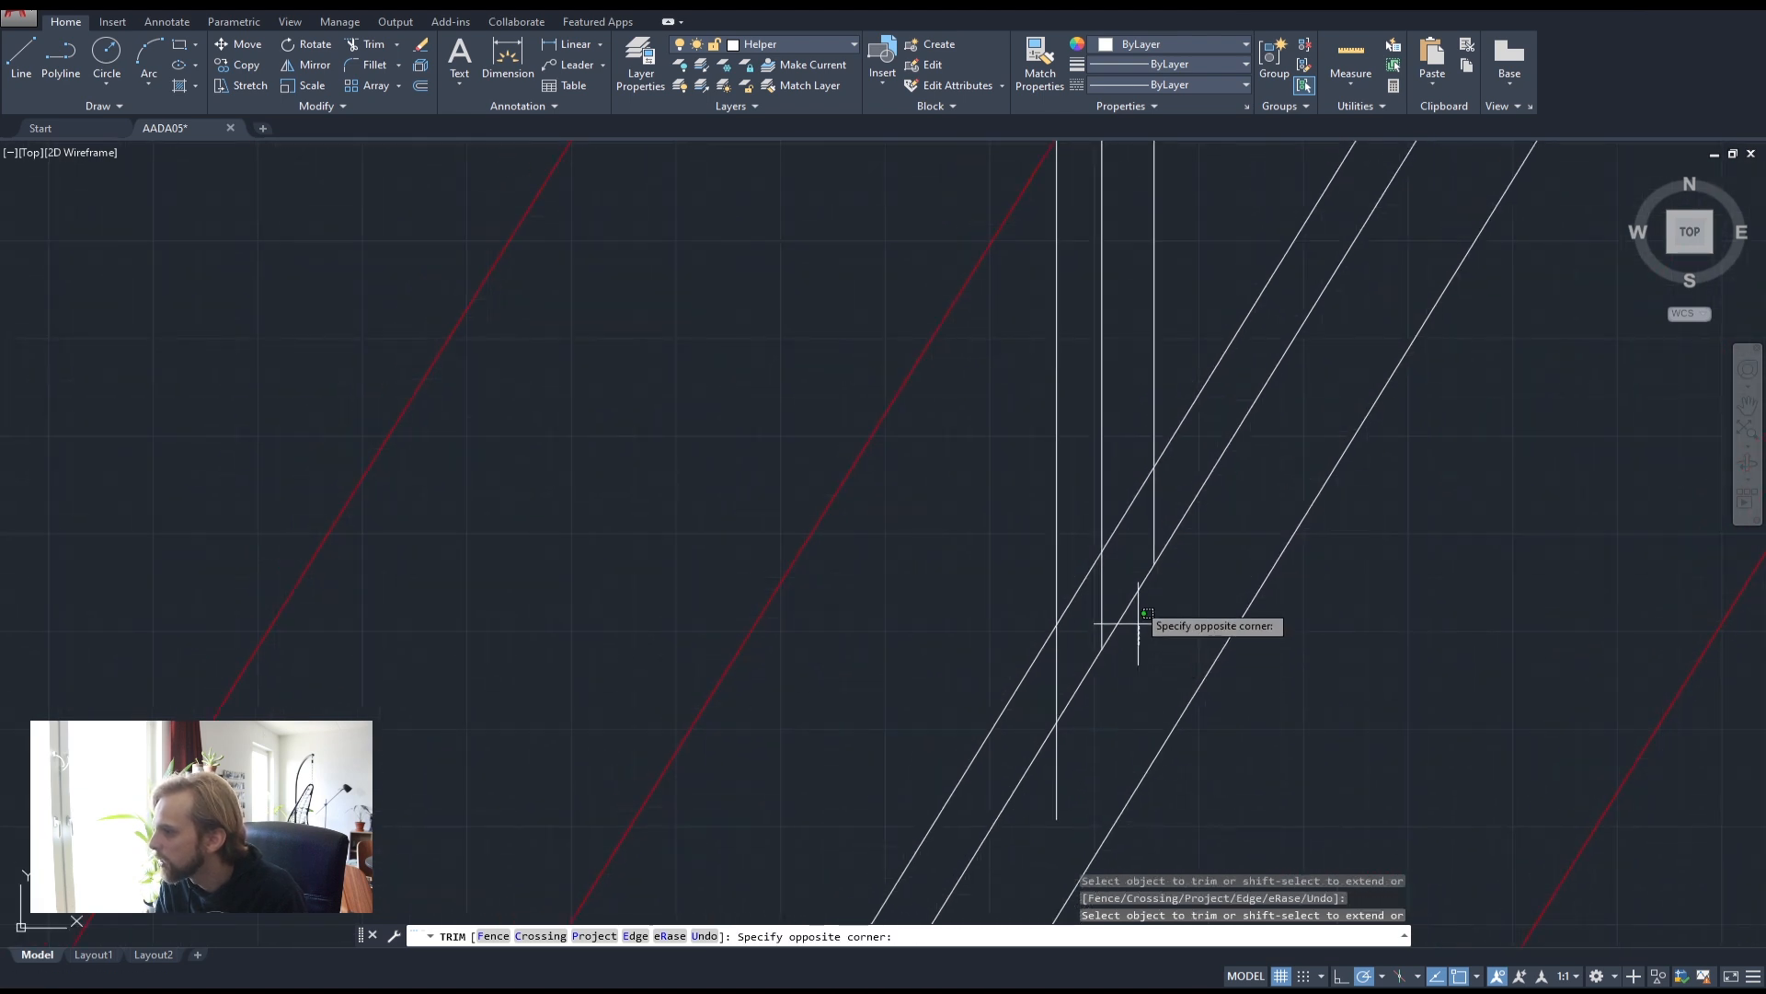
left_click(1142, 583)
- Trim the diagonal segments between the middle and left verticals, including the red one
scroll(1127, 502, "down", 4)
middle_click_drag(1118, 379, 1093, 617)
scroll(1104, 589, "up", 4)
left_click(1111, 565)
left_click(1096, 528)
scroll(1090, 558, "down", 6)
scroll(1074, 589, "up", 4)
scroll(1104, 706, "down", 3)
middle_click_drag(1108, 781, 1184, 485)
middle_click_drag(1064, 670, 1119, 430)
scroll(934, 686, "up", 1)
scroll(948, 621, "up", 4)
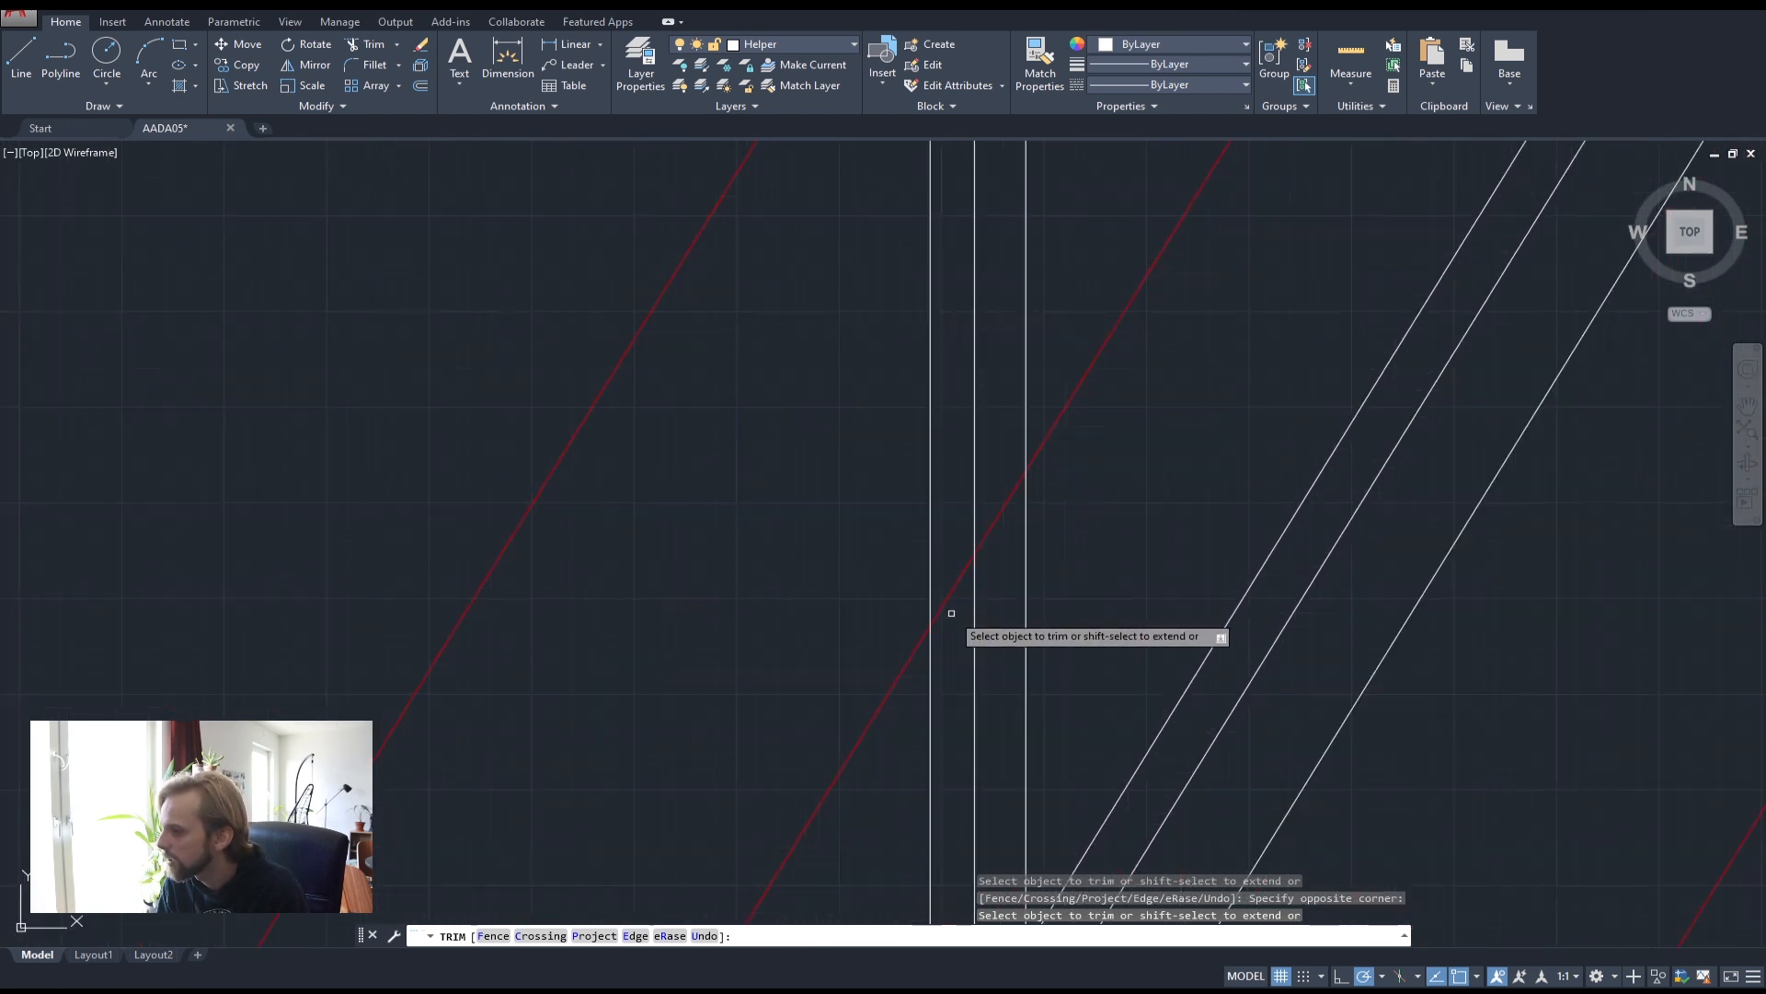
left_click(973, 579)
left_click(967, 574)
left_click(965, 606)
left_click(948, 582)
- Trim the remaining overlapping pieces around the left vertical, including its lower end
scroll(989, 598, "down", 2)
middle_click_drag(1073, 708, 1090, 511)
scroll(1035, 620, "up", 4)
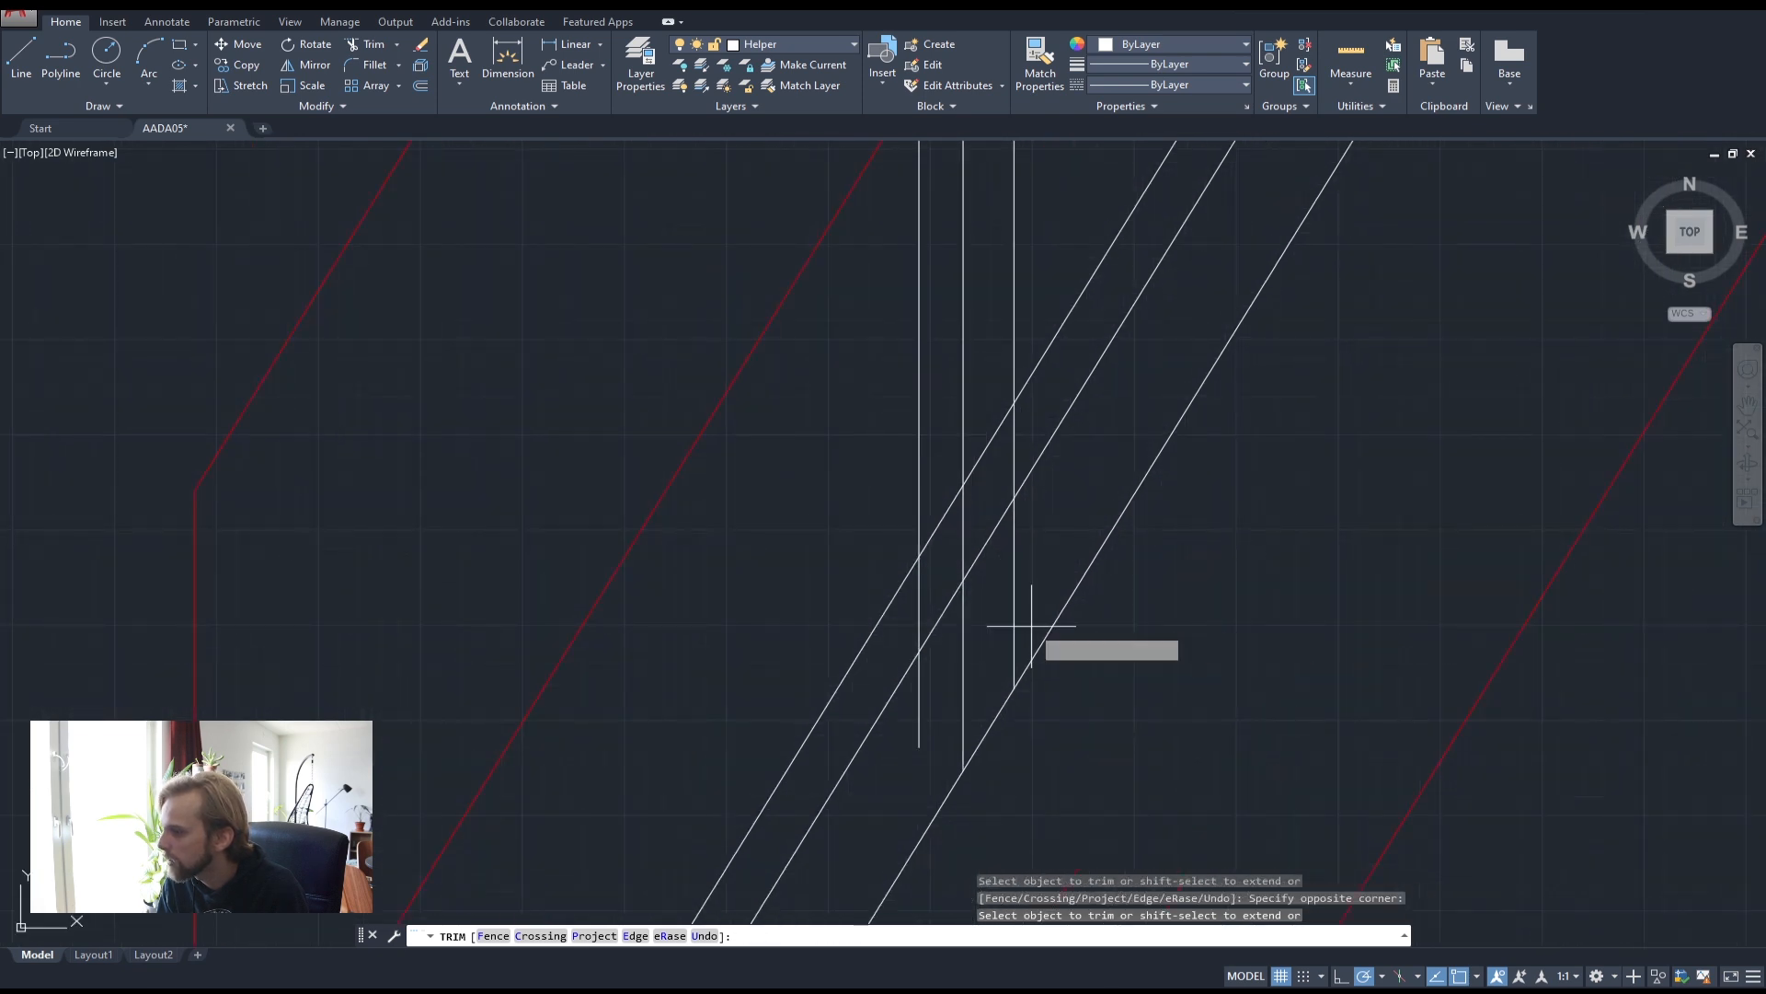
left_click(928, 703)
left_click(916, 720)
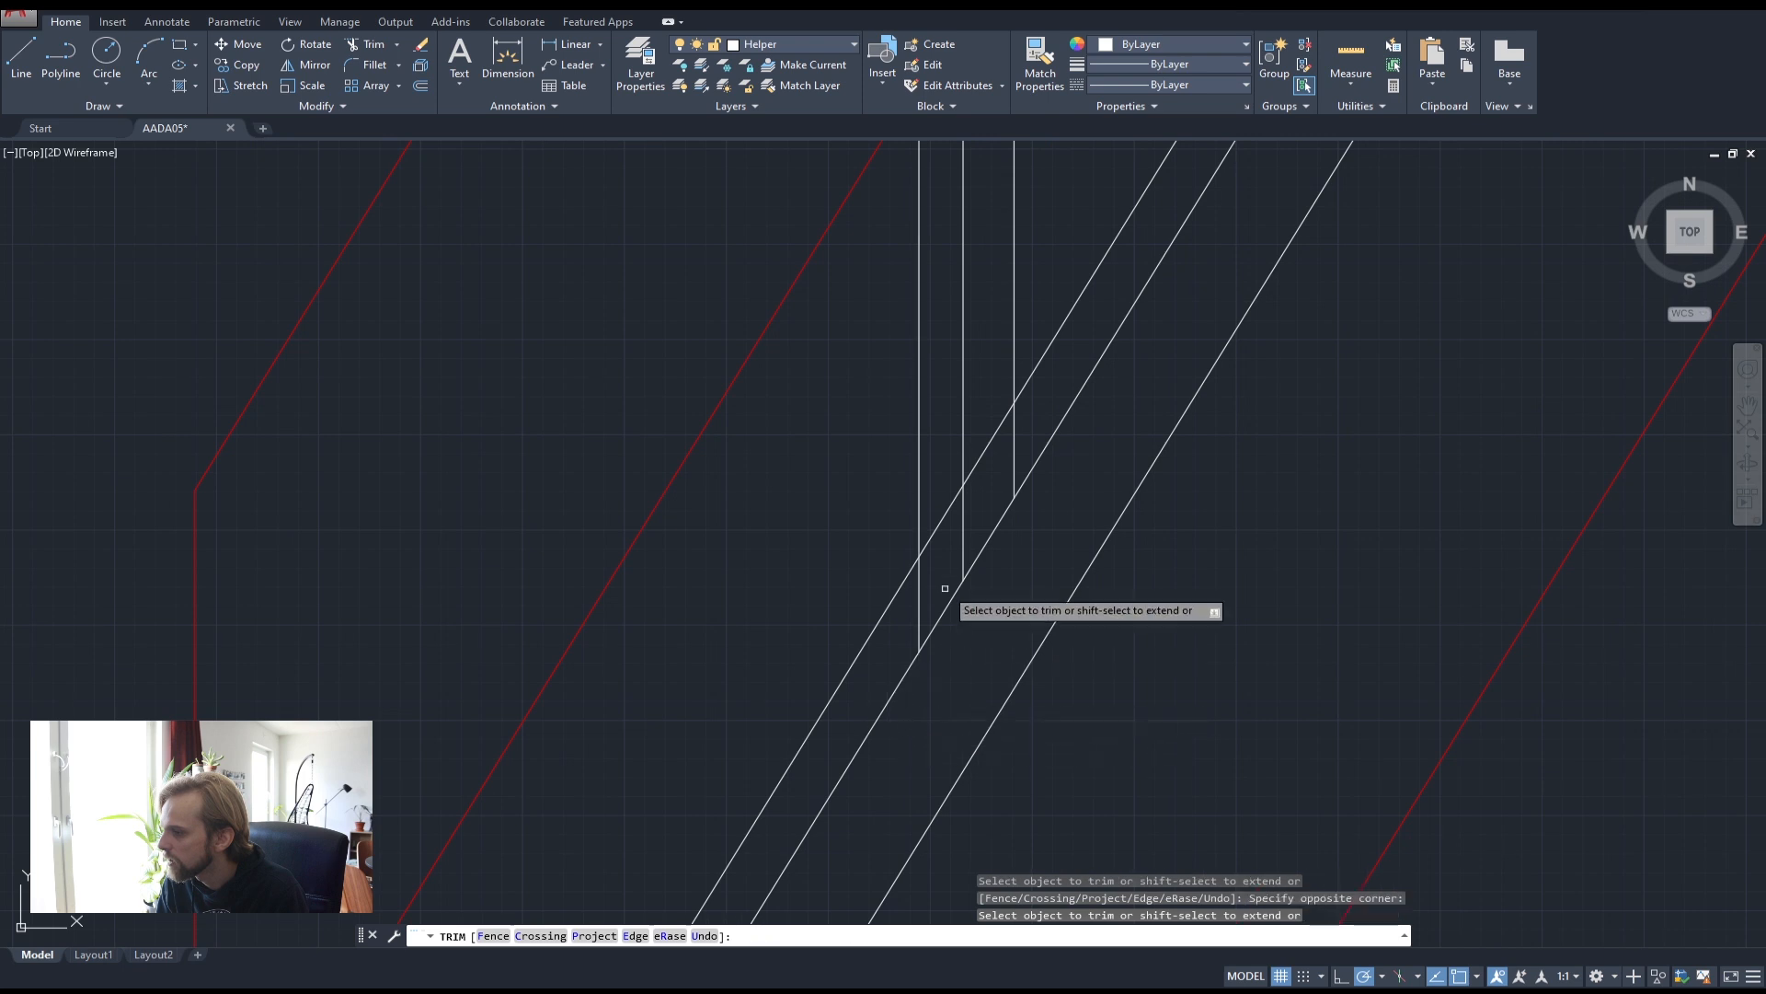
scroll(980, 552, "down", 1)
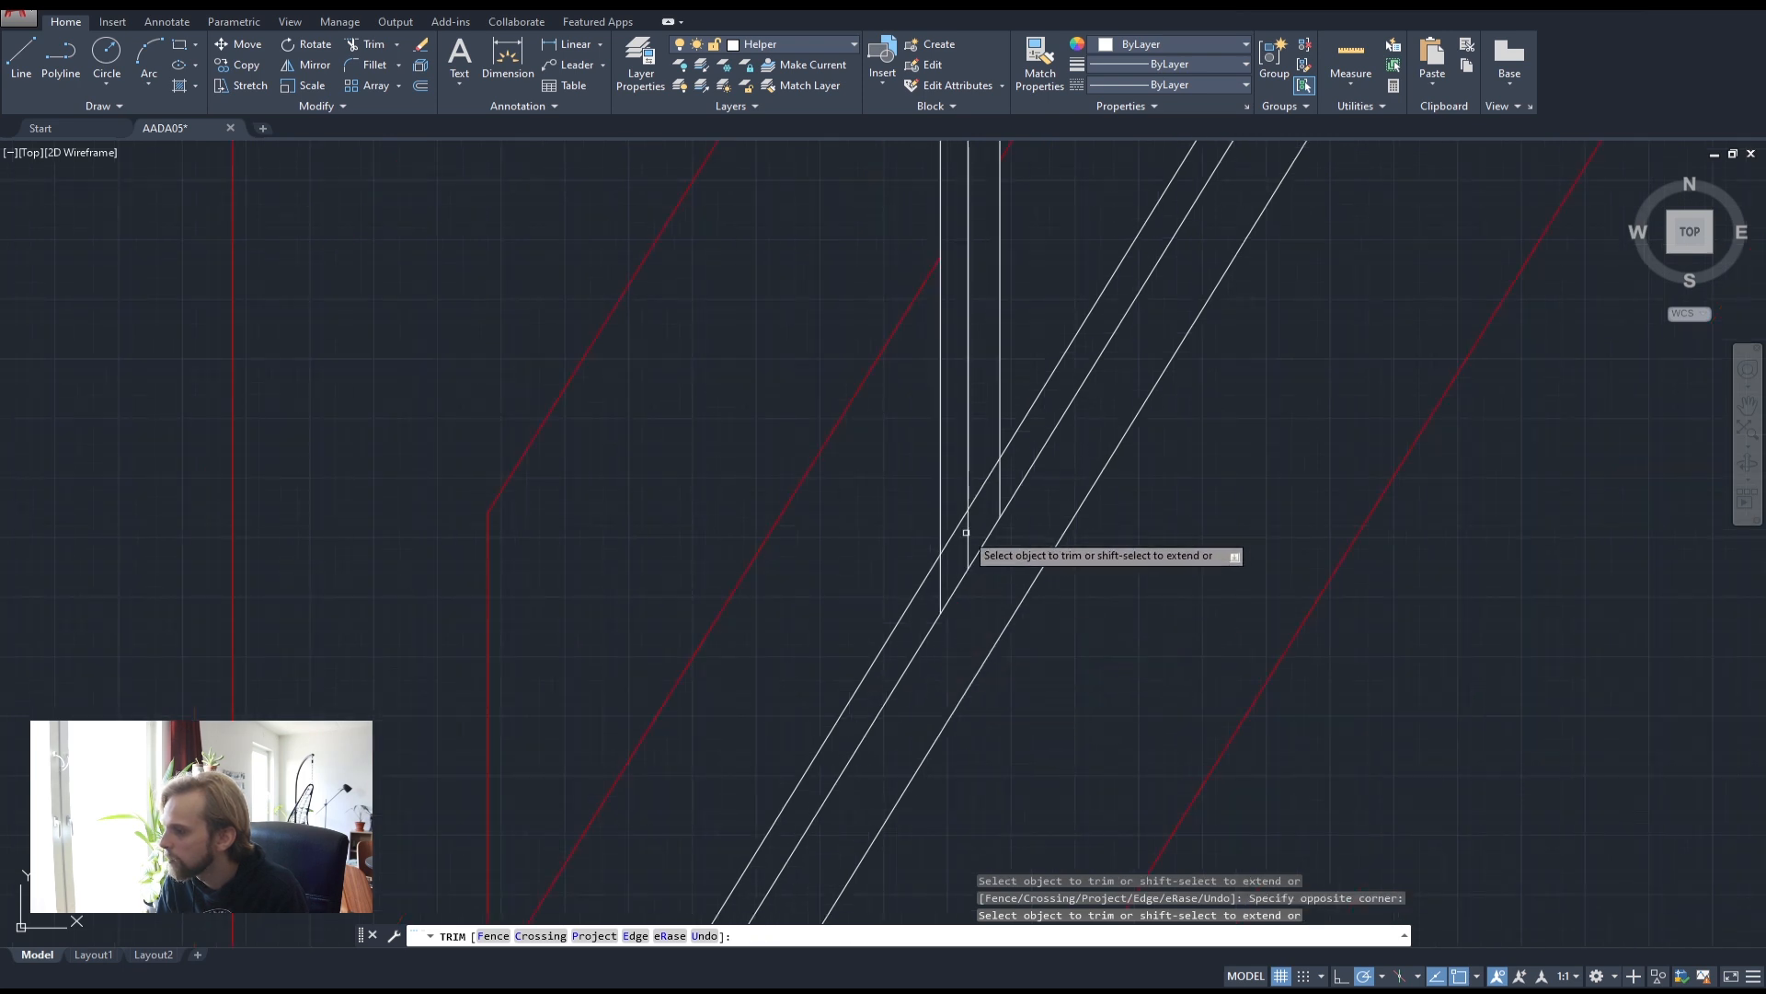
left_click(944, 584)
left_click(982, 485)
left_click(987, 539)
left_click(957, 530)
left_click(1135, 485)
scroll(1034, 512, "up", 4)
scroll(964, 472, "down", 4)
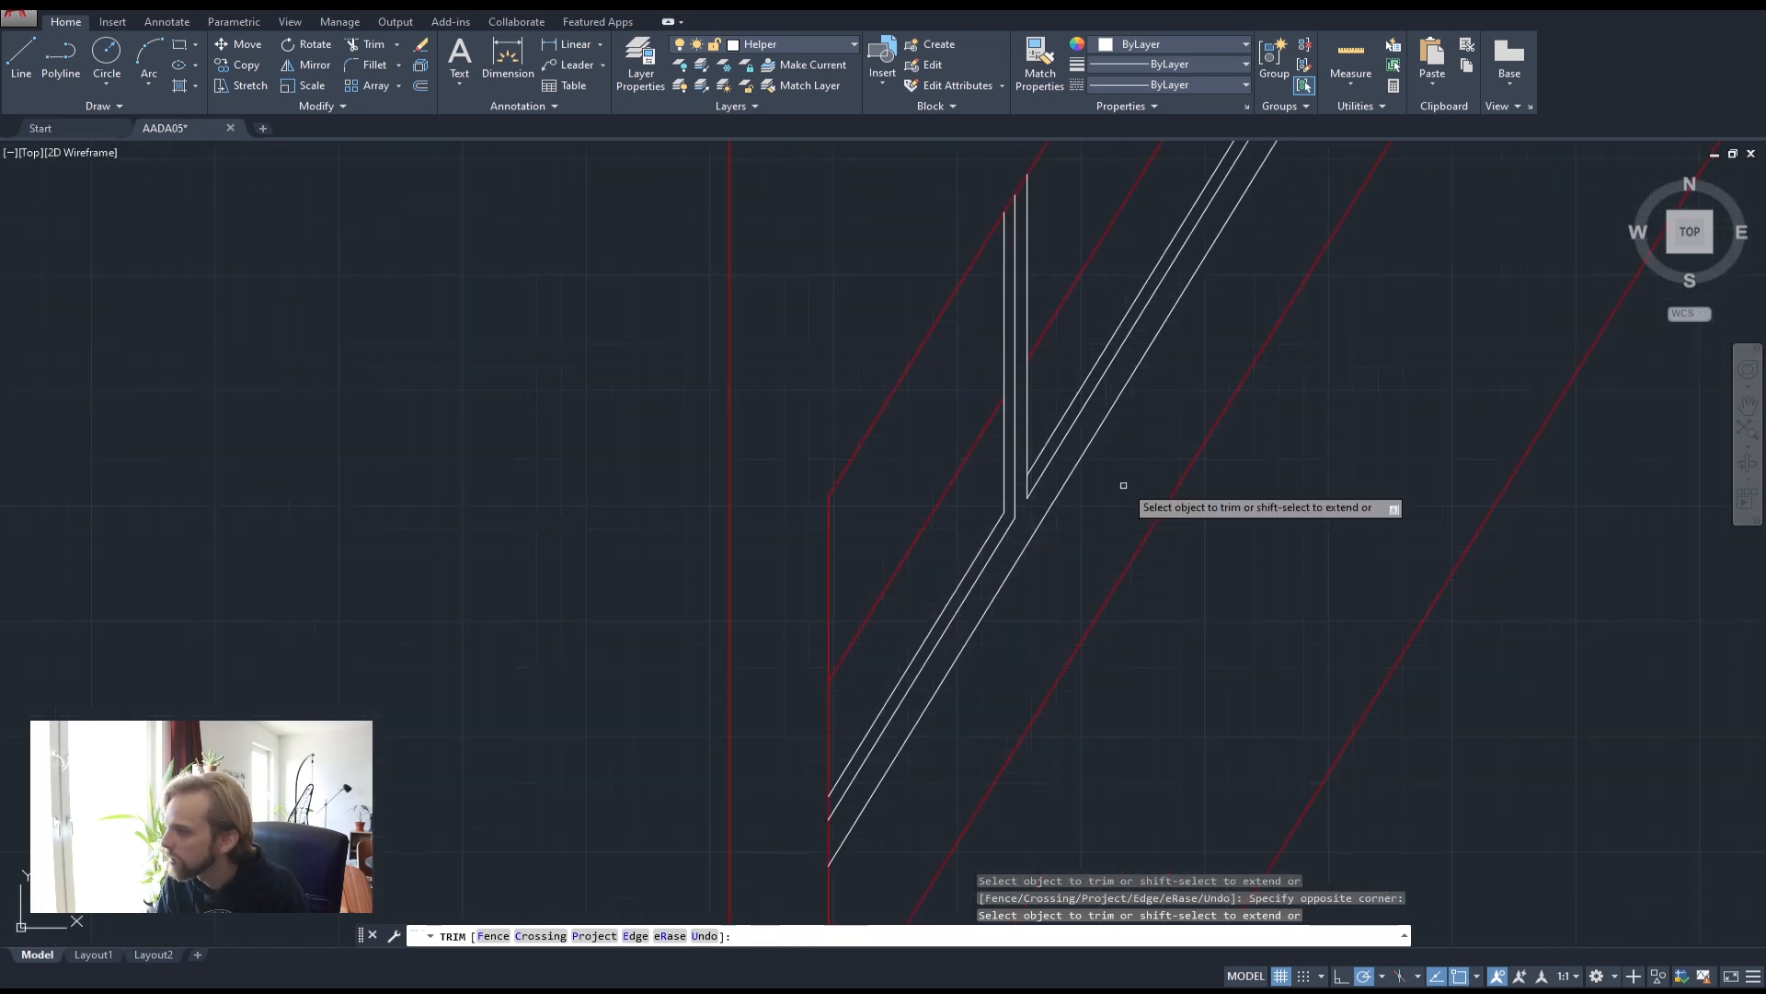
scroll(1068, 417, "up", 3)
left_click(989, 598)
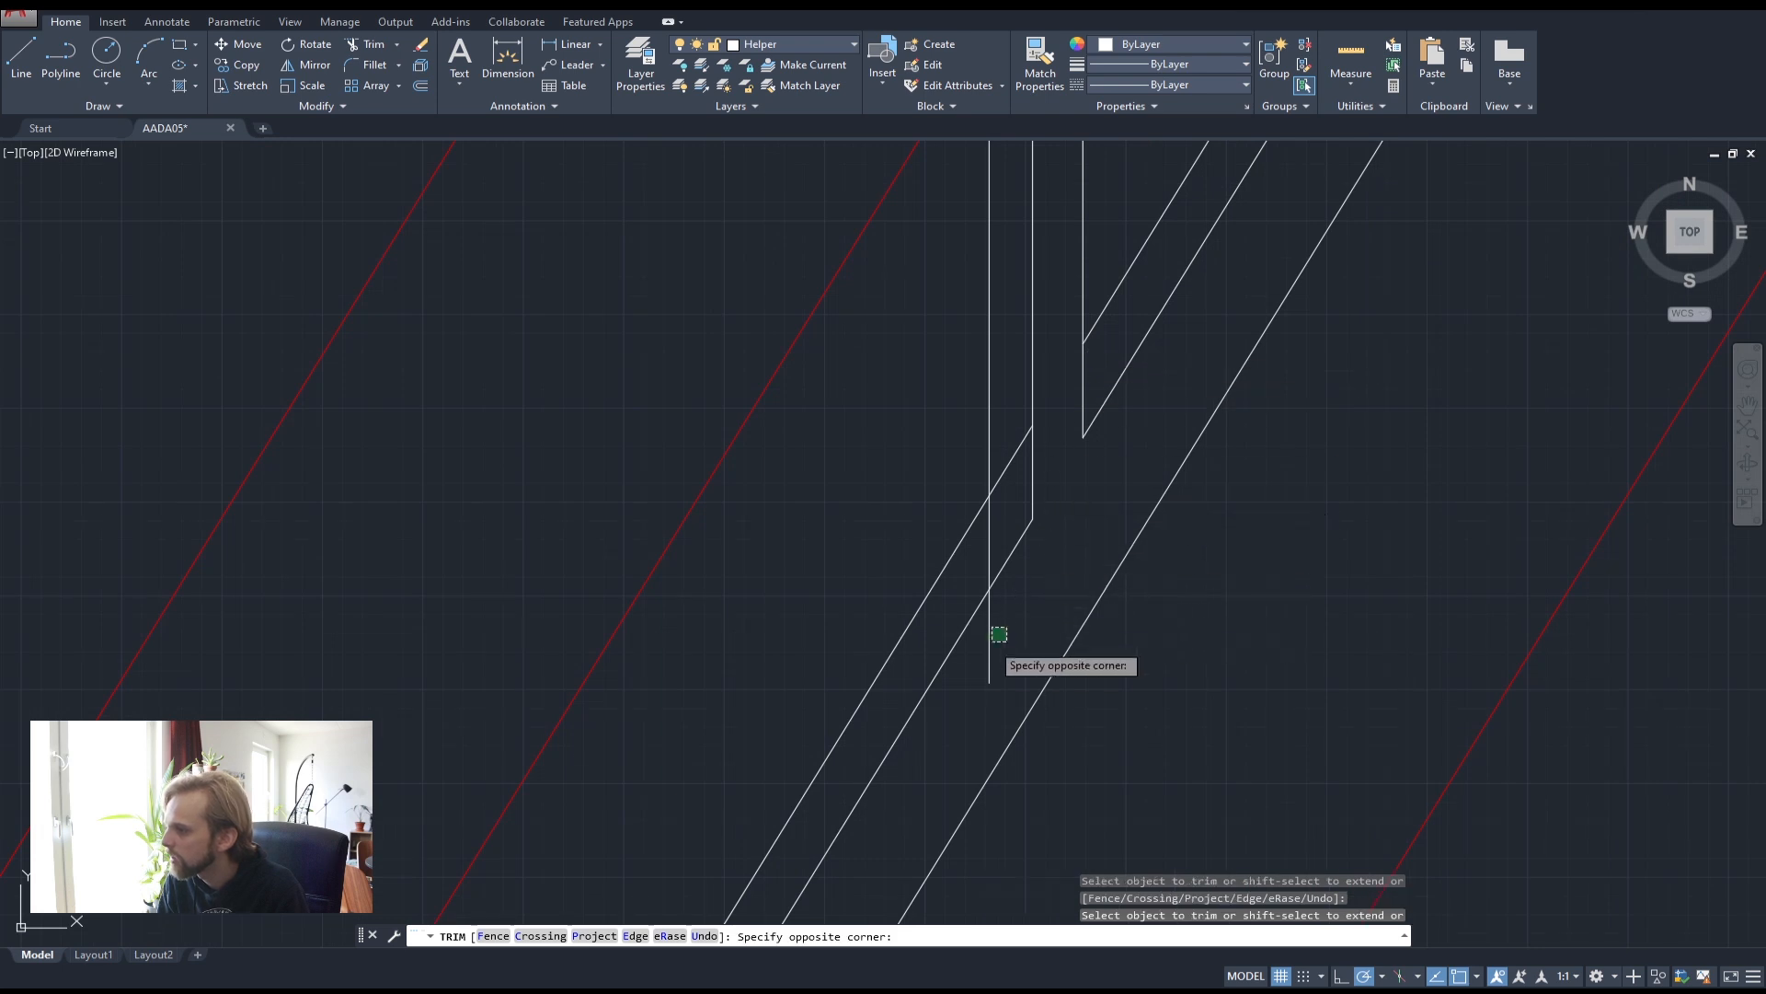
scroll(1058, 478, "down", 4)
- Draw two short lines closing the lower and upper mullion ends
key("Escape")
middle_click_drag(1013, 669, 1010, 496)
type("l")
key("Return")
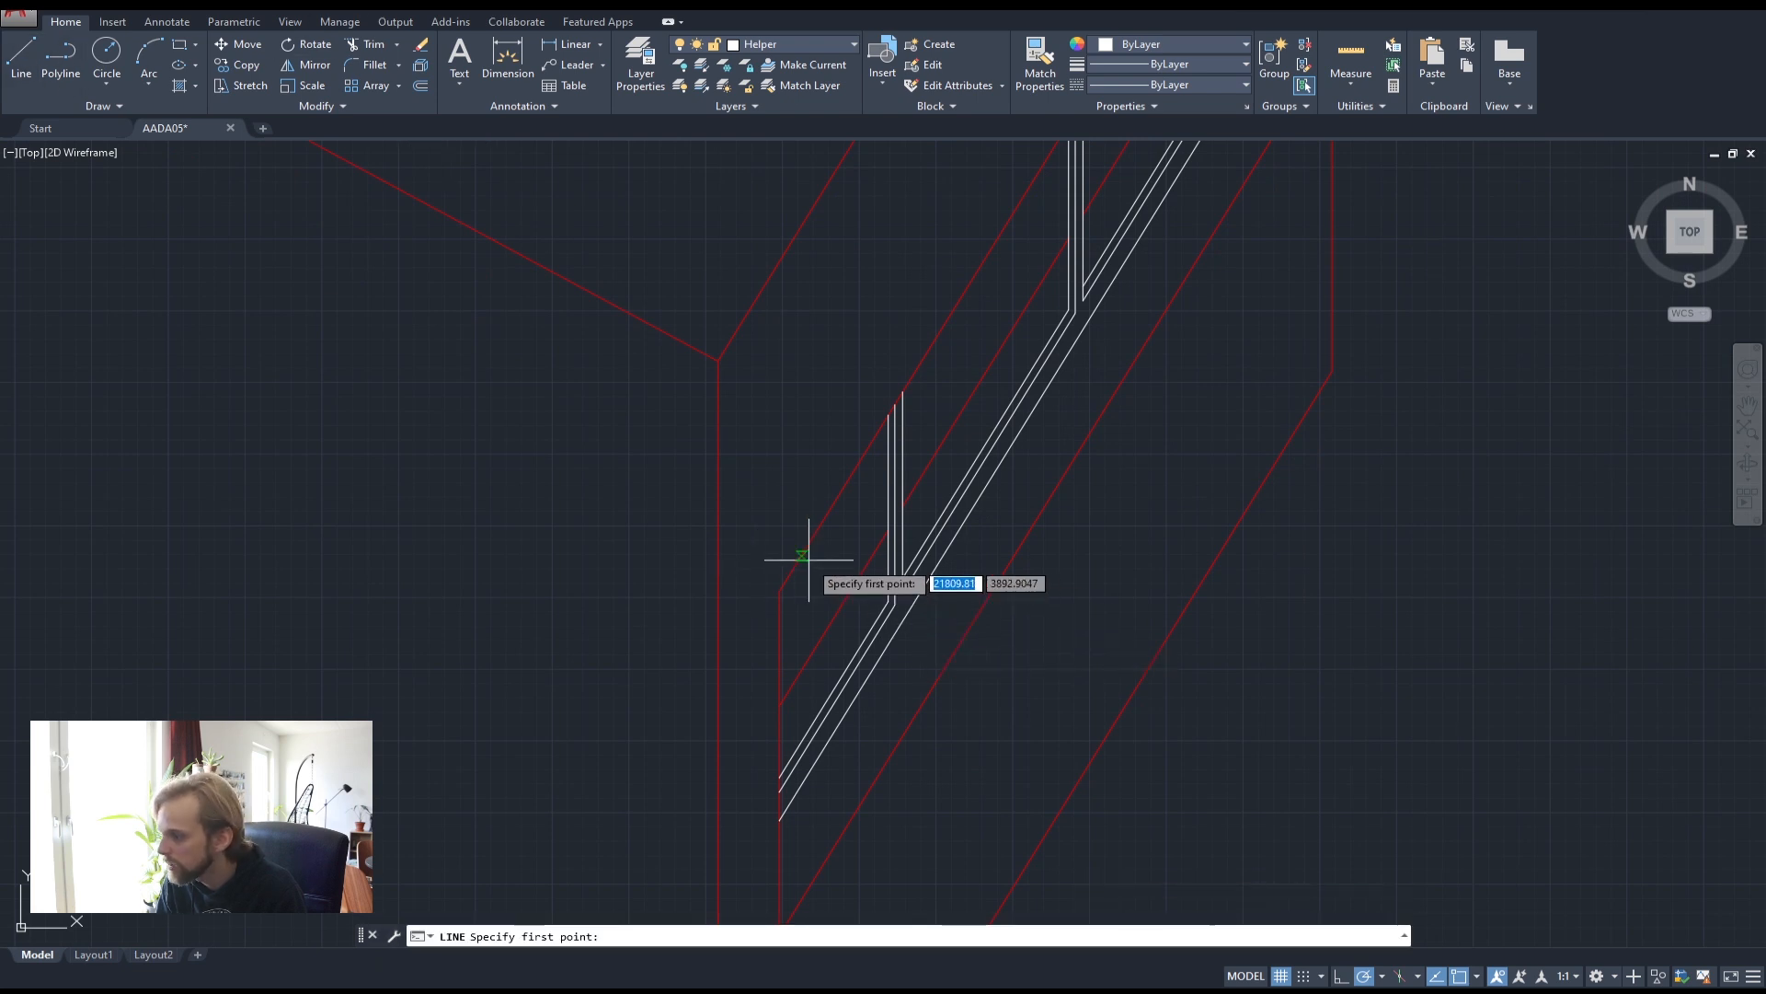
scroll(867, 610, "up", 5)
left_click(896, 637)
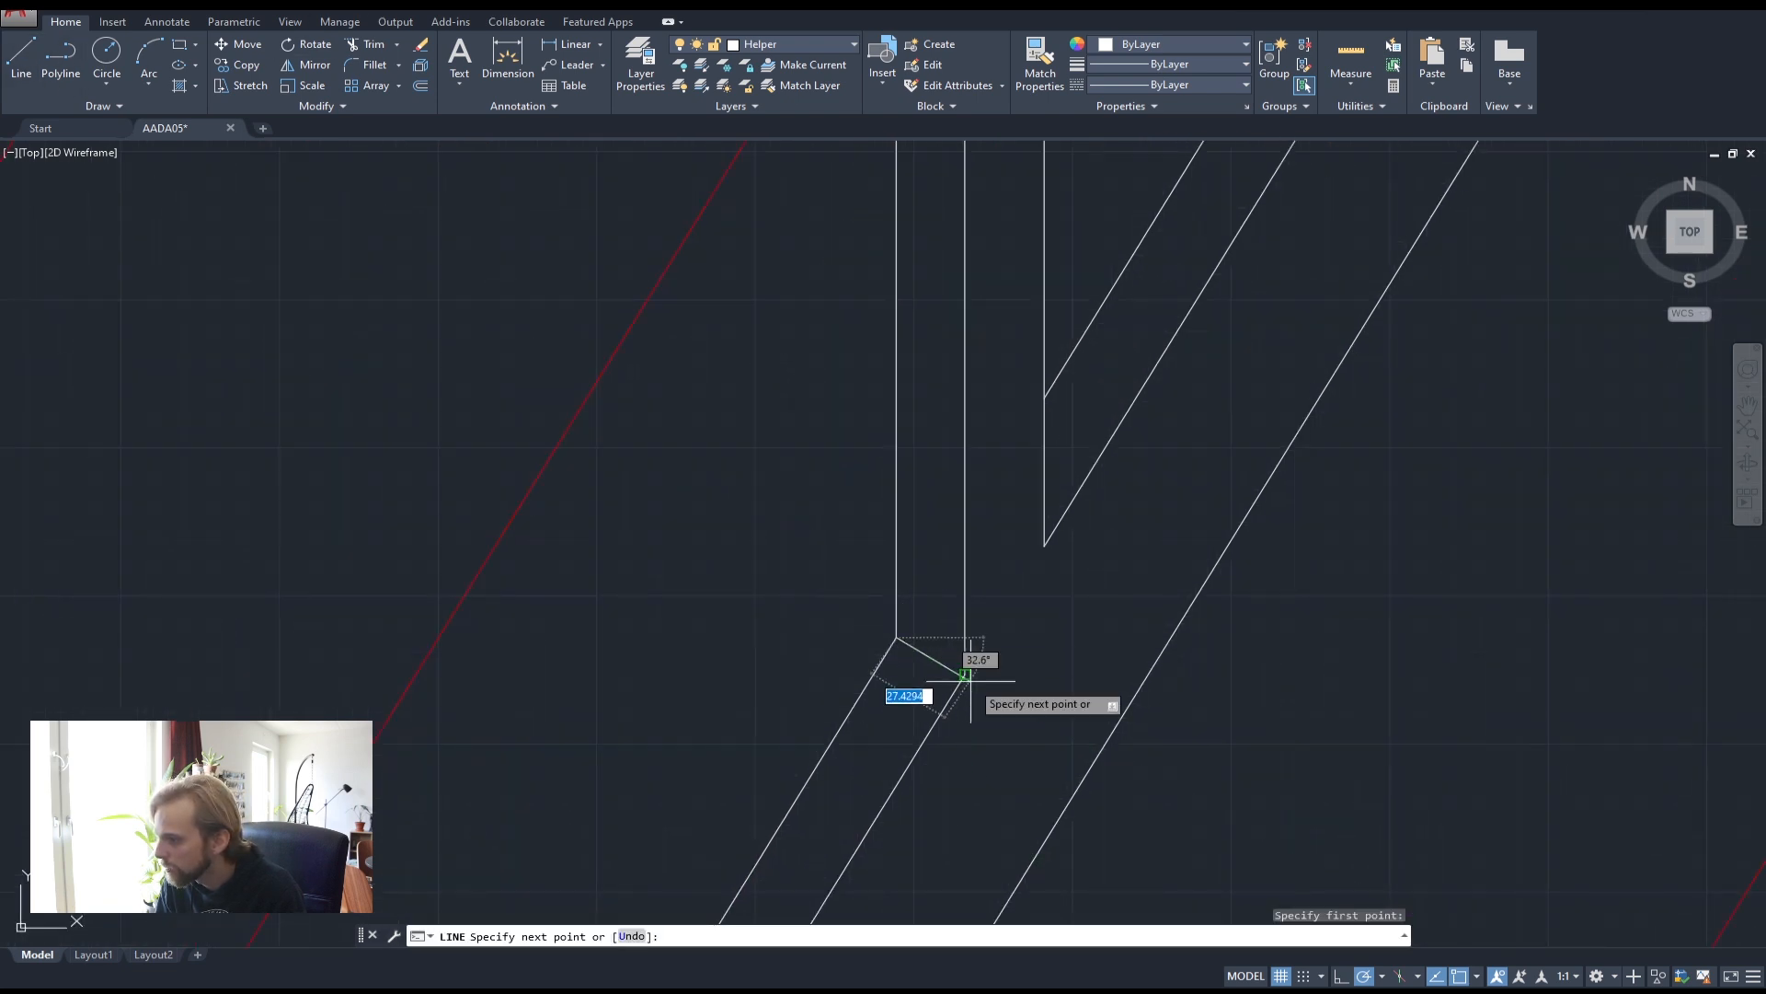
left_click(963, 672)
key("Return")
scroll(962, 672, "down", 4)
middle_click_drag(1238, 238, 1051, 571)
scroll(1051, 571, "up", 6)
key("Return")
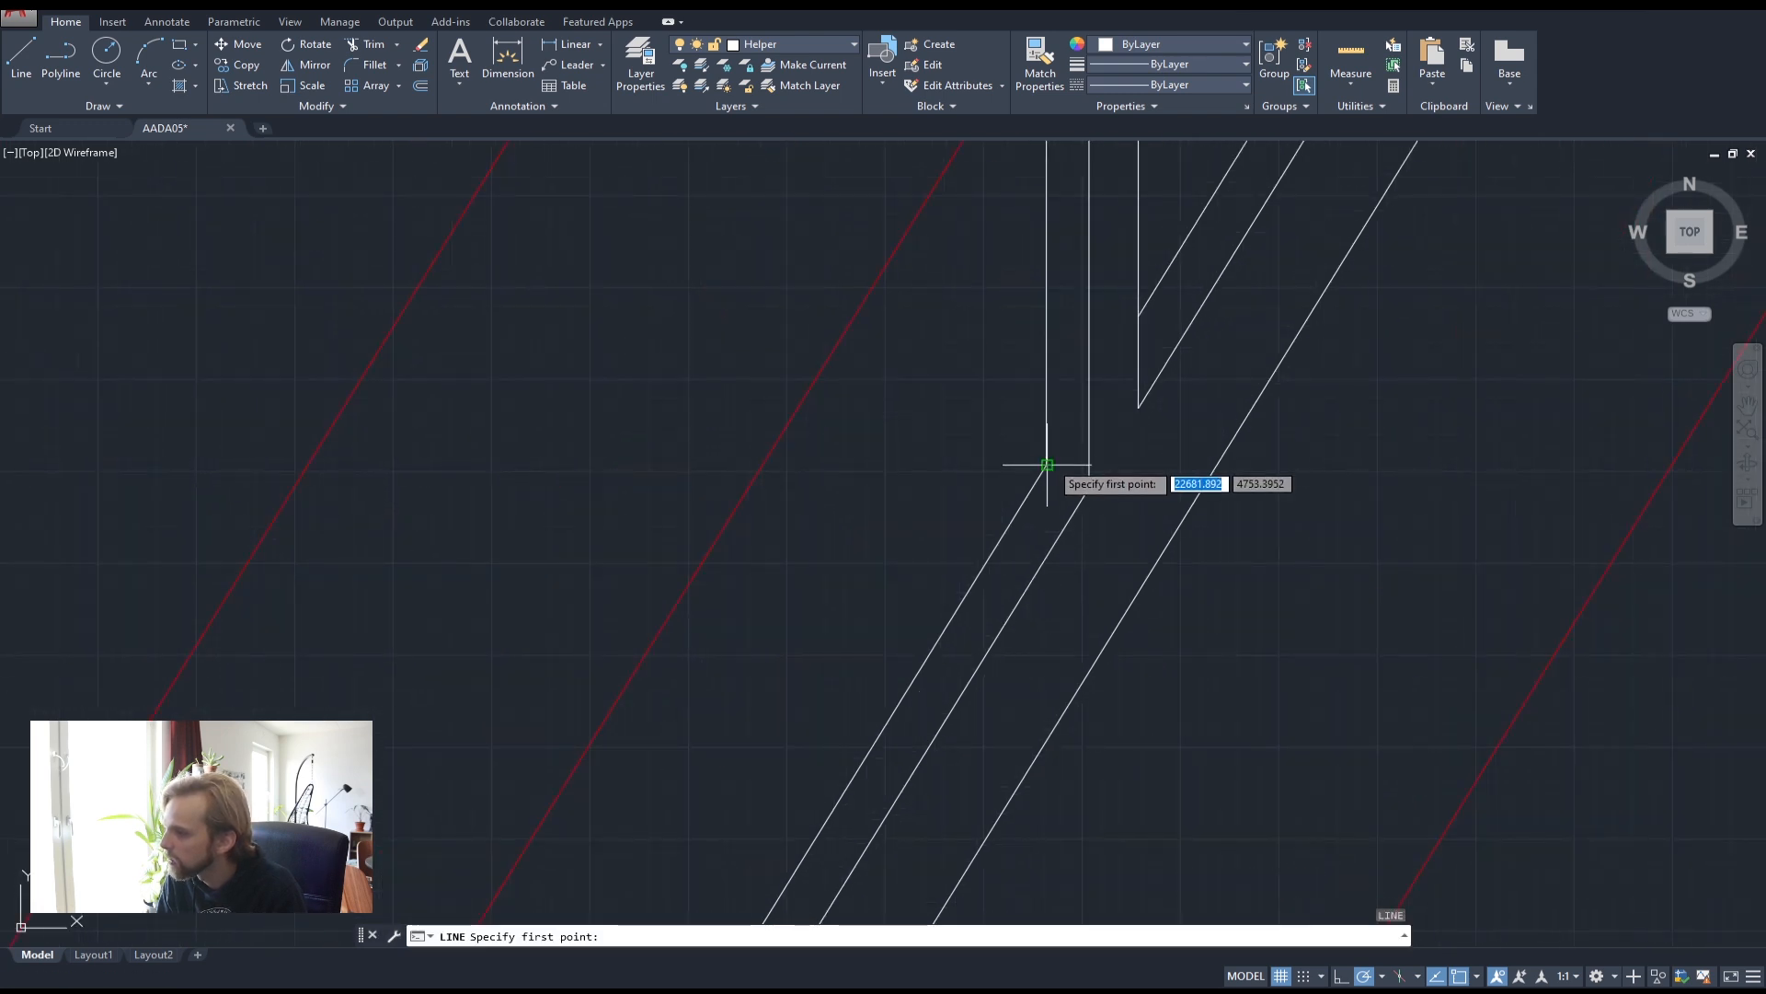
left_click(1047, 465)
left_click(1084, 486)
key("Return")
- Erase the leftover Thick diagonal line and the two stray red segments
scroll(1098, 546, "down", 5)
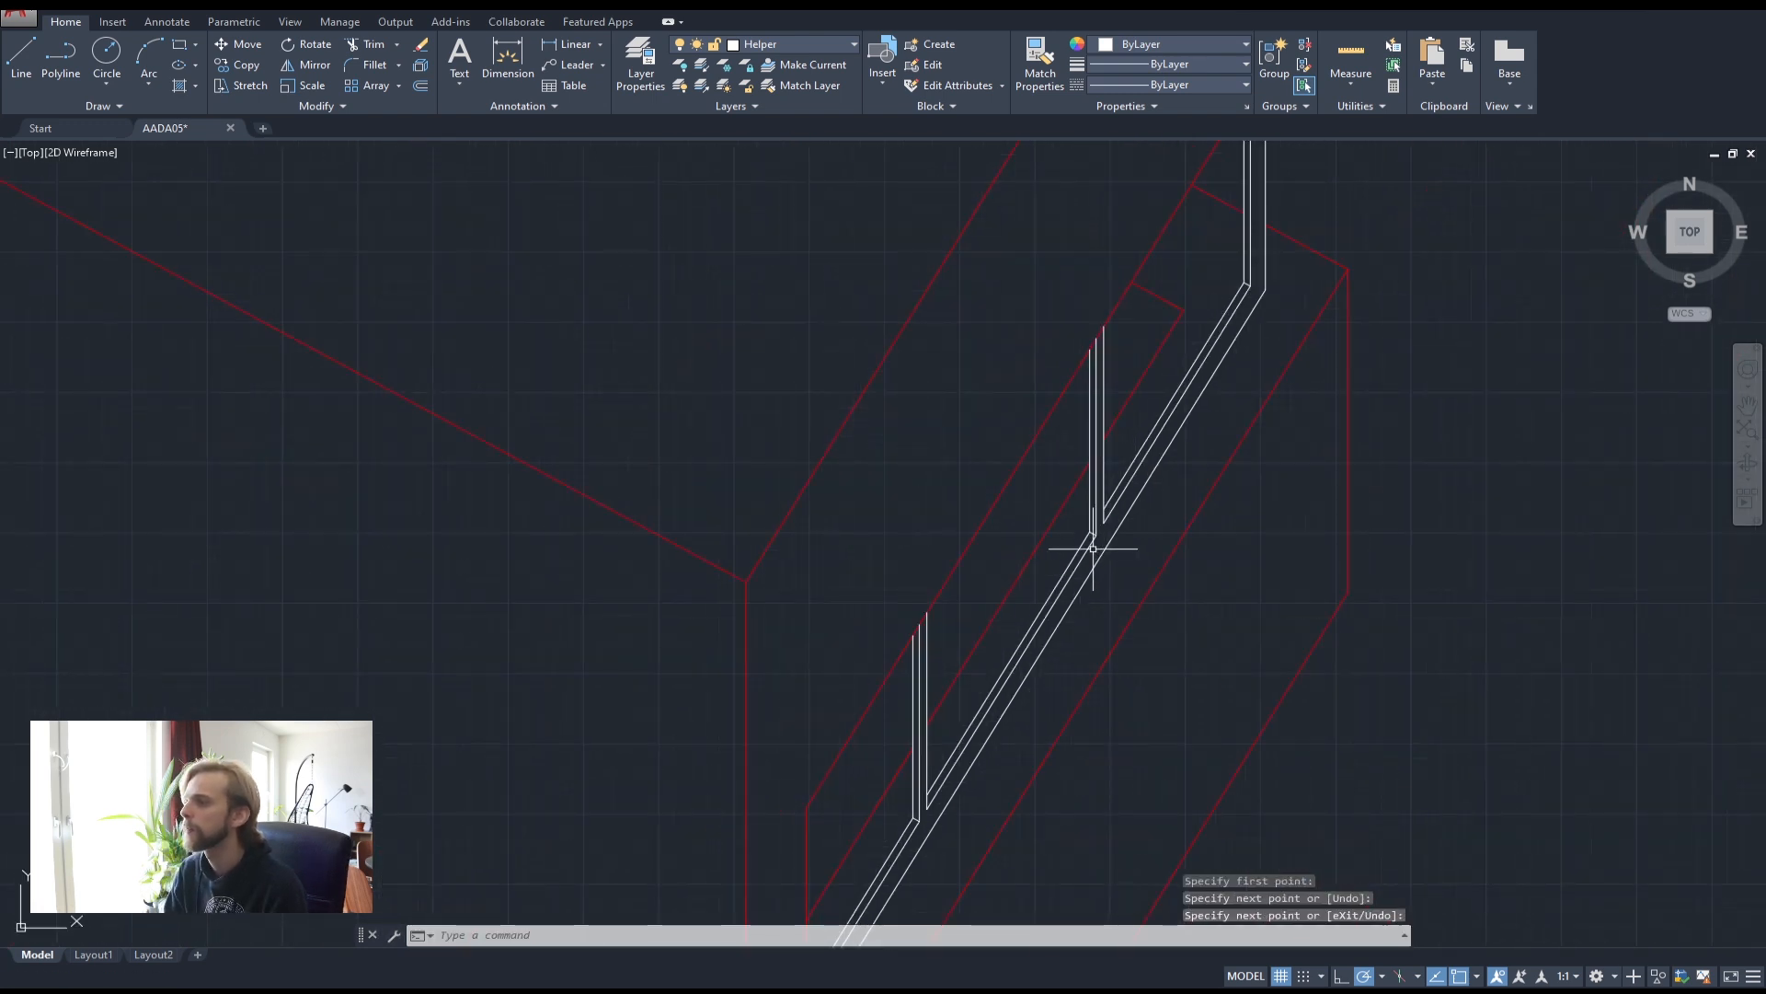
left_click(1012, 581)
middle_click_drag(959, 704, 990, 595)
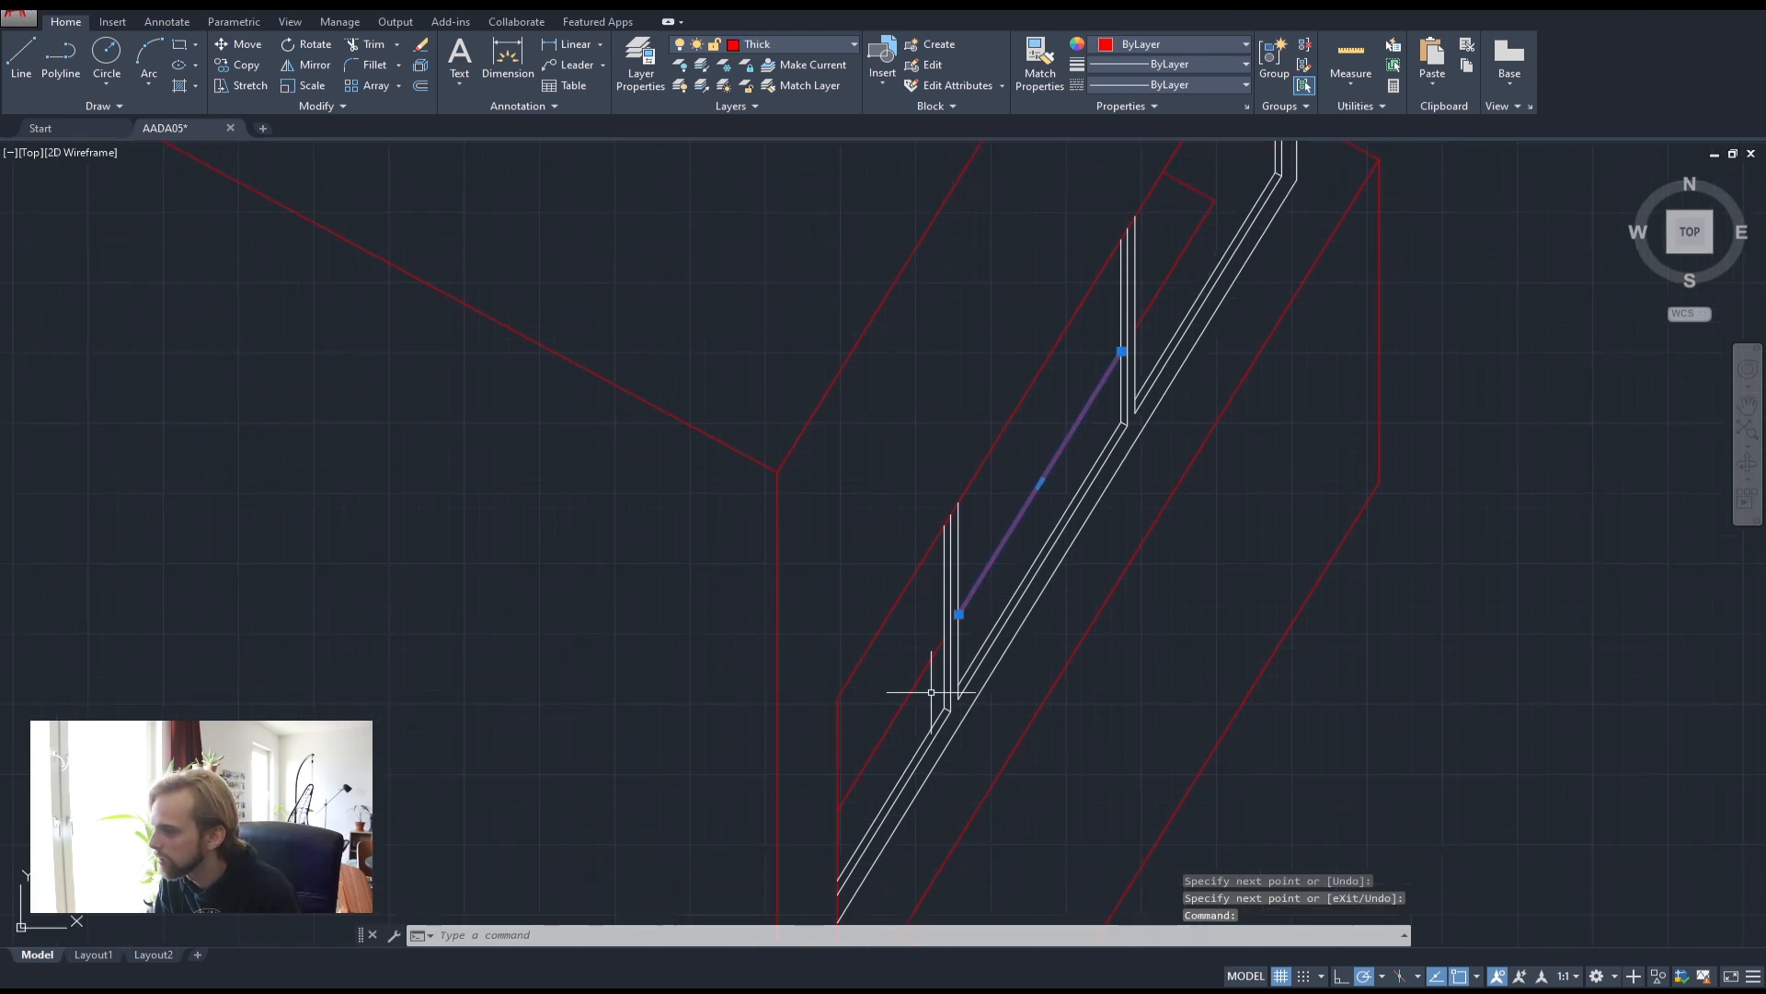
key("Delete")
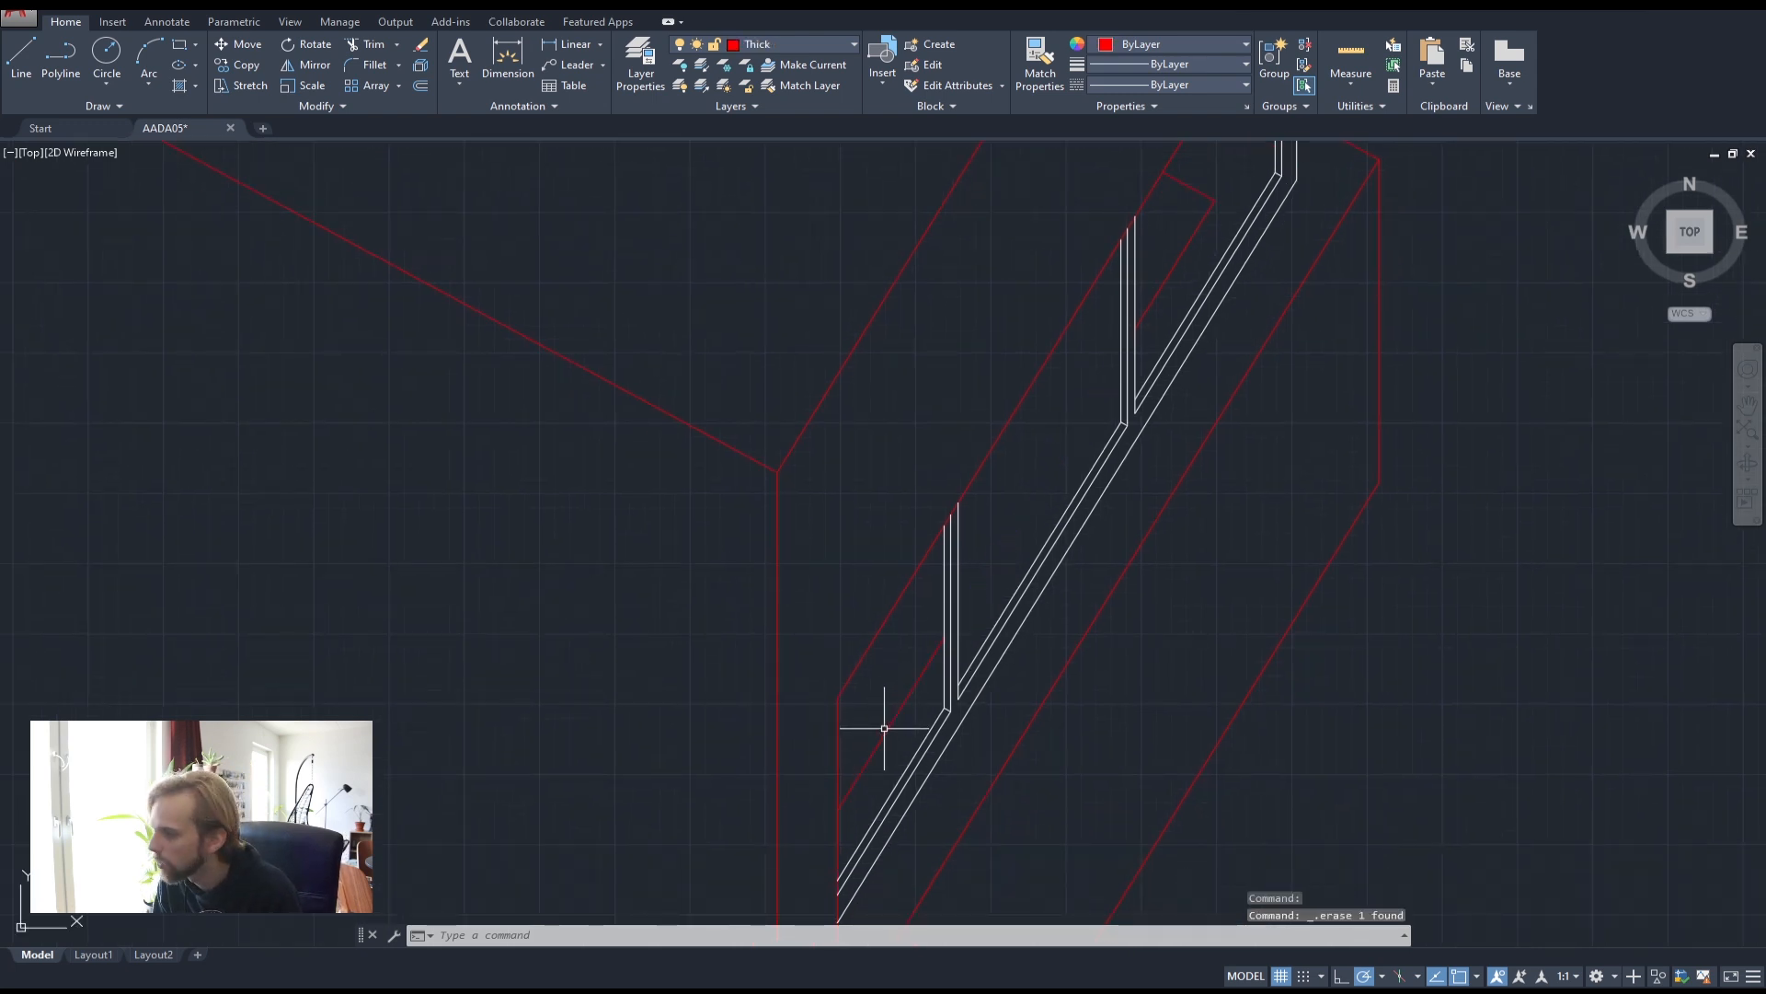
left_click(1195, 228)
key("Delete")
left_click(1192, 193)
left_click(1183, 182)
key("Delete")
scroll(1183, 182, "down", 3)
mouse_move(1193, 306)
middle_mouse_down()
mouse_move(1201, 471)
mouse_move(1072, 602)
middle_mouse_up()
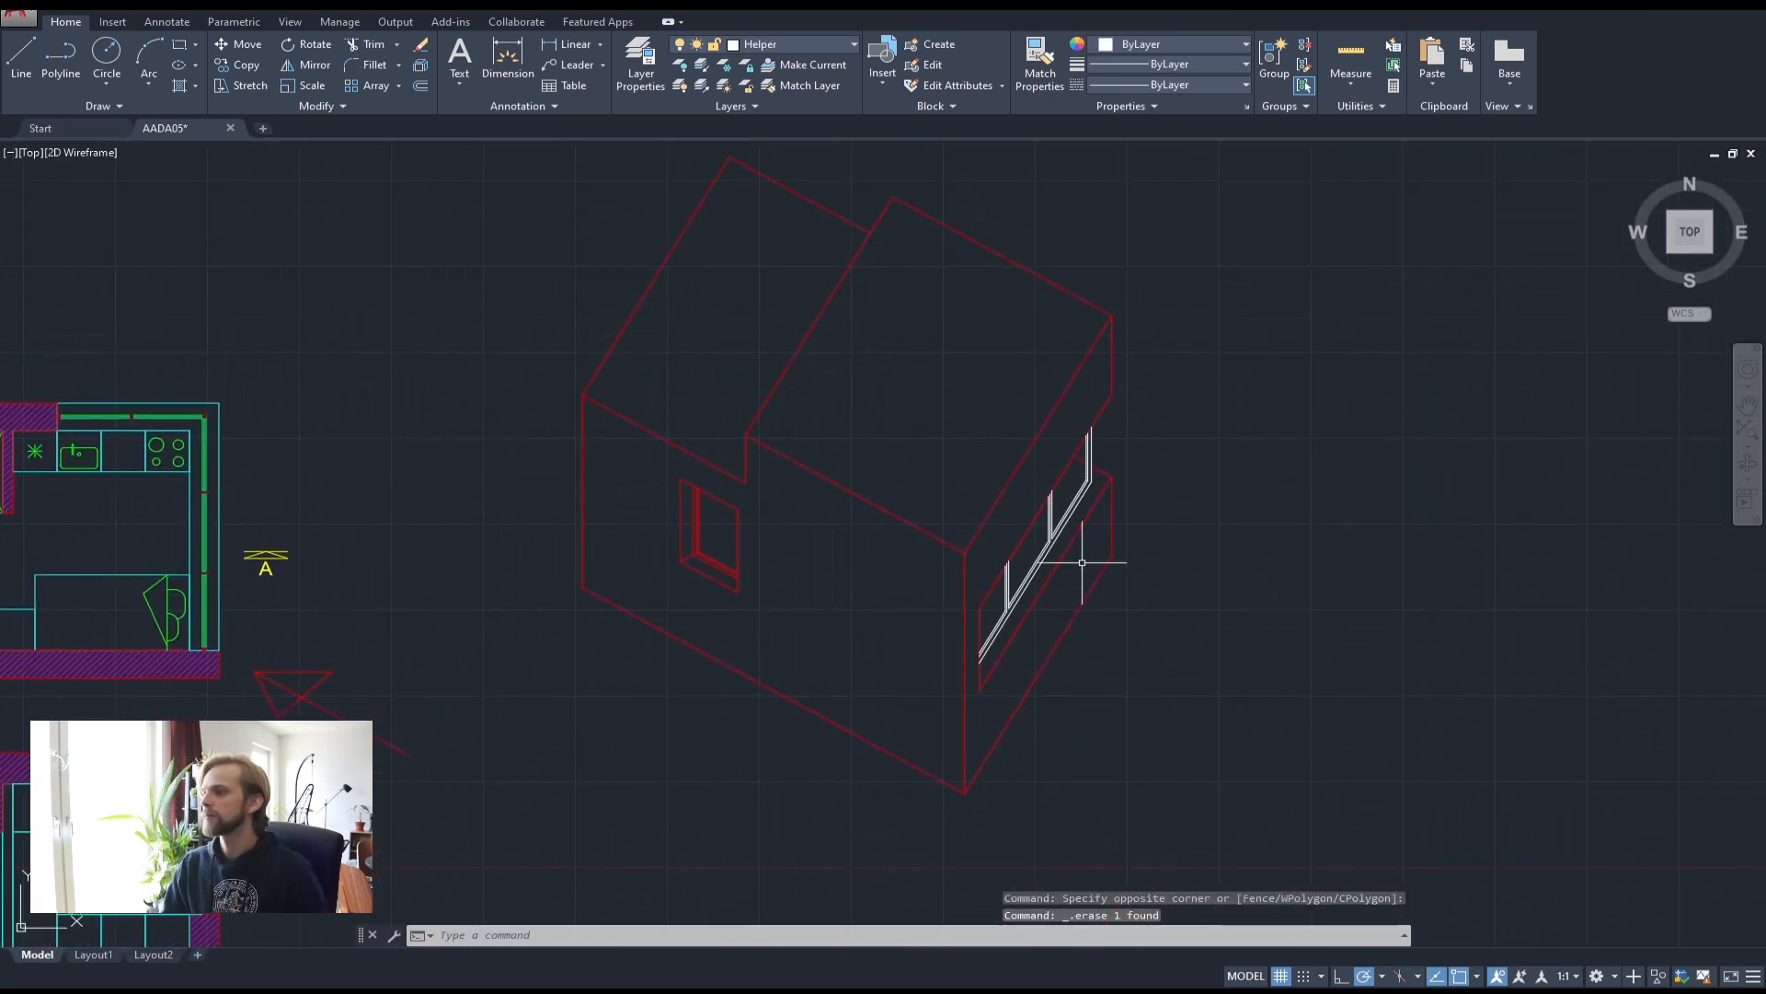
scroll(1087, 468, "up", 3)
left_click(1049, 442)
left_click(1030, 465)
scroll(1246, 555, "down", 5)
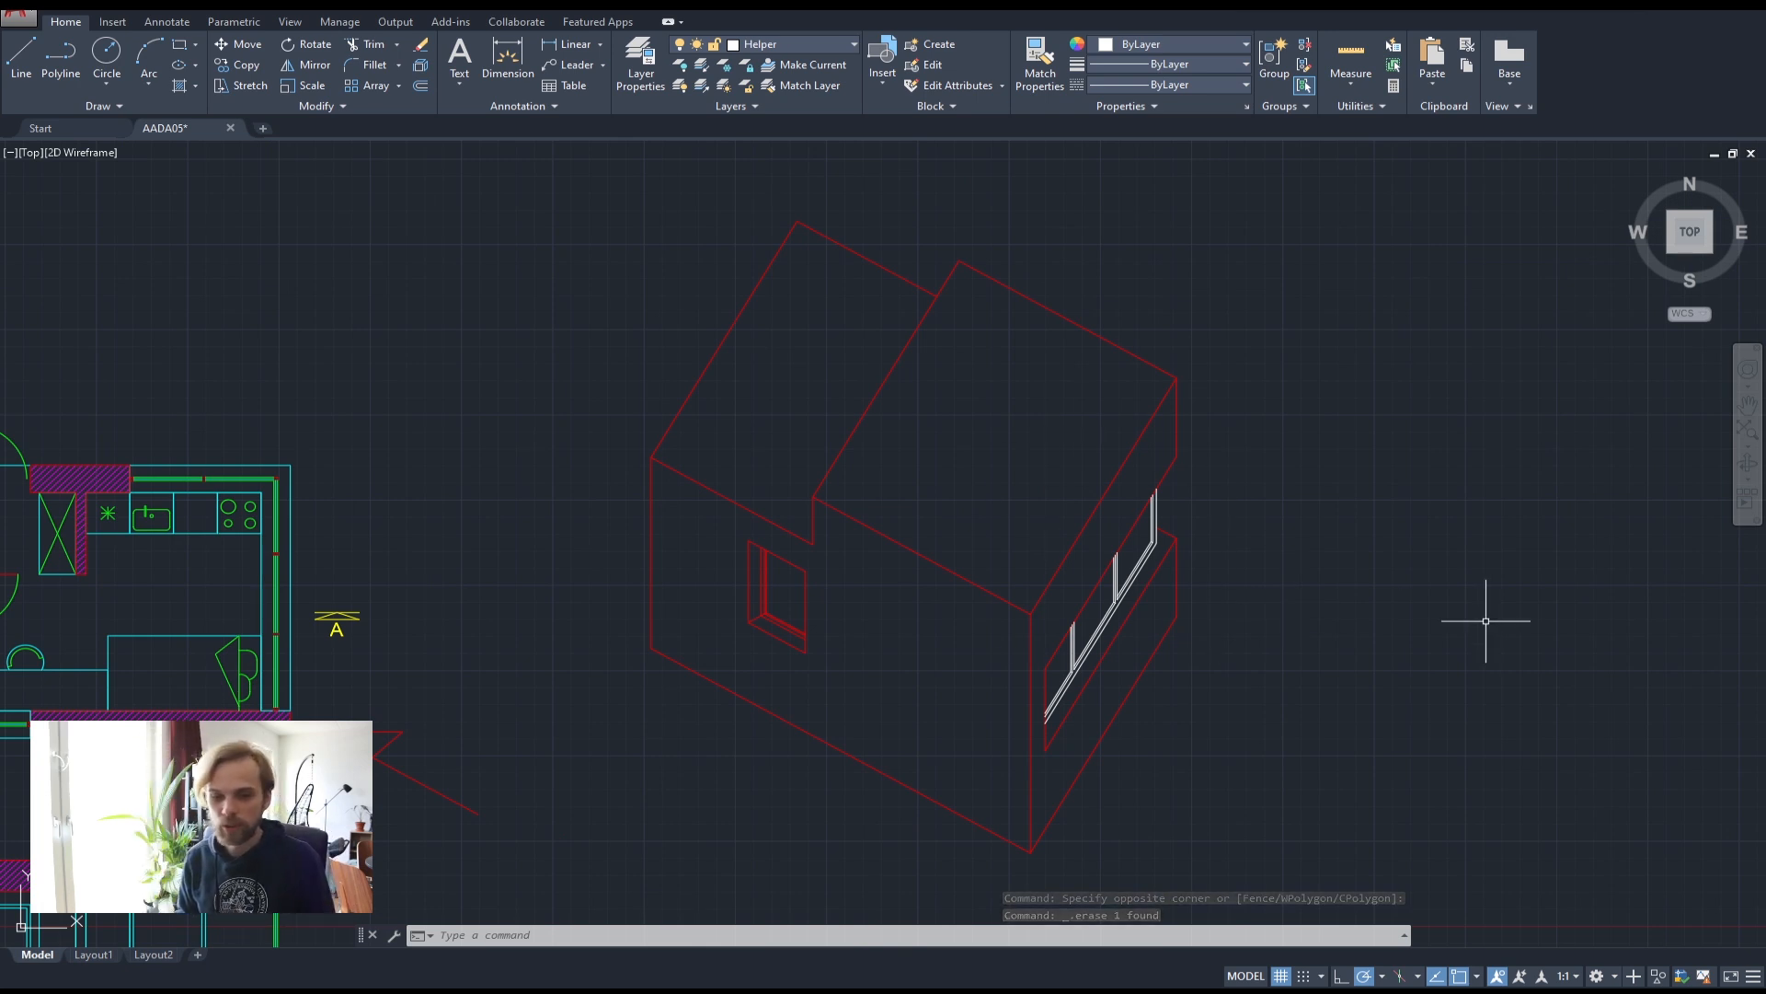
- Crossing-select the whole axonometric house and assign it to the Medium layer
left_click(1279, 851)
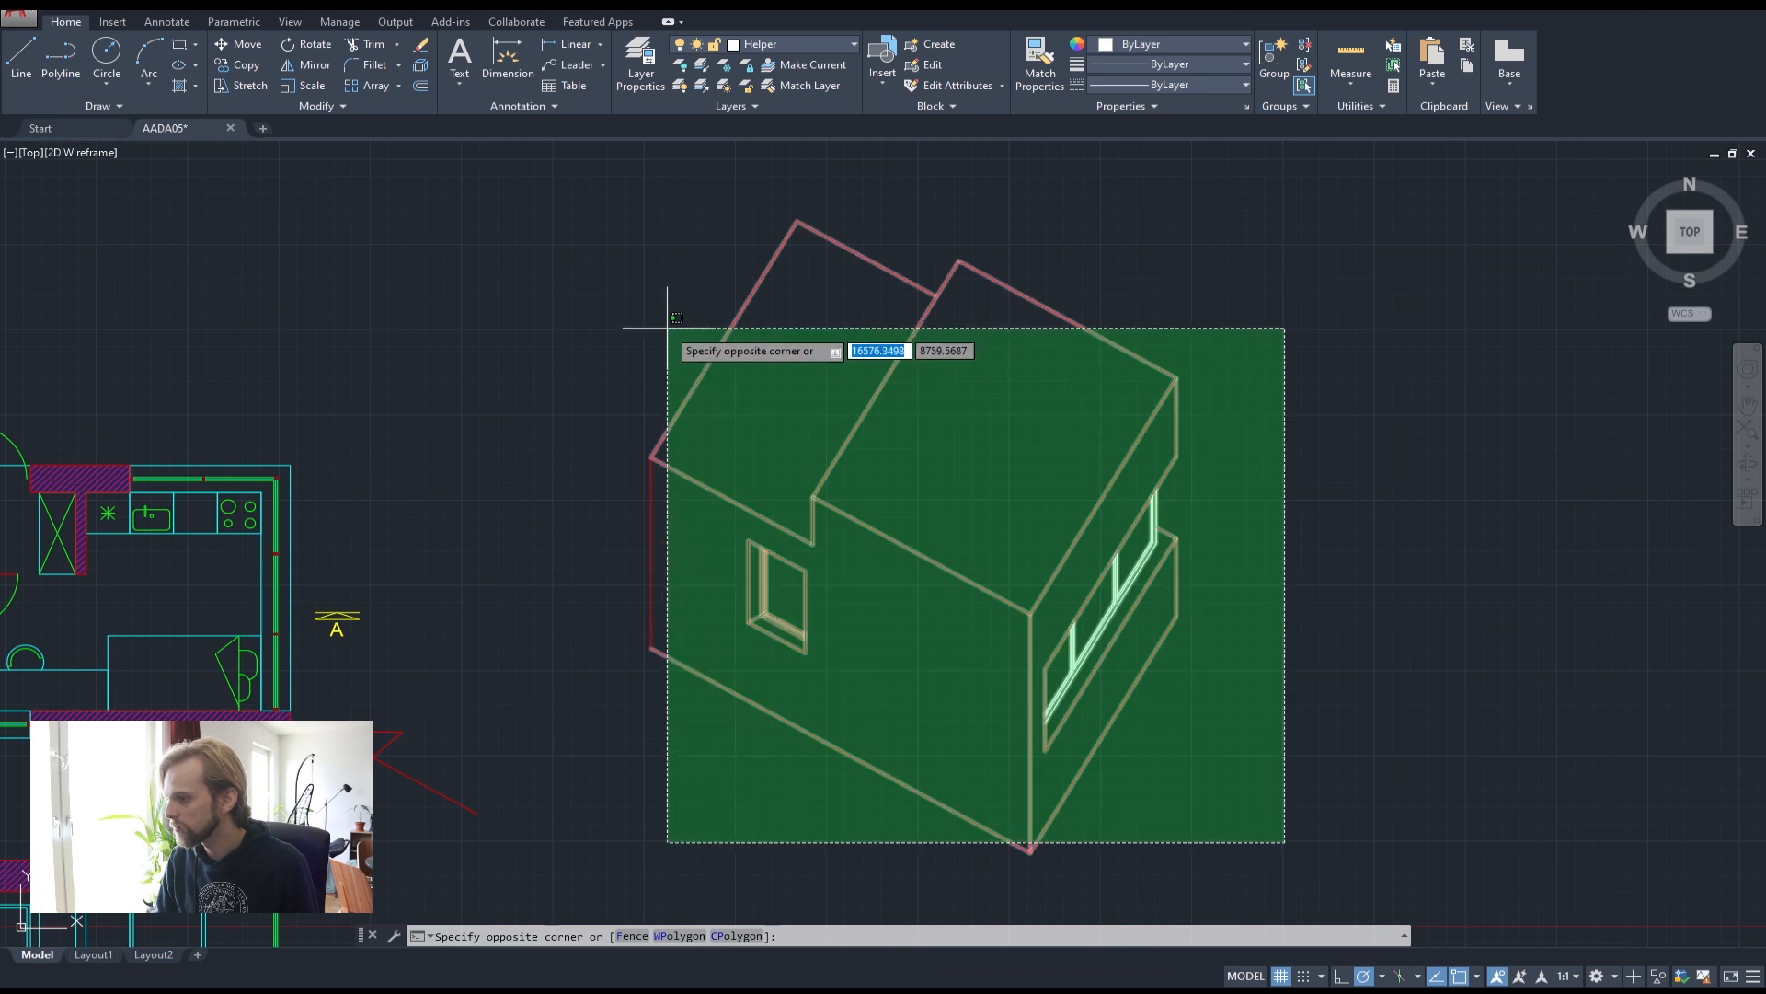
left_click(525, 219)
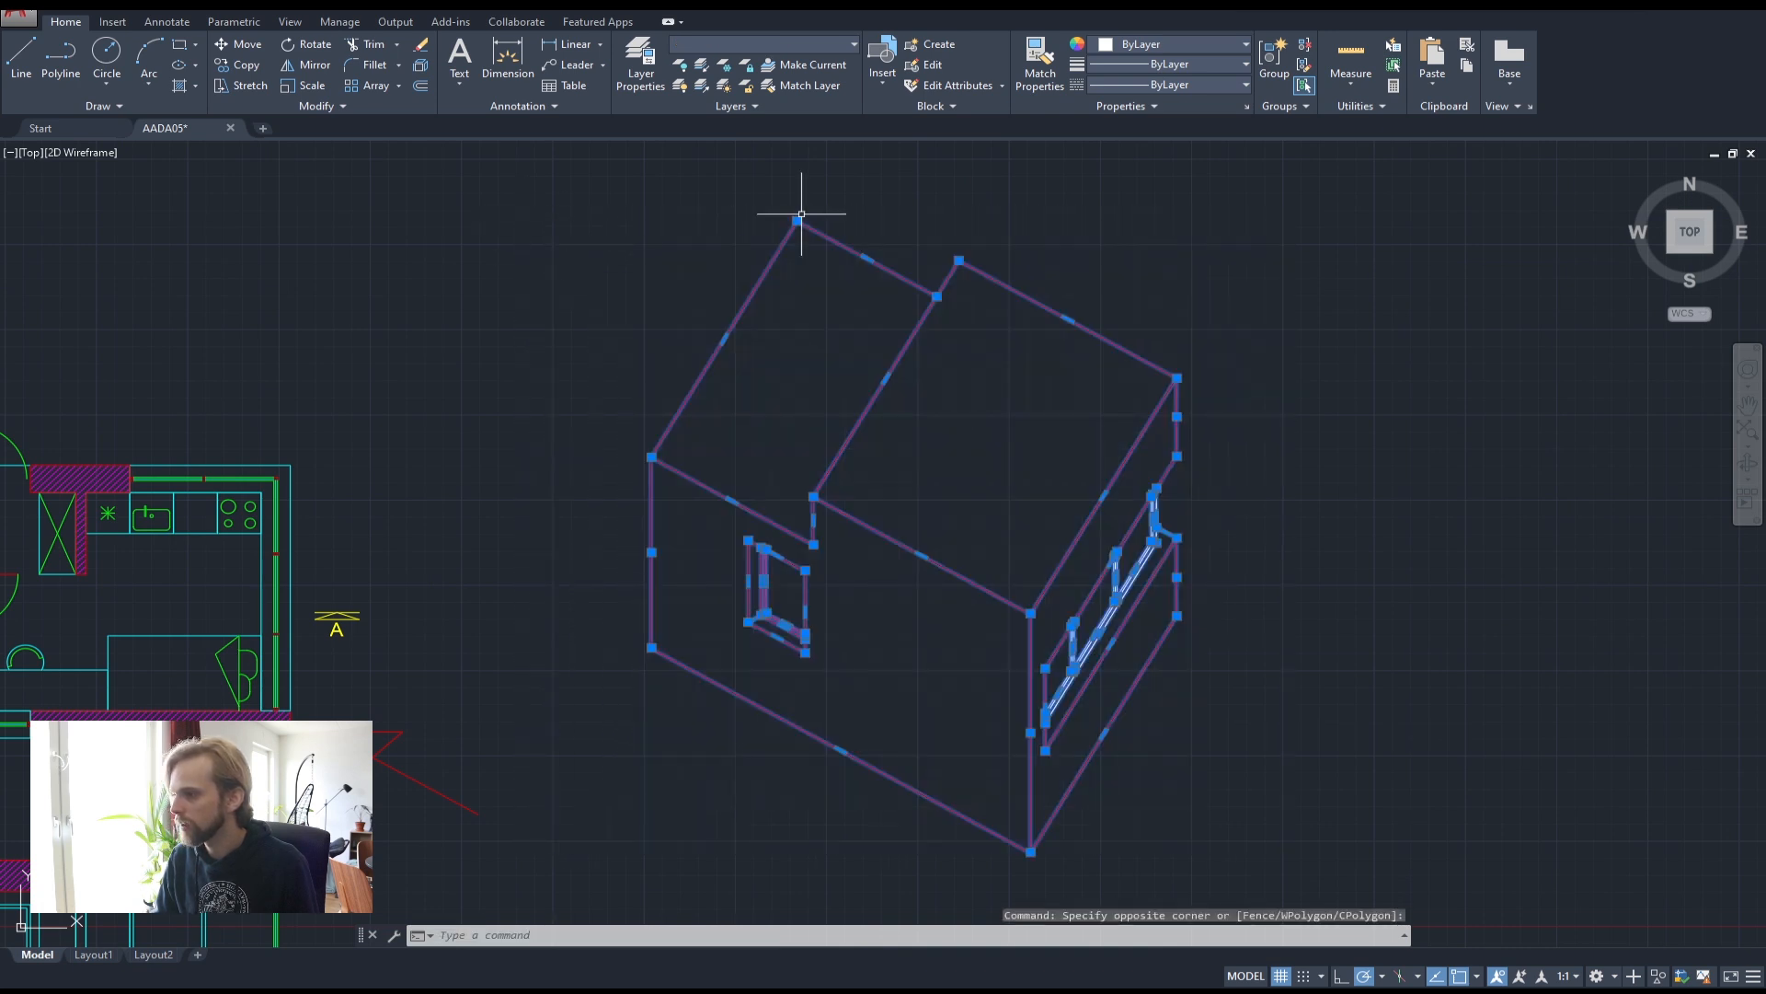
left_click(780, 46)
left_click(770, 130)
key("Escape")
key("Escape")
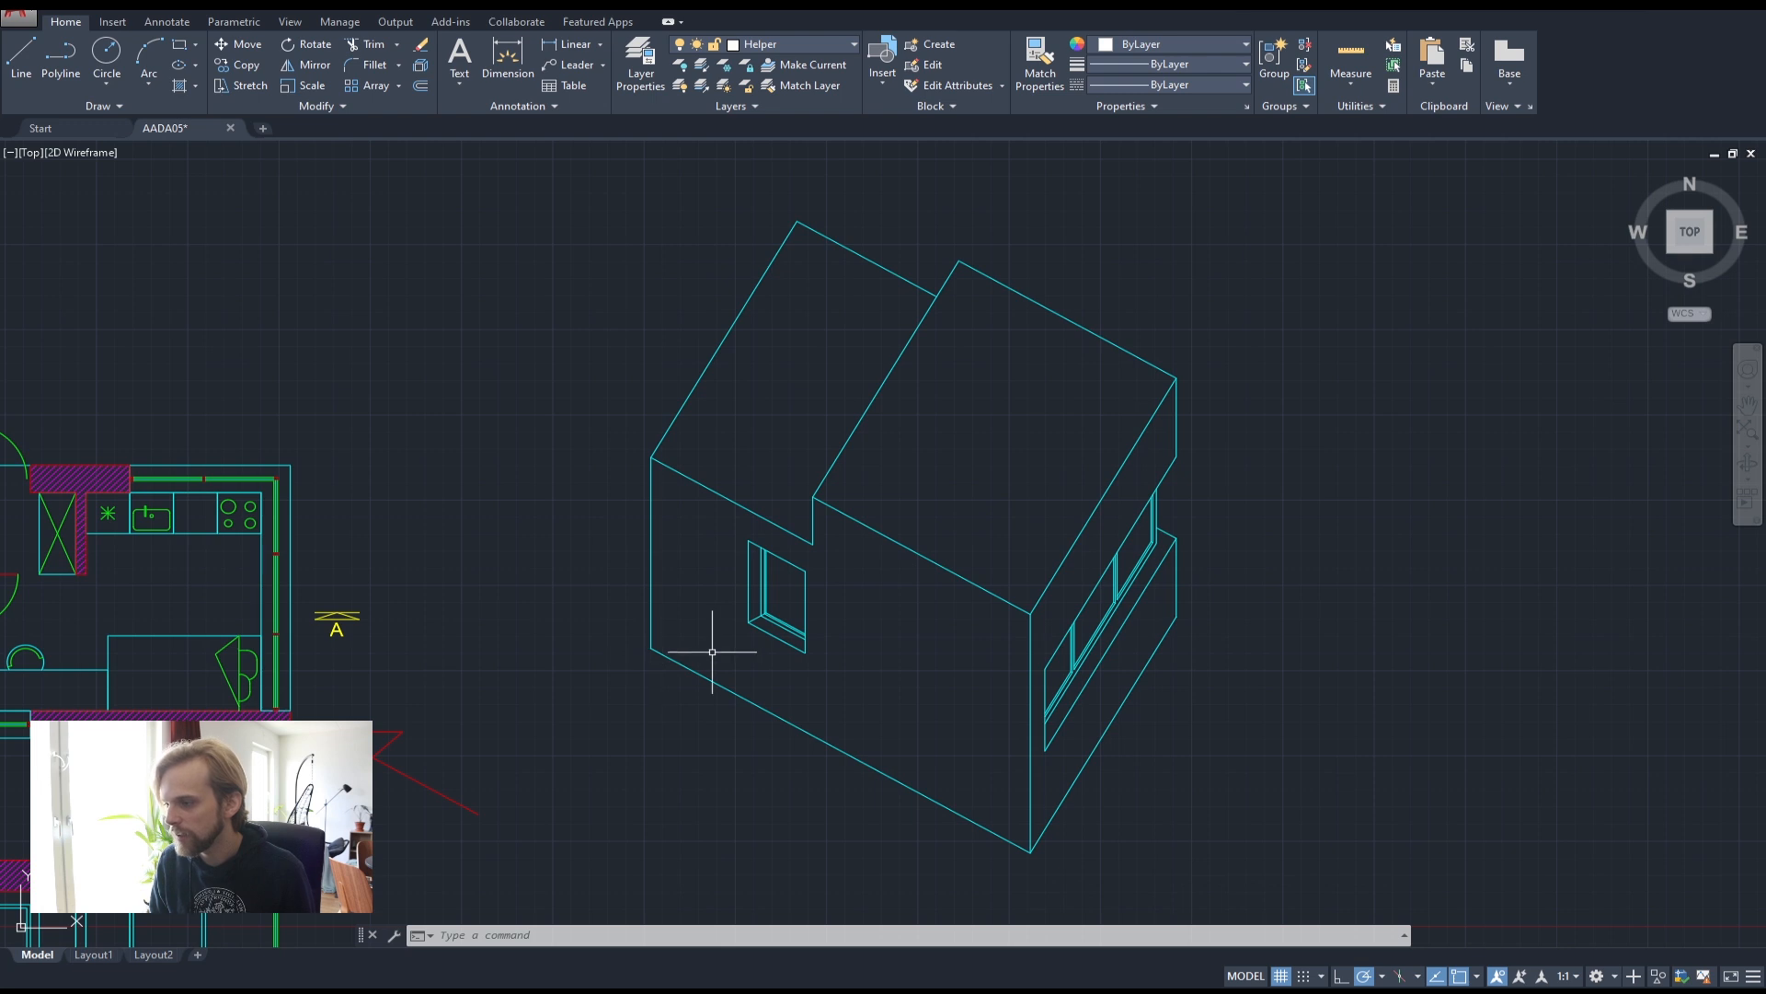
scroll(836, 604, "up", 8)
scroll(929, 570, "down", 2)
left_click(962, 585)
scroll(985, 566, "down", 6)
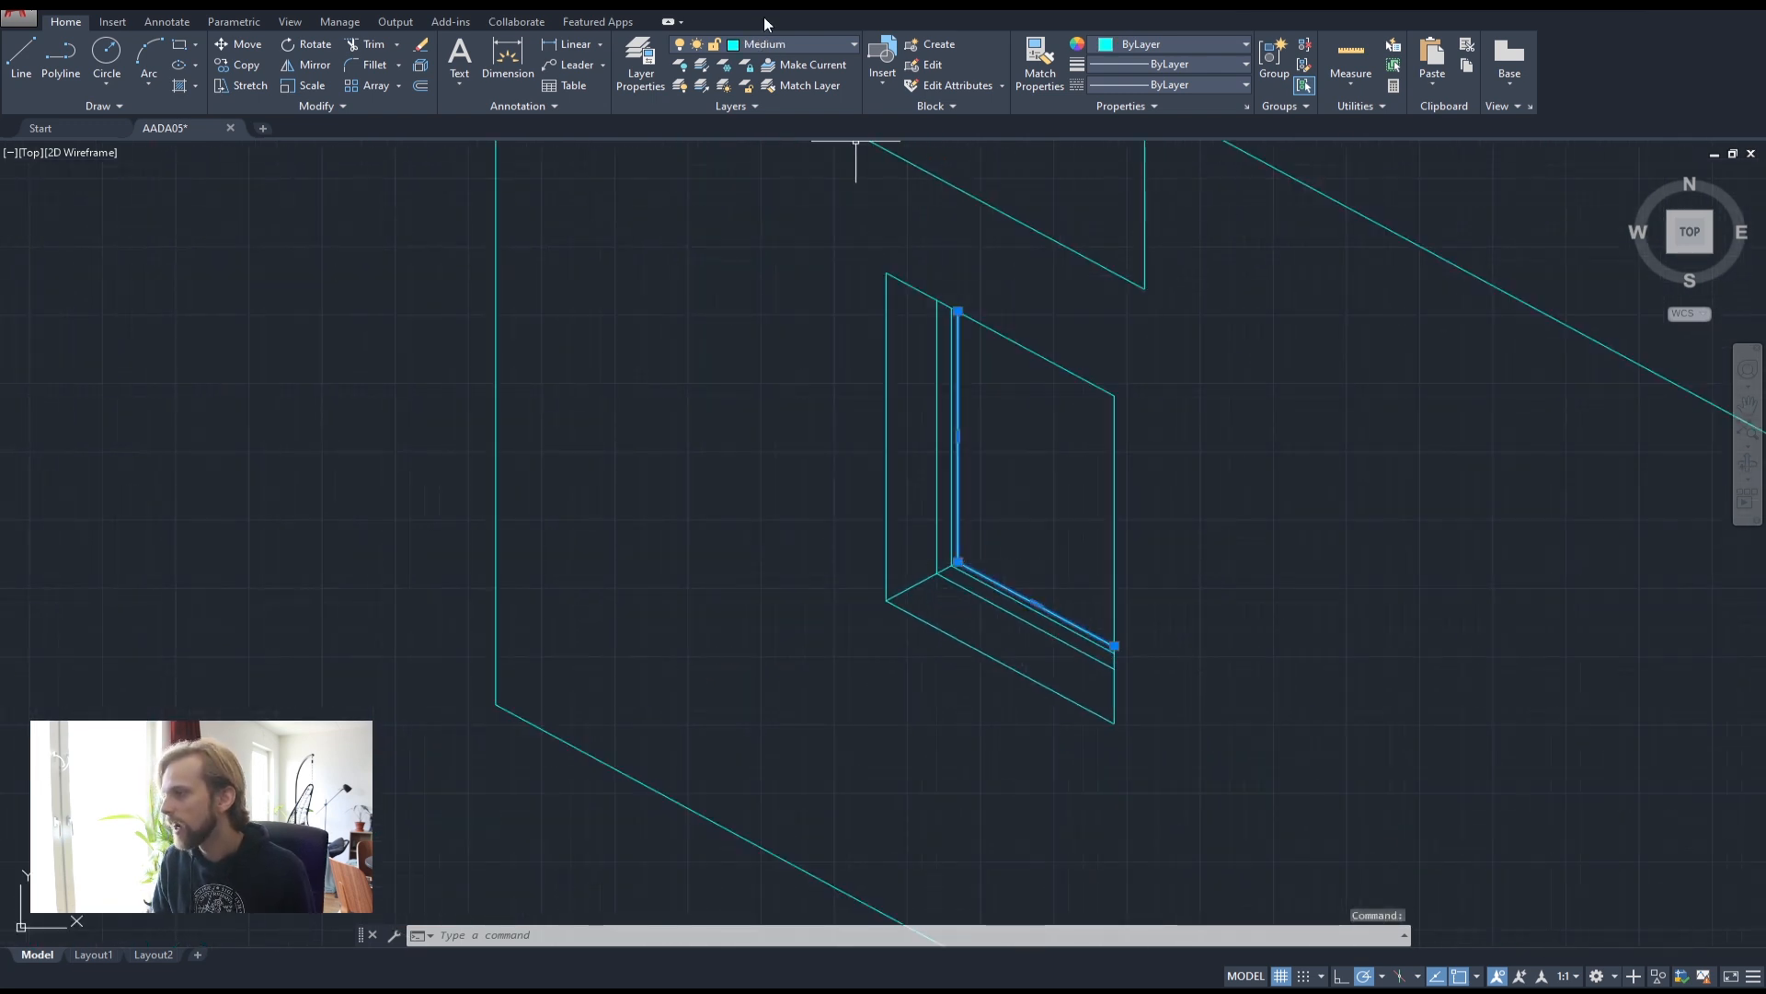
- Put the selected window corner frame line on the Thin layer
left_click(780, 44)
left_click(770, 189)
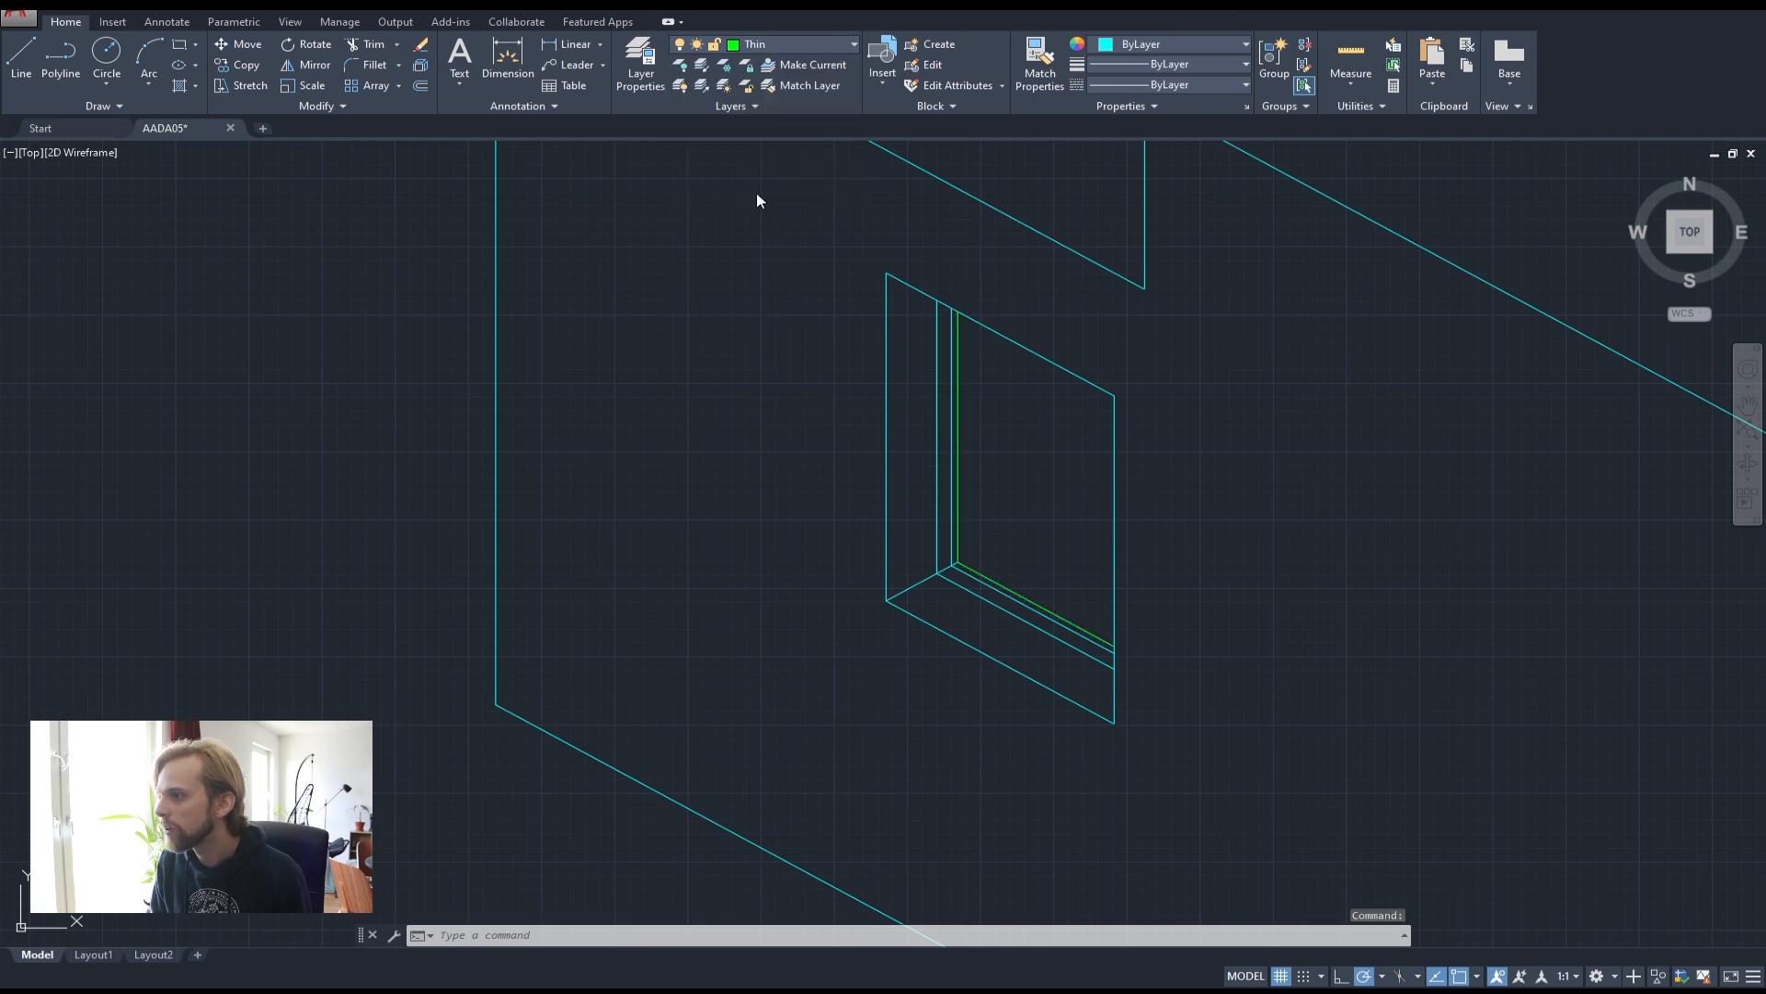
key("Escape")
key("Escape")
- Move the long window's diagonal reveal lines onto the Helper layer
scroll(1211, 500, "down", 8)
scroll(985, 481, "up", 10)
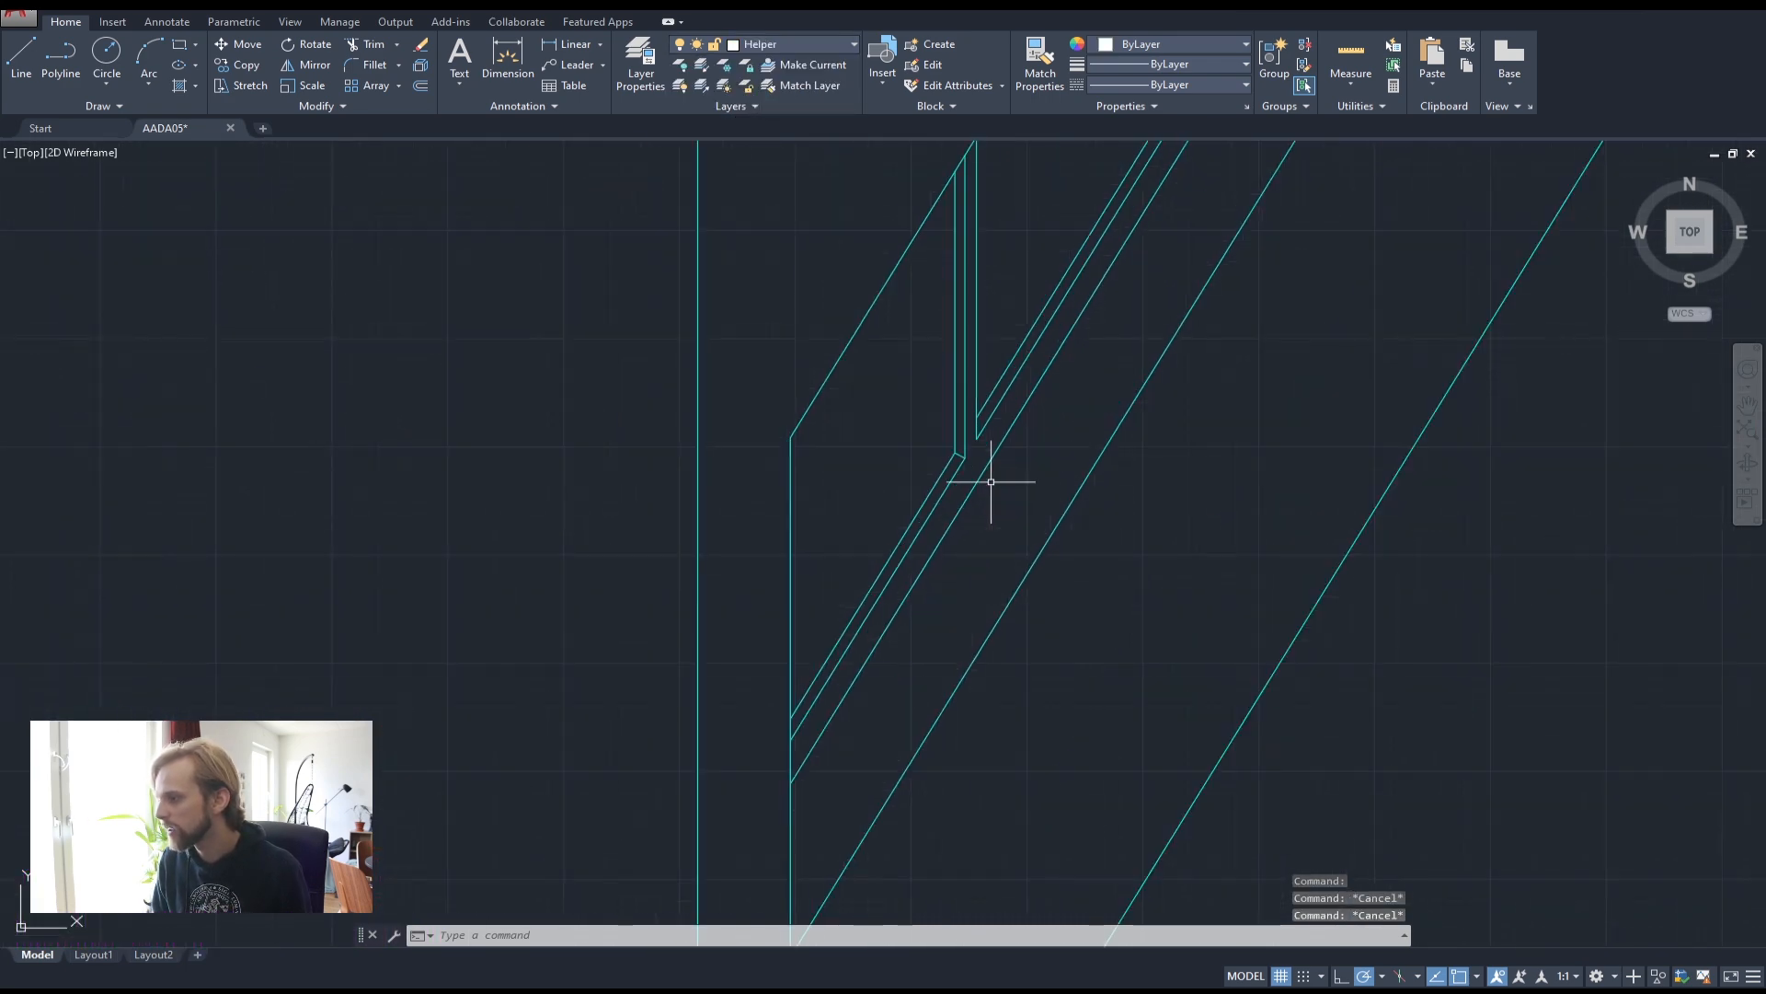
left_click(921, 447)
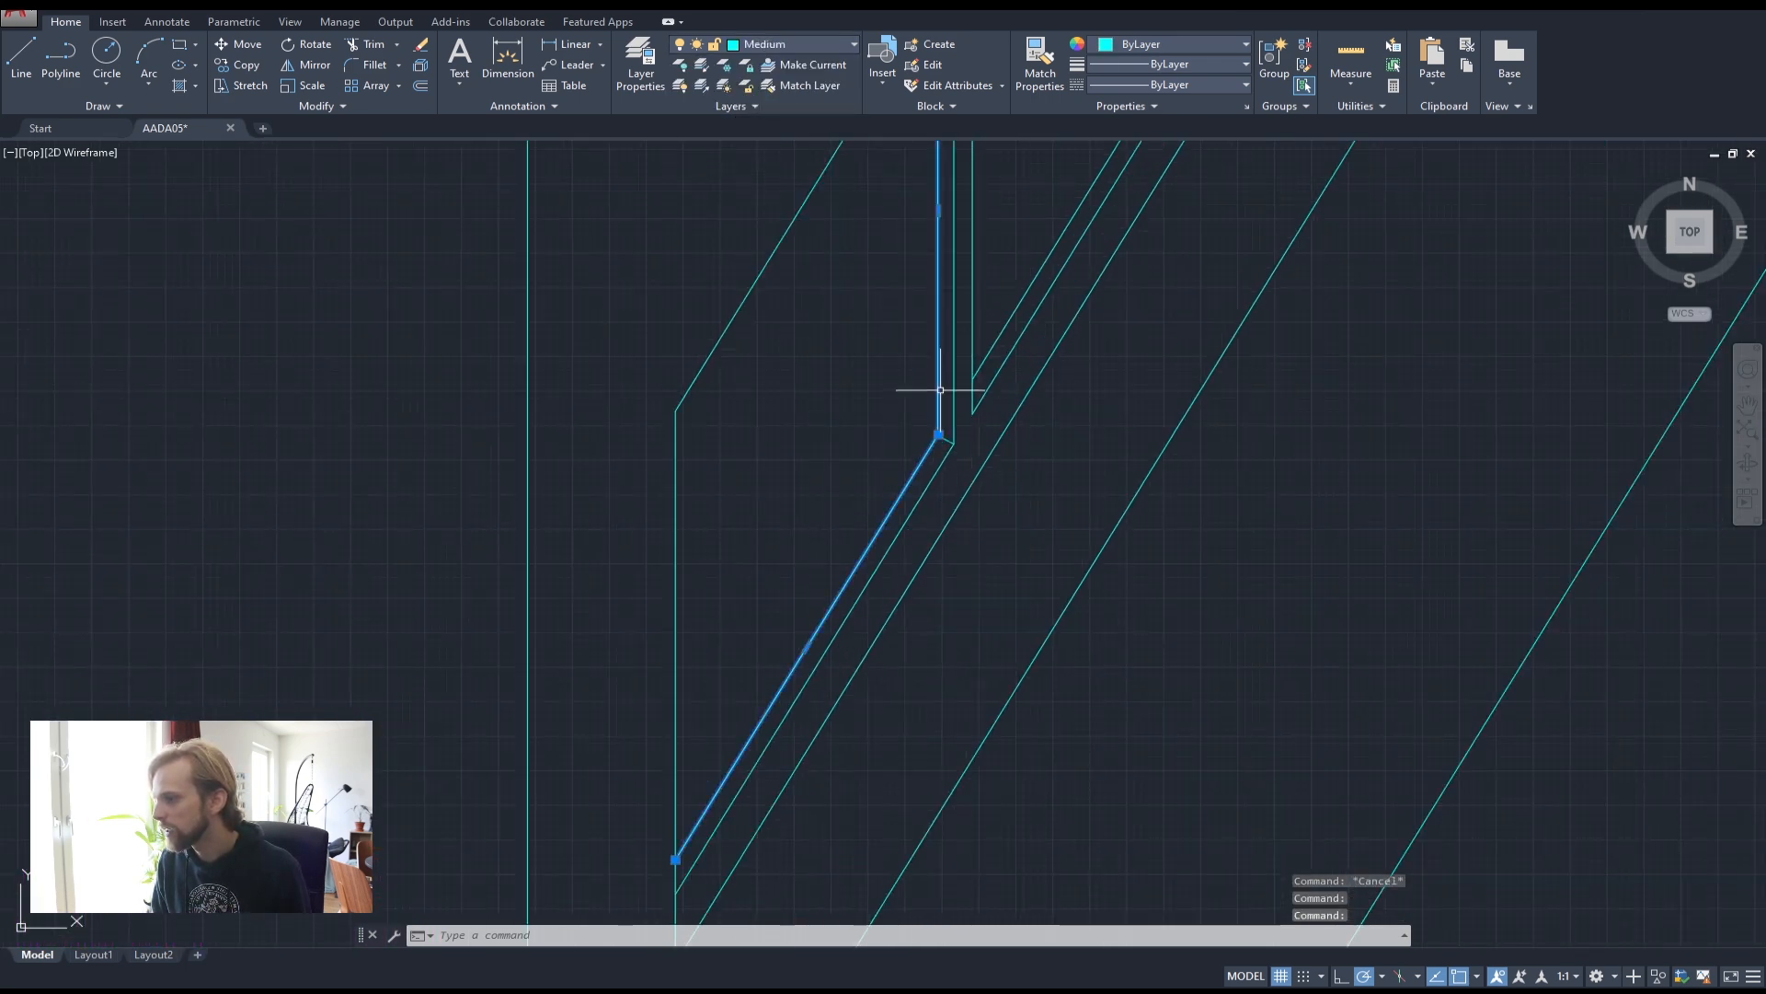
middle_click_drag(1037, 320, 918, 592)
left_click(904, 585)
scroll(911, 561, "down", 5)
scroll(1091, 314, "up", 2)
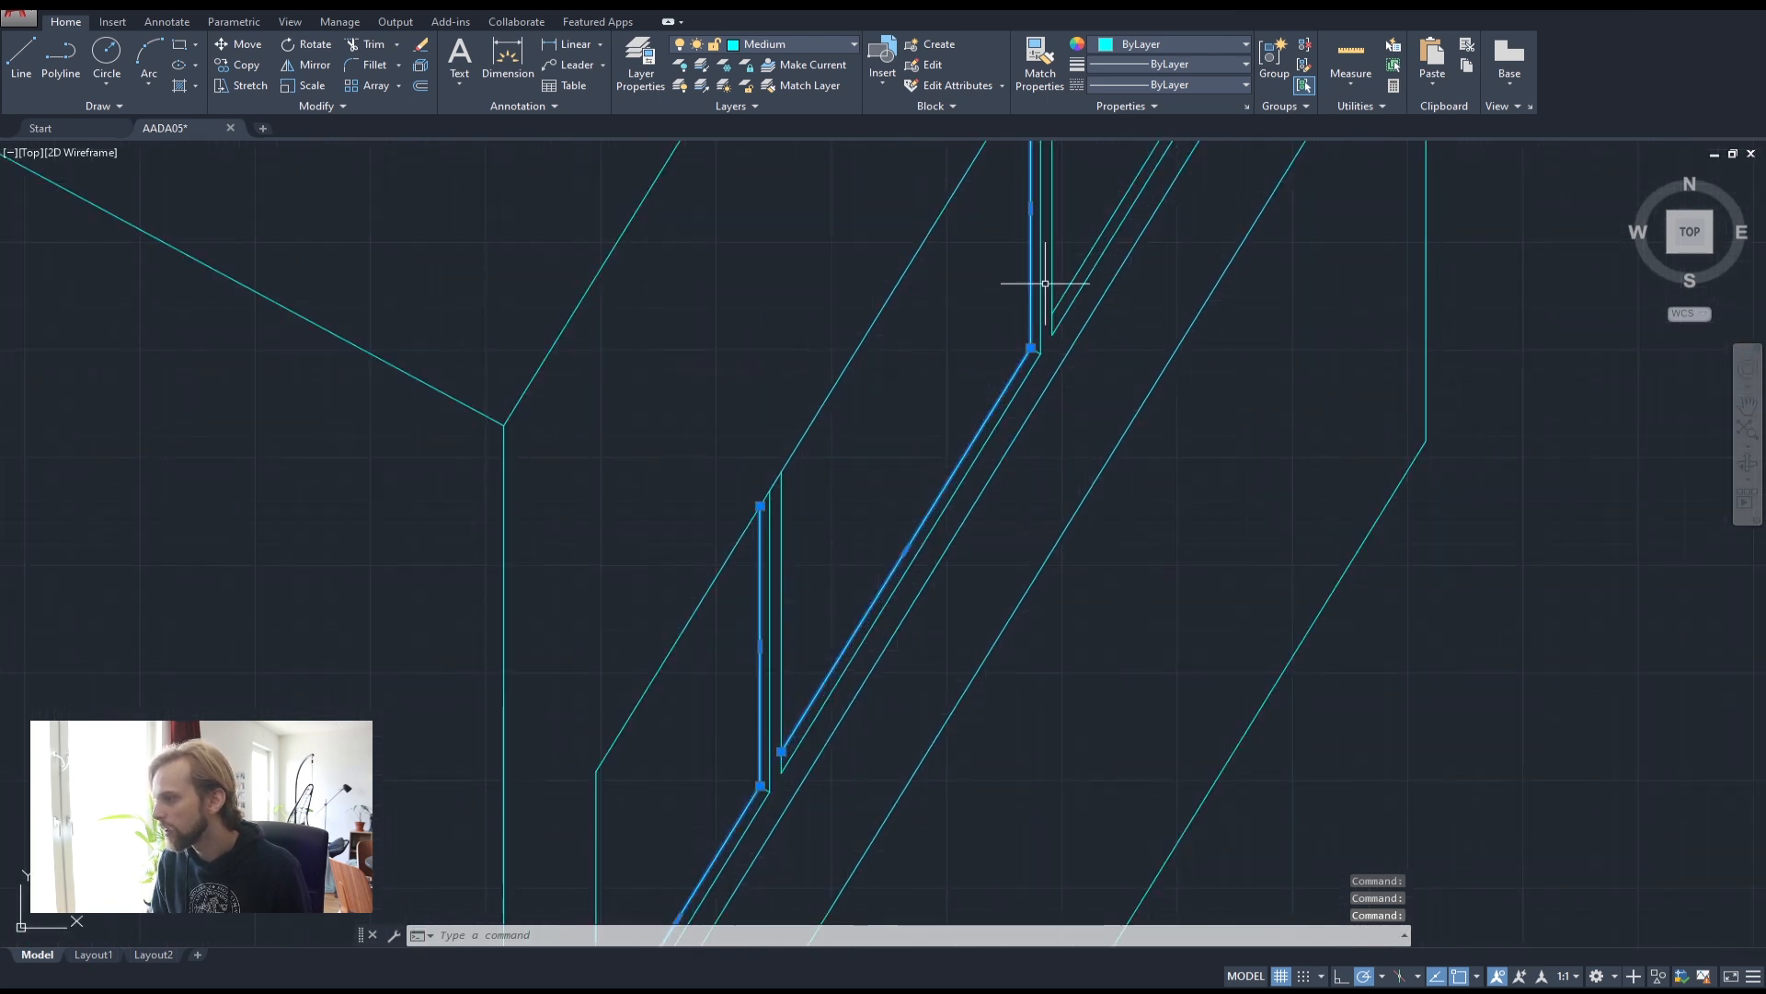
middle_click_drag(1083, 268, 1298, 197)
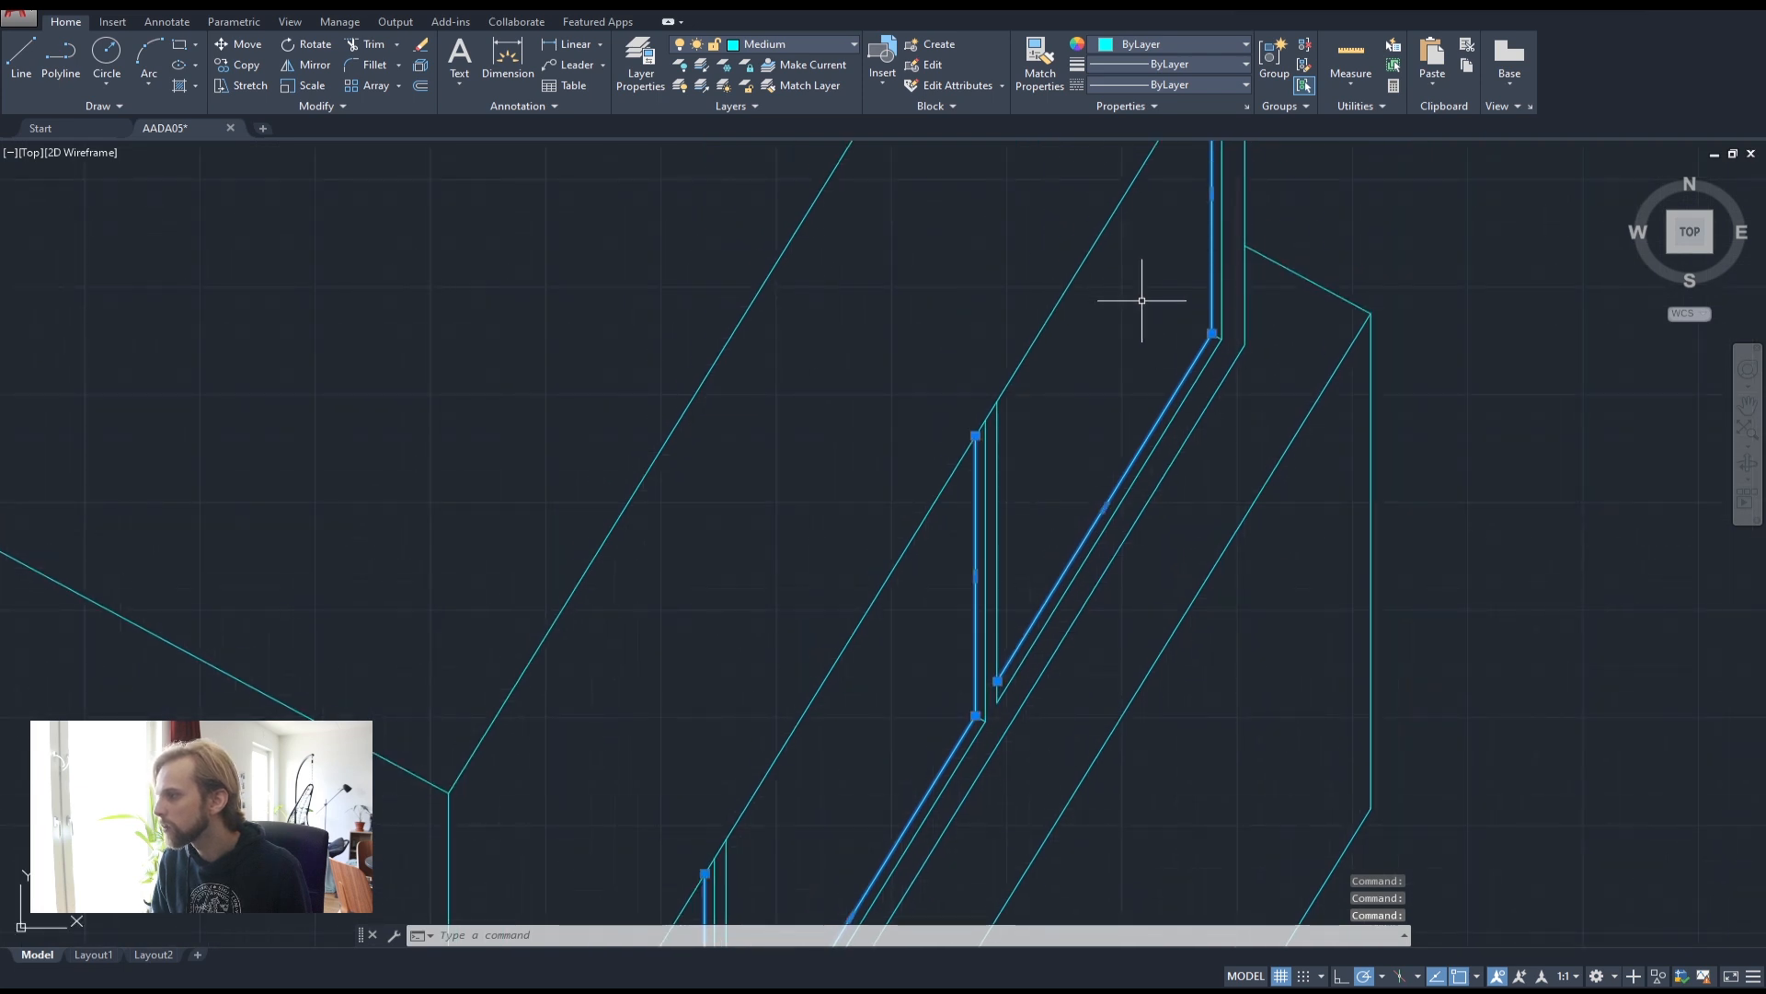
scroll(1158, 290, "down", 4)
left_click(771, 47)
left_click(771, 107)
key("Escape")
key("Escape")
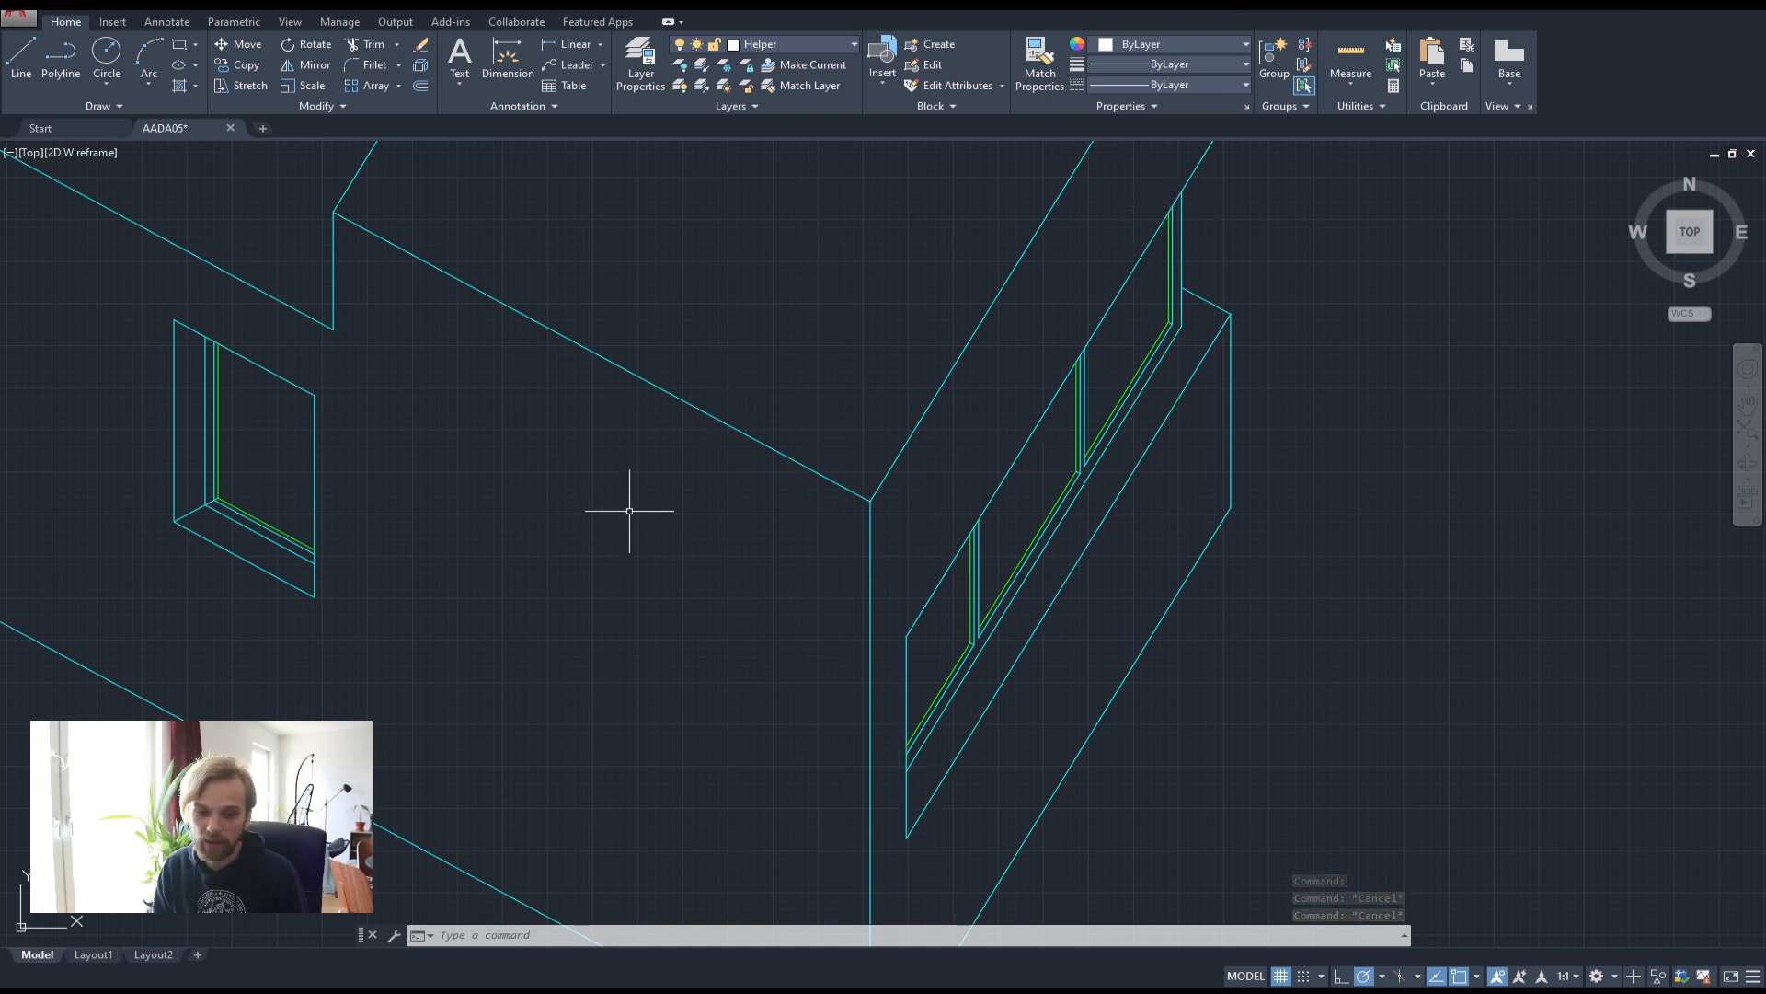
scroll(635, 508, "down", 4)
scroll(676, 524, "up", 2)
scroll(802, 624, "down", 3)
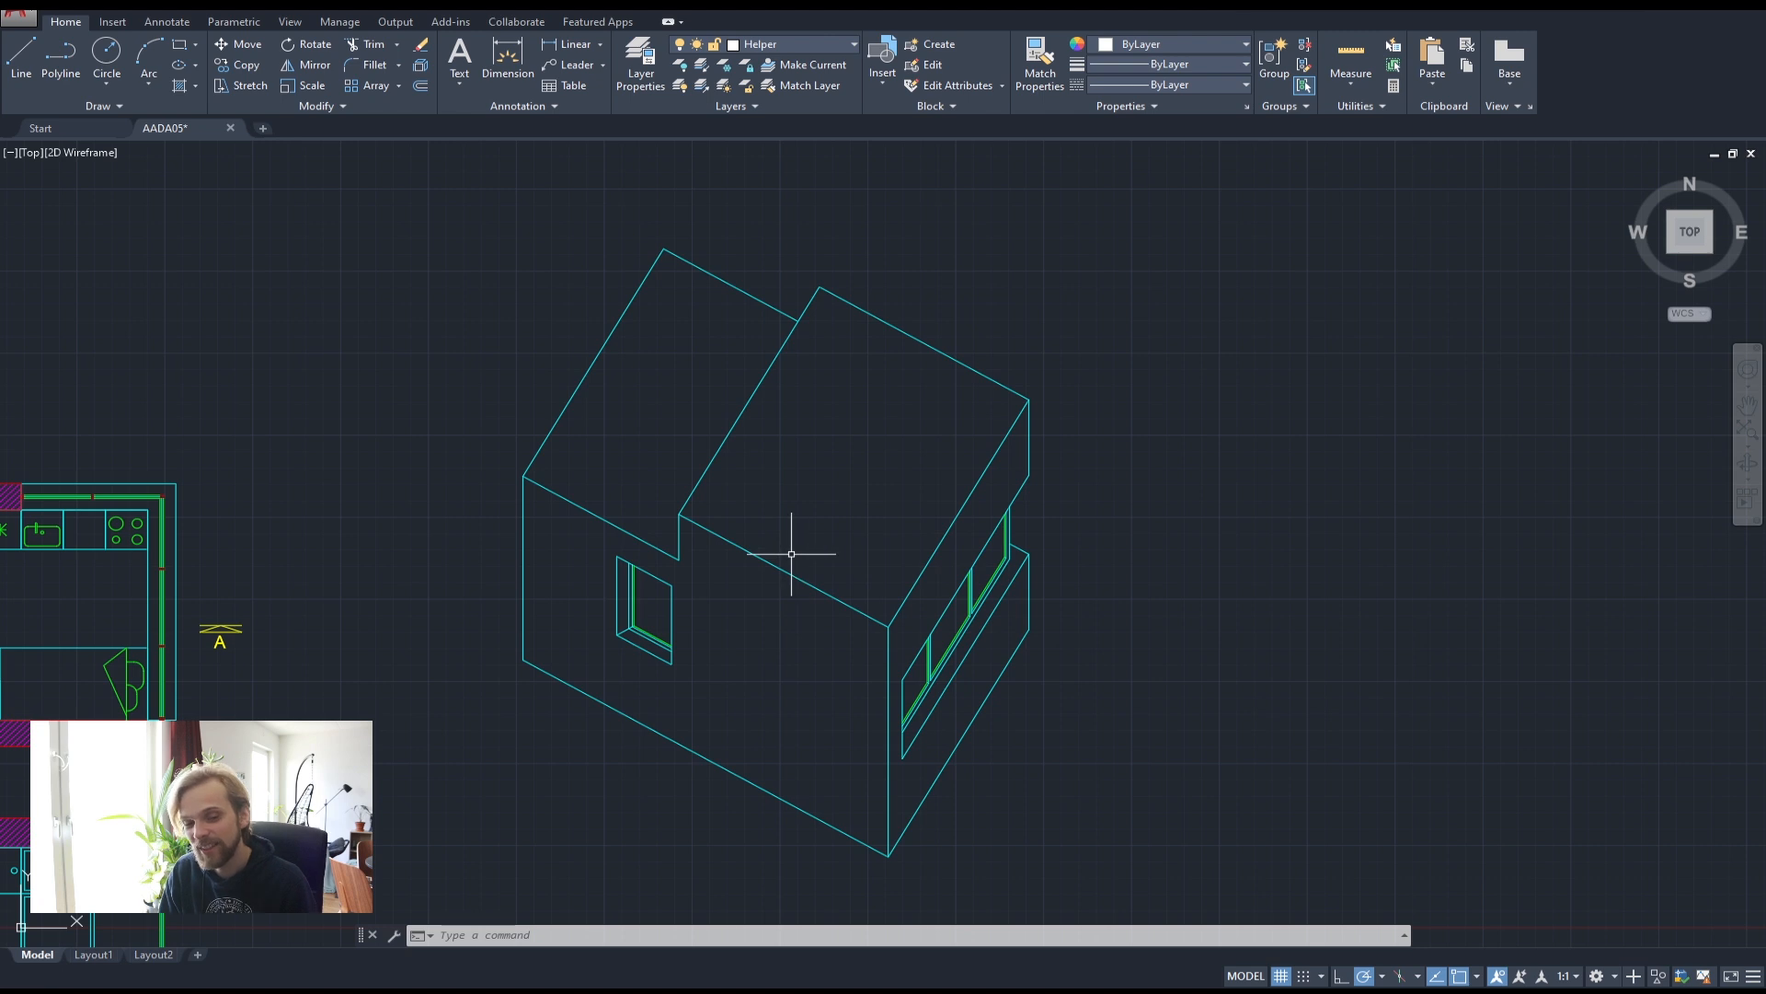
middle_click_drag(756, 751, 766, 654)
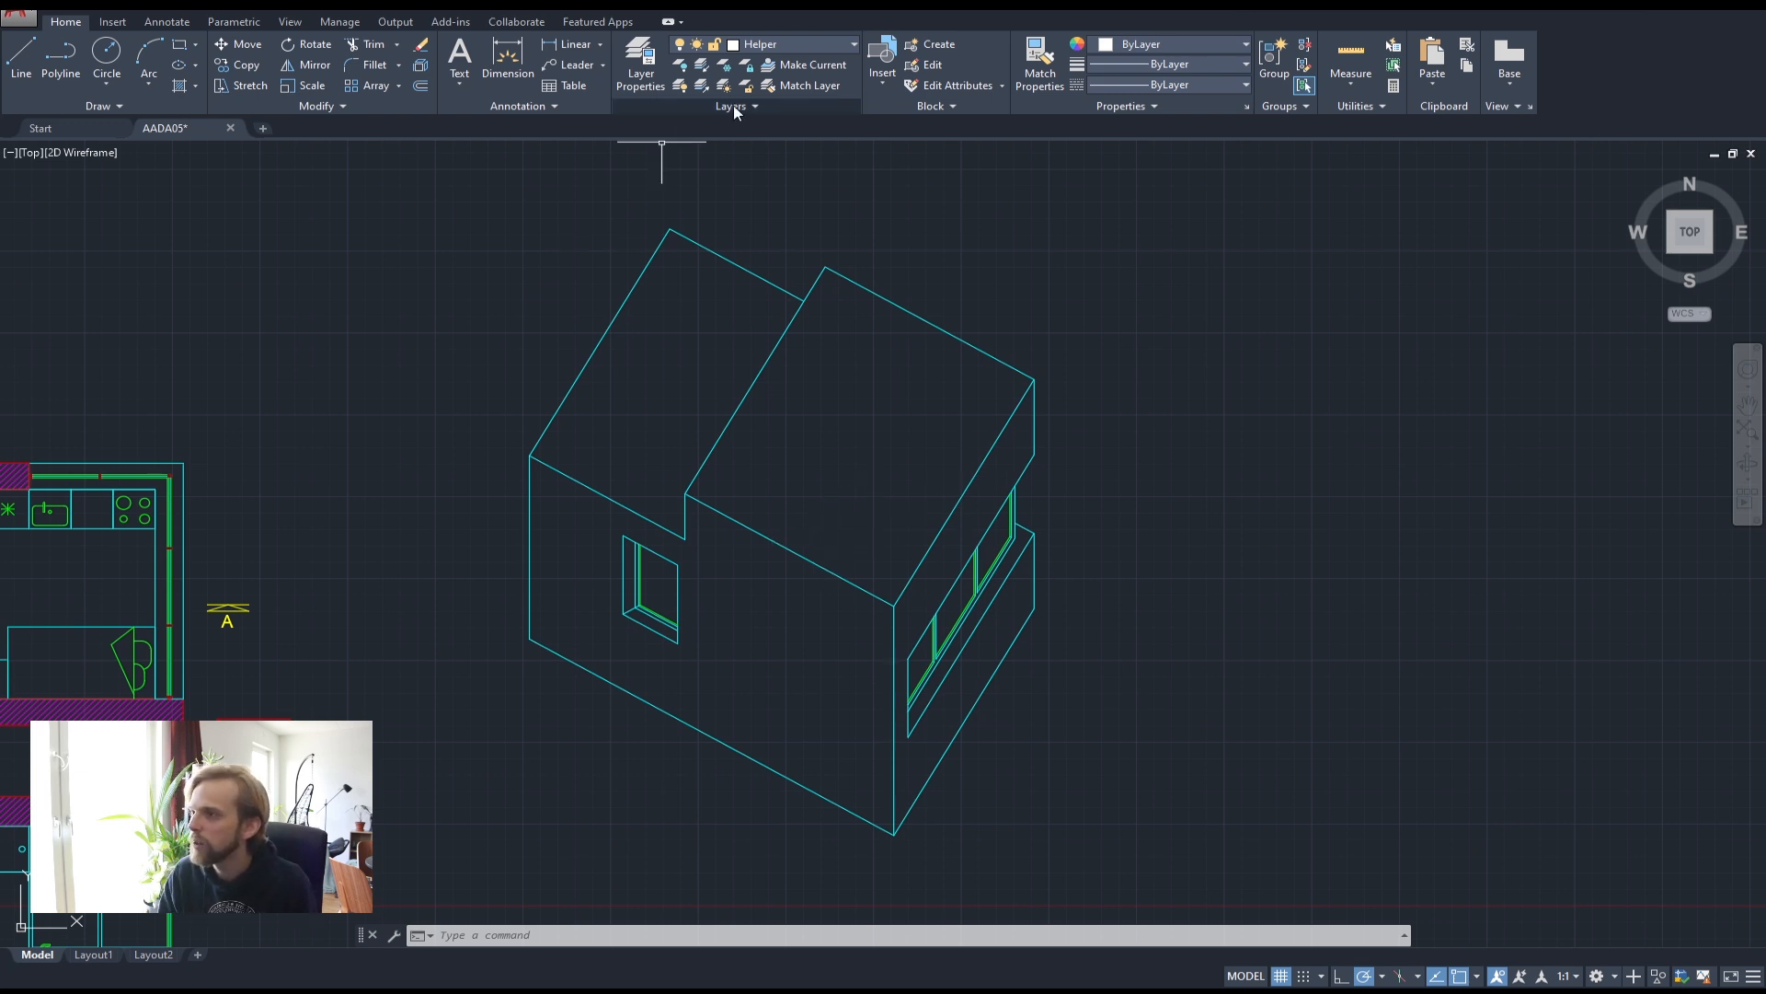
- Make Hatch the current layer, hatch the left wall face, and select the hatch for editing
left_click(803, 46)
left_click(777, 86)
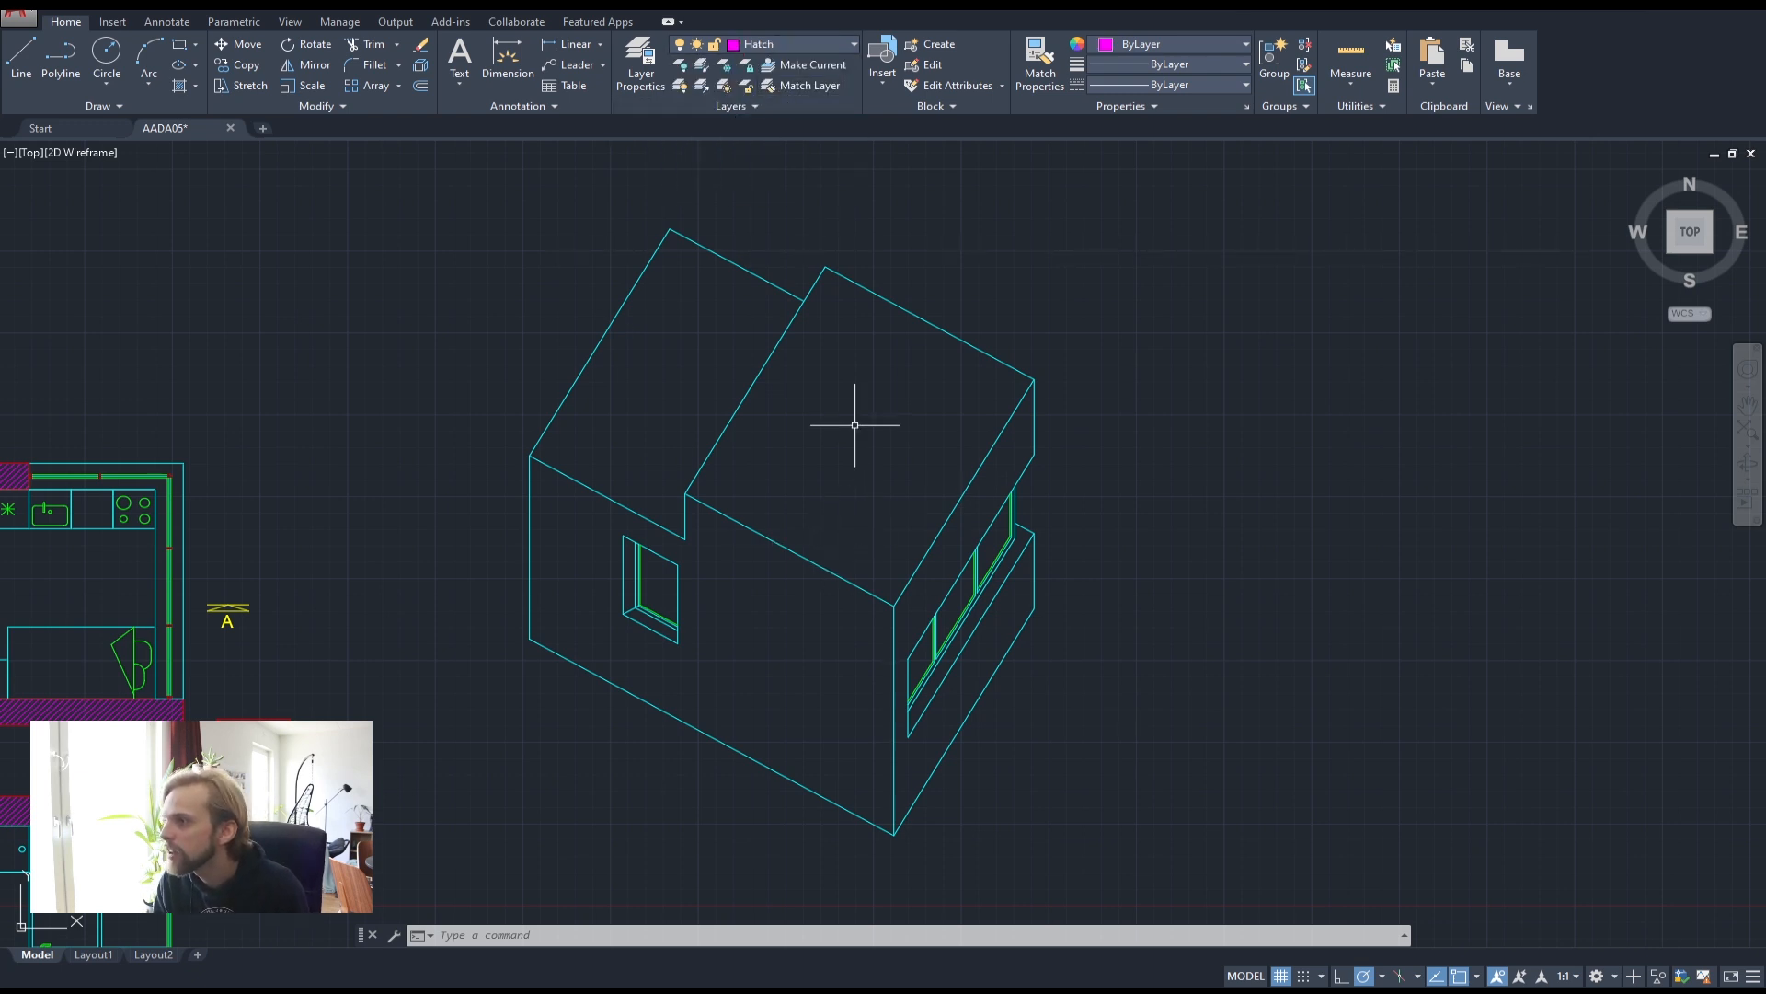
type("hat")
key("Return")
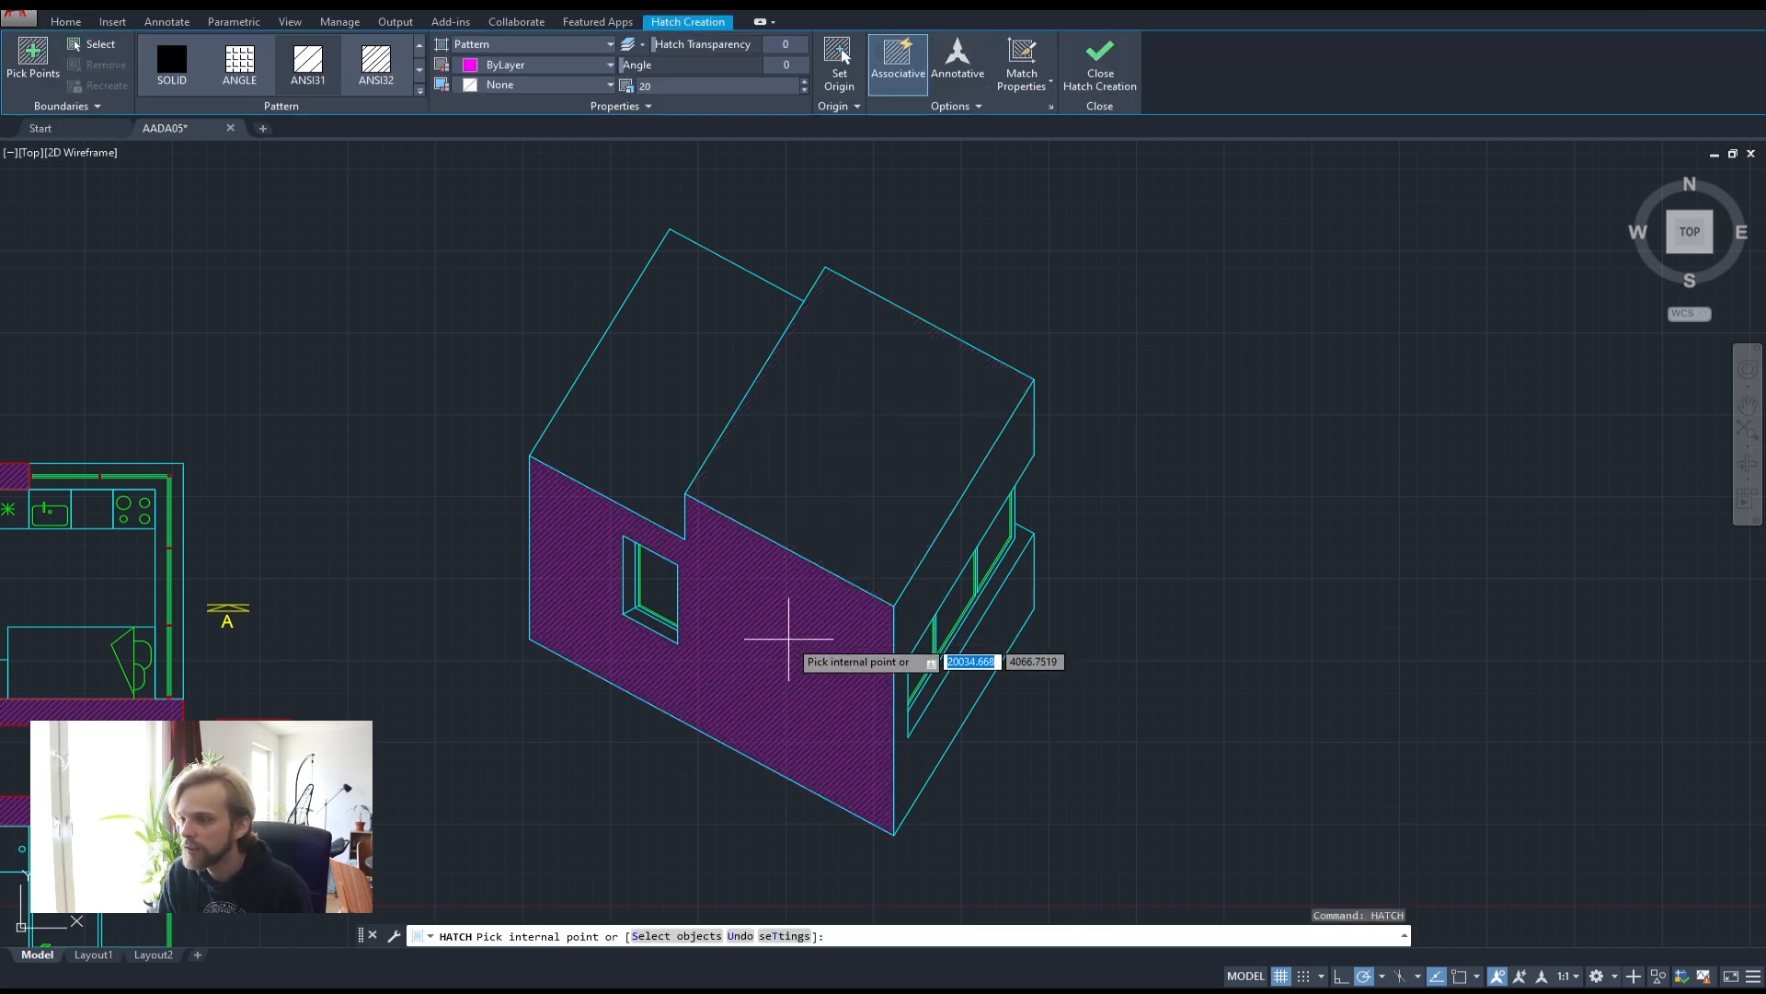
left_click(764, 604)
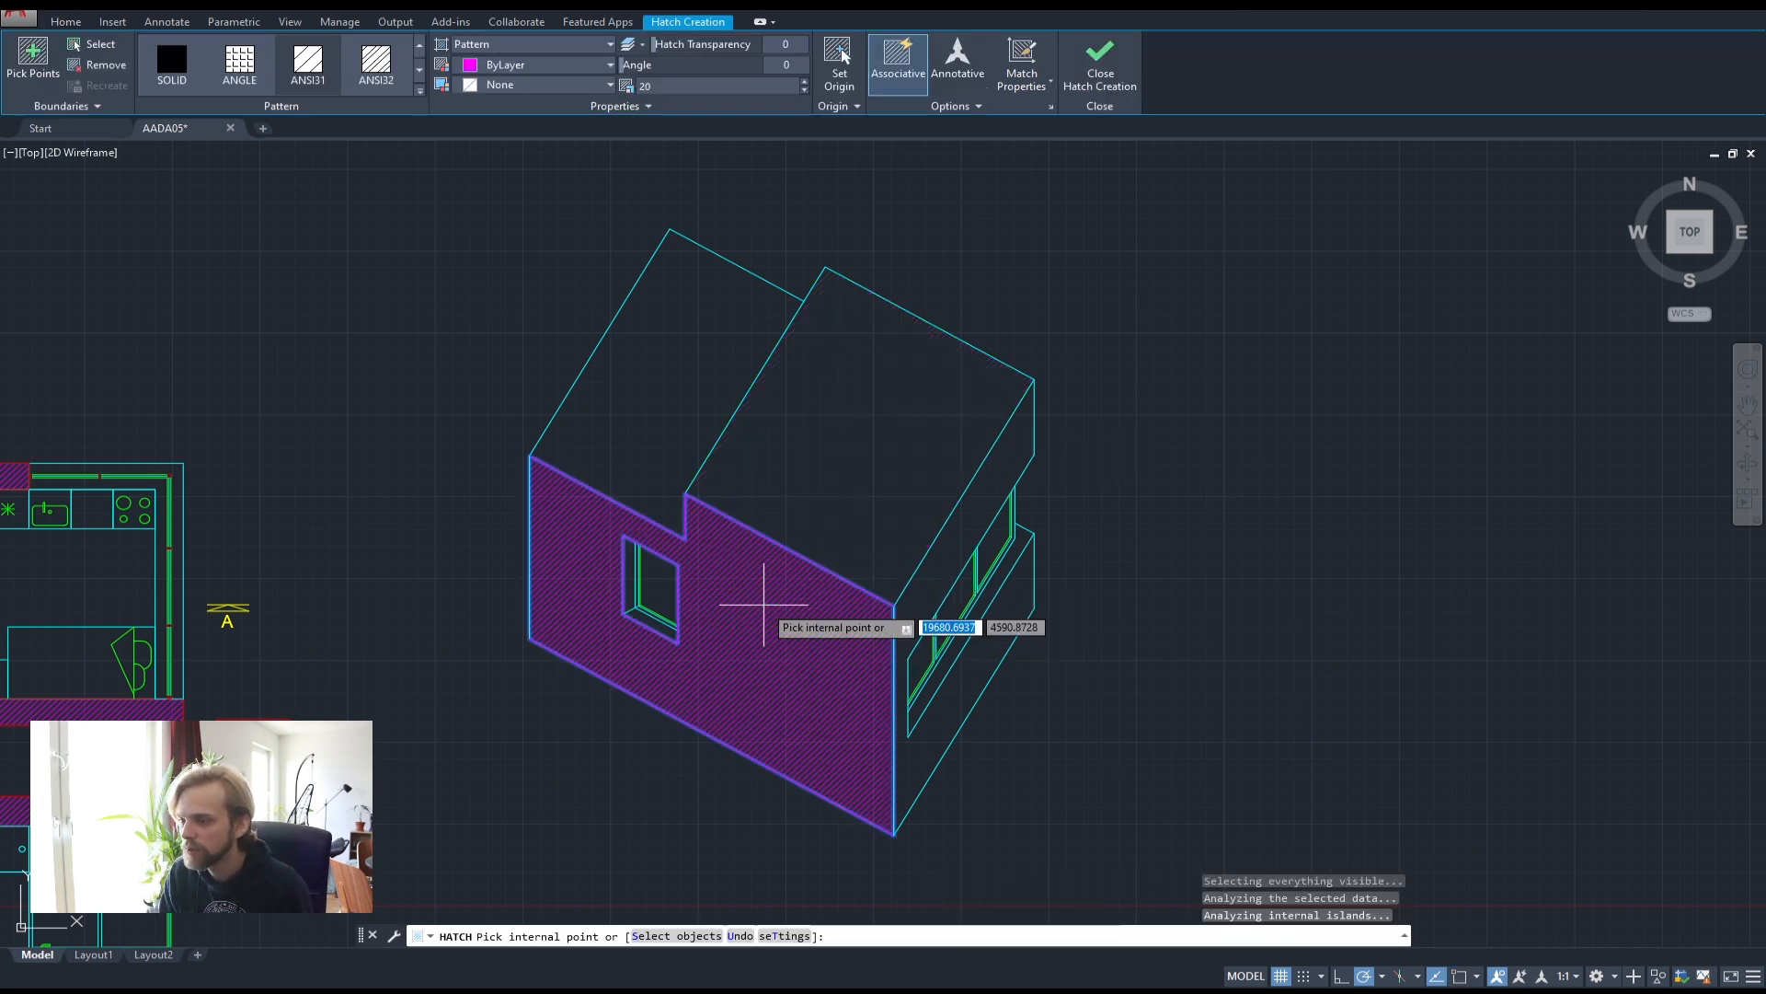
key("Return")
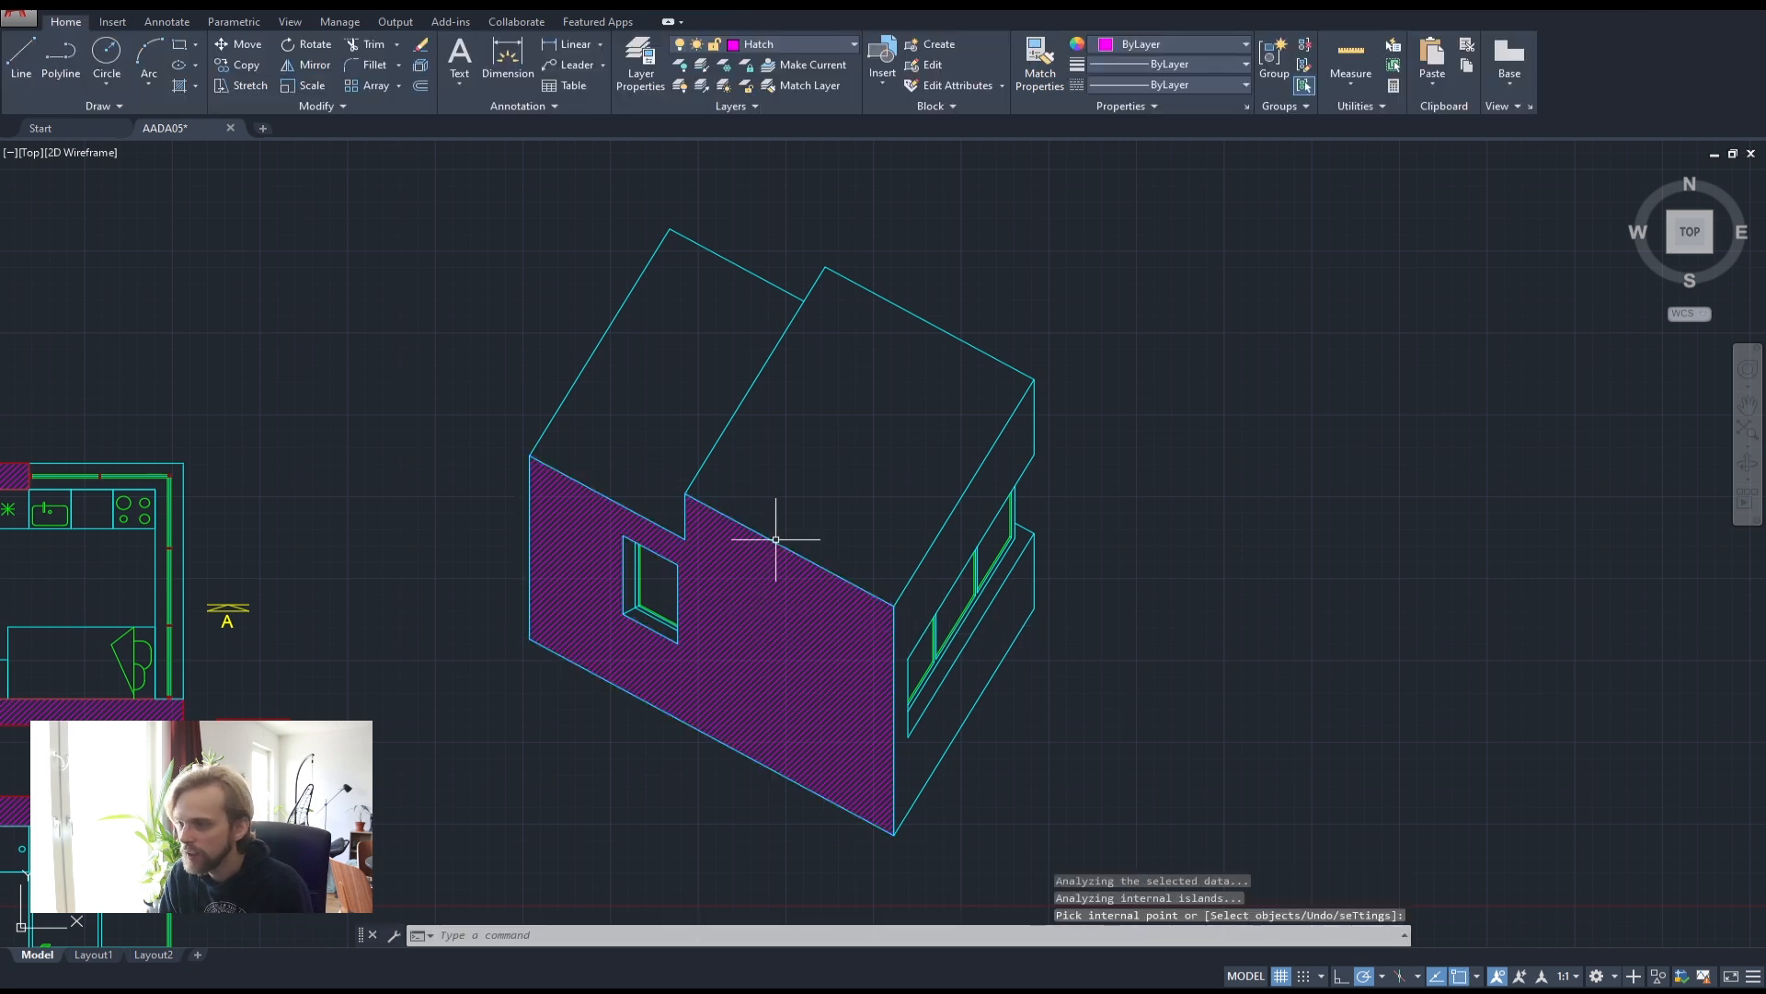
left_click(771, 621)
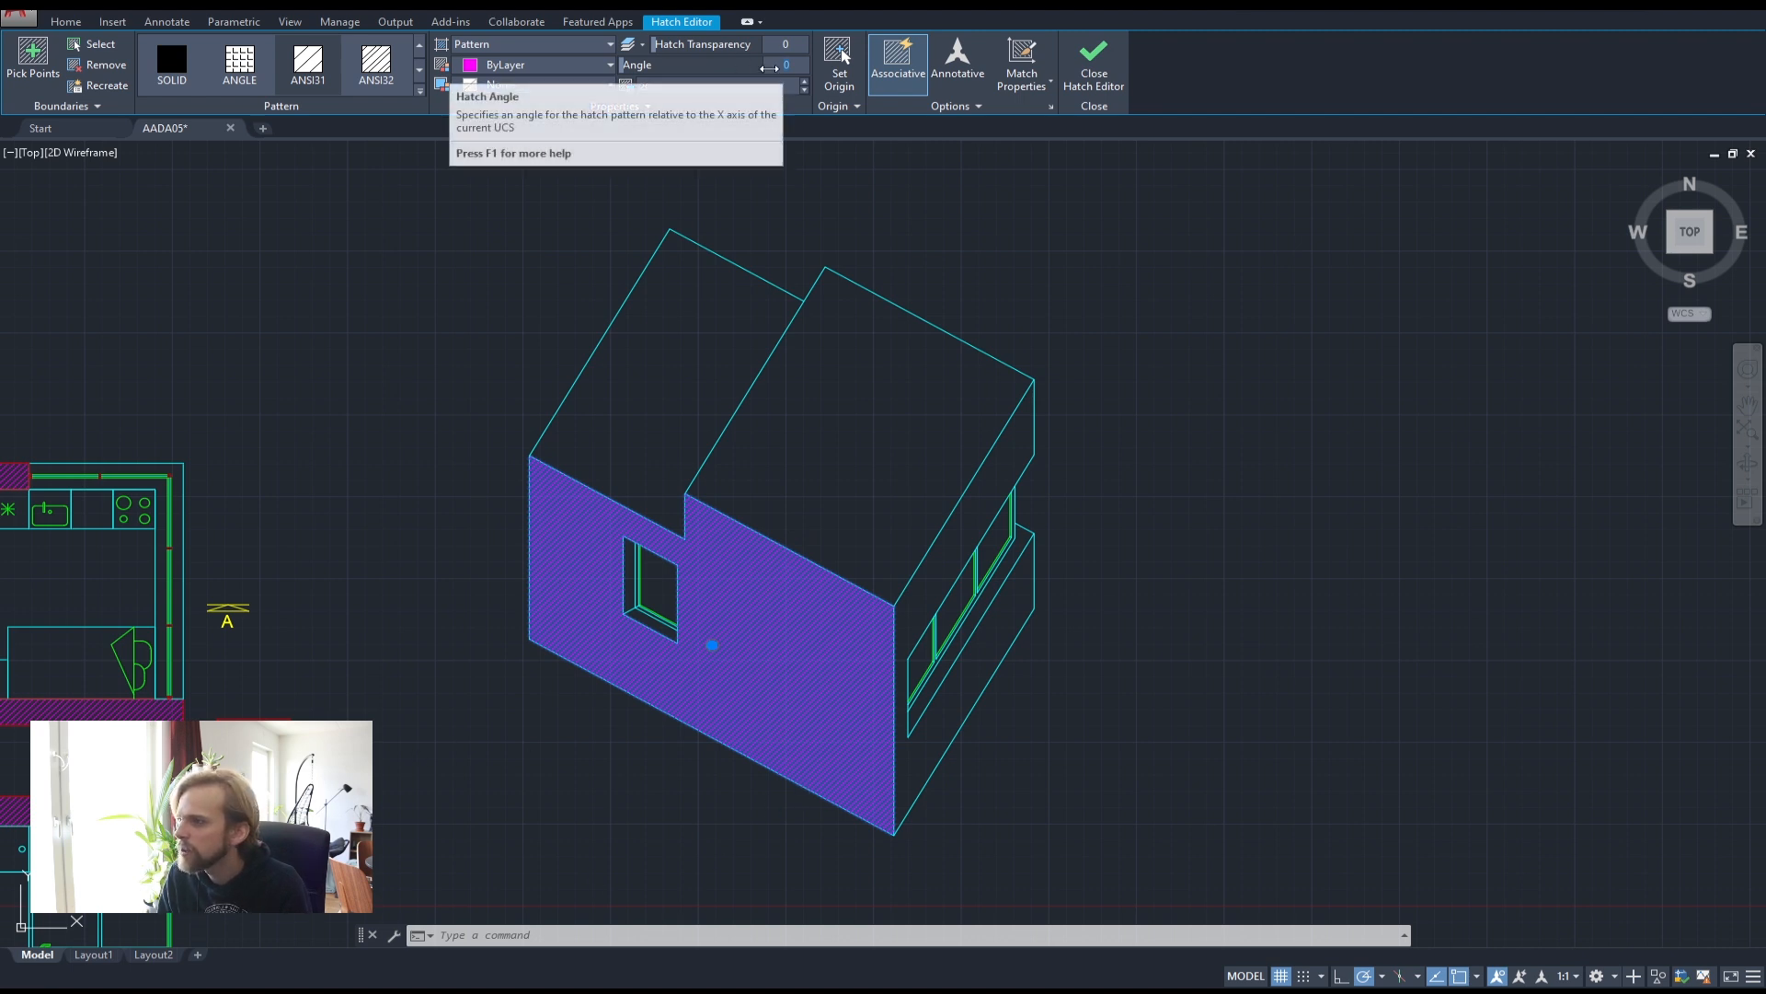
- Apply ANSI32 to the left facade hatch, trying angles 45° and 135° before settling on 105°
left_click(376, 64)
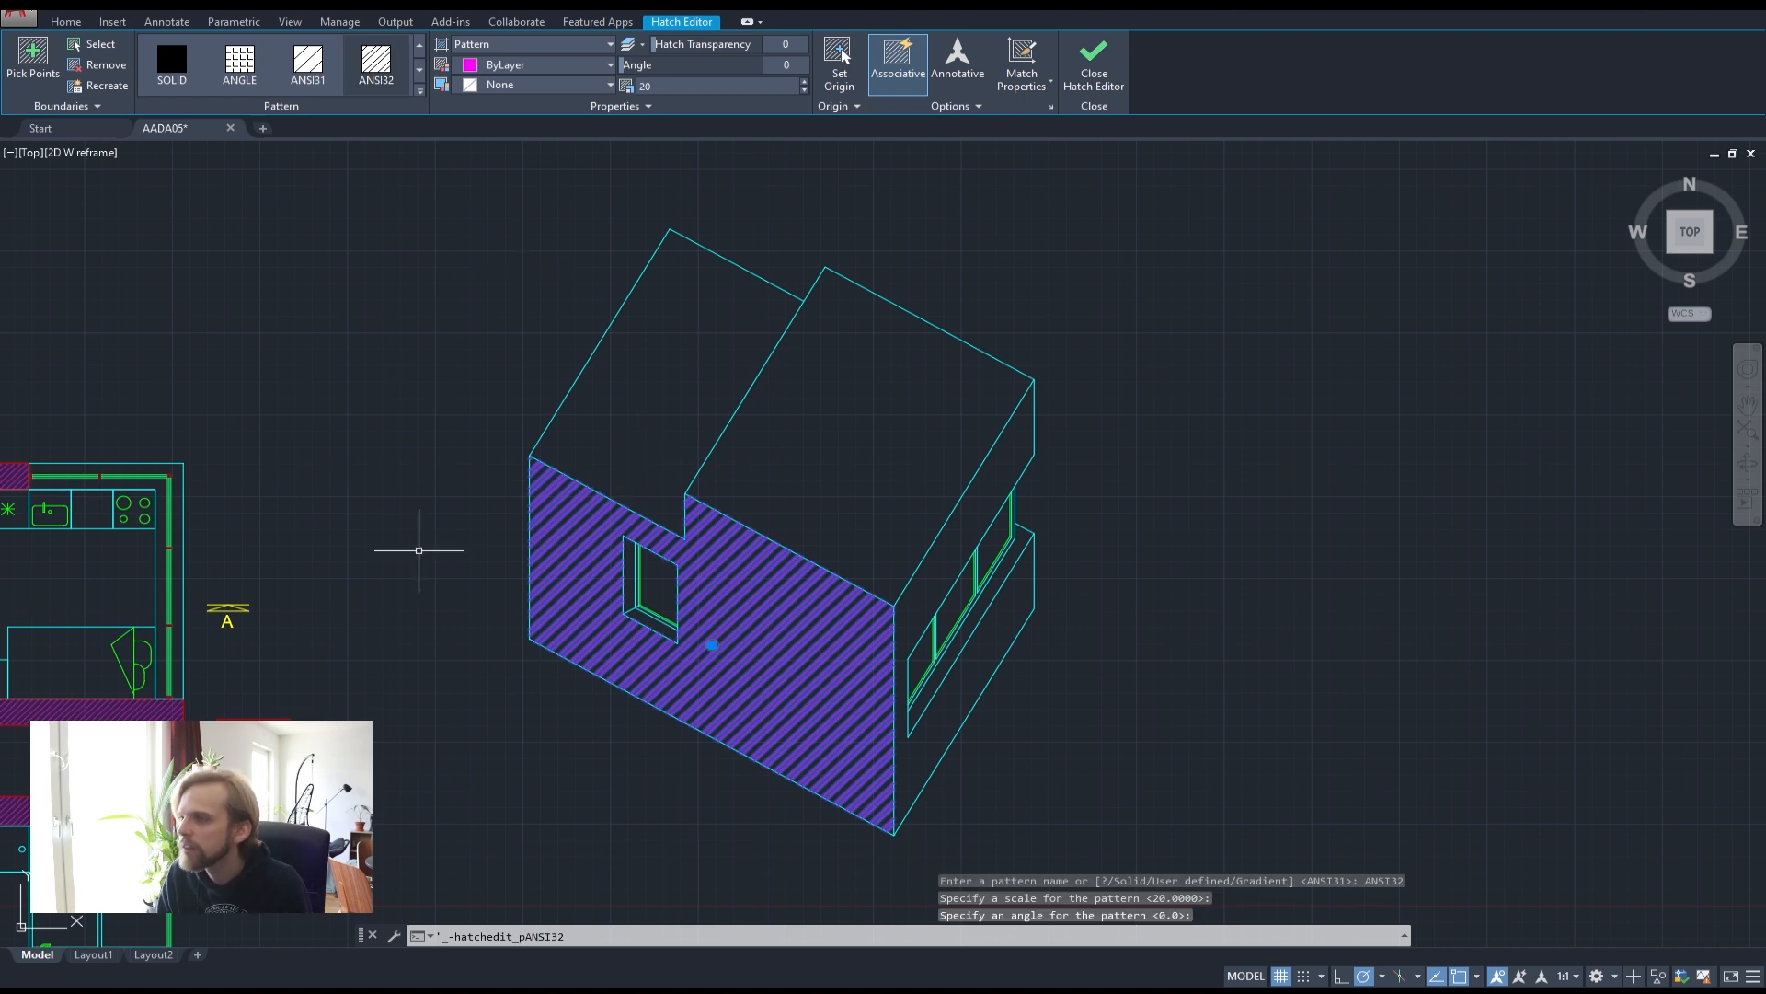
left_click(378, 68)
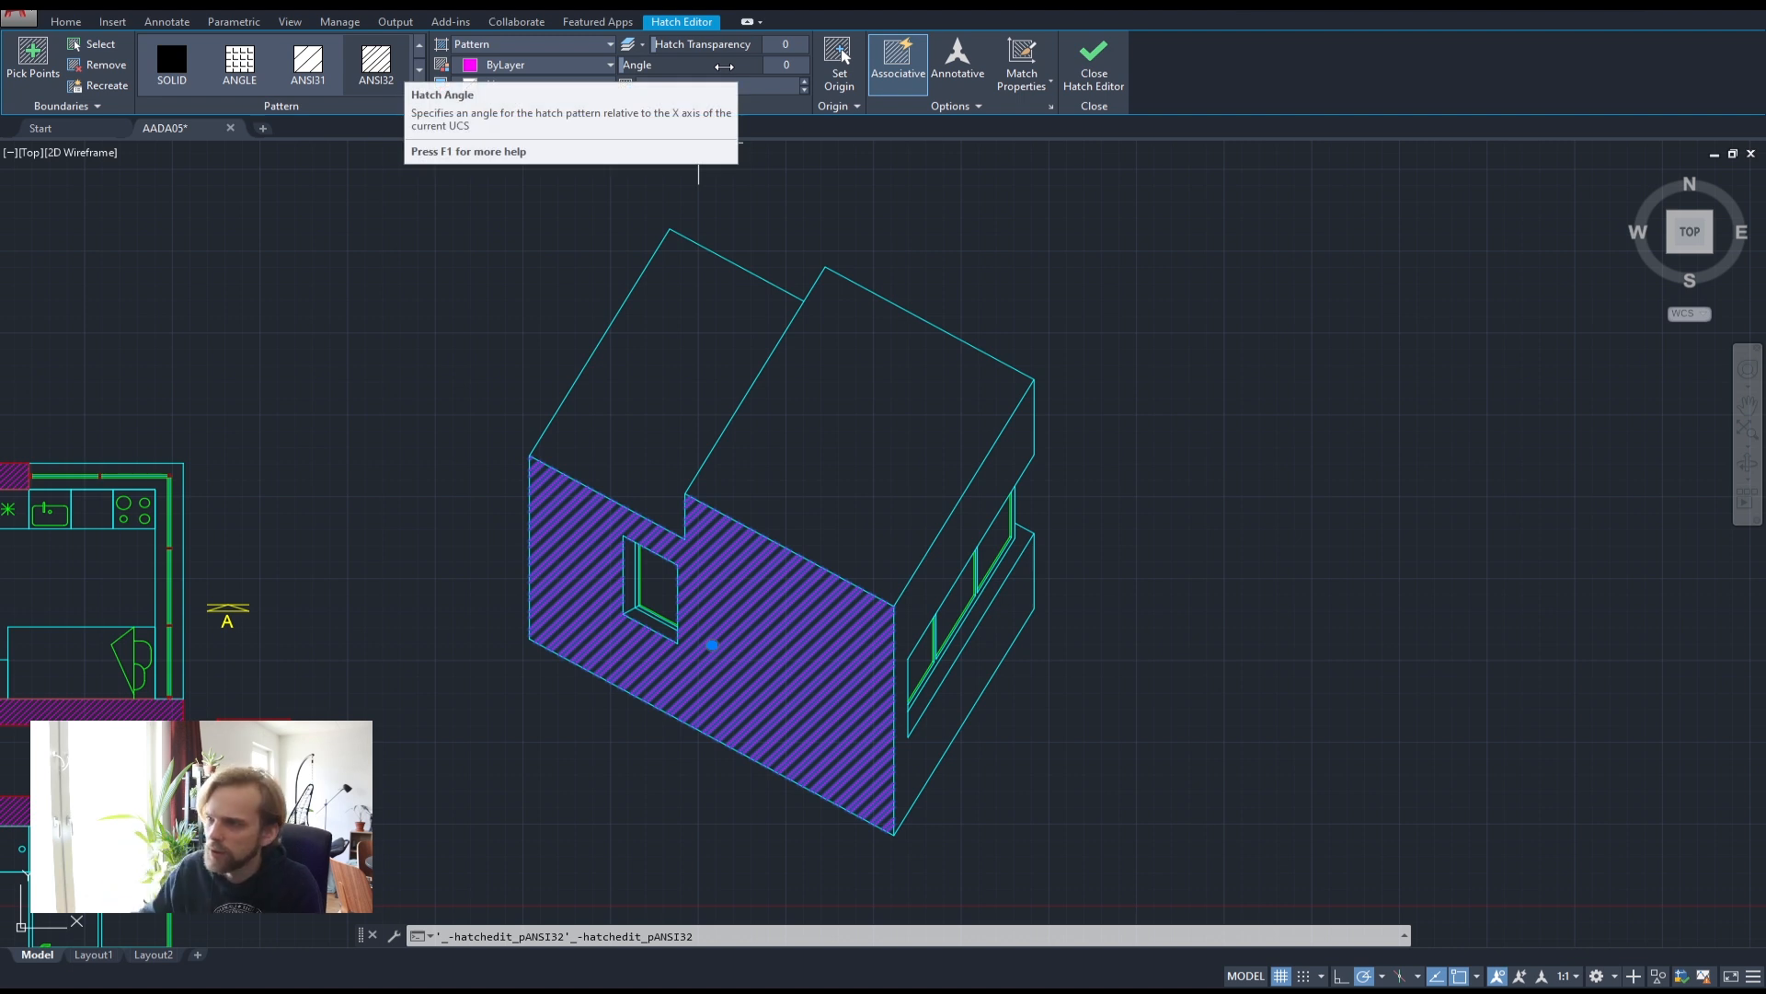
type("5")
key("Return")
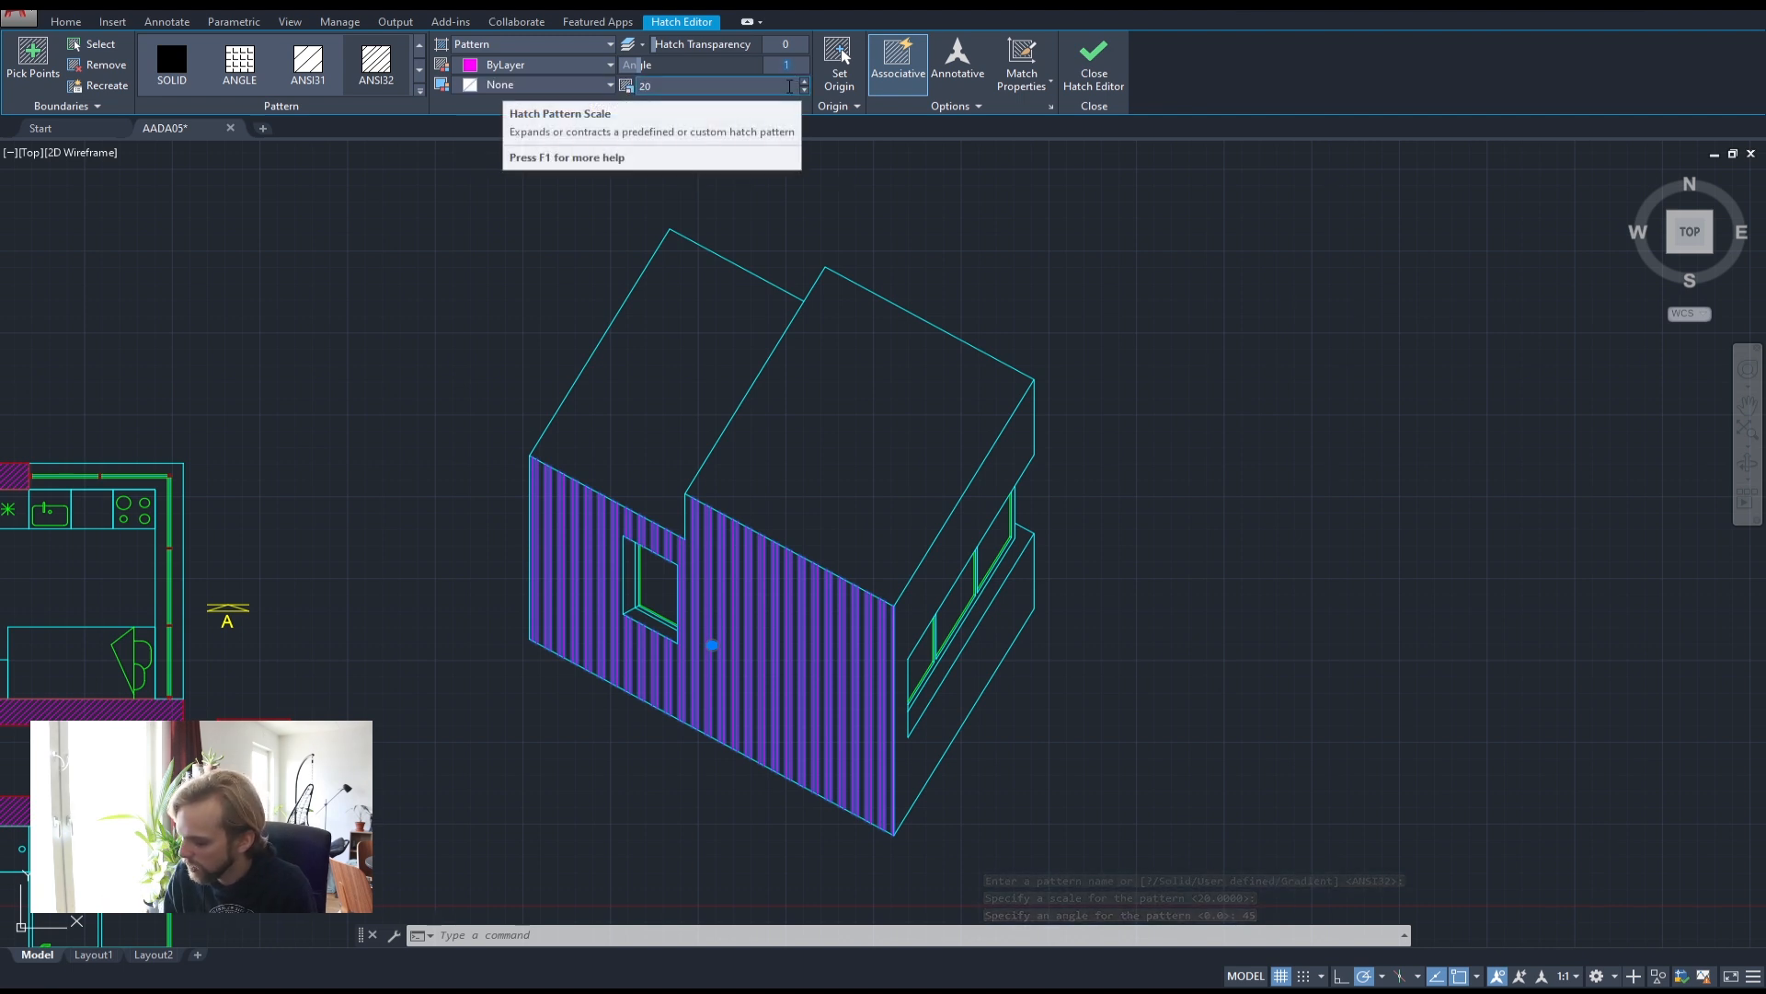
type("135")
key("Return")
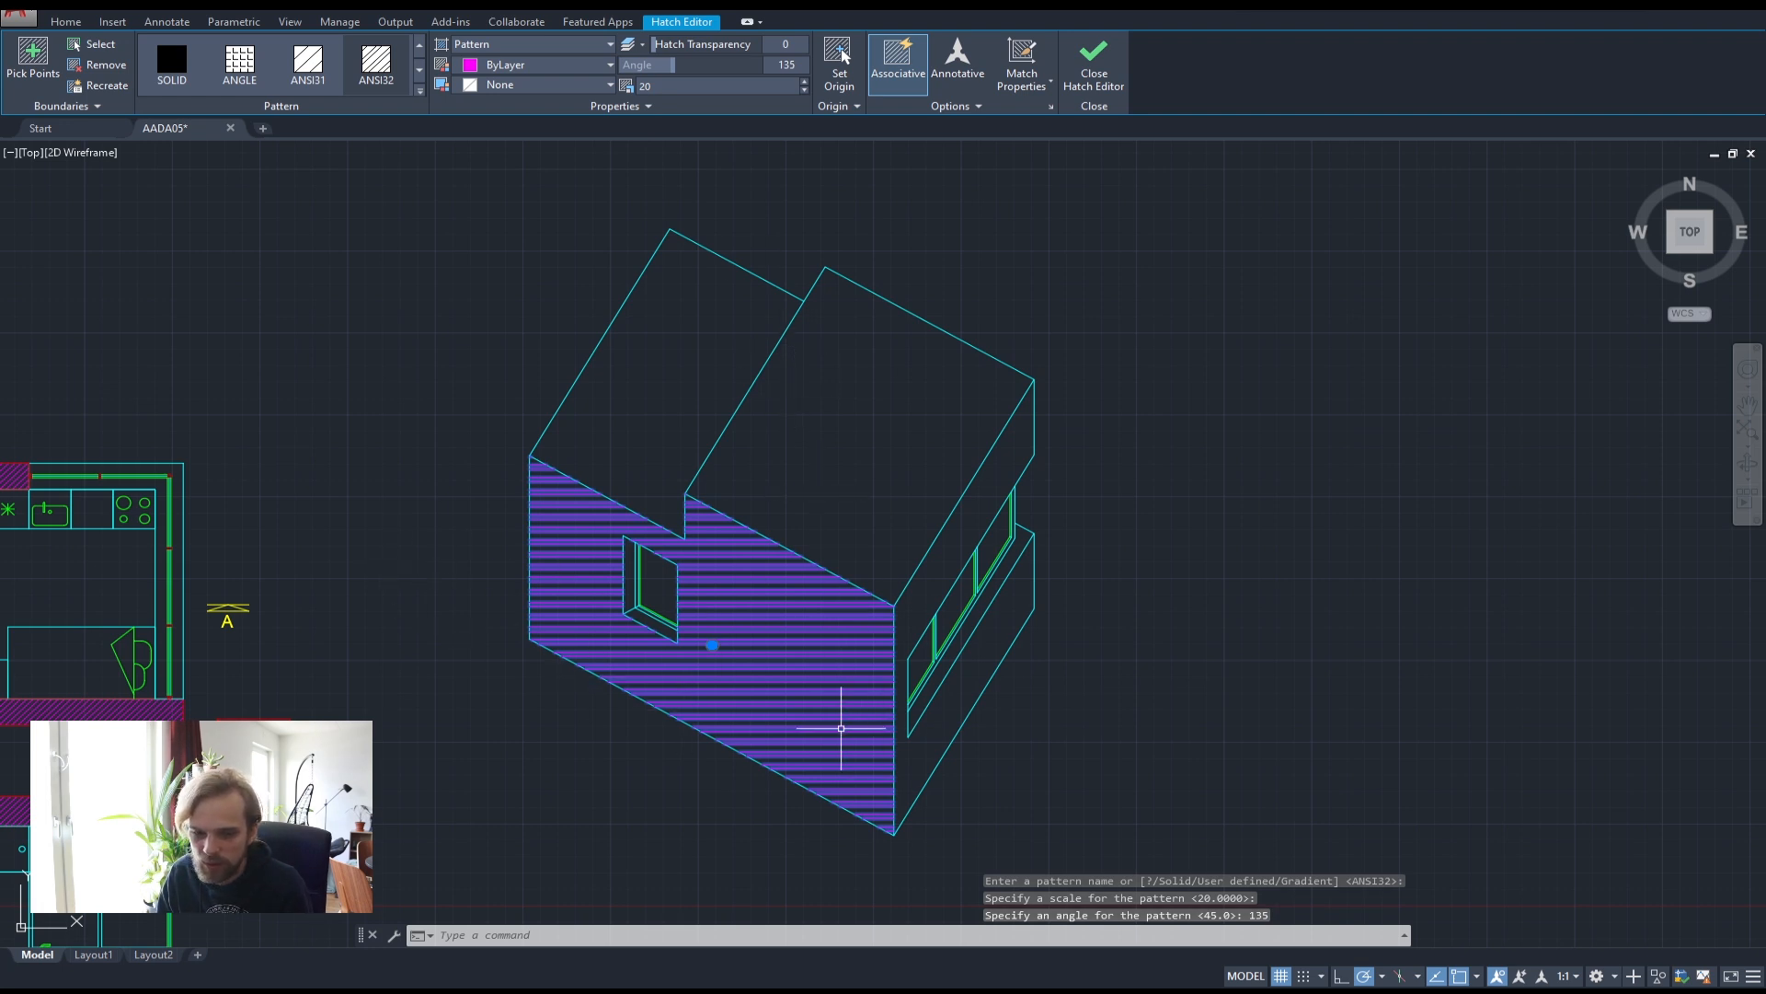
left_click_drag(678, 67, 670, 67)
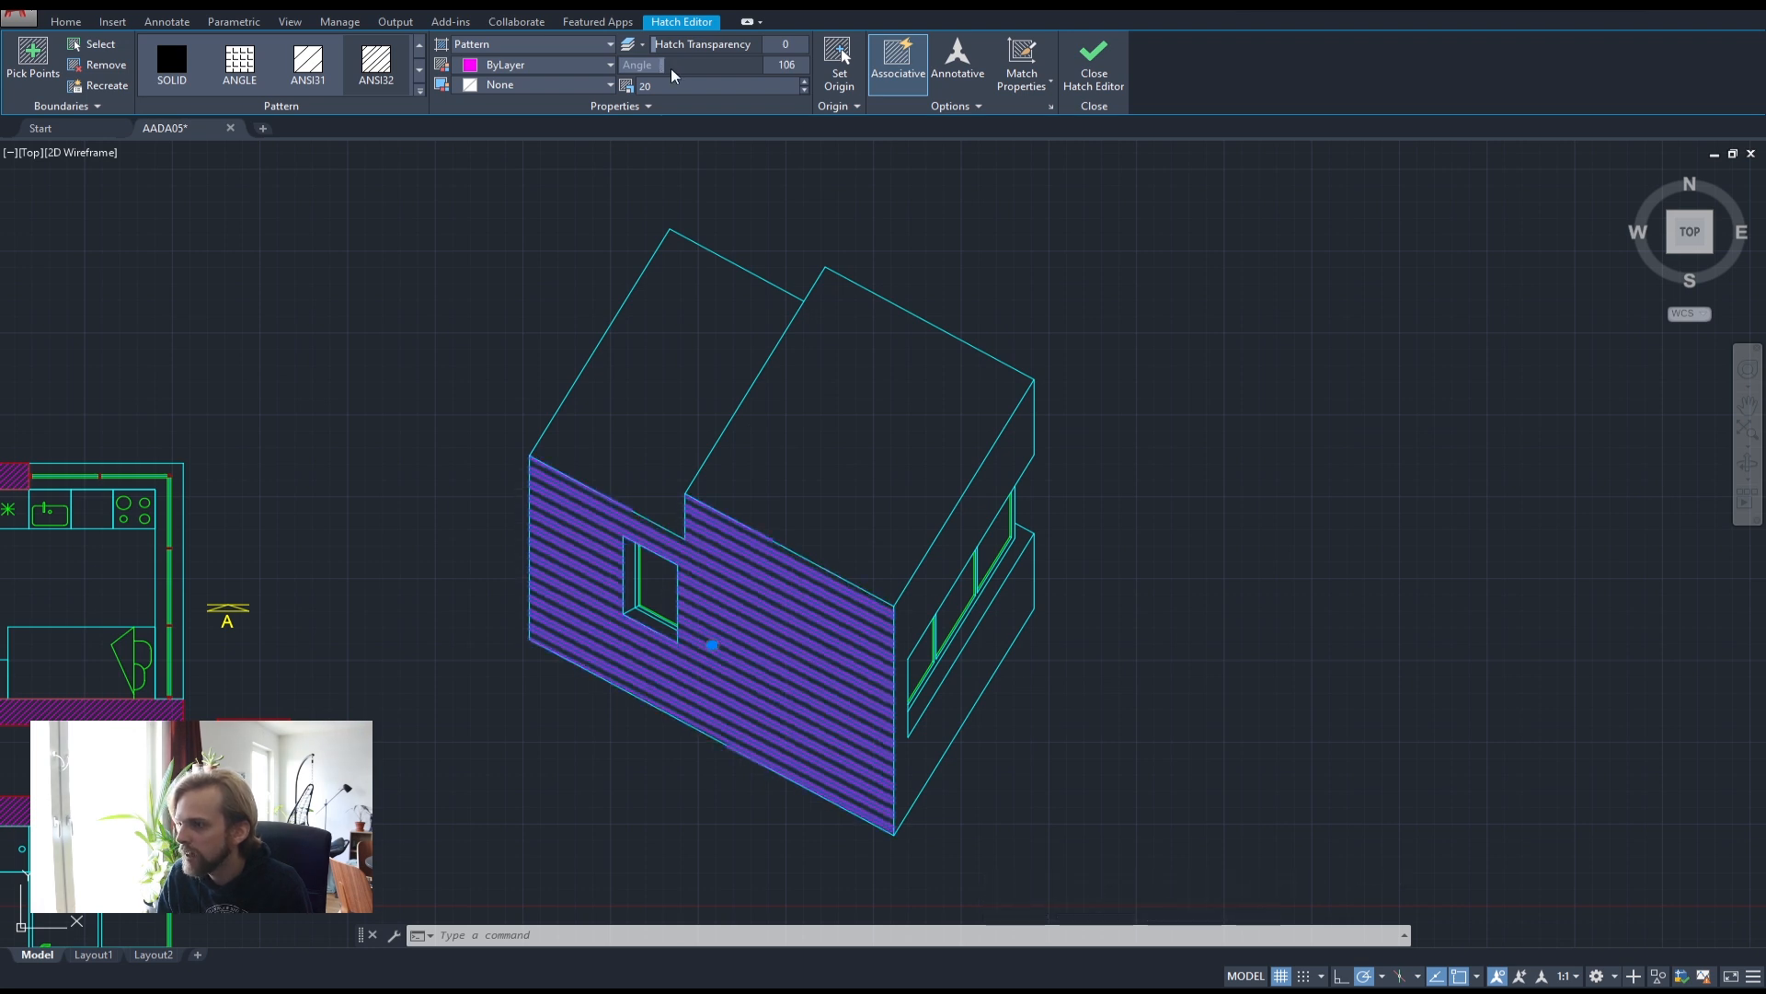
left_click(786, 64)
type("135")
key("Return")
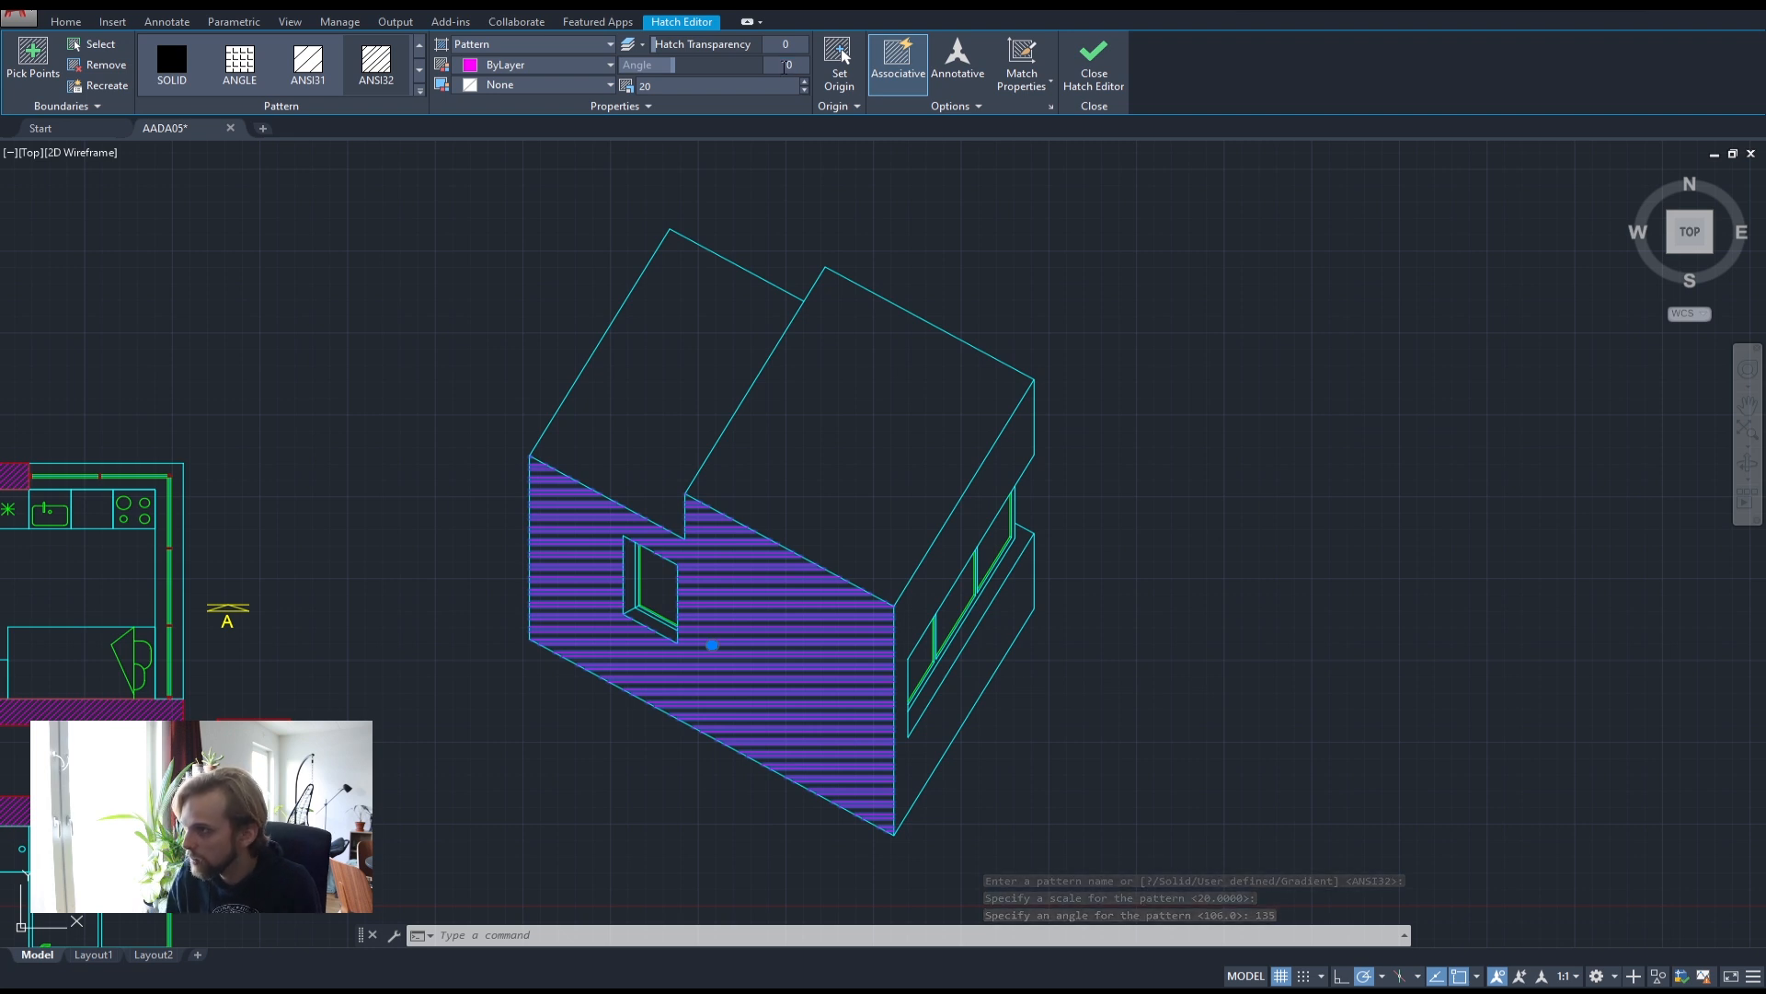
type("105")
key("Return")
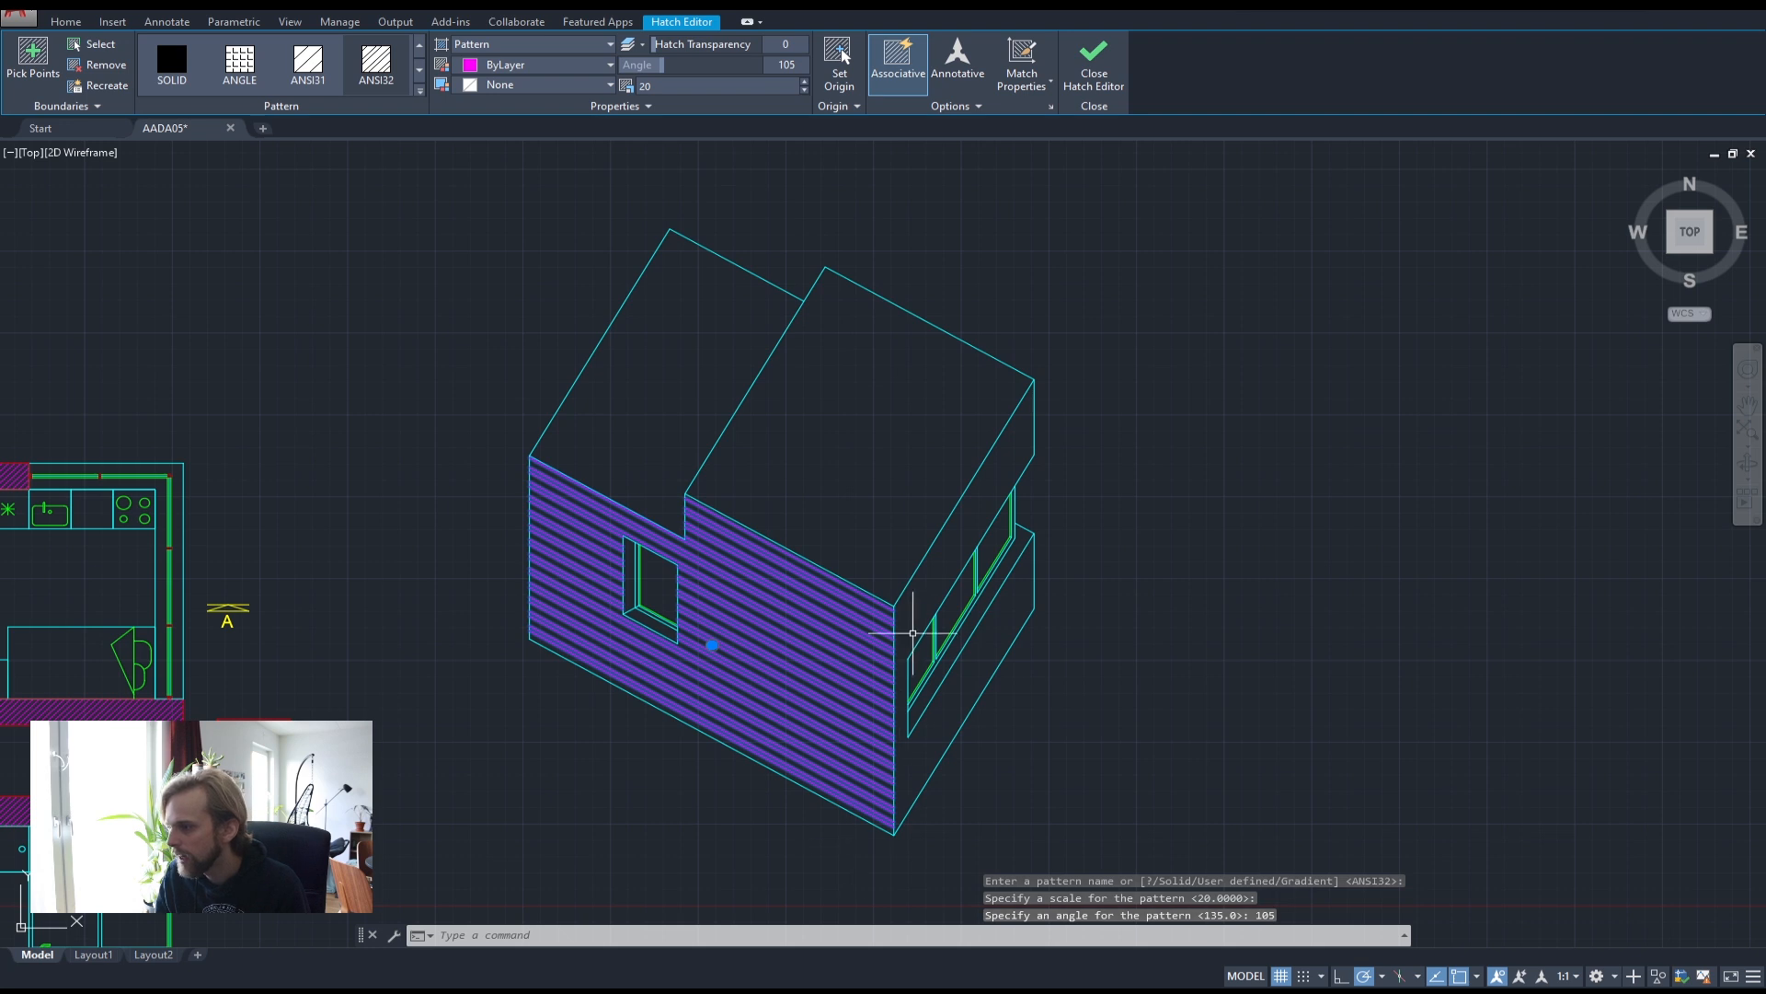
scroll(910, 608, "up", 8)
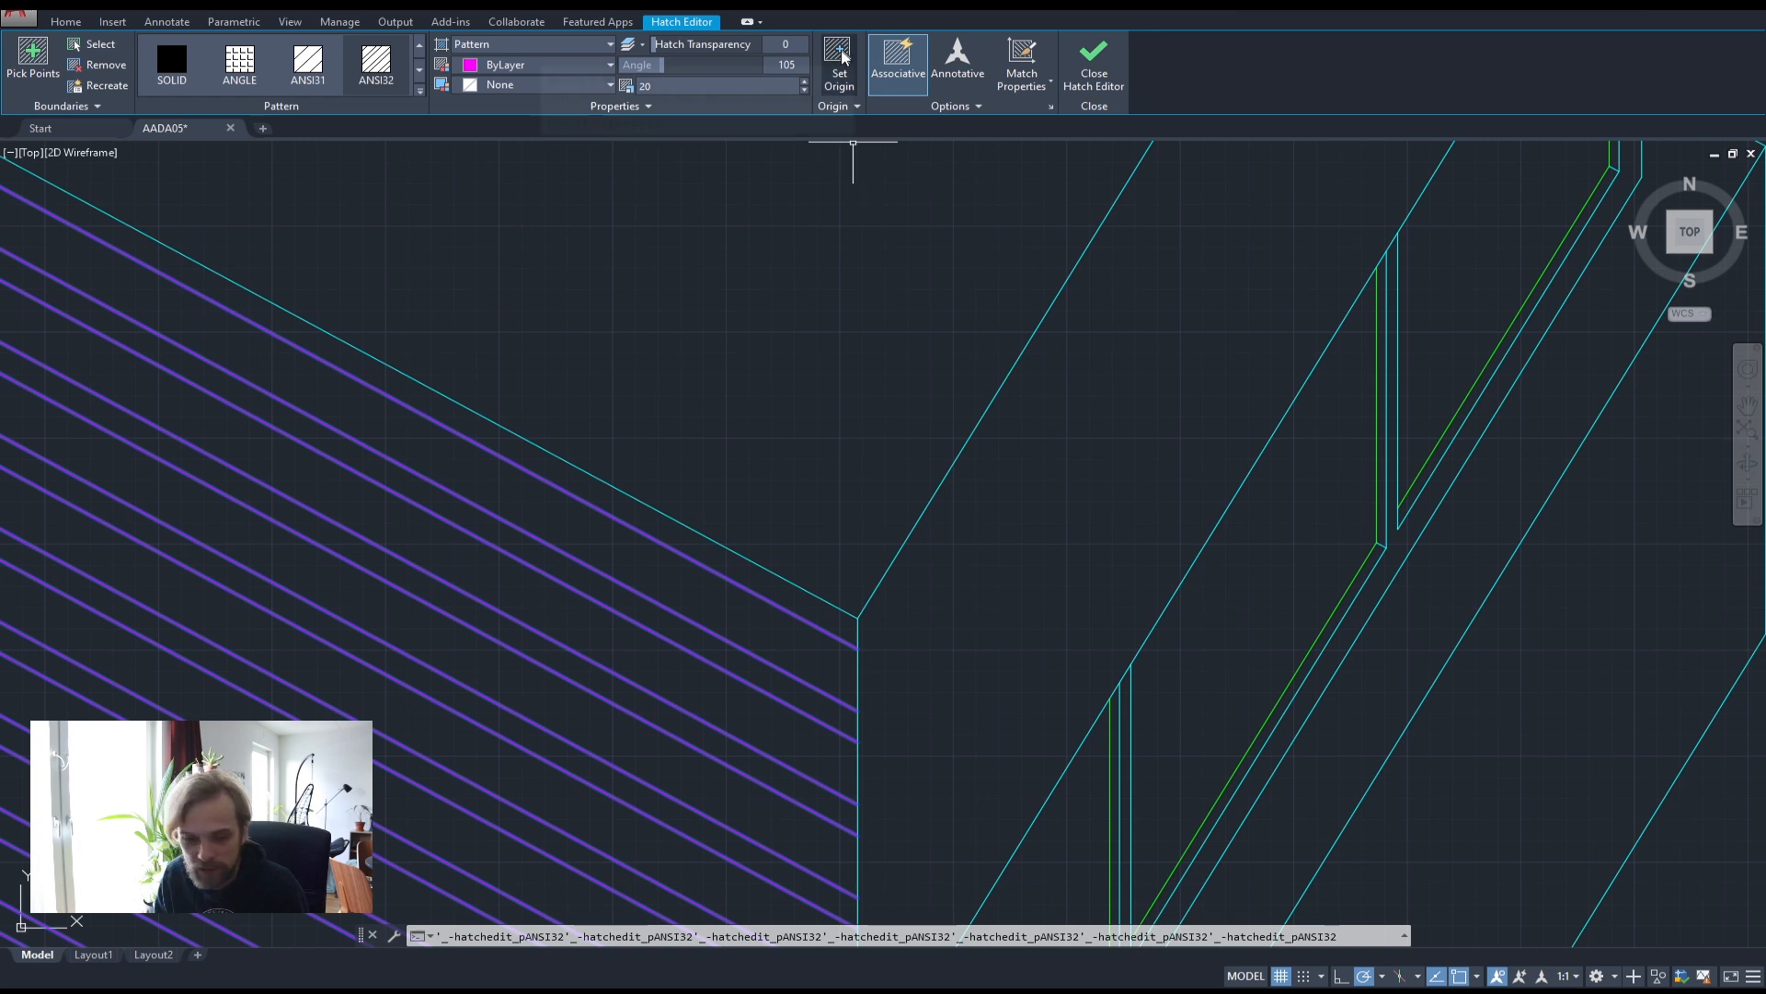
- Set the left facade hatch origin at the facade corner and its scale to 15
left_click(843, 55)
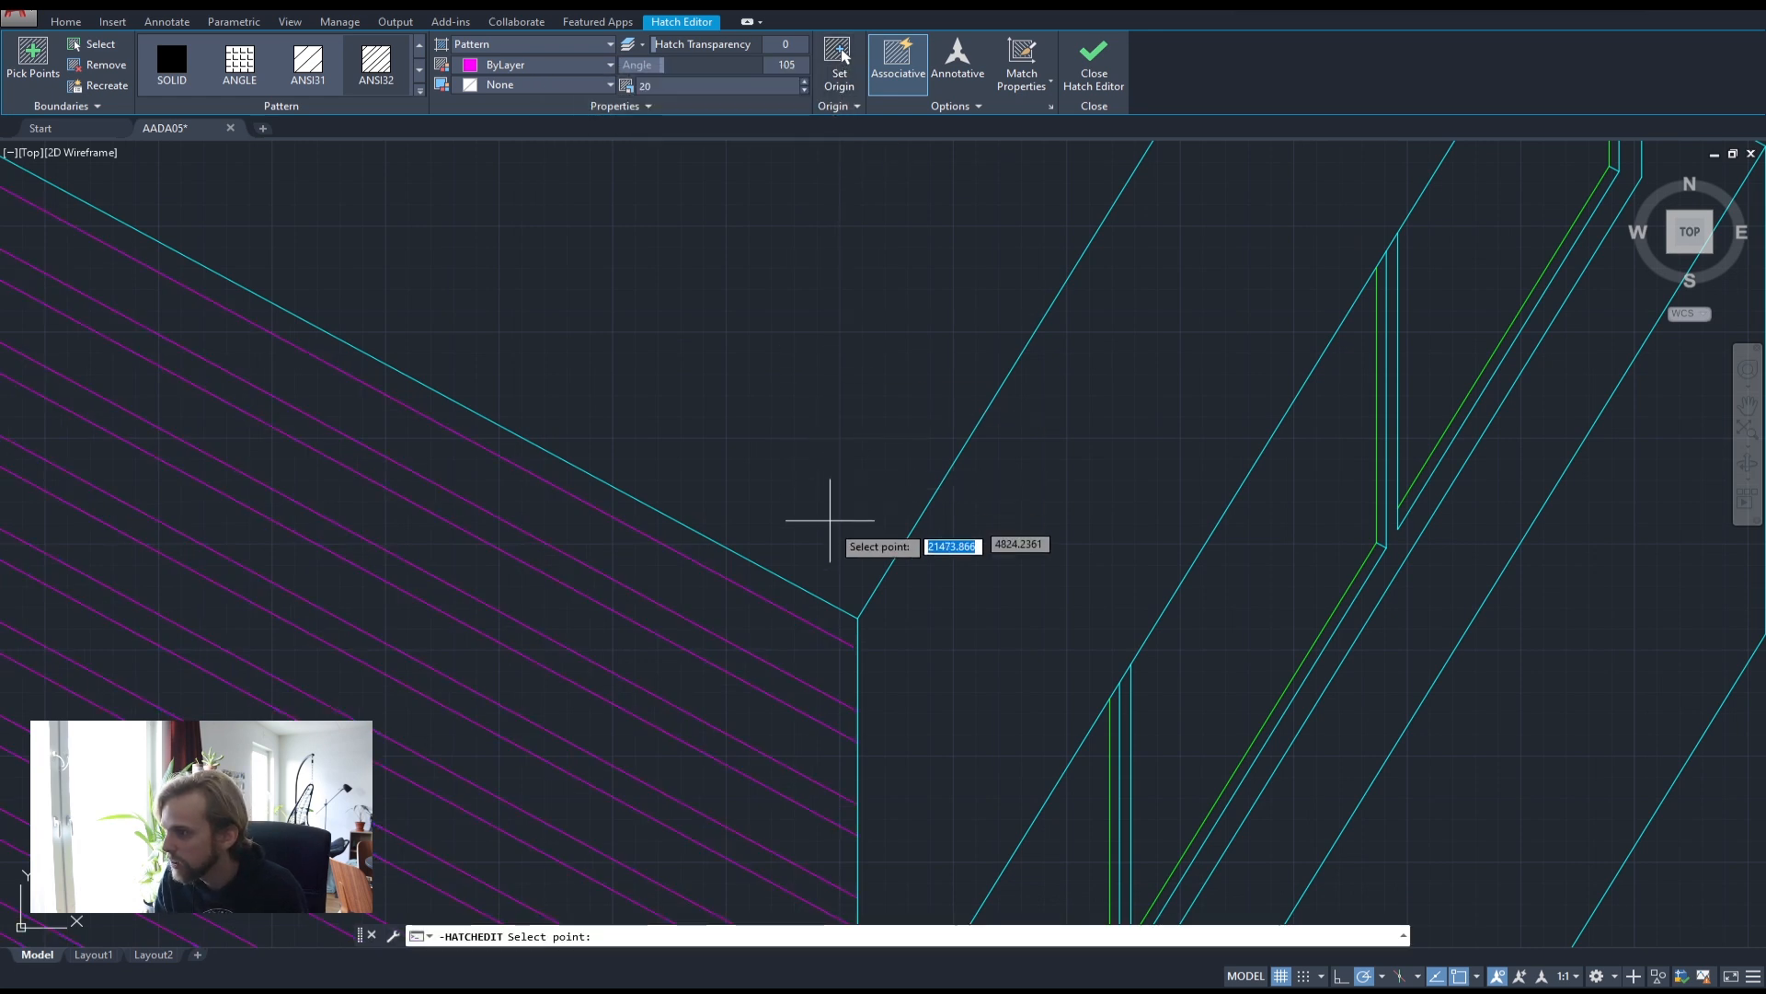
left_click(857, 617)
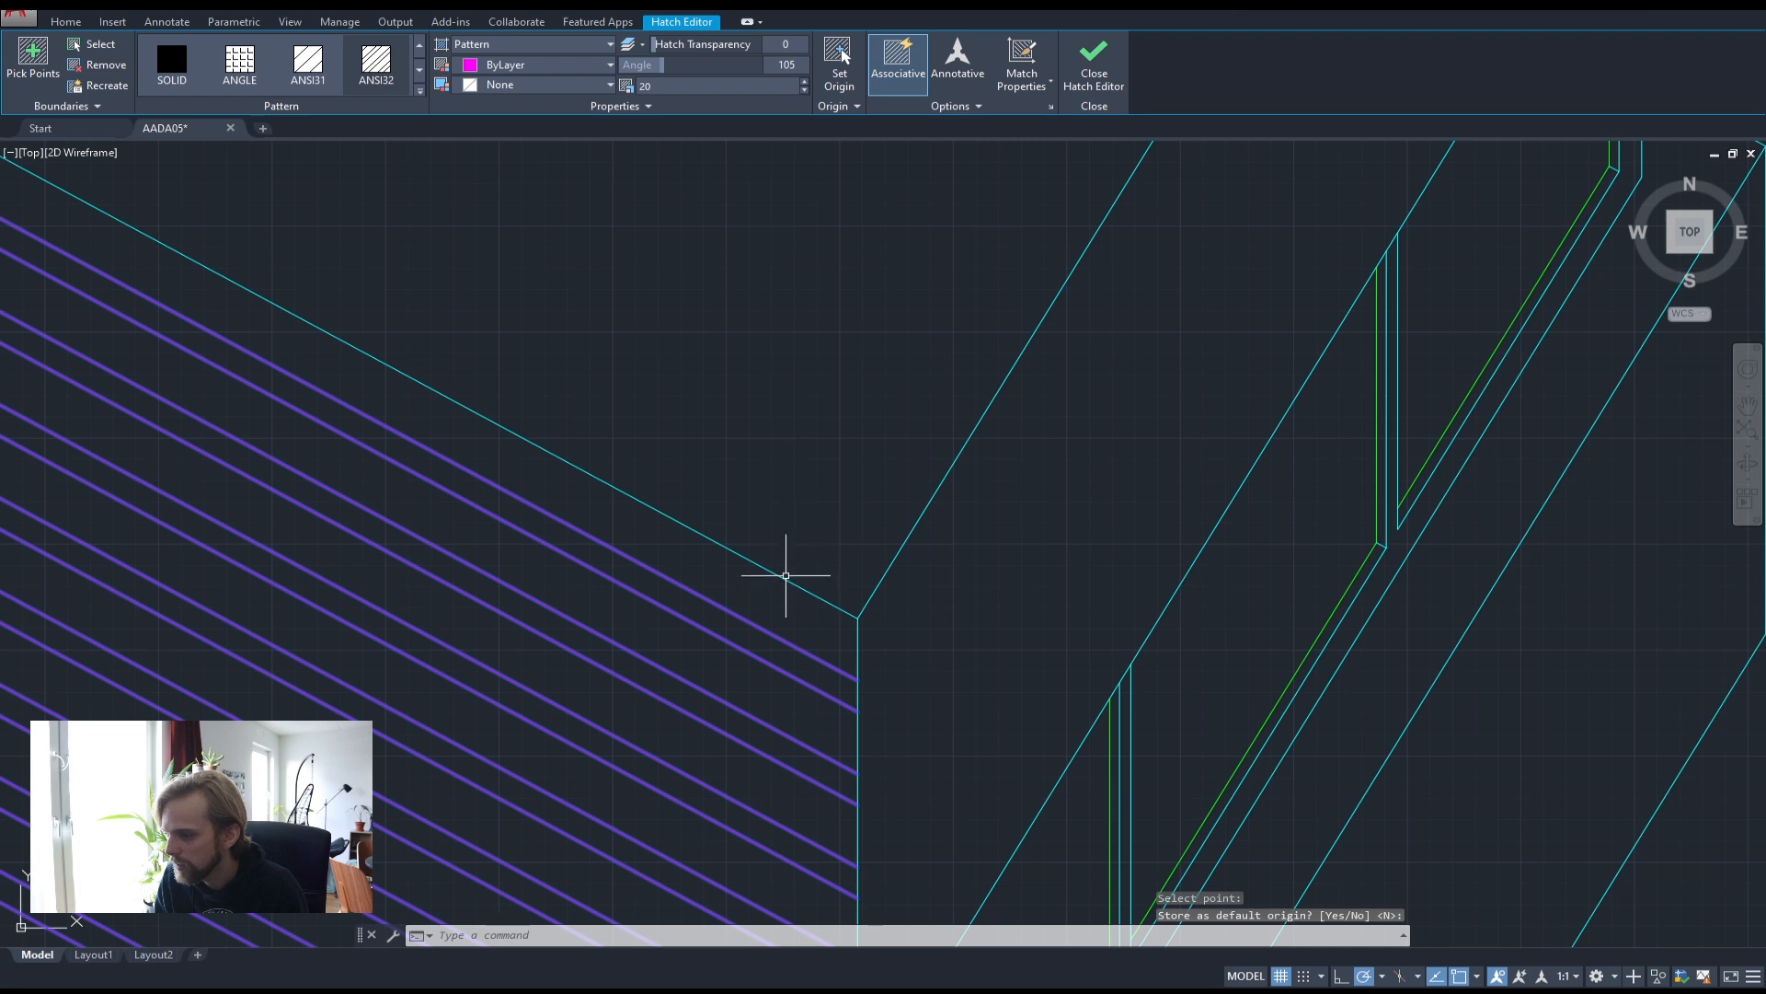
scroll(796, 565, "down", 2)
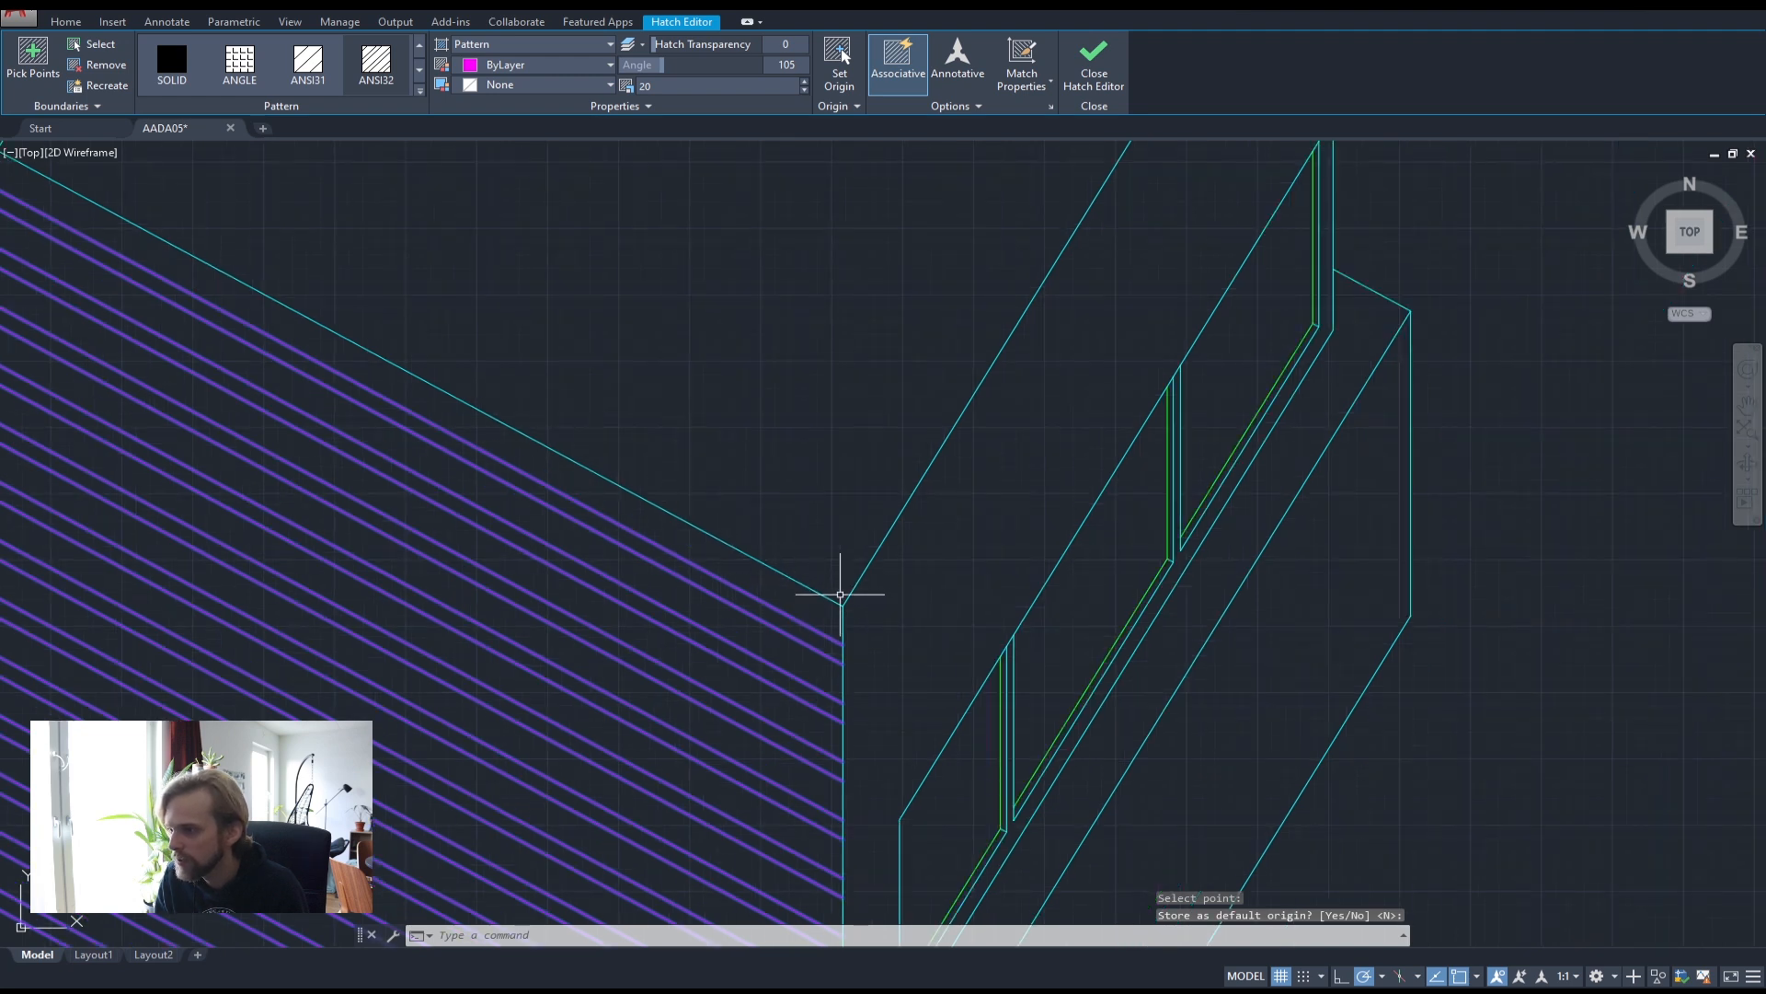
scroll(812, 493, "down", 4)
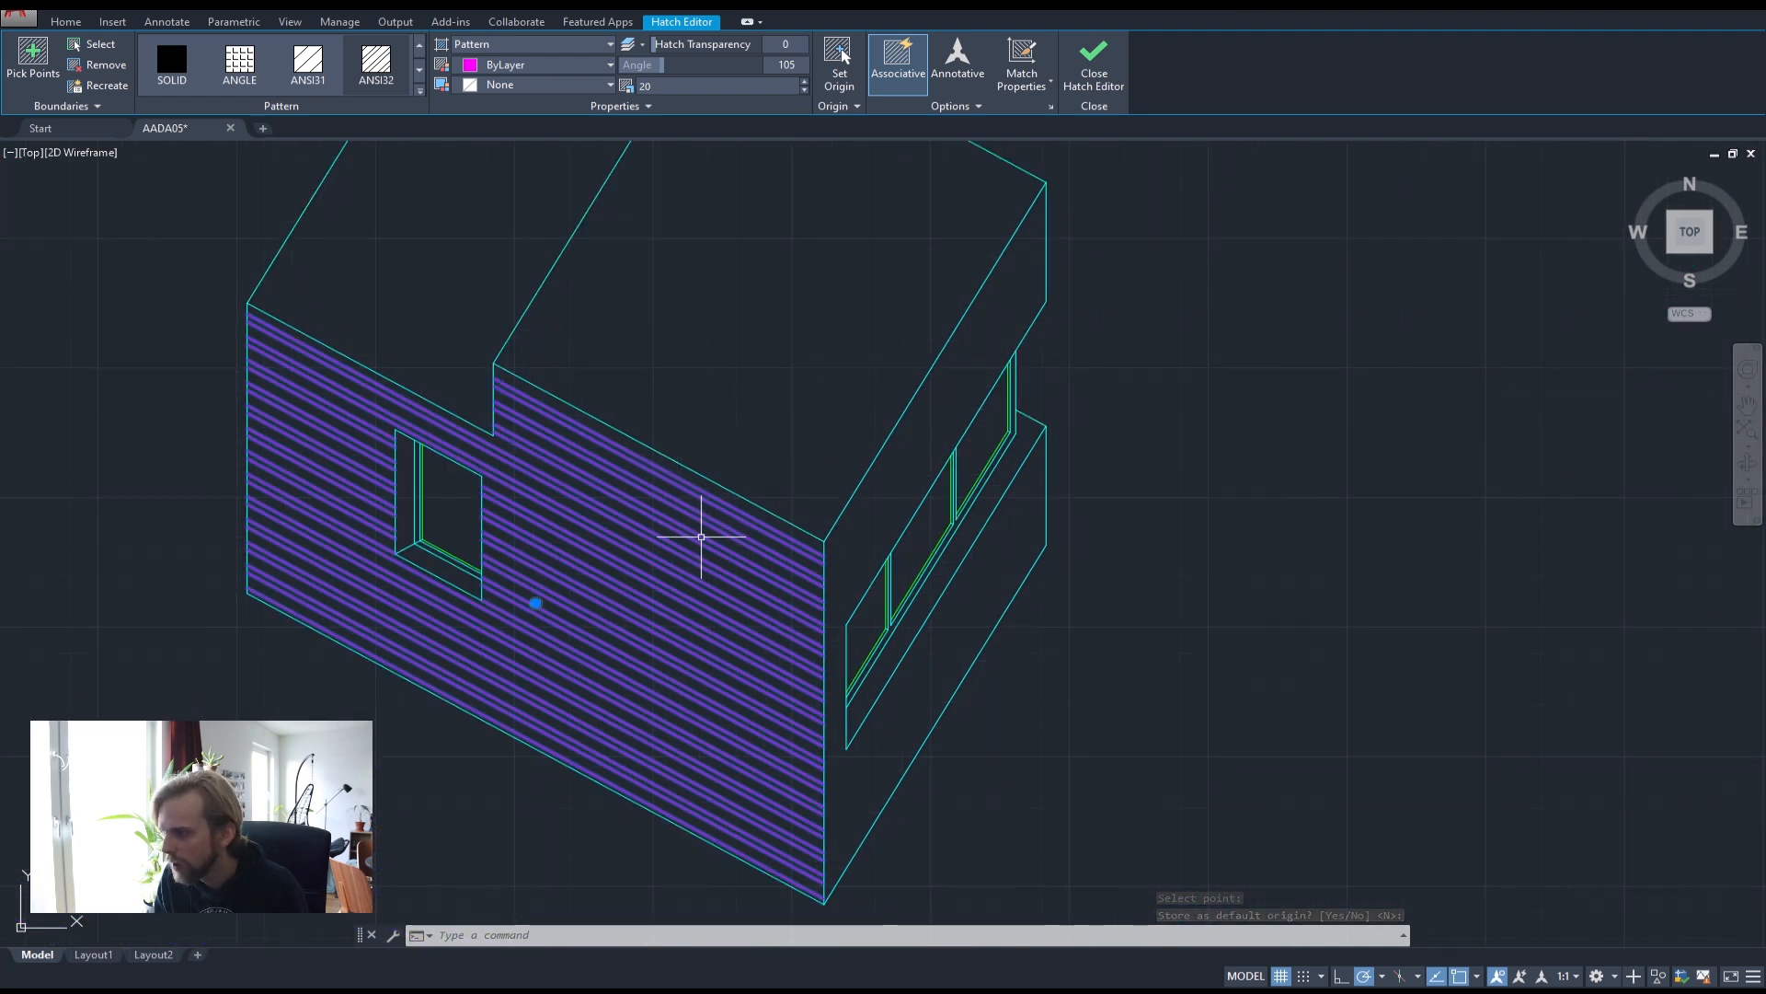
left_click(726, 86)
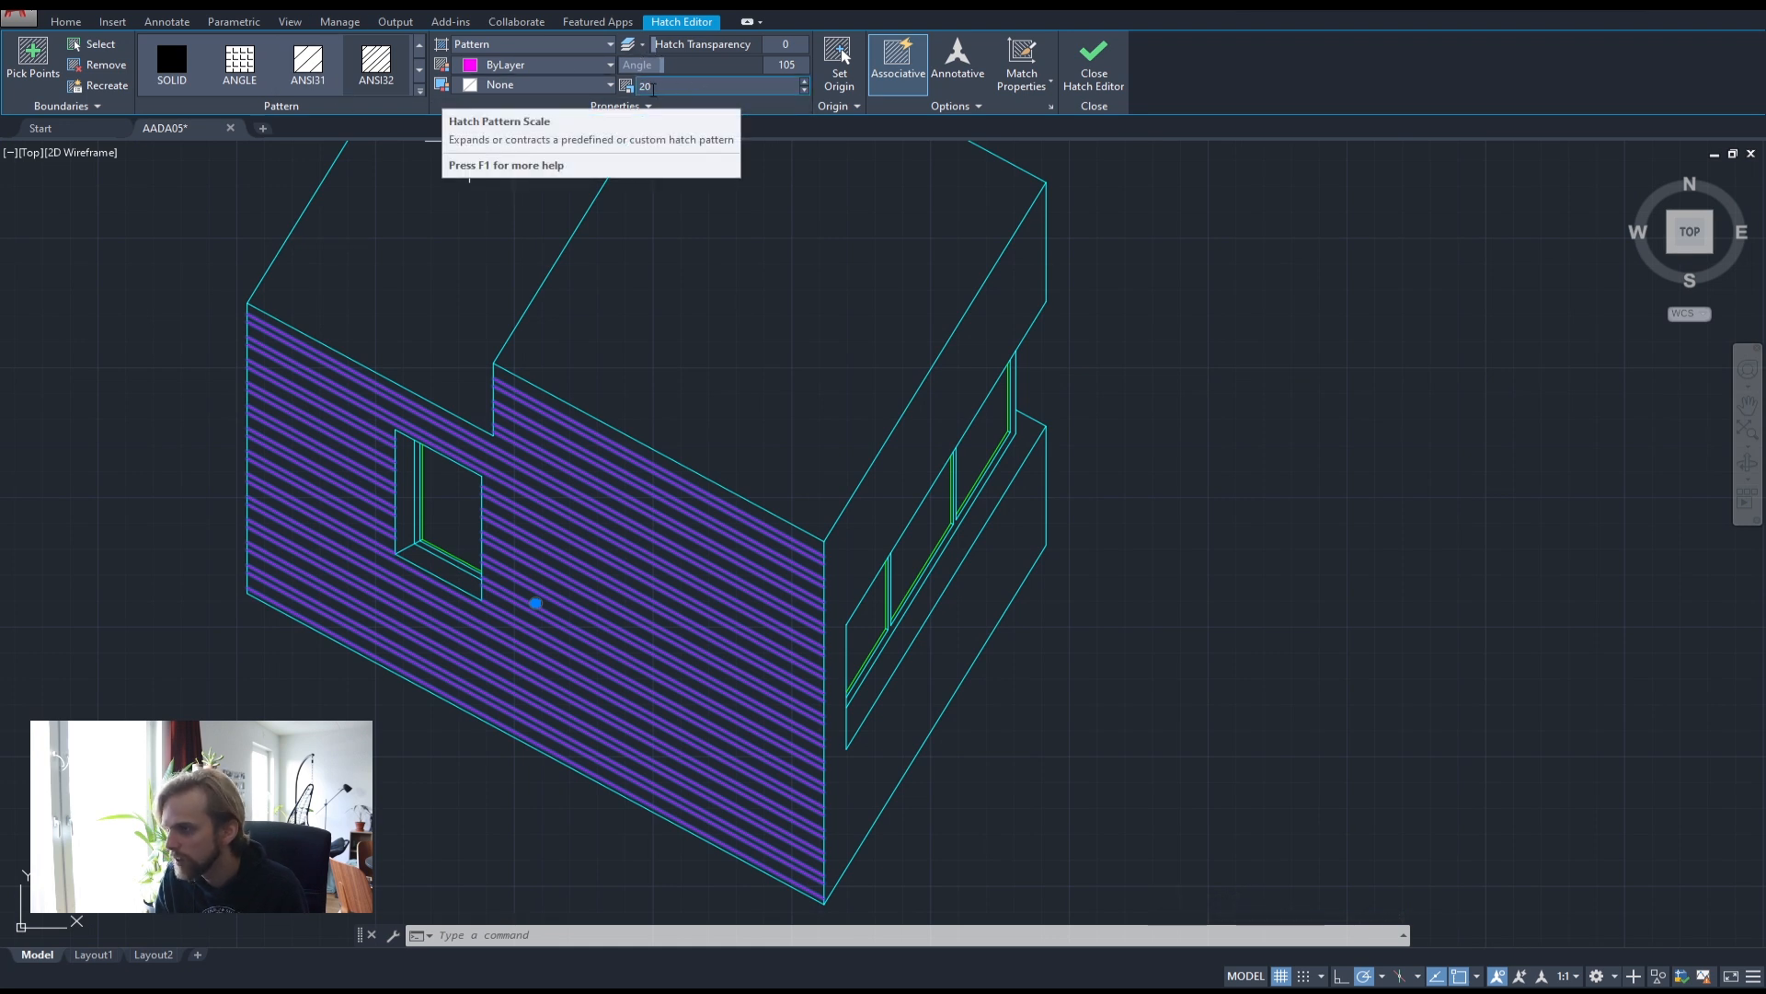
type("15")
key("Return")
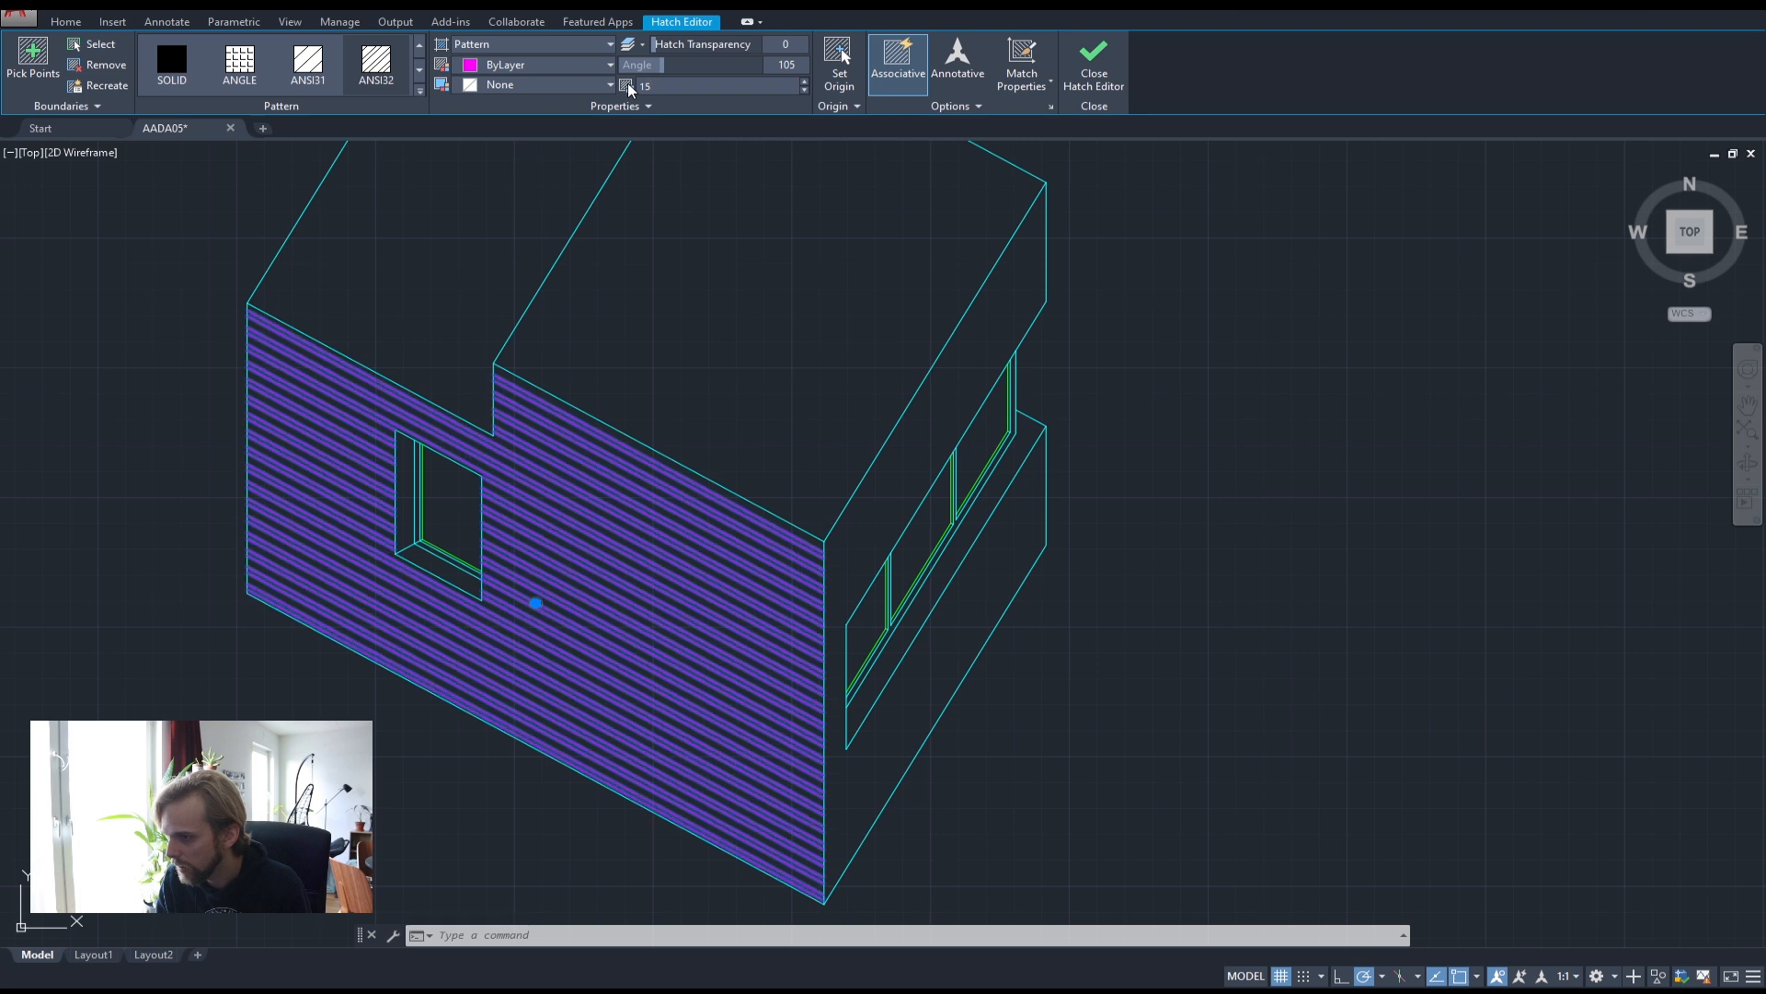
- Hatch the right facade with the long window using the HA command
key("Escape")
key("Escape")
scroll(744, 286, "down", 2)
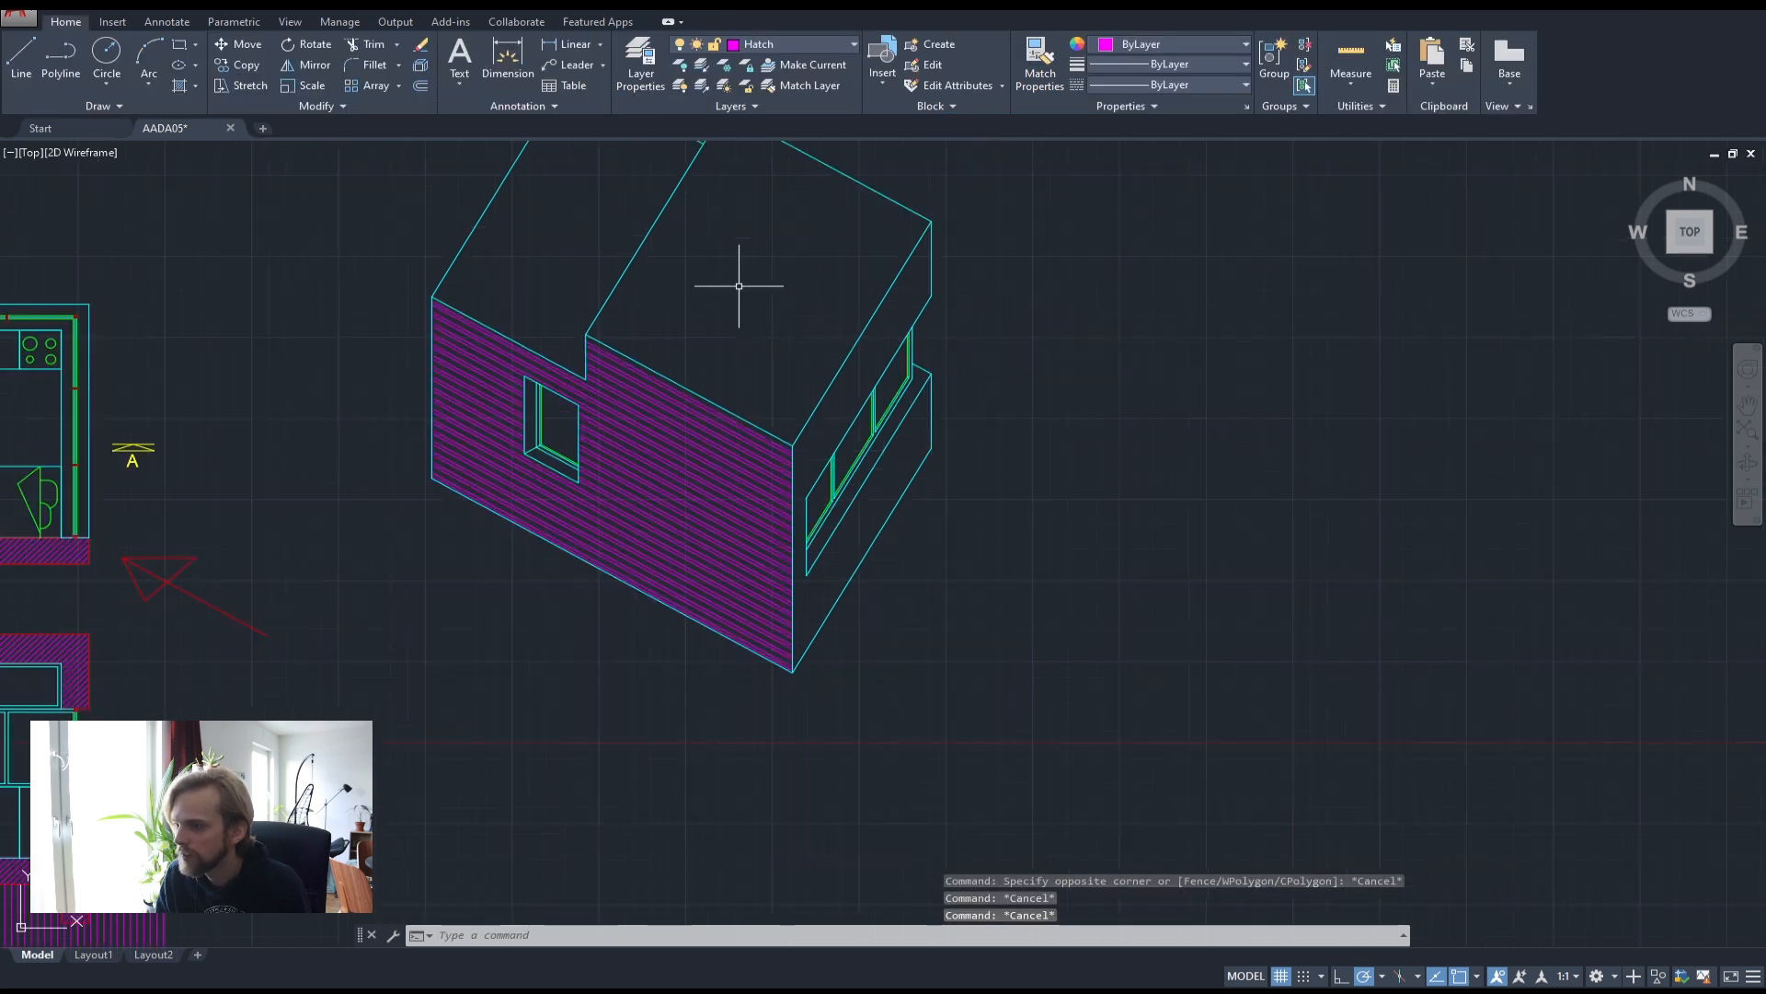
scroll(784, 308, "up", 2)
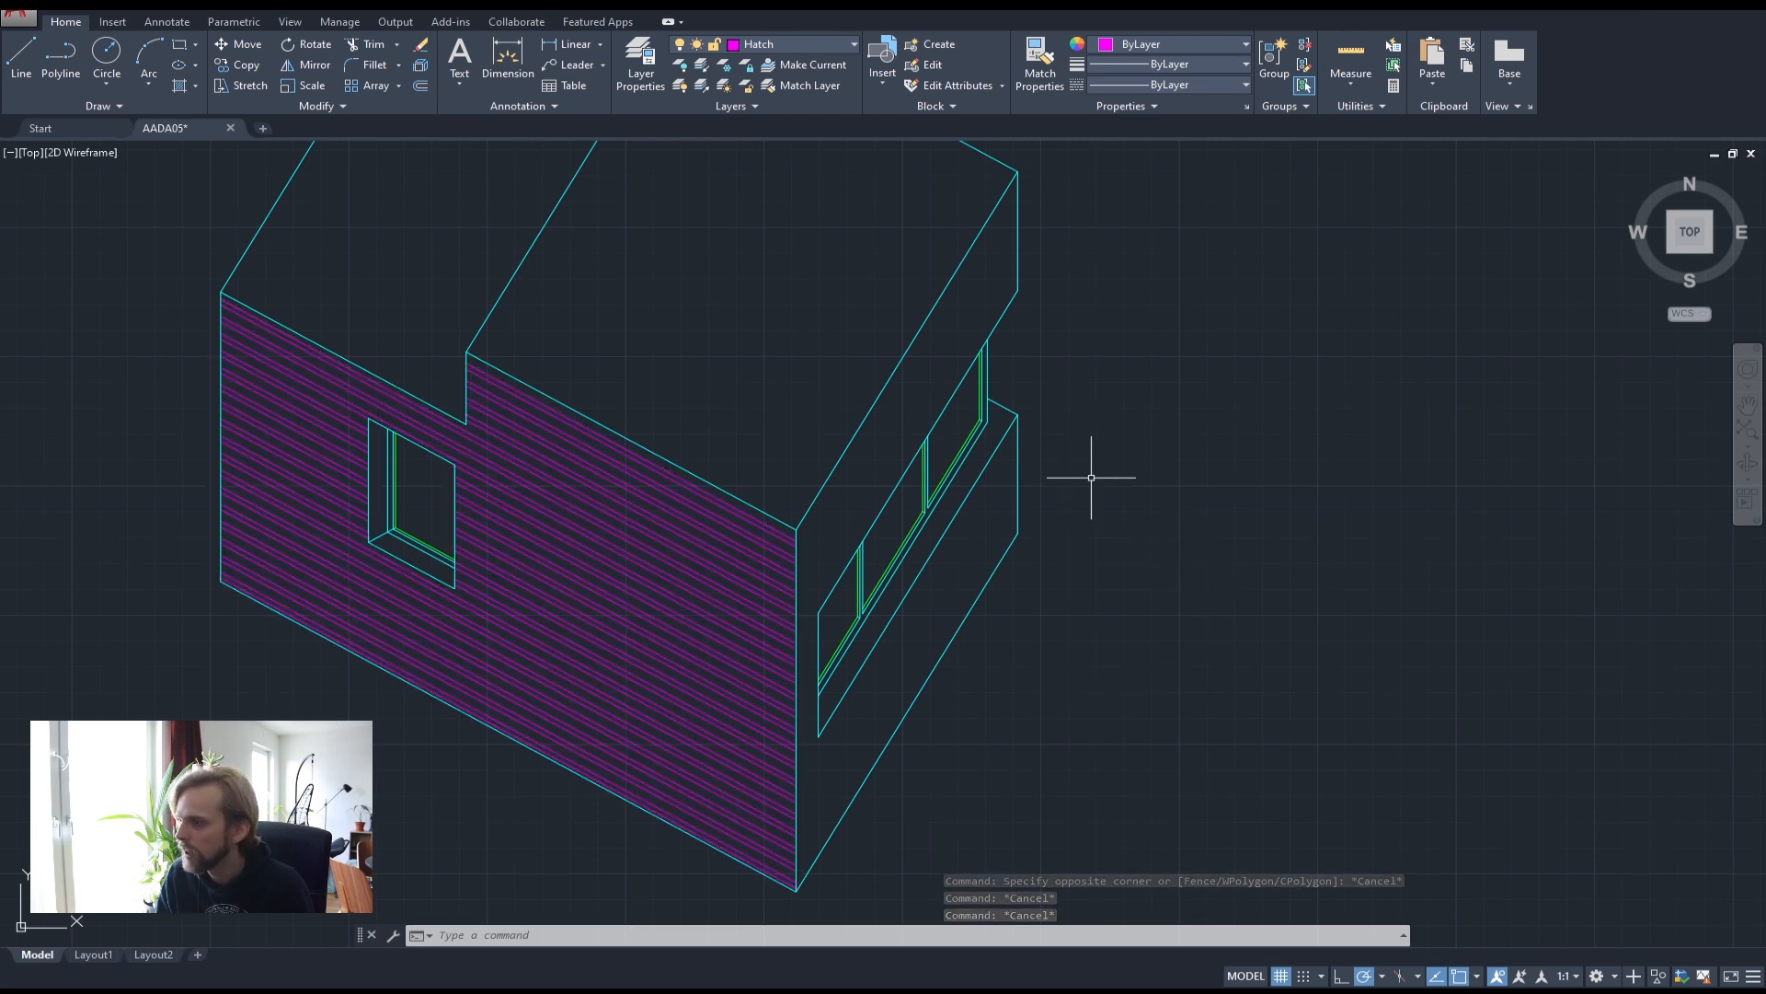
scroll(1150, 477, "down", 4)
scroll(1120, 453, "up", 2)
type("HA")
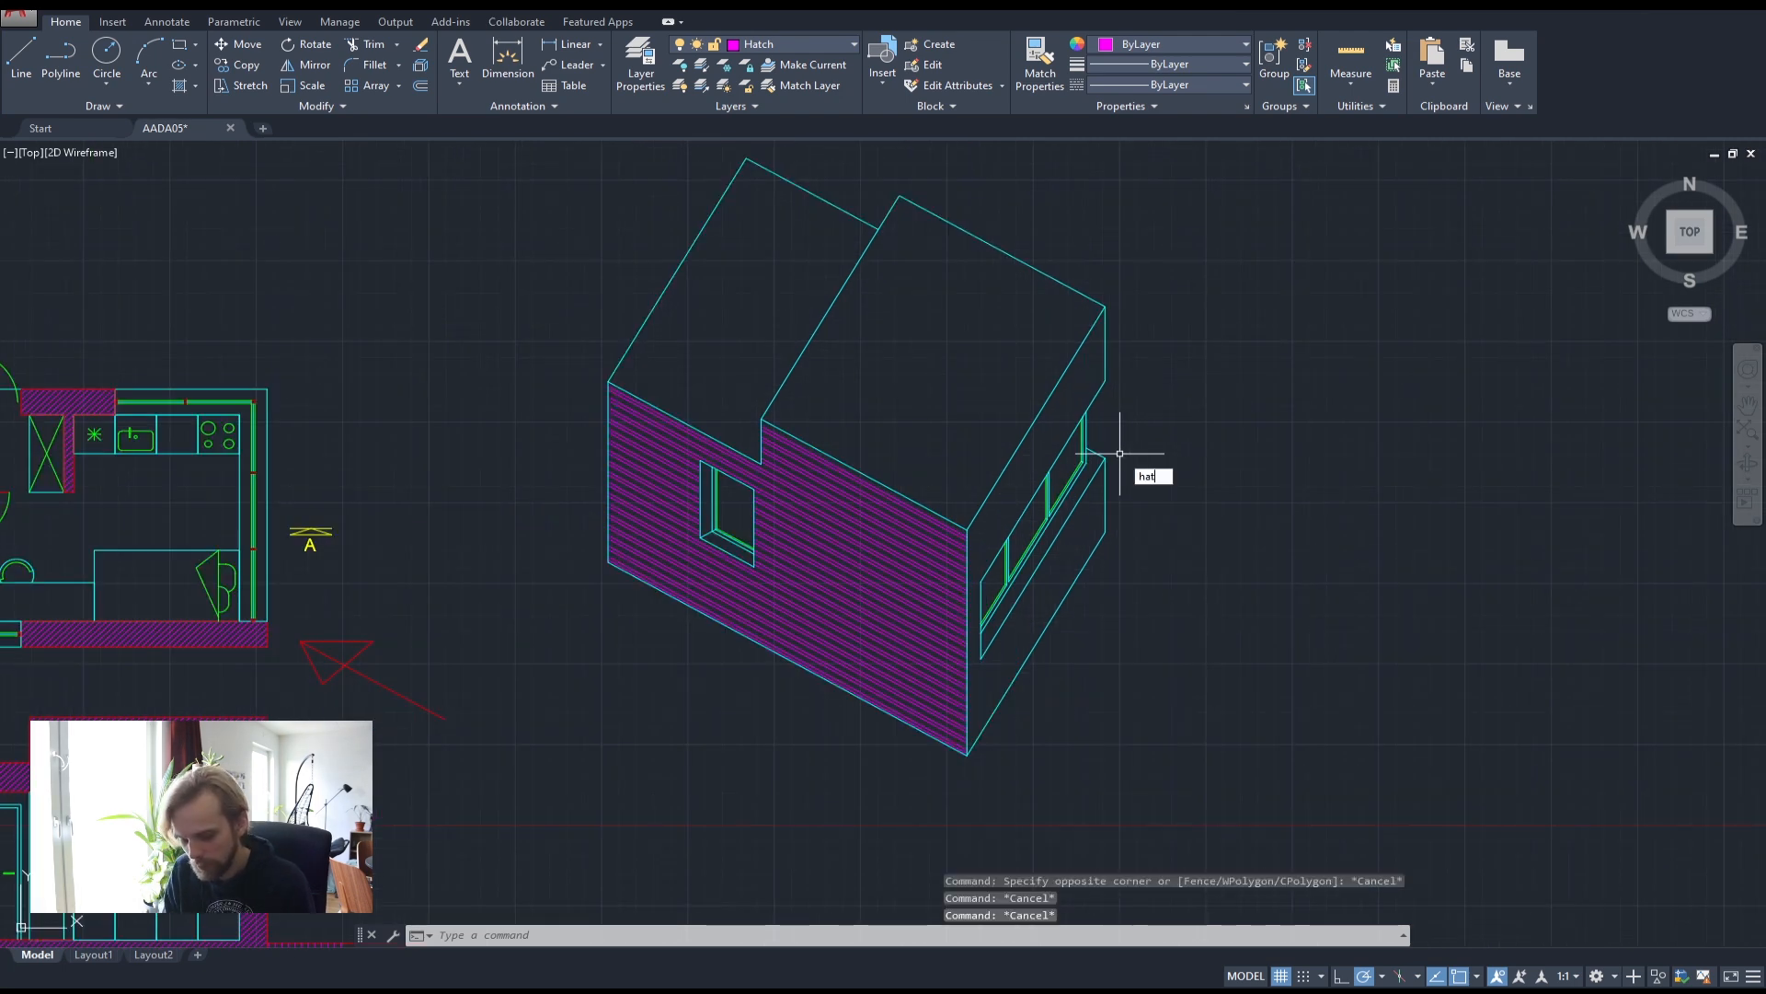
key("Return")
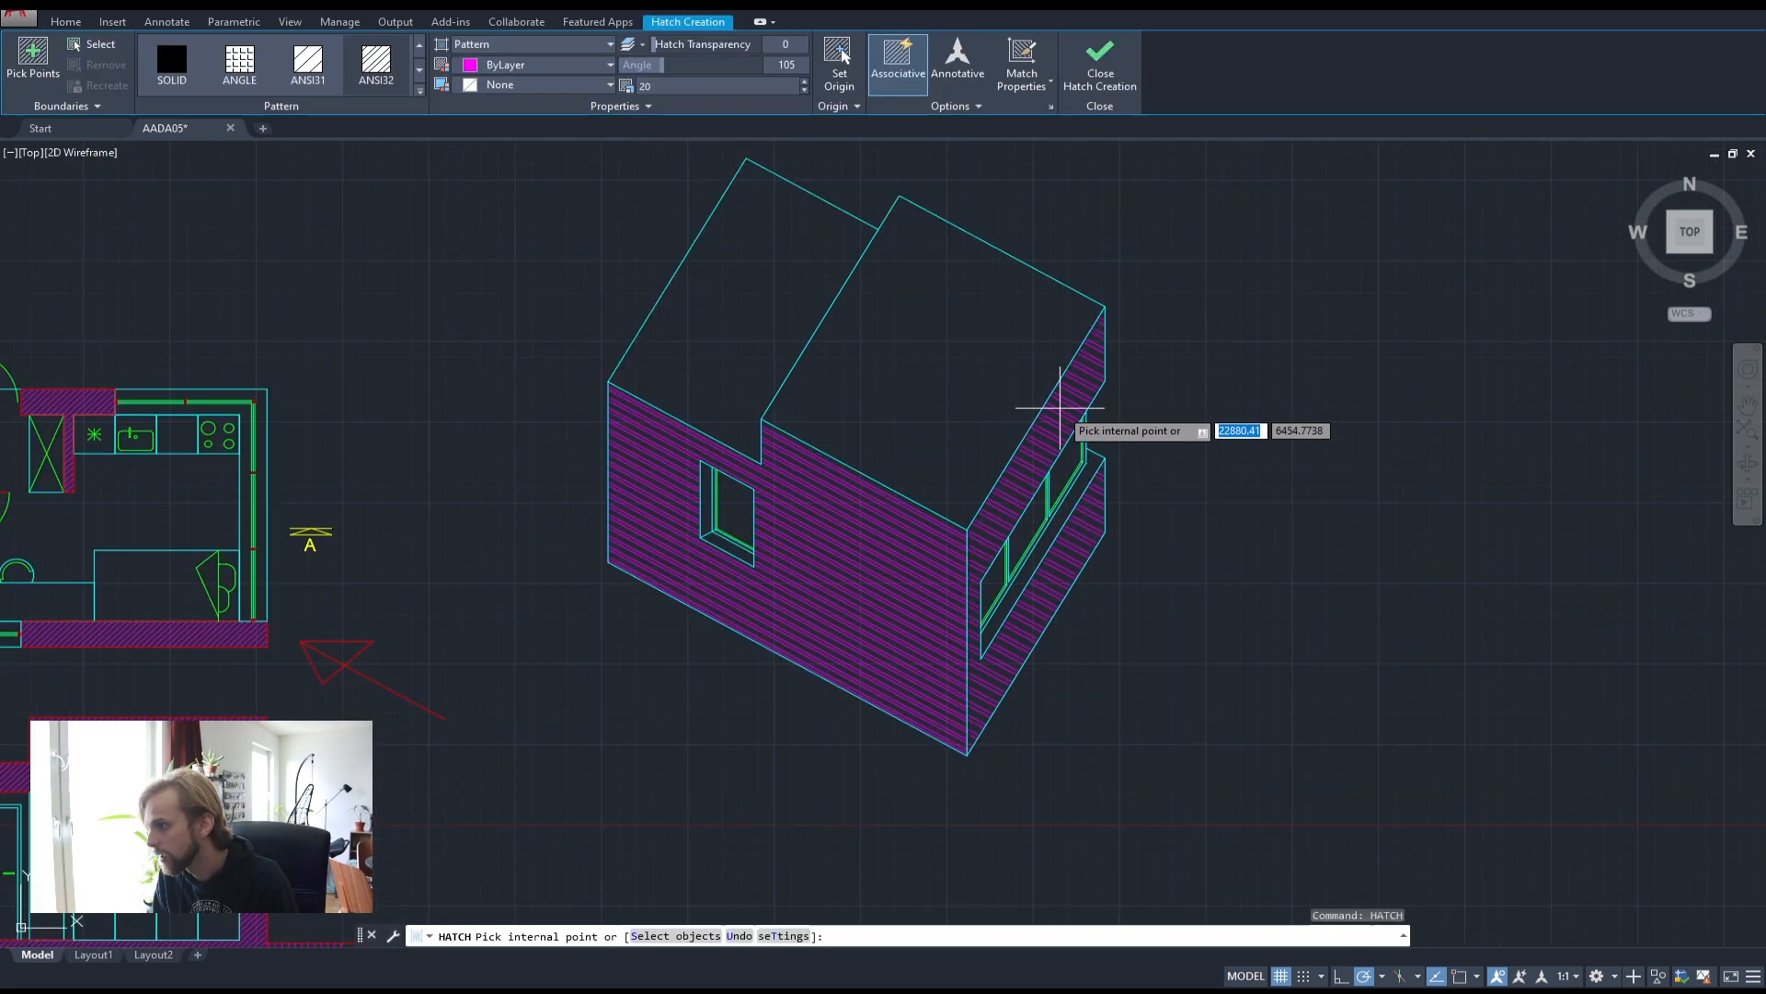
left_click(1058, 408)
key("Return")
- Rotate the right facade hatch lines to angle 15
left_click(1056, 414)
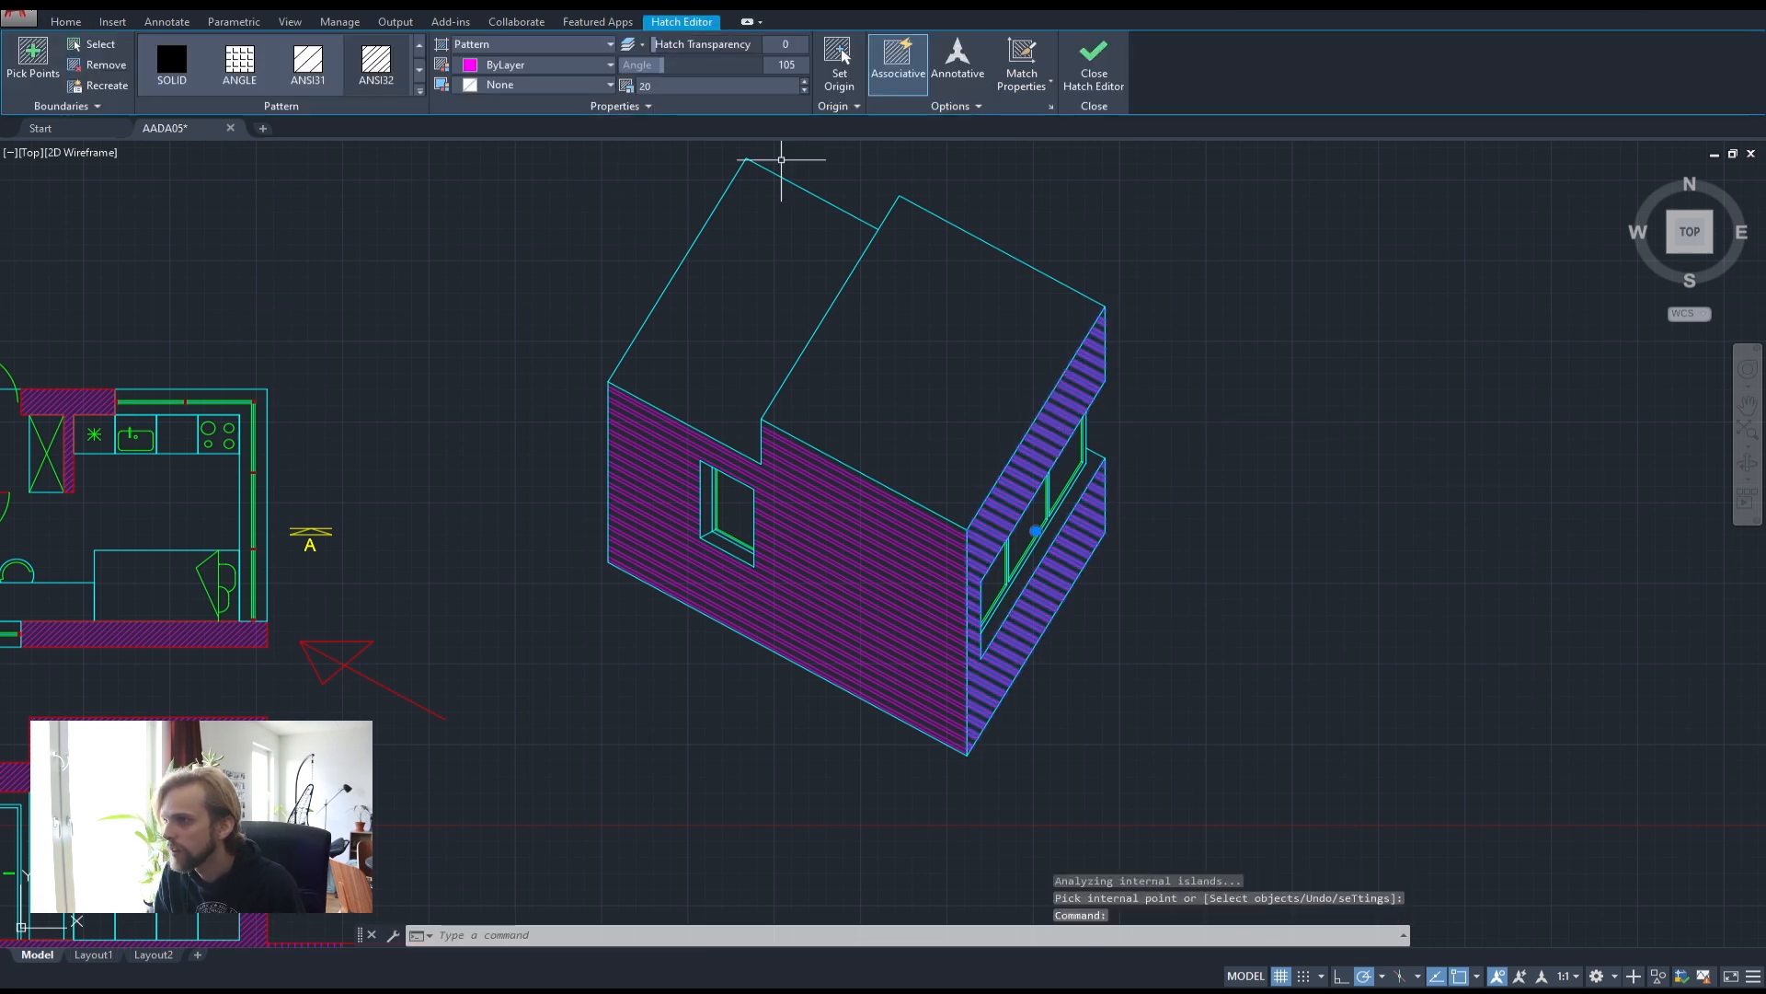
left_click(784, 66)
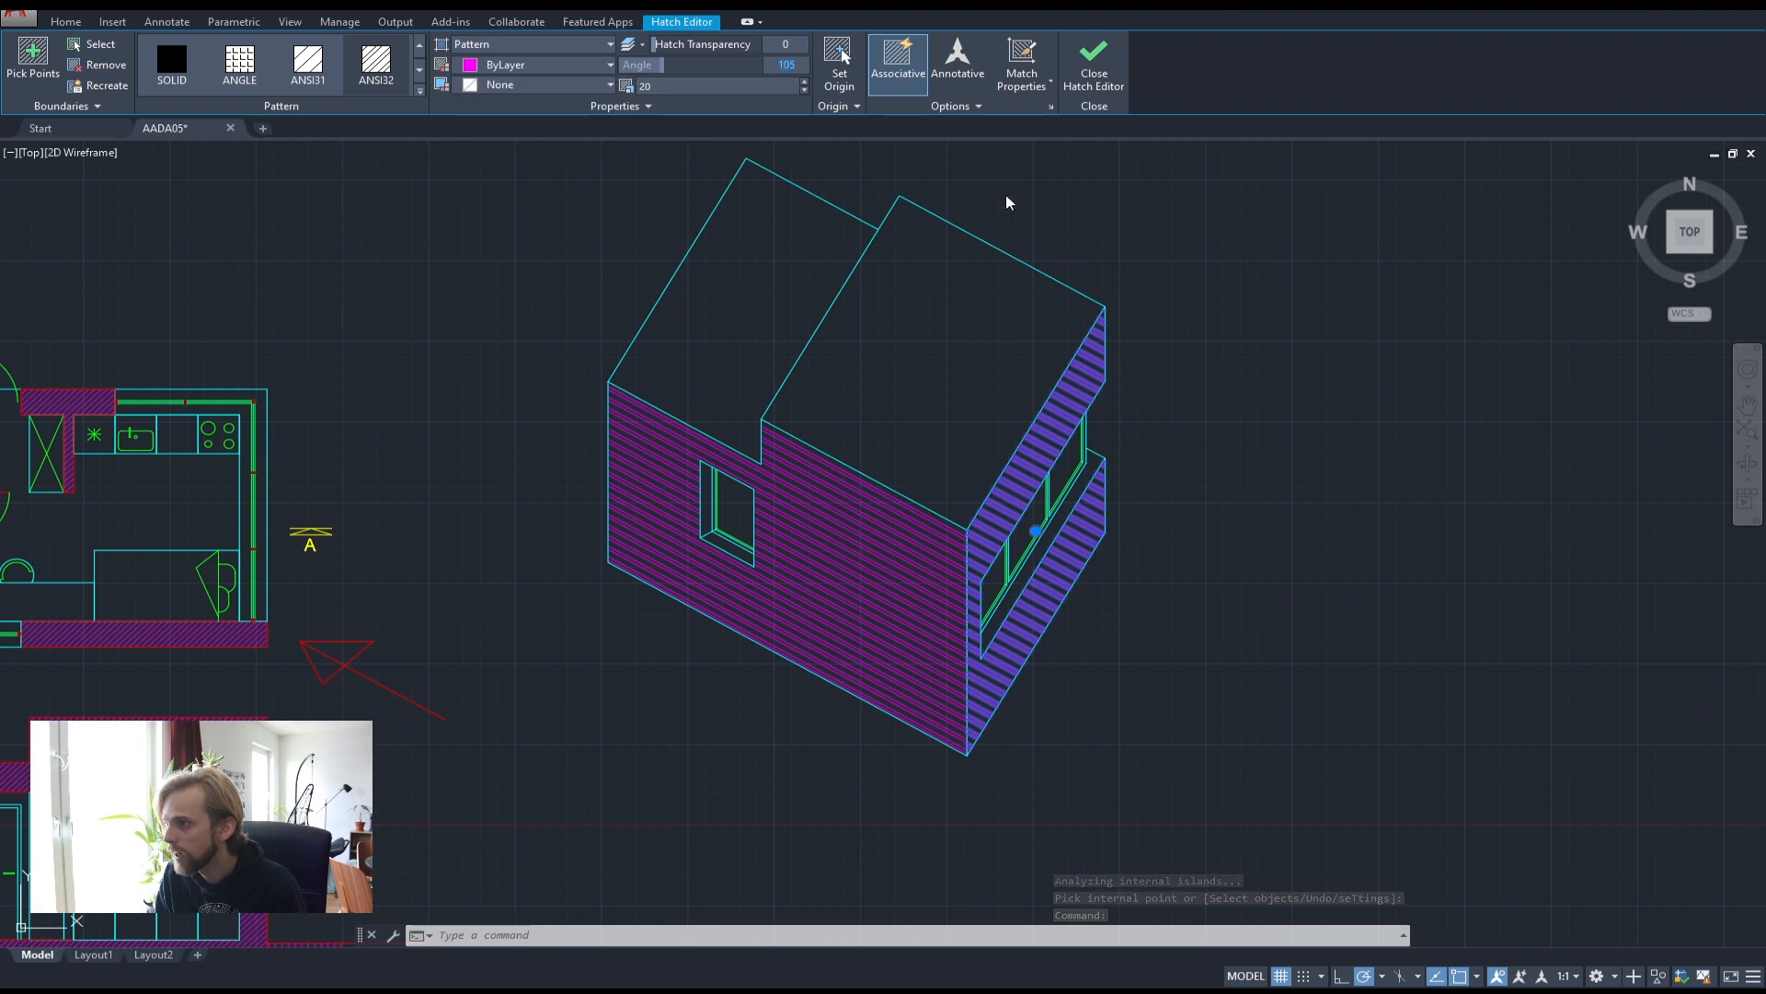
mouse_move(683, 66)
left_mouse_down()
mouse_move(698, 67)
mouse_move(623, 68)
left_mouse_up()
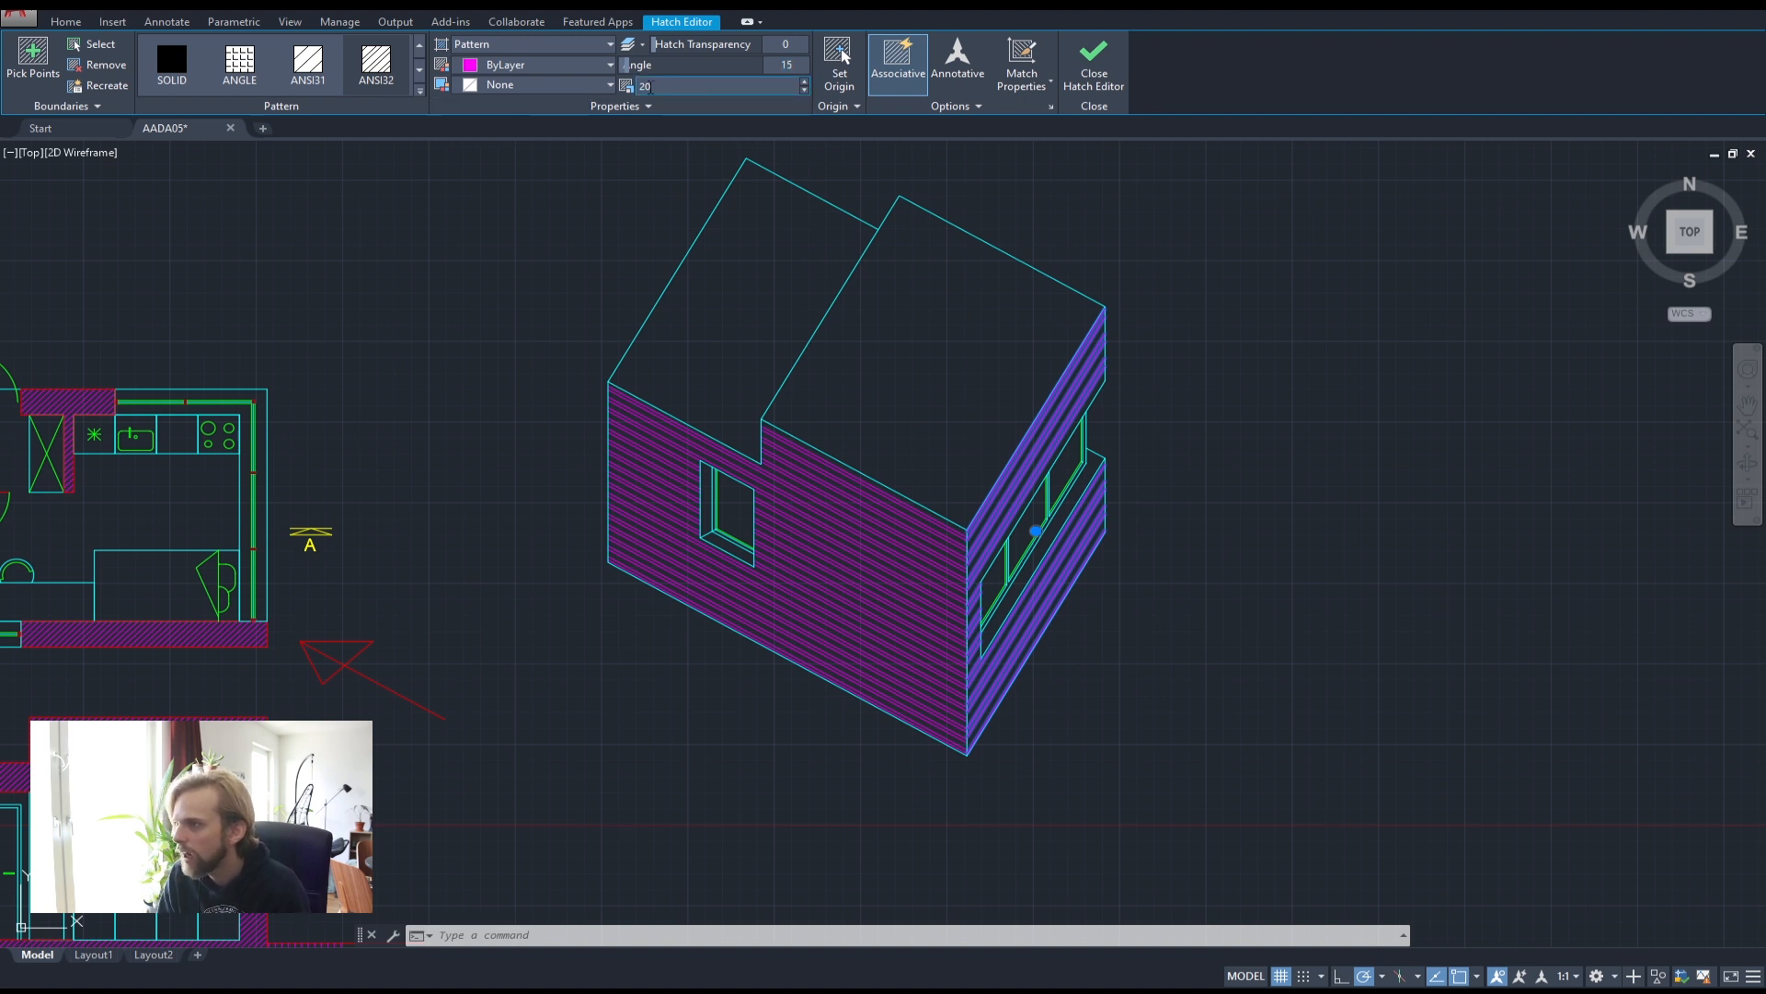
- Give the right wall hatch scale 15 with its origin at the wall corner
type("15")
key("Return")
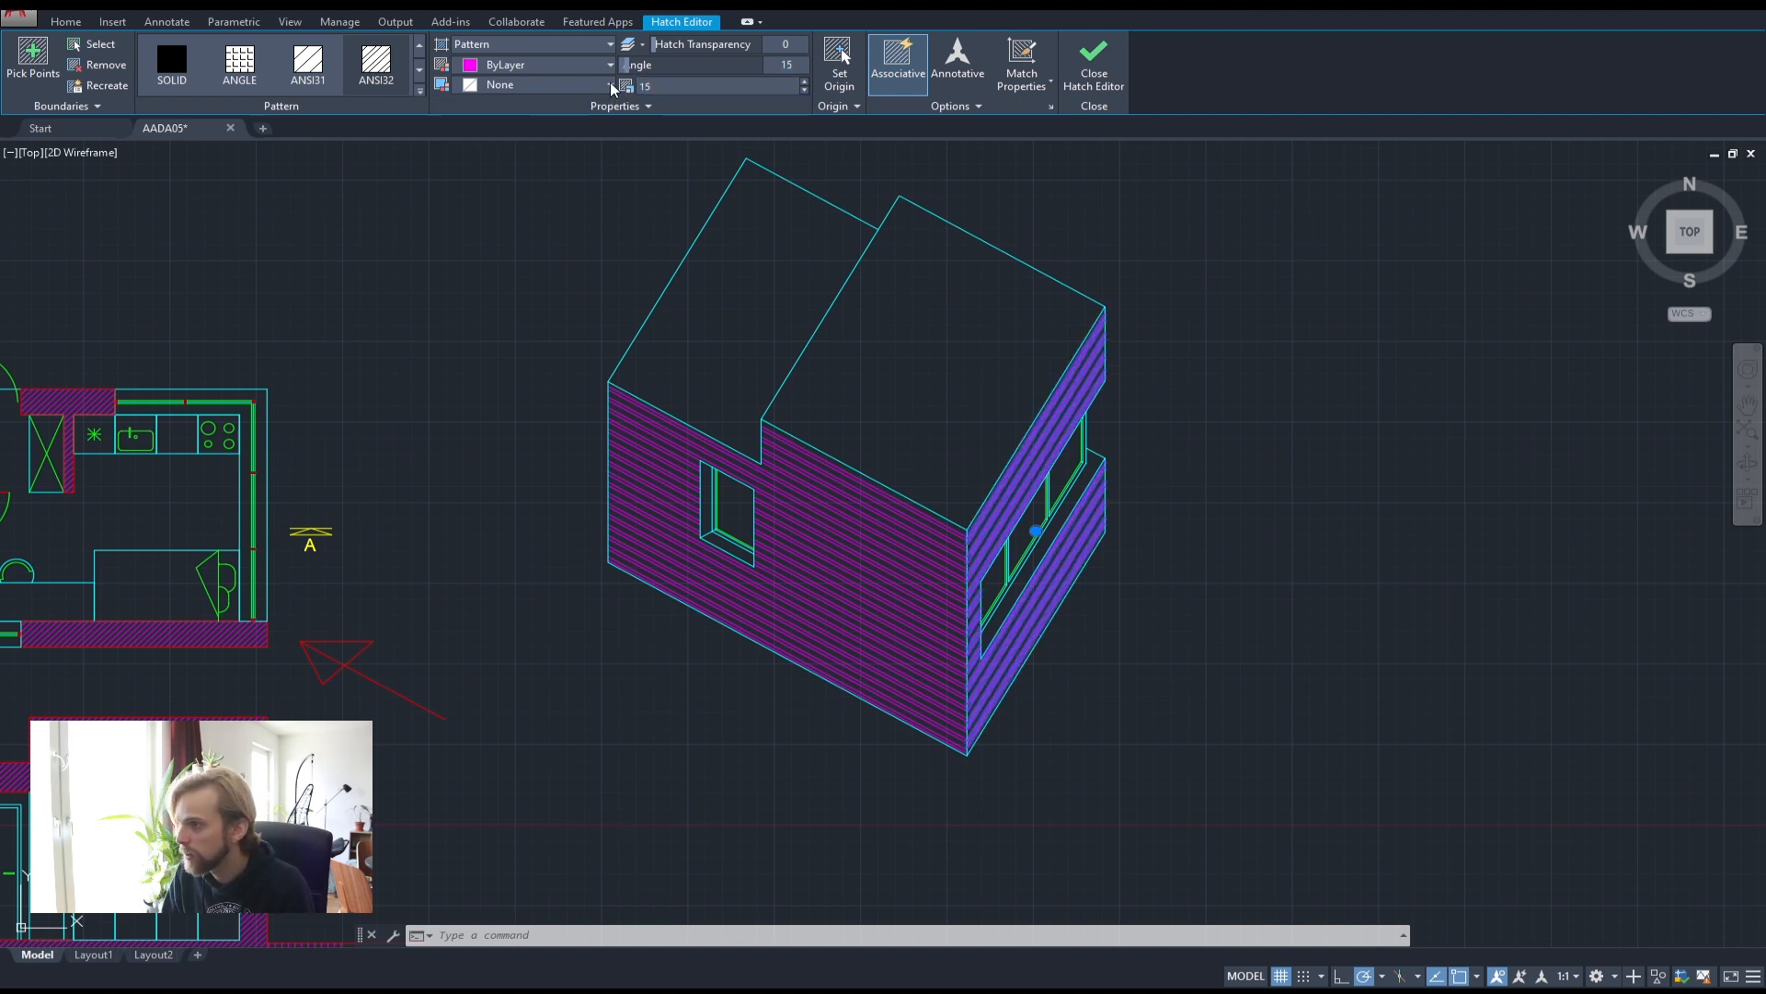
scroll(1018, 544, "up", 5)
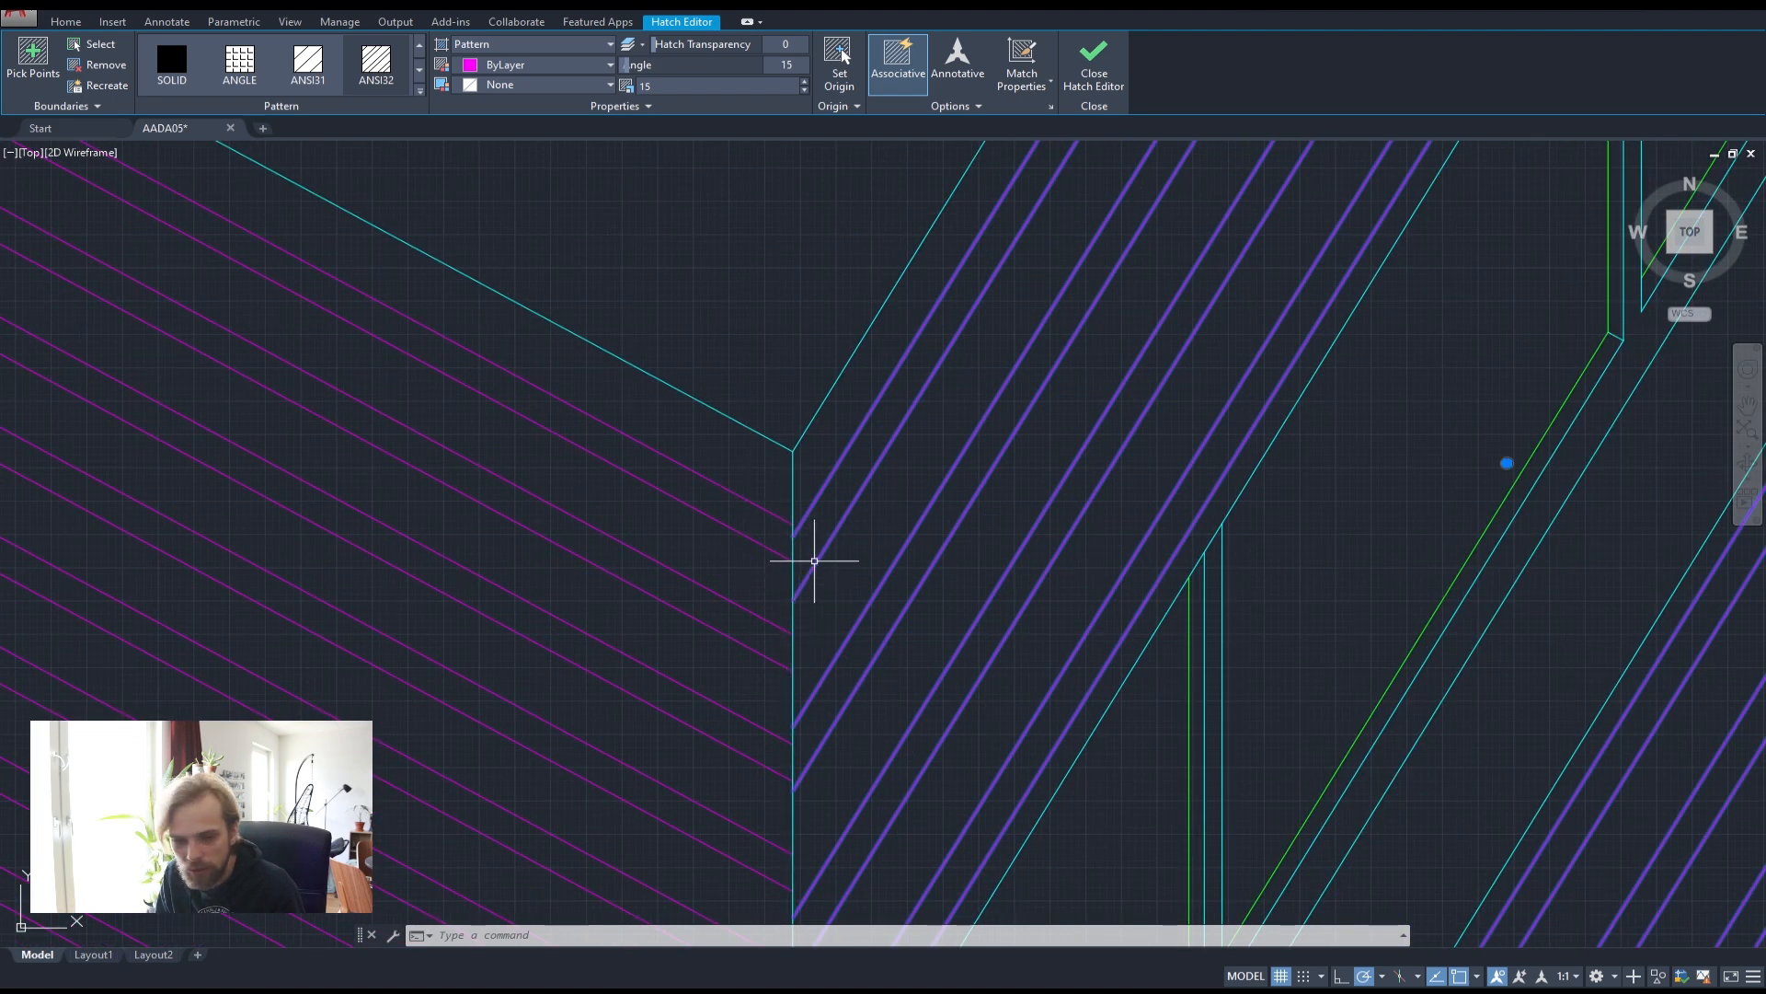
left_click(840, 57)
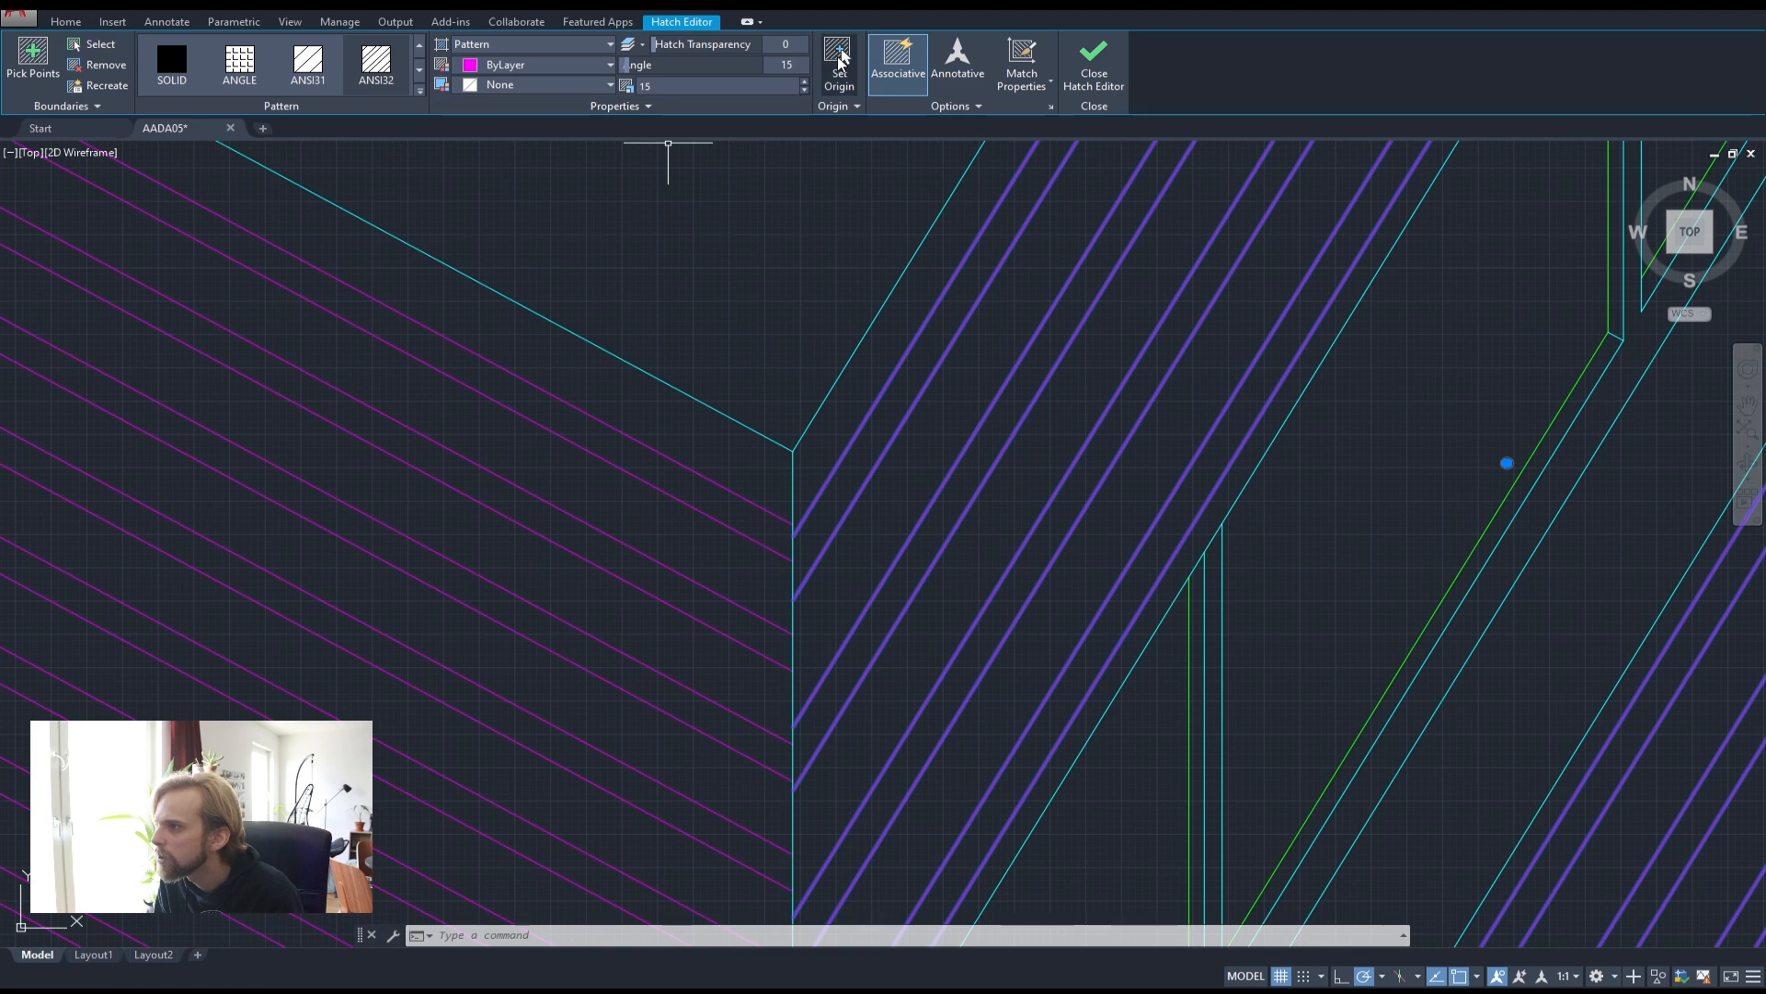
left_click(793, 450)
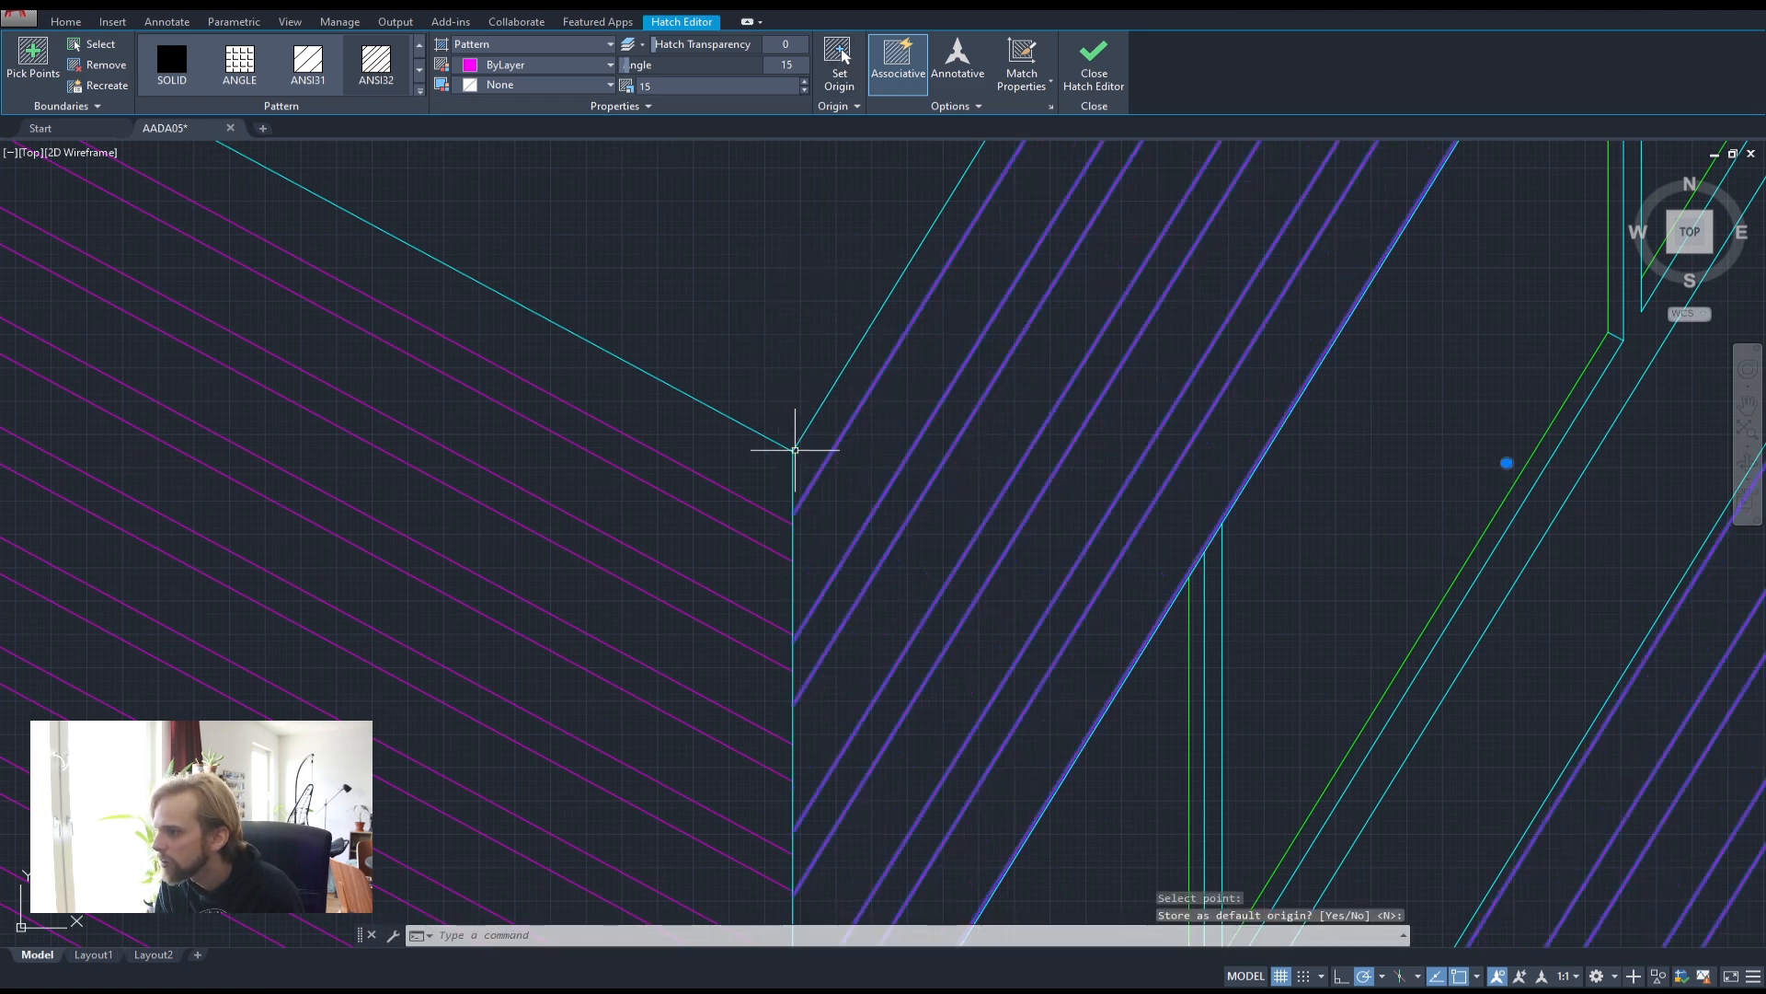
scroll(921, 515, "down", 3)
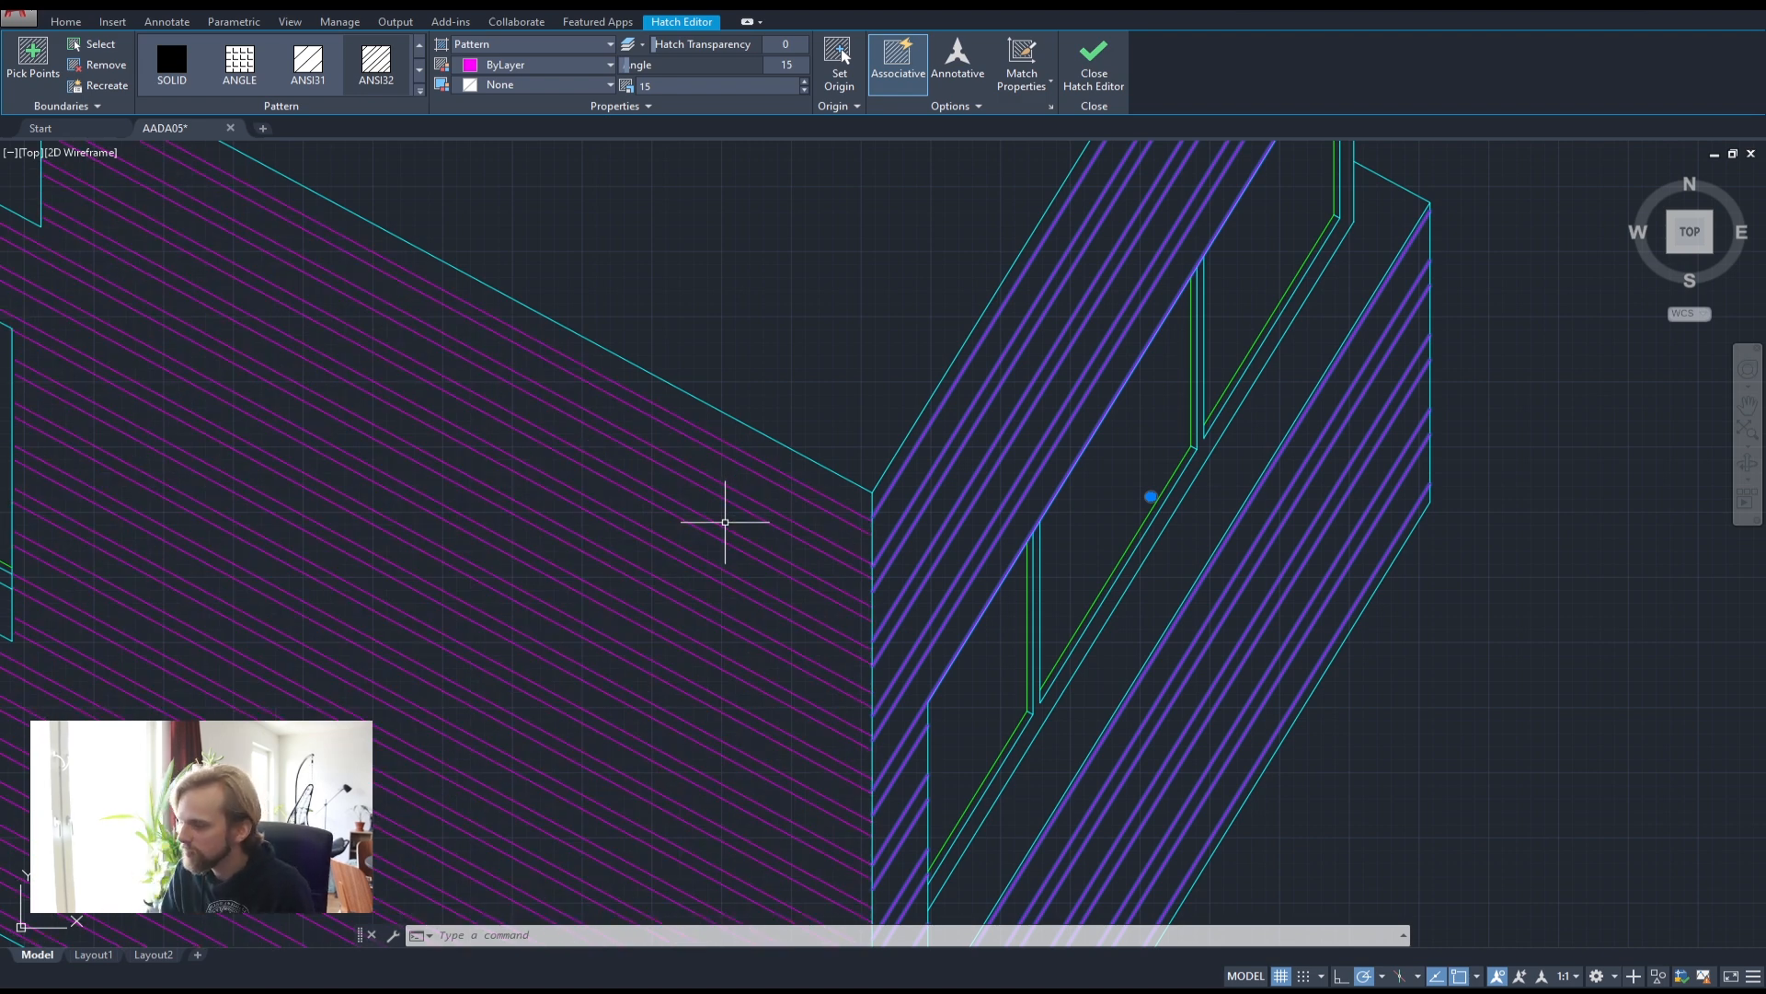
key("Escape")
key("Escape")
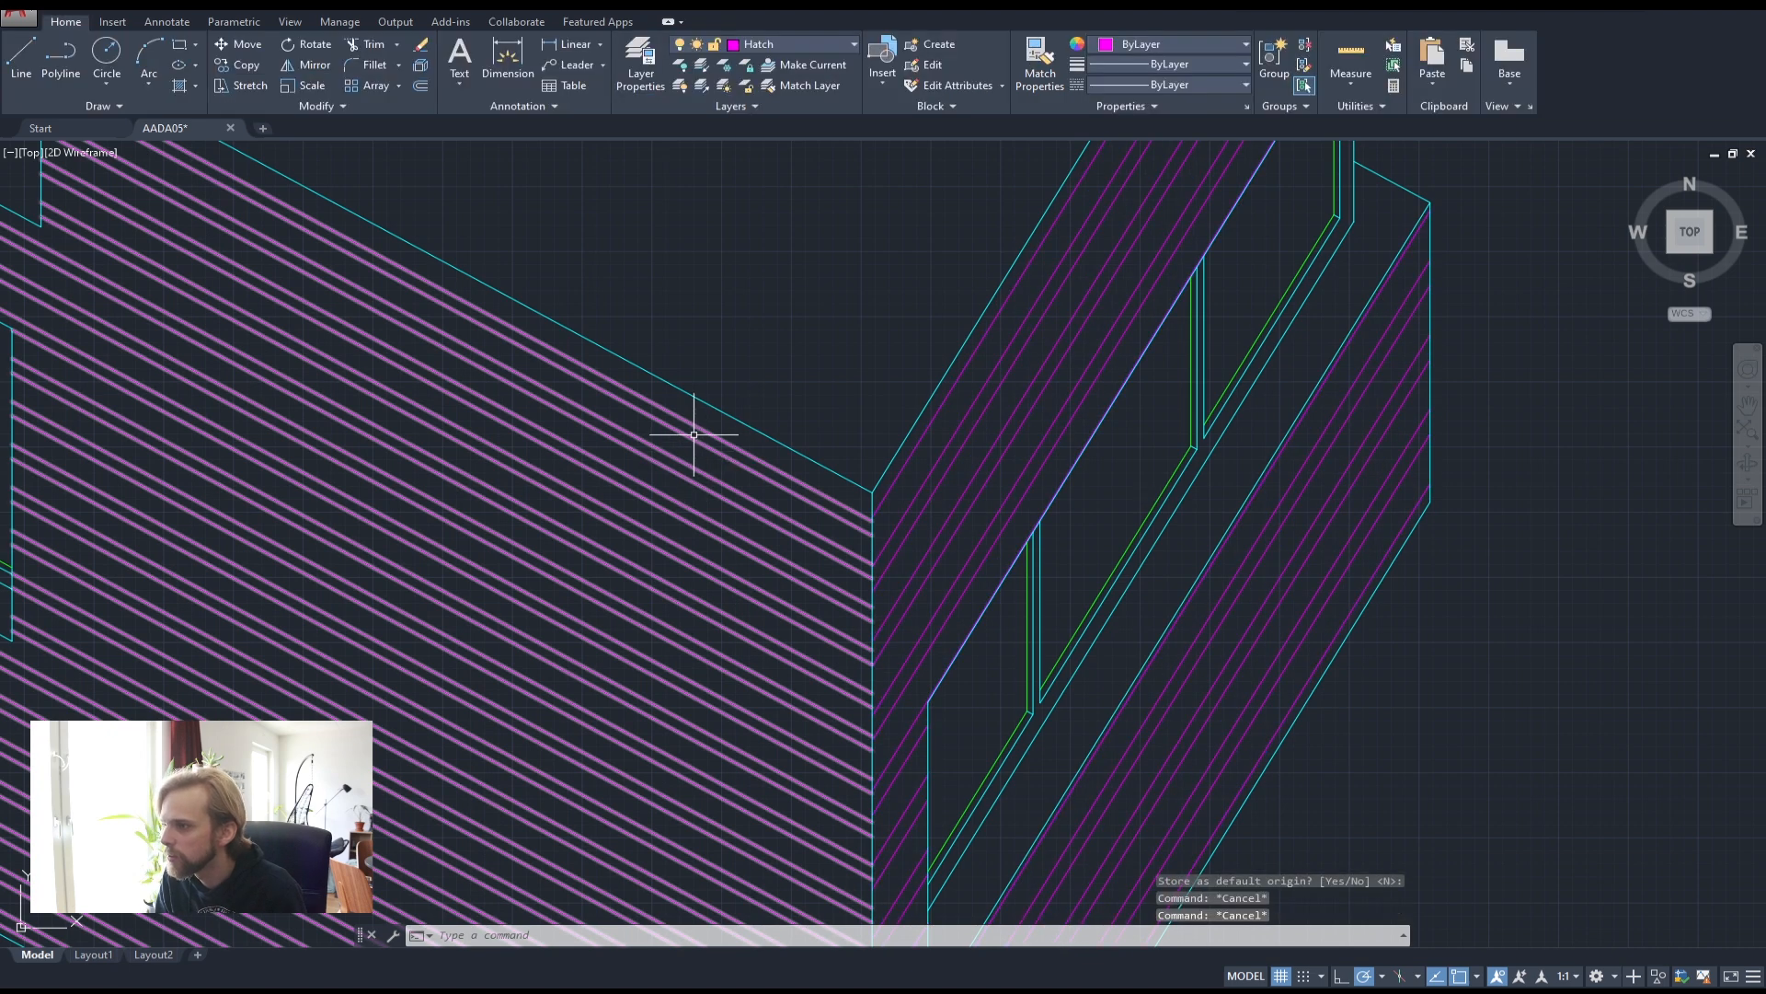
- Select the front wall hatch, then the right wall hatch, to compare them
left_click(694, 434)
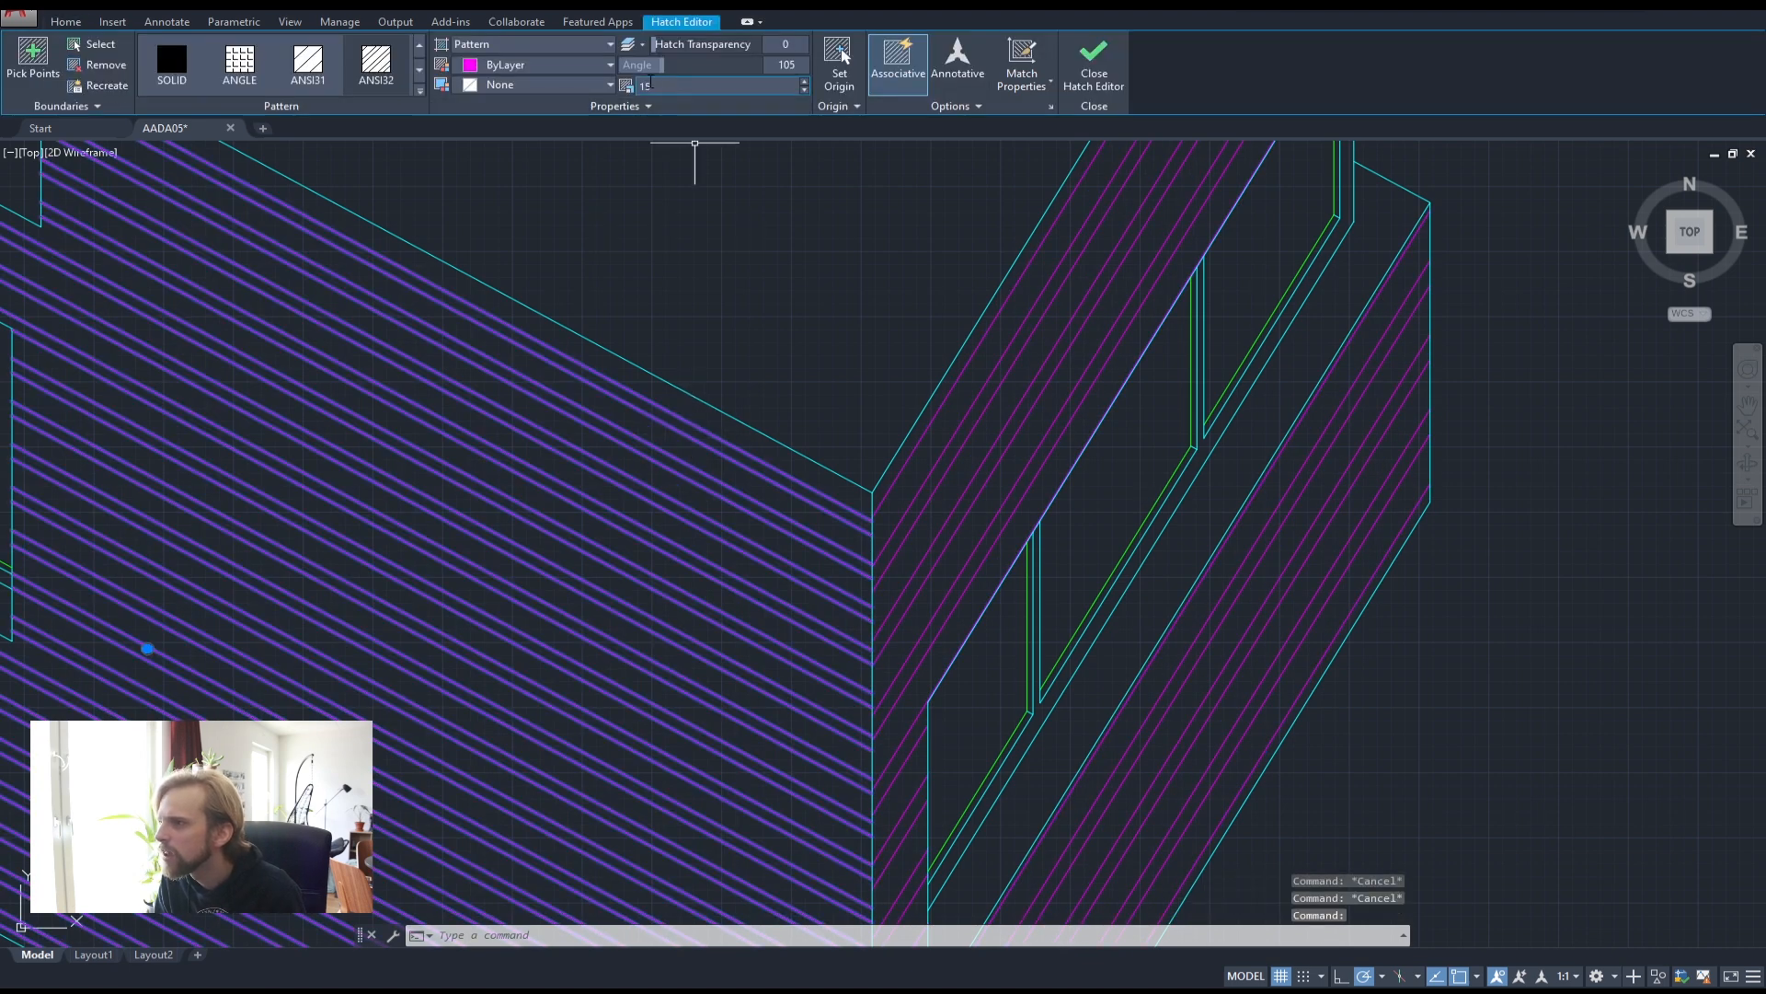
key("Escape")
key("Escape")
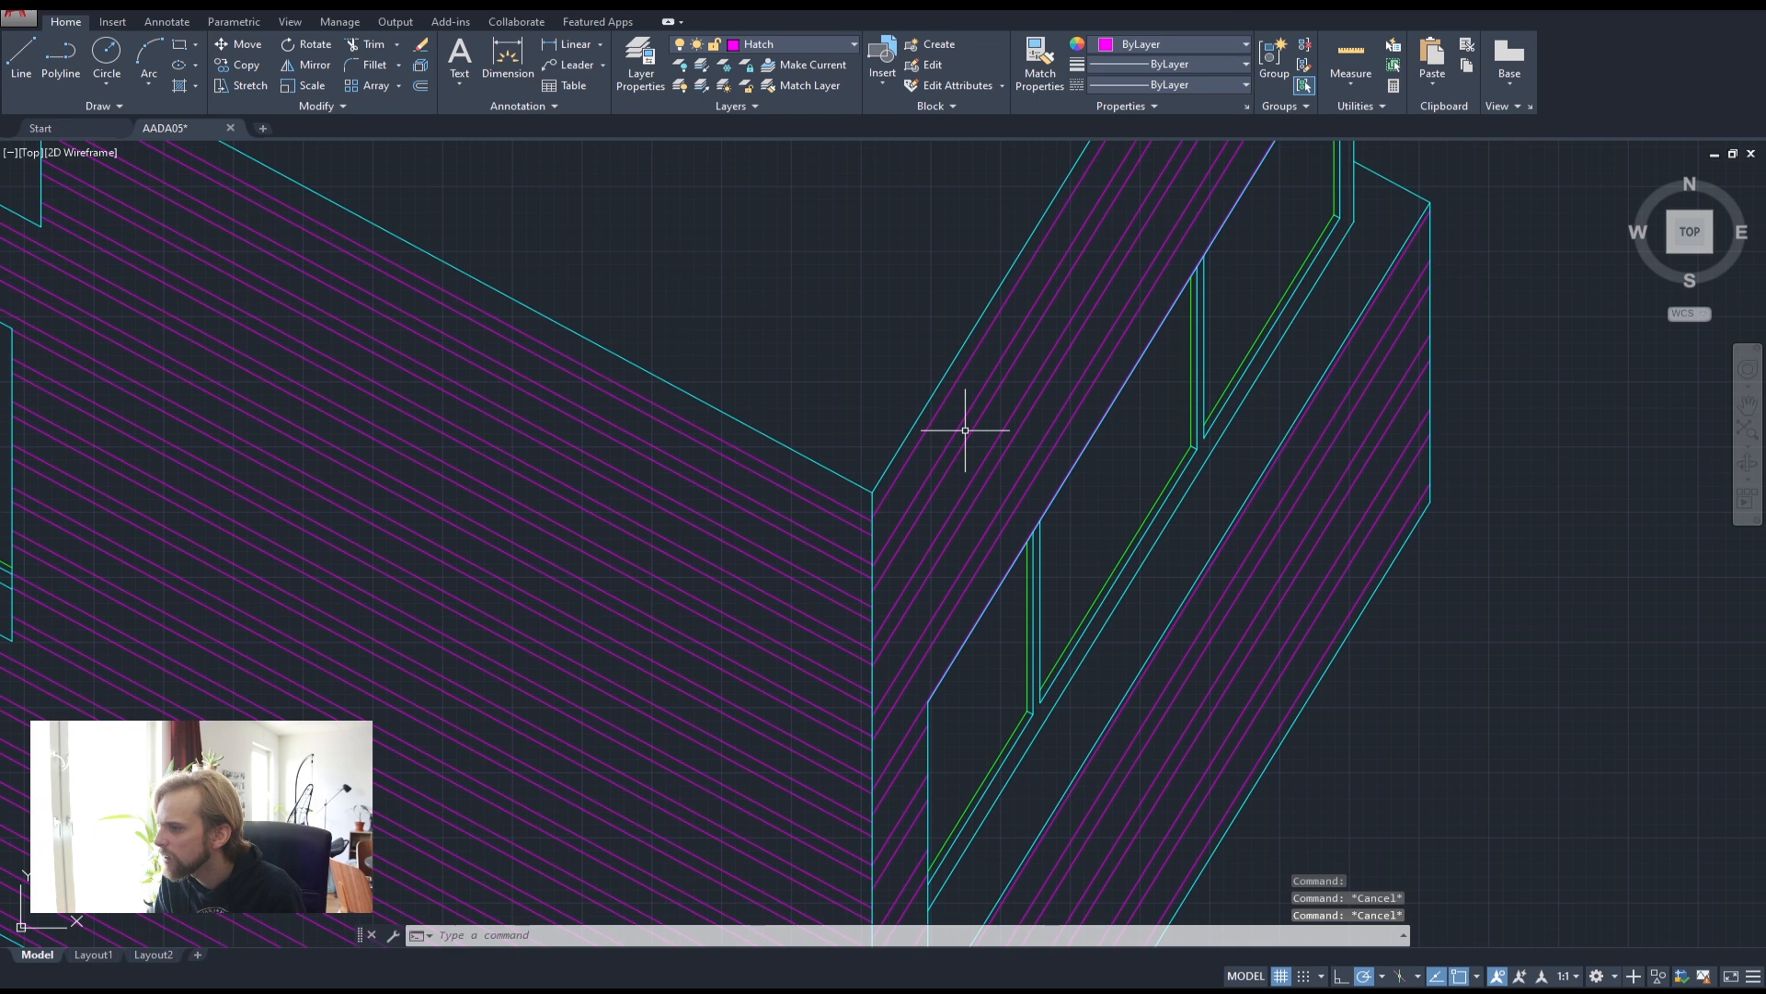
left_click(956, 442)
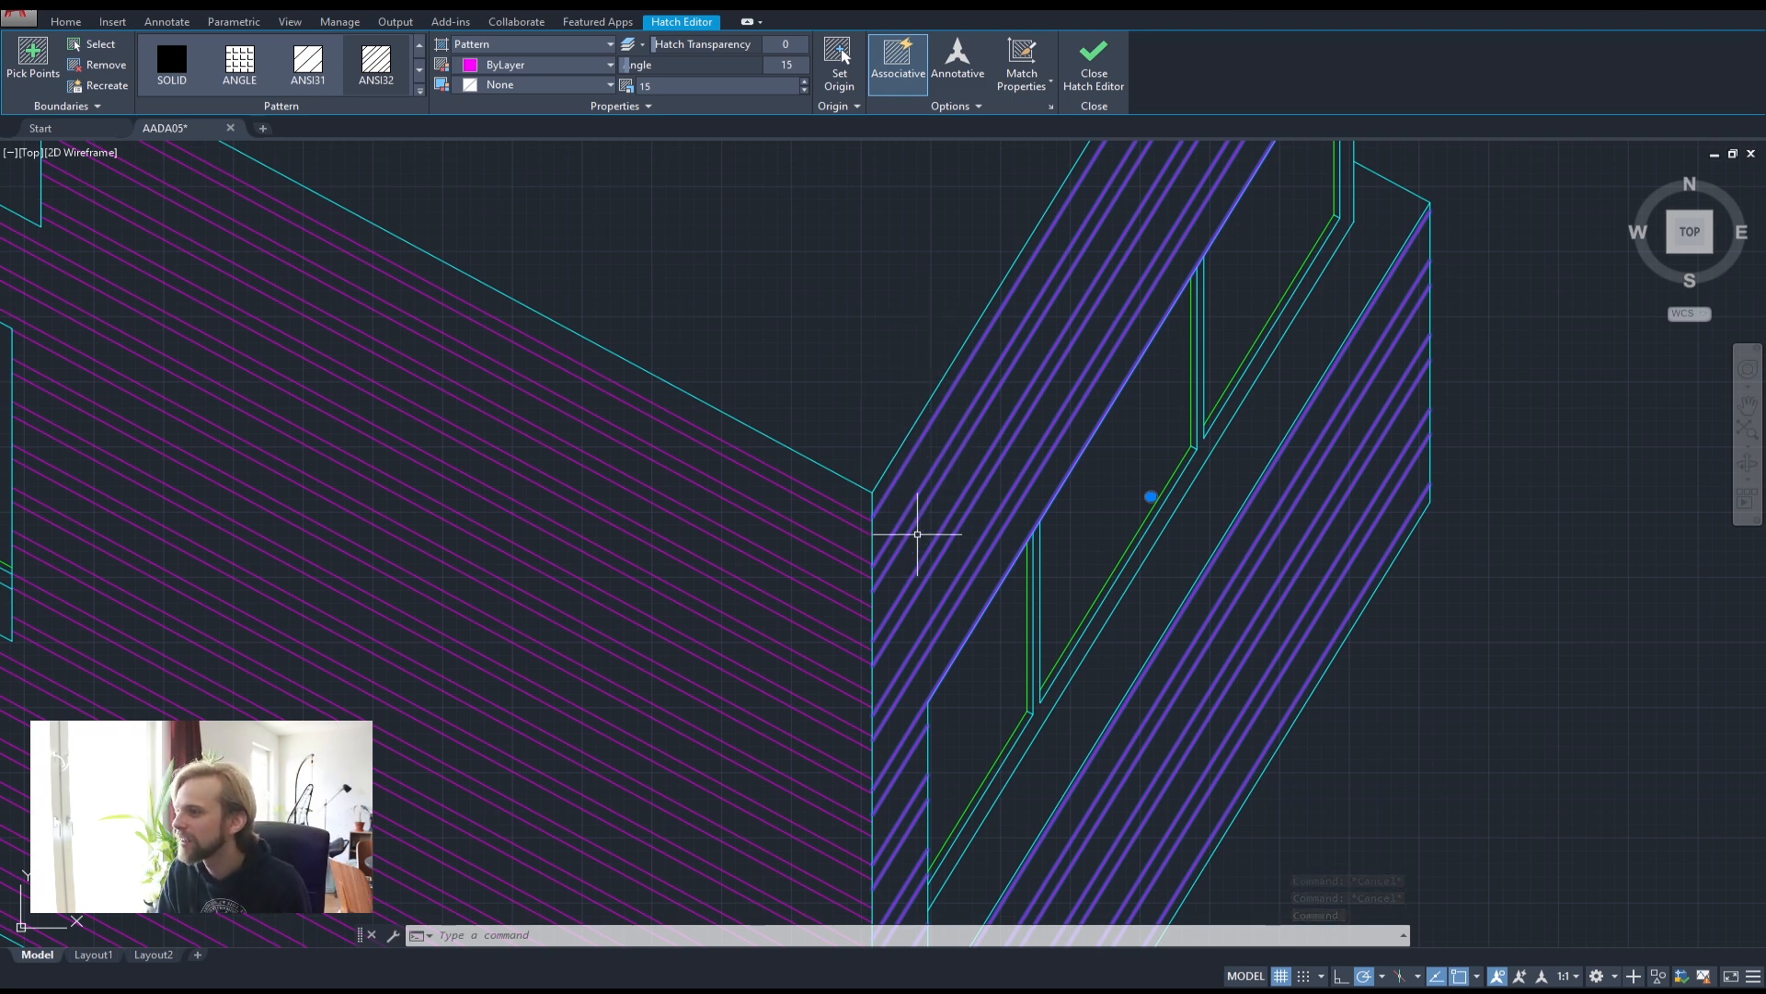
scroll(875, 465, "down", 4)
key("Escape")
key("Escape")
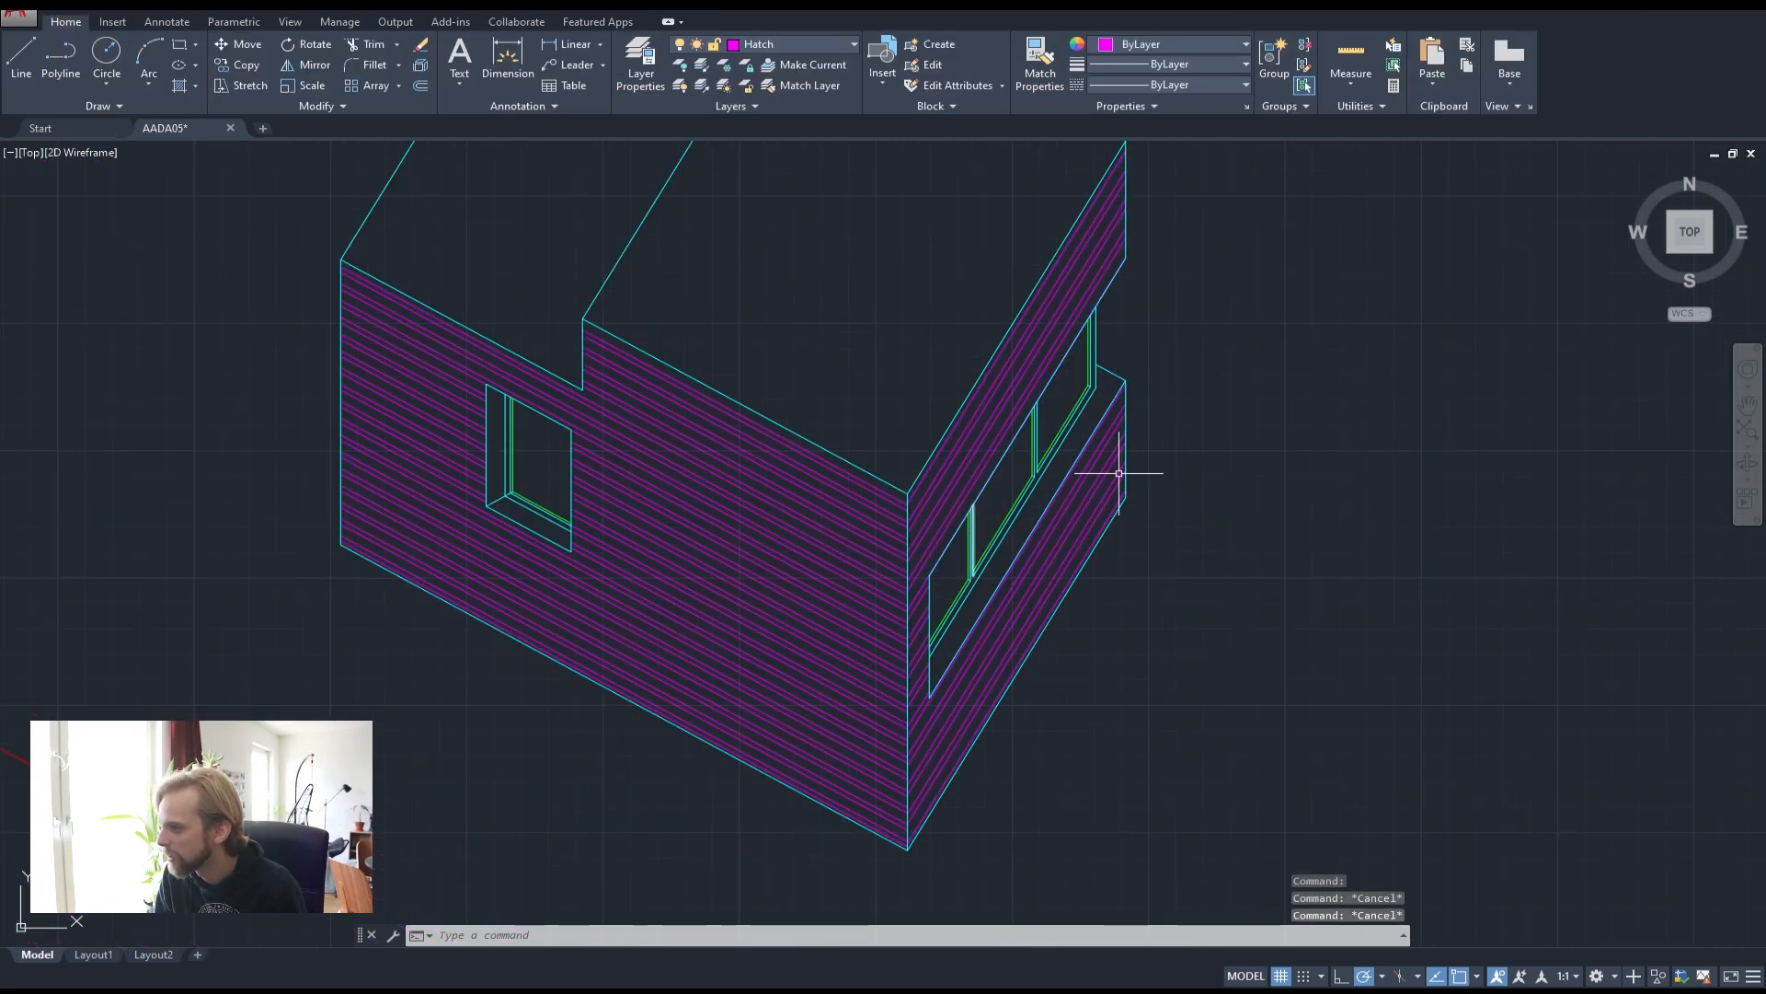
scroll(1092, 481, "down", 3)
scroll(1093, 481, "up", 4)
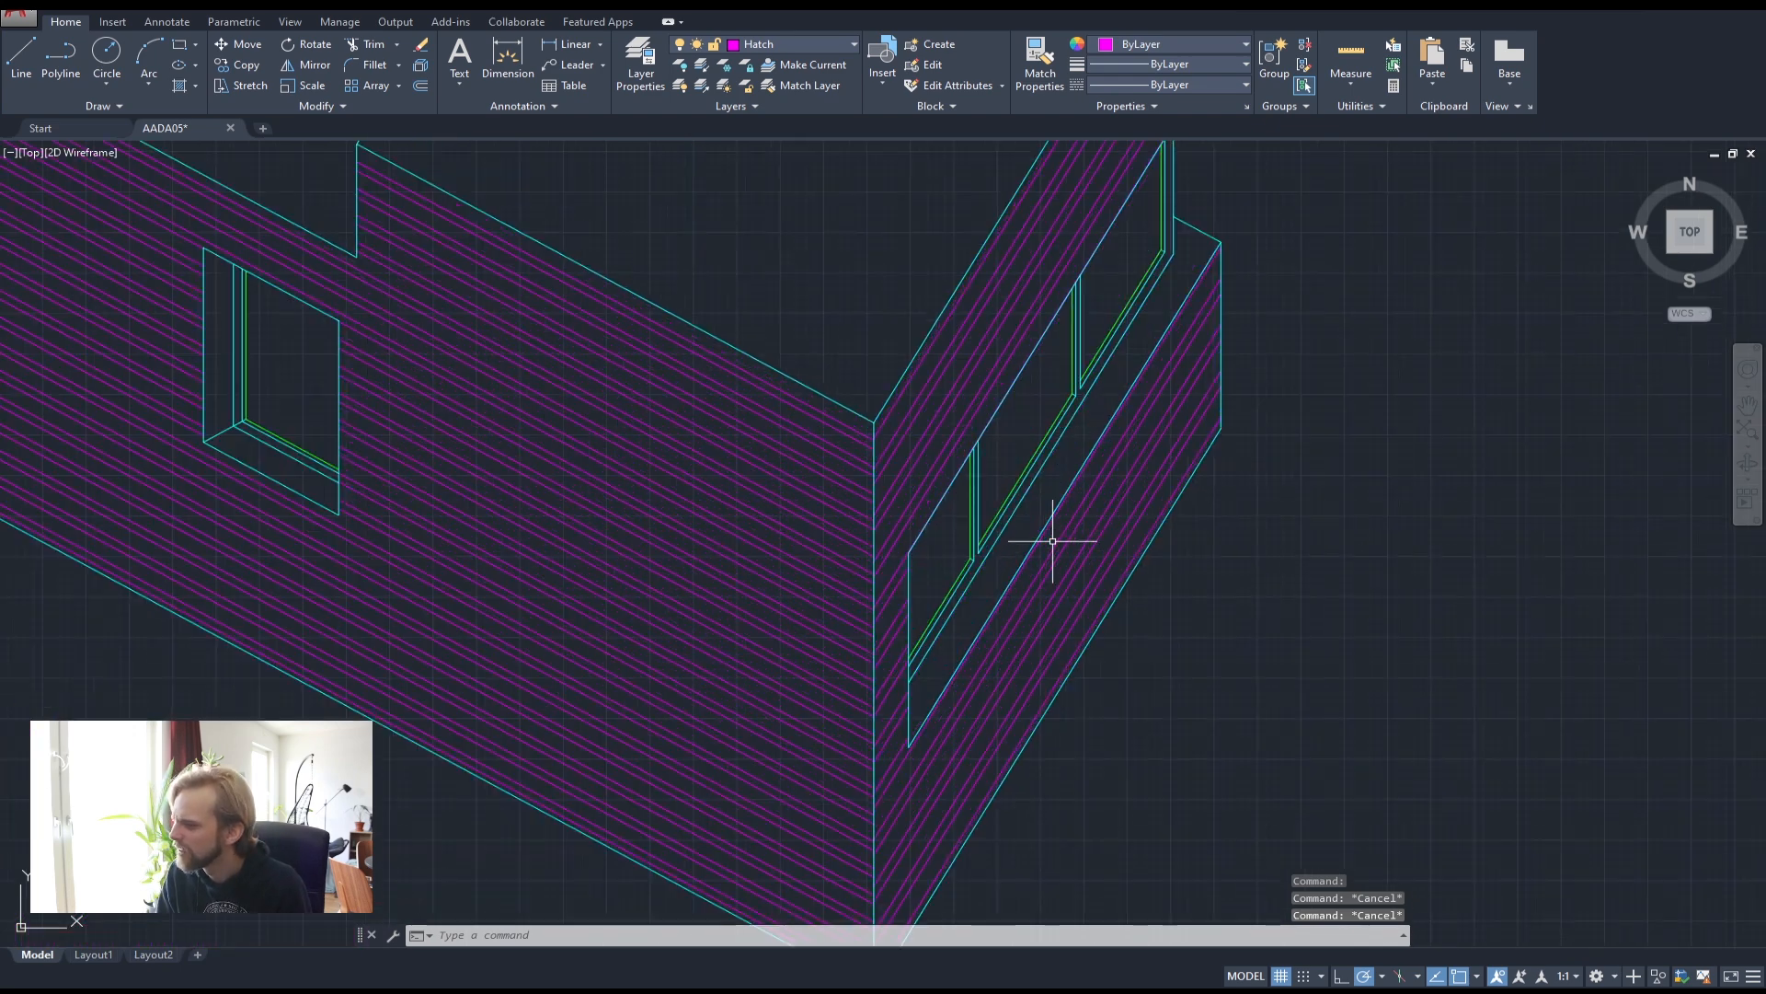
scroll(943, 600, "down", 6)
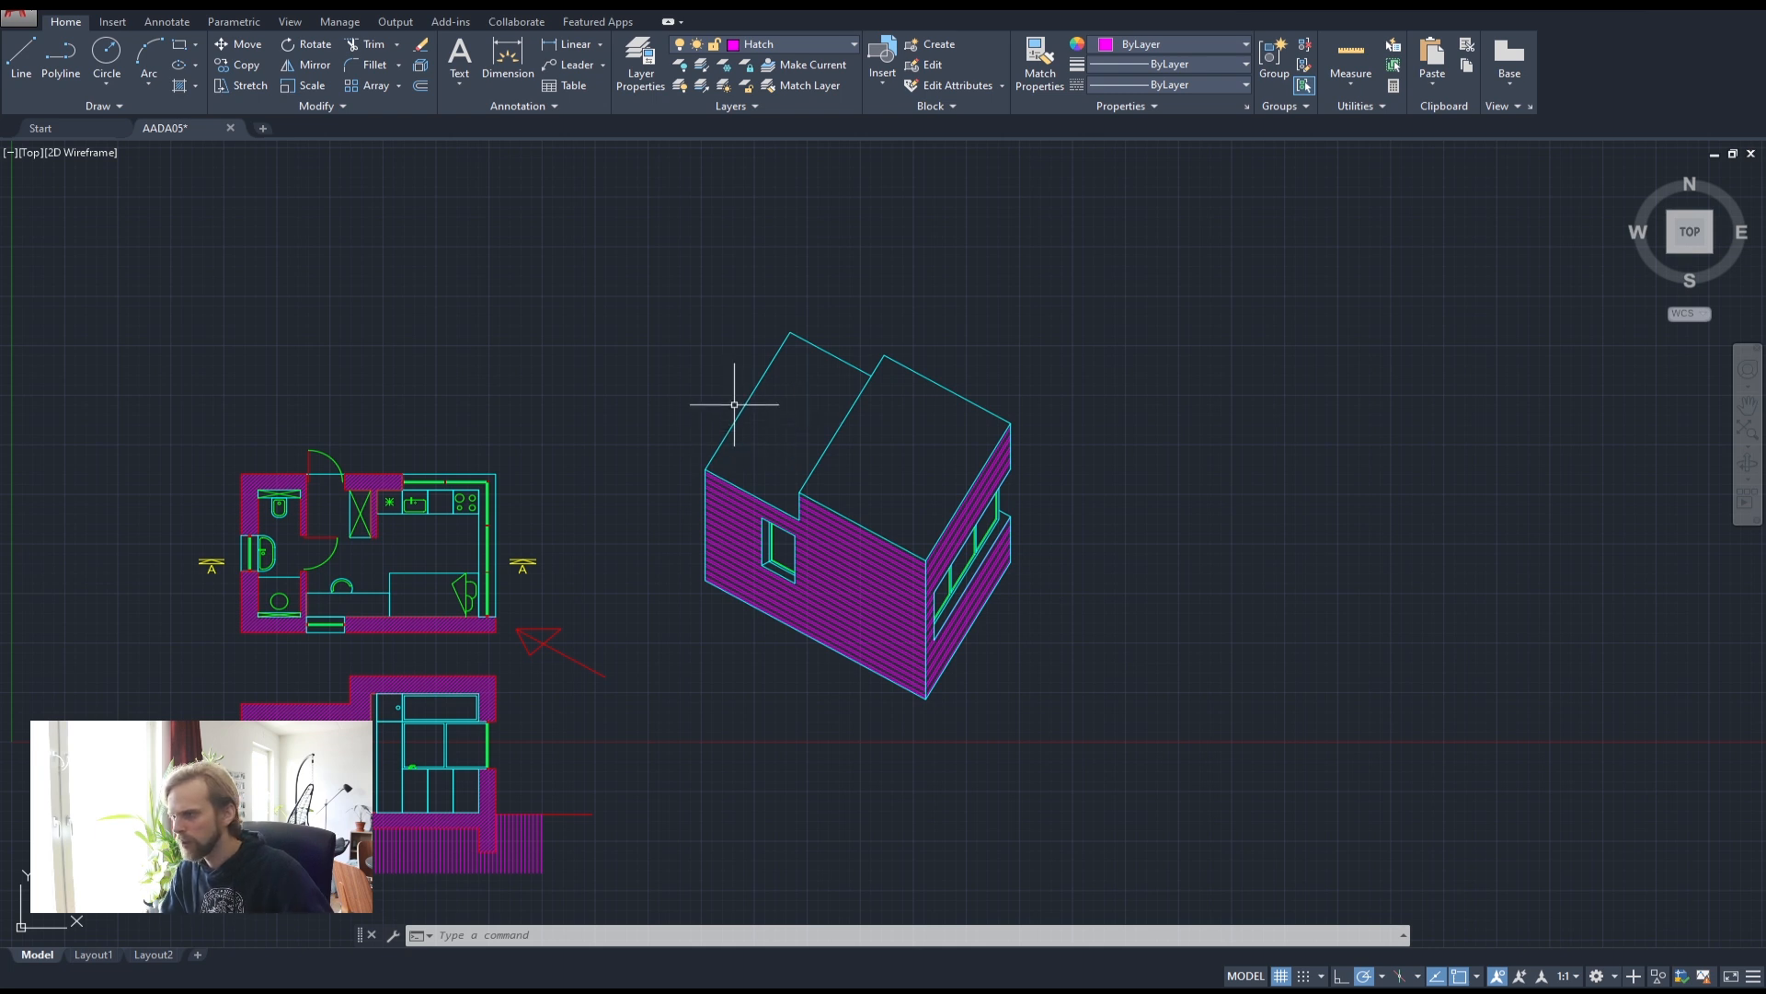
scroll(799, 423, "up", 2)
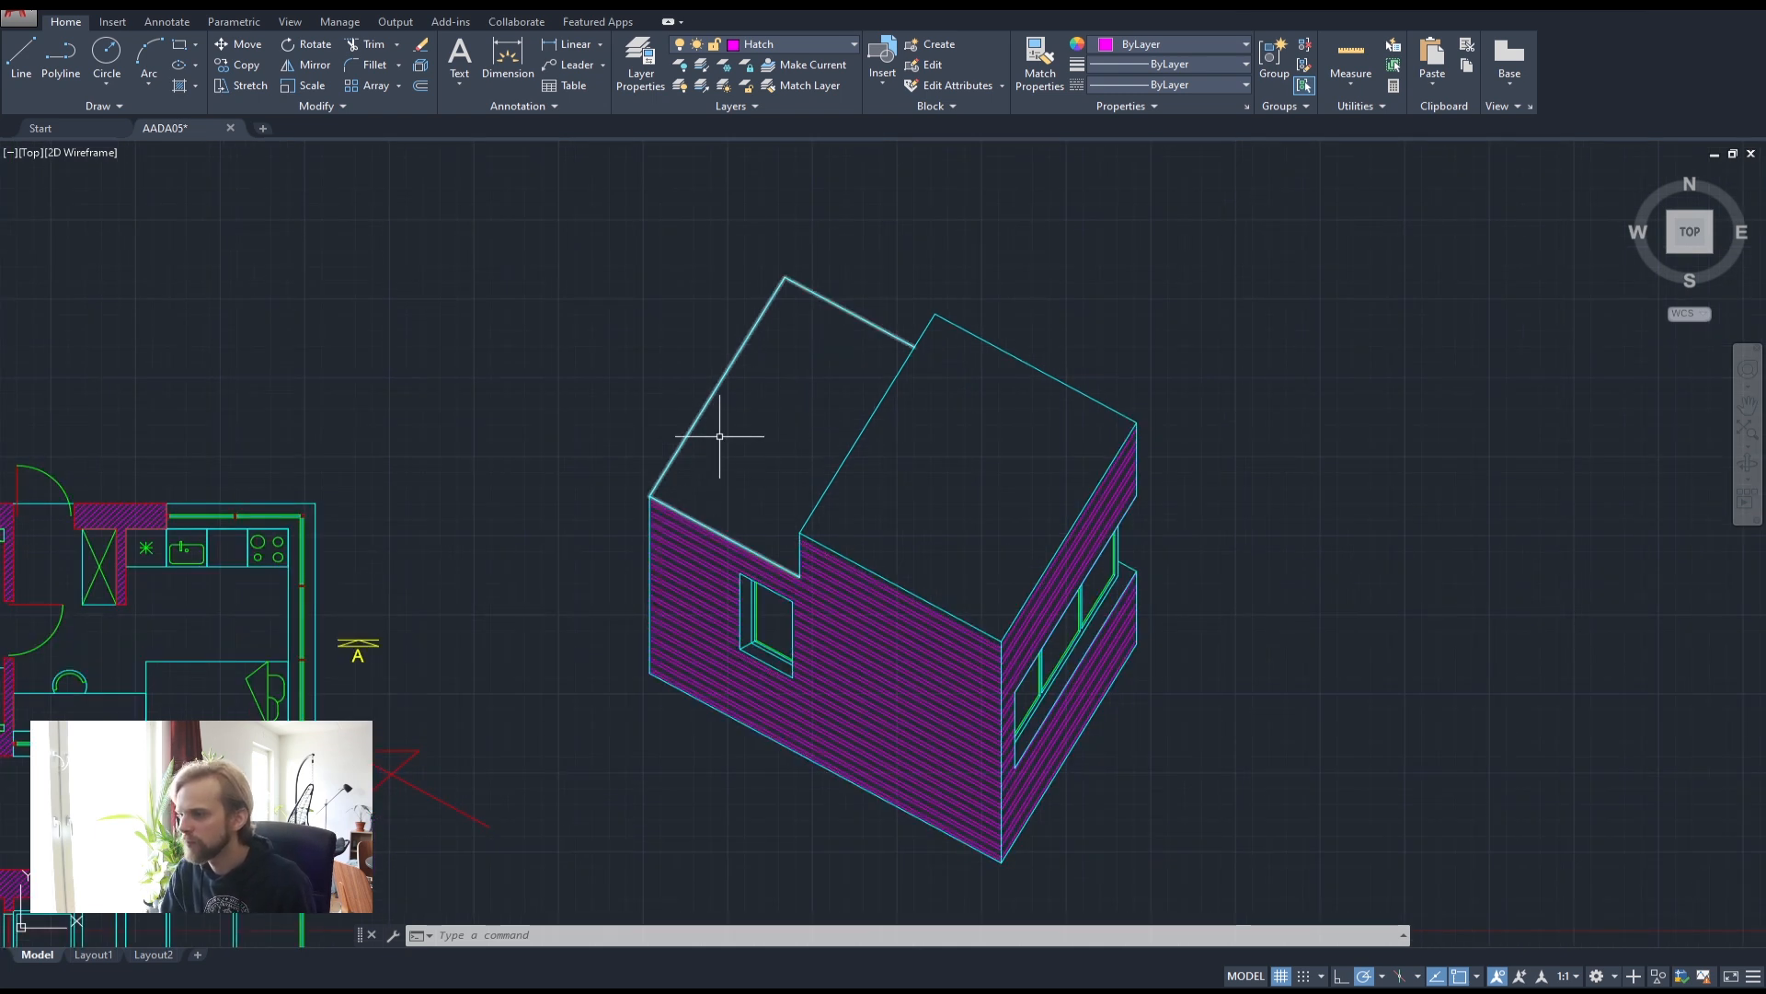
- Offset the left and right roof outlines 250 units inward with the O command
type("o")
key("Return")
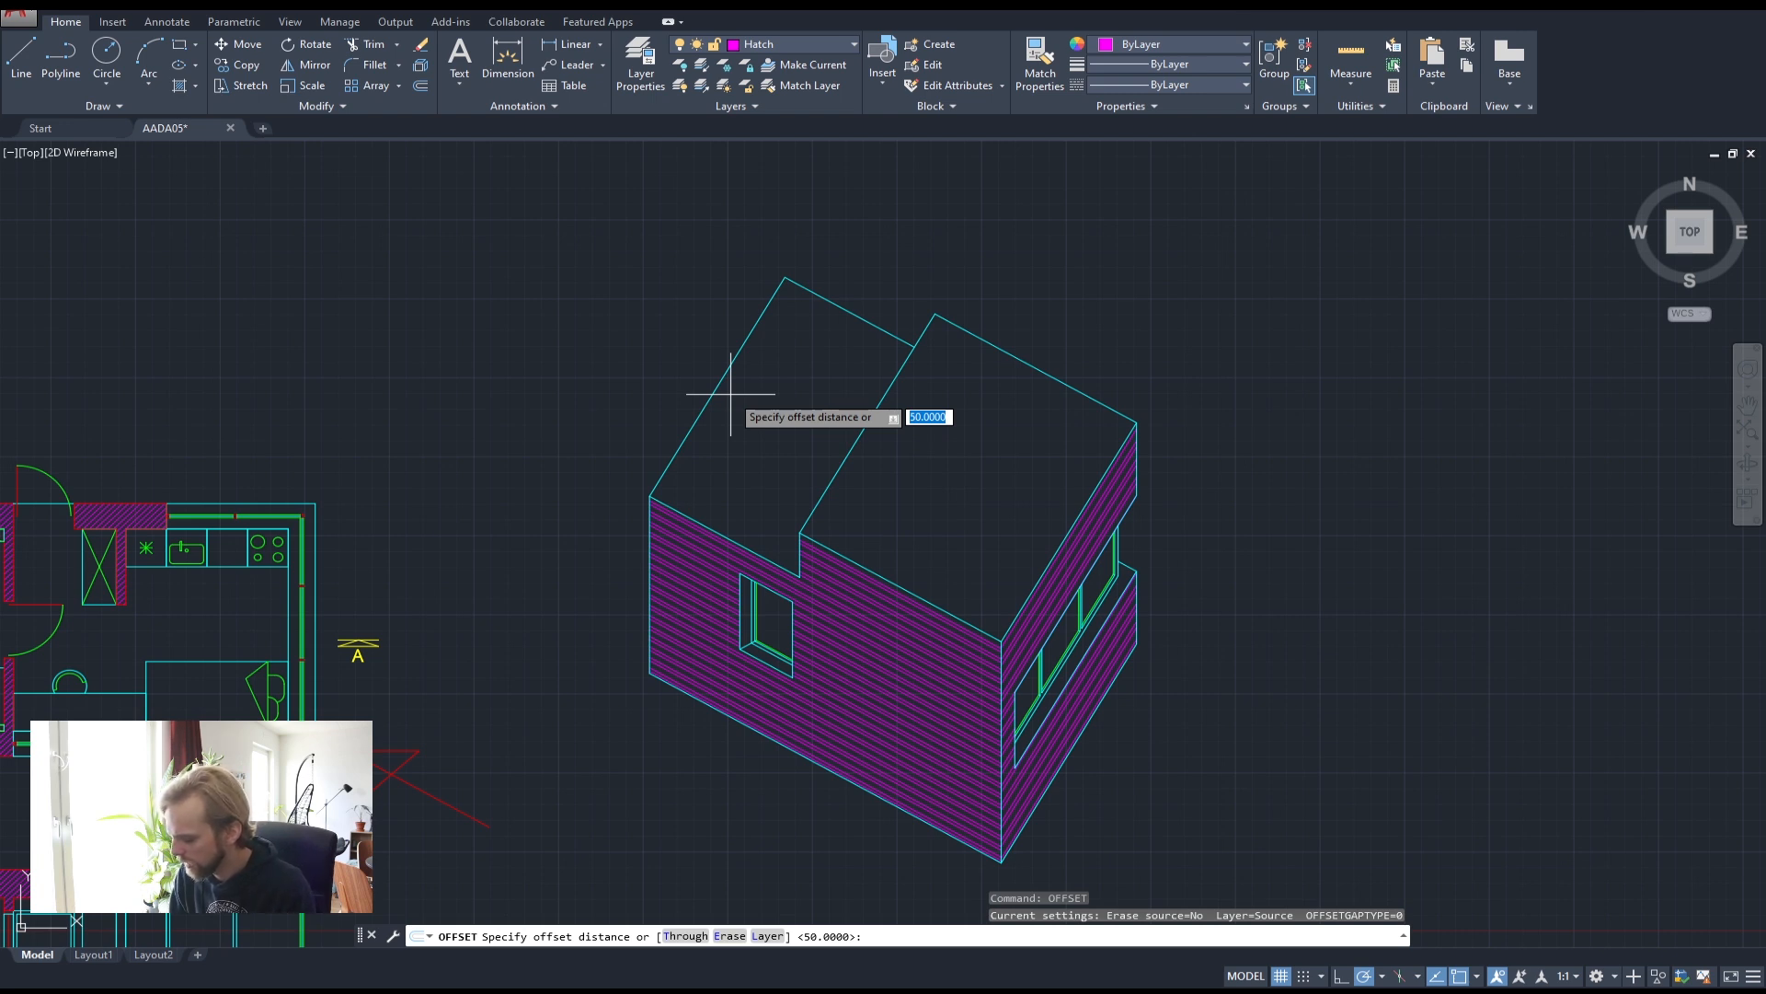
key("Return")
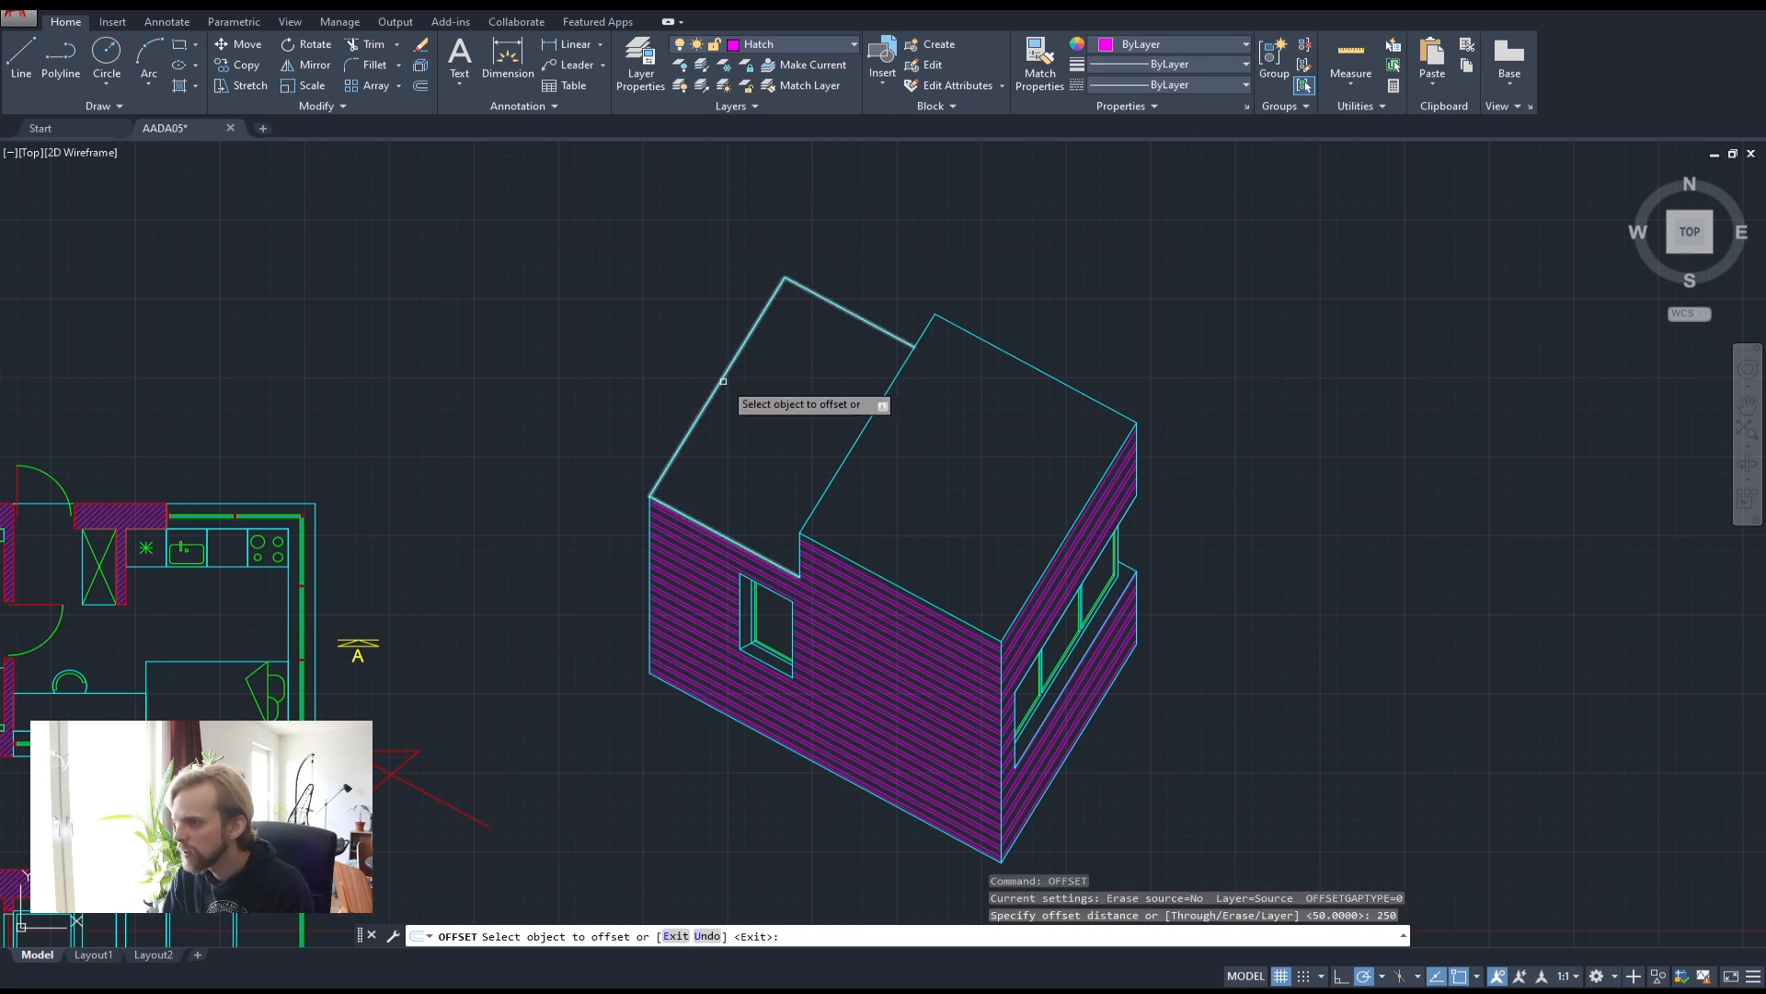
left_click(725, 380)
left_click(899, 421)
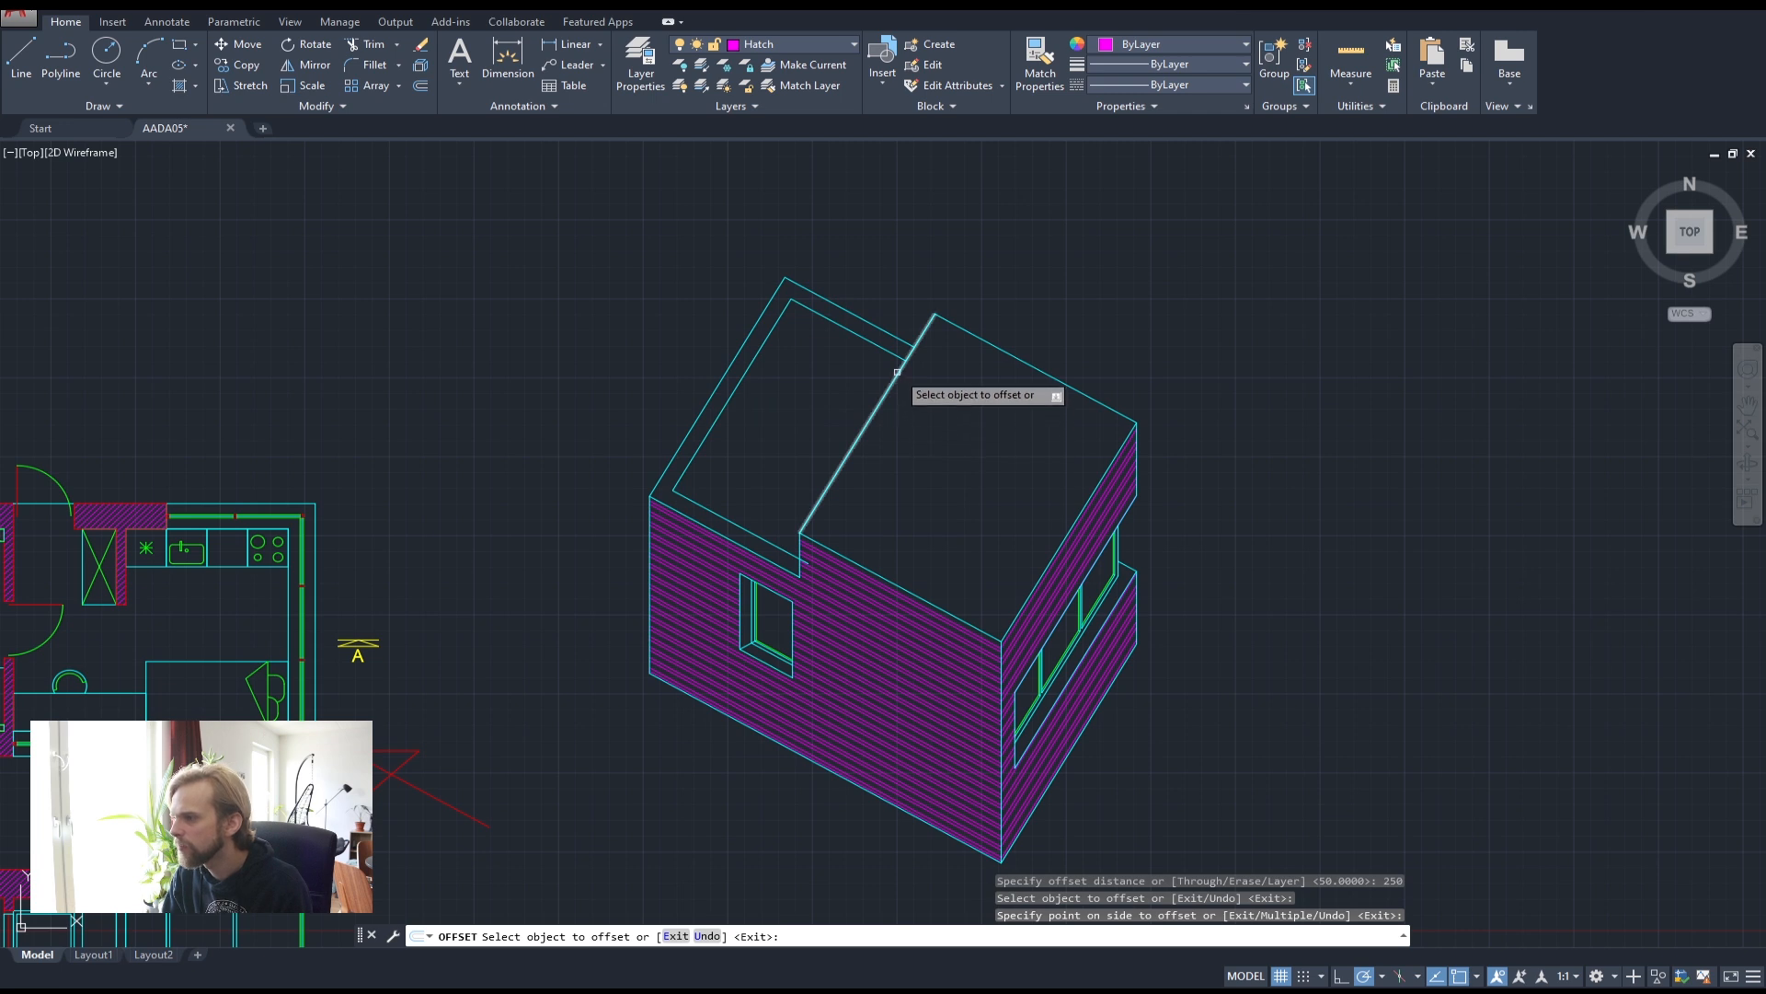
left_click(1003, 347)
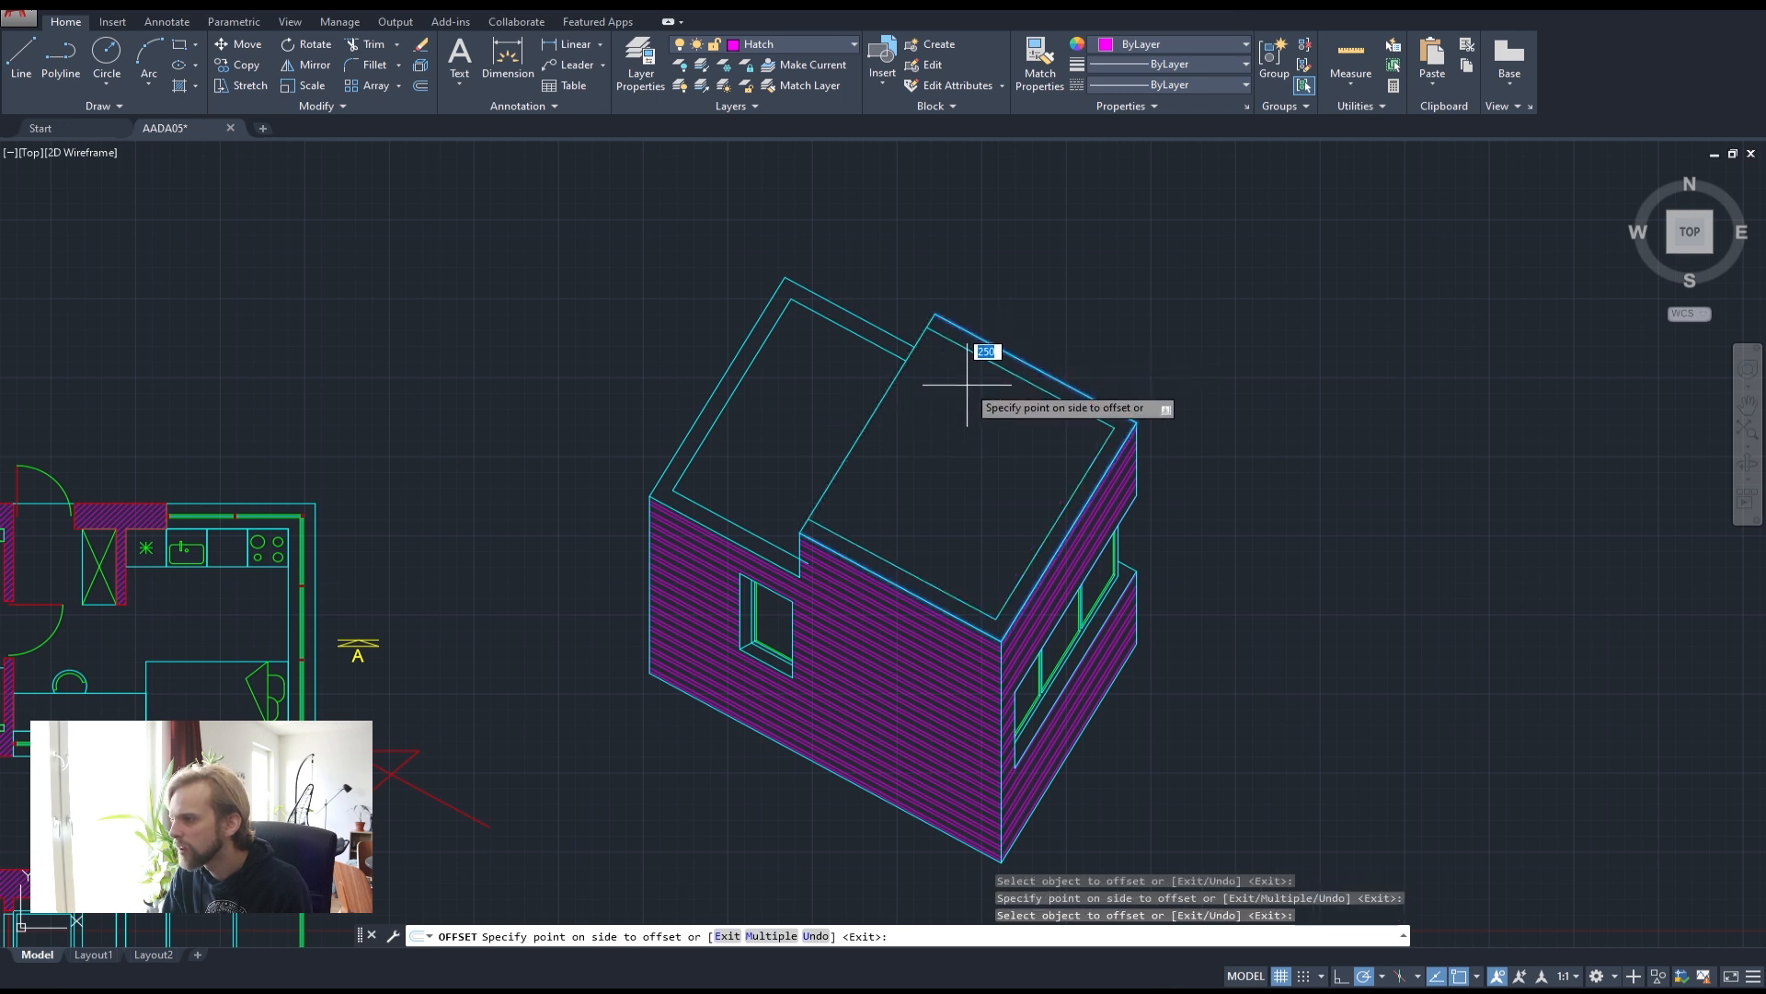
left_click(967, 385)
key("Escape")
key("Escape")
key("Escape")
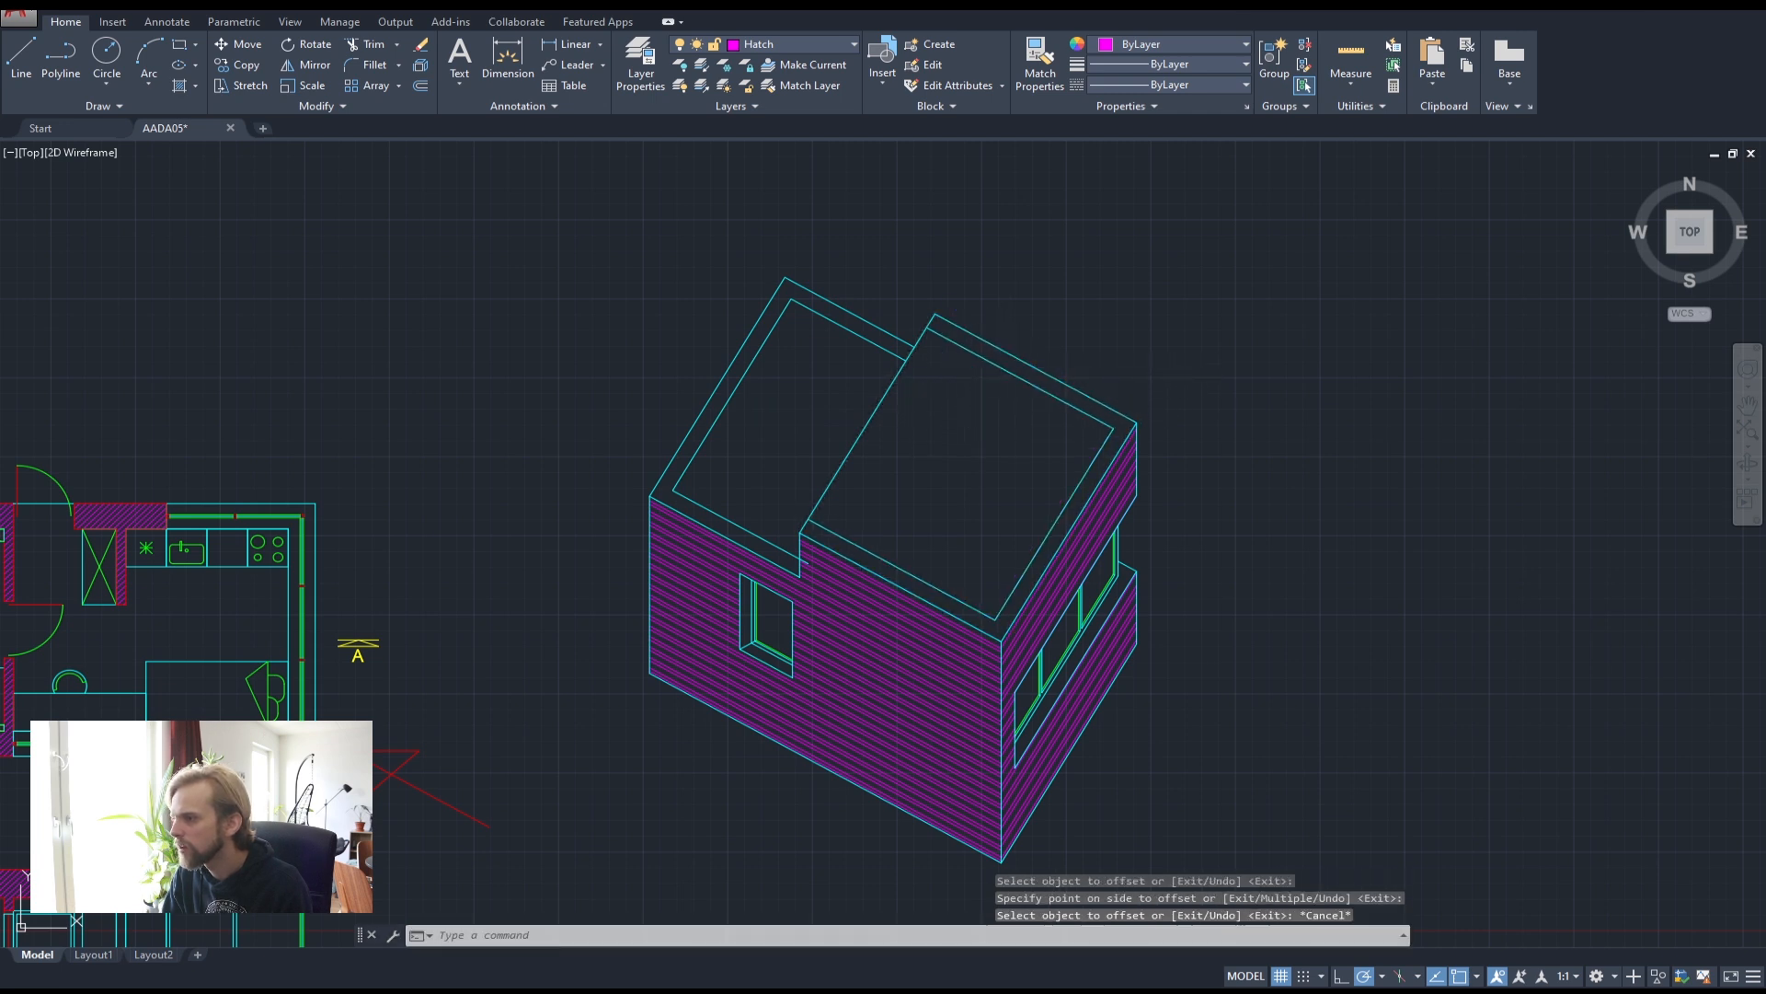
scroll(926, 316, "up", 4)
scroll(929, 328, "down", 2)
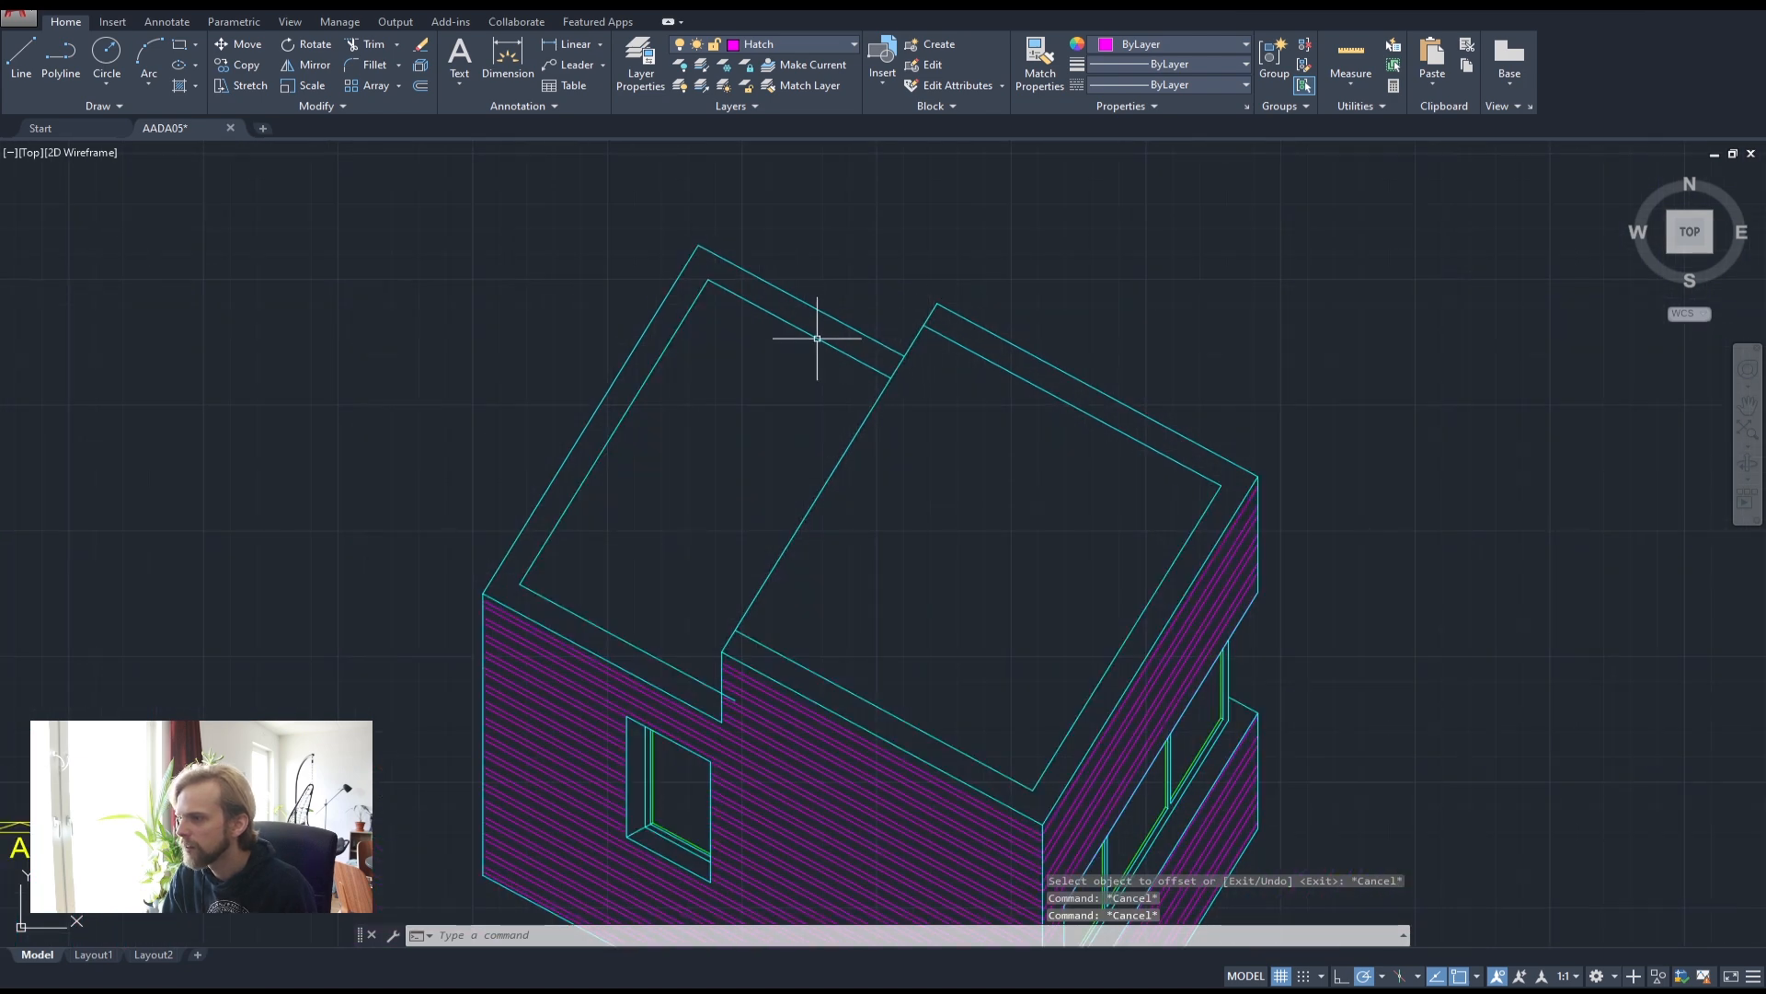
- Copy the left inner roof outline 100 units downward
left_click(688, 310)
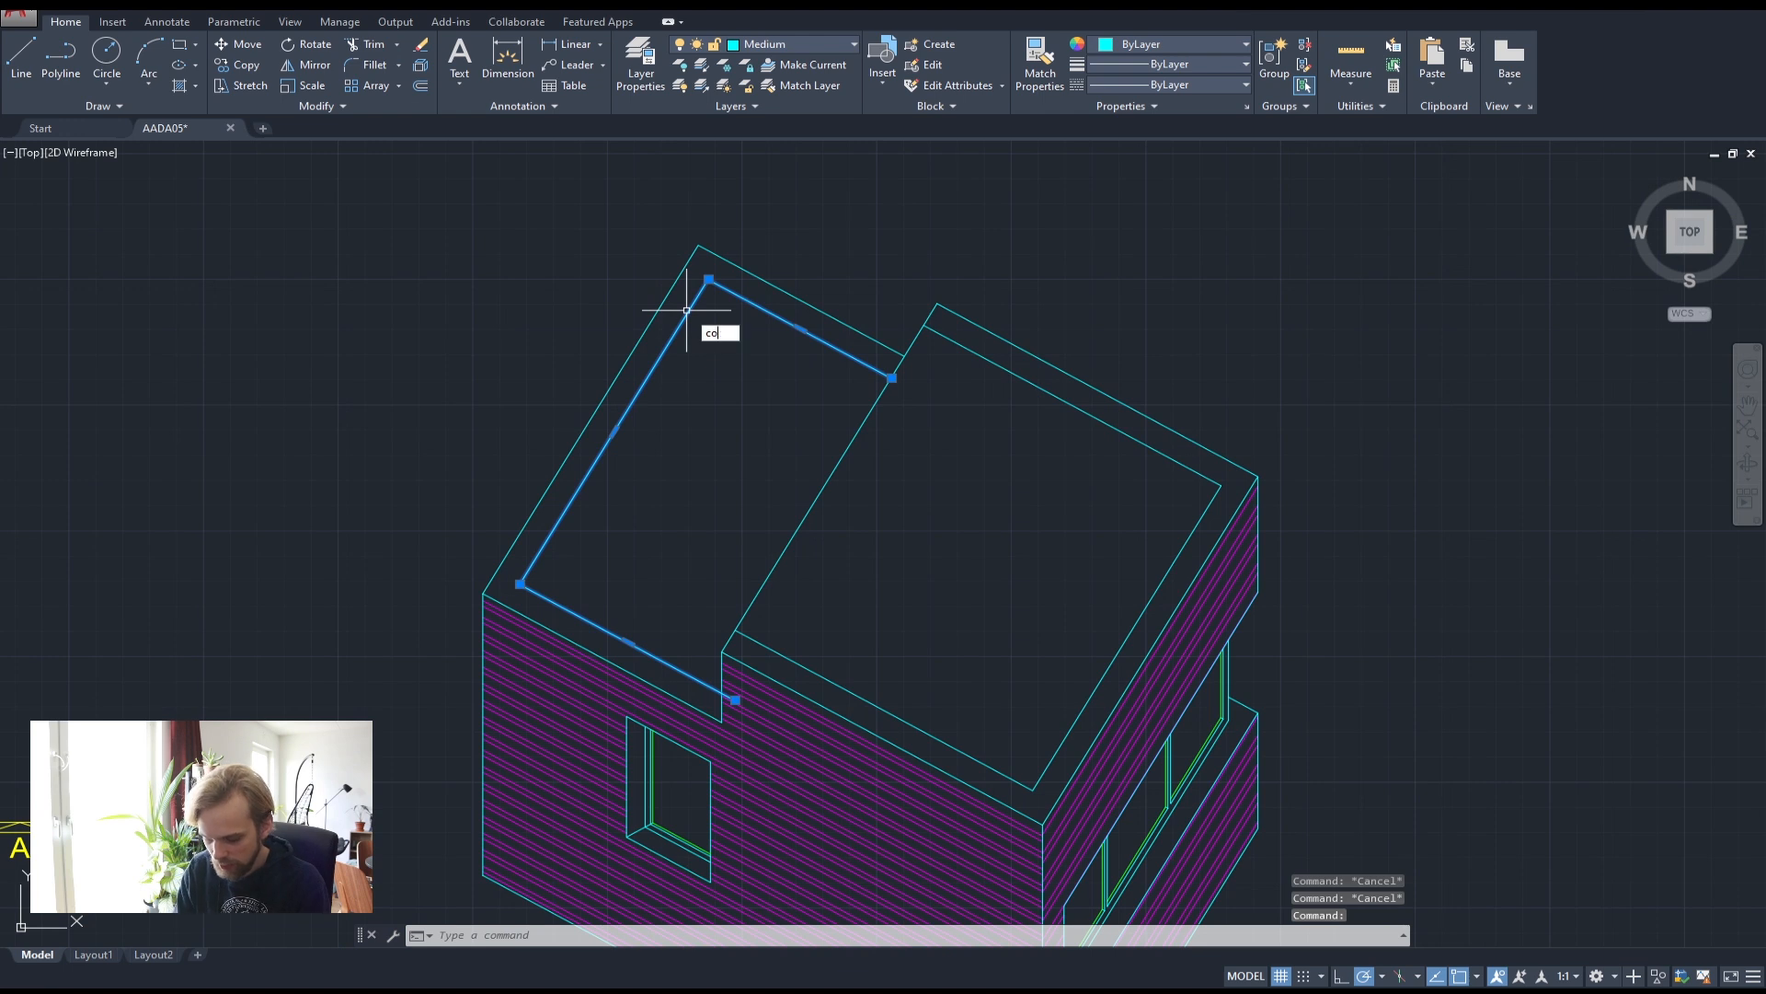
type("co")
key("Return")
left_click(730, 335)
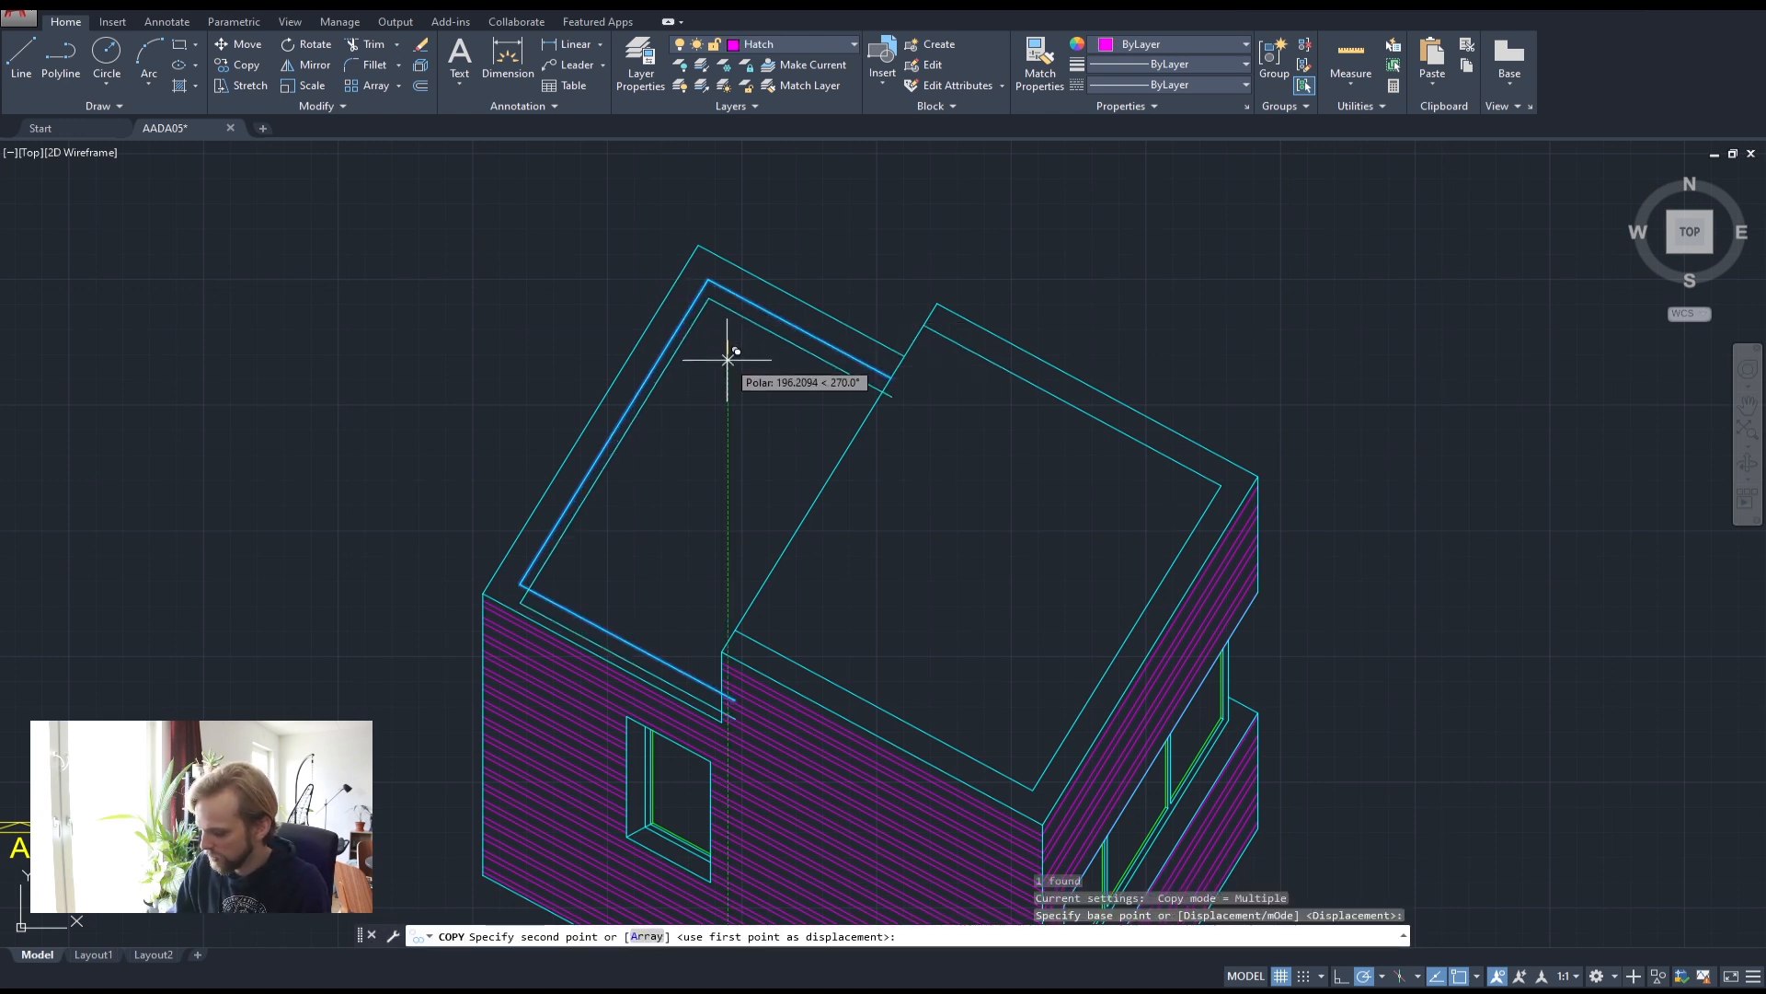
type("100")
key("Return")
key("Escape")
key("Escape")
key("Escape")
- Copy the right inner roof outline 100 units downward
left_click(971, 346)
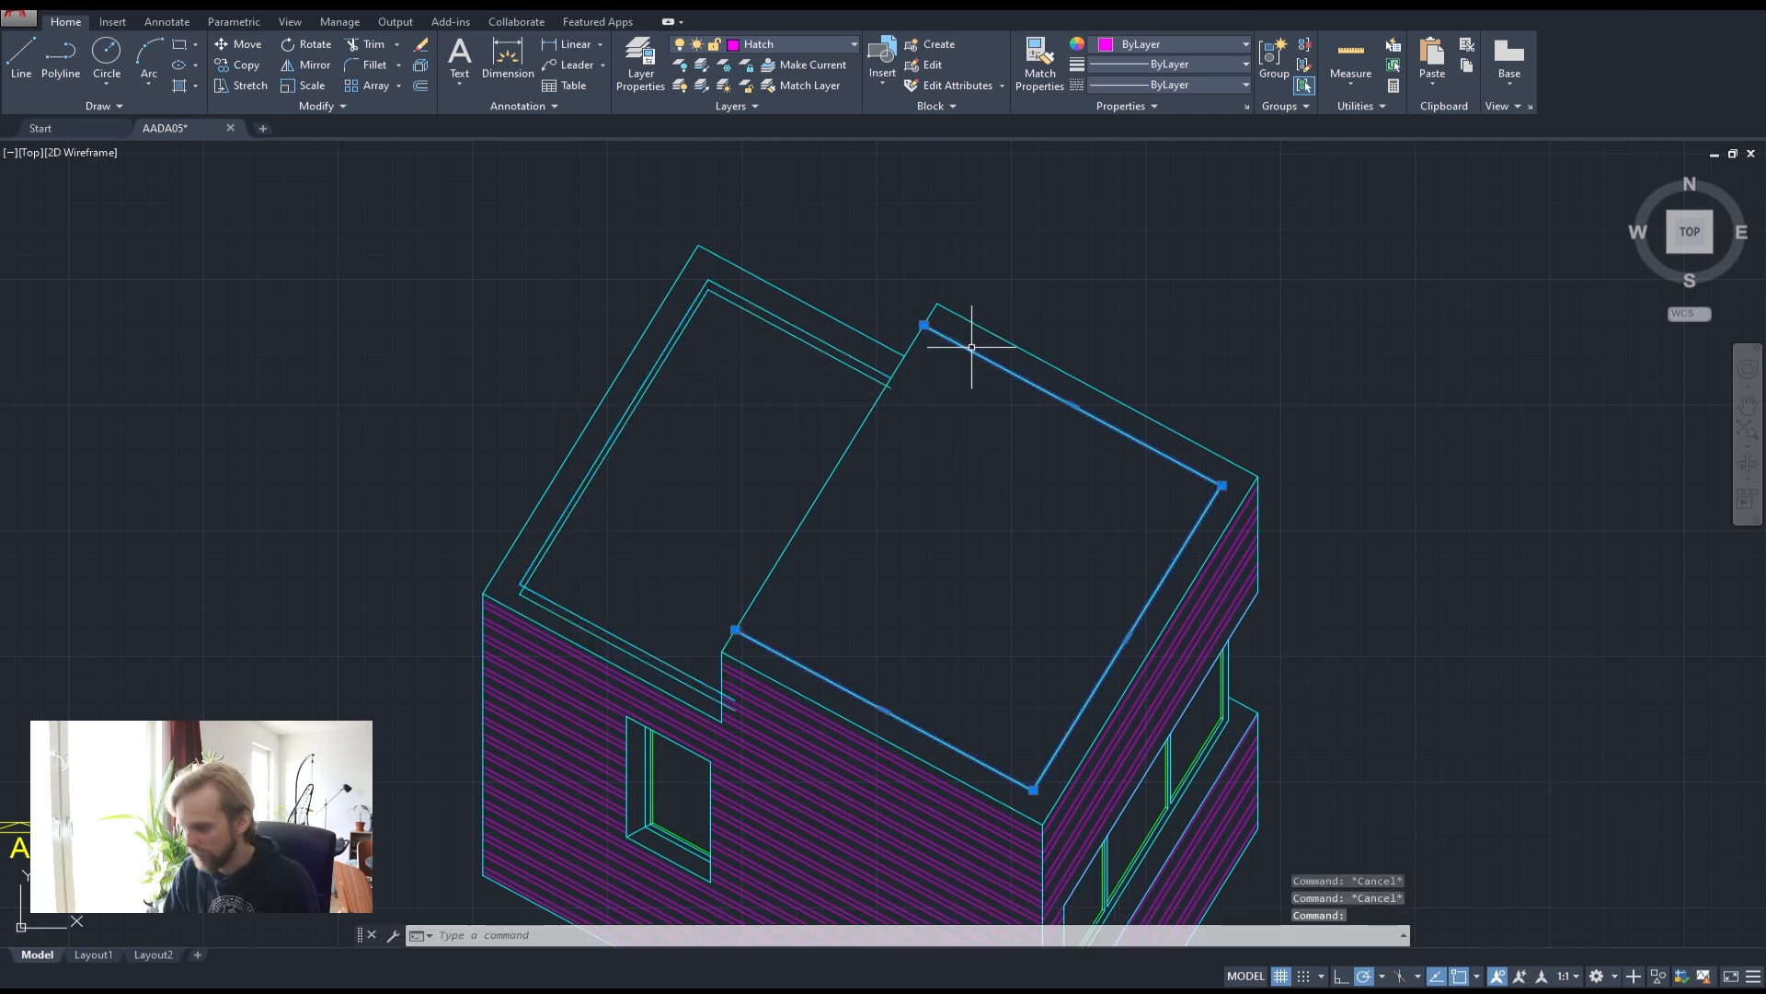
type("copy")
key("Return")
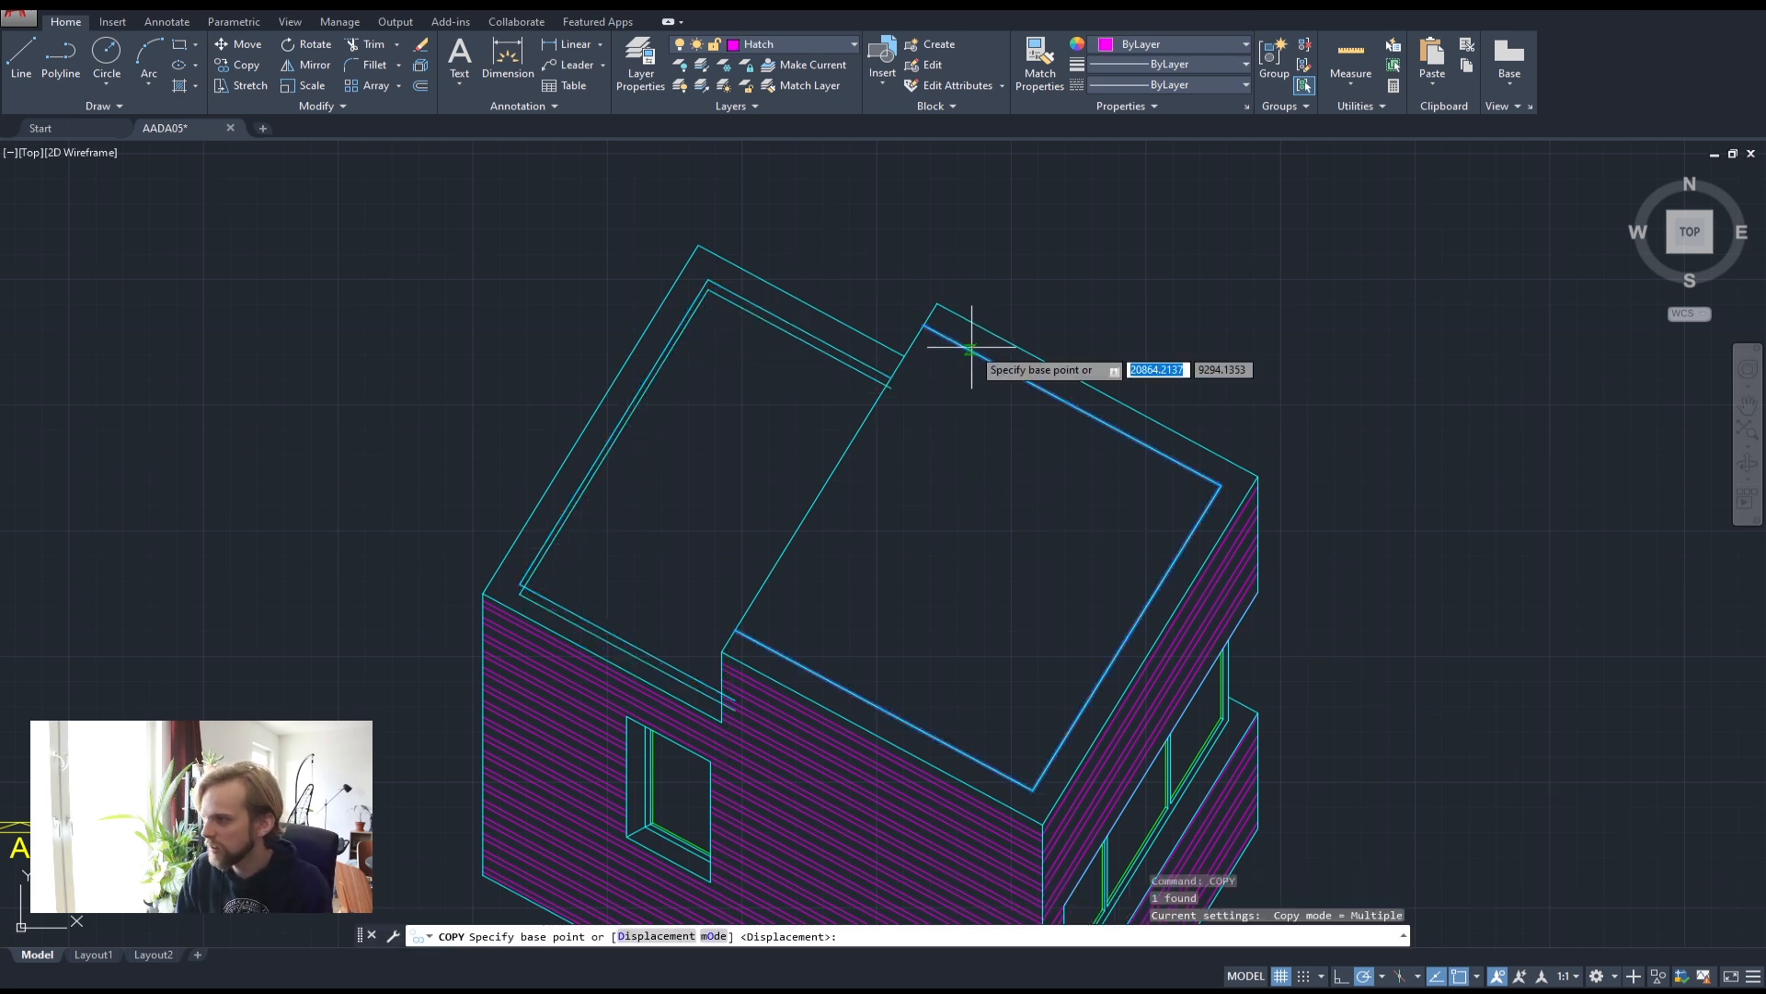
left_click(968, 426)
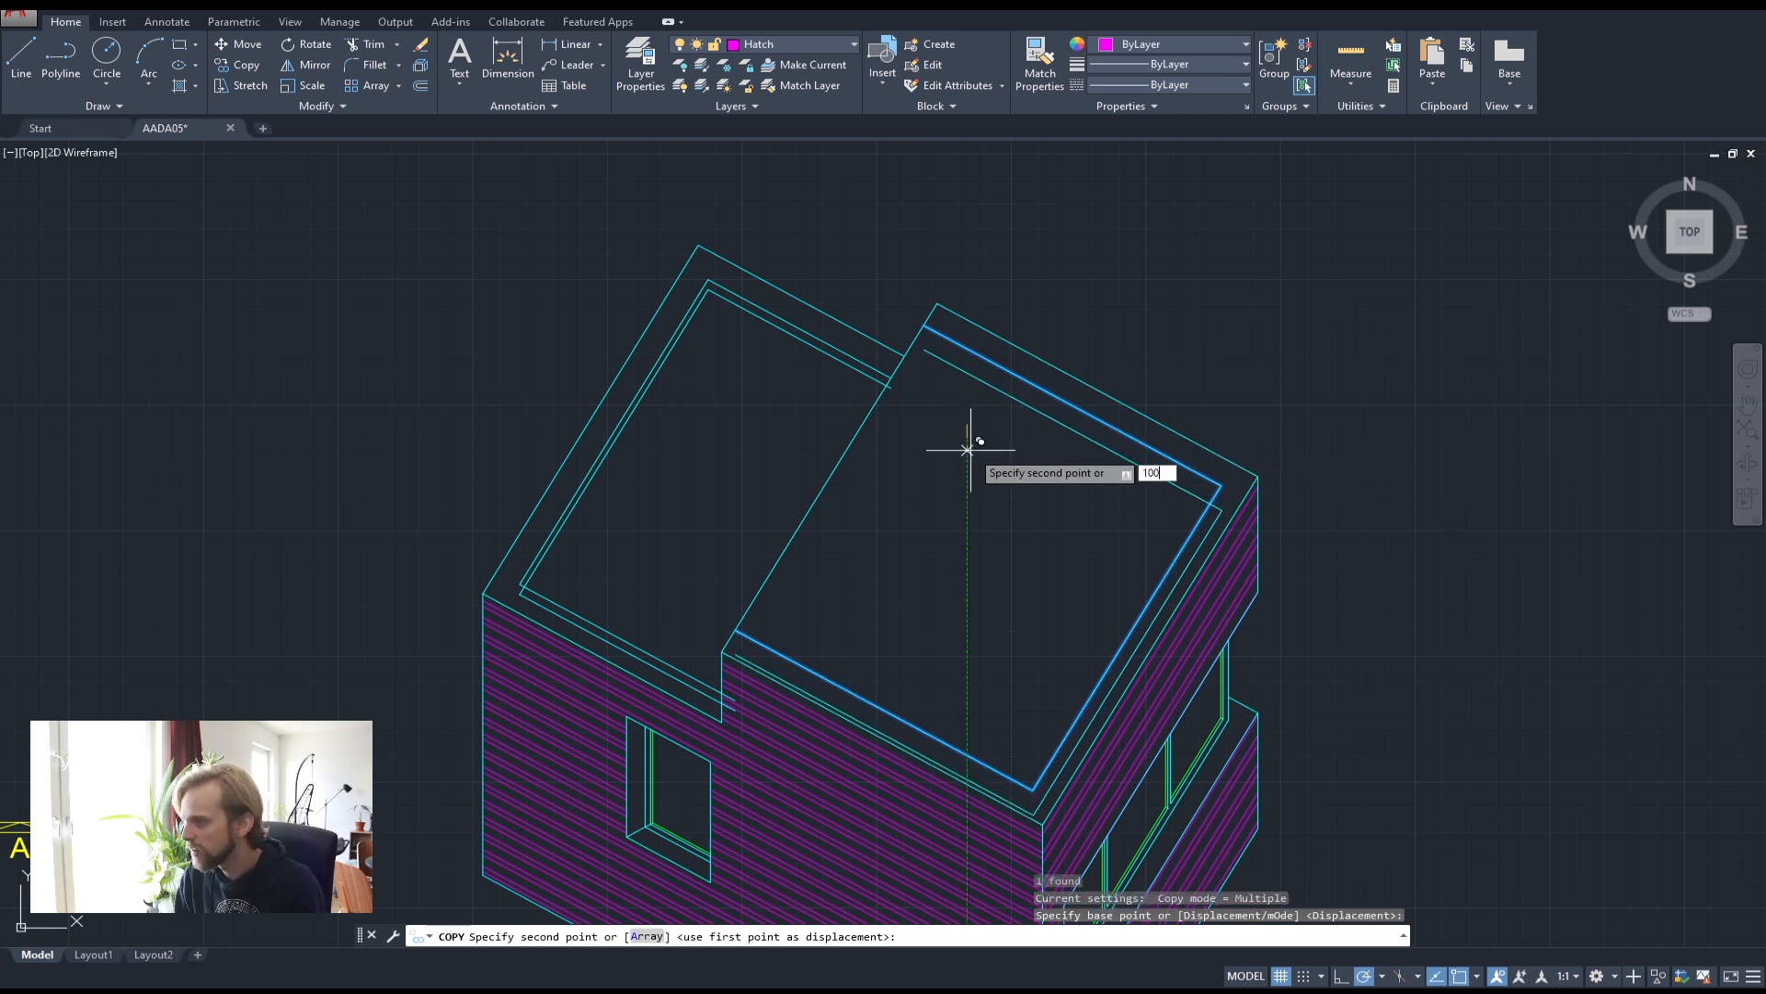
type("100")
key("Return")
key("Escape")
key("Escape")
key("Escape")
- Start a polyline at the roof corner where the two roofs meet
scroll(936, 323, "up", 2)
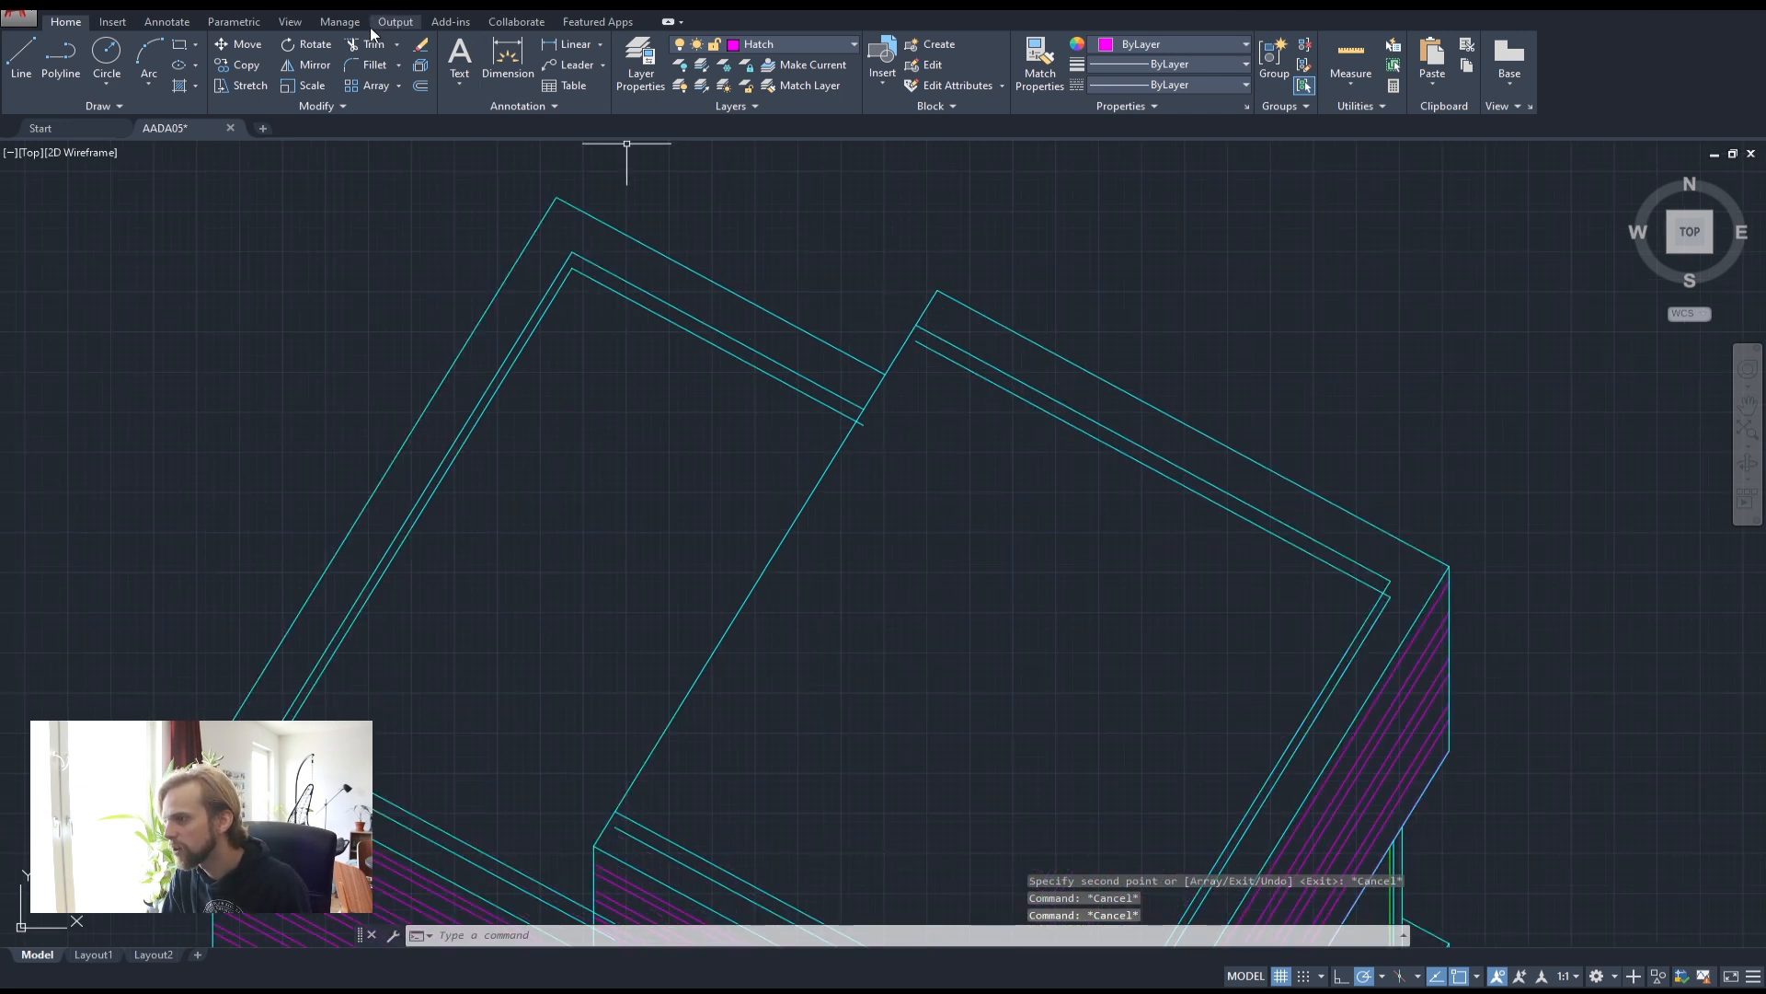
left_click(62, 57)
scroll(910, 313, "up", 2)
left_click(916, 355)
left_click(916, 353)
- End the roof junction polyline at the far roof corner and zoom out to the whole building
scroll(916, 349, "down", 5)
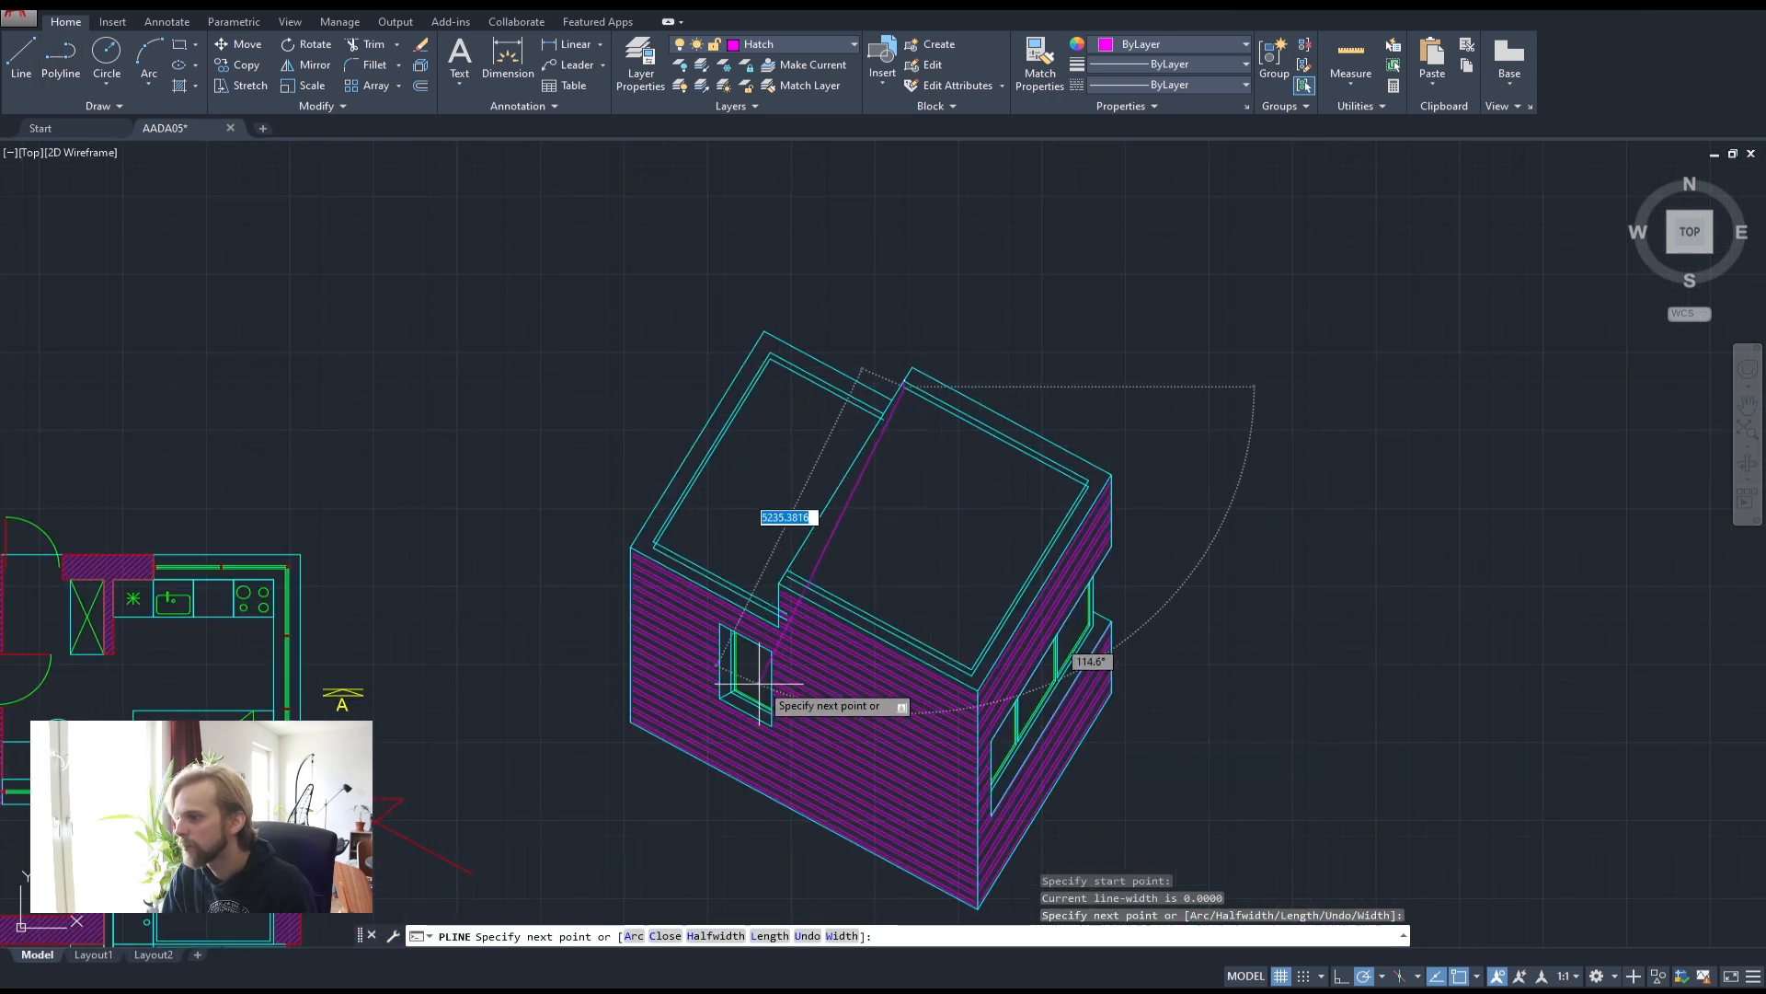
scroll(792, 463, "up", 4)
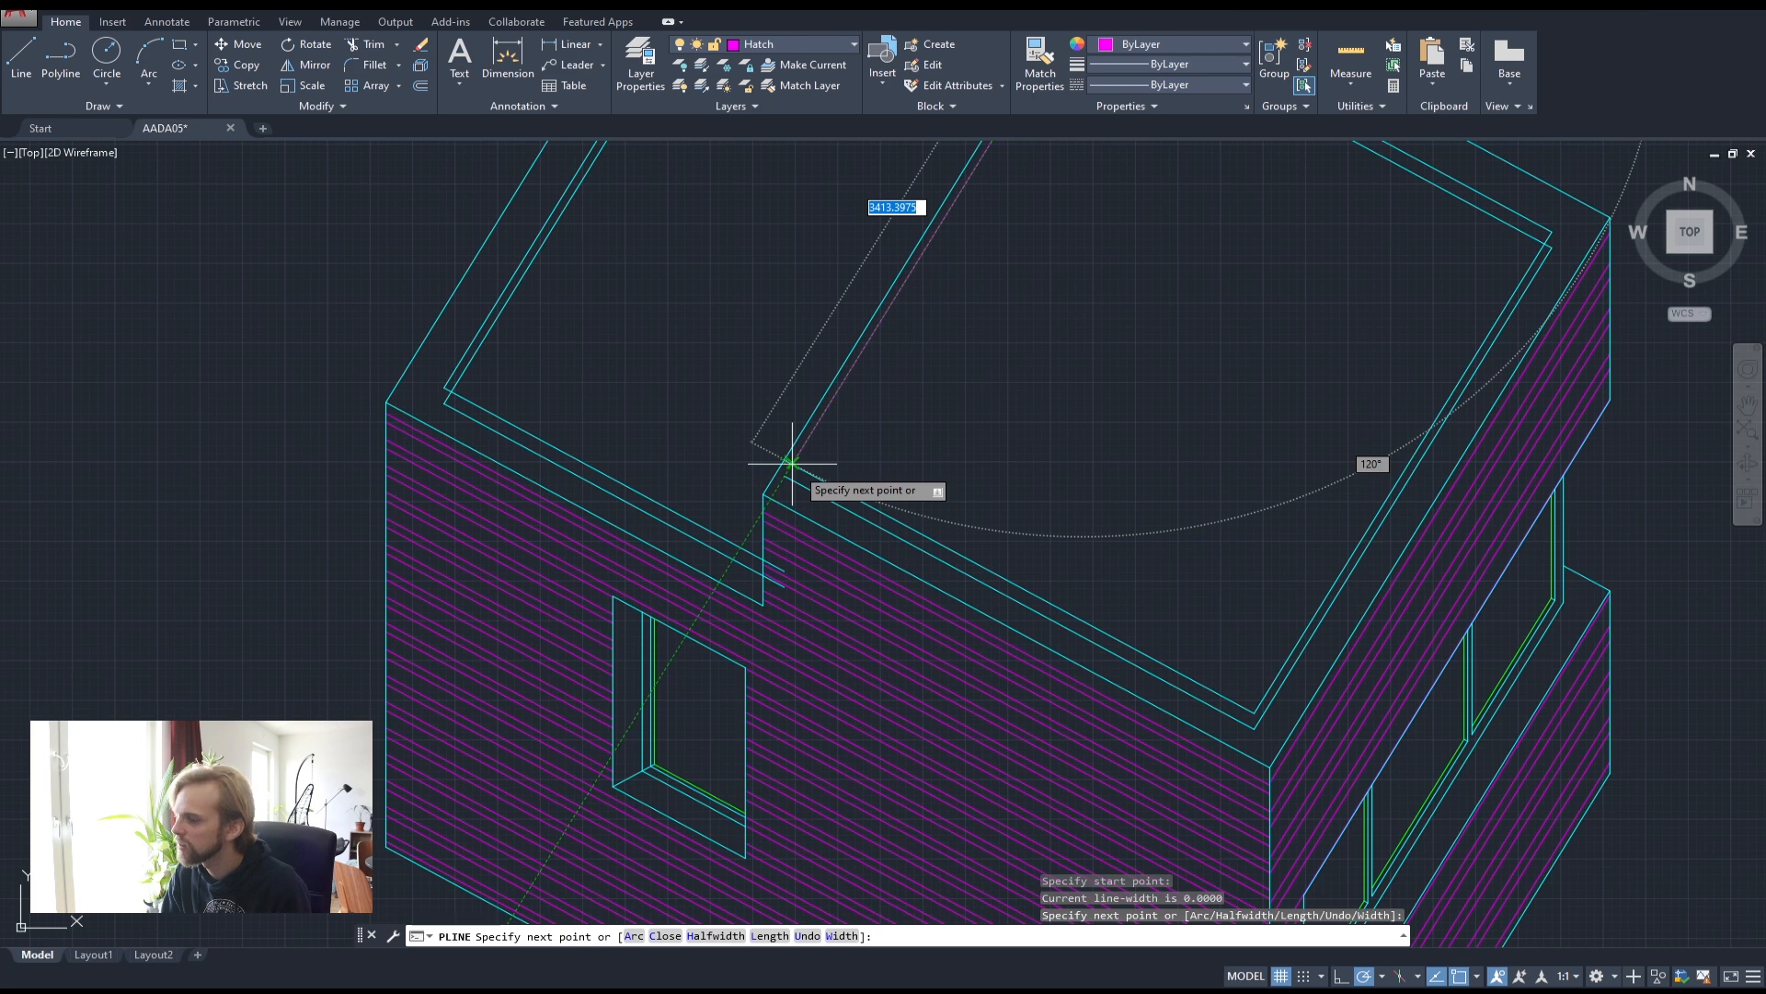
scroll(791, 462, "down", 4)
scroll(769, 465, "up", 6)
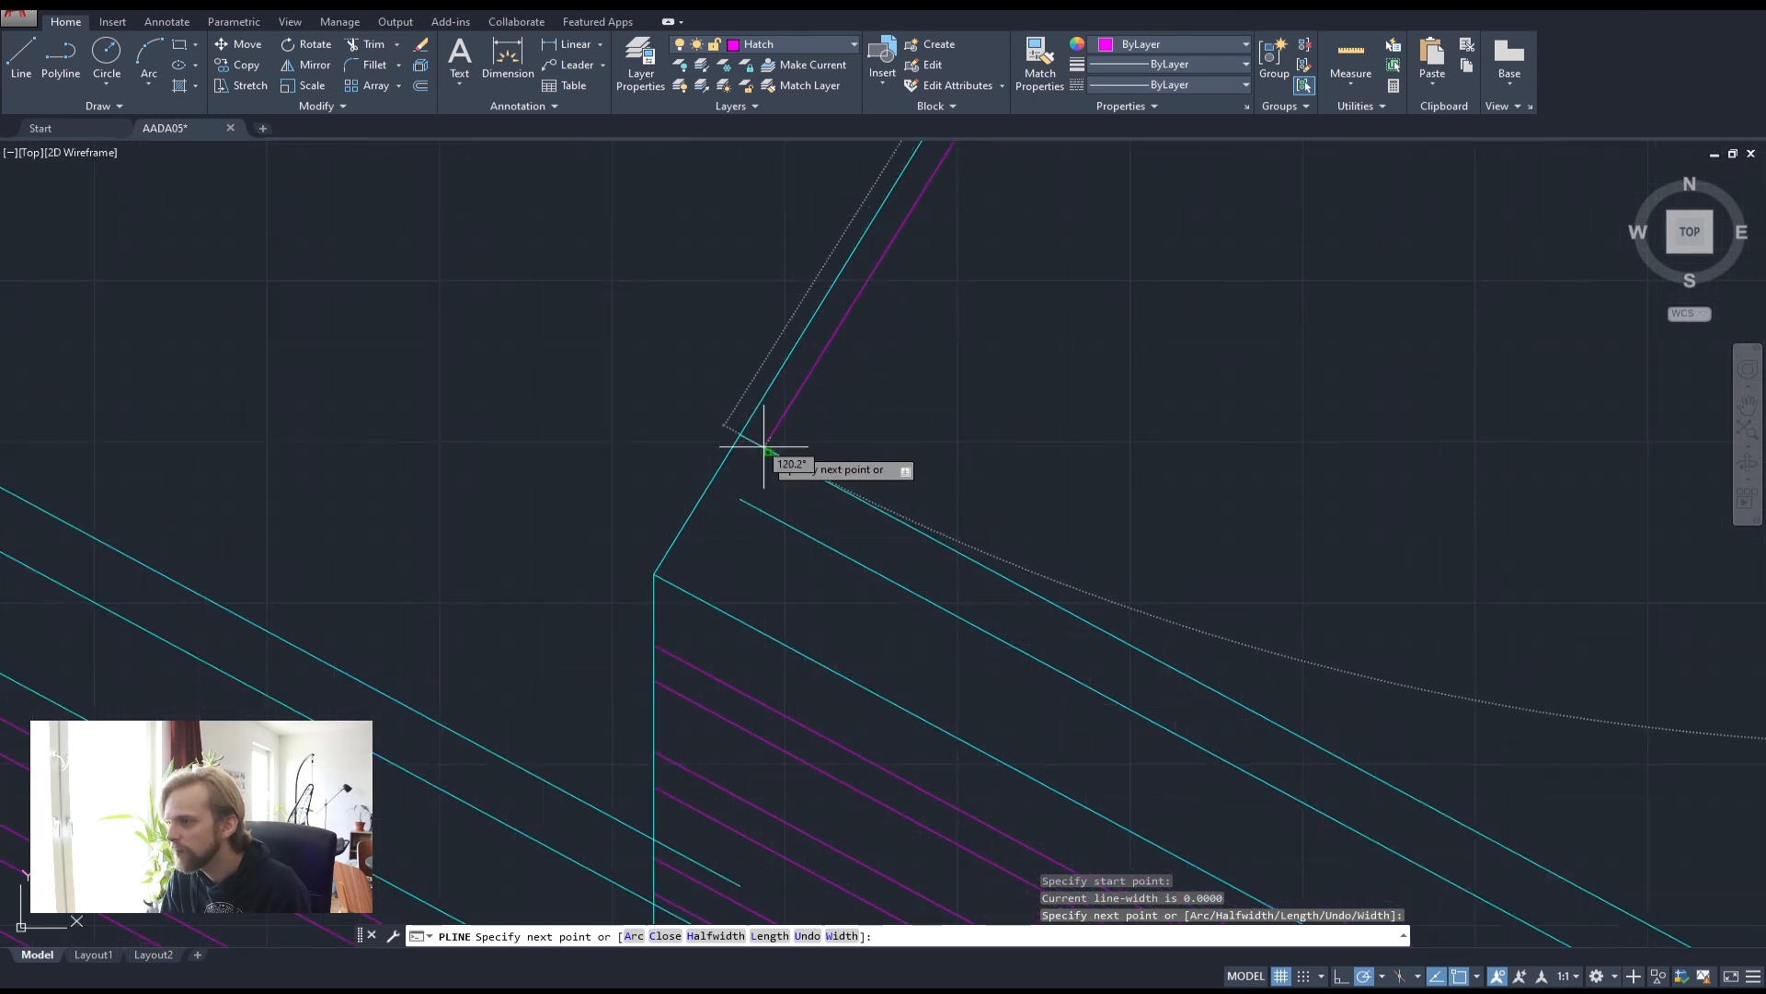
left_click(764, 448)
key("Return")
scroll(800, 441, "down", 4)
scroll(1033, 304, "up", 3)
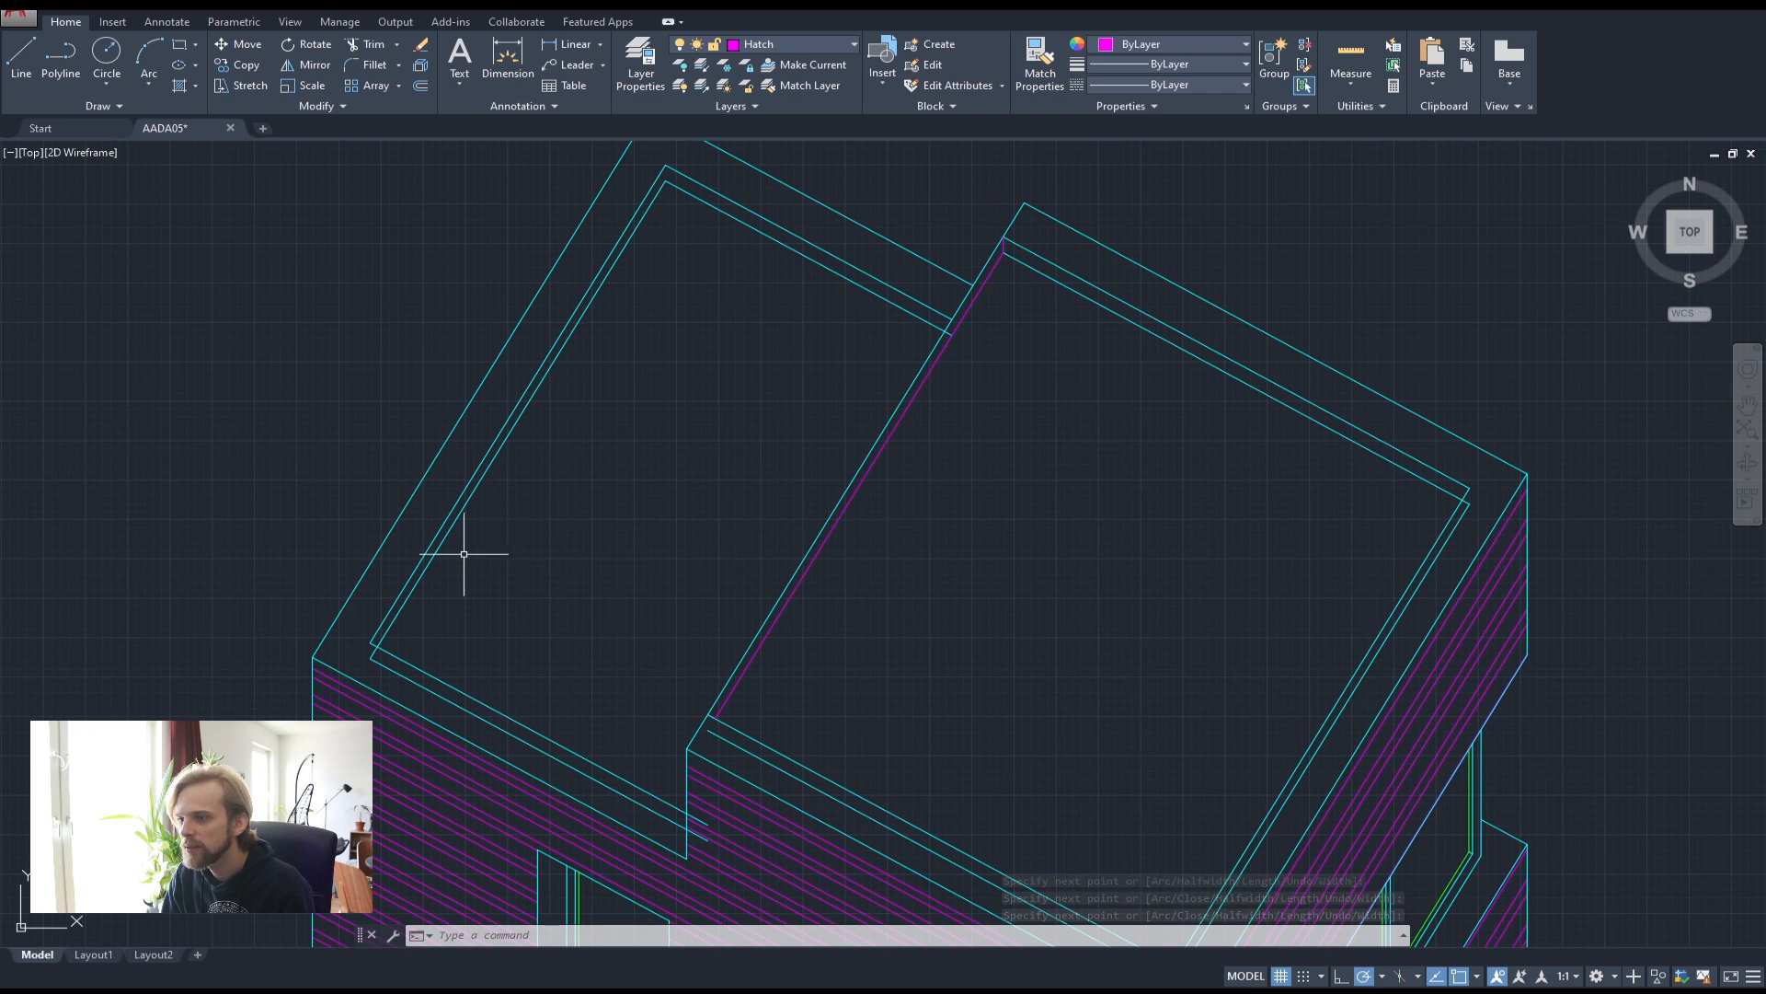
scroll(737, 326, "down", 2)
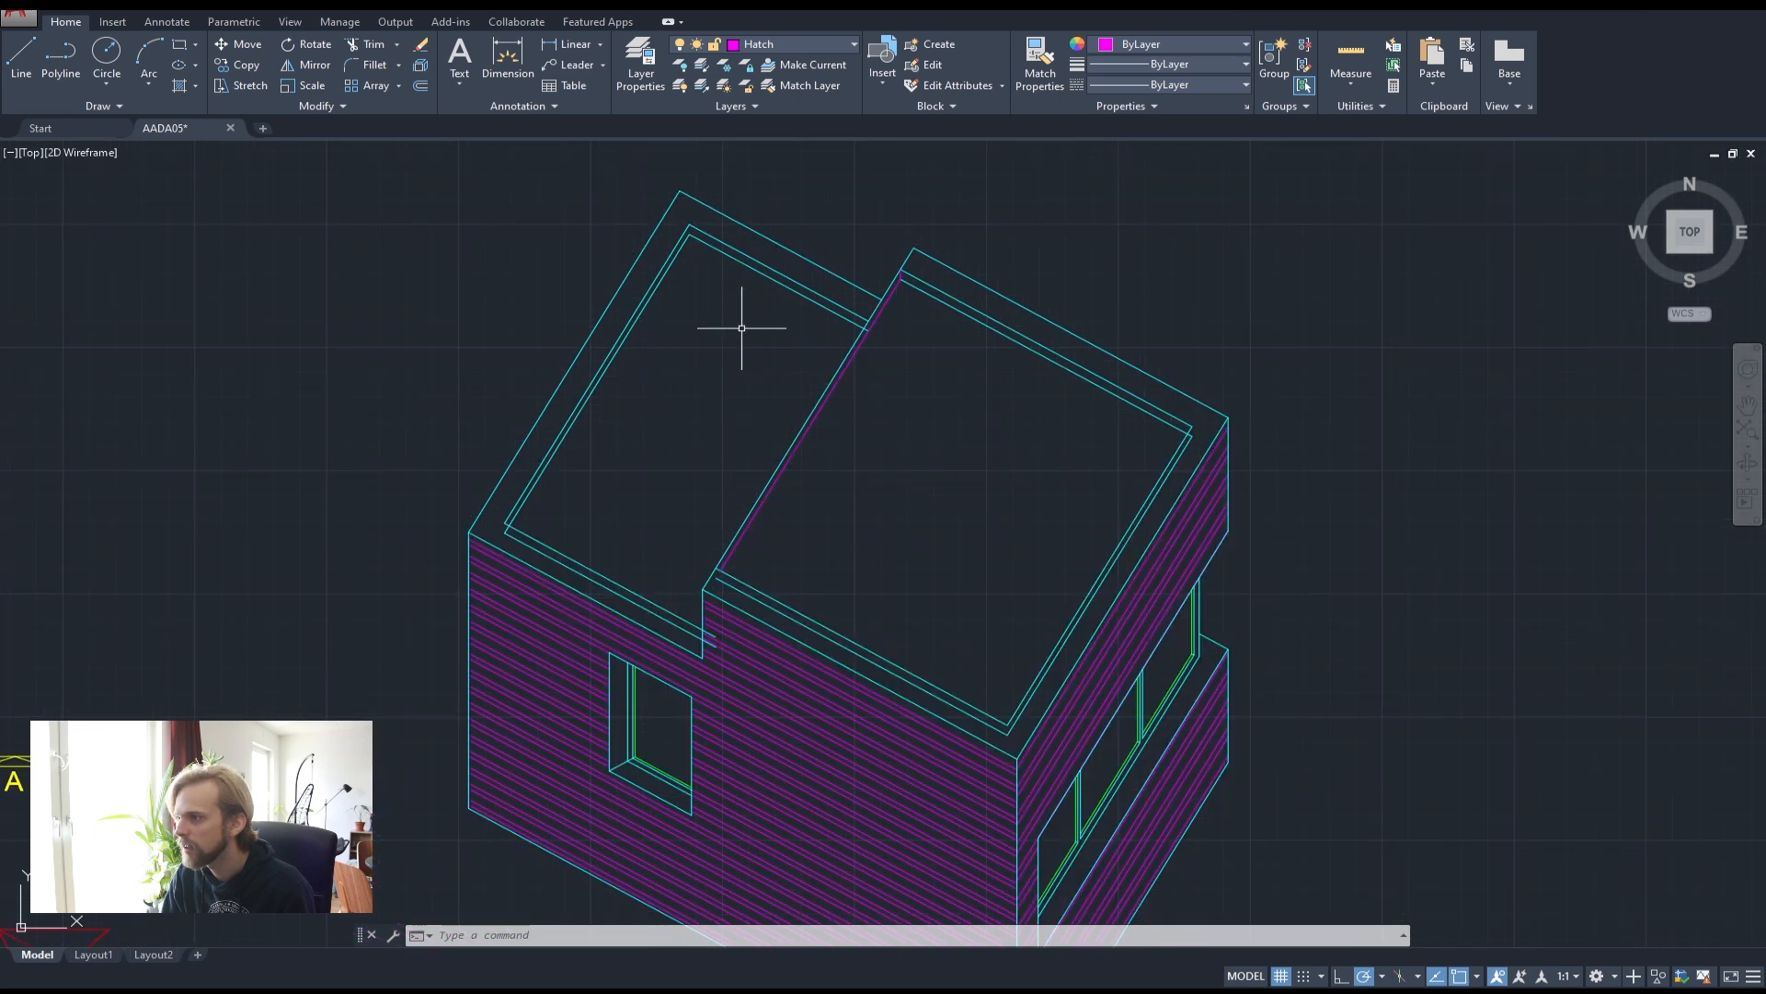
- Move the magenta roof dividing line onto the Medium layer
left_click(887, 435)
left_click(791, 382)
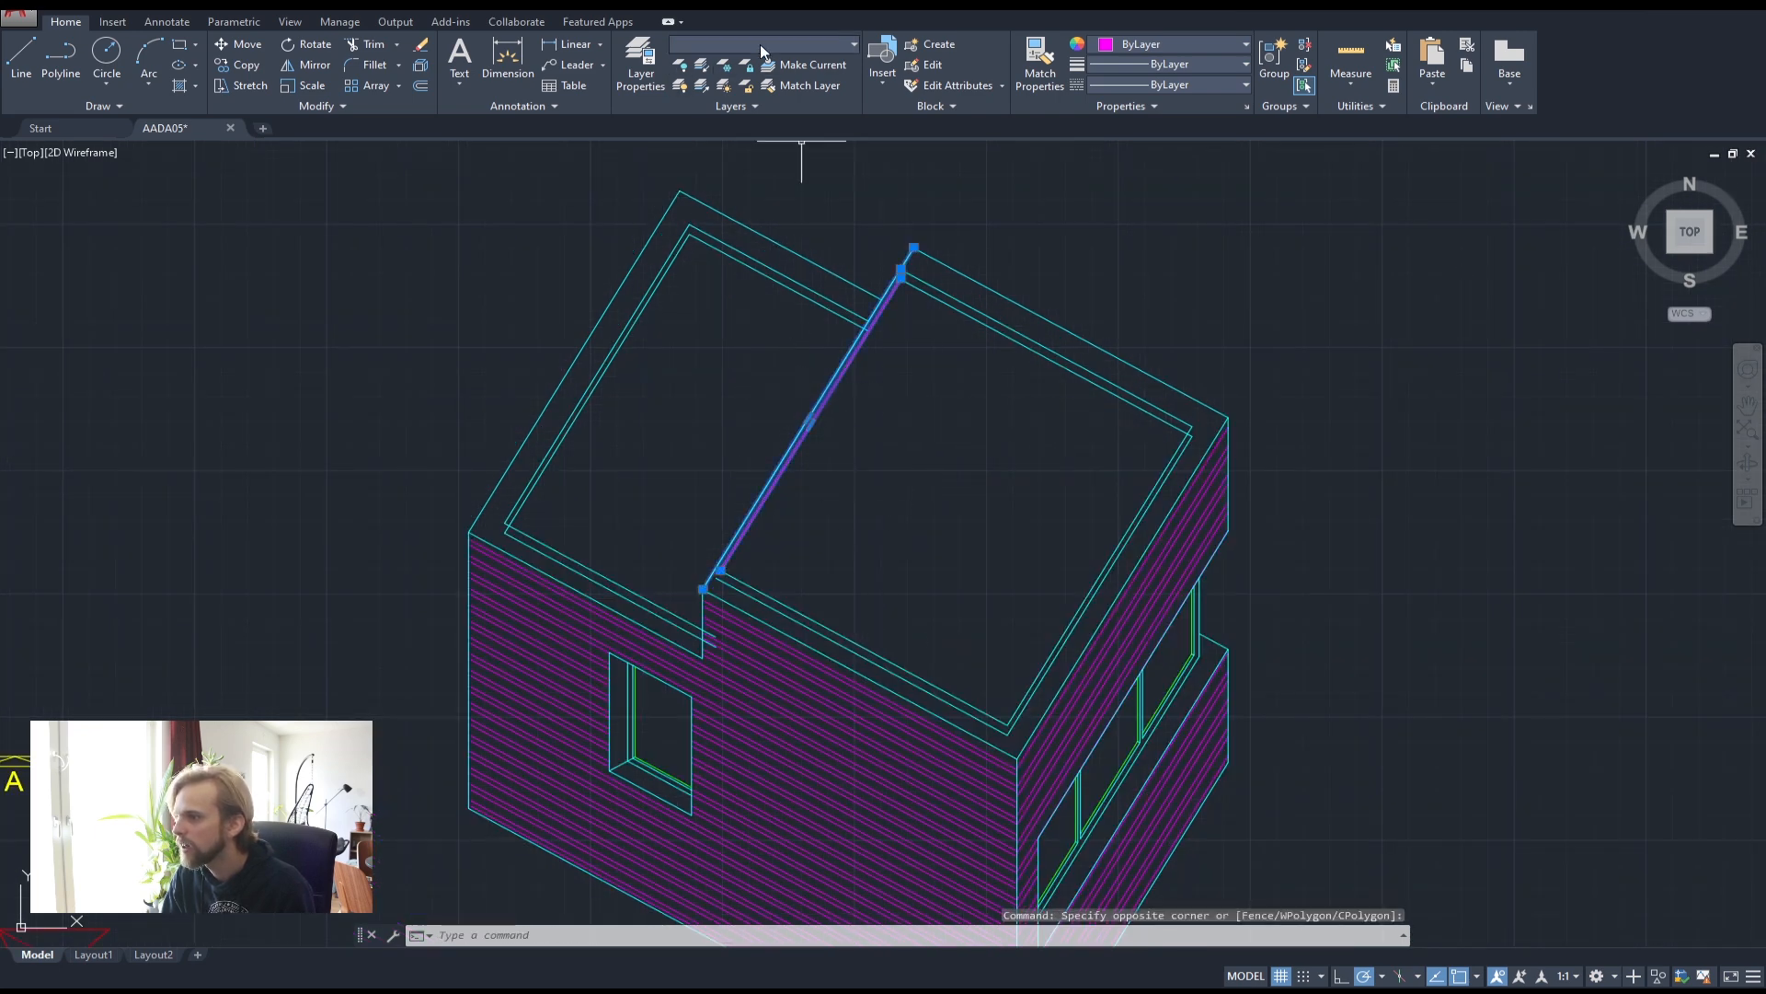
left_click(760, 44)
left_click(747, 129)
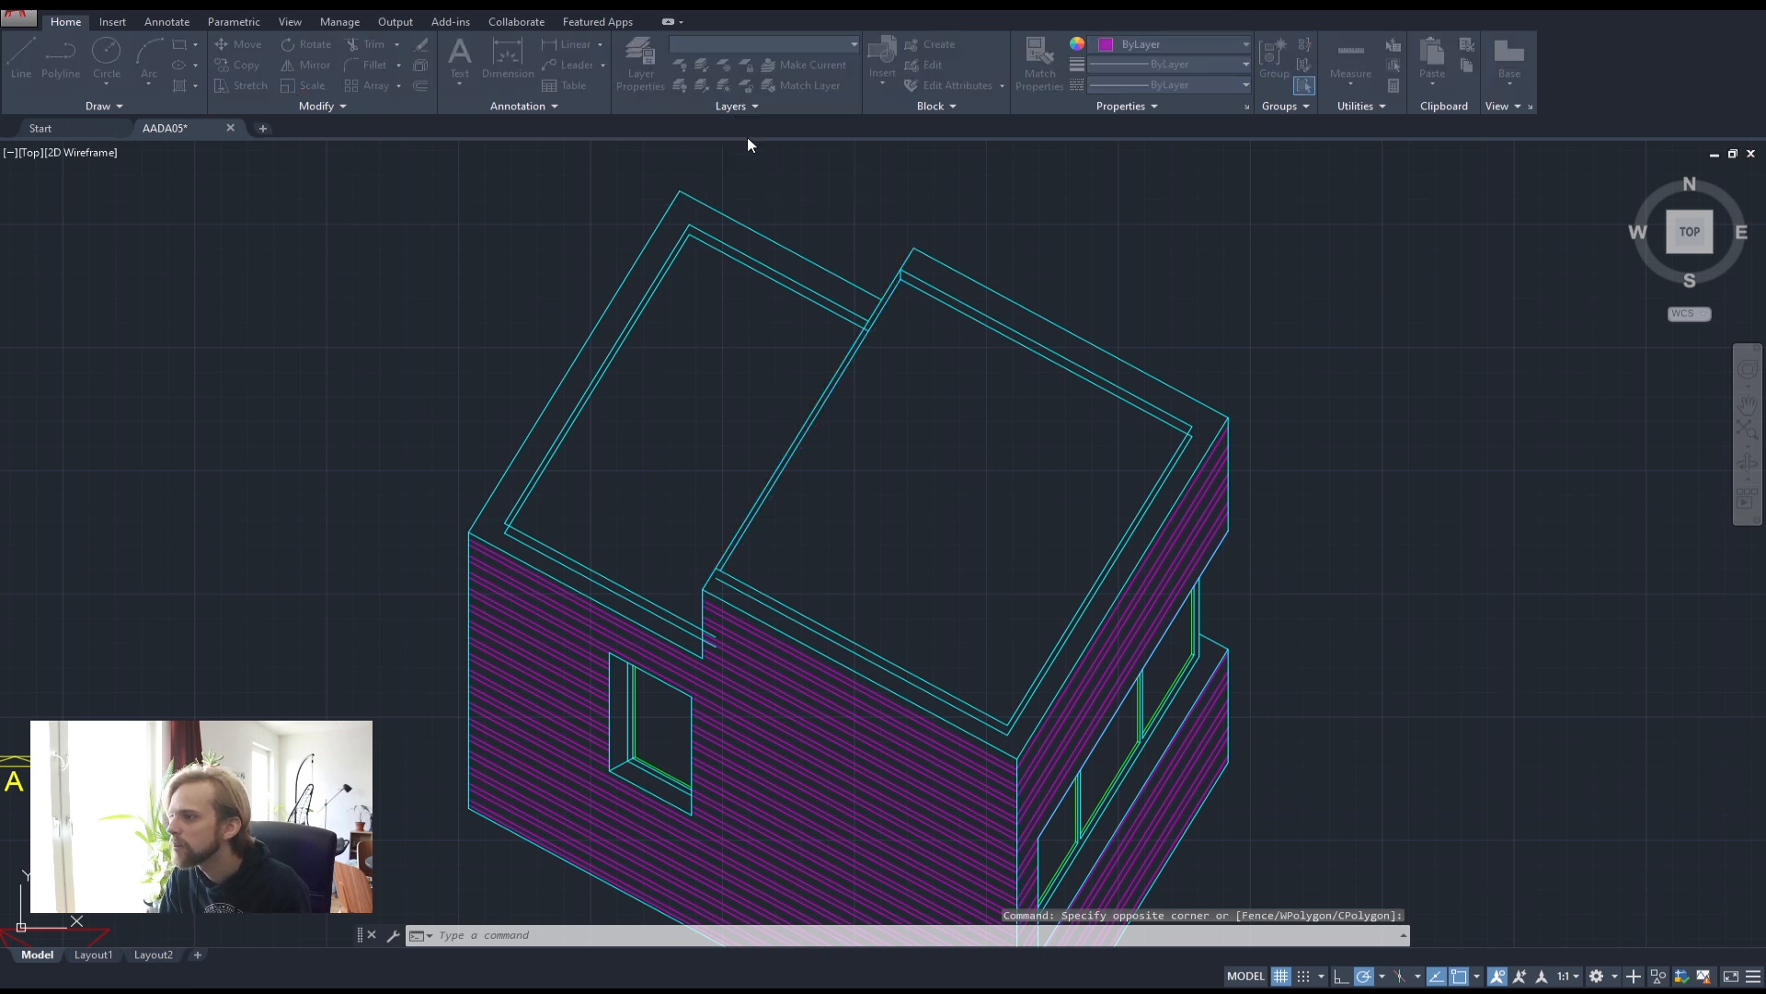
key("Escape")
- Make Medium the current layer and switch off the Hatch layer
left_click(743, 44)
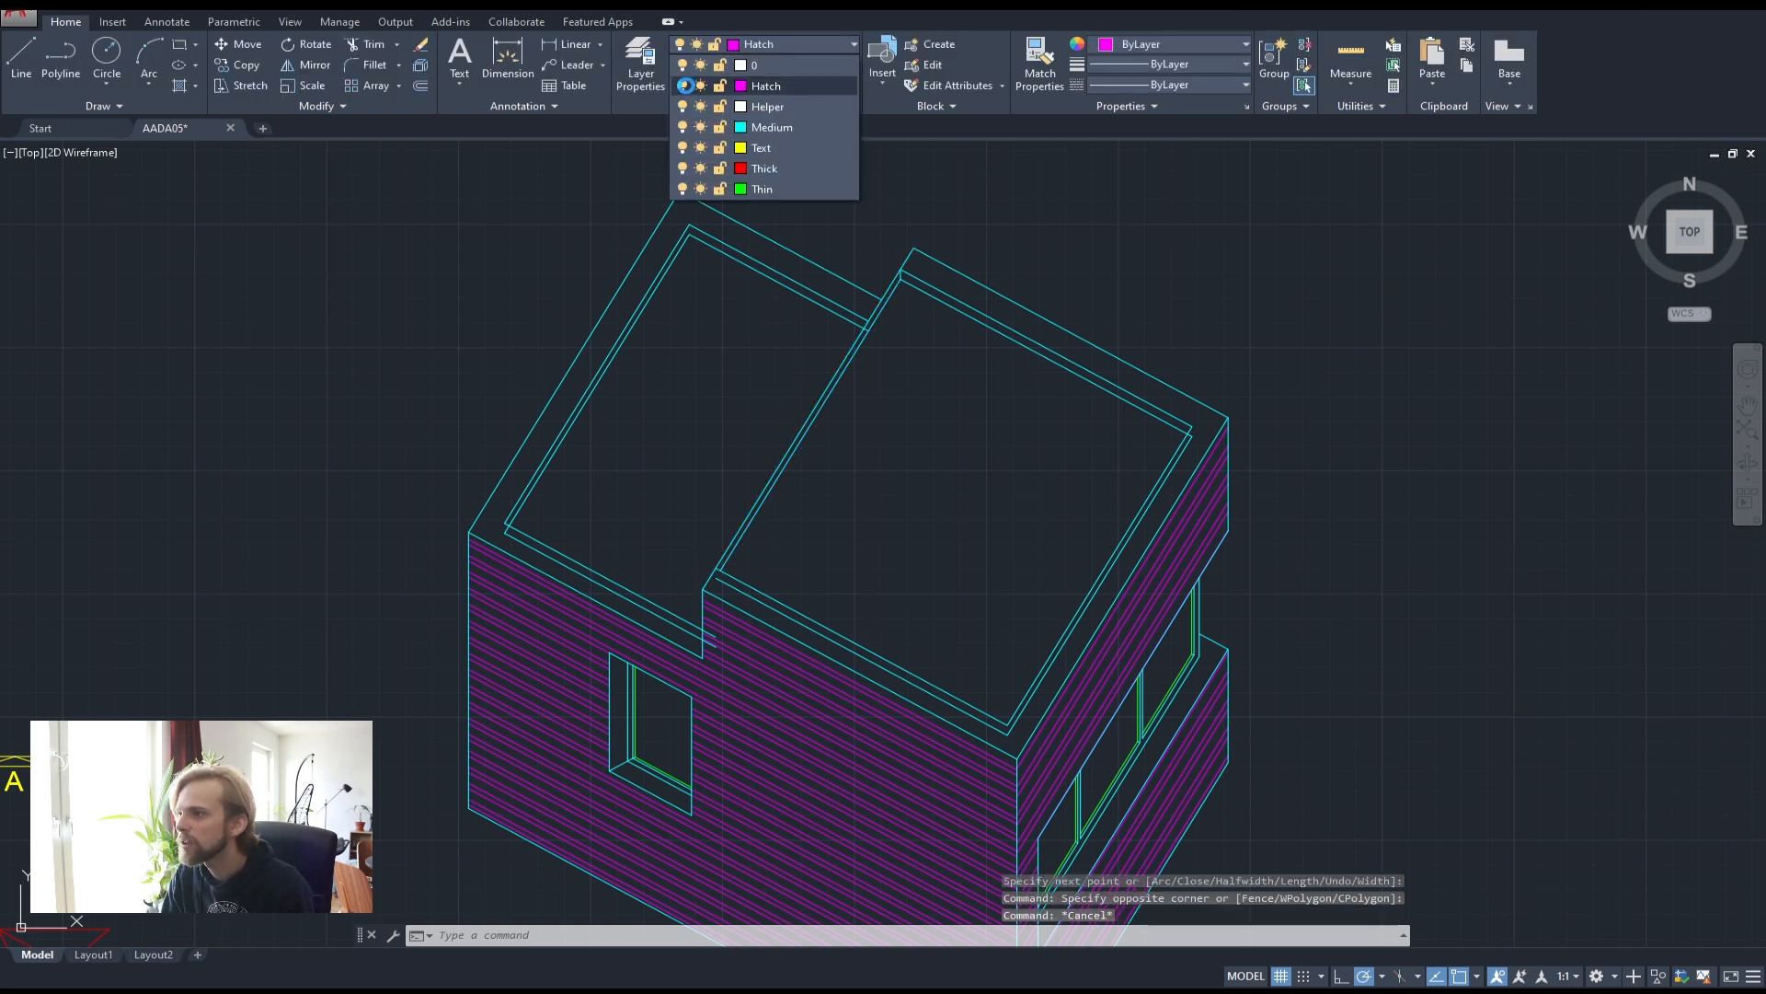
left_click(685, 85)
key("Escape")
left_click(756, 42)
left_click(760, 129)
left_click(757, 44)
left_click(681, 85)
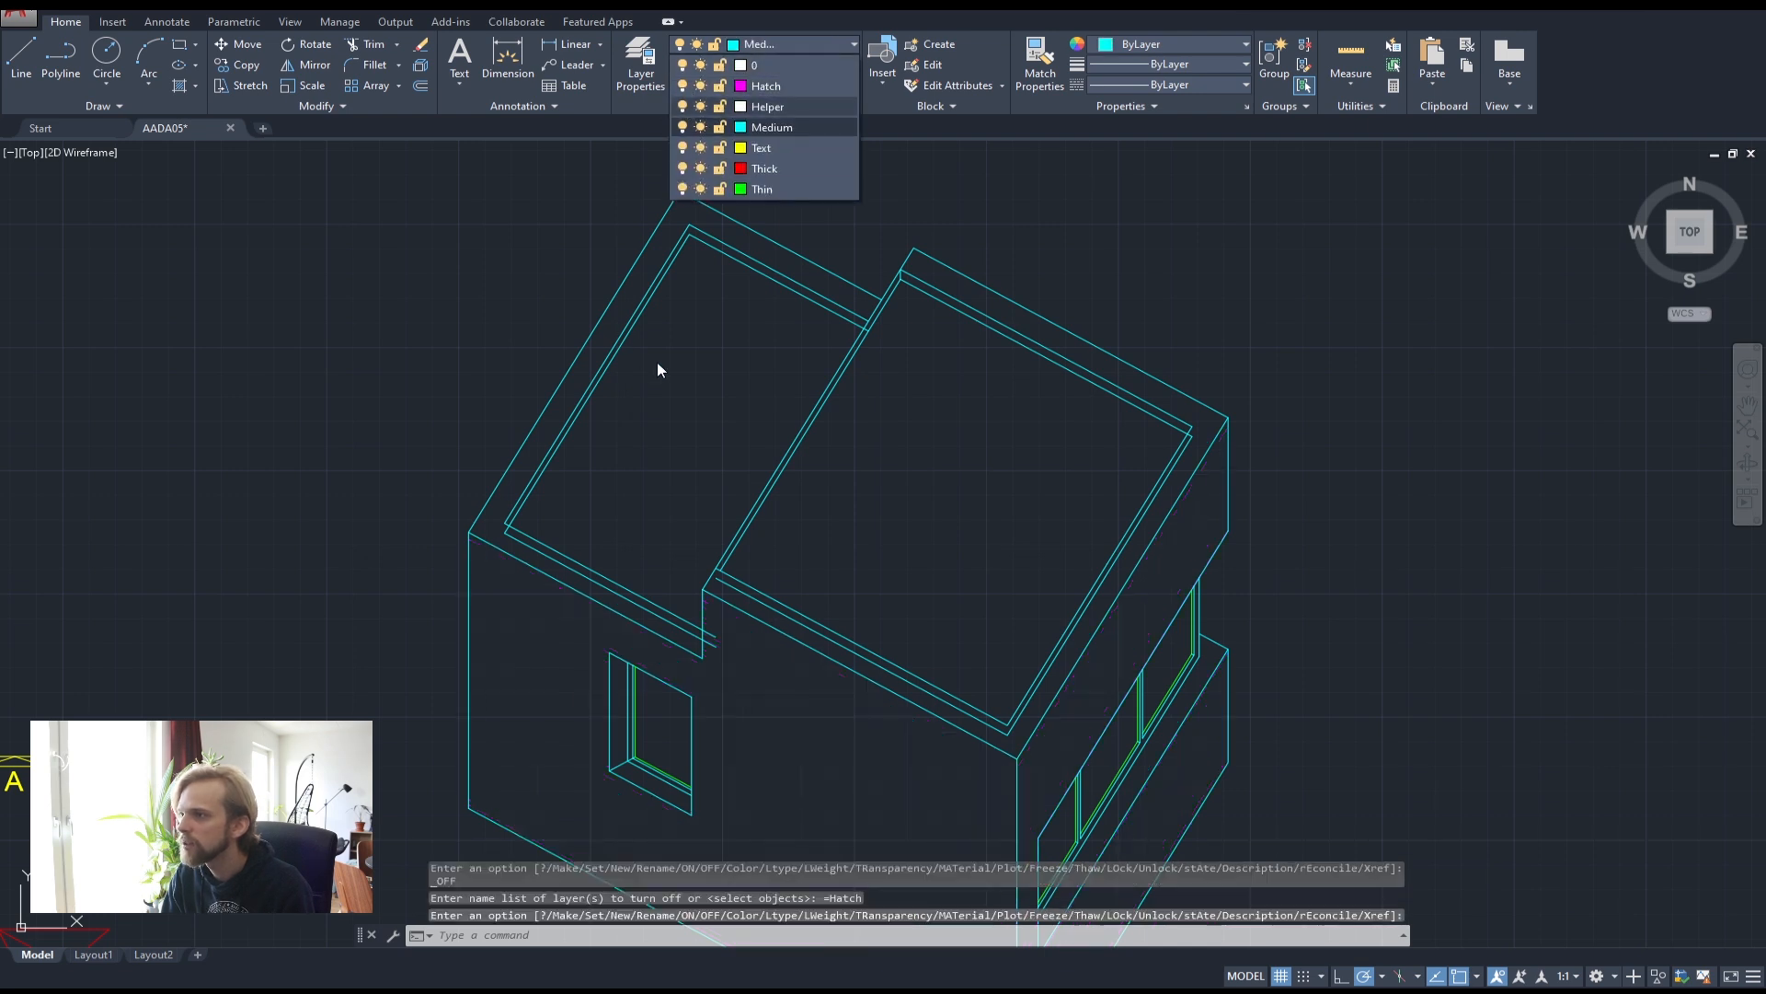
key("Escape")
key("Escape")
- Run TRIM using all objects as edges and cut the crossing parapet lines at the corner
type("trim")
key("Return")
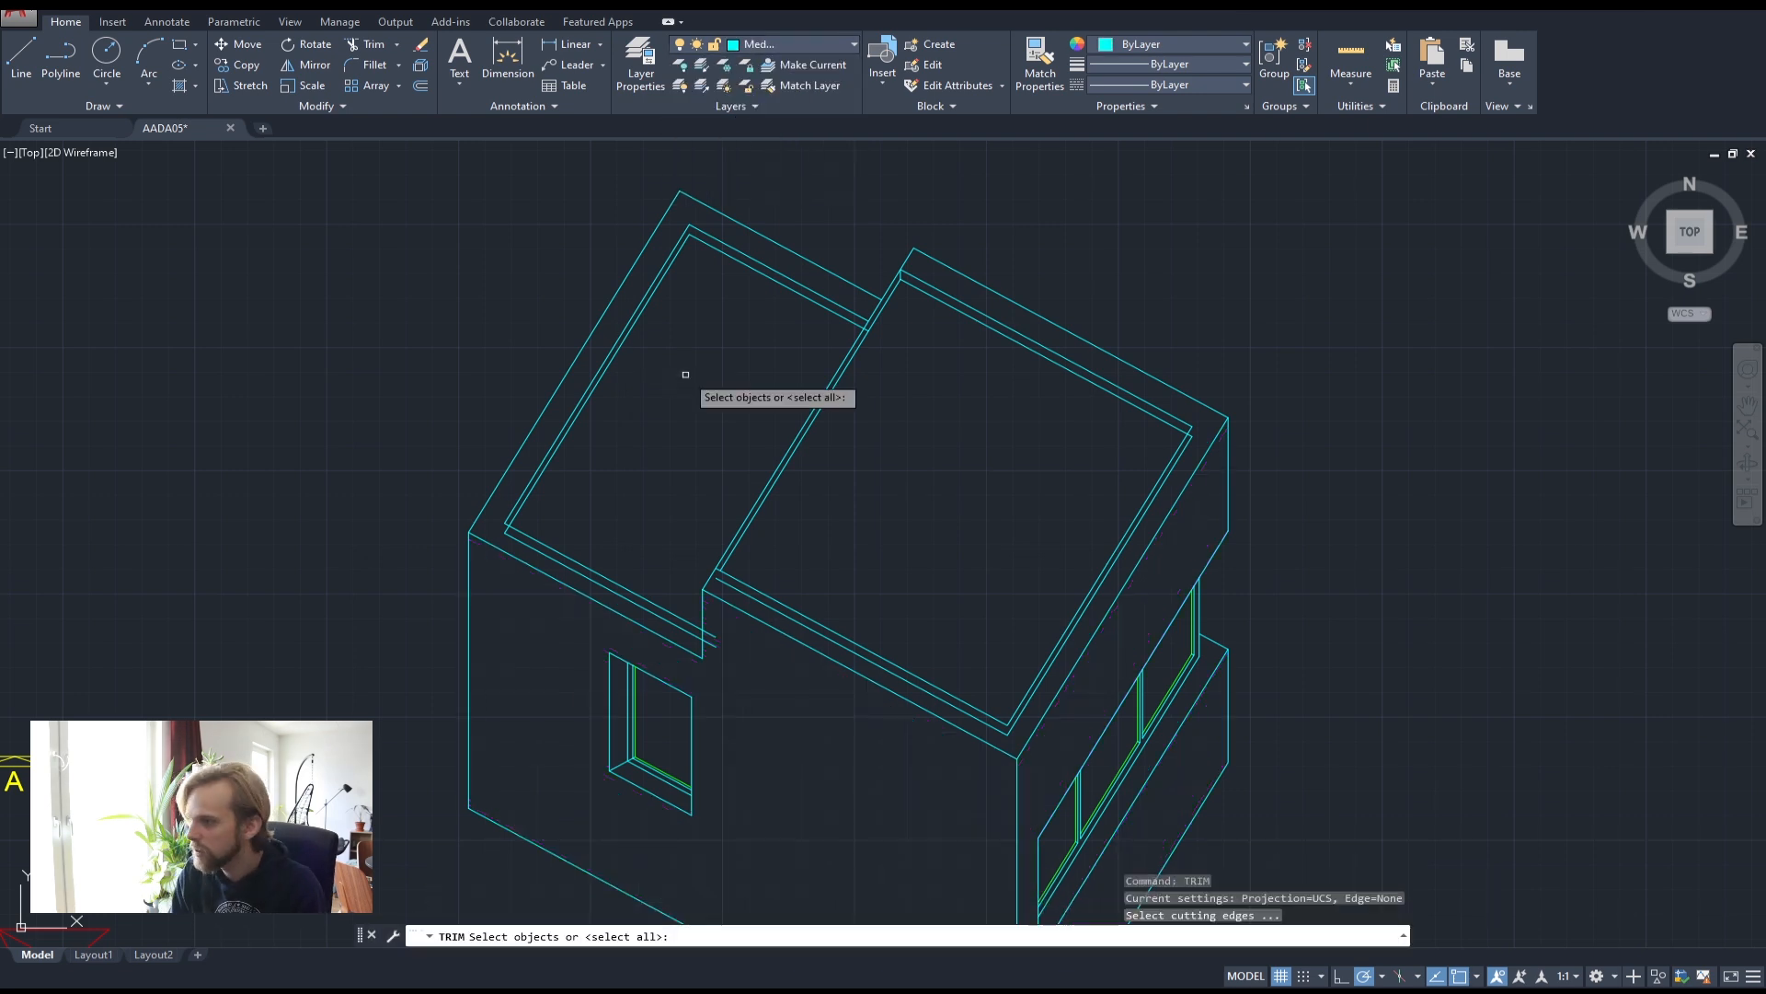
scroll(497, 520, "up", 6)
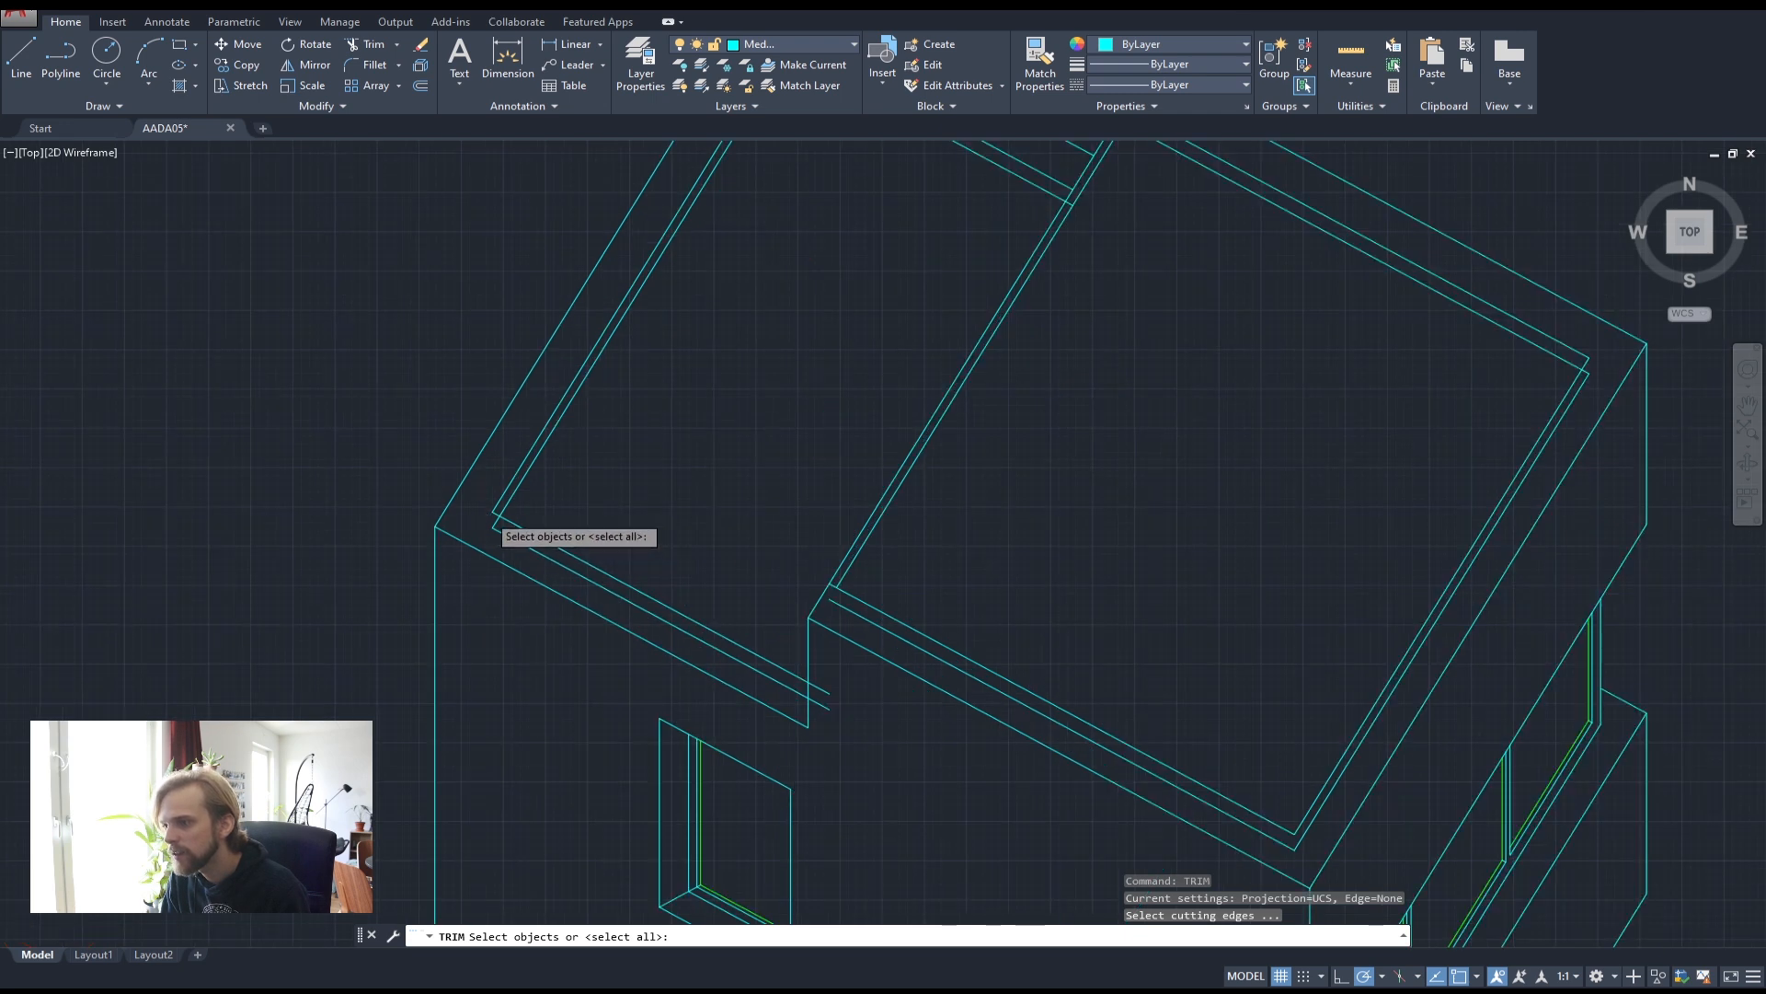
left_click(507, 546)
scroll(508, 546, "down", 2)
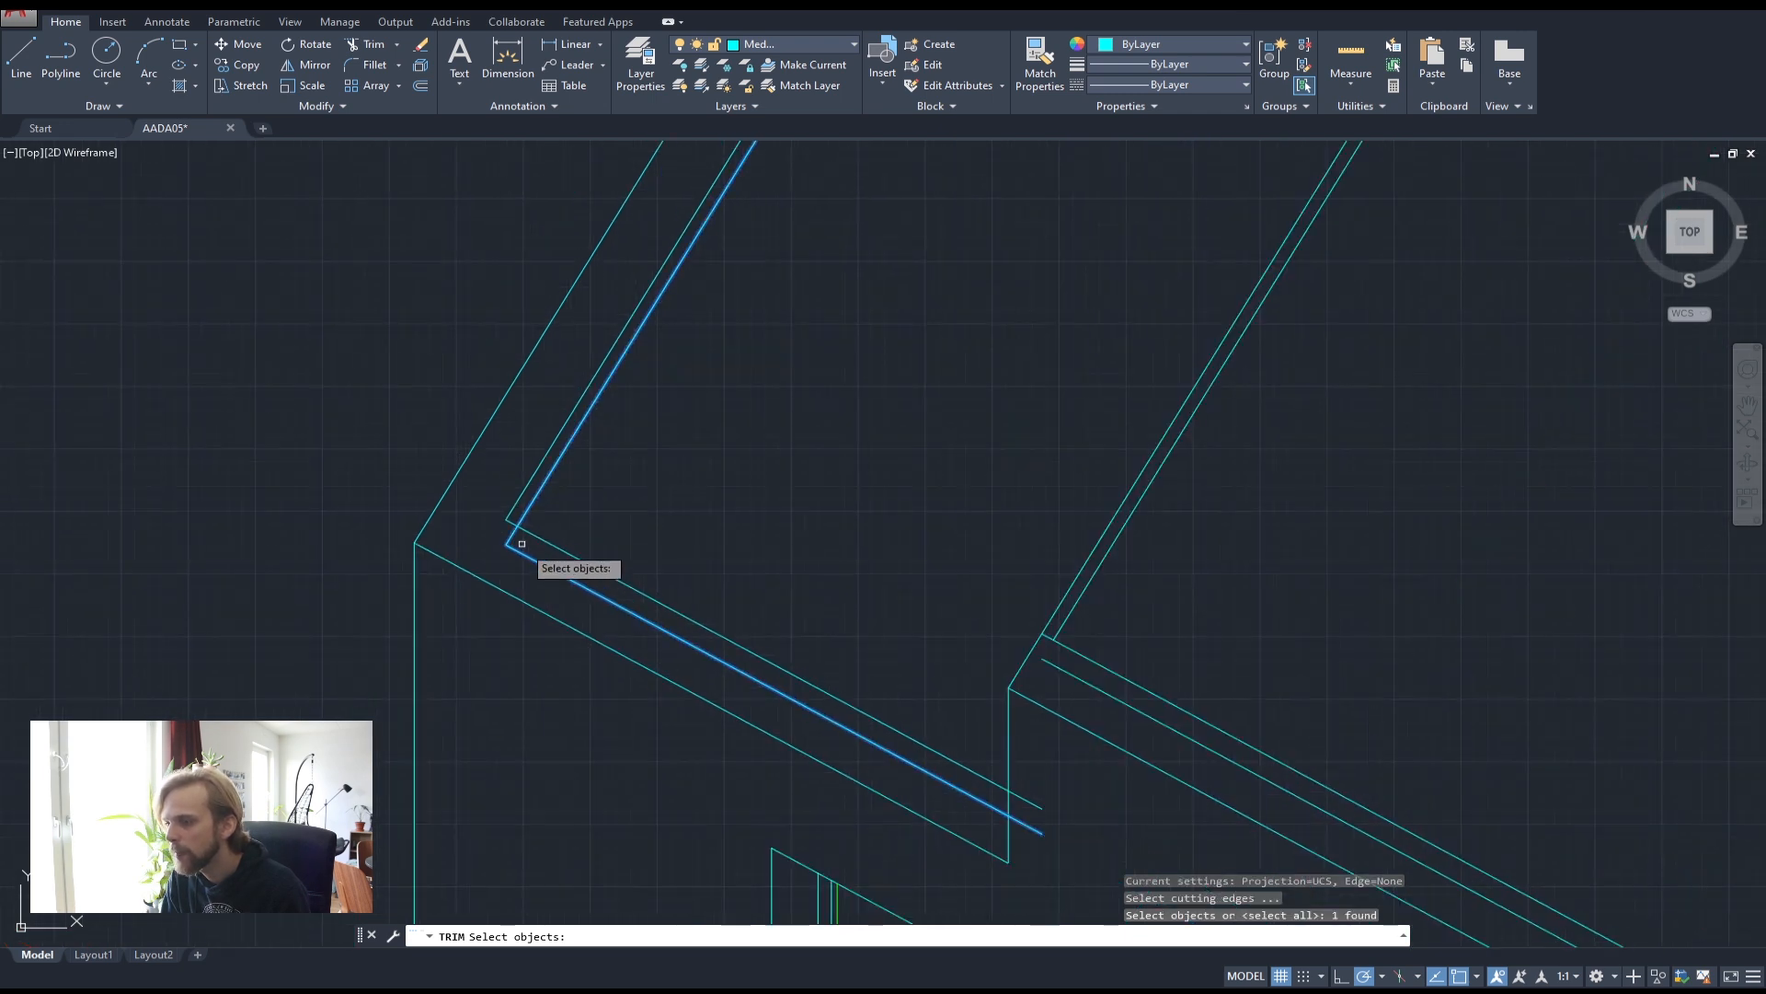
key("Escape")
key("Return")
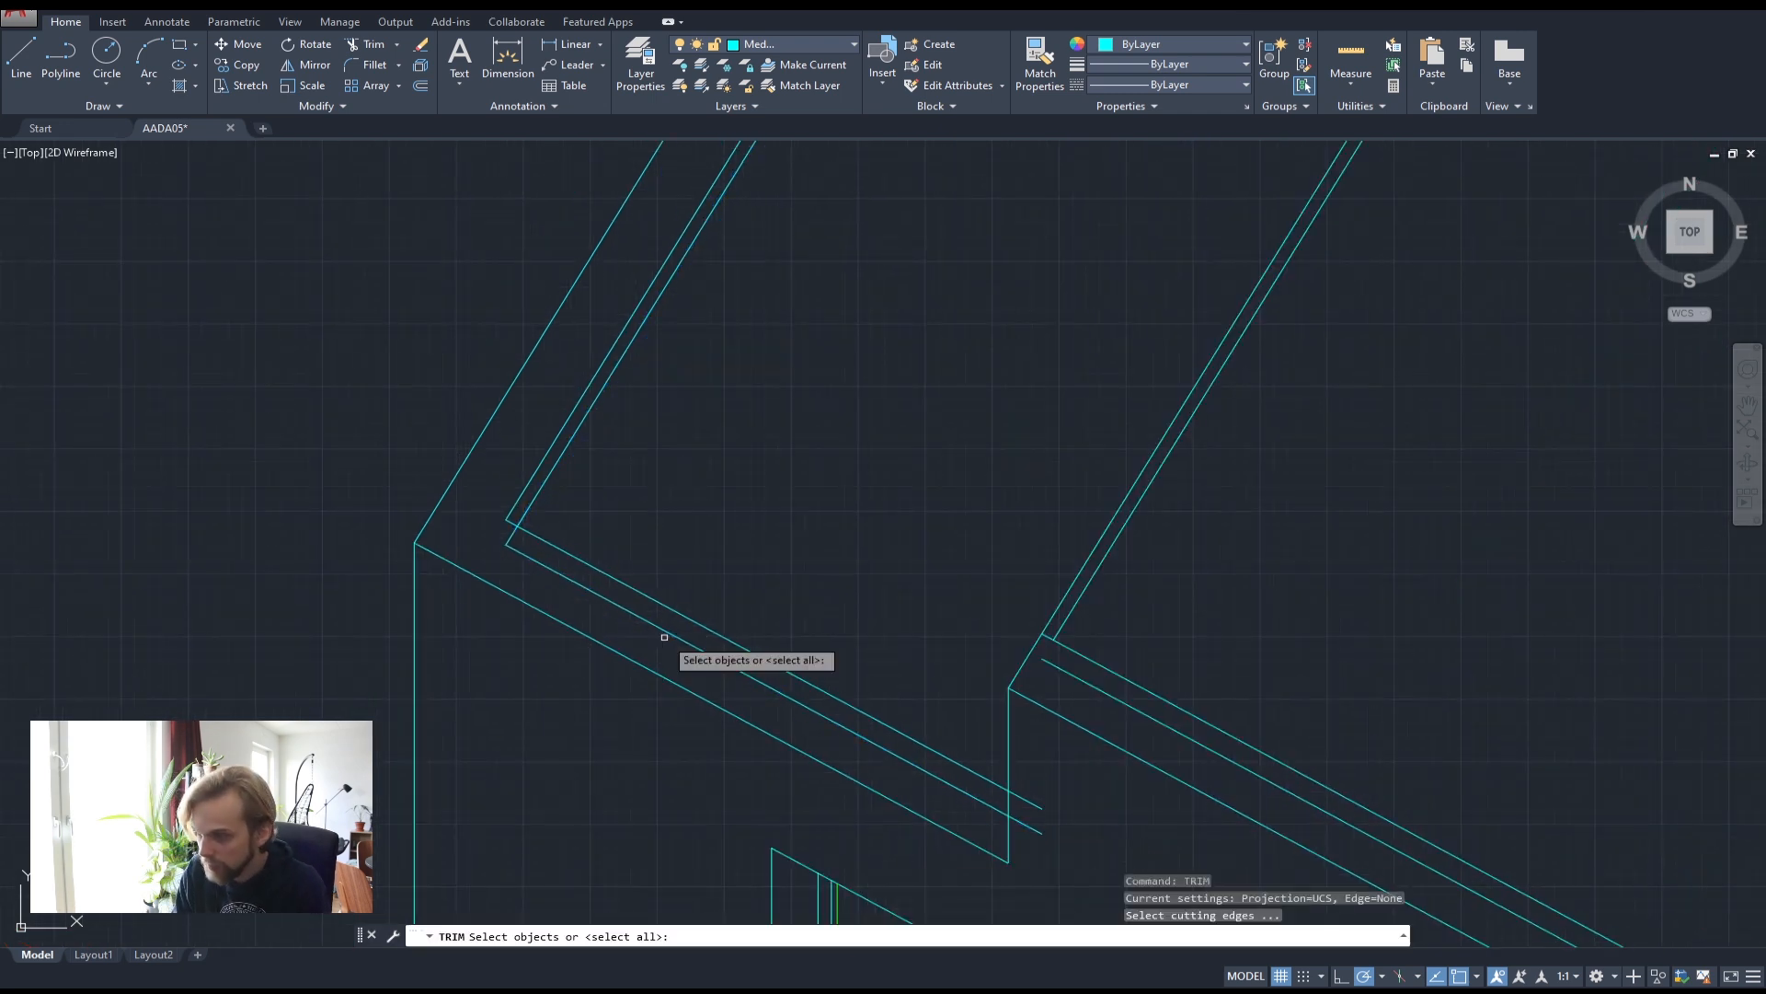
key("Return")
left_click(516, 539)
left_click(508, 526)
- Trim the wall segment above the roof junction and the double wall's left line
scroll(1273, 689, "down", 5)
scroll(1273, 689, "up", 3)
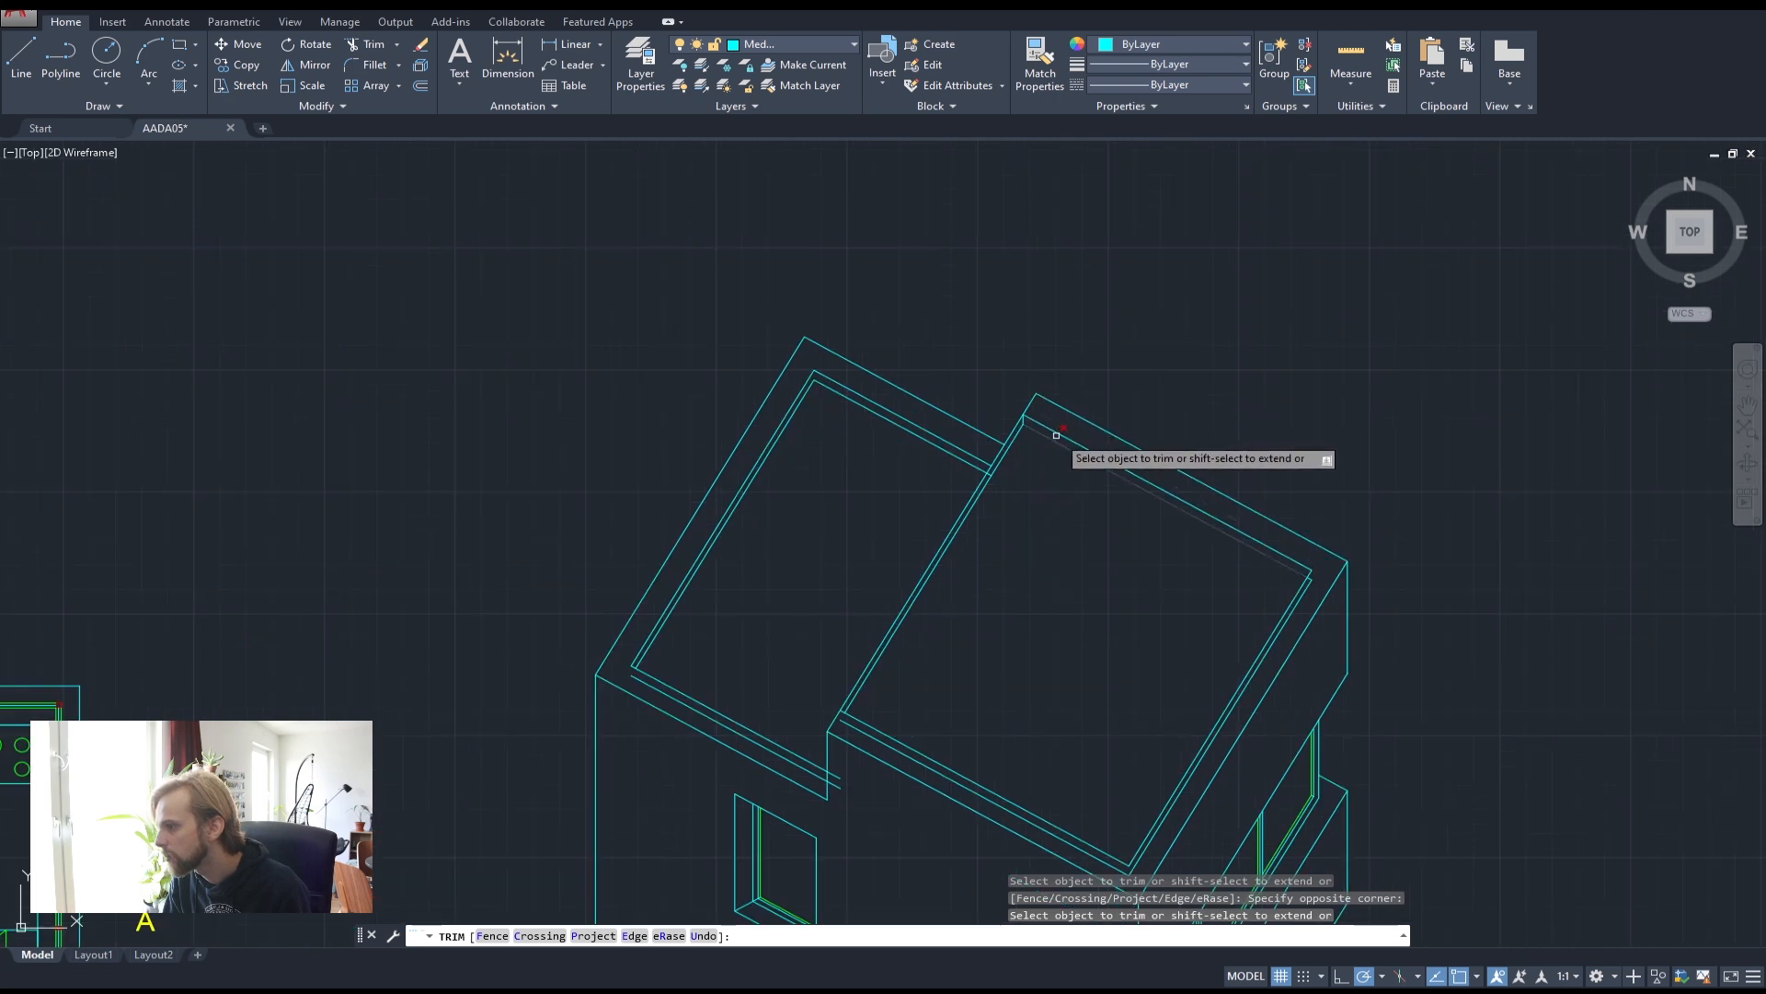
scroll(1348, 615, "up", 3)
scroll(1136, 583, "up", 2)
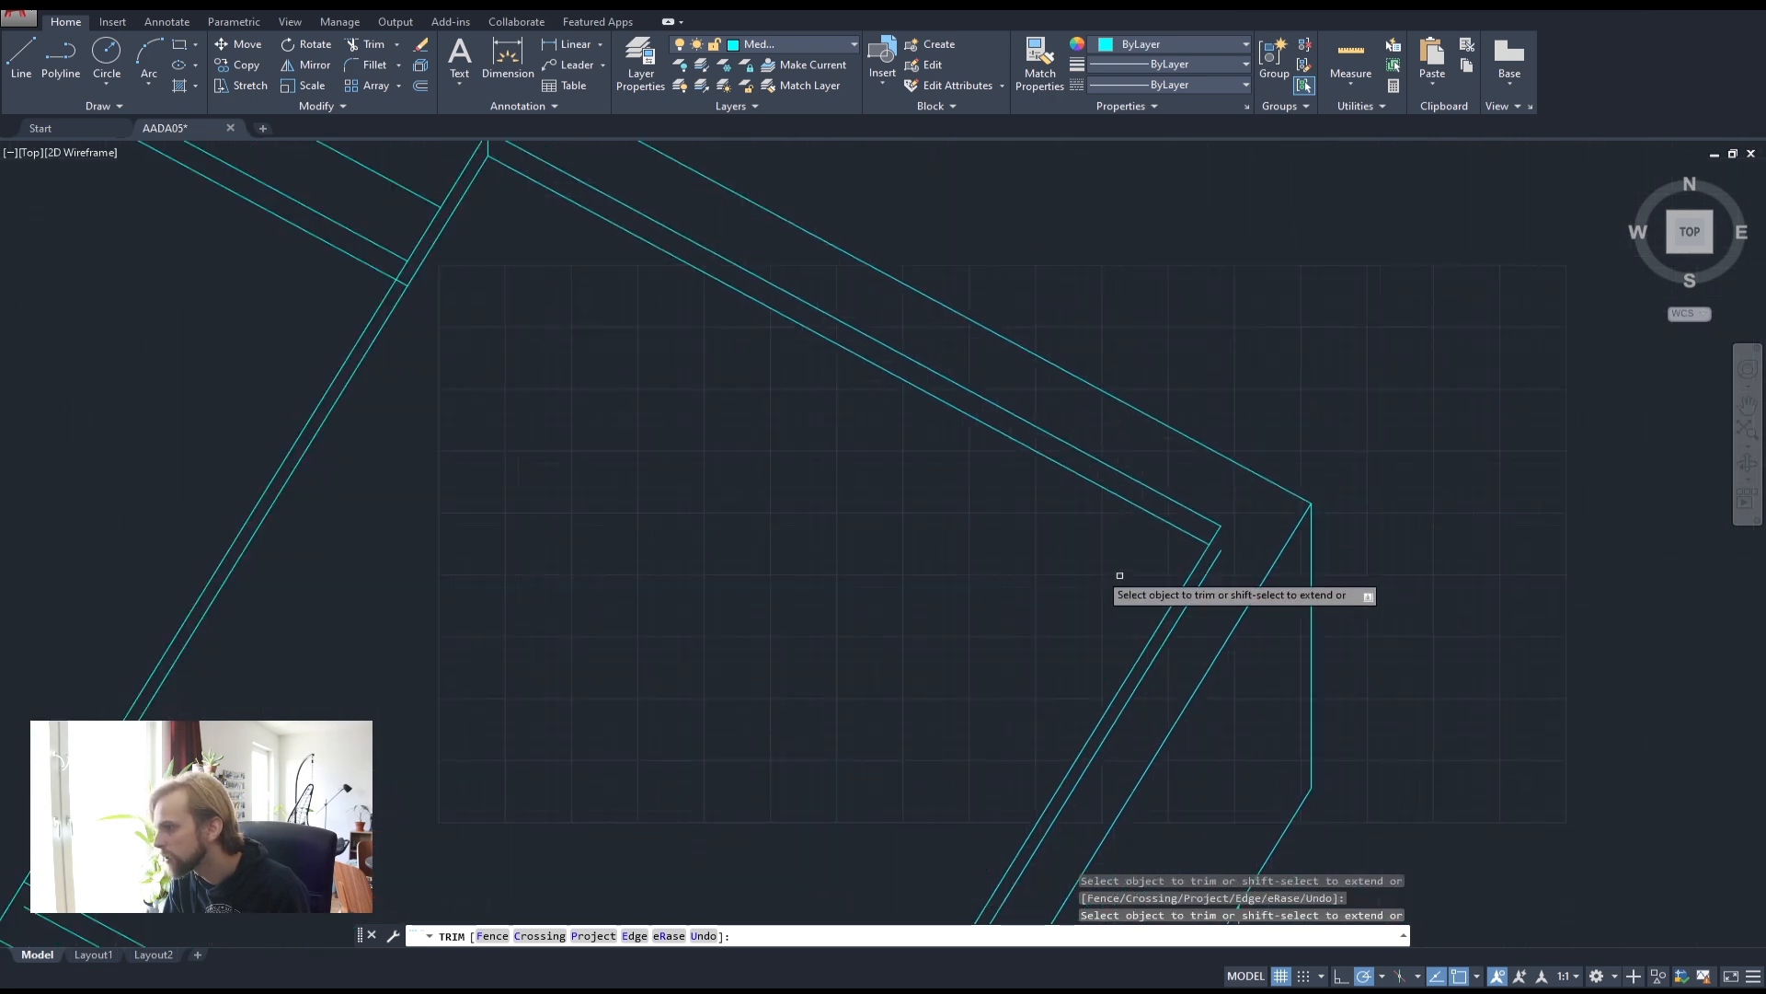
scroll(702, 562, "down", 3)
scroll(769, 308, "up", 5)
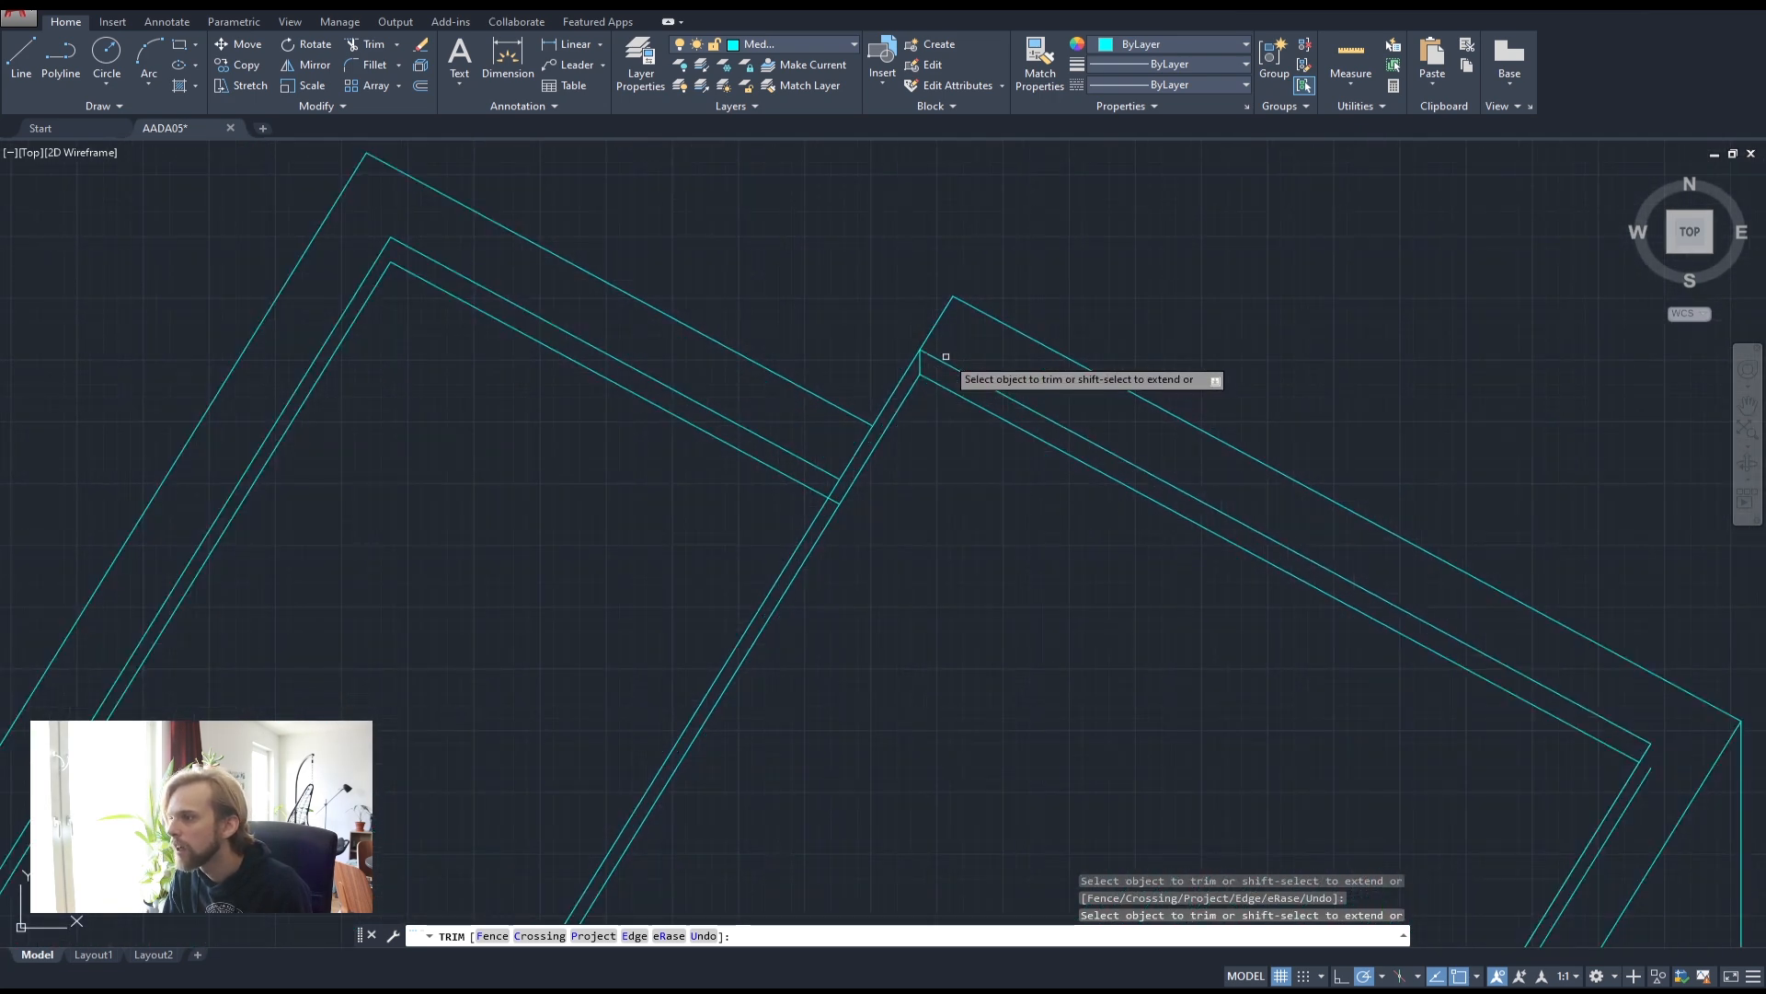
left_click(908, 371)
middle_click_drag(828, 506, 852, 443)
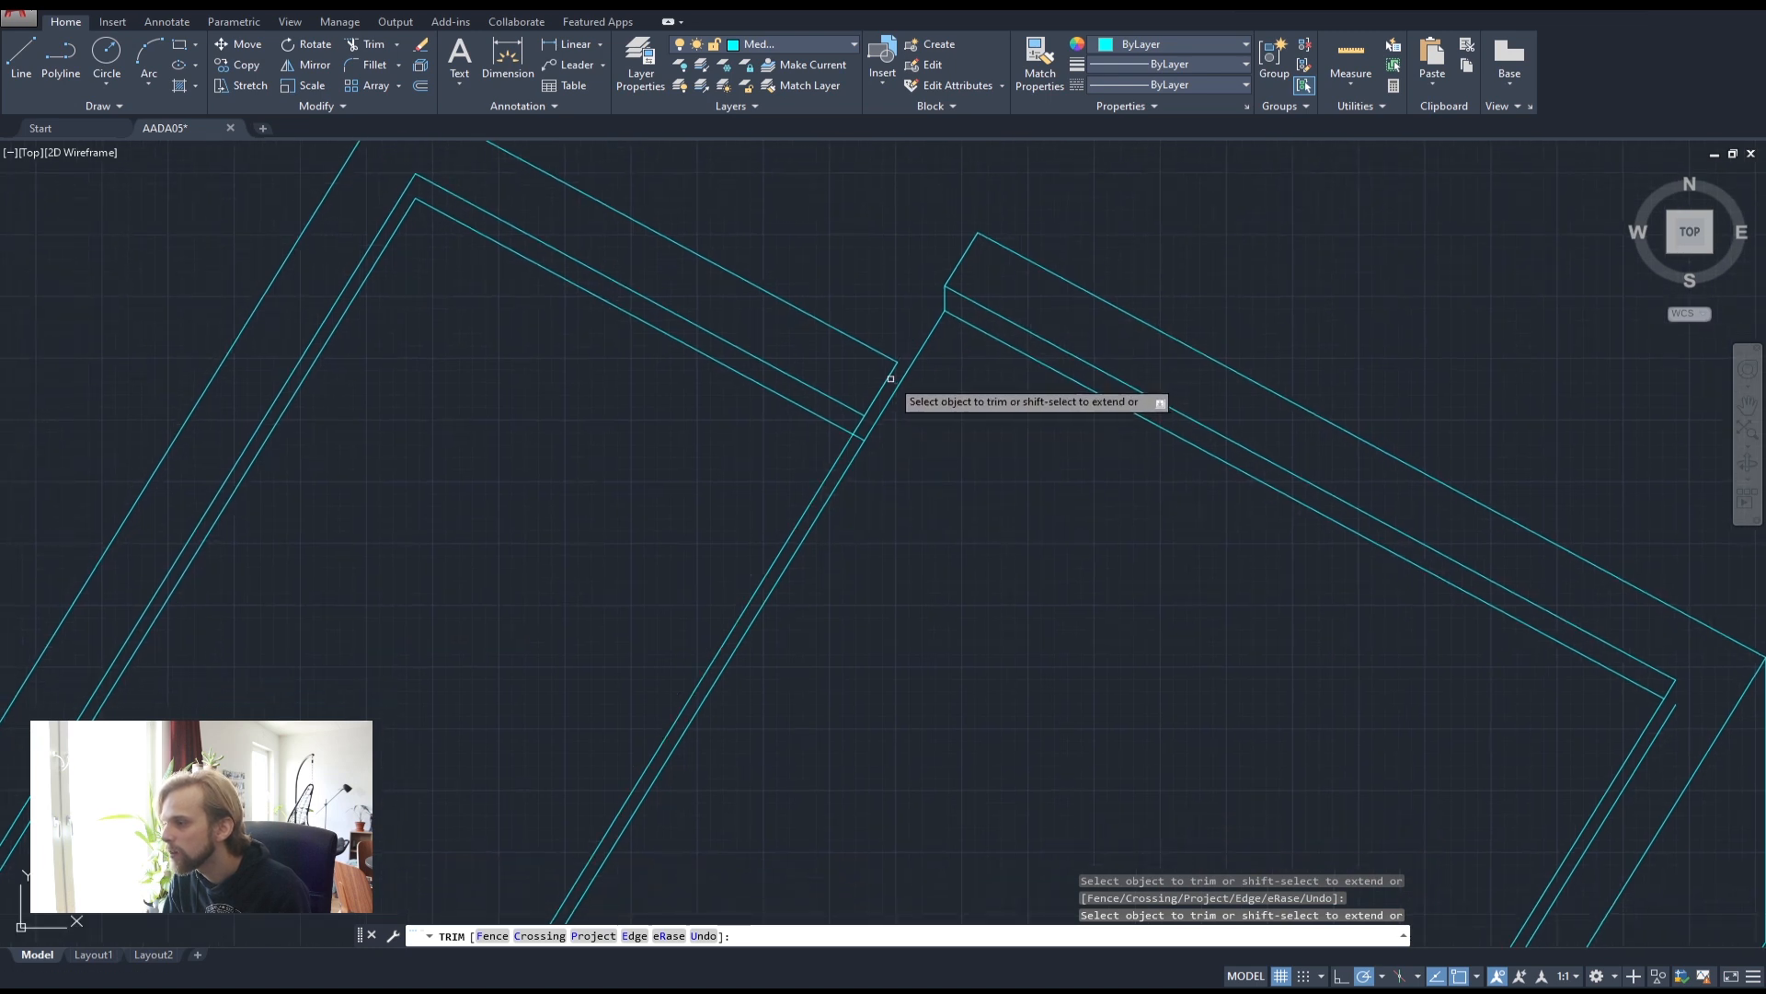
scroll(789, 548, "down", 3)
scroll(685, 731, "up", 3)
left_click(672, 737)
scroll(815, 539, "down", 1)
middle_click_drag(939, 429, 904, 483)
scroll(933, 607, "down", 2)
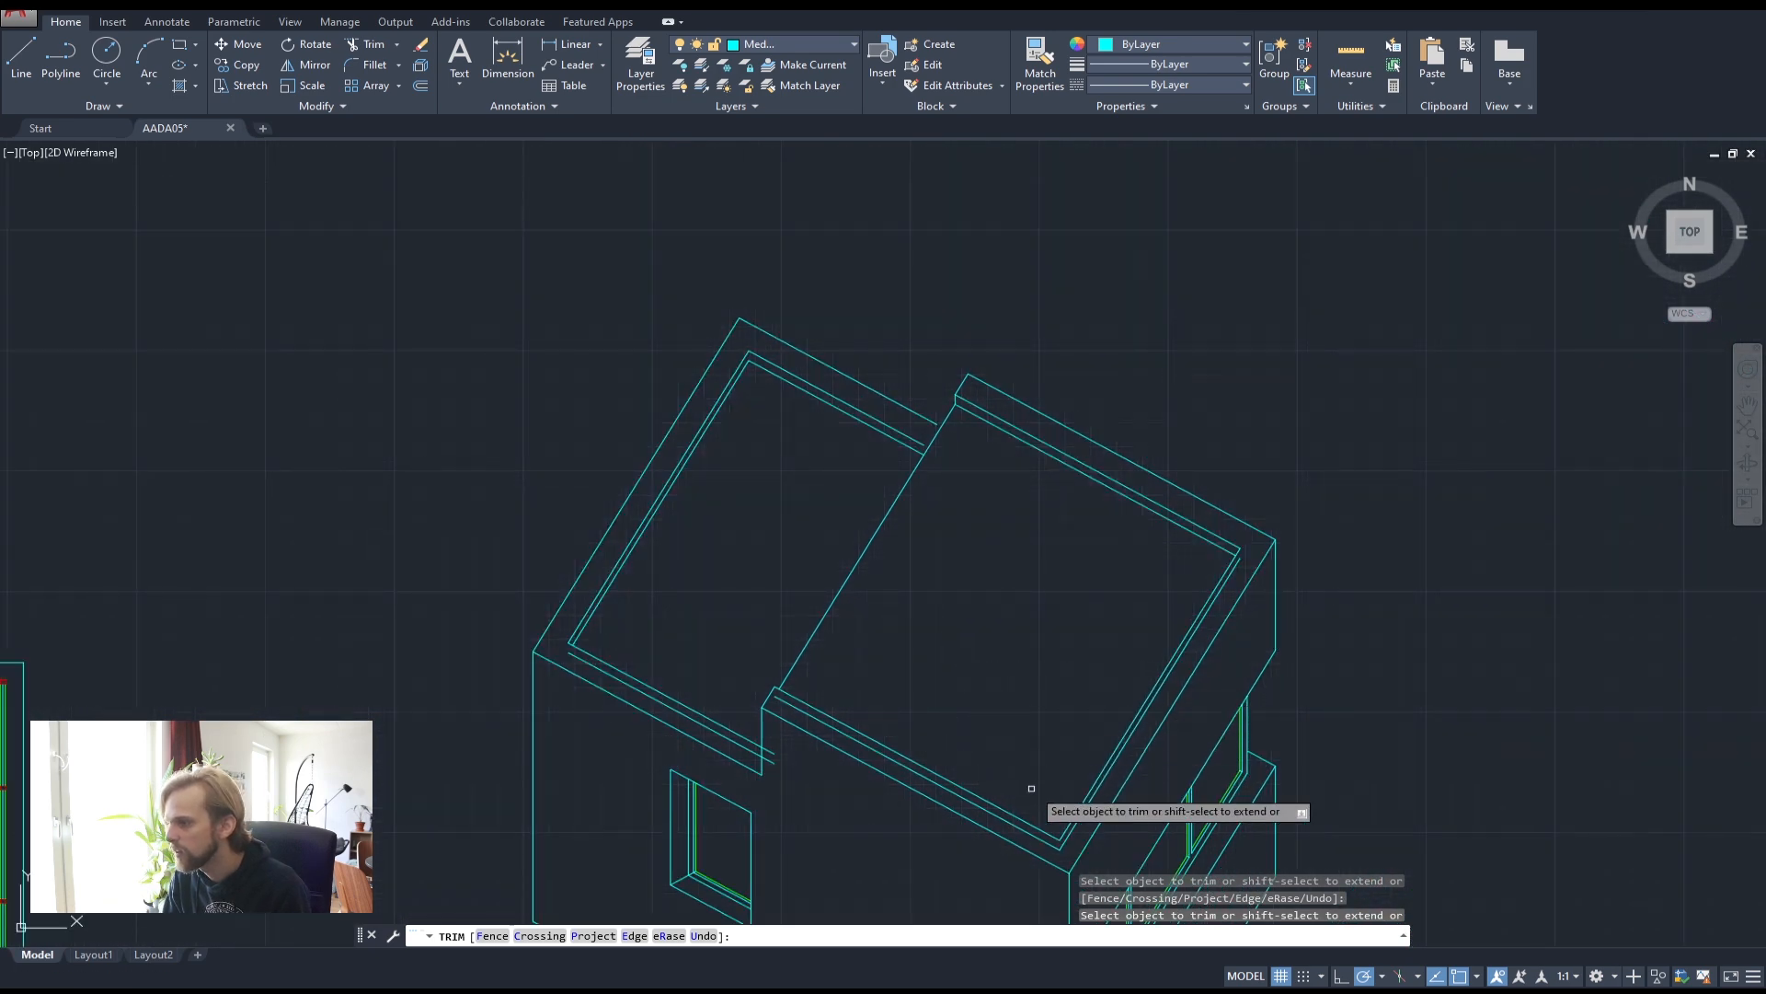
- Erase the wall line near the roof corner and the adjacent inner wall line
key("Escape")
key("Escape")
key("Escape")
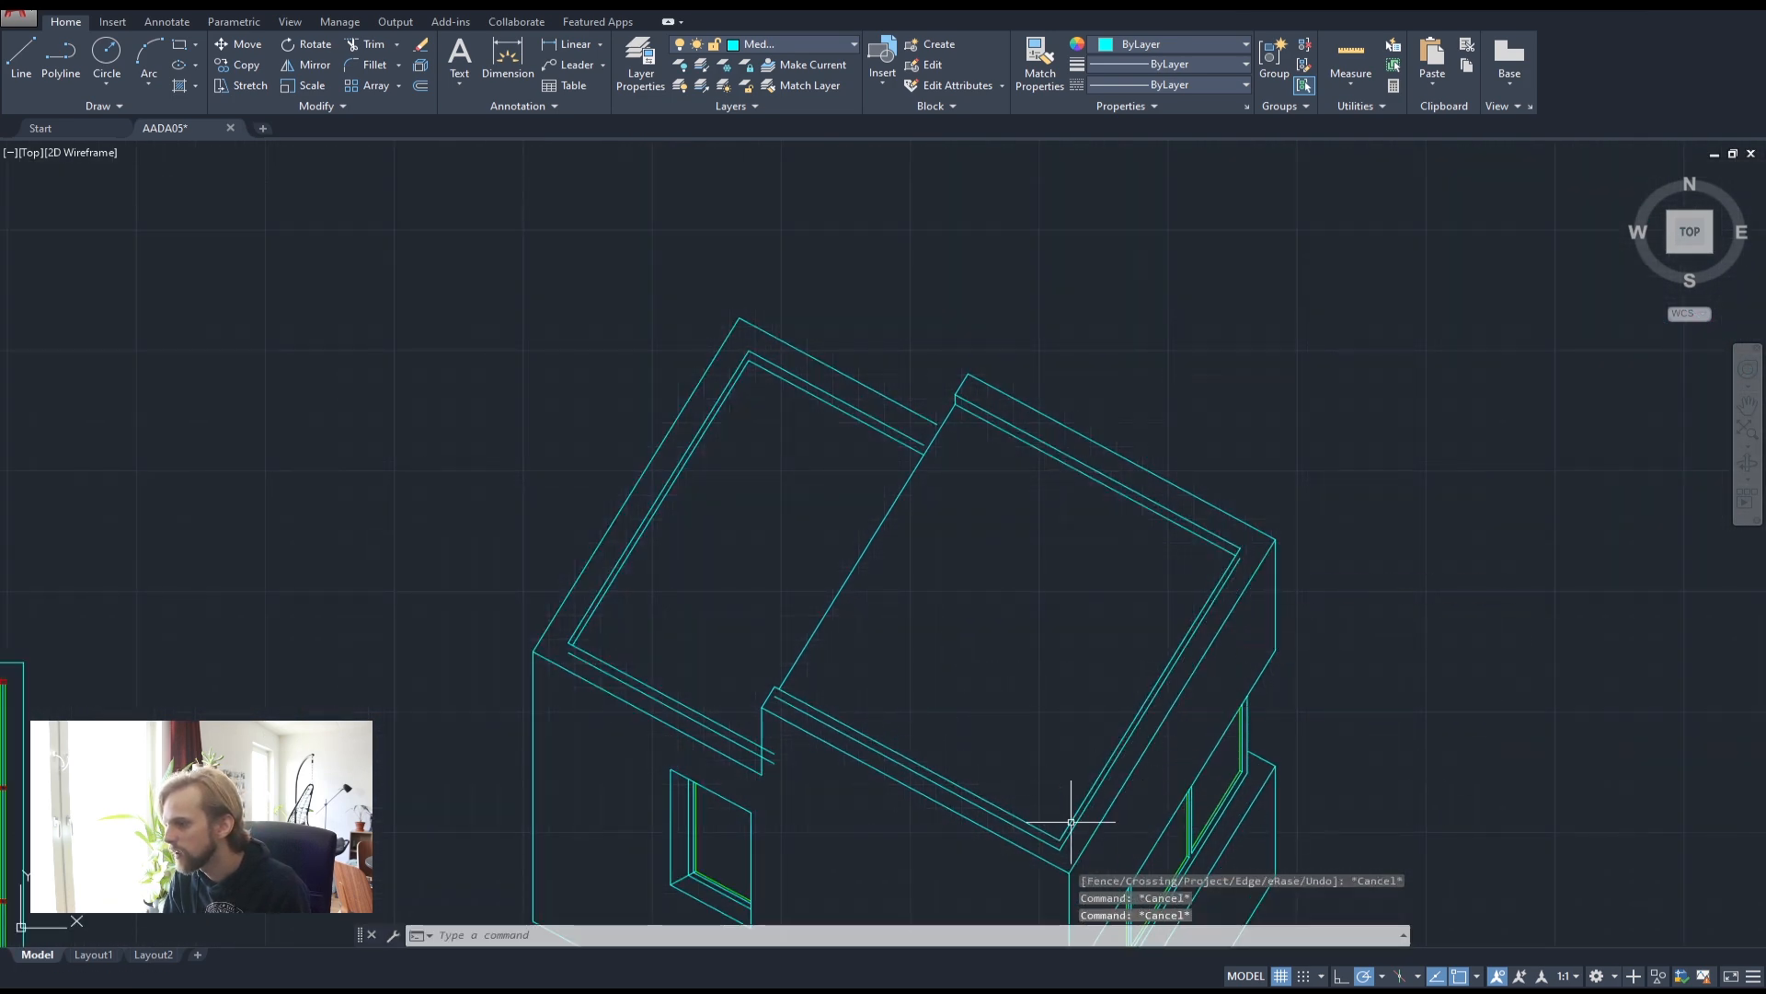
scroll(1028, 847, "up", 4)
left_click(1005, 882)
left_click(967, 868)
left_click(990, 867)
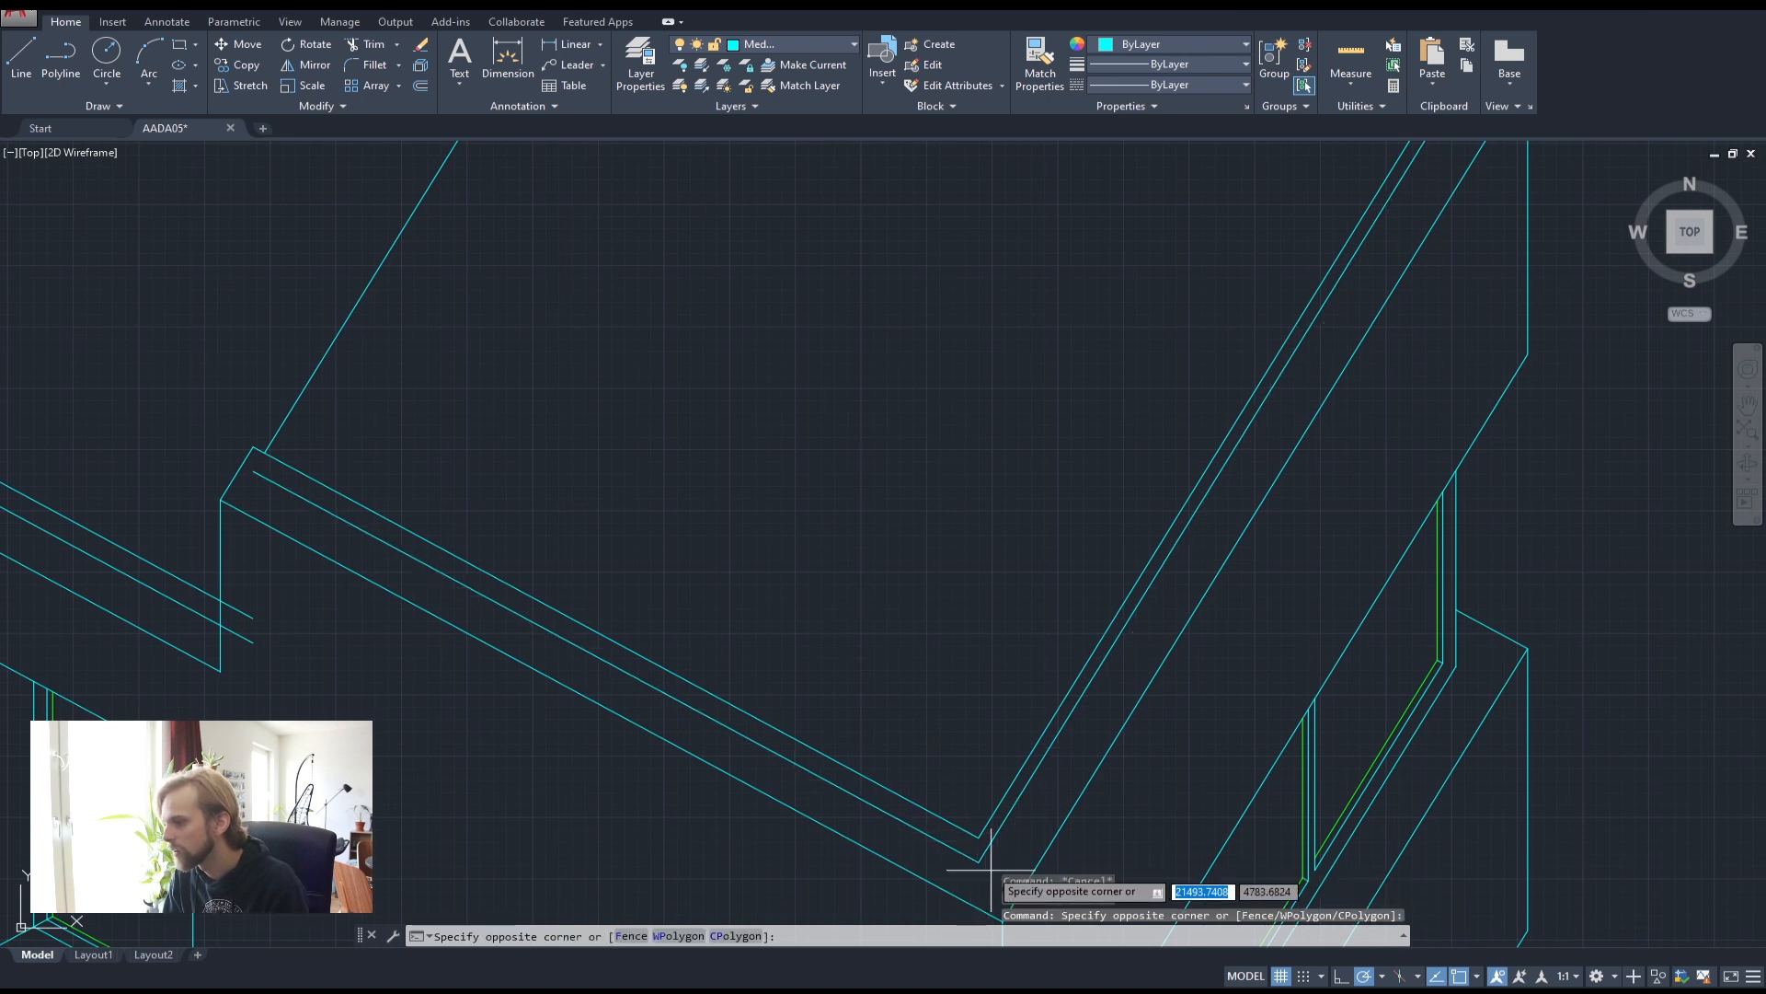
left_click(966, 849)
key("Delete")
scroll(904, 754, "down", 4)
middle_click_drag(644, 657, 657, 609)
scroll(657, 609, "up", 3)
left_click(552, 620)
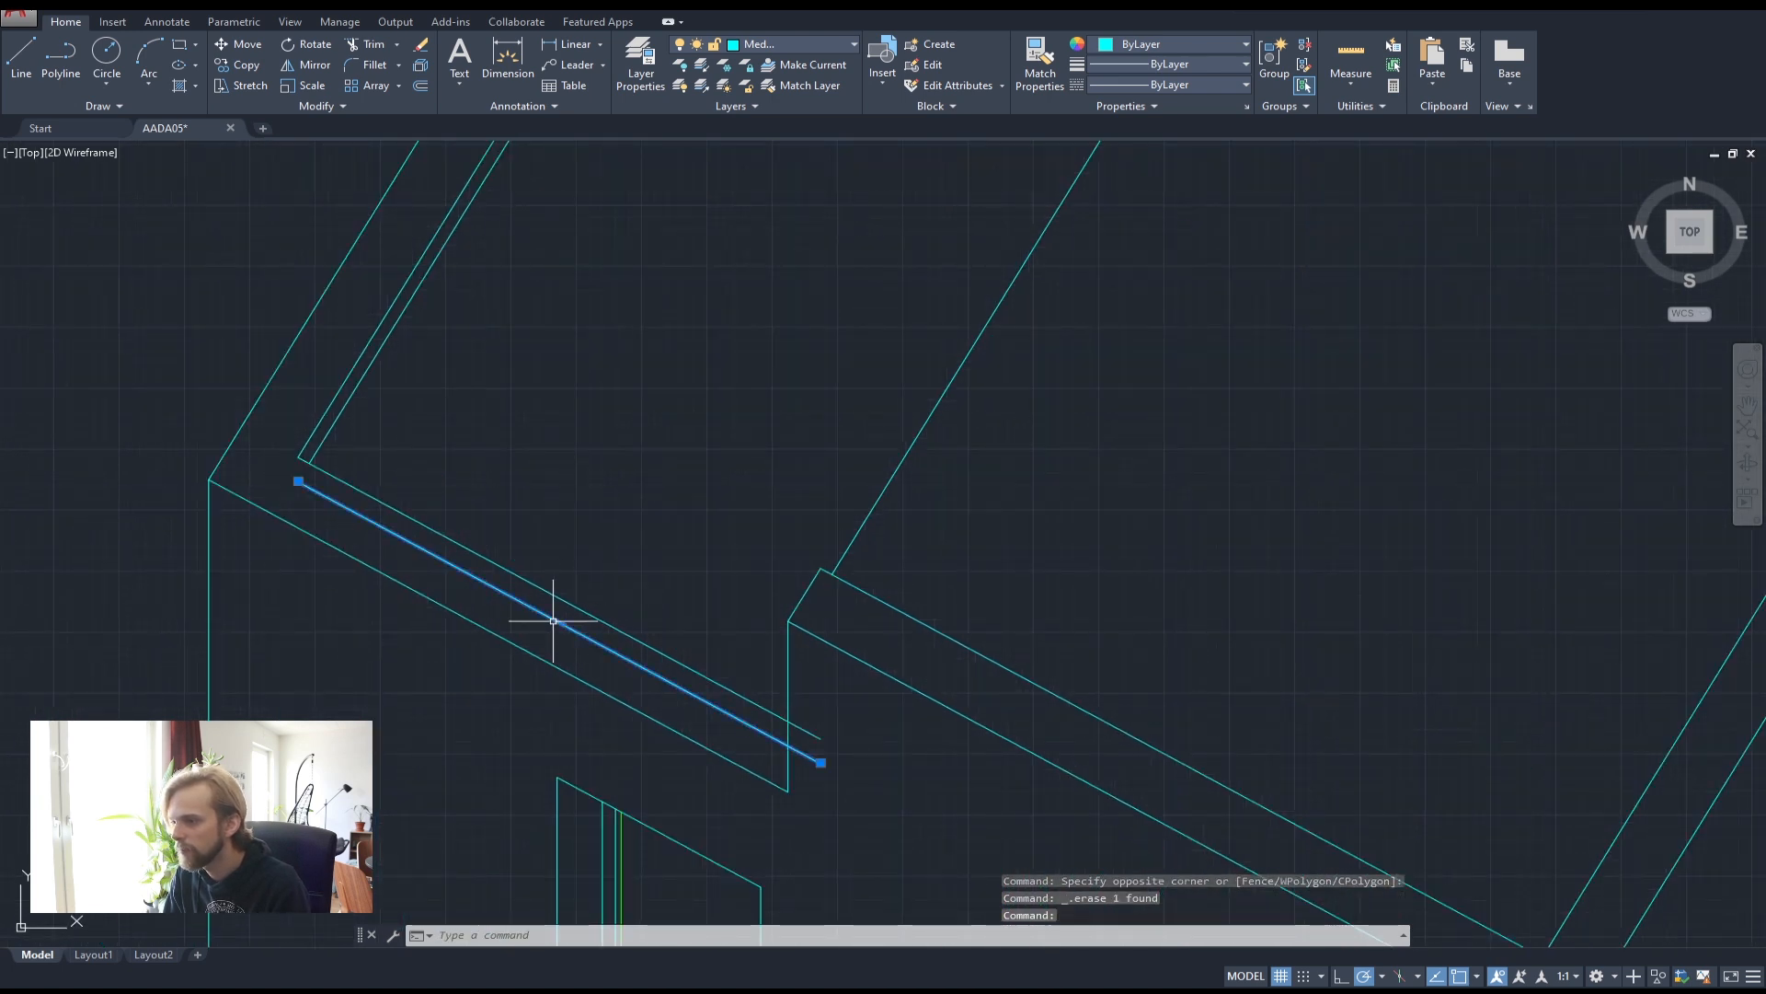
key("Delete")
- Trim the wall line's overhang past the edge with a crossing window
middle_click_drag(580, 516, 681, 621)
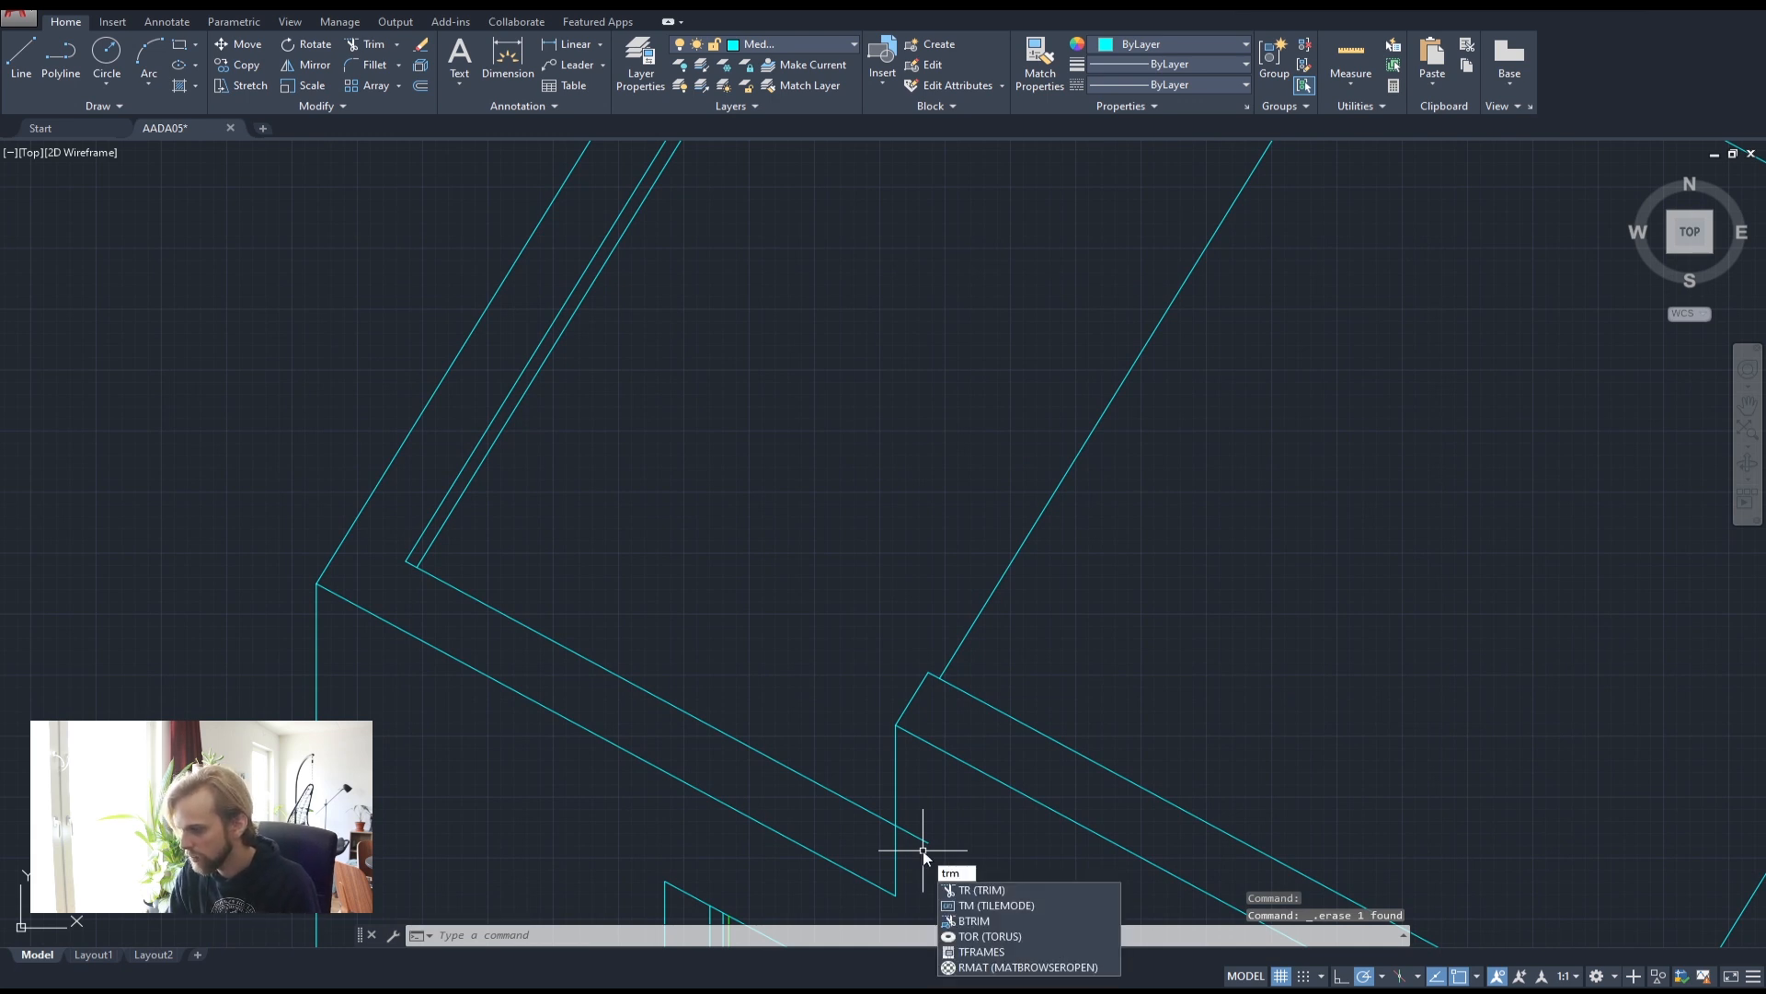
key("Return")
key("Return")
left_click(922, 850)
left_click(905, 820)
key("Escape")
key("Escape")
- Select several lines around the roof junction, then clear the selection
scroll(789, 552, "down", 5)
scroll(946, 453, "up", 4)
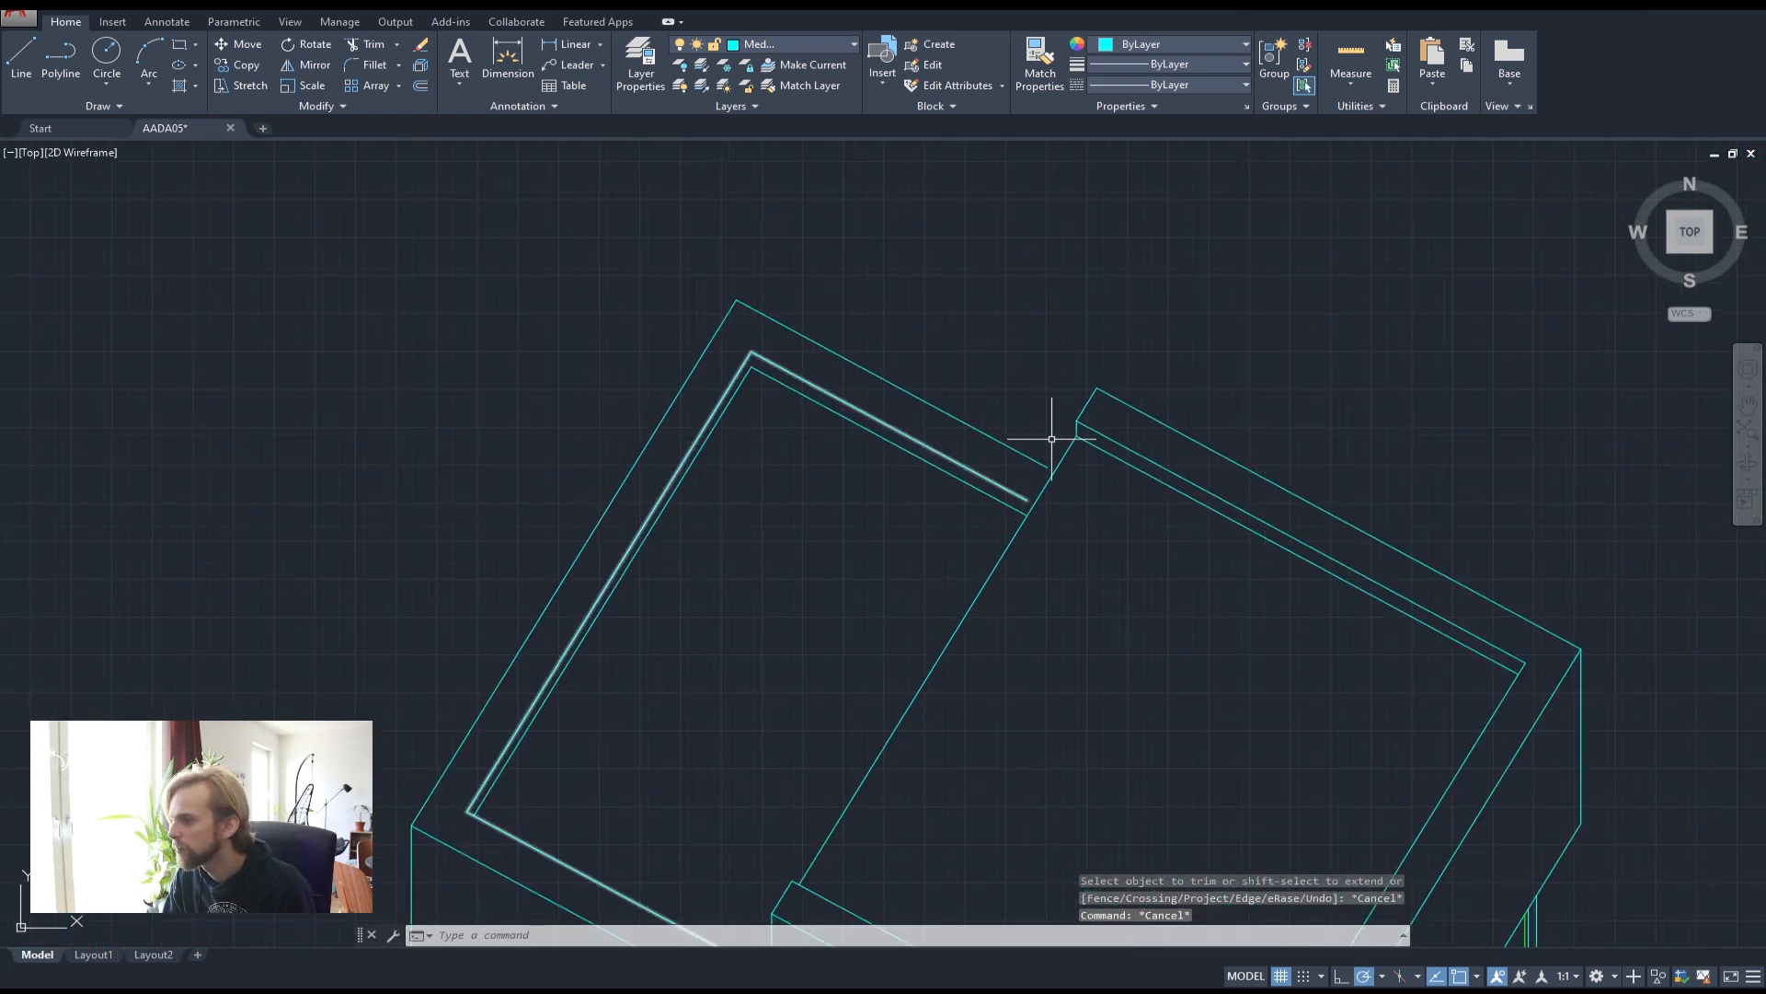
left_click(940, 559)
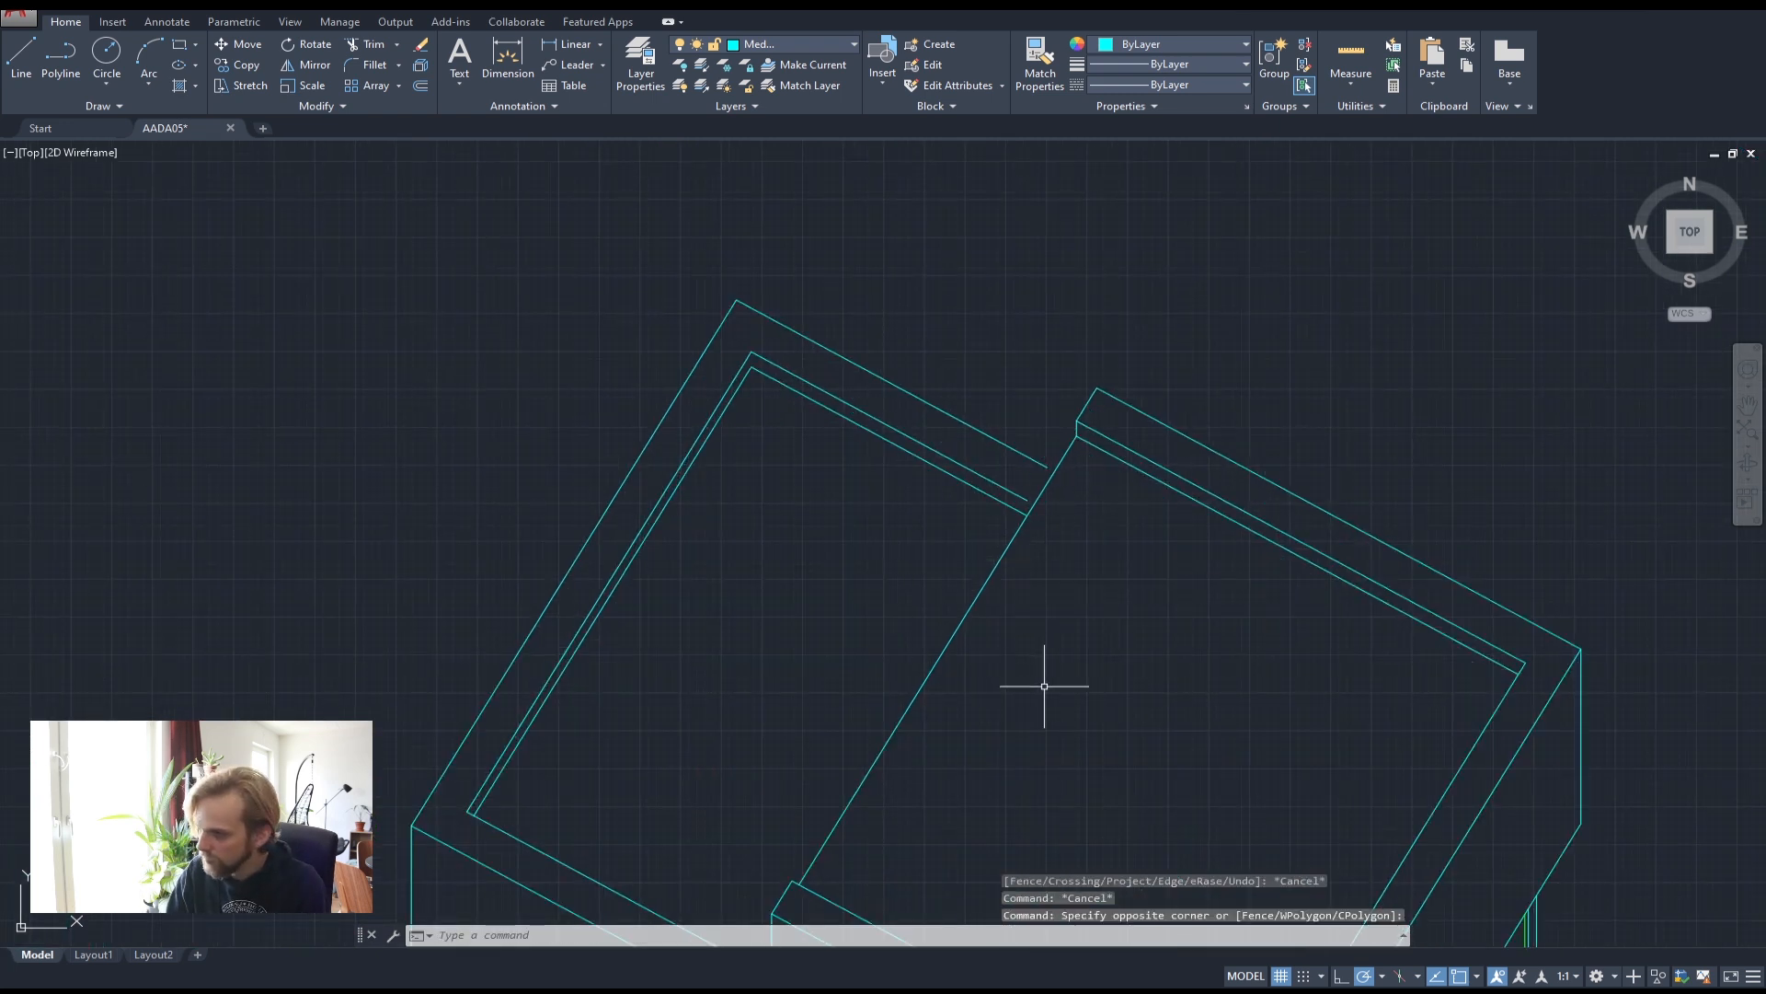
left_click(843, 566)
key("Escape")
key("Escape")
left_click(947, 611)
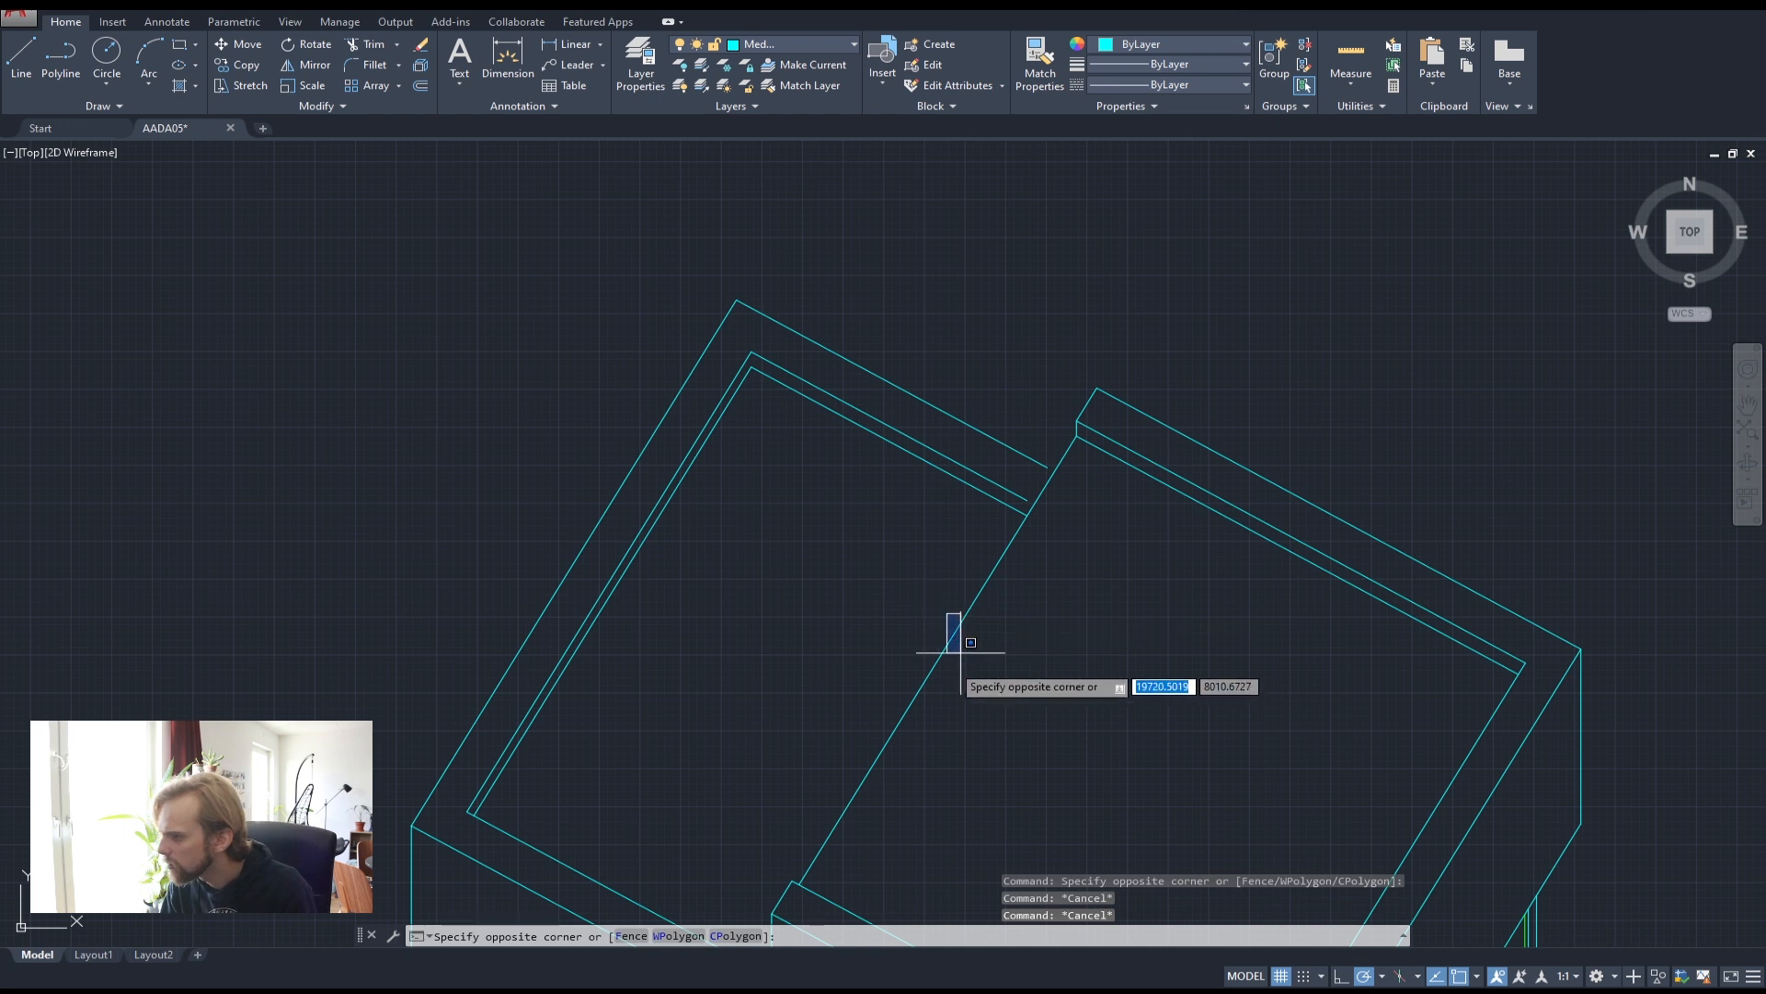
left_click(958, 644)
left_click(932, 674)
left_click(928, 651)
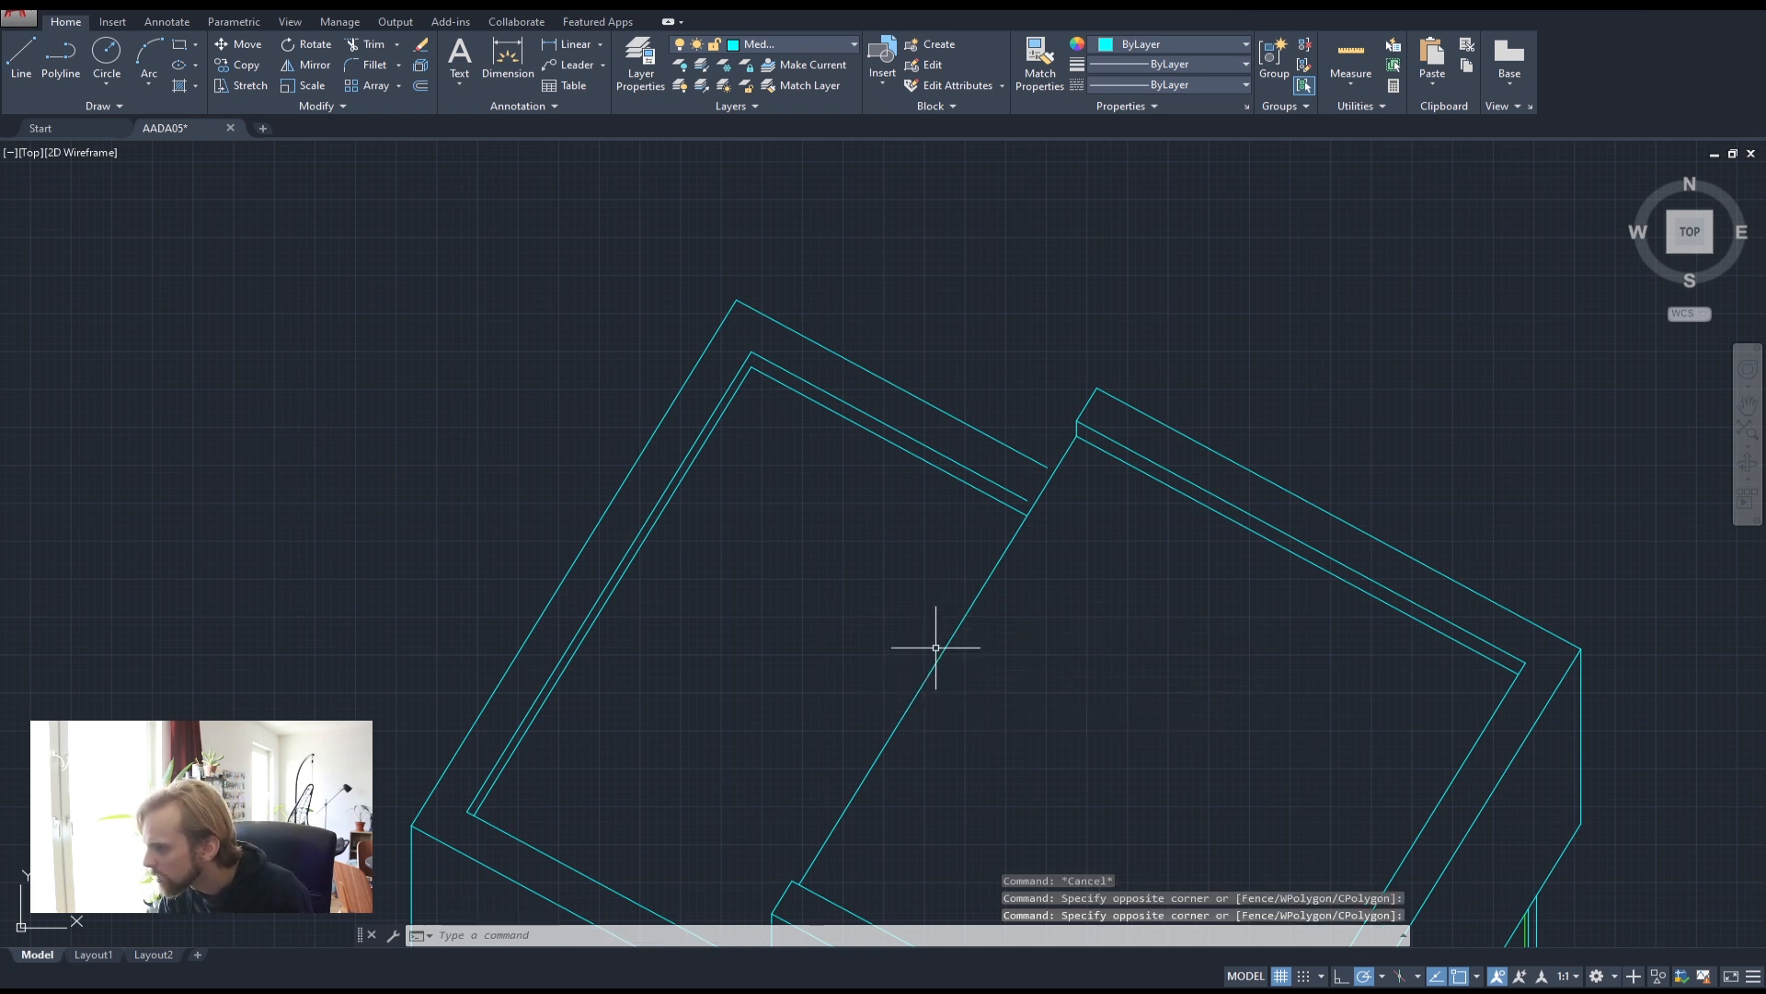
scroll(1071, 458, "up", 4)
key("Escape")
key("Escape")
scroll(1076, 432, "down", 3)
- Select the right roof's inner parapet line and the diagonal roof dividing line
middle_click_drag(1084, 445, 907, 377)
left_click(681, 419)
left_click(660, 408)
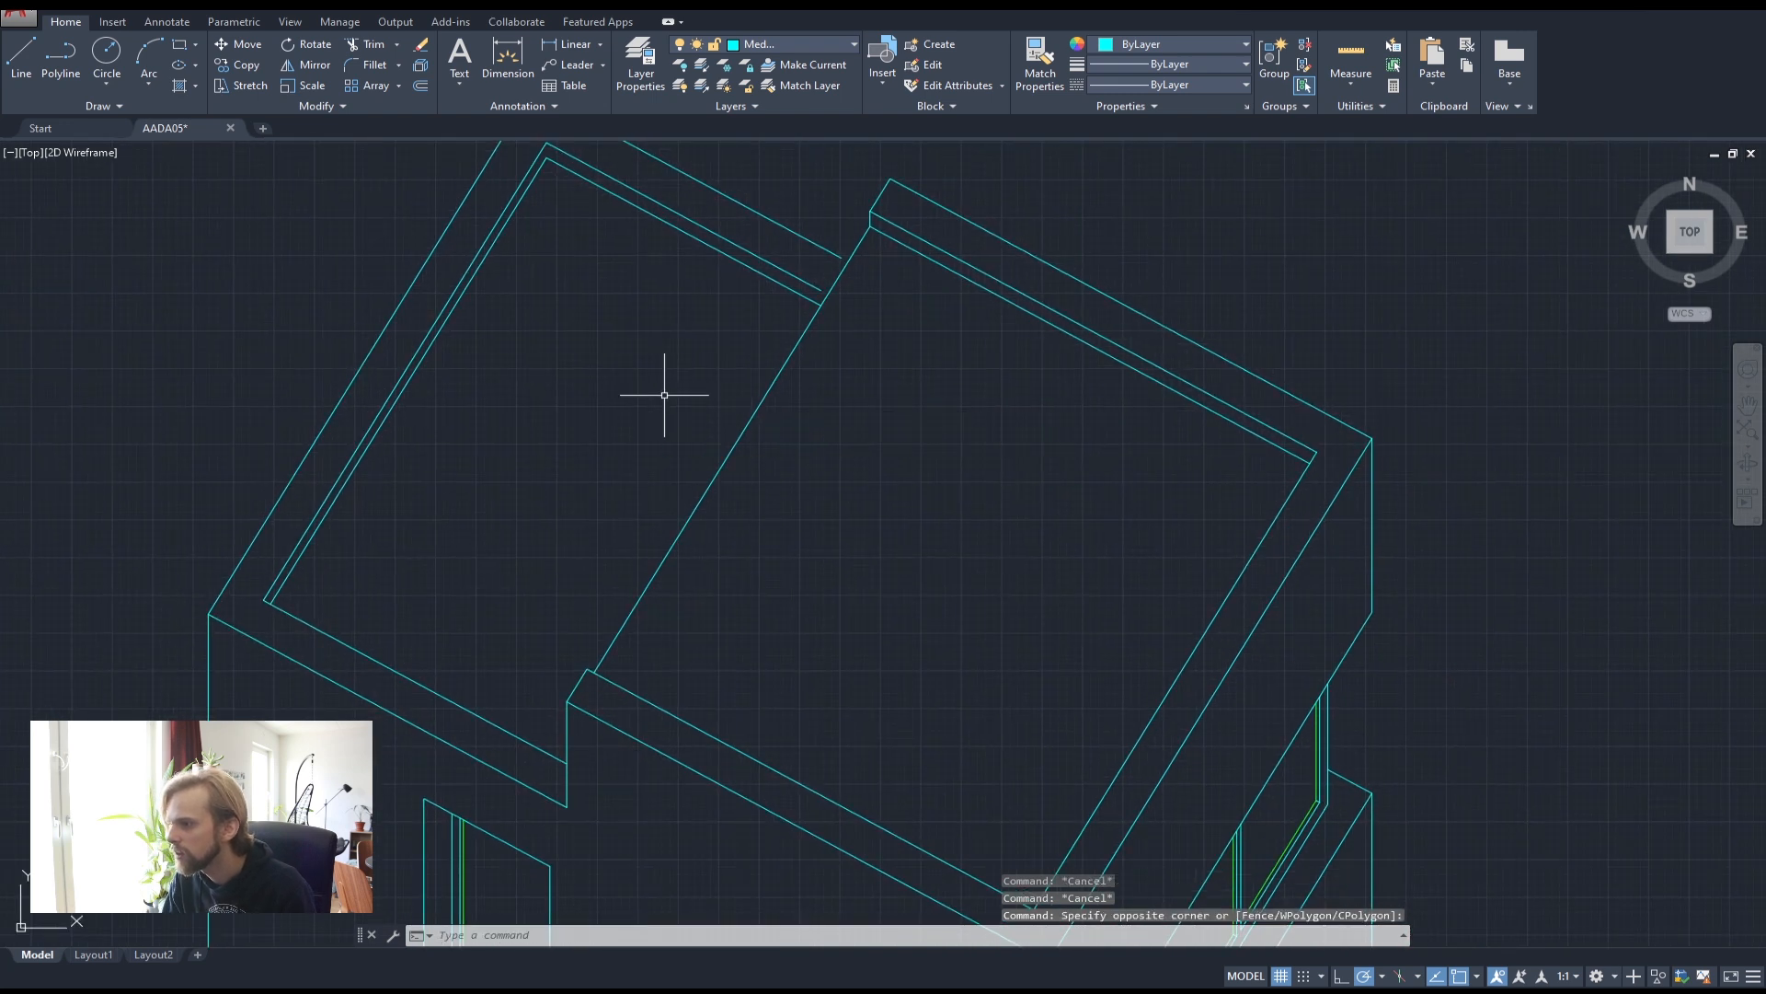
left_click(651, 702)
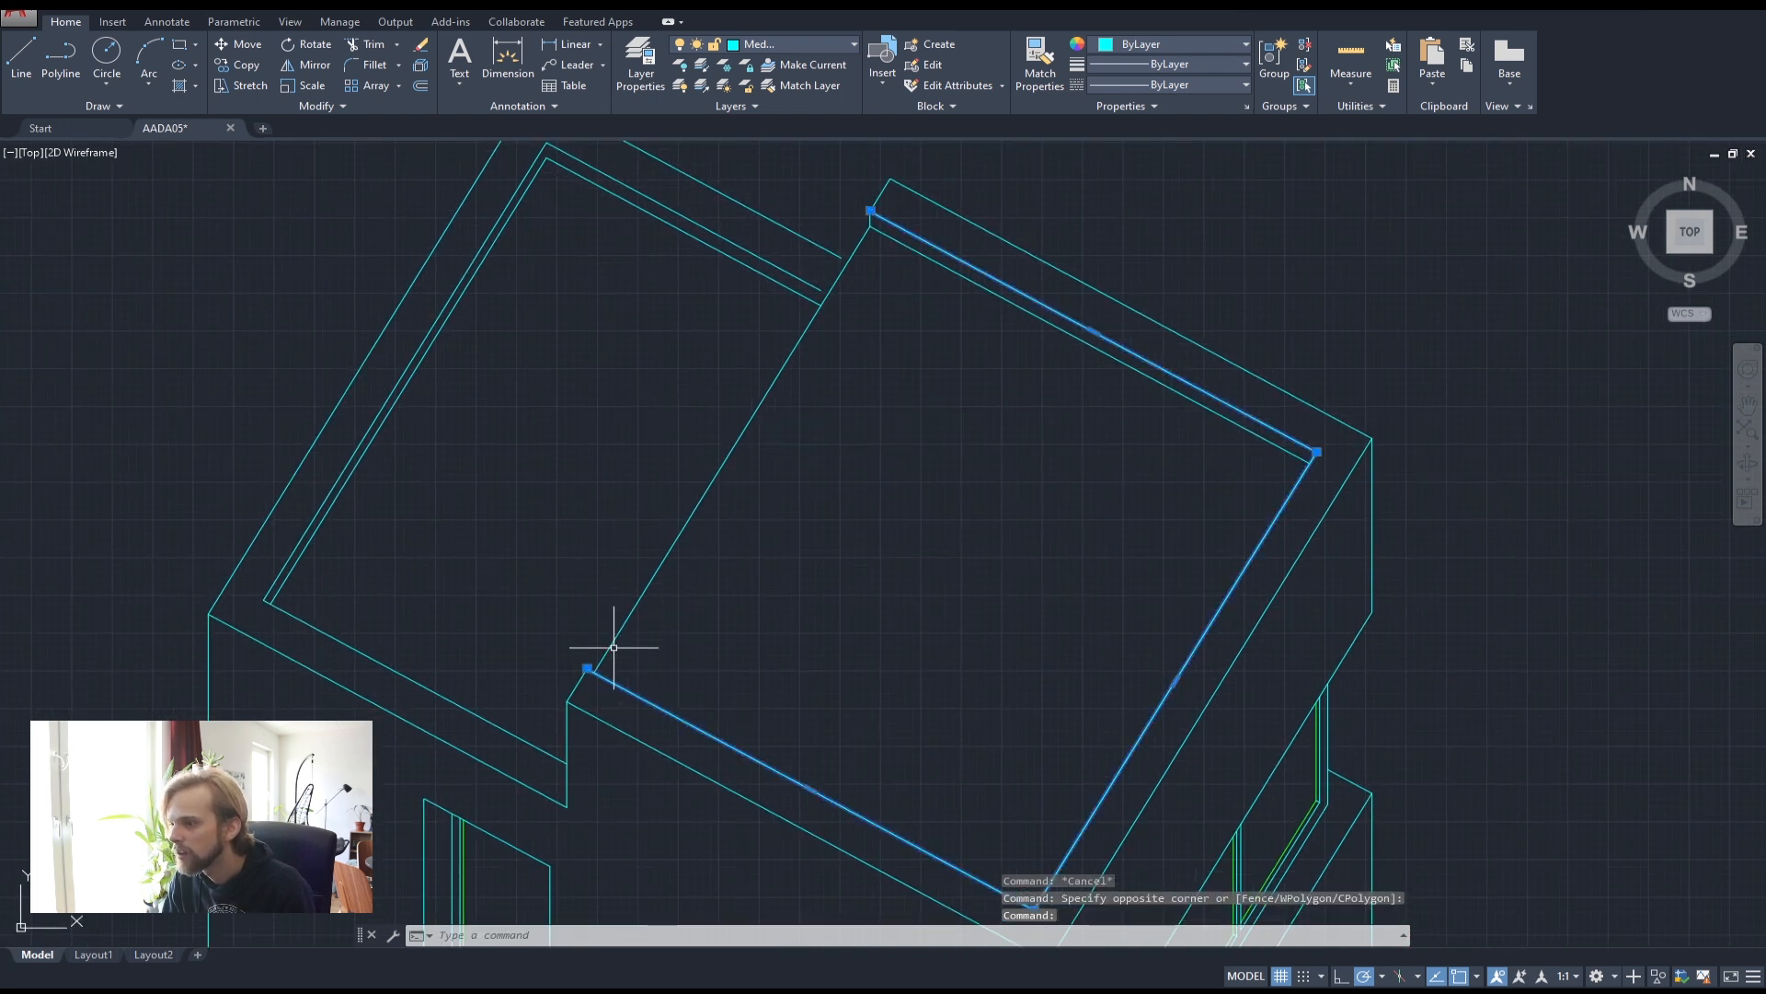
key("Escape")
key("Escape")
left_click(651, 562)
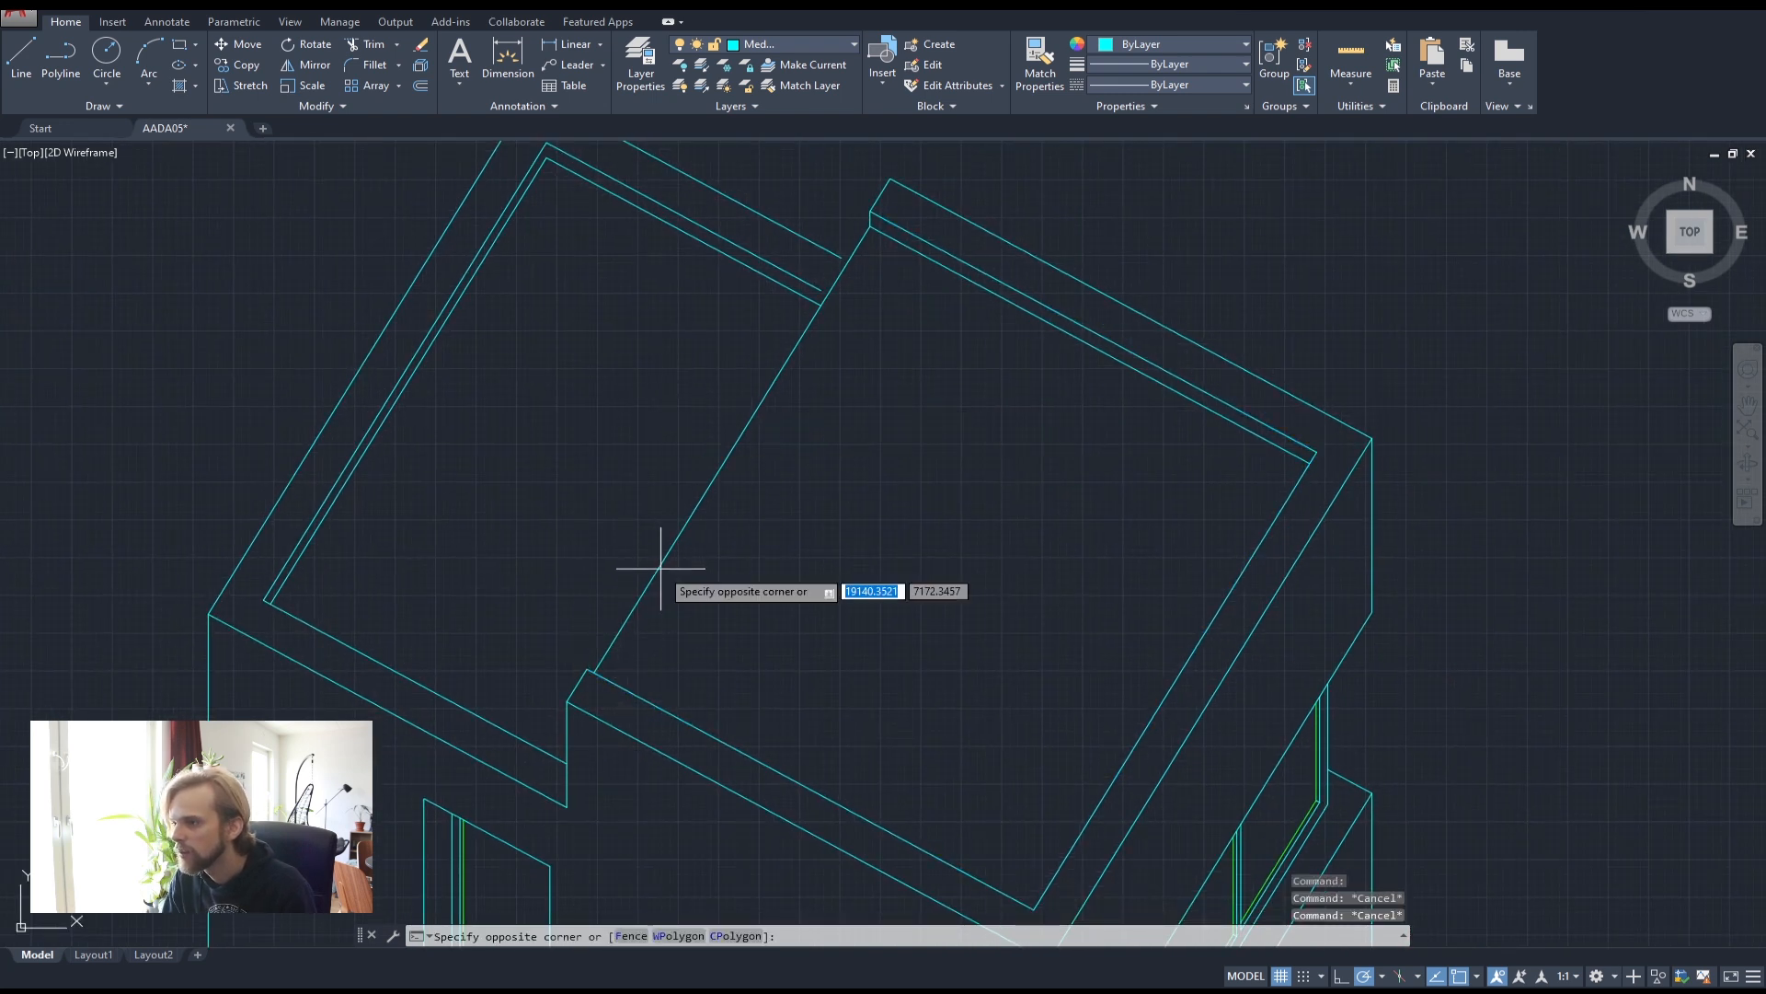
left_click(560, 412)
scroll(560, 411, "down", 10)
scroll(561, 413, "up", 10)
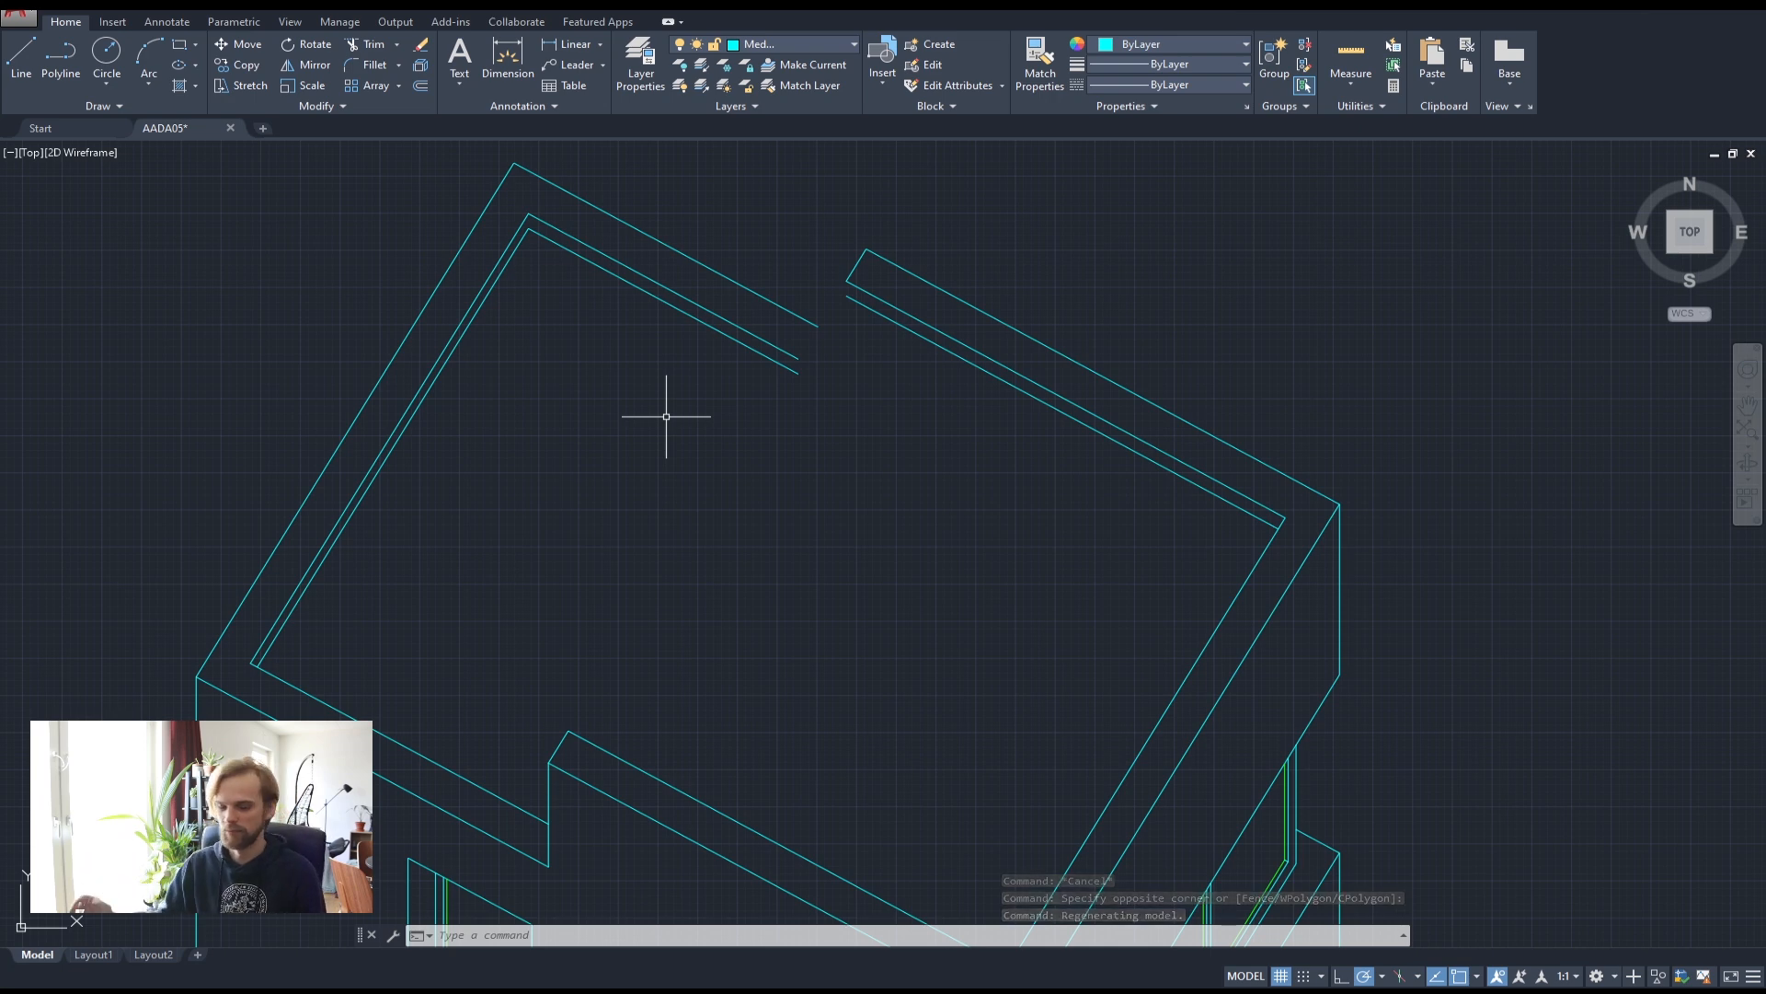
- Undo three times to bring back the erased wall line and trimmed parapet lines
key("ctrl+z")
key("ctrl+z")
key("ctrl+z")
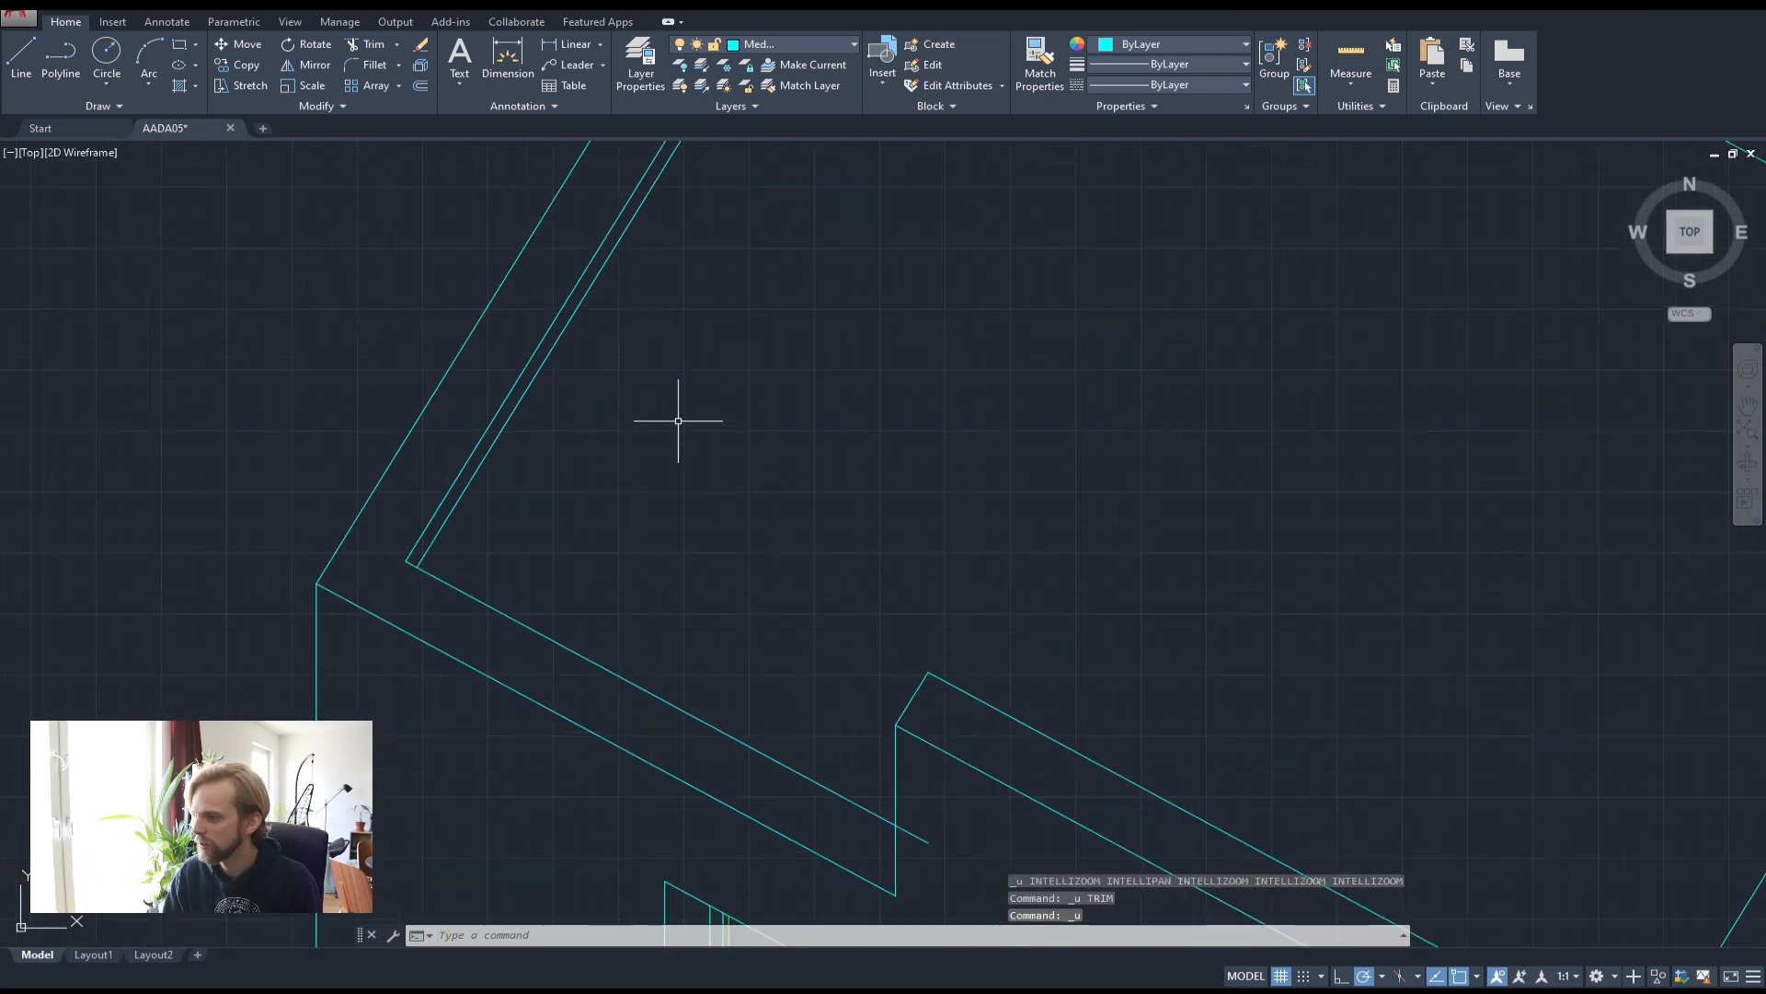
key("ctrl+z")
key("ctrl+z")
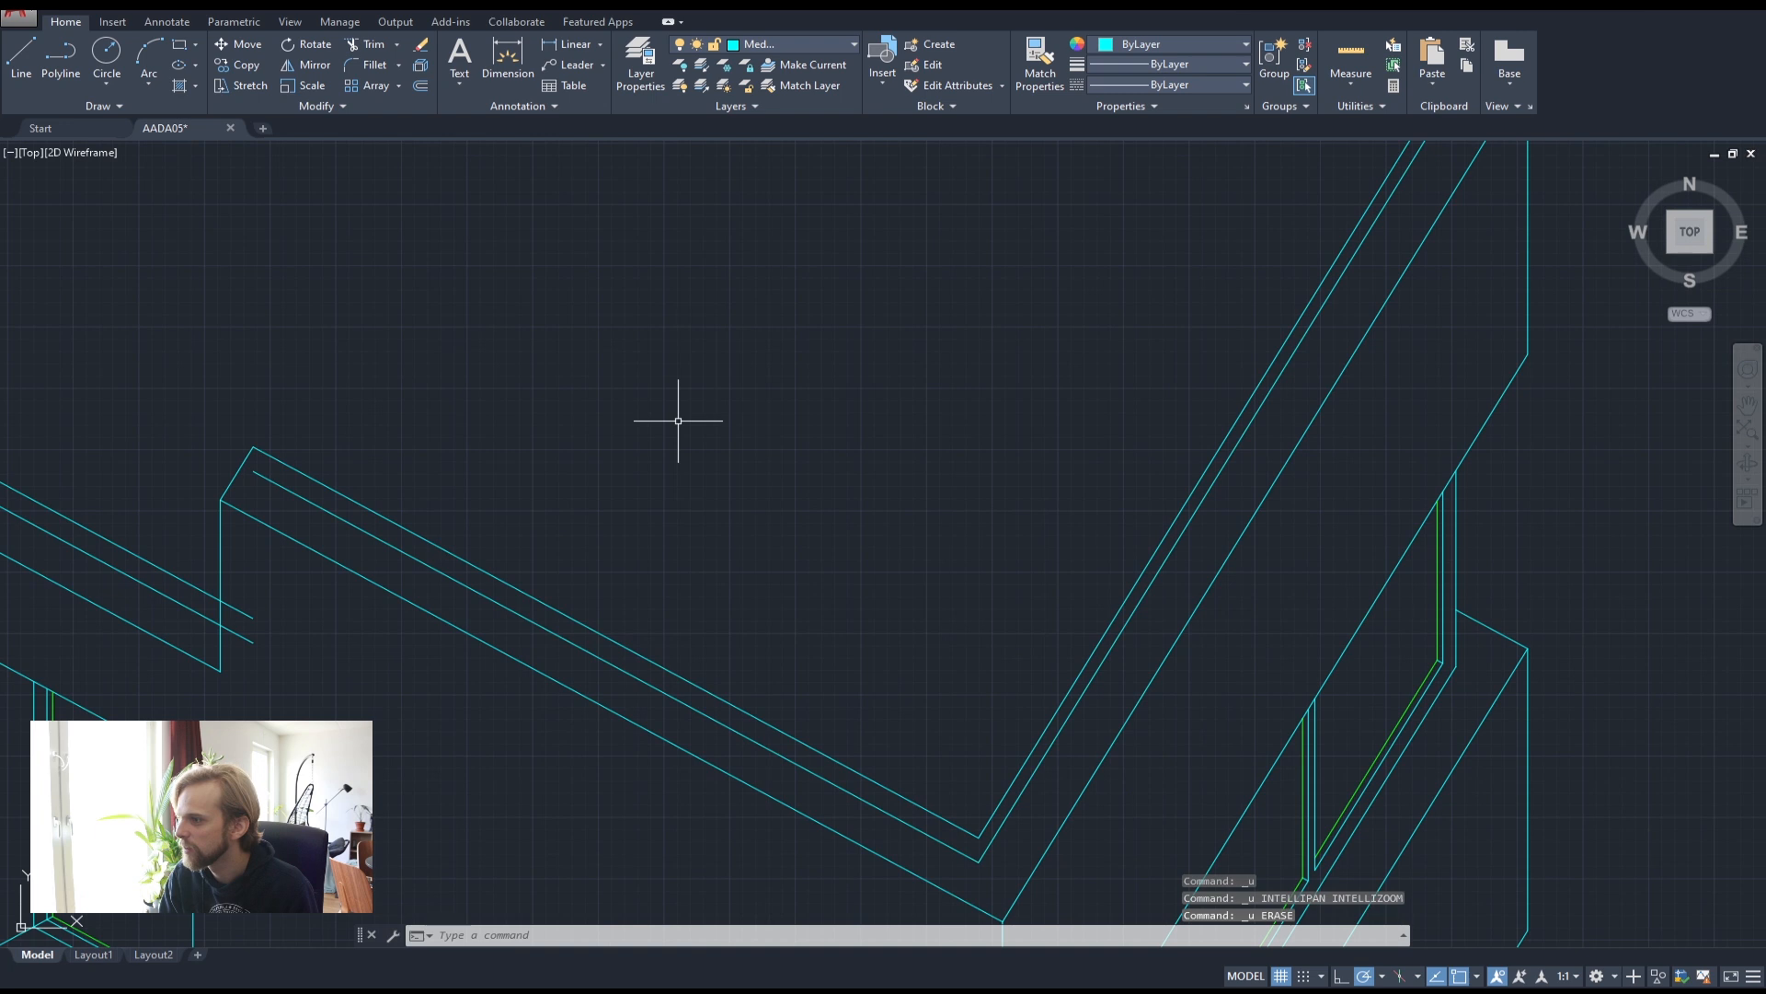
key("ctrl+z")
key("ctrl+z")
key("ctrl+z")
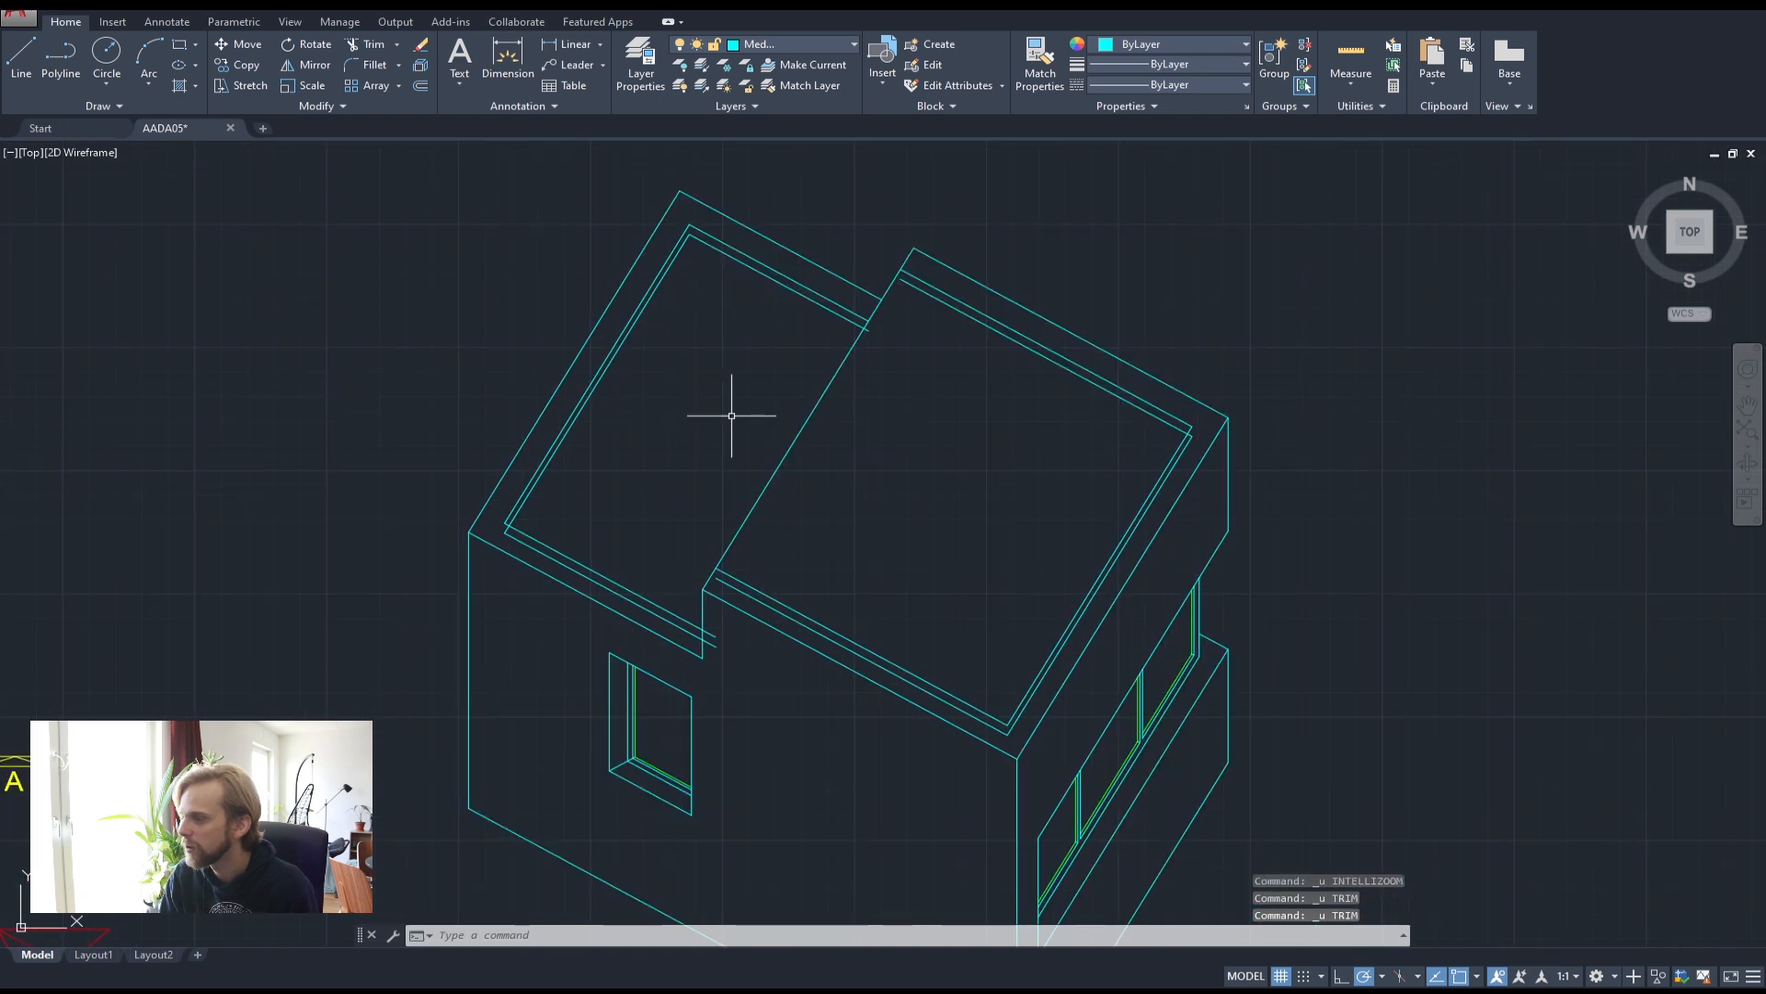
scroll(898, 290, "up", 2)
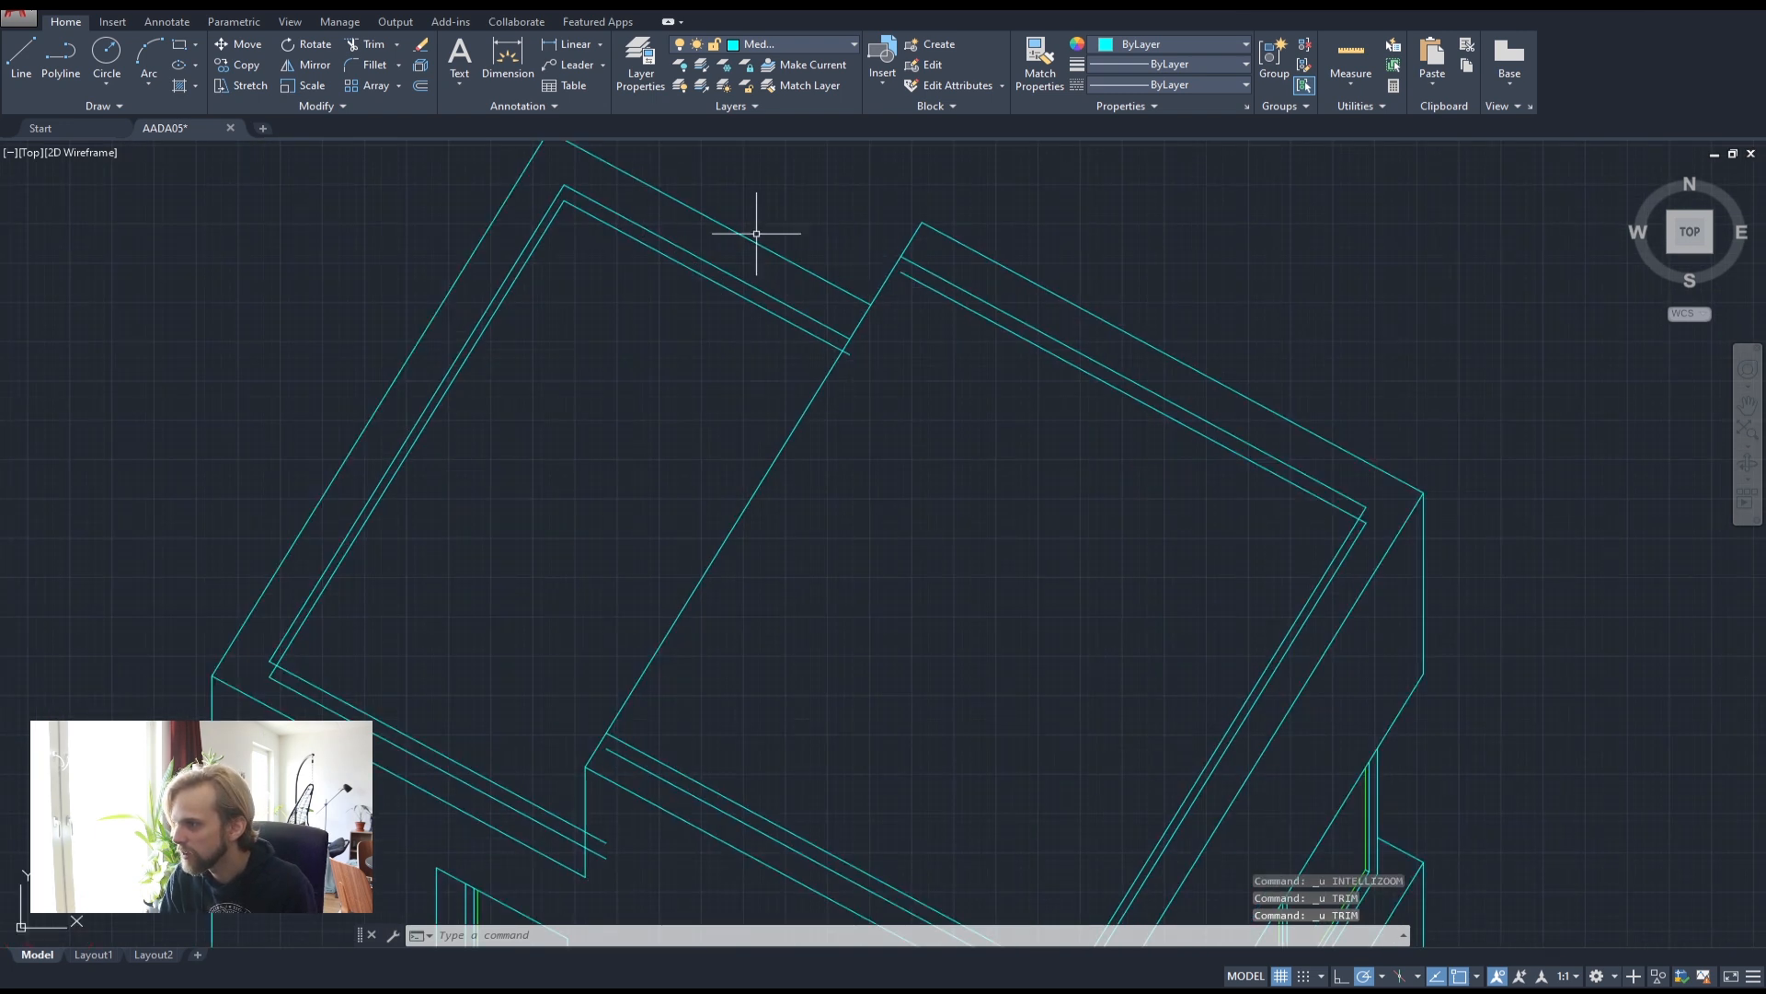
- Draw a polyline between the inner parapet corners of the taller roof block
left_click(61, 57)
left_click(900, 273)
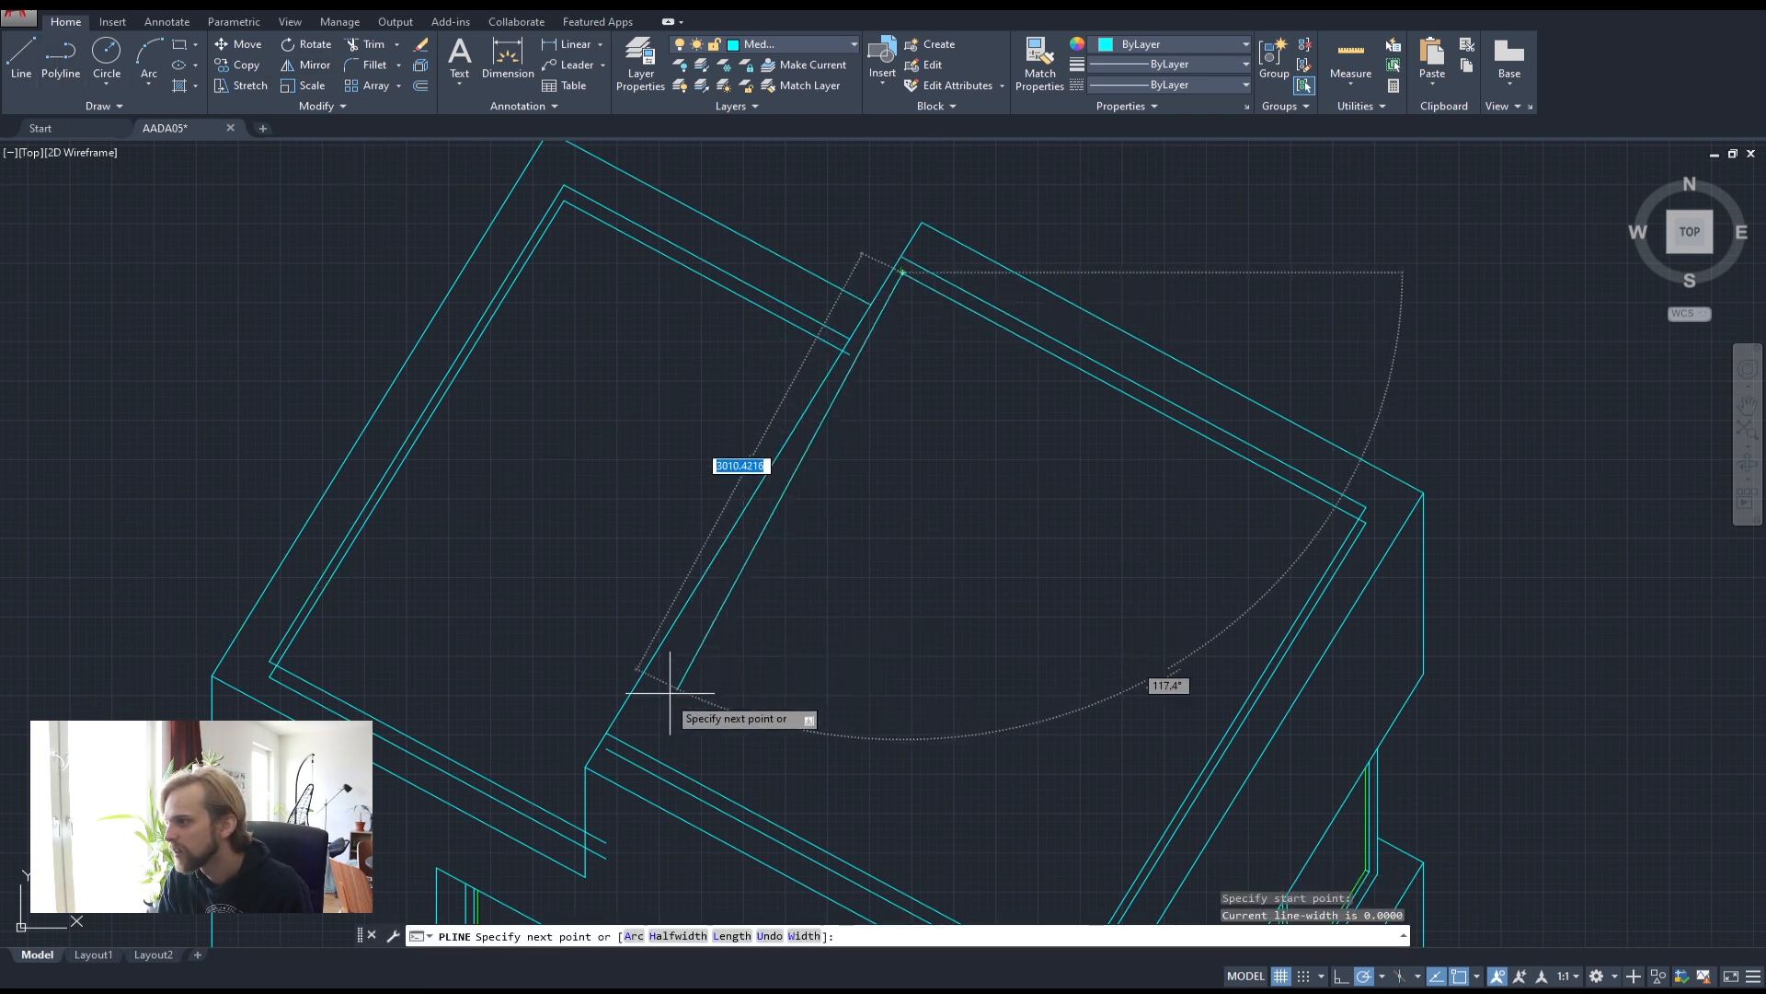
scroll(602, 733, "up", 3)
left_click(598, 734)
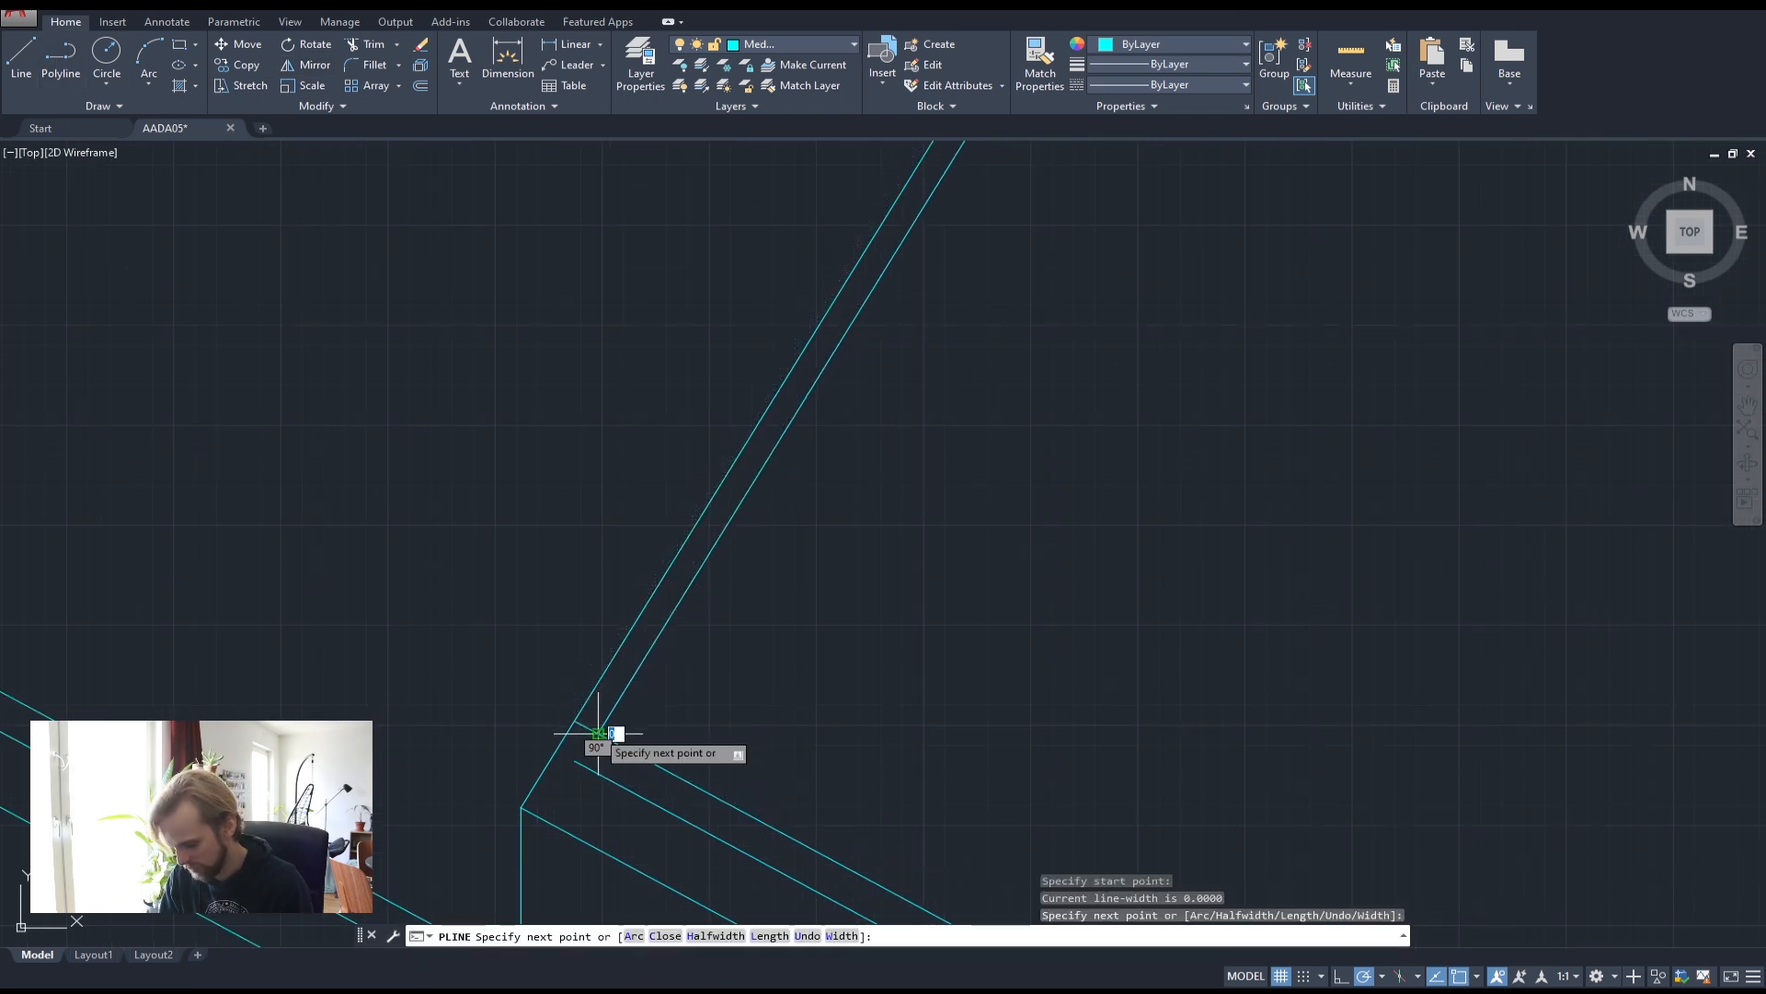
key("Return")
scroll(631, 708, "down", 3)
scroll(920, 221, "up", 5)
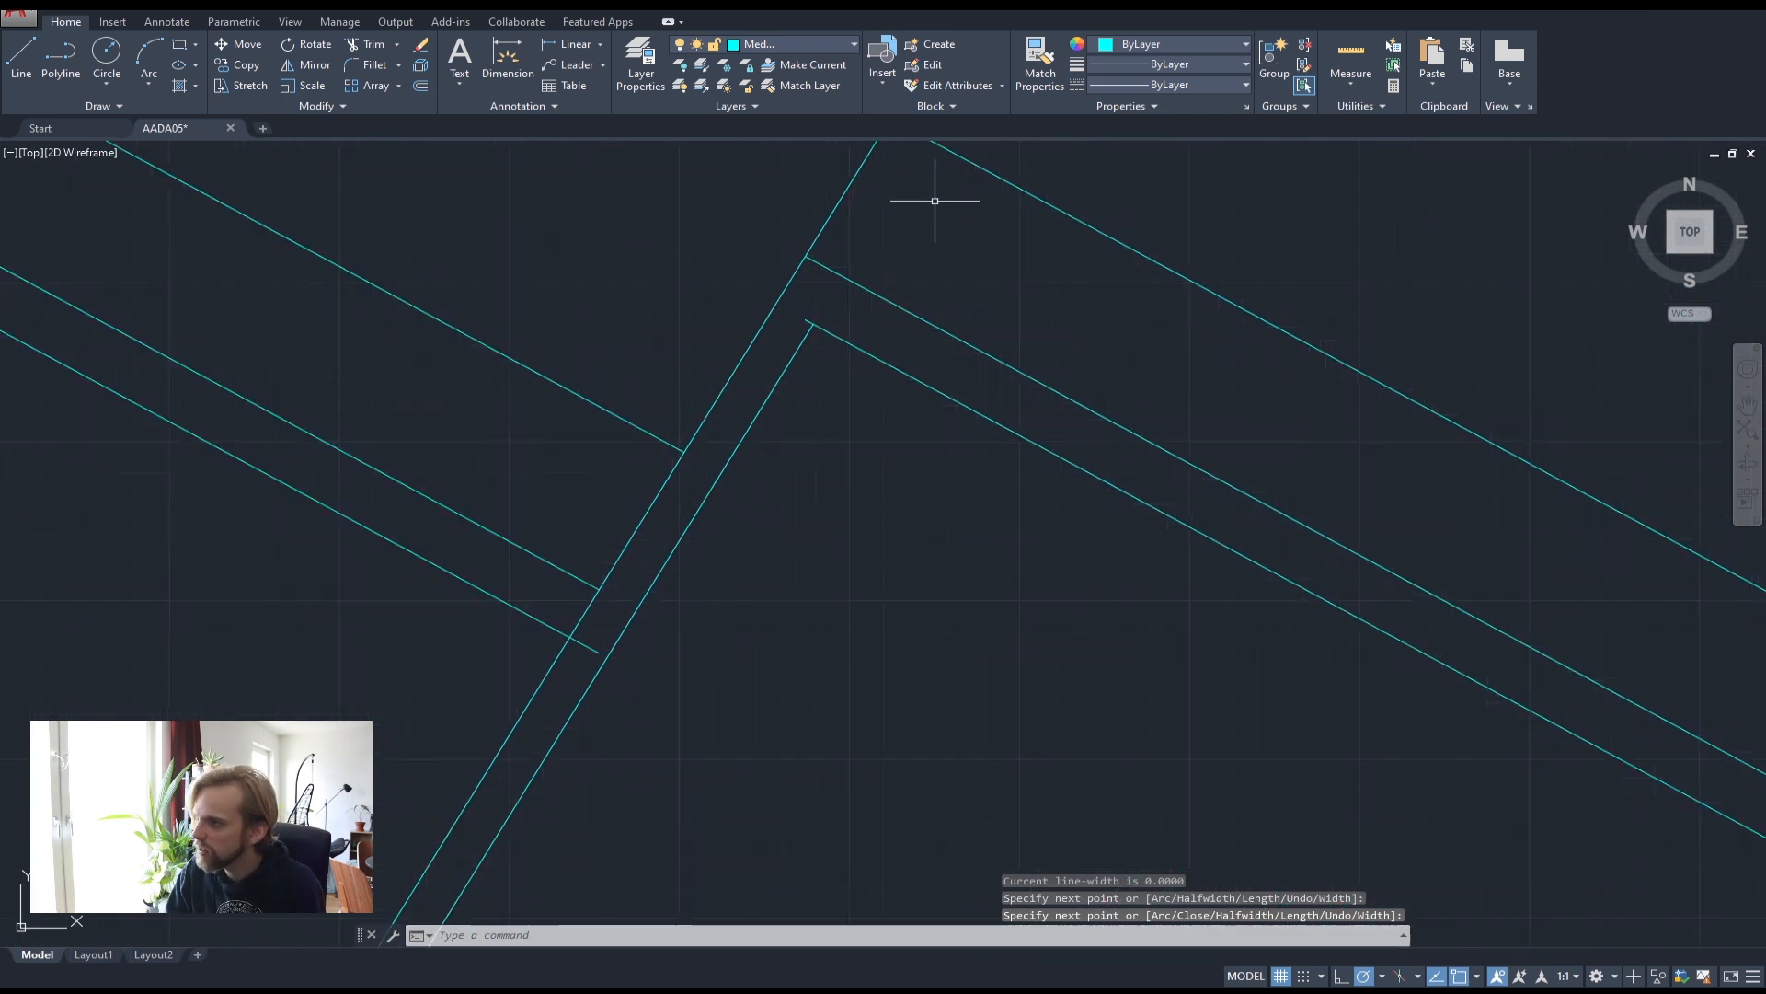
- Select the long diagonal wall line and start moving it, then cancel the move
left_click(828, 406)
left_click(785, 441)
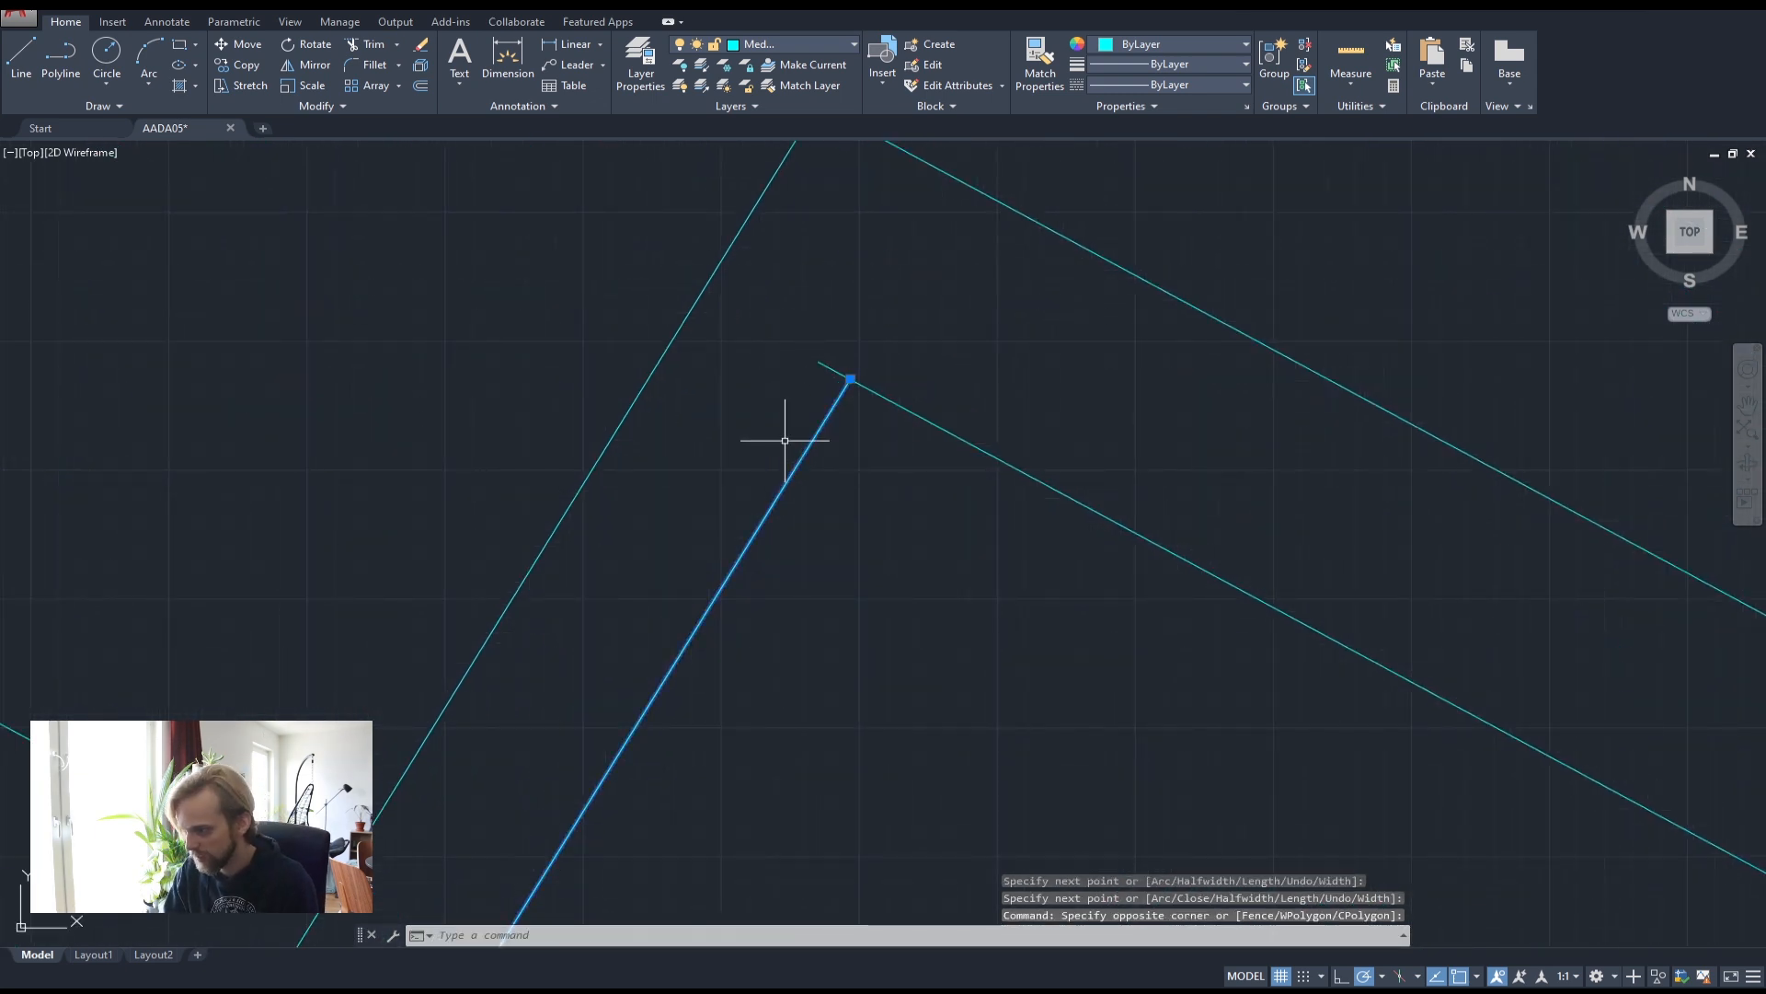
type("m")
key("Return")
left_click(848, 379)
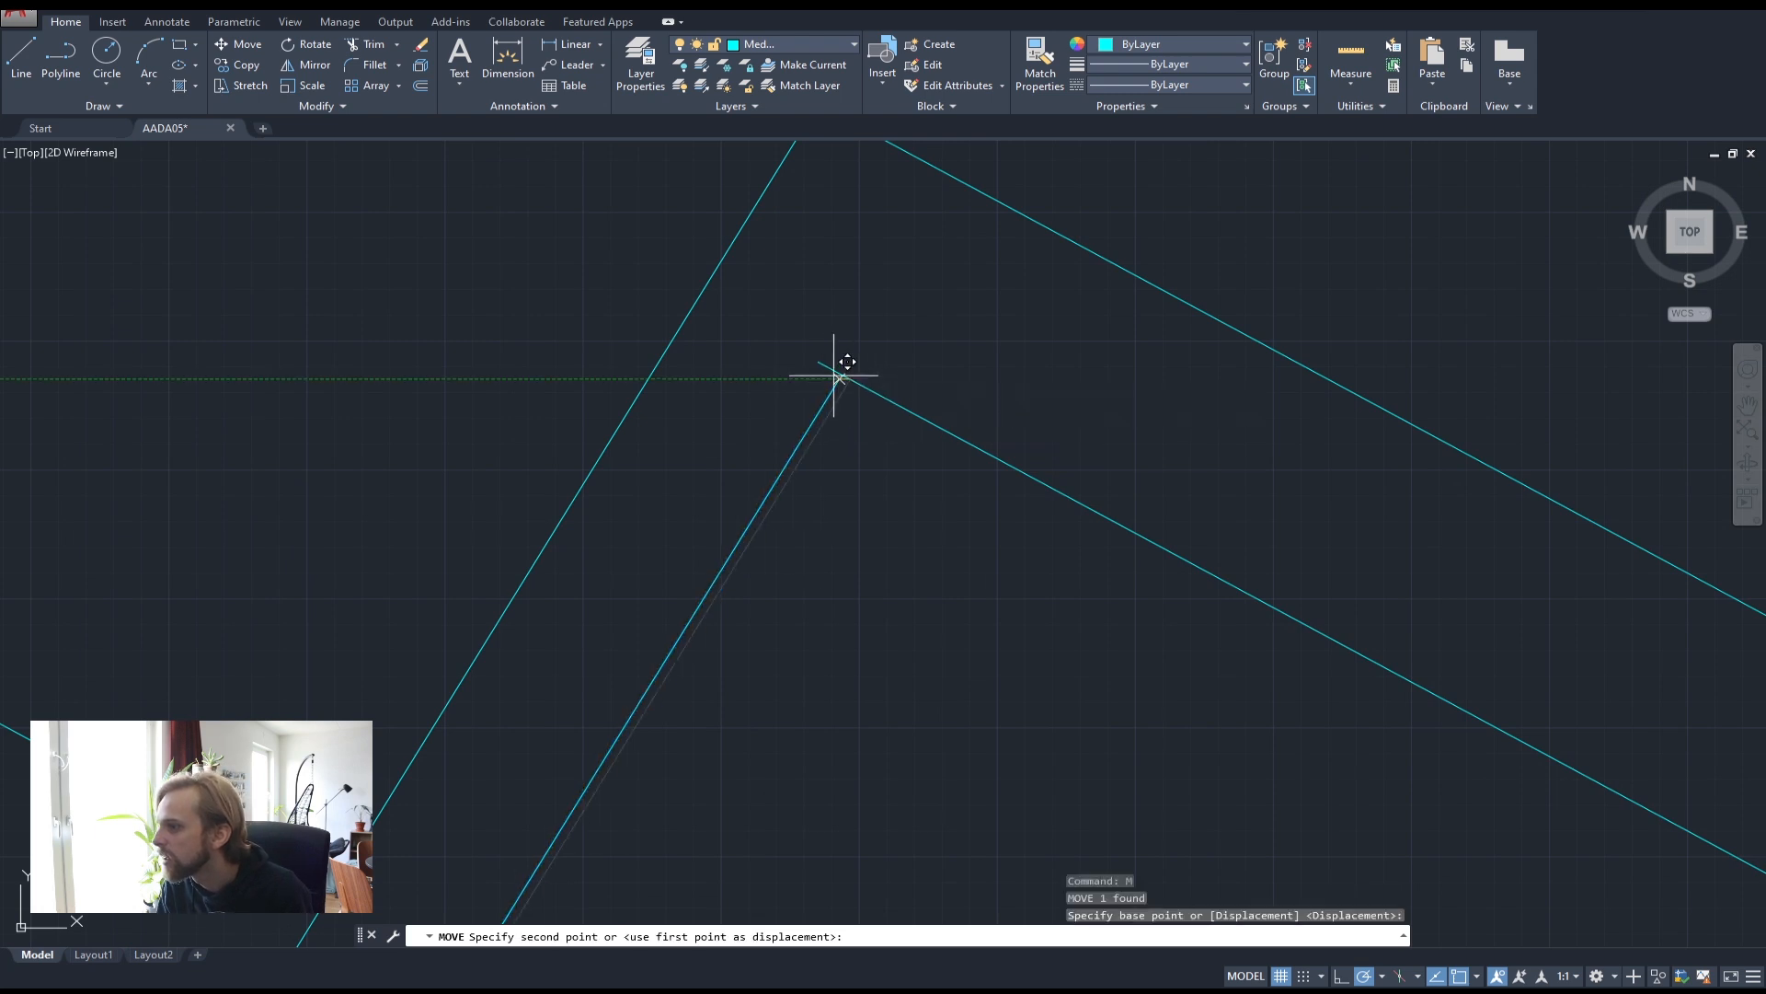
key("Escape")
scroll(814, 364, "down", 5)
key("Escape")
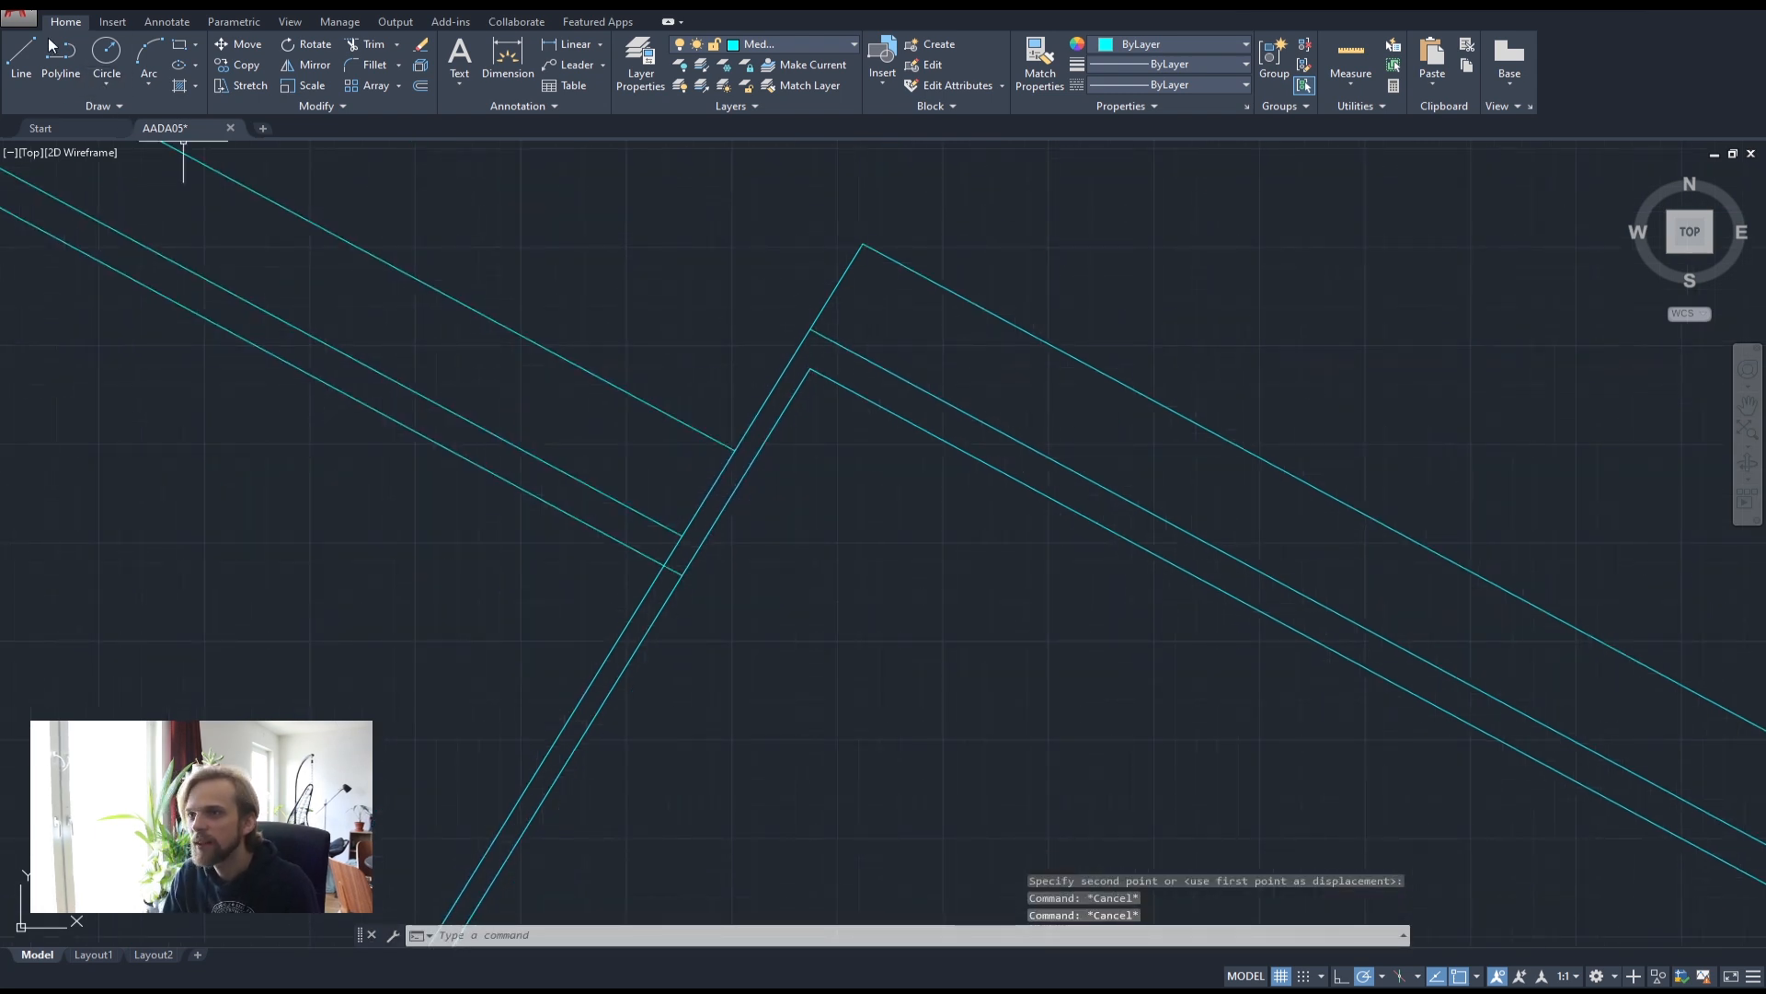
- Draw a short vertical polyline at the inner parapet corner
type("pl")
key("Return")
left_click(812, 329)
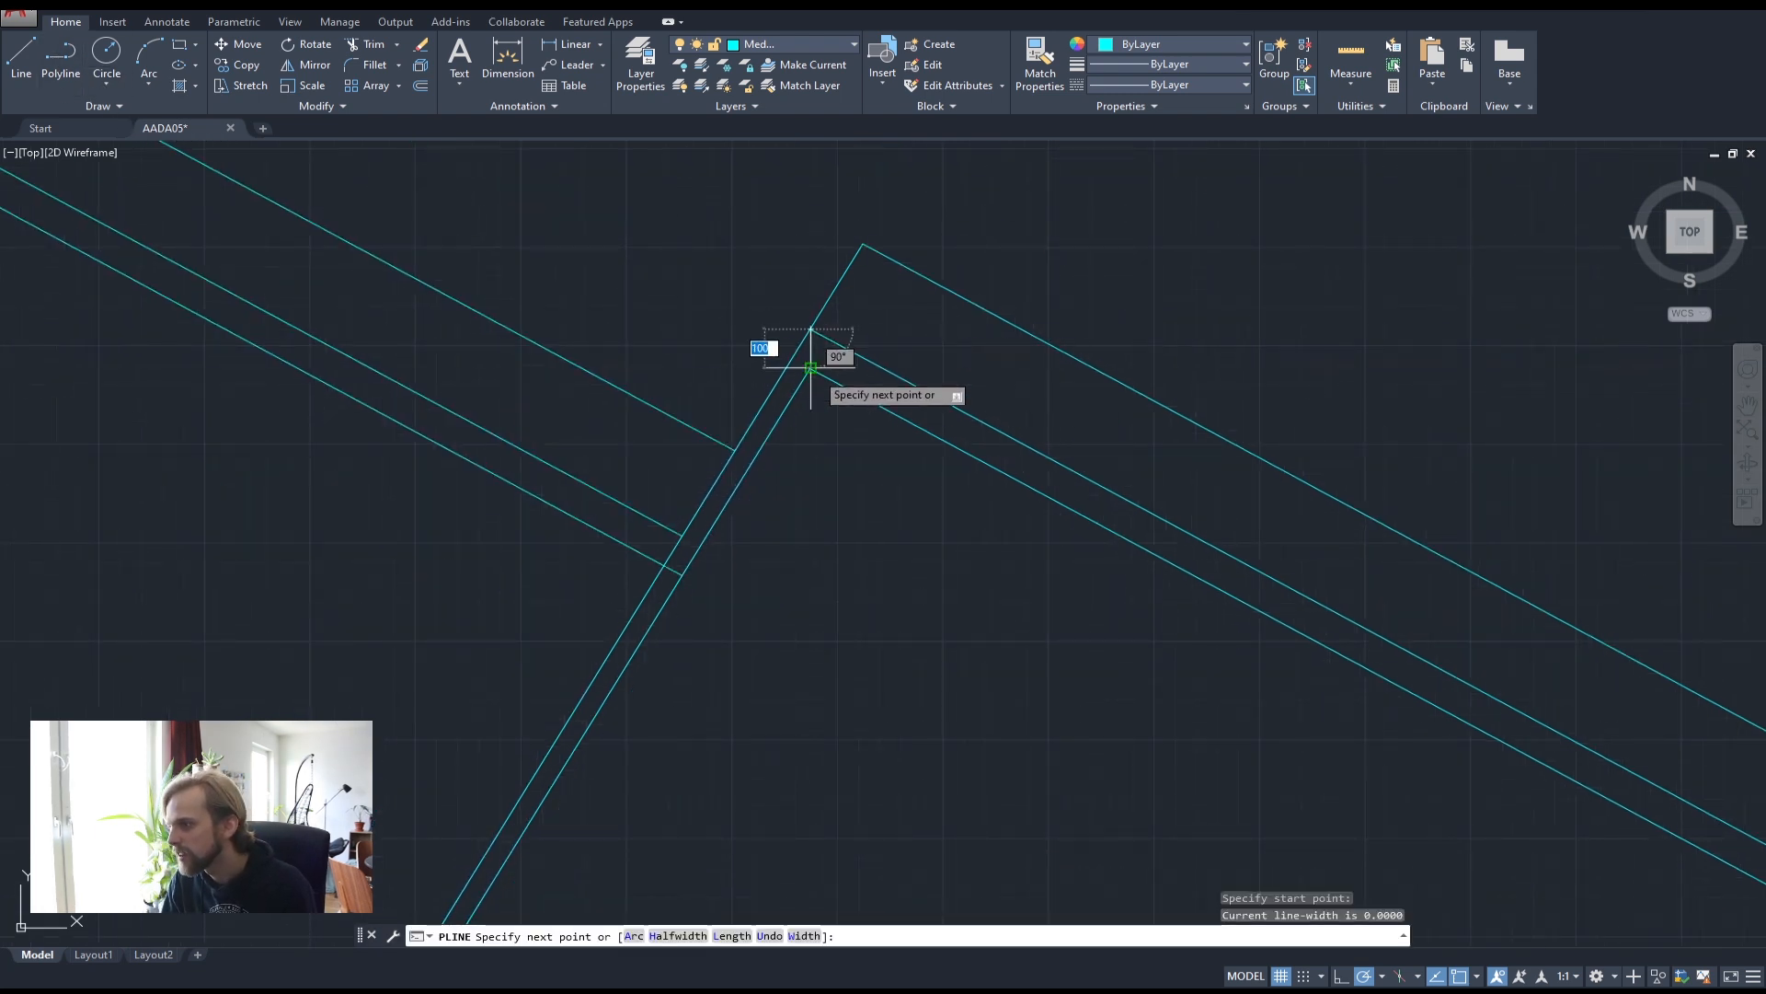
left_click(811, 366)
key("Return")
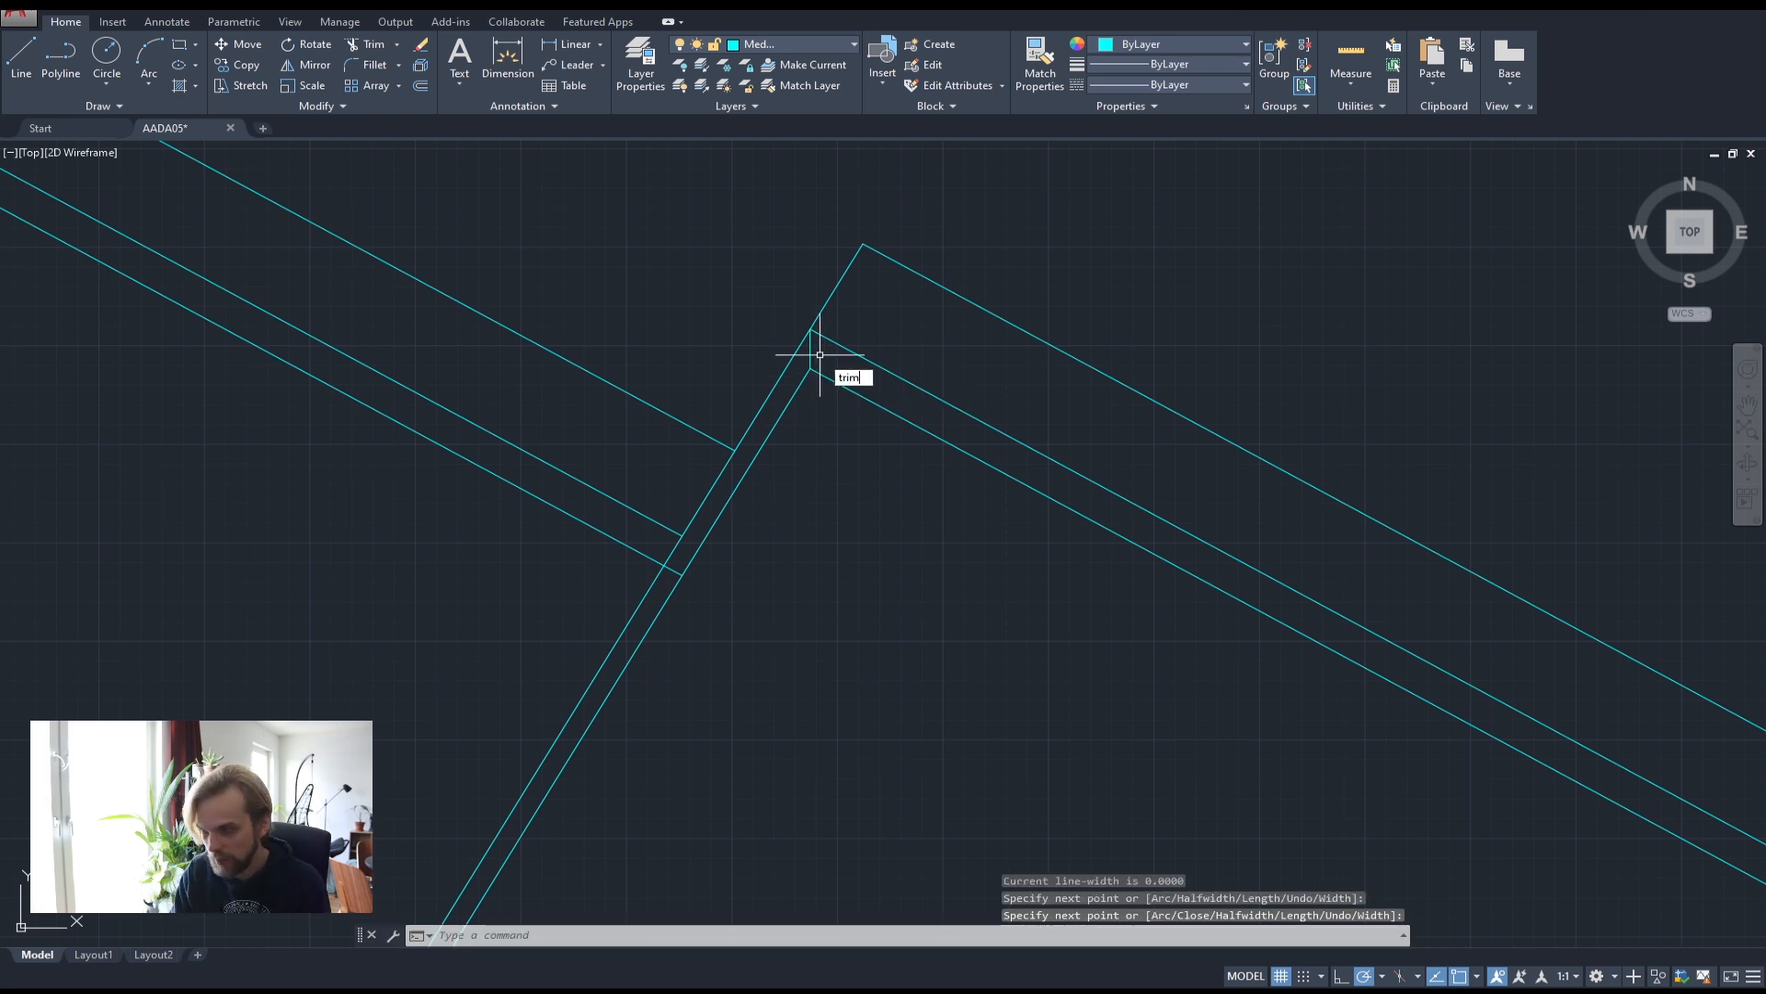
- Start a trim and cancel it, then select the polyline along the inner roof edge
key("Return")
key("Return")
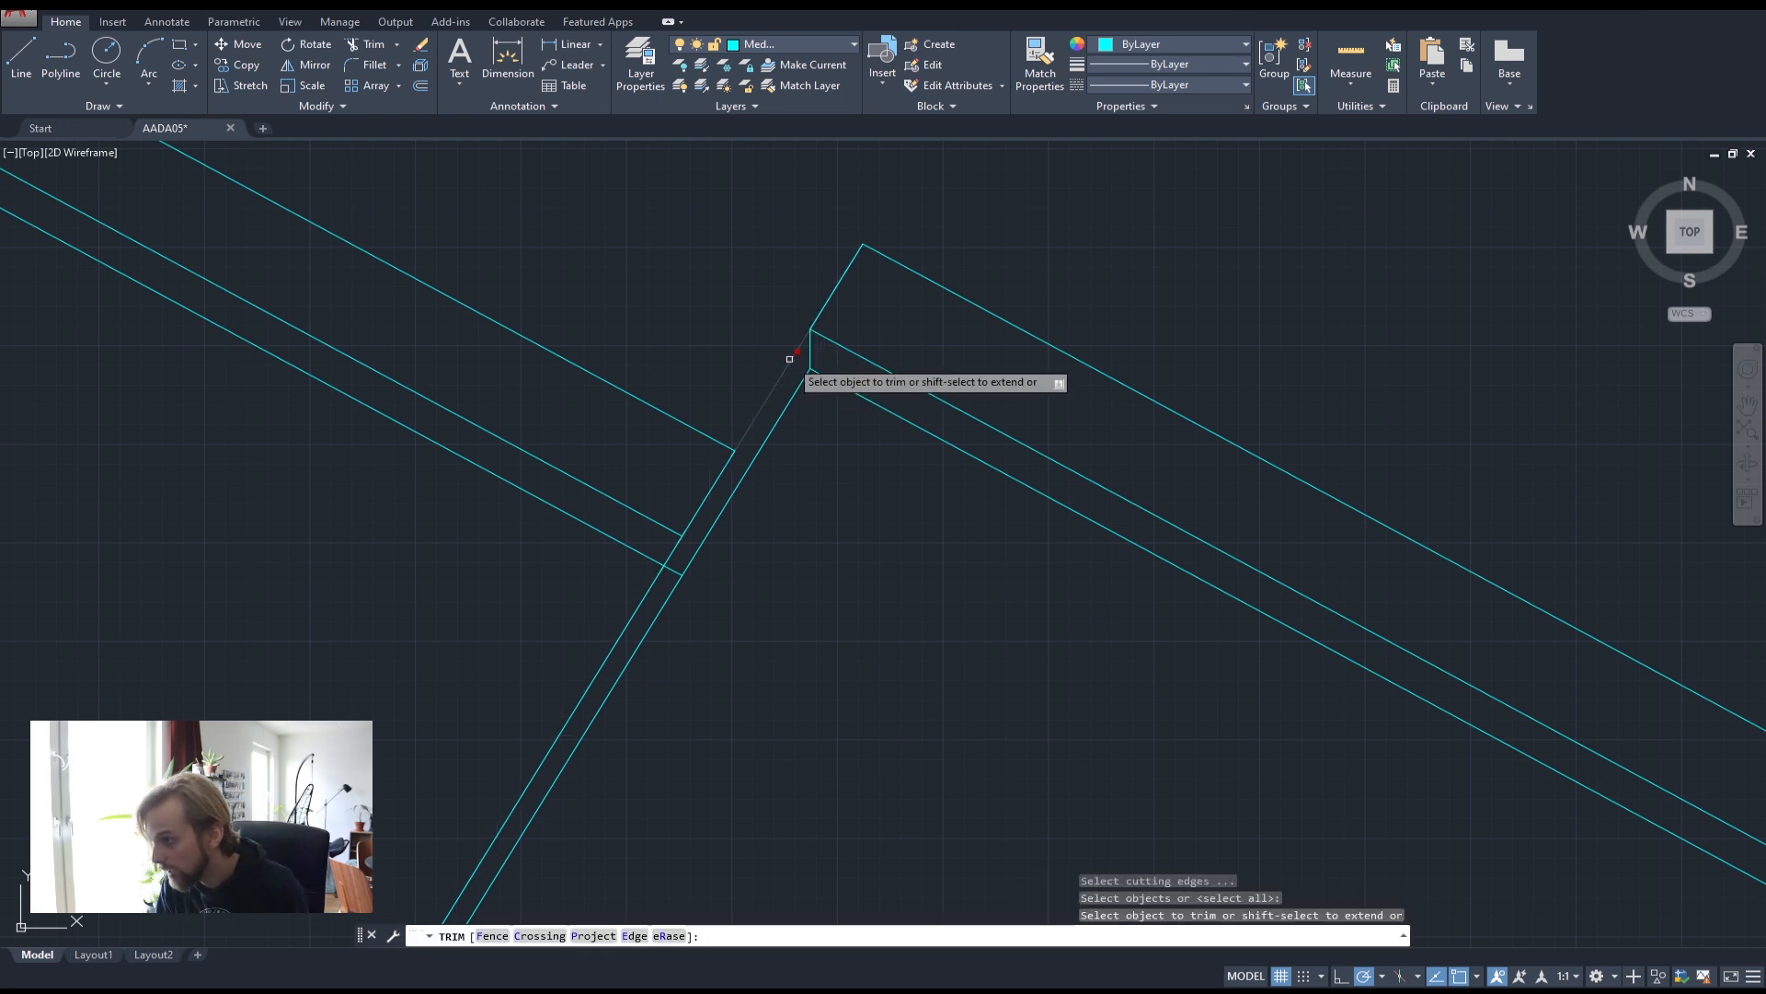
scroll(791, 357, "down", 4)
scroll(777, 461, "up", 5)
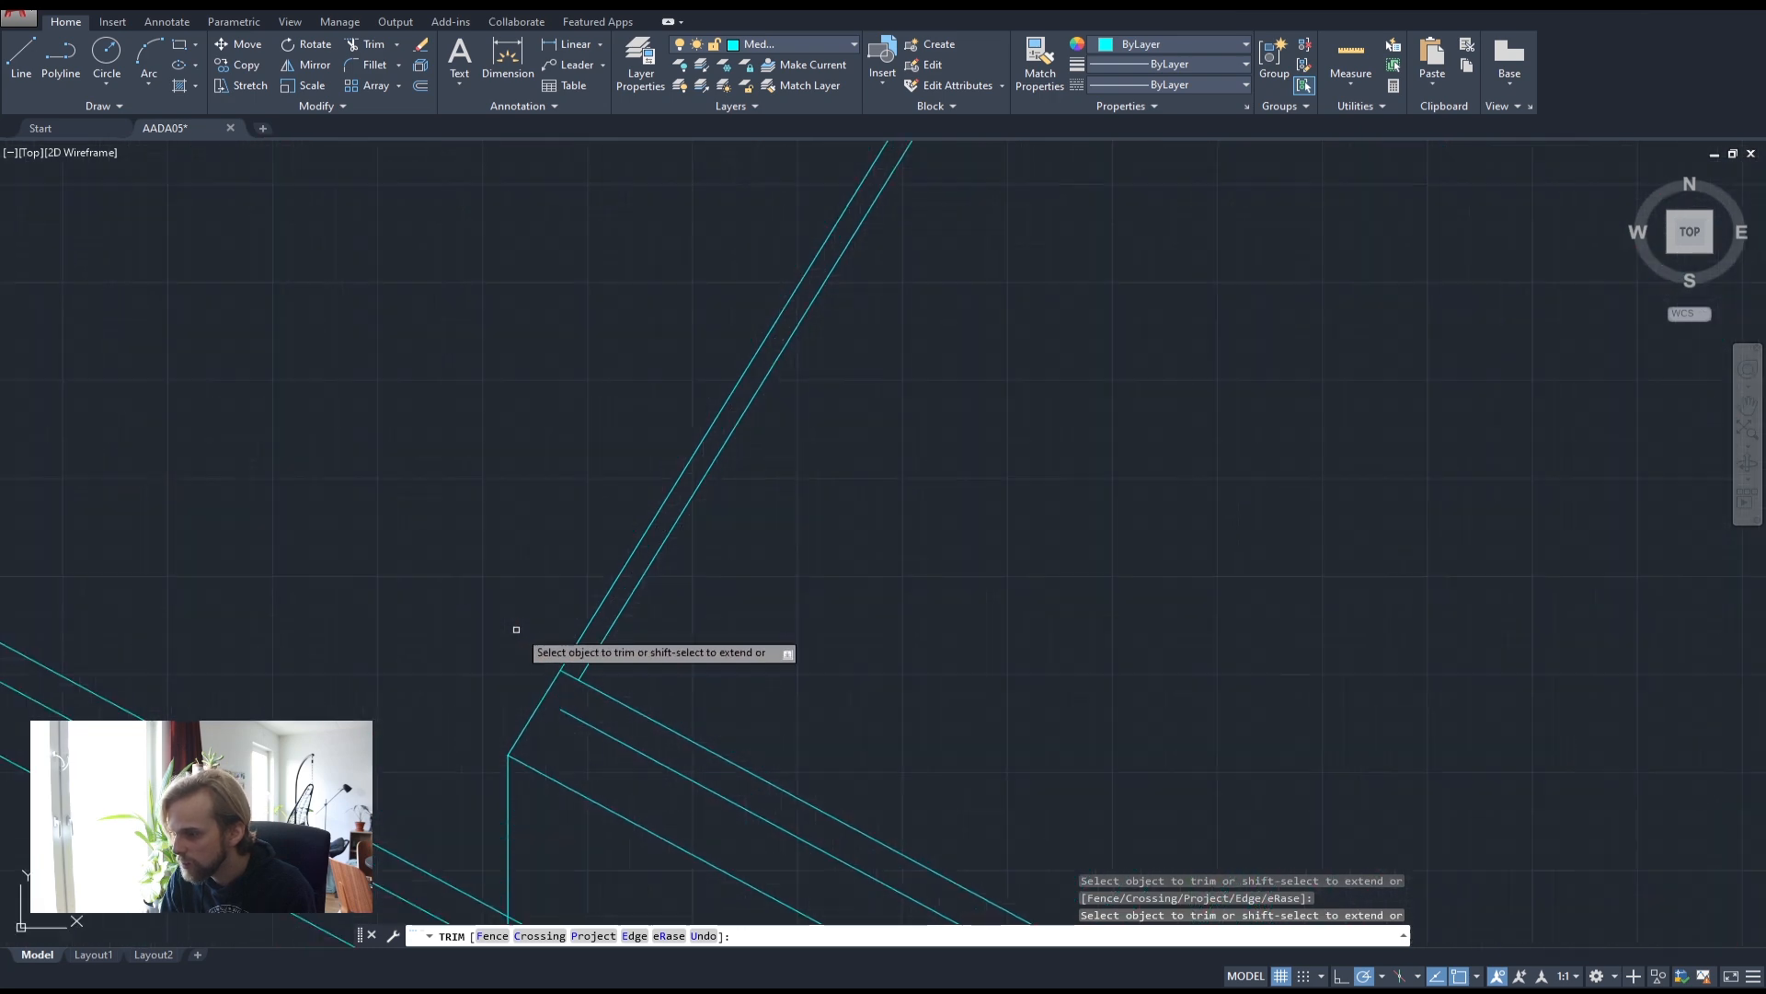
scroll(702, 714, "down", 4)
scroll(875, 809, "up", 4)
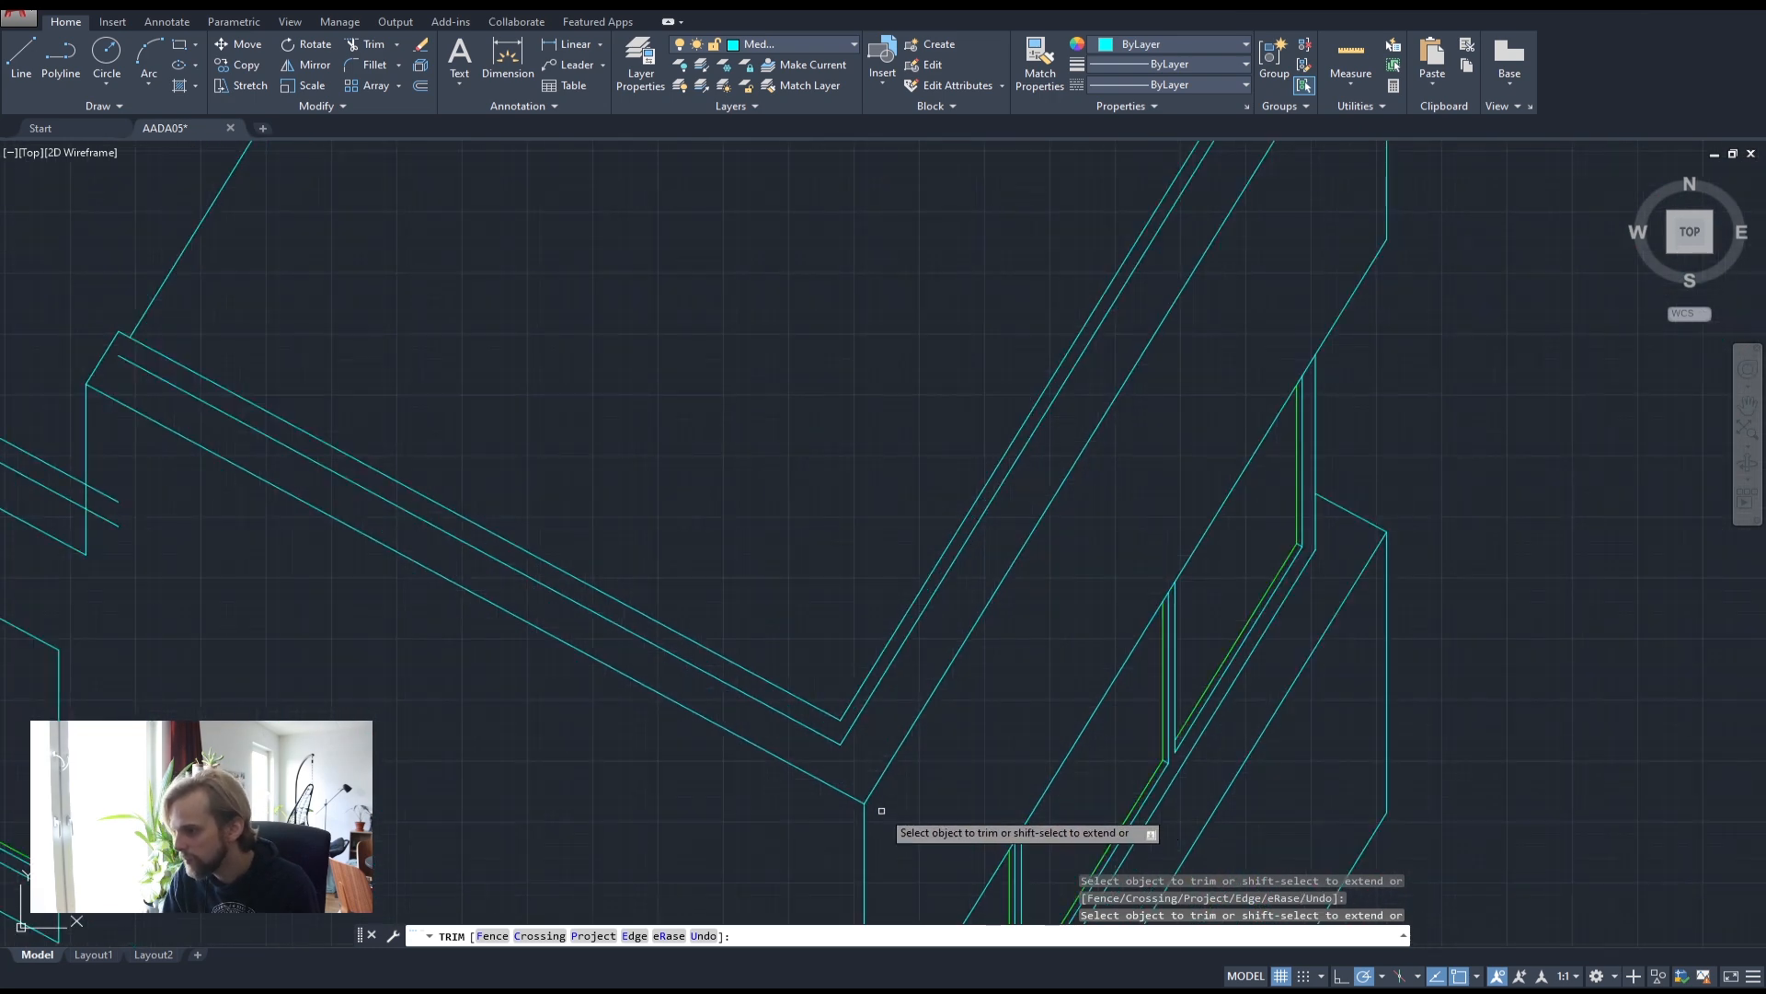
key("Escape")
left_click(825, 734)
scroll(833, 644, "down", 4)
- Begin a TRIM using the polyline as cutting edge, then cancel
scroll(908, 307, "up", 3)
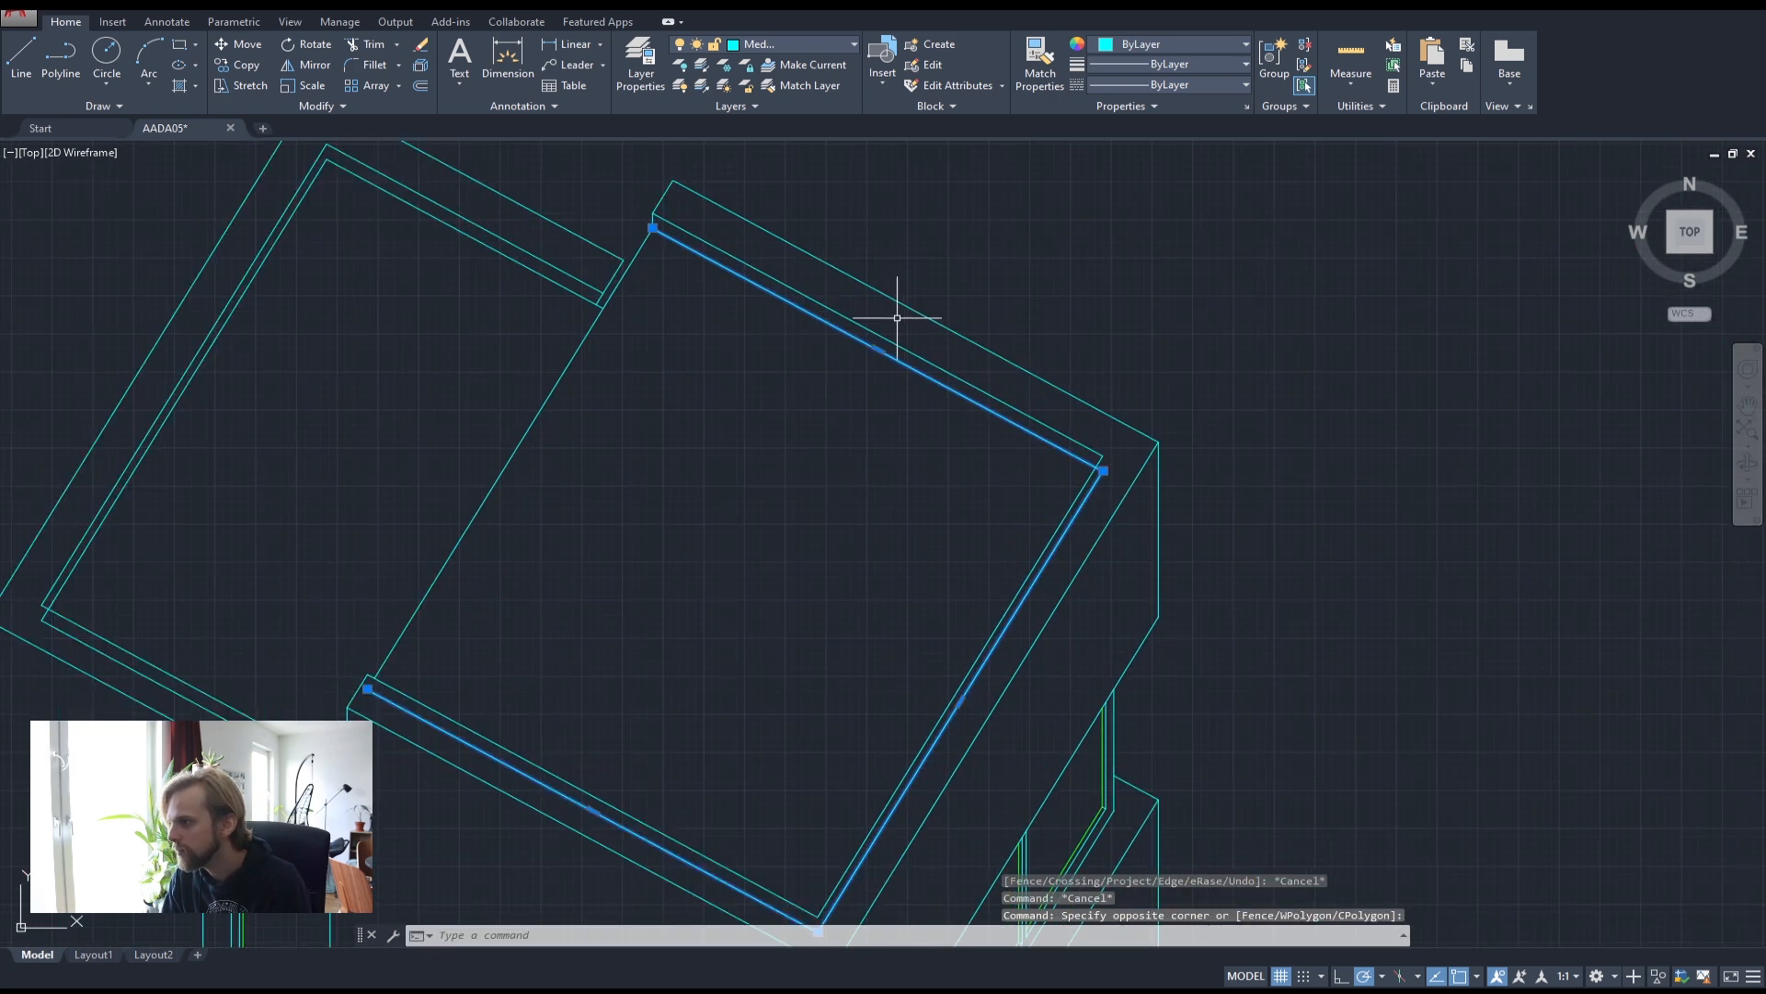
key("Escape")
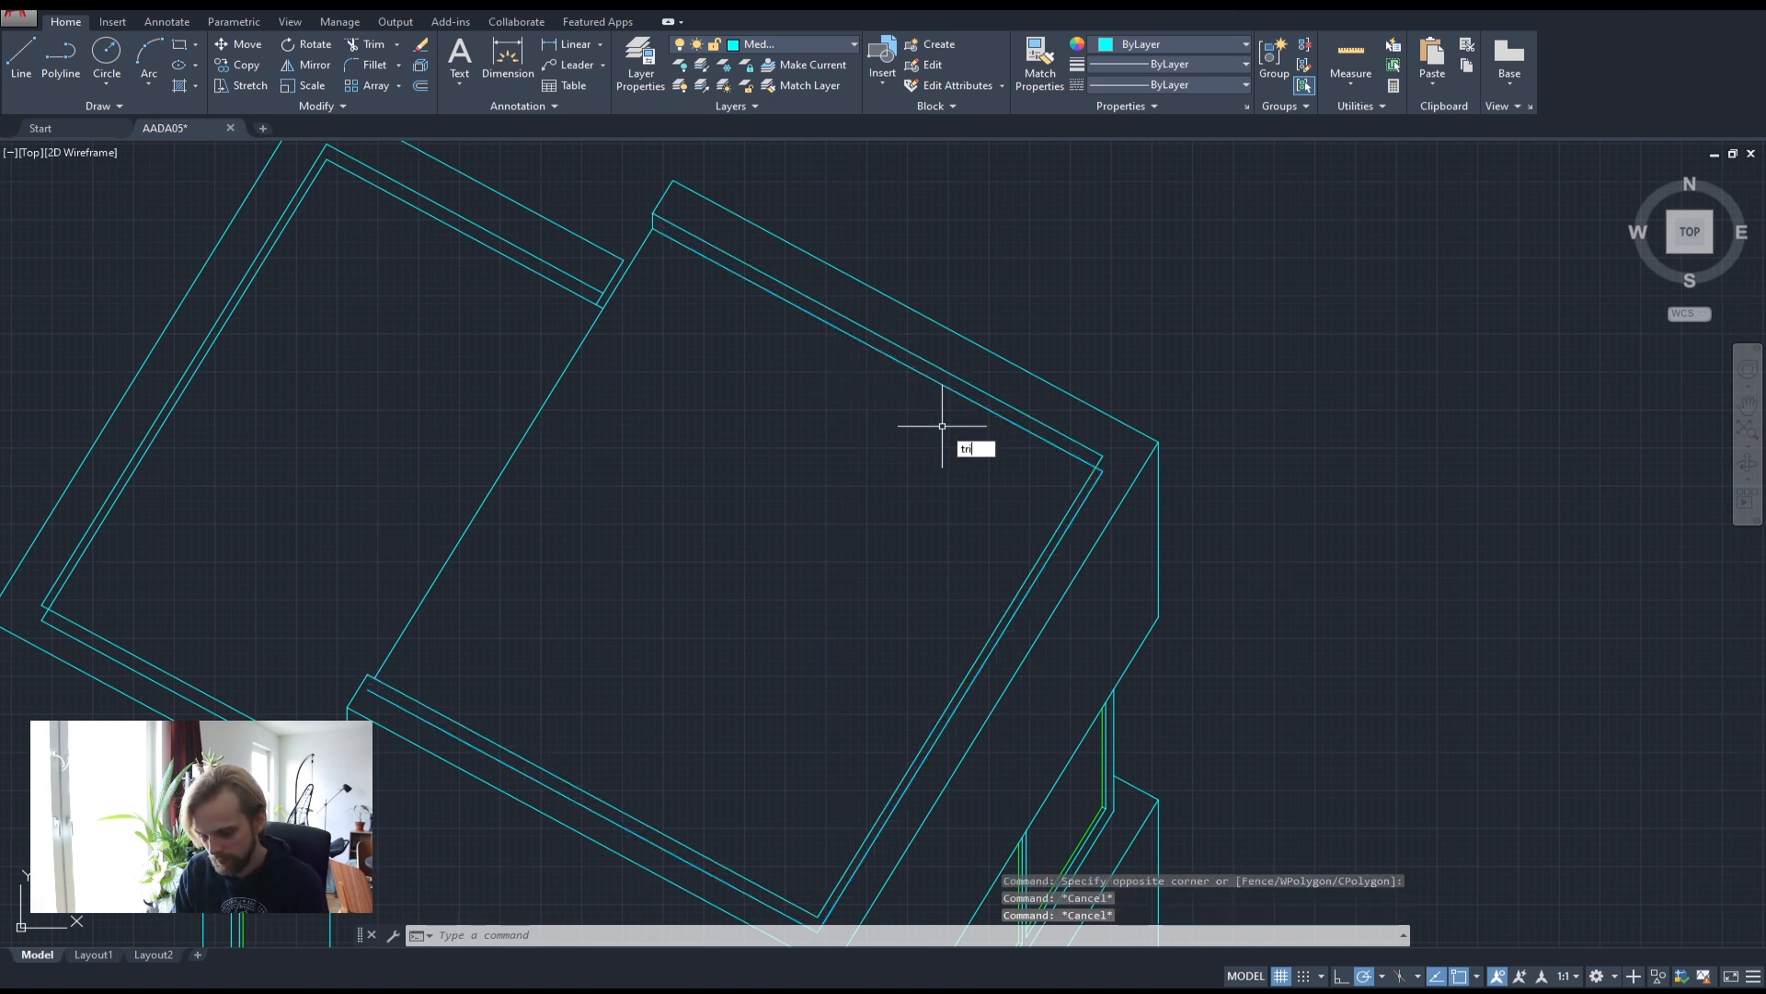
type("tr")
key("Return")
left_click(518, 769)
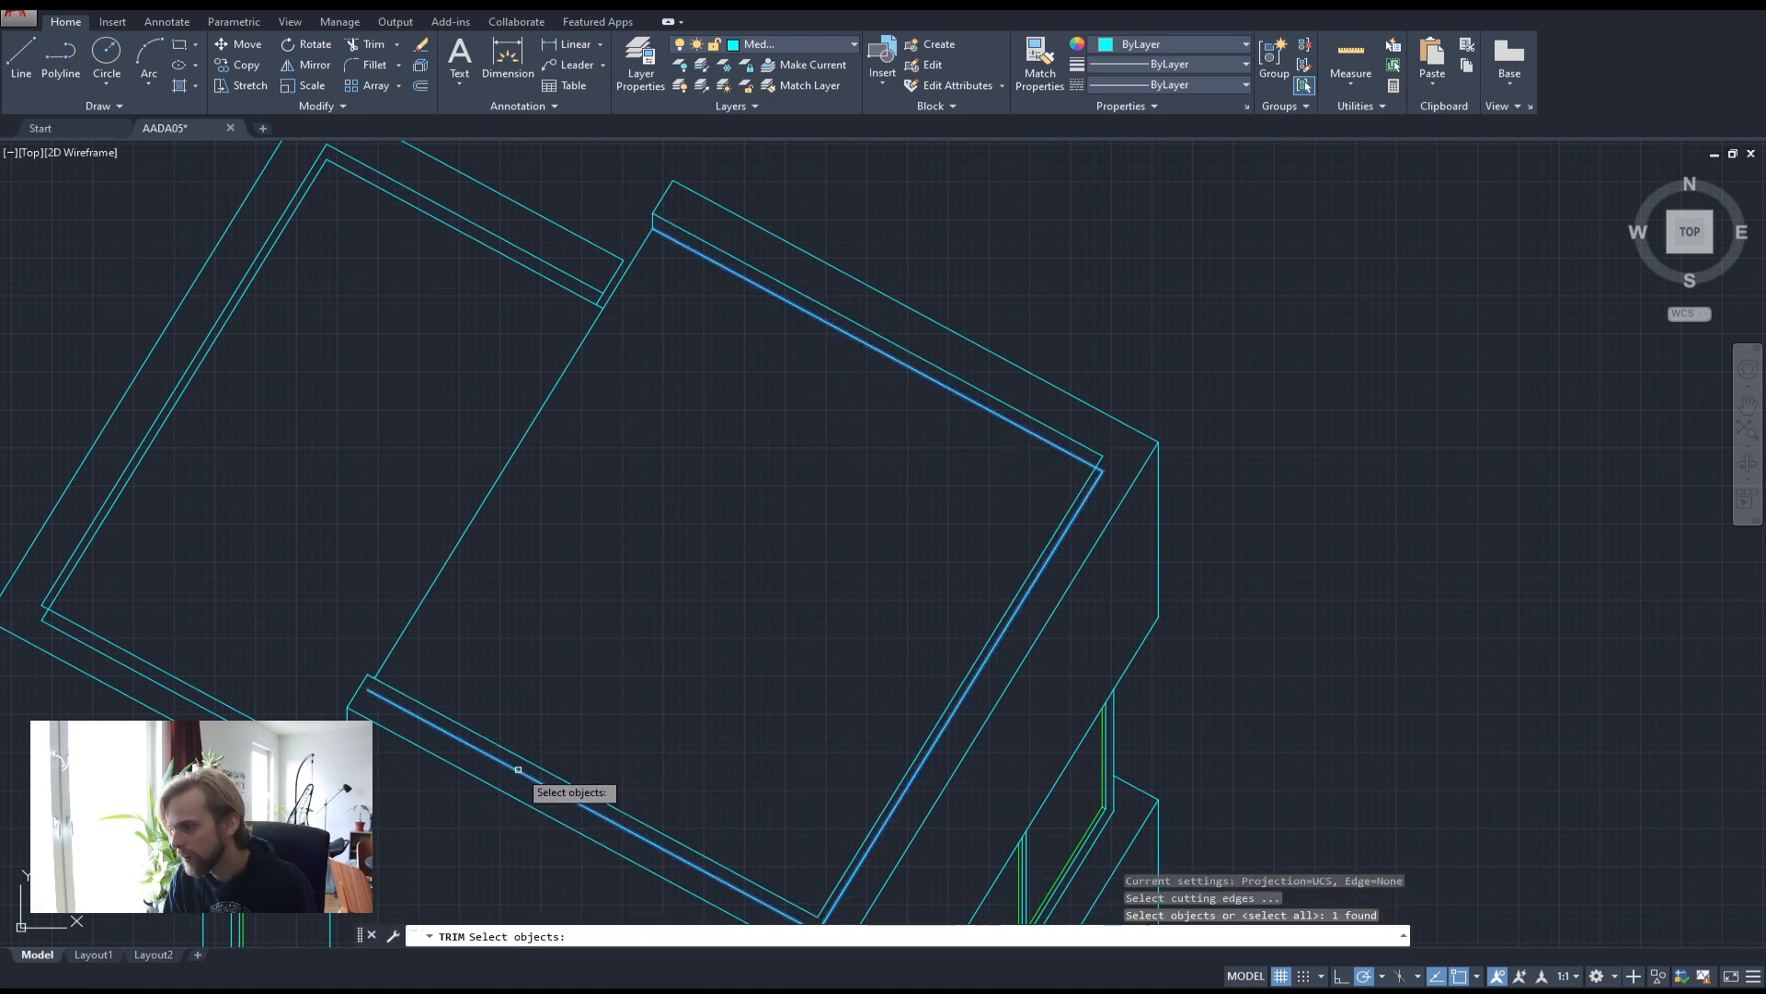
key("Escape")
key("Escape")
- Trim the short corner segment and the line stubs past the vertical edge
type("tr")
key("Return")
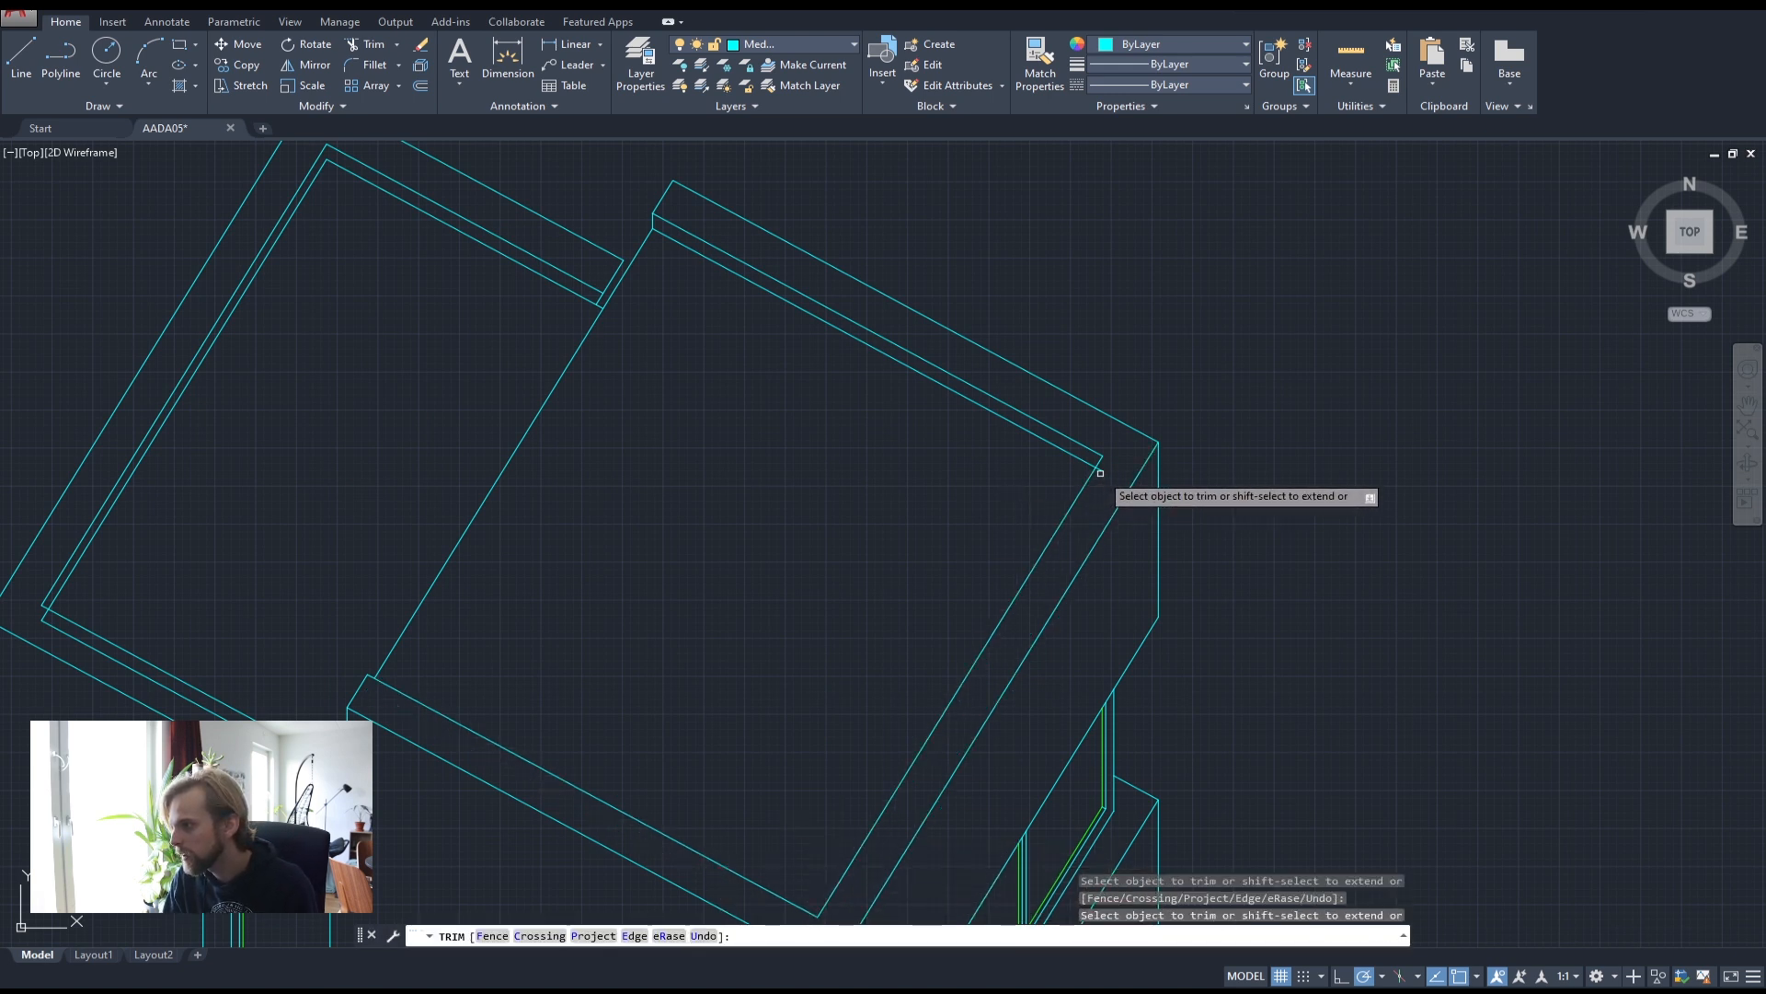
scroll(564, 316, "up", 4)
left_click(845, 397)
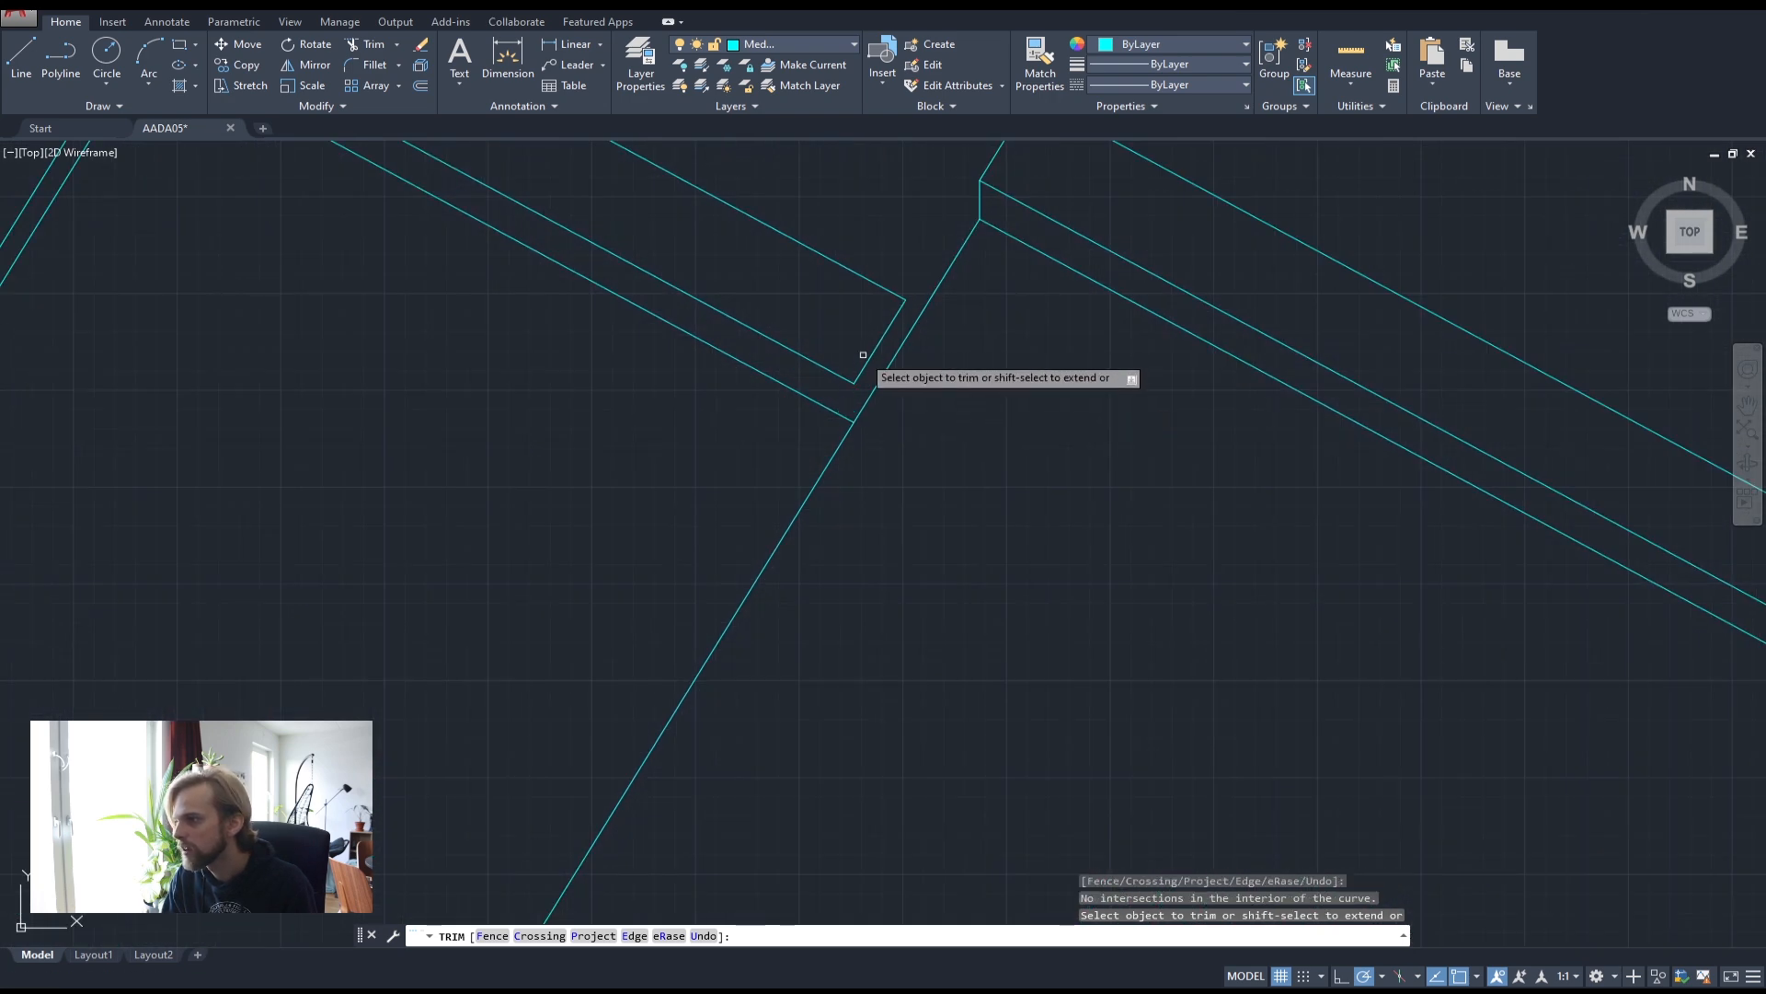
scroll(860, 410, "down", 3)
scroll(753, 685, "up", 3)
left_click(742, 690)
left_click(648, 544)
scroll(662, 552, "down", 3)
scroll(405, 370, "up", 3)
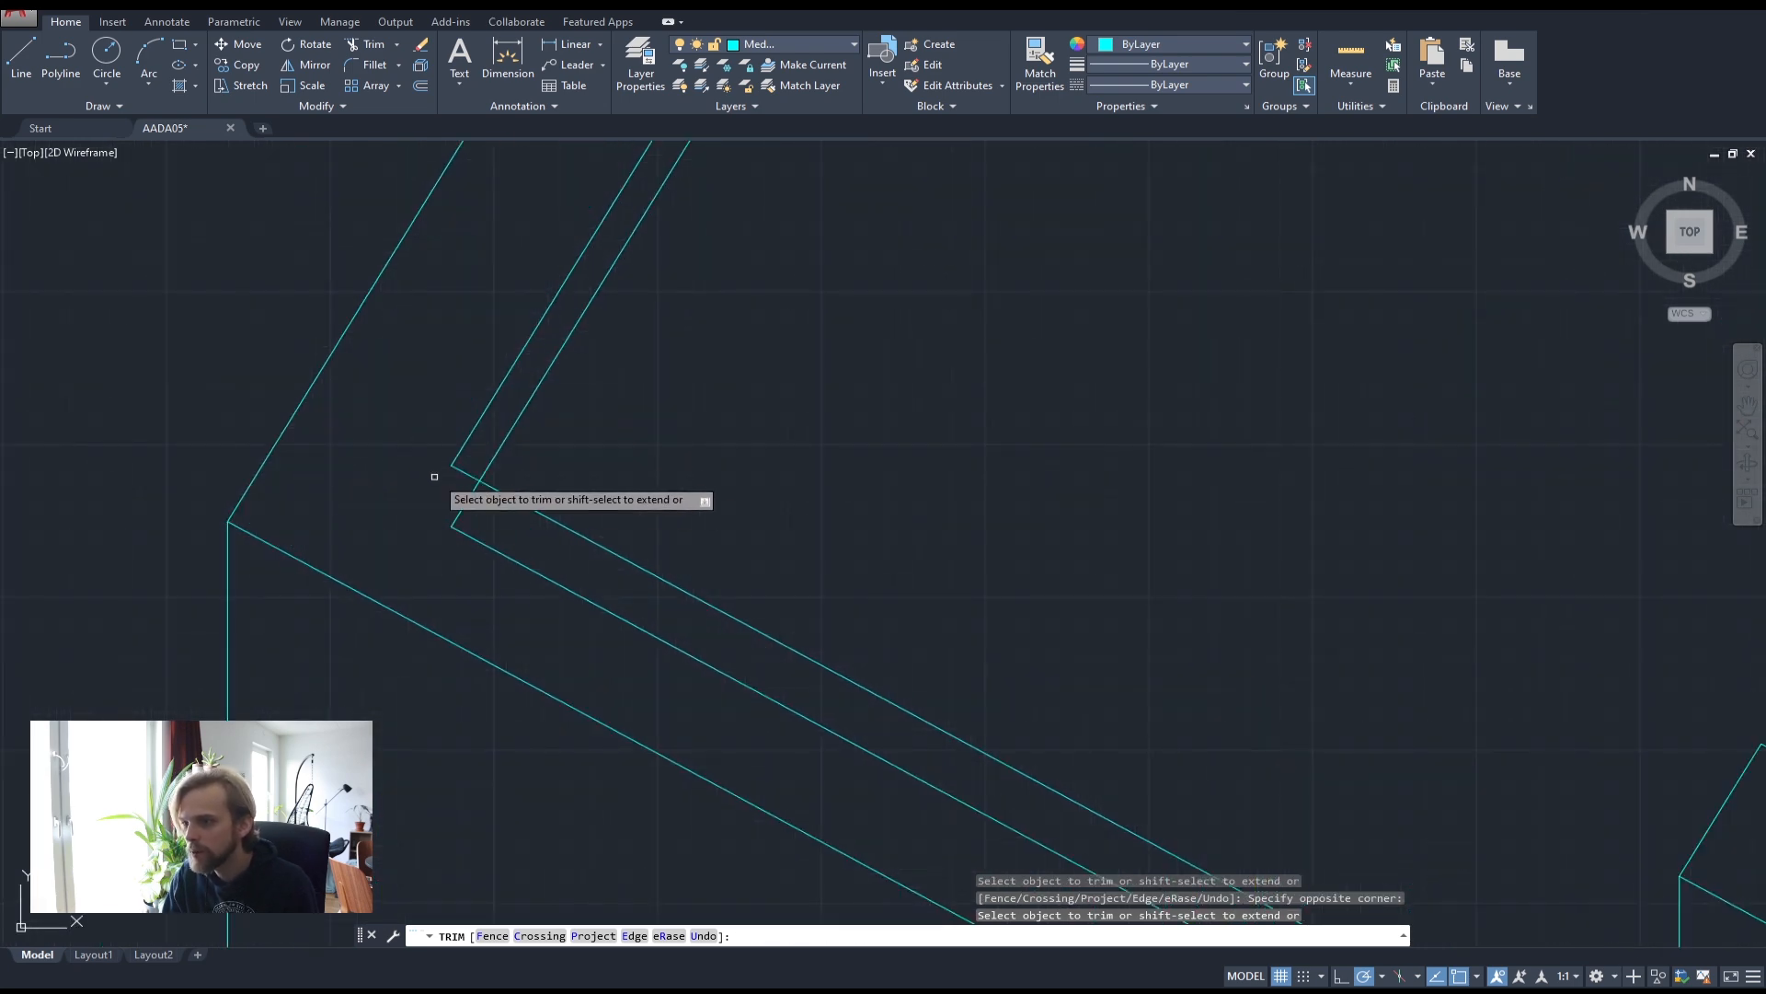
key("Escape")
- Delete the leftover middle wall line
left_click(507, 549)
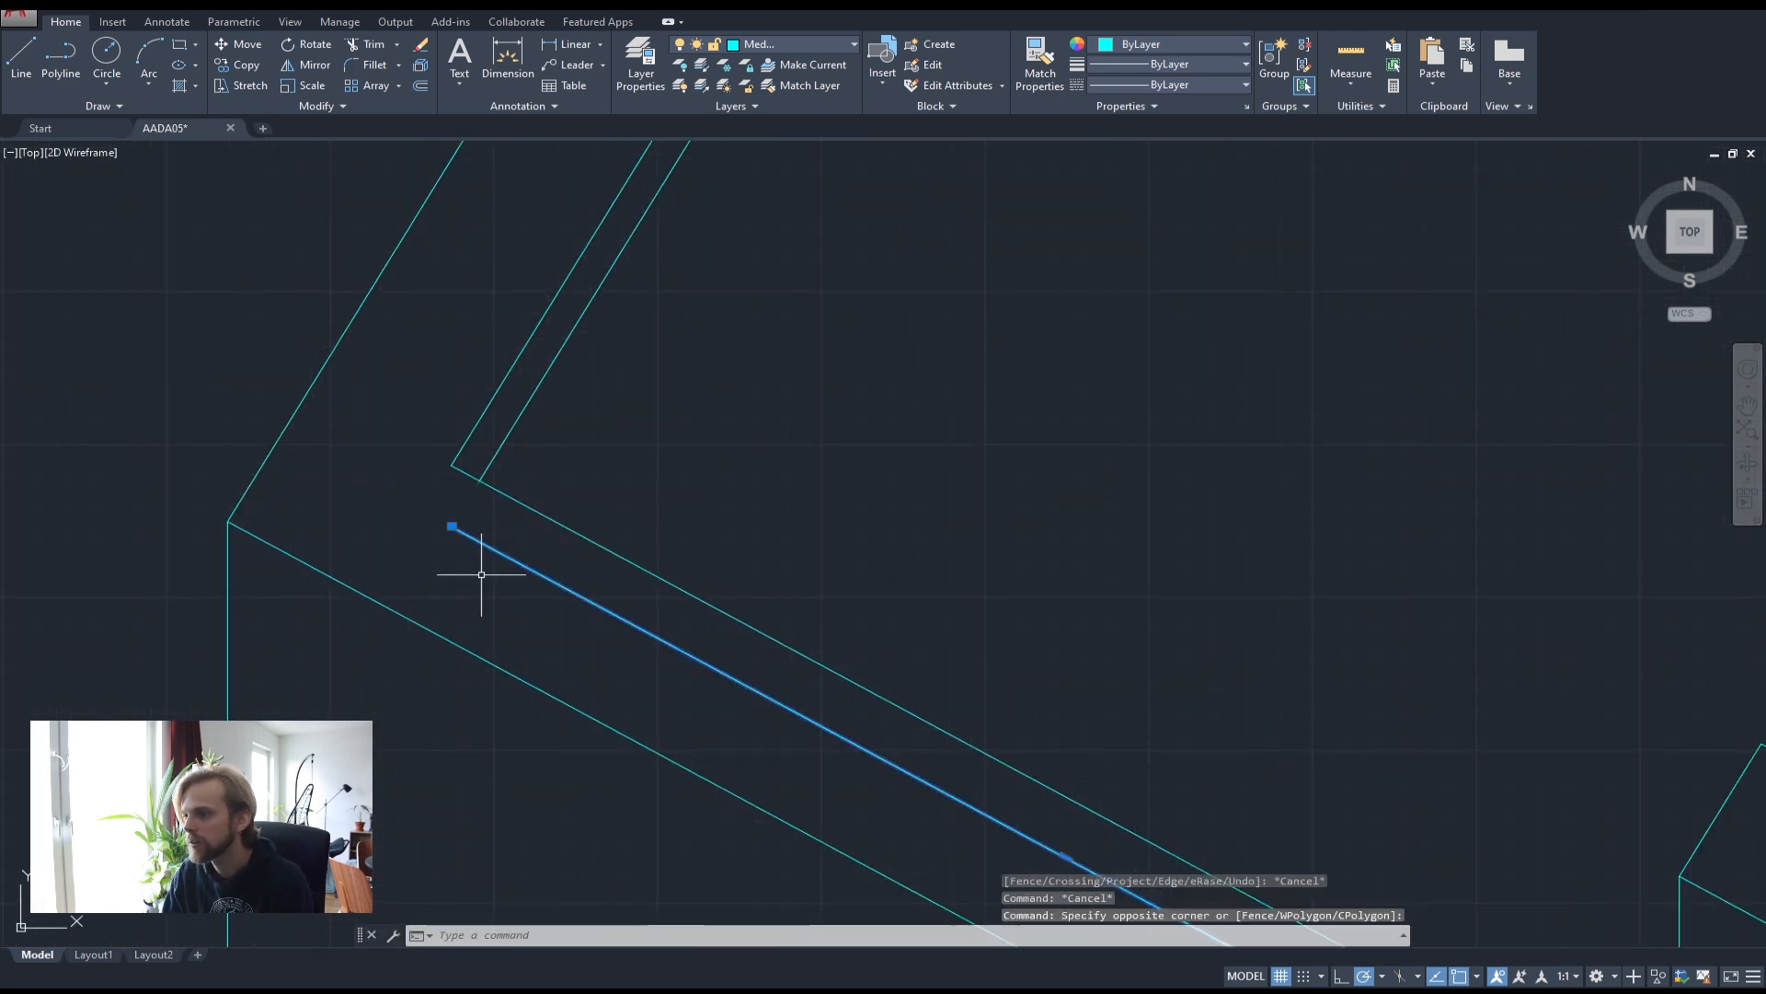
key("Delete")
scroll(679, 520, "down", 5)
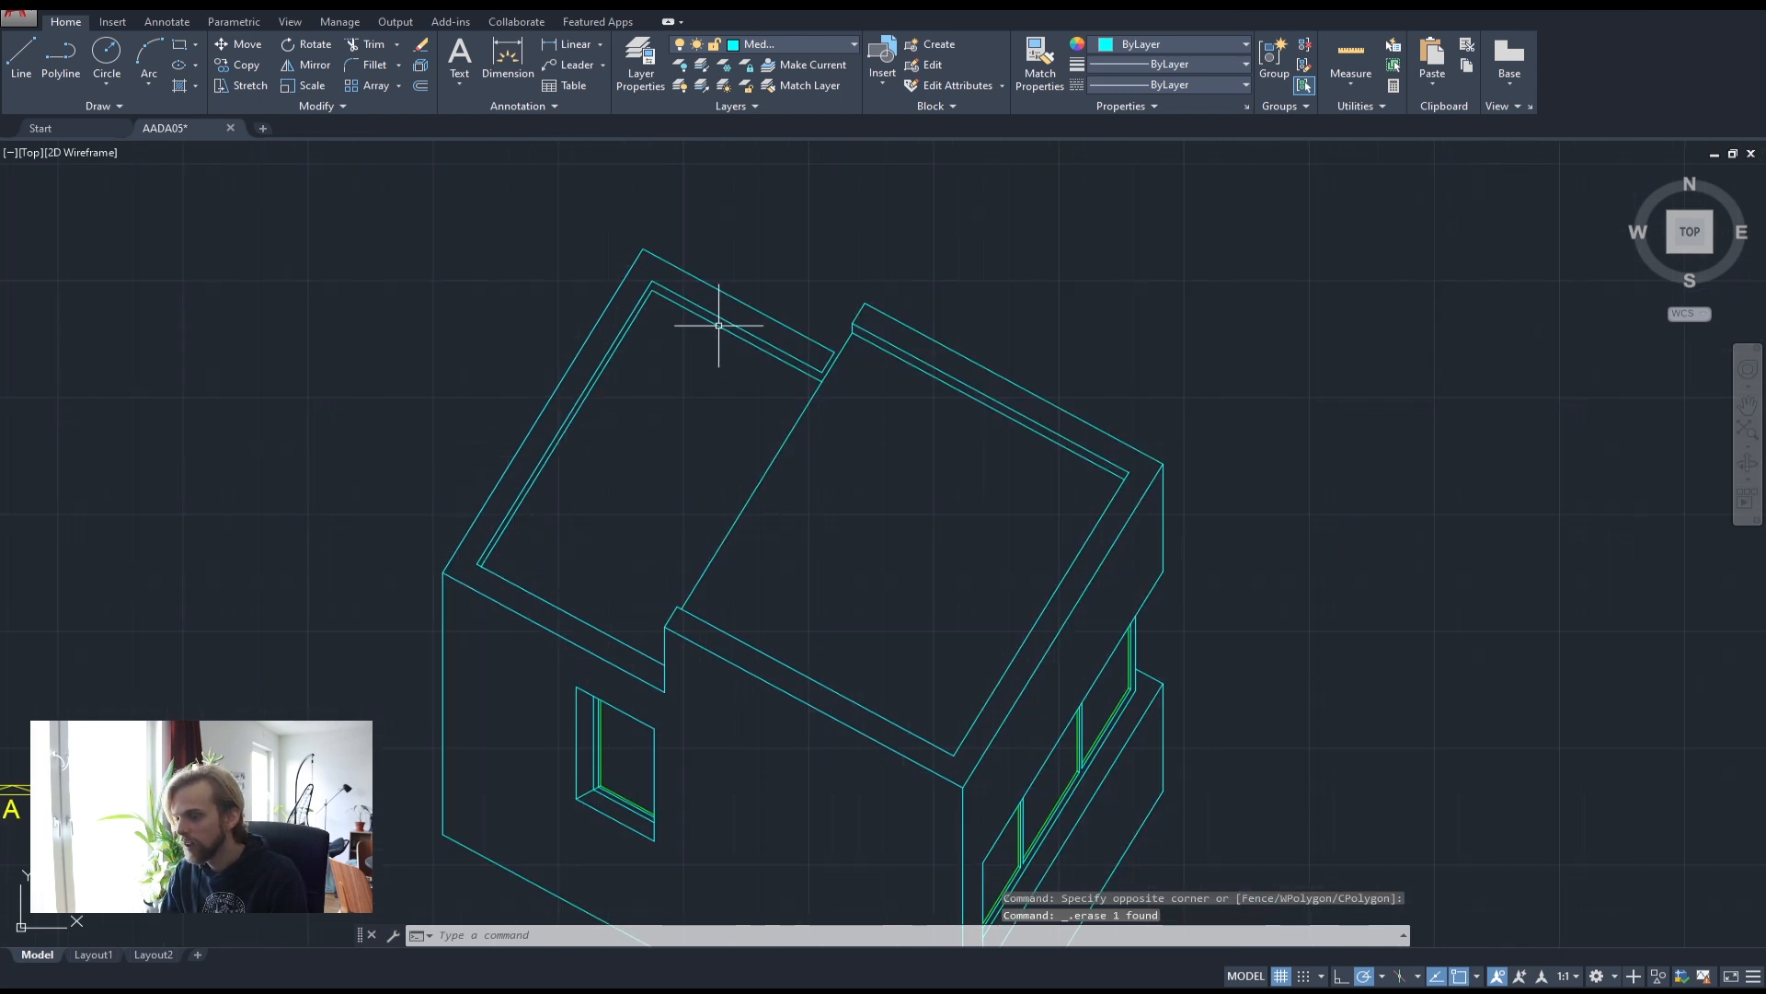
scroll(814, 349, "up", 3)
- Extend the upper wall lines to the diagonal wall line
left_click(804, 367)
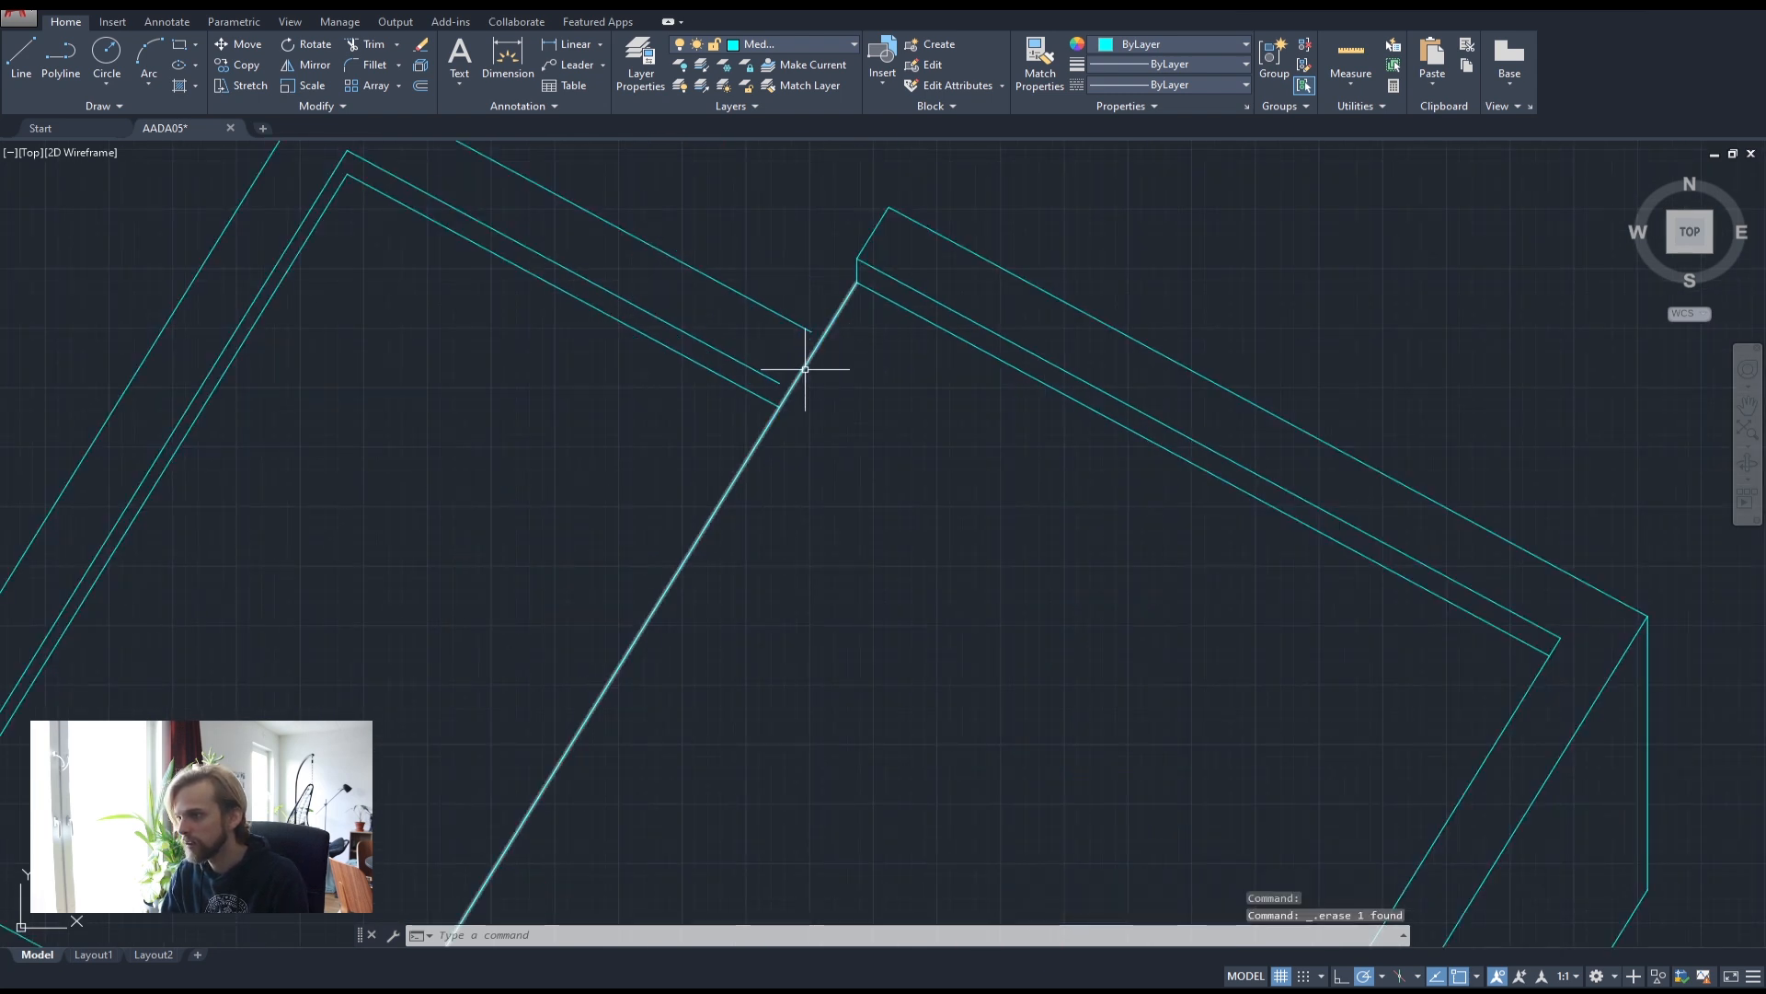
type("extend")
key("Return")
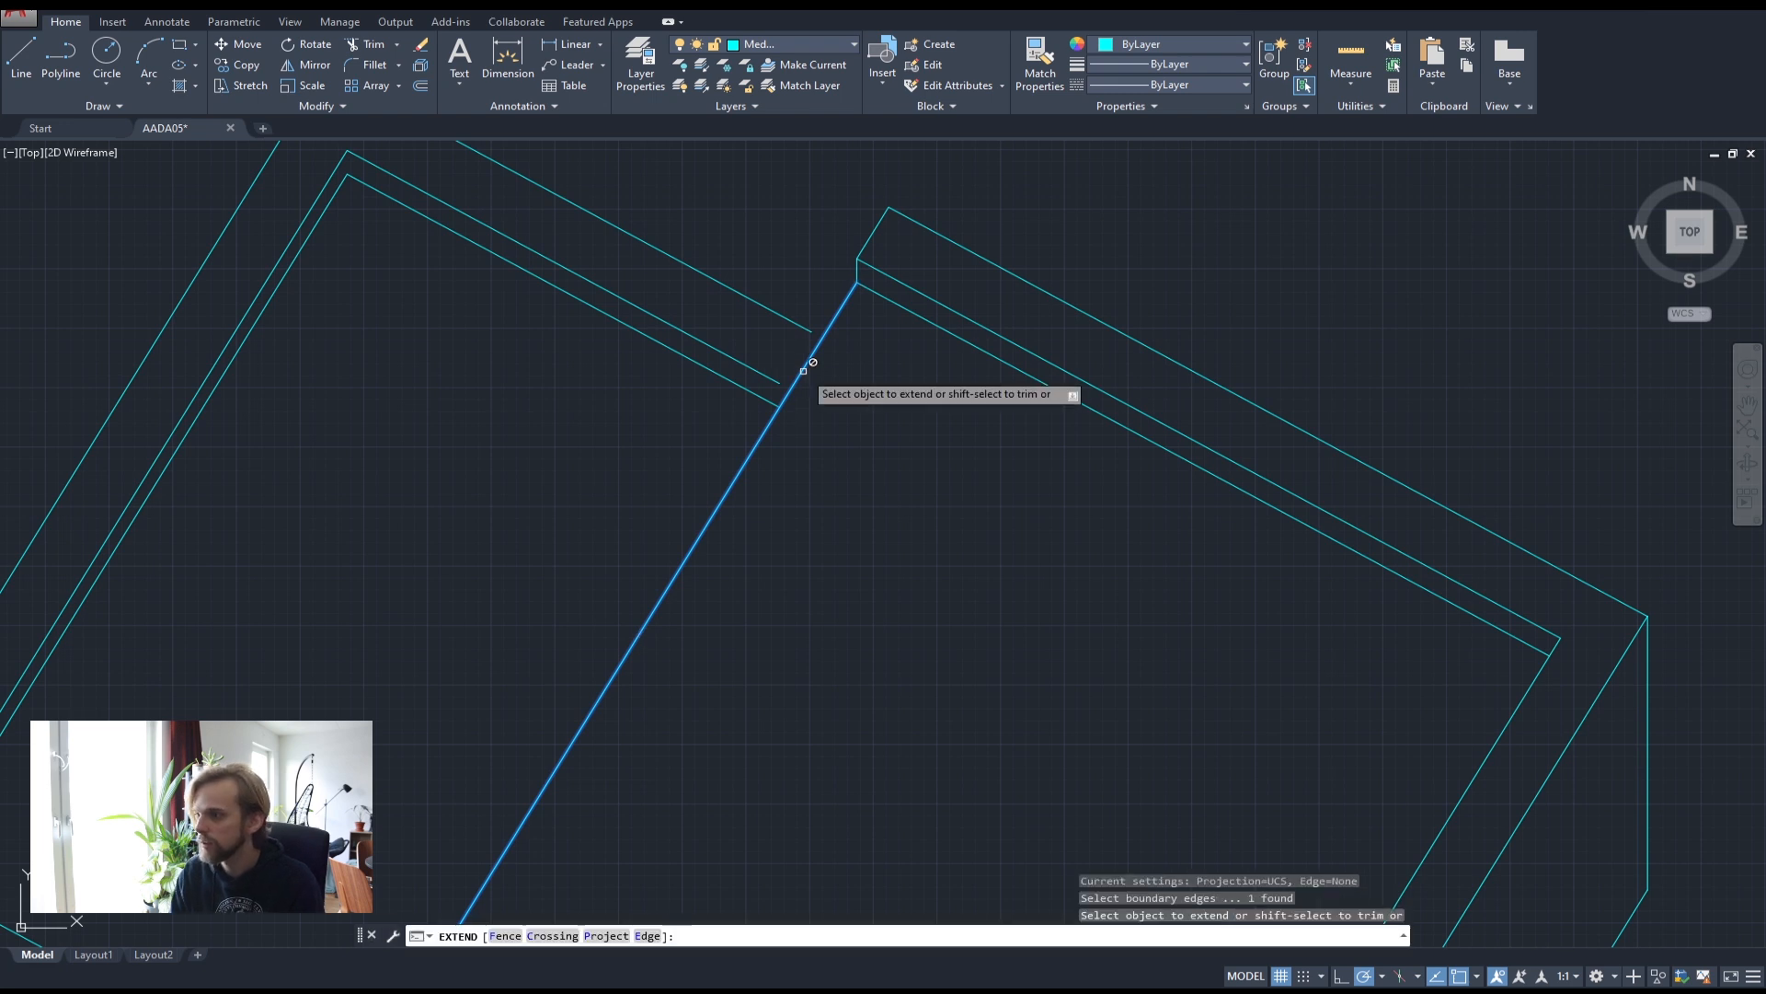
left_click(800, 304)
left_click(733, 370)
key("Escape")
key("Escape")
scroll(1003, 549, "down", 2)
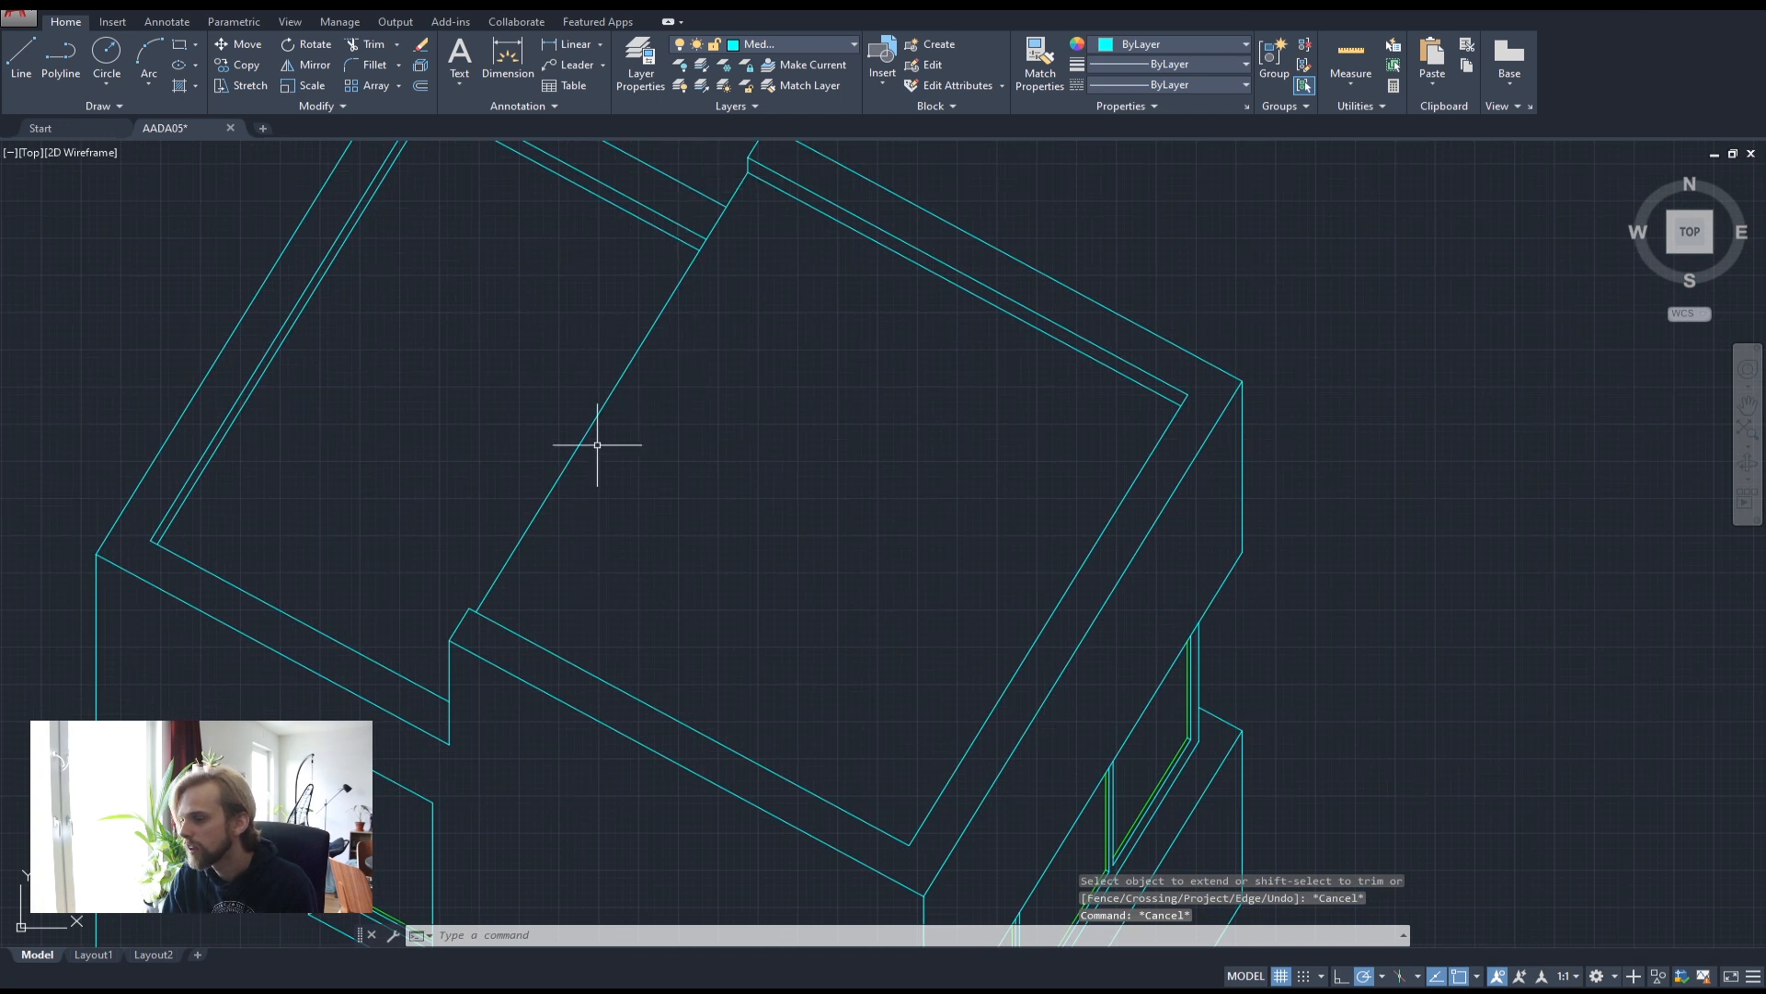
scroll(620, 434, "up", 5)
- Draw a short vertical polyline closing the inner corner of the left roof block
left_click(61, 57)
scroll(545, 342, "up", 6)
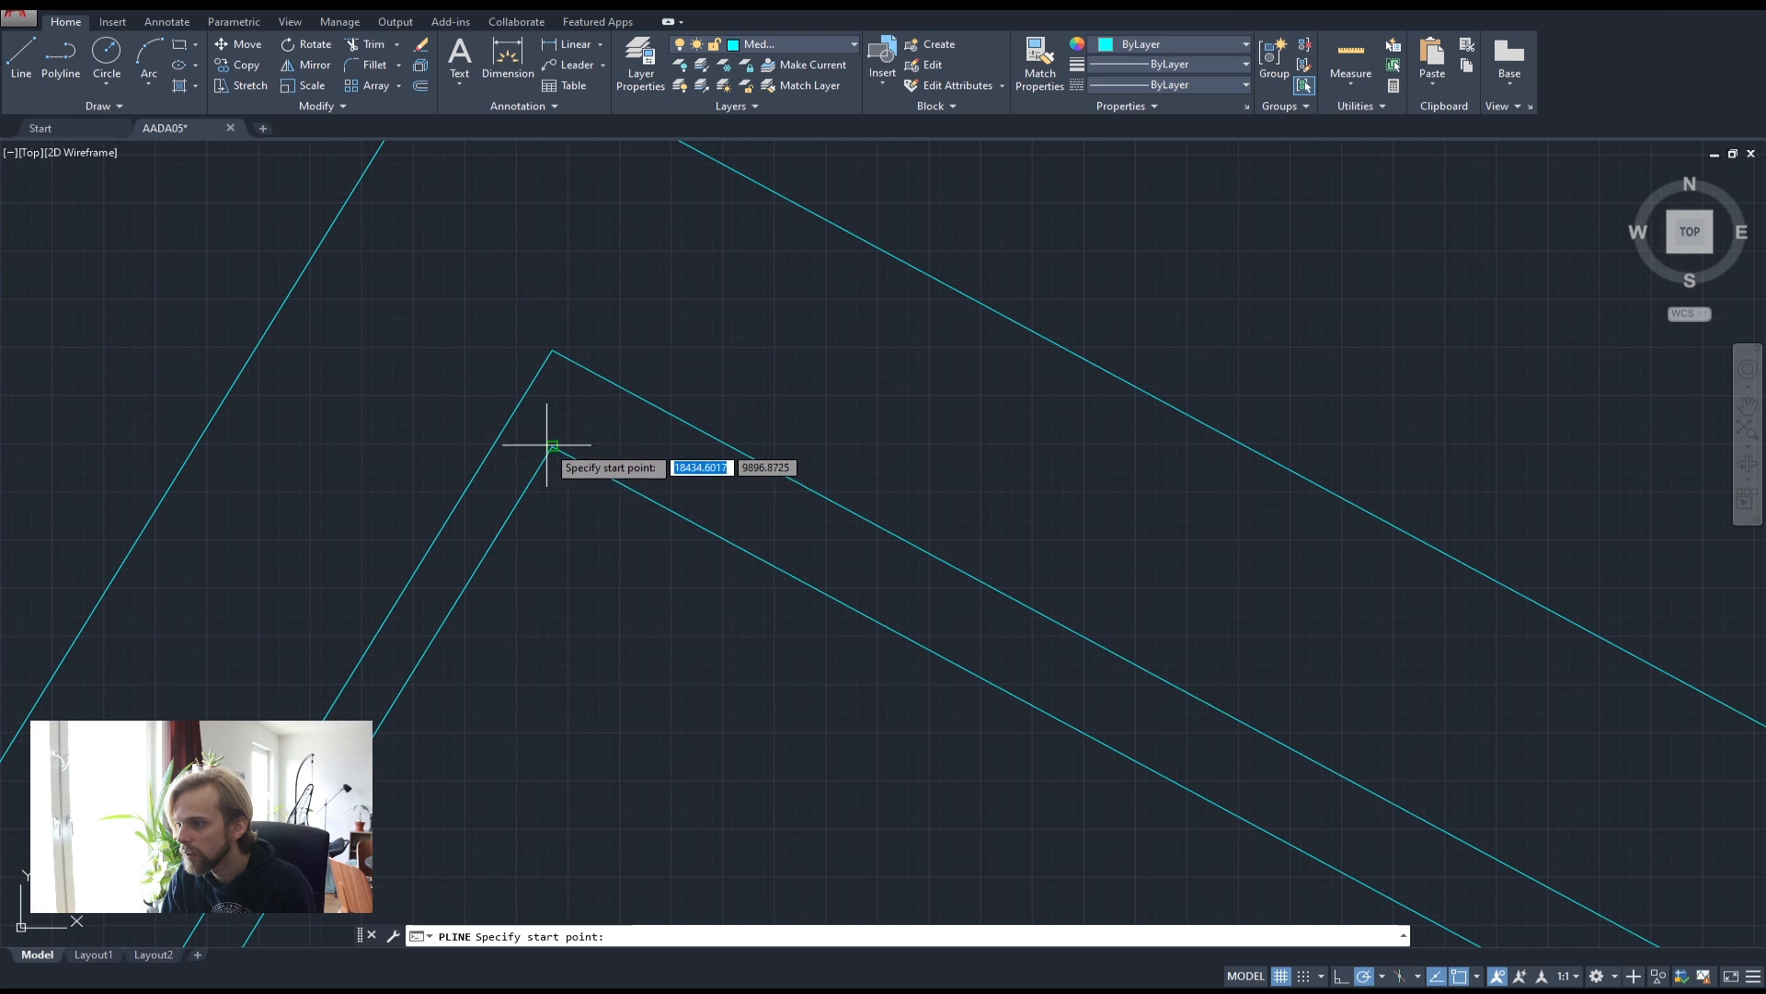
left_click(552, 448)
left_click(552, 350)
key("Return")
scroll(552, 349, "down", 8)
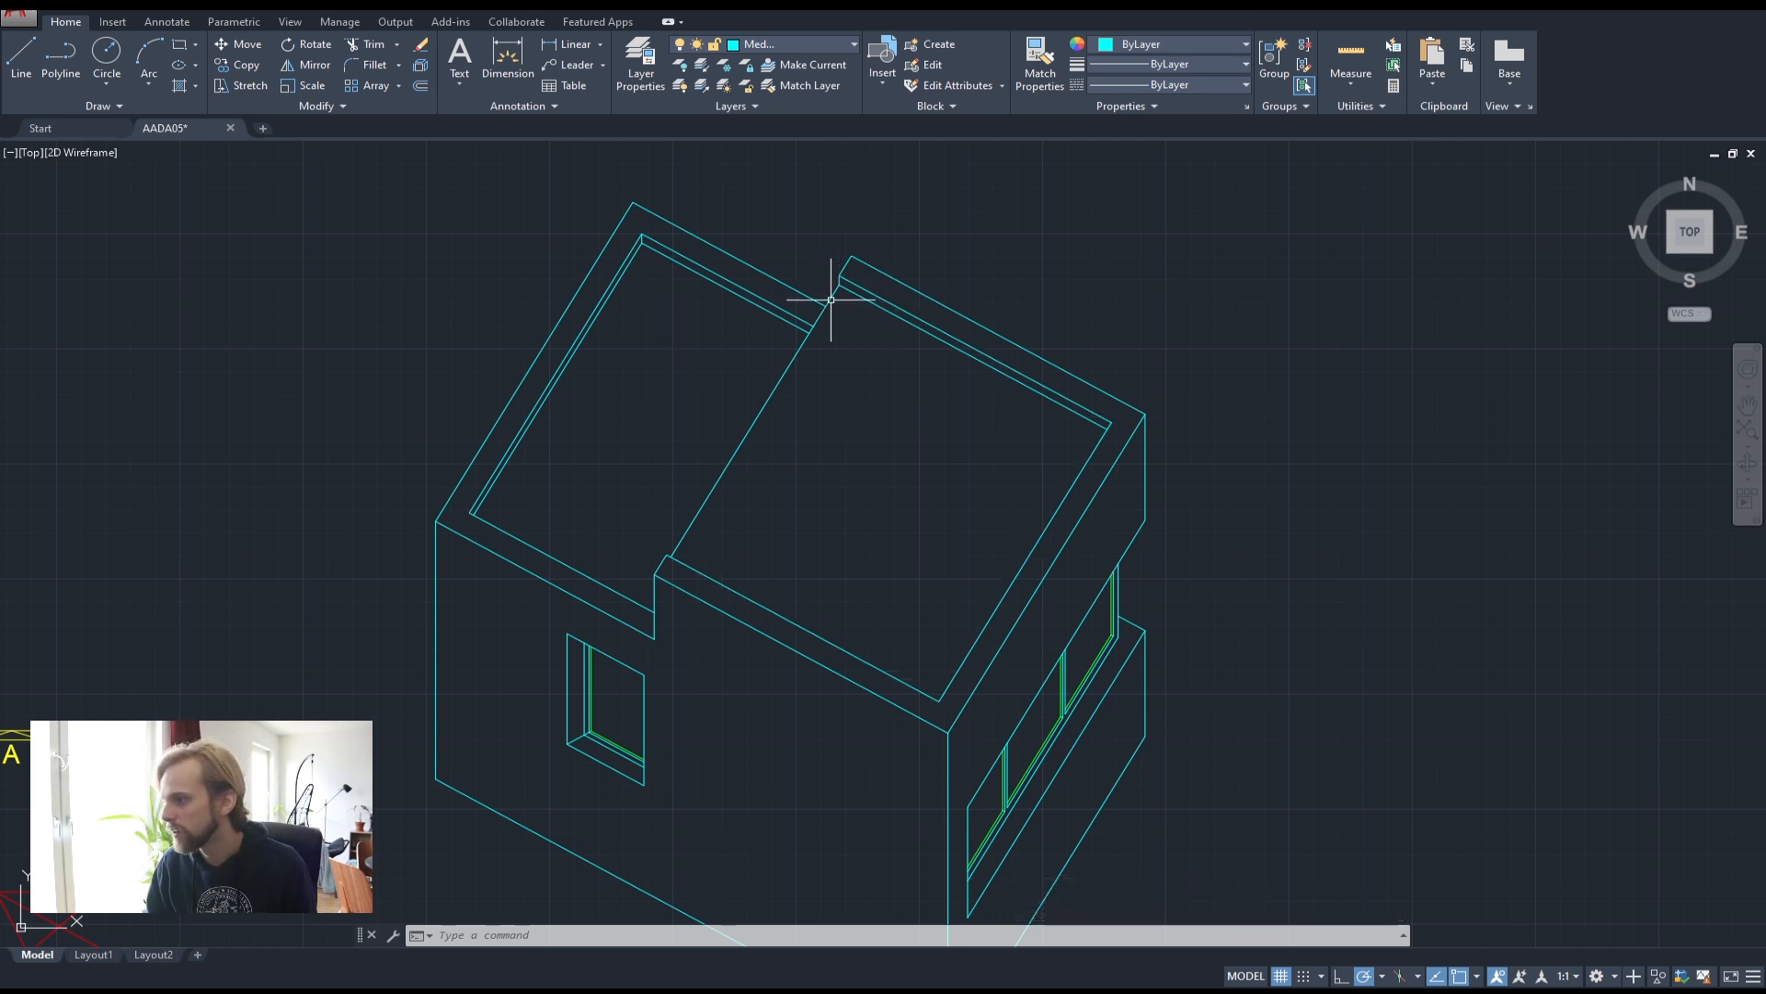
- Turn the Hatch layer back on so the facade siding shows again
left_click(780, 48)
left_click(696, 87)
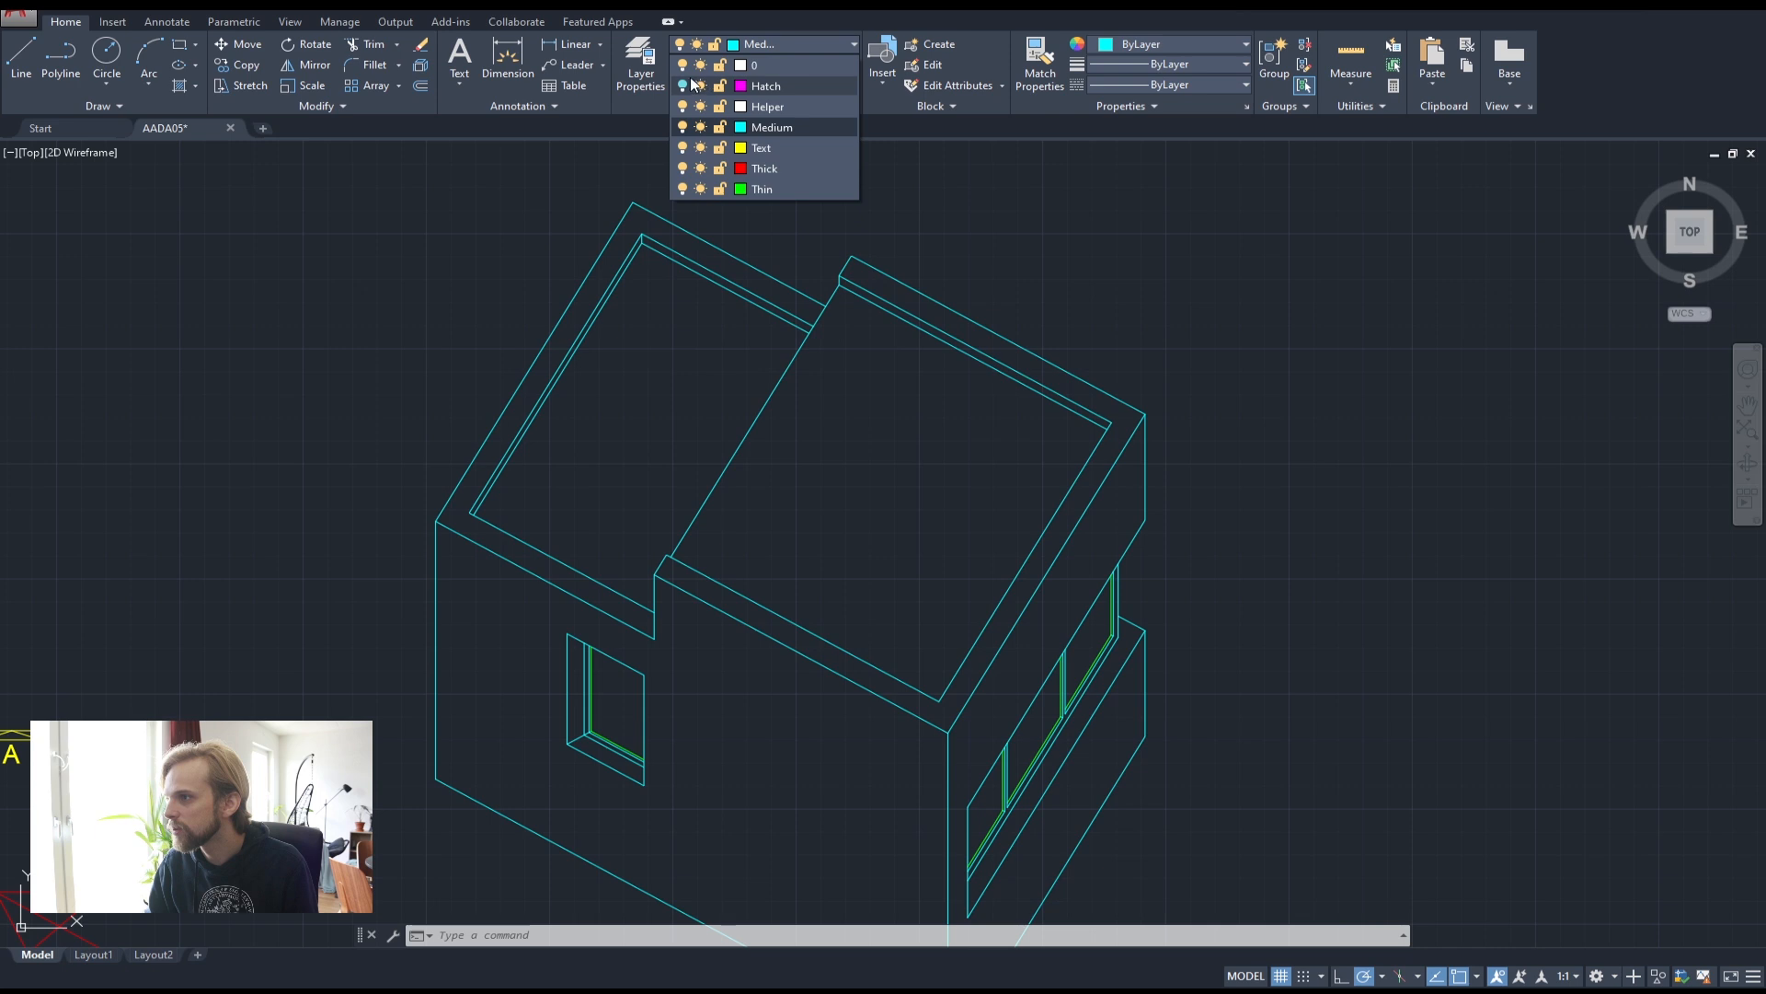
scroll(1141, 381, "down", 1)
- Delete the section marker beside the house
middle_click_drag(1230, 509, 1154, 409)
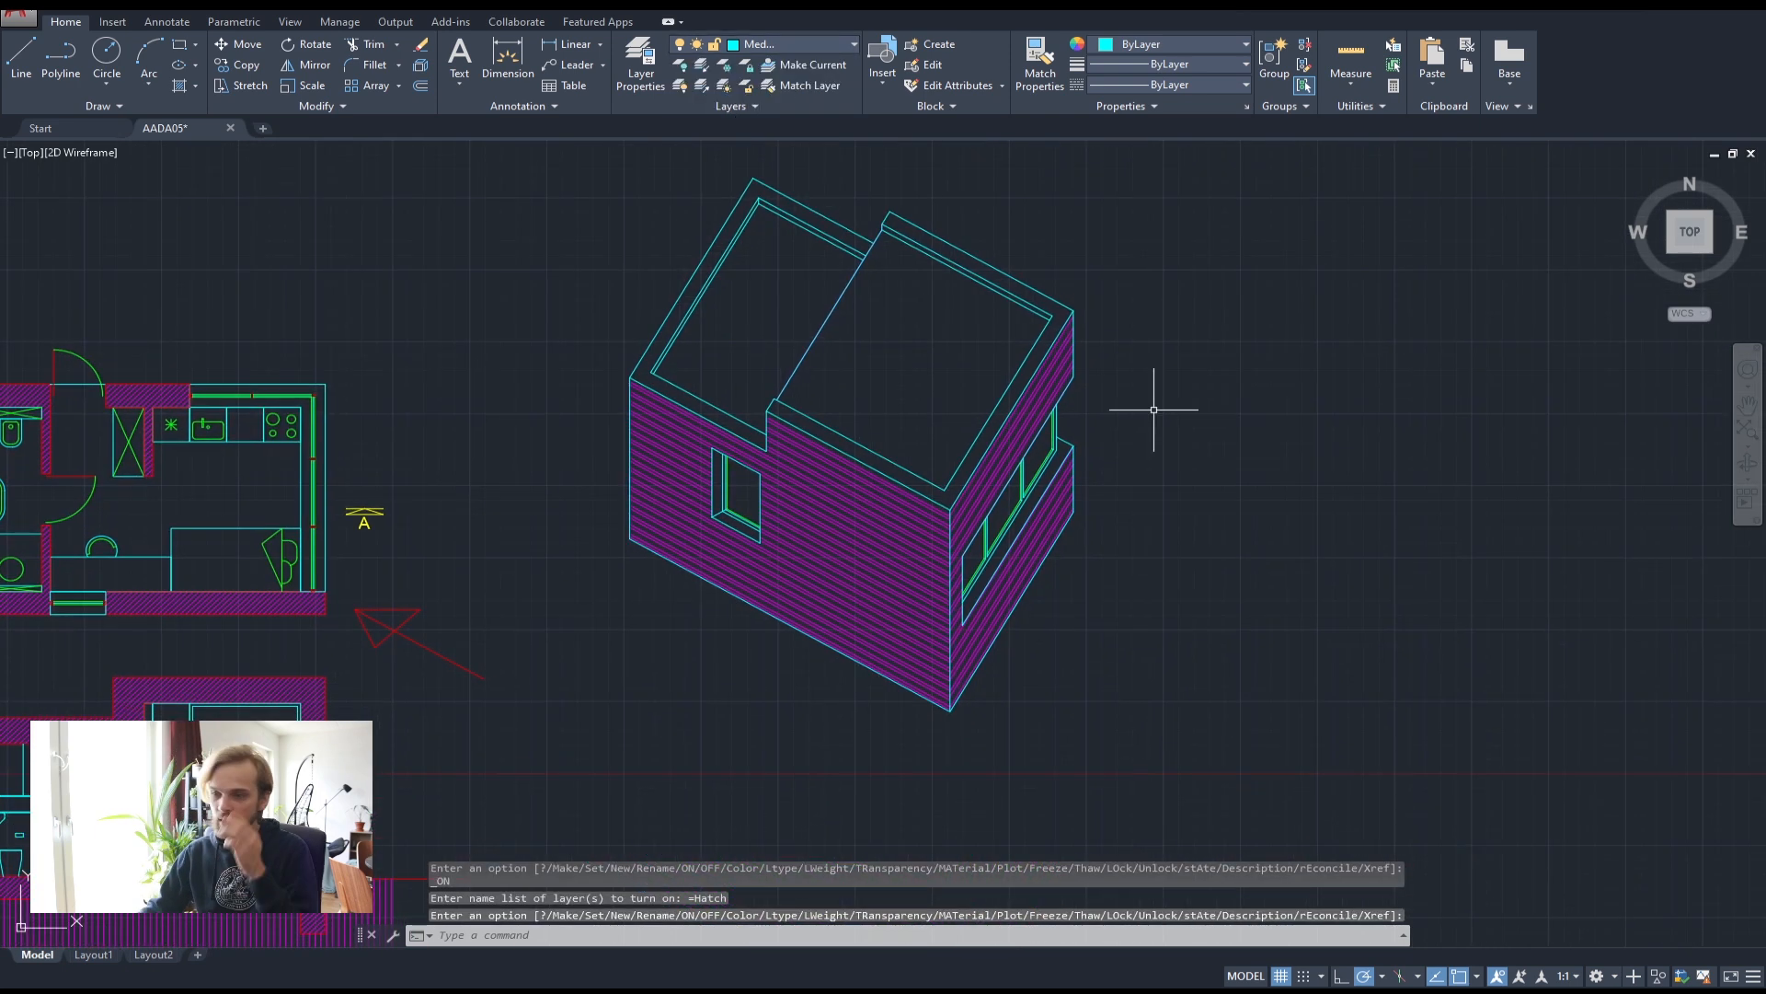
left_click(572, 747)
left_click(377, 588)
key("Delete")
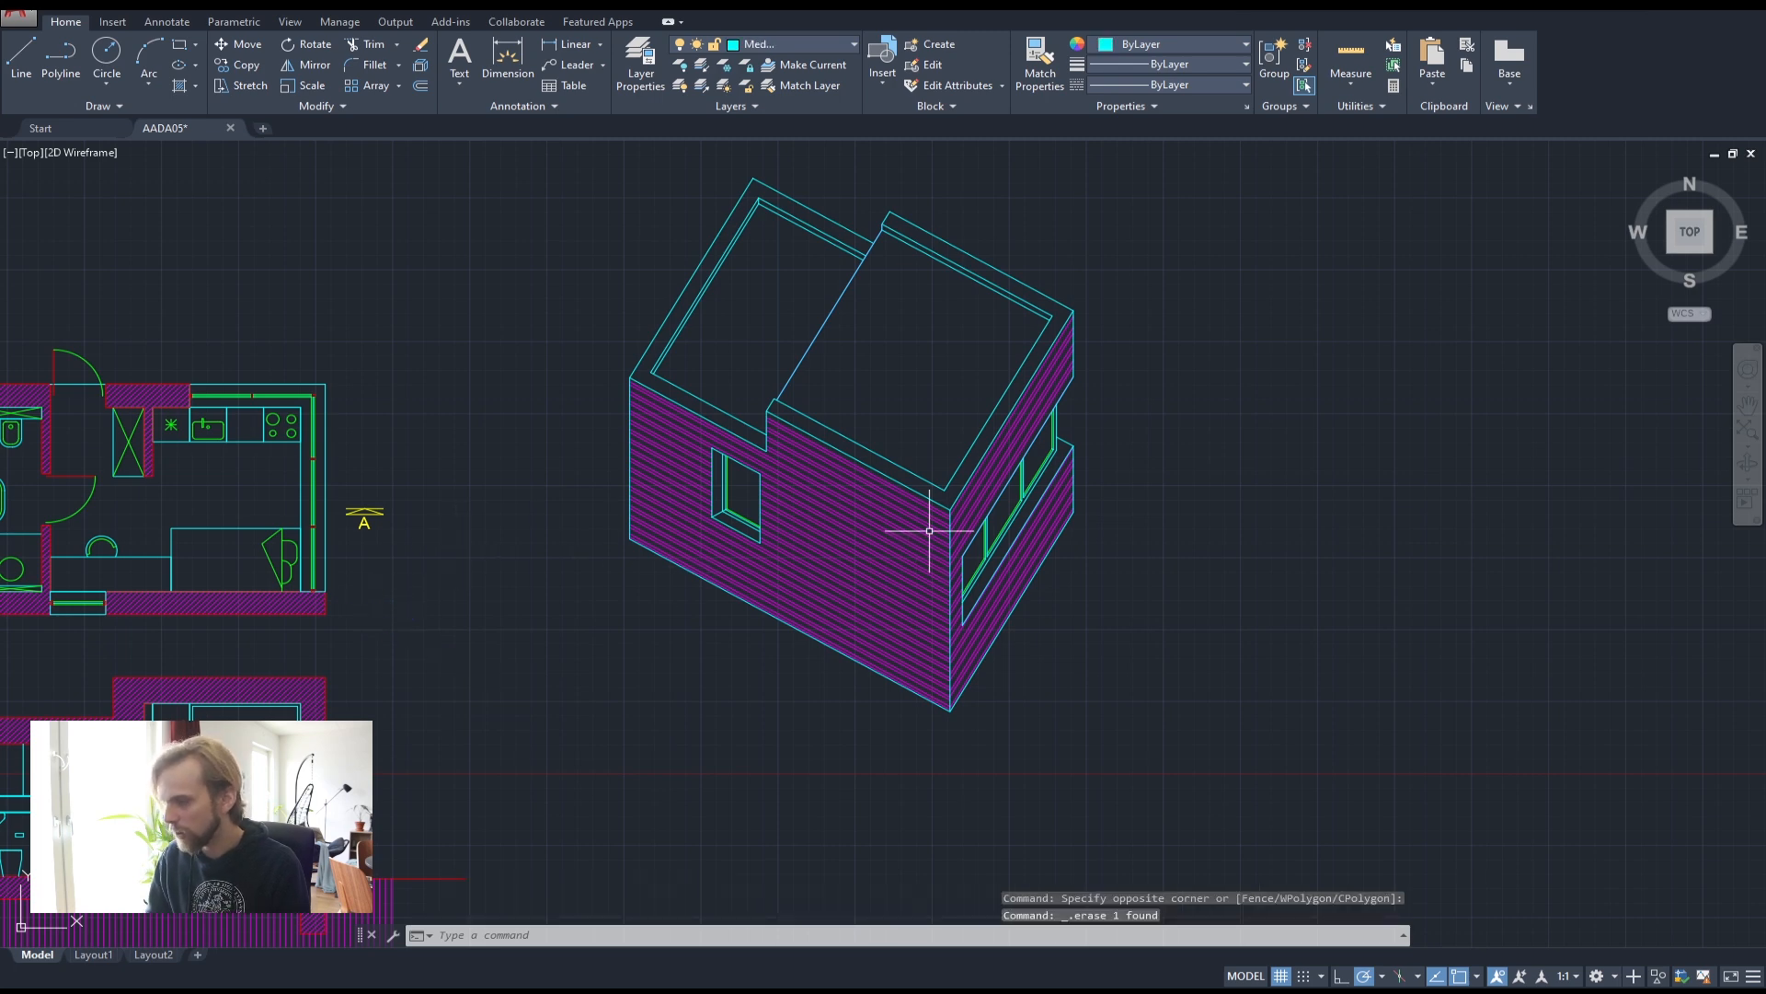
scroll(702, 574, "down", 1)
- Select the whole axonometric house and start moving it, then cancel
mouse_move(476, 765)
middle_mouse_down()
mouse_move(545, 659)
mouse_move(552, 603)
middle_mouse_up()
left_click(1086, 582)
left_click(635, 175)
type("m")
key("Return")
left_click(1058, 405)
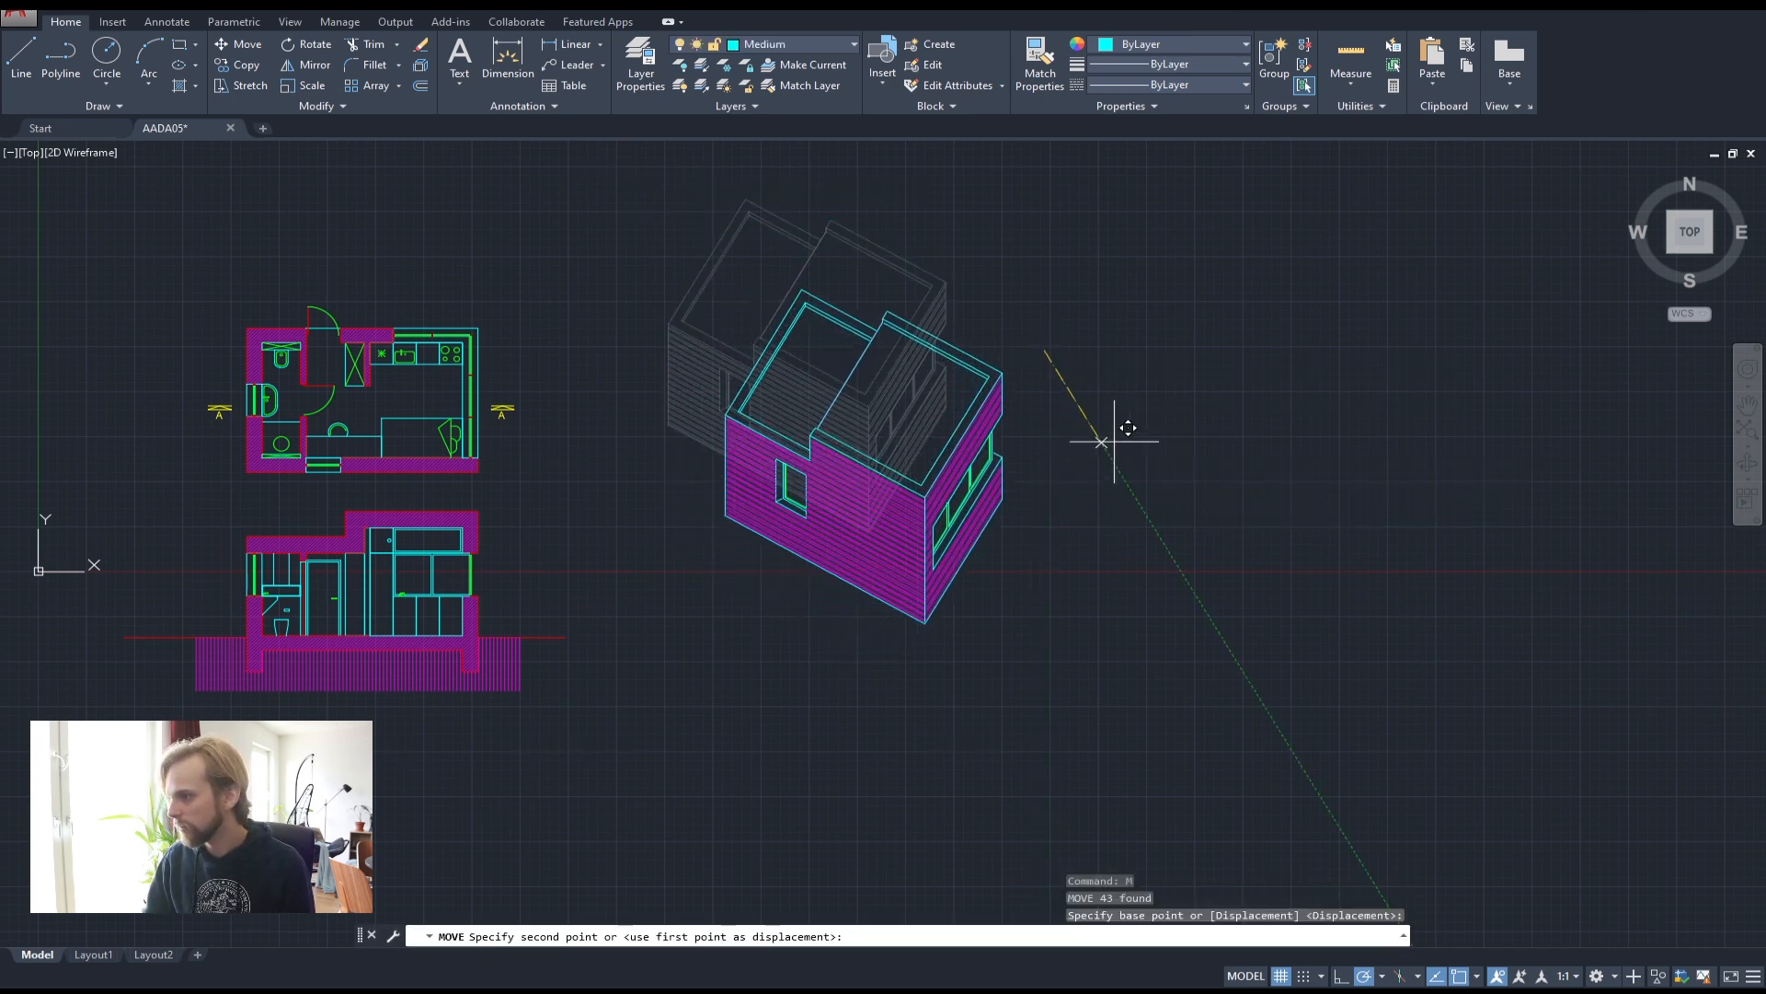
key("Escape")
left_click(1145, 313)
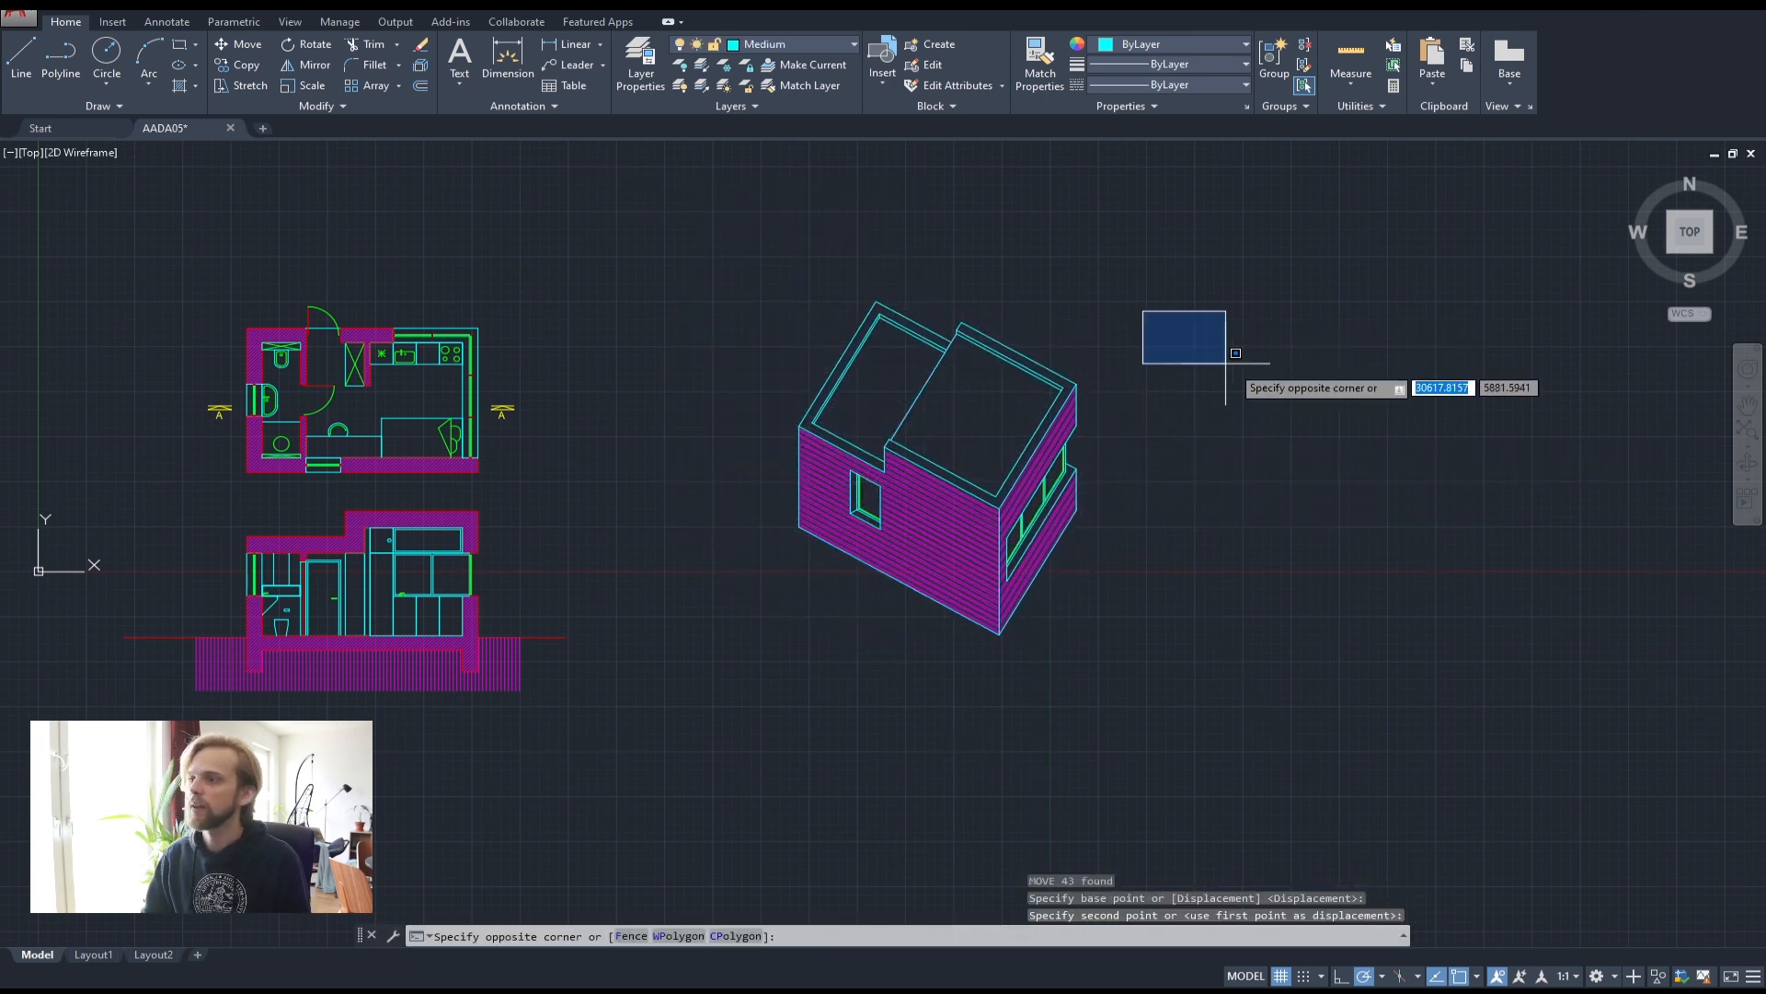
key("Escape")
key("Escape")
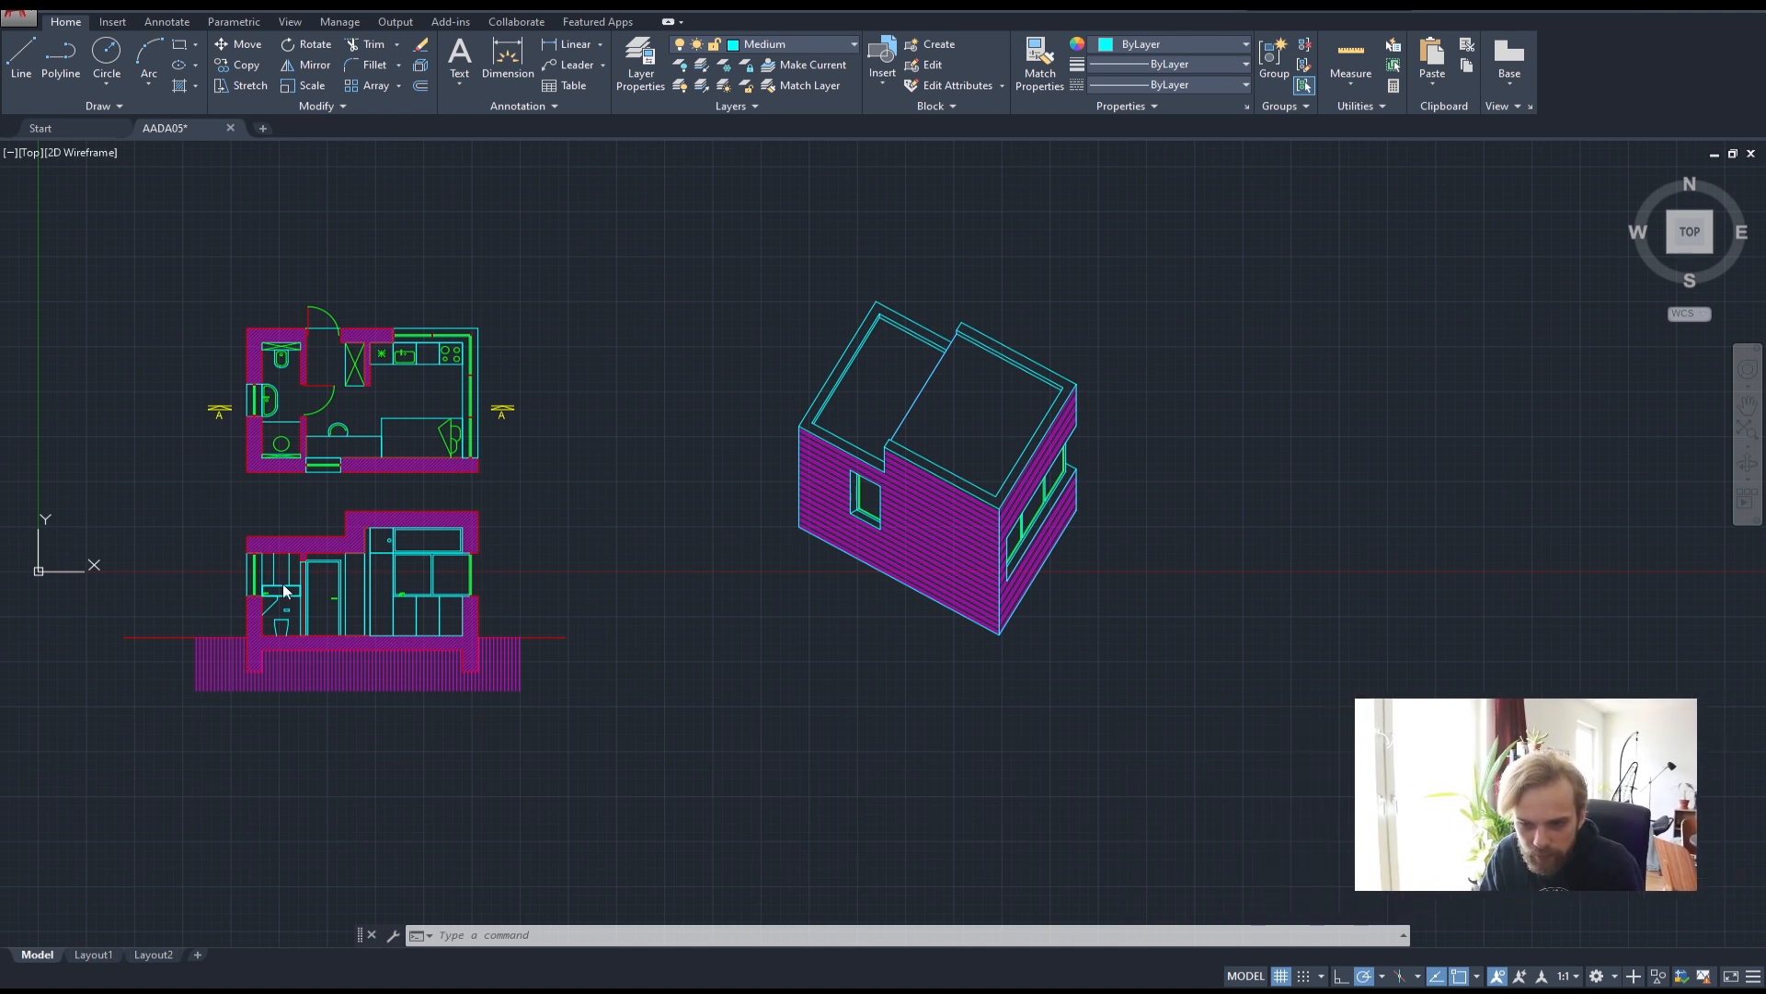
mouse_move(101, 957)
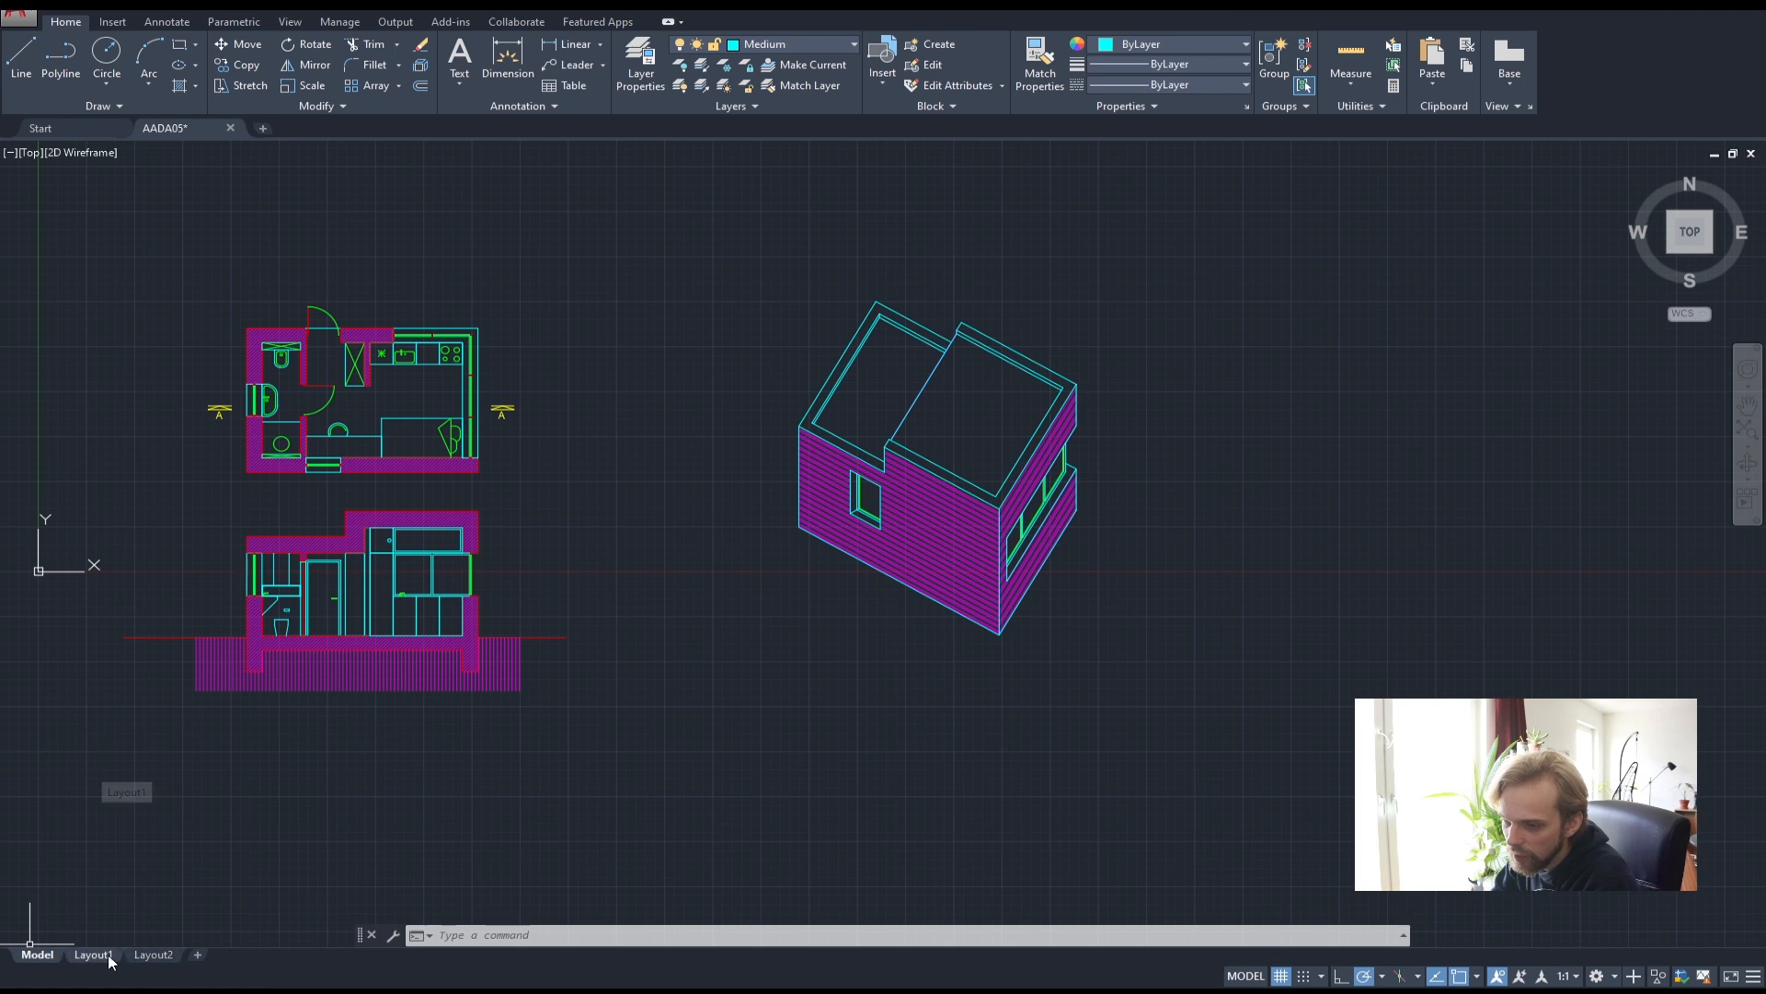
- Compare the Layout1 and Layout2 sheets, then delete Layout2
left_click(93, 955)
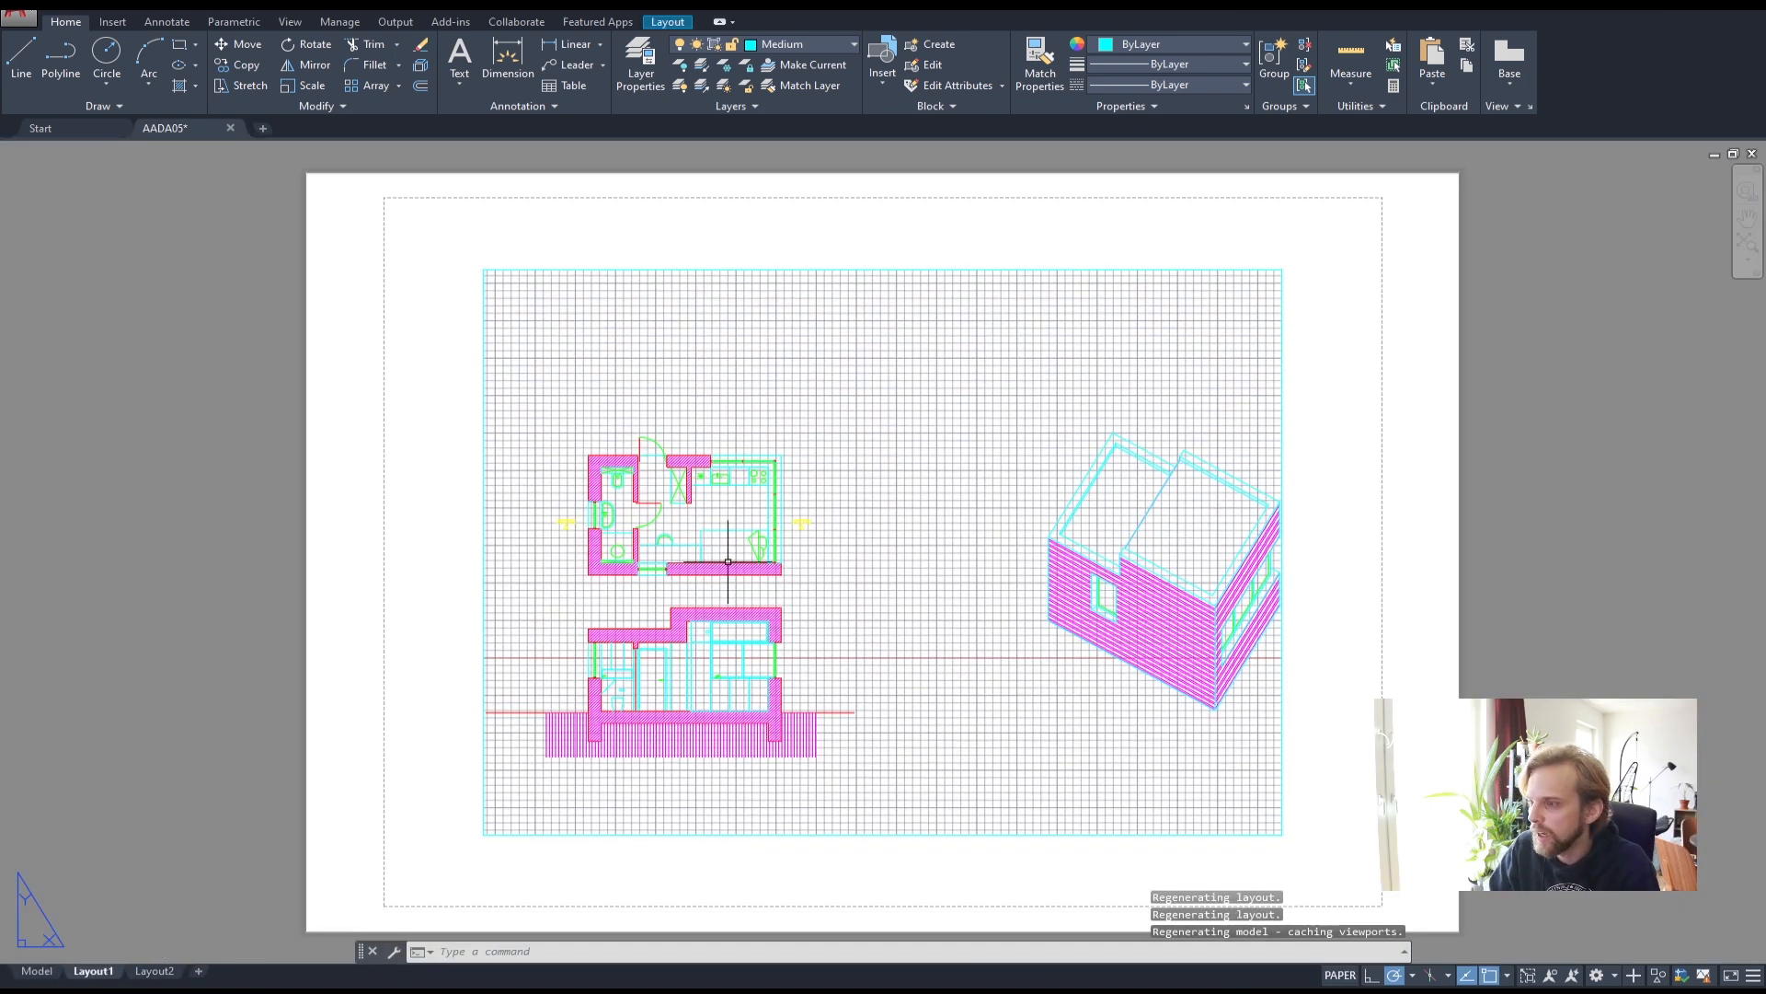
left_click(152, 971)
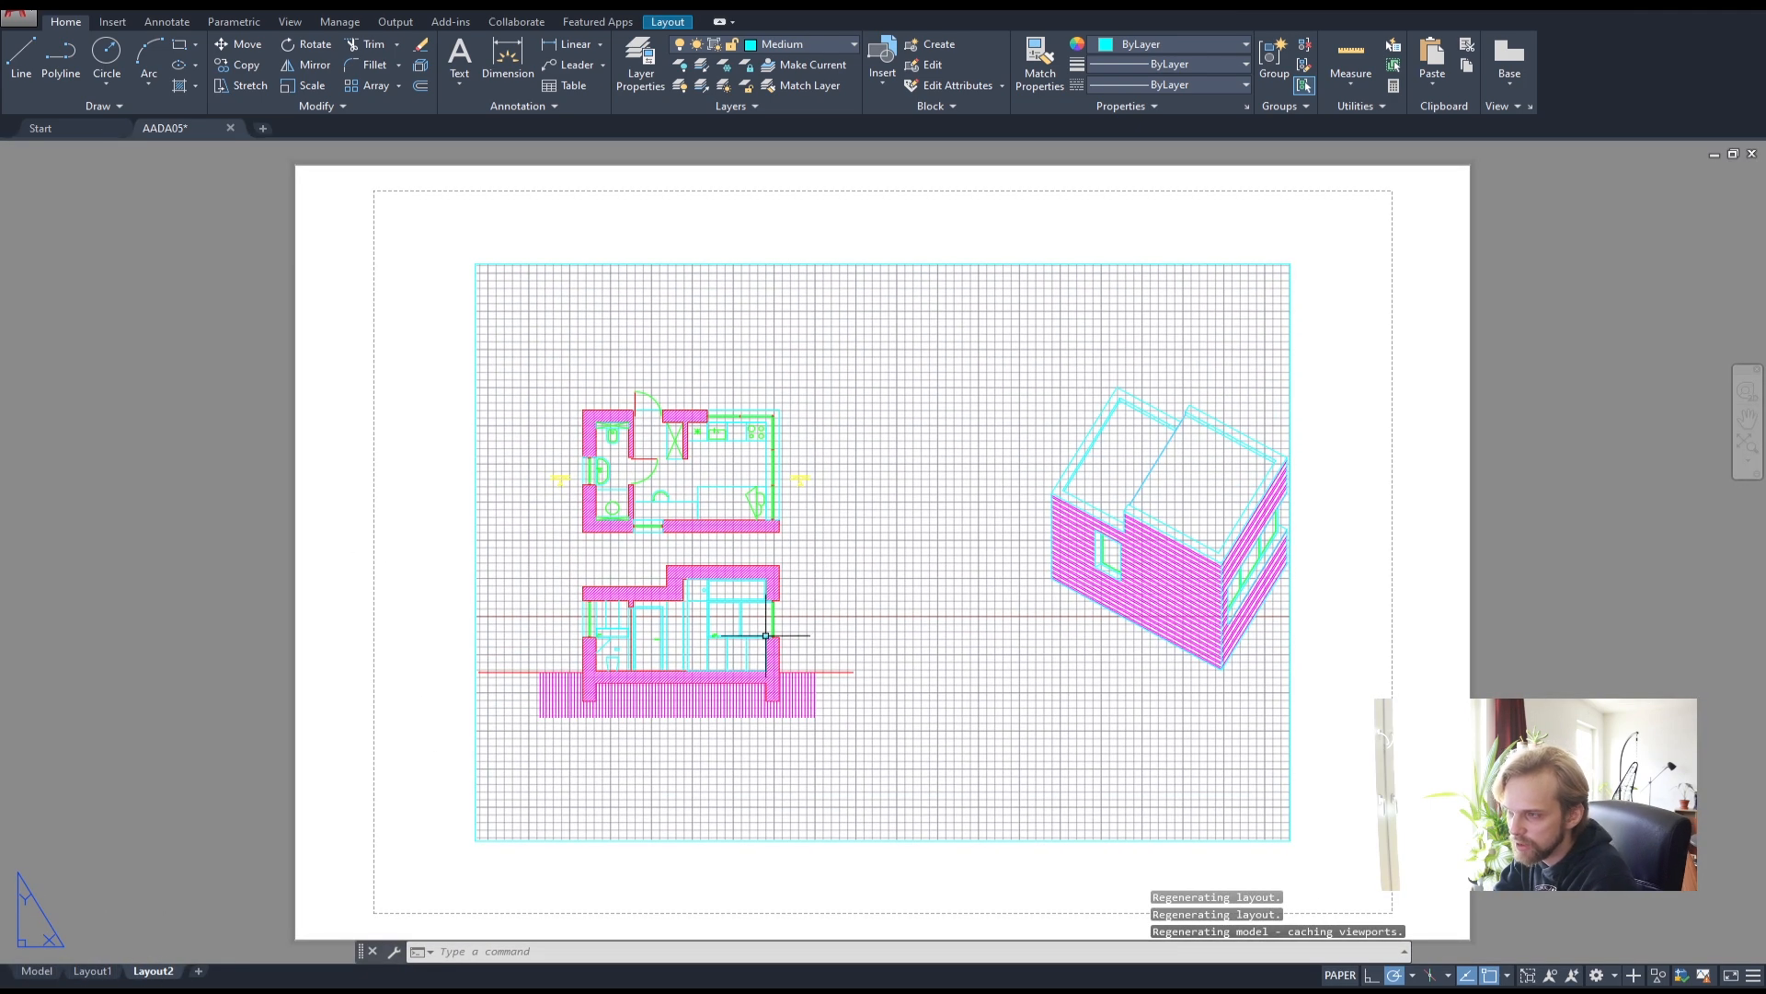
left_click(117, 972)
left_click(173, 972)
left_click(120, 972)
right_click(173, 973)
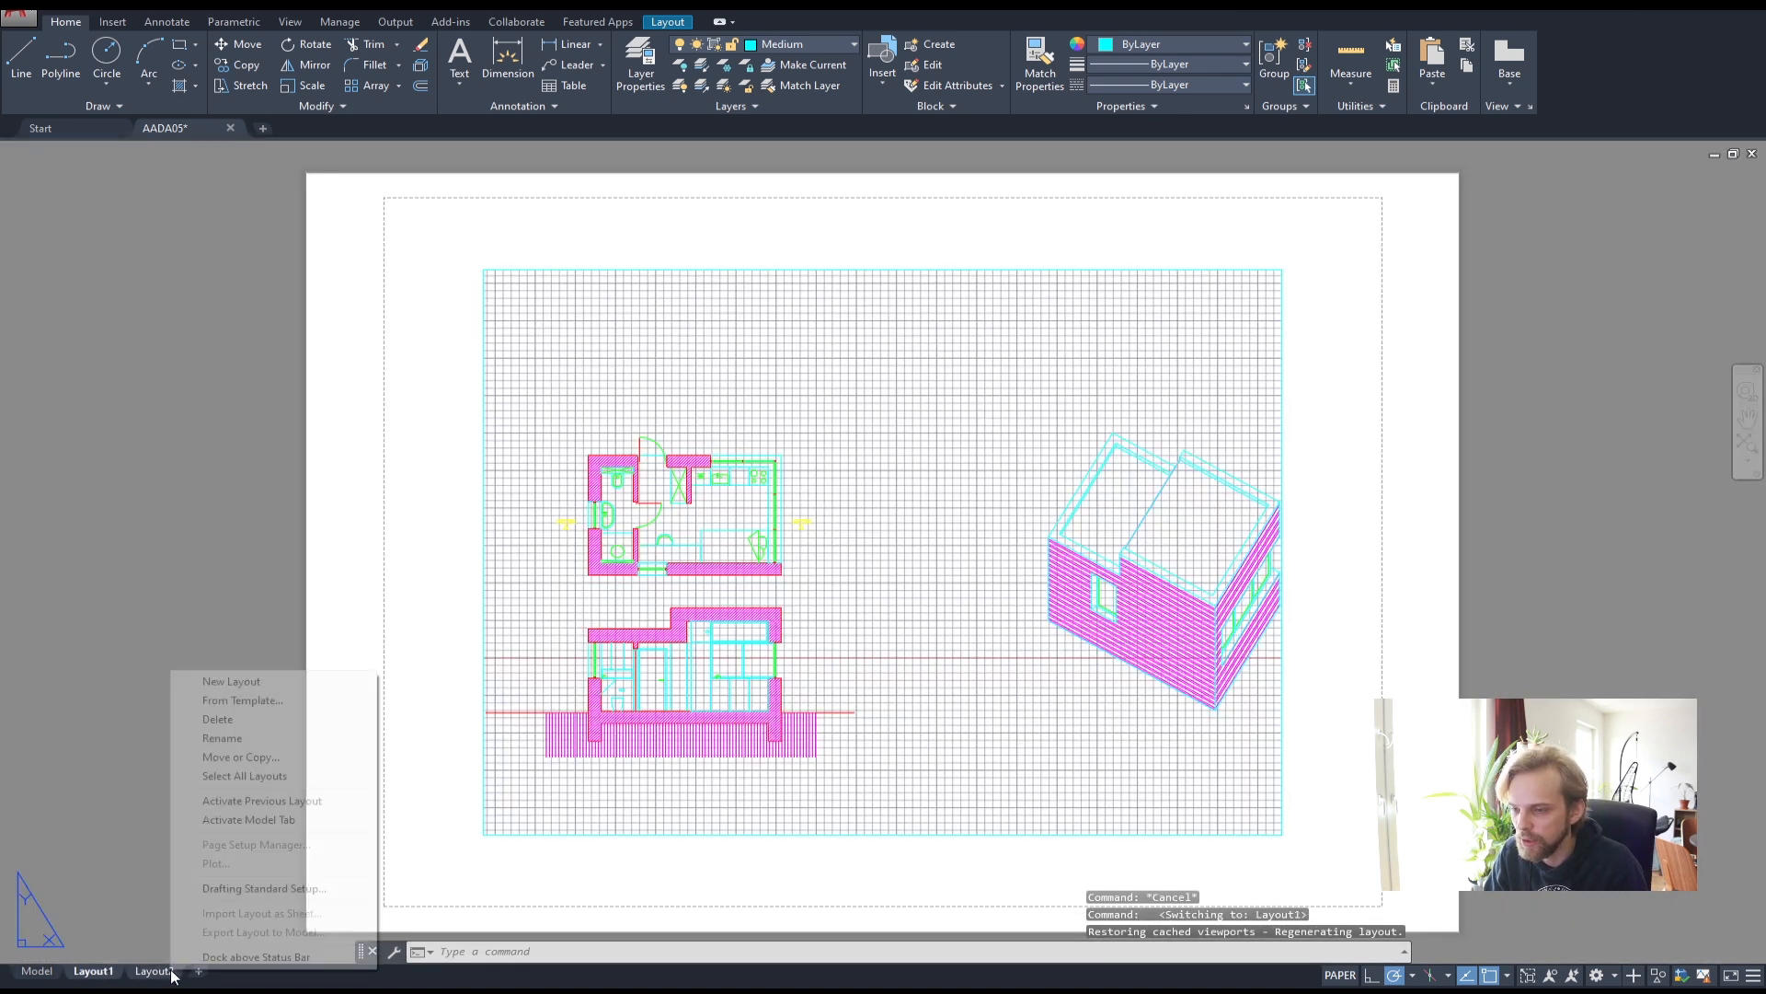
left_click(267, 719)
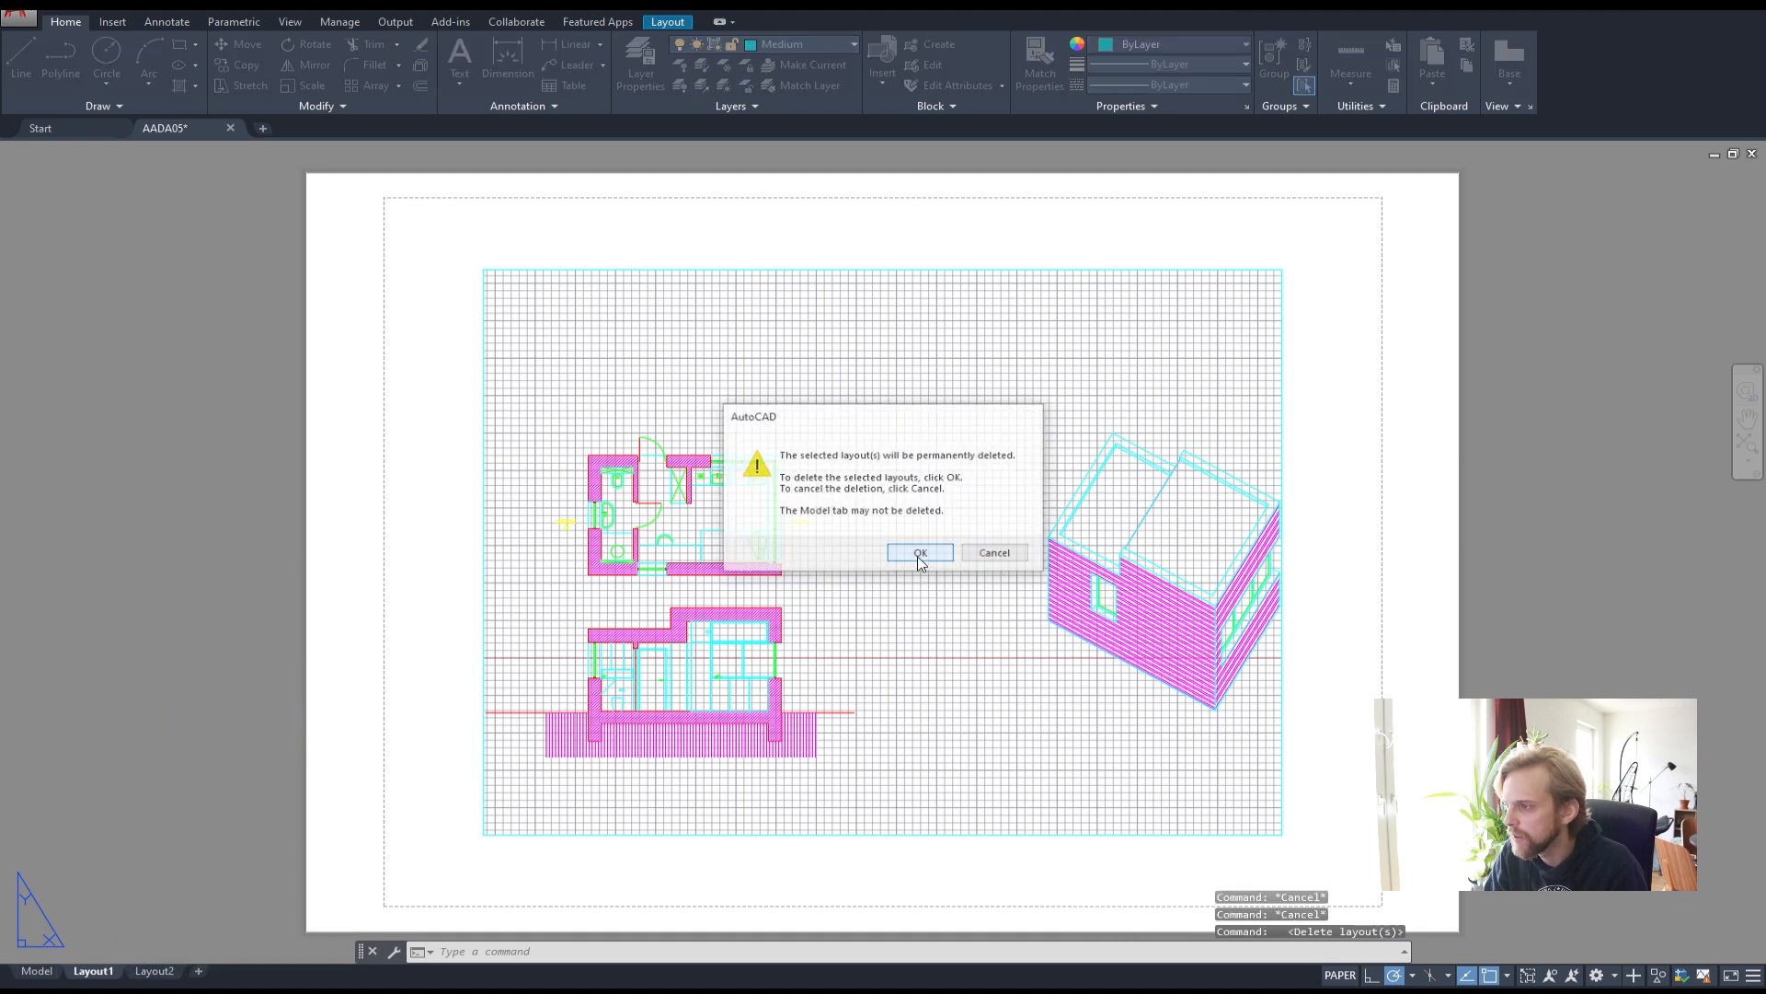
left_click(920, 555)
- Delete Layout1 as well, confirming, so it resets to a single layout
right_click(93, 973)
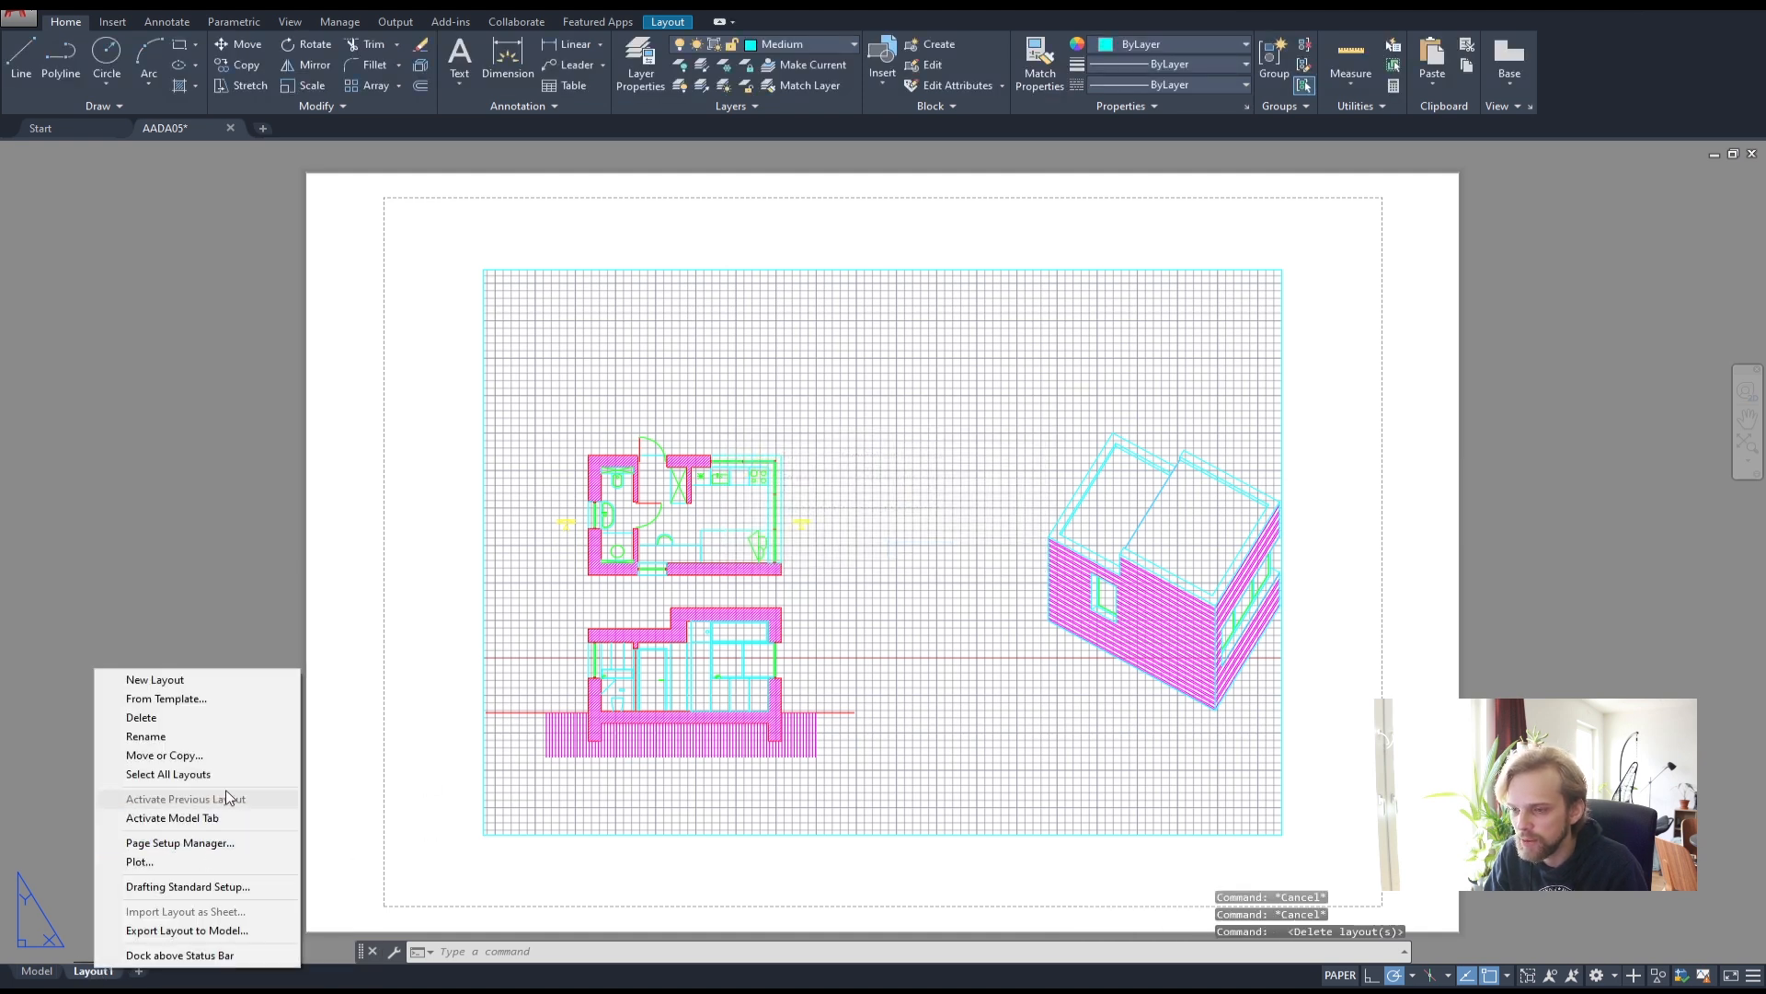
left_click(221, 717)
left_click(935, 553)
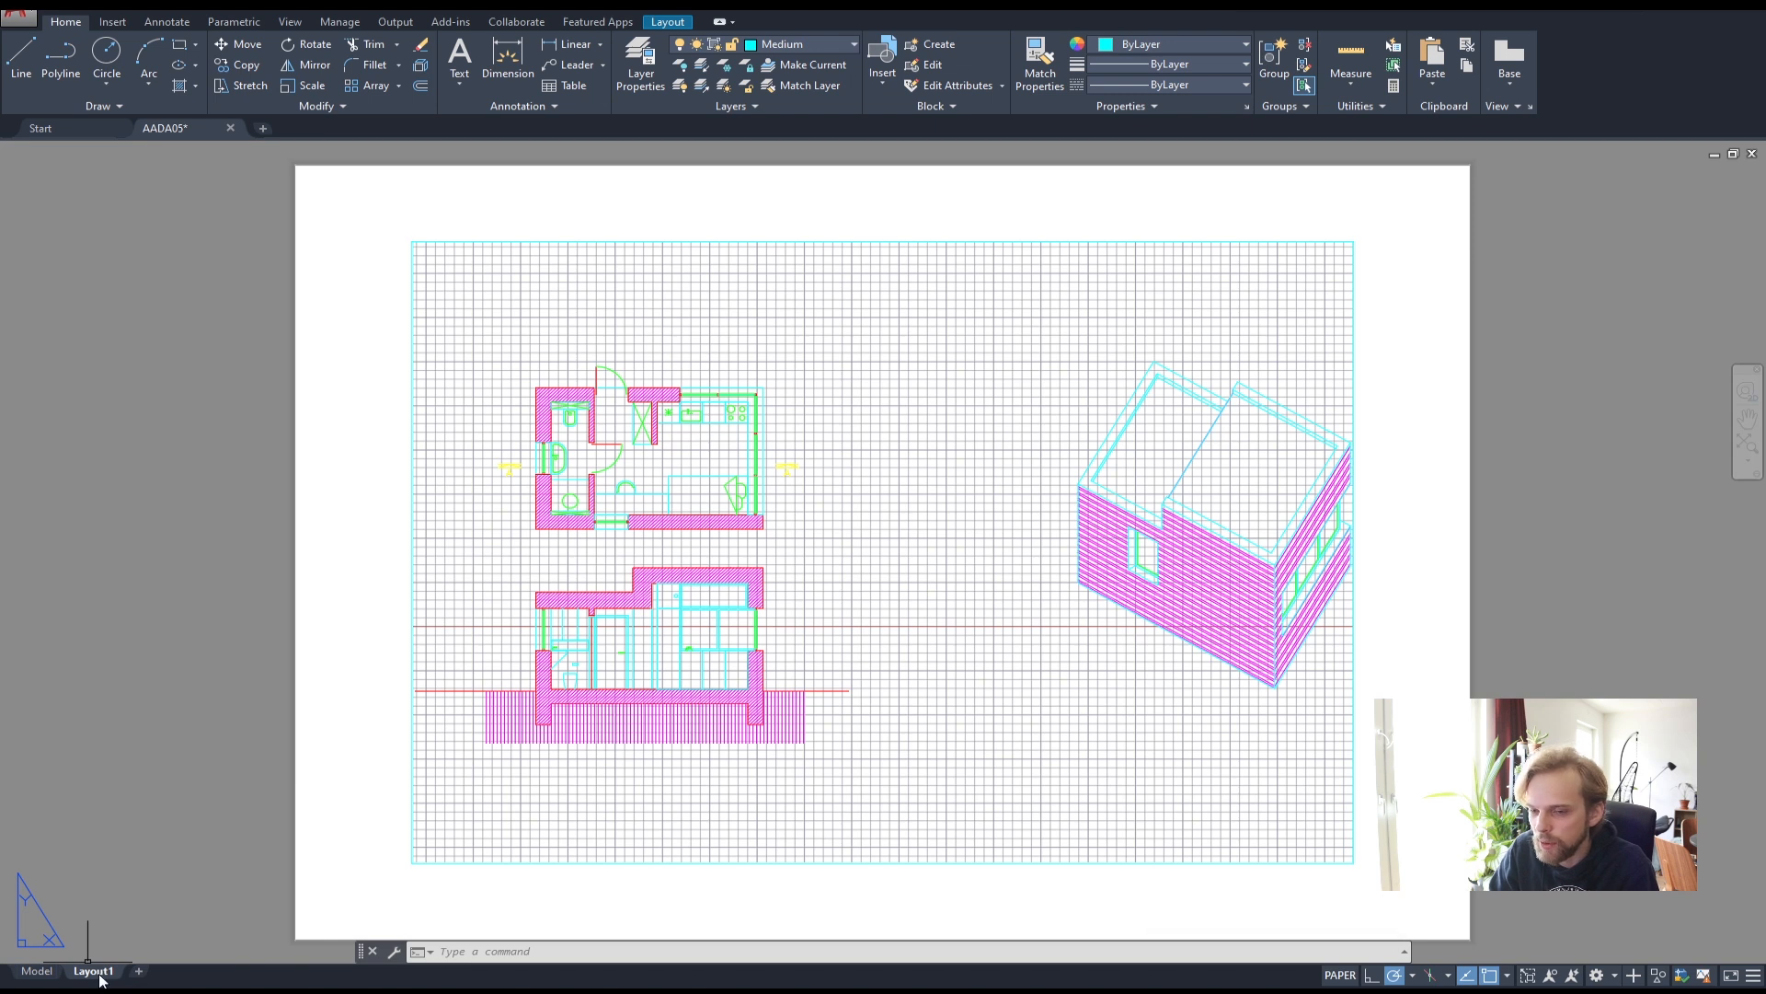
- Add a new layout and rename Layout2 to Plan
left_click(138, 971)
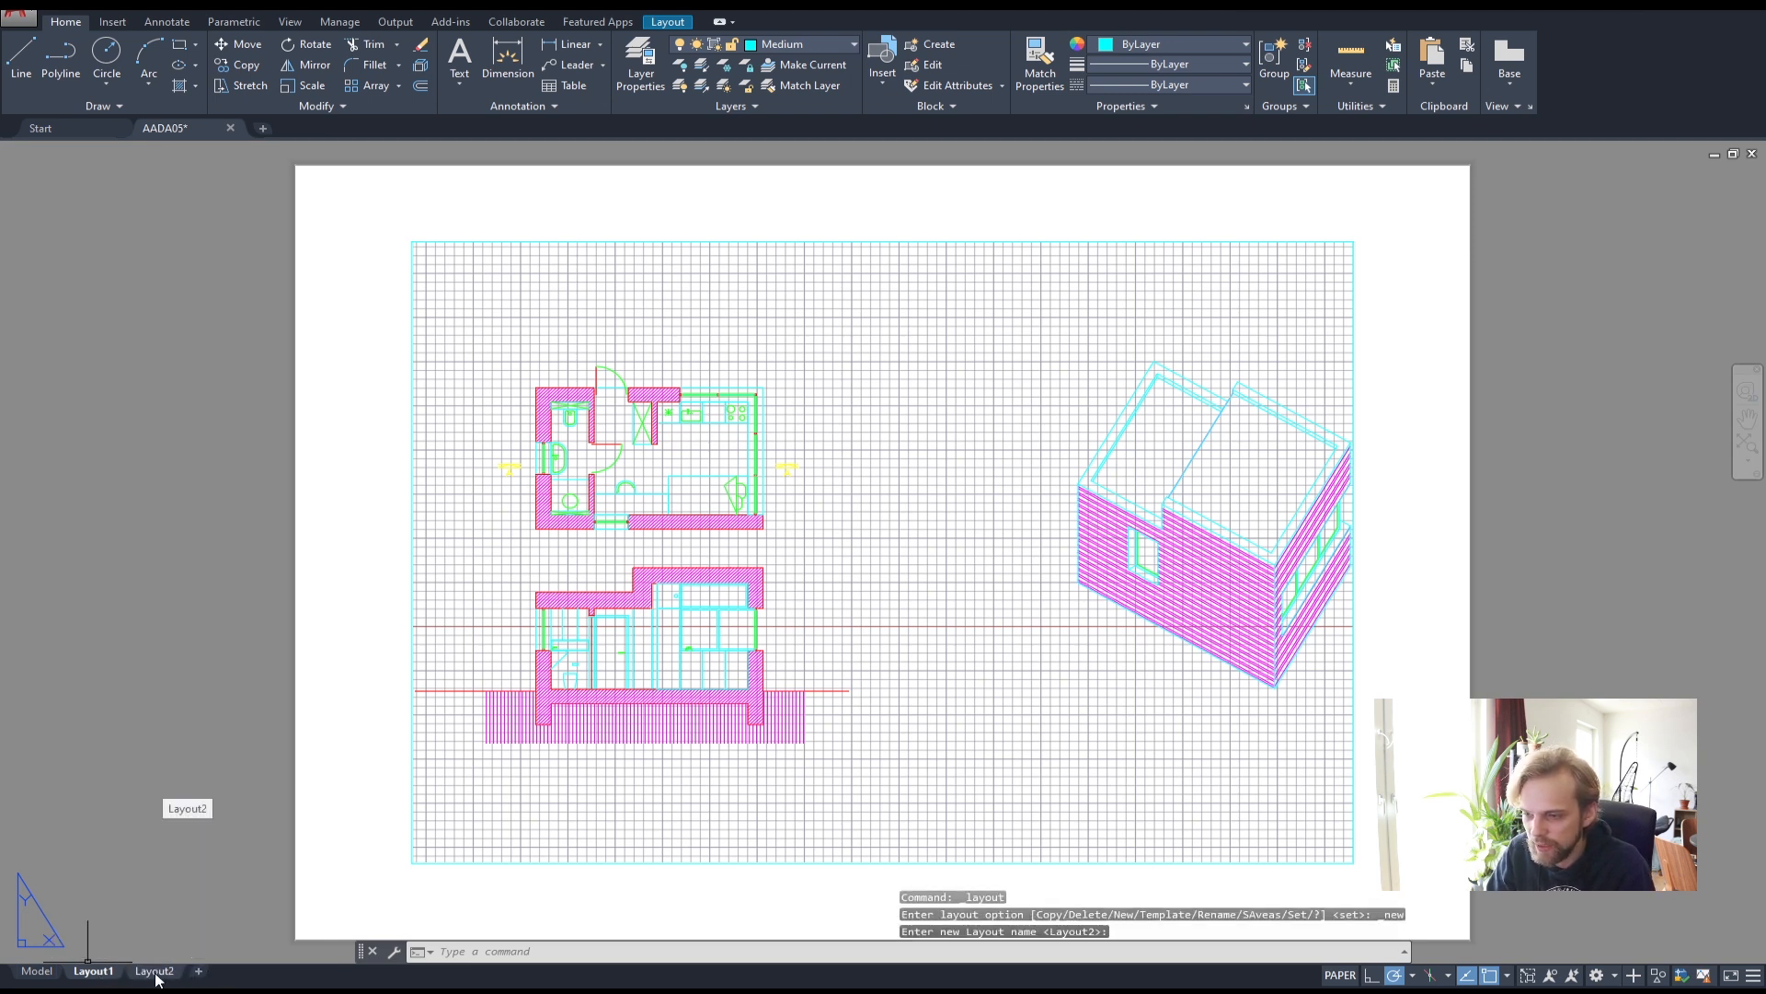
left_click(154, 972)
right_click(153, 973)
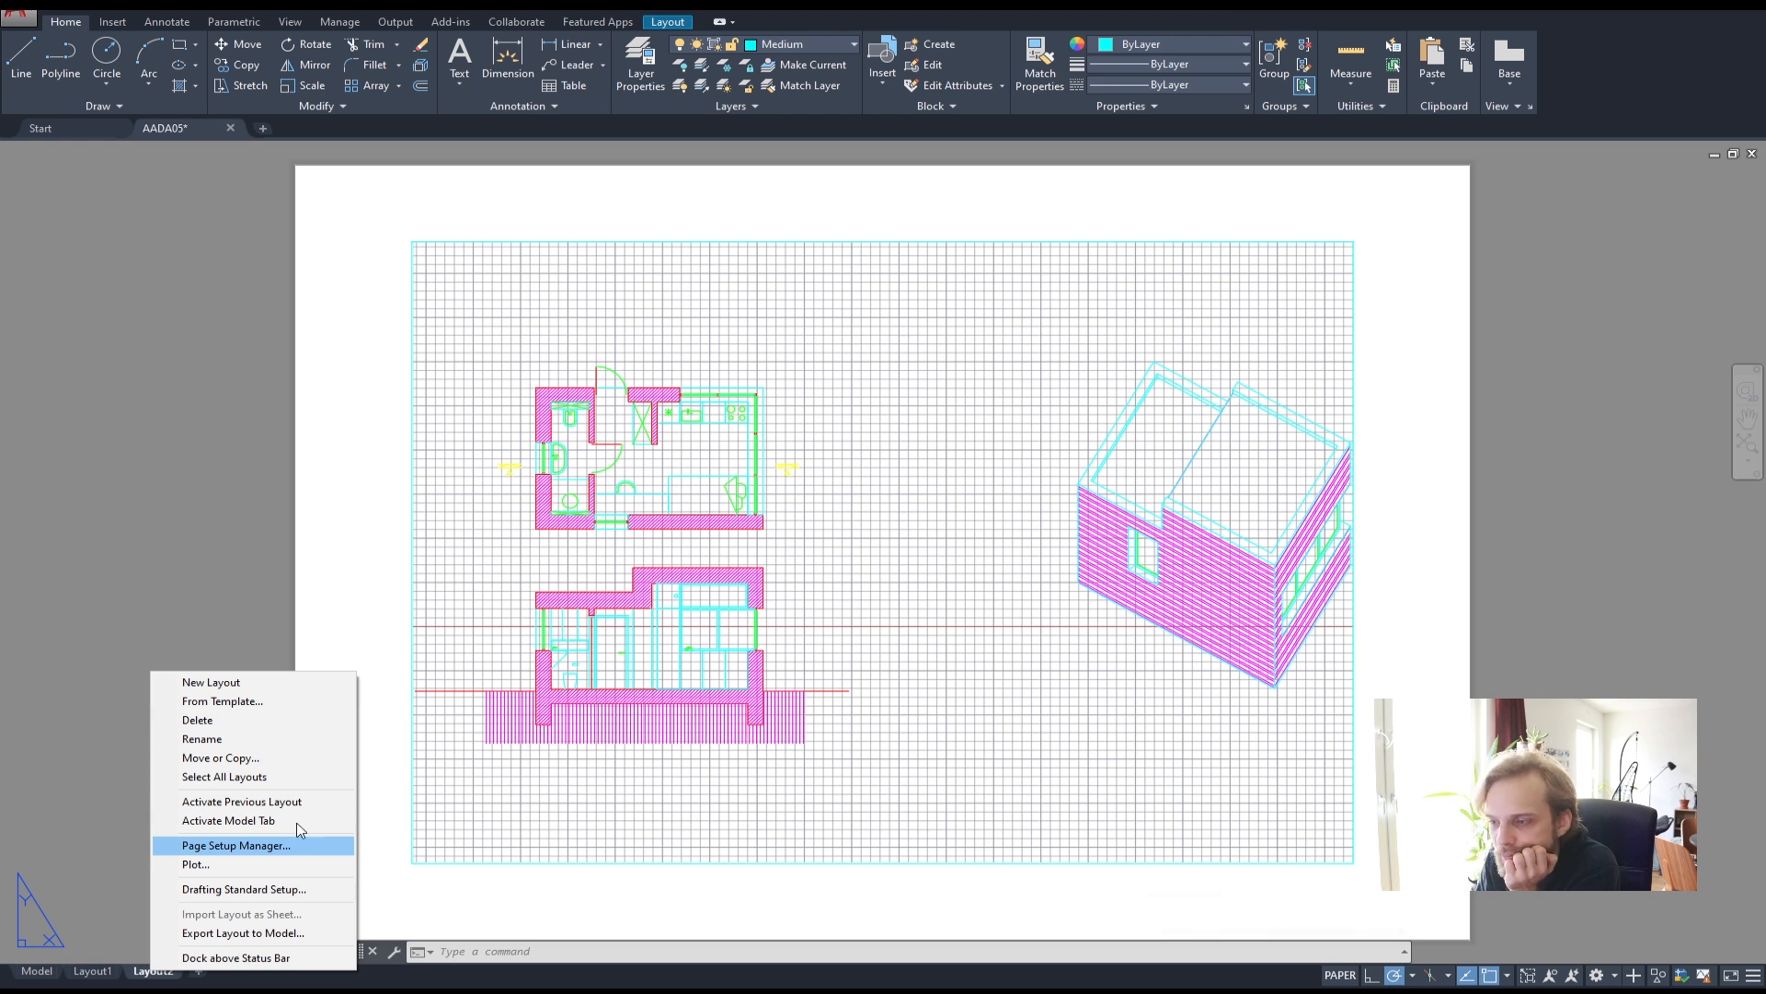
left_click(256, 745)
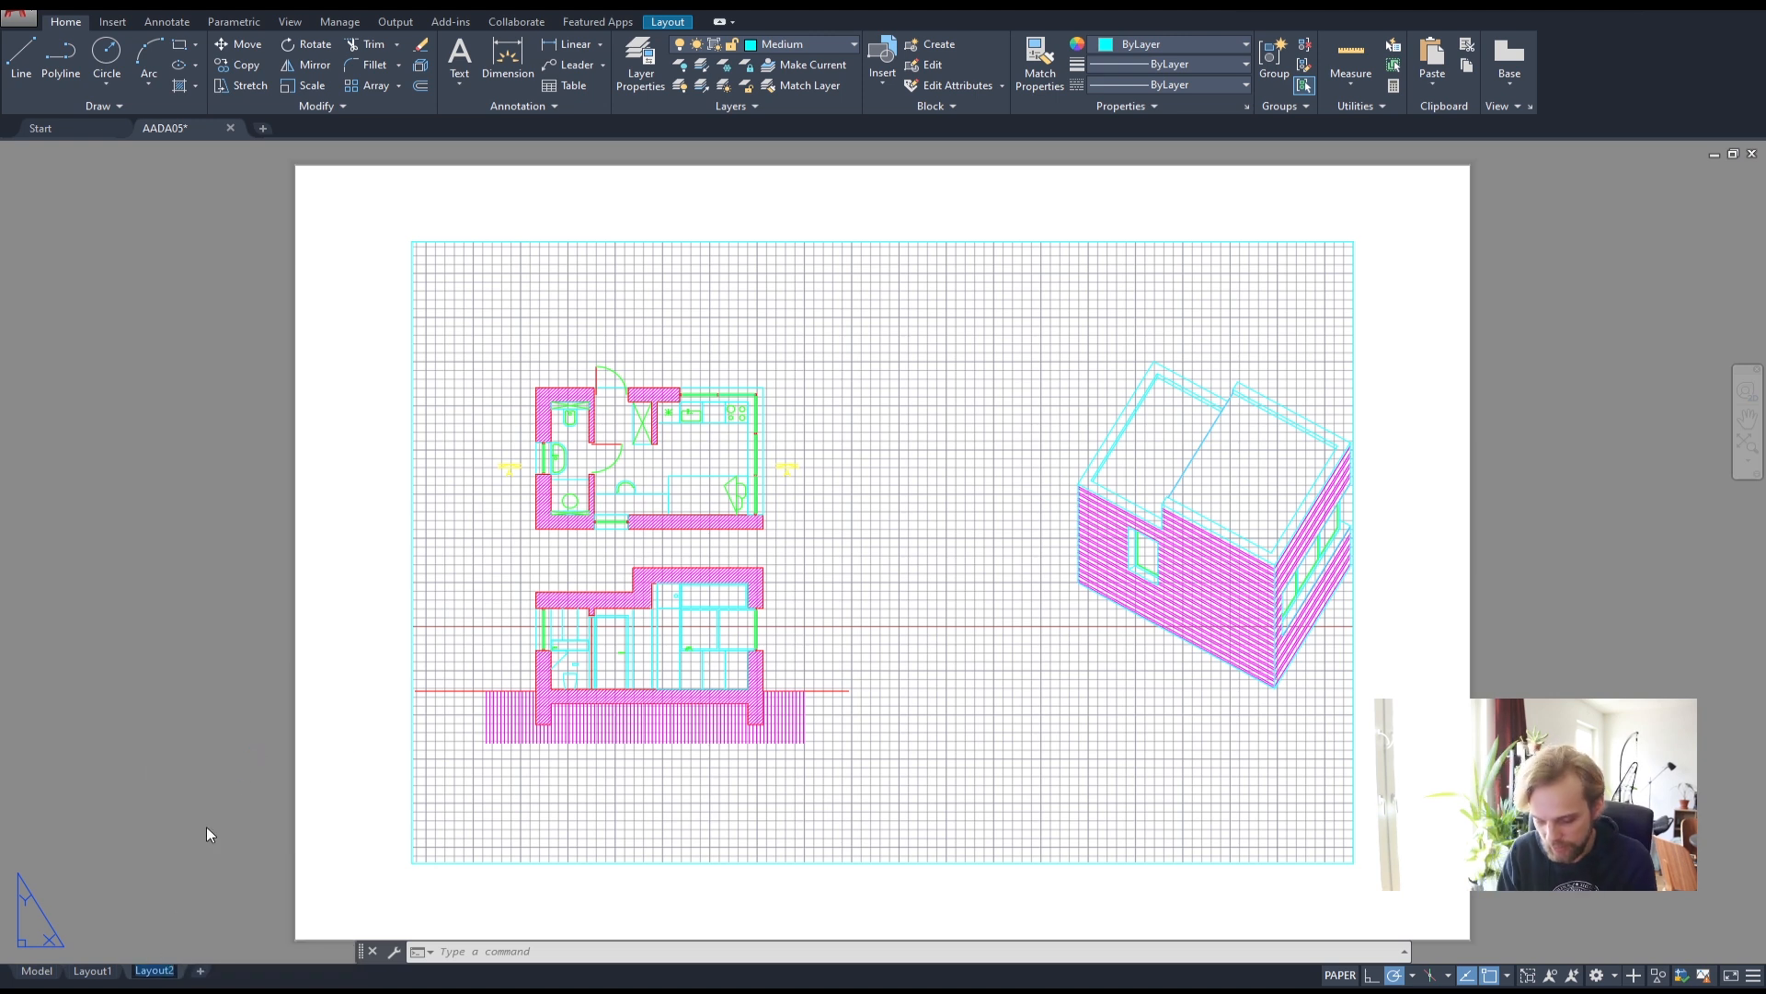
type("Plan")
key("Return")
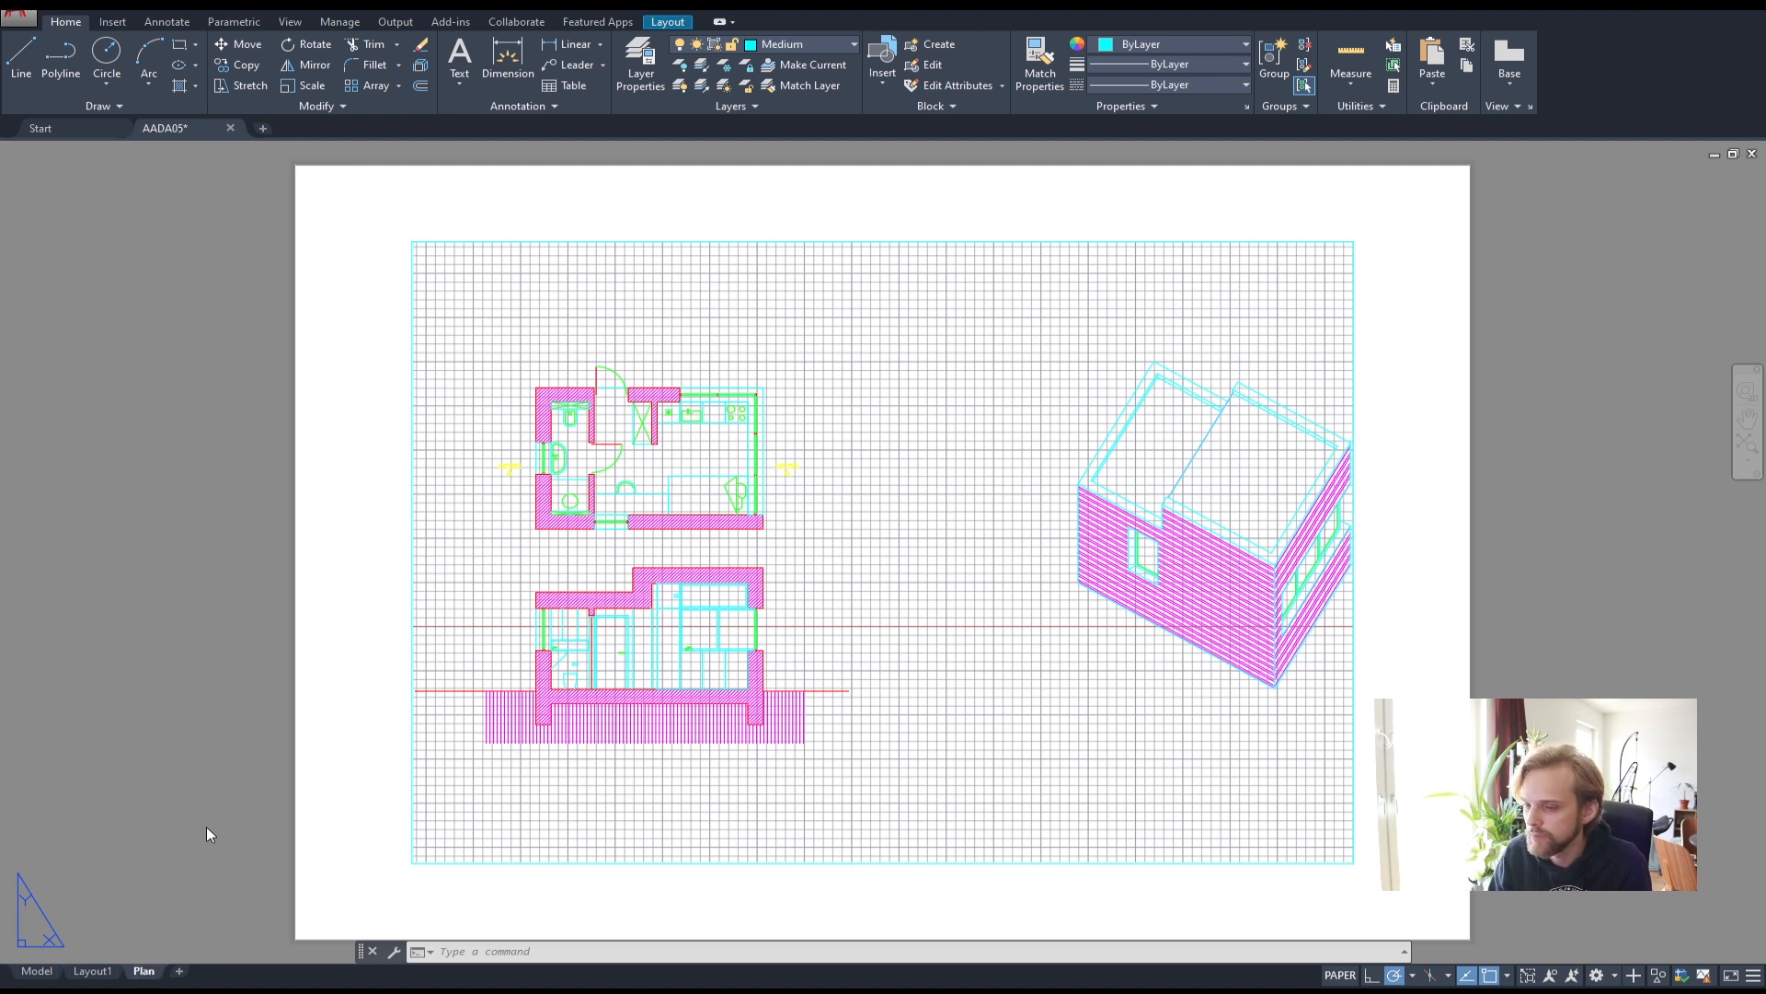
- Rename the Plan layout to 00_Plan
right_click(141, 974)
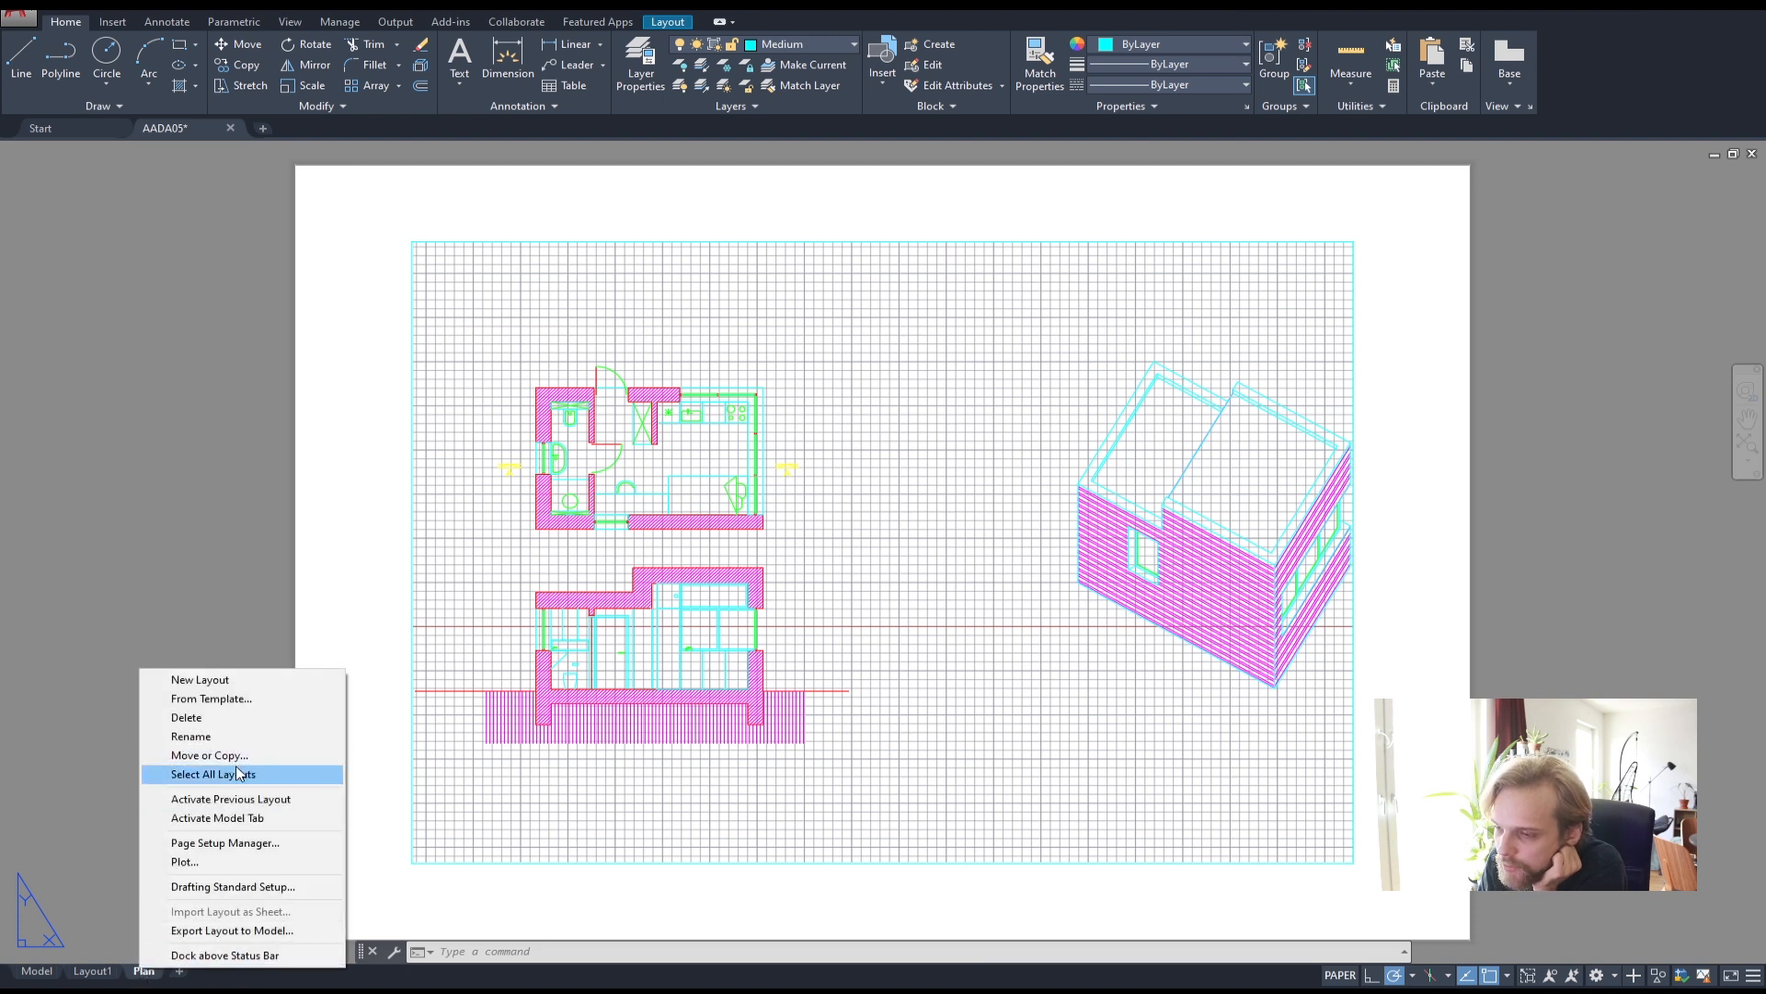
left_click(202, 735)
type("0")
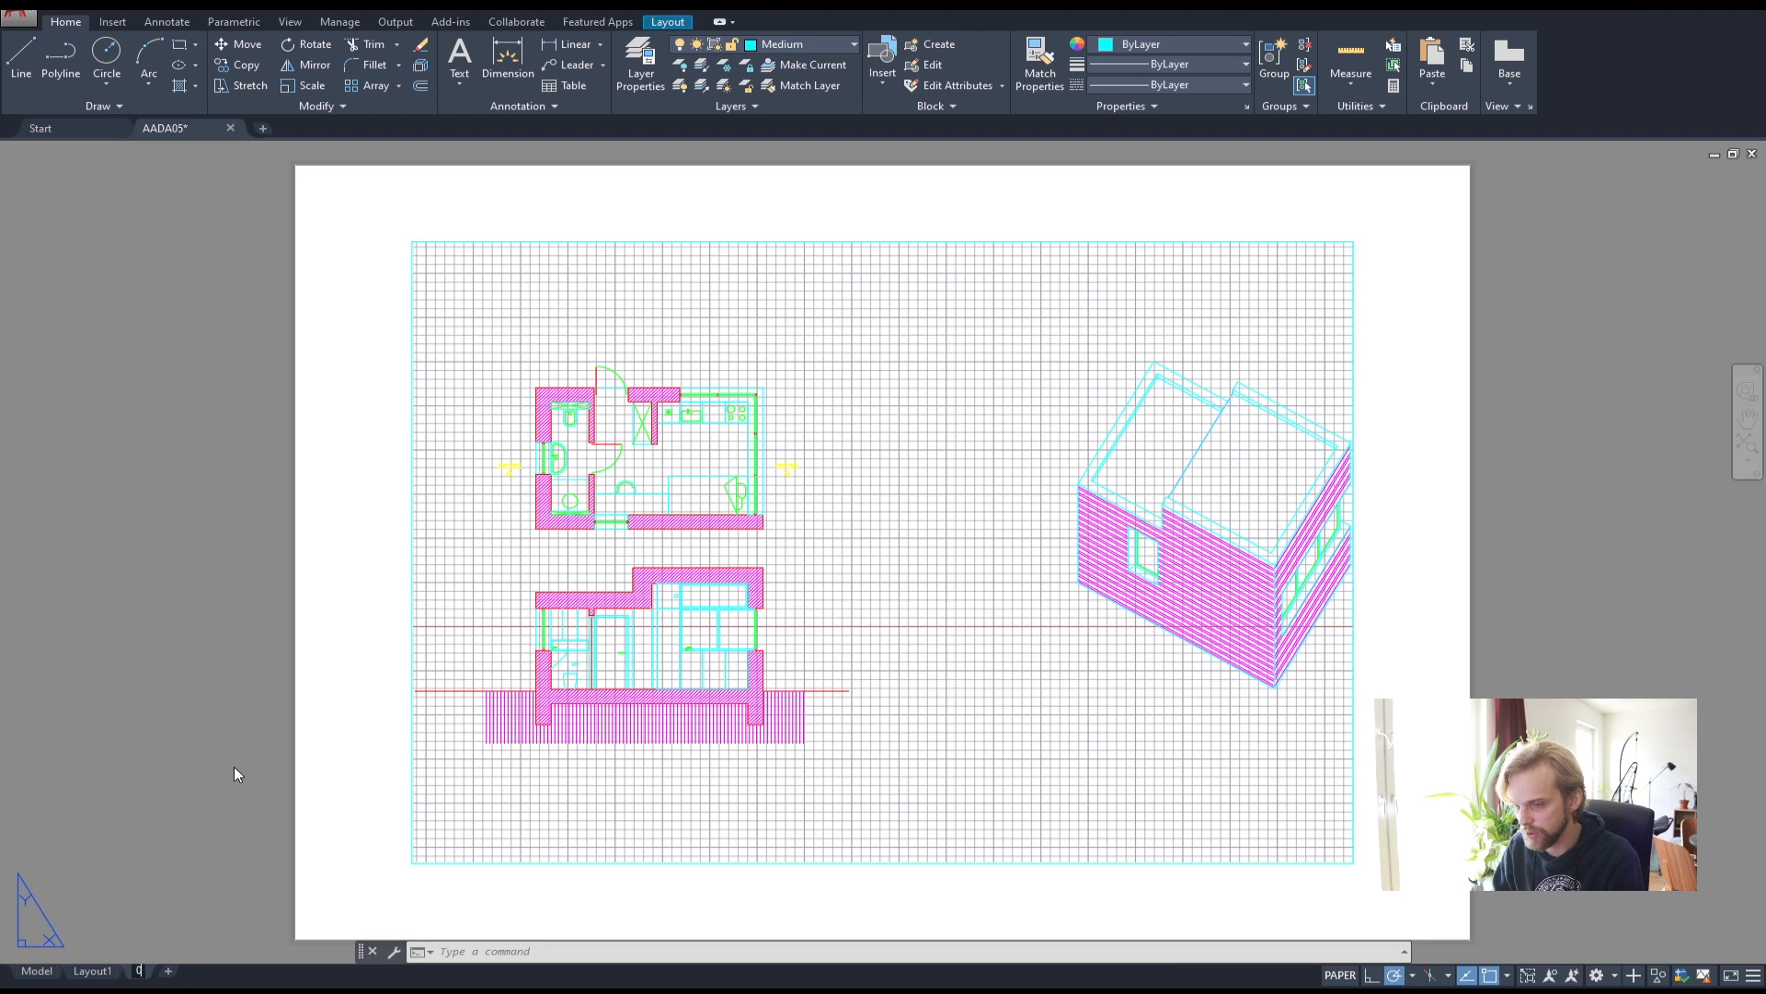
type("0_Plan")
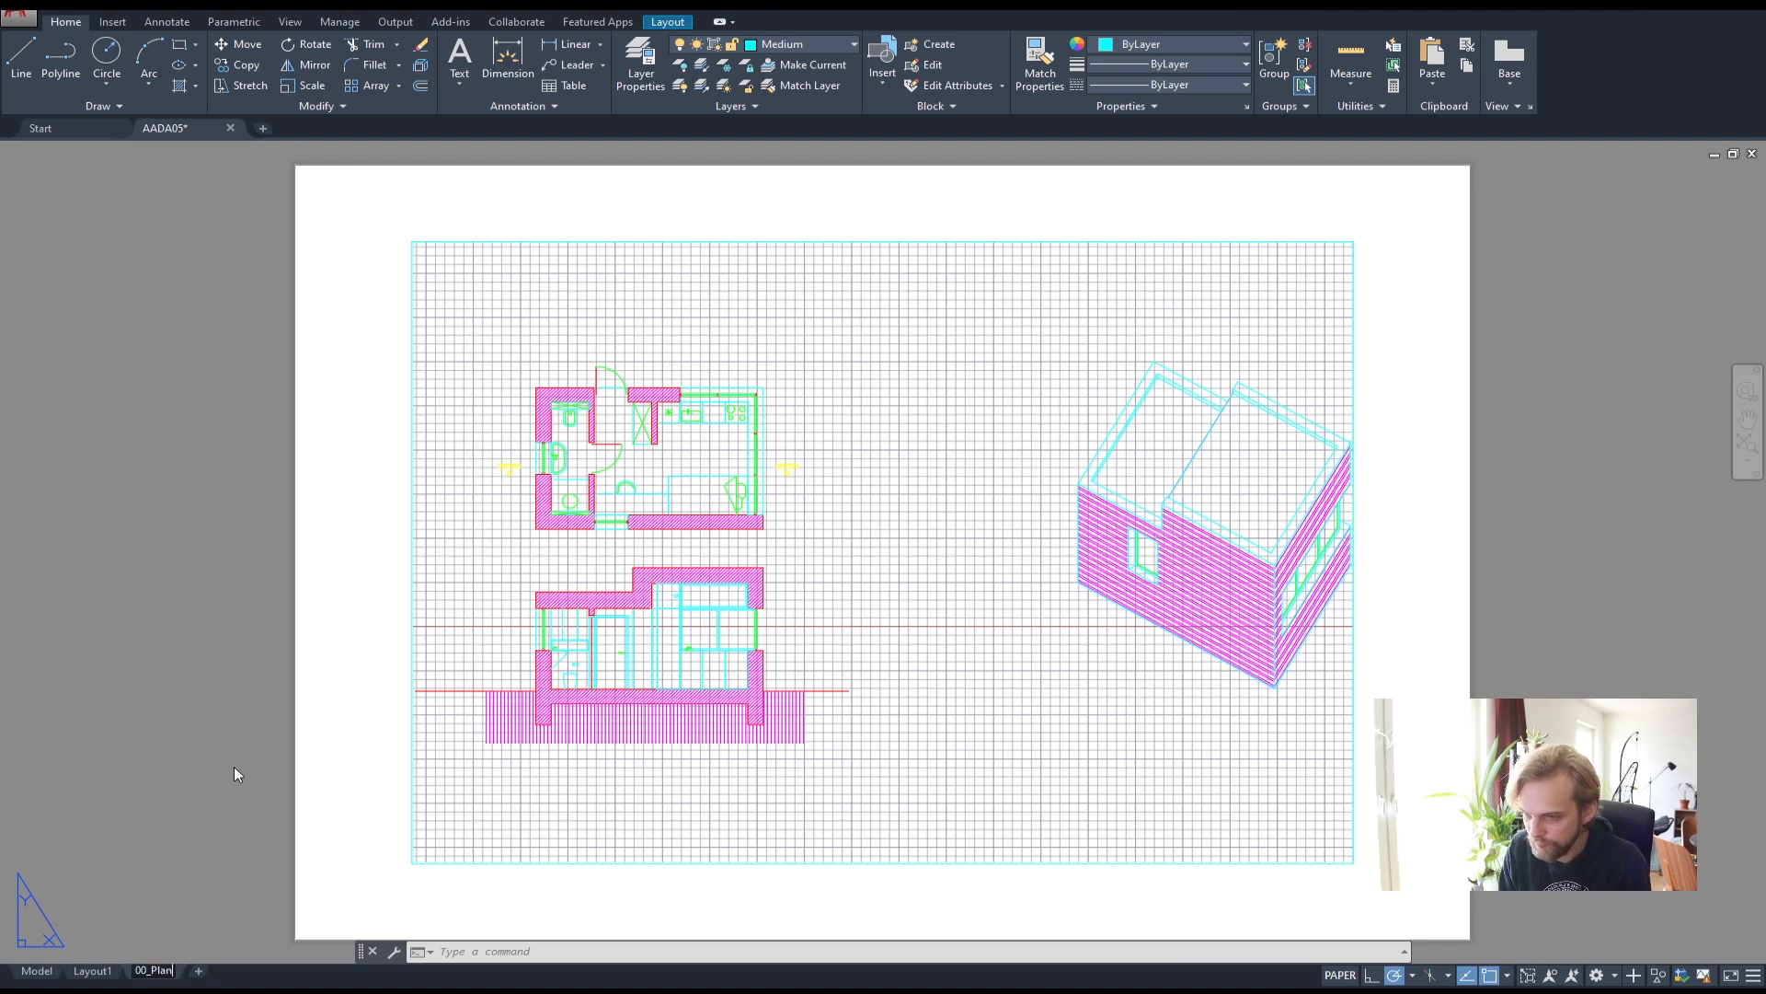
key("Return")
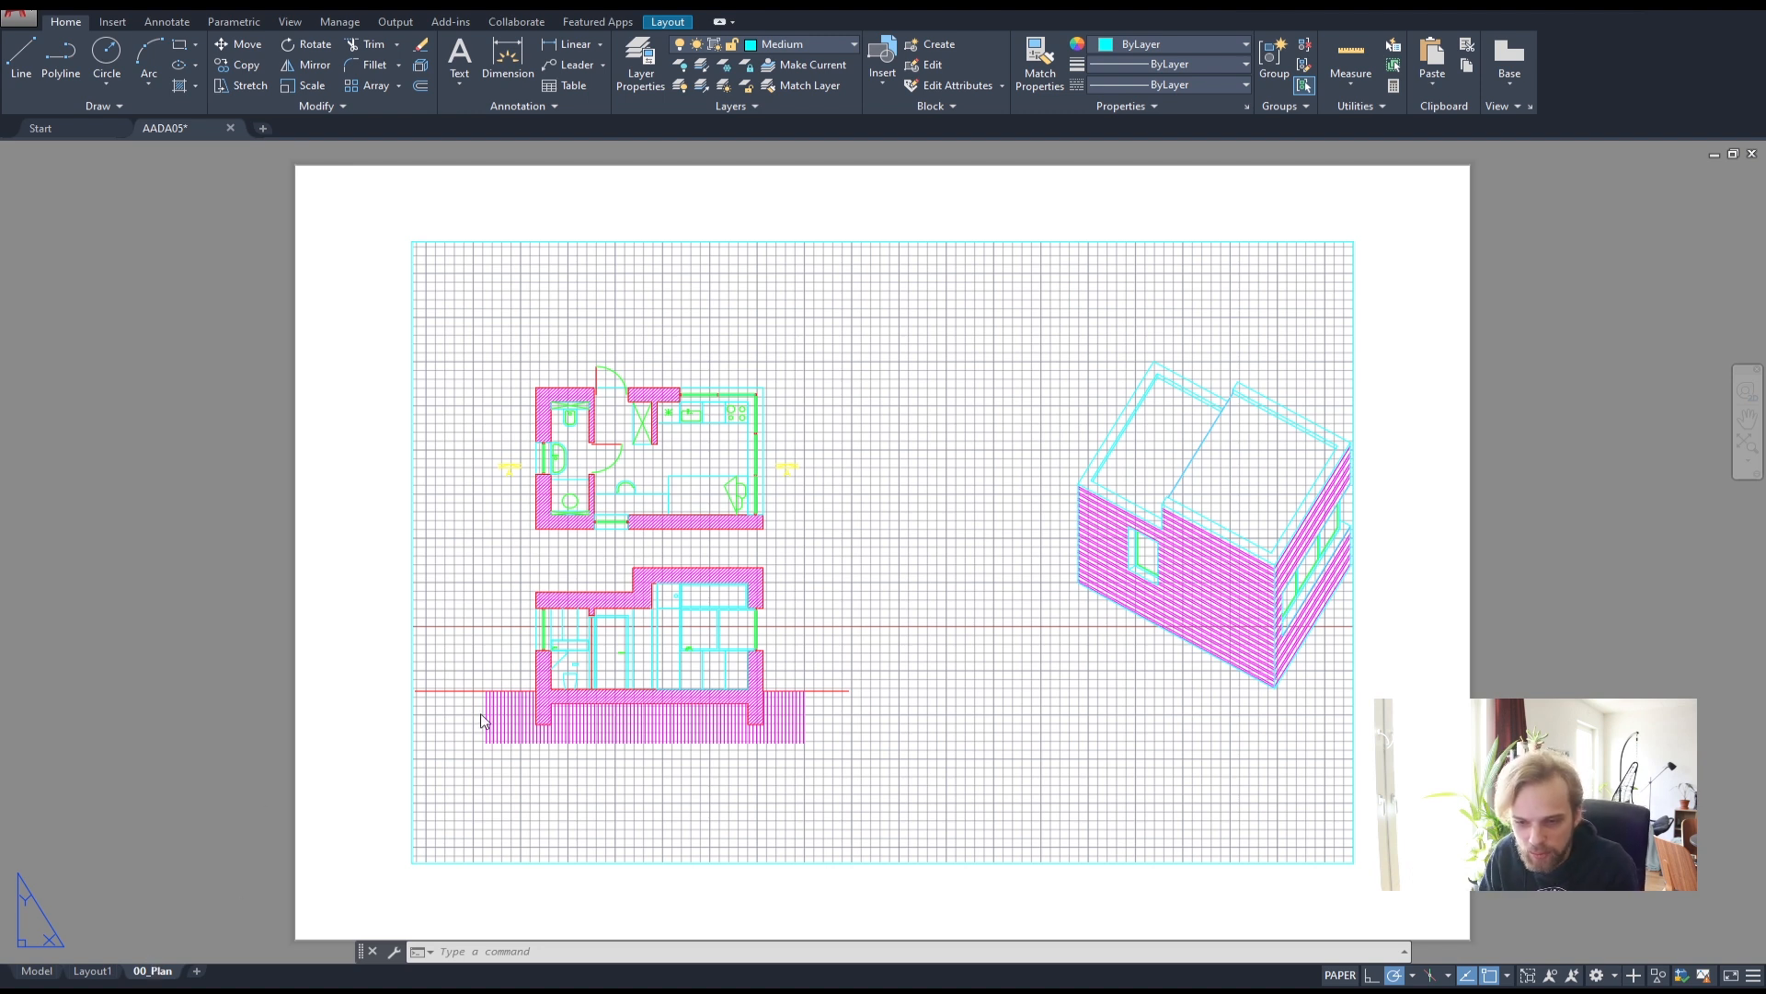
right_click(147, 978)
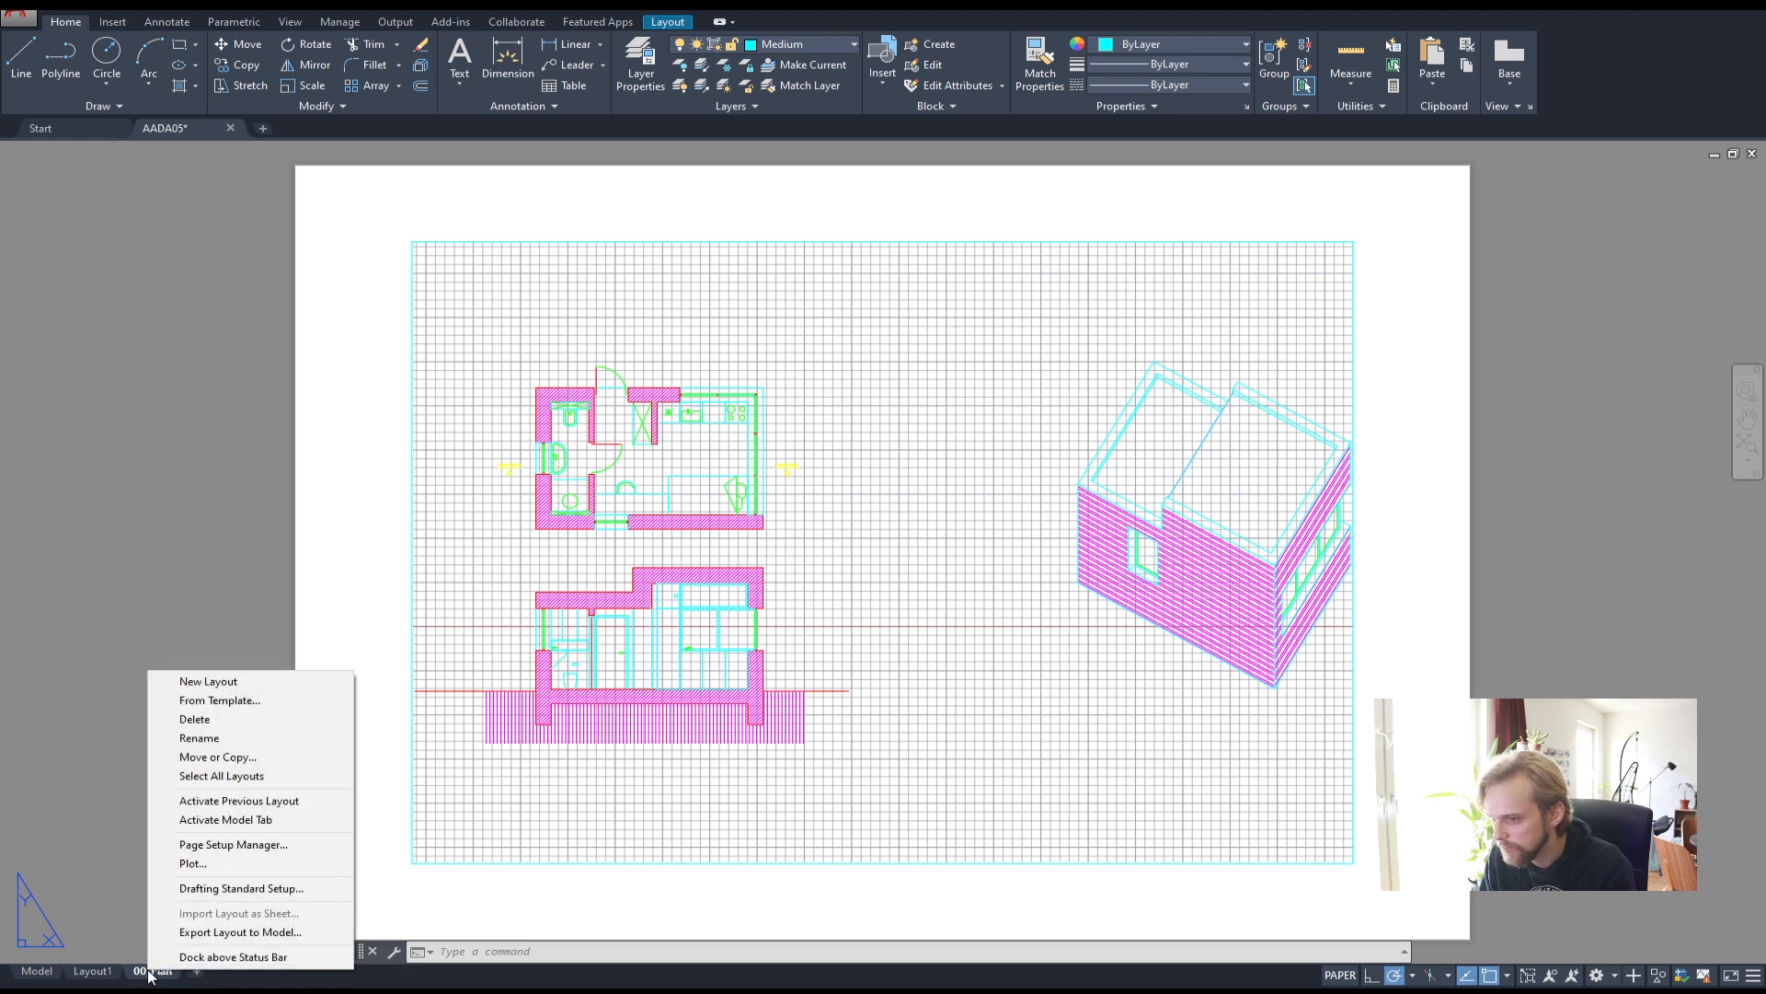
left_click(142, 968)
right_click(149, 969)
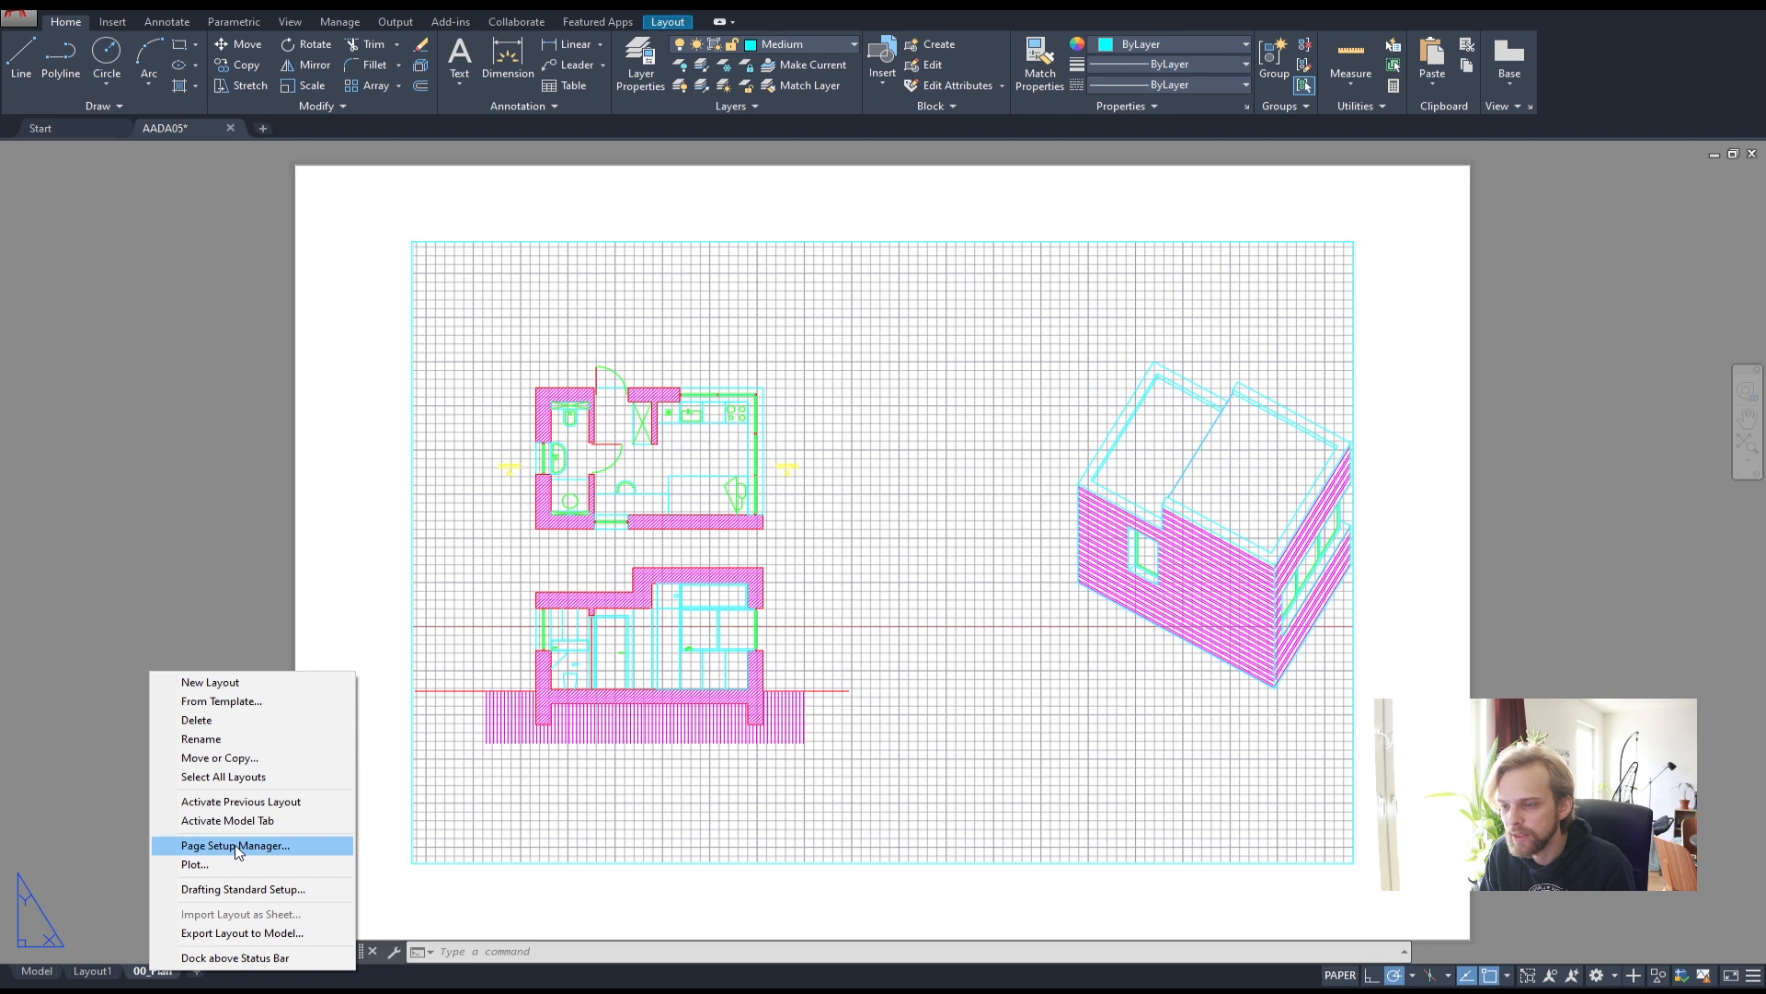
right_click(145, 975)
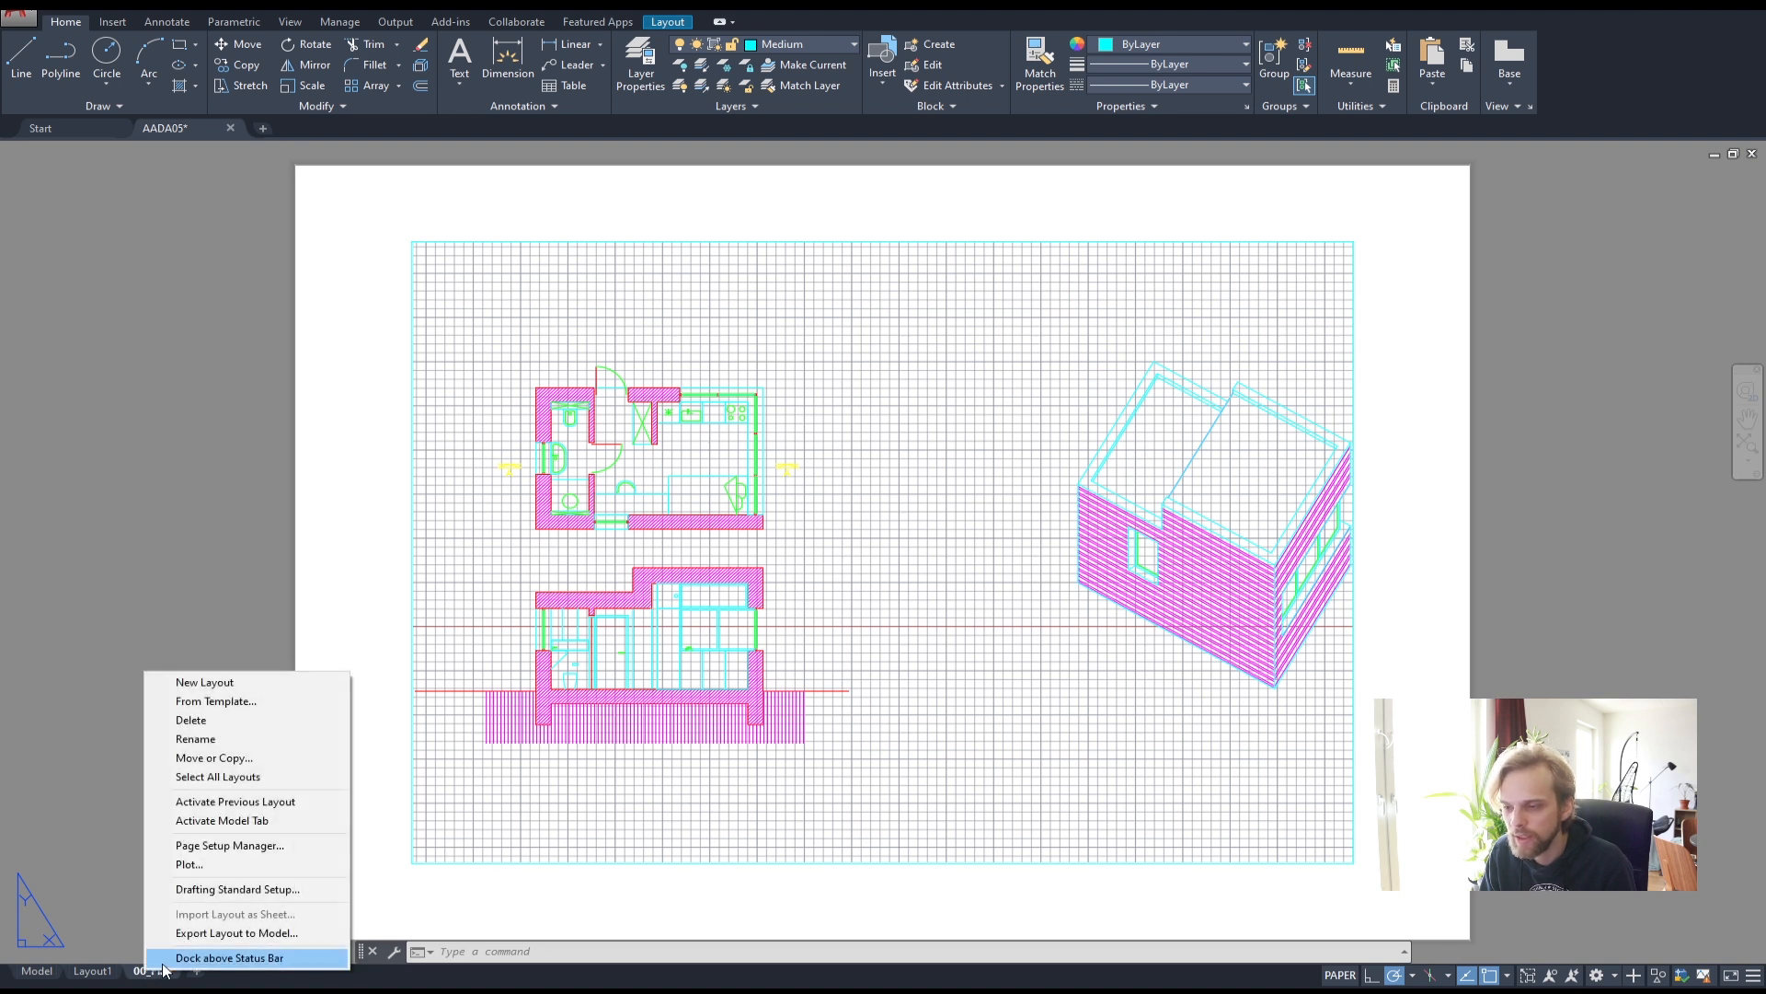
- Open the Page Setup Manager for the 00_Plan layout and glance at its page setup
left_click(267, 845)
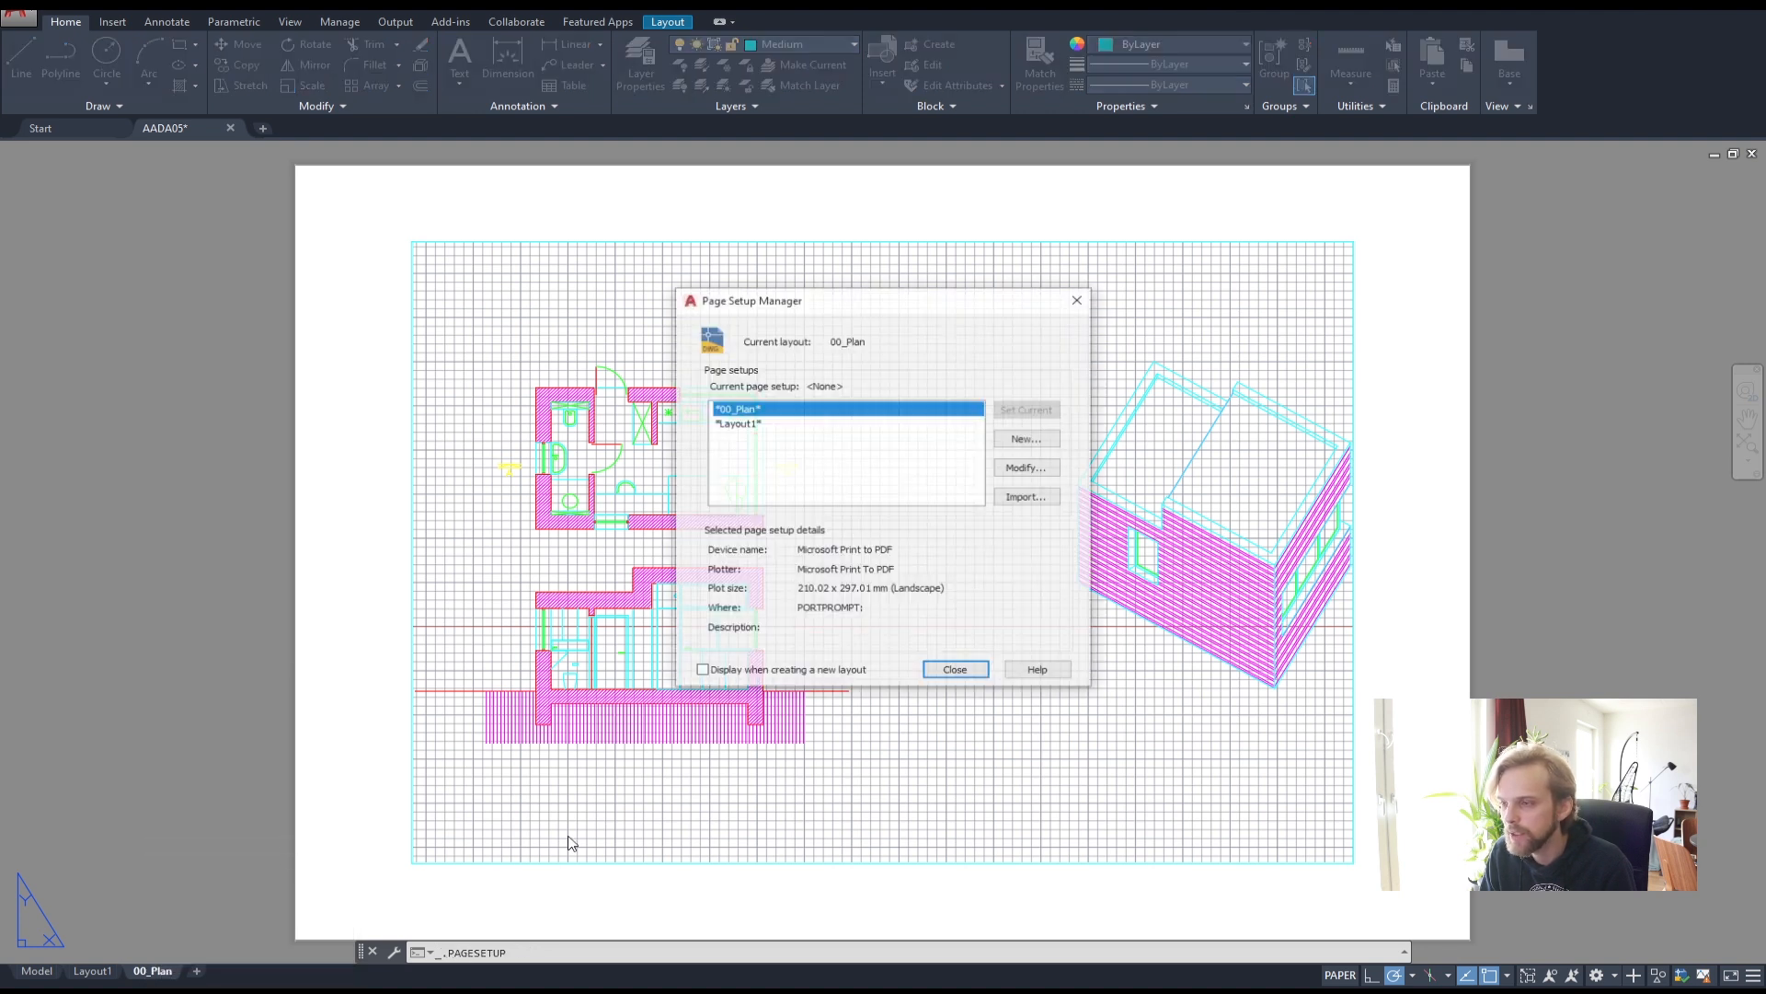
left_click_drag(955, 303, 555, 232)
left_click(629, 396)
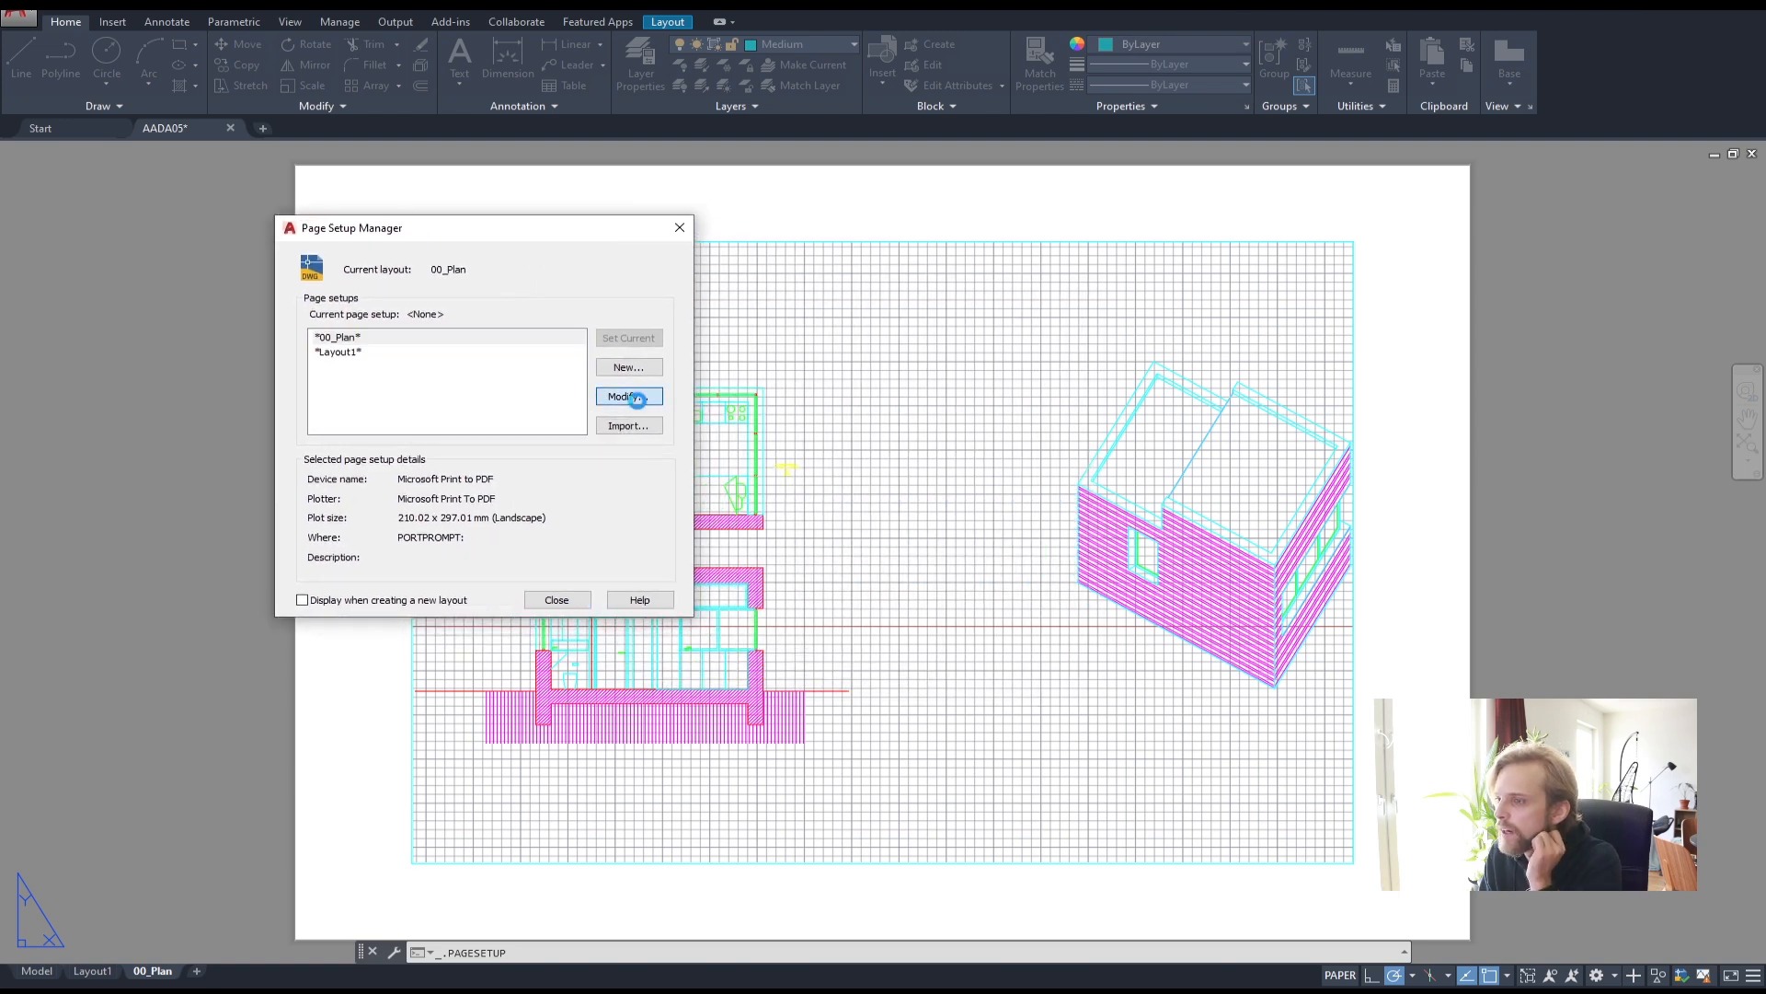
left_click_drag(416, 195, 937, 192)
left_click(1313, 190)
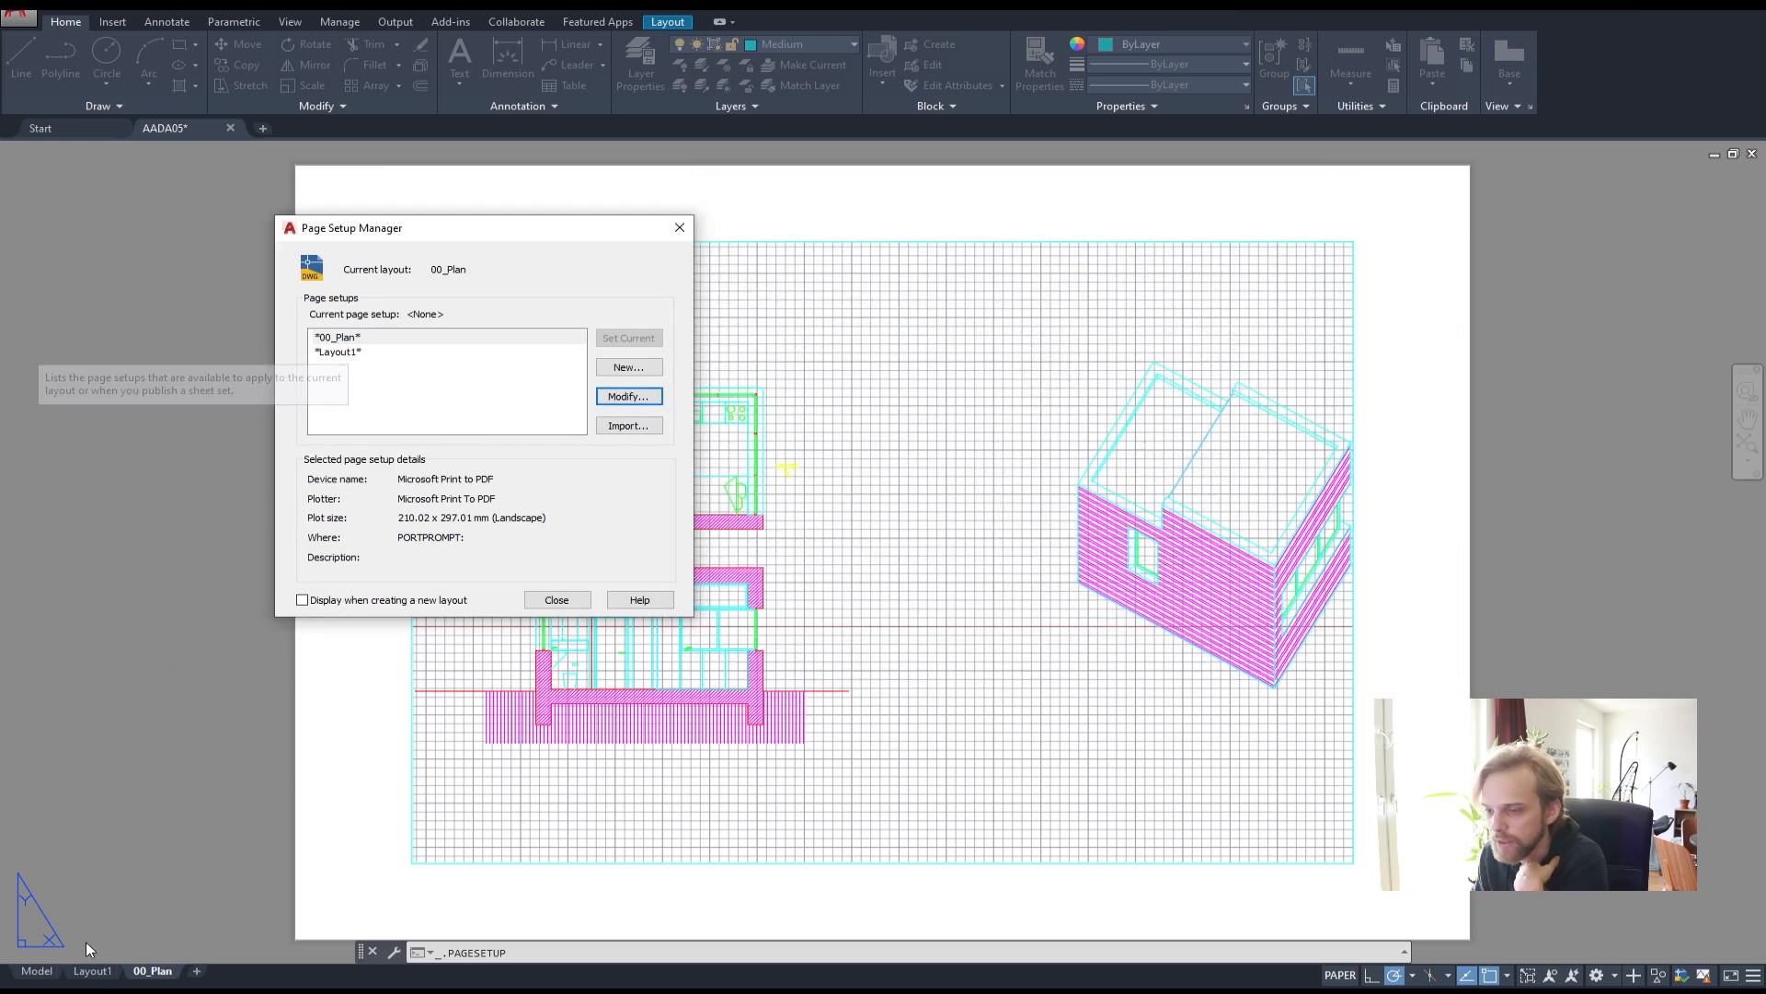
- Modify the *00_Plan* page setup and list printers, currently Microsoft Print to PDF, A4 landscape
left_click(330, 339)
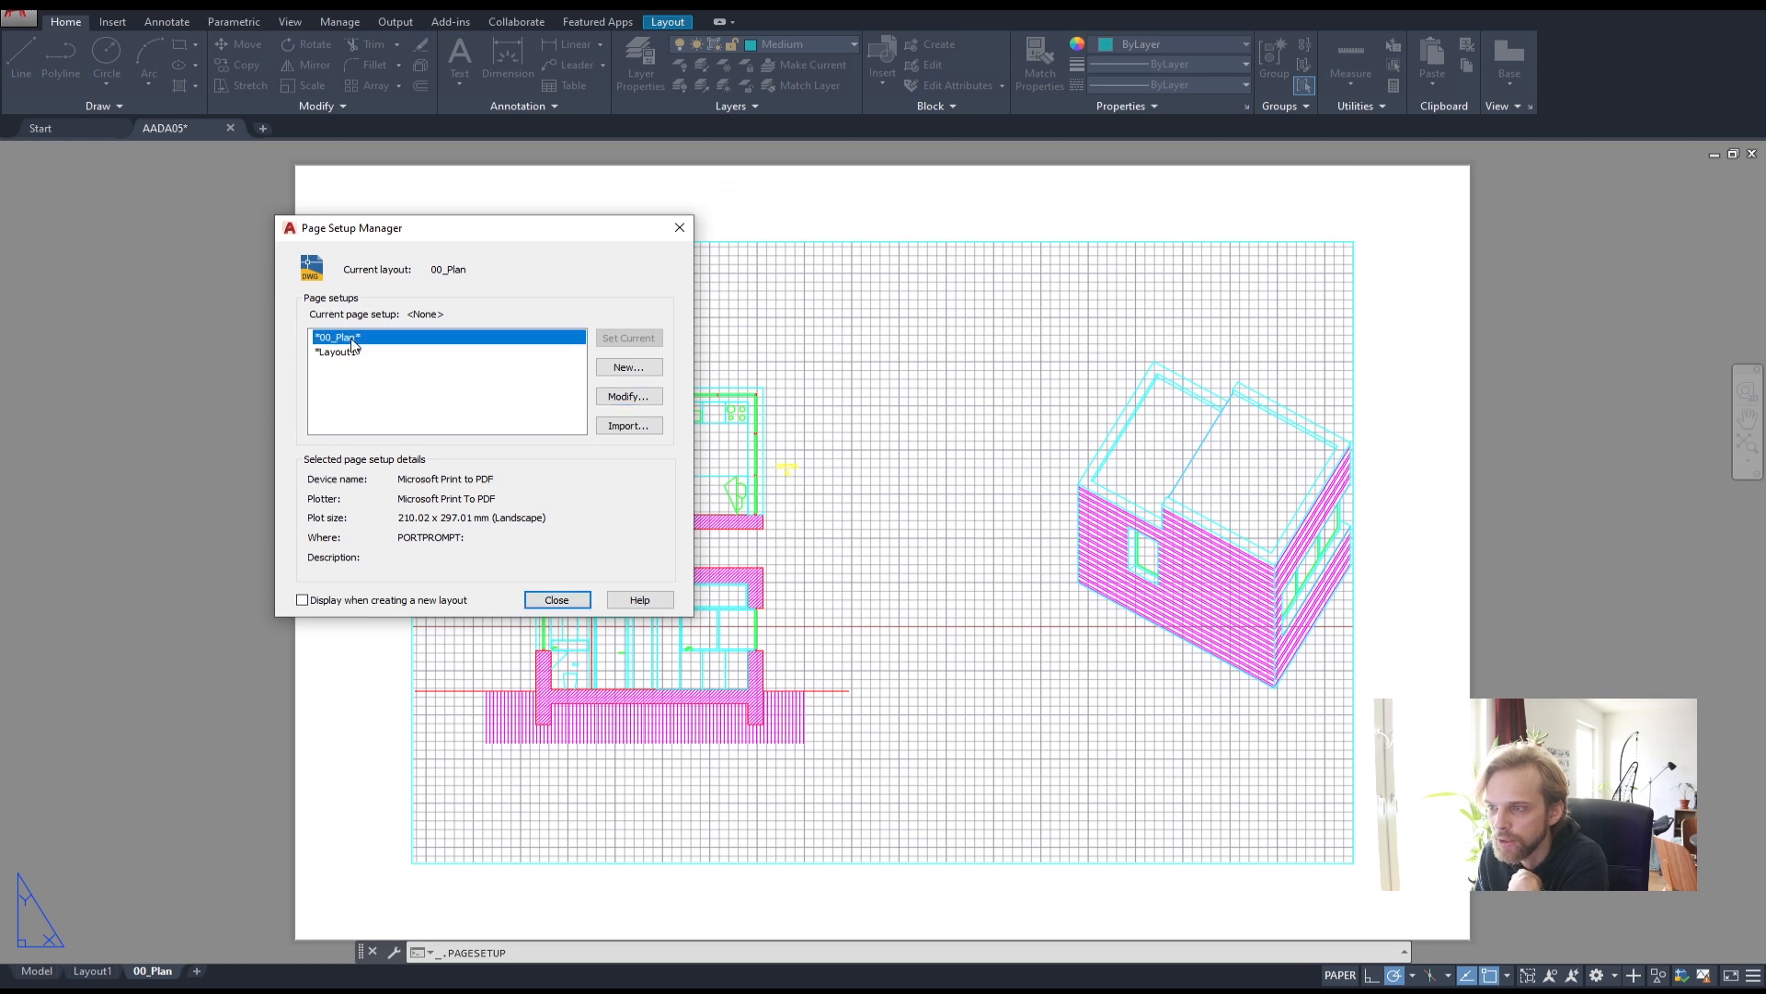
left_click(617, 398)
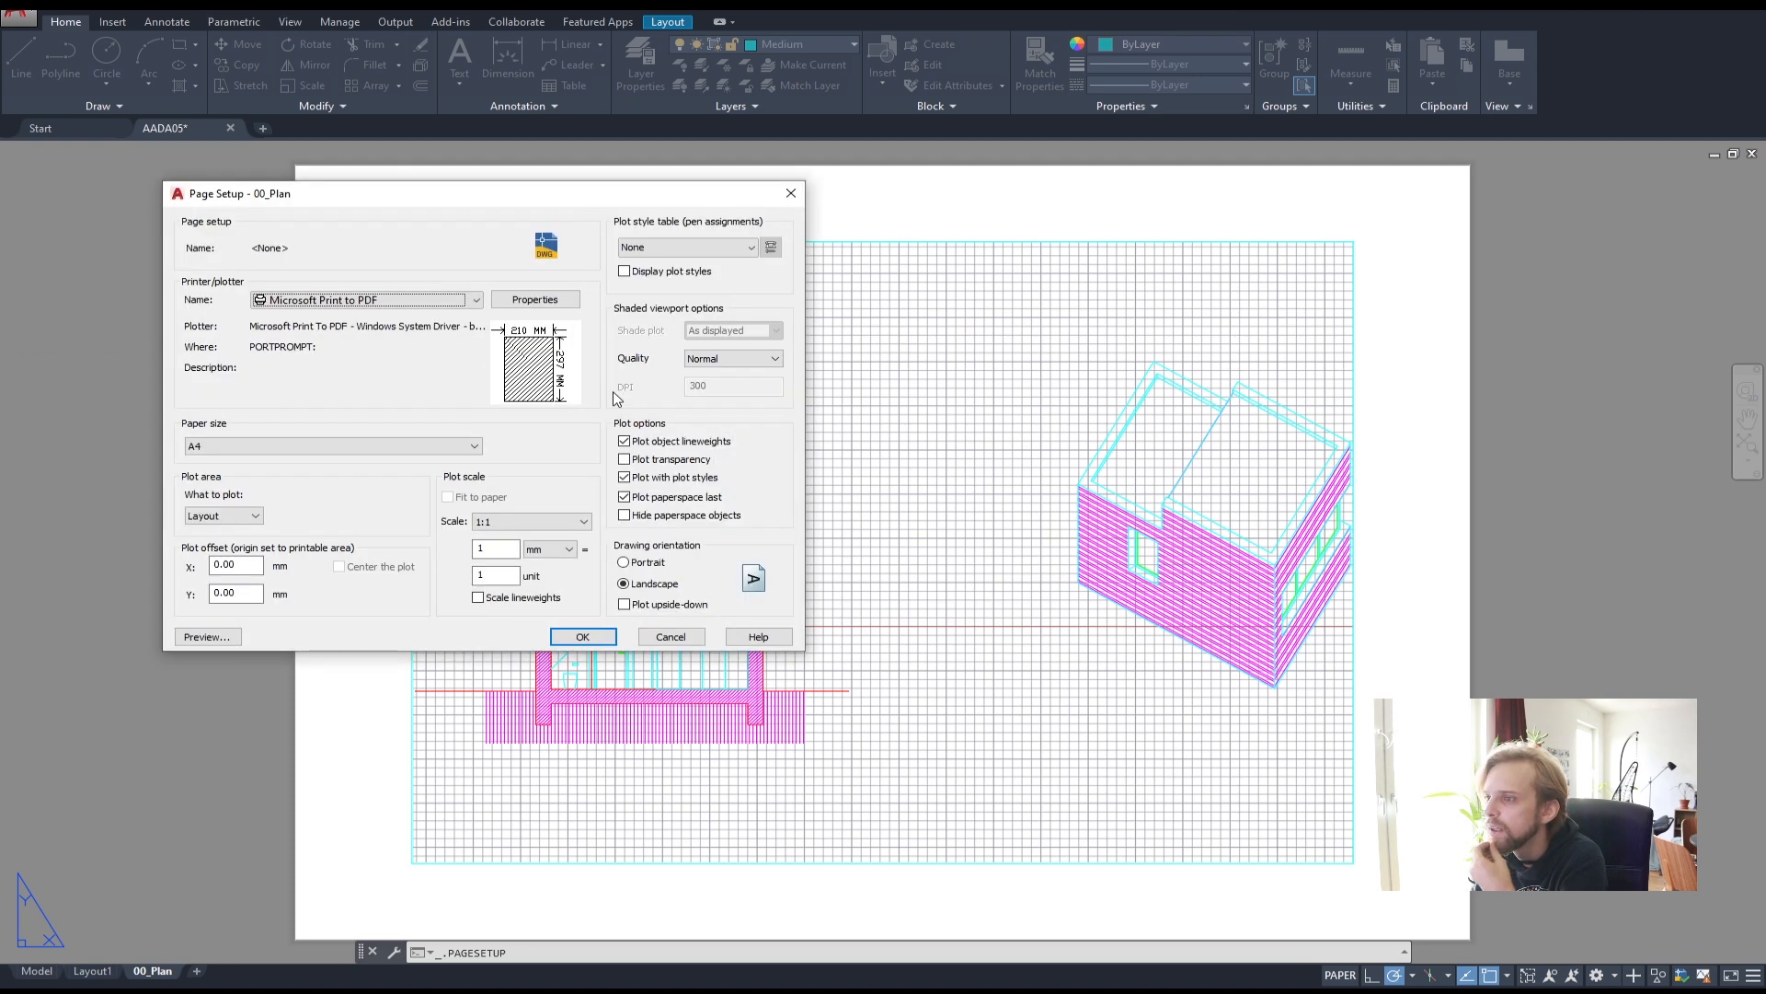
left_click_drag(412, 214, 954, 230)
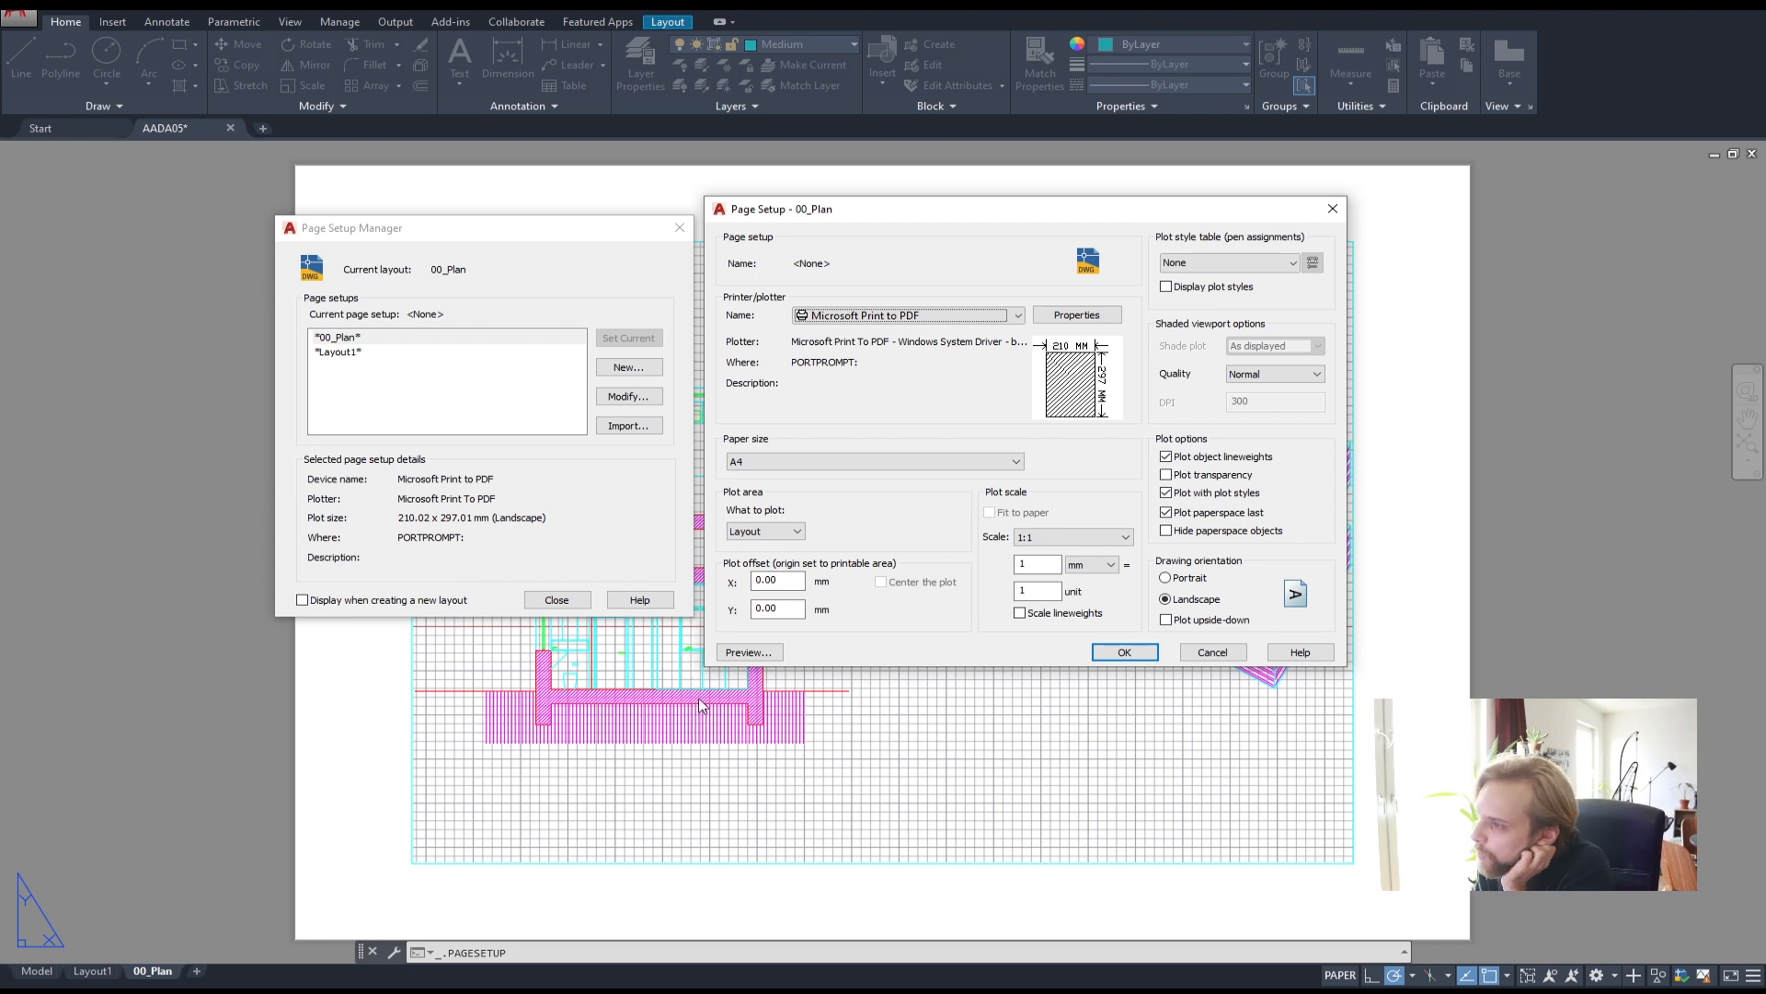
left_click(1017, 315)
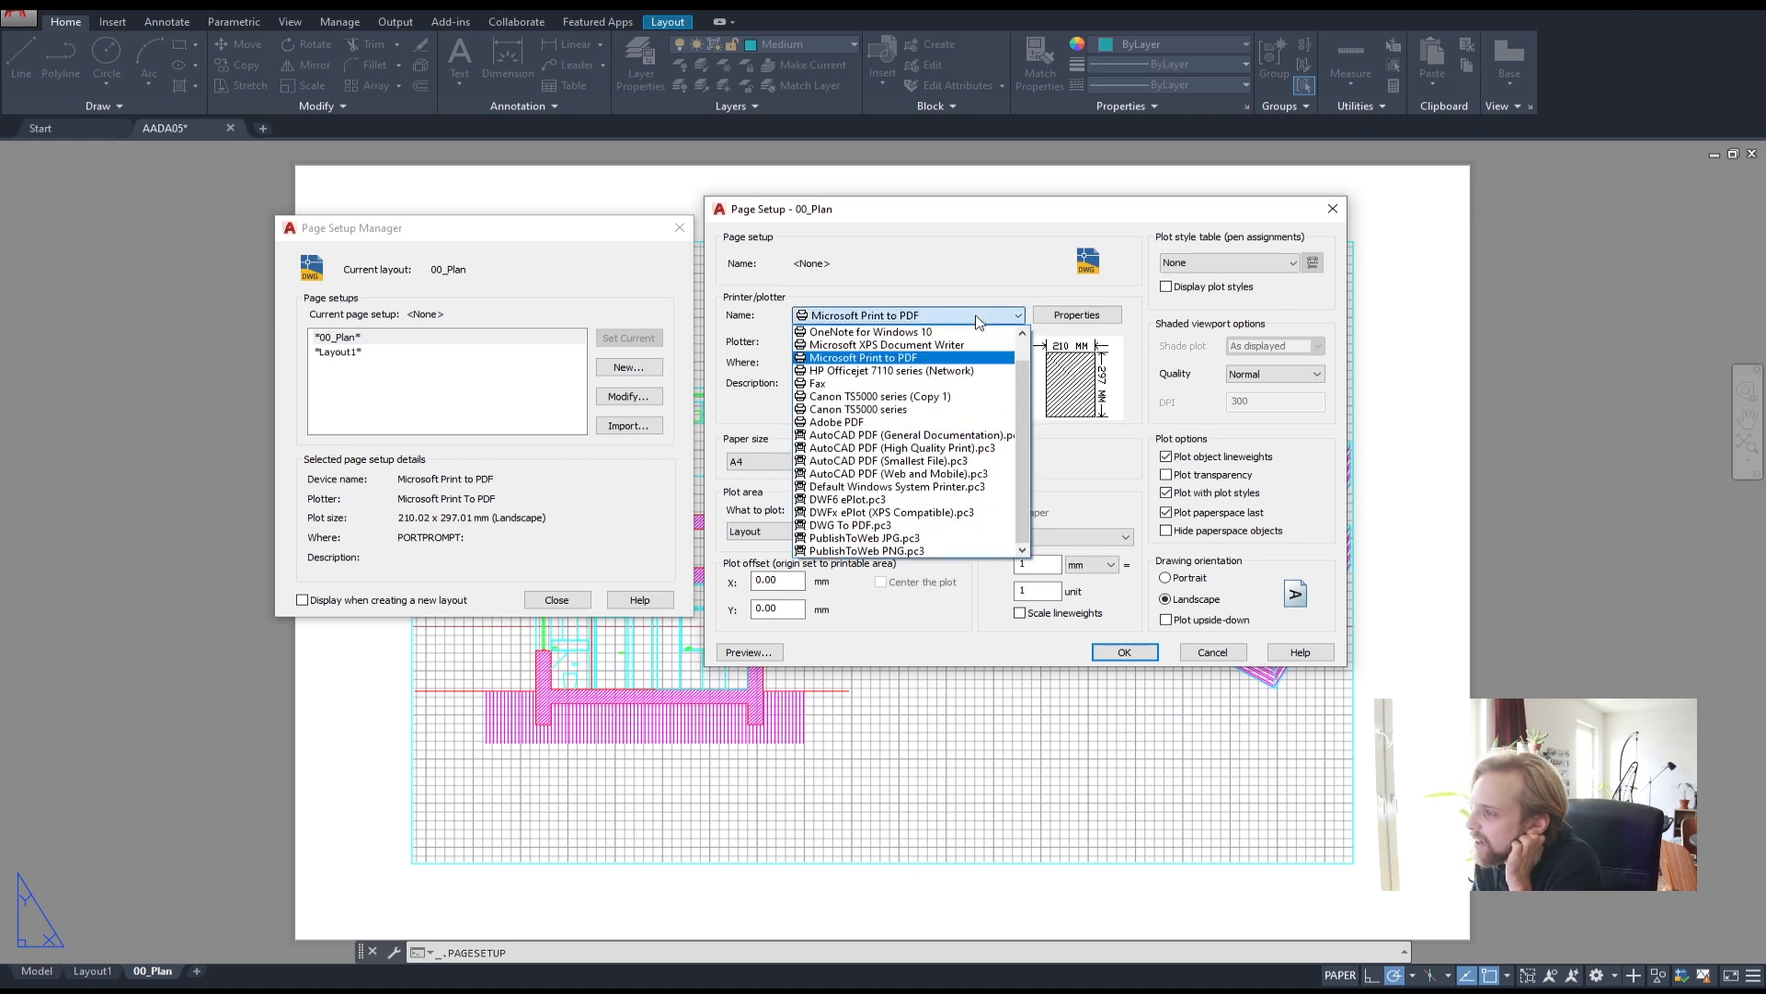
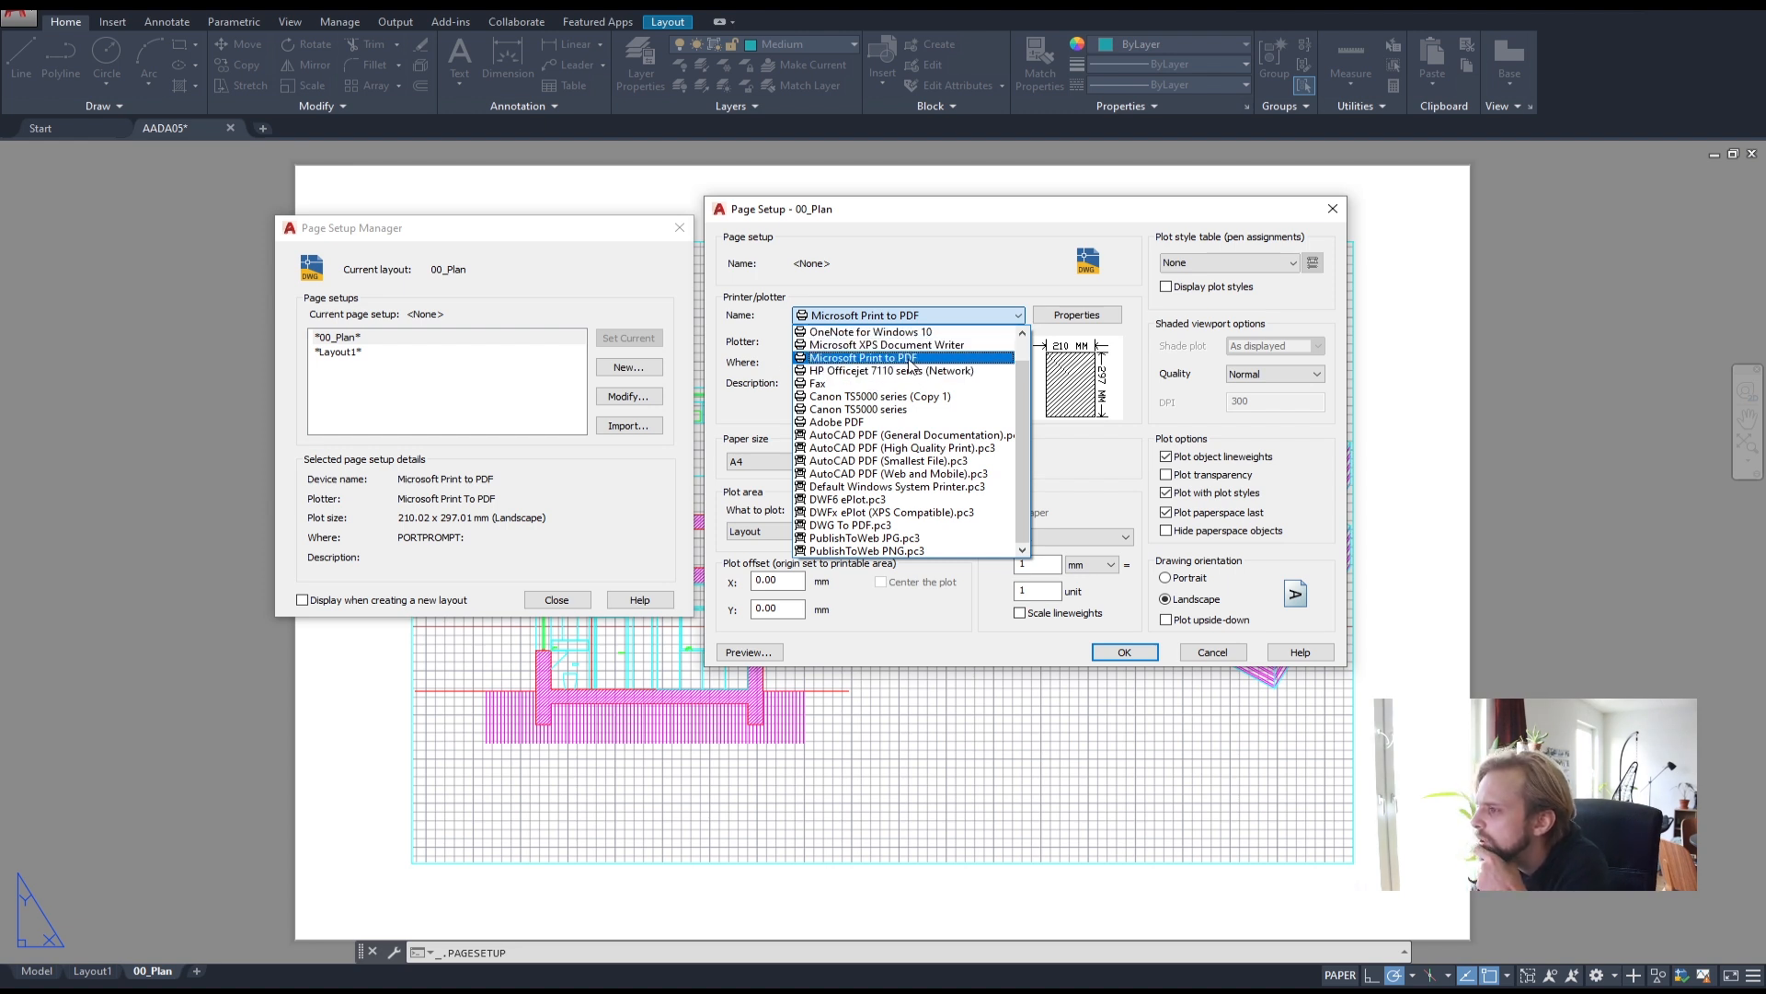
- Keep Microsoft Print to PDF as the printer for the 00_Plan page setup
left_click(883, 357)
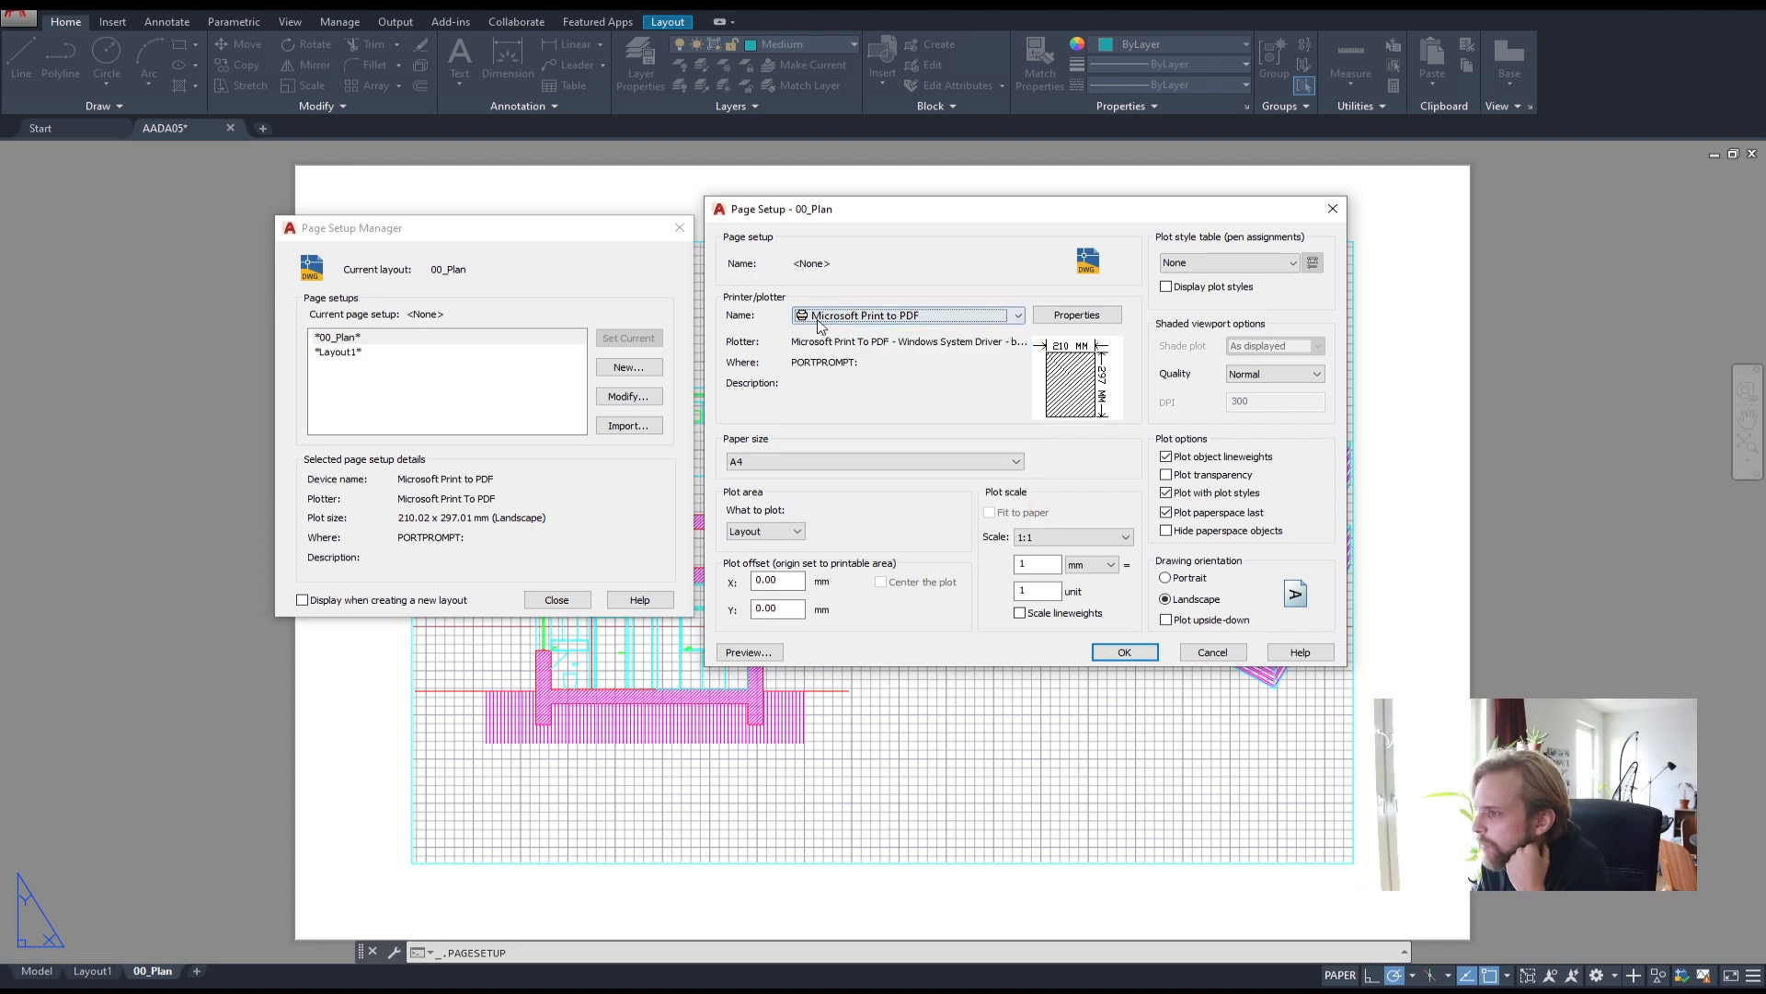
left_click(914, 317)
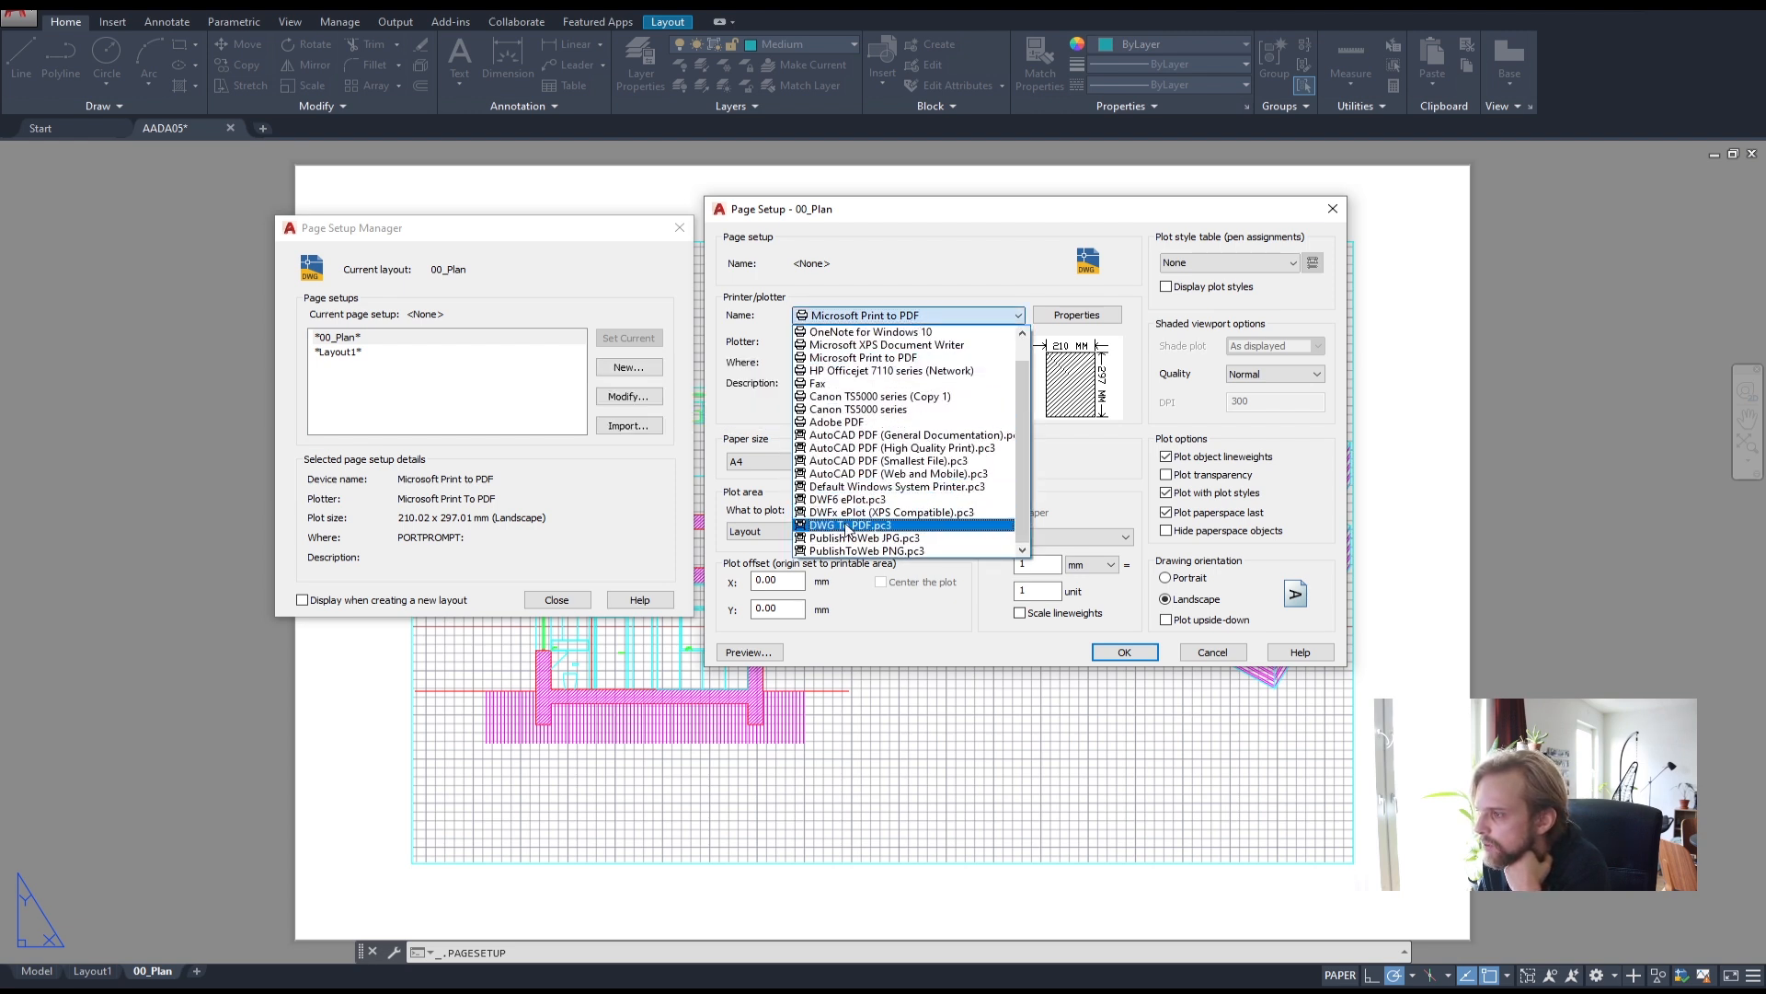
left_click(918, 315)
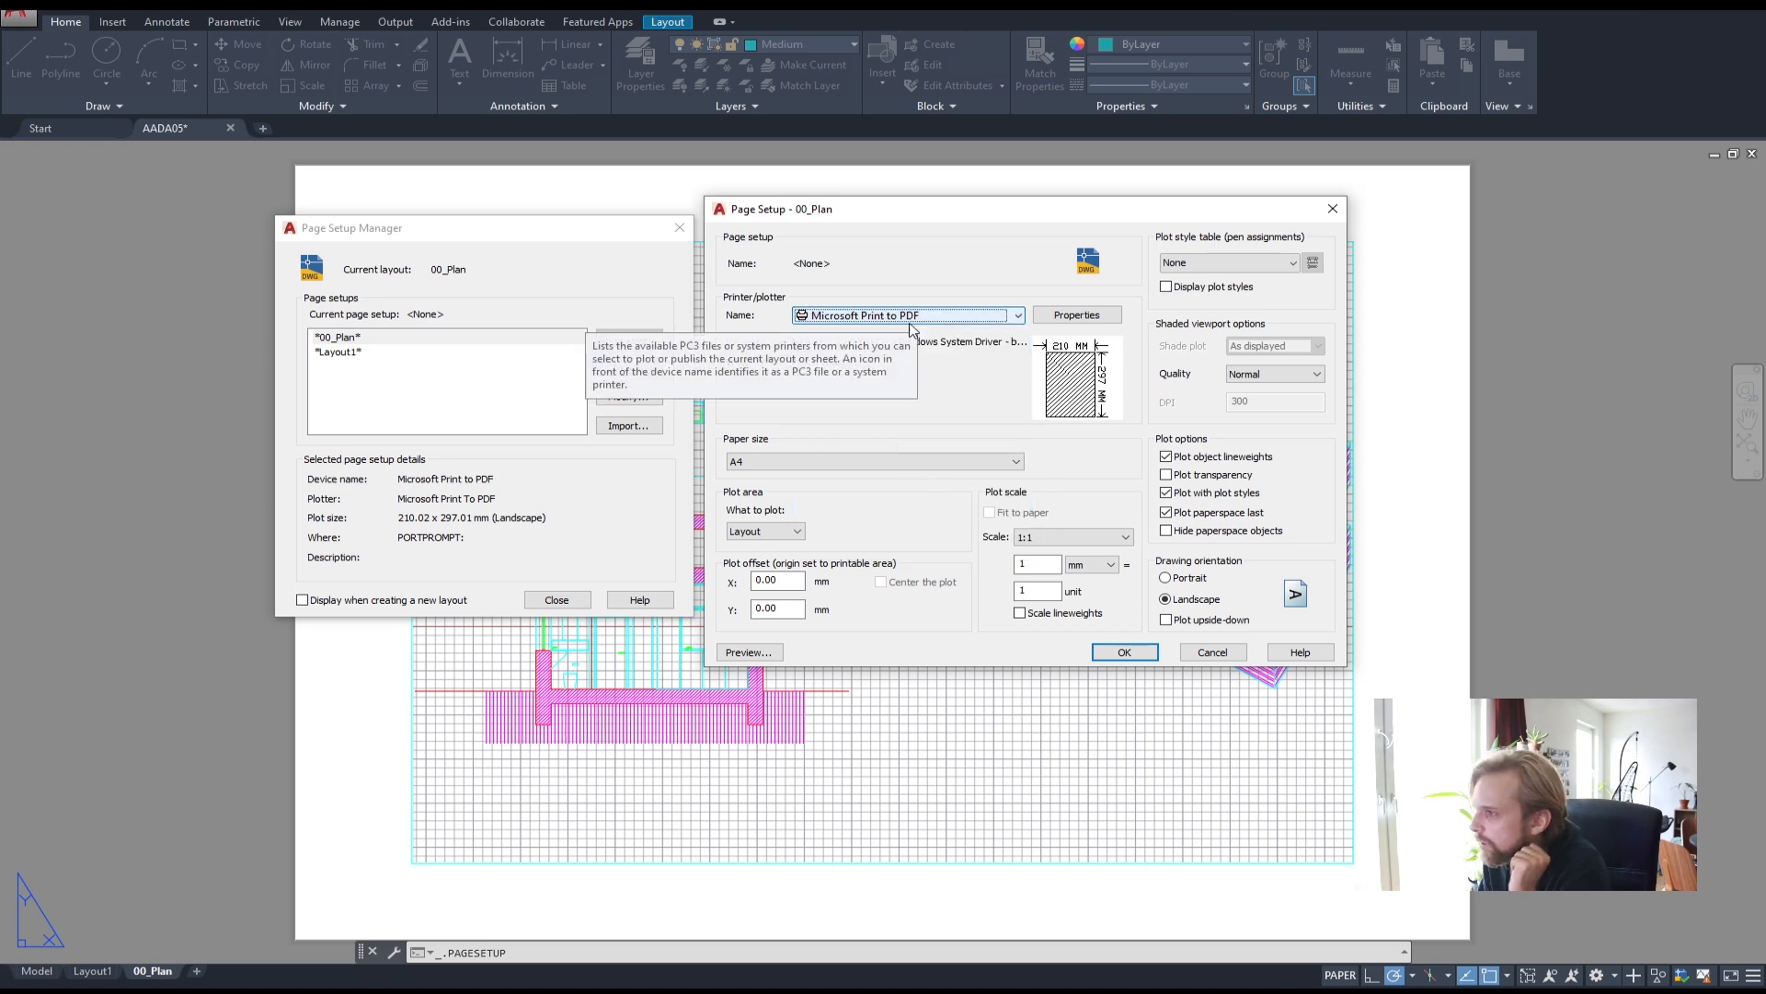
- Review the Microsoft Print to PDF plotter configuration tabs and close them without changes
left_click(1067, 316)
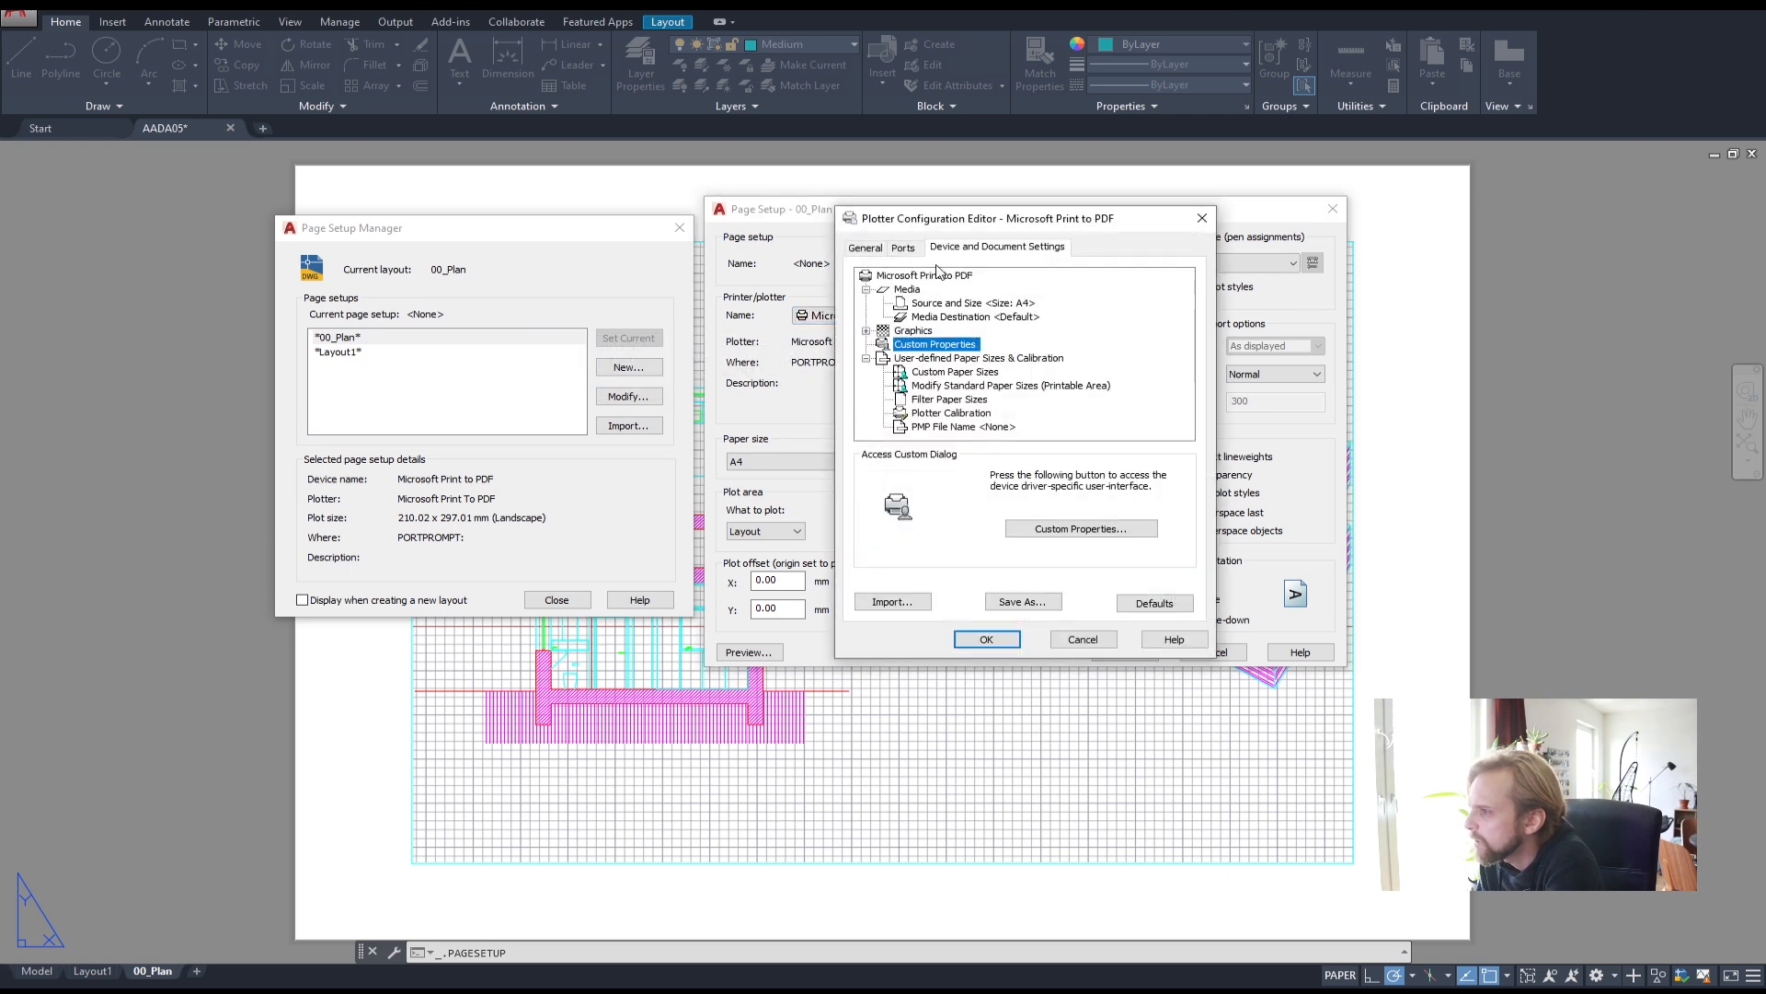
left_click(902, 247)
left_click(865, 247)
left_click(903, 247)
left_click(994, 247)
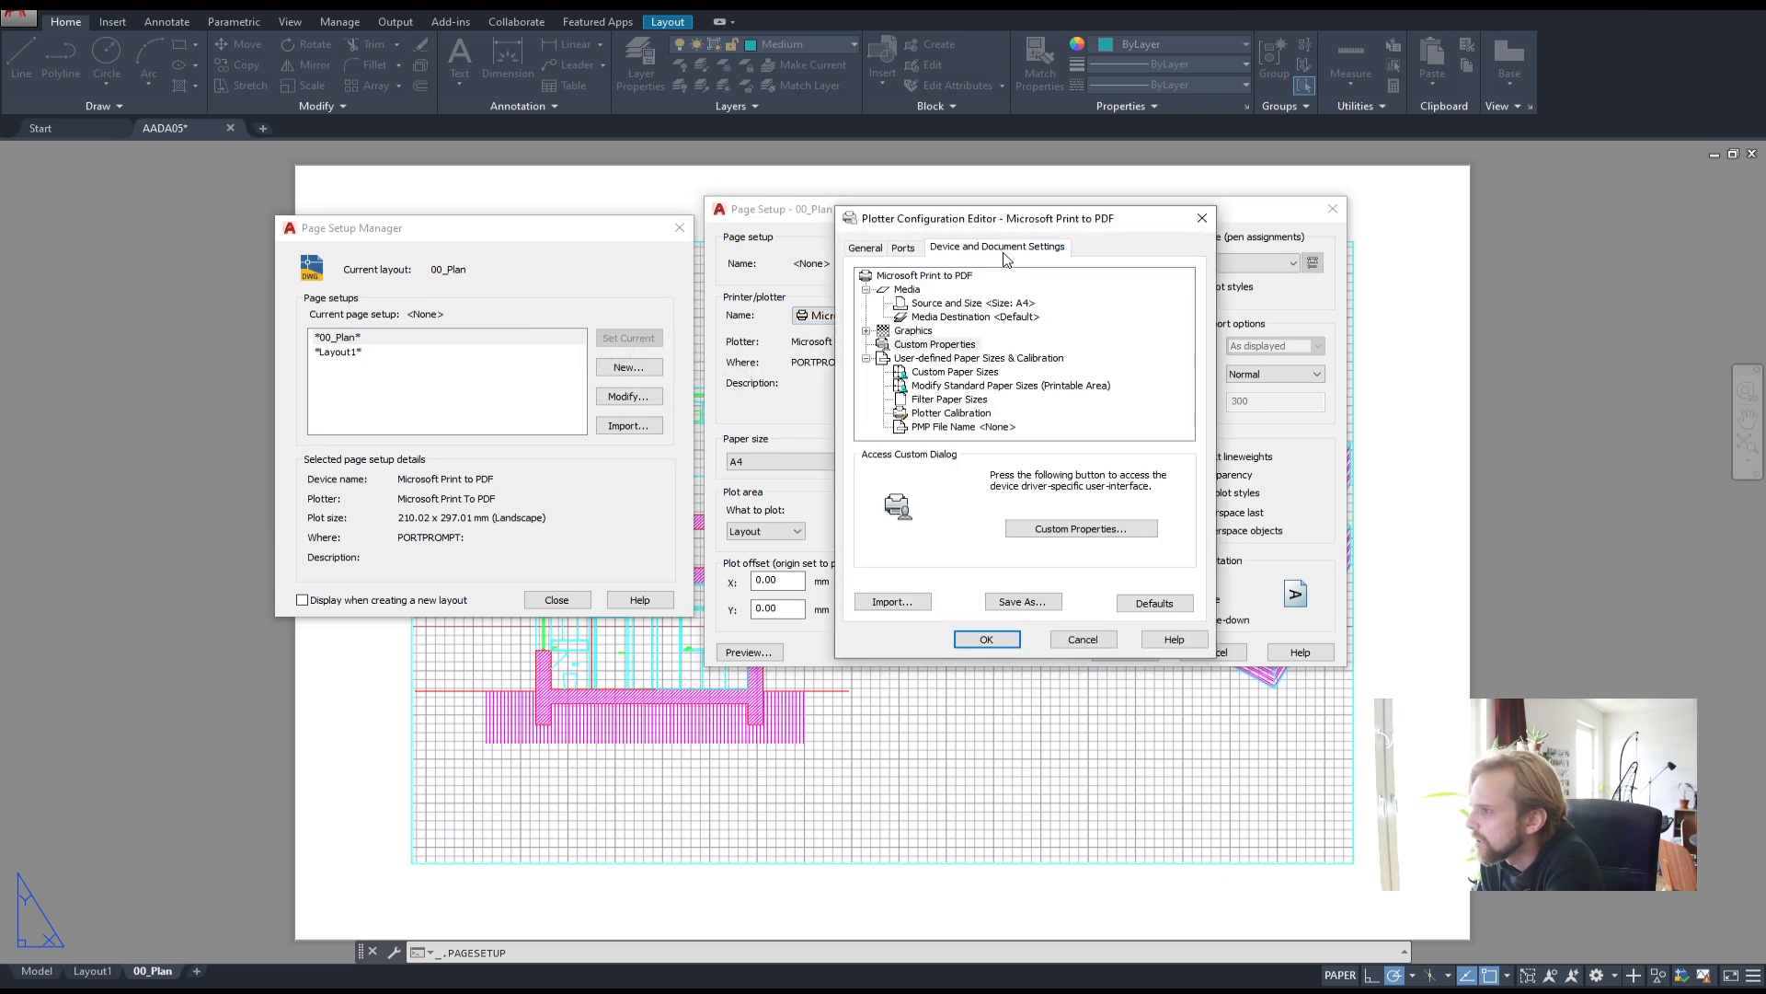
left_click(1202, 218)
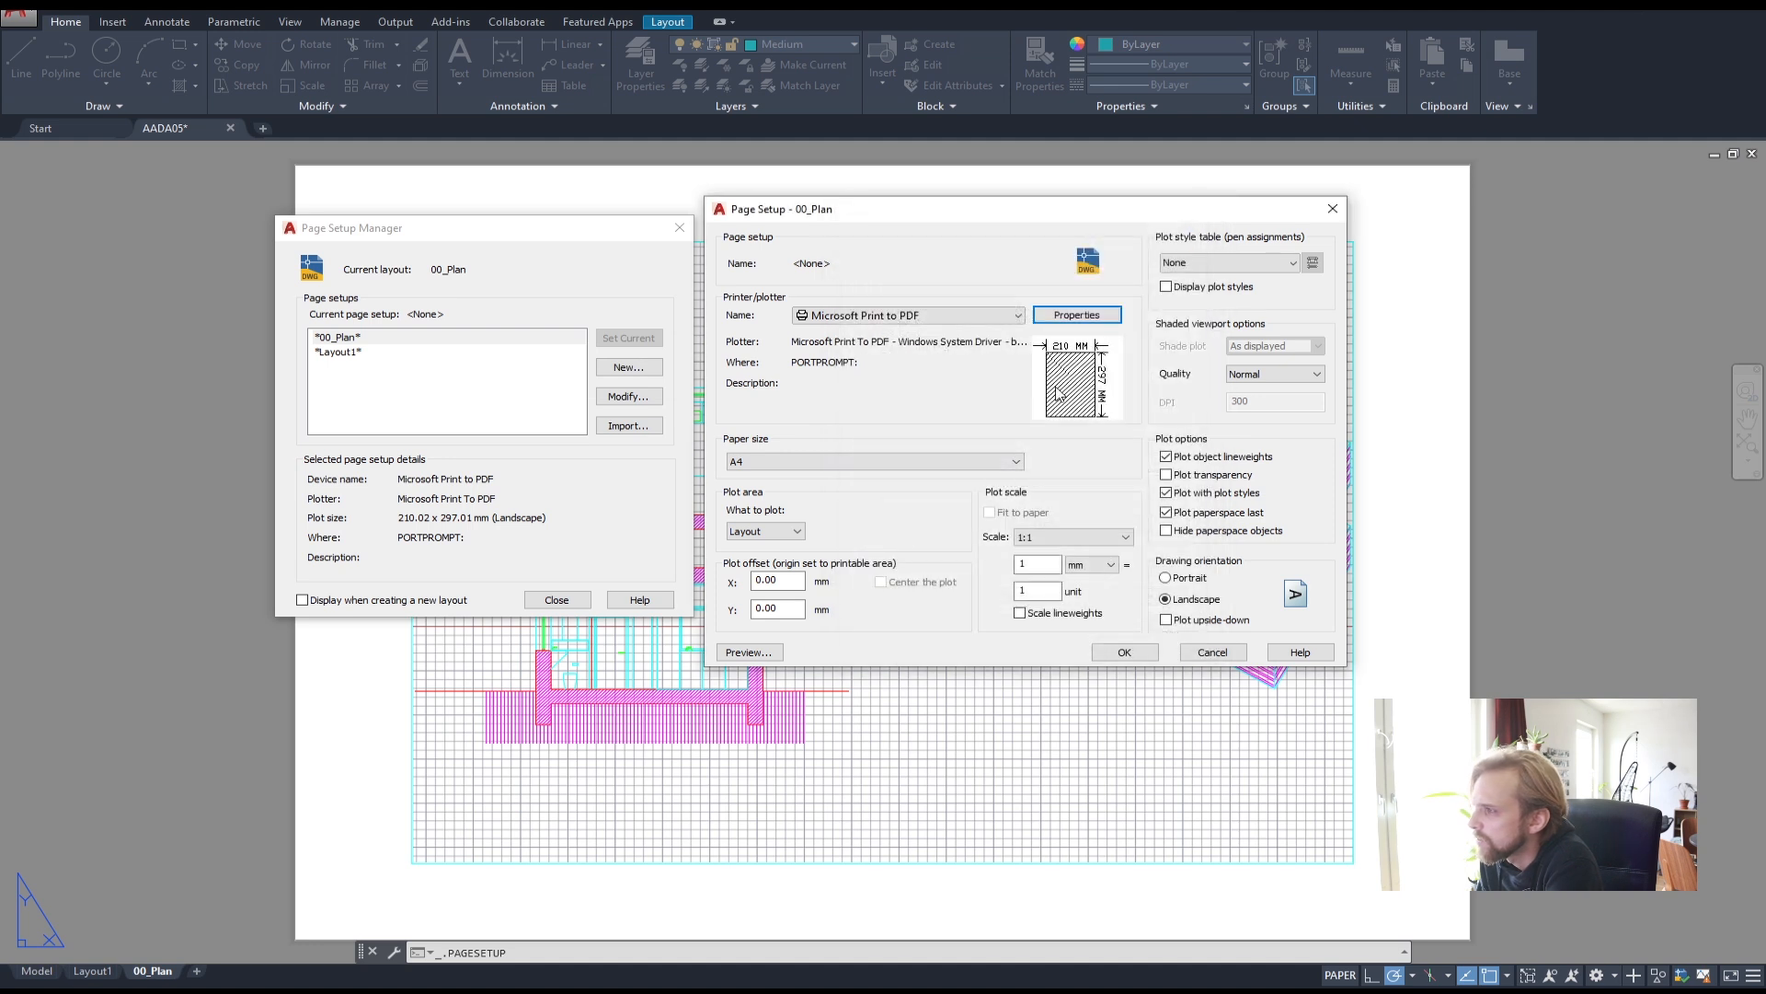
- Set A3 landscape paper with plot style table None and apply the page setup
left_click(805, 460)
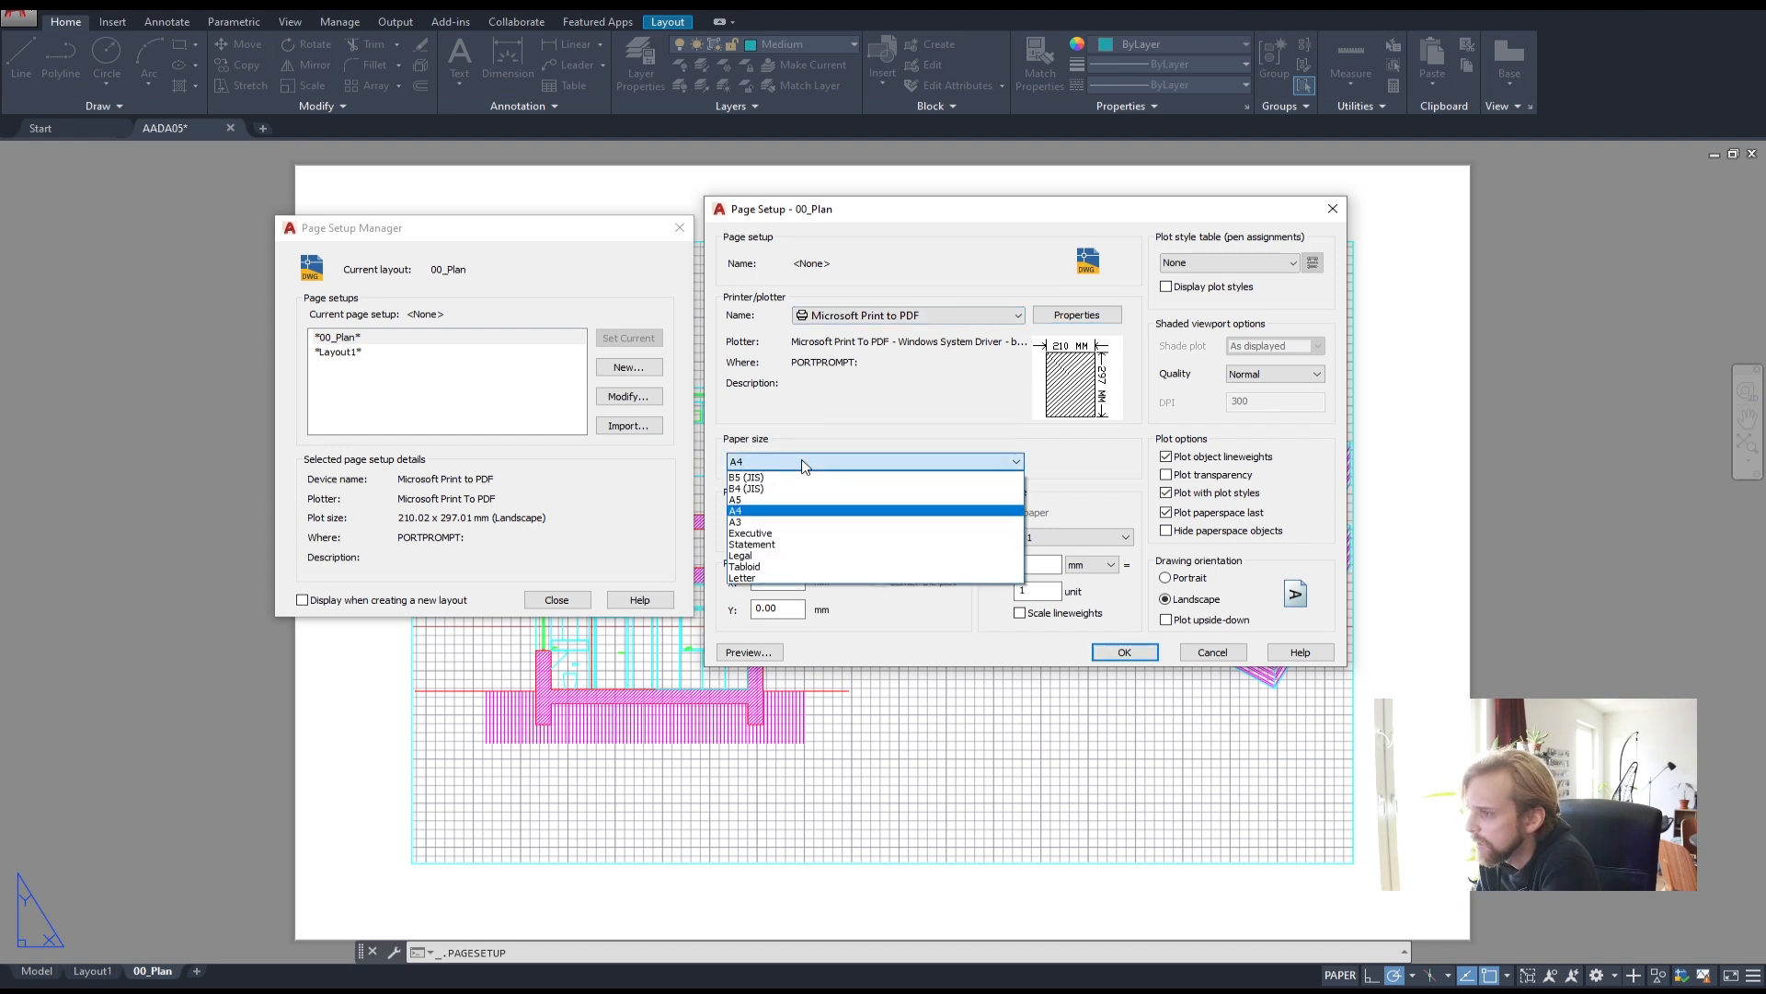
left_click(763, 522)
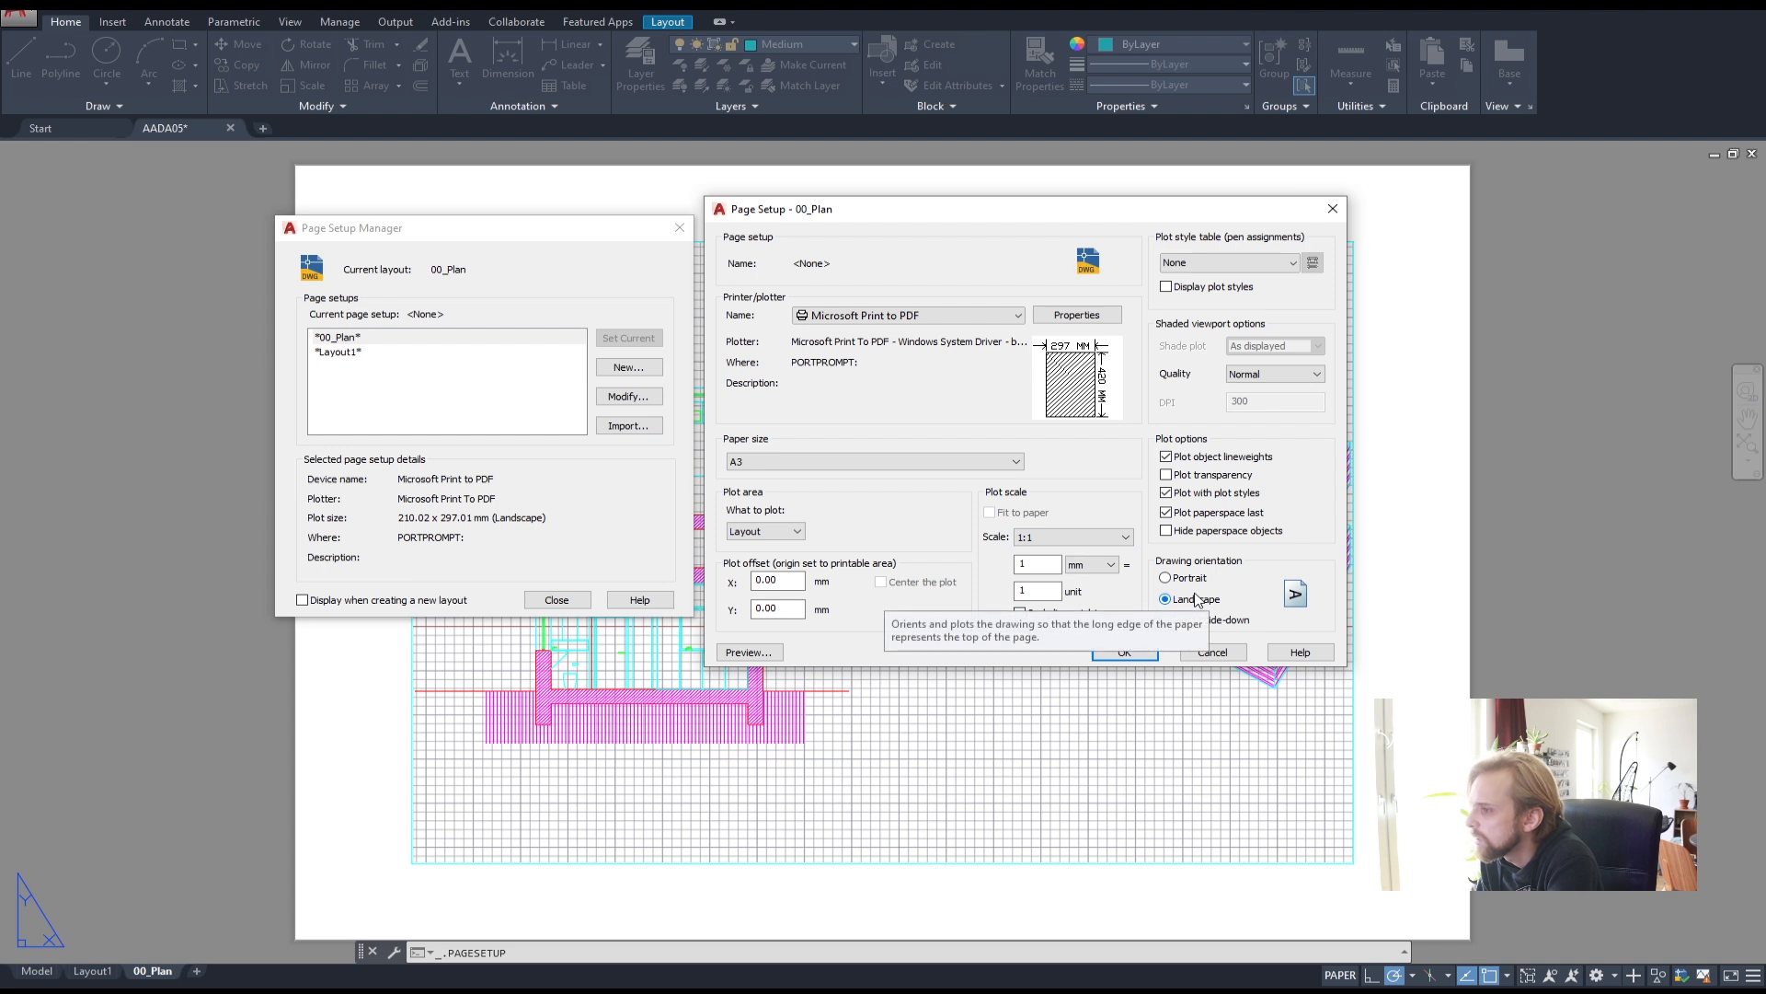
left_click(1204, 268)
left_click(1202, 268)
left_click(1191, 267)
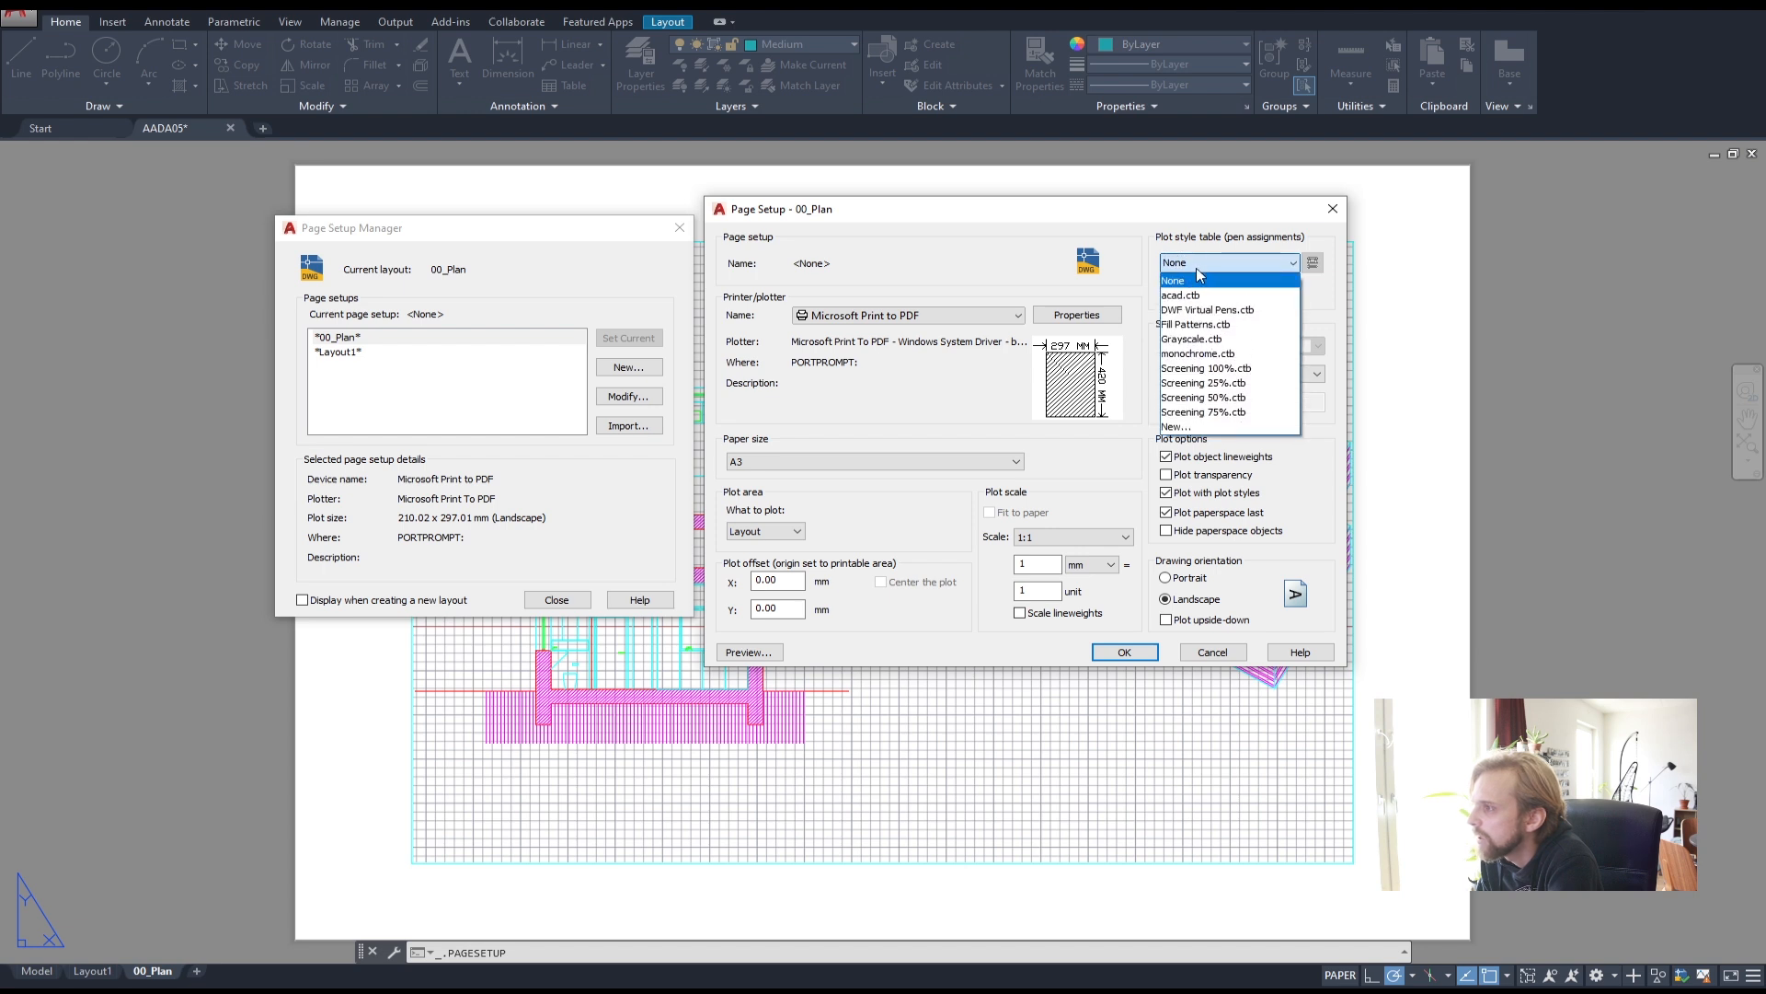
left_click(1206, 268)
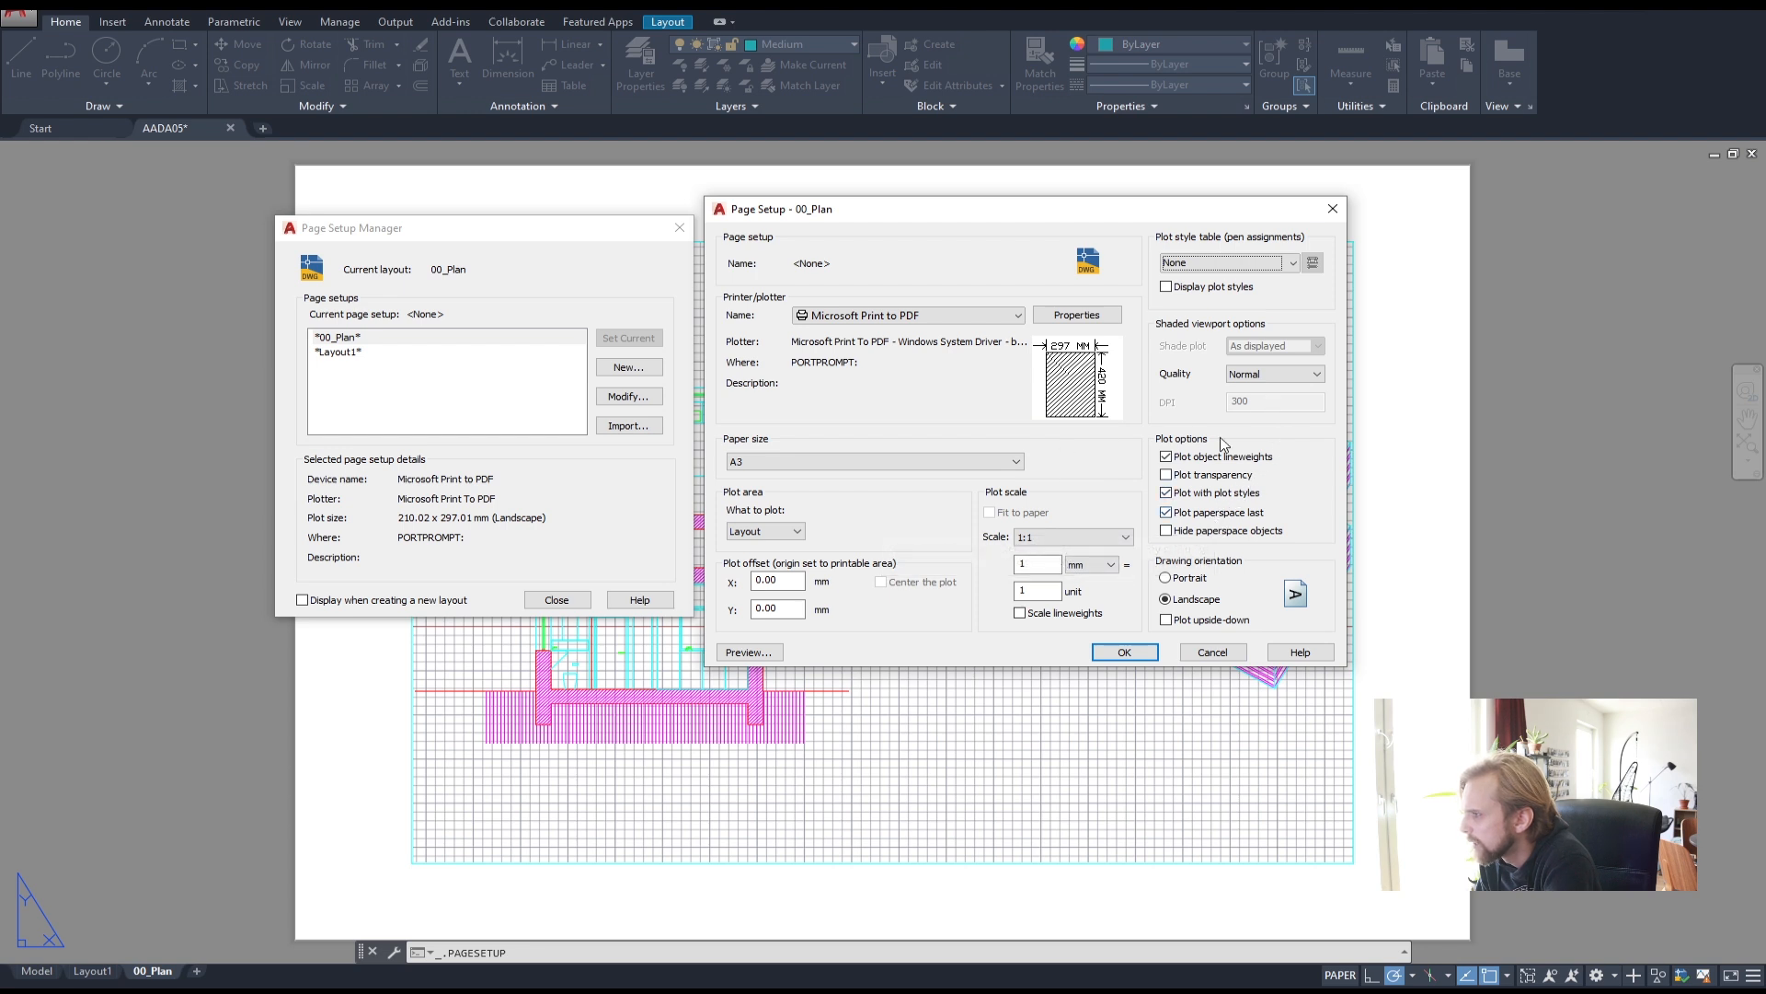
left_click(1233, 263)
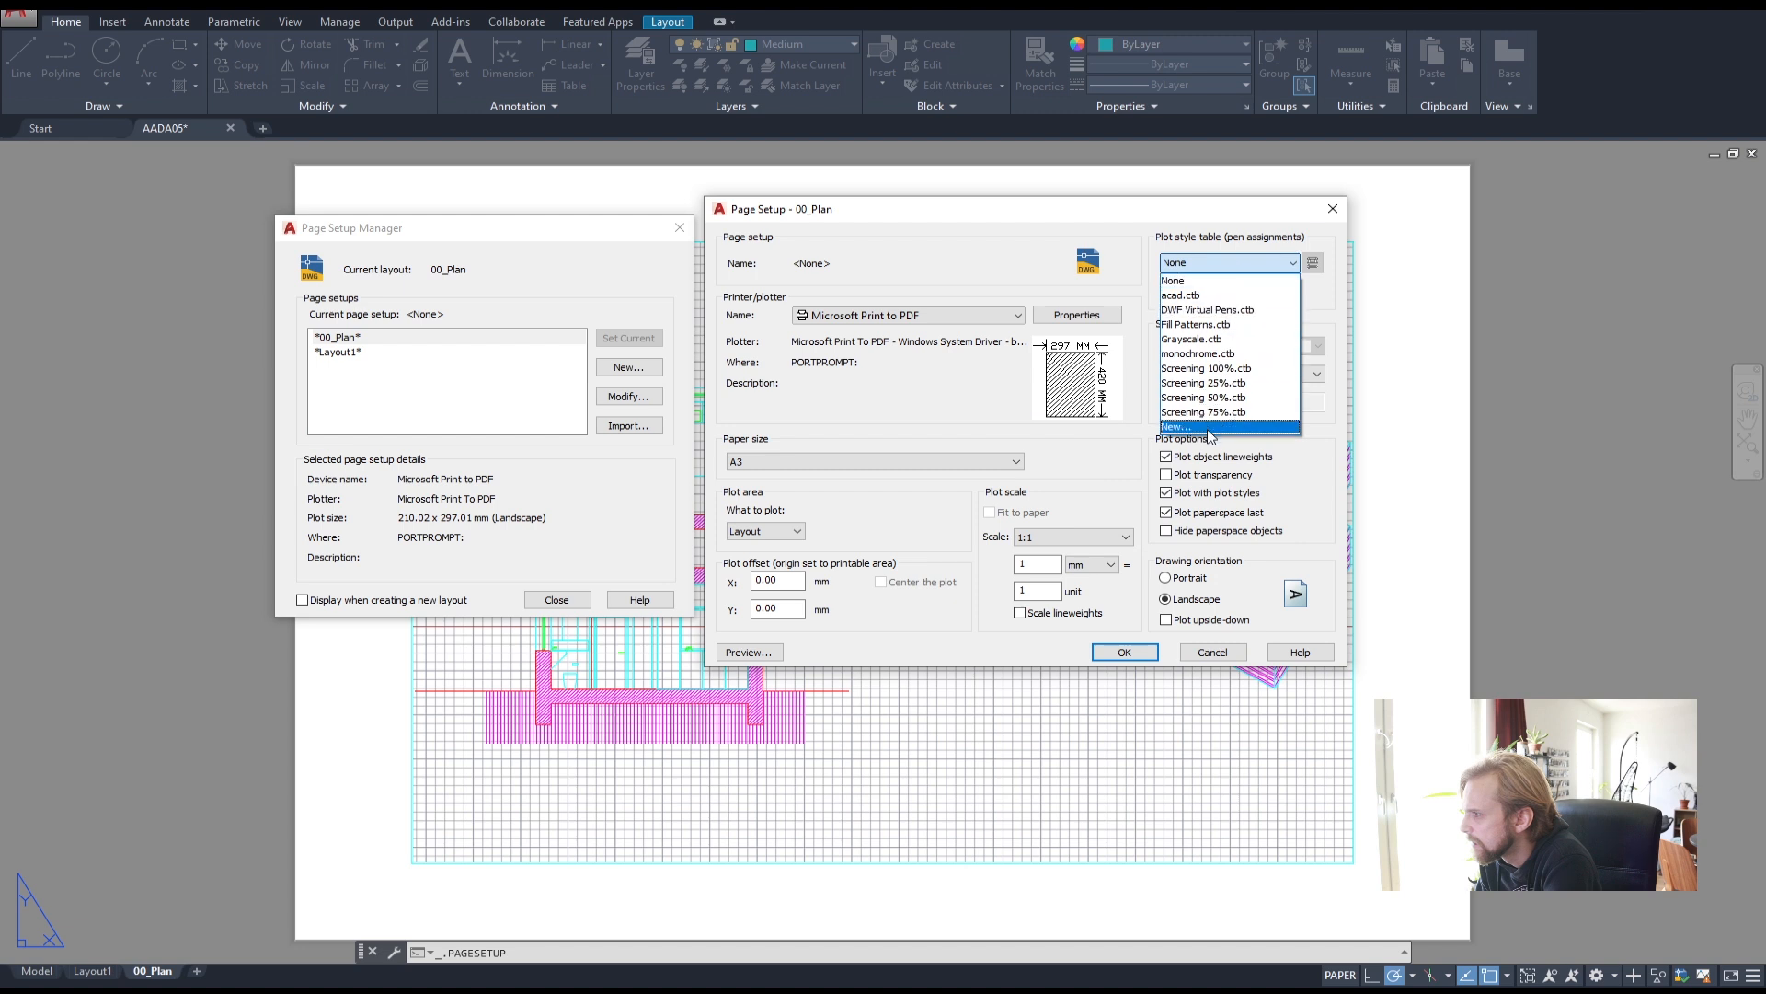
left_click(1256, 280)
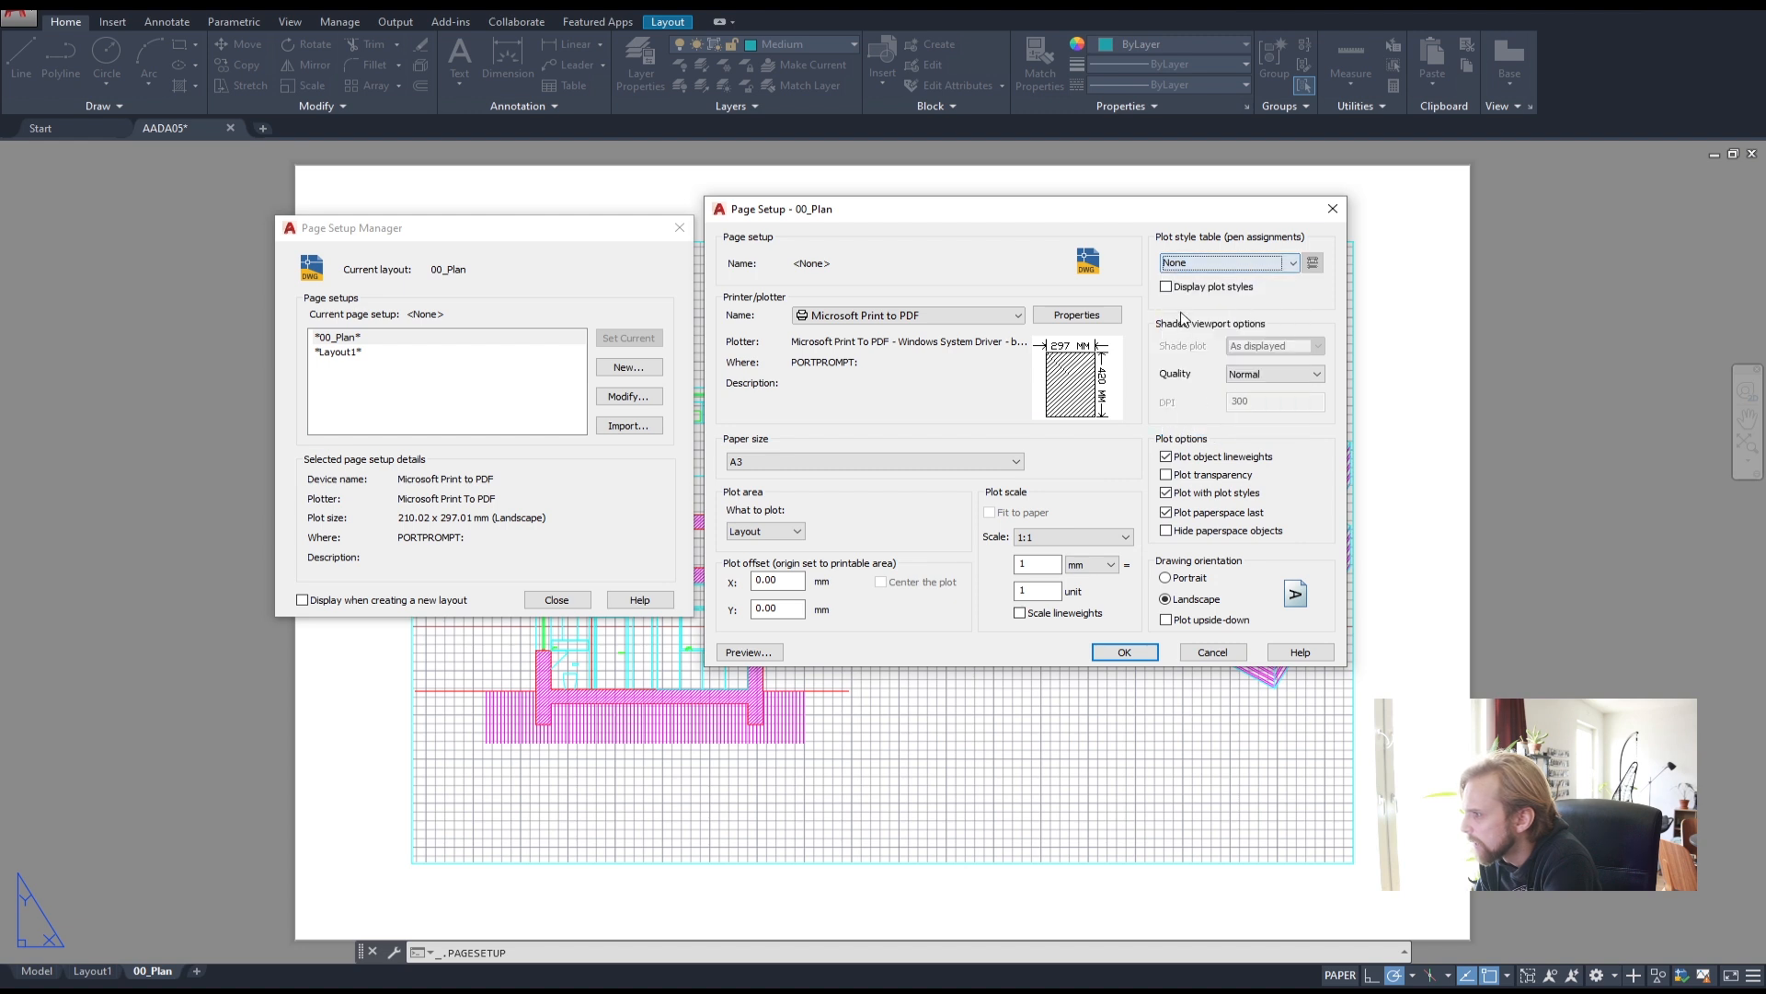
left_click(1125, 655)
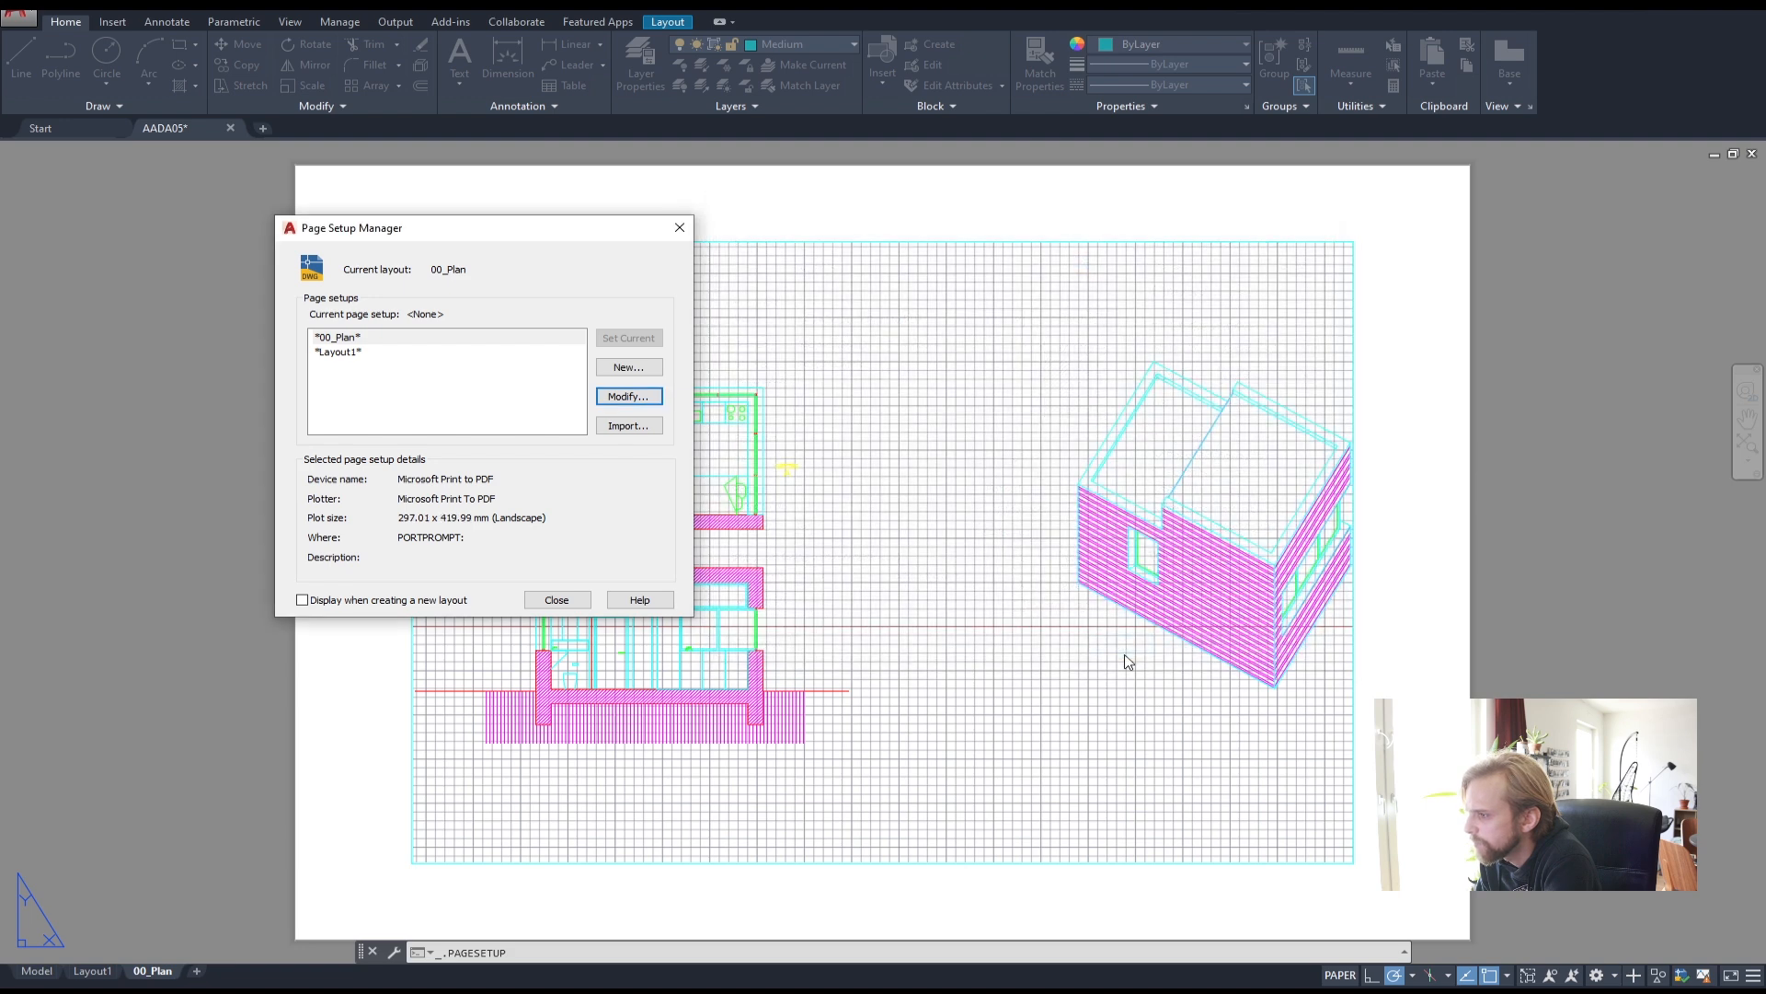
- Close the Page Setup Manager and frame the new A3 sheet on screen
left_click(556, 600)
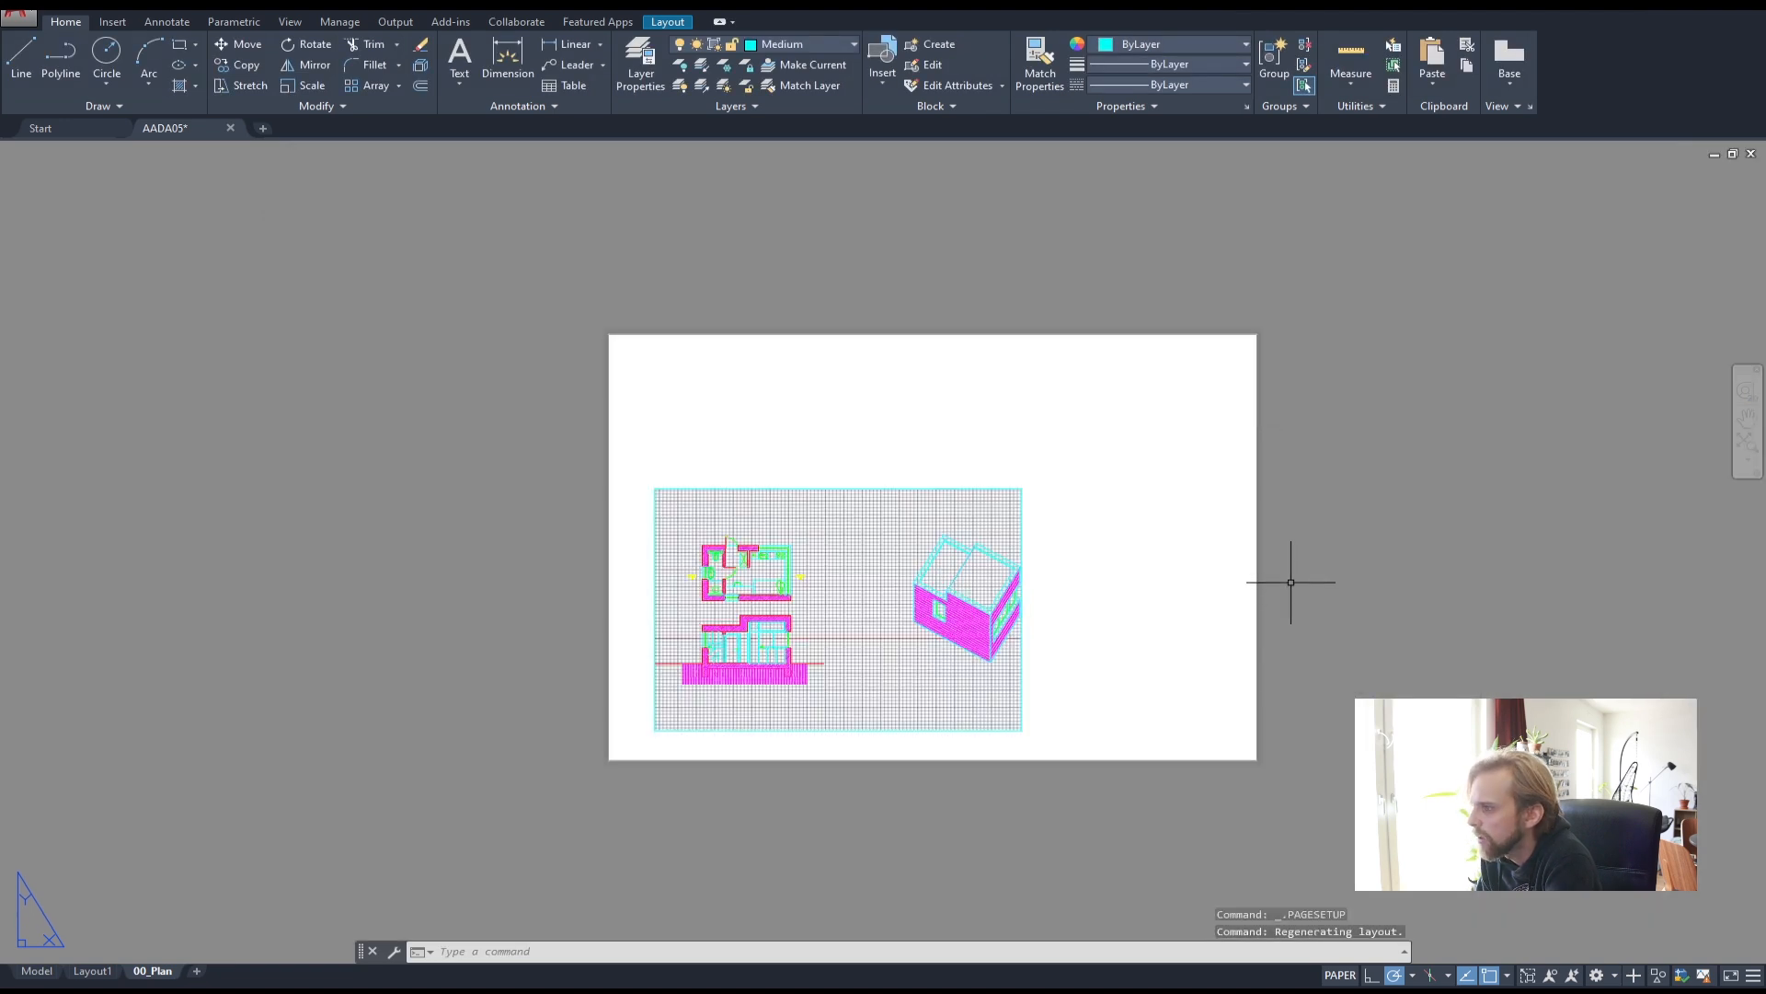
scroll(1131, 540, "up", 2)
middle_click_drag(1234, 552, 1118, 546)
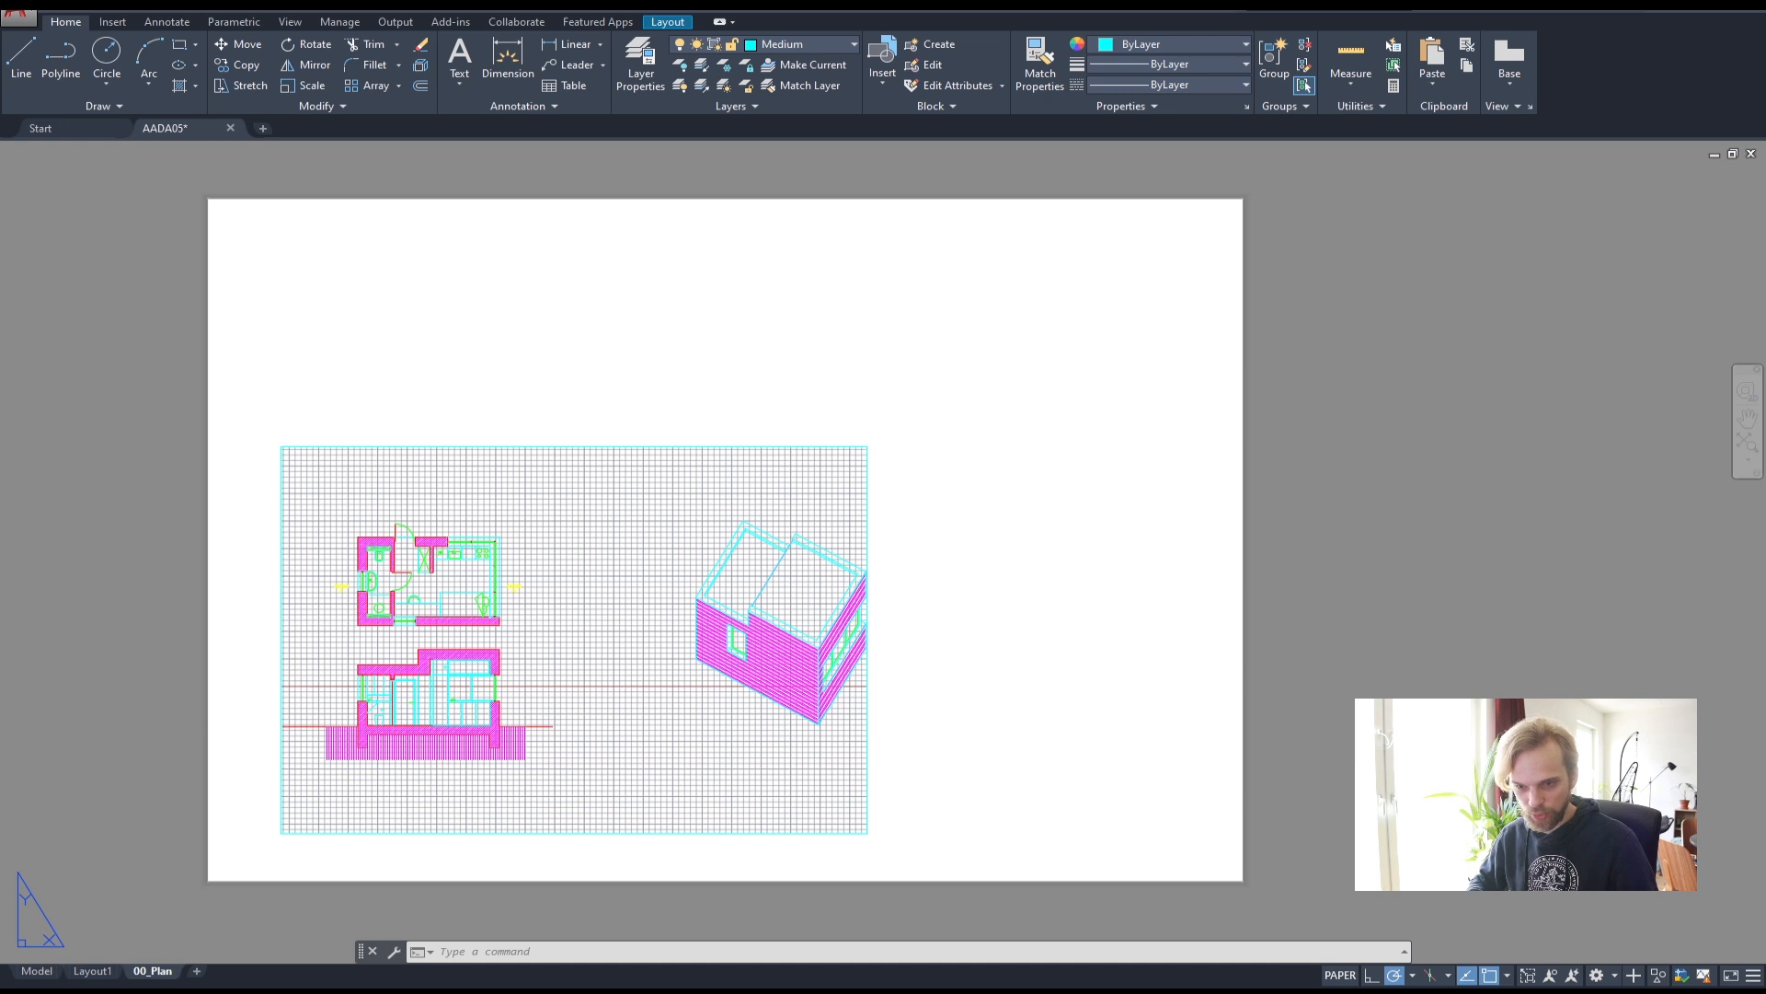
left_click(37, 971)
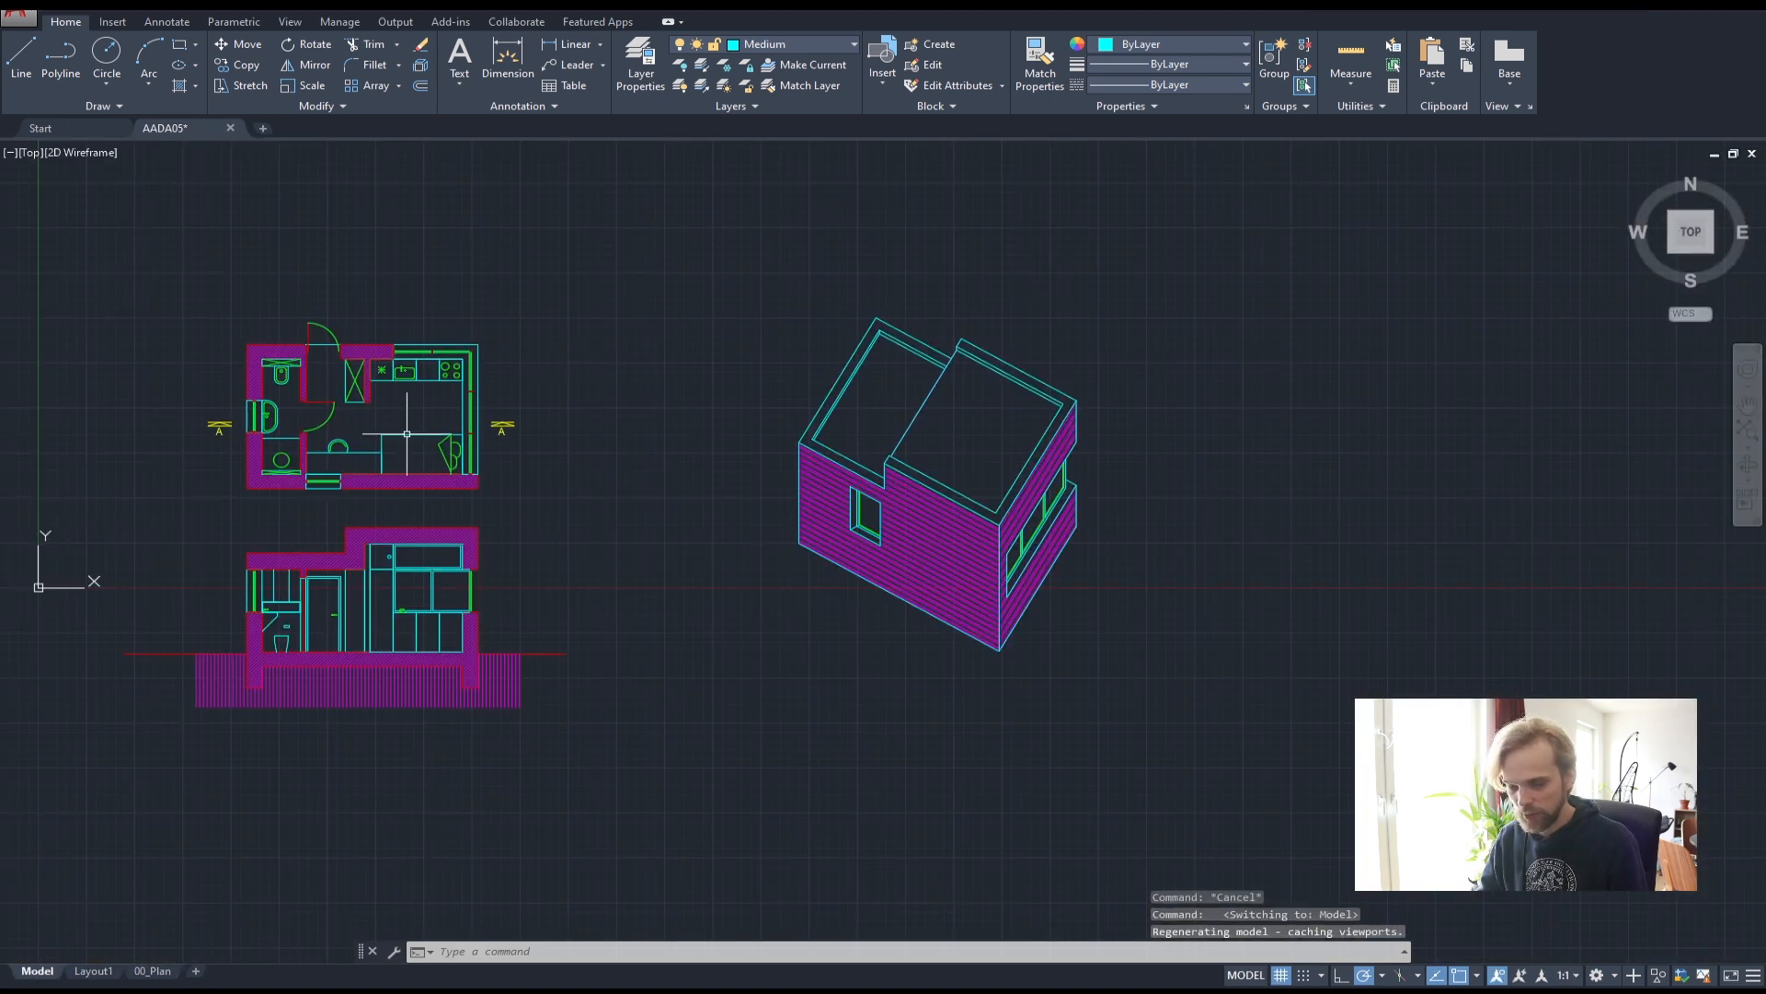
left_click(152, 972)
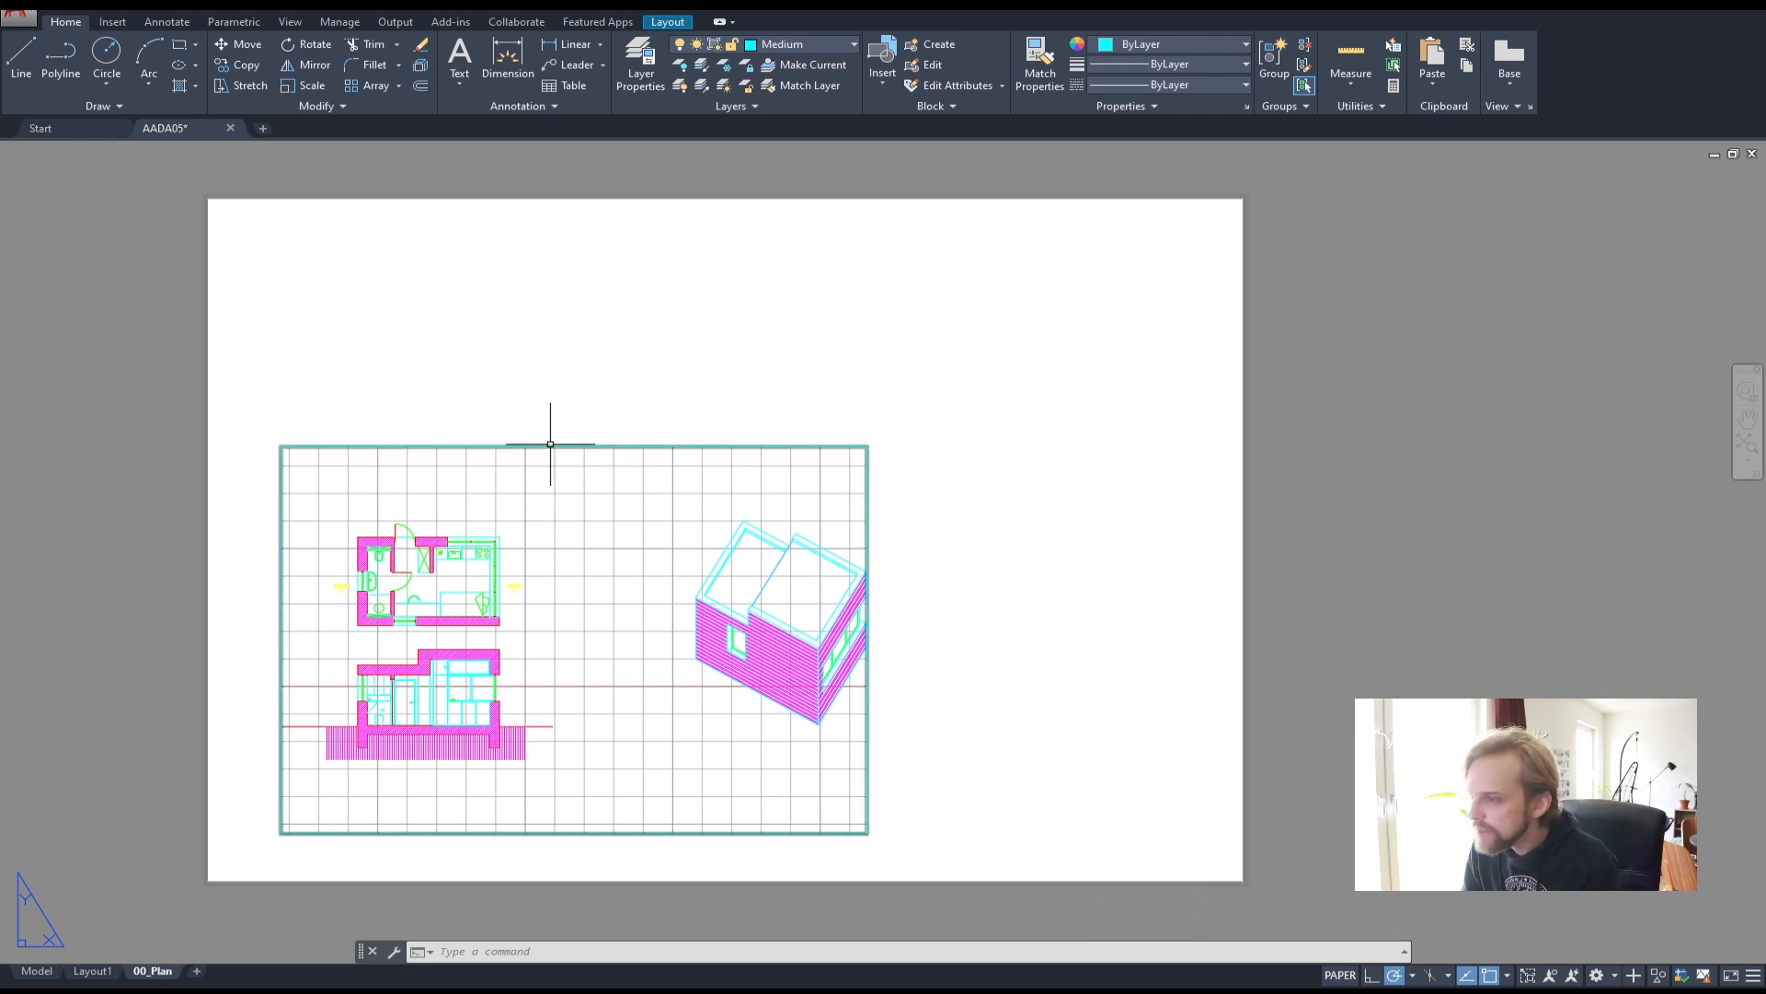
left_click(394, 448)
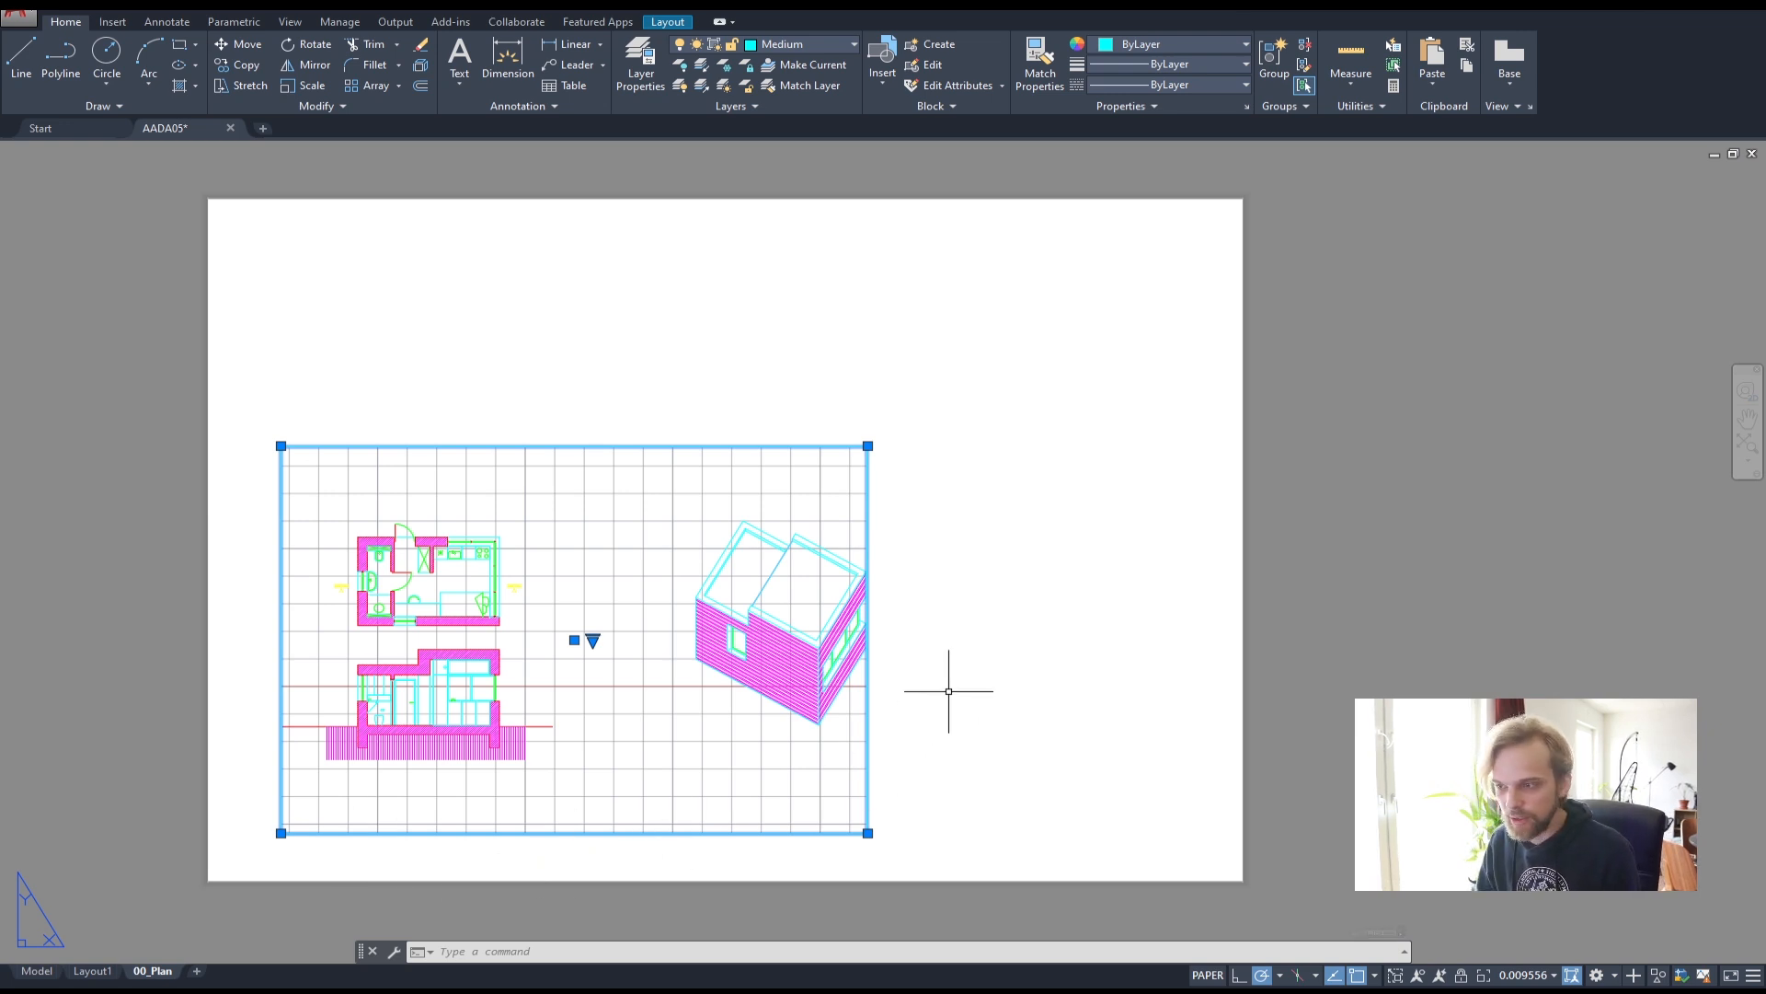
key("Escape")
key("Escape")
left_click(296, 445)
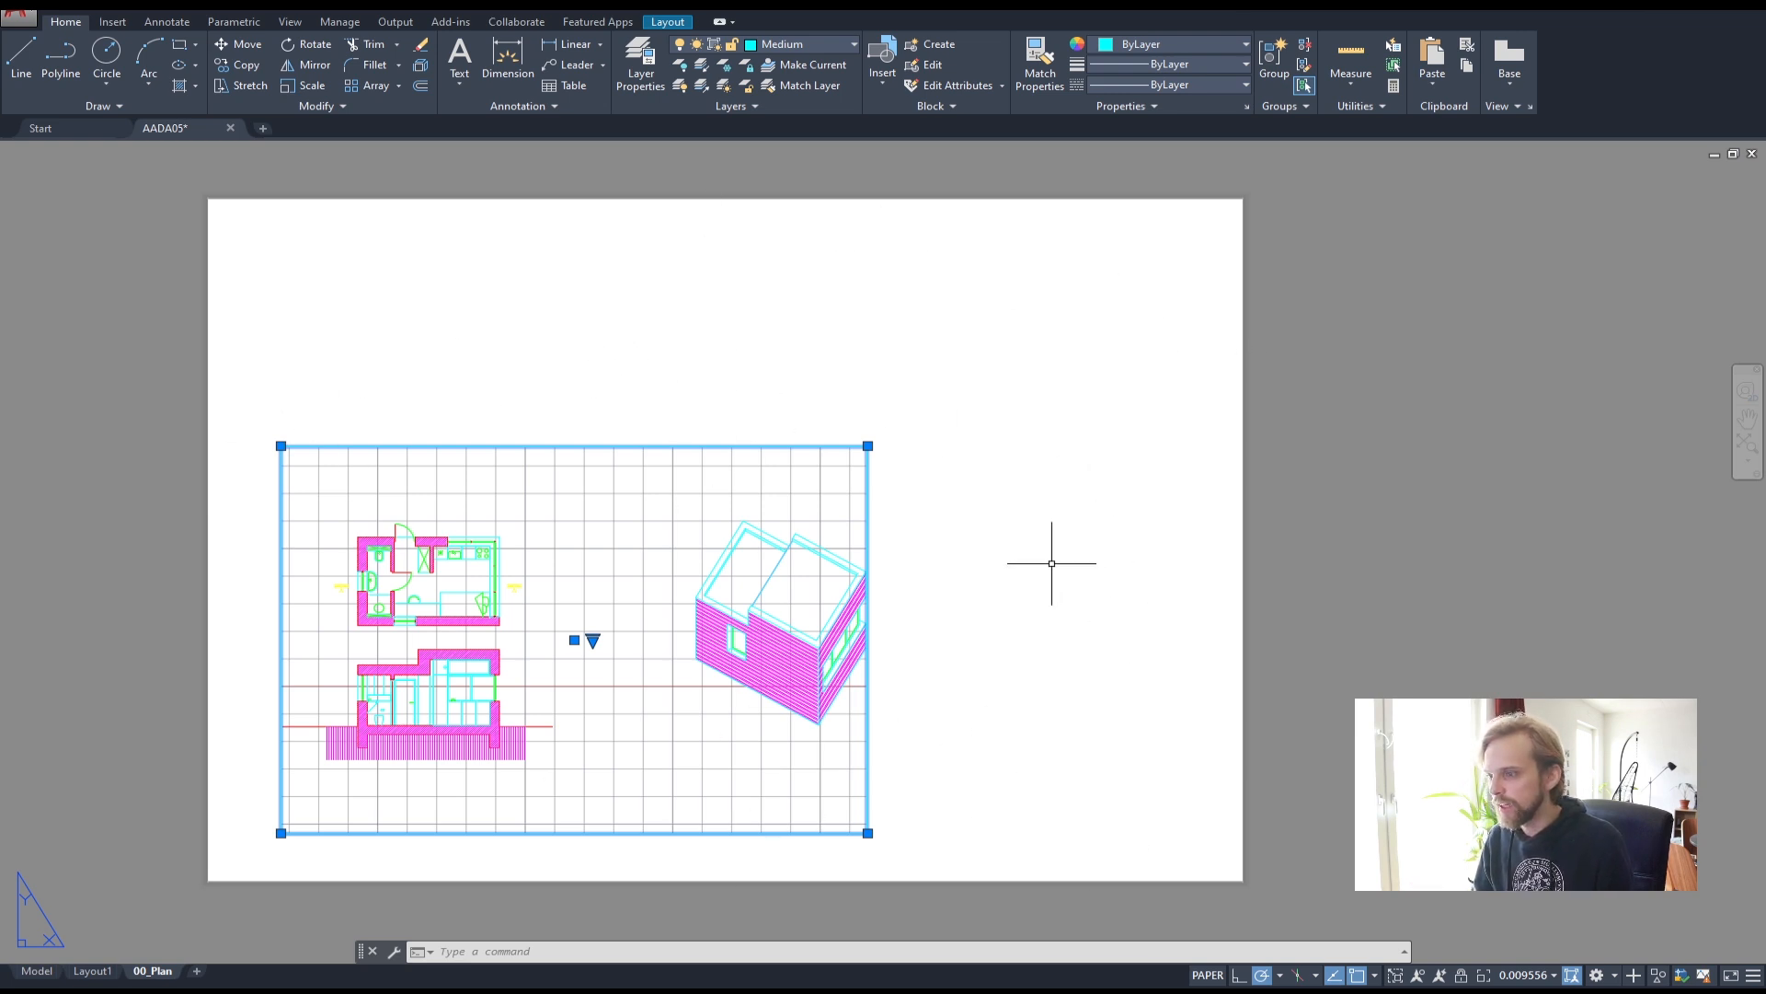
key("Escape")
key("Escape")
scroll(367, 552, "up", 4)
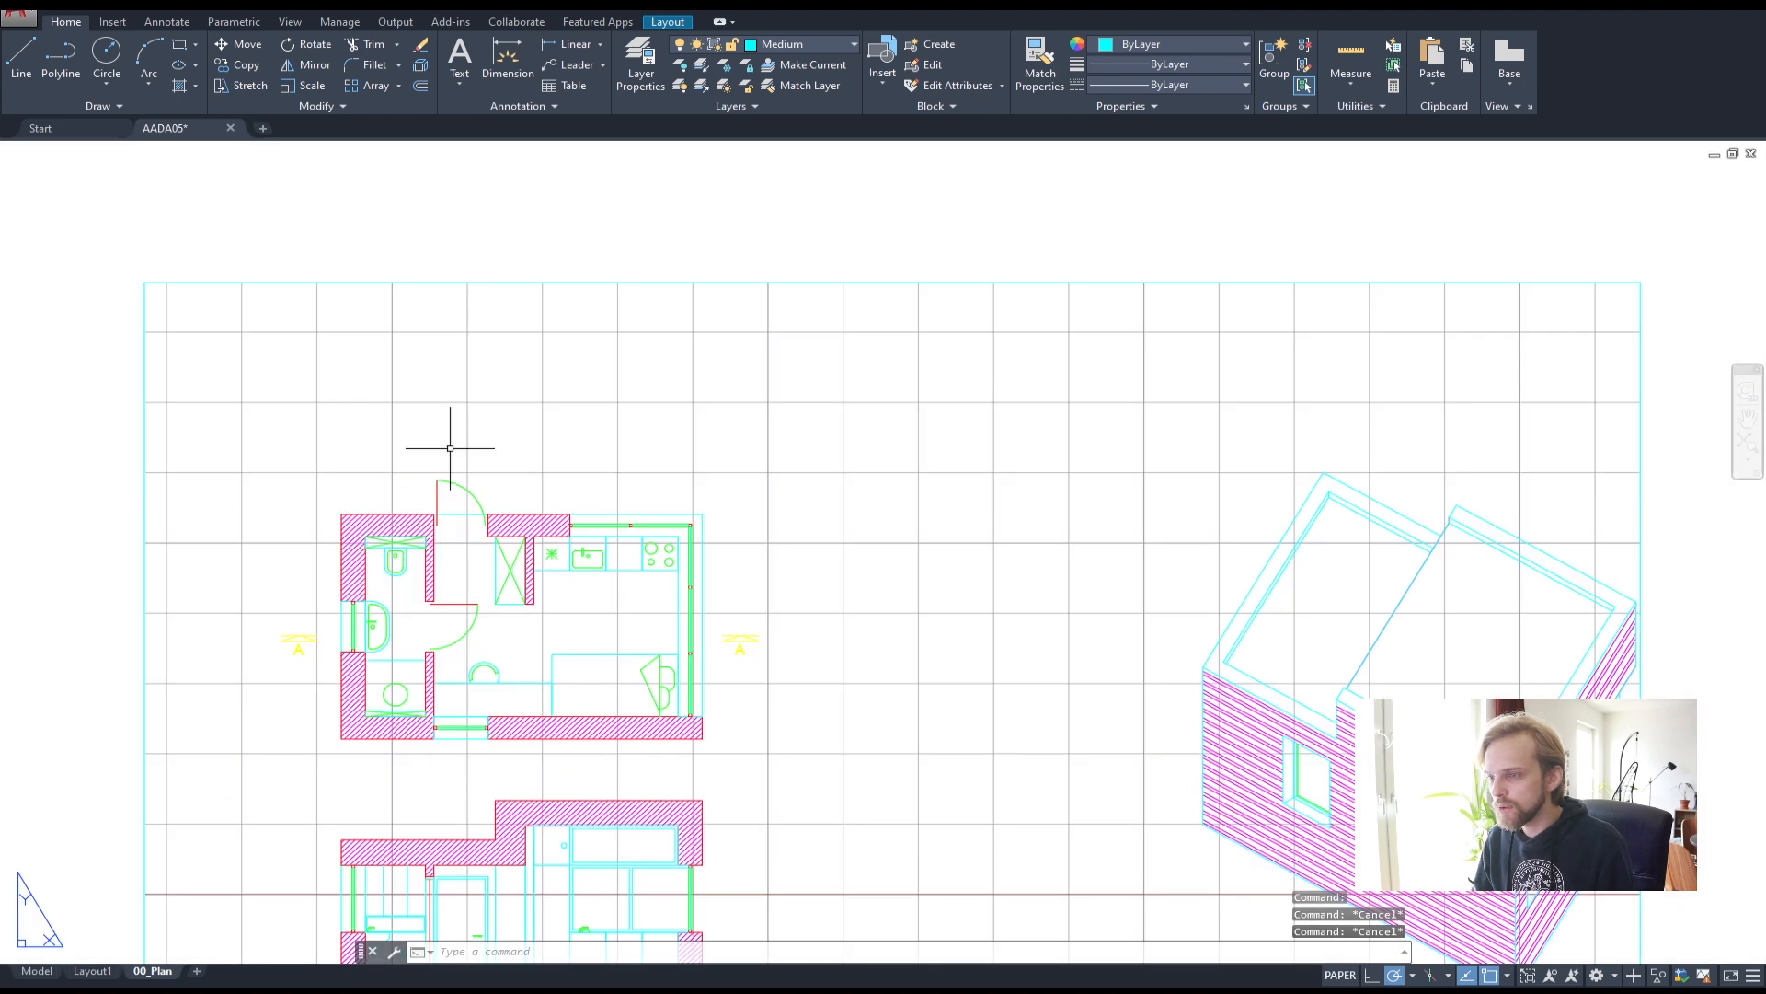
scroll(444, 618, "down", 4)
scroll(443, 618, "up", 2)
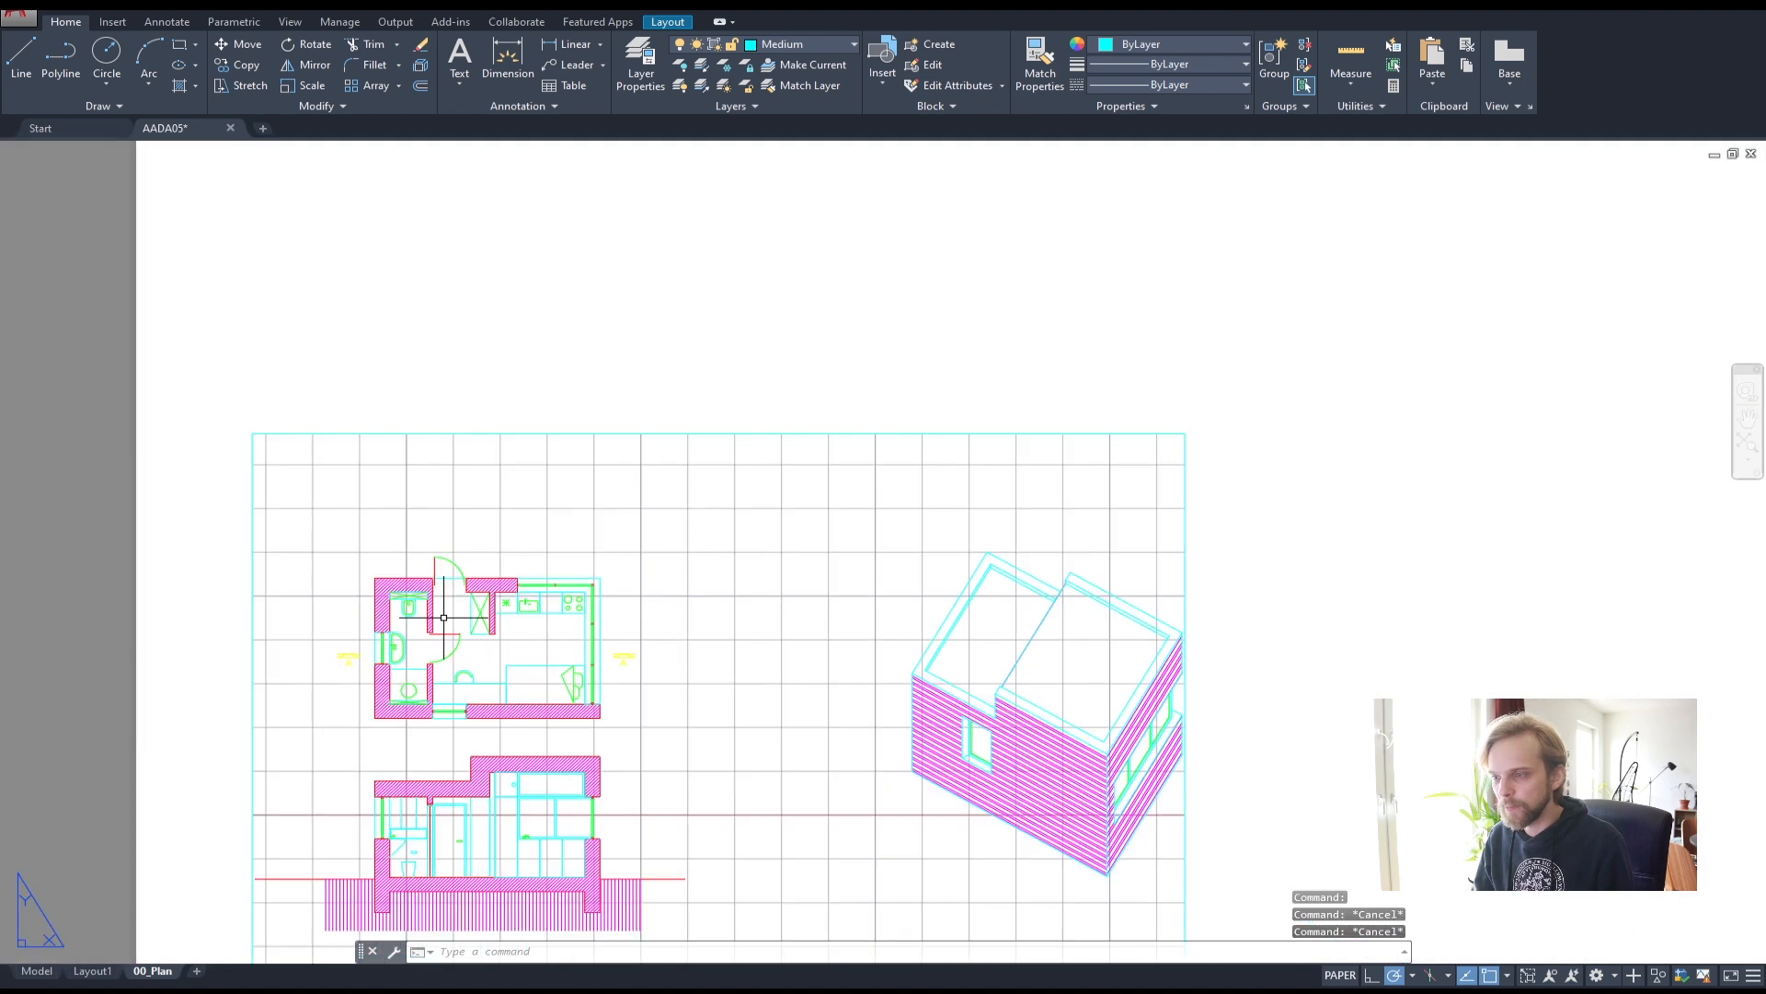
middle_click_drag(442, 599, 414, 485)
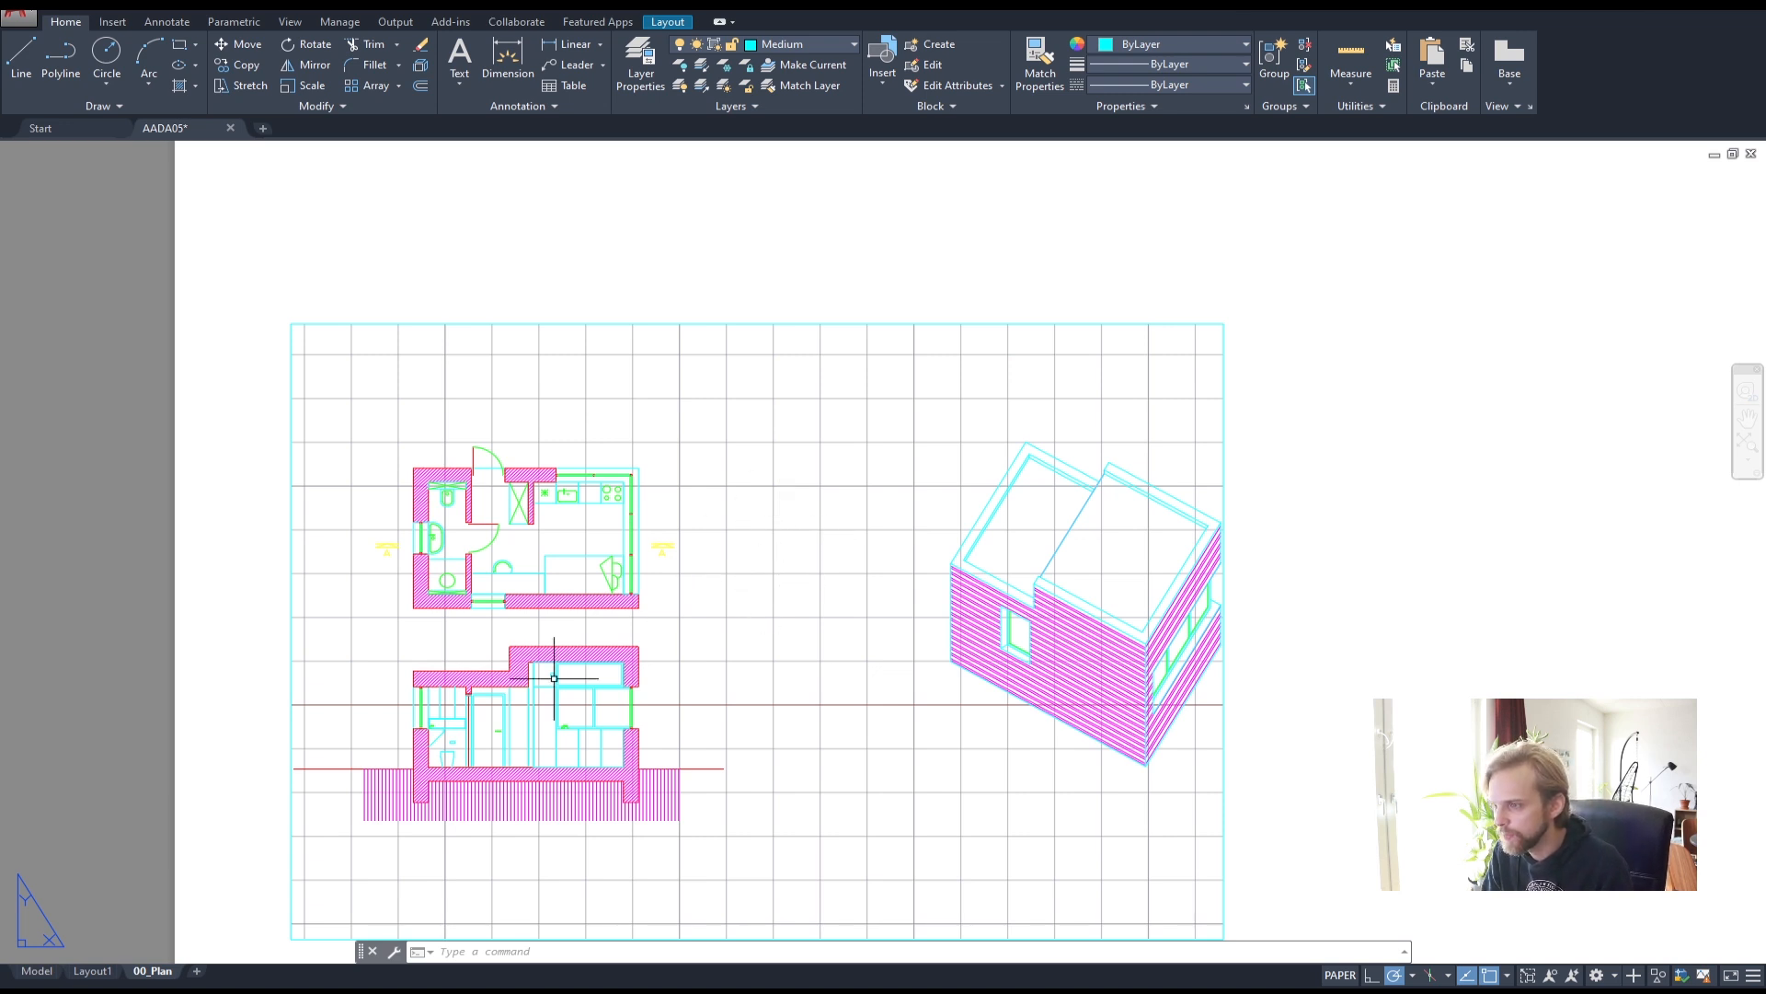
mouse_move(33, 980)
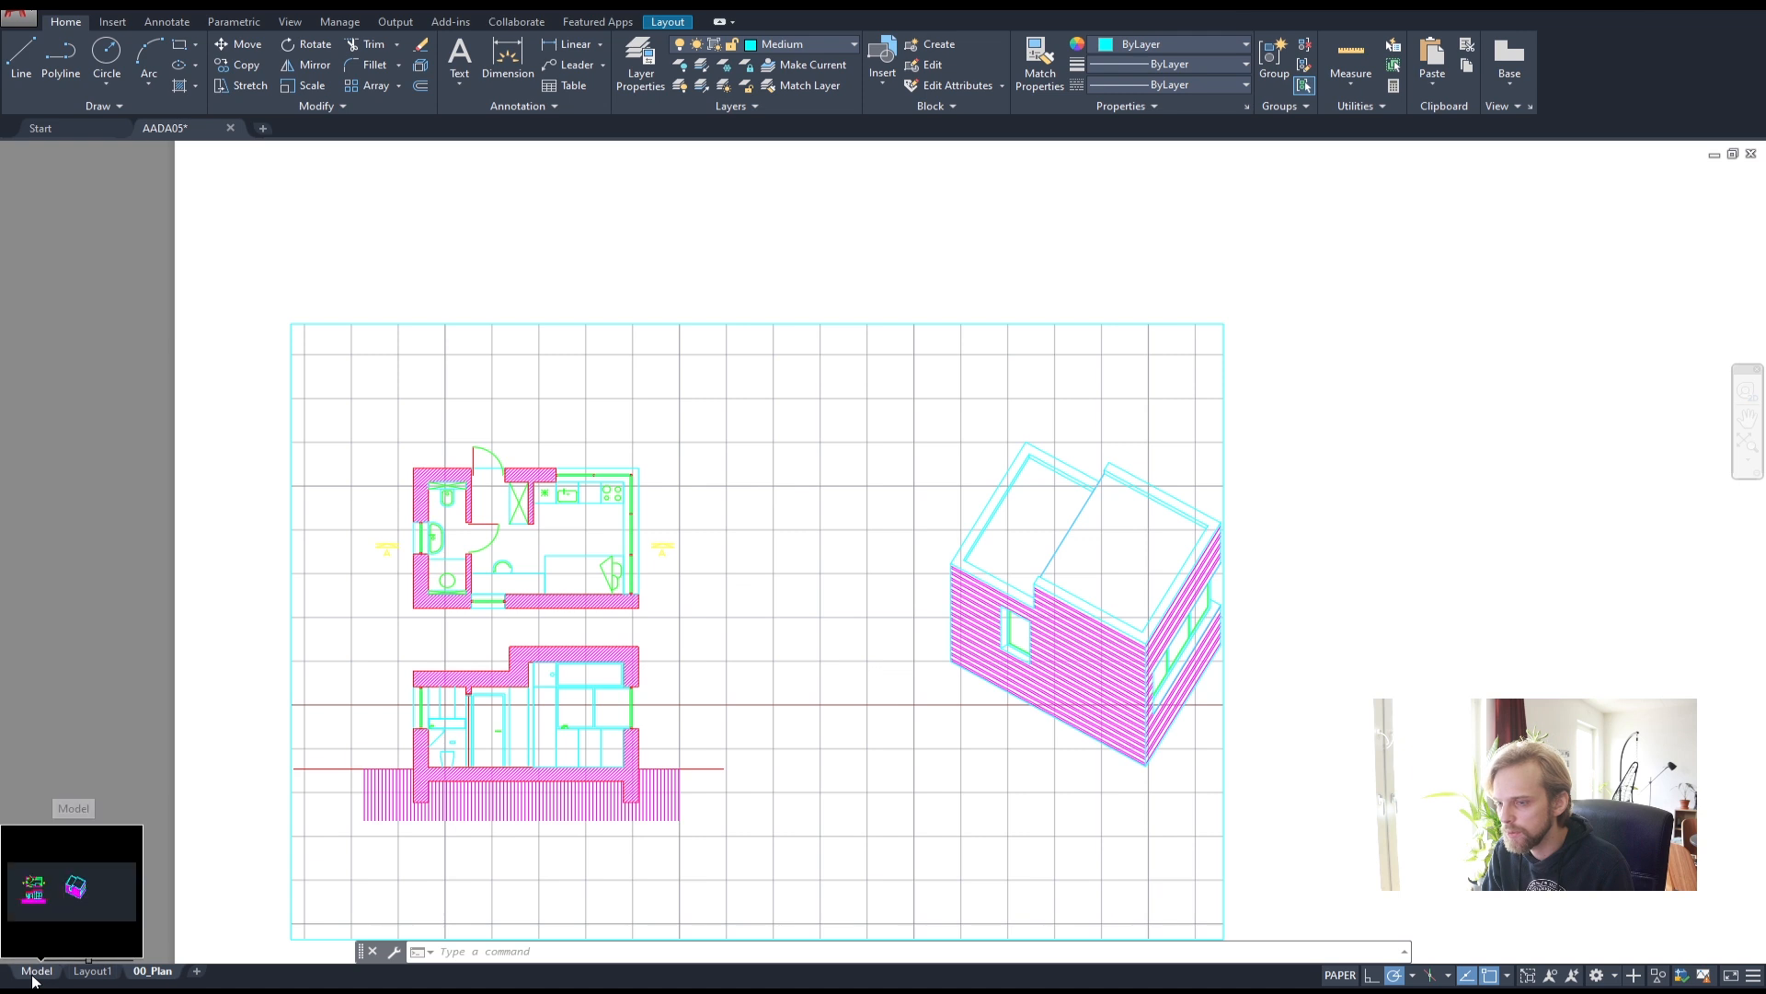
- In model space, erase the floor plan's wall hatch
left_click(33, 981)
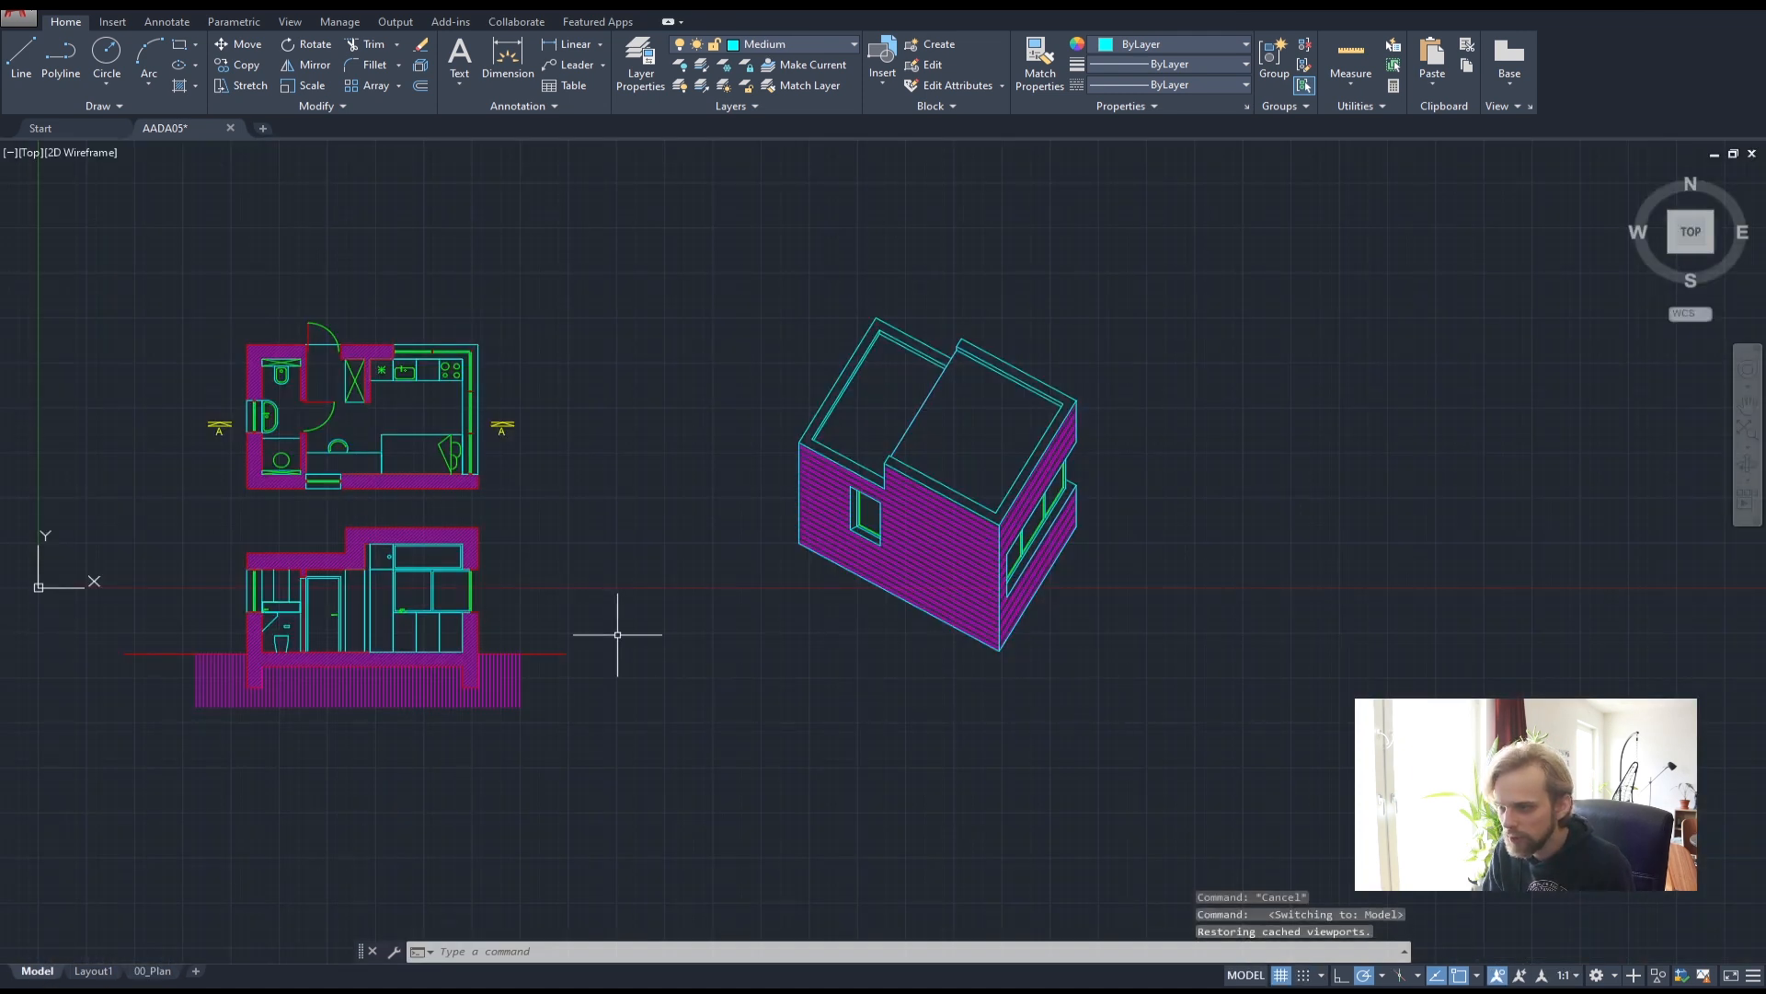
middle_click_drag(845, 561, 936, 607)
left_click(882, 649)
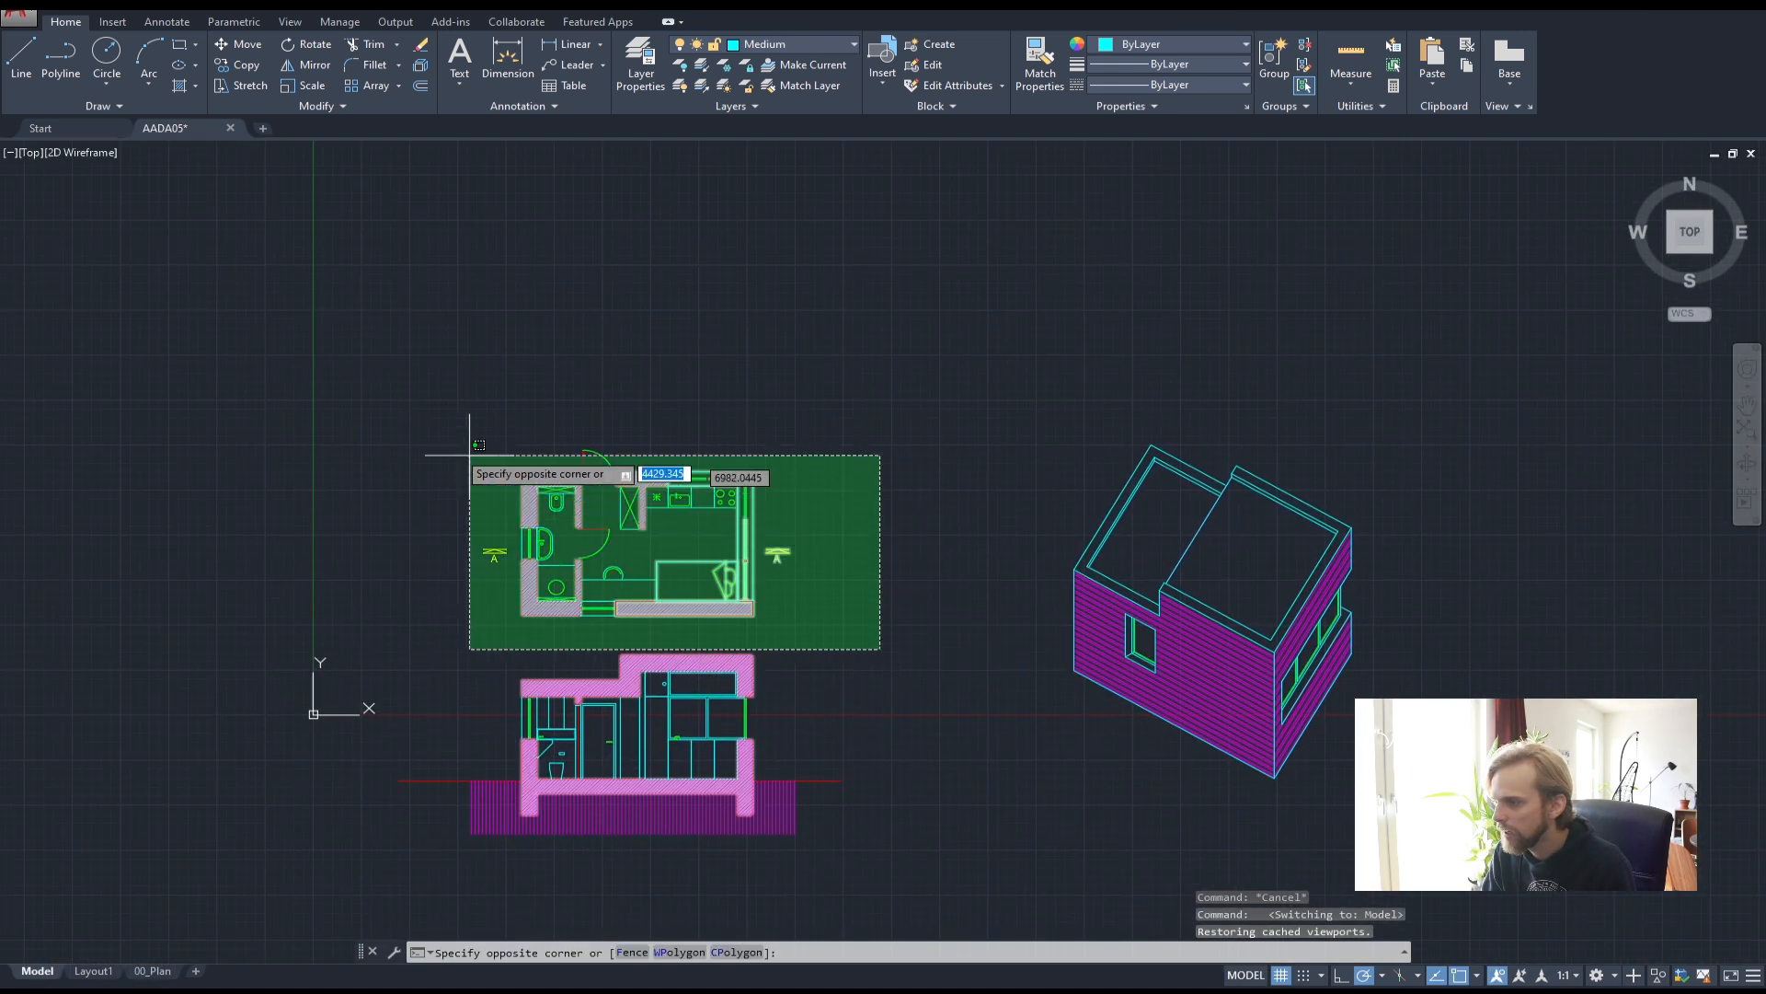
left_click(927, 604)
scroll(511, 559, "up", 2)
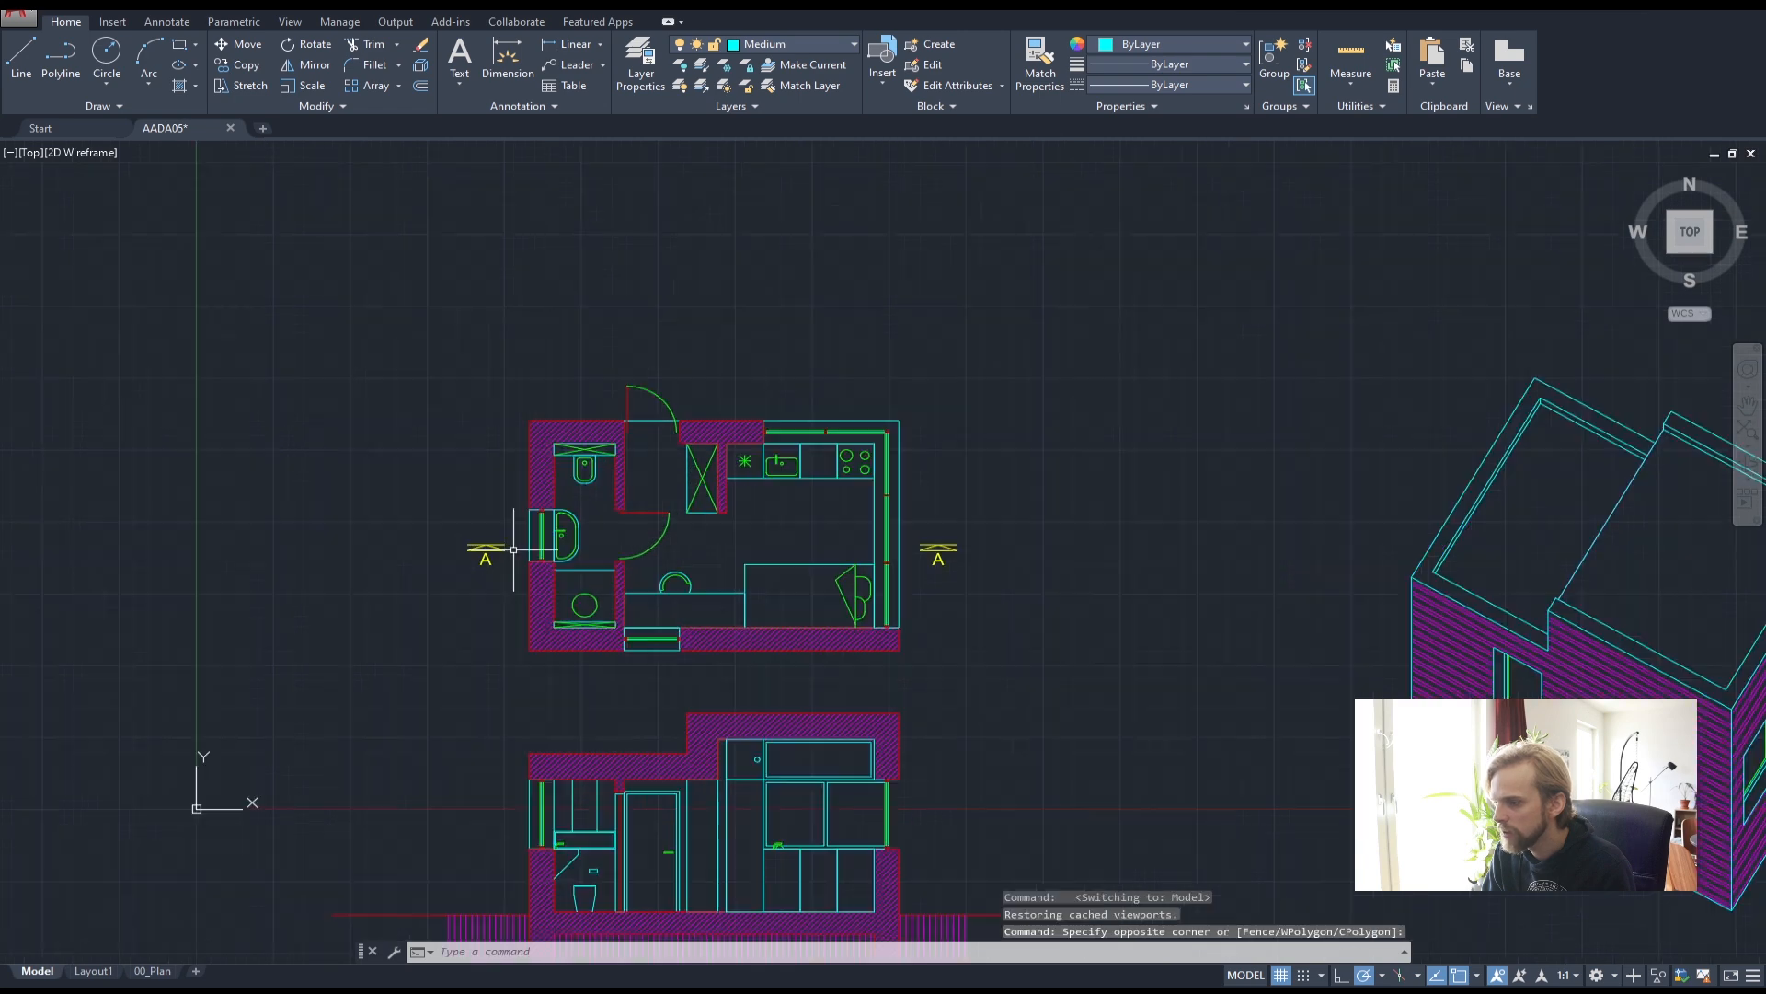
left_click(548, 607)
key("Delete")
- Move the whole floor plan straight up with Ortho on, then go back to 00_Plan
left_click(1077, 678)
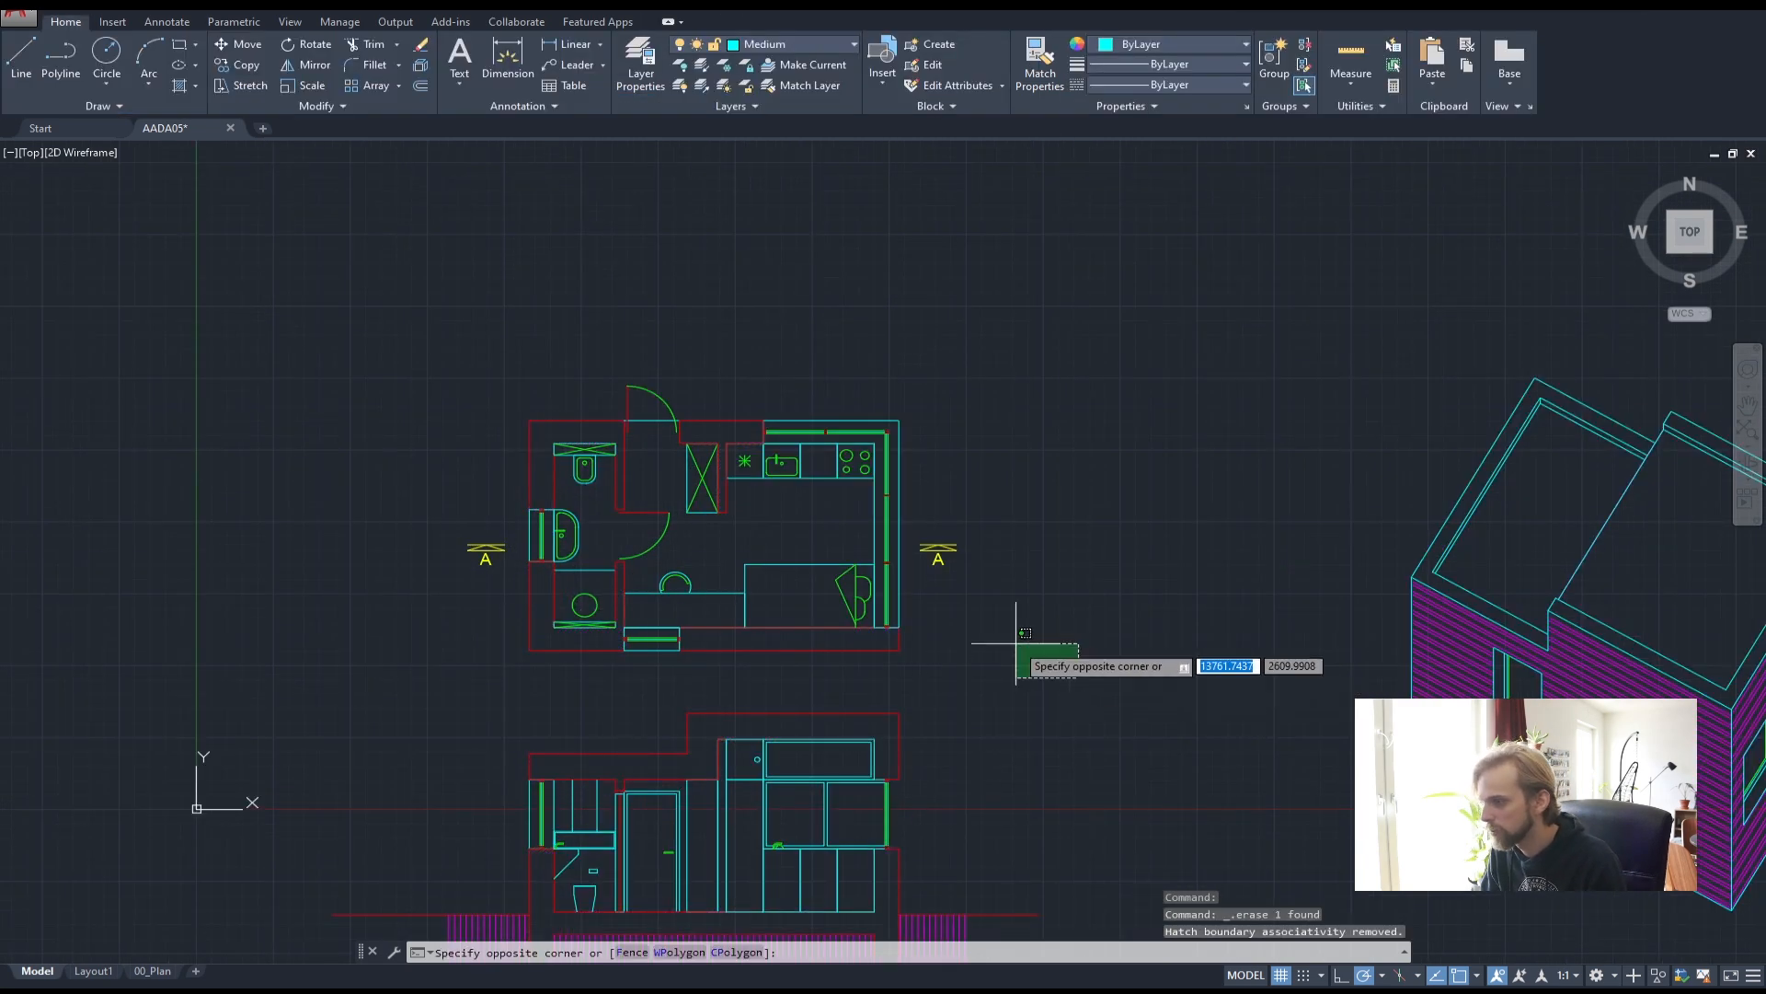
left_click(436, 372)
type("m")
key("Return")
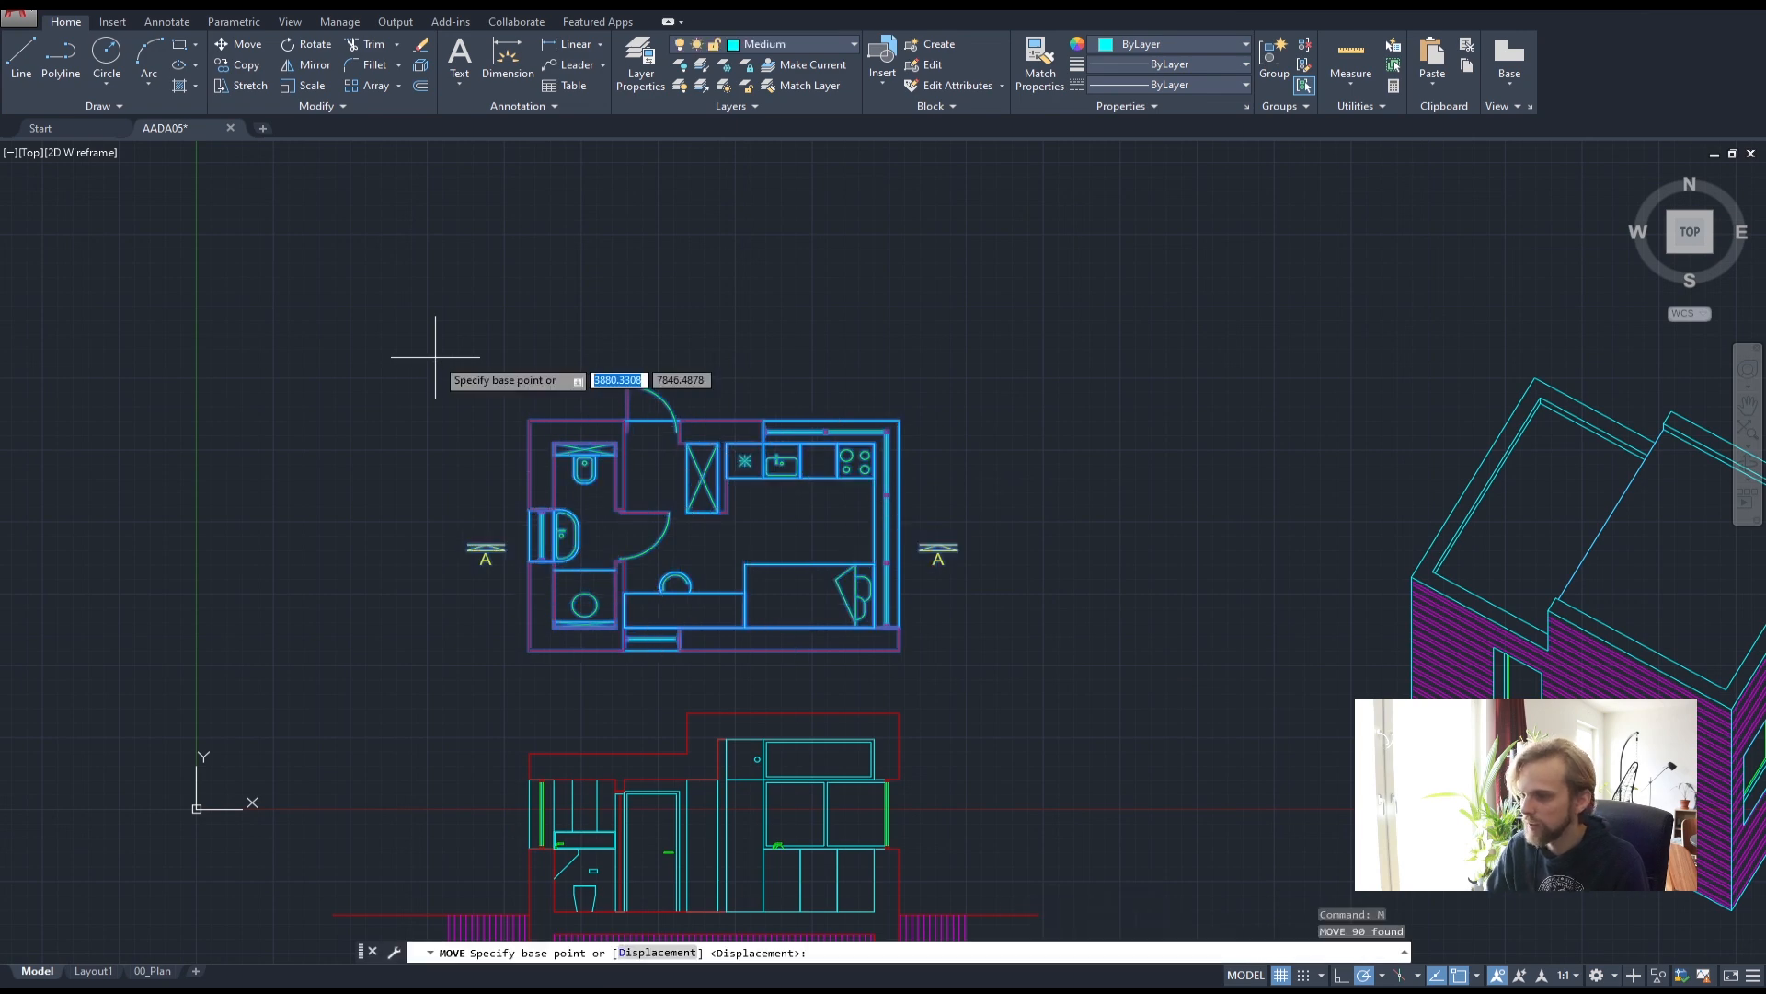
left_click(1102, 590)
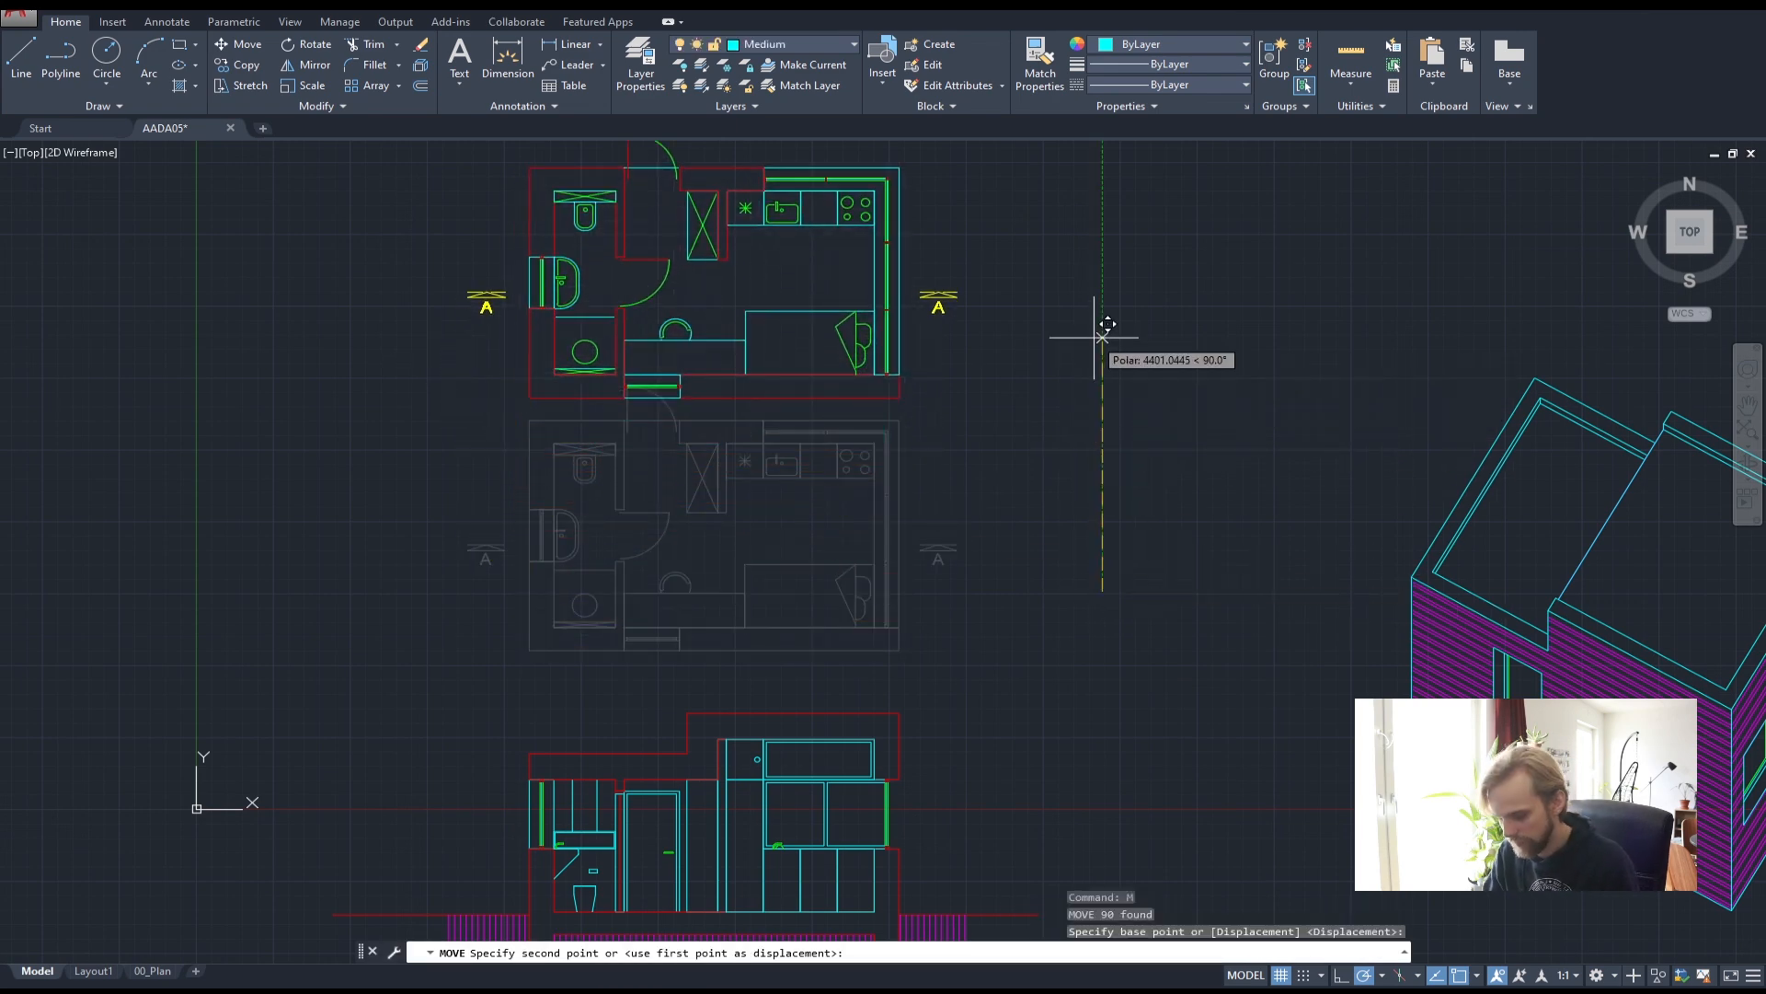
key("F8")
left_click(1115, 304)
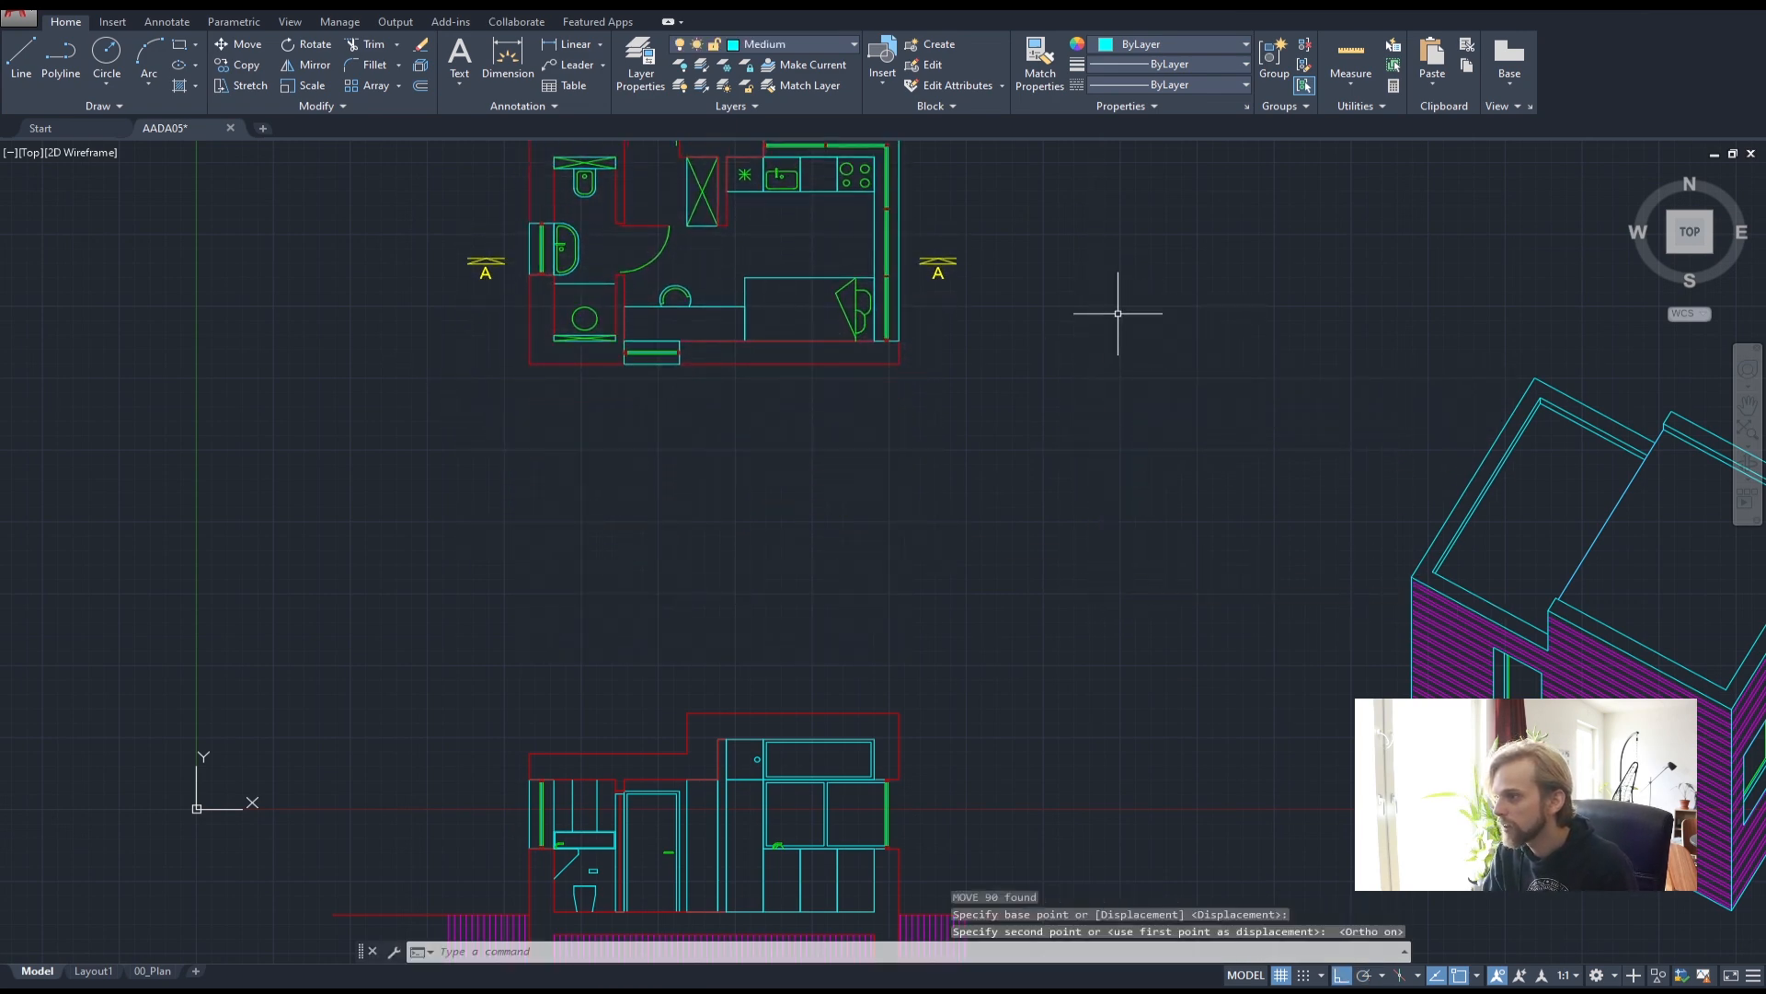
scroll(1126, 513, "down", 2)
mouse_move(1126, 514)
middle_mouse_down()
mouse_move(1009, 521)
mouse_move(876, 495)
middle_mouse_up()
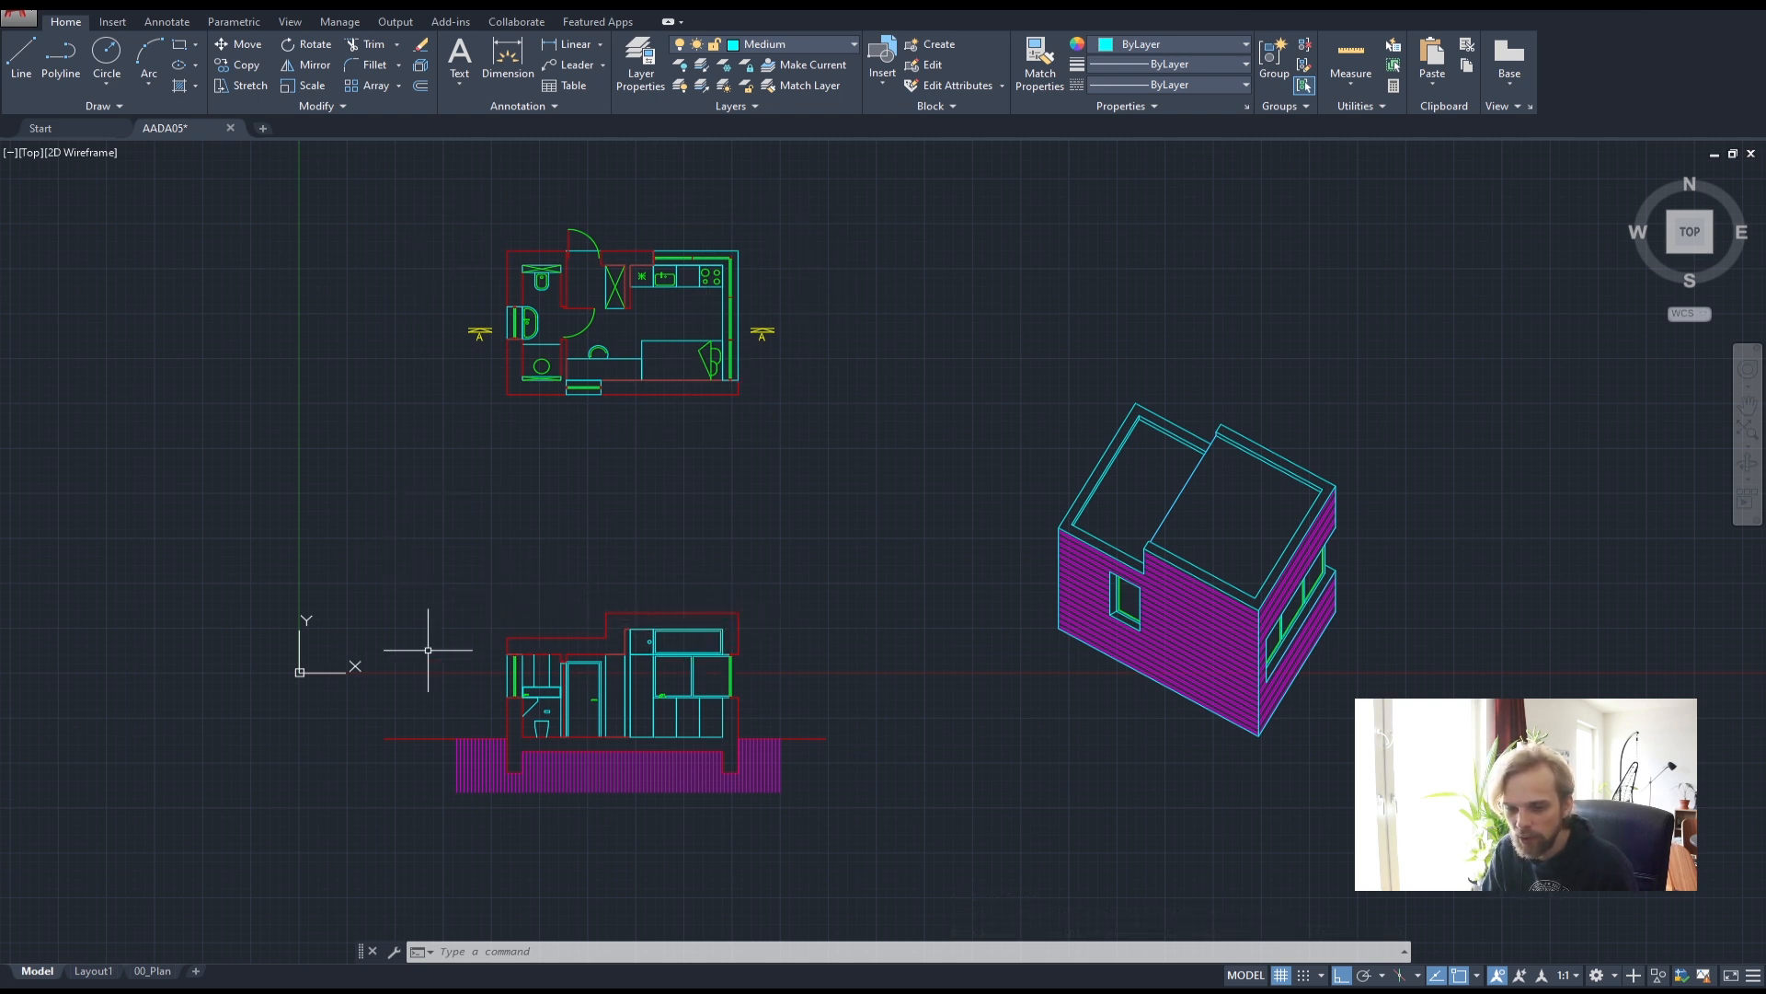
left_click(152, 971)
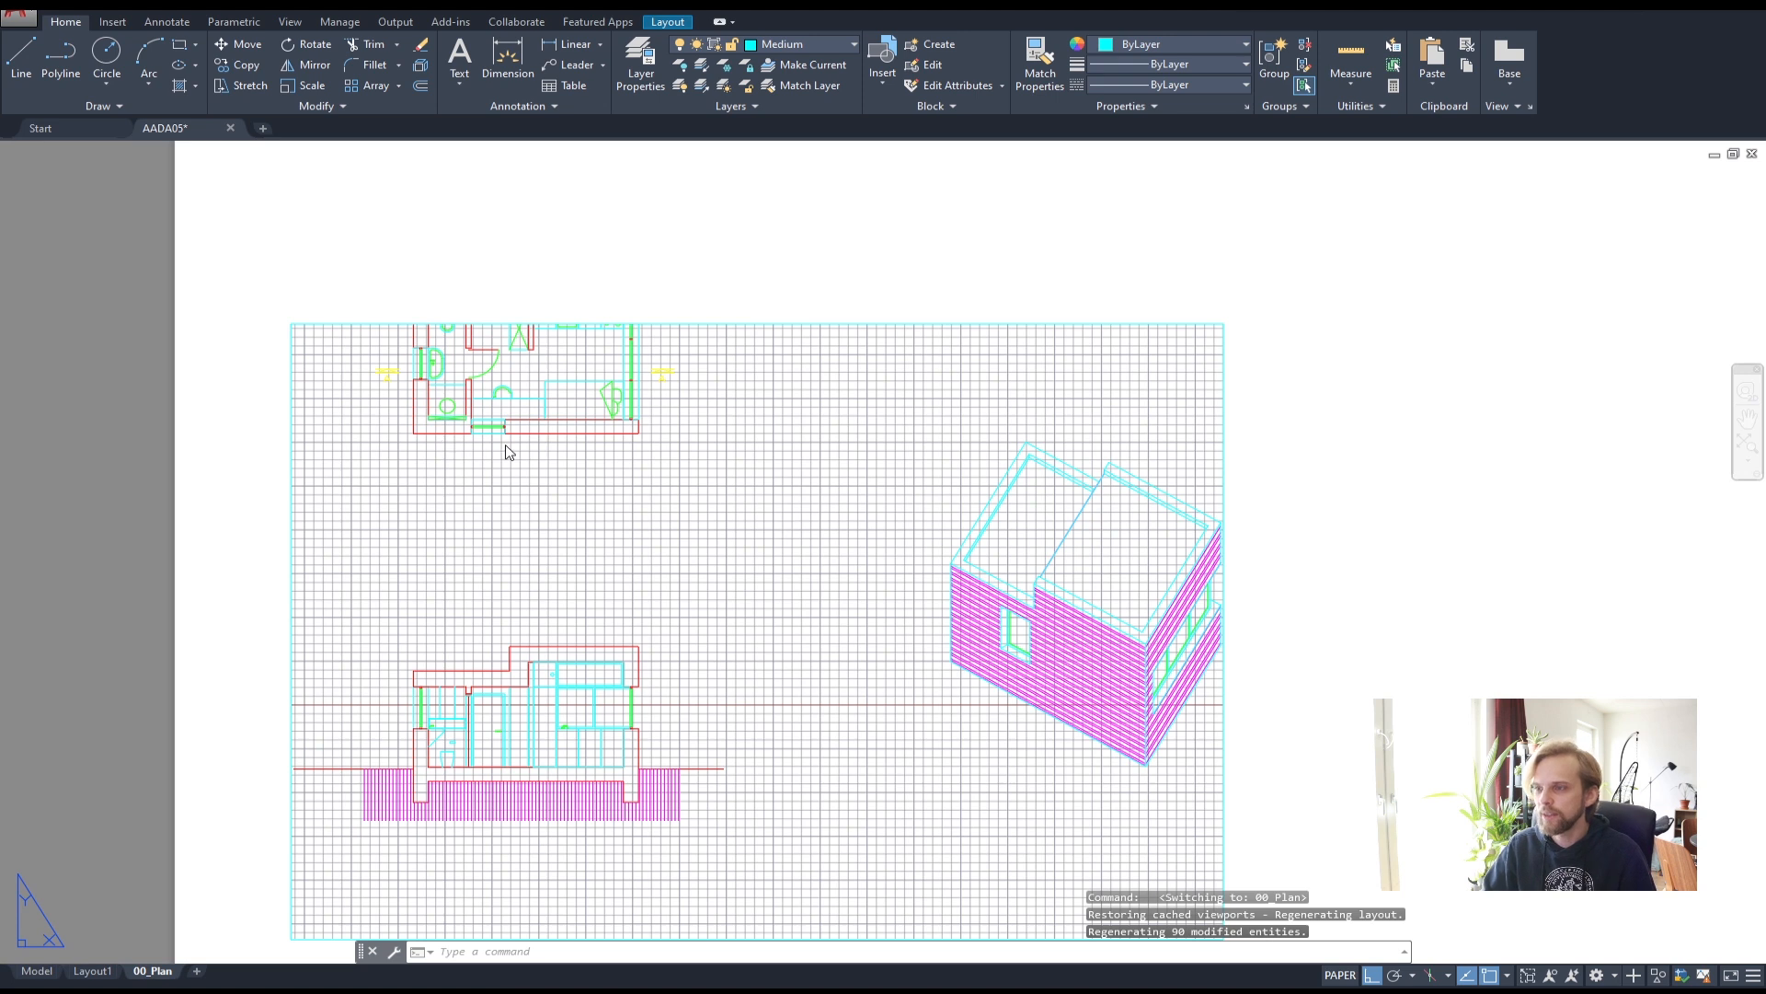
- Zoom out and pan to show the entire A3 sheet, then deselect the viewport
scroll(685, 548, "down", 2)
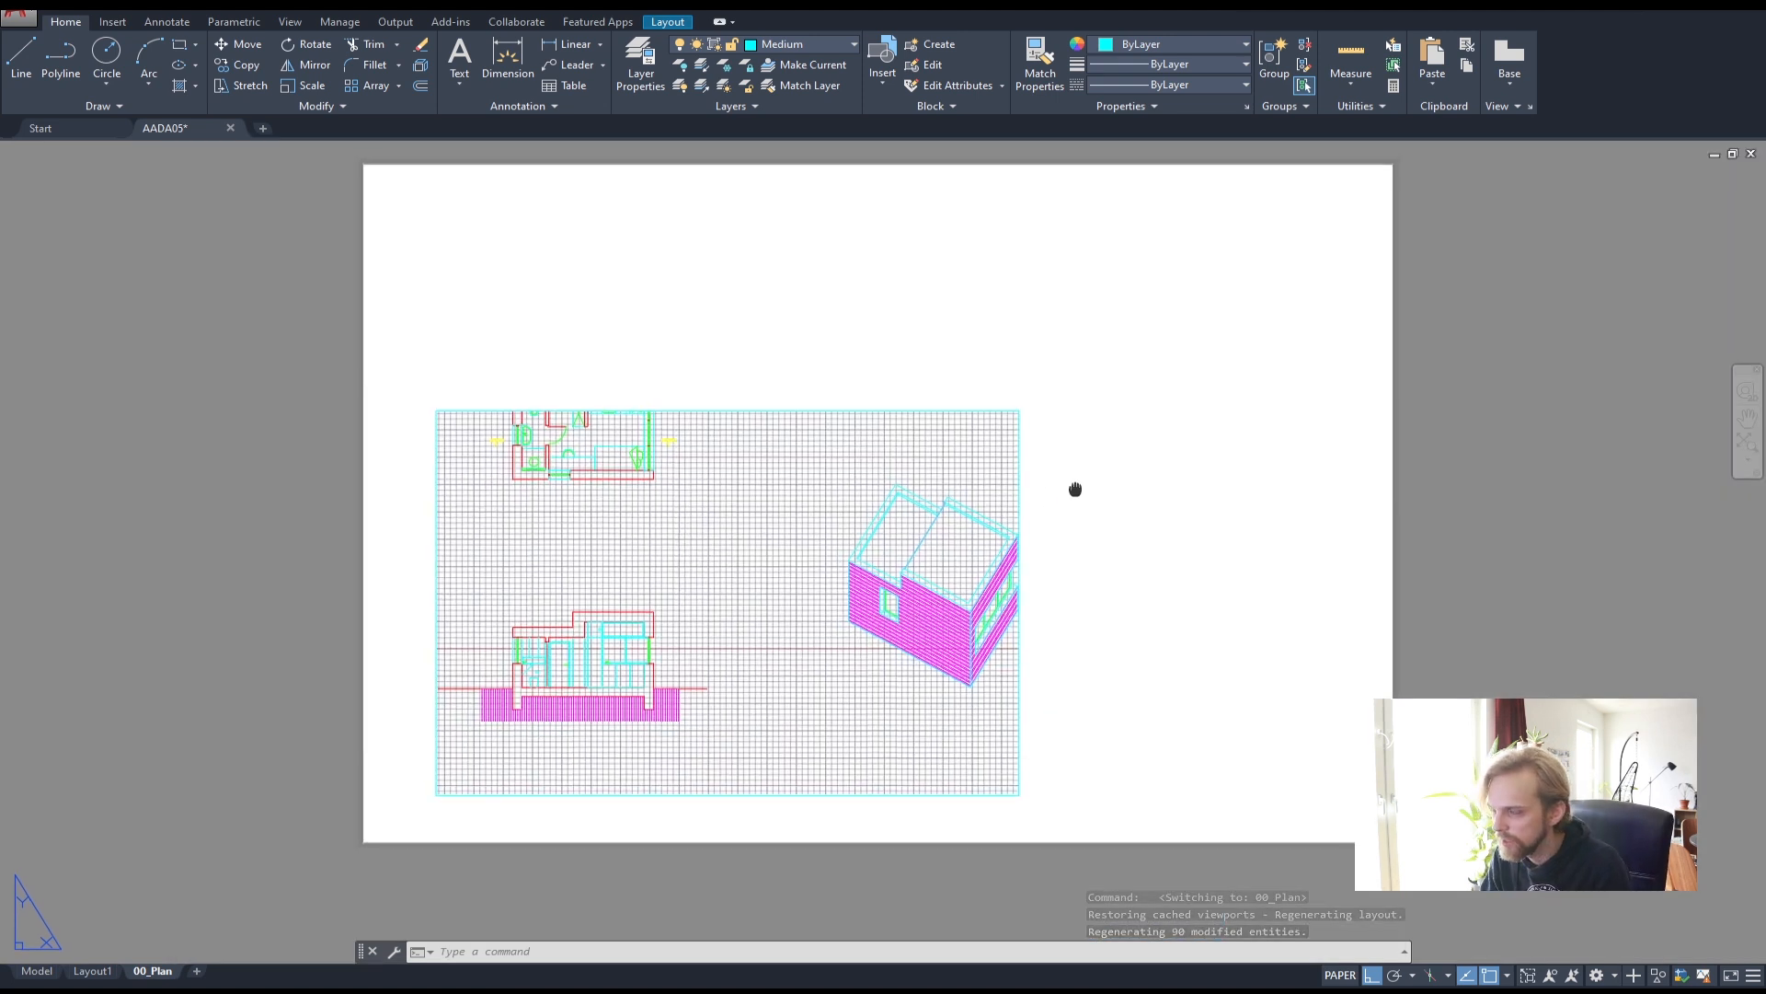
middle_click_drag(1080, 485, 980, 543)
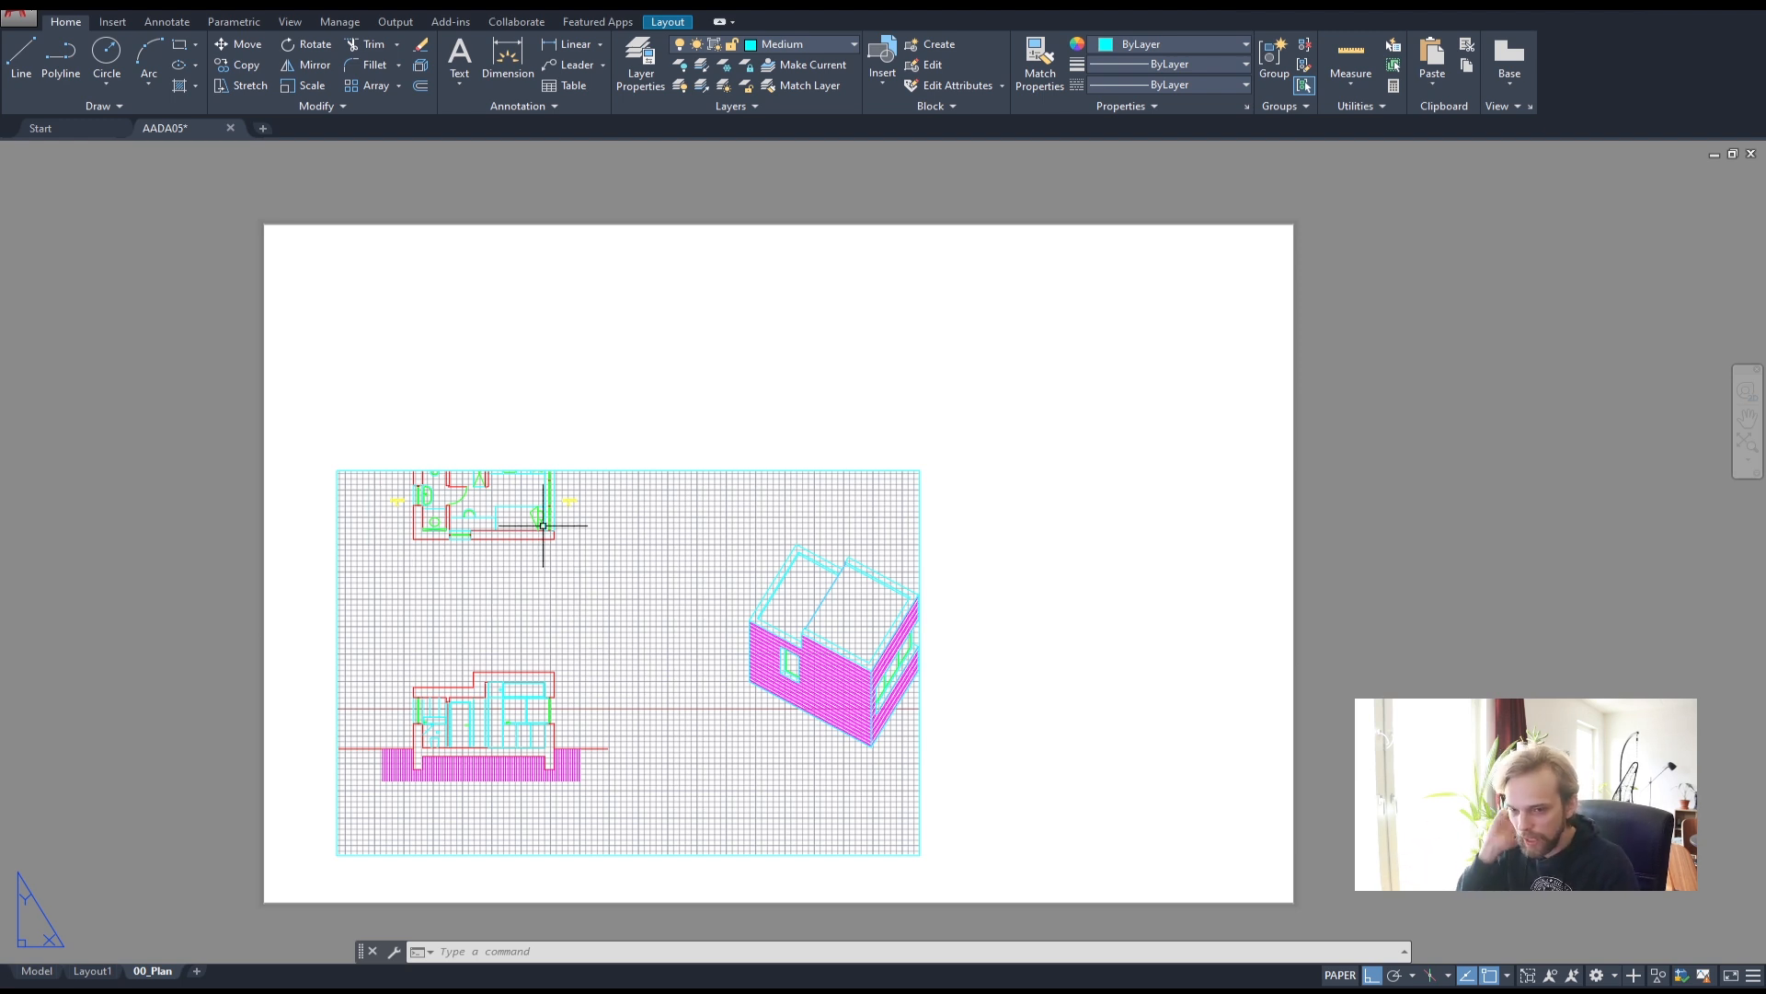
left_click(588, 469)
key("Escape")
key("Escape")
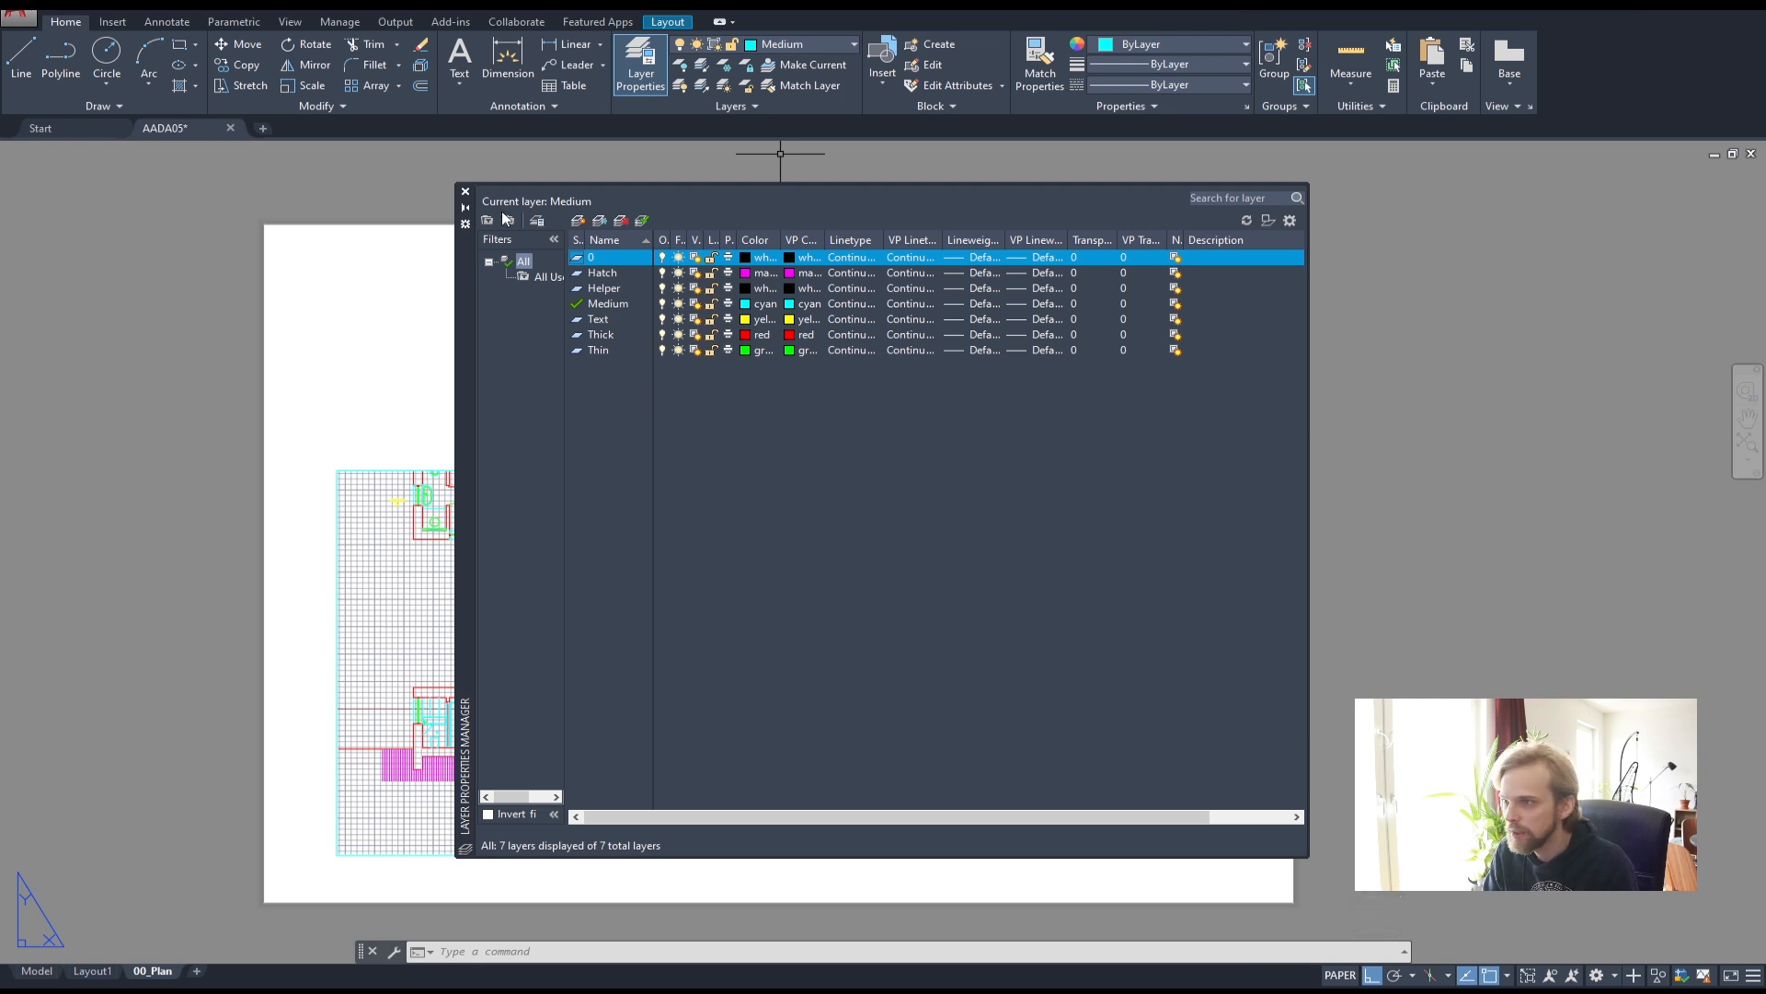
- Create a new layer named NoPrint, widen the Color column, and close the layer manager
left_click(579, 223)
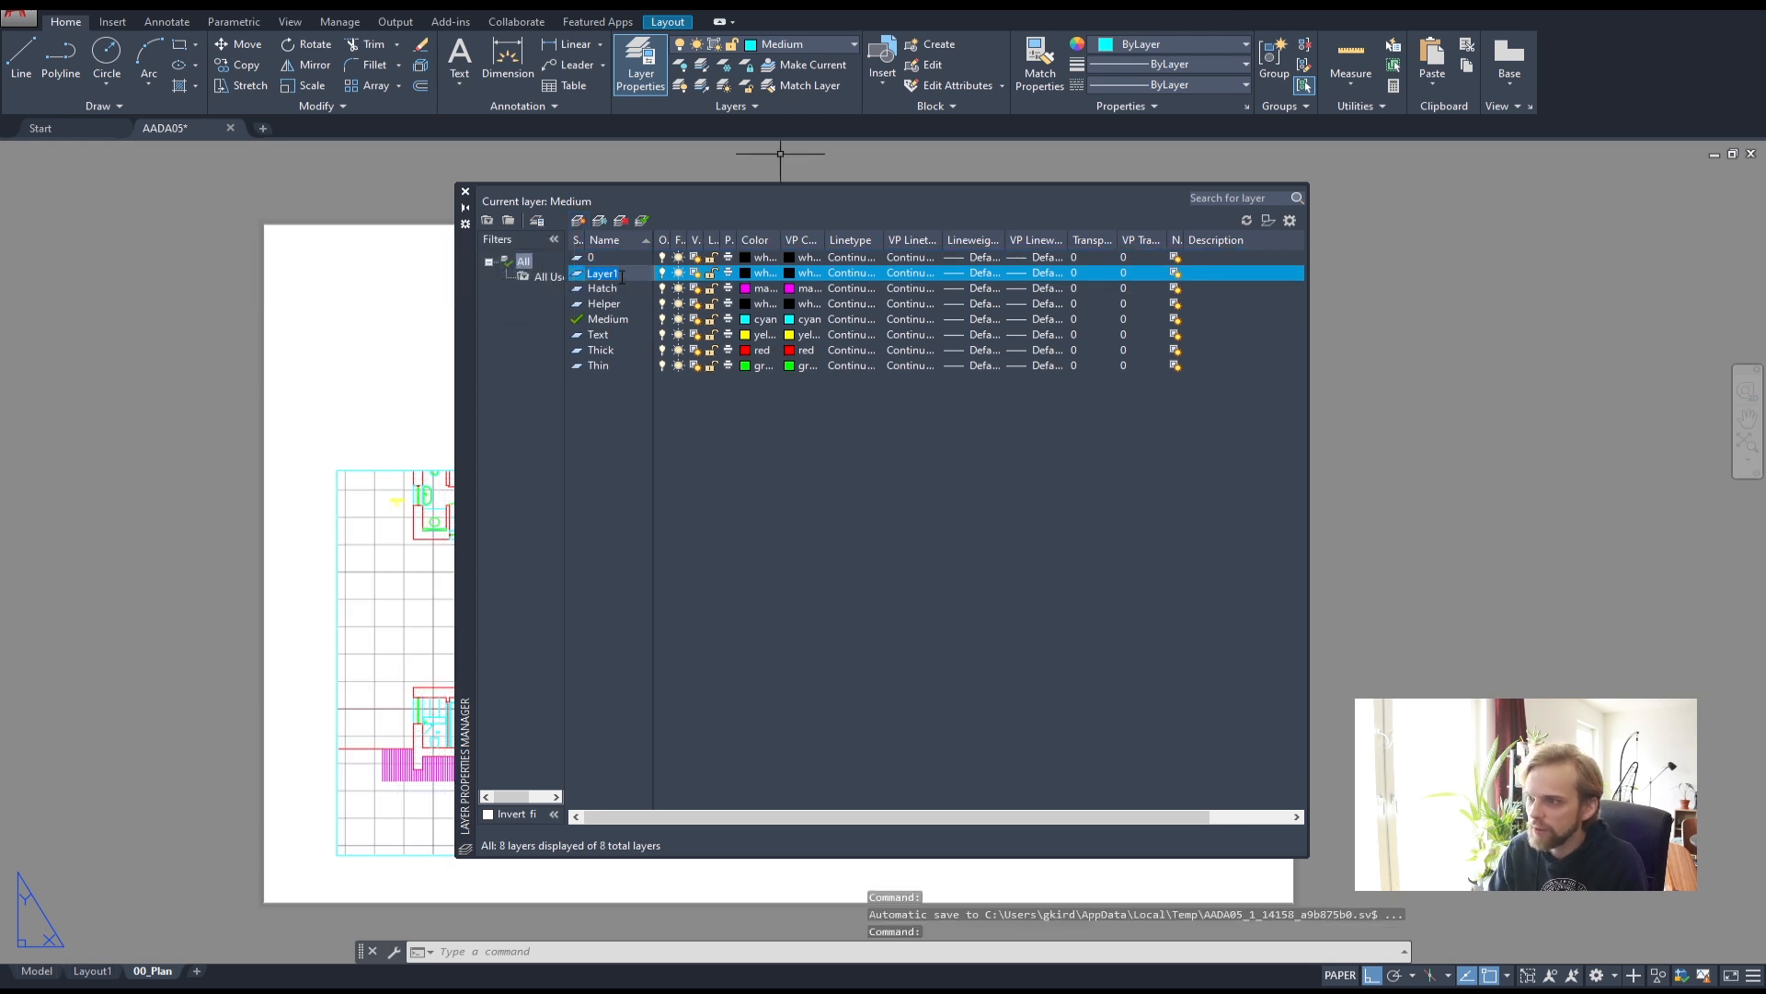
type("NoPrint")
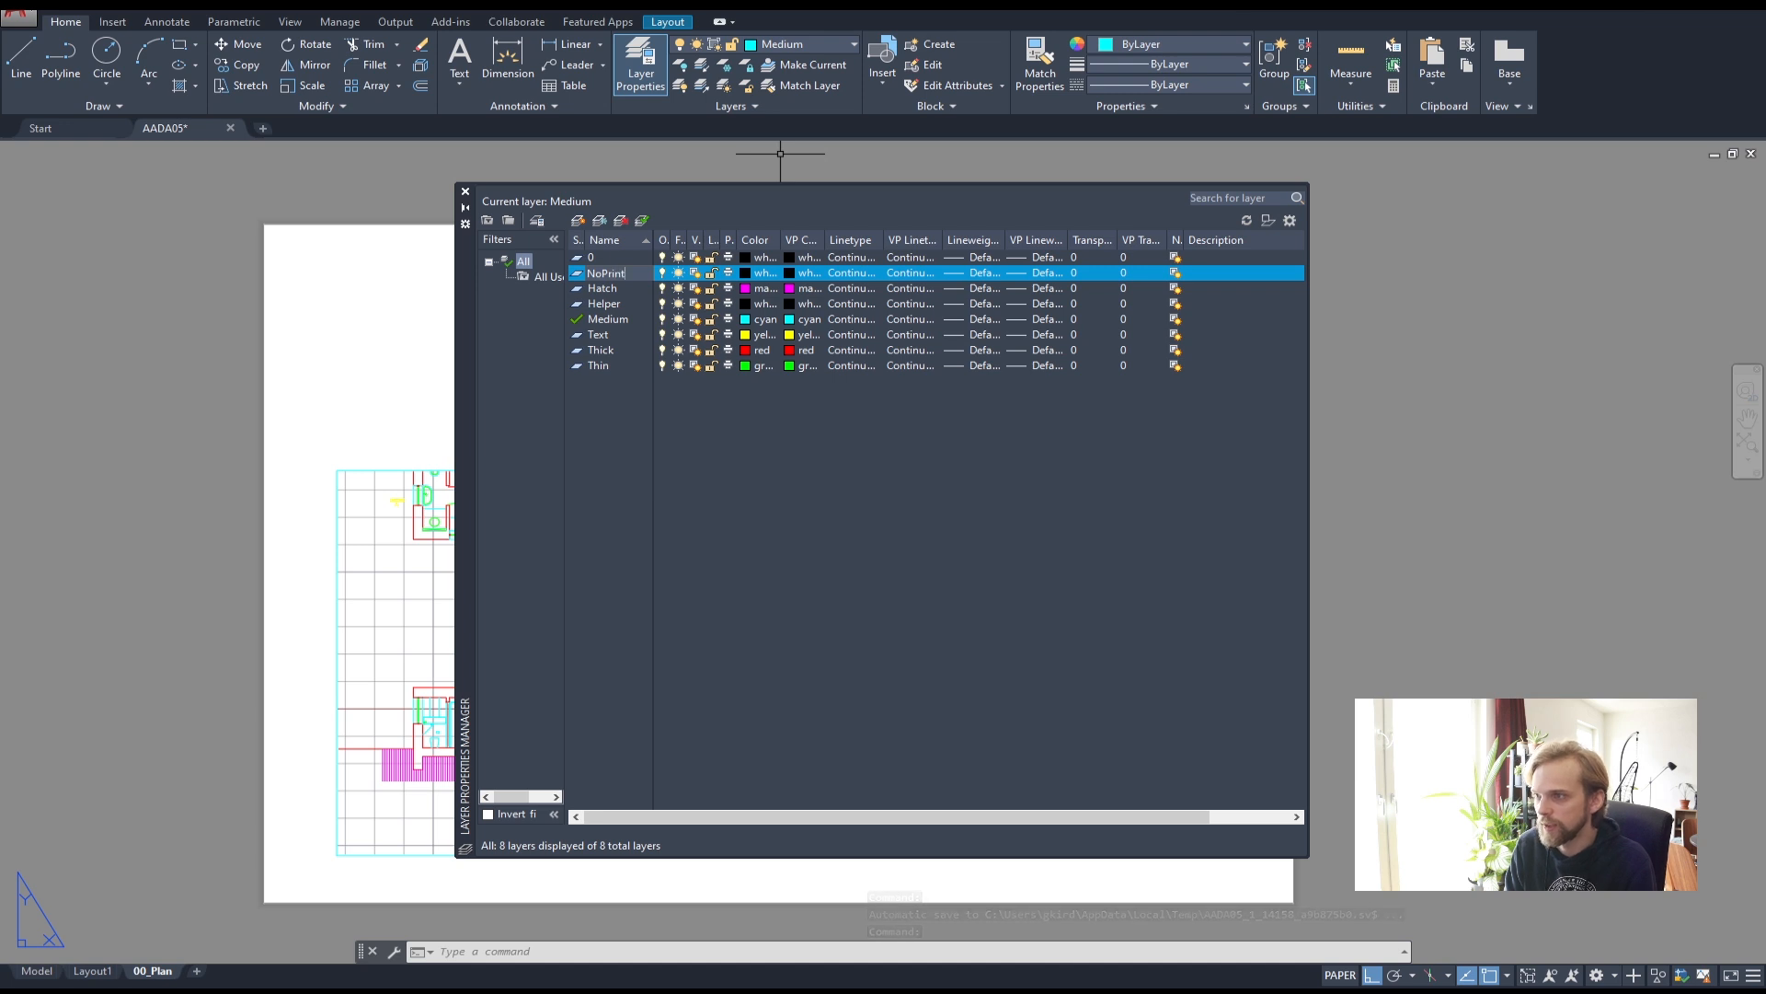
key("Return")
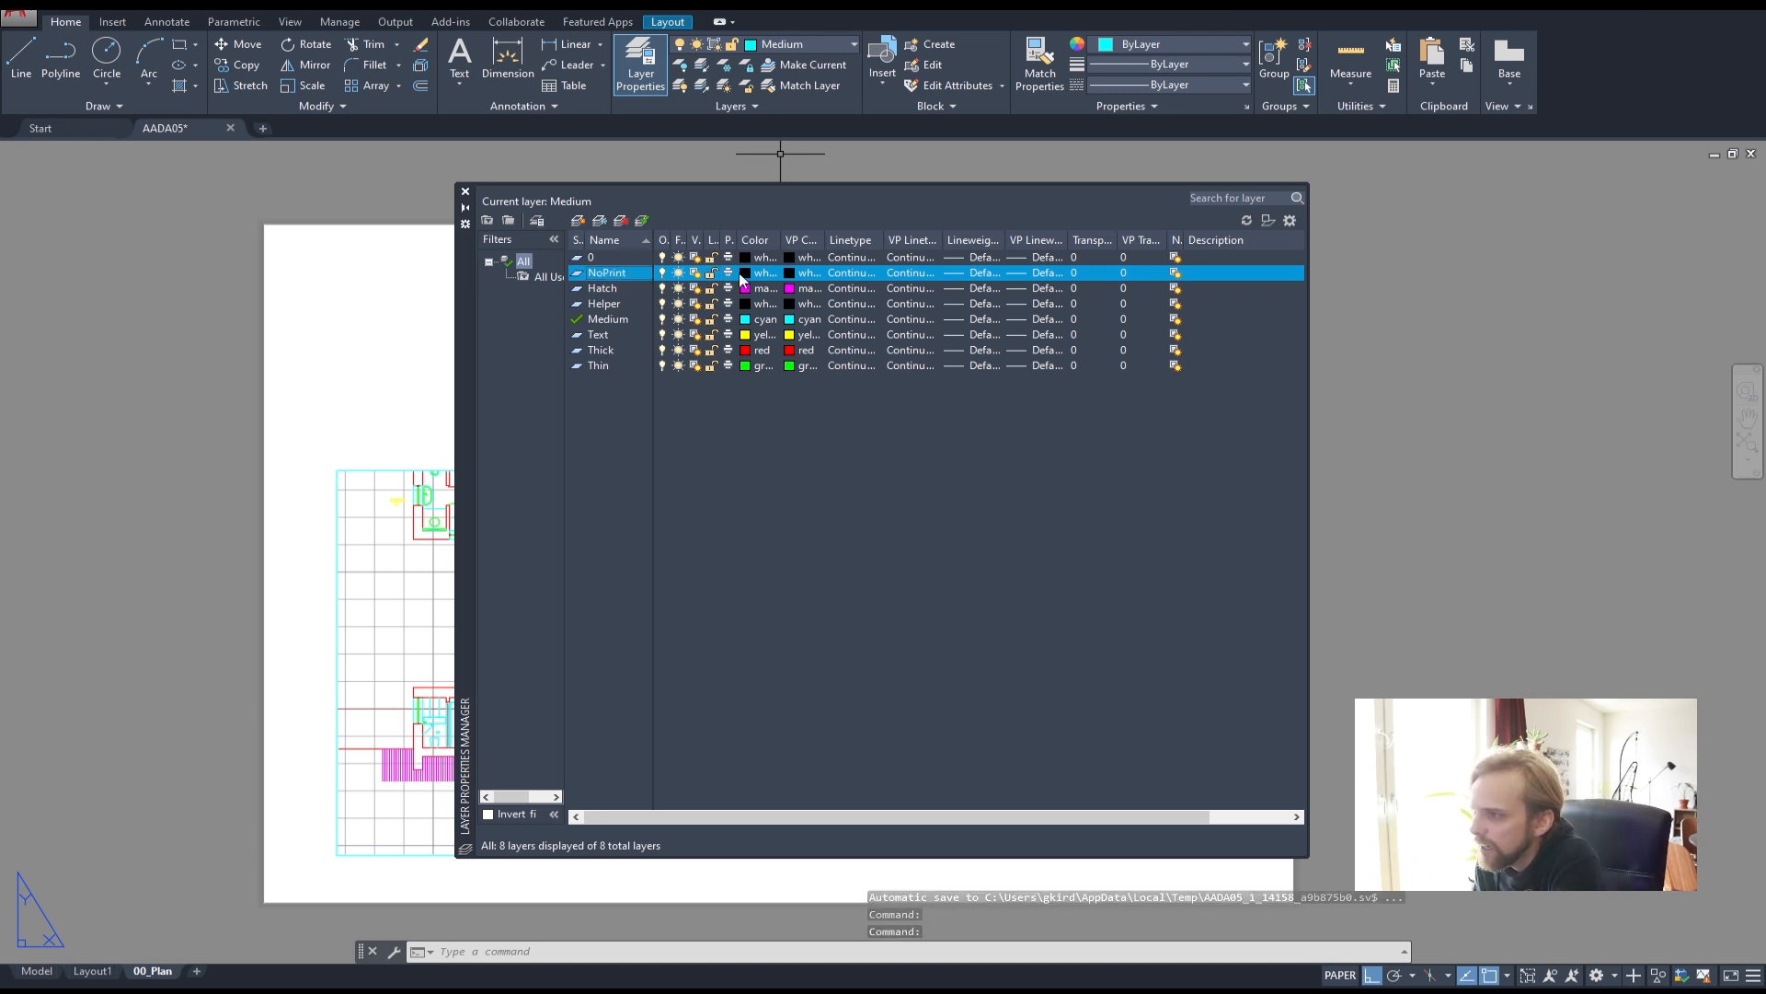
left_click_drag(780, 240, 827, 240)
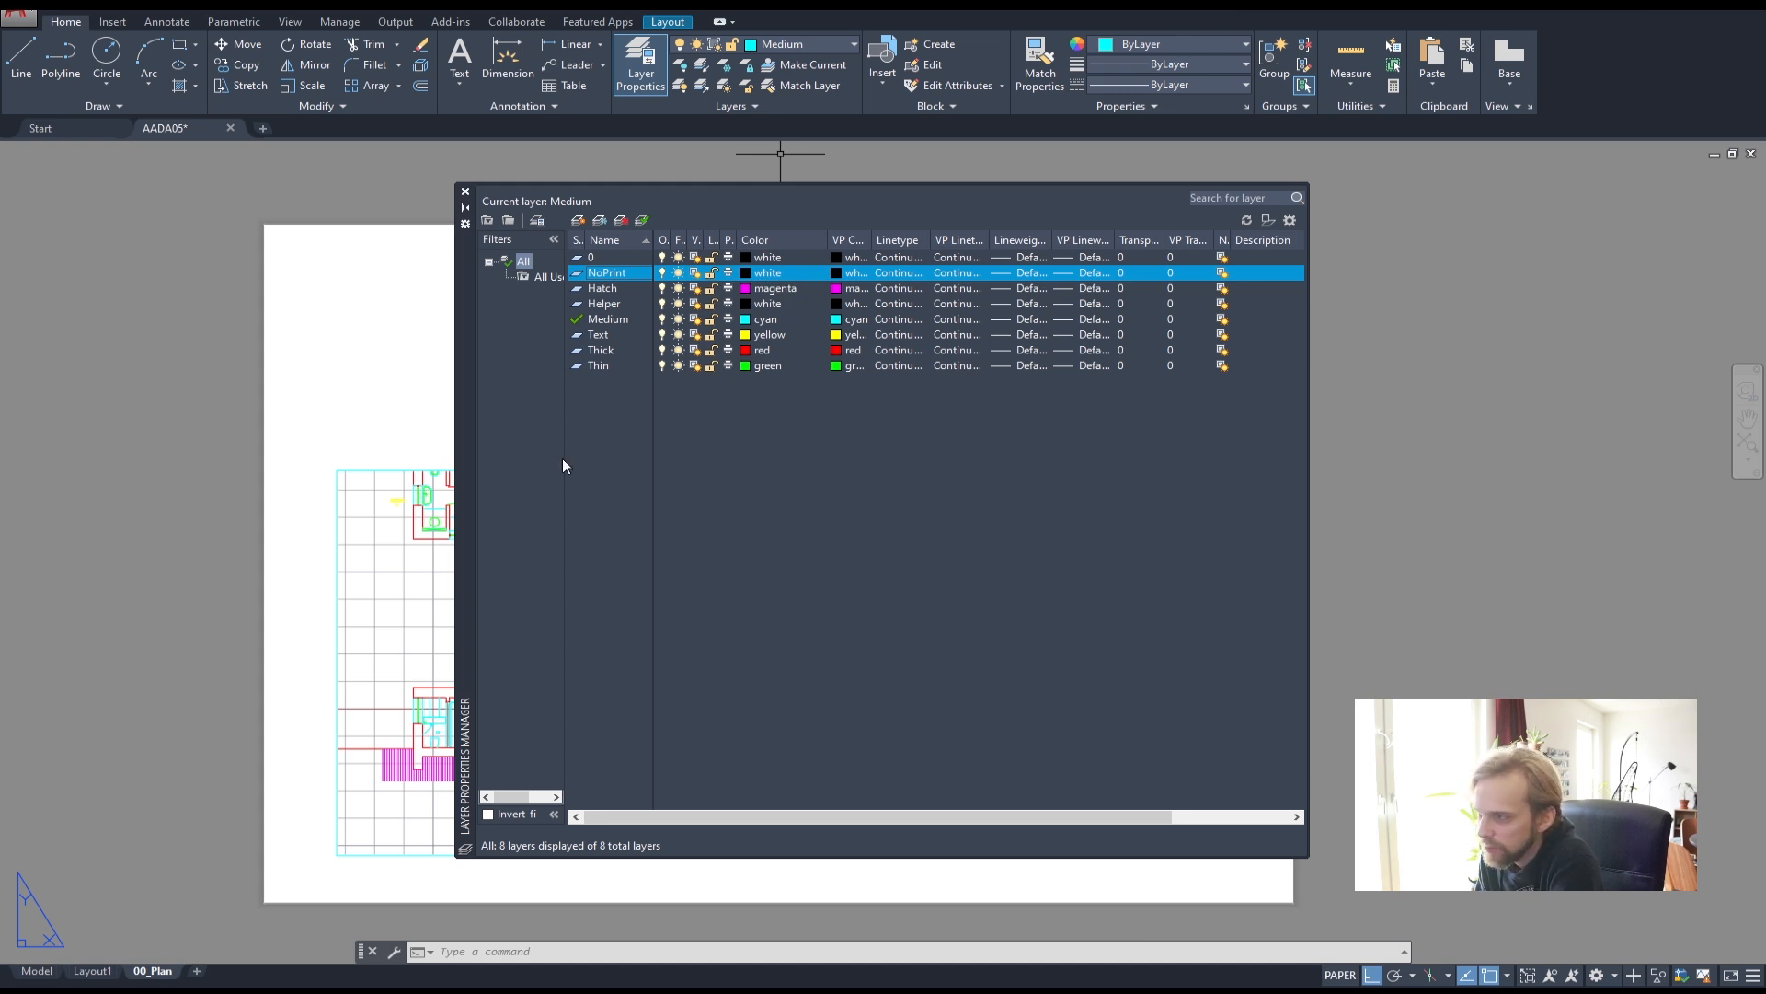
mouse_move(26, 975)
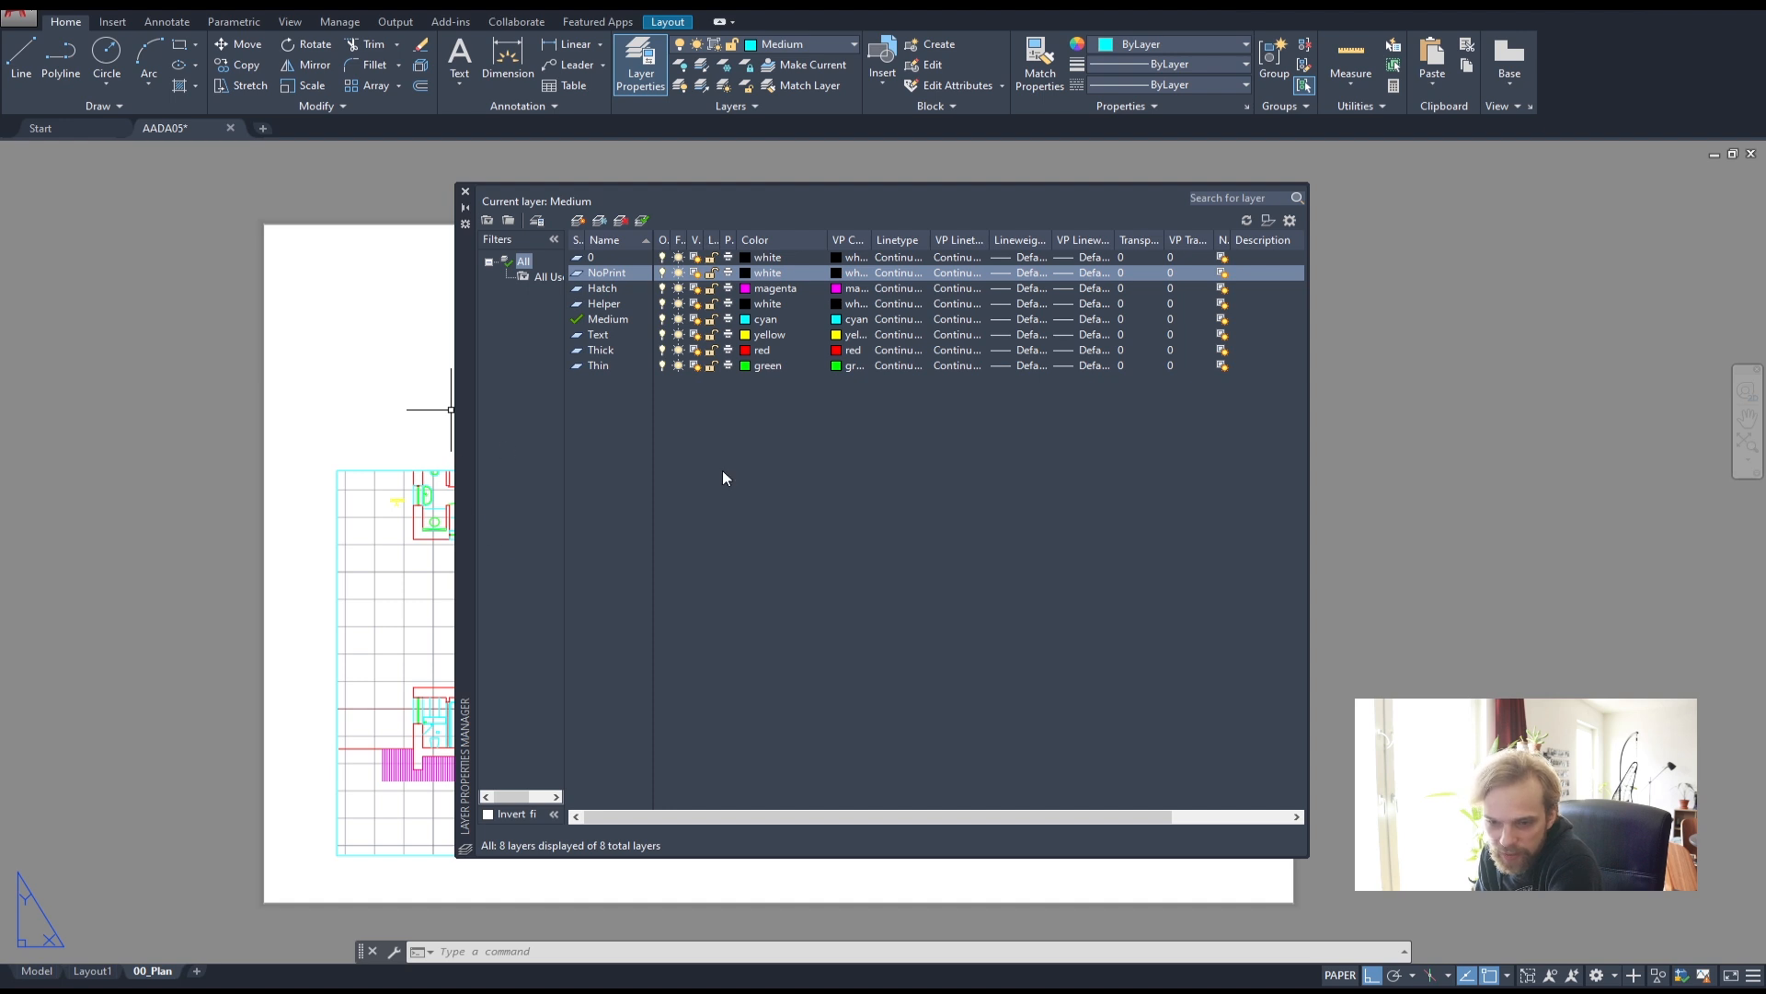
left_click(466, 193)
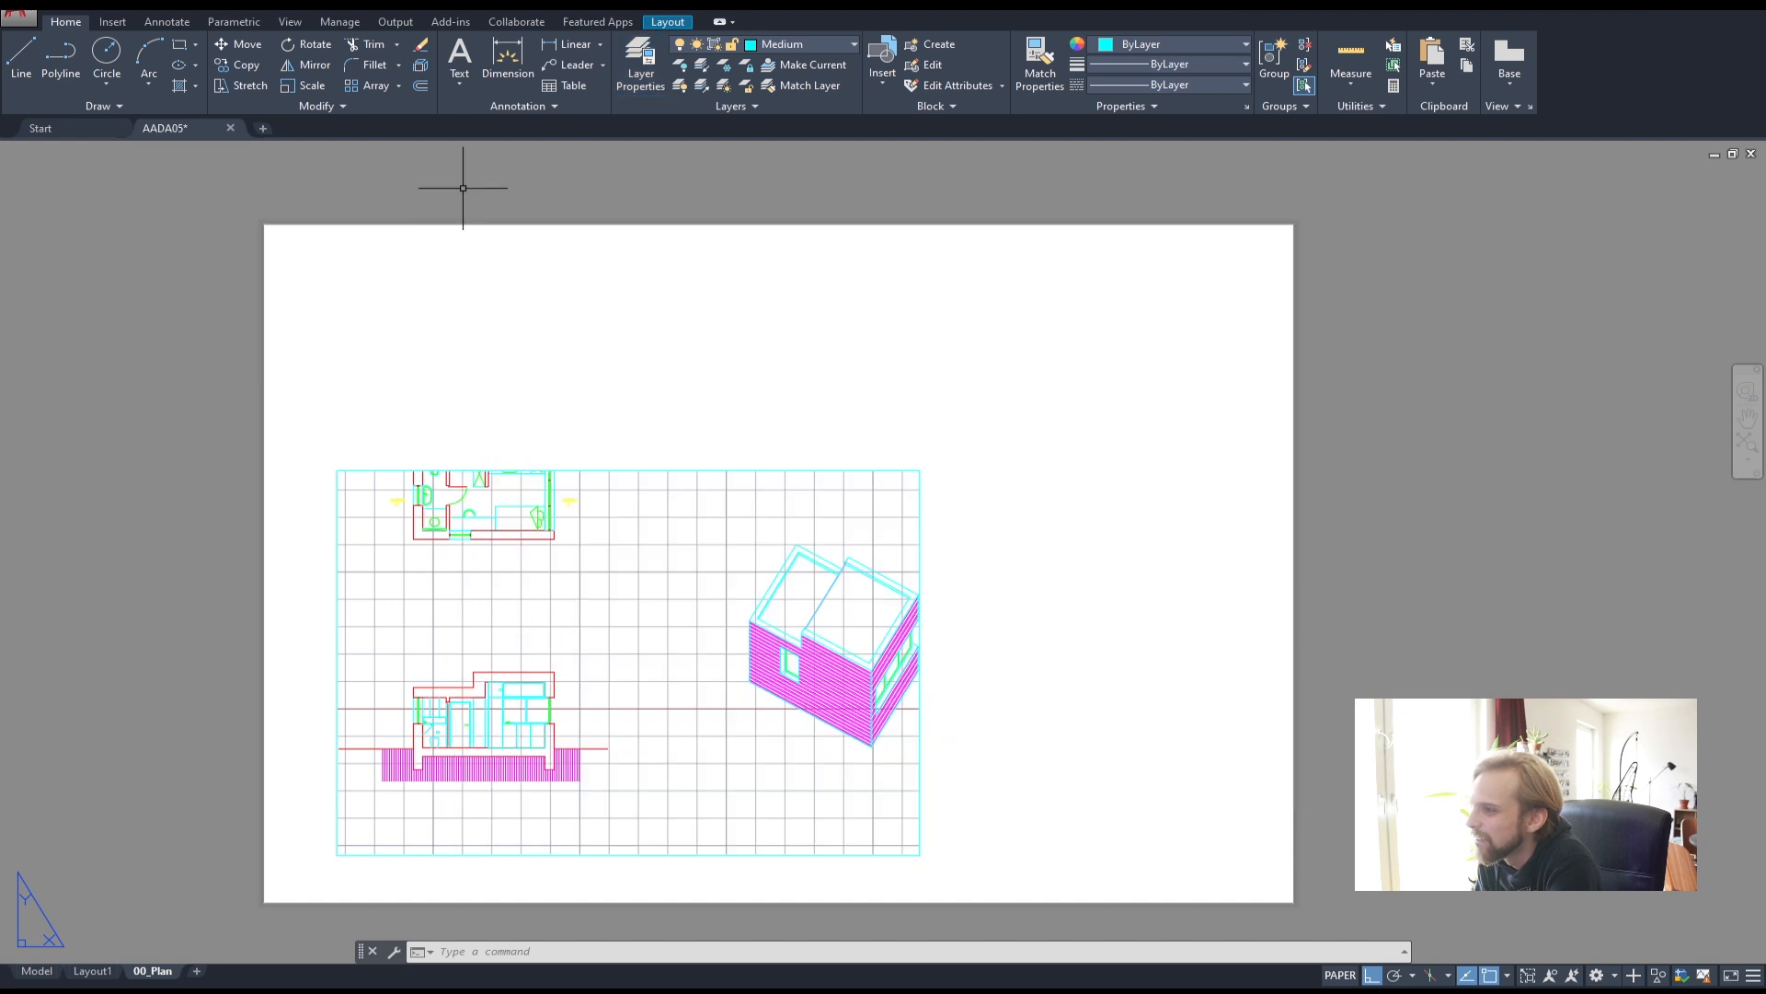
- Assign the plan viewport frame to the NoPrint layer and reselect it to confirm
left_click(631, 469)
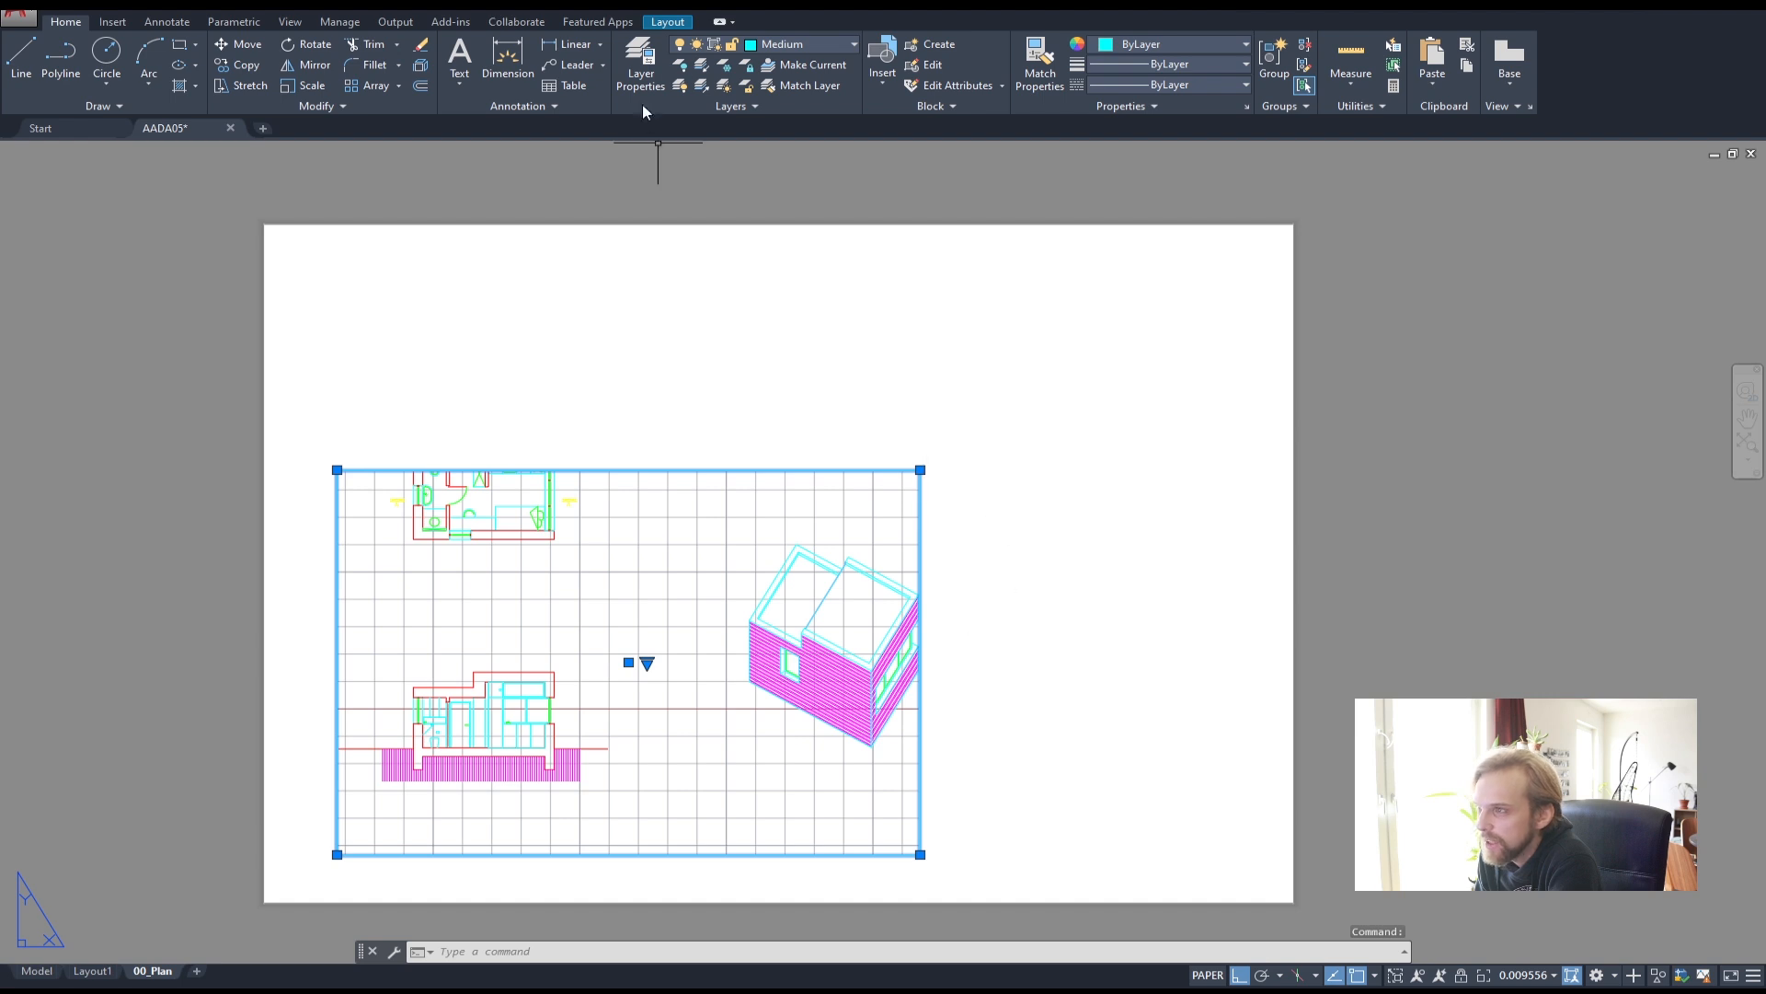
left_click(810, 44)
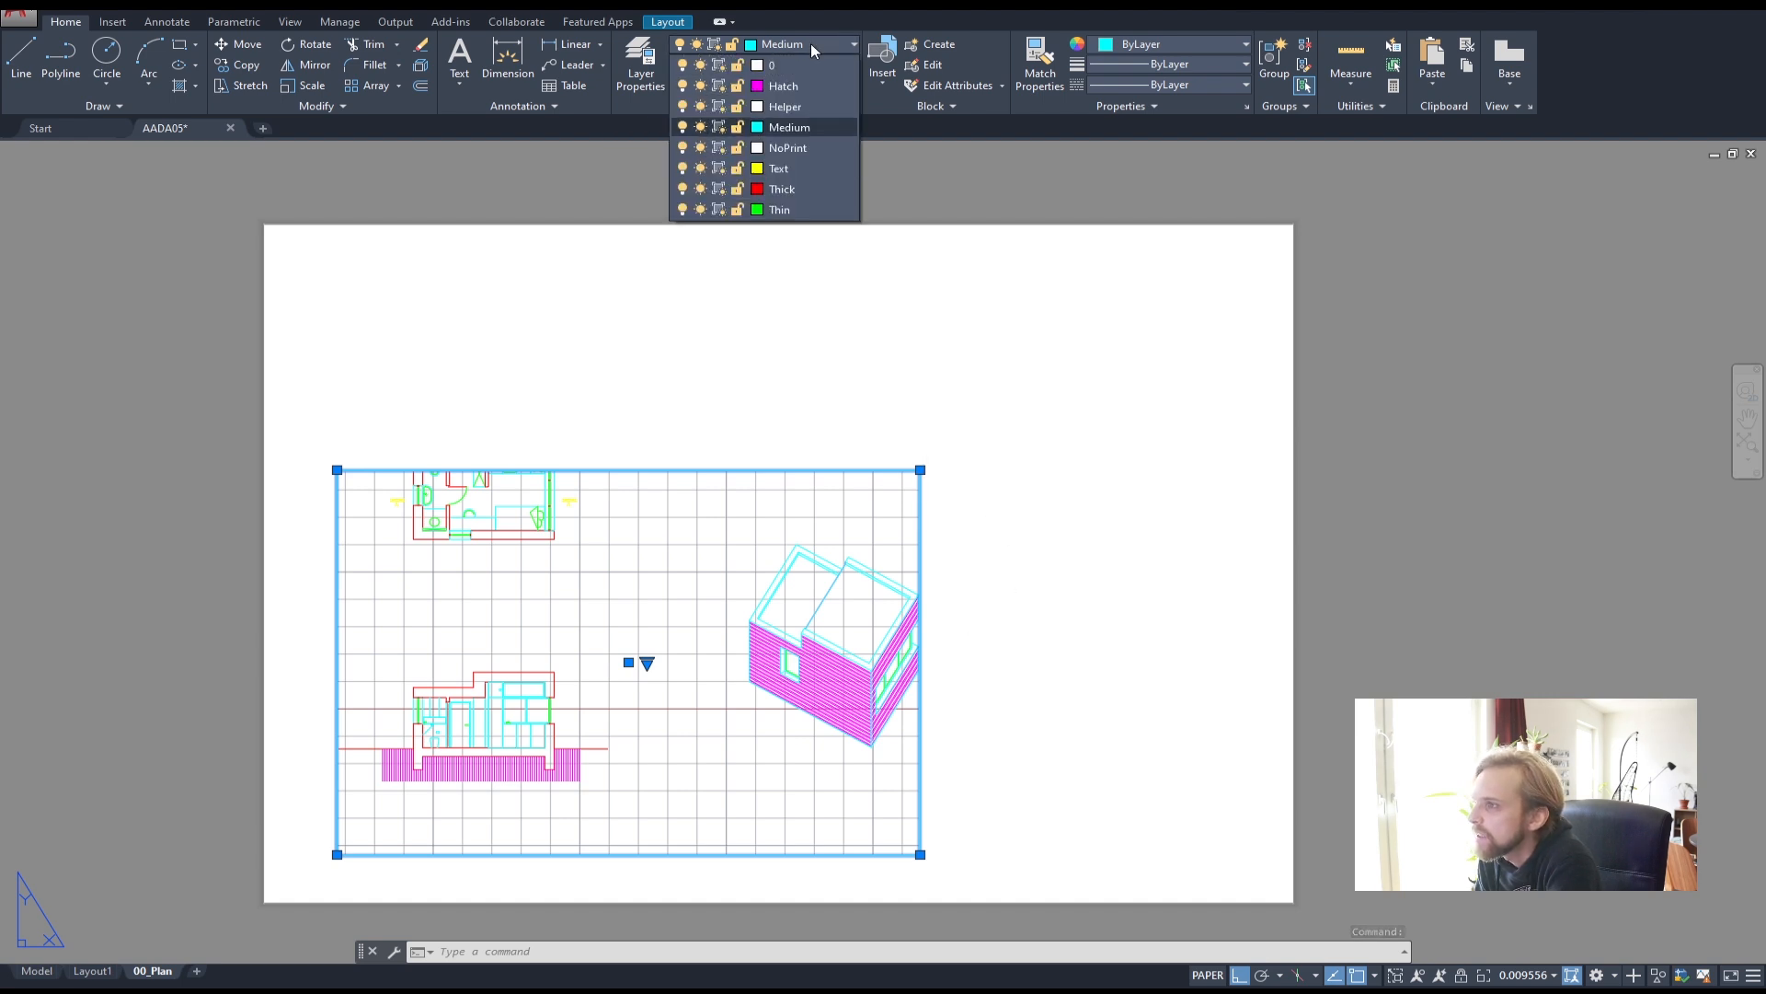
left_click(779, 148)
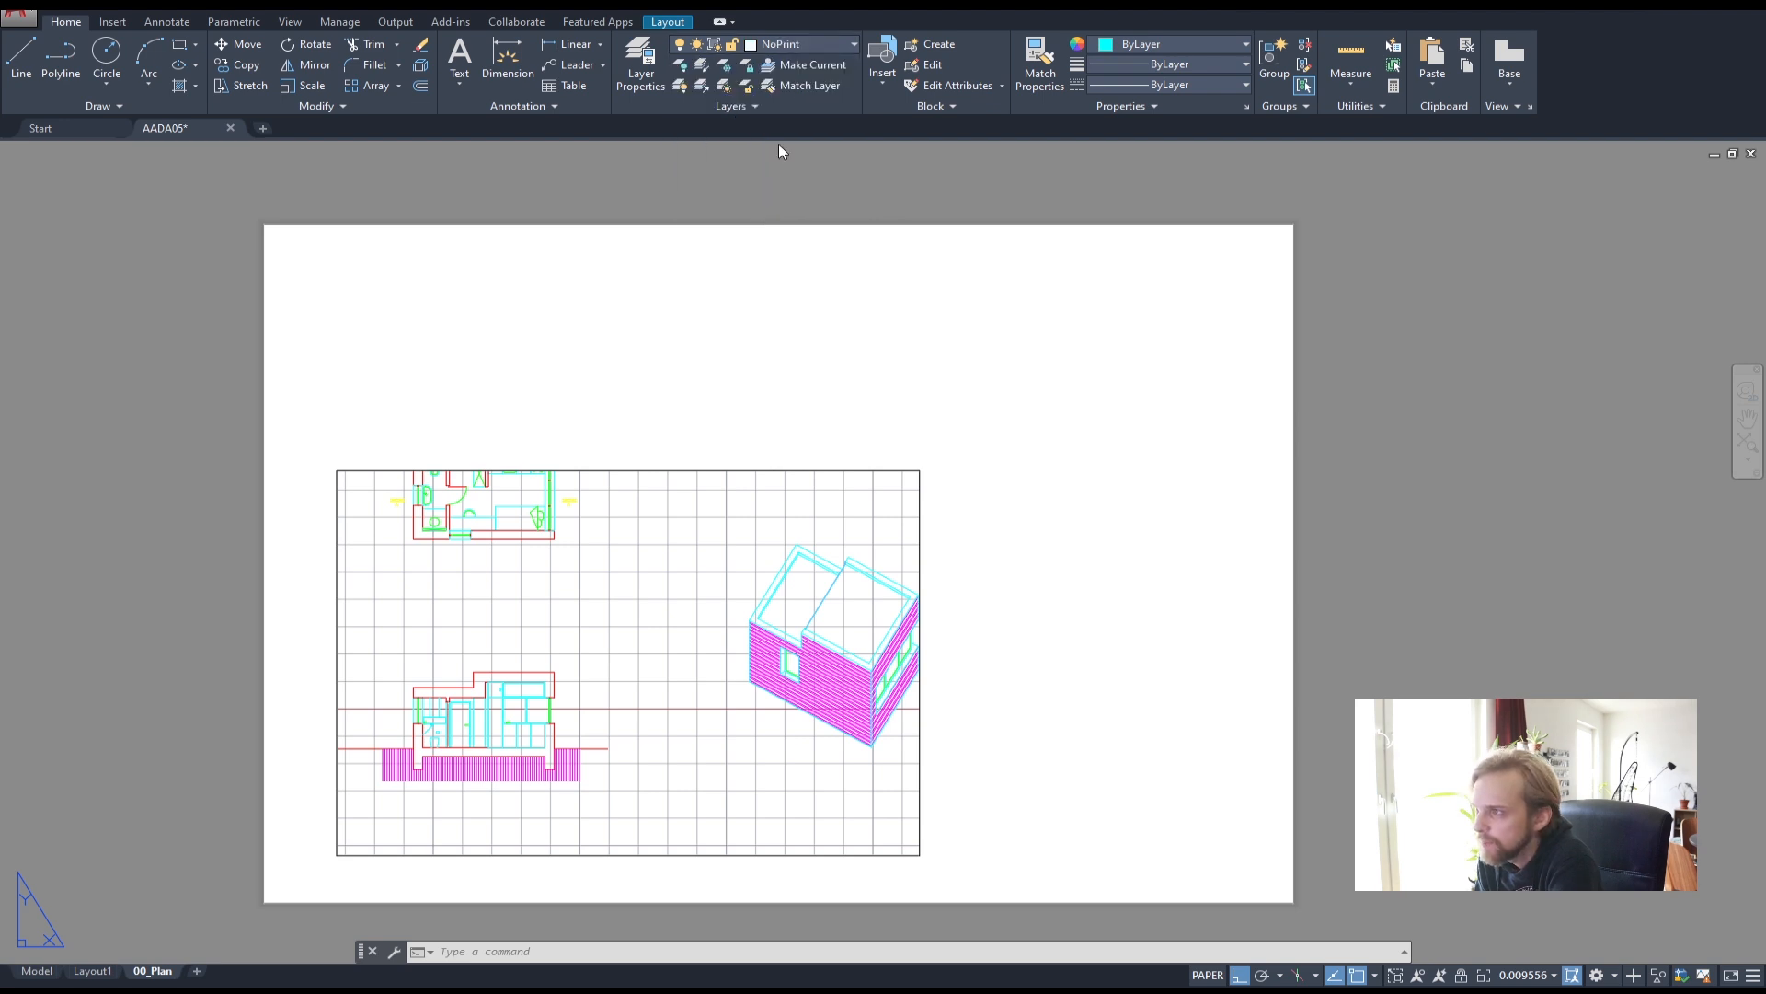
key("Escape")
key("Escape")
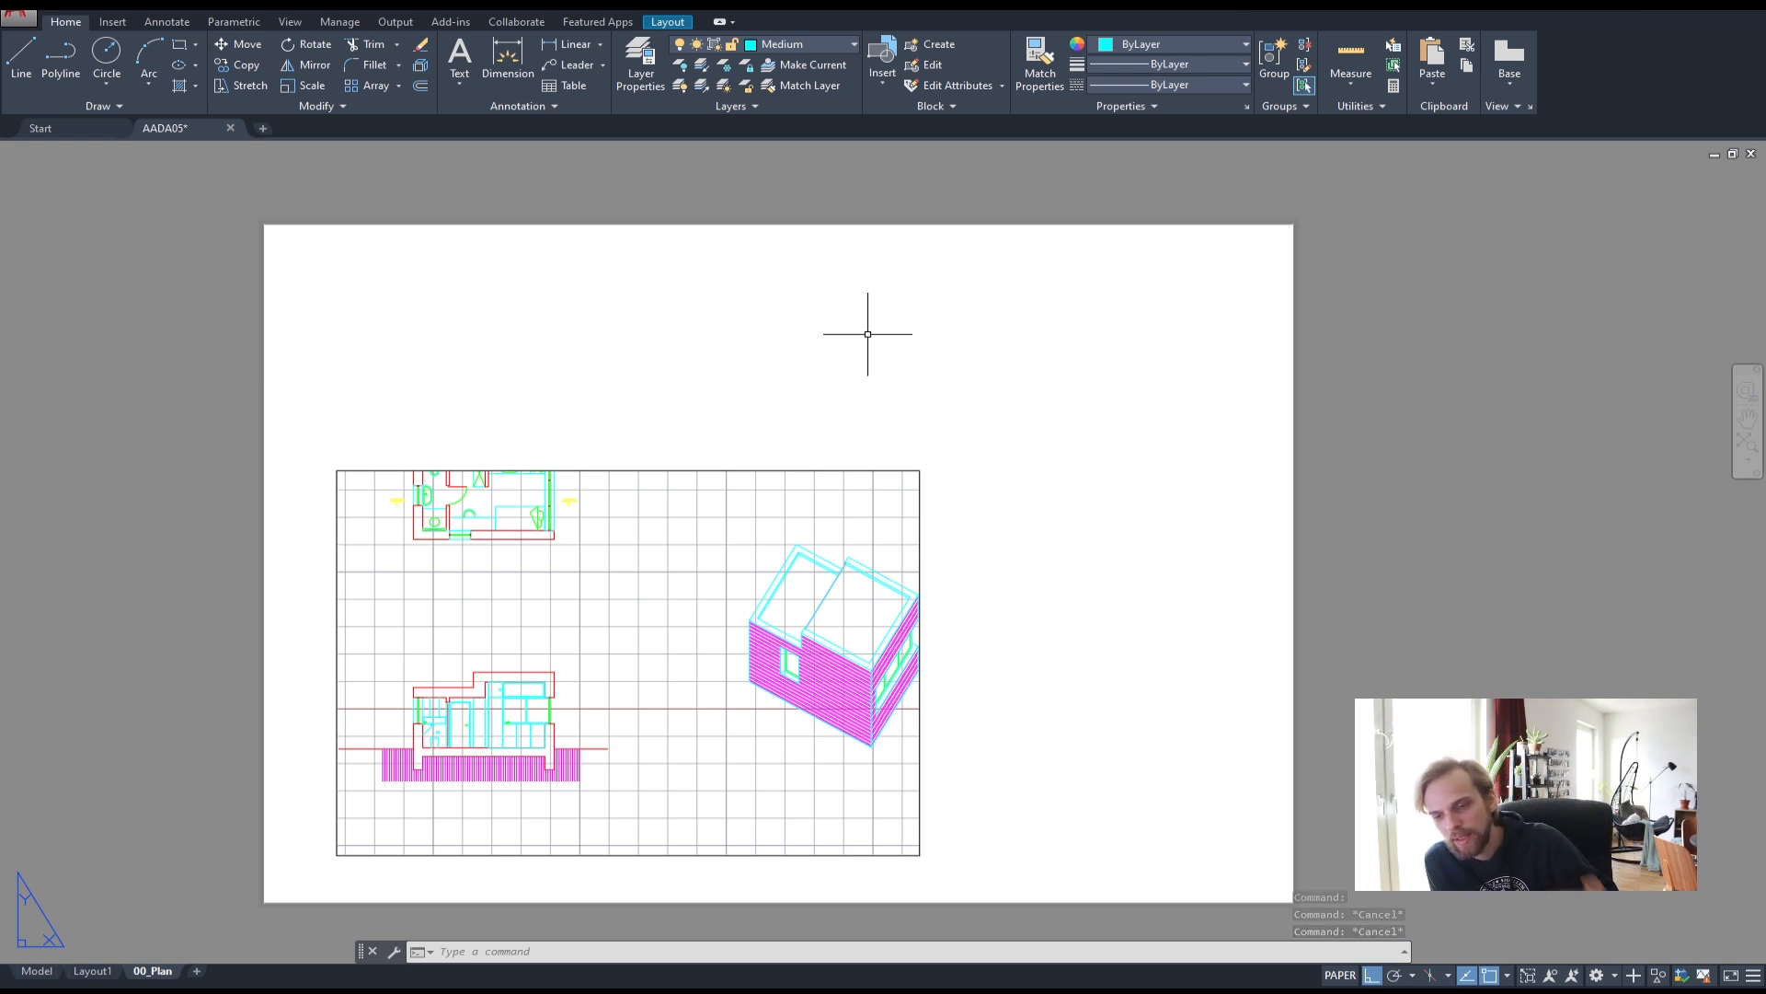
left_click(738, 473)
left_click(718, 451)
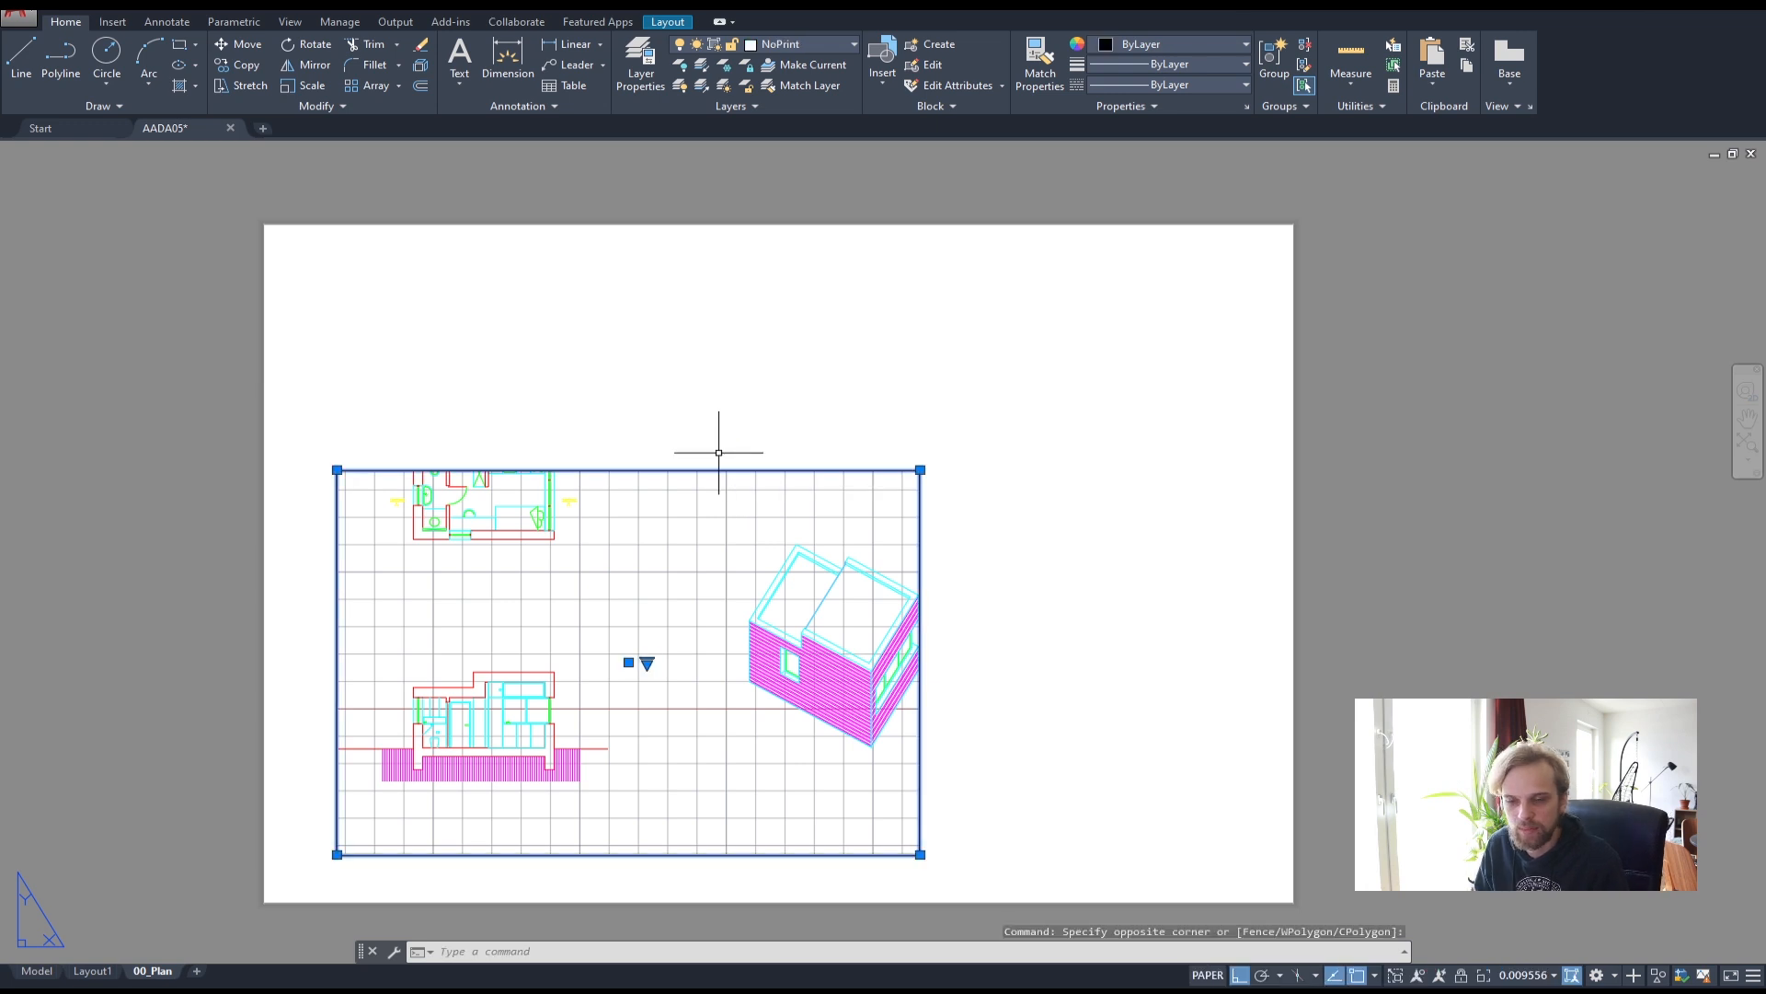
key("Escape")
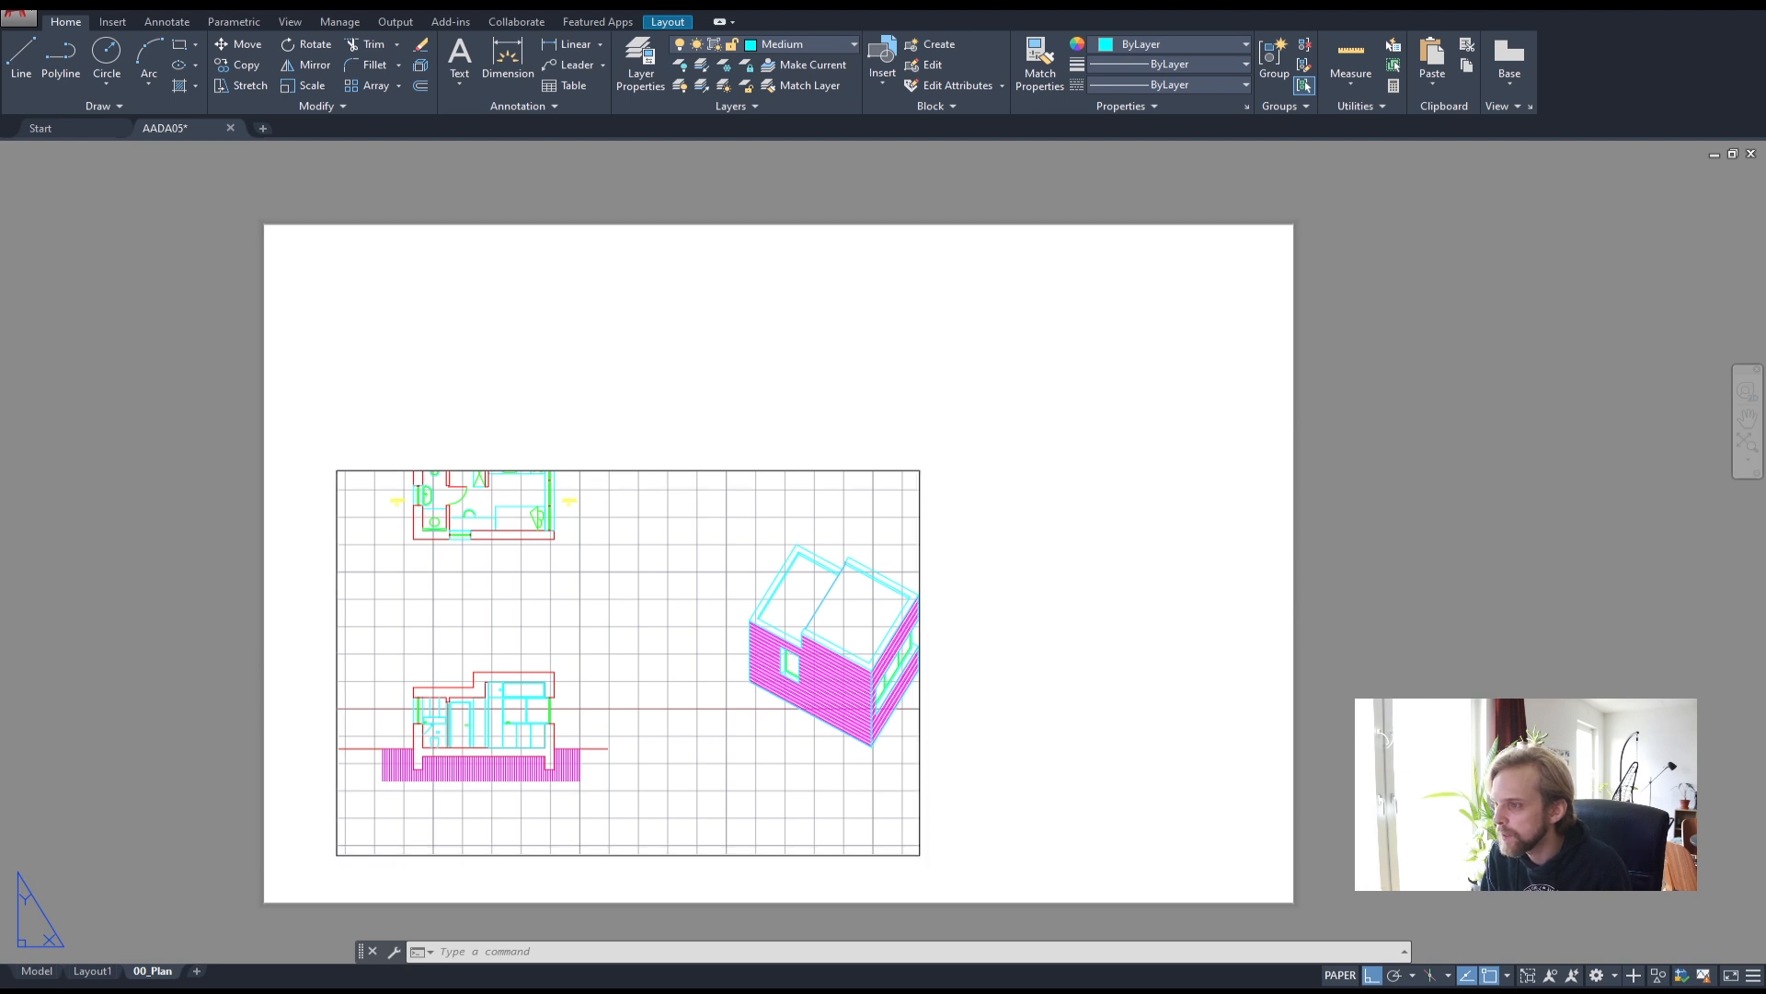
left_click(710, 471)
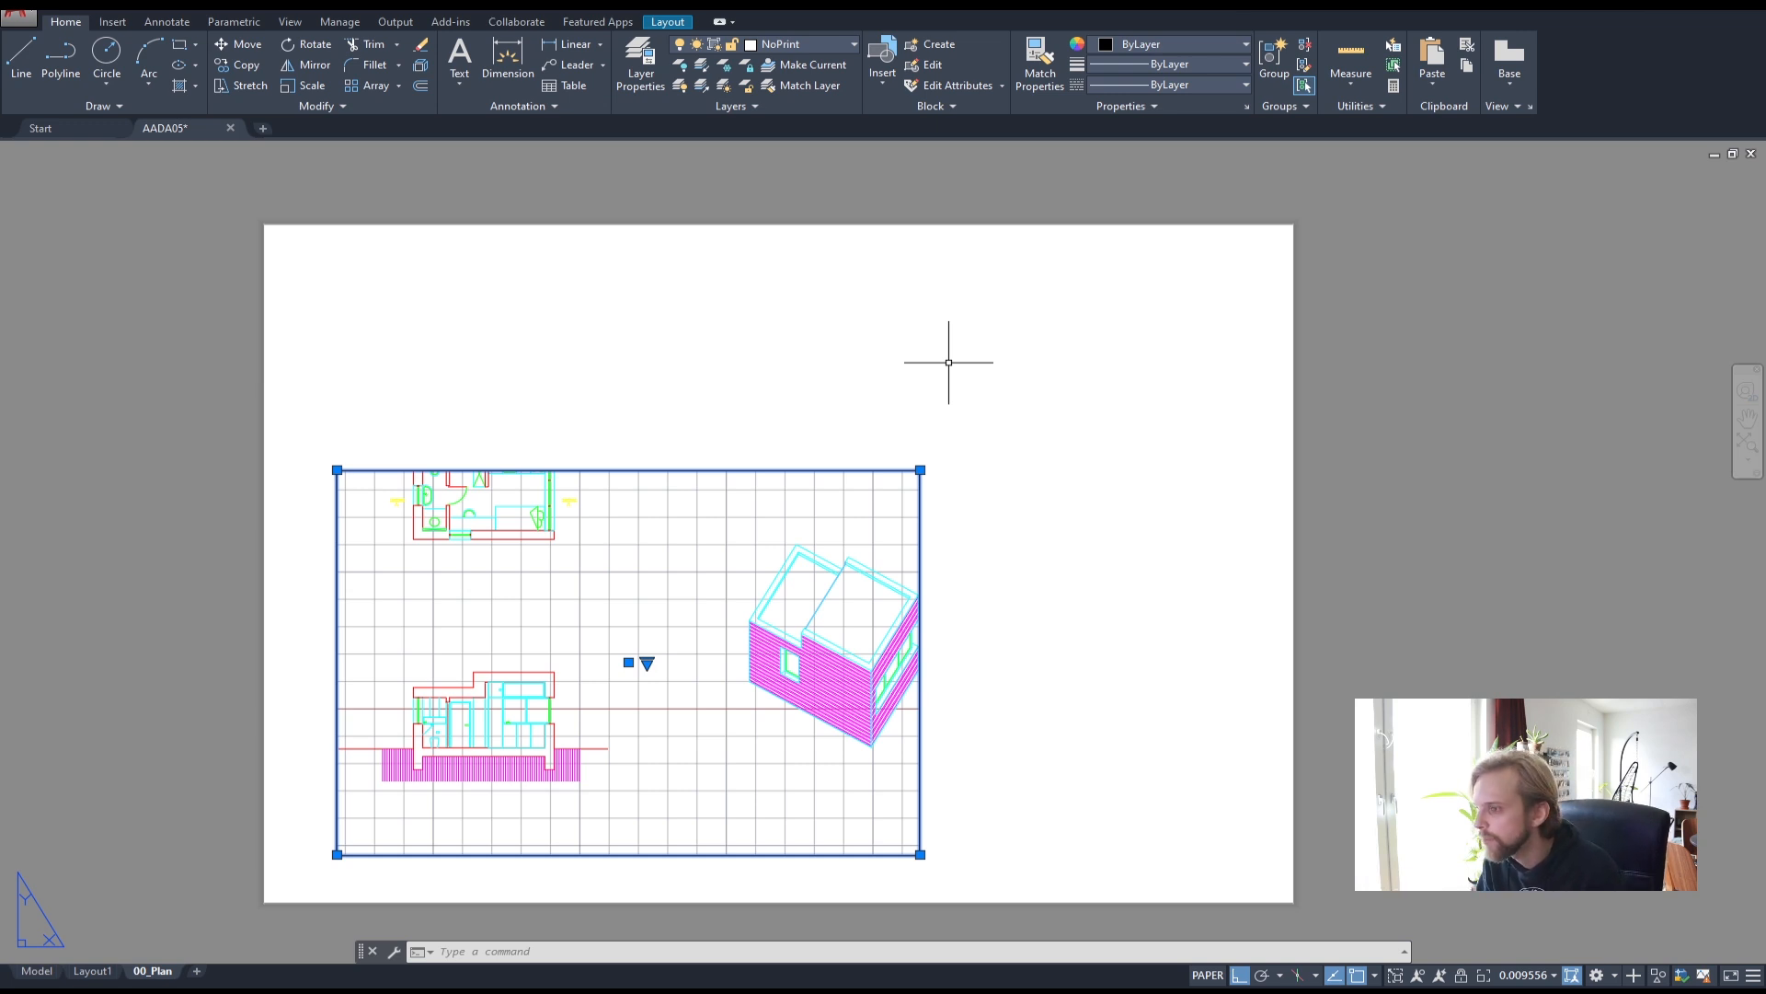
- Move the viewport up and to the right on the A3 sheet with Ortho off
key("Escape")
key("Escape")
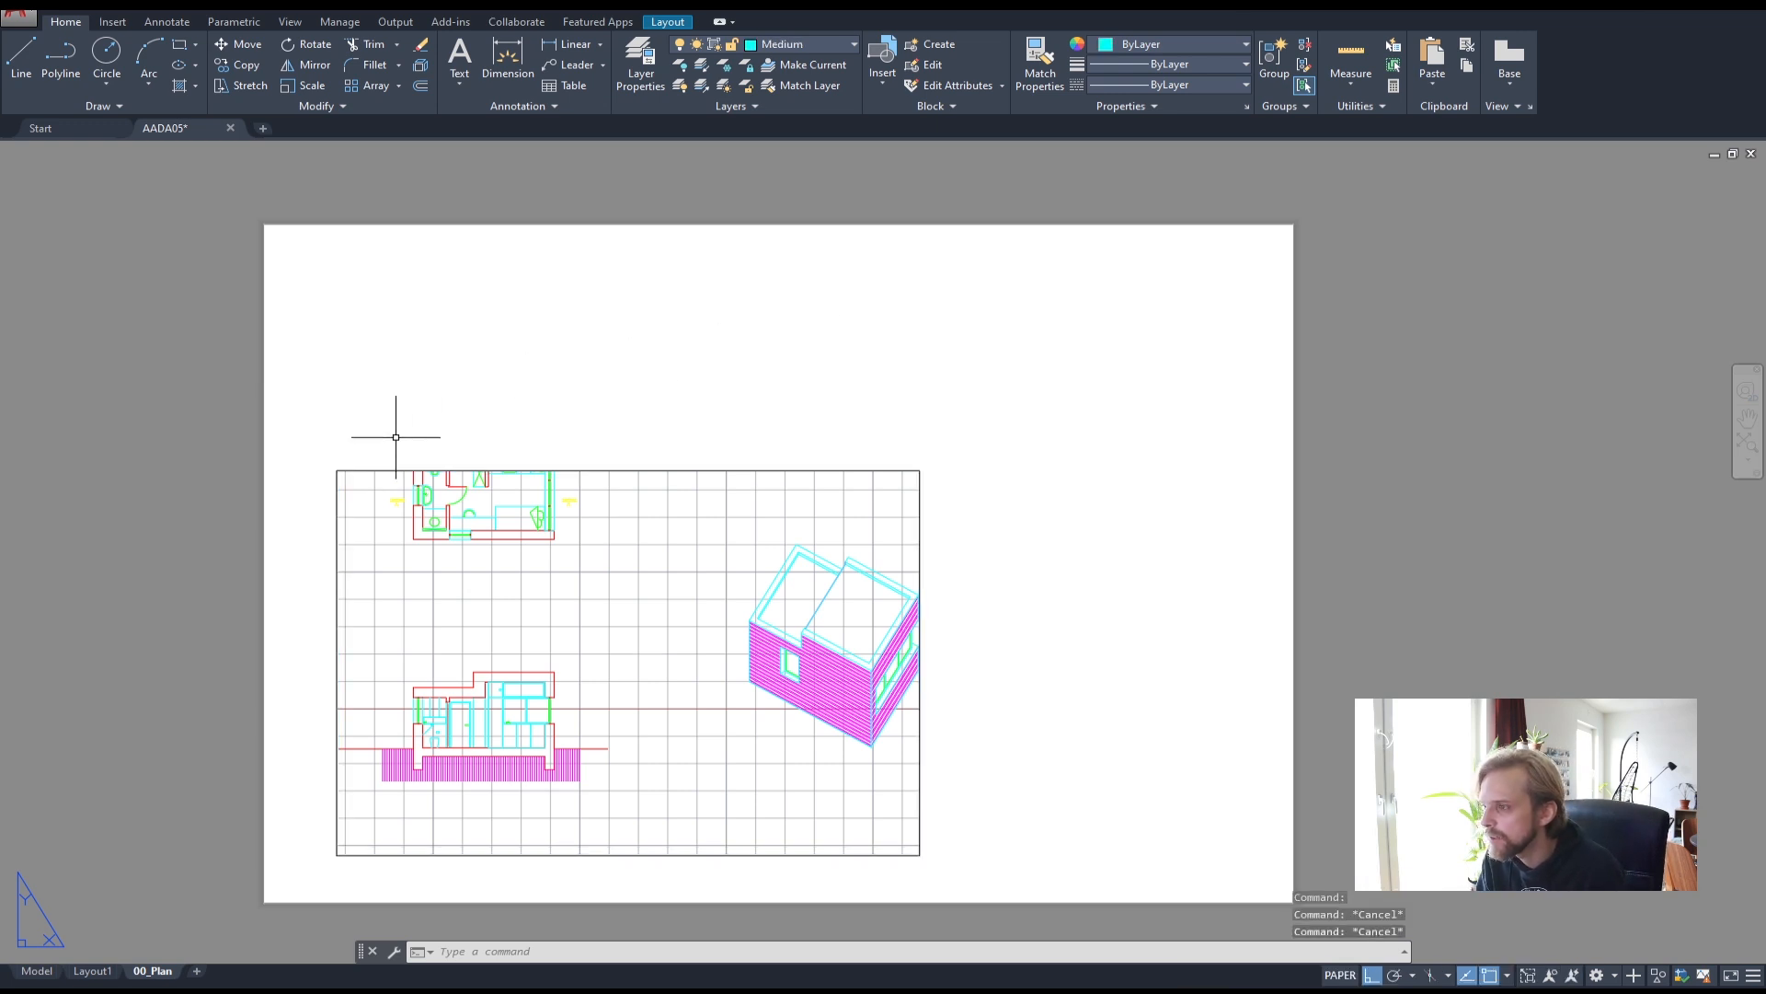
left_click(581, 468)
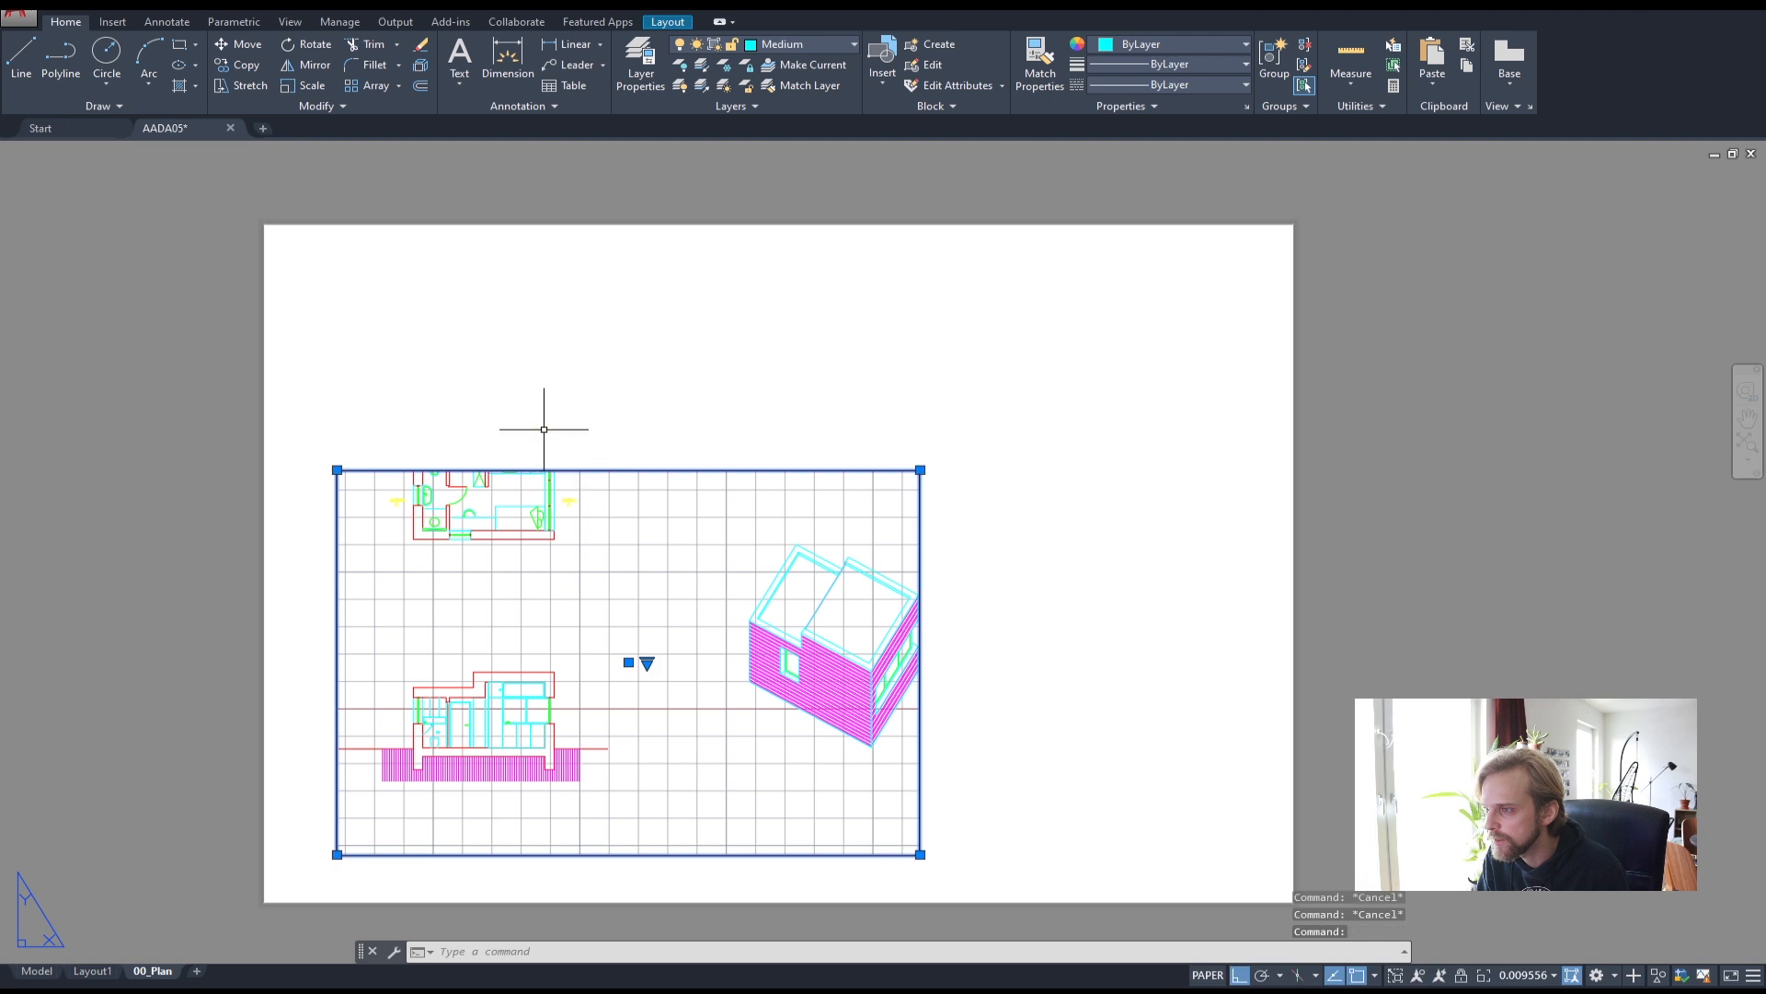
left_click(629, 661)
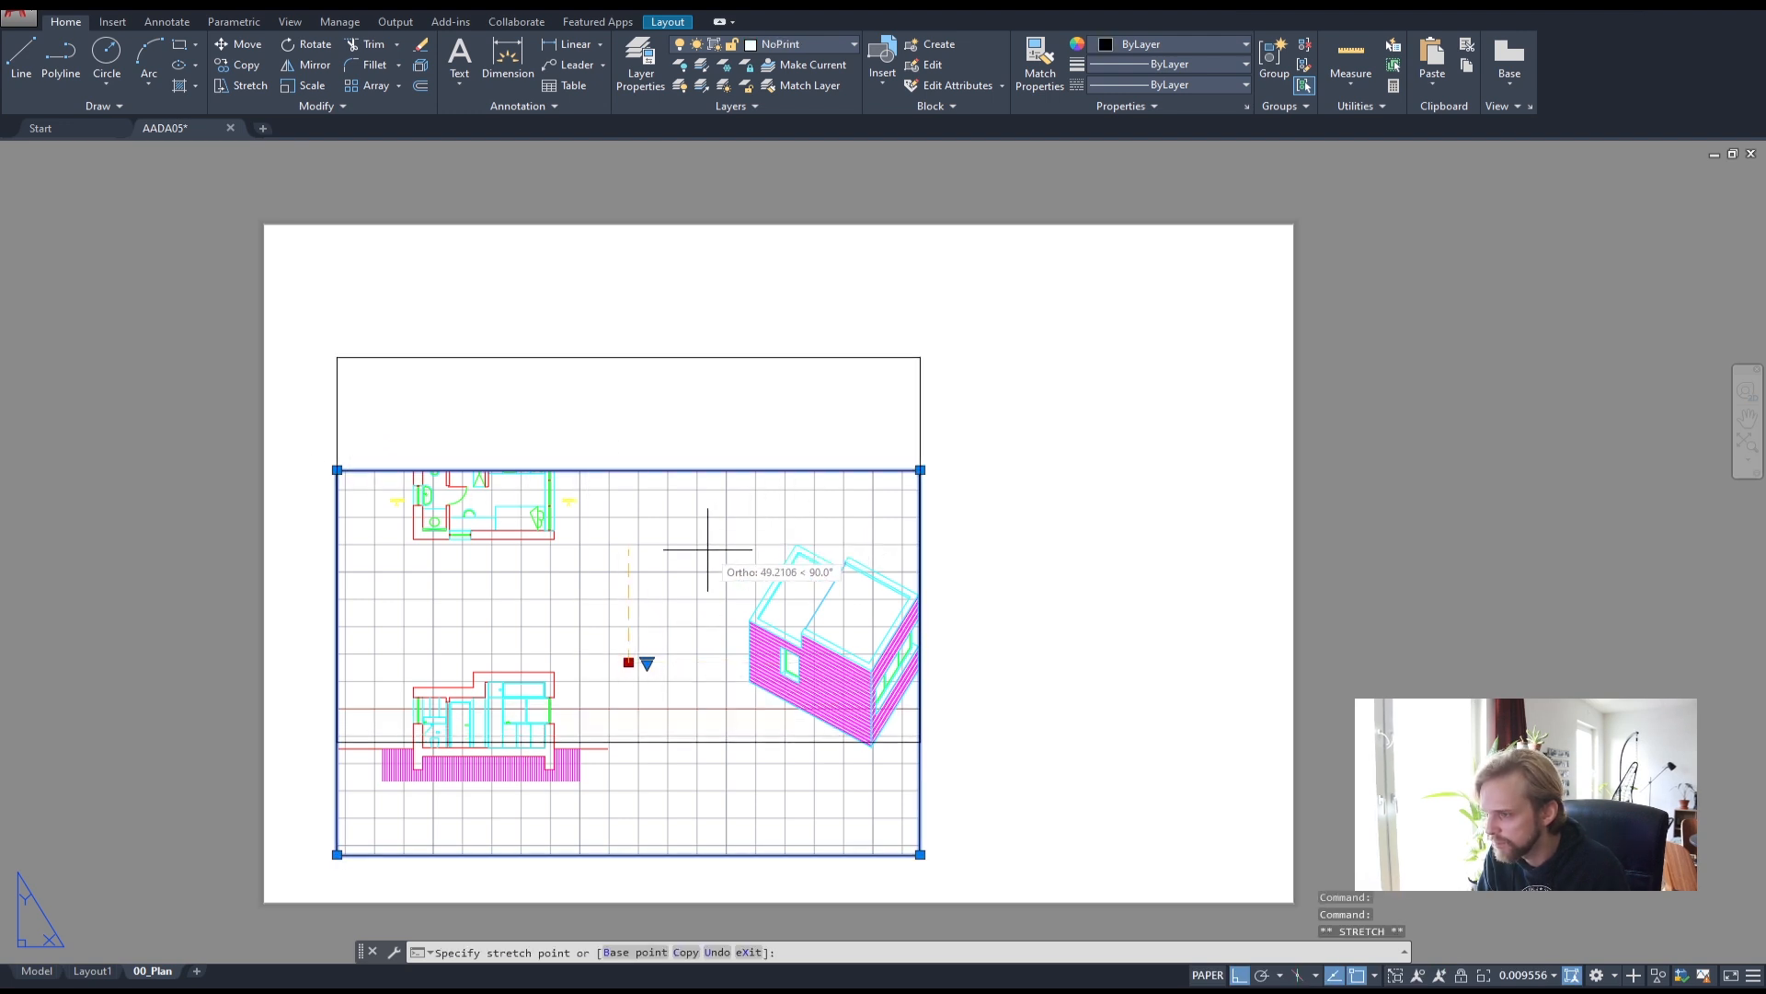
key("Escape")
type("m")
key("Return")
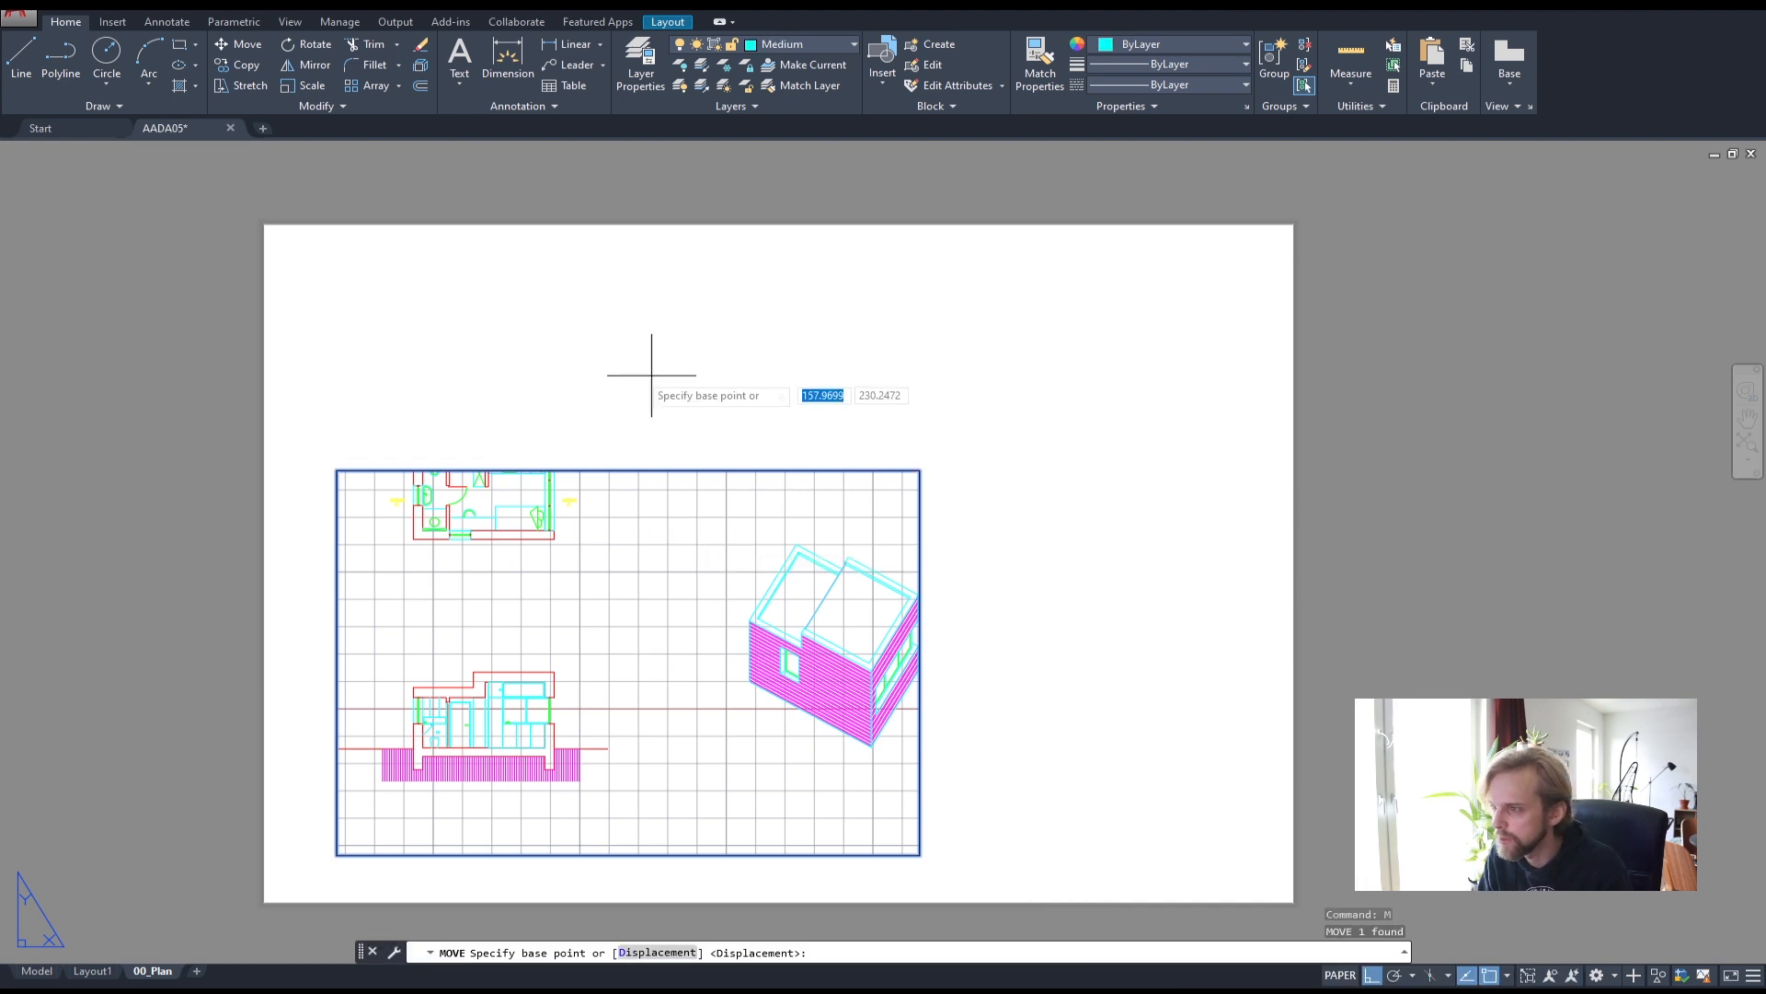
left_click(606, 388)
key("F8")
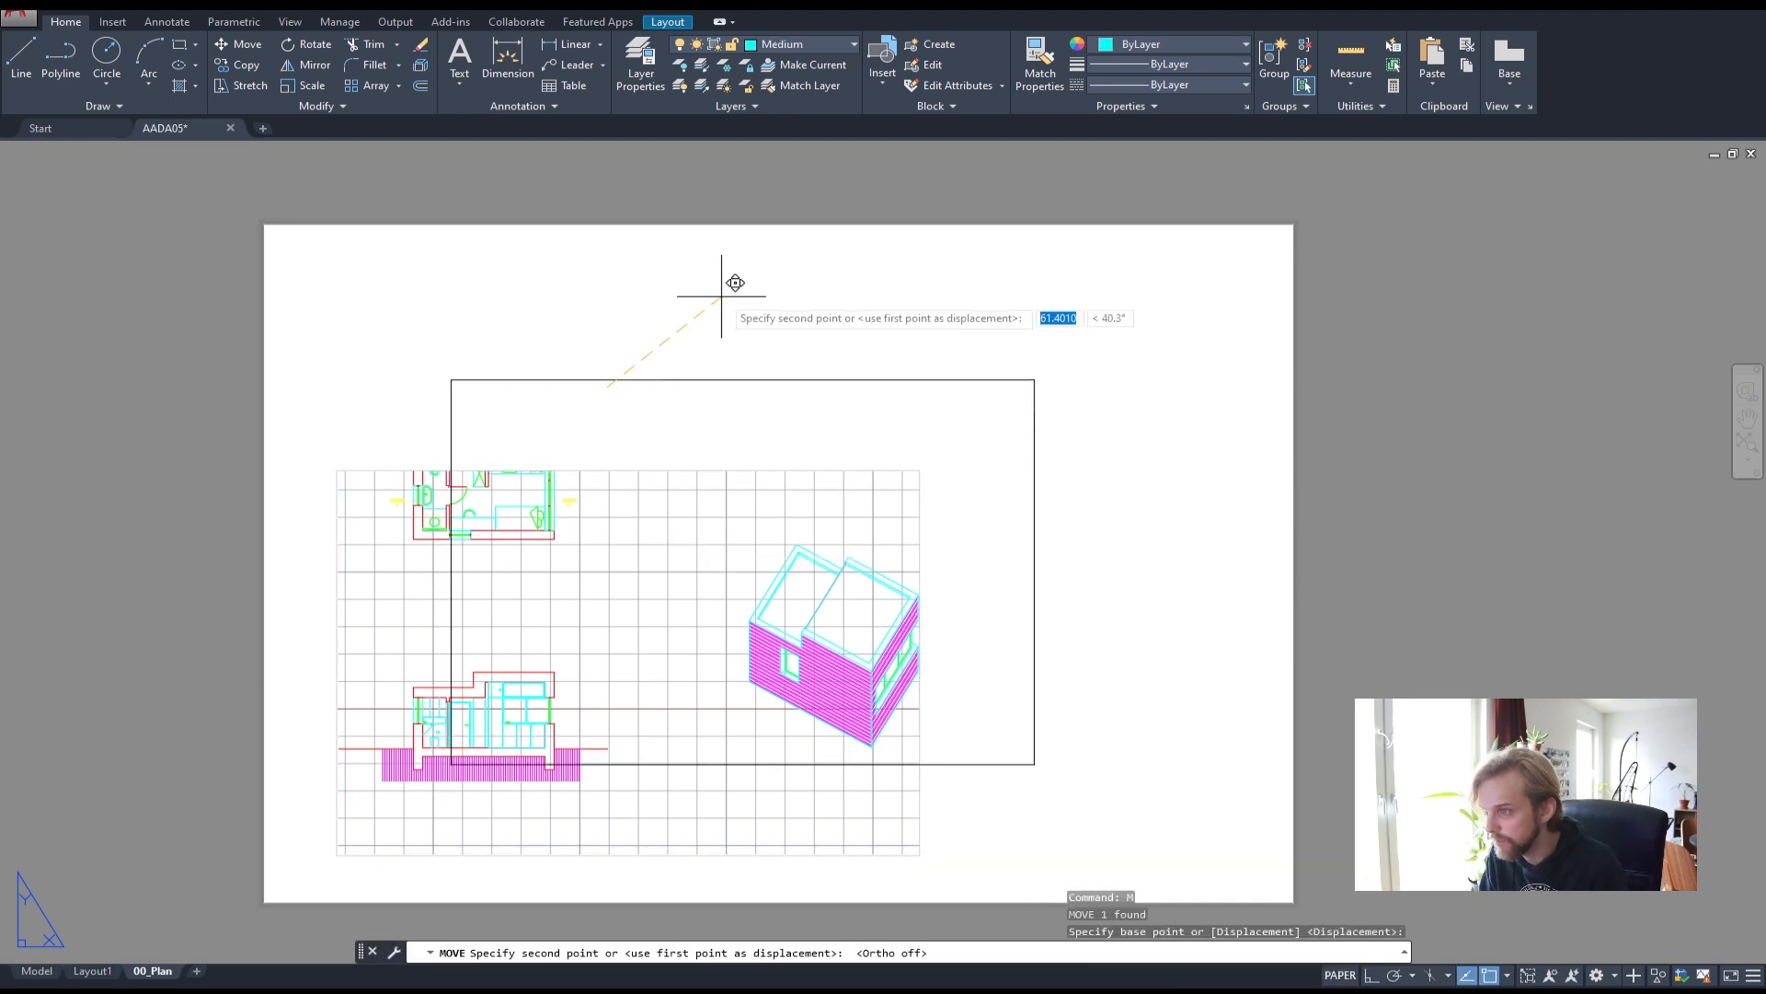
left_click(736, 286)
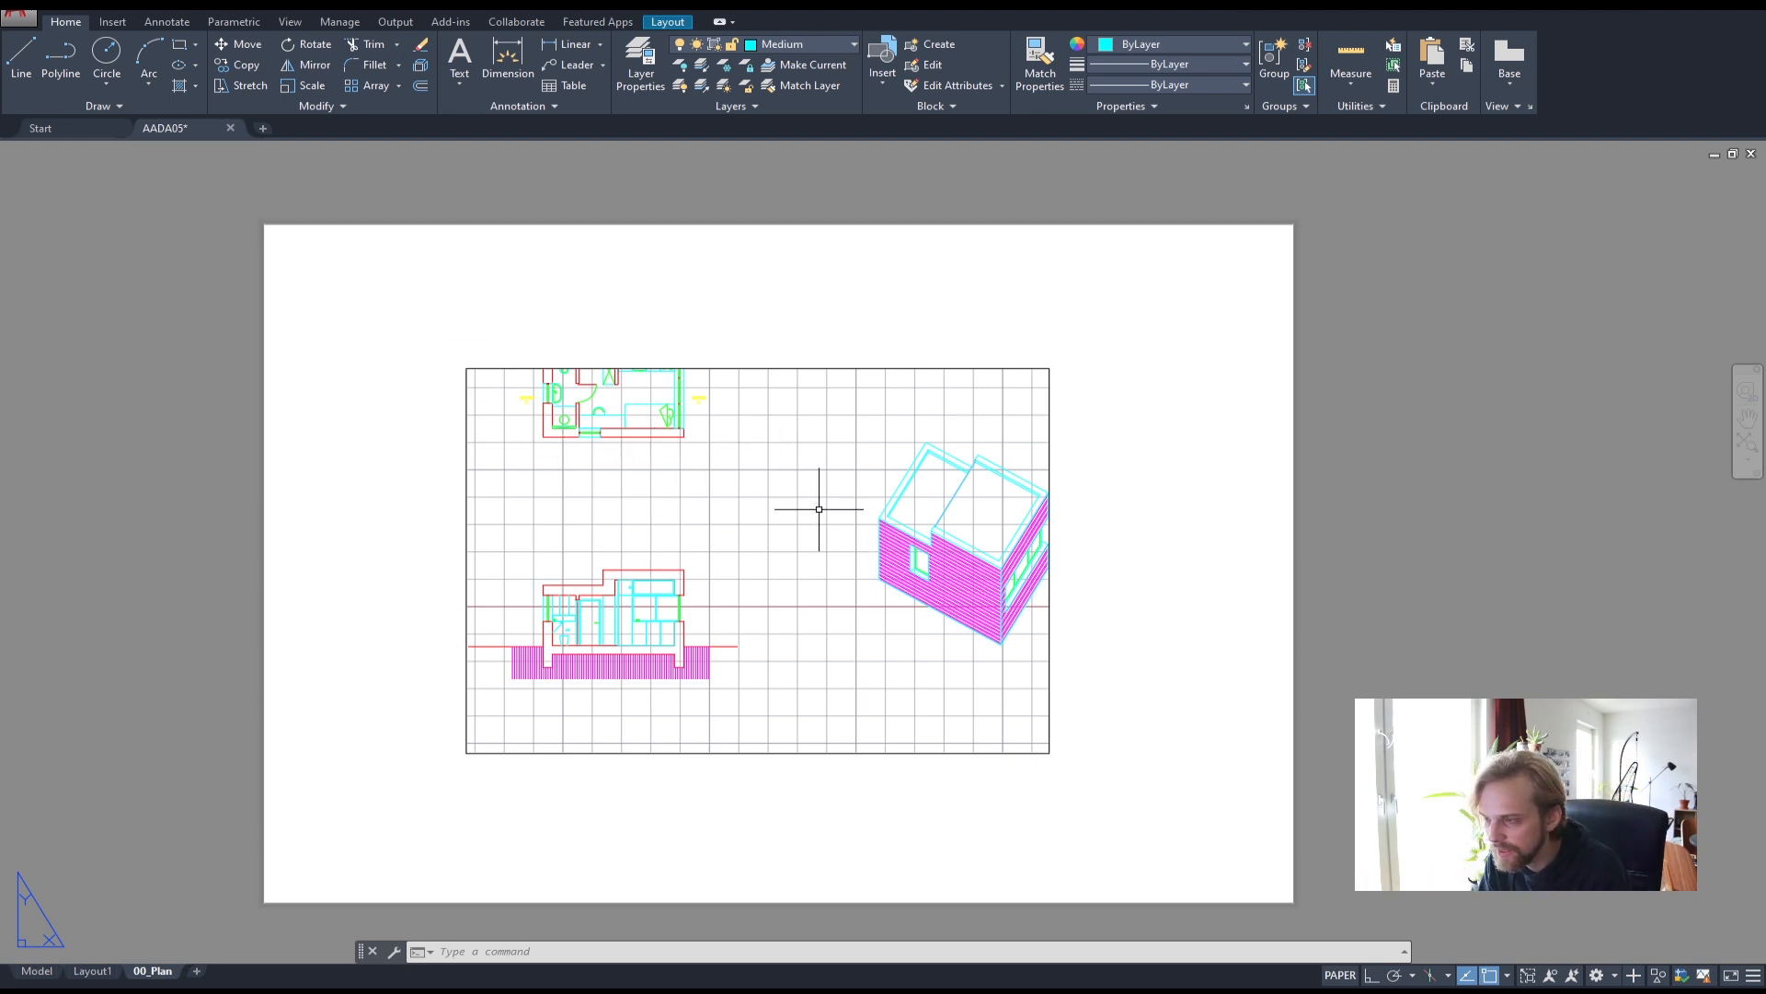
- Enter the viewport and pan the floor plan toward its centre
double_click(714, 473)
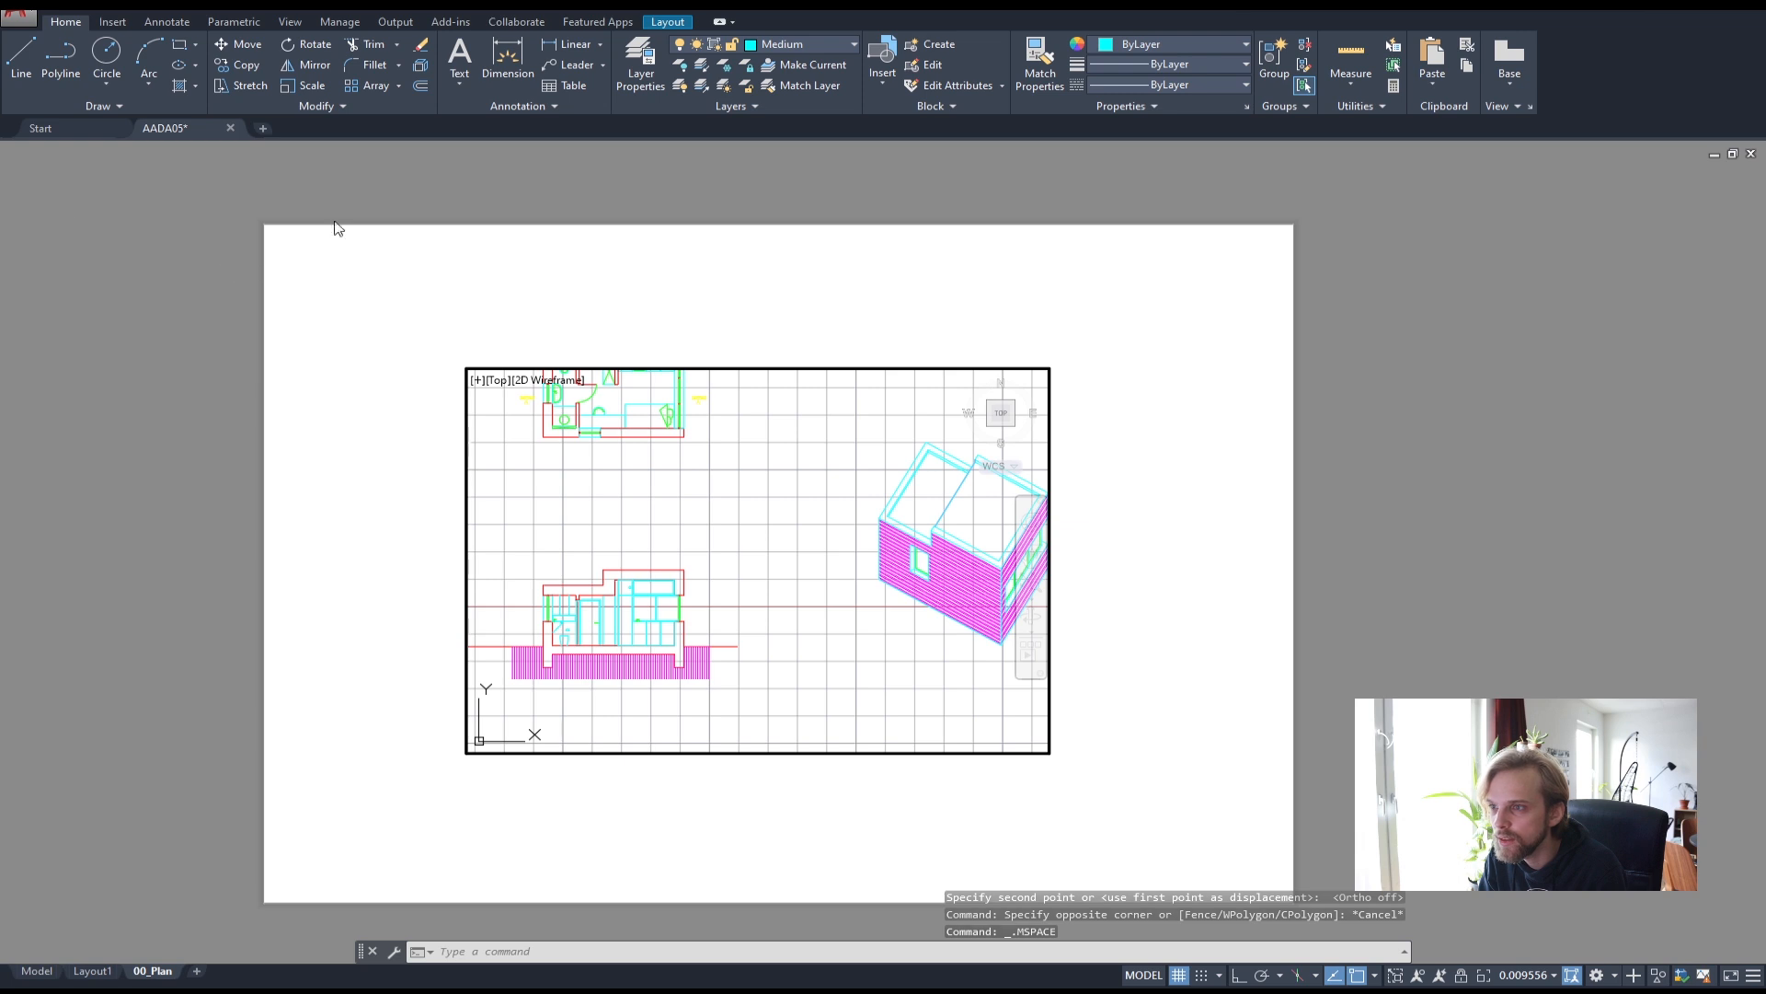
mouse_move(224, 348)
middle_mouse_down()
mouse_move(229, 373)
mouse_move(284, 362)
middle_mouse_up()
mouse_move(805, 532)
middle_mouse_down()
mouse_move(866, 629)
mouse_move(797, 690)
mouse_move(782, 635)
mouse_move(834, 638)
middle_mouse_up()
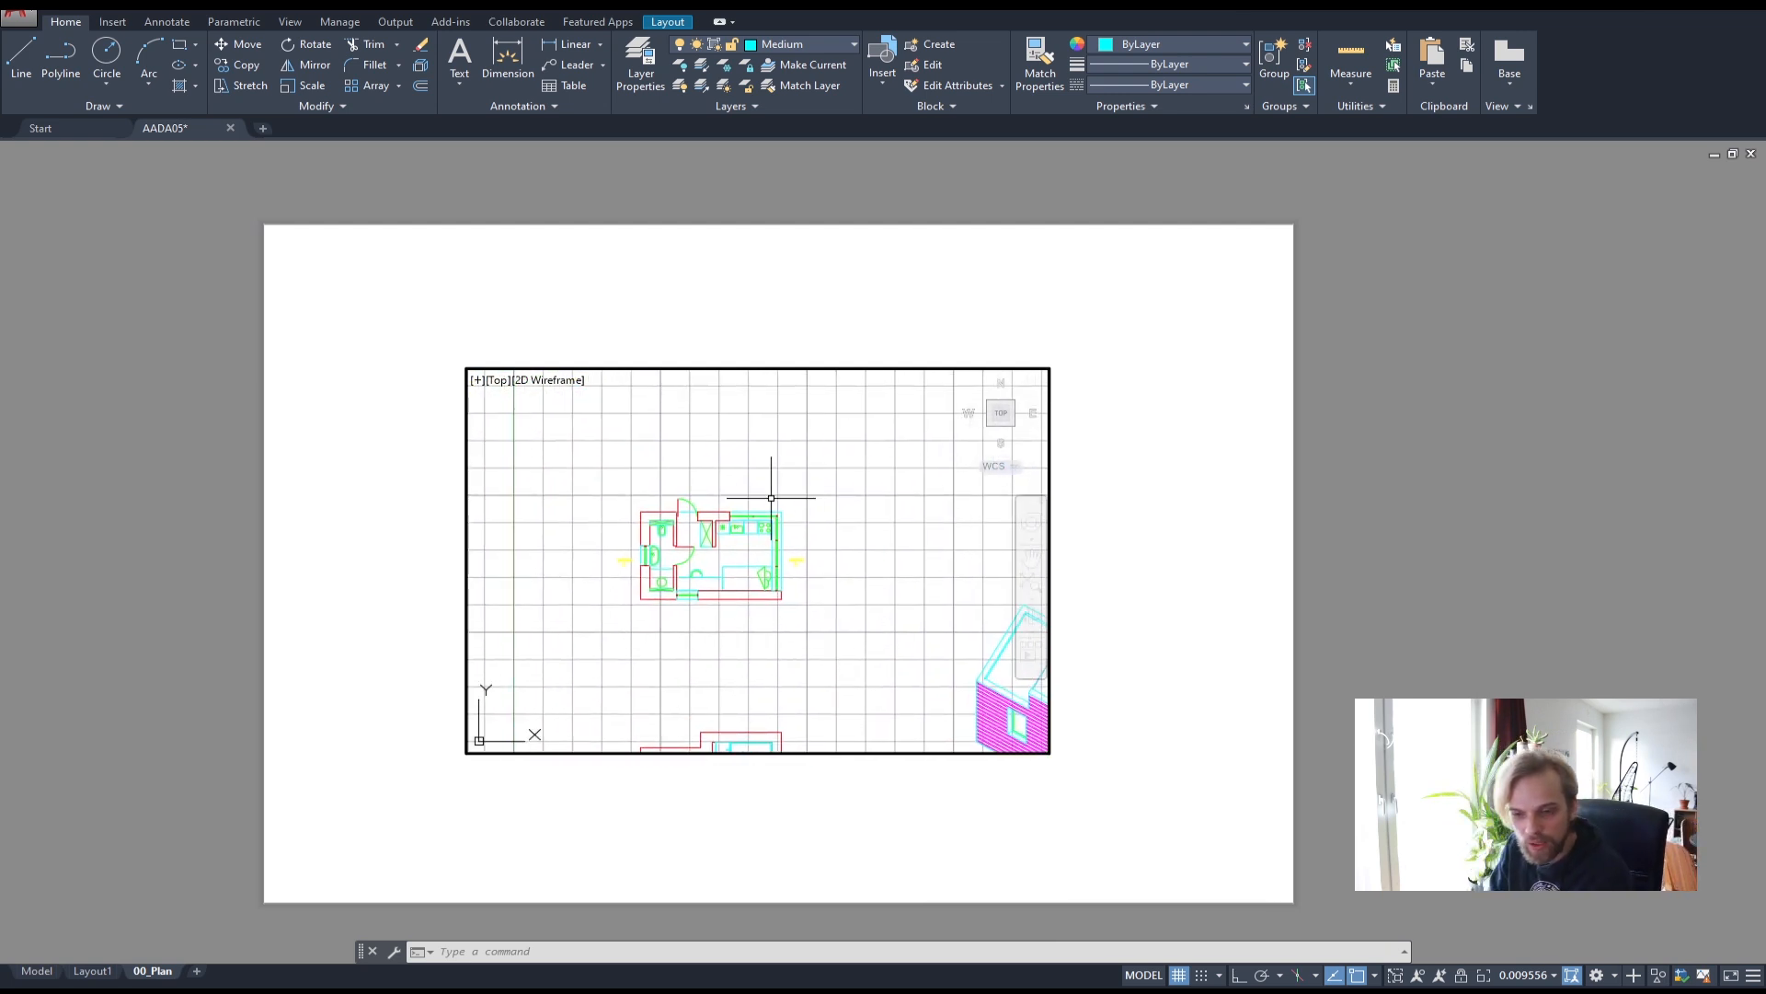
left_click(742, 594)
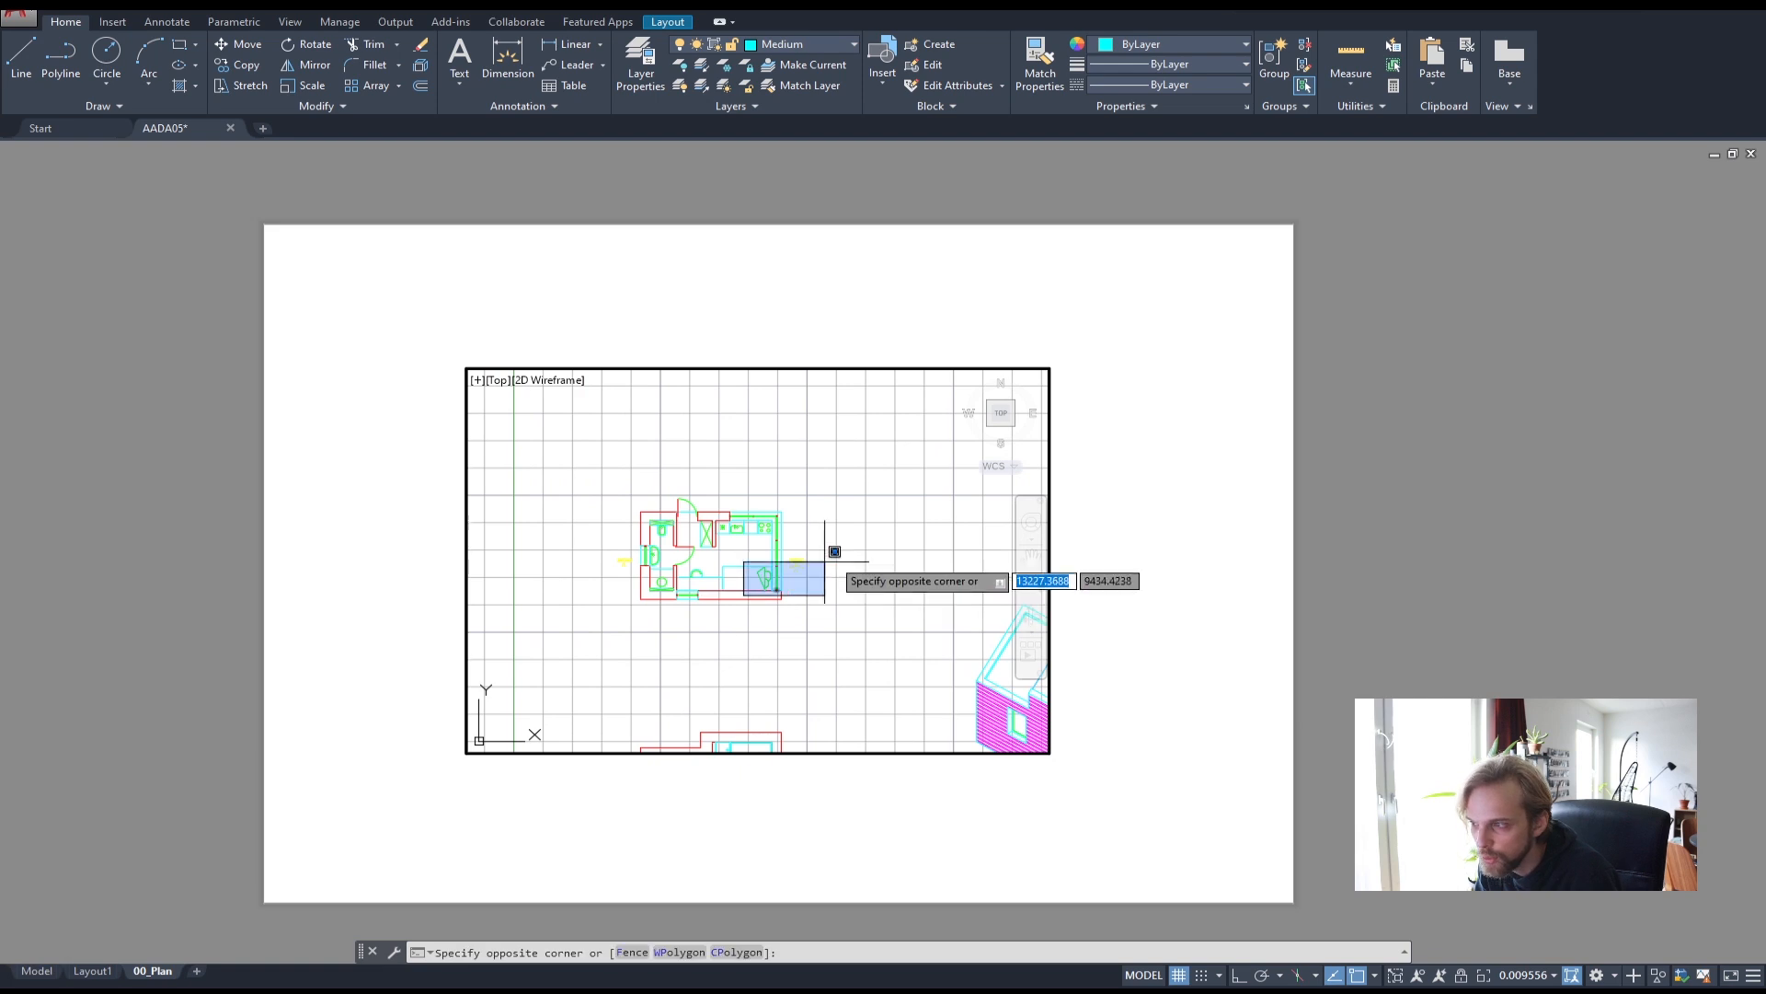
left_click(756, 643)
scroll(681, 538, "up", 5)
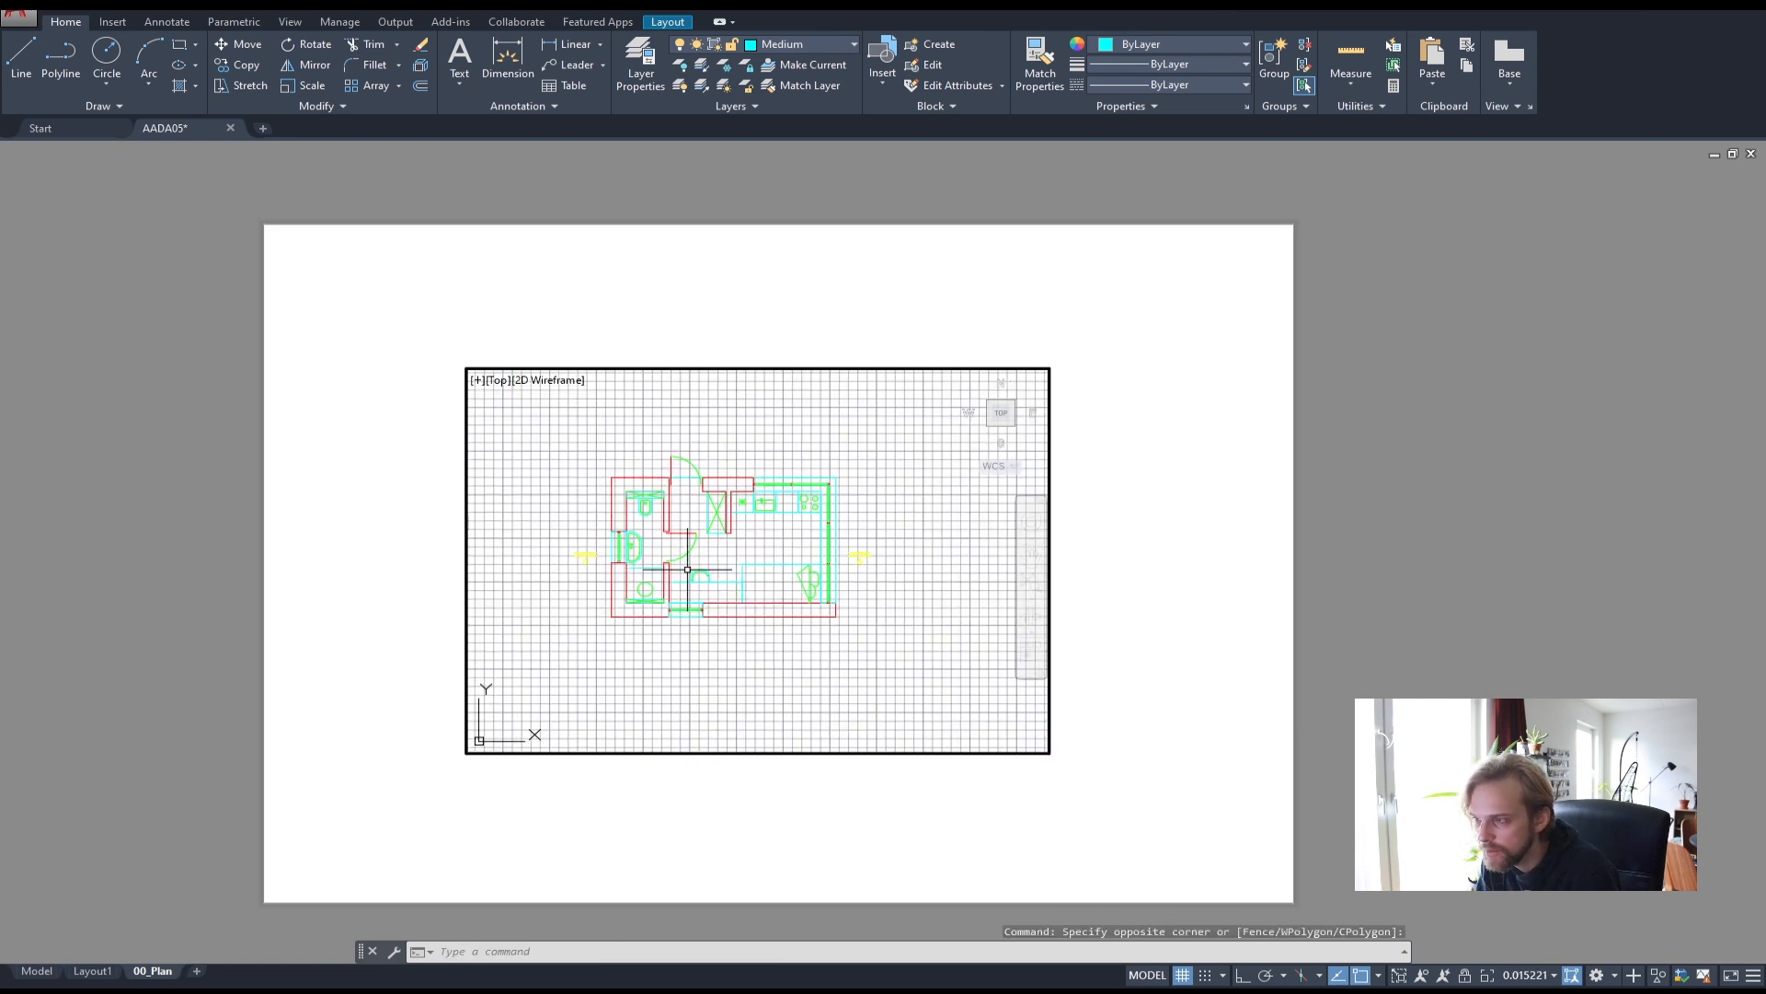
scroll(733, 609, "up", 2)
scroll(733, 608, "down", 2)
middle_click_drag(734, 608, 753, 576)
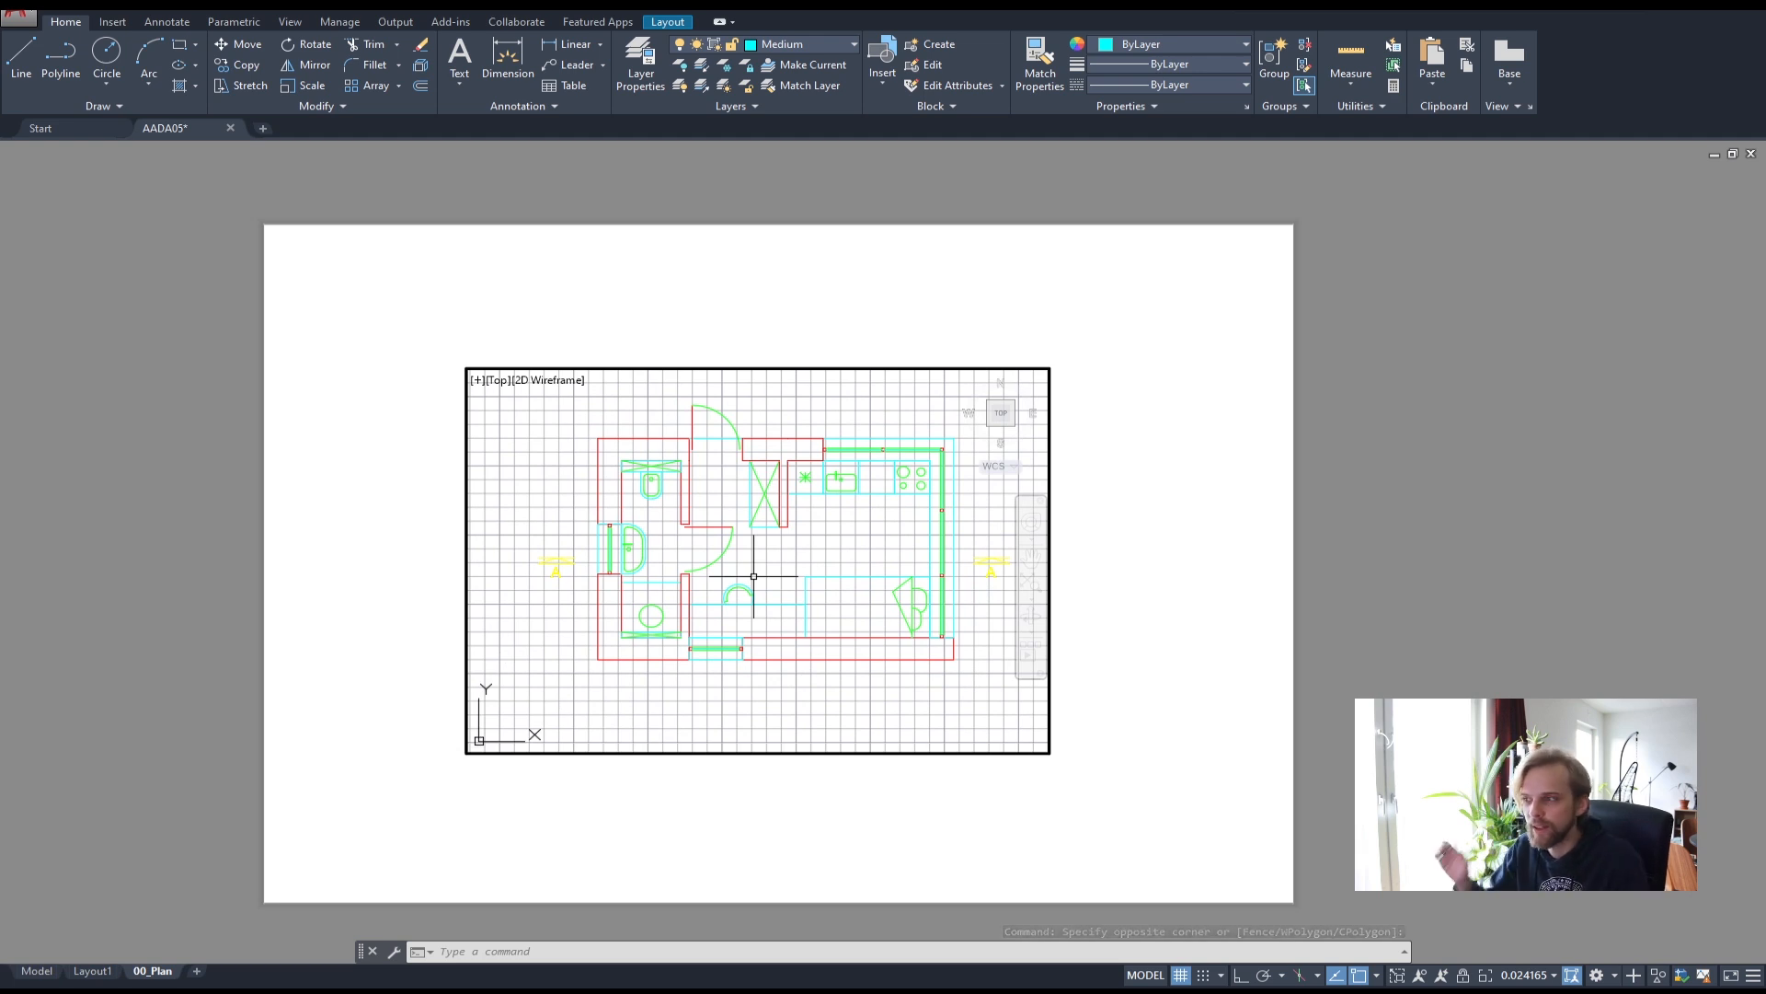
scroll(764, 552, "down", 3)
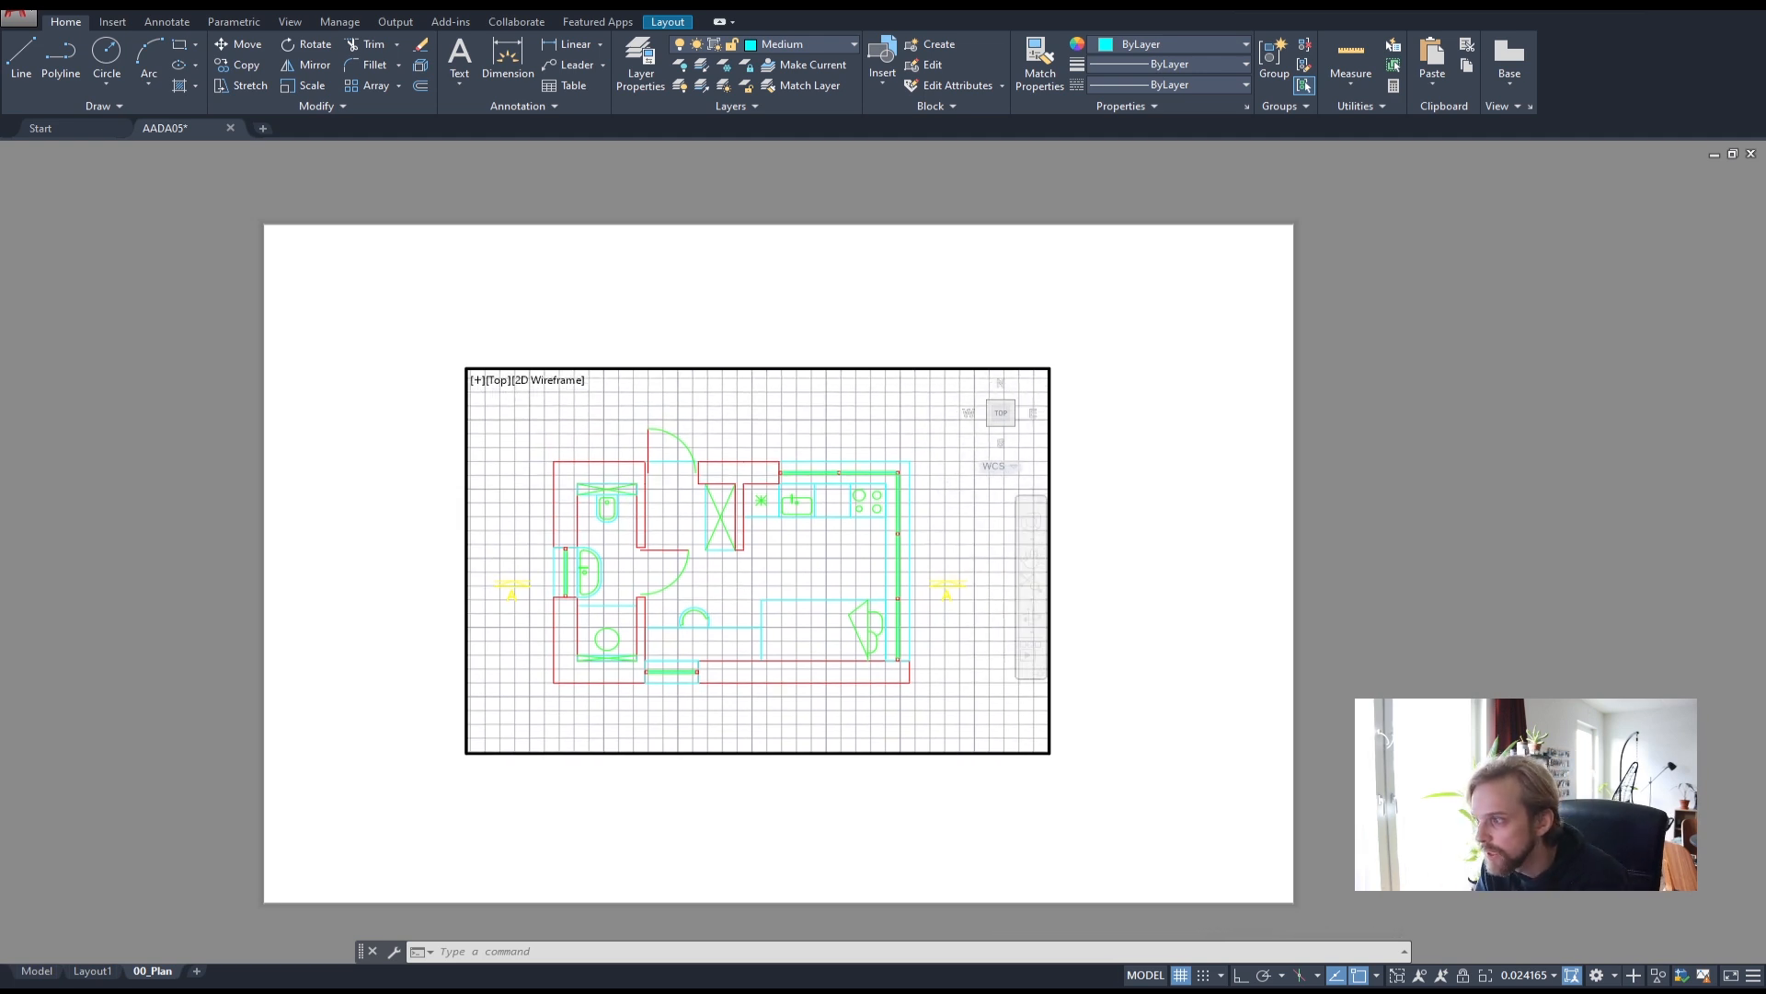
- Zoom the viewport to the selected floor plan with ZOOM Object, then return to paper space
left_click(945, 702)
left_click(552, 474)
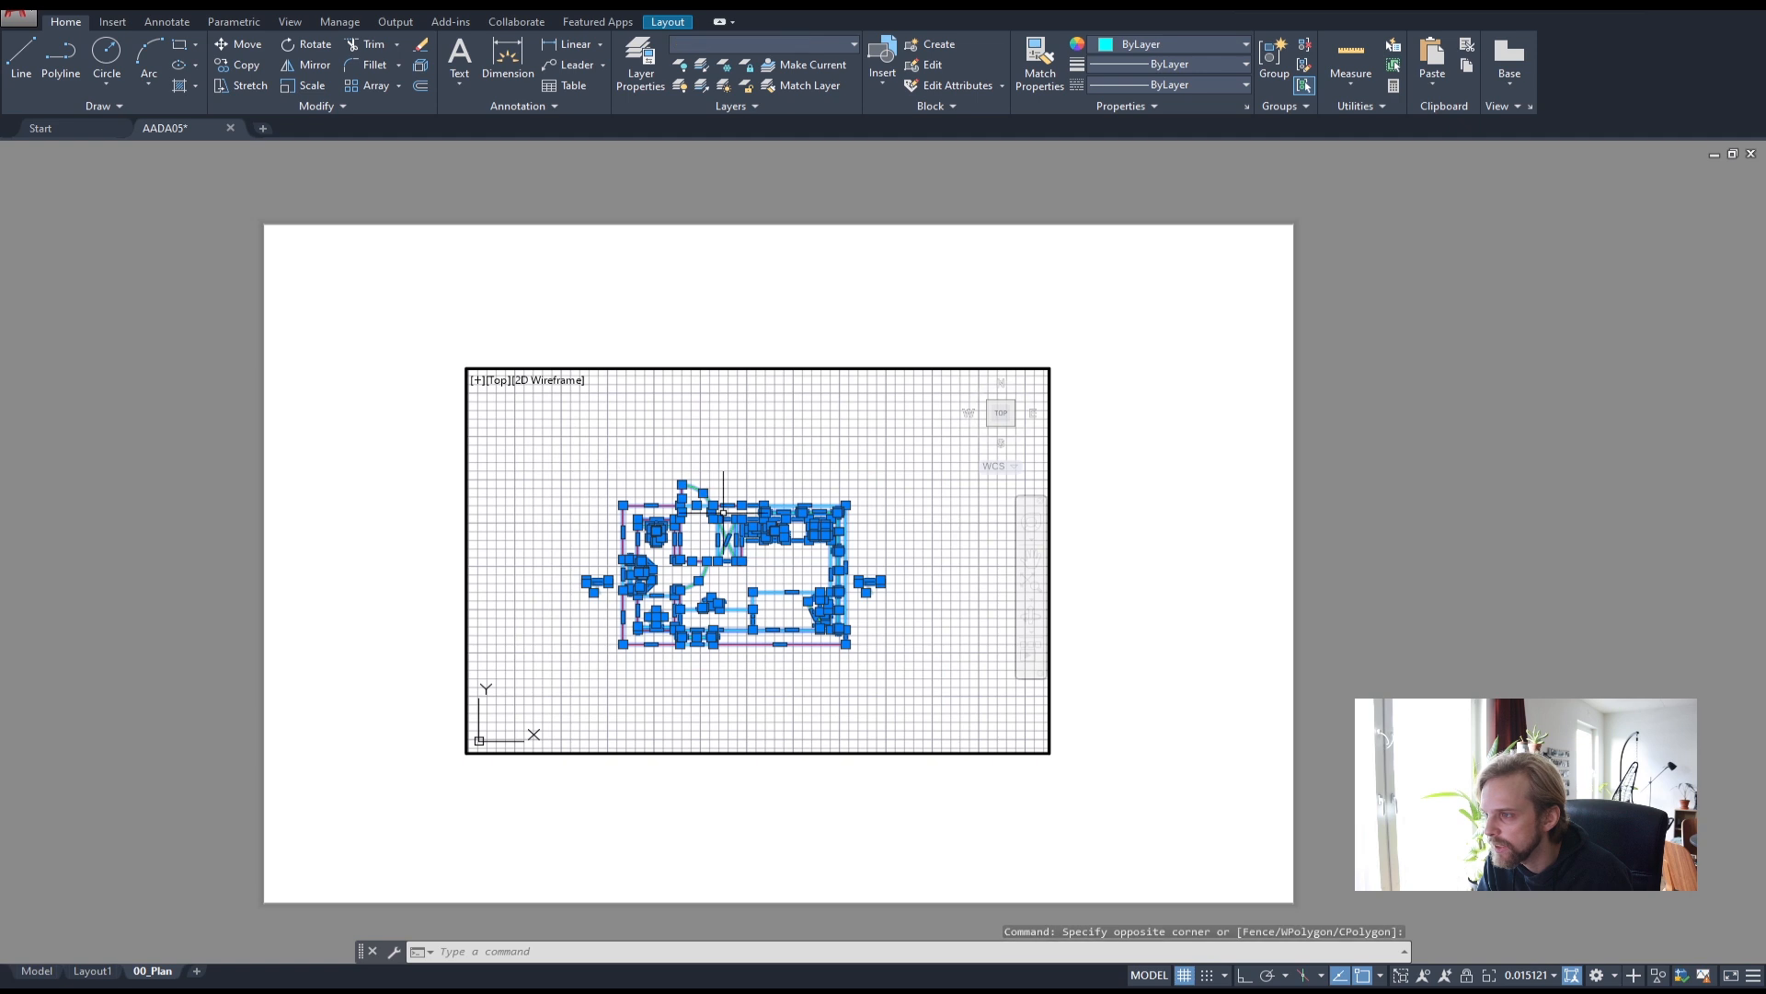
mouse_move(681, 520)
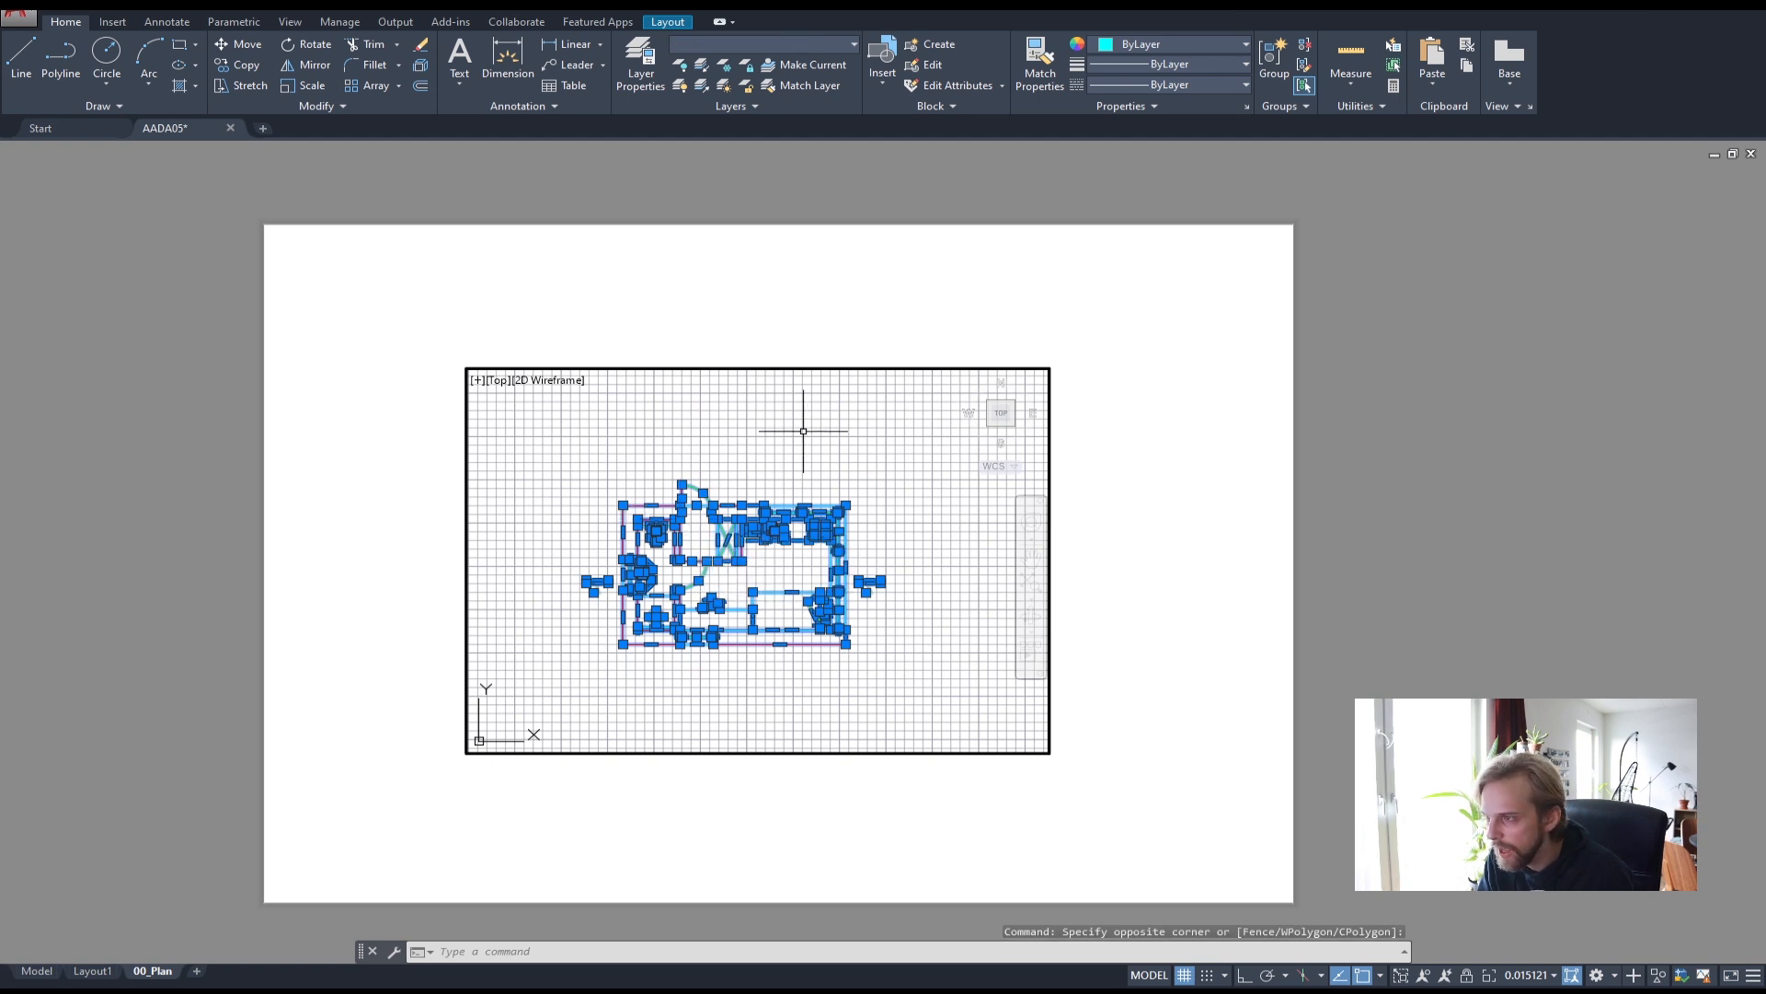
type("Z")
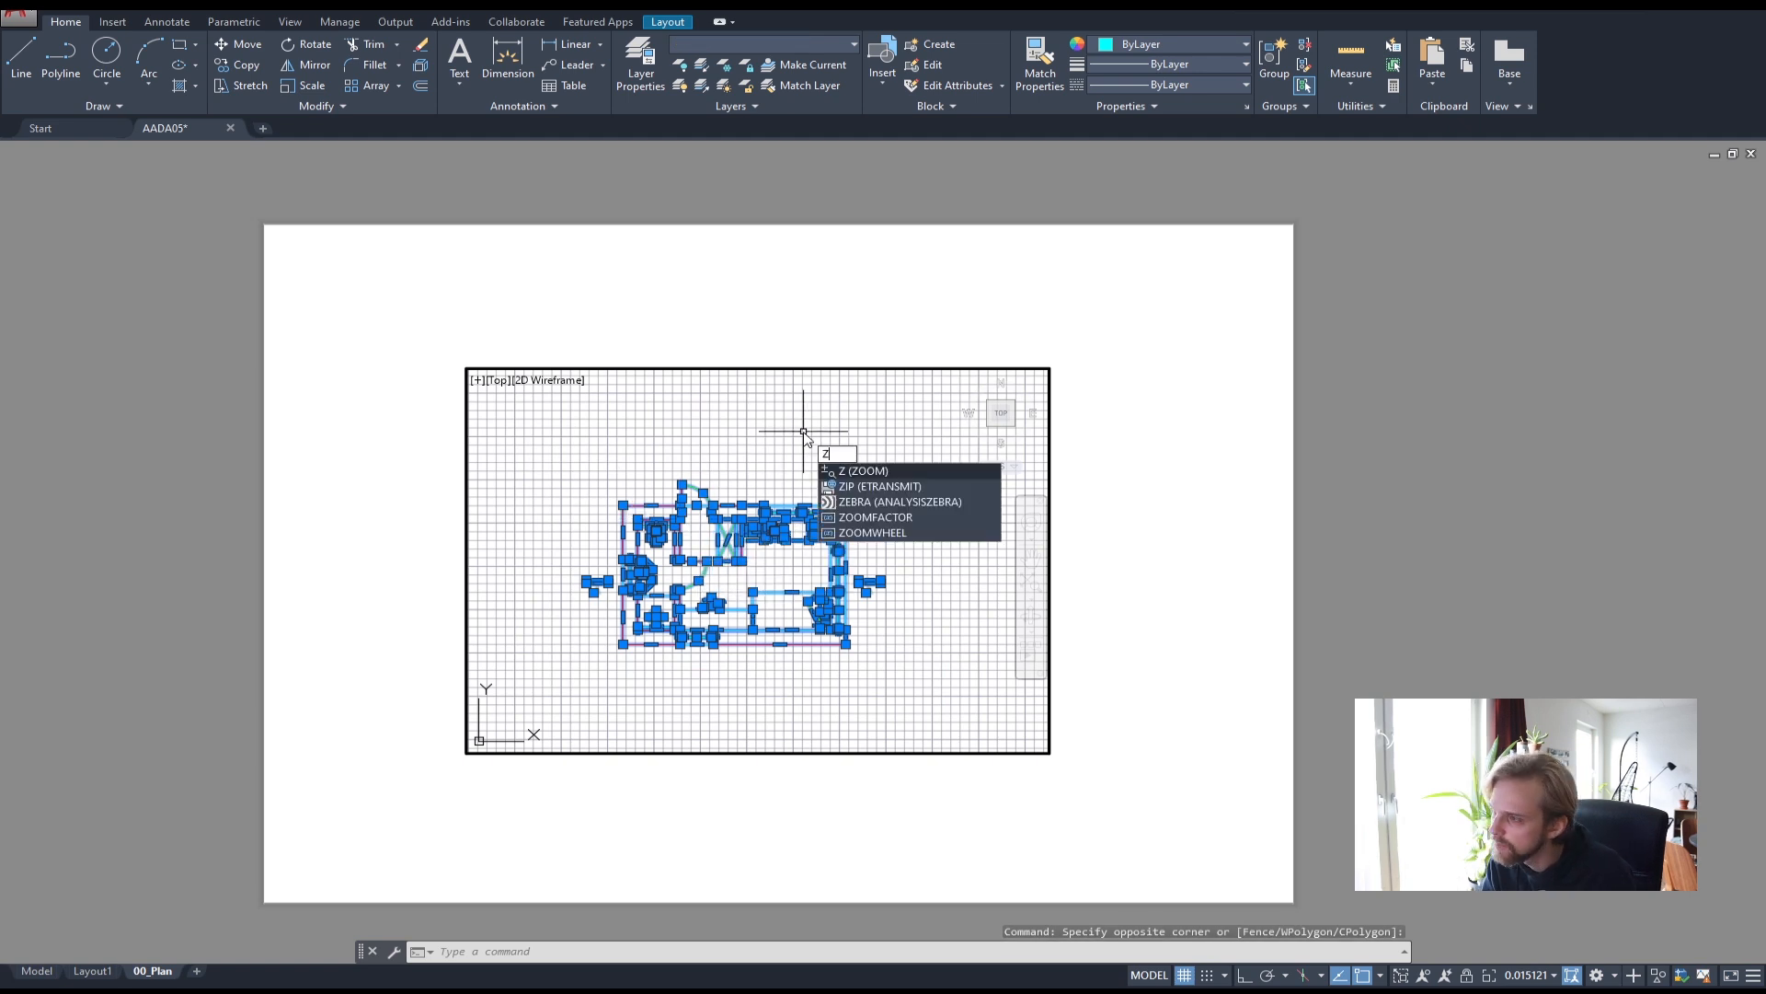
key("Return")
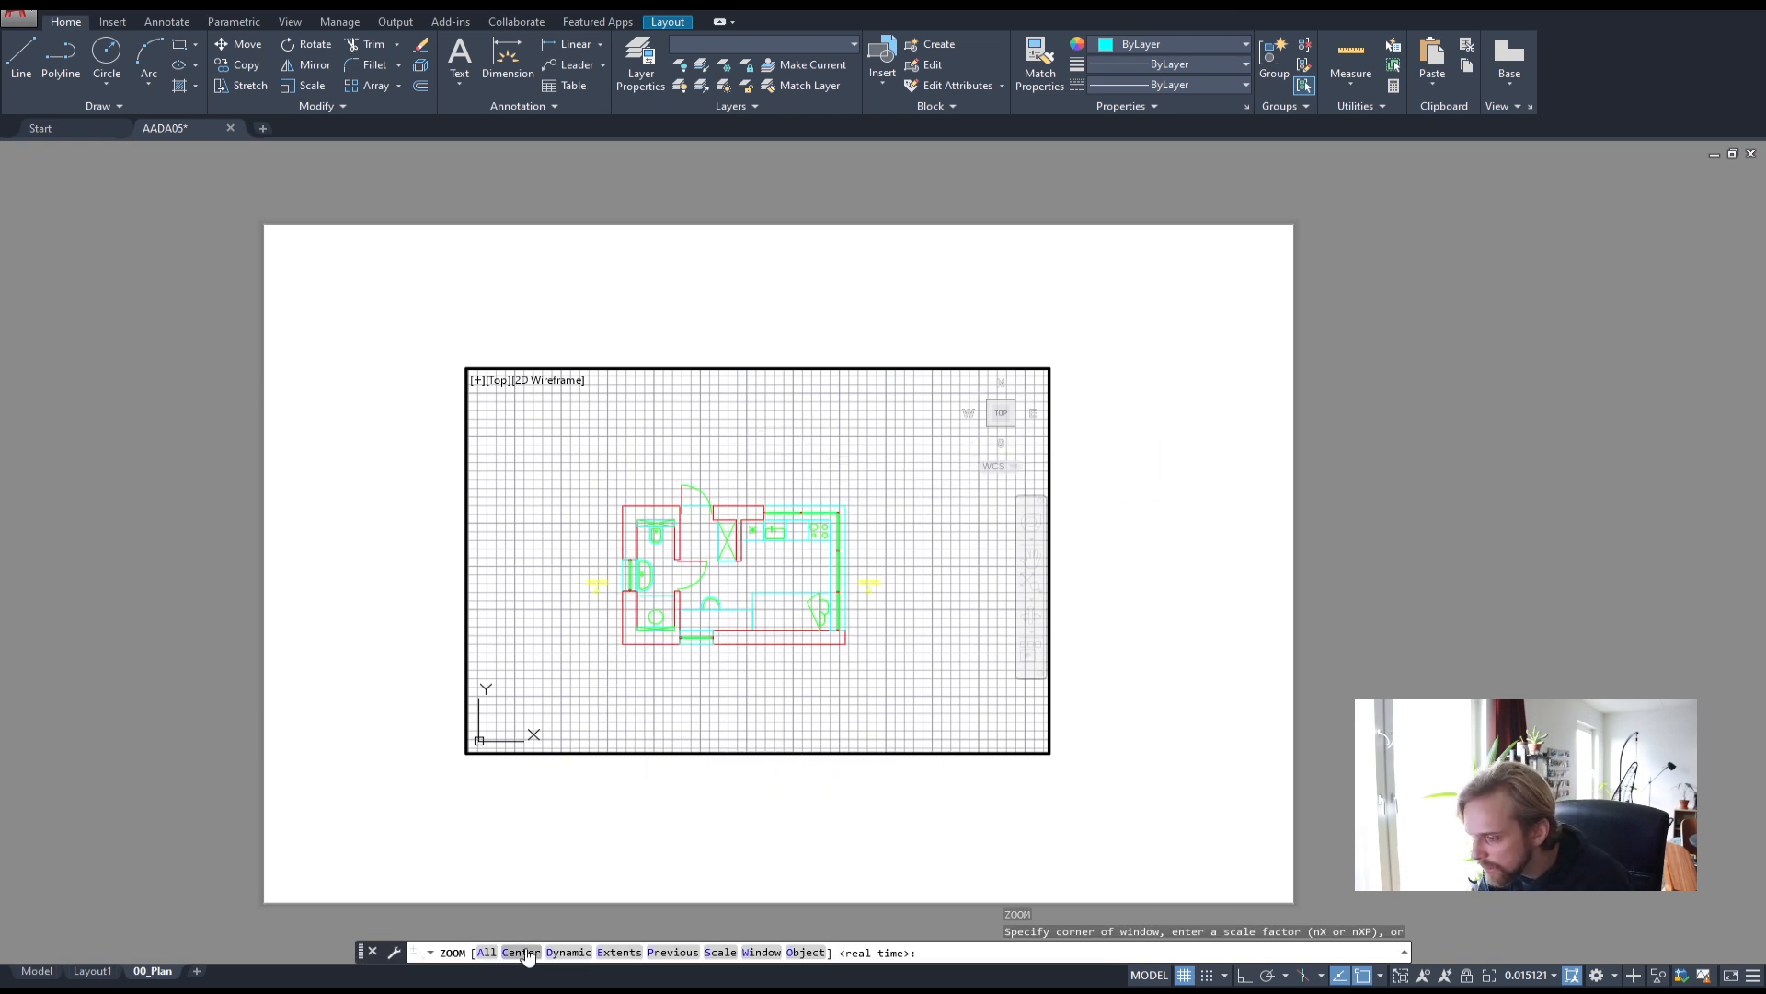
left_click(806, 953)
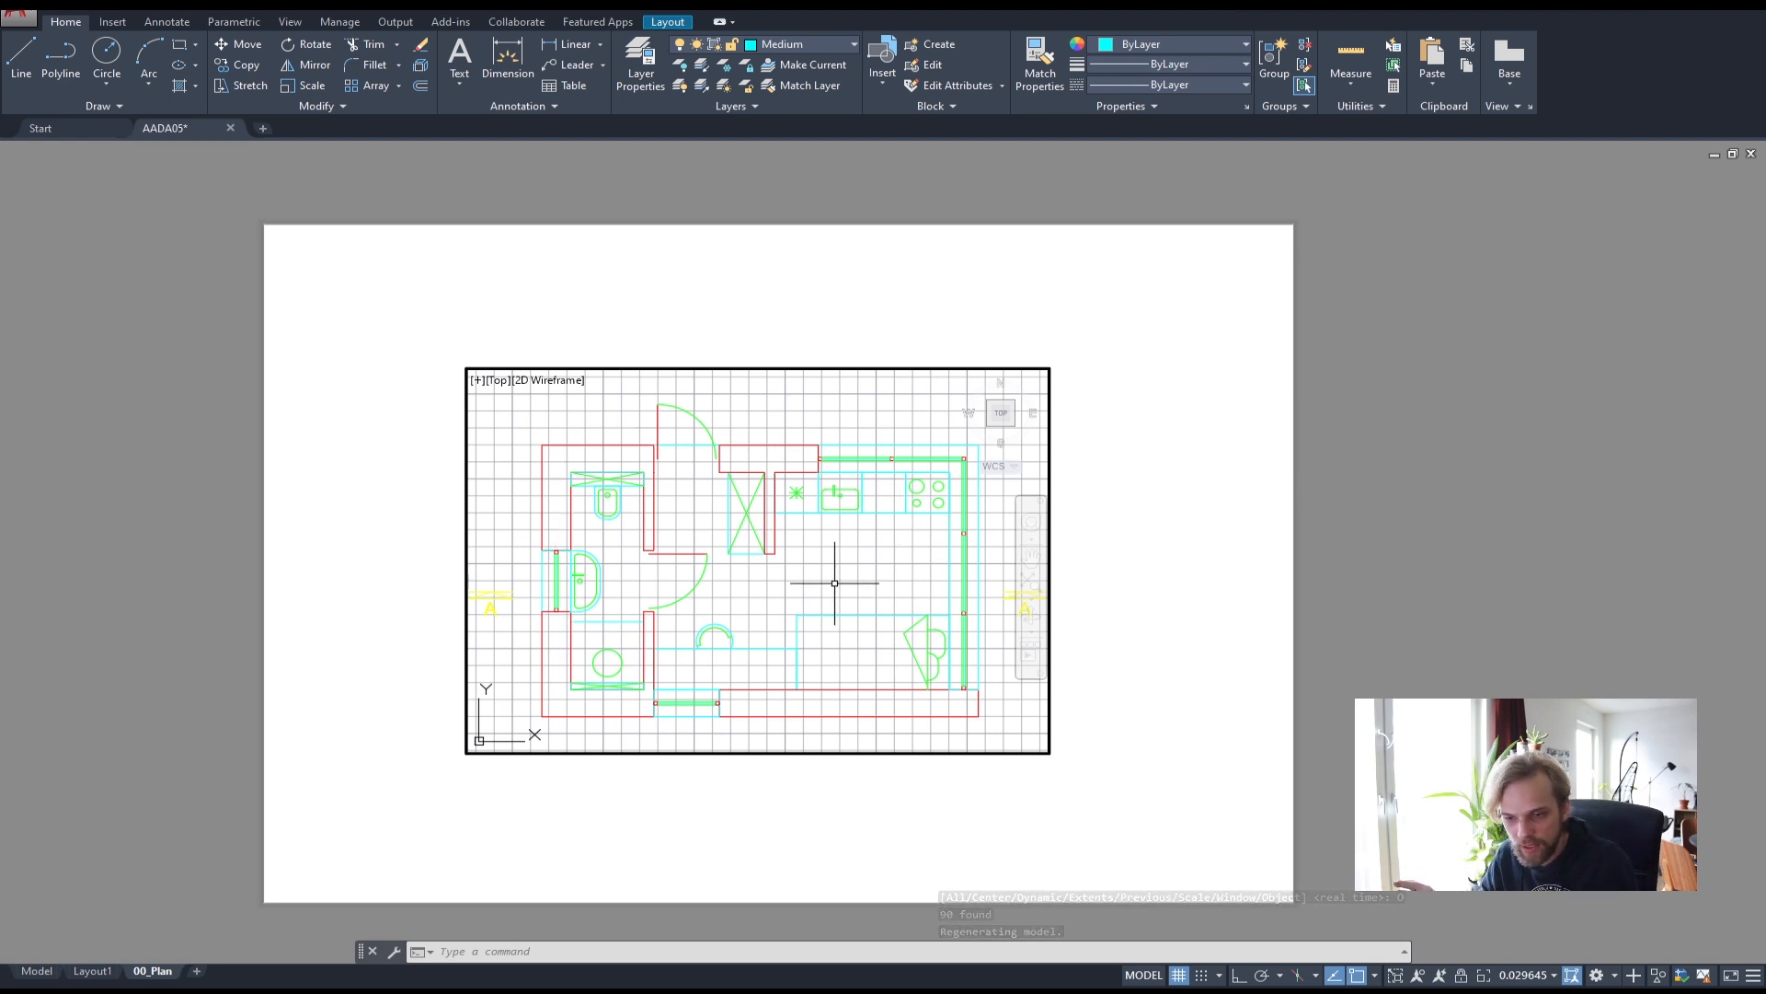
double_click(1068, 282)
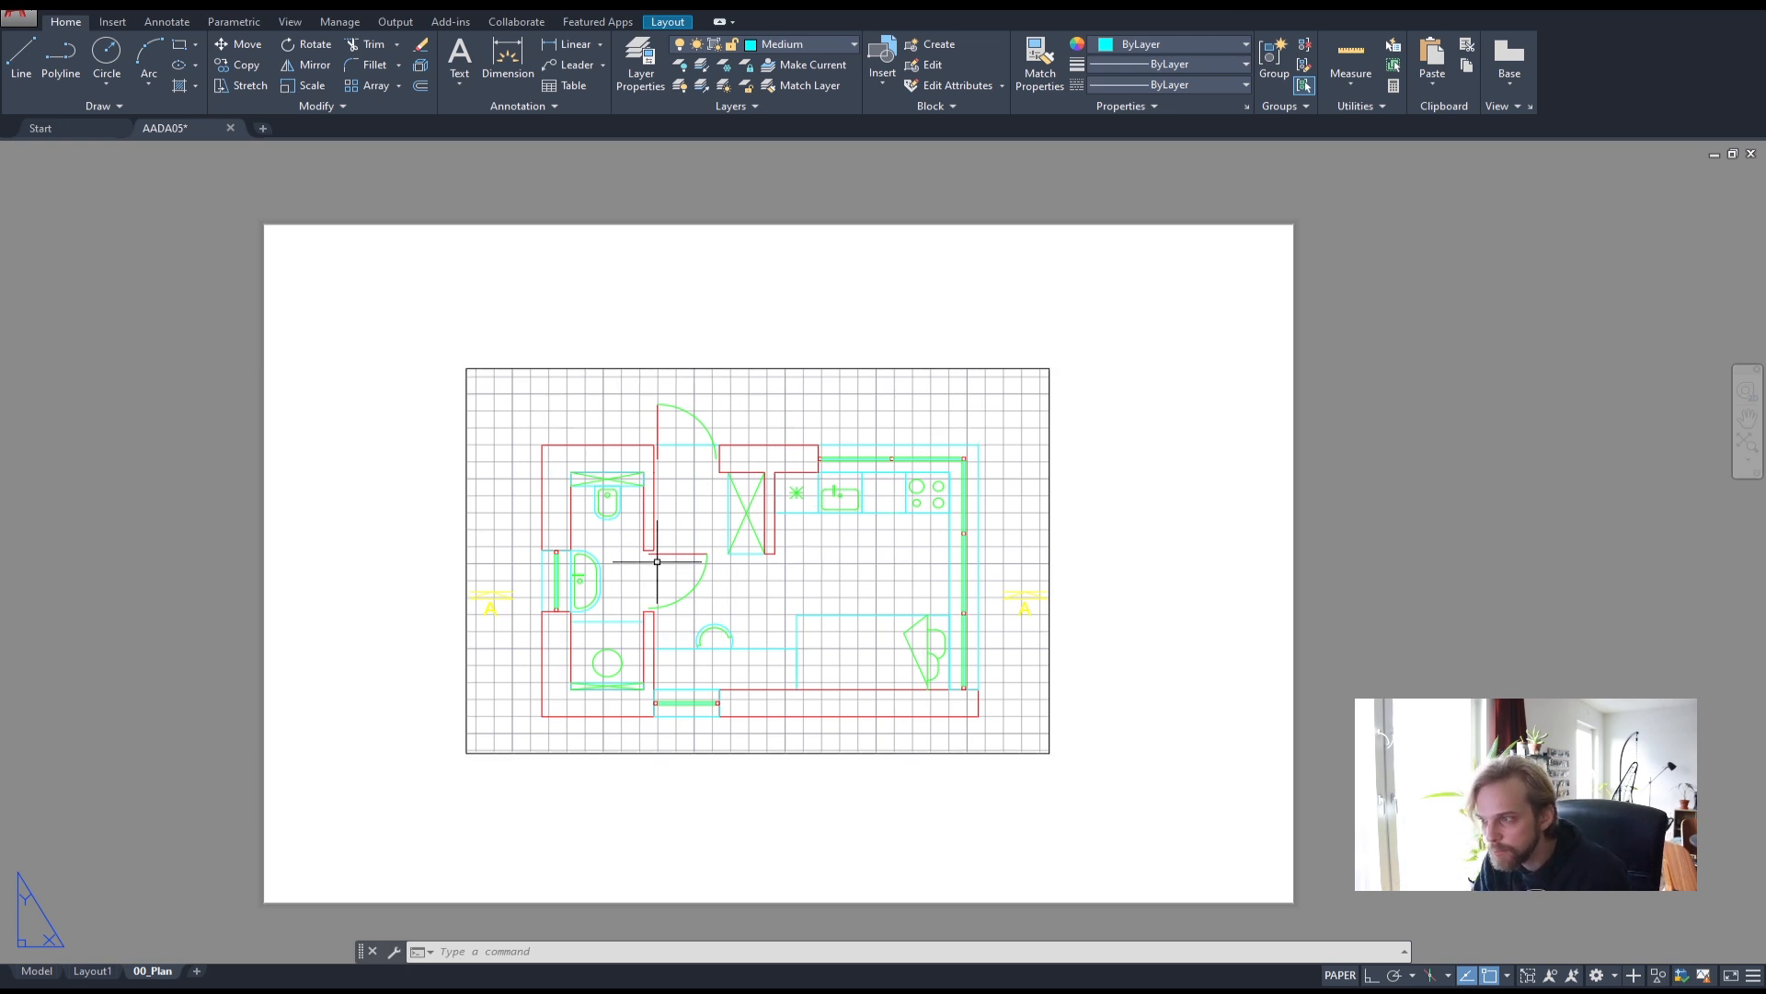
- Select the floor-plan viewport and enter PR to open its properties
left_click(764, 365)
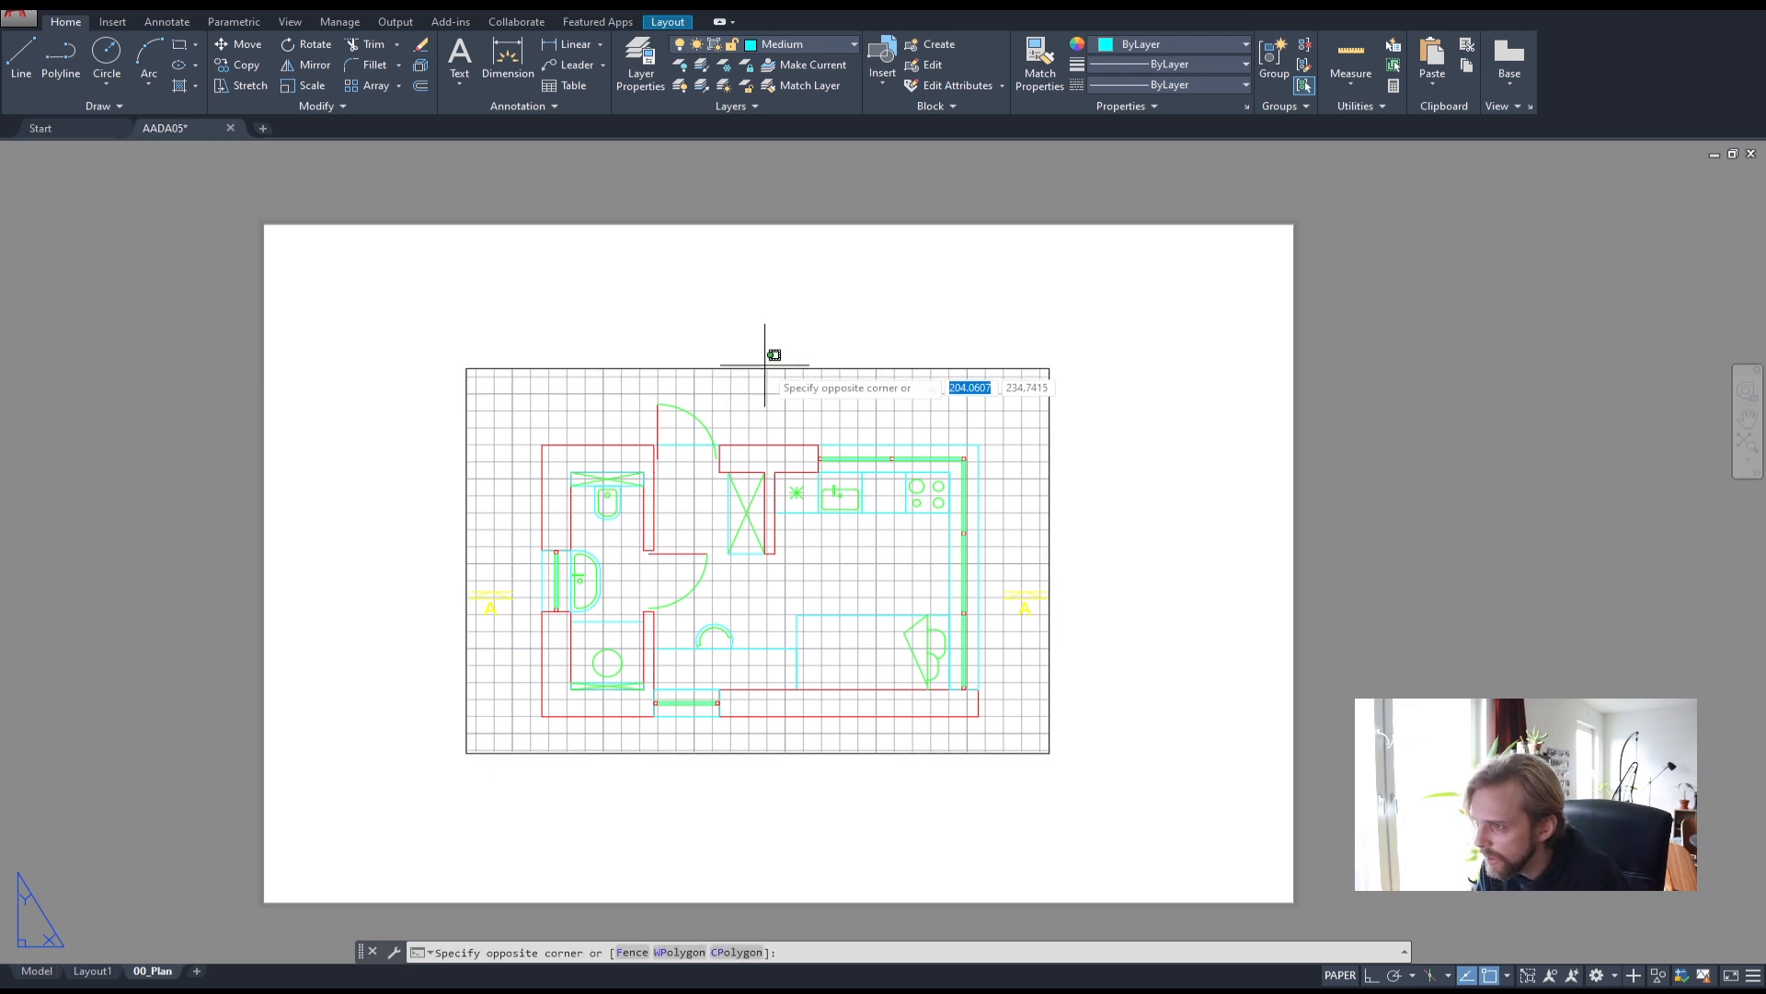
left_click(793, 285)
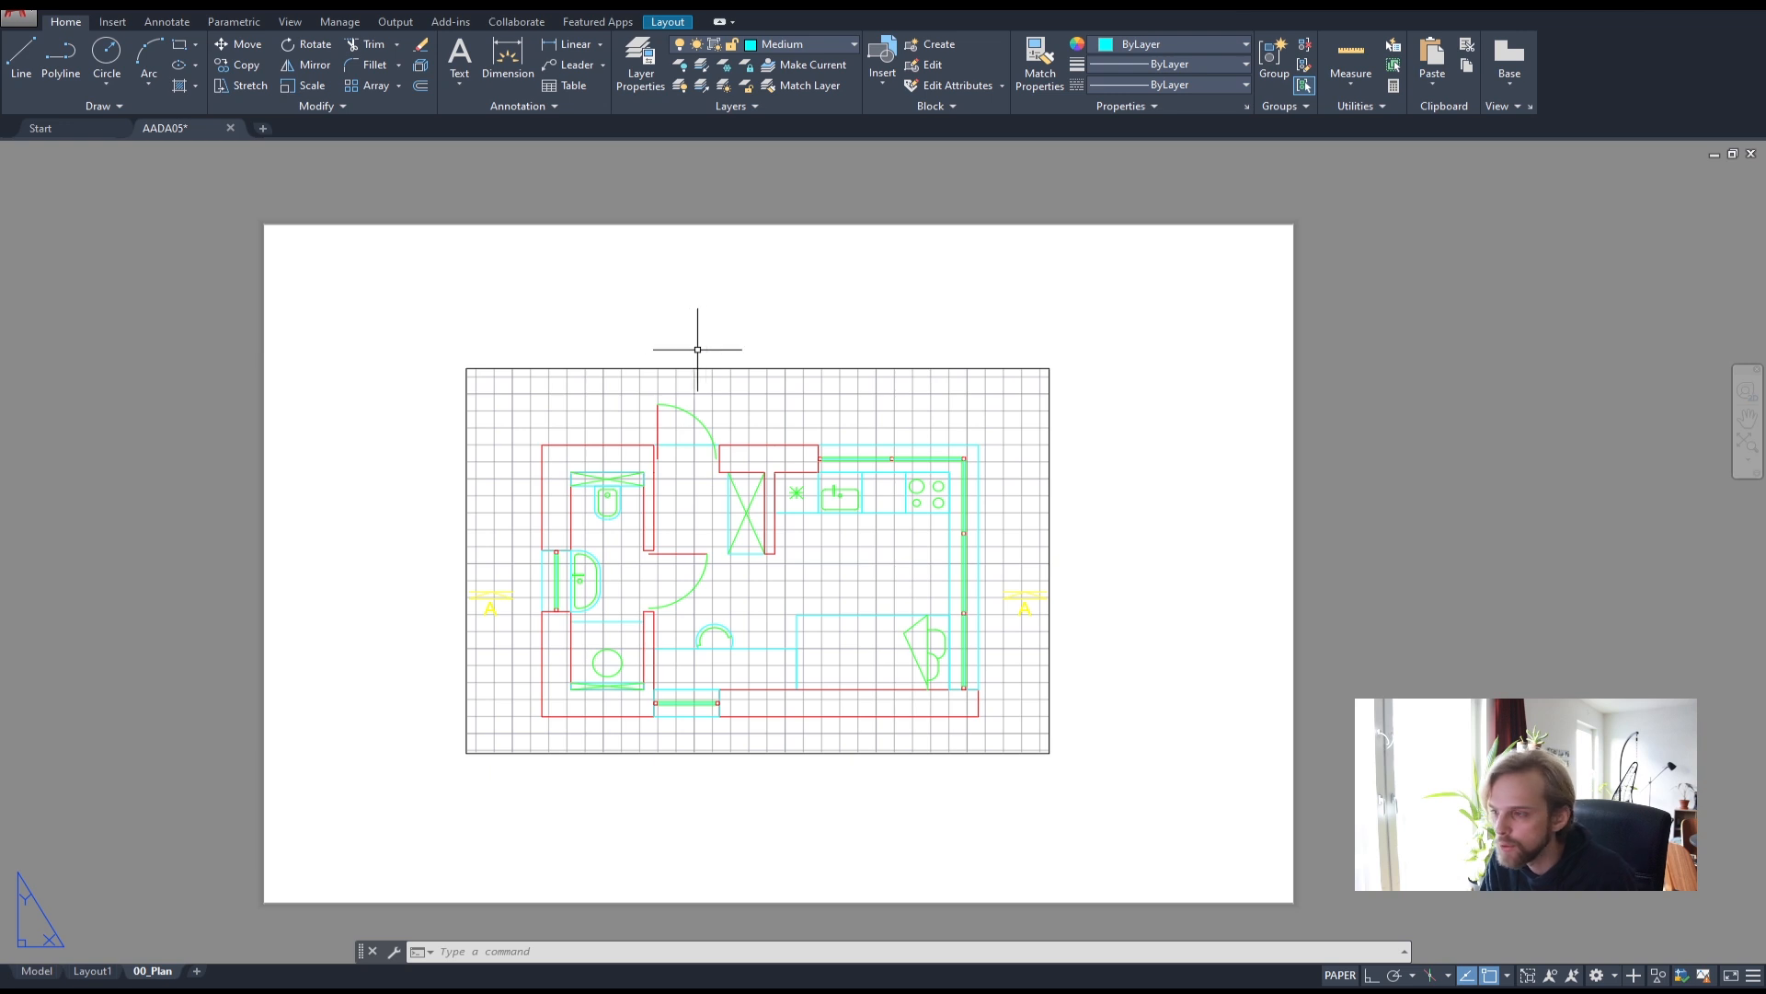
left_click(646, 367)
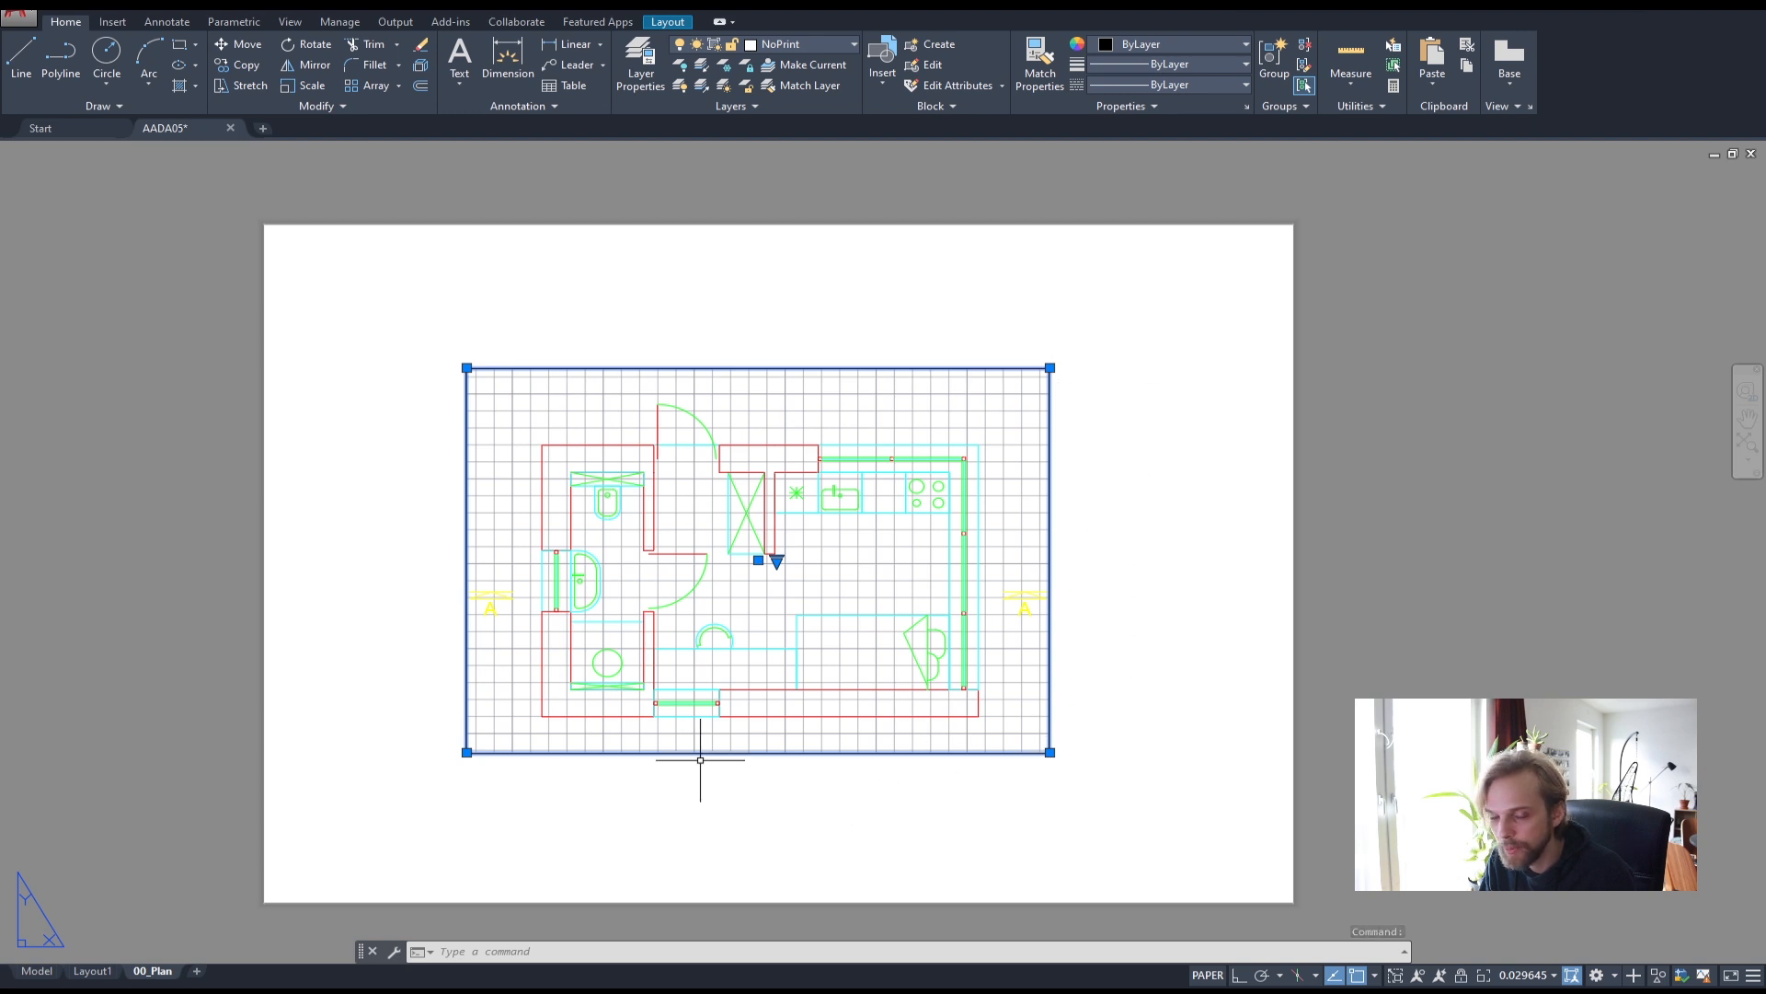
type("PR")
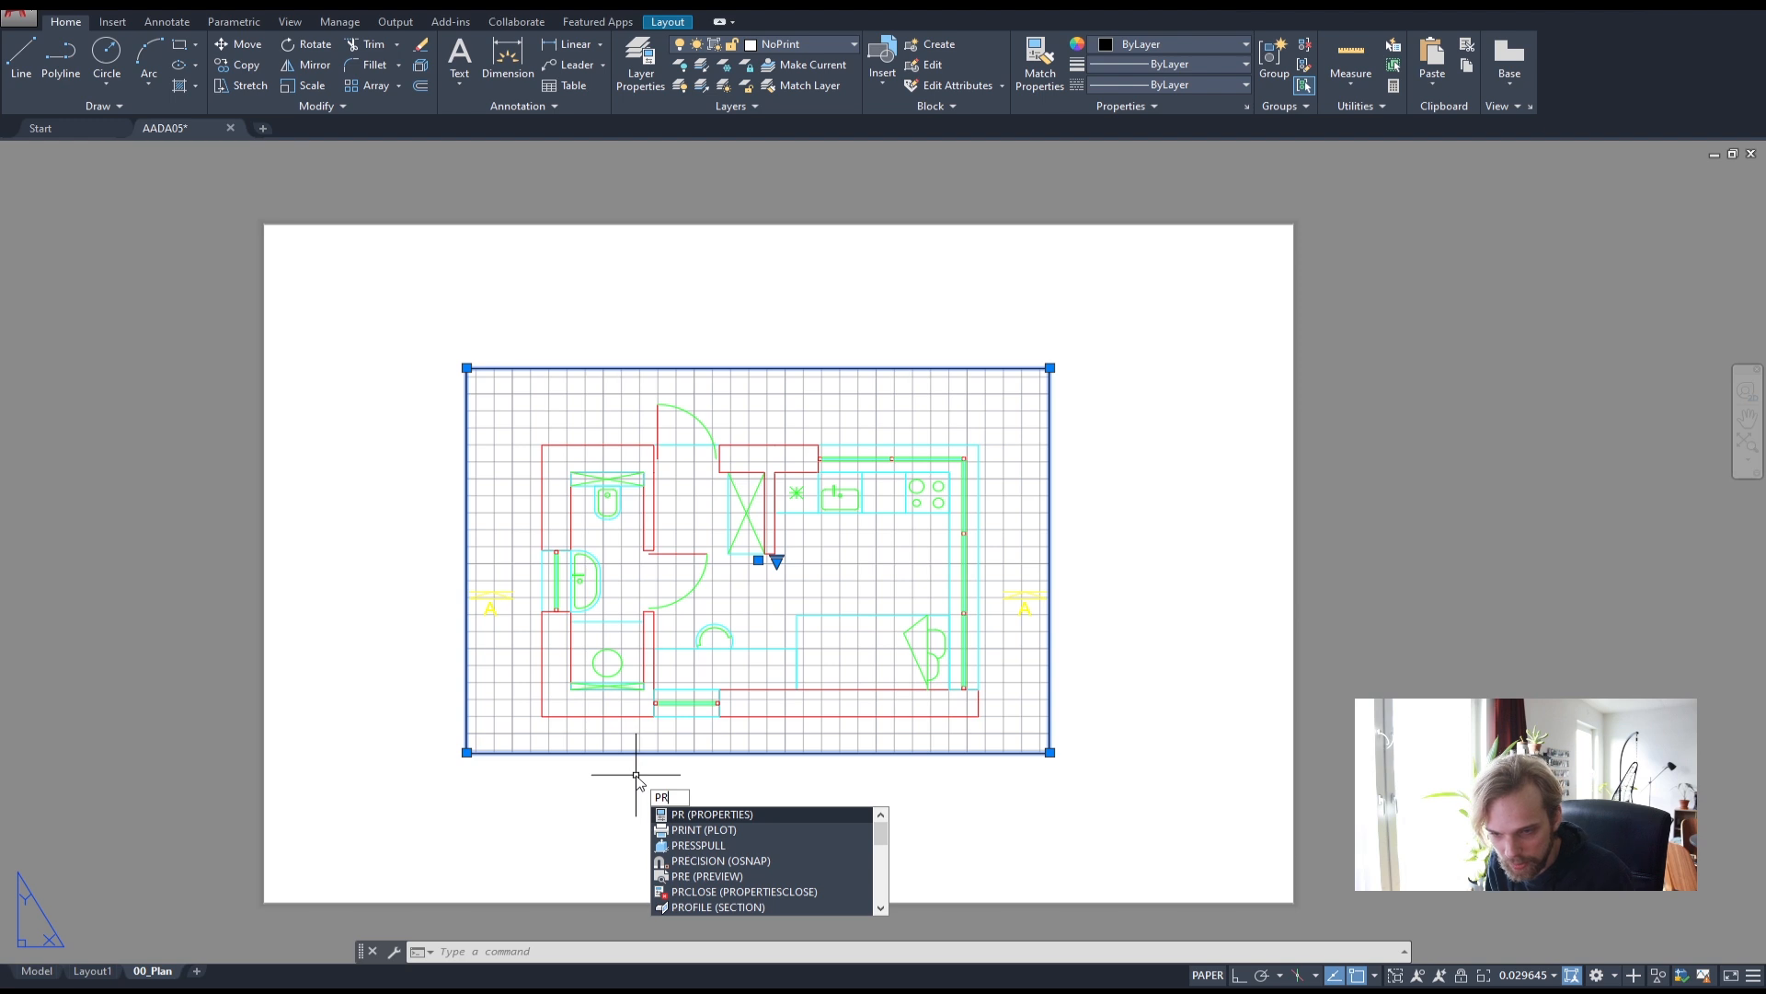
- Set the selected floor-plan viewport's standard scale to 1:50 in Properties, then close the palette
key("Return")
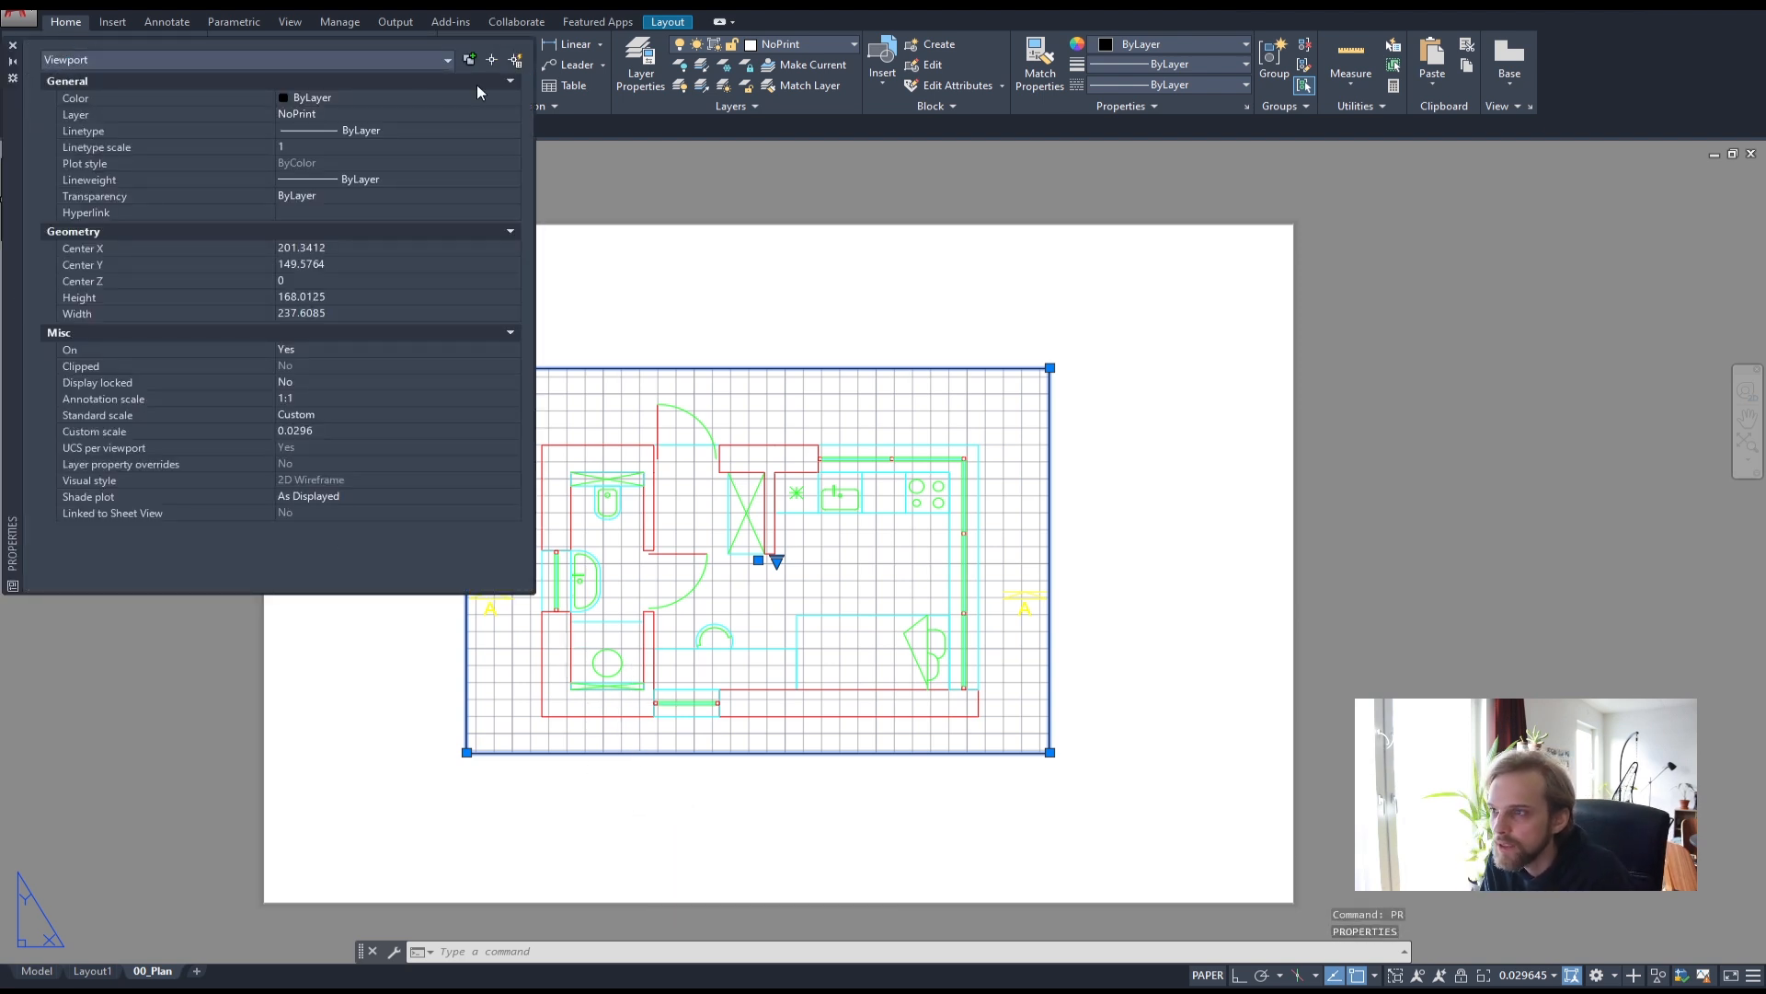
left_click_drag(13, 108, 53, 298)
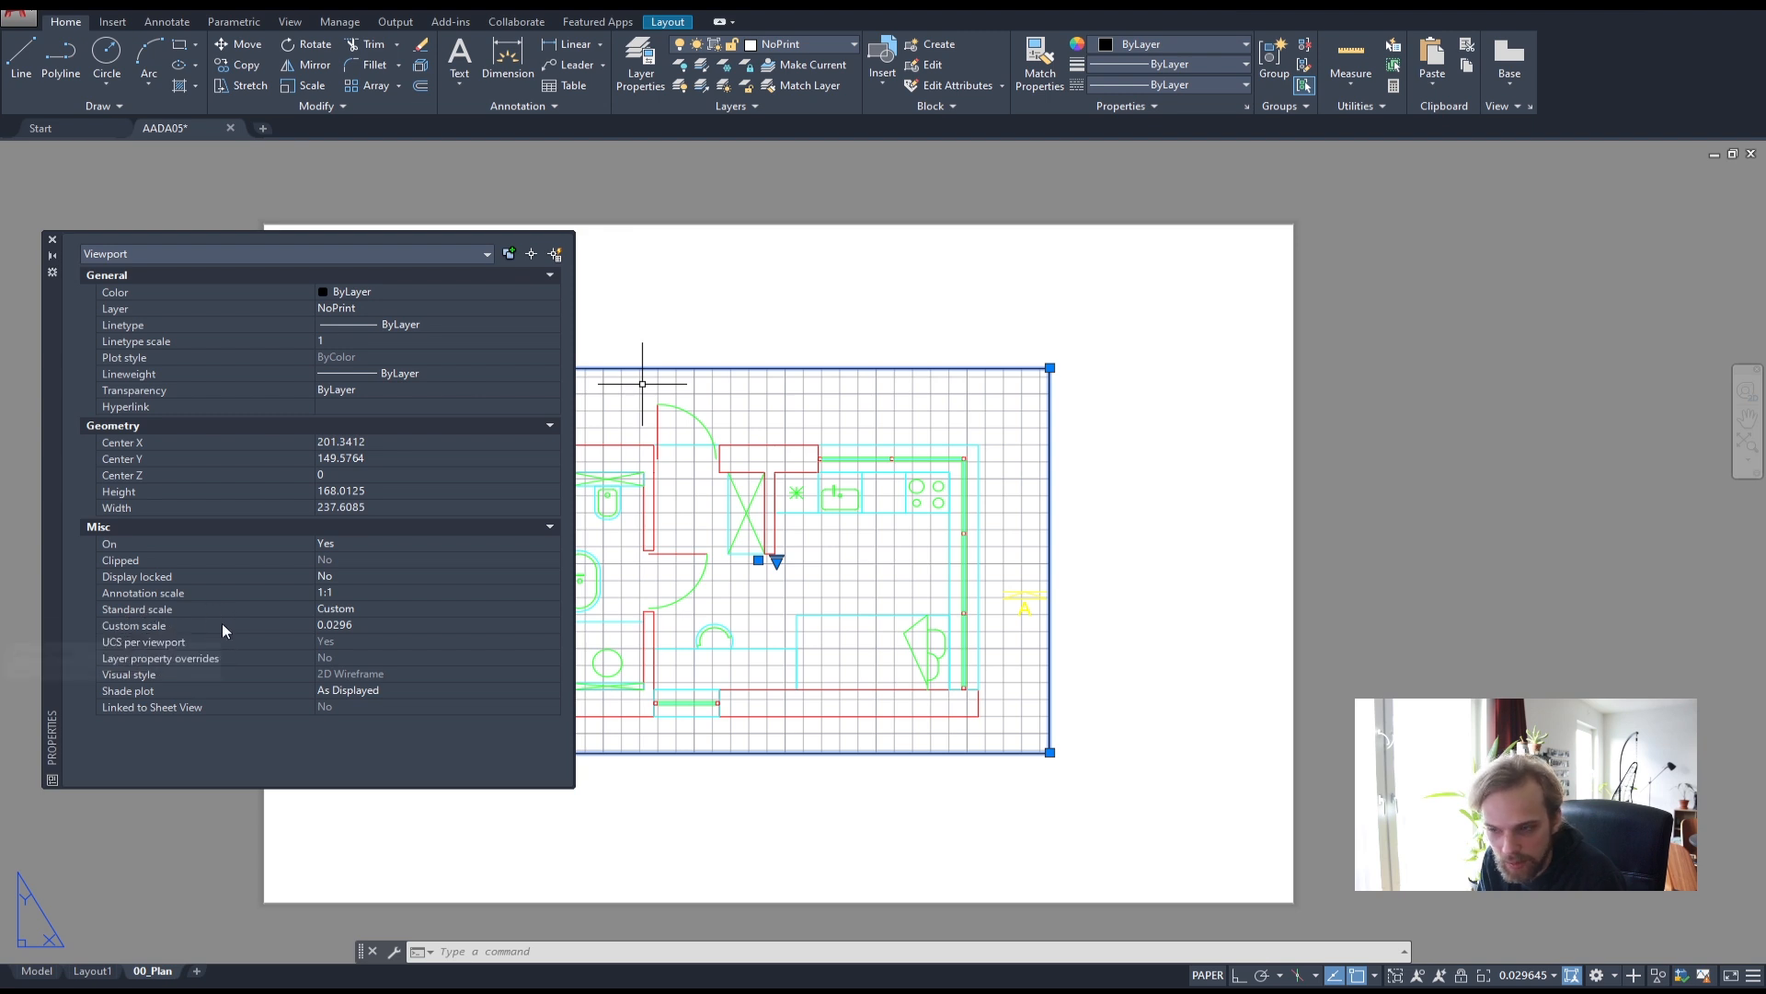
left_click(367, 609)
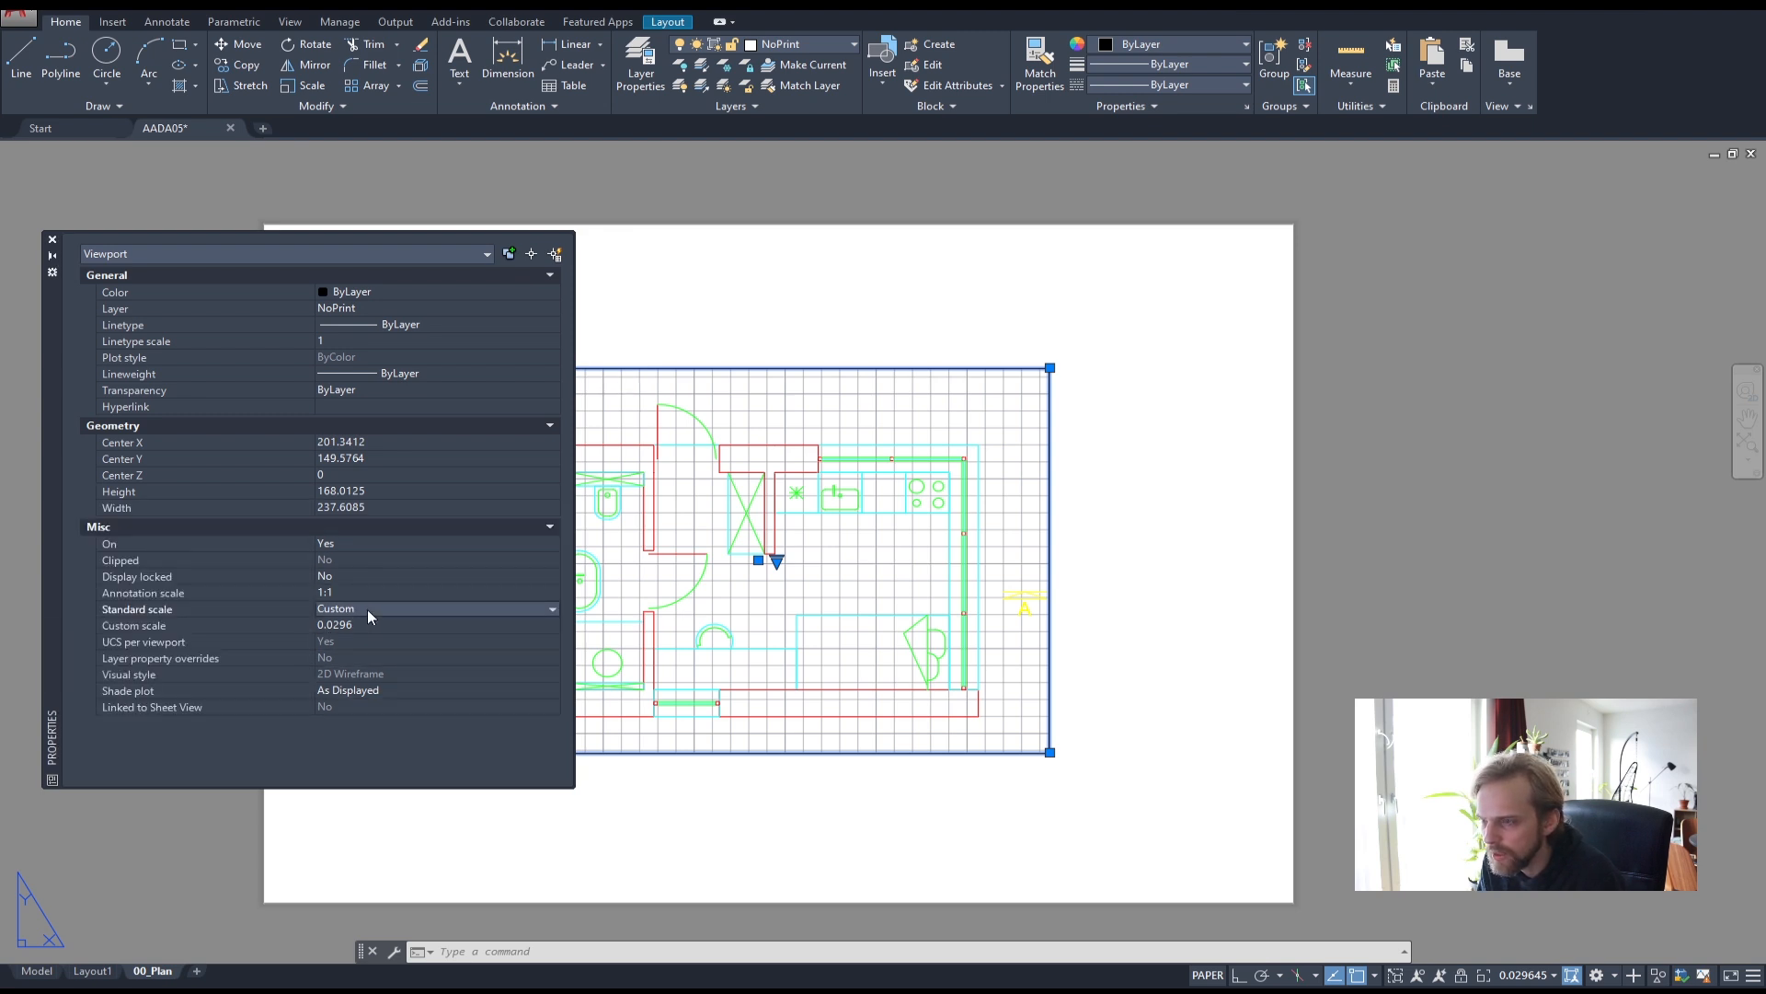
left_click(552, 610)
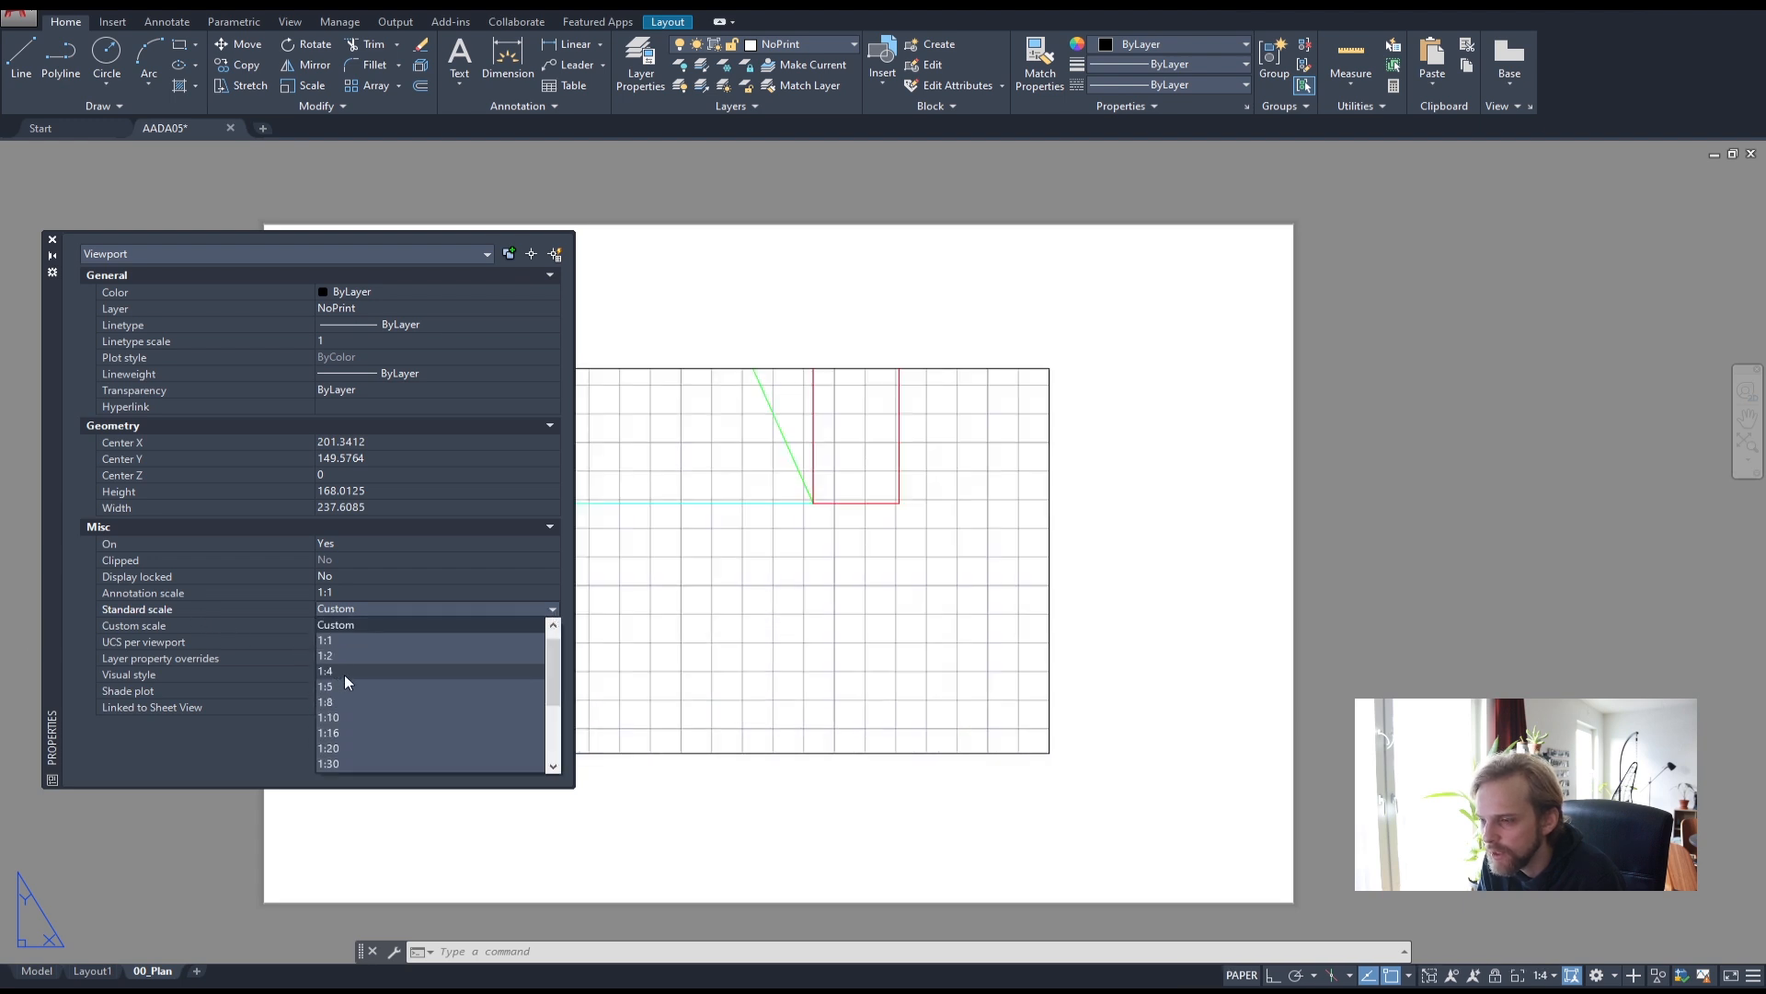
scroll(410, 738, "down", 1)
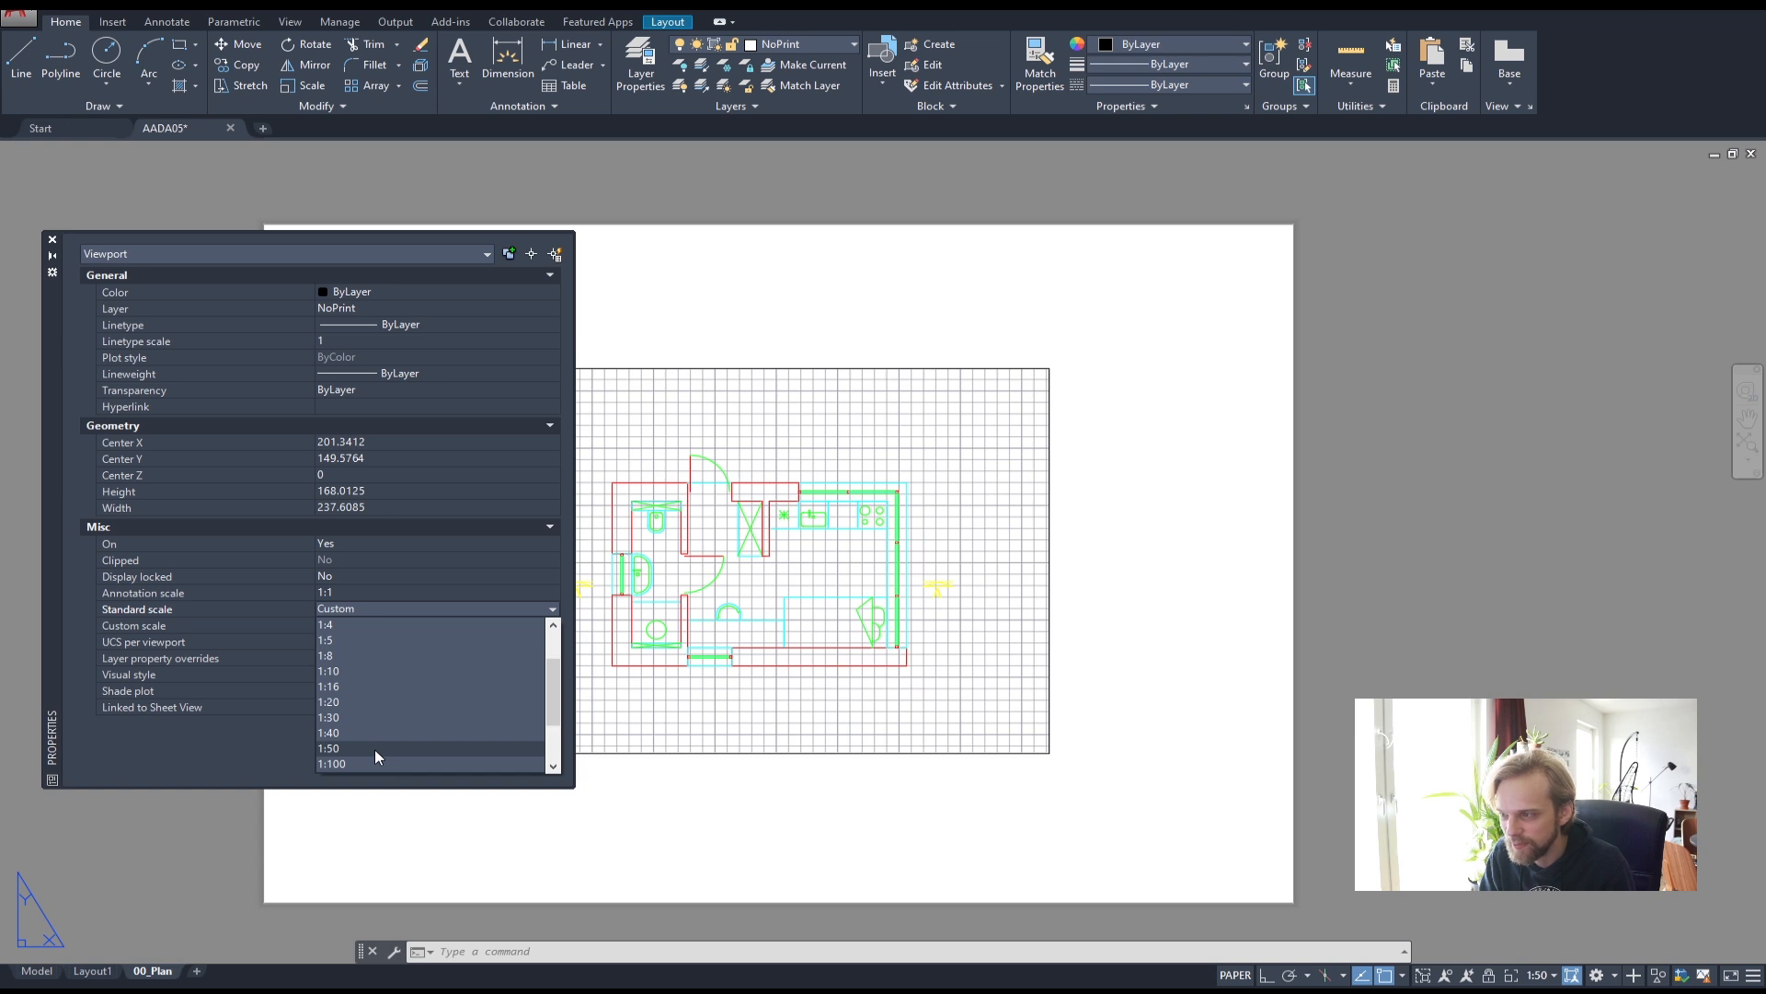
left_click(374, 749)
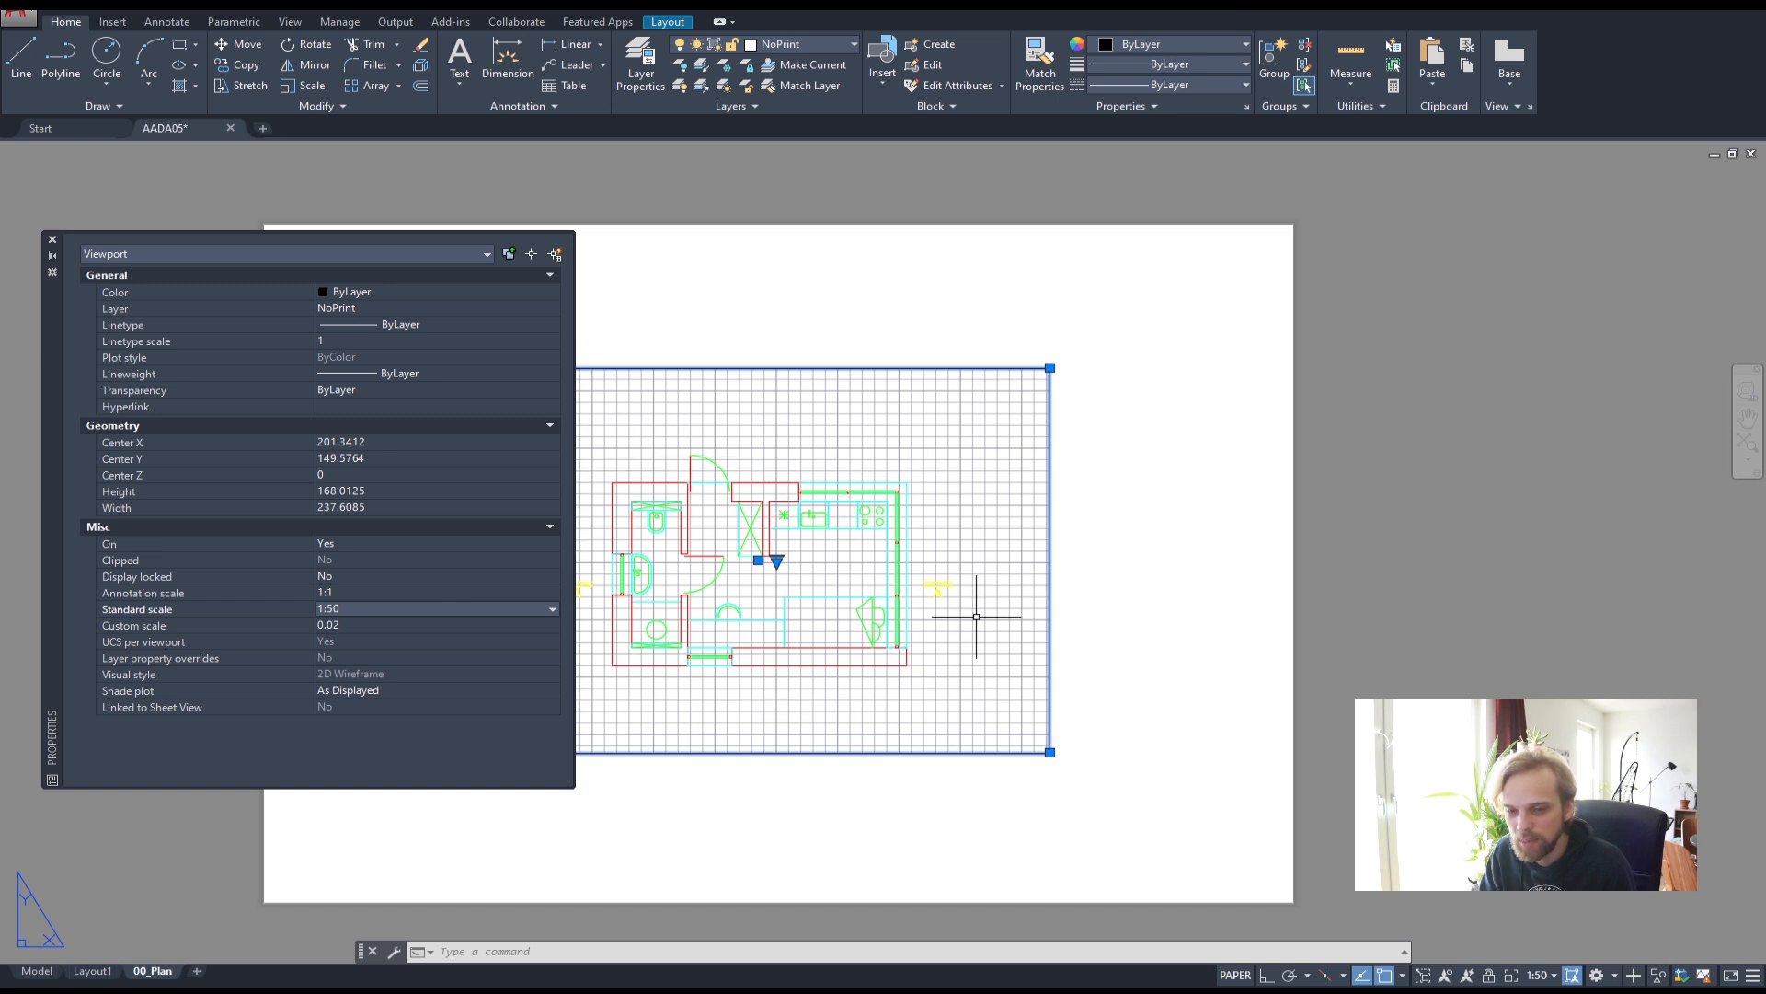
scroll(712, 595, "up", 2)
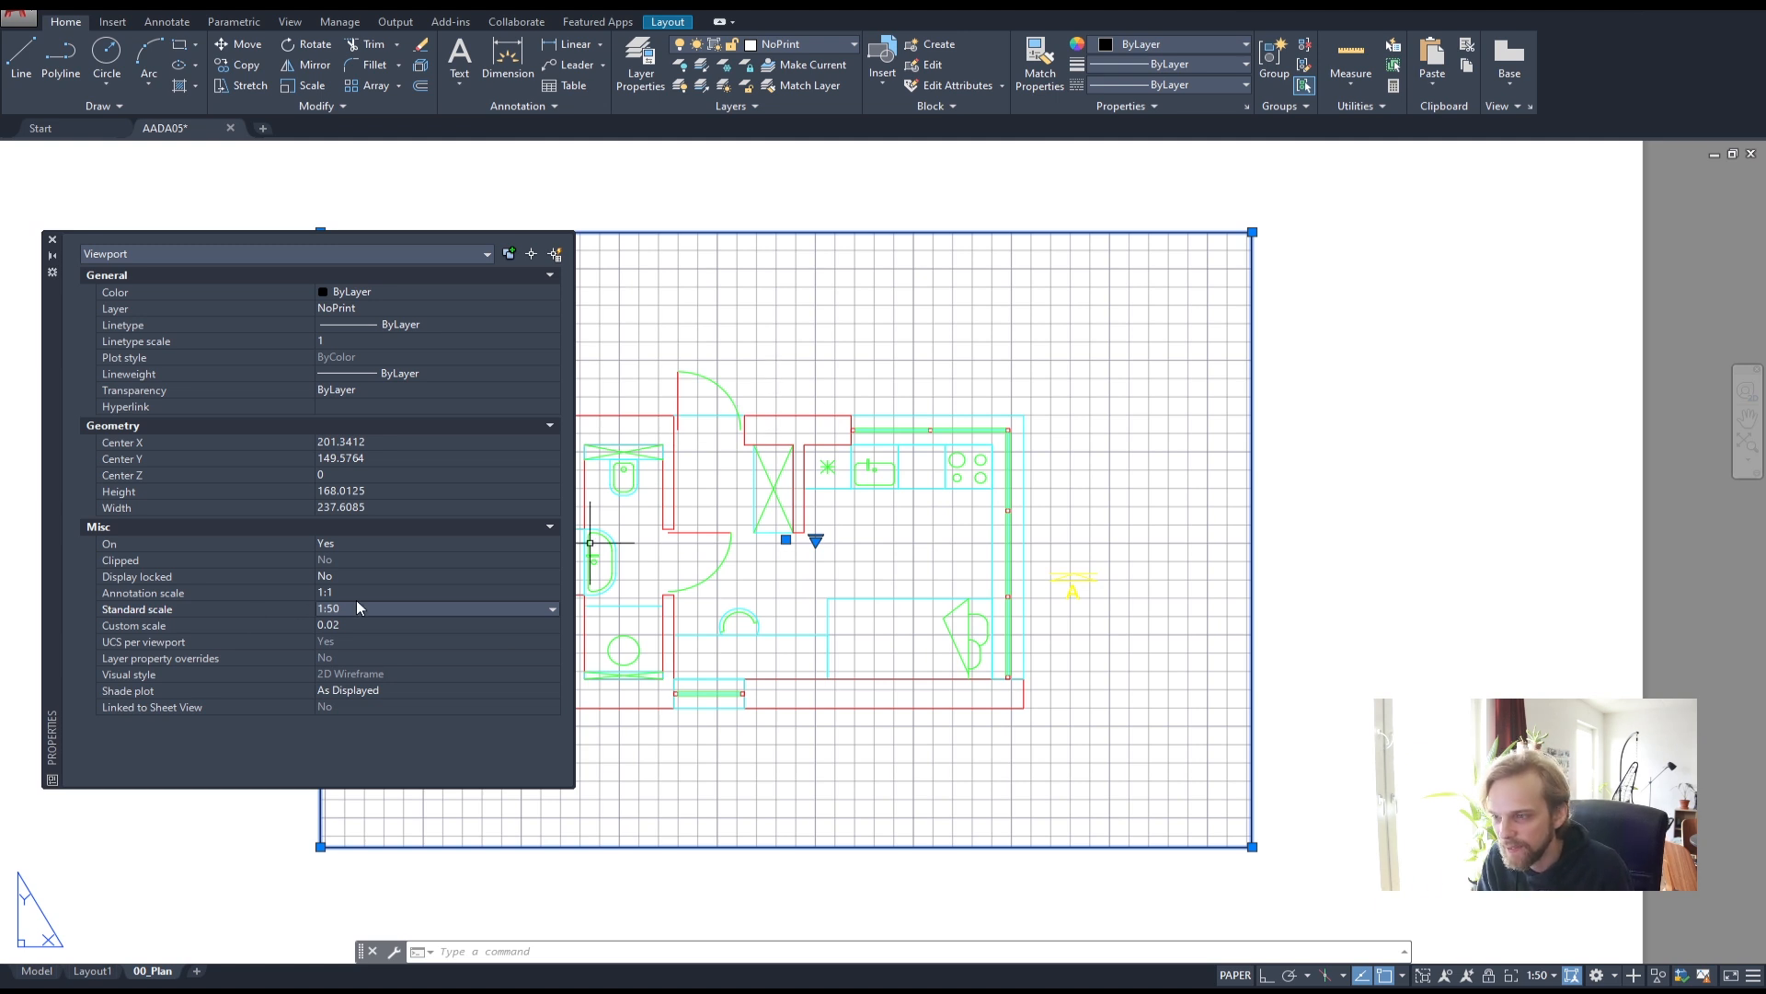
left_click(52, 240)
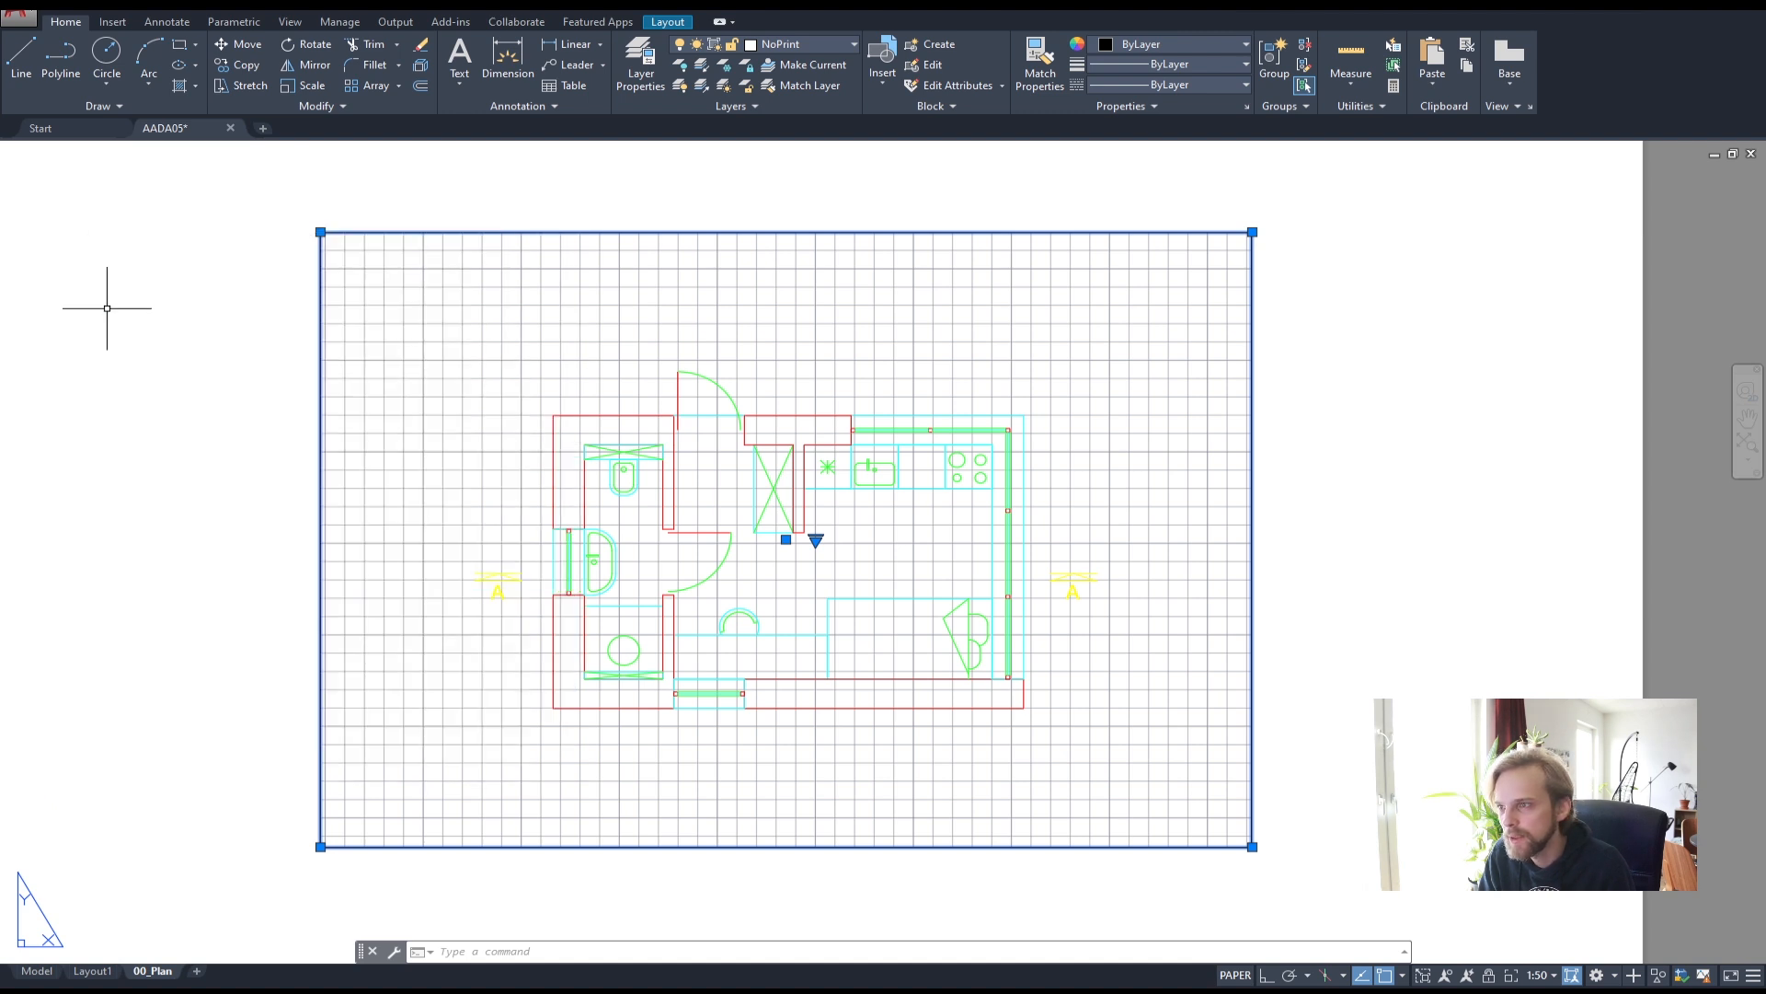
- Move the floor-plan viewport higher on the A3 sheet
left_click(172, 373)
key("Escape")
key("Escape")
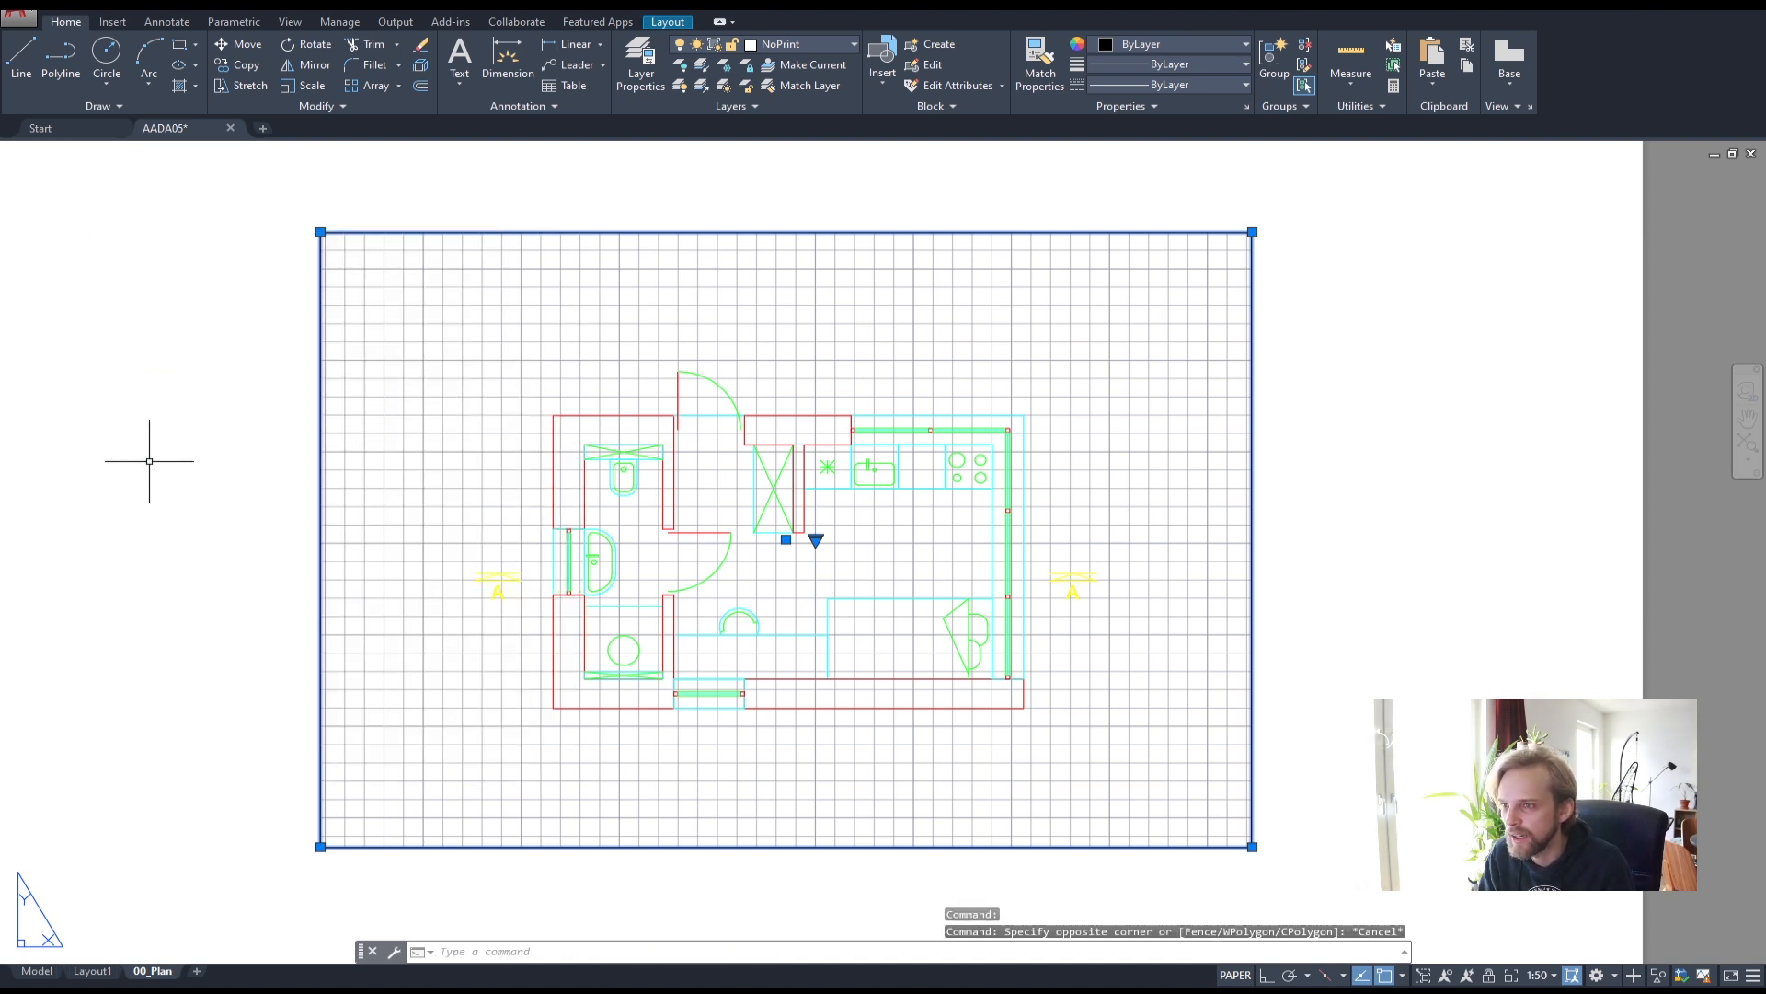
scroll(624, 433, "down", 2)
scroll(788, 445, "down", 2)
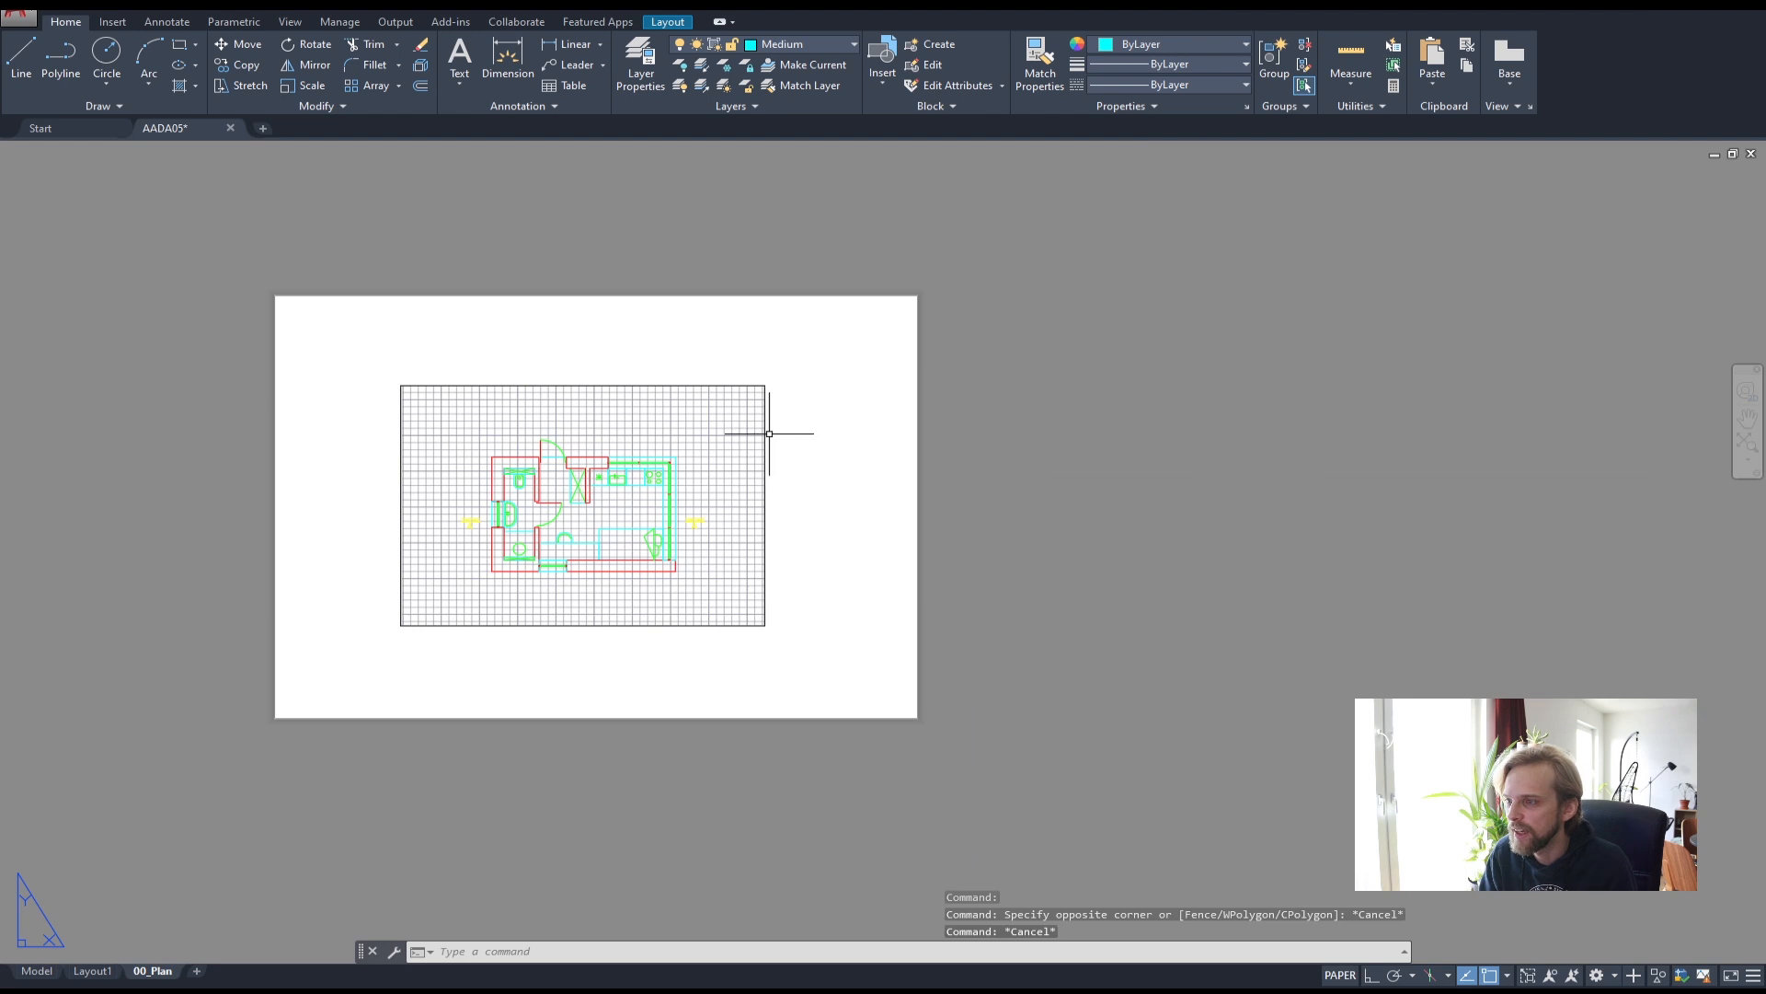
scroll(641, 505, "up", 2)
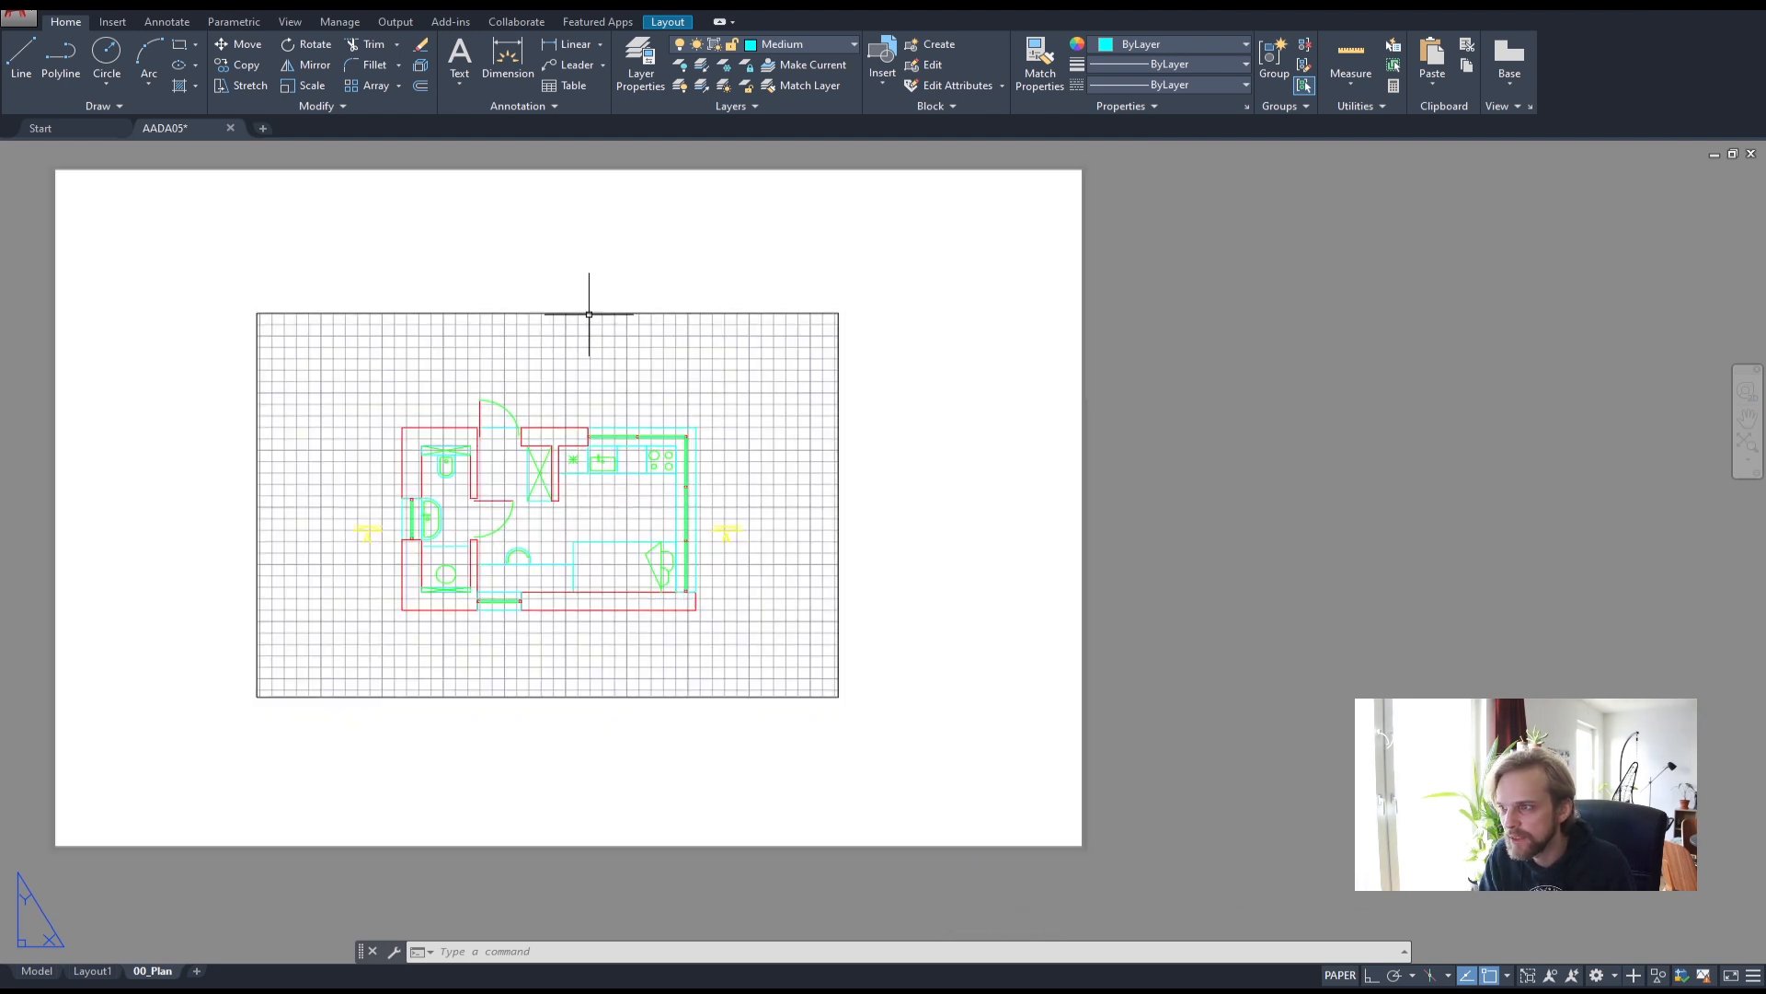
left_click(591, 312)
type("m")
key("Return")
left_click(553, 256)
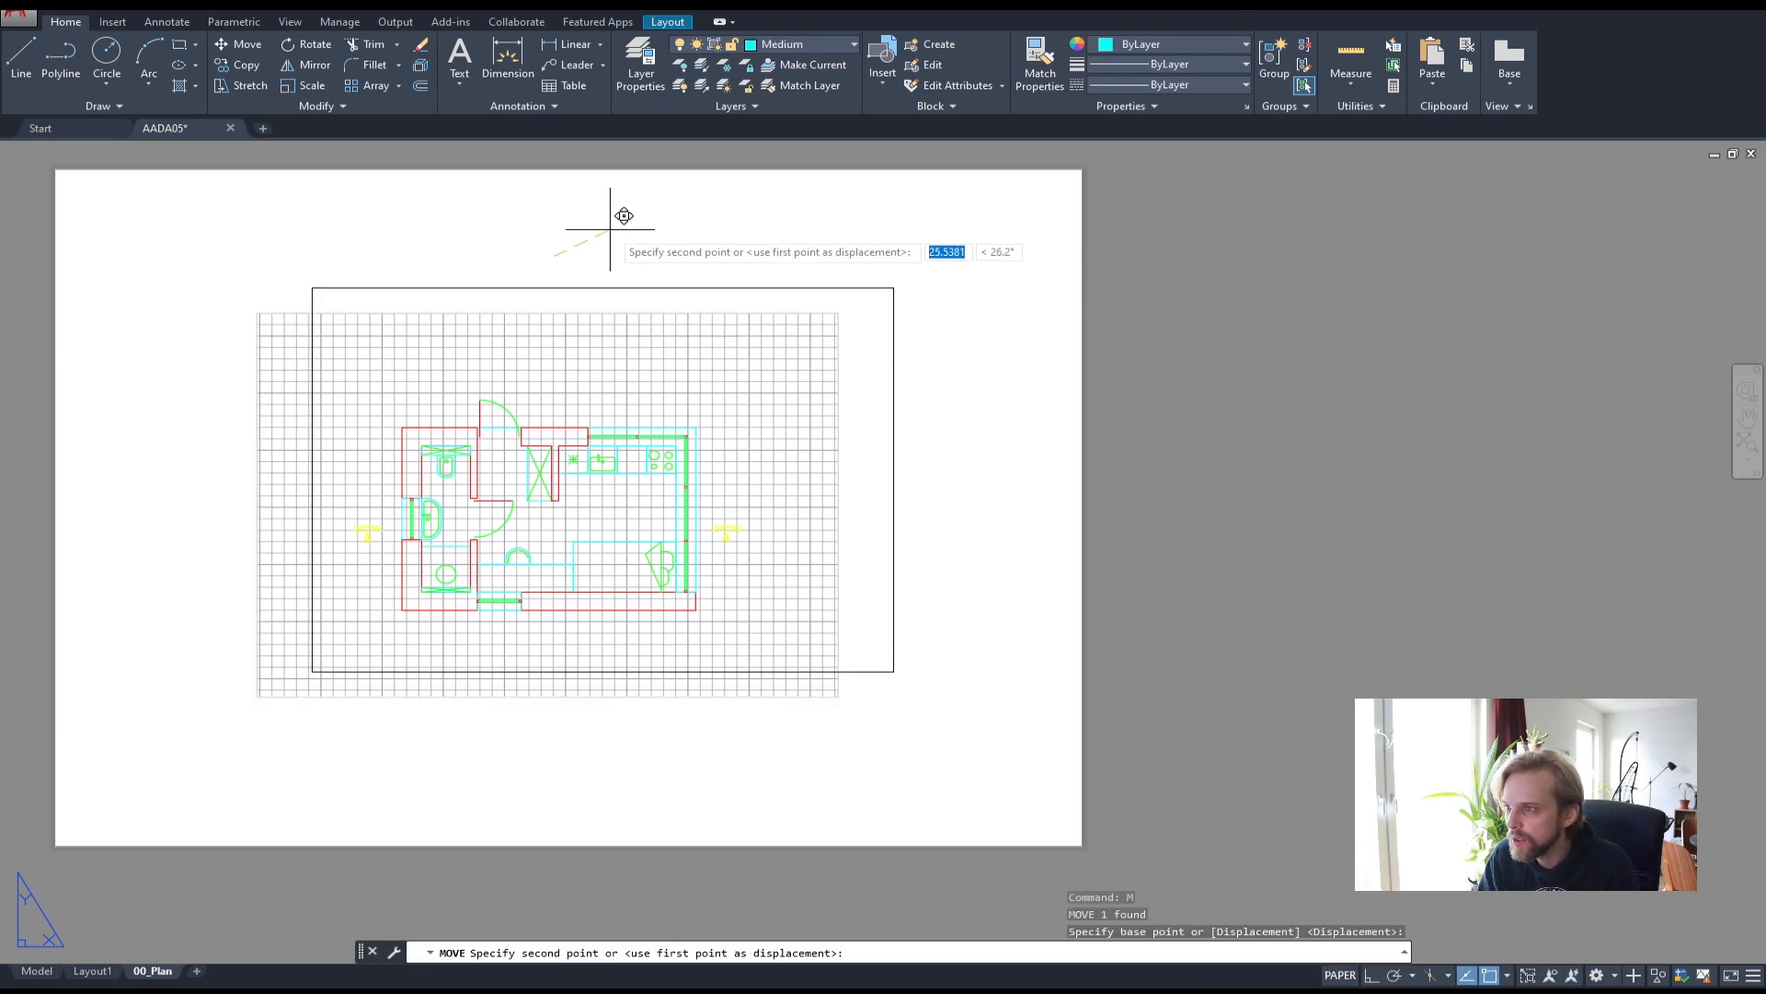
left_click(587, 226)
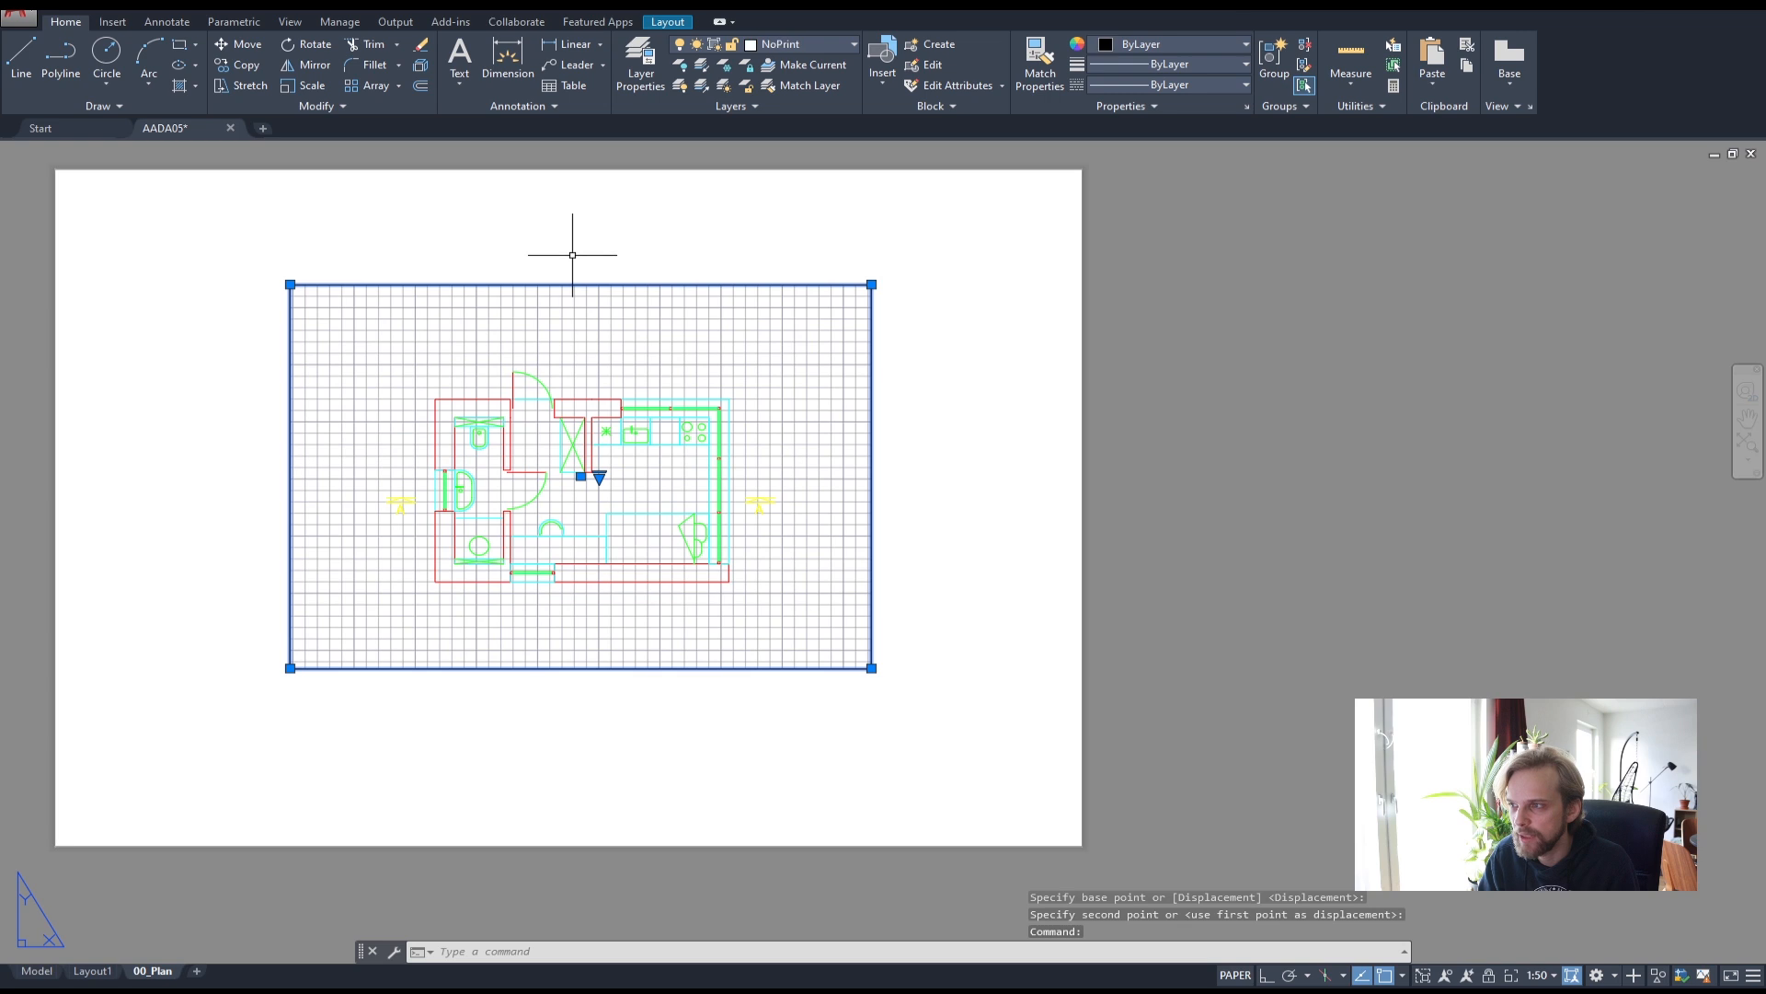
- Fine-tune the viewport's position with a second small move
type("m")
key("Return")
left_click(578, 254)
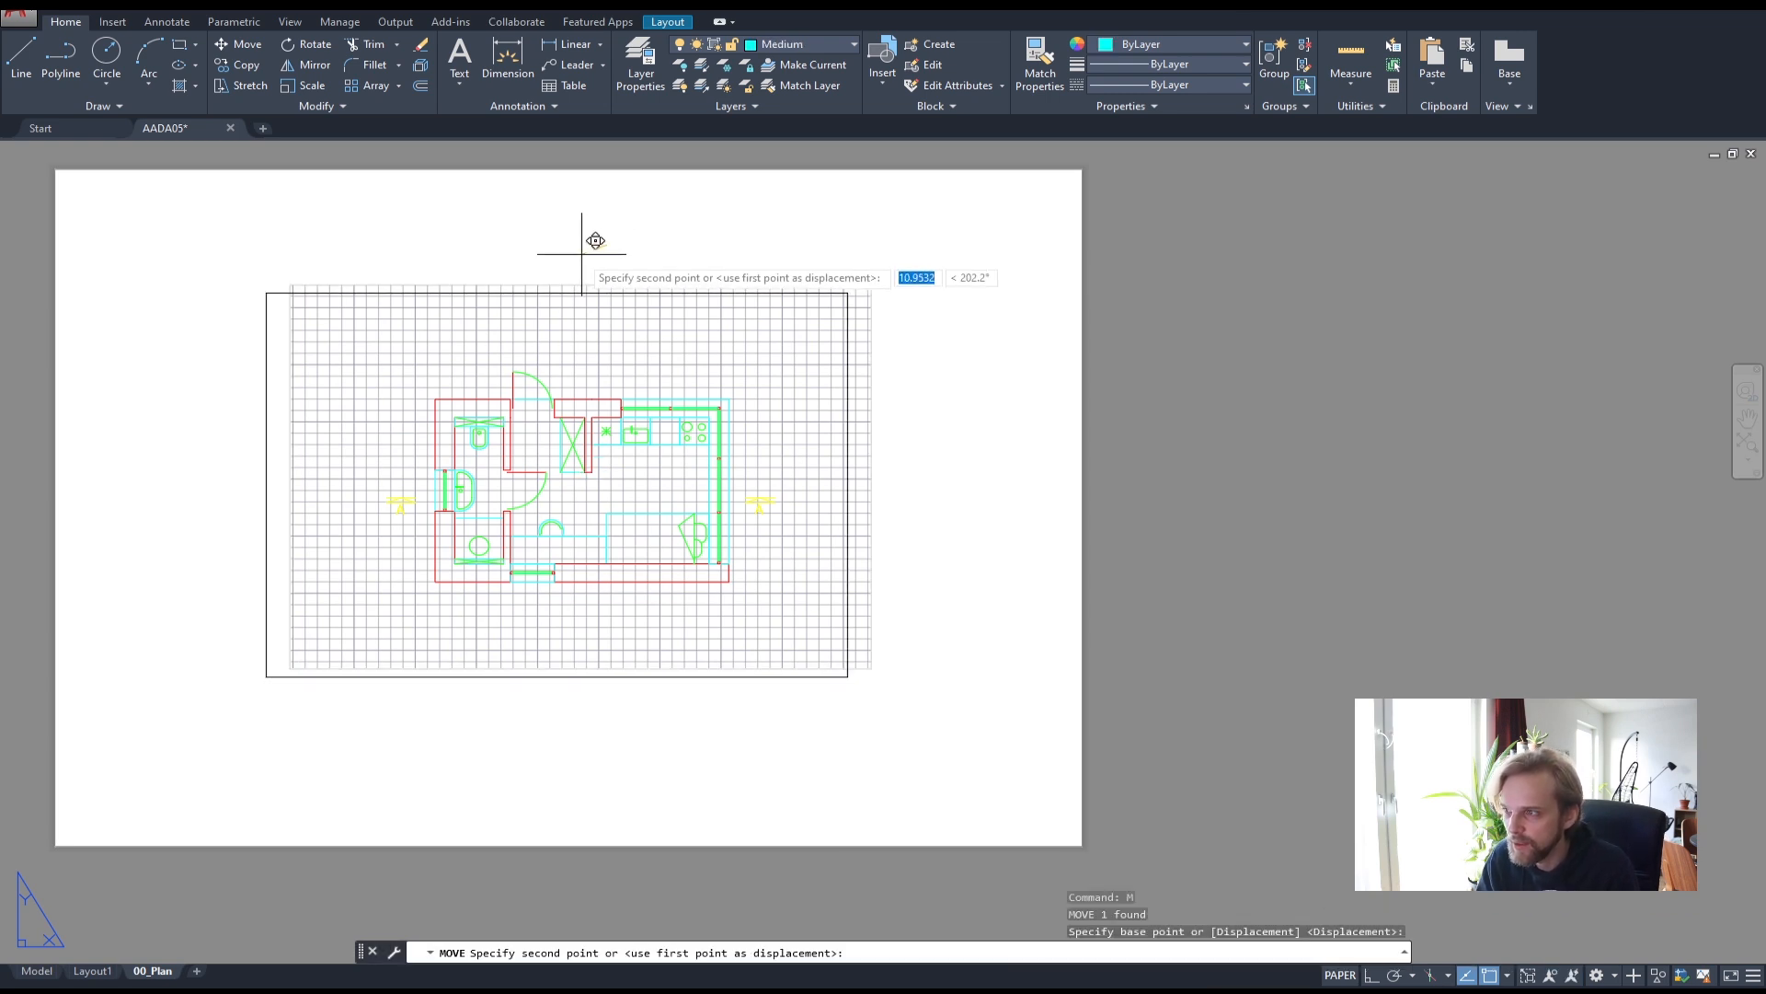
left_click(576, 260)
- Re-centre the sheet view and bring the LTH Digital Cluster course site into view
left_click(985, 552)
left_click(931, 673)
middle_click_drag(823, 581, 923, 568)
scroll(920, 557, "down", 1)
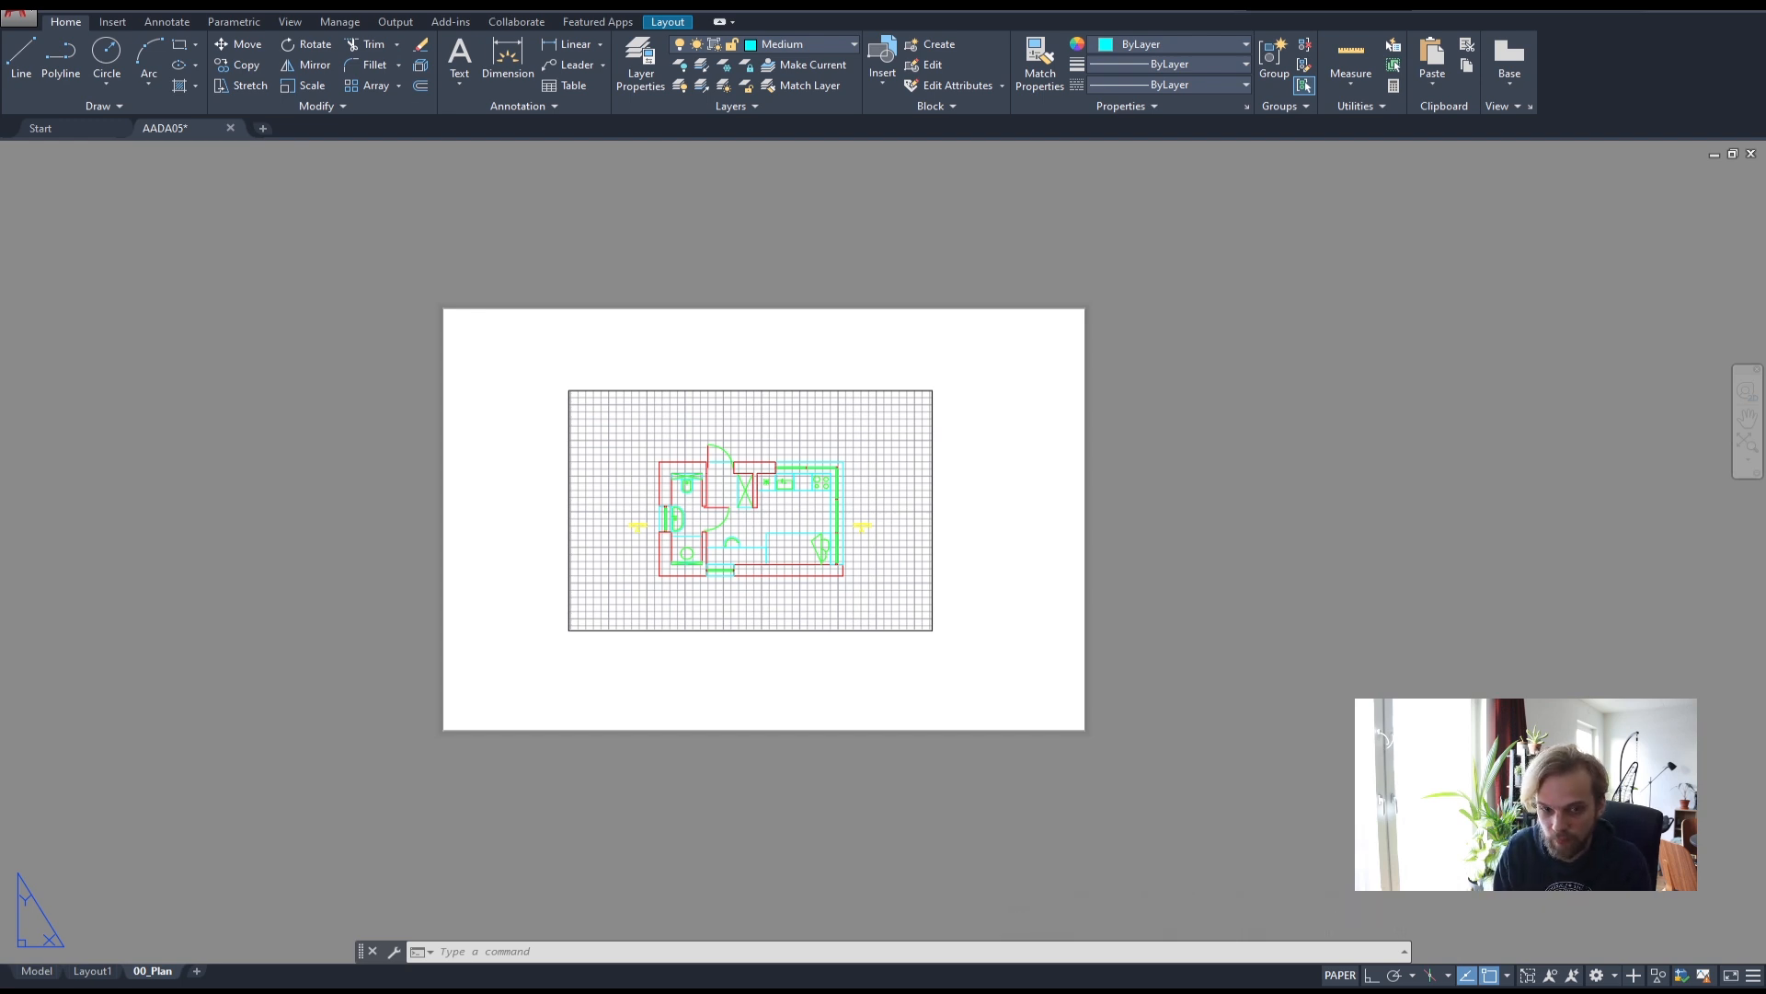
left_click_drag(2, 170, 644, 11)
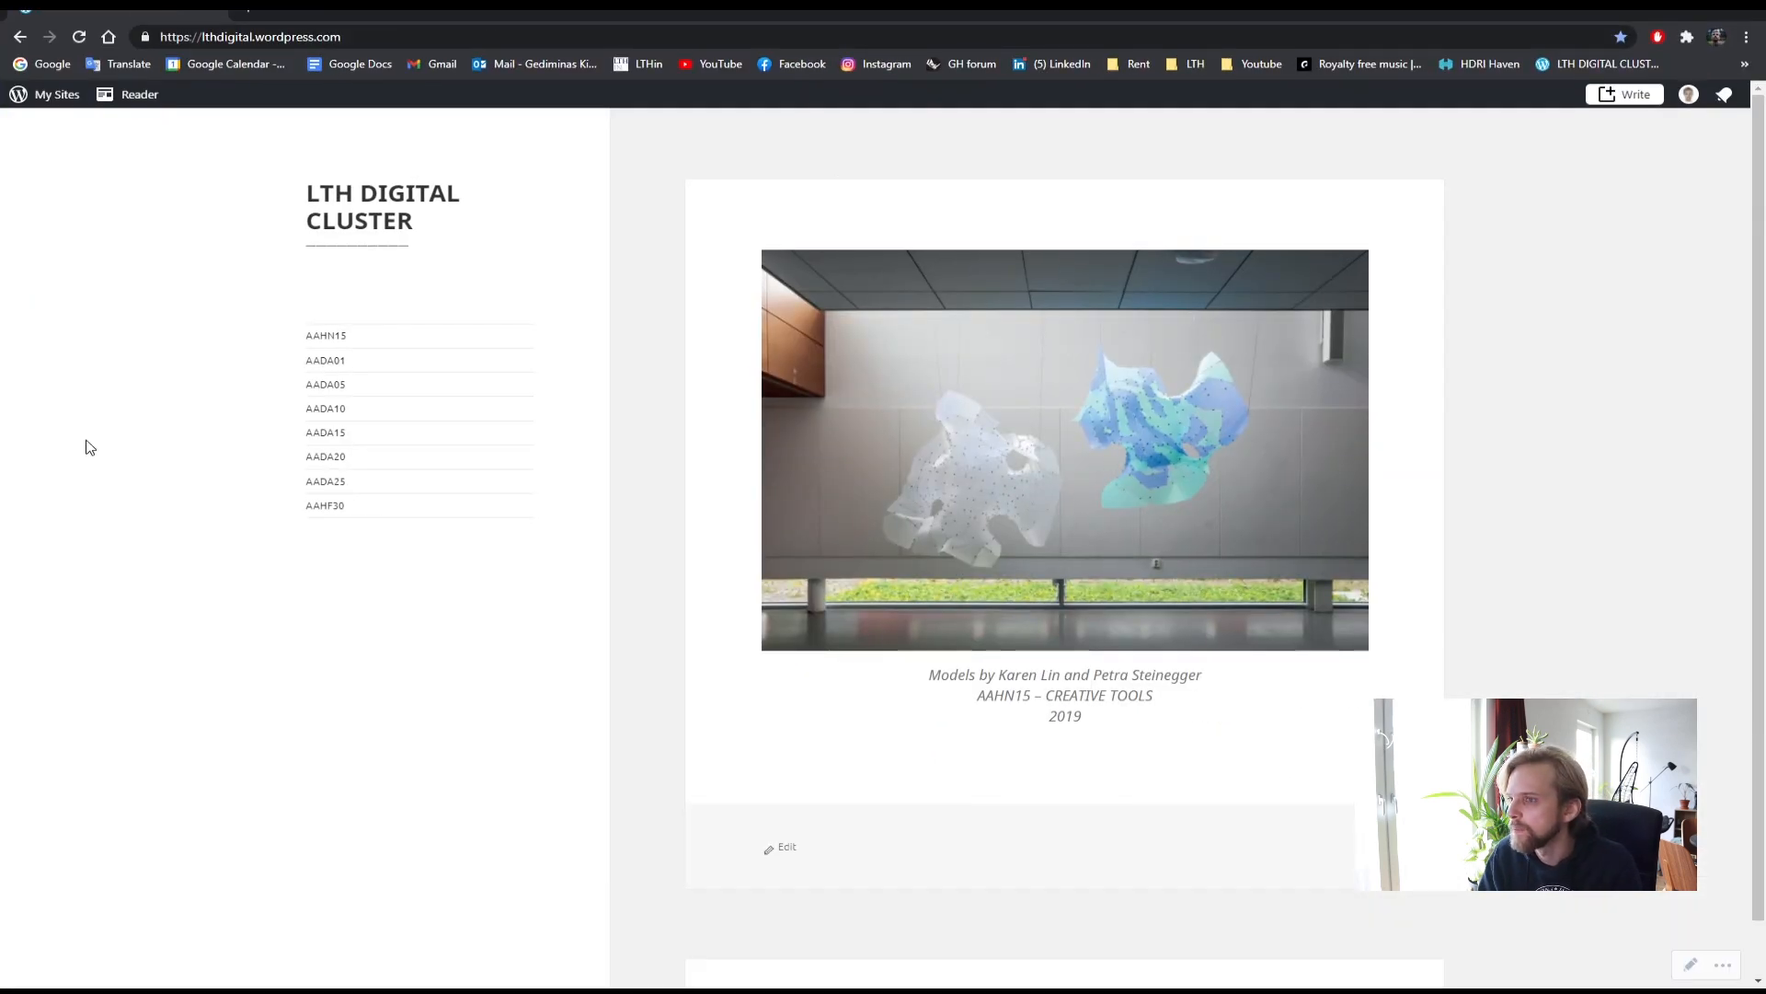
- Open the AADA05 course page on the LTH Digital Cluster site
left_click(339, 387)
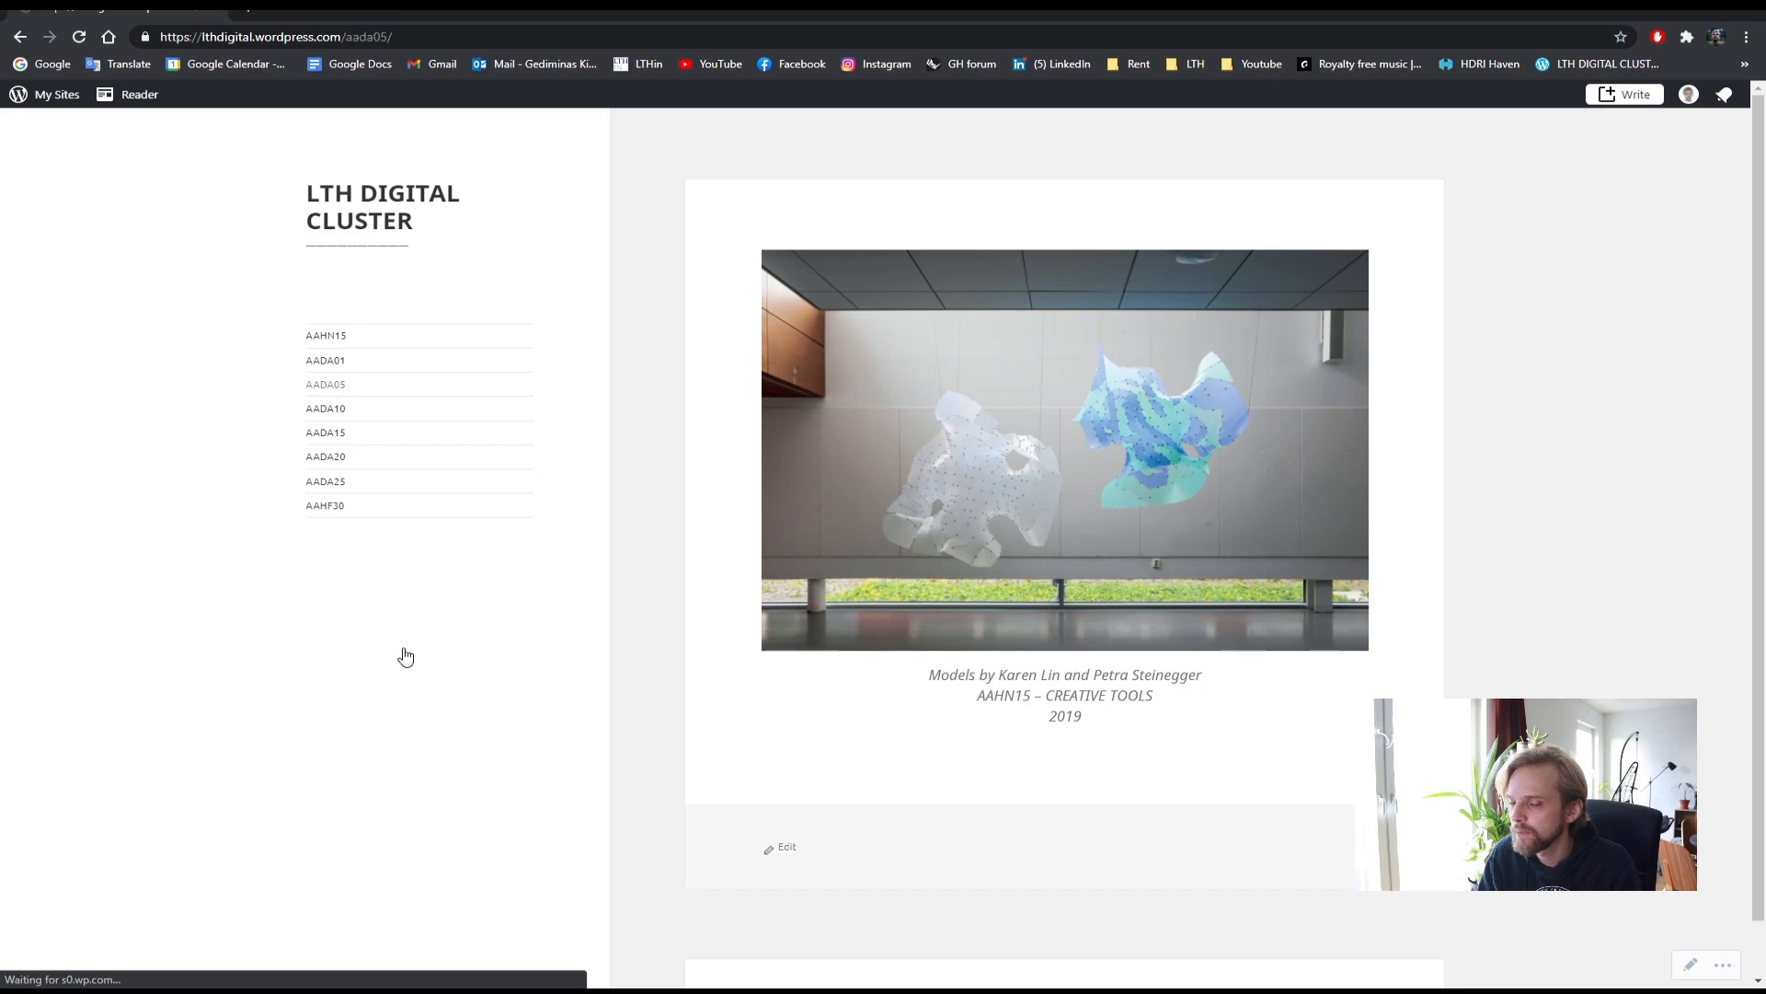
scroll(851, 277, "down", 15)
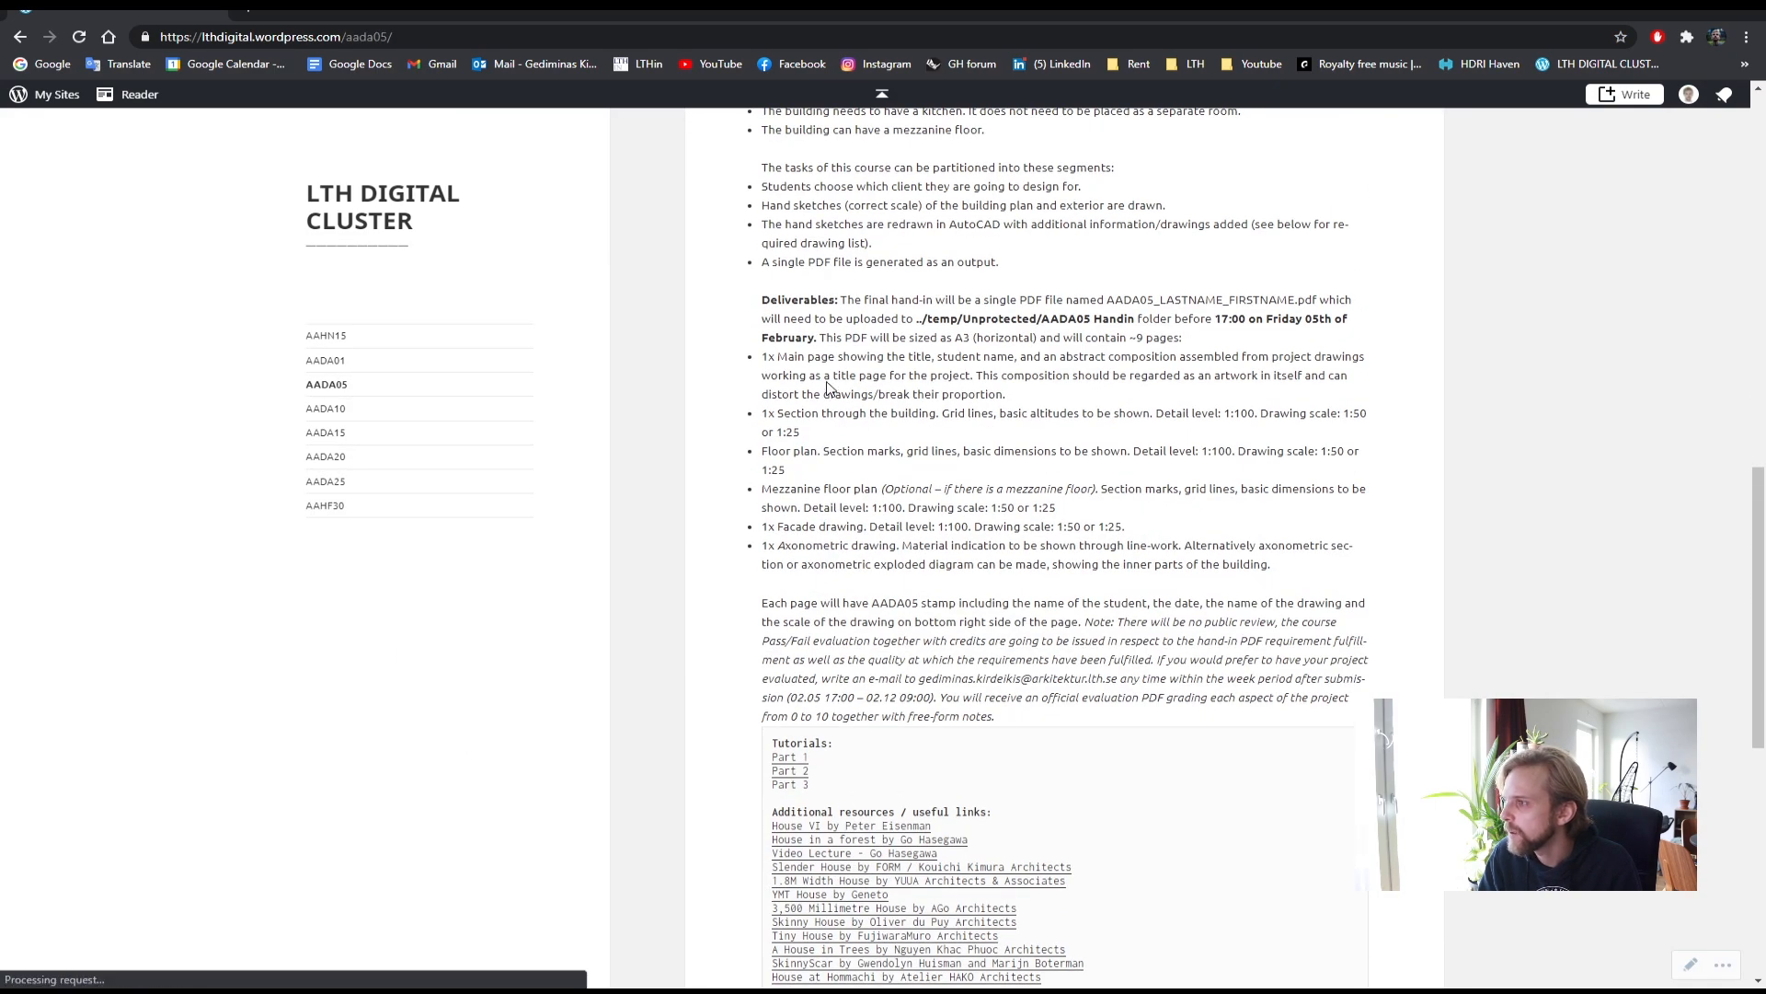
scroll(842, 547, "up", 2)
scroll(819, 371, "up", 2)
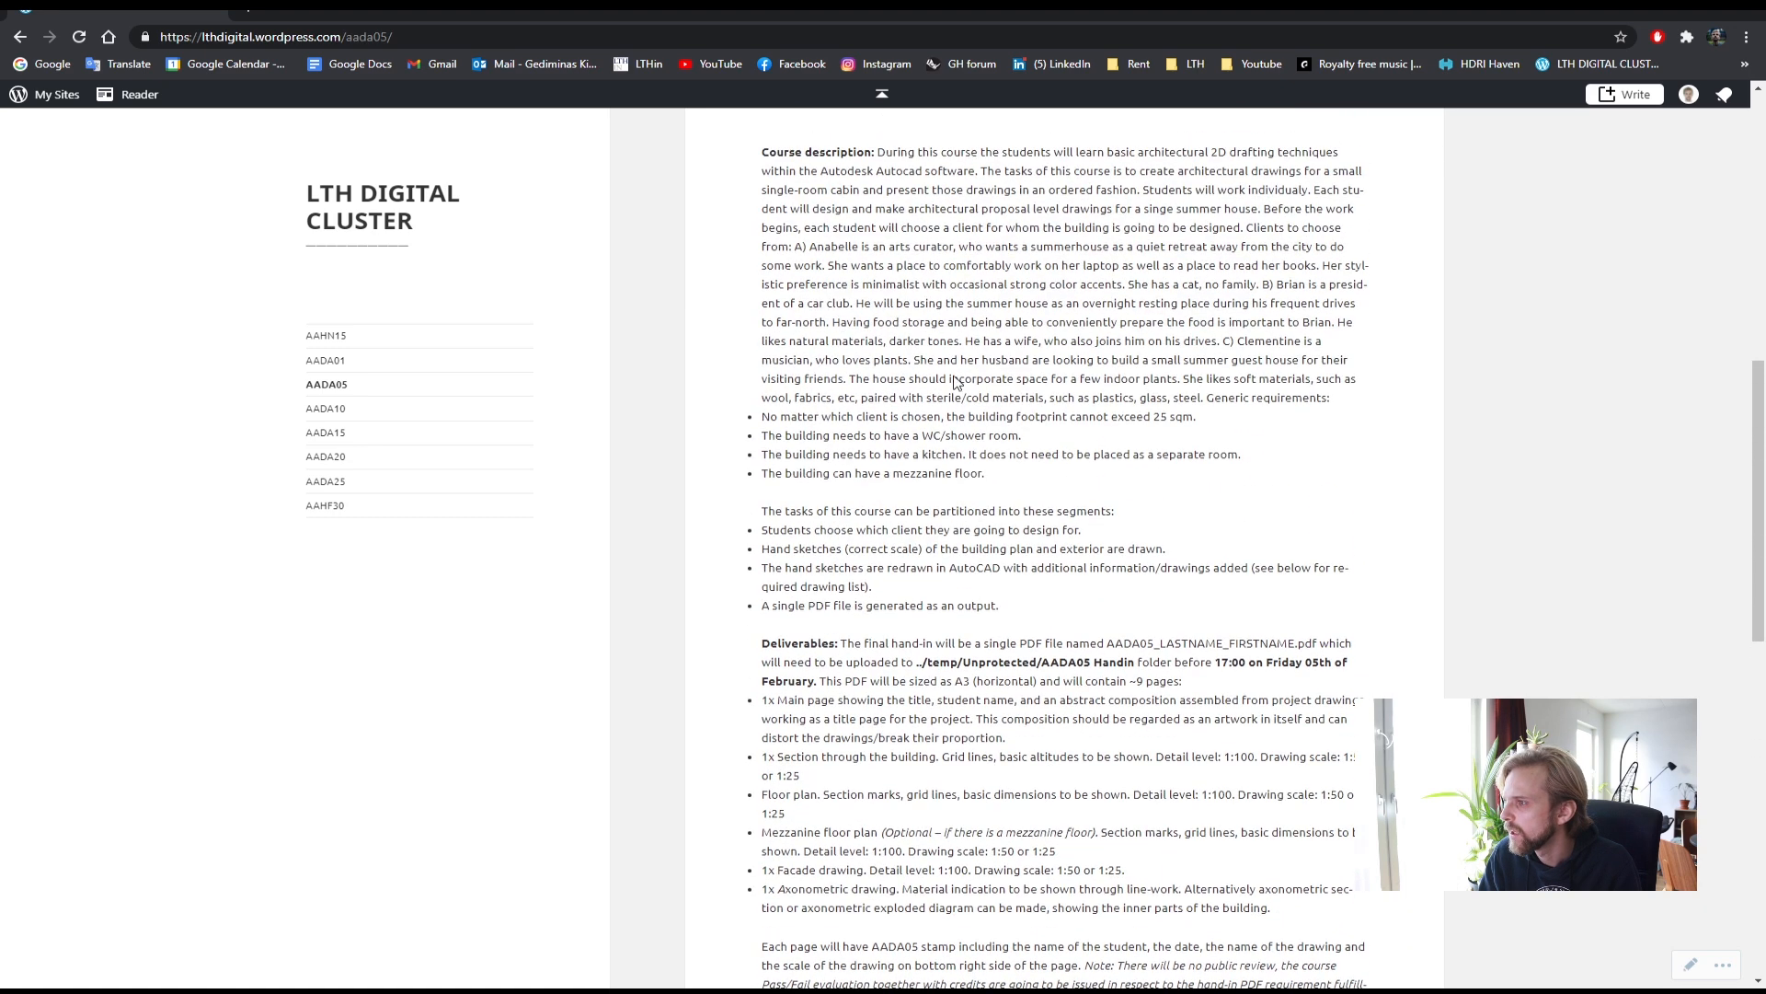
- Search the page for 'stamp' and highlight where the stamp must be placed, then return to AutoCAD
key("ctrl+f")
type("stamp")
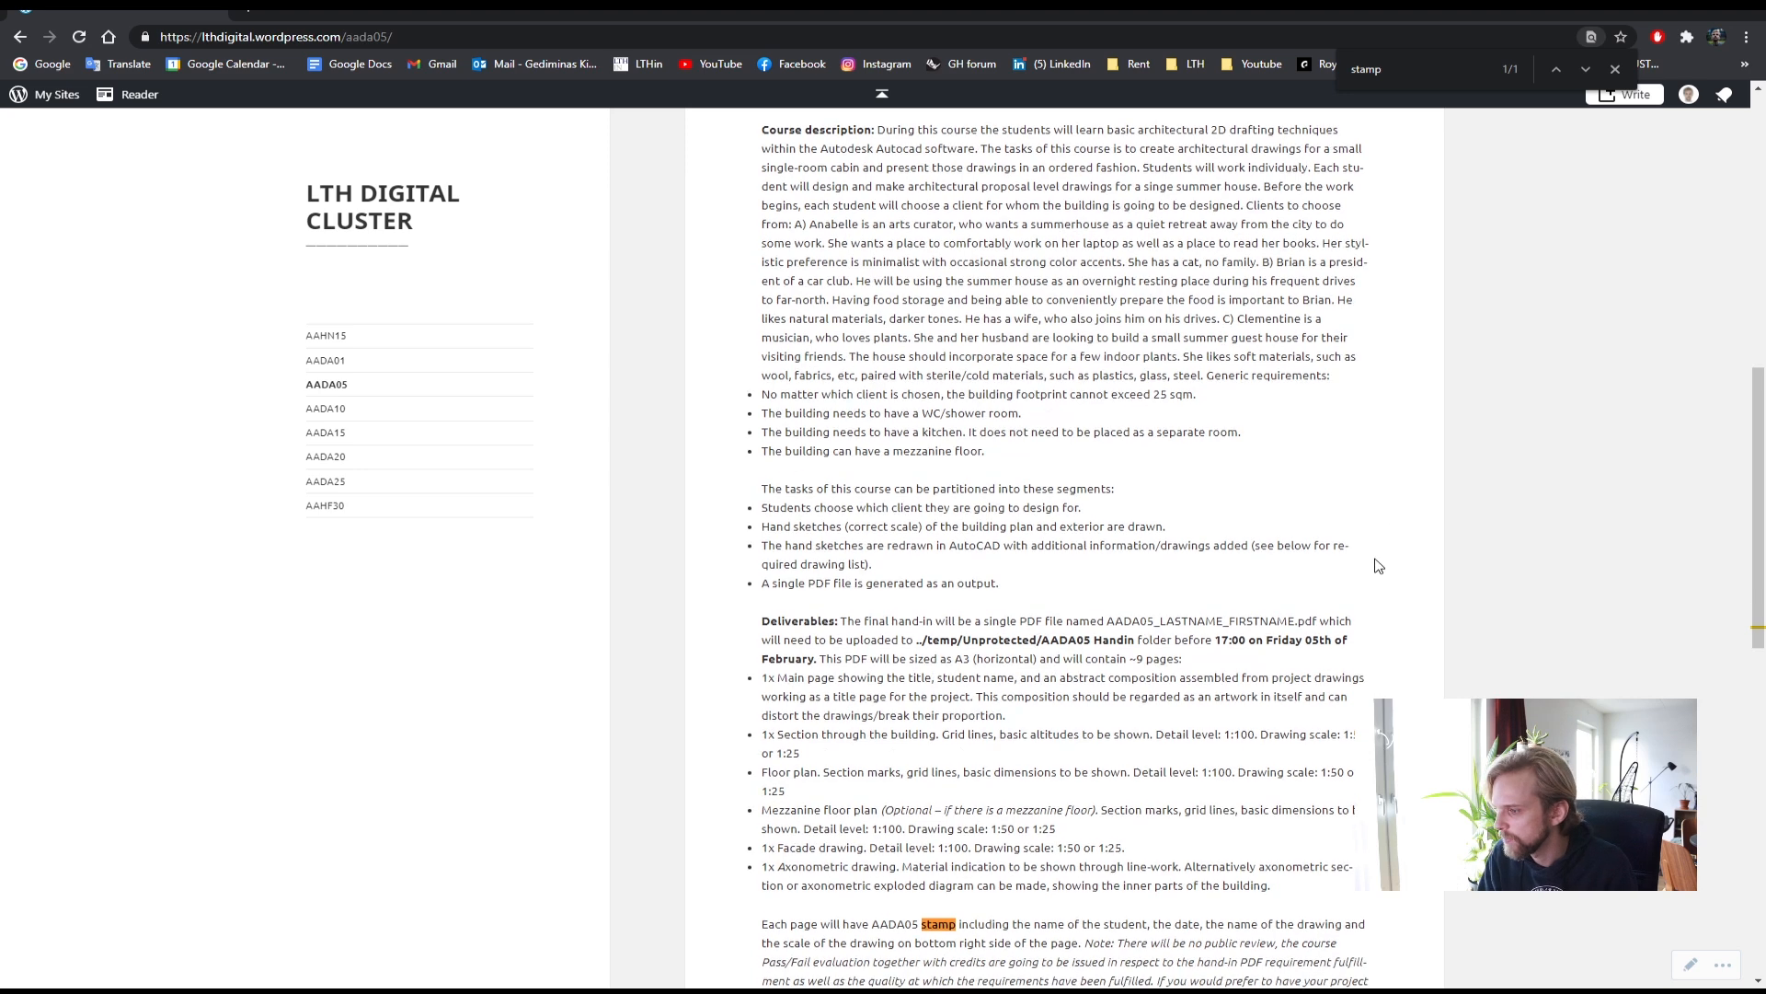
scroll(1377, 565, "down", 3)
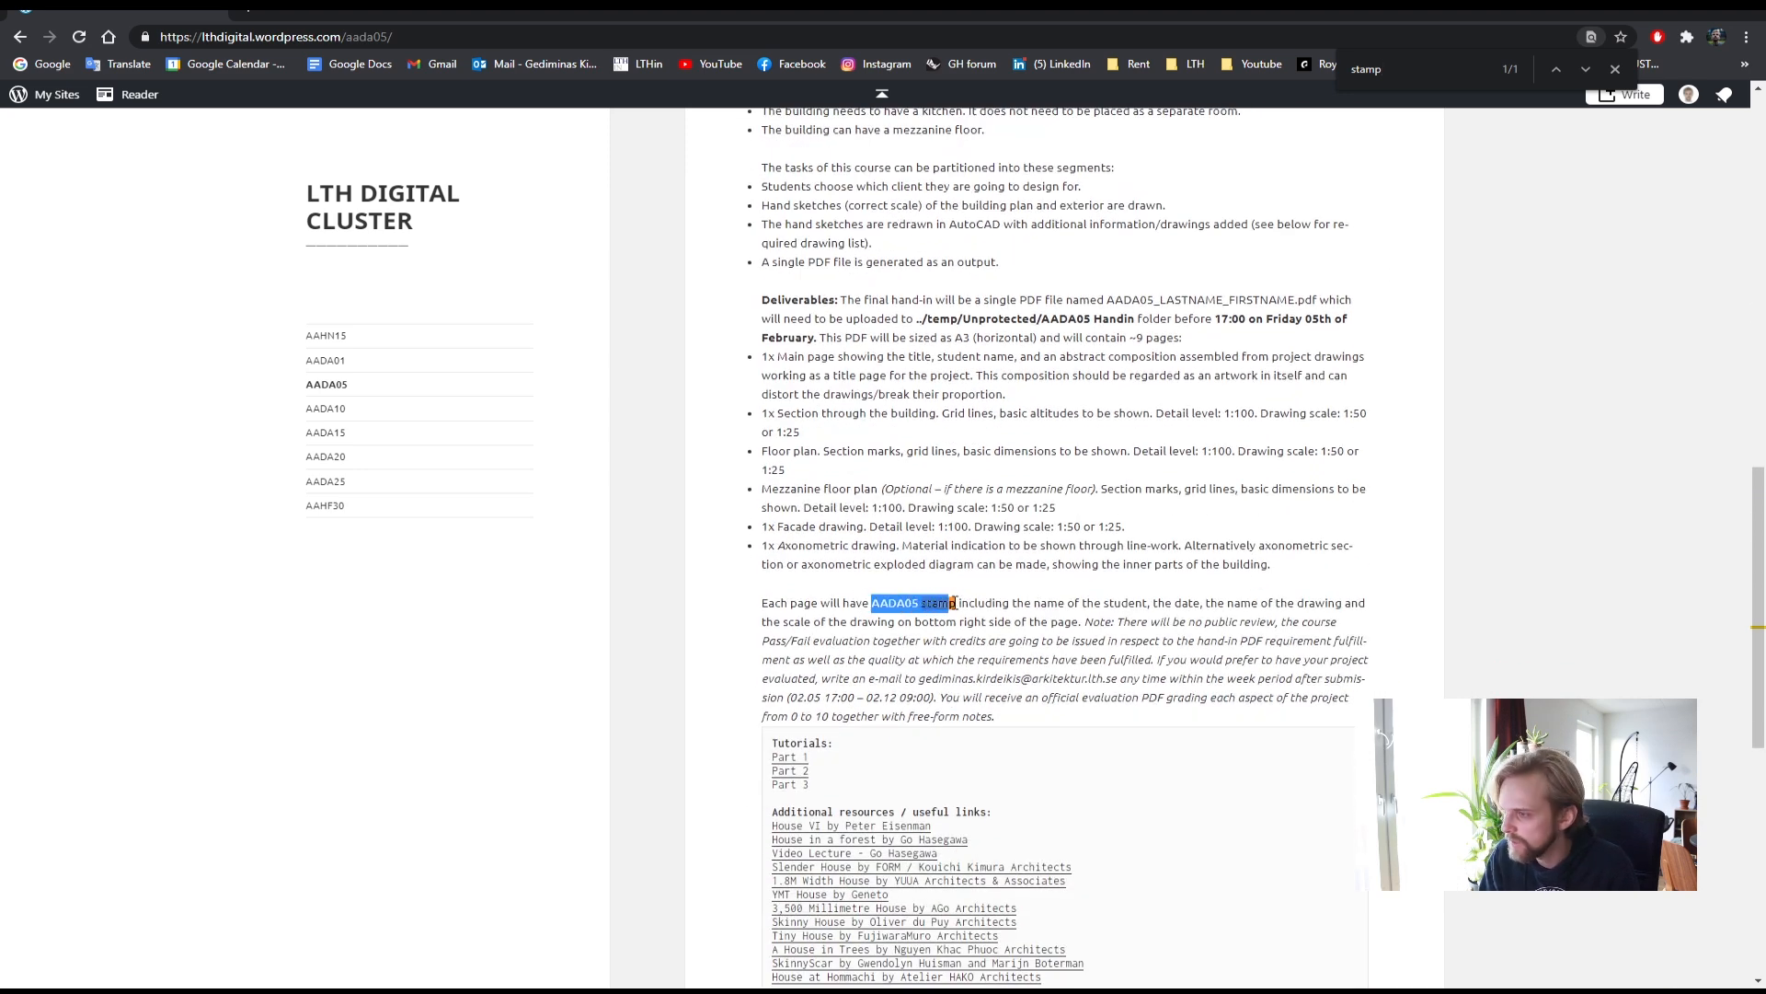
left_click_drag(1073, 604, 1163, 602)
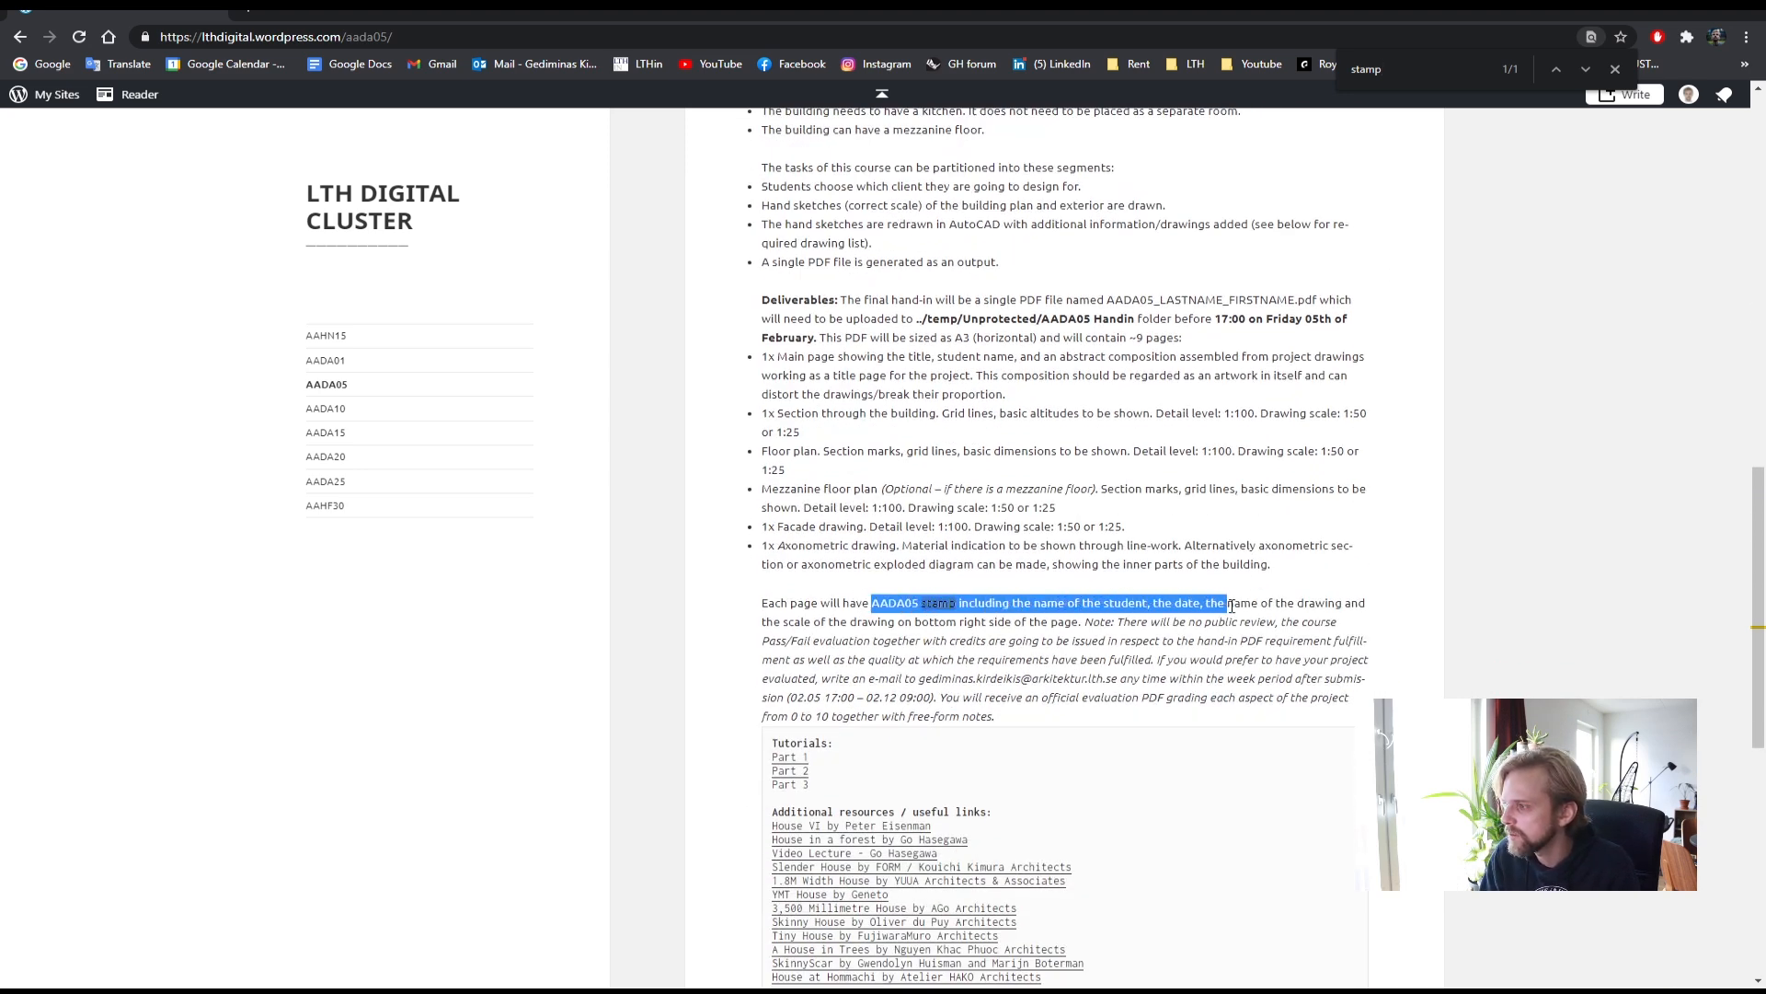
mouse_move(1306, 604)
left_mouse_down()
mouse_move(1391, 615)
mouse_move(934, 622)
left_mouse_up()
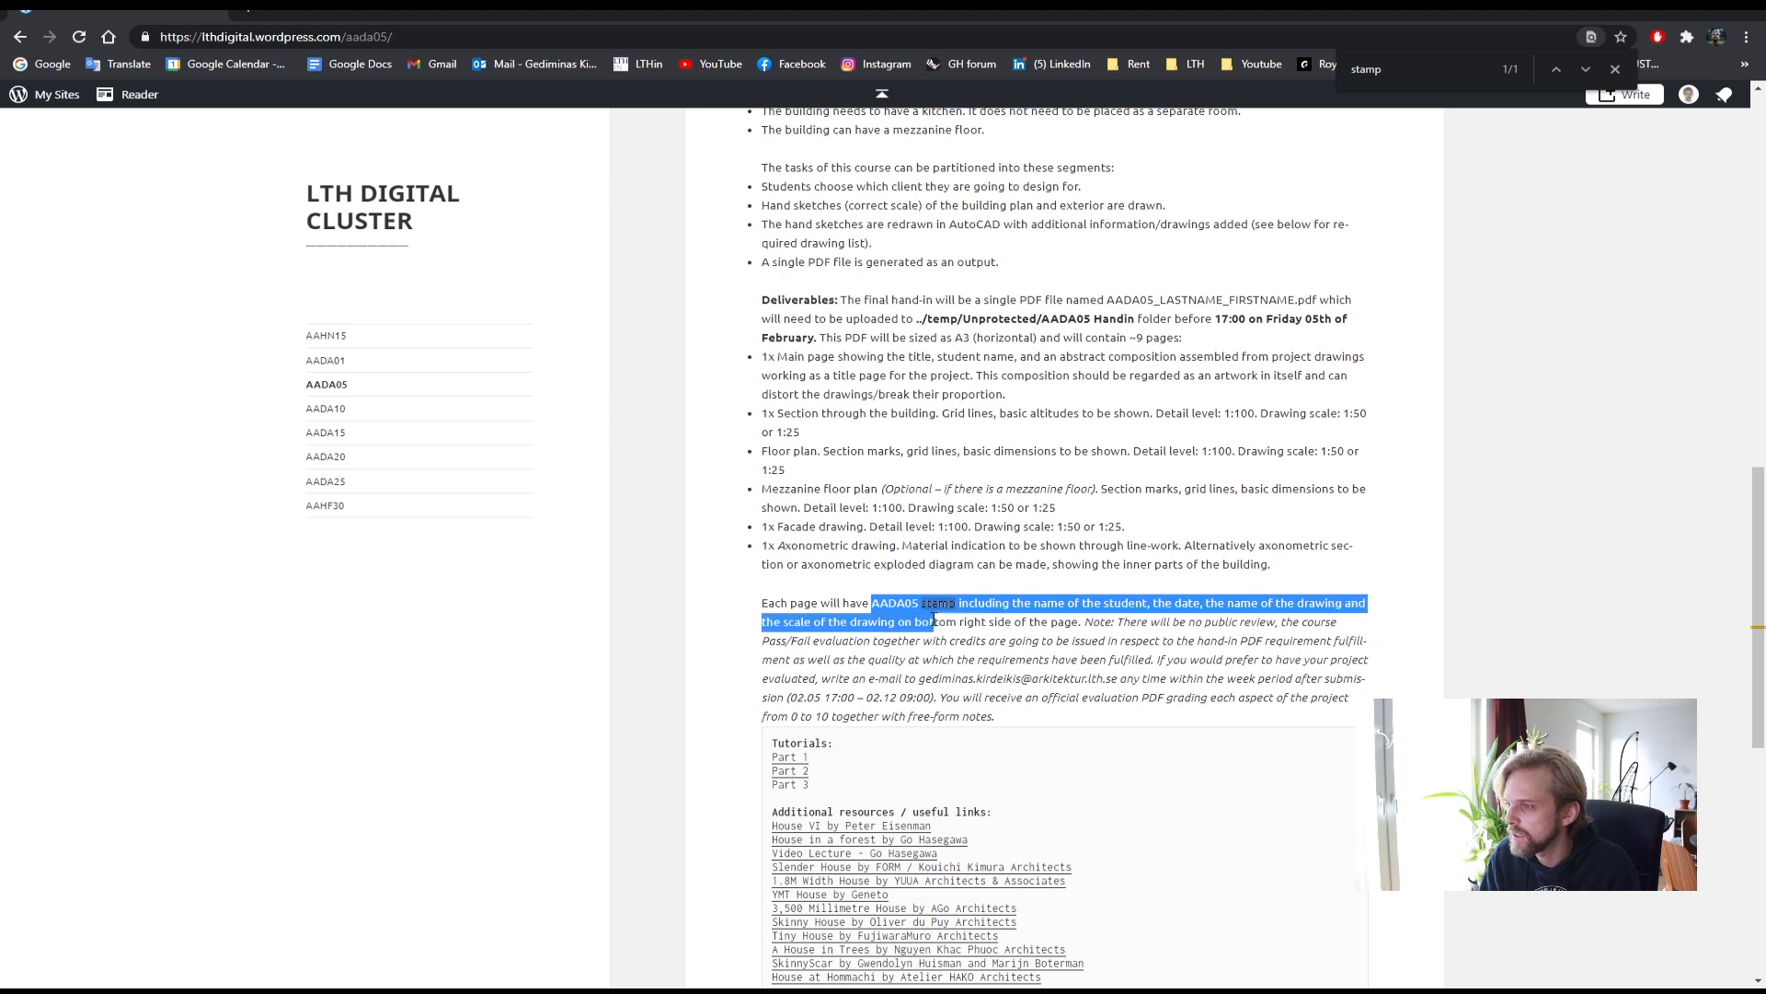
left_click_drag(1072, 623, 1105, 626)
left_click(950, 622)
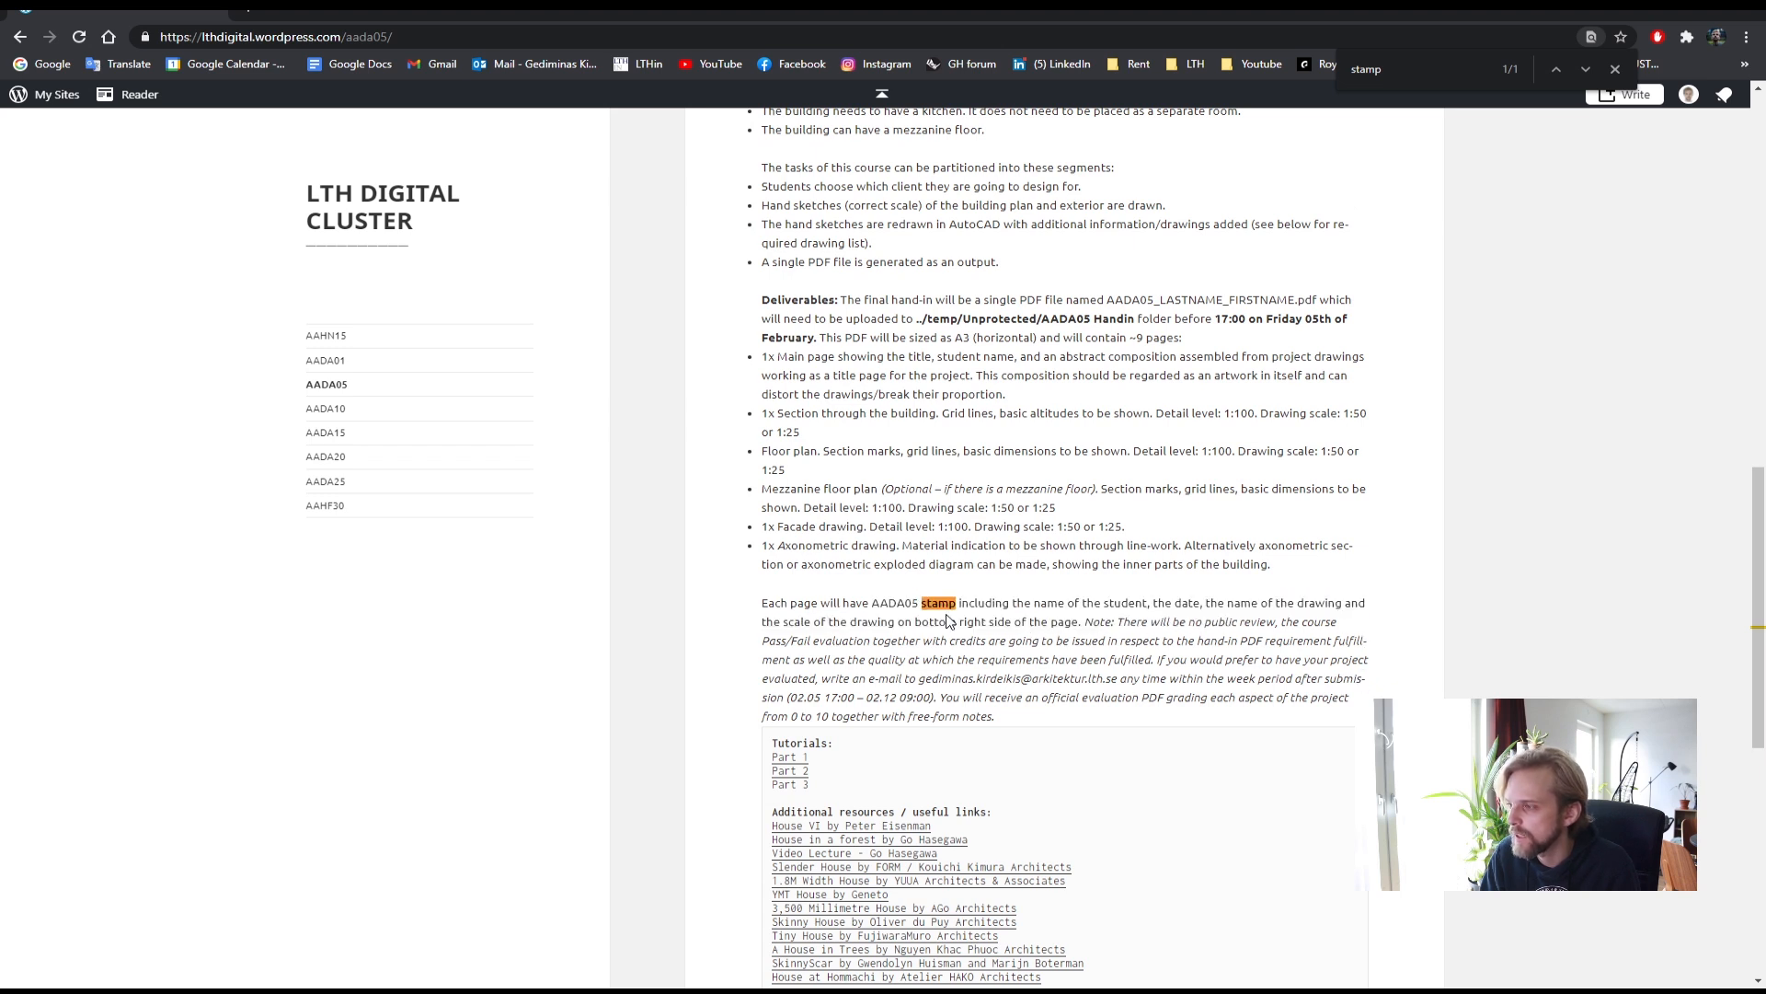
left_click_drag(999, 619, 1077, 623)
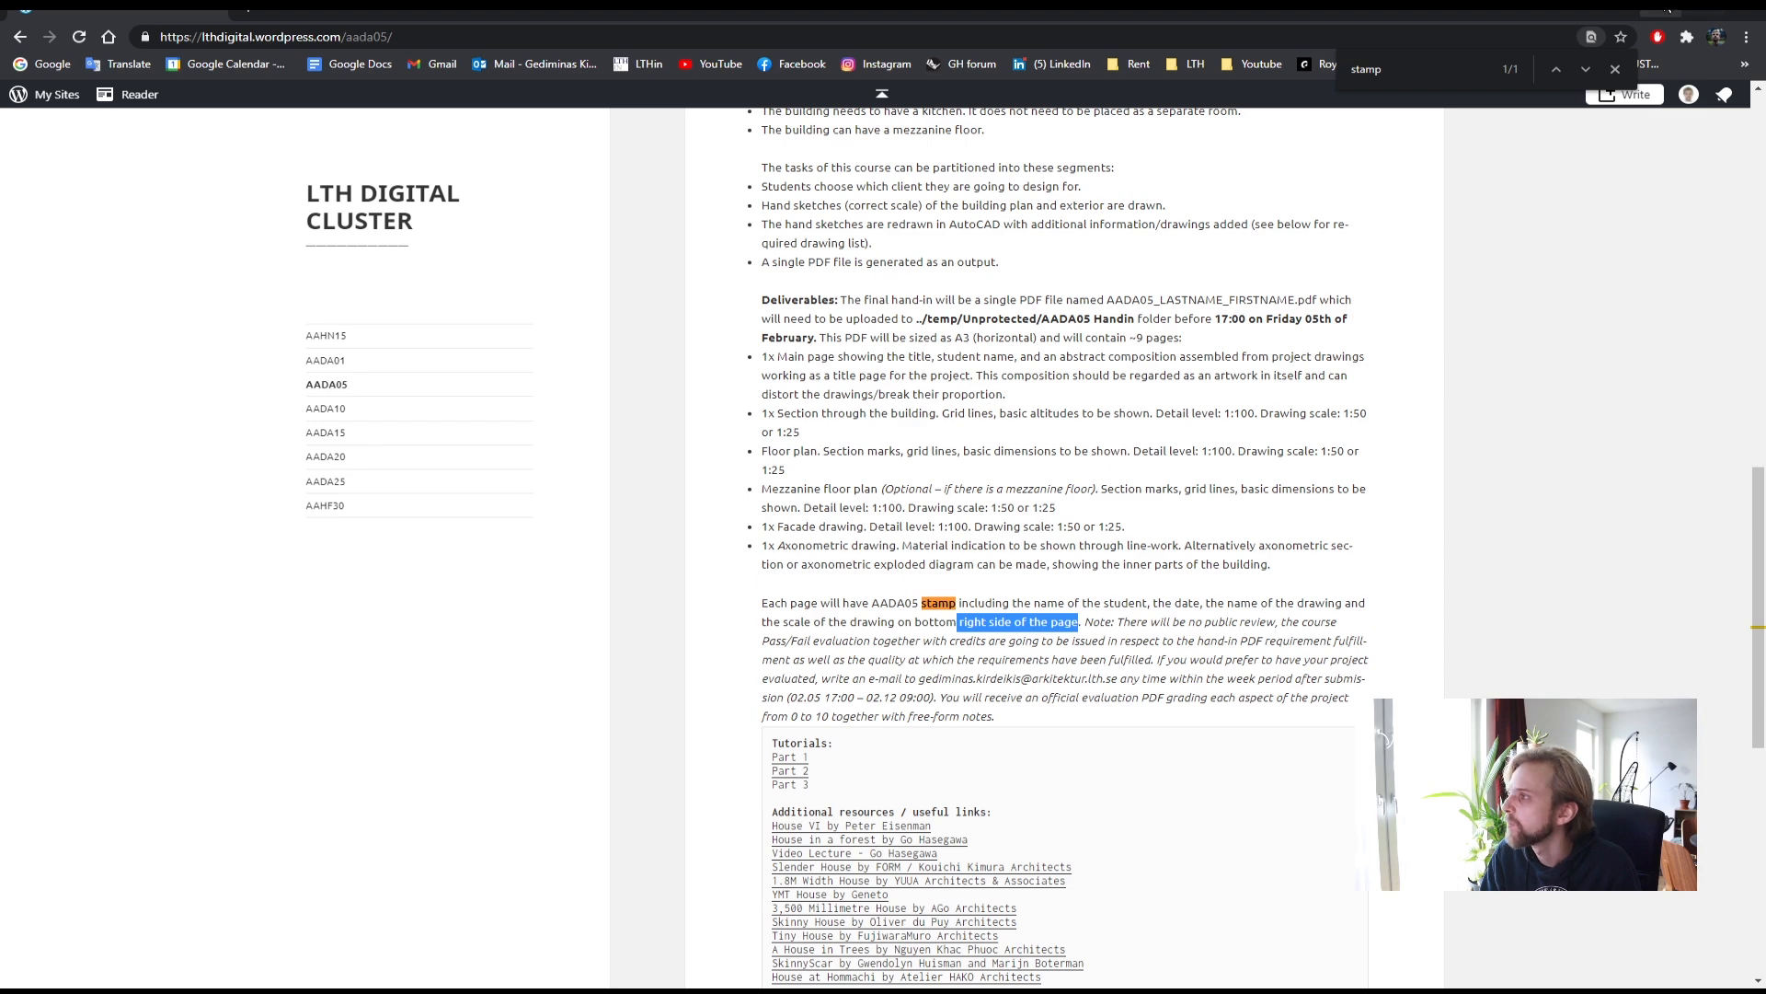
key("alt+Tab")
scroll(946, 709, "up", 2)
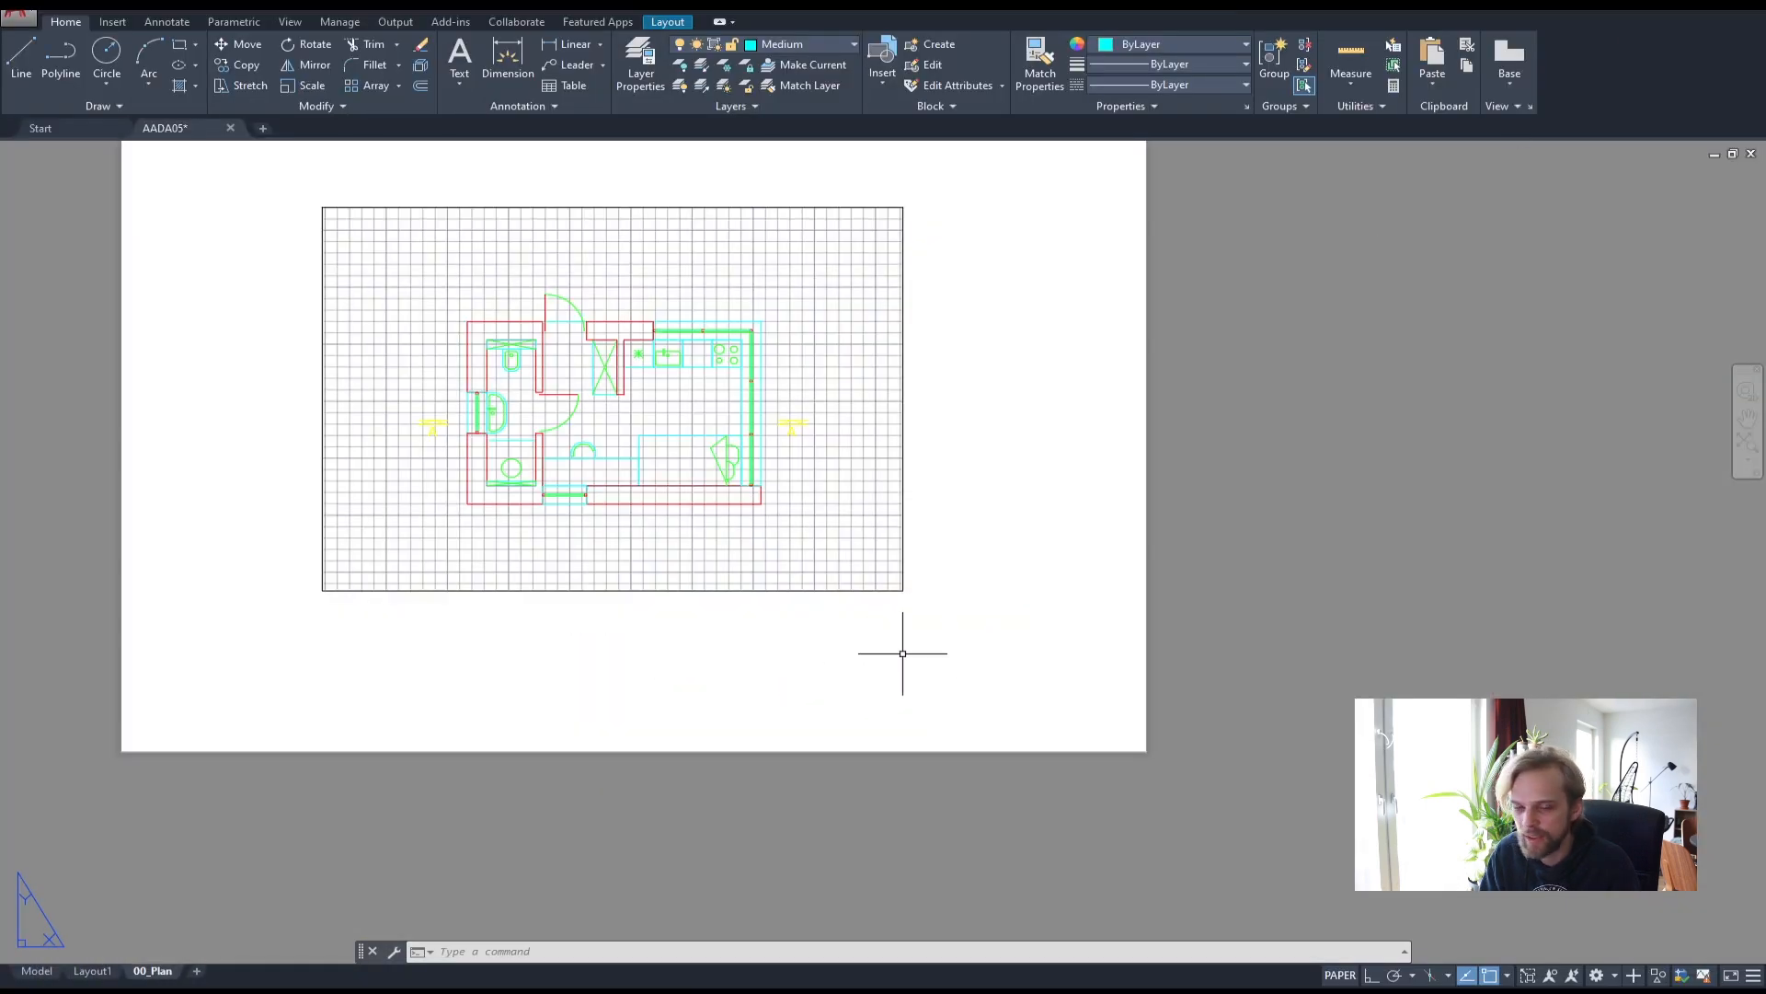
- Create a new layer named Layout Text in the Layer Properties palette
scroll(1030, 460, "down", 3)
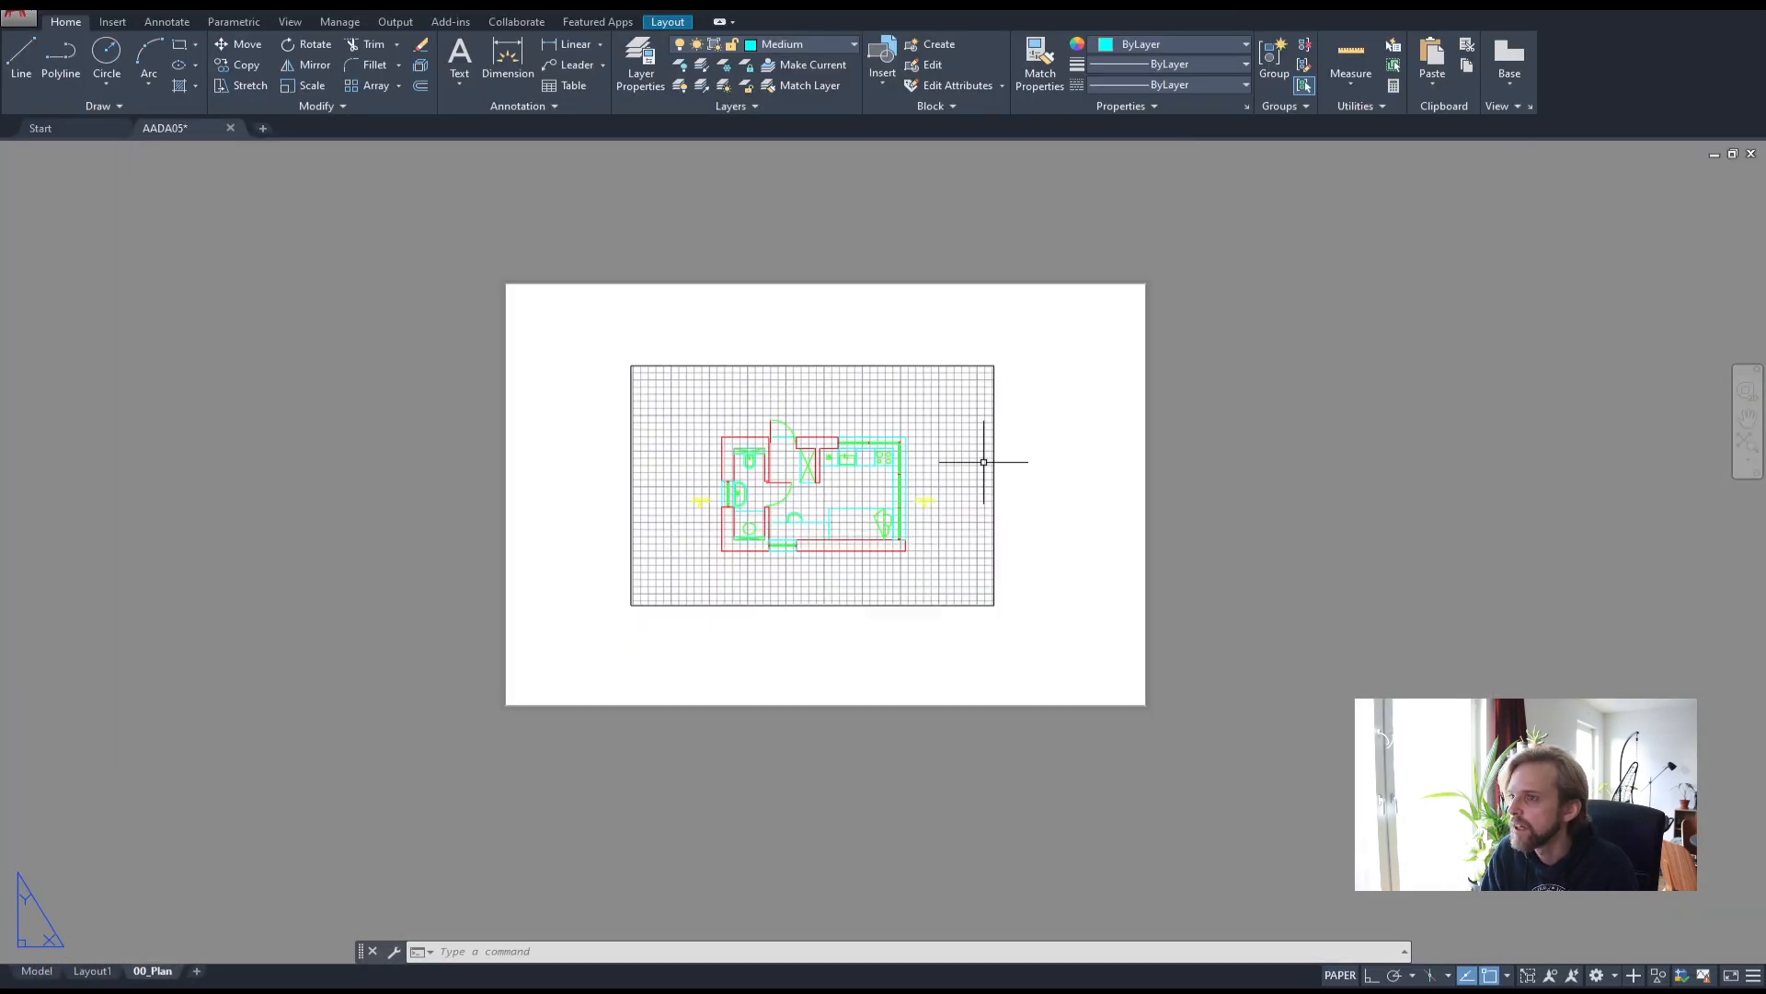
middle_click_drag(996, 468, 898, 439)
left_click(797, 42)
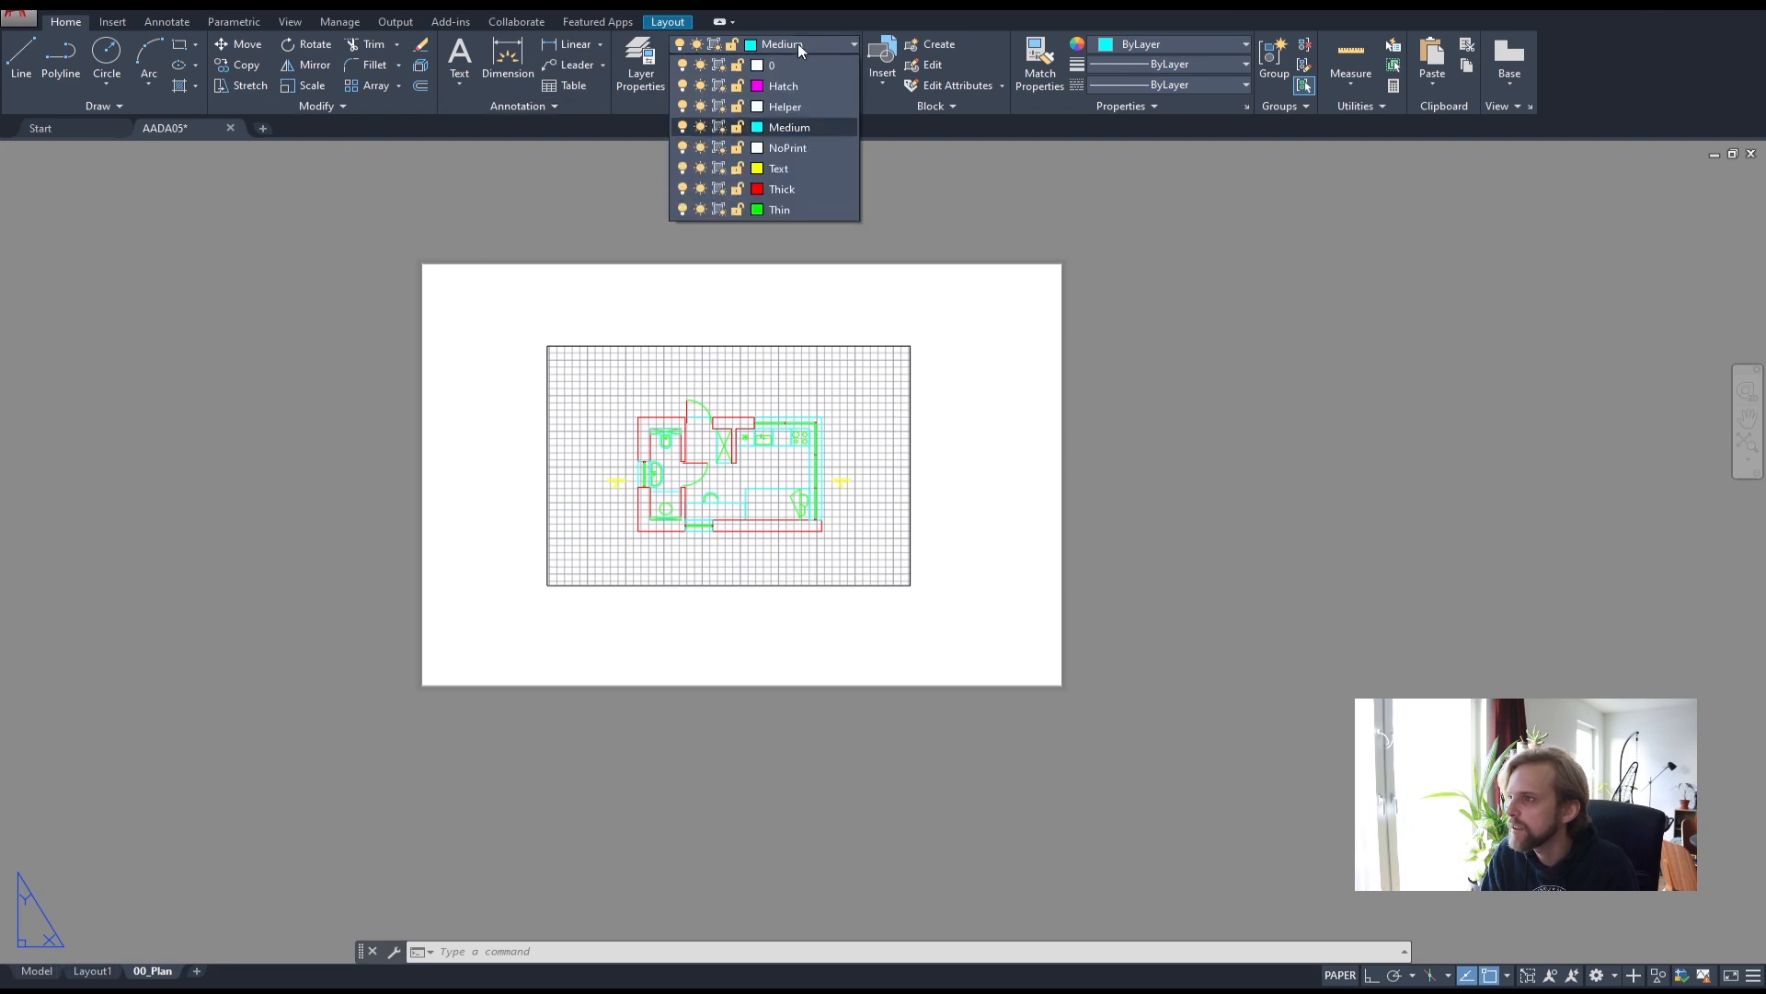
left_click(826, 44)
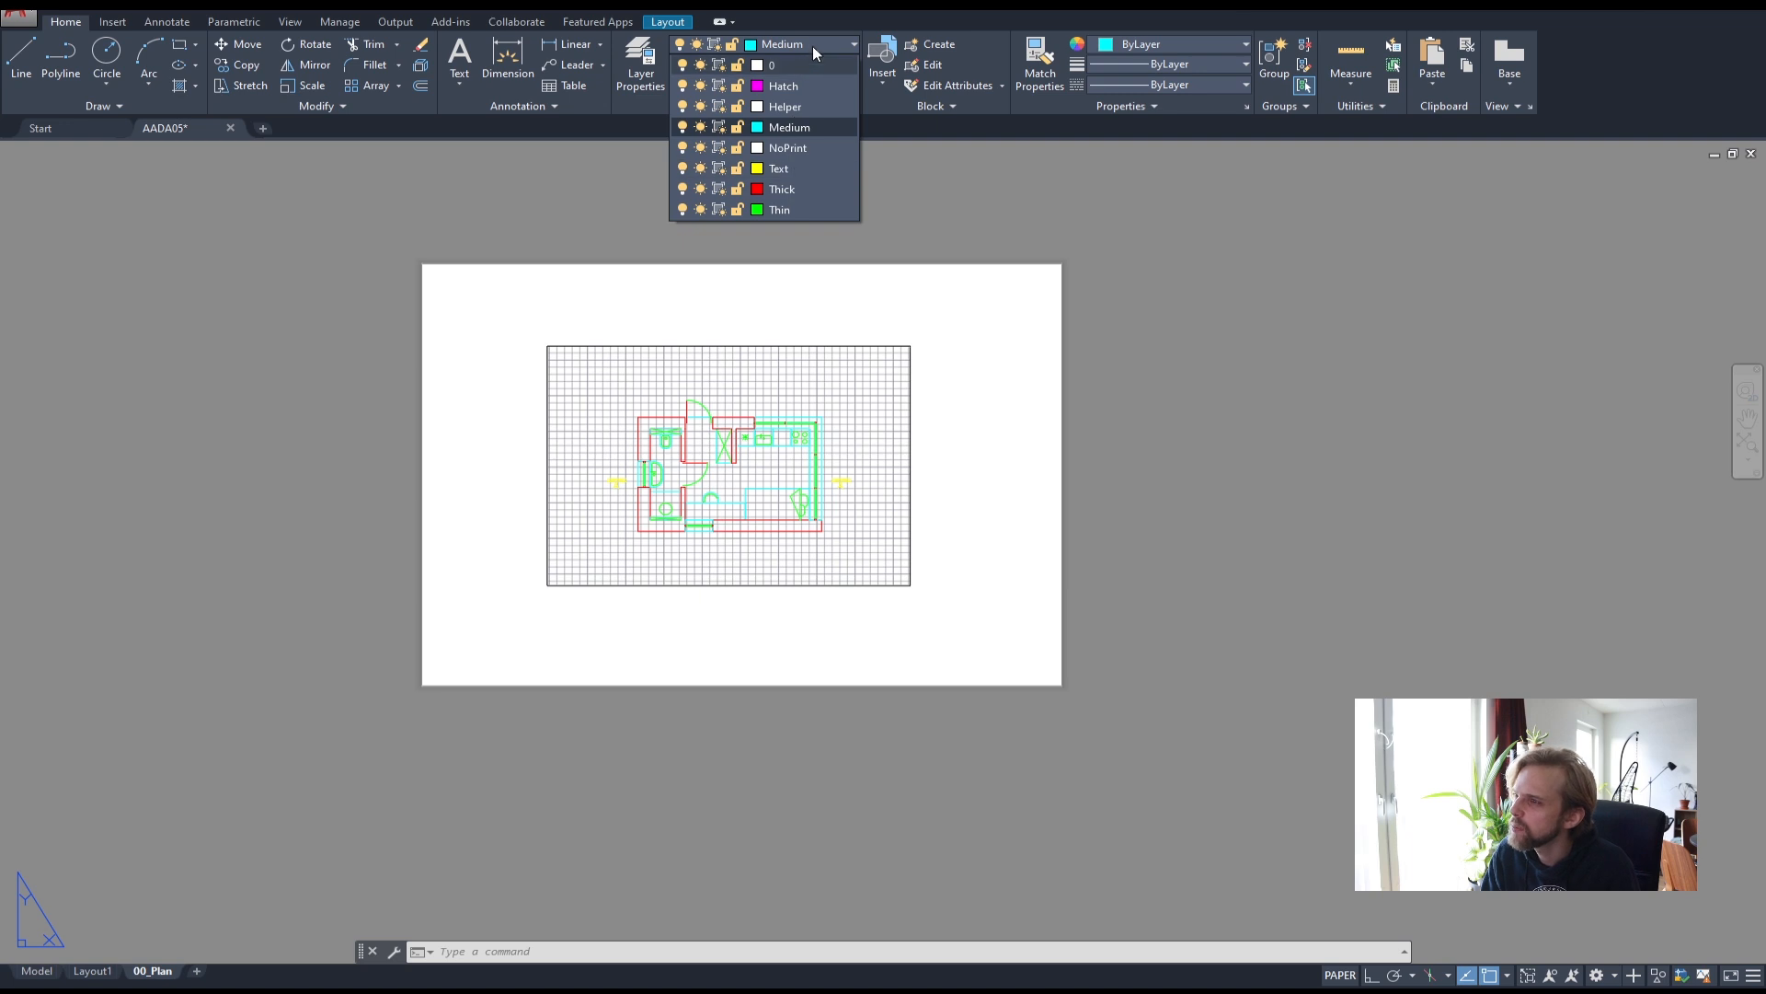
left_click(640, 63)
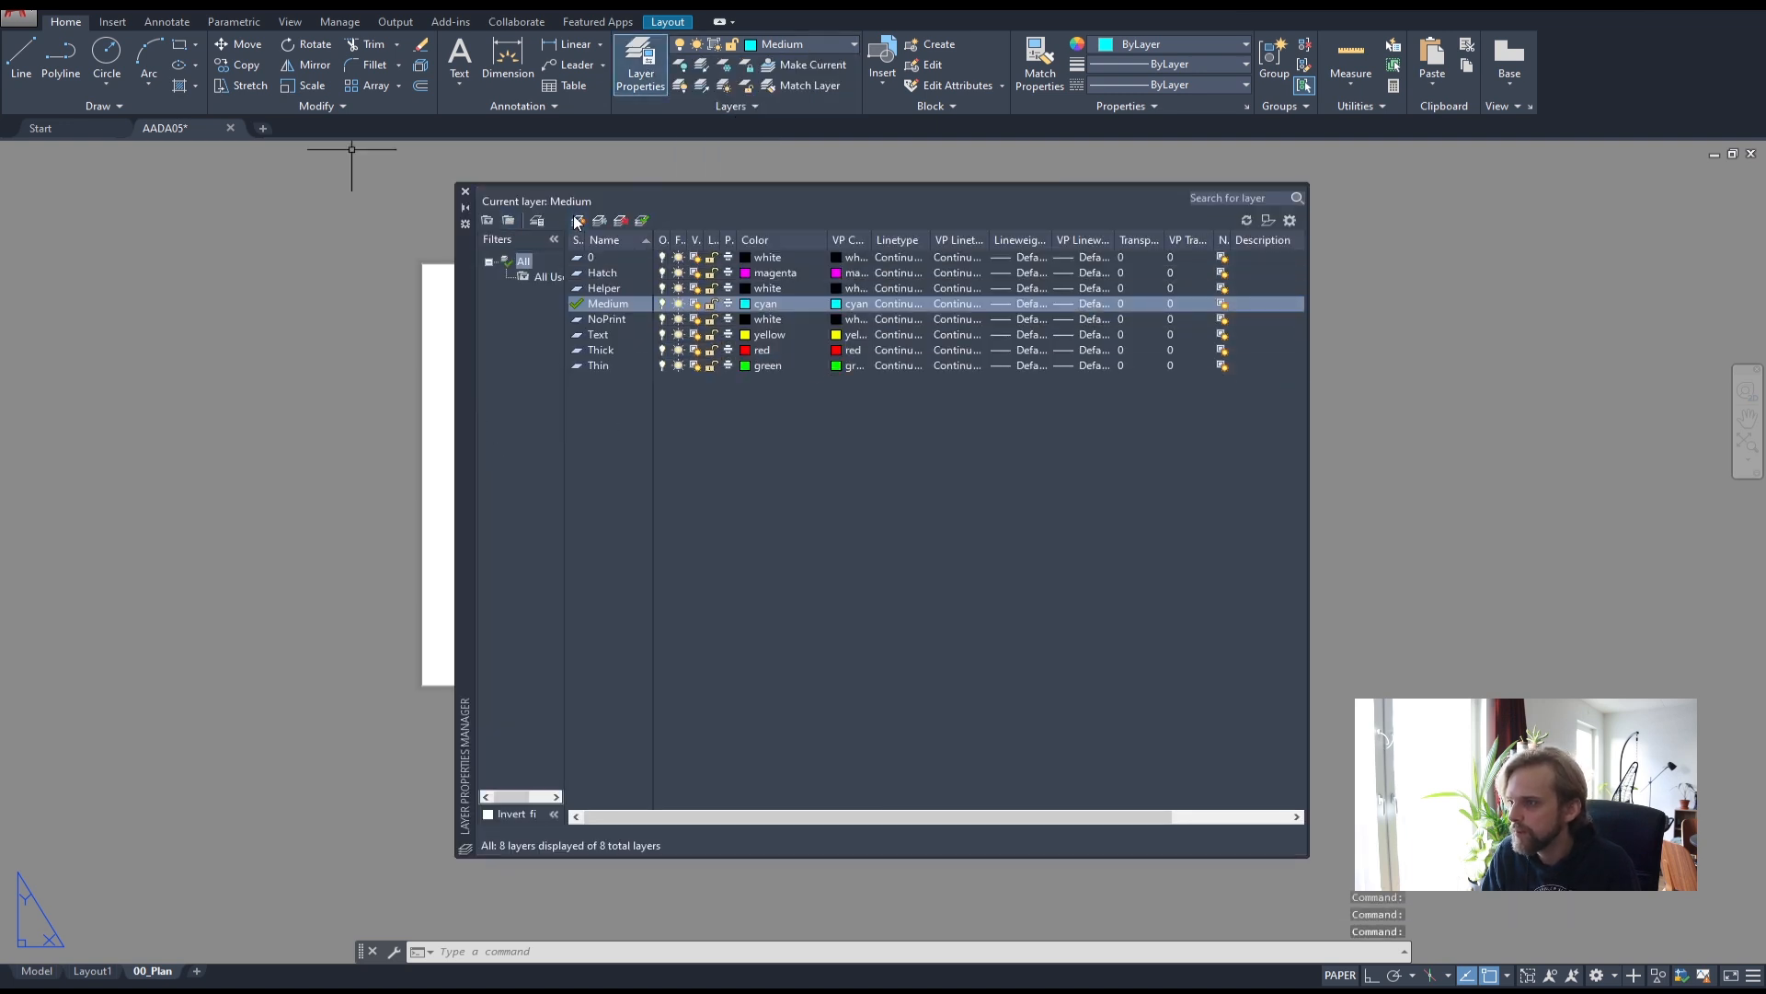
left_click(577, 221)
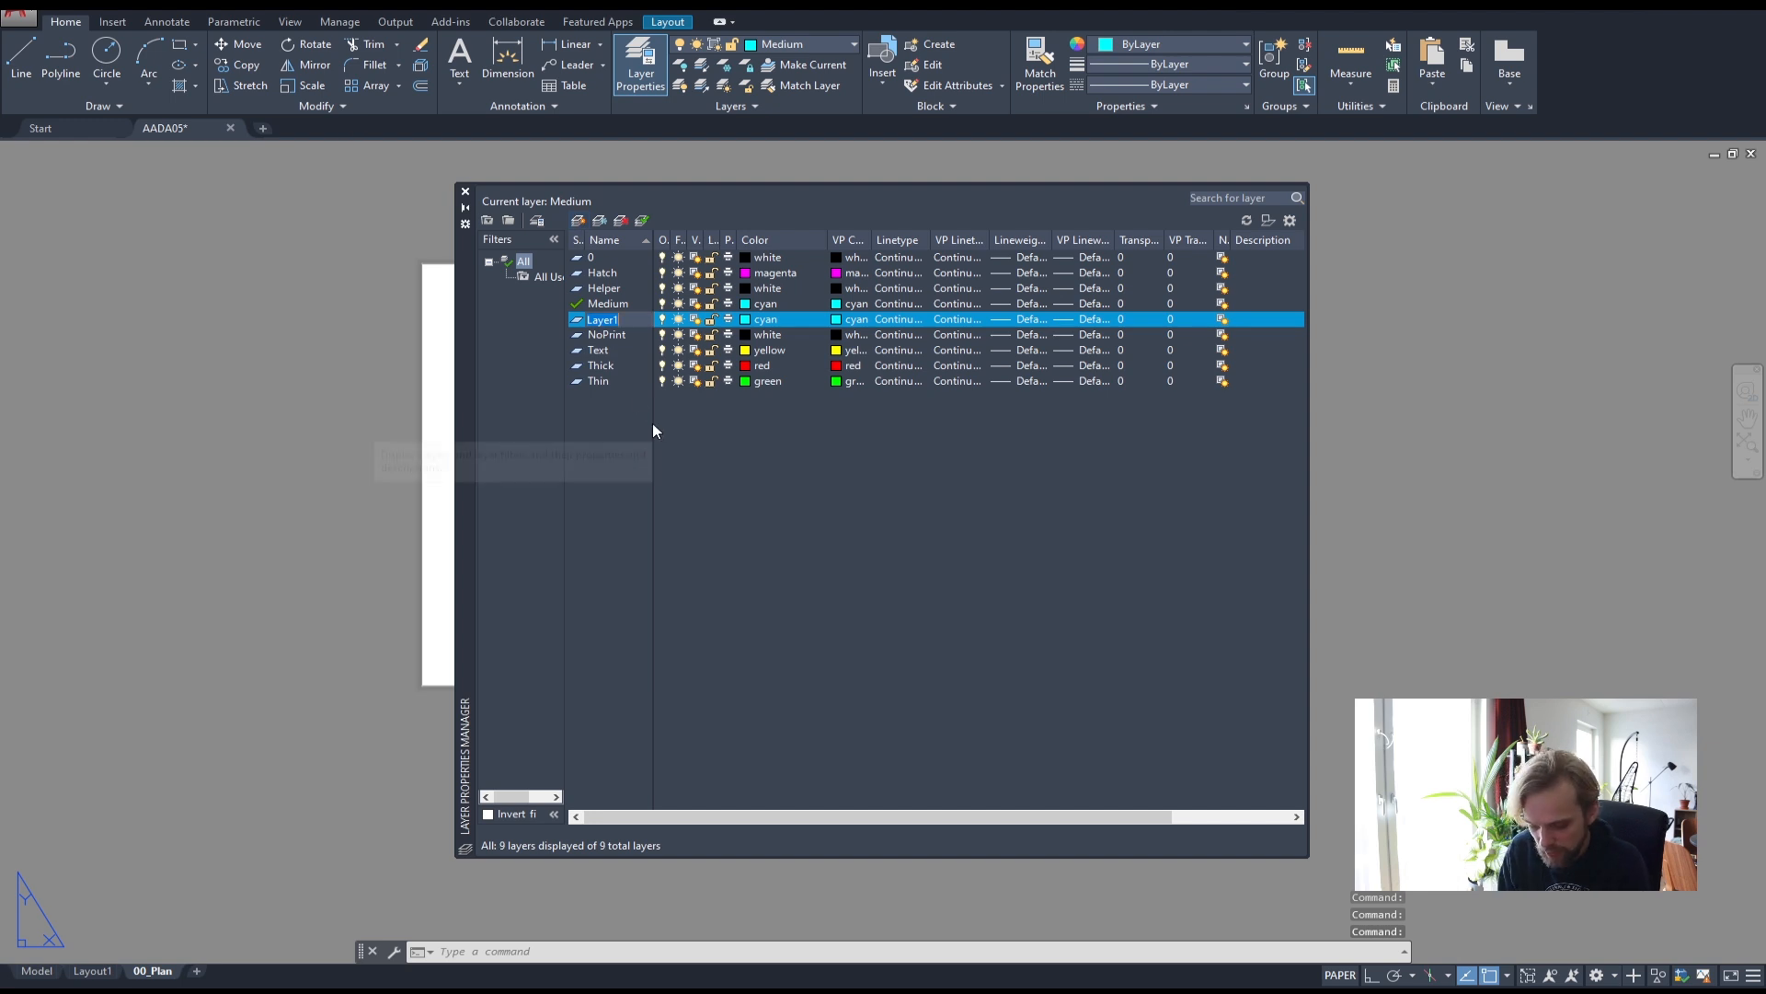
type("Layout")
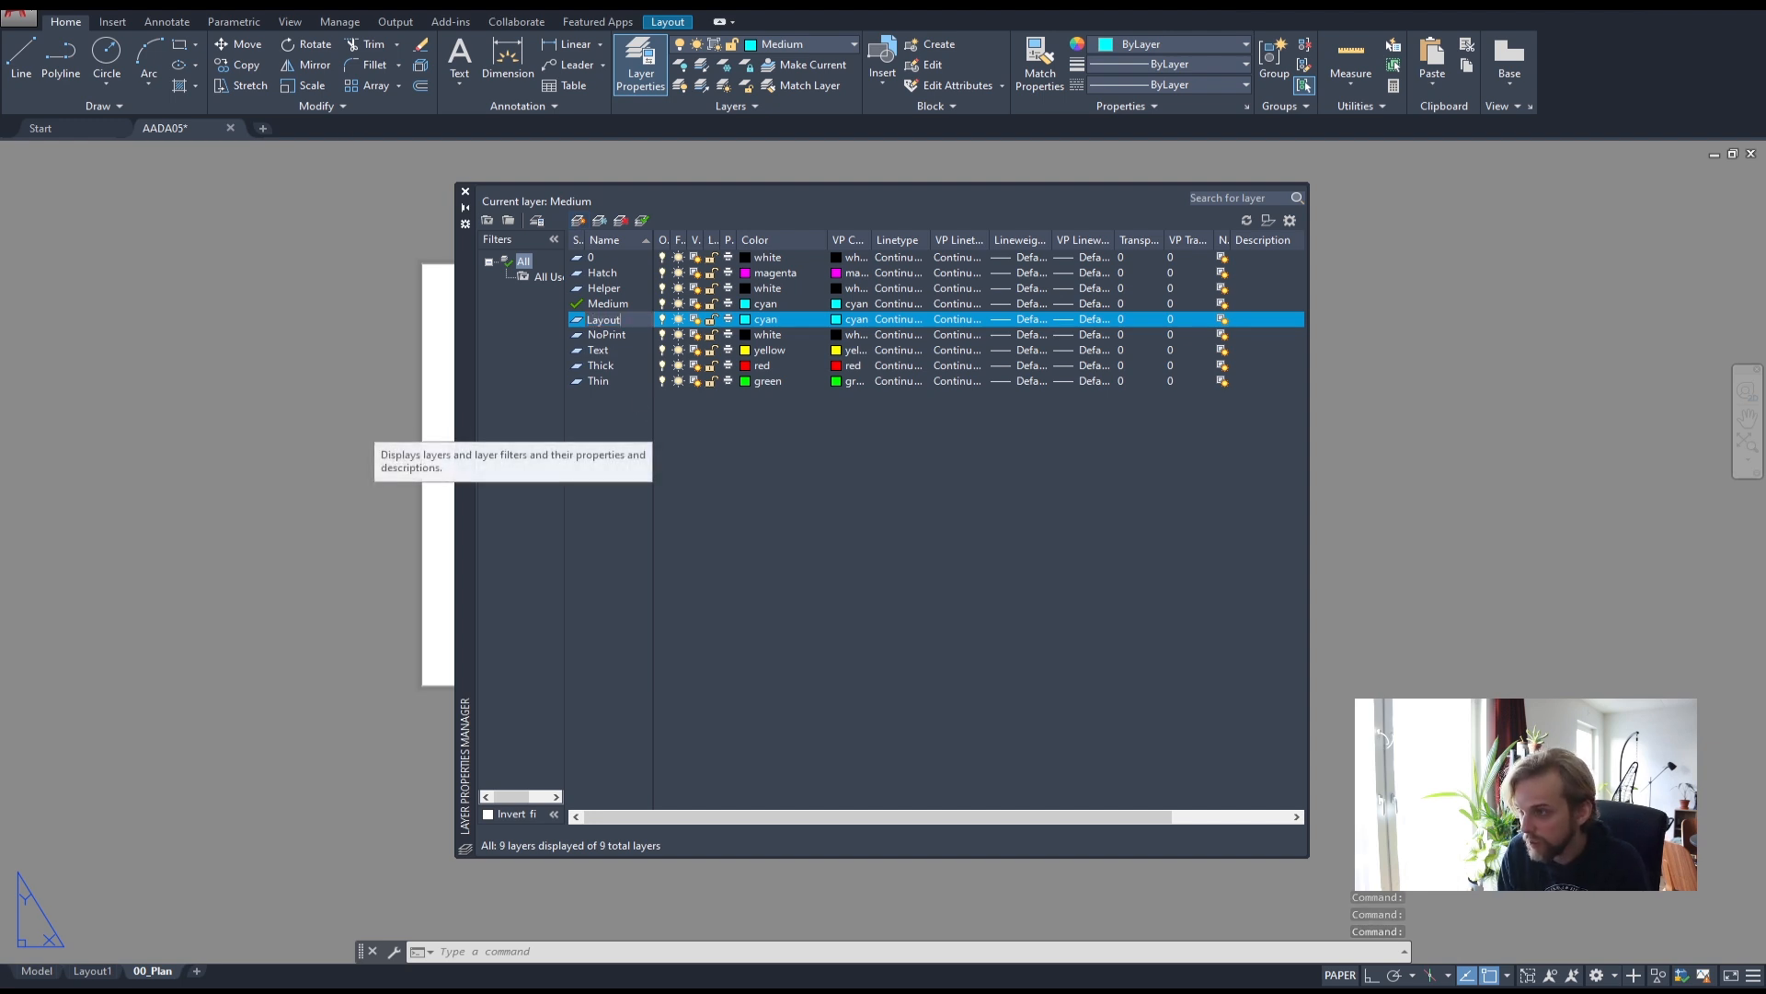
type(" Text")
key("Return")
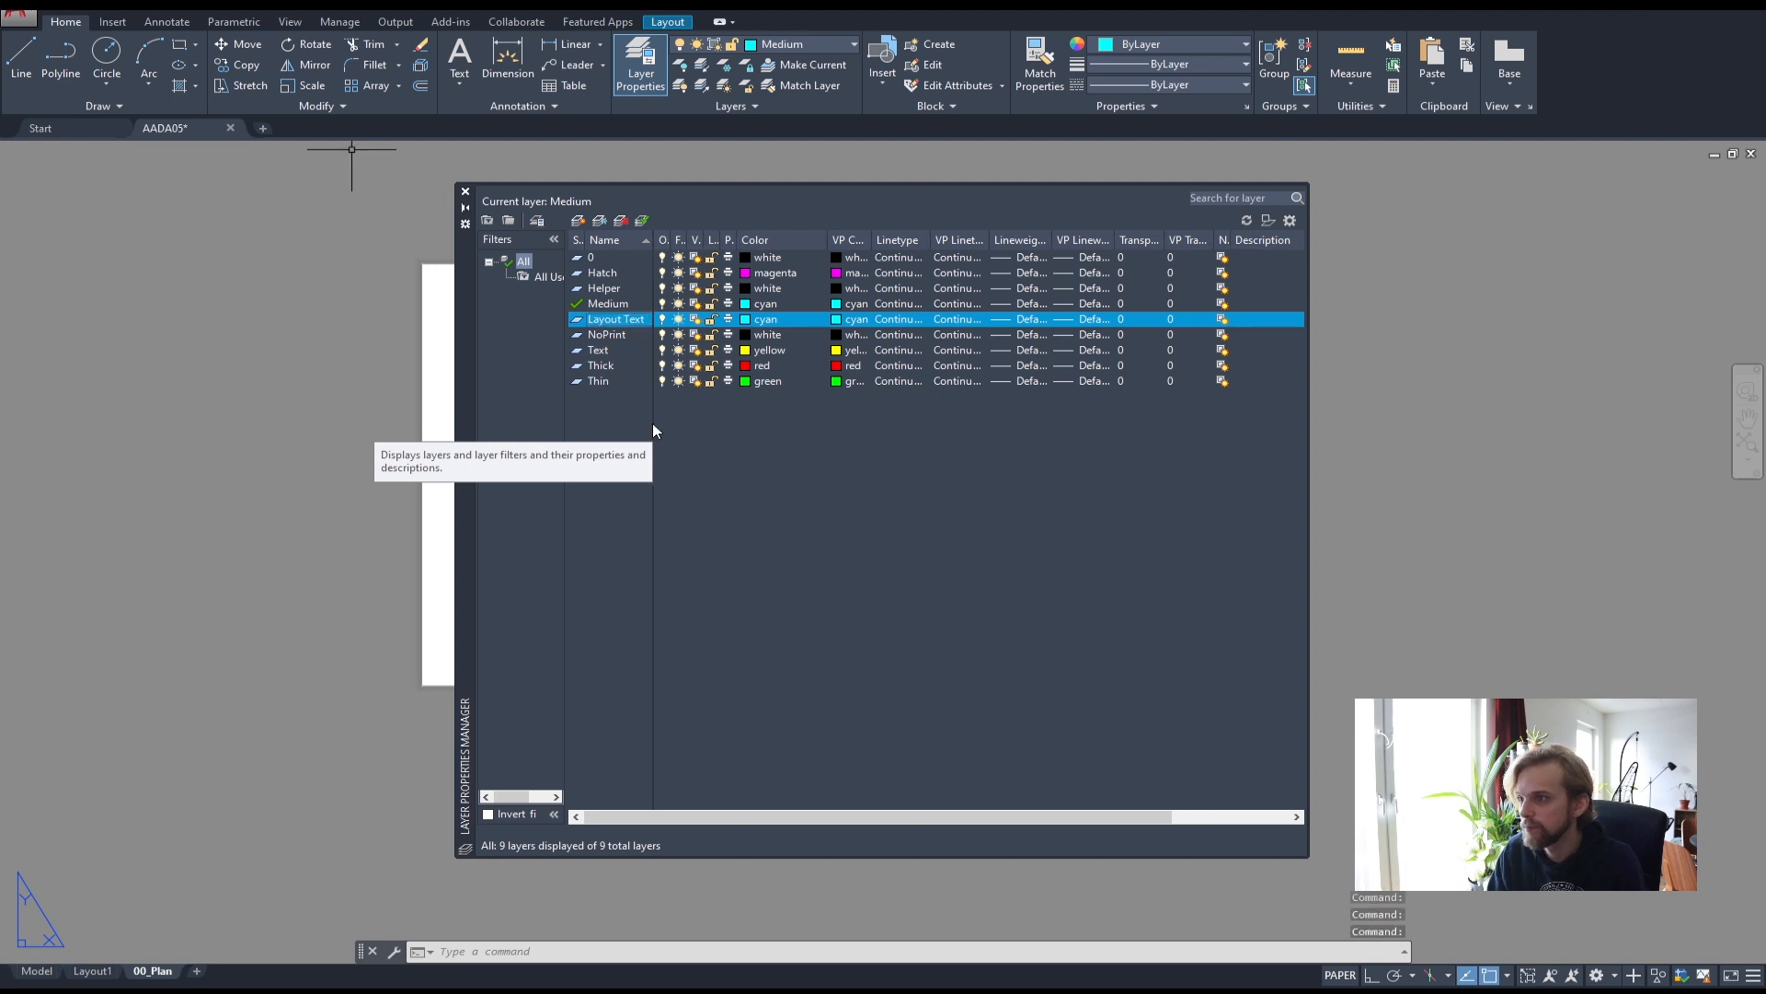
- Give the Layout Text layer the colour white (index 7)
left_click(753, 320)
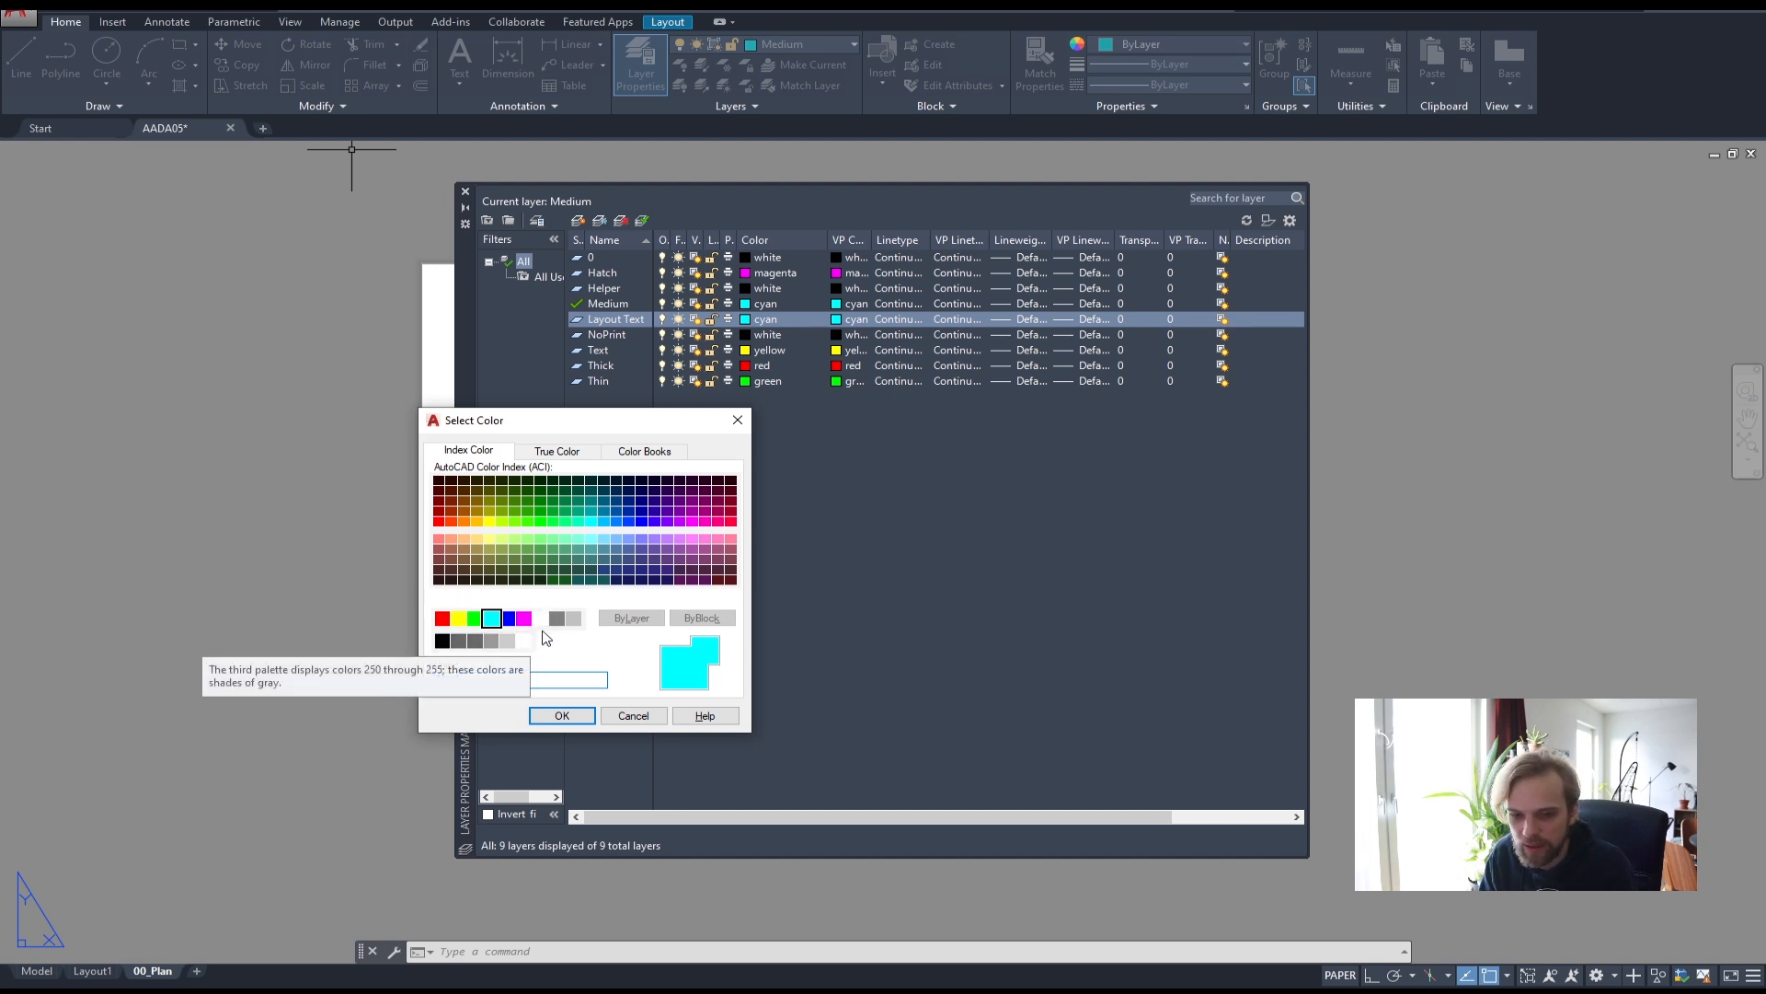
left_click(523, 641)
left_click(458, 678)
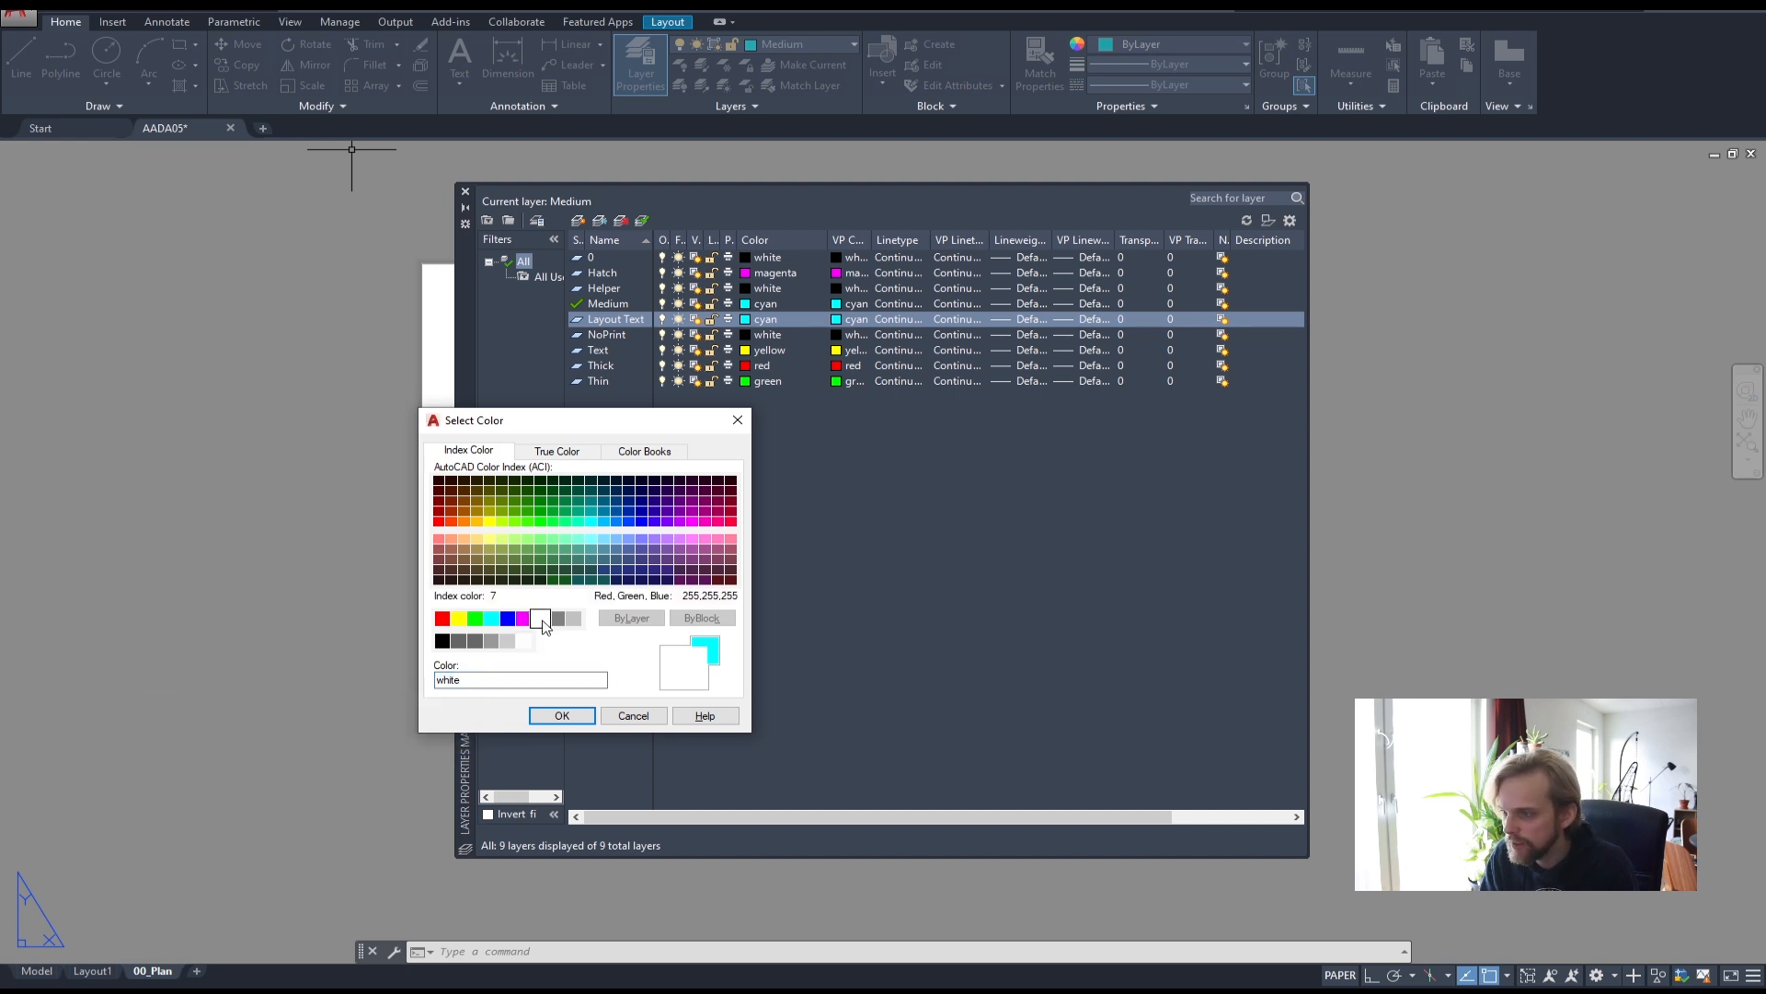
left_click(524, 641)
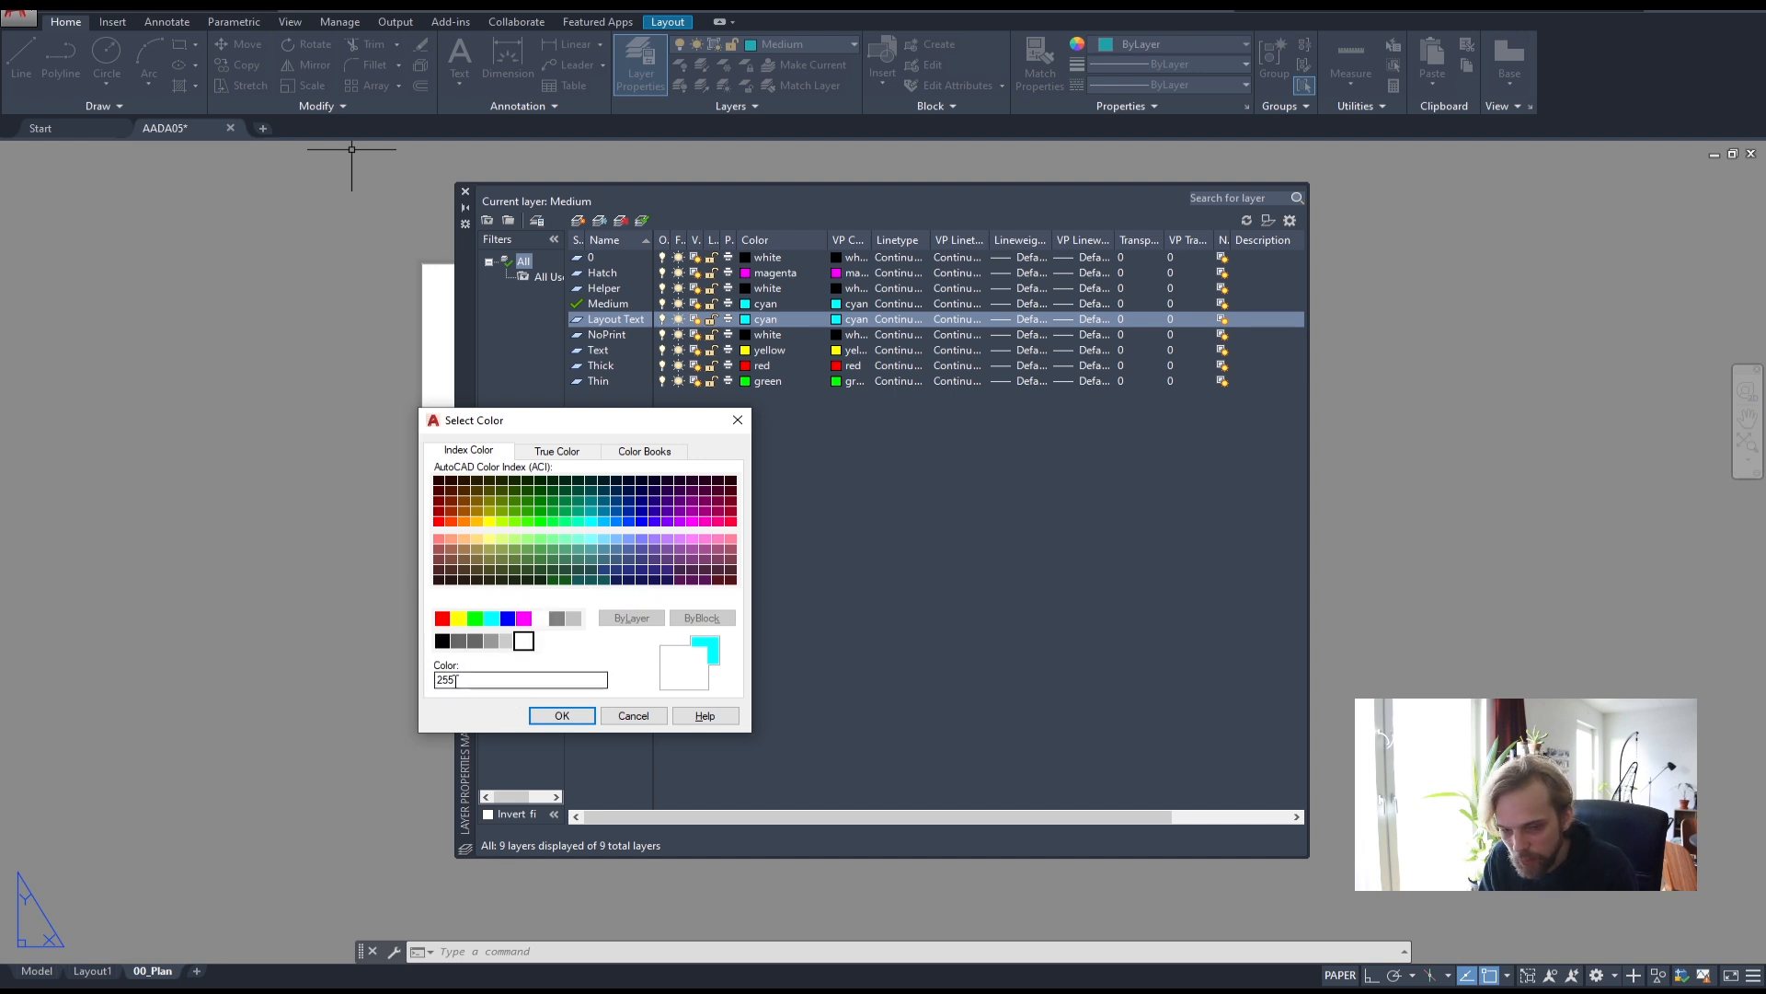
left_click(547, 618)
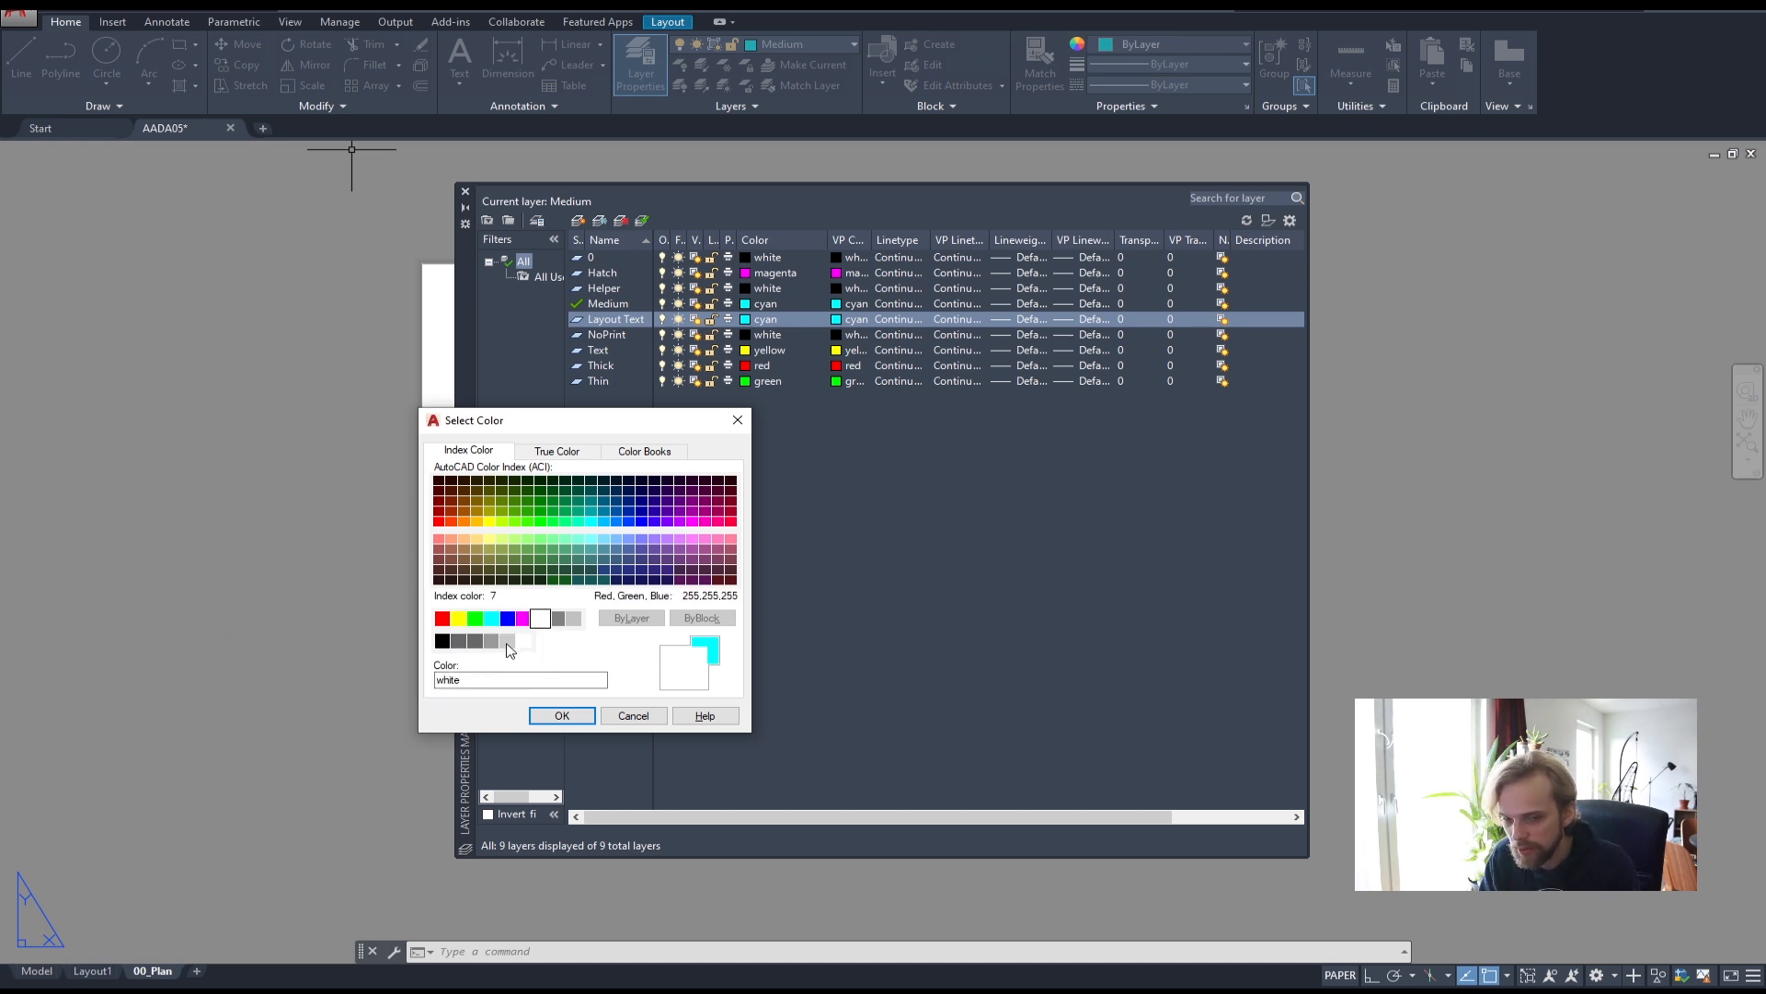
left_click_drag(472, 681, 384, 699)
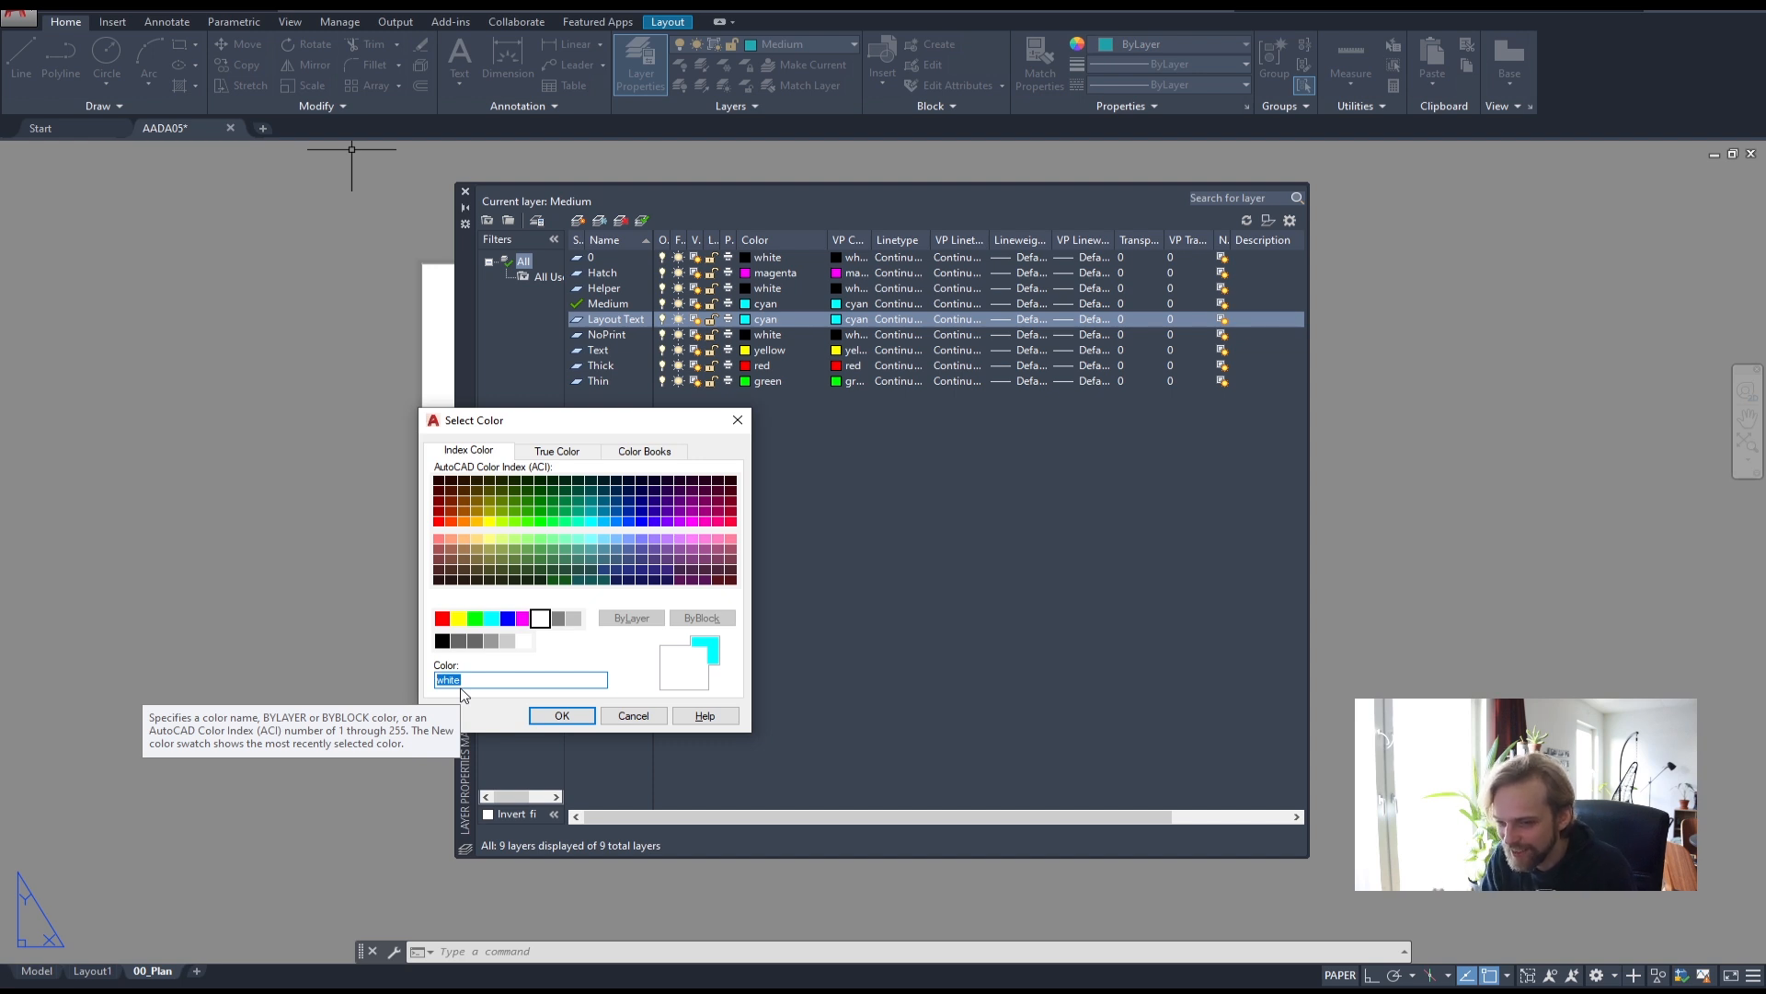
left_click(563, 718)
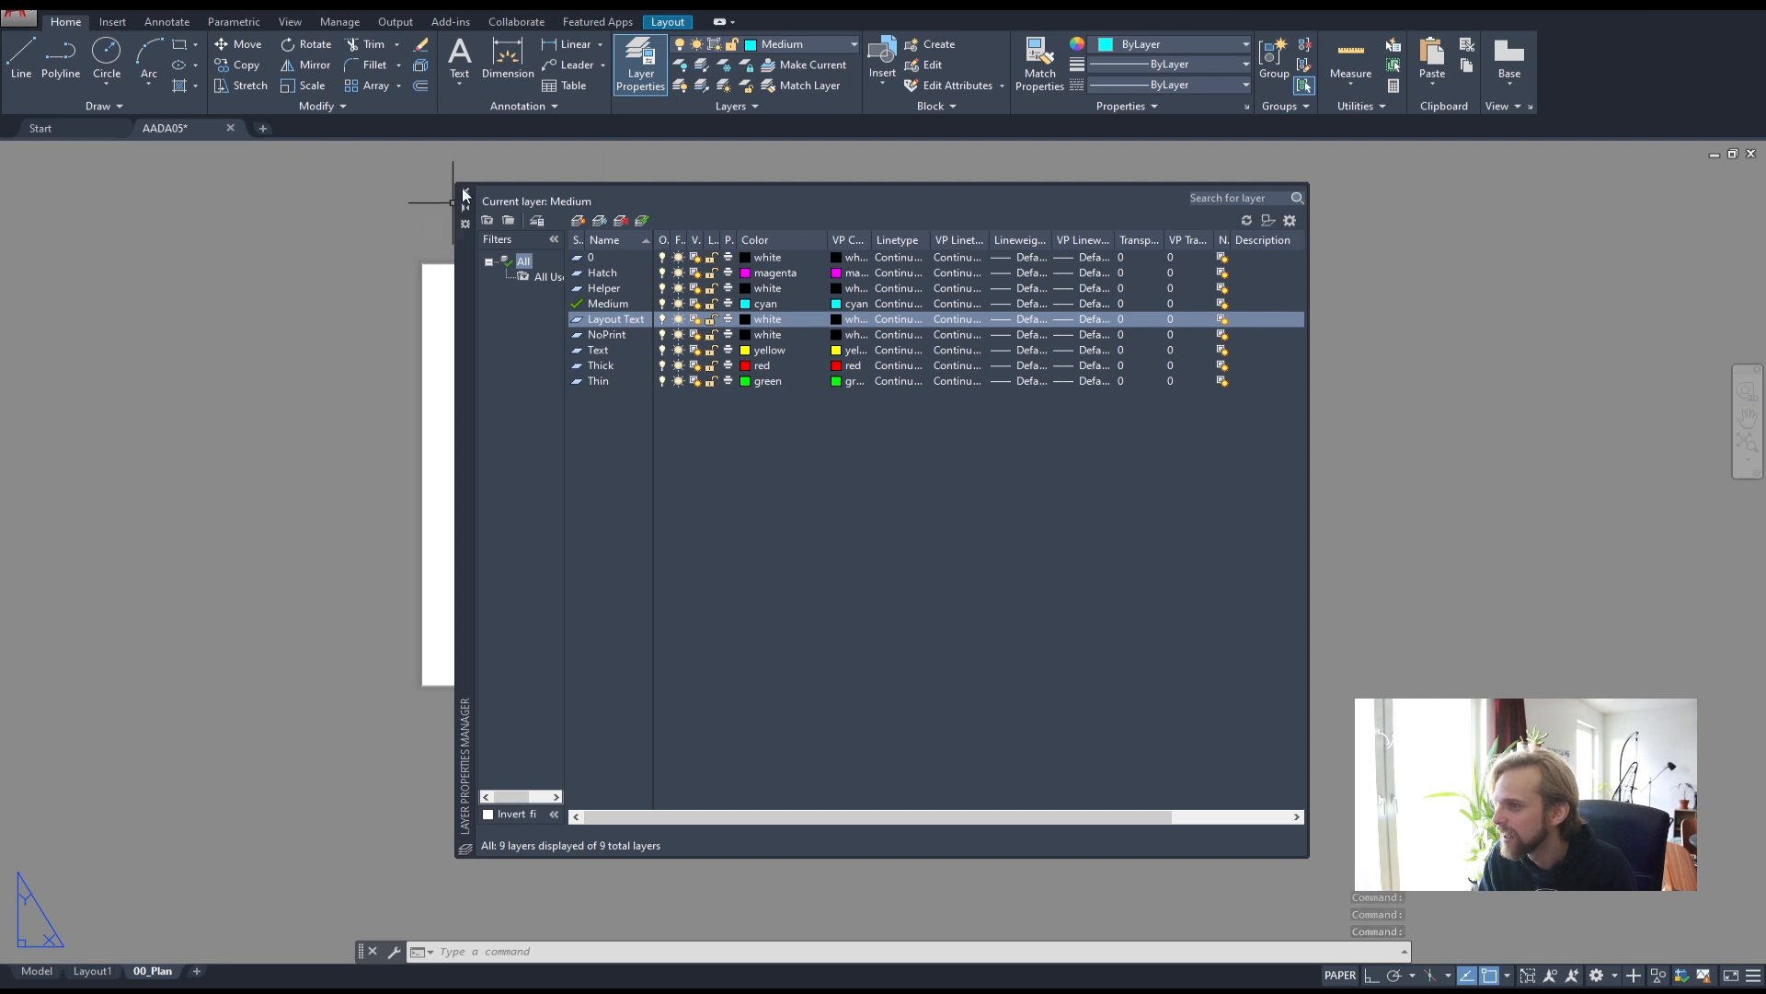
left_click(466, 194)
- Make Layout Text the current layer
left_click(791, 43)
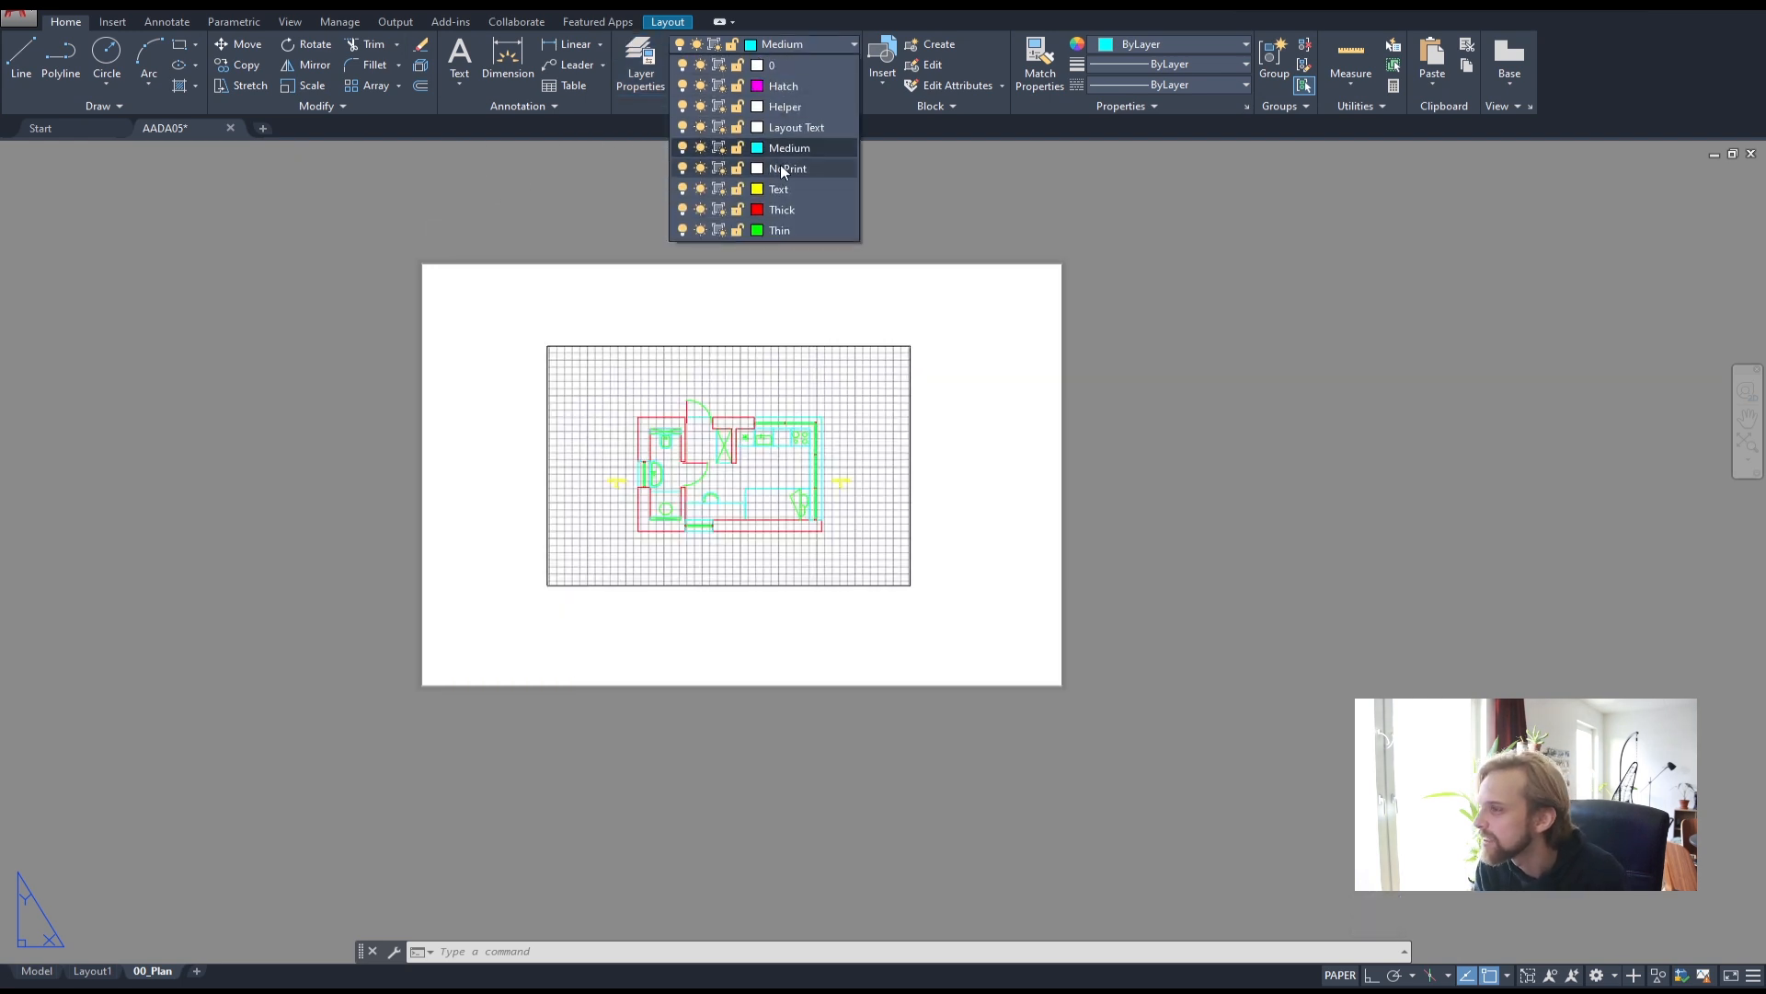
left_click(795, 128)
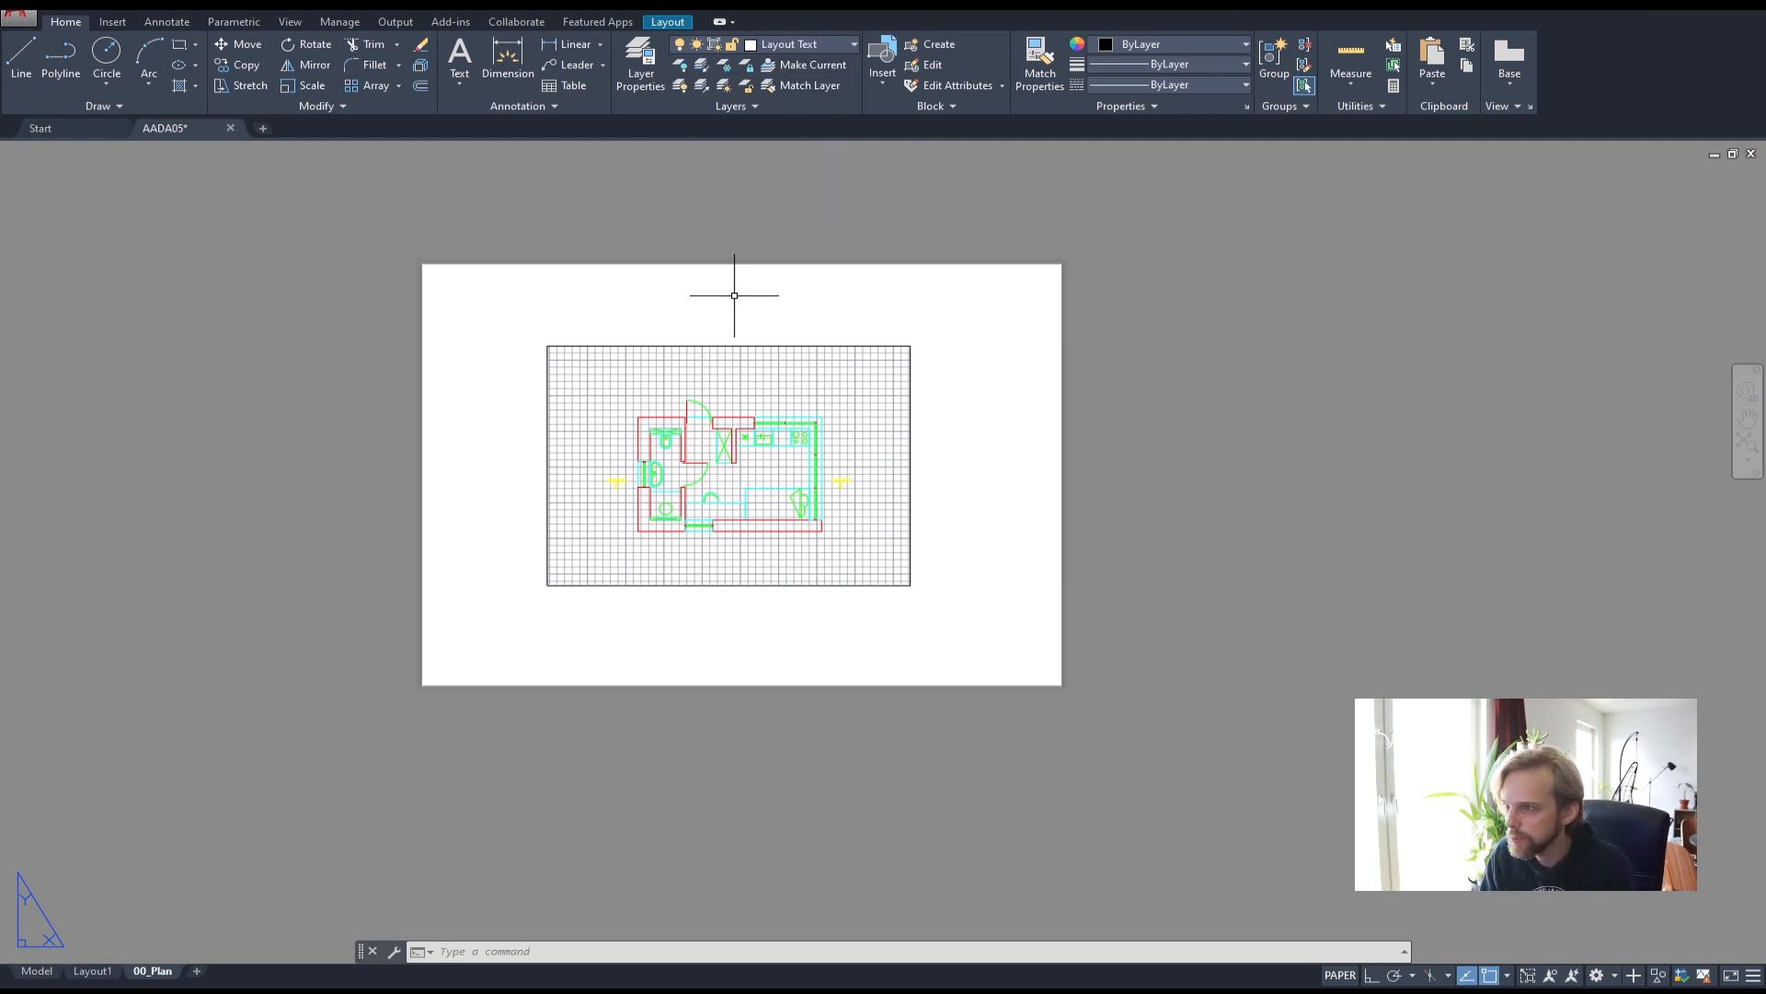
middle_click_drag(750, 316, 691, 296)
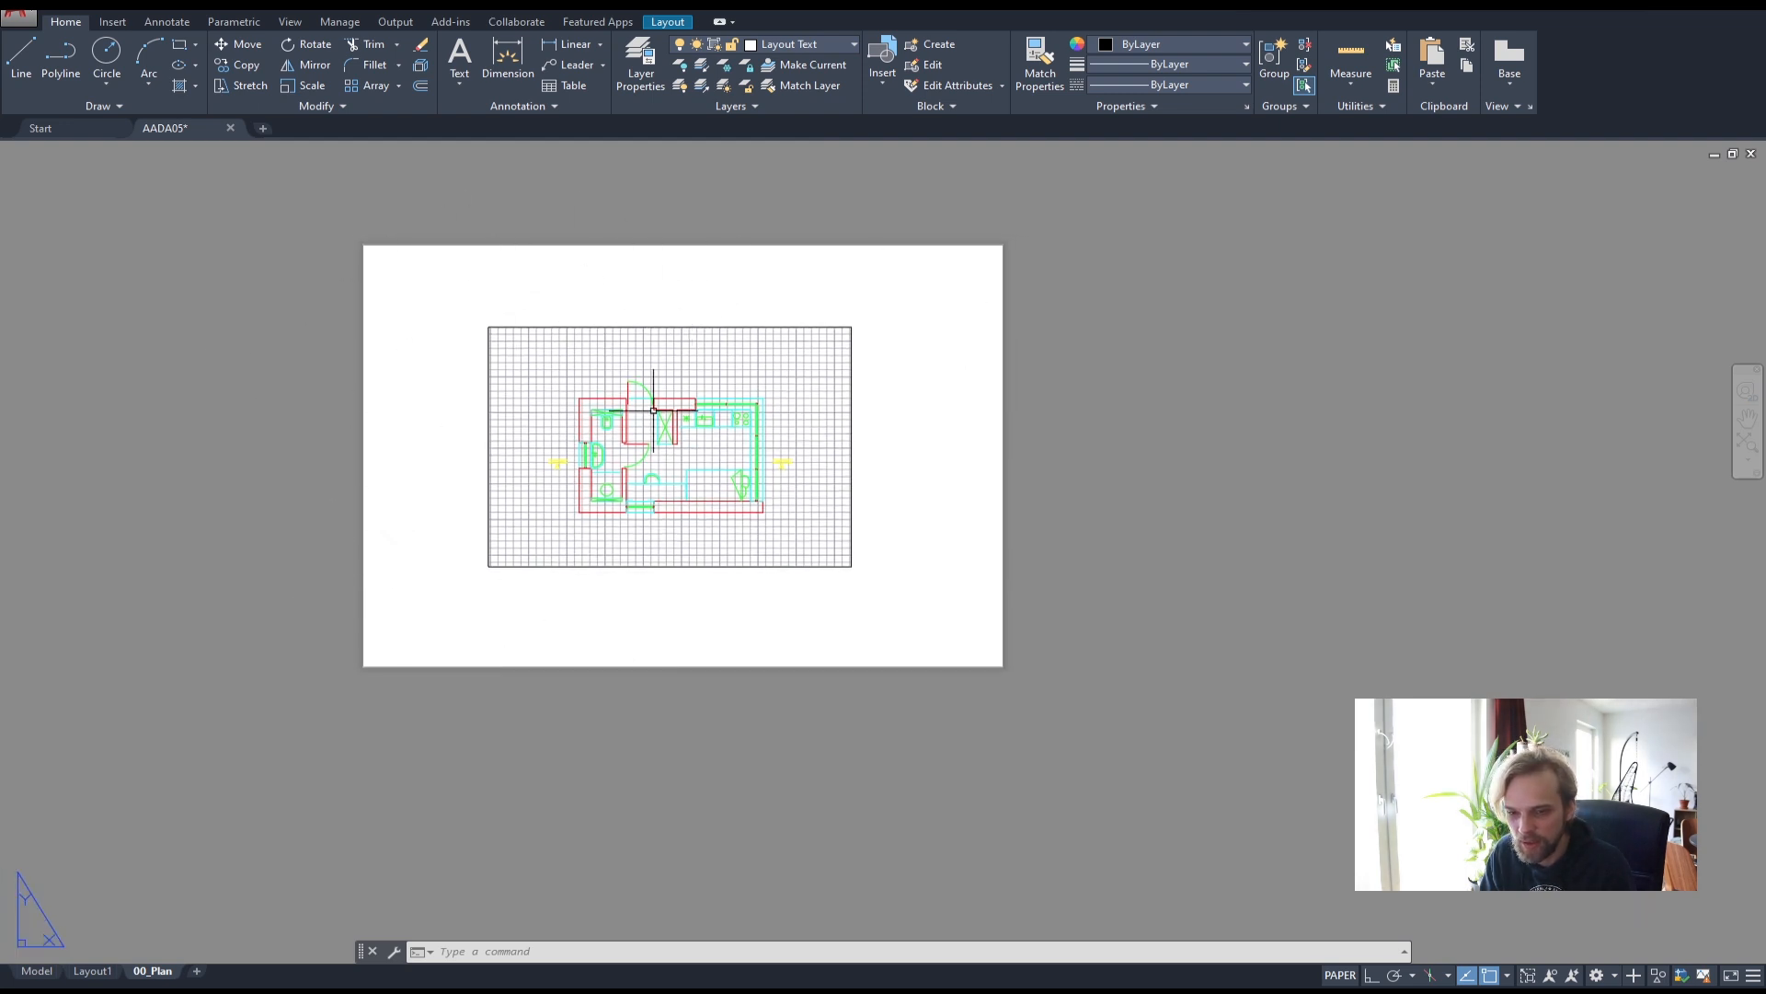
middle_click_drag(721, 252, 726, 289)
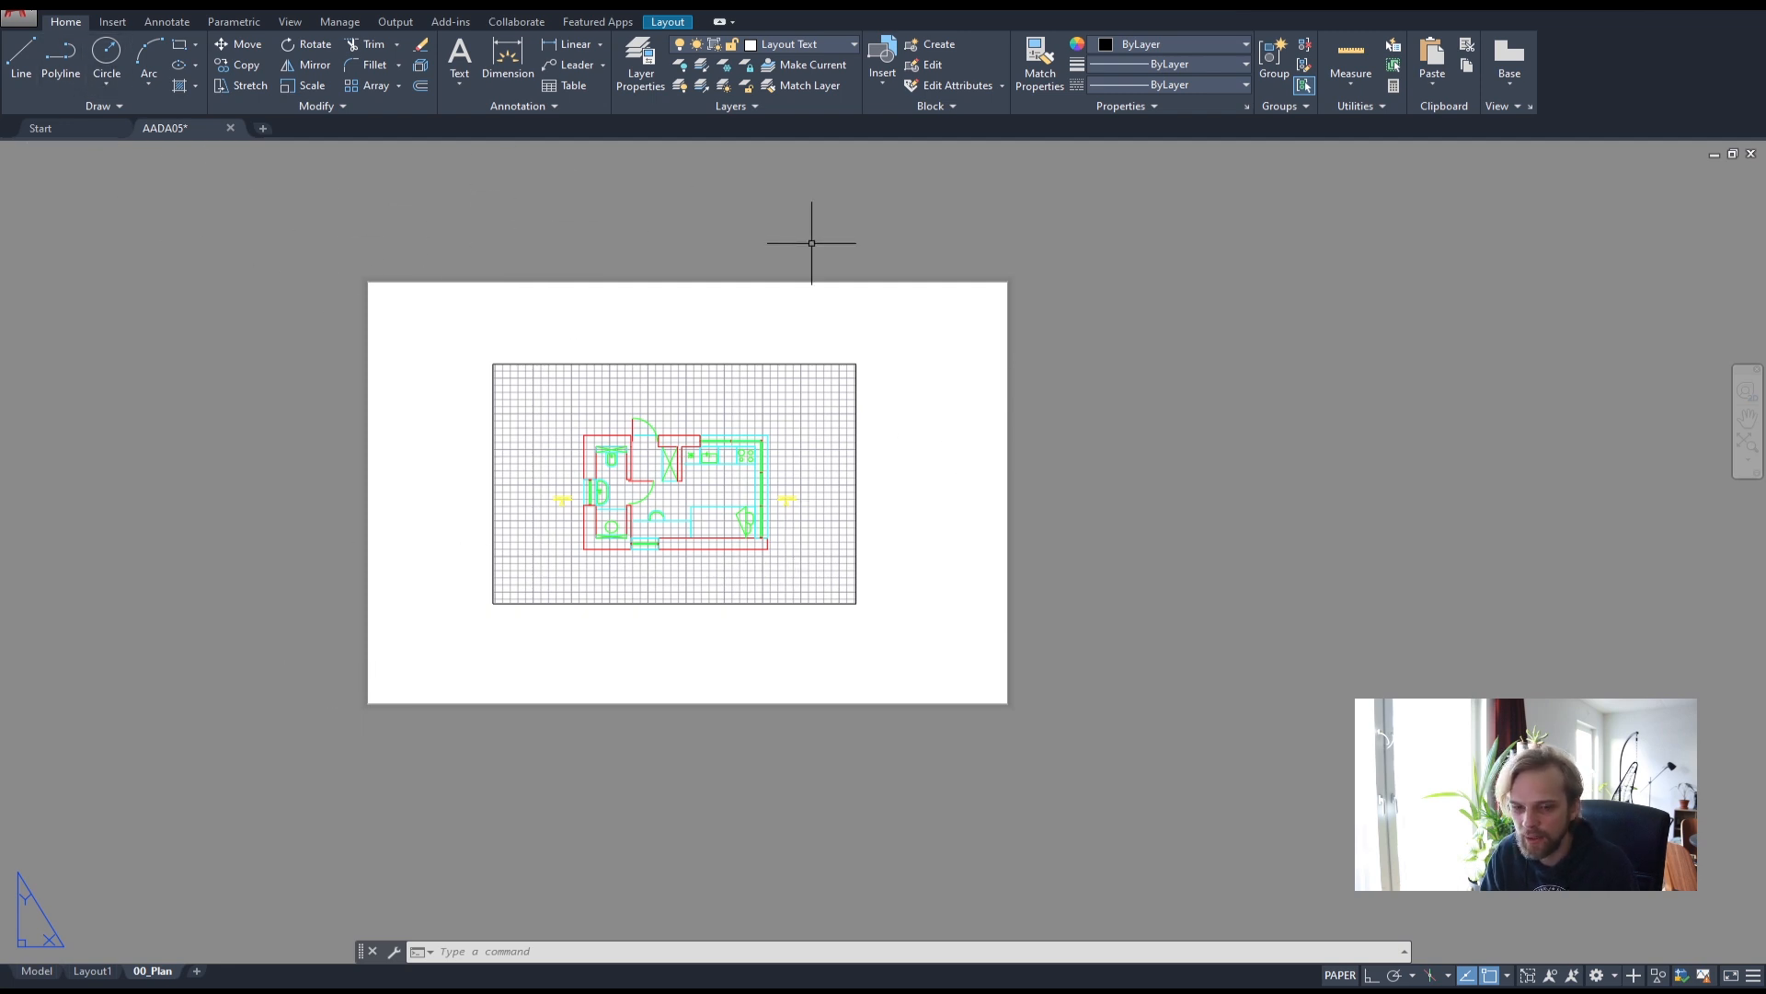
- Draw a closed 420 × 297 polyline rectangle with Ortho on
left_click(61, 58)
type("0")
key("Return")
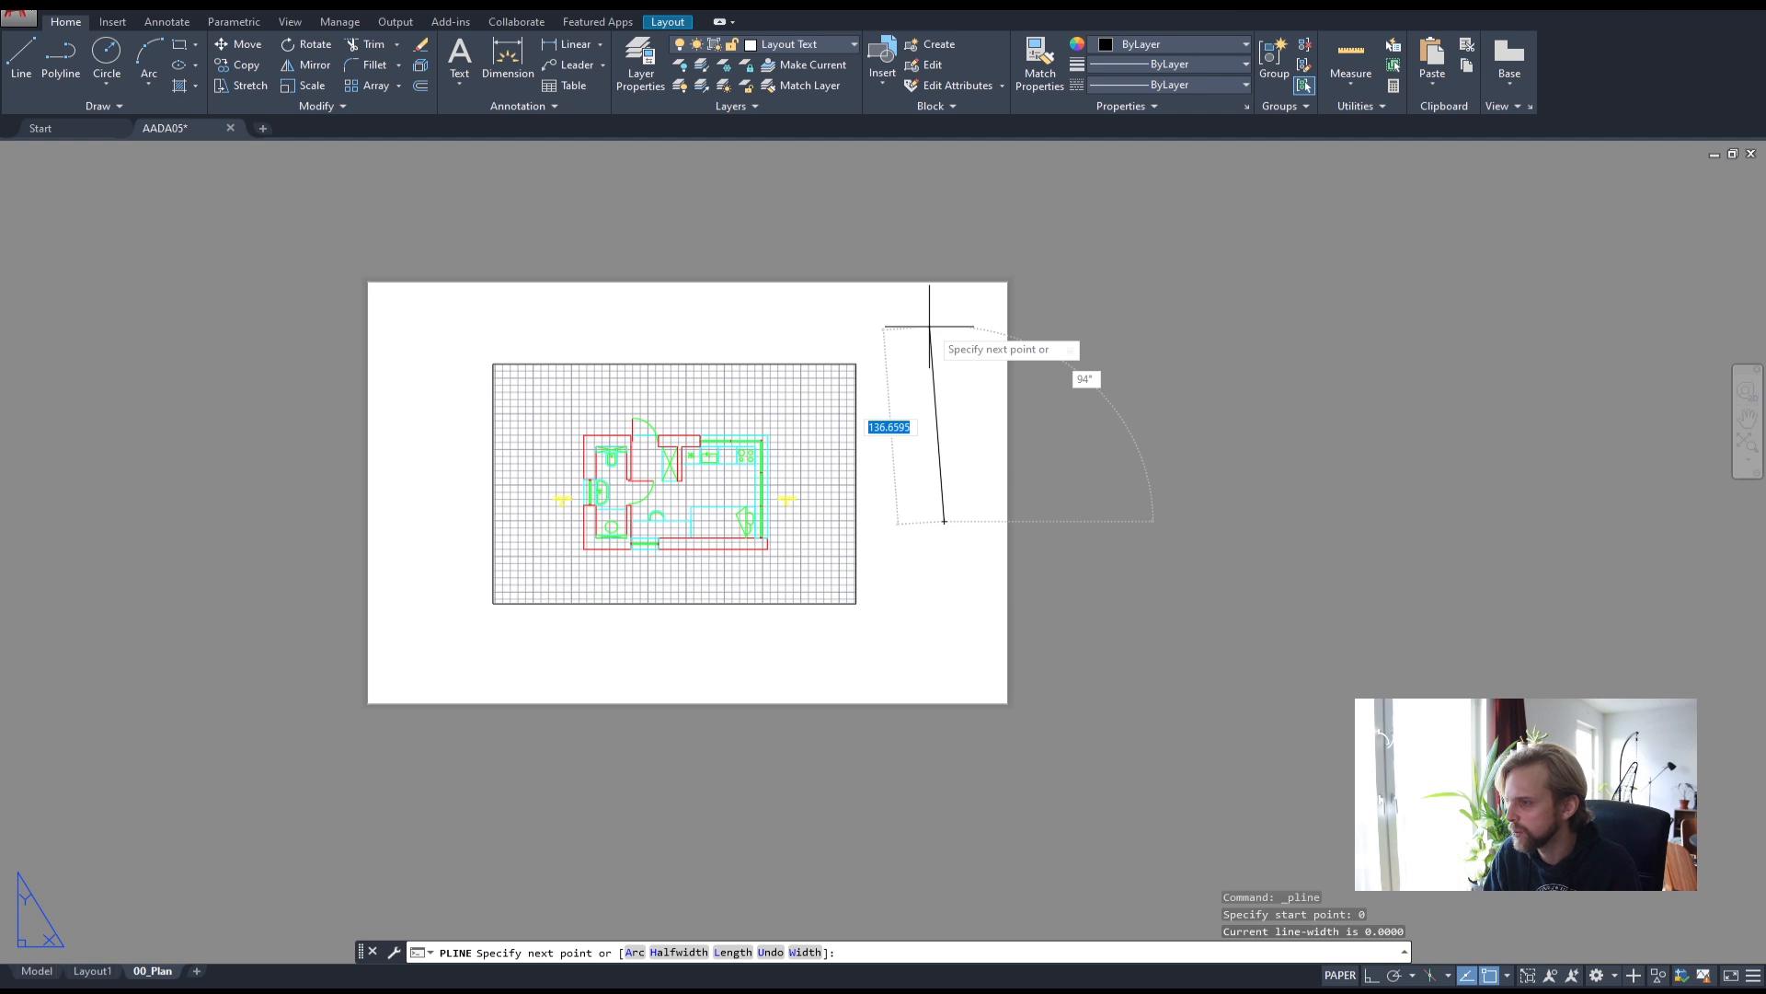
key("Escape")
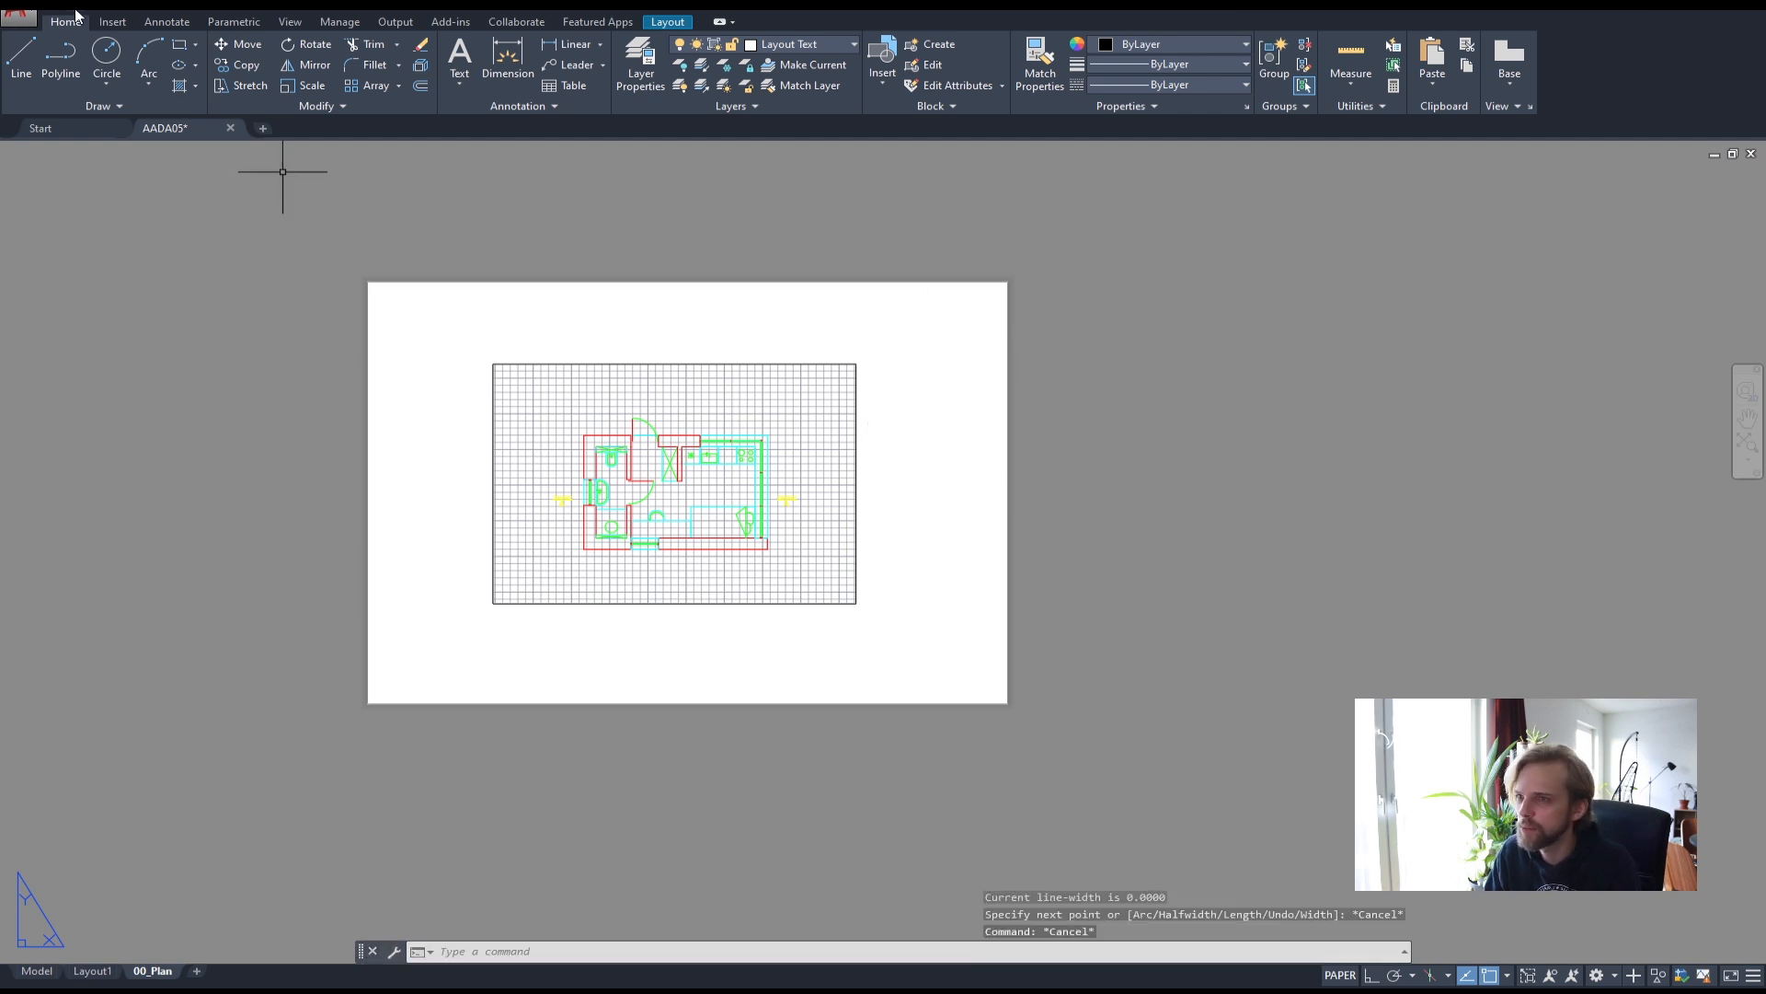
left_click(60, 57)
left_click(936, 594)
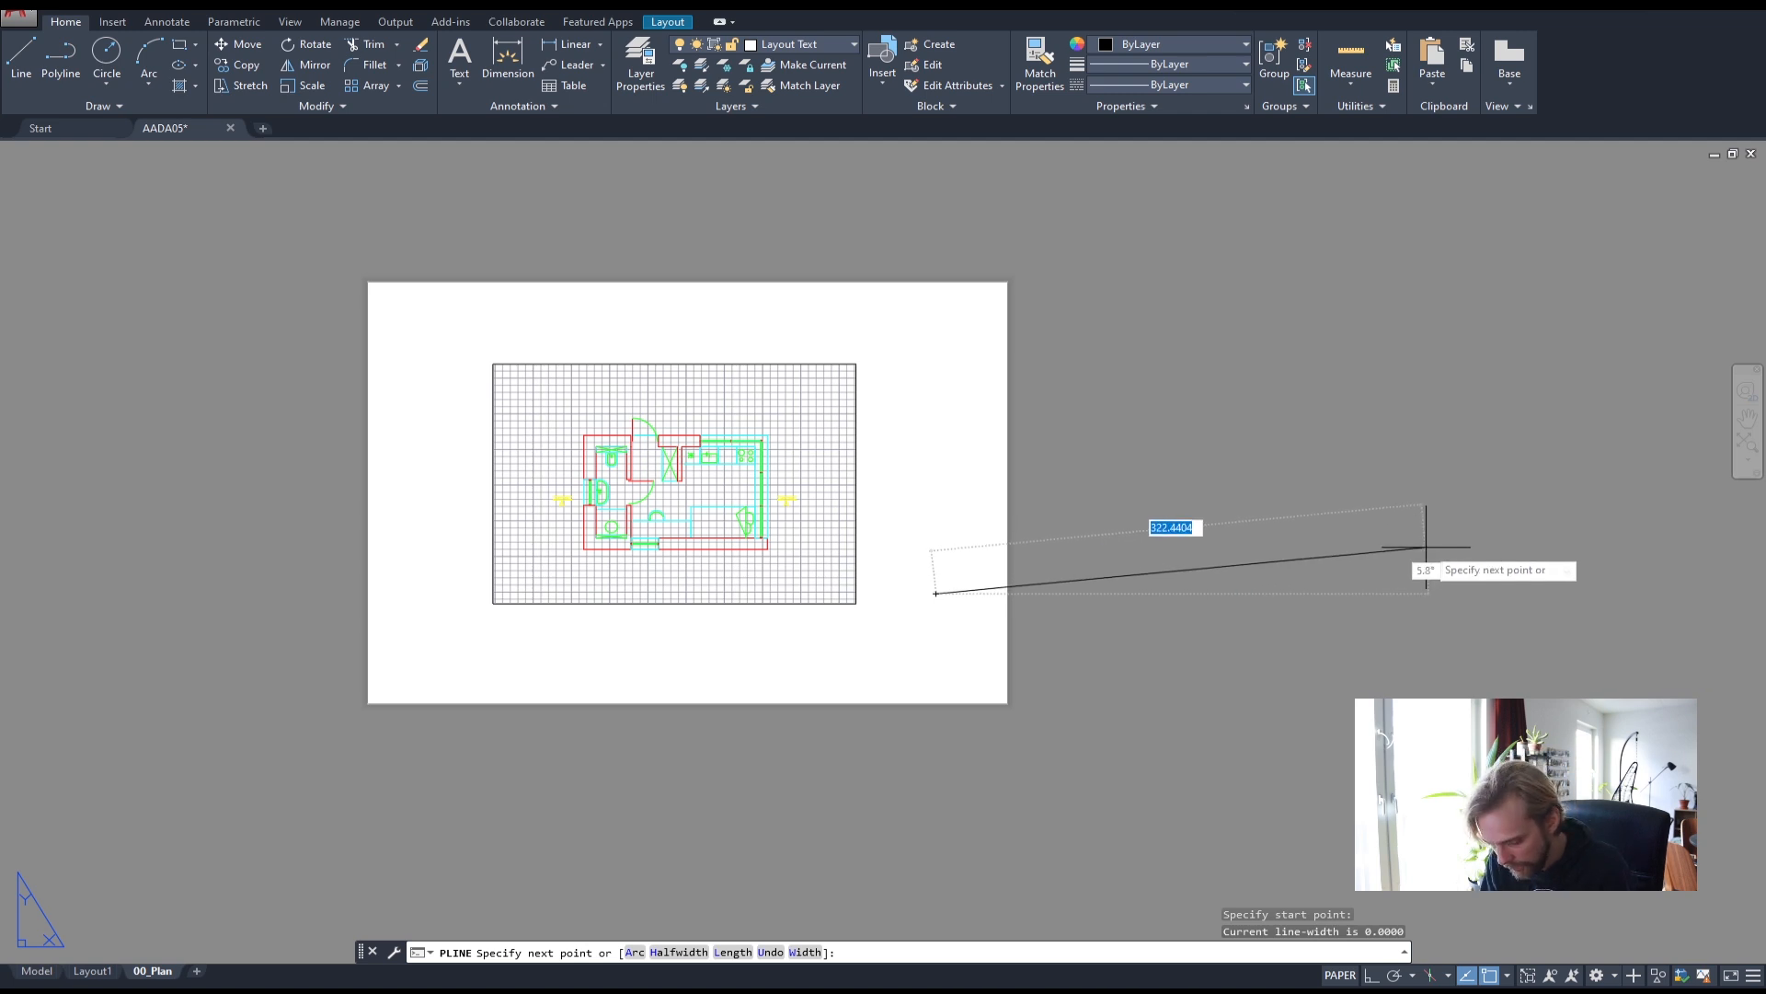
key("F8")
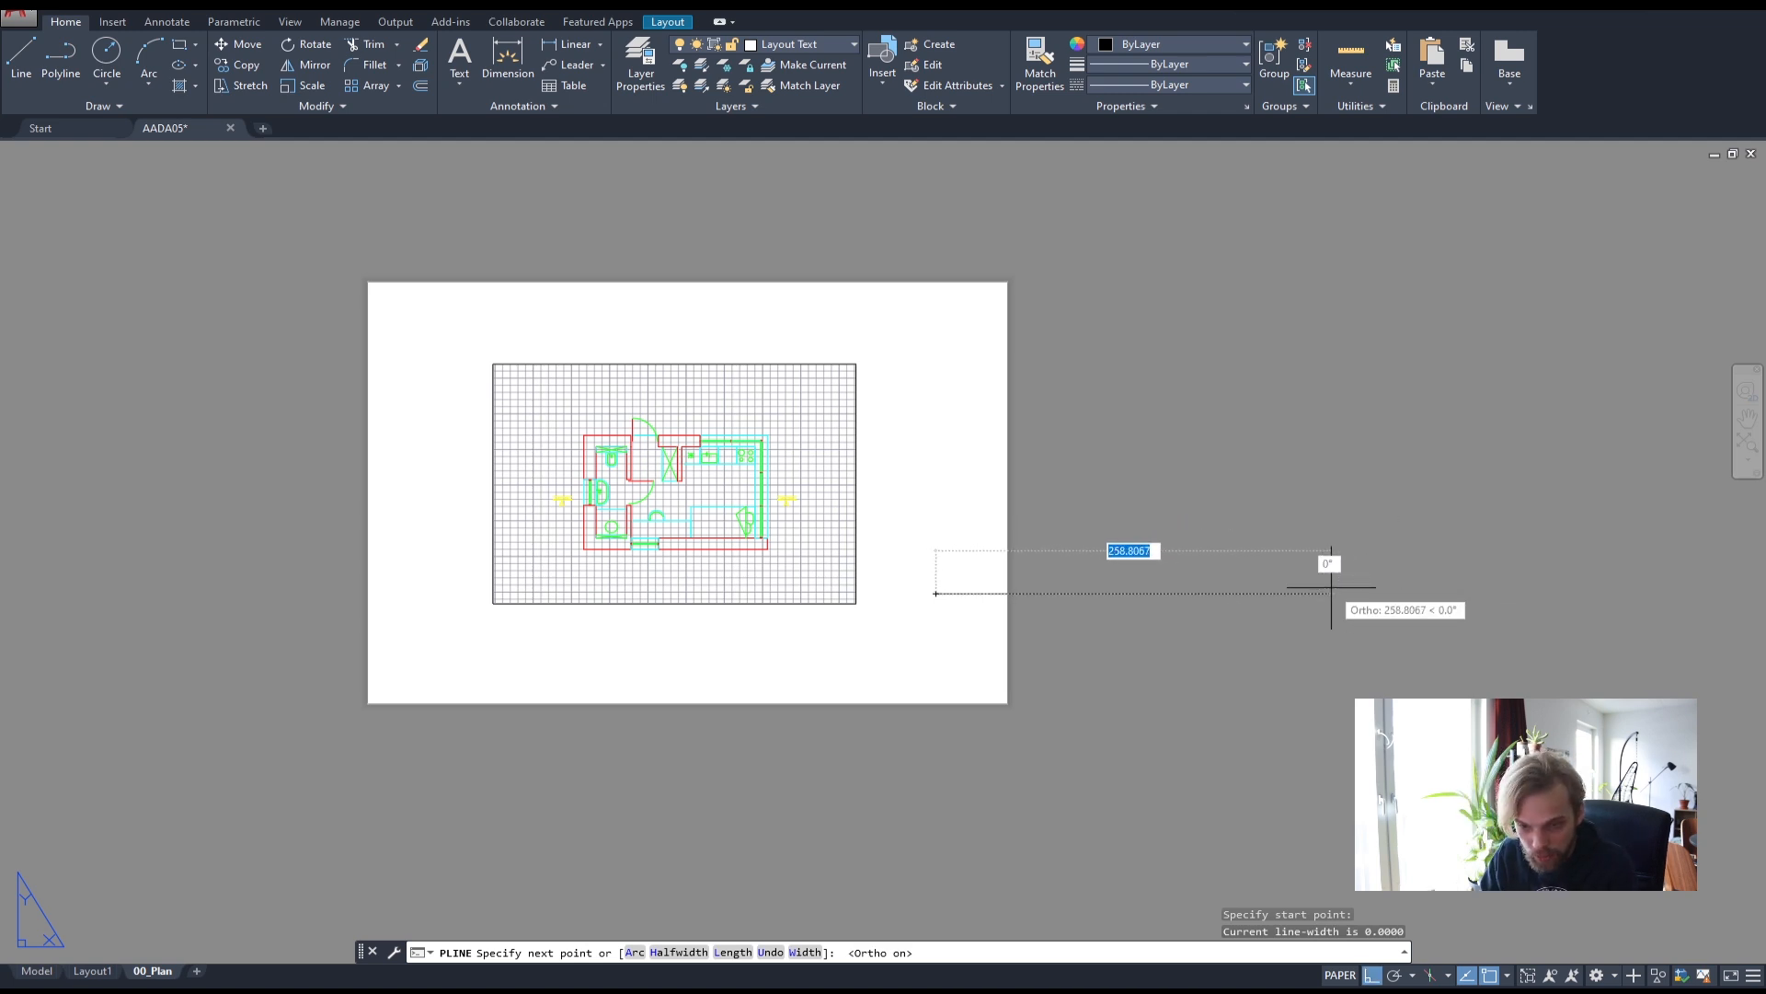
type("420")
key("Return")
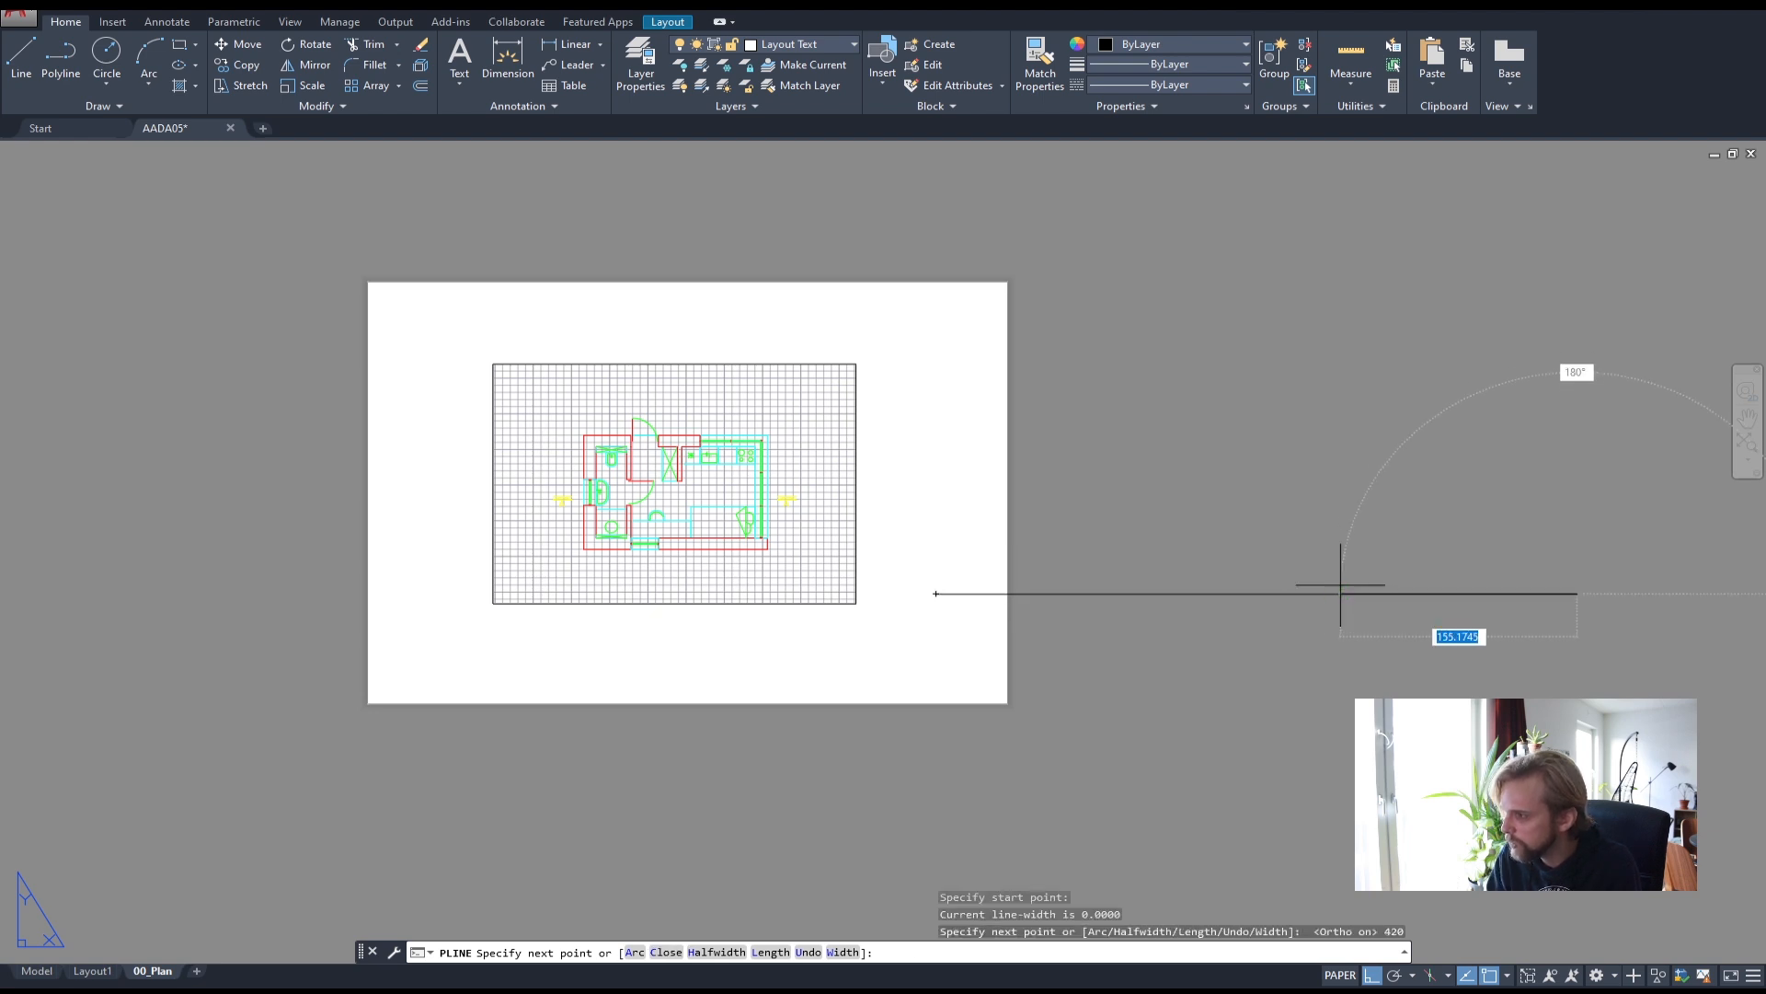
type("297")
key("Return")
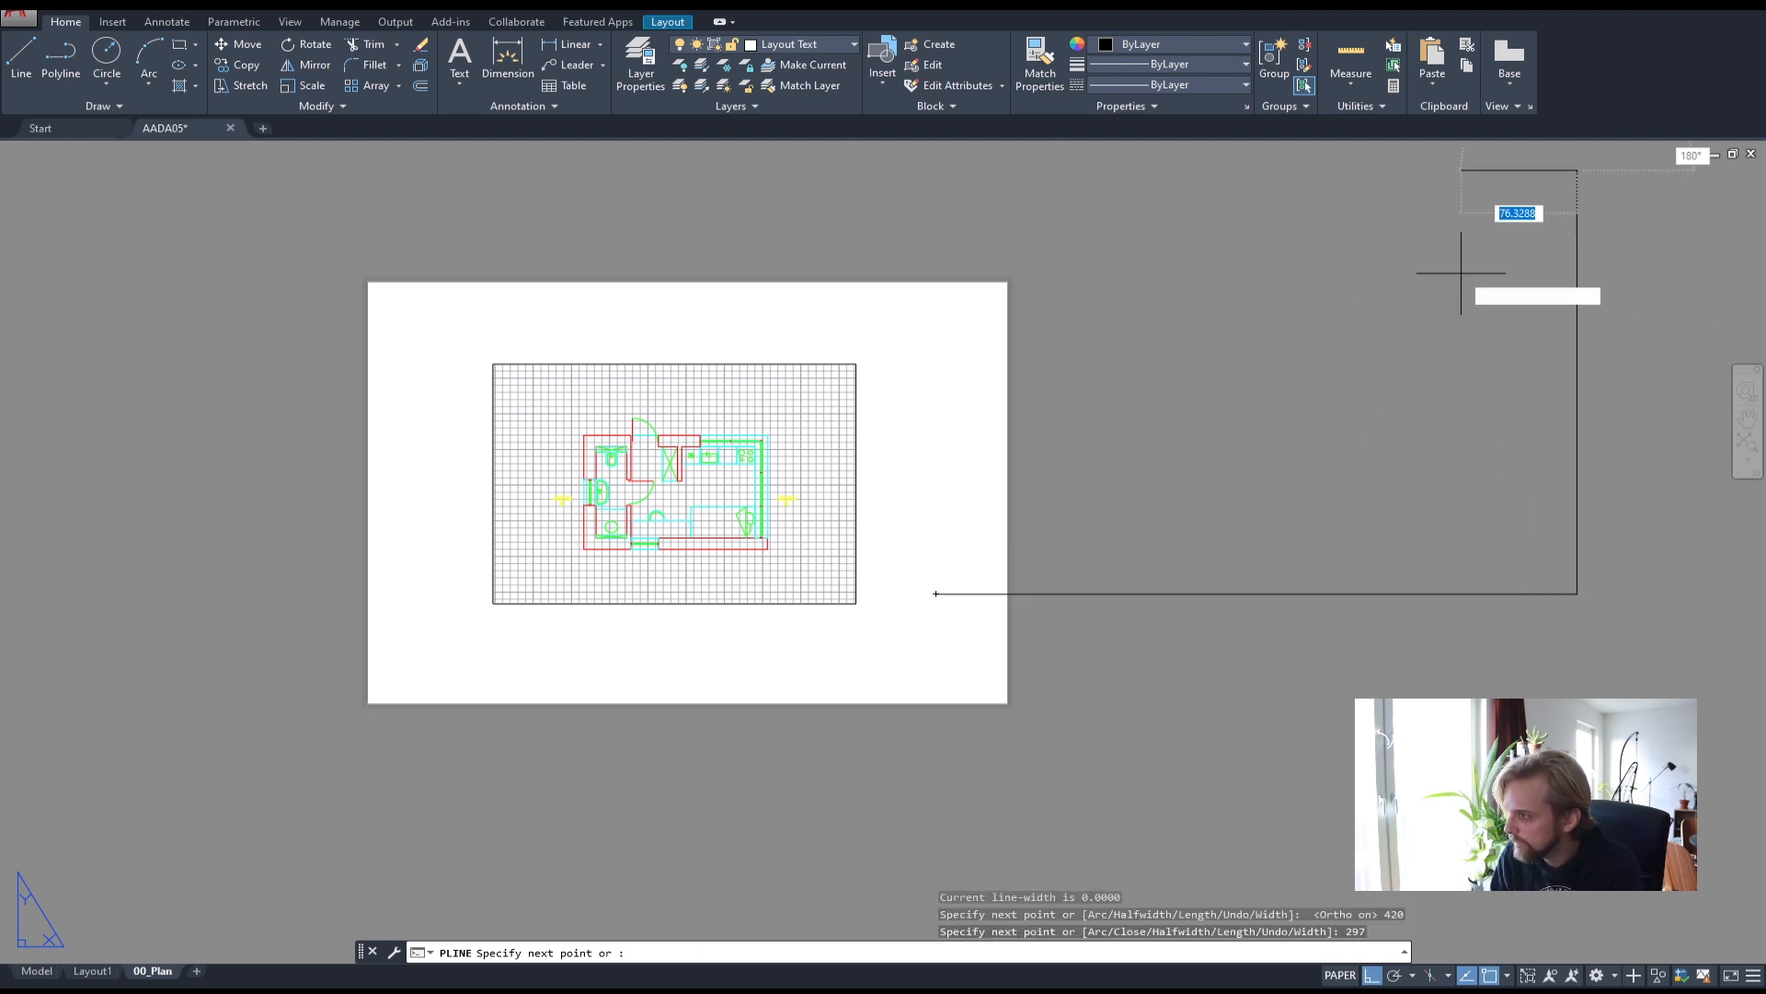
type("420")
key("Return")
left_click(936, 593)
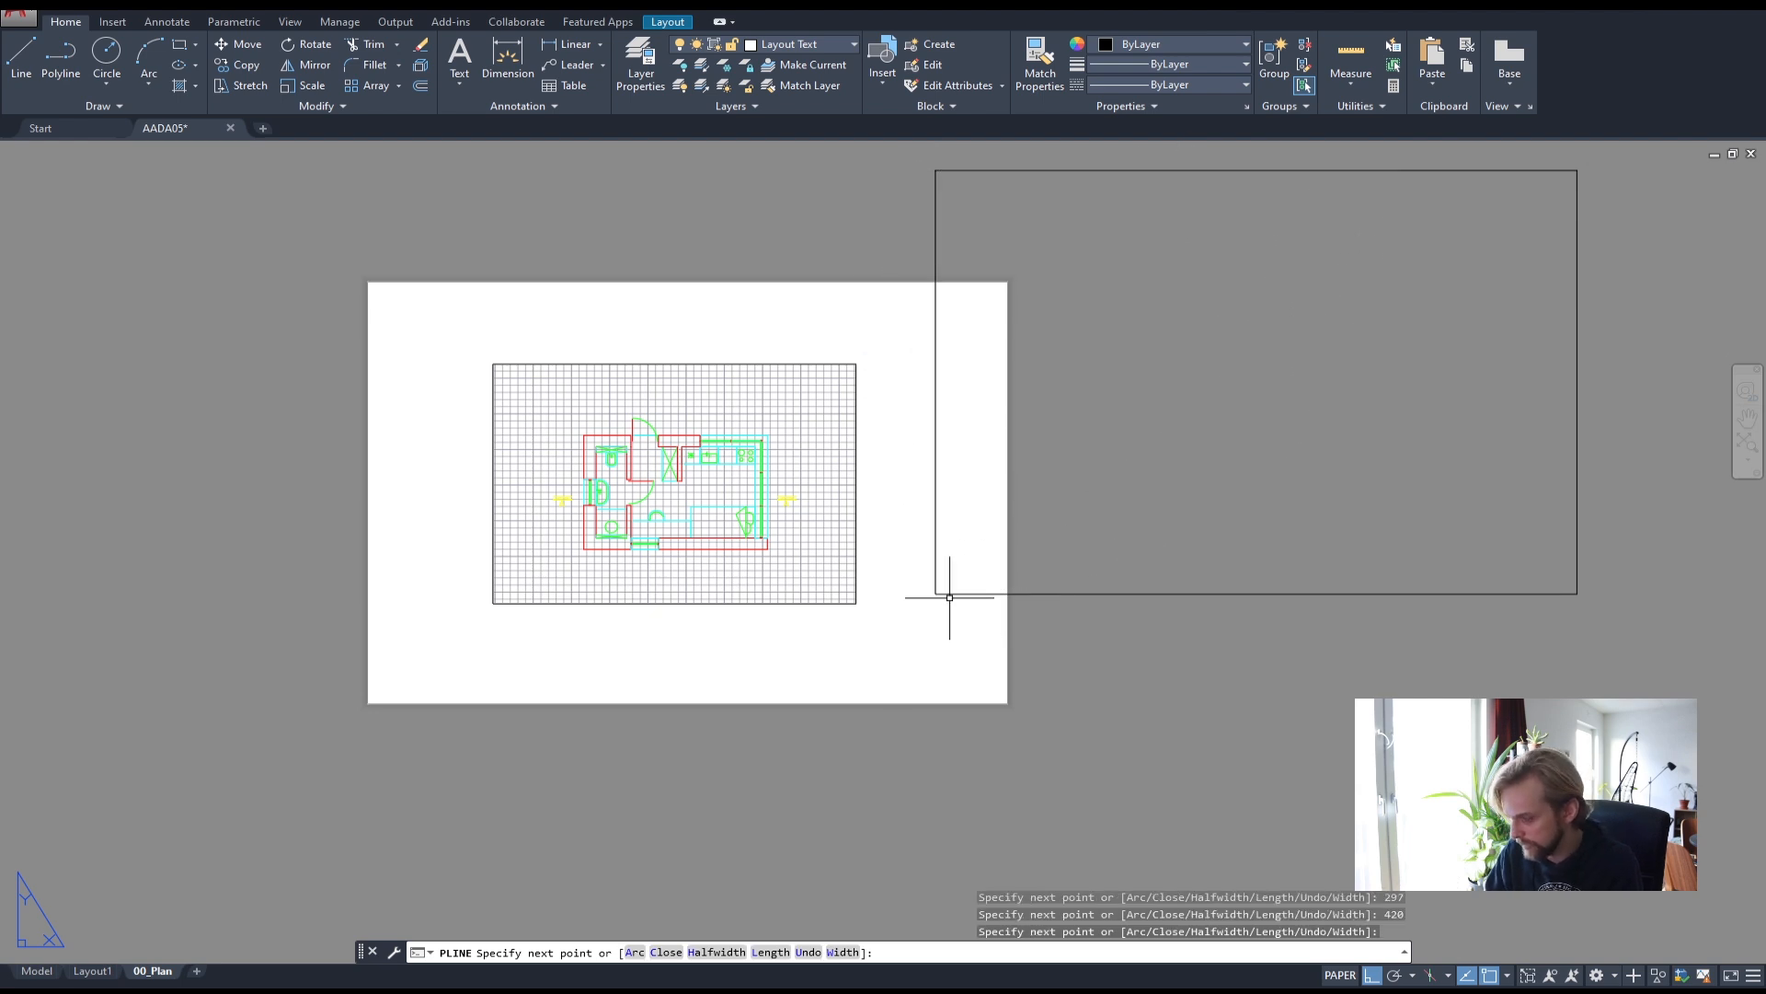
key("Return")
left_click(1010, 631)
- Move the rectangle so its corner sits on the A3 paper's lower-left corner
left_click(950, 561)
type("m")
key("Return")
left_click(936, 594)
key("F8")
scroll(361, 695, "up", 4)
middle_click_drag(357, 692, 405, 699)
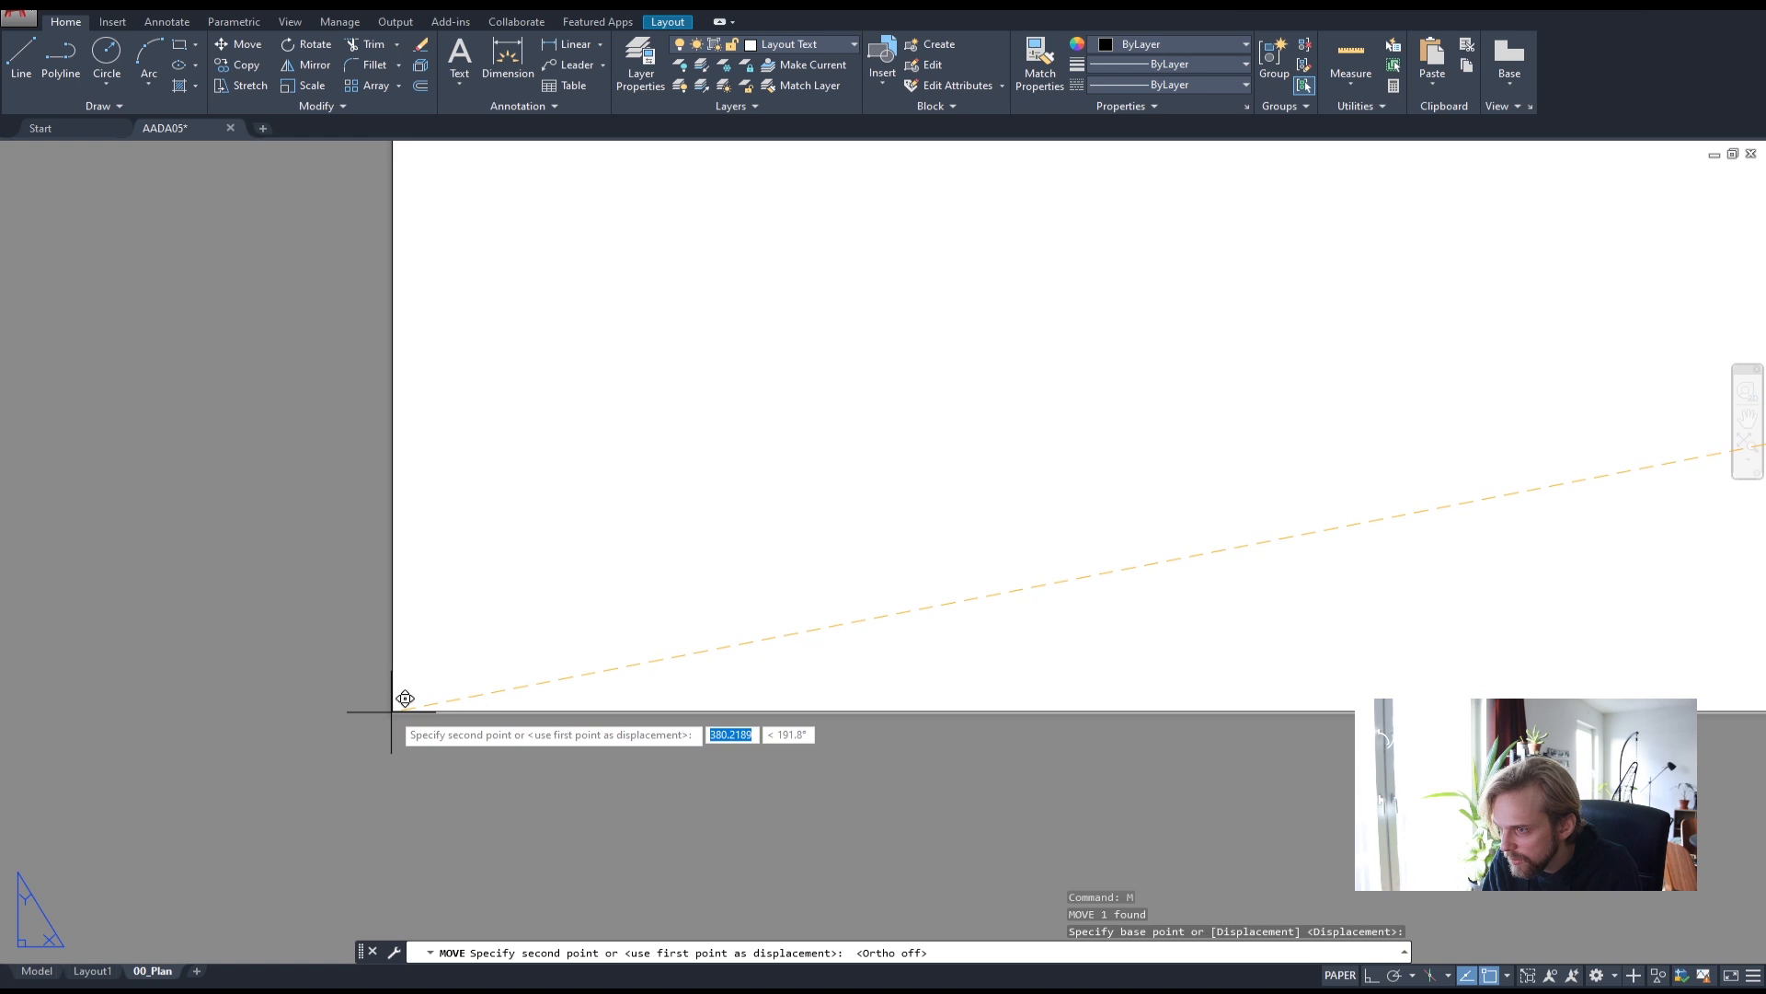
left_click(392, 712)
- Select the rectangle and pan around to check it matches the sheet edges
scroll(464, 659, "down", 5)
scroll(466, 573, "up", 3)
left_click(500, 559)
left_click(432, 519)
middle_click_drag(846, 594, 788, 473)
scroll(736, 492, "down", 1)
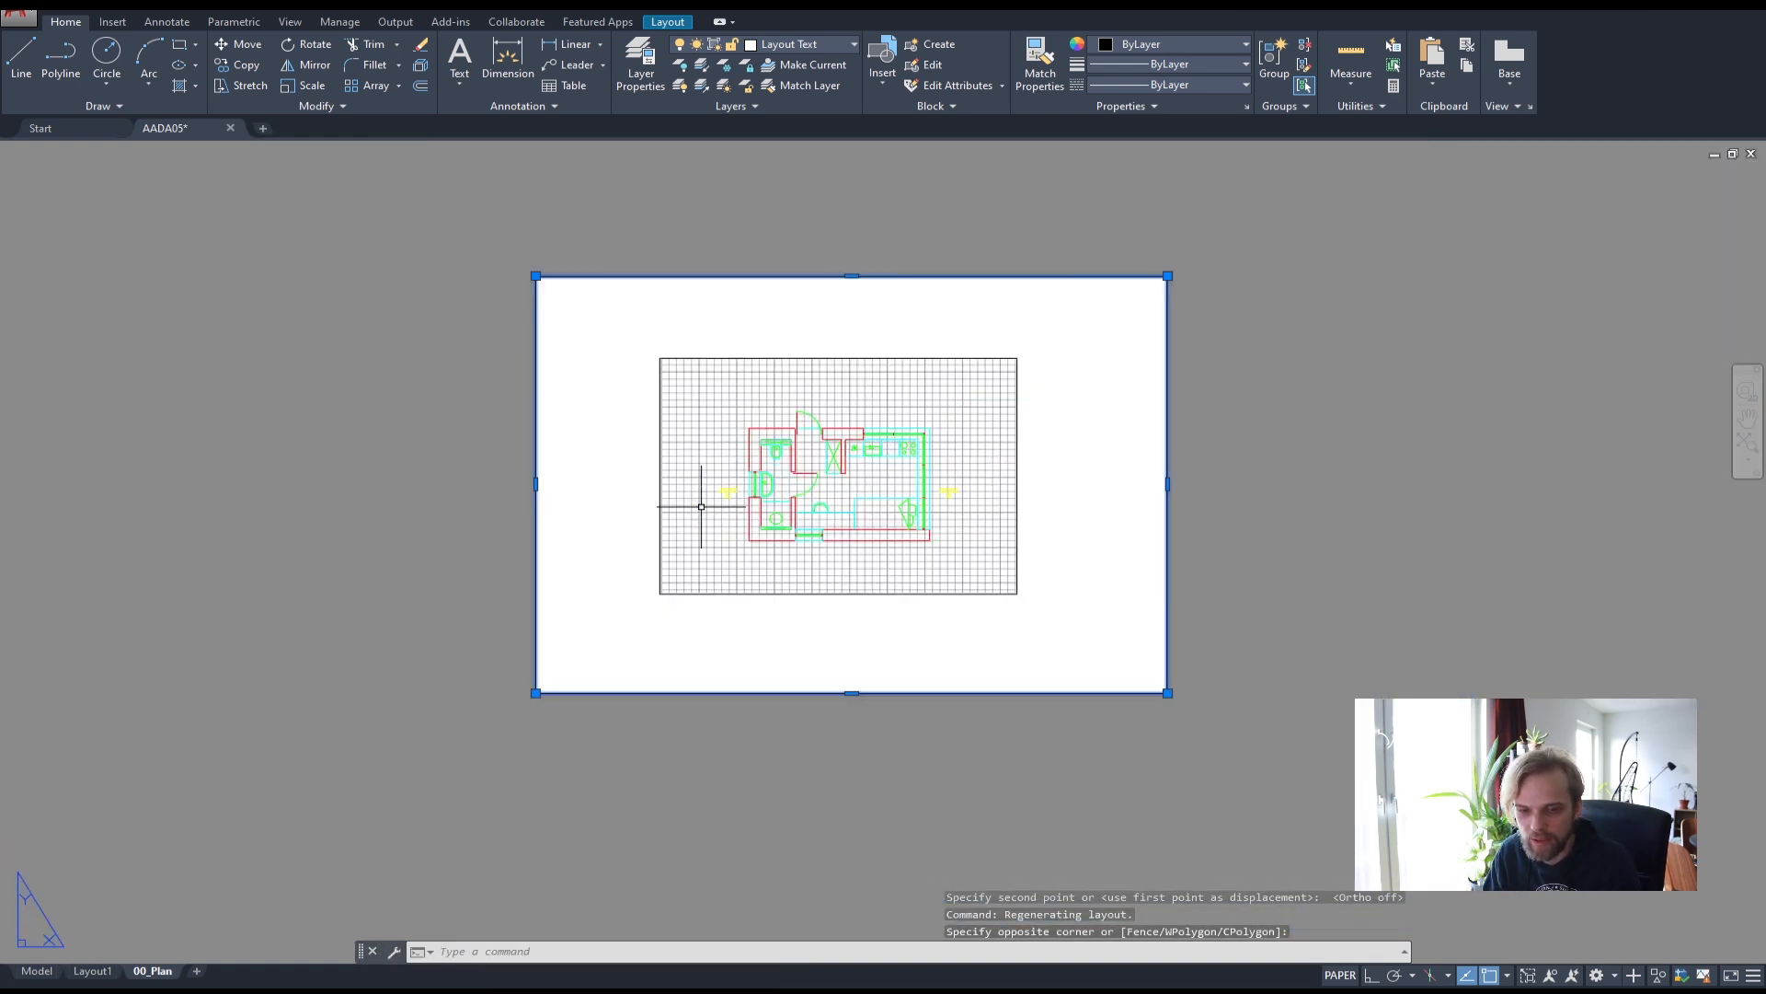
middle_click_drag(925, 504, 946, 619)
key("Escape")
key("Escape")
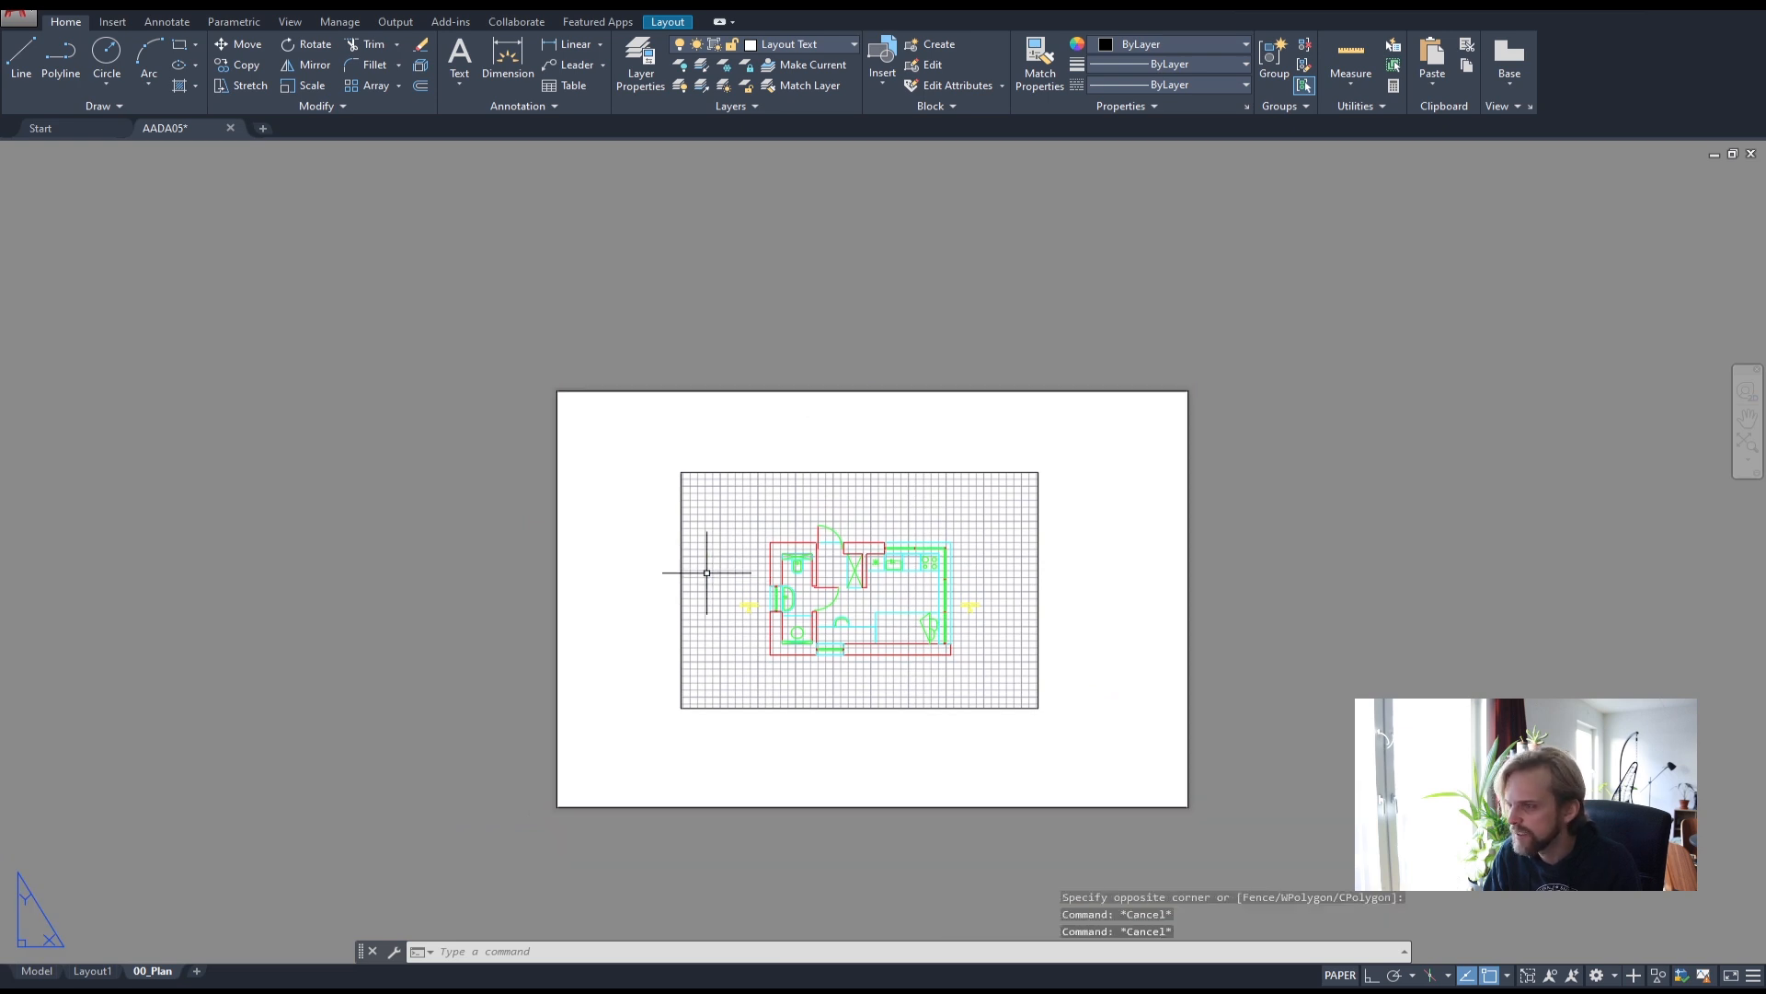
middle_click_drag(706, 573, 616, 543)
scroll(621, 538, "up", 1)
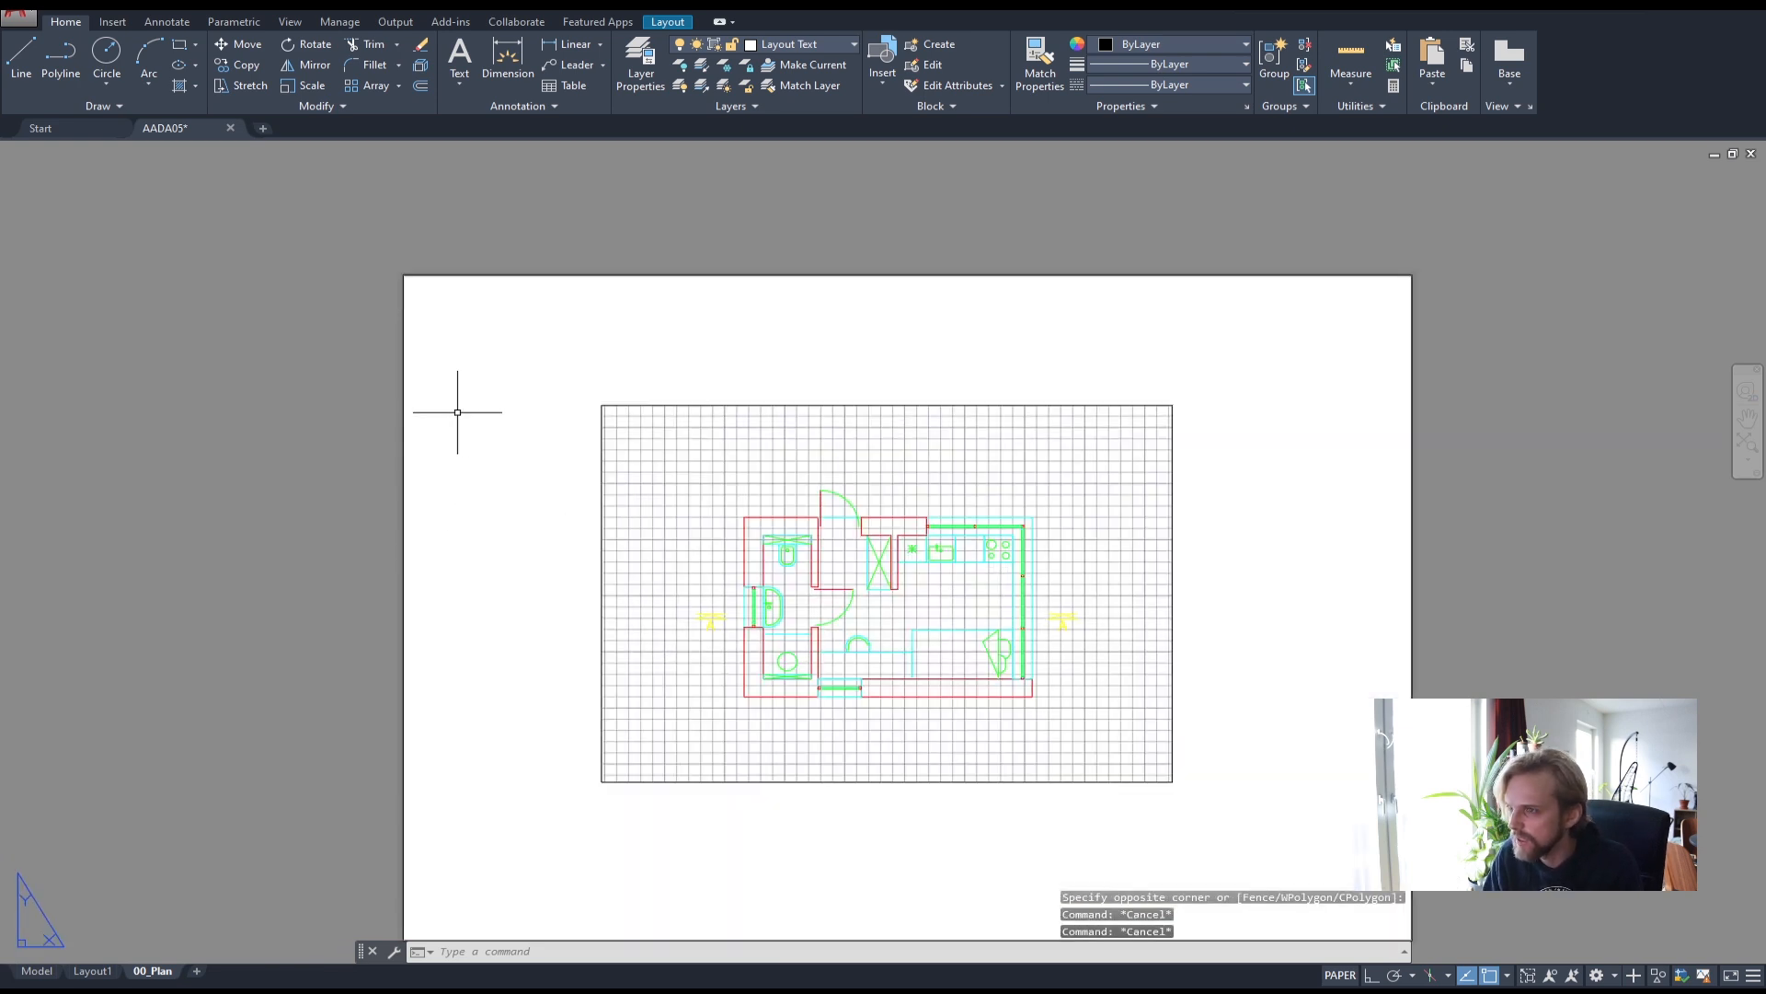
scroll(462, 426, "down", 1)
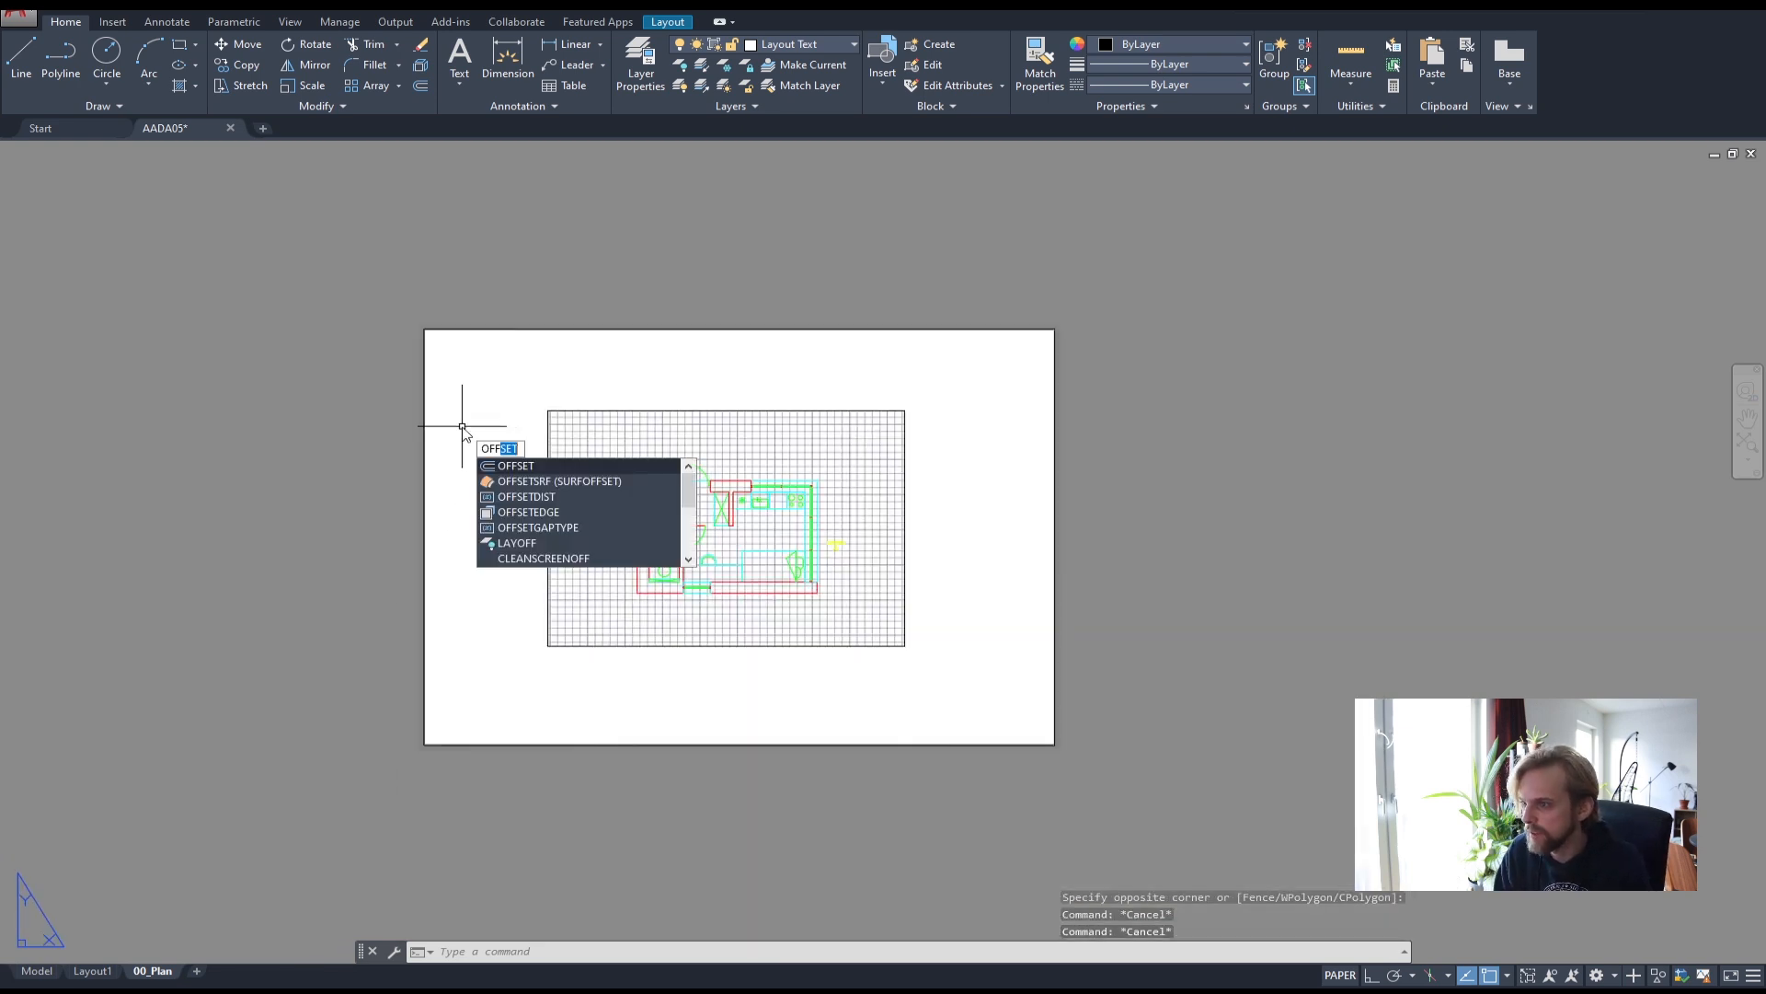
- Offset the sheet-edge rectangle 10 units inward
key("Return")
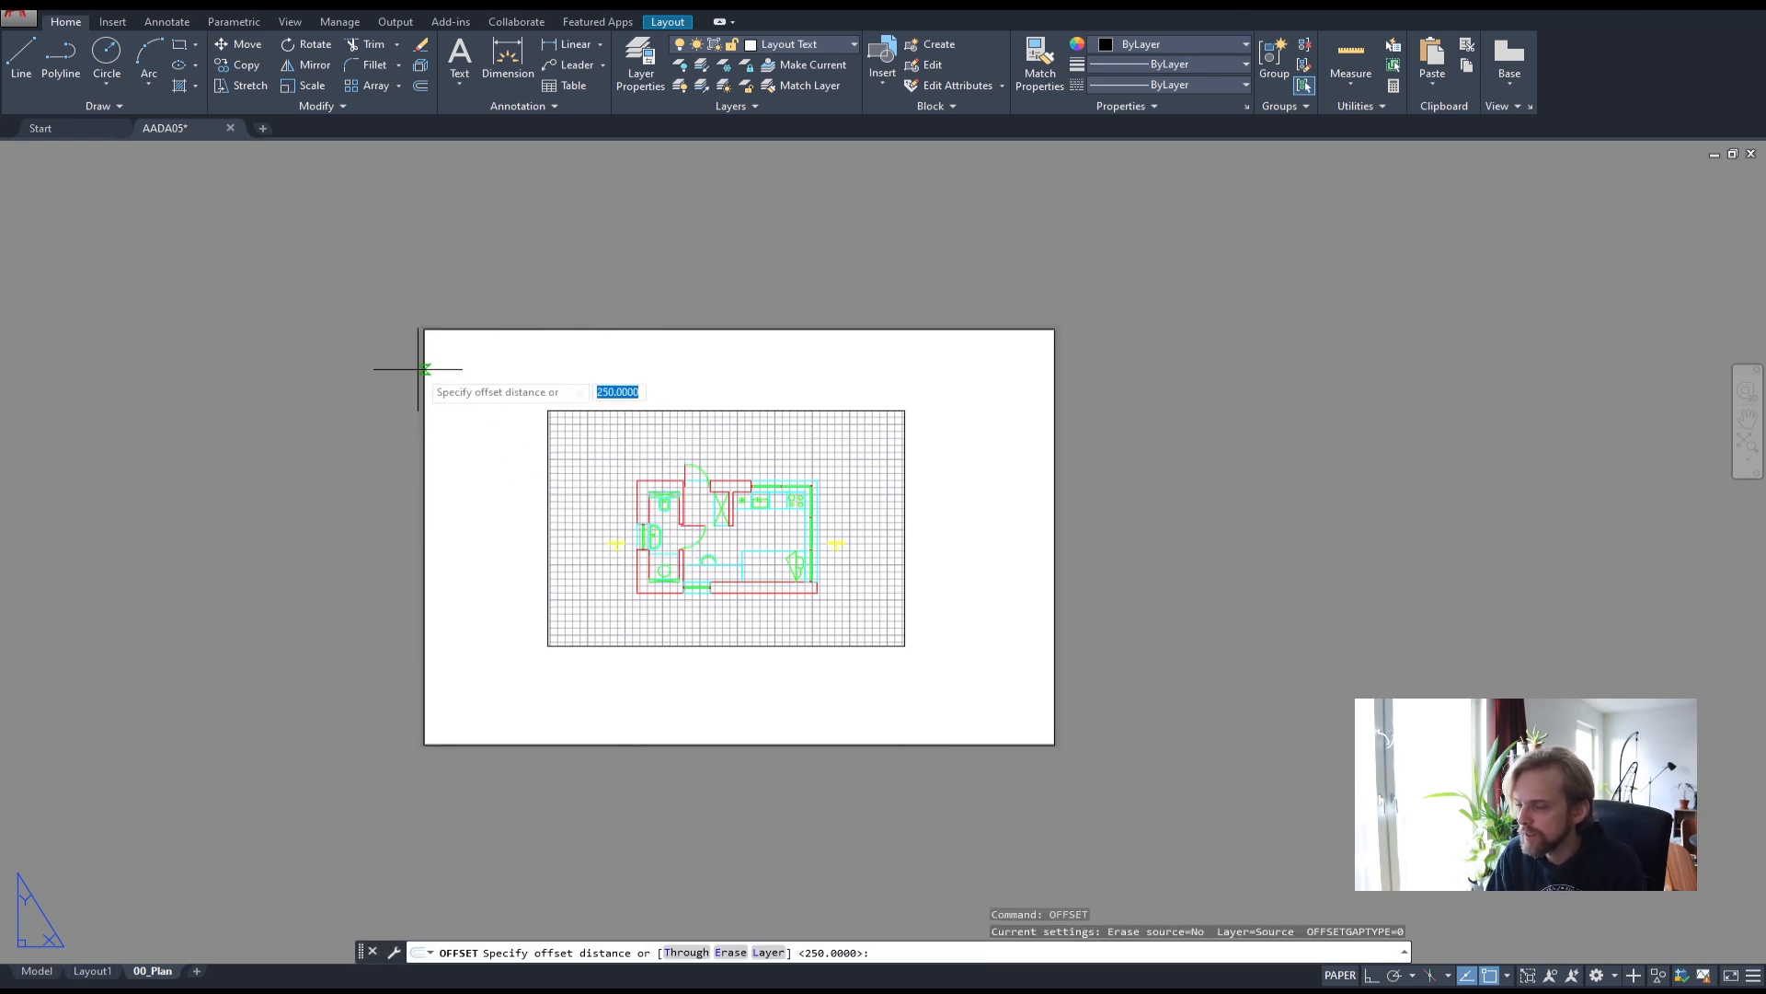
type("10")
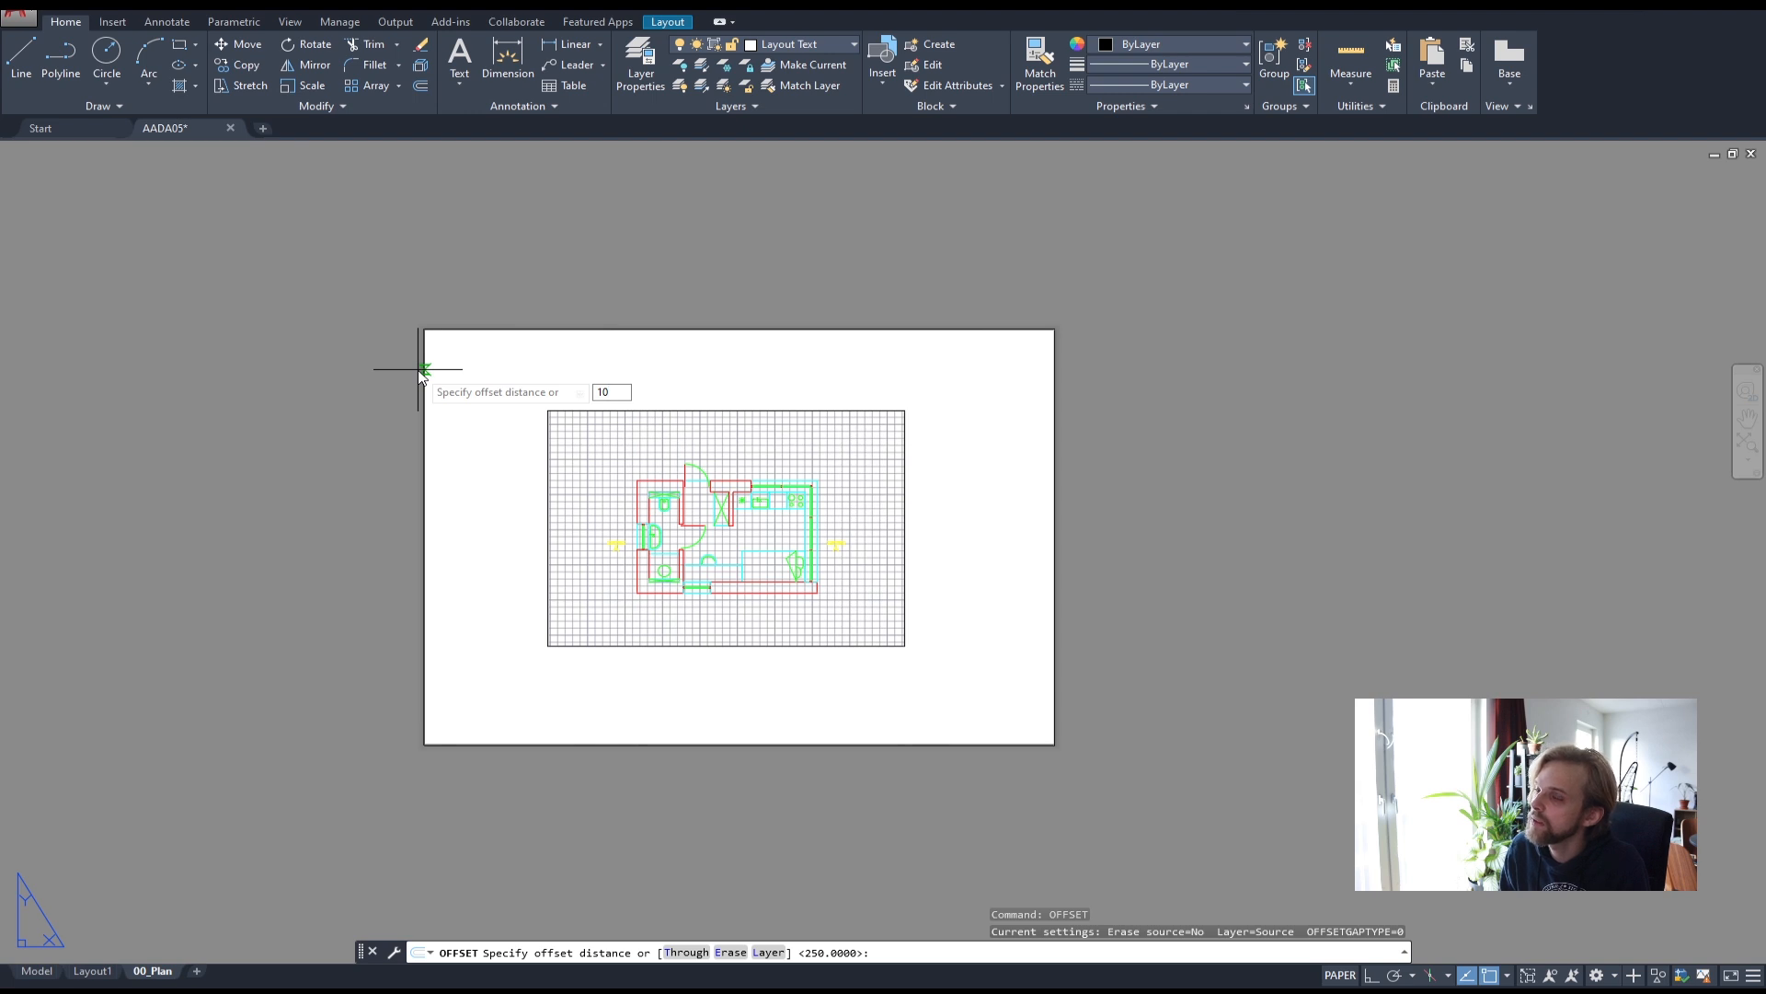
key("Return")
left_click(423, 373)
left_click(512, 378)
key("Escape")
key("Escape")
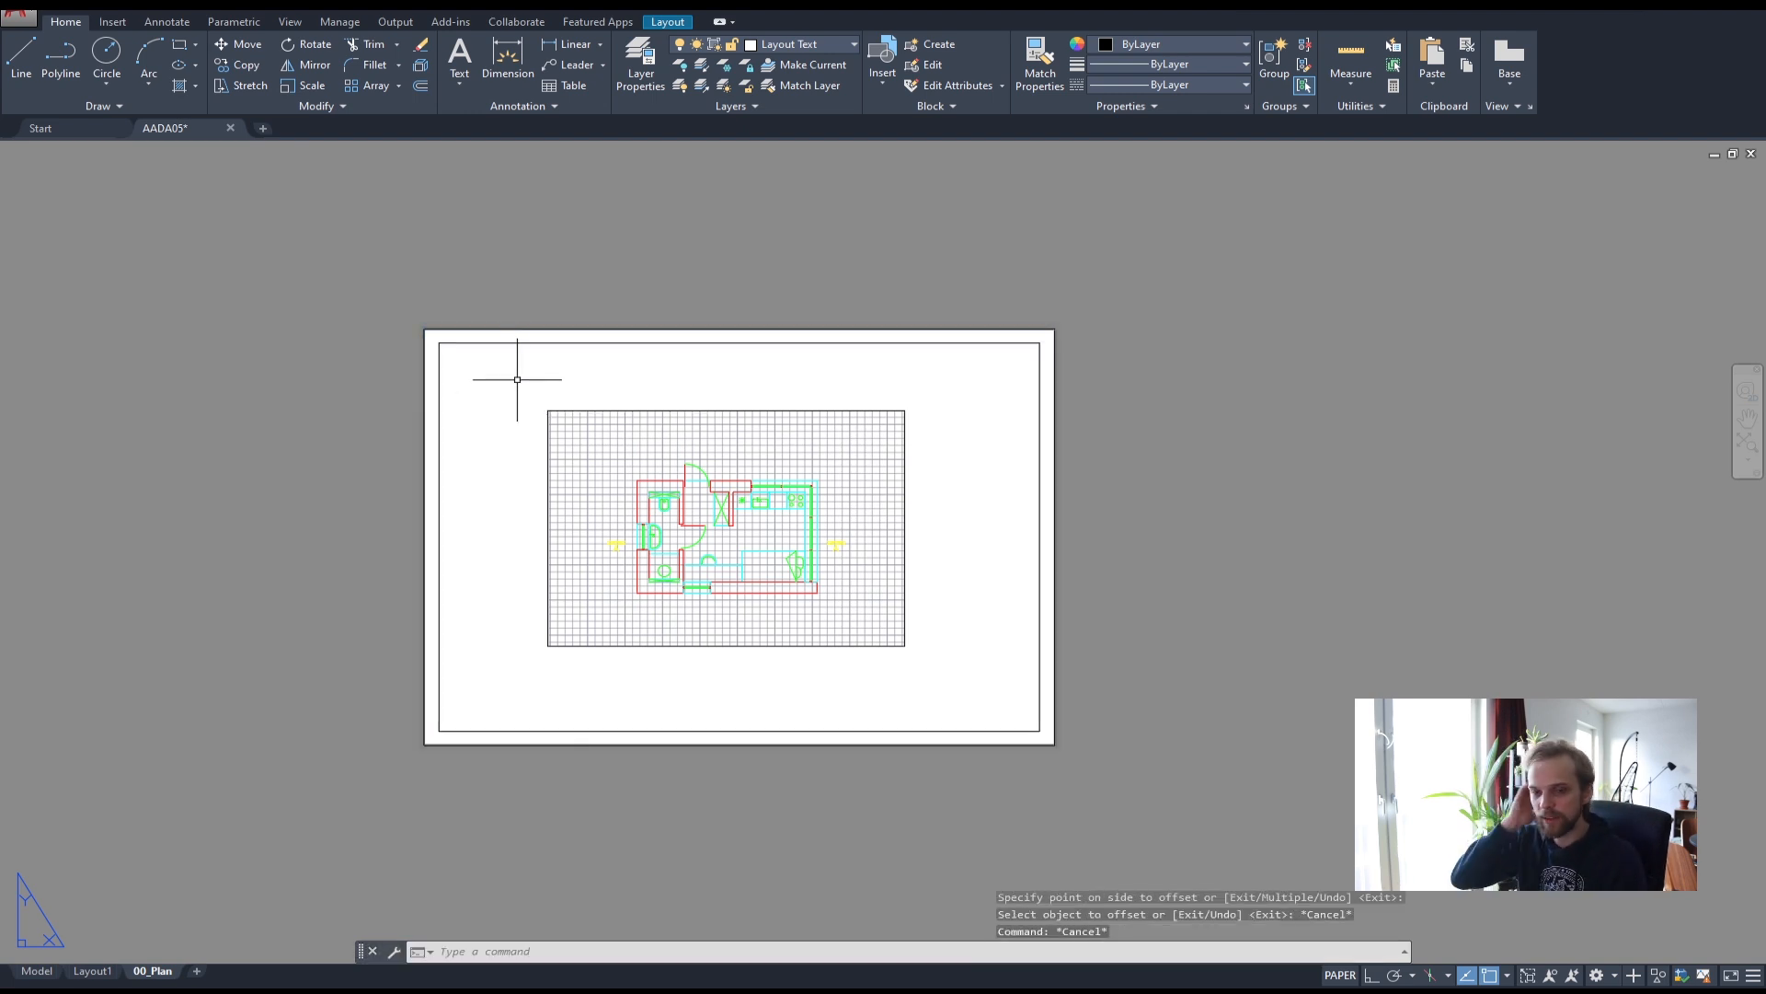
- Delete the outer sheet-edge rectangle, keeping the inset border, and re-centre the view
left_click(424, 367)
key("Delete")
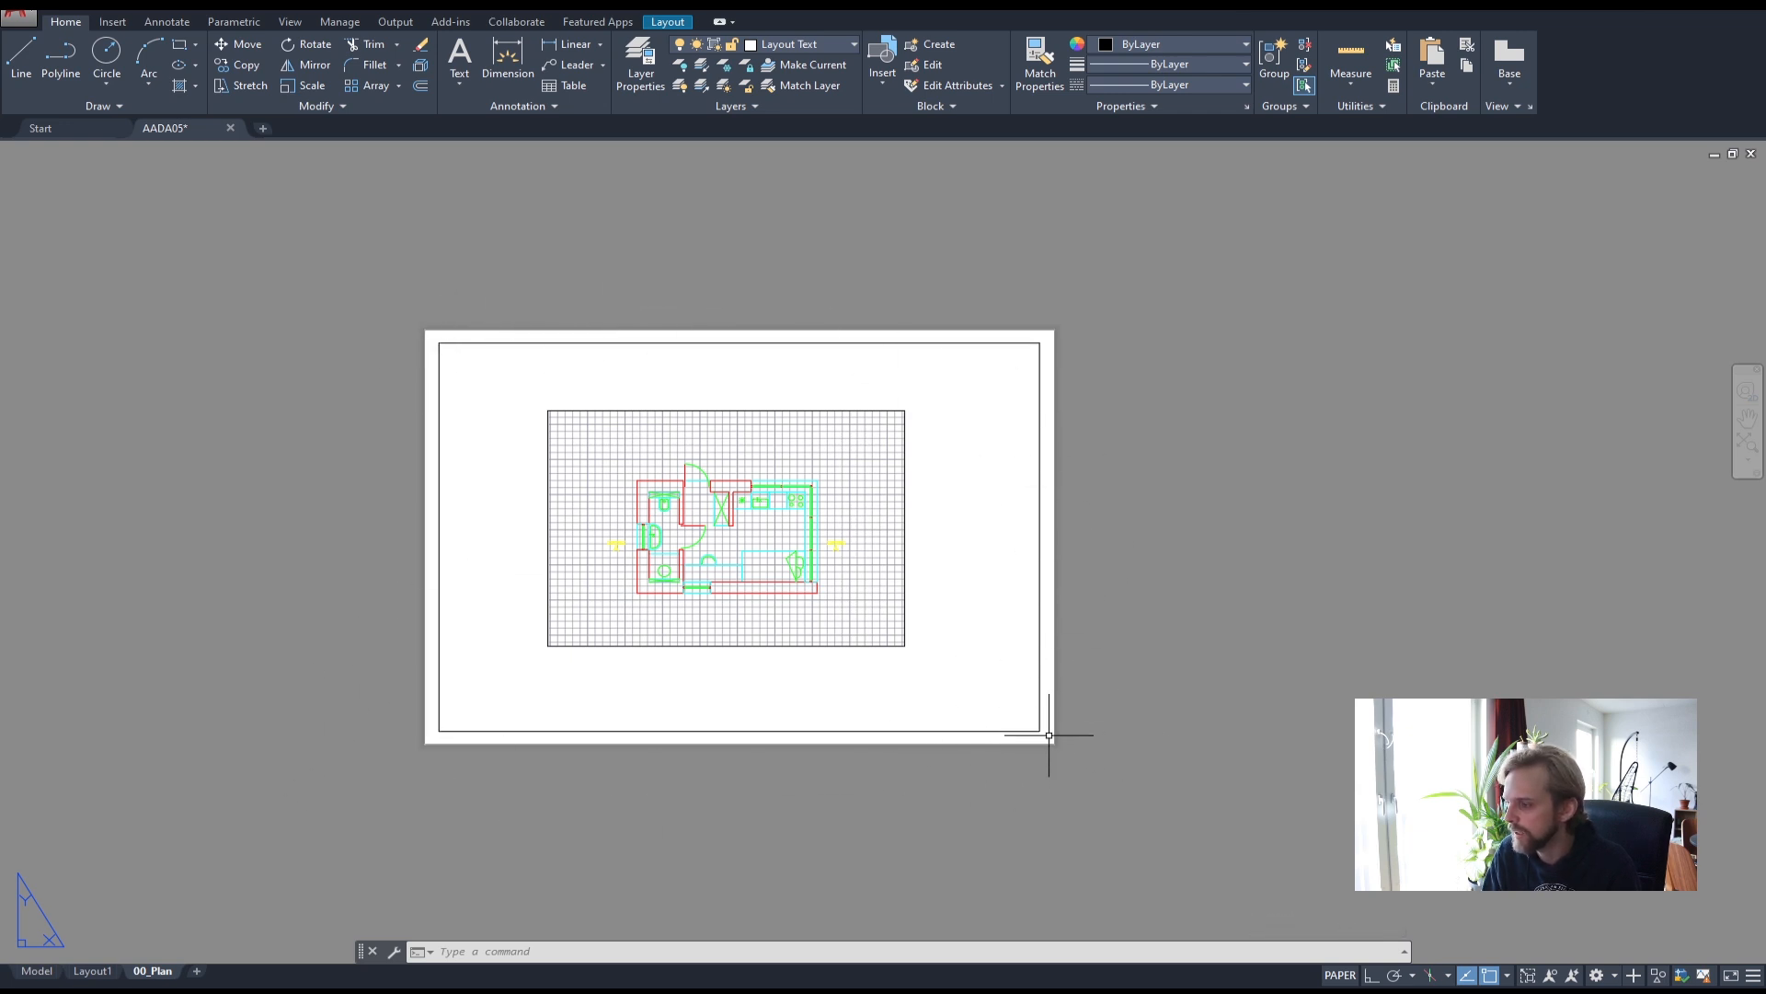
scroll(1045, 733, "up", 4)
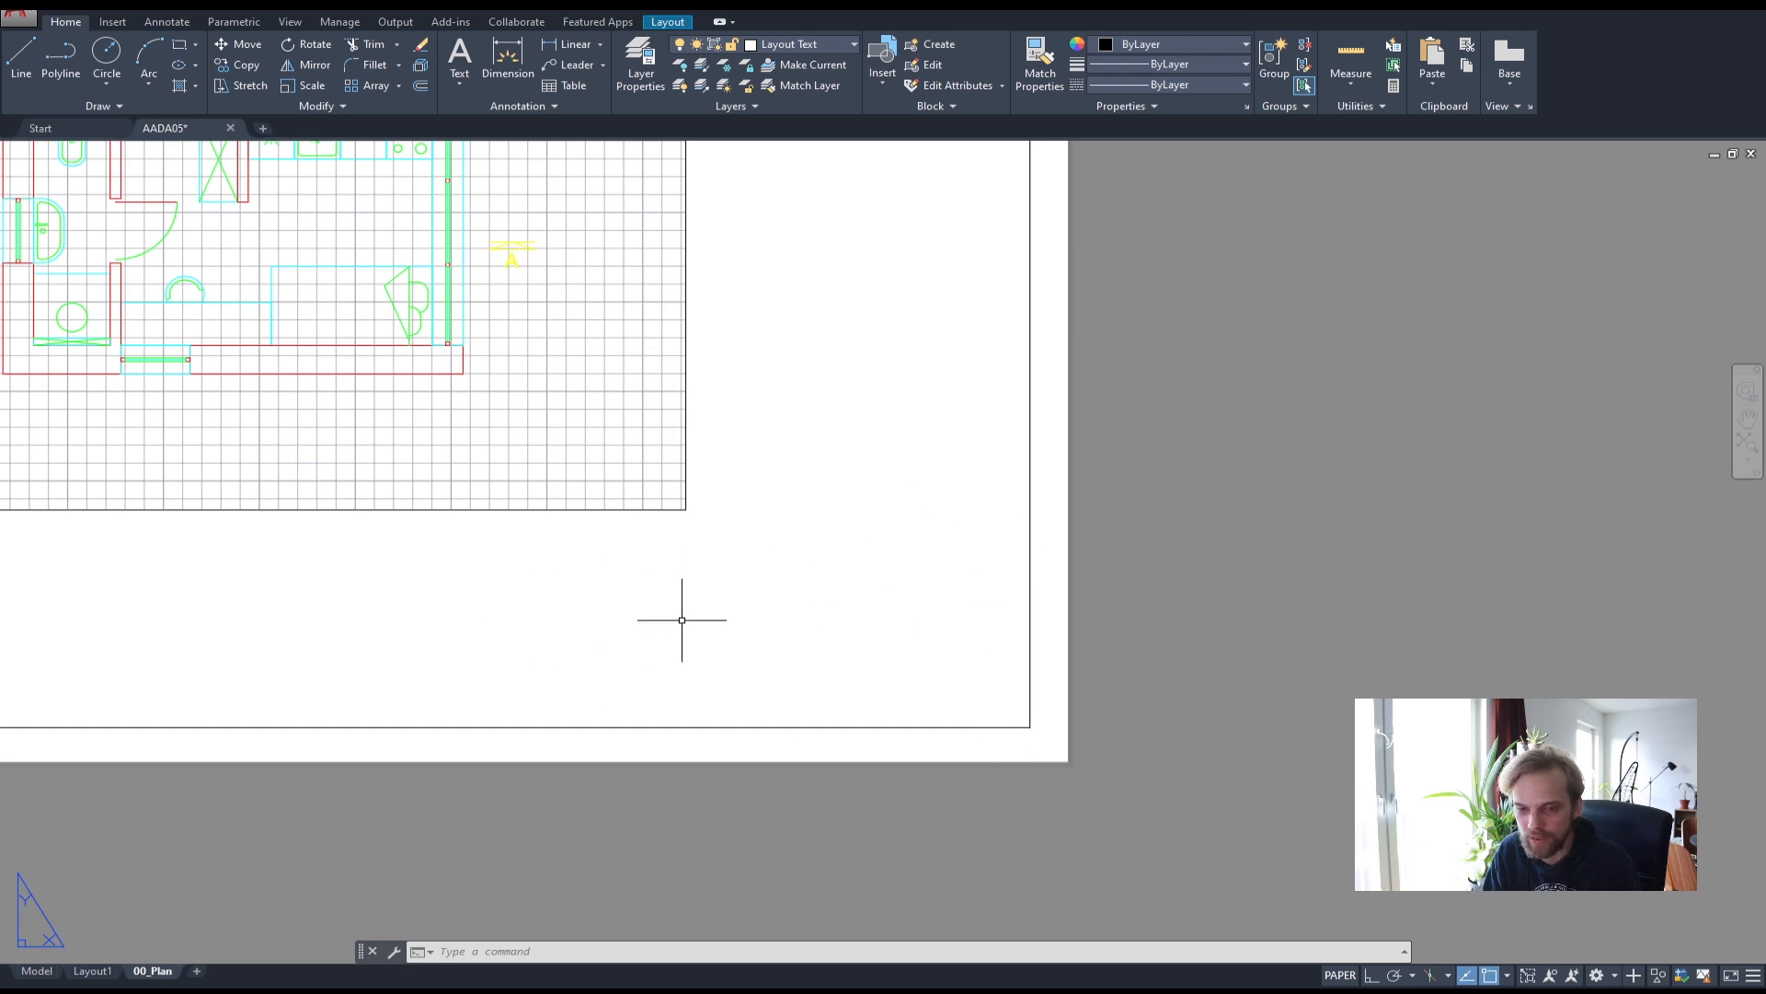
scroll(678, 619, "down", 2)
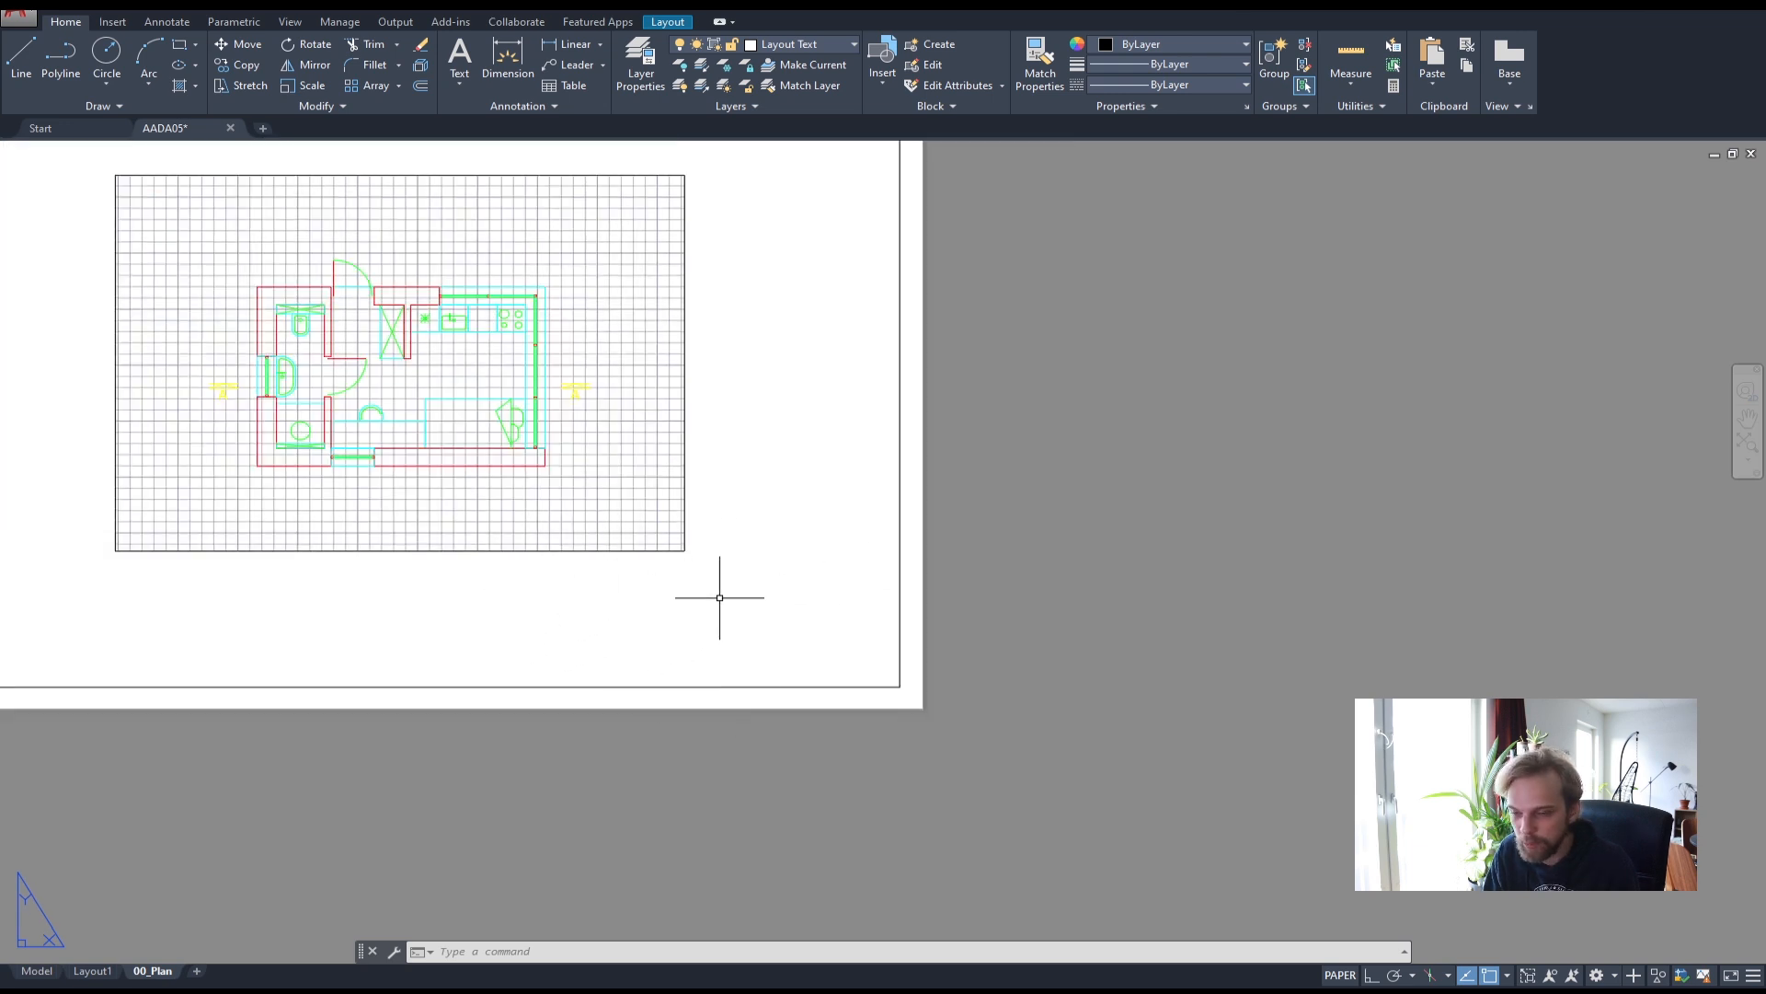
middle_click_drag(759, 444, 822, 423)
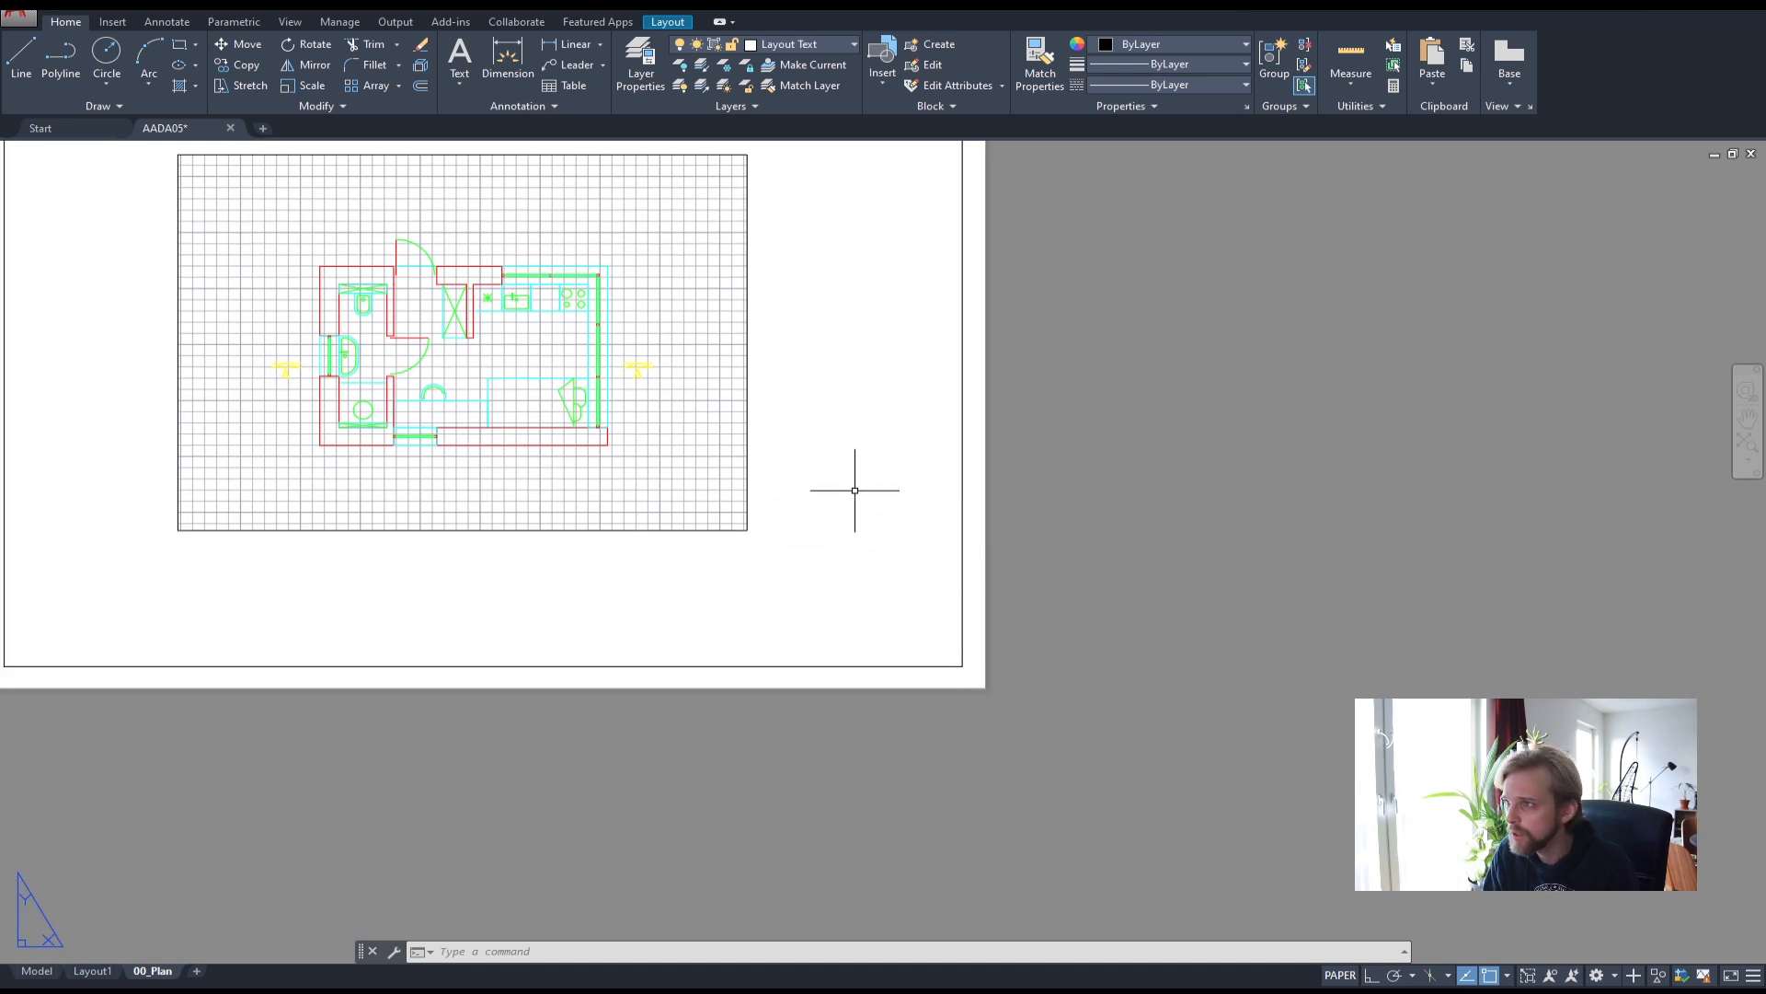
left_click(797, 46)
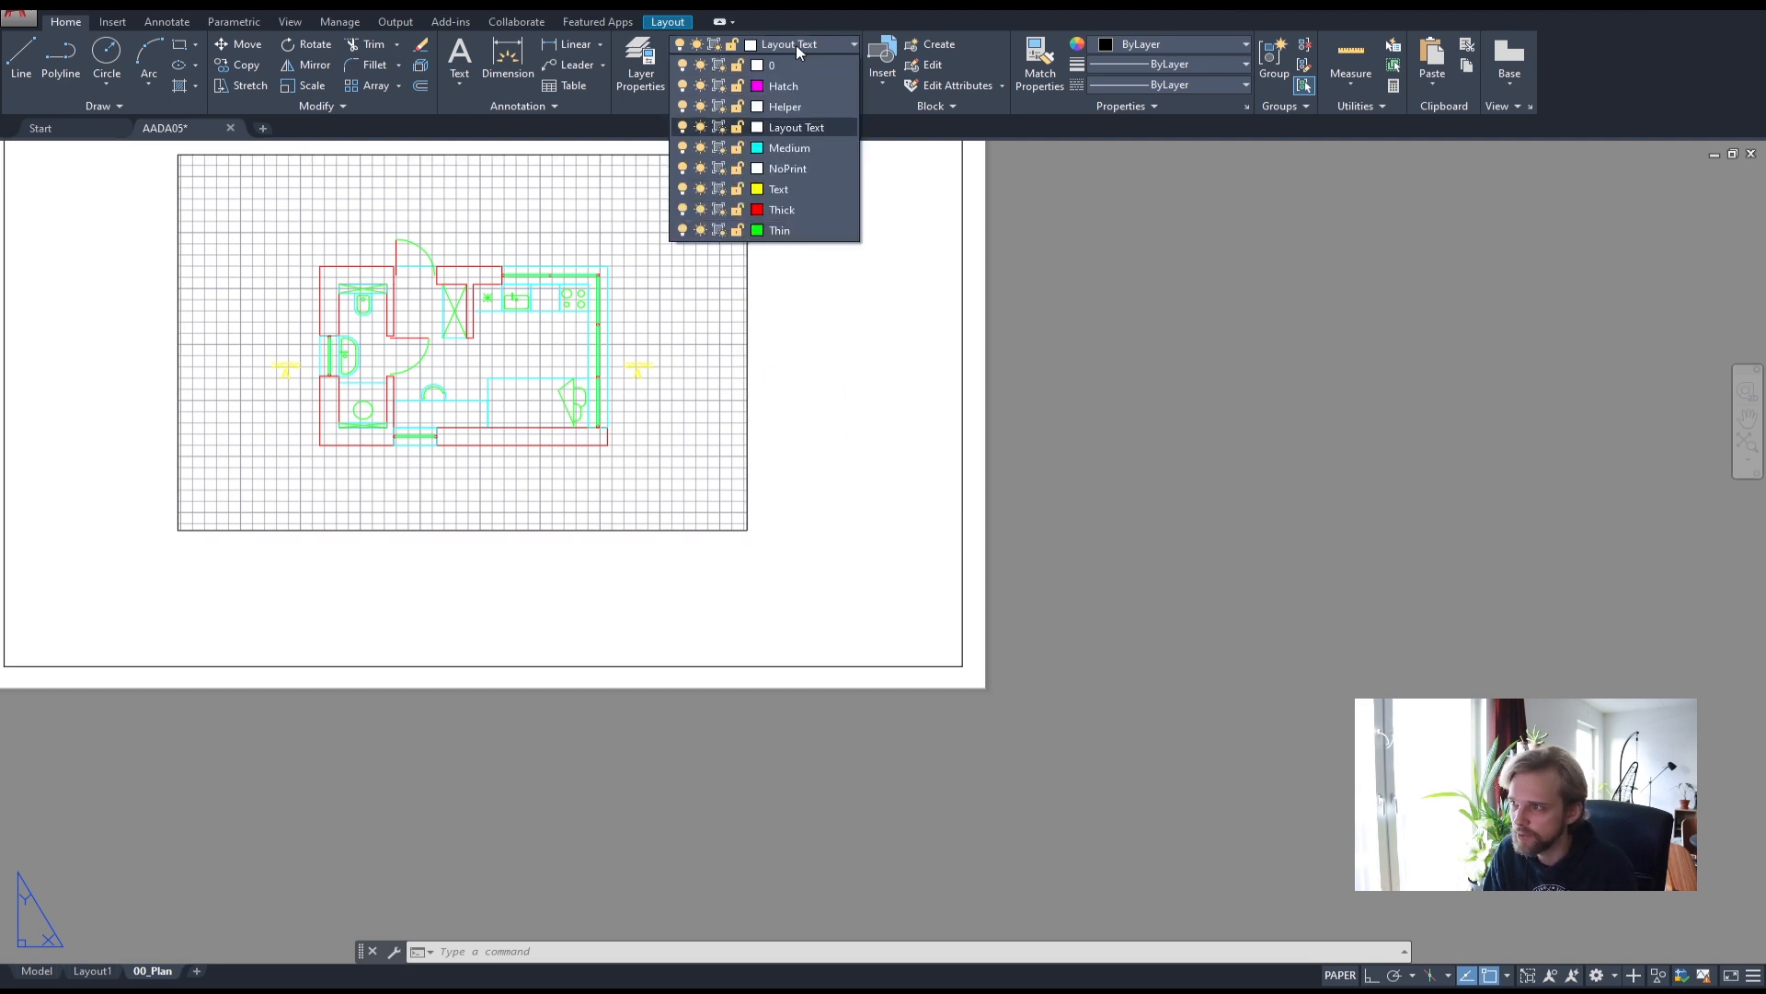
left_click(795, 125)
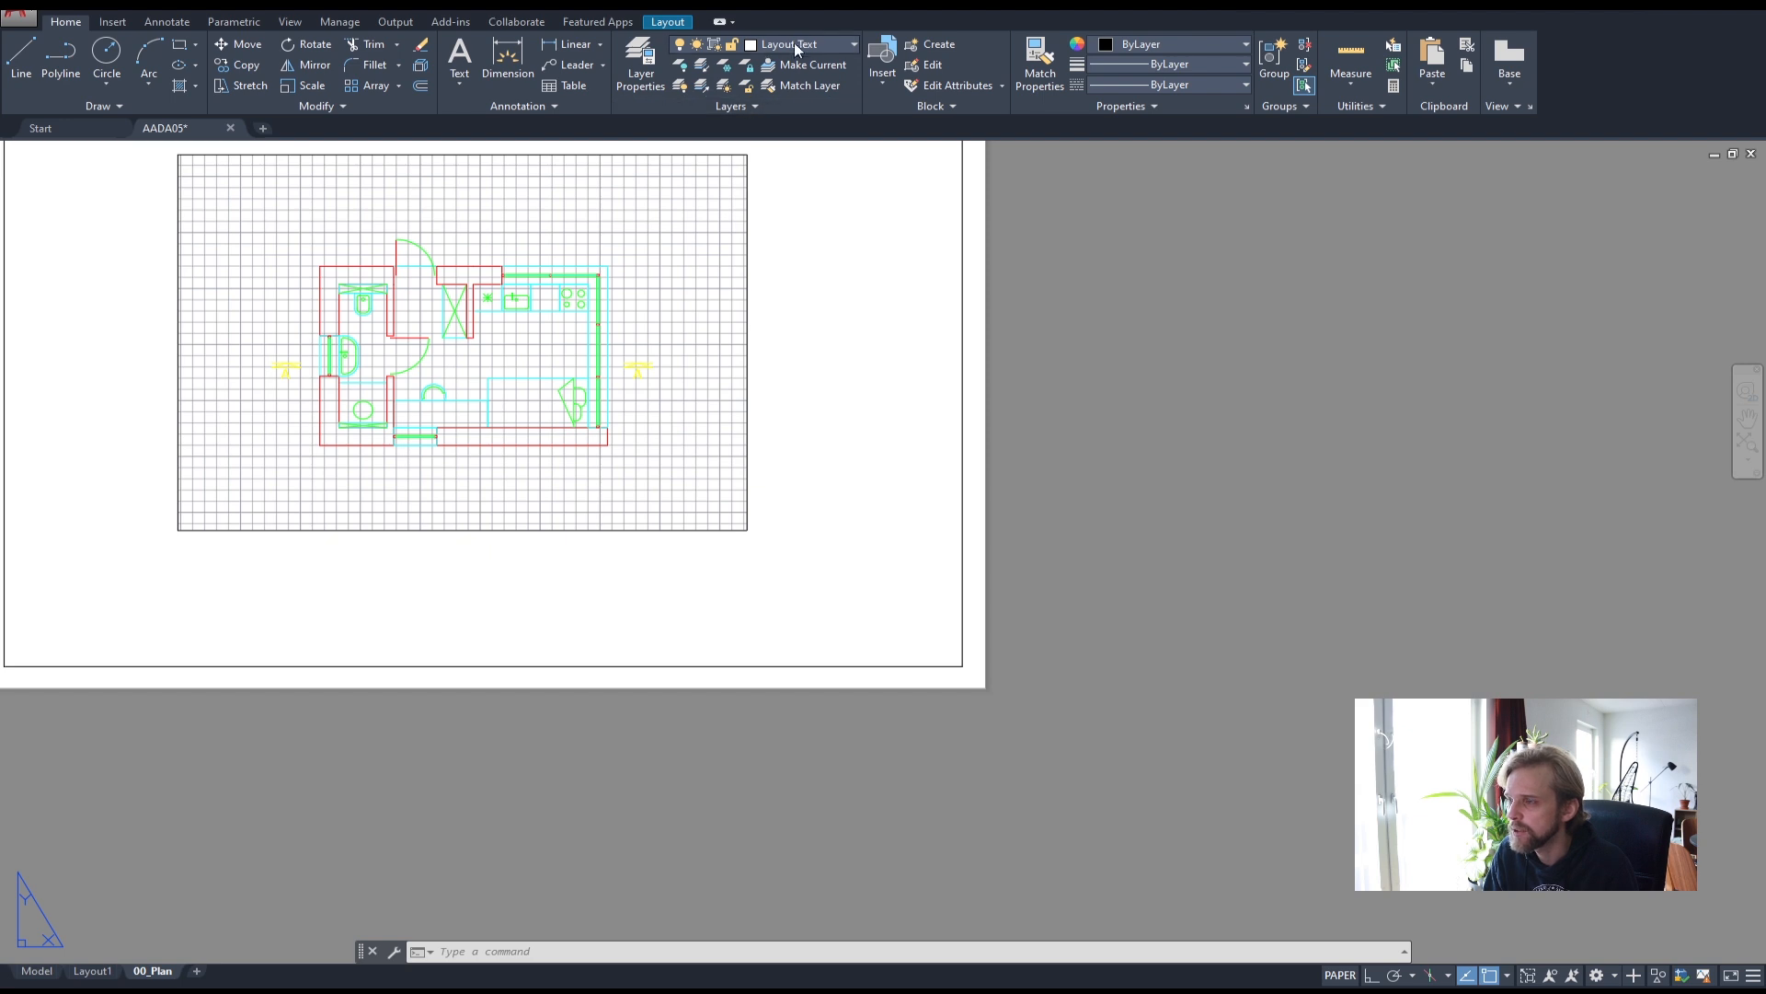
middle_click_drag(747, 434, 829, 356)
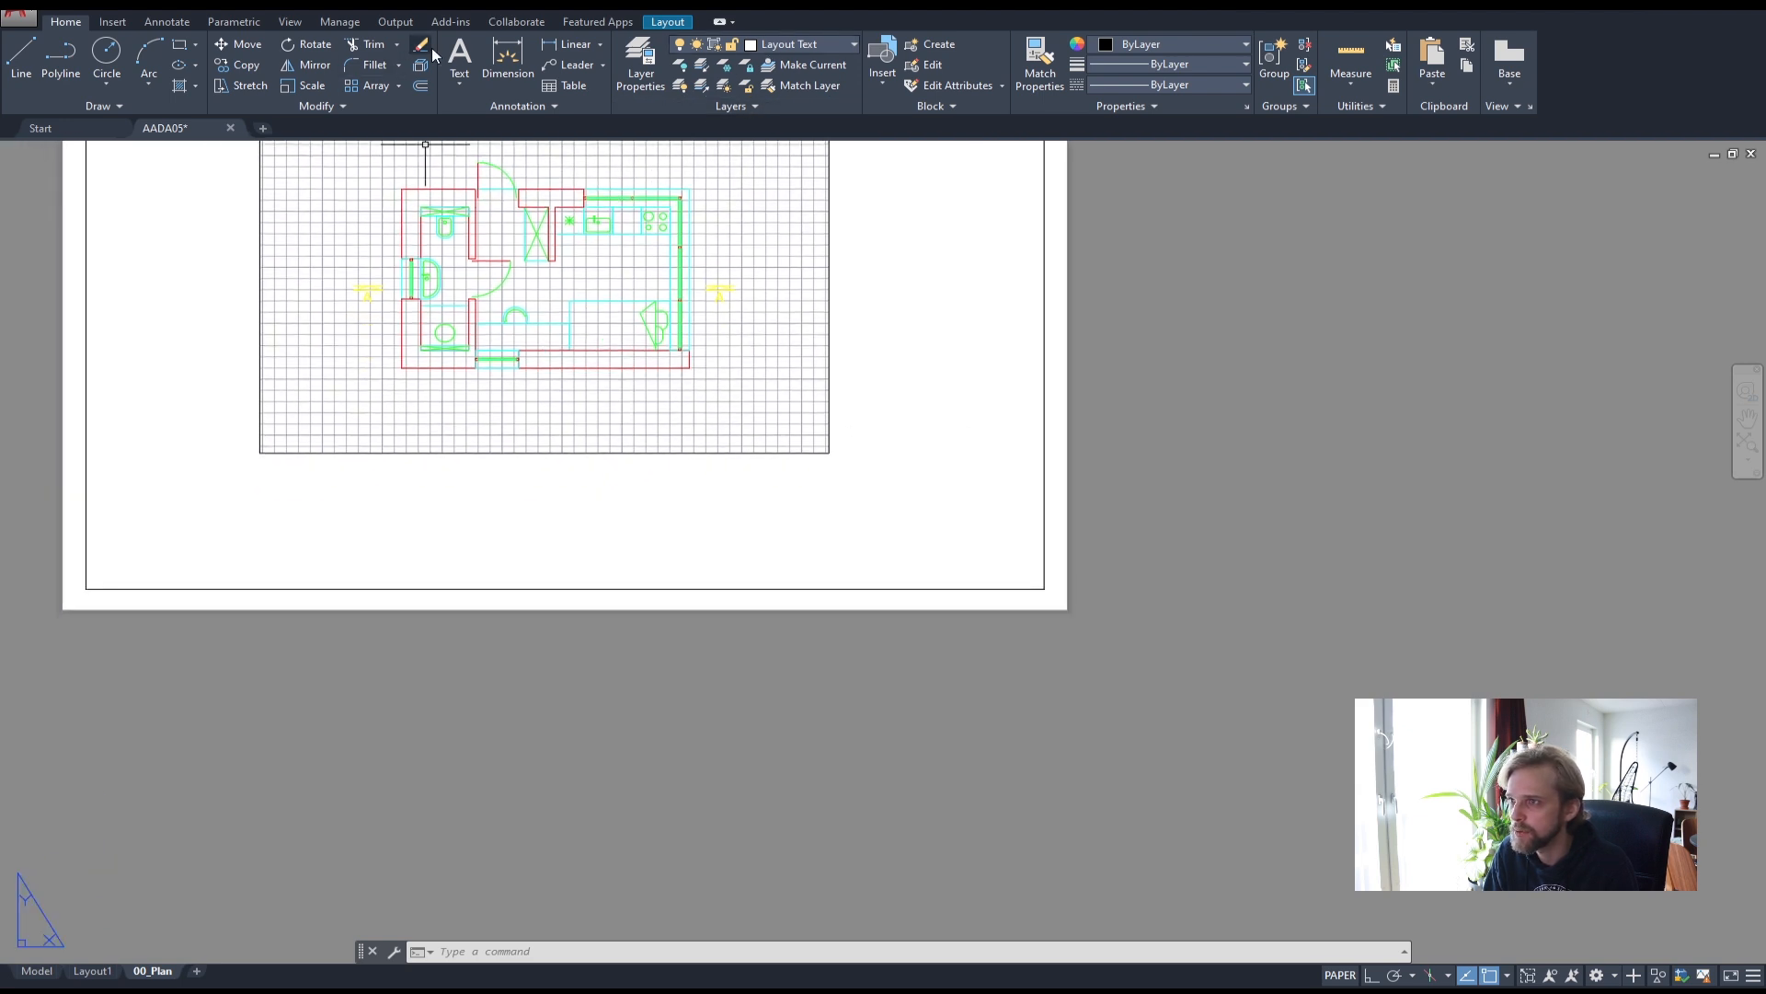
left_click(459, 56)
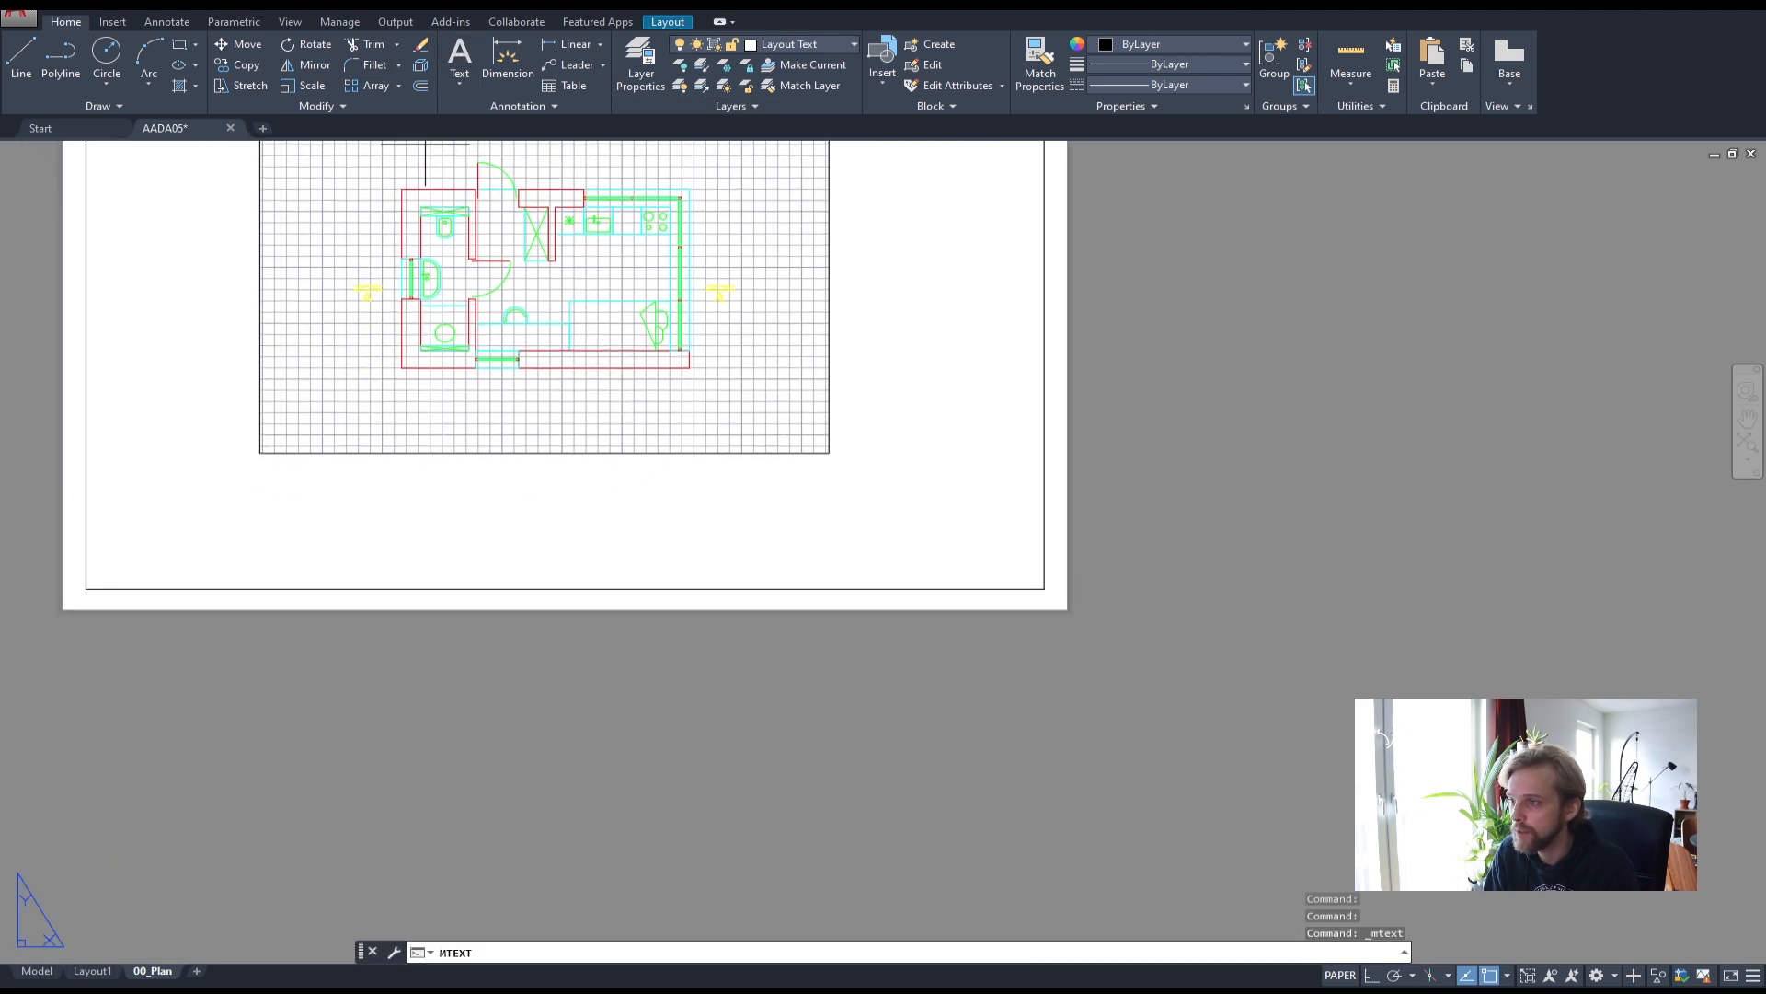
left_click(587, 486)
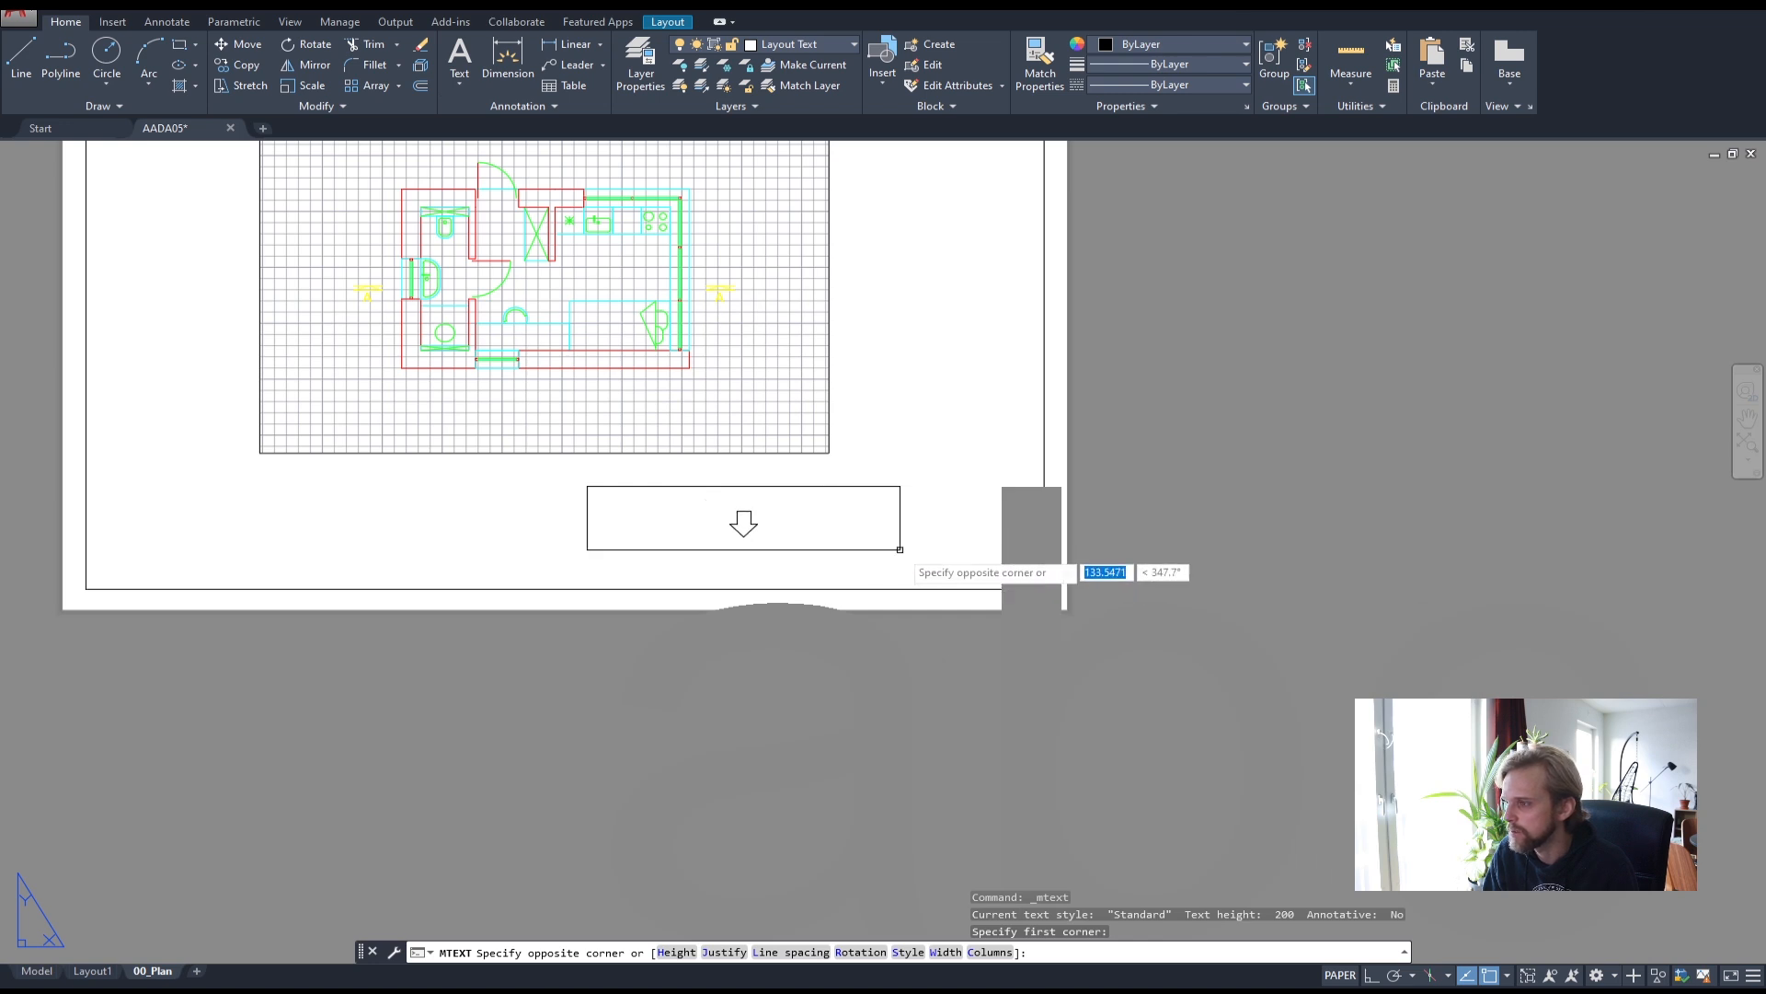
left_click(900, 550)
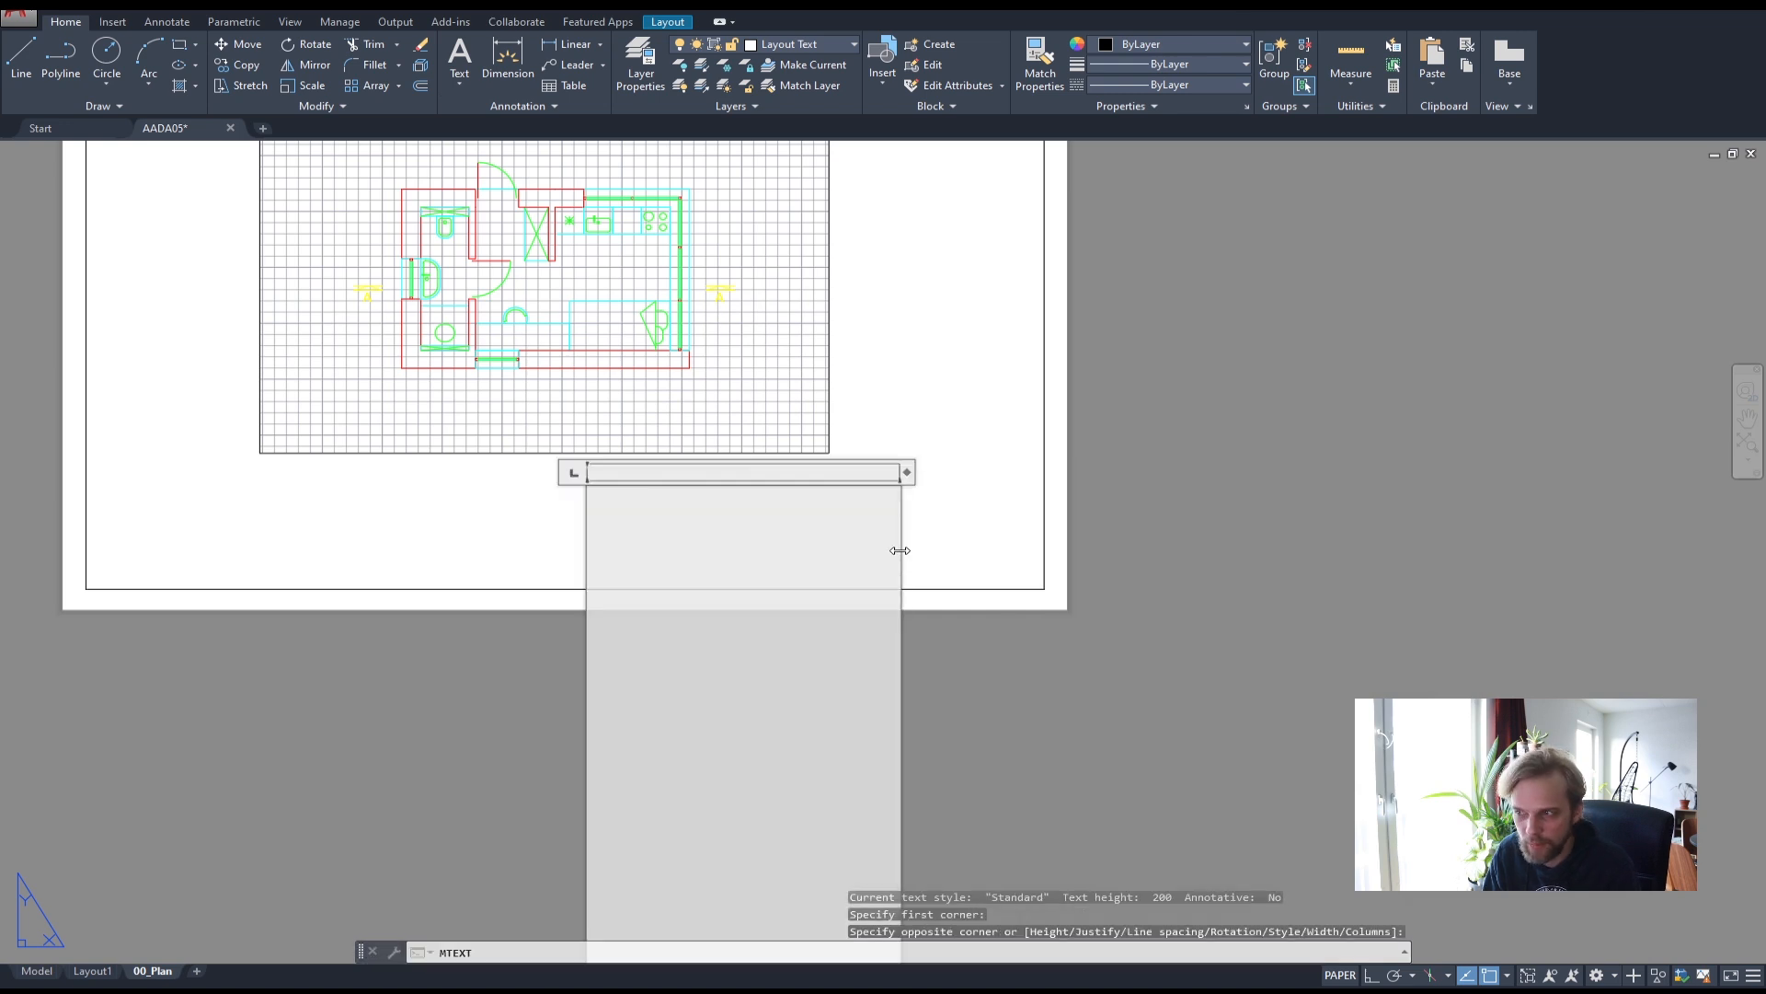
left_click(390, 487)
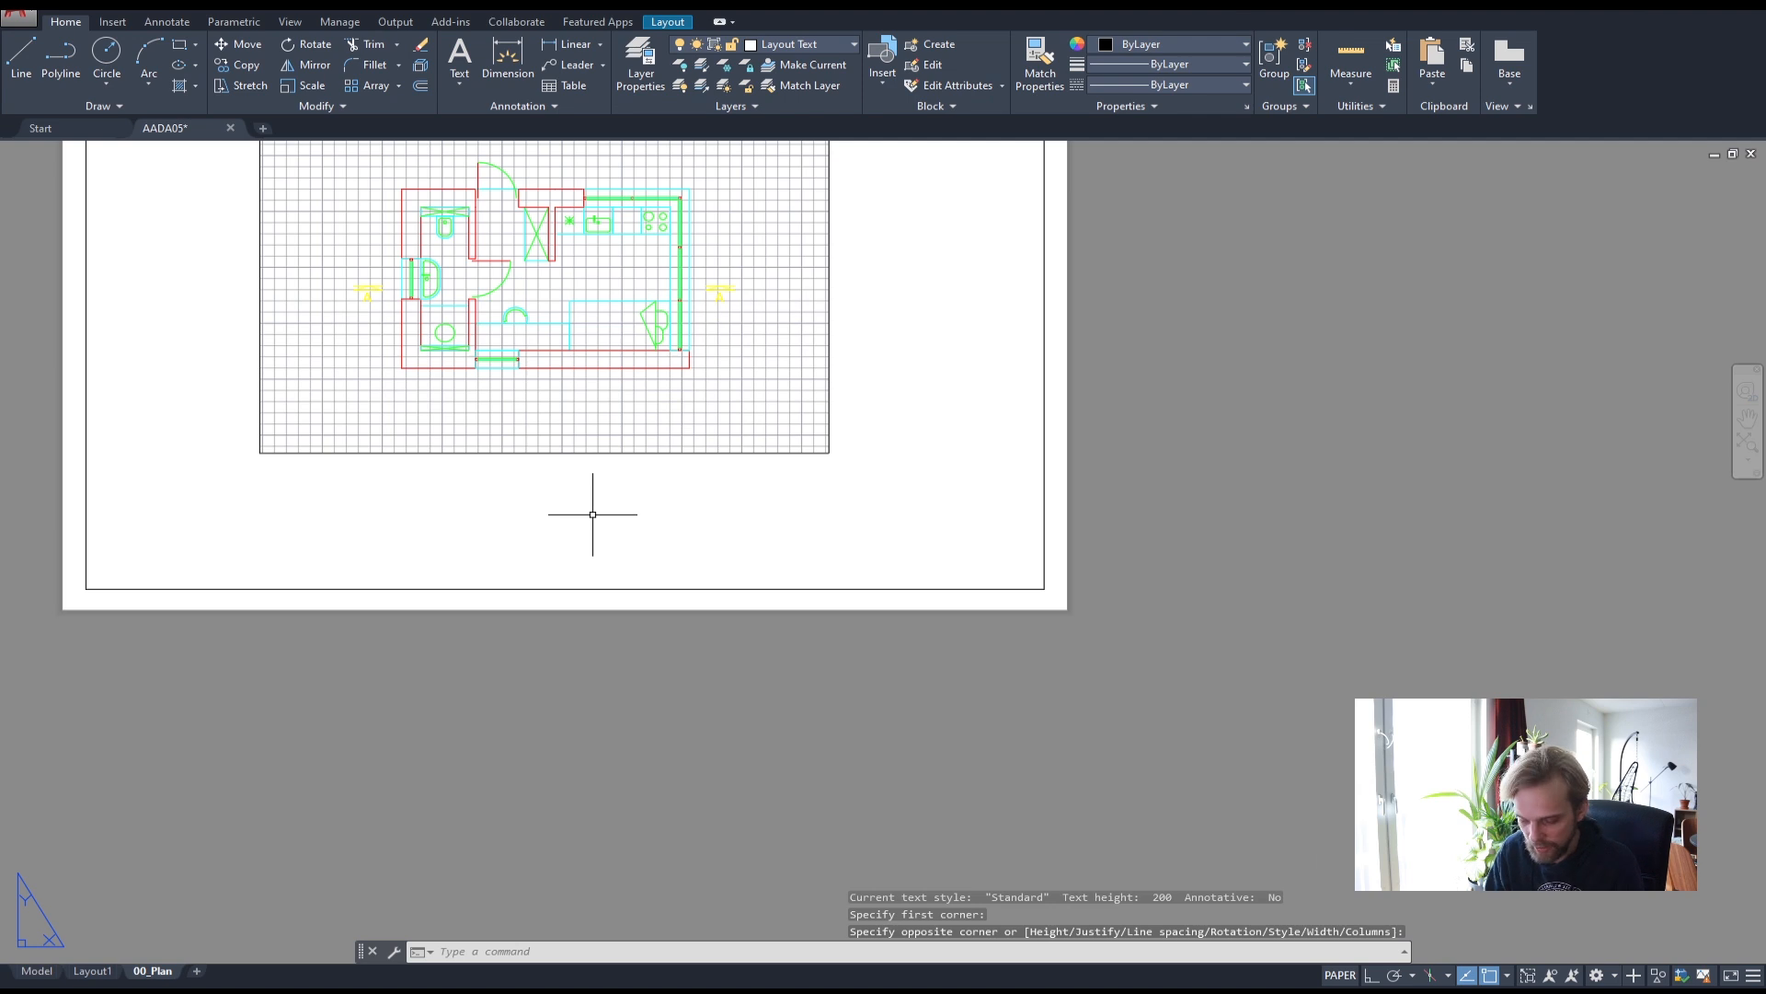
type("t")
key("Return")
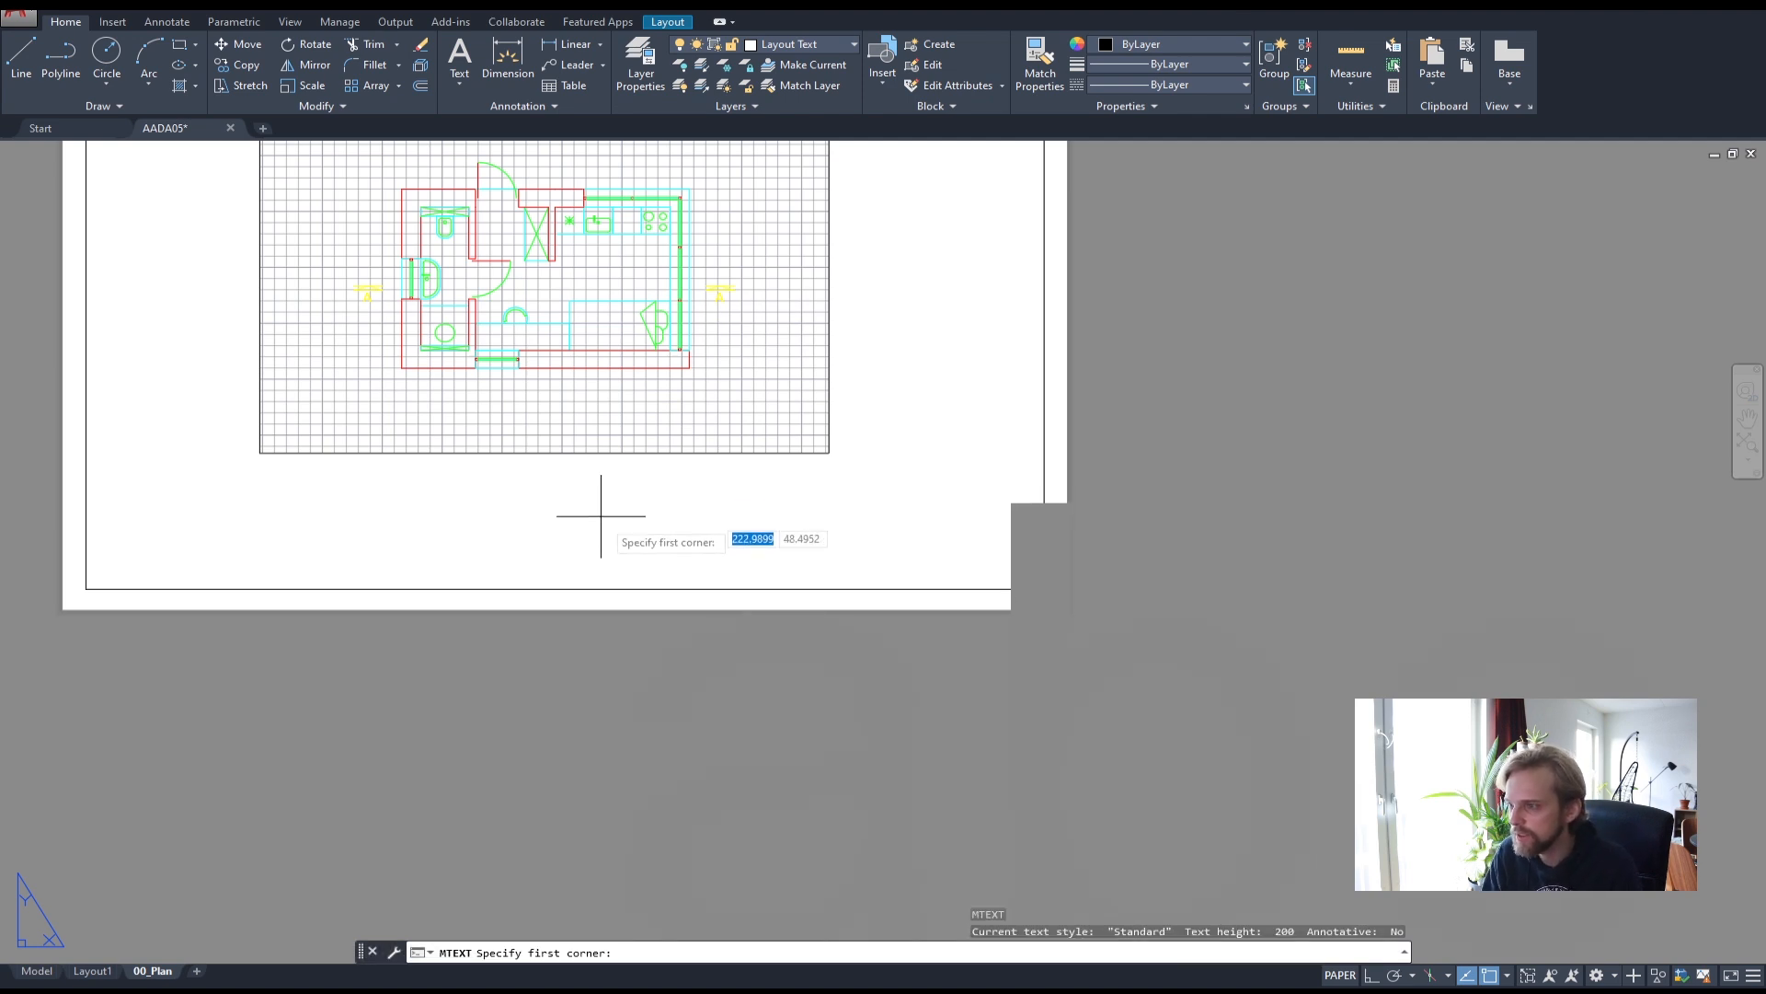
left_click(612, 559)
left_click(942, 472)
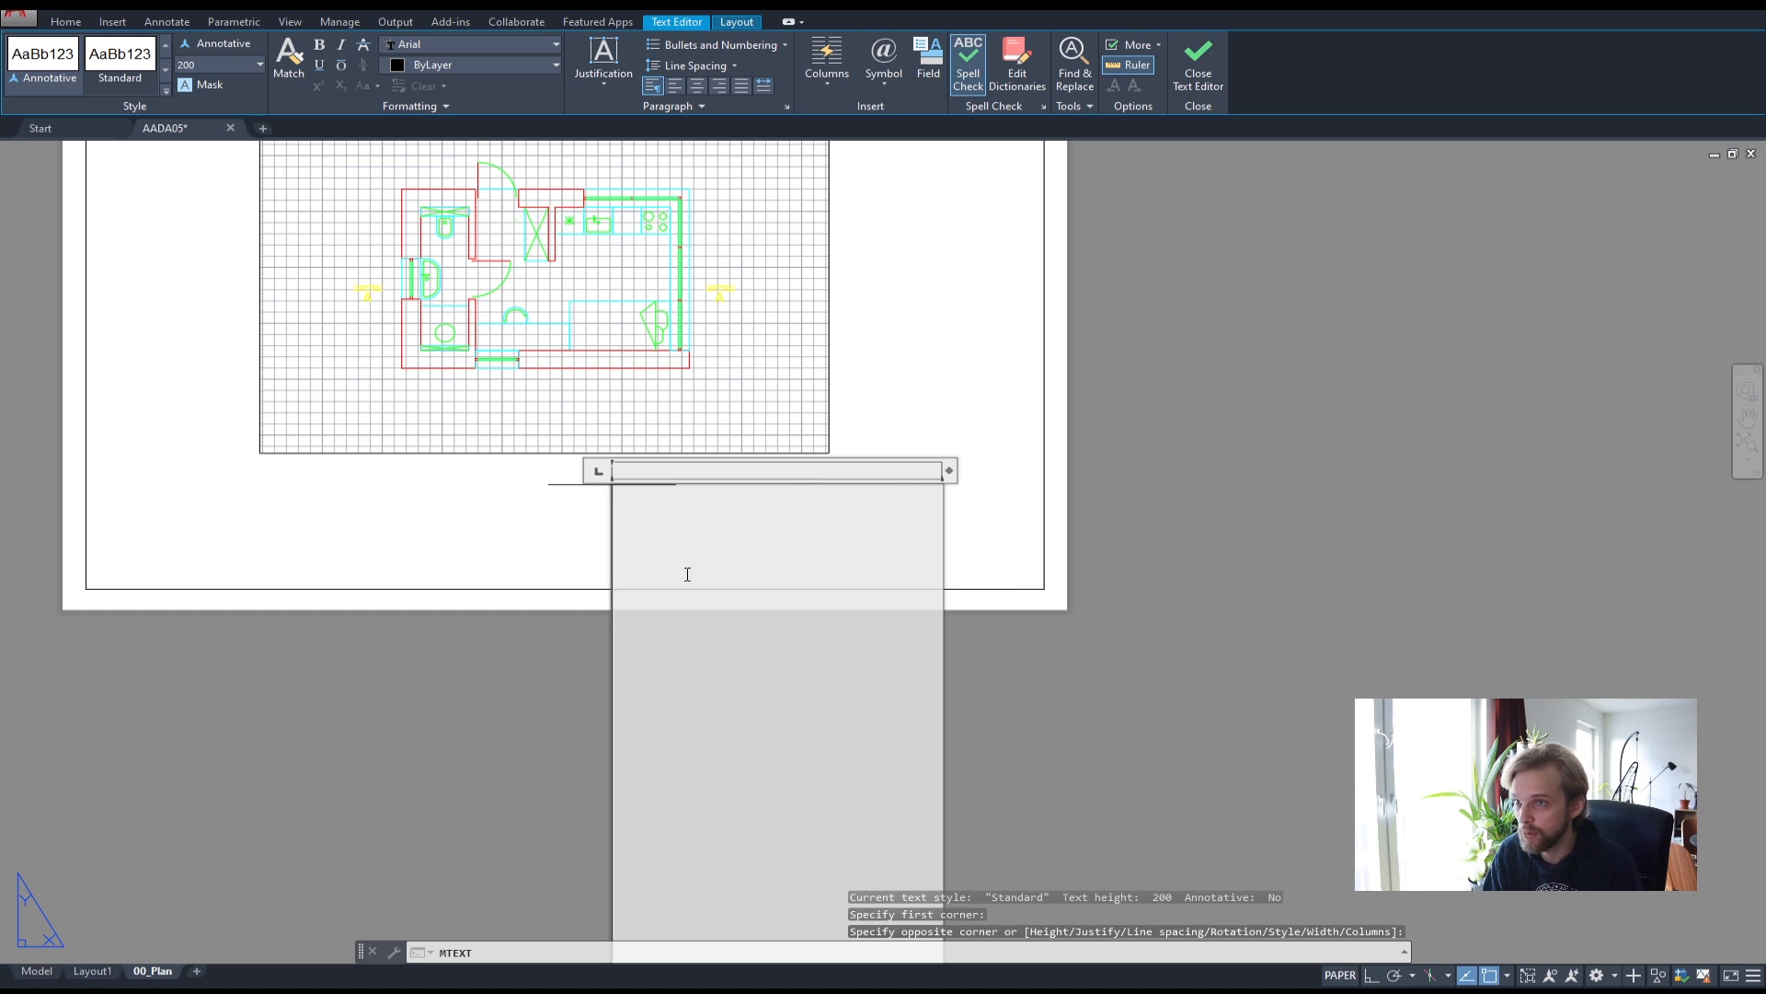
left_click(256, 68)
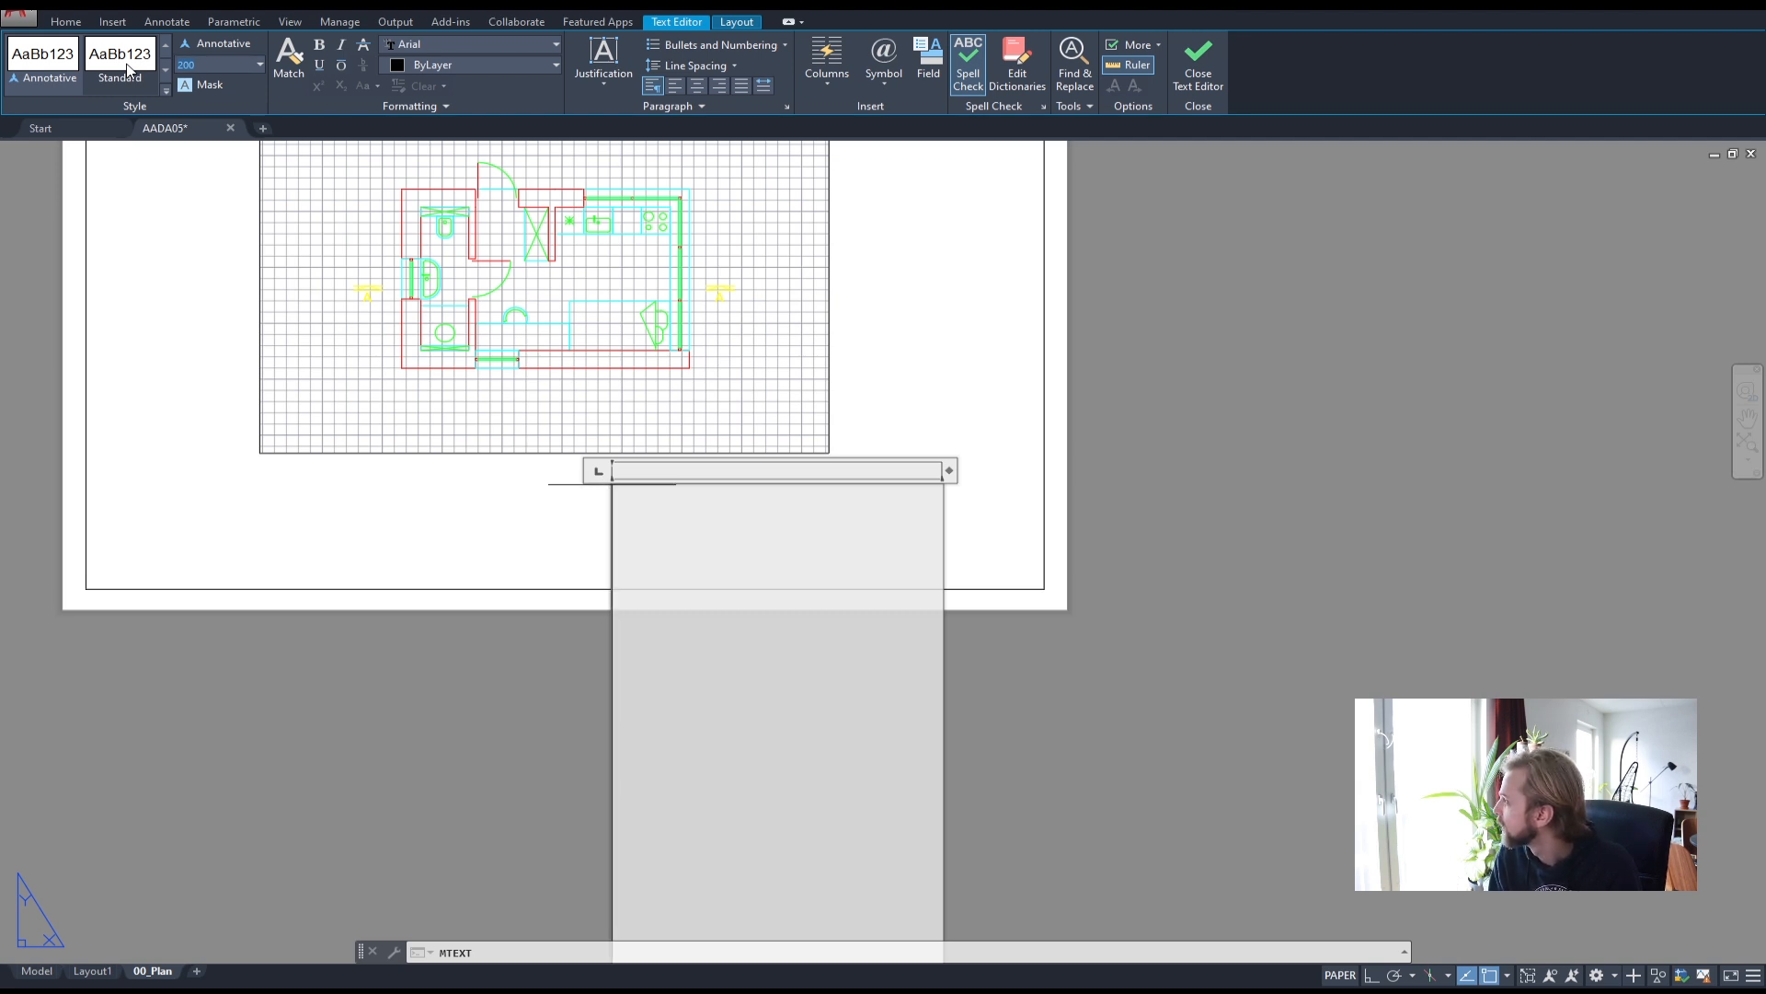
type("3")
key("Return")
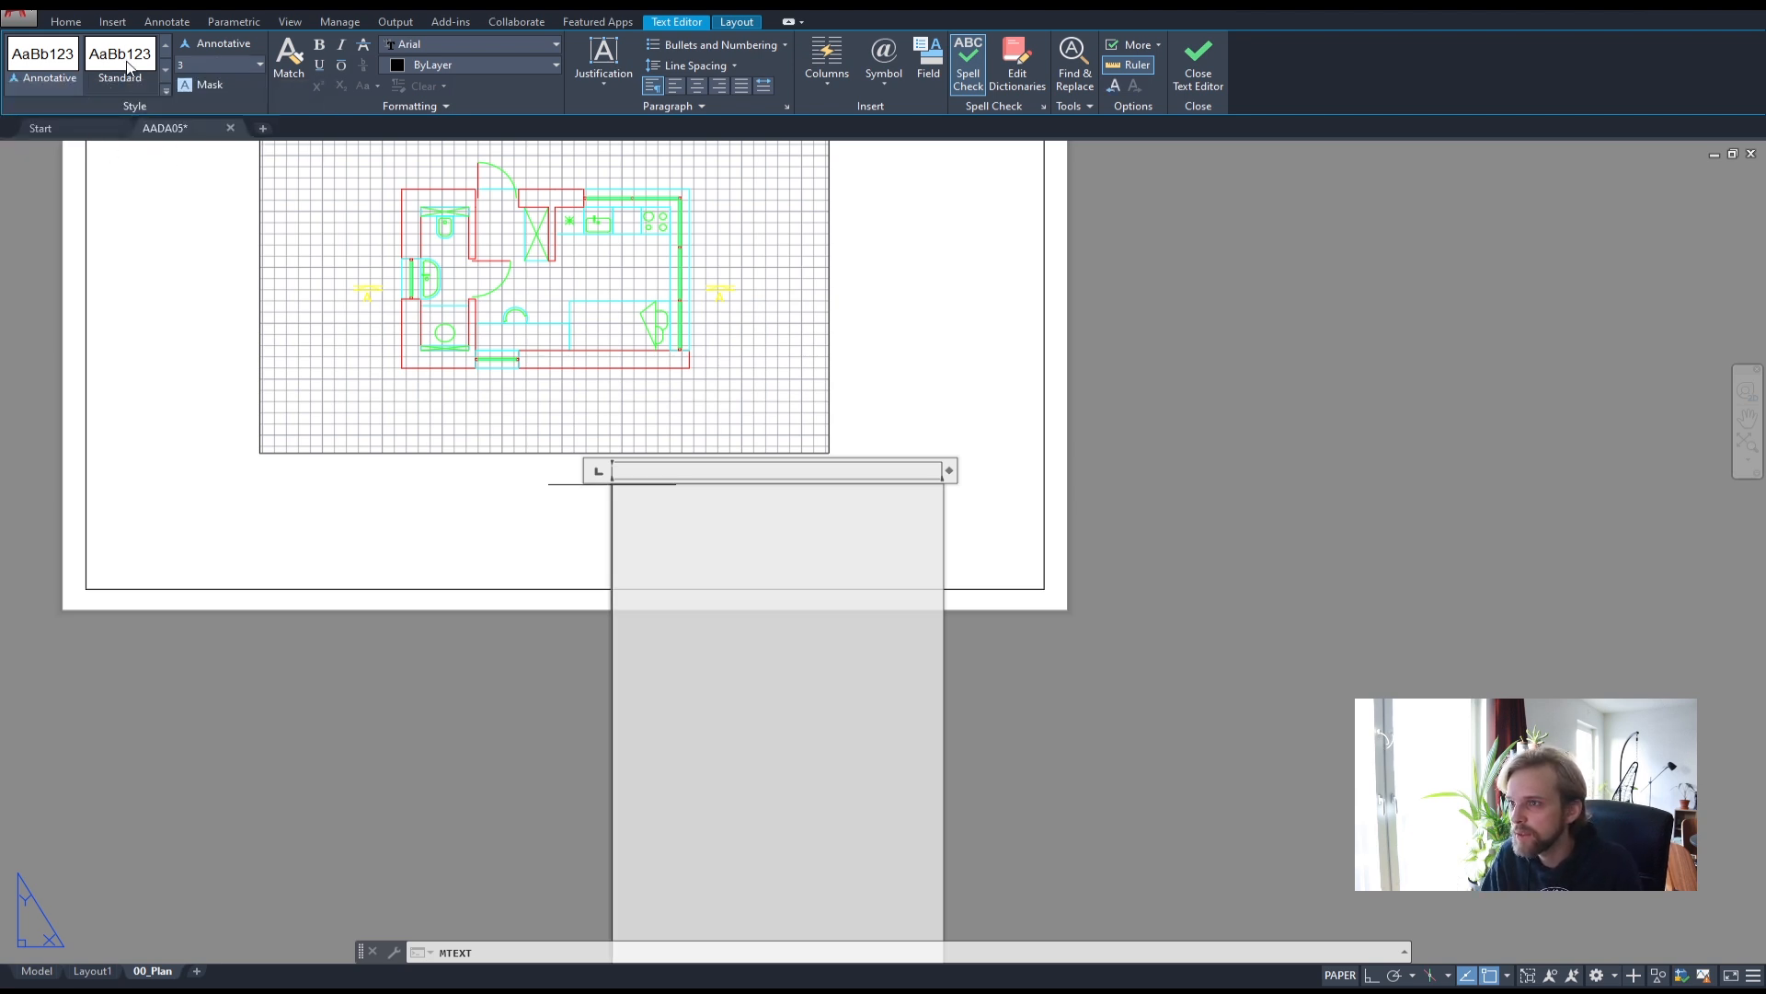
type("dd")
key("ctrl+a")
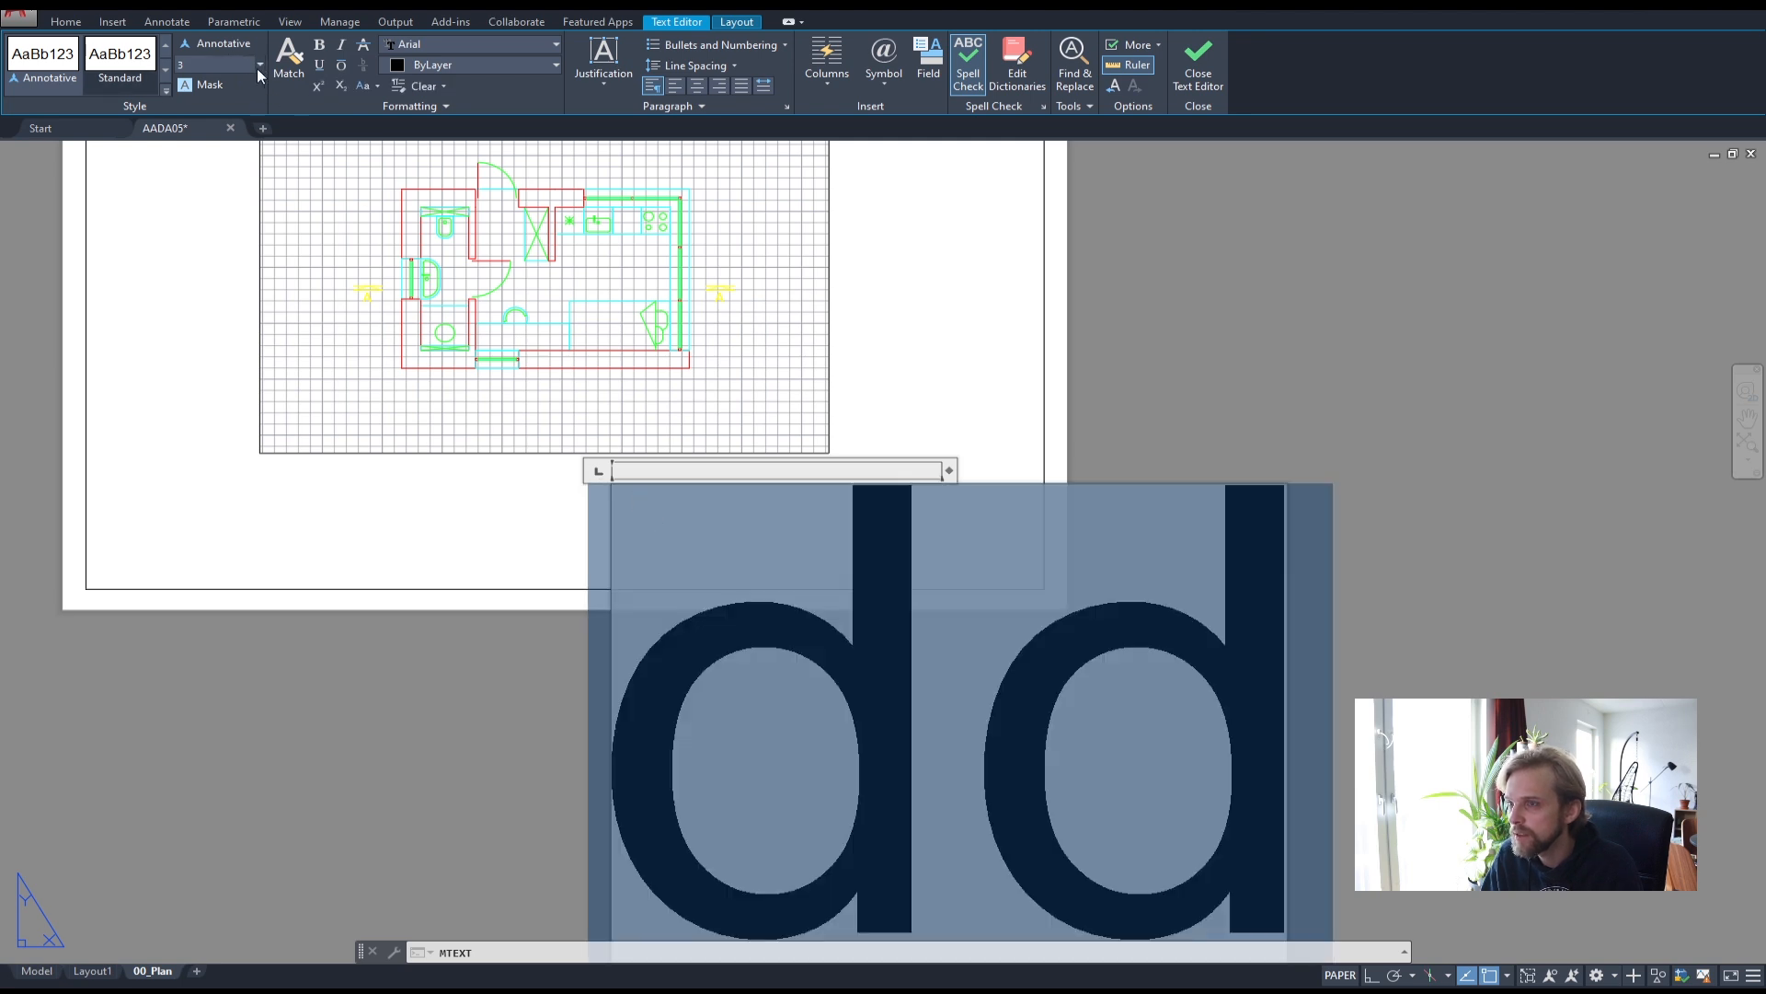
left_click(260, 66)
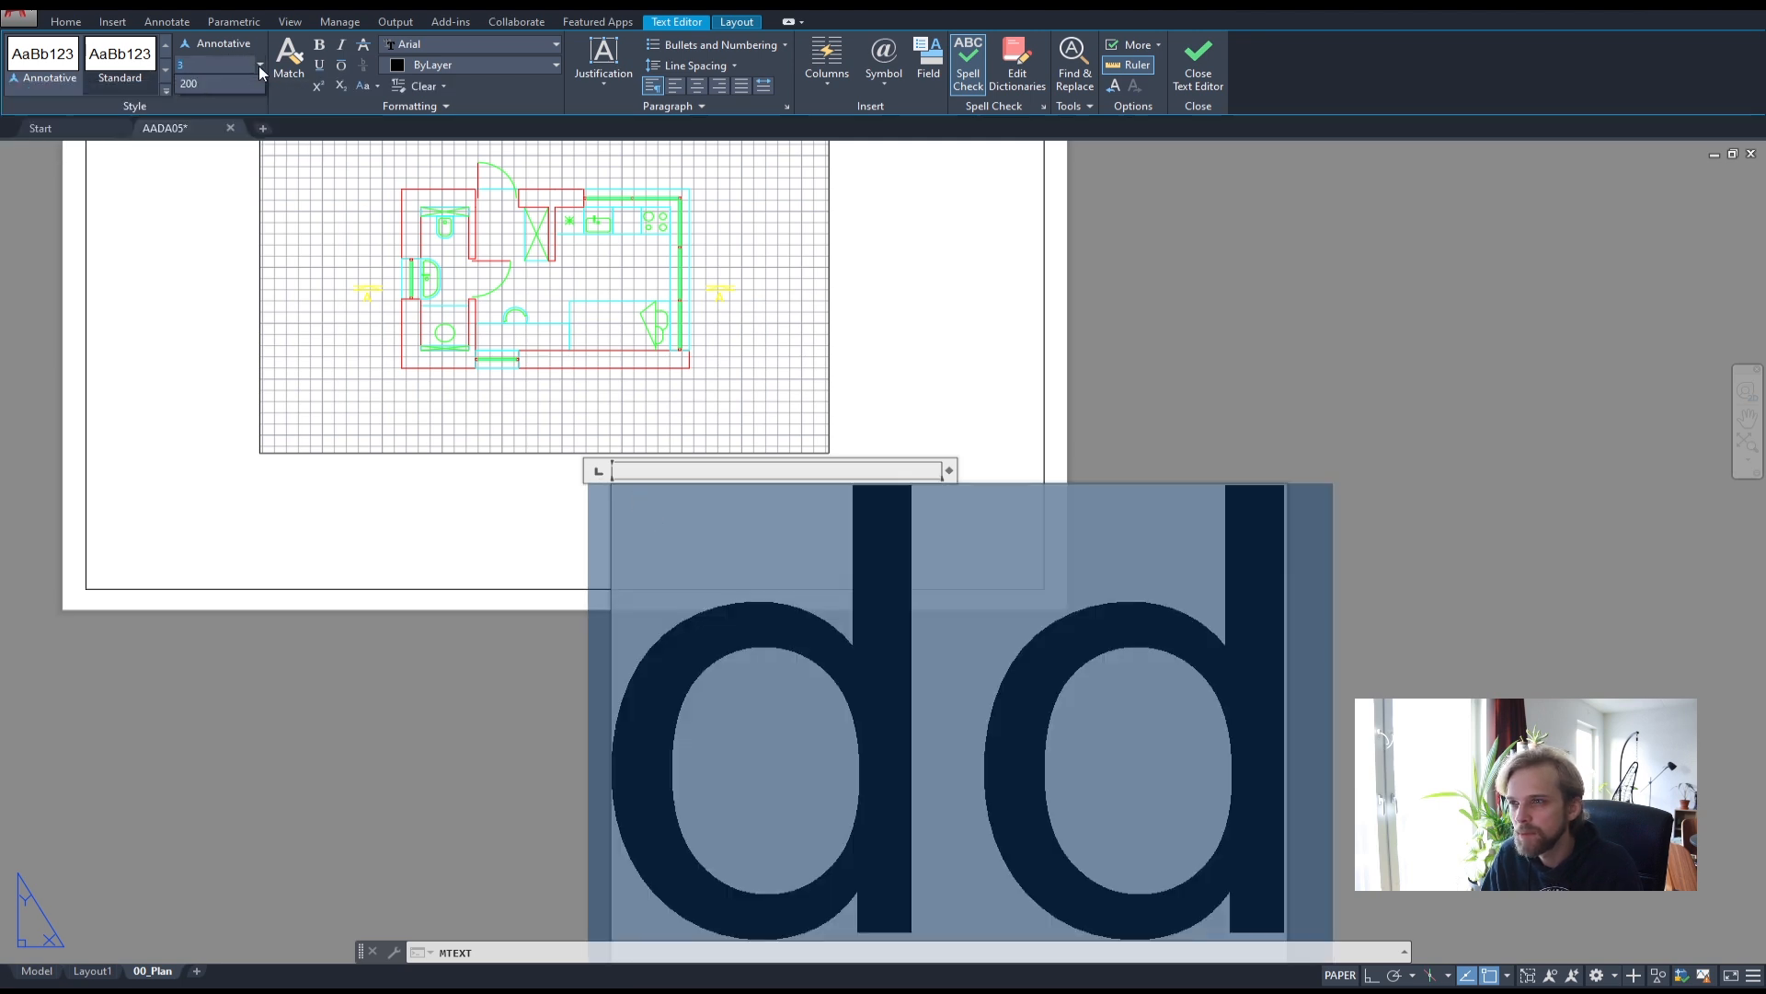
left_click(220, 83)
left_click(261, 66)
left_click(259, 65)
left_click(130, 312)
scroll(779, 538, "down", 4)
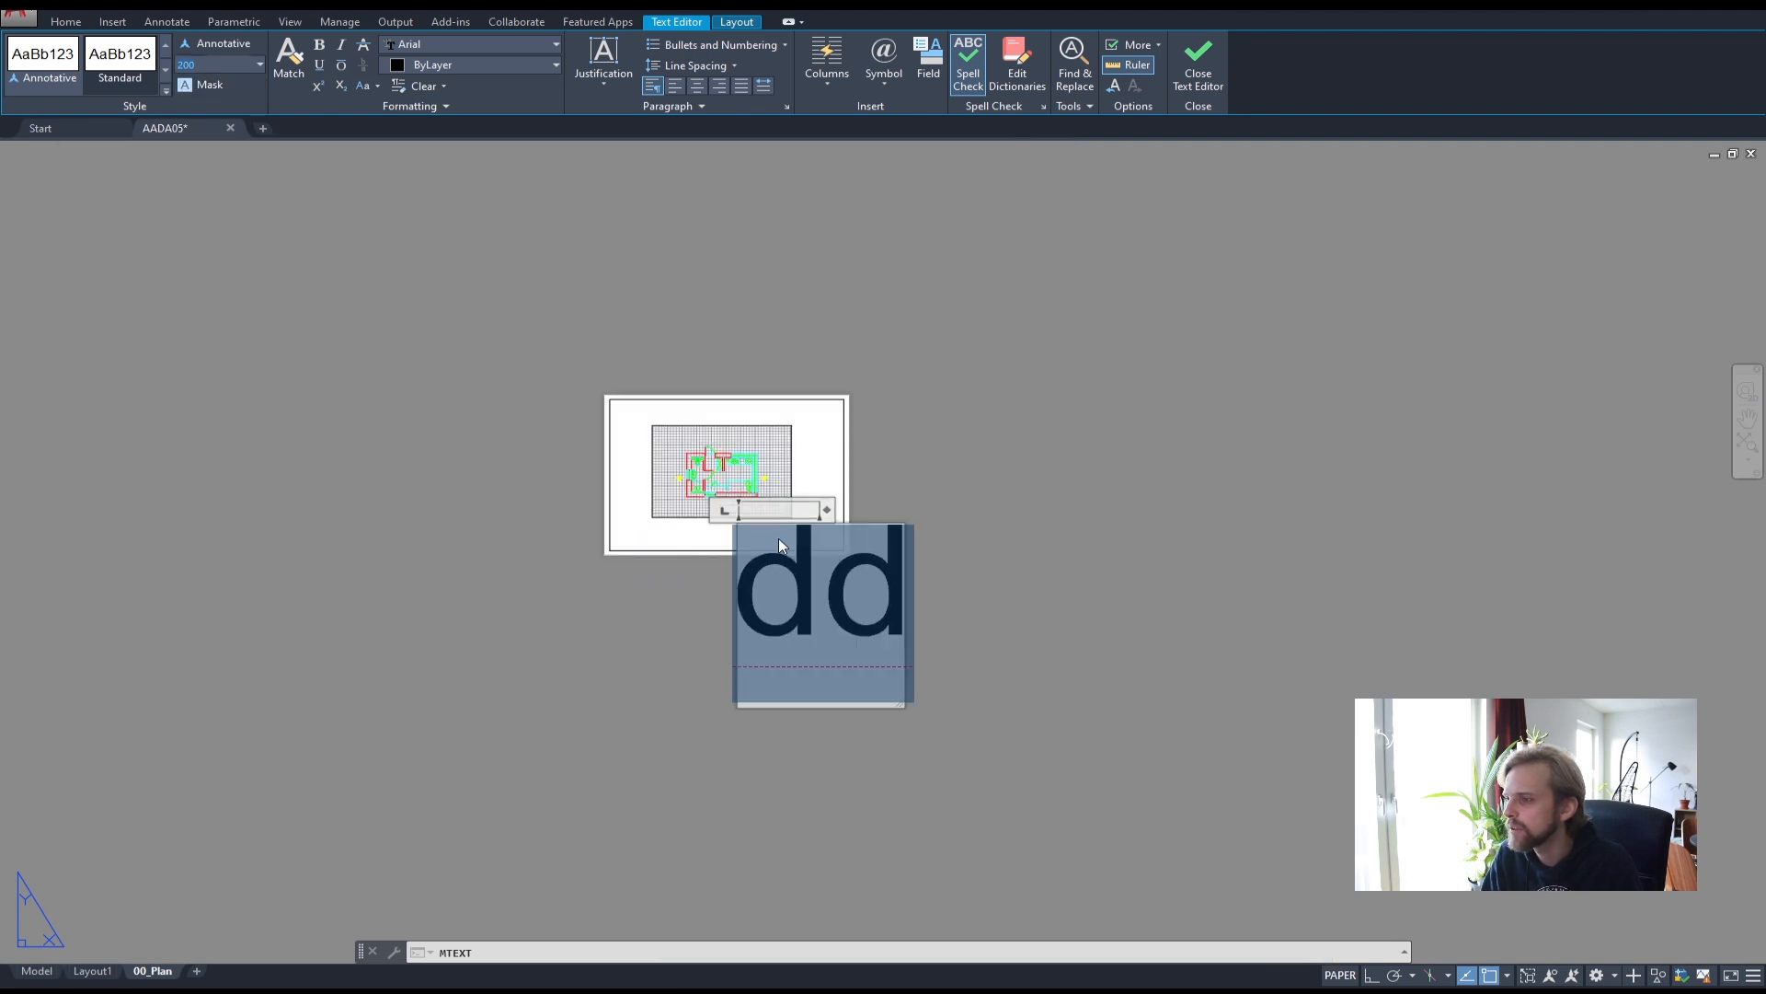
left_click(887, 589)
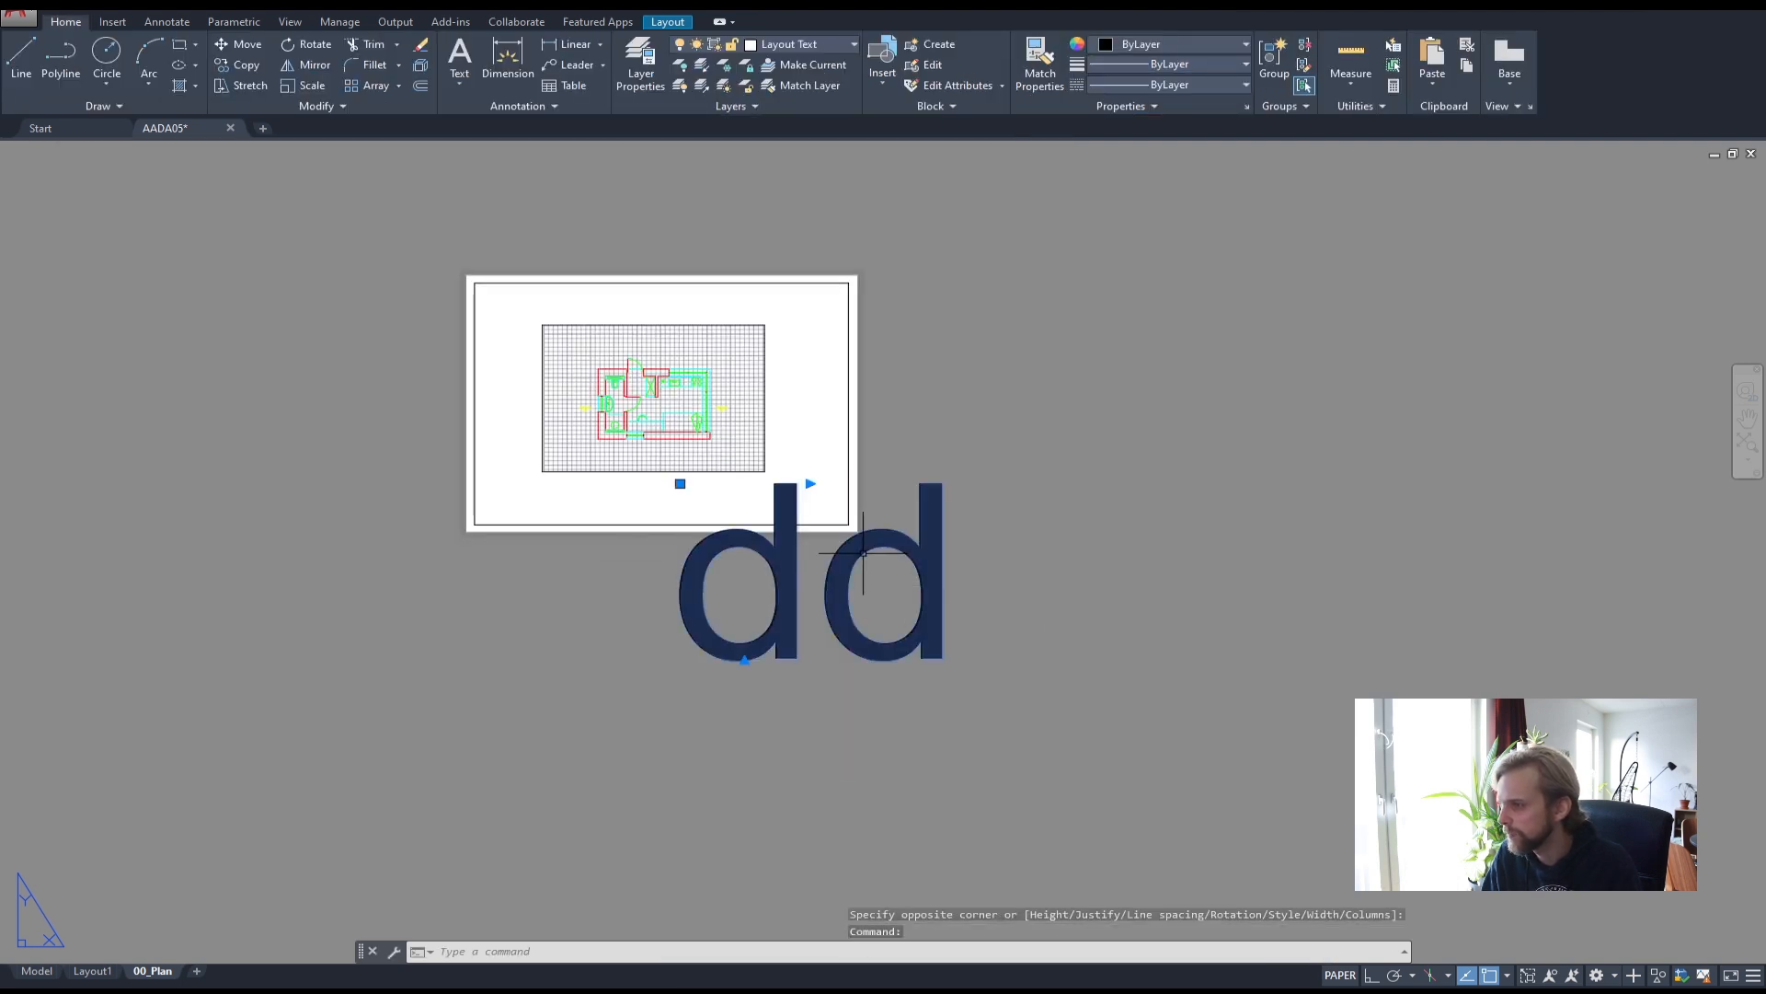
left_click(791, 565)
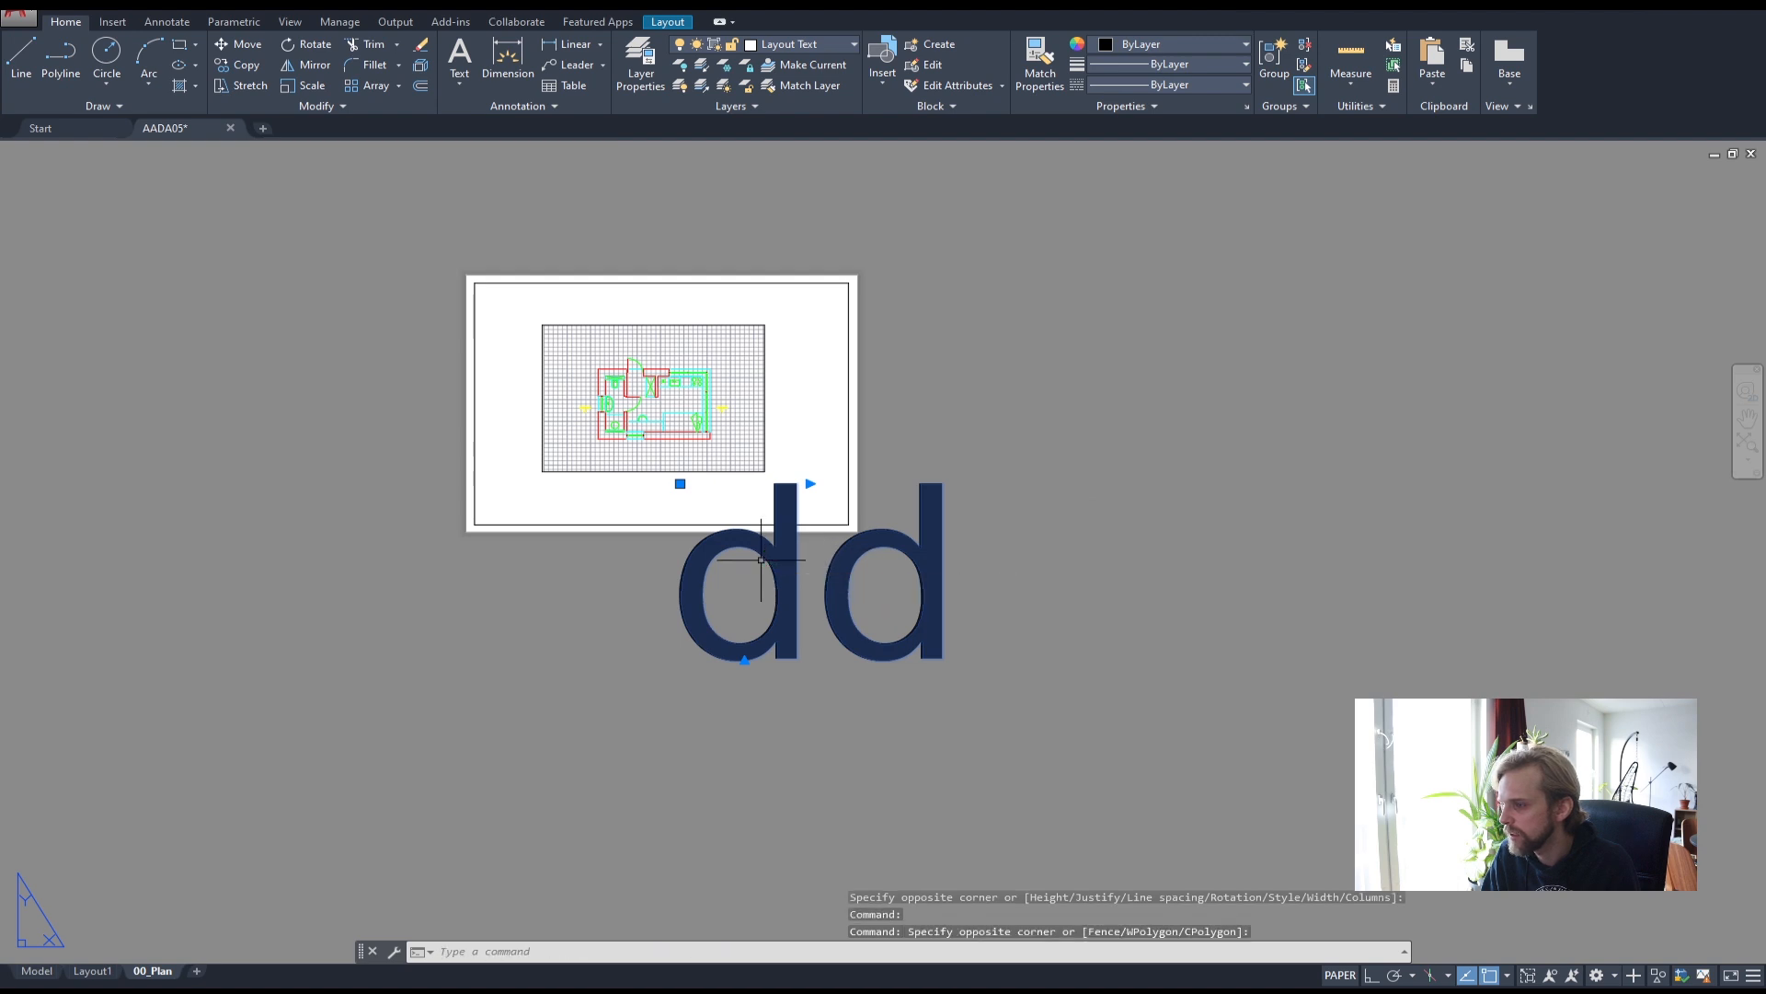
scroll(753, 539, "up", 4)
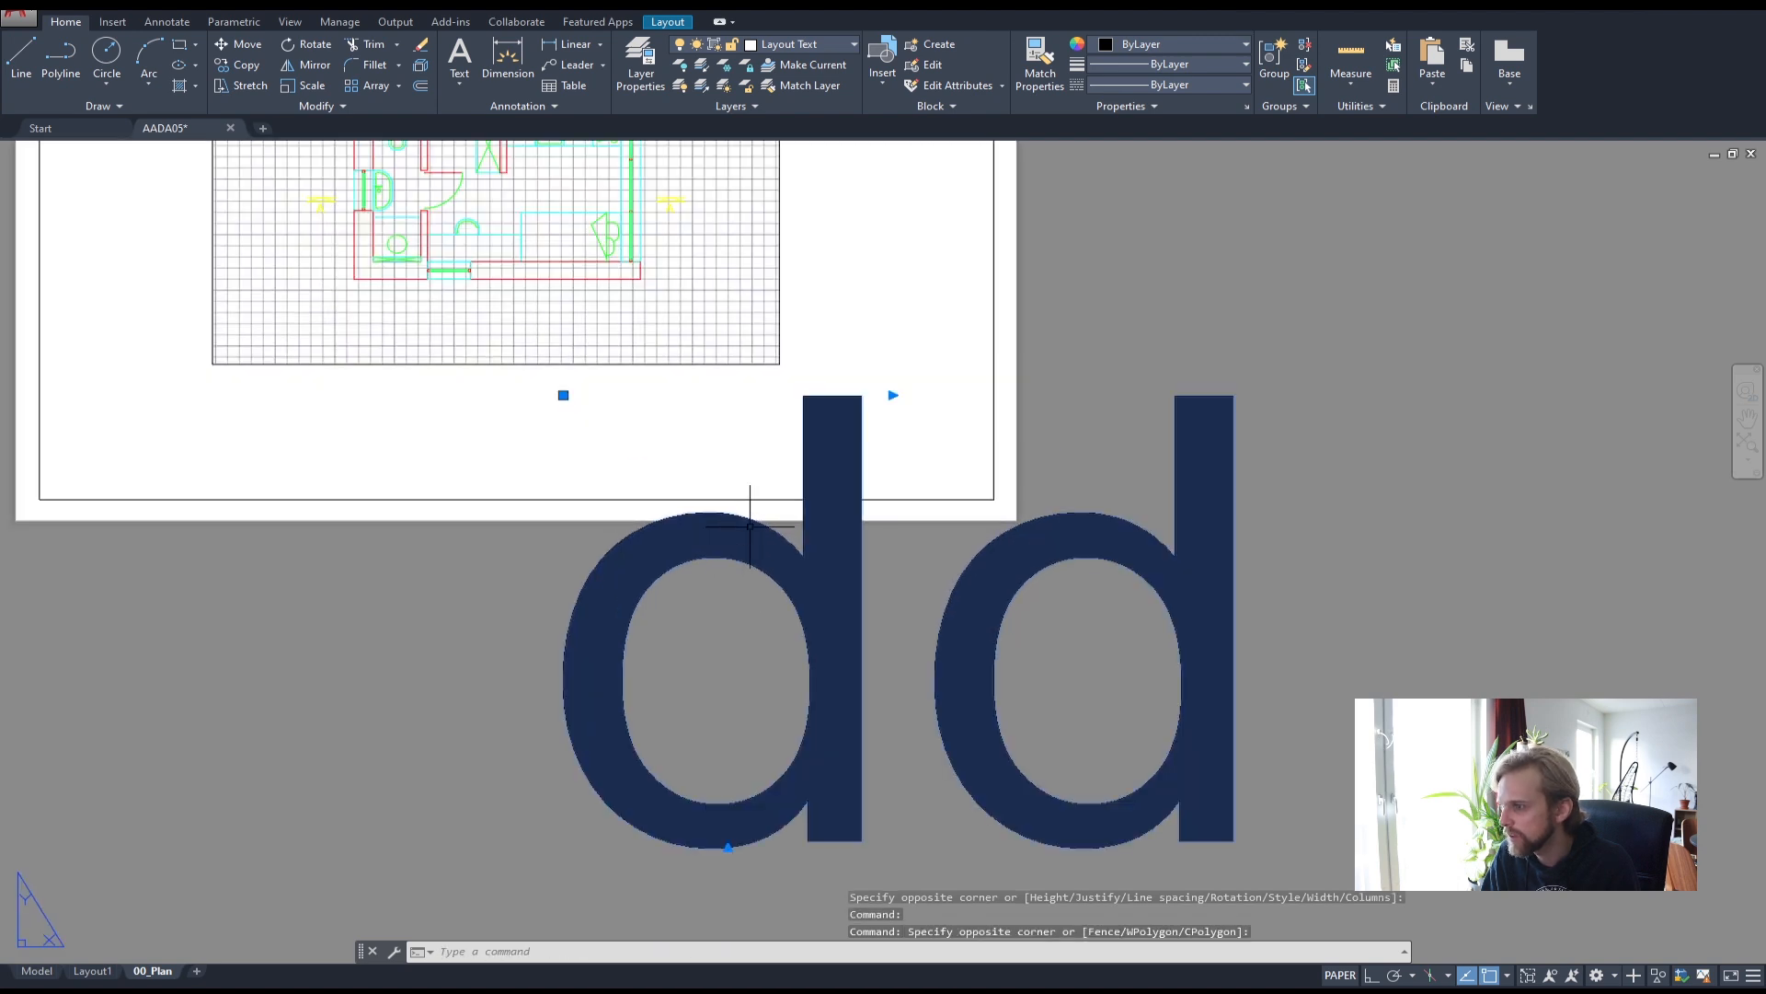
left_click(733, 553)
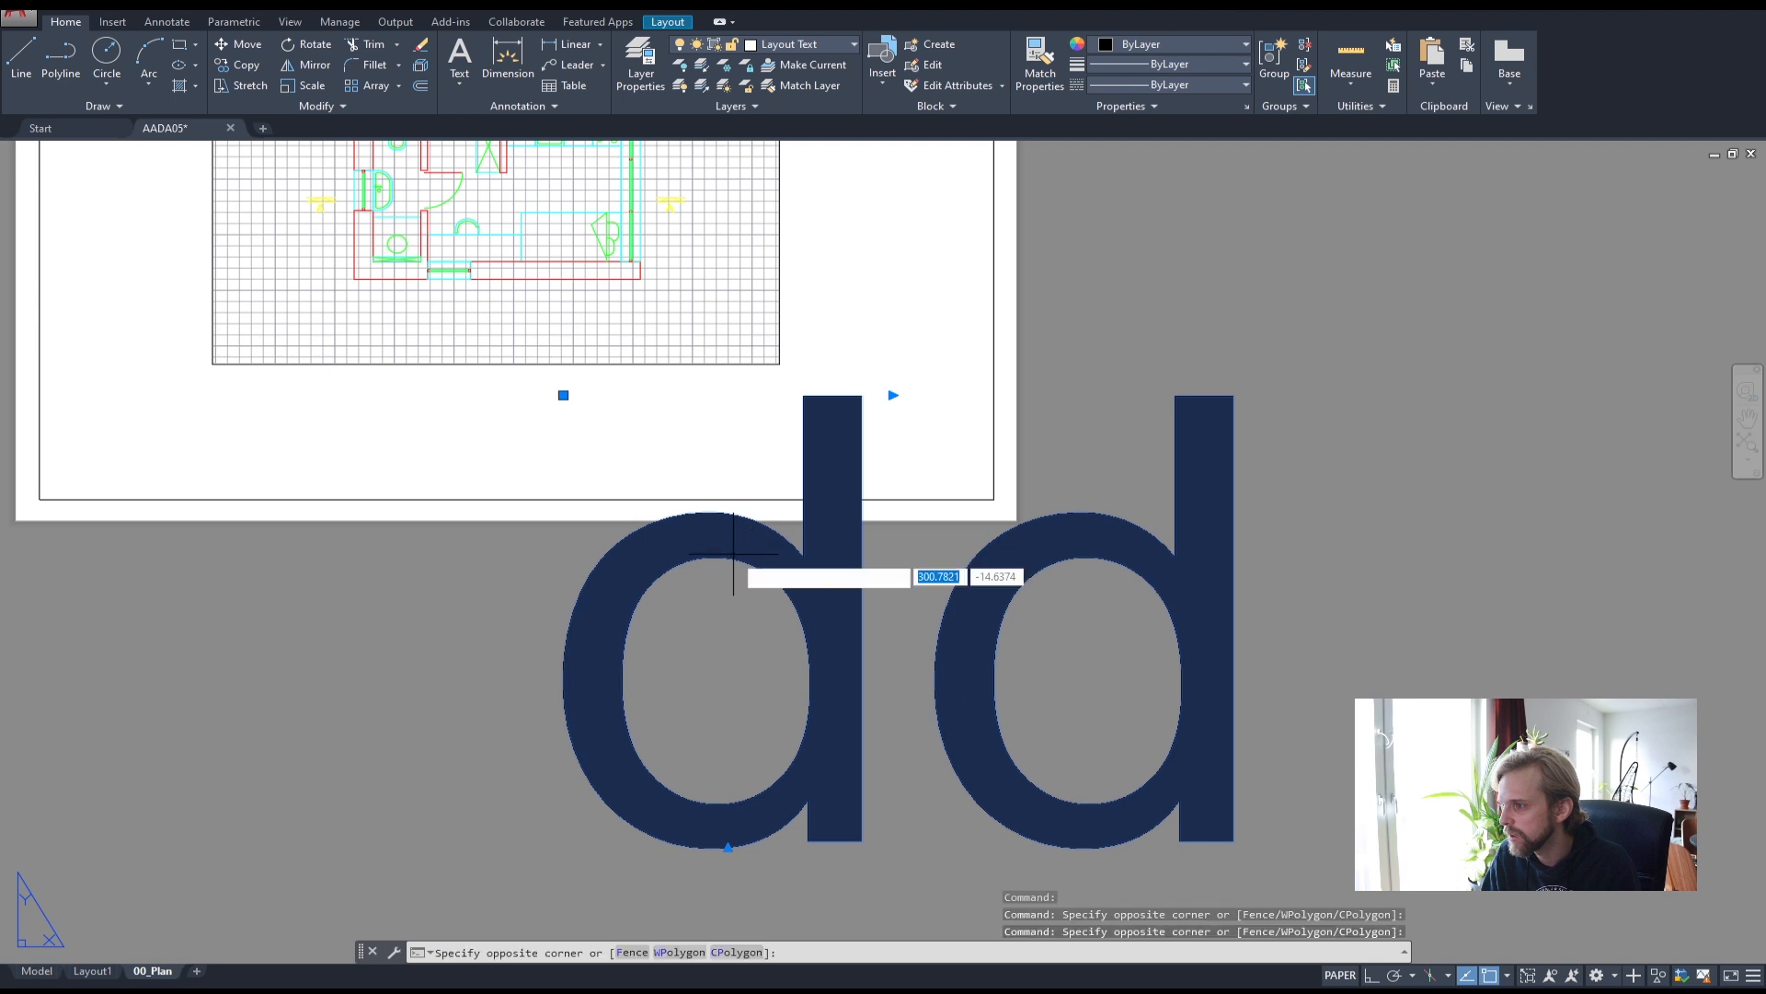
double_click(733, 553)
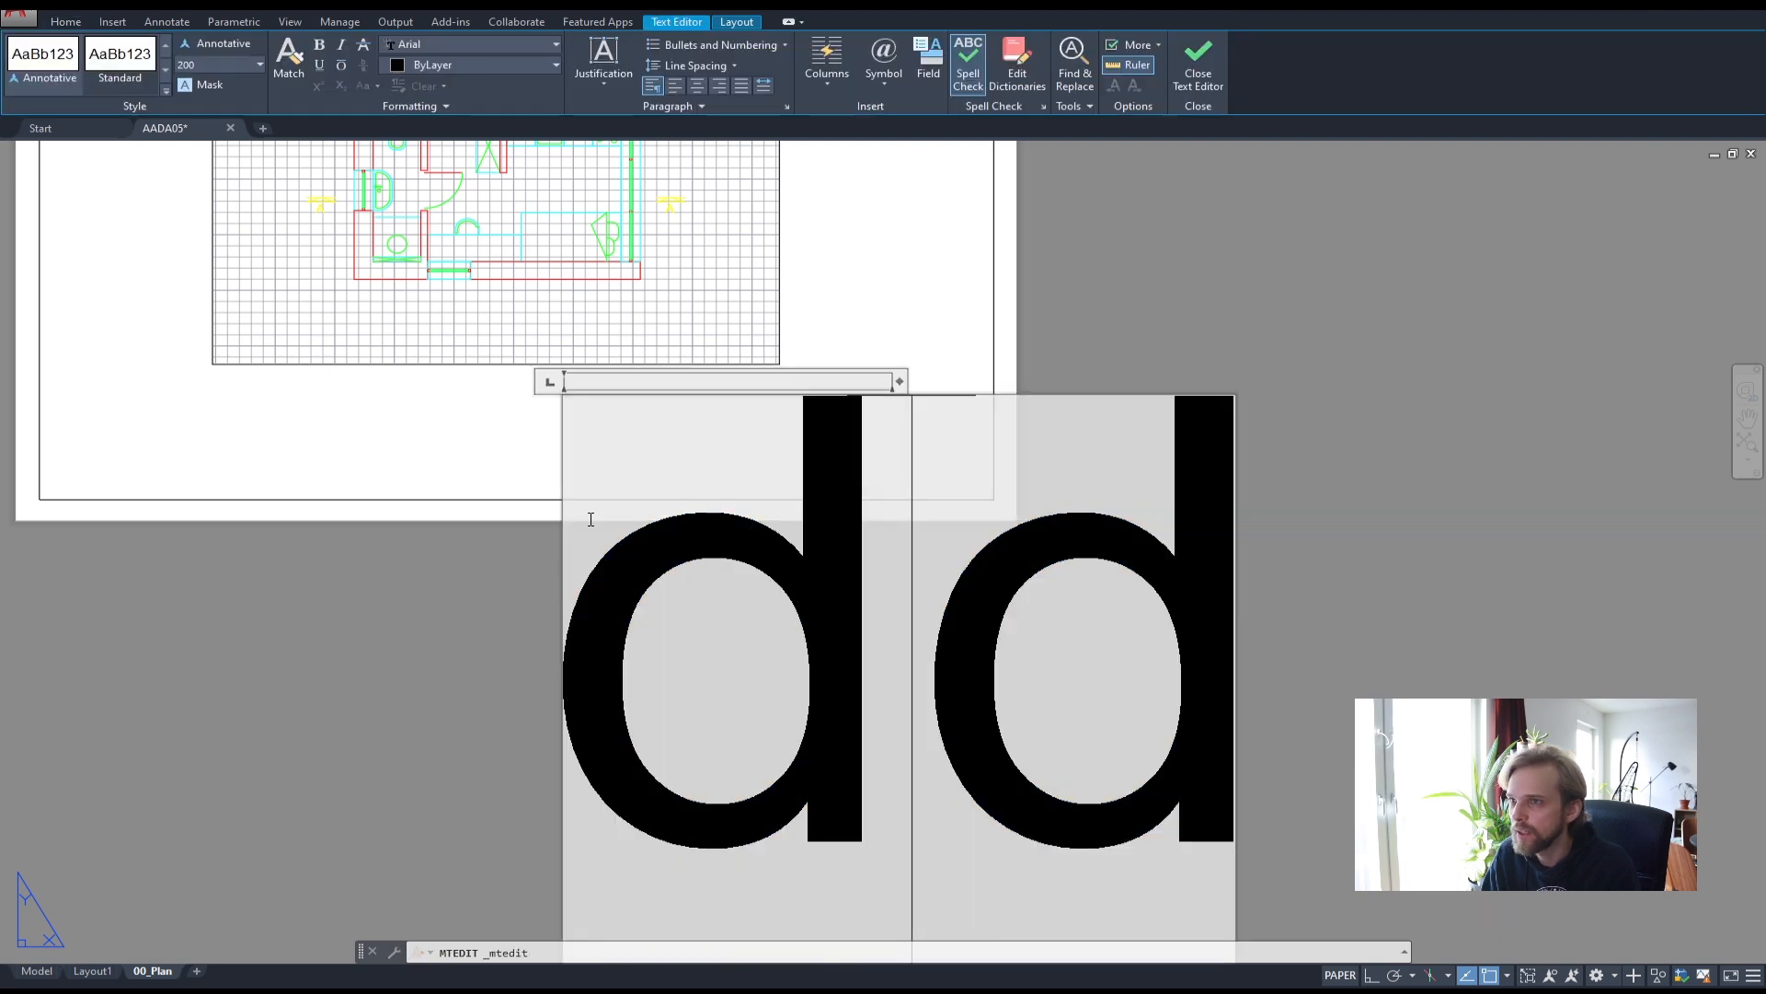
key("ctrl+a")
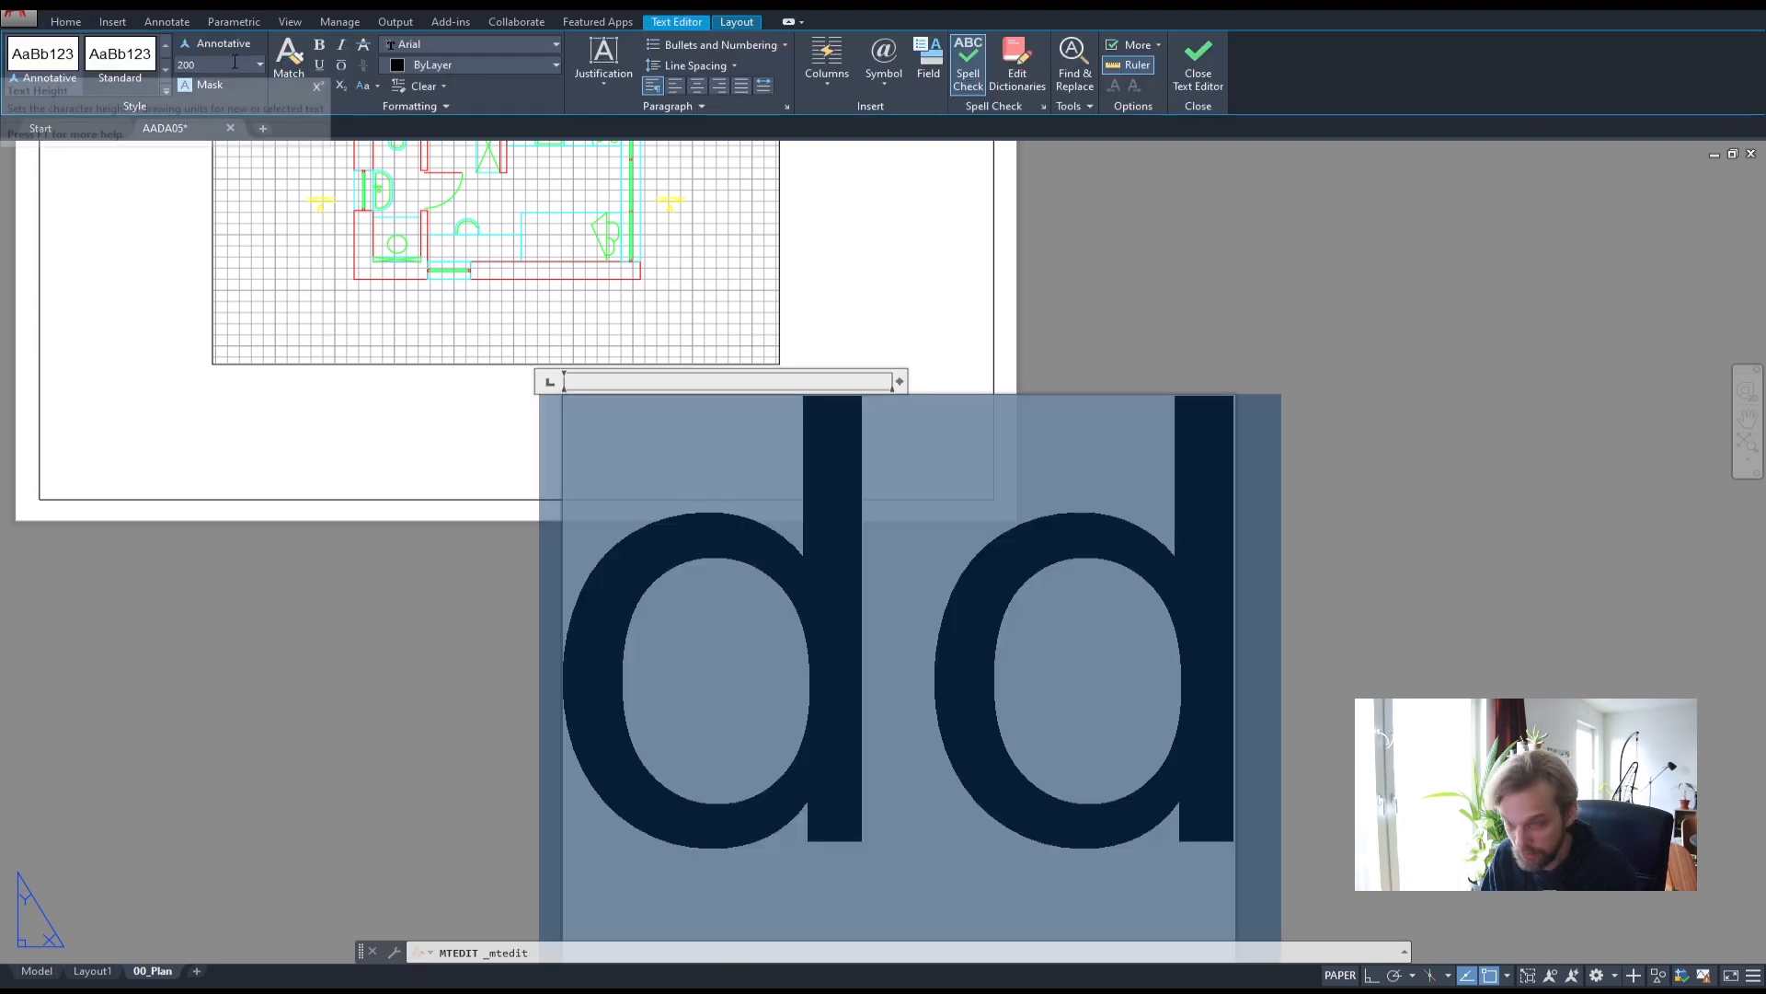
double_click(216, 64)
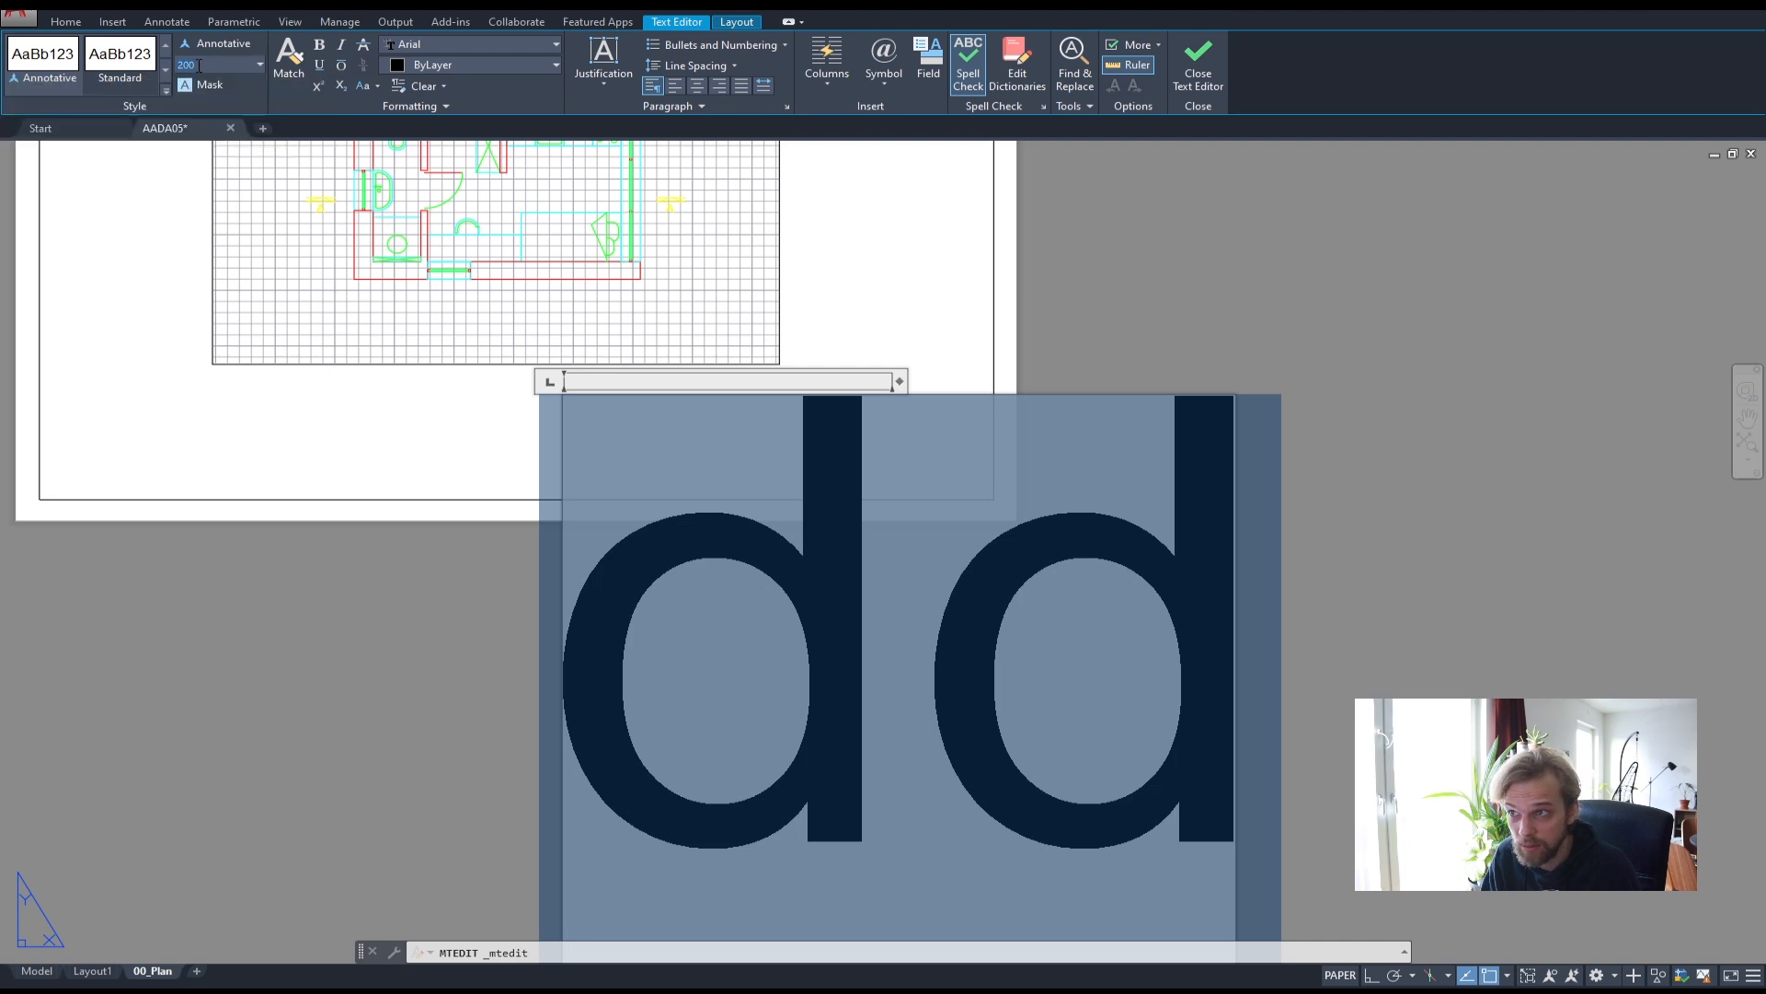
left_click(118, 67)
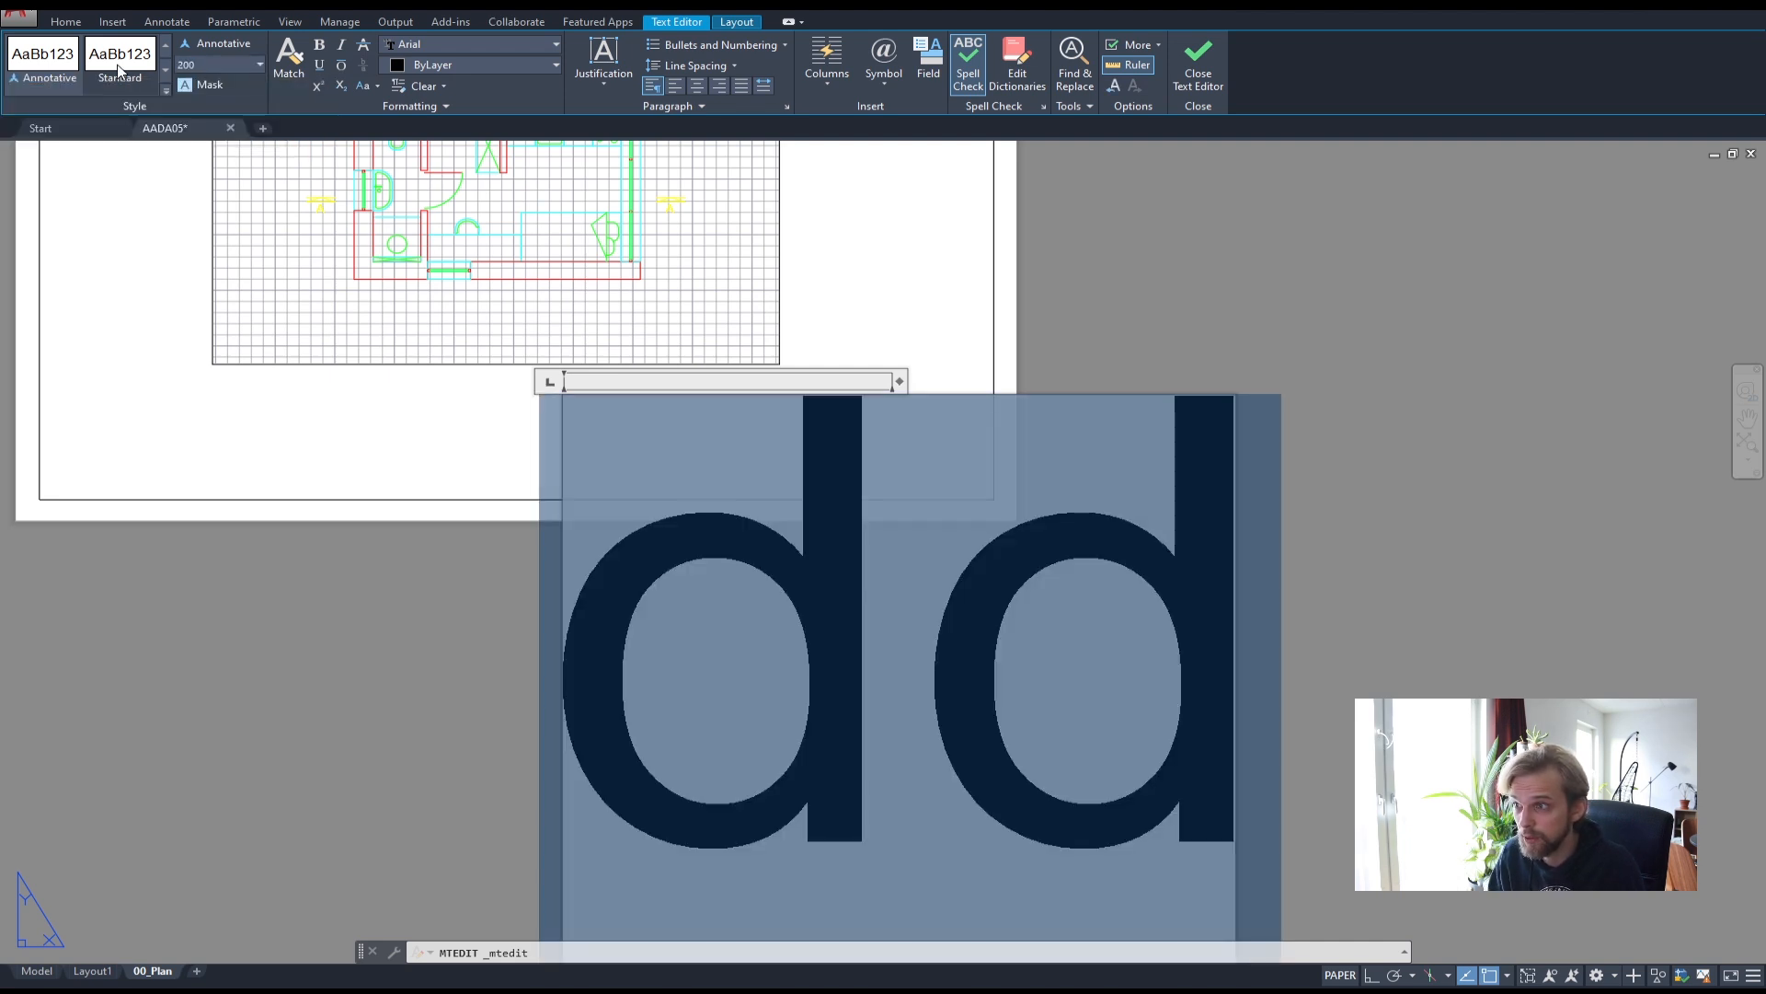
left_click(118, 70)
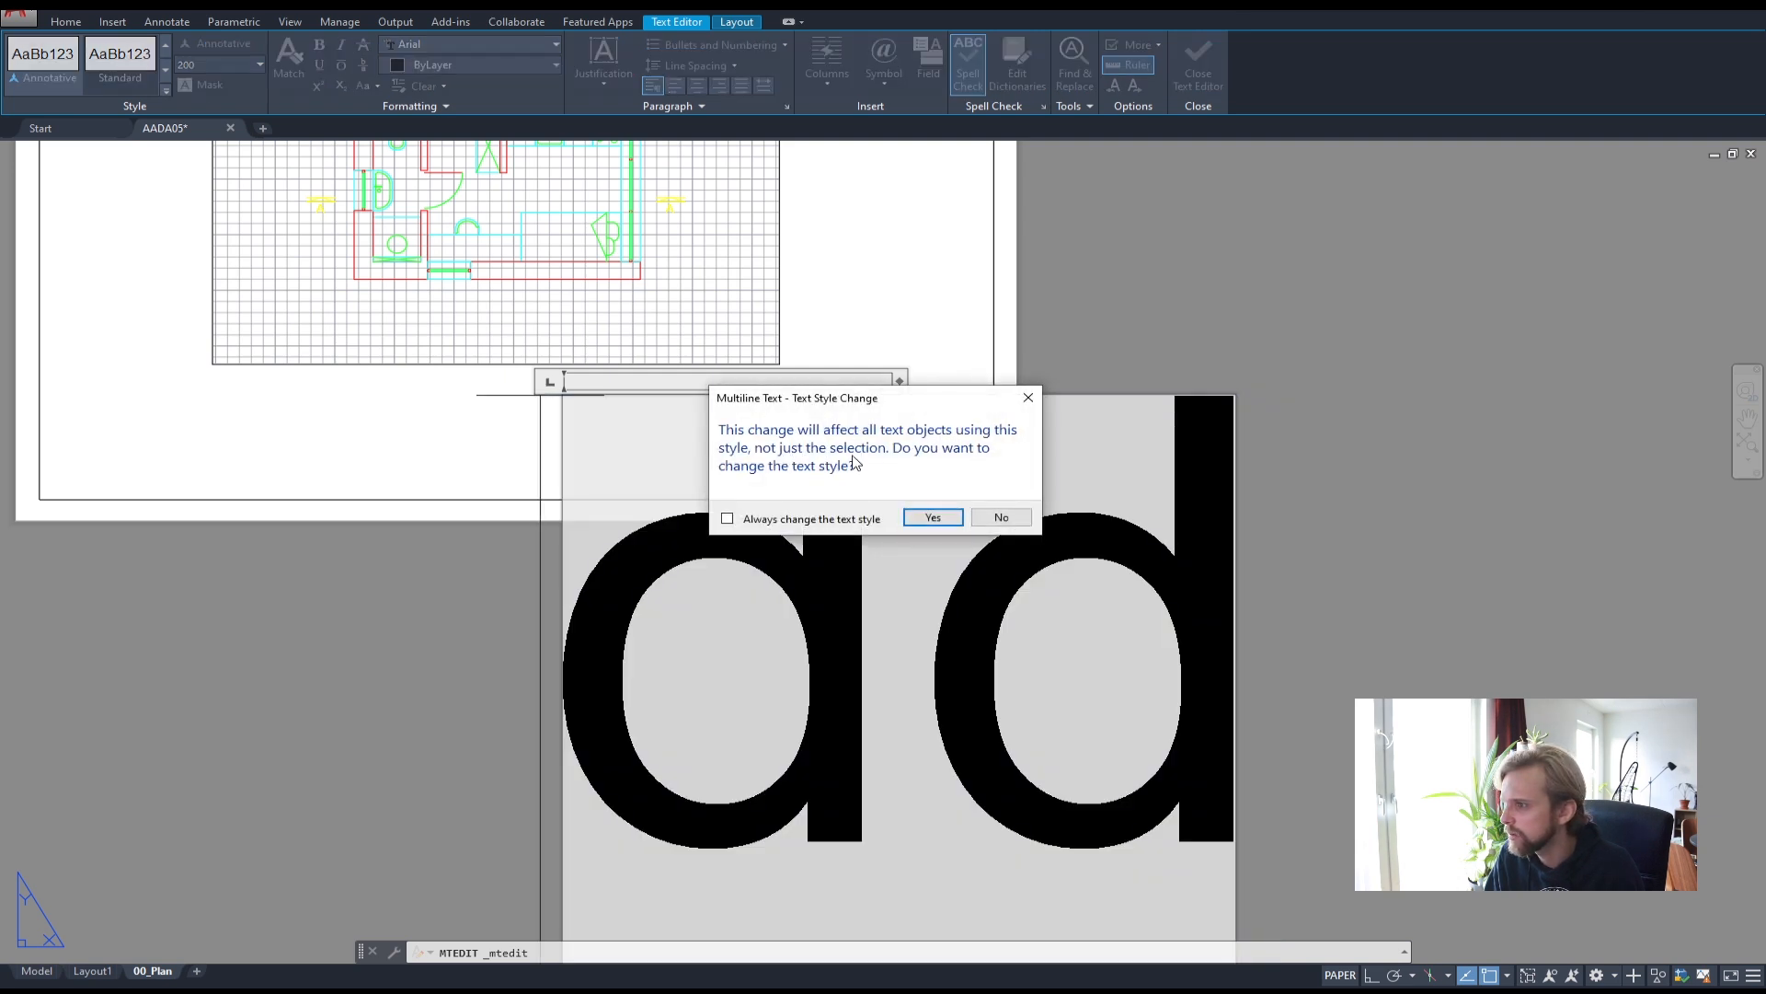
left_click(932, 516)
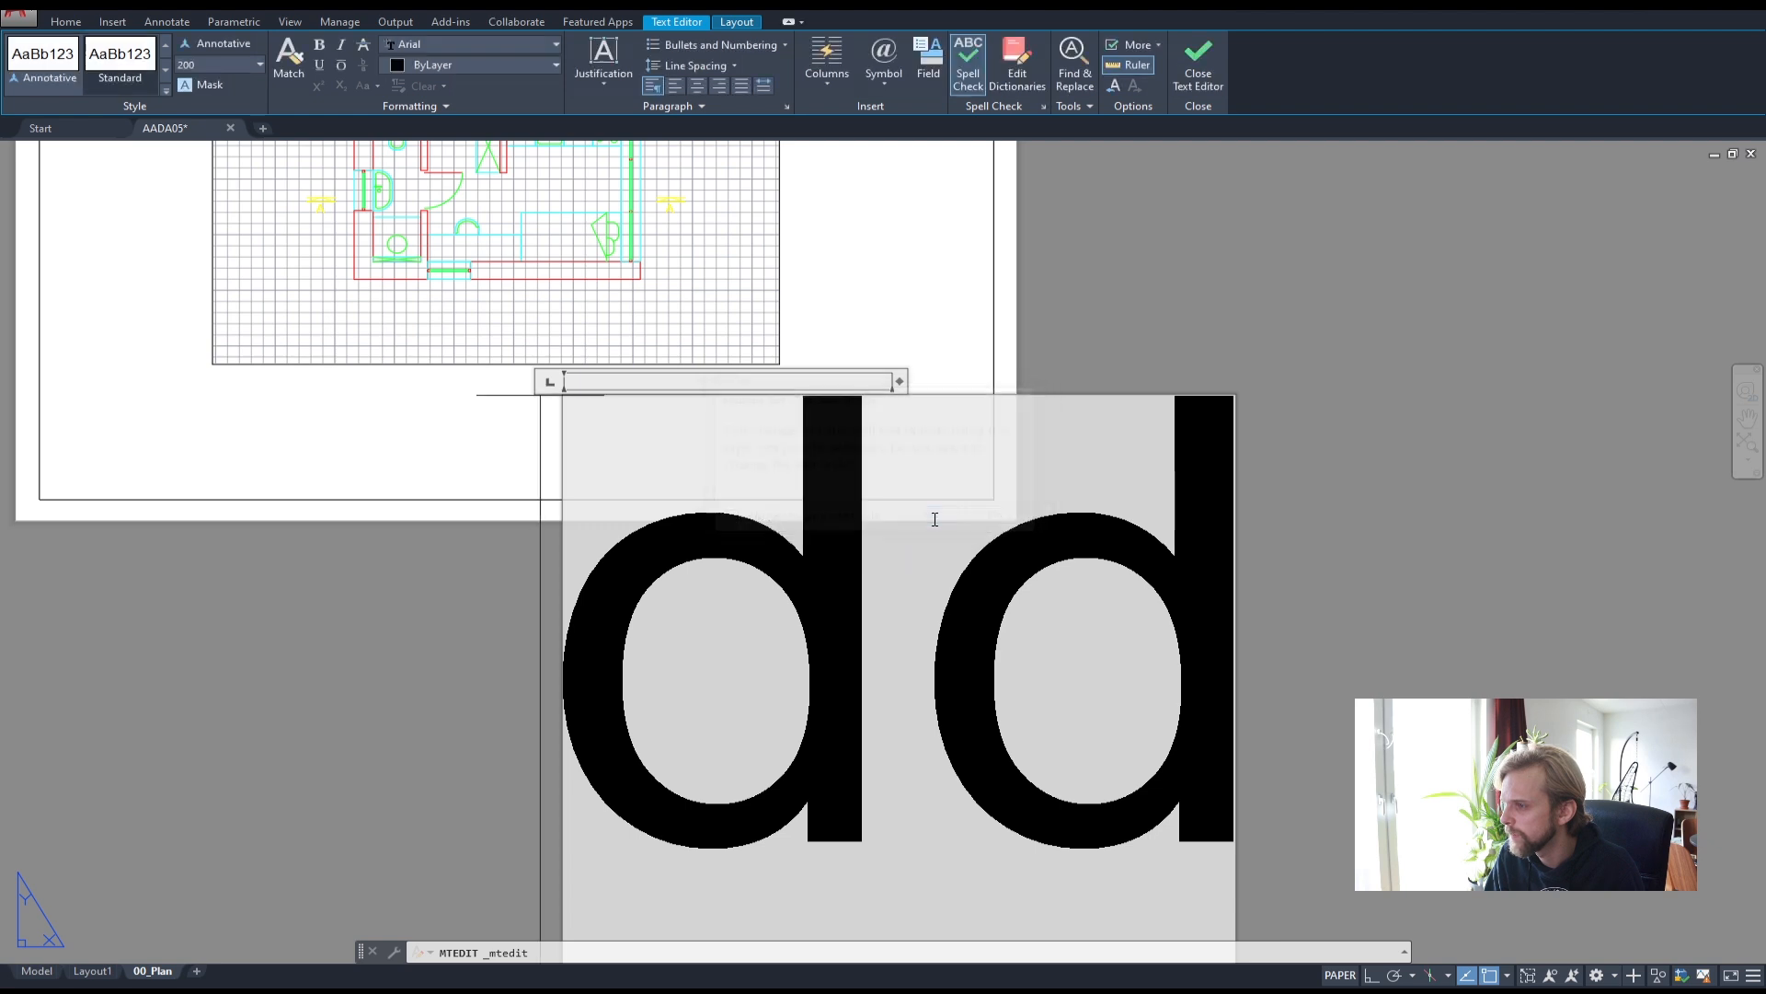
scroll(458, 621, "down", 5)
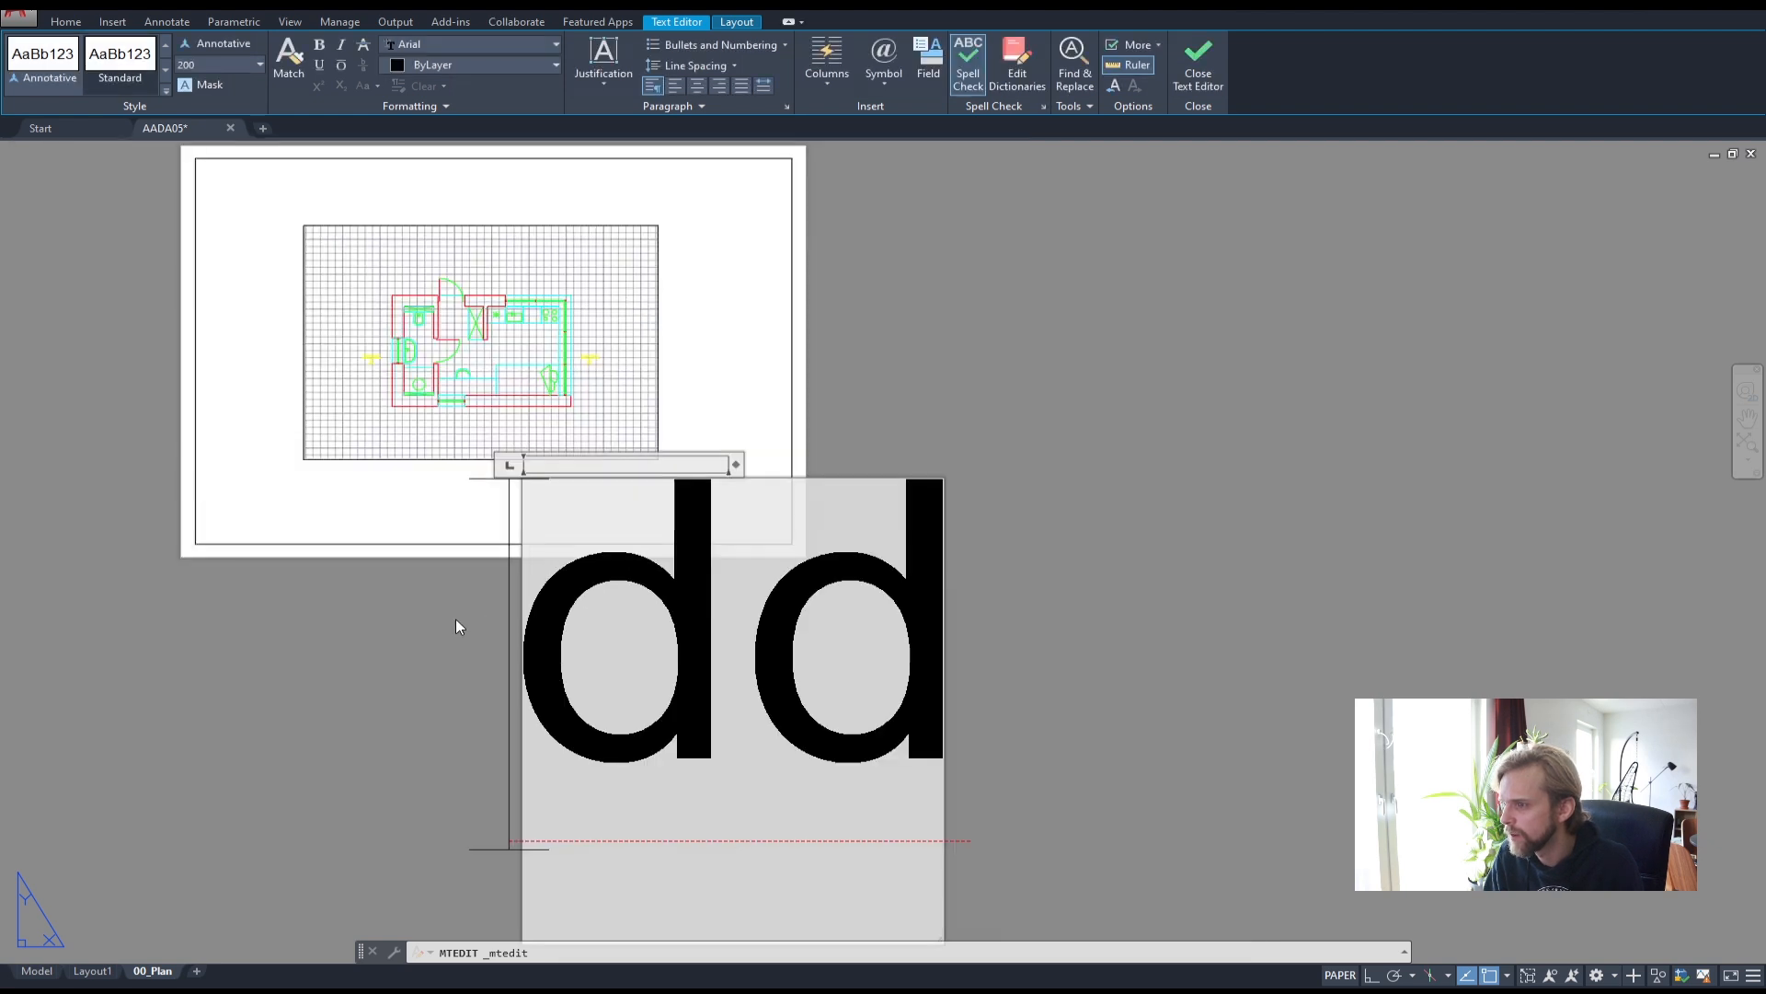
key("Escape")
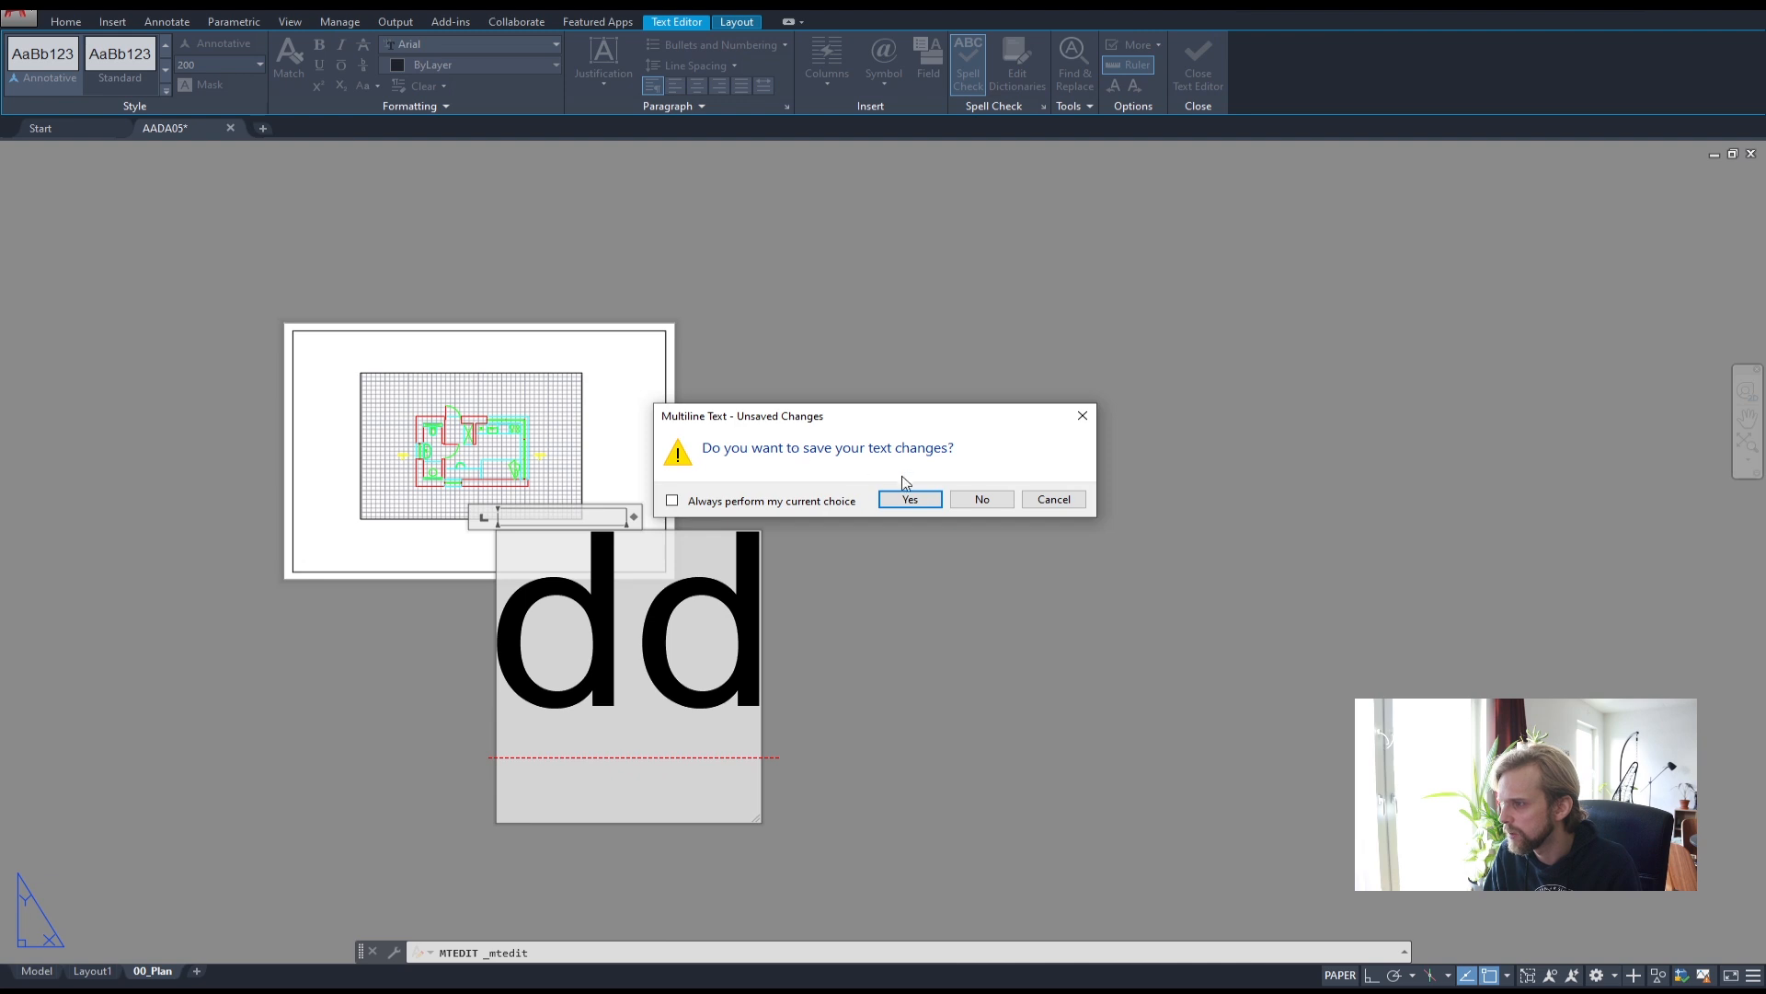
left_click(981, 499)
left_click(770, 619)
left_click(473, 611)
key("Delete")
scroll(532, 524, "up", 4)
middle_click_drag(533, 525, 781, 553)
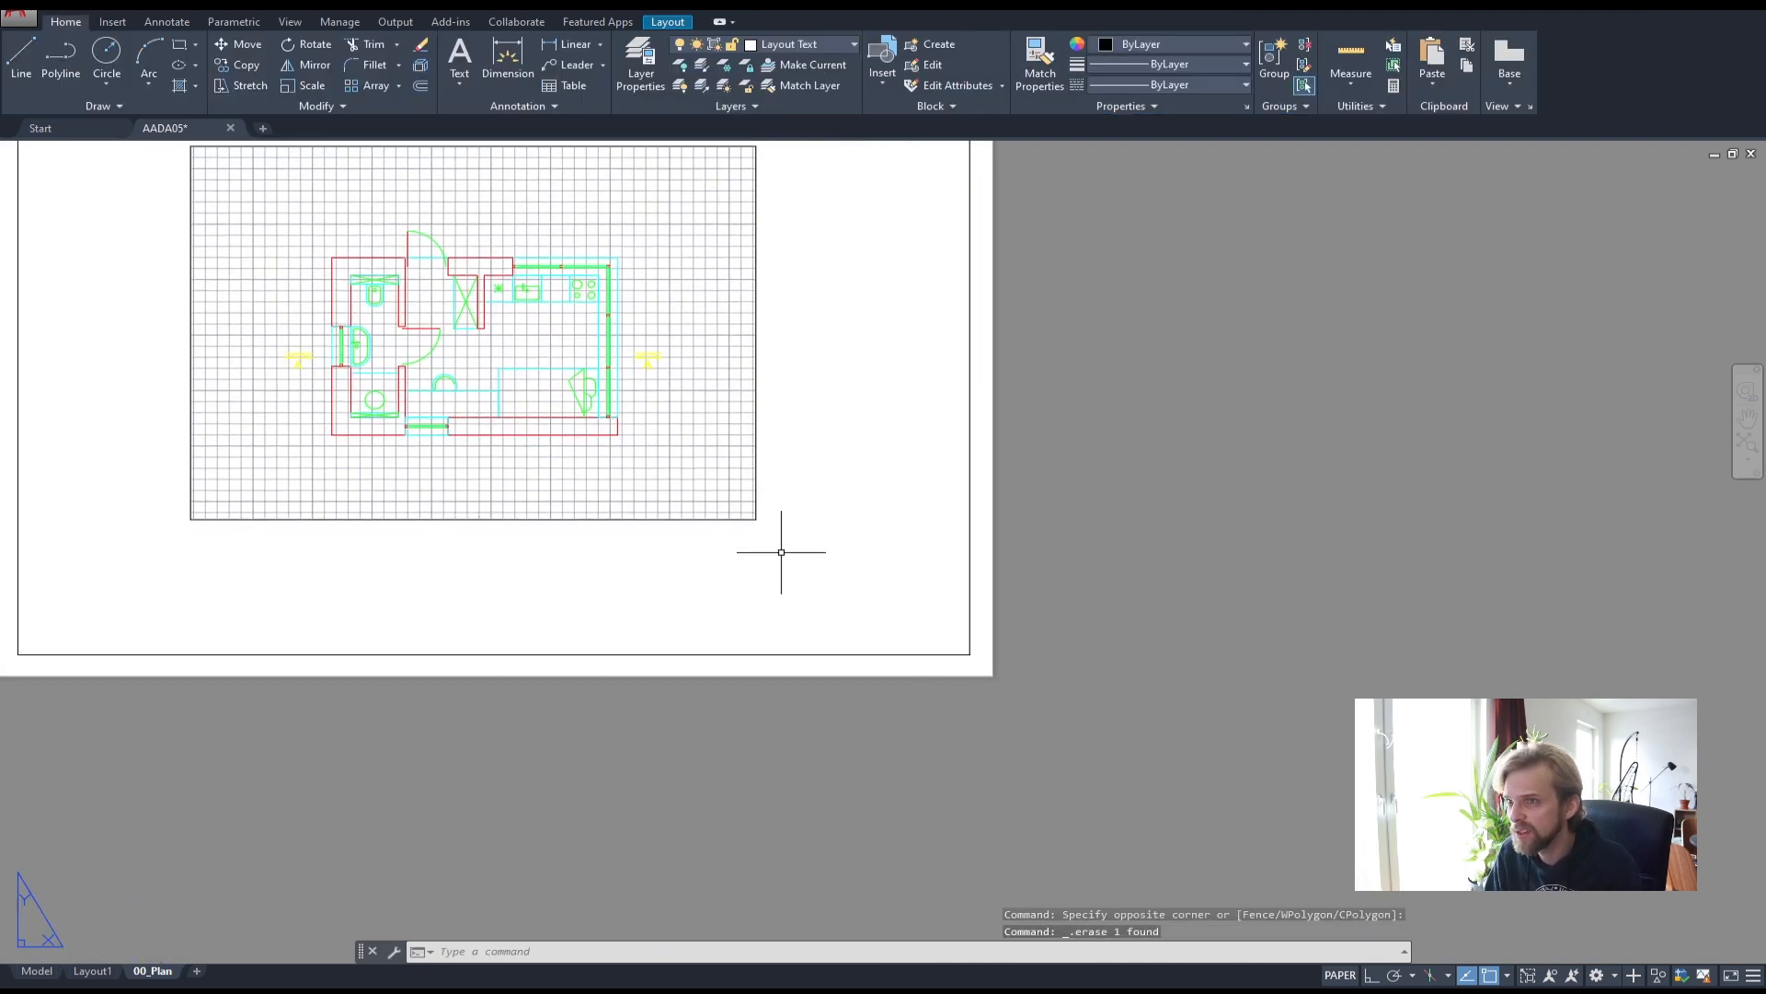
type("tex")
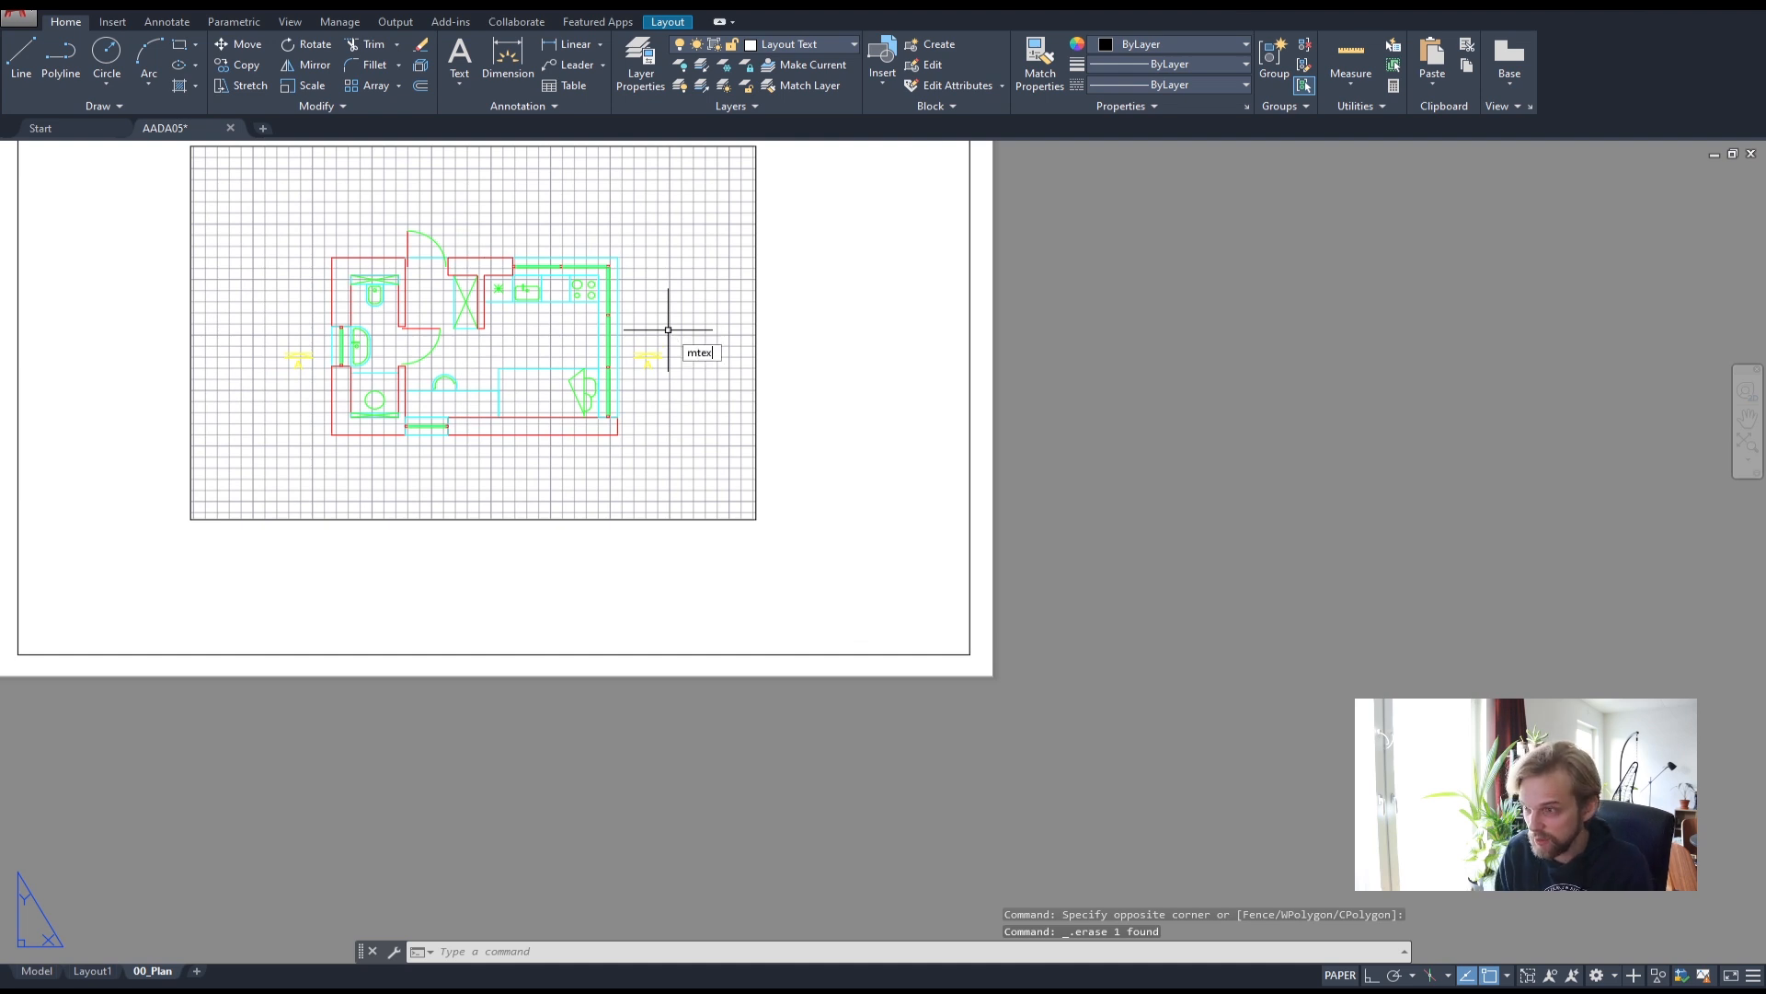
key("Return")
left_click(539, 557)
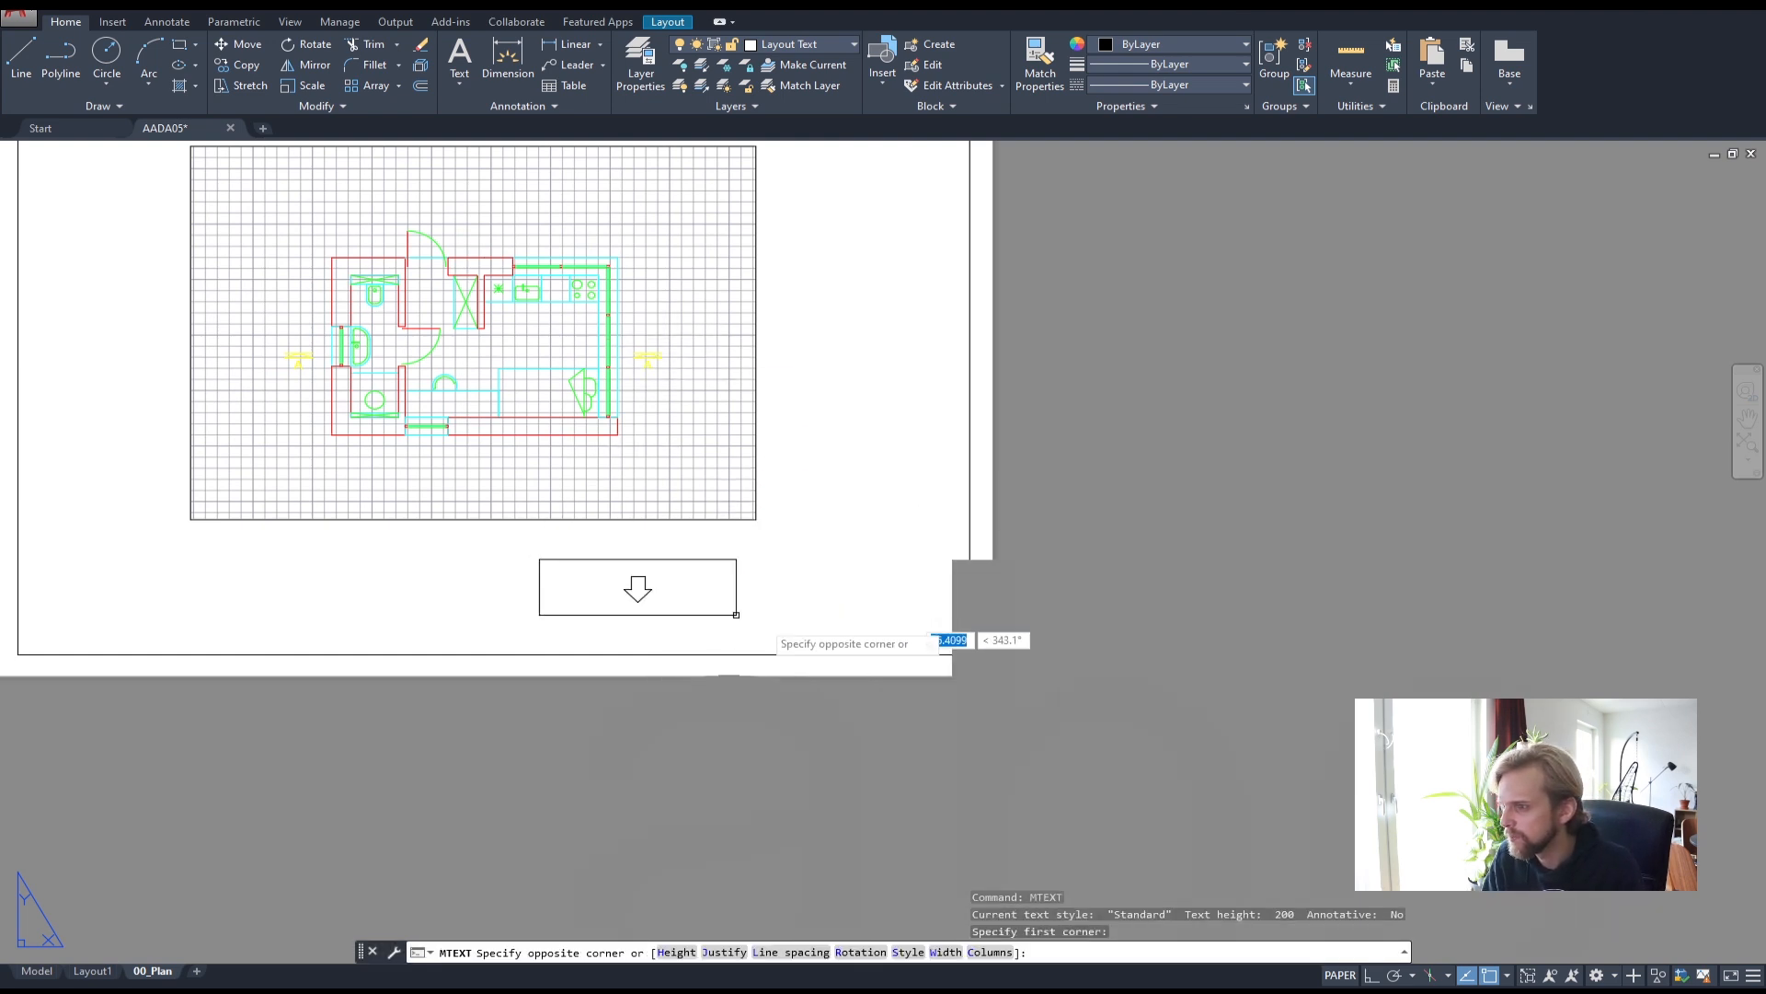
left_click(803, 630)
type("sadasdas")
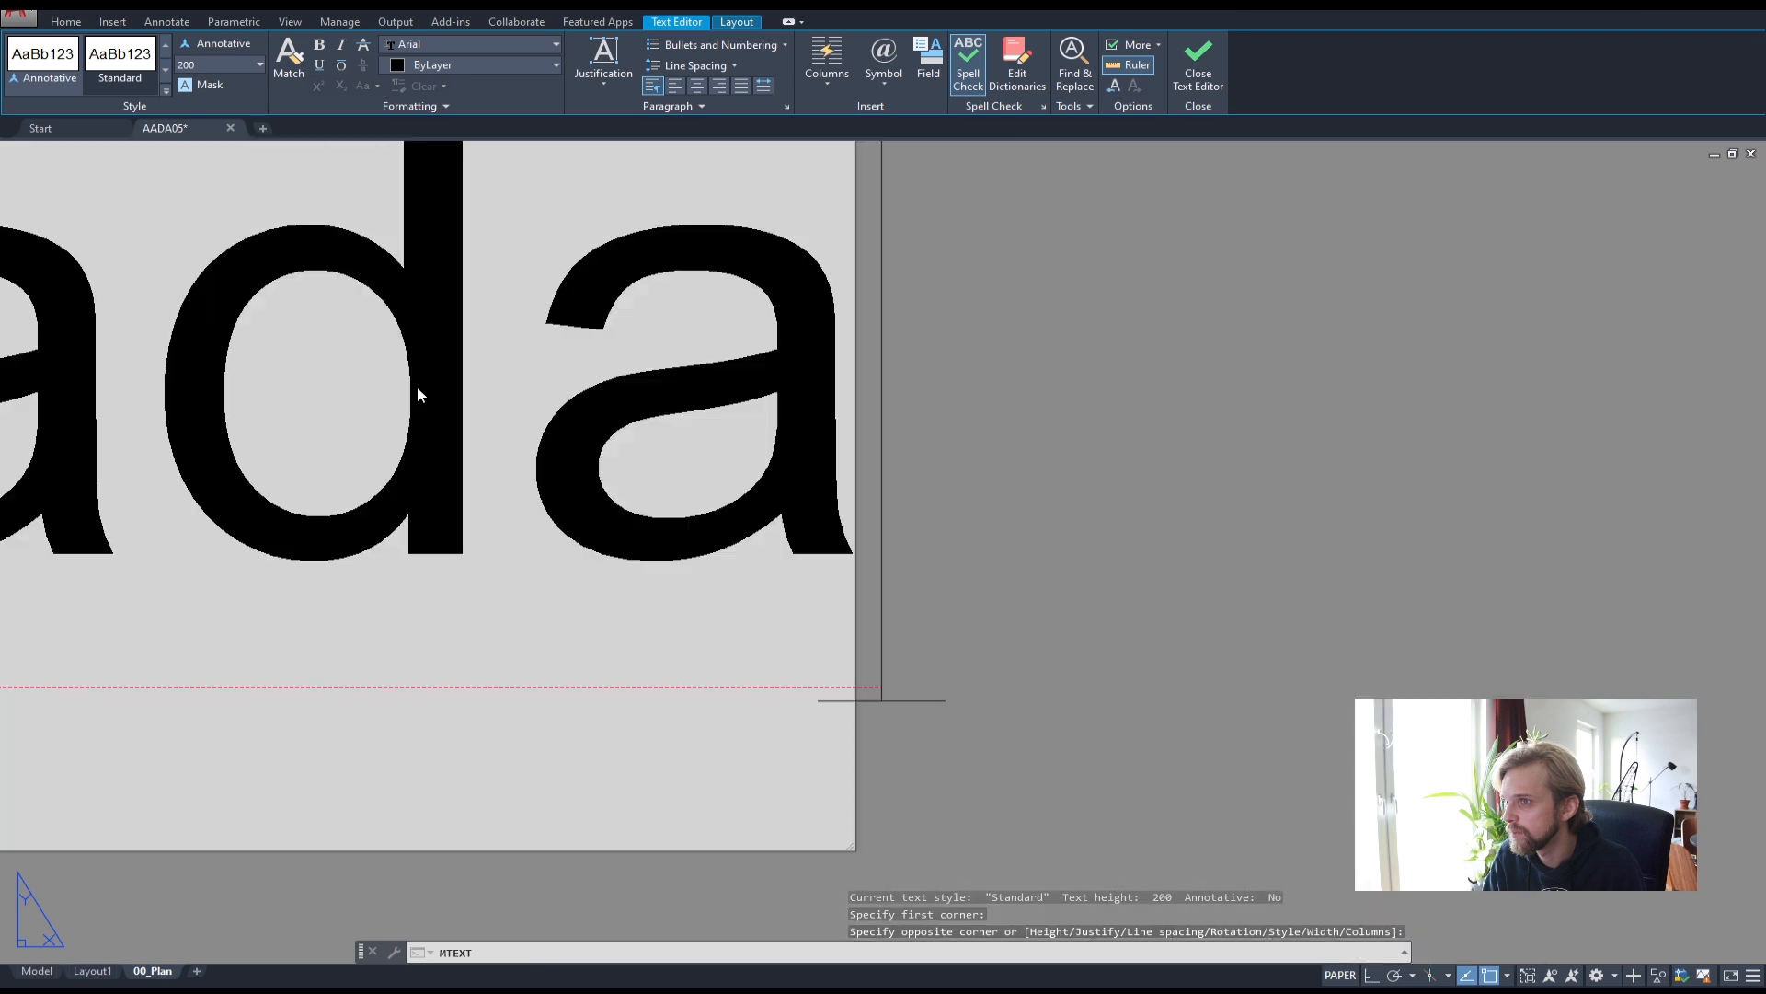
scroll(610, 452, "down", 1)
scroll(609, 452, "down", 3)
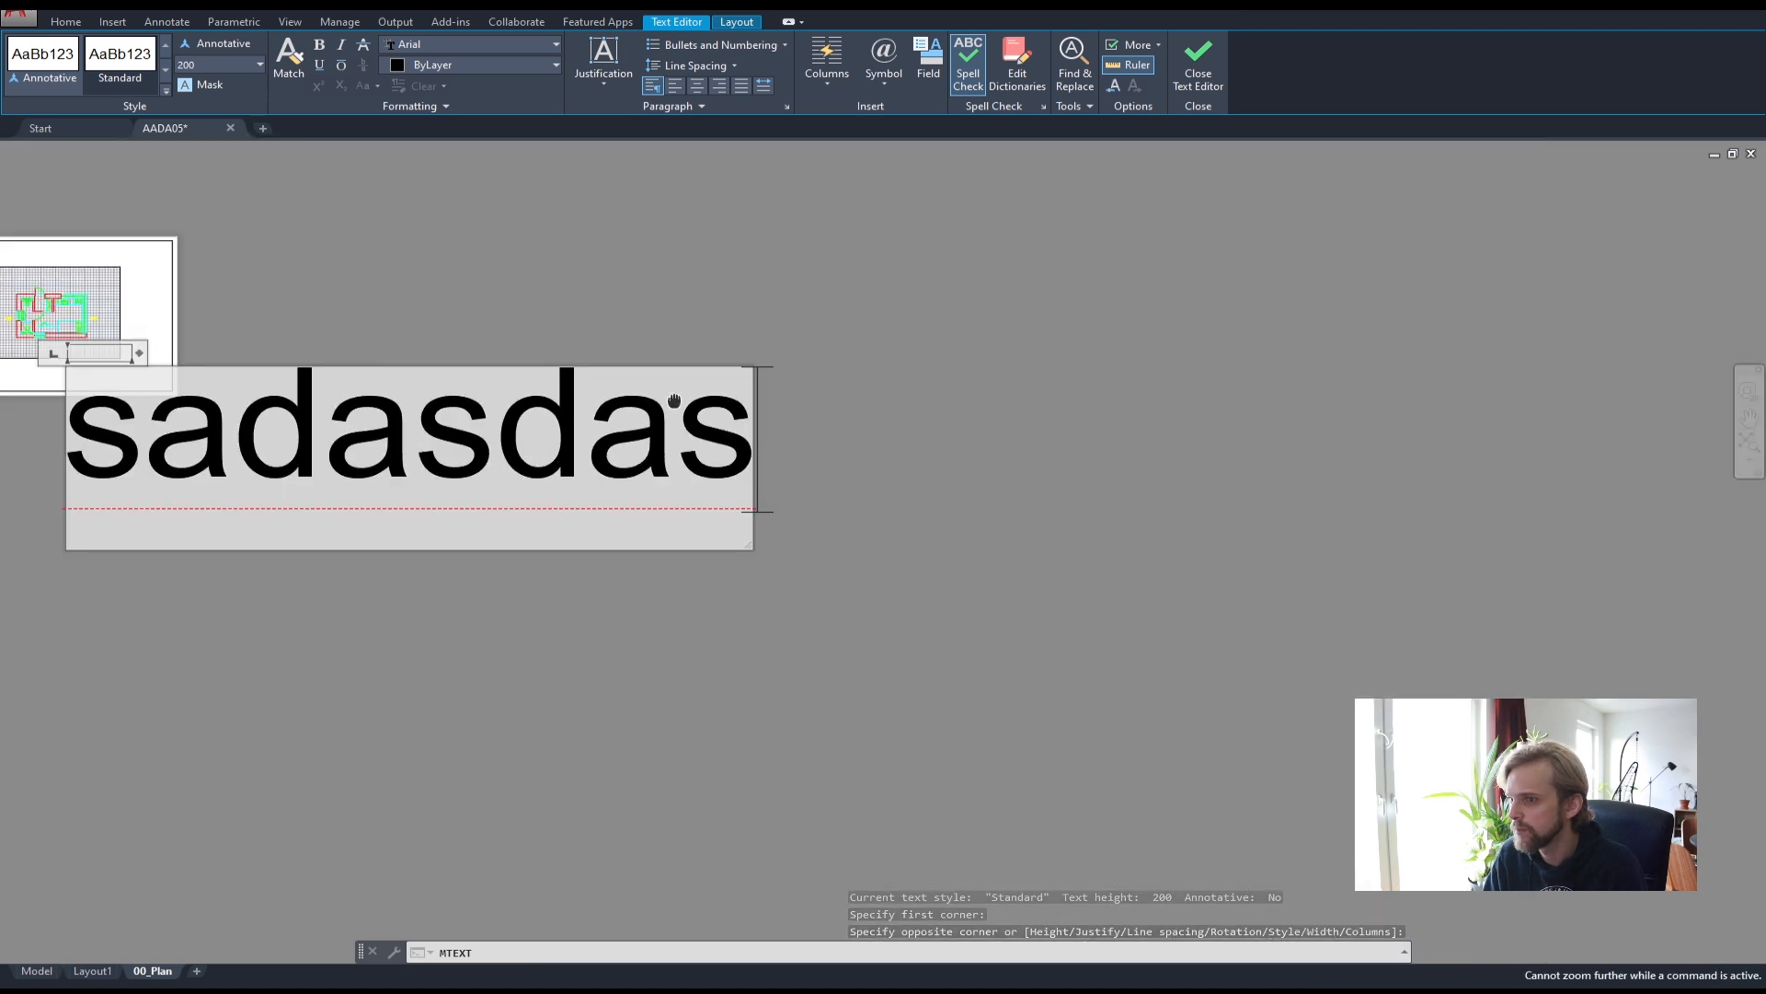
key("ctrl+a")
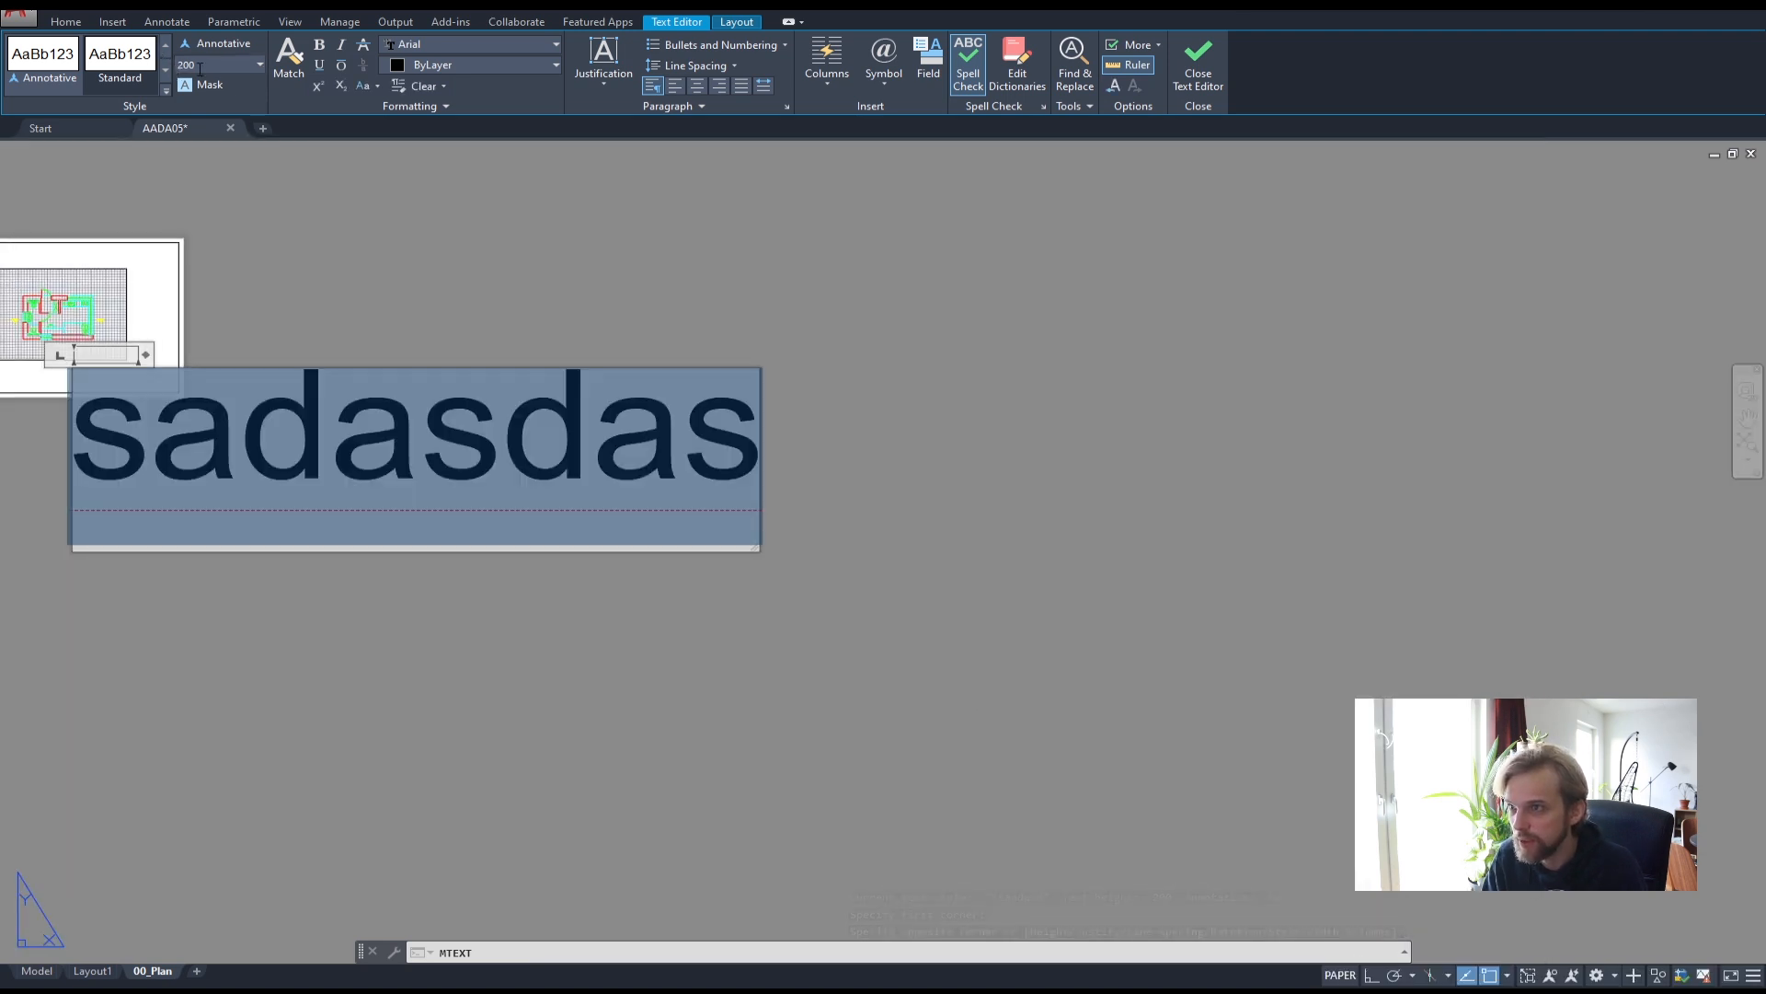
left_click(261, 69)
left_click(241, 88)
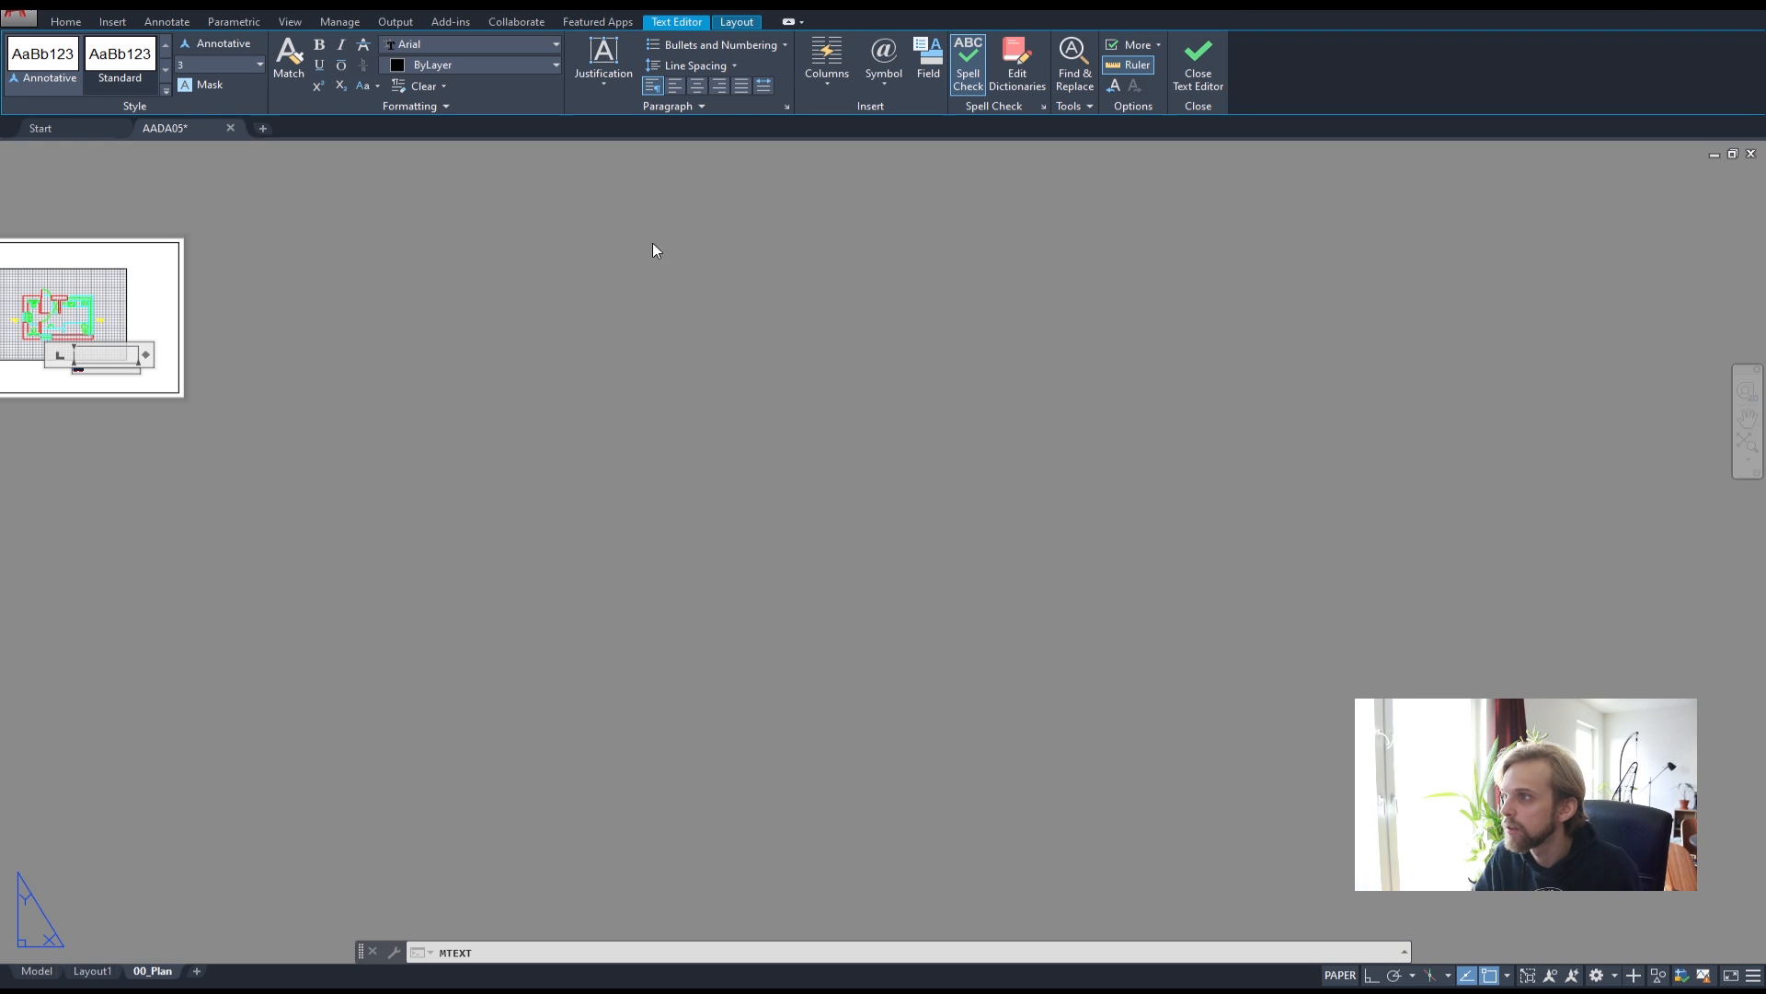
middle_click_drag(323, 329, 781, 421)
scroll(781, 421, "down", 2)
scroll(165, 479, "up", 2)
scroll(362, 411, "up", 2)
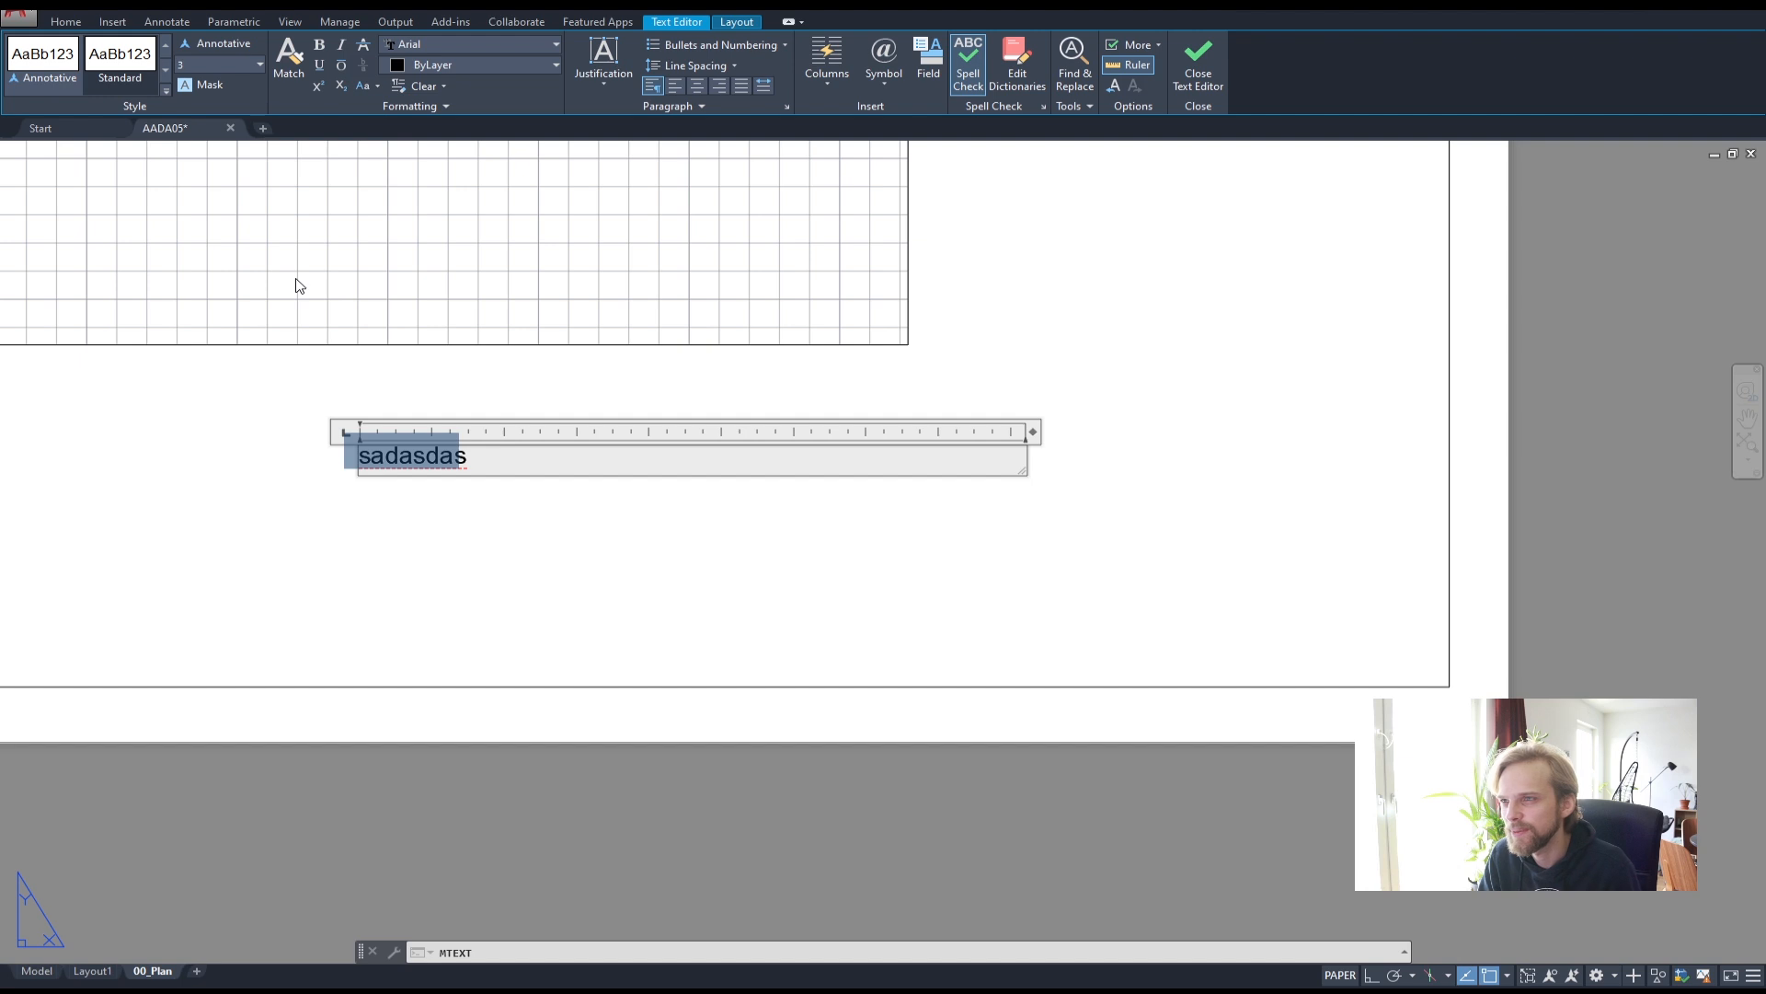
left_click(212, 425)
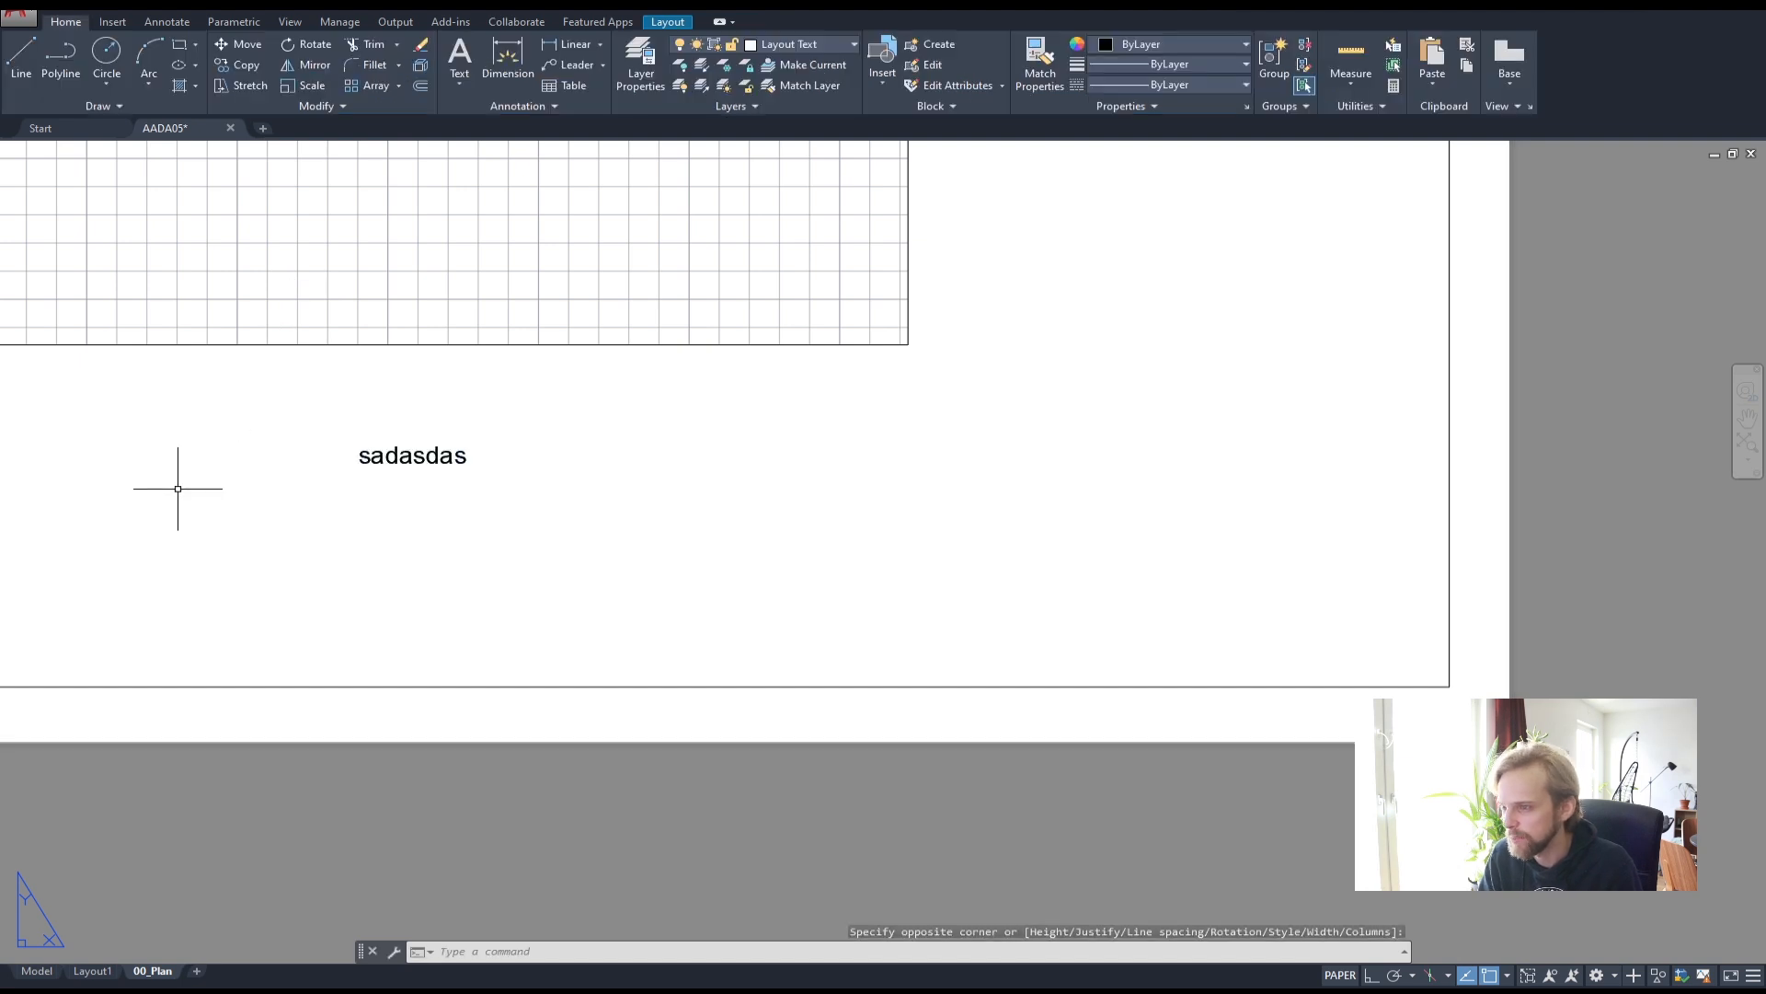
middle_click_drag(368, 392, 476, 332)
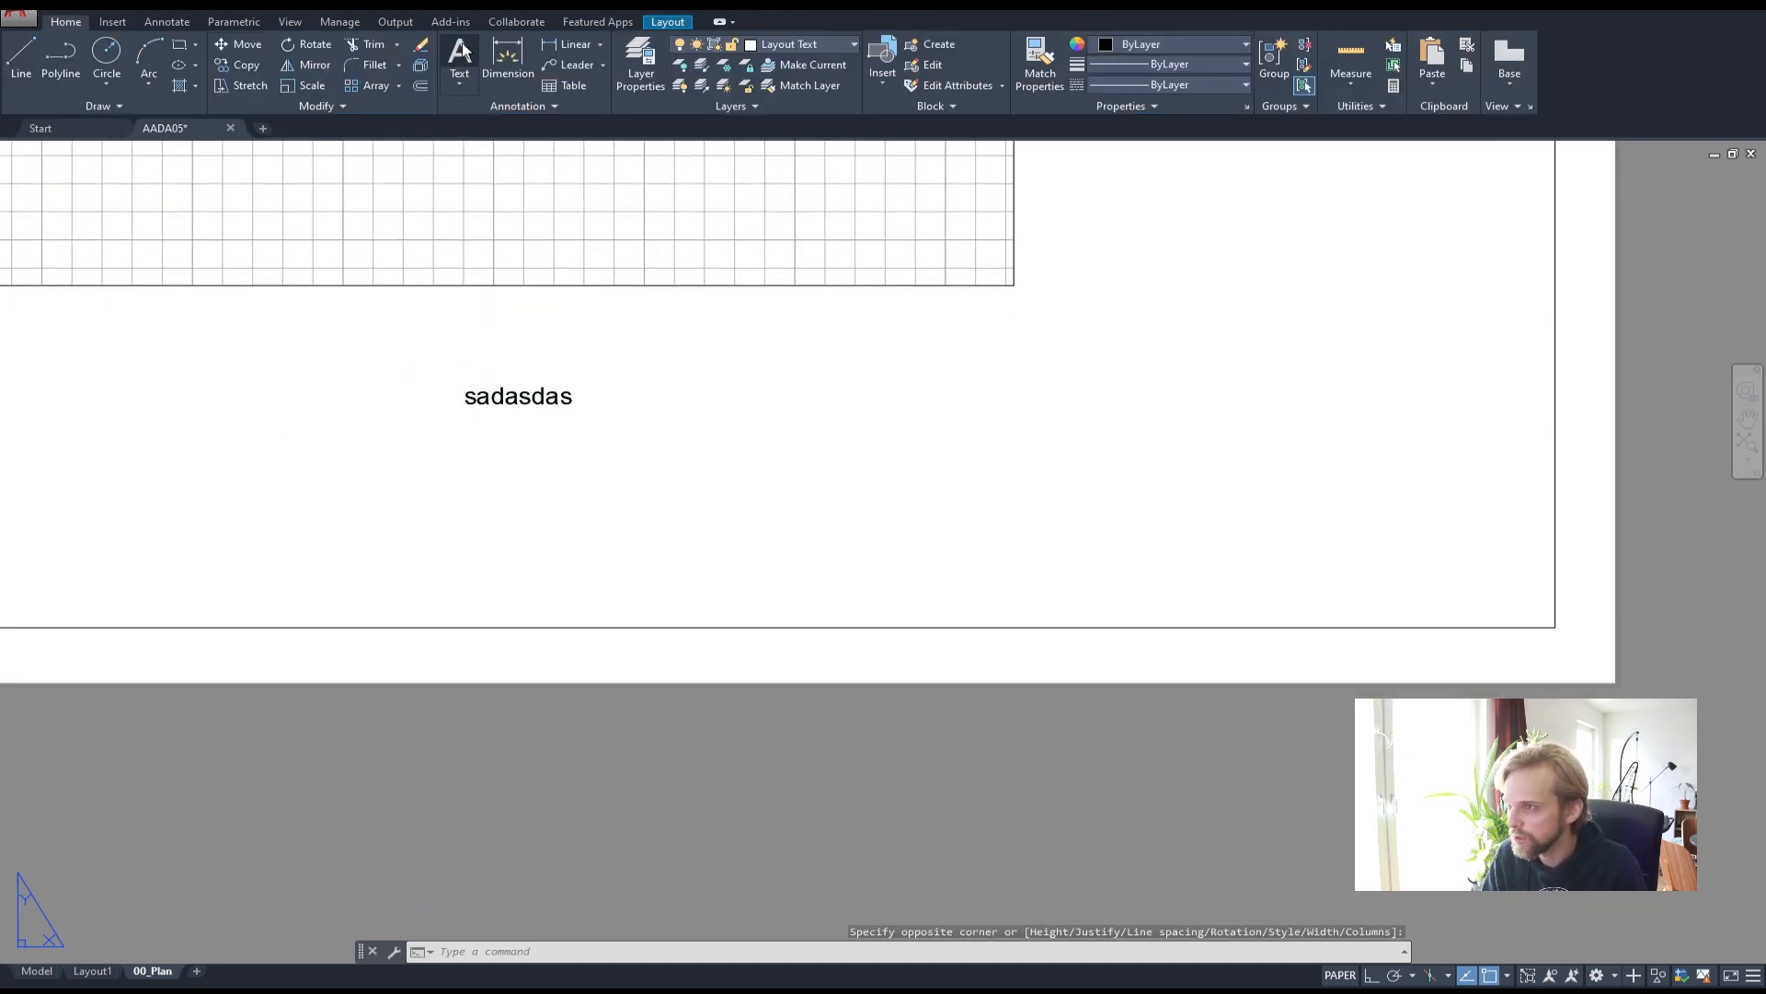
left_click(460, 55)
left_click(660, 335)
left_click(1268, 542)
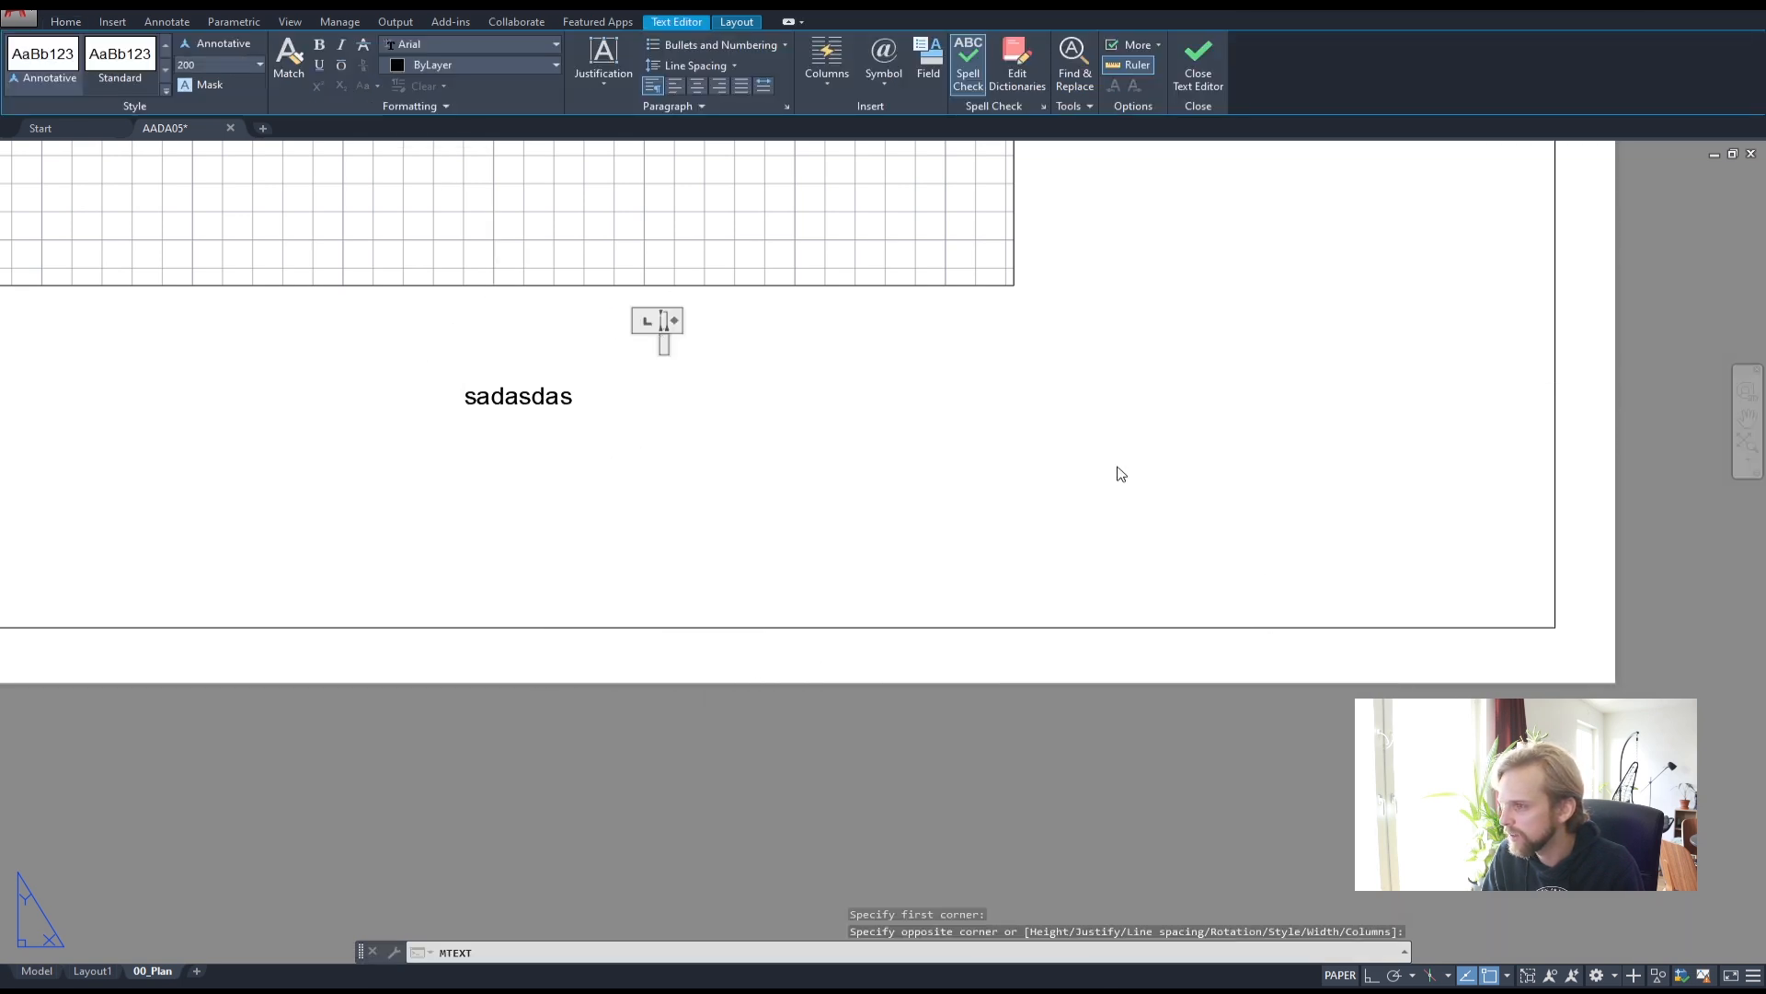
type("dfsdfsd")
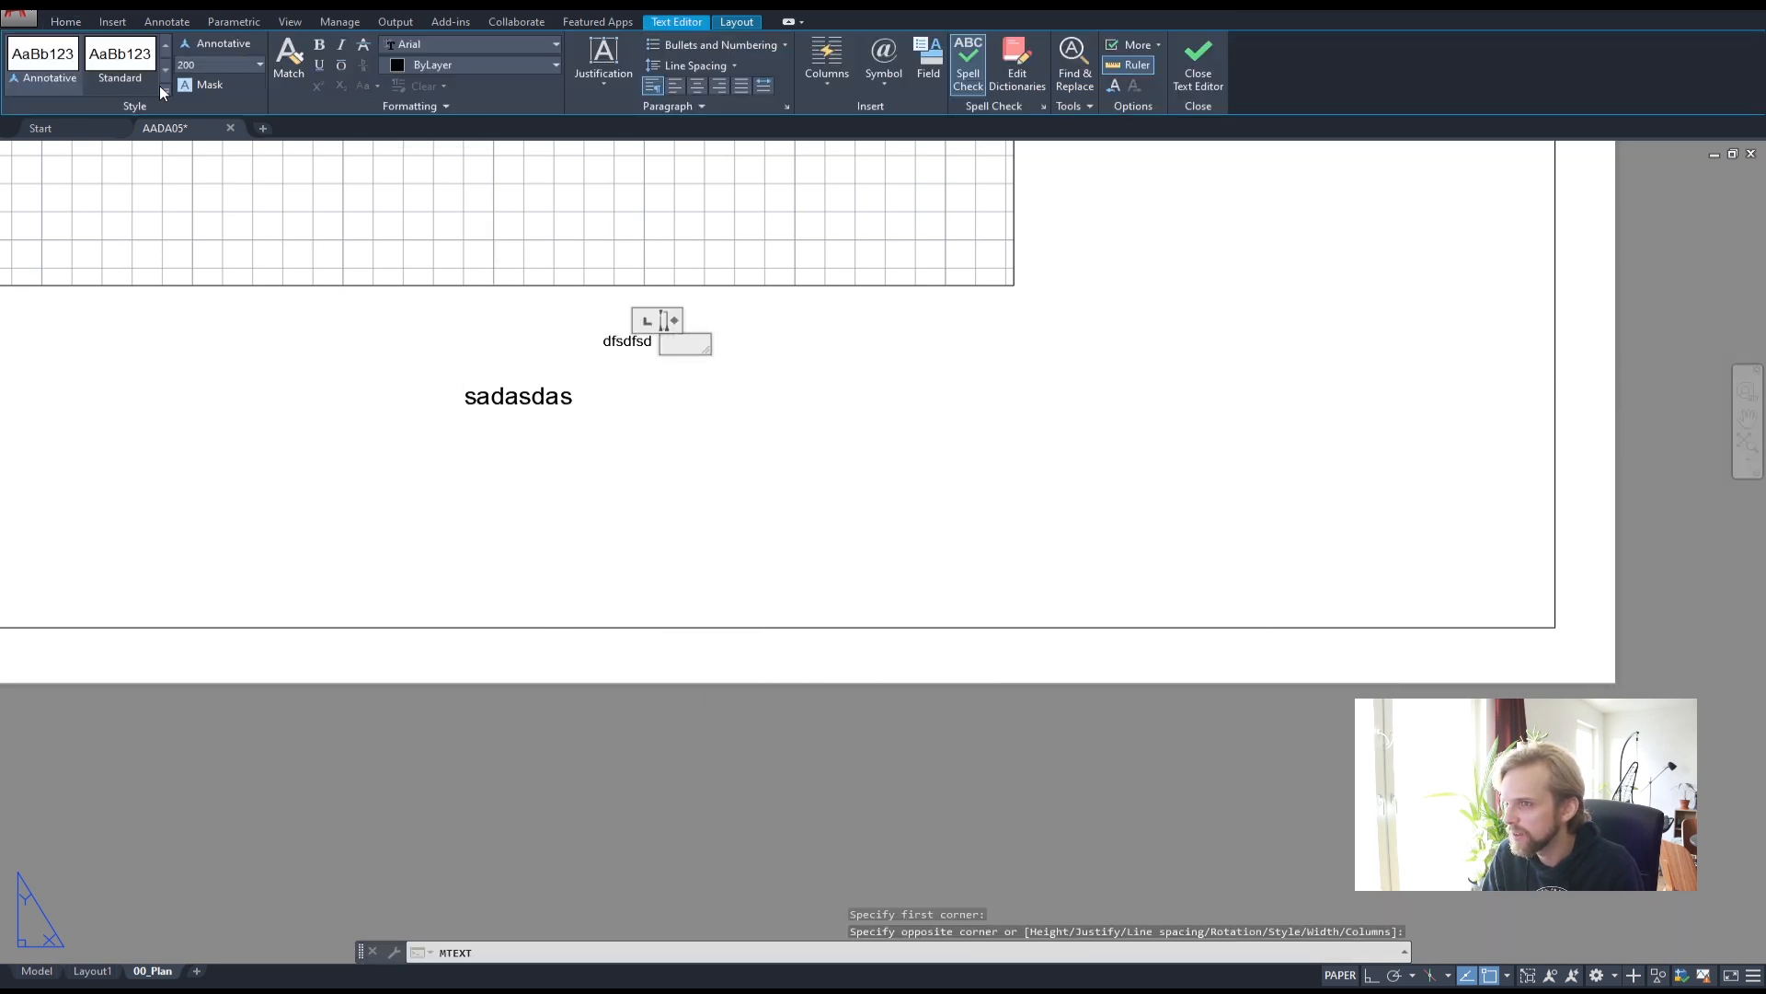
left_click(260, 65)
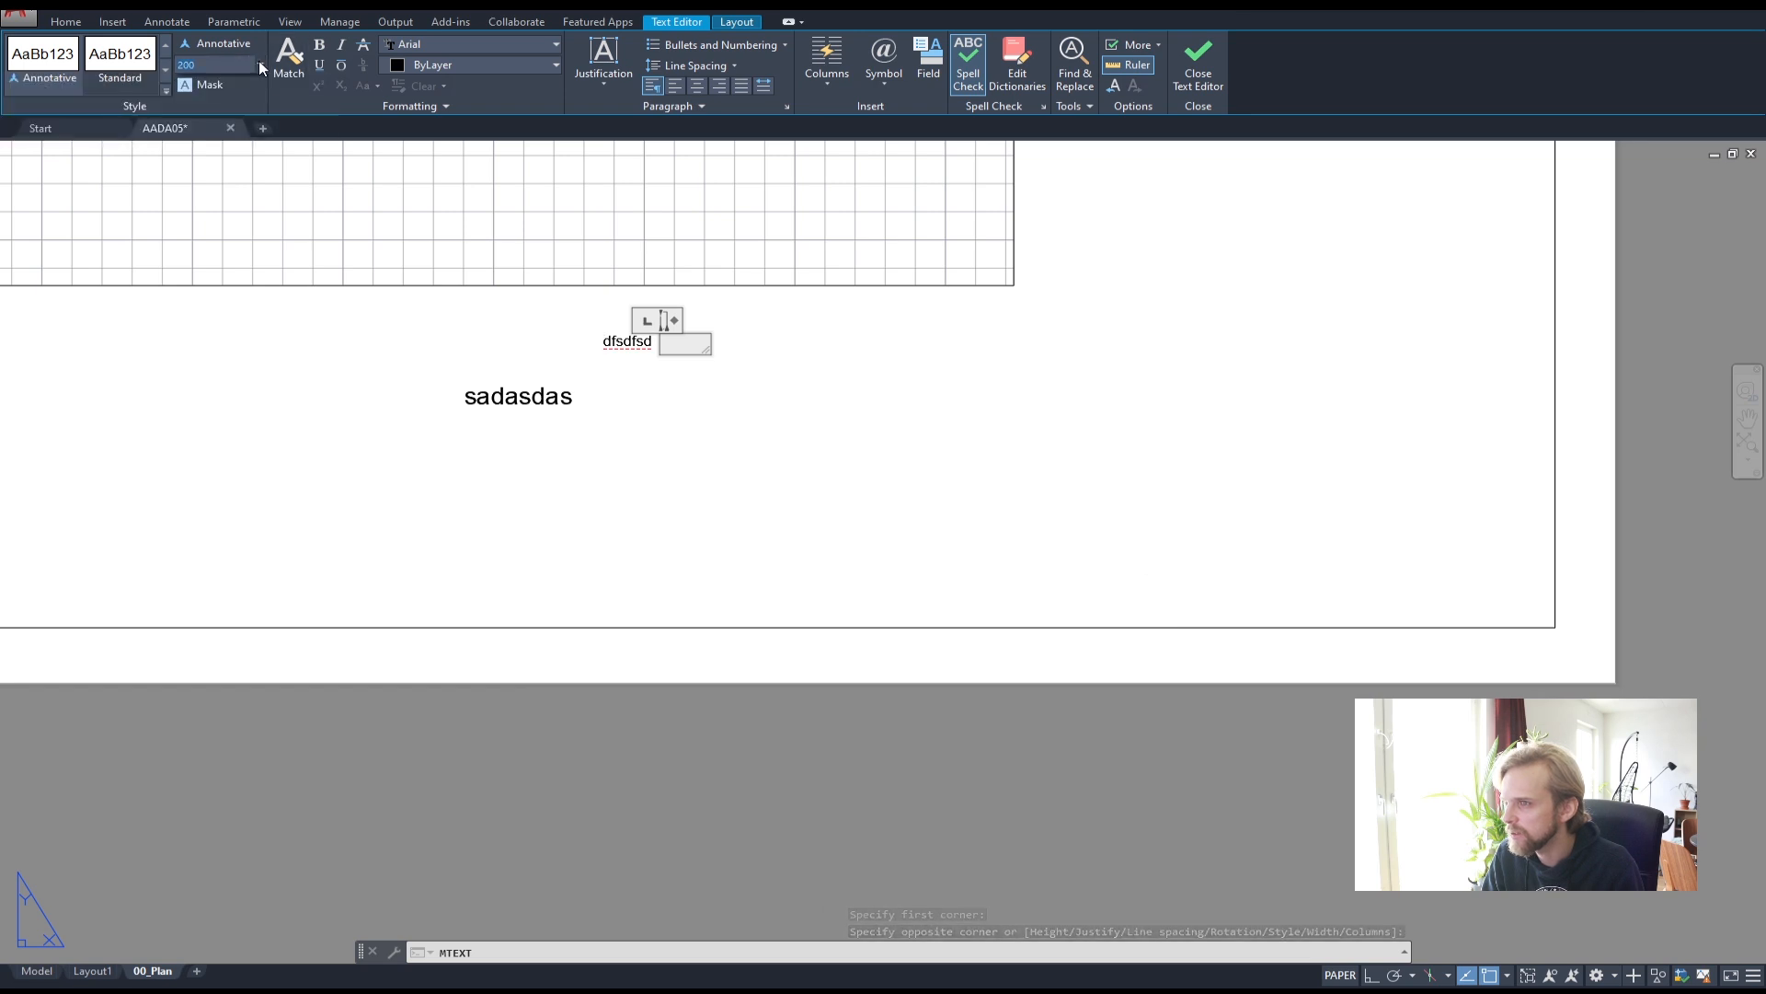
left_click(204, 84)
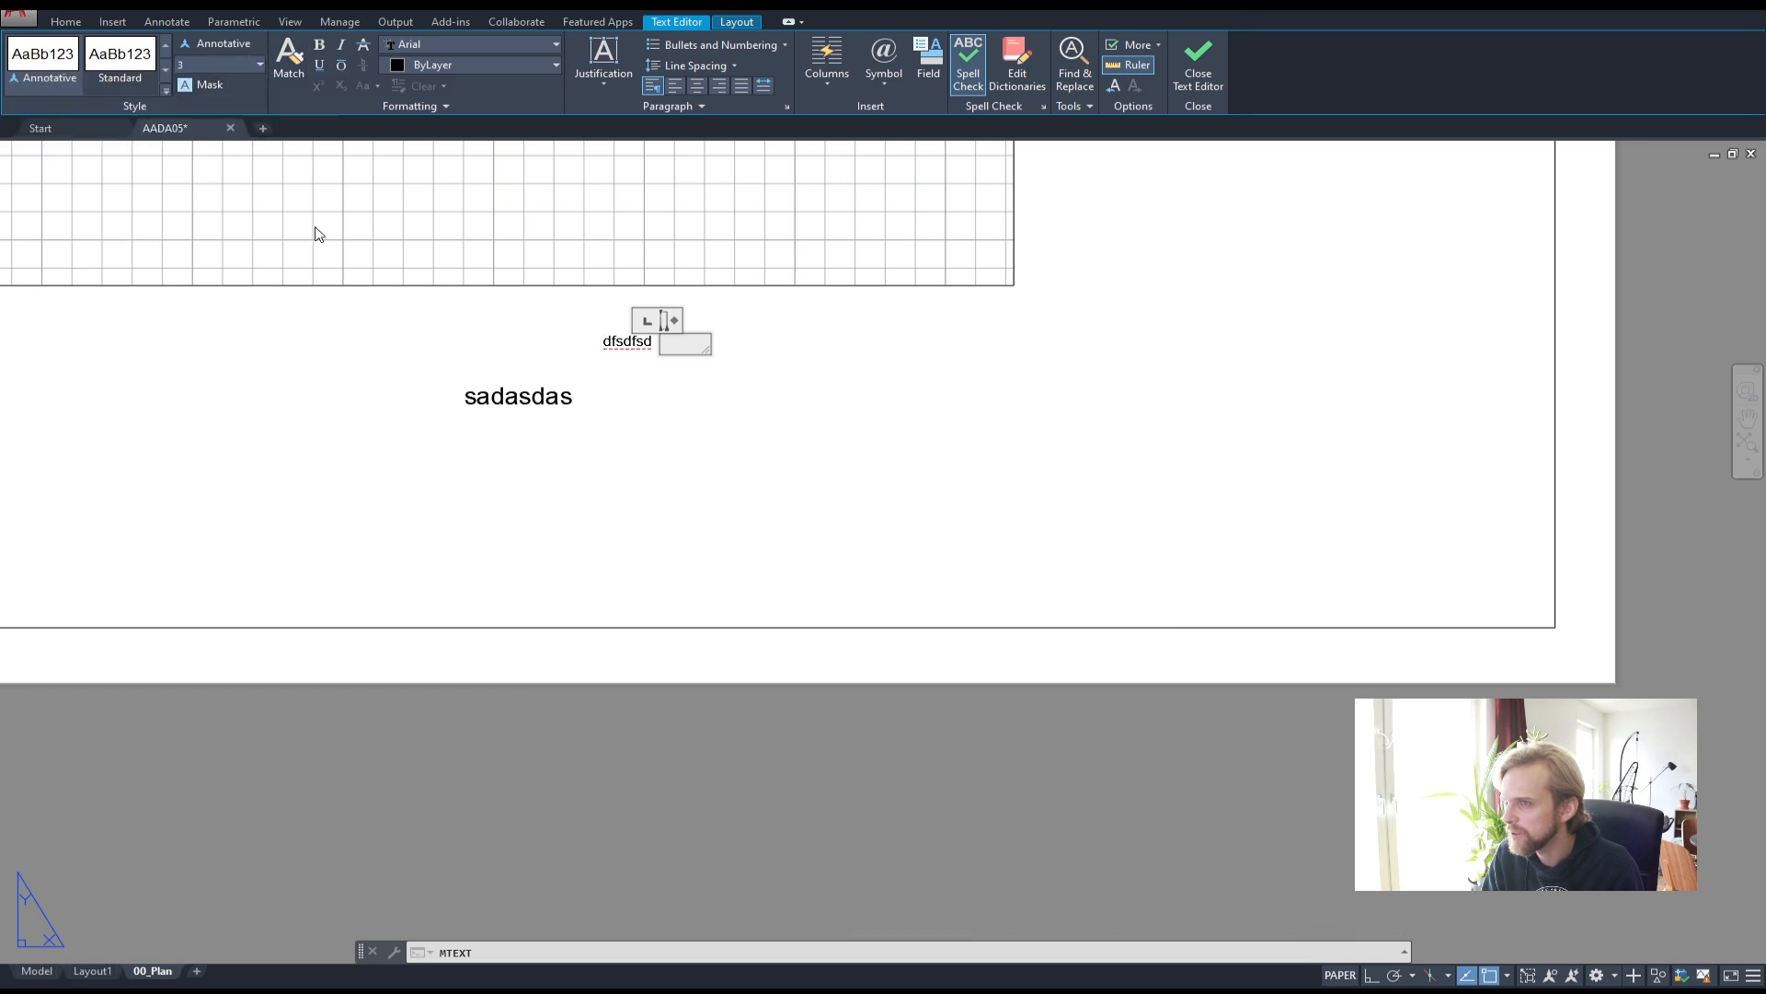
scroll(657, 343, "up", 10)
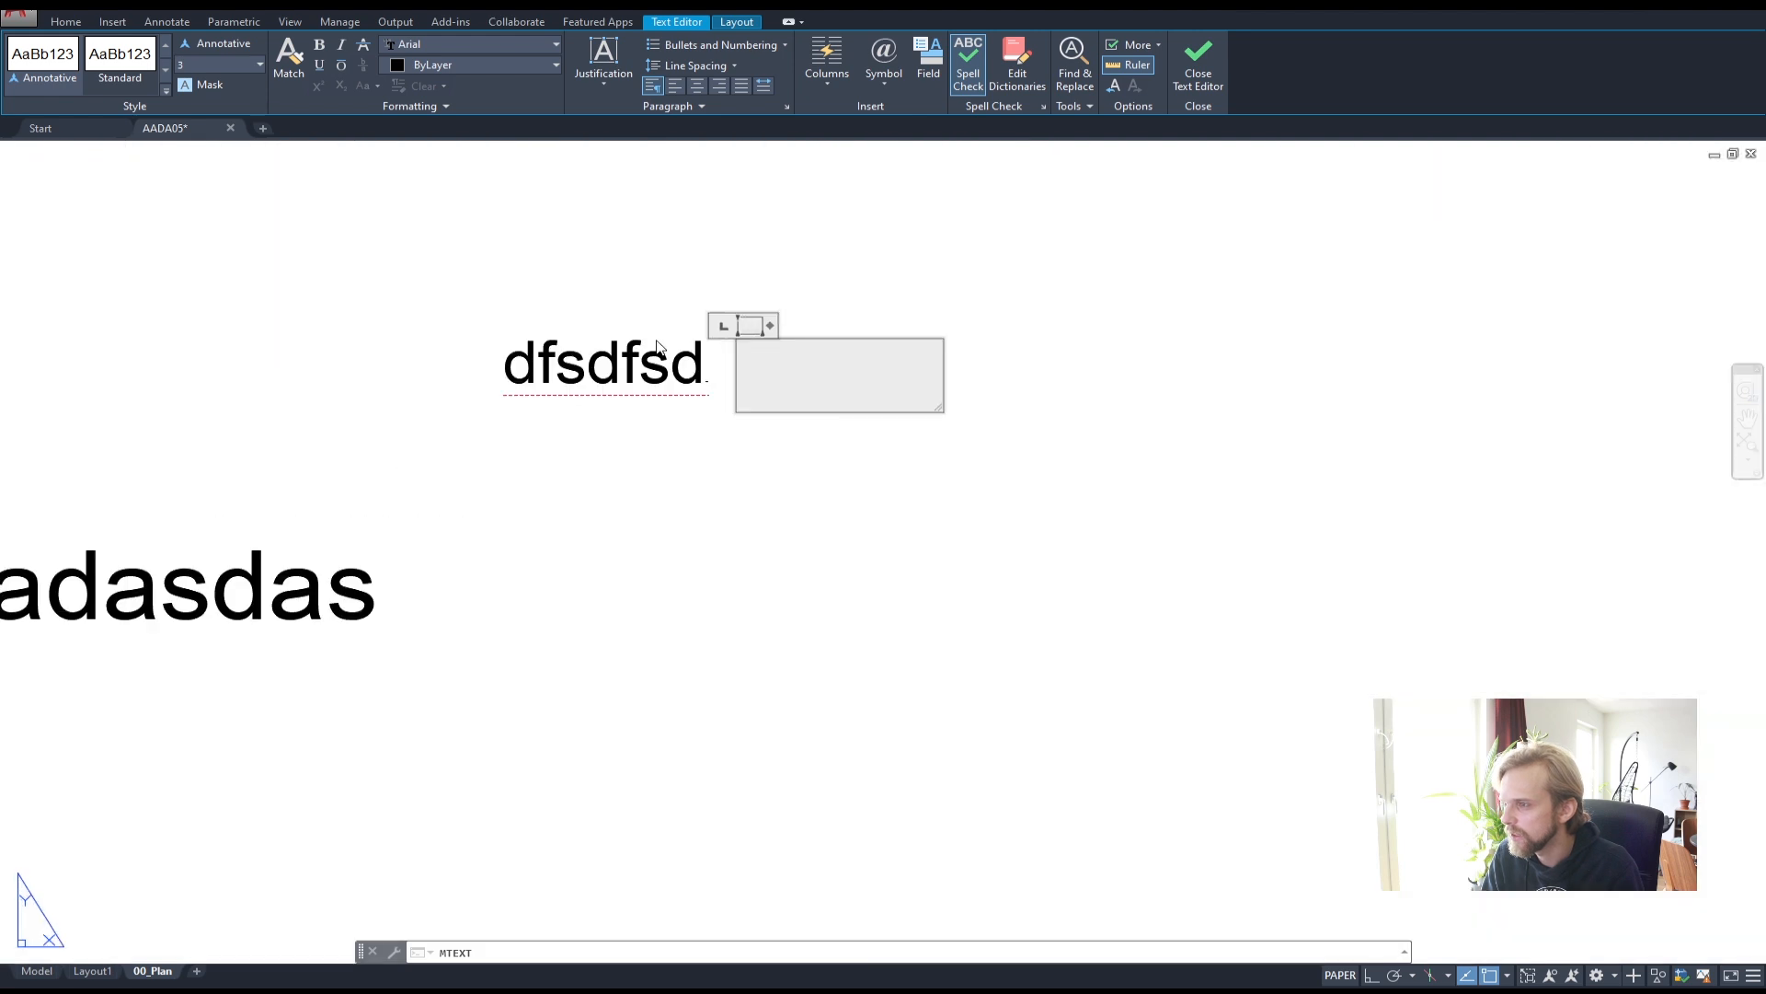
scroll(717, 387, "down", 10)
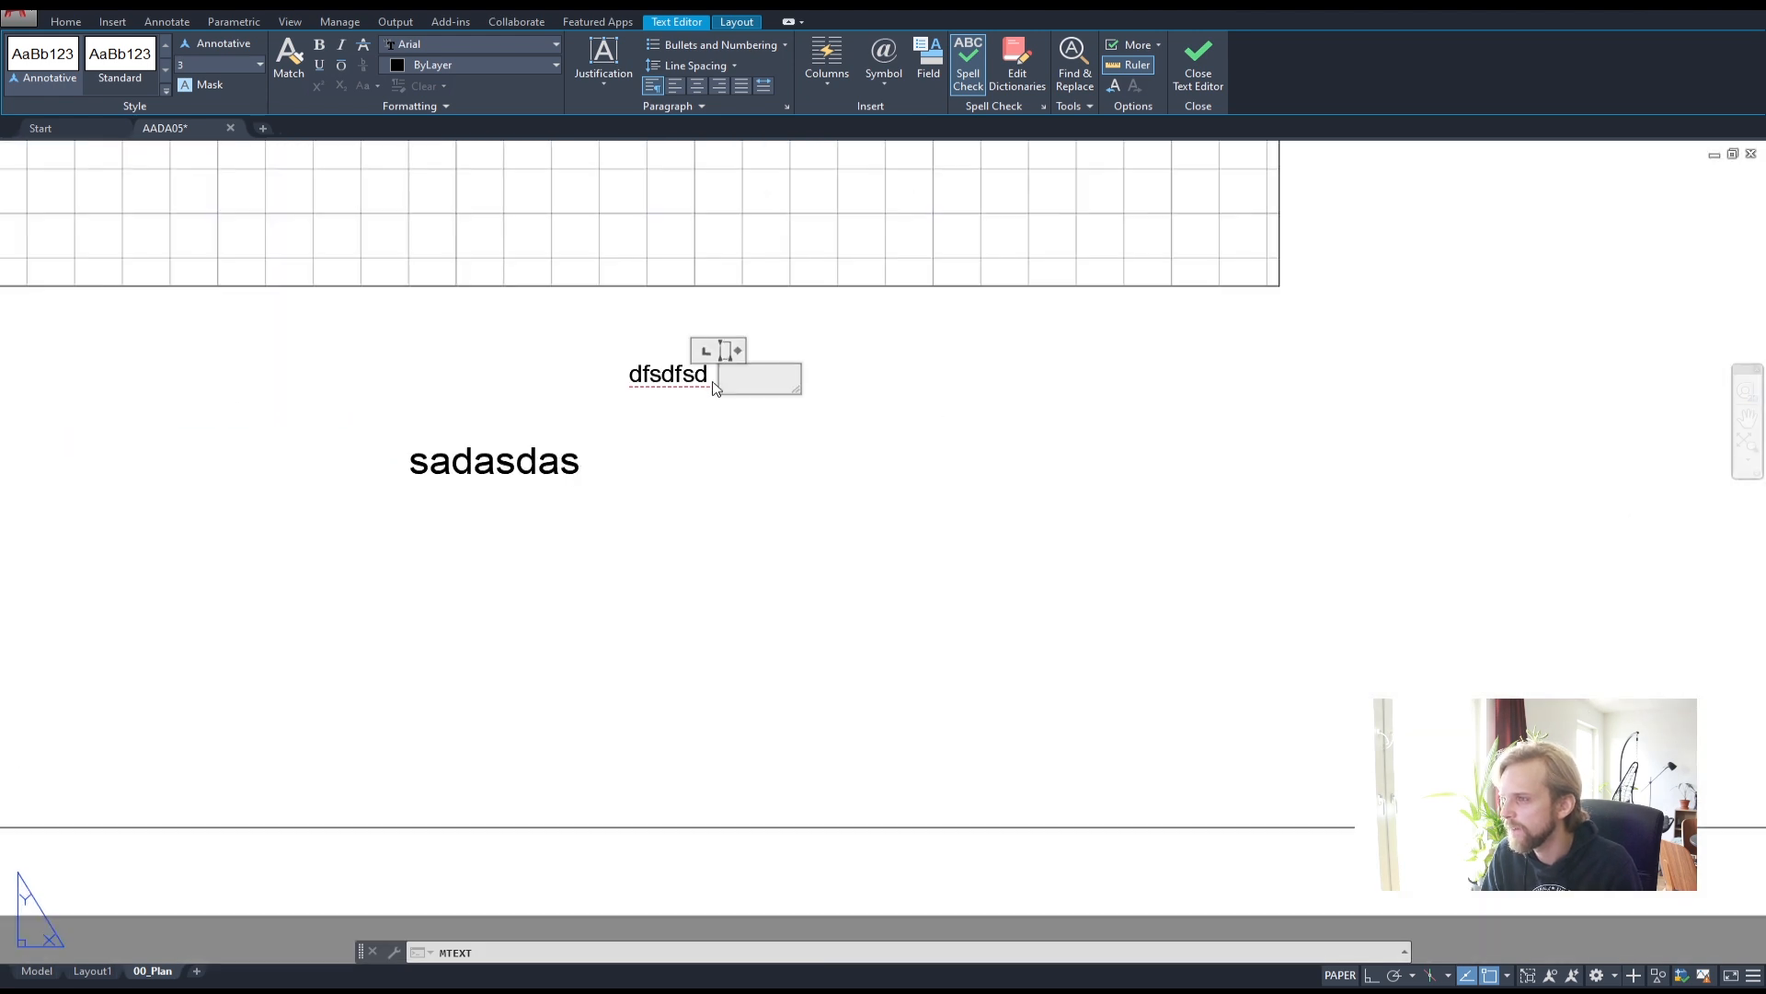
key("Escape")
left_click(979, 498)
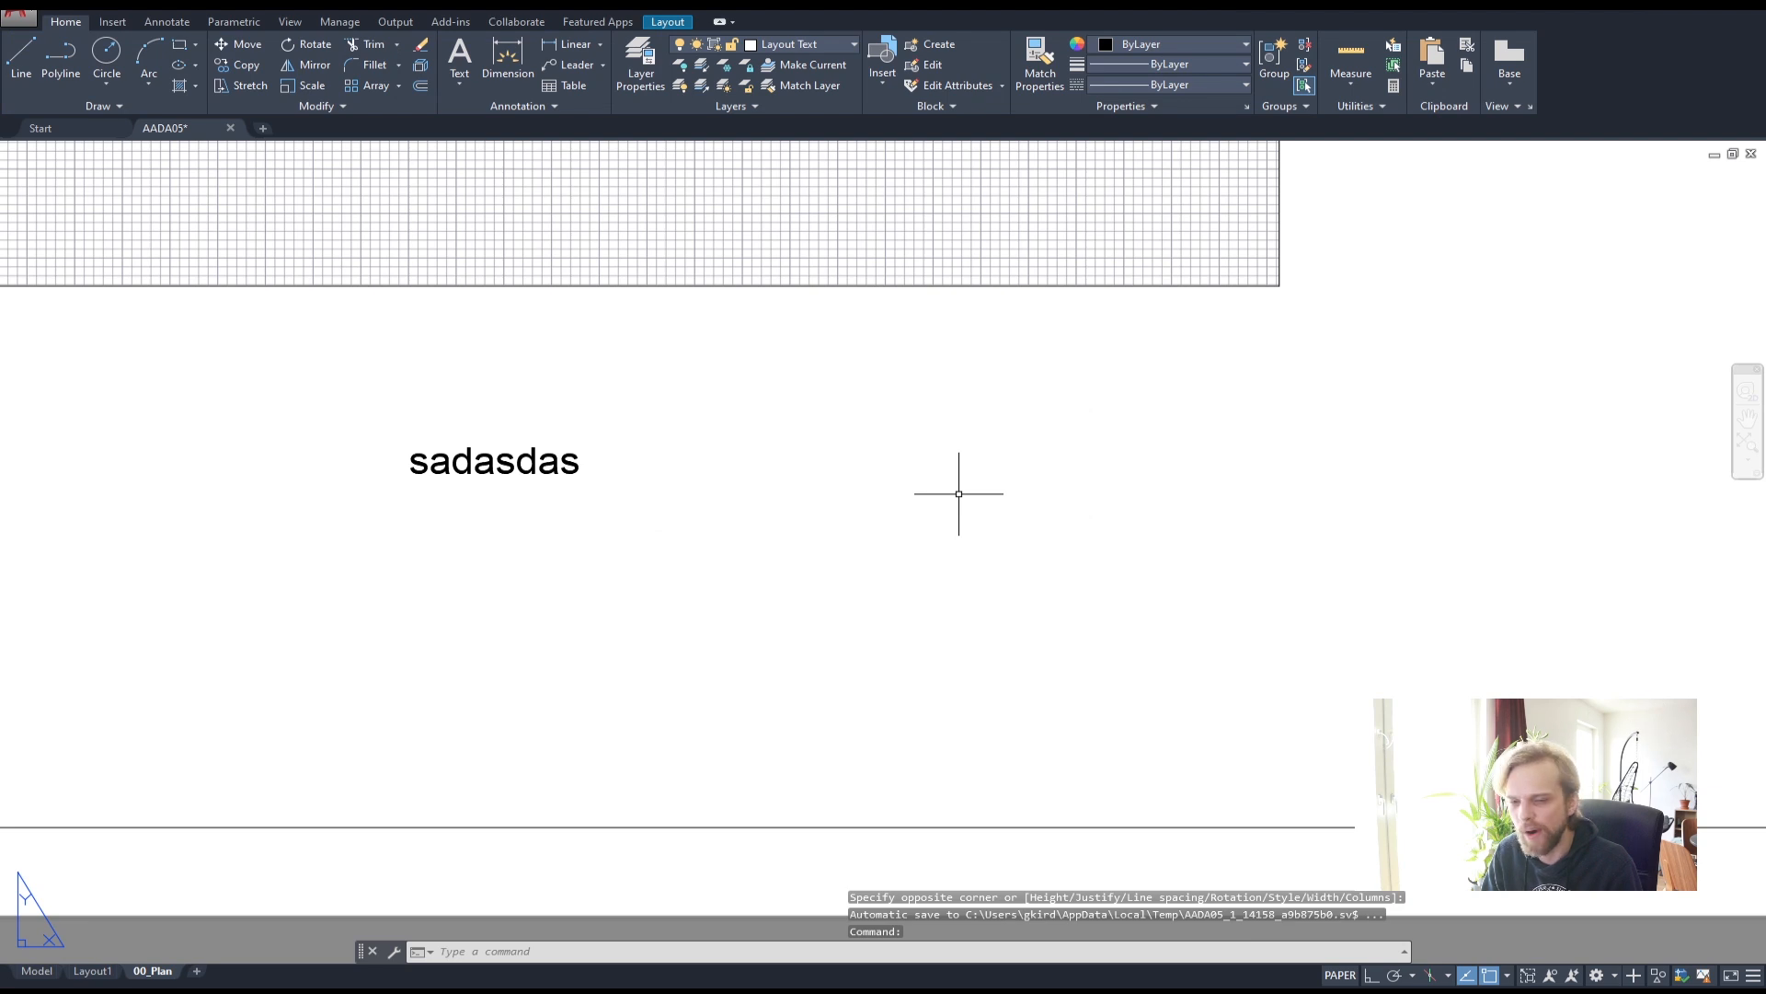
left_click(484, 460)
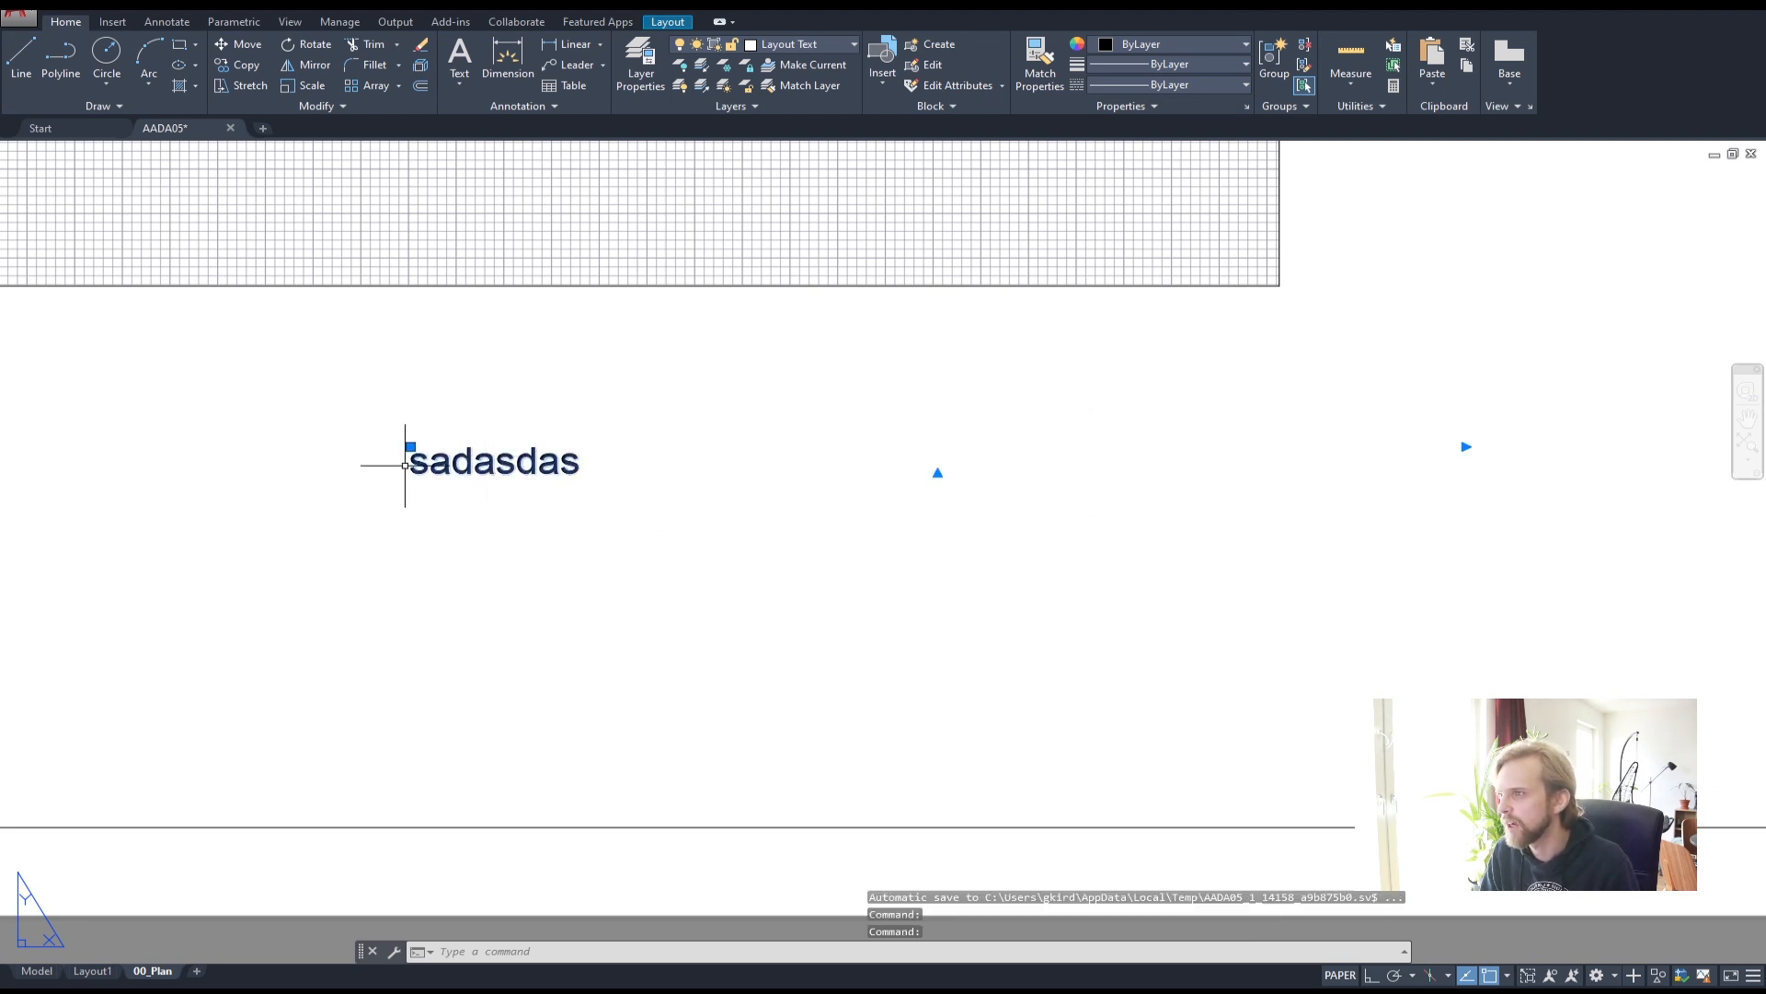
key("Delete")
scroll(481, 454, "down", 5)
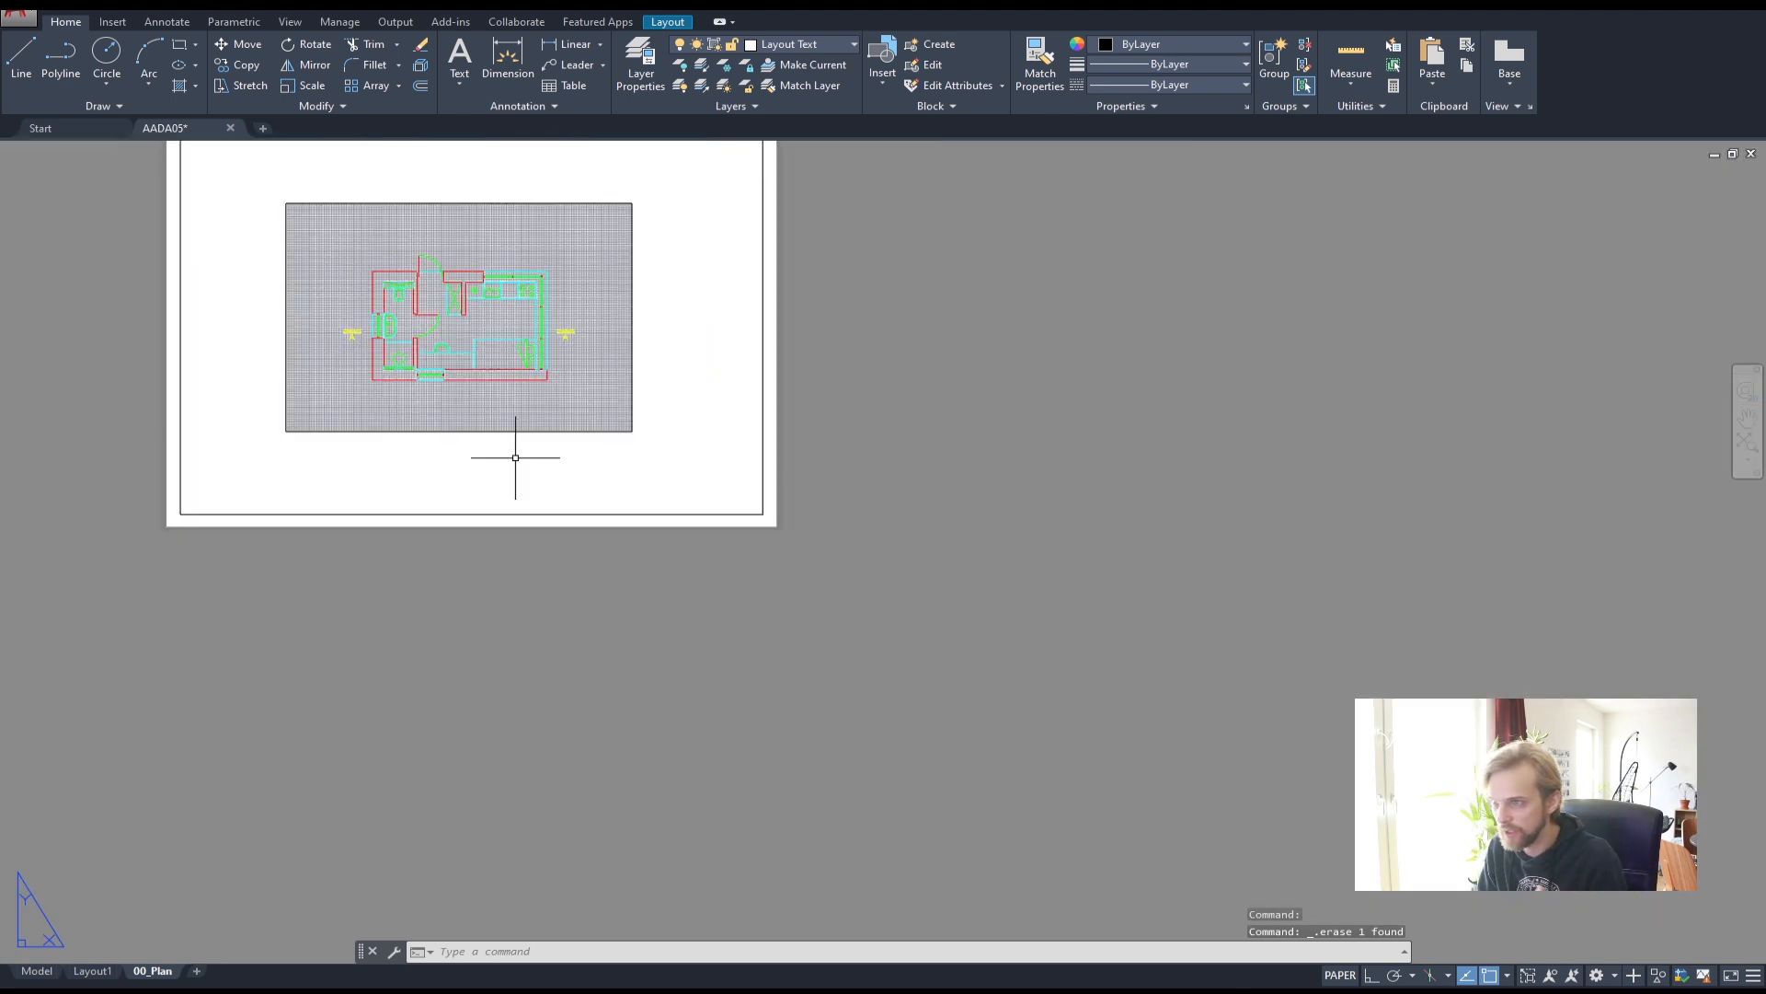
scroll(513, 462, "up", 4)
- Write the author's full name below the viewport as single-line TEXT, height 5, rotation 0
middle_click_drag(512, 462, 652, 581)
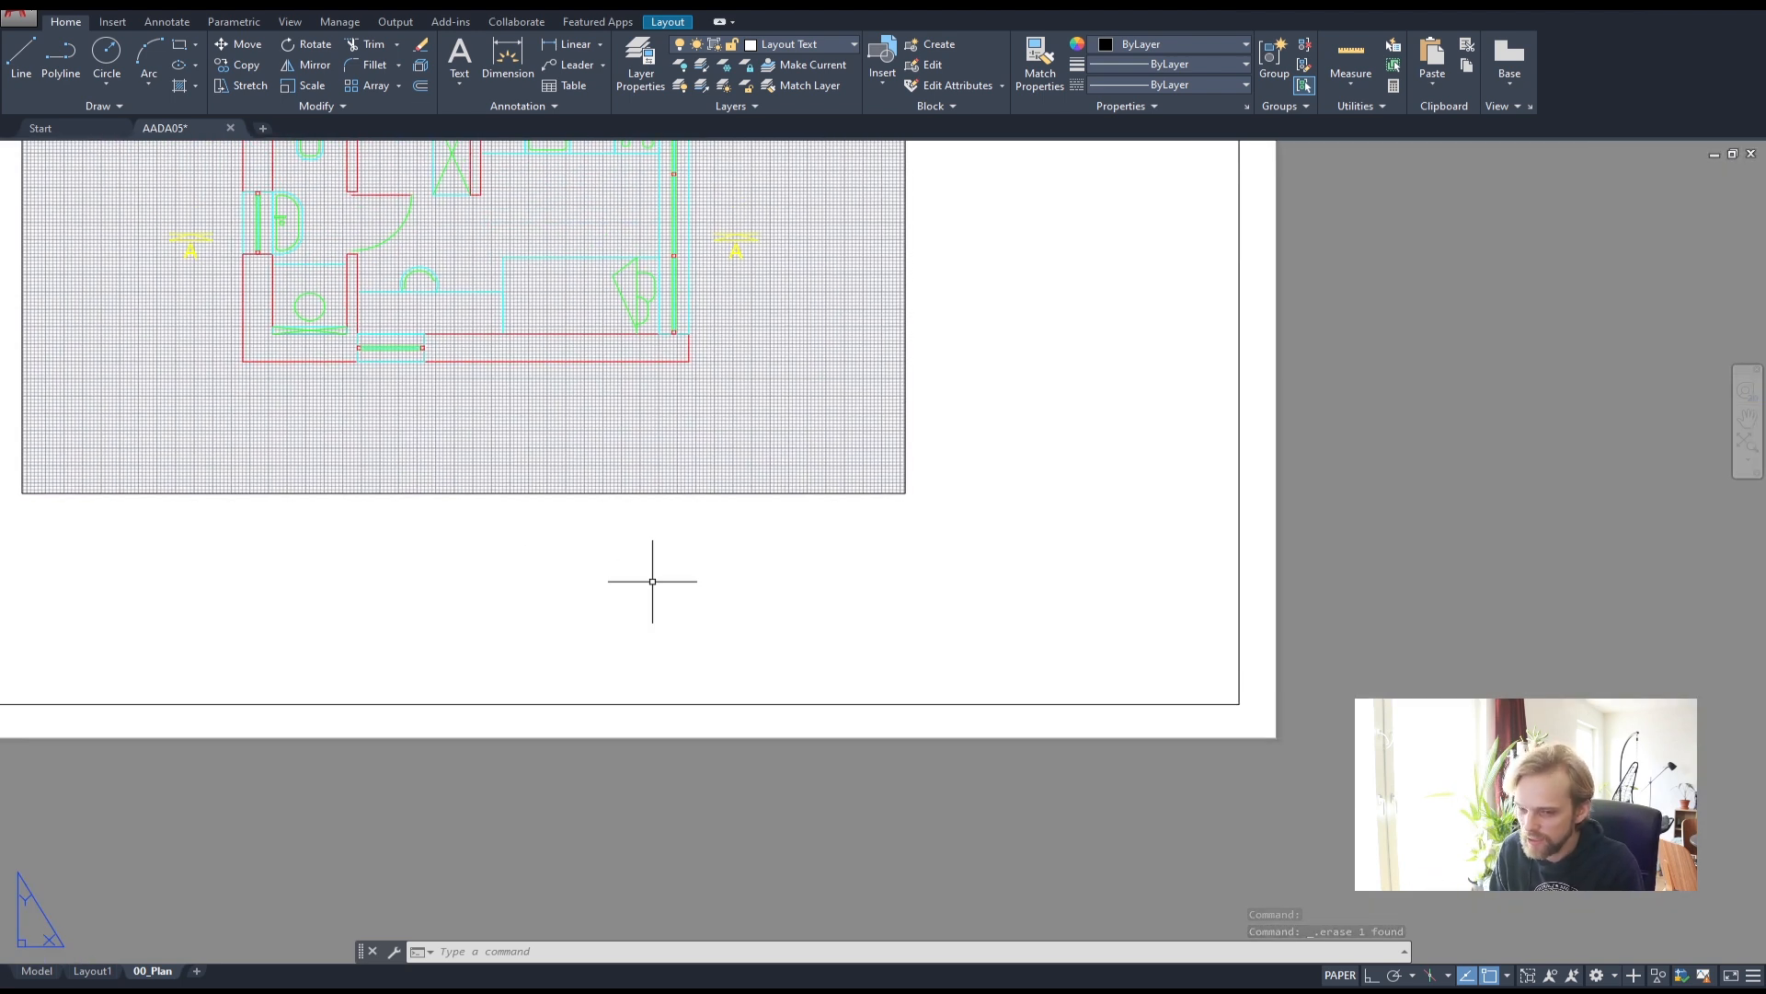
type("TEXT")
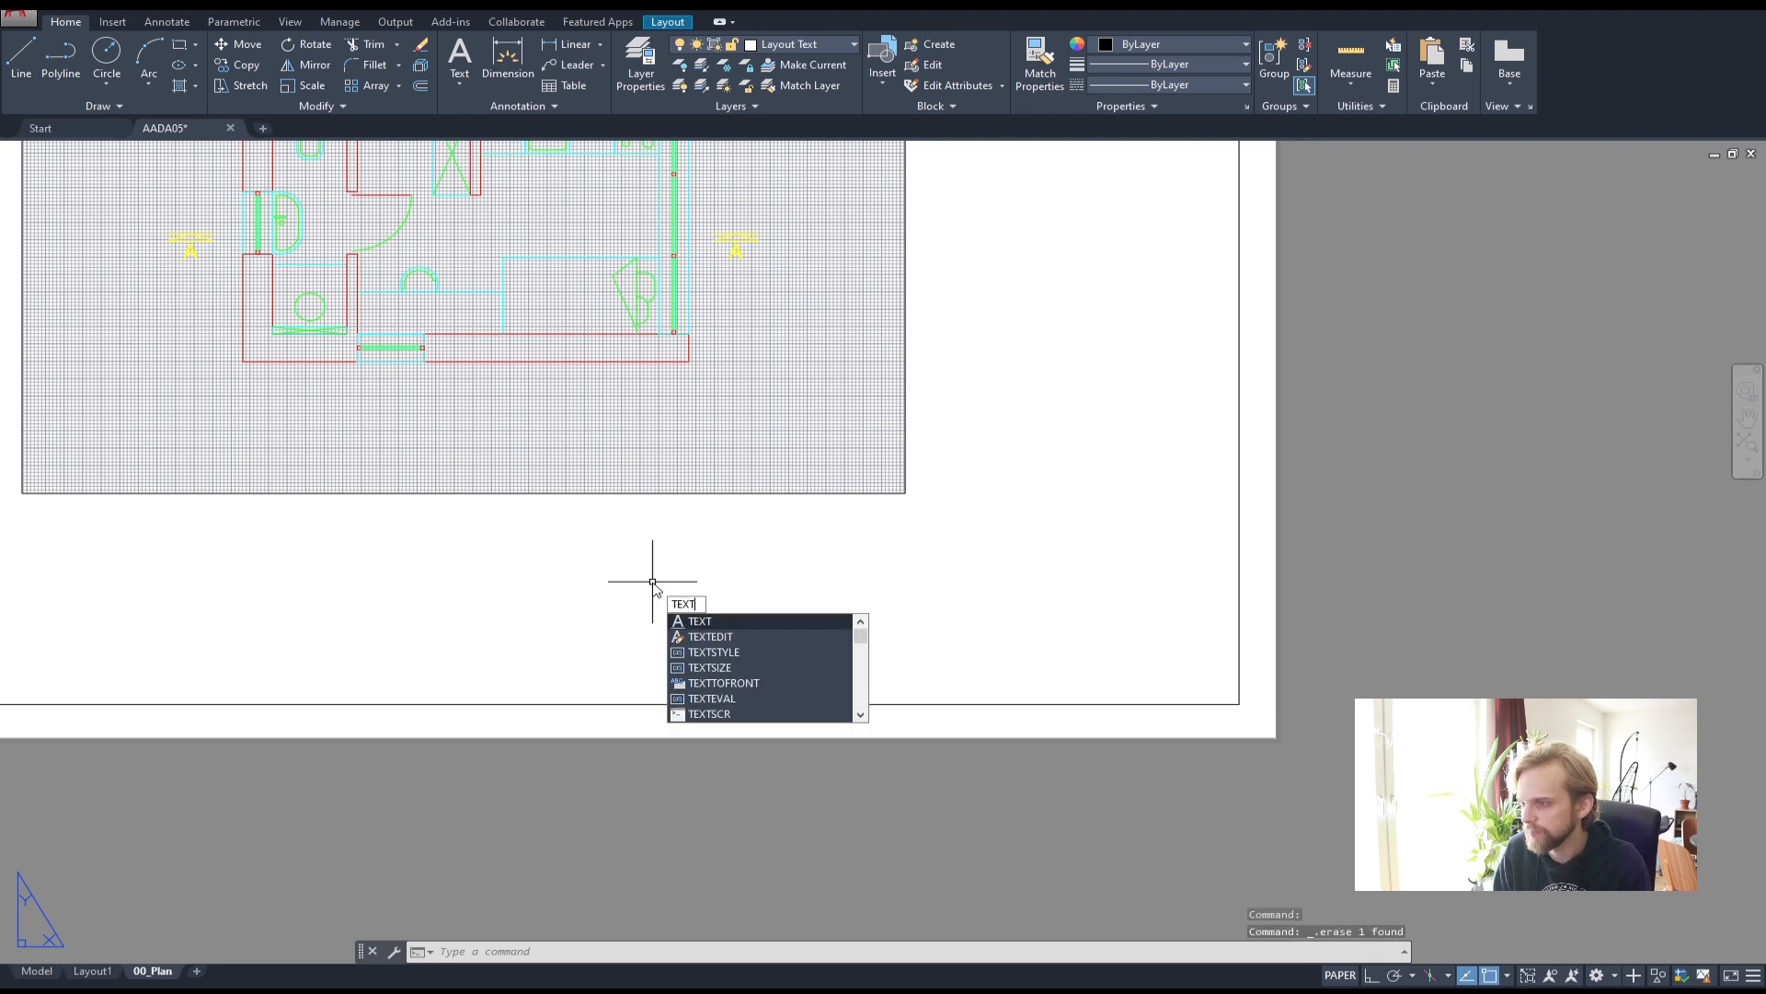
key("Return")
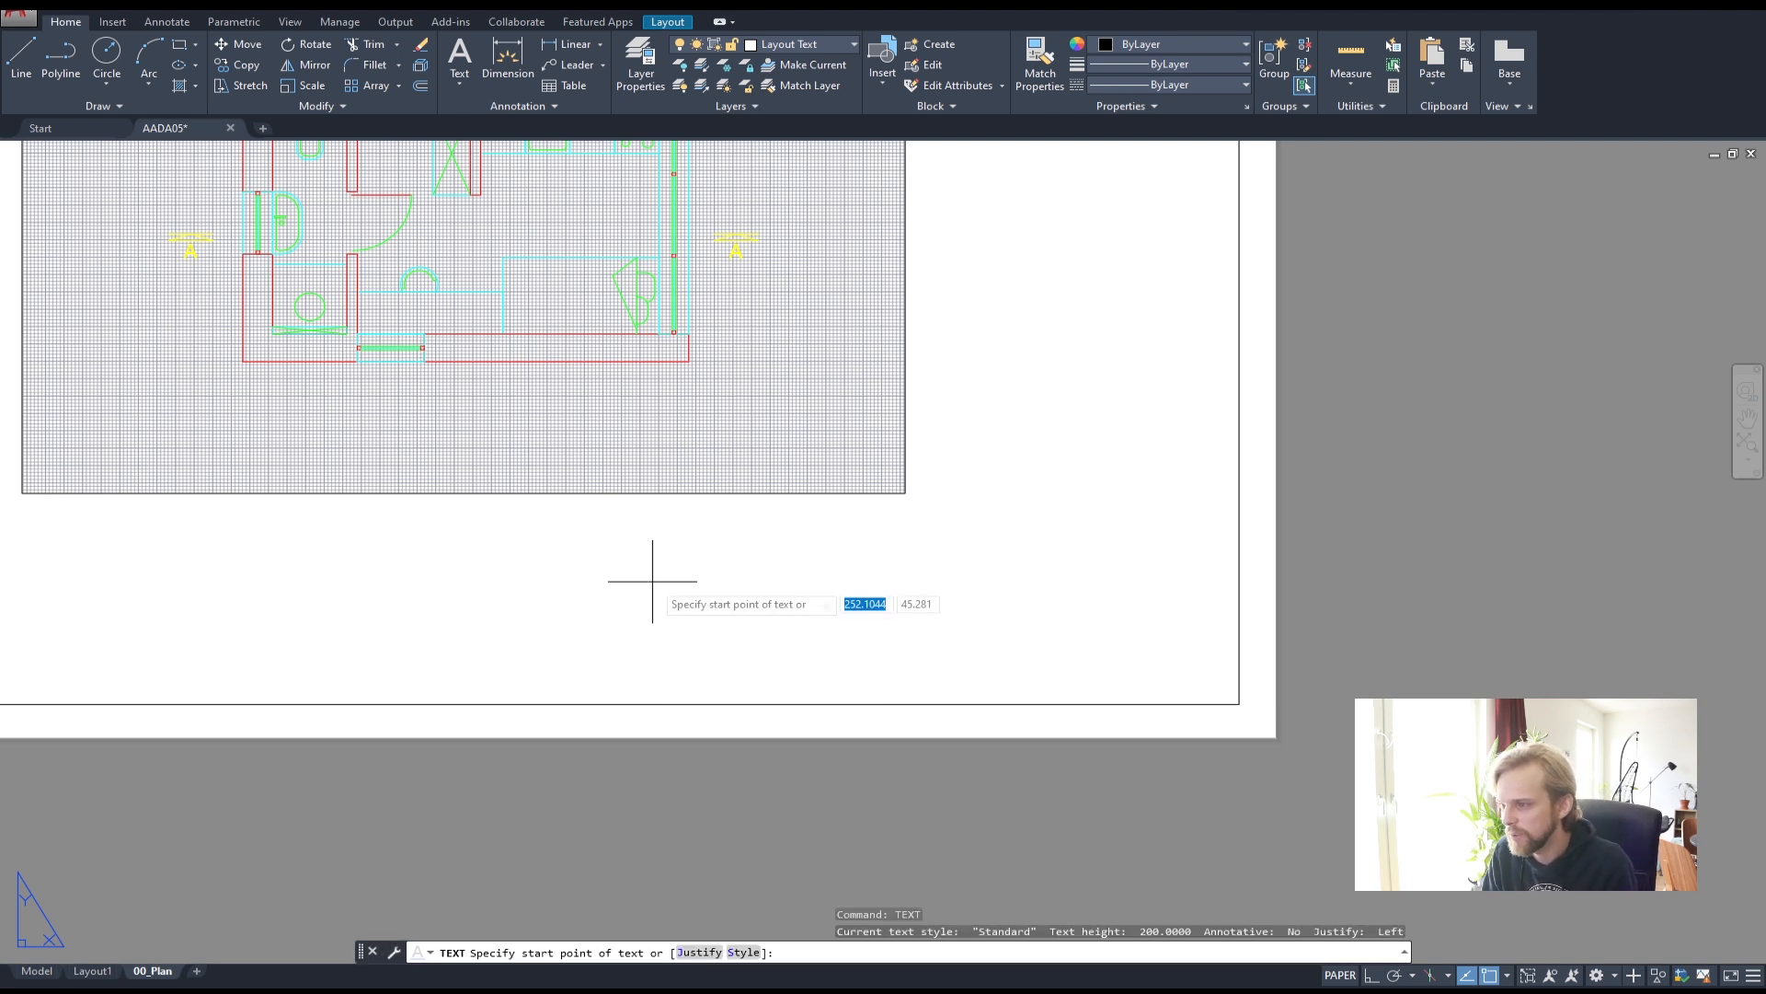
left_click(538, 660)
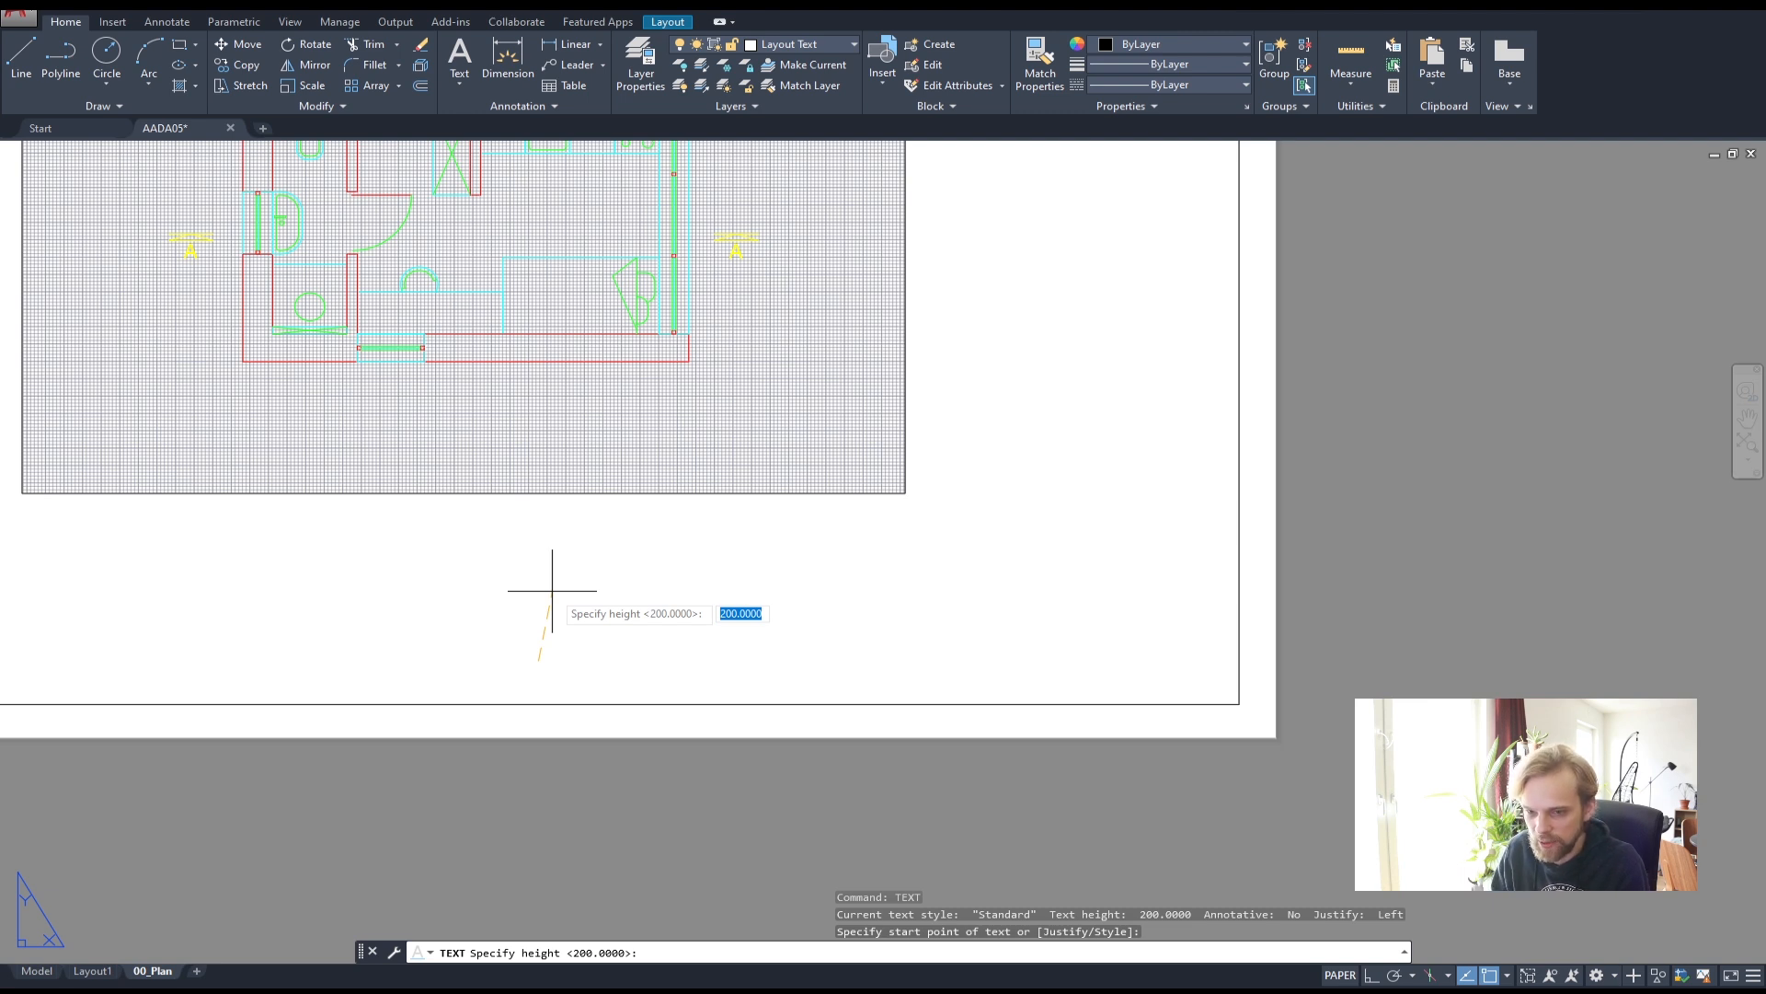
type("5")
key("Return")
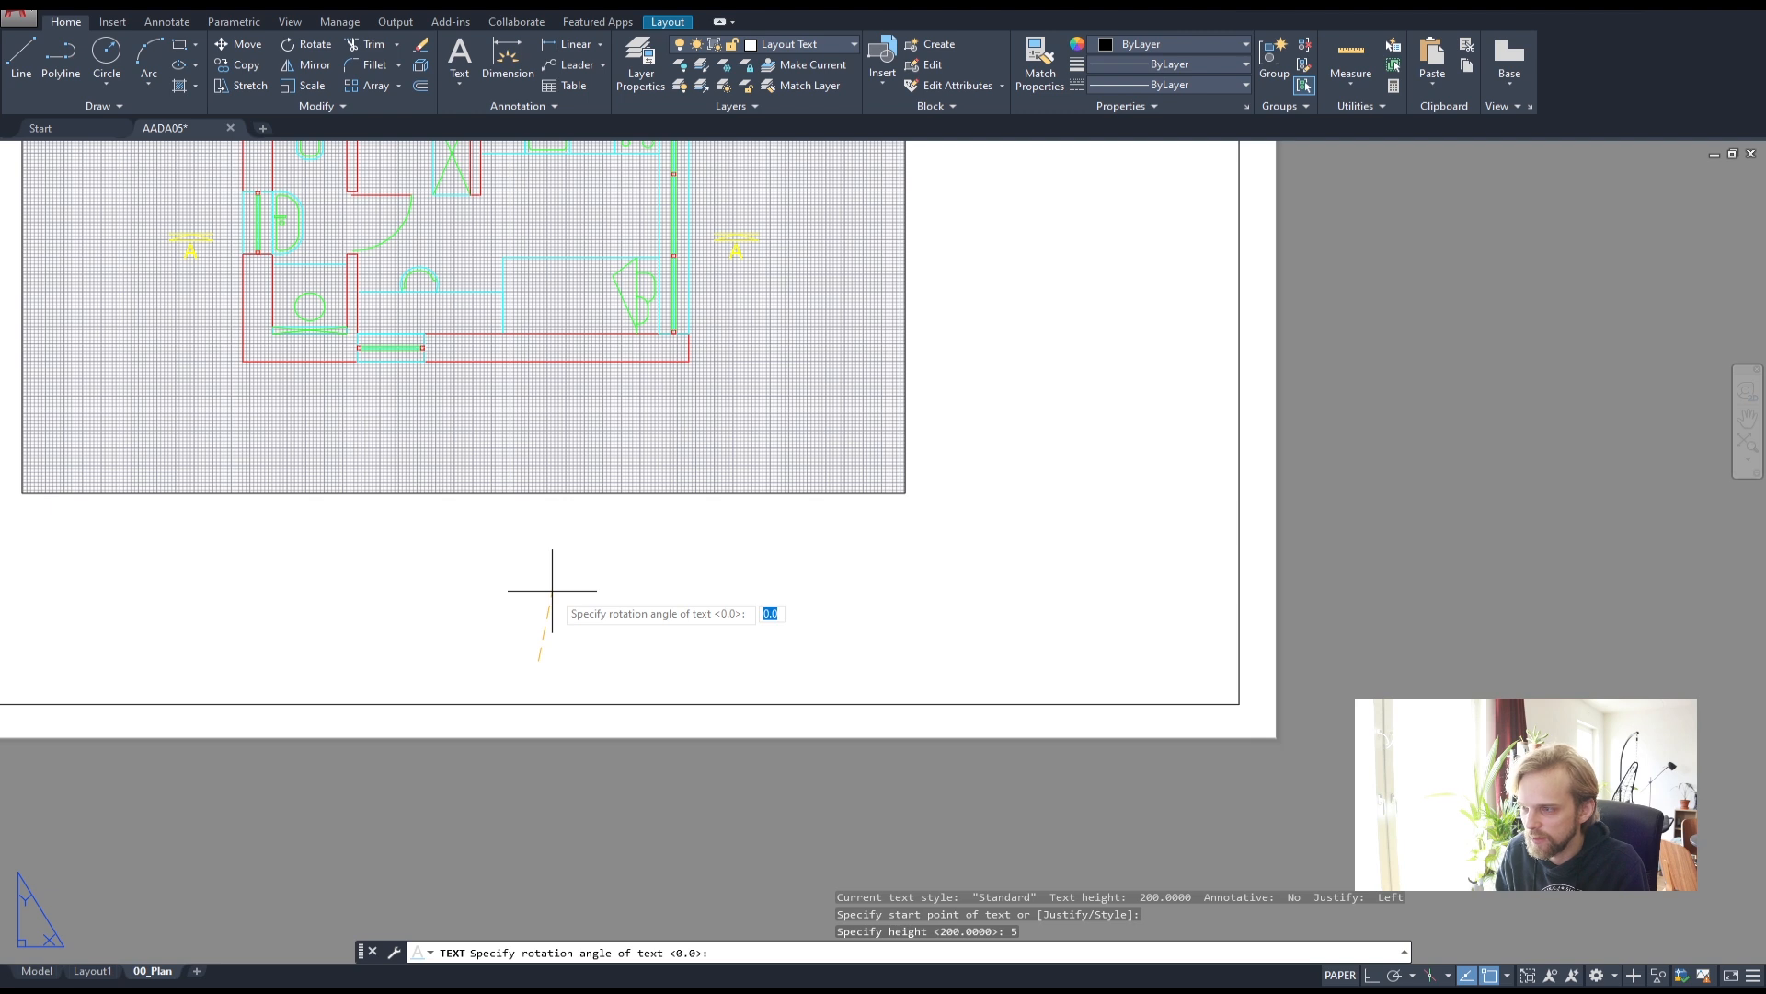
key("Return")
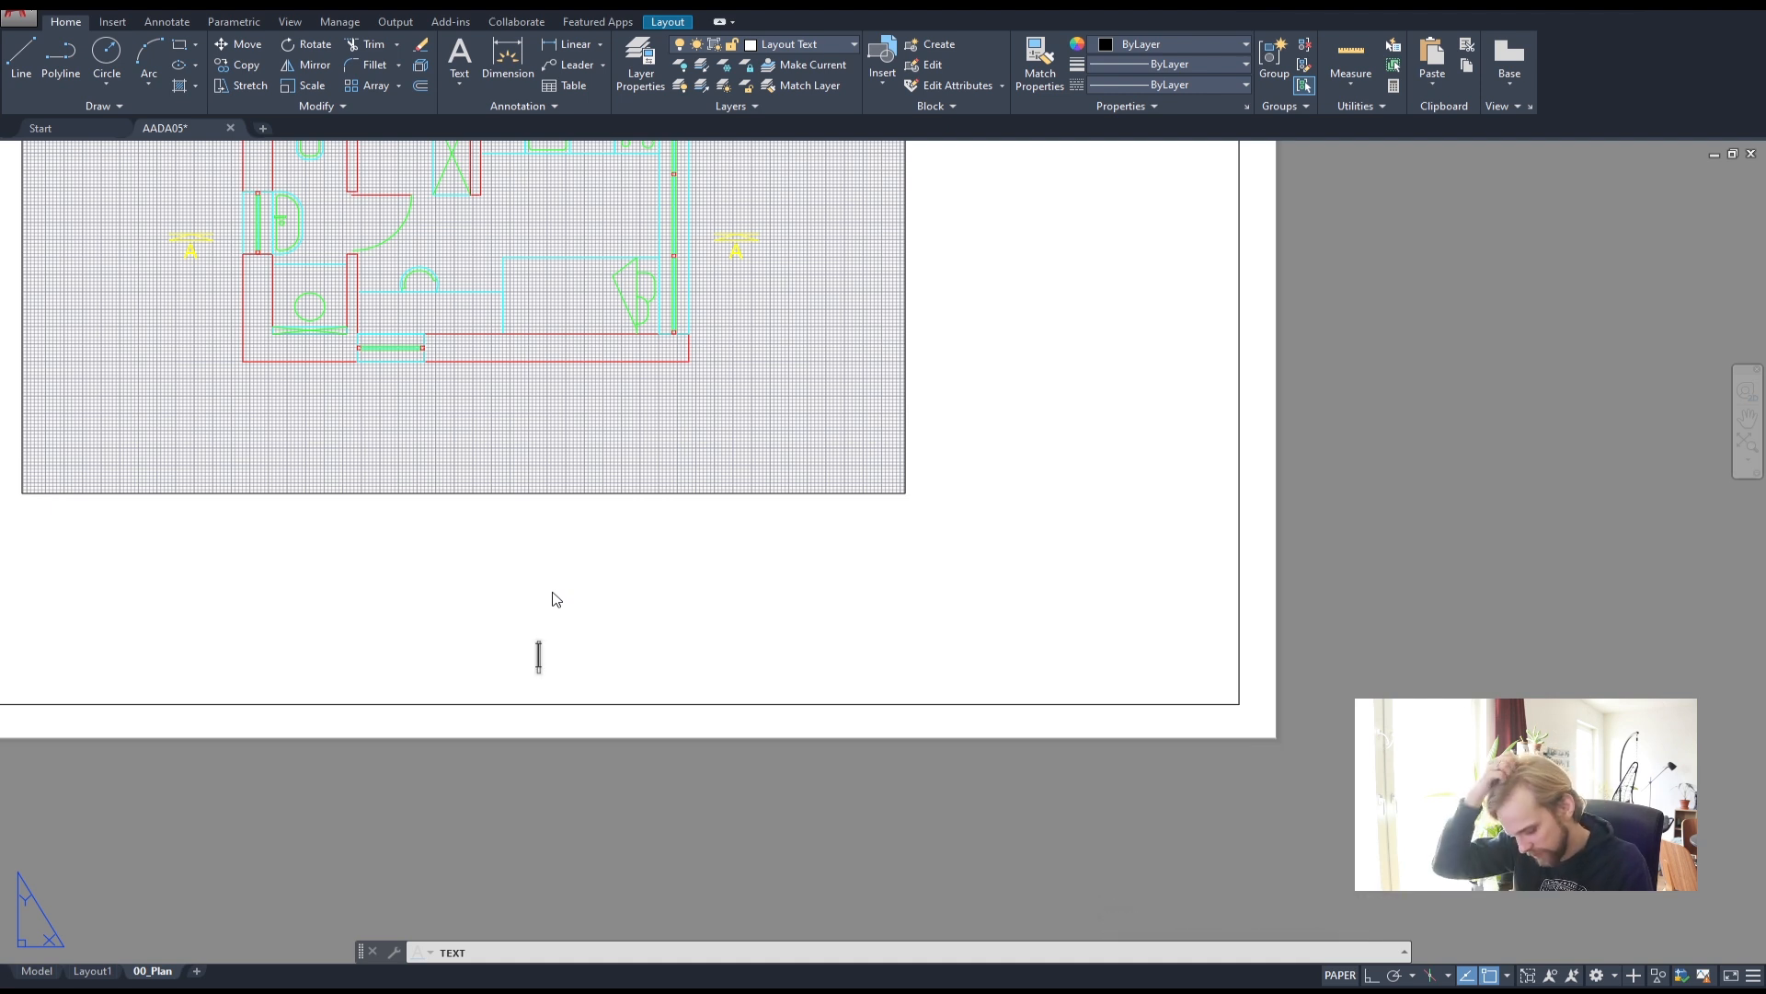
type("Gediminas ")
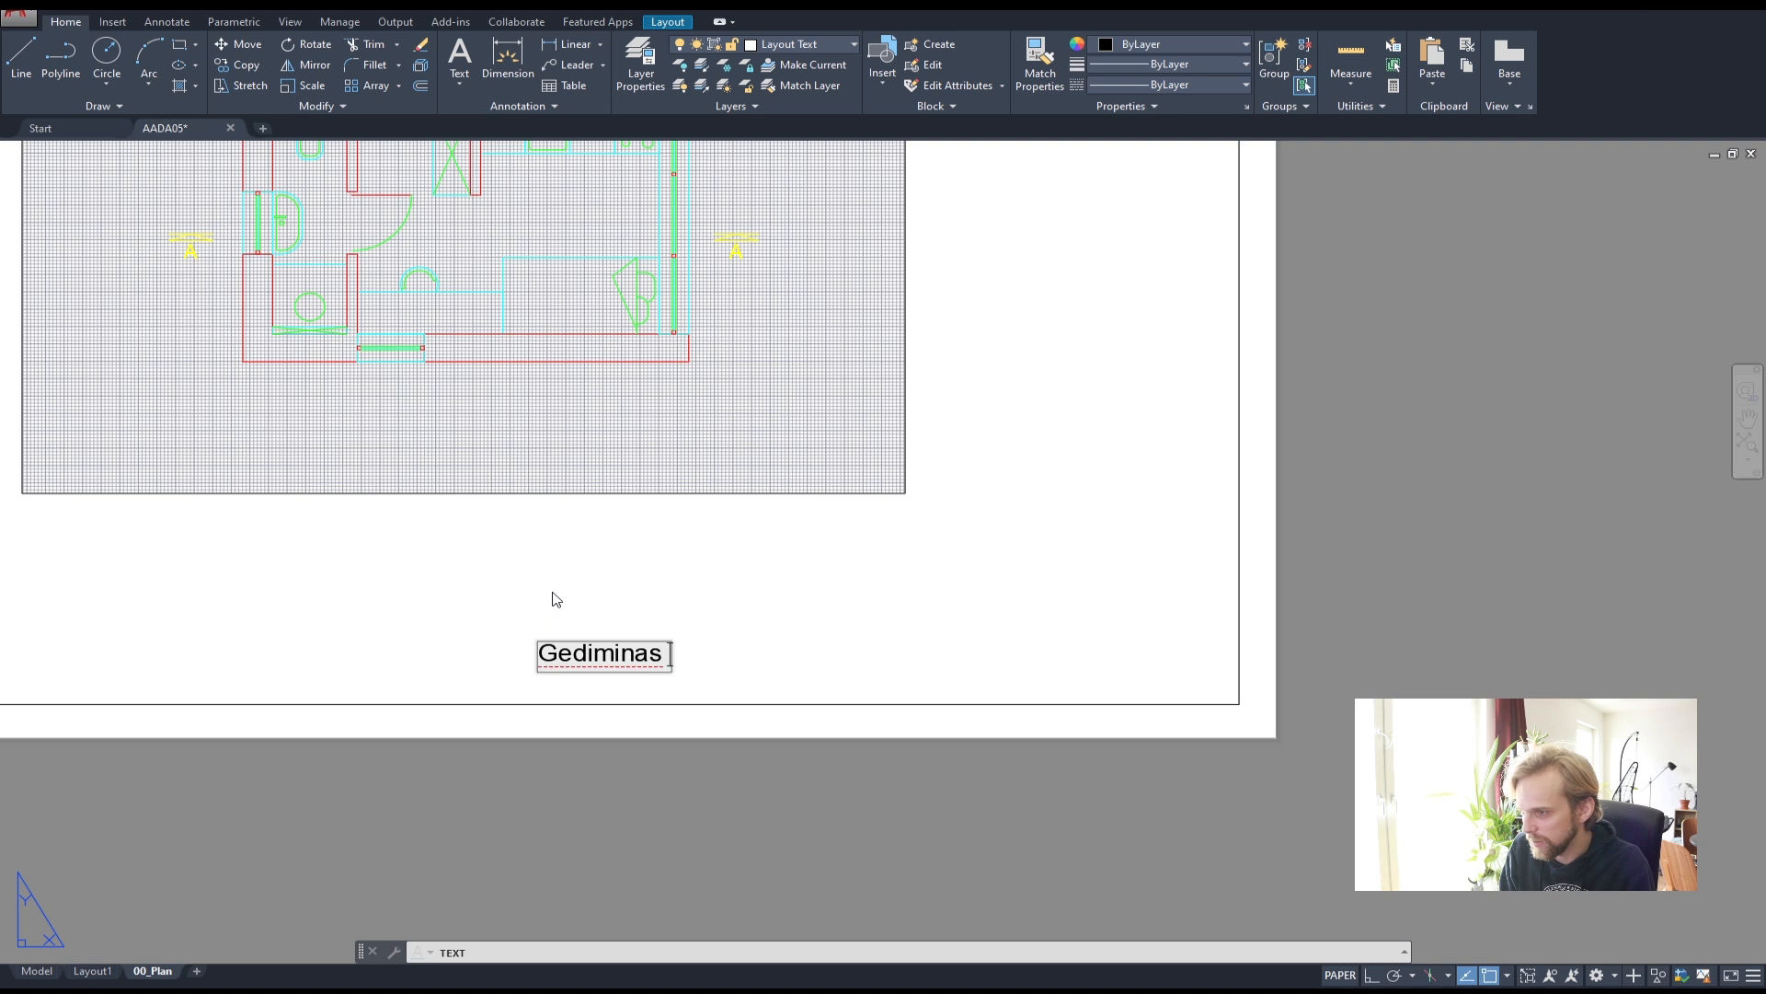
type("Kirdeikis")
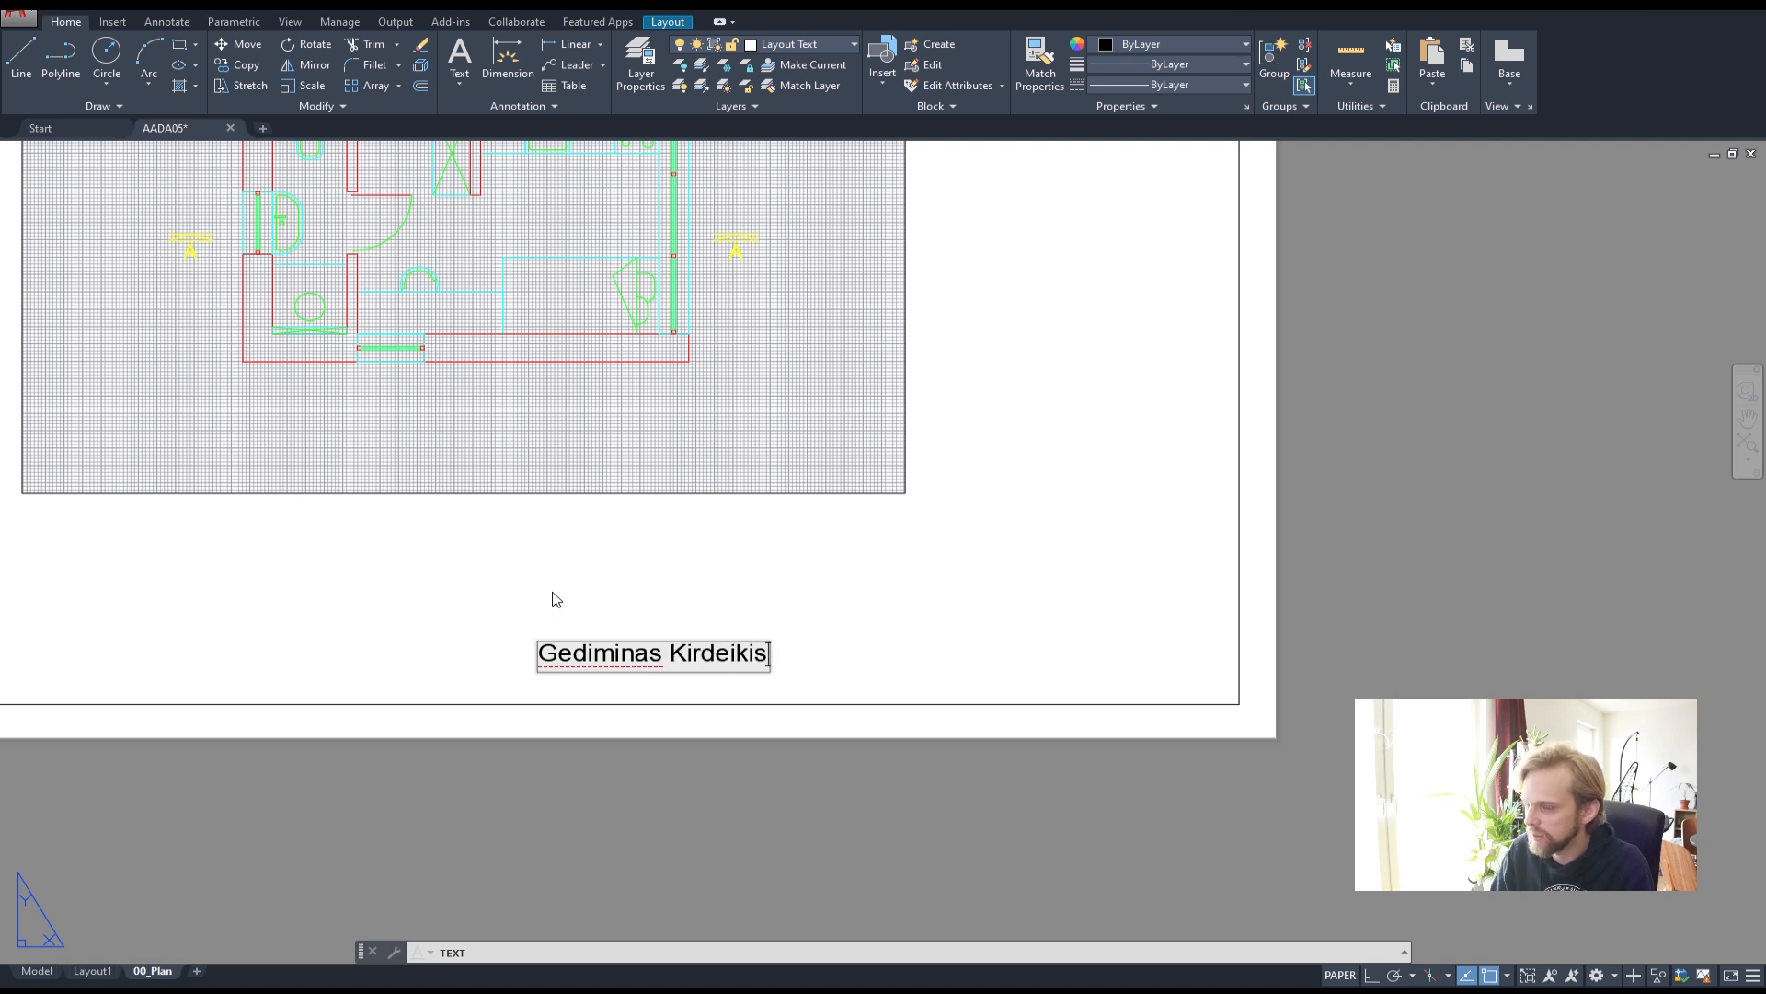
left_click(552, 556)
key("Escape")
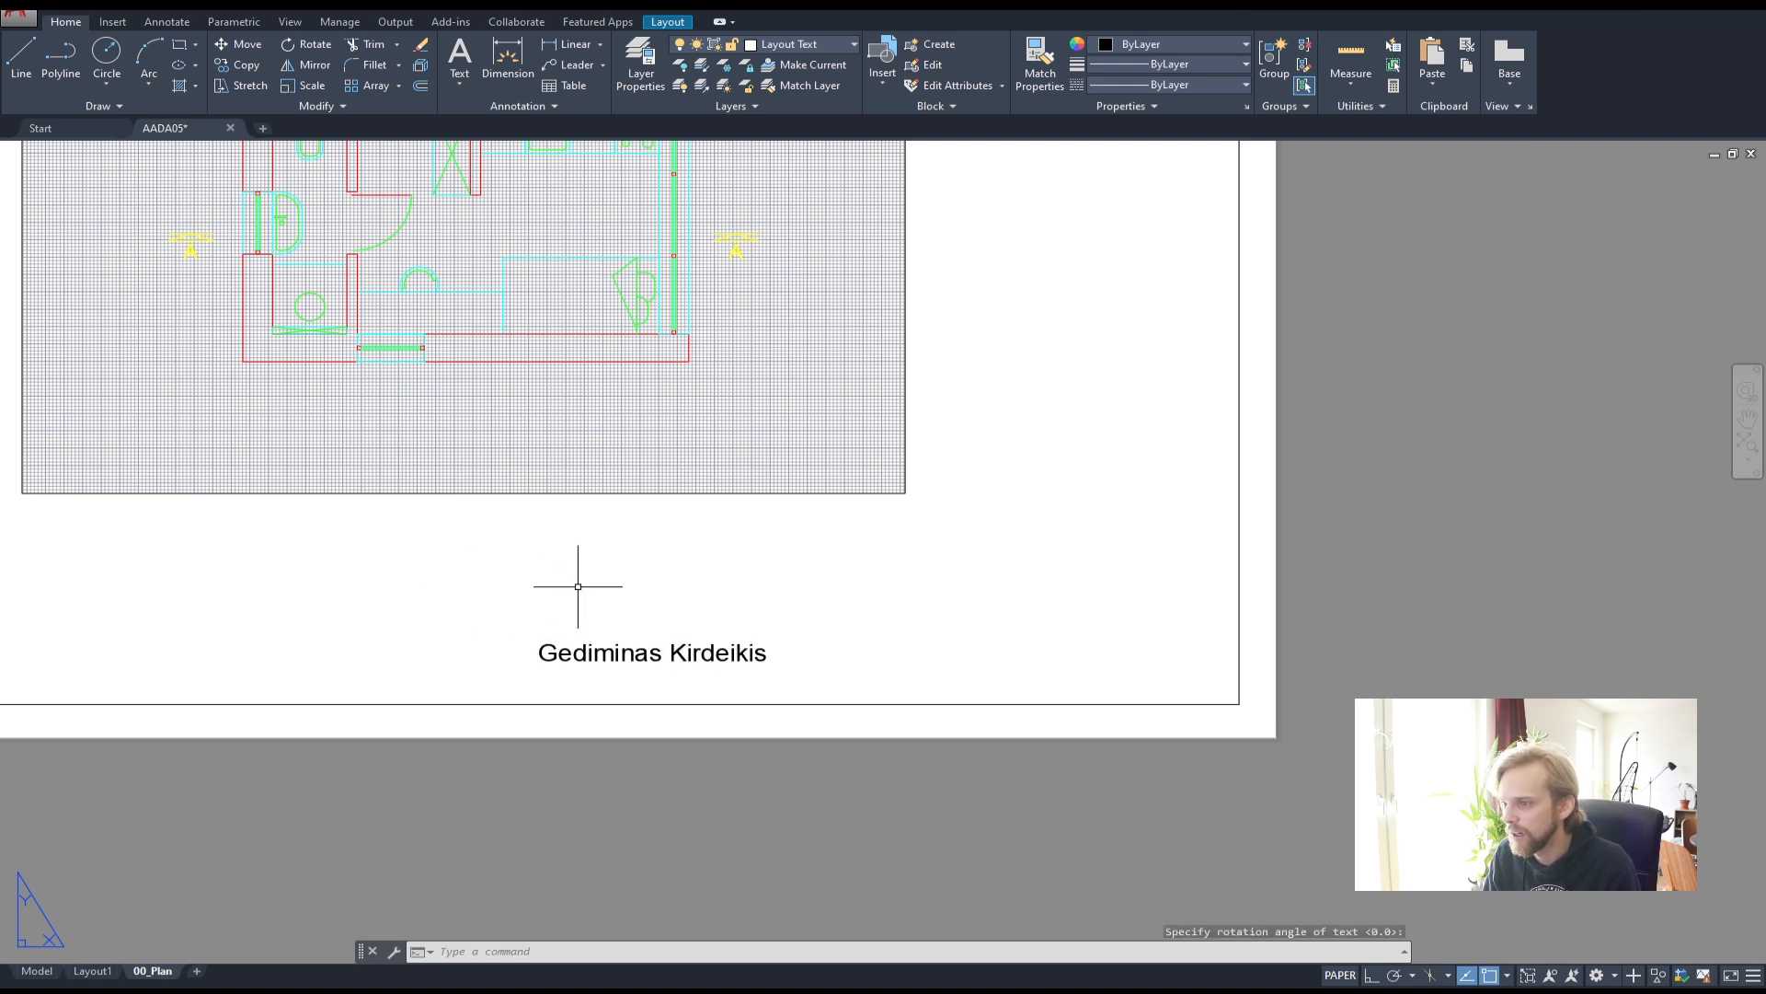
- Place an MTEXT label reading 'Name' just above the author's name line
type("mt")
key("Return")
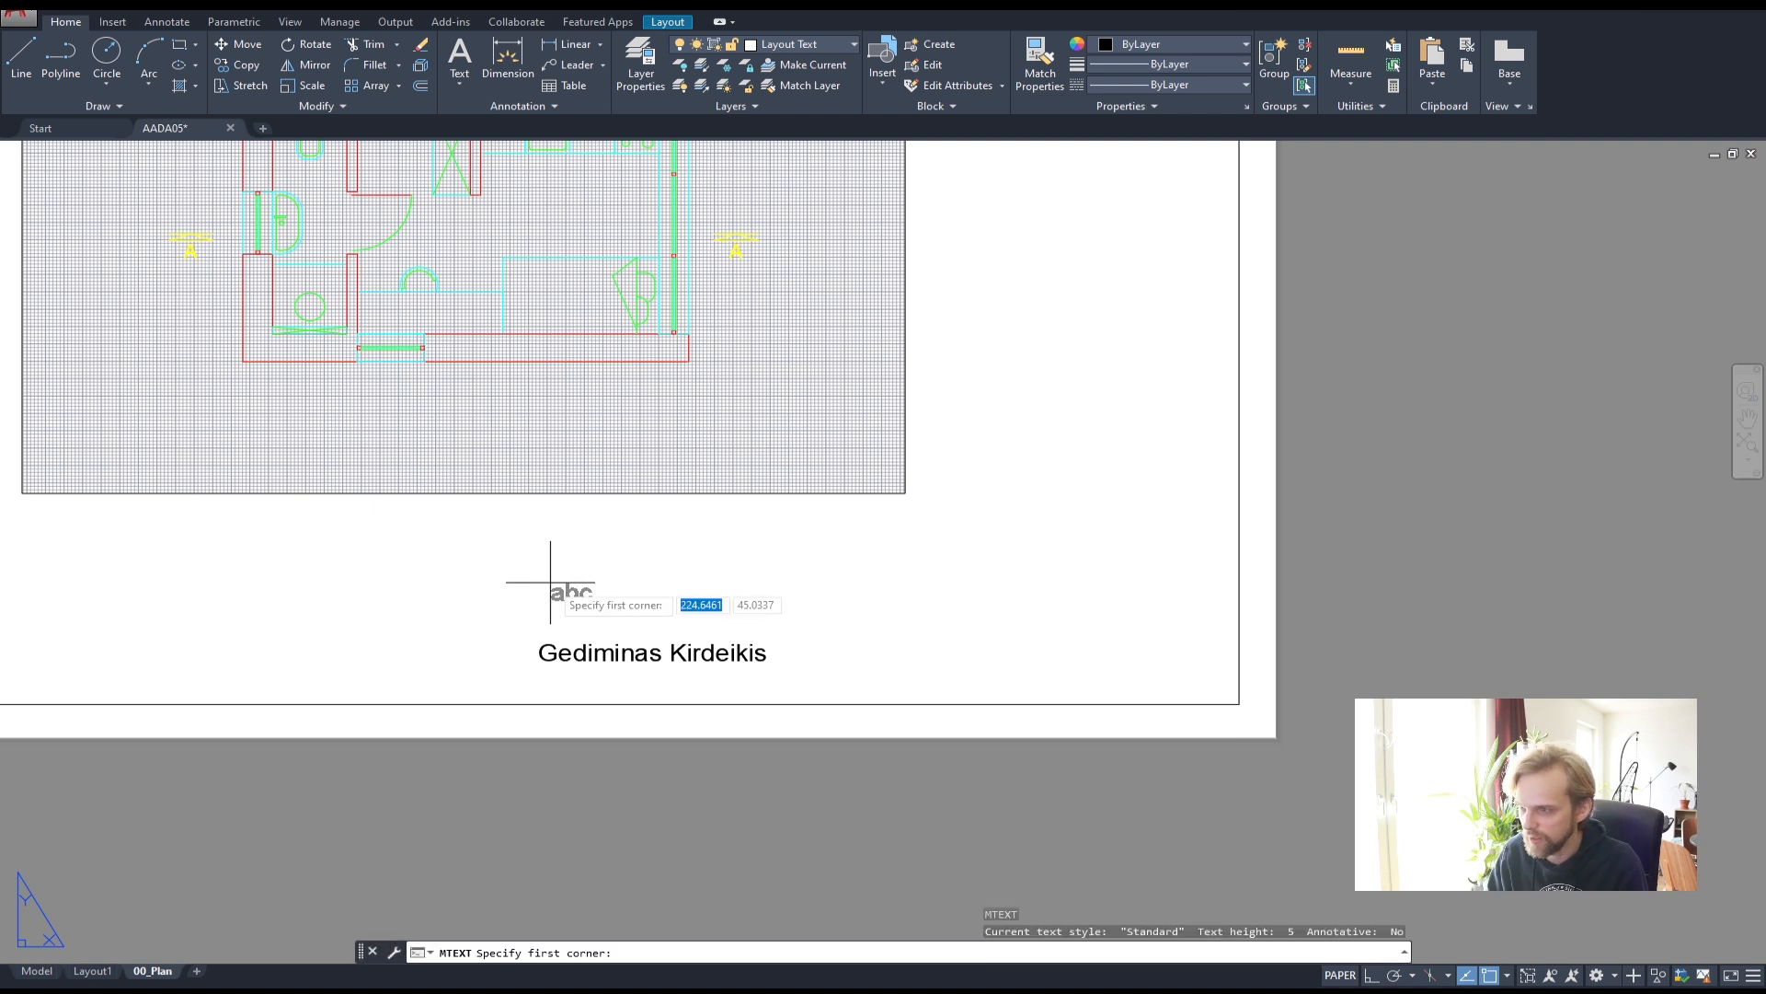
left_click(550, 583)
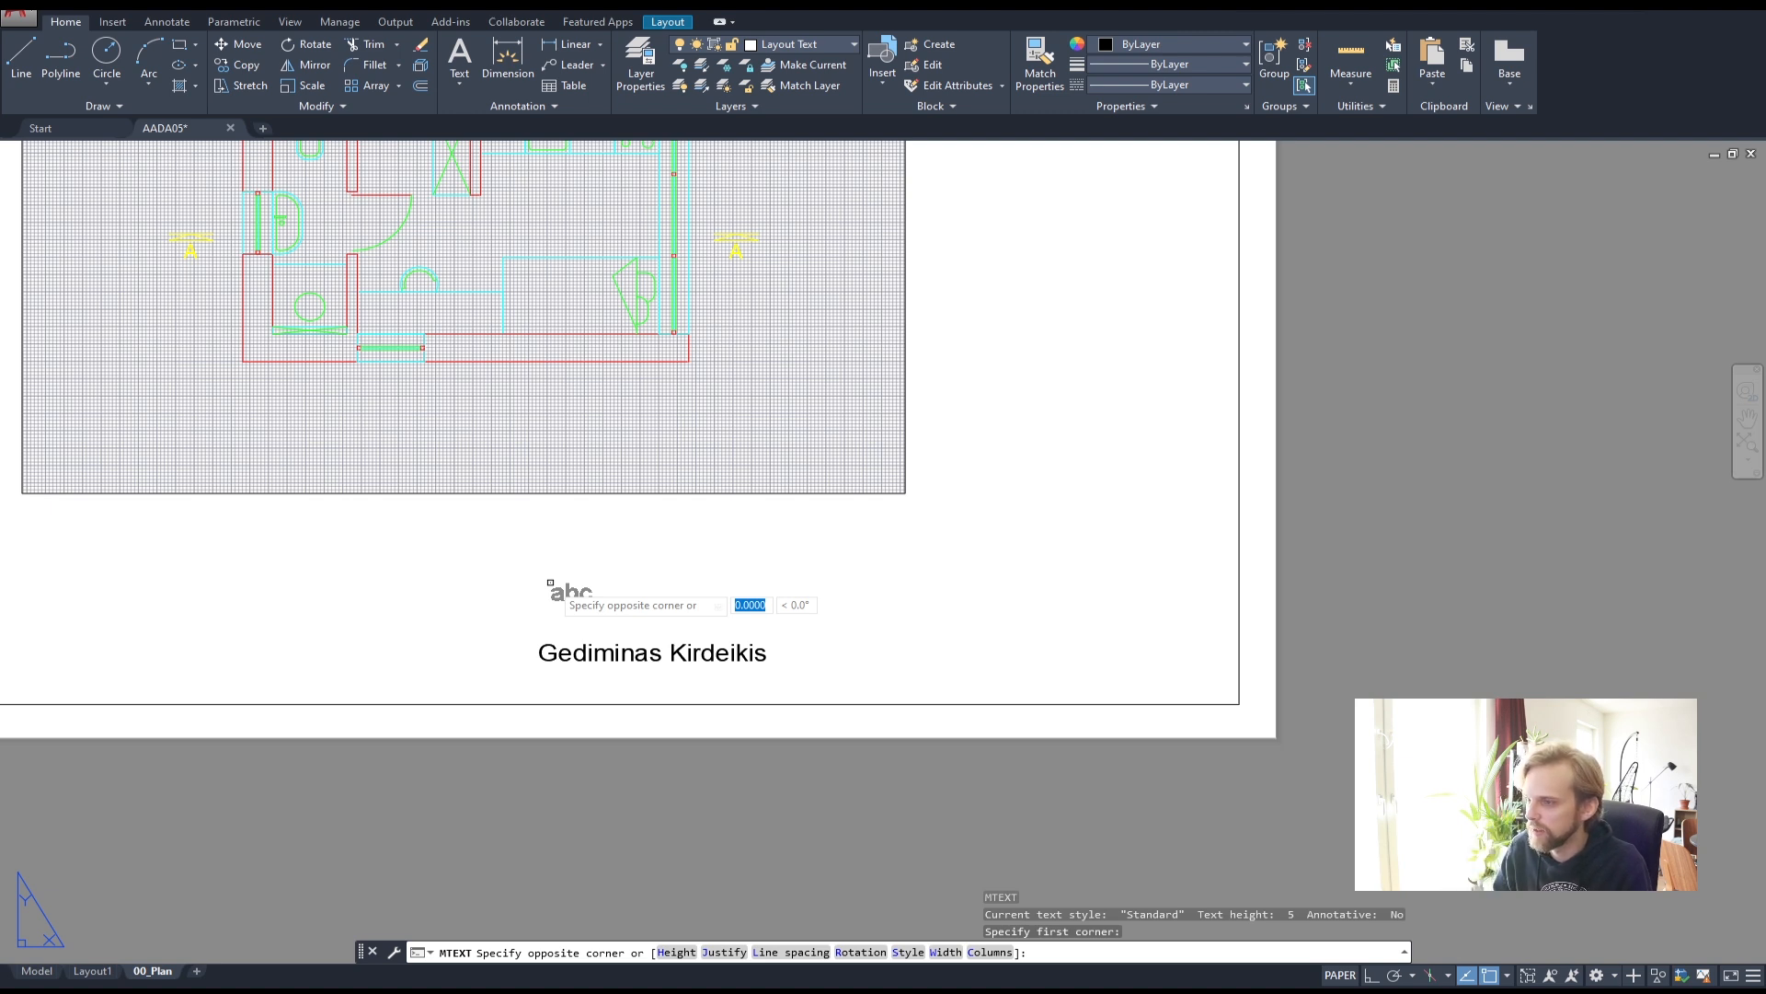
key("Return")
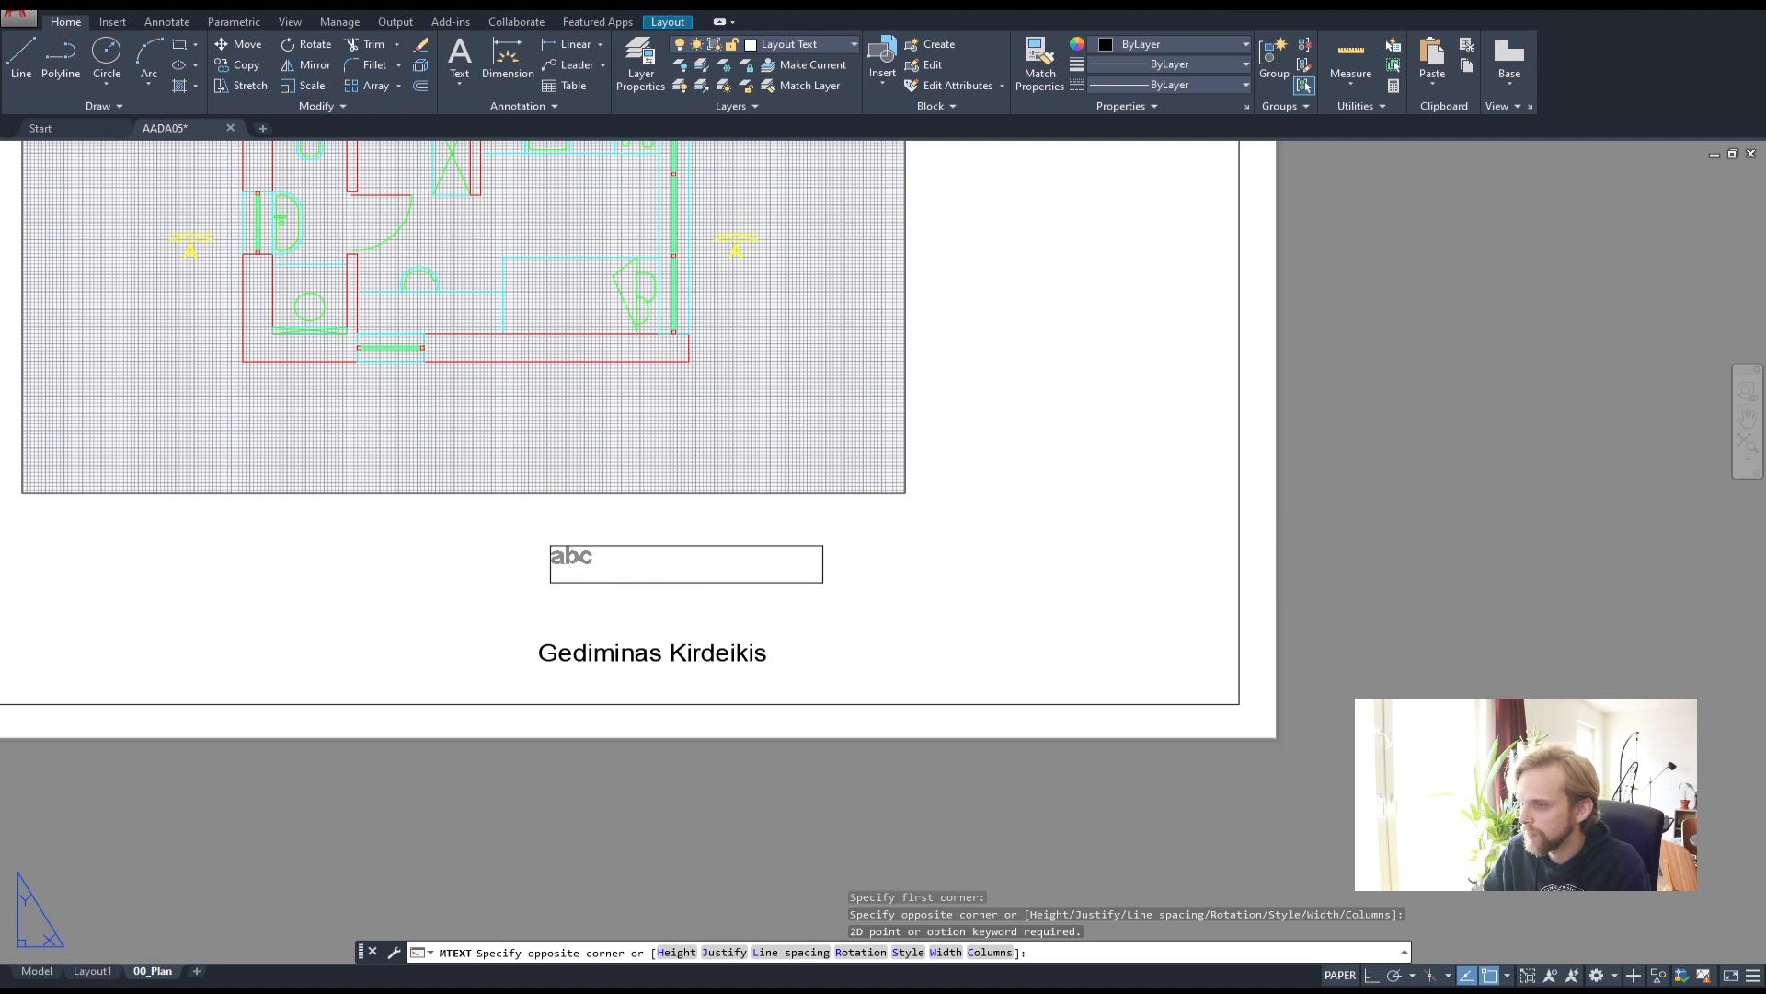
left_click(821, 548)
type("sdasda")
key("BackSpace")
key("BackSpace")
key("BackSpace")
key("BackSpace")
key("BackSpace")
key("BackSpace")
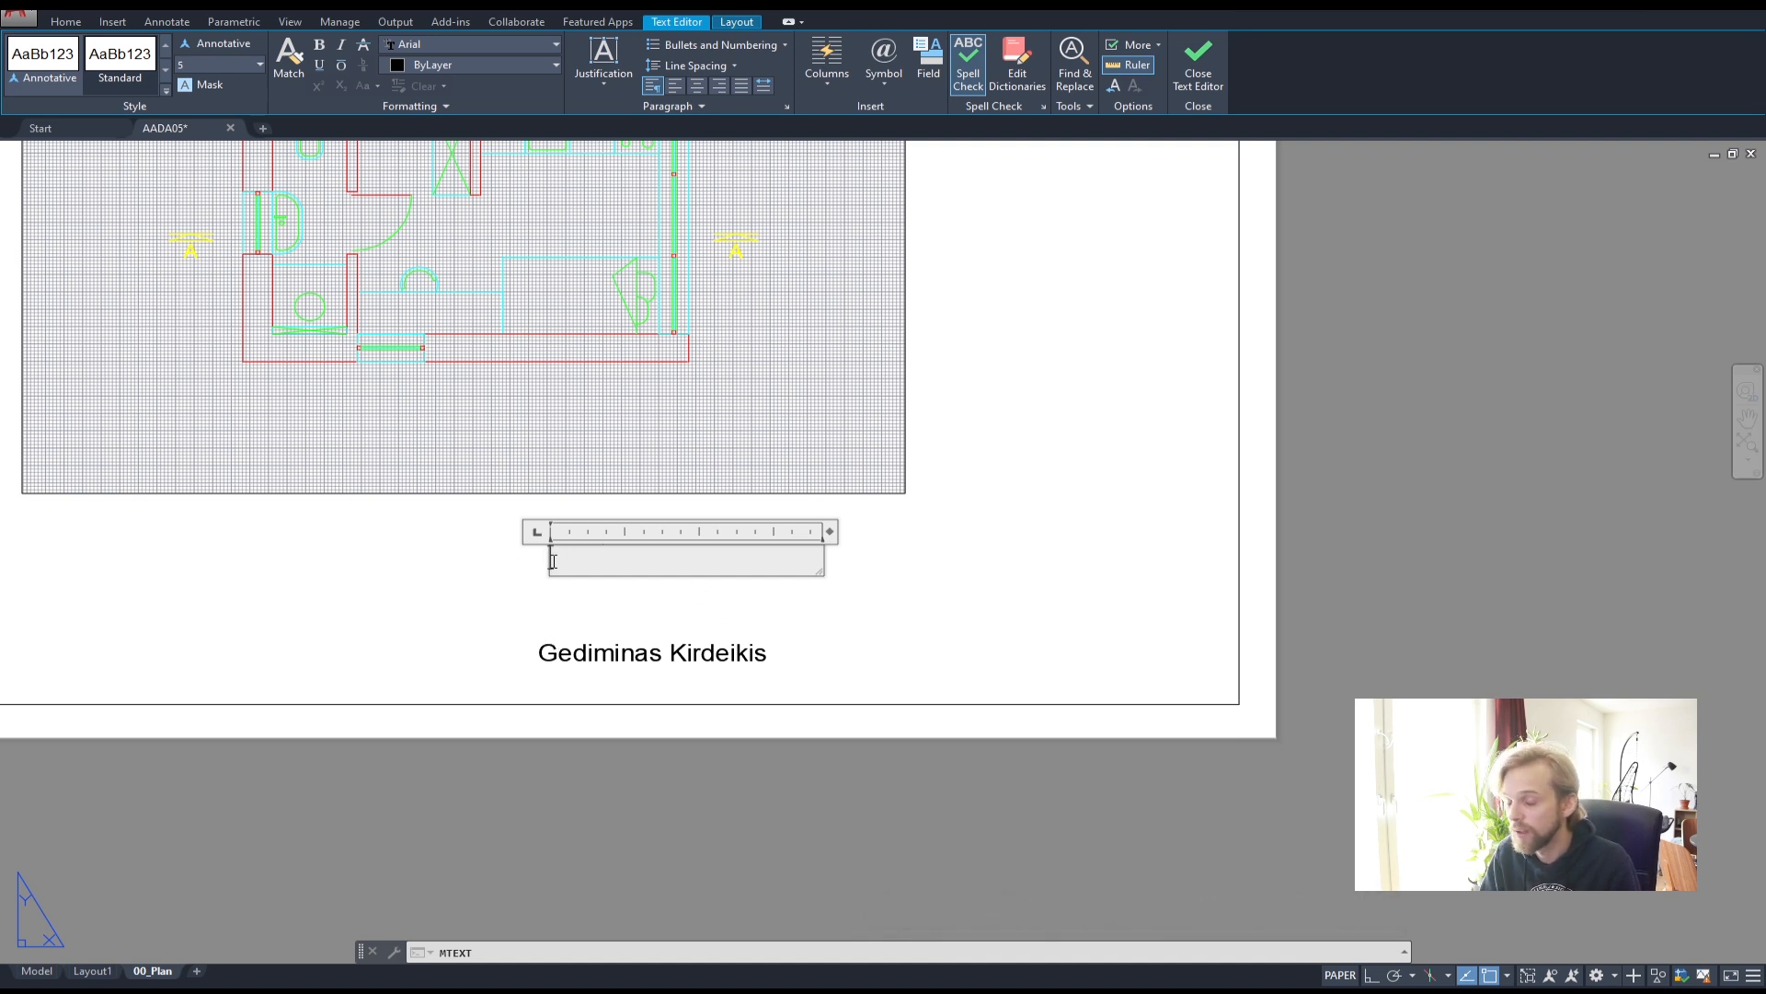
type("Name")
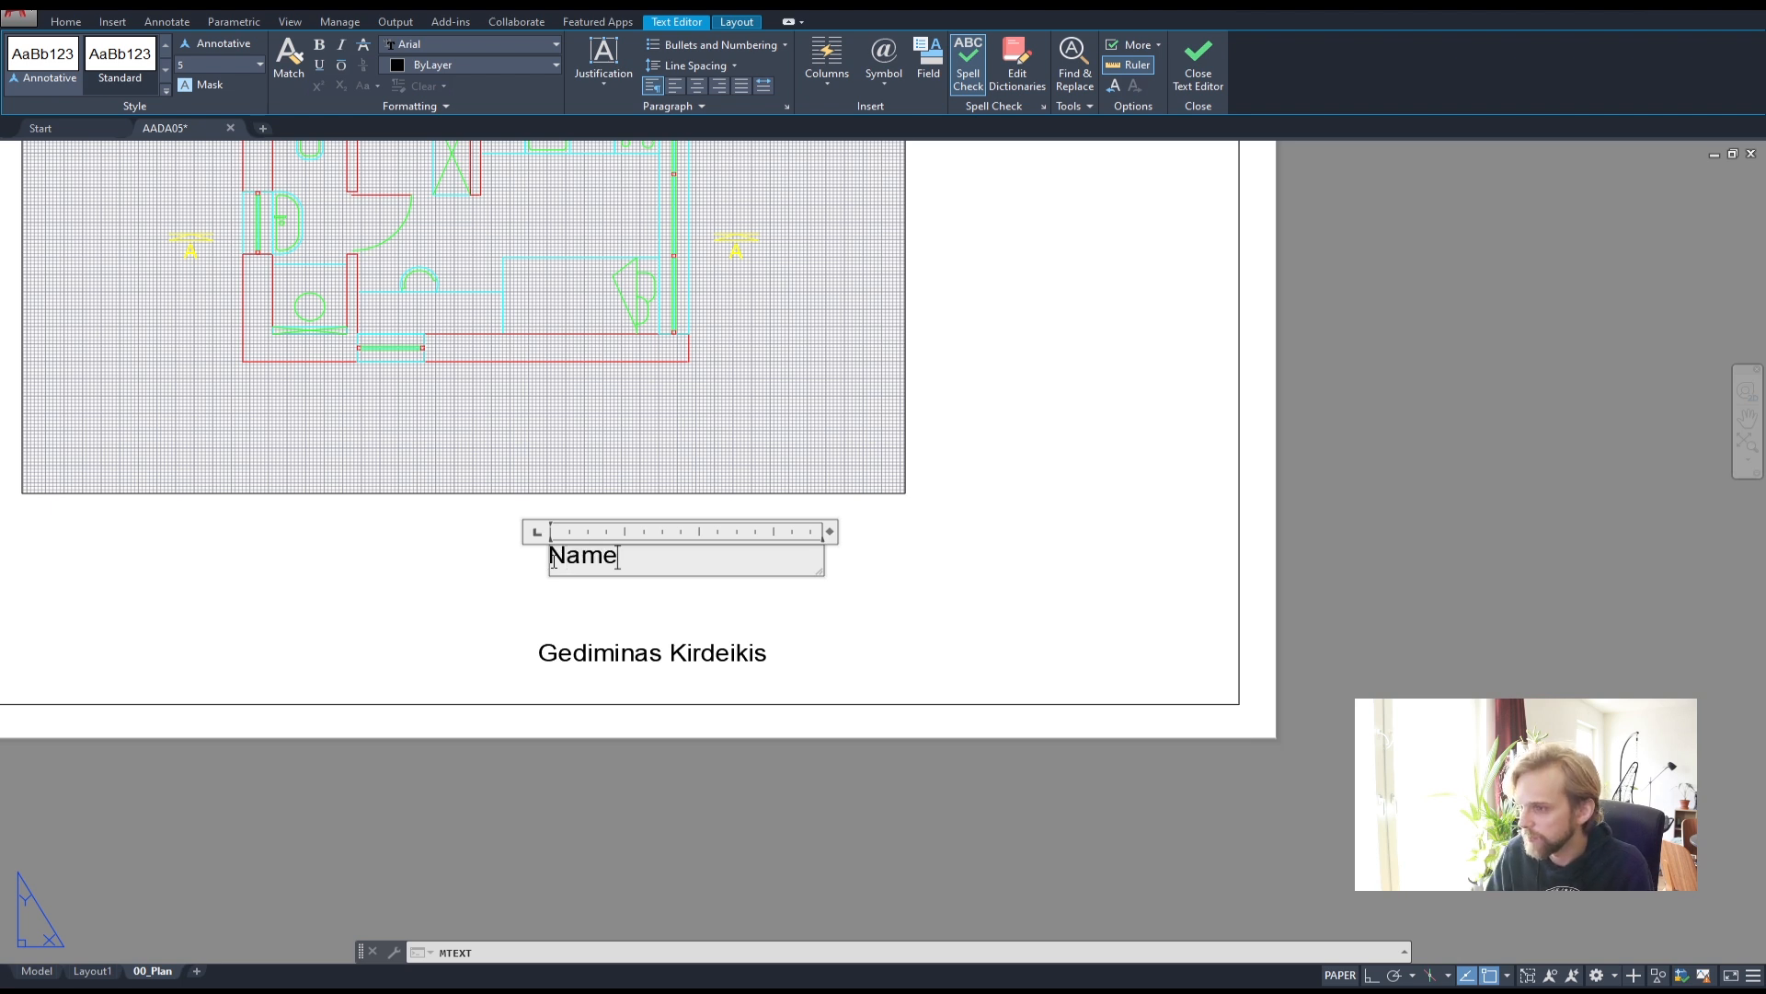
left_click(436, 598)
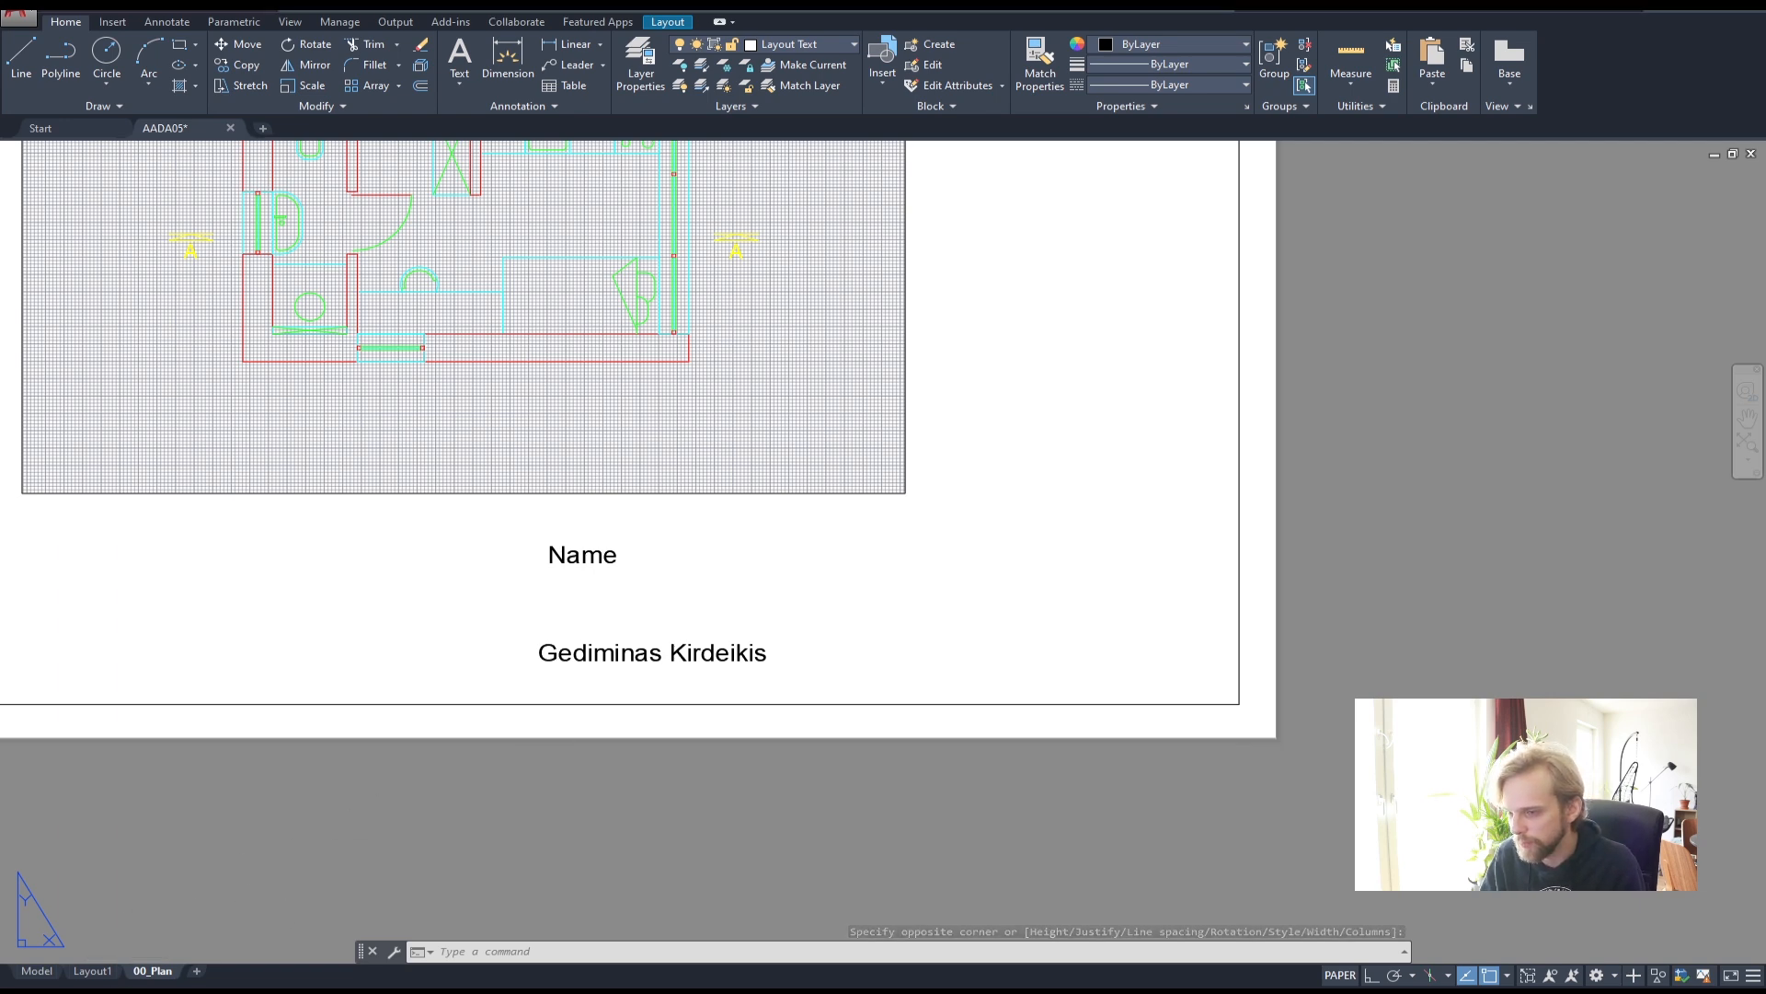
key("alt+Tab")
left_click(889, 621)
left_click_drag(870, 602, 1011, 602)
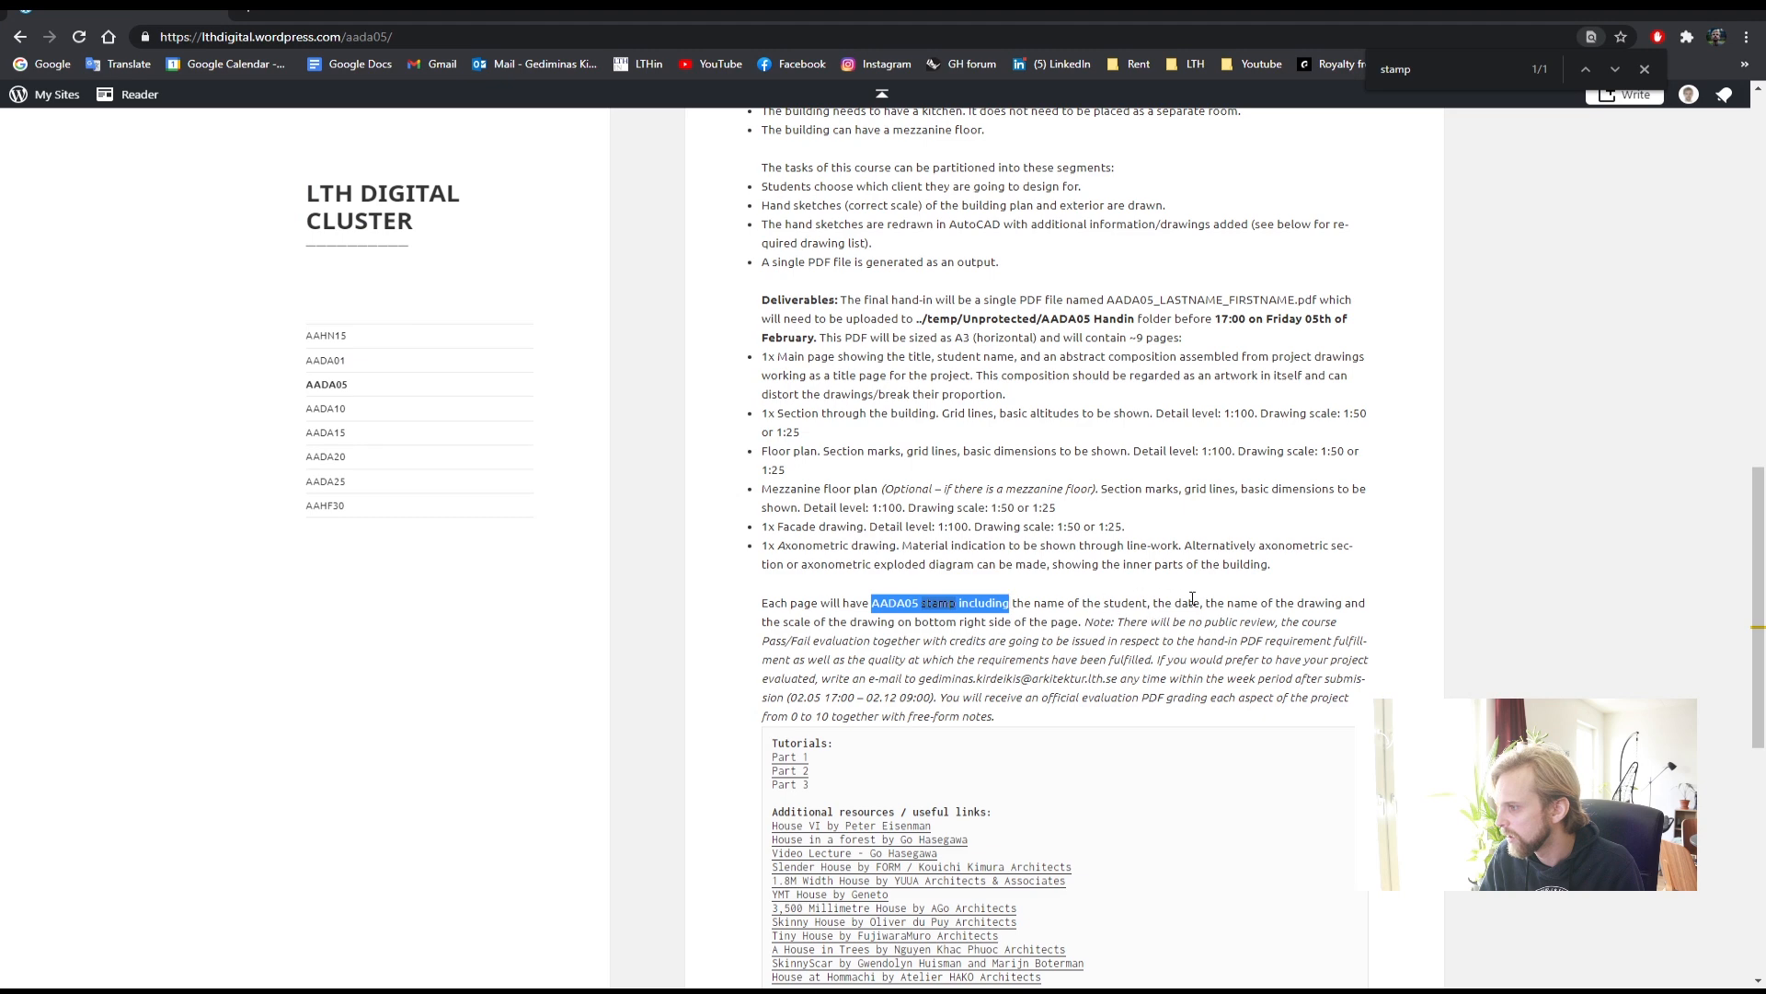
left_click_drag(1193, 603, 1176, 603)
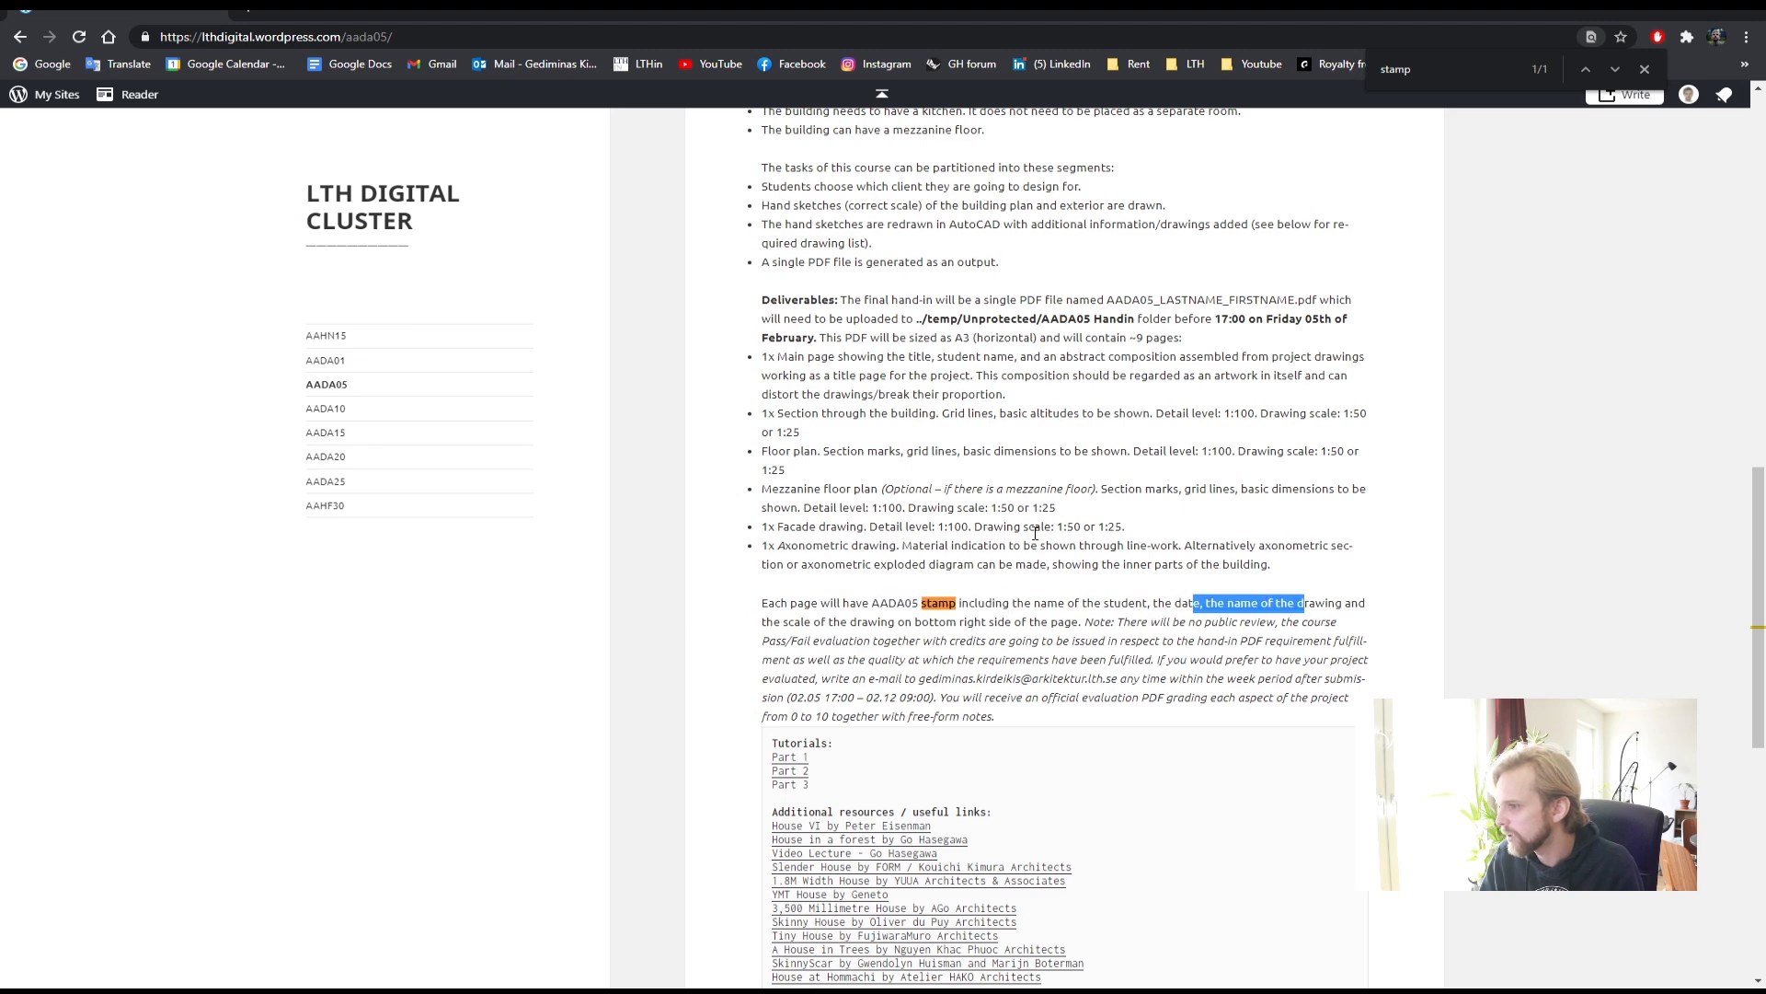
key("alt+Tab")
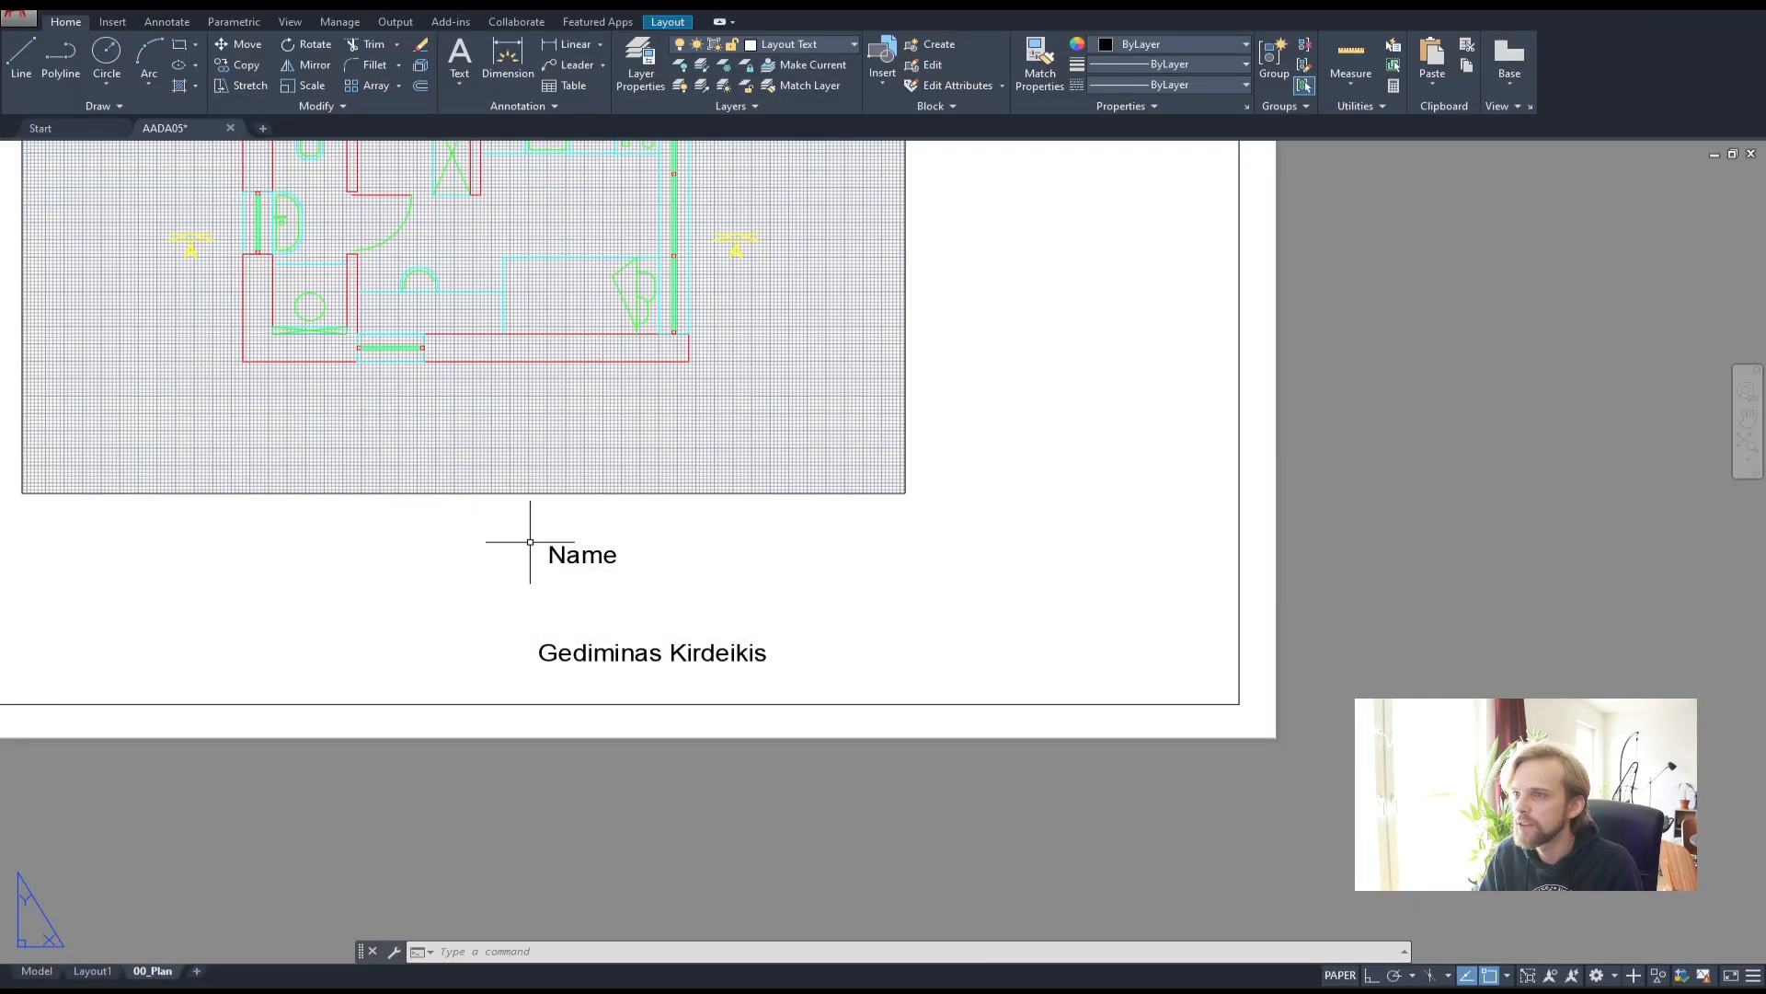
- Copy the student name text to the right and change the copy to 'AADA05'
left_click(817, 677)
left_click(580, 634)
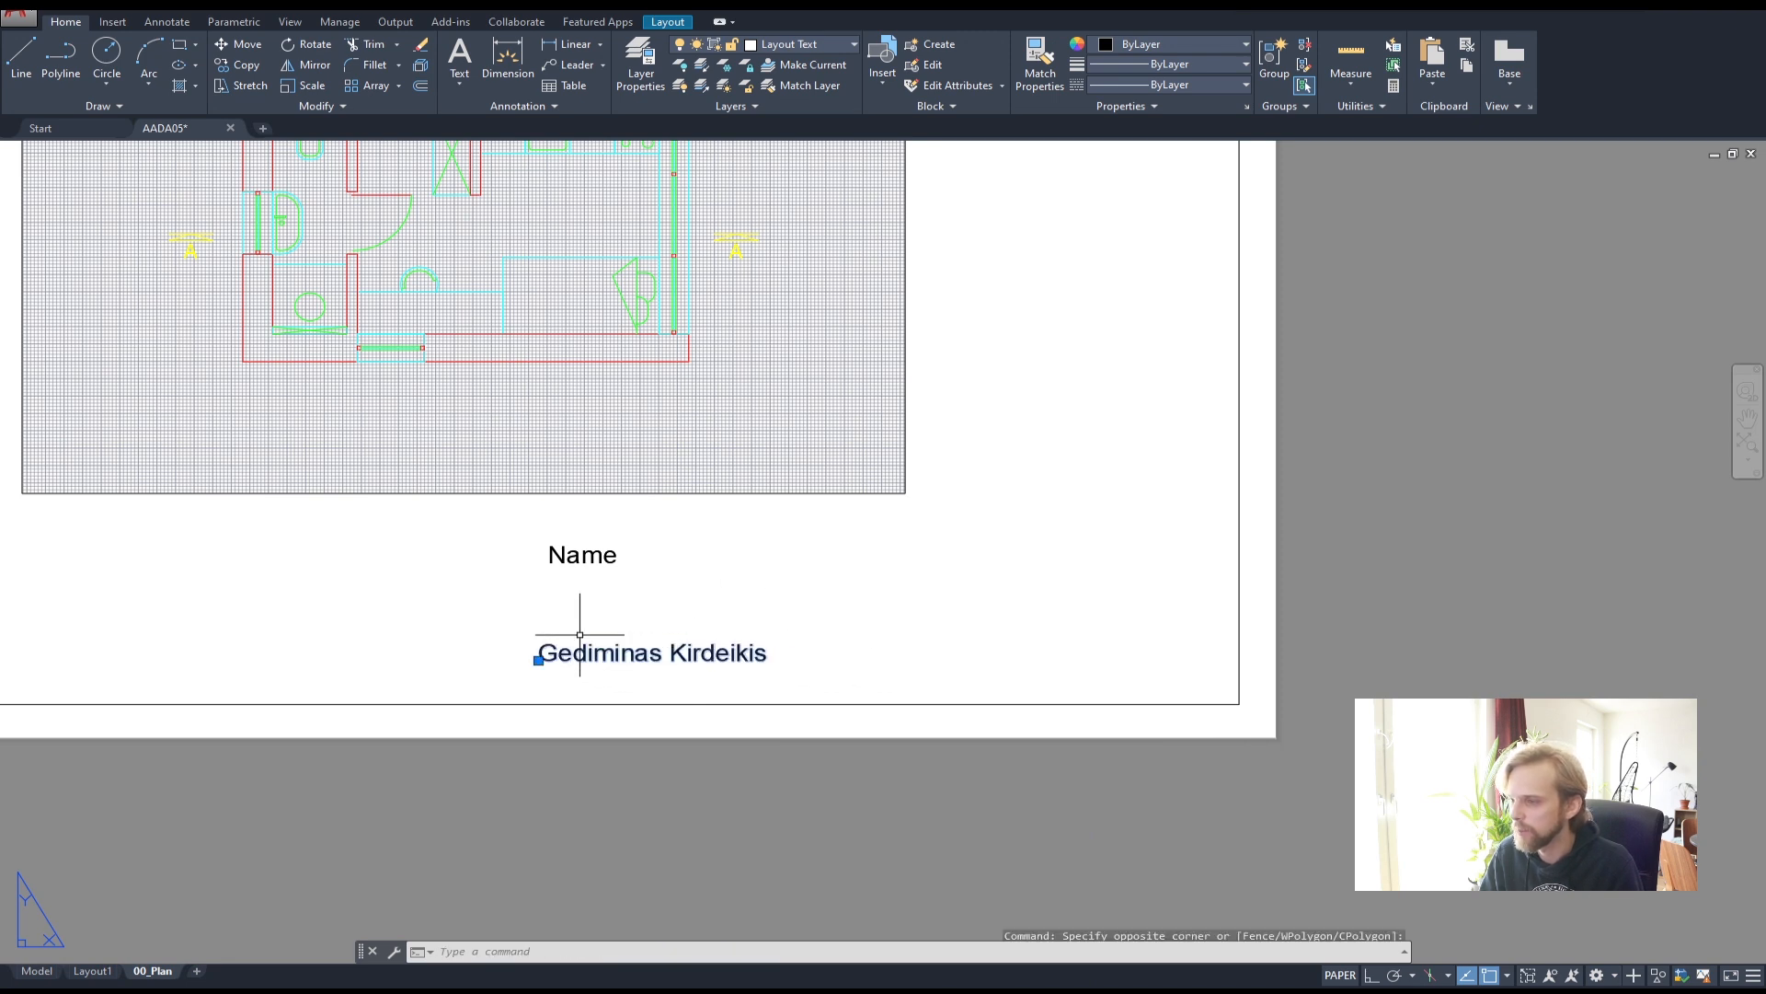
type("co")
key("Return")
left_click(736, 596)
left_click(1046, 587)
key("Escape")
key("Escape")
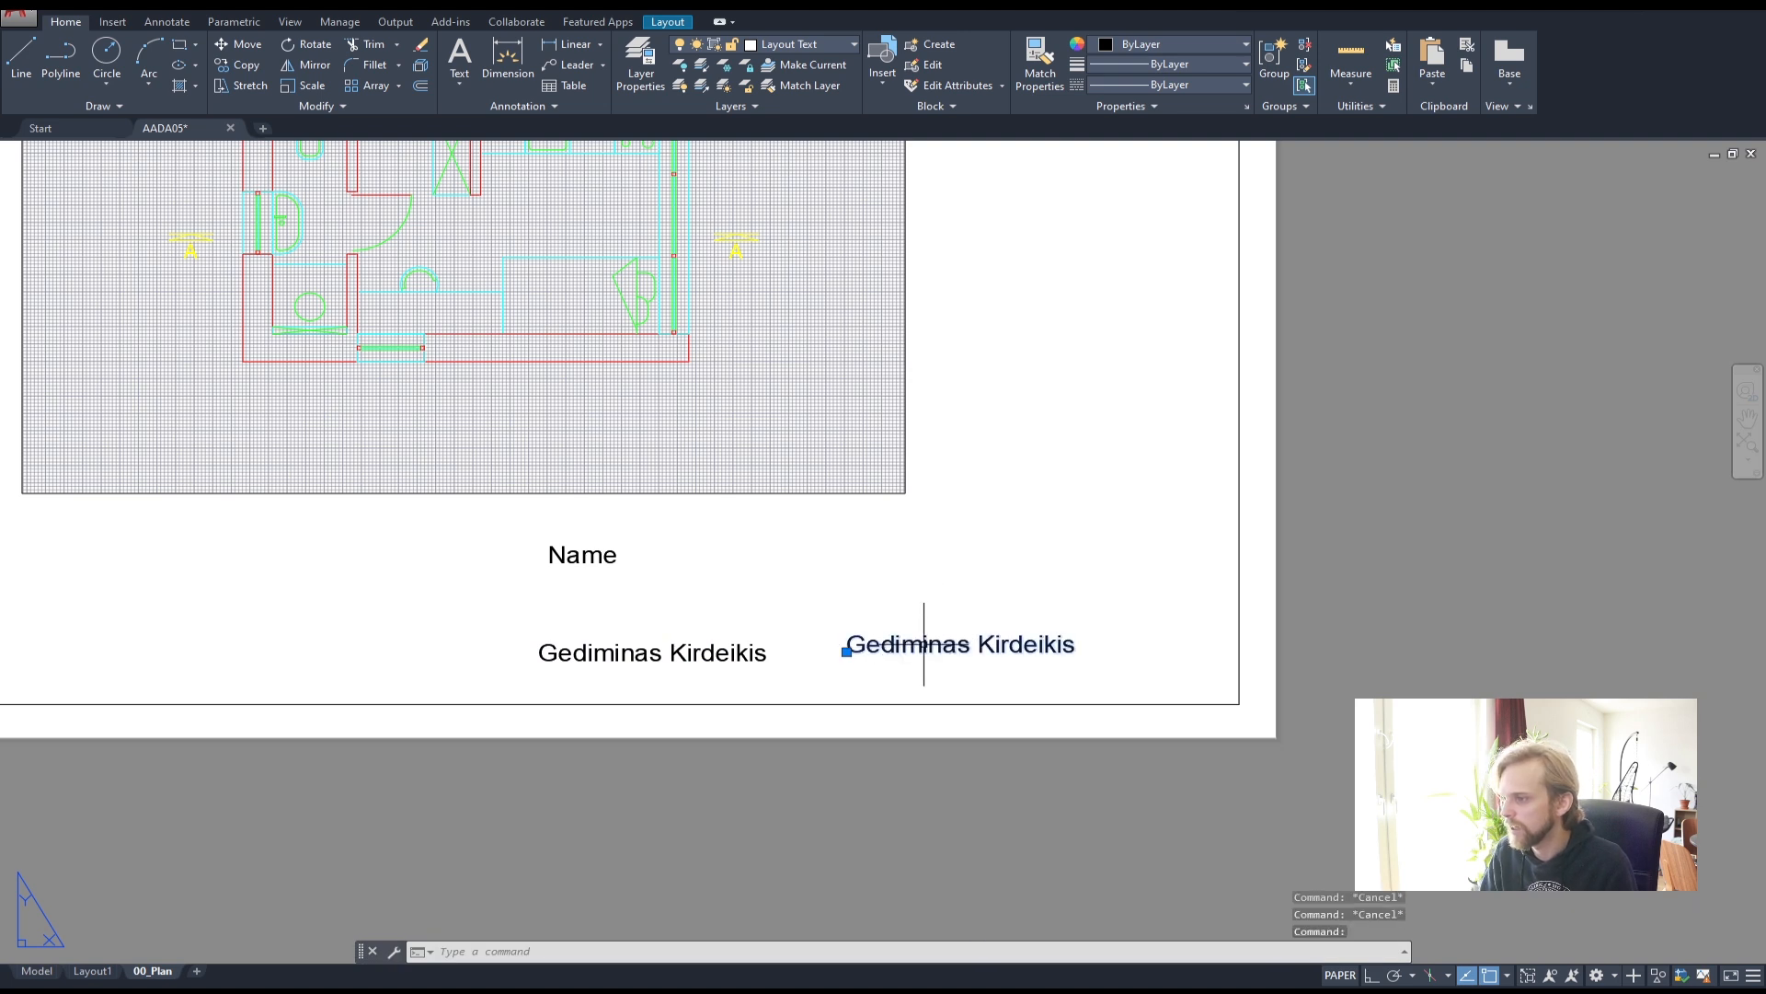
double_click(911, 647)
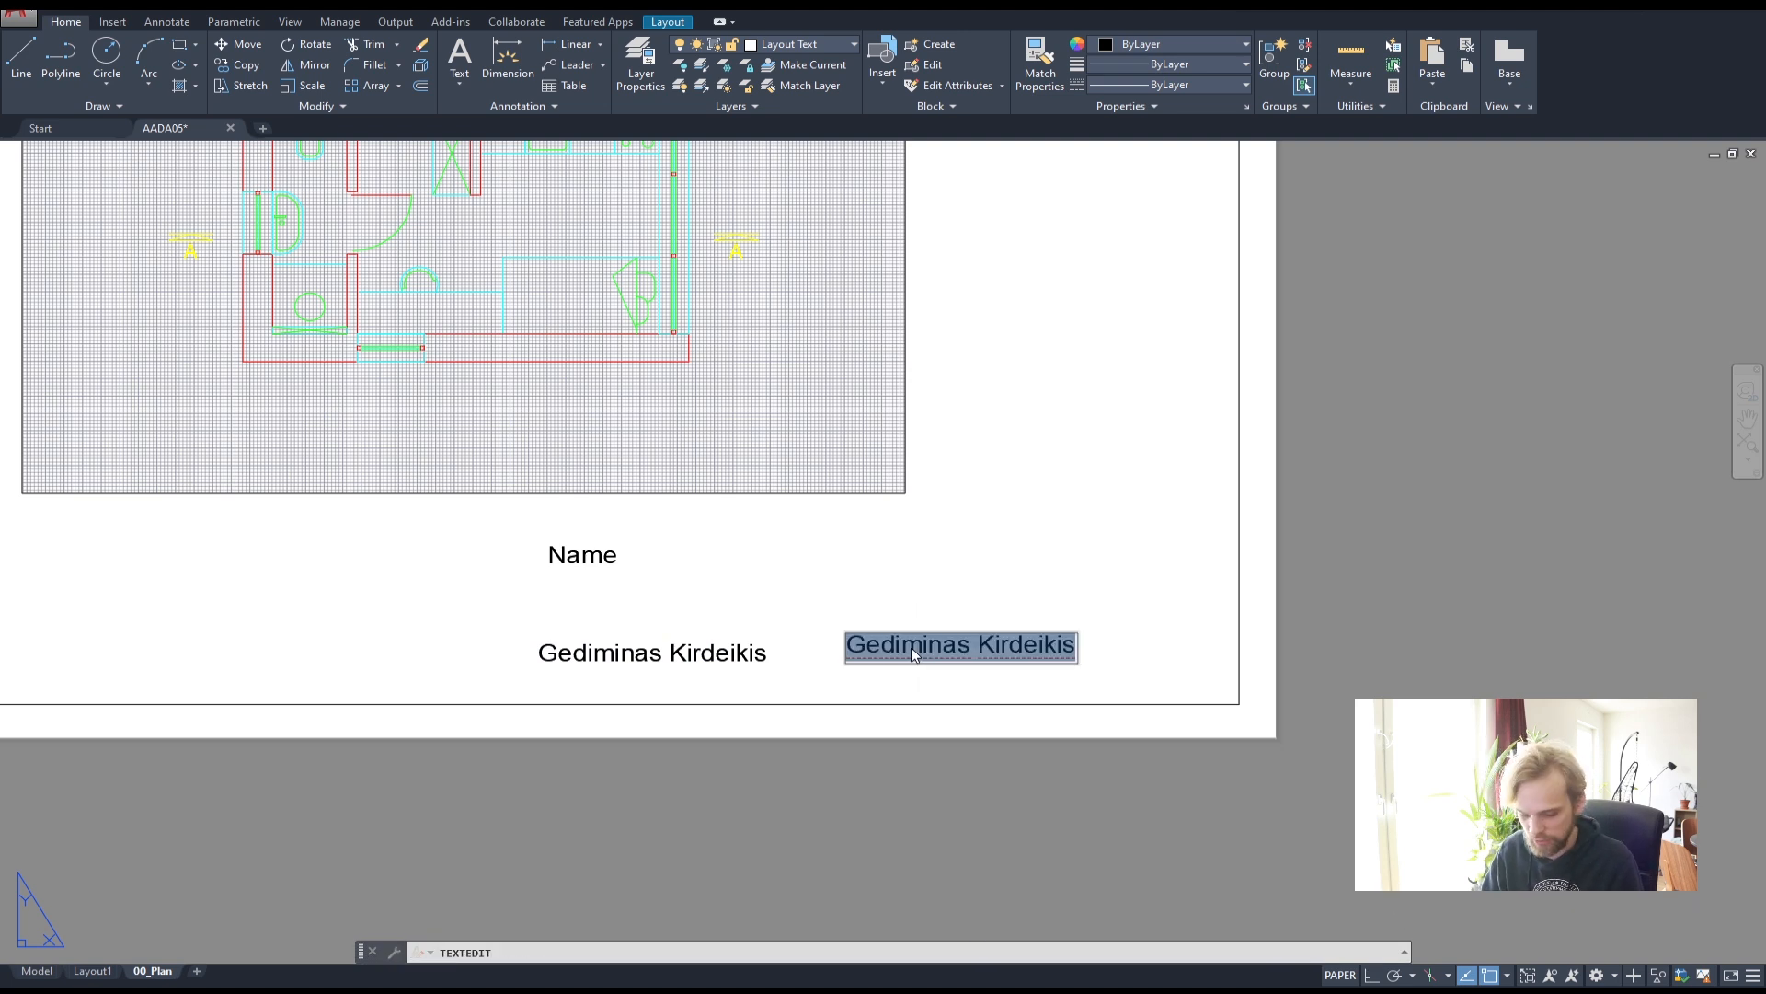
type("AADA05")
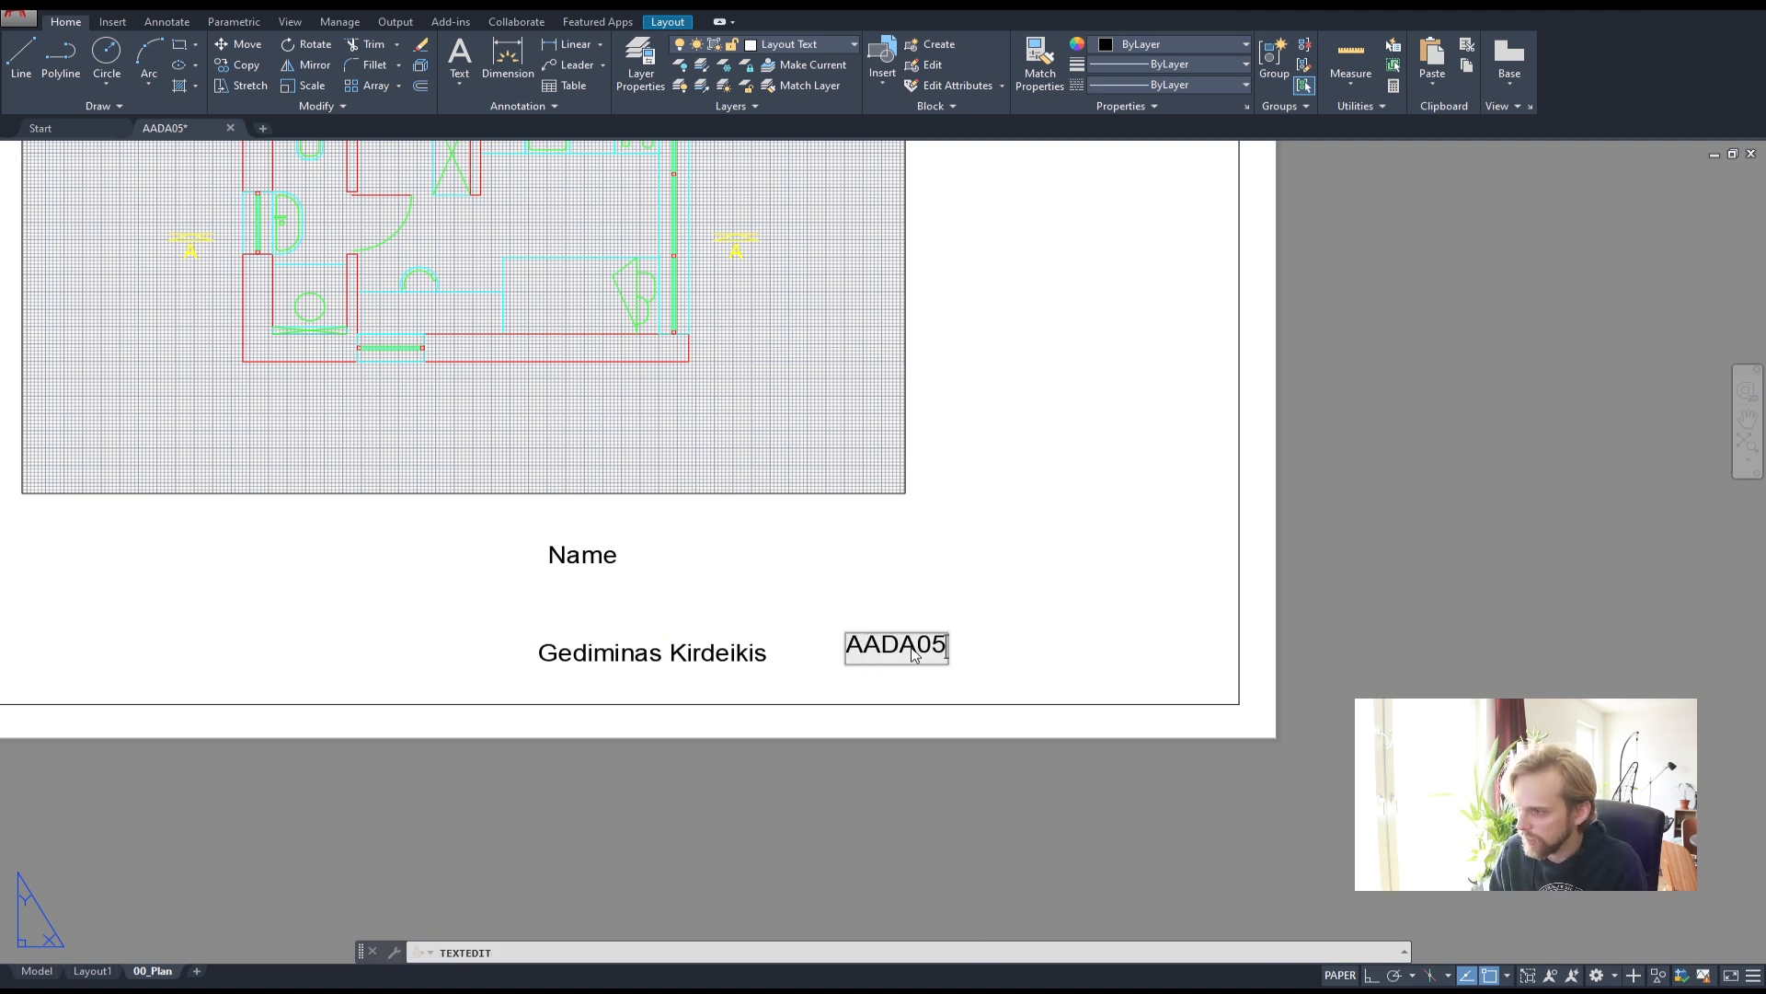
key("Return")
key("Escape")
key("Escape")
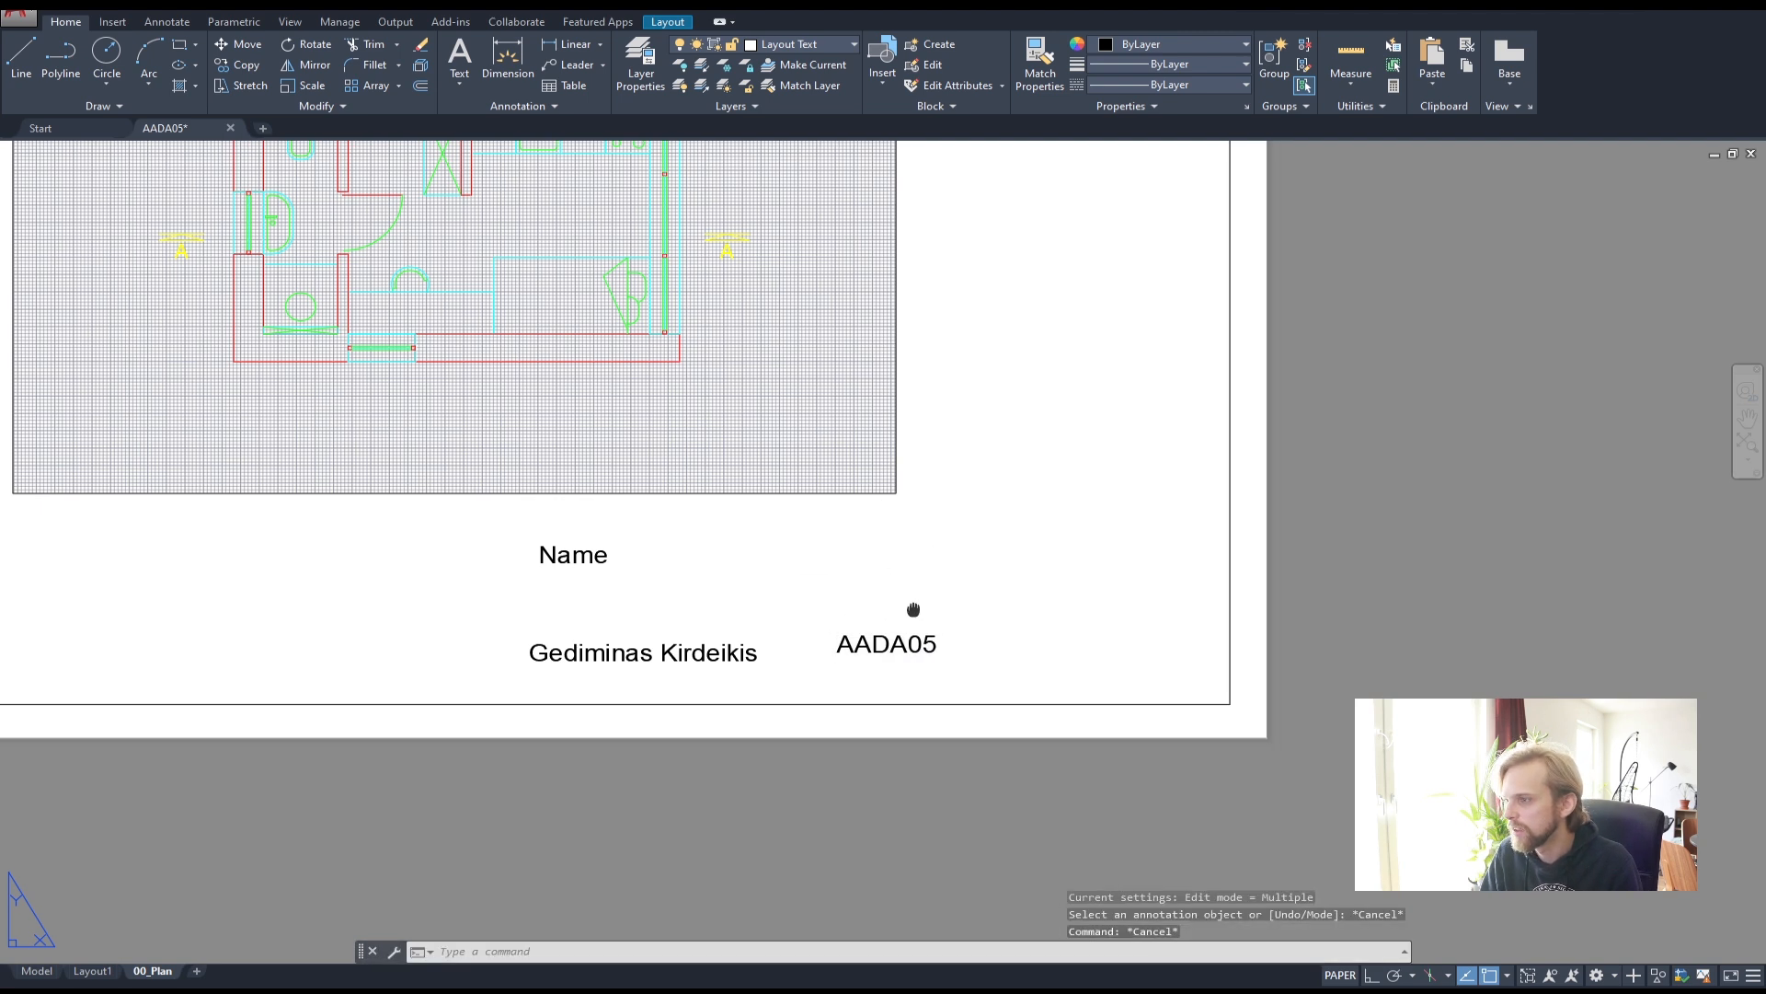
- Copy the AADA05 text to its right and change that copy to the date 2021-02-02
middle_click_drag(861, 648, 654, 646)
left_click(680, 644)
type("cop")
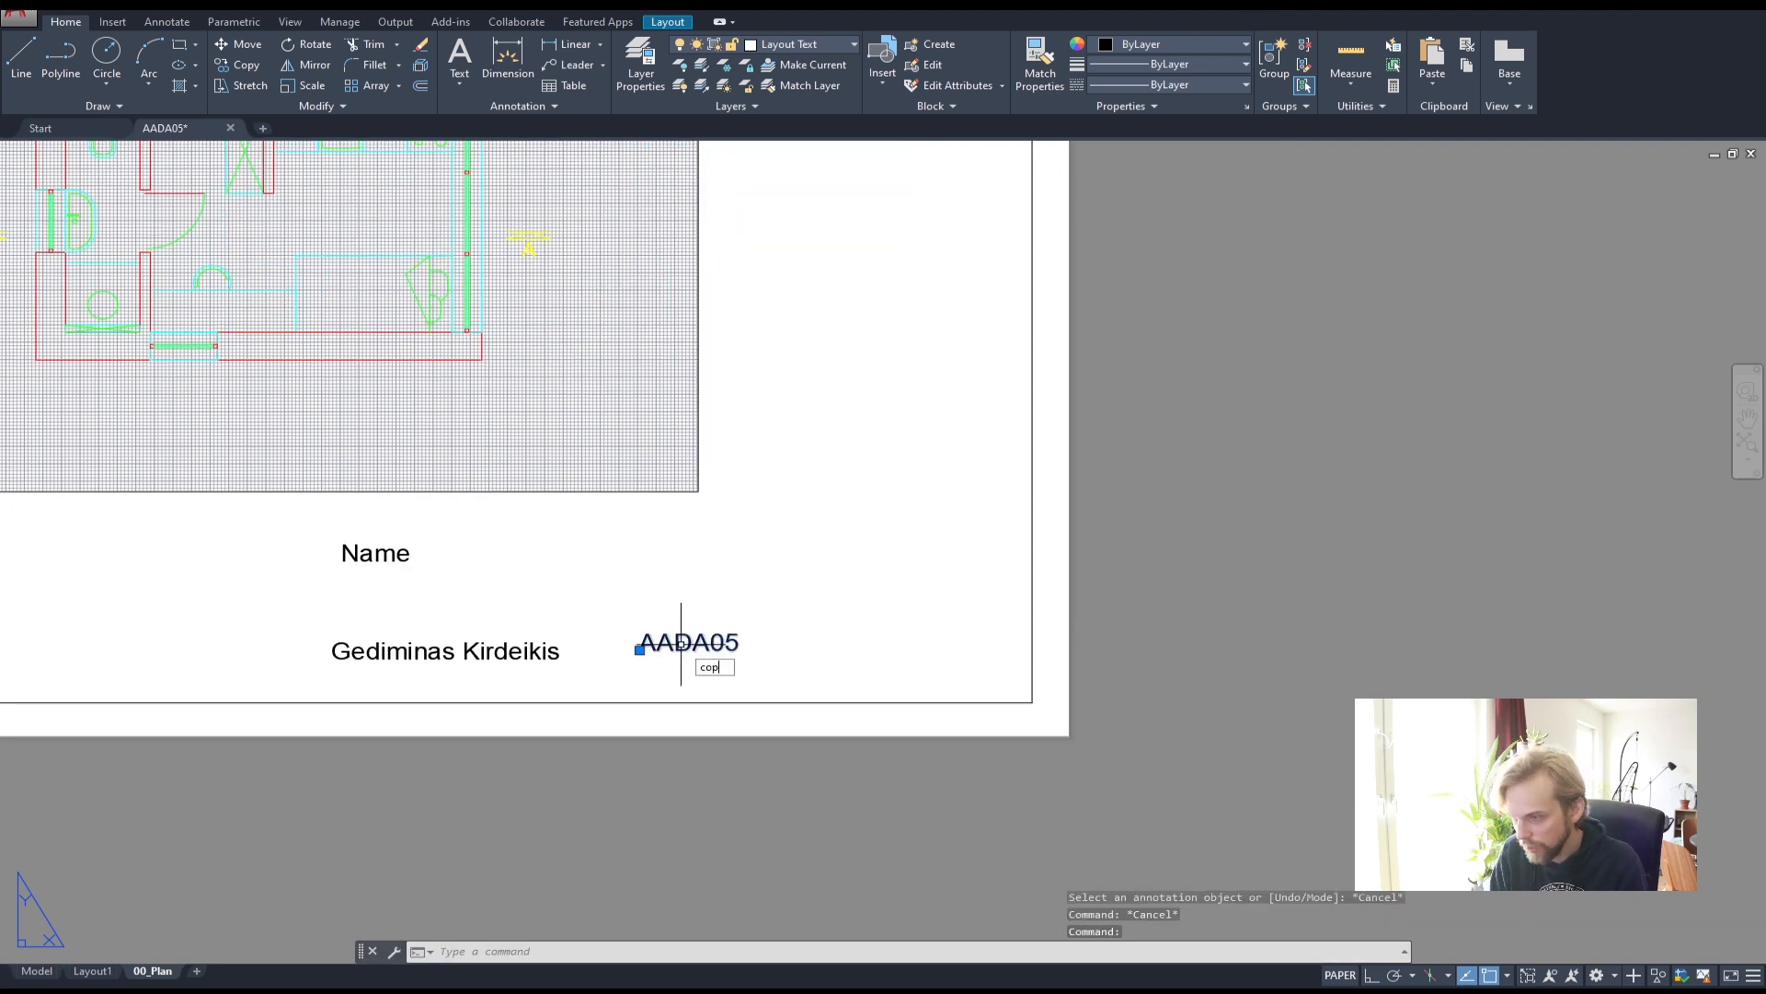
key("Return")
left_click(681, 644)
left_click(796, 633)
key("Escape")
key("Escape")
left_click(853, 635)
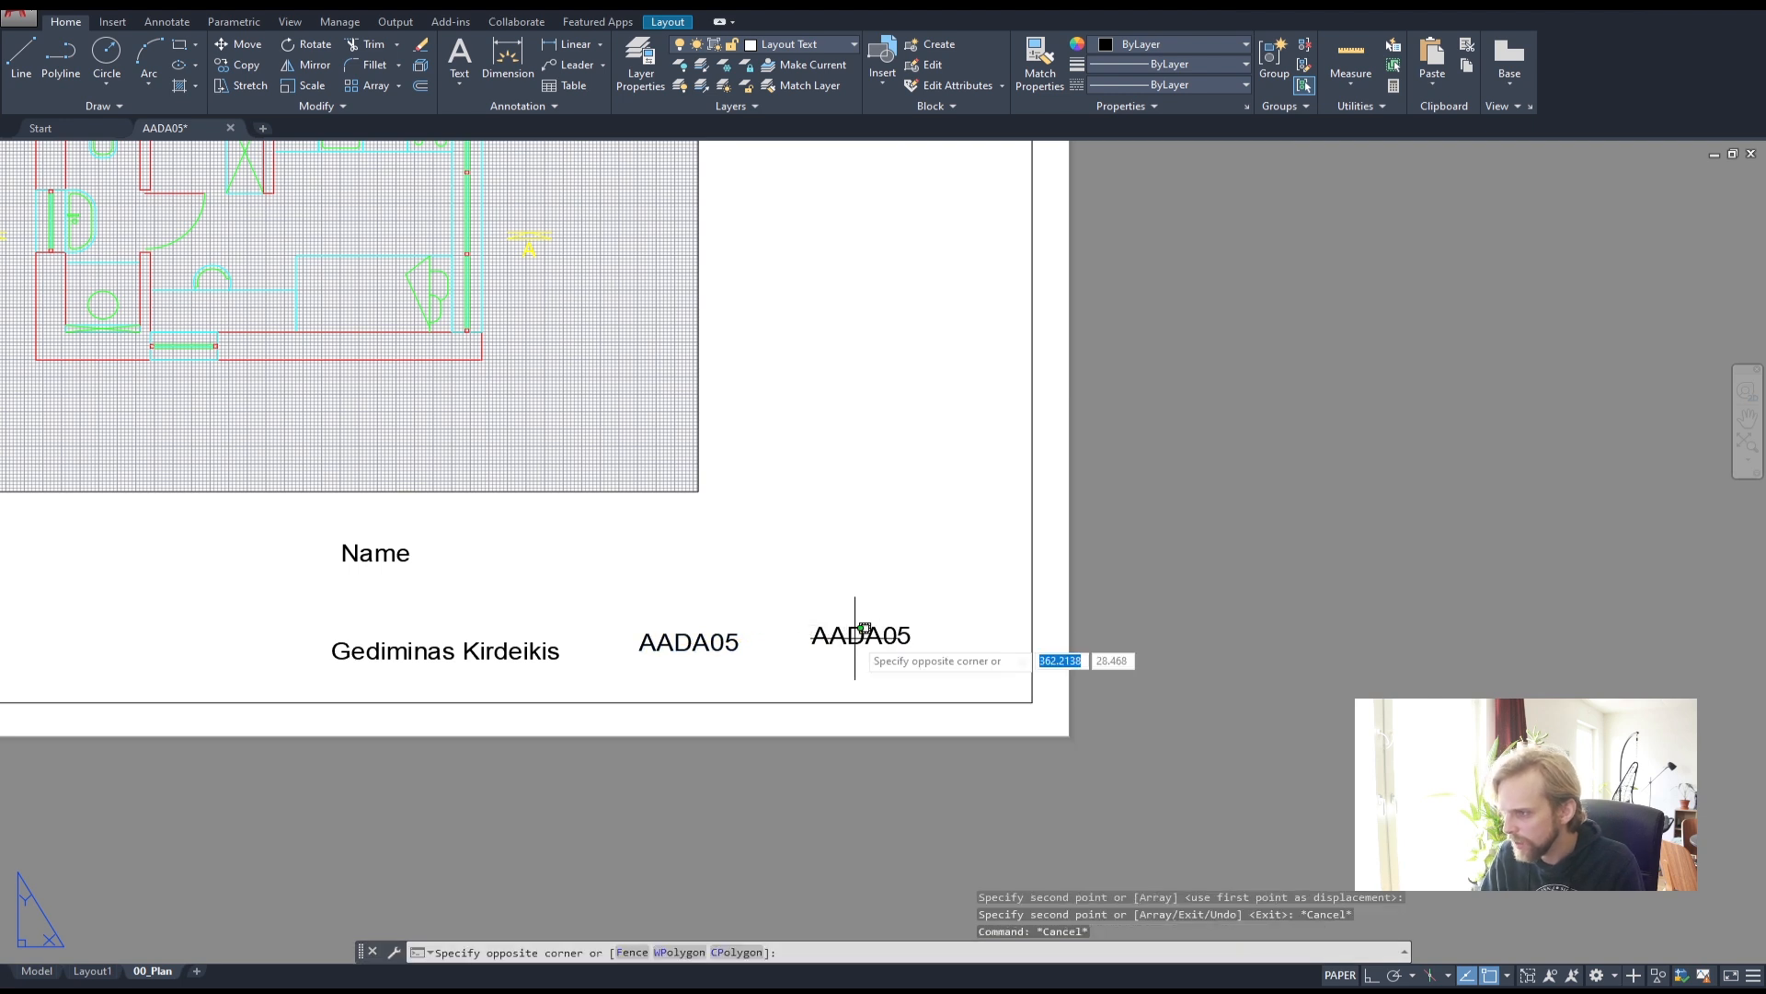
key("Escape")
key("Escape")
left_click(848, 638)
double_click(848, 638)
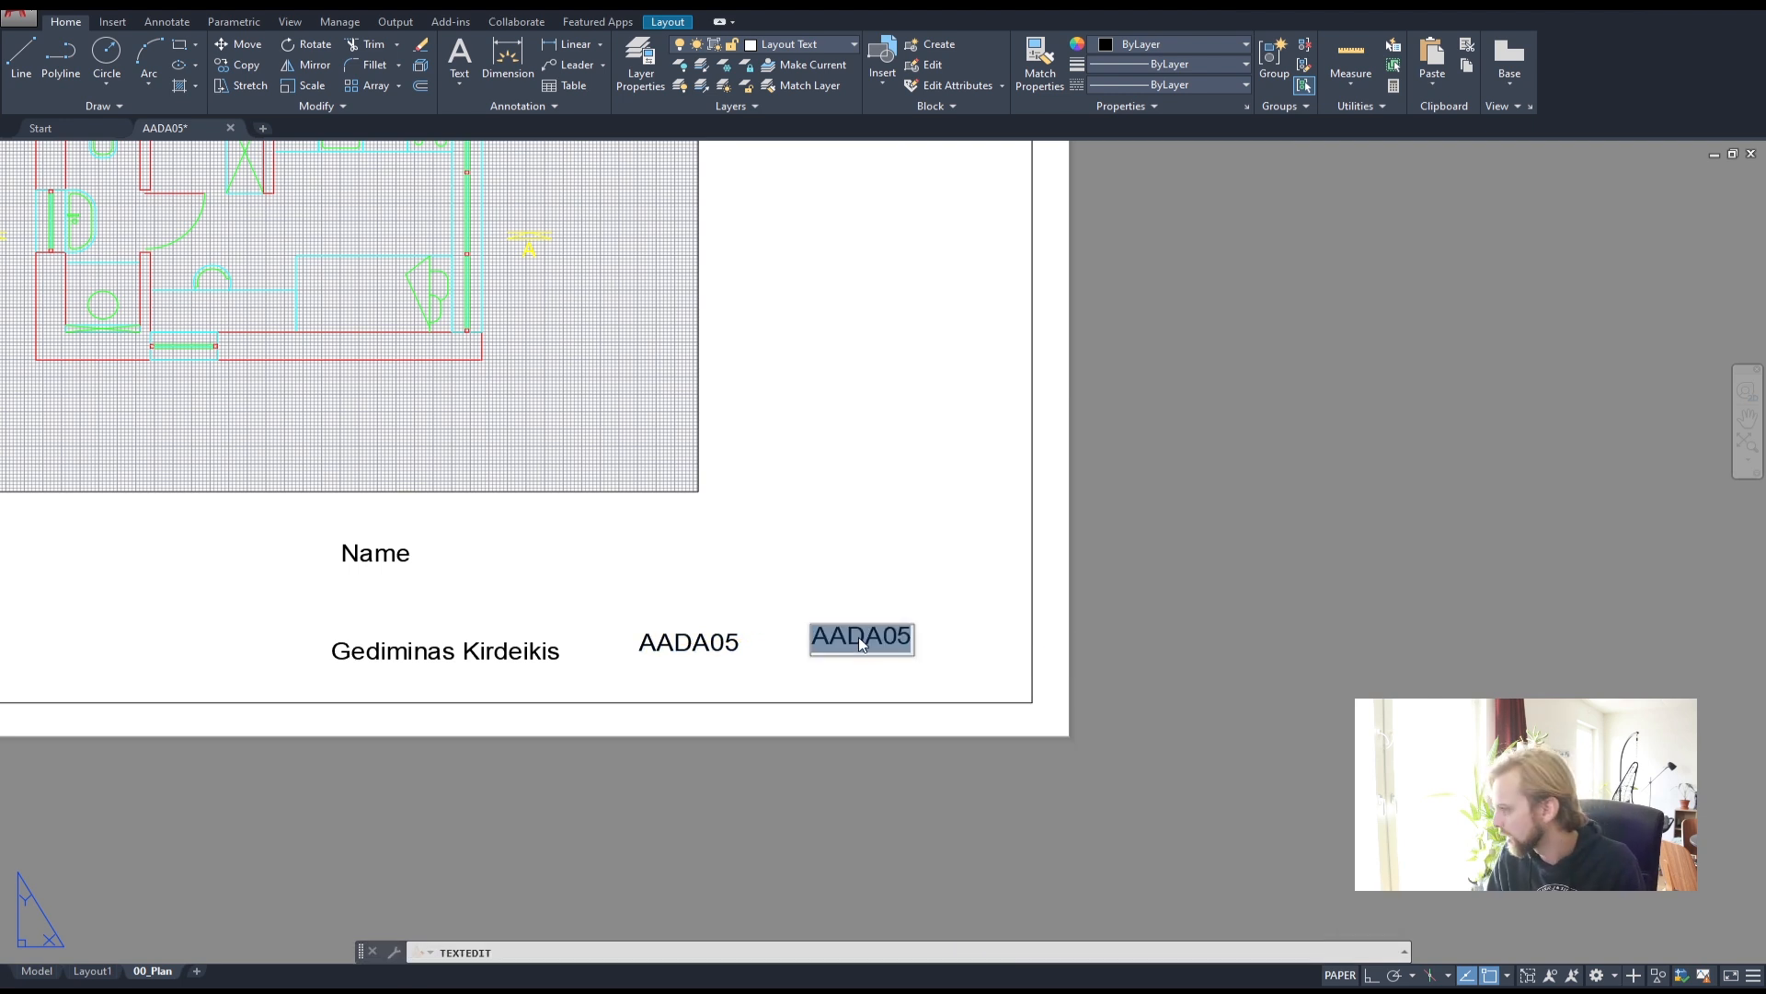
type("2021-02-")
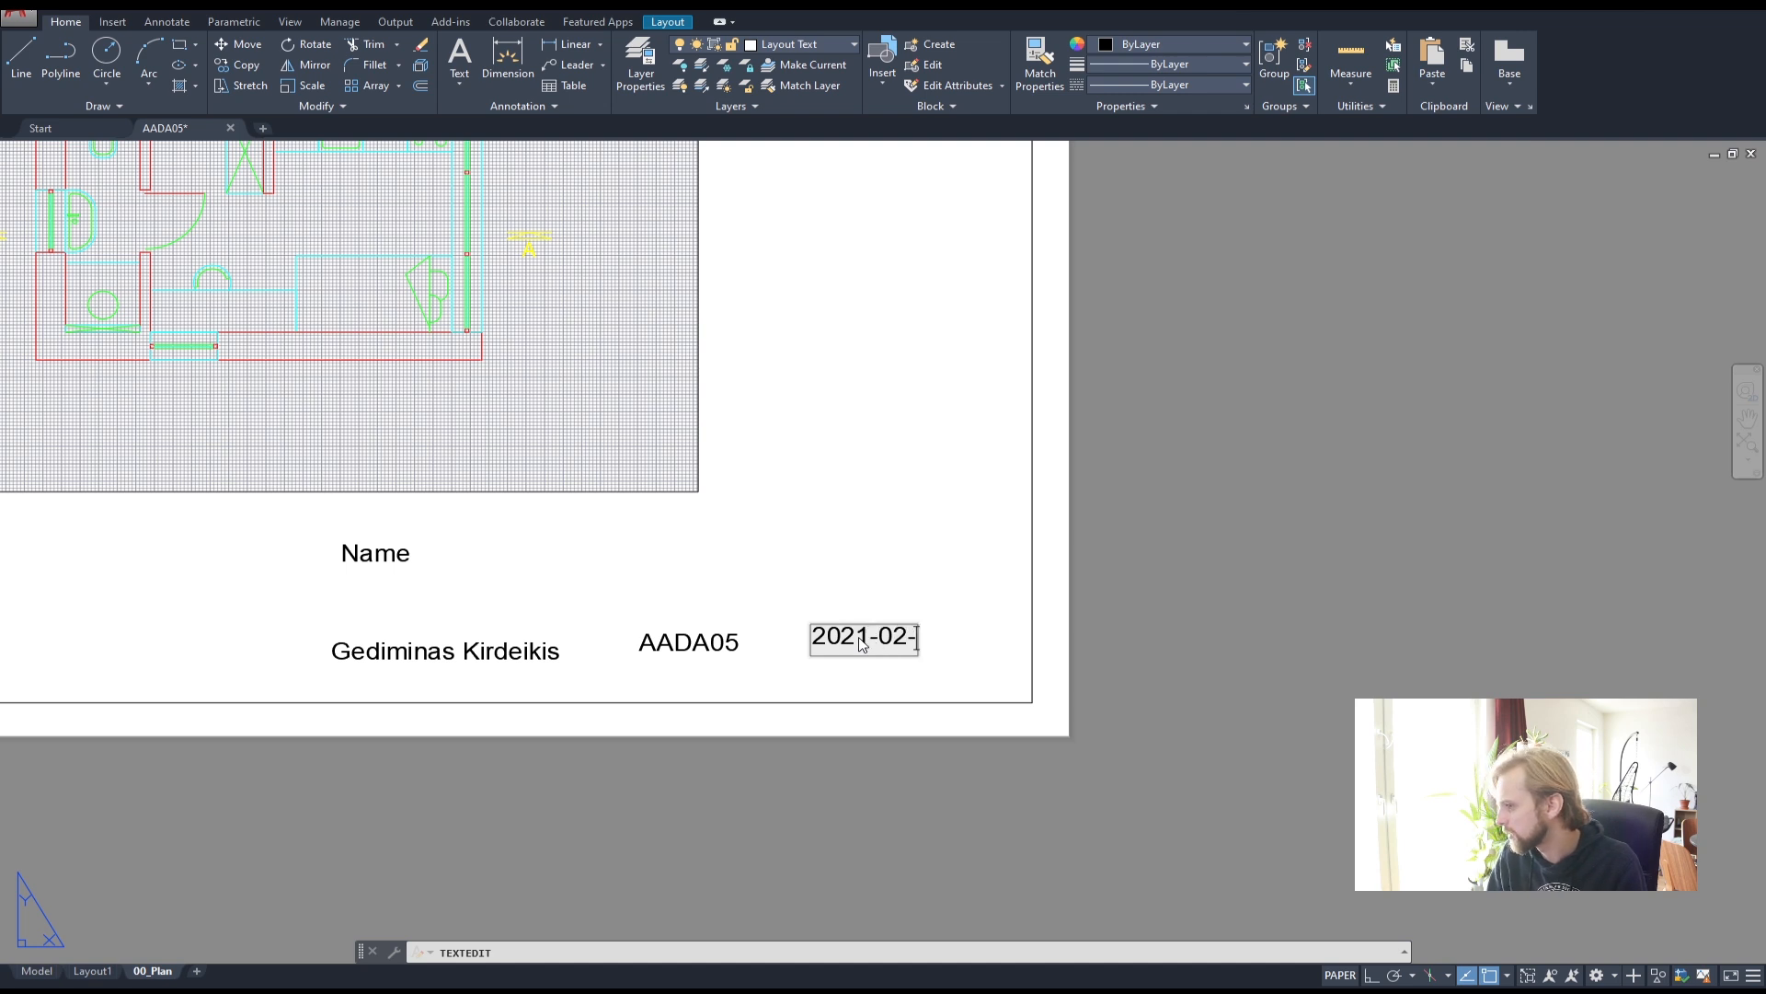
type("22")
left_click(777, 510)
key("Escape")
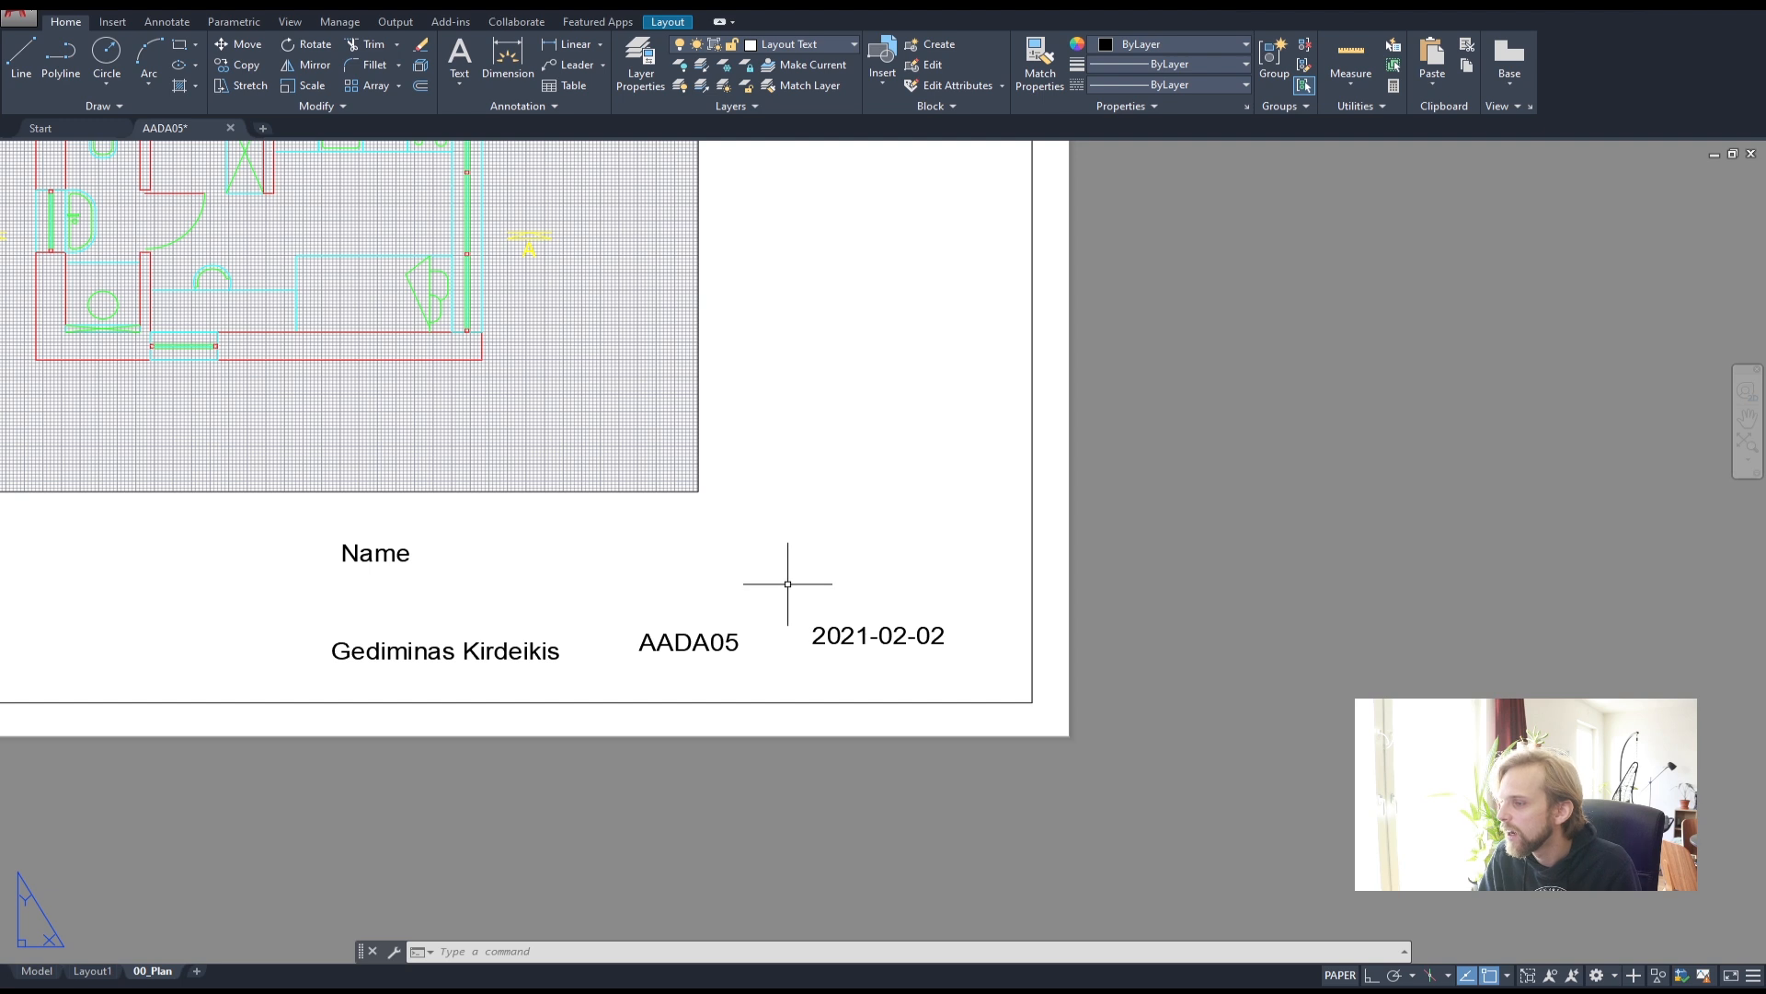
- Copy the date text upward and change the middle copy to 'Title'
left_click(810, 623)
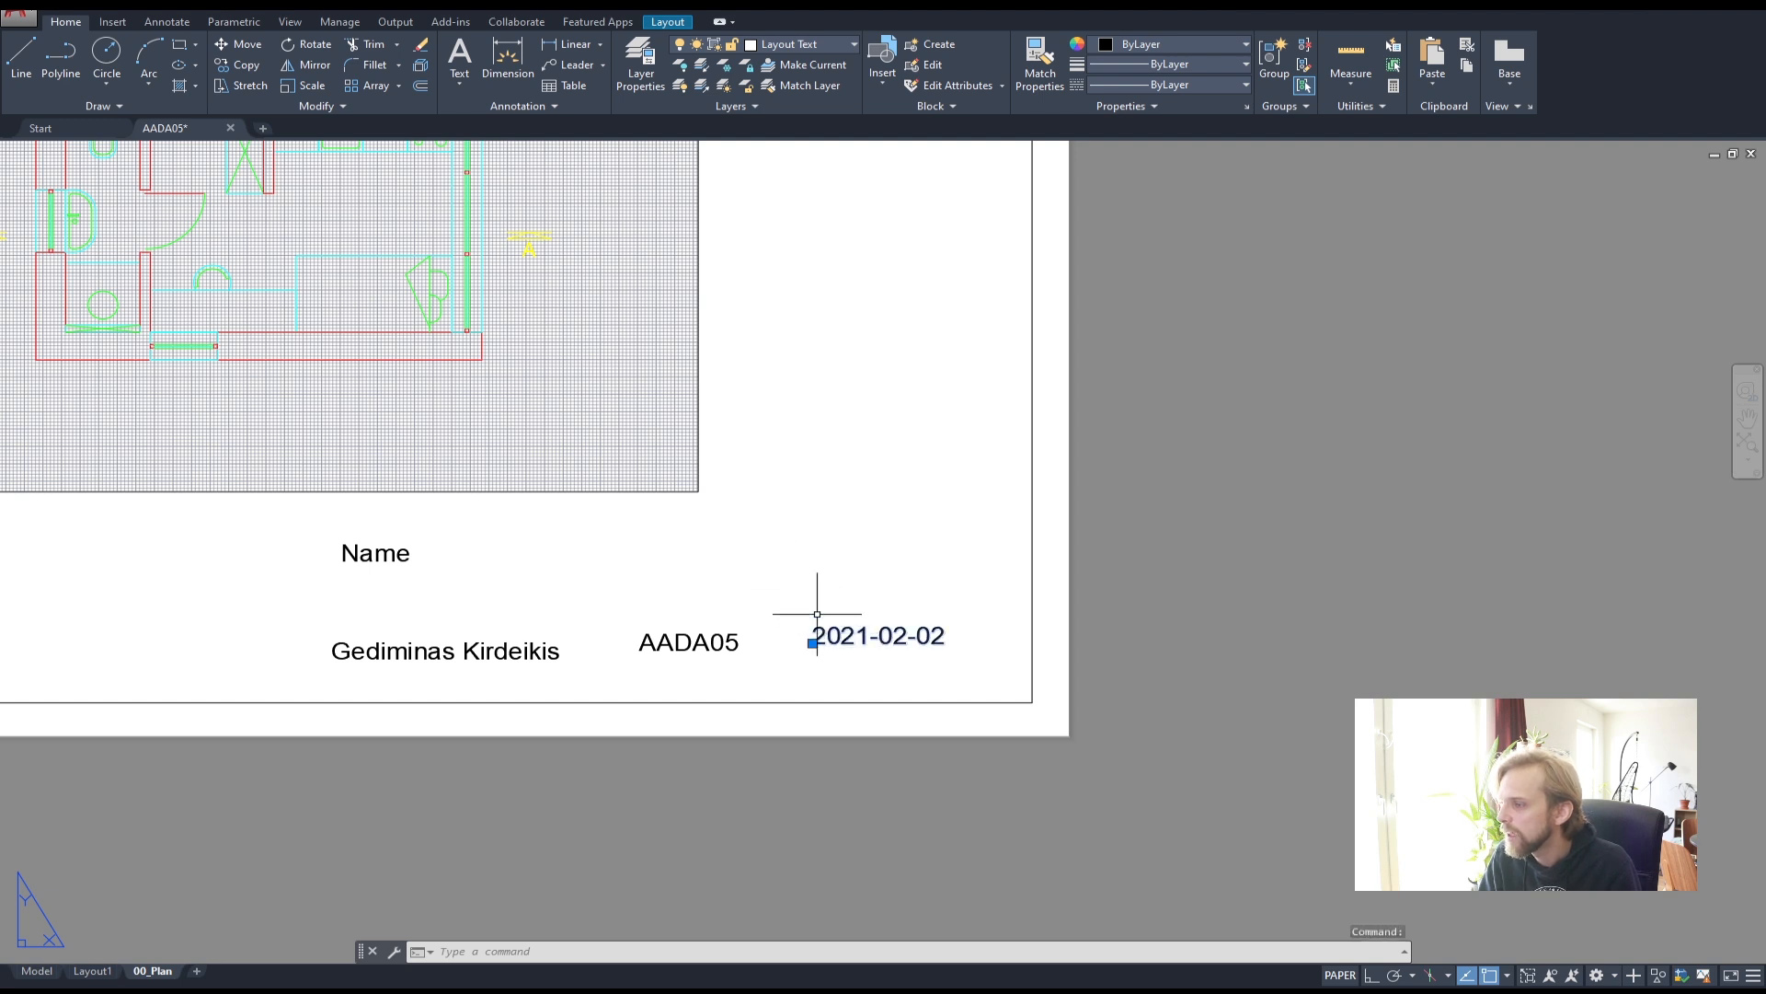
type("co")
key("Return")
left_click(791, 627)
left_click(781, 548)
key("Escape")
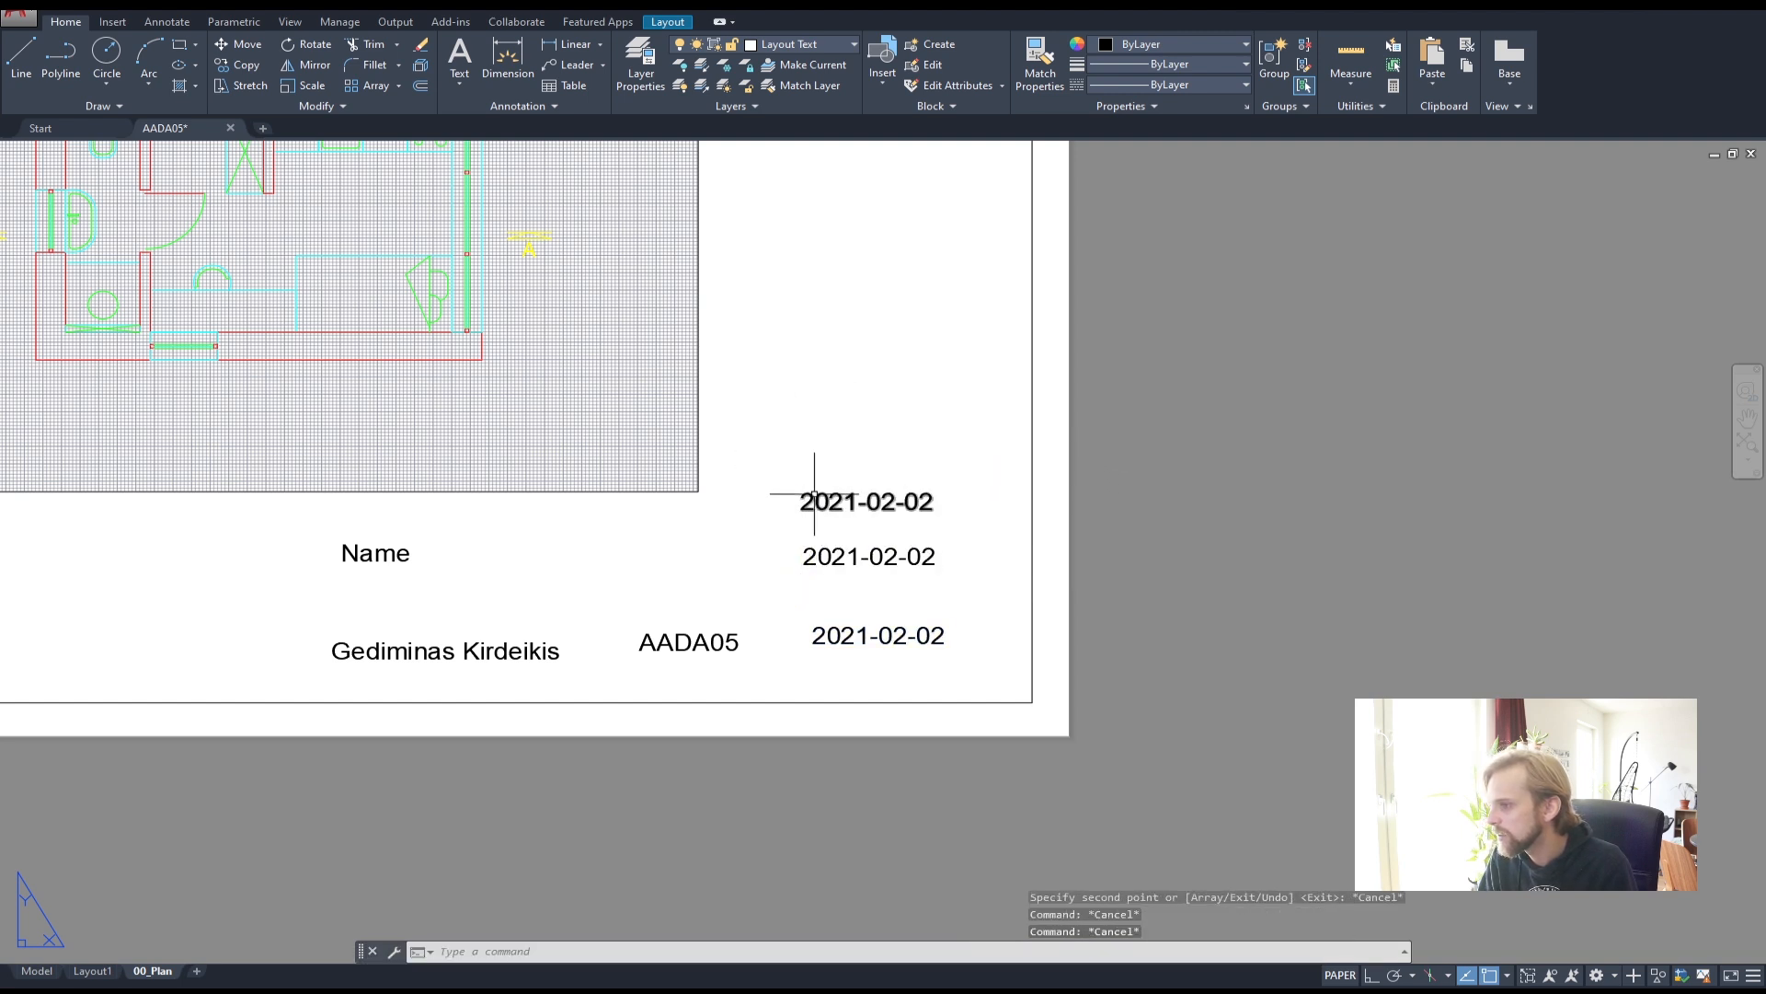
key("Escape")
left_click(838, 555)
double_click(853, 559)
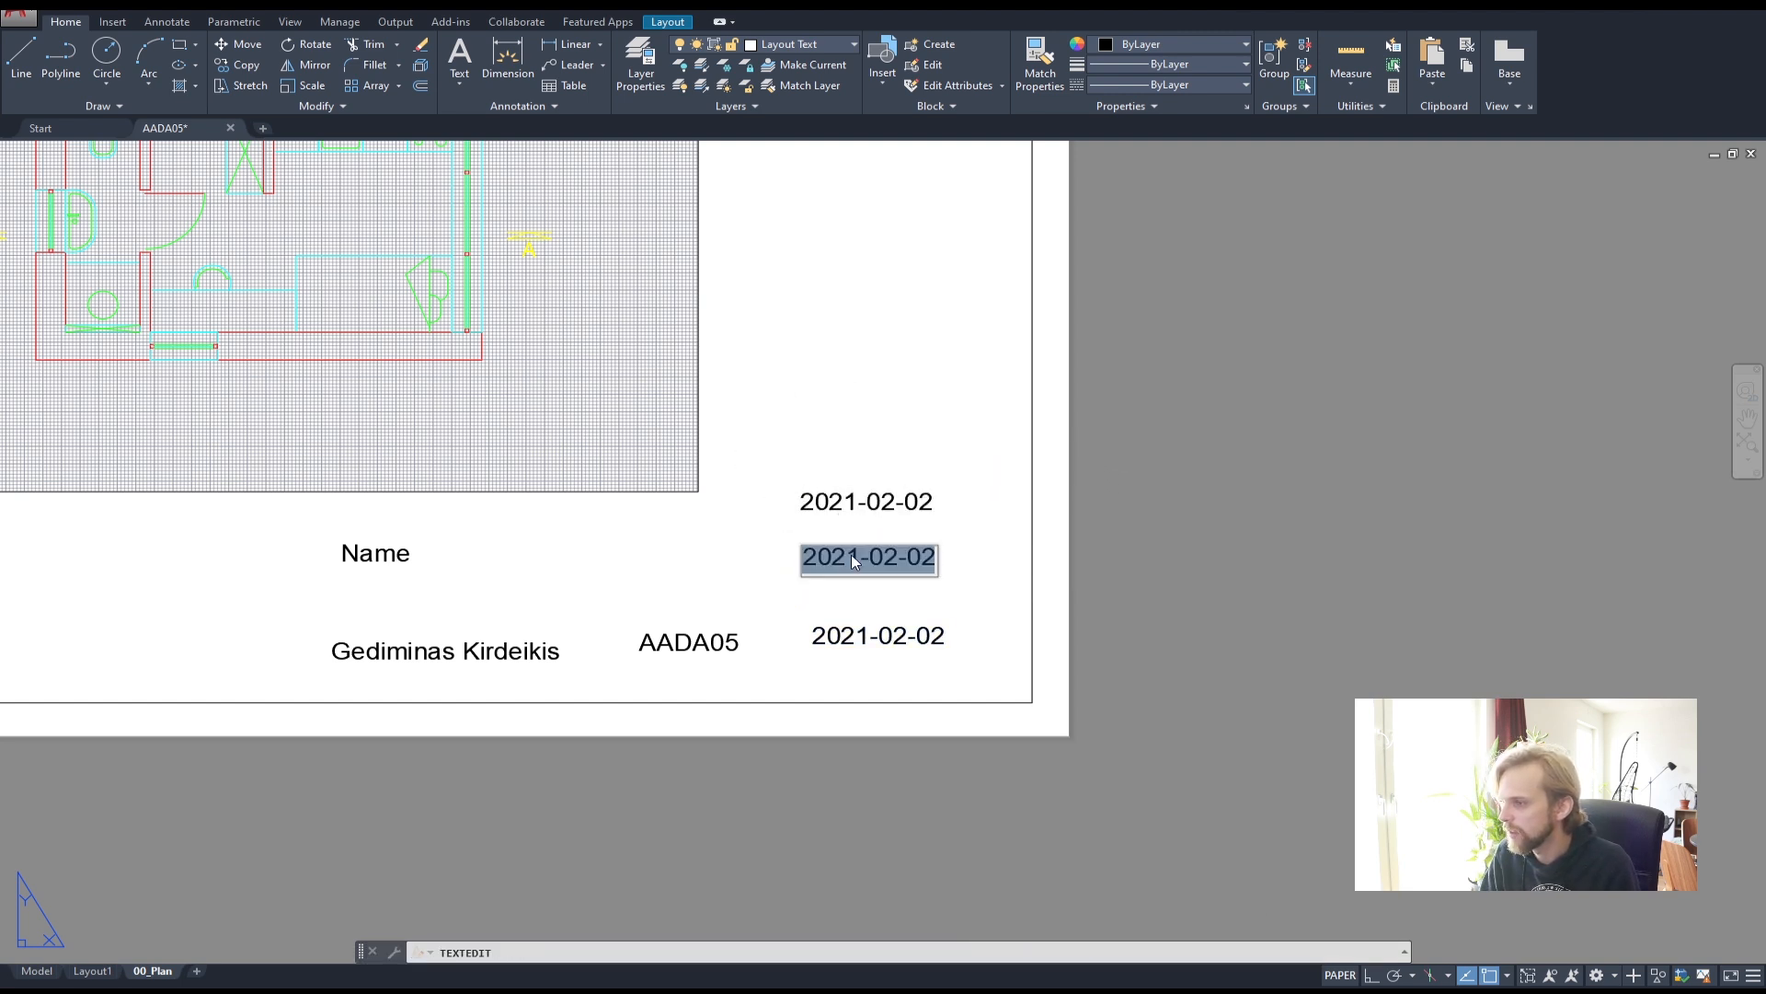
type("Title")
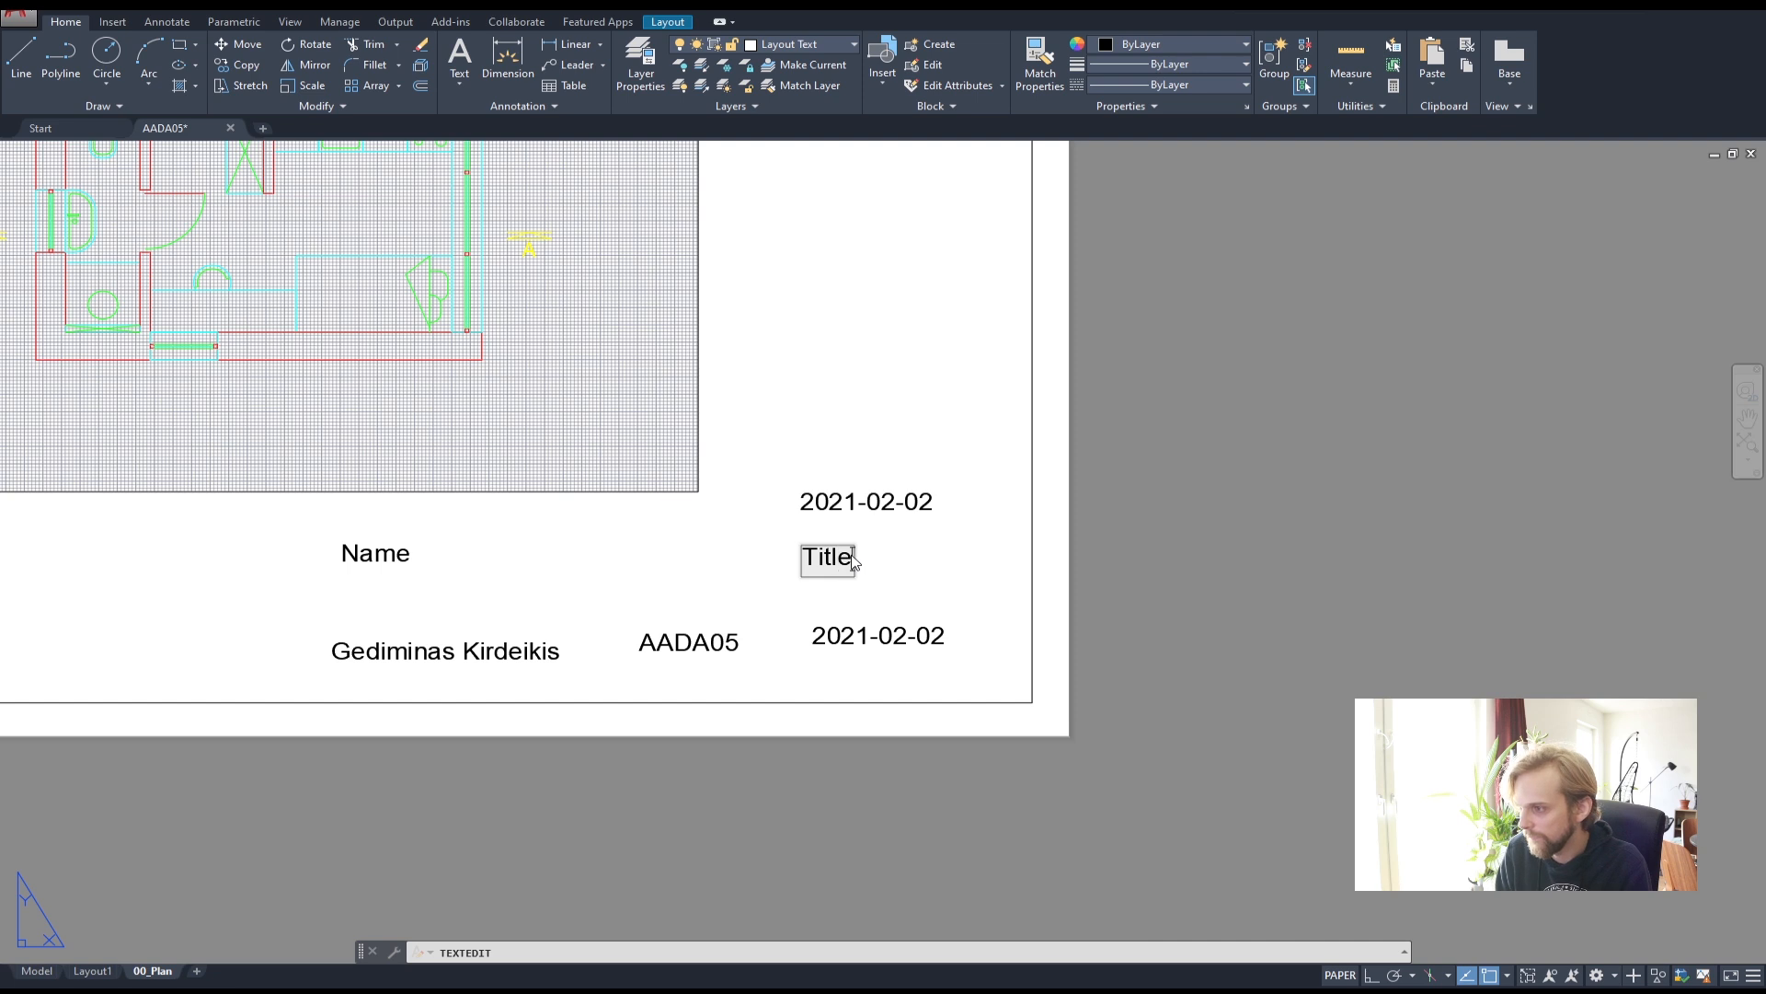
left_click(946, 519)
key("Escape")
key("Escape")
- Change the upper date copy to 'Date'
left_click(868, 502)
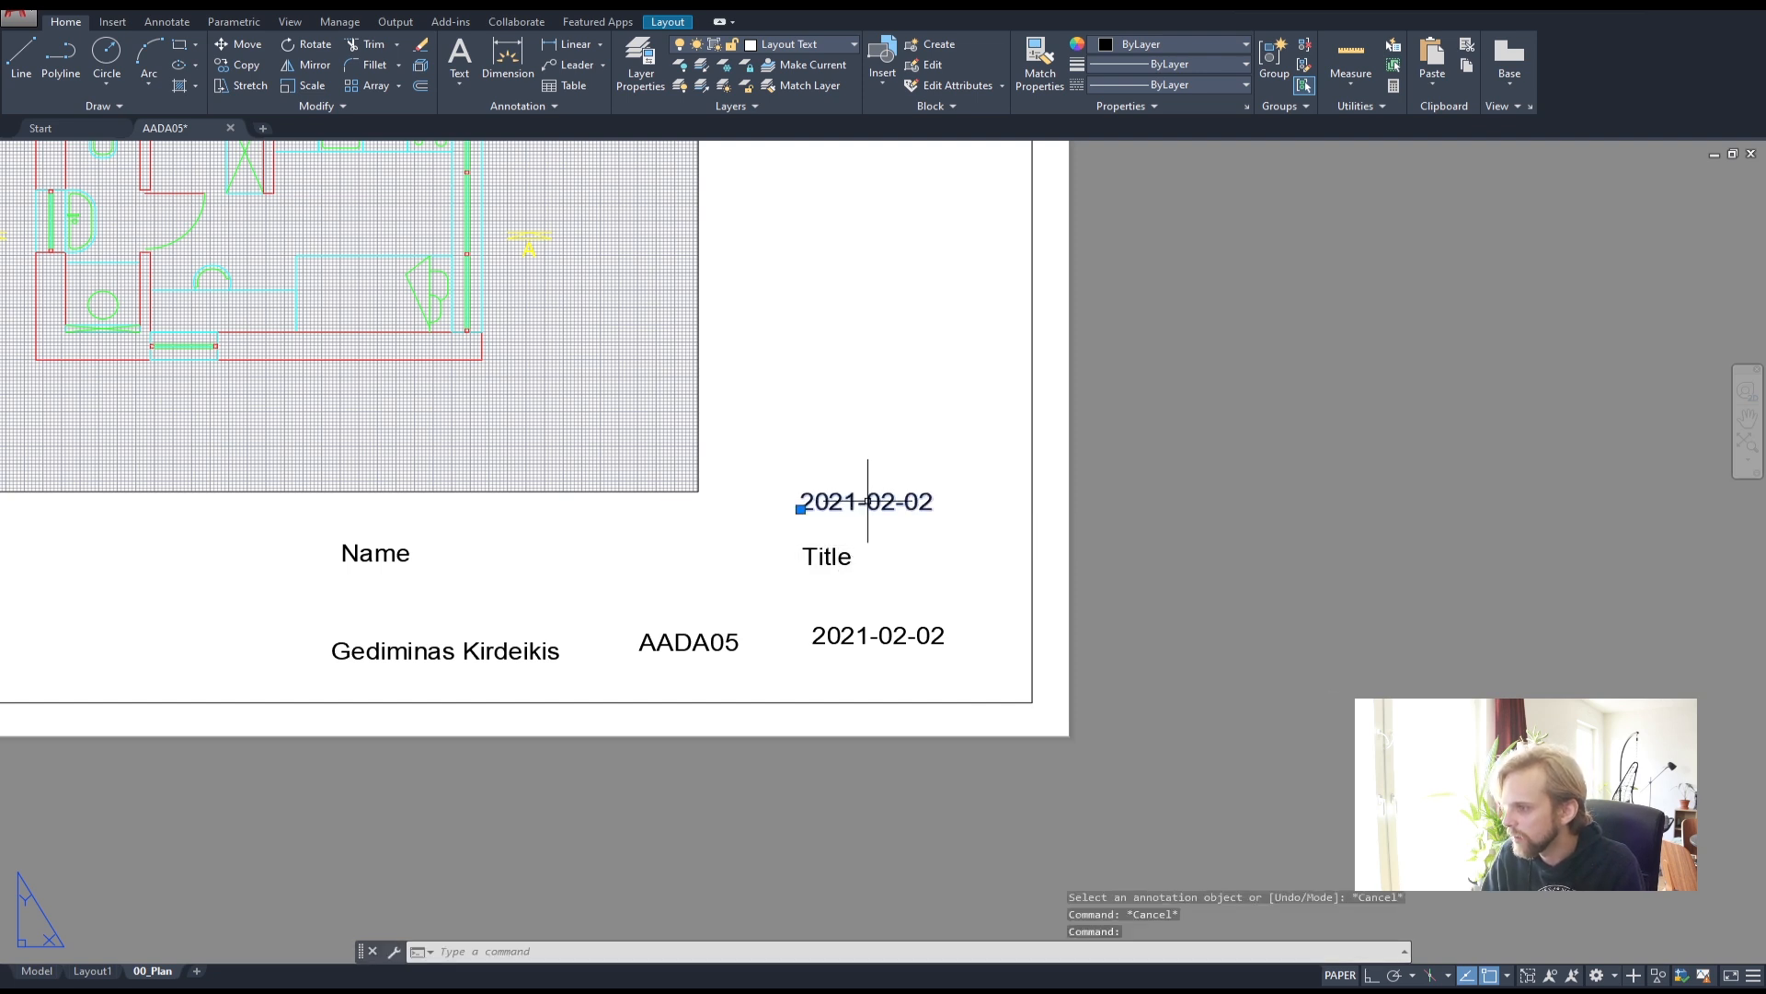
double_click(868, 502)
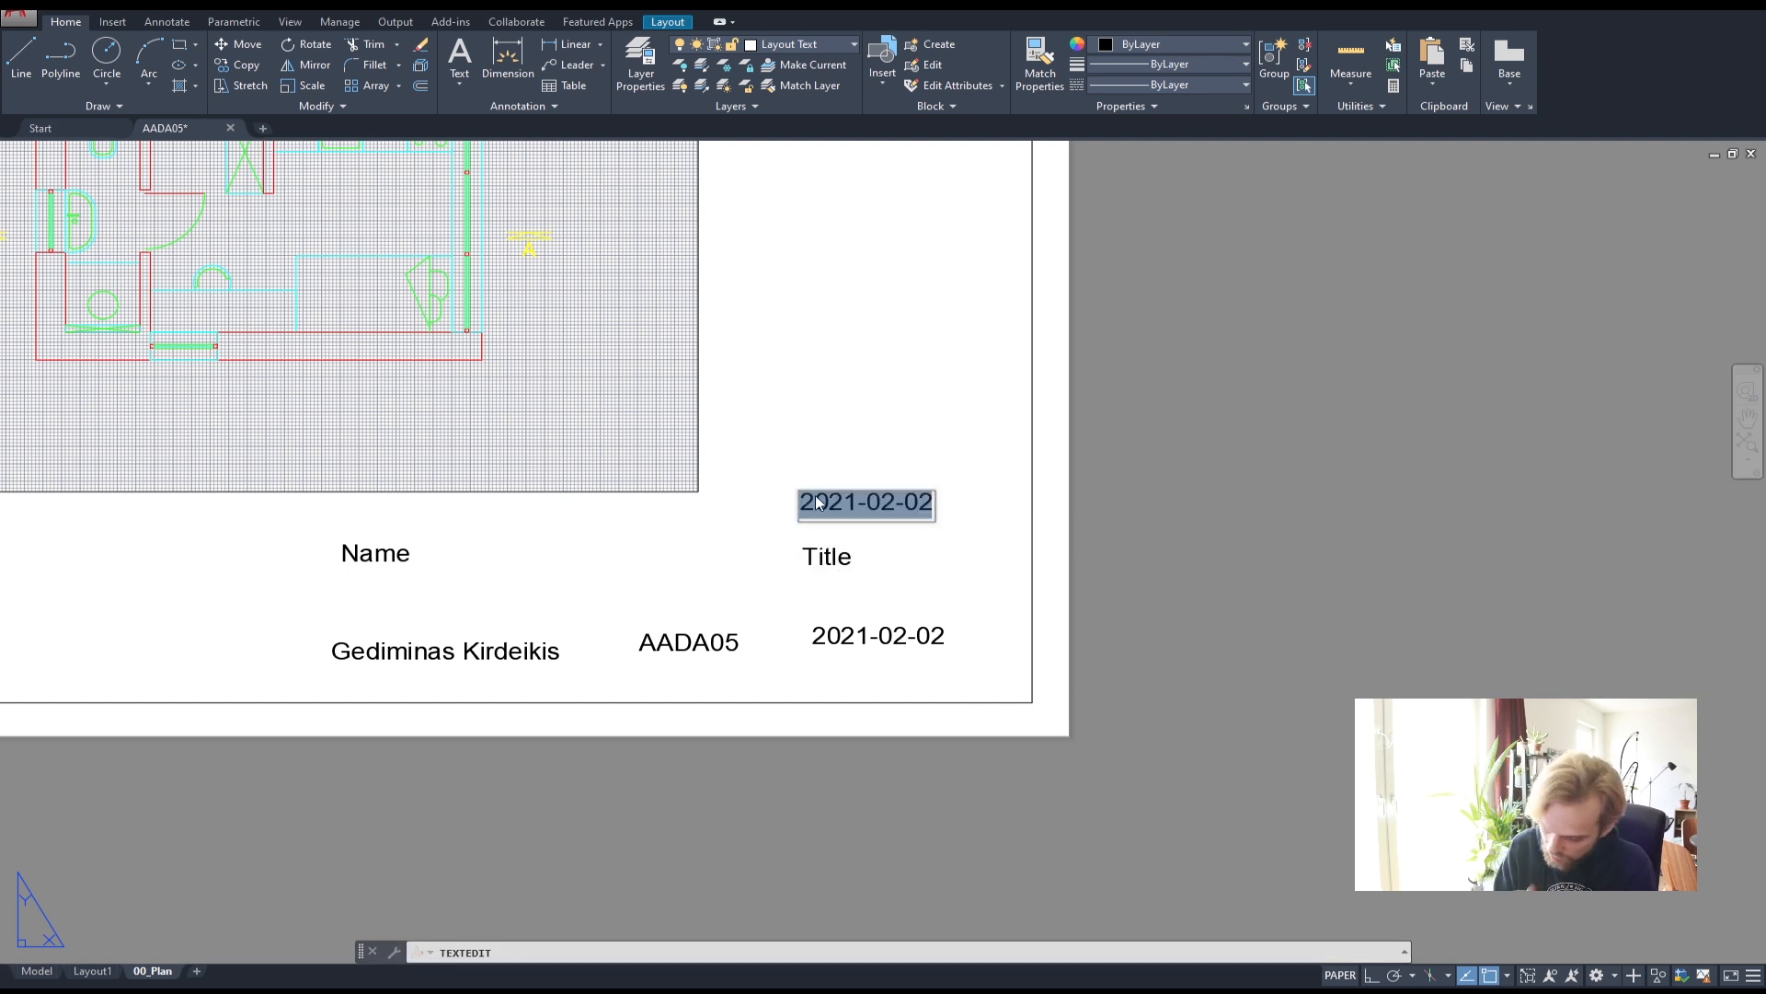
type("Da")
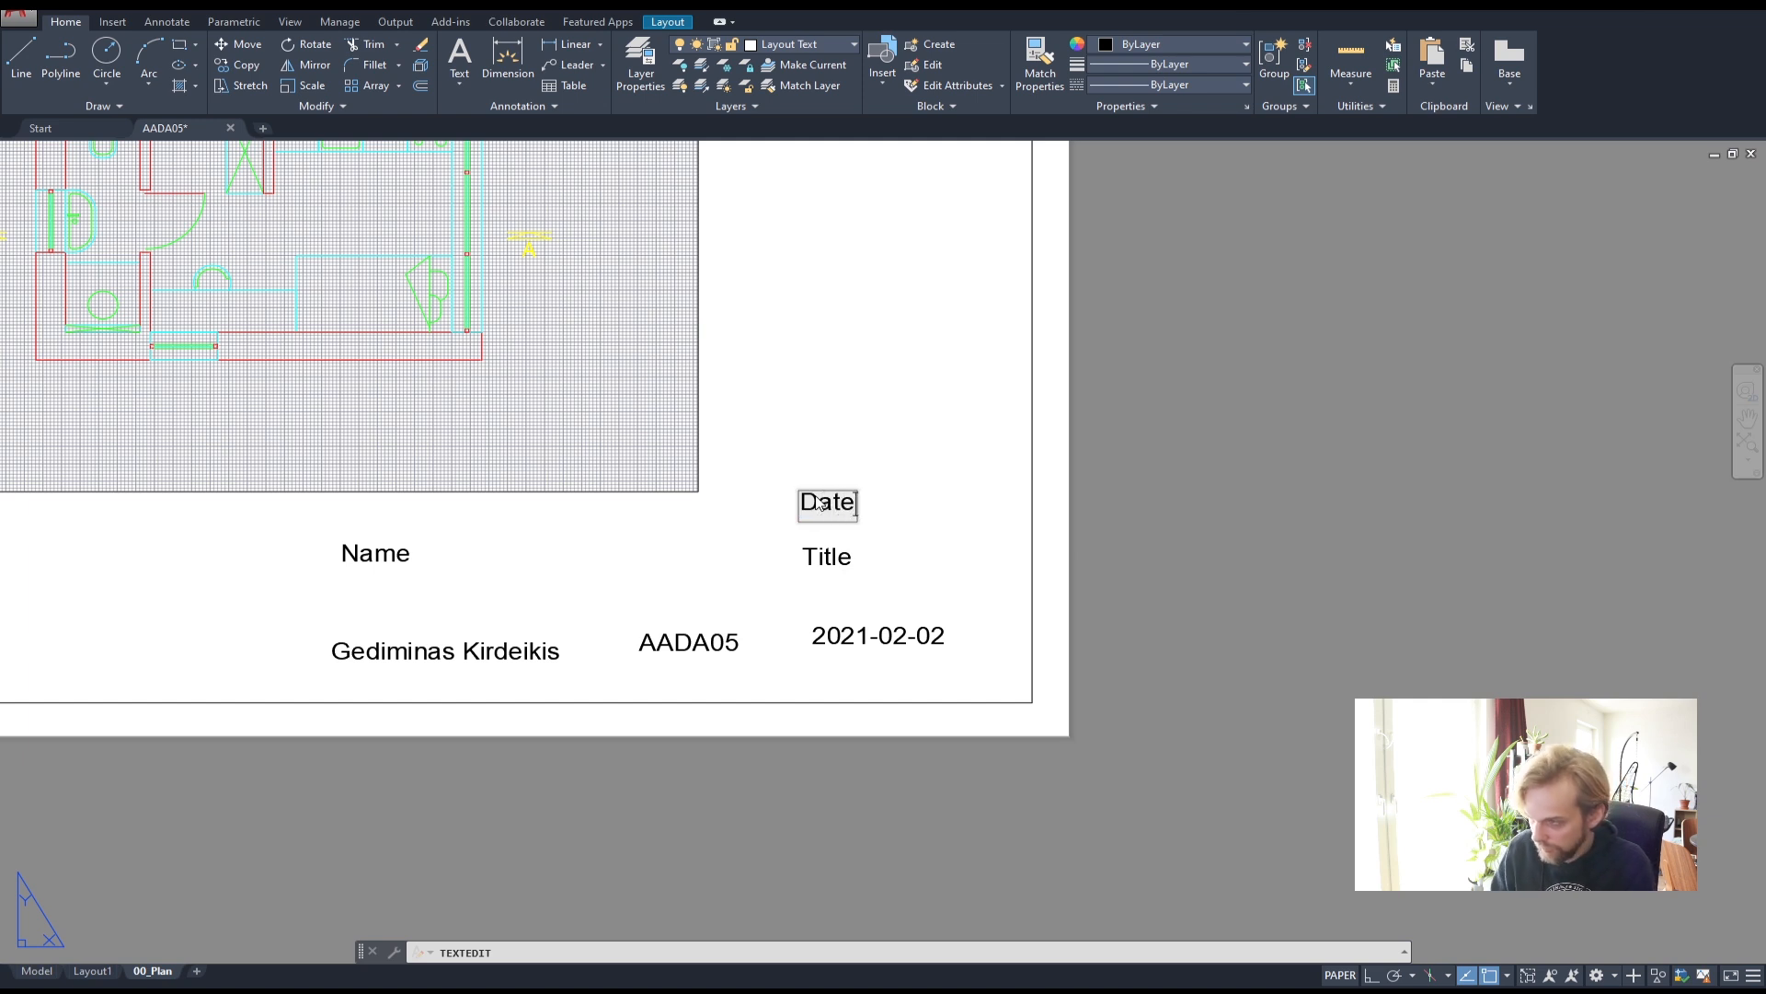
type("te")
left_click(966, 446)
key("Escape")
key("Escape")
key("Escape")
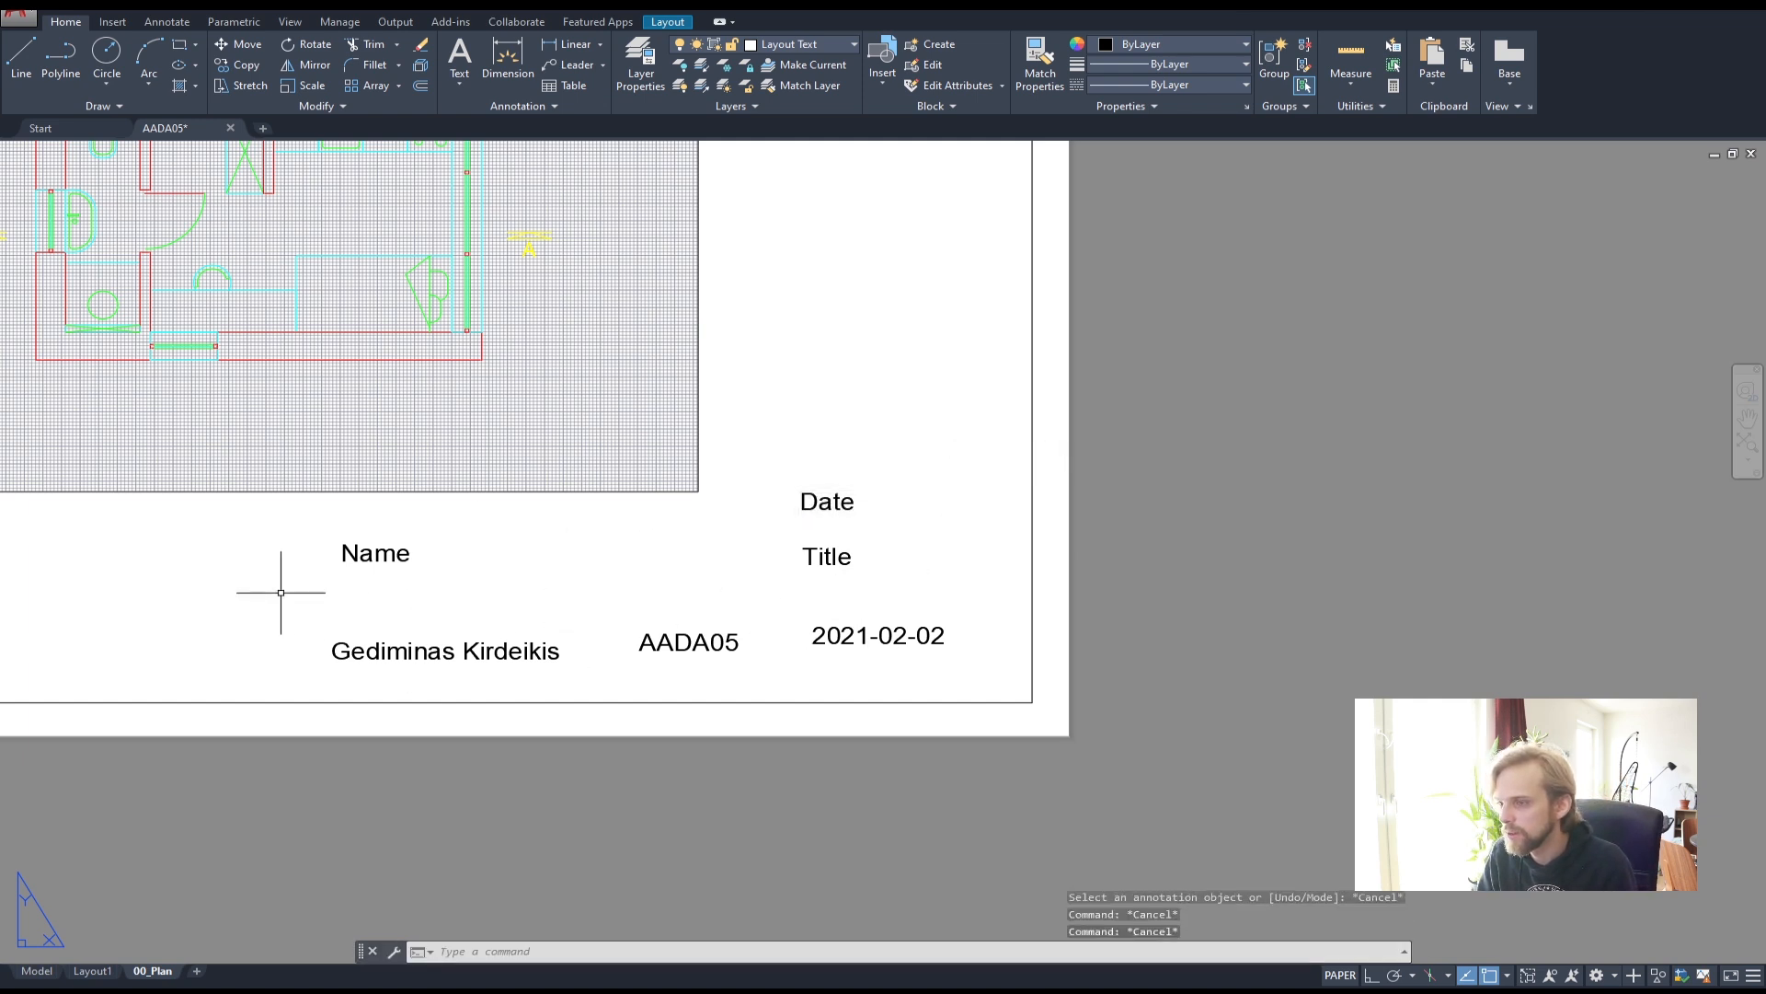
- Move AADA05 under the Name label on the left
left_click(654, 626)
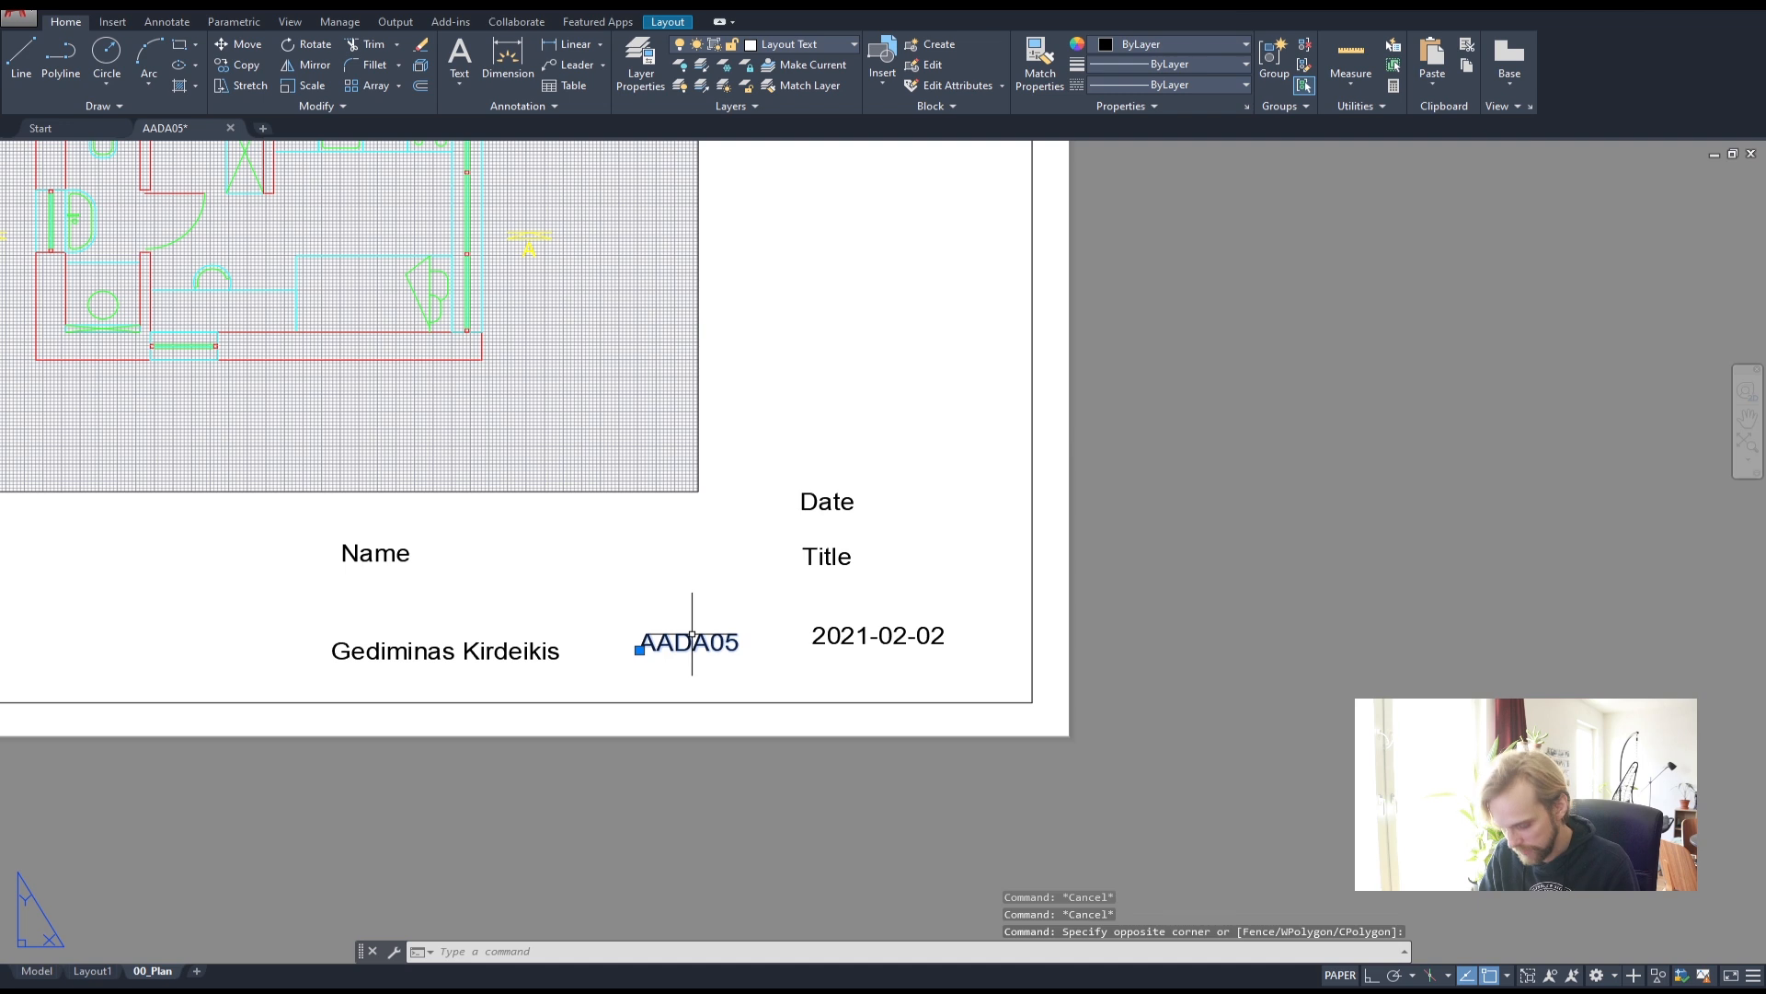
type("m")
key("space")
left_click(723, 584)
left_click(226, 541)
key("Escape")
key("Escape")
- Move the Date, Title and 2021-02-02 texts up beside the plan
left_click(856, 662)
left_click(793, 431)
type("m")
key("space")
left_click(900, 589)
left_click(889, 342)
key("Escape")
key("Escape")
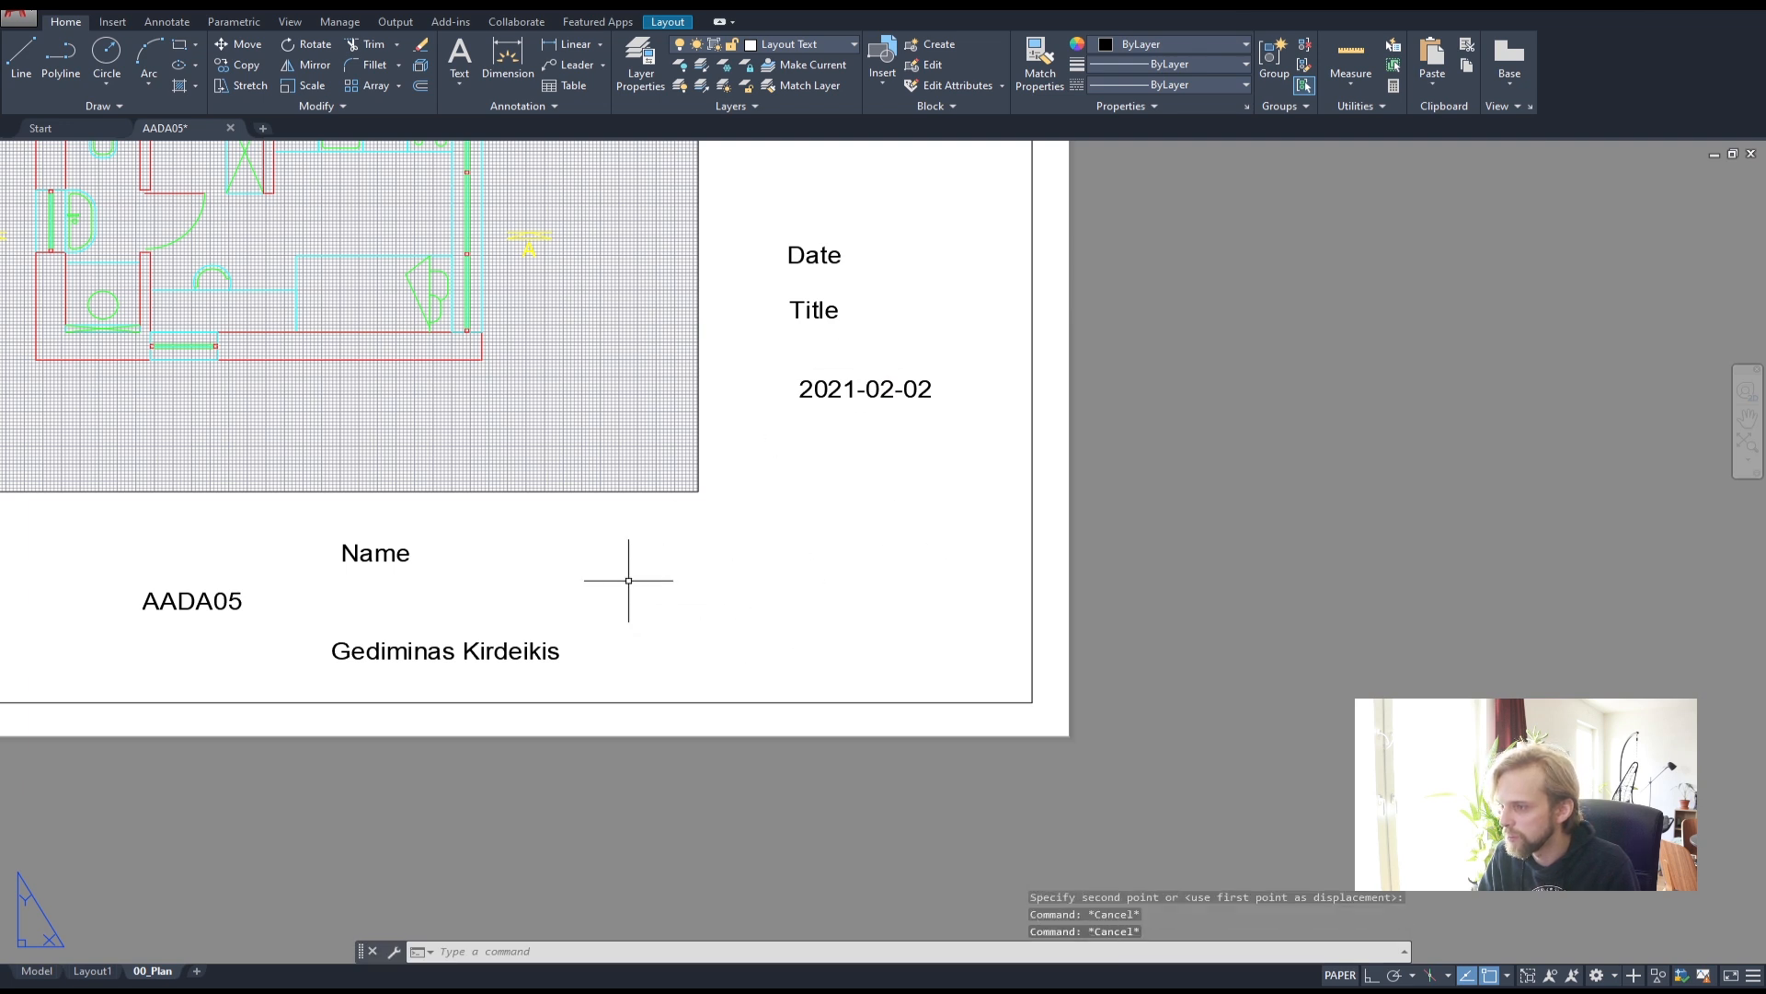
- Shift the Name, AADA05 and student name group further left
middle_click_drag(699, 581, 938, 556)
left_click(826, 635)
left_click(387, 500)
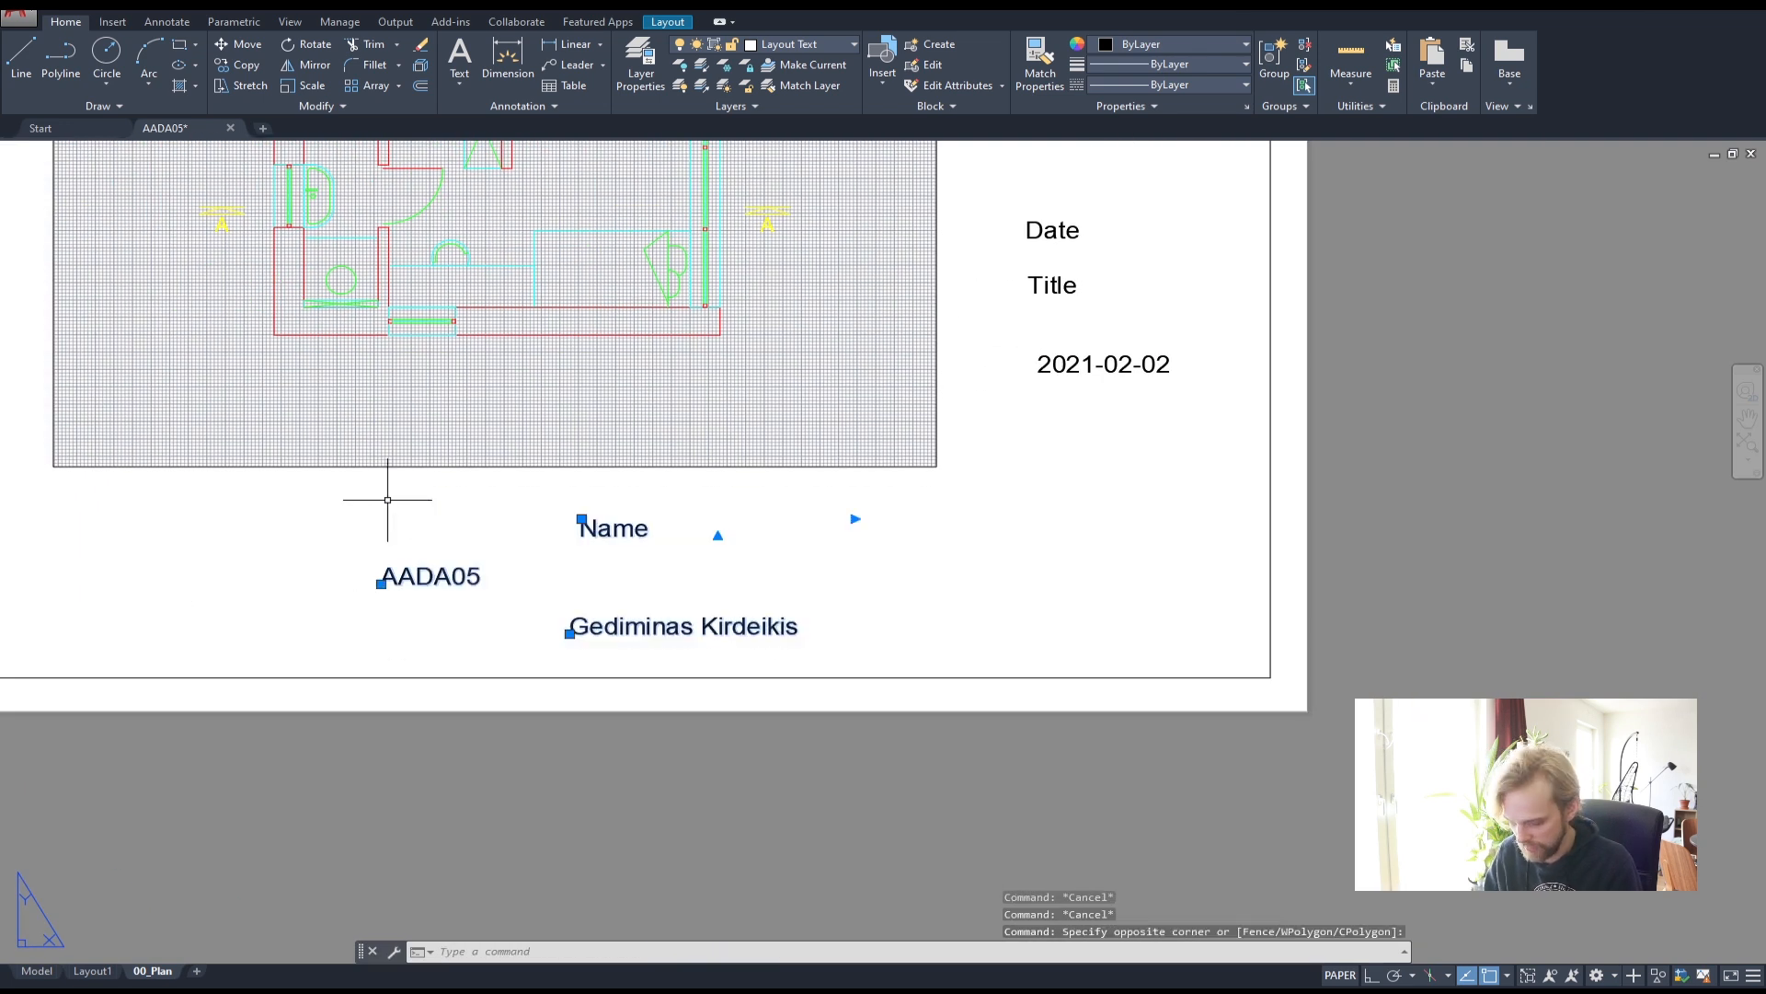
type("m")
key("space")
left_click(387, 499)
left_click(222, 506)
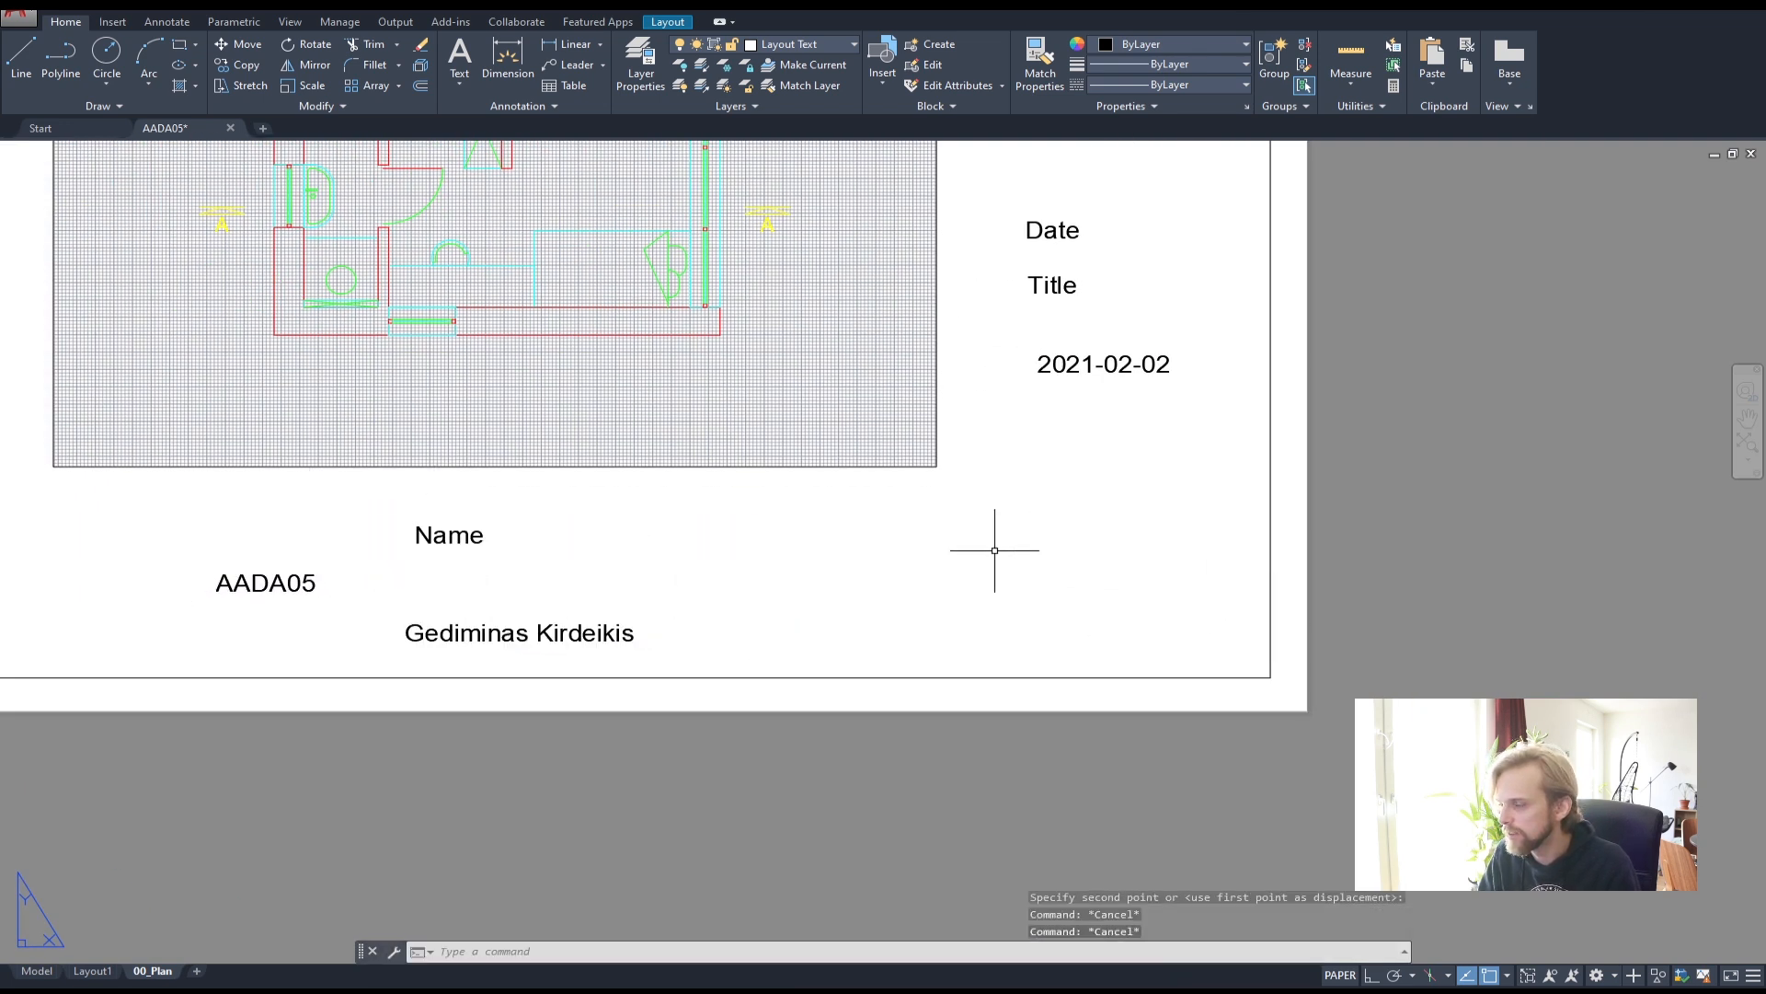
middle_click_drag(1032, 552, 973, 551)
- Draw a closed 200 by 40 polyline box on the bottom sheet border using ortho mode
left_click(59, 63)
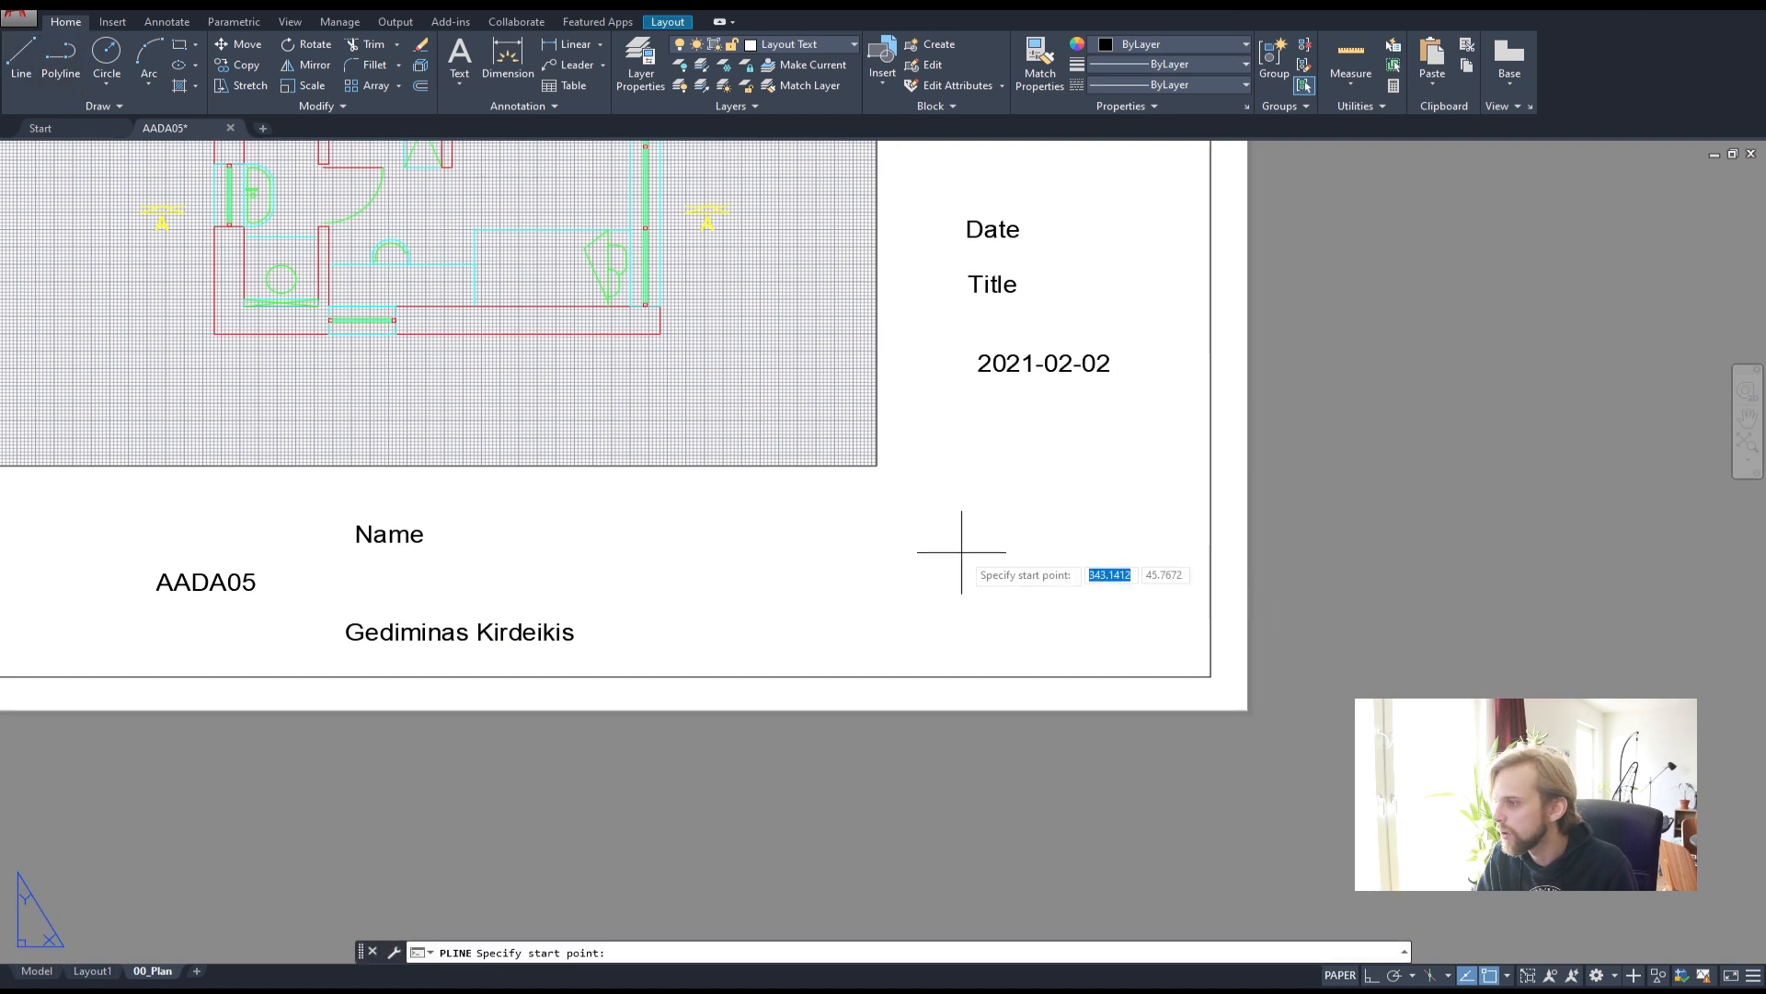
left_click(1211, 677)
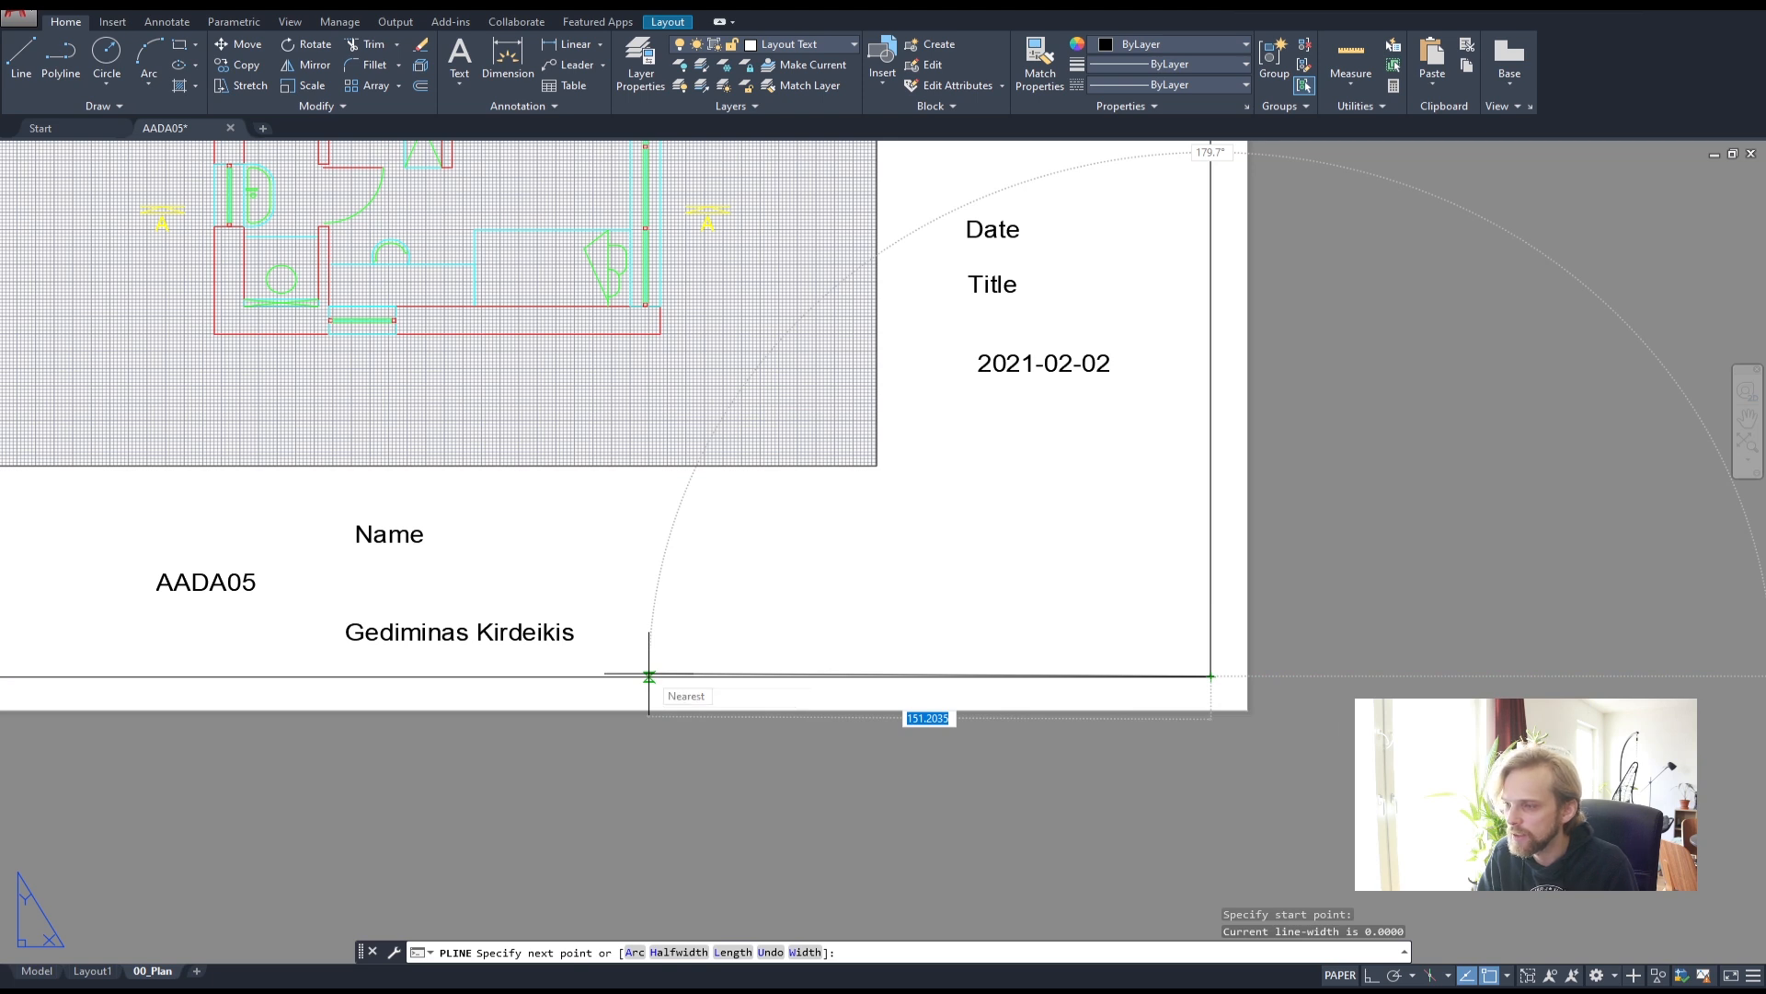
type("200")
key("Return")
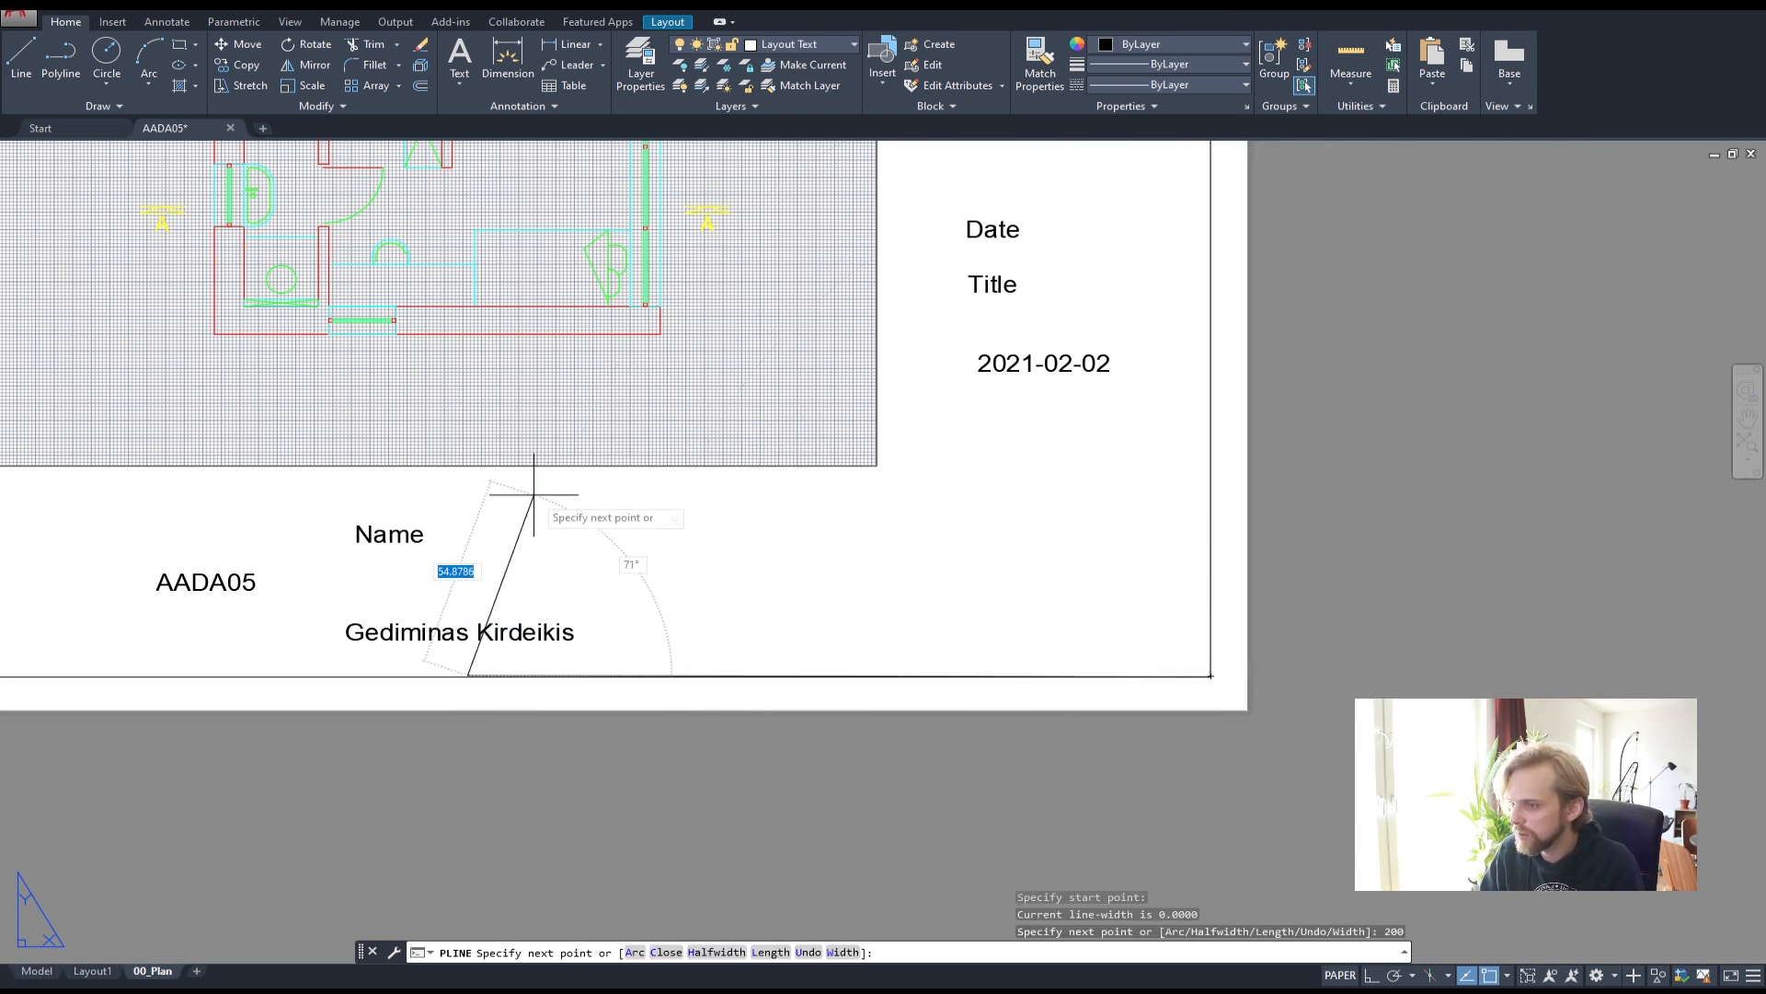
key("ctrl+z")
key("F8")
type("200")
key("Return")
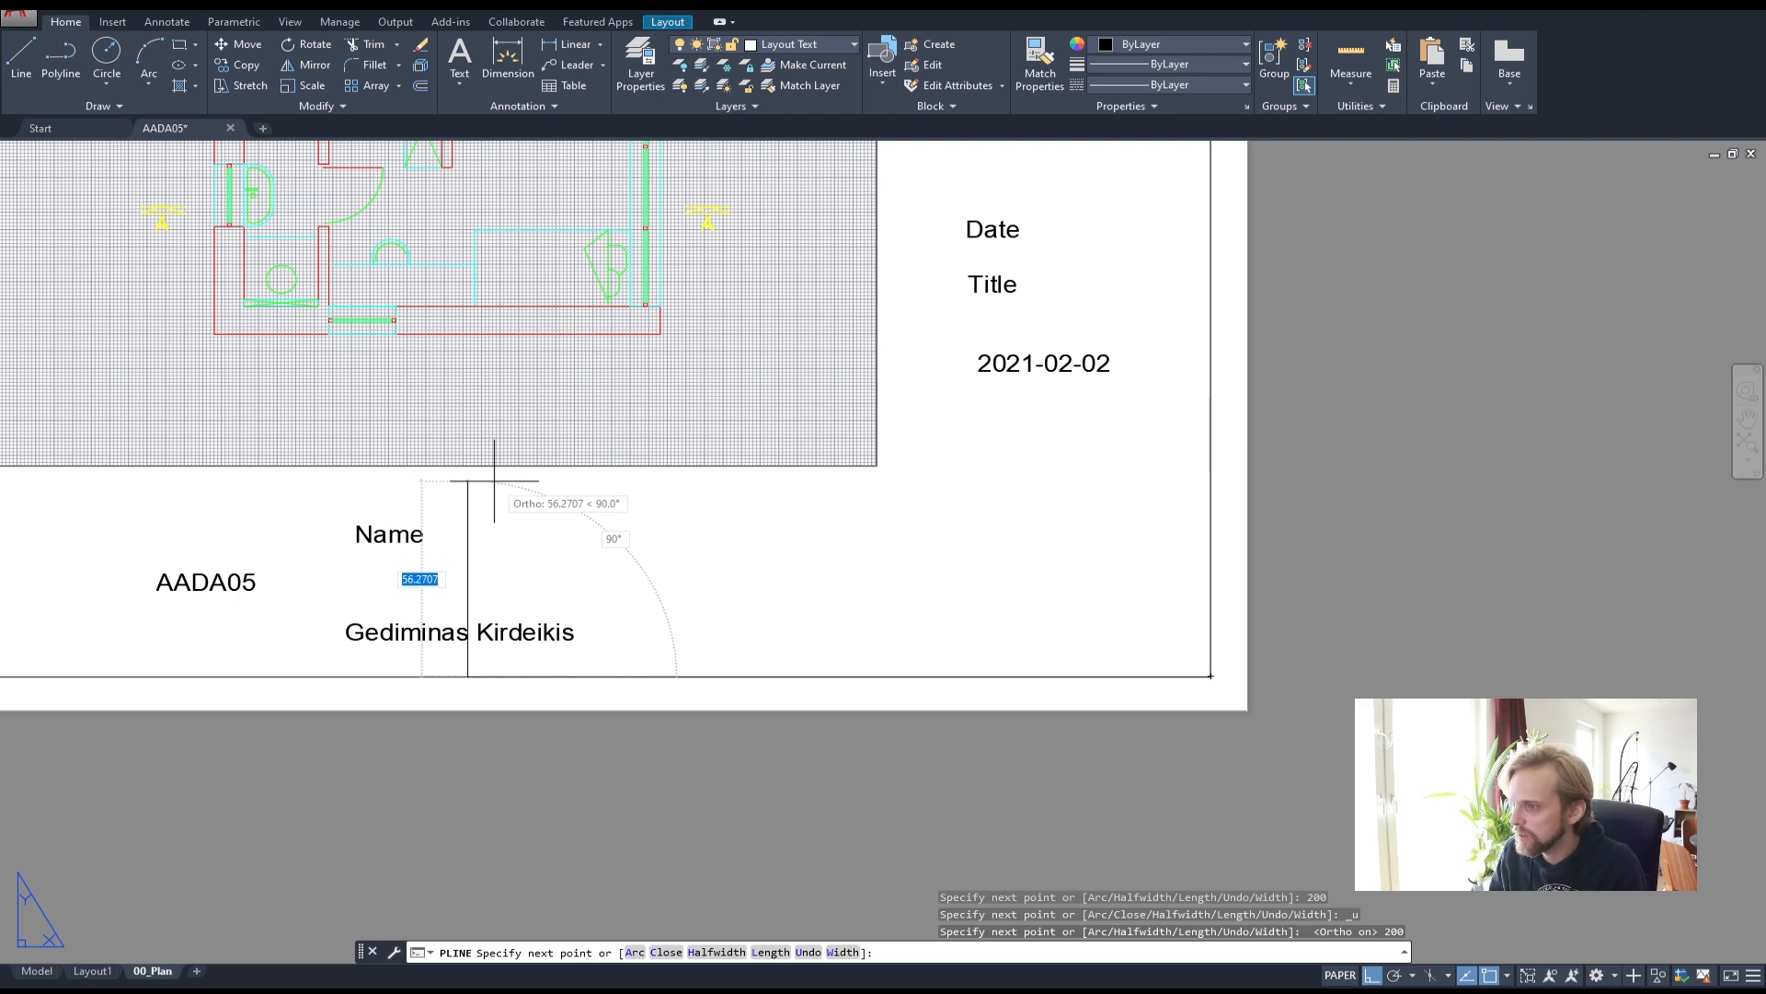
type("40")
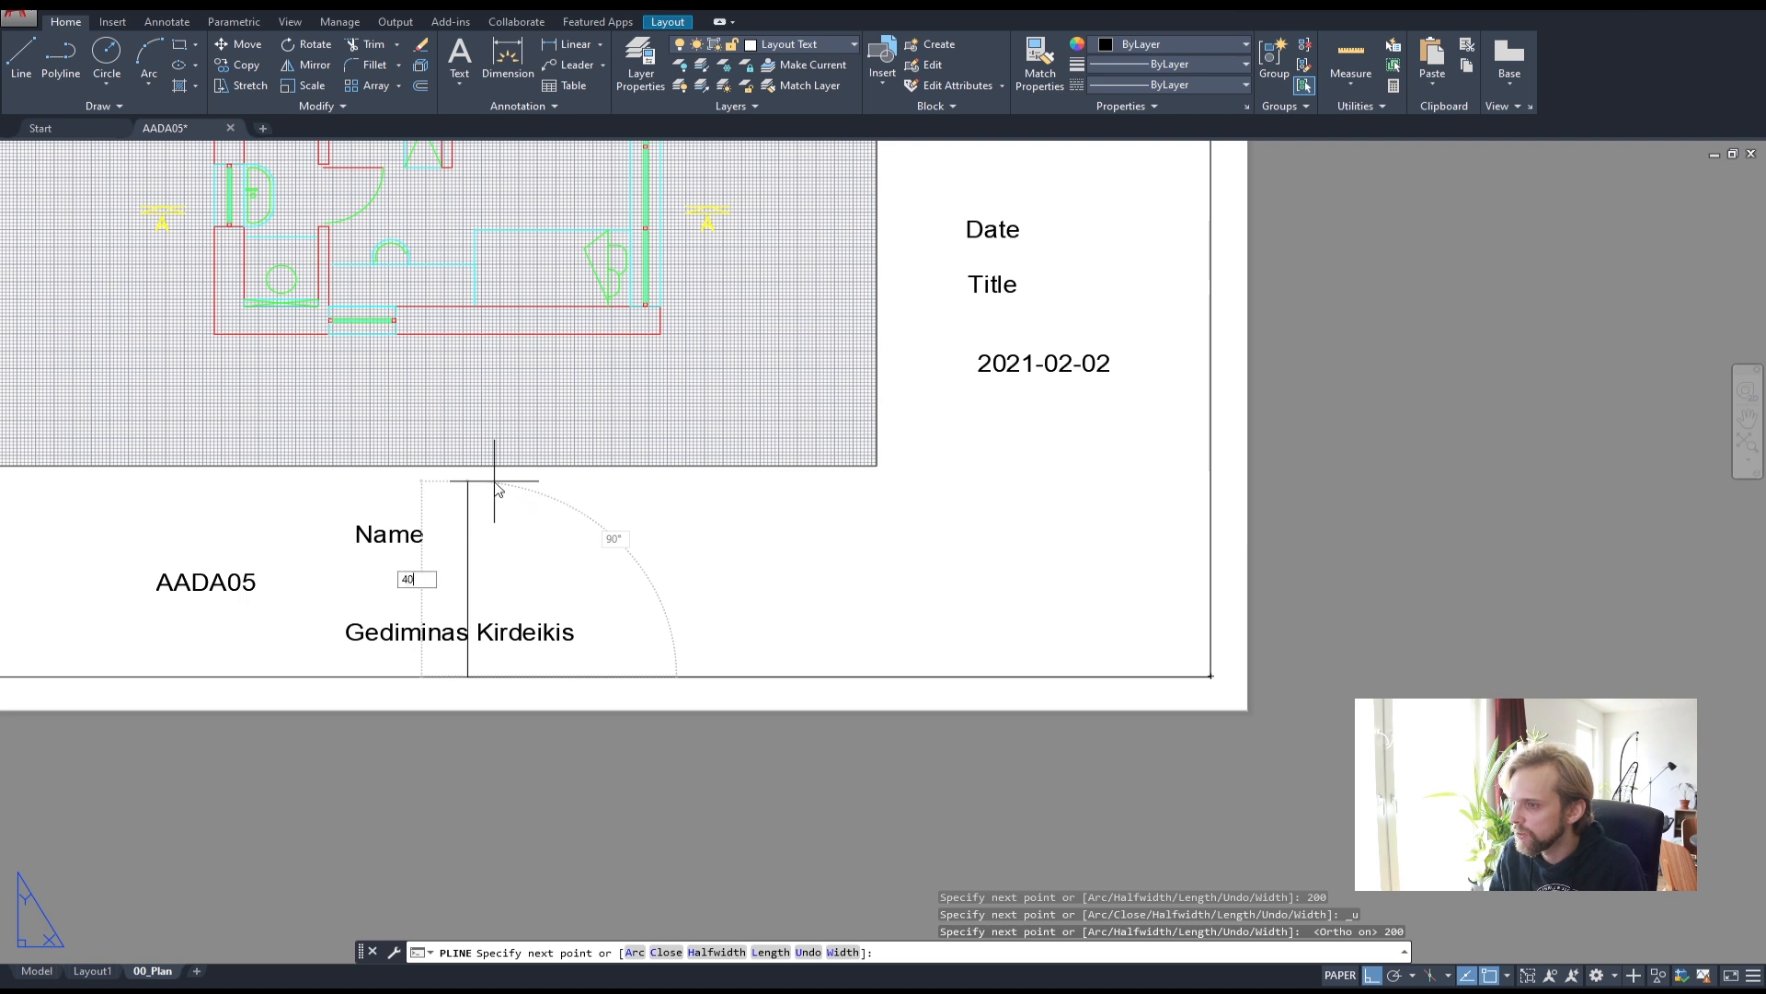
key("Return")
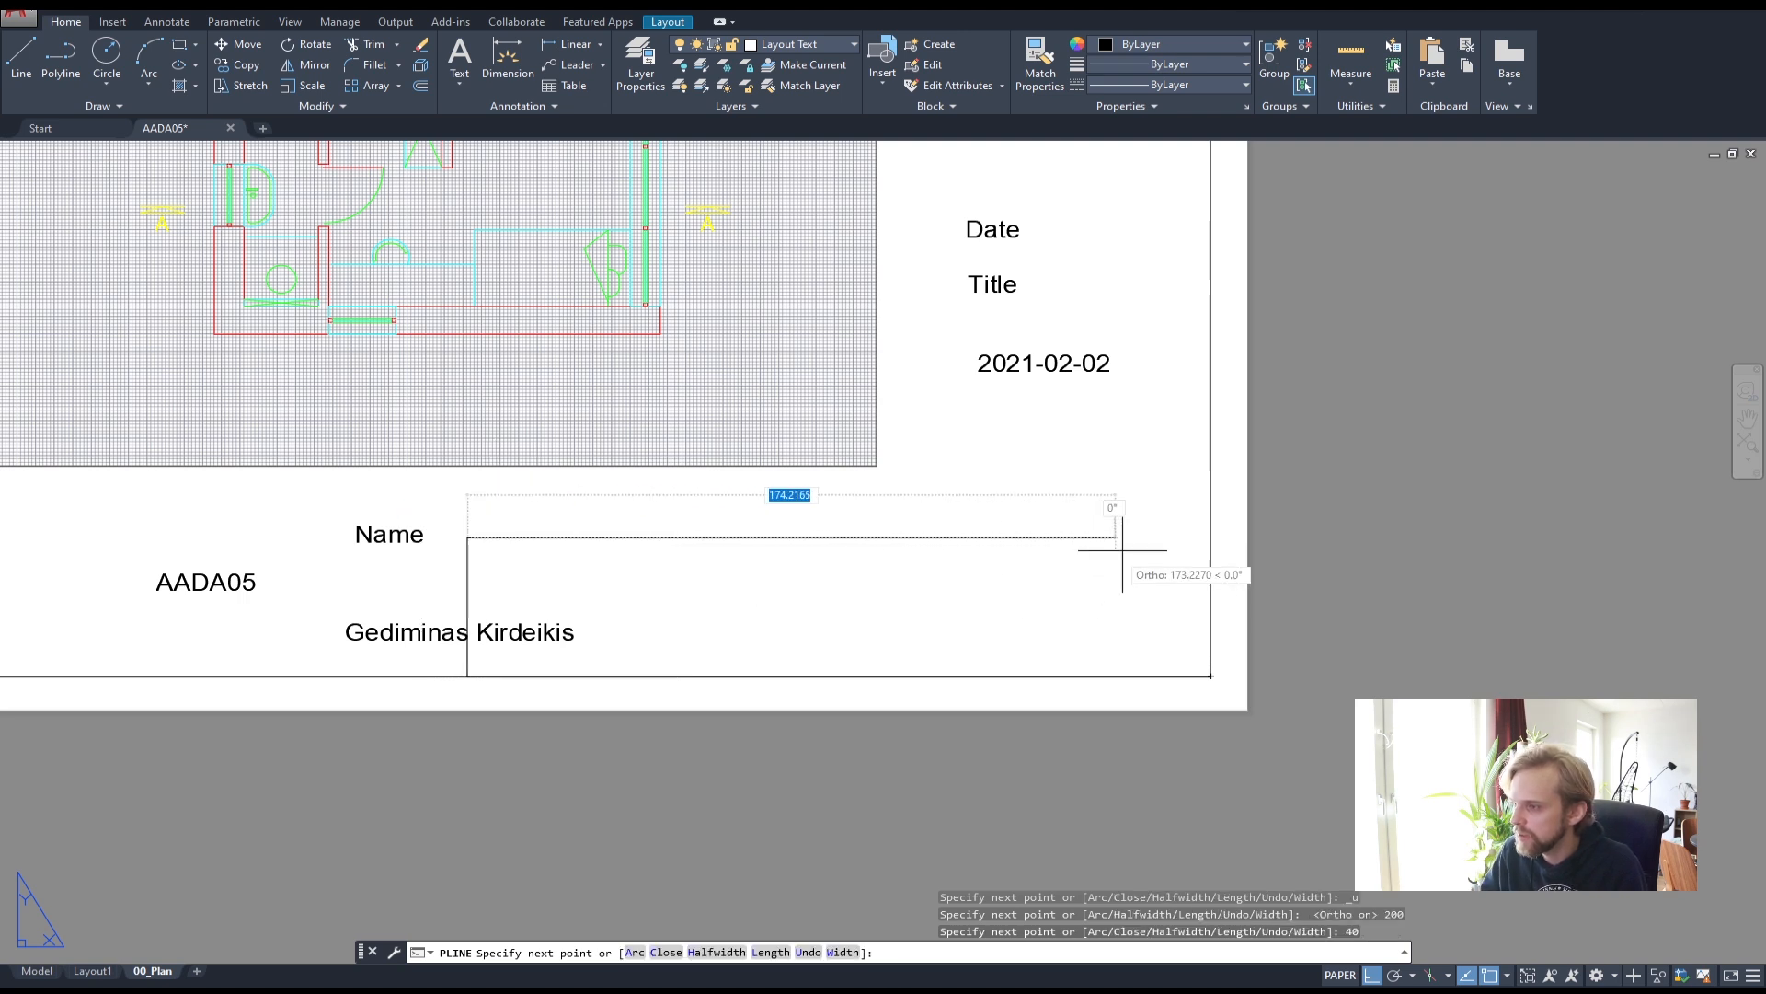
left_click(1211, 538)
left_click(1211, 676)
key("Return")
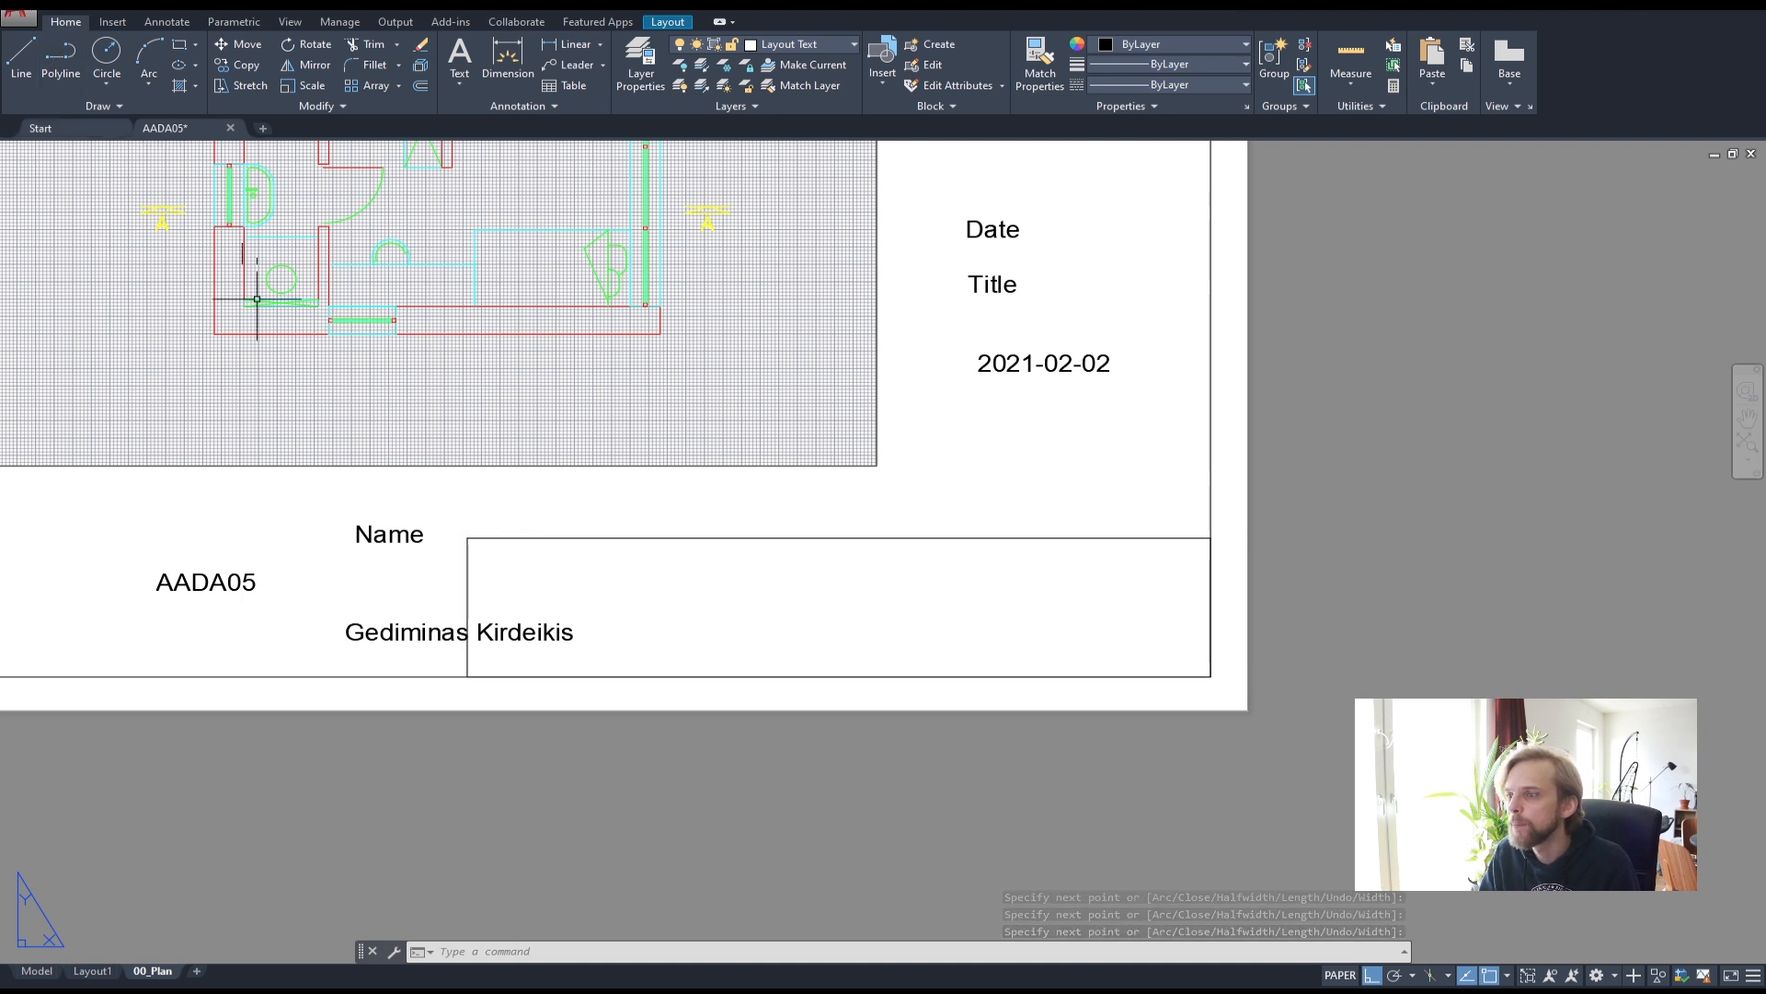
left_click(602, 532)
left_click(580, 563)
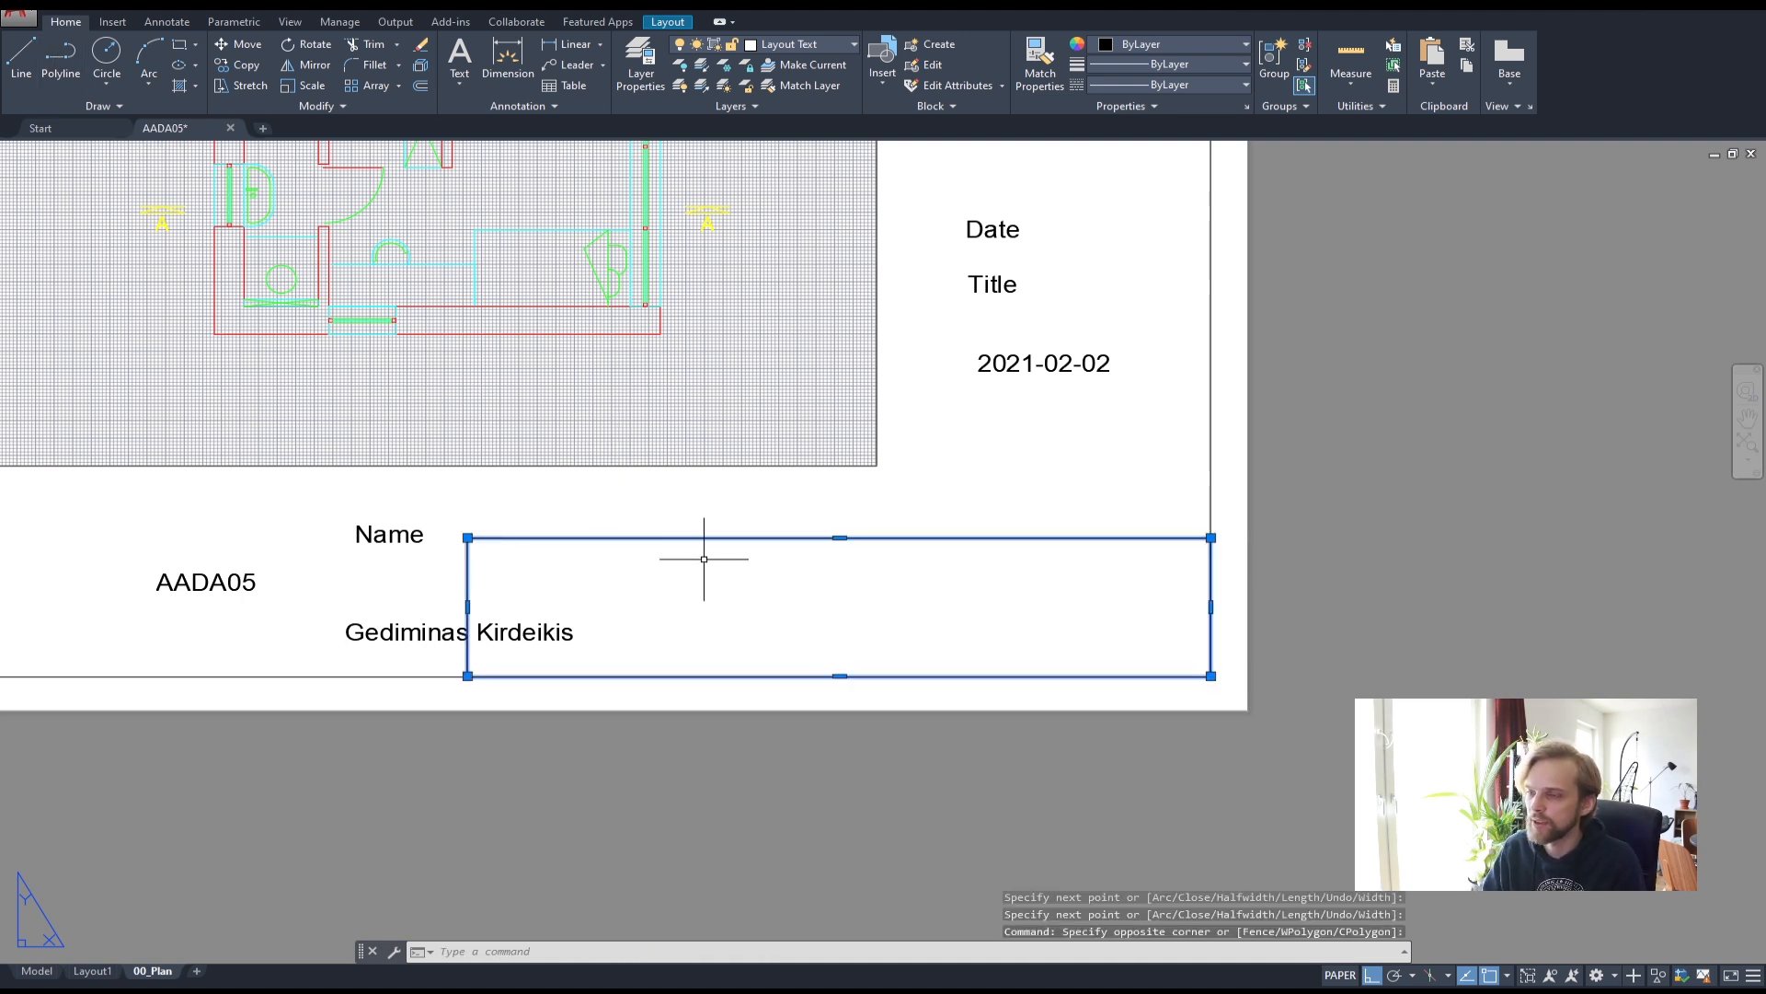
- Move the AADA05 text inside the title-block frame
type("explo")
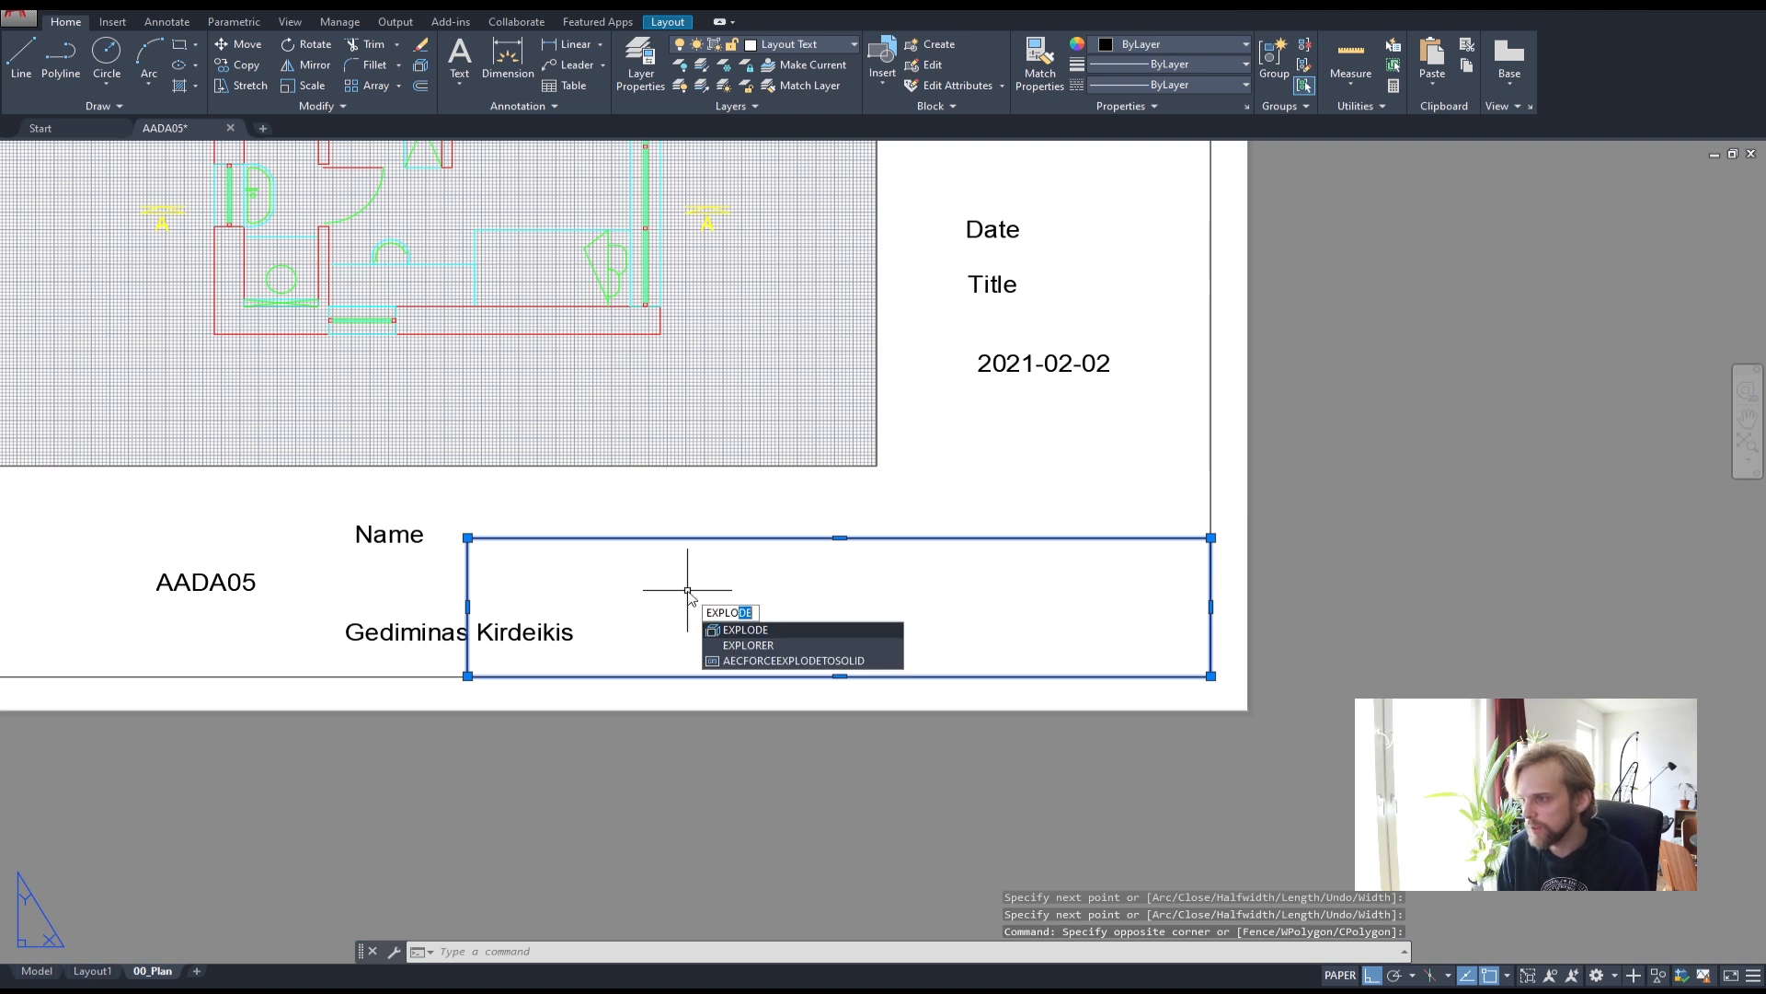
key("Escape")
key("Escape")
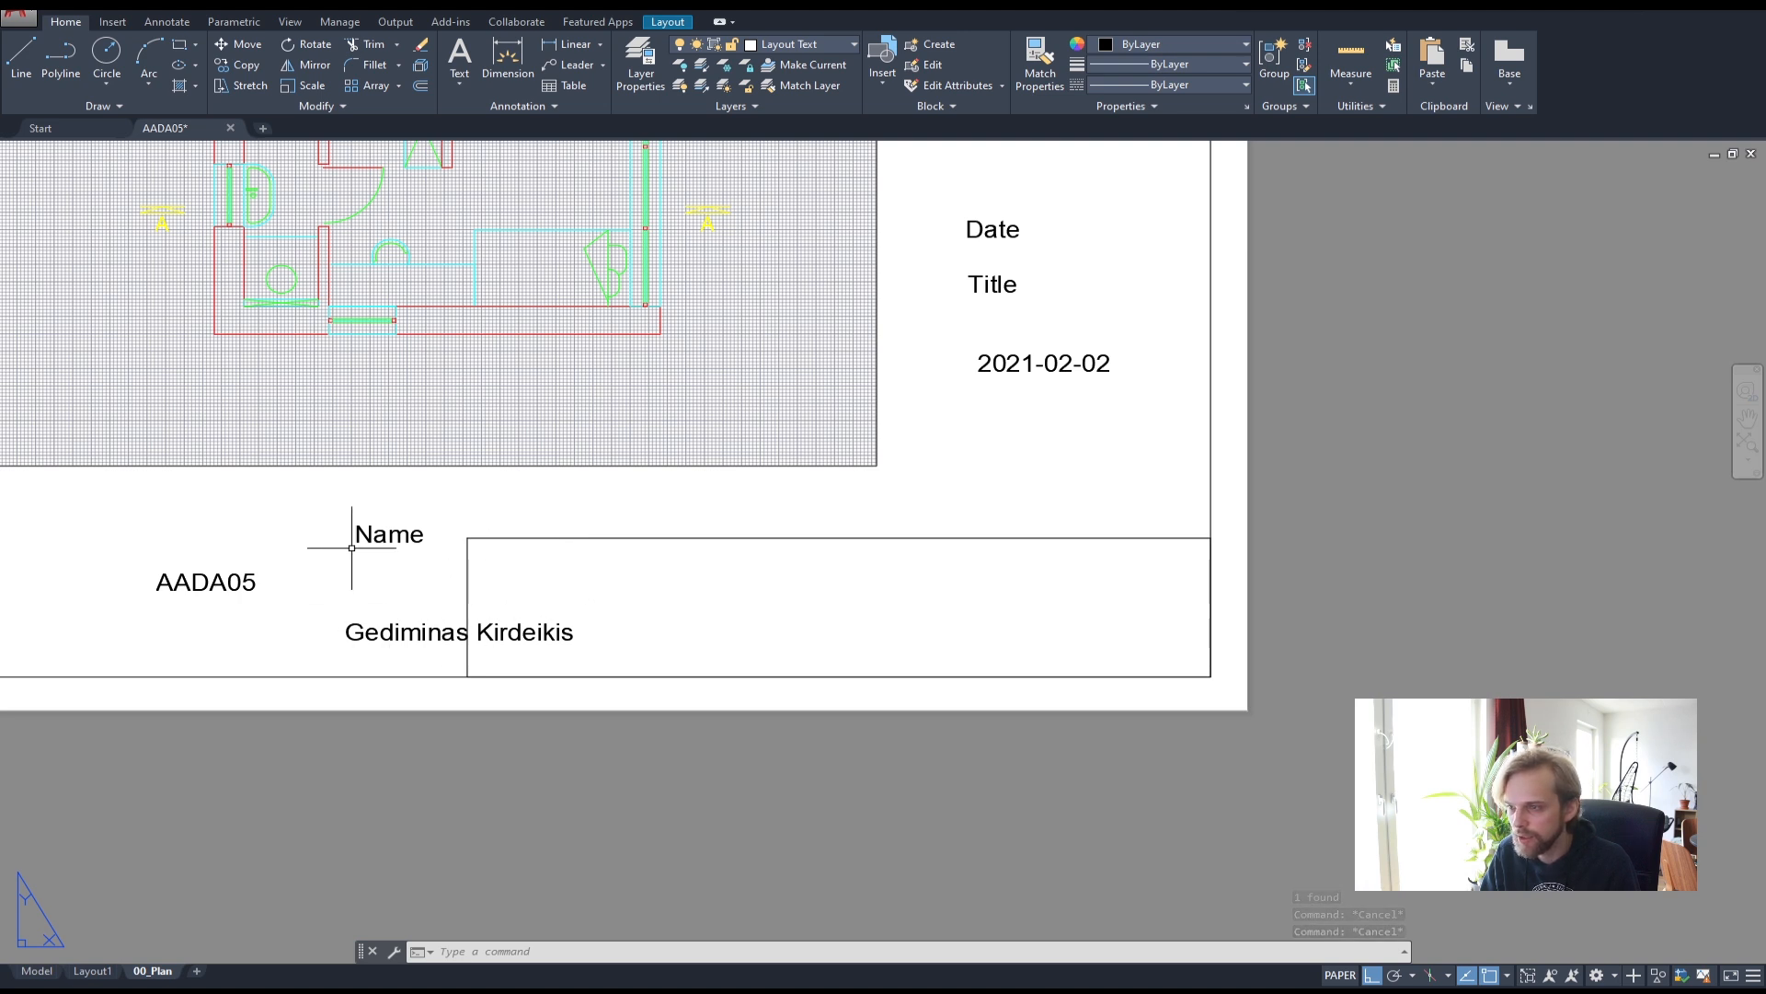
left_click(204, 580)
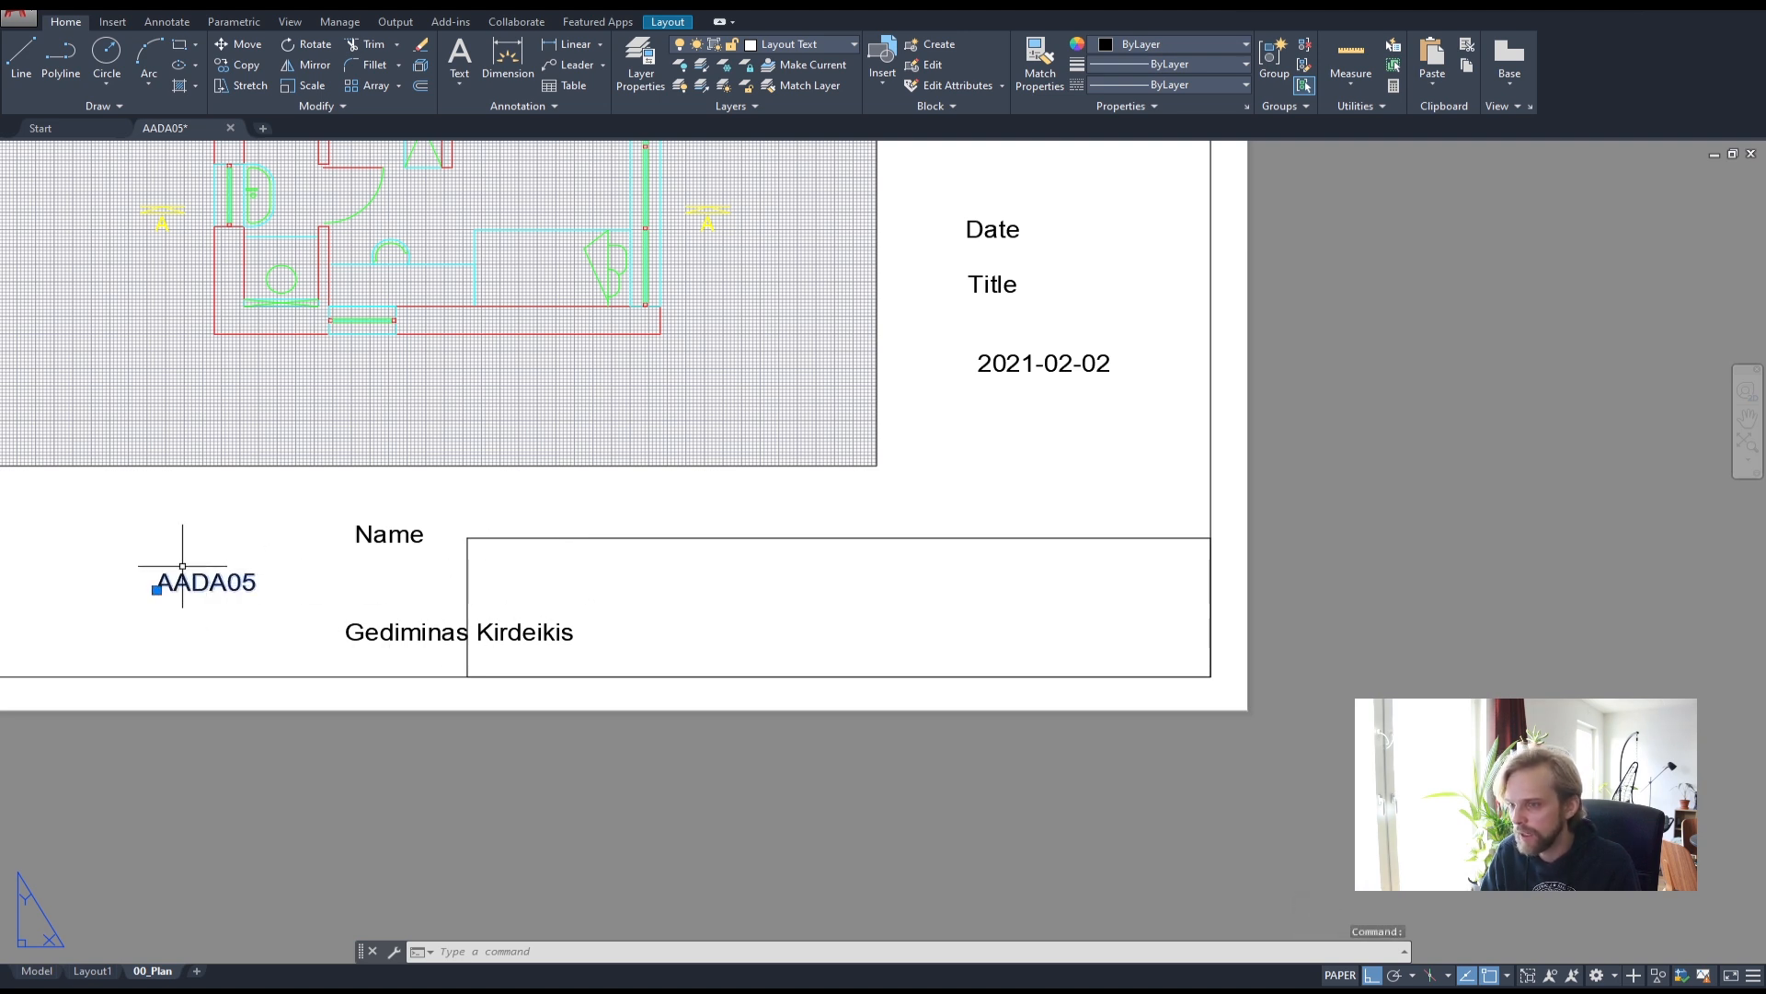
key("m")
key("Return")
left_click(206, 535)
left_click(514, 524)
key("Escape")
key("Escape")
- Reposition AADA05 toward the frame's top-left corner
left_click(503, 580)
key("m")
key("Return")
scroll(469, 552, "up", 2)
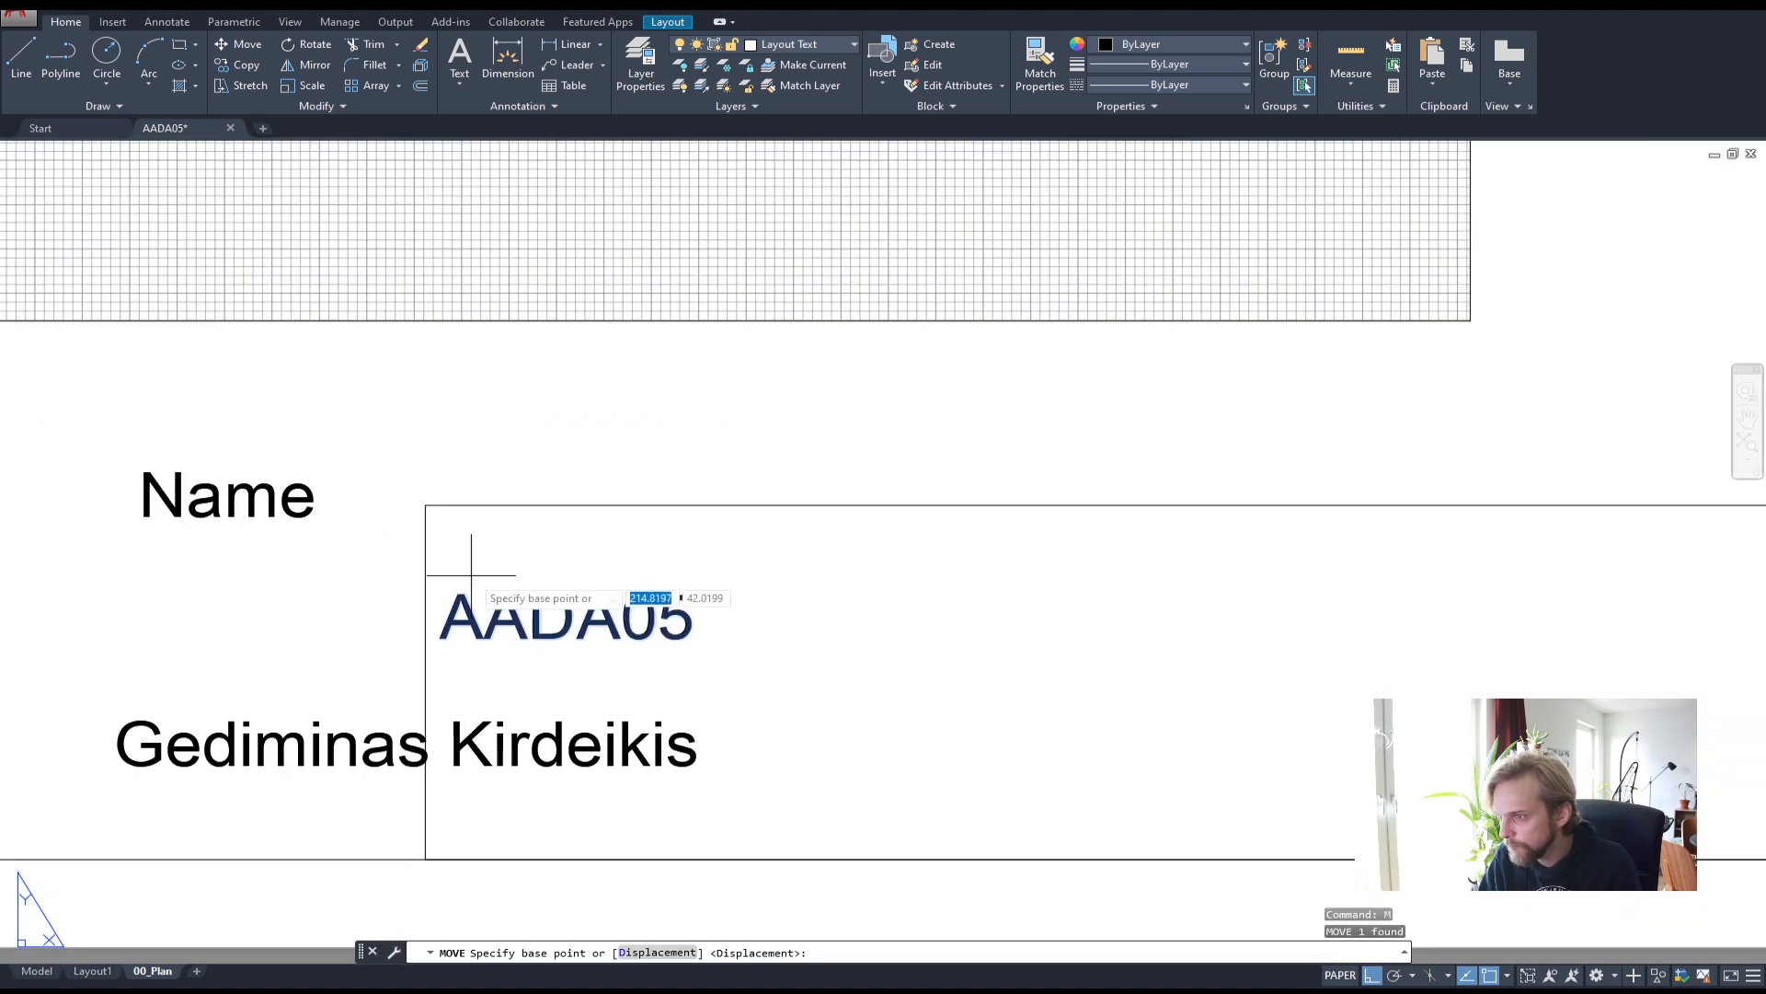
left_click(468, 557)
left_click(459, 505)
key("Escape")
key("Escape")
left_click(467, 548)
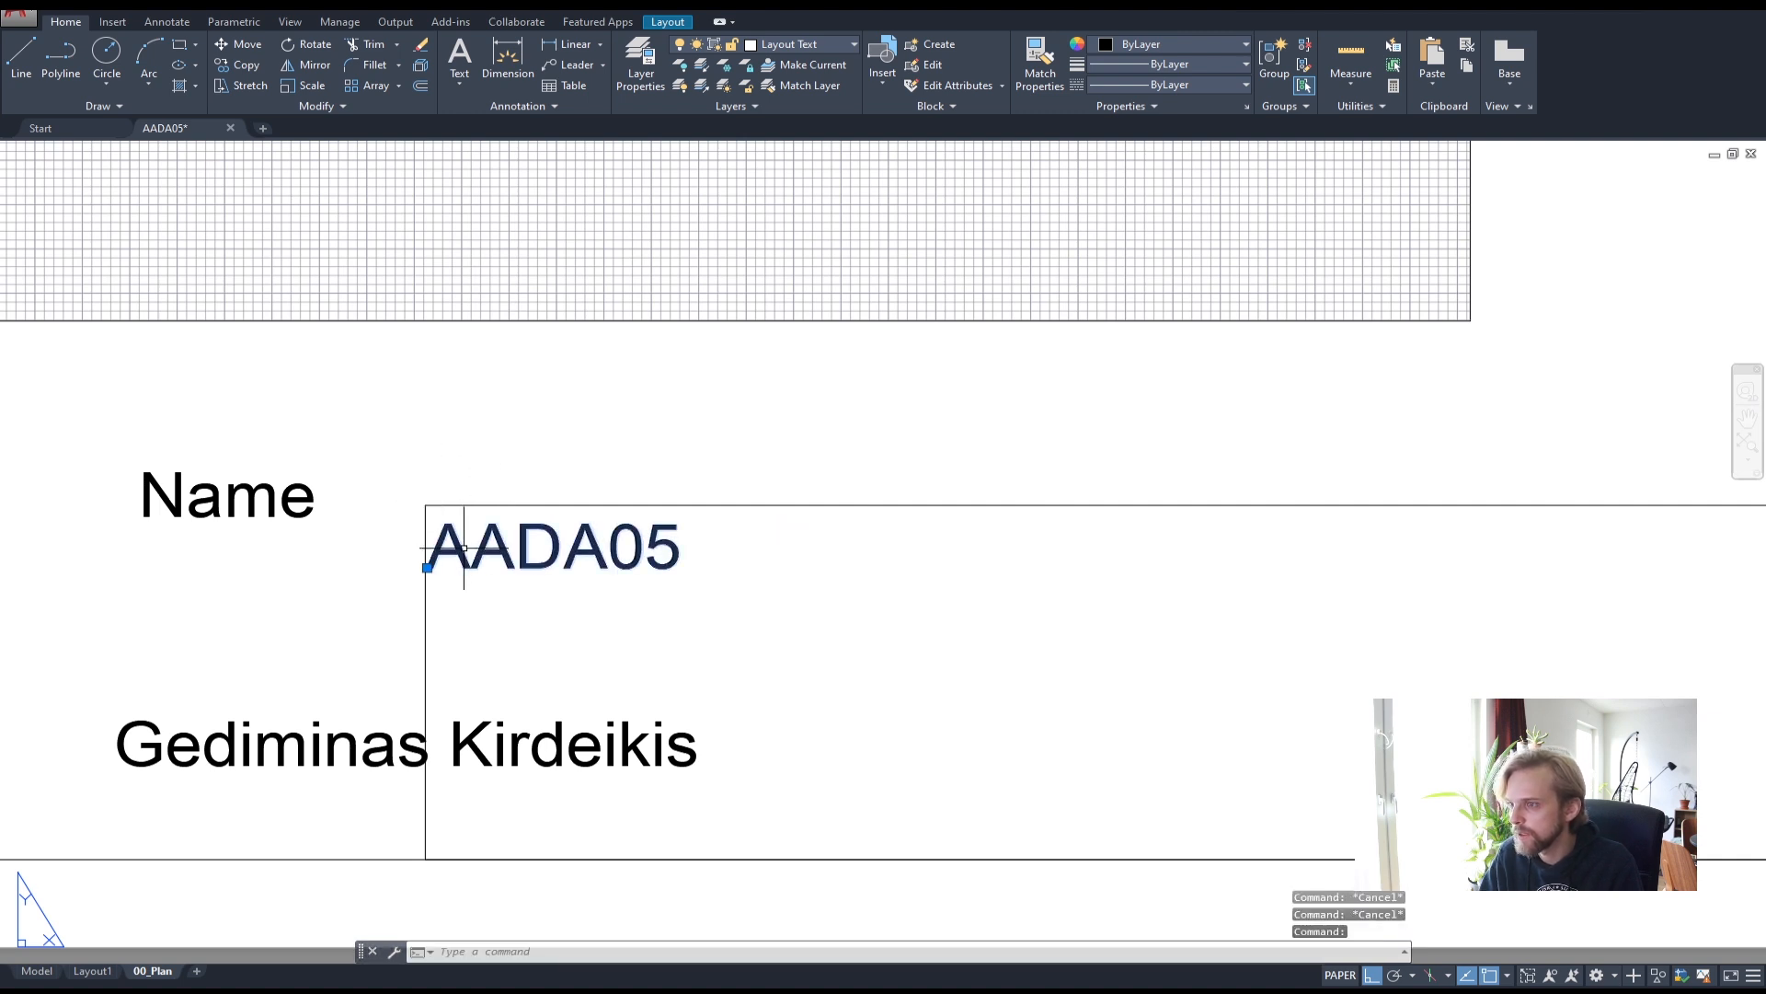
key("m")
key("Return")
left_click(545, 620)
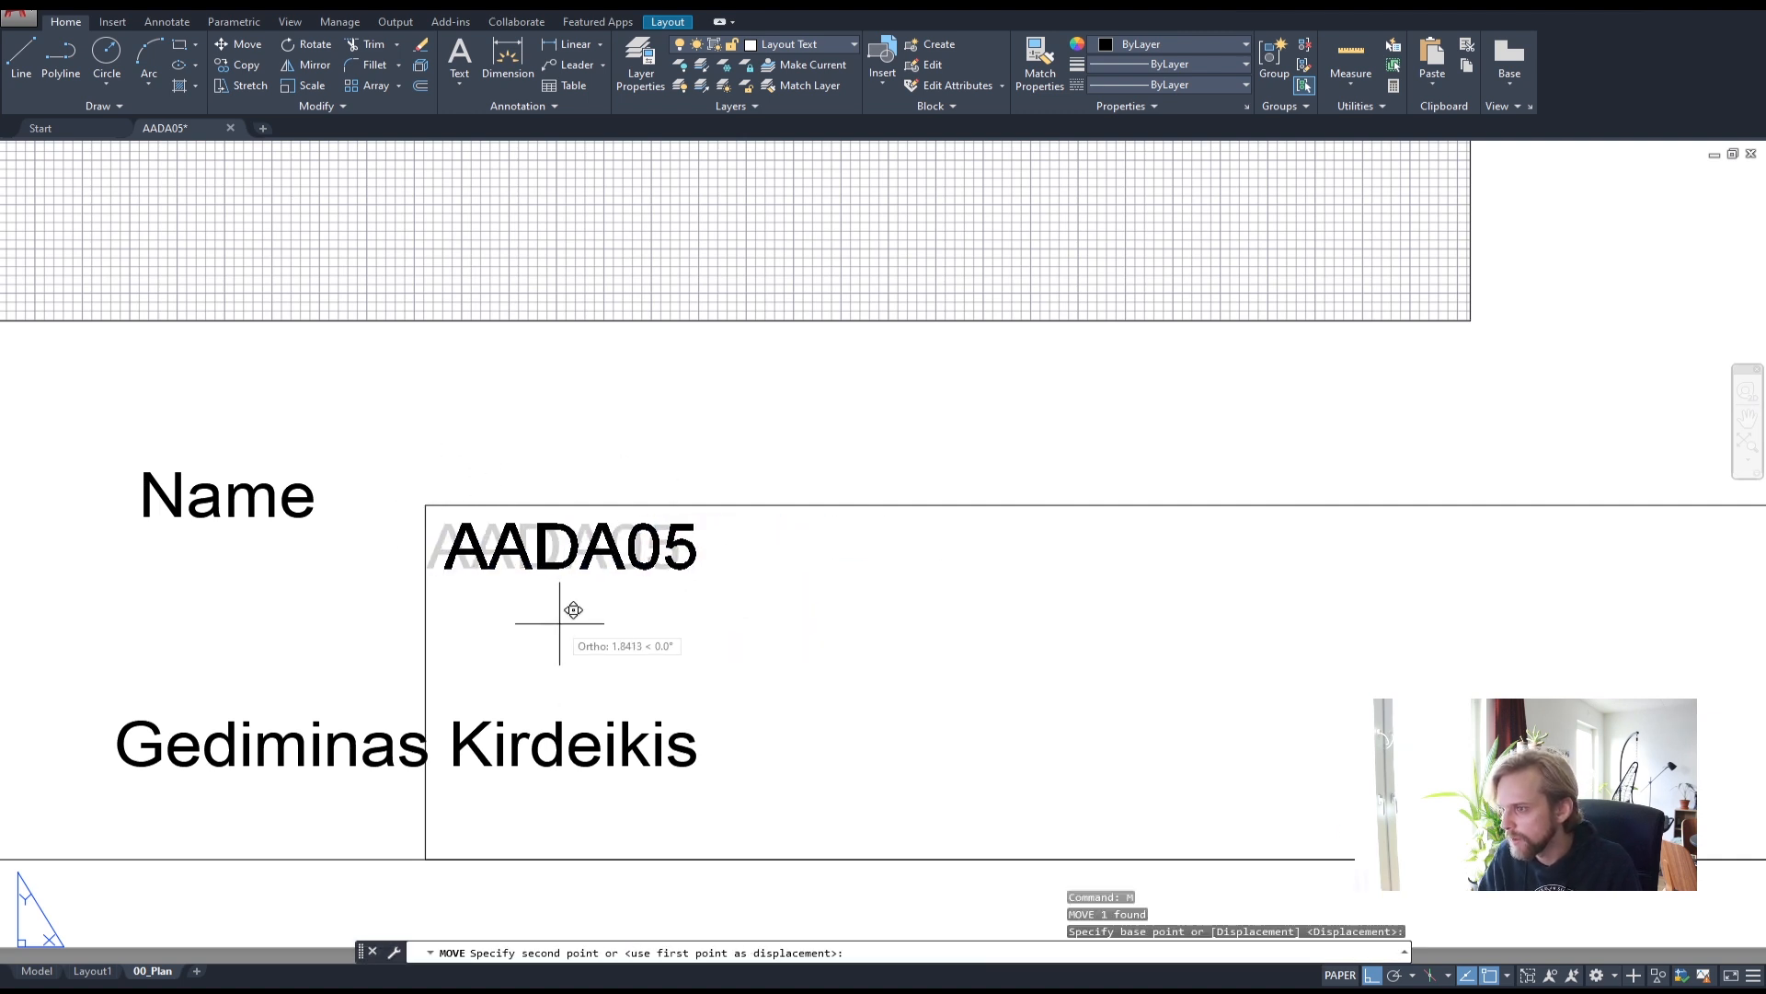
left_click(565, 622)
key("Escape")
key("Escape")
- Scale AADA05 by a factor of 2 from its corner
left_click(513, 546)
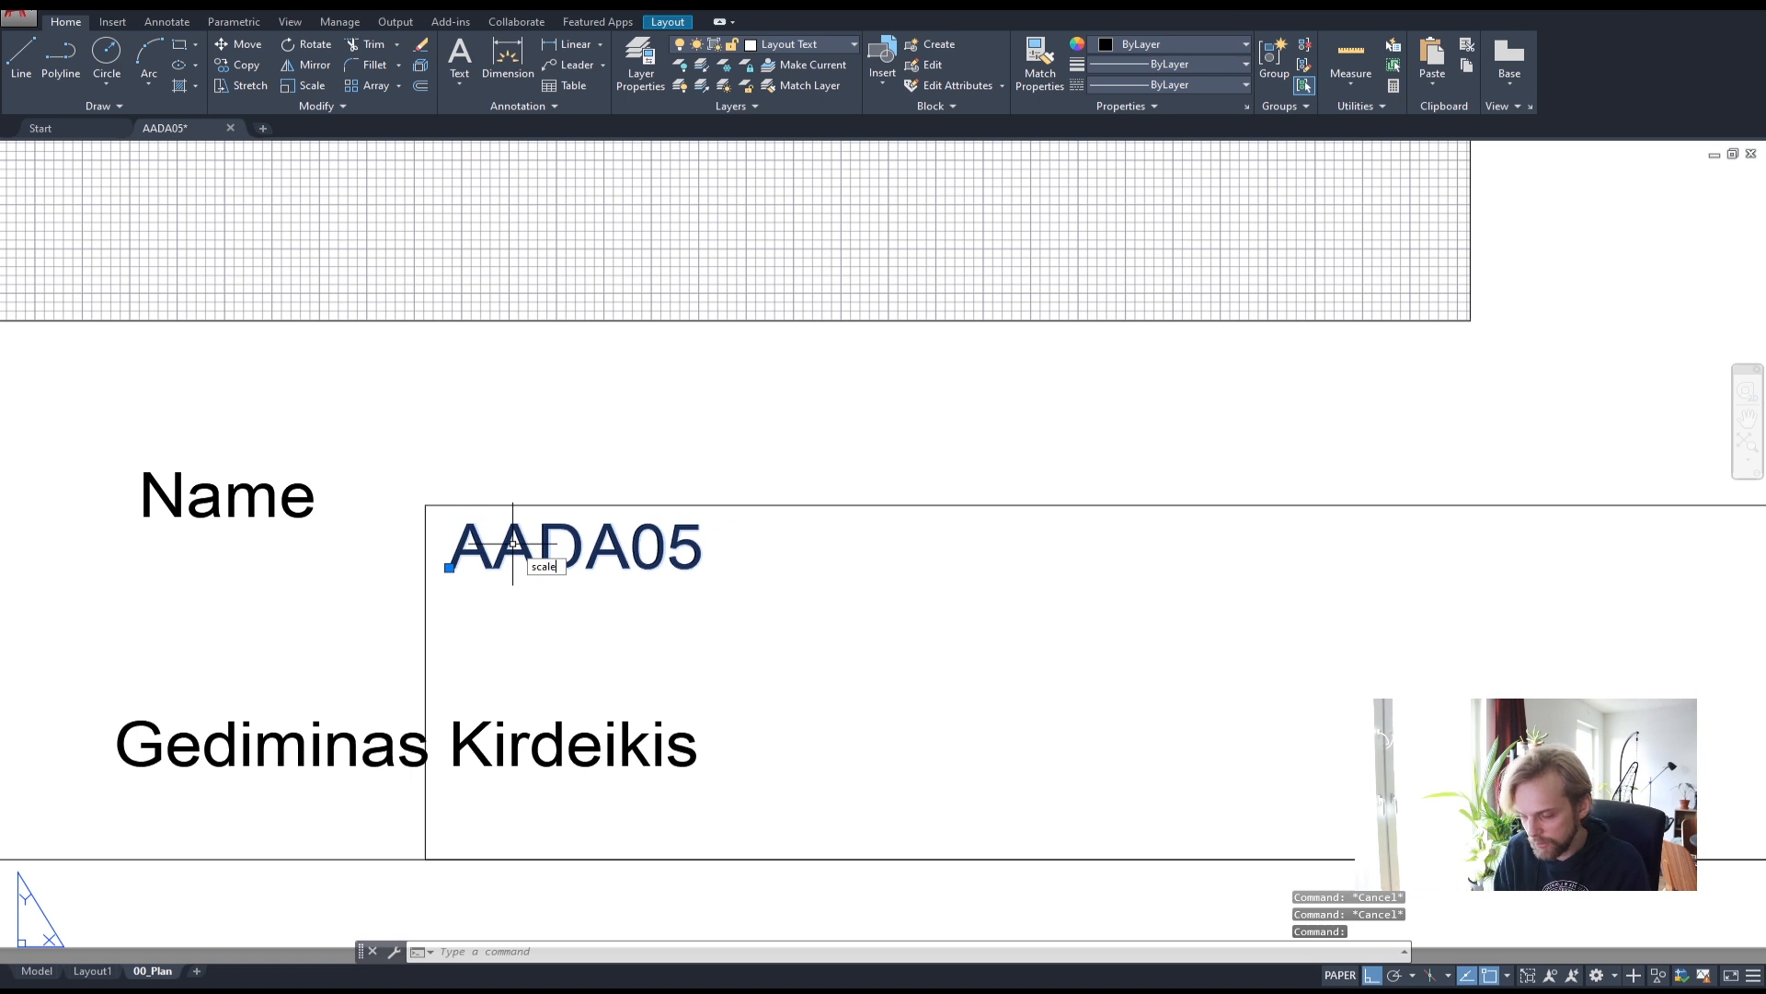
type("sc")
key("Return")
scroll(497, 538, "up", 2)
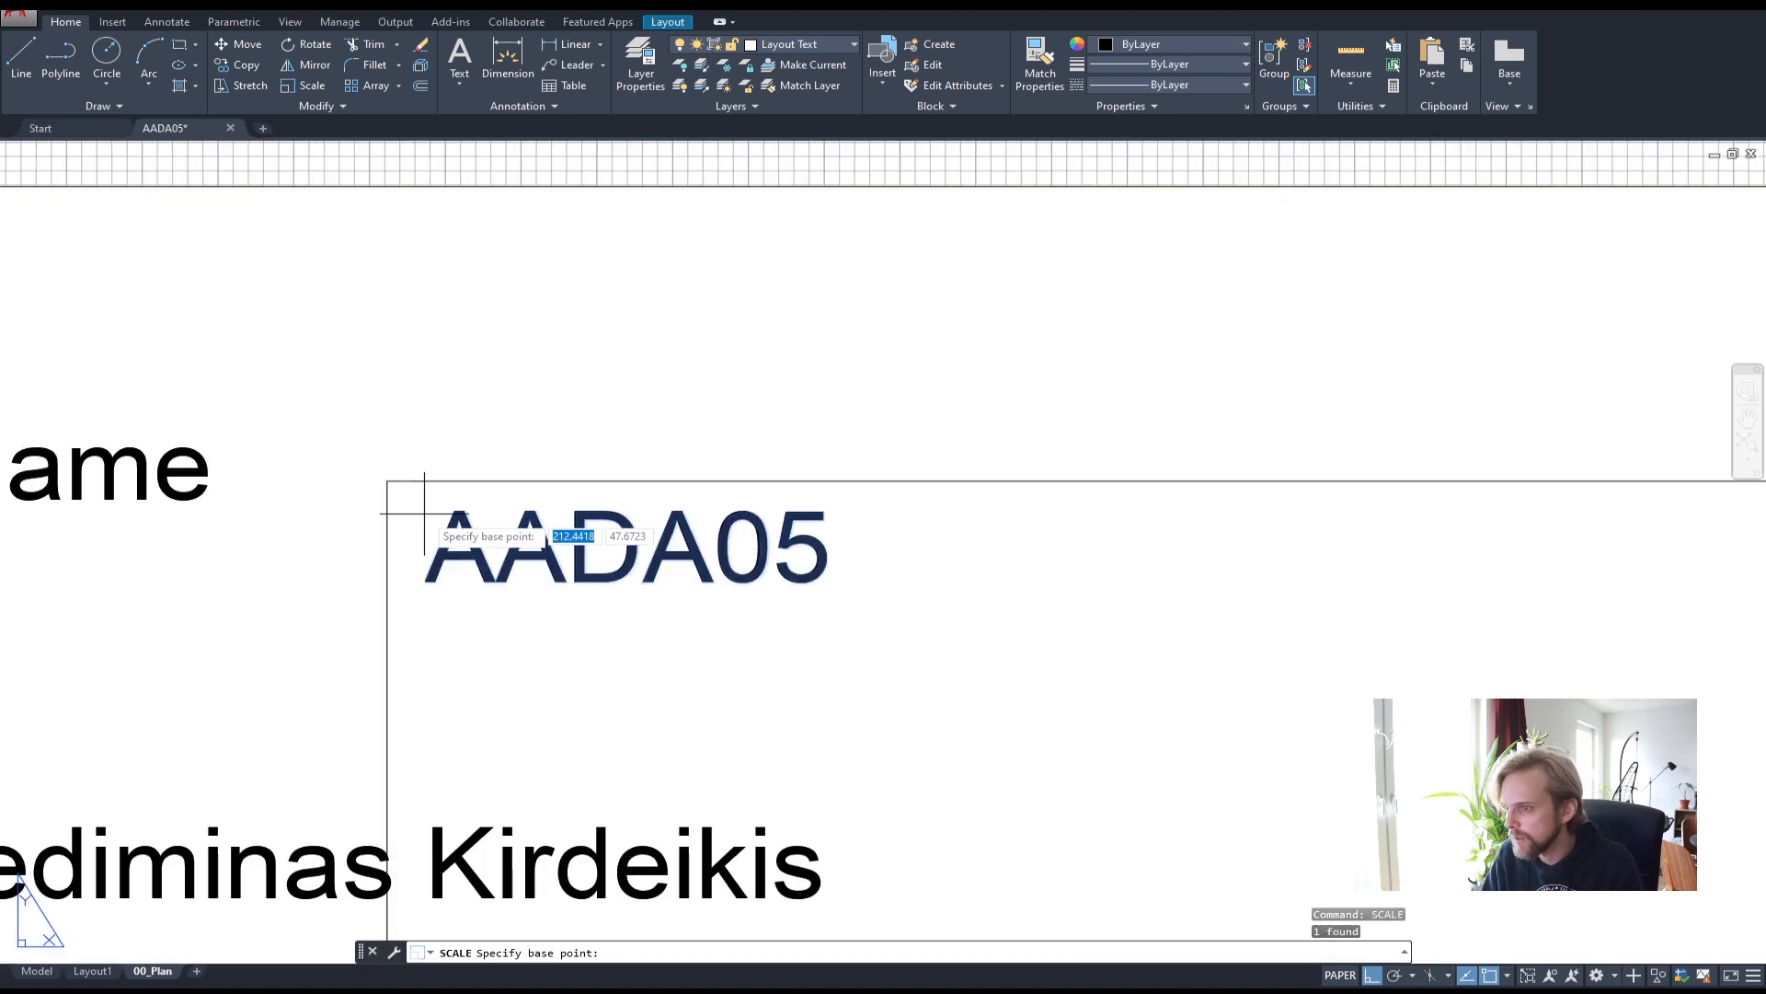
left_click(388, 479)
type("2")
key("Return")
key("Escape")
key("Escape")
- Nudge the enlarged AADA05 left into the frame's top-left corner
scroll(769, 577, "down", 3)
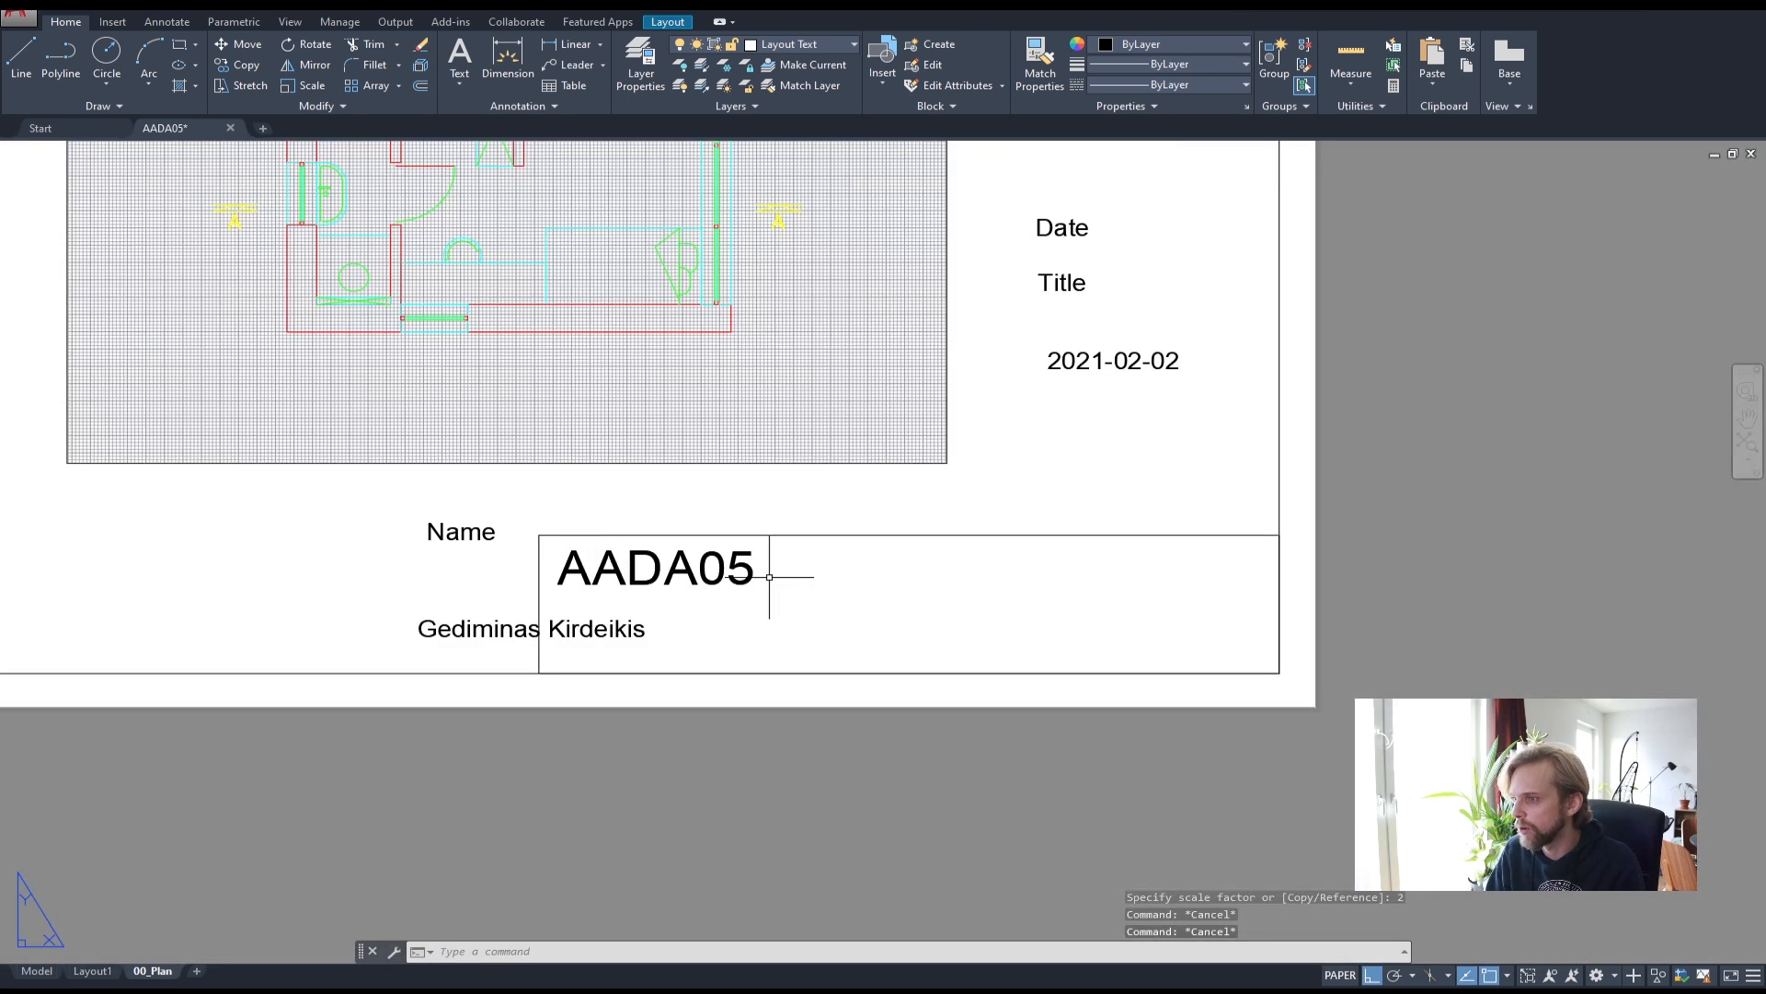
scroll(552, 538, "up", 3)
left_click(571, 579)
type("m")
key("Return")
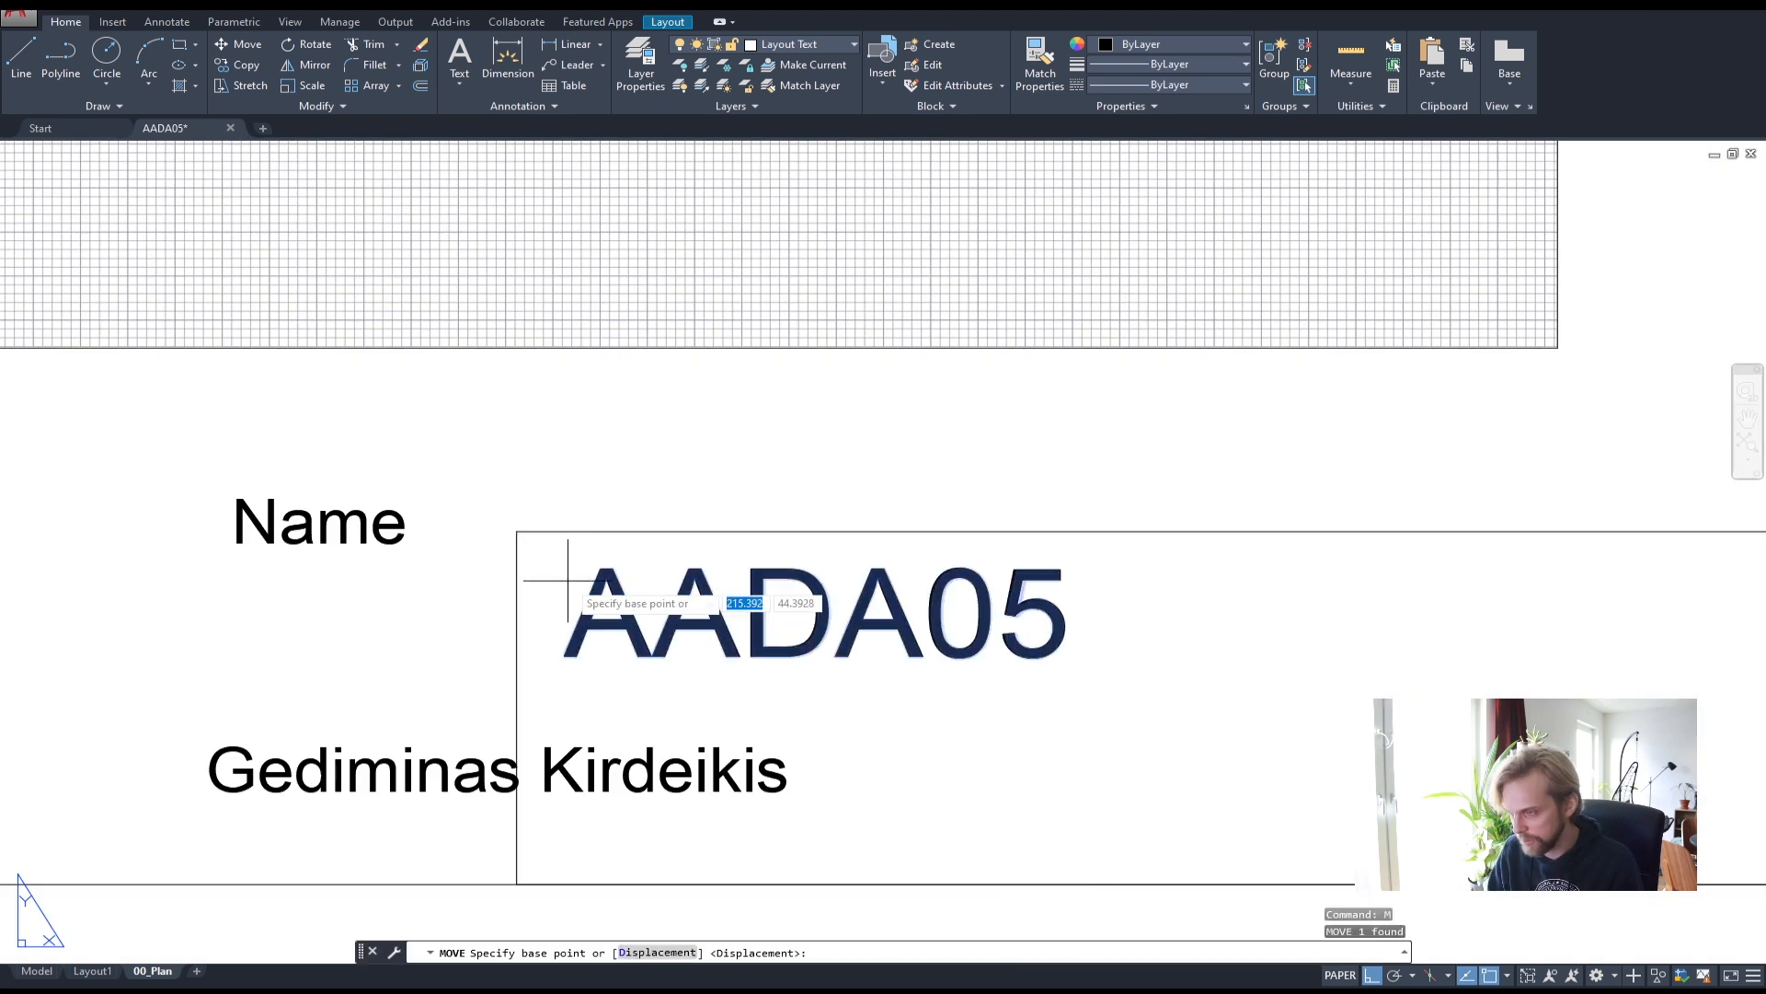
left_click(642, 465)
left_click(622, 465)
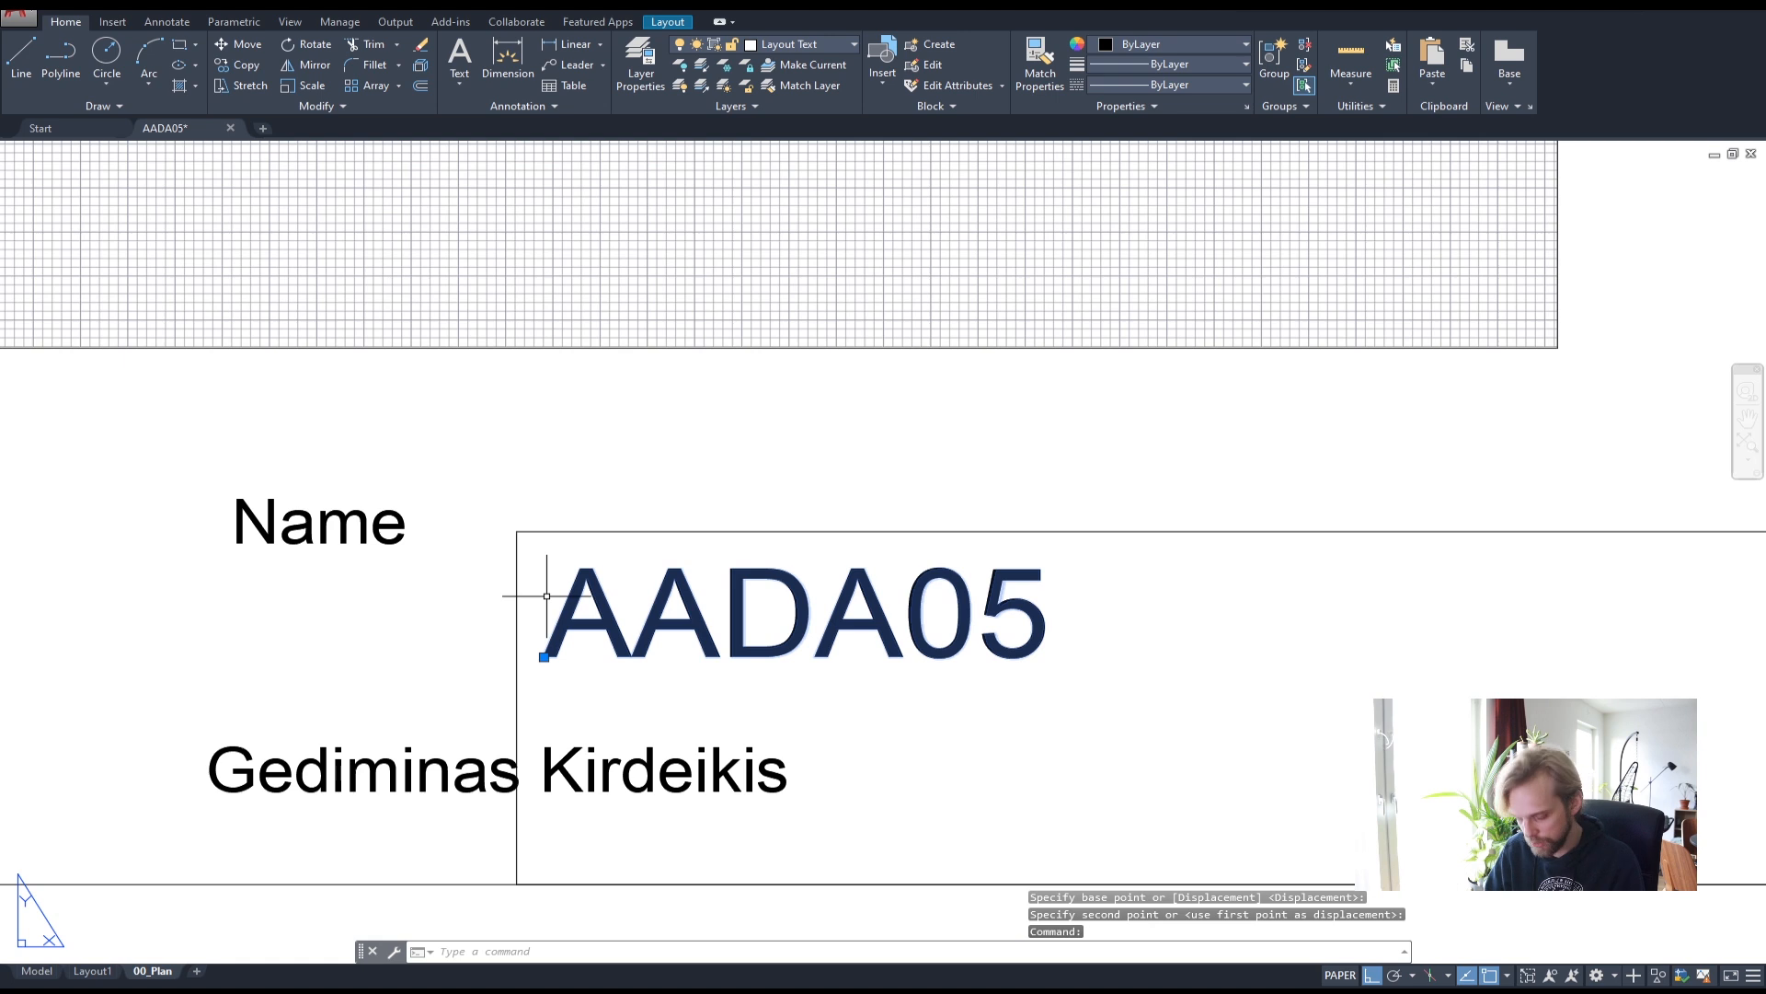
type("m")
key("Return")
left_click(634, 703)
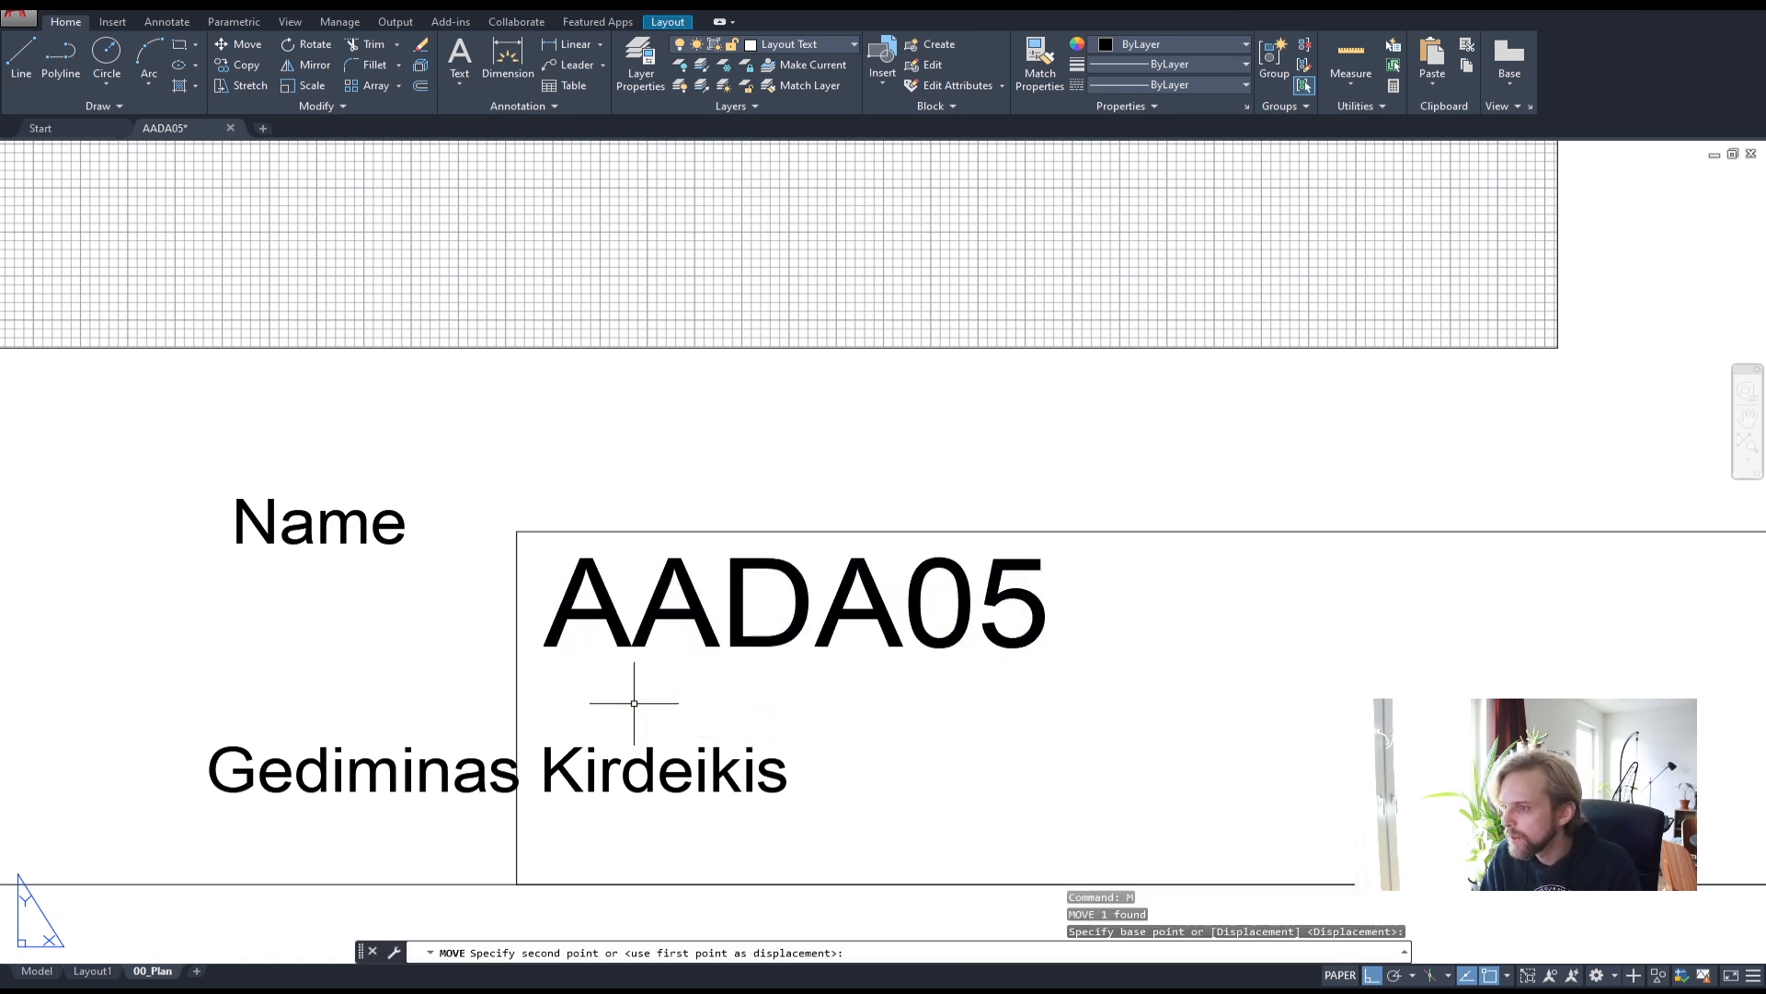
key("Escape")
key("Escape")
- Start copying the frame's top line, then cancel it
scroll(699, 589, "down", 4)
left_click(766, 473)
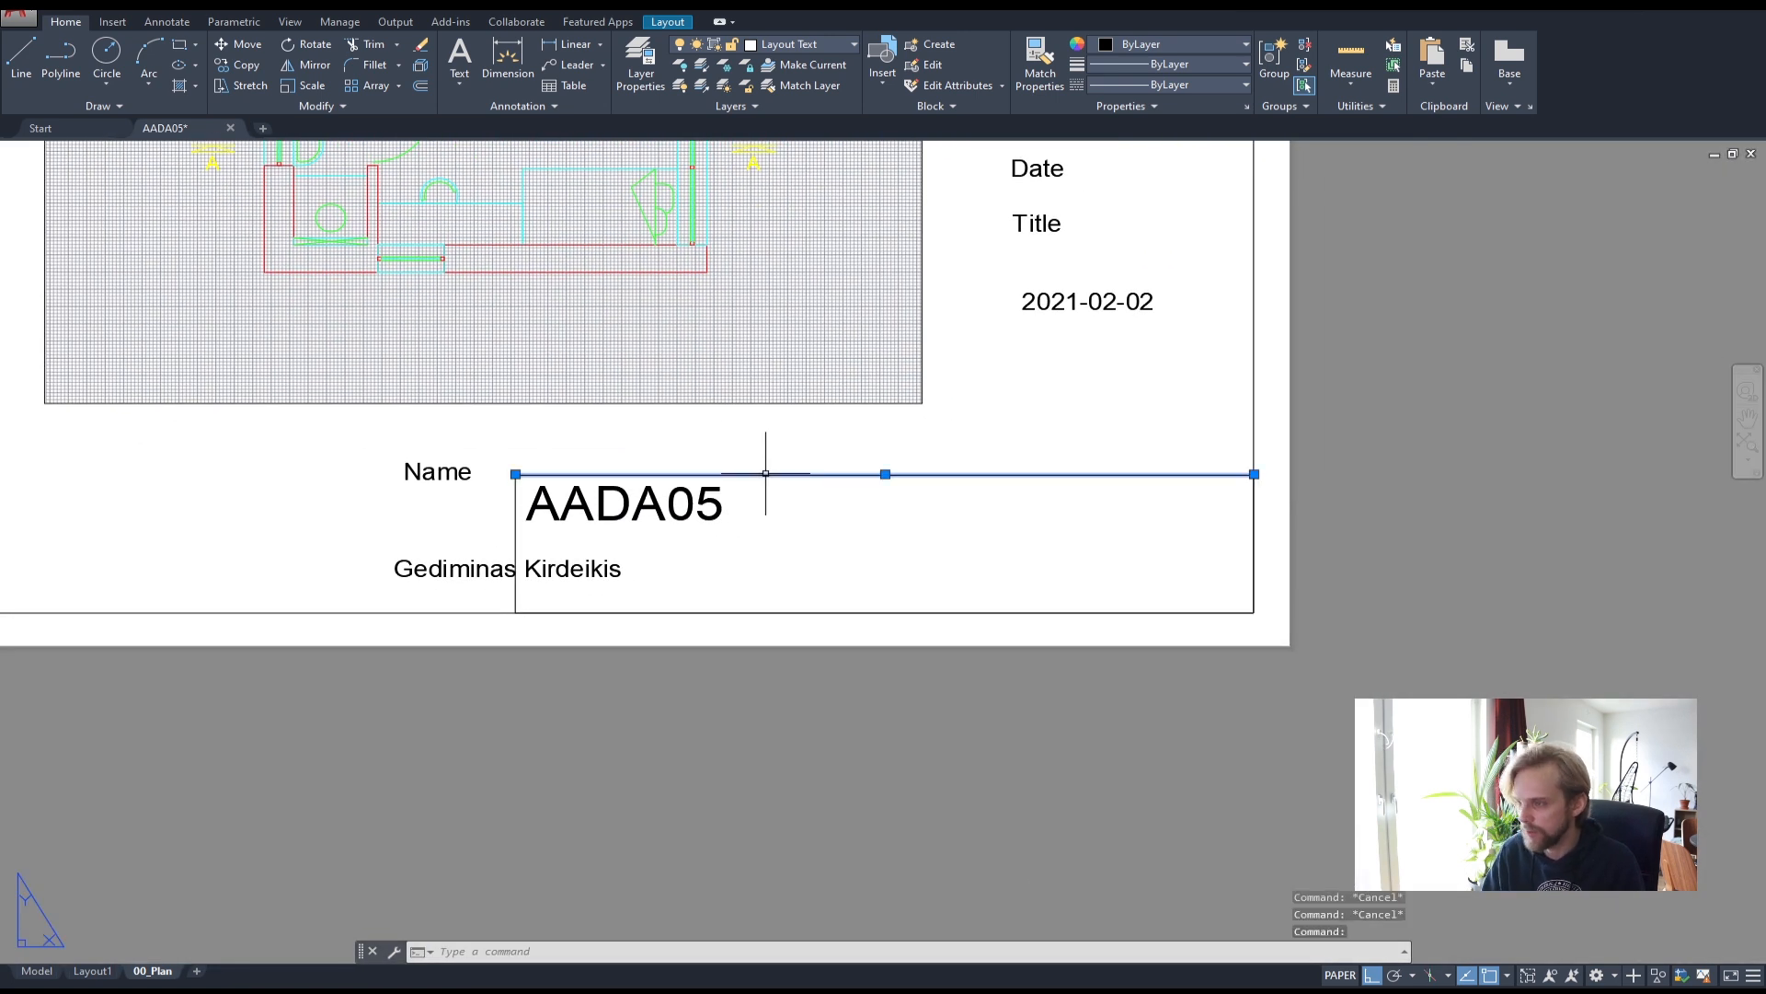
type("co")
key("Return")
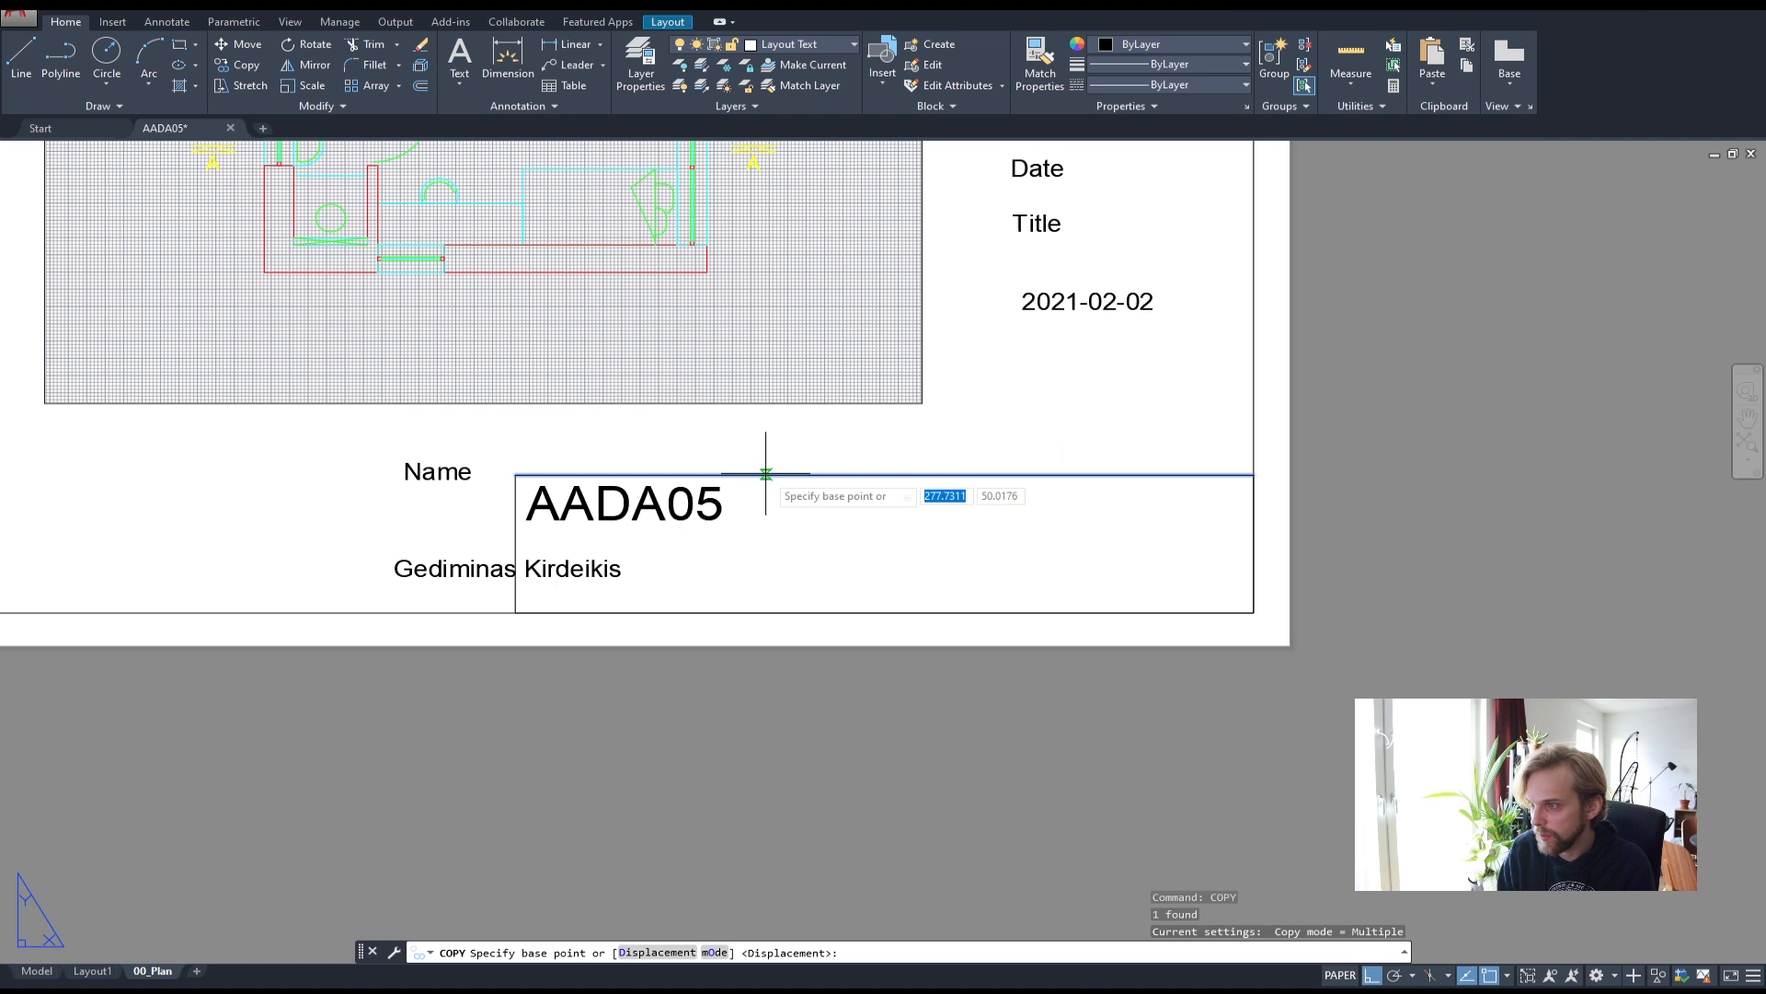
key("Escape")
left_click(519, 492)
key("Escape")
key("Escape")
- Copy the frame's left vertical edge to the right of AADA05 as a cell divider
left_click(515, 513)
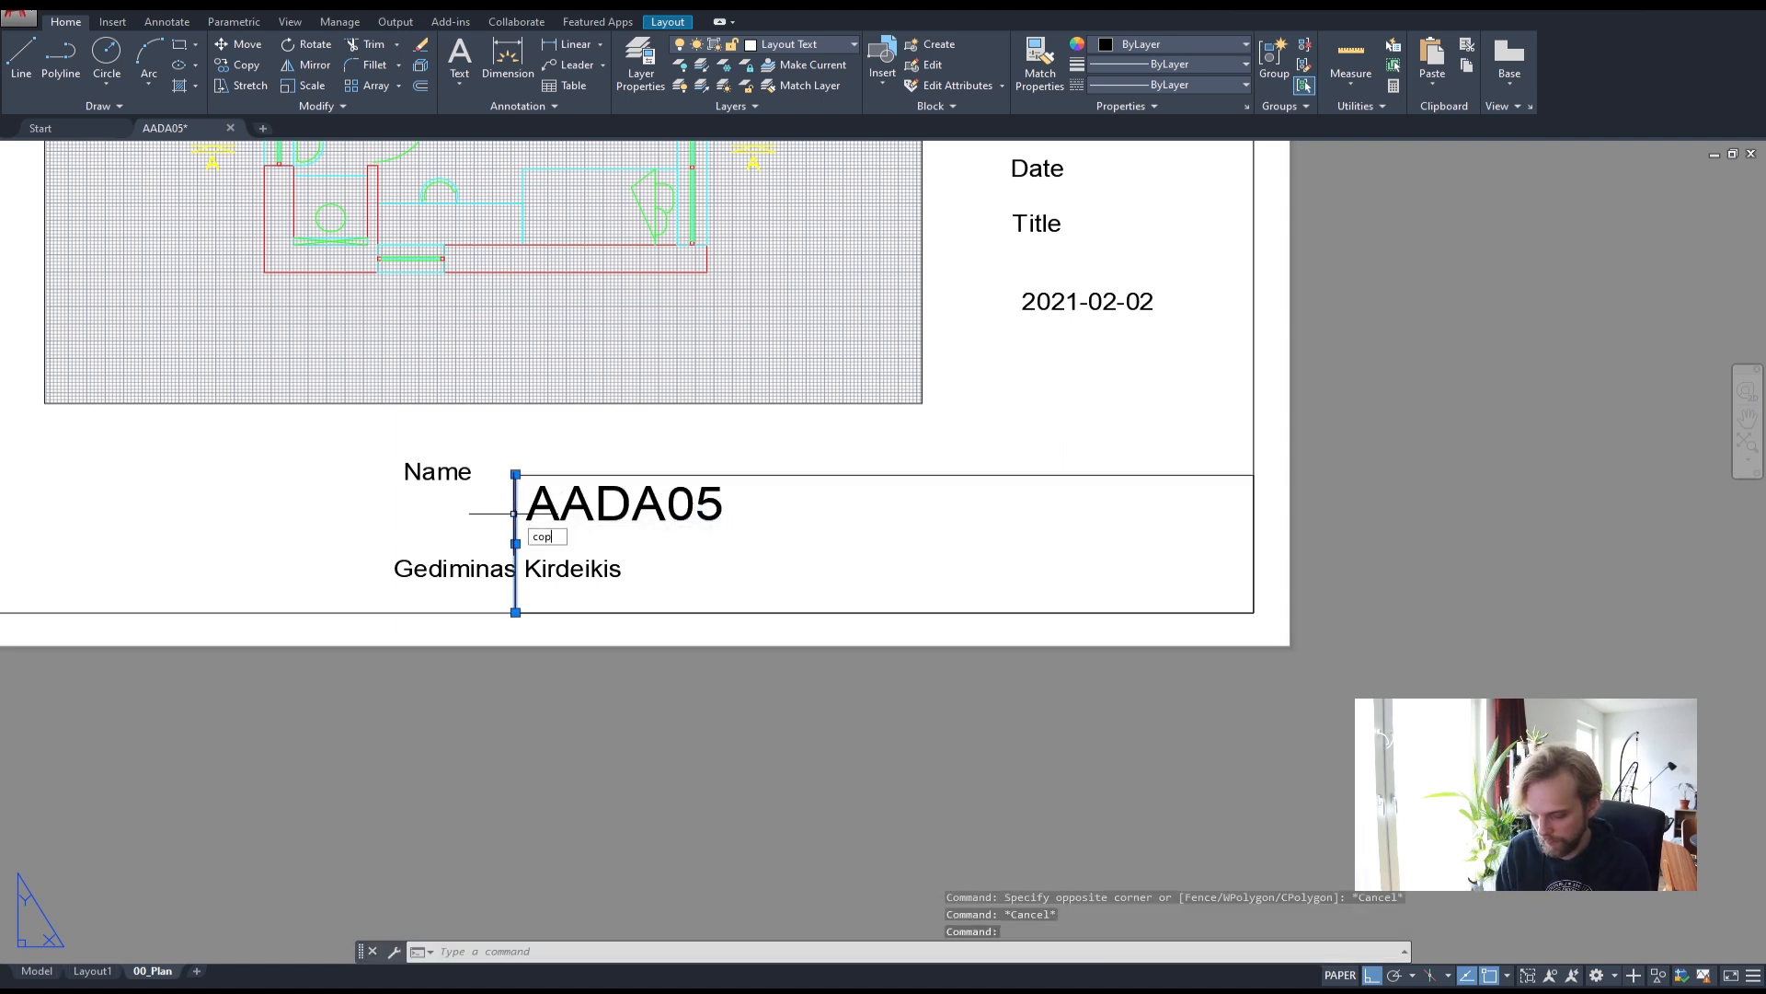
type("co")
key("Return")
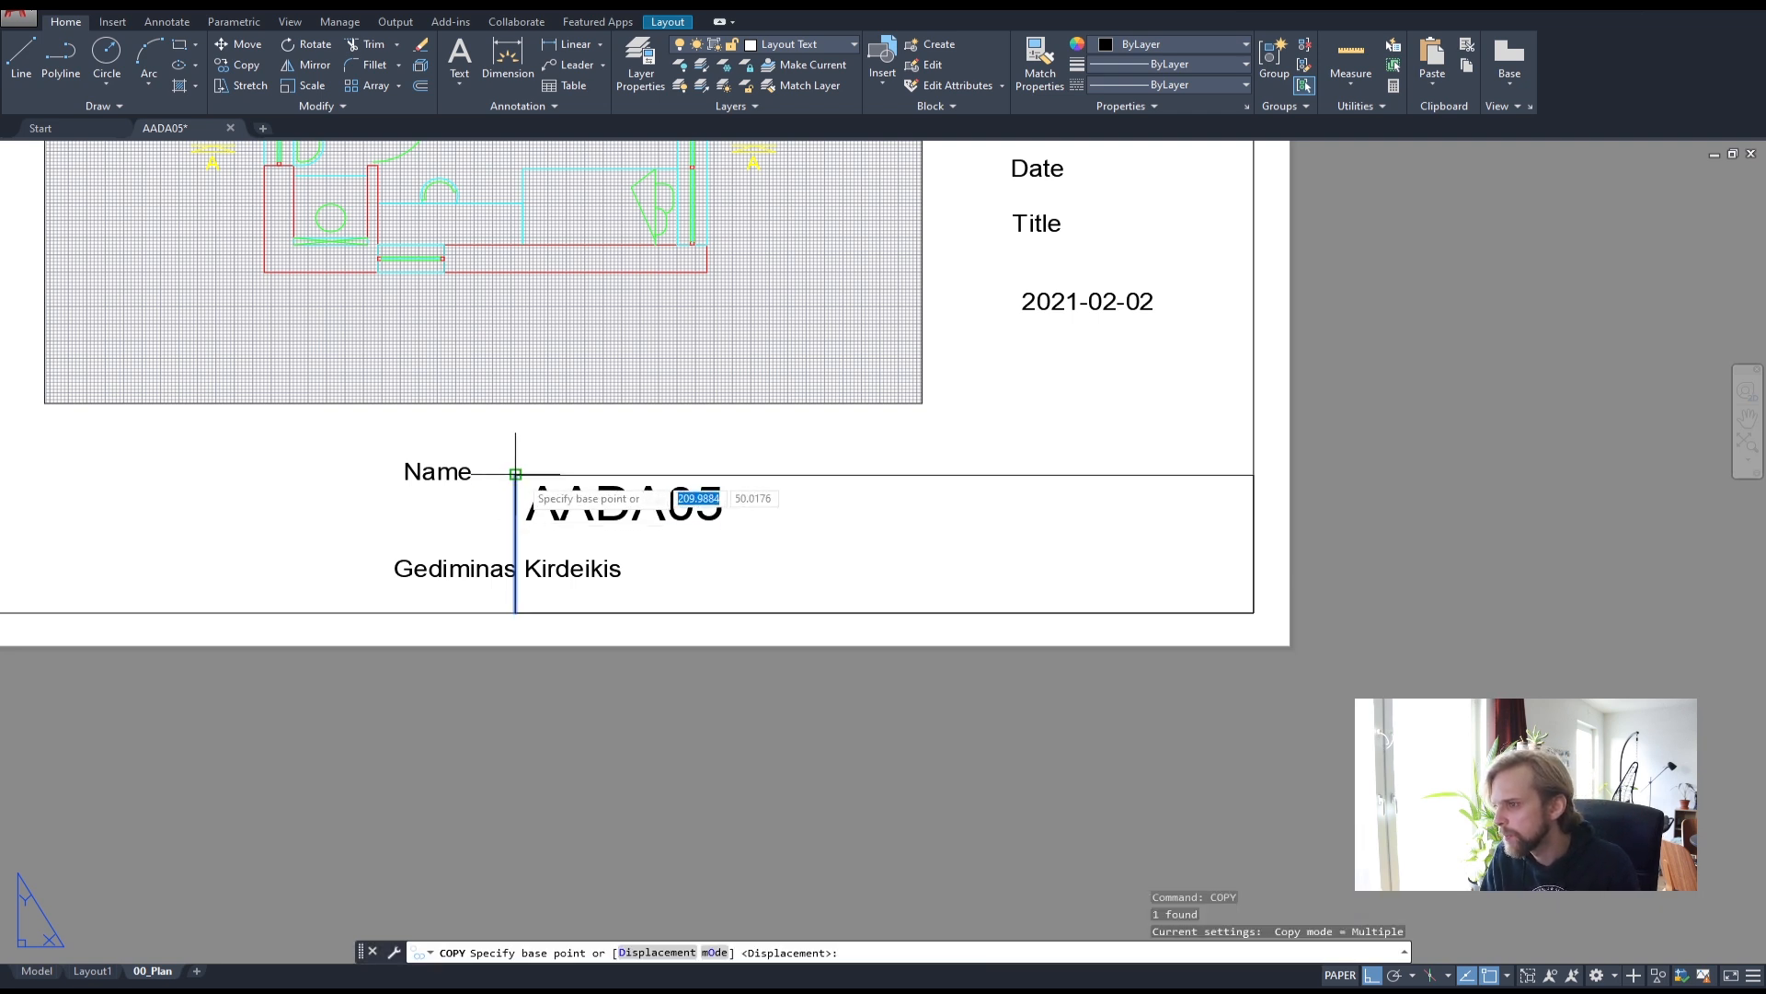
left_click(515, 474)
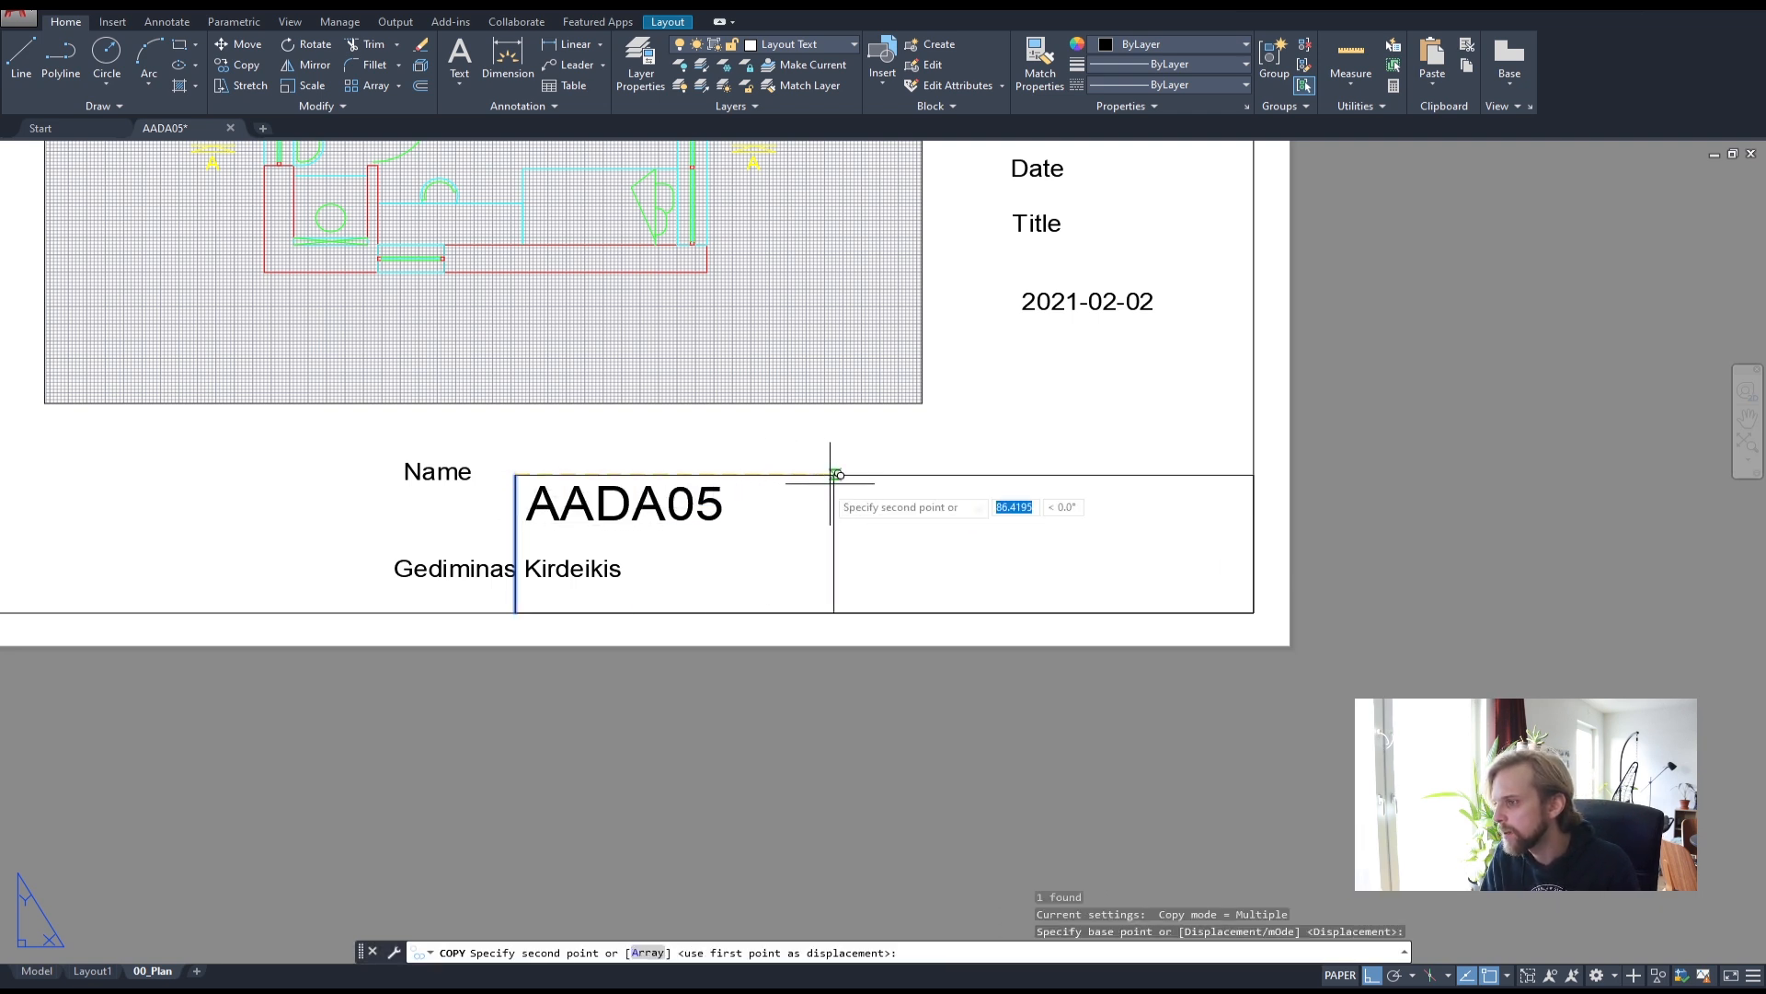
left_click(813, 474)
key("Escape")
key("Escape")
- Move the author's name text into the left cell beneath AADA05
left_click(541, 563)
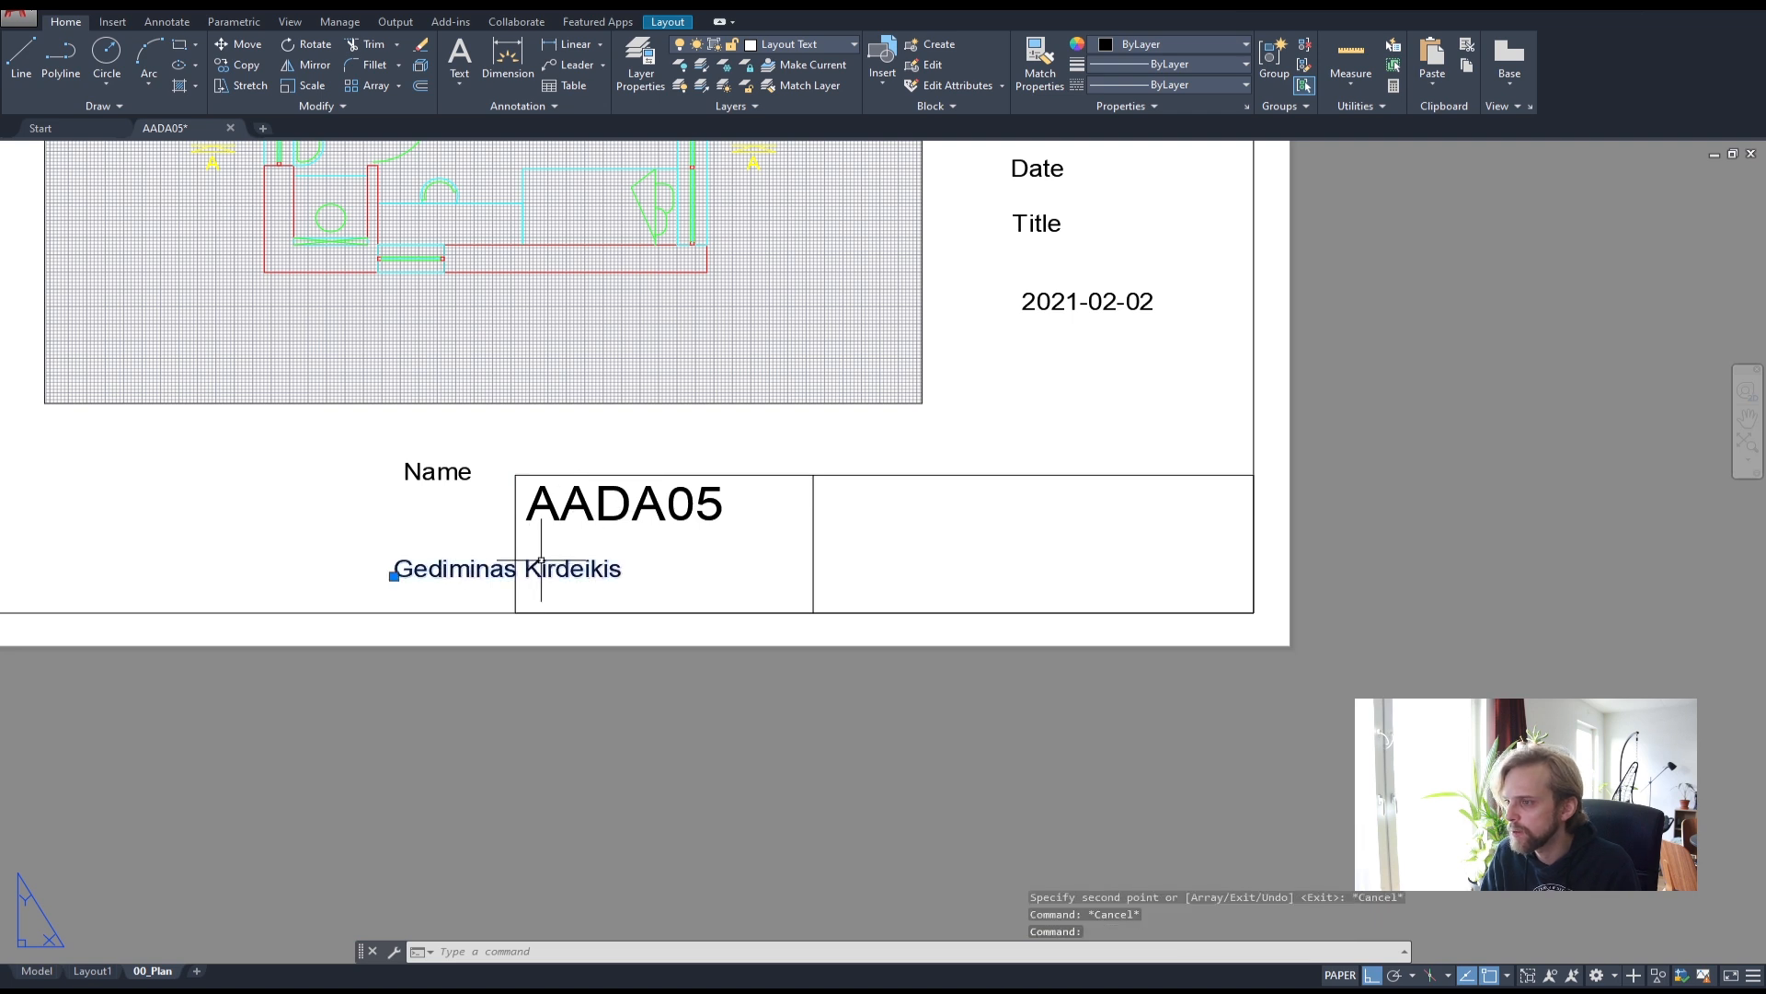
type("m")
key("Return")
scroll(428, 565, "up", 4)
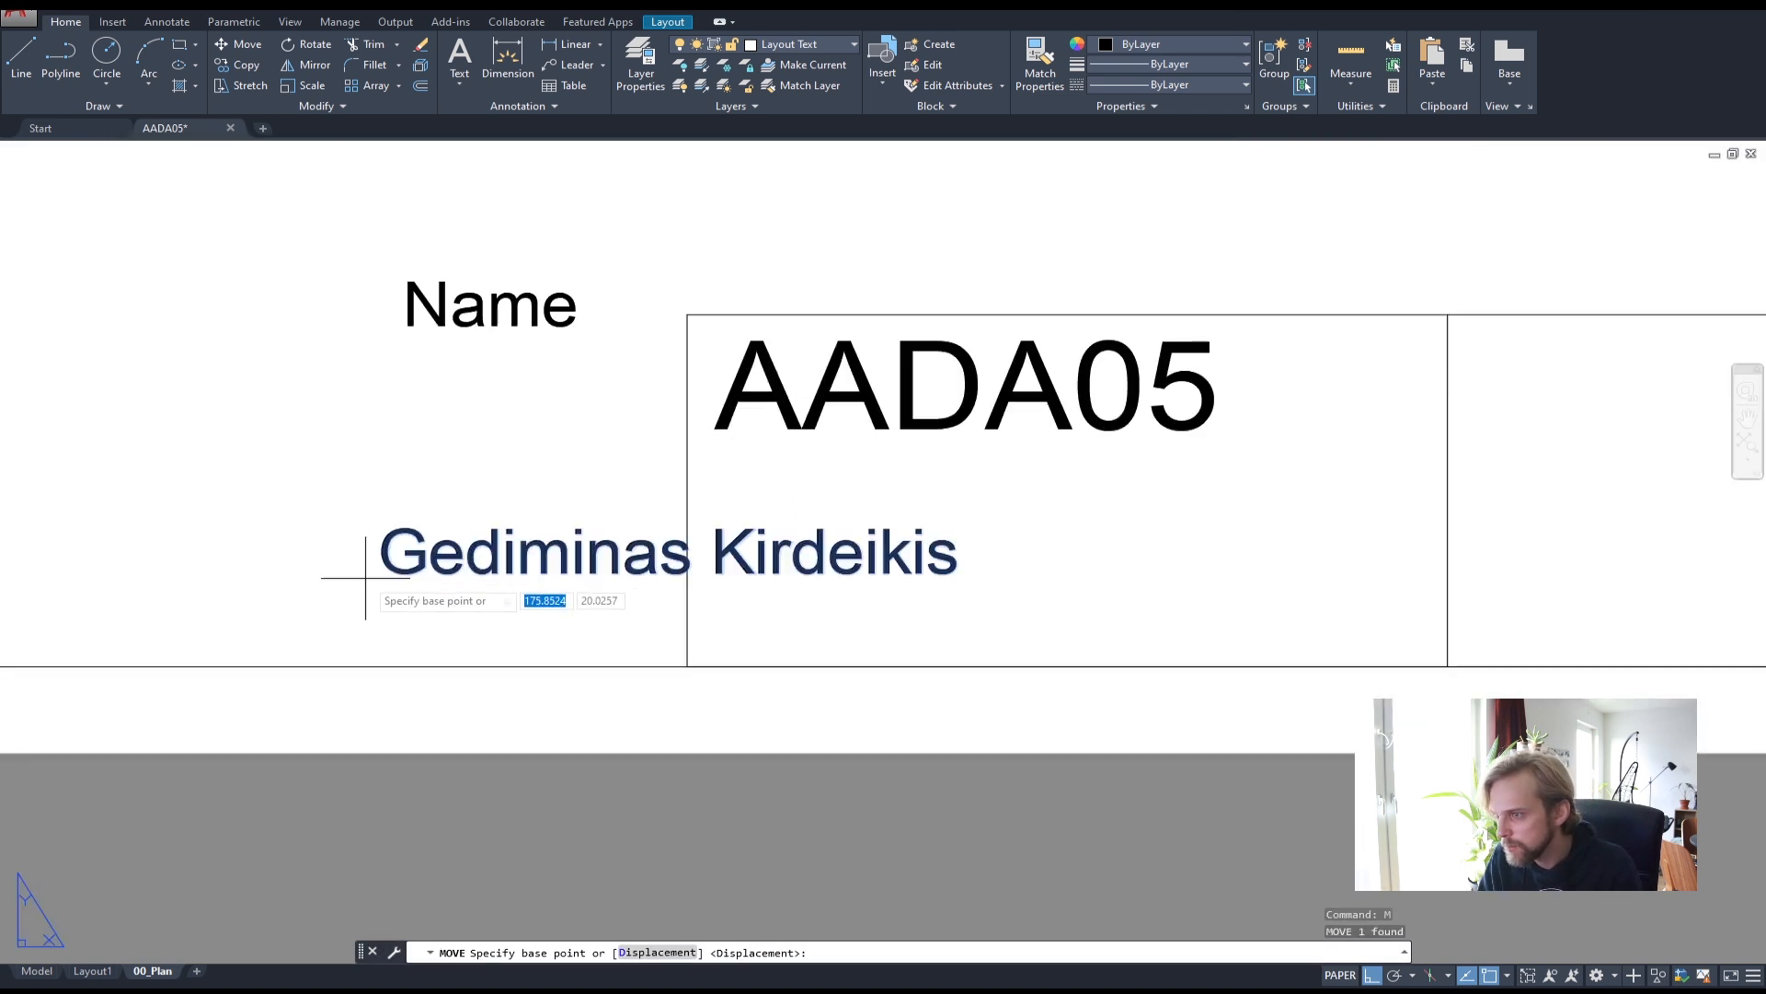
left_click(382, 575)
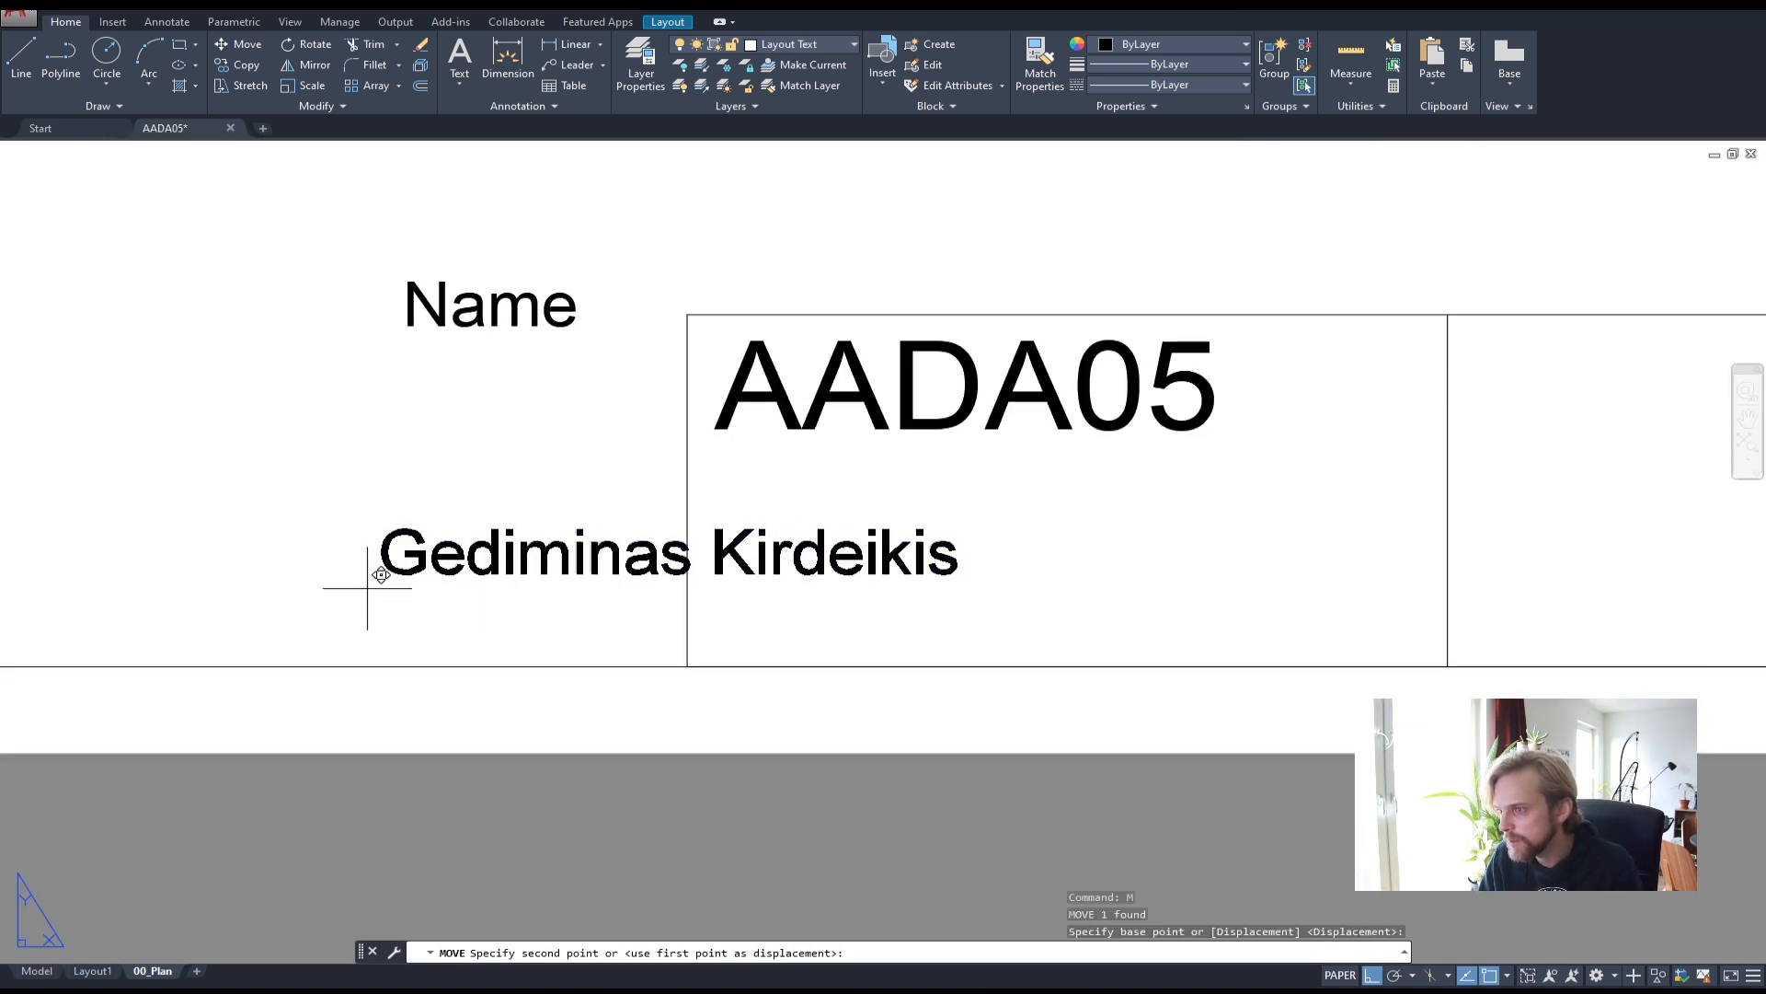
left_click(771, 653)
key("Escape")
key("Escape")
scroll(911, 576, "down", 4)
middle_click_drag(911, 576, 718, 549)
- Move the Name label into the stamp box, just above the author's name
left_click(513, 451)
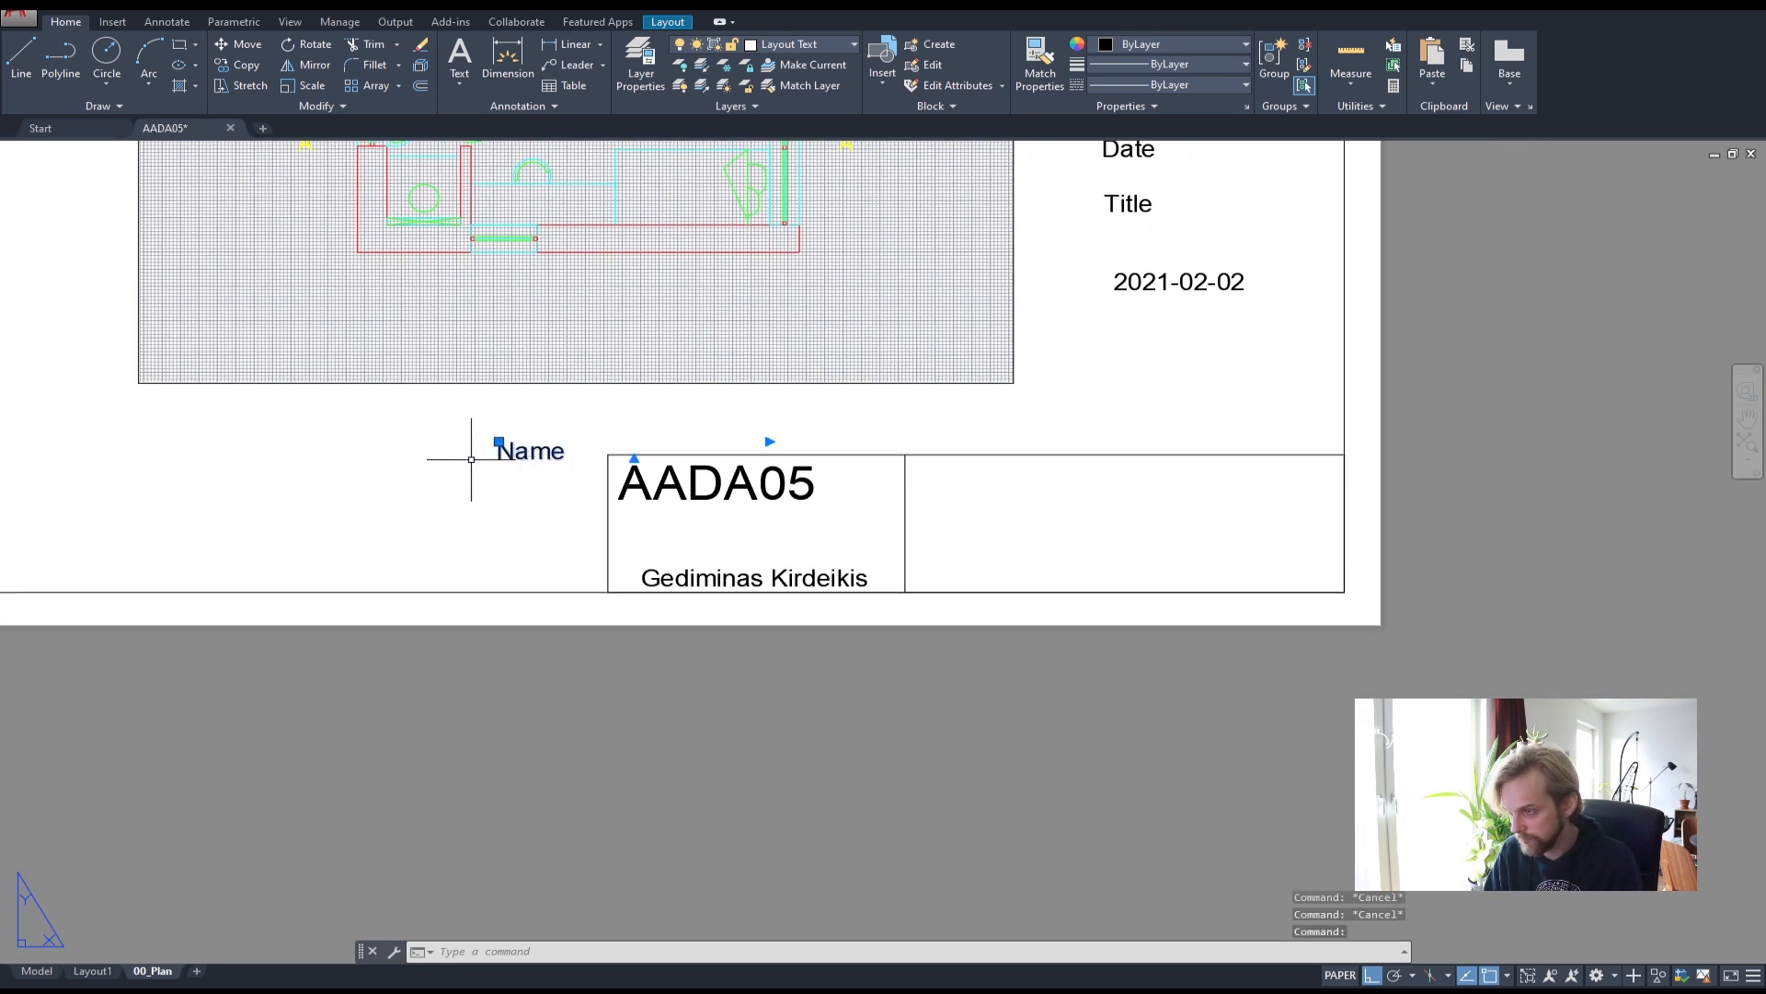
type("m")
key("Return")
left_click(503, 451)
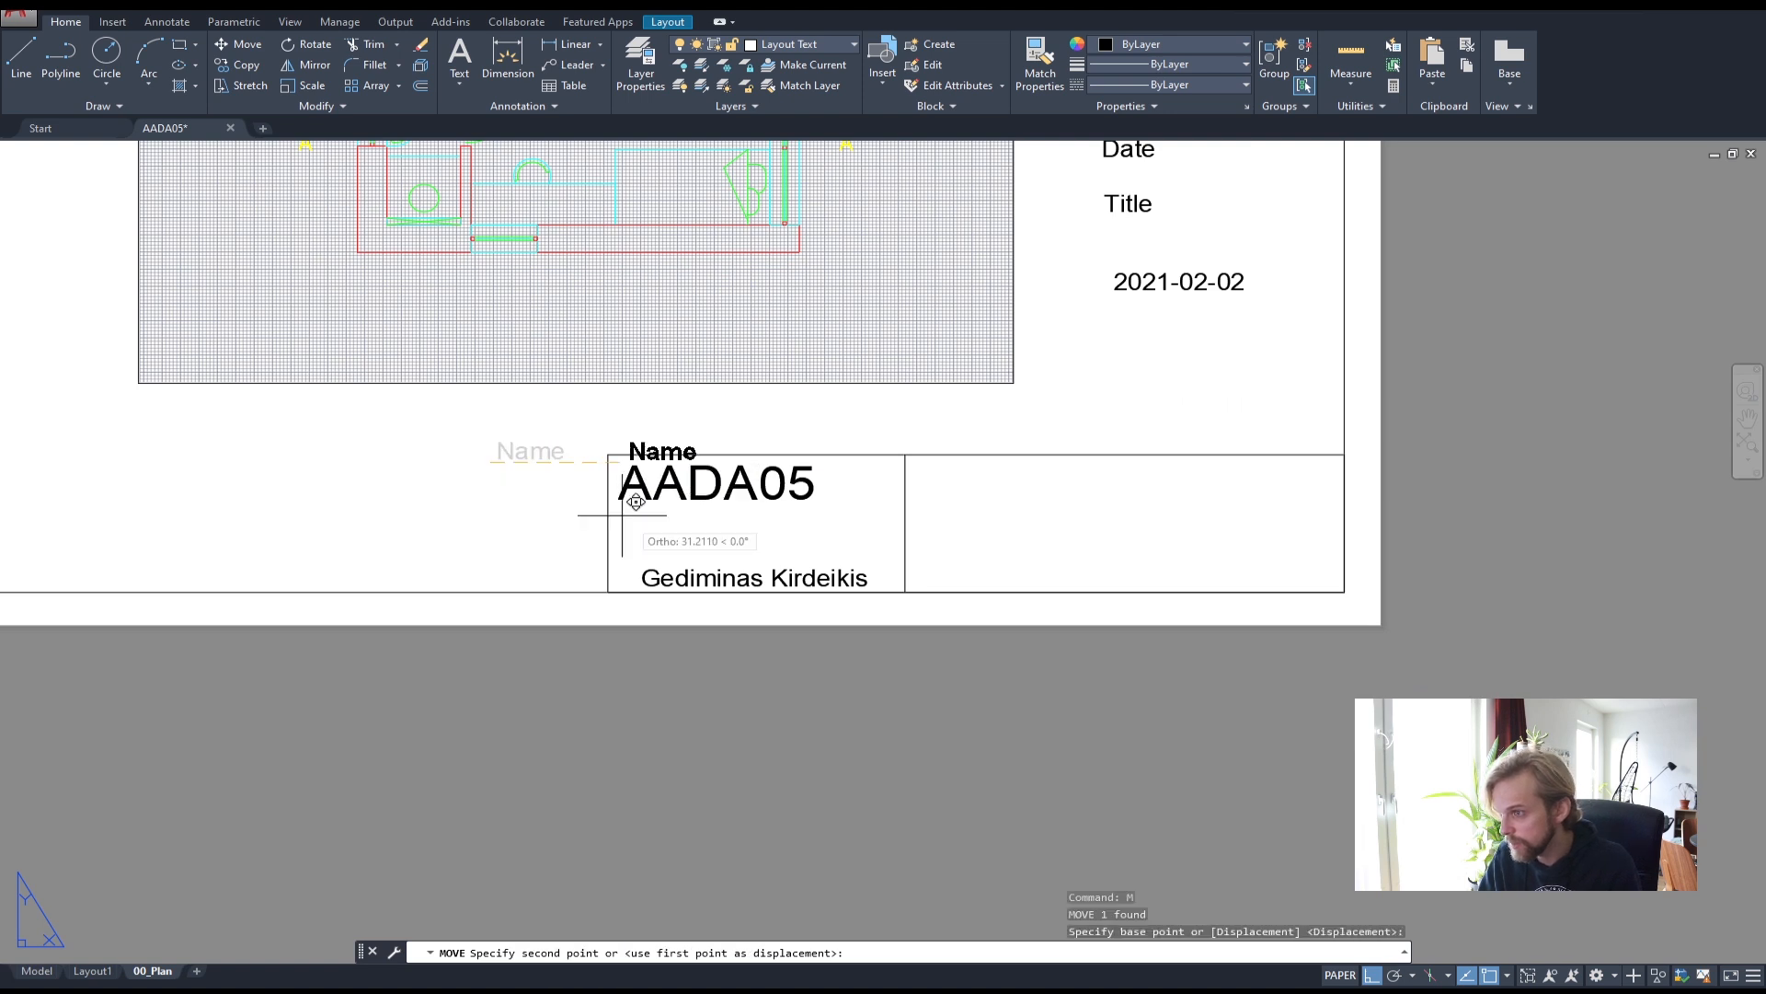
left_click(715, 545)
left_click(737, 451)
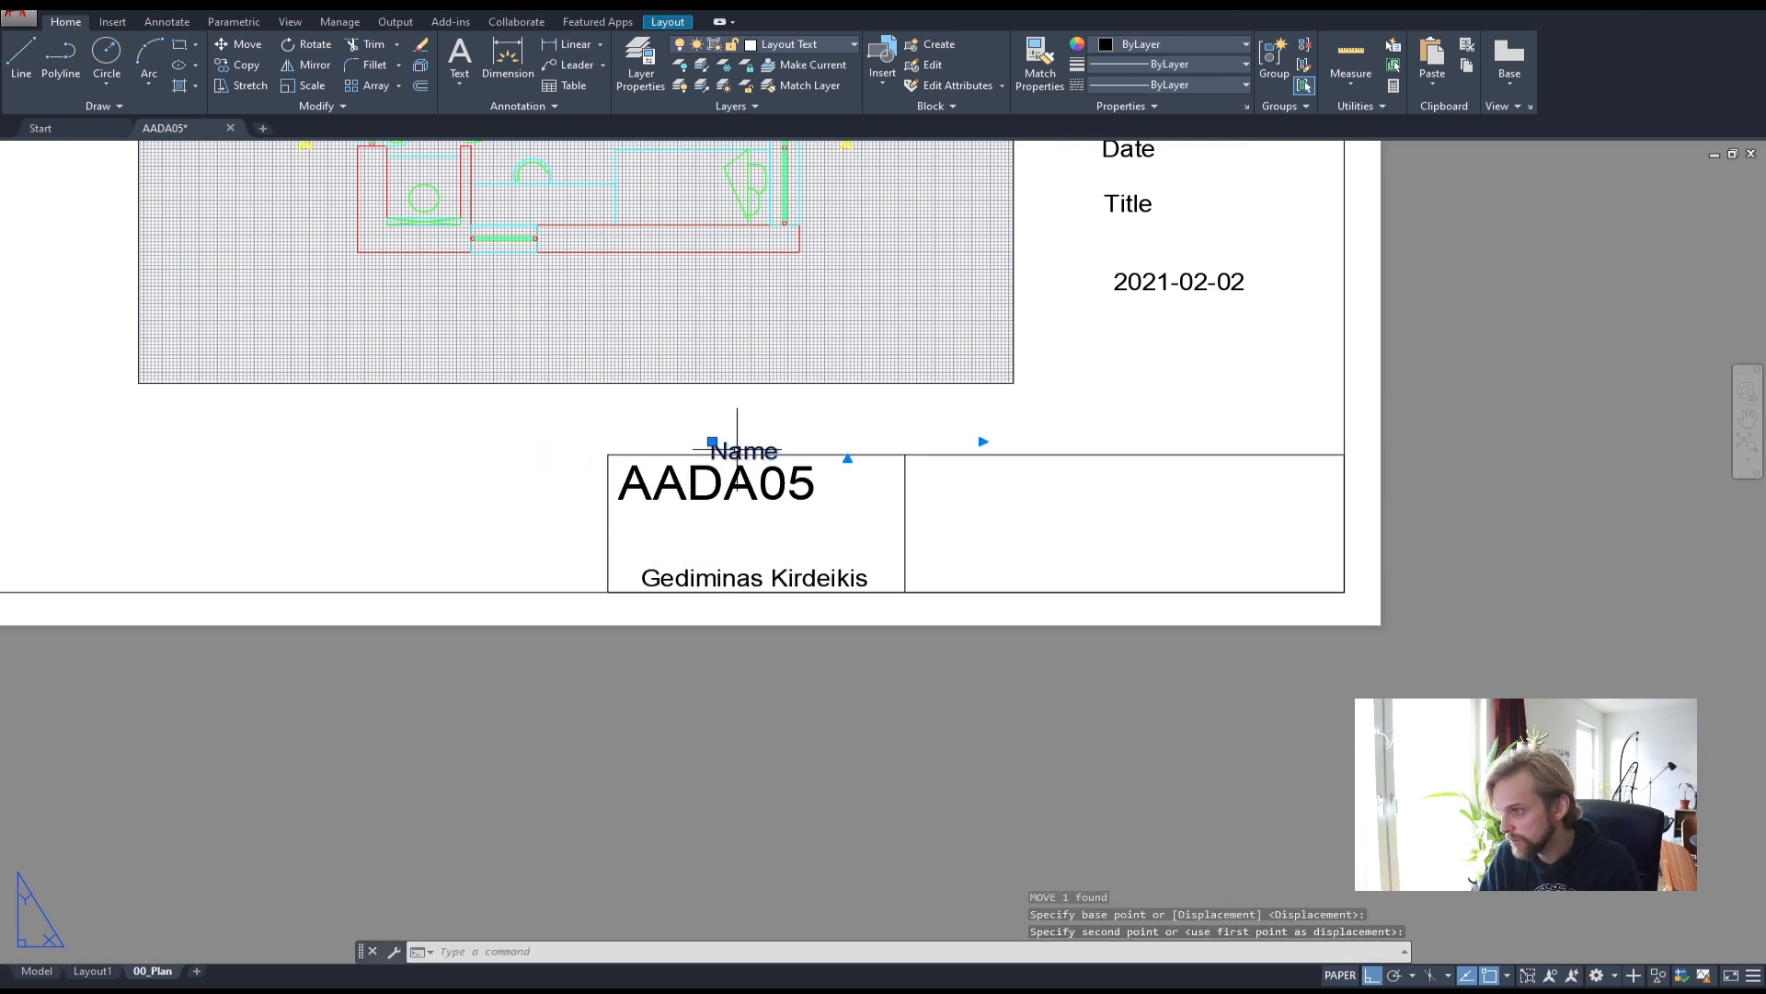
type("m")
key("Return")
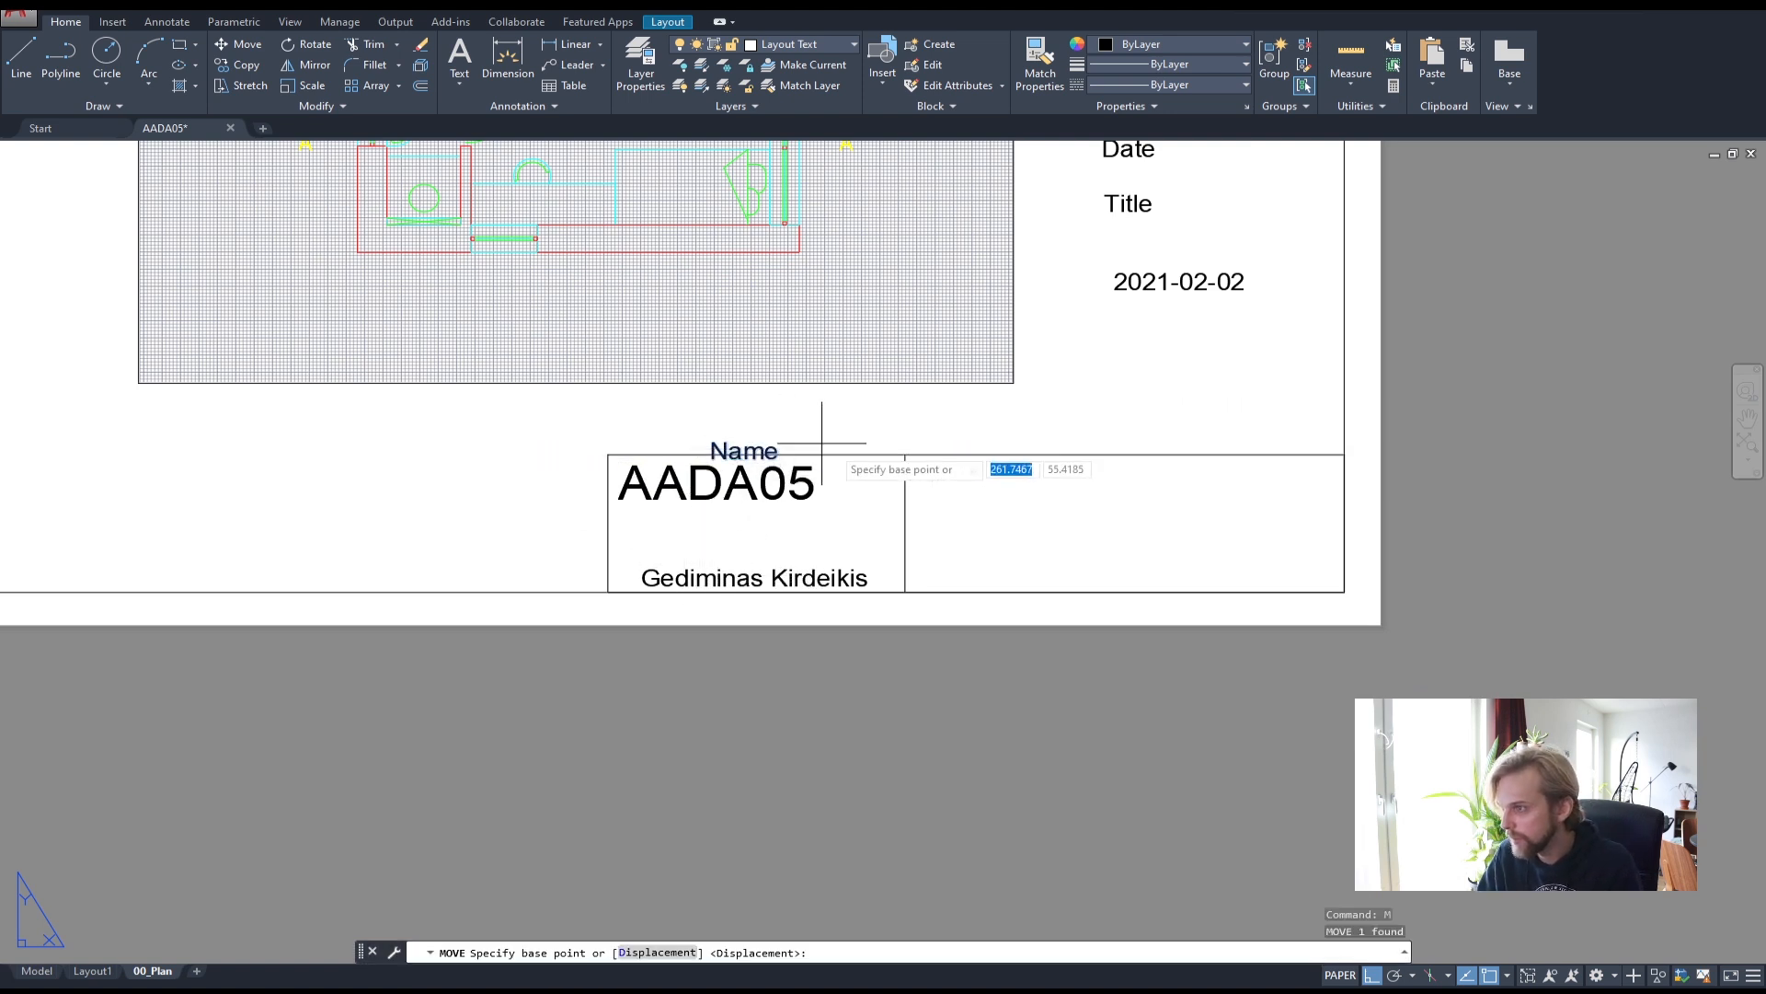
left_click(872, 508)
key("Escape")
key("Escape")
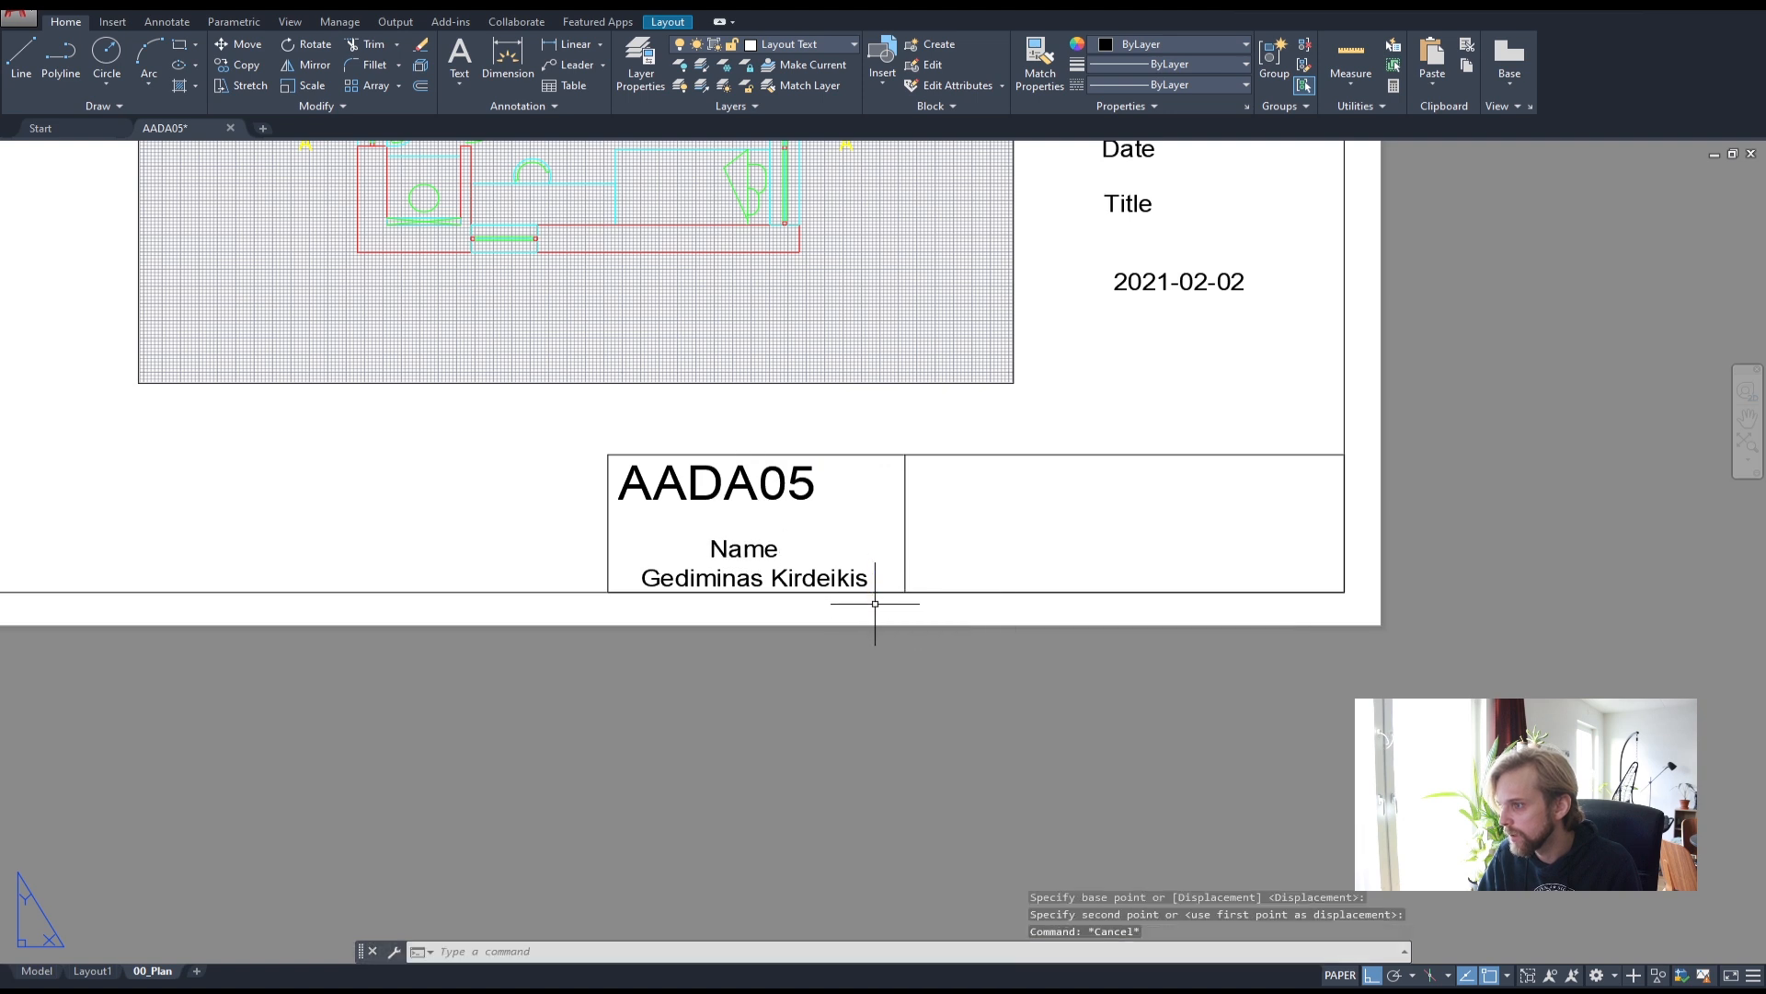
scroll(709, 545, "up", 4)
scroll(655, 570, "down", 2)
- Copy the frame's top line twice as row dividers above the author's name and between AADA05 and Name
left_click(677, 418)
type("copy")
key("Return")
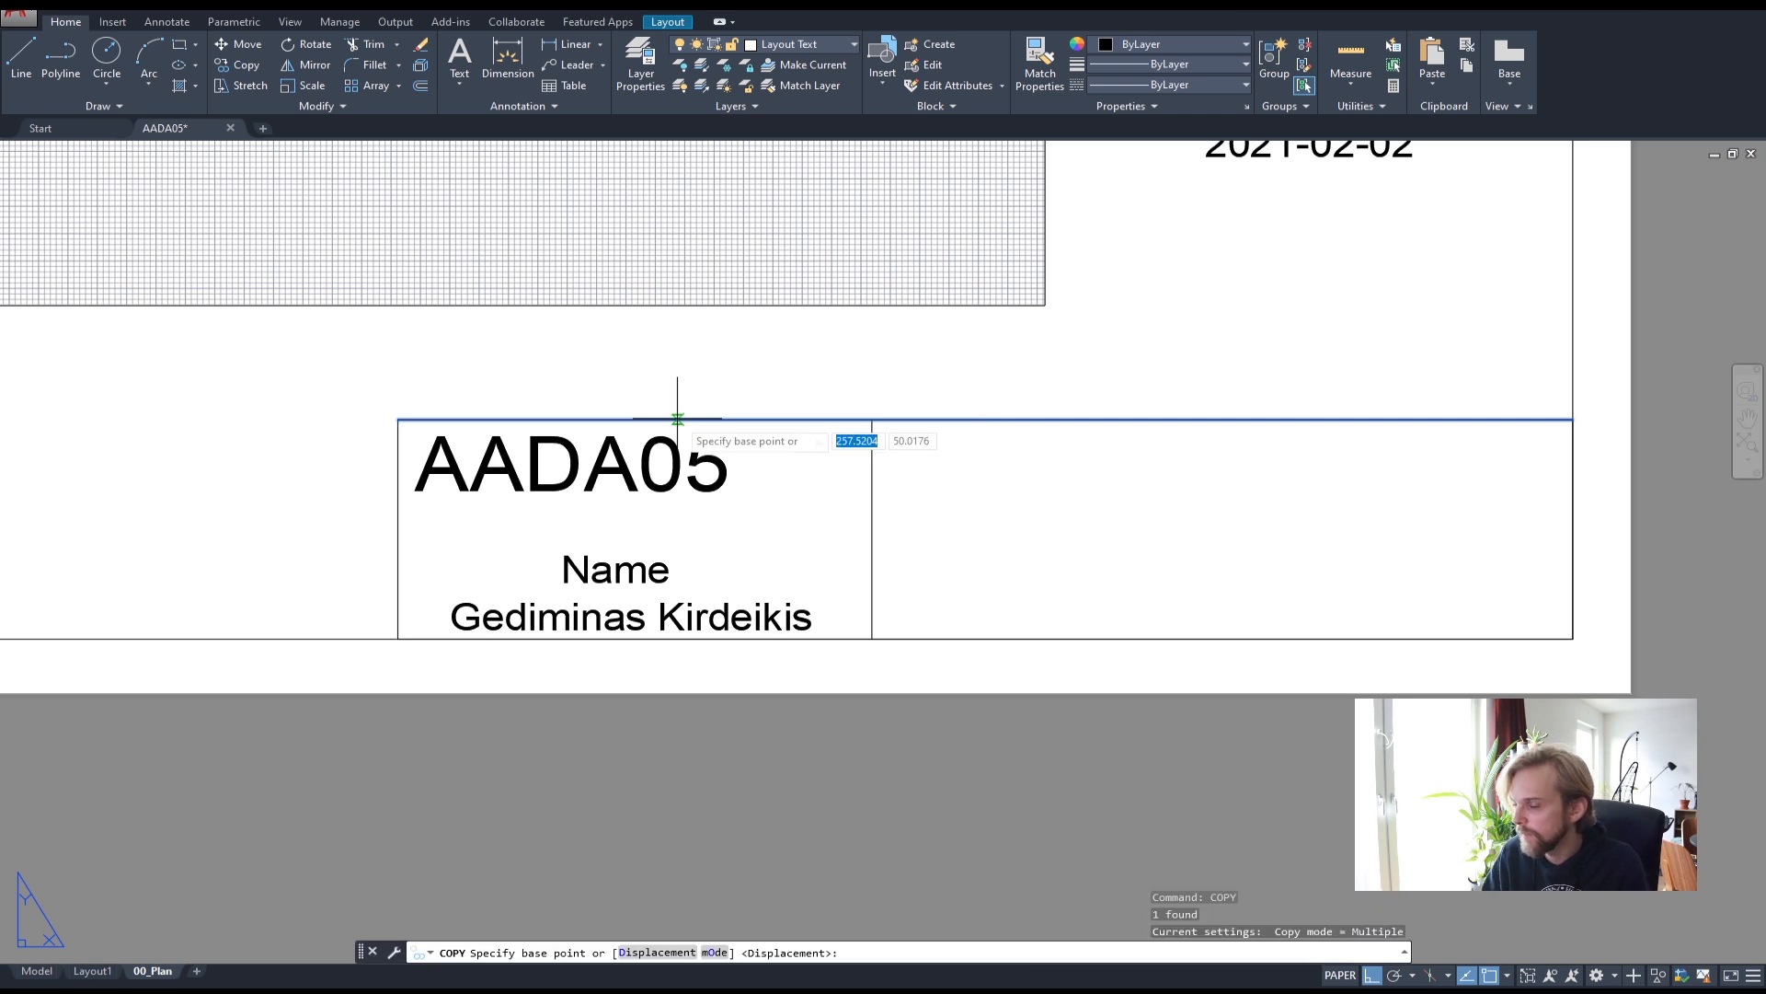
left_click(399, 419)
left_click(400, 593)
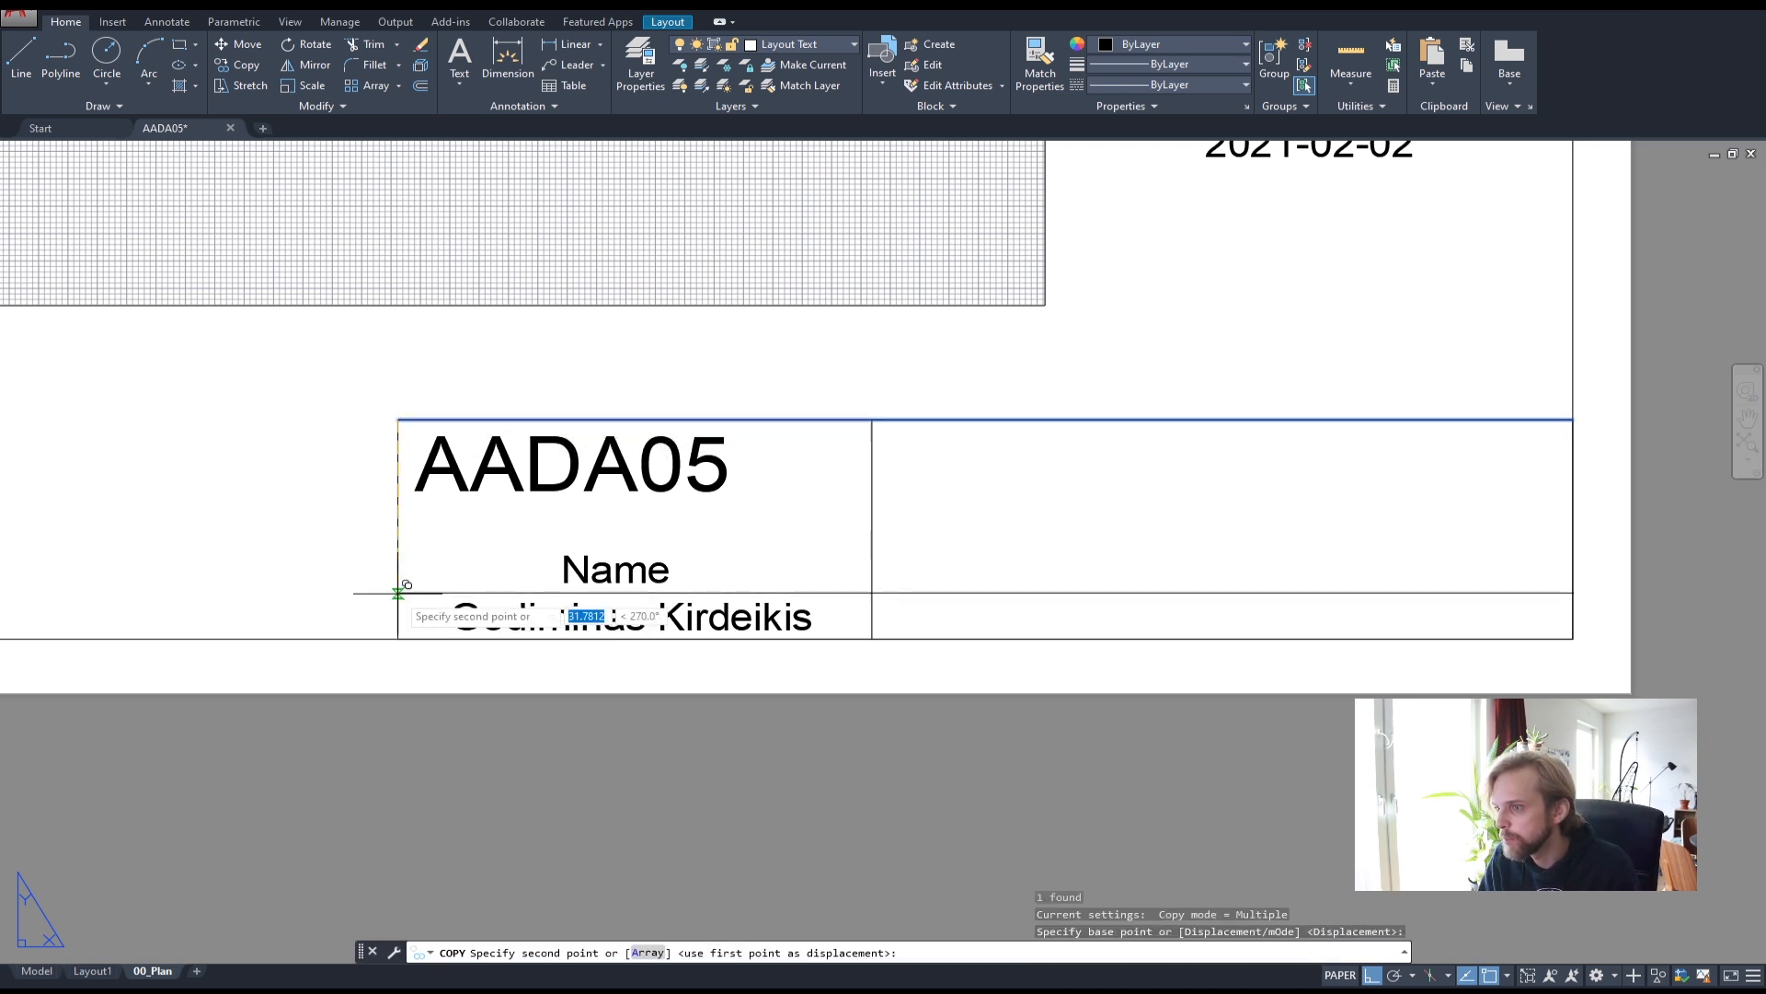
key("Escape")
key("Escape")
left_click(499, 419)
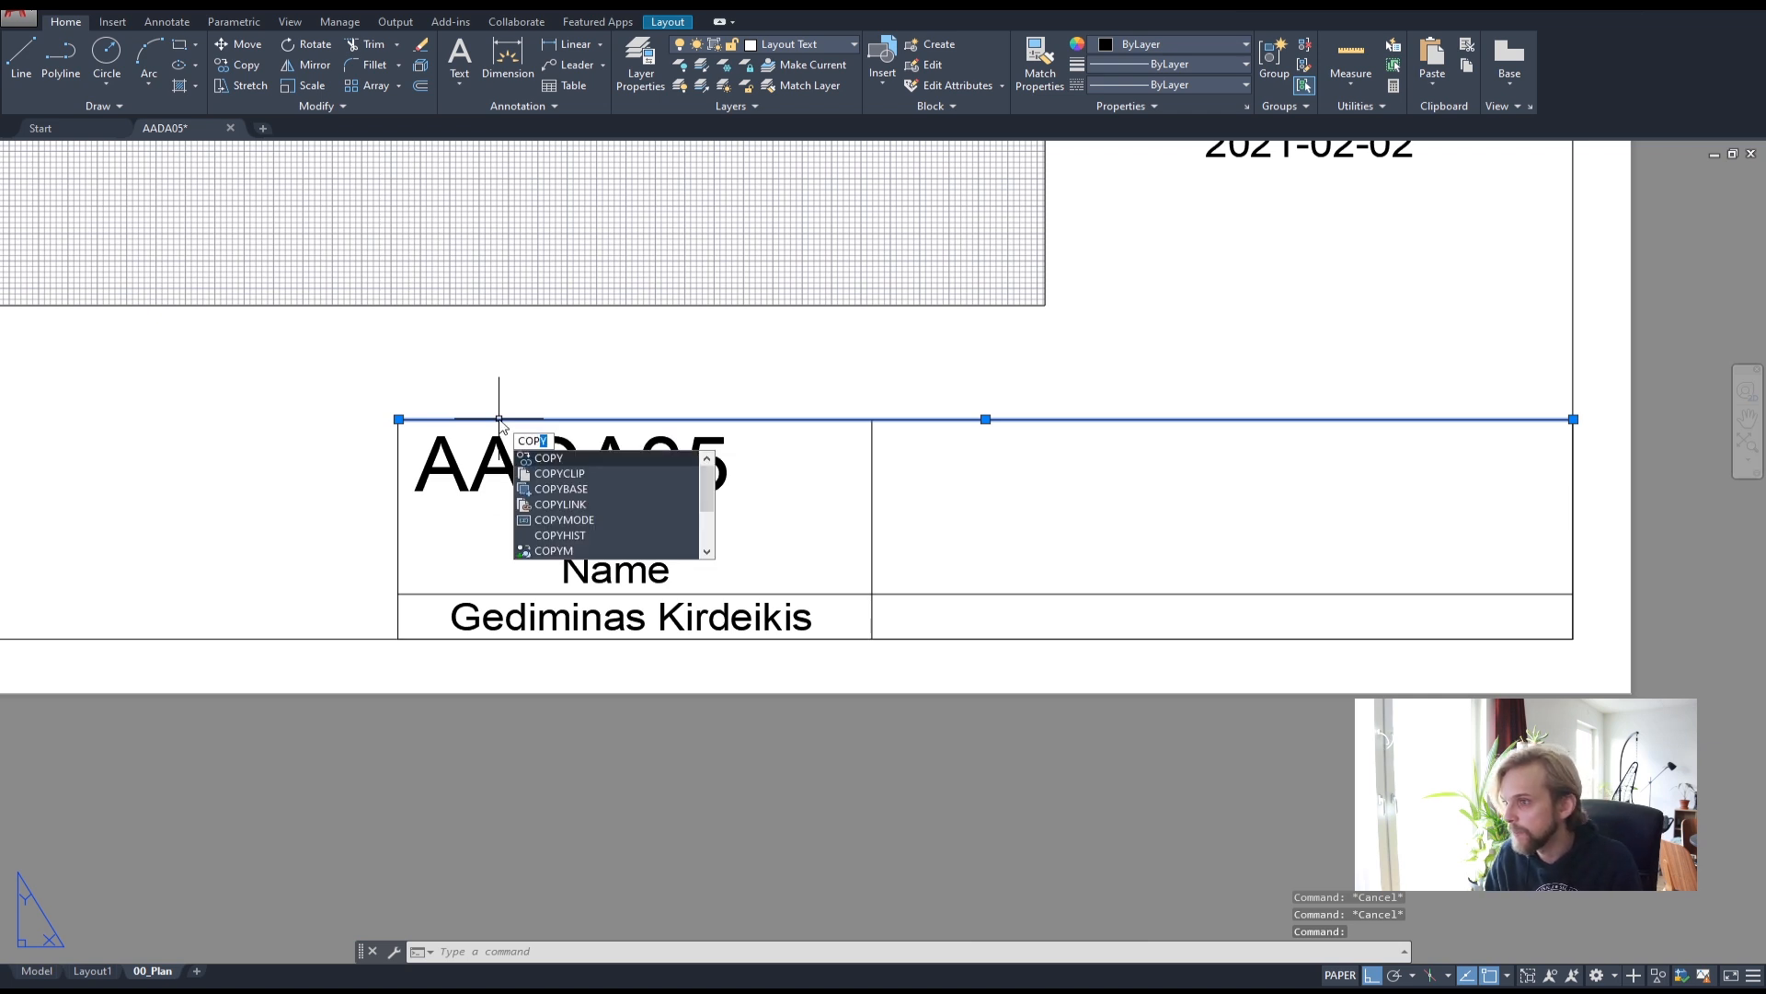
key("Return")
left_click(400, 416)
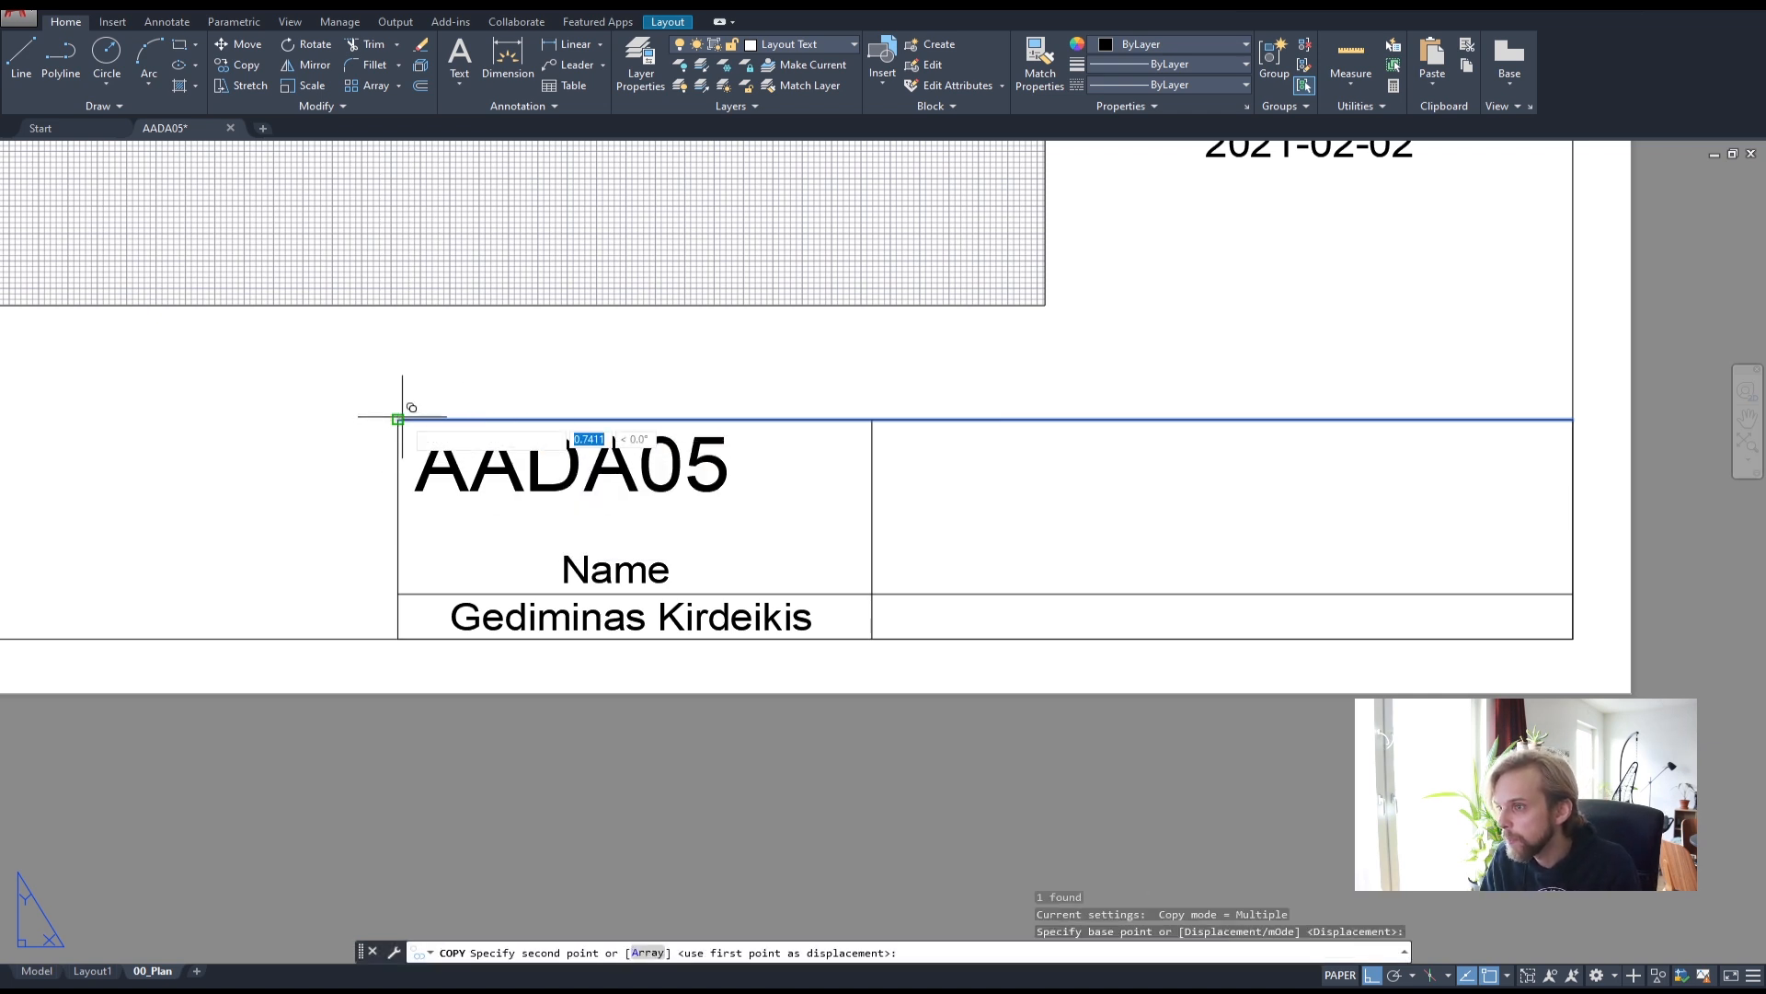
left_click(409, 540)
key("Escape")
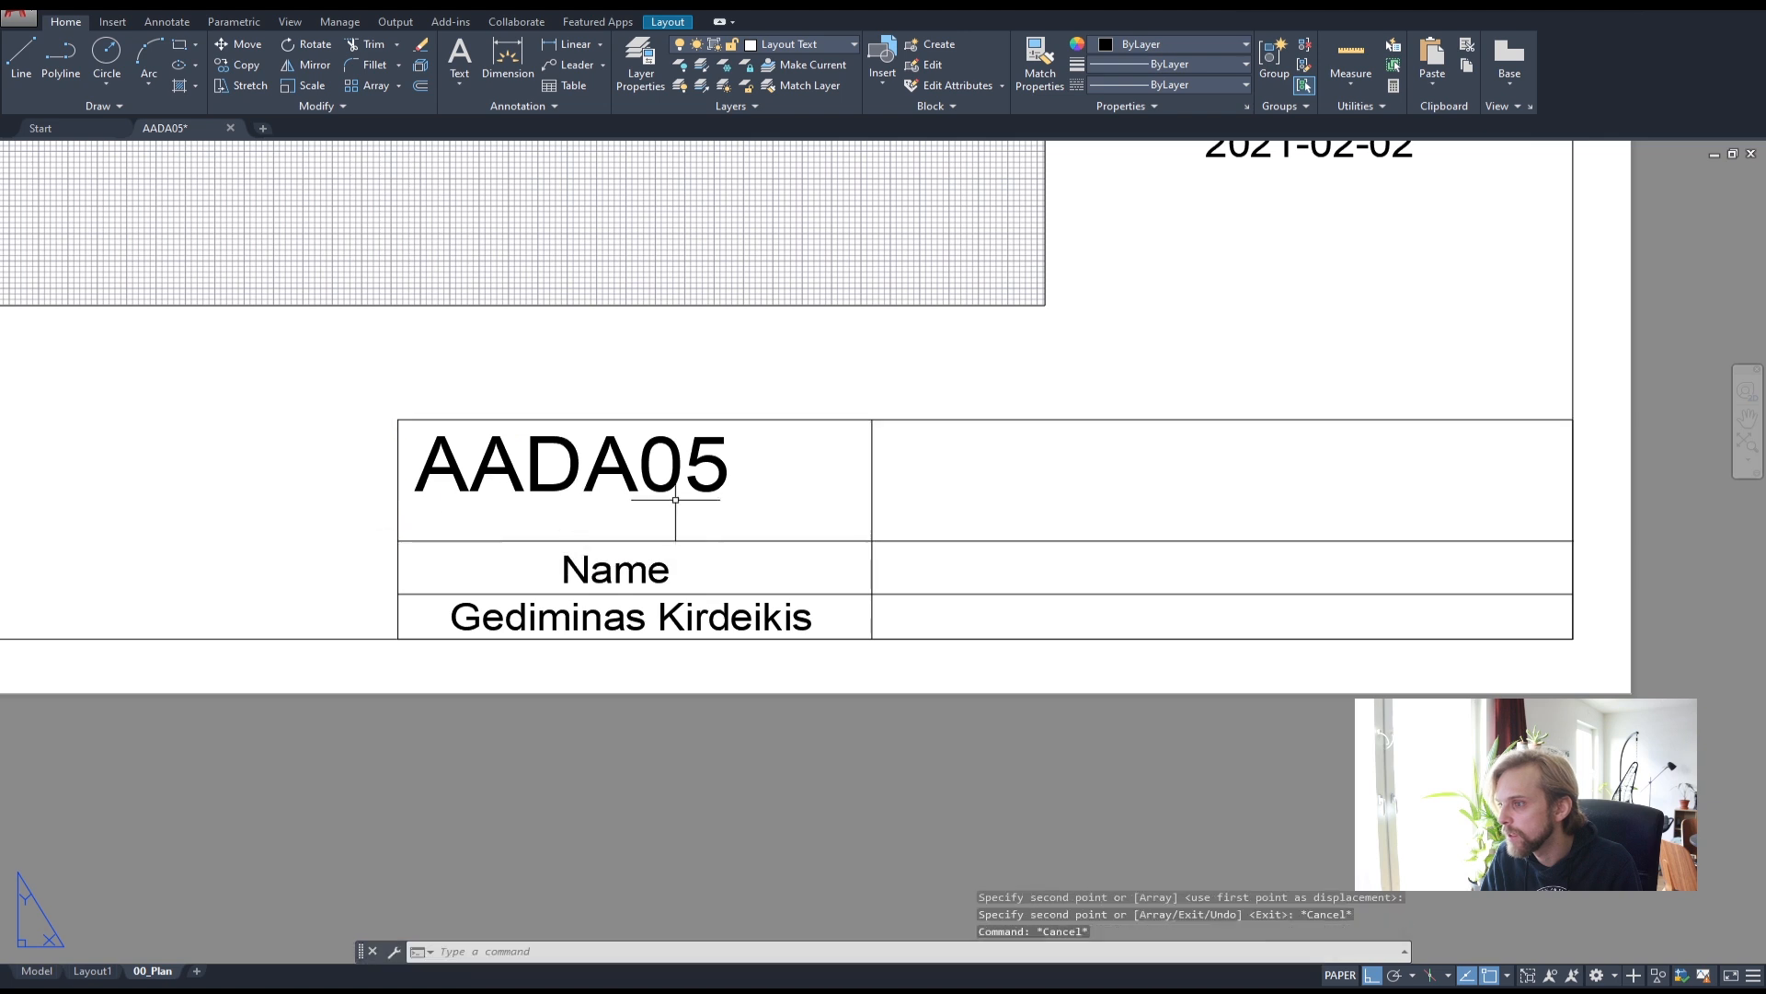
key("Escape")
- Start moving the Name label, then cancel and leave it in place
left_click(620, 566)
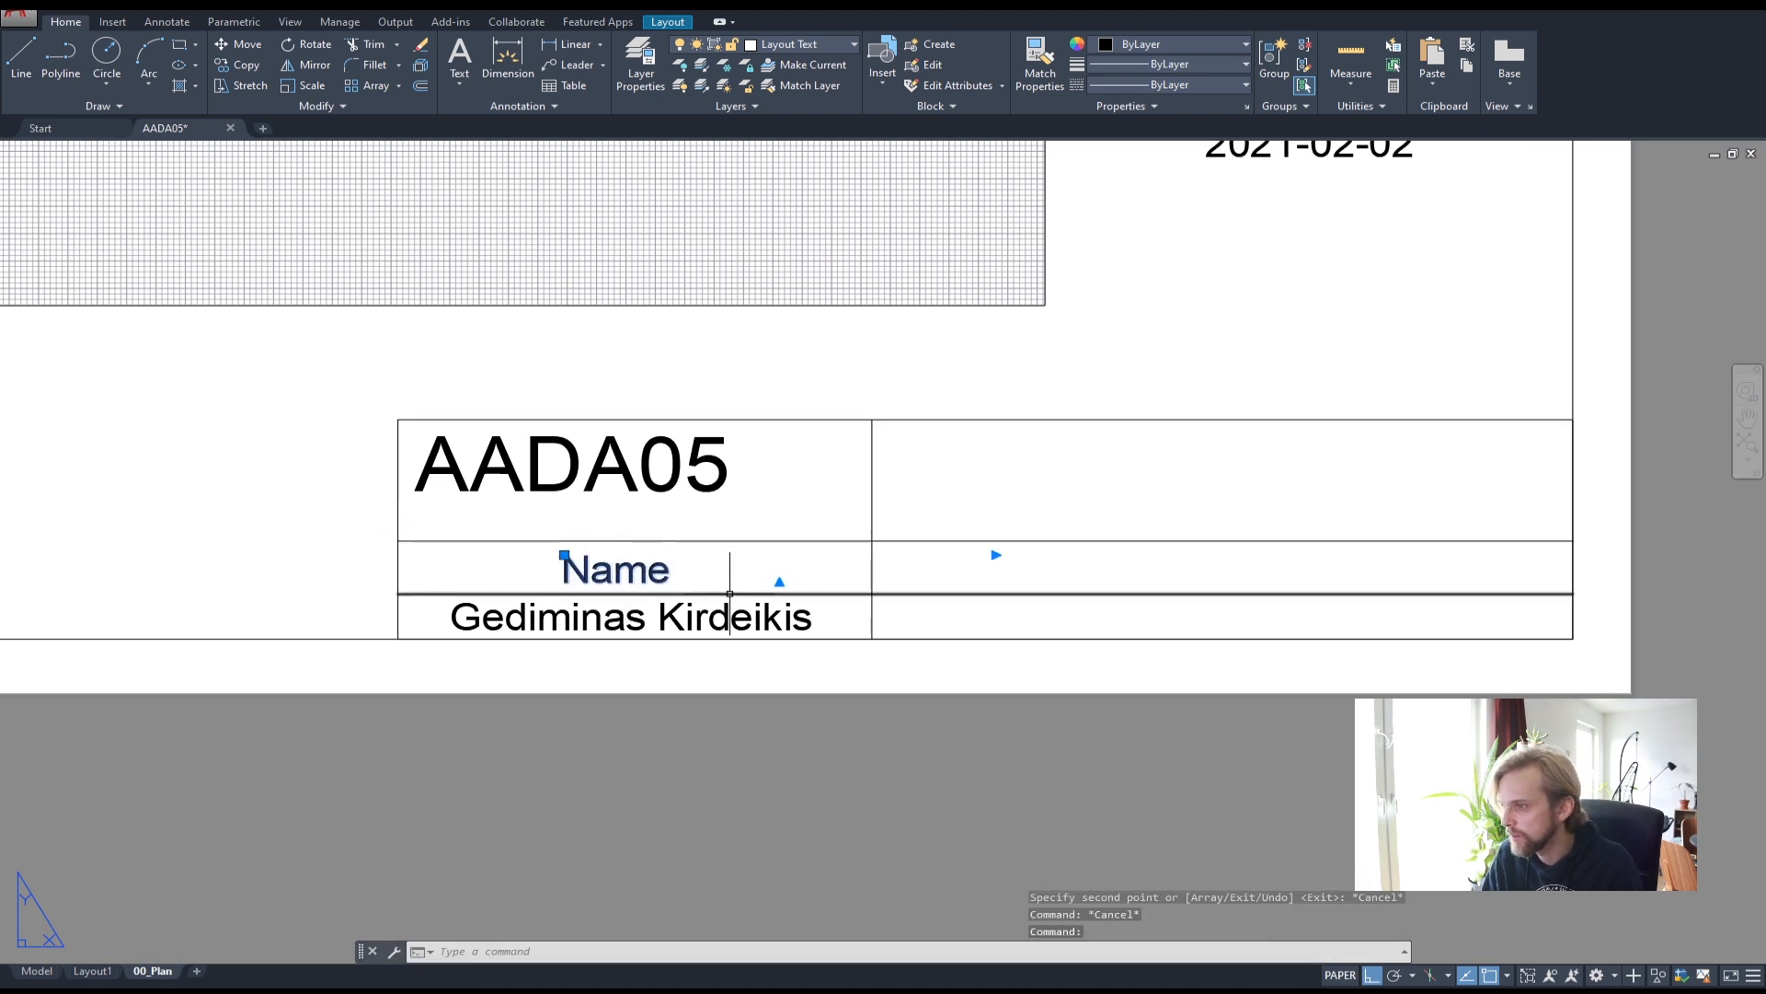
type("m")
key("Return")
left_click(262, 571)
key("Escape")
key("Escape")
scroll(552, 494, "up", 2)
- Move the AADA05 label further right within its top-left cell
left_click(548, 494)
type("m")
key("Return")
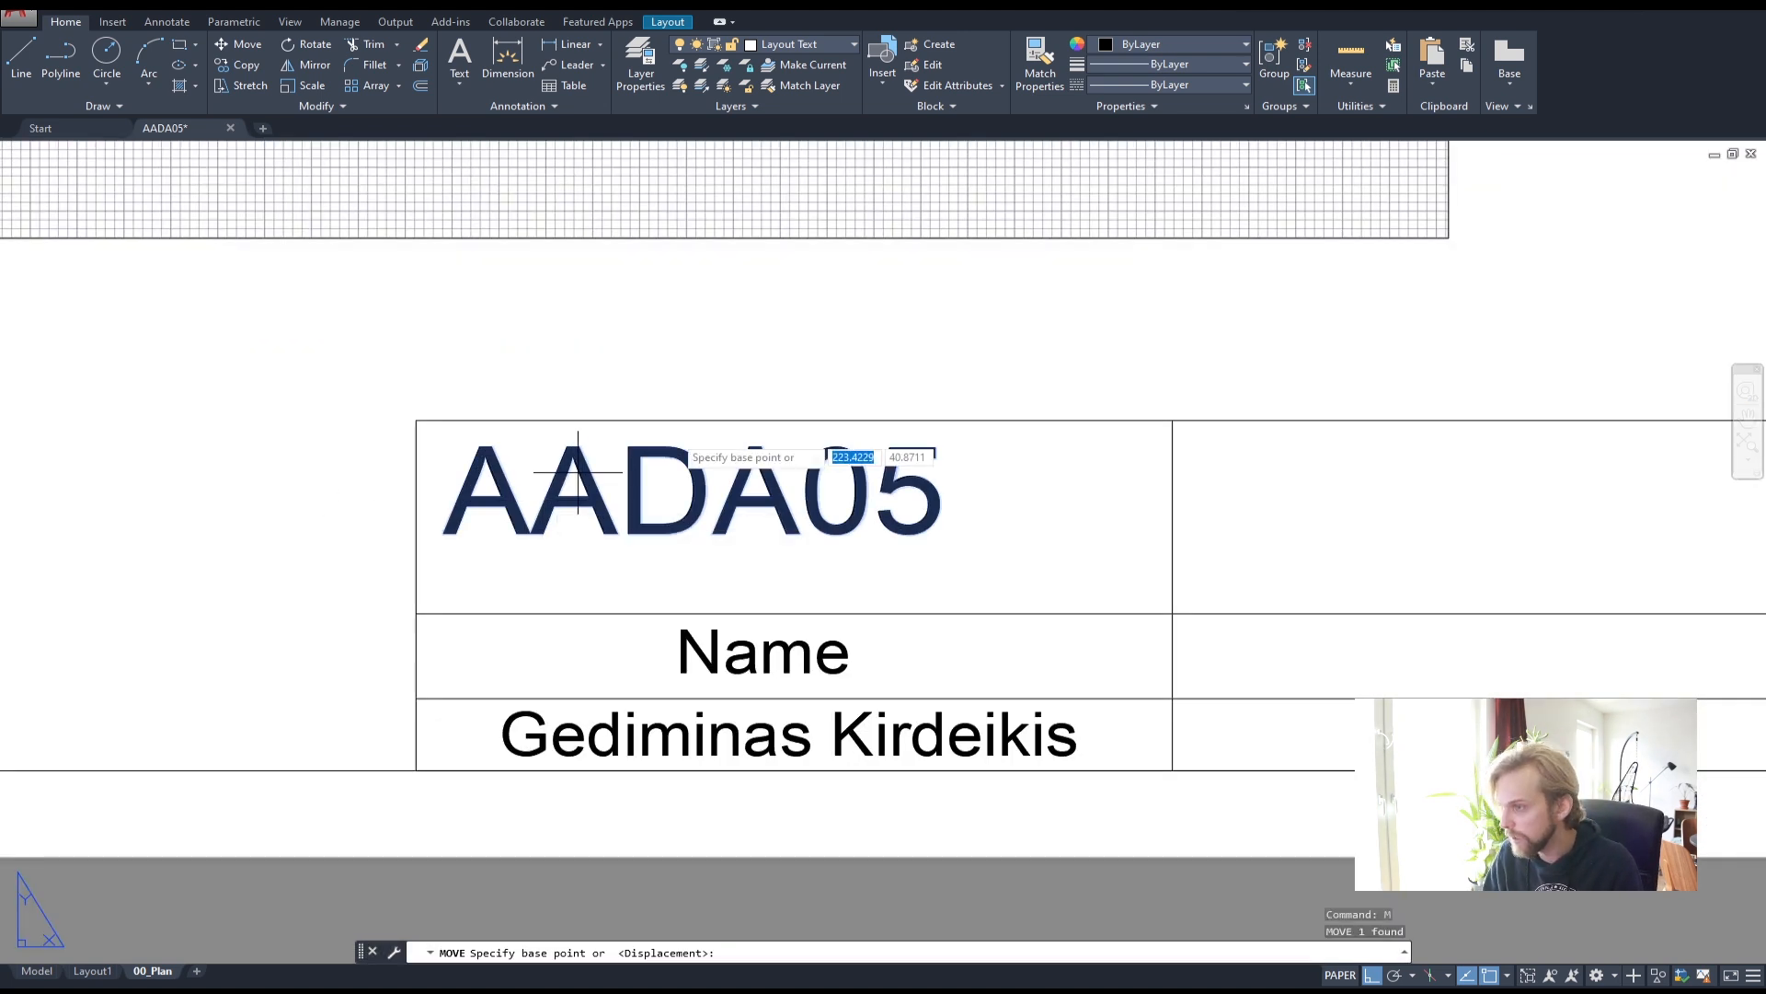
left_click(666, 488)
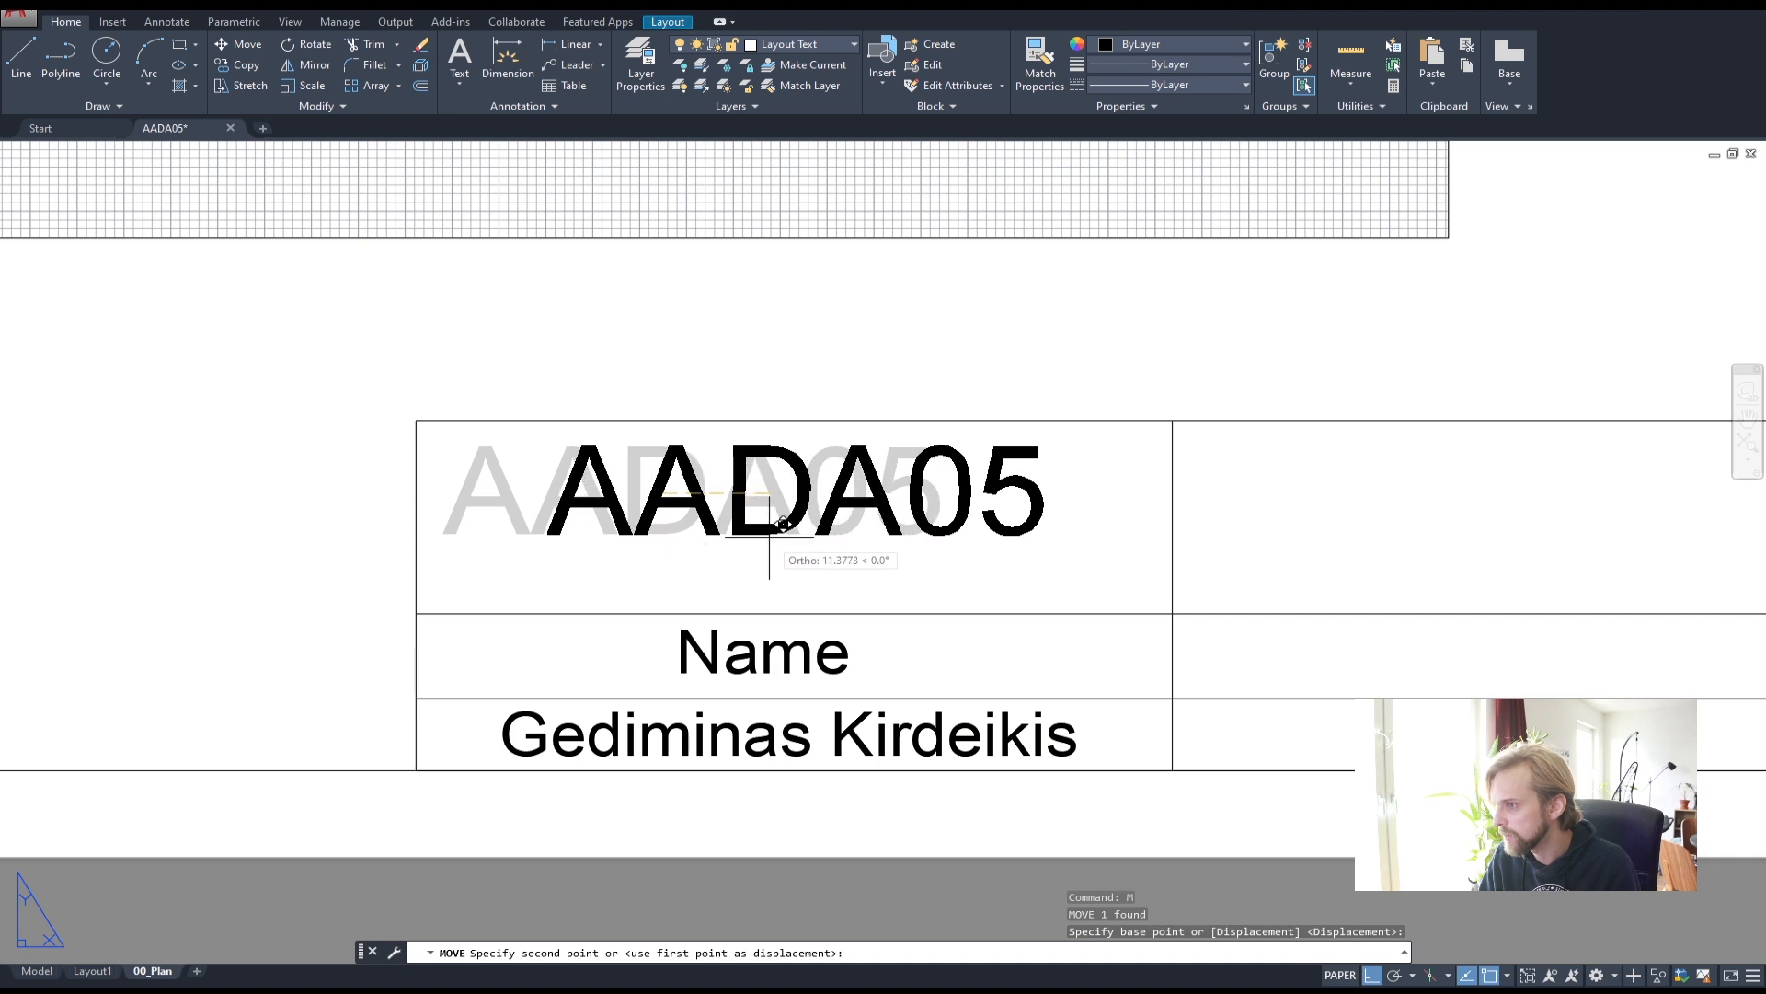
left_click(788, 529)
left_click(701, 476)
type("m")
key("Return")
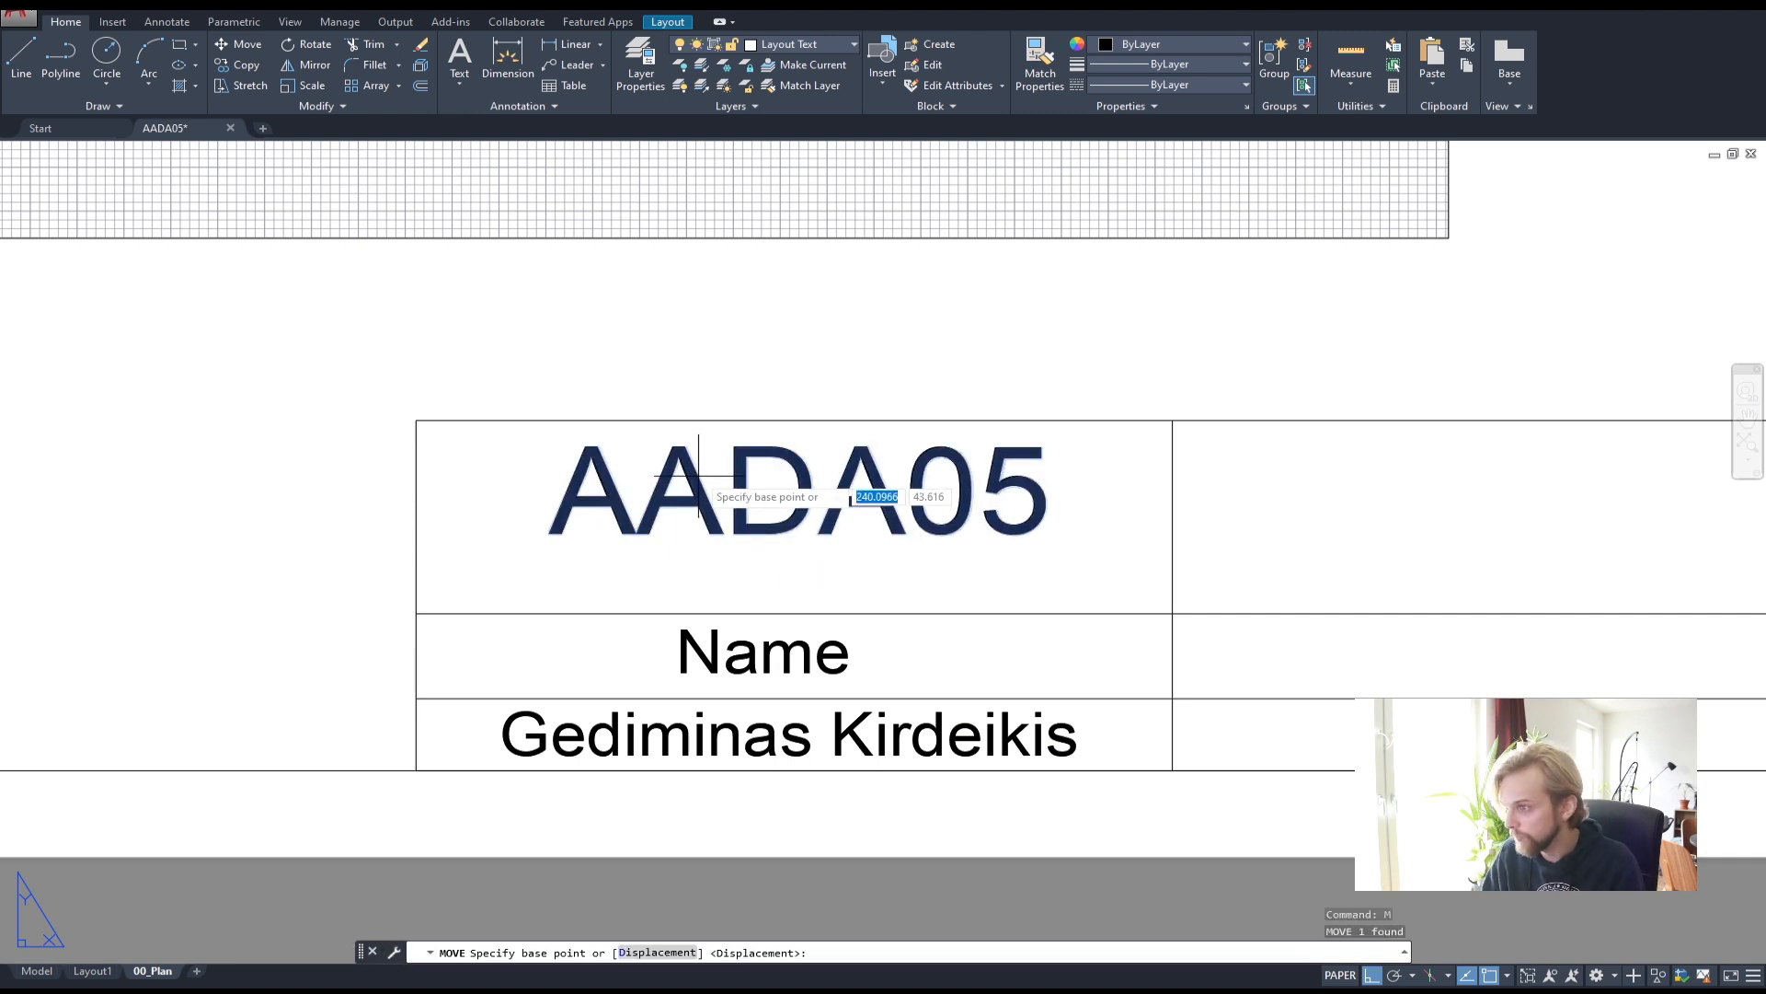
left_click(767, 495)
key("Escape")
key("Escape")
scroll(792, 482, "down", 2)
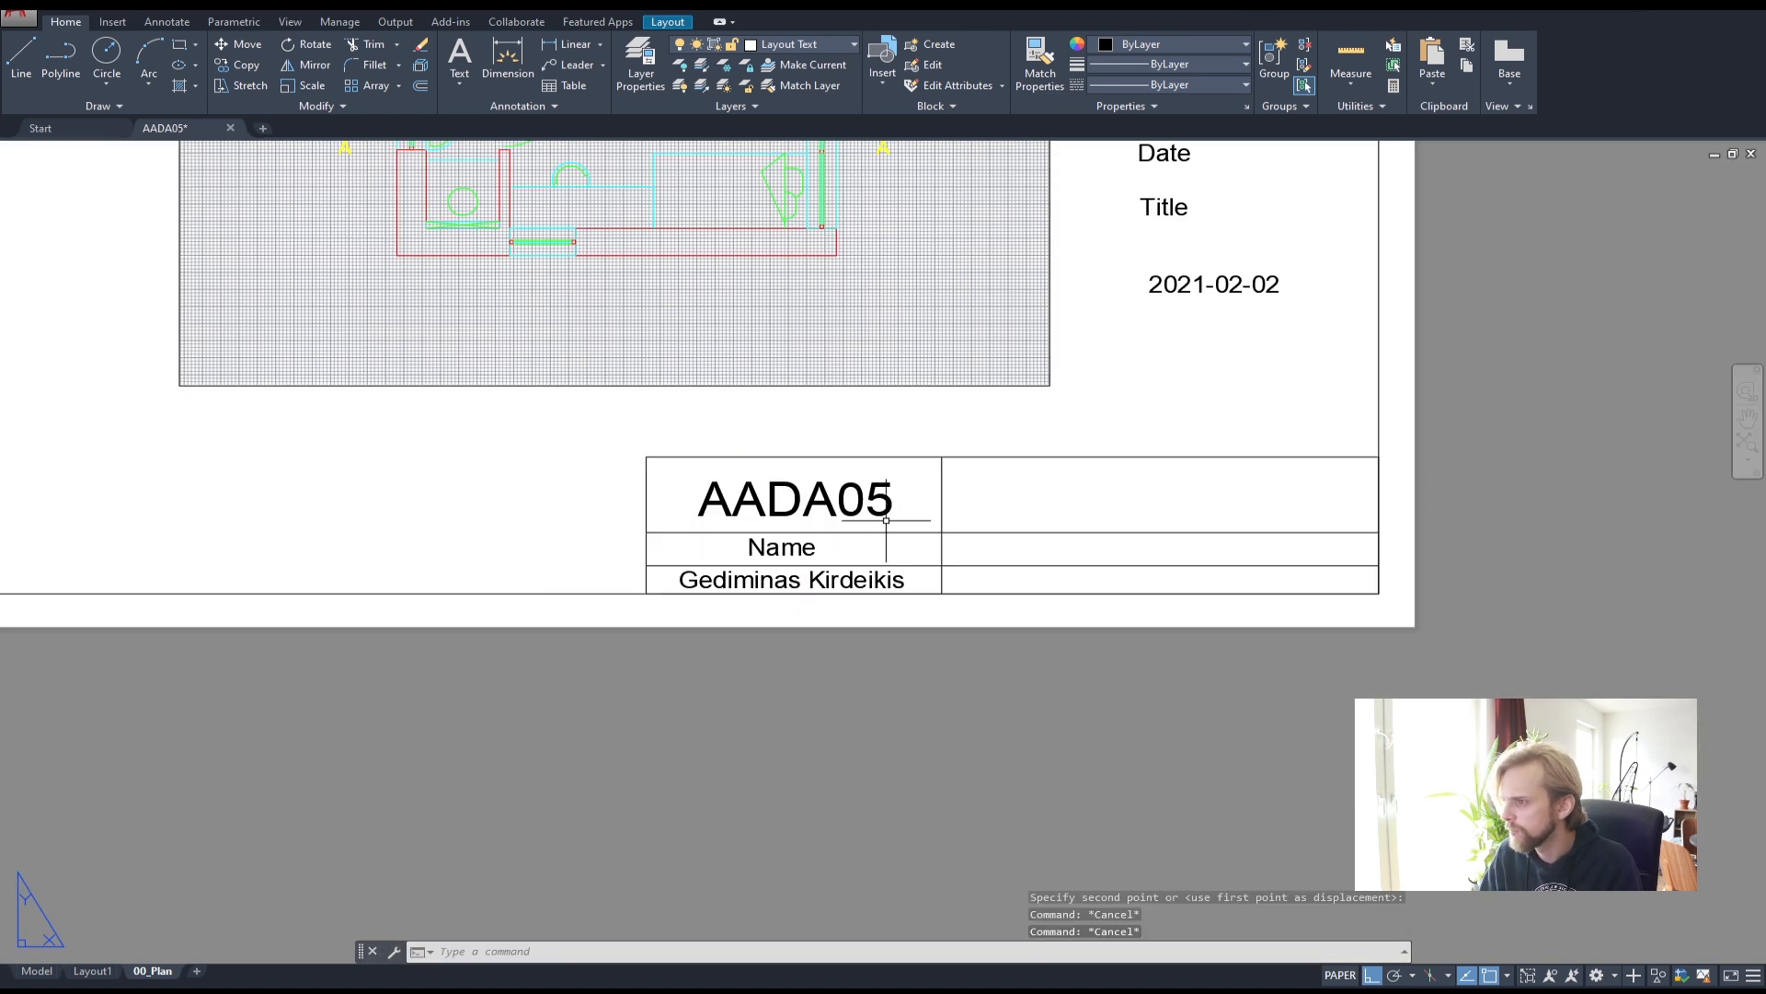
scroll(833, 510, "up", 2)
- Nudge AADA05 slightly upward so it sits centred in the cell
left_click(702, 481)
left_click(604, 451)
type("m")
key("Return")
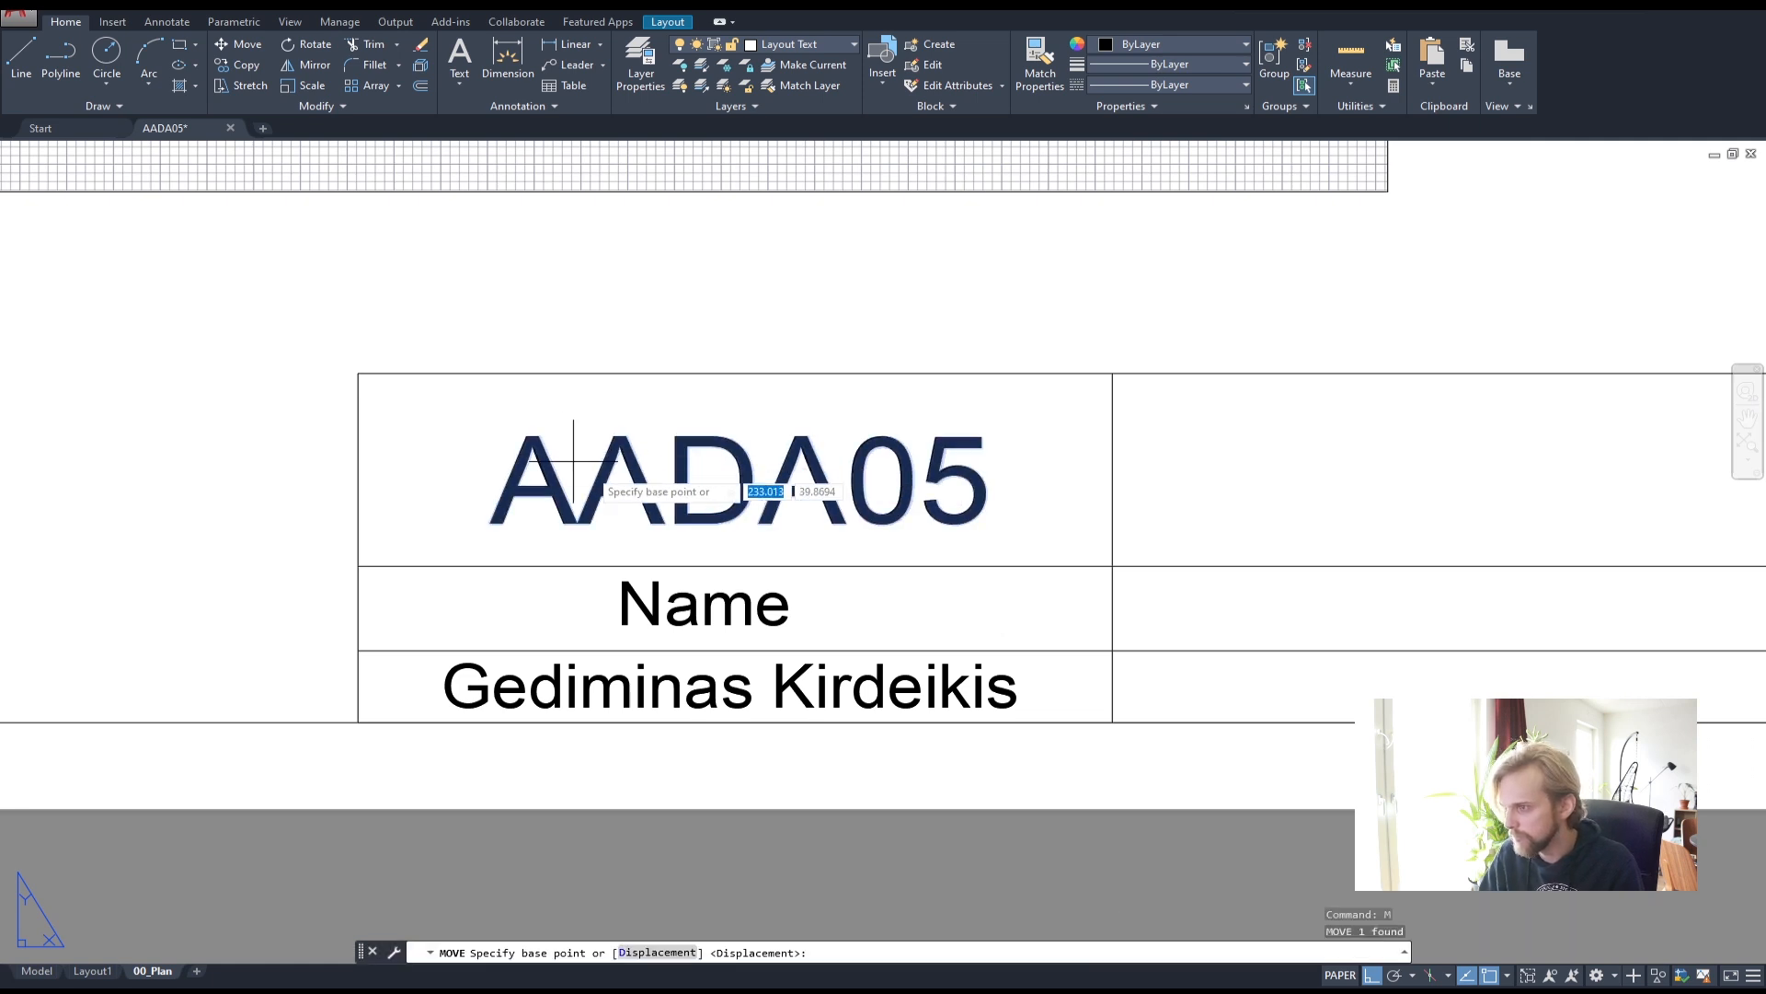
left_click(703, 476)
left_click(707, 468)
key("Escape")
- Pan over to the loose Date and Title labels beside the viewport
key("Escape")
scroll(819, 455, "down", 5)
scroll(993, 423, "up", 5)
middle_click_drag(570, 370, 832, 408)
scroll(832, 408, "down", 2)
left_click(883, 443)
key("Escape")
key("Escape")
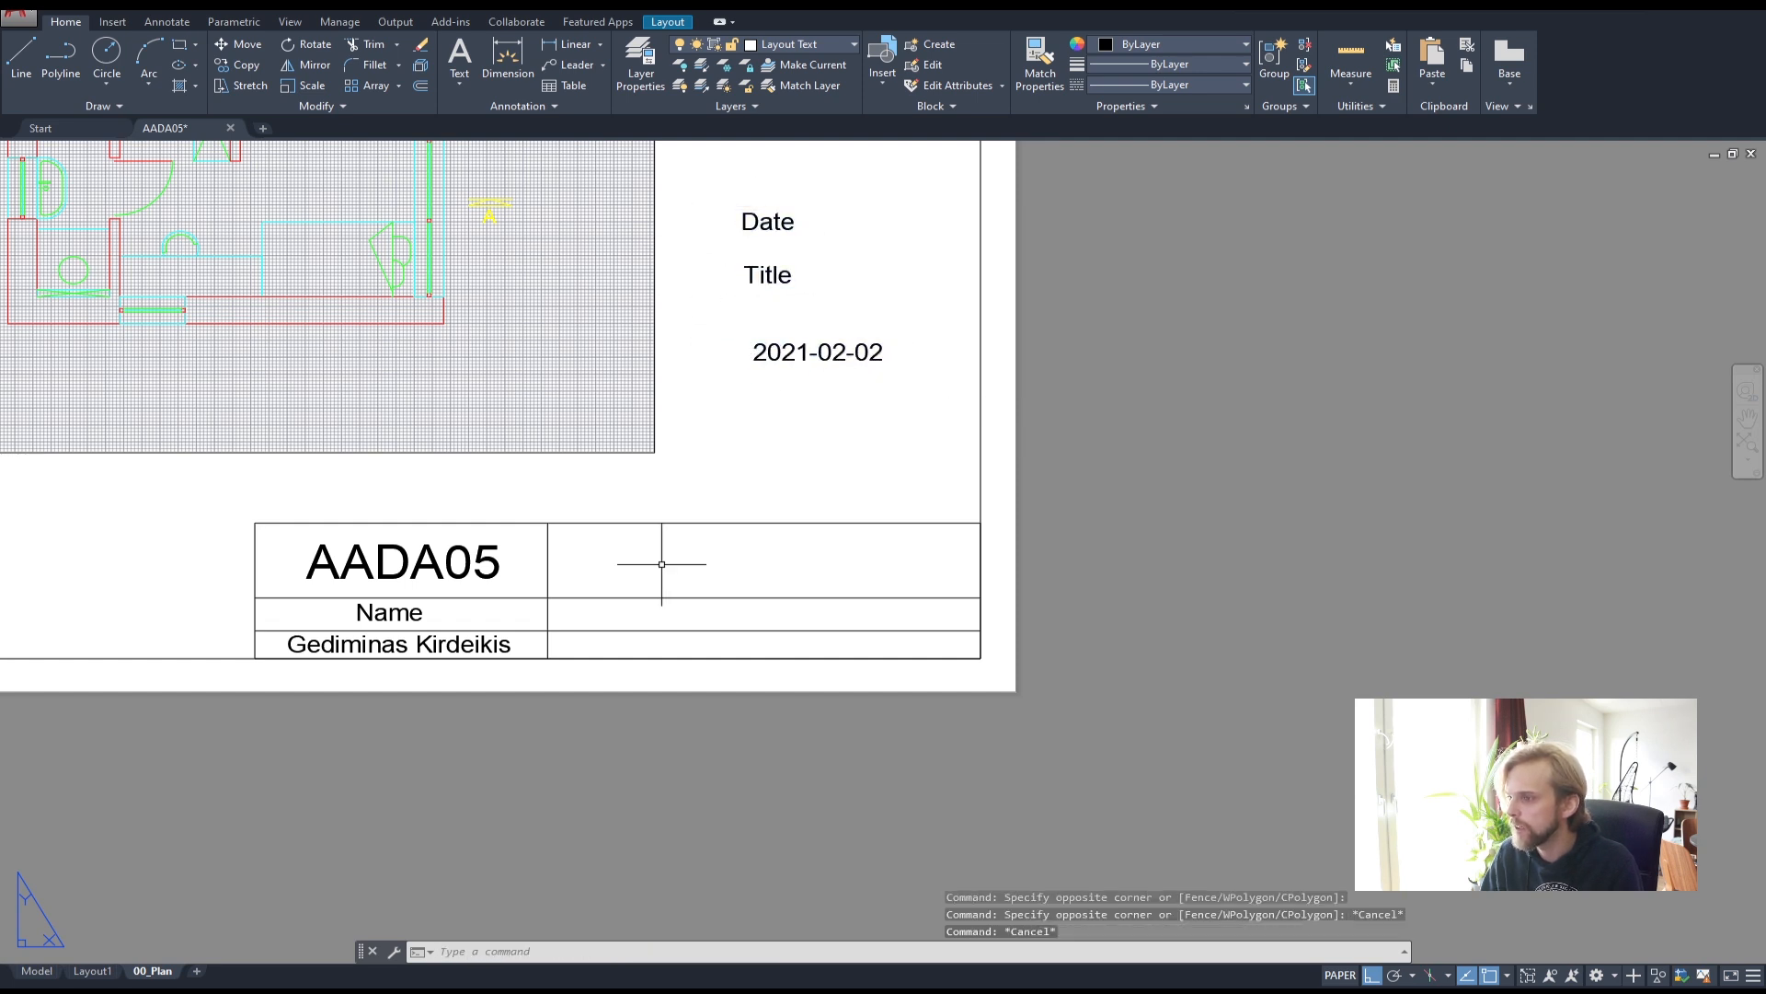
- Move the Title label down into the title block's upper-right cell
left_click(762, 268)
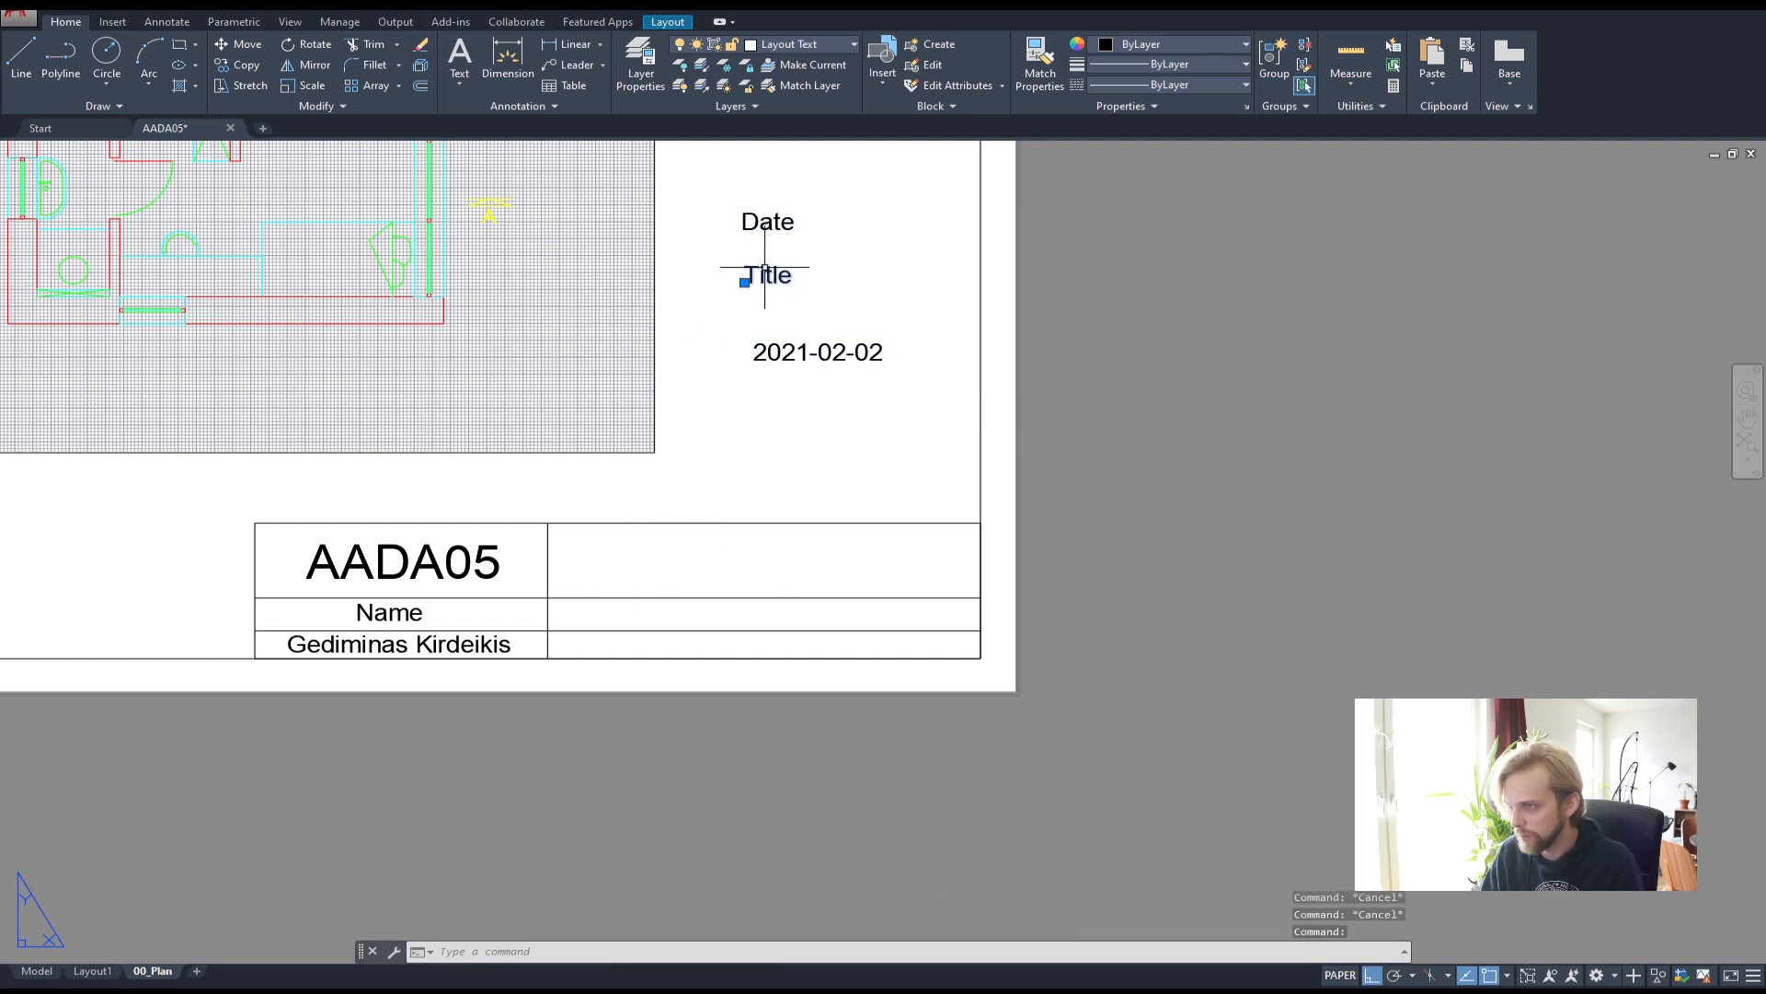
type("m")
key("space")
left_click(764, 266)
left_click(763, 558)
key("Escape")
key("Escape")
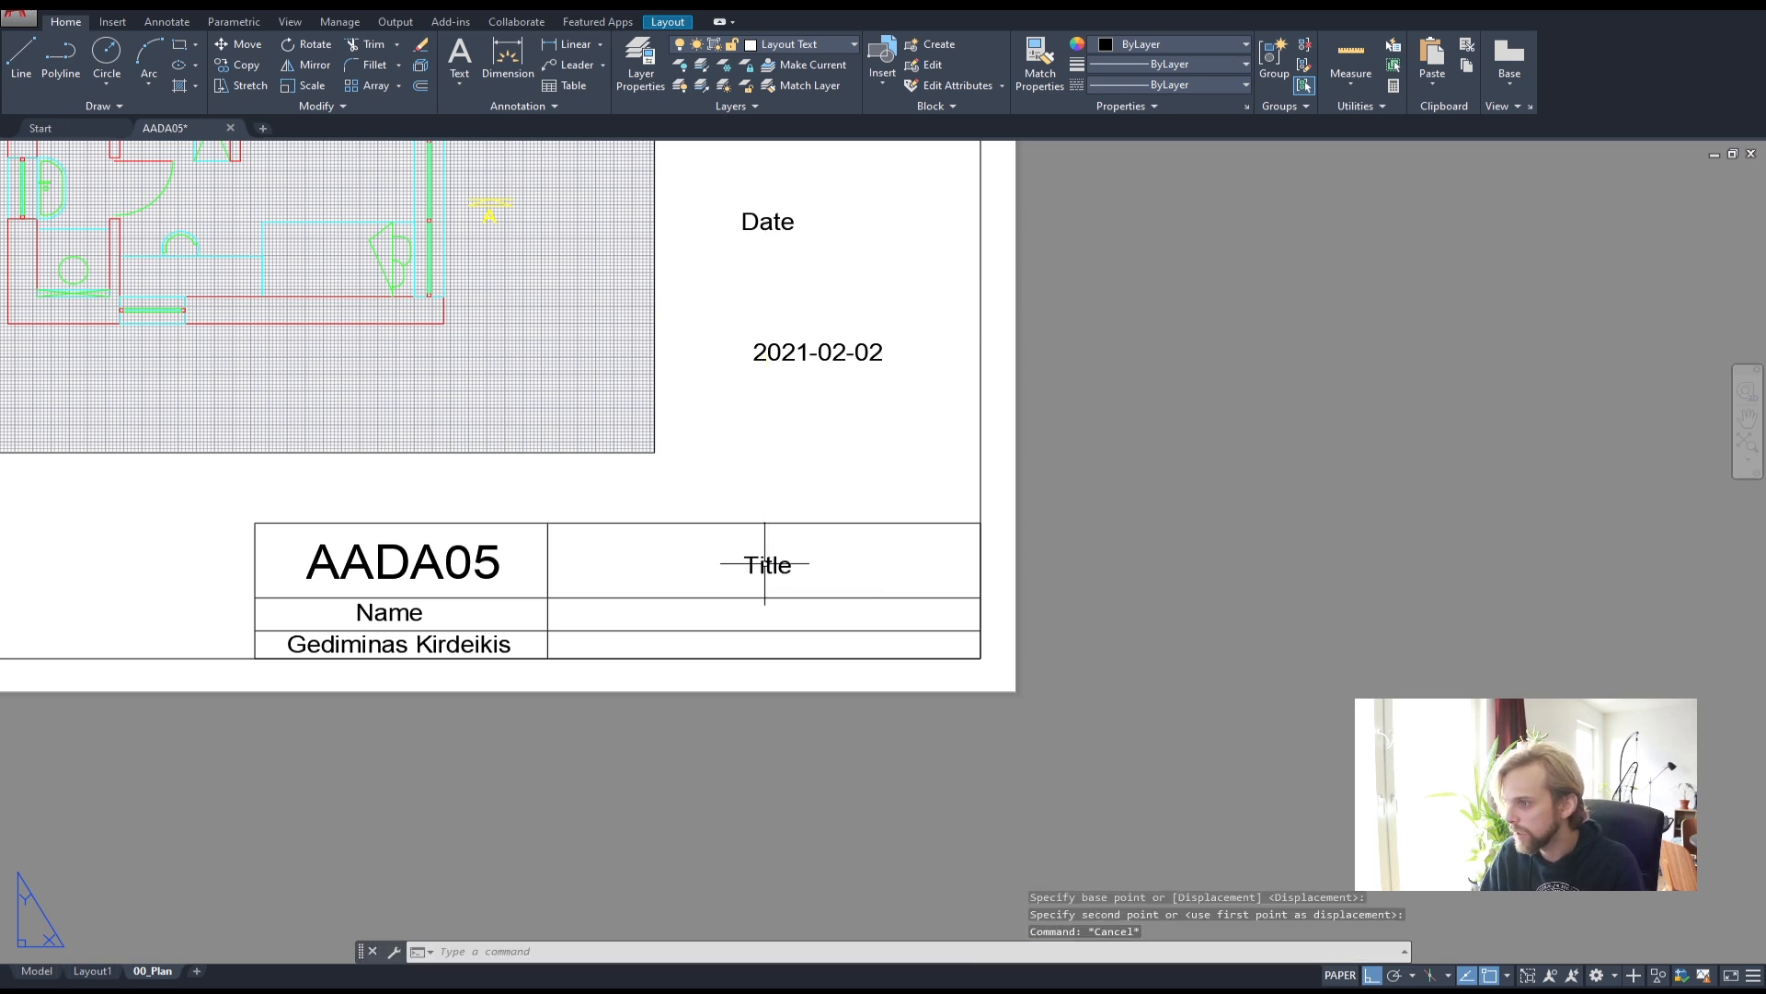
scroll(767, 562, "up", 2)
left_click(768, 558)
key("Escape")
key("Escape")
scroll(763, 562, "up", 3)
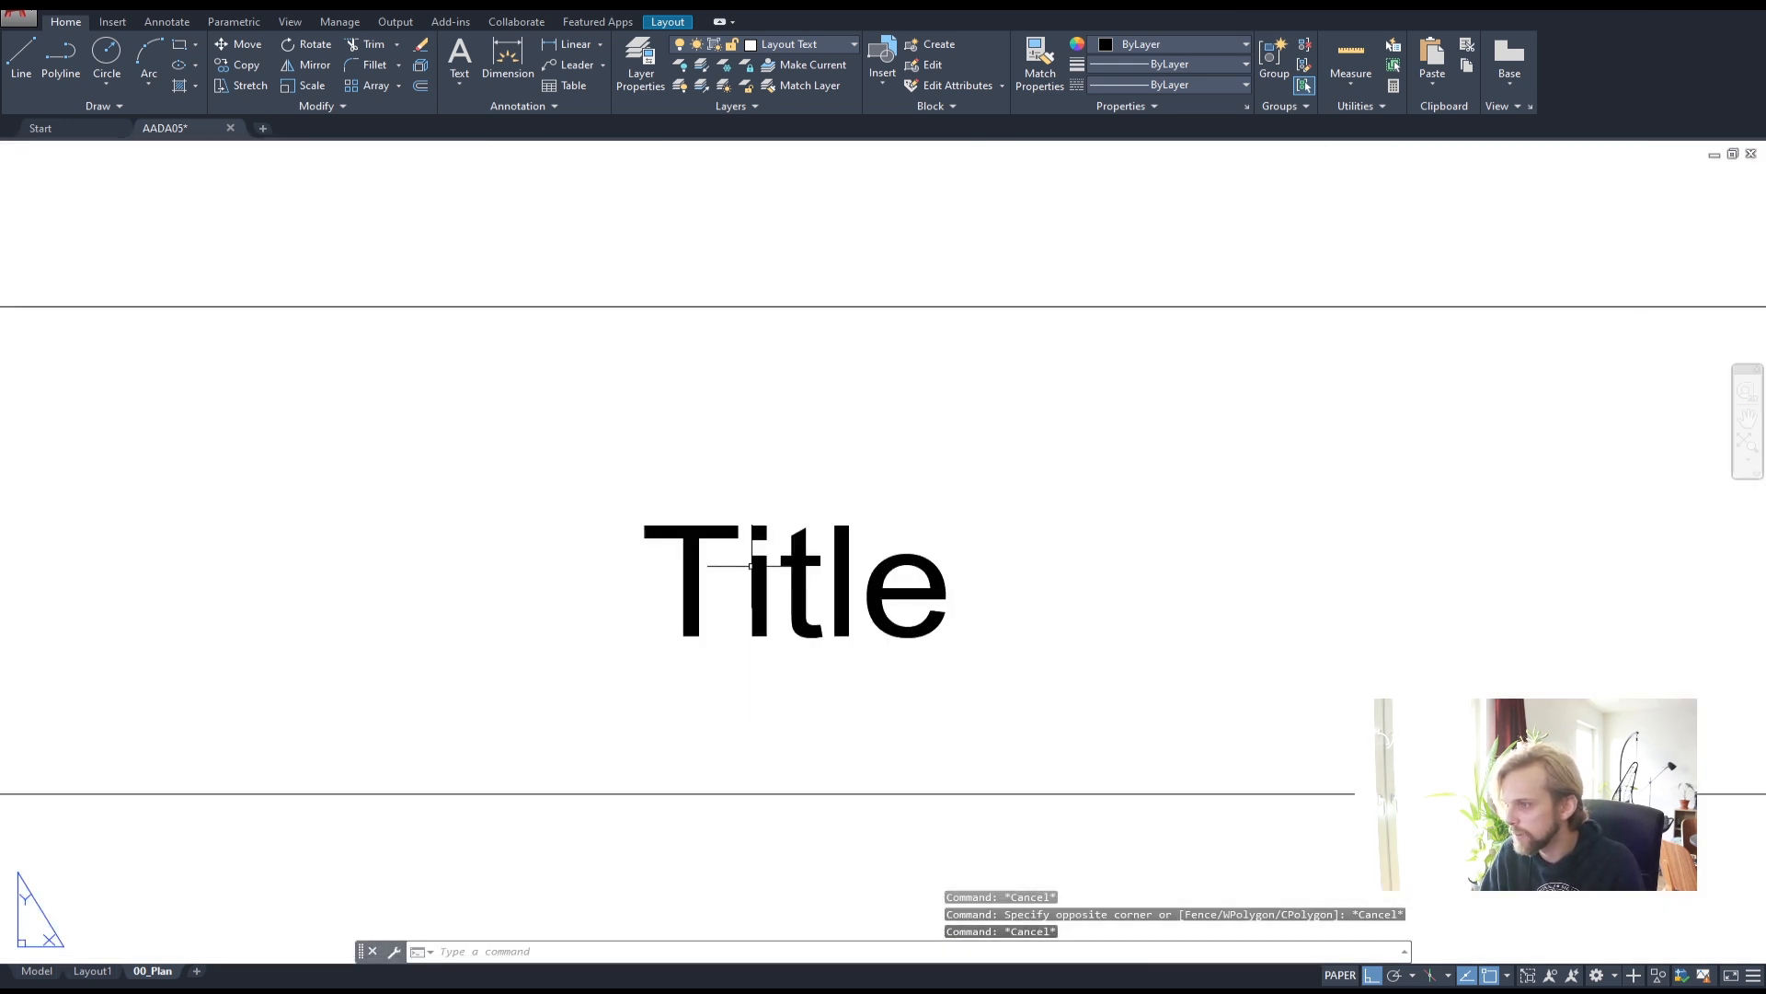
- Retype the Title text to read 'Ground Floor Plan at 1:50'
double_click(762, 555)
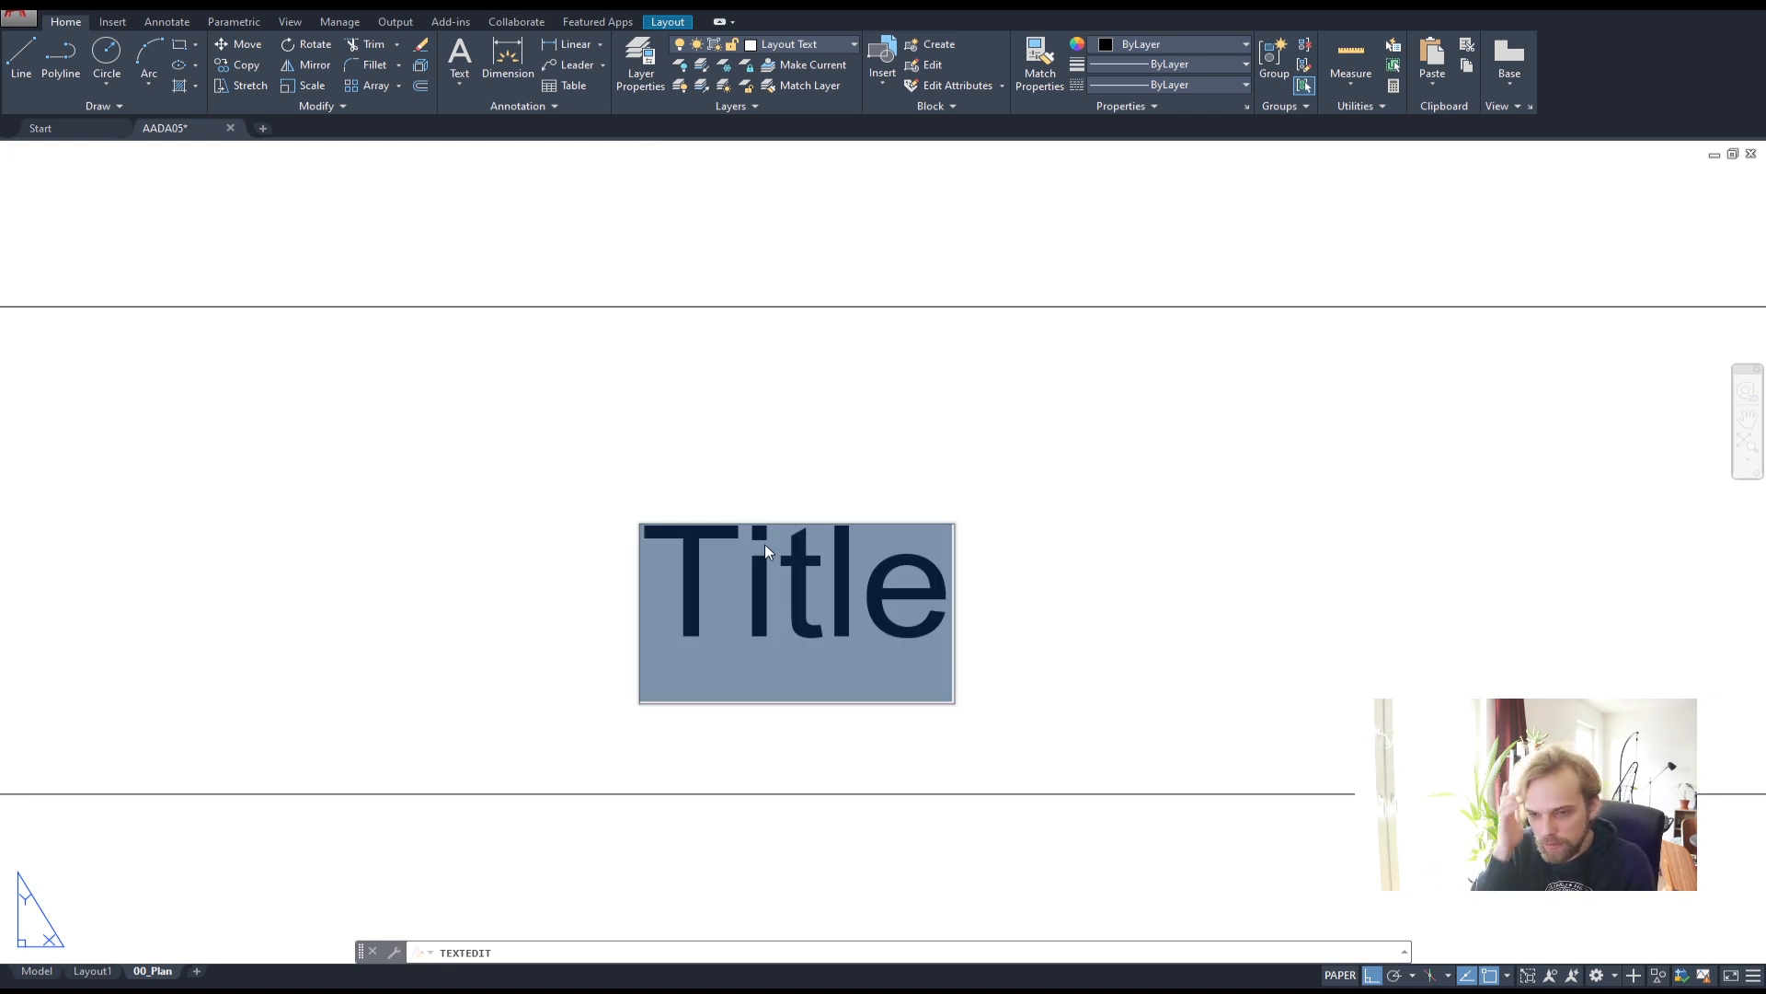
type("Gro")
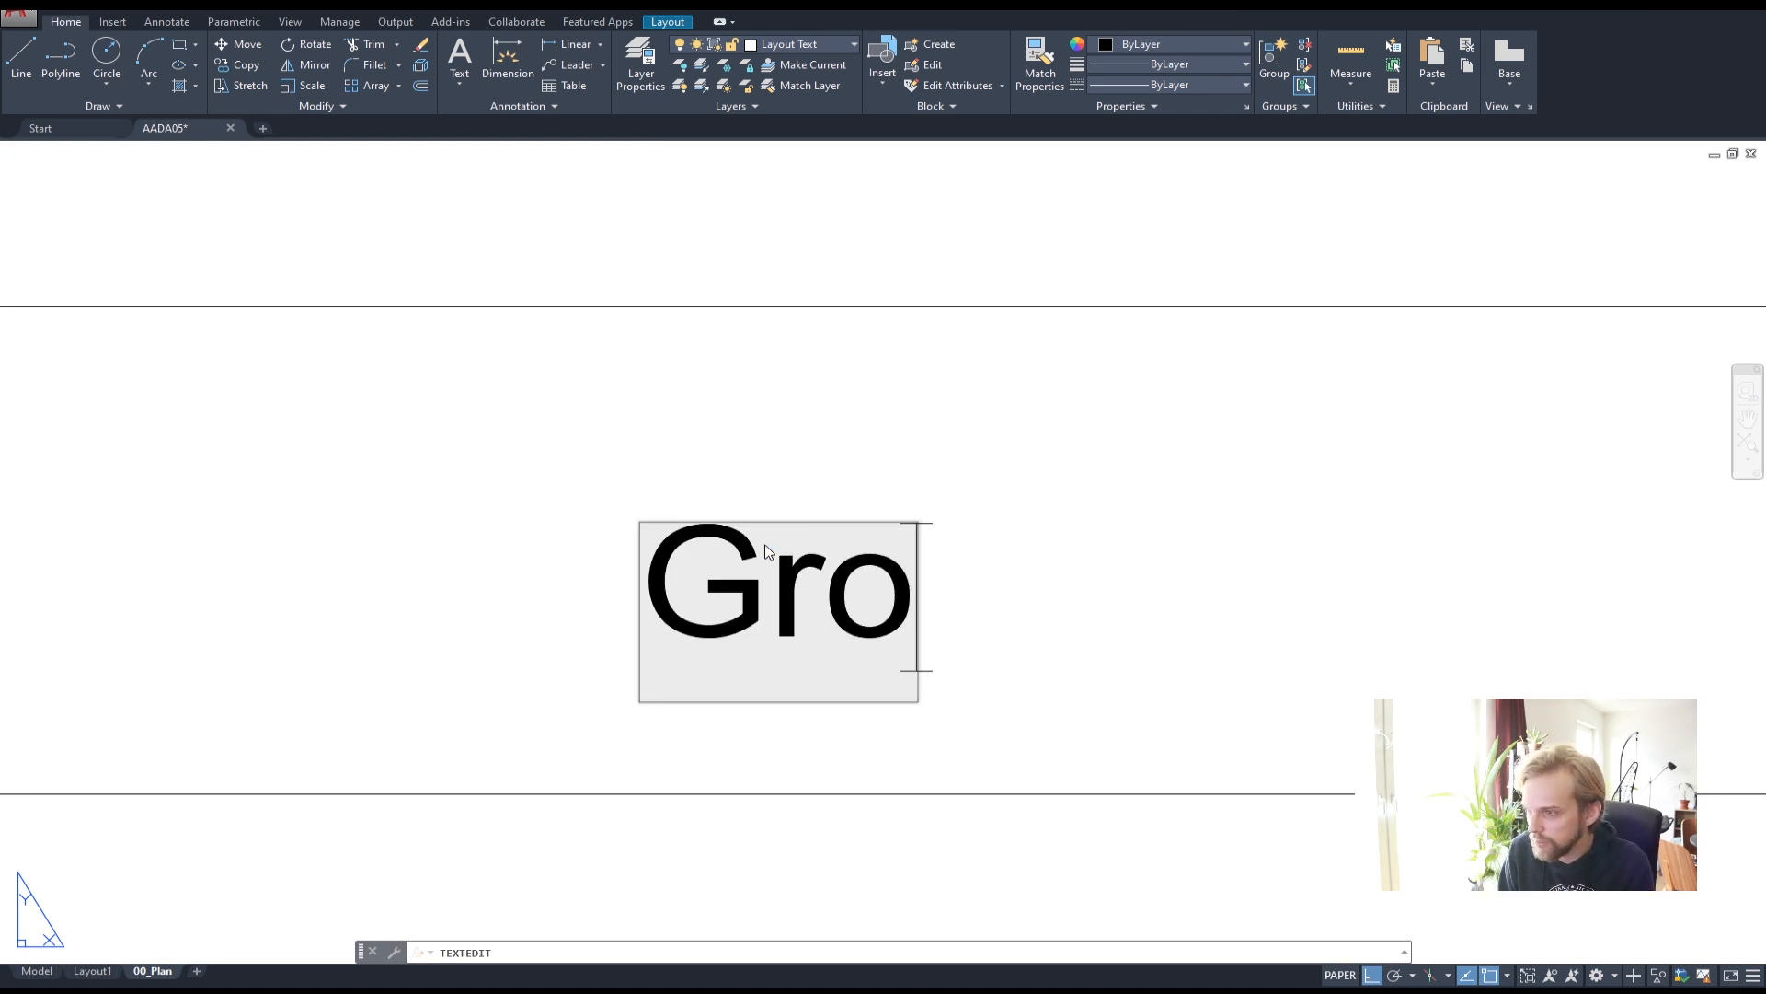
type("unhd")
key("BackSpace")
key("BackSpace")
type("d ")
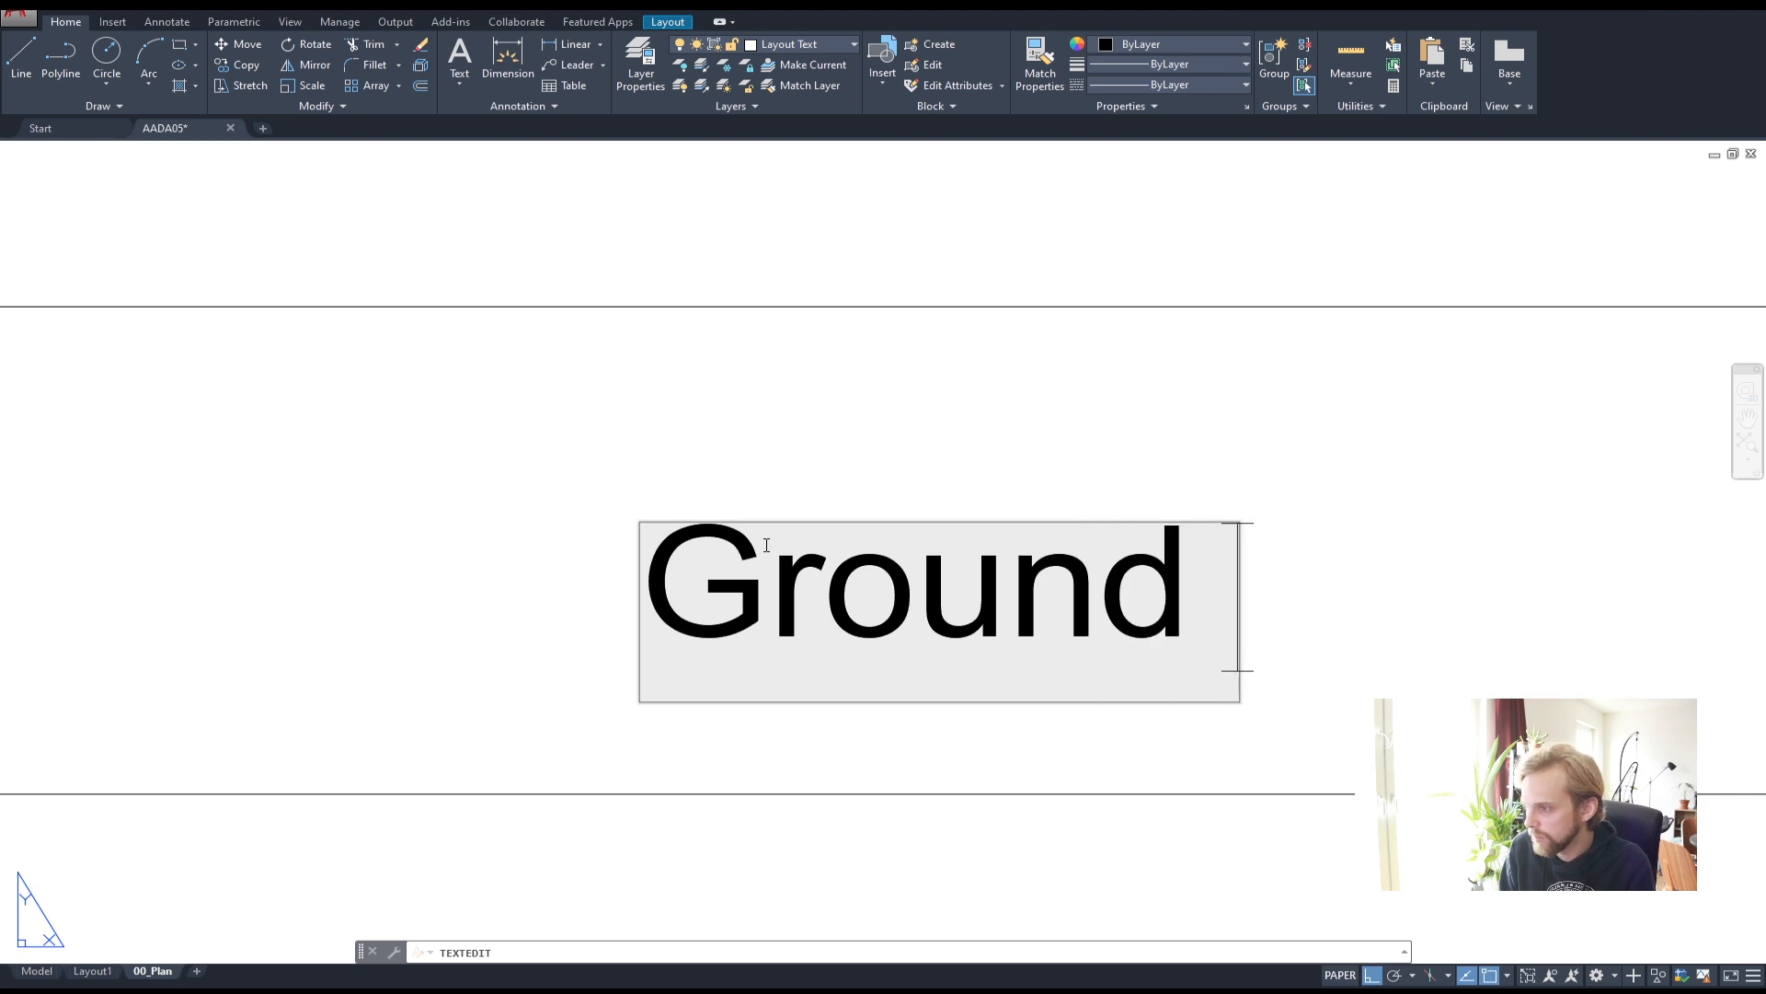
type("Floor P")
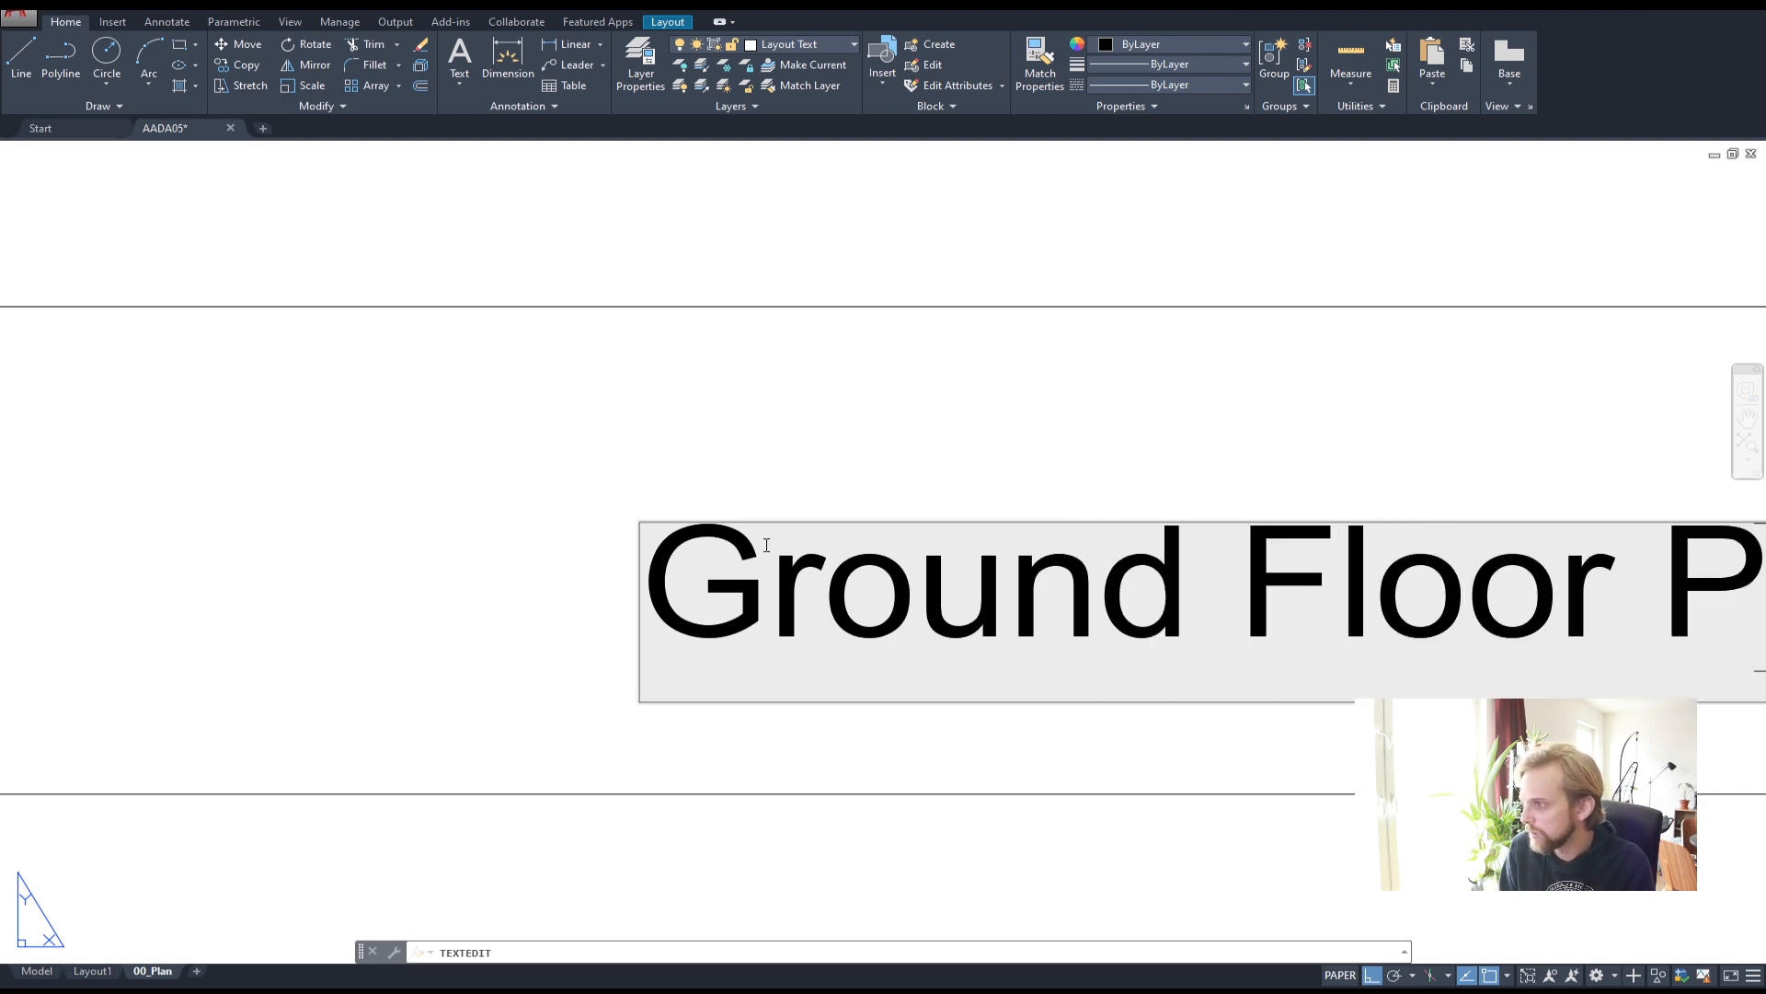
type("lan")
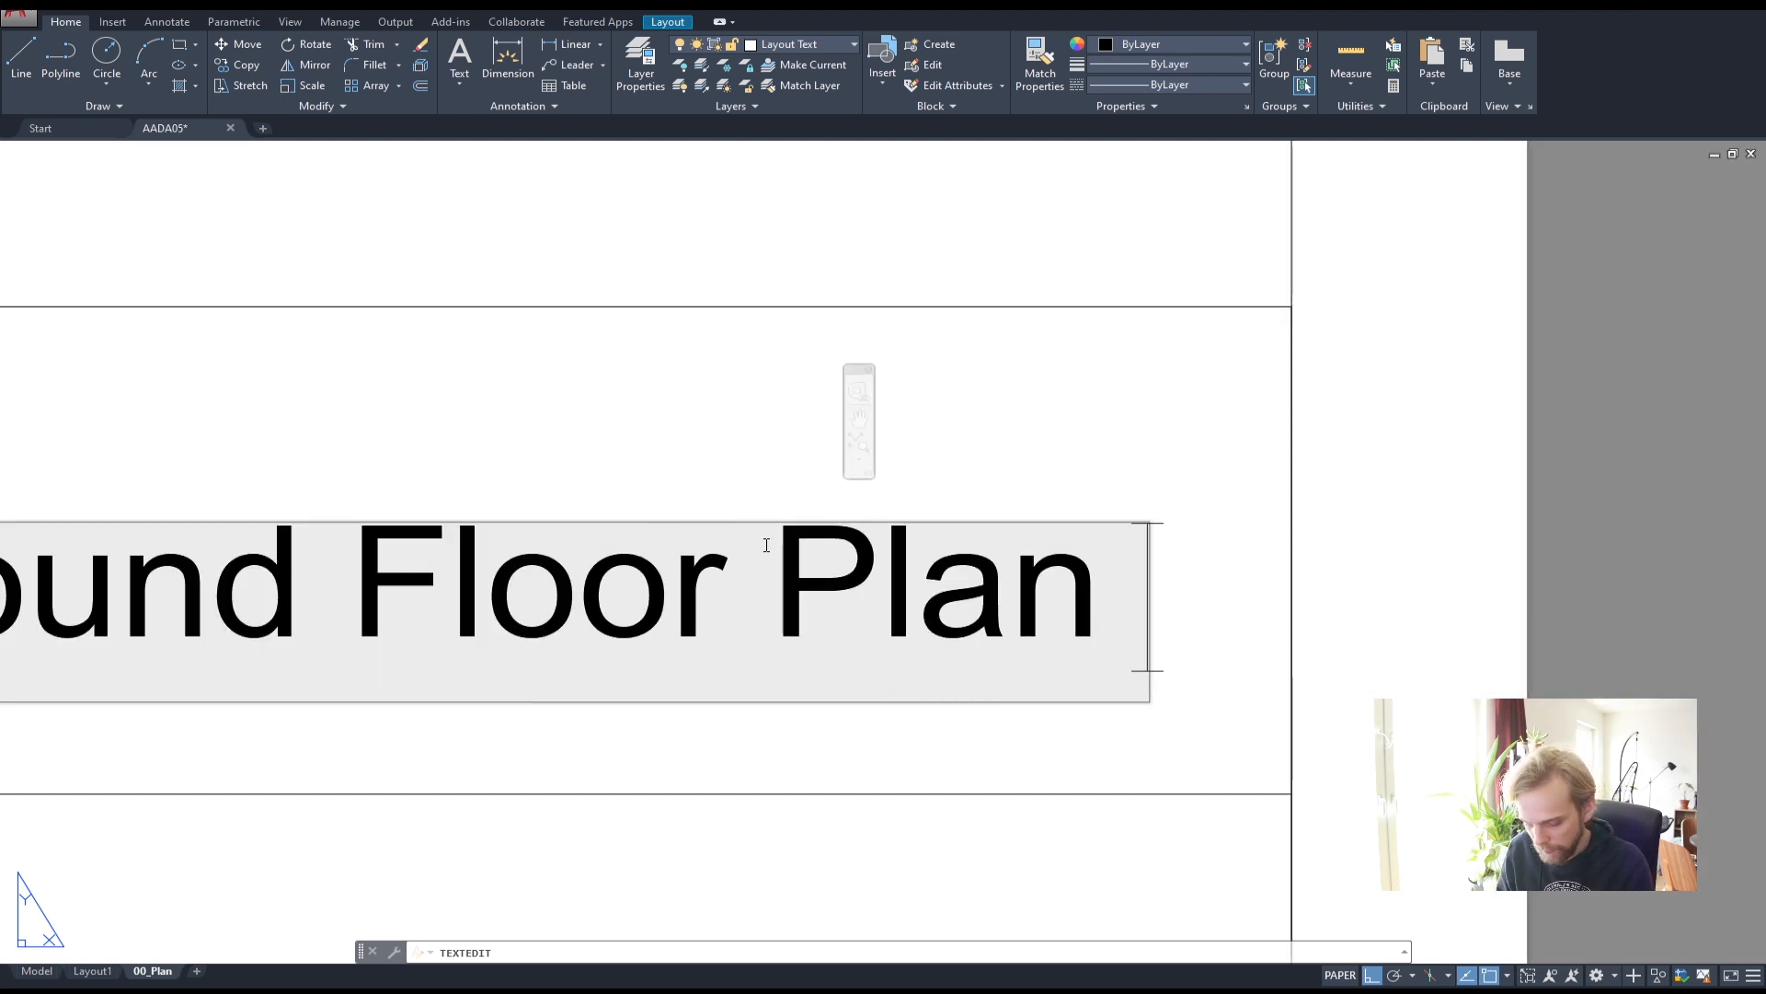
type(" M")
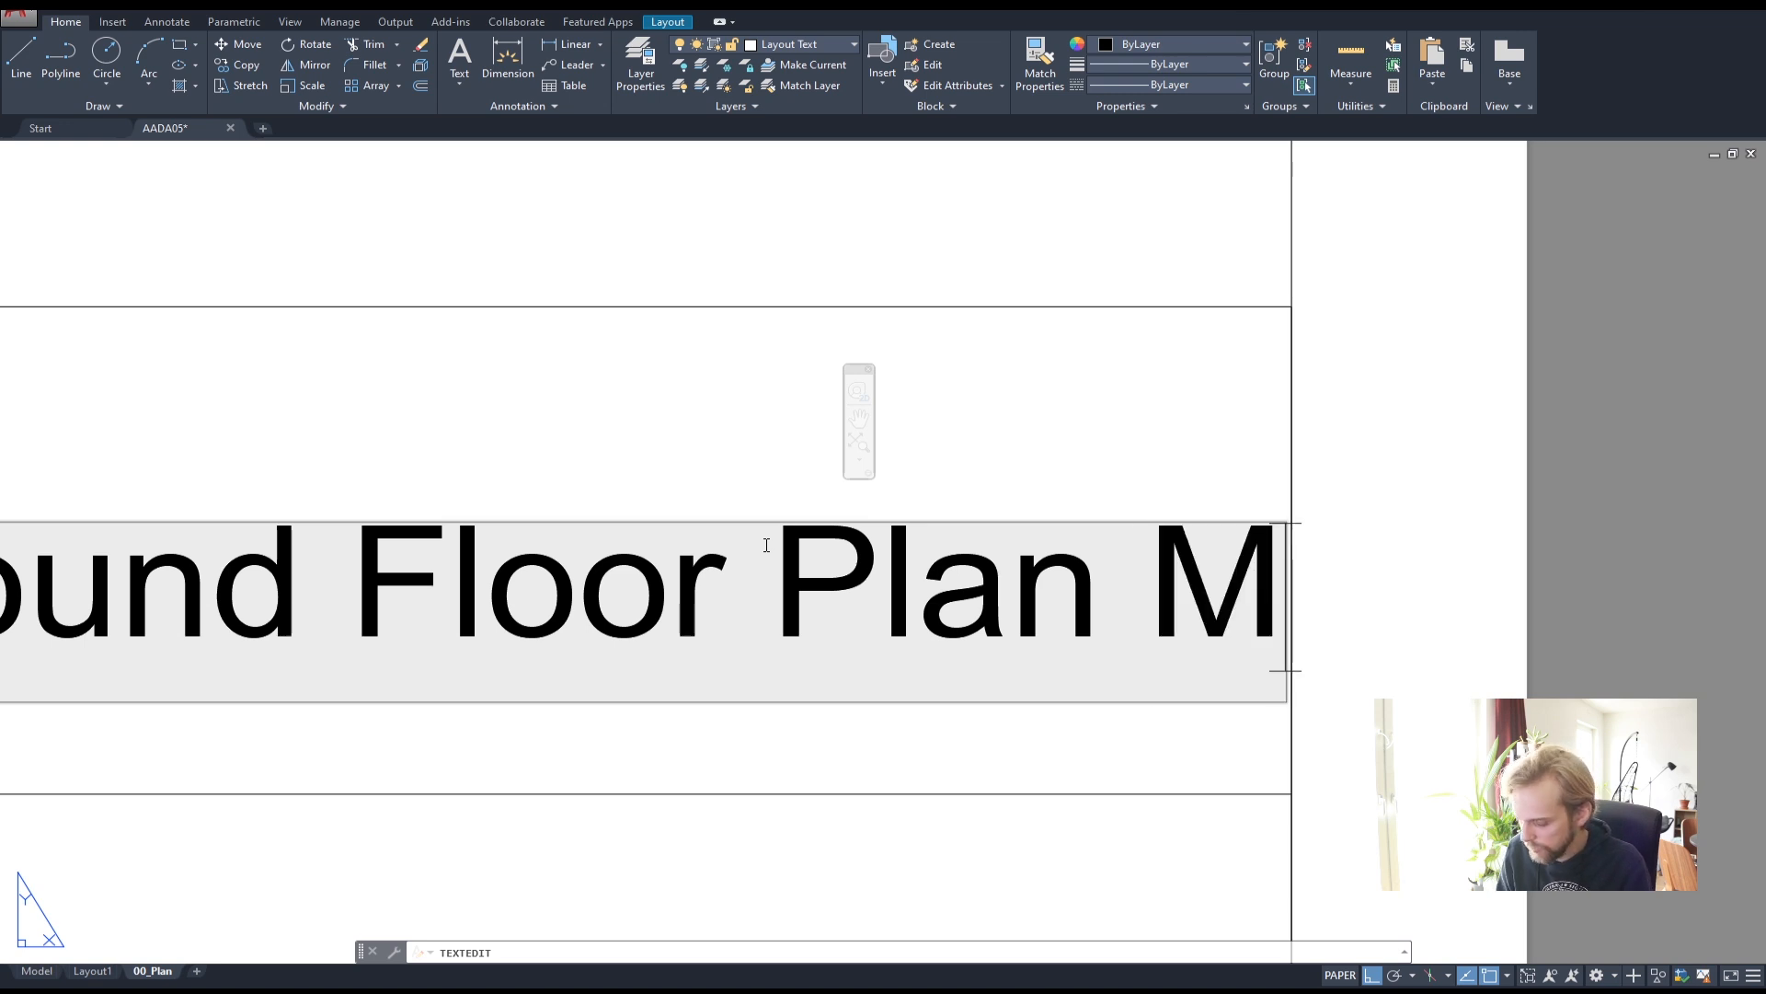
key("BackSpace")
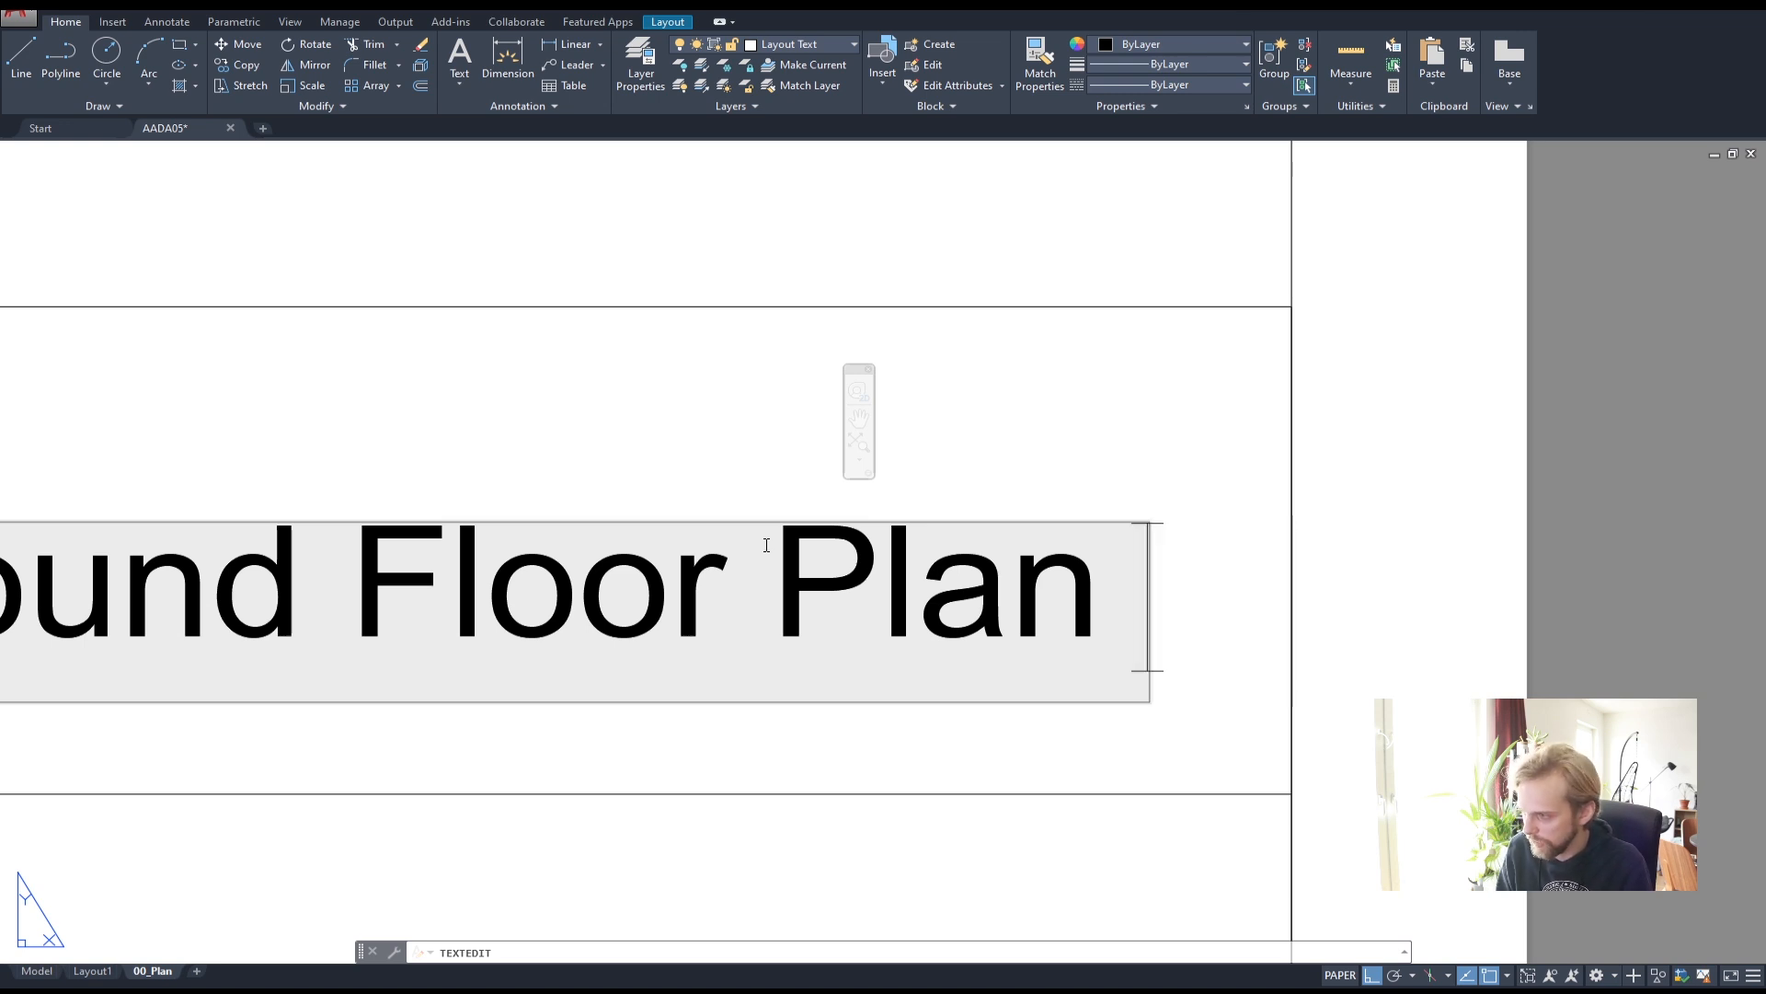
type("1:")
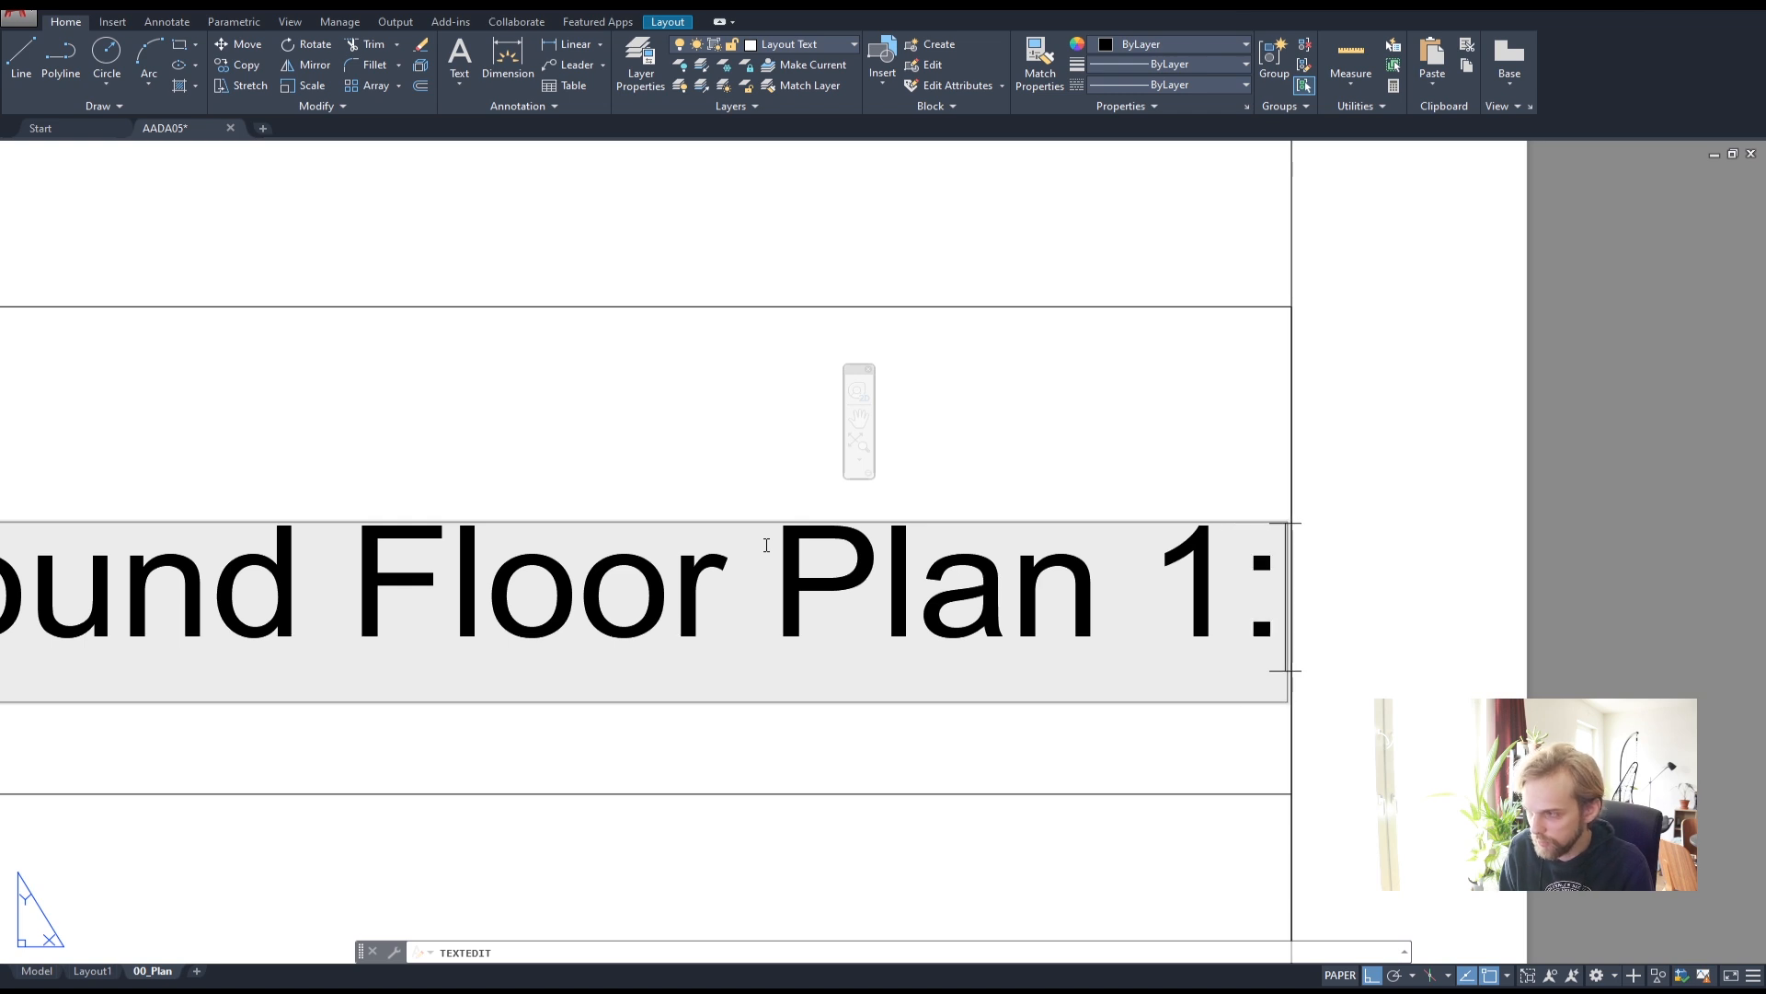
type("1")
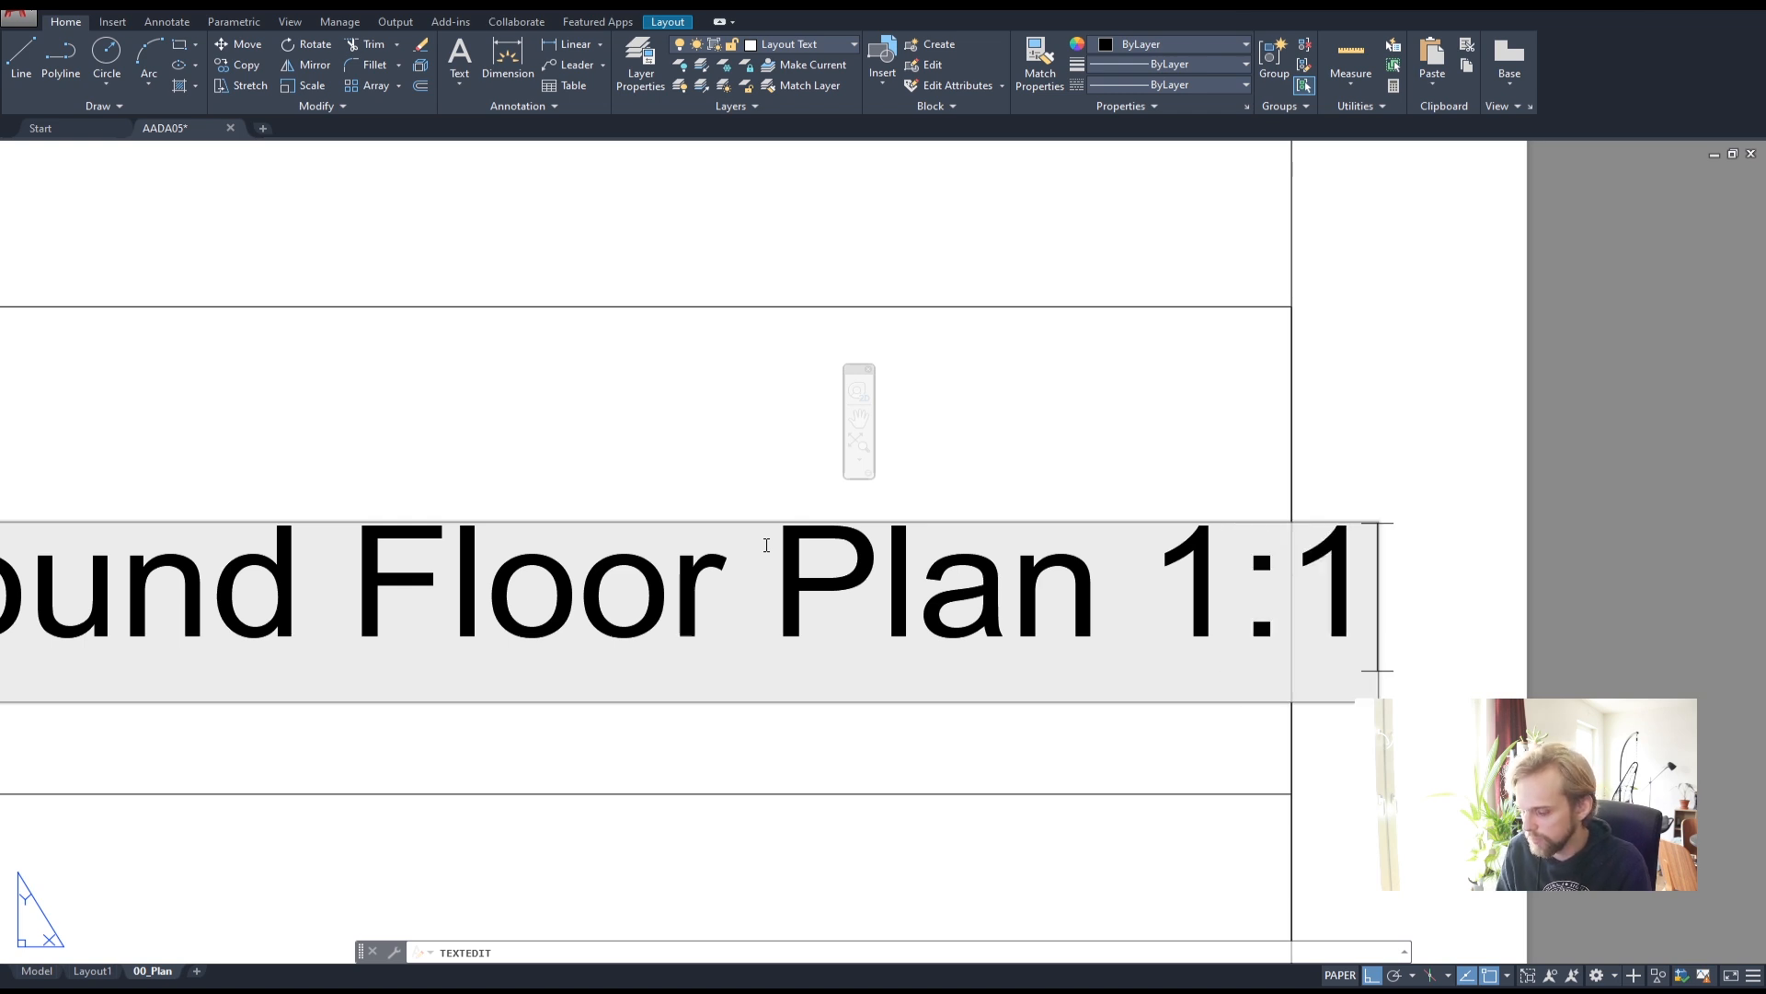
key("BackSpace")
type("50")
left_click(1108, 601)
type("at")
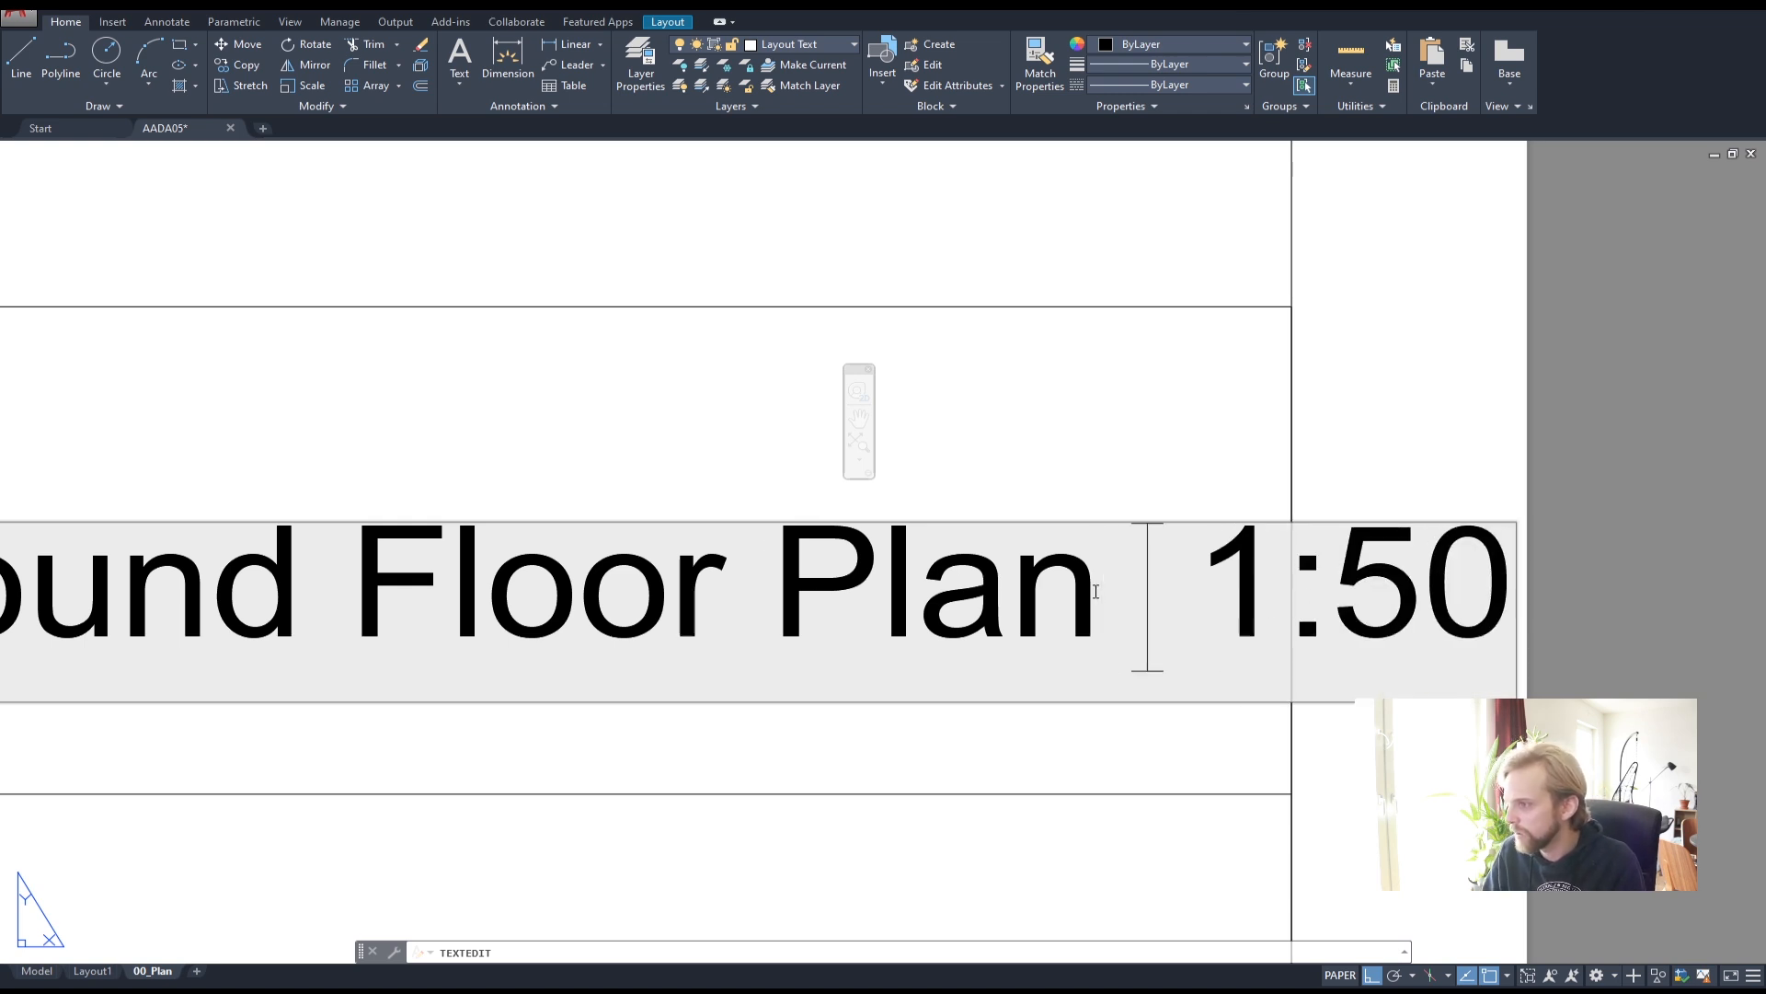
key("Return")
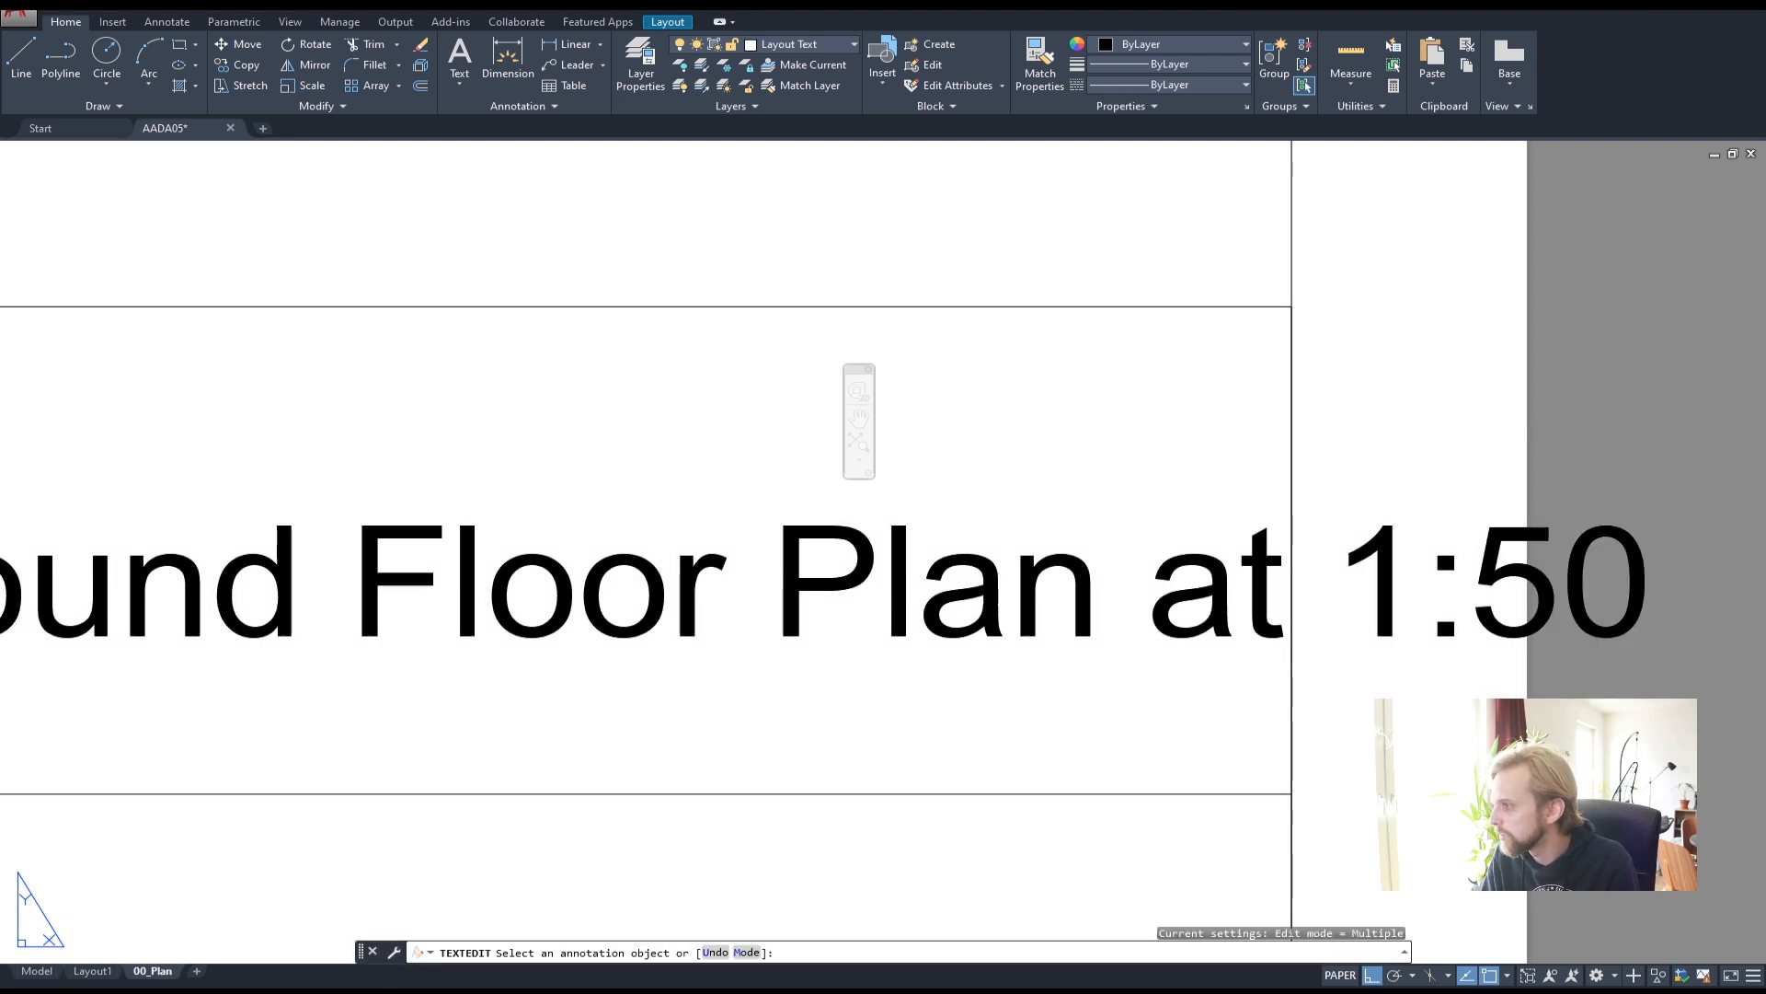
- Shift the 'Ground Floor Plan at 1:50' text slightly right to centre it in its cell
key("Escape")
key("Escape")
scroll(1506, 459, "down", 2)
left_click(1239, 505)
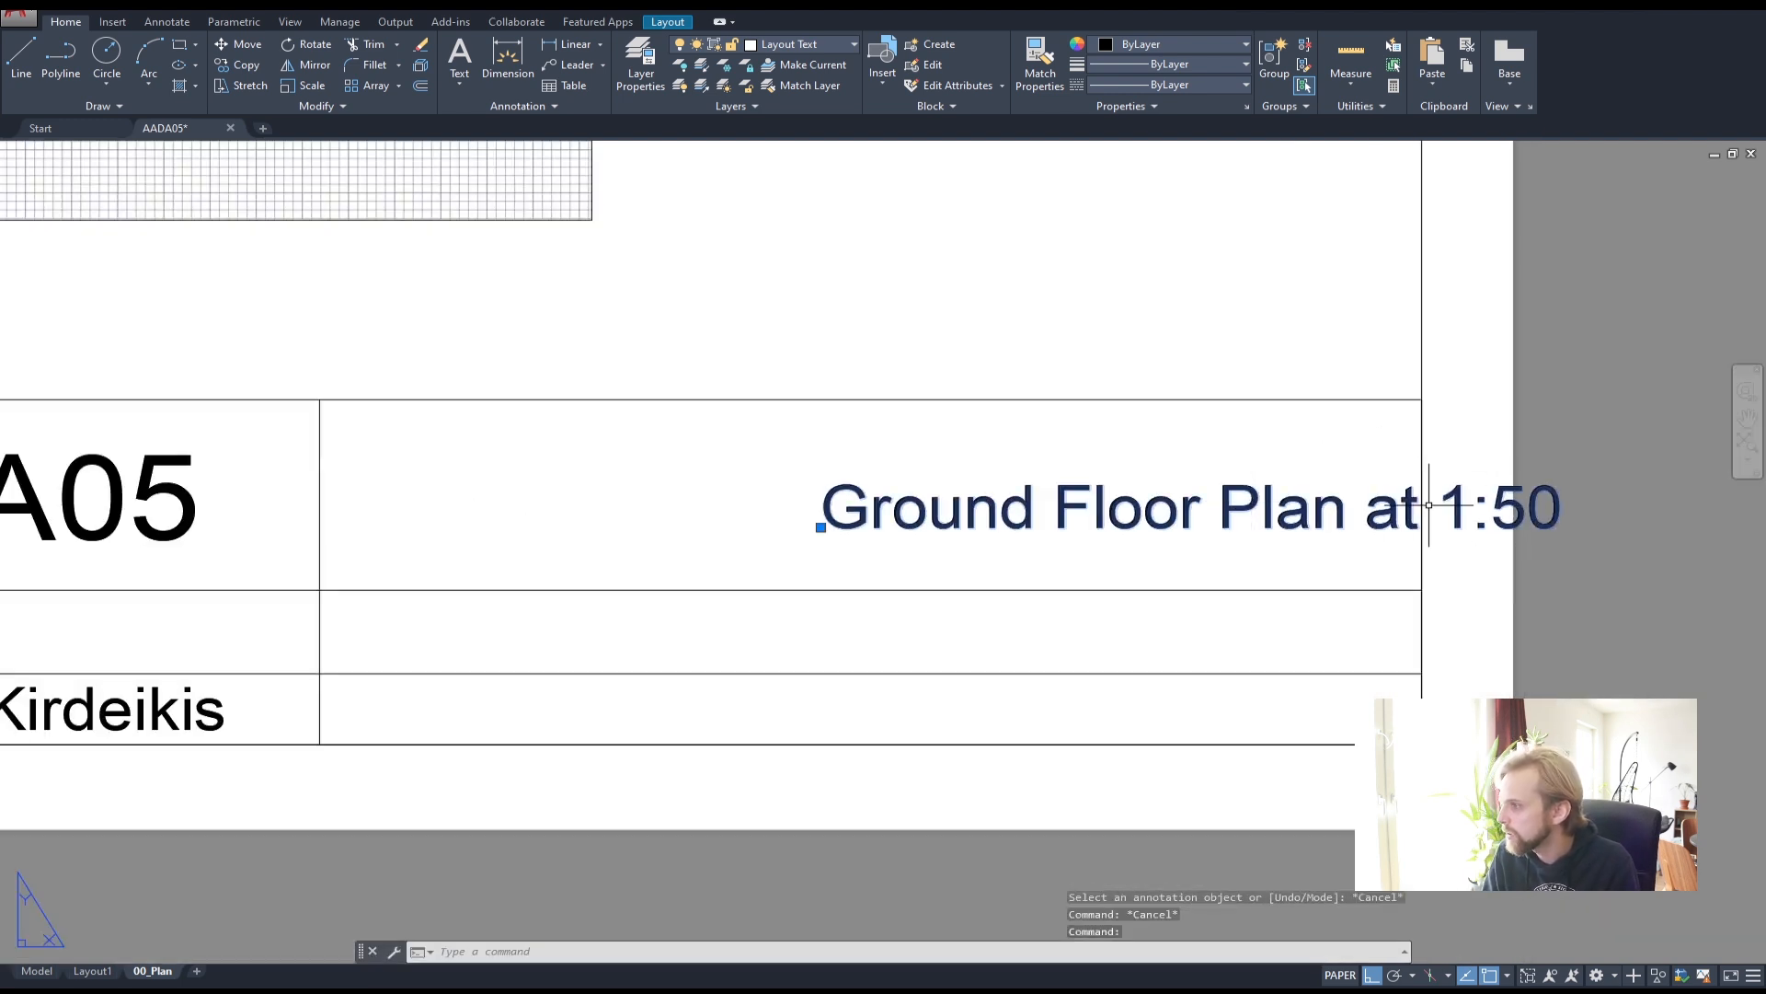
type("m")
key("Return")
left_click(1306, 506)
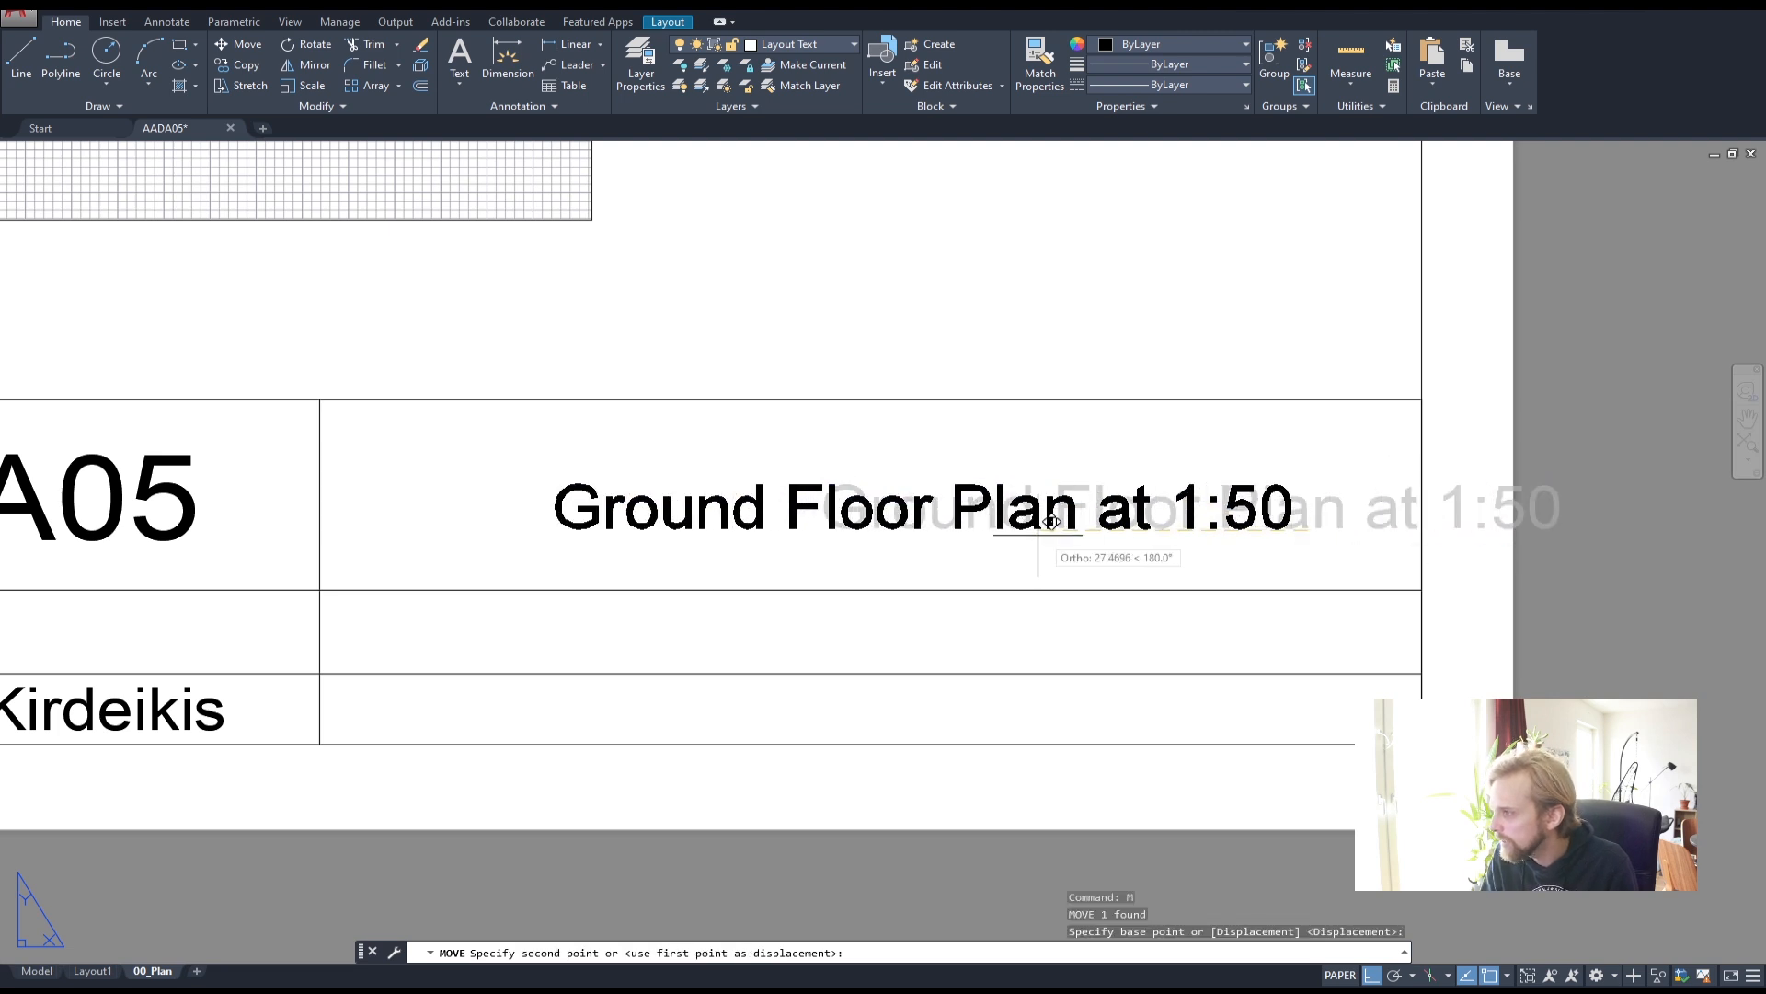
key("Escape")
key("Escape")
left_click(776, 467)
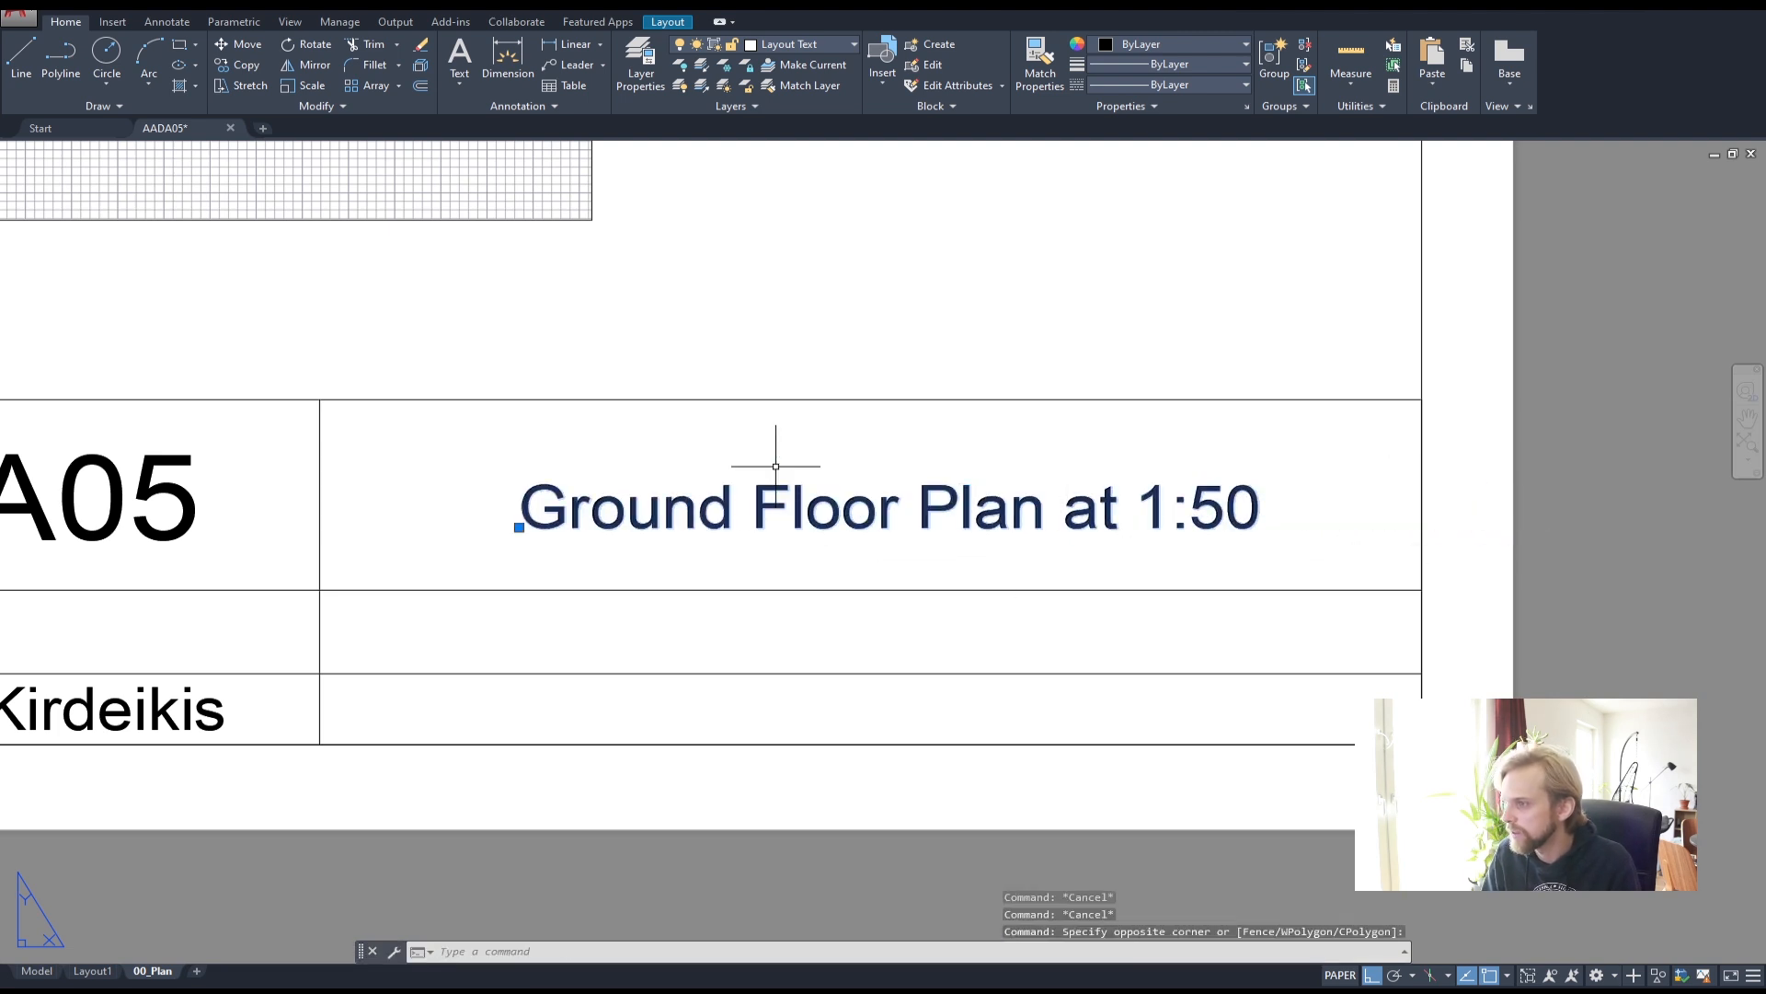
type("m")
key("Return")
left_click(779, 465)
left_click(798, 460)
key("Escape")
key("Escape")
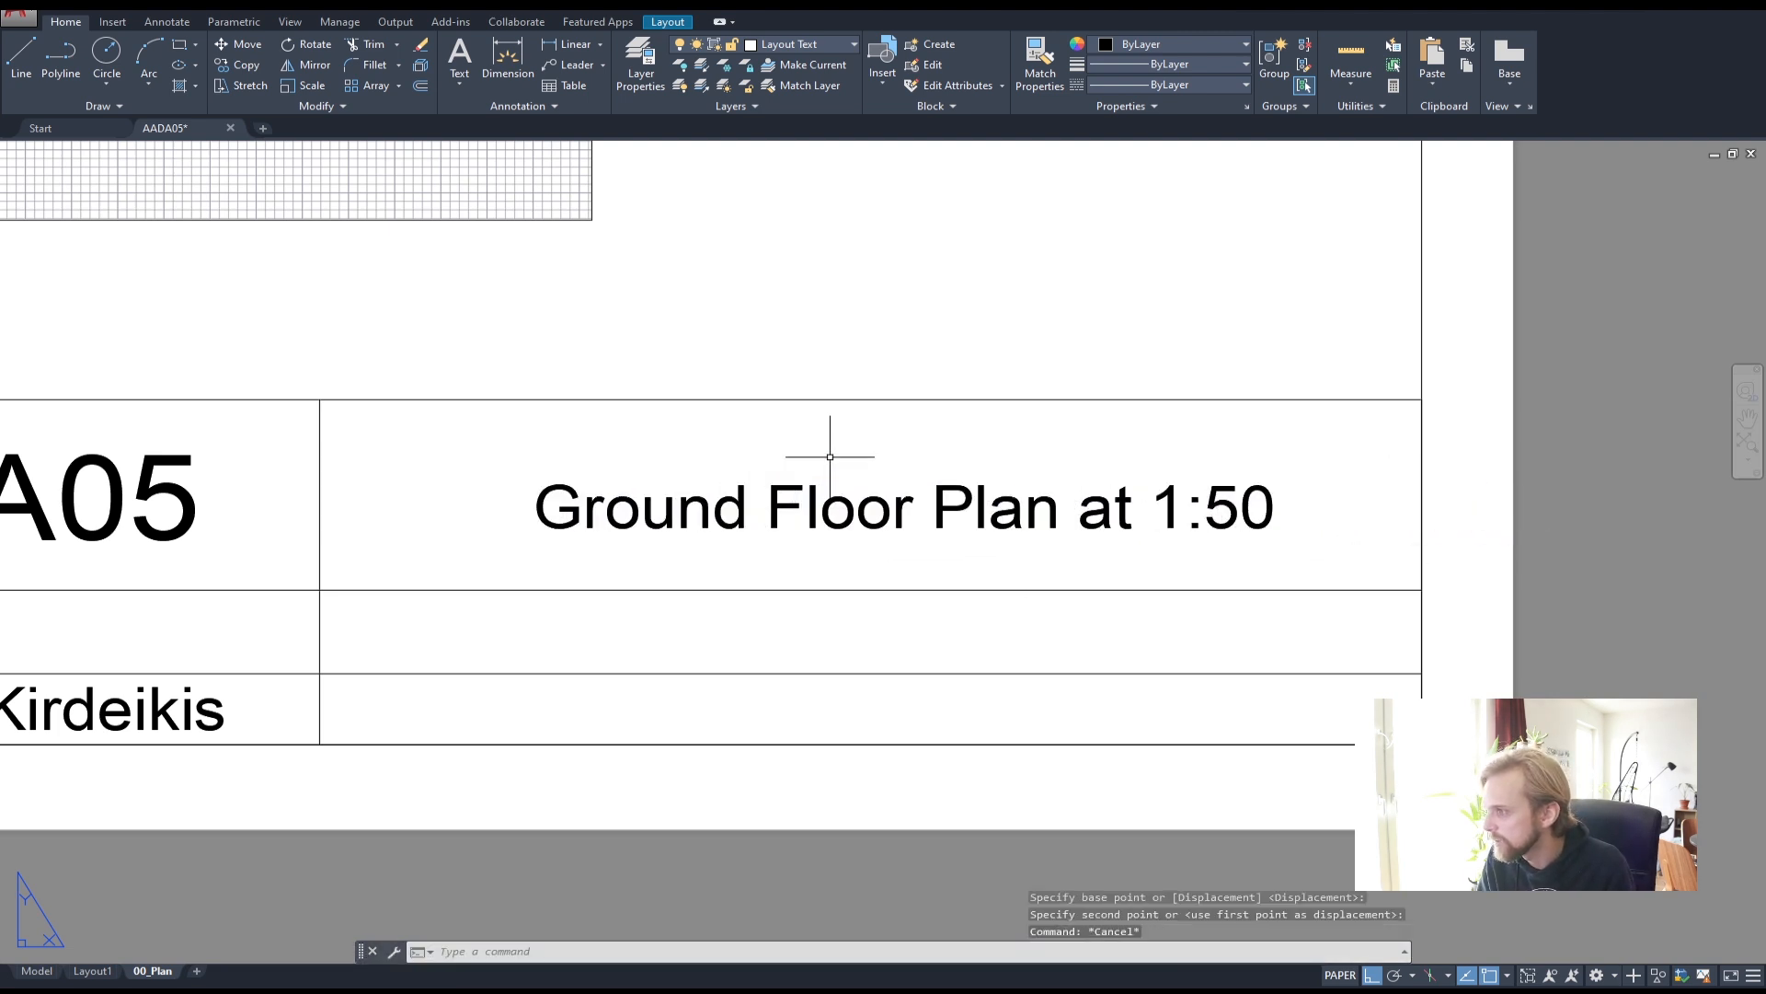
scroll(868, 461, "down", 3)
scroll(892, 375, "up", 3)
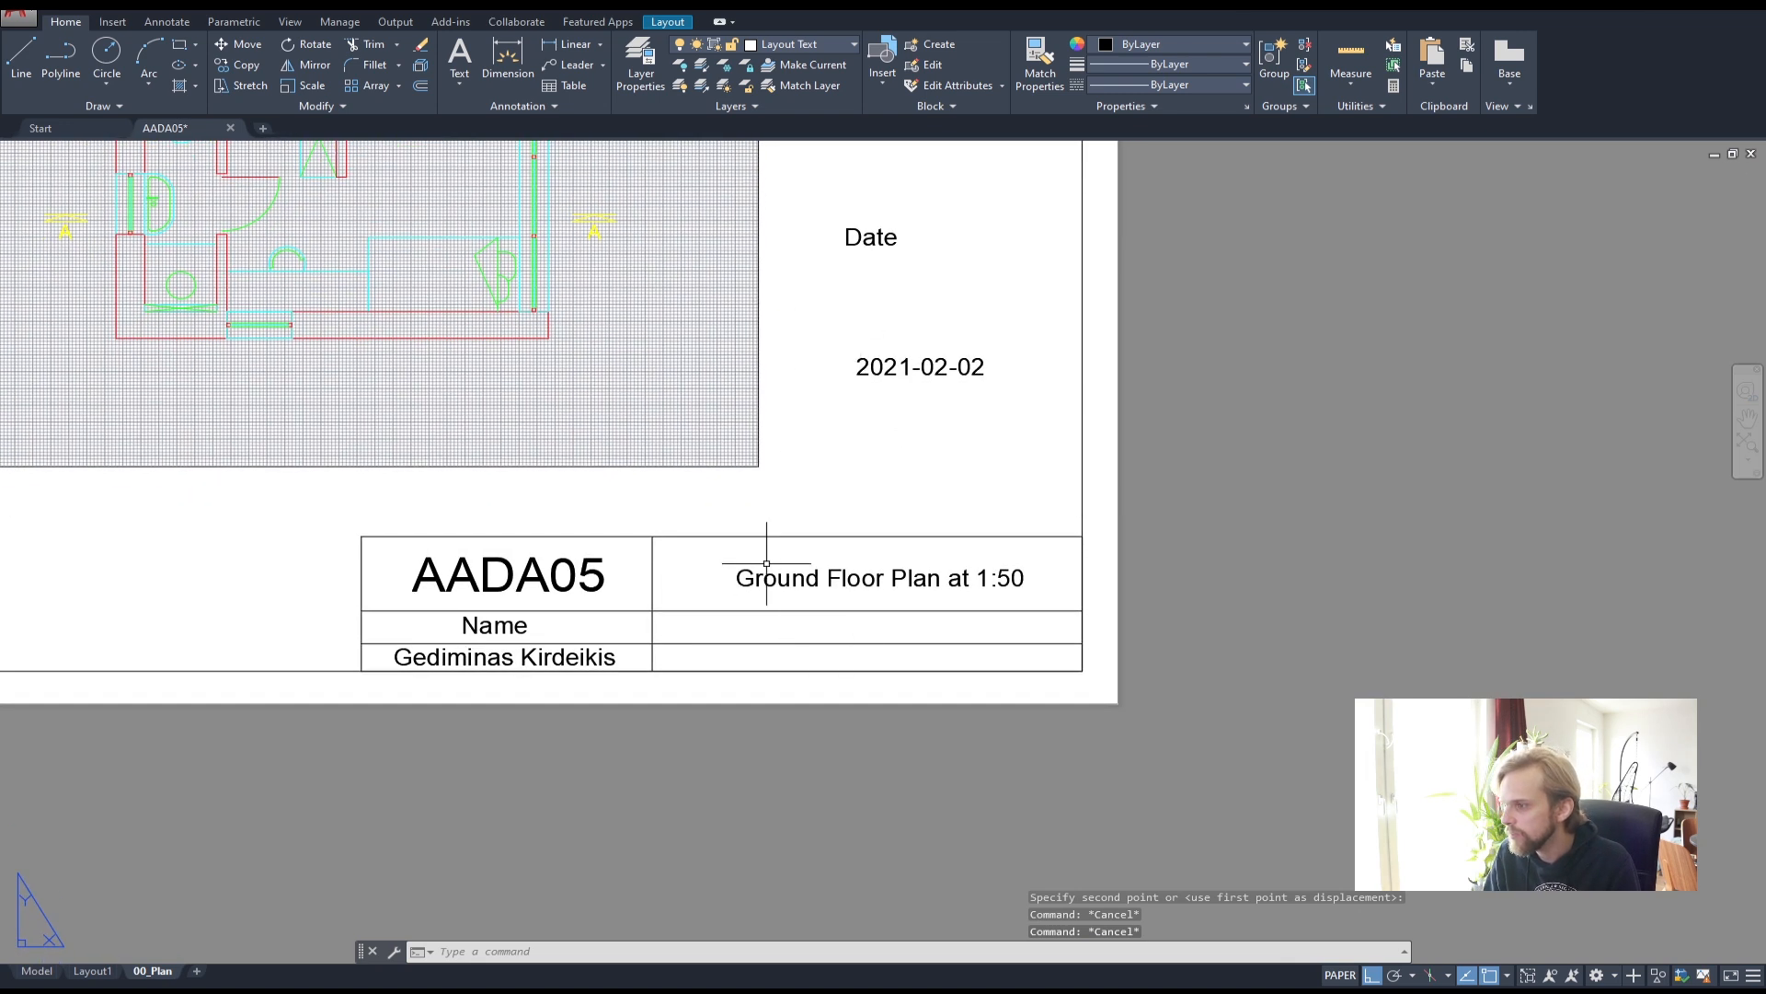
- Move the Date label into the cell below the title
left_click(865, 233)
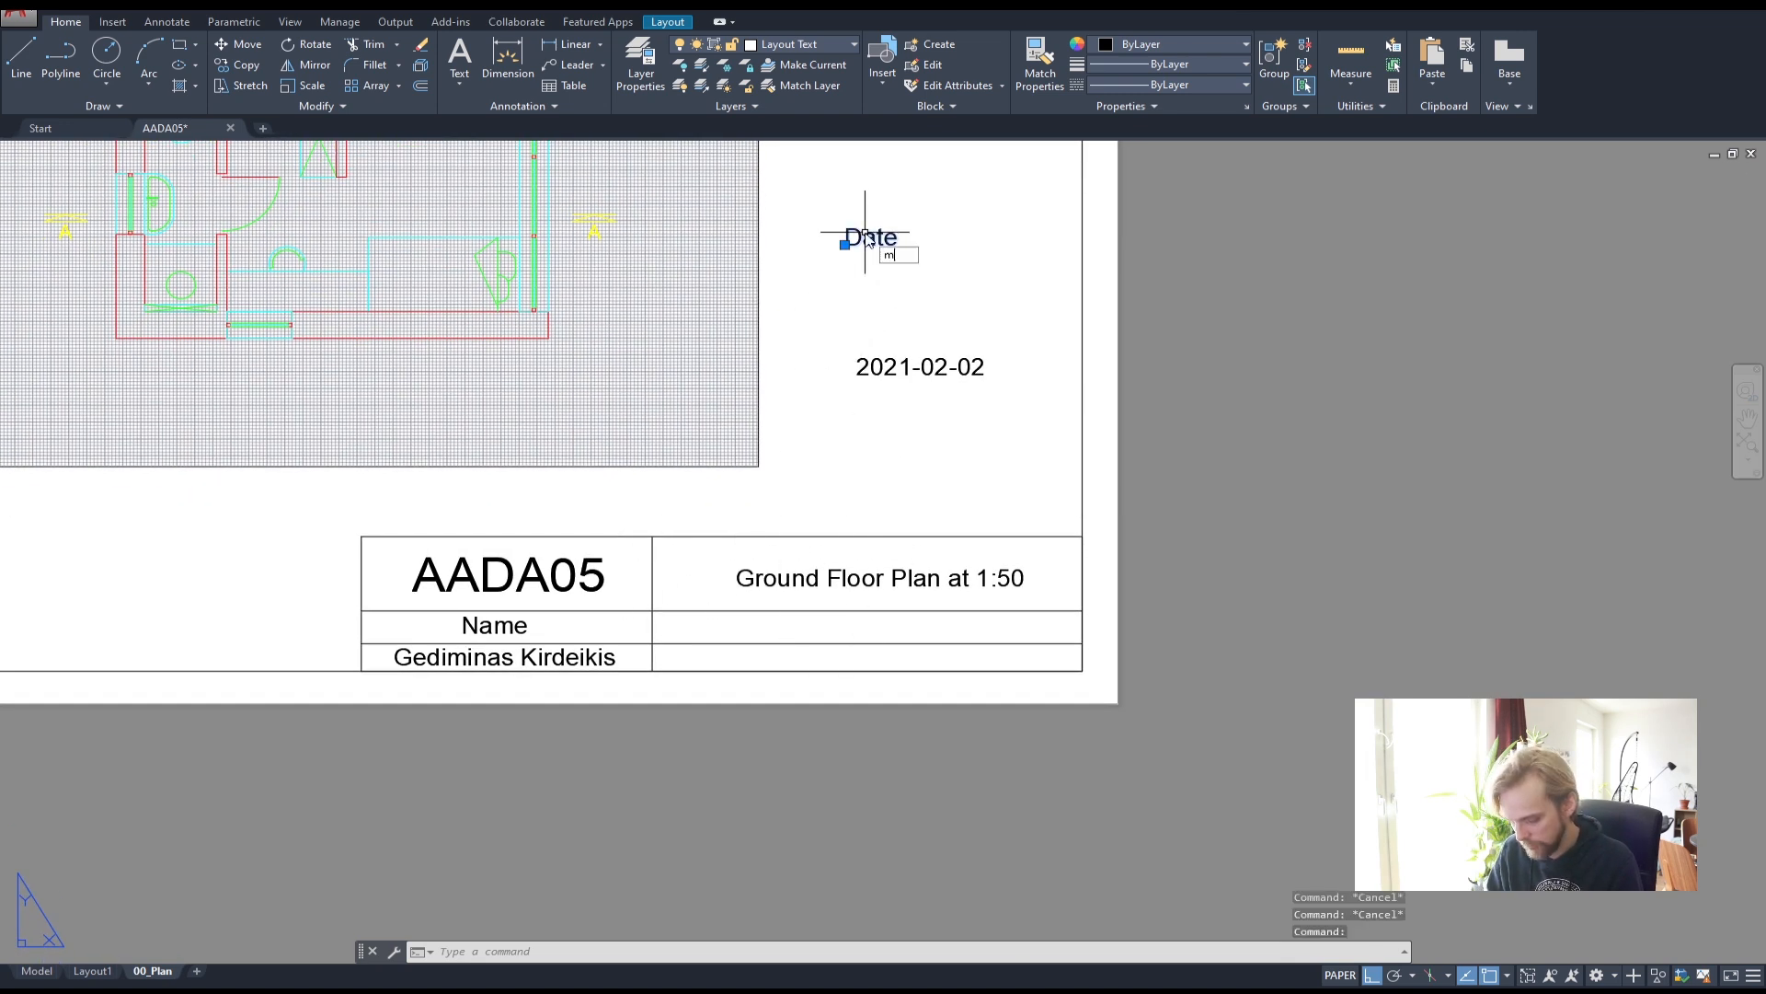
type("m")
key("Return")
left_click(865, 237)
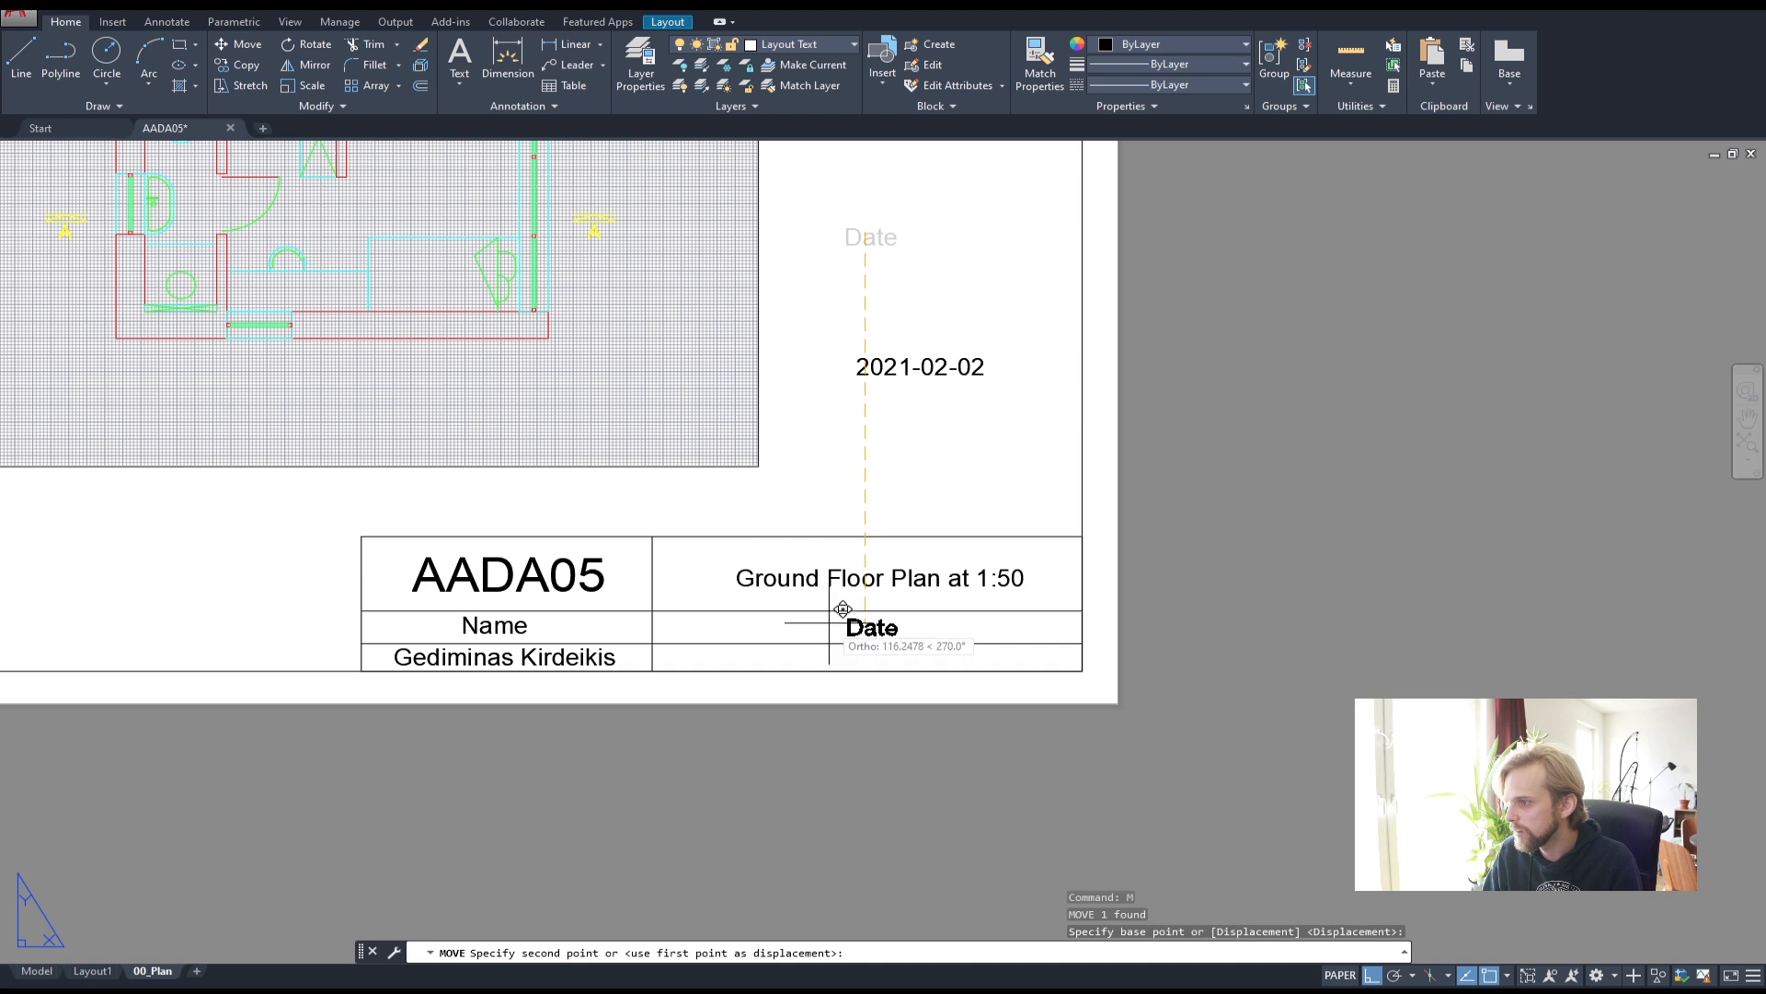
left_click(828, 620)
key("Escape")
key("Escape")
- Move the 2021-02-02 date text into the cell under Date
left_click(962, 442)
left_click(851, 328)
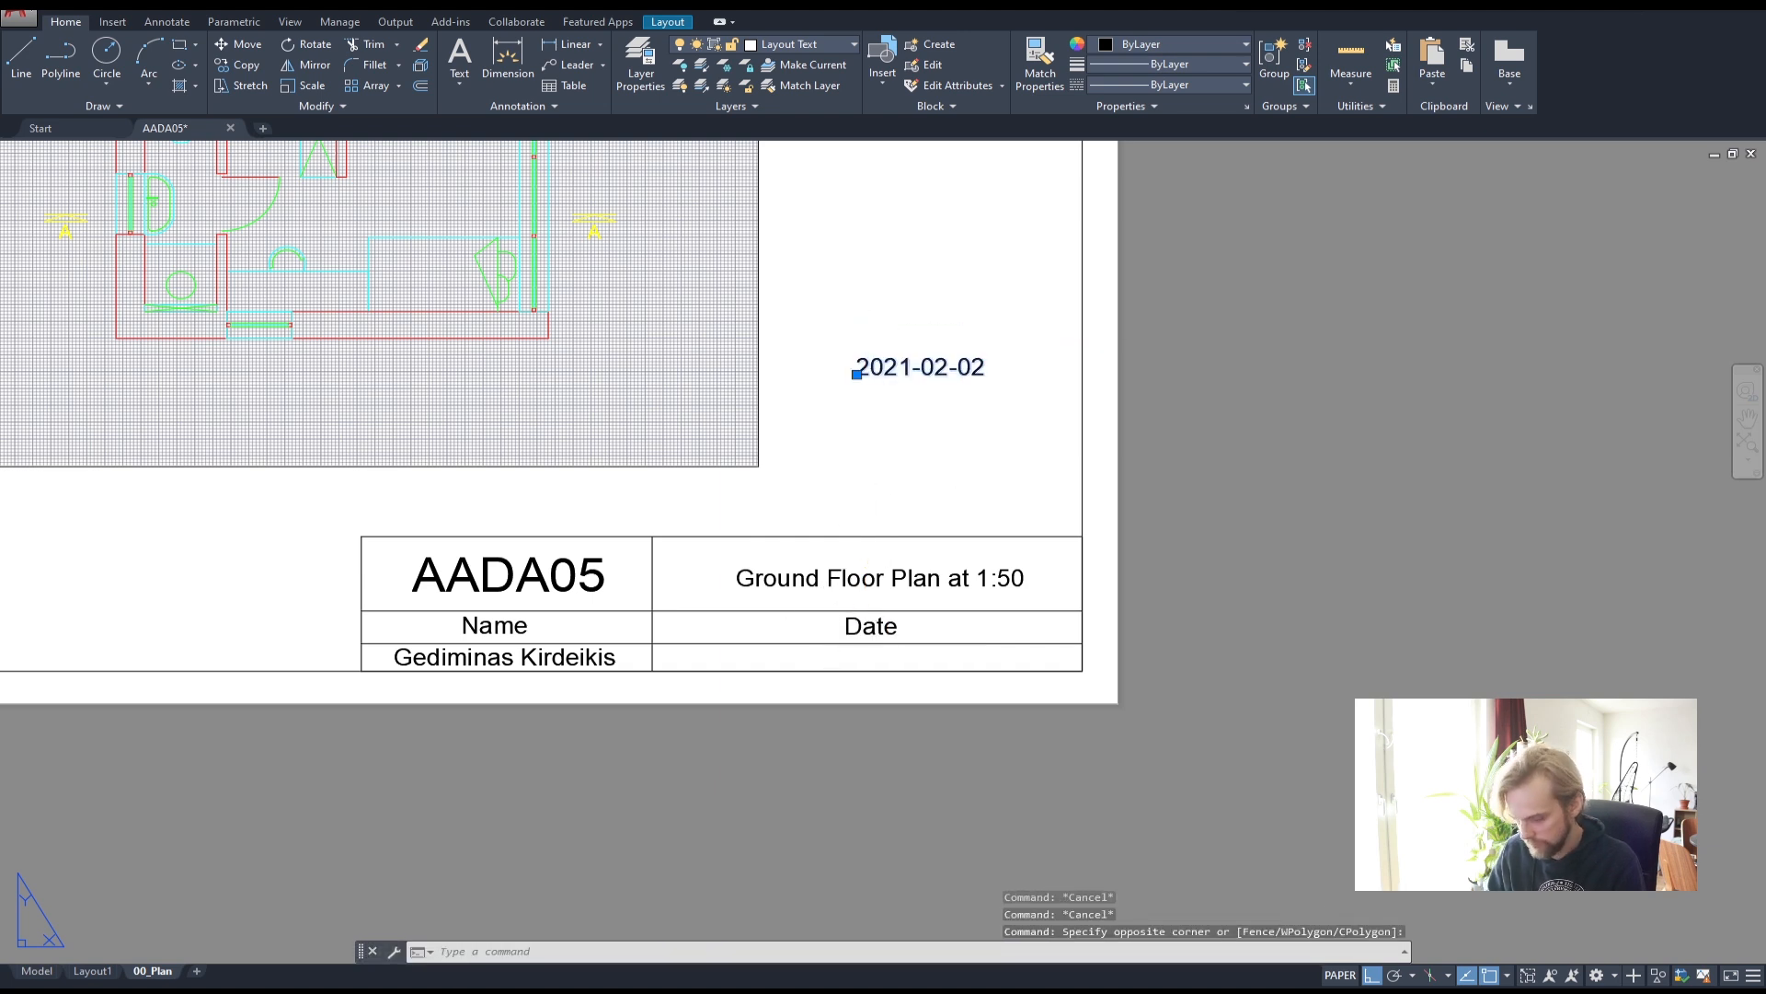
type("m")
key("Return")
left_click(853, 329)
left_click(858, 618)
scroll(872, 685, "up", 4)
- Shift the 2021-02-02 date left to centre it in its cell
left_click(882, 612)
type("m")
key("Return")
left_click(1076, 691)
left_click(957, 692)
key("Escape")
key("Escape")
scroll(956, 692, "down", 5)
scroll(930, 625, "up", 3)
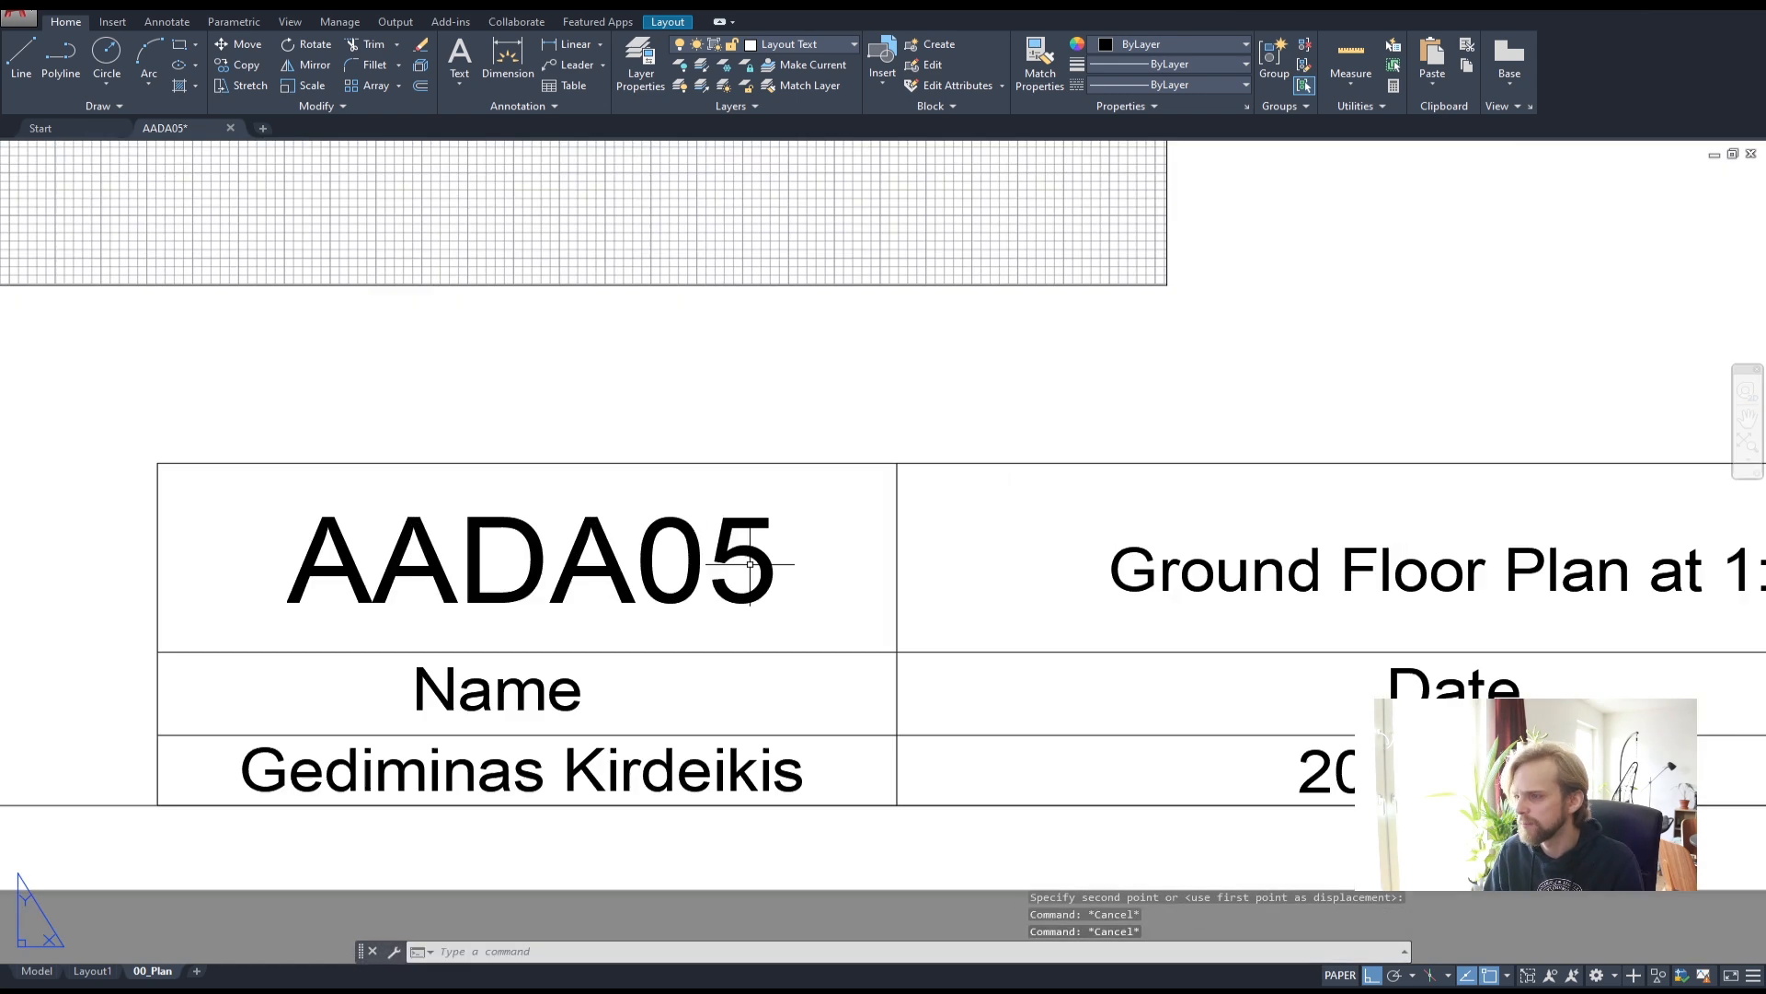
scroll(930, 616, "down", 2)
scroll(860, 606, "up", 1)
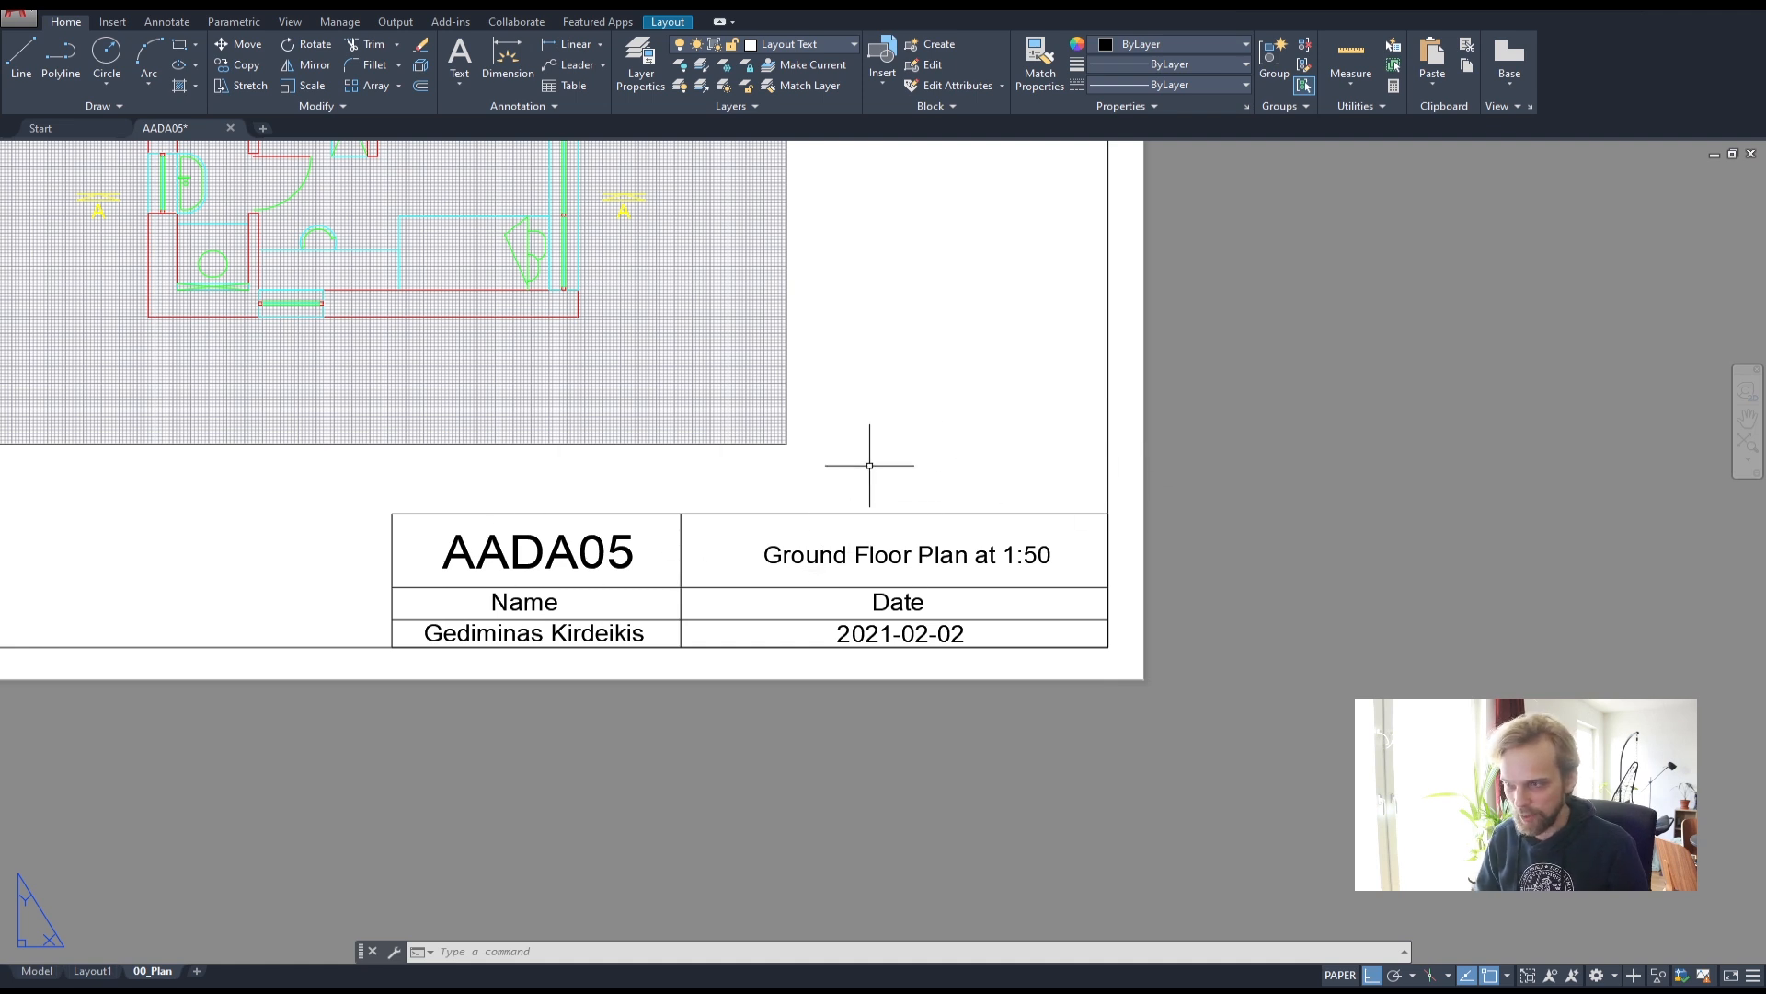
scroll(865, 465, "down", 4)
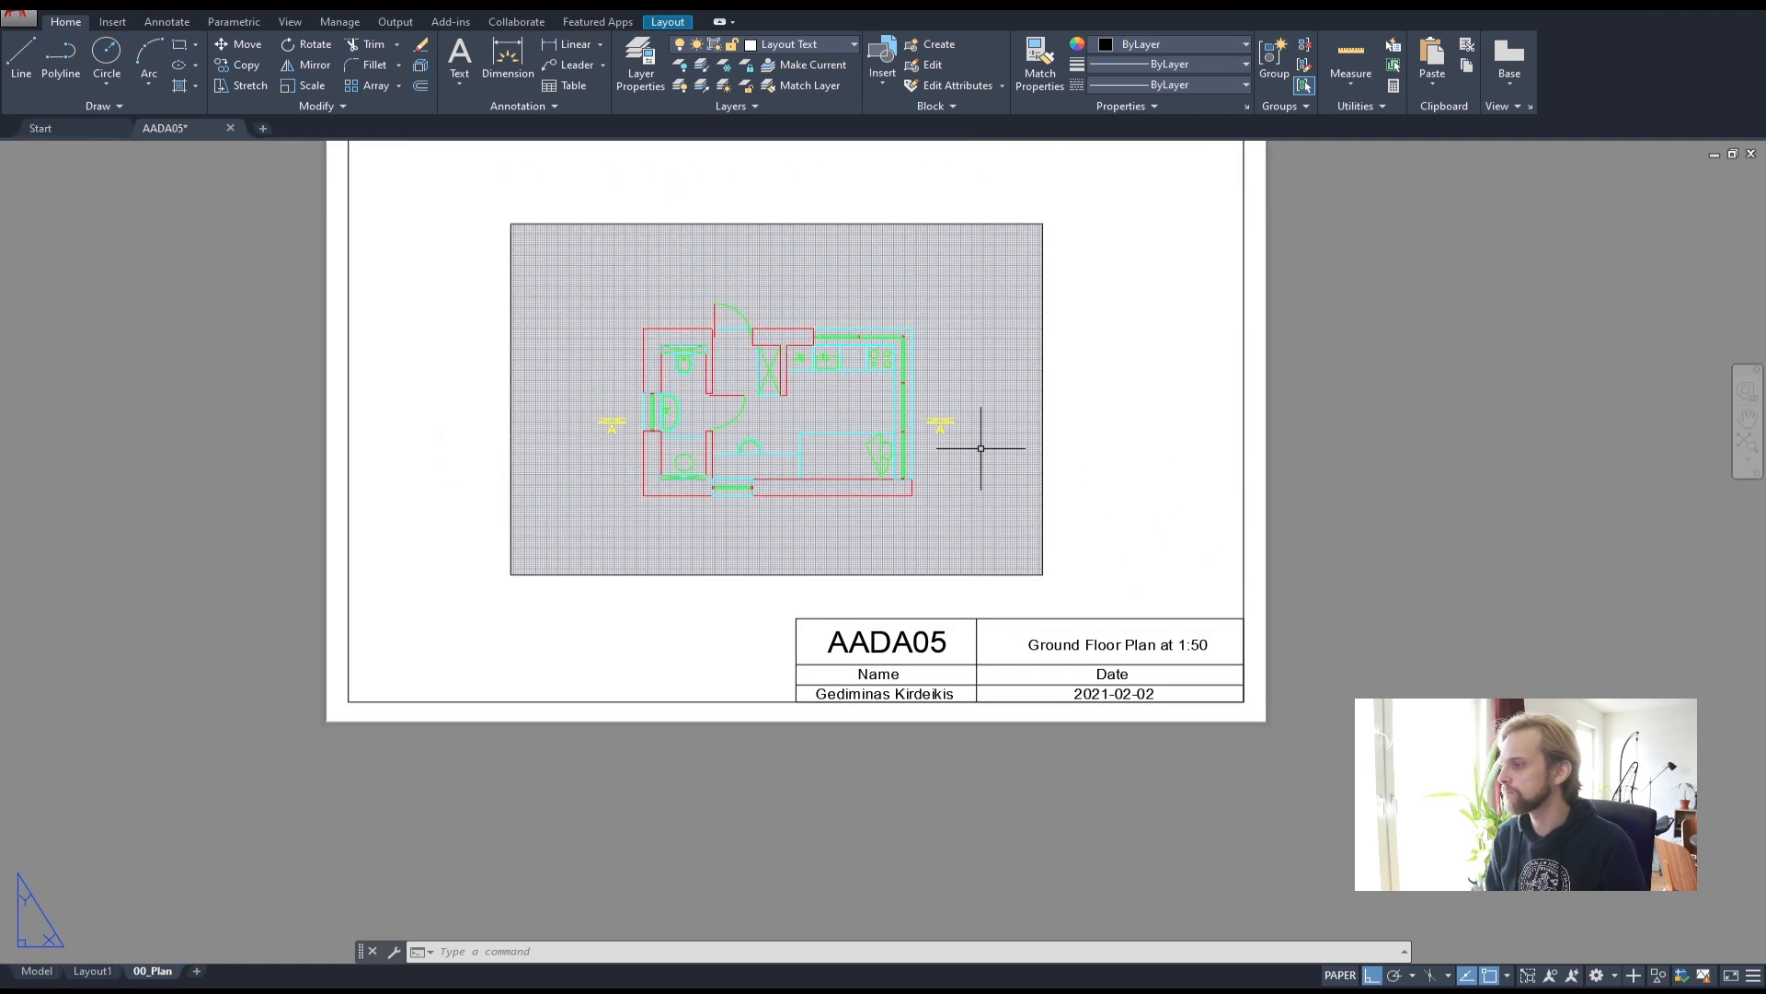
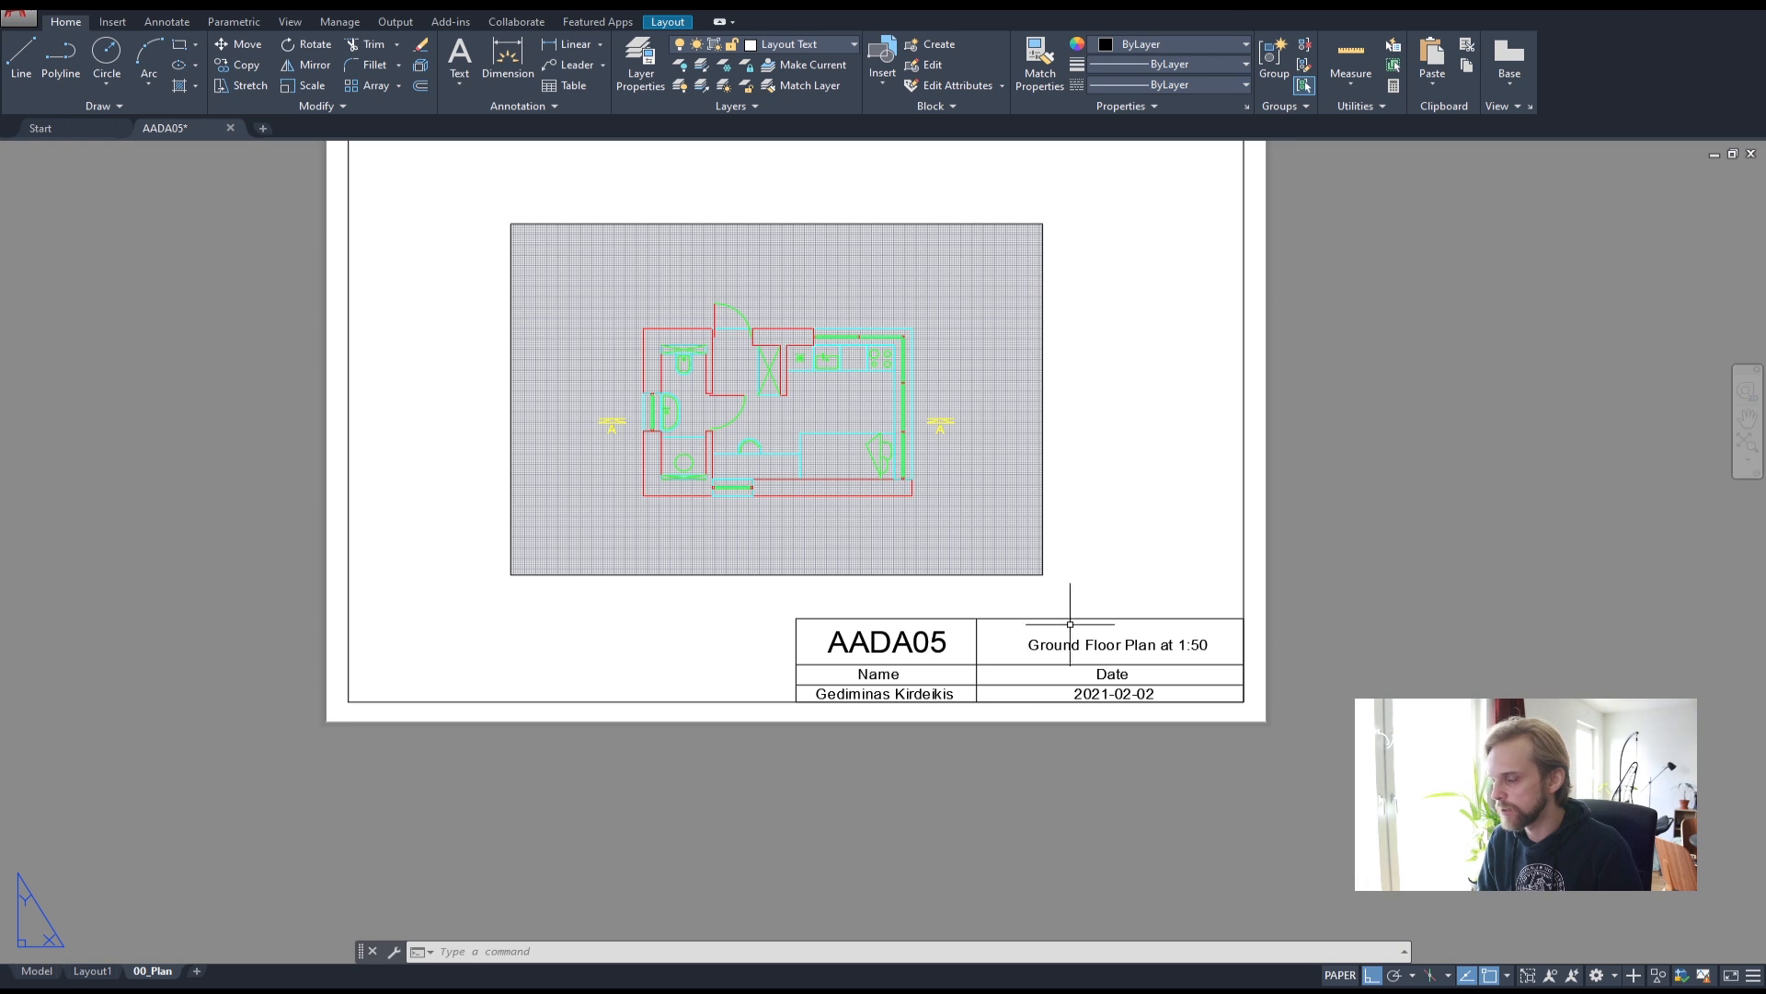
- Set up a copy of 00_Plan placed at the end, with '(move to end)' and 'Create a copy' selected
key("Escape")
key("Escape")
key("Escape")
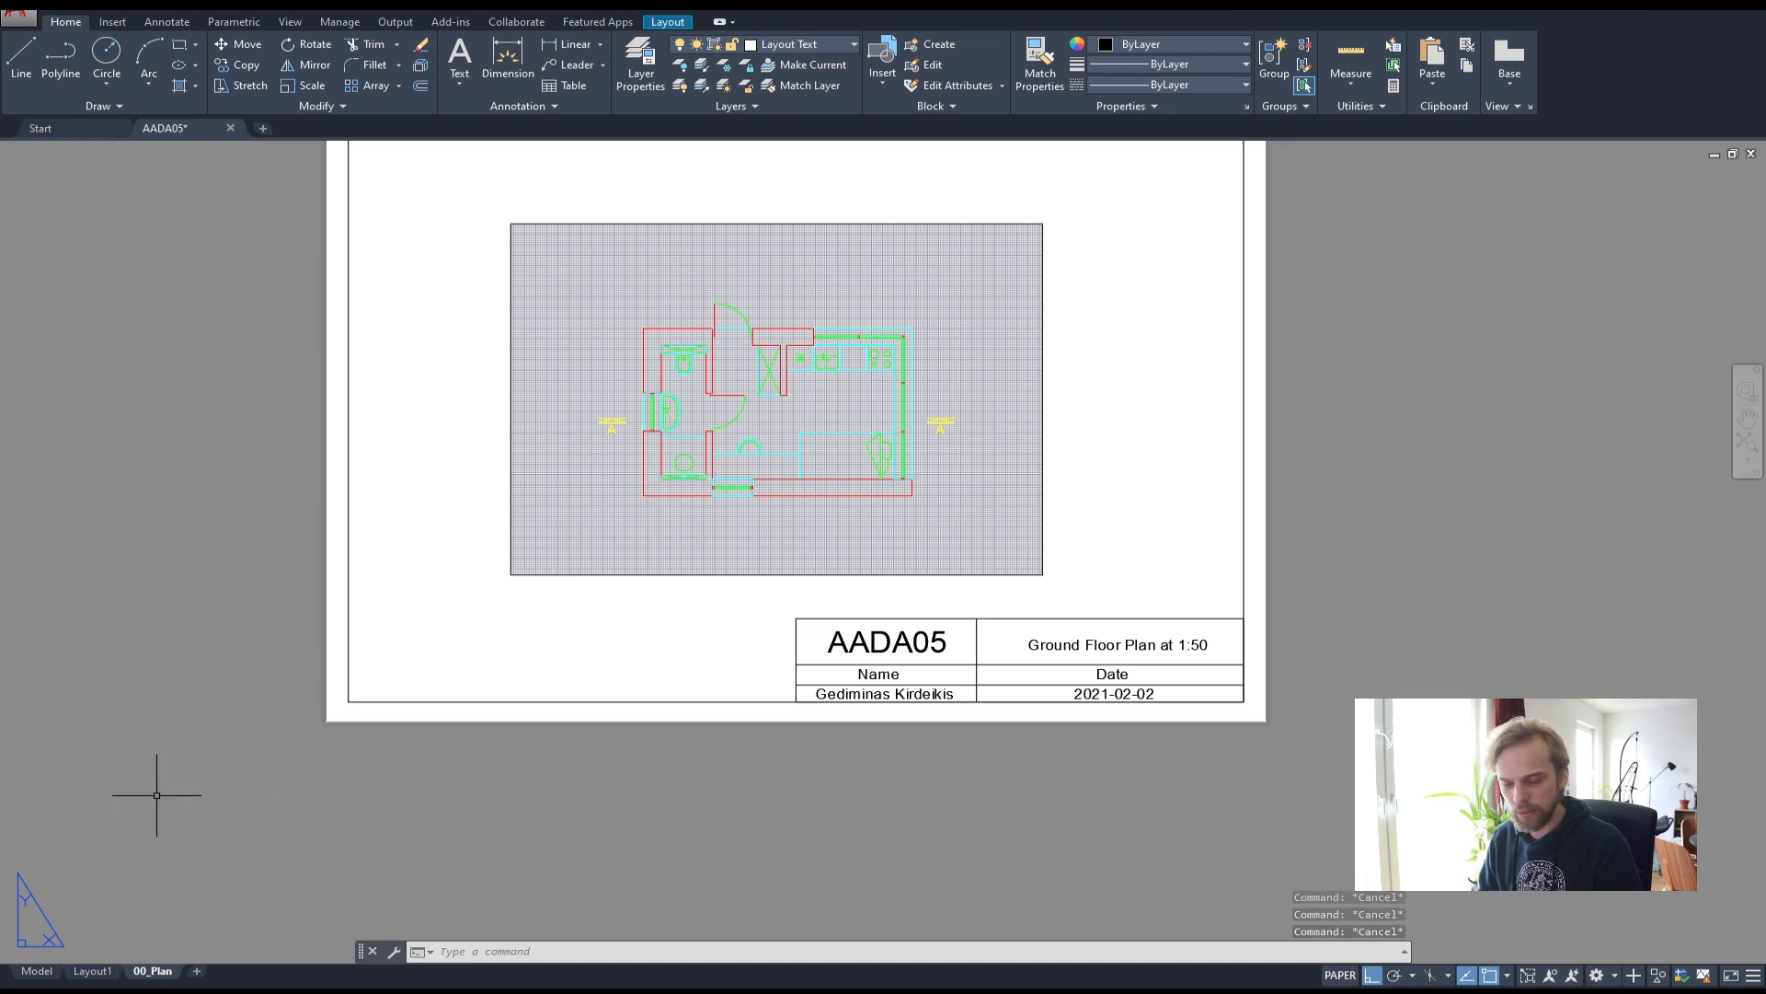
right_click(153, 972)
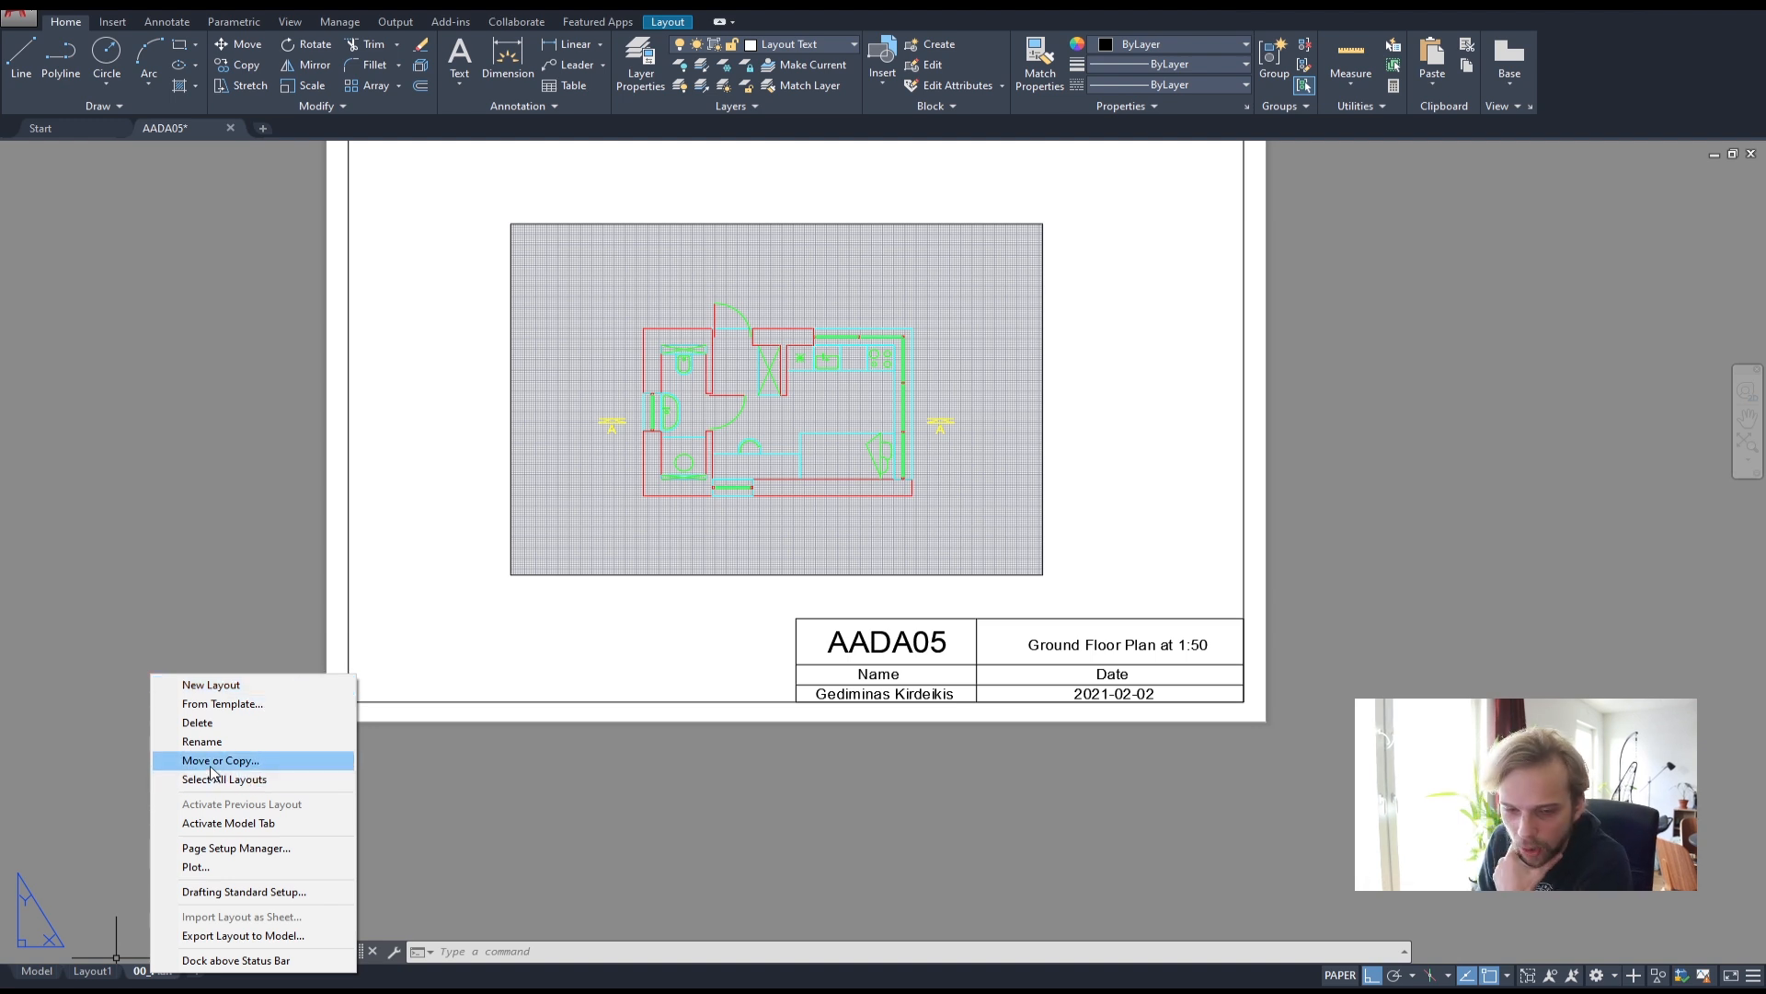
left_click(70, 737)
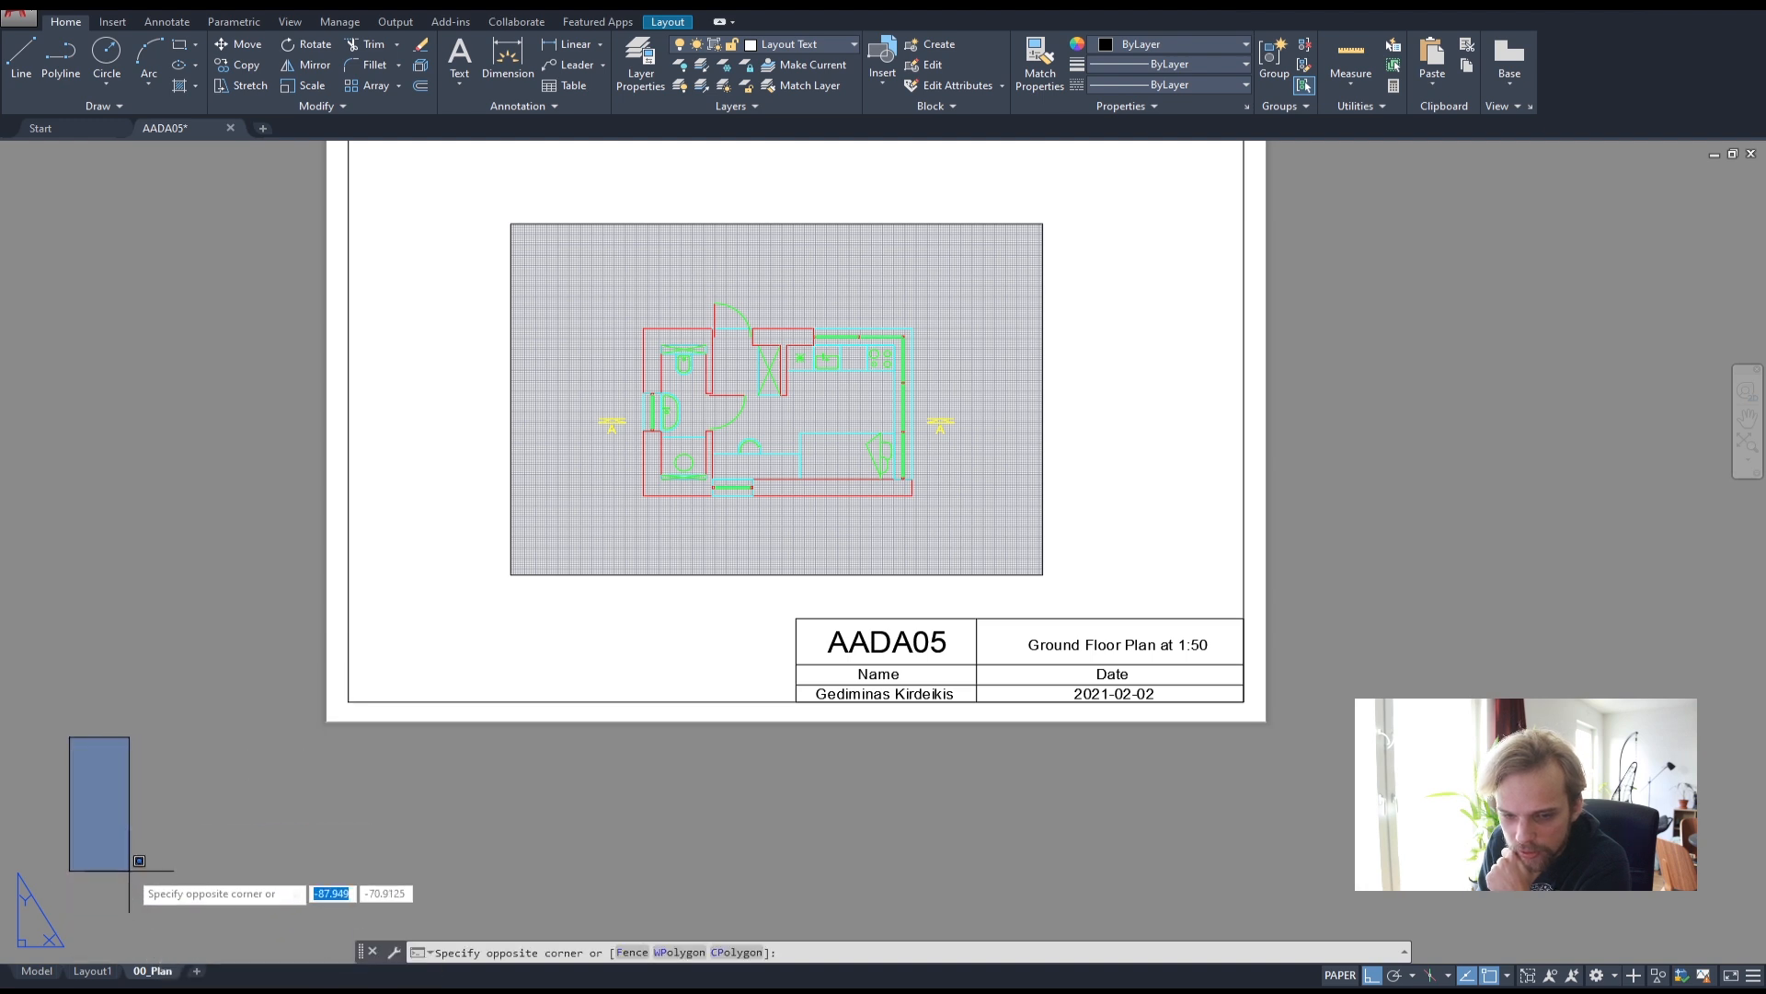
left_click(131, 872)
right_click(153, 973)
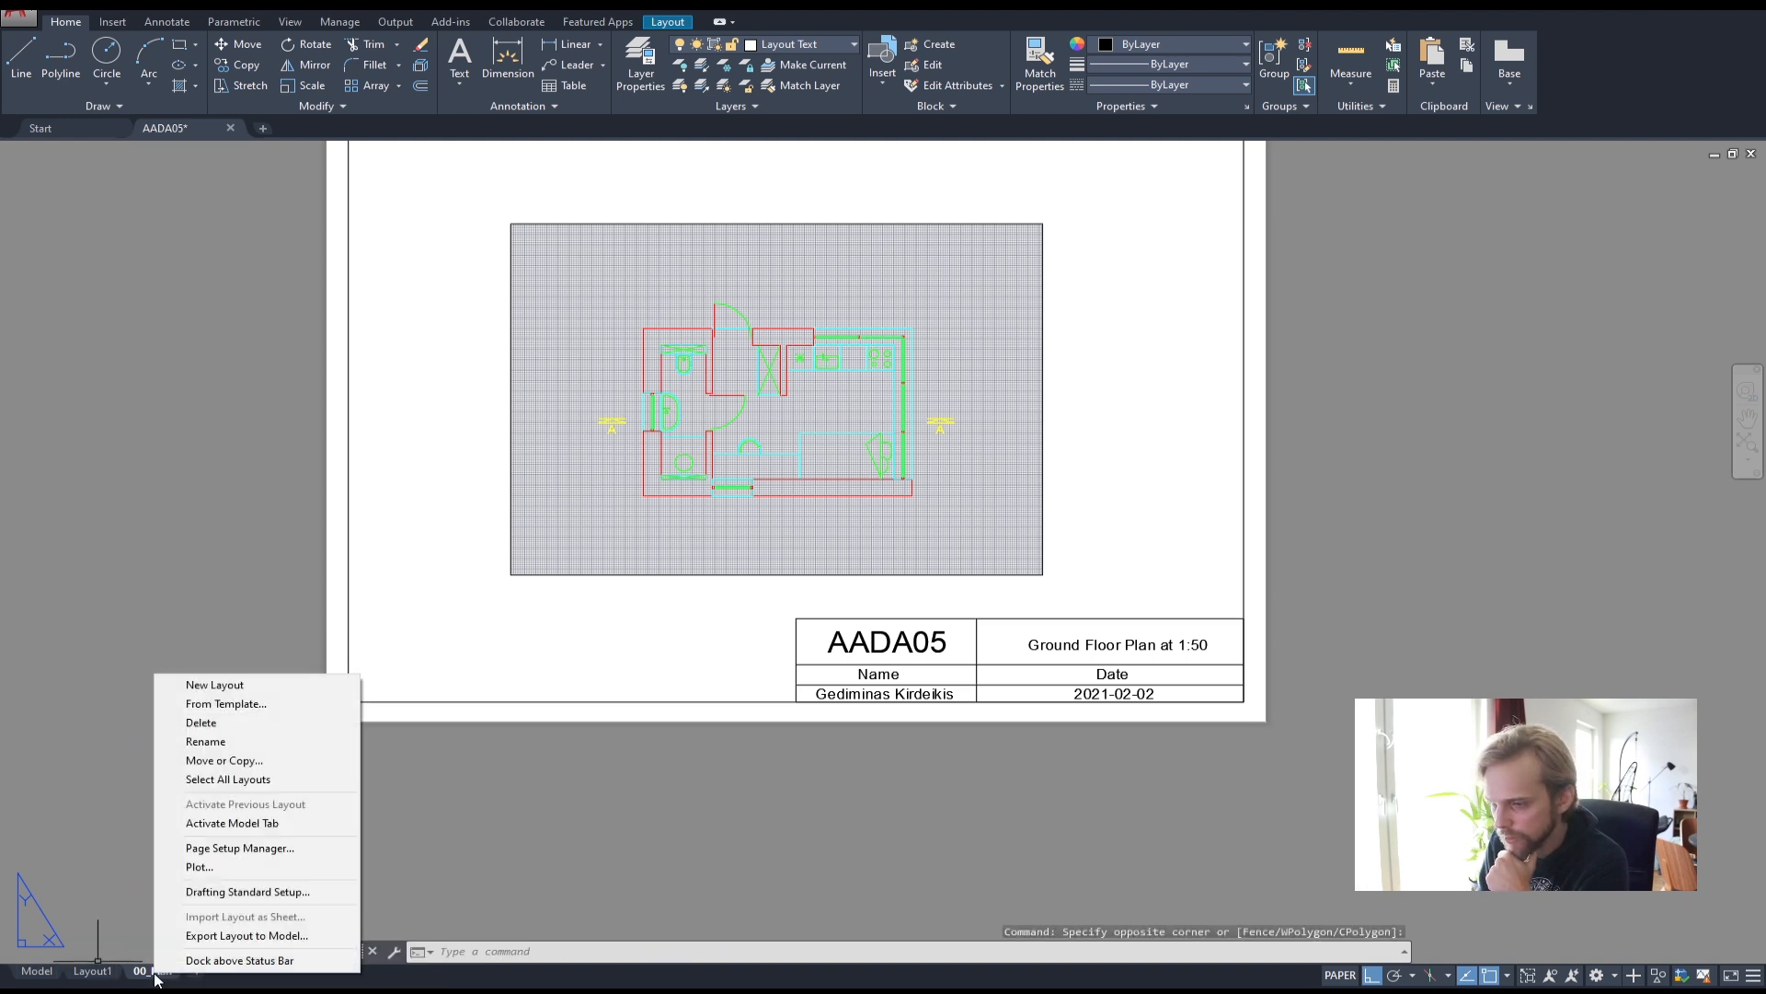
left_click(241, 763)
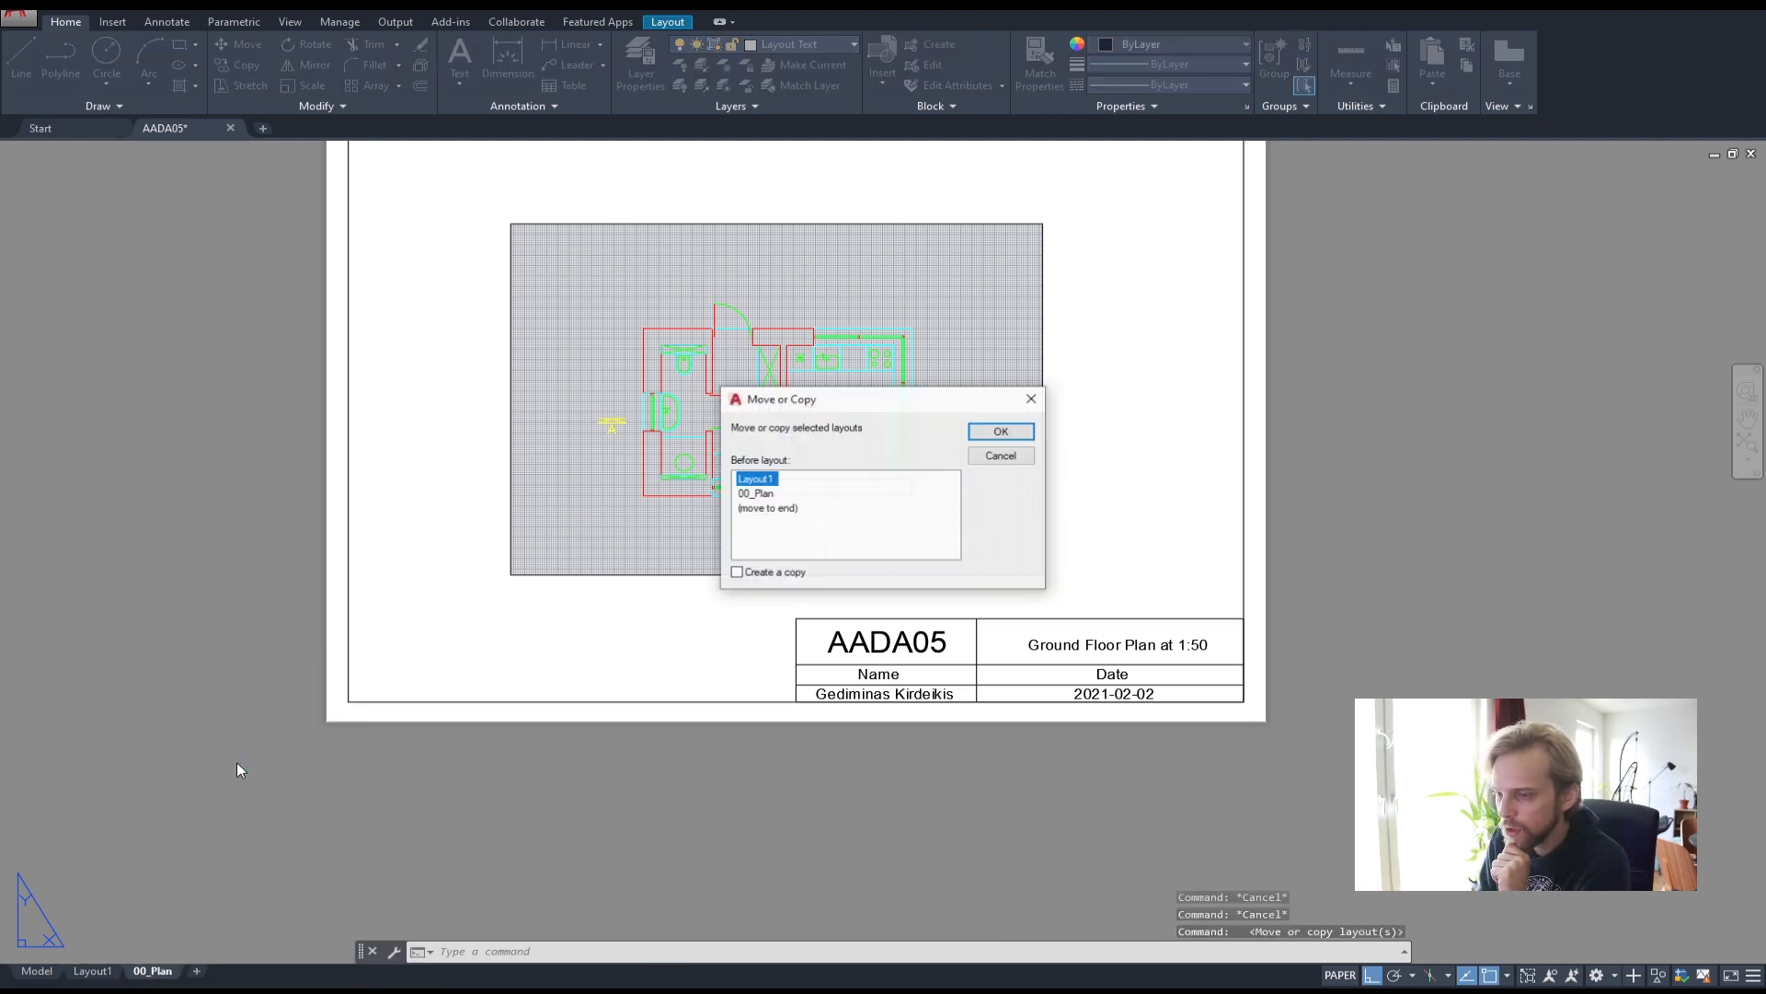
left_click(769, 509)
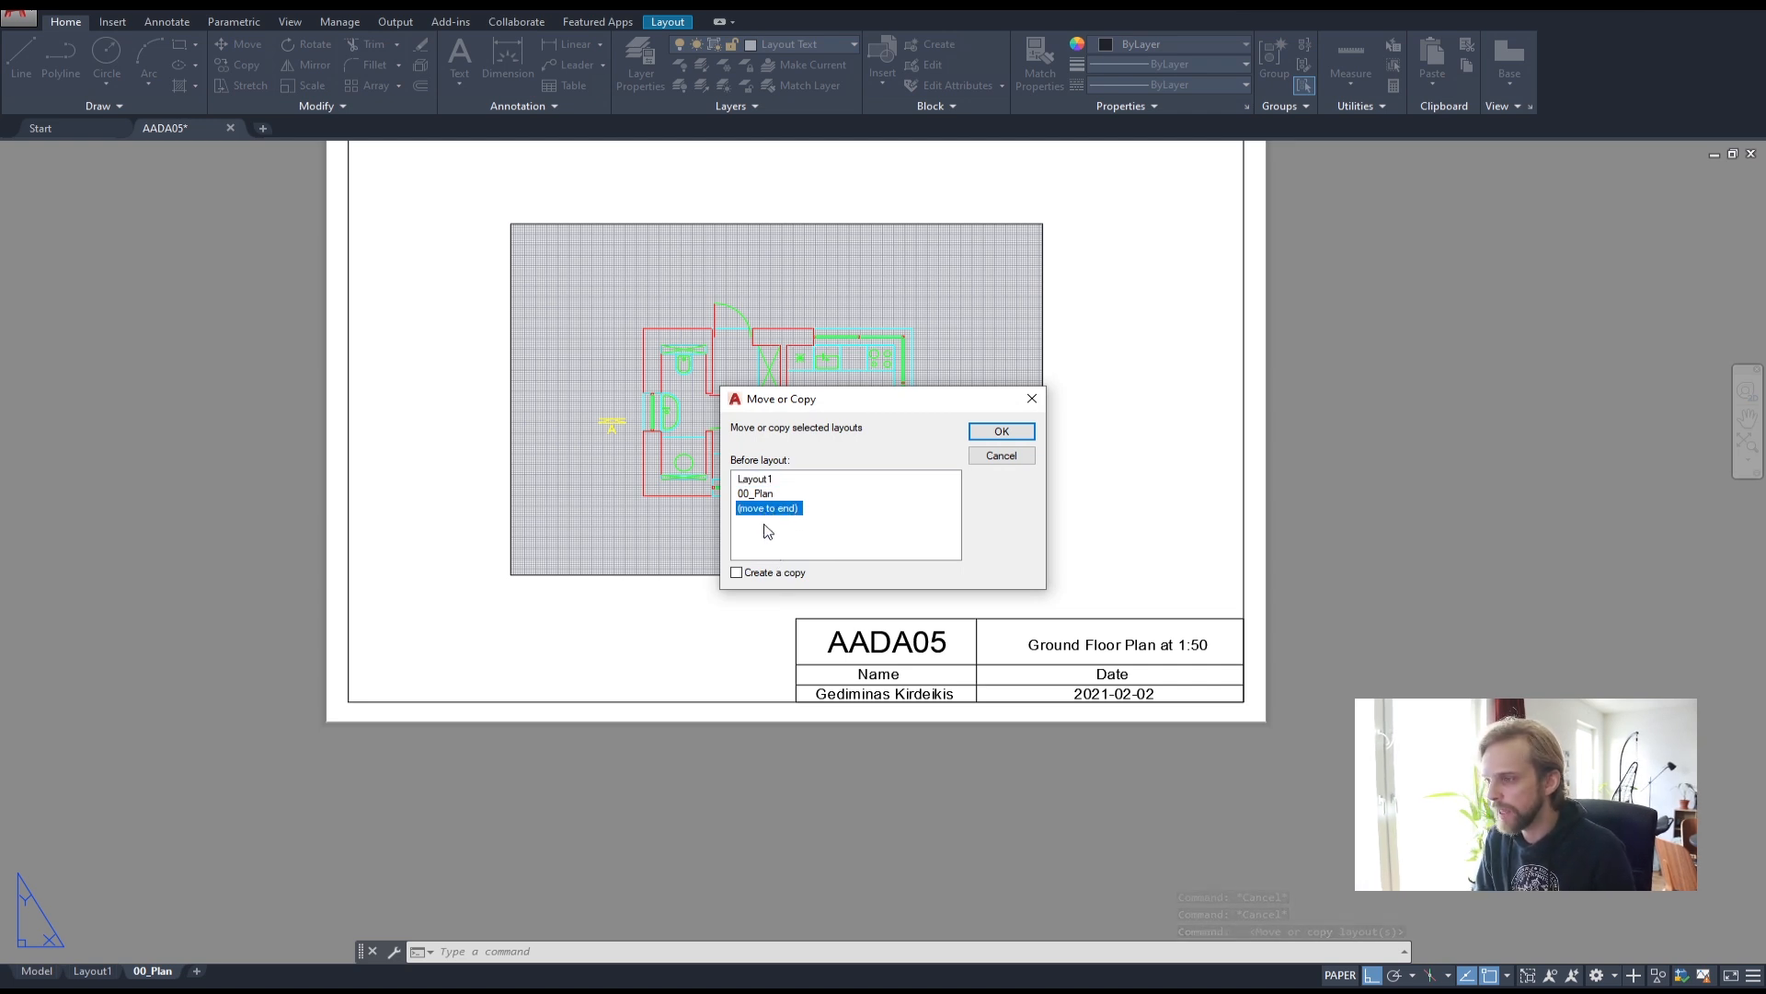
left_click(737, 573)
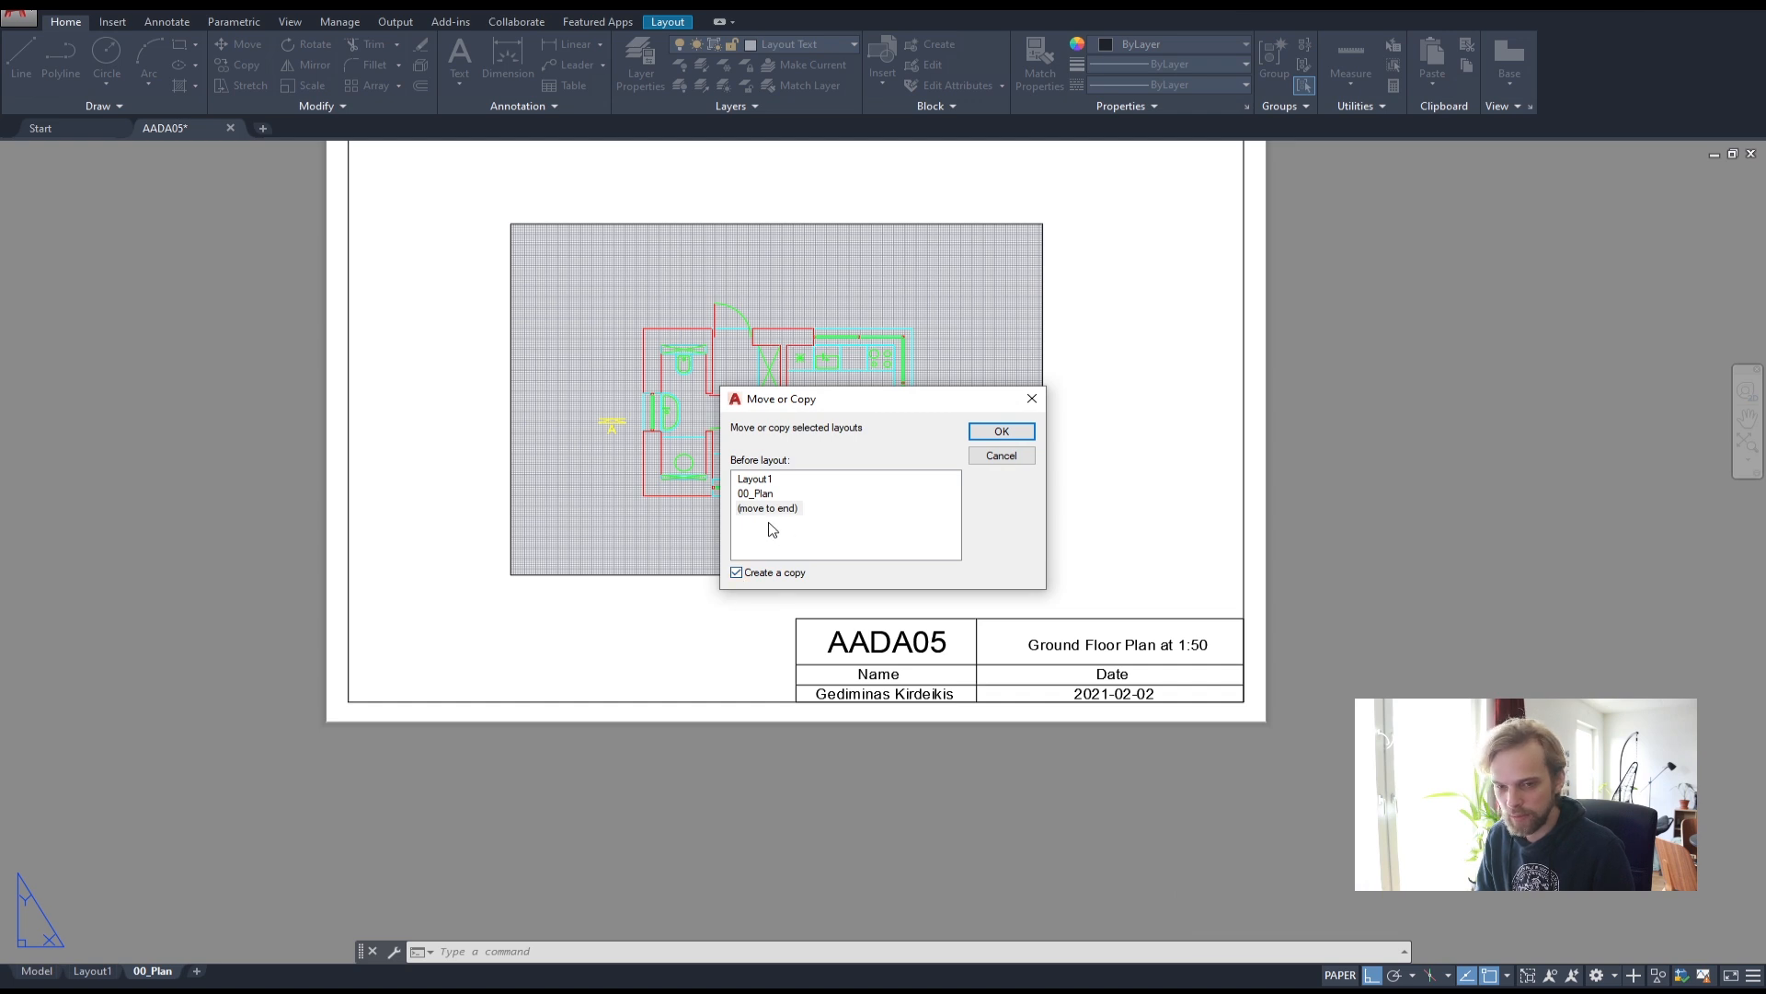
- Create the 00_Plan (2) layout copy and rename it 01_Section
left_click(1004, 431)
left_click(208, 972)
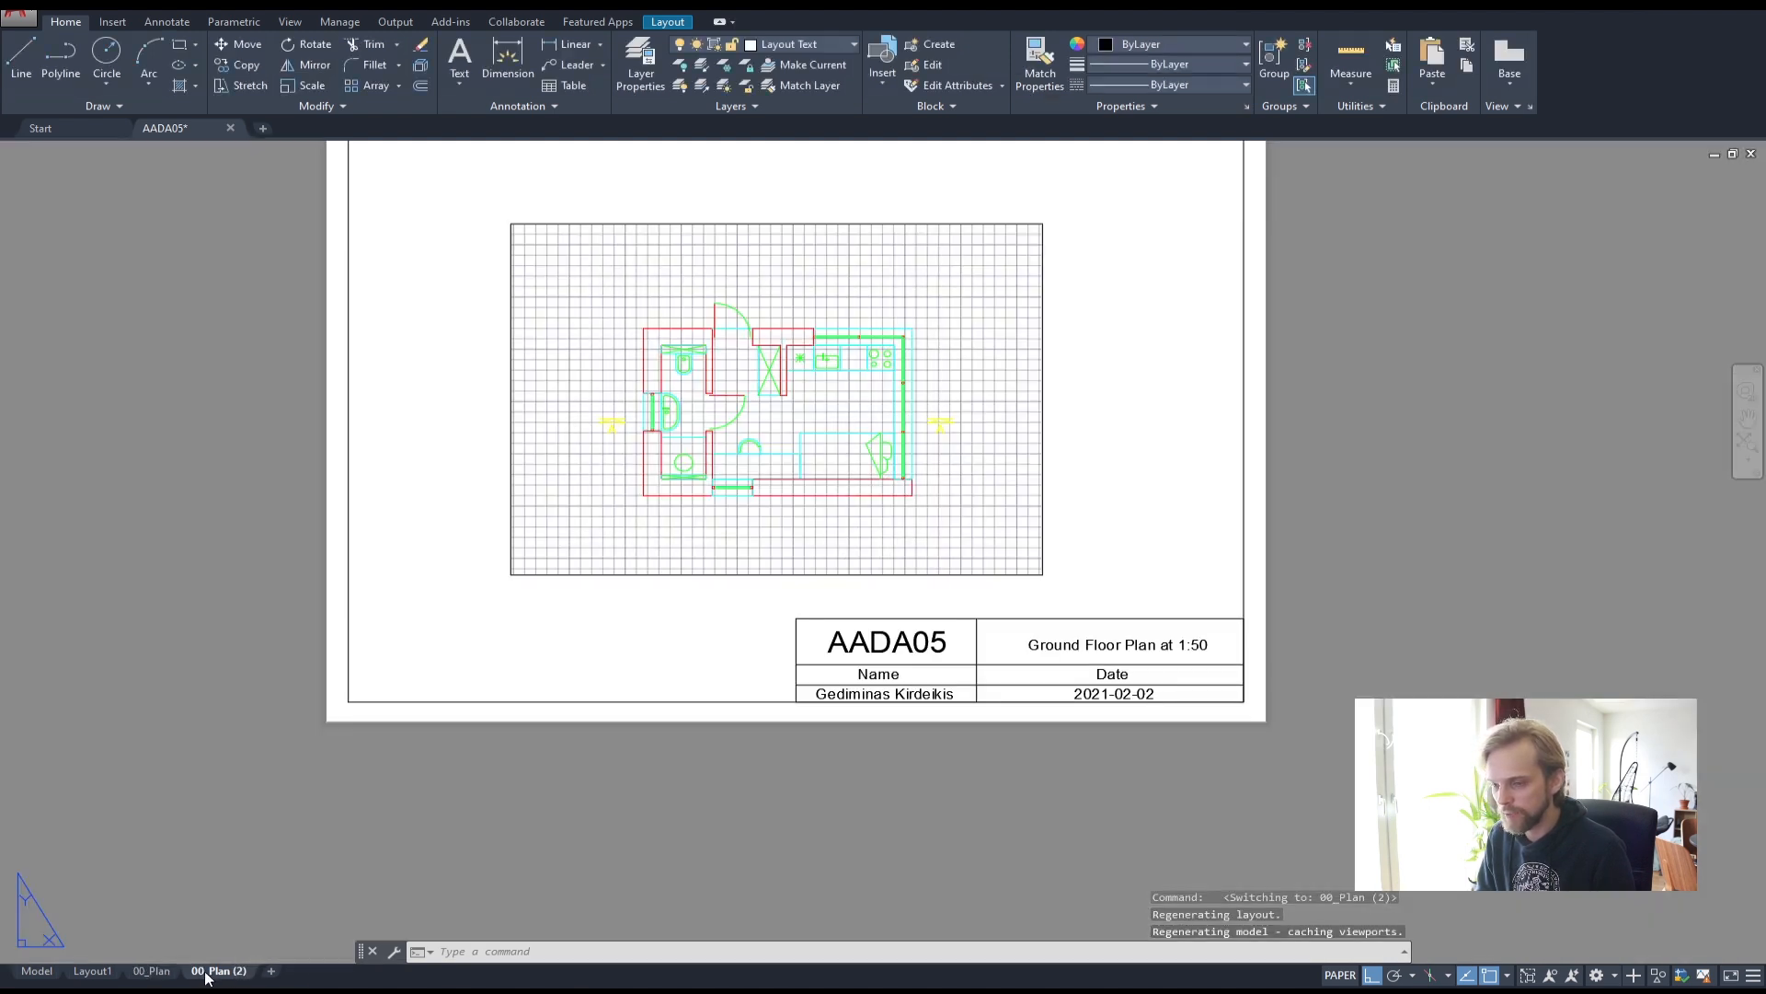
right_click(209, 975)
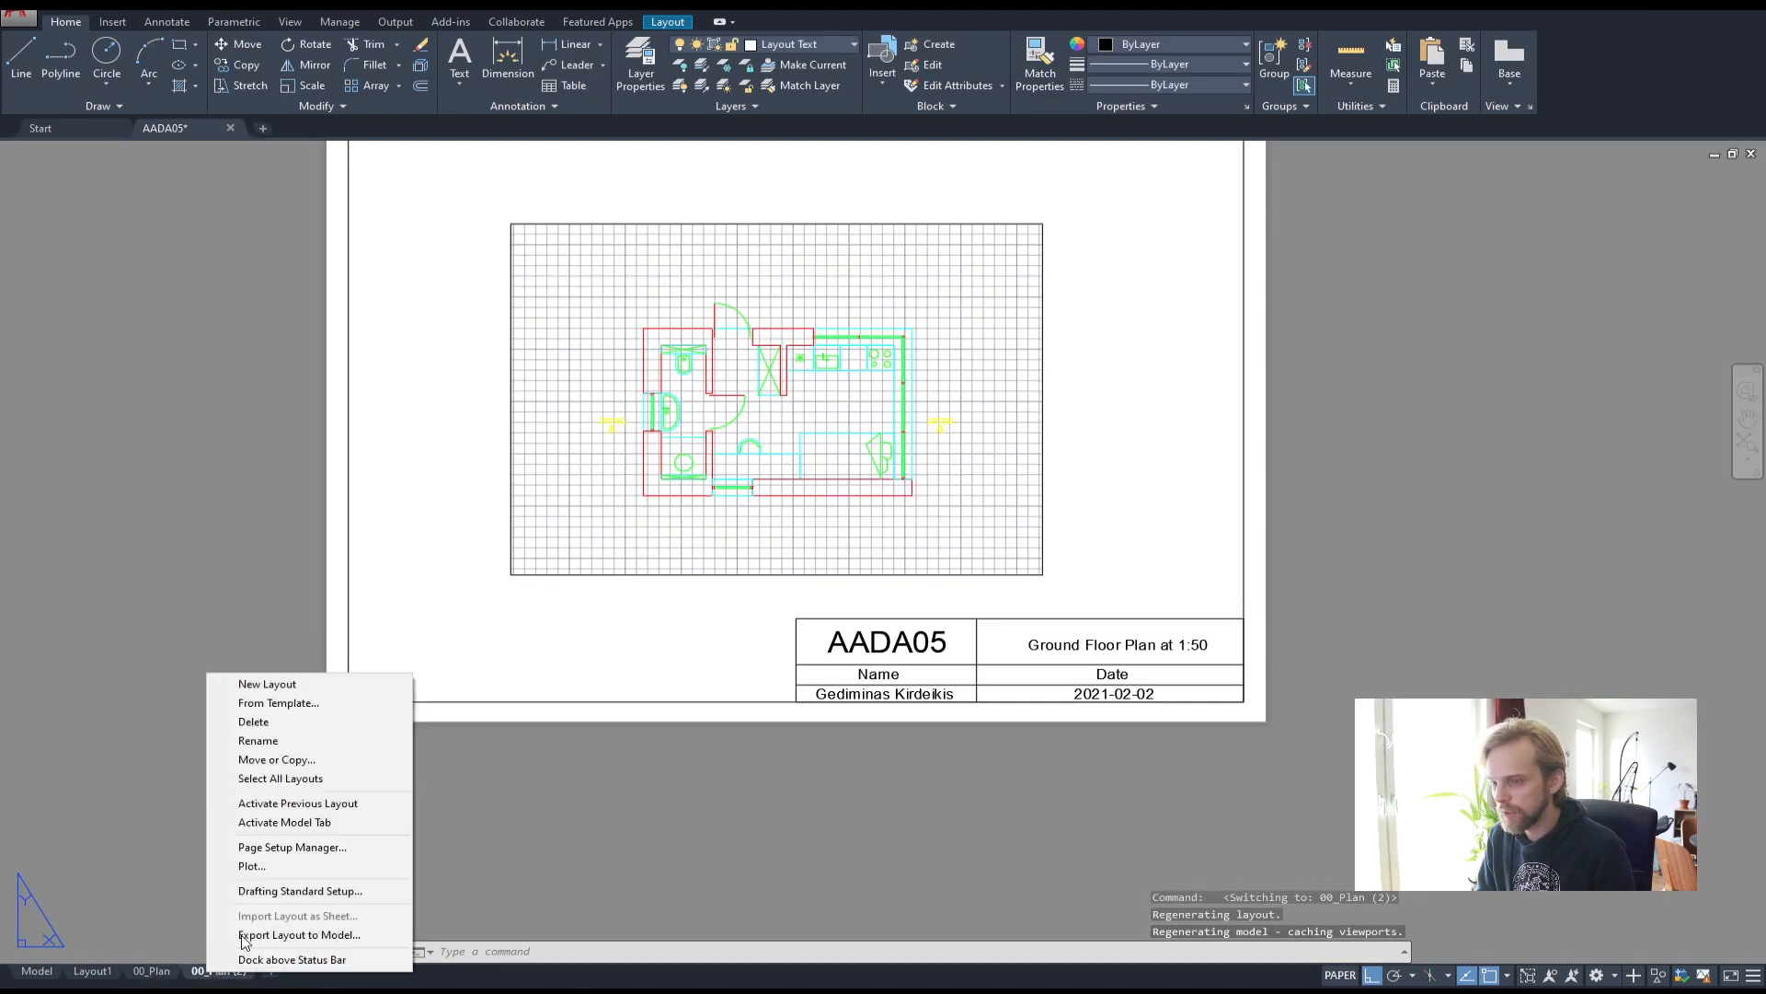
left_click(381, 740)
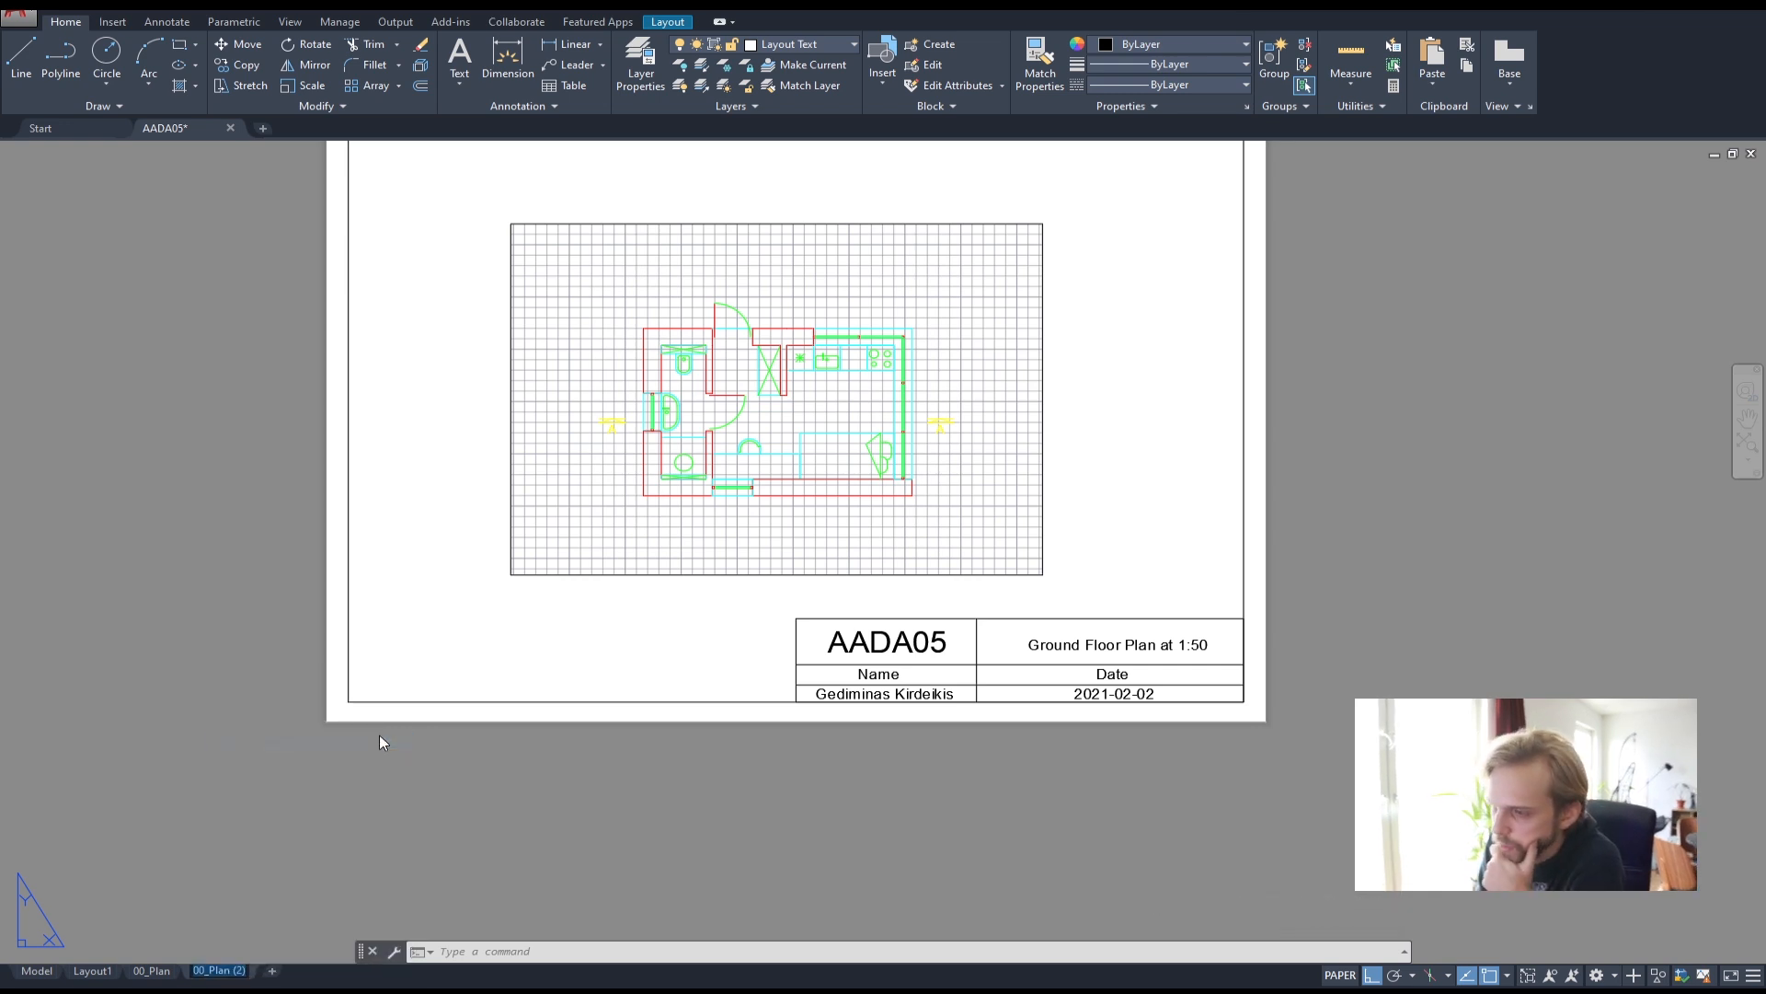
left_click(204, 970)
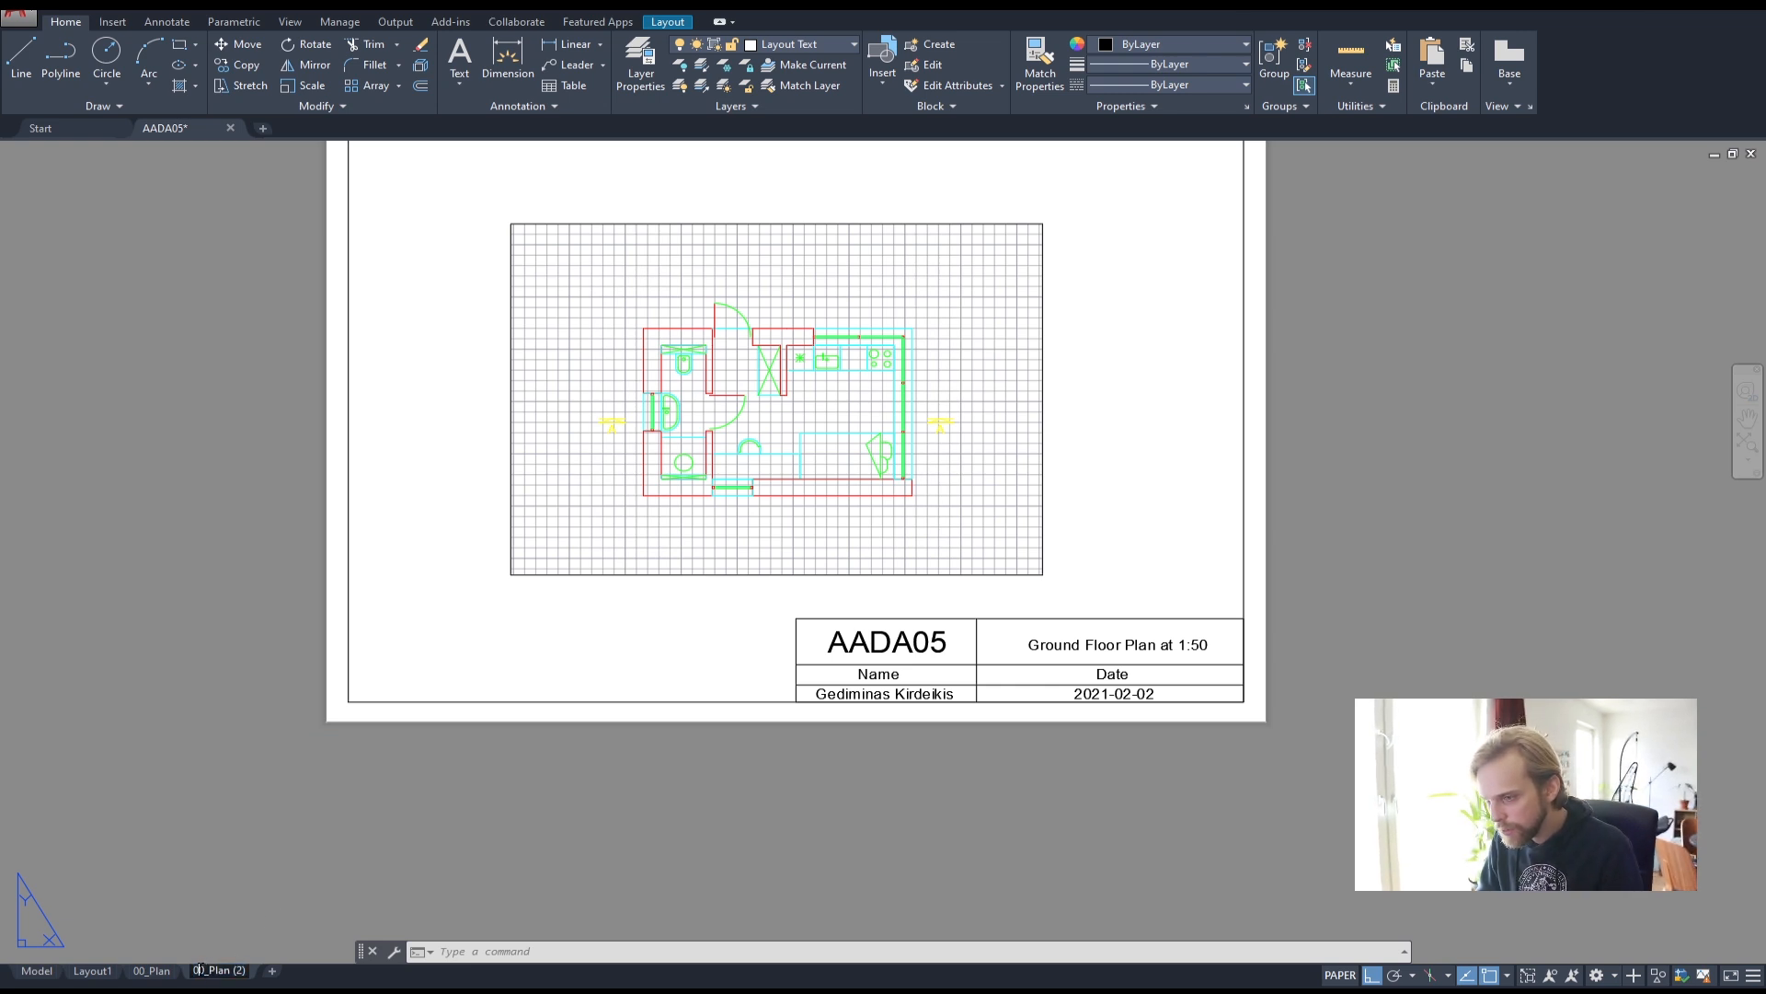
type("01")
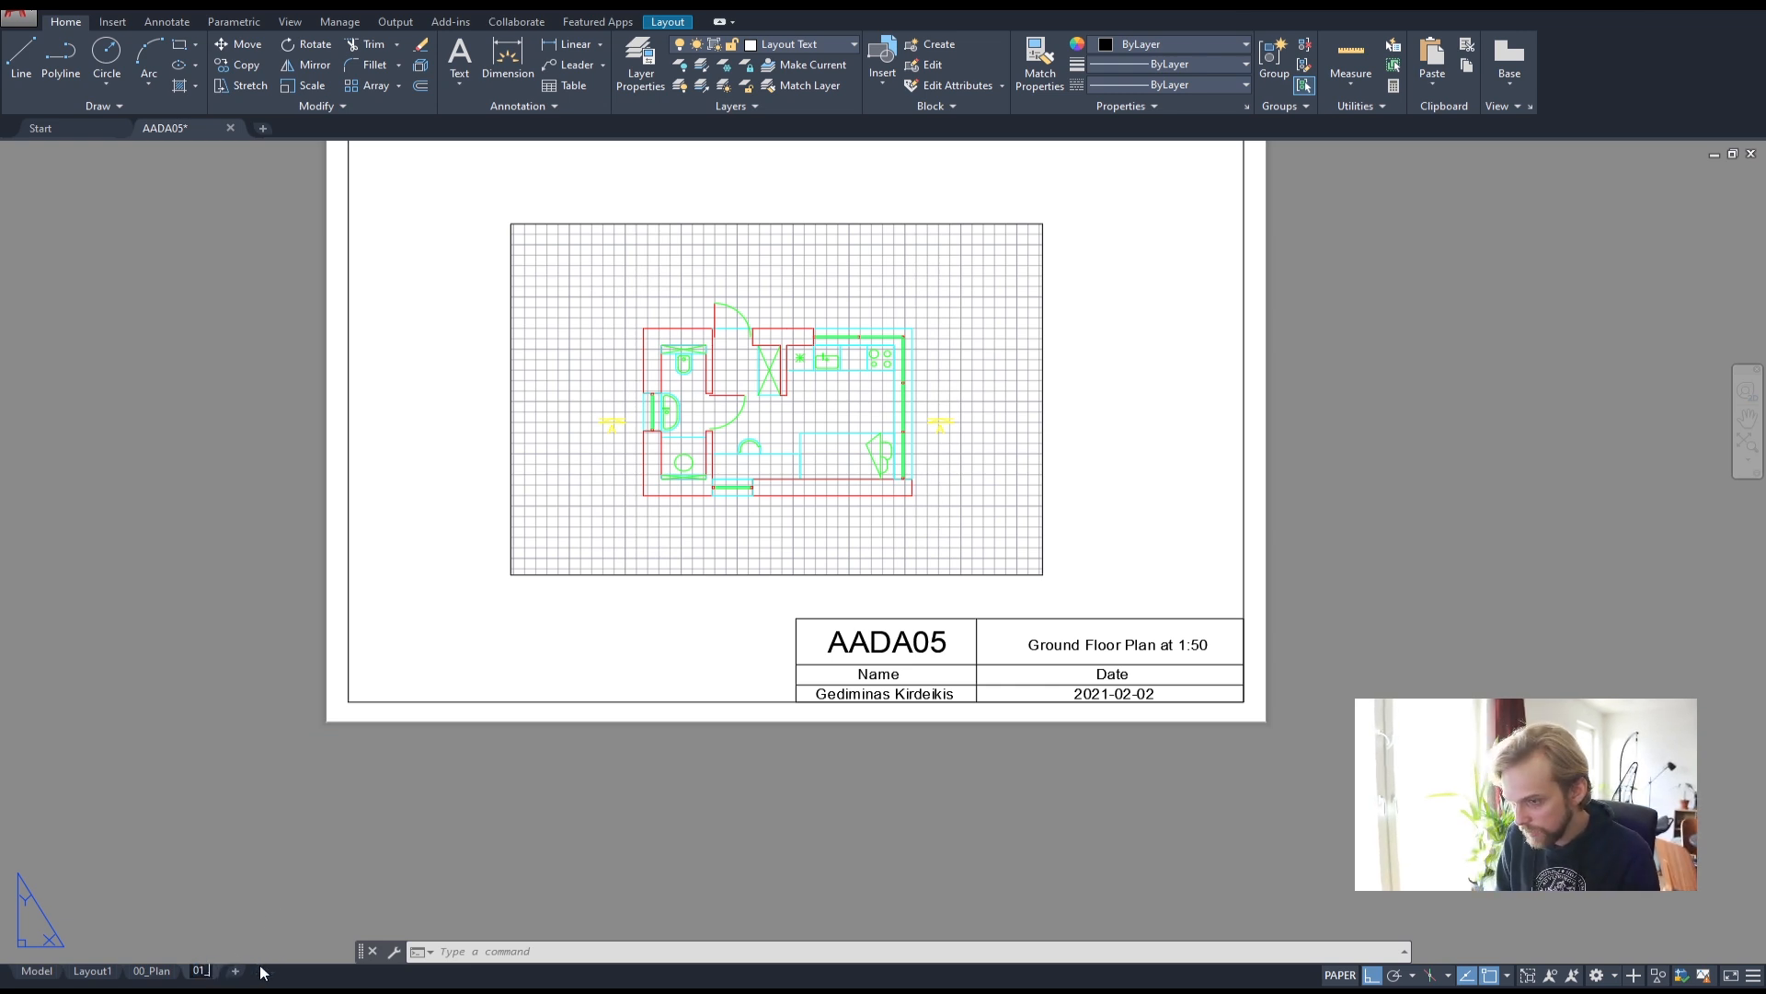
type("_Section")
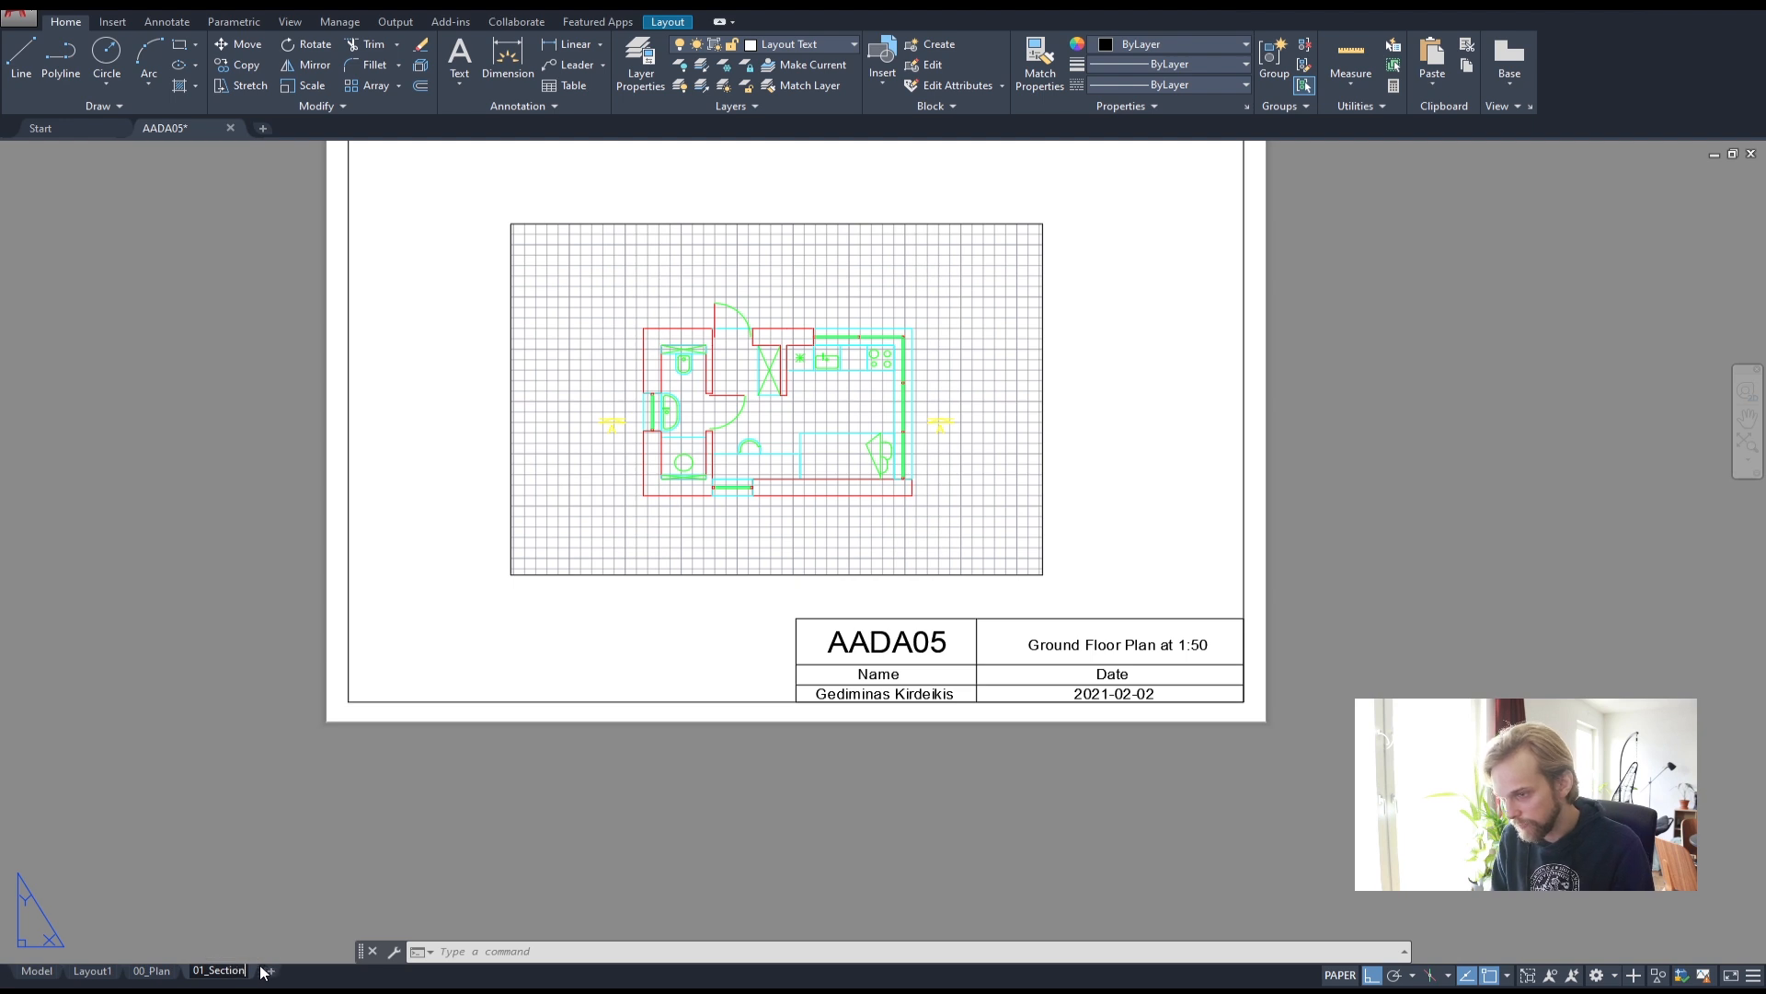
left_click(437, 786)
key("Escape")
key("Escape")
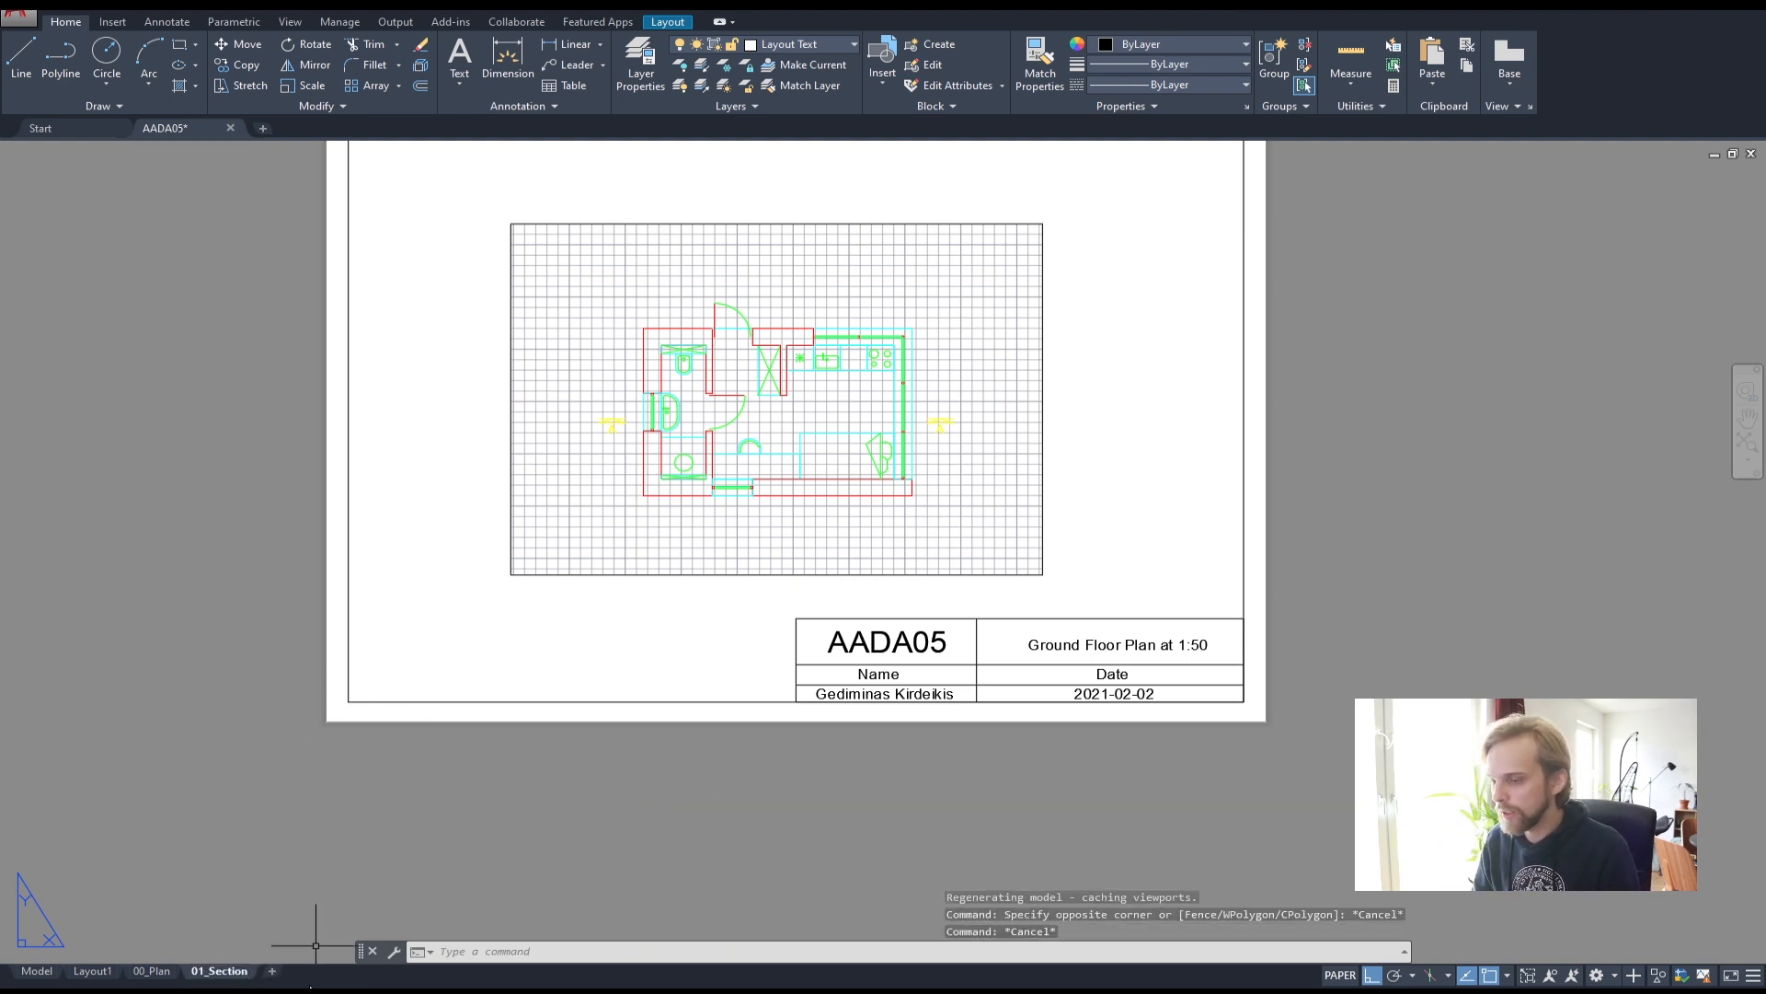
- Copy 01_Section to the end of the layout list and start renaming the 01_Section (2) duplicate
right_click(198, 977)
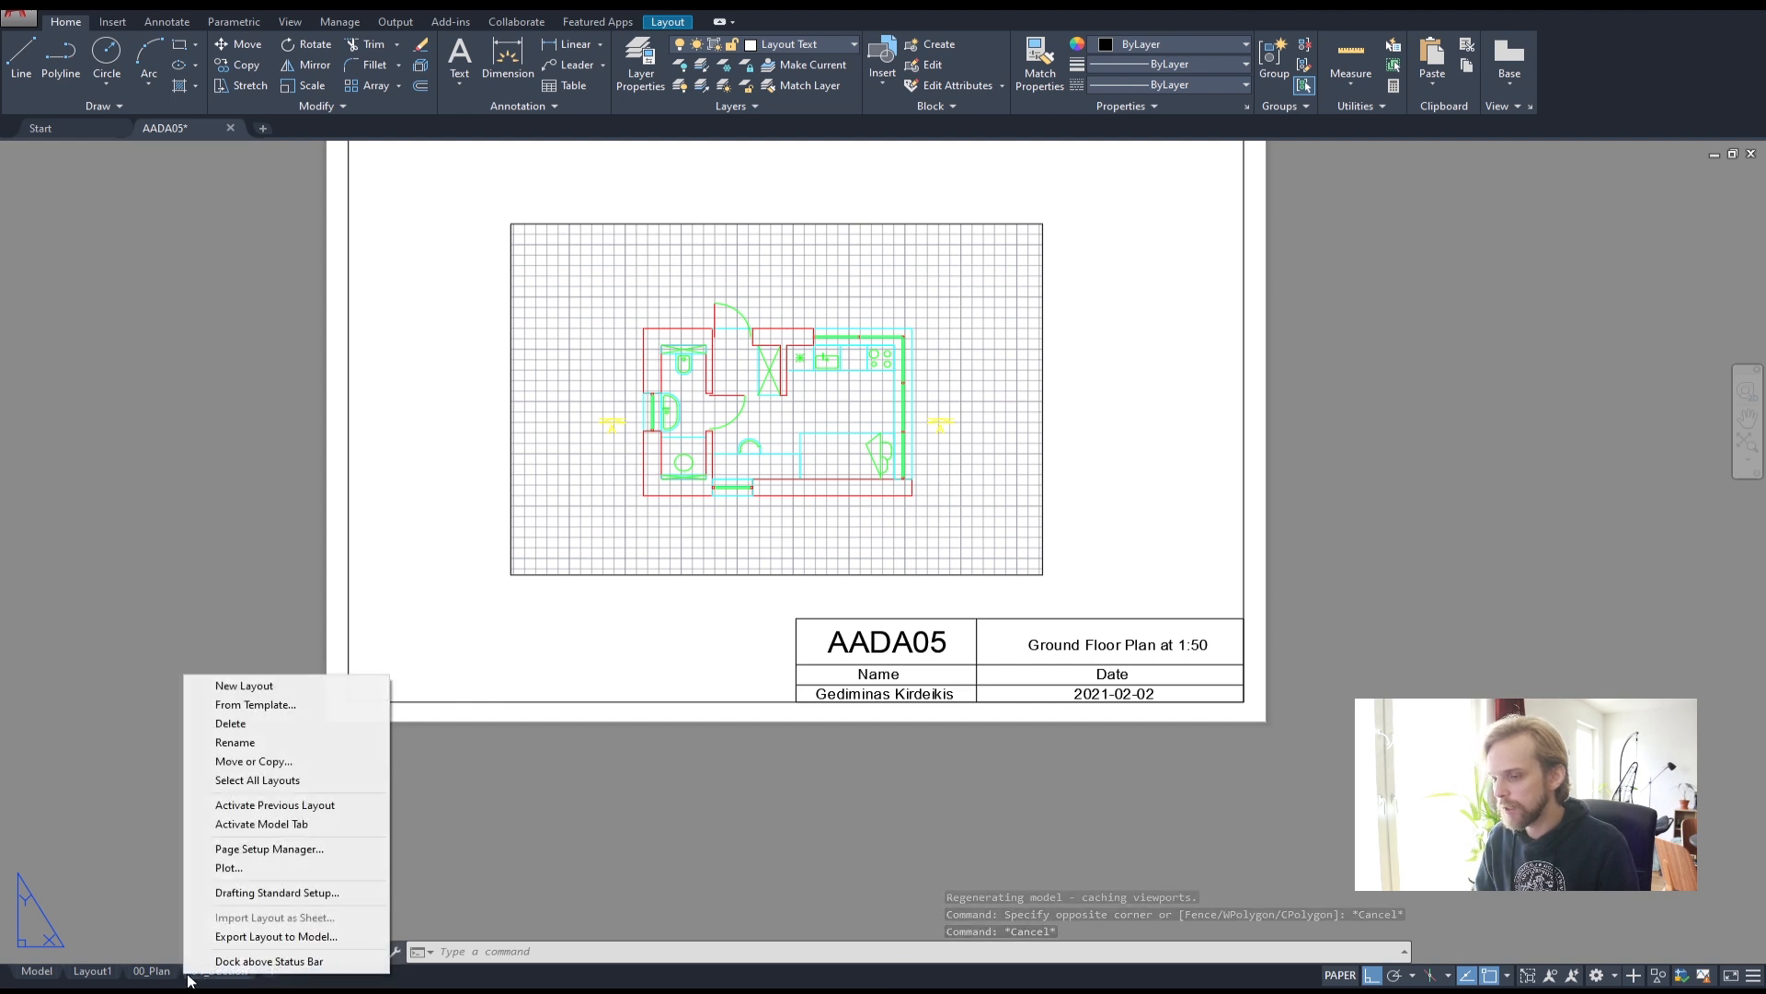
left_click(229, 571)
left_click(222, 754)
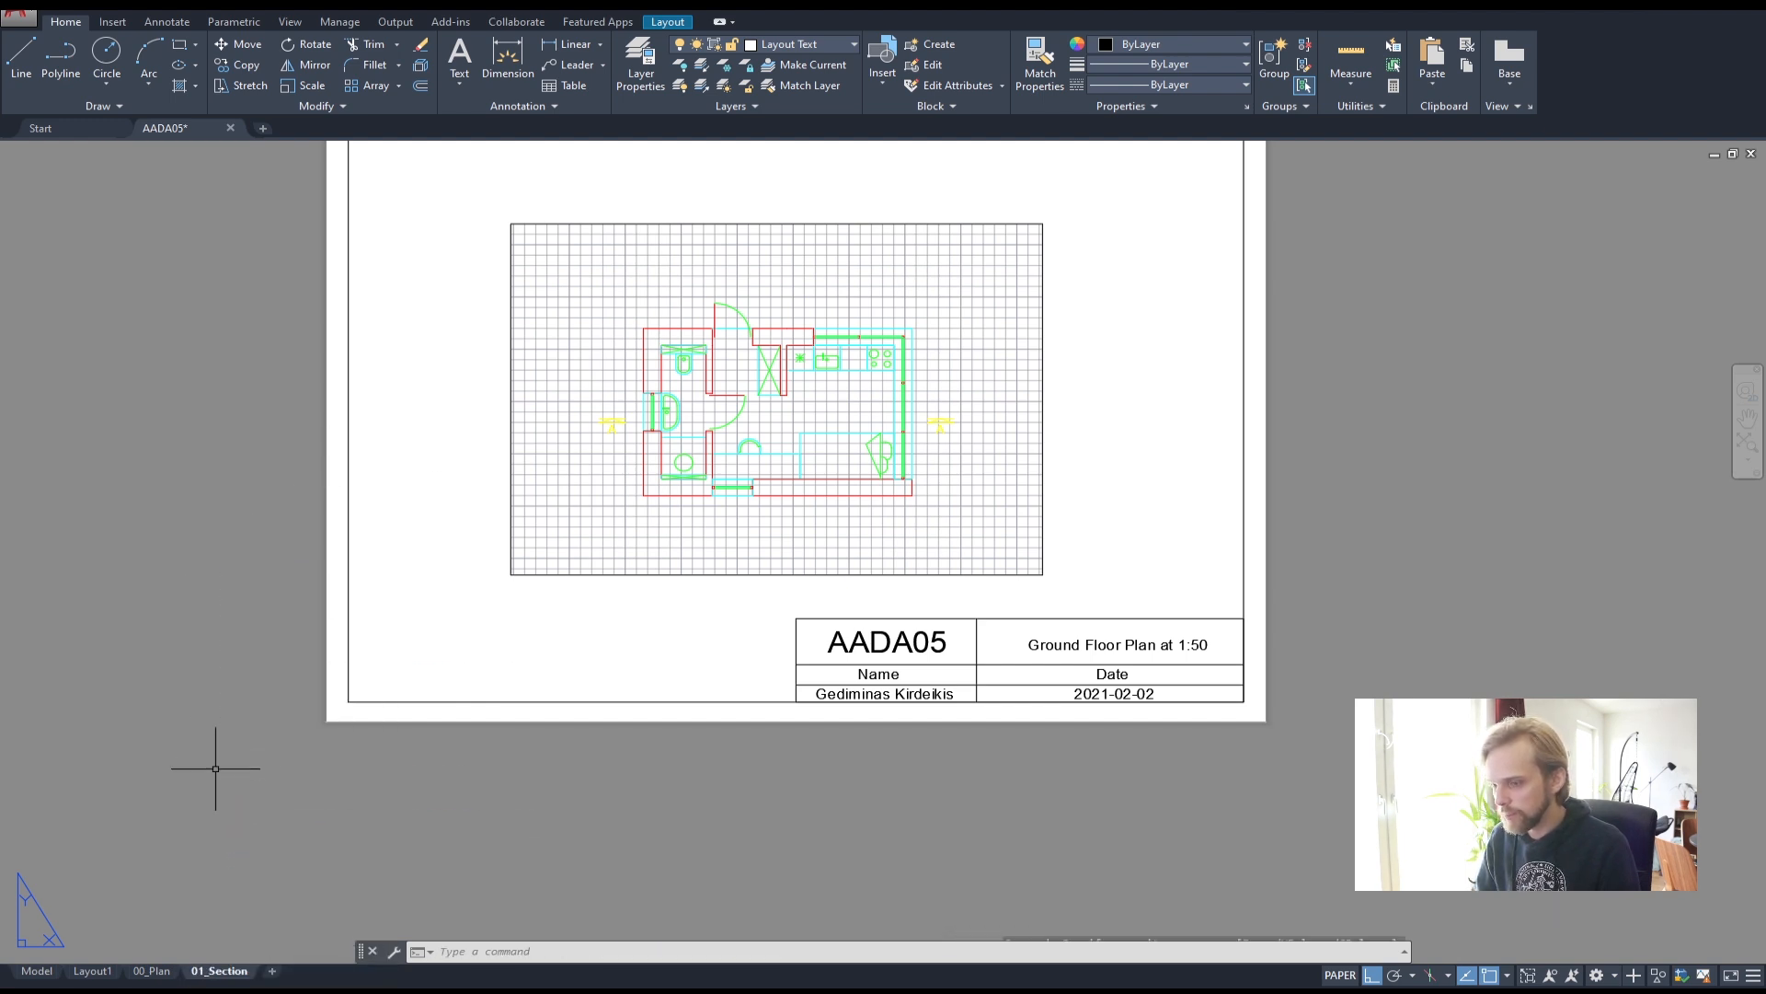
right_click(233, 974)
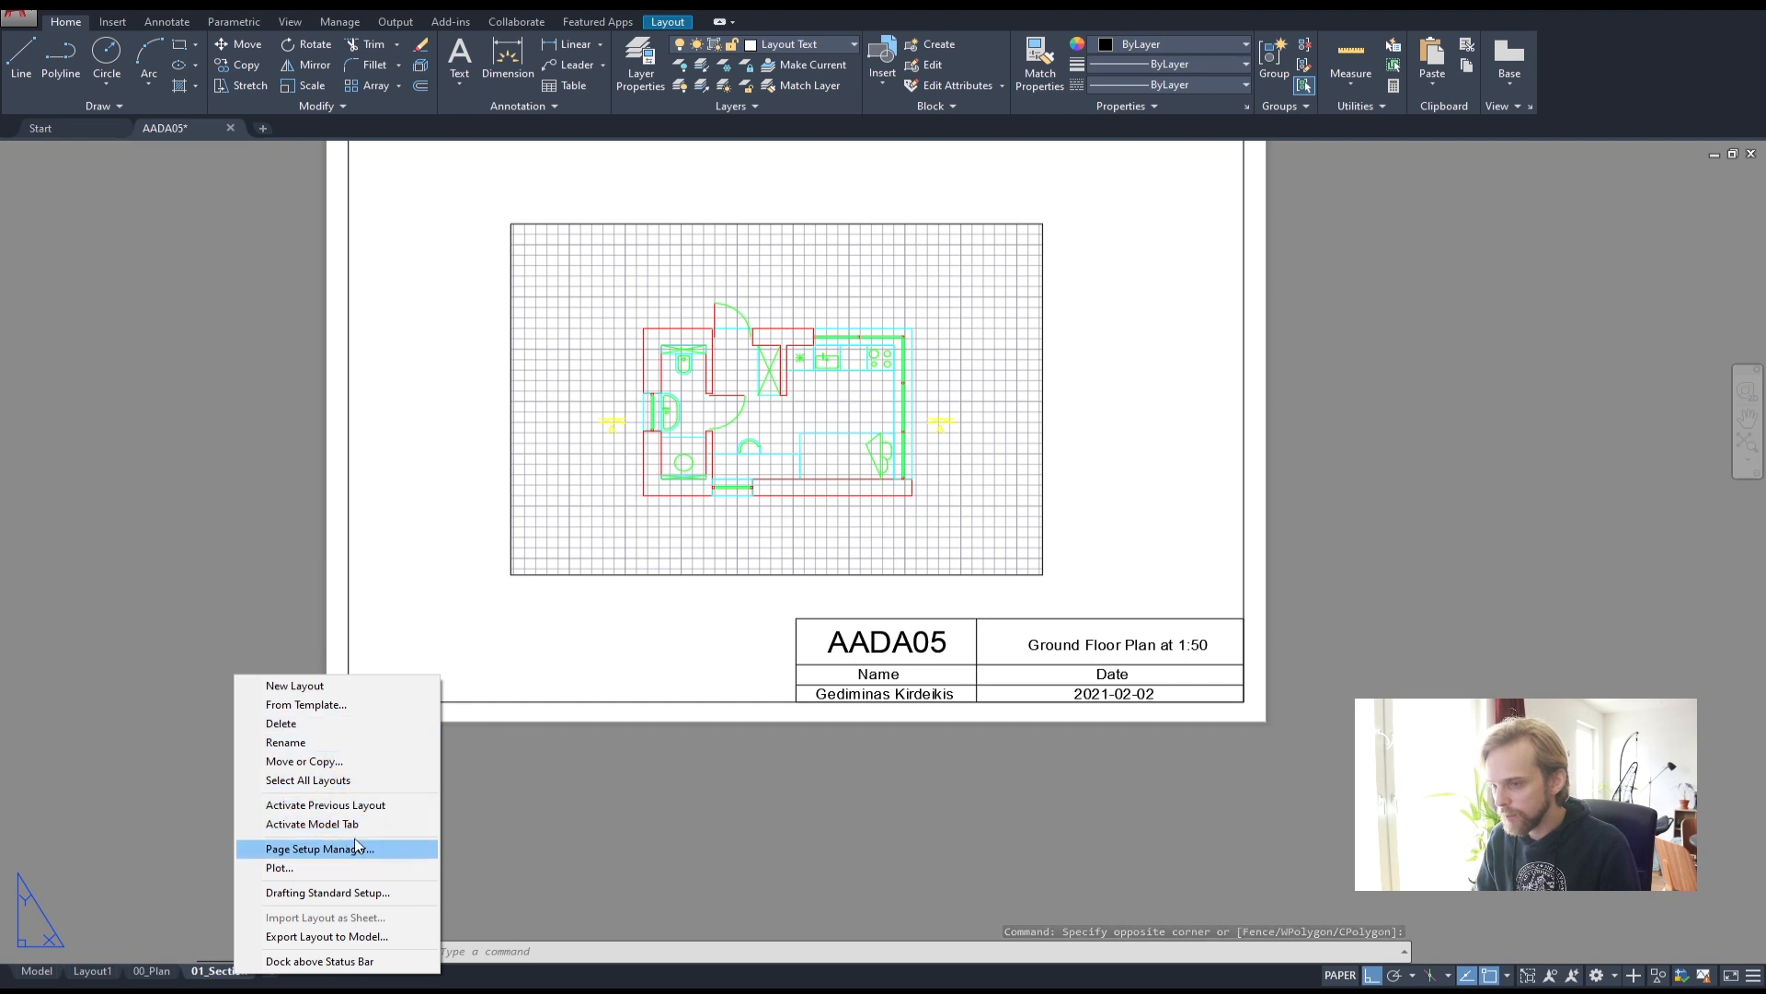
left_click(304, 761)
left_click(793, 525)
left_click(998, 432)
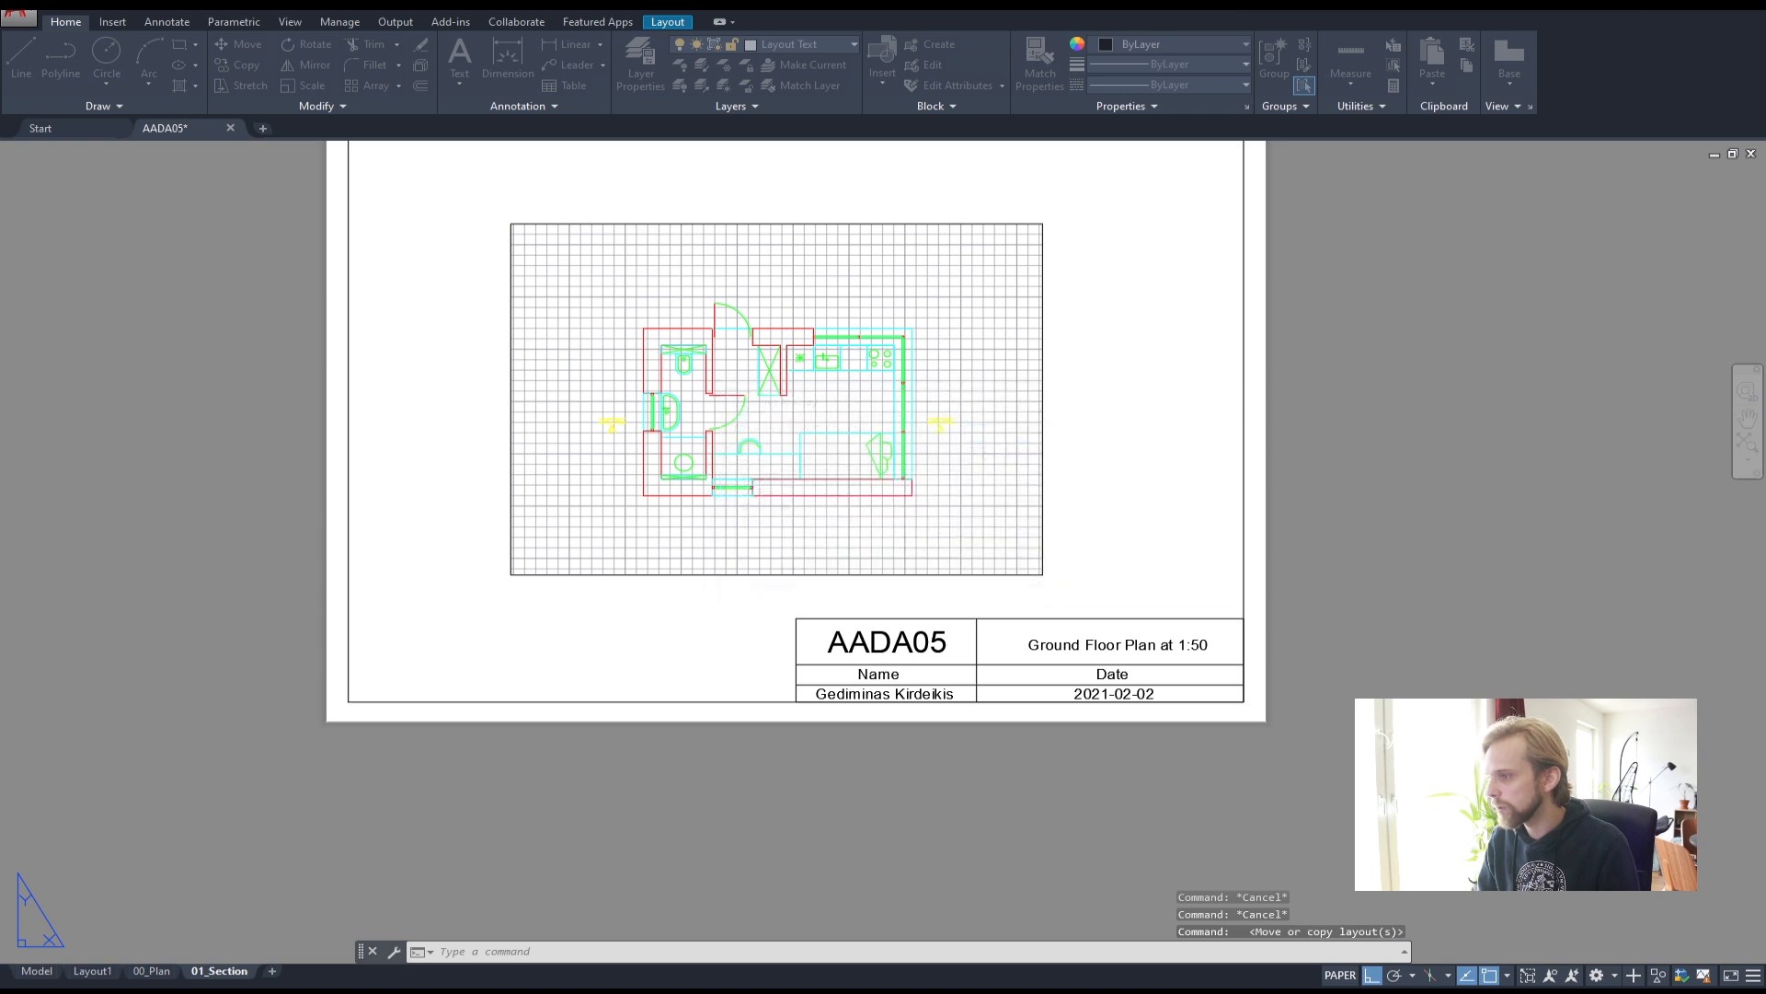
right_click(295, 974)
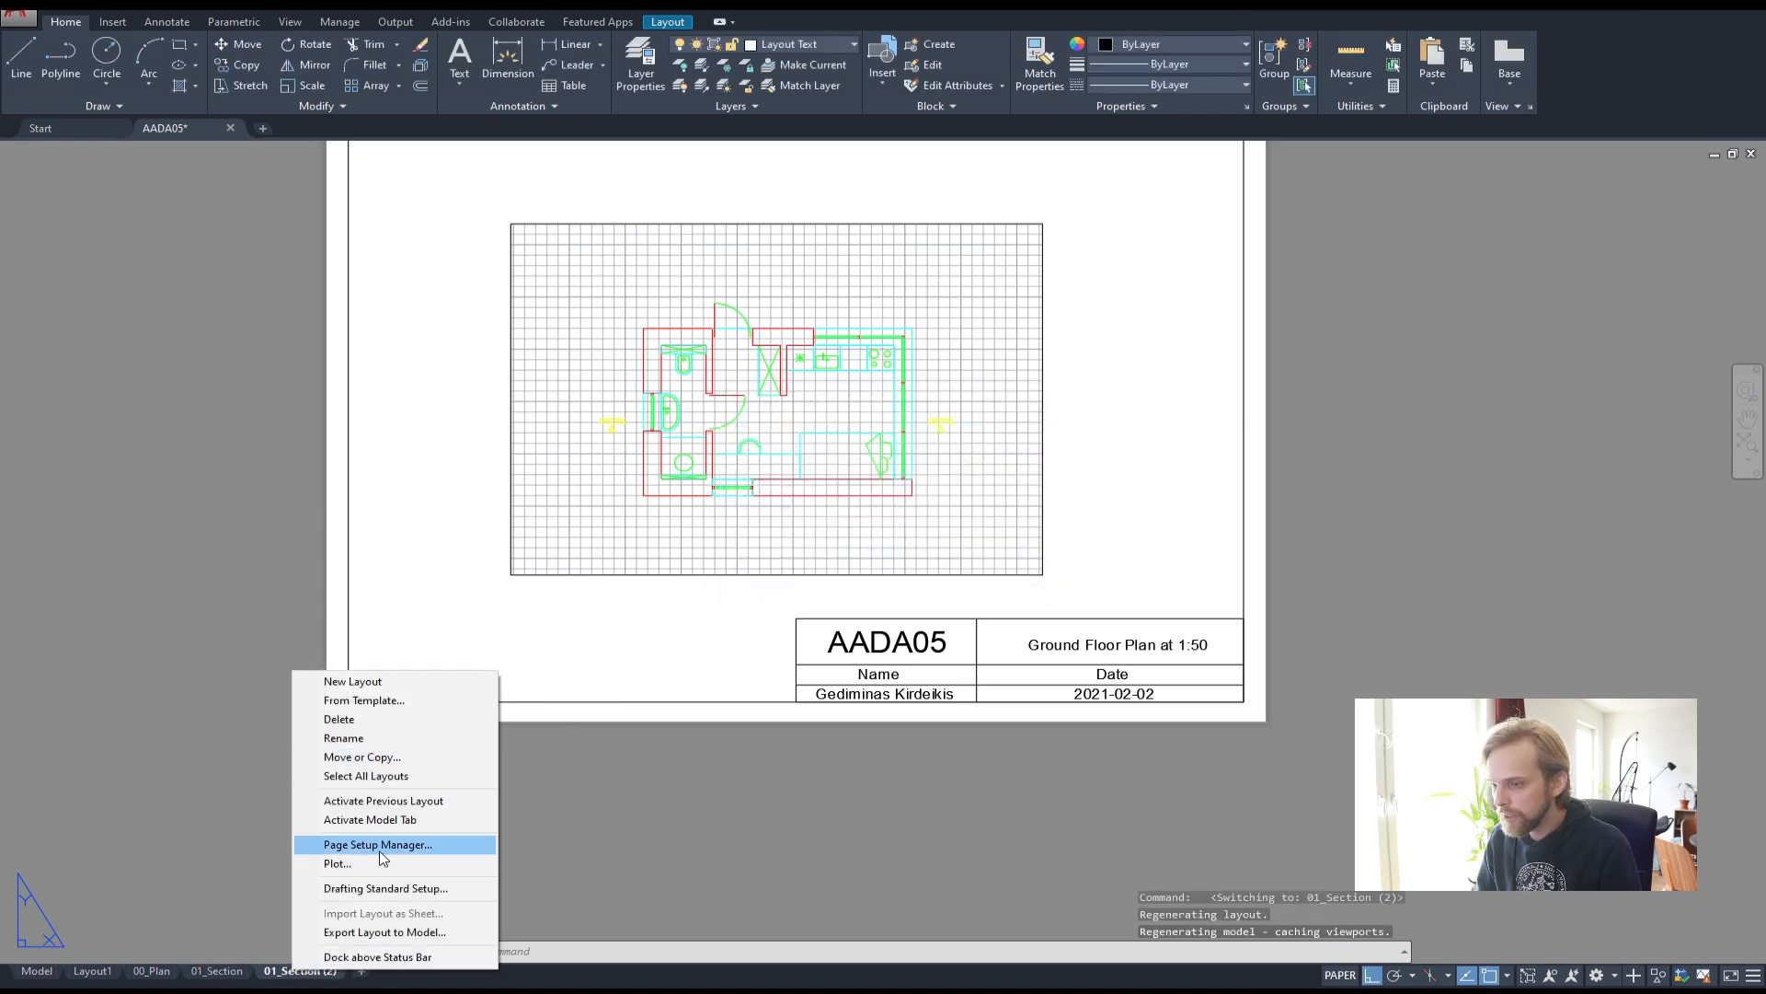
left_click(381, 737)
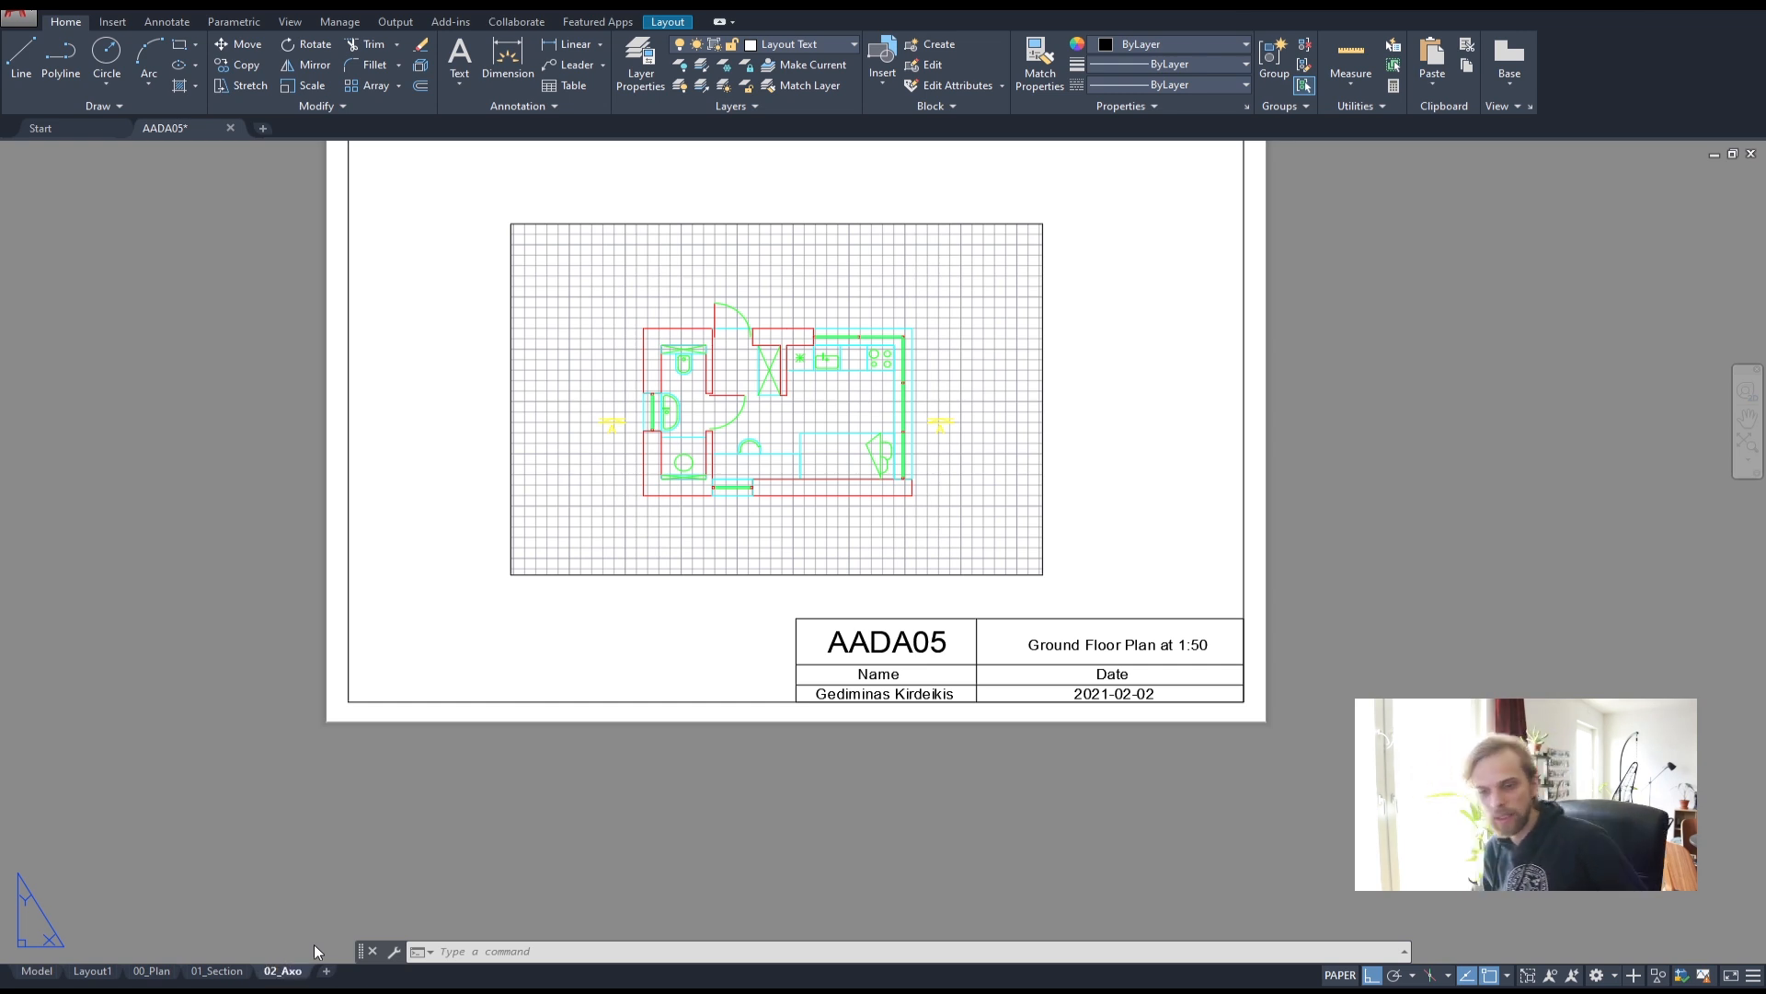
- Delete the unused Layout1 sheet, then switch to the 01_Section layout
left_click(96, 972)
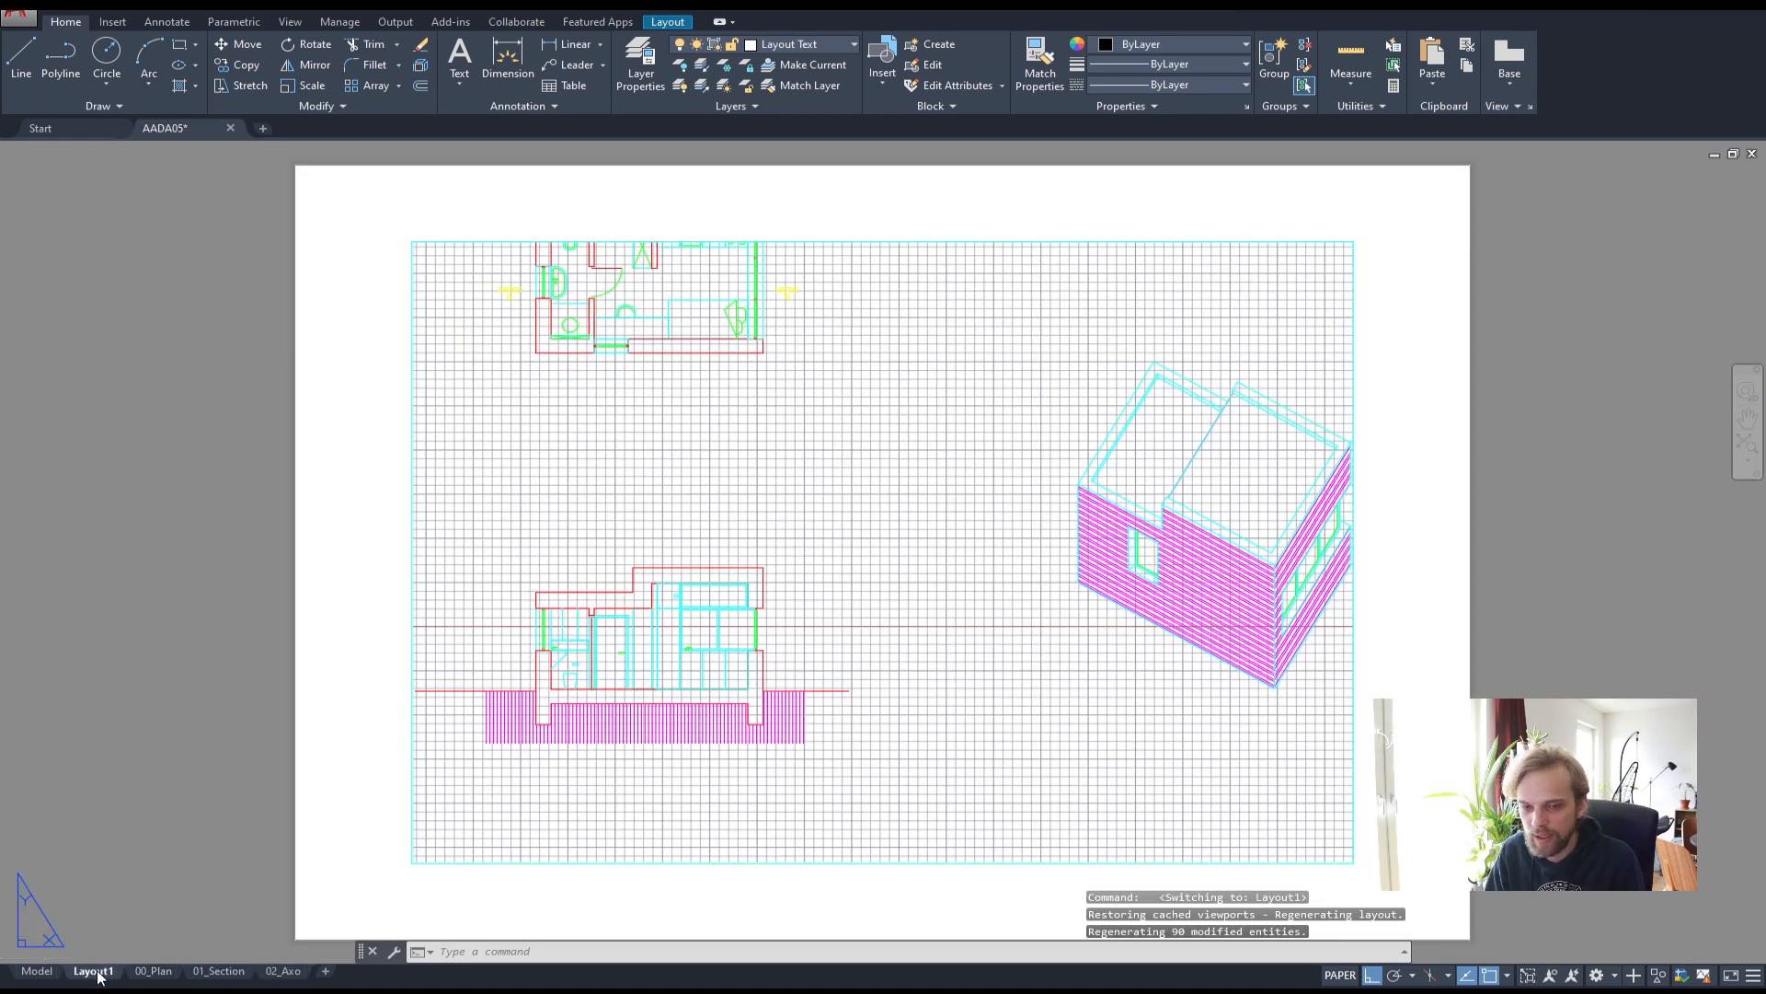
right_click(99, 975)
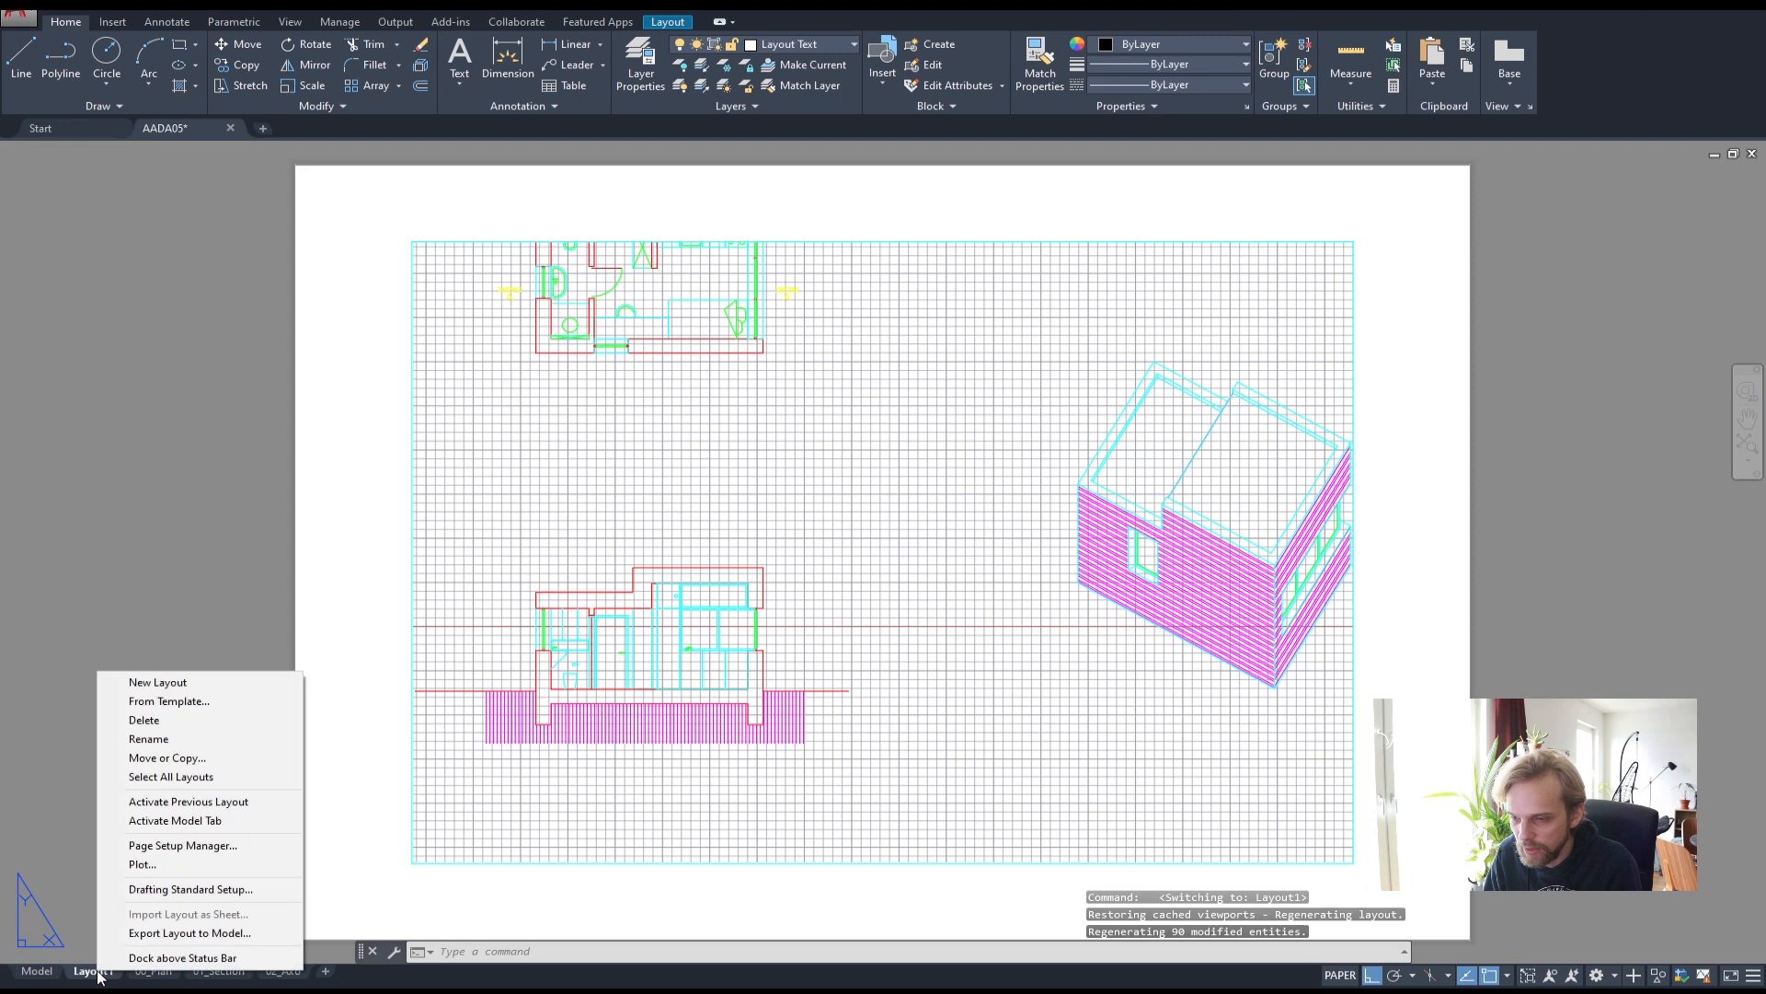
left_click(198, 721)
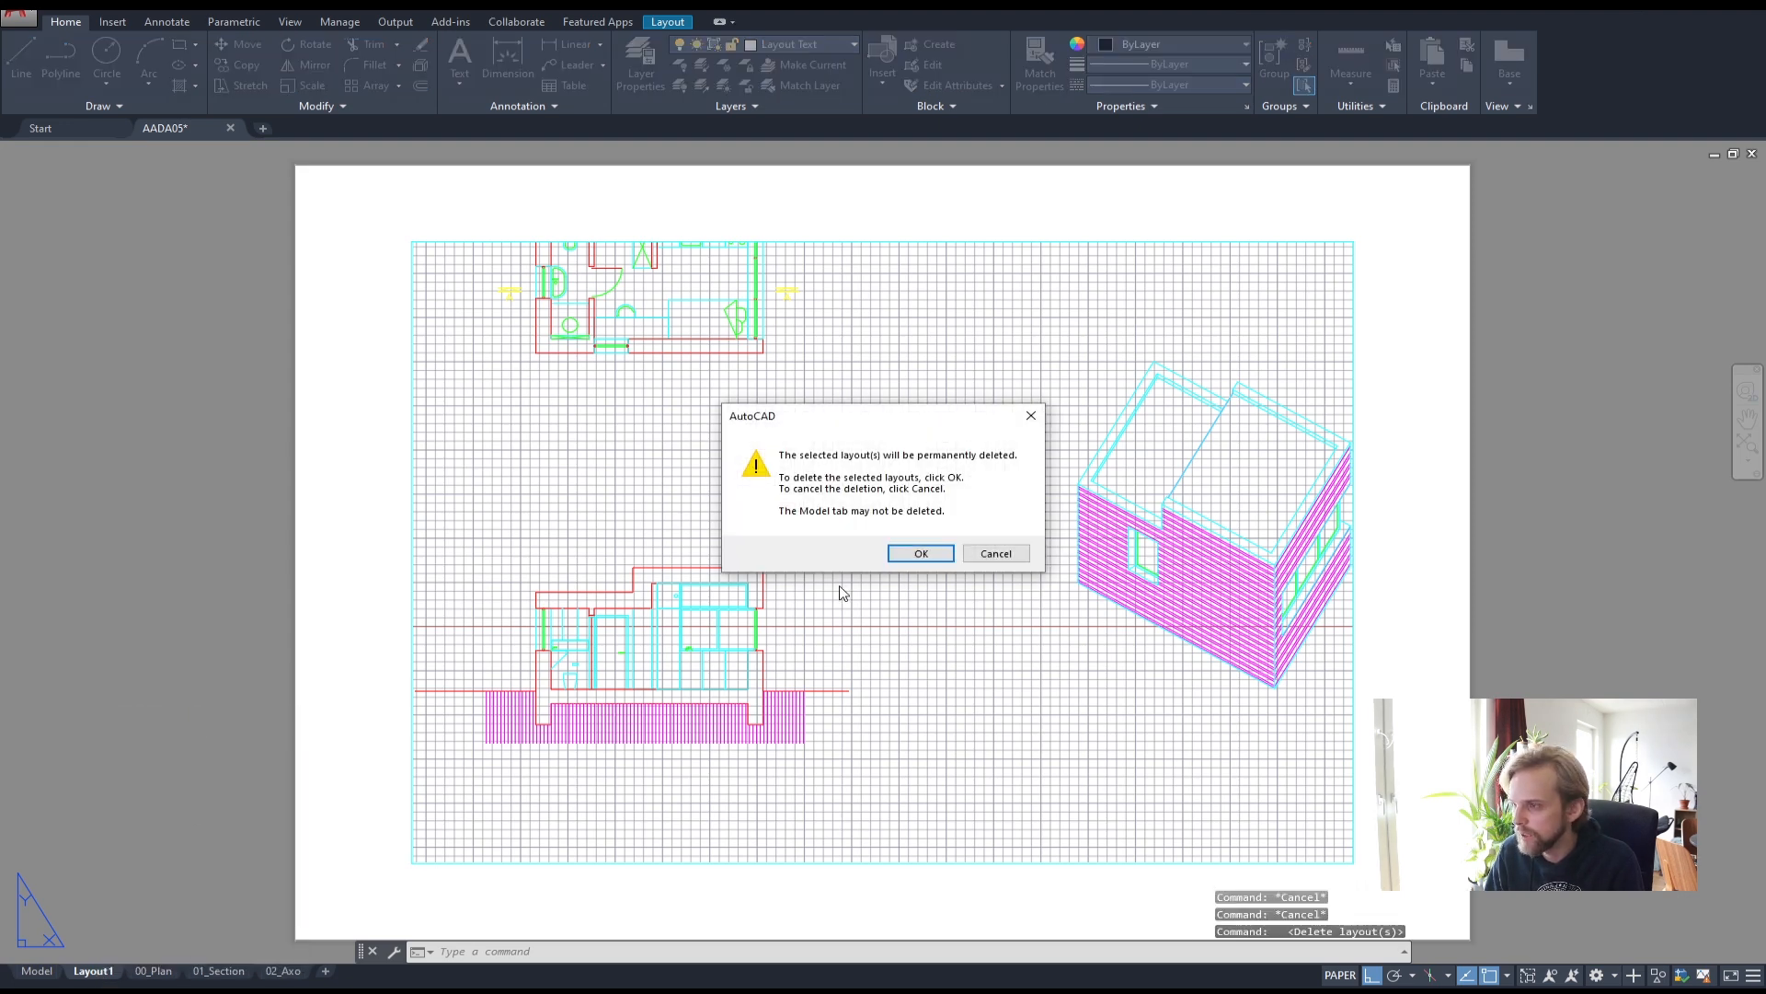
left_click(921, 553)
left_click(223, 971)
left_click(158, 970)
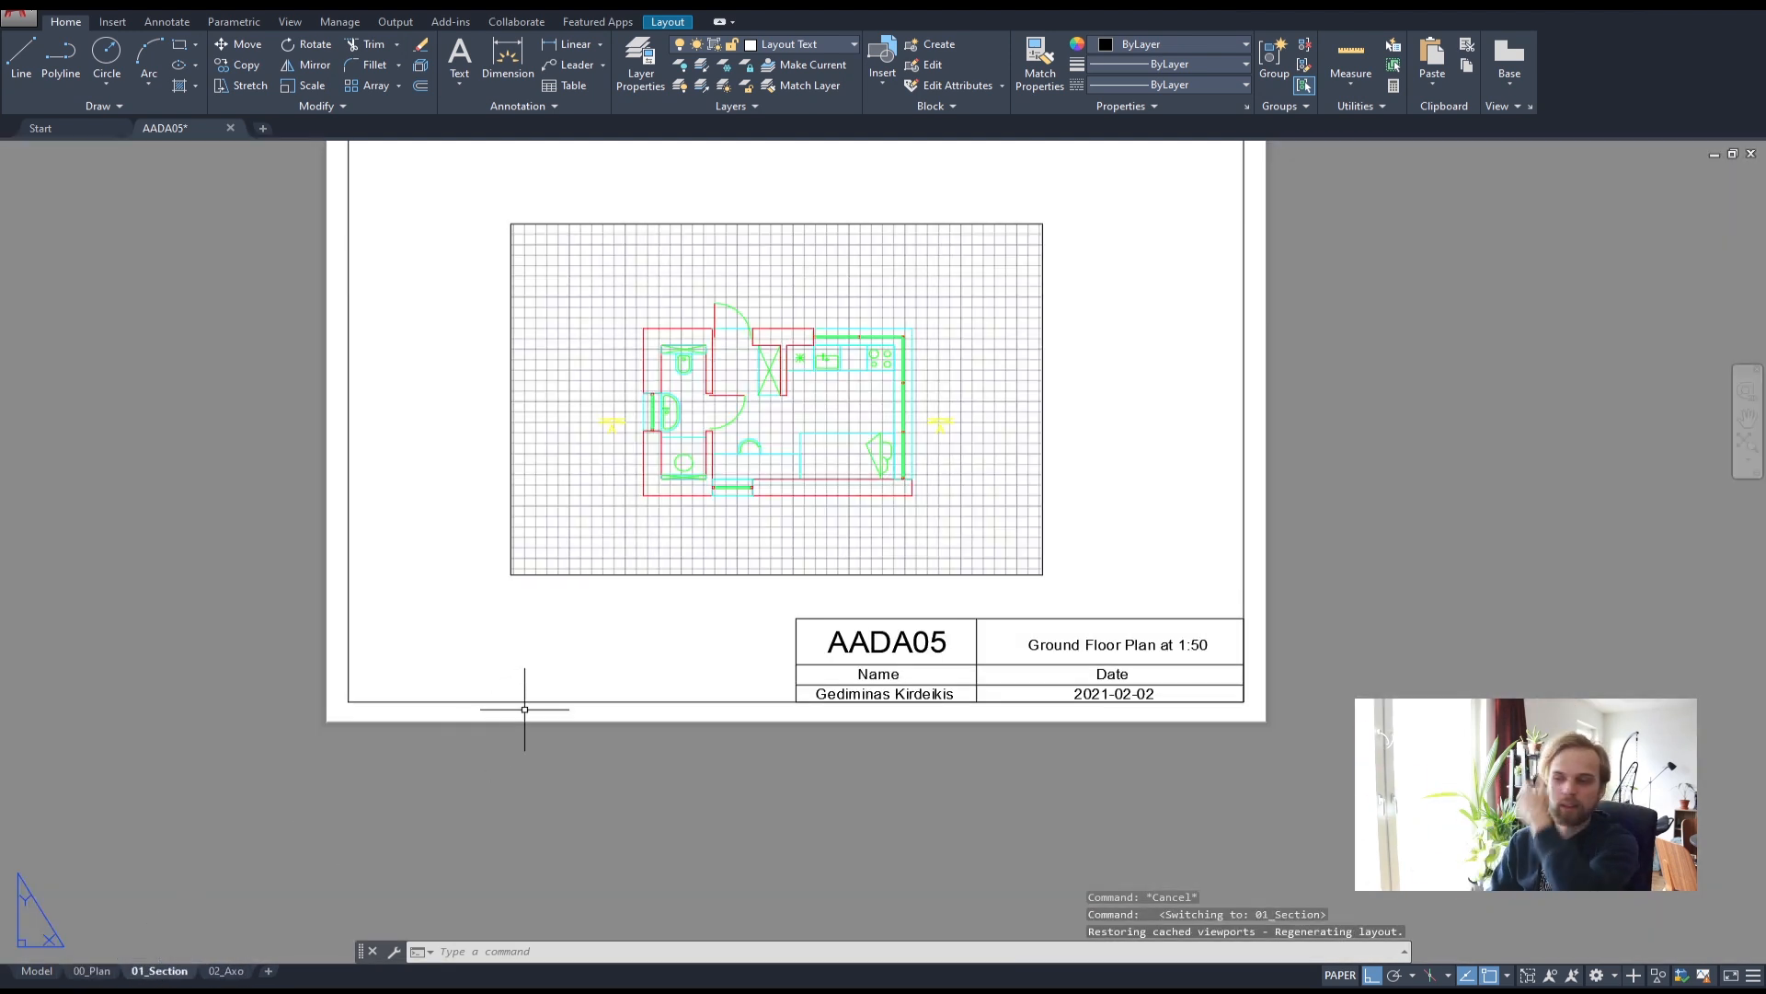
- Inside the viewport, zoom to fit the selected section drawing
double_click(939, 392)
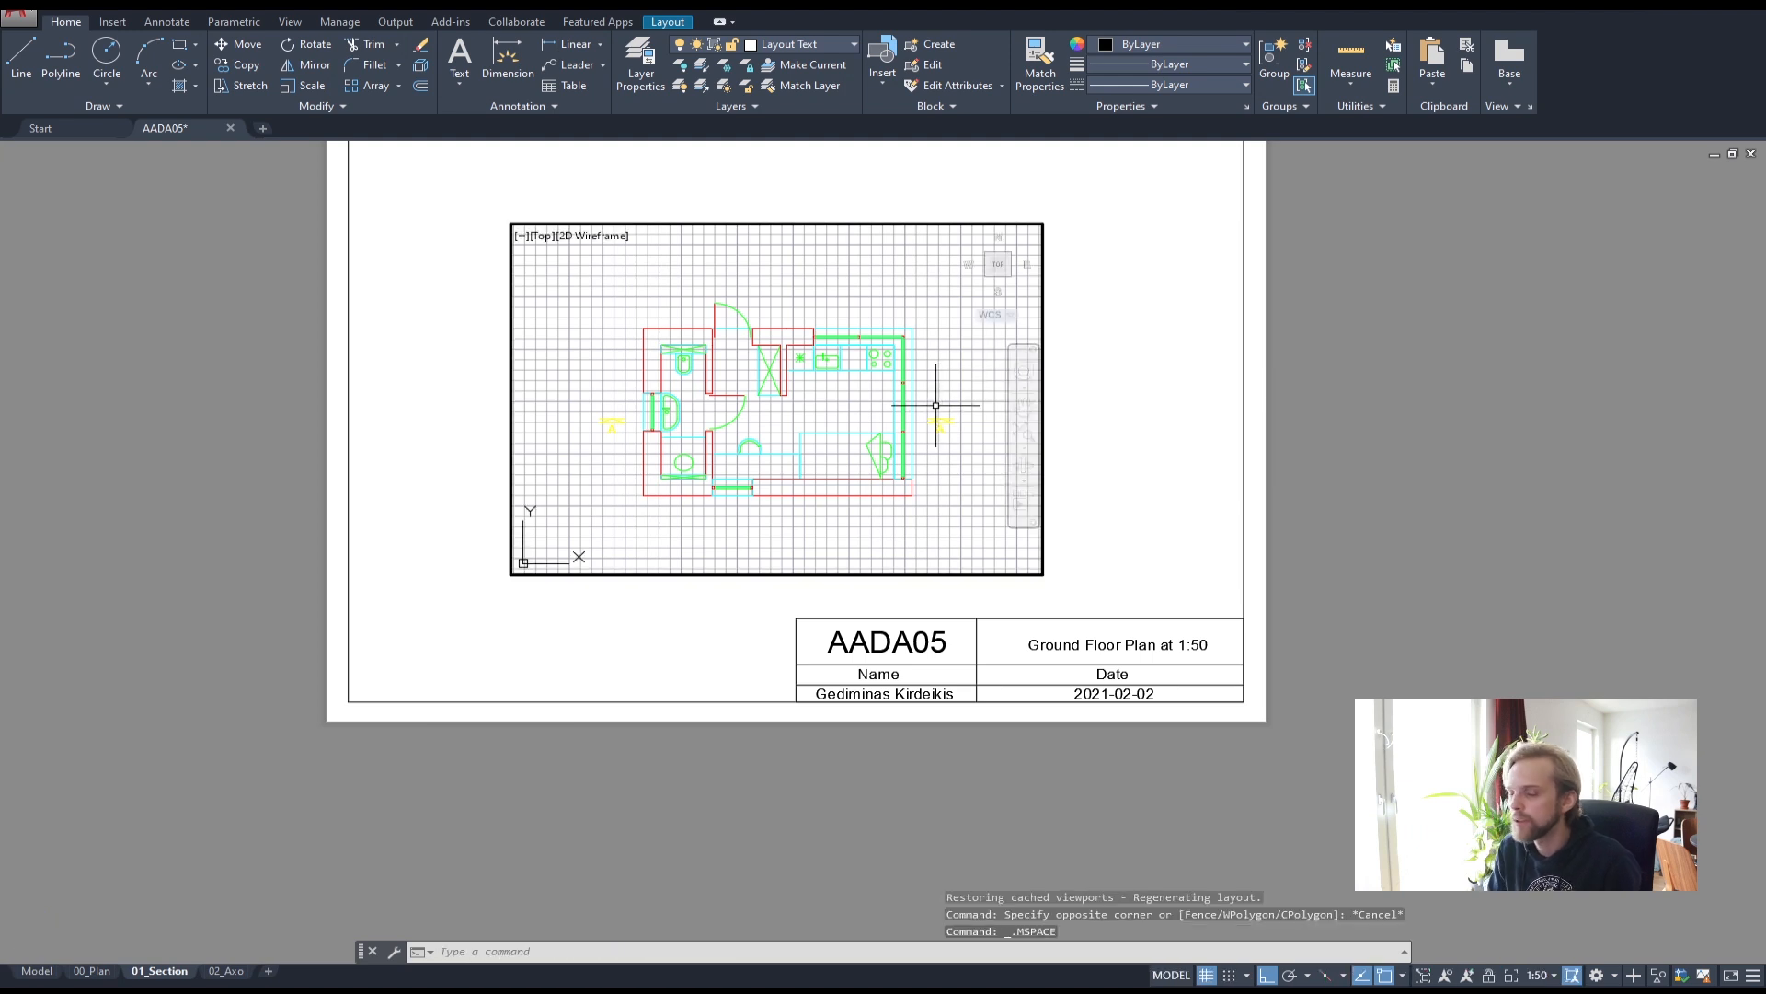
scroll(750, 395, "down", 2)
scroll(750, 396, "down", 3)
middle_click_drag(835, 467, 832, 332)
scroll(746, 354, "up", 4)
left_click(960, 527)
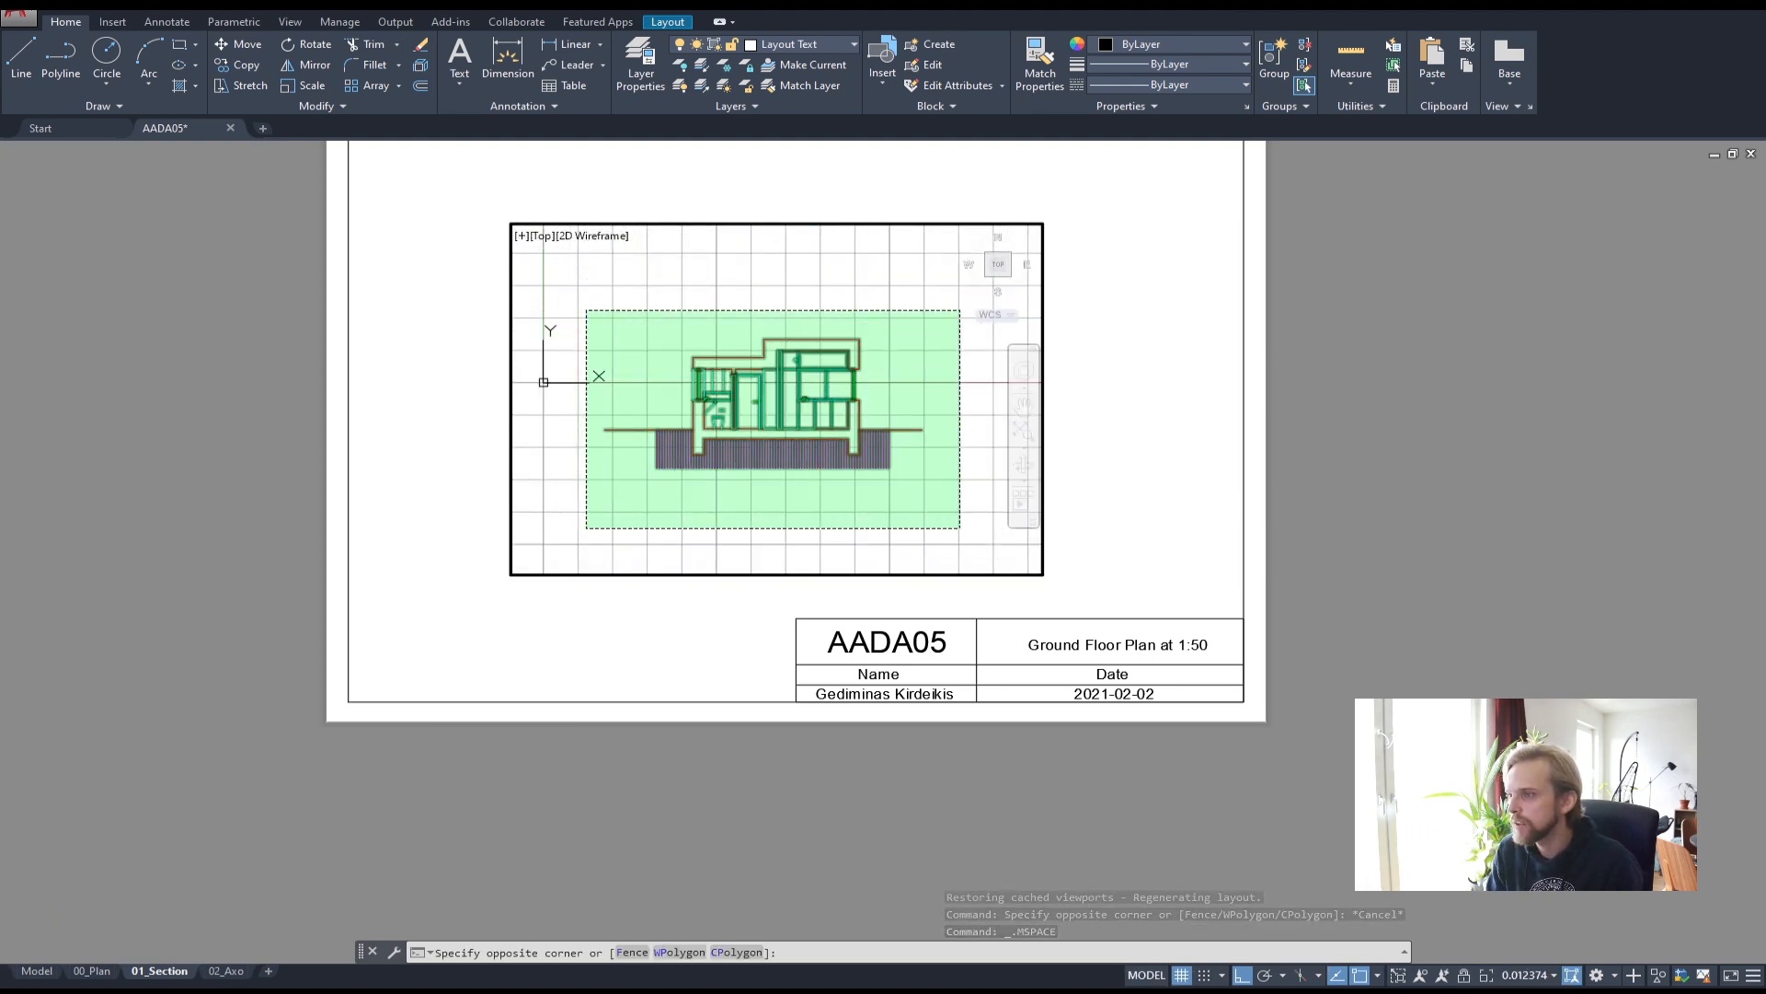
left_click(585, 309)
type("zs")
key("Return")
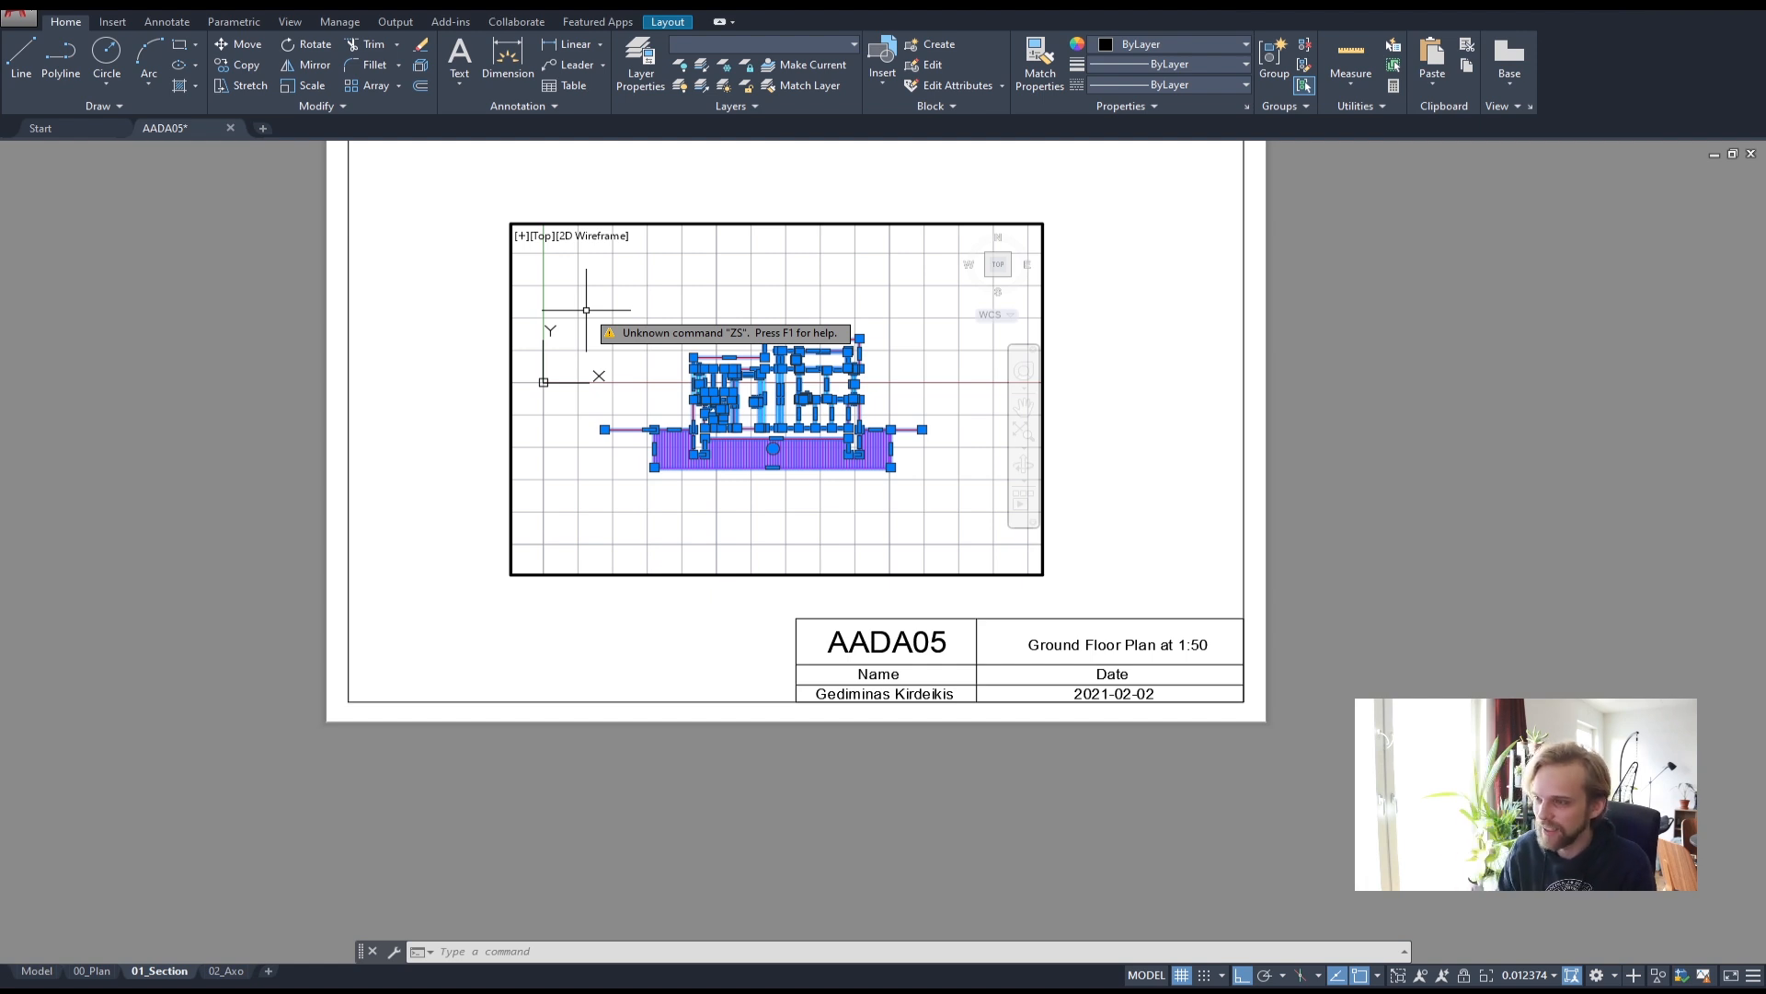
key("Return")
type("o")
key("Return")
key("Escape")
key("Escape")
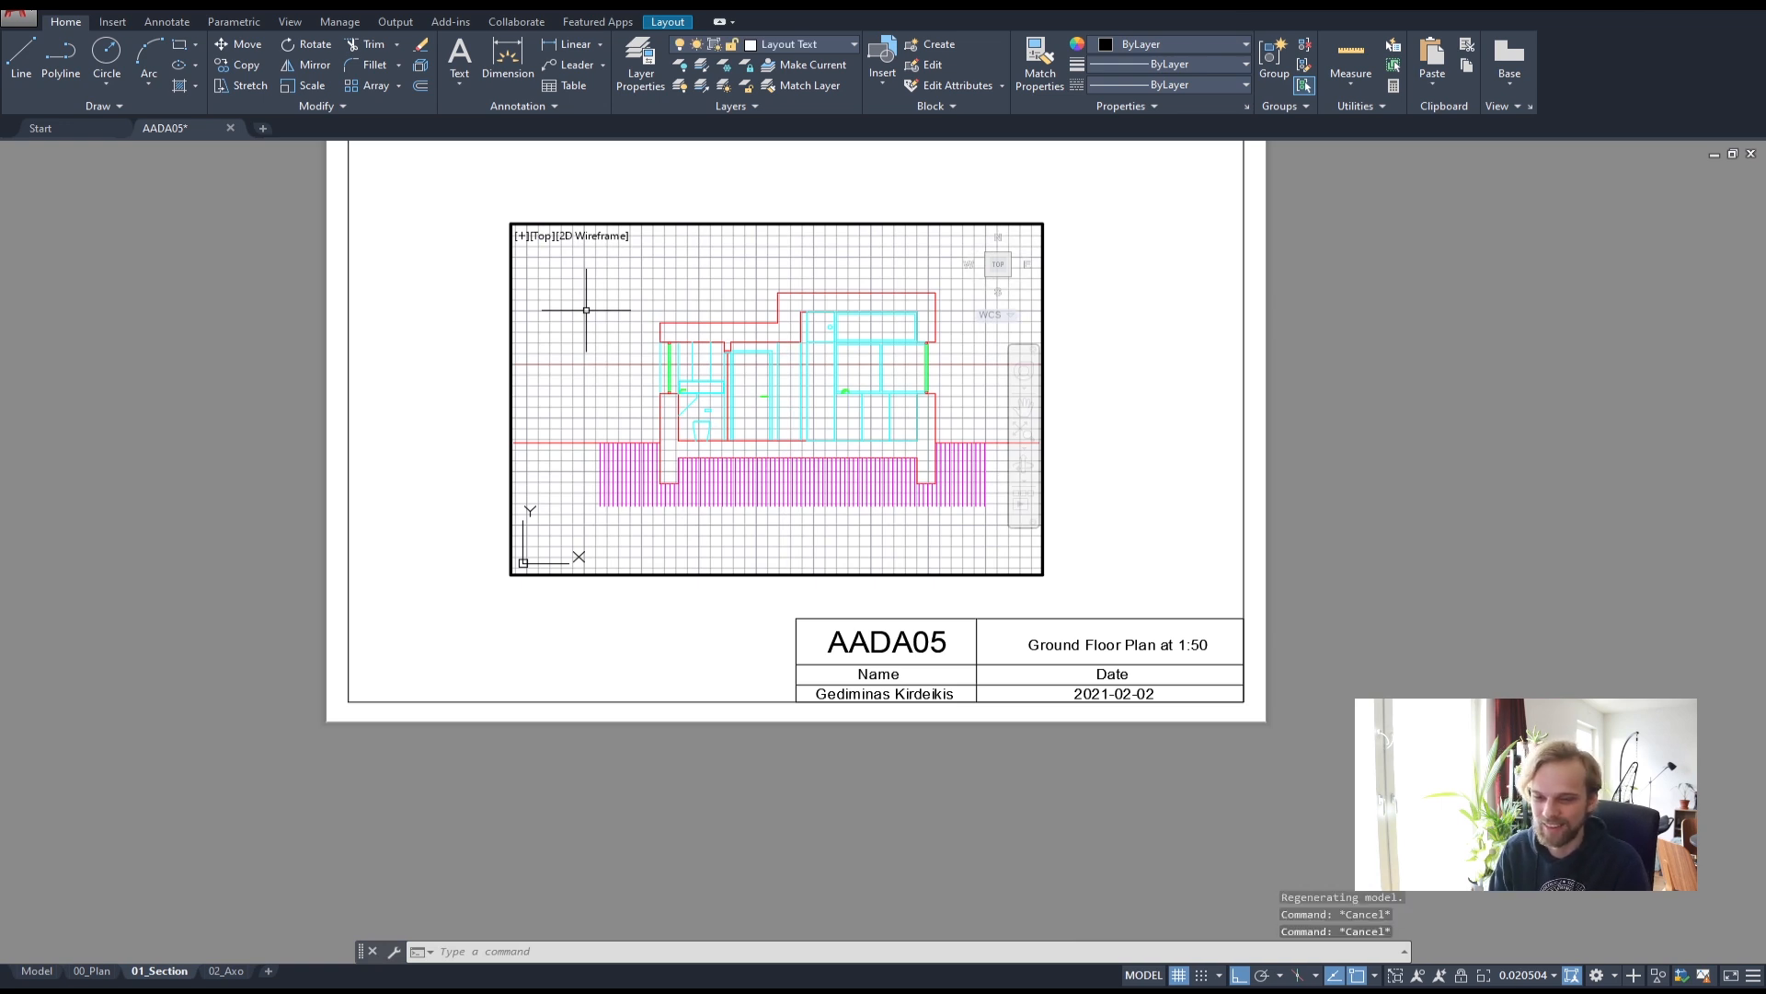
- Change the viewport's scale from custom 0.0205 to standard 1:50 in Properties
double_click(463, 323)
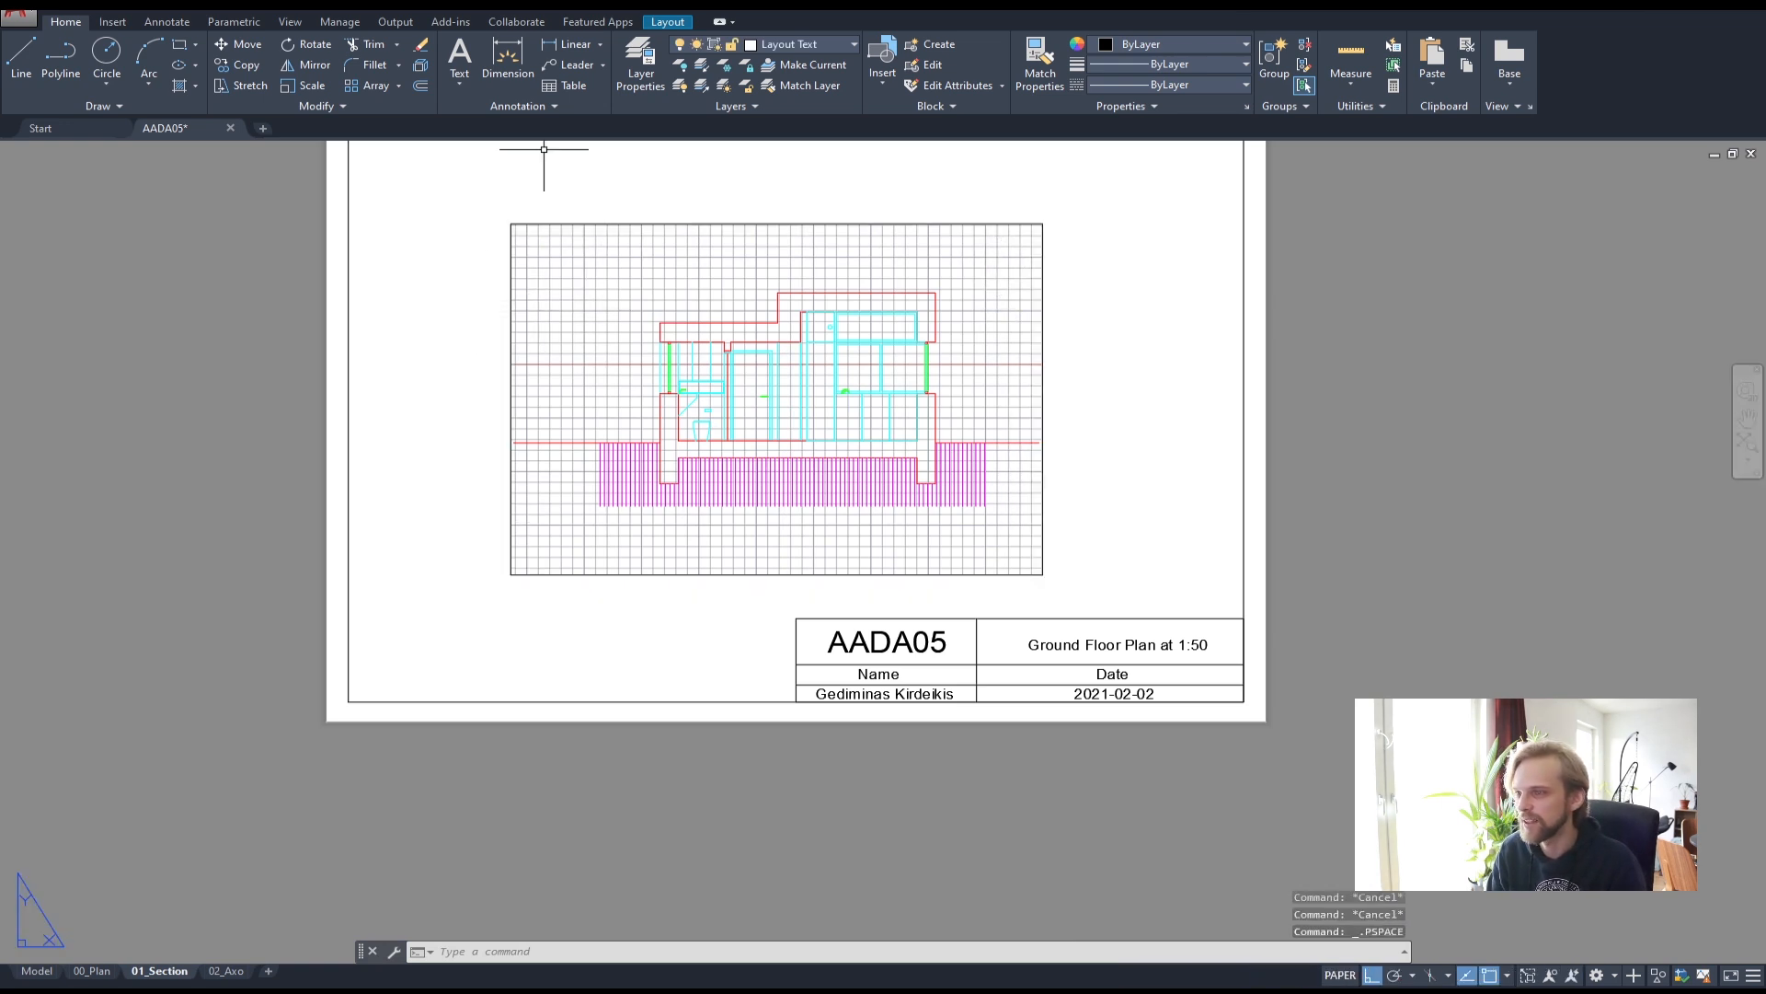
left_click(511, 226)
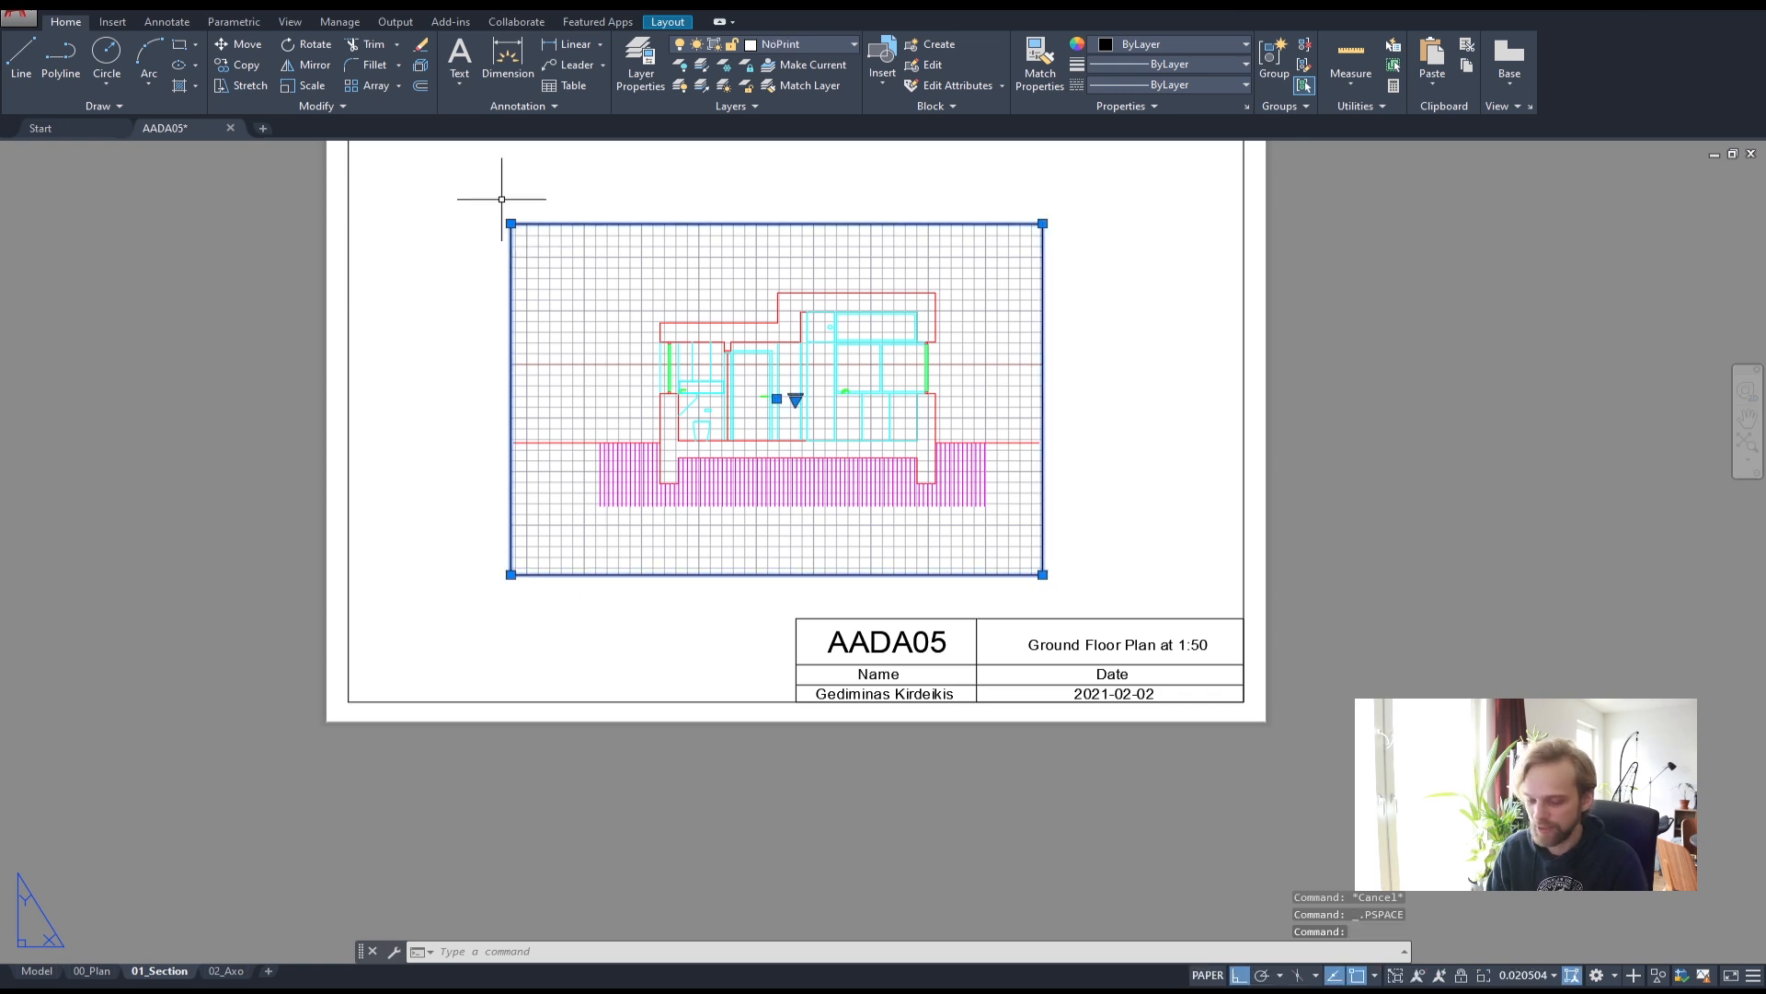
type("pr")
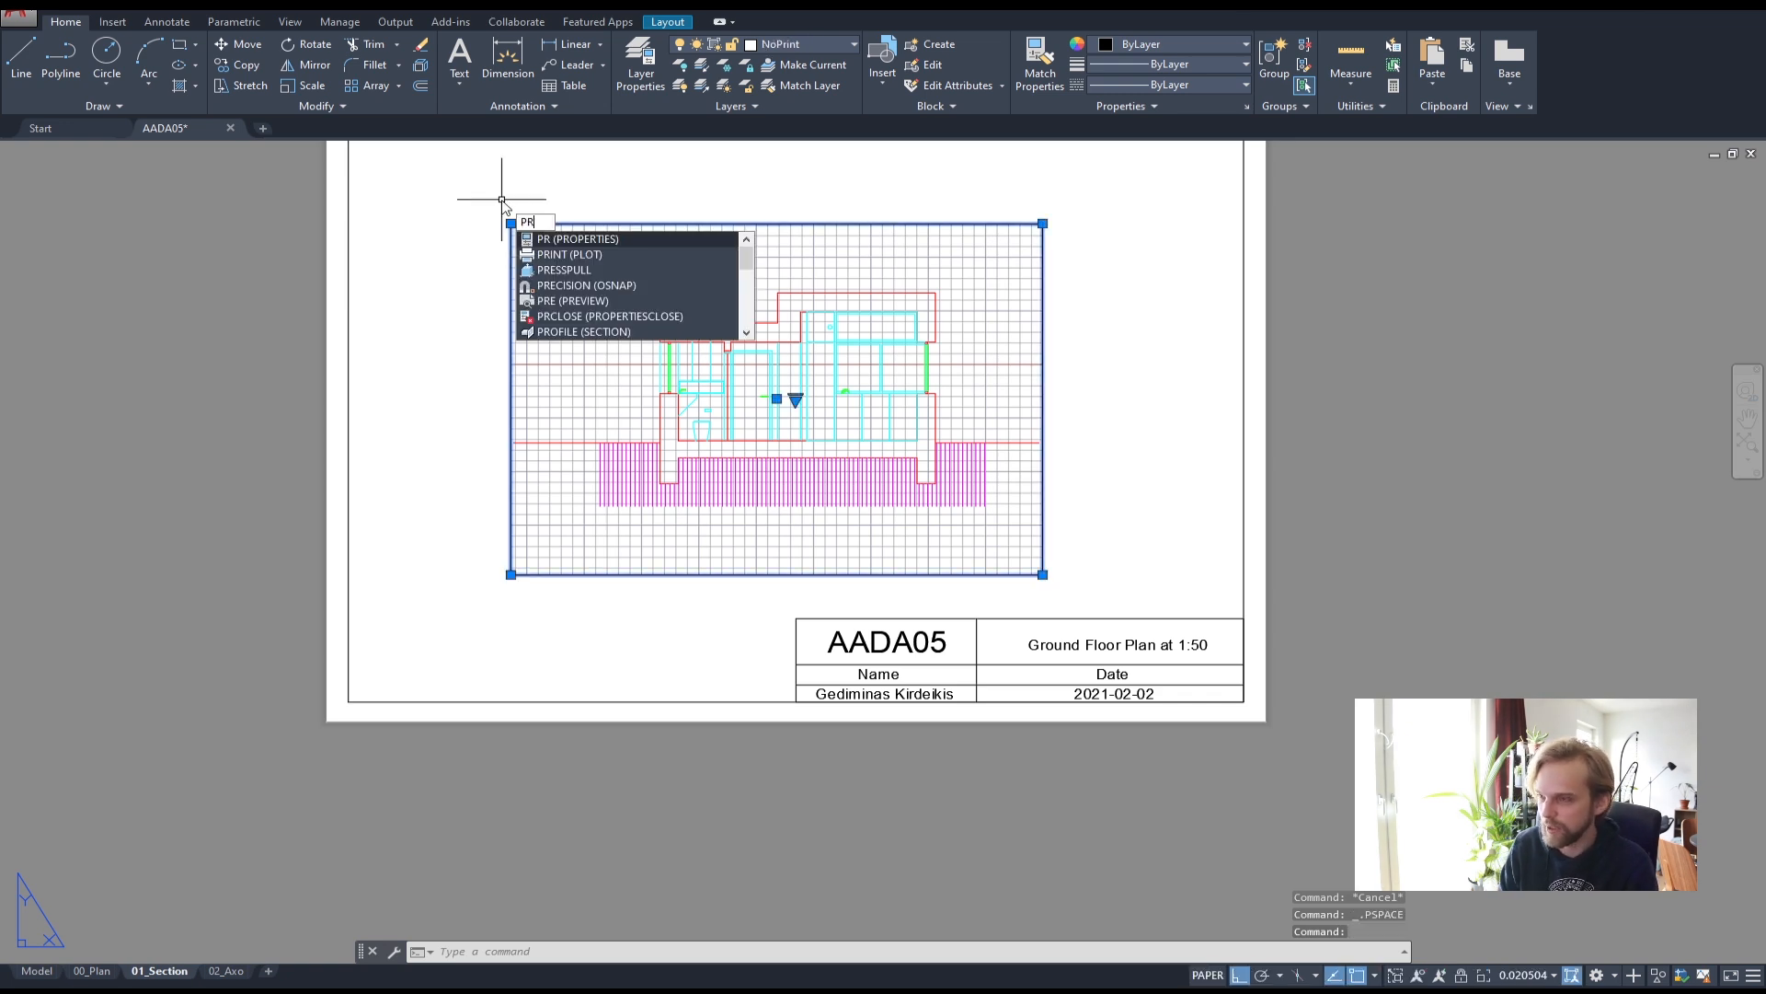
key("Return")
left_click(366, 593)
left_click(386, 626)
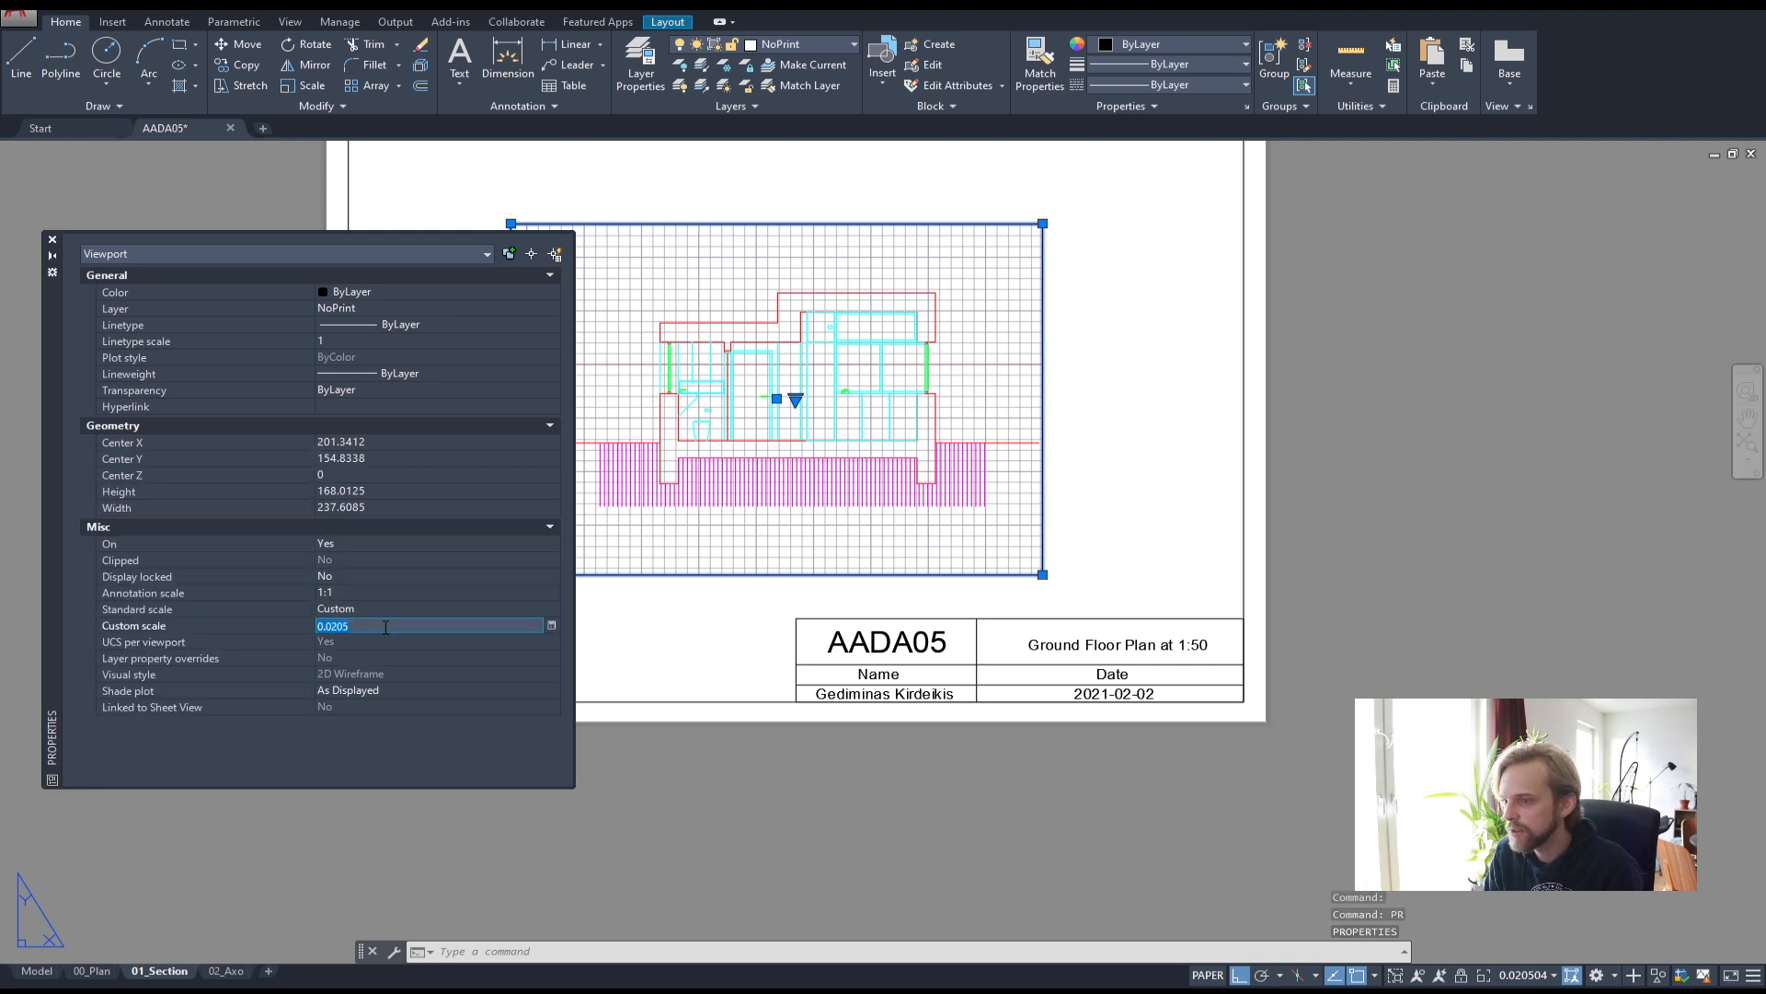
left_click(545, 609)
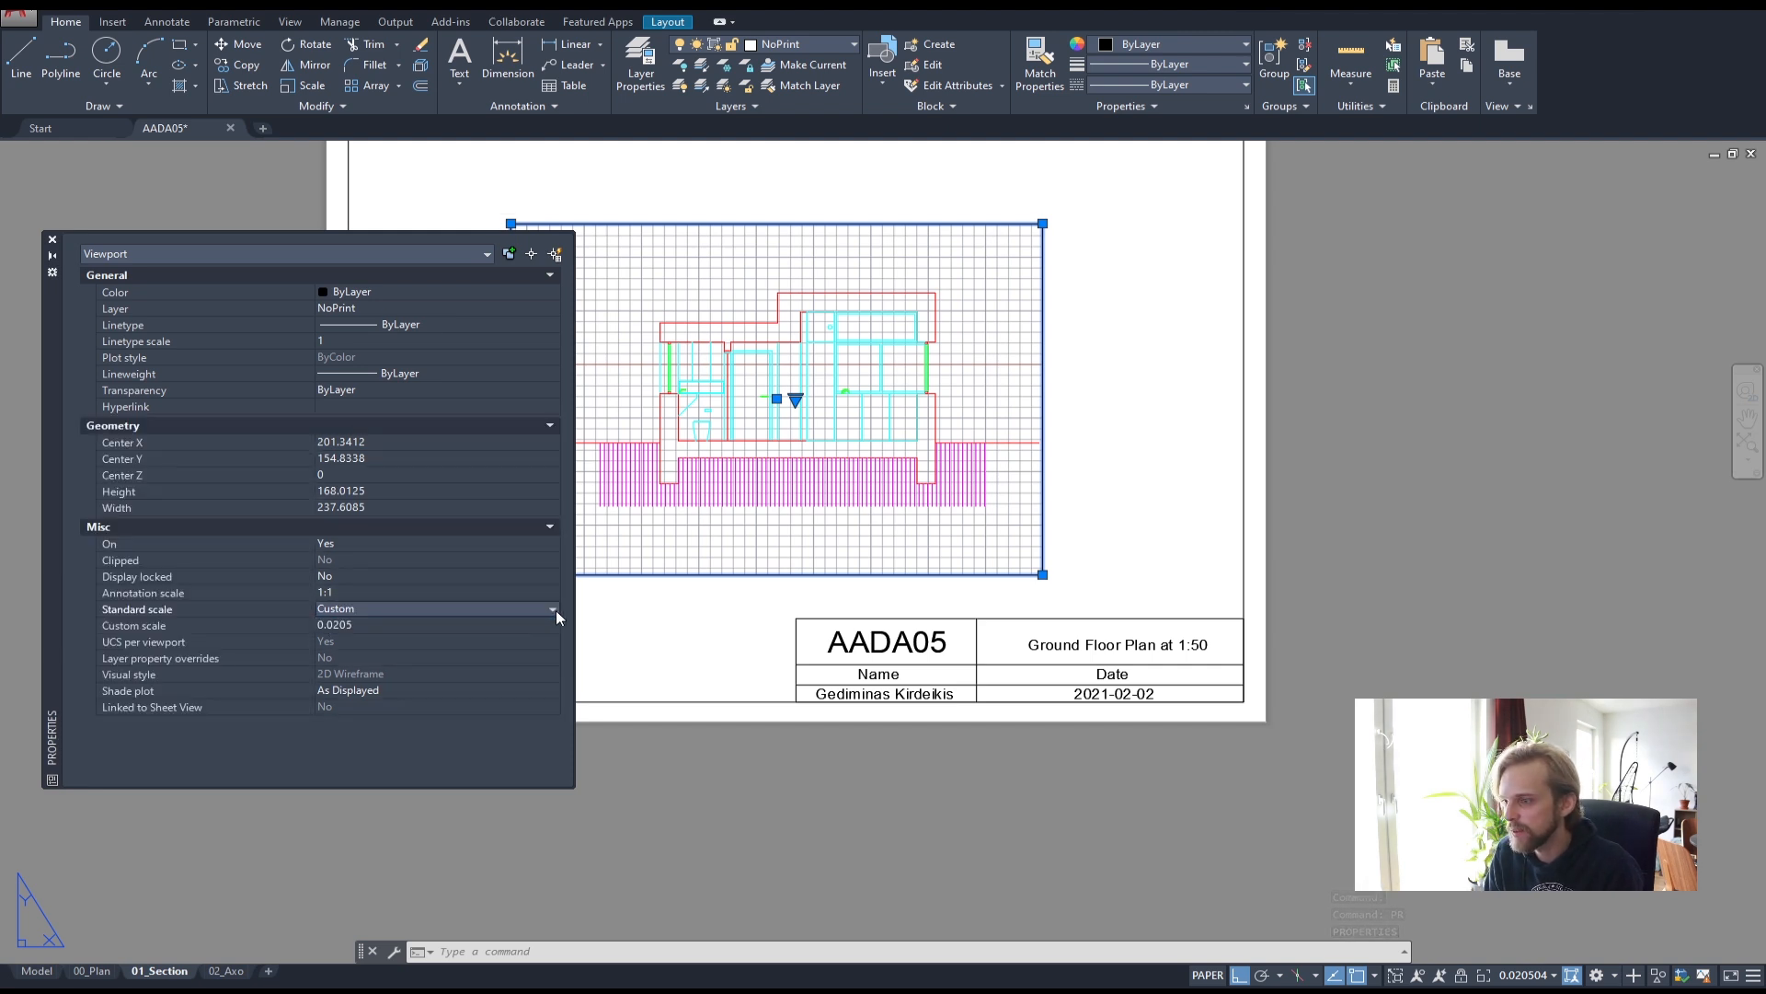
left_click(552, 611)
scroll(358, 736, "down", 1)
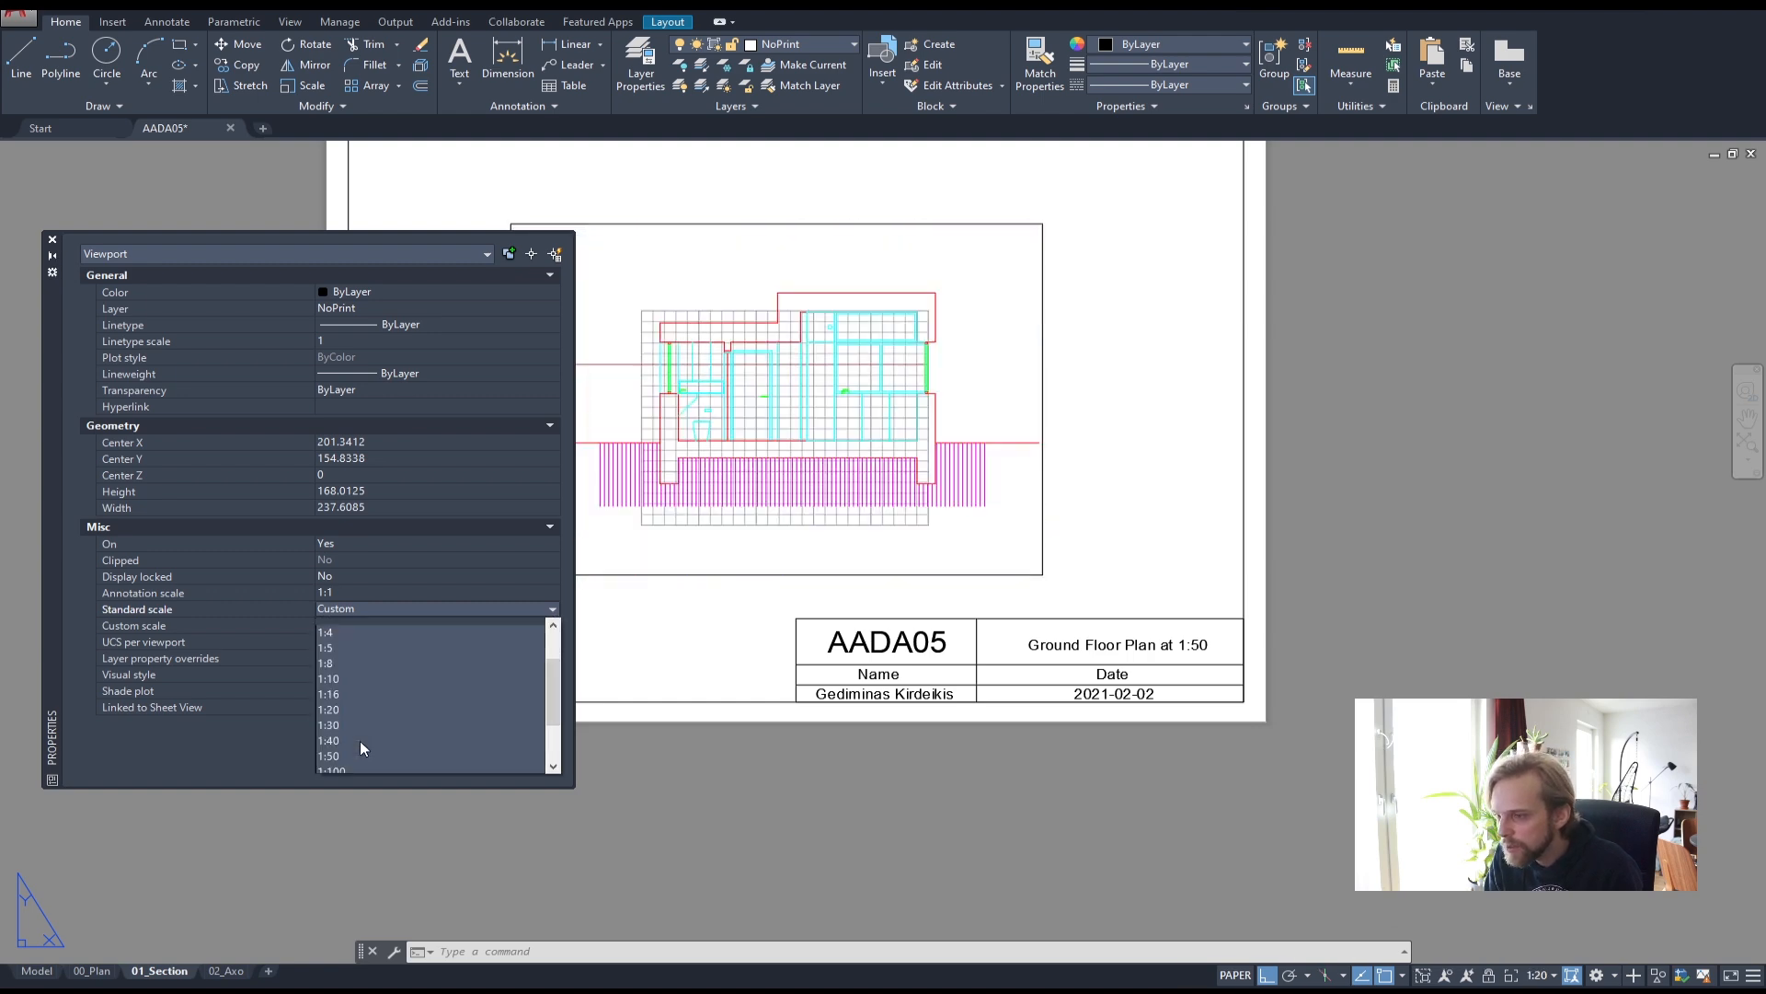
left_click(354, 743)
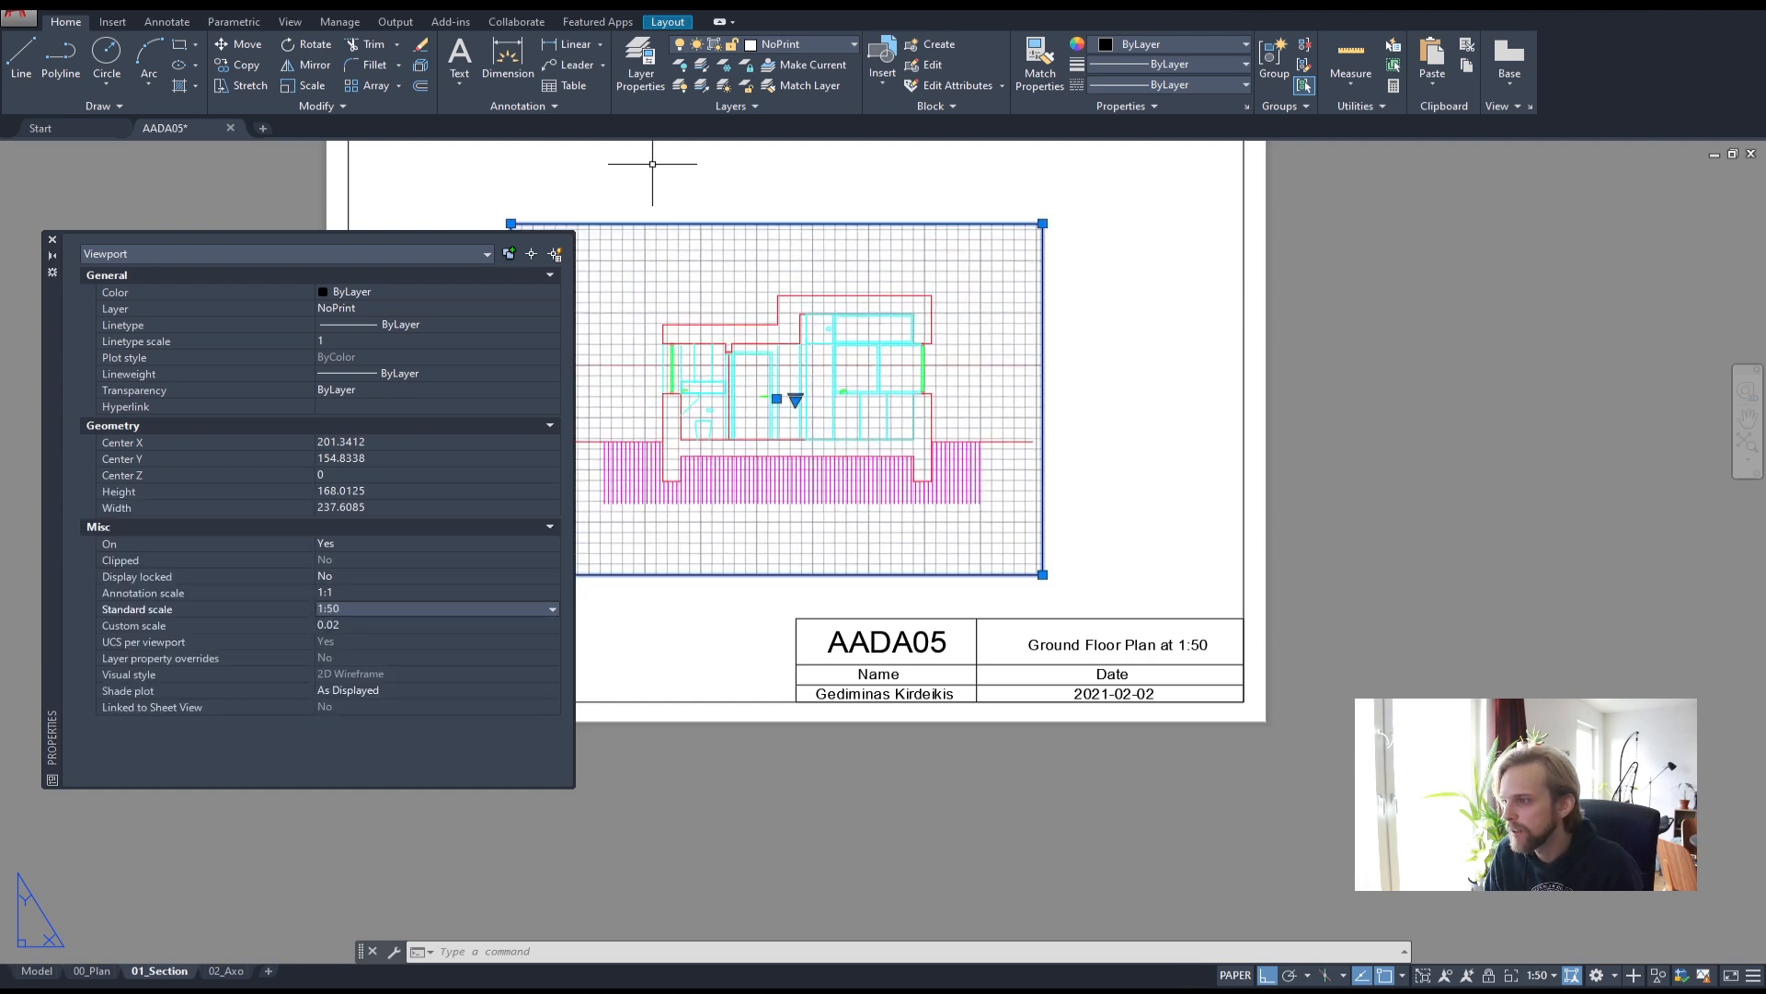
left_click(53, 241)
key("Escape")
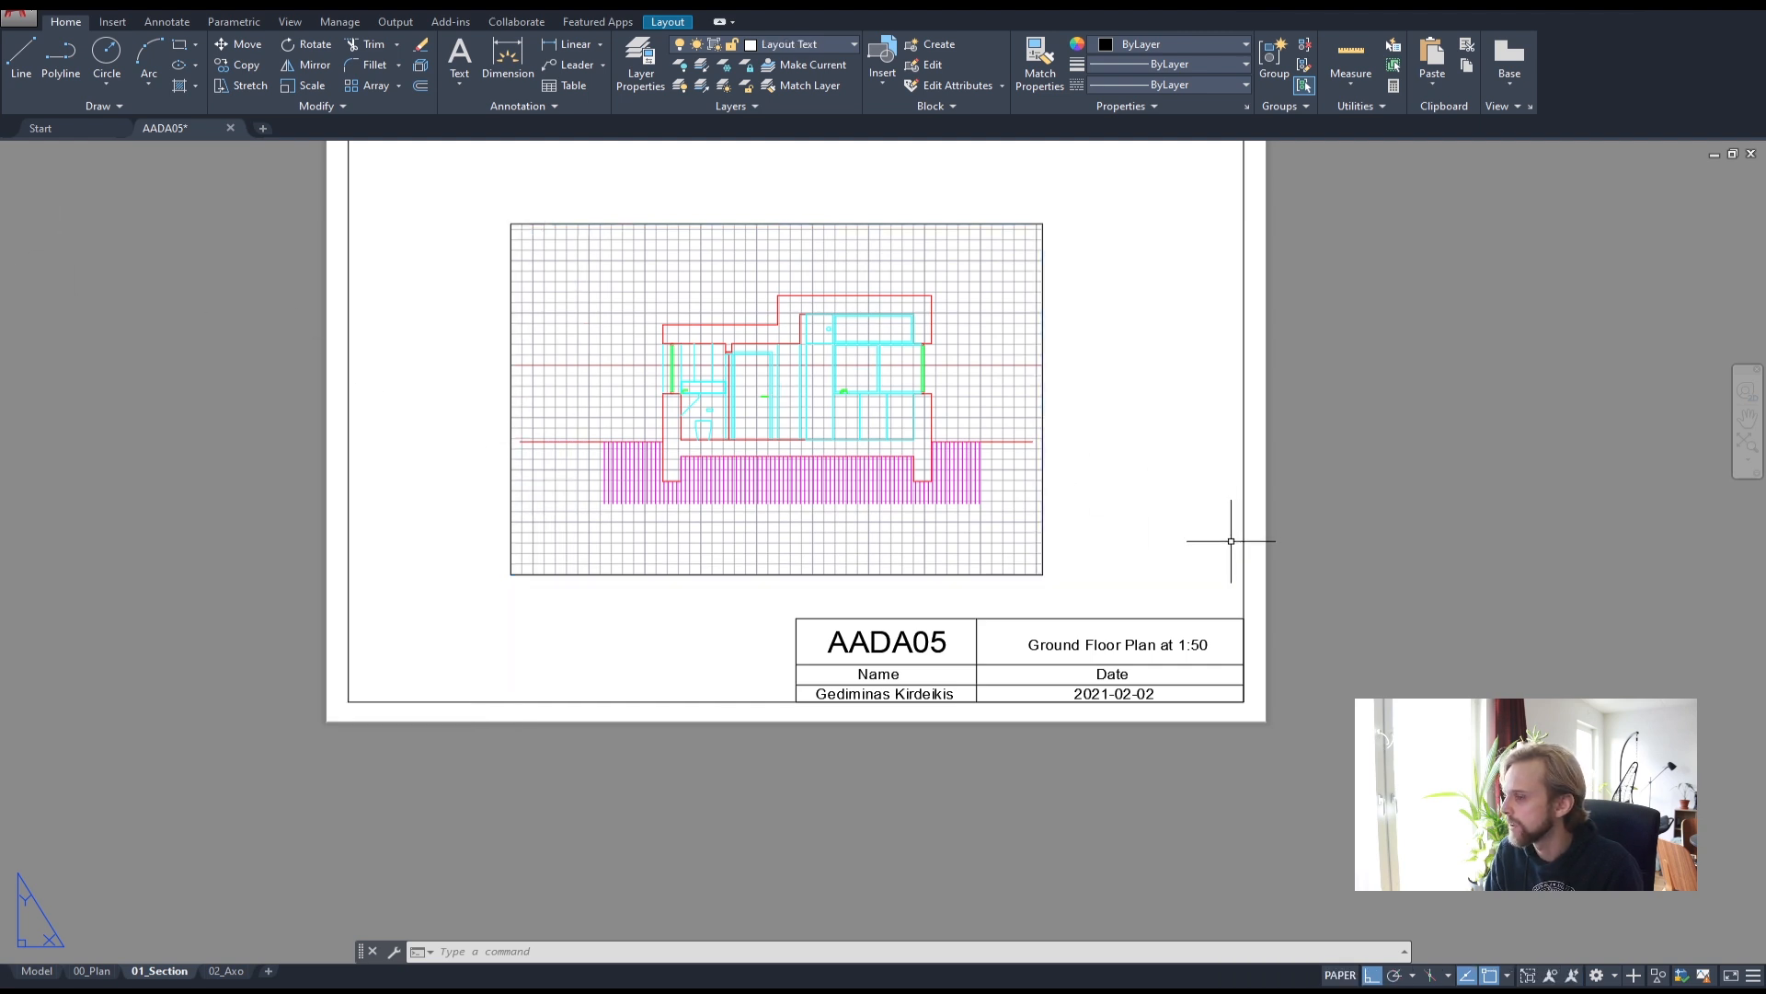
- Replace 'Ground Floor Plan' with 'Section A-A' in the sheet title, giving 'Section A-A at 1:50'
left_click(1150, 635)
scroll(1141, 644, "up", 5)
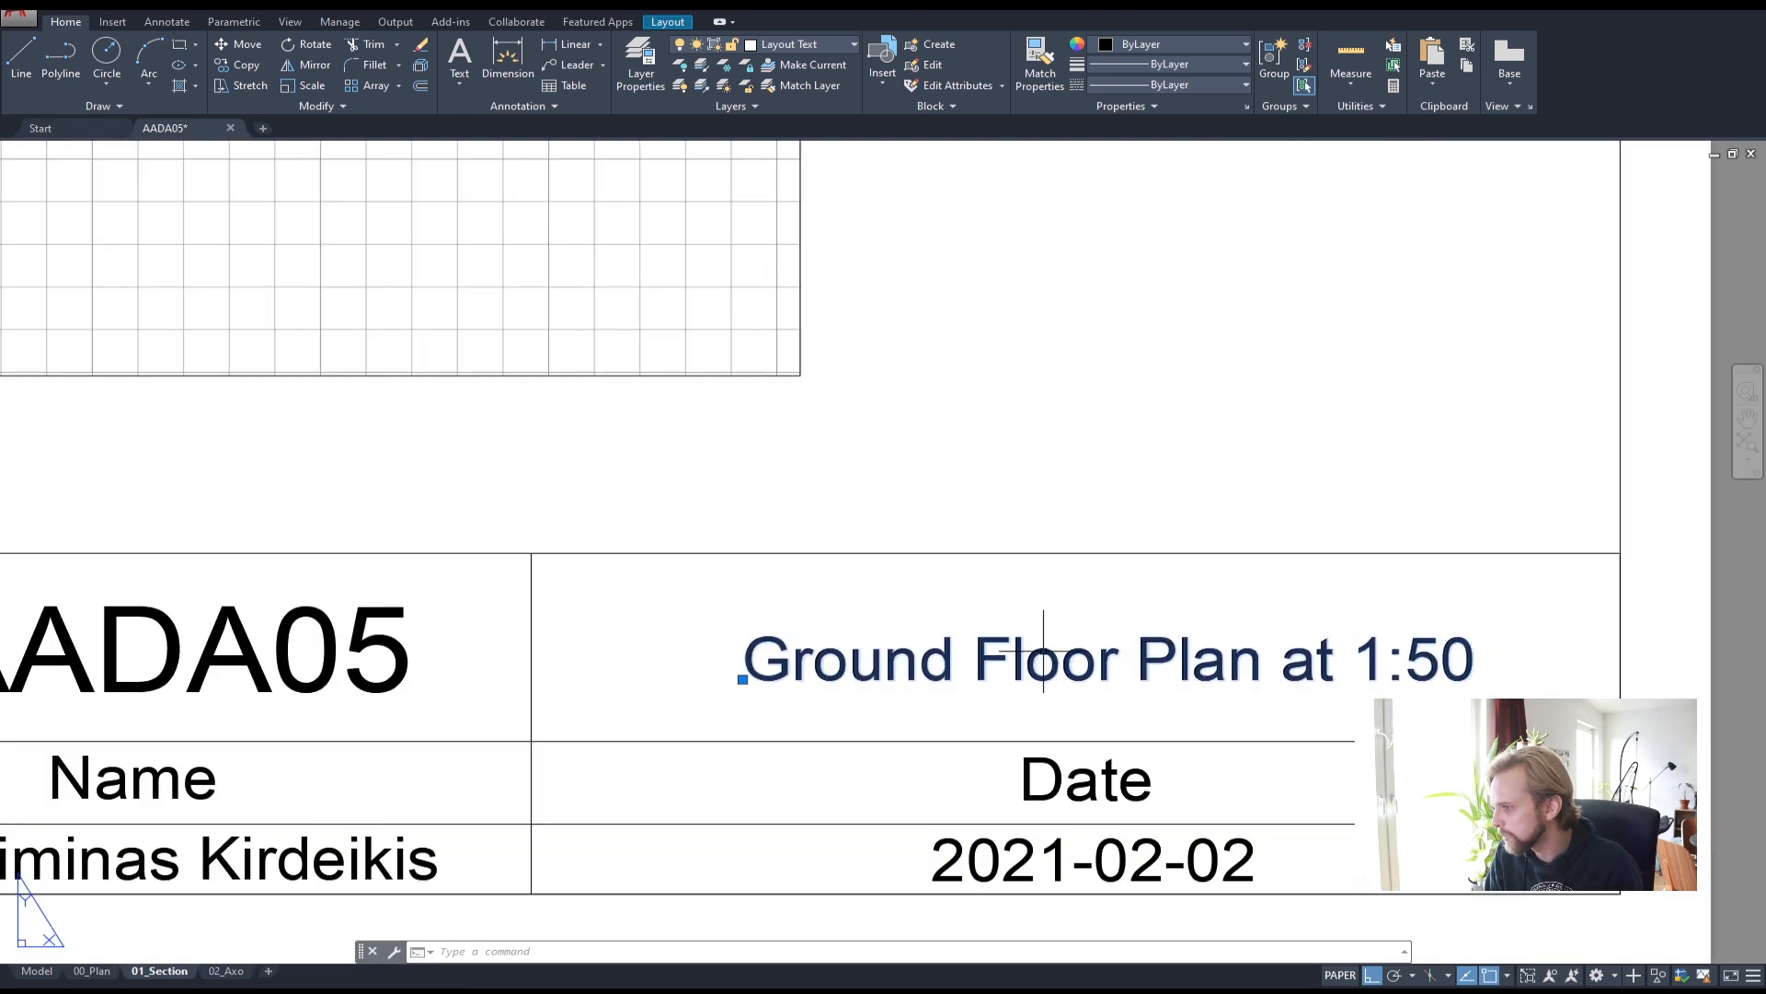
double_click(1046, 659)
left_click_drag(1260, 670, 759, 682)
type("Sectio")
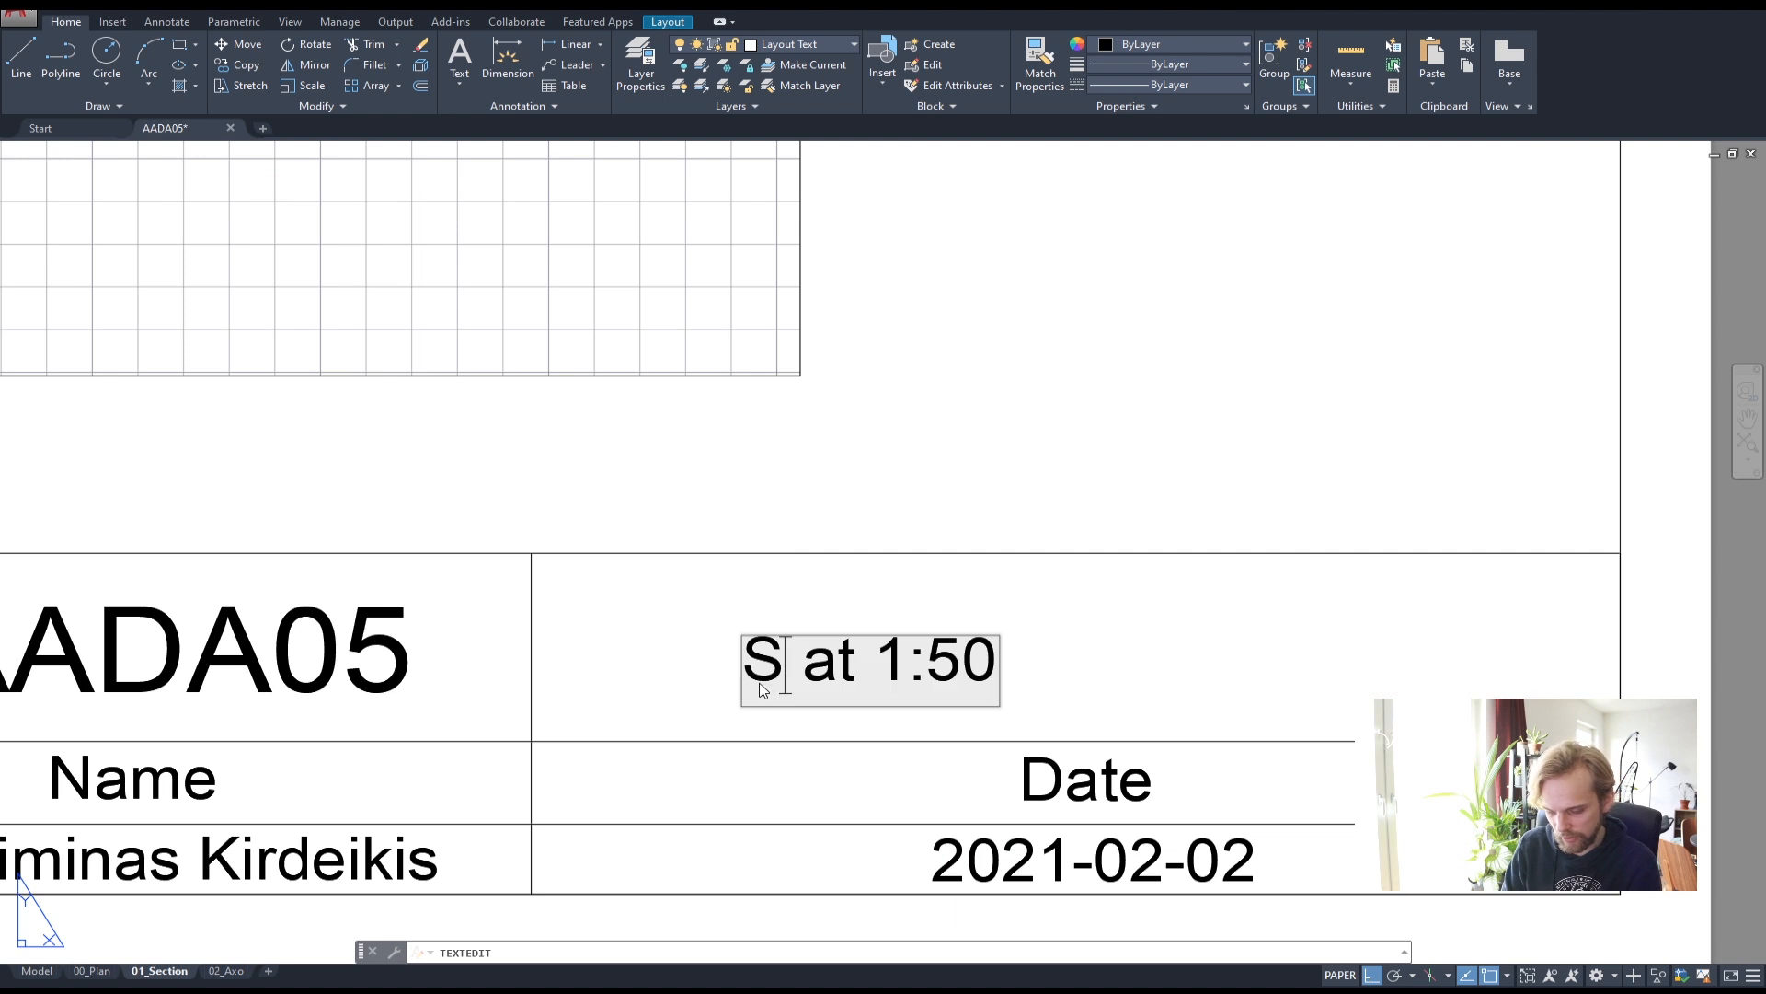
type("n A-A")
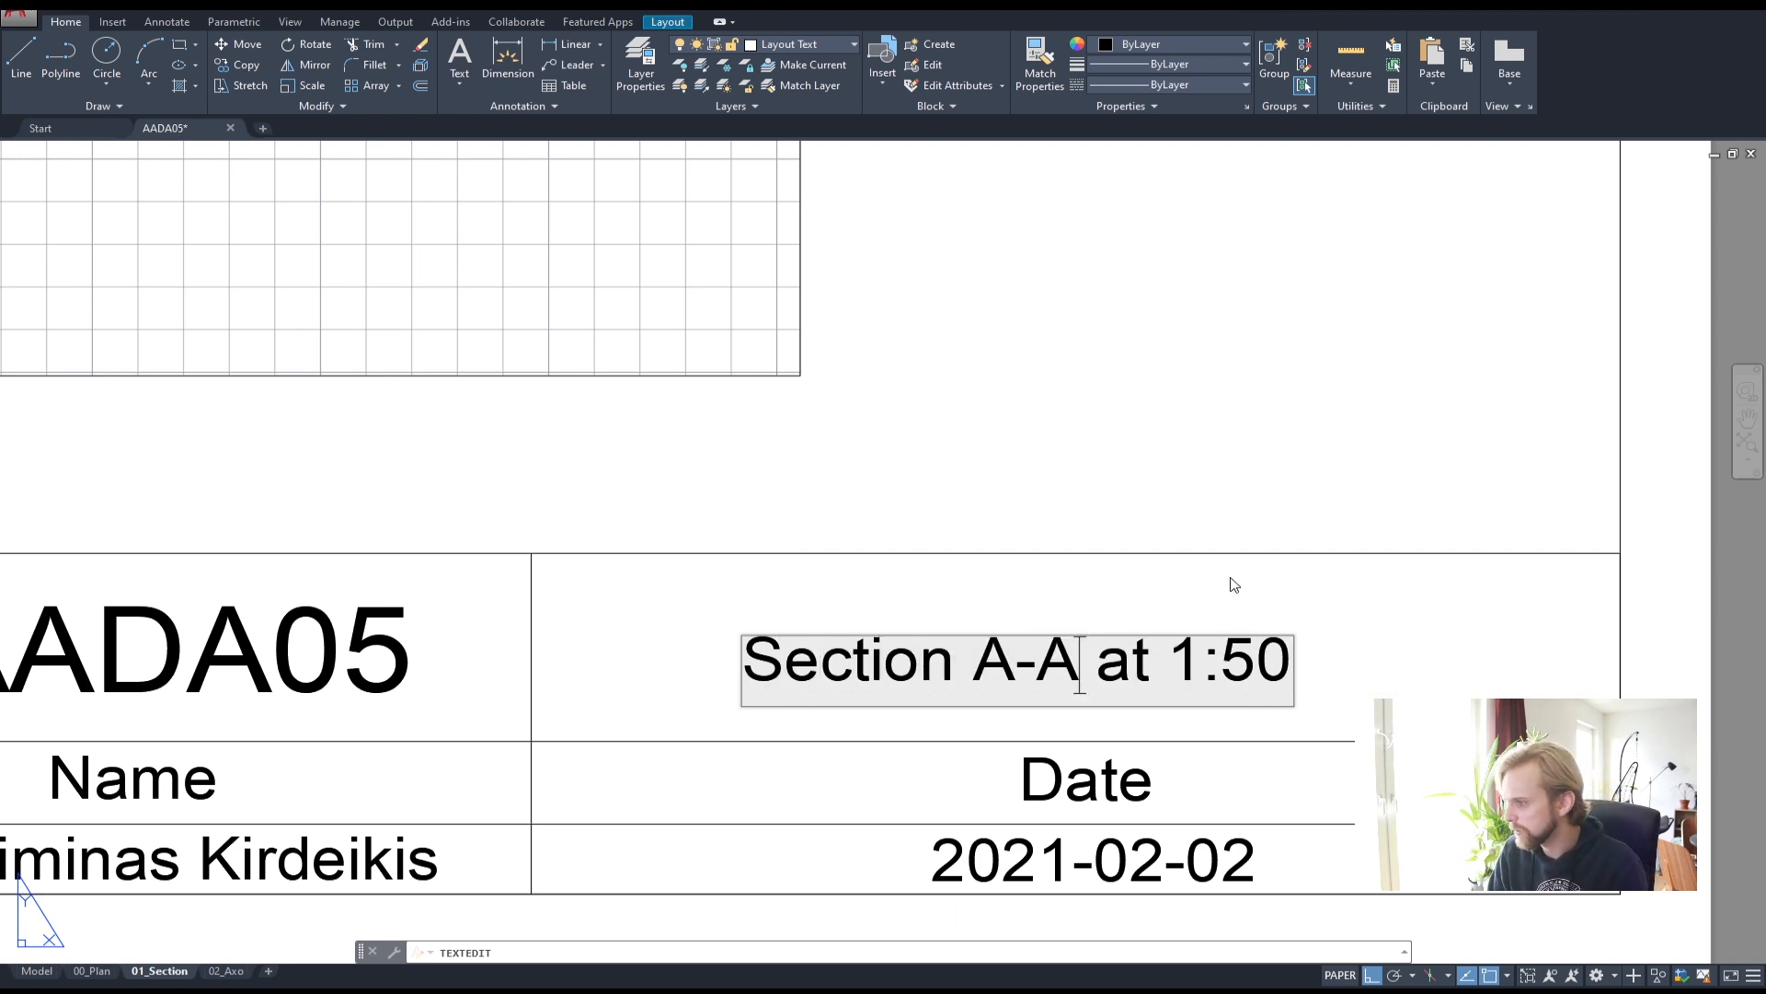
left_click(1219, 450)
key("Escape")
key("Escape")
key("Escape")
left_click(1031, 651)
left_click(915, 633)
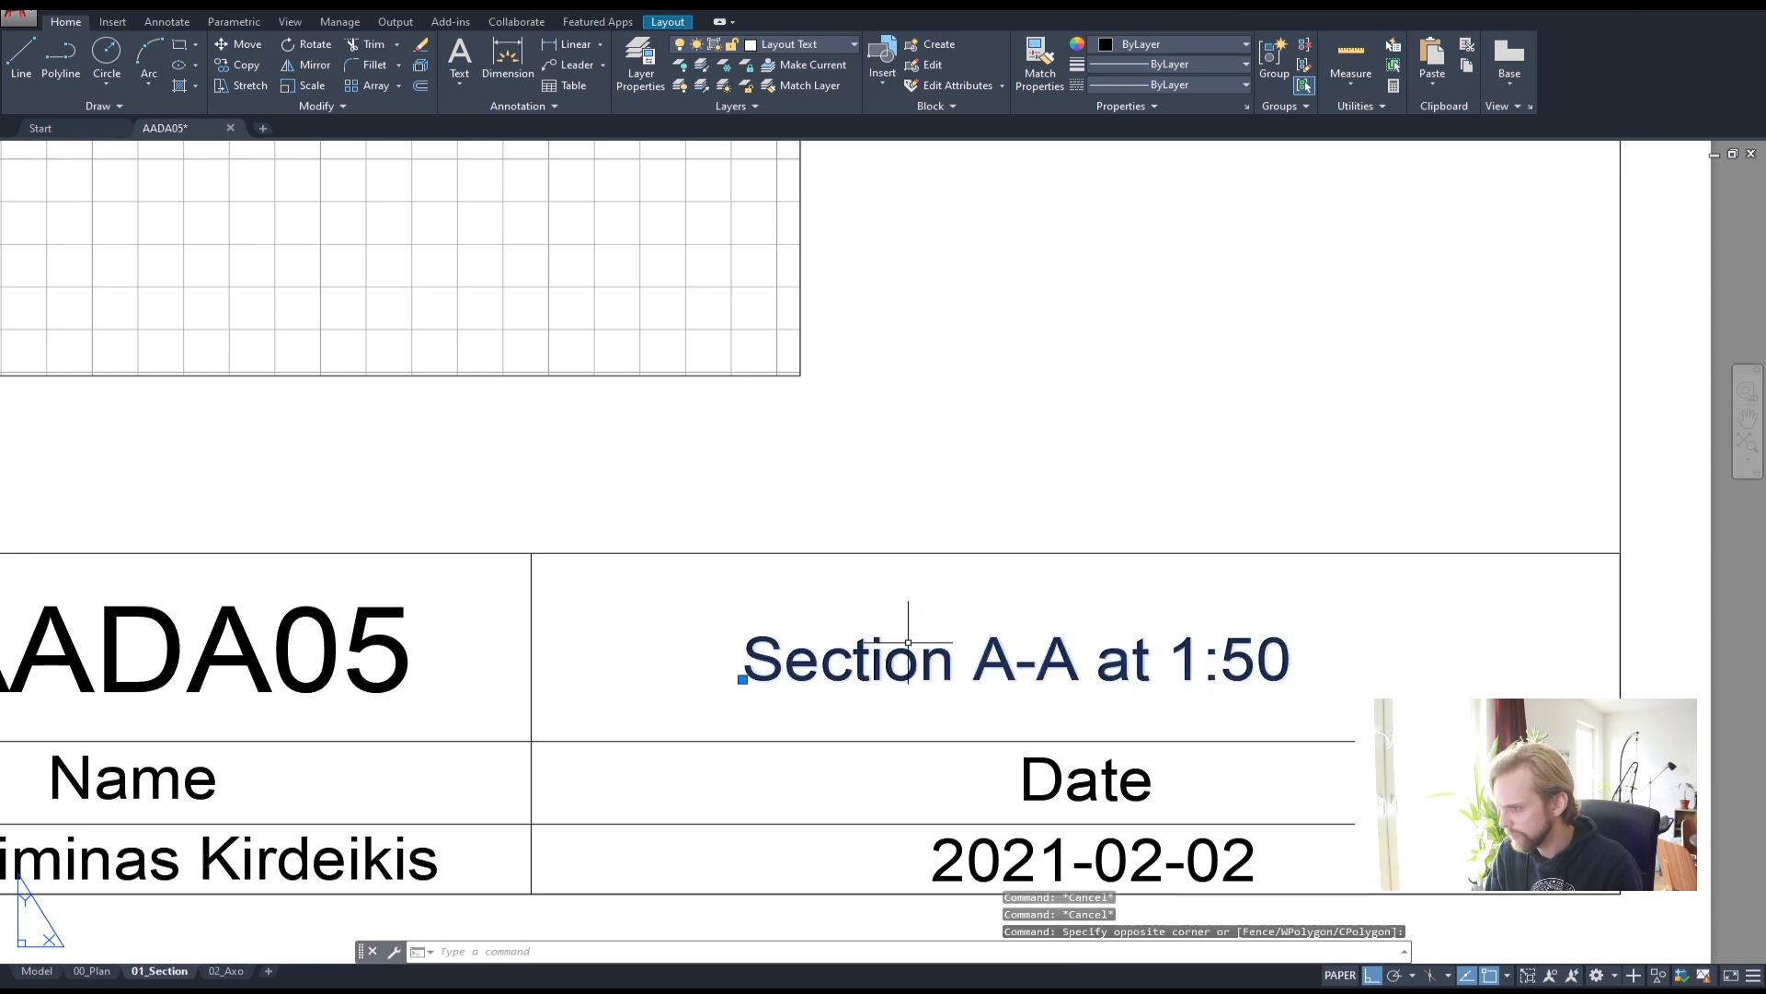
type("m")
key("Return")
left_click(952, 488)
key("Escape")
key("Escape")
scroll(975, 478, "down", 3)
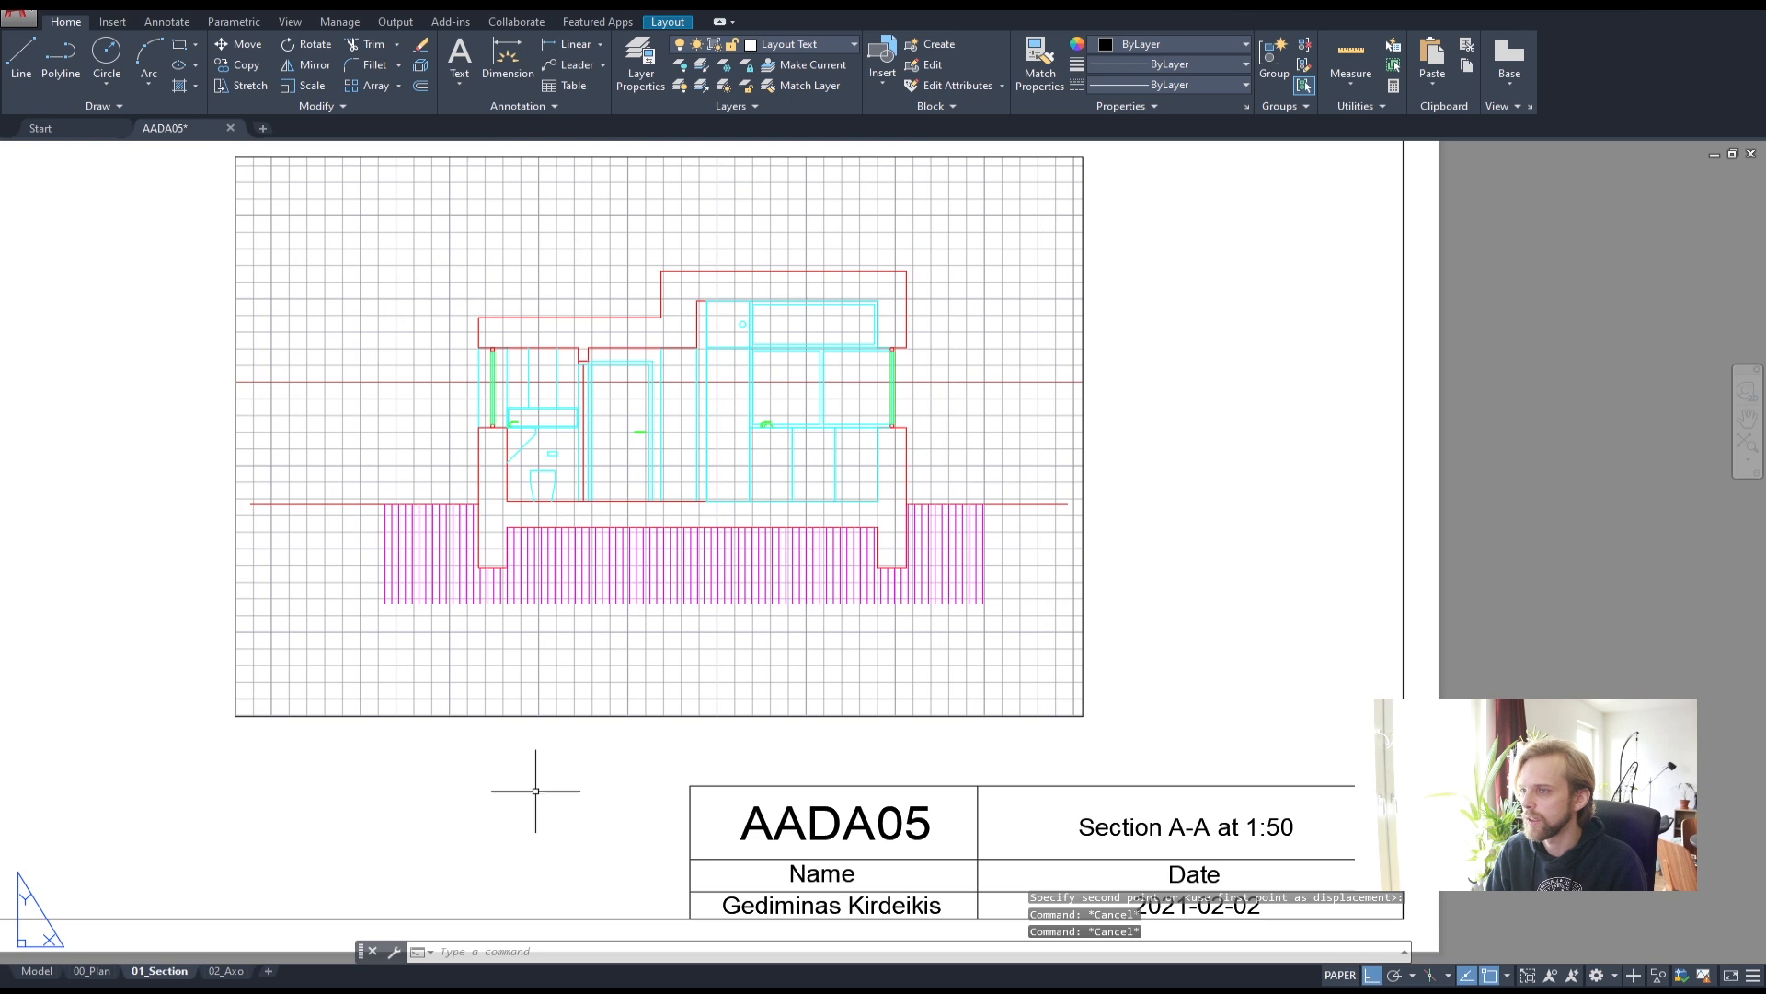
- Open the 02_Axo layout and start working inside its viewport
left_click(224, 971)
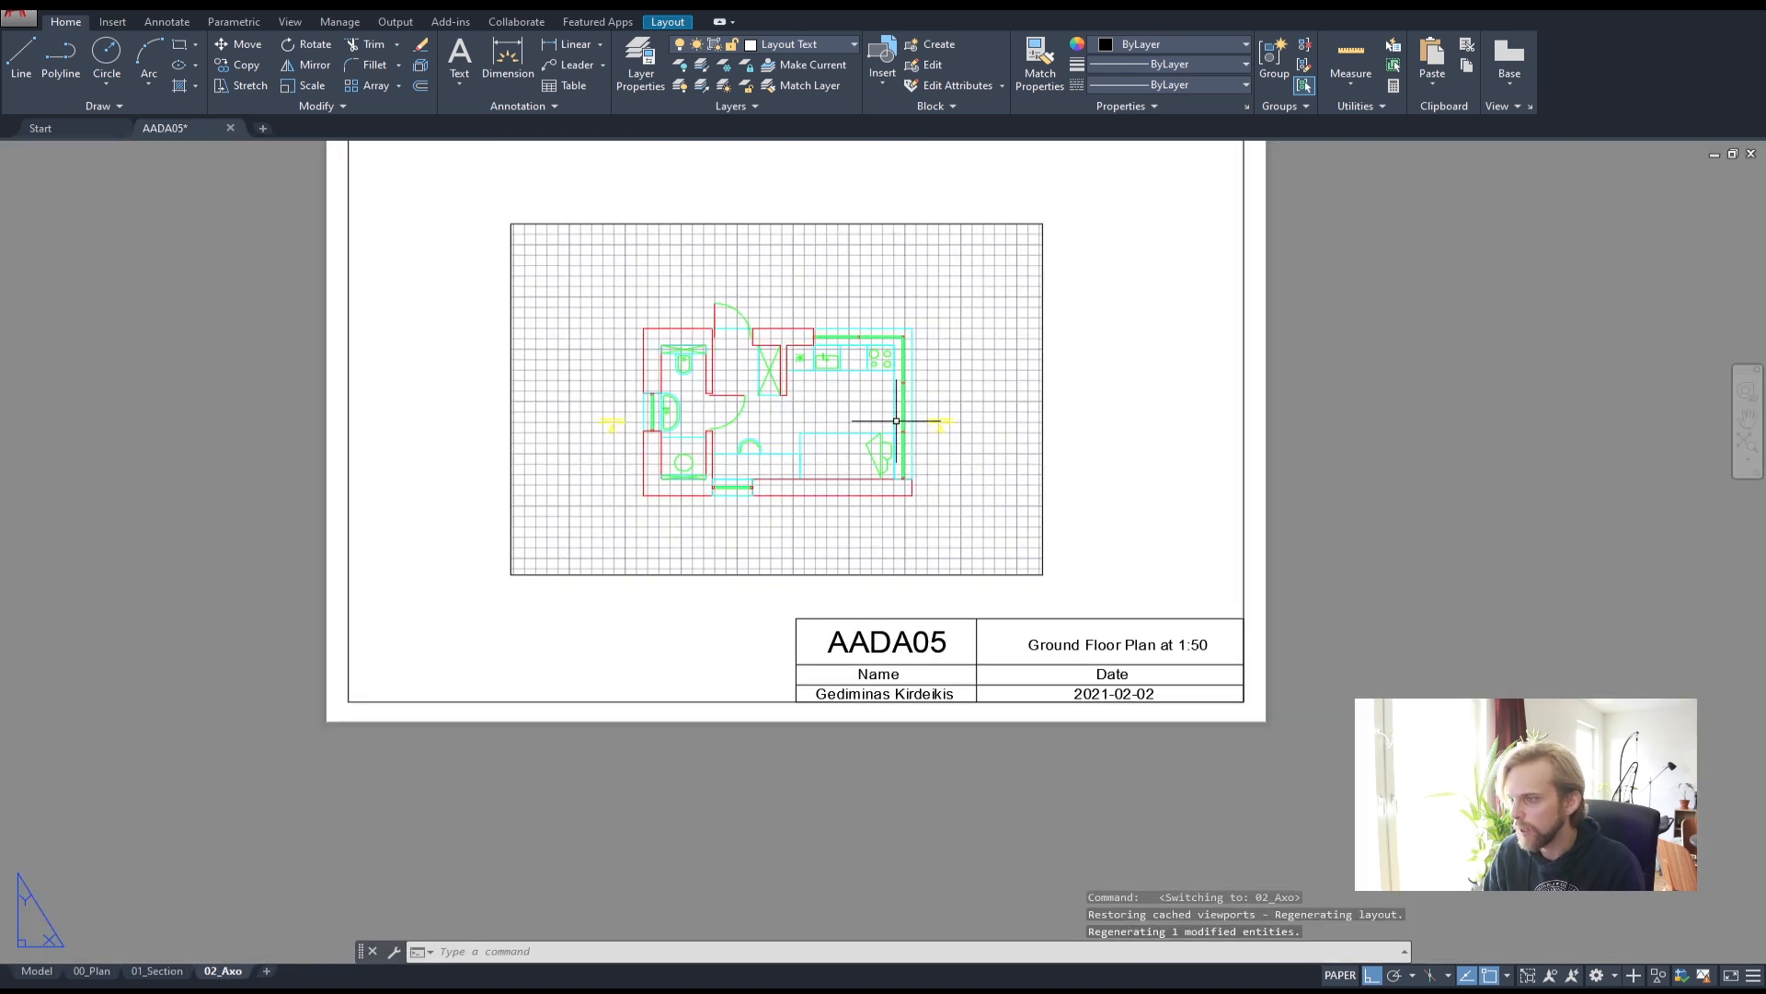
double_click(557, 329)
scroll(644, 425, "down", 6)
scroll(770, 478, "up", 3)
- Zoom the viewport in so the axonometric house fills more of it
scroll(788, 497, "up", 2)
left_click(885, 474)
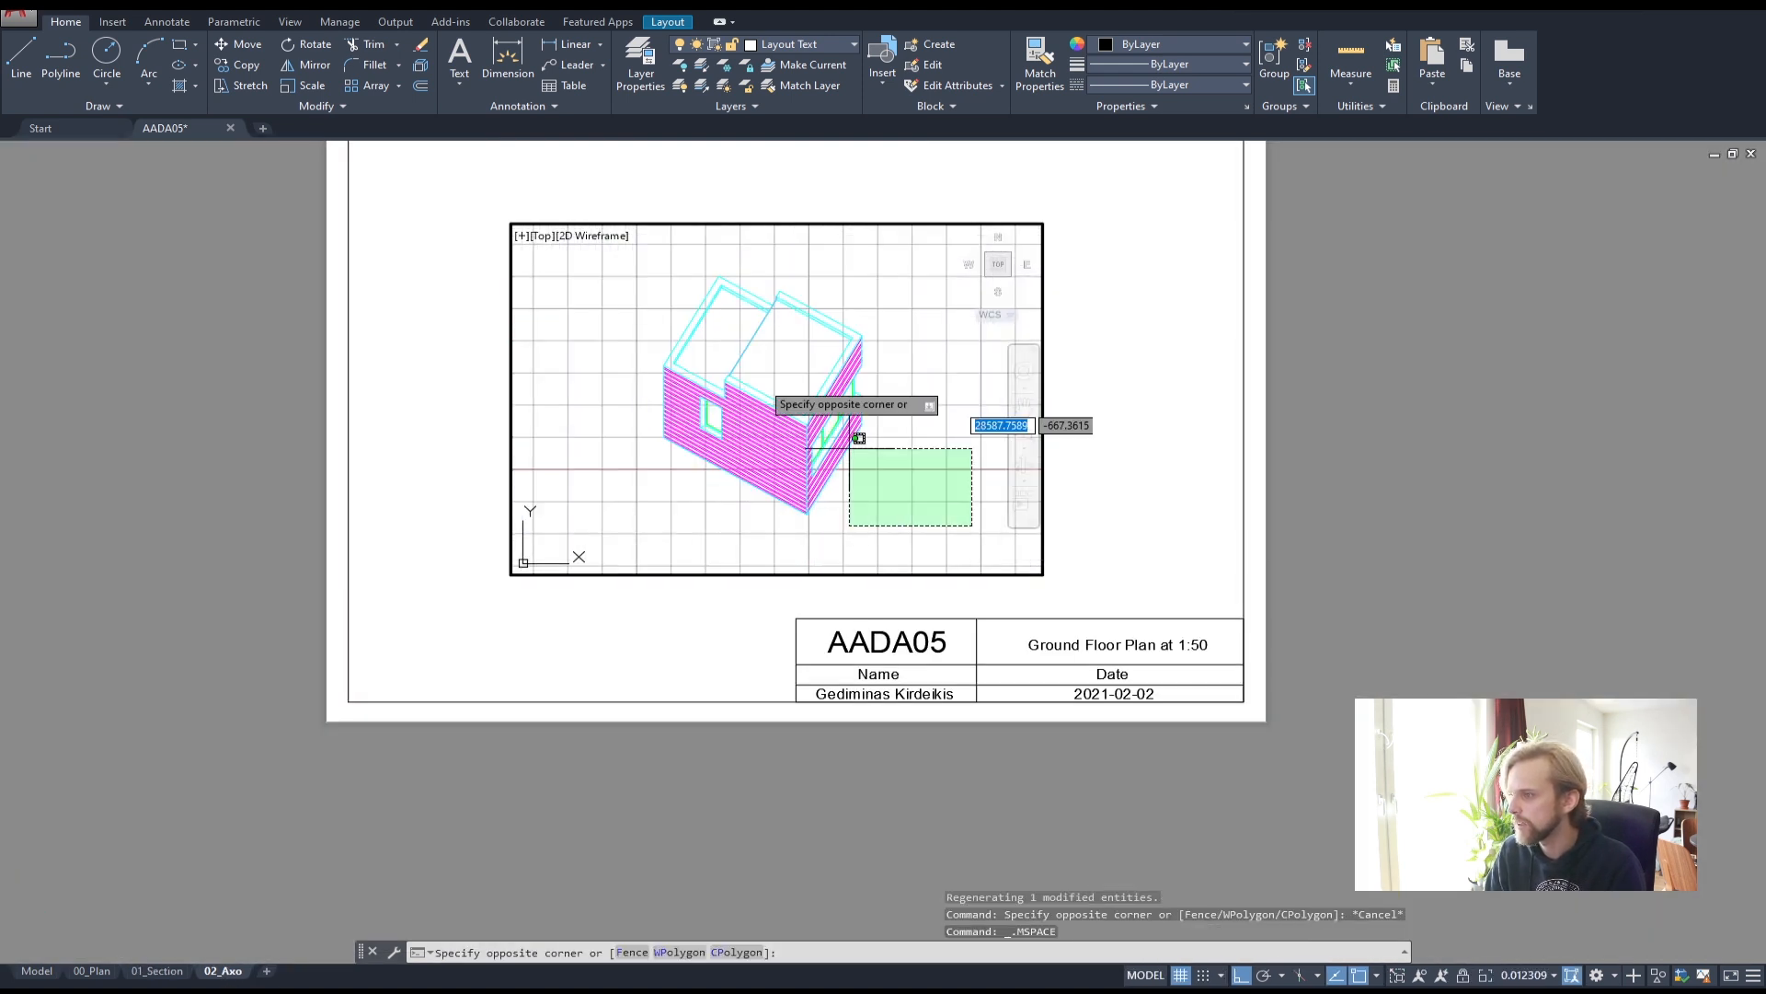
left_click(583, 268)
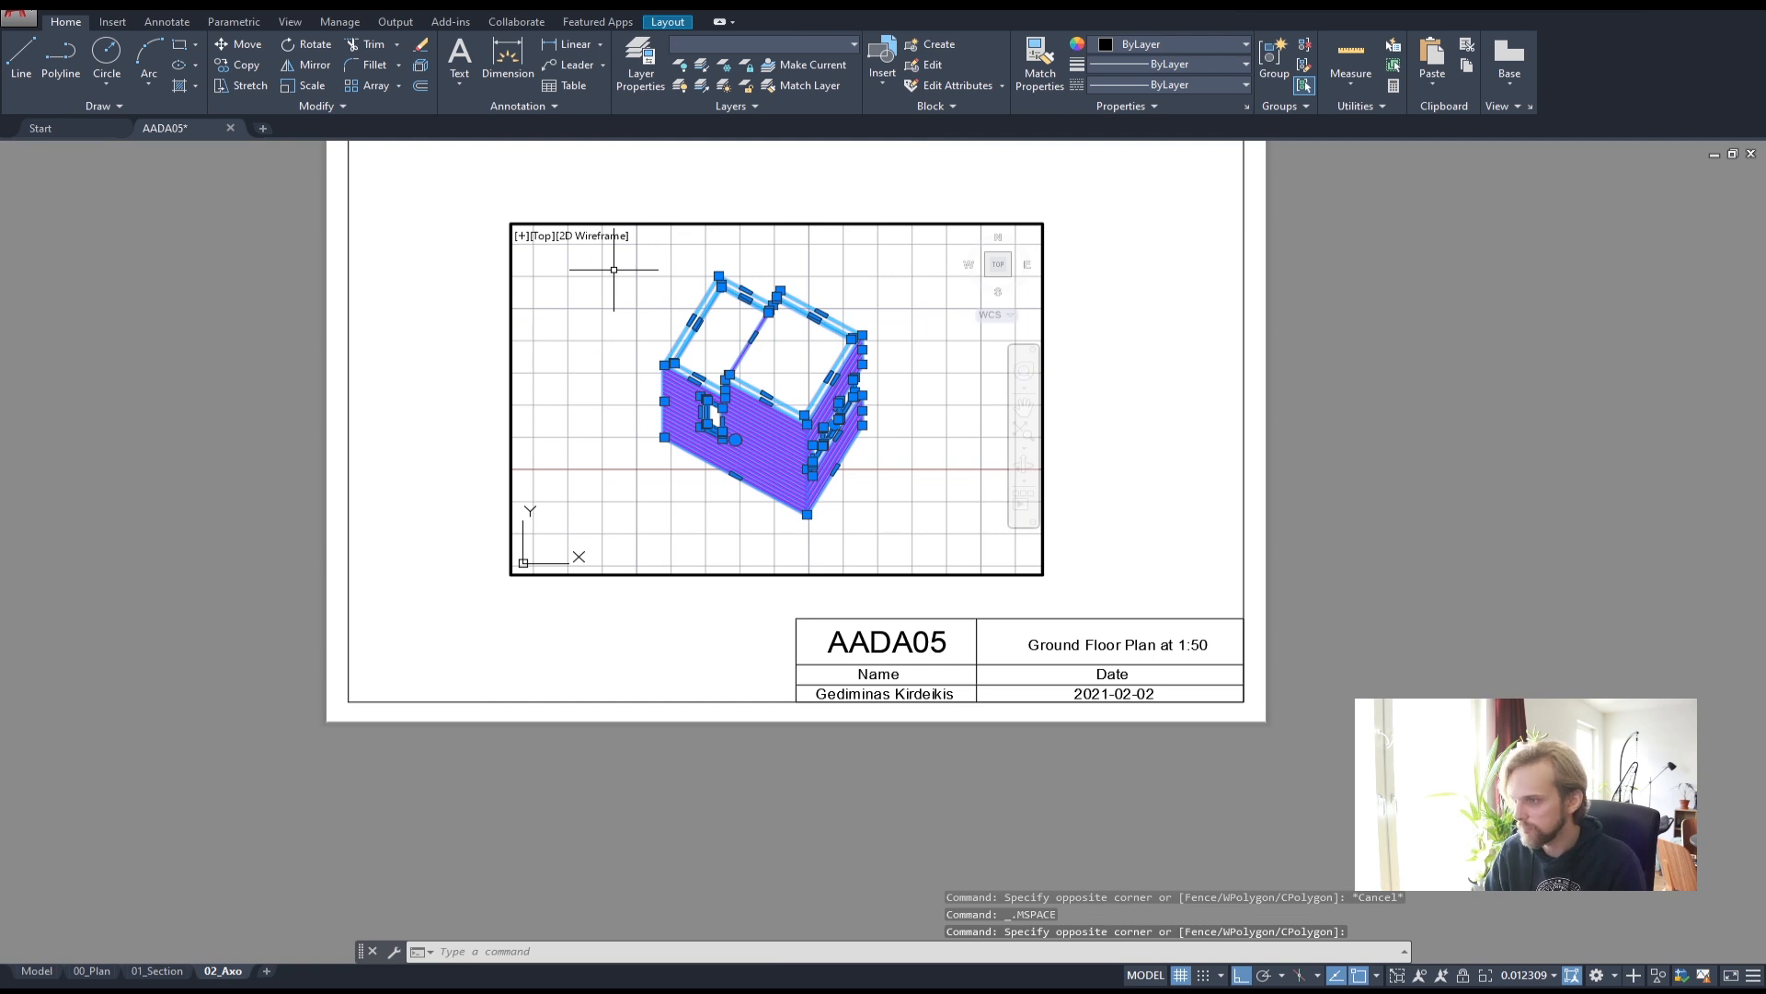
type("s")
key("Return")
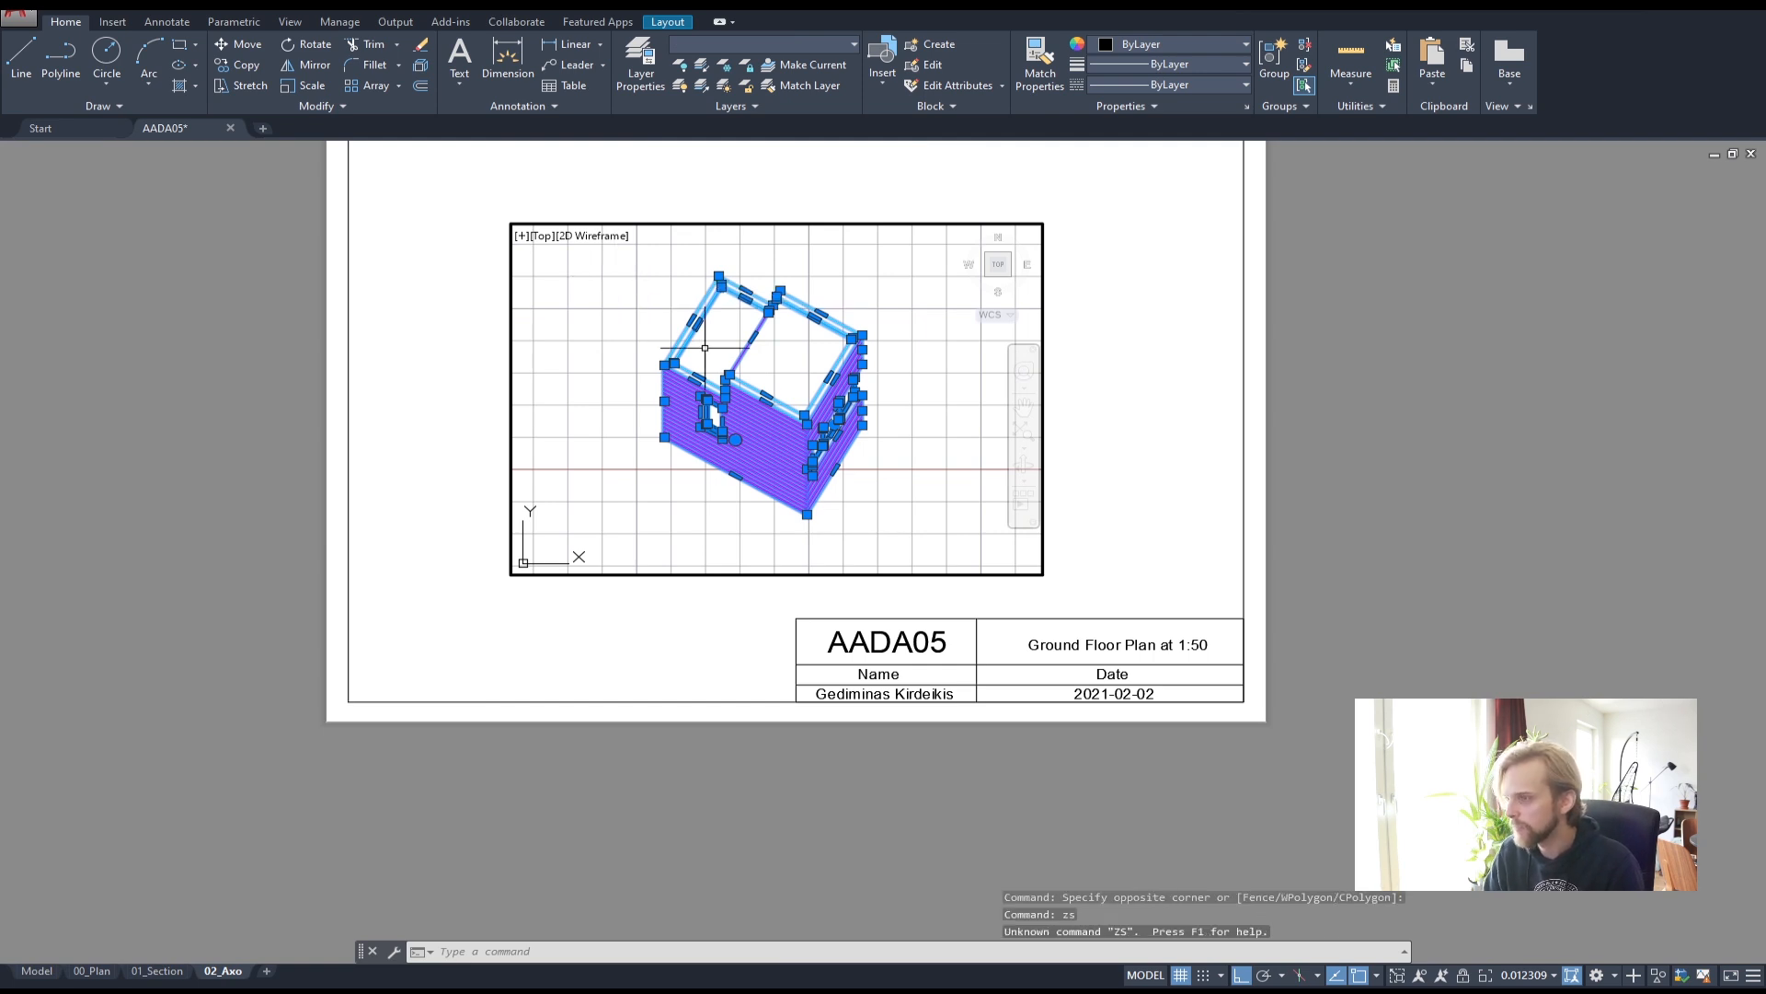
type("z")
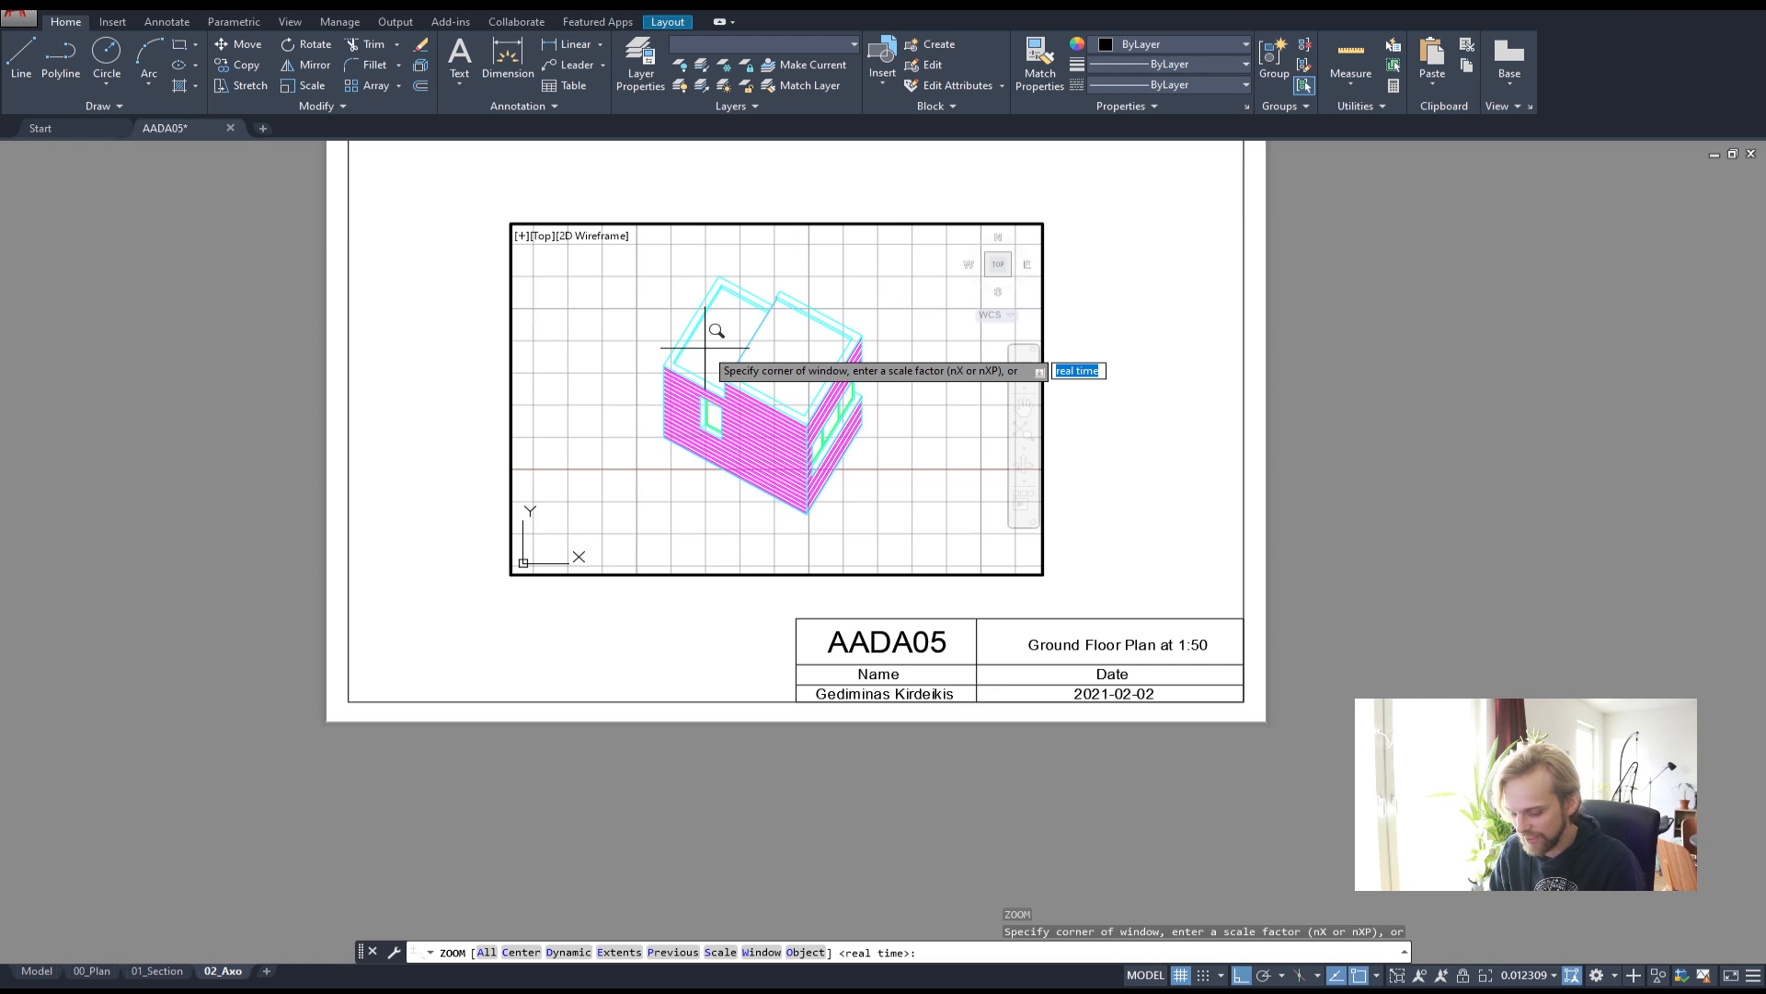
key("Escape")
key("Escape")
scroll(705, 350, "up", 3)
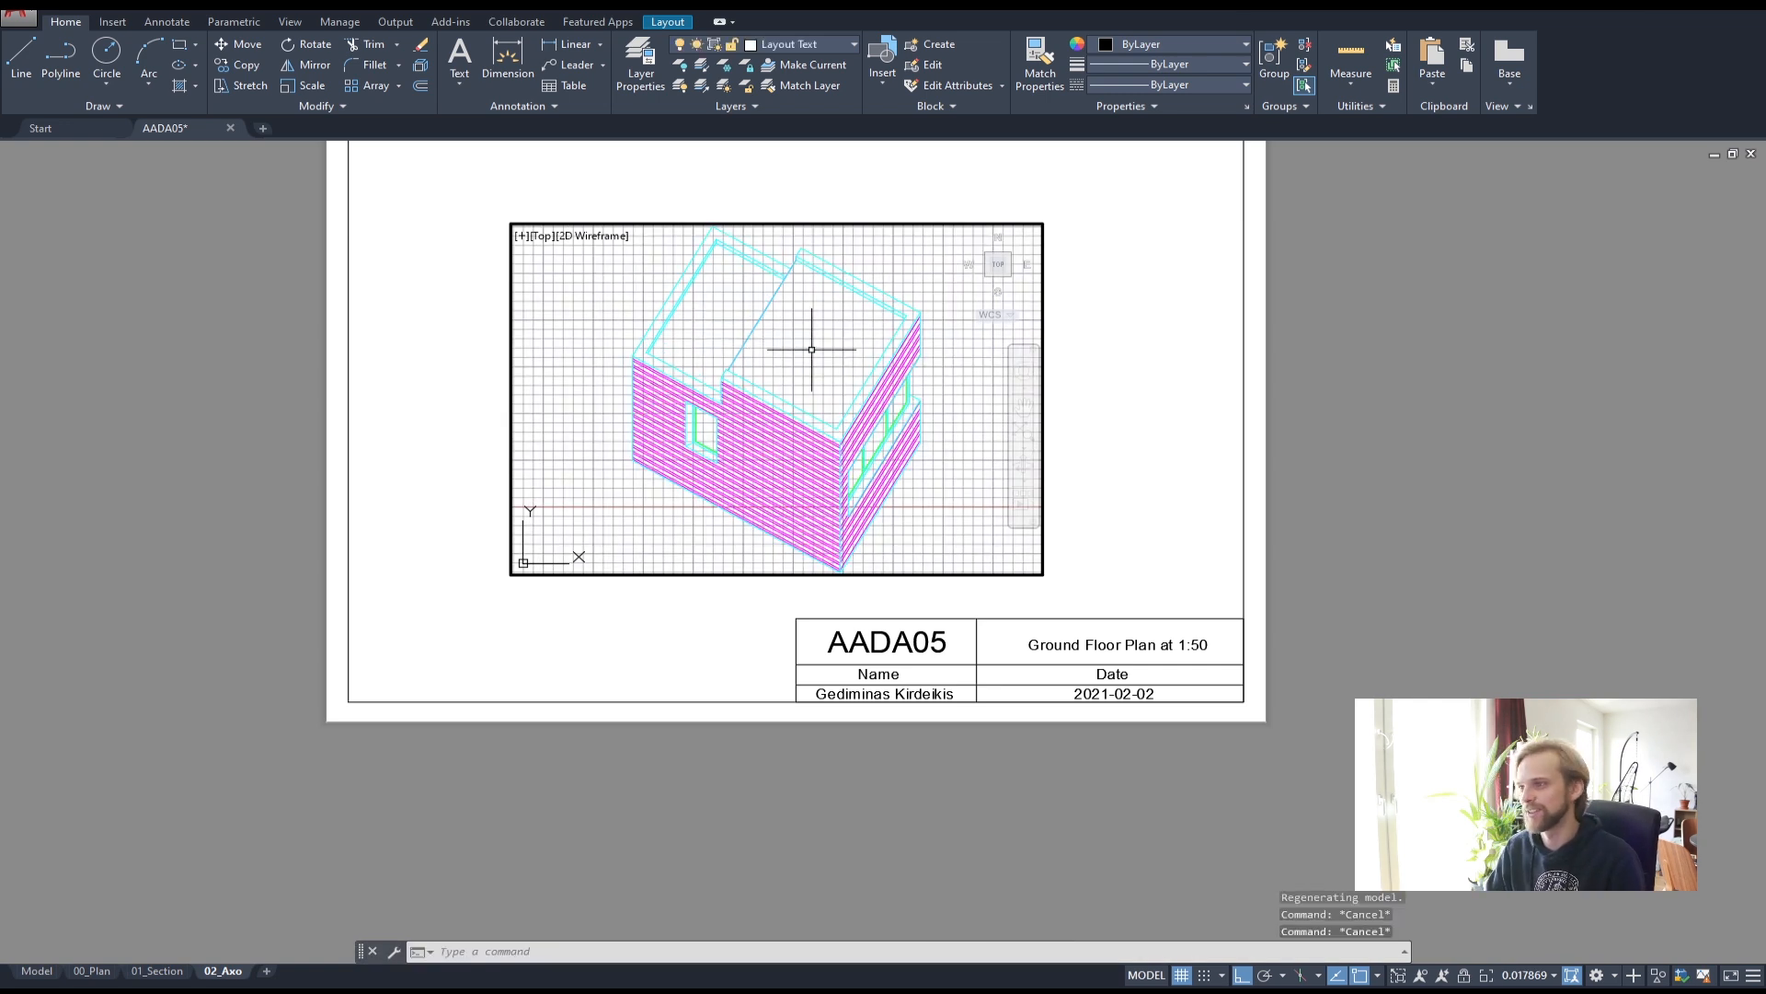
- Back on the sheet, change the title text to 'Axonometric diagram'
double_click(1122, 303)
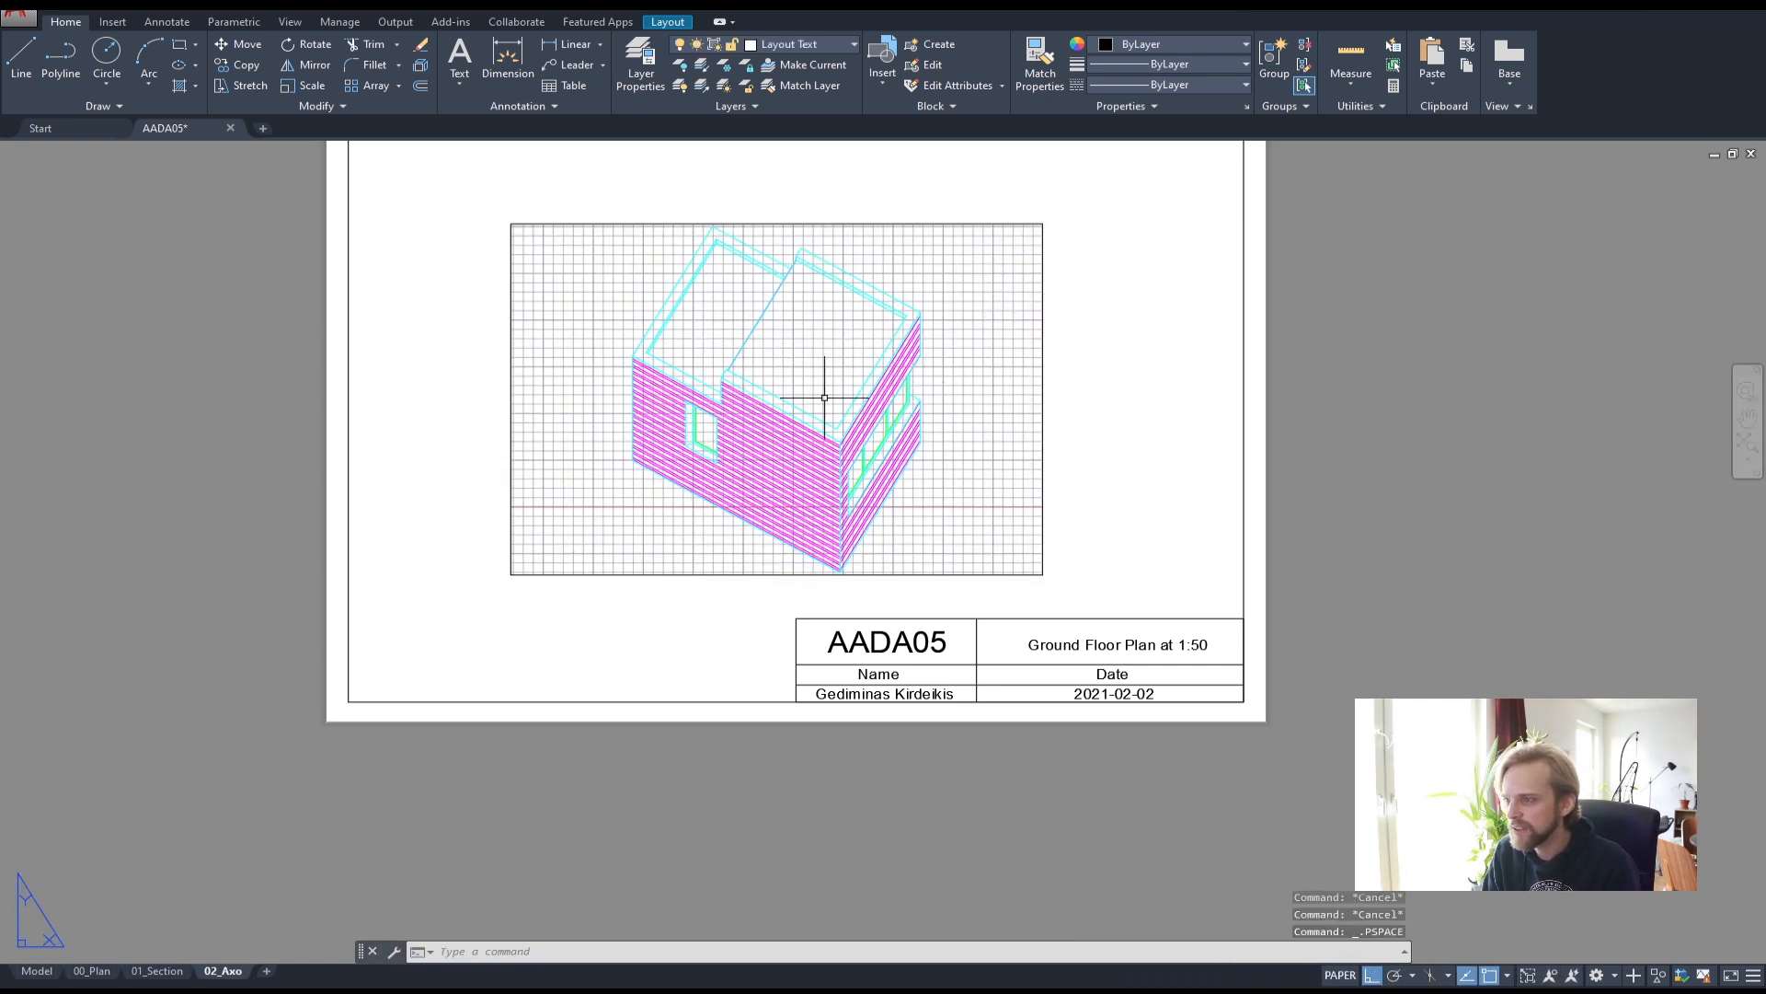
scroll(836, 383, "down", 2)
scroll(920, 557, "up", 4)
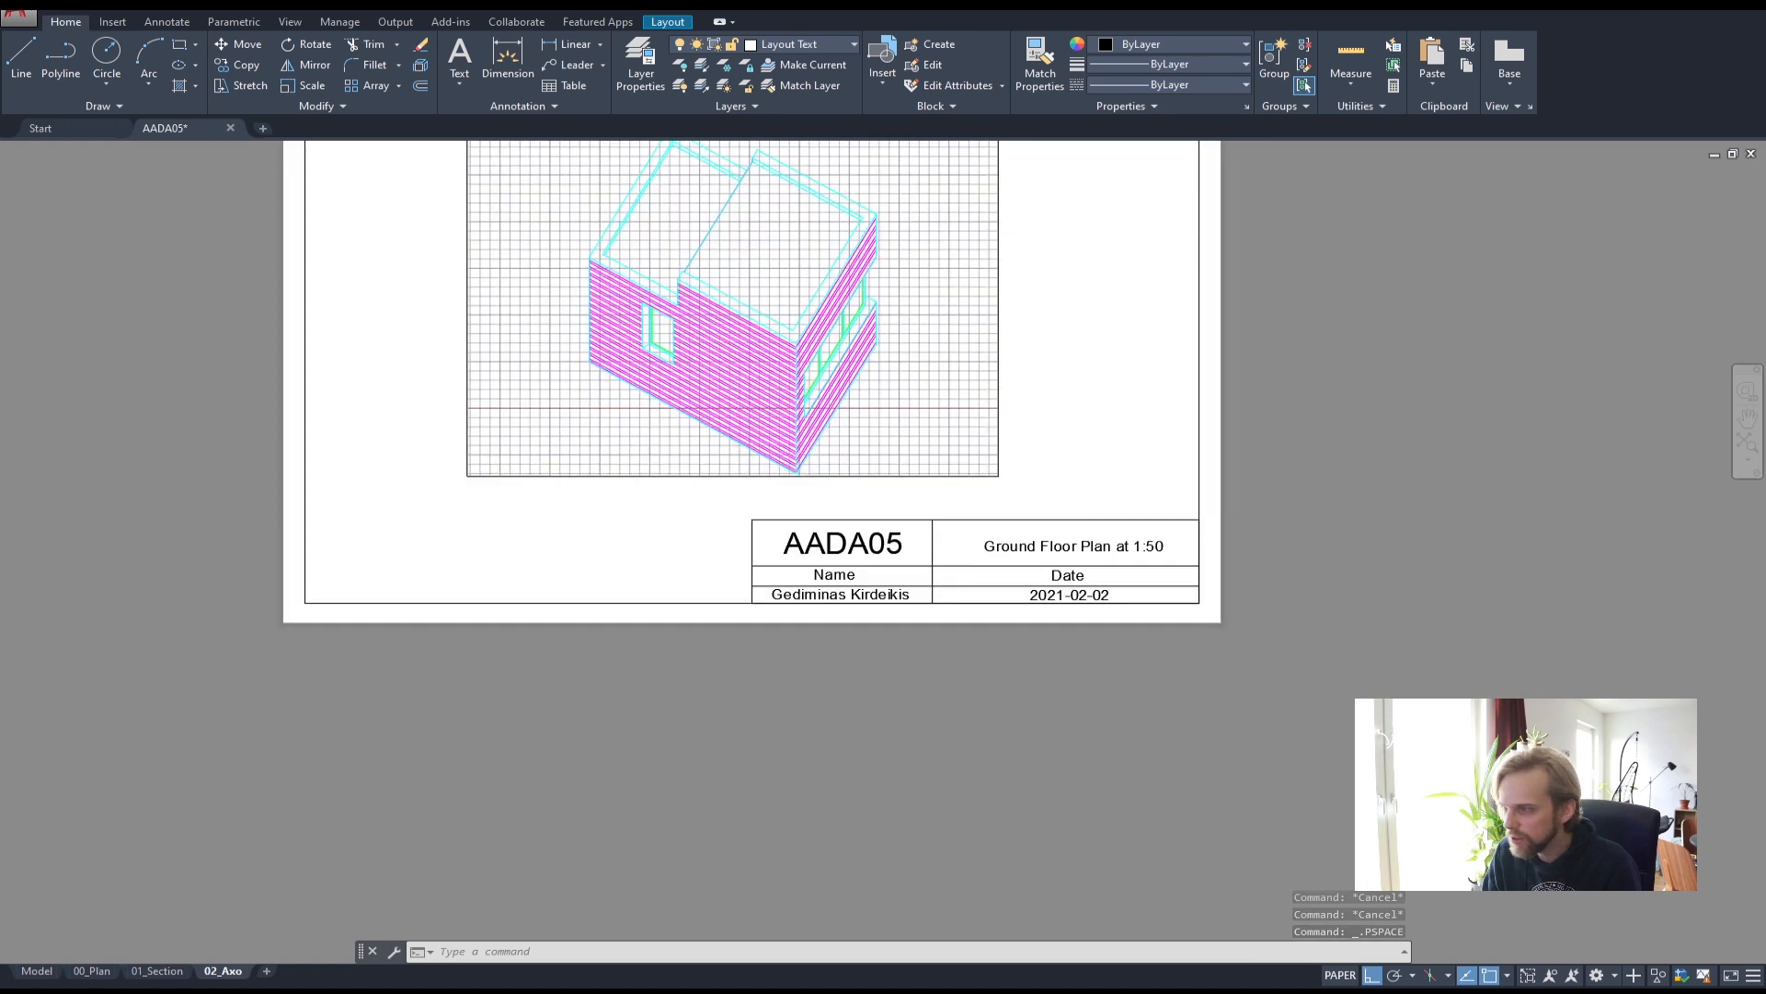
middle_click_drag(1143, 513, 792, 505)
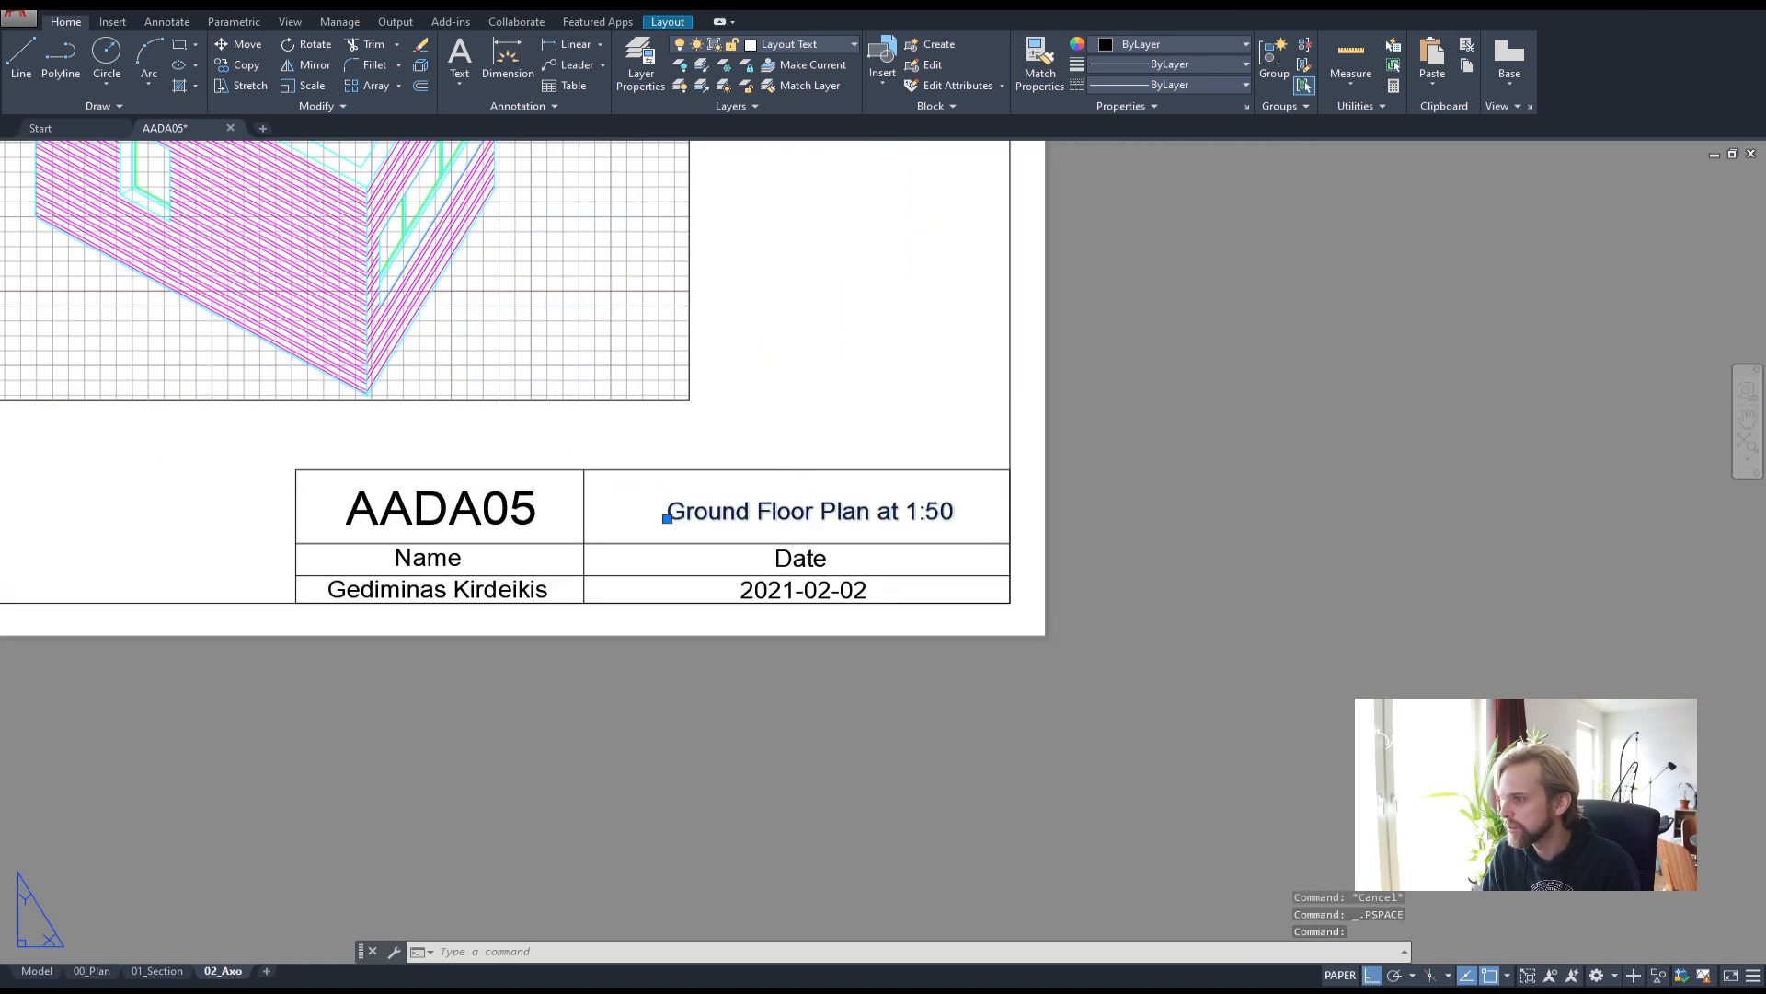
double_click(762, 516)
type("AXONOM")
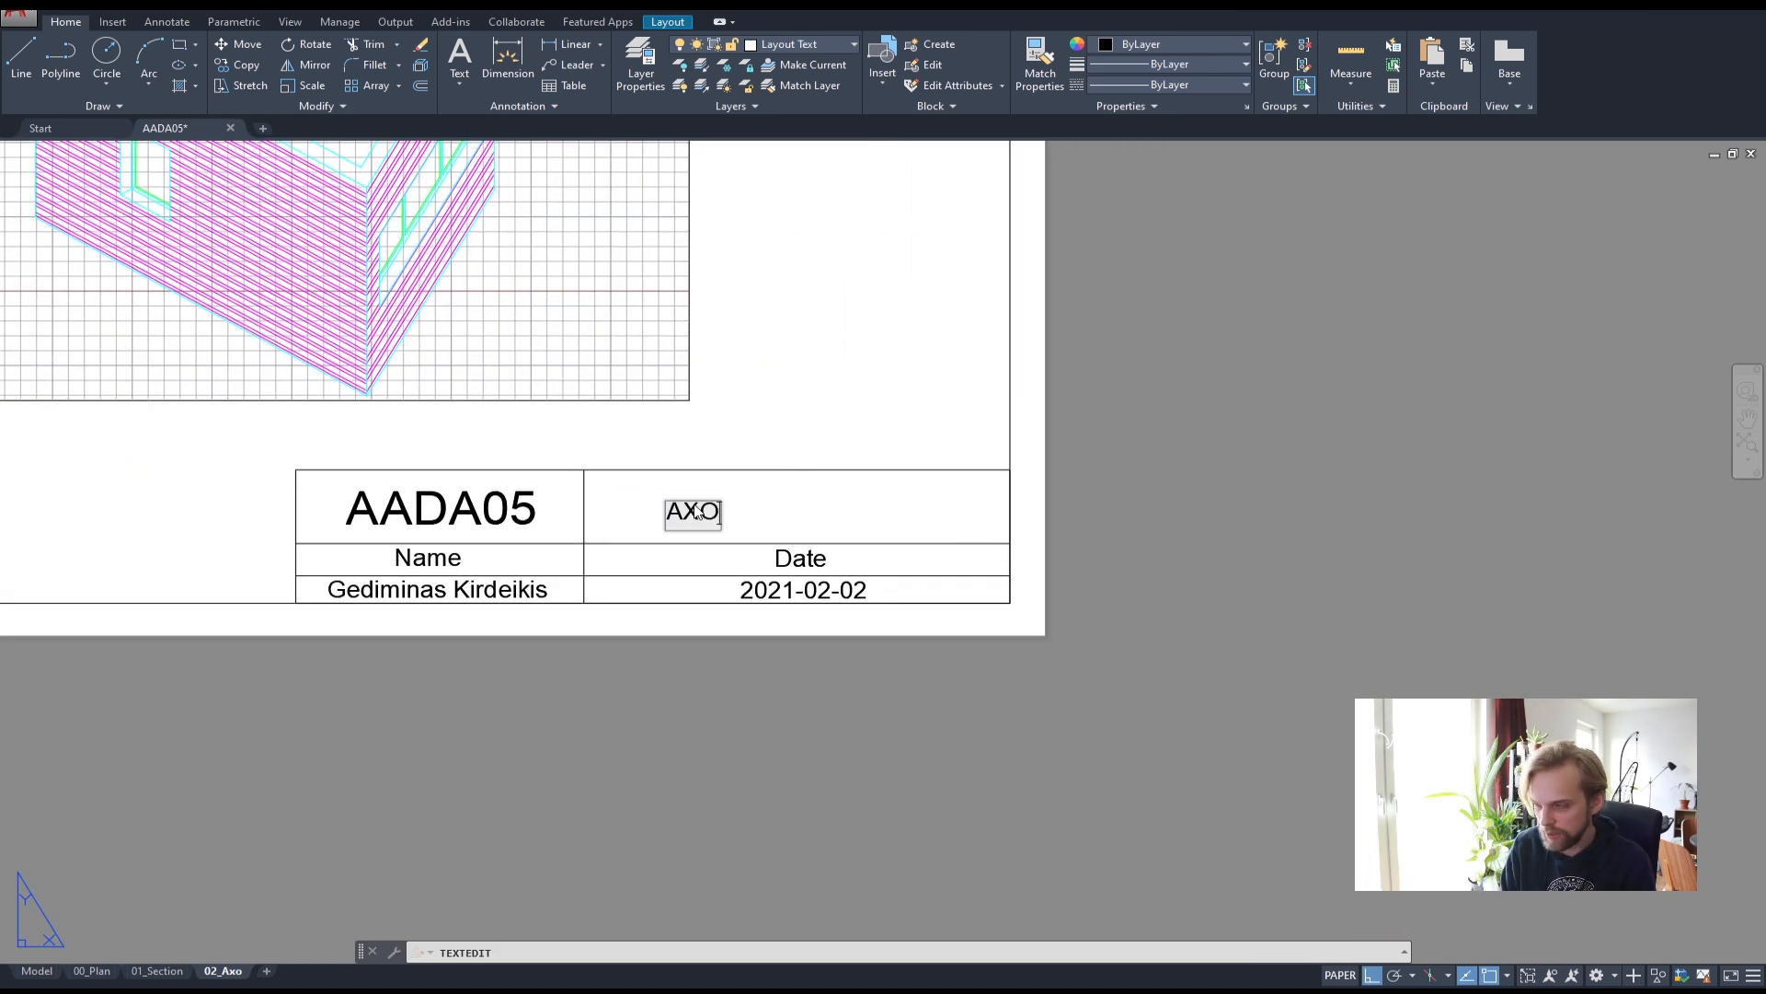
key("BackSpace")
key("BackSpace")
key("BackSpace")
key("BackSpace")
key("BackSpace")
type("xonometric")
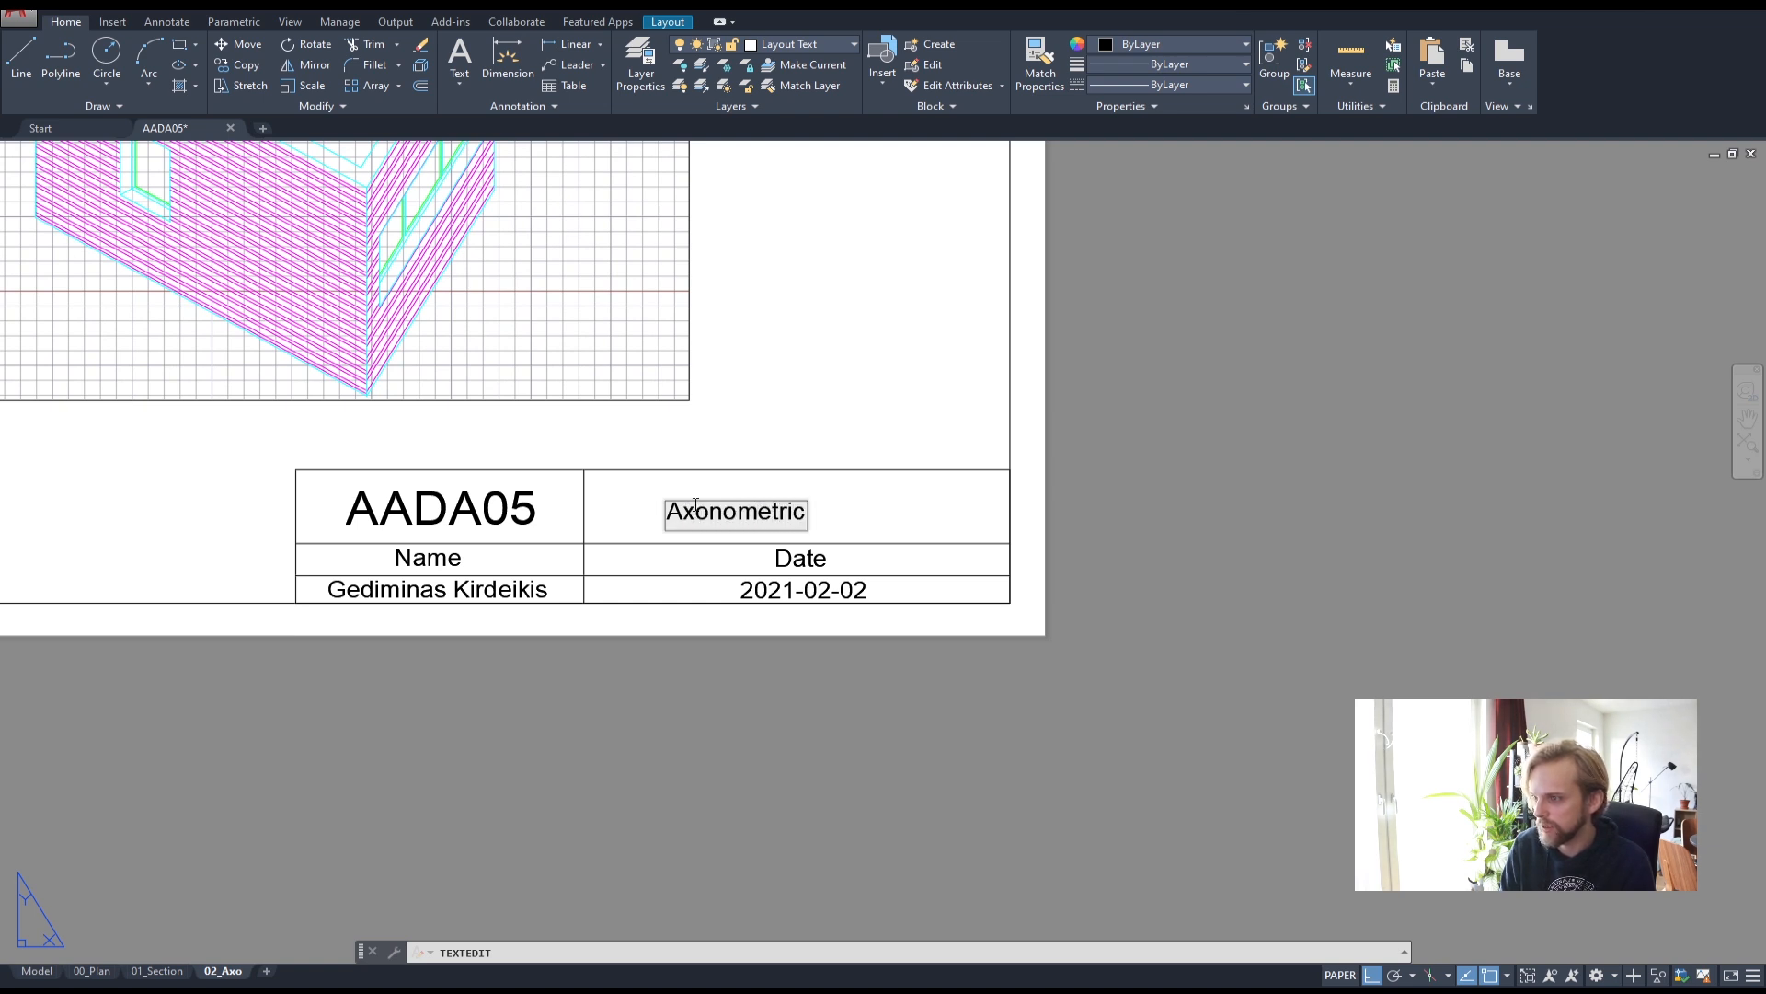
type(" diagrame")
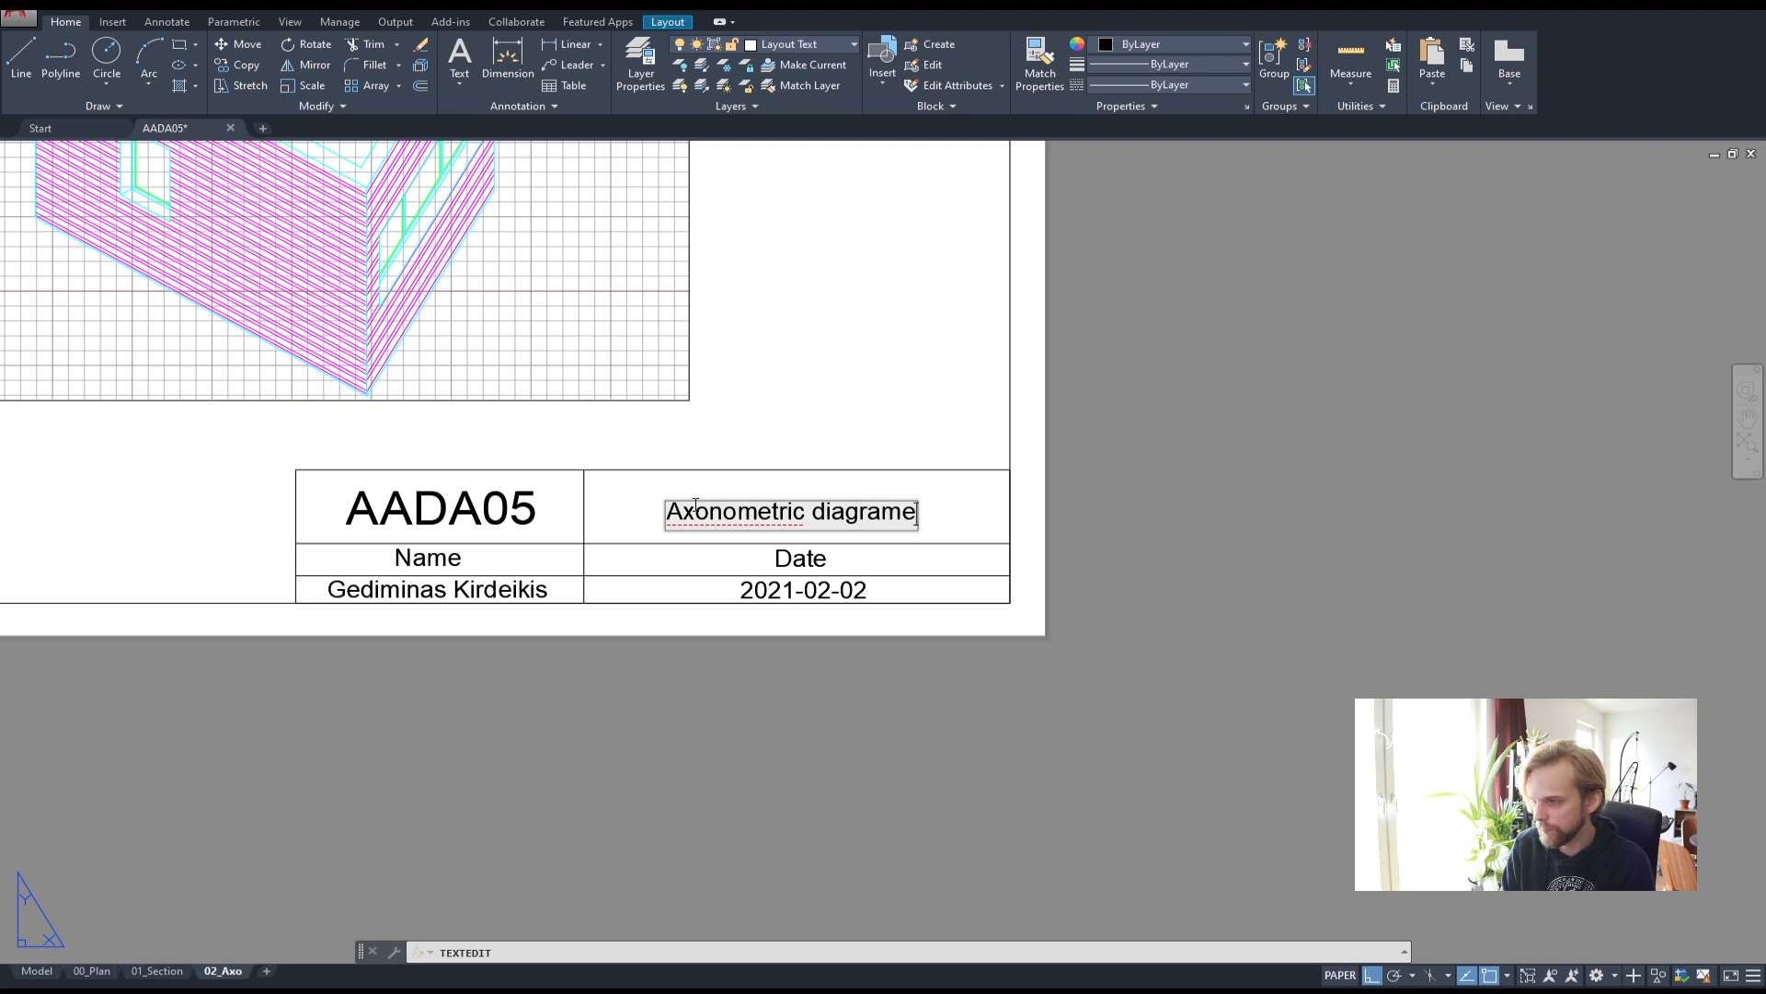
key("BackSpace")
key("Escape")
key("Escape")
scroll(722, 406, "down", 2)
scroll(696, 462, "up", 3)
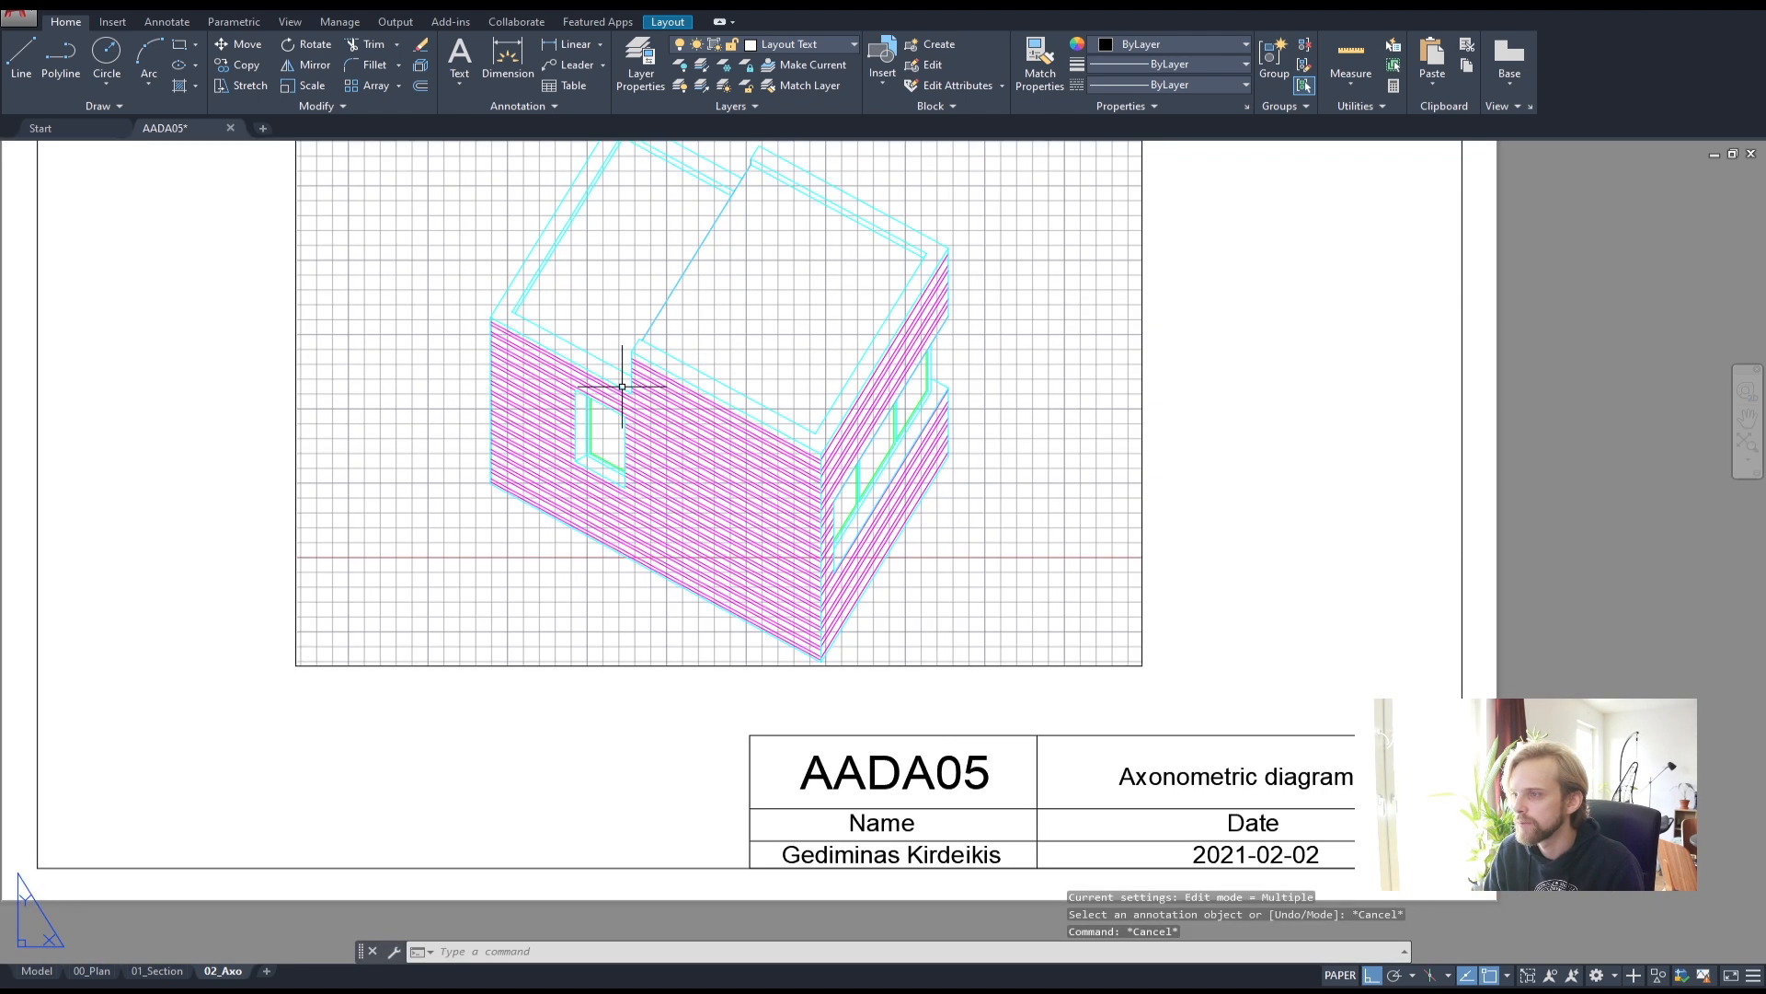
scroll(512, 504, "down", 1)
- Stretch the 02_Axo viewport's corner grips up-left, right and down to enlarge it
left_click(511, 572)
left_click(441, 554)
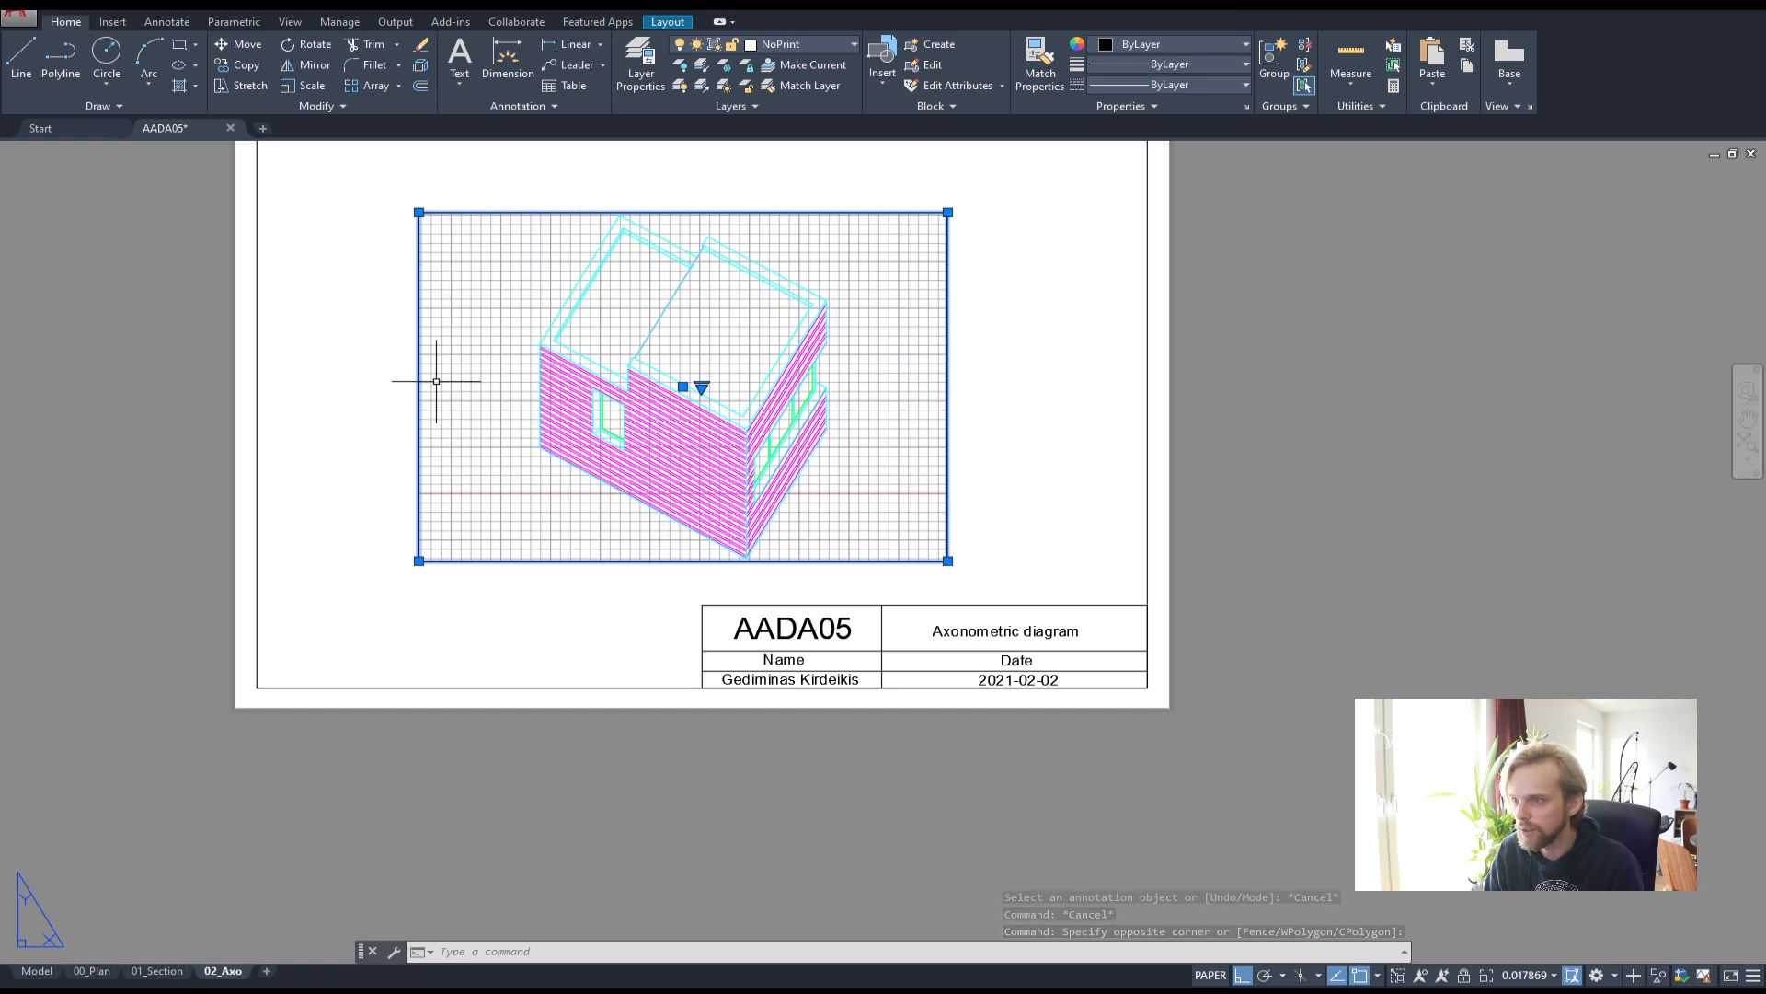
middle_click_drag(542, 261, 554, 363)
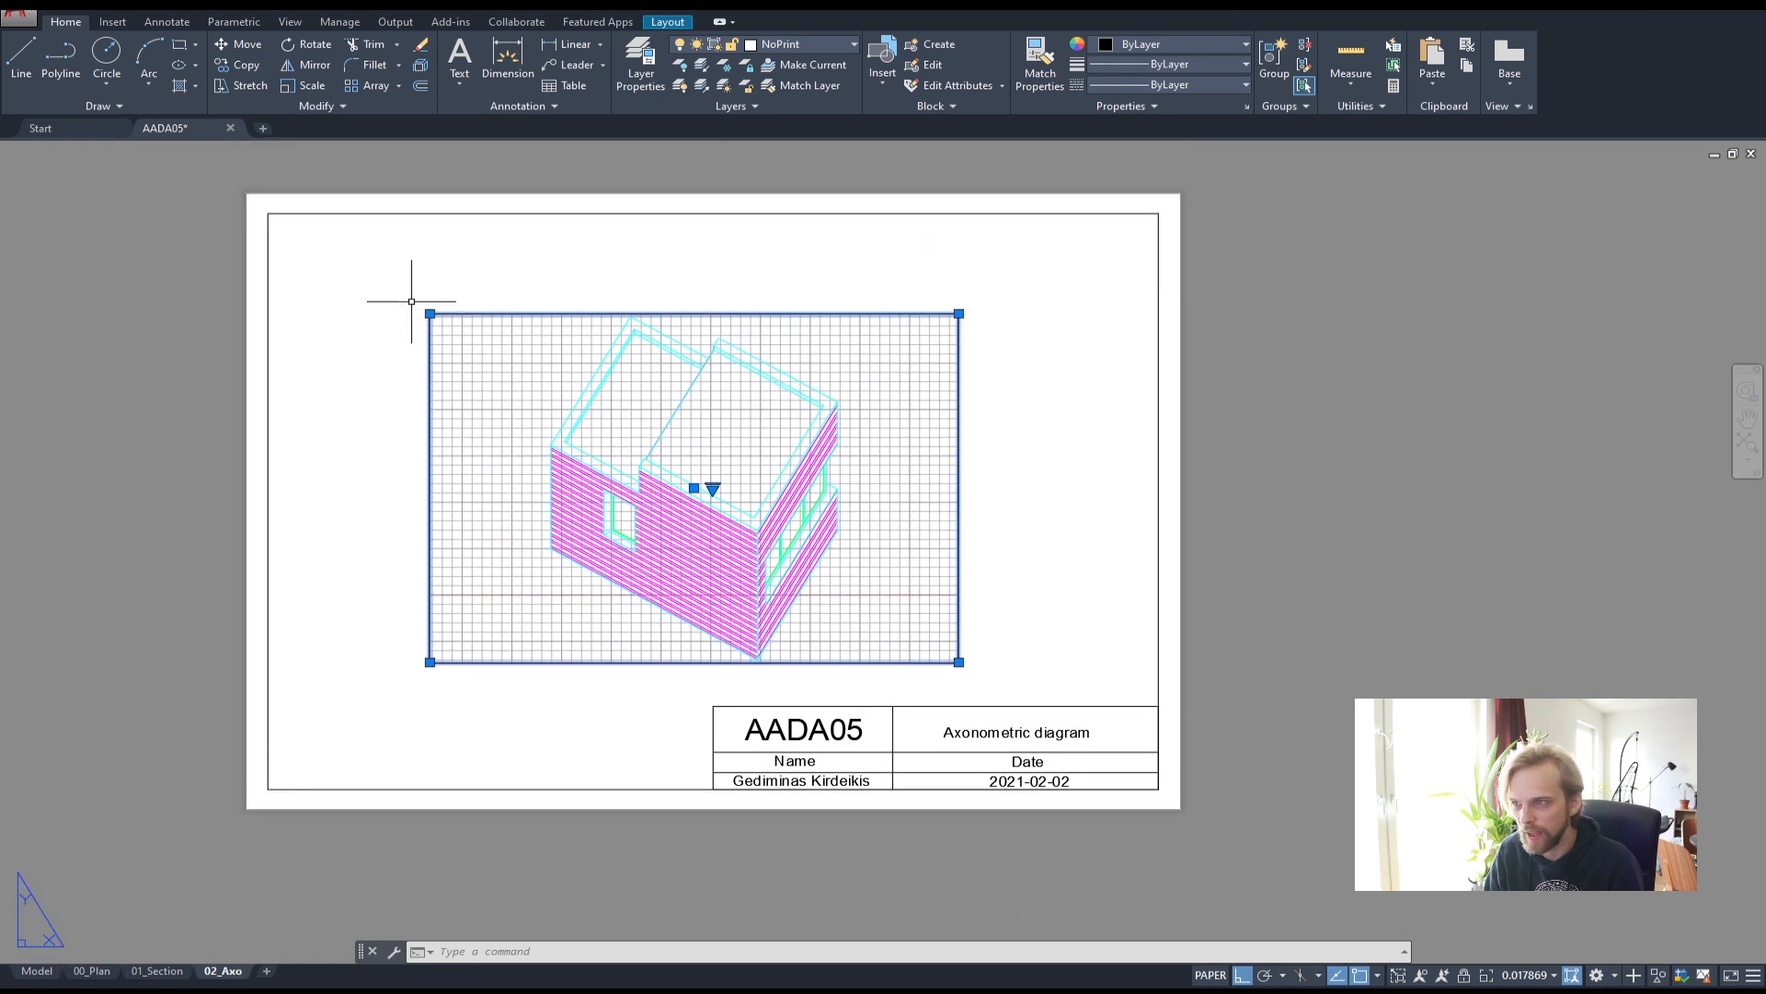
left_click(430, 313)
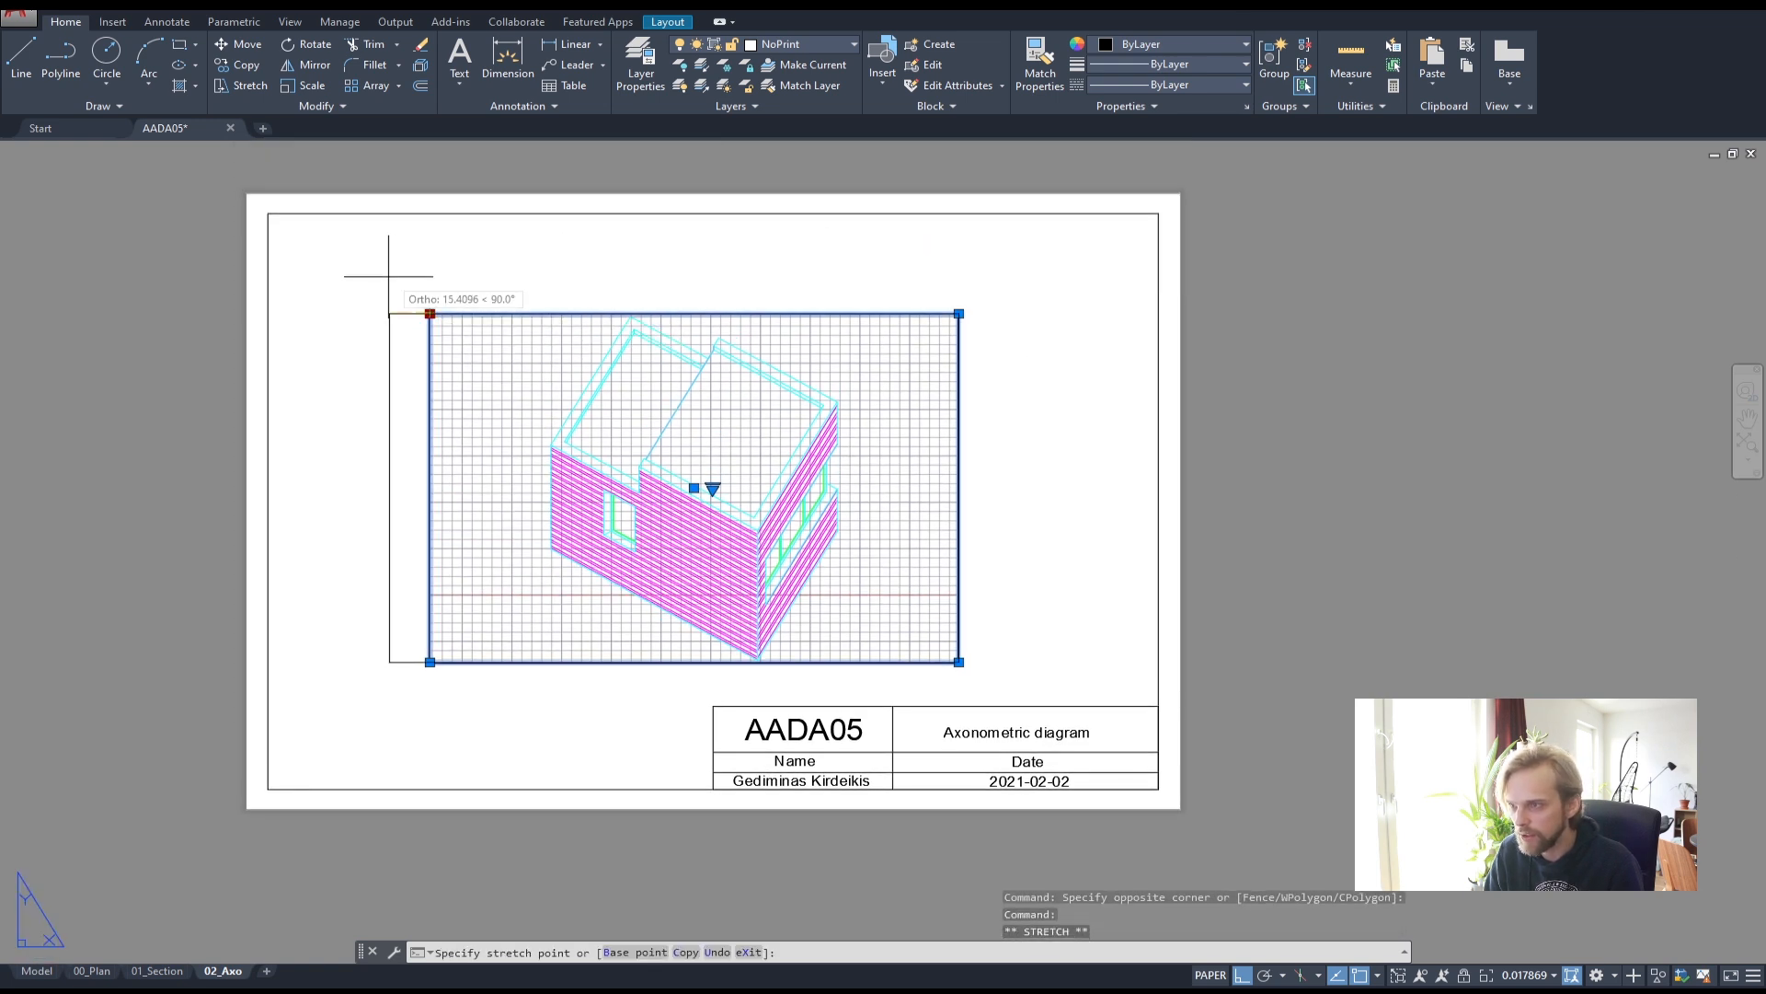
key("Escape")
key("Escape")
key("Escape")
left_click(443, 313)
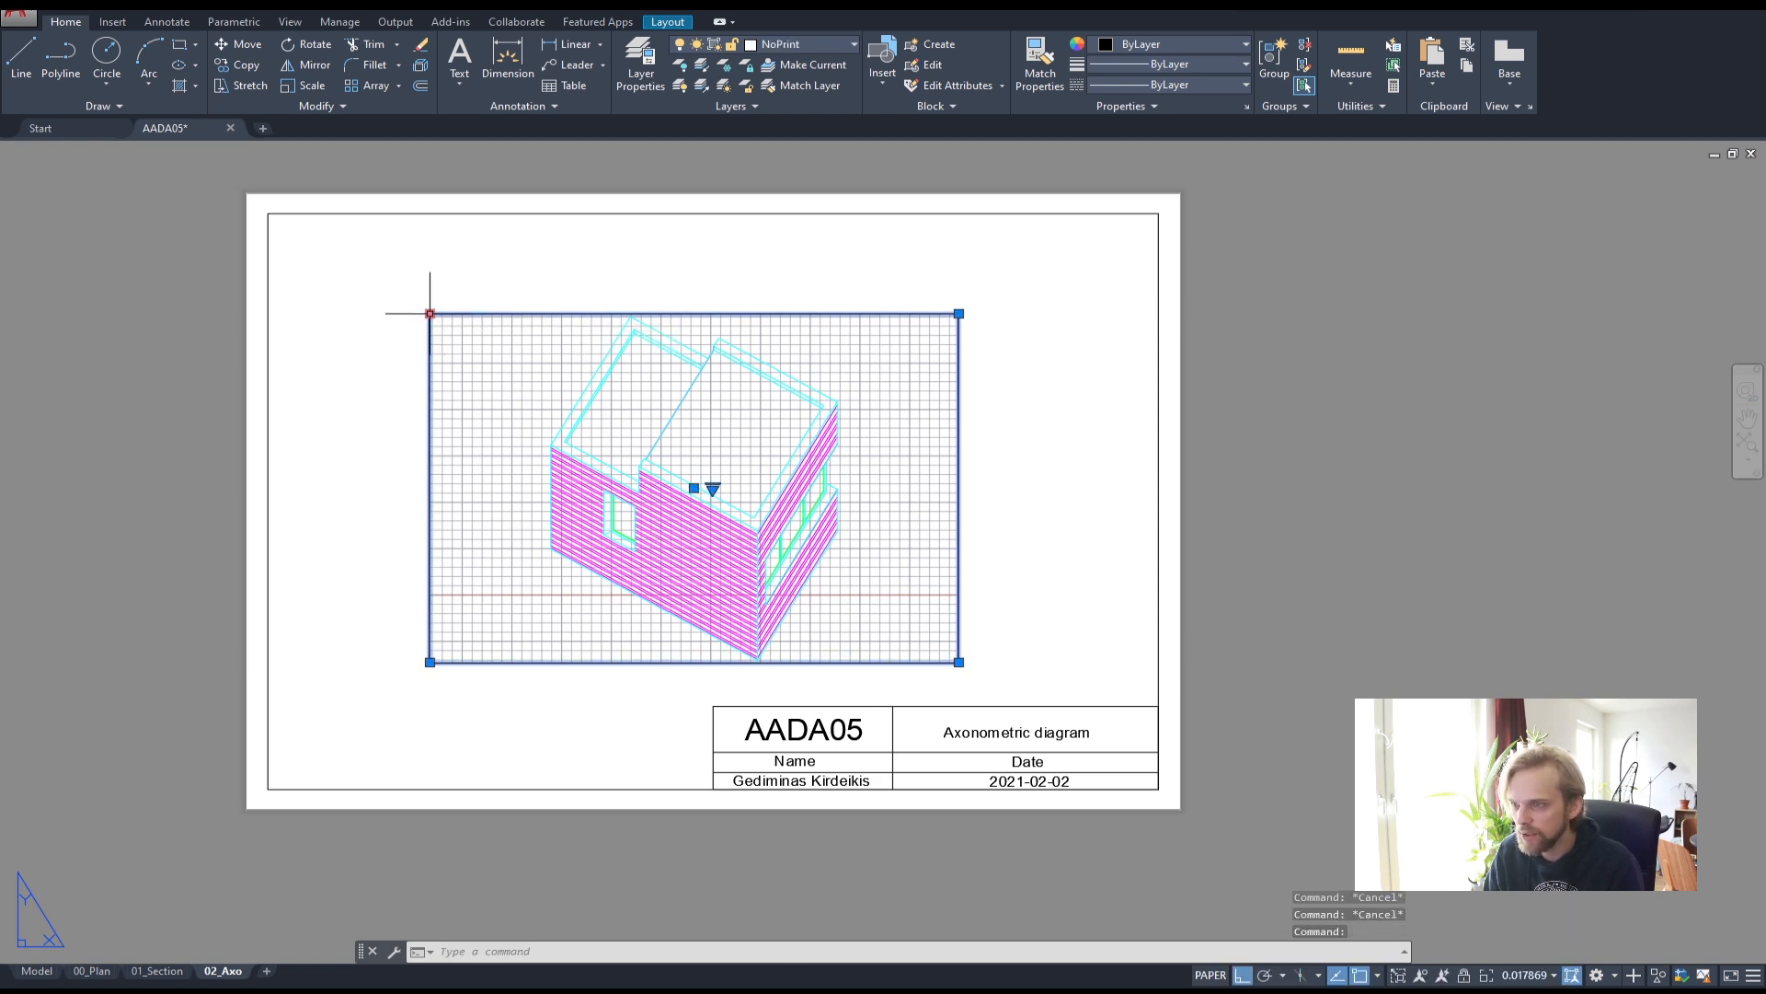
left_click(429, 313)
left_click(355, 269)
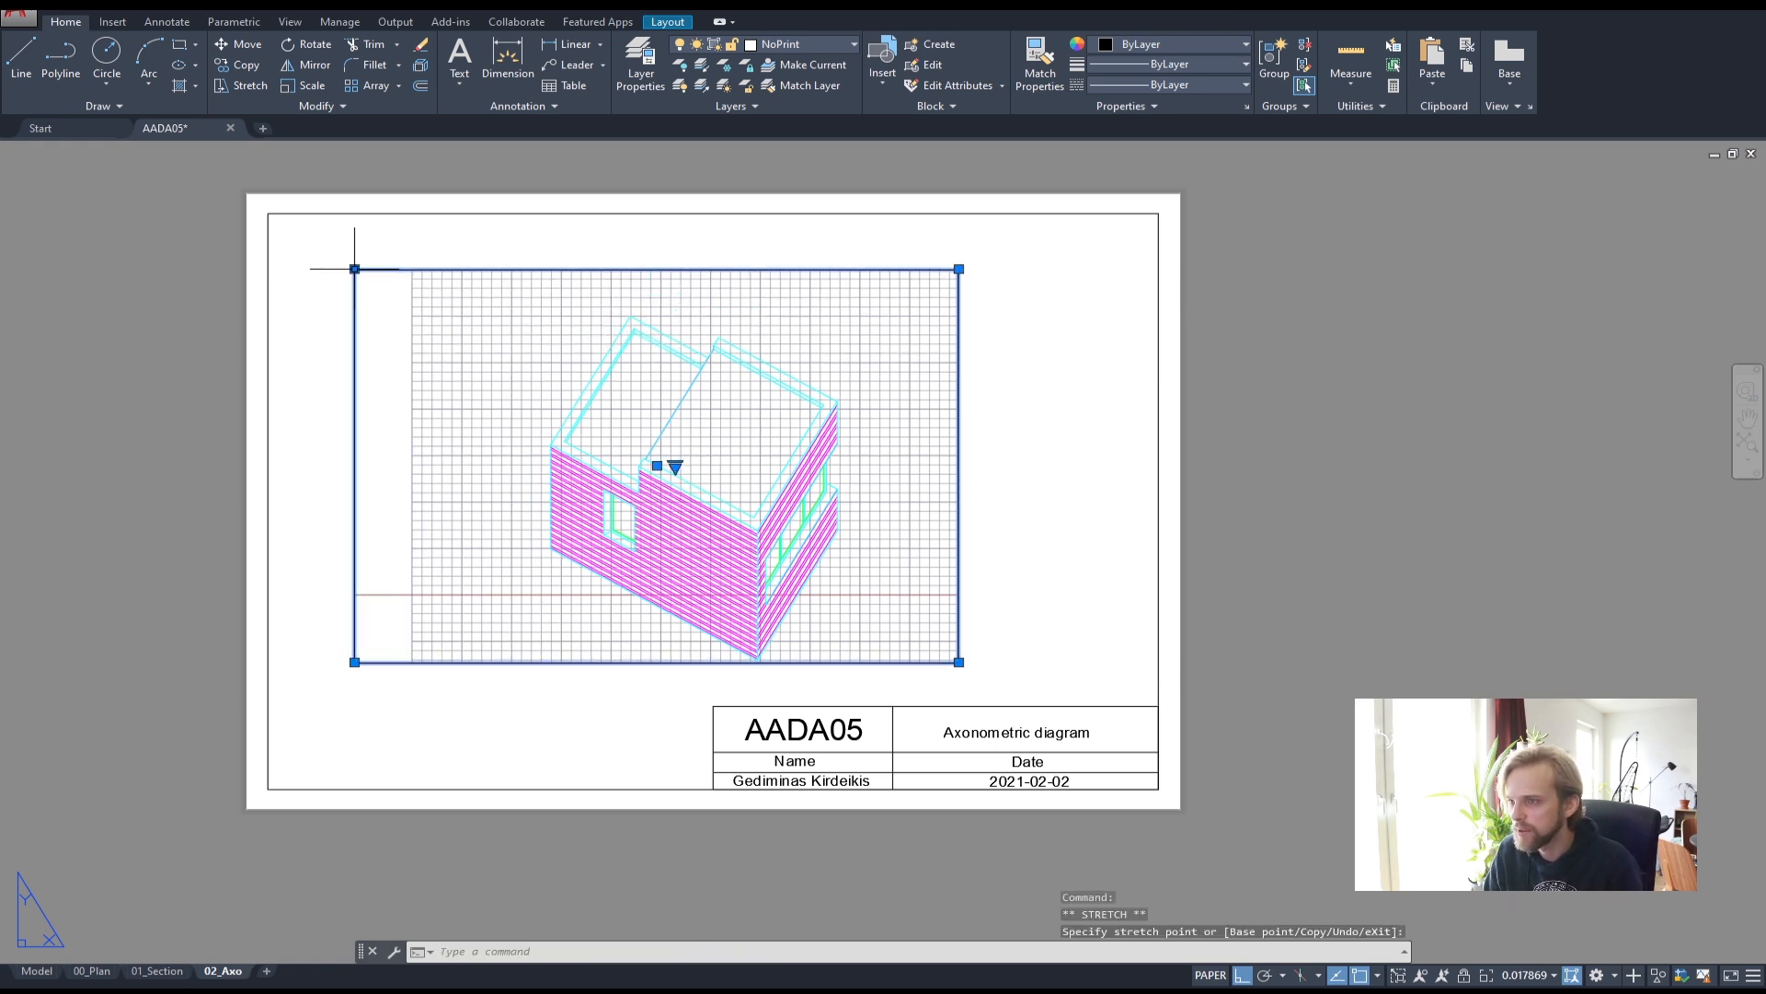
left_click(959, 268)
left_click(1002, 268)
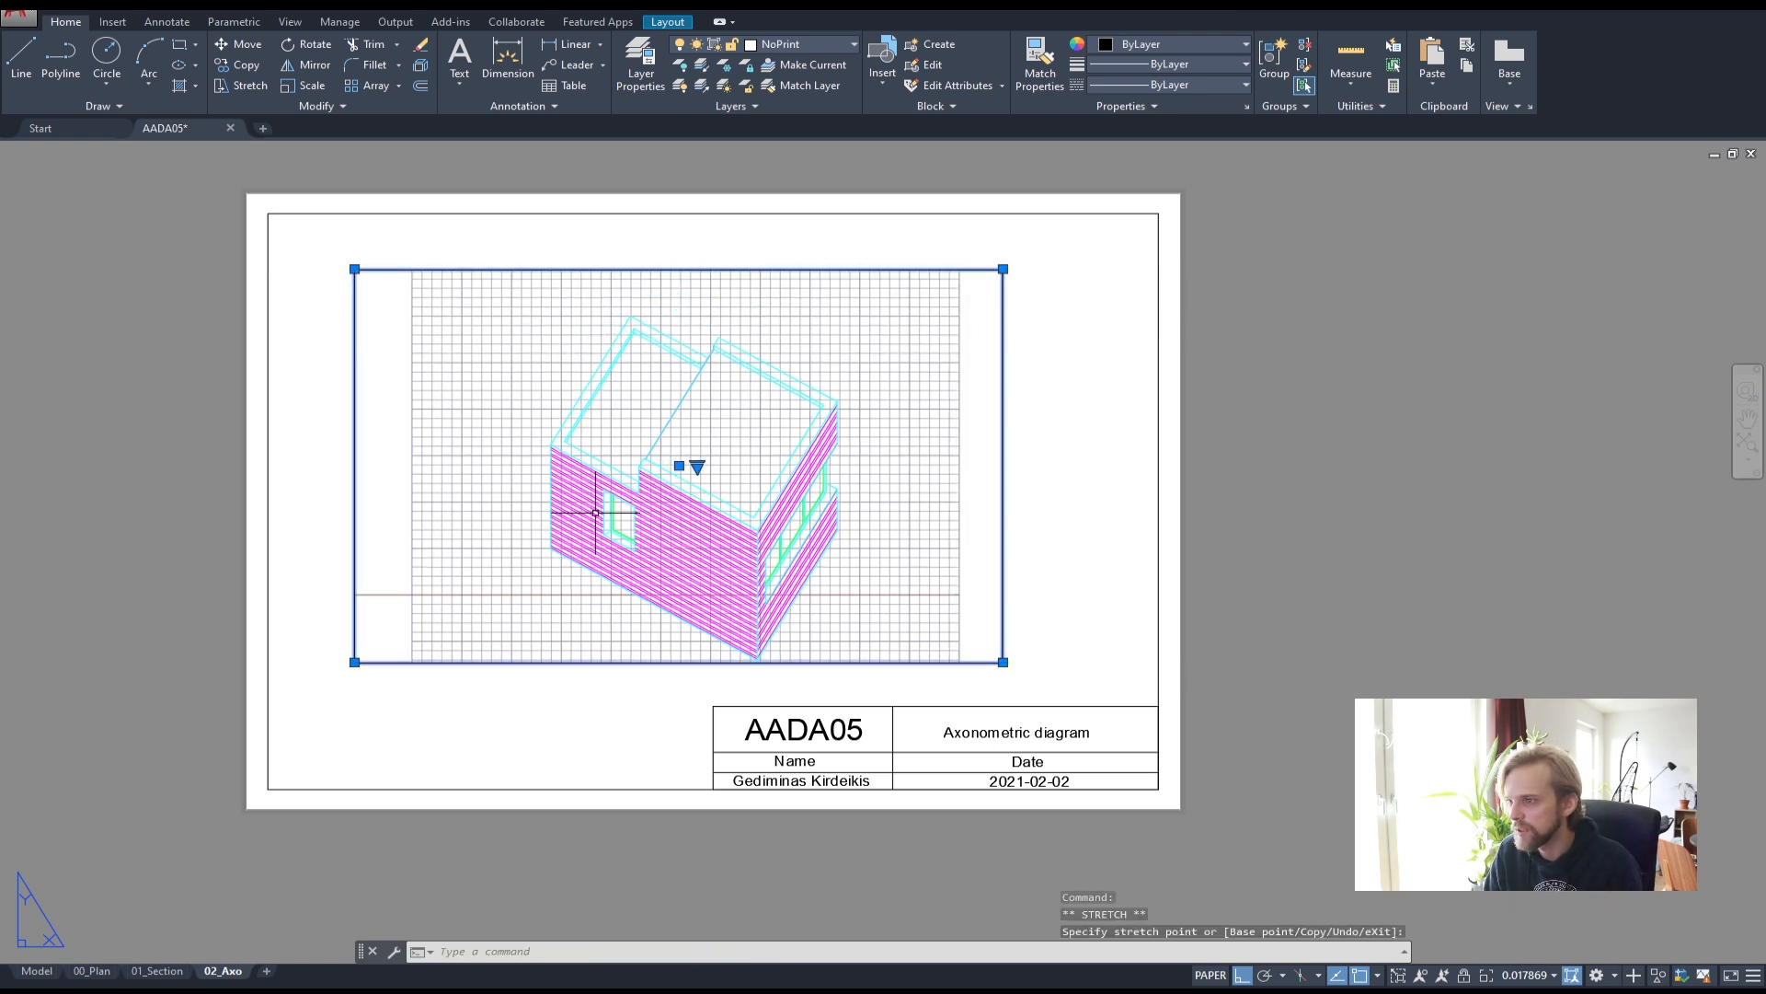
left_click(1003, 661)
left_click(1003, 681)
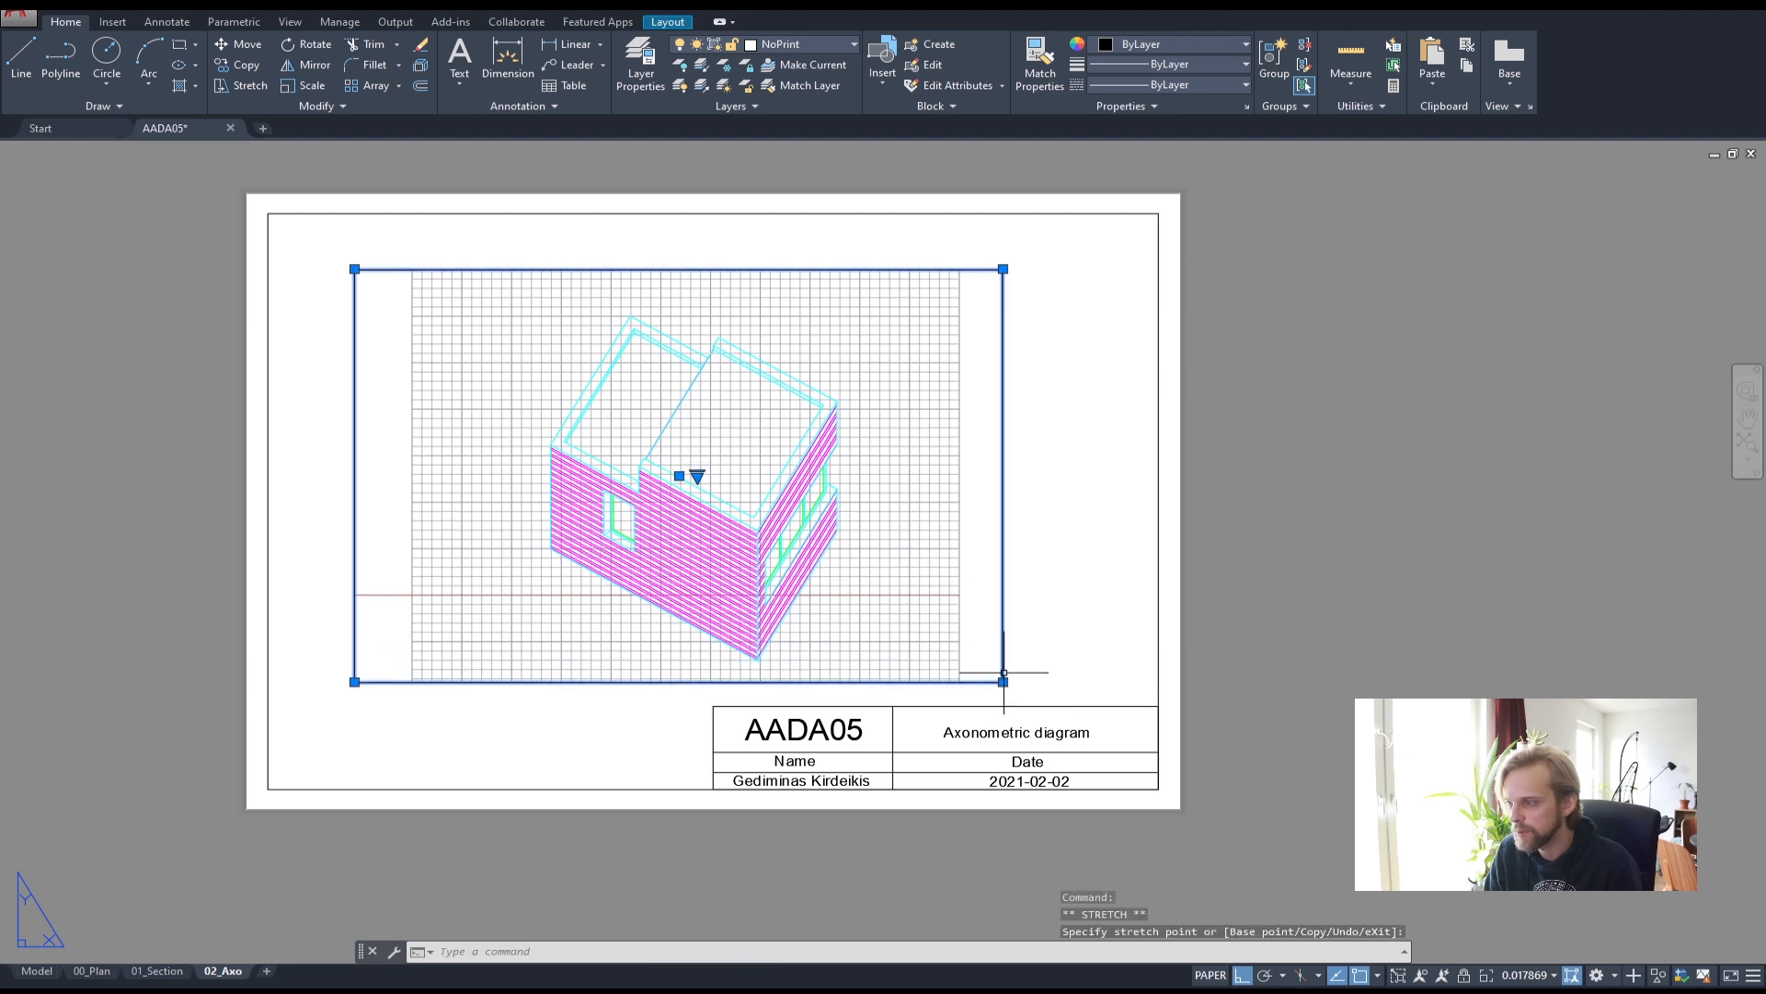
key("Escape")
key("Escape")
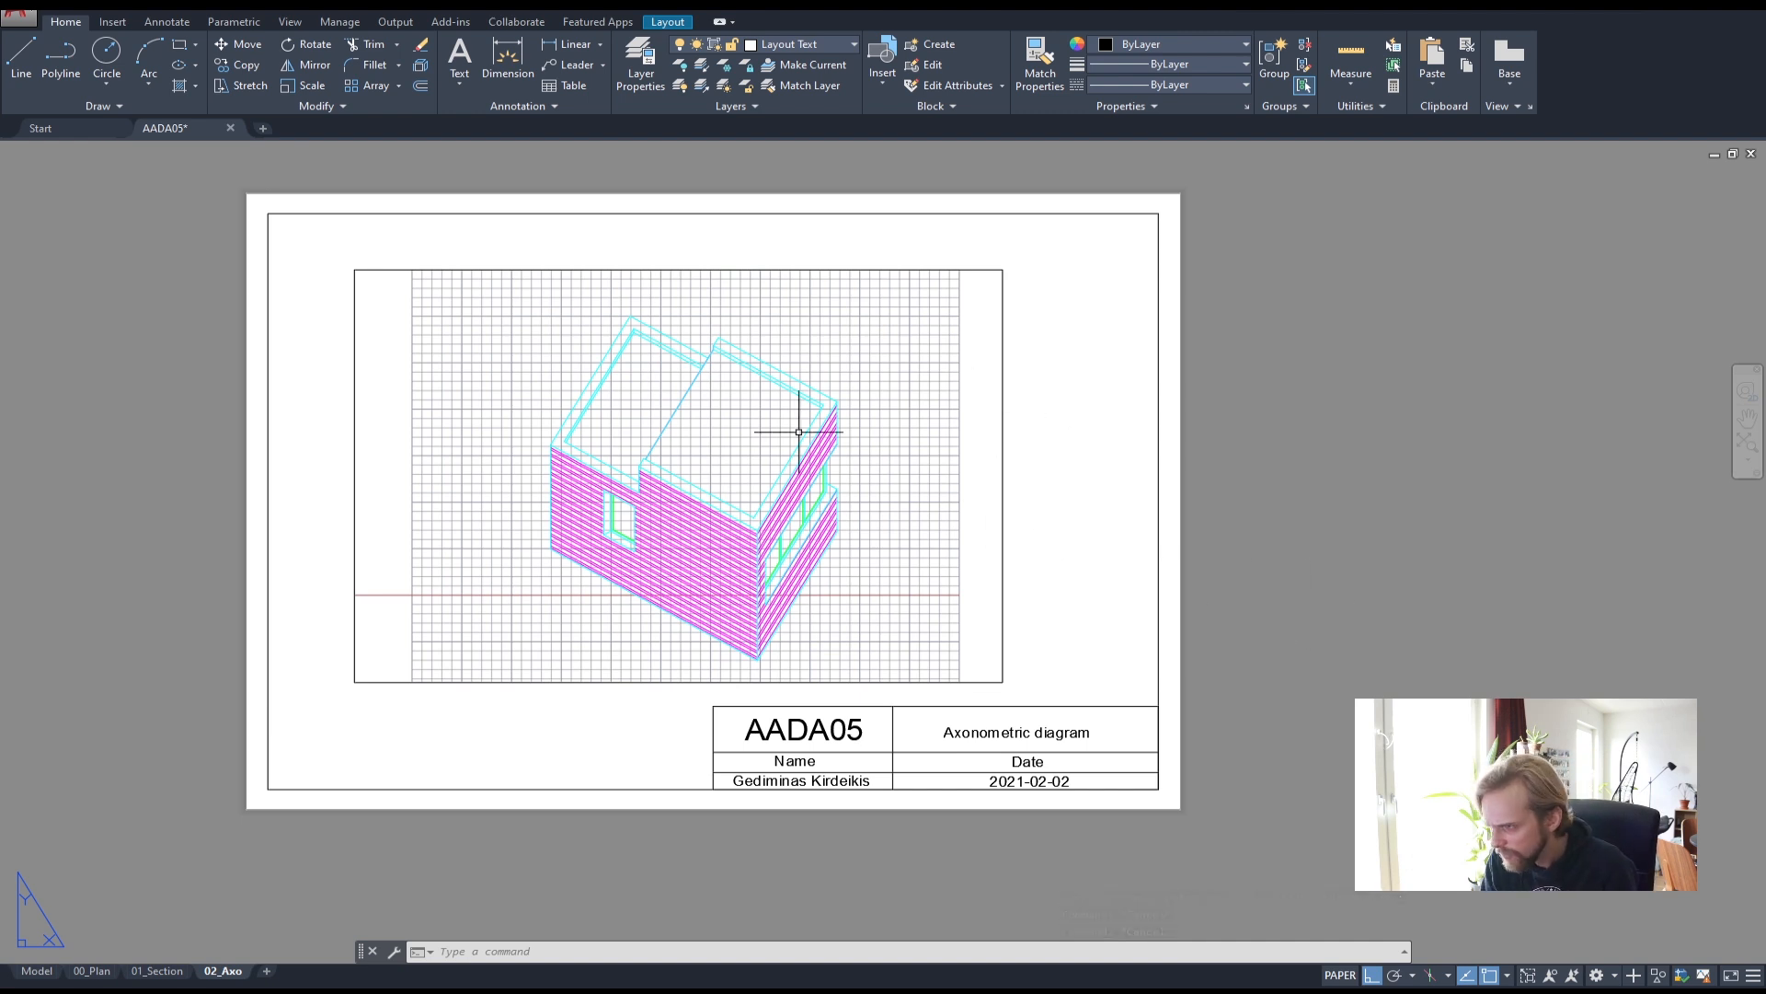
- Review the 01_Section and 00_Plan sheets
scroll(1159, 604, "down", 2)
middle_click_drag(1331, 698, 1179, 628)
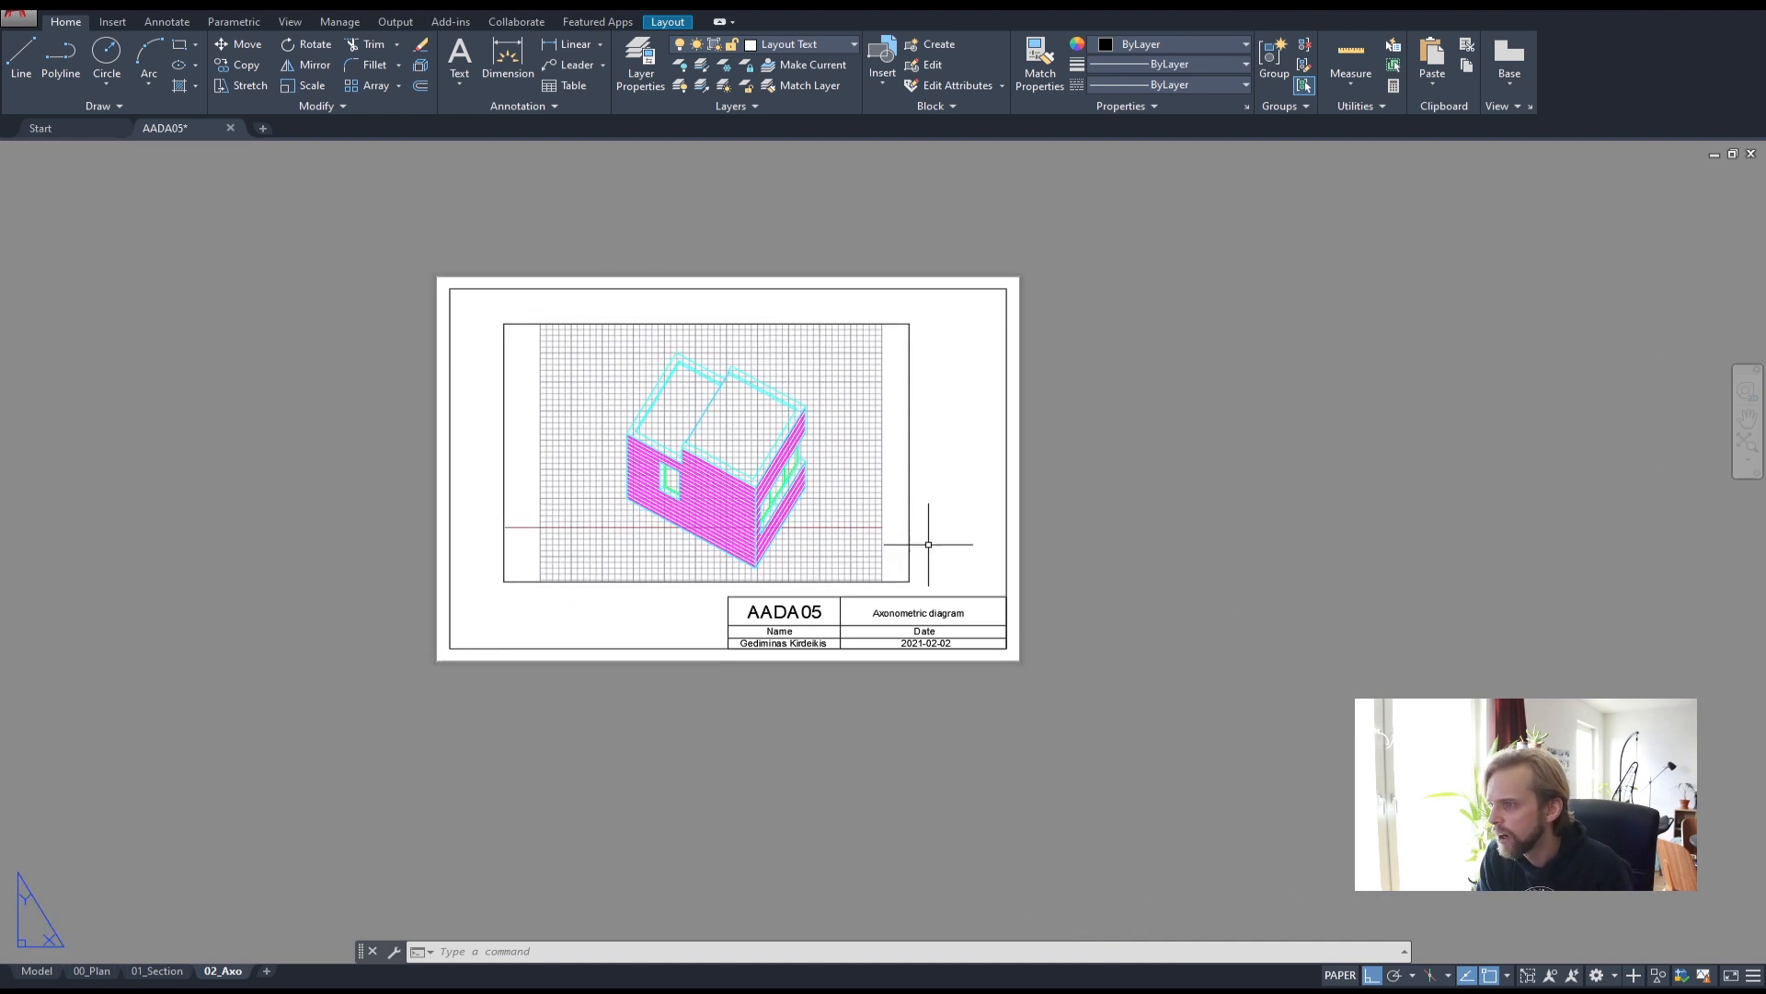
middle_click_drag(598, 699, 630, 712)
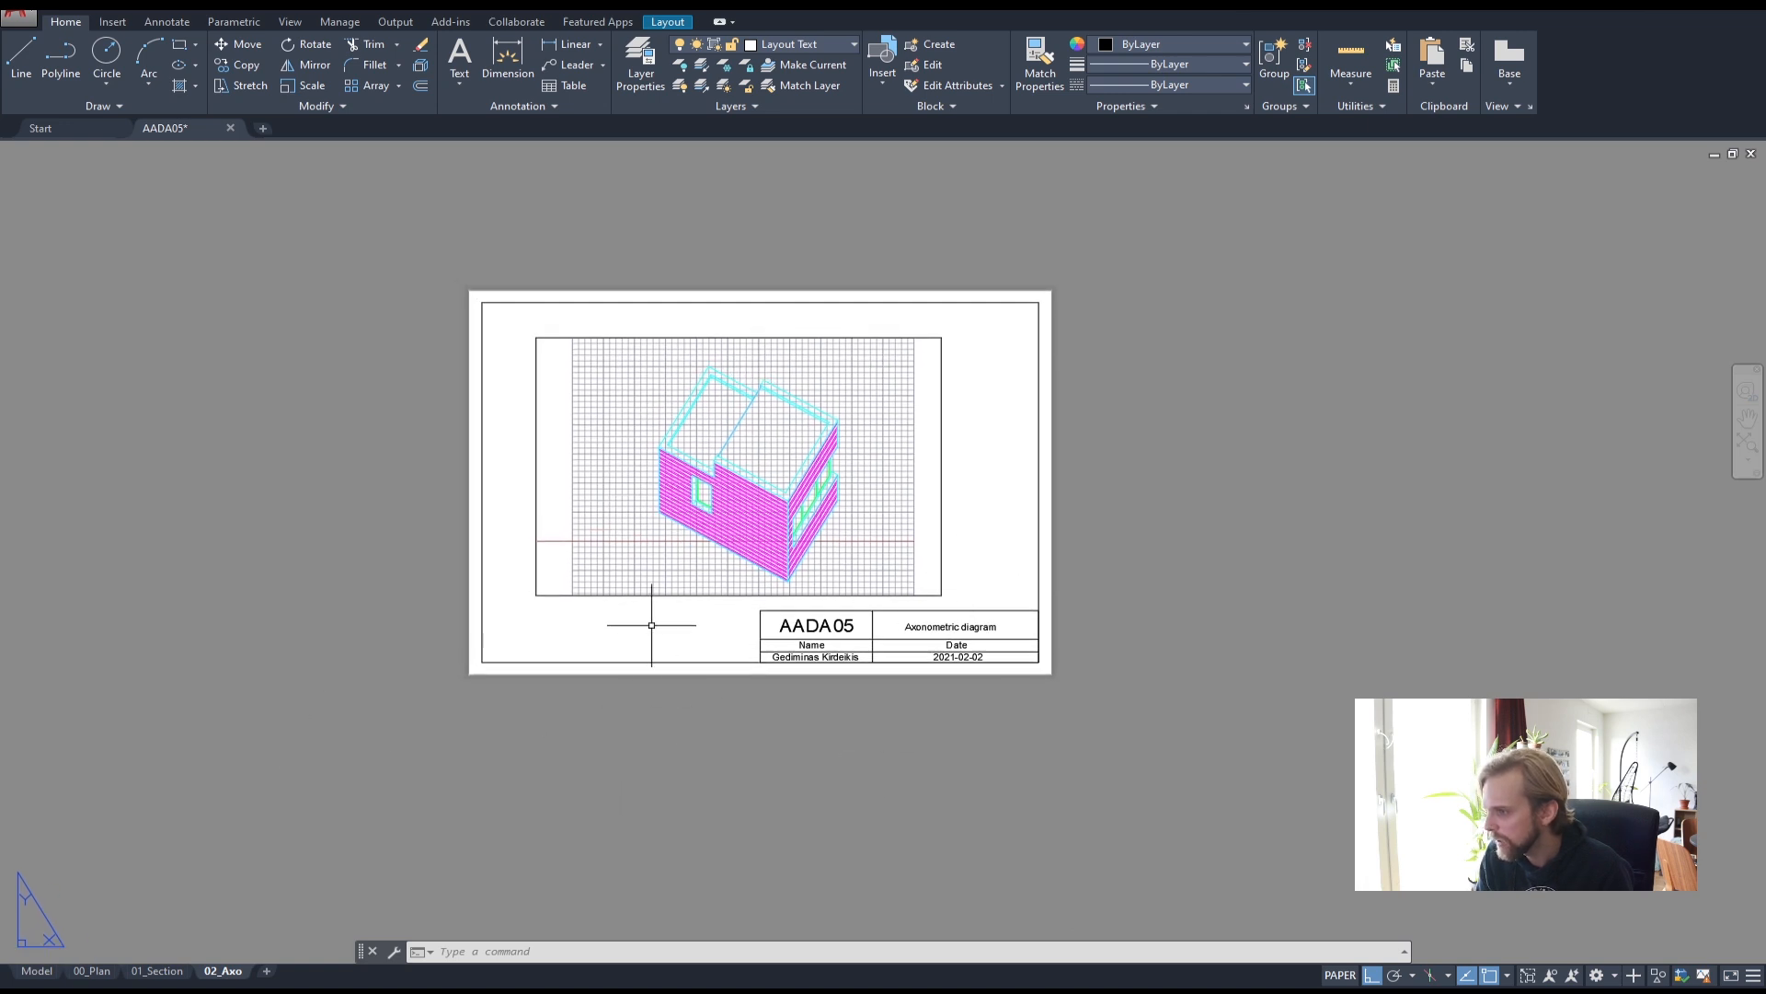
left_click(154, 973)
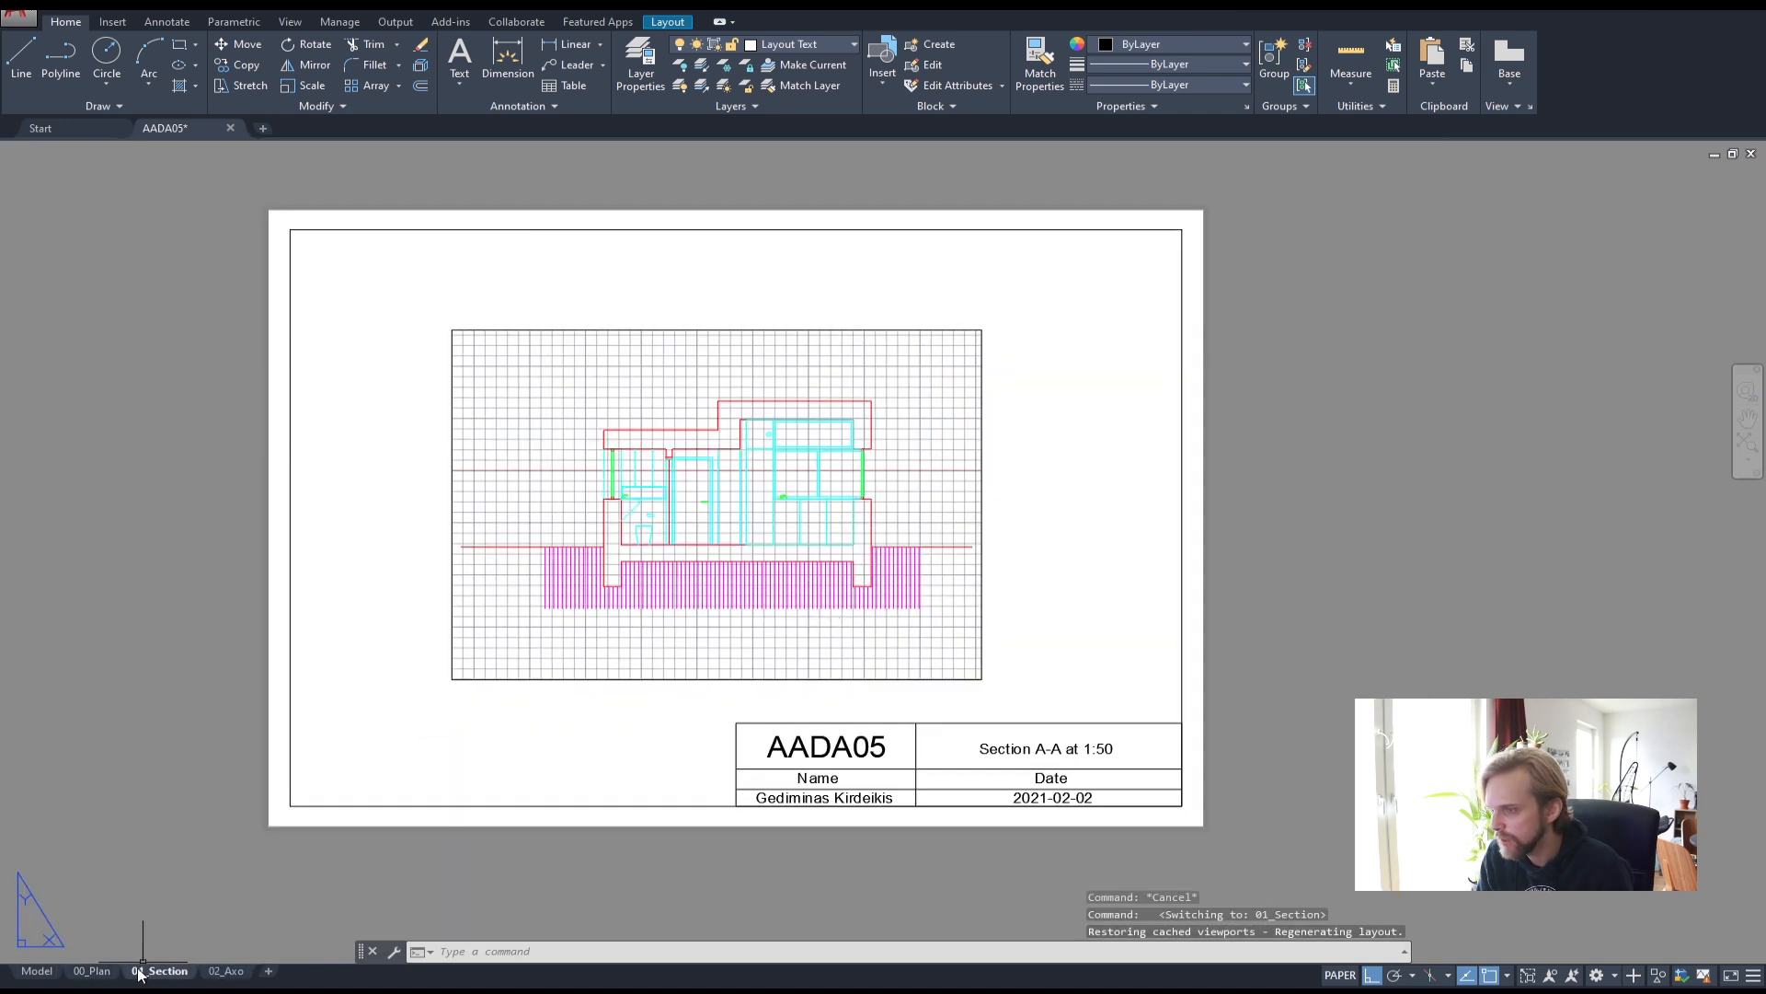
left_click(92, 970)
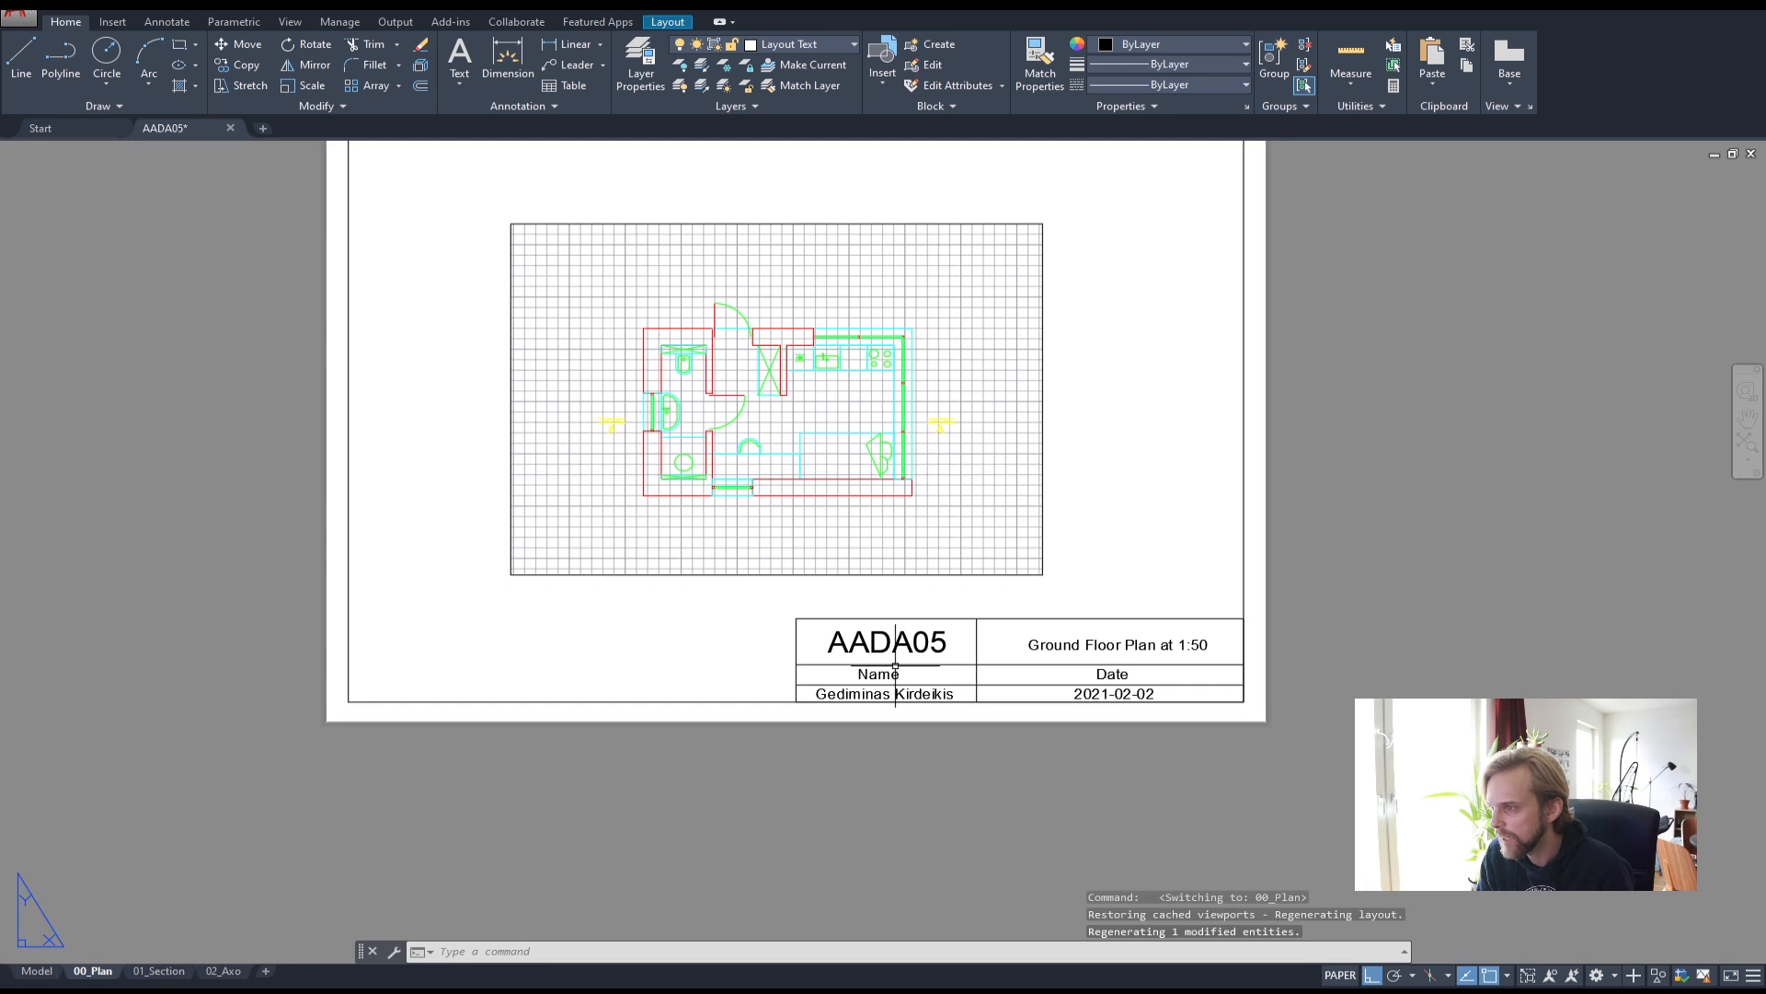
scroll(895, 664, "down", 2)
scroll(956, 664, "up", 2)
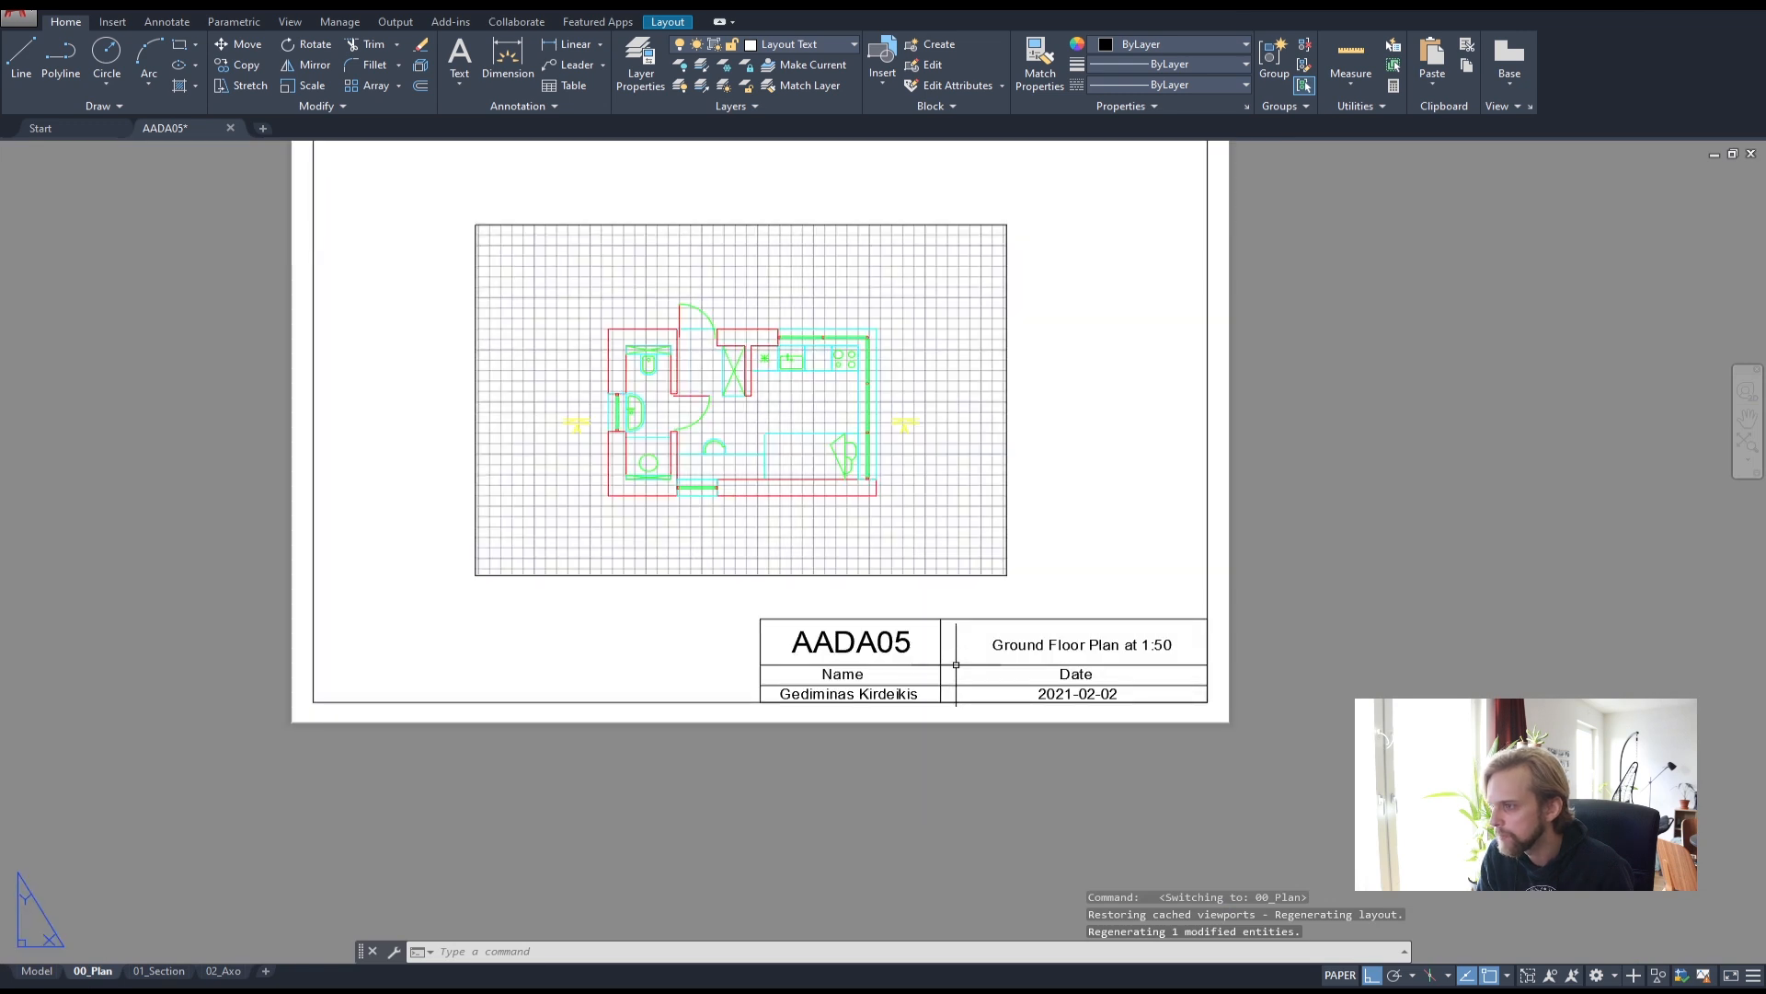
- Return to model space with the ground floor plan zoomed into view
left_click(37, 971)
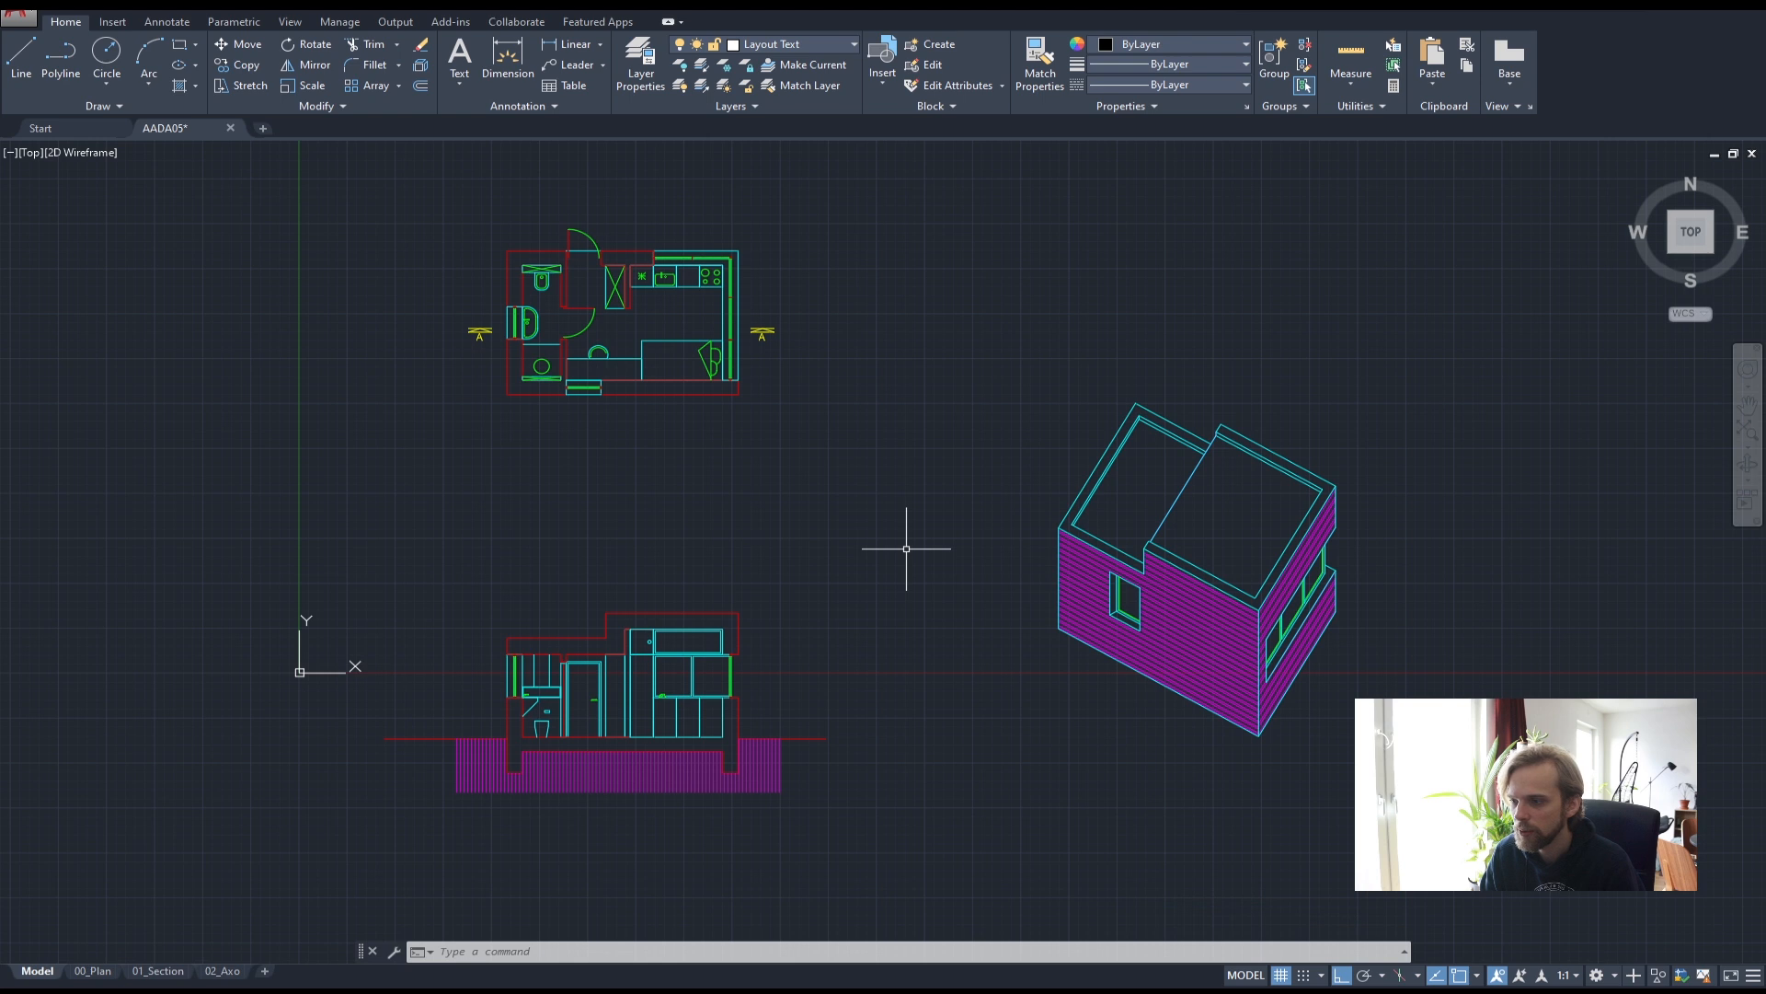
left_click(92, 970)
scroll(742, 326, "up", 3)
middle_click_drag(742, 323, 696, 412)
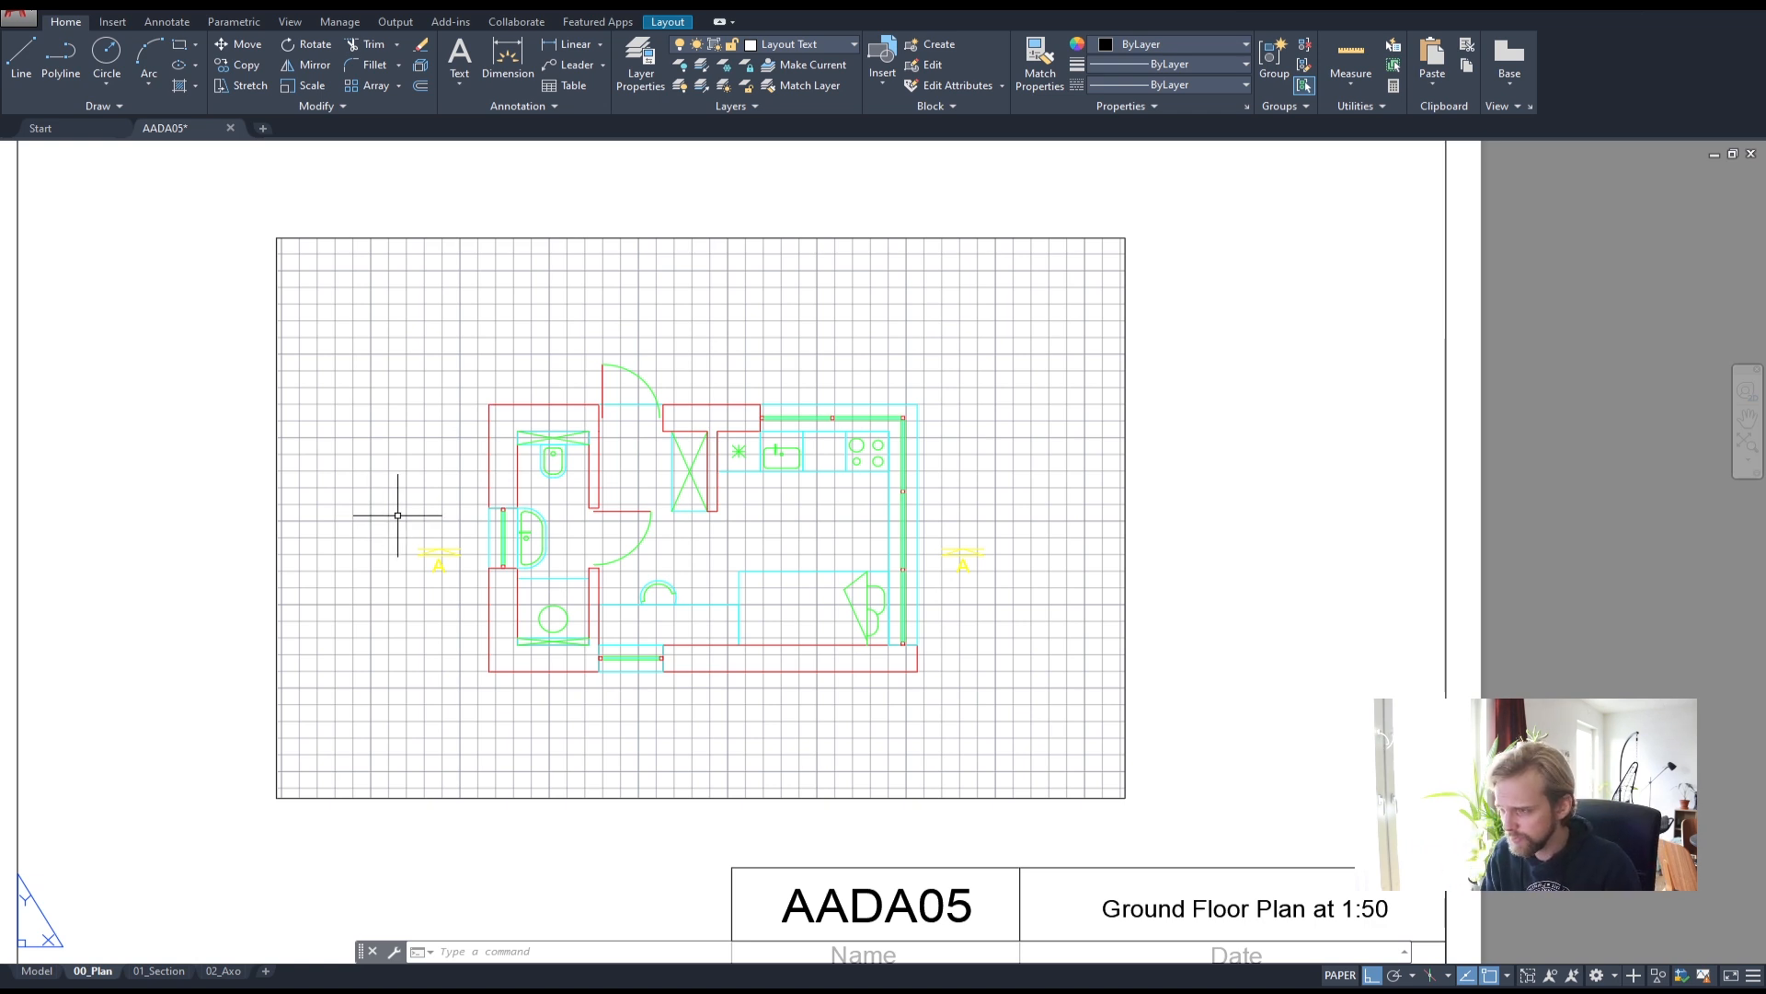
left_click(37, 971)
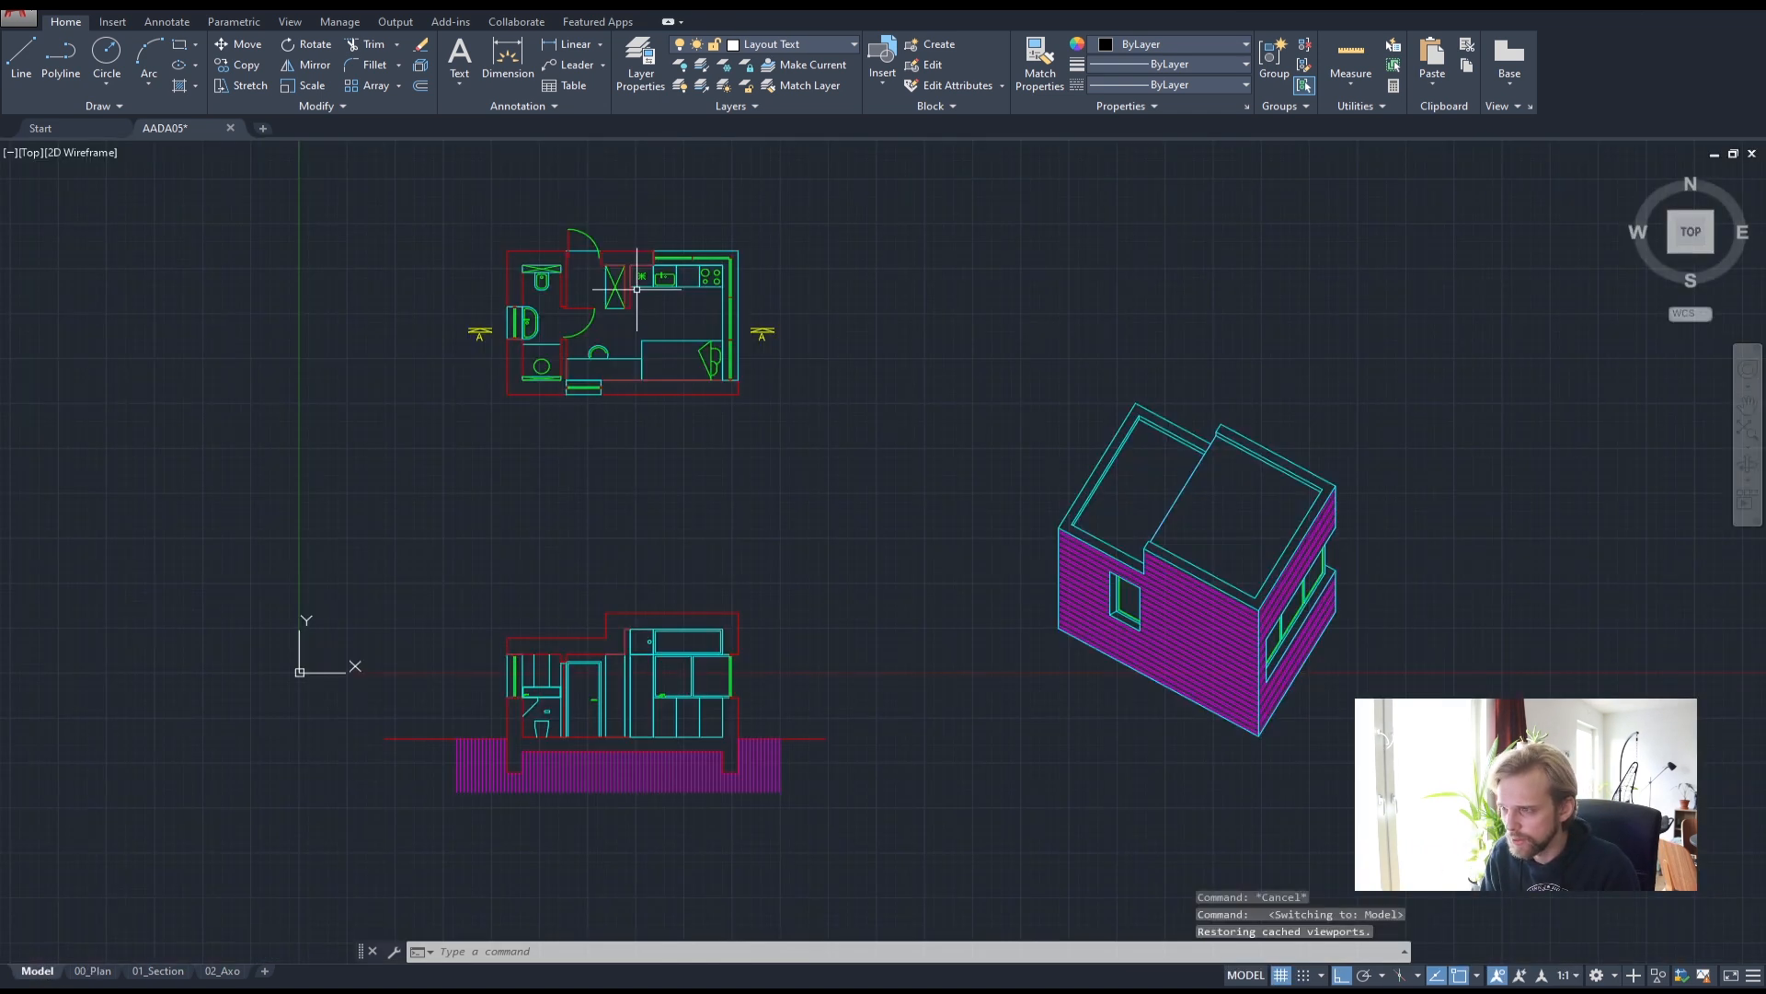
scroll(631, 236, "up", 4)
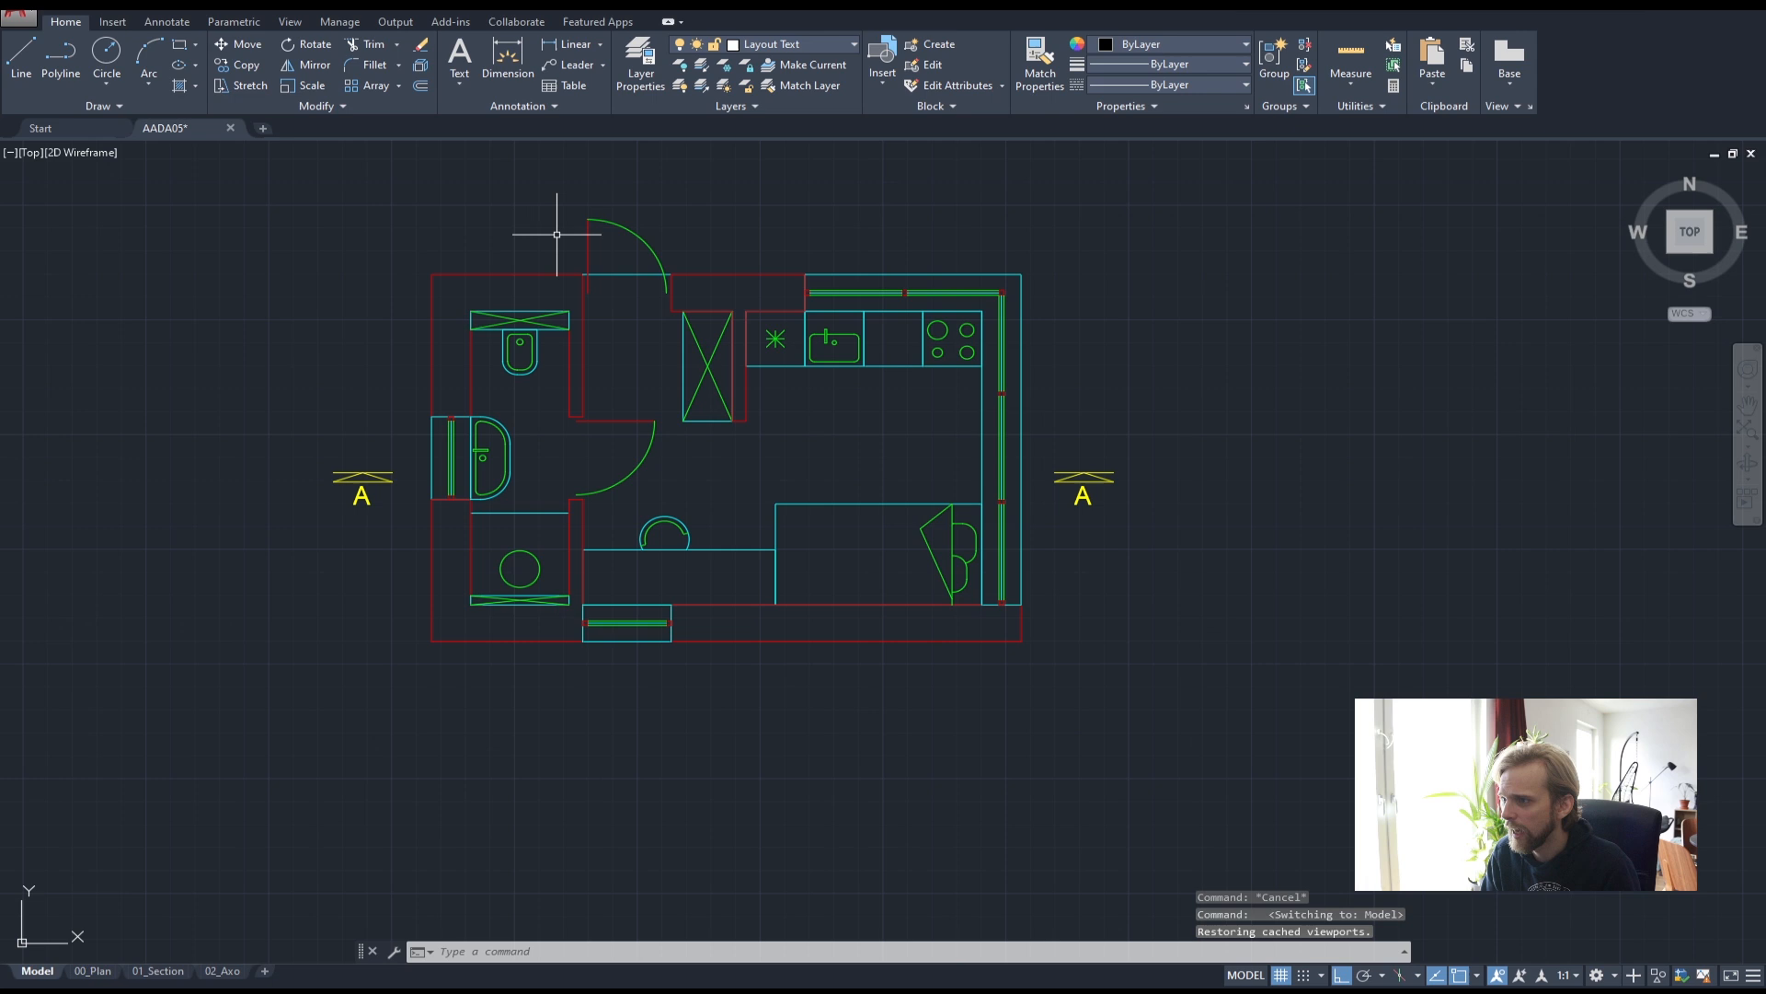
- Make Hatch the current layer and hatch the floor plan's wall regions
left_click(792, 46)
left_click(766, 85)
type("ha")
key("Return")
left_click(727, 333)
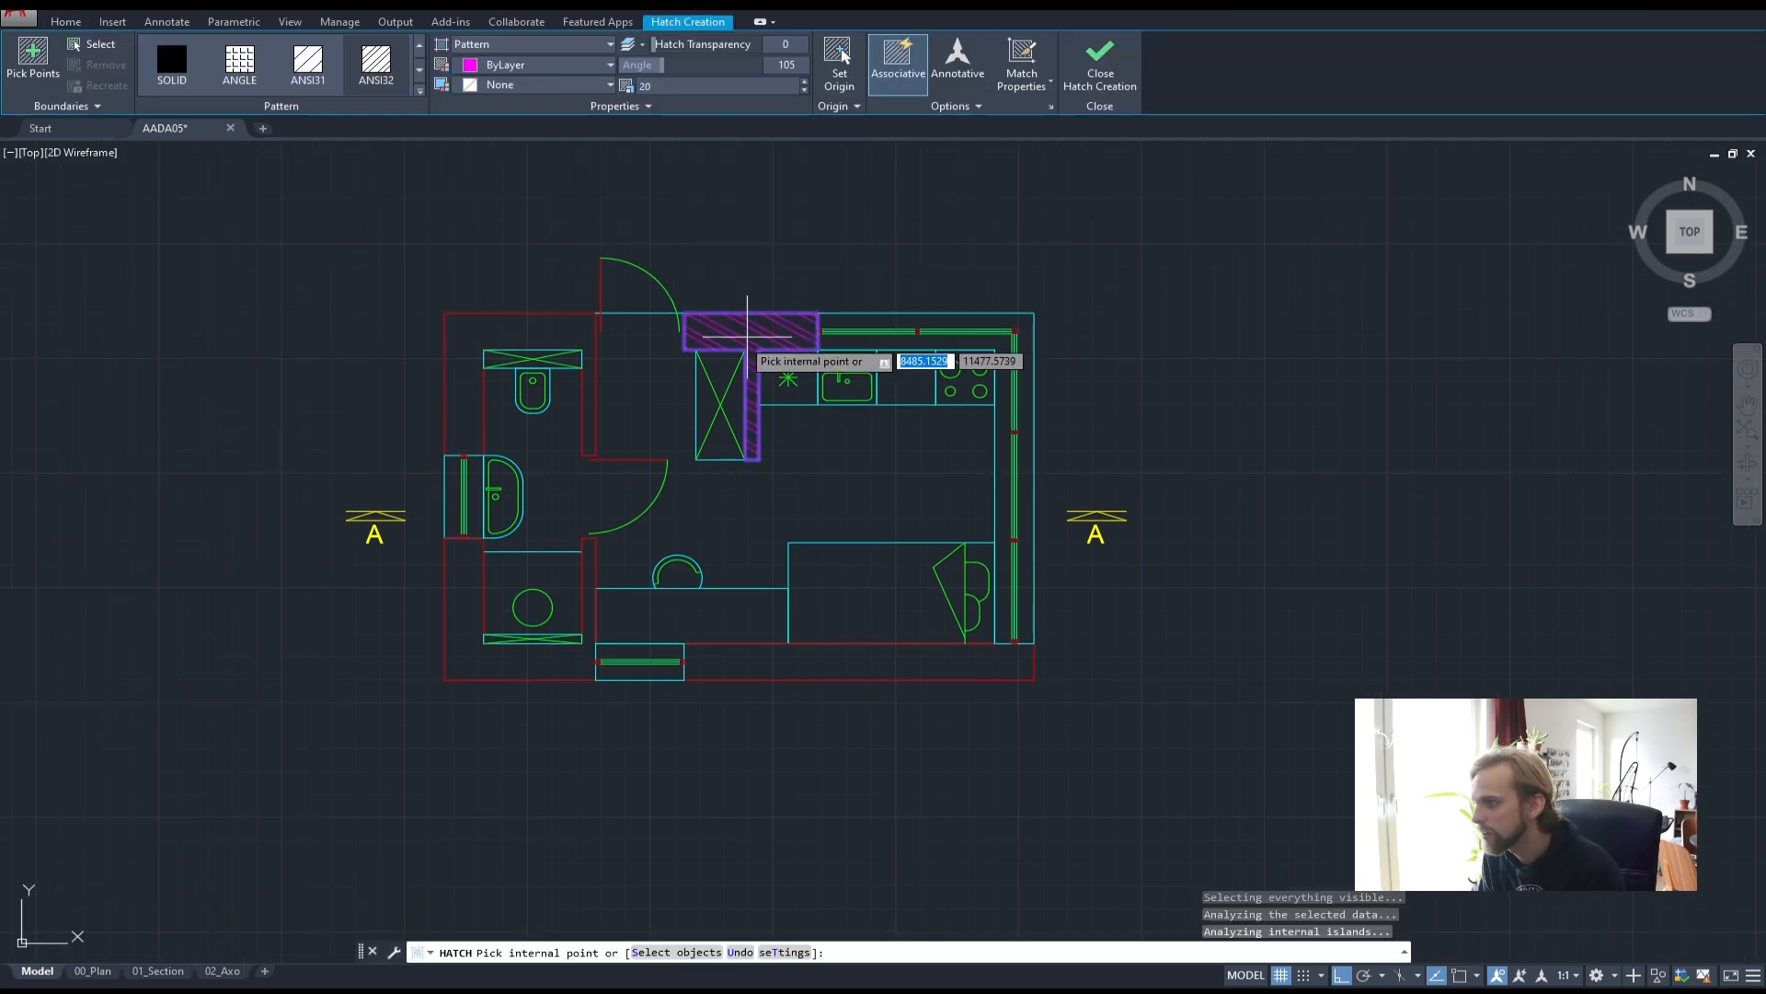
left_click(520, 338)
left_click(512, 654)
left_click(712, 658)
- Bring the section into view and hatch its roof and lower wall regions
scroll(736, 699, "down", 2)
middle_click_drag(720, 712, 734, 309)
left_click(738, 675)
left_click(800, 839)
key("Return")
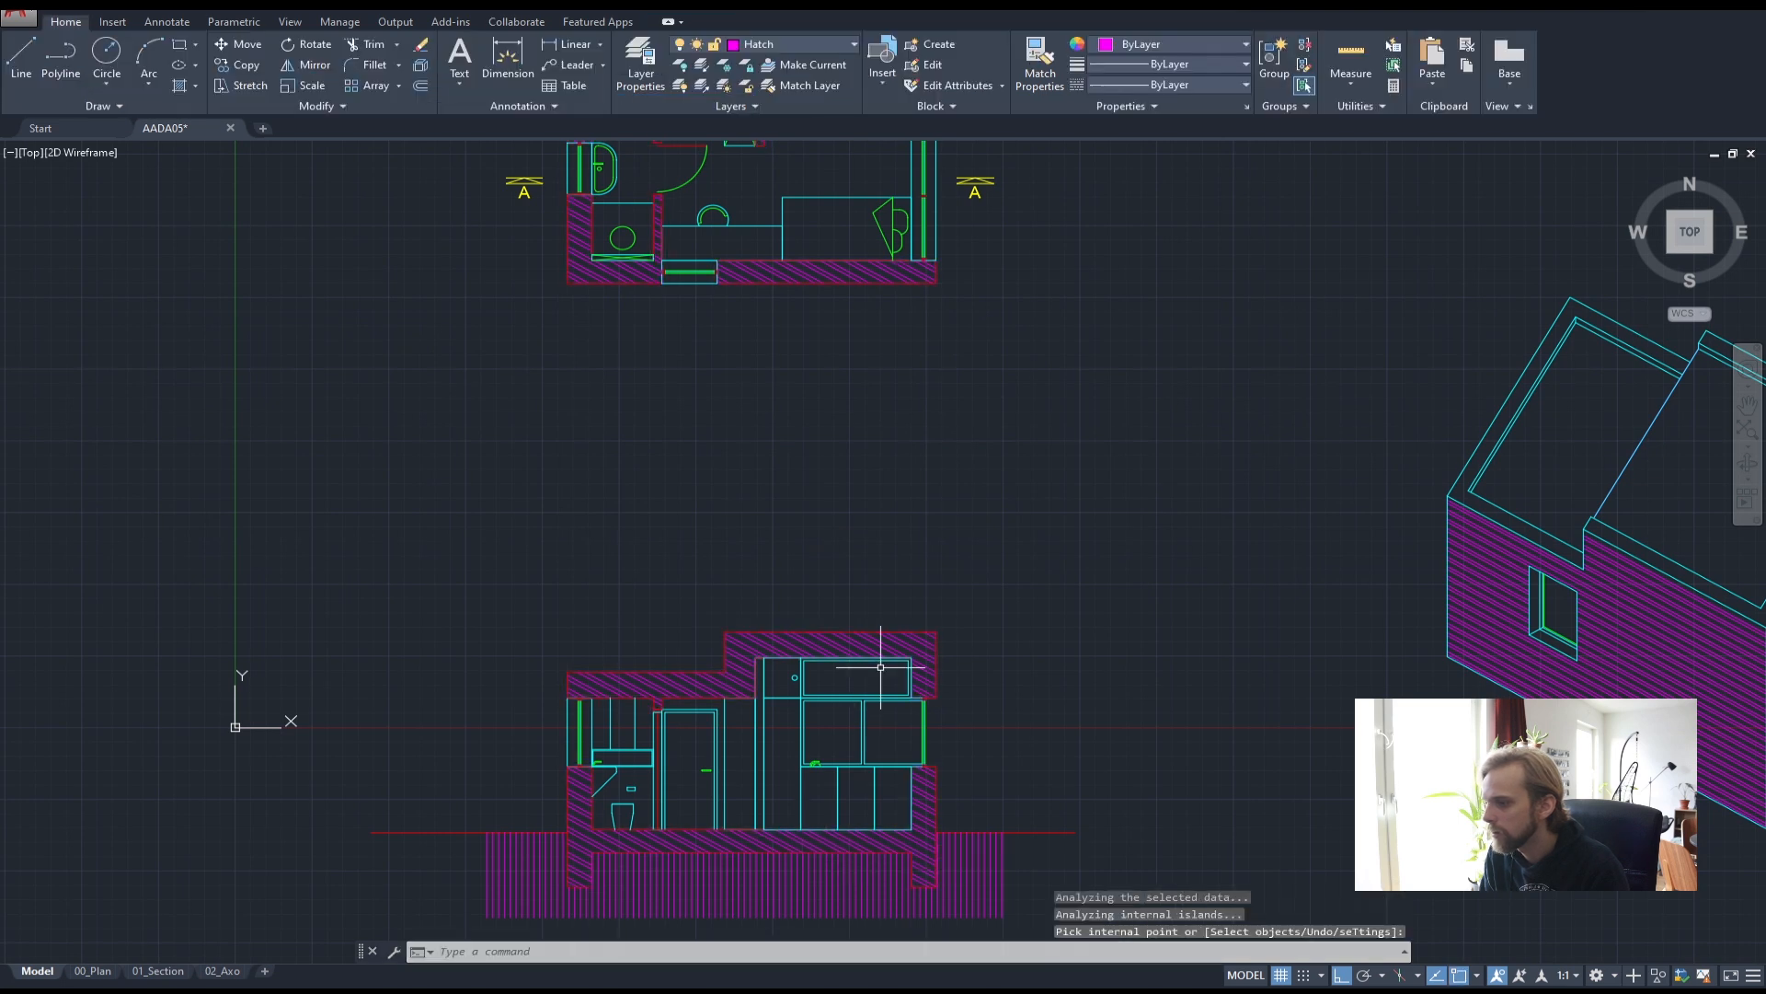
- Change the wall hatch to the ANSI31 pattern at angle 0
left_click(890, 648)
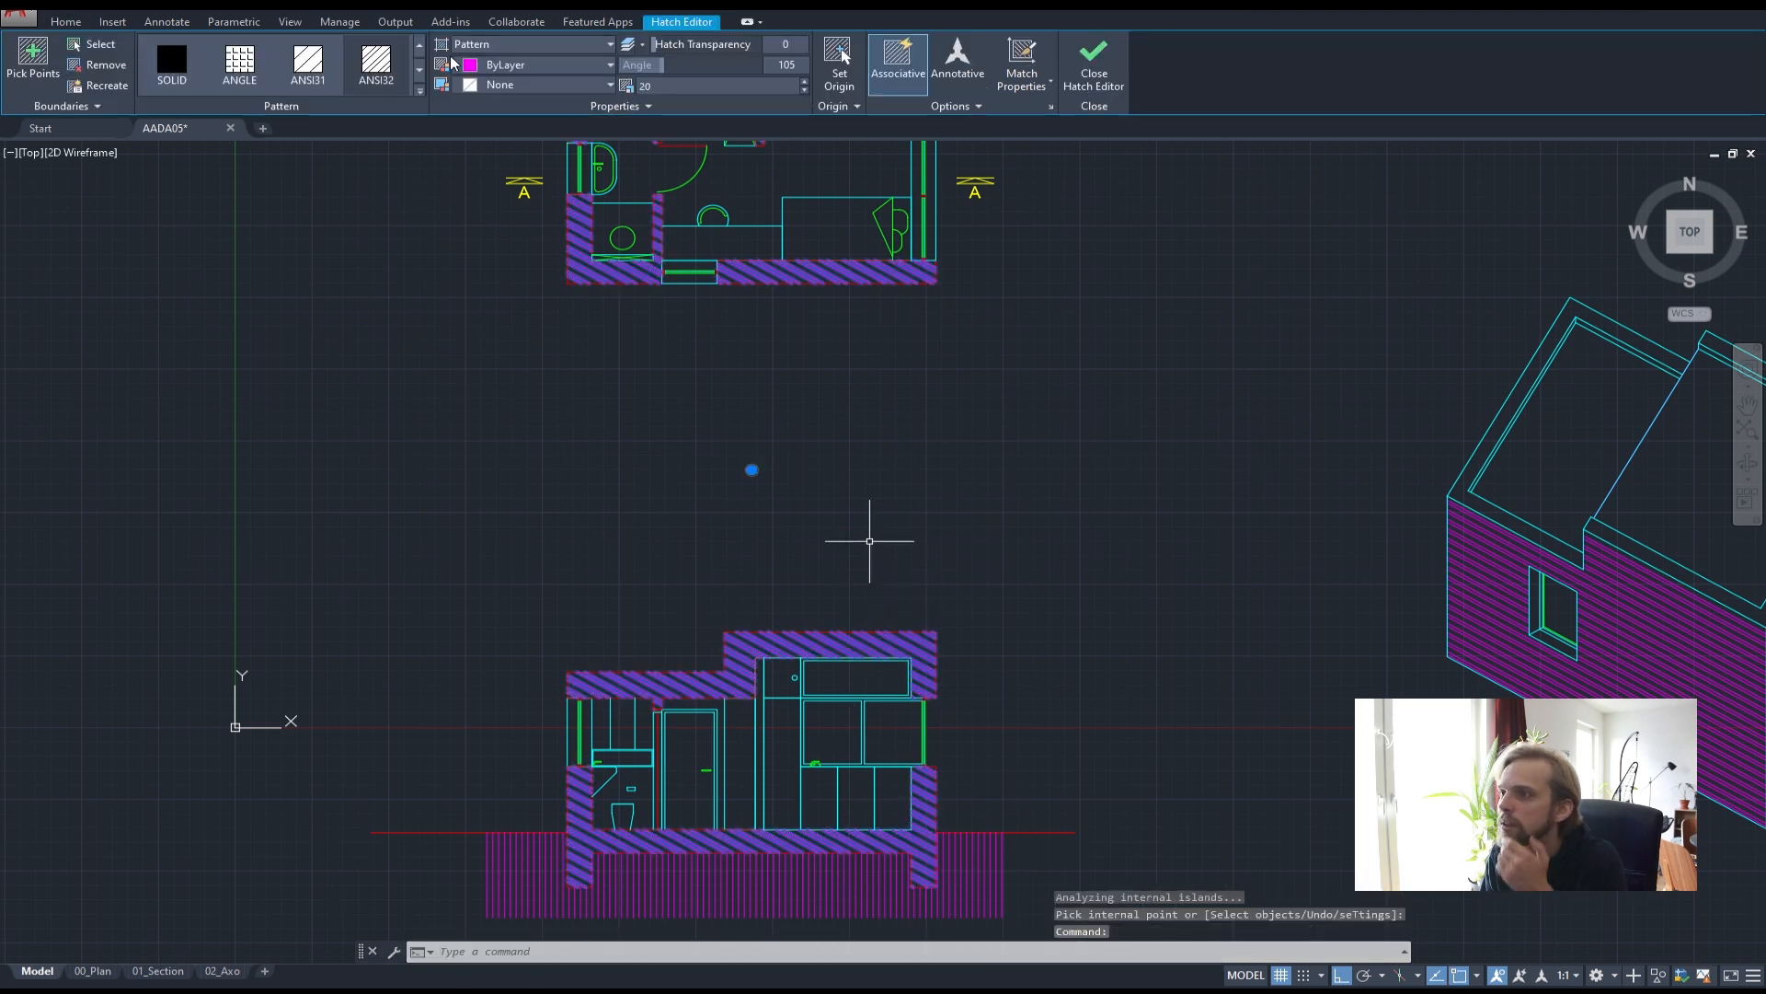
left_click(333, 60)
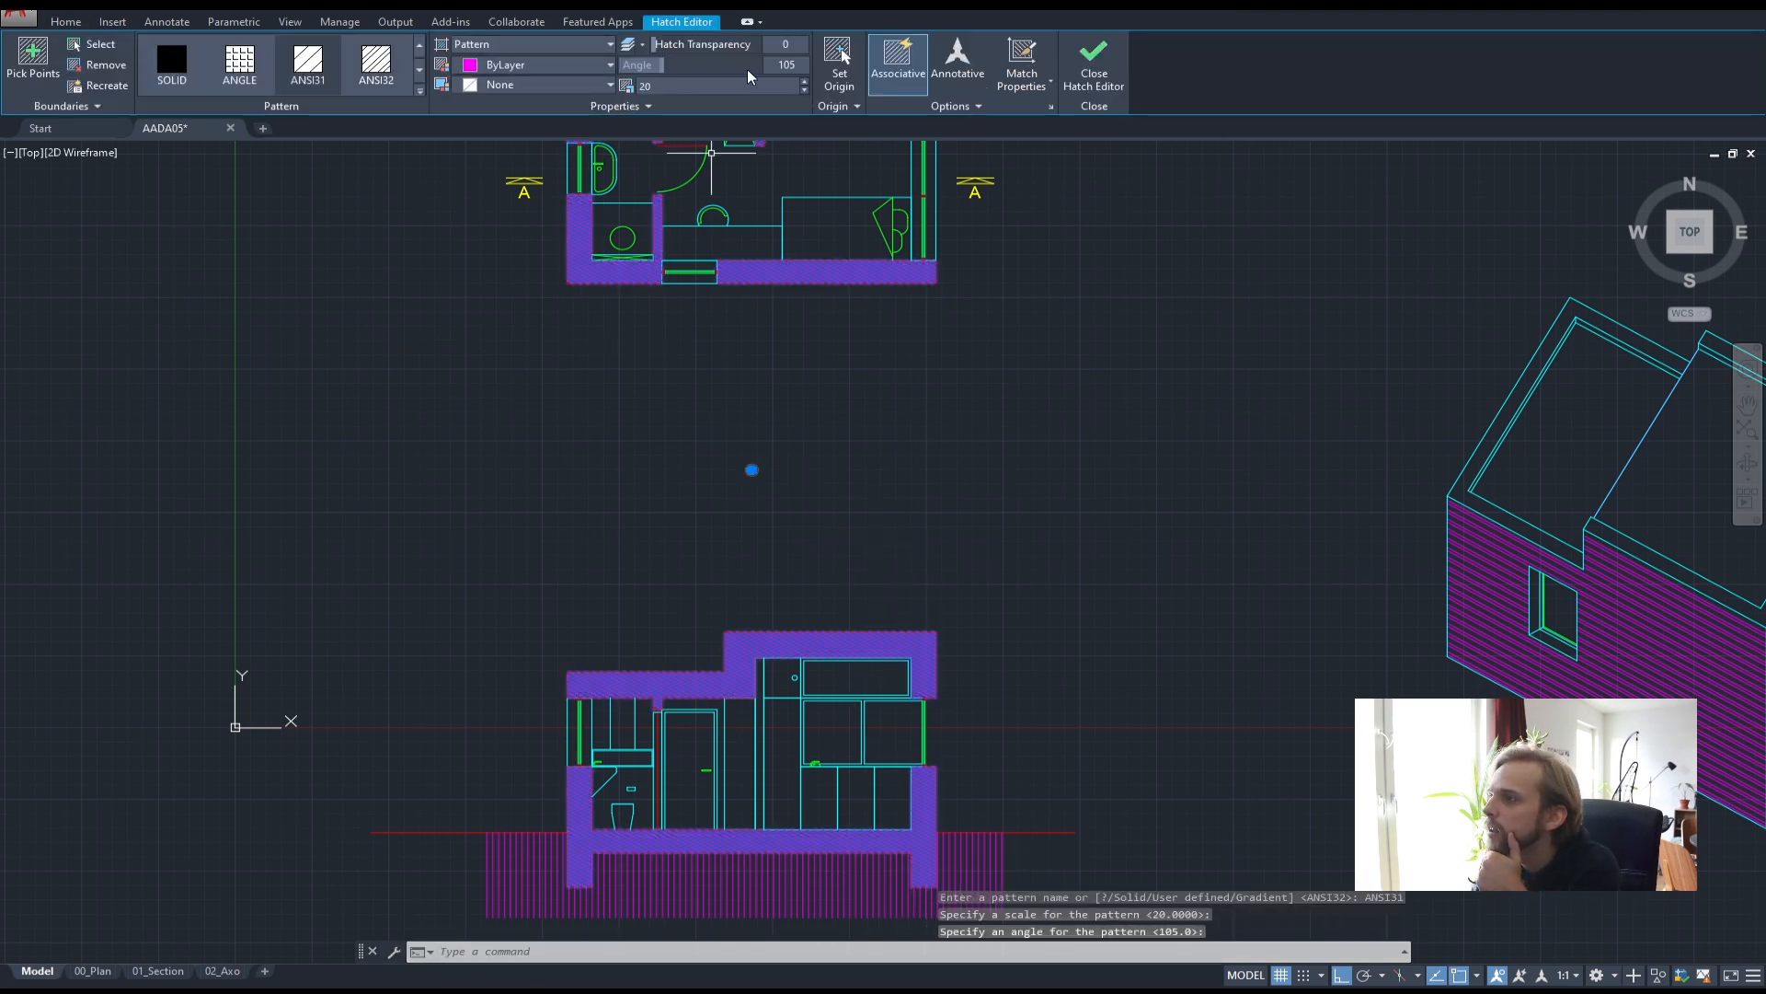
type("0")
key("Tab")
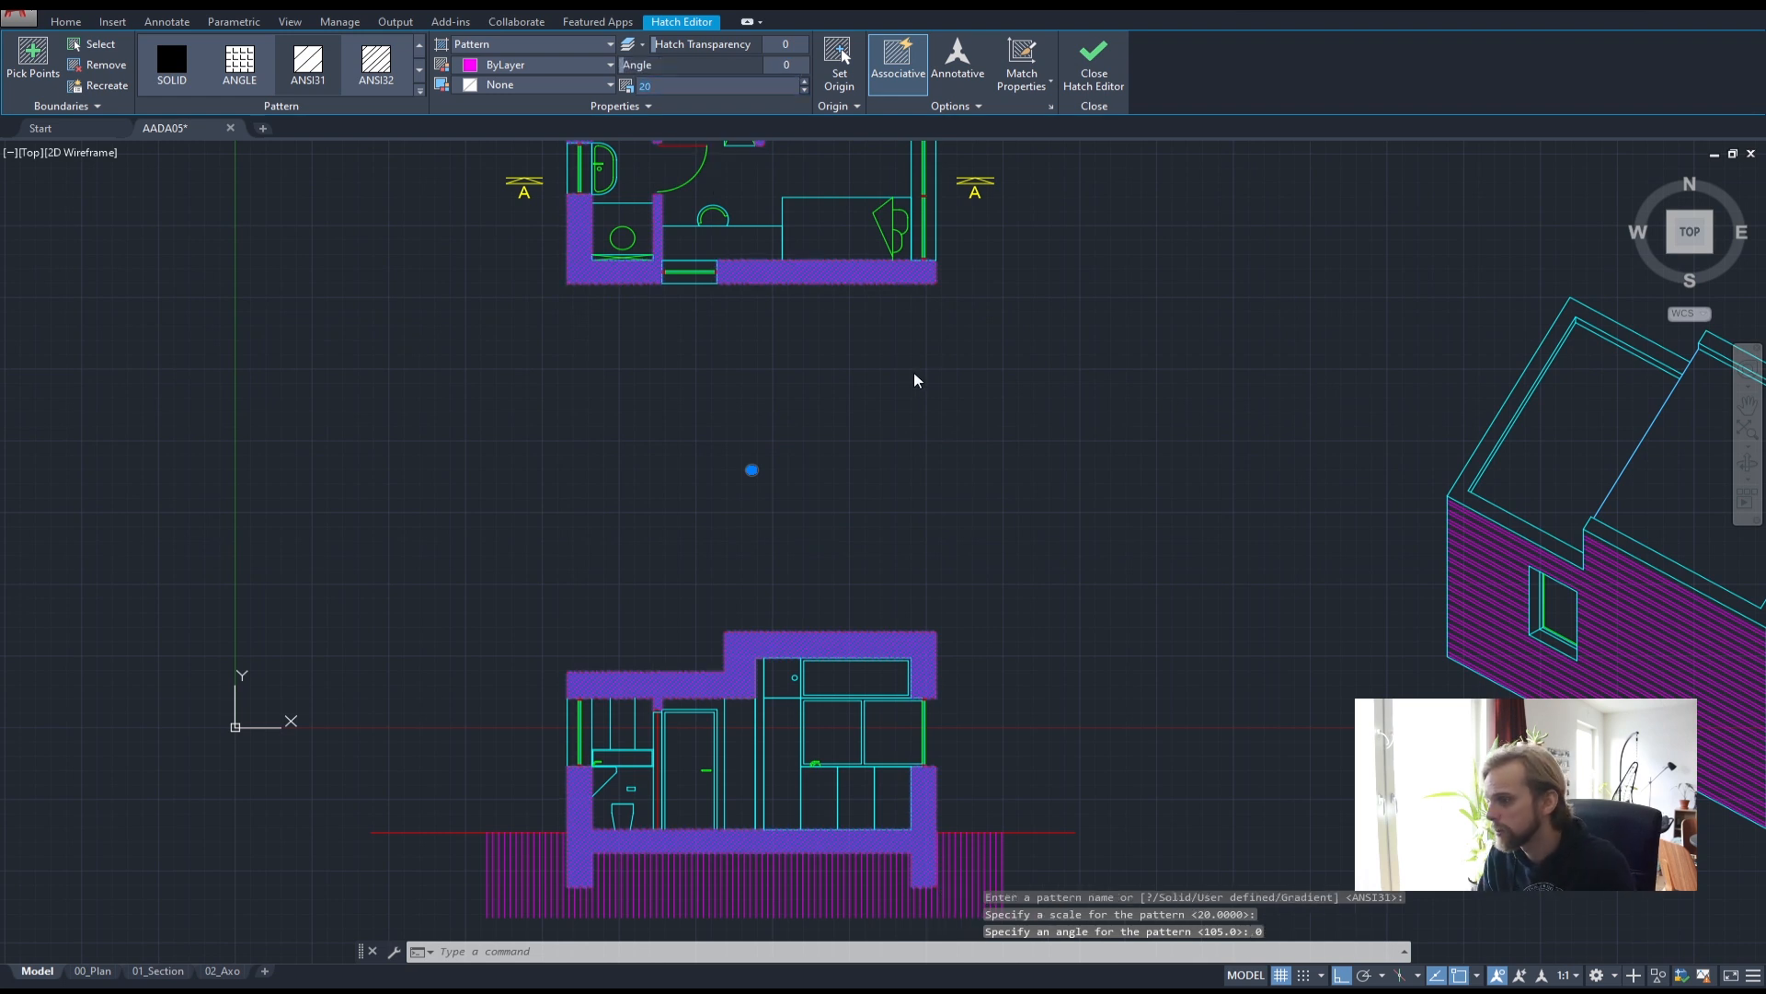
- Deselect the hatch and switch to the 00_Plan sheet
key("Escape")
left_click(610, 493)
key("Escape")
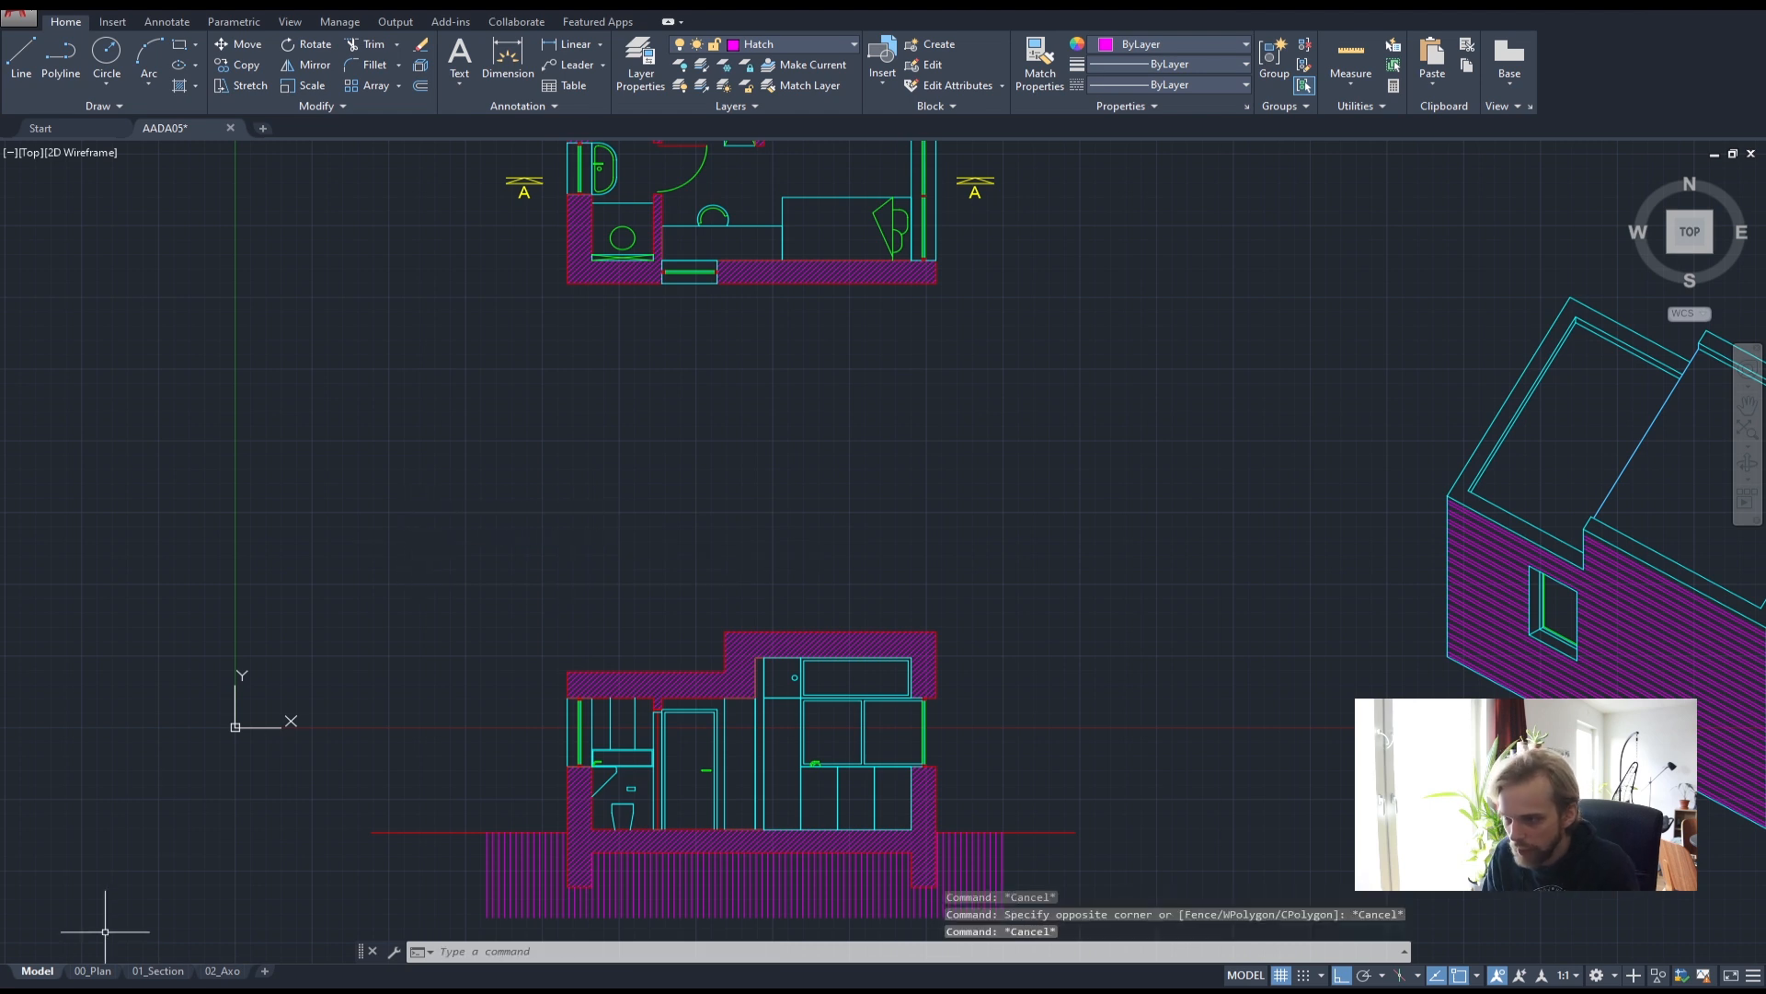
left_click(92, 970)
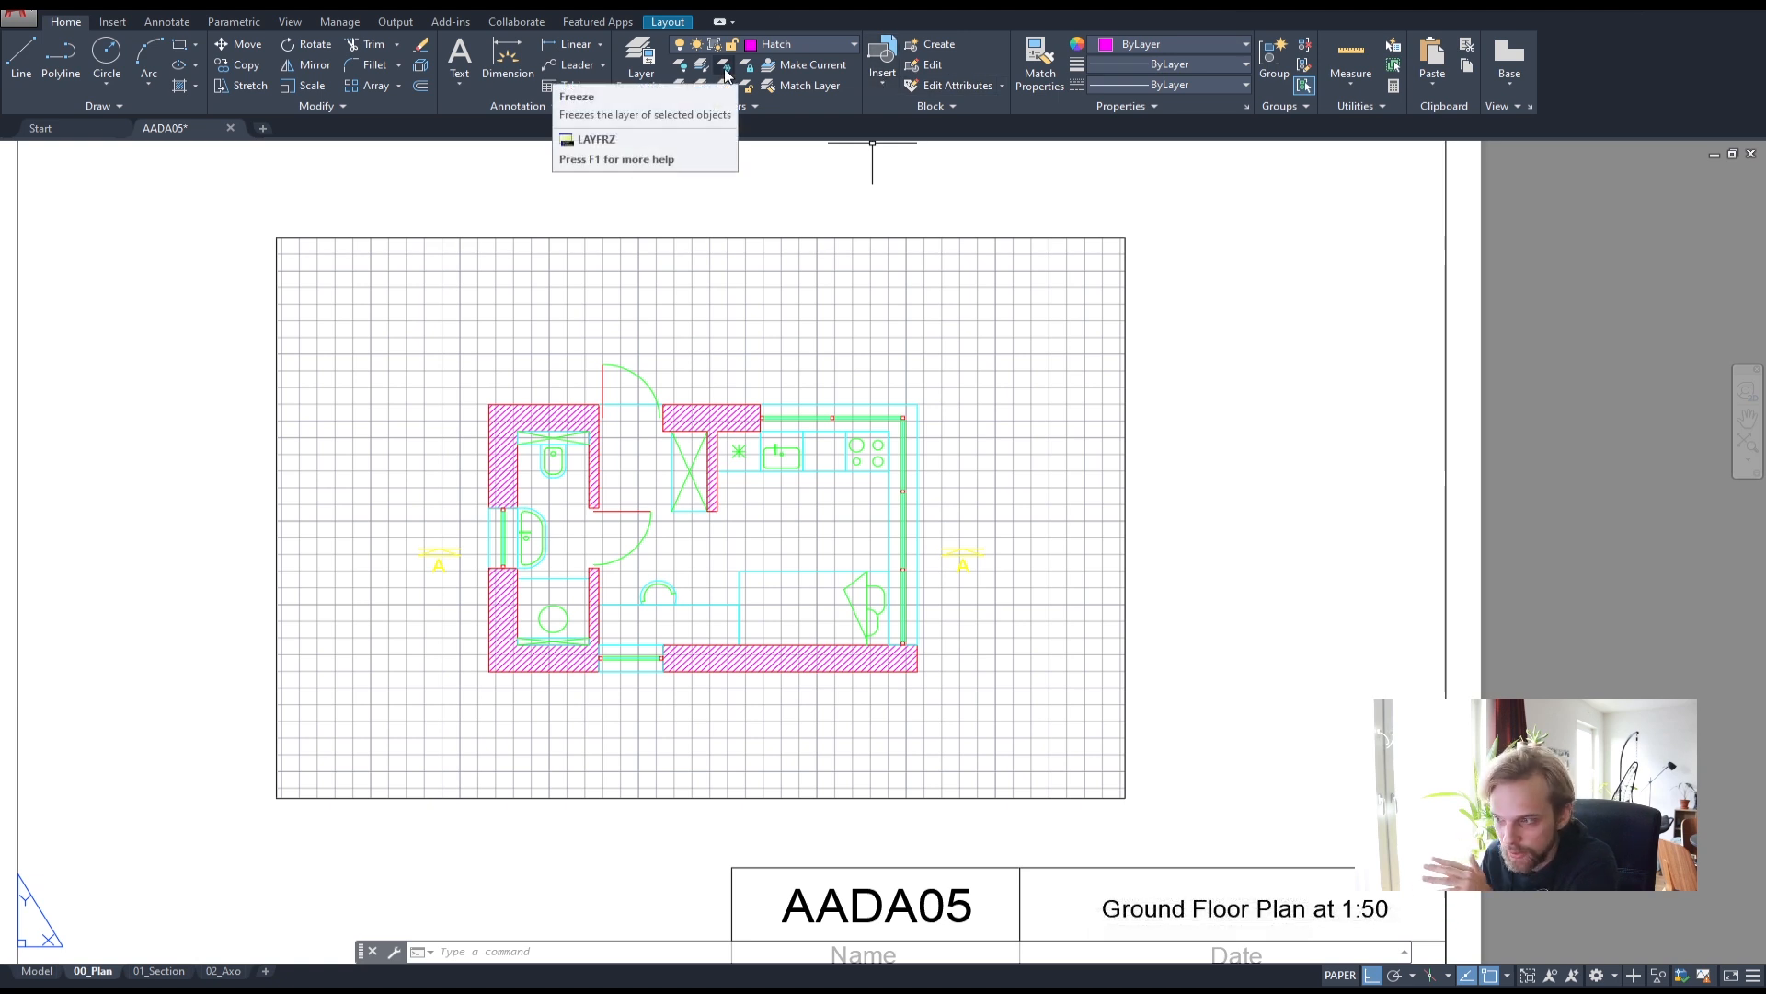
- Inspect the layer list from the 00_Plan sheet and model space, returning to 00_Plan
left_click(638, 62)
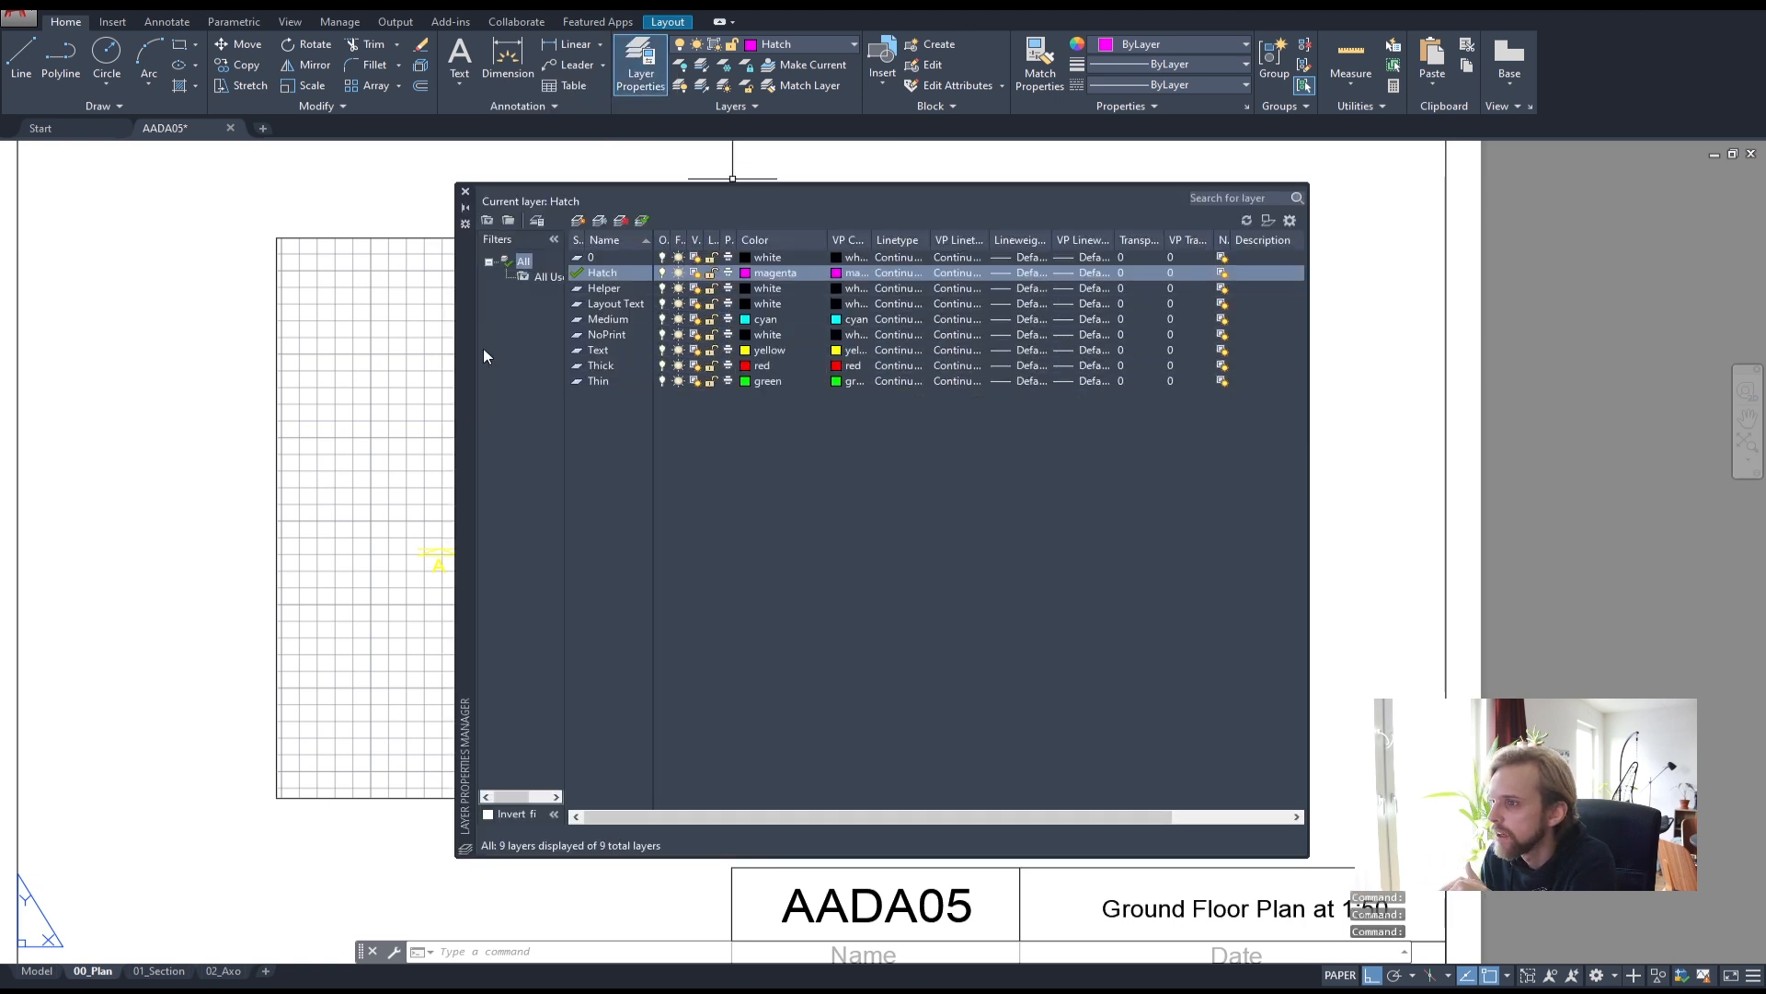
left_click_drag(467, 361, 1355, 411)
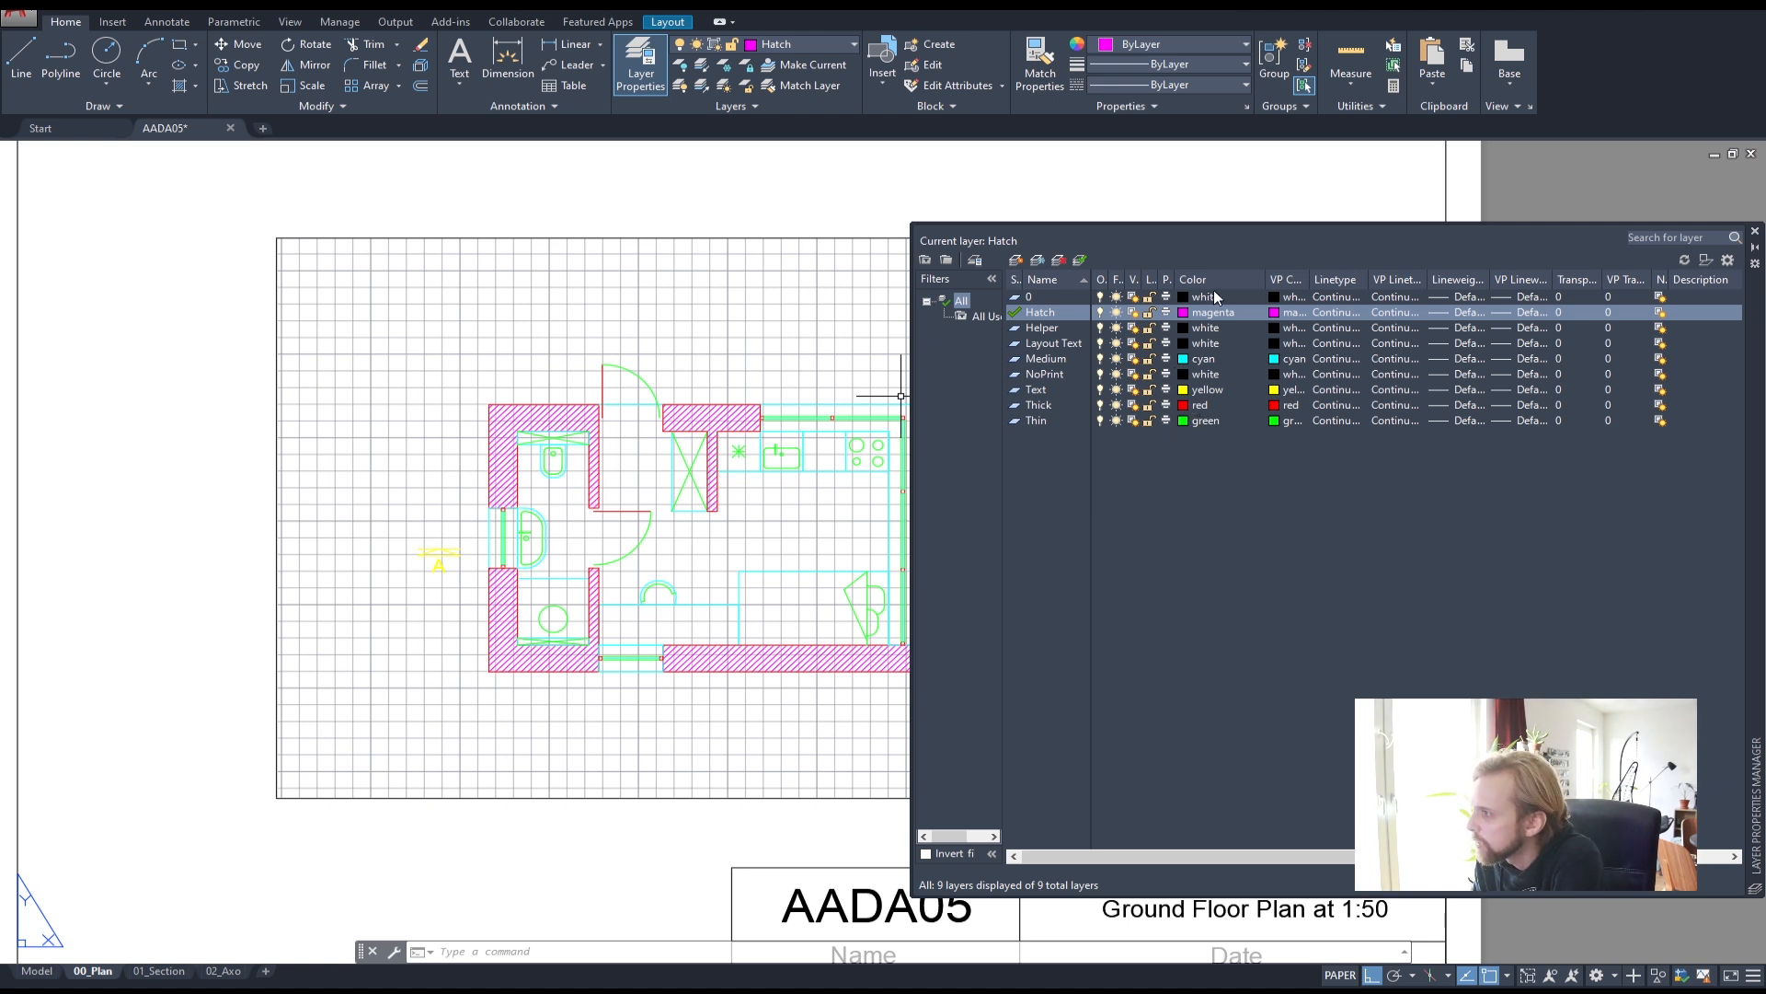
left_click(1755, 232)
left_click(37, 971)
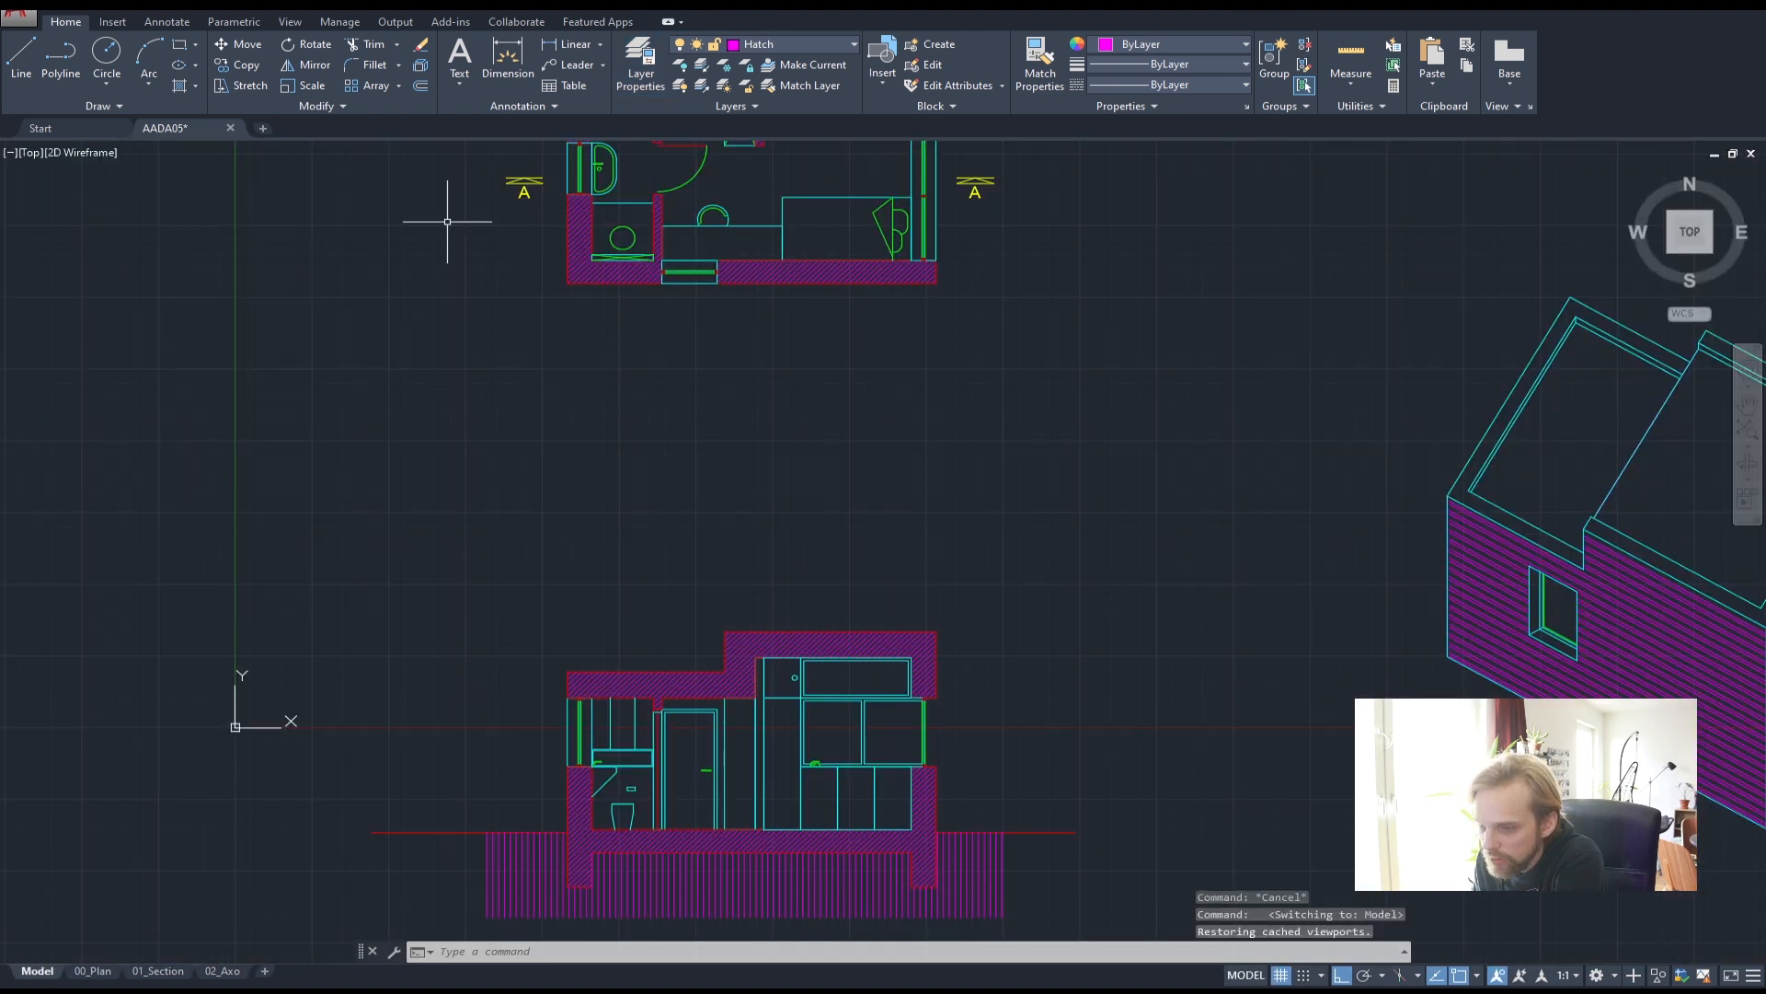
left_click(640, 64)
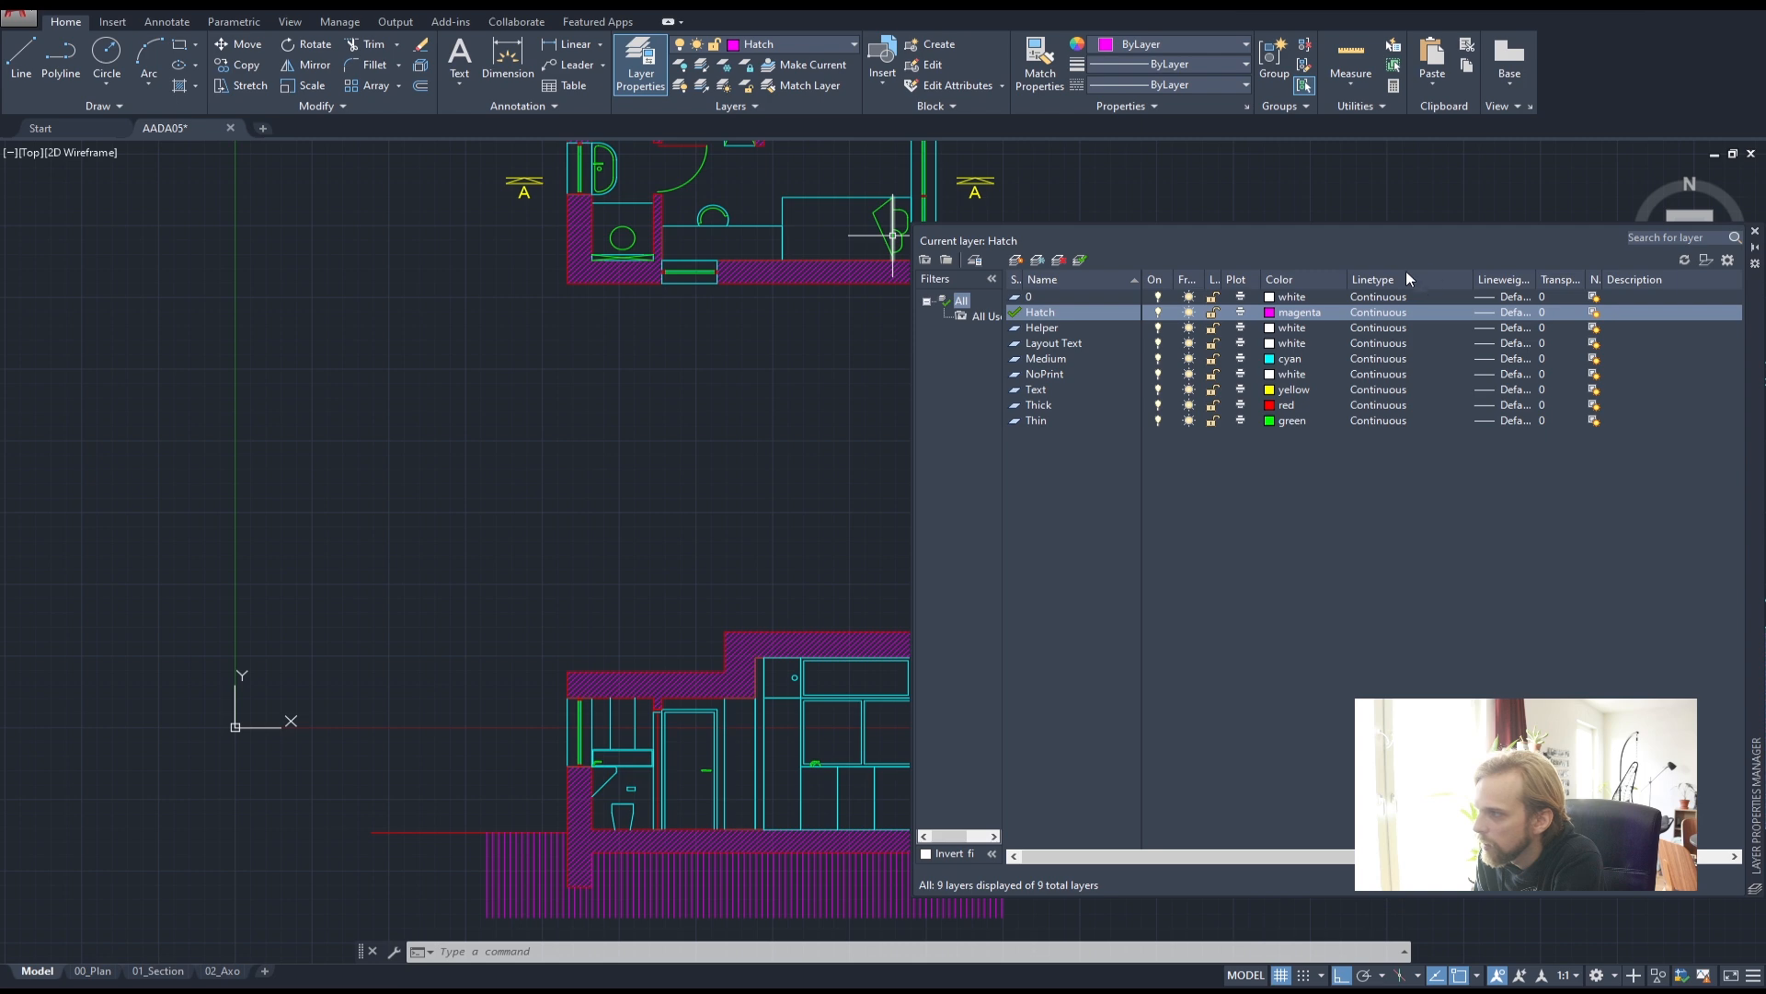
left_click(1755, 233)
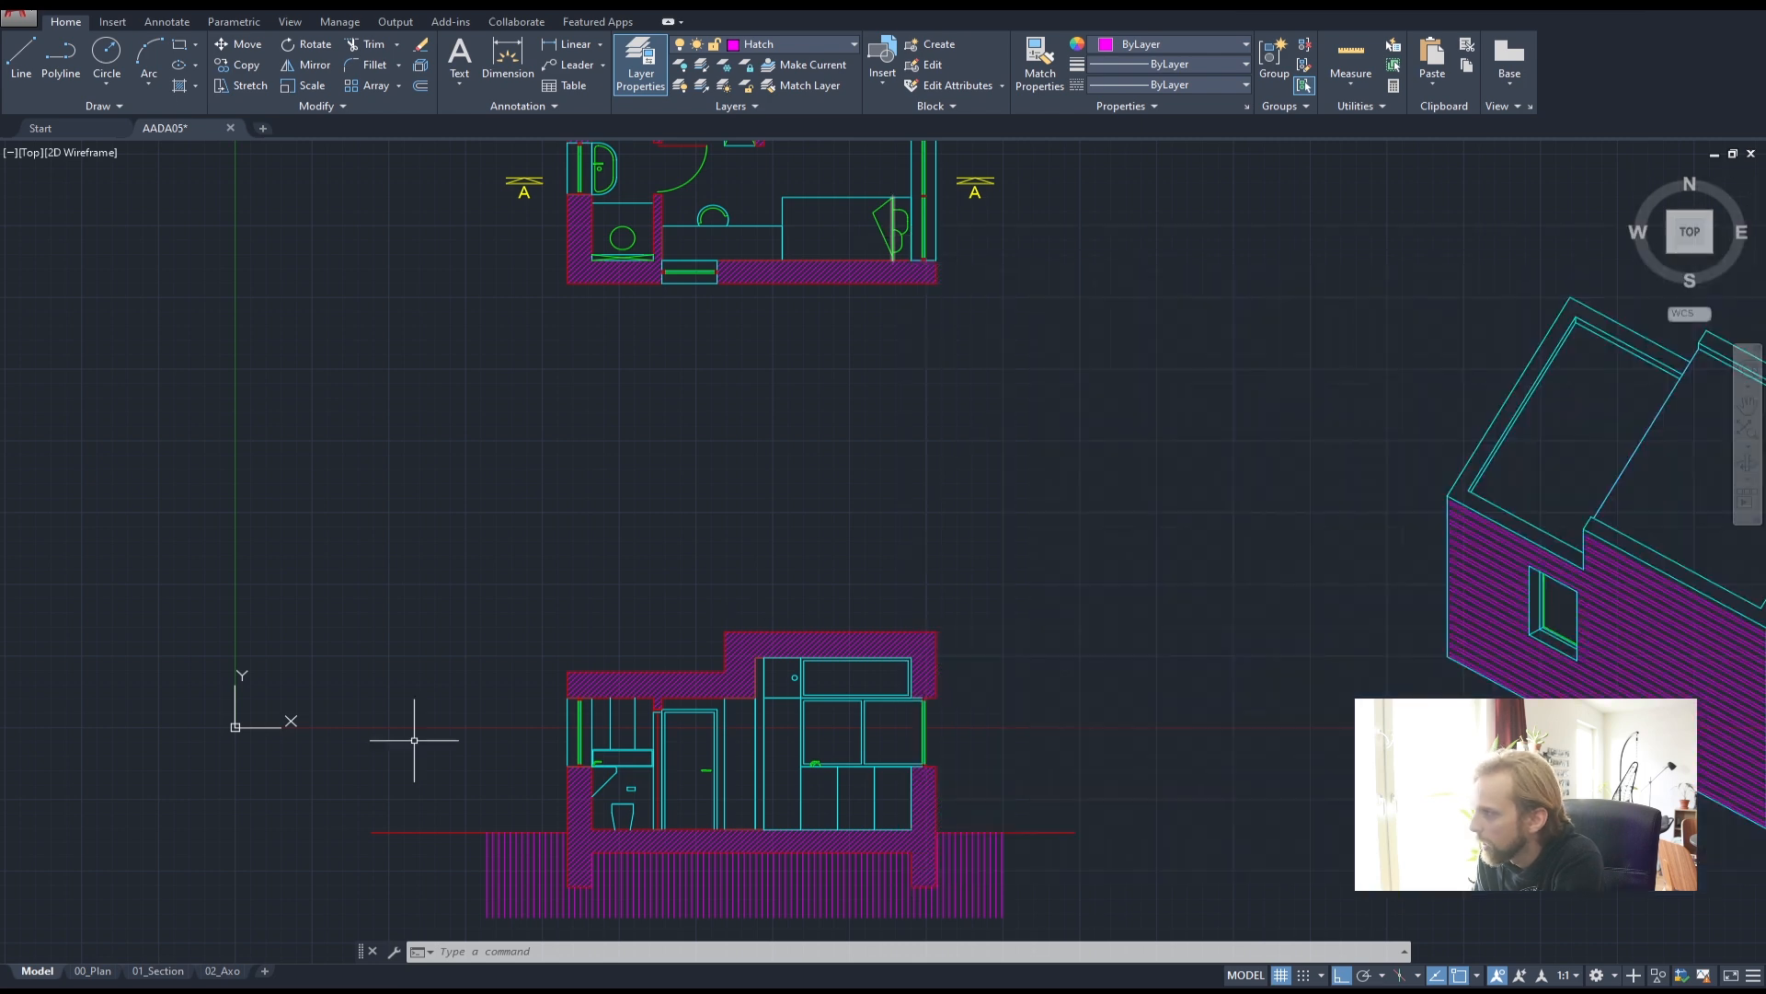
left_click(90, 973)
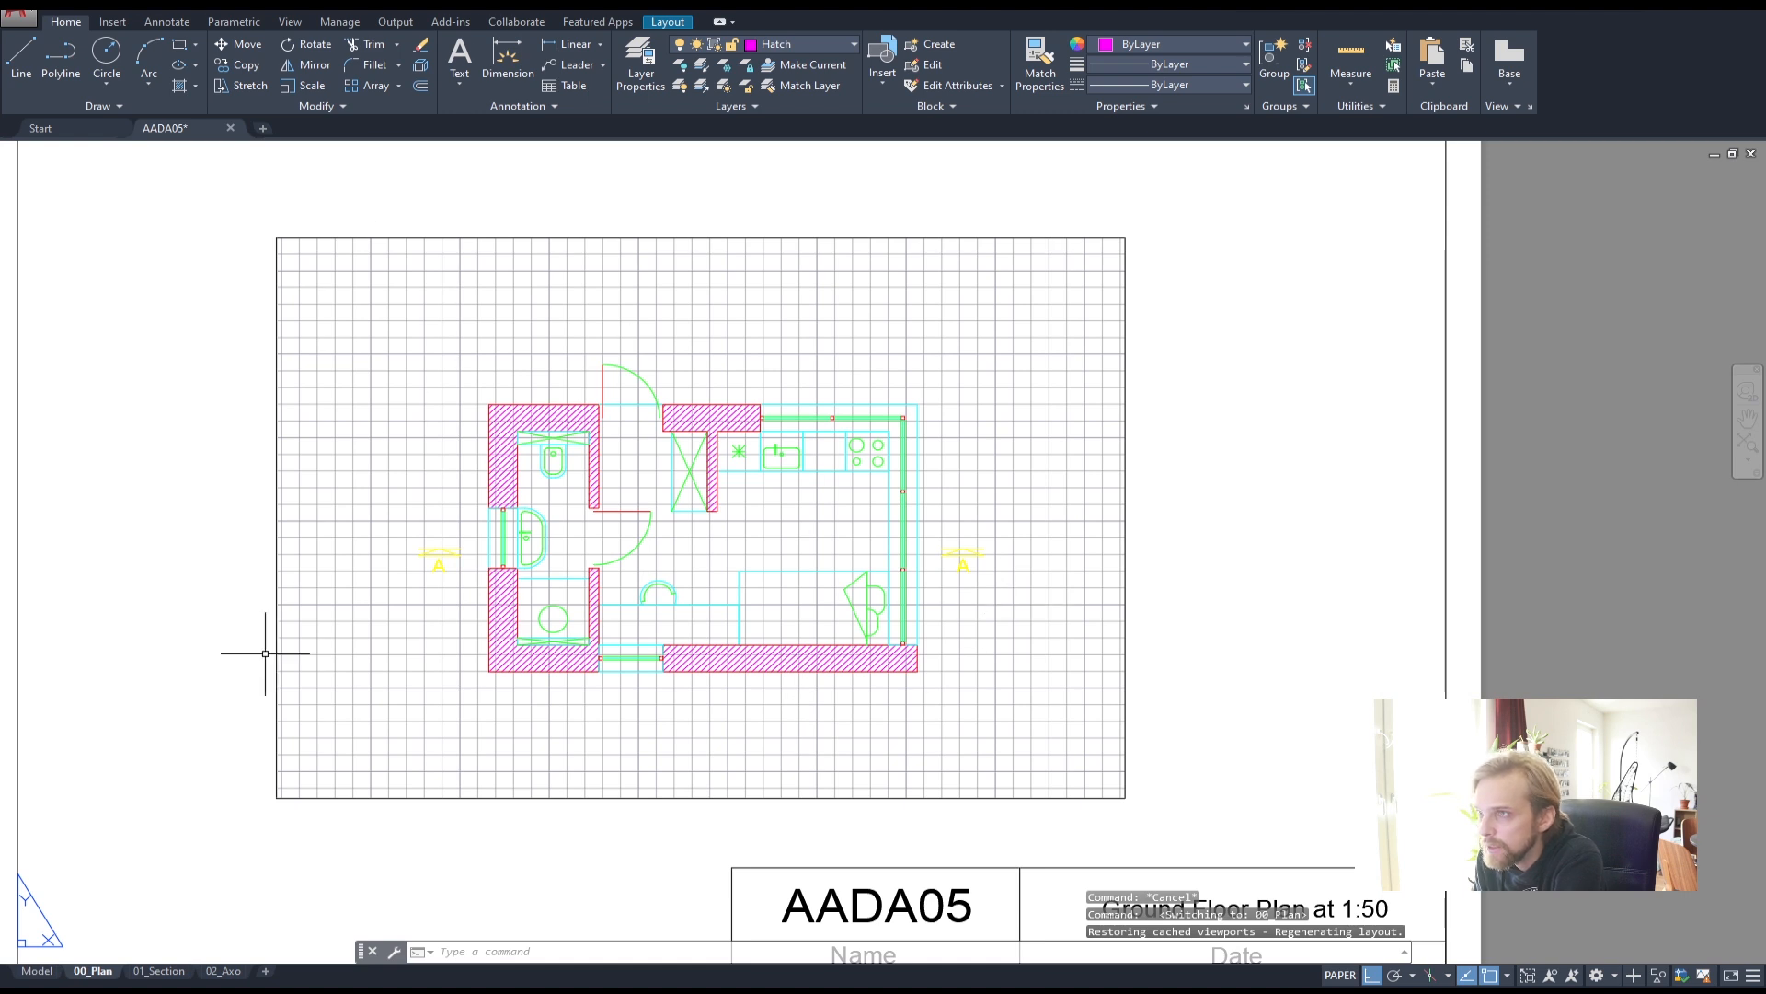
- Set the Thick layer's viewport colour to white and close Layer Properties
left_click(634, 64)
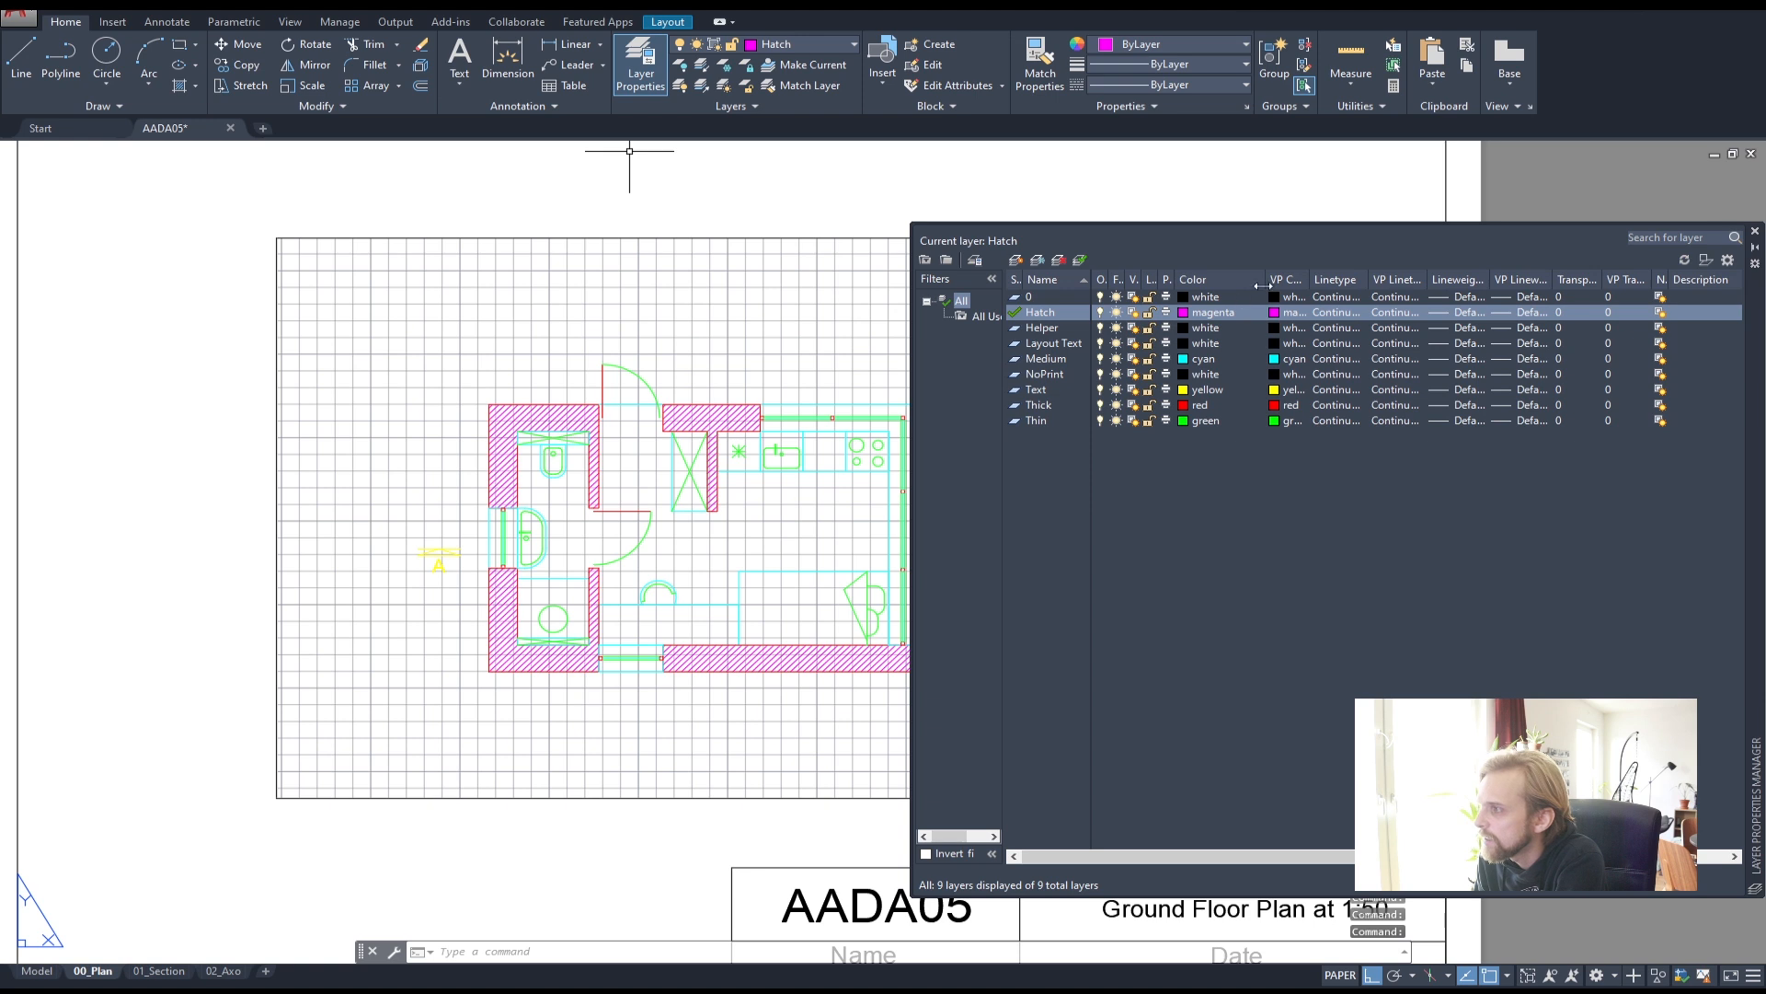
double_click(1312, 276)
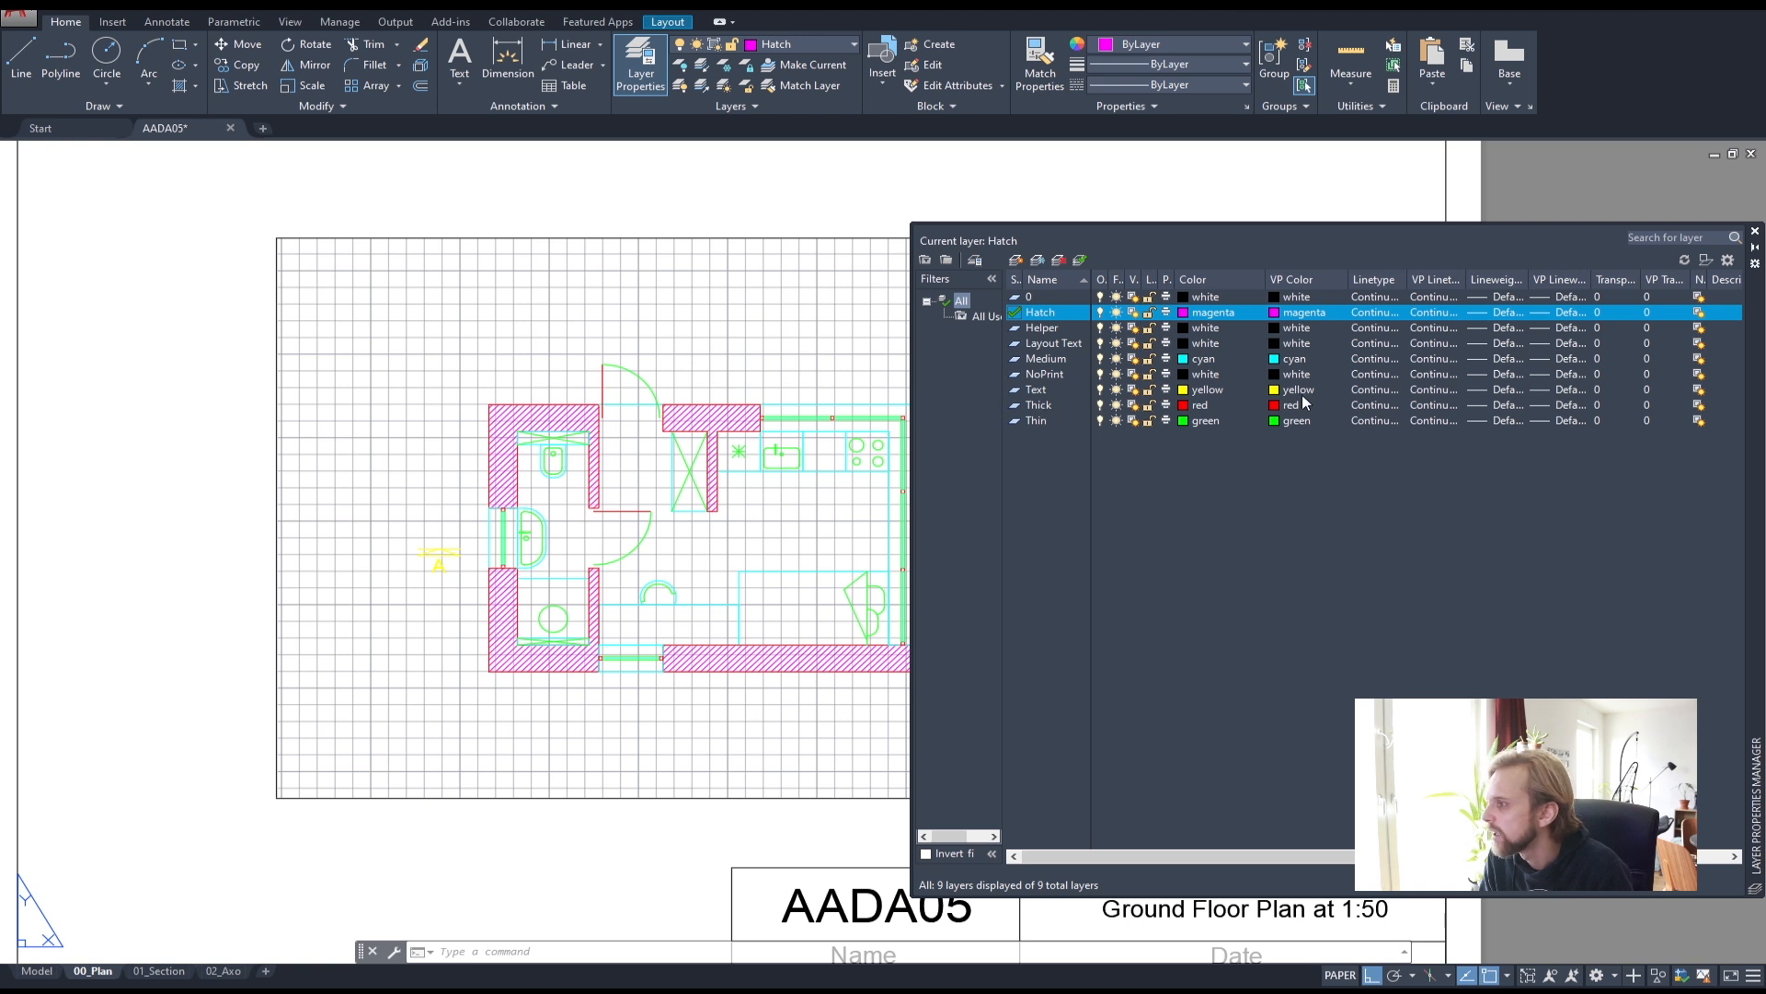
left_click(1276, 406)
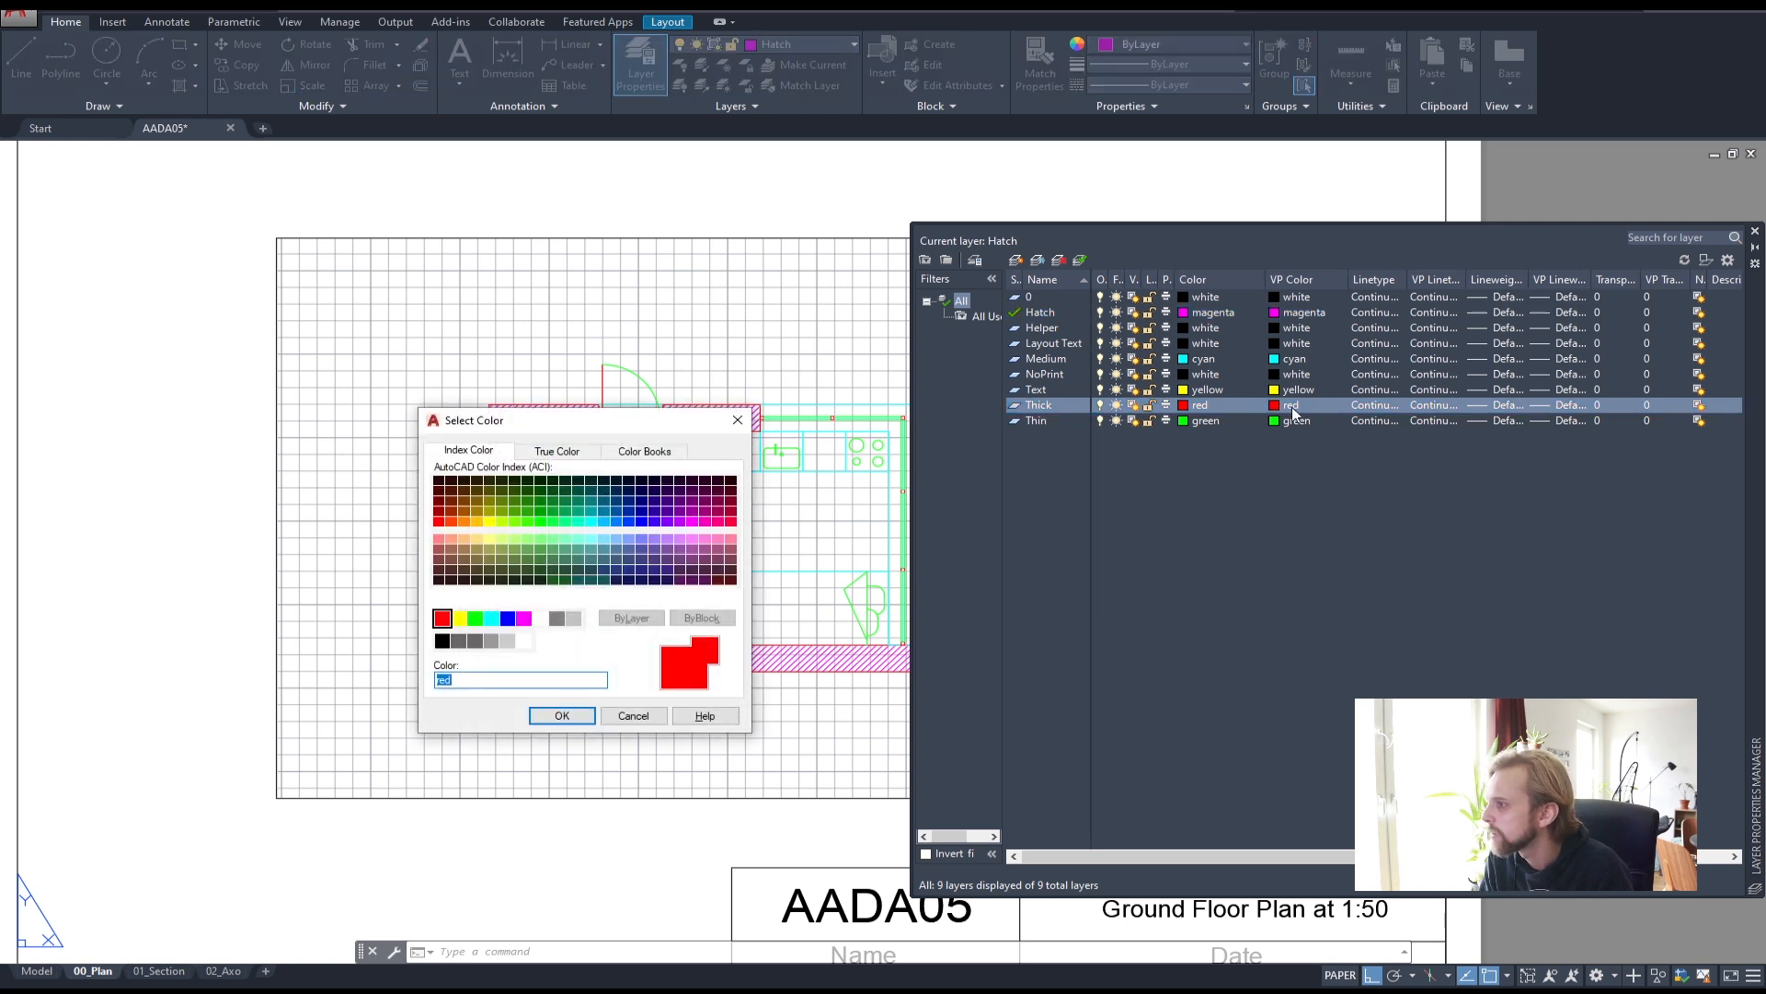
left_click(442, 642)
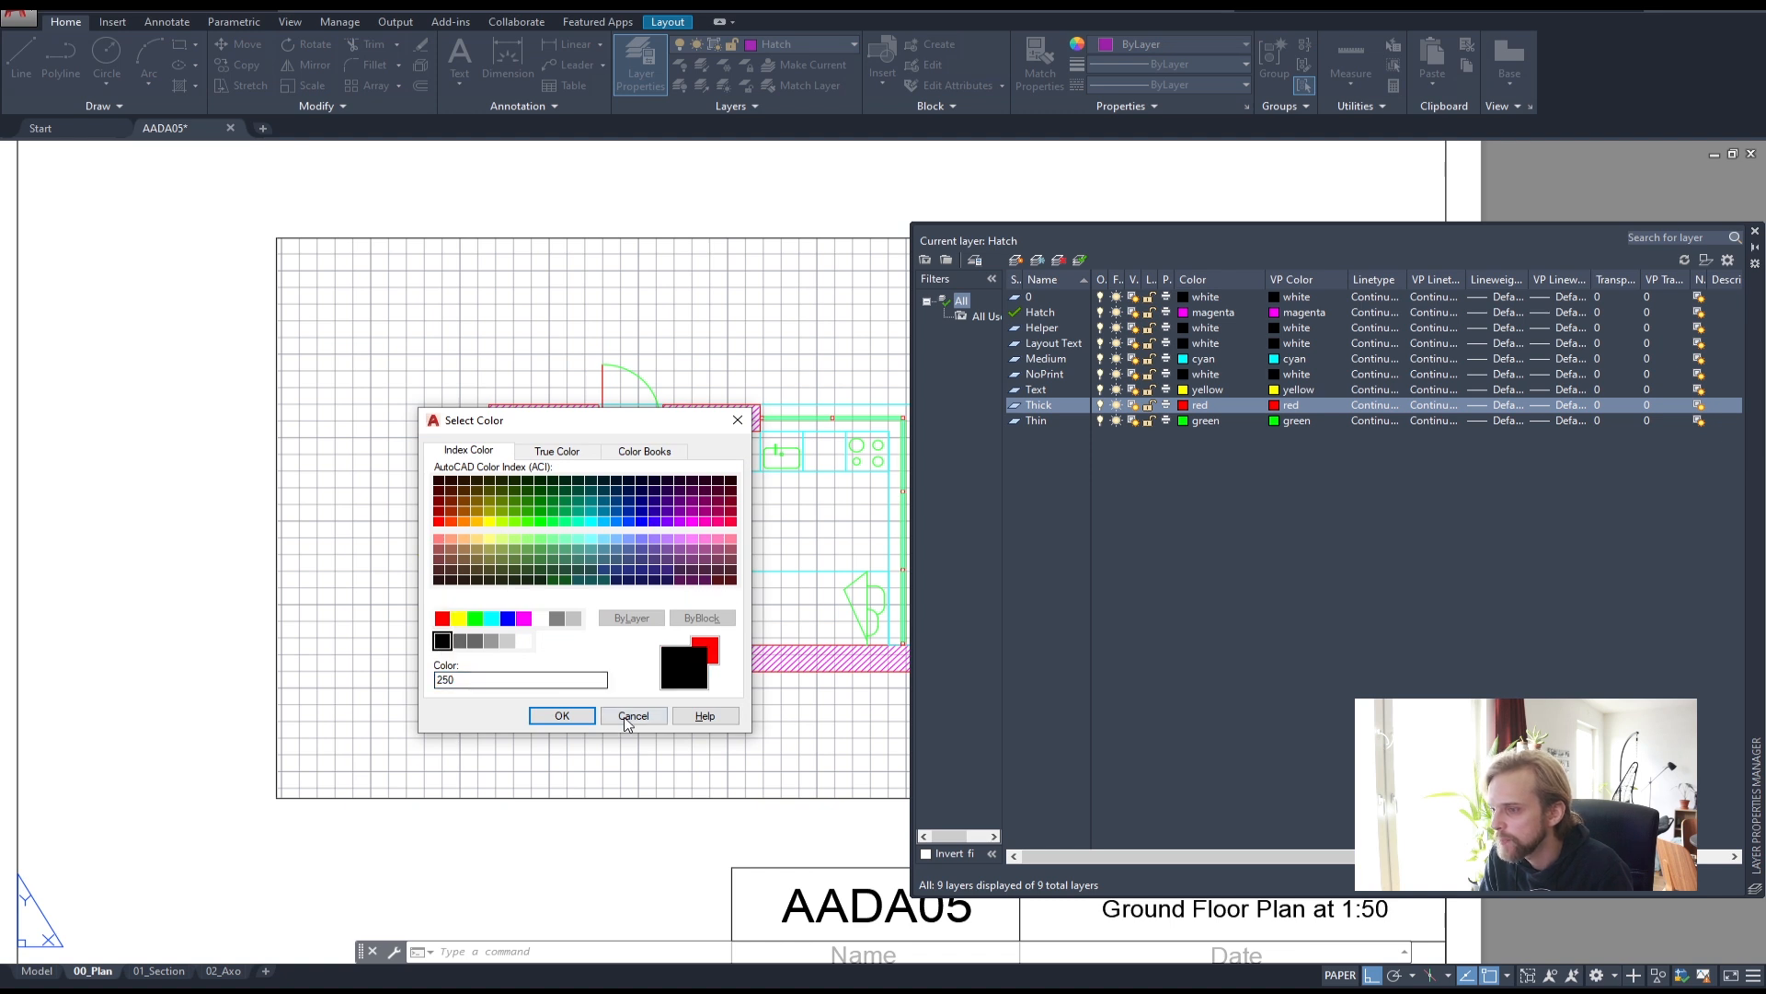
left_click(540, 619)
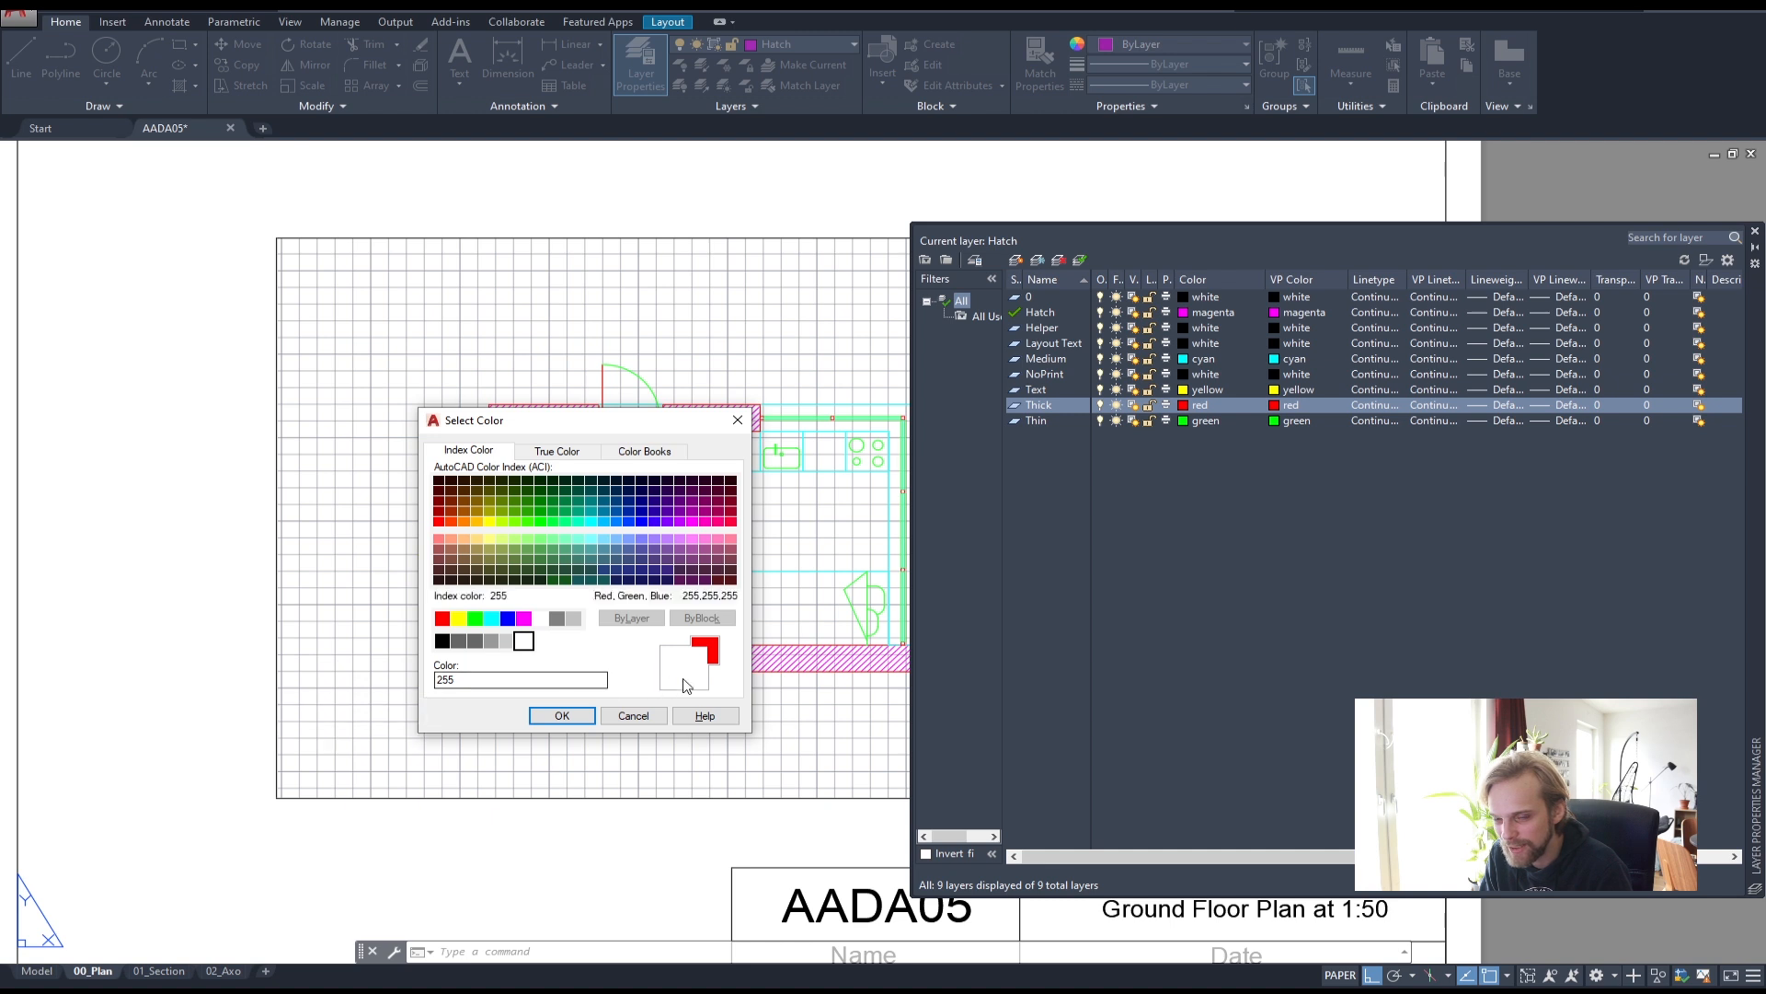
left_click(540, 618)
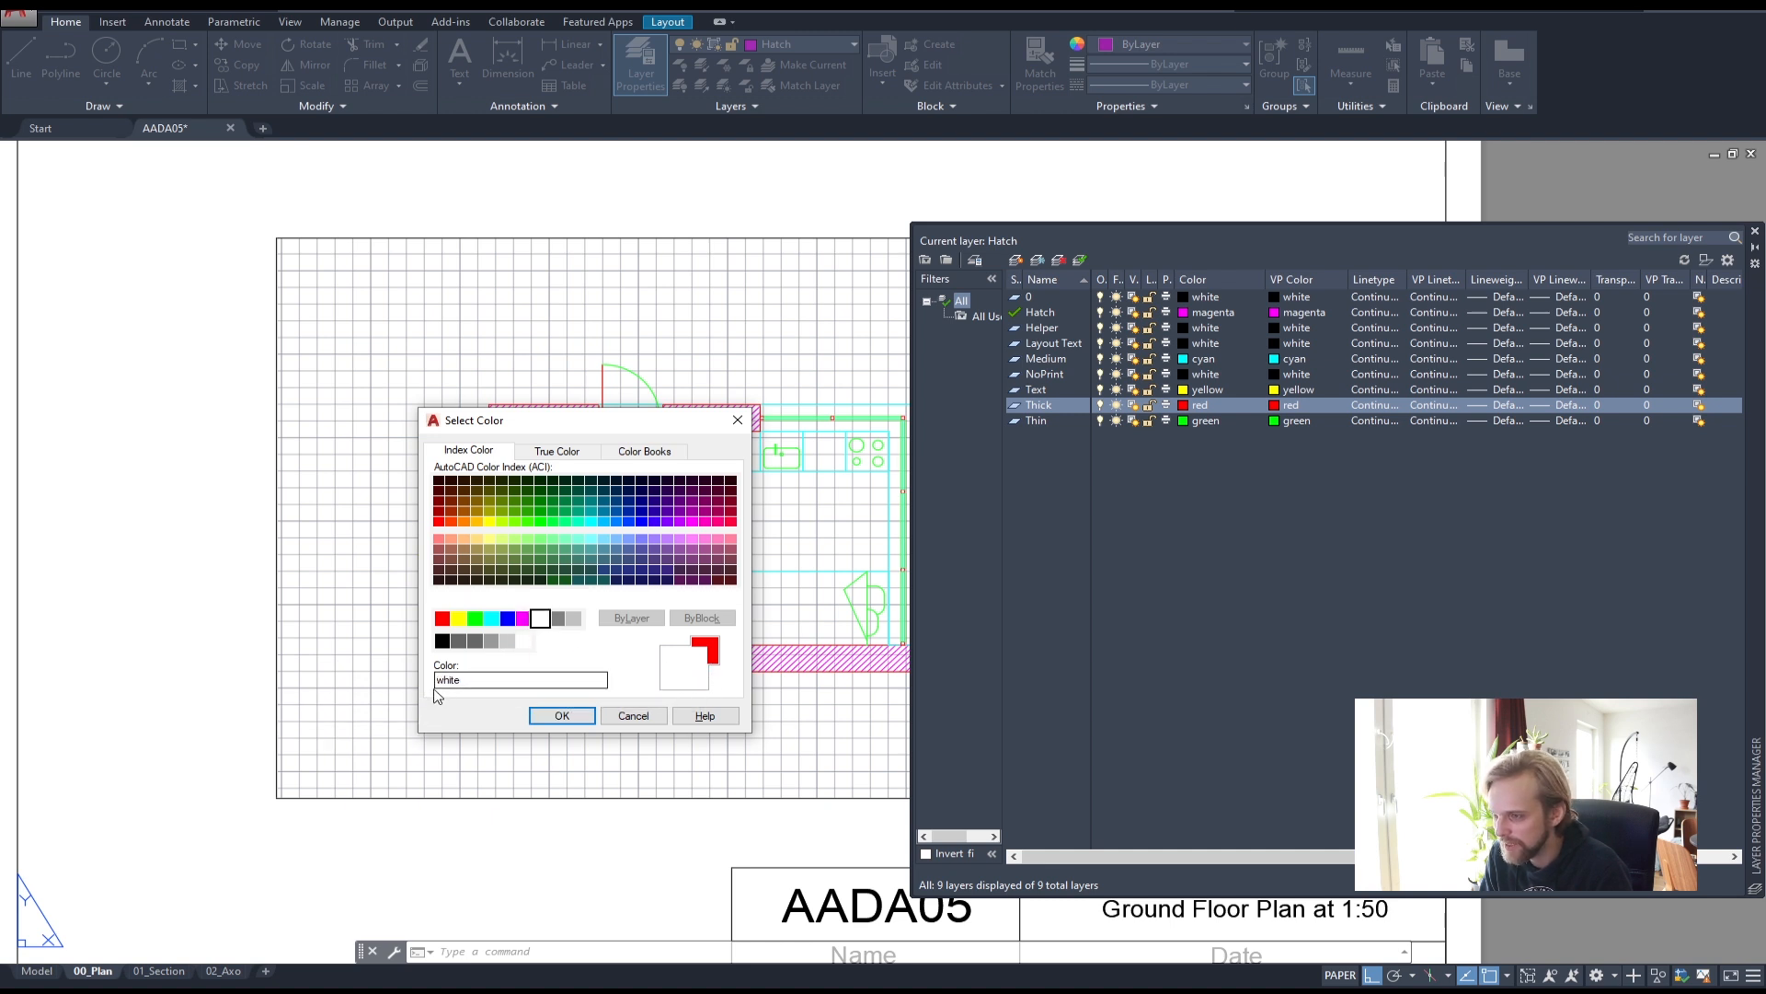
left_click(562, 715)
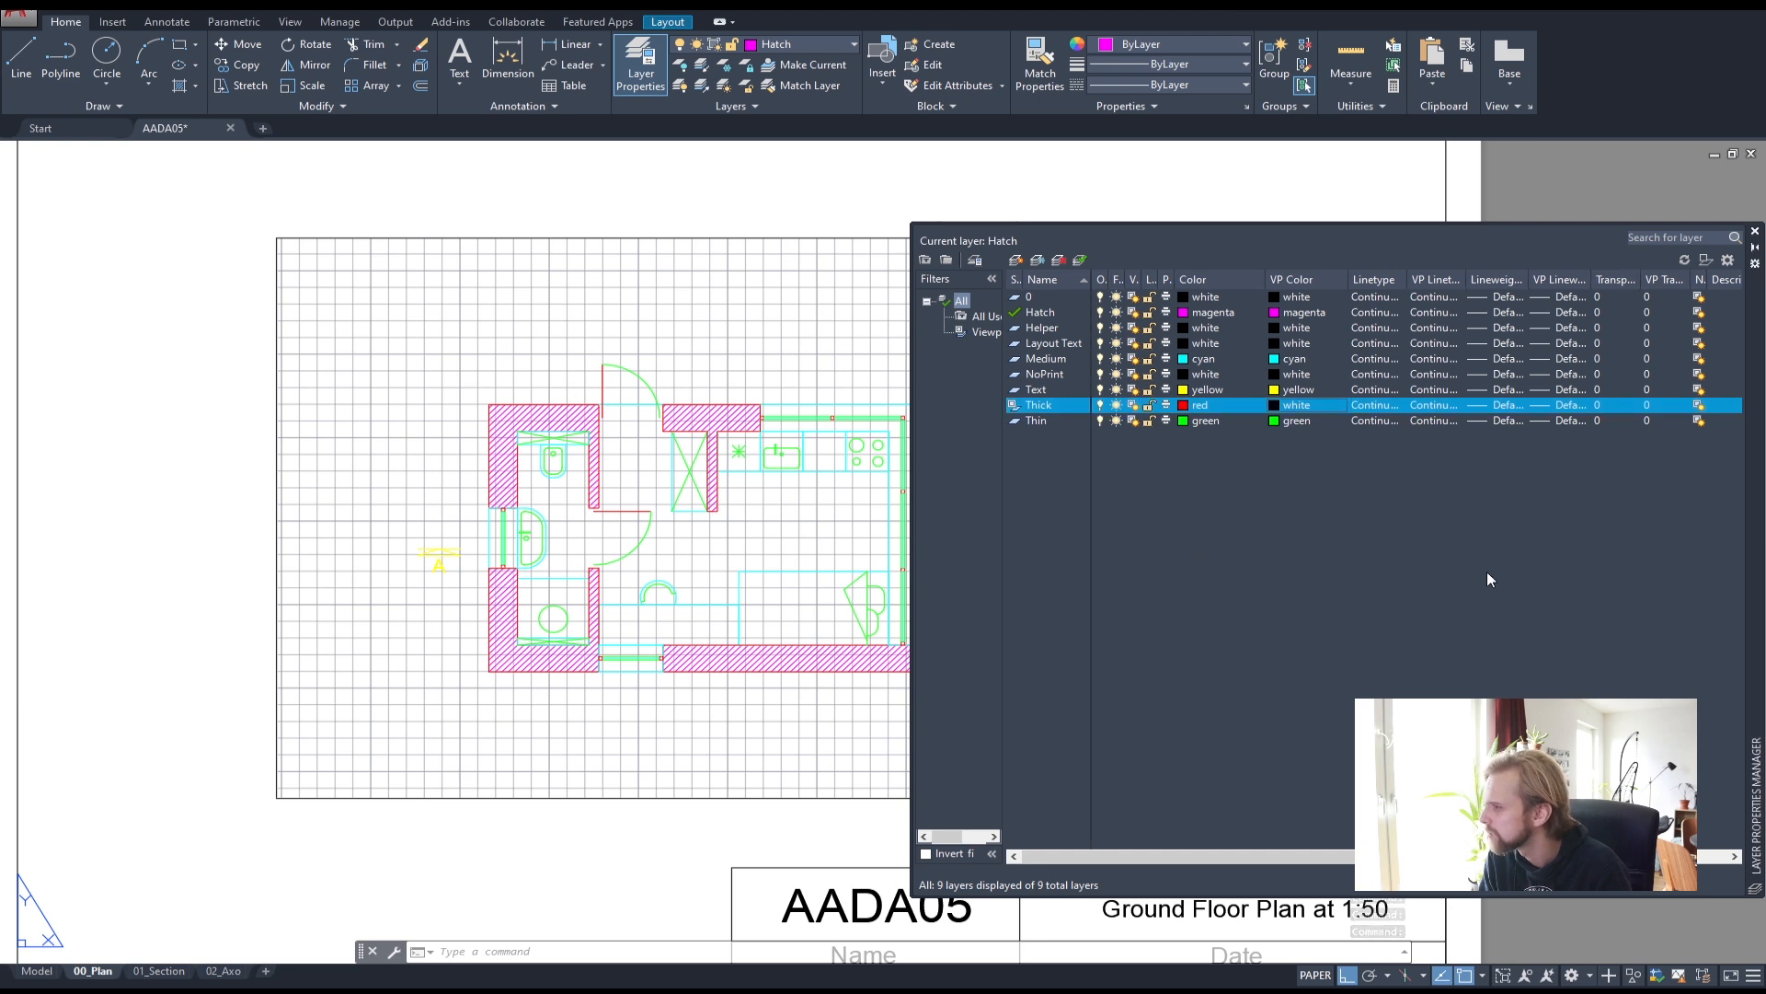
left_click(1754, 231)
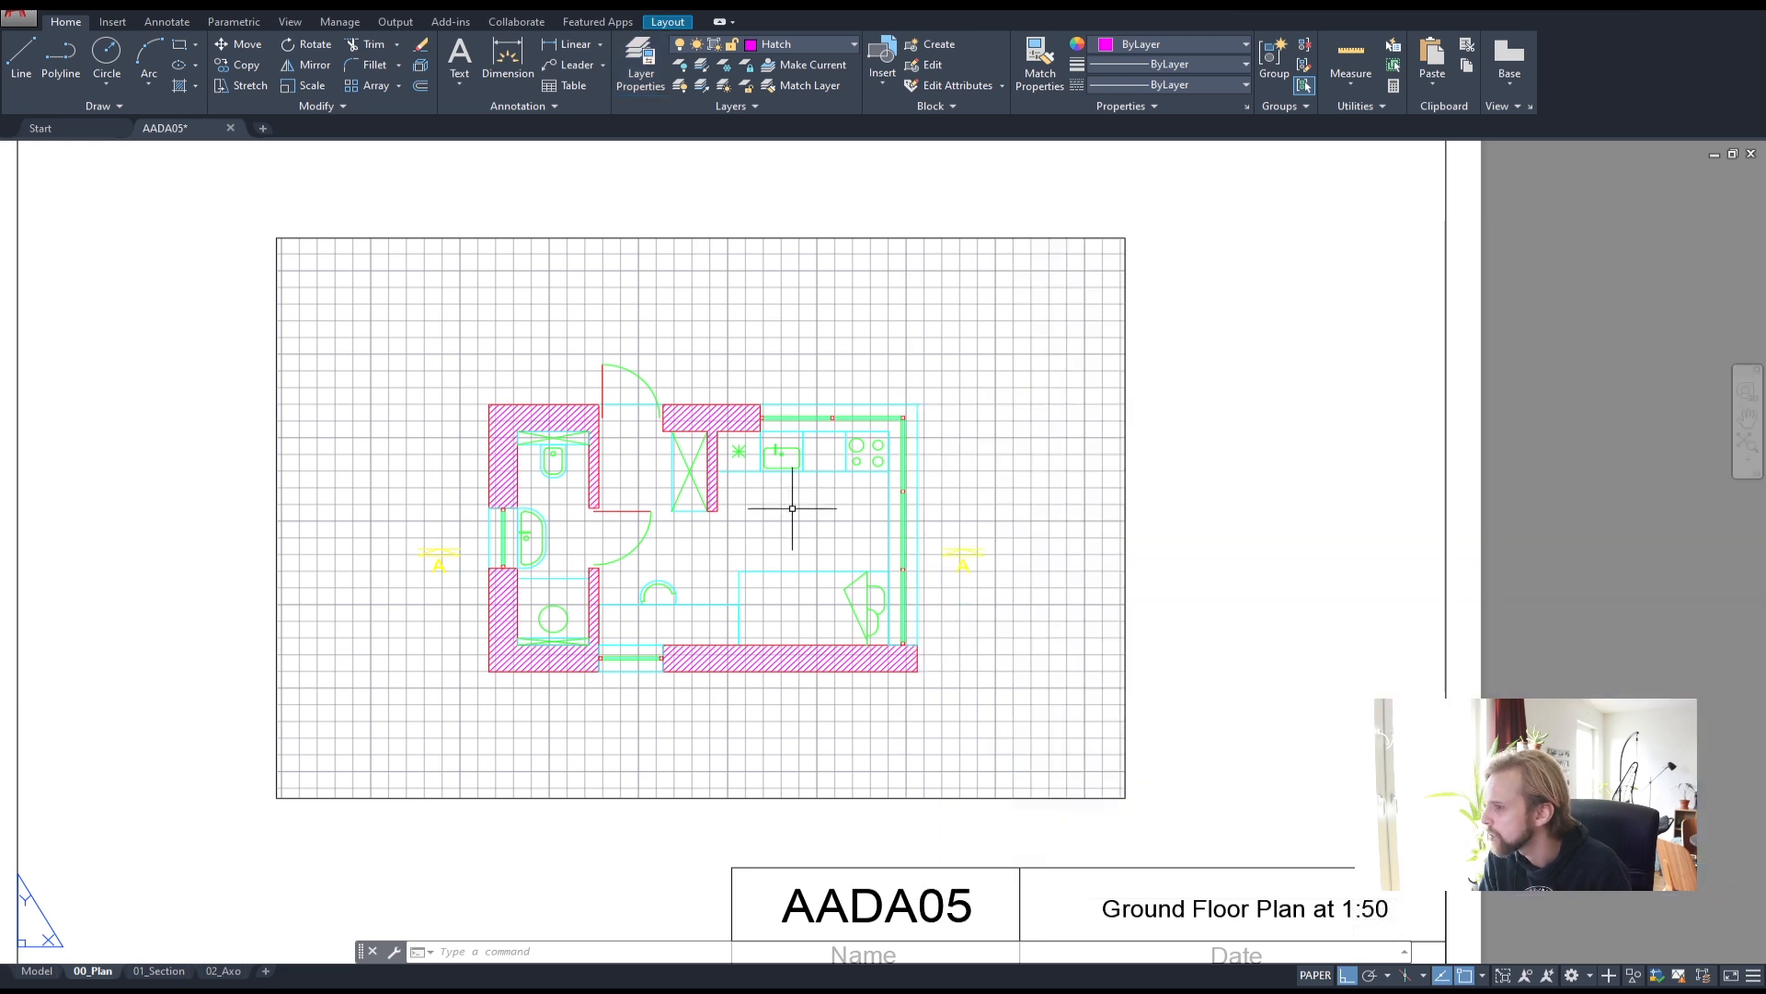
- Reopen Layer Properties, return Thick's viewport colour to red, and close the manager
scroll(791, 511, "down", 2)
scroll(791, 511, "up", 2)
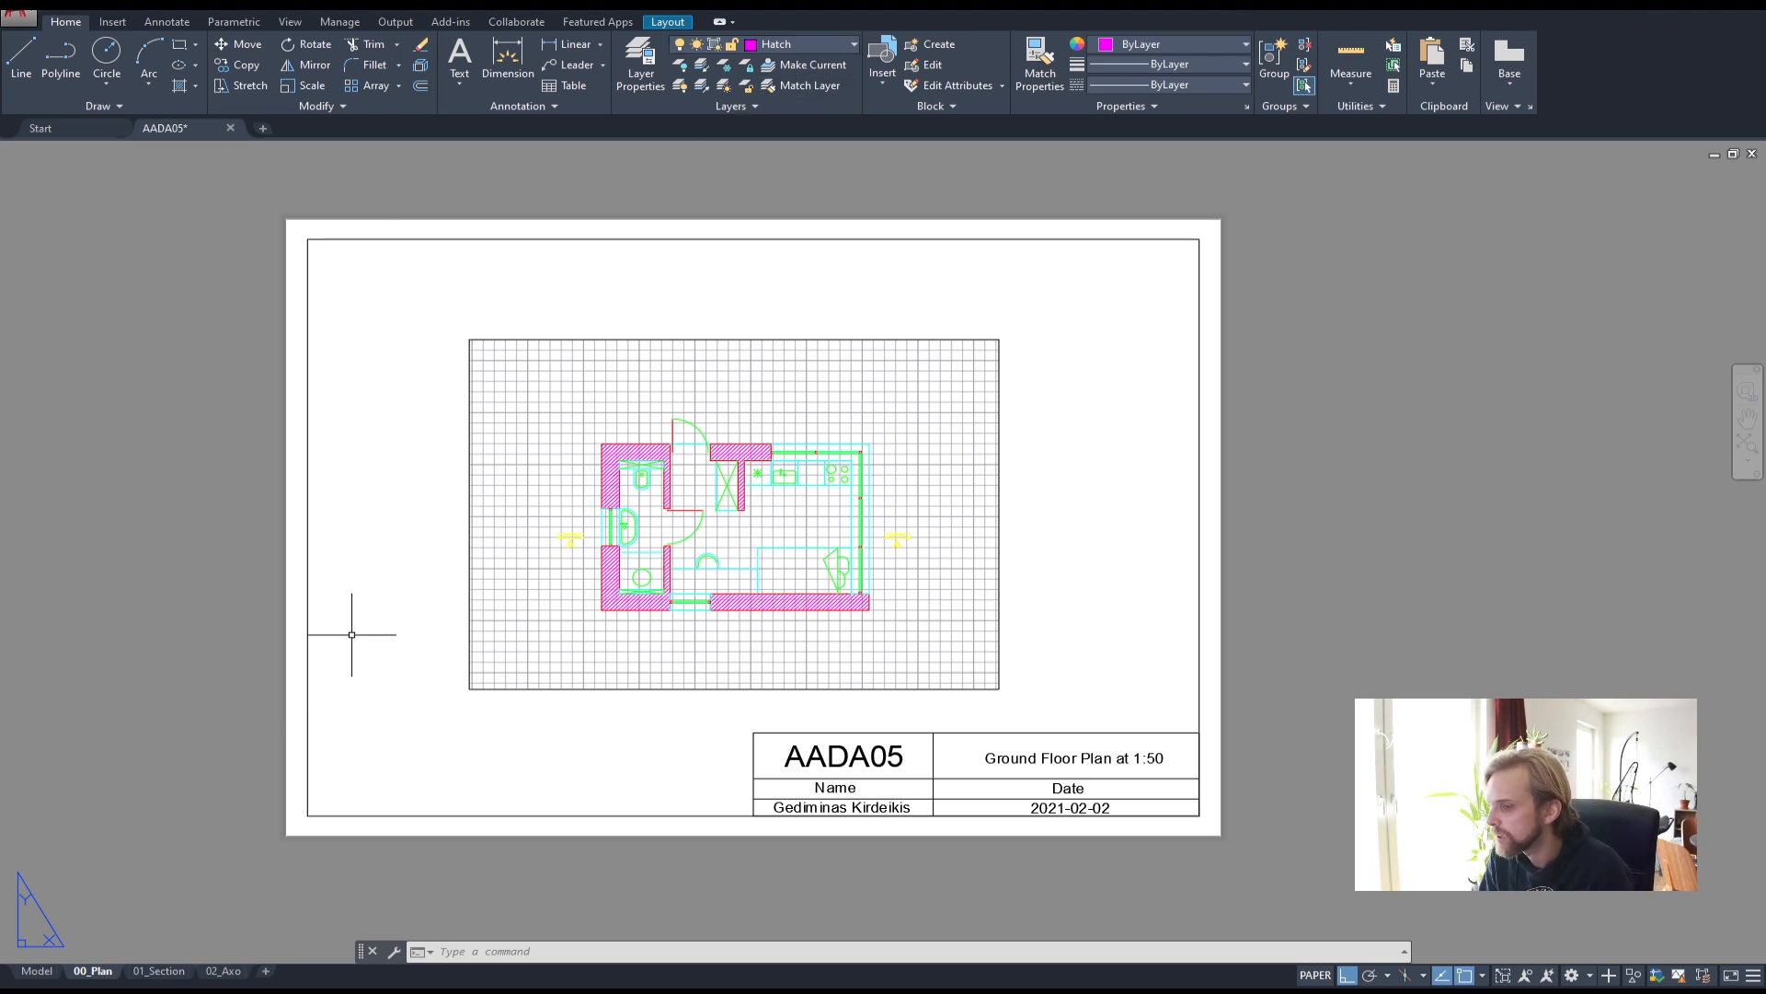
left_click(839, 47)
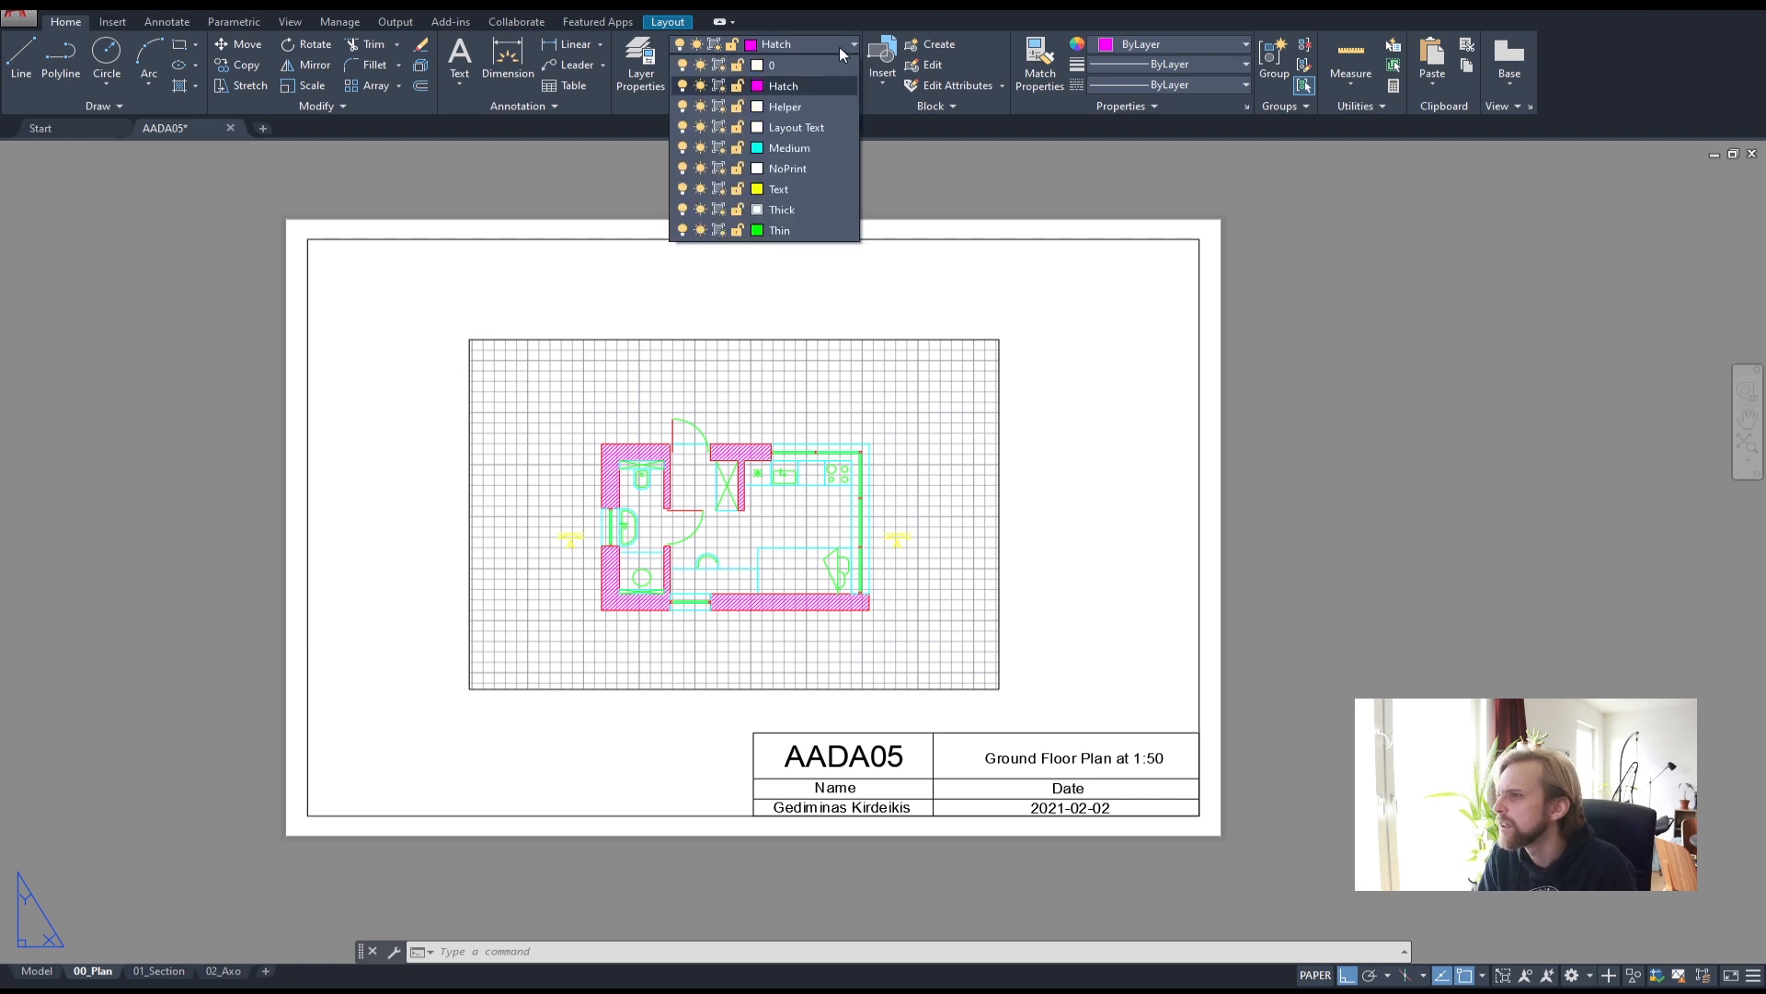
left_click(839, 47)
left_click(640, 69)
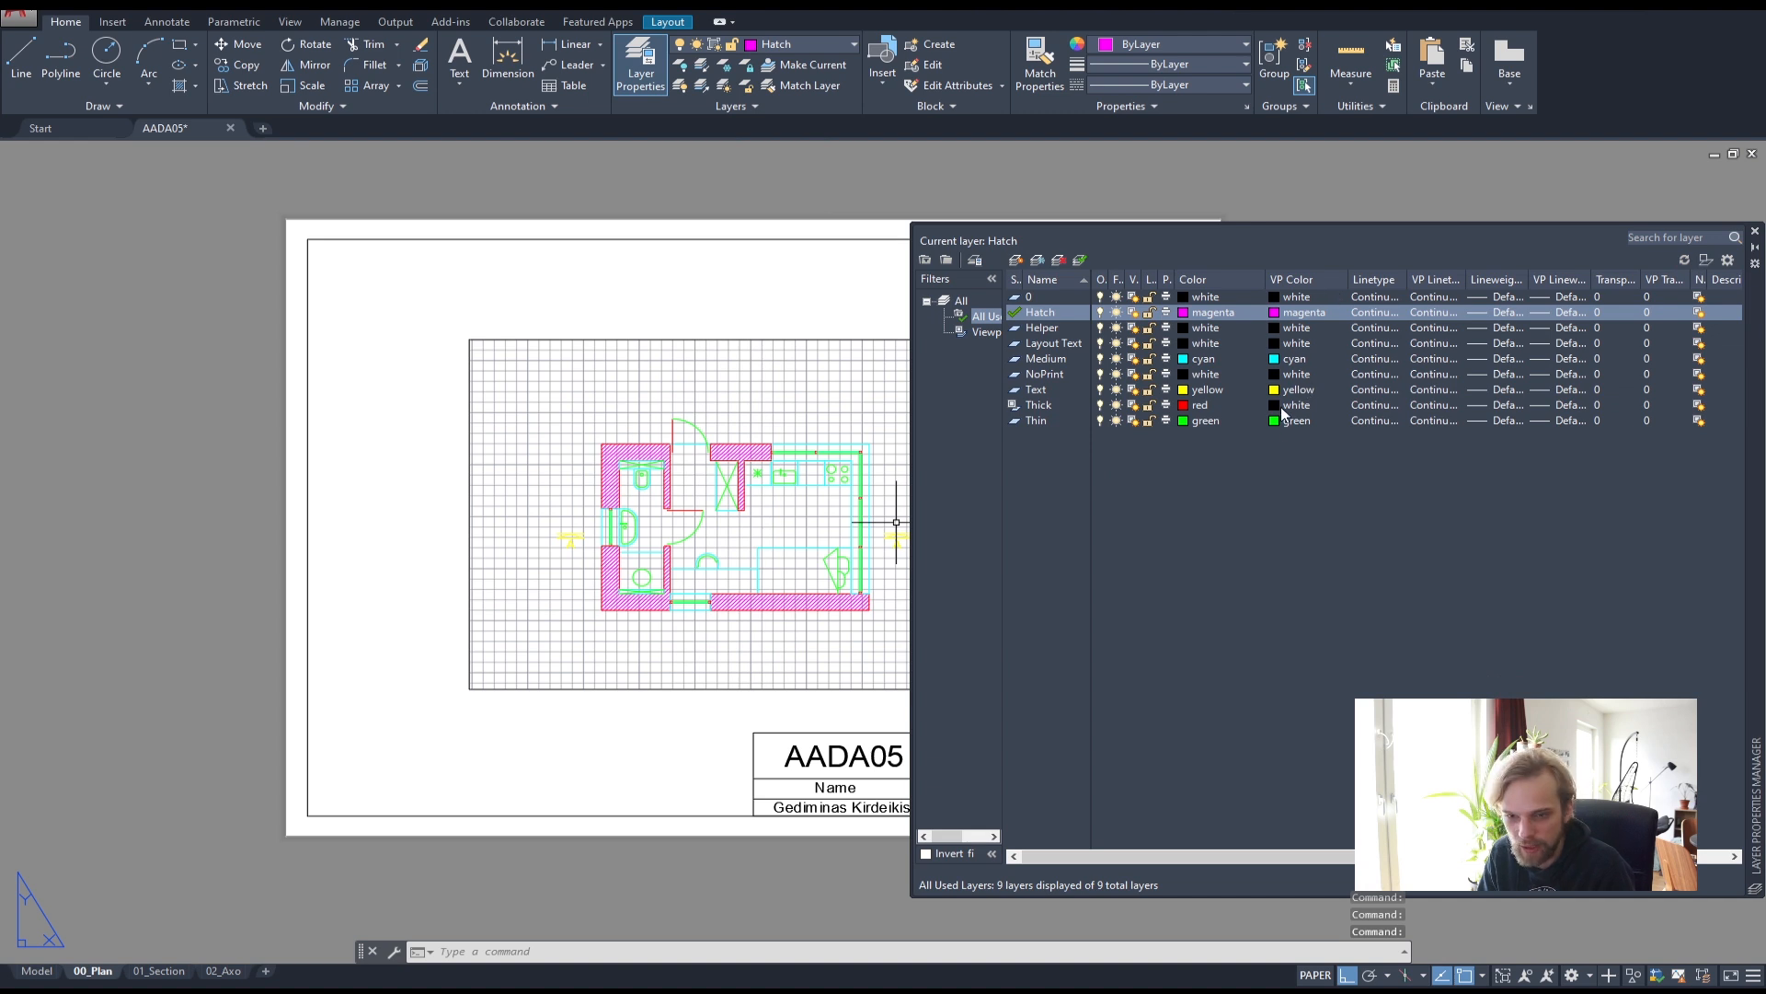
left_click(1198, 405)
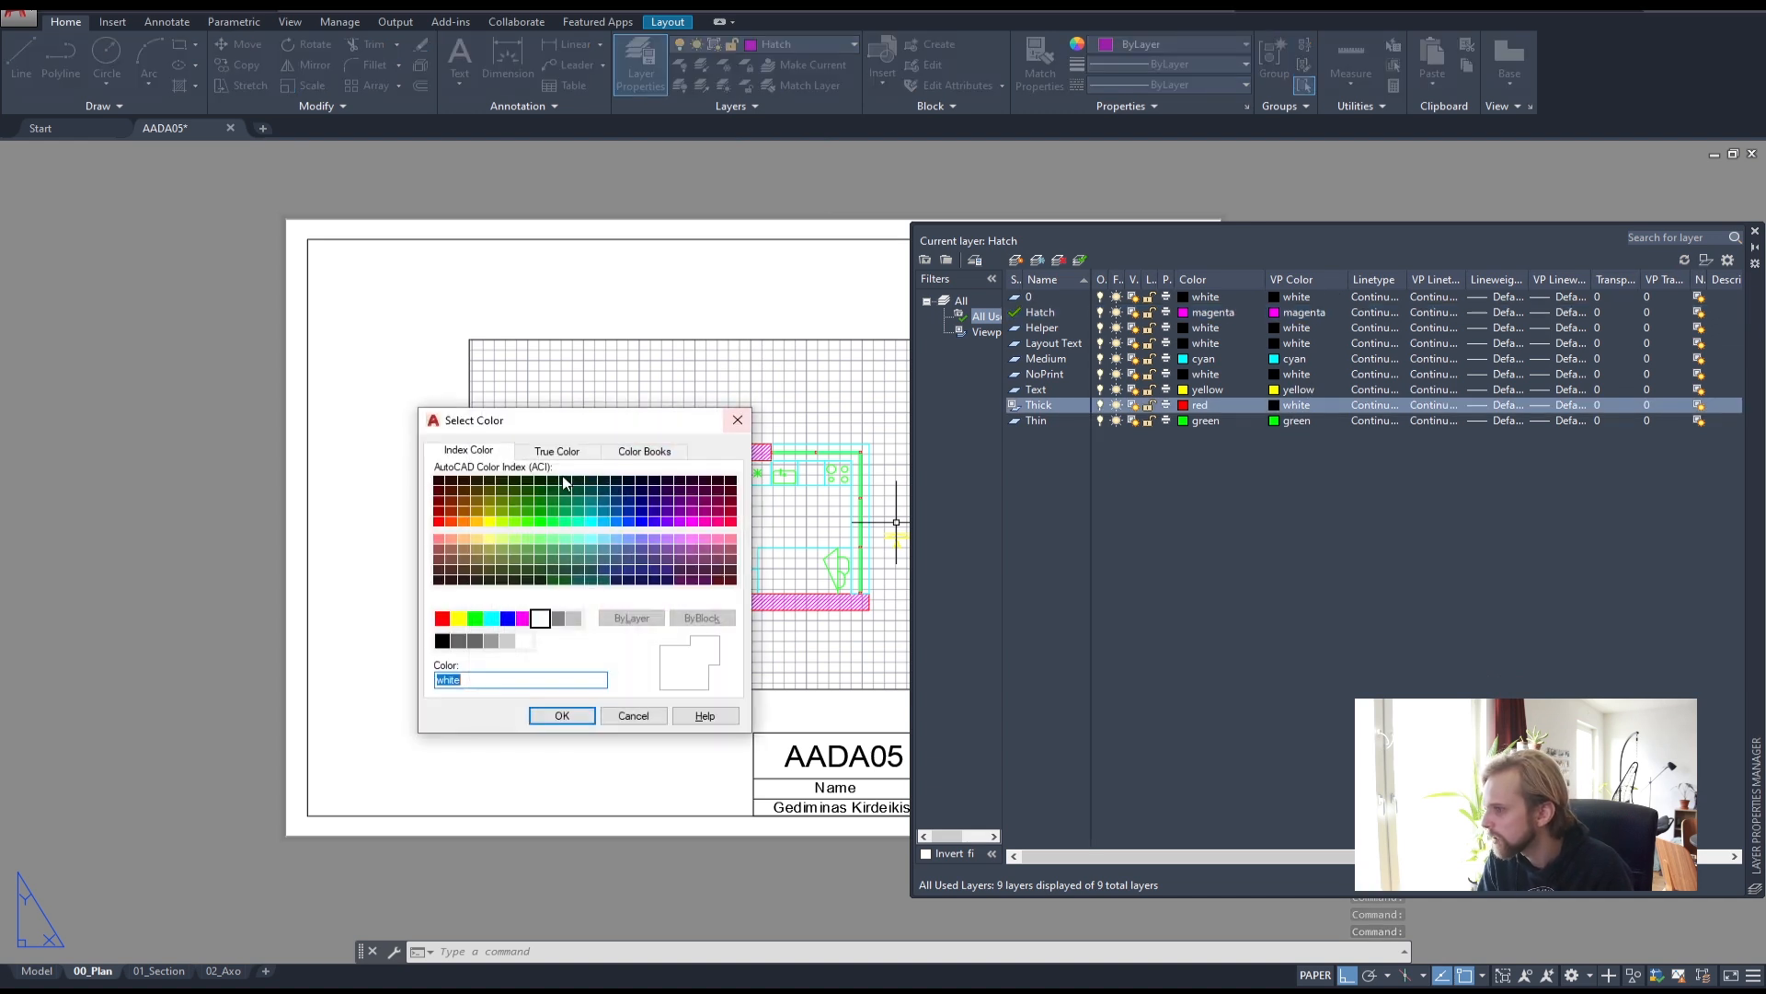
left_click(562, 716)
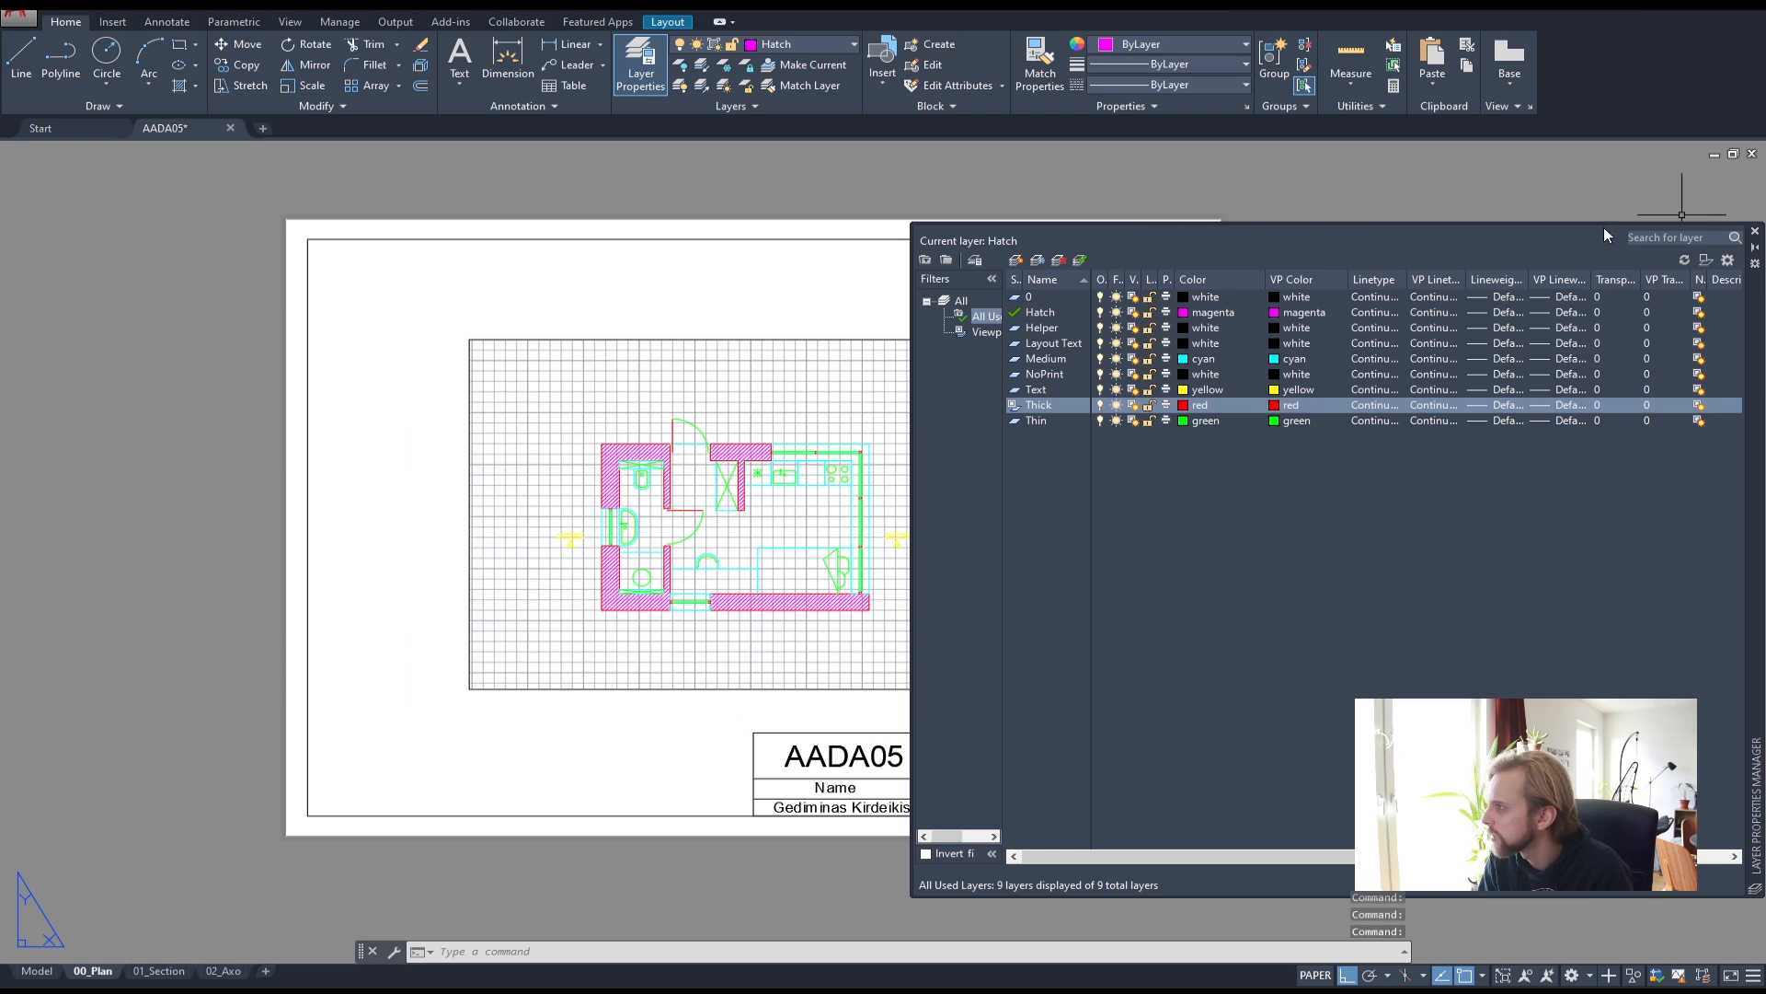
left_click_drag(1468, 224, 1468, 226)
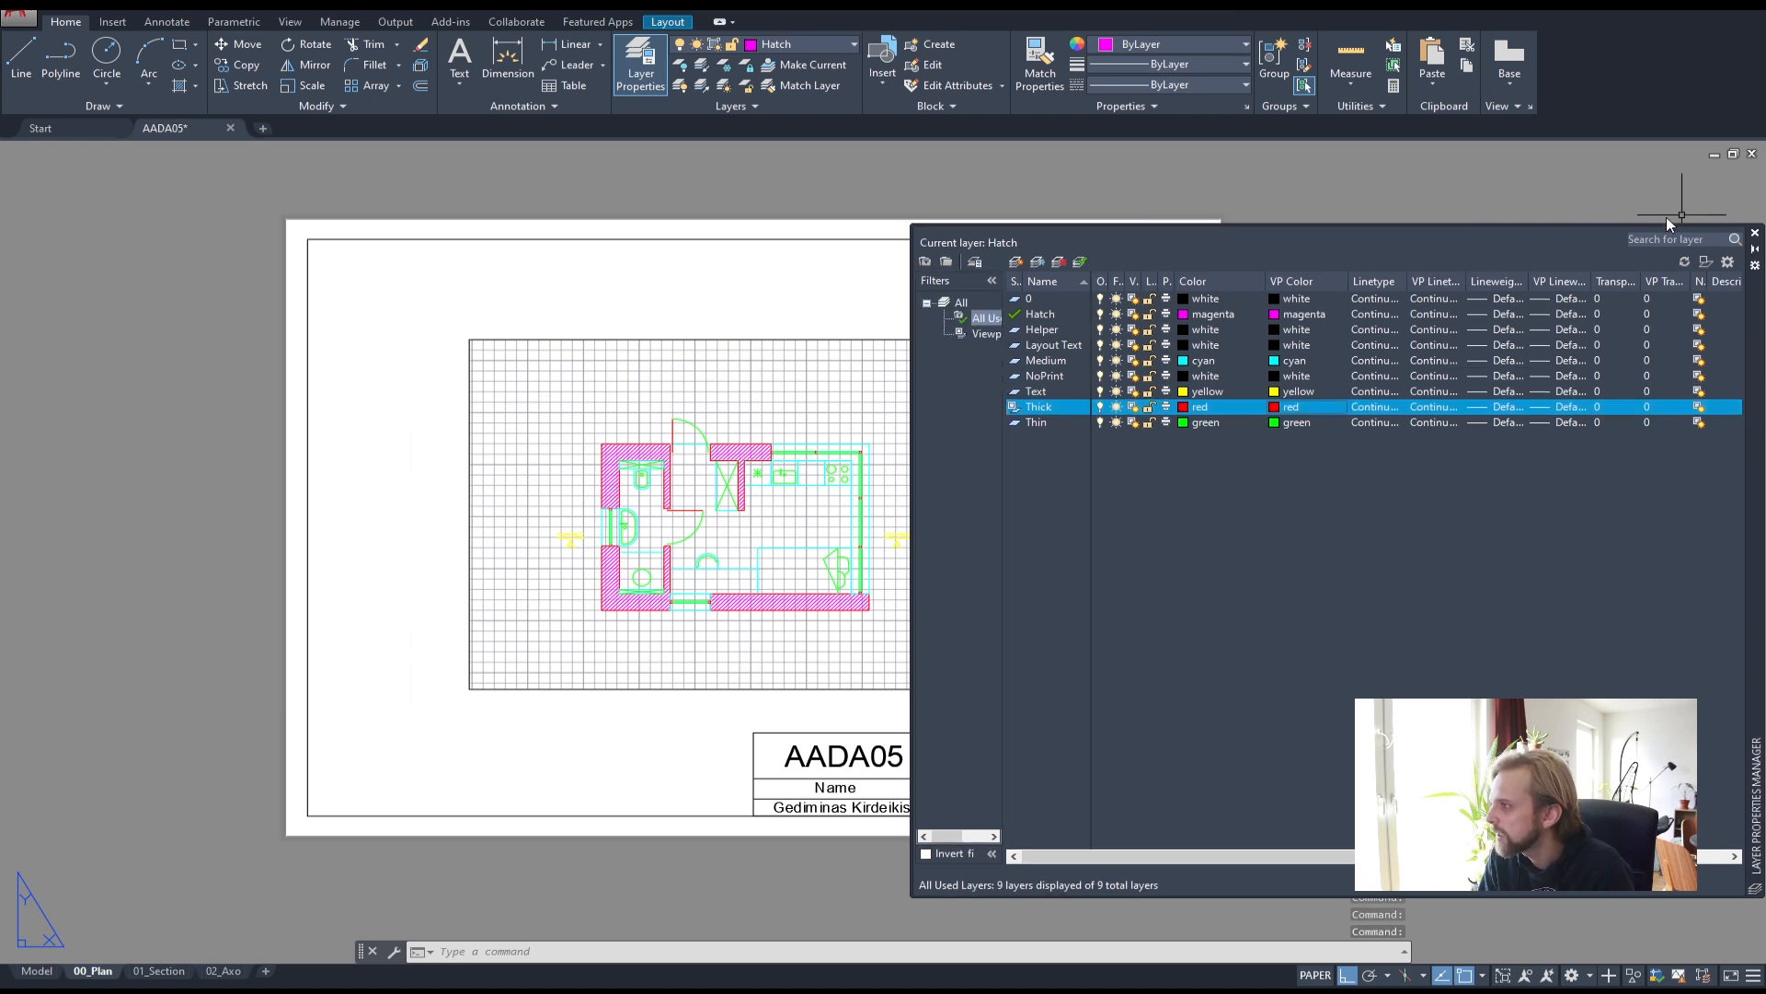
left_click(1756, 239)
left_click(1371, 361)
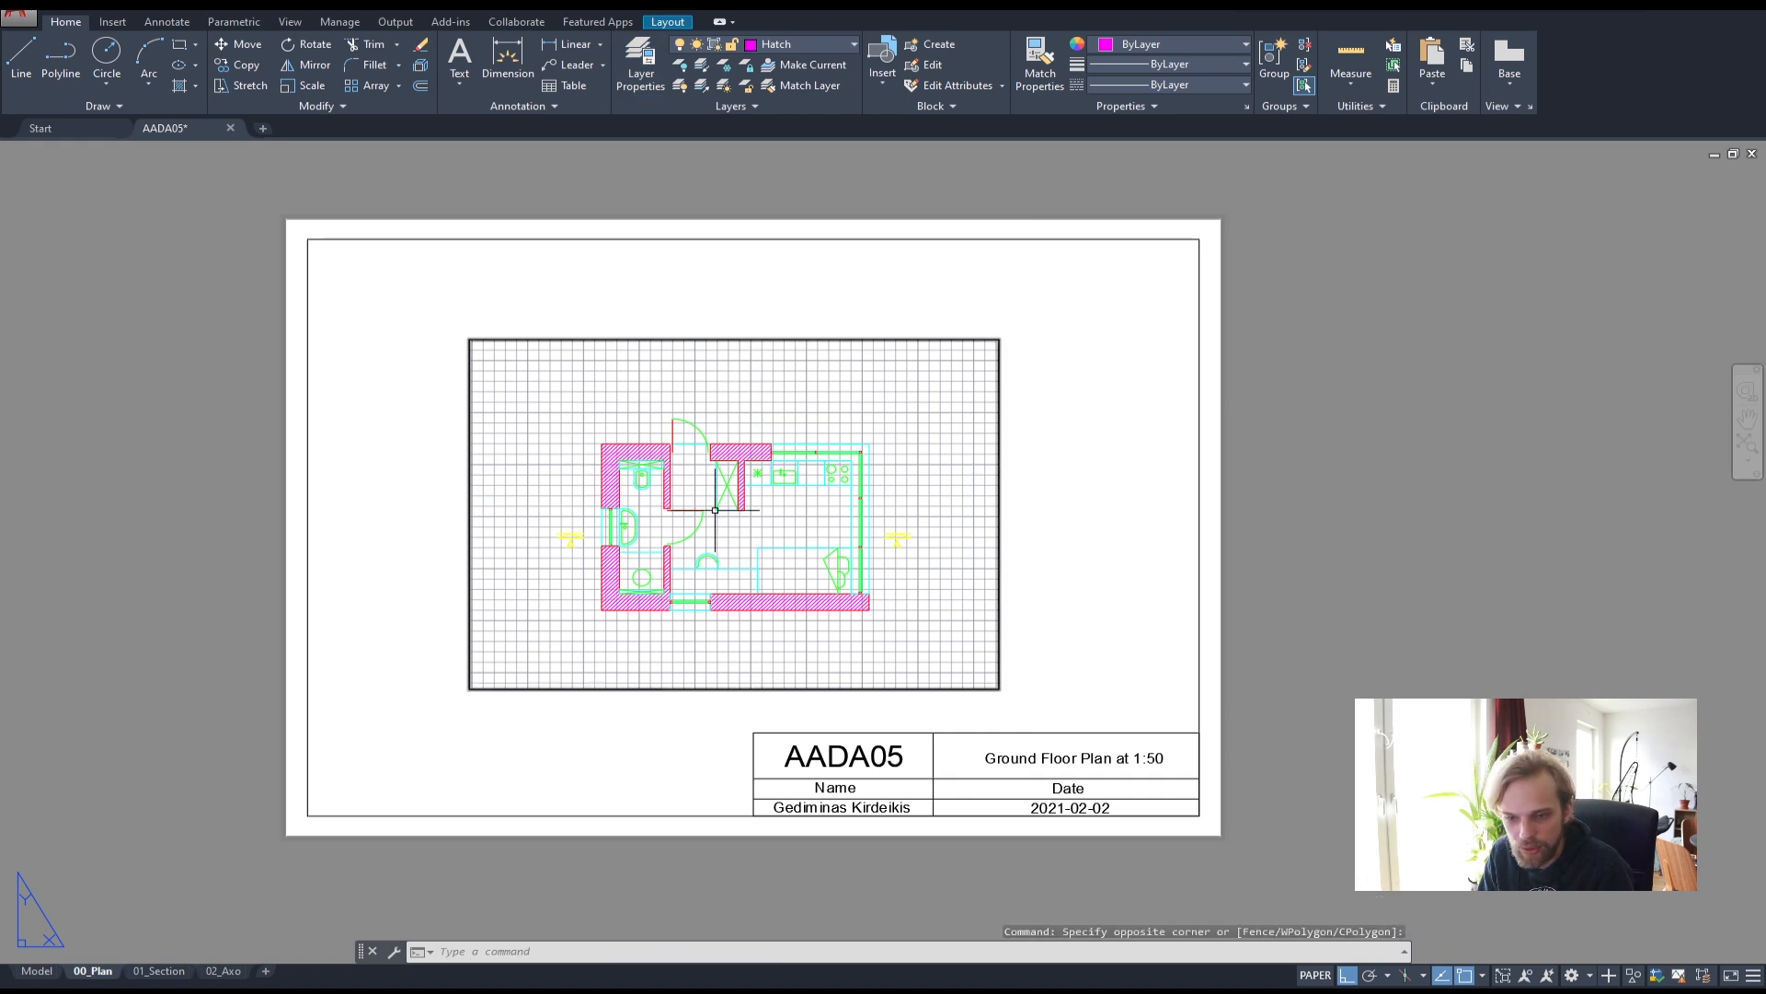
- Inside the plan viewport, set Thick's viewport colour to white and Text's to red
double_click(865, 383)
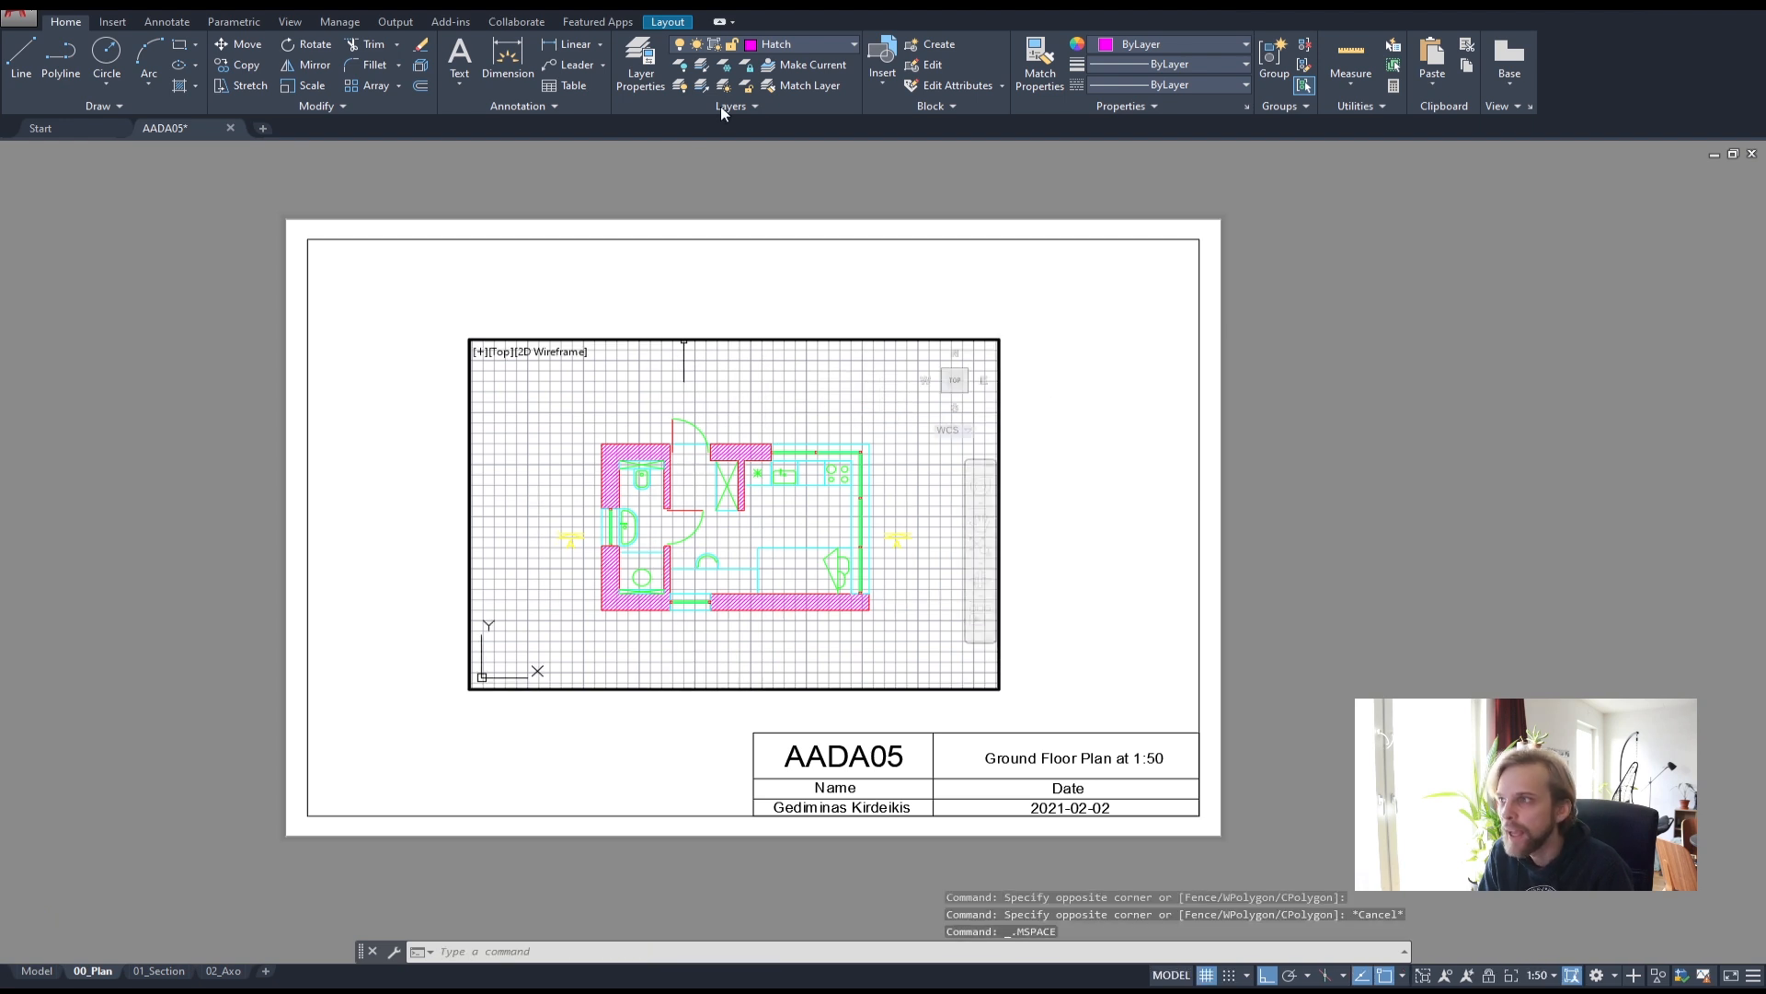
left_click(653, 63)
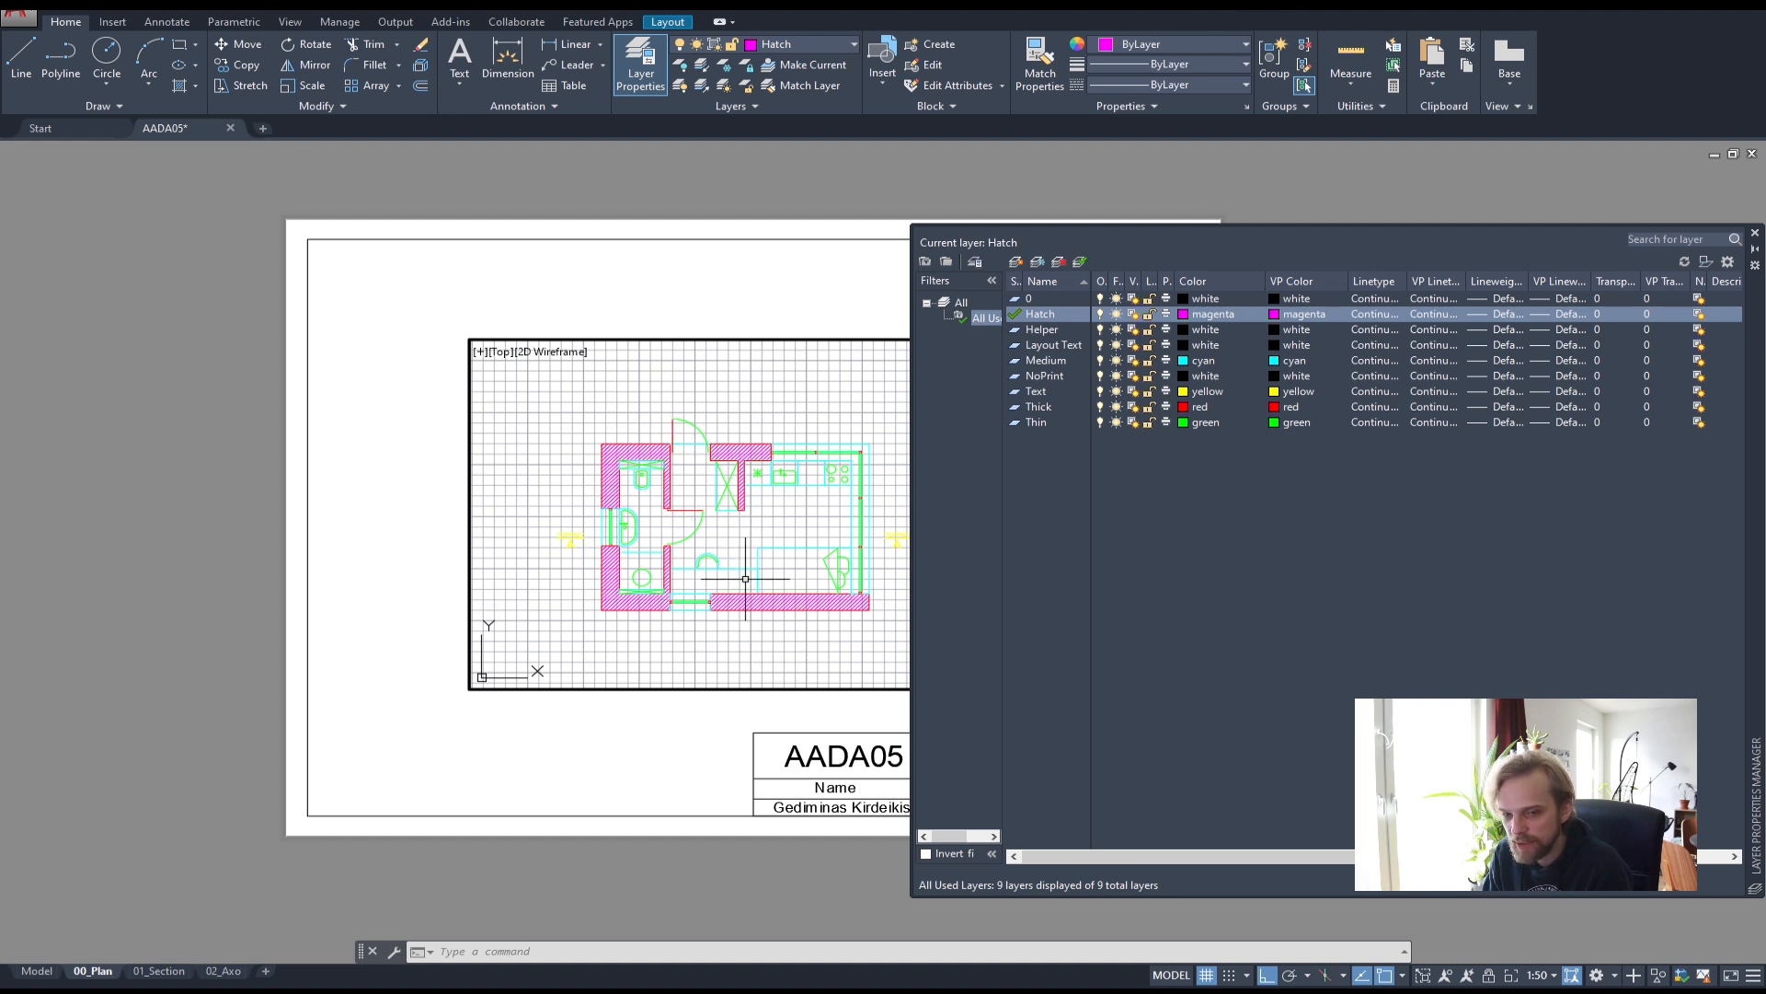
left_click(1290, 406)
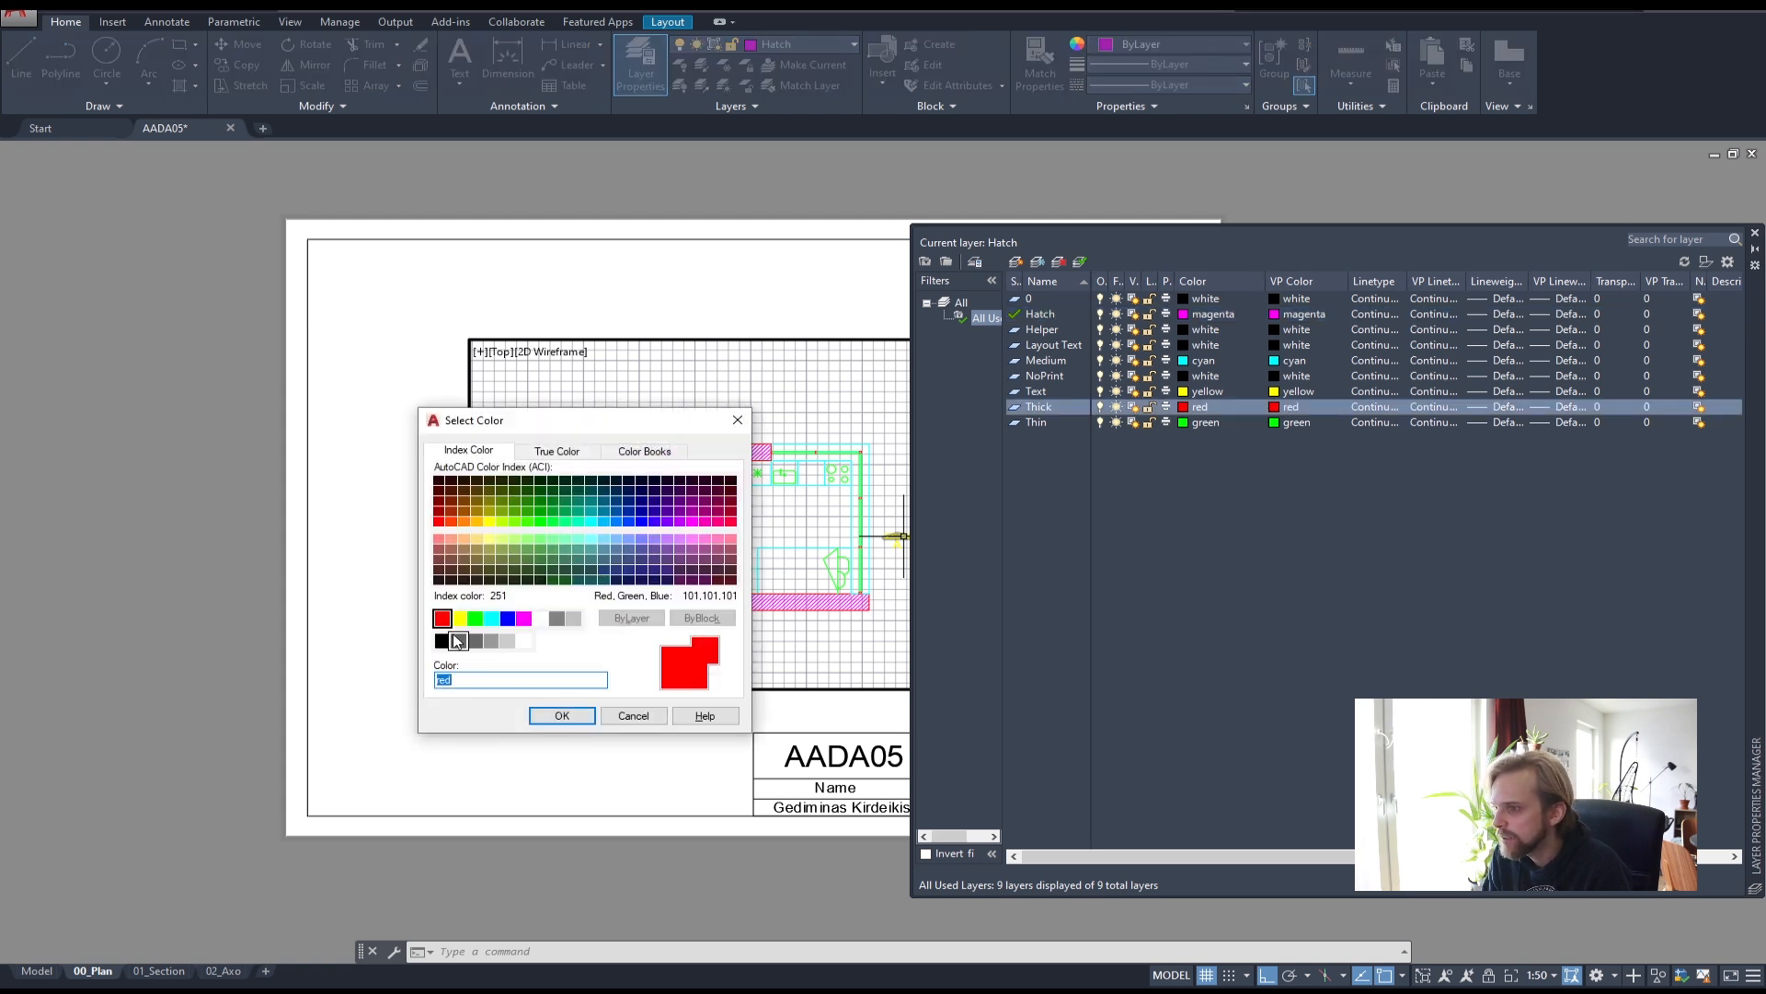
left_click(524, 641)
left_click(563, 715)
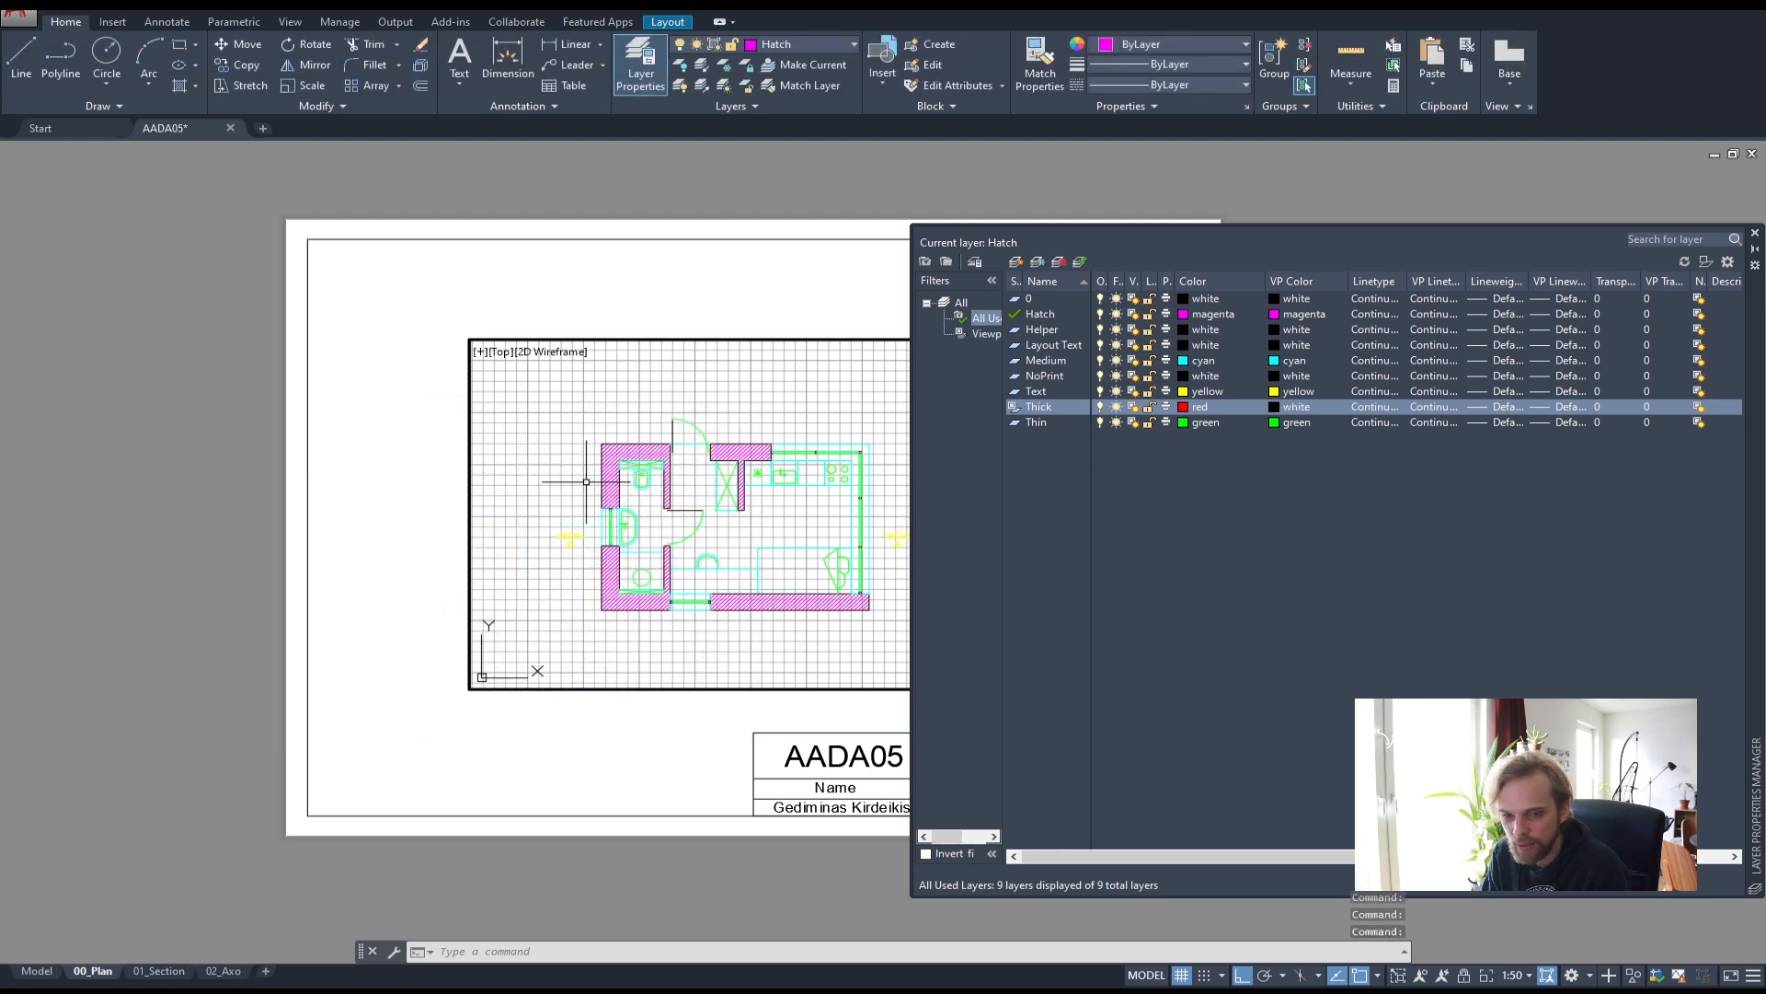
left_click(1286, 391)
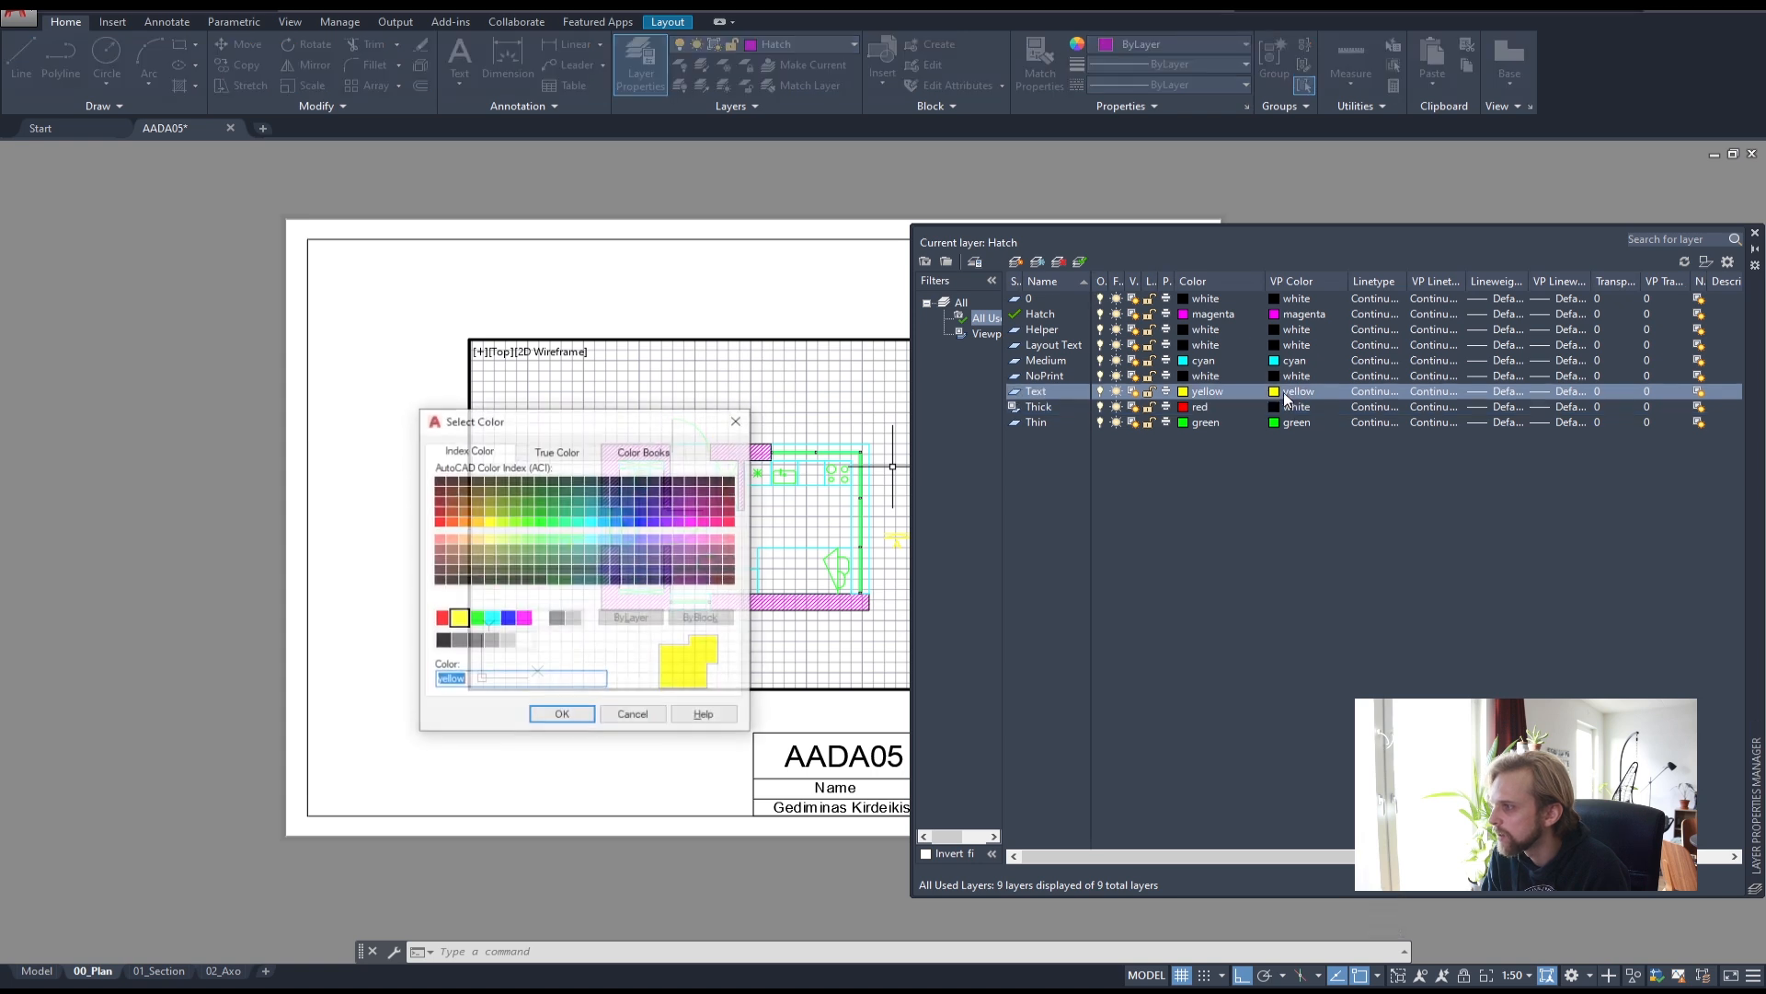
left_click(629, 521)
left_click(439, 521)
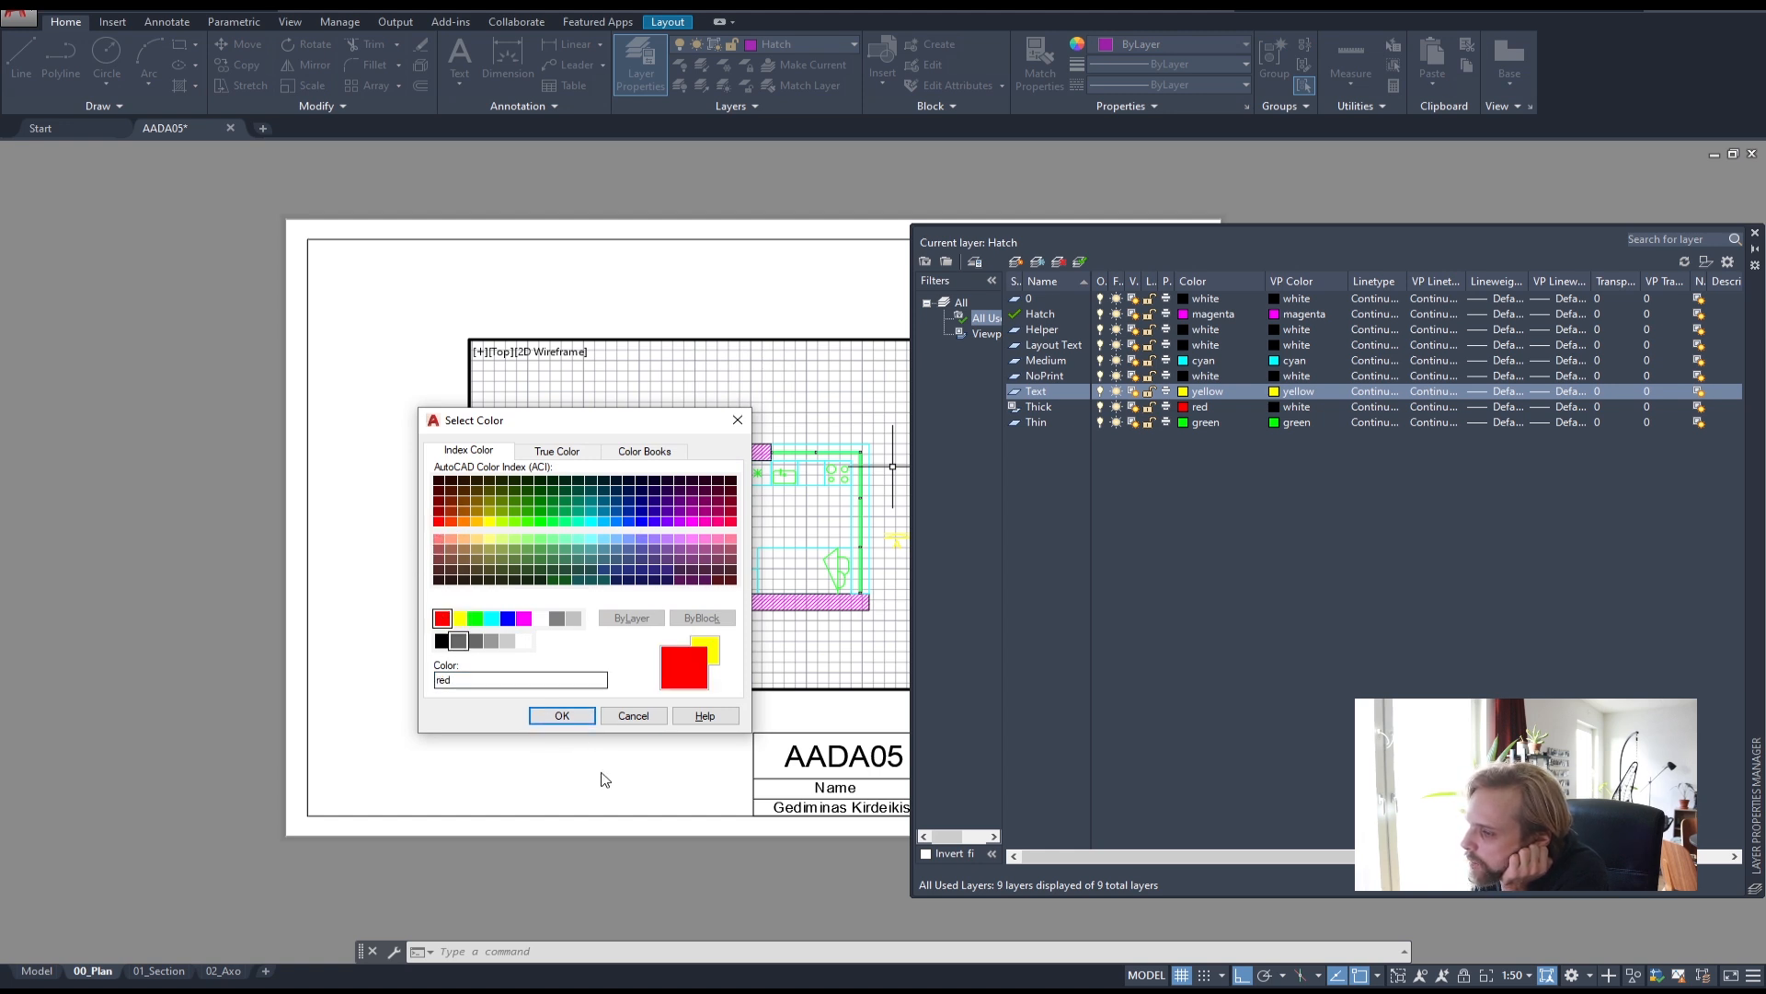
left_click(562, 715)
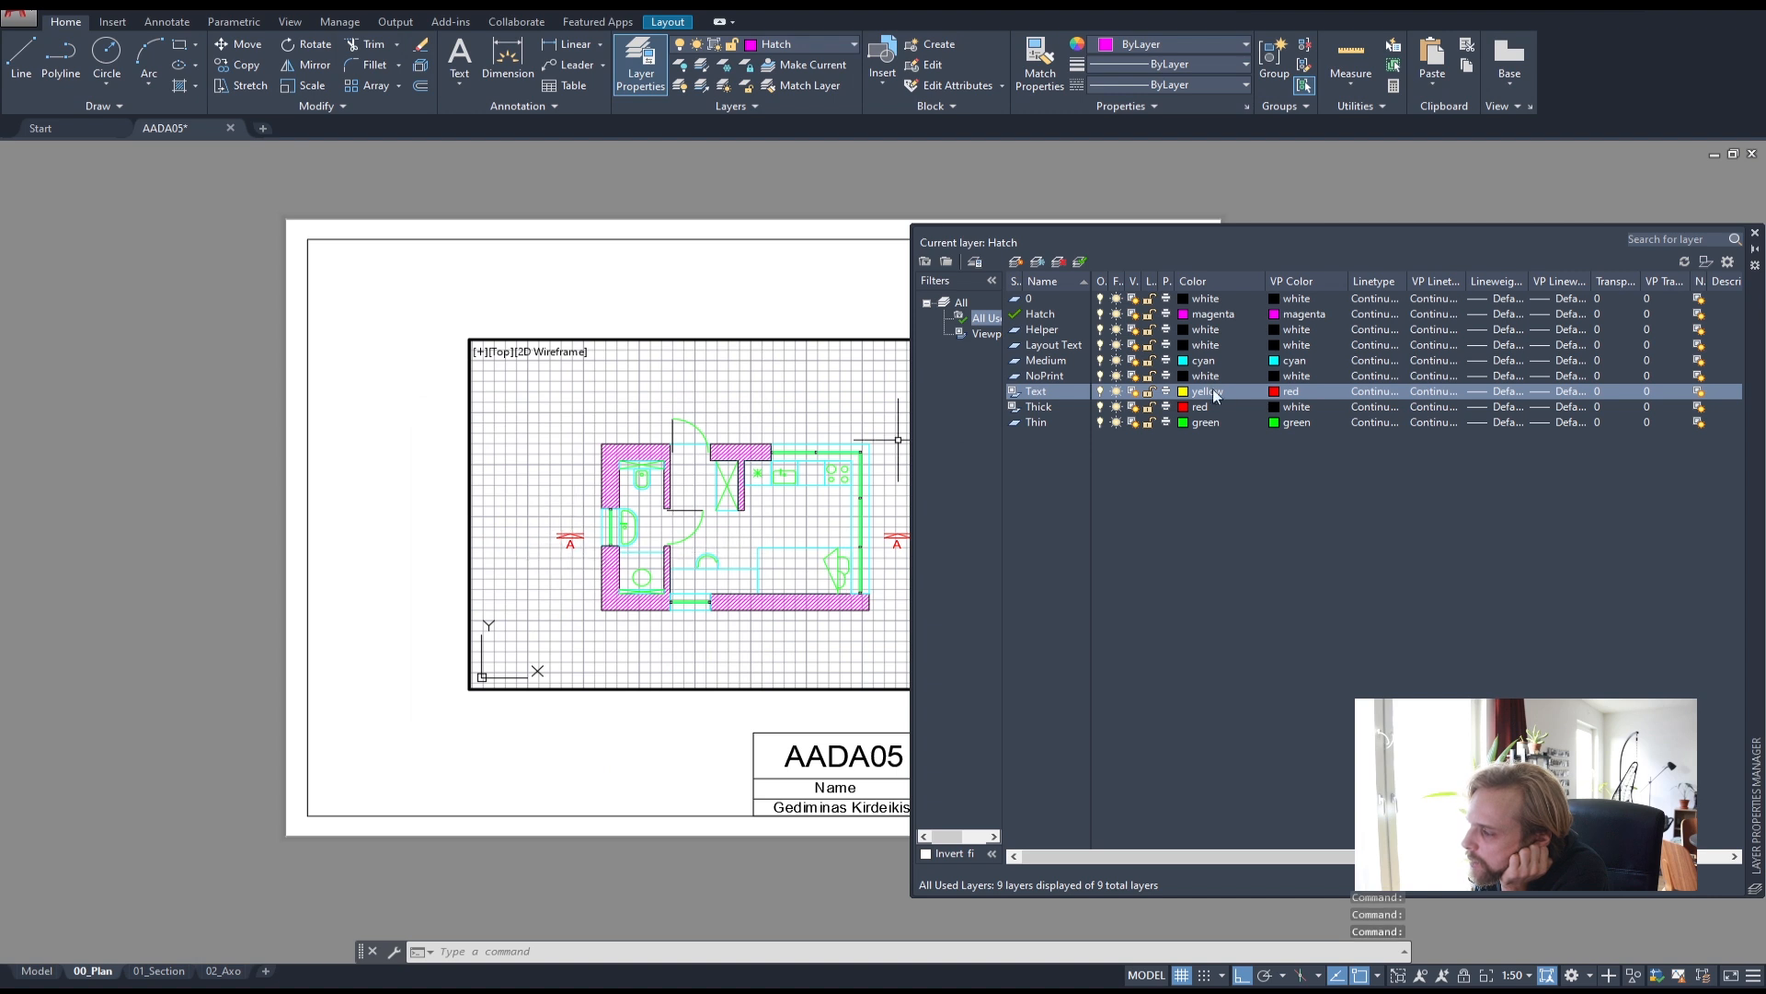
- Make Medium and Thin viewport colours white and Hatch colour 14, then close
left_click(1282, 364)
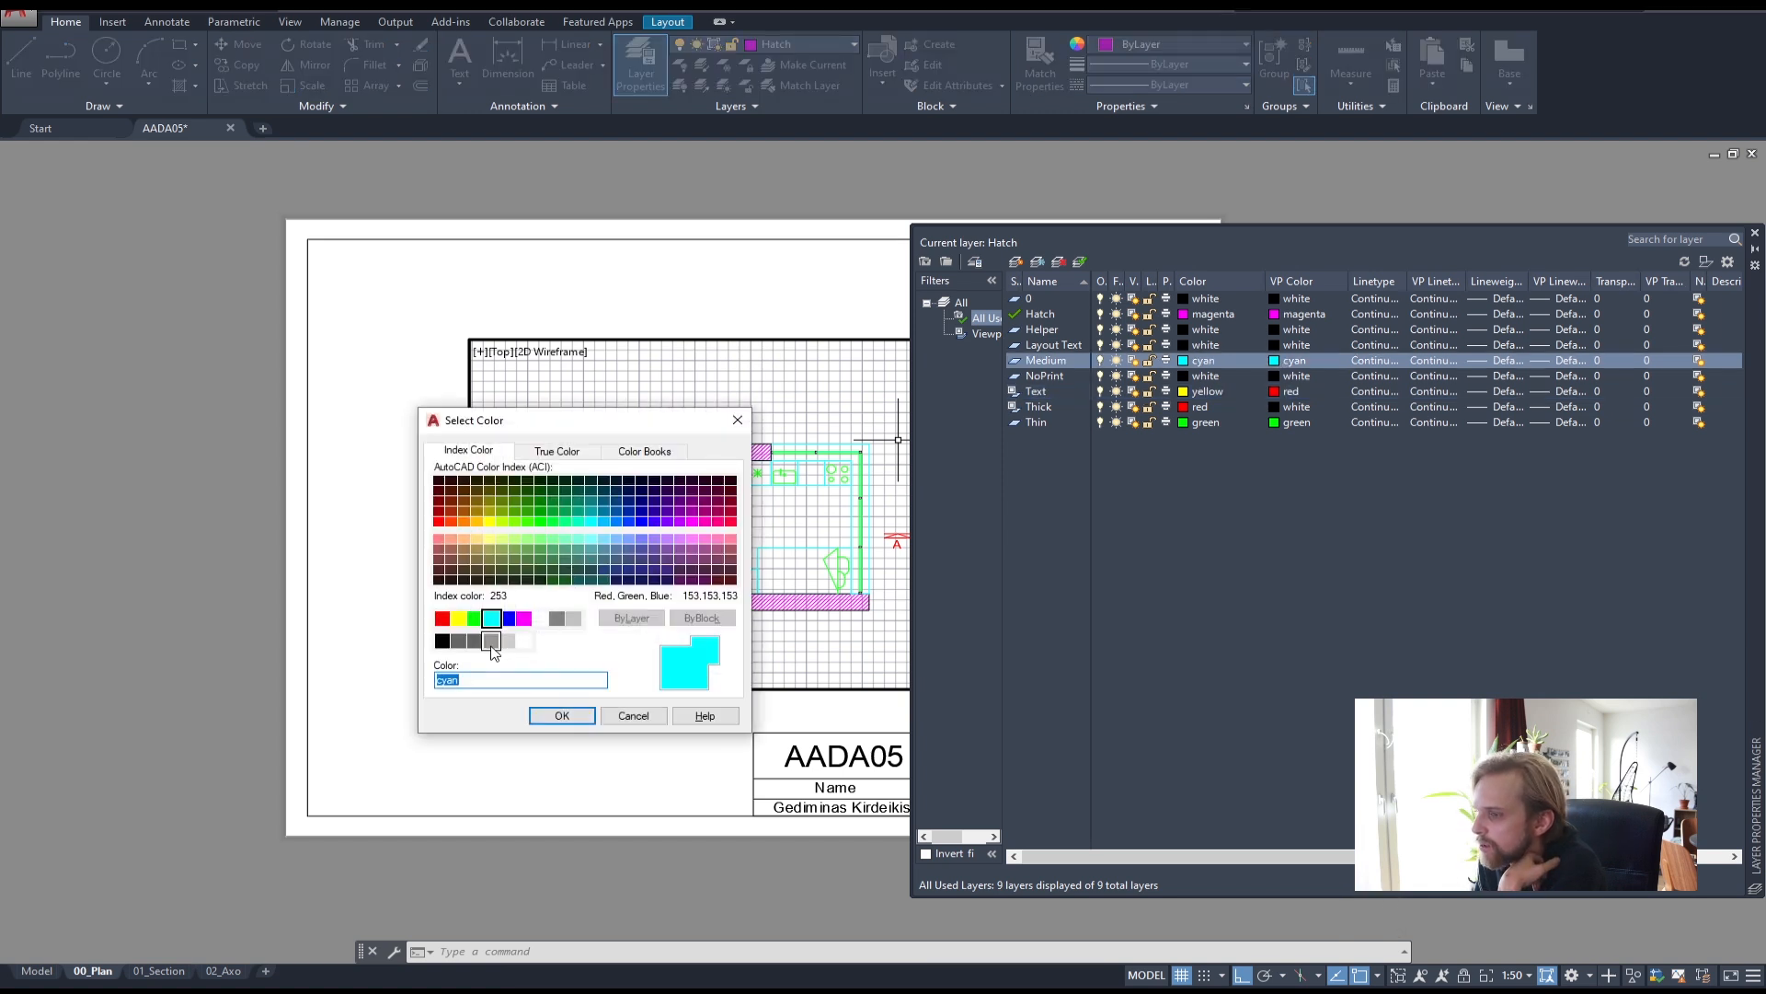
left_click(541, 620)
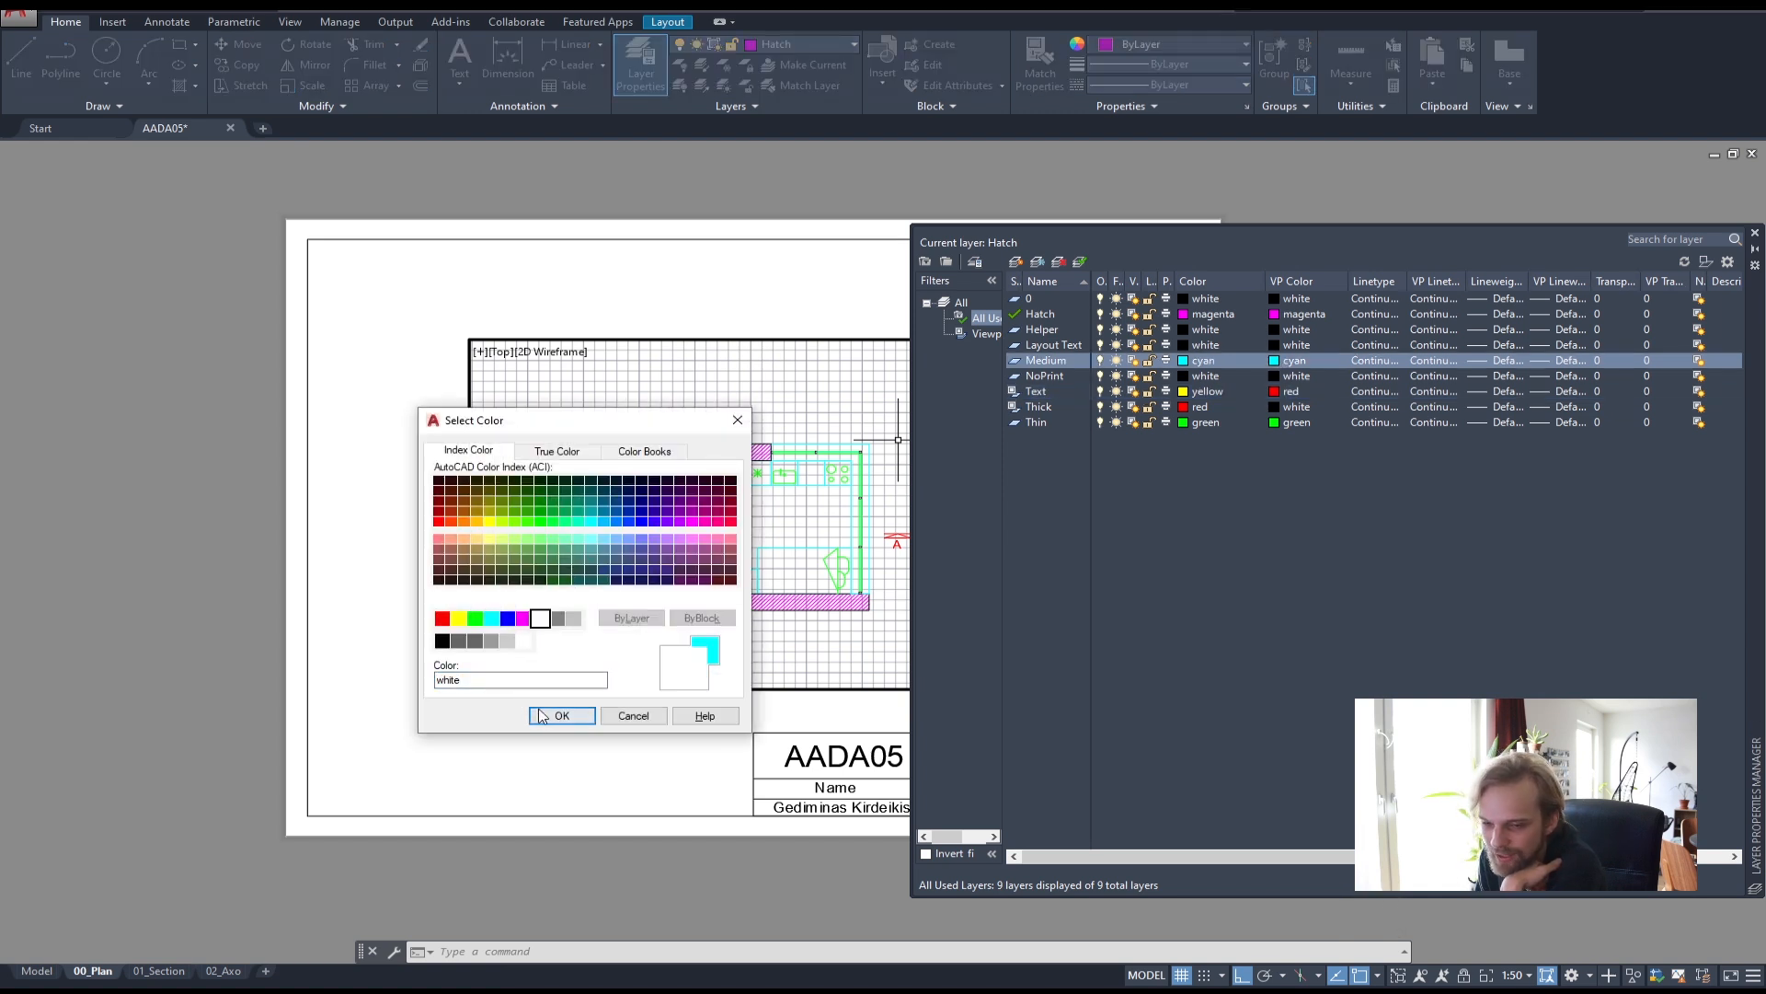
left_click(554, 717)
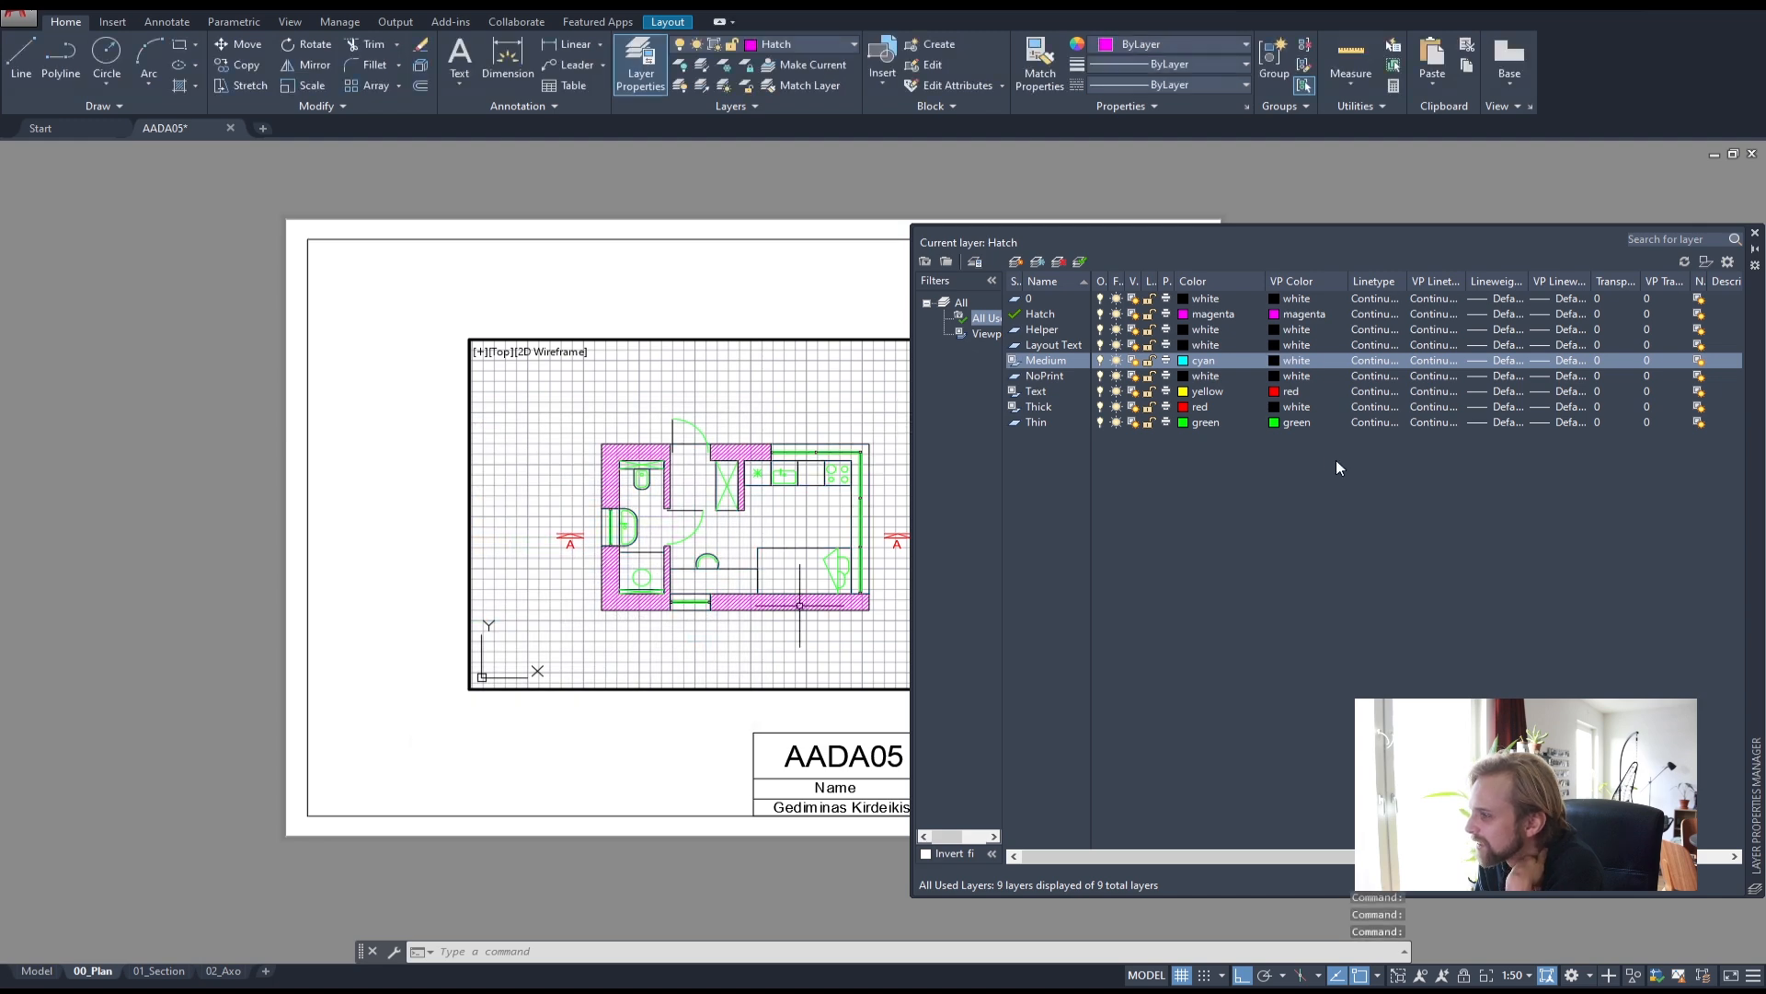
left_click(1275, 422)
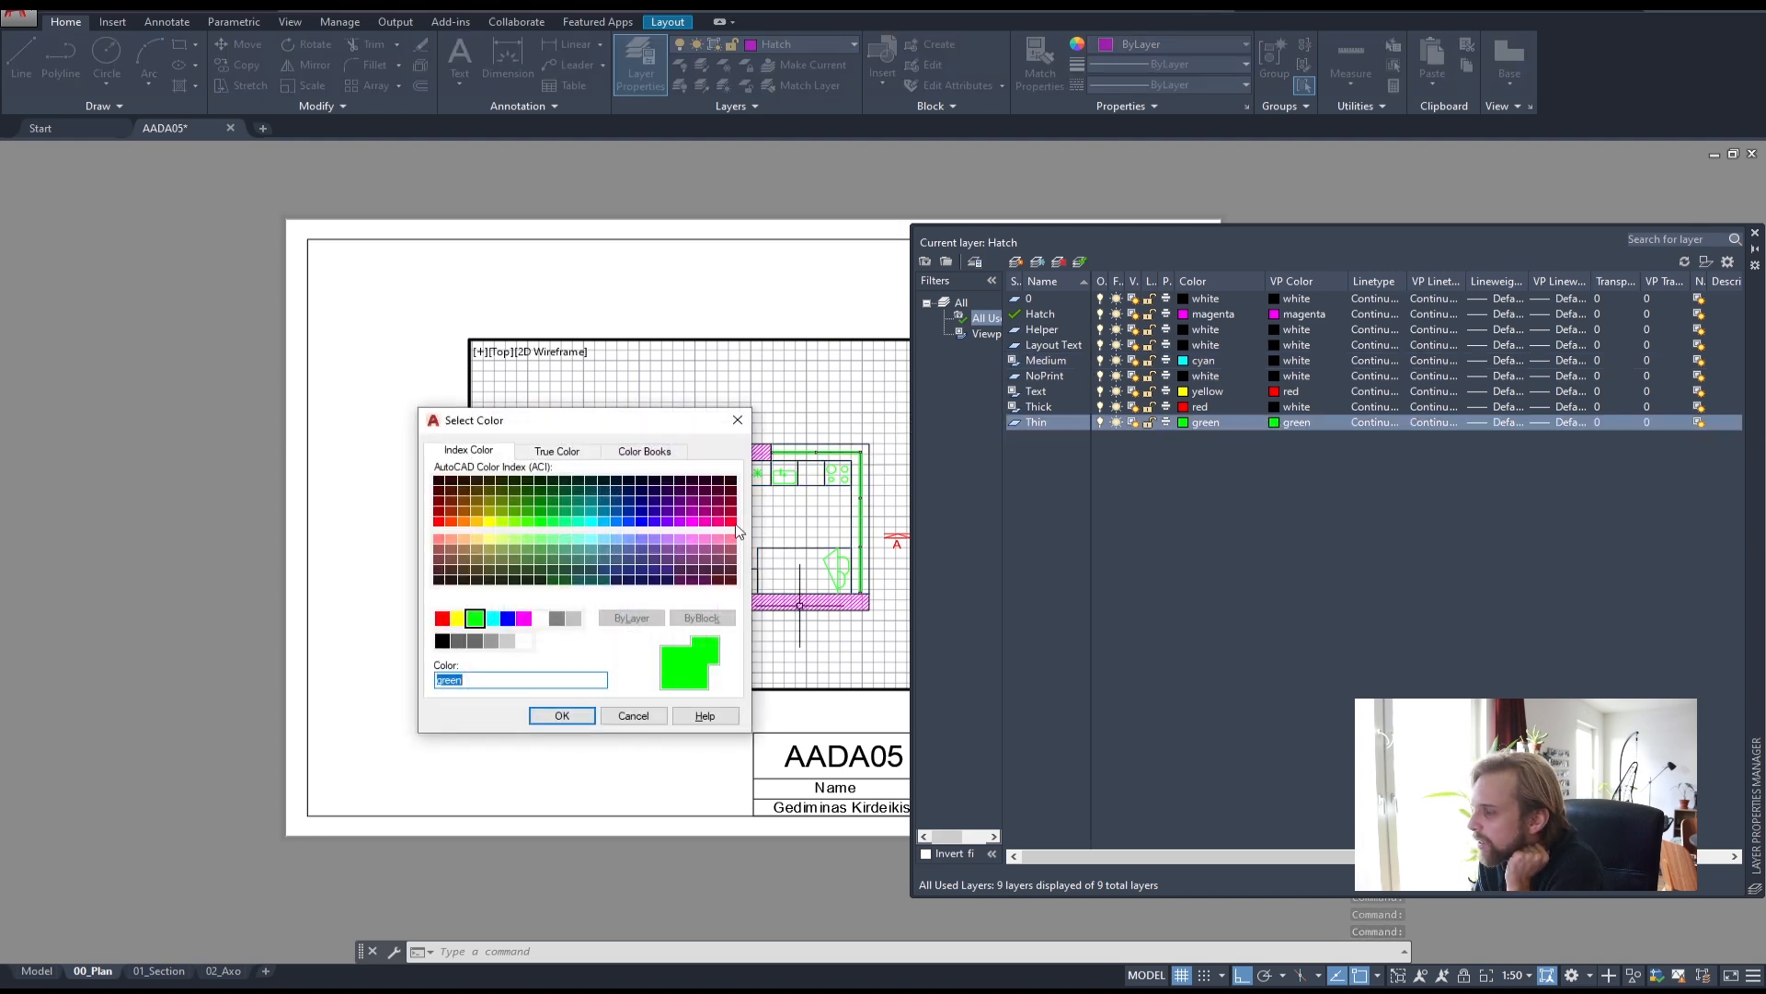
left_click(540, 618)
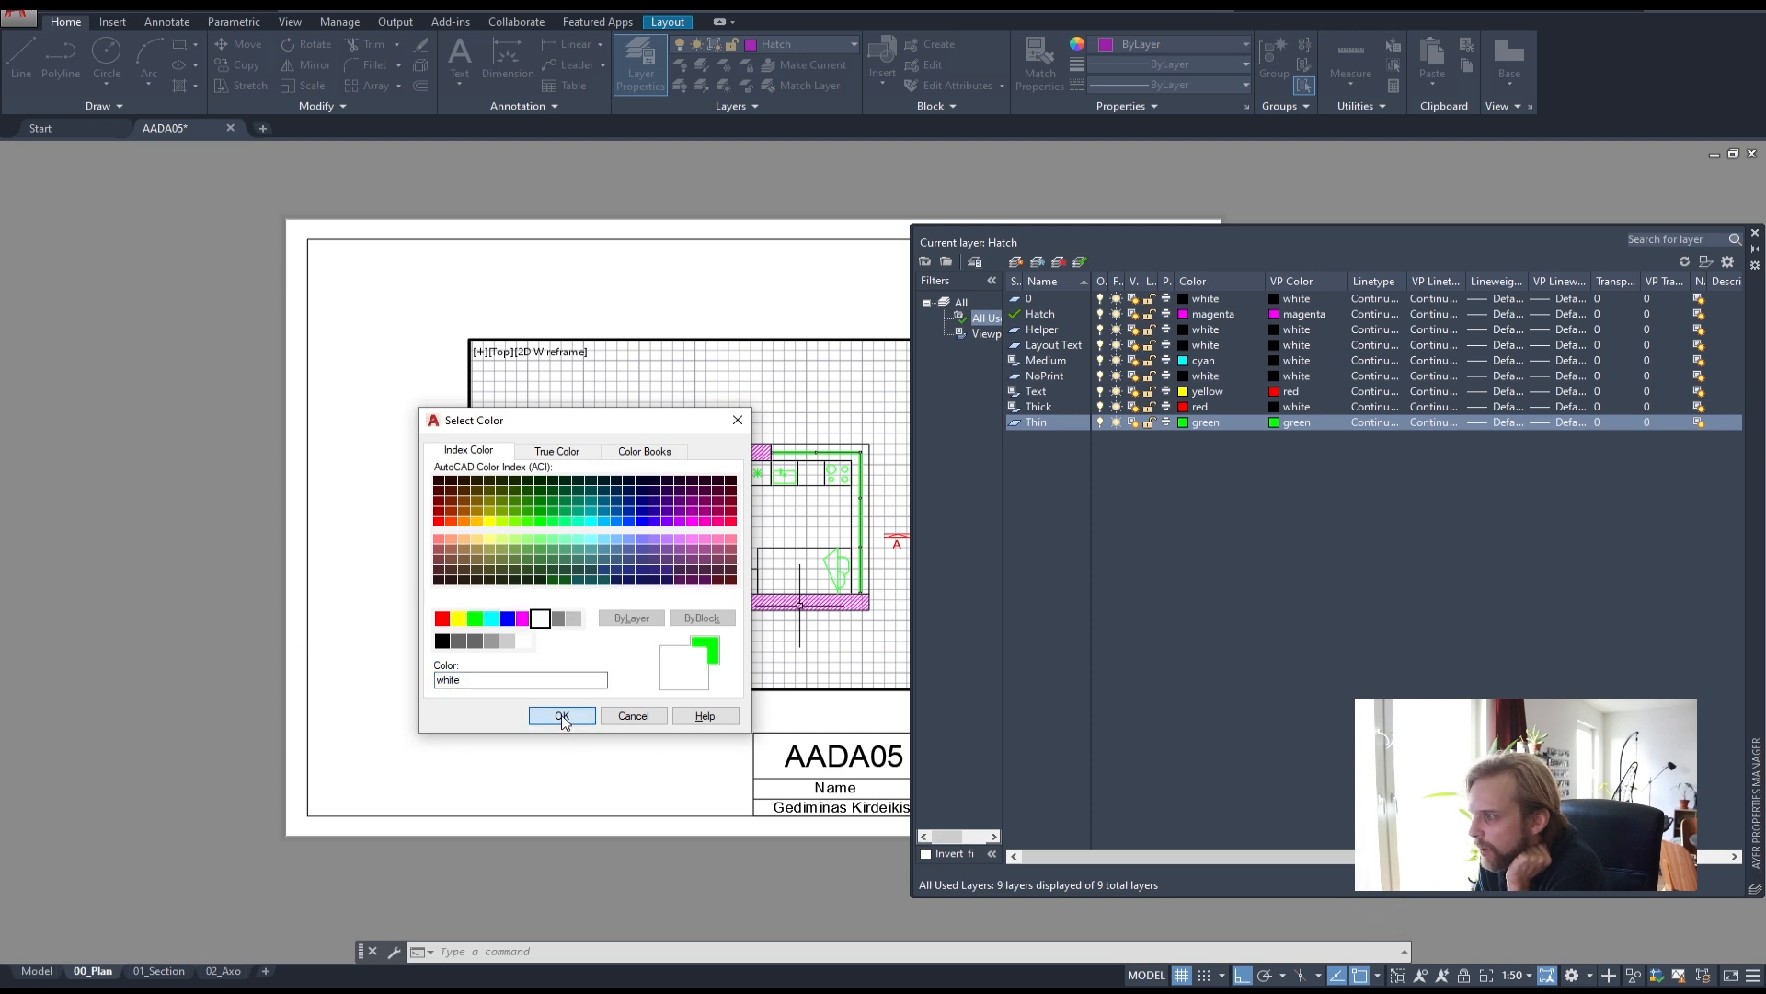
left_click(563, 717)
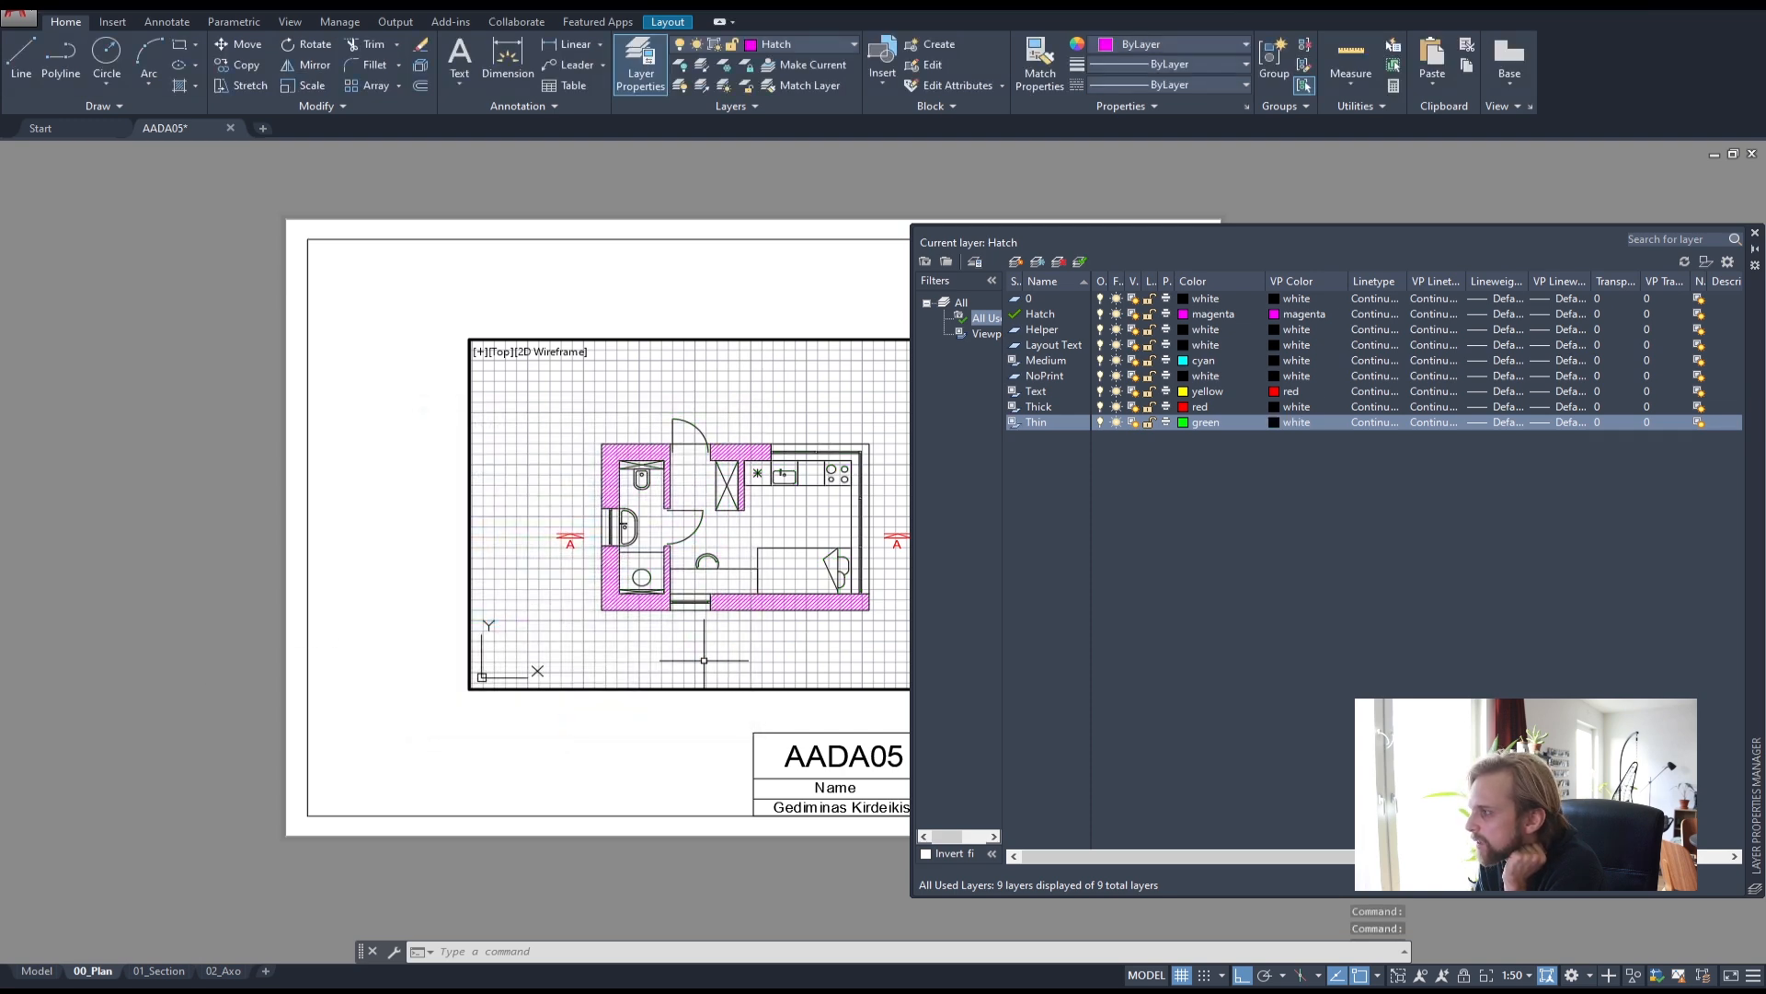
left_click(1274, 315)
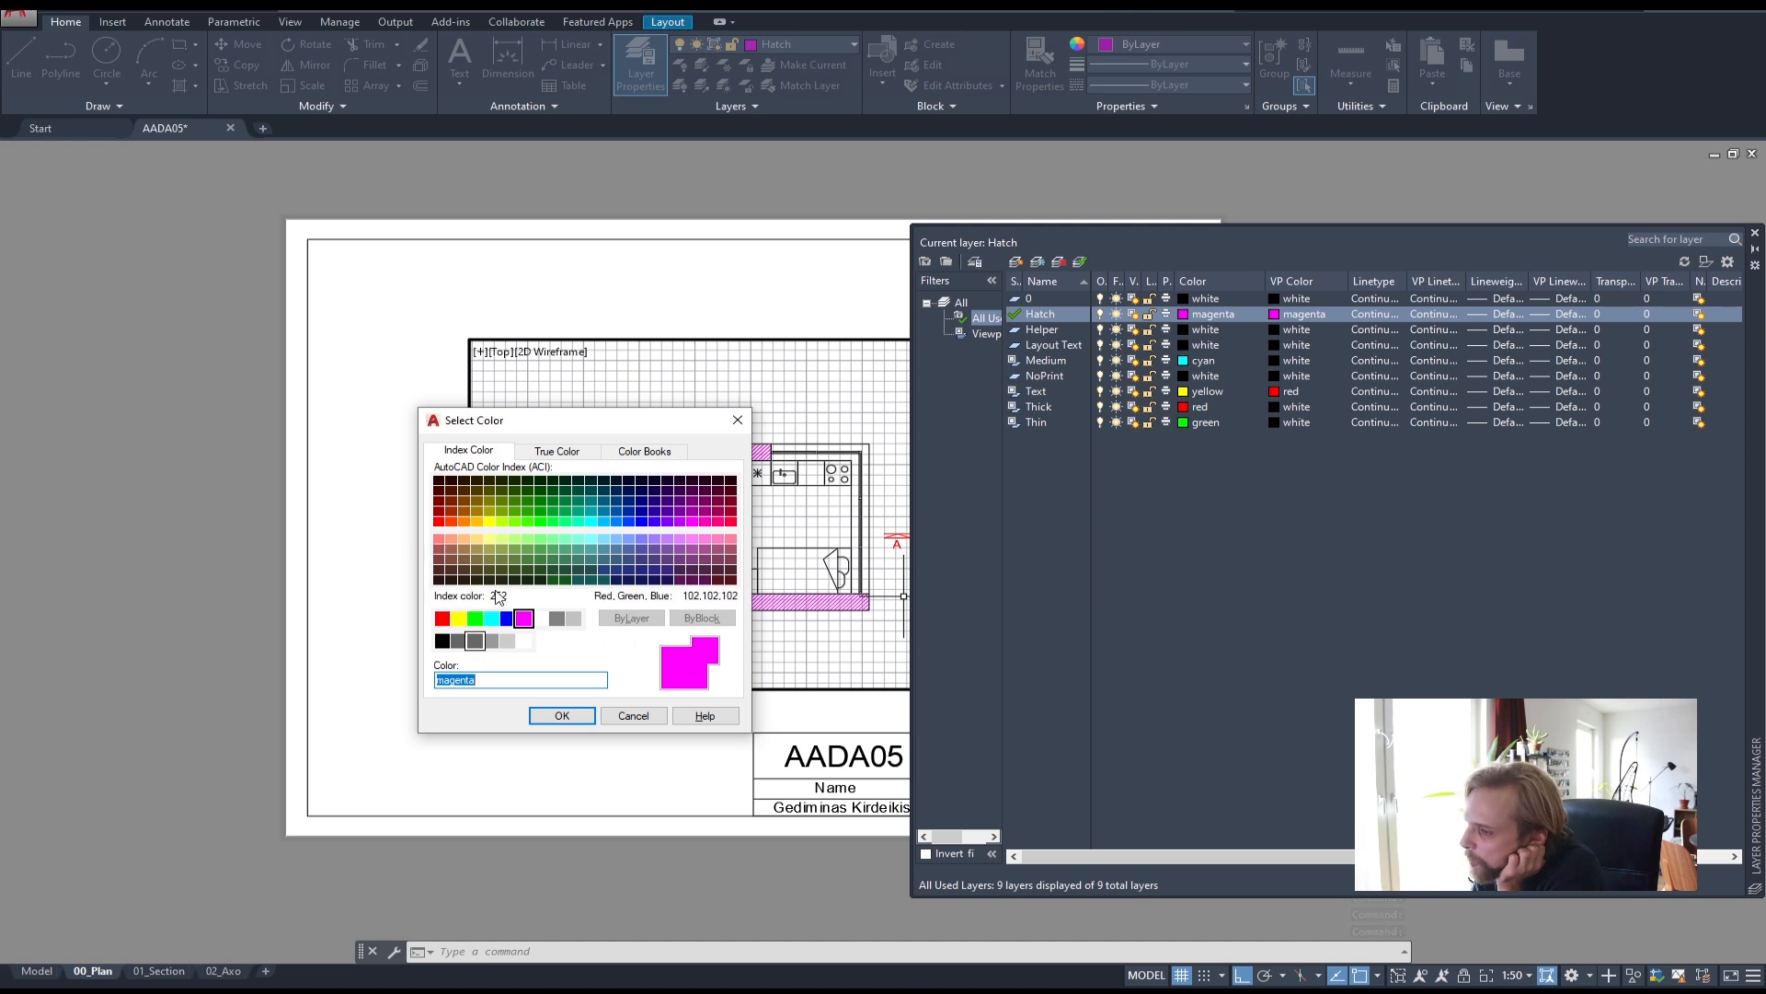
left_click(438, 502)
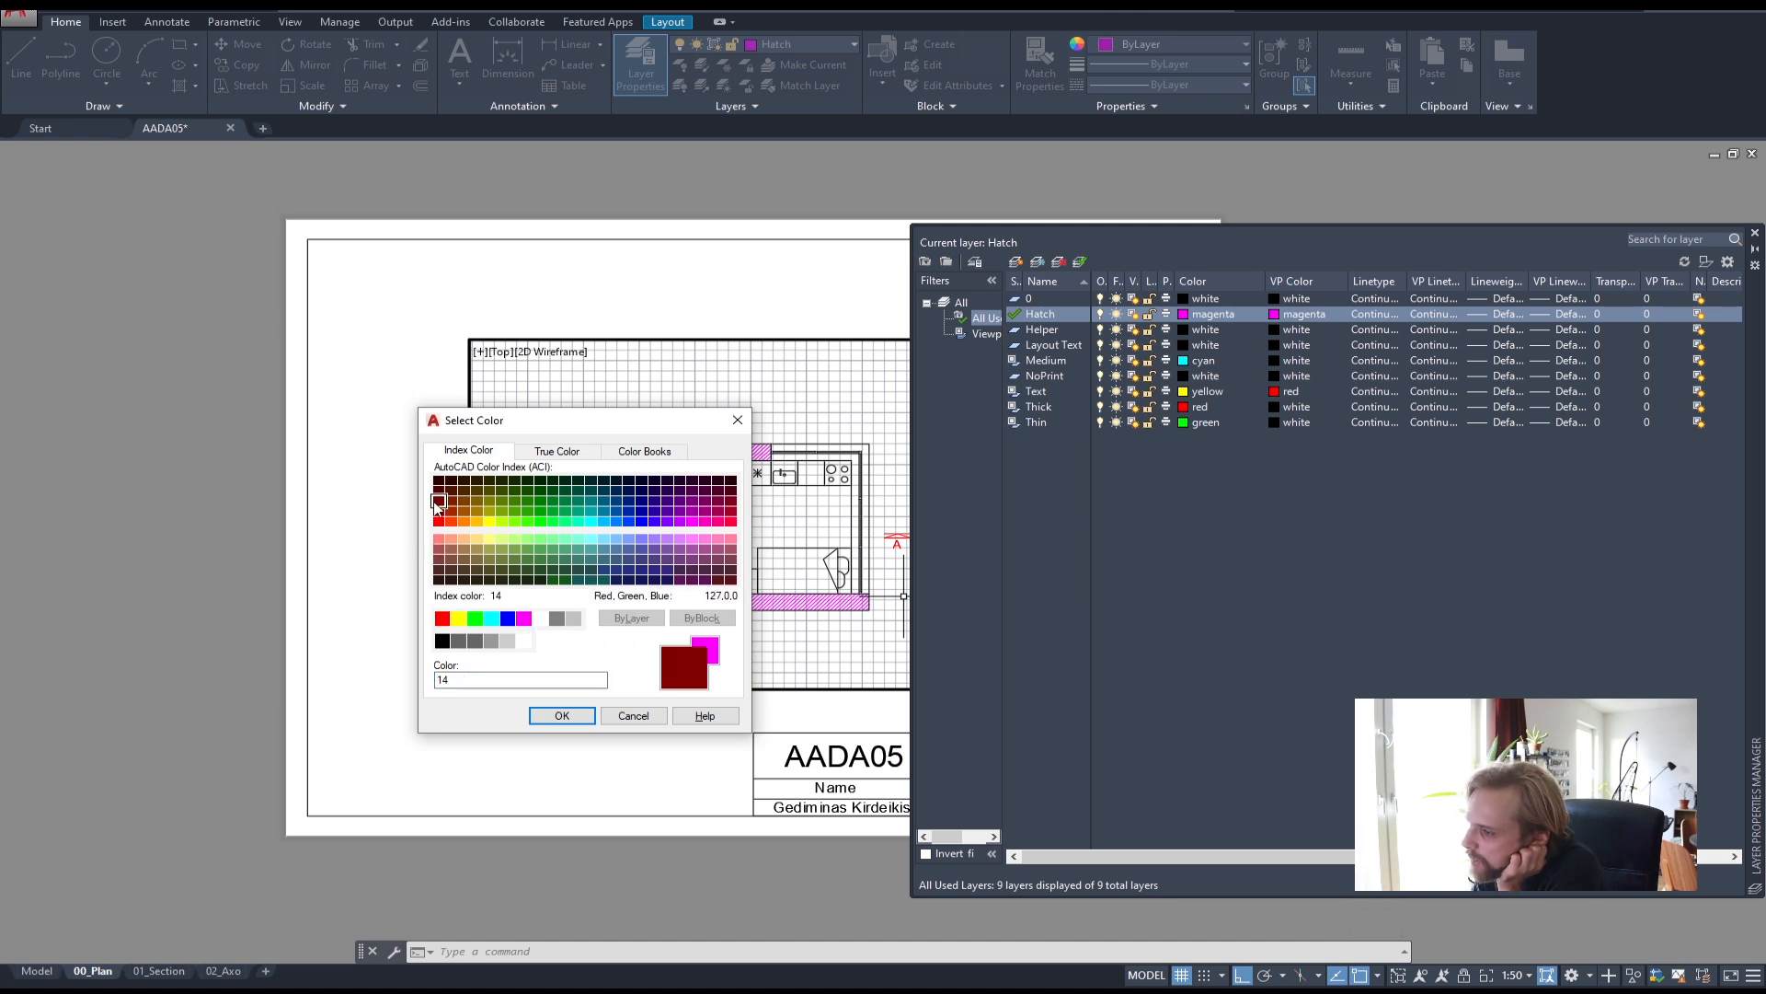
left_click(561, 716)
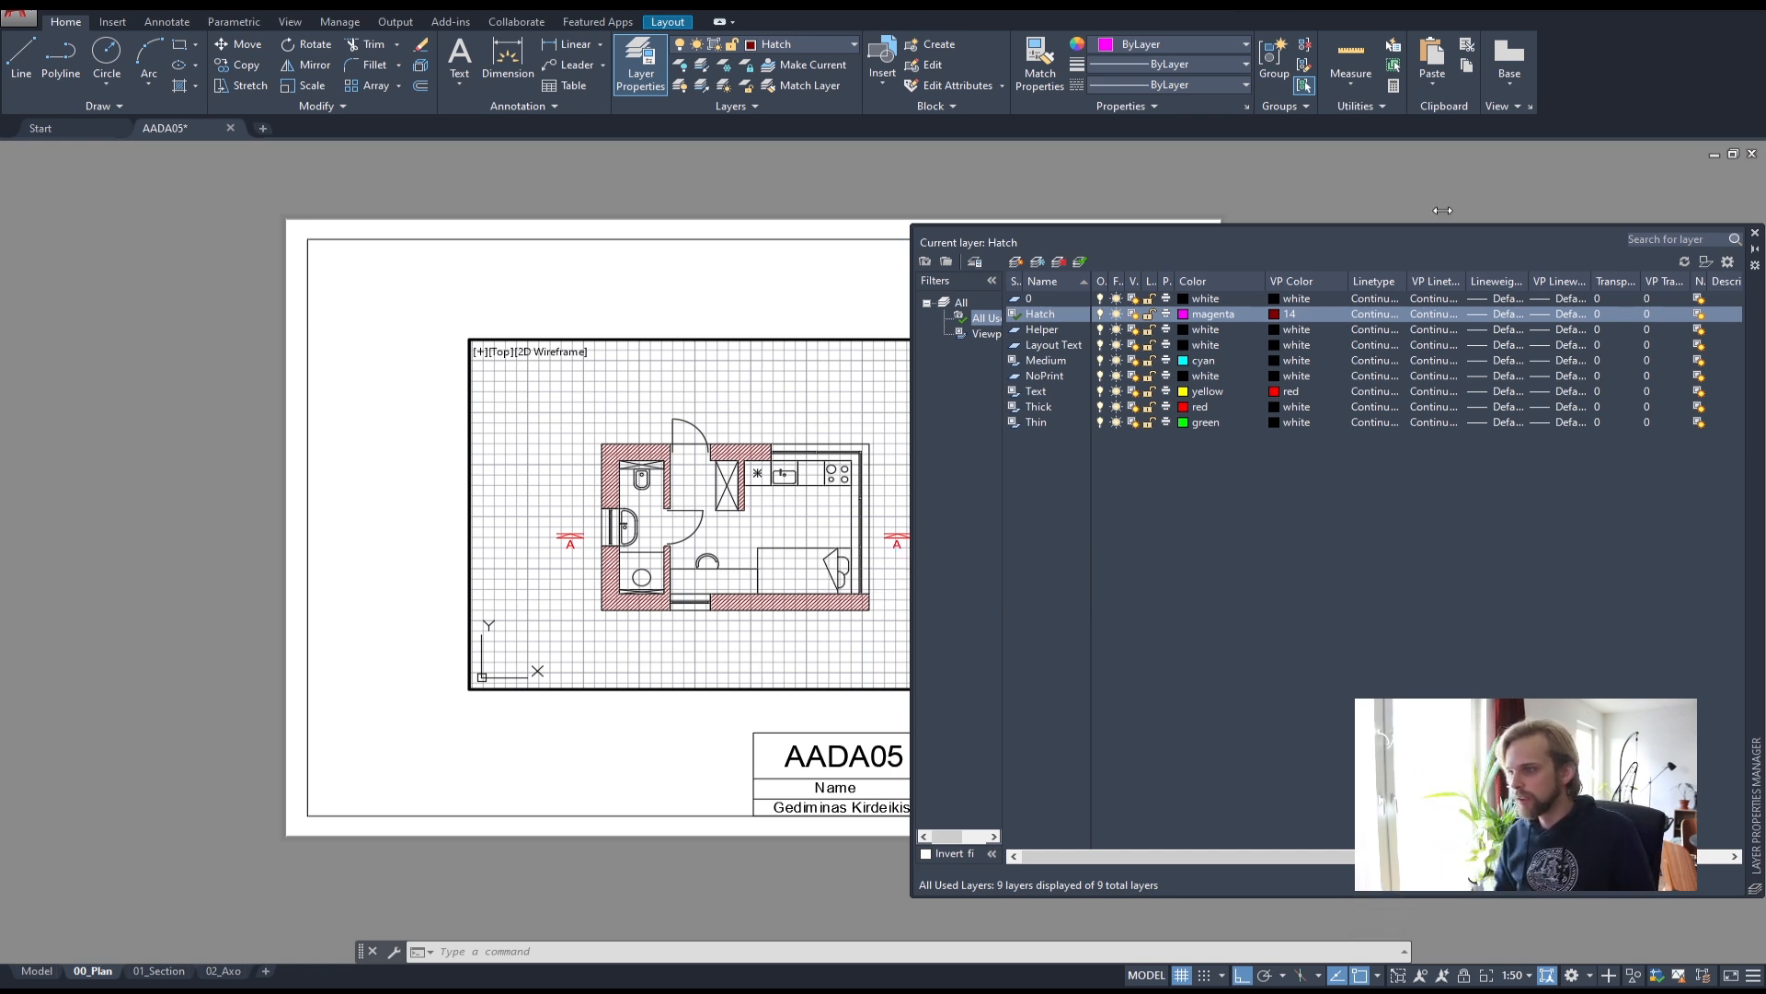
left_click(1755, 234)
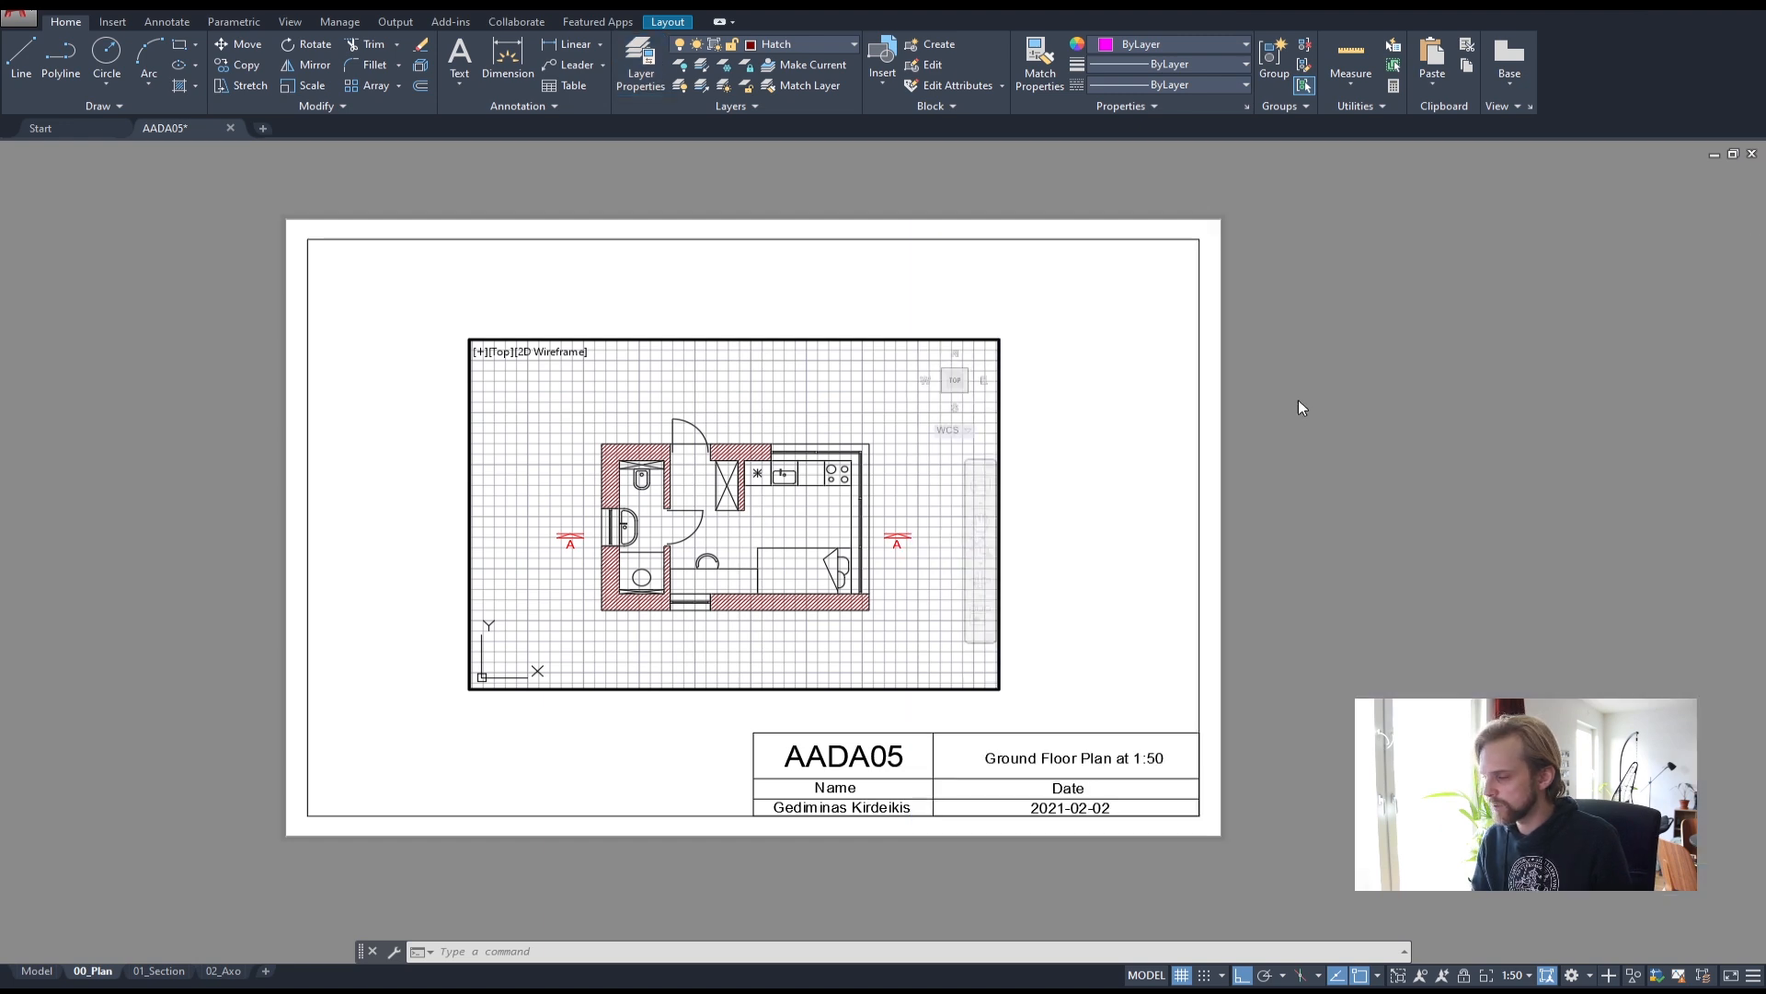
double_click(1246, 366)
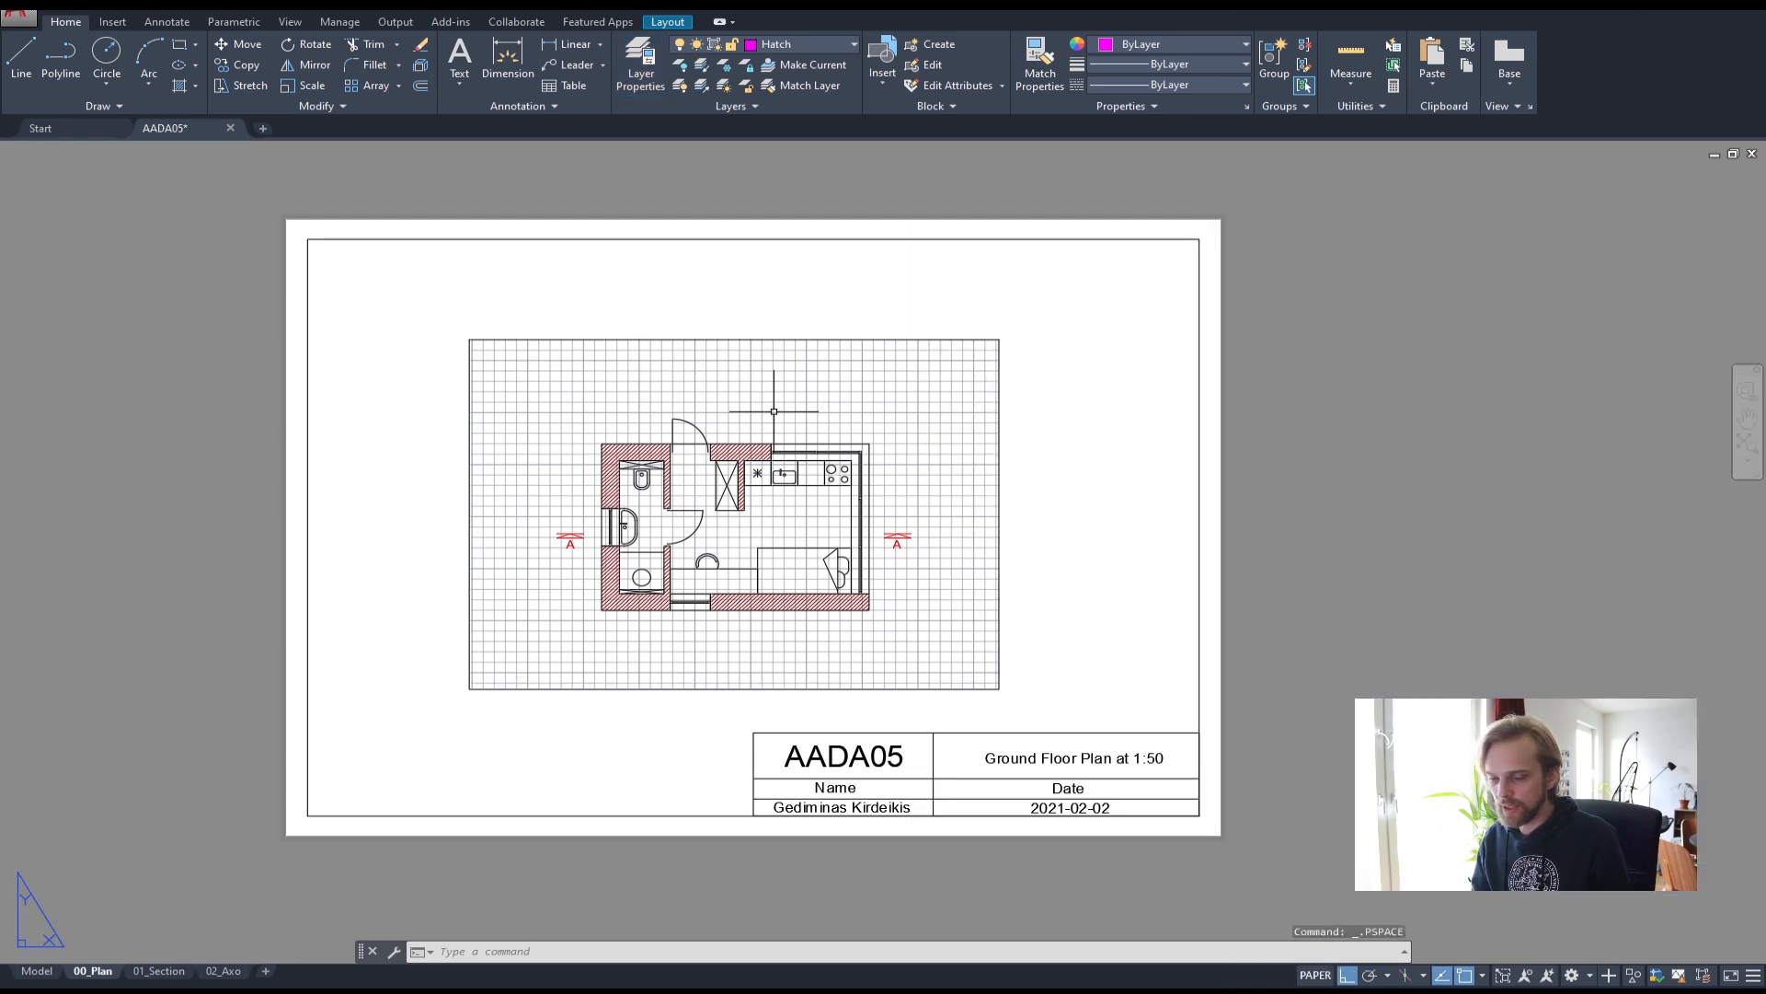
scroll(736, 511, "up", 4)
scroll(736, 511, "down", 2)
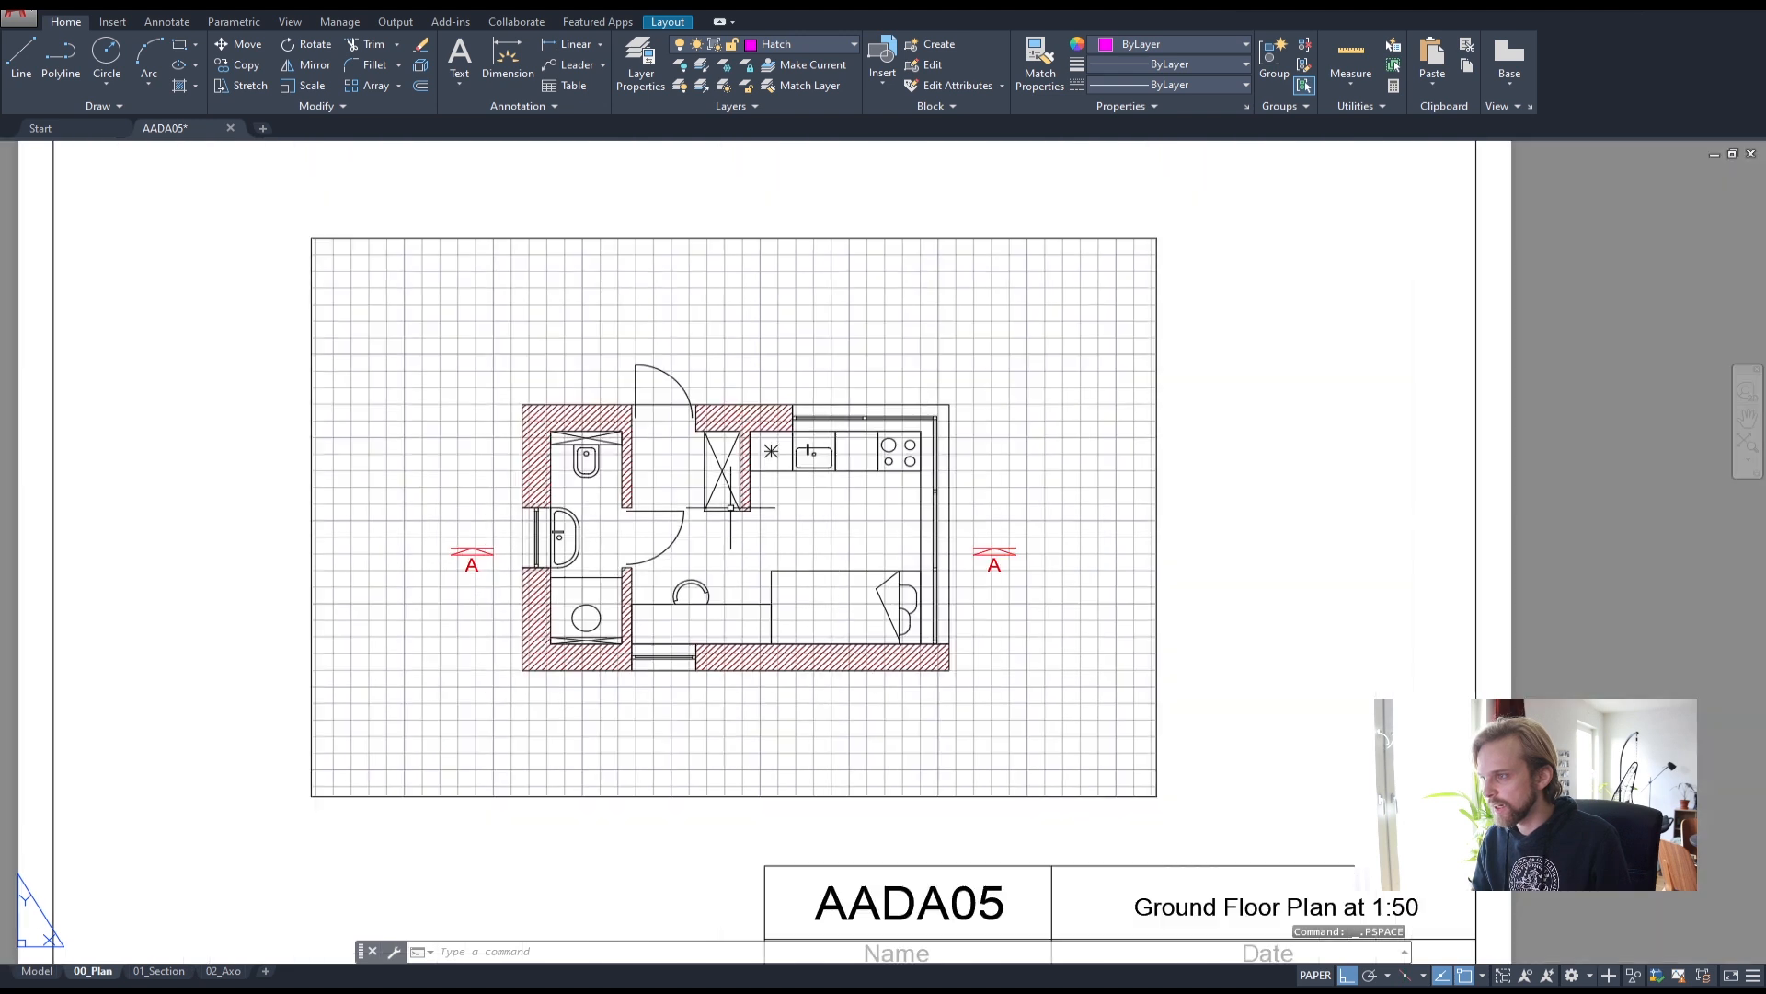
left_click(159, 972)
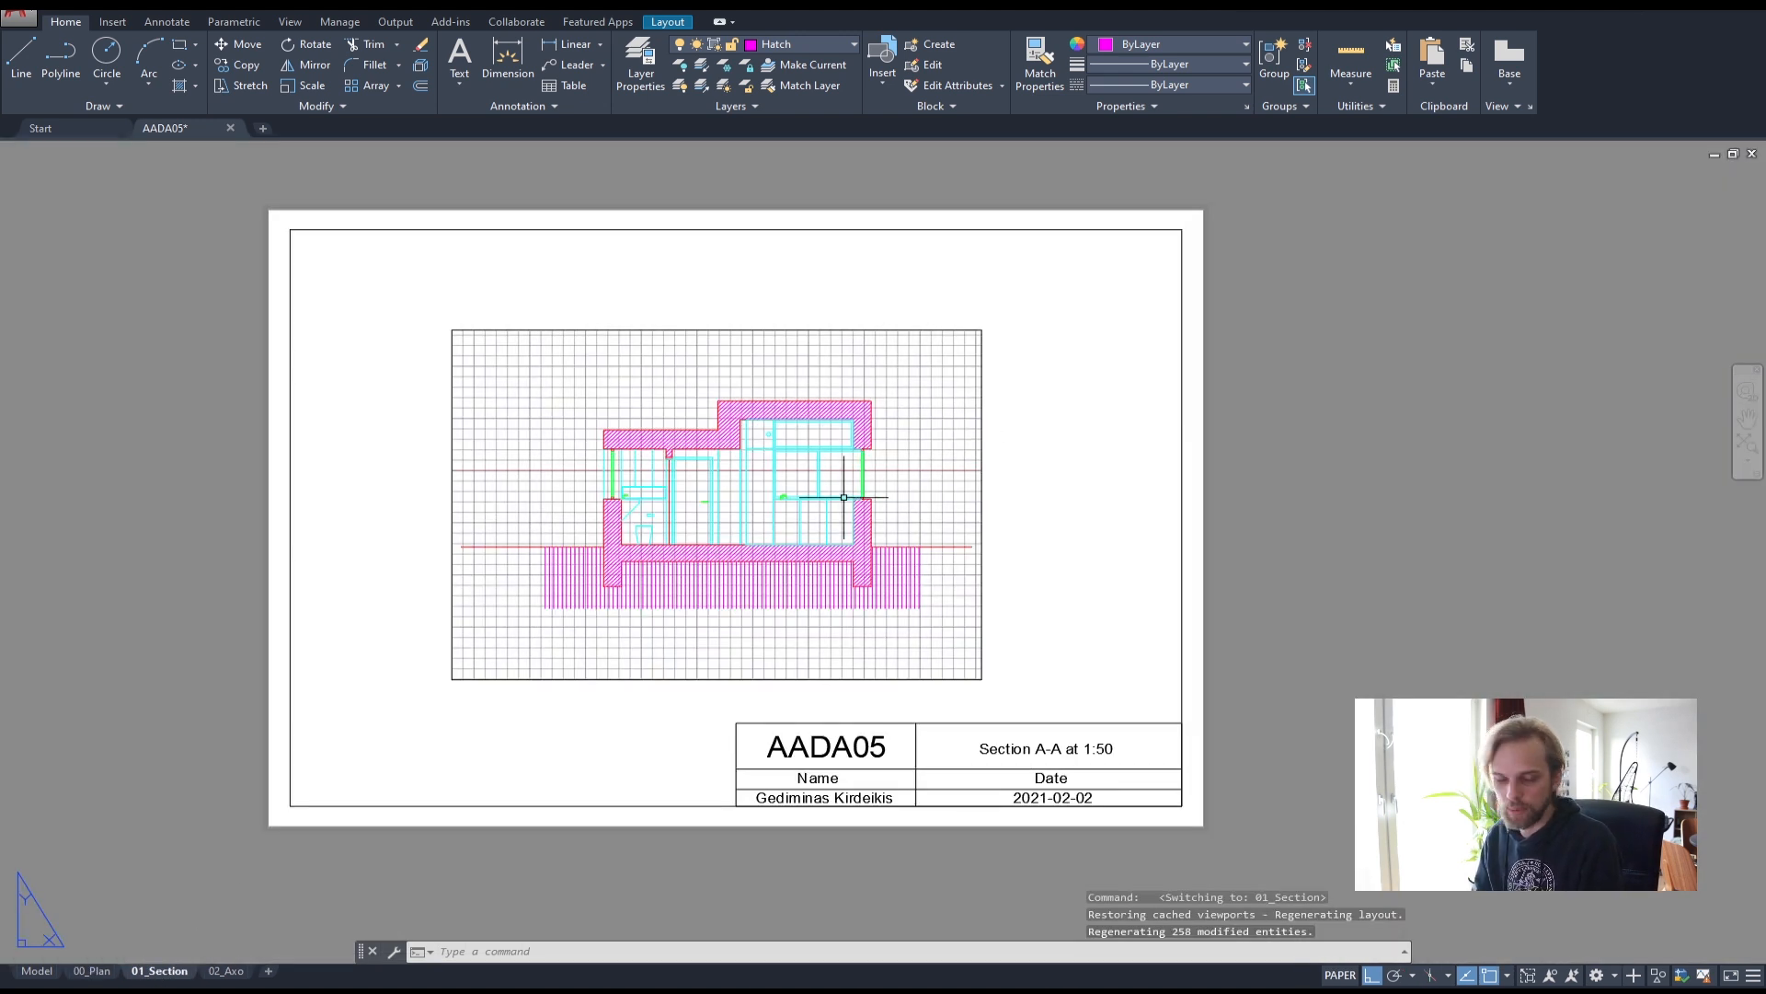
left_click(222, 972)
left_click(92, 972)
left_click(159, 972)
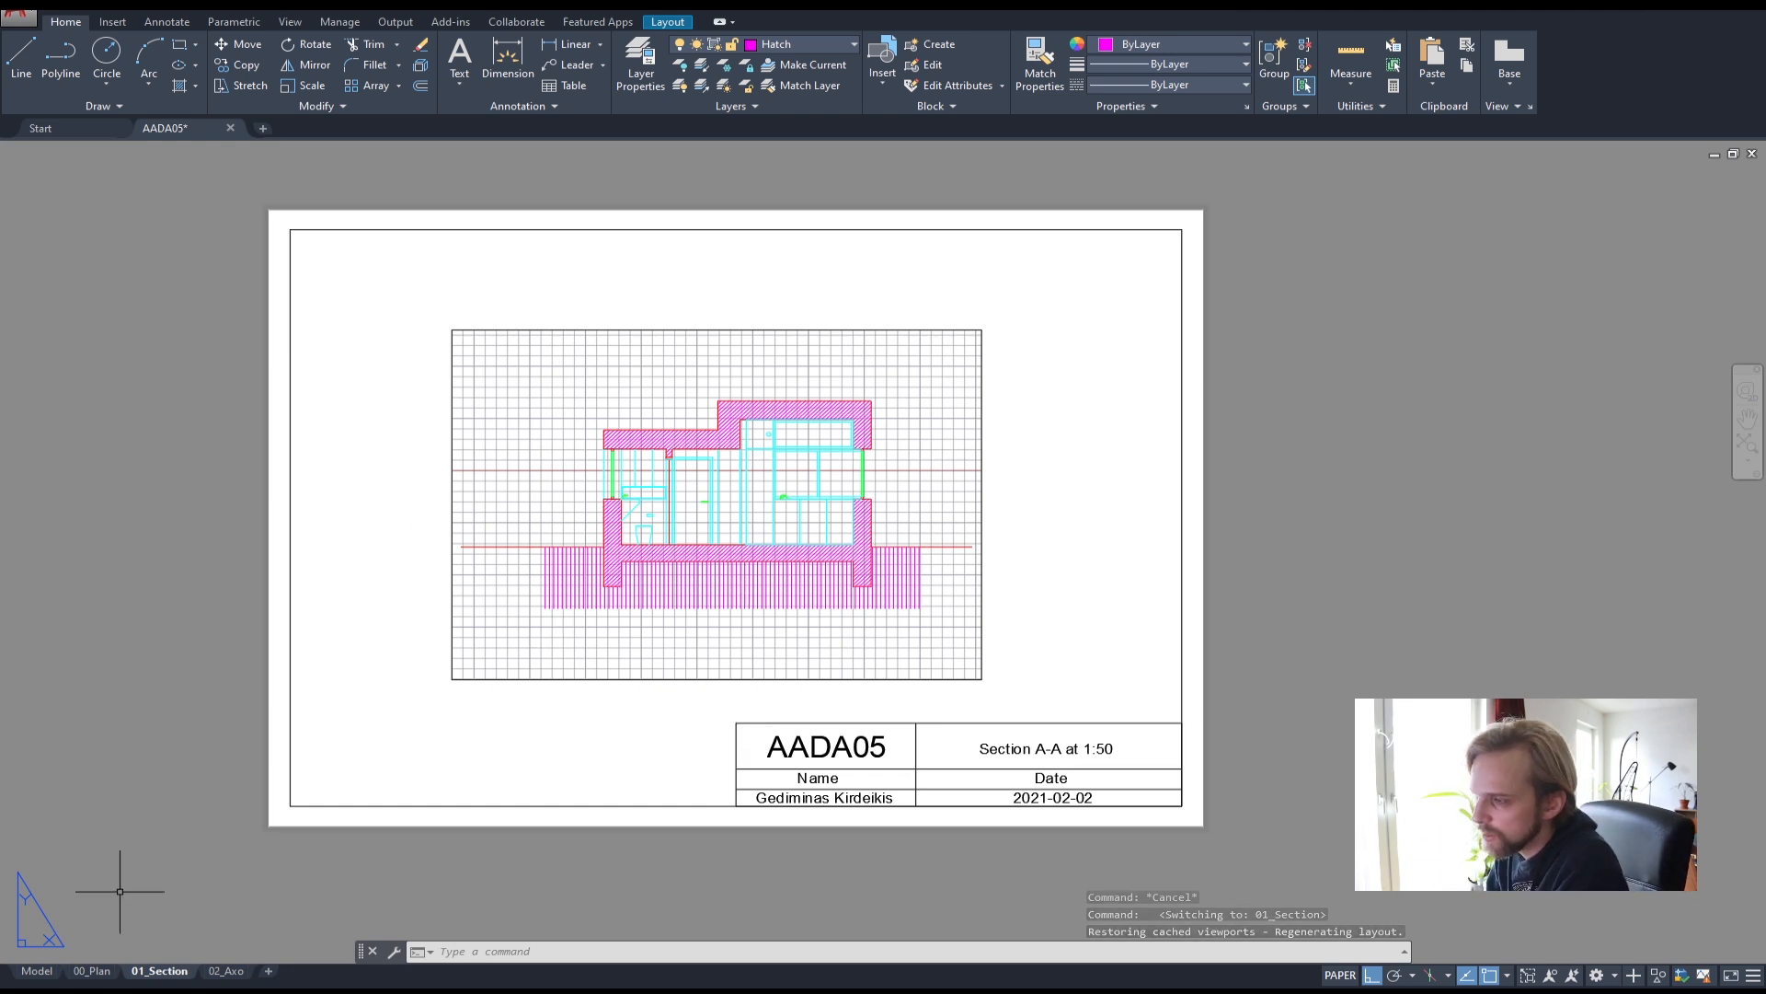
left_click(37, 971)
scroll(937, 333, "down", 2)
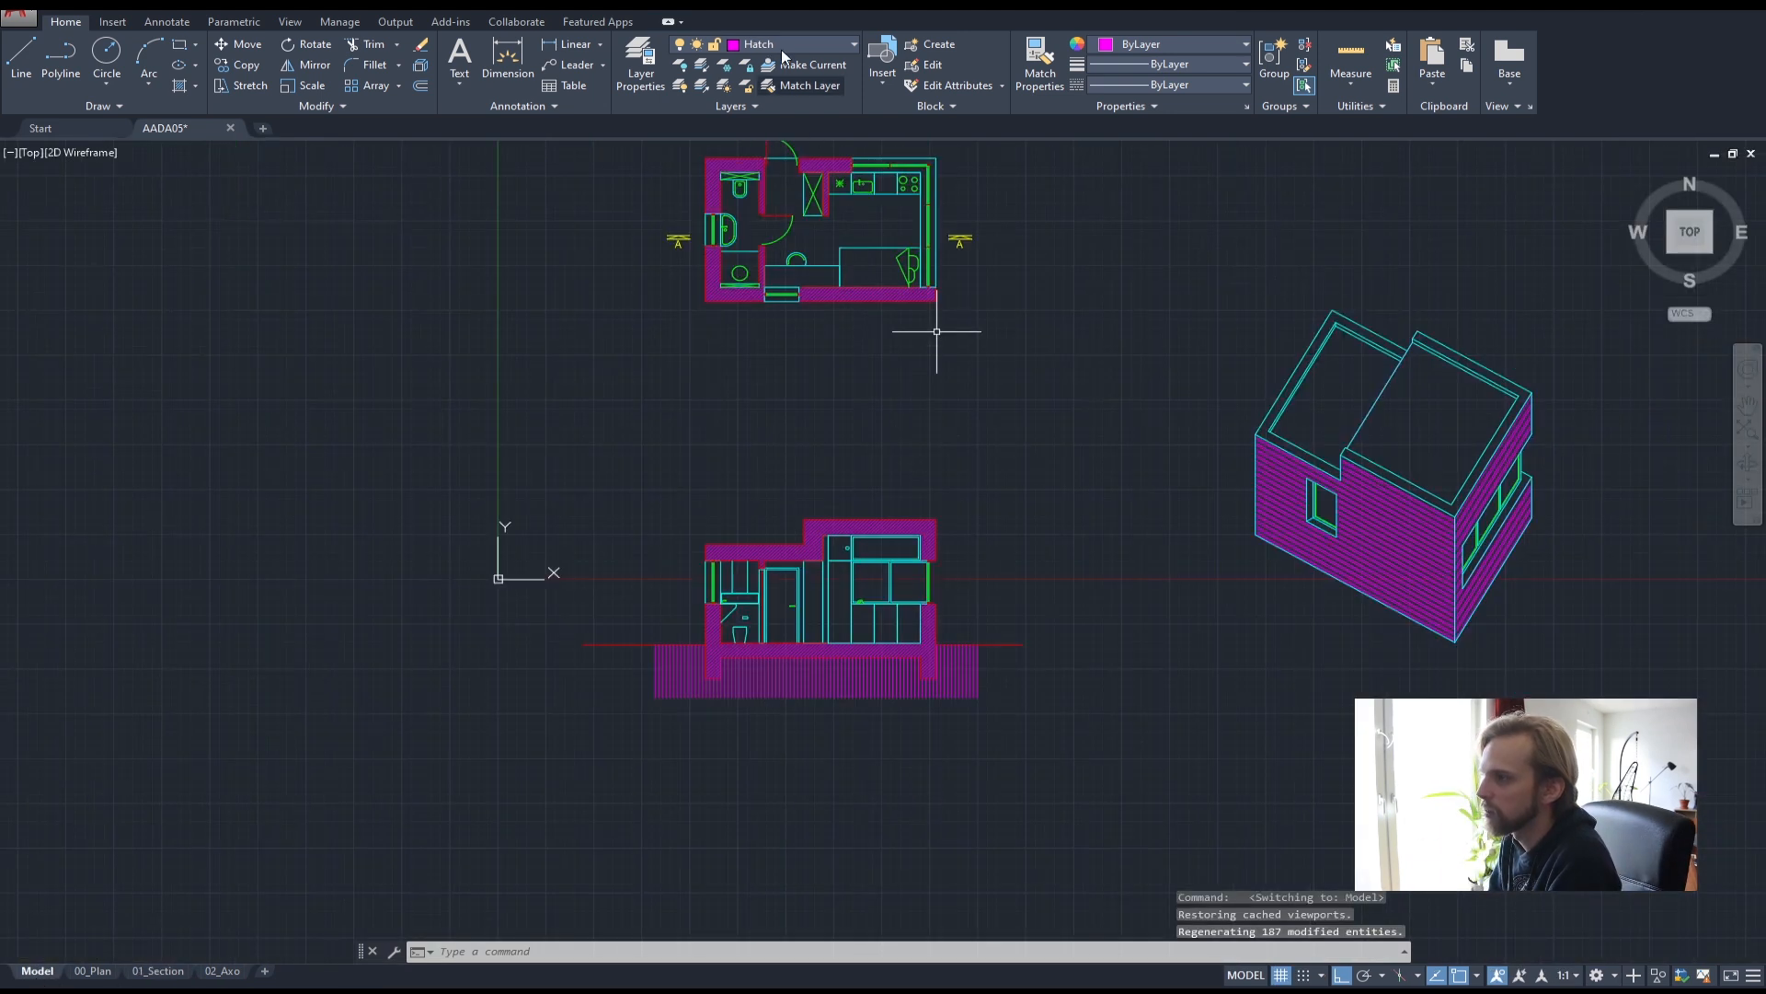
left_click(804, 43)
left_click(799, 48)
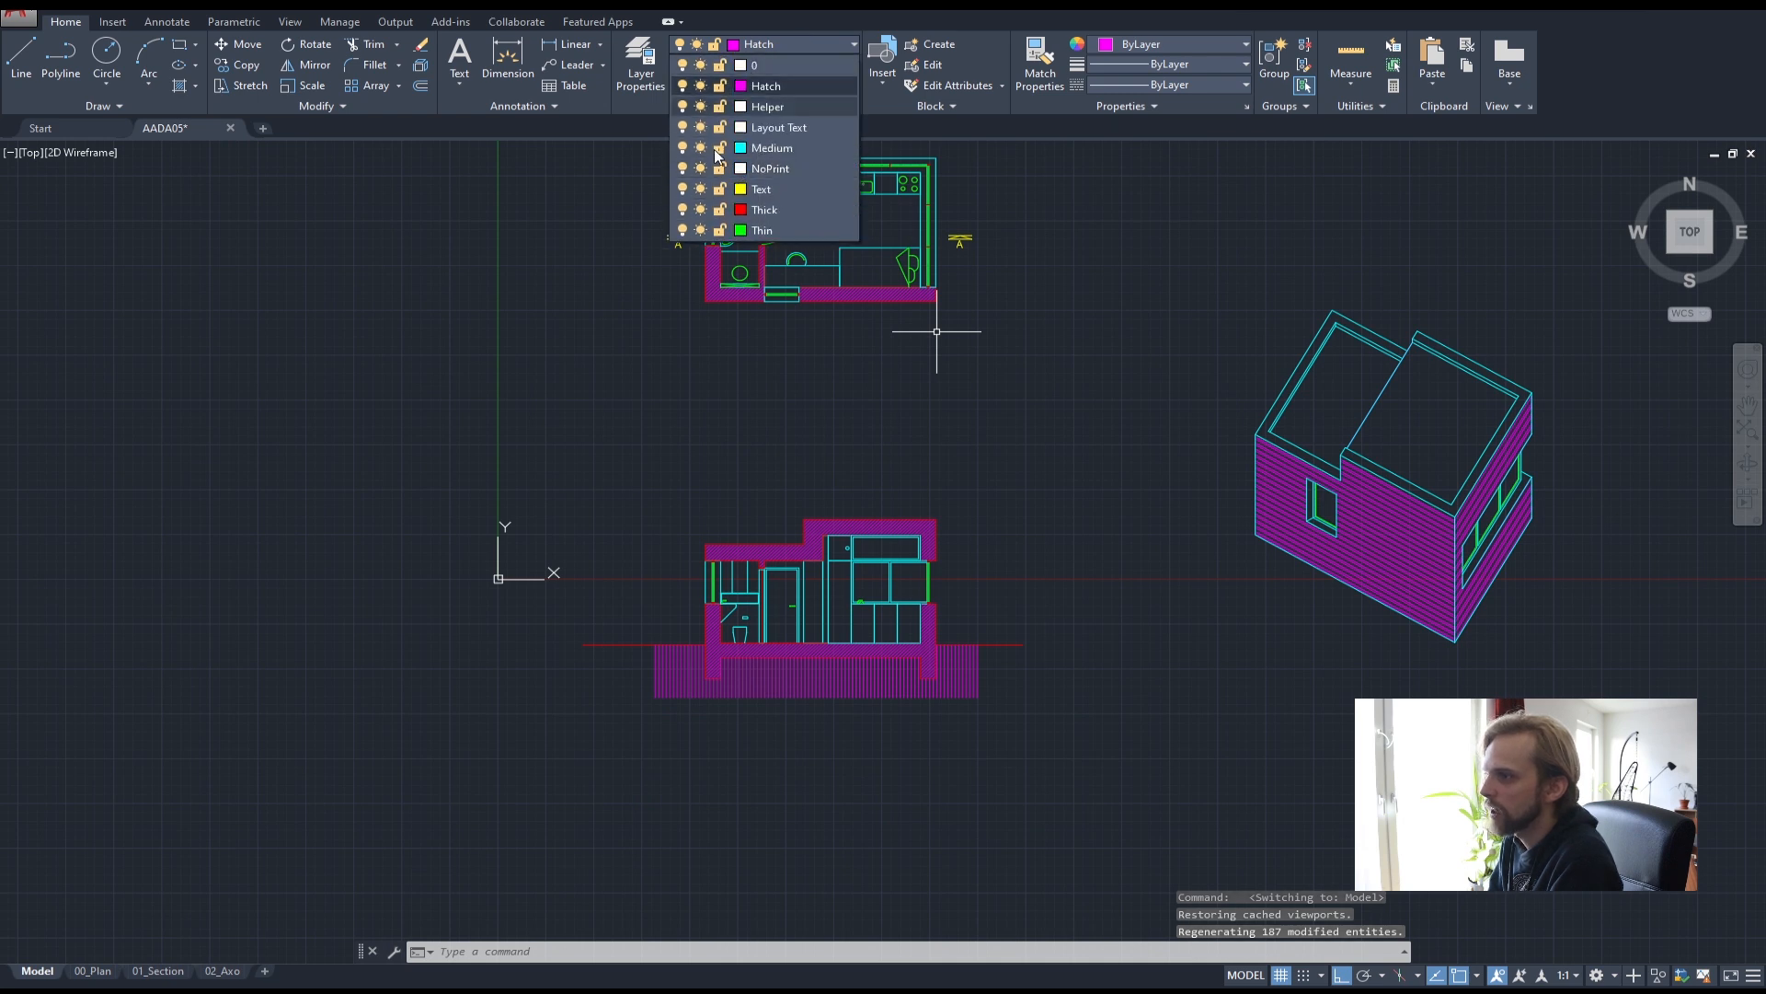
left_click(644, 61)
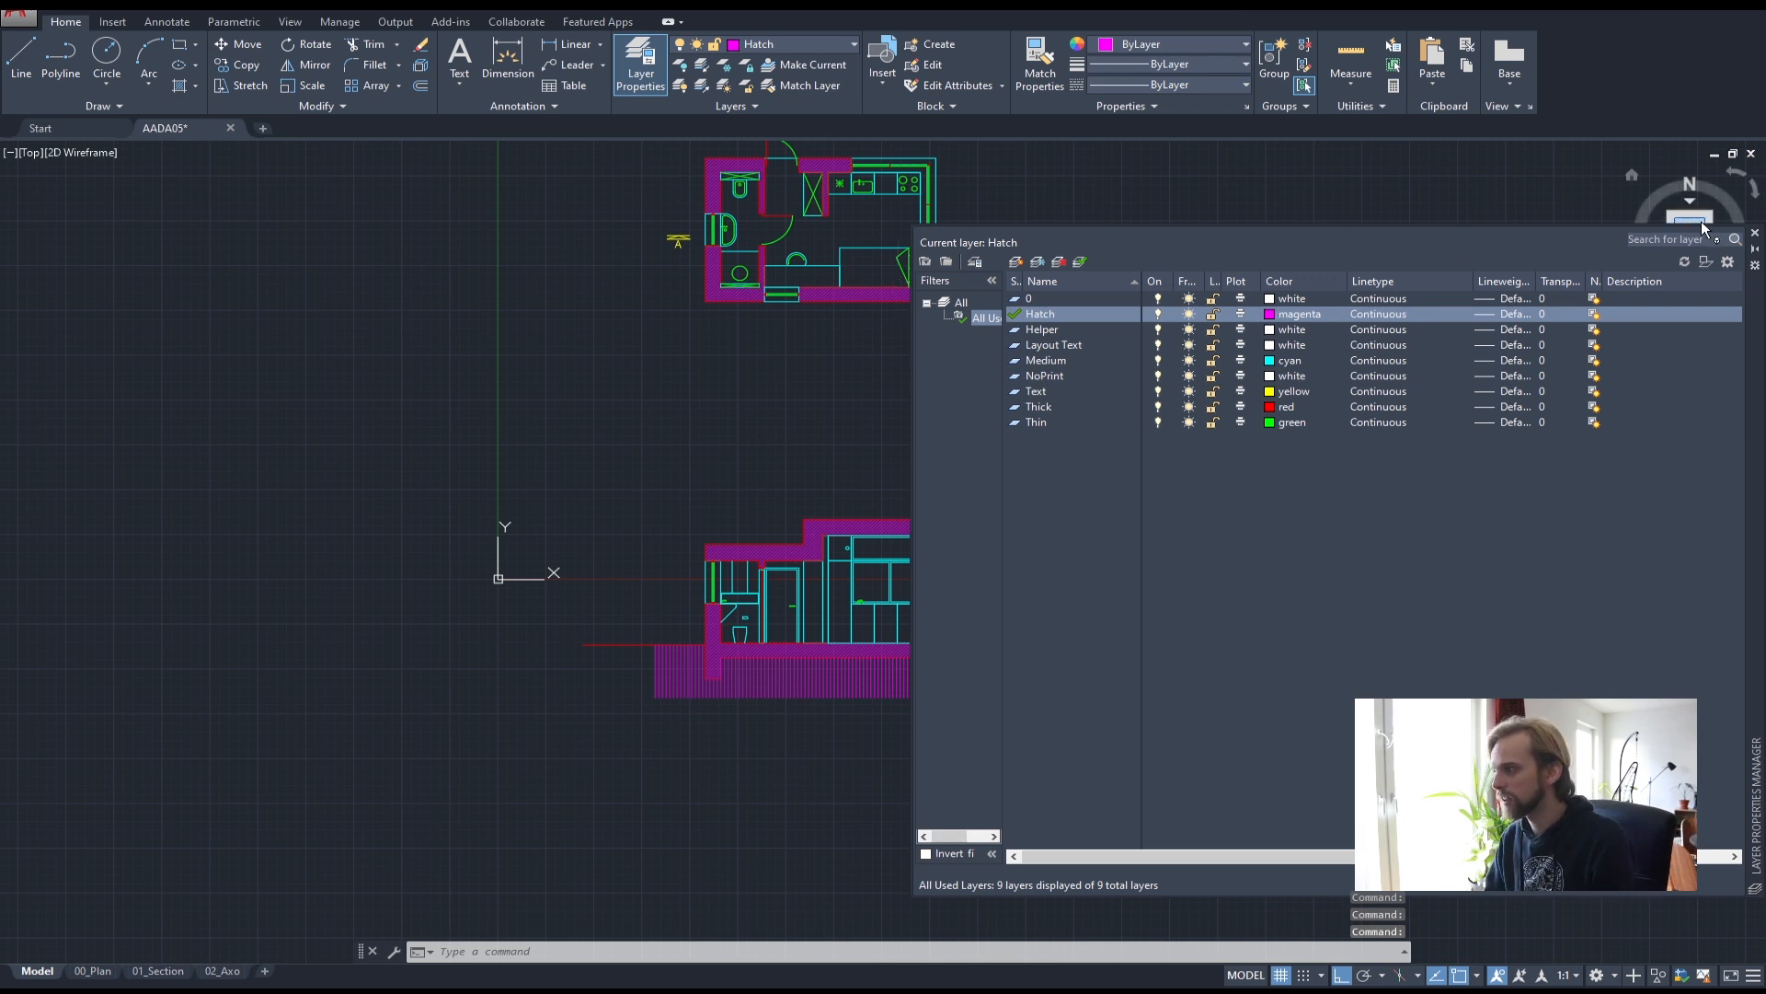
left_click(1757, 234)
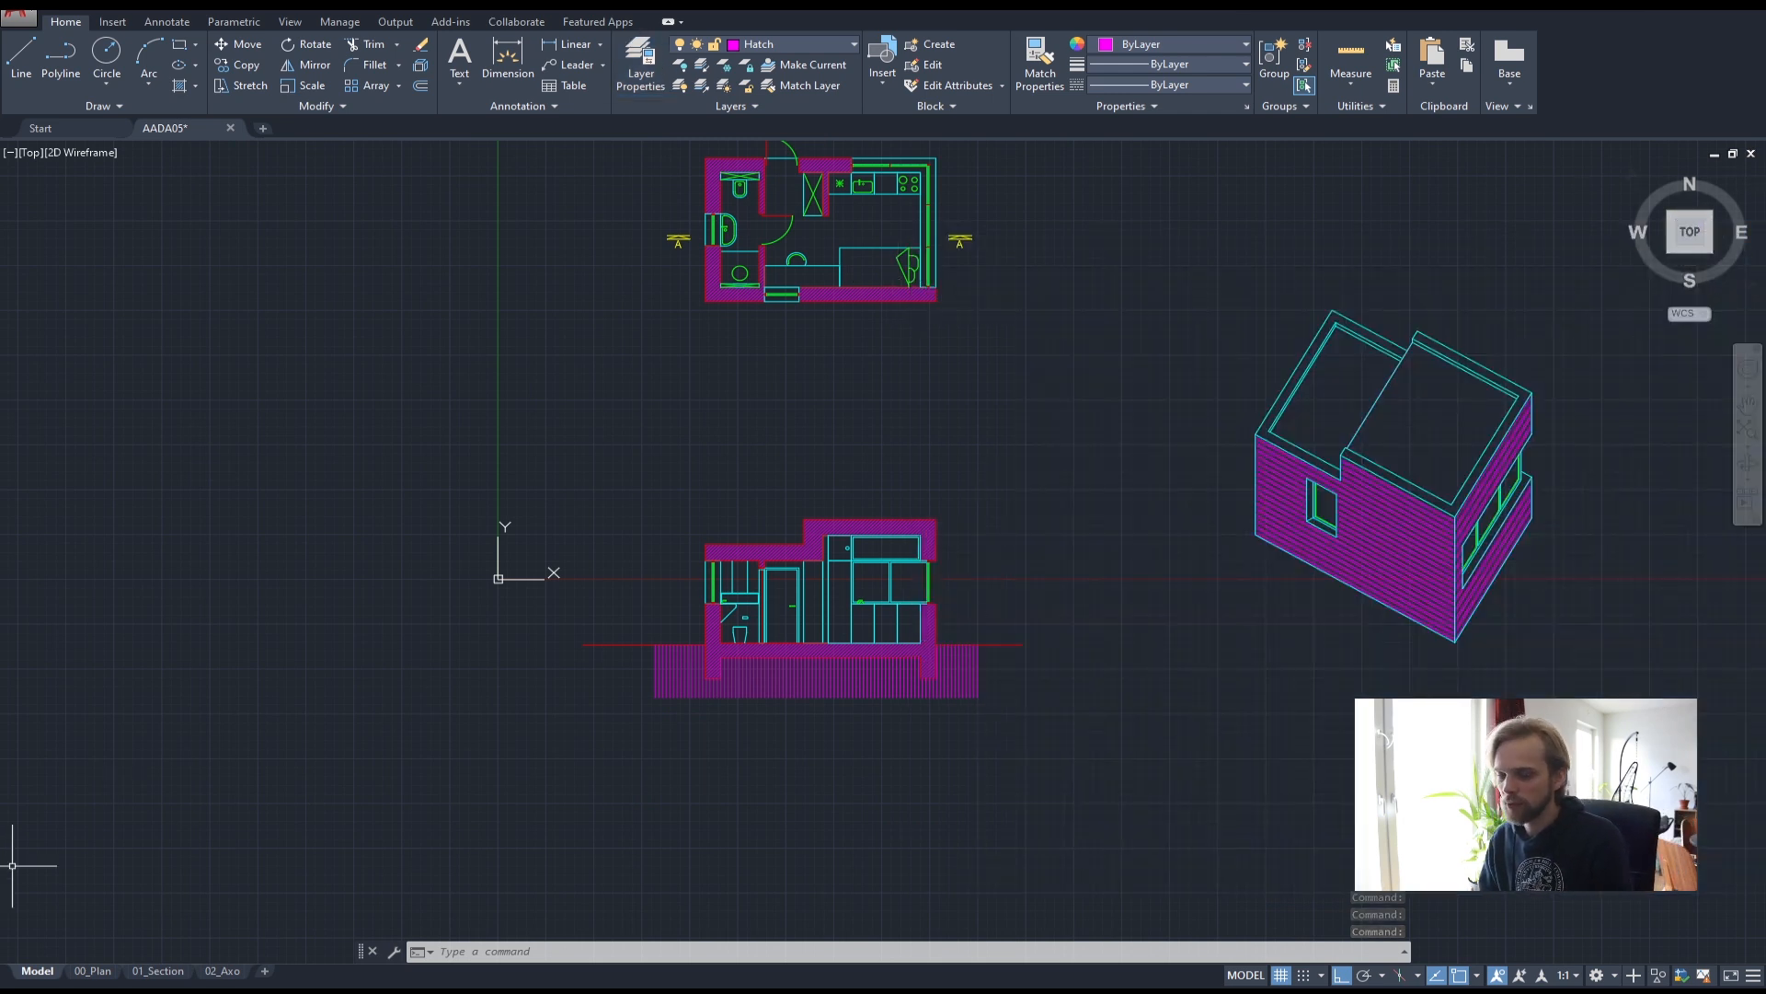
left_click(160, 972)
left_click(96, 972)
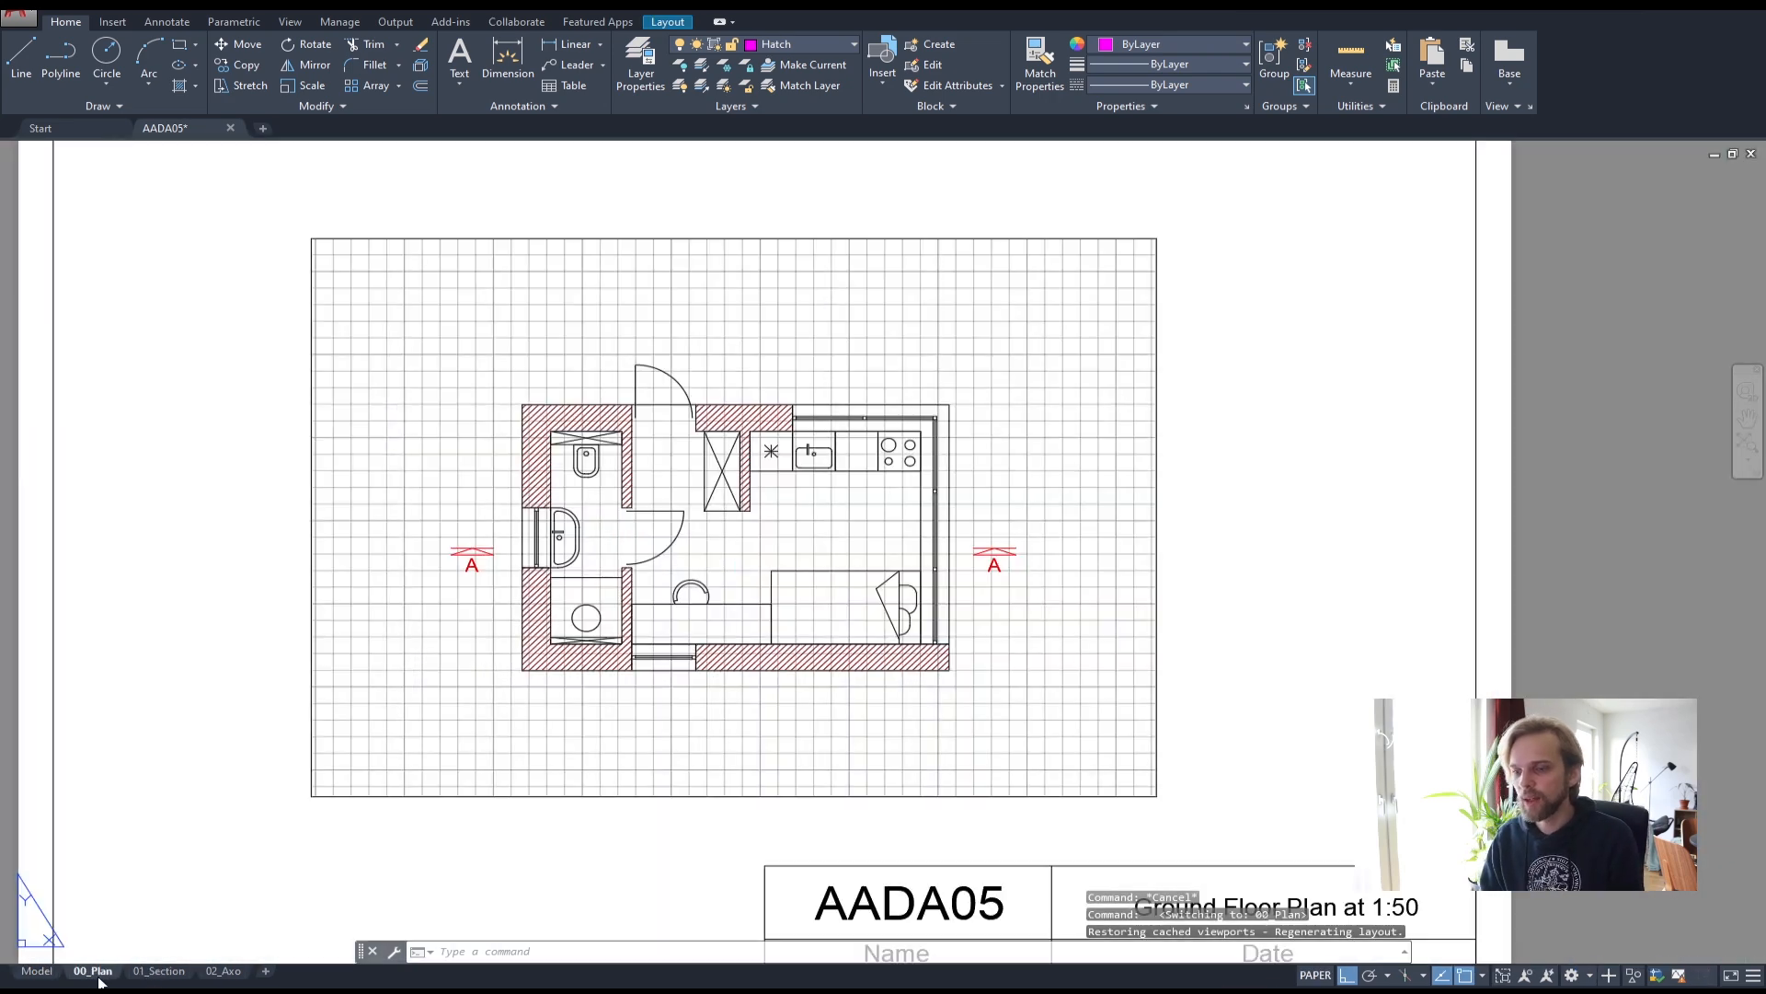
left_click(157, 975)
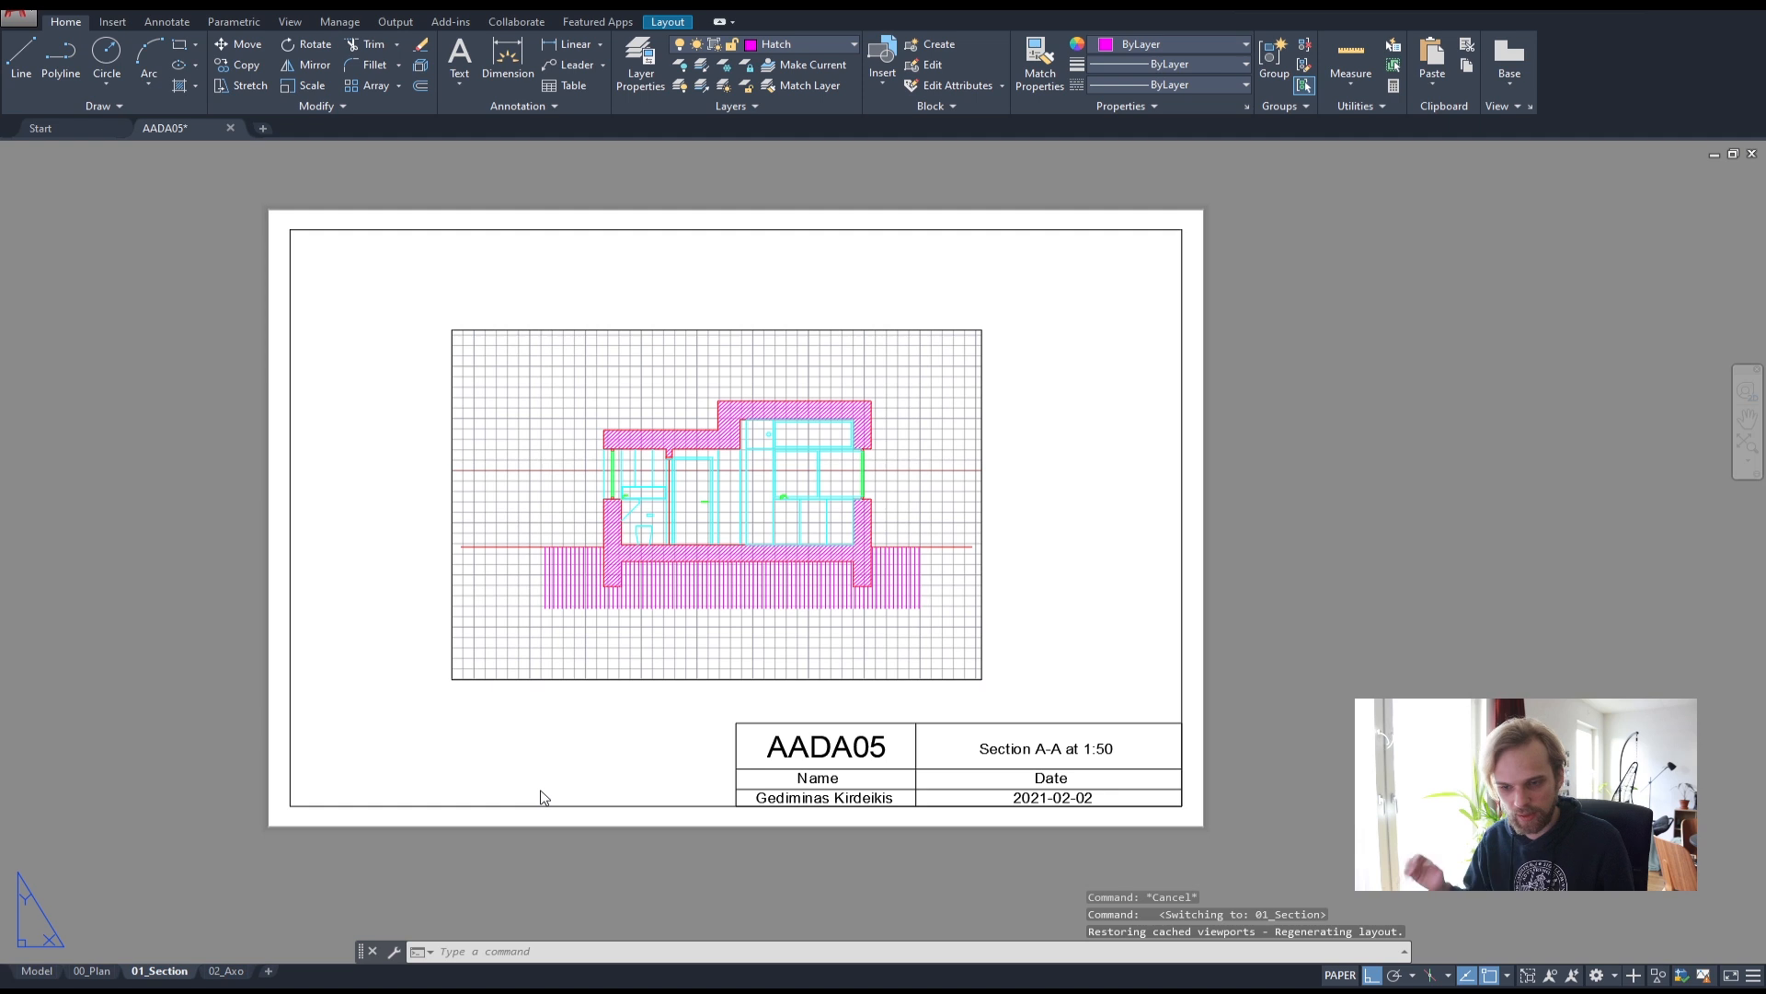
- Inside the section viewport, set Hatch's viewport colour to 14 and Medium's to white
double_click(726, 348)
left_click(643, 69)
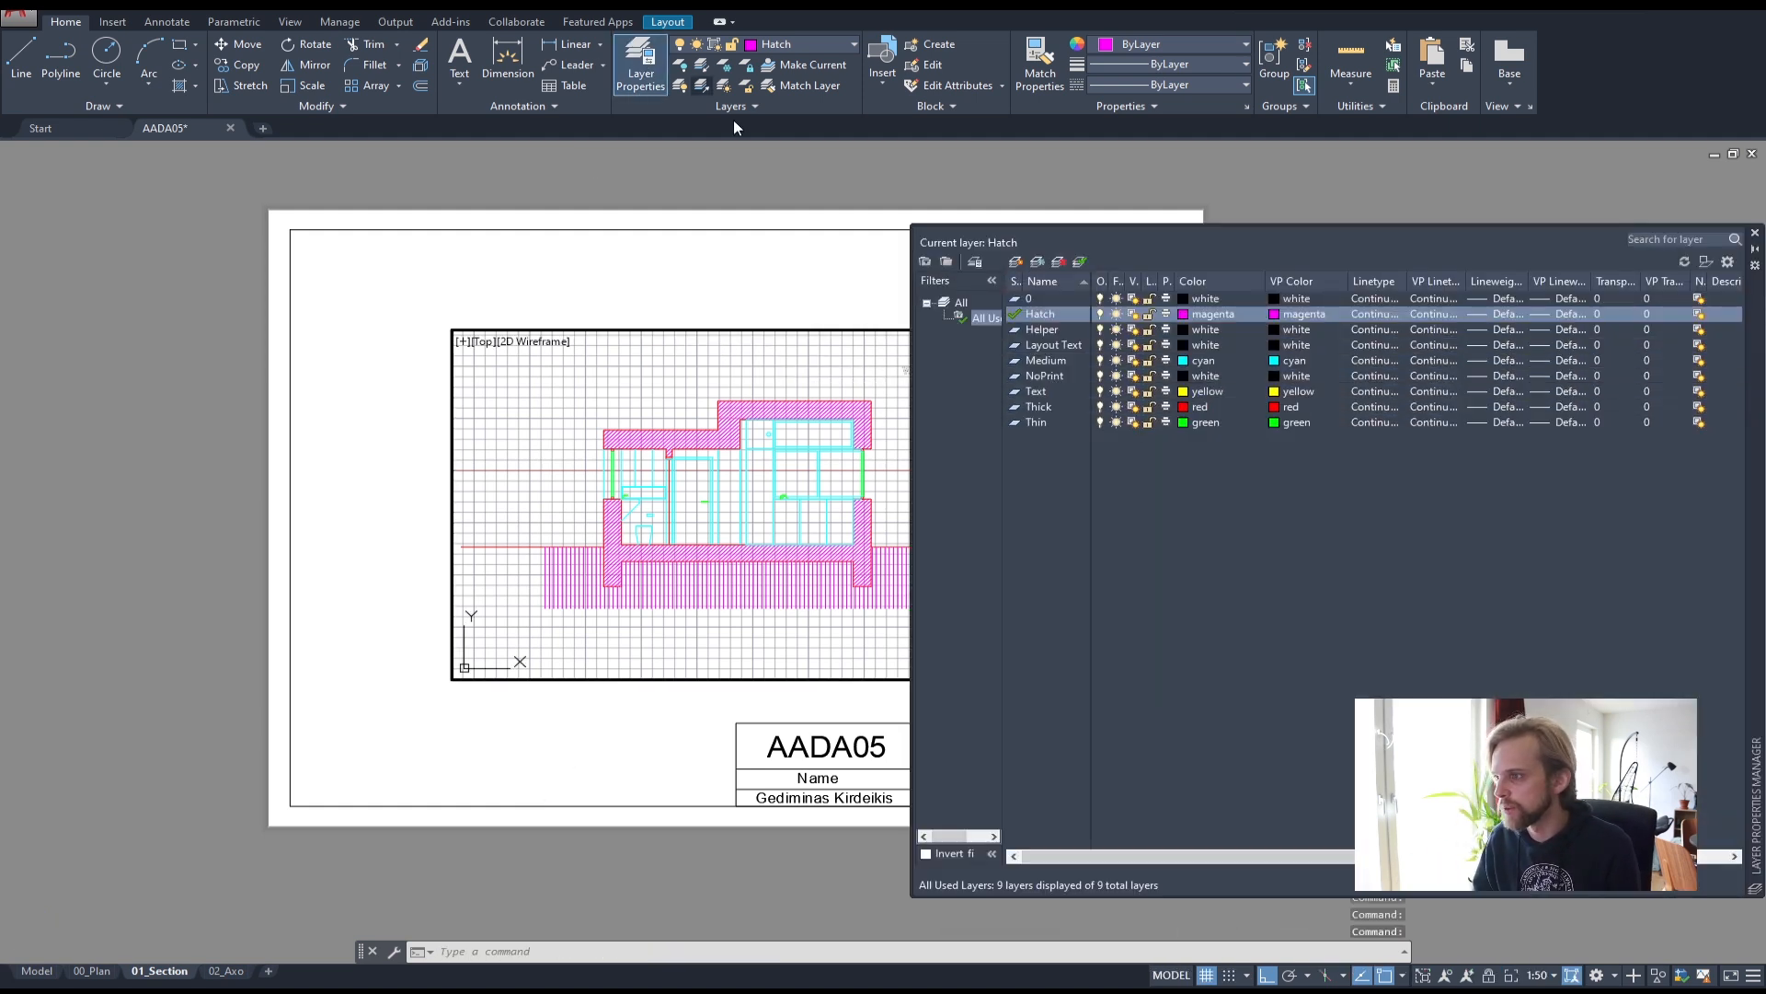
left_click(1275, 315)
left_click(439, 507)
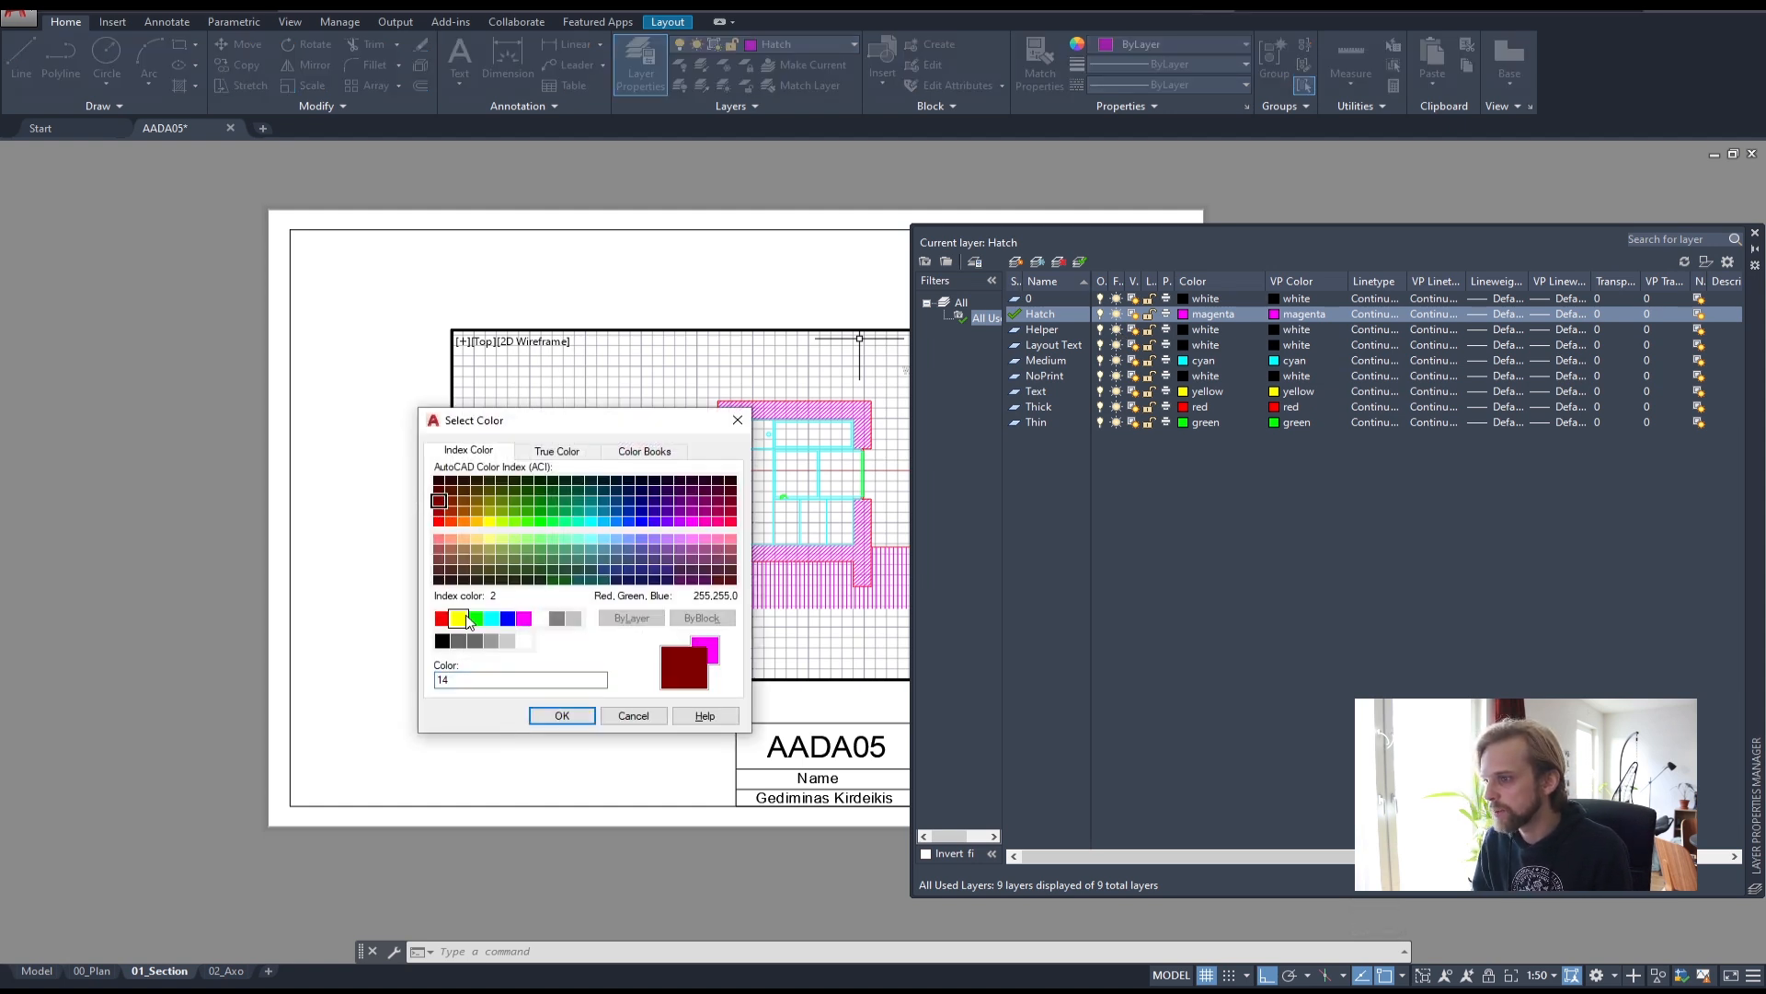
left_click(560, 715)
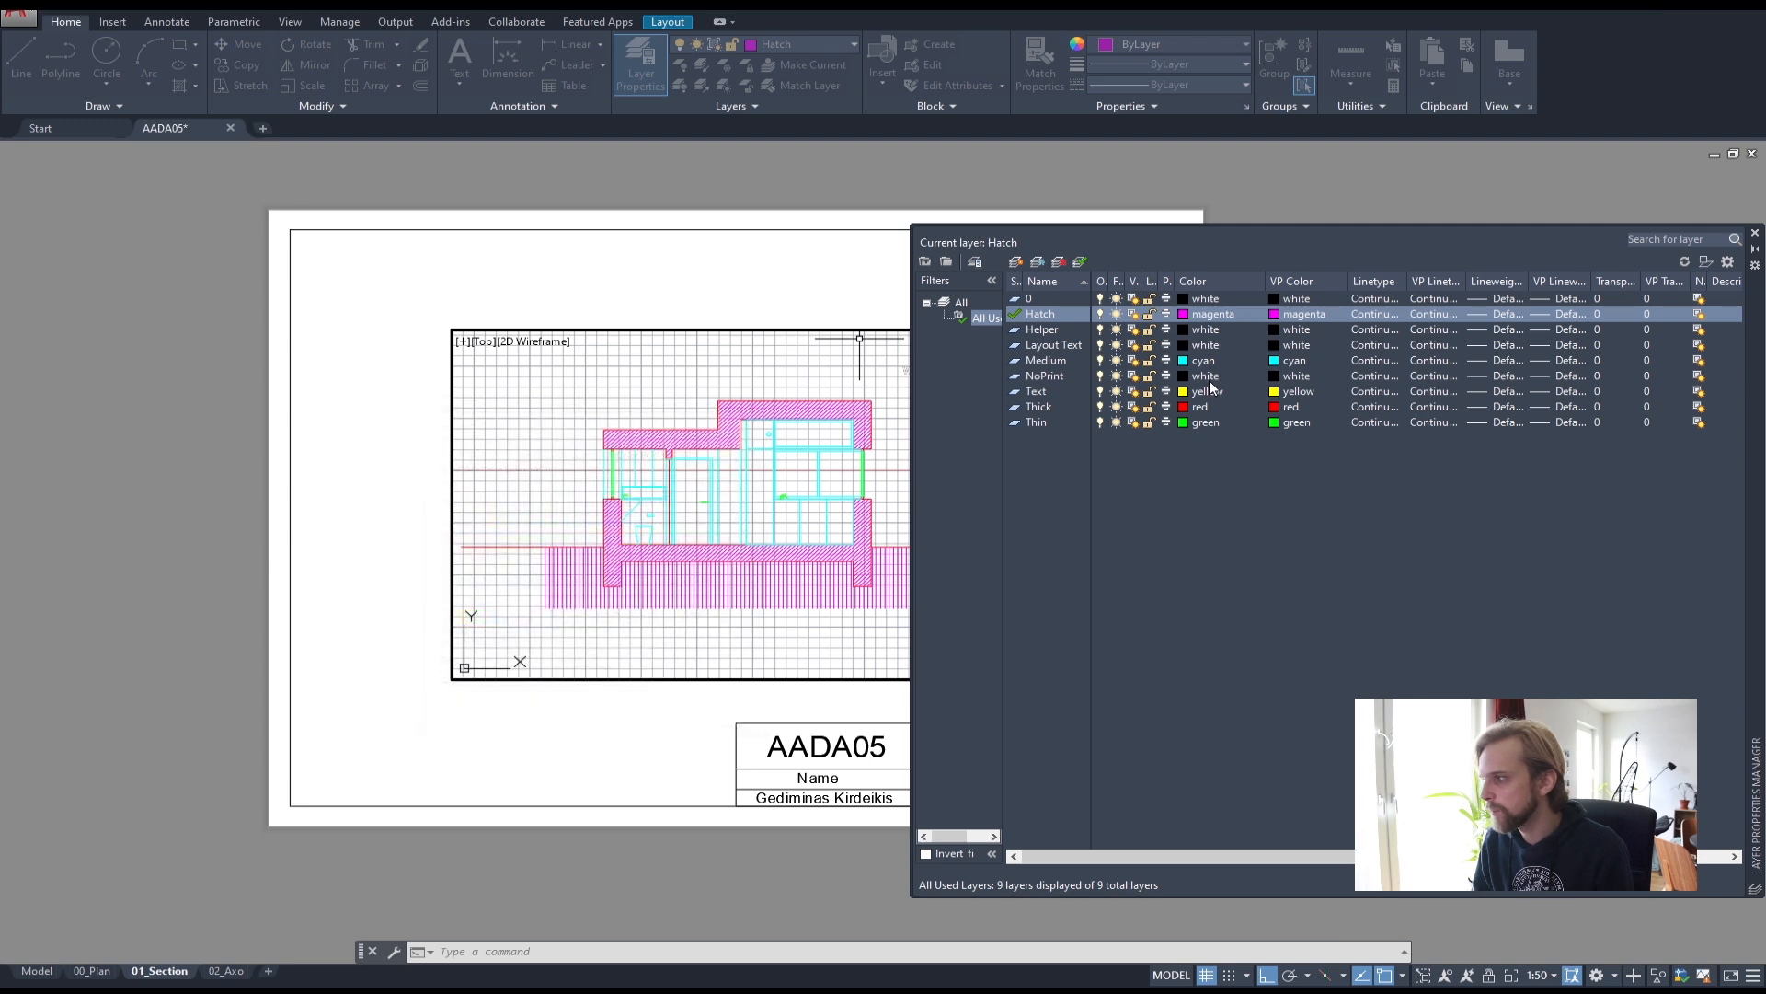
left_click(1294, 360)
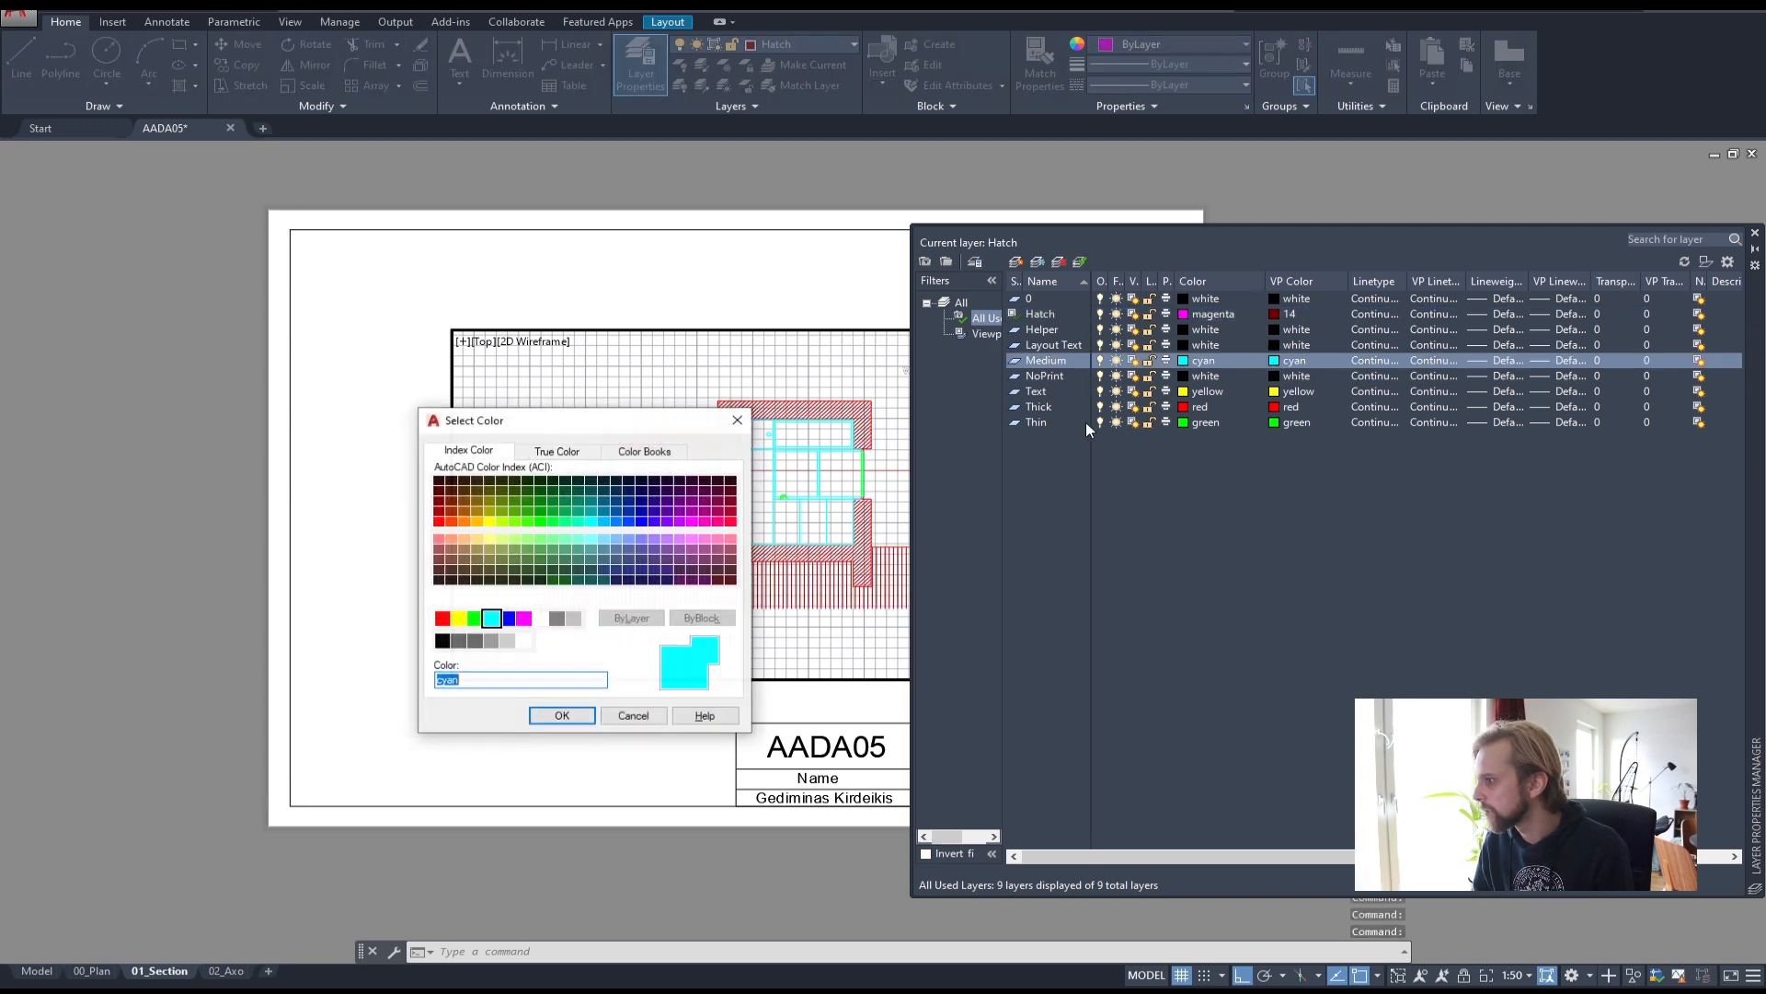
left_click(523, 641)
left_click(561, 715)
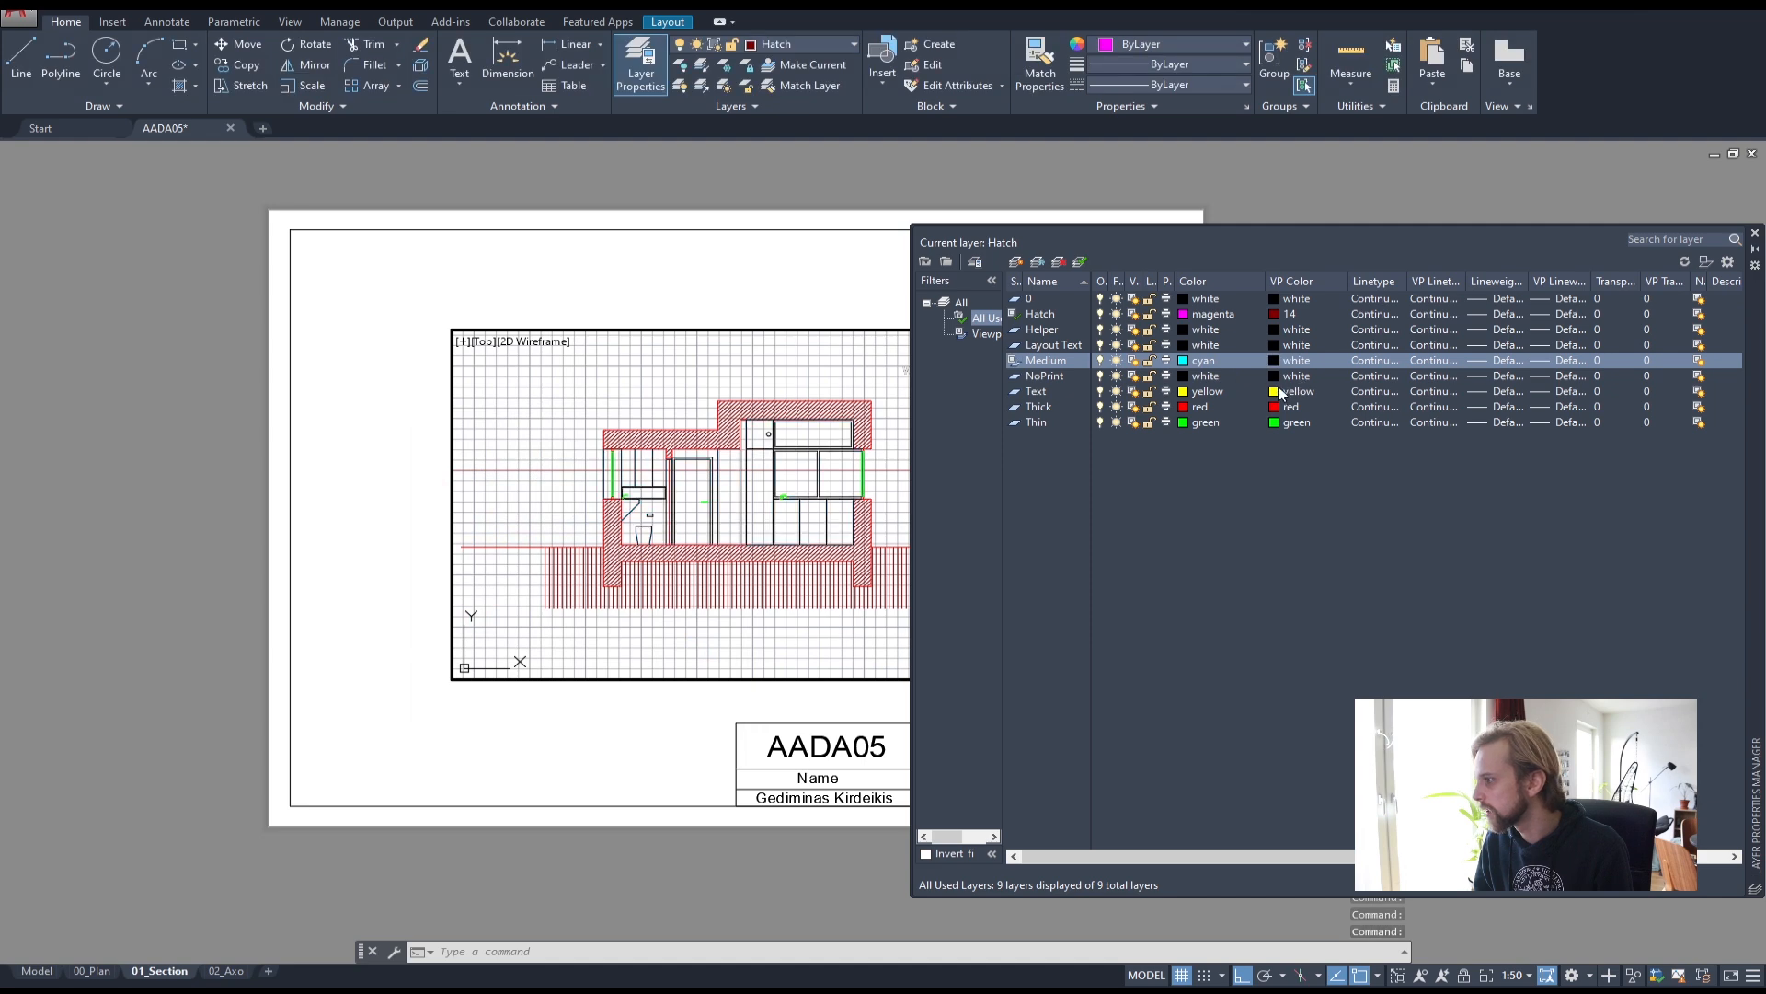
- Make Thick and Thin viewport colours white, adjust Text's colour, and return to paper space
left_click(1297, 391)
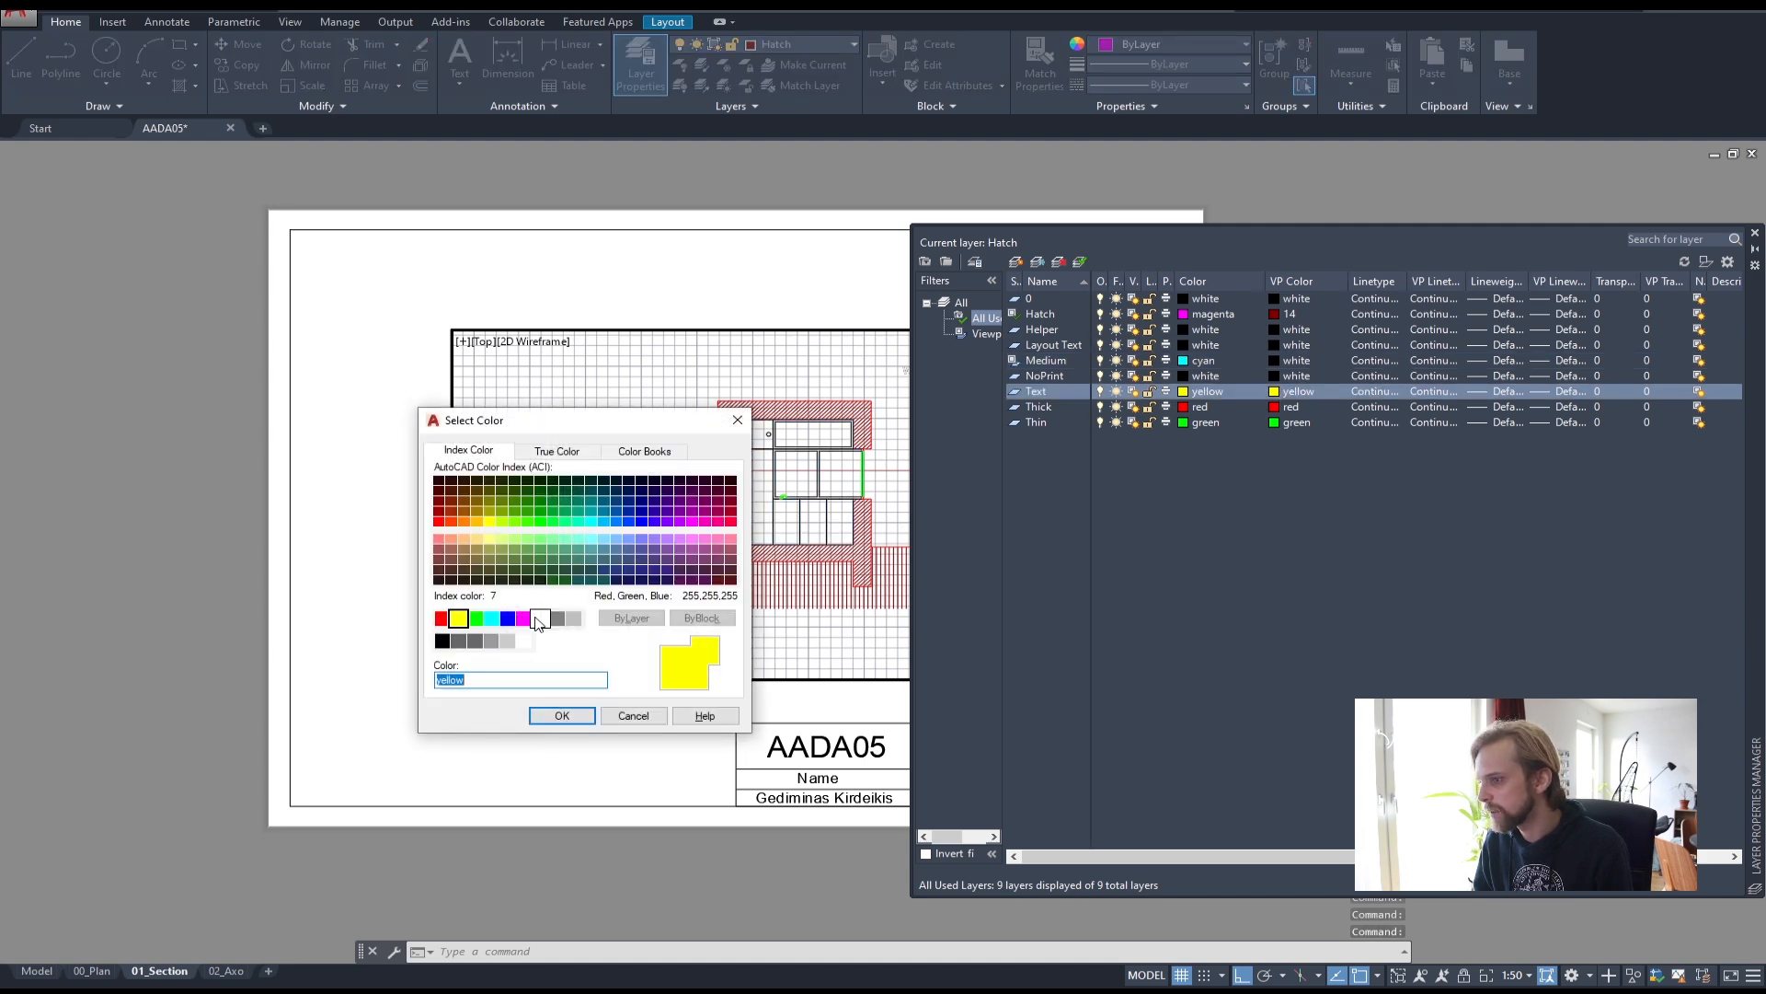
left_click(561, 714)
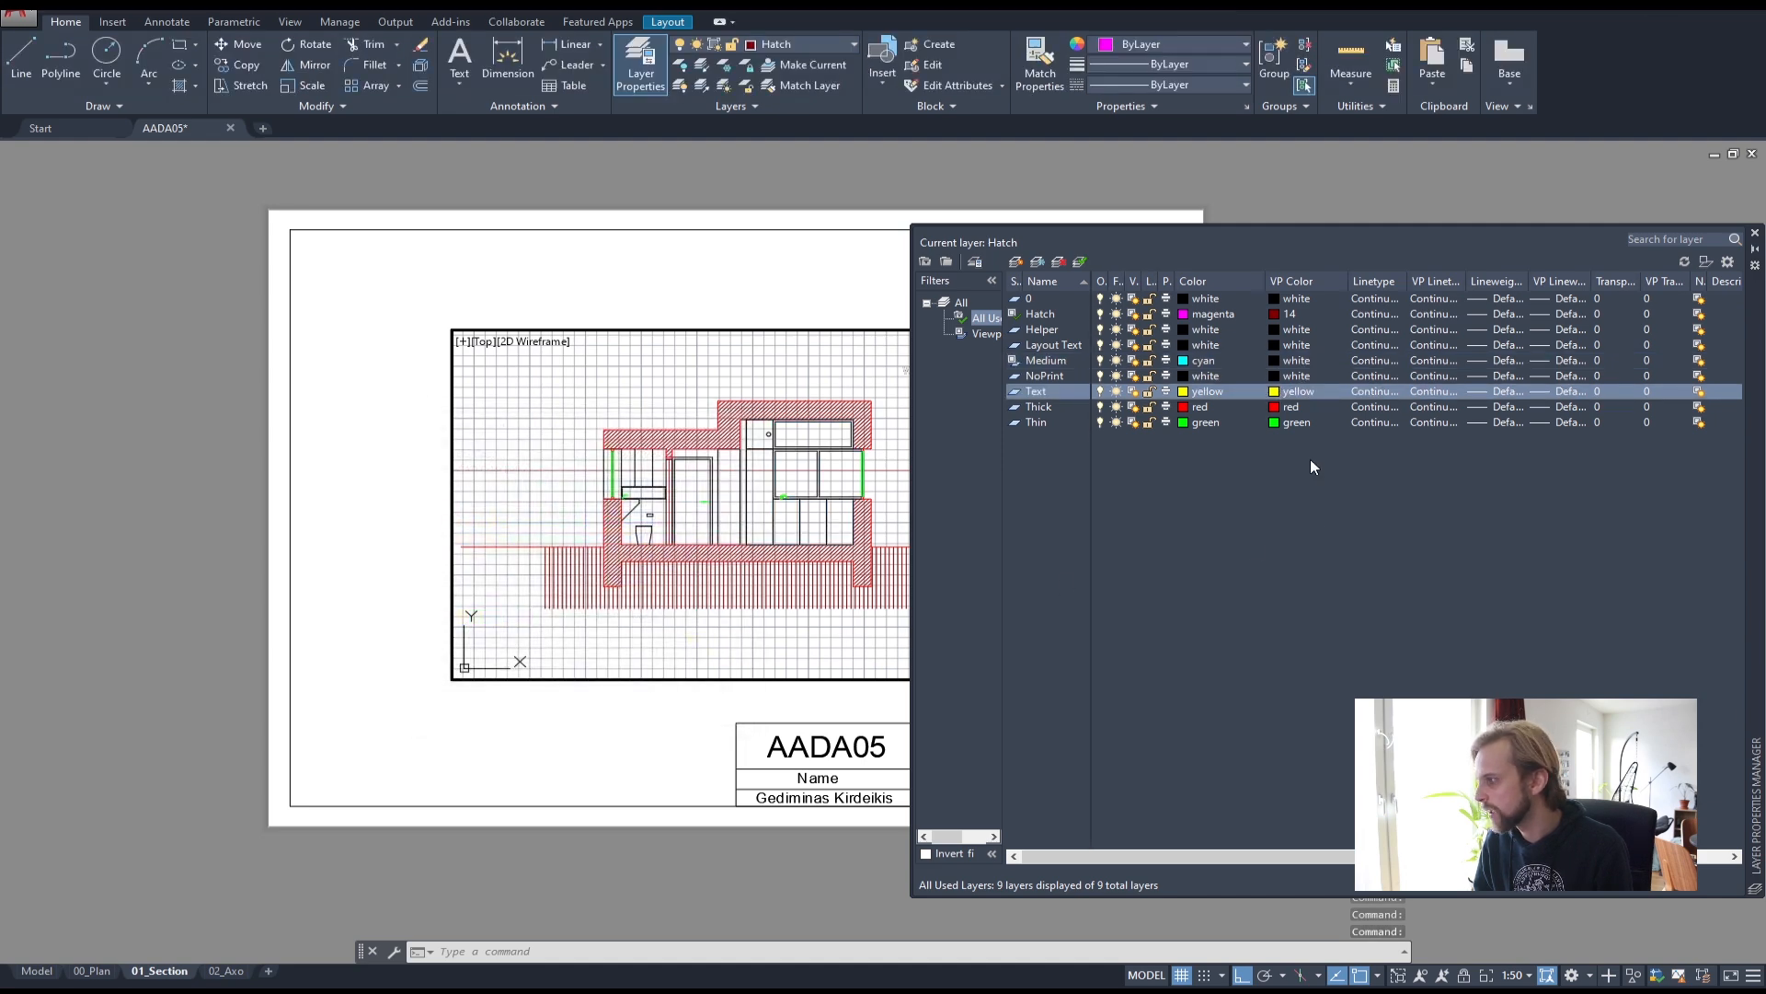
left_click(1290, 407)
left_click(541, 620)
left_click(561, 716)
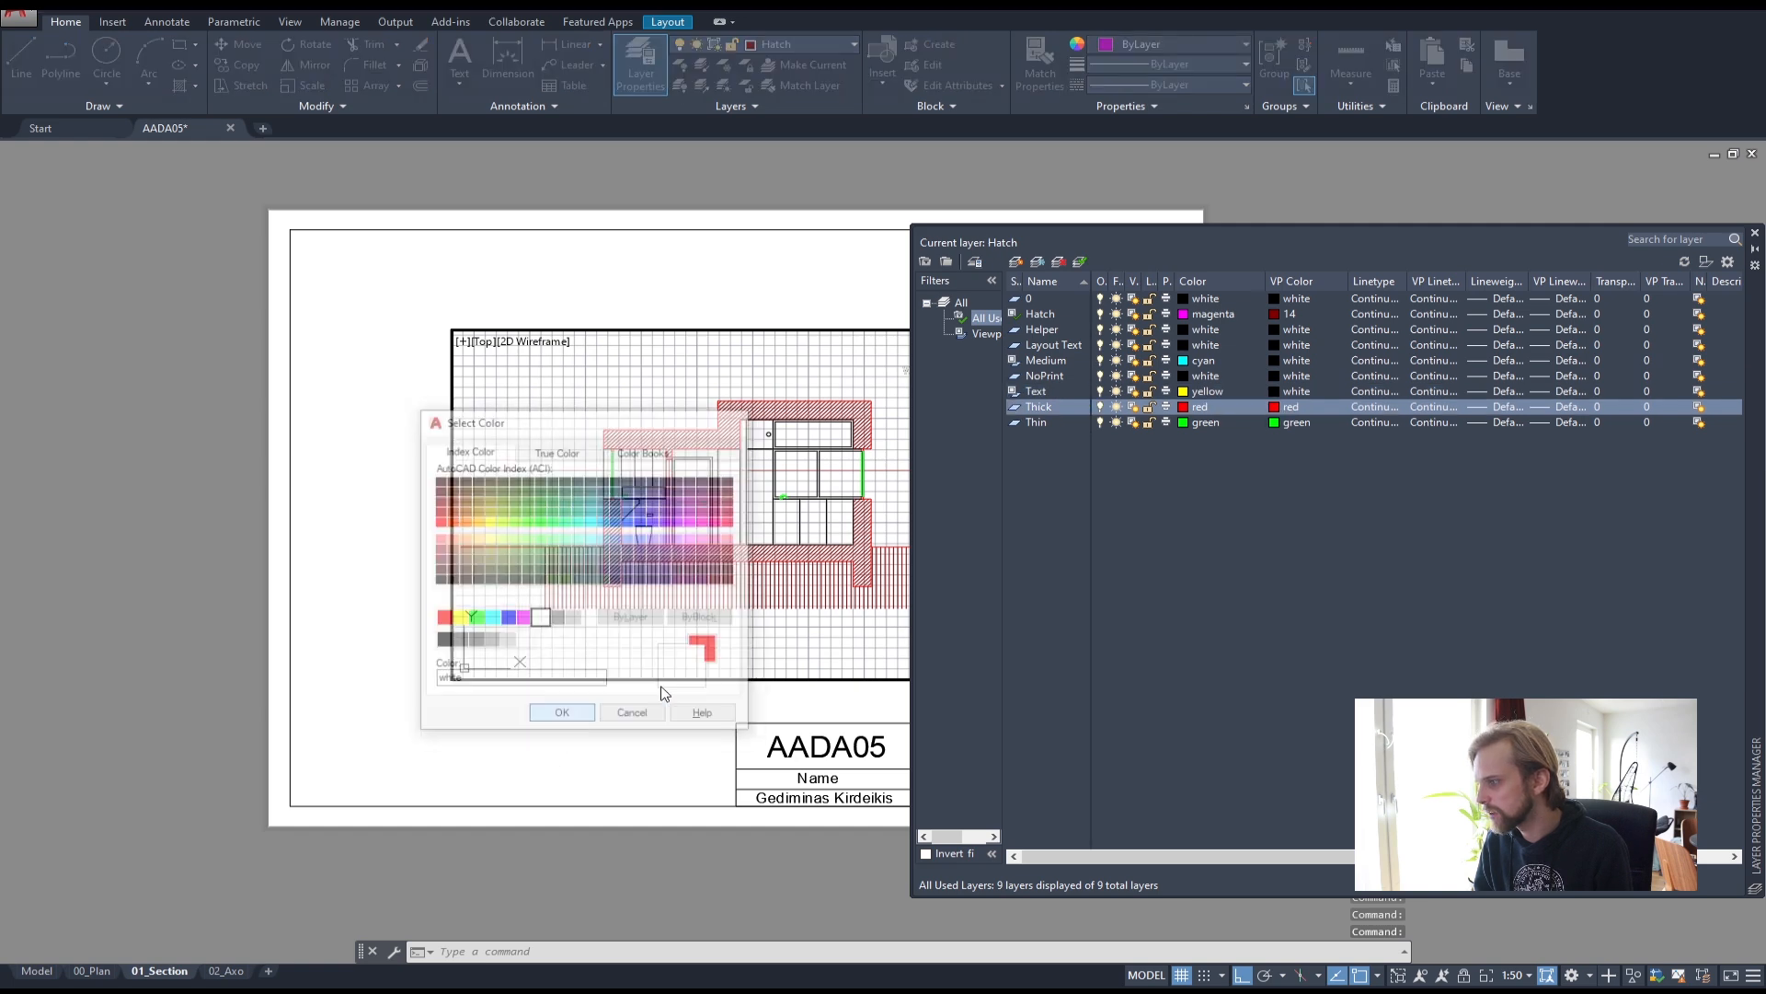
left_click(1288, 422)
left_click(540, 619)
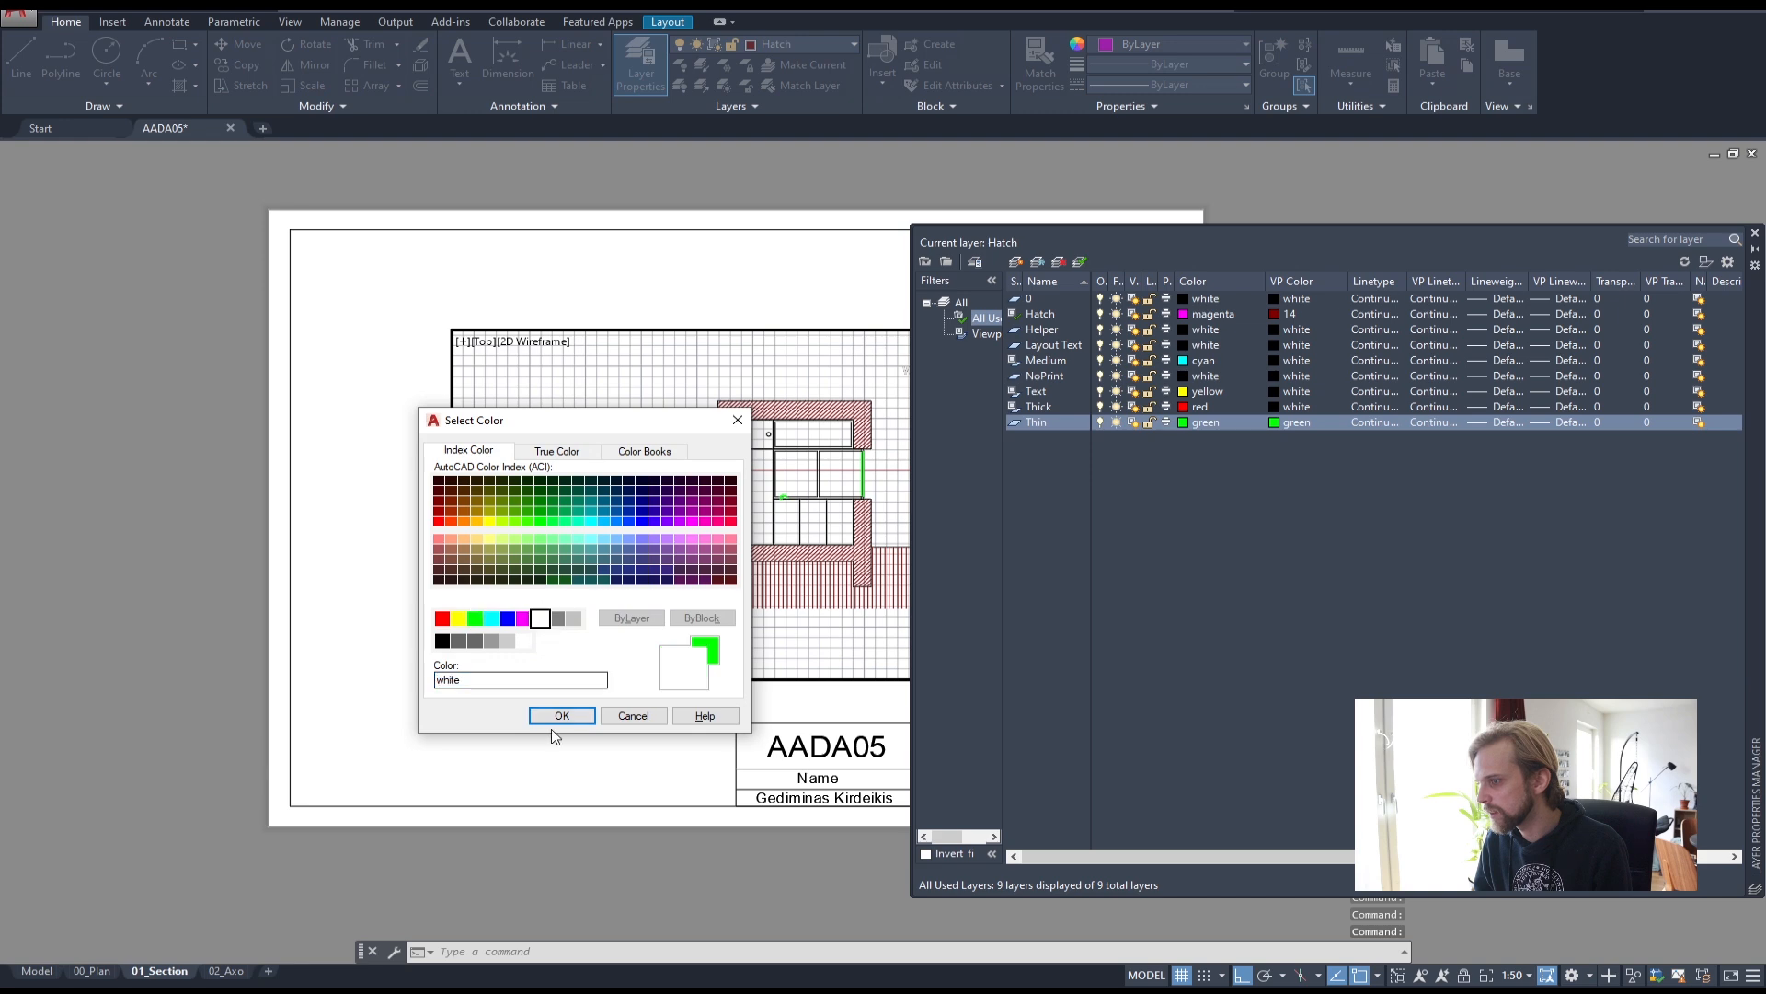
left_click(561, 716)
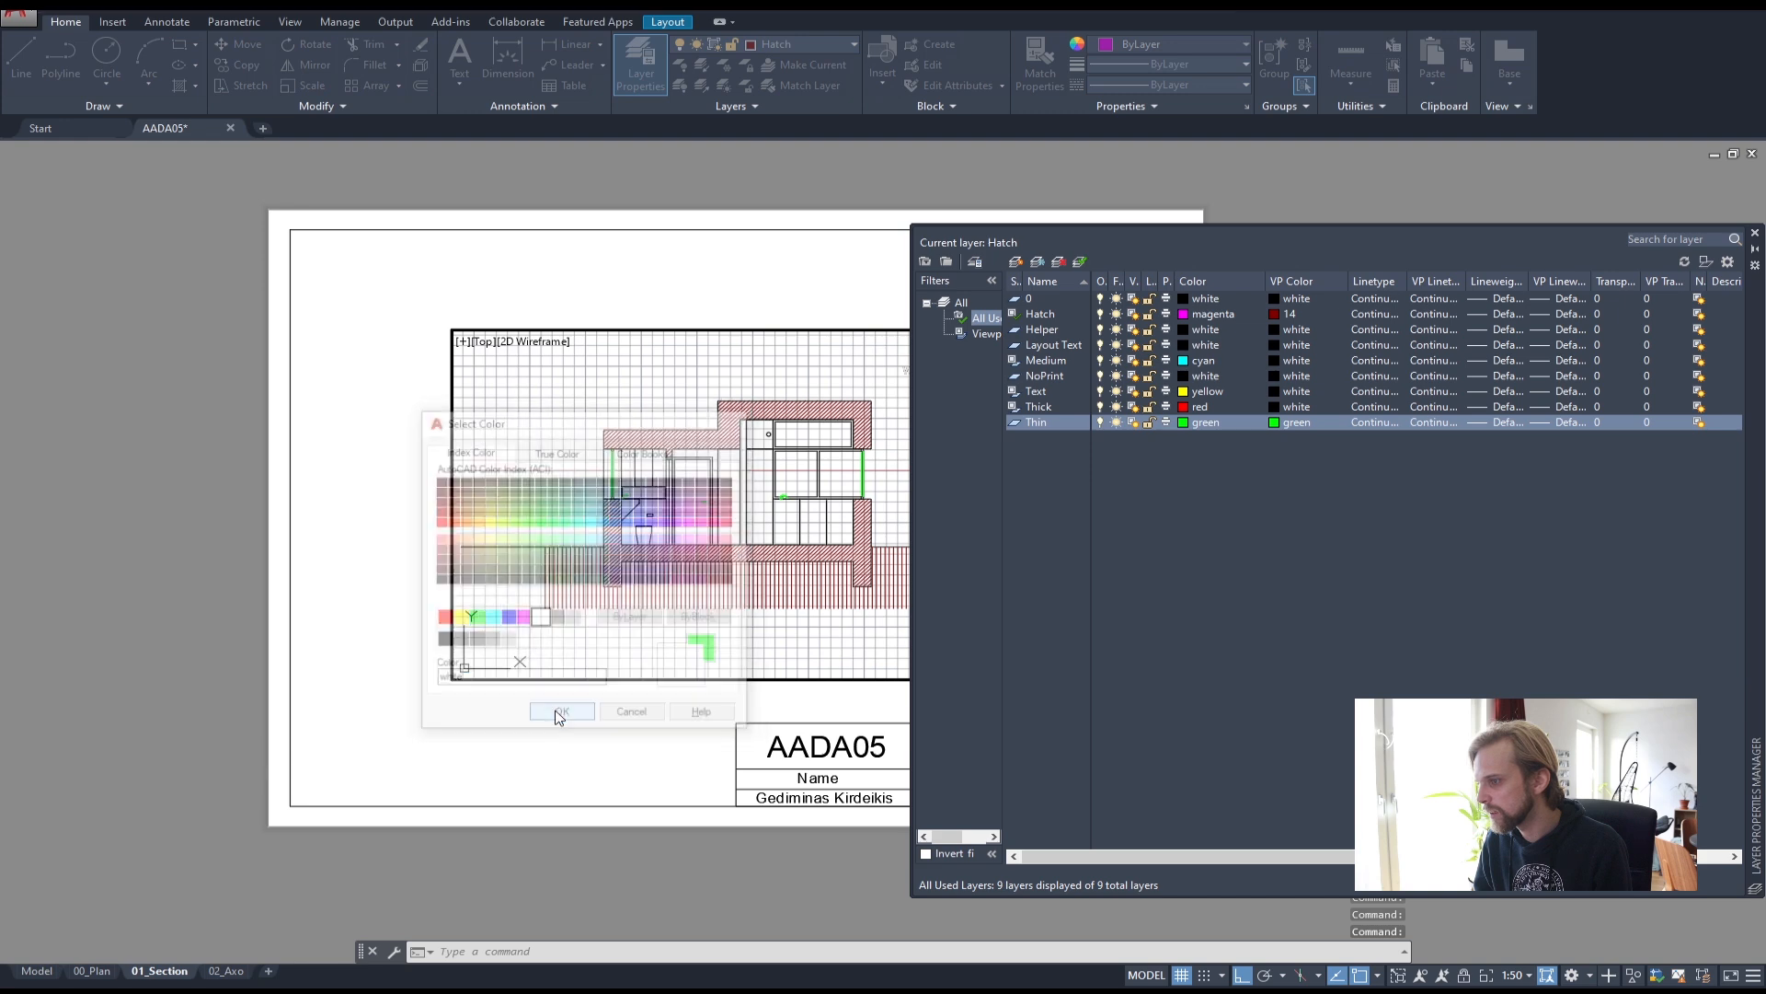
left_click(1279, 390)
left_click(443, 618)
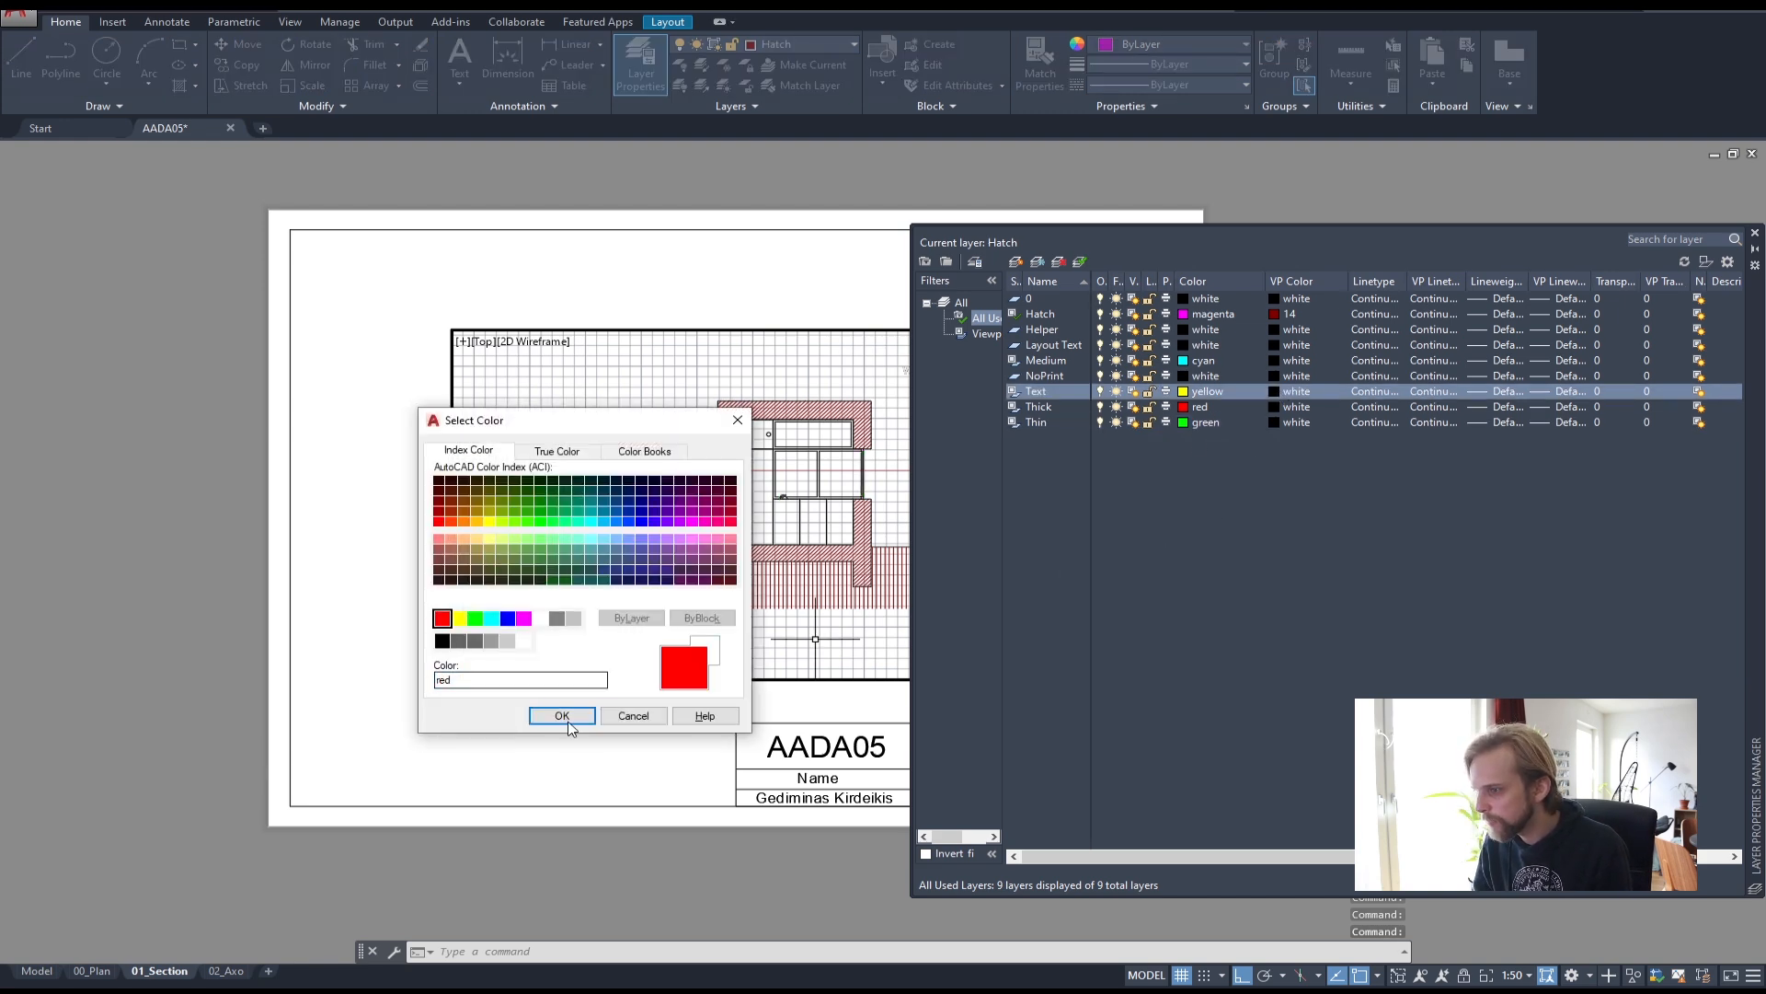
left_click(562, 716)
left_click(1755, 234)
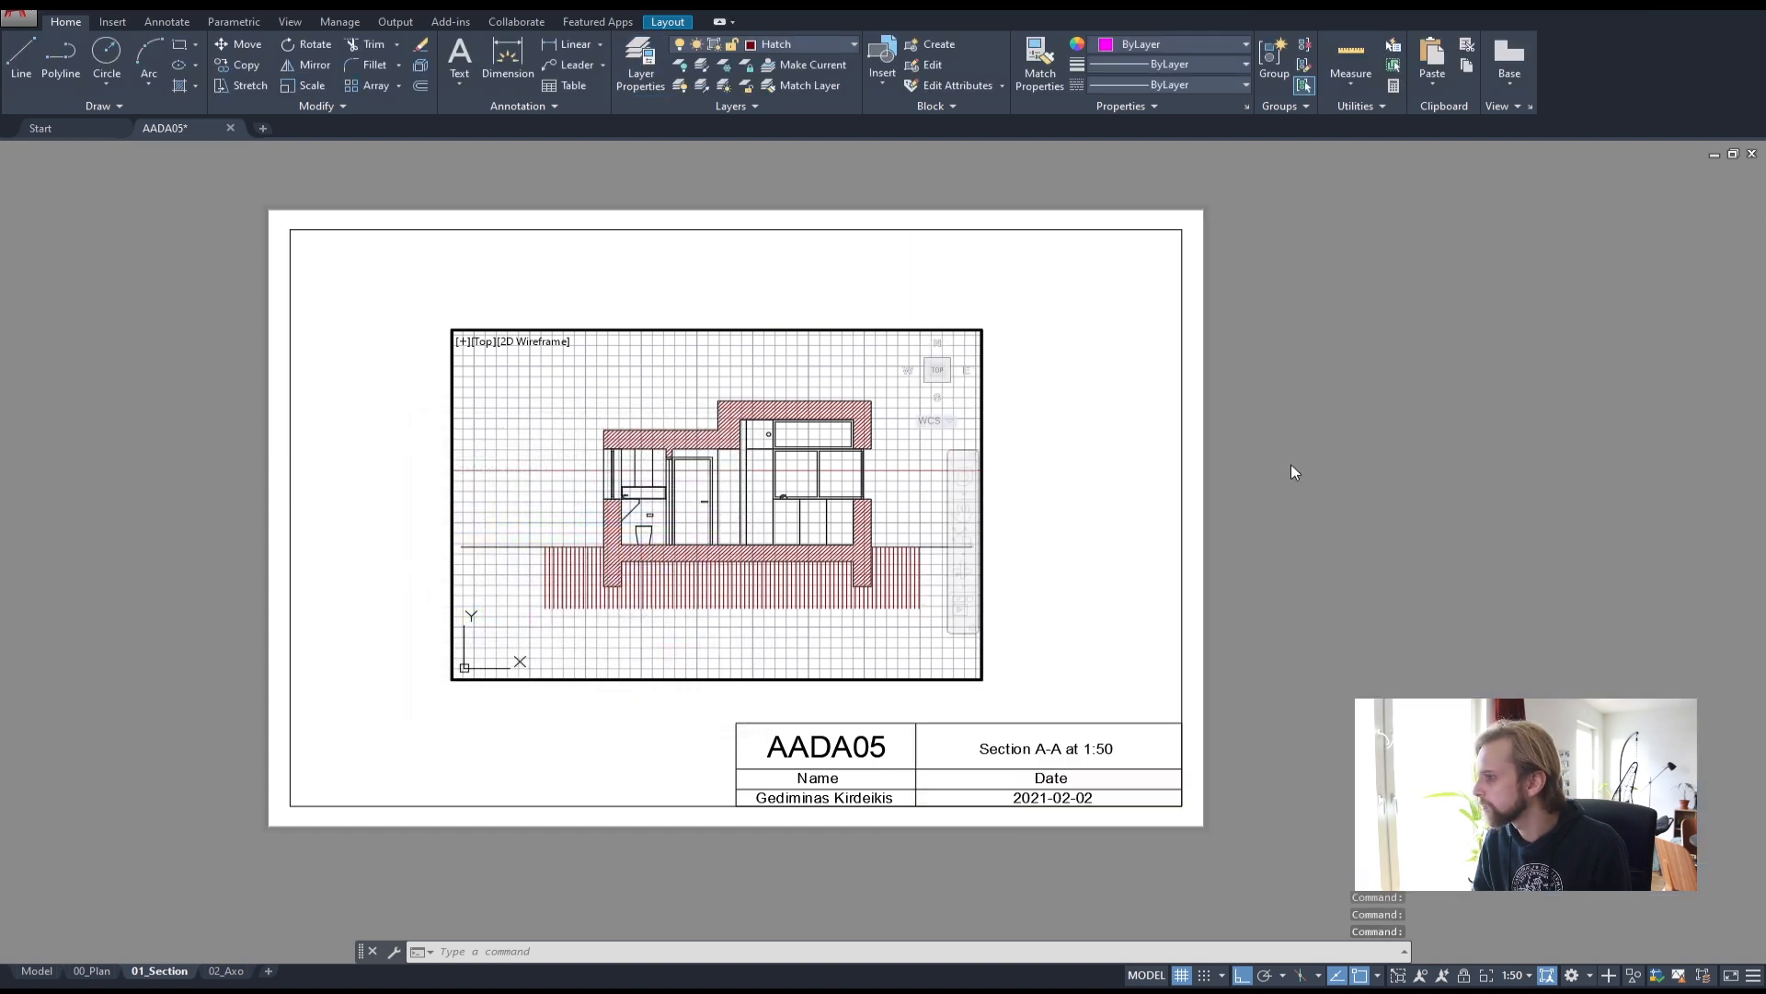
double_click(1246, 428)
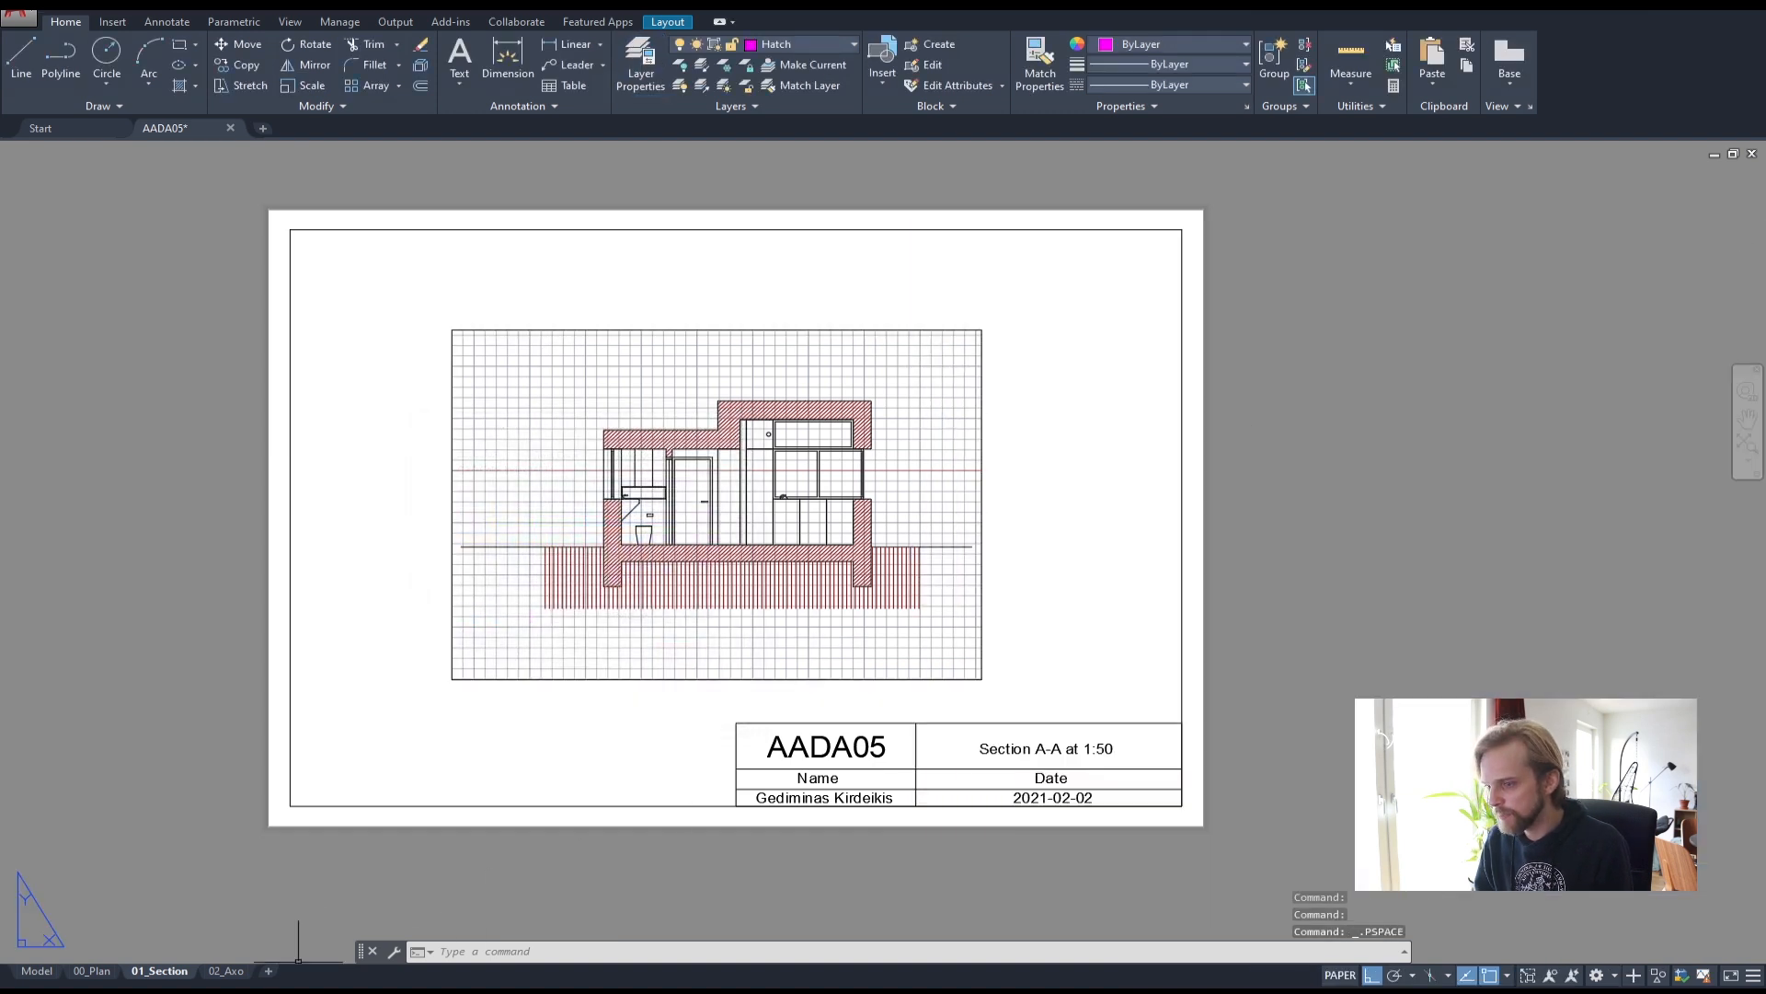
- On the 02_Axo sheet, enter the viewport and set Hatch's viewport colour to 251
left_click(226, 971)
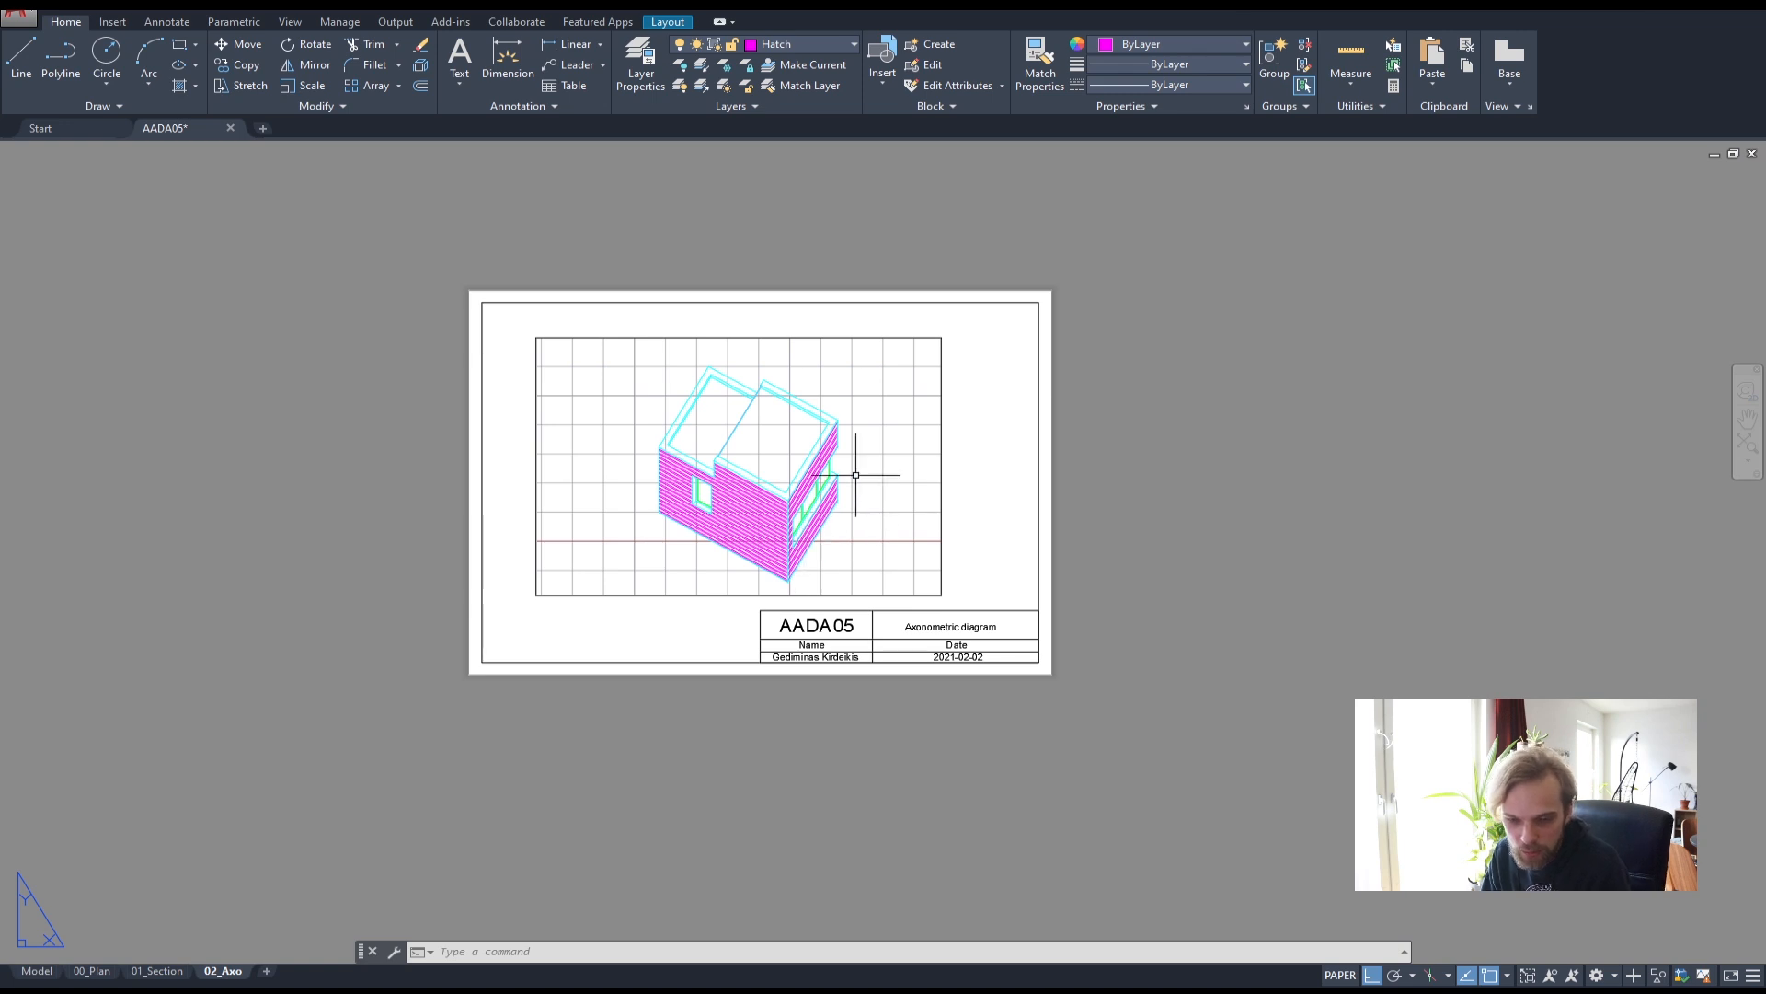
left_click(636, 65)
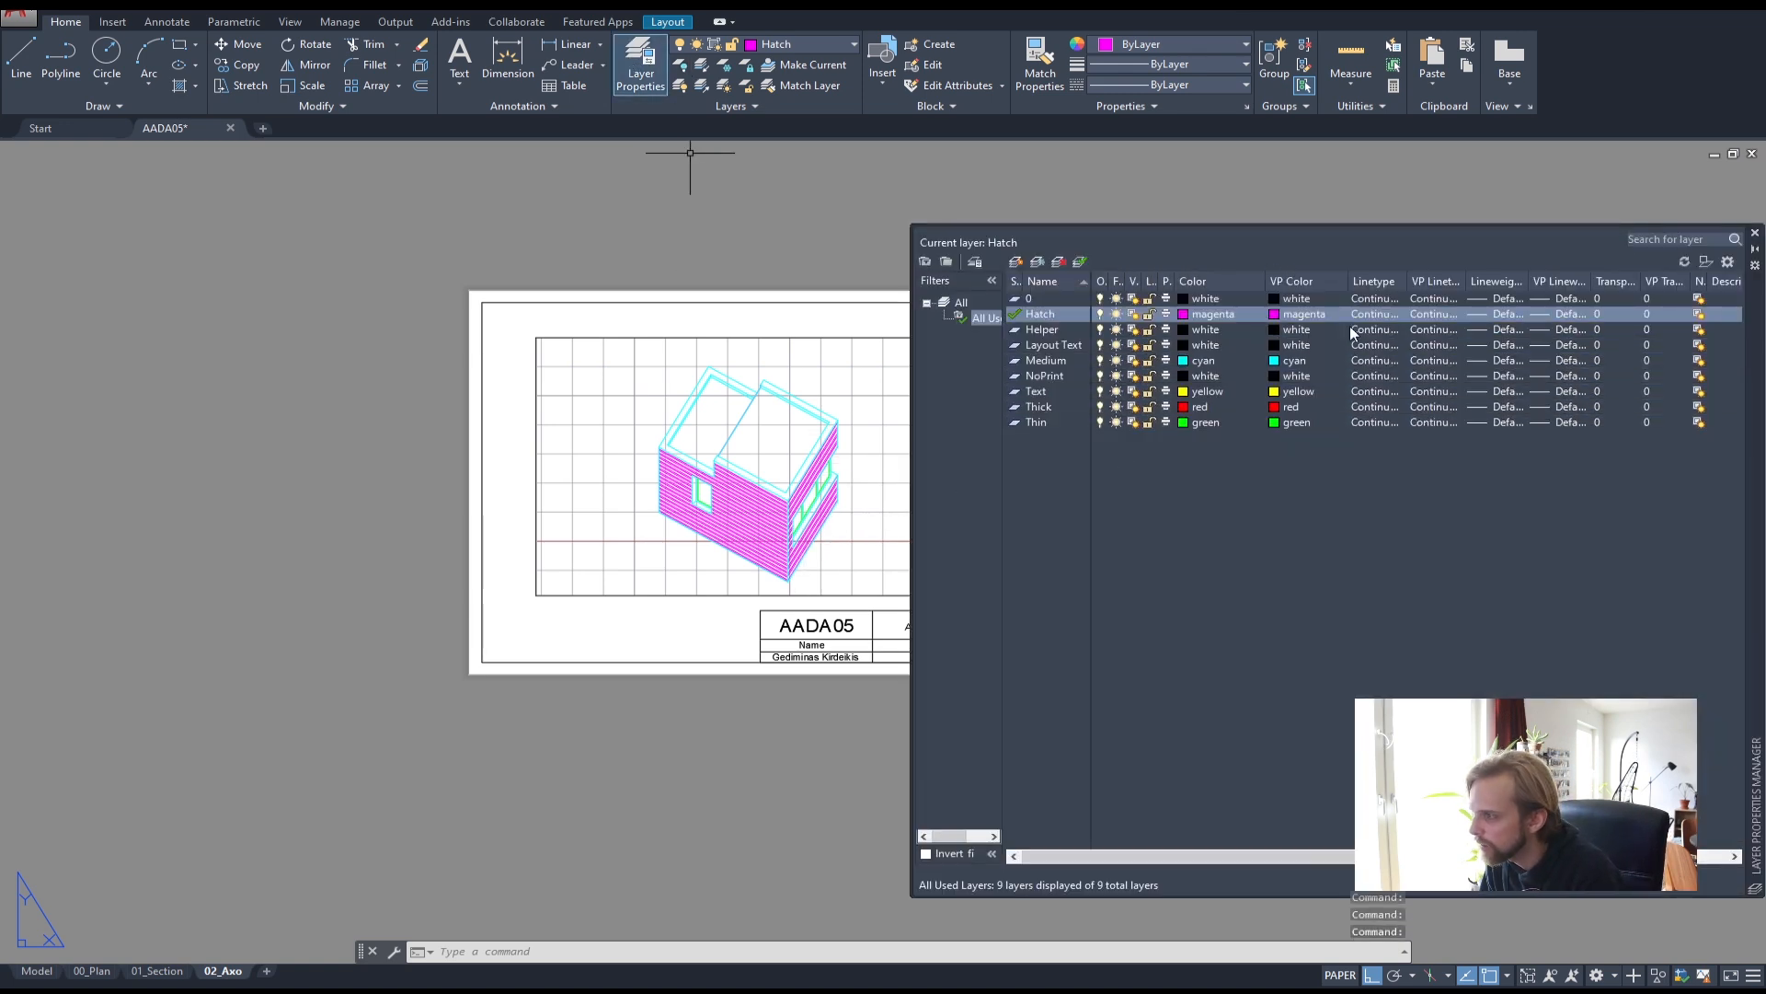
left_click(1753, 234)
double_click(906, 442)
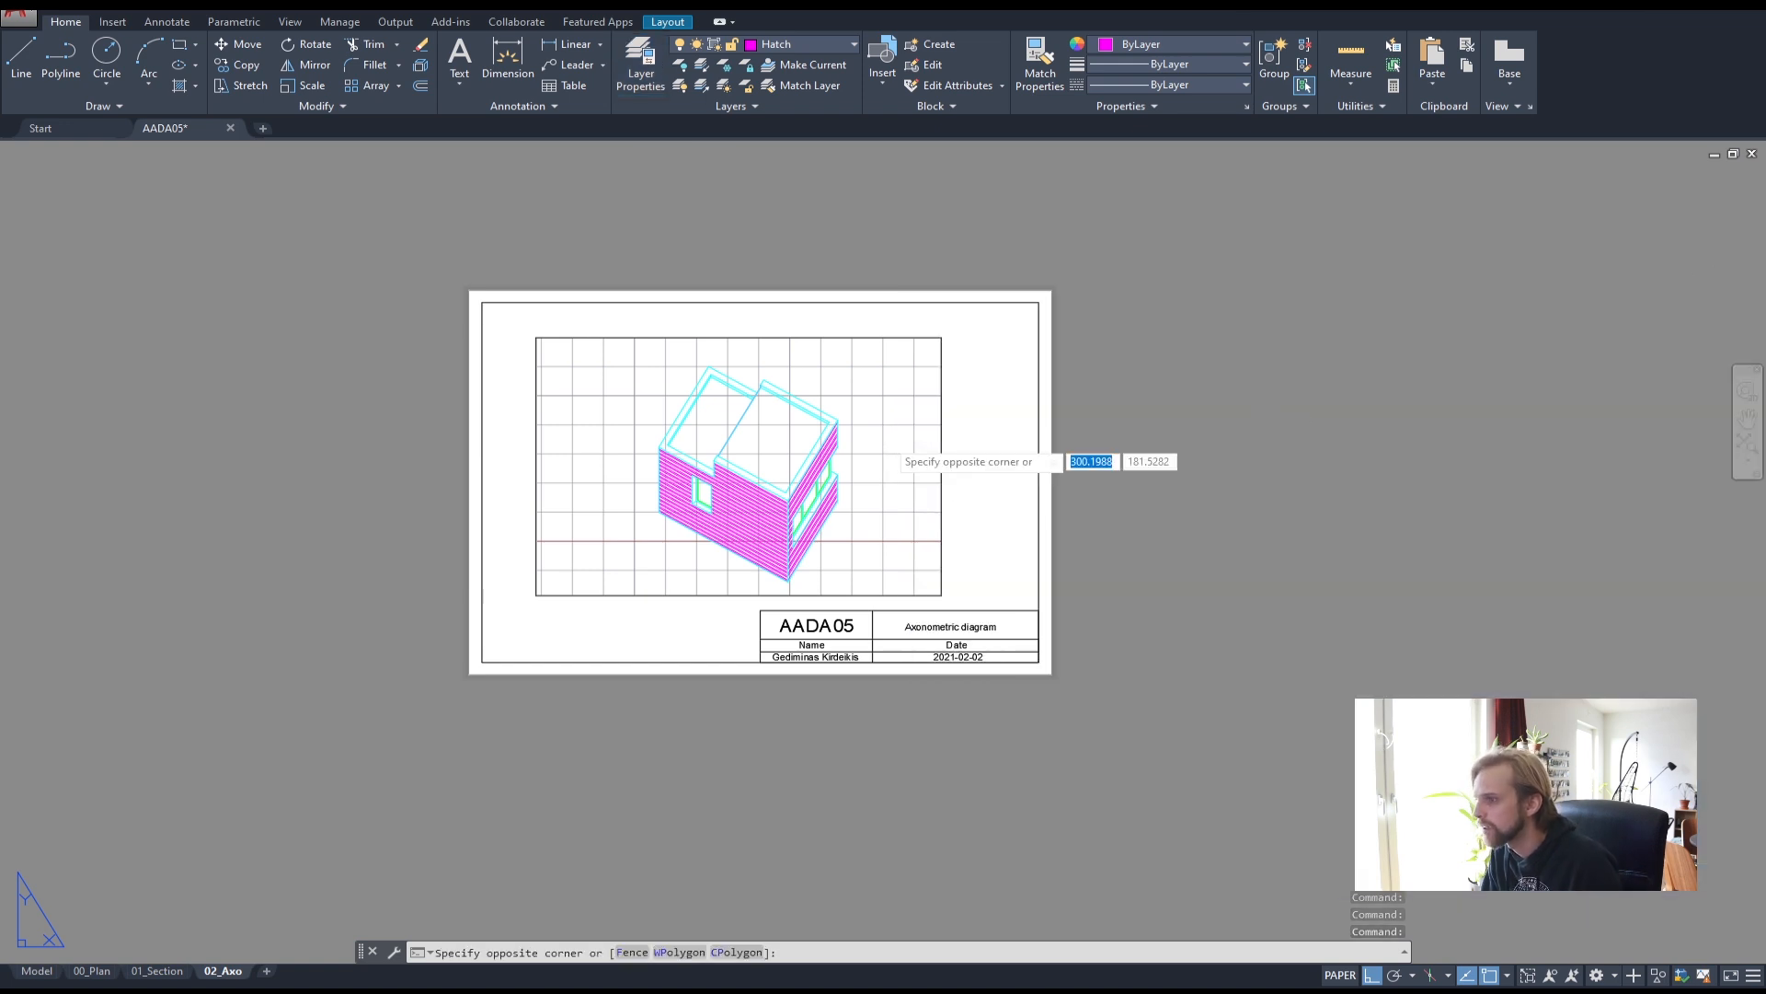
left_click(650, 60)
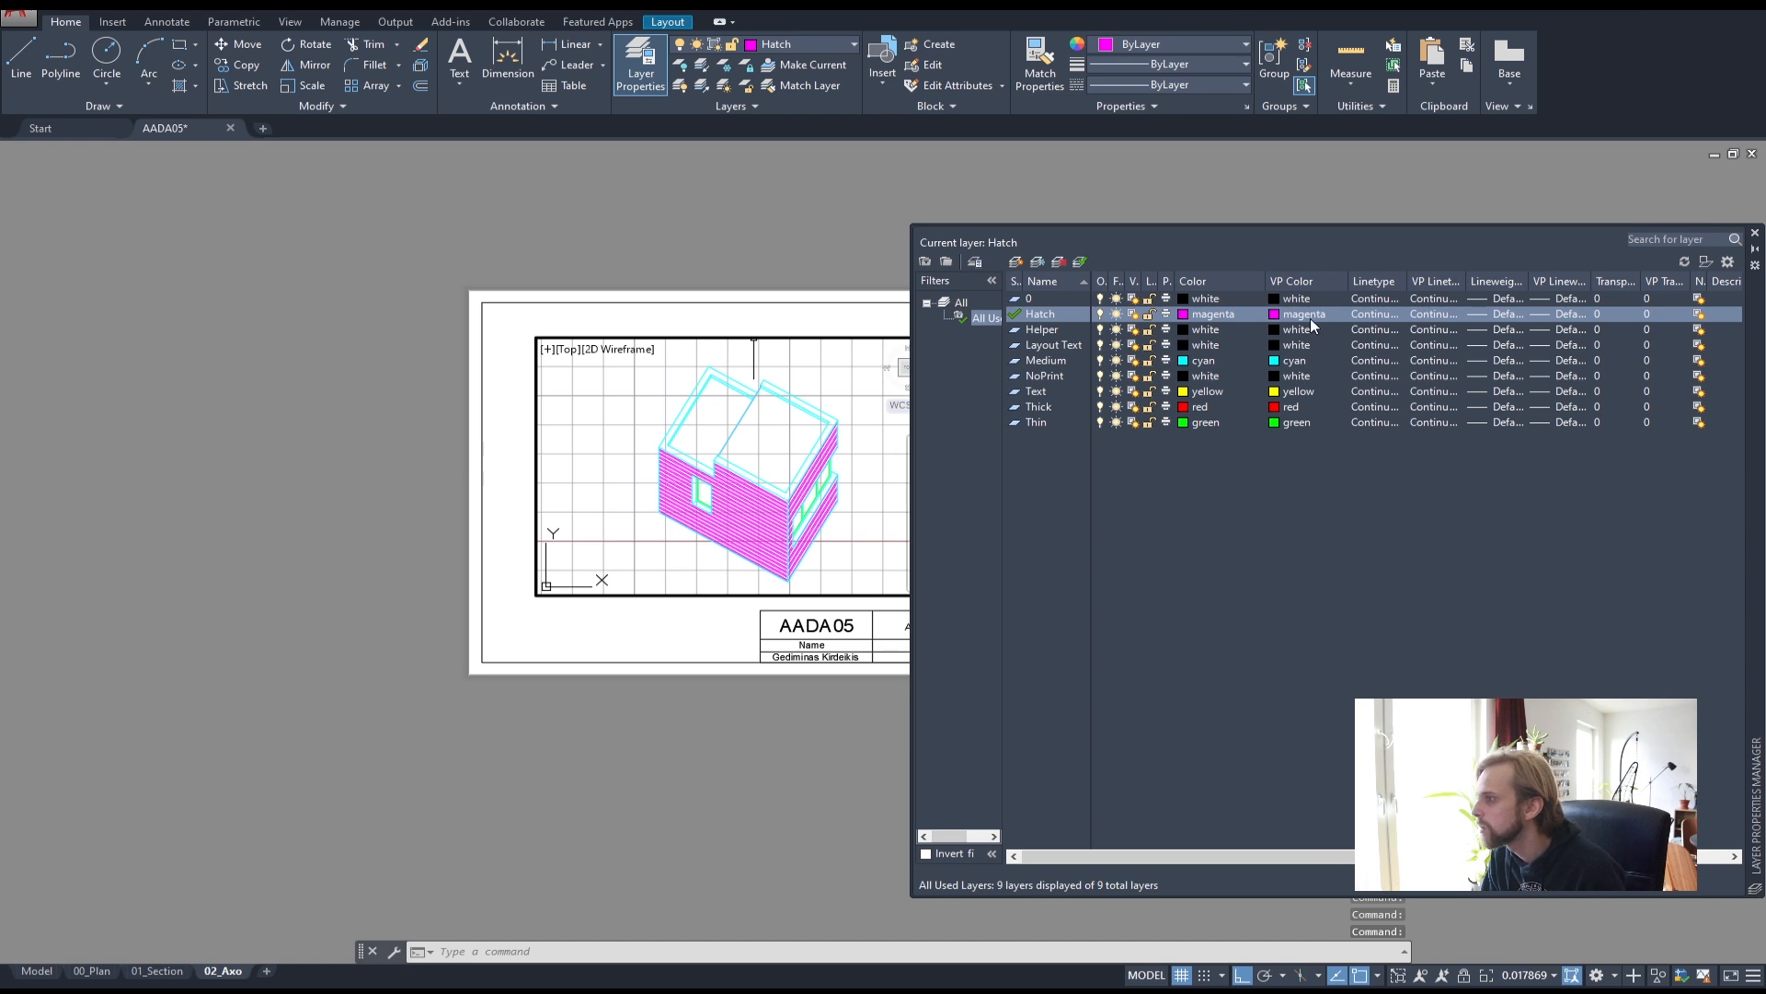
left_click(1274, 315)
left_click(459, 641)
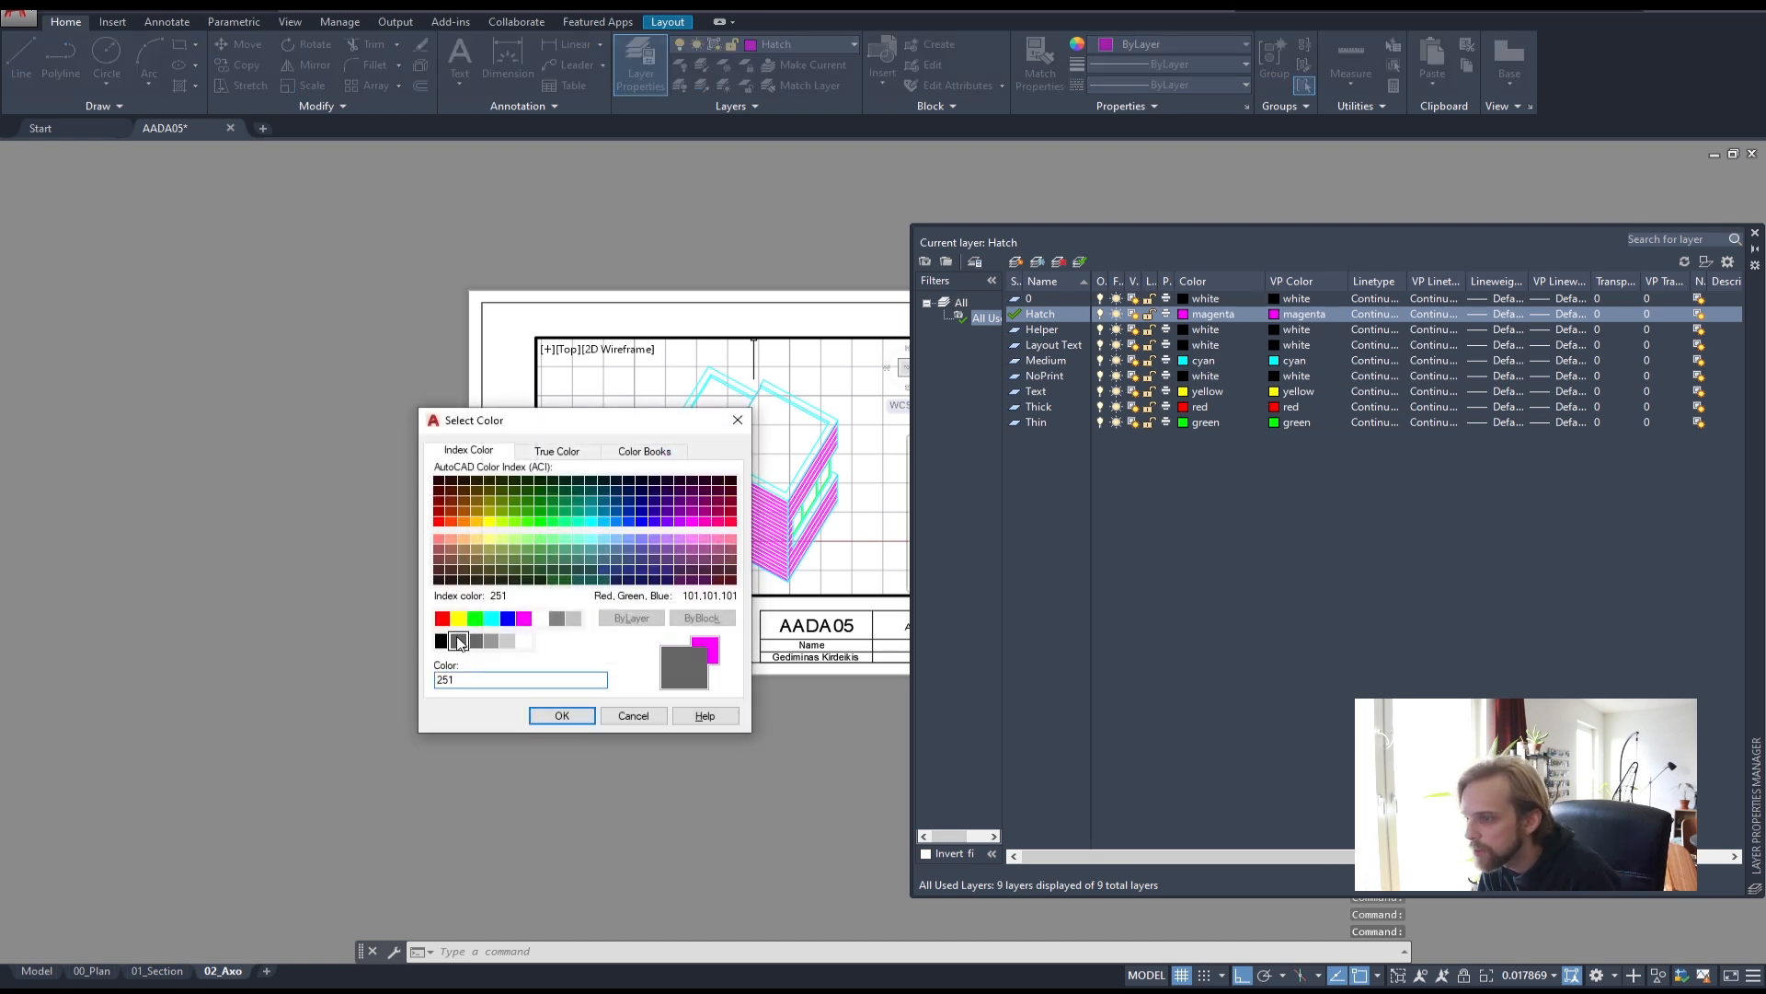
left_click(561, 716)
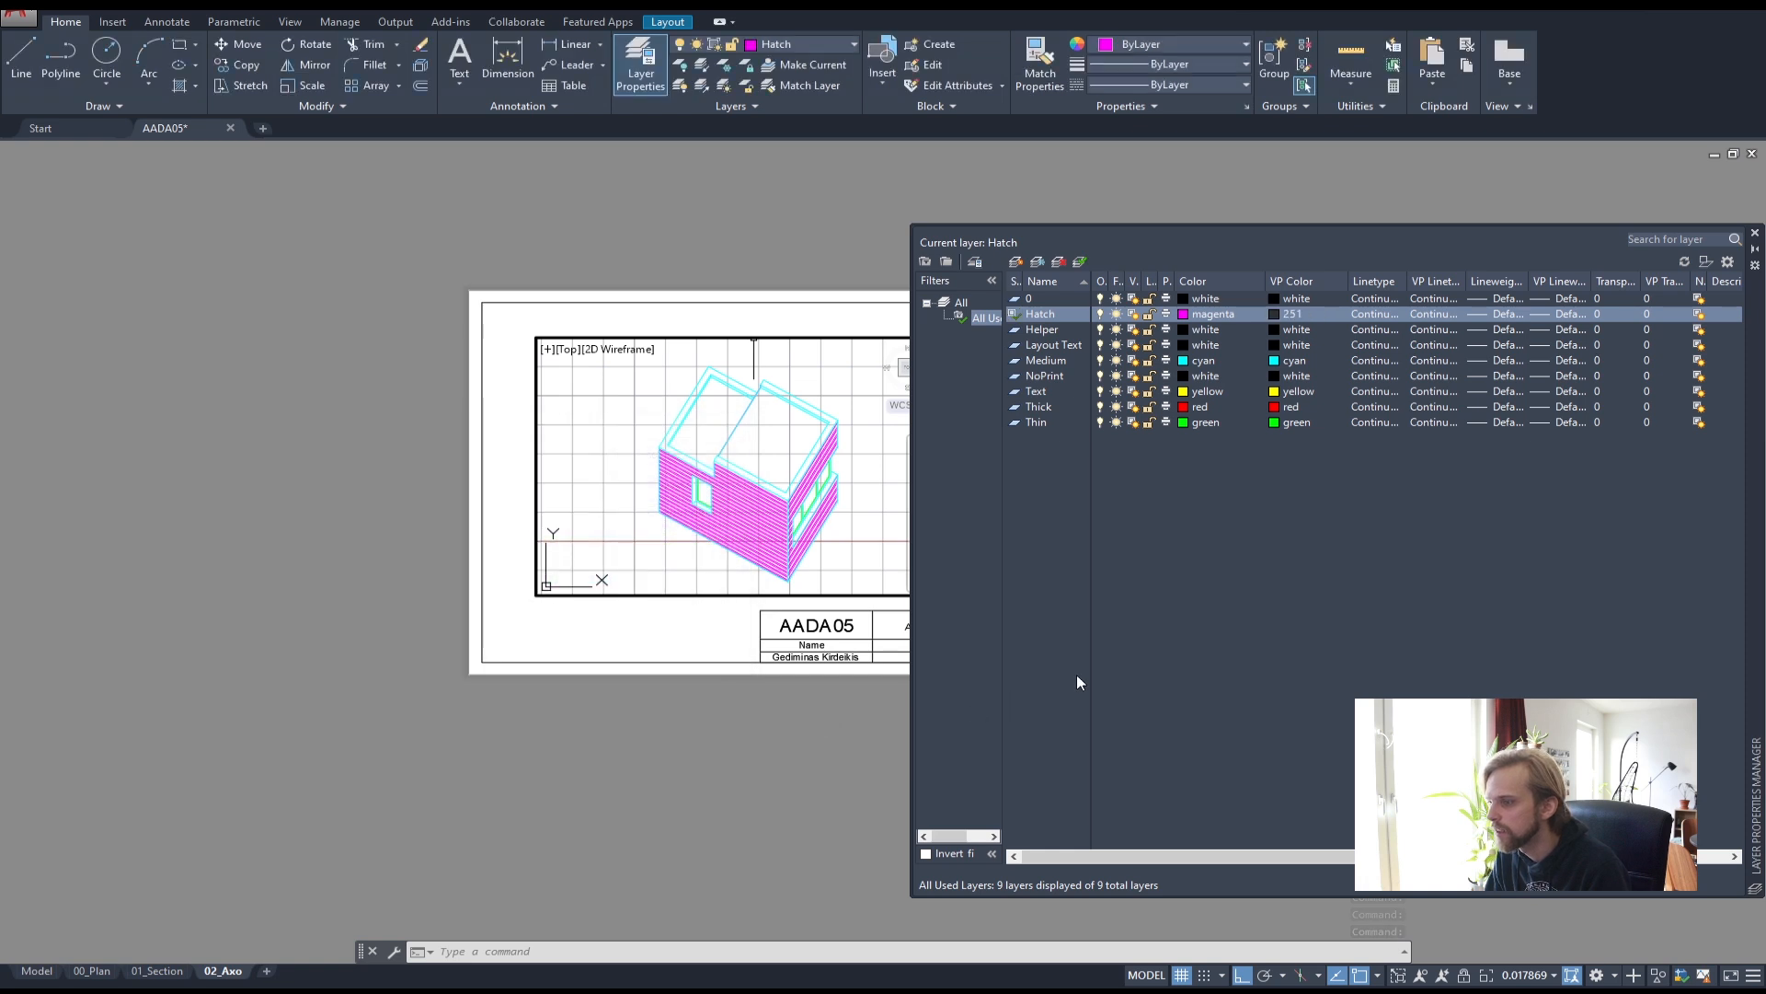
- Set Medium, Thick and Thin viewport colours to white and Text to red
left_click(1261, 364)
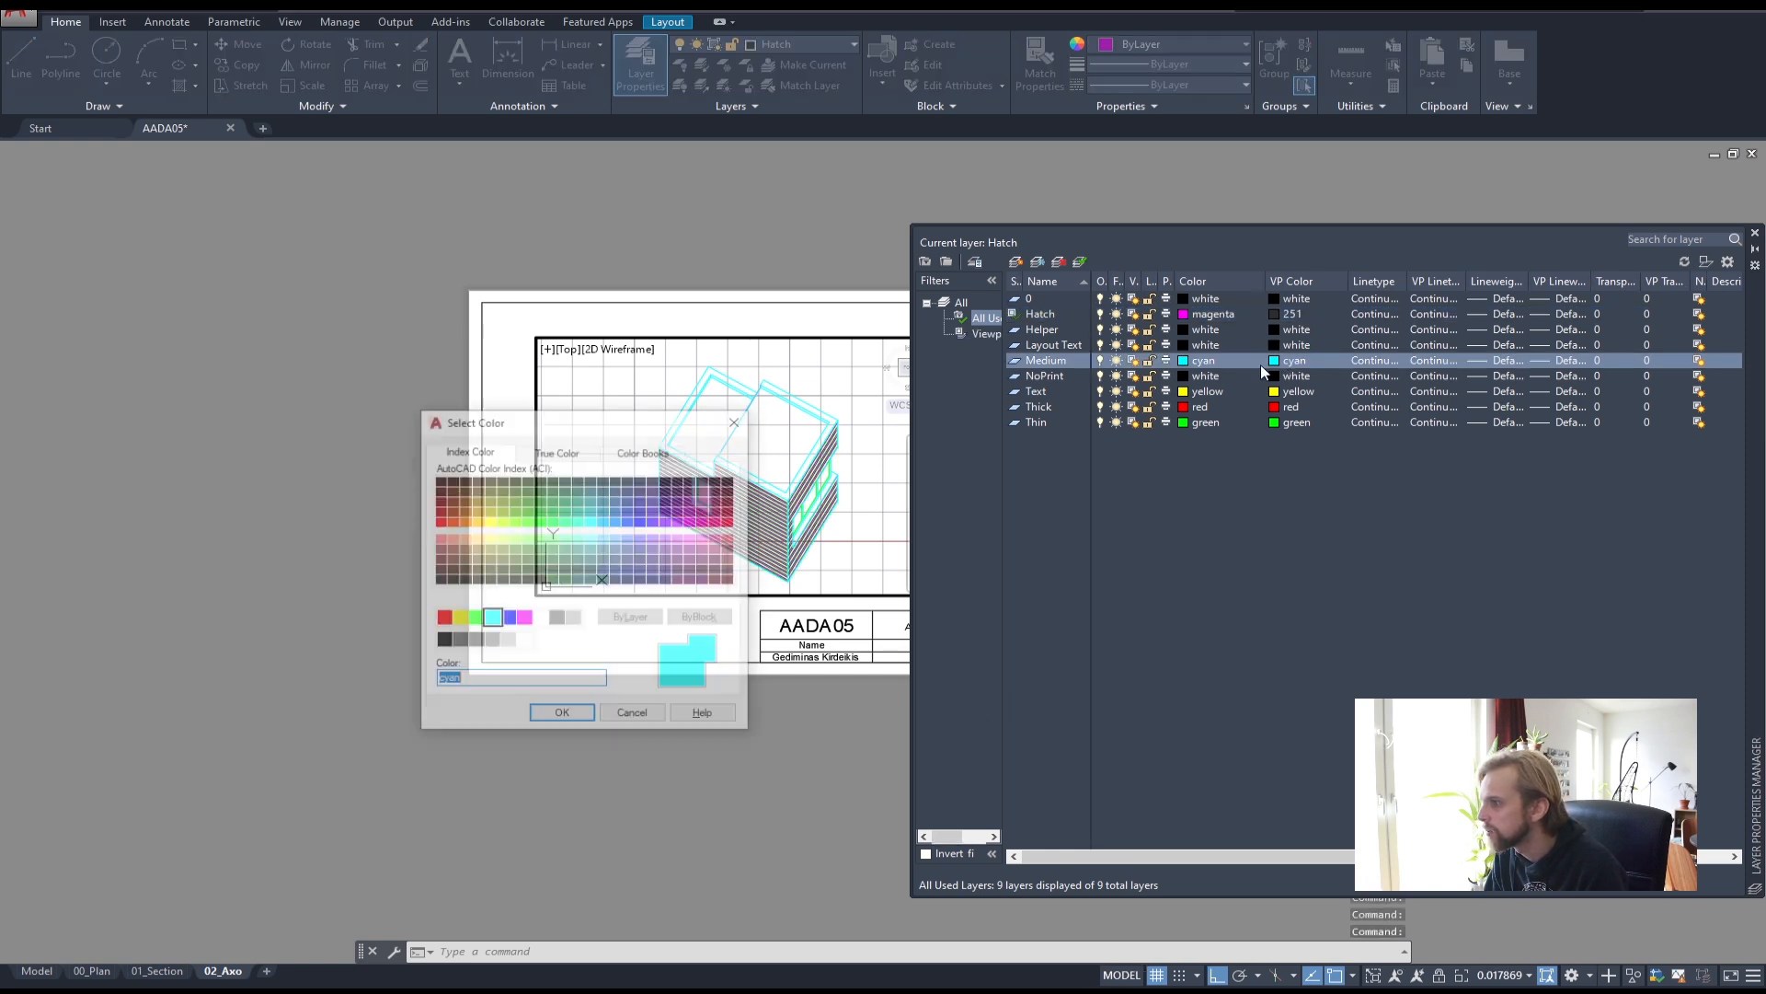
left_click(441, 641)
left_click(561, 716)
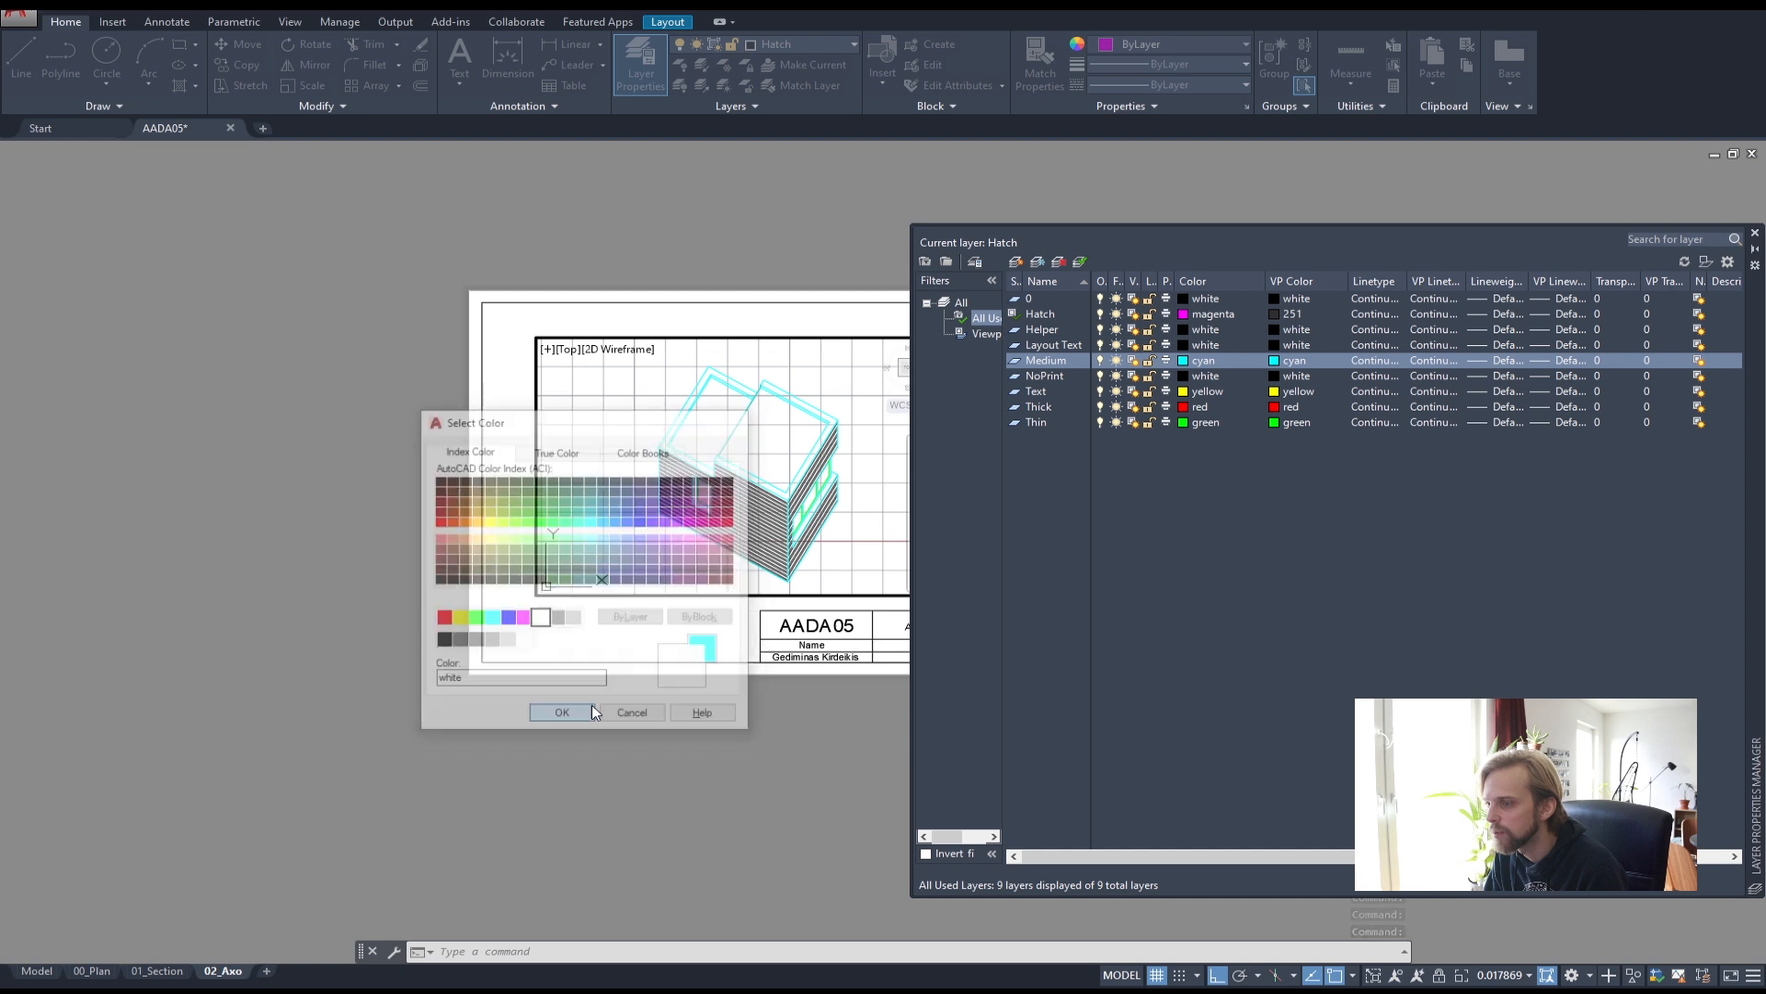
left_click(1275, 412)
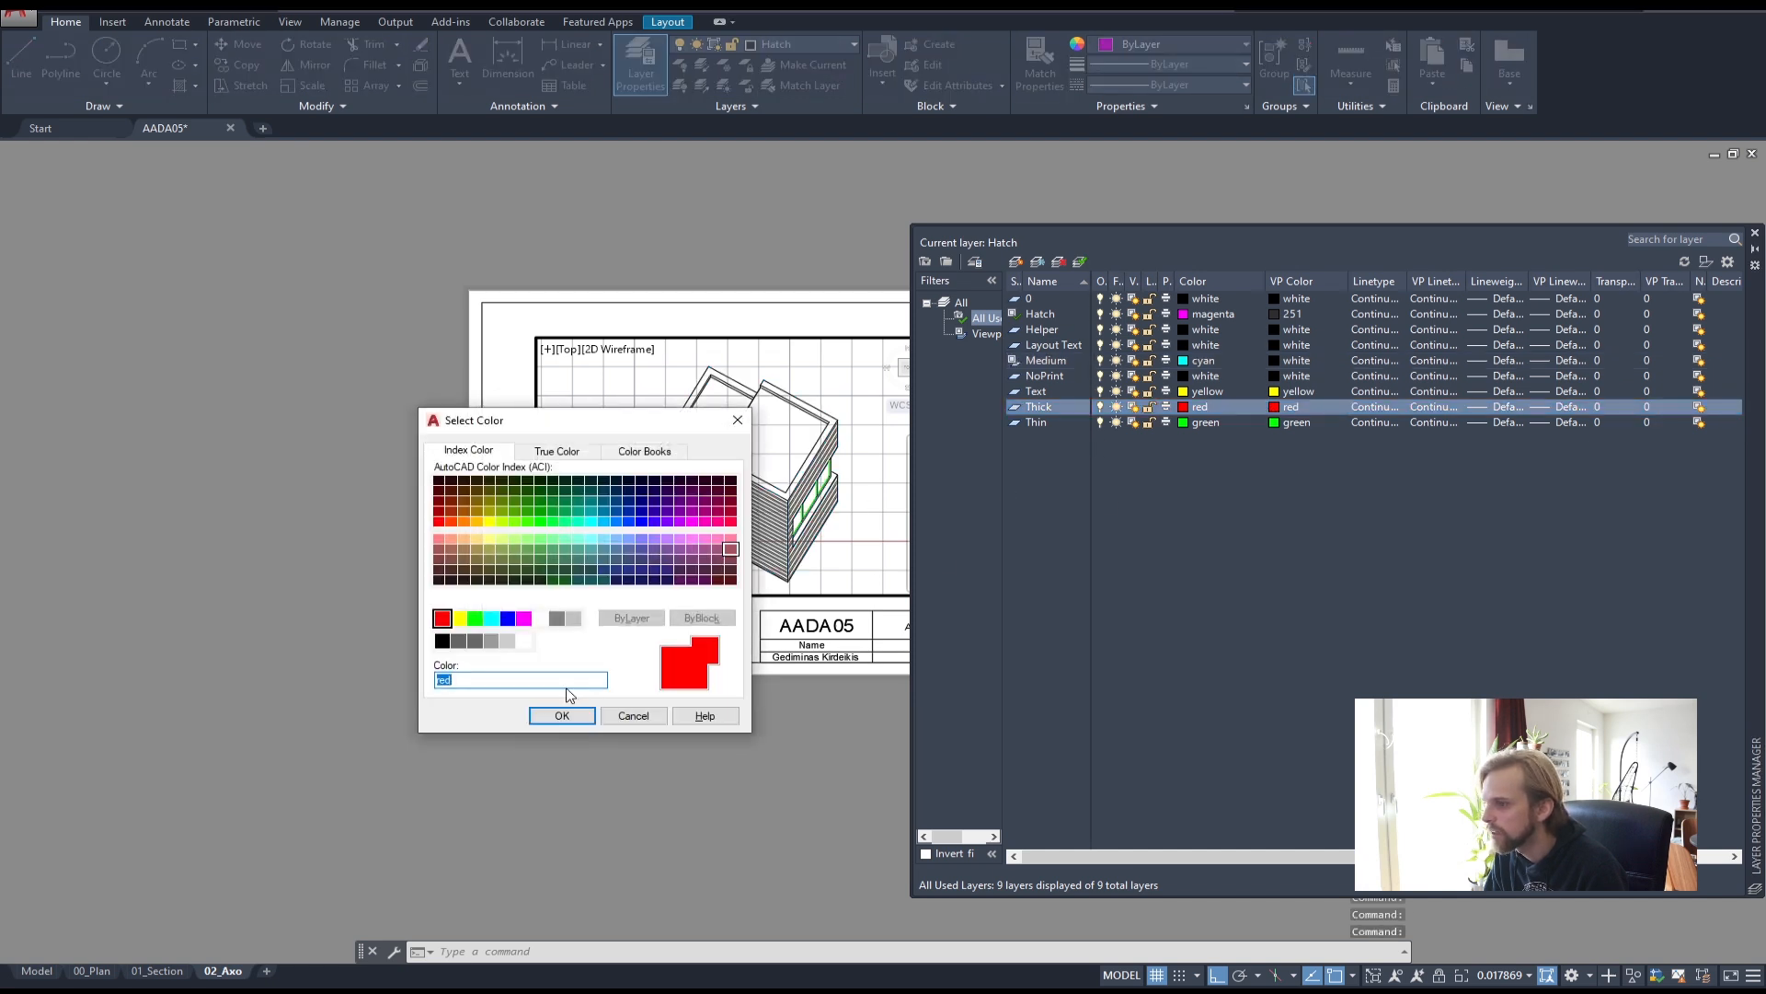
left_click(441, 642)
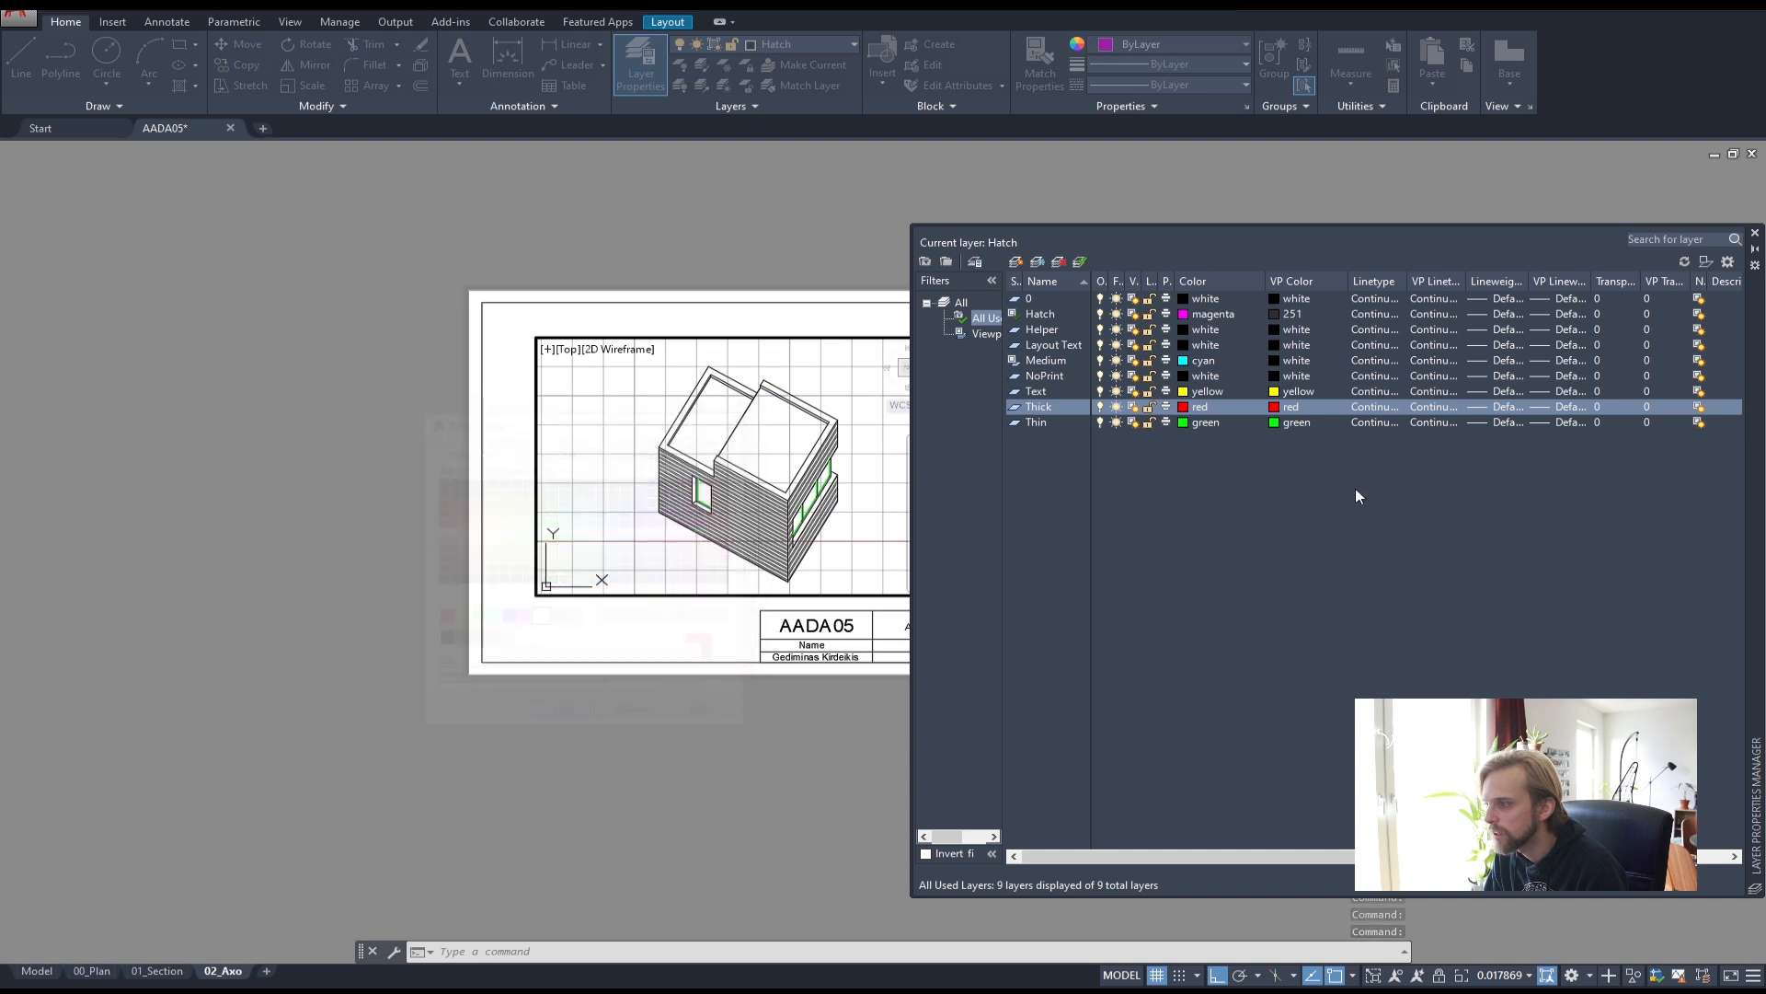
left_click(561, 716)
left_click(1273, 422)
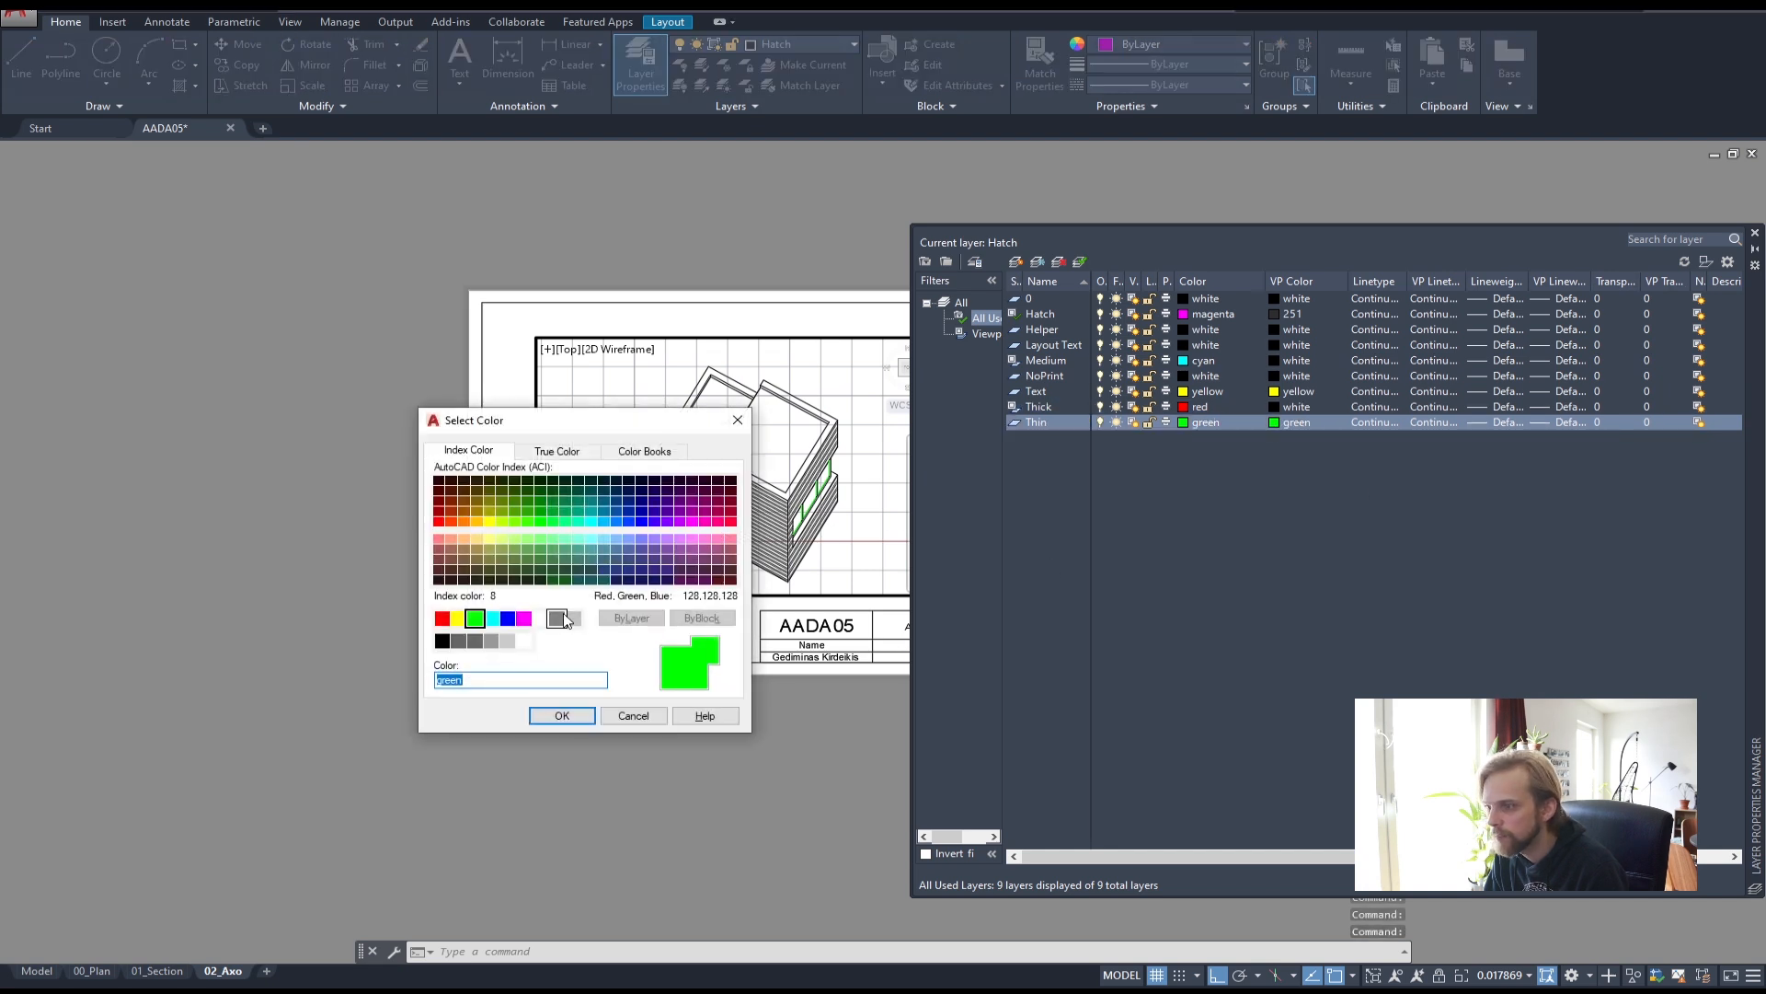
left_click(441, 641)
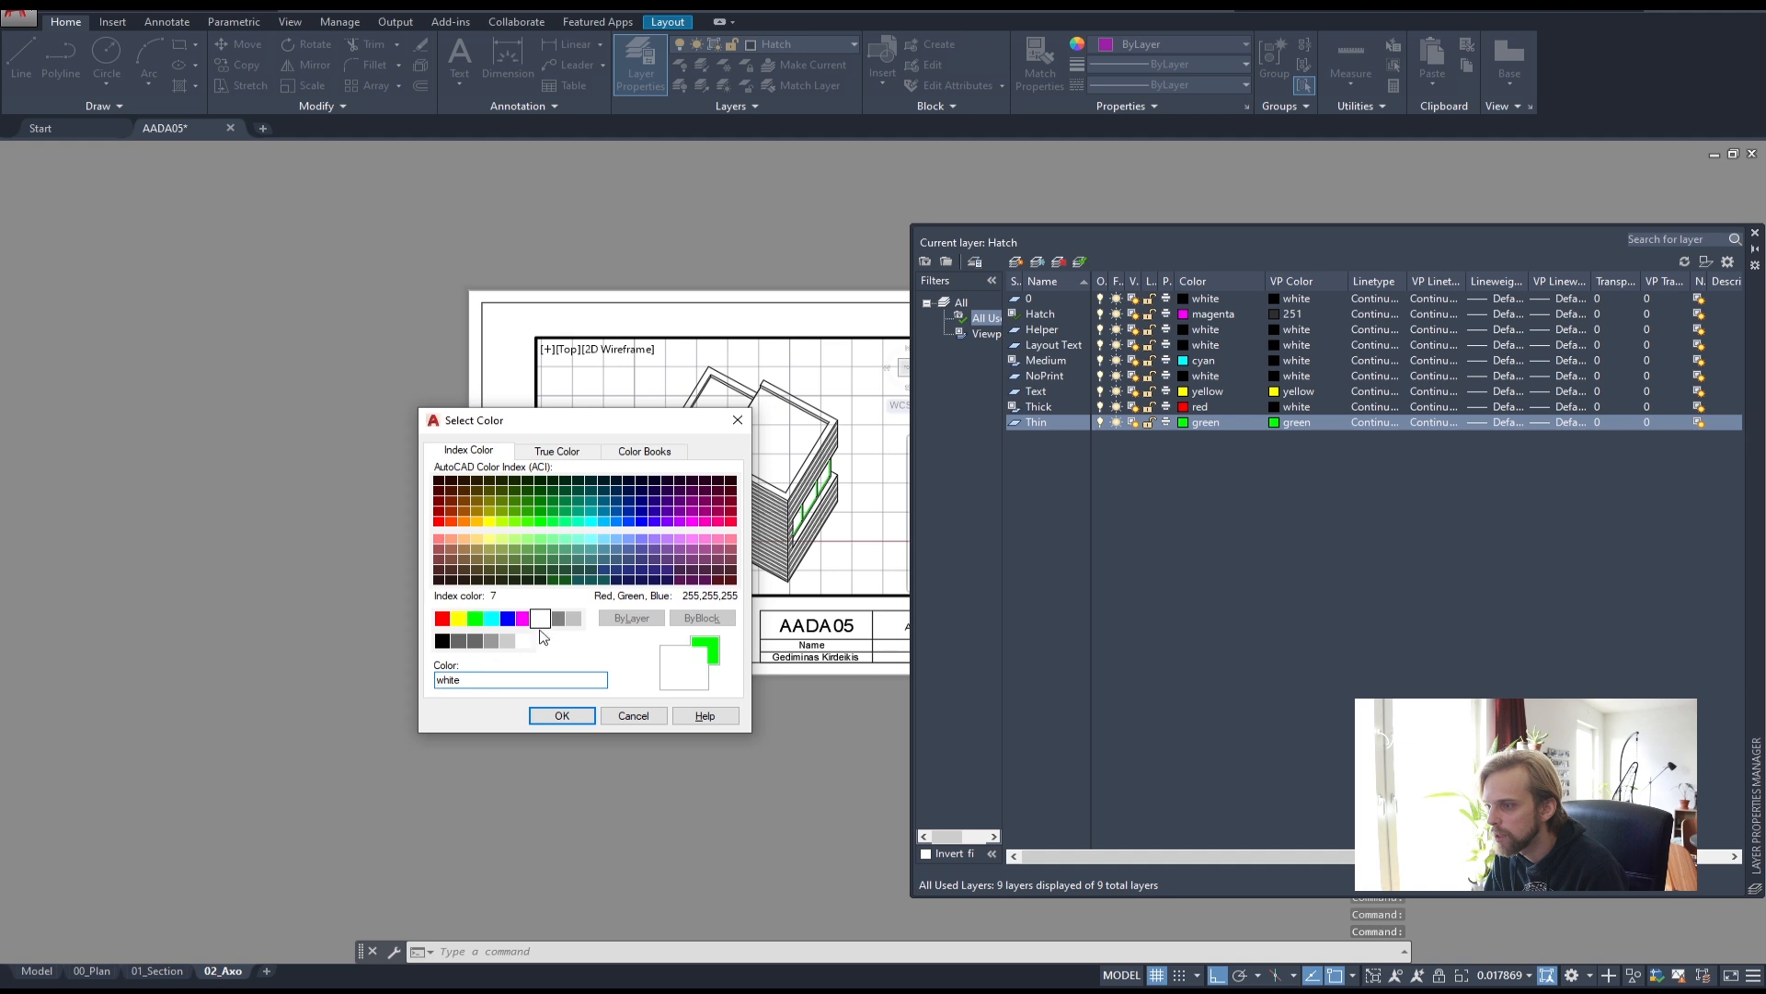
left_click(561, 716)
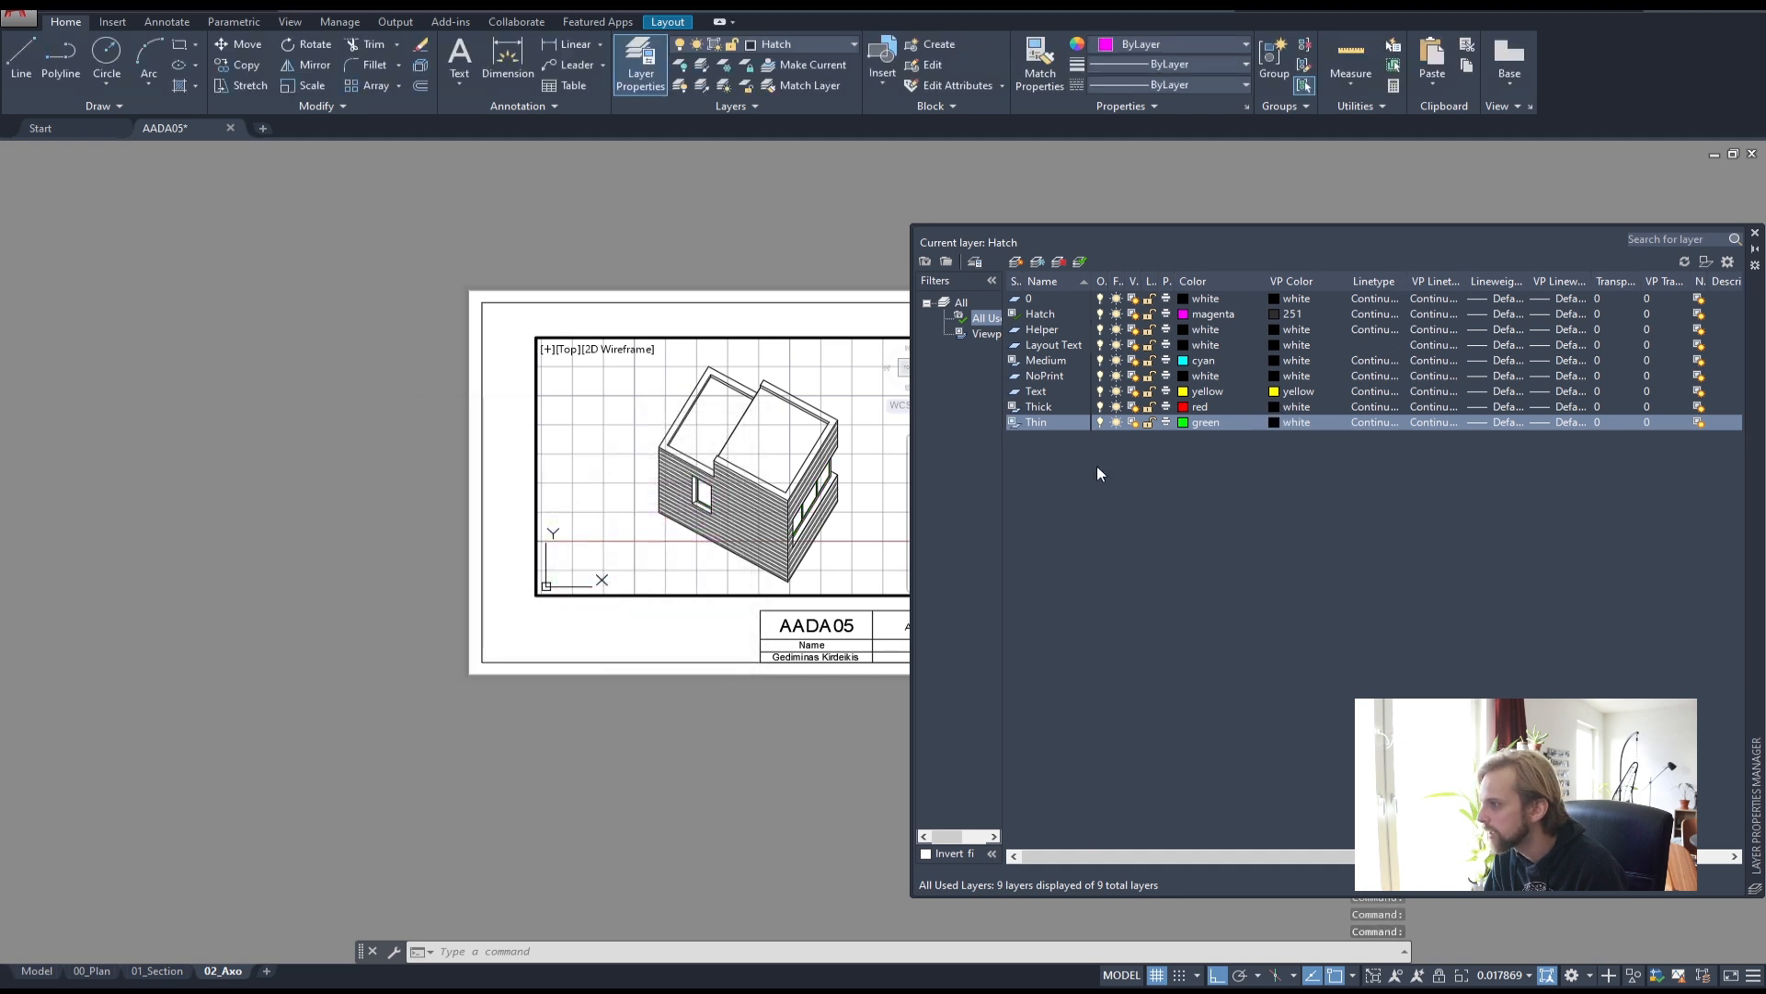
left_click(1275, 391)
left_click(443, 618)
left_click(562, 716)
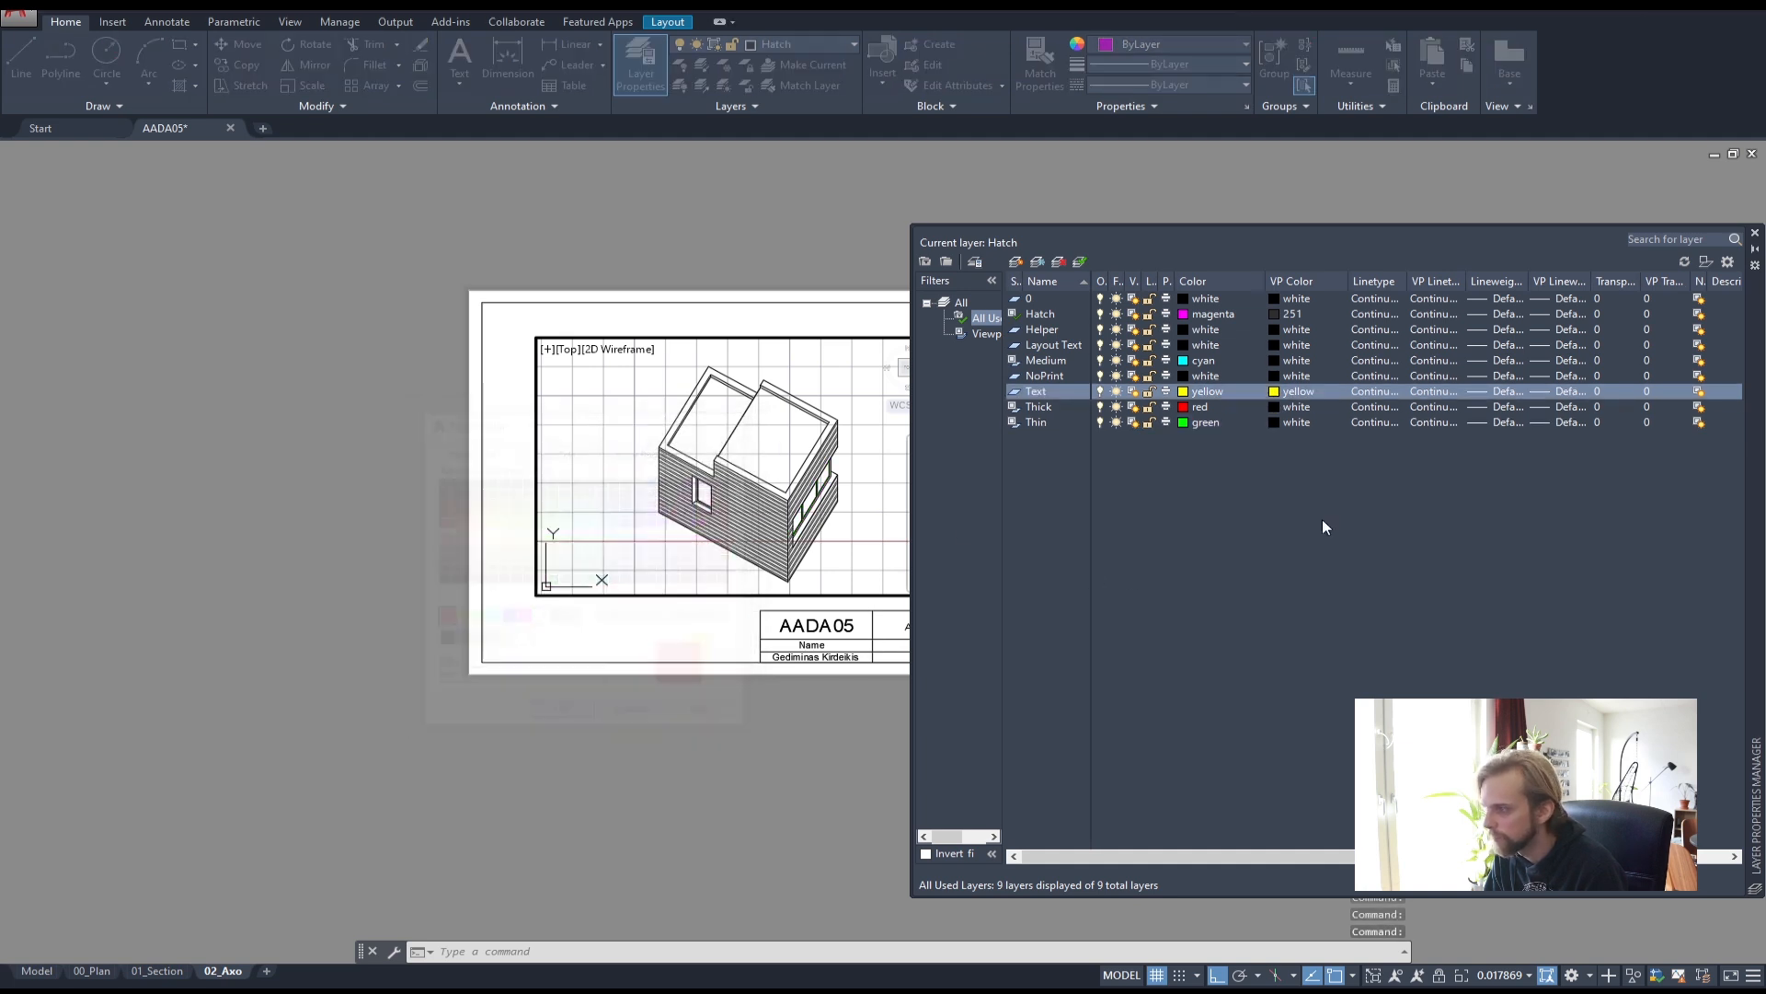
left_click(1756, 235)
- Leave the viewport, compare the 01_Section, 00_Plan and 02_Axo sheets, then go to Model
double_click(1219, 475)
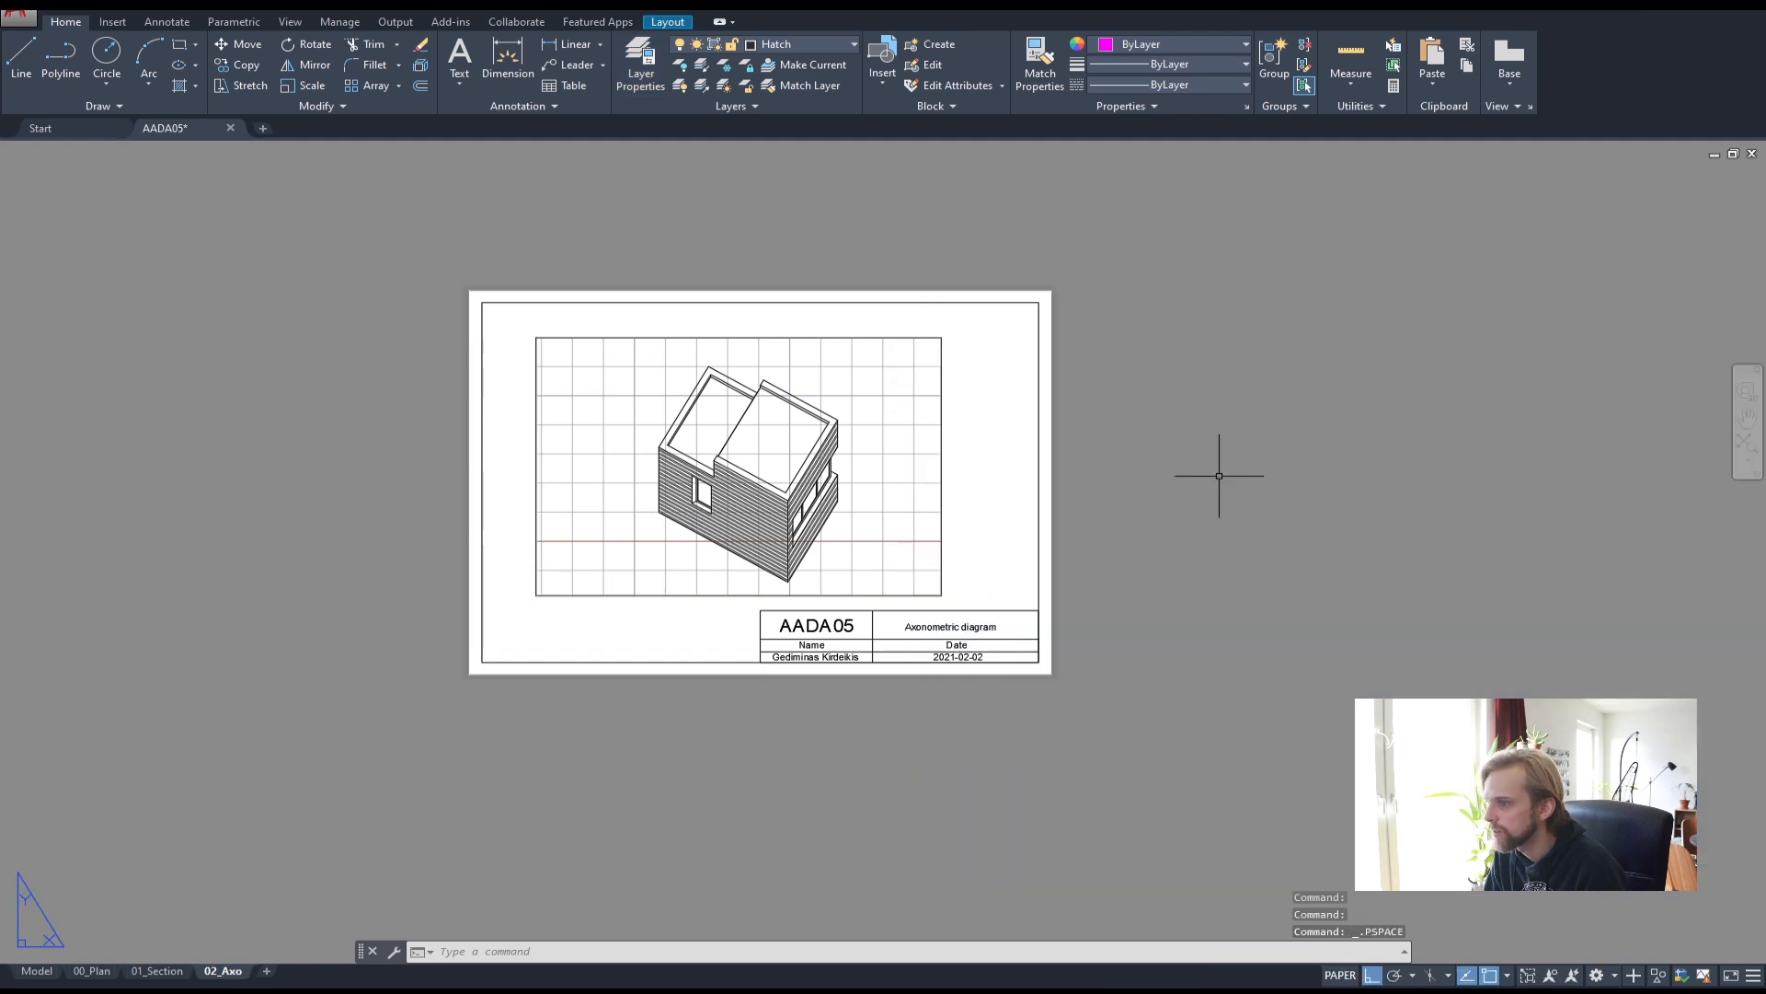
scroll(876, 568, "up", 6)
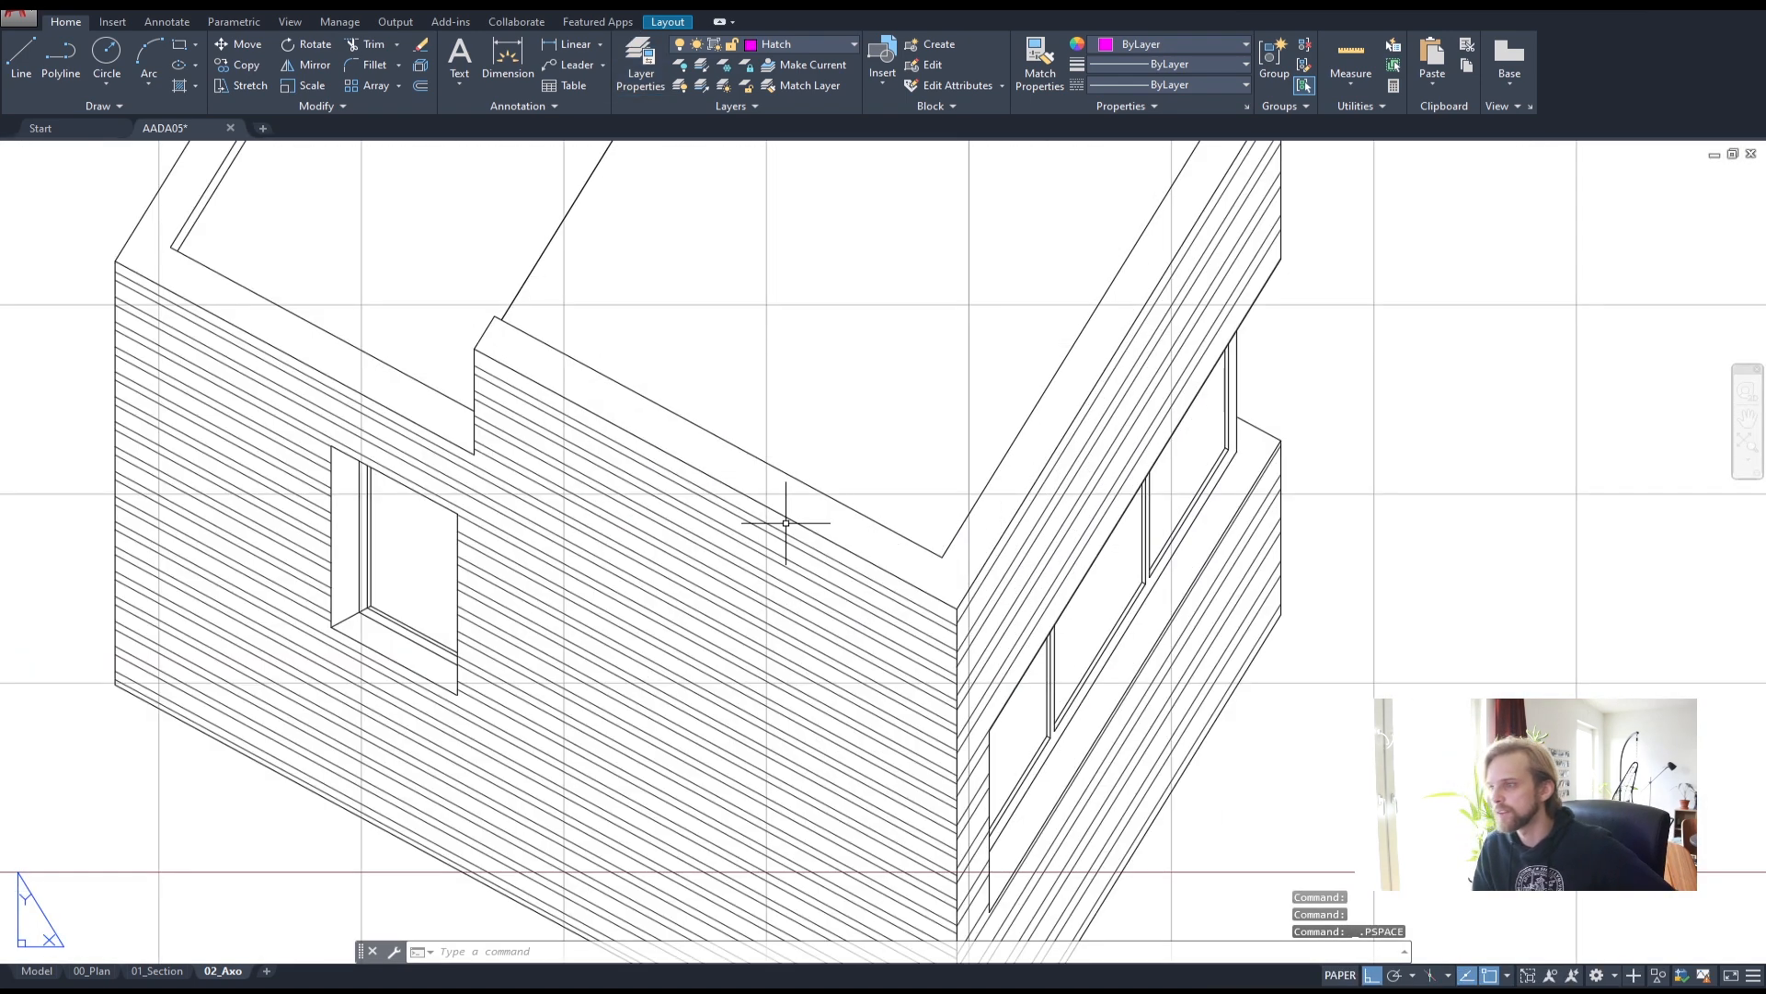
scroll(653, 515, "down", 6)
scroll(617, 542, "up", 4)
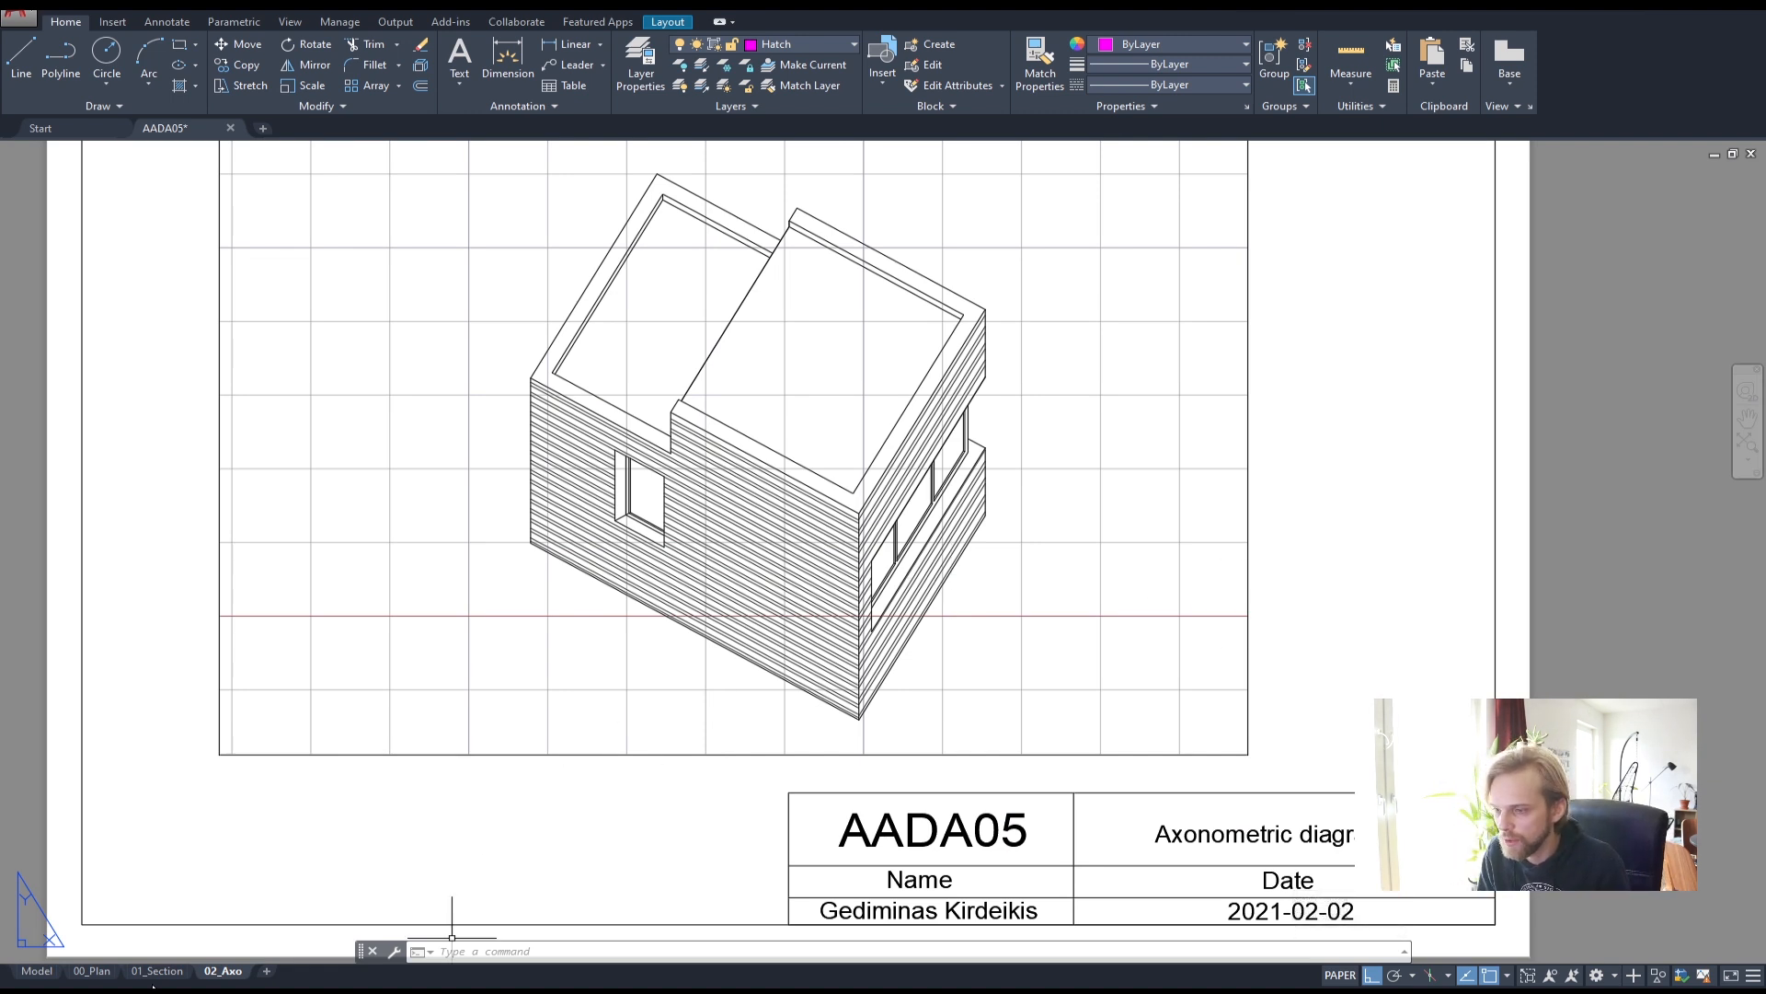
left_click(158, 971)
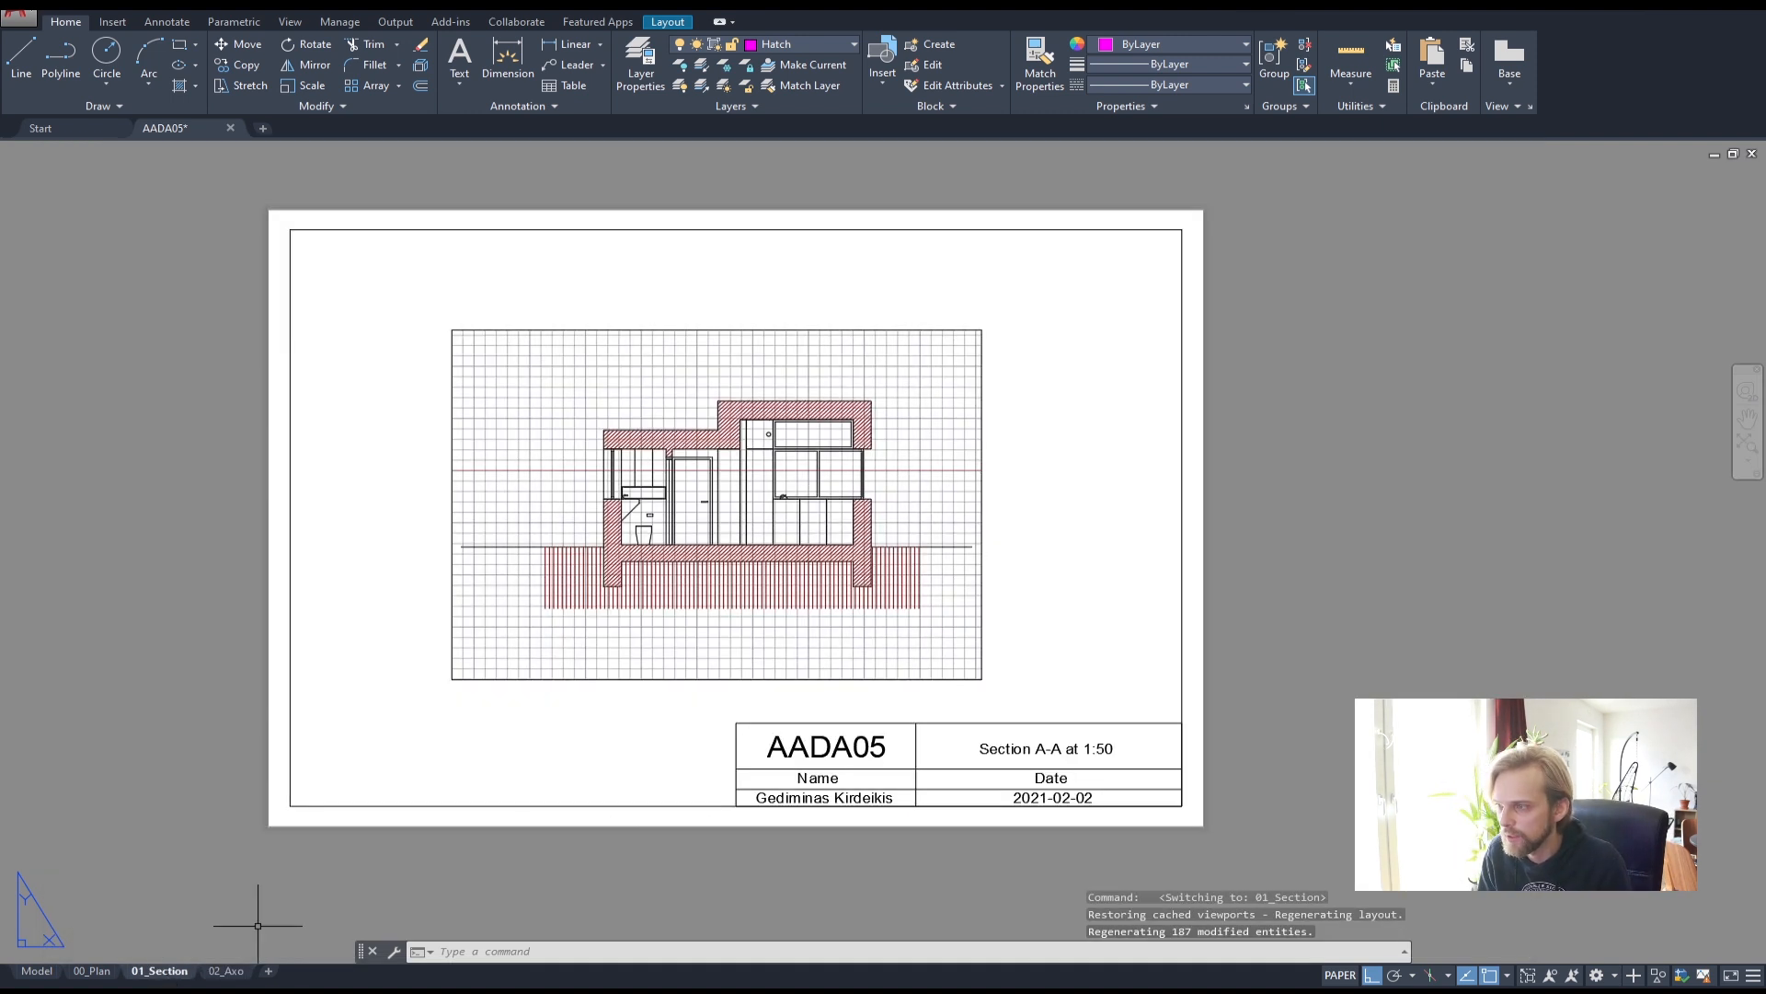
left_click(92, 971)
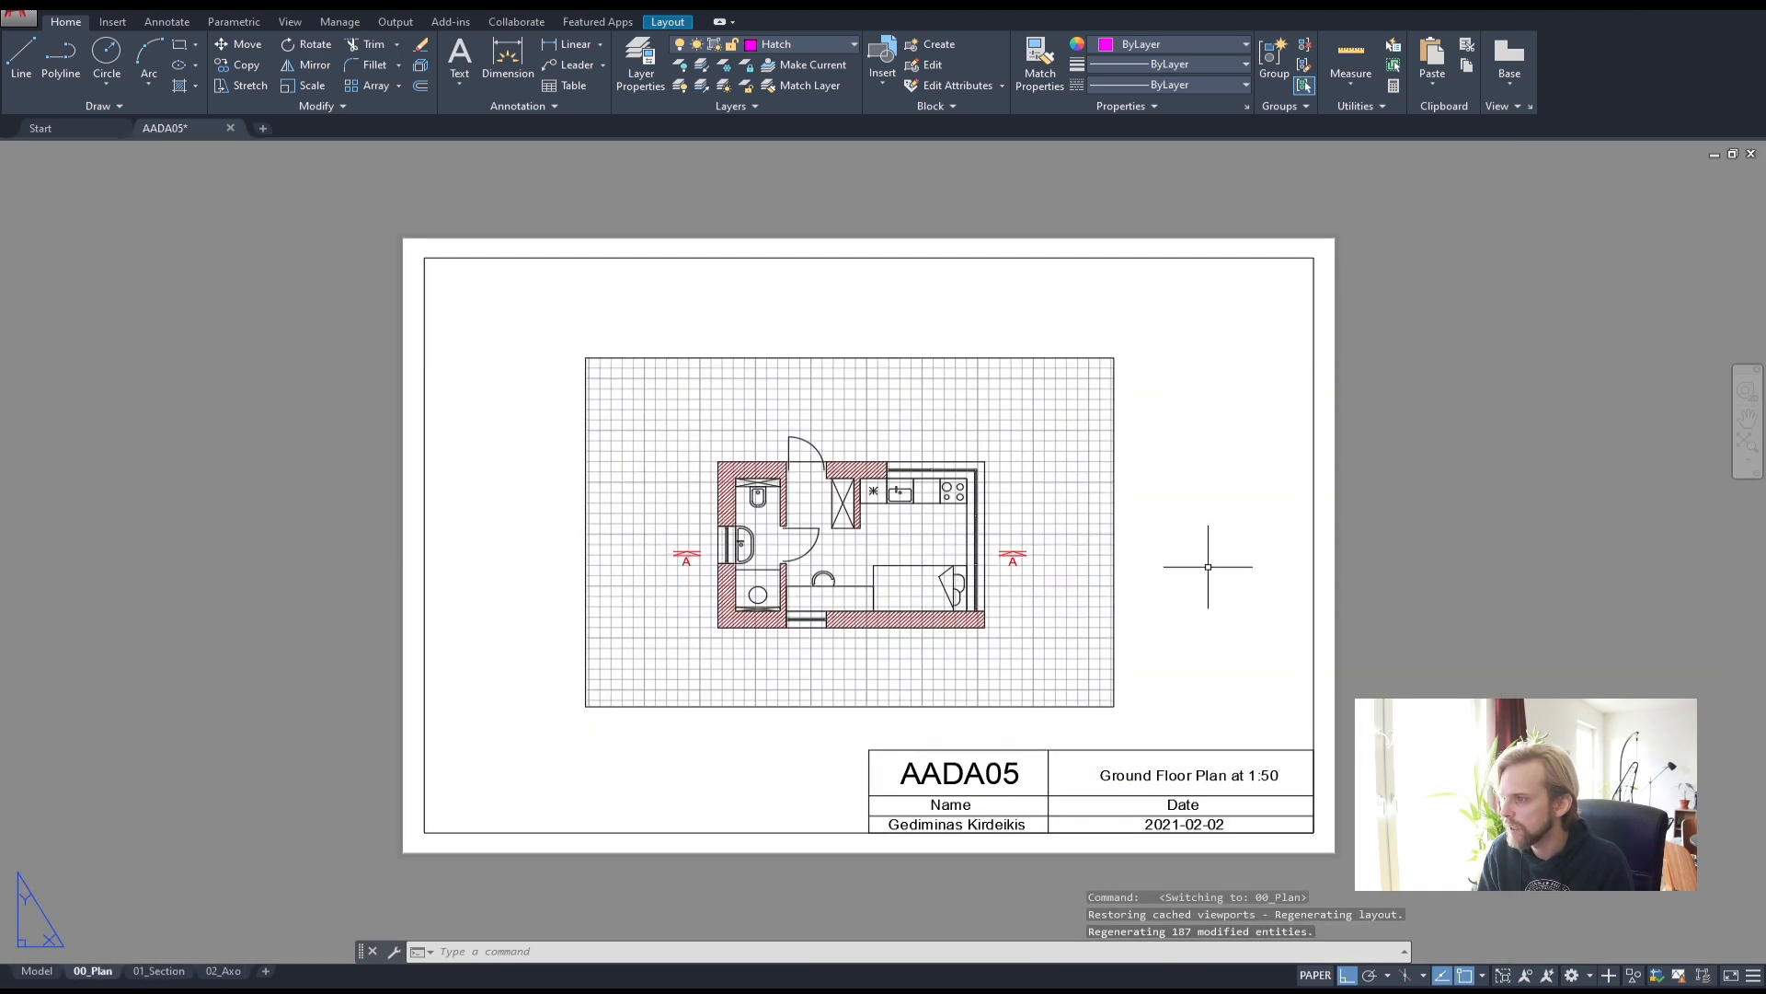
left_click(224, 971)
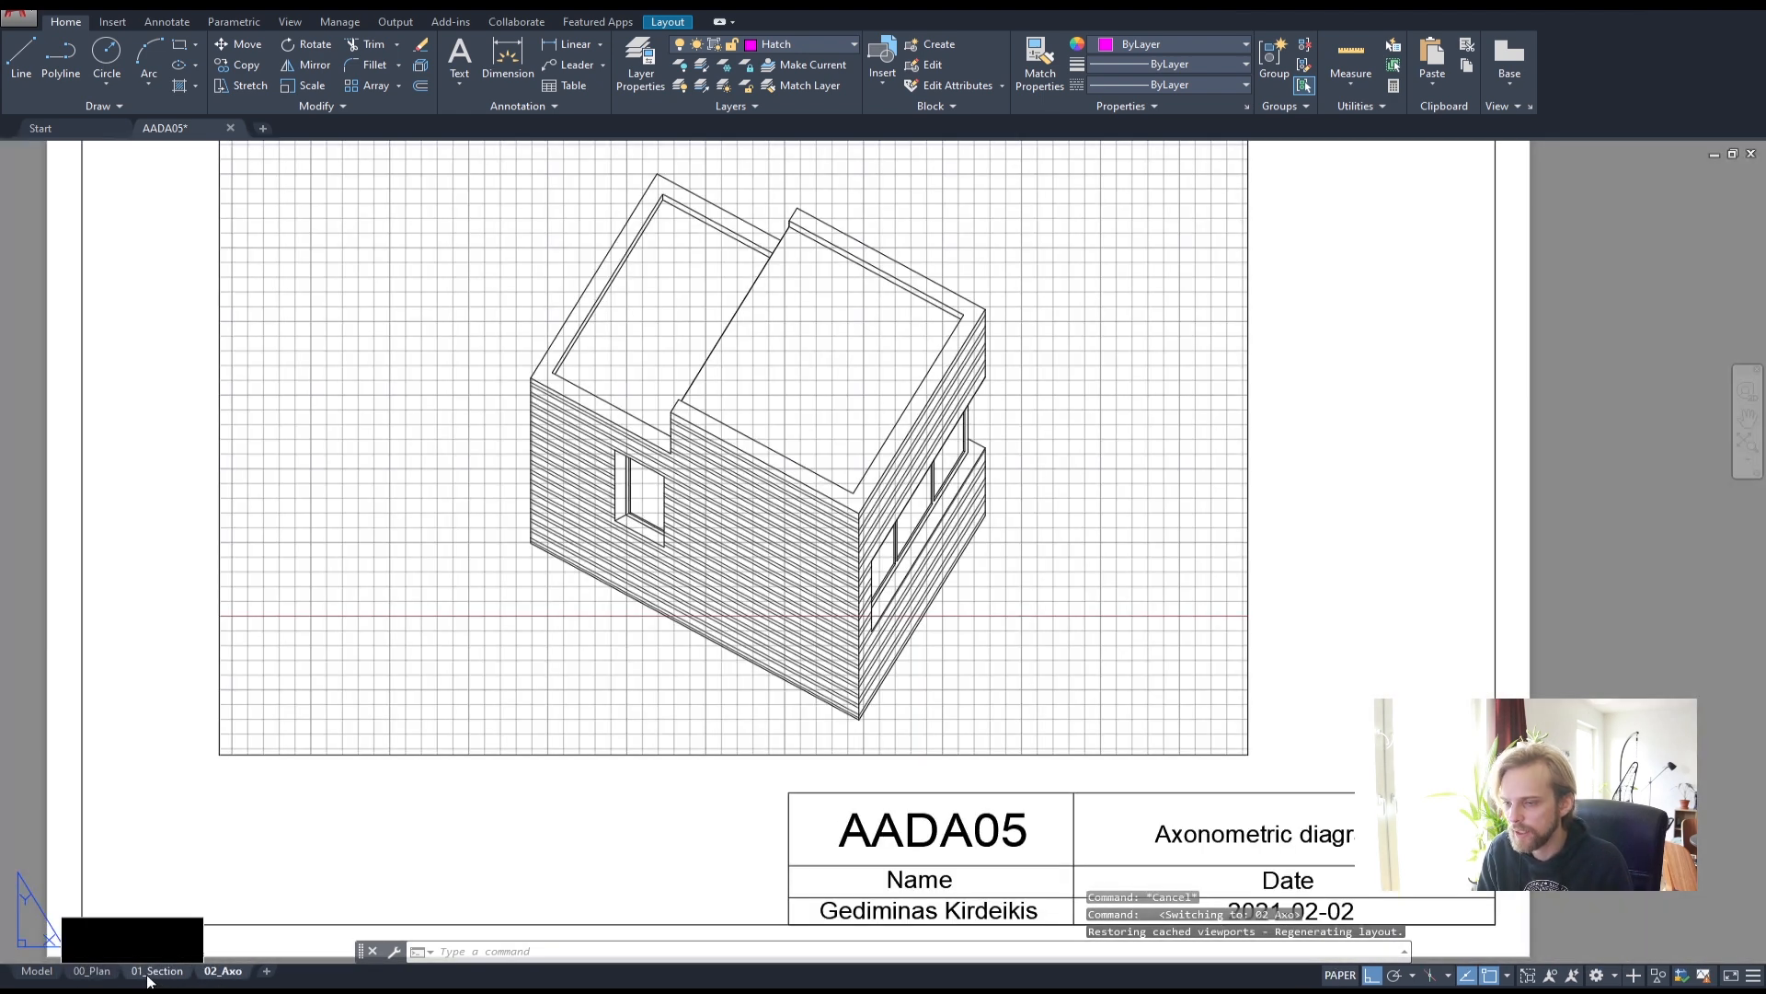
left_click(152, 973)
left_click(92, 971)
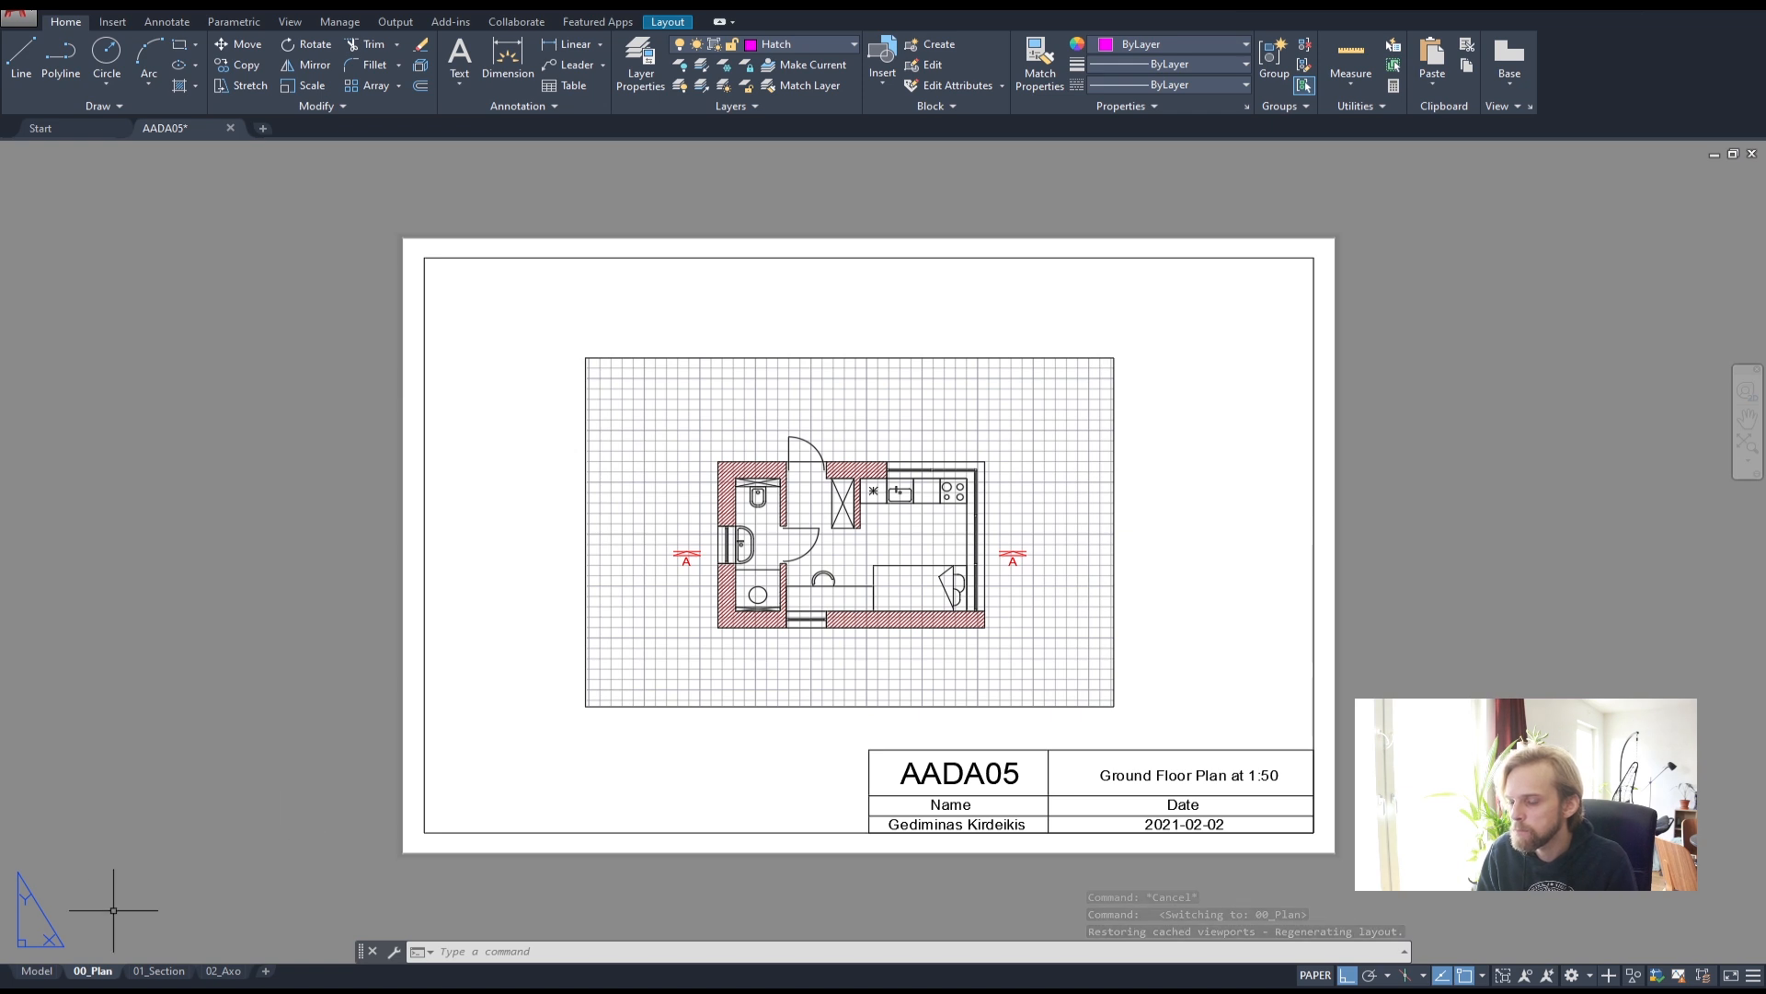
left_click(35, 974)
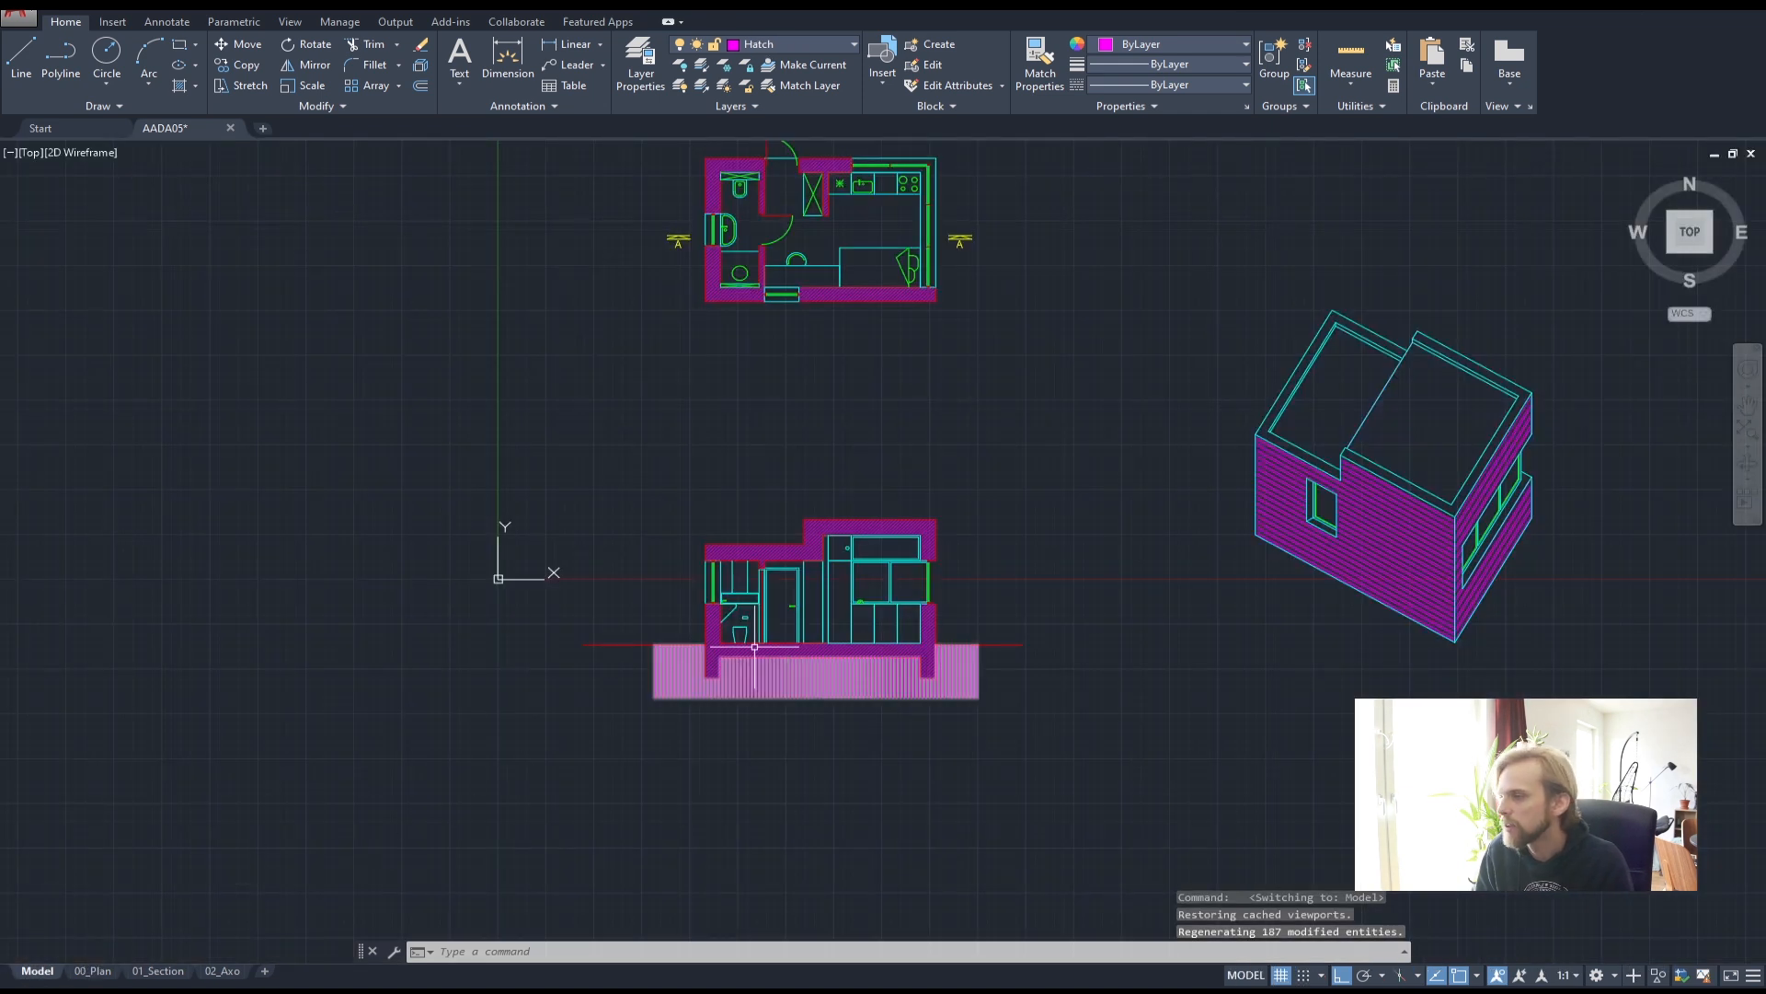
middle_click_drag(946, 442, 842, 509)
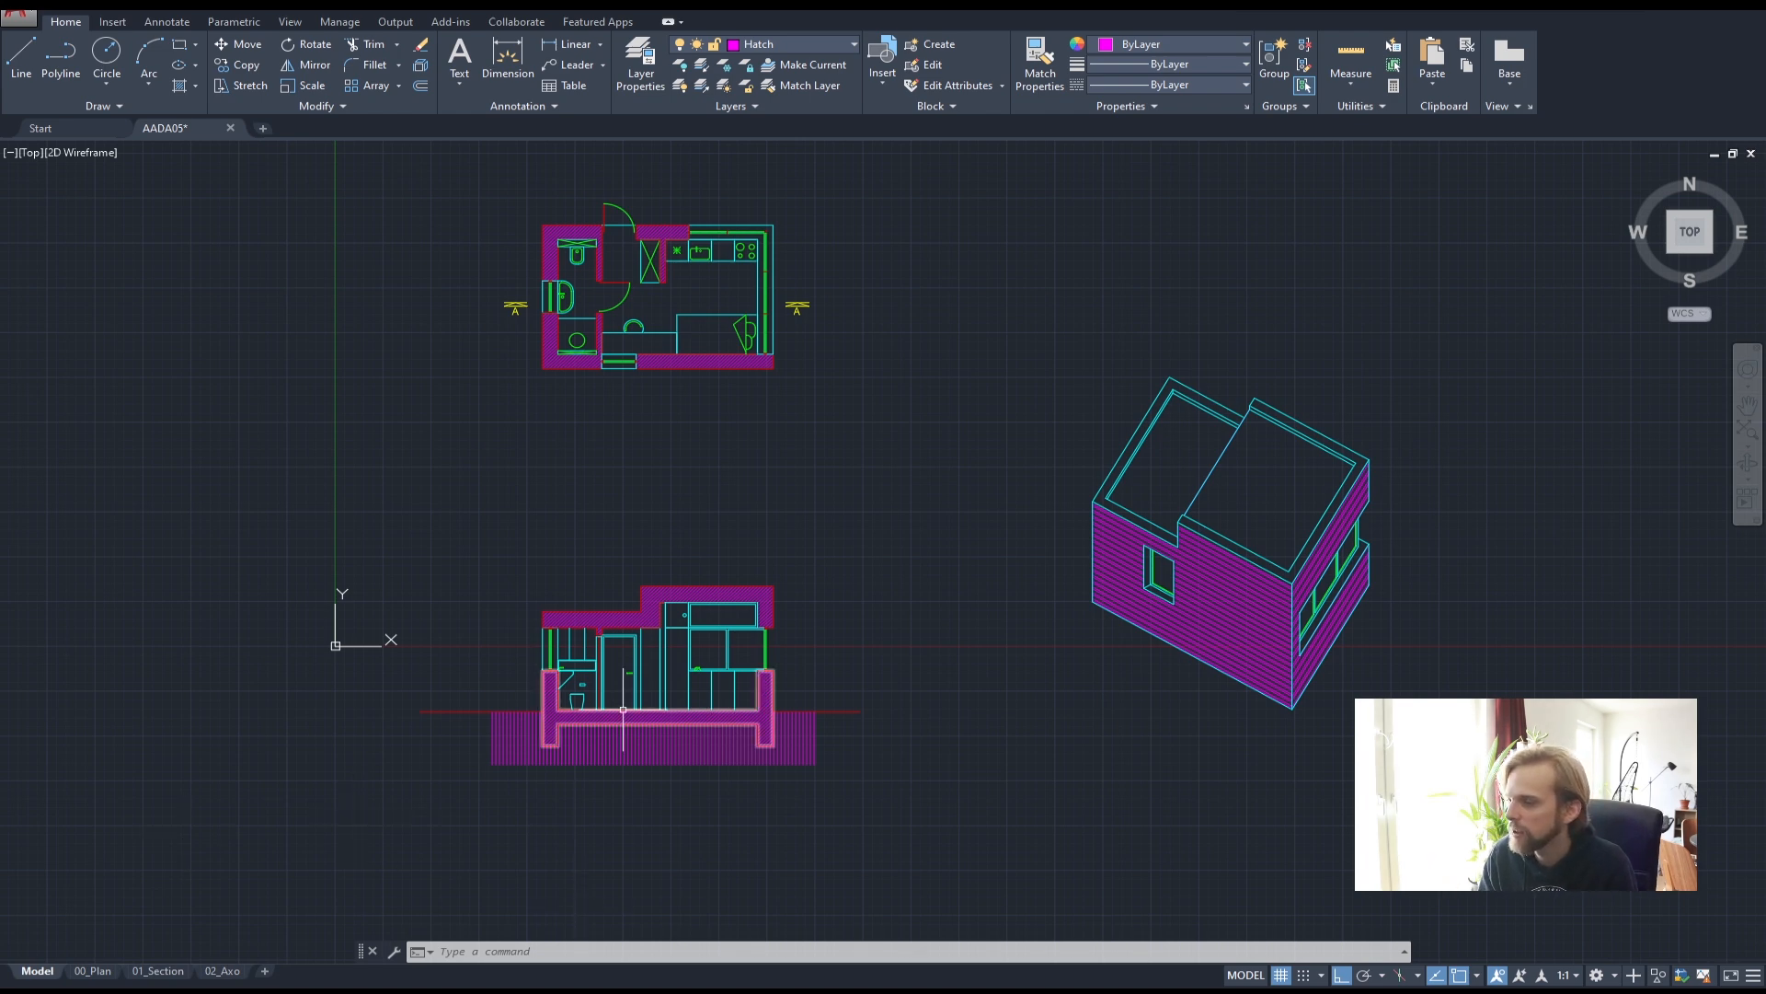
scroll(619, 710, "up", 6)
scroll(663, 722, "up", 2)
scroll(663, 721, "down", 2)
scroll(625, 736, "up", 1)
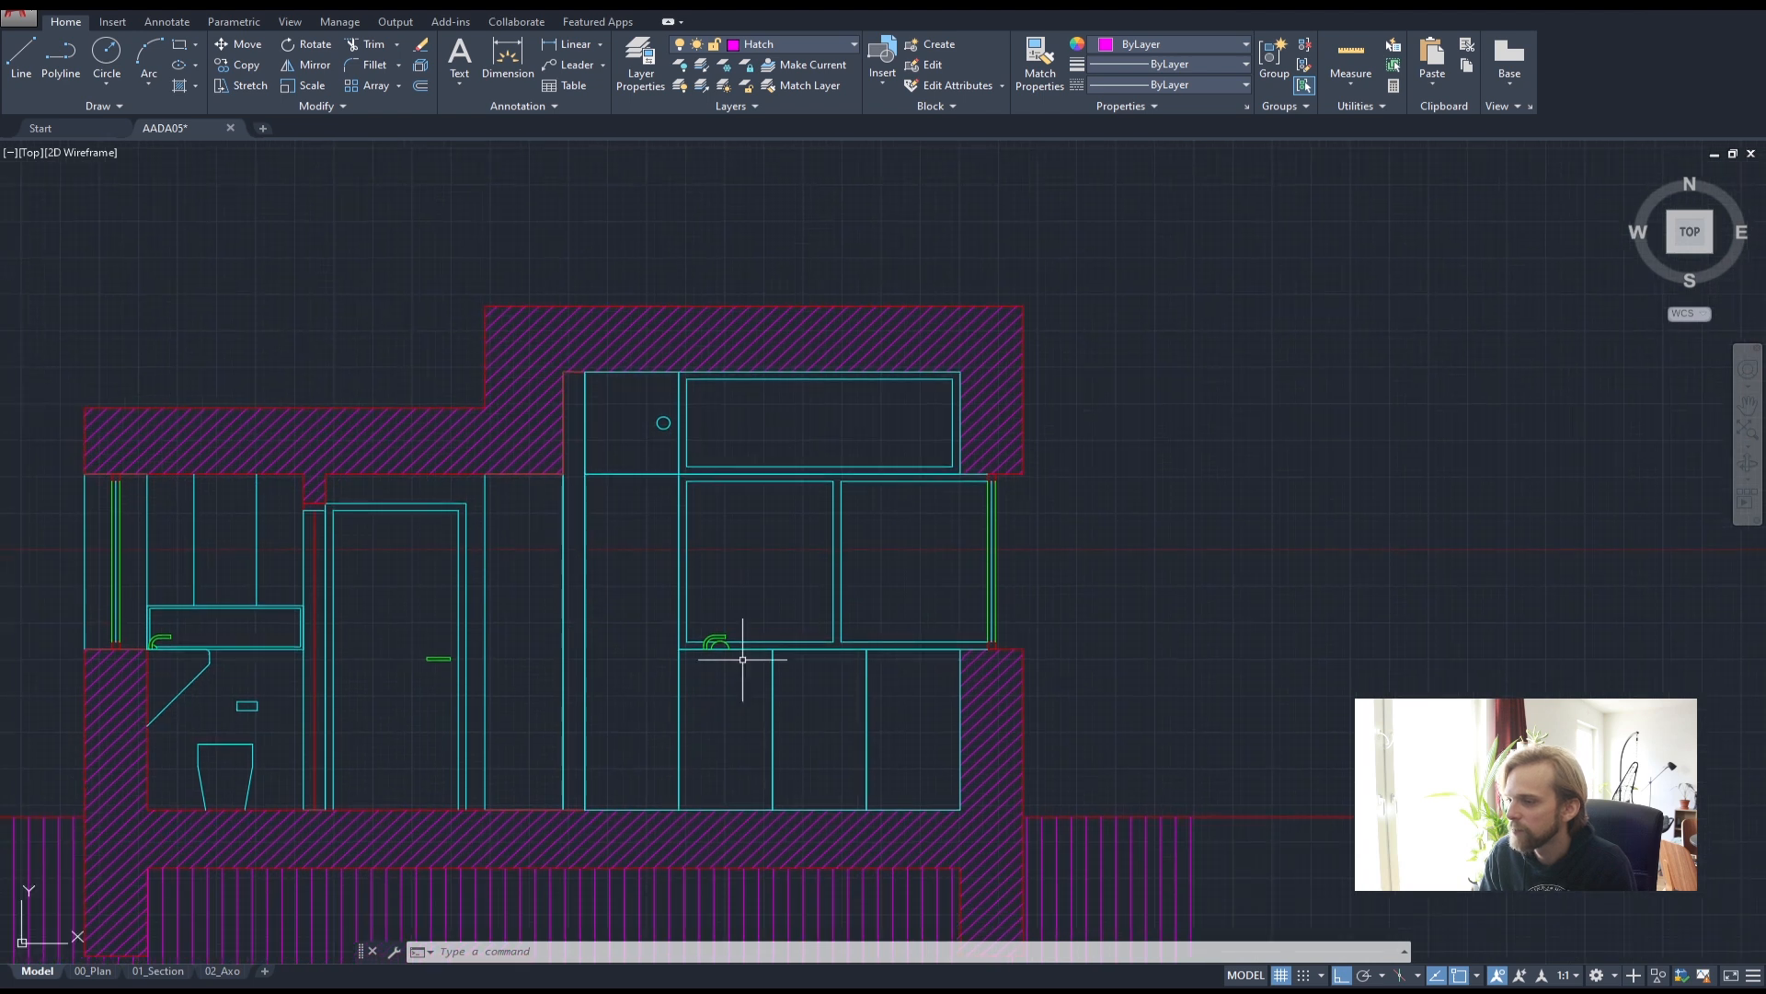
scroll(864, 727, "down", 4)
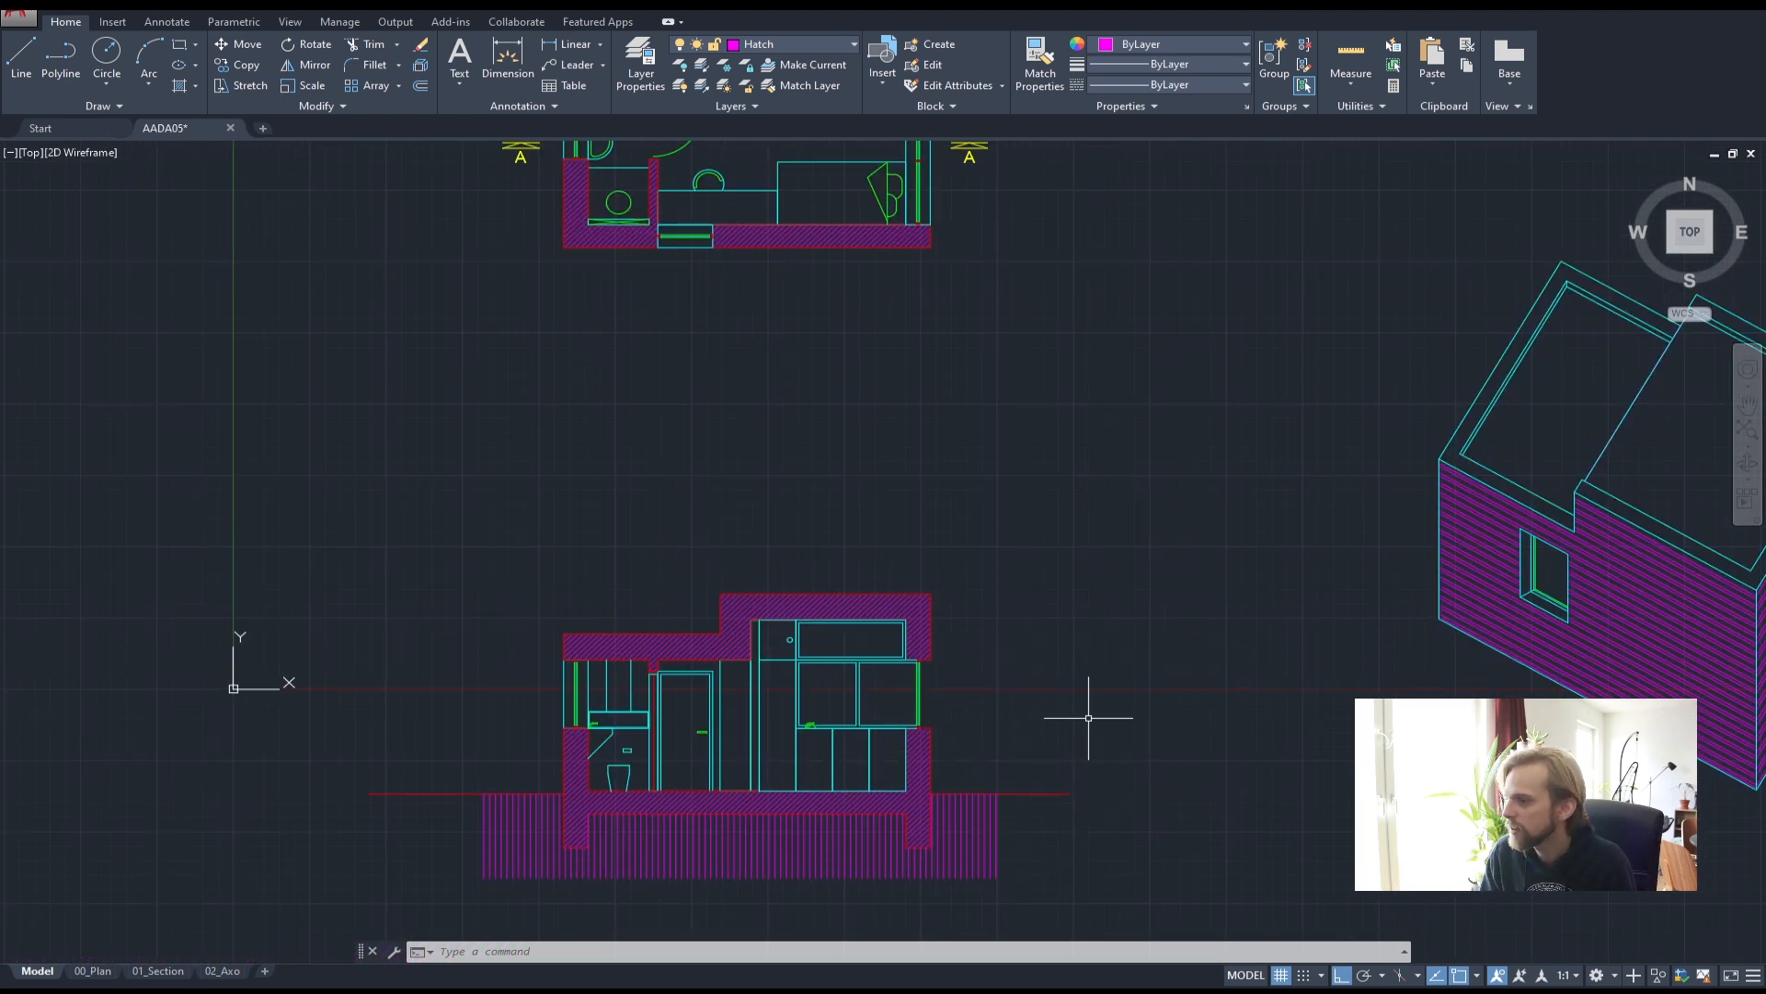
middle_click_drag(1405, 619, 877, 622)
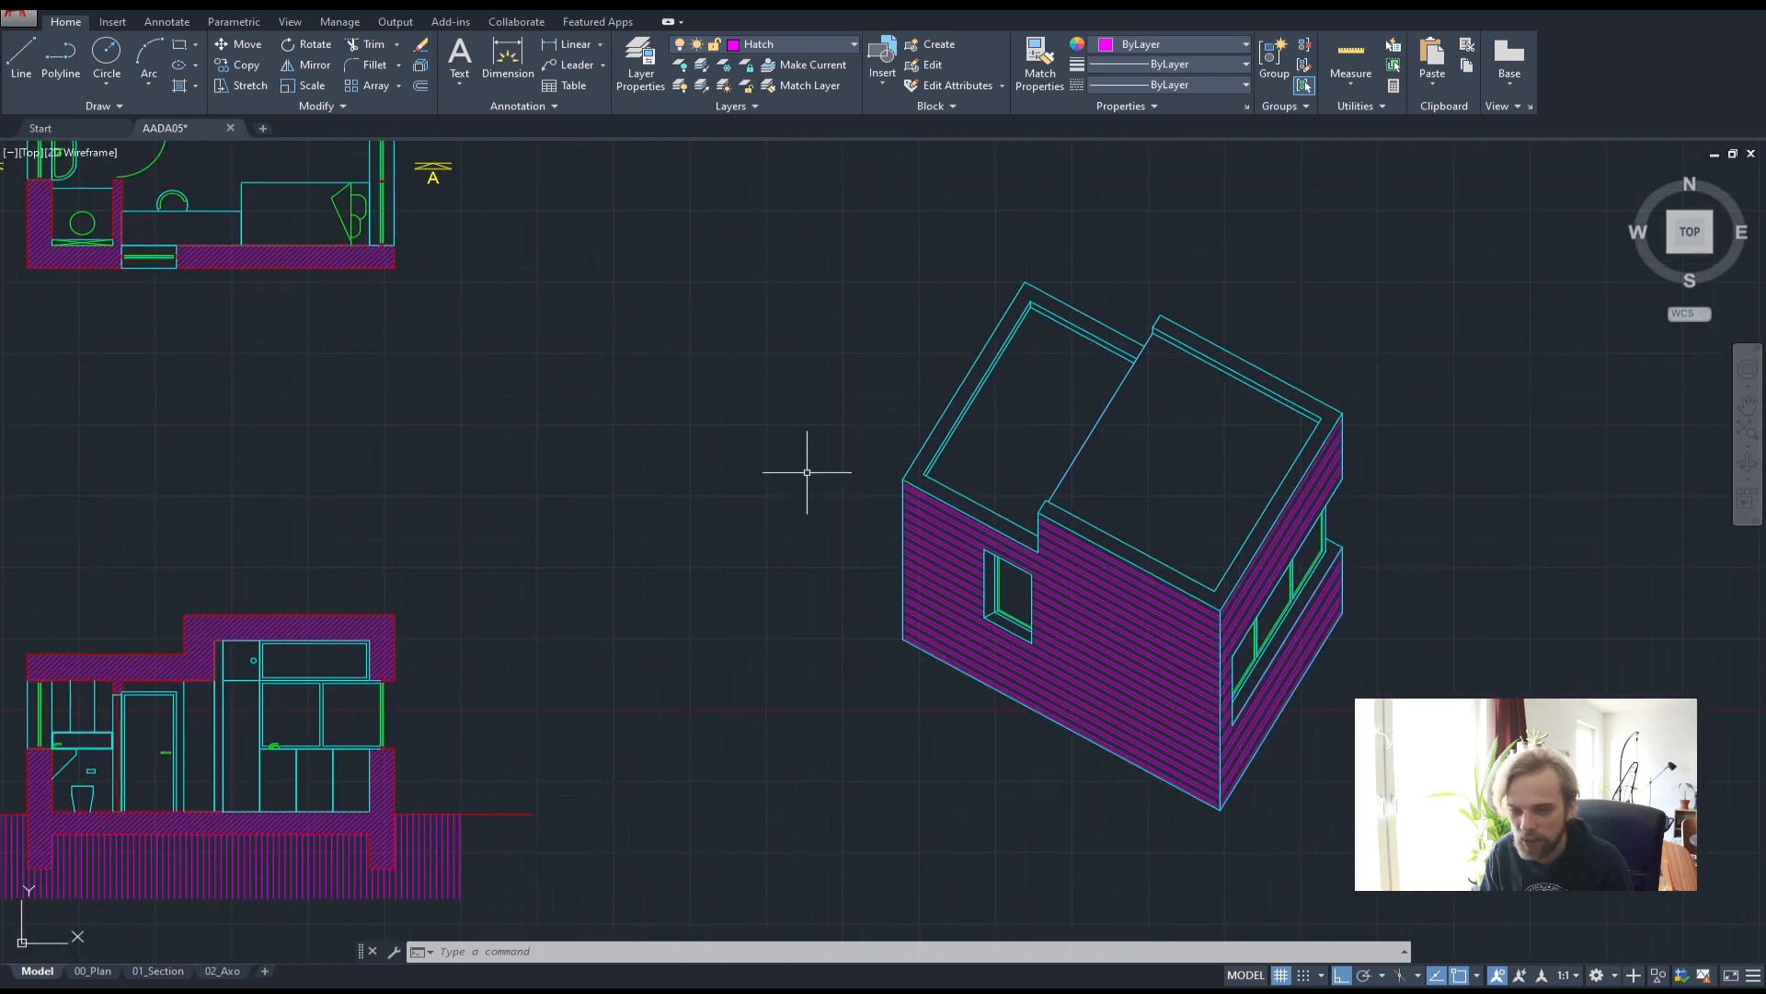
scroll(607, 386, "down", 3)
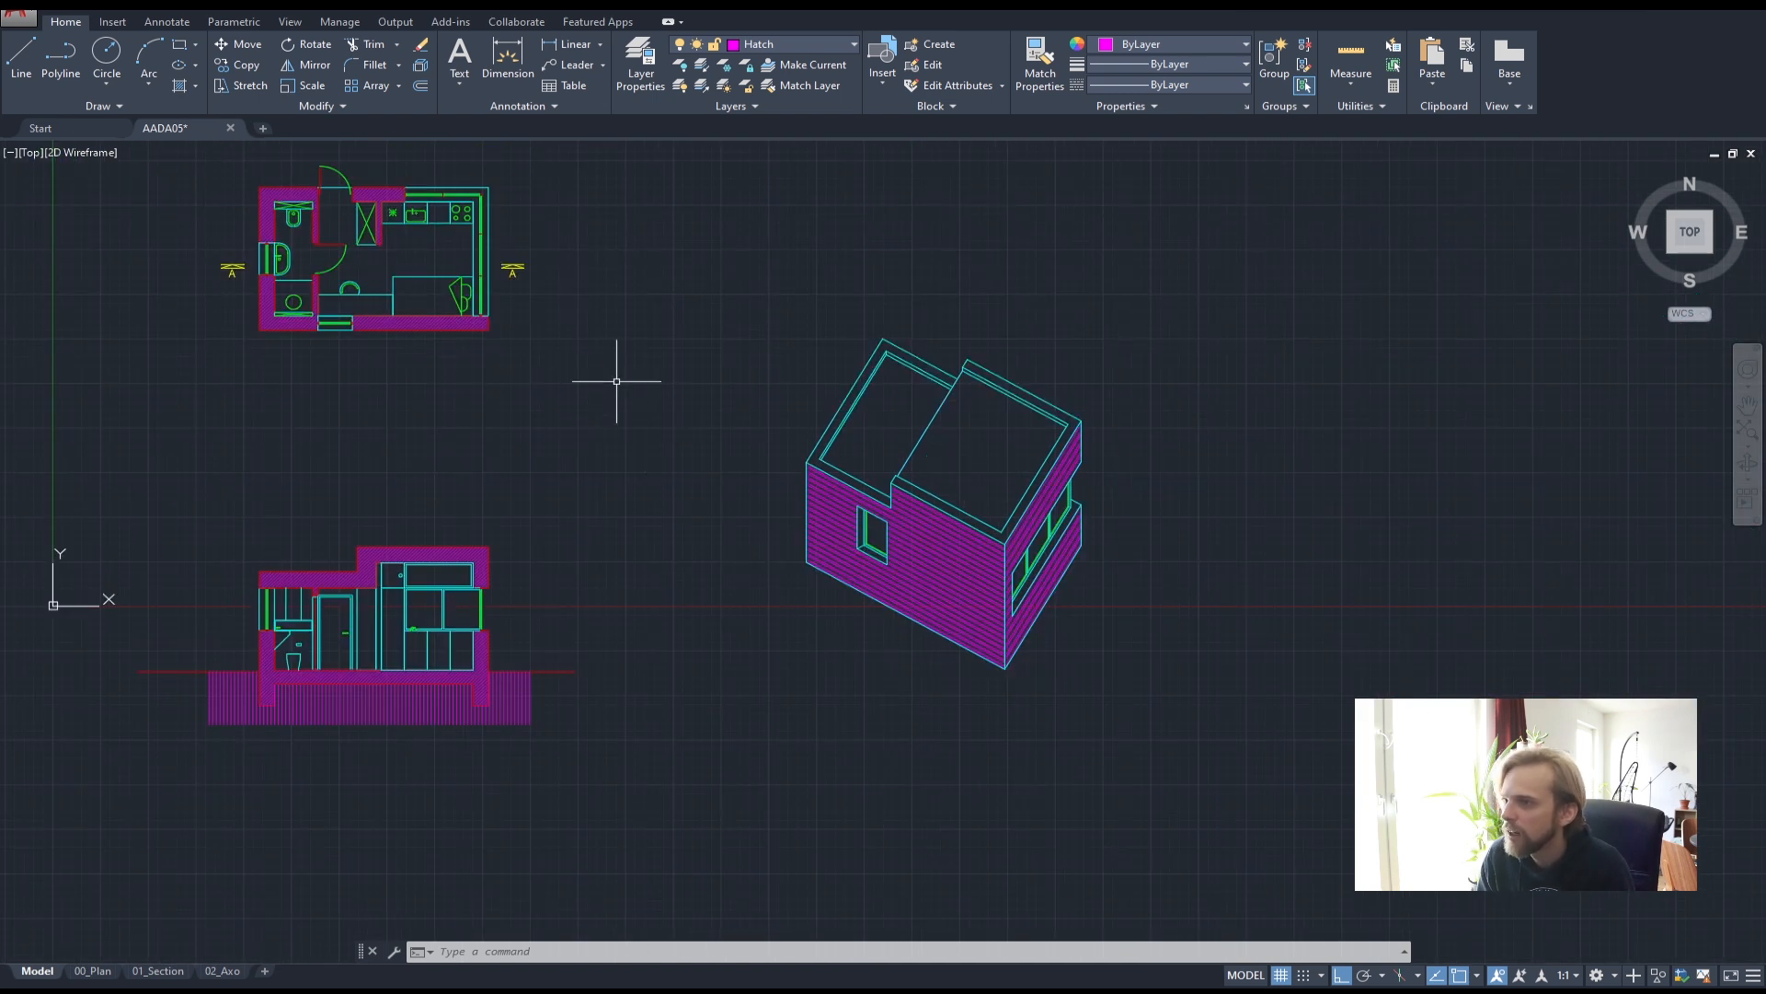
middle_click_drag(657, 261, 869, 334)
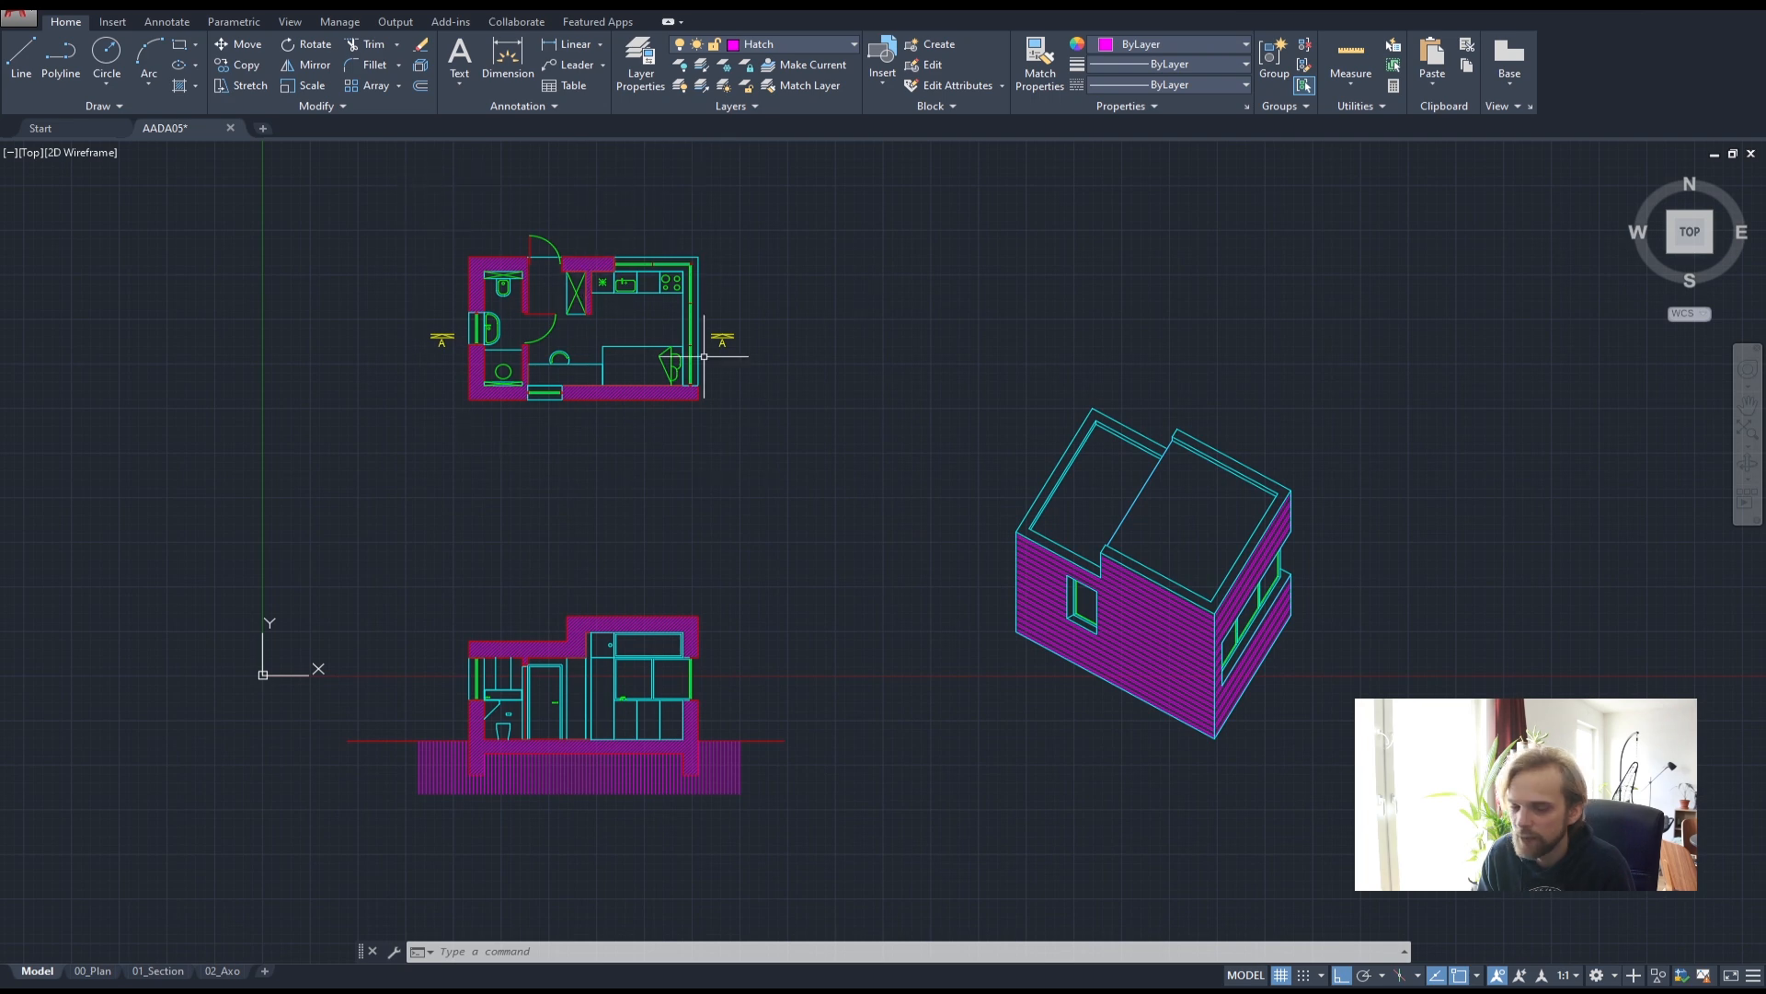
scroll(552, 662, "up", 4)
scroll(782, 625, "down", 4)
middle_click_drag(693, 705, 560, 697)
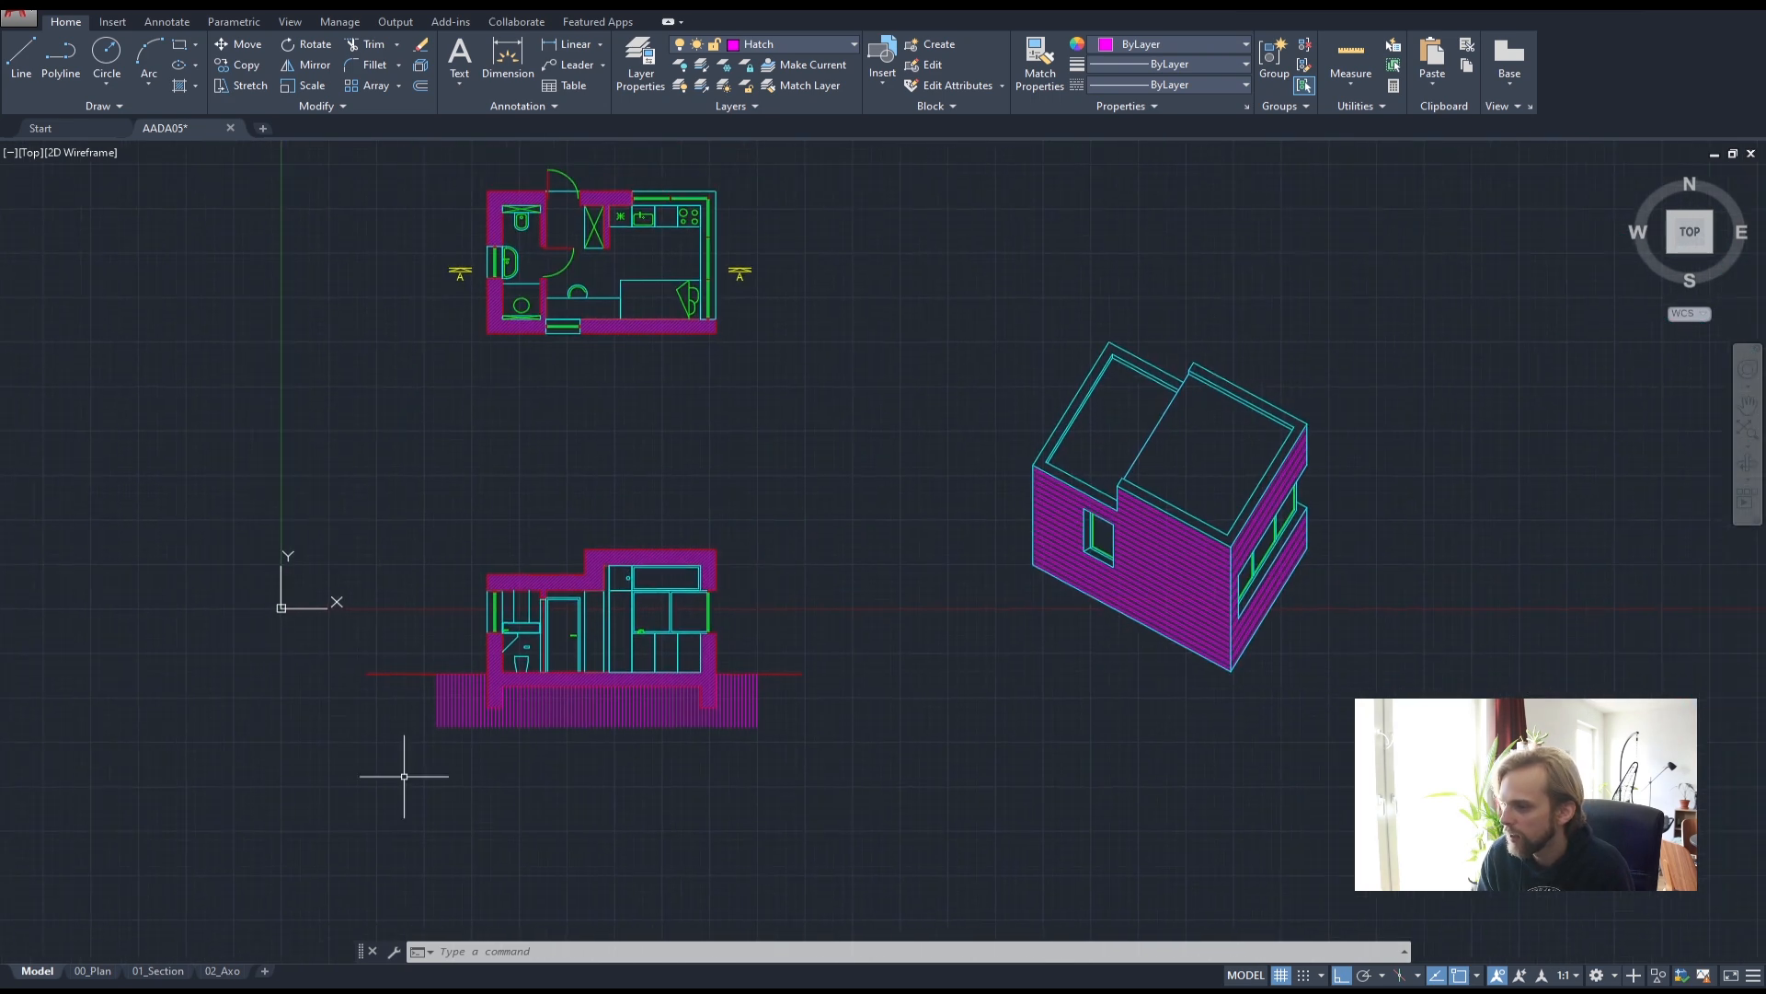
- In Chrome, reach pimpmydrawing.com via the course page's 2D linework library link
key("alt+Tab")
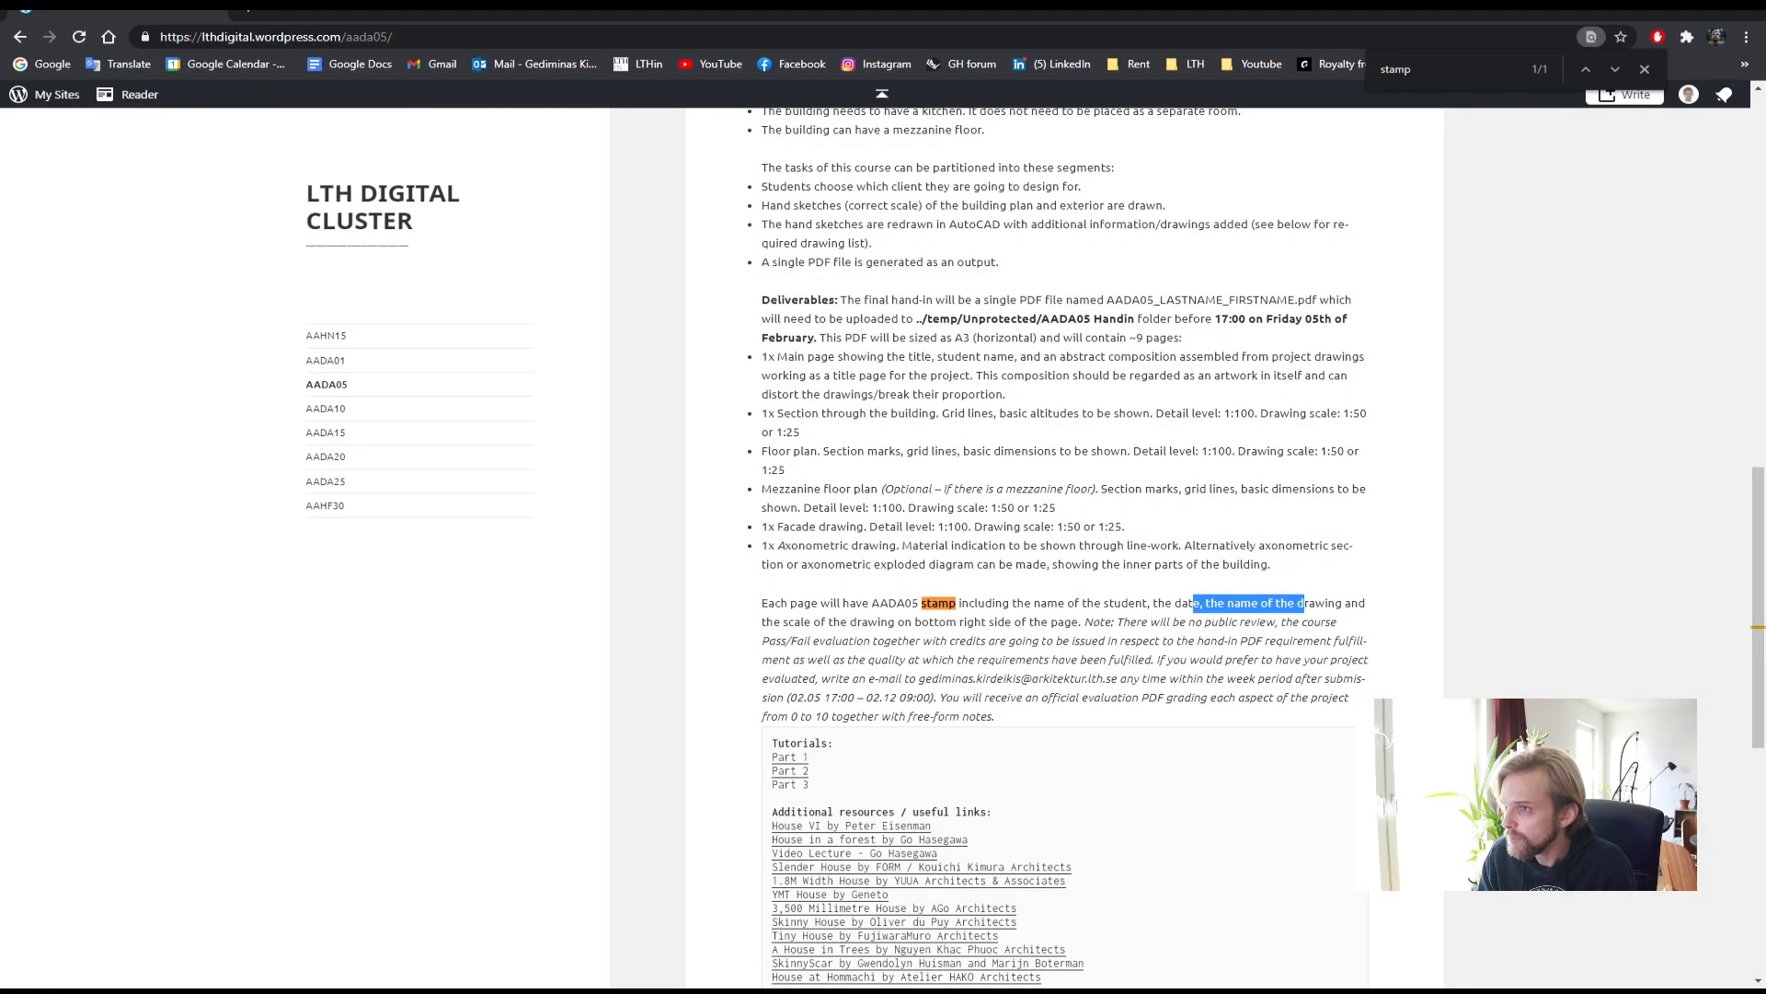
left_click(252, 11)
type("pimp")
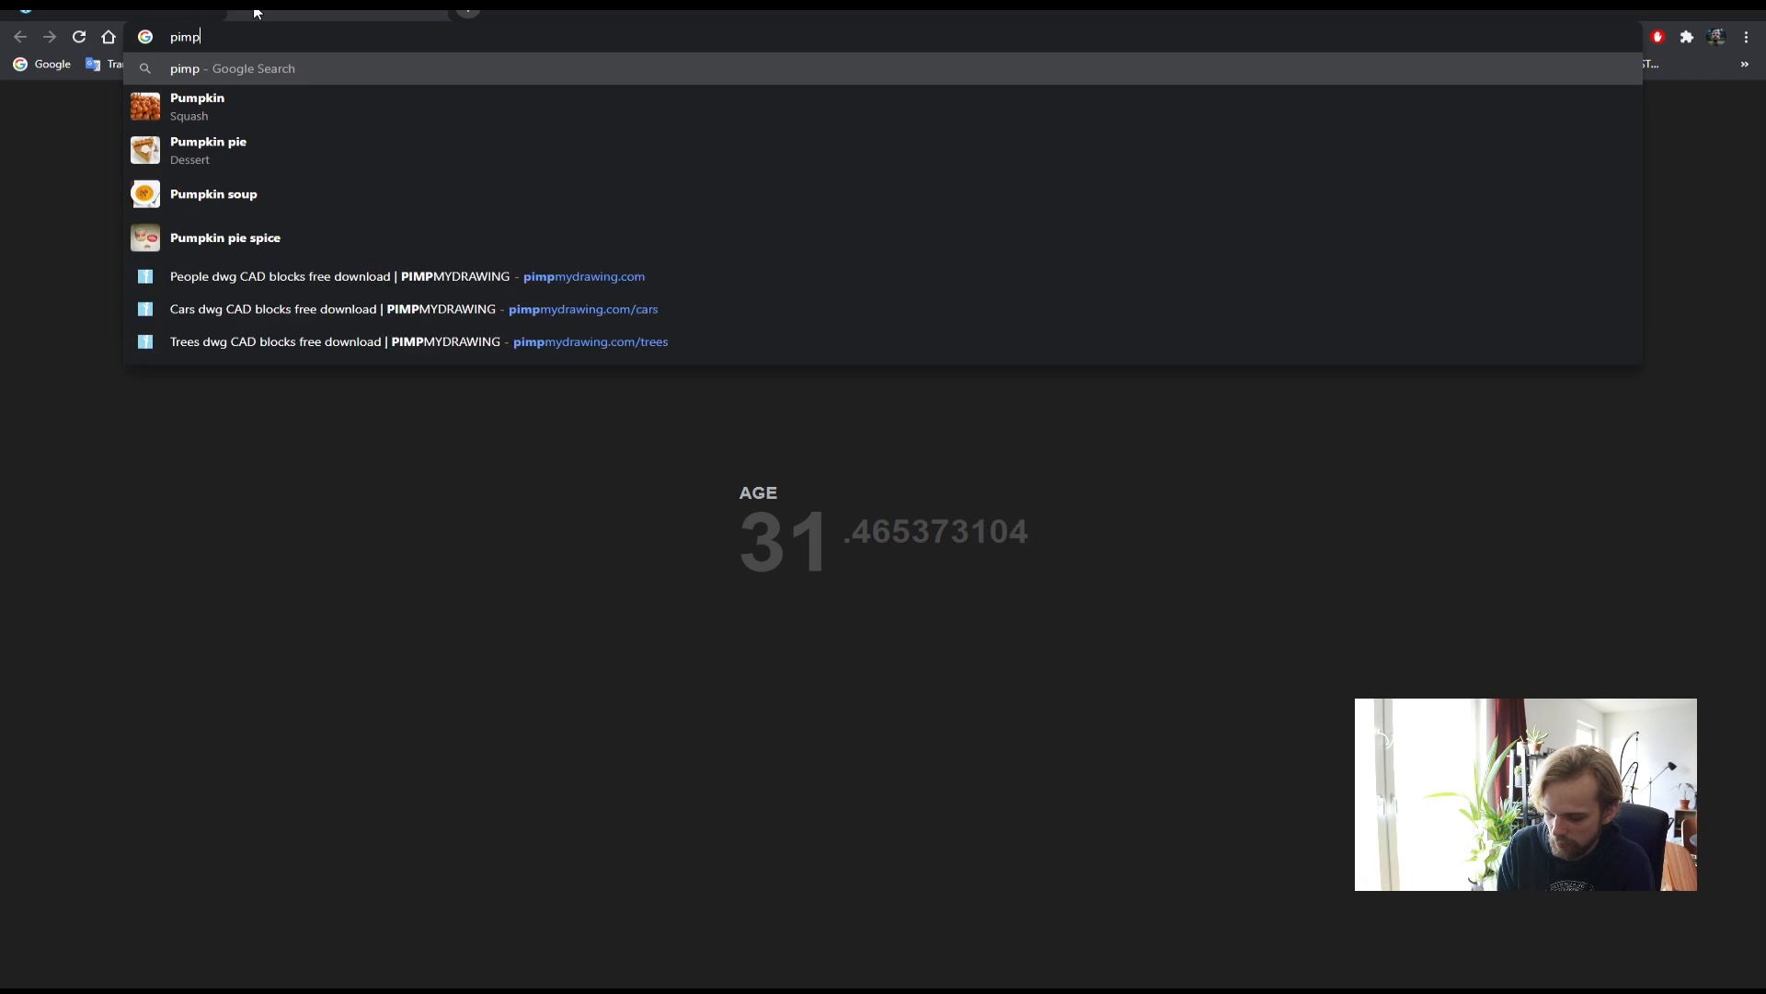
type("mydrawing.com")
key("Return")
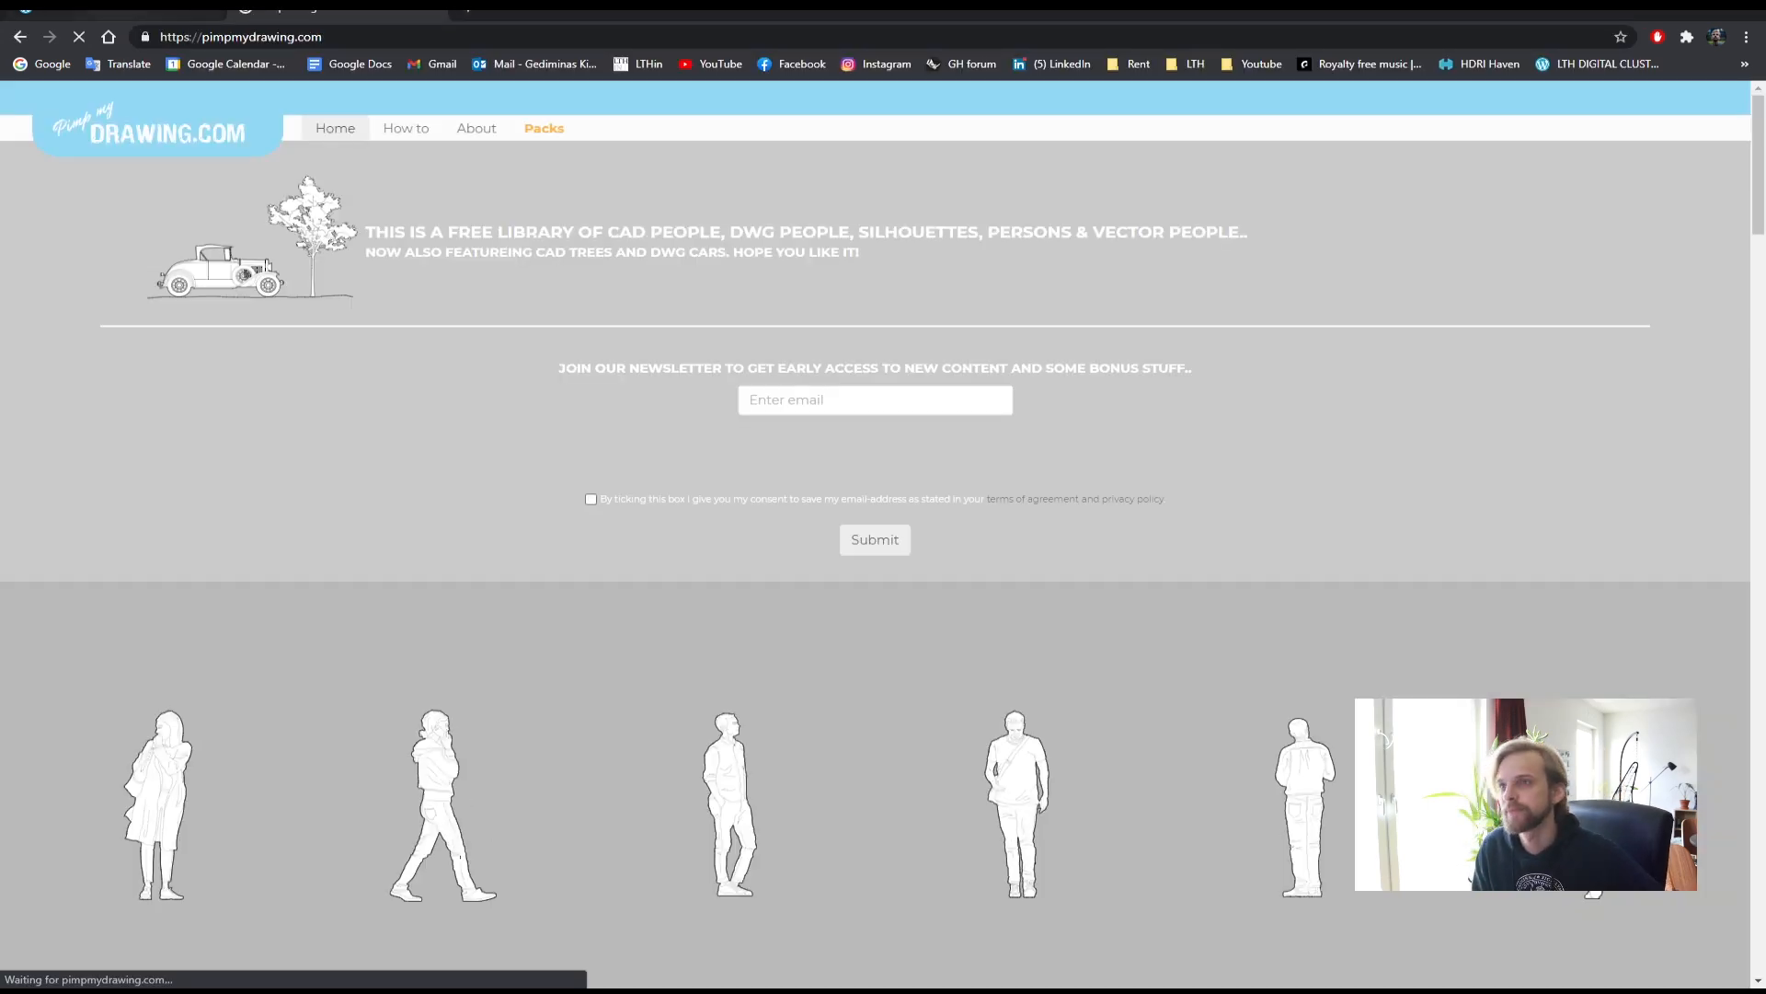
left_click(118, 13)
scroll(954, 540, "down", 5)
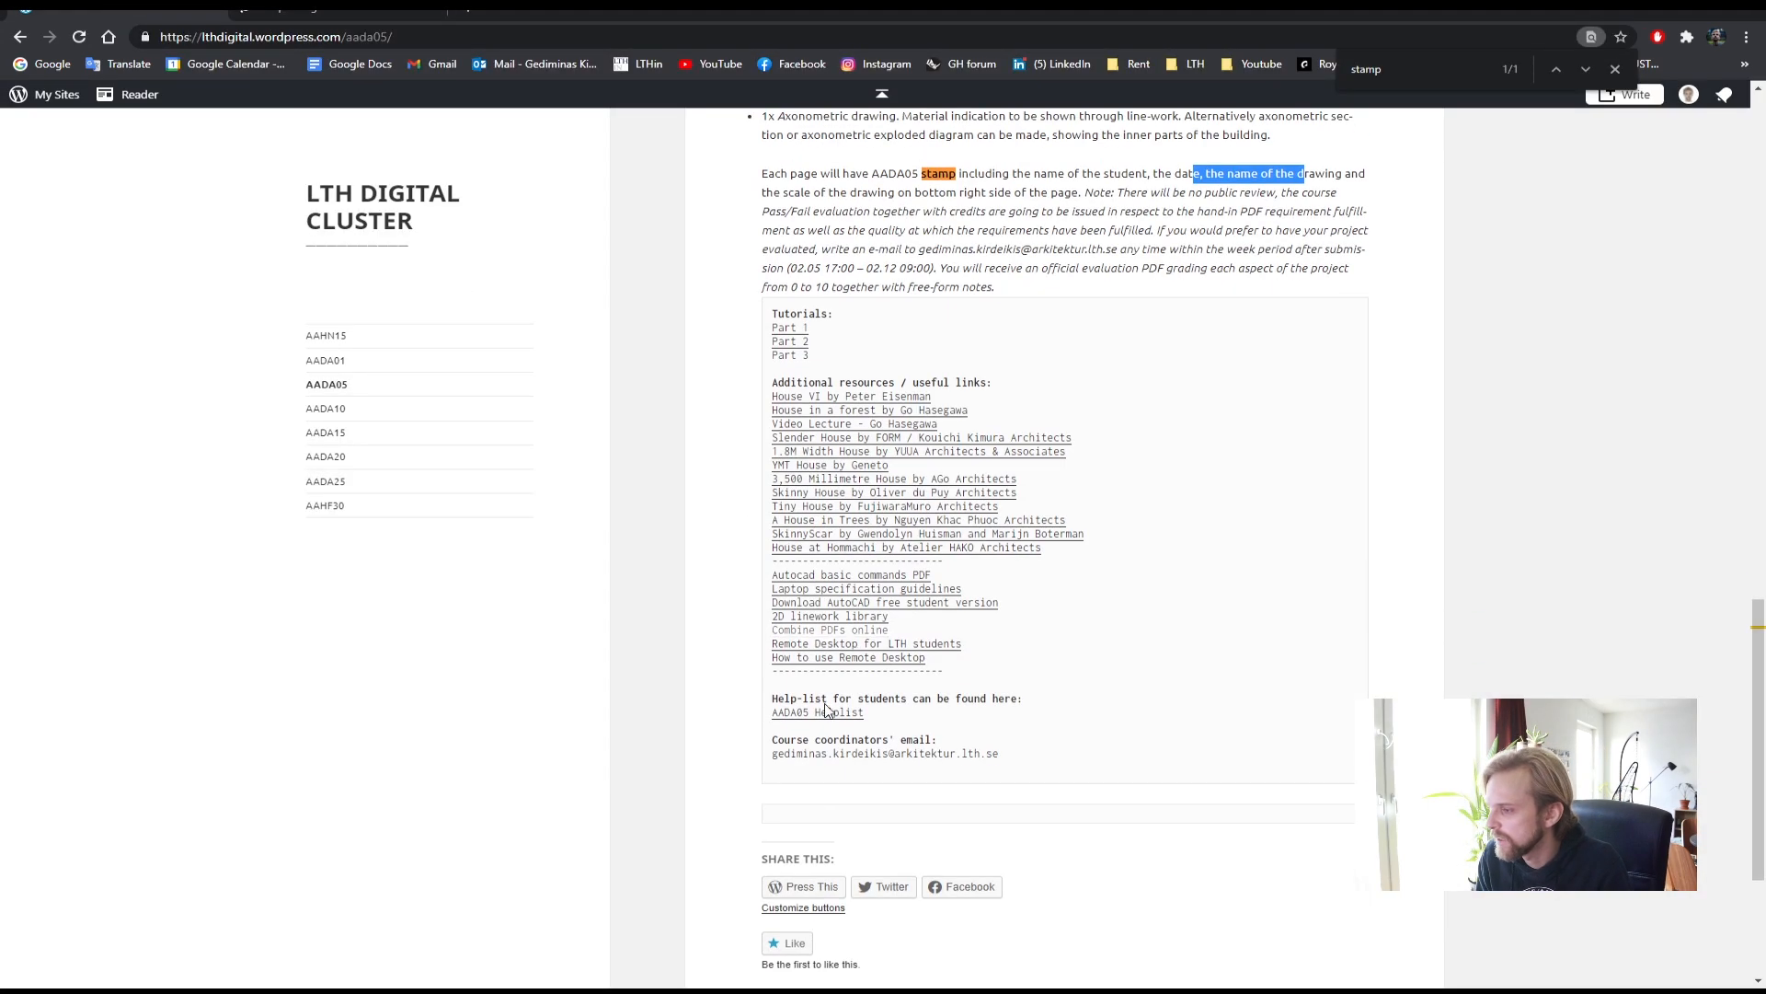
left_click(797, 618)
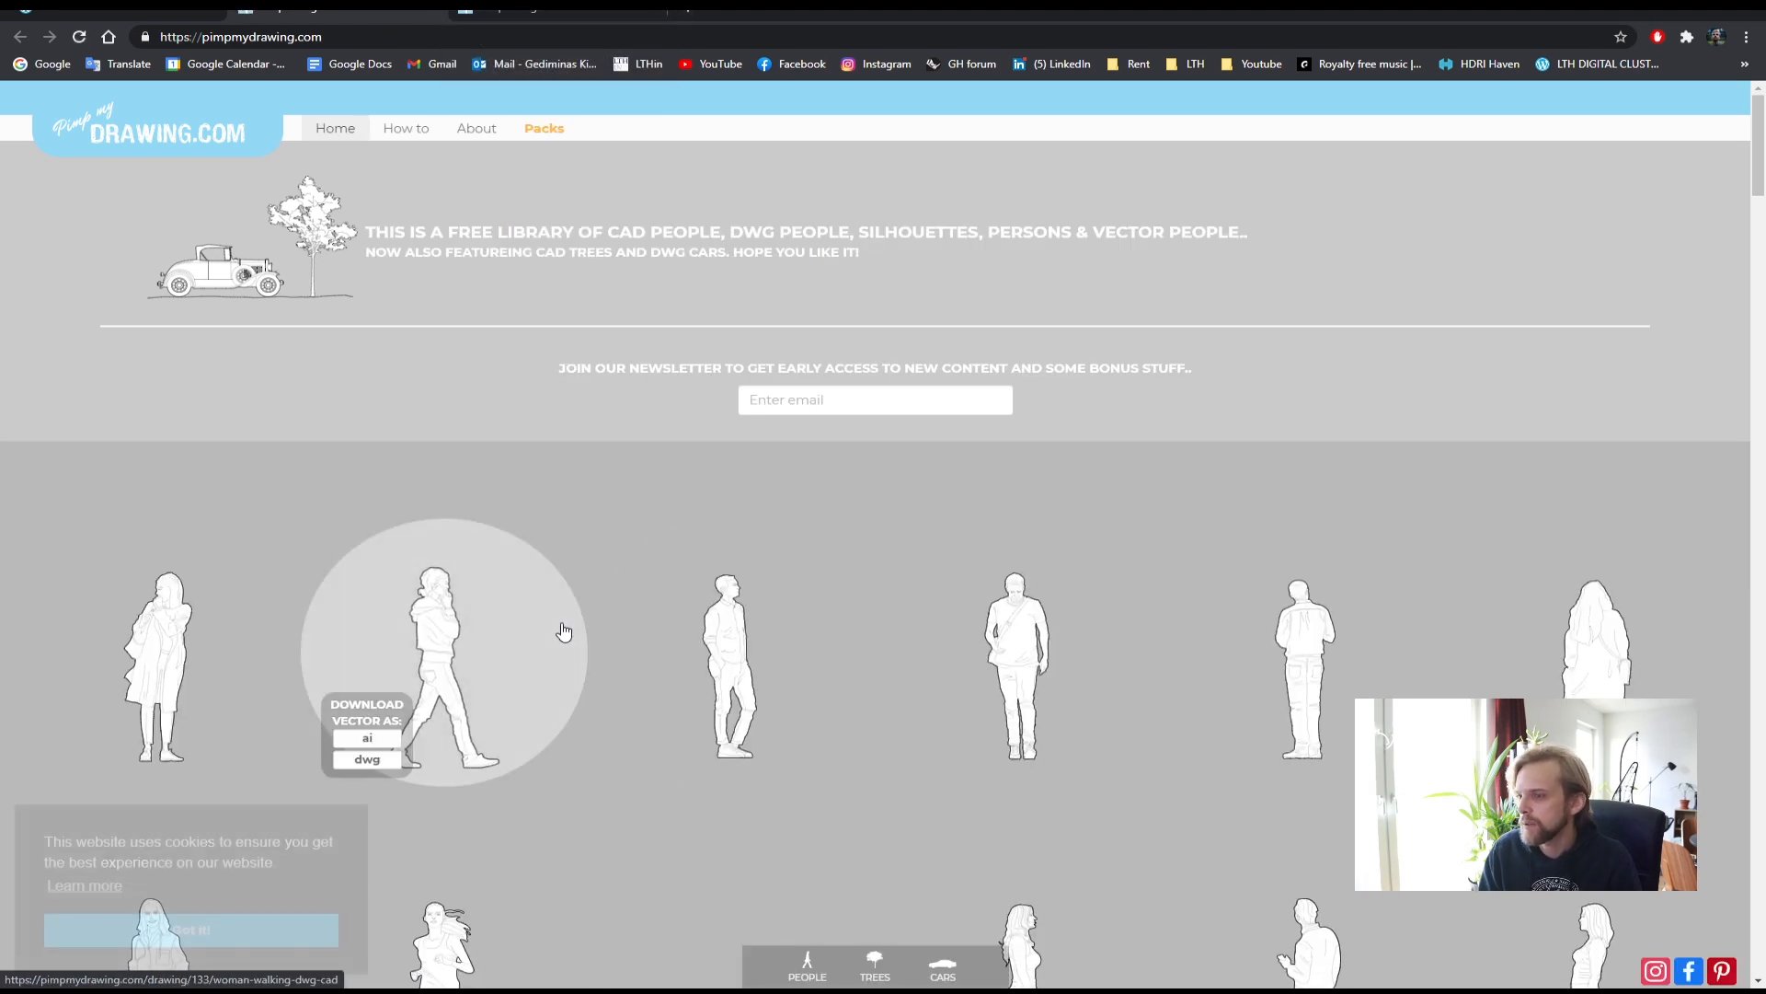
- Browse the site's People silhouettes library for a suitable figure
scroll(558, 728, "down", 1)
scroll(558, 729, "down", 15)
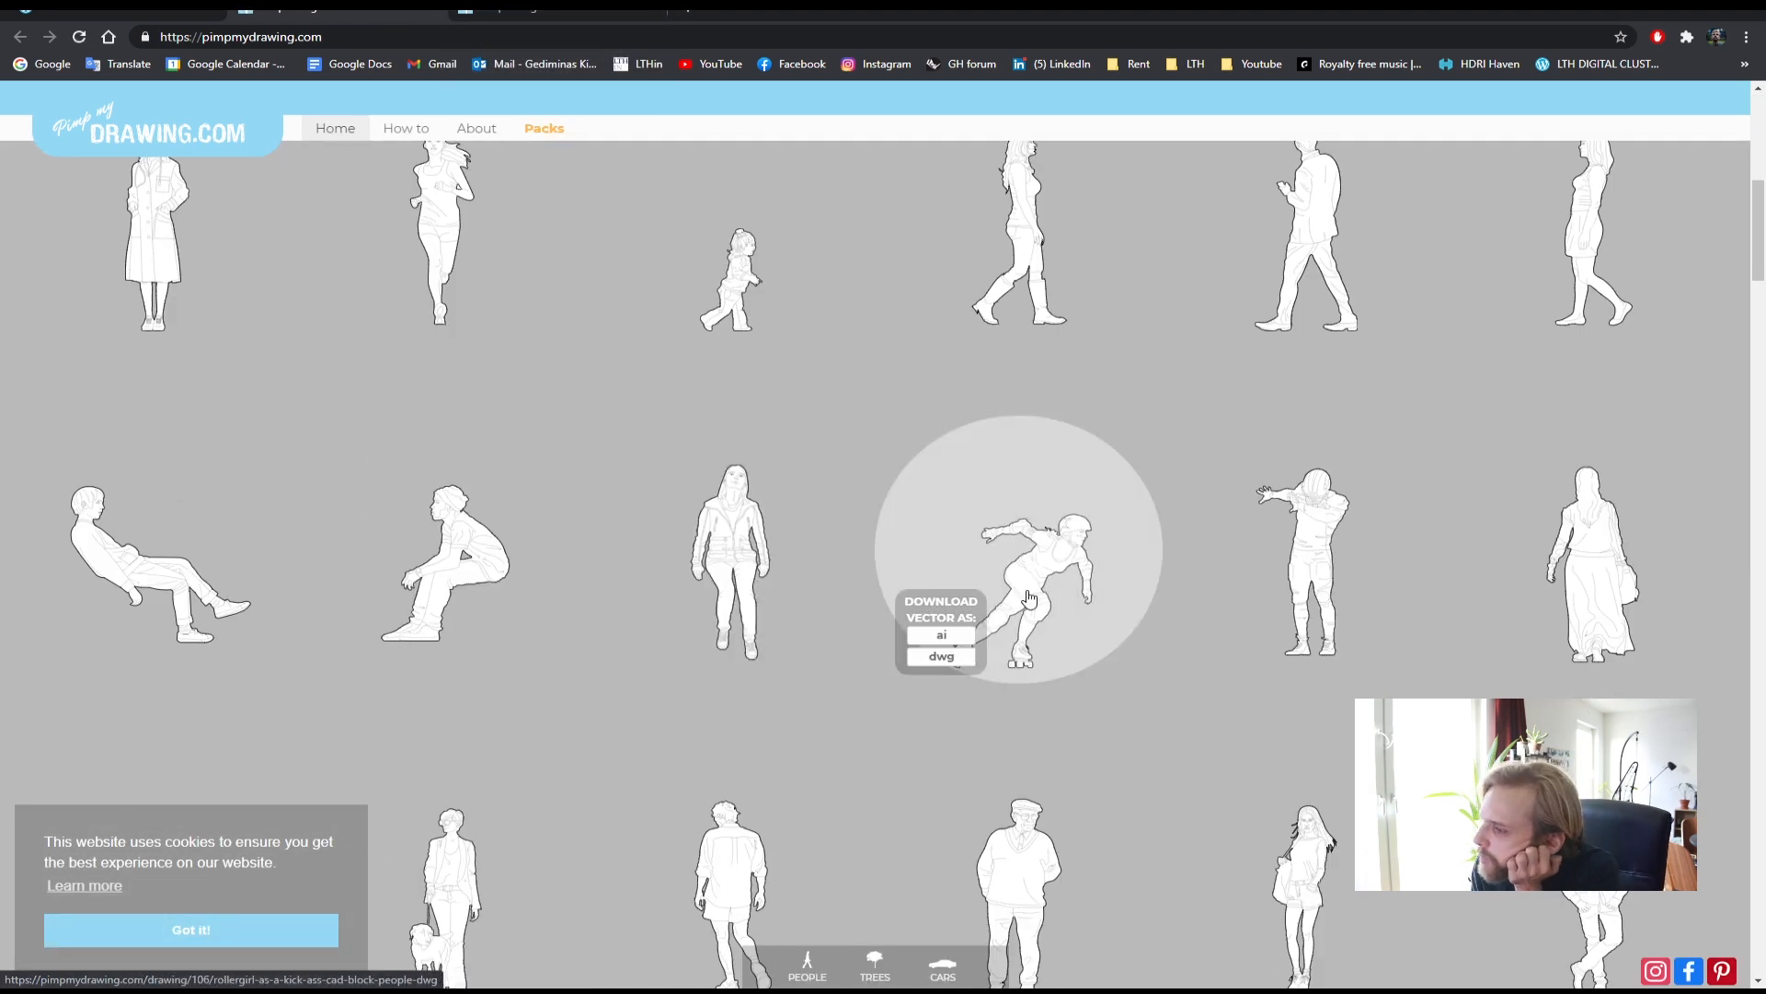
scroll(739, 376, "down", 5)
scroll(798, 377, "down", 5)
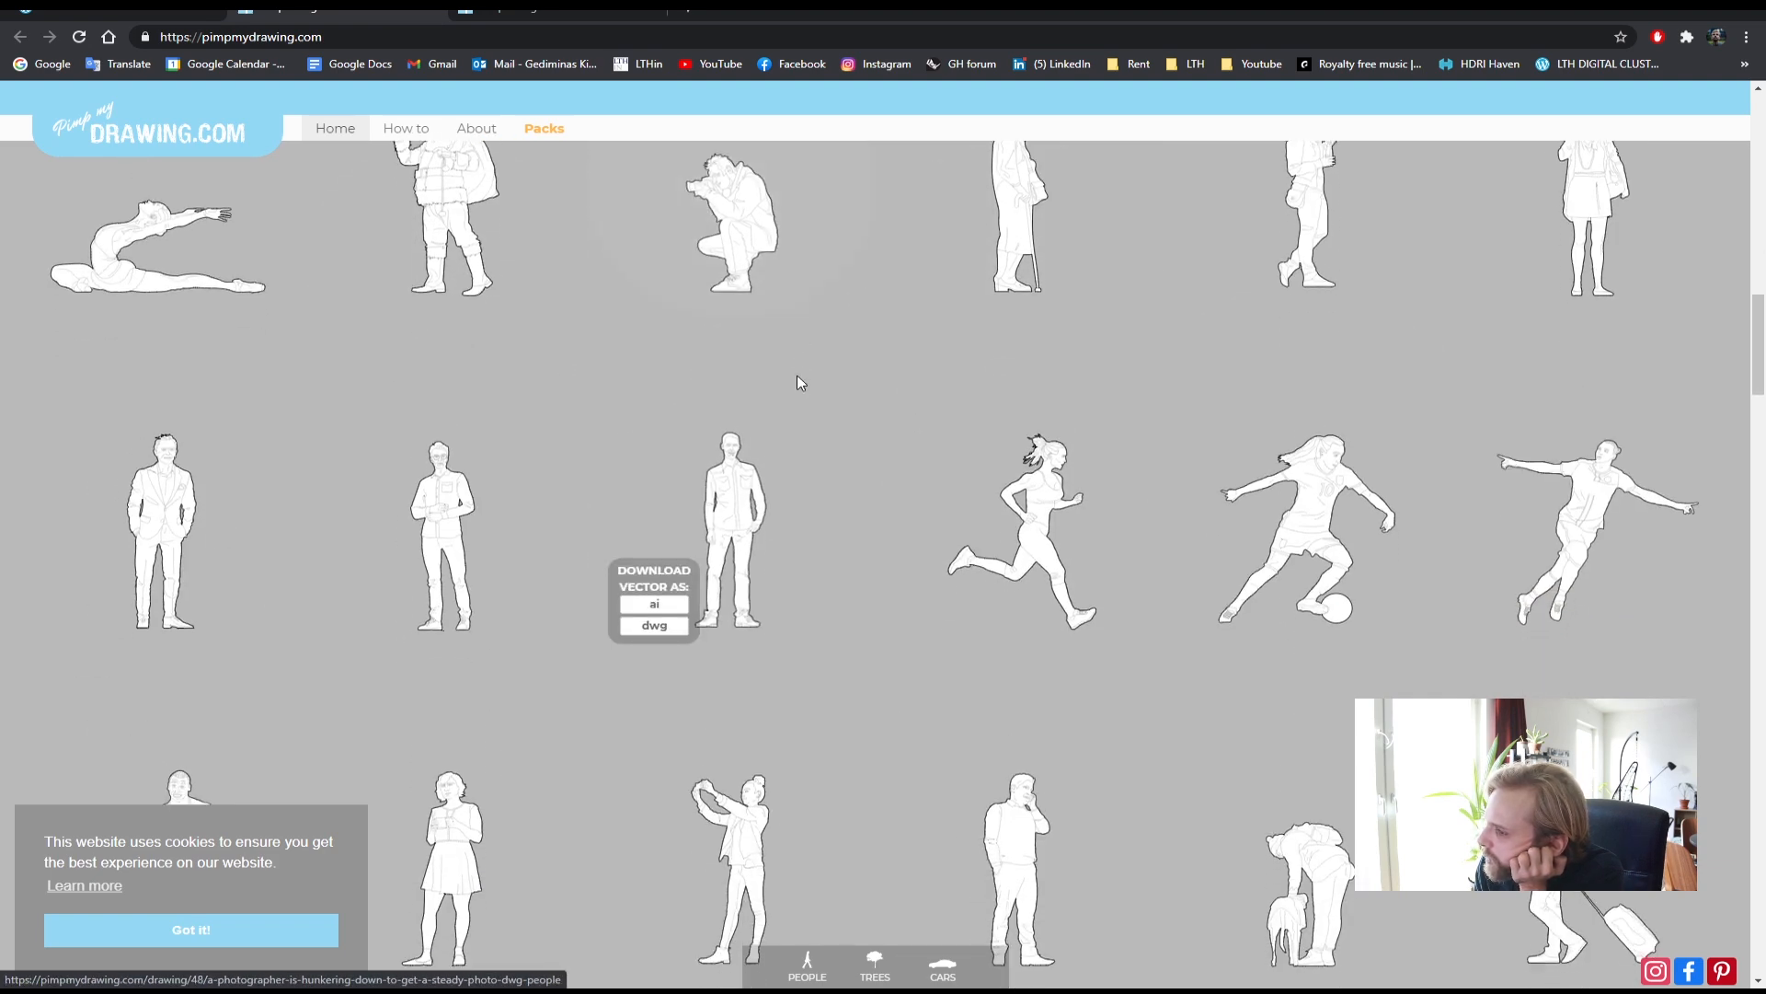
scroll(915, 475, "down", 3)
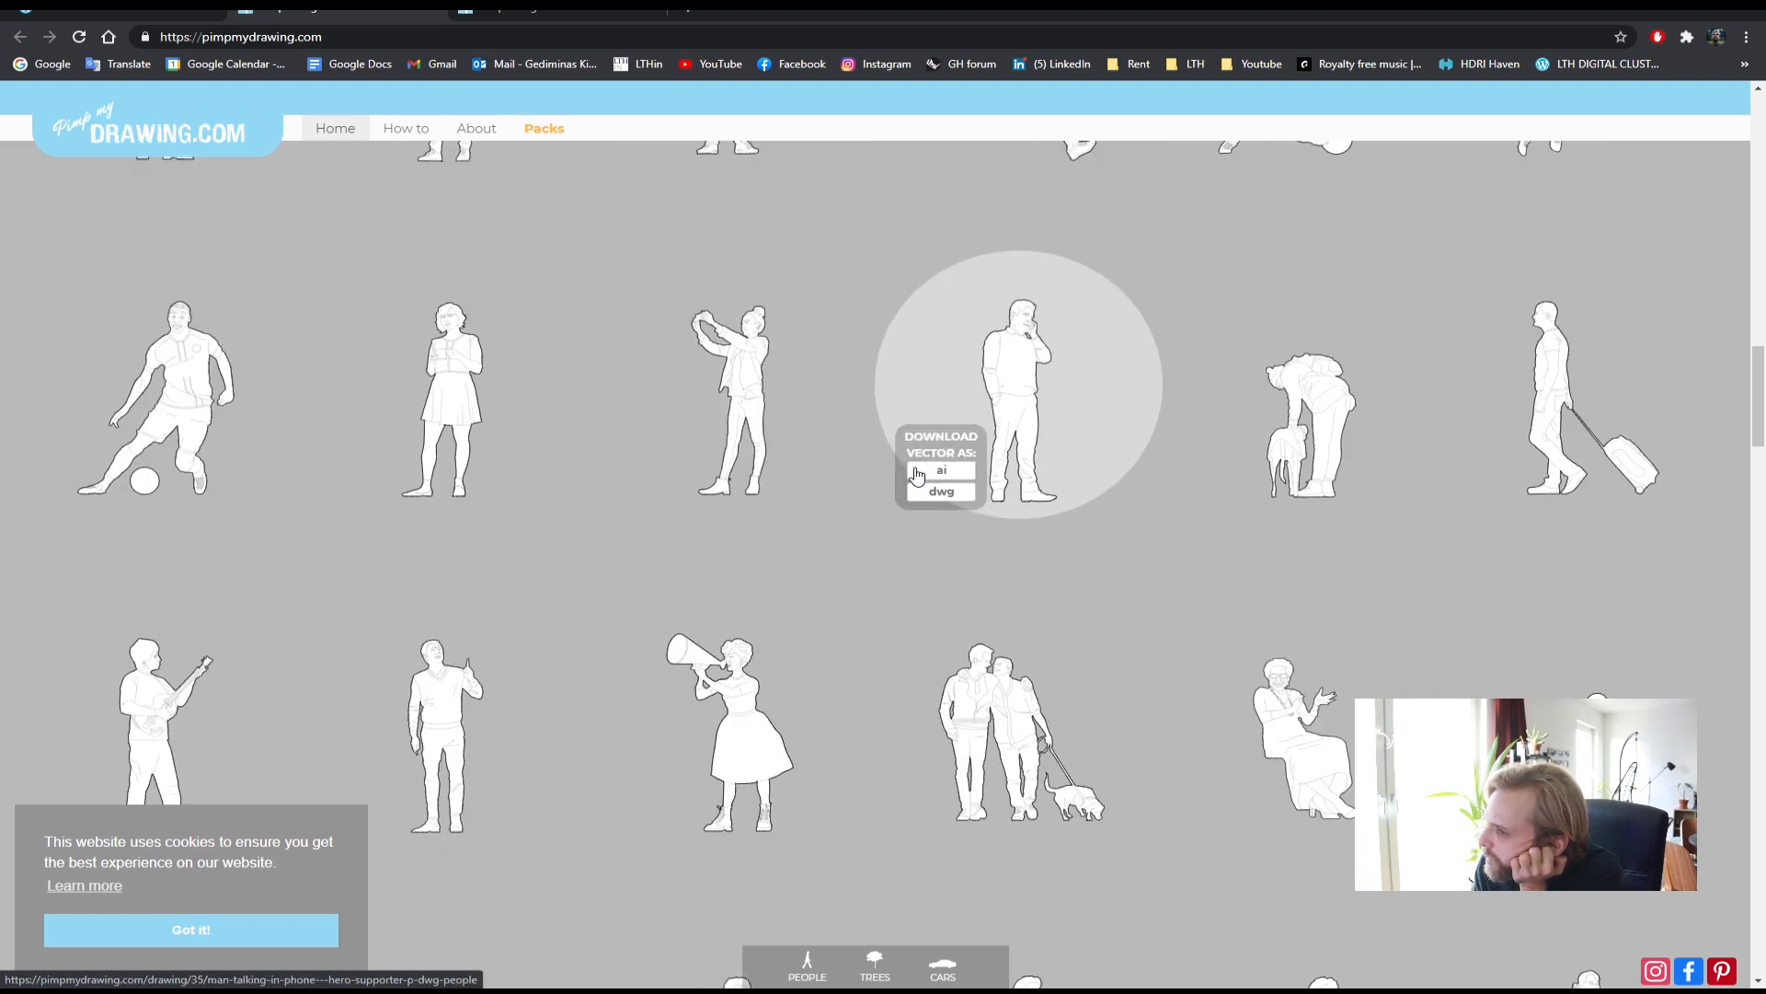
scroll(1026, 552, "down", 4)
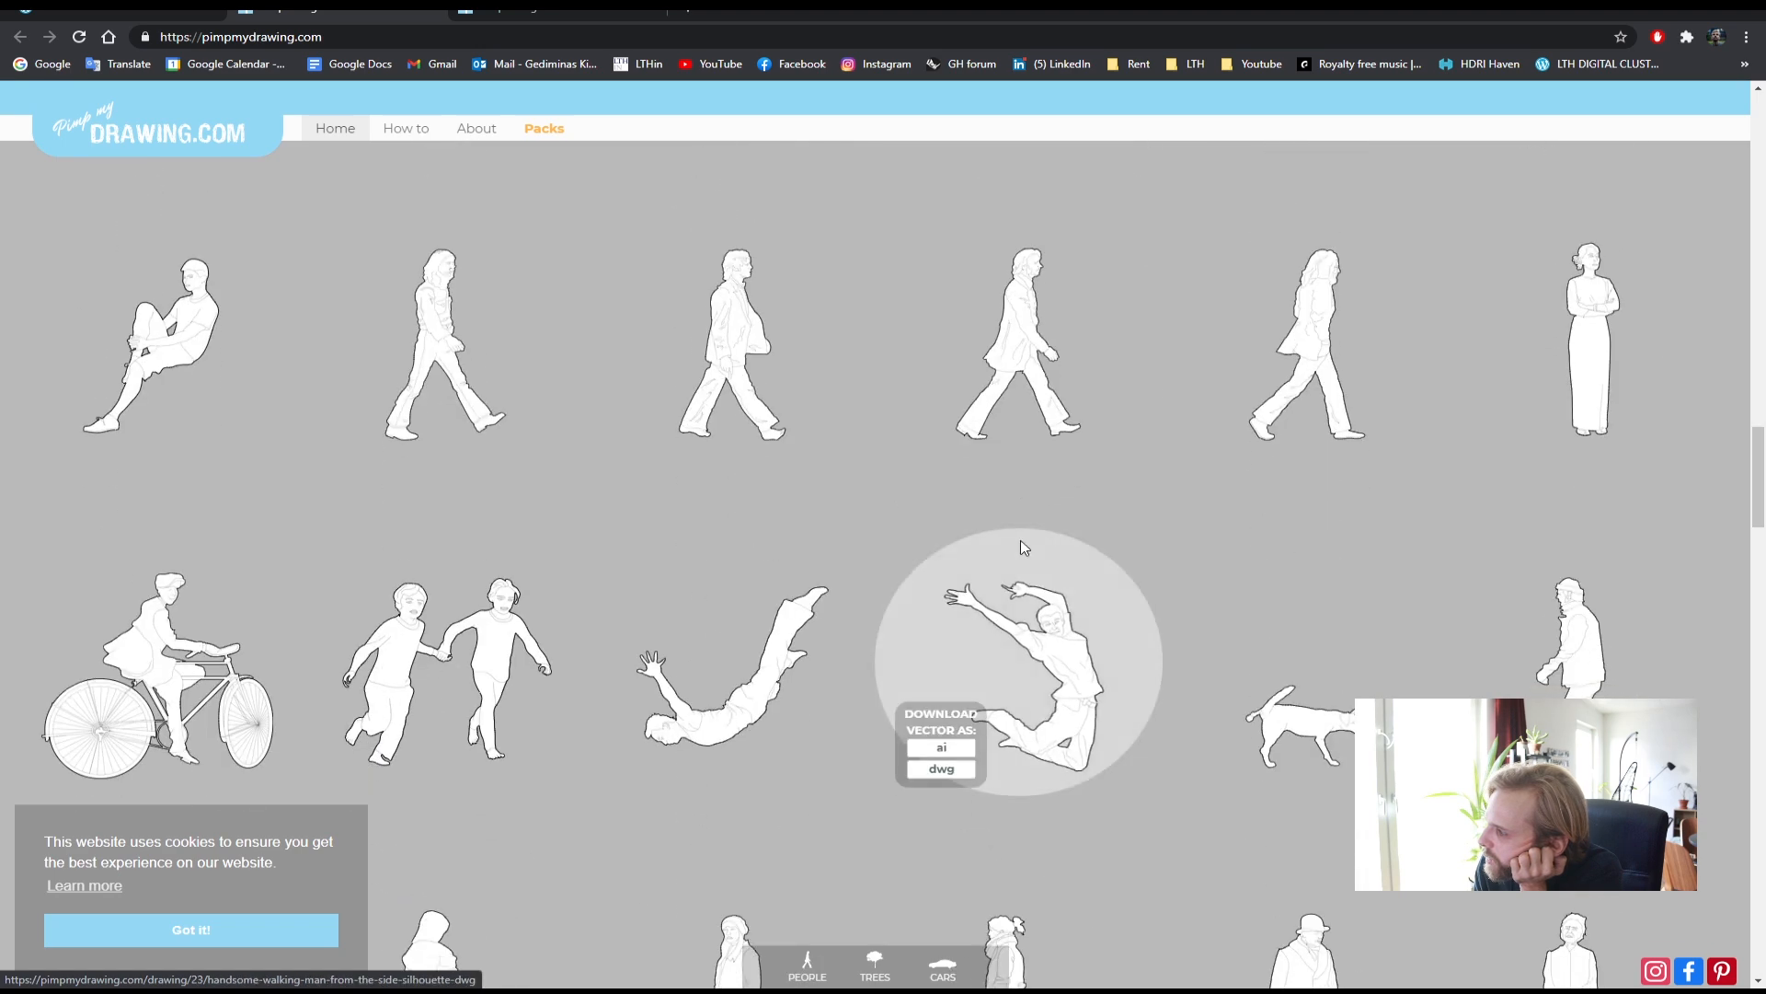
scroll(1019, 545, "up", 4)
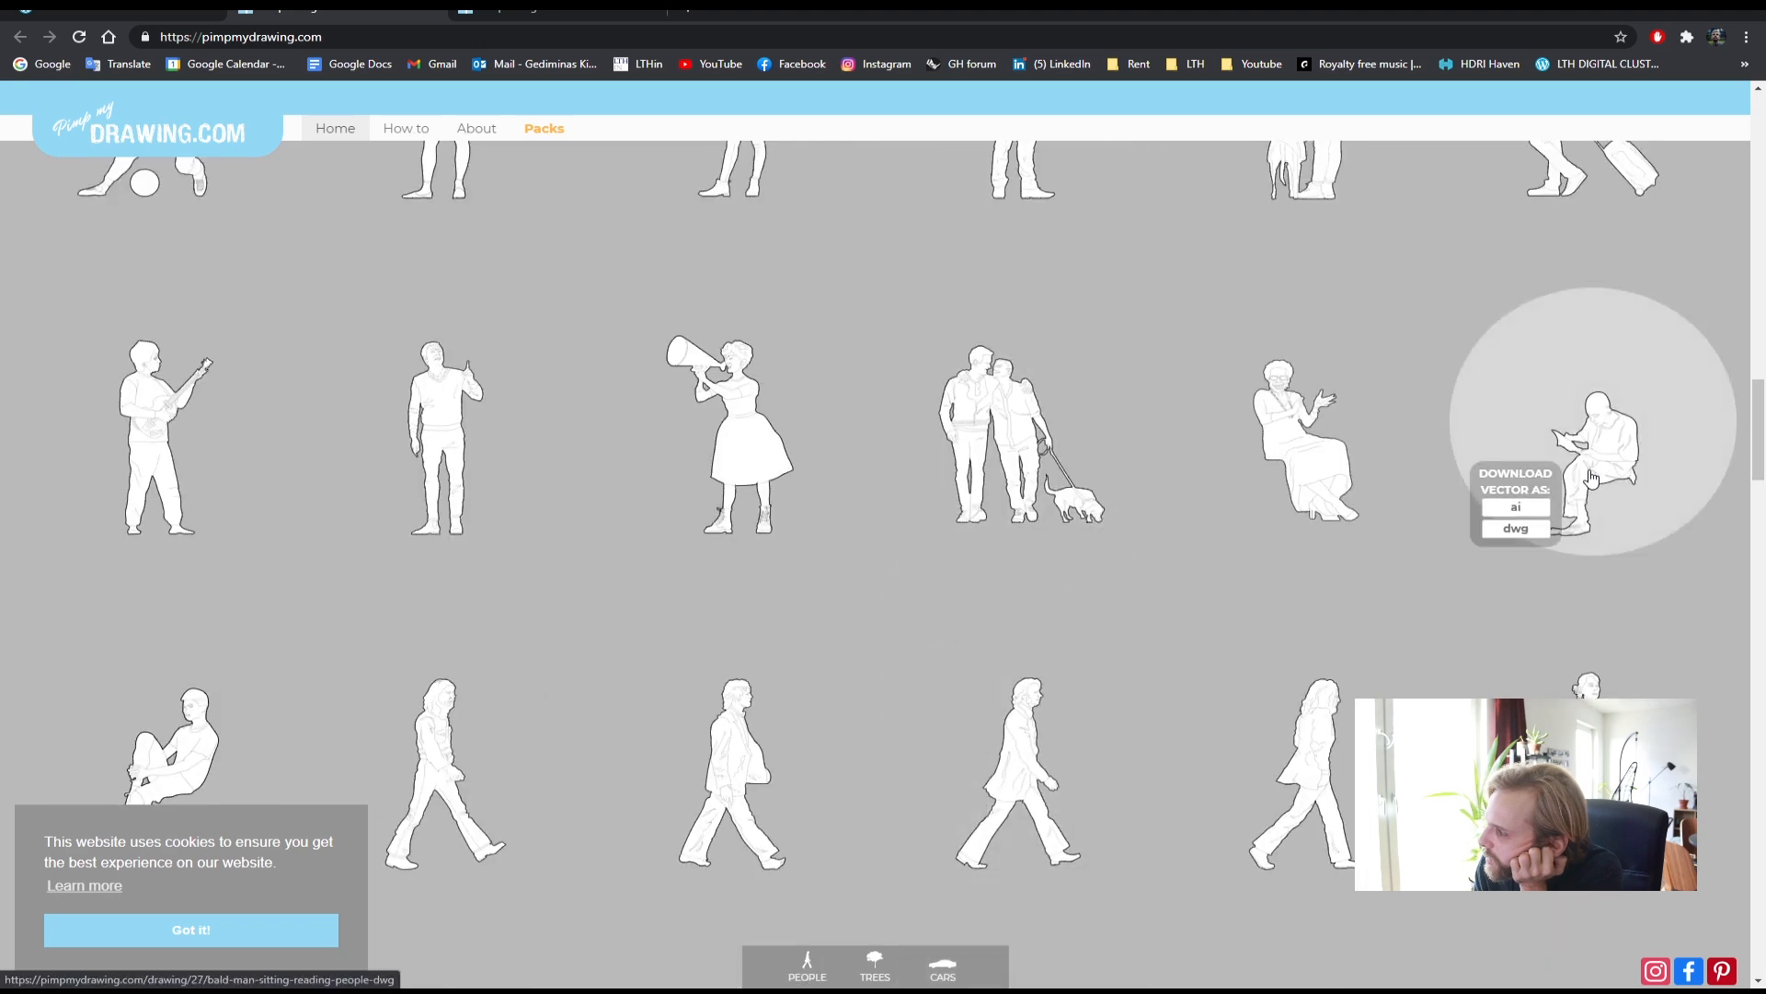
scroll(1587, 478, "down", 5)
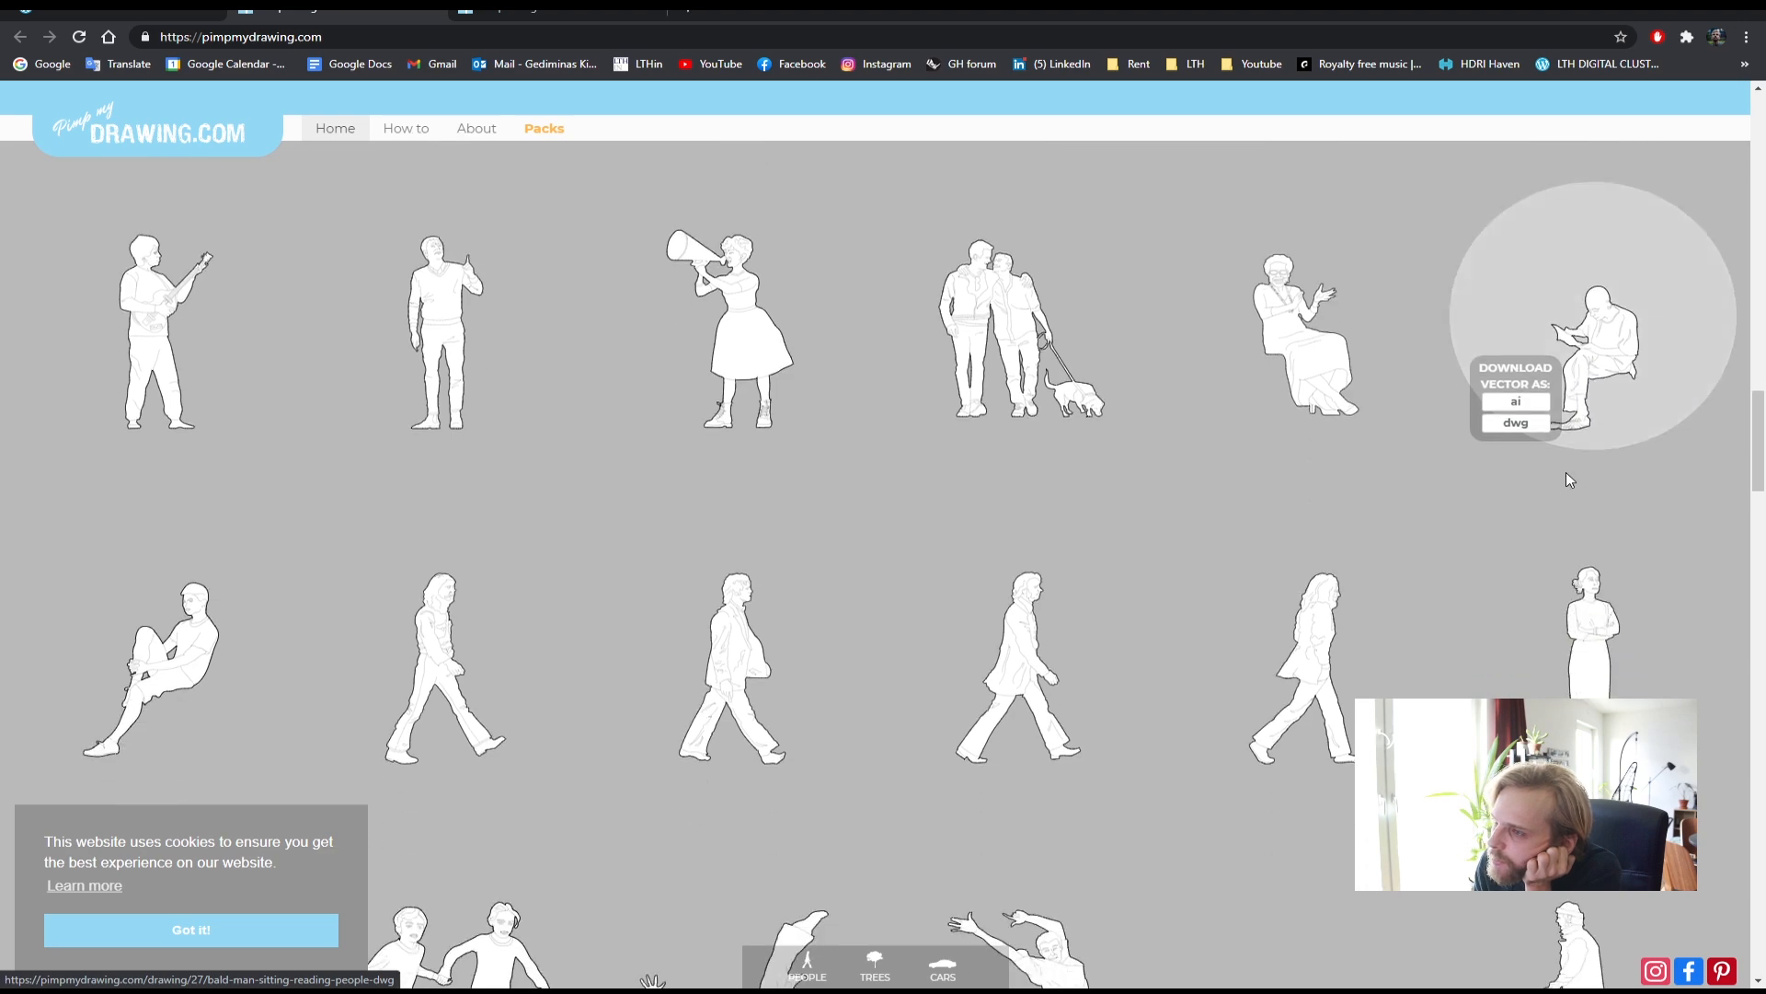
scroll(505, 433, "down", 6)
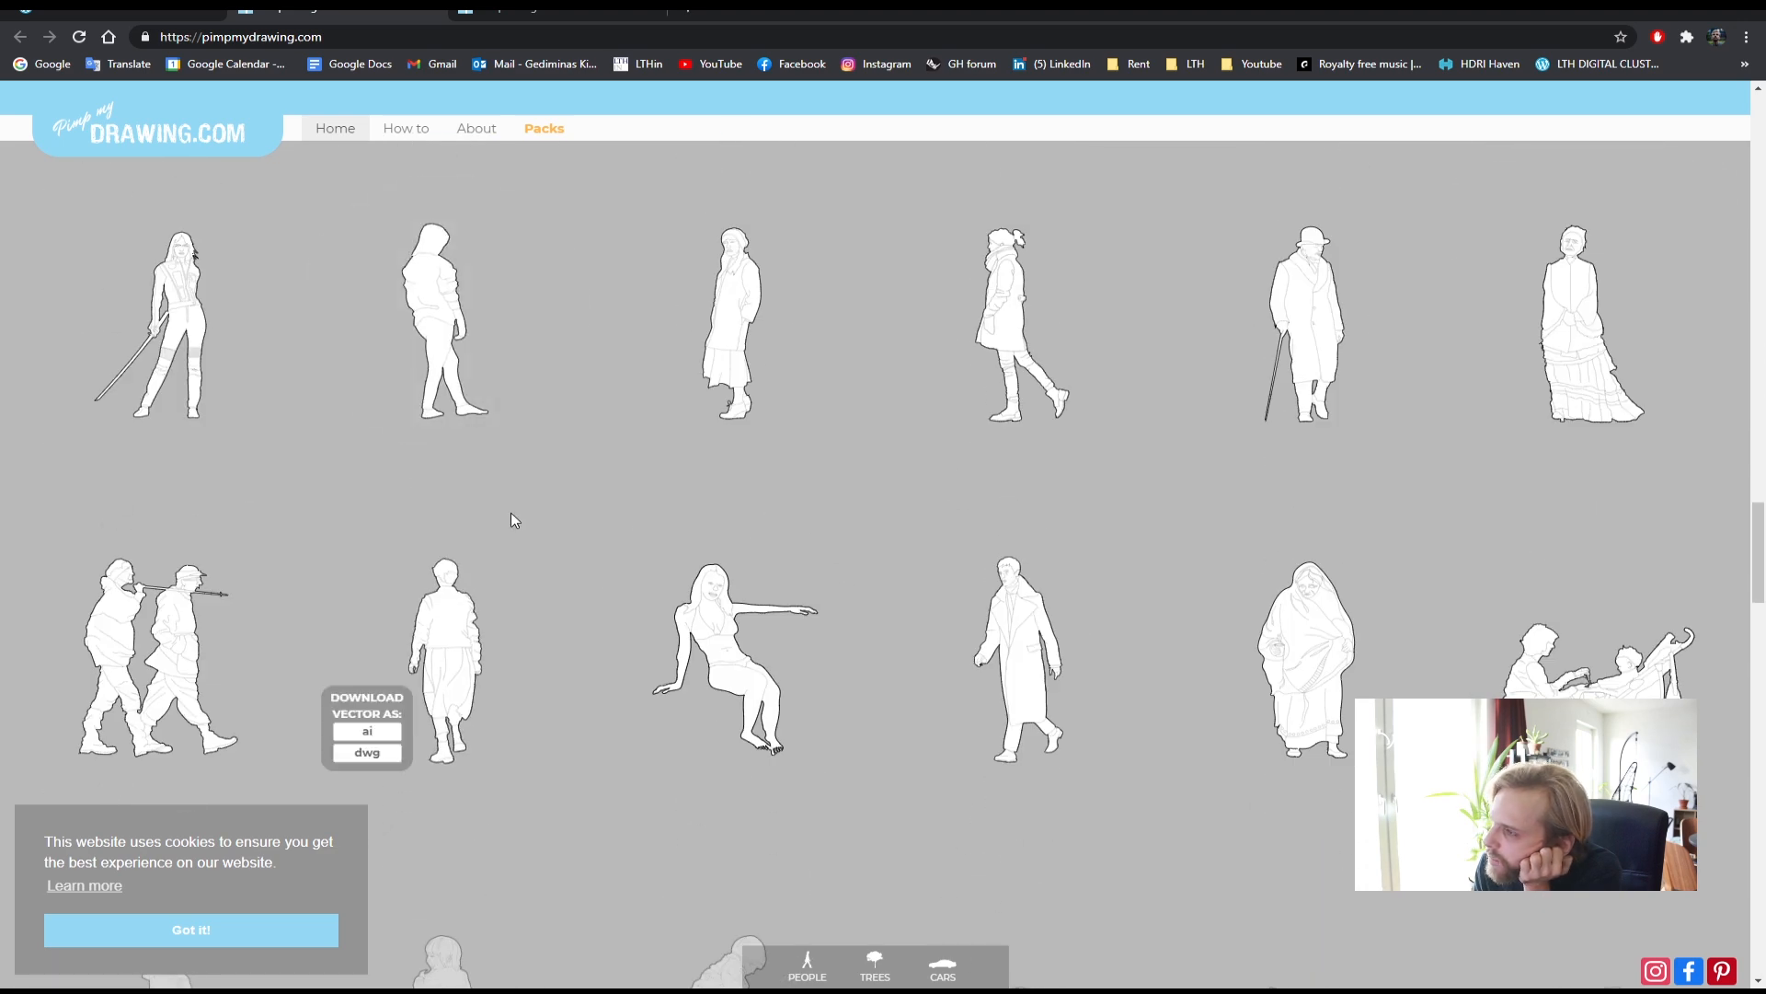
scroll(513, 521, "down", 8)
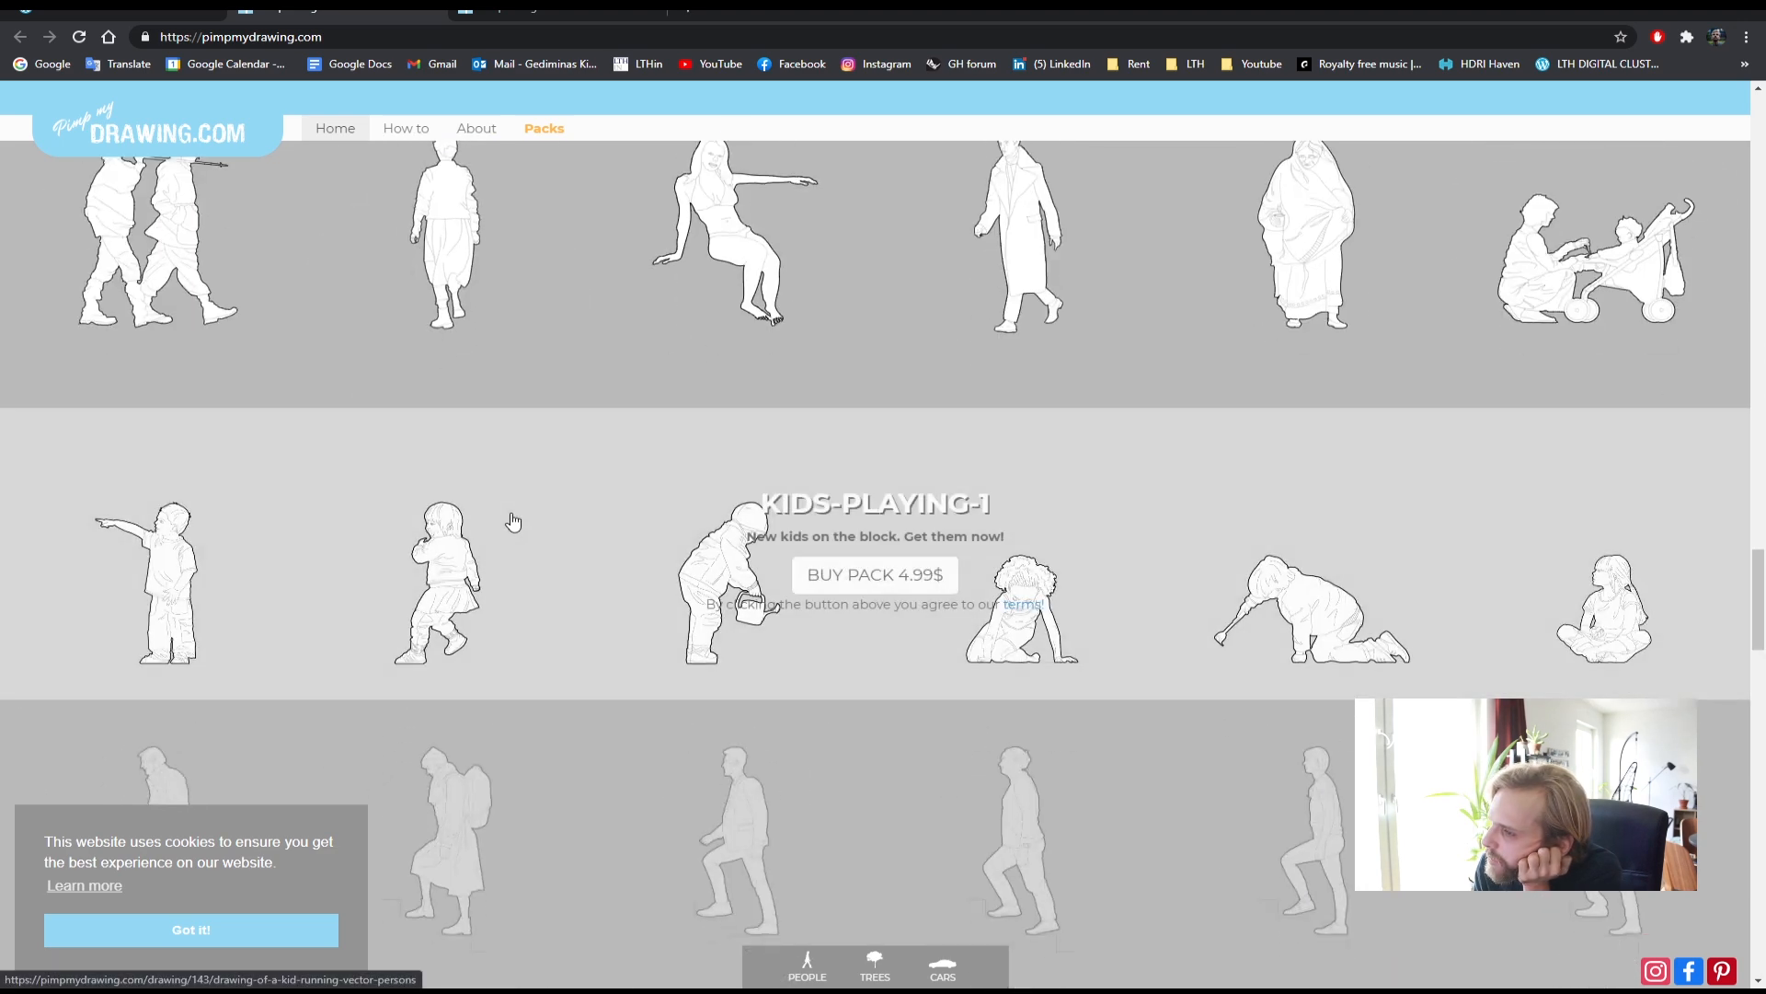
scroll(512, 518, "down", 5)
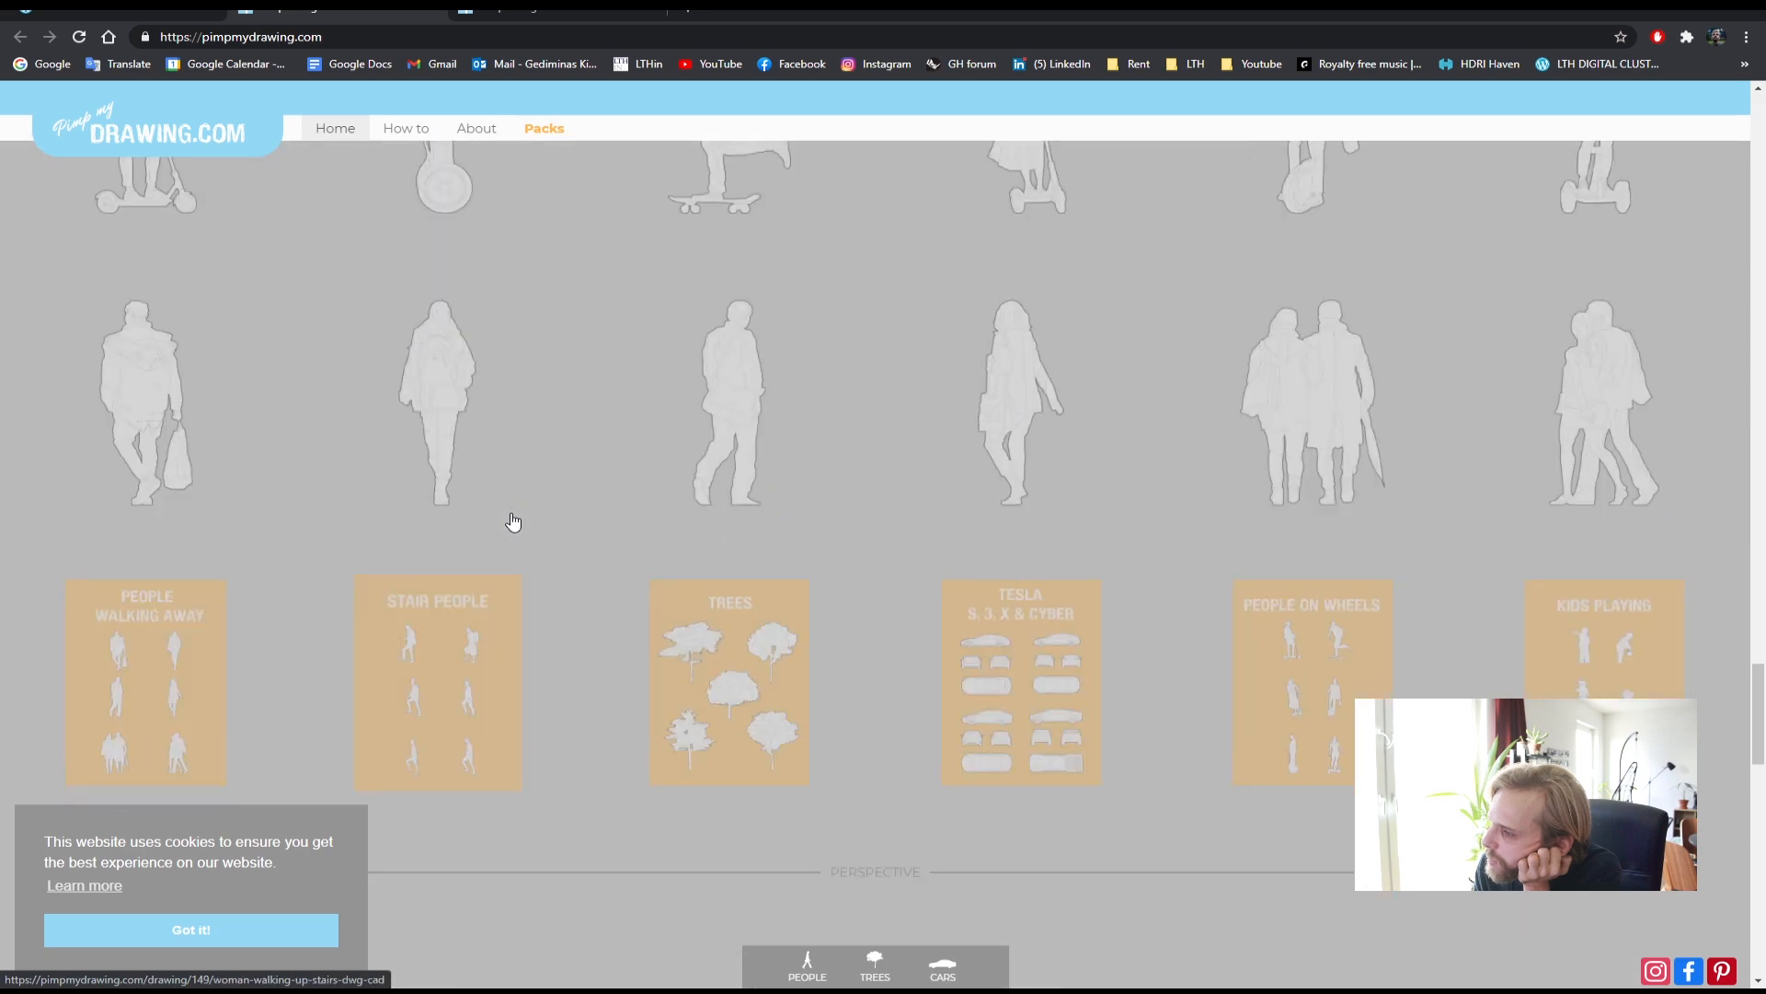
scroll(511, 520, "up", 12)
scroll(509, 520, "up", 10)
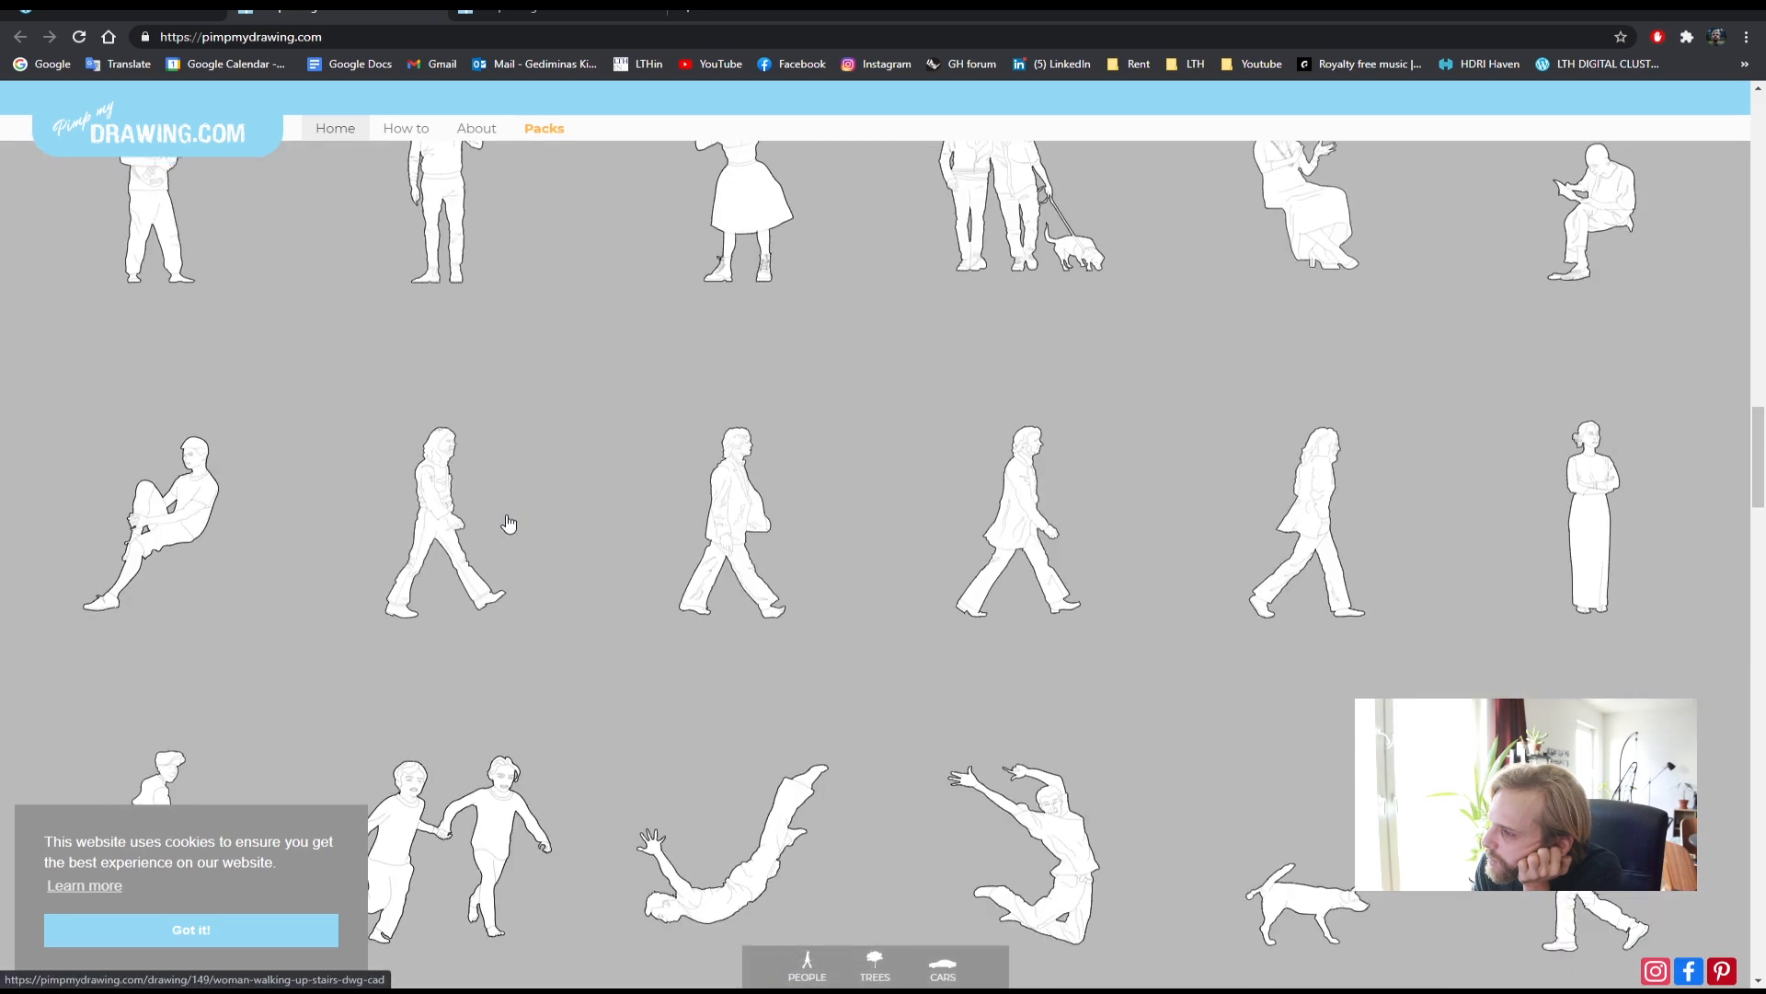
- Download the man-pointing-at-the-sky silhouette as a DWG and reveal it in the Downloads folder
mouse_move(489, 489)
left_click(442, 681)
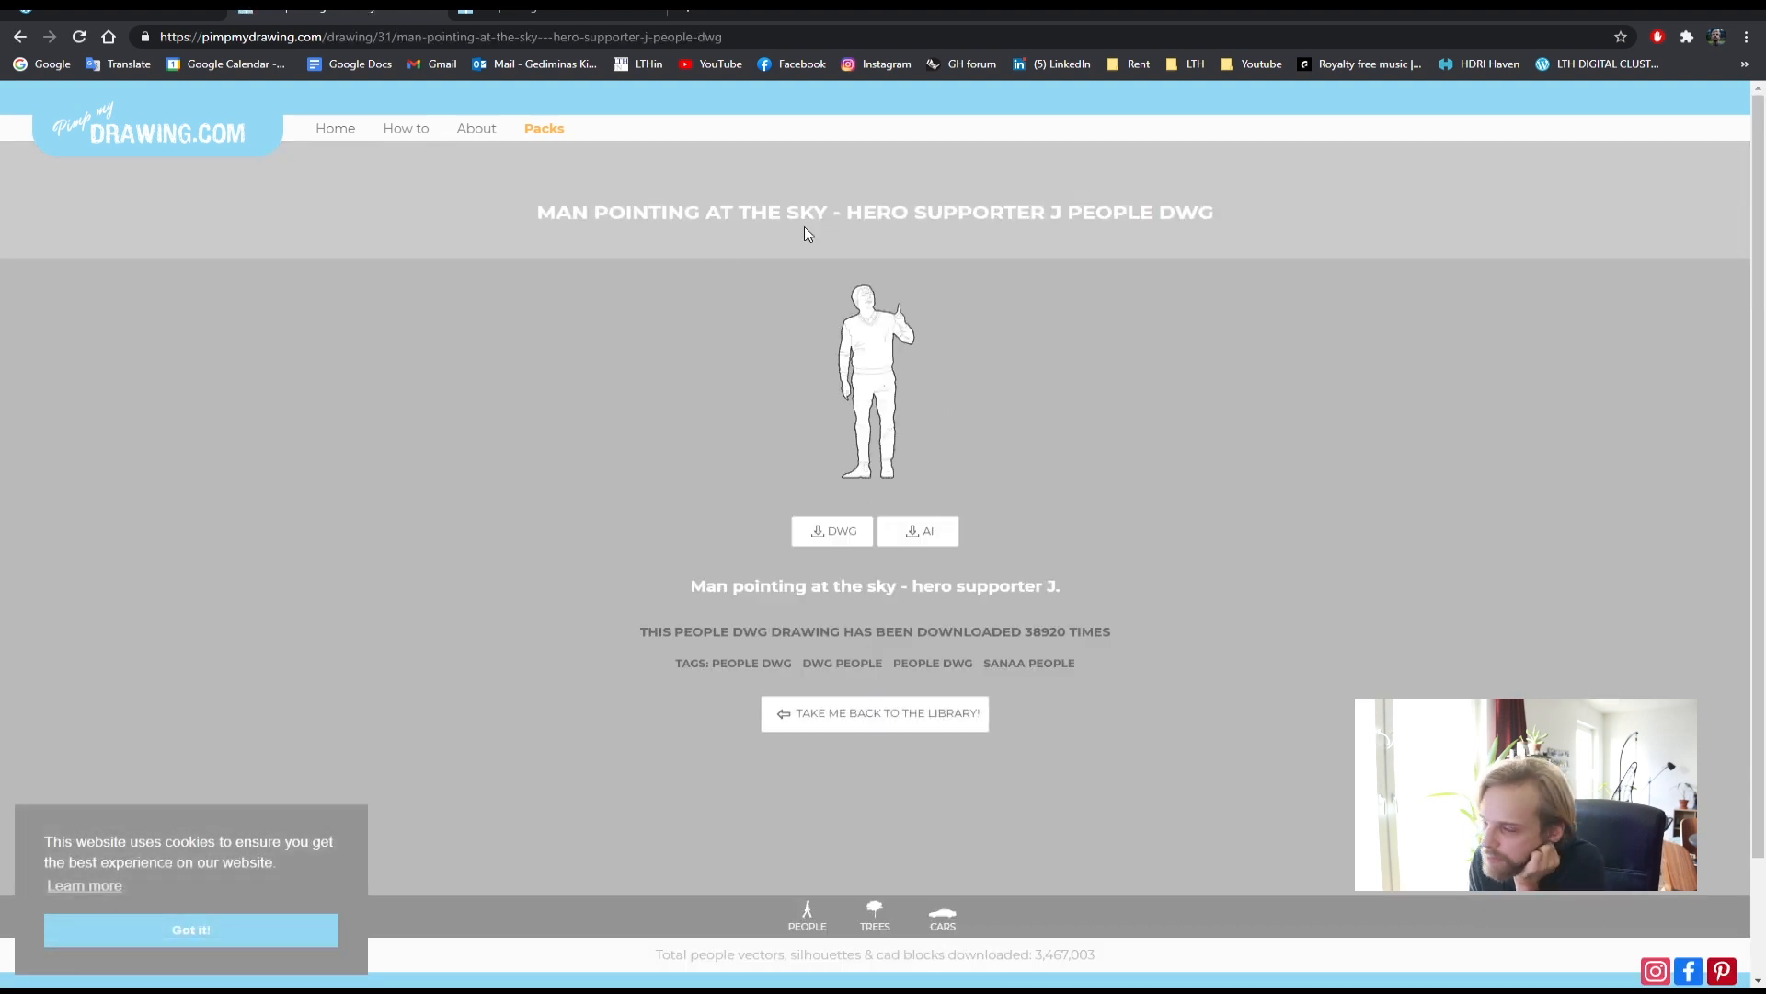
left_click(830, 539)
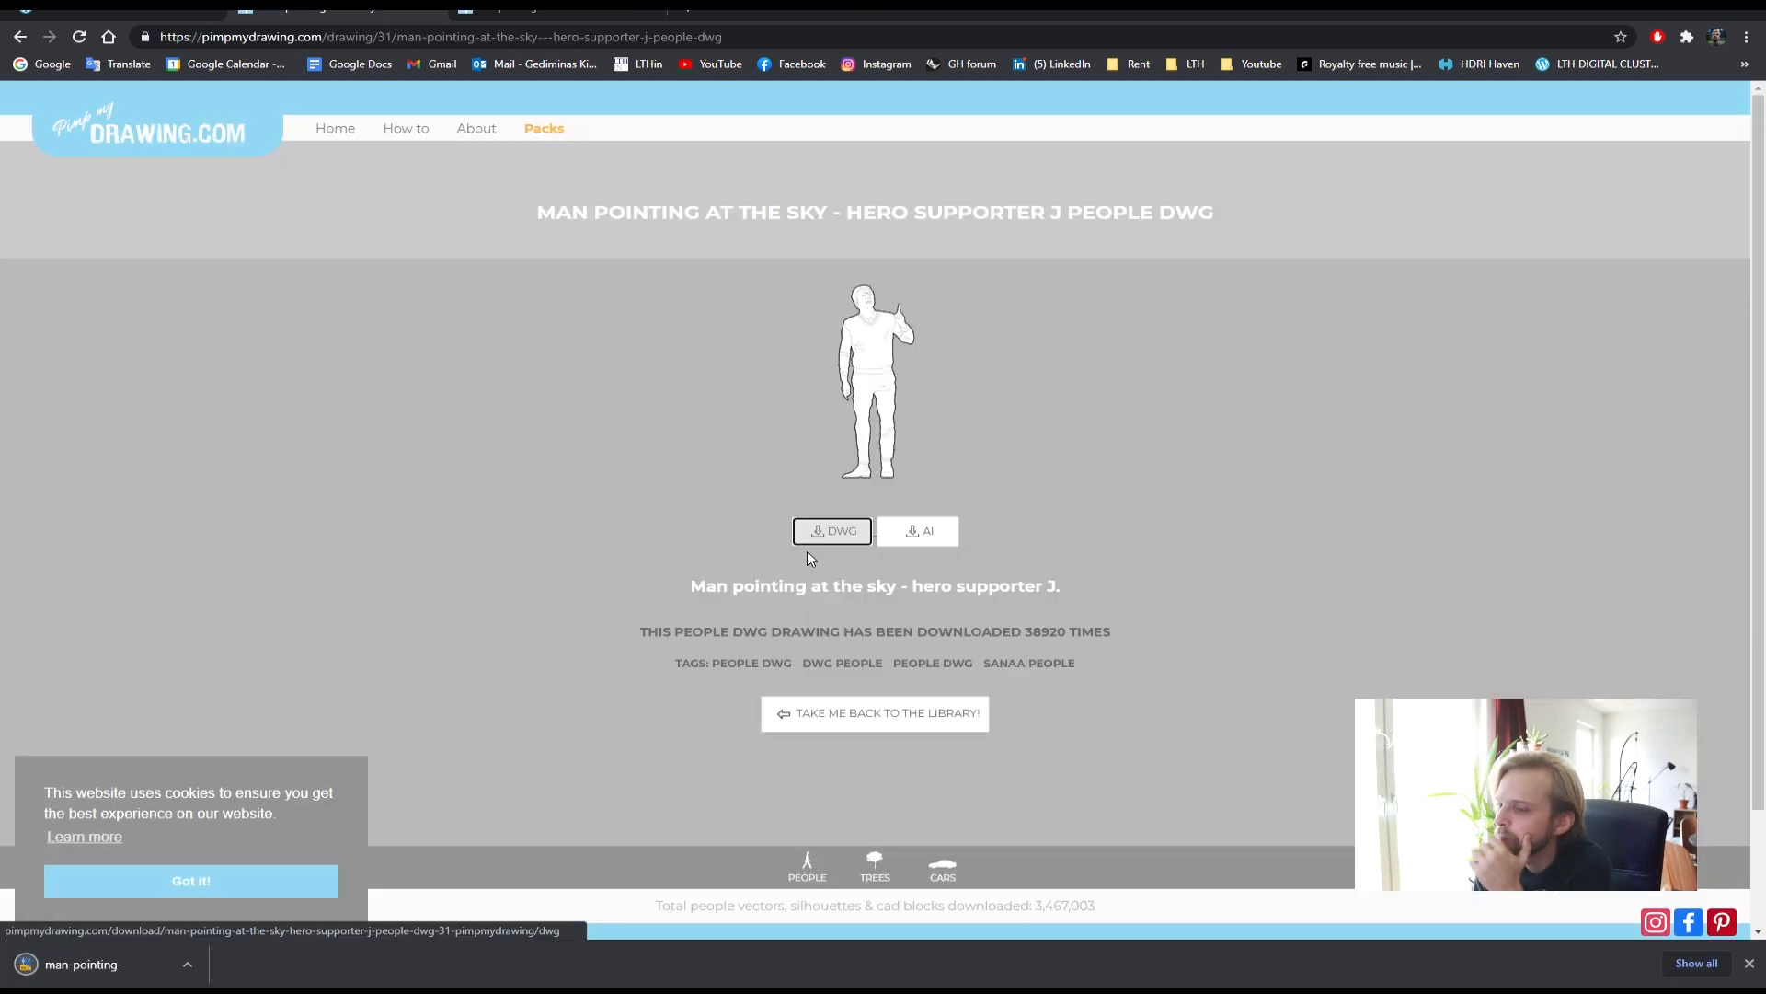
right_click(102, 967)
left_click(215, 923)
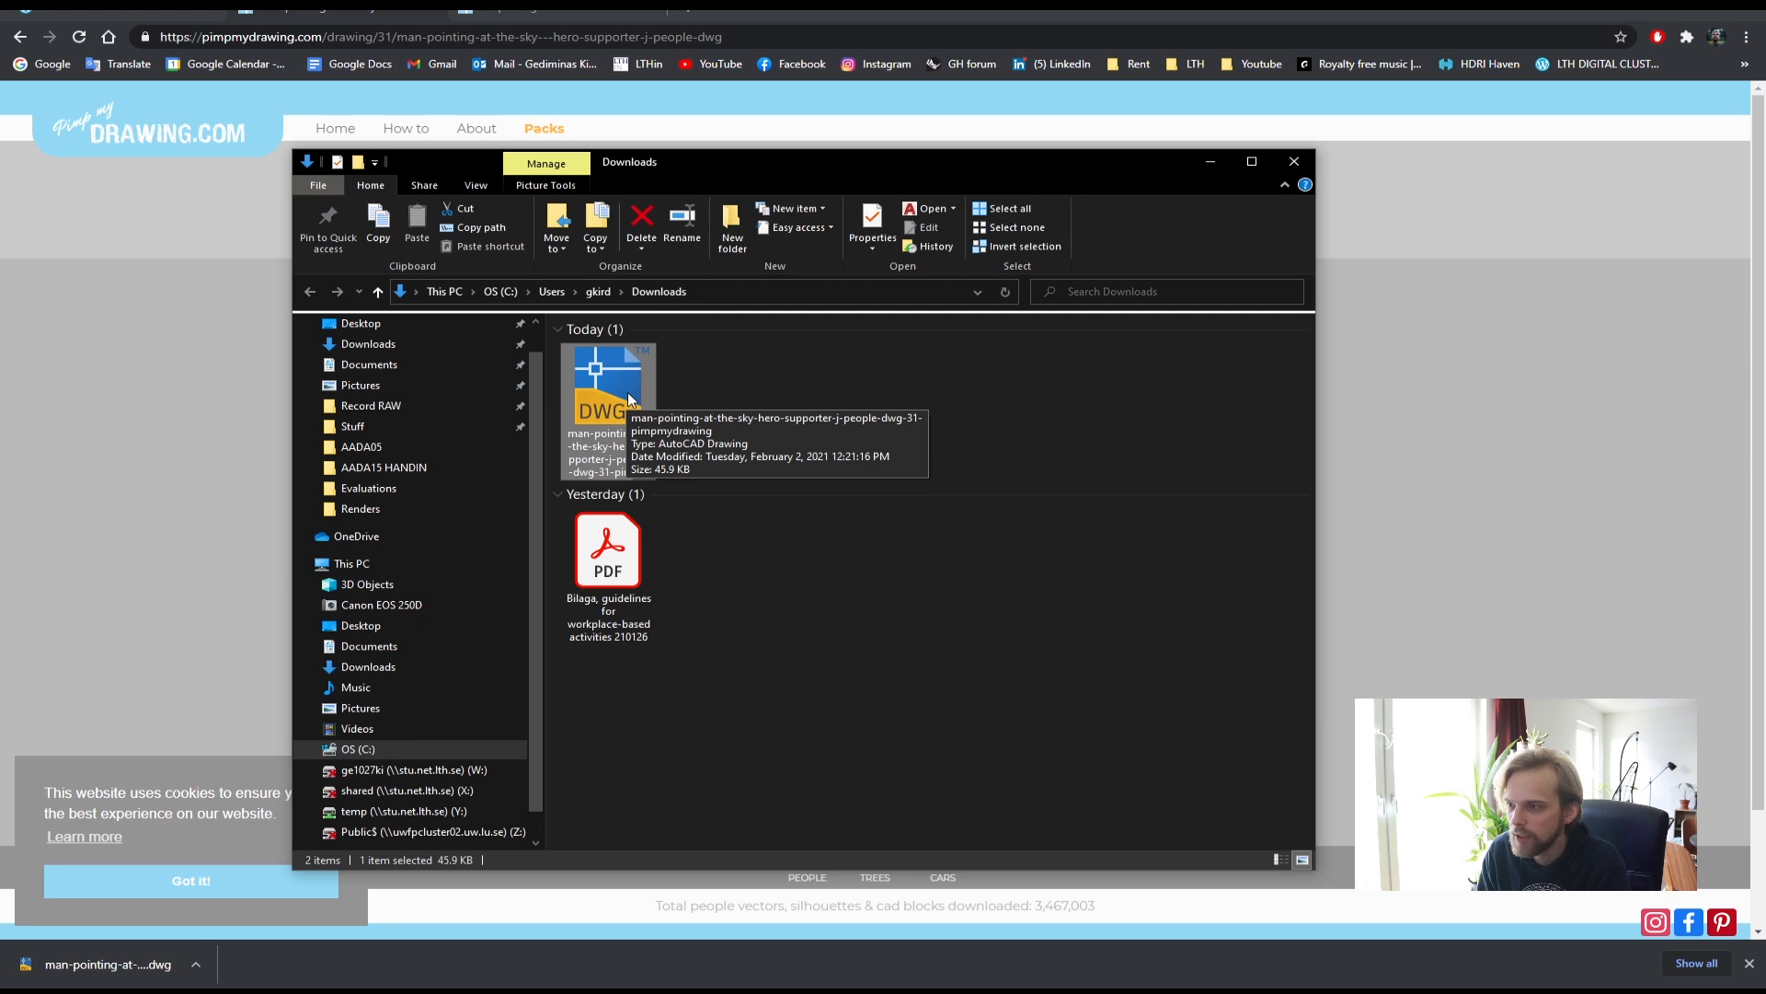
- Insert the pointing-man DWG between the plan and section at original scale with no rotation
mouse_move(616, 387)
left_mouse_down()
mouse_move(626, 750)
mouse_move(589, 961)
mouse_move(524, 963)
mouse_move(800, 457)
mouse_move(798, 429)
left_mouse_up()
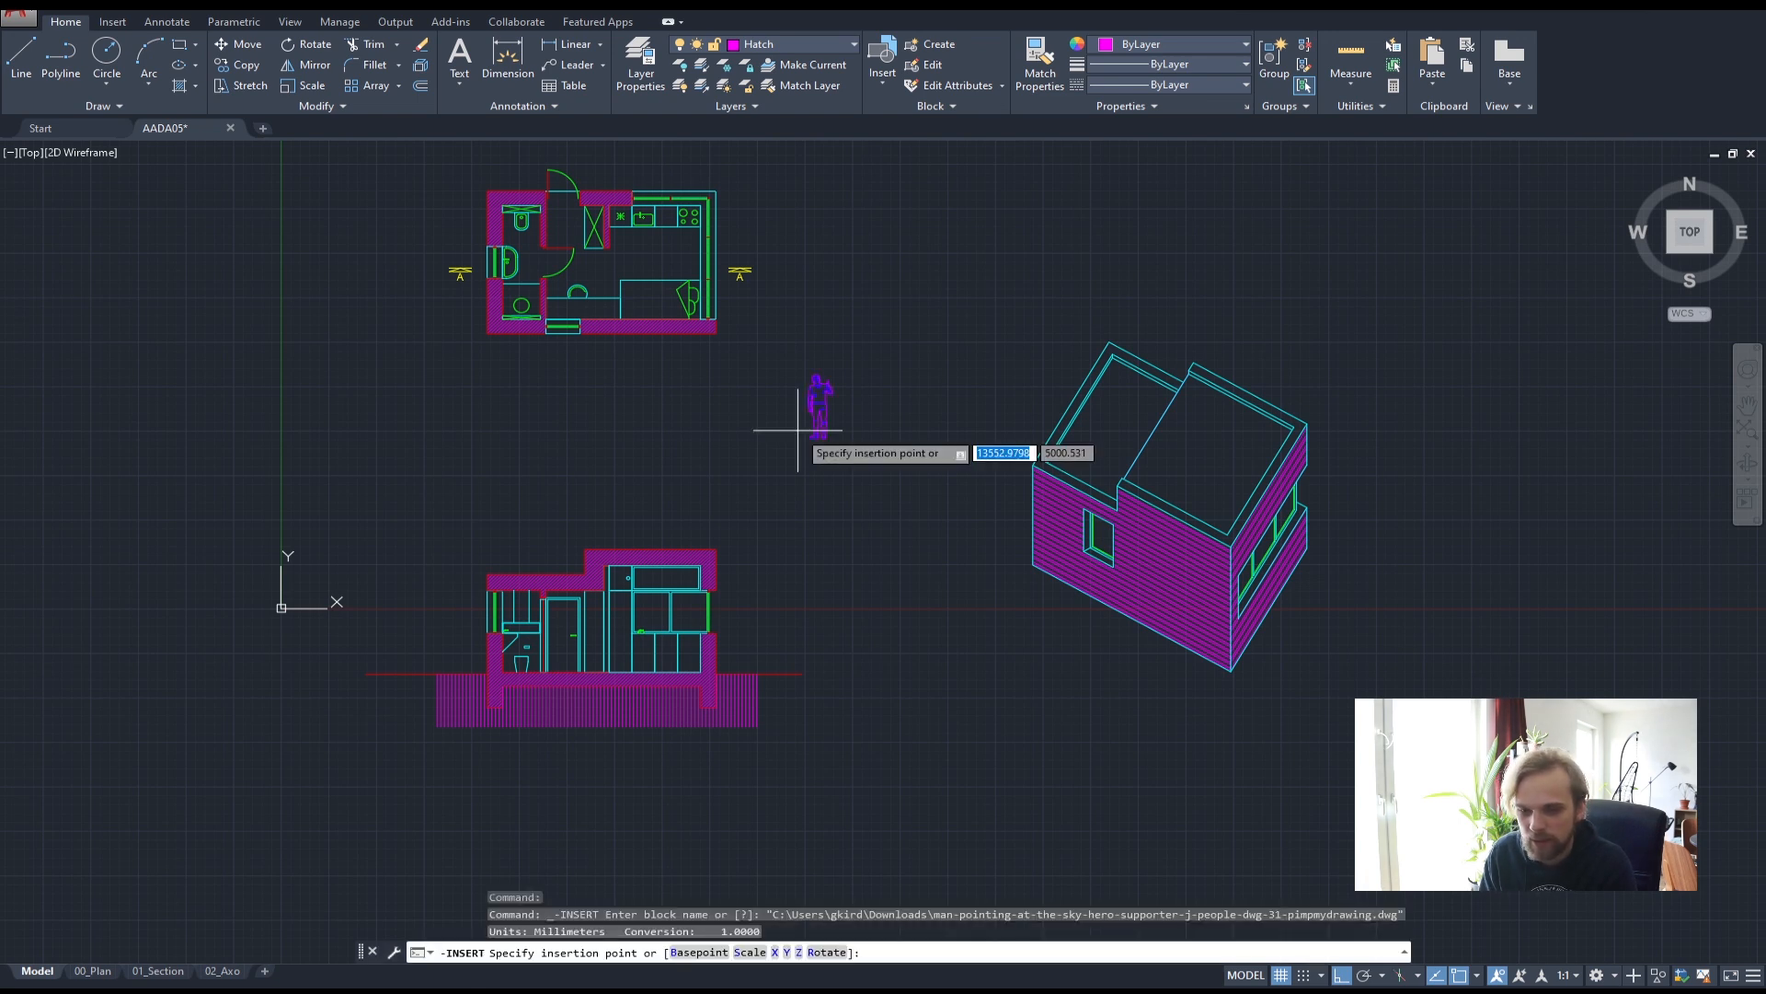
left_click(776, 433)
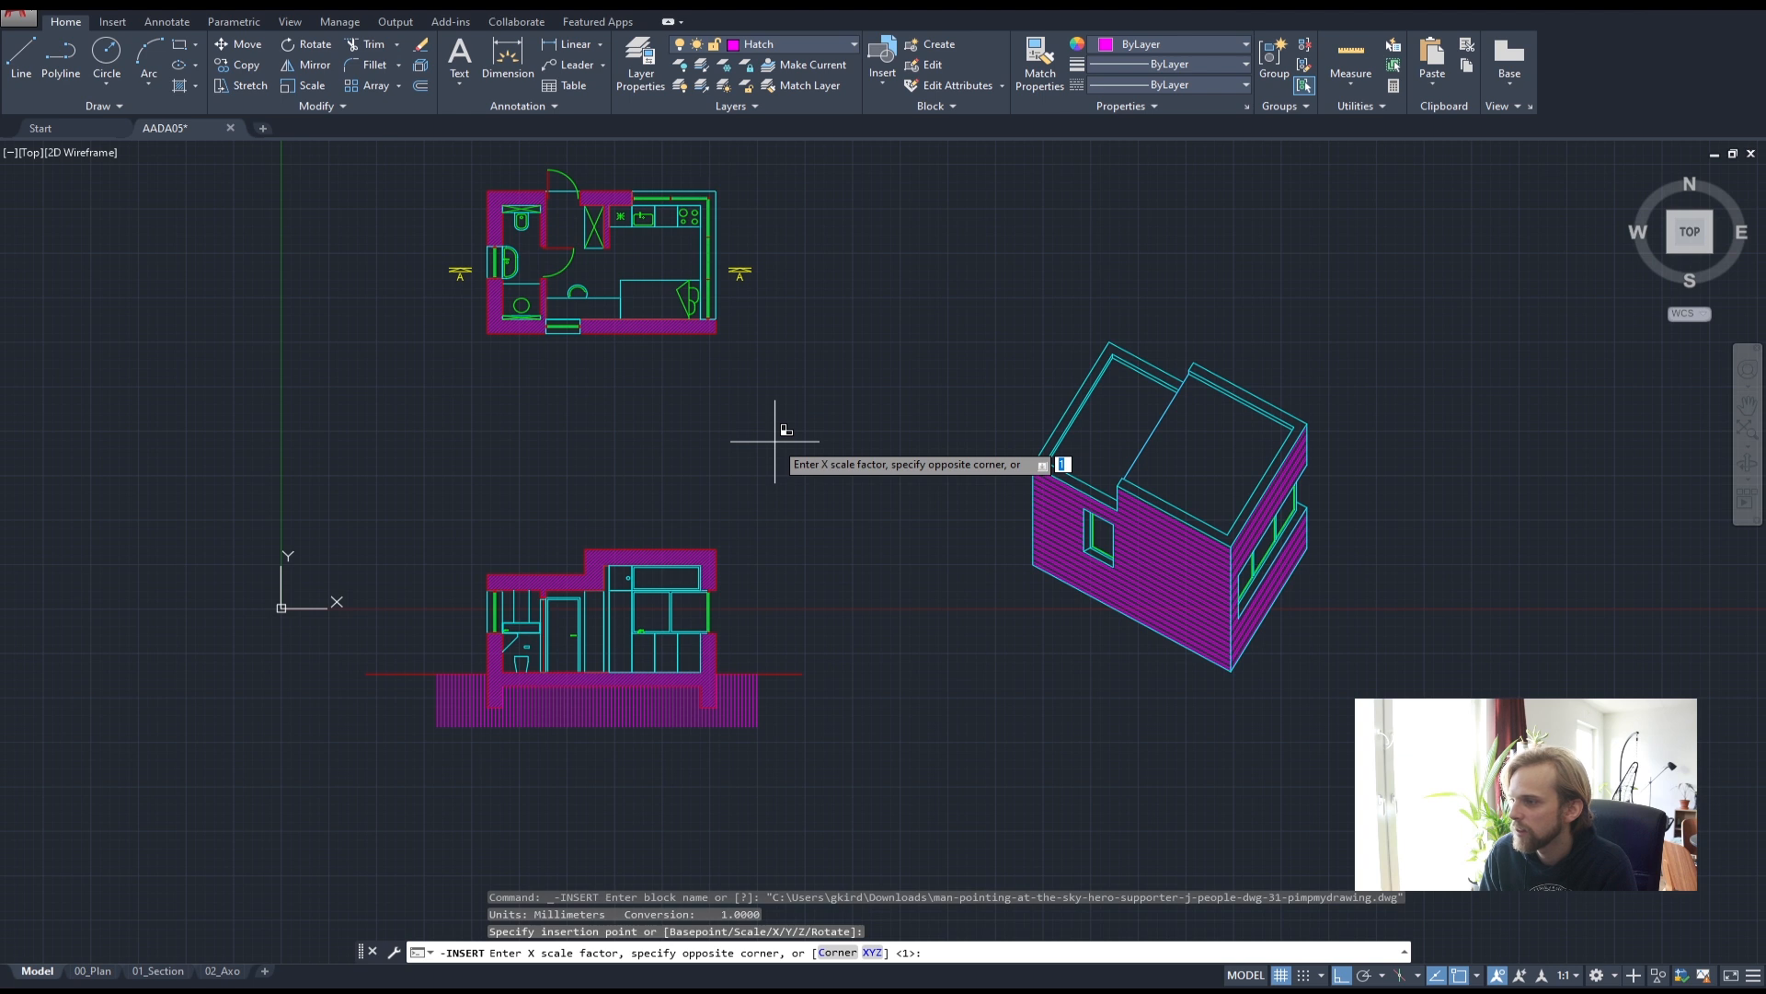
key("Return")
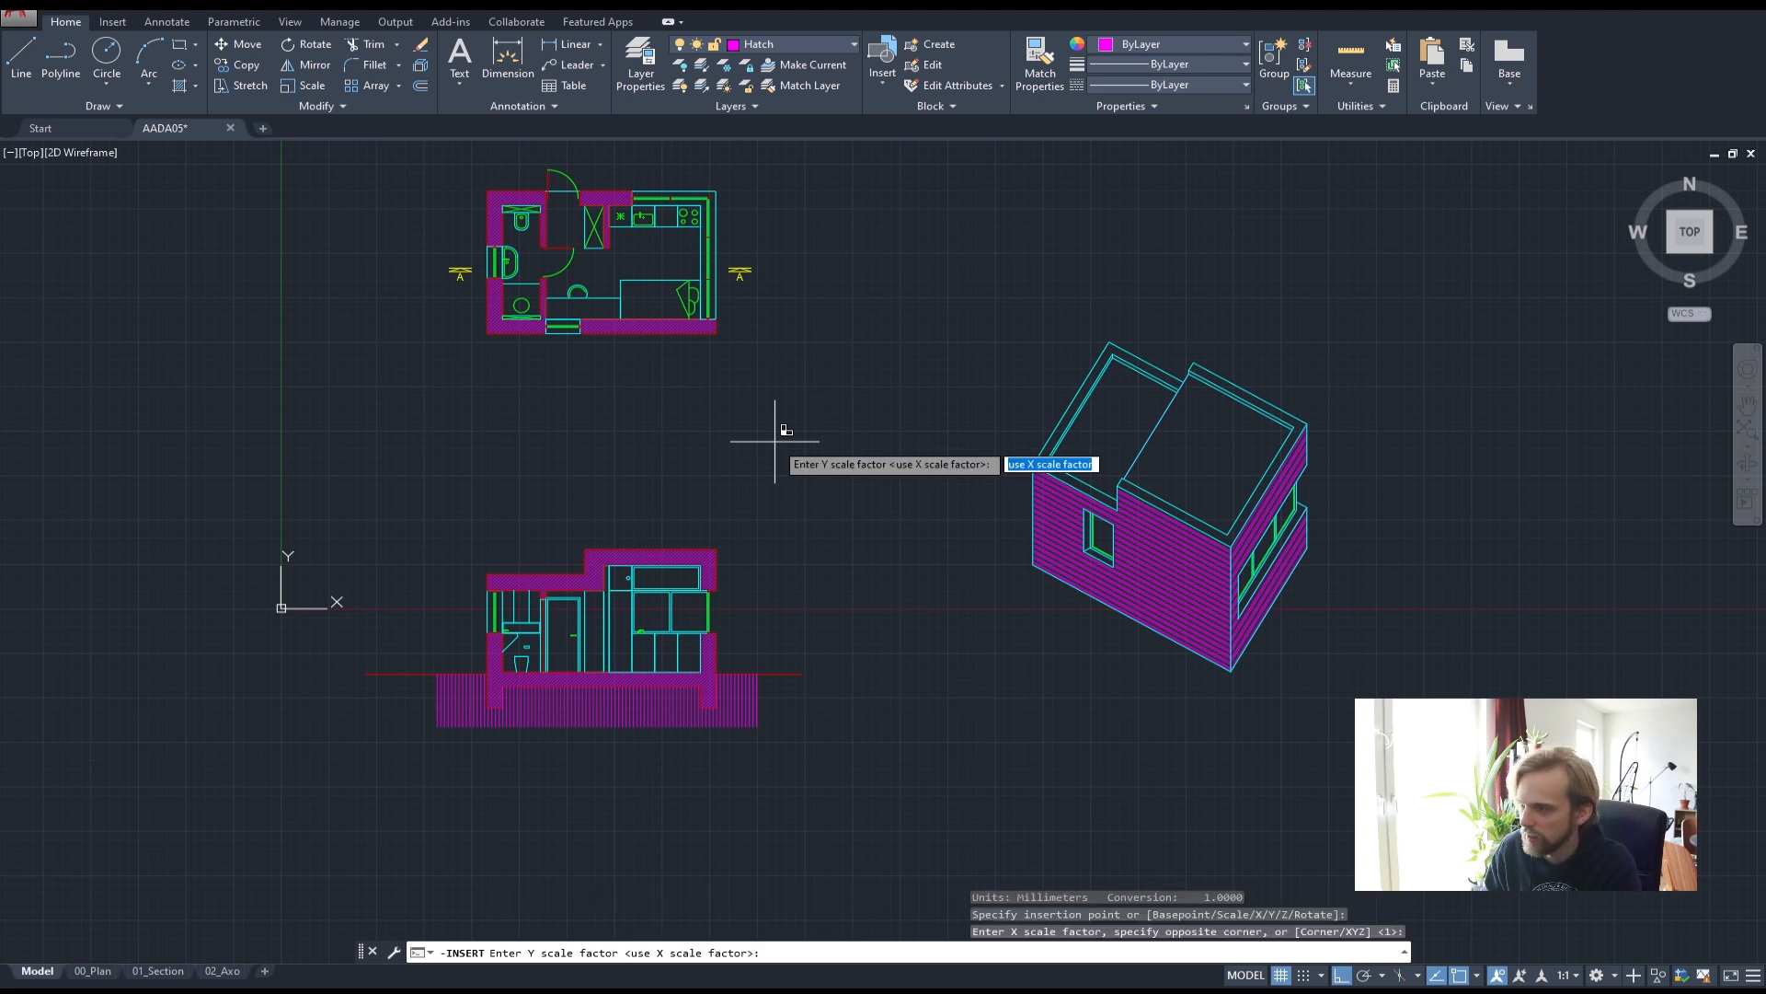
key("Return")
key("Return")
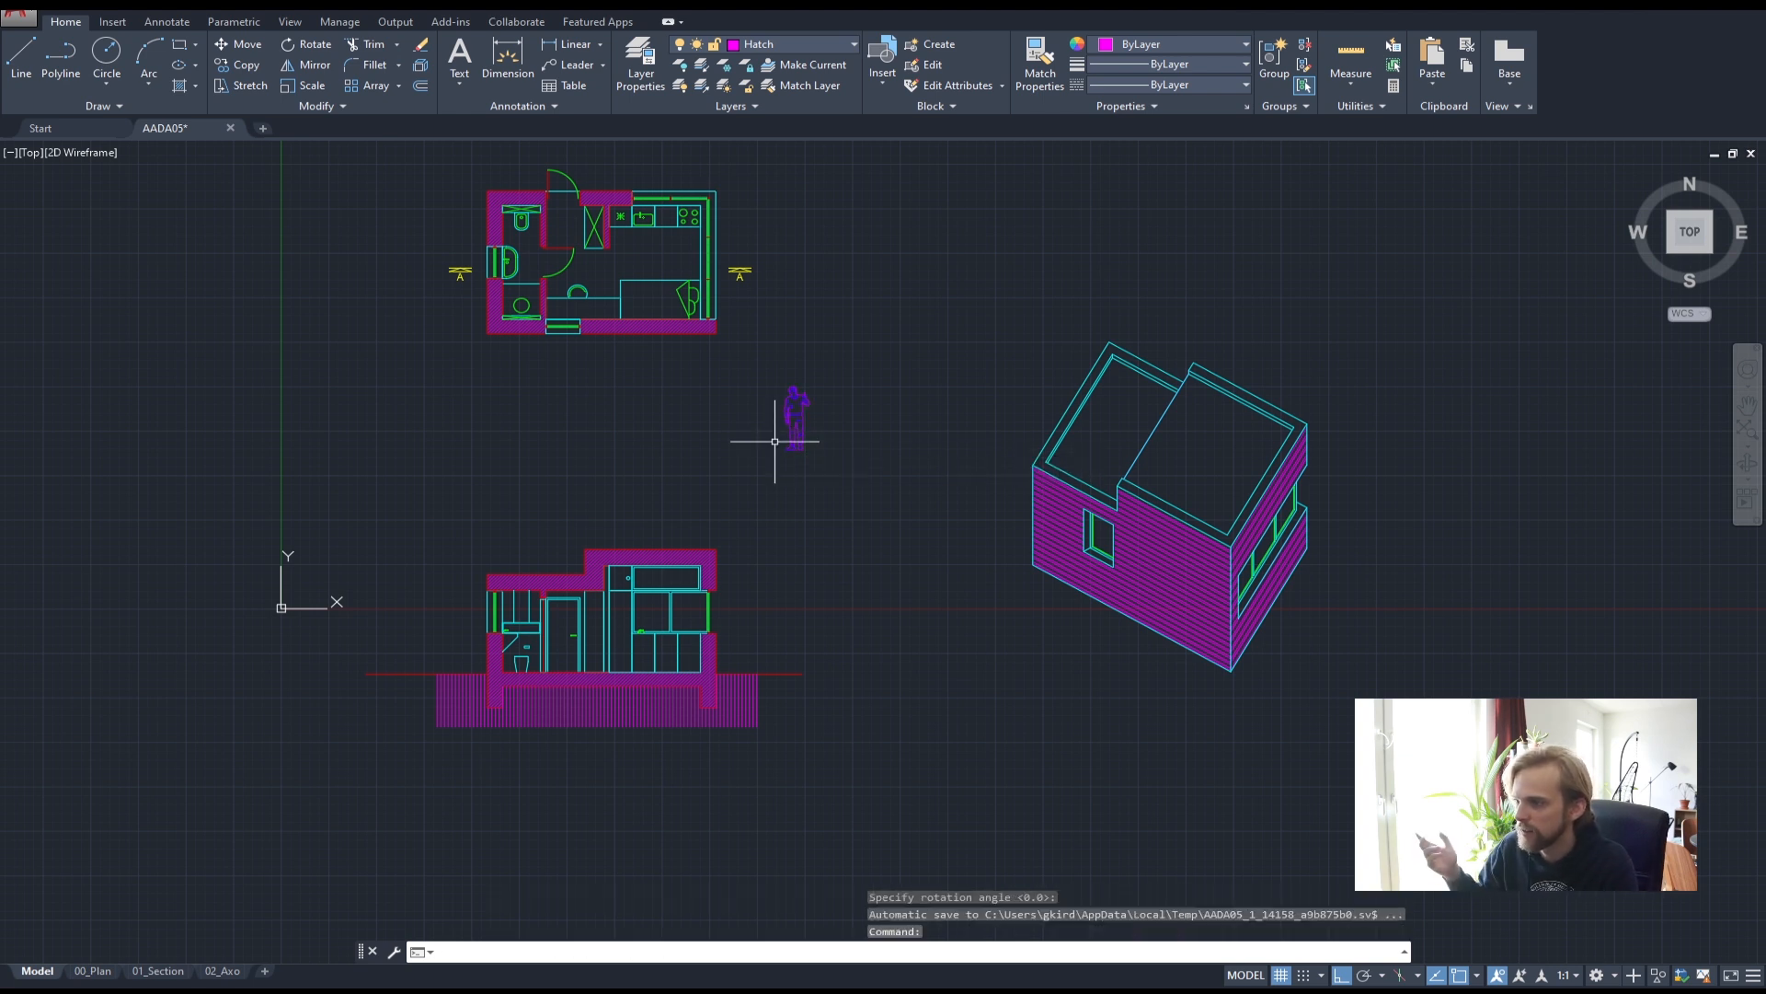
scroll(797, 410, "up", 10)
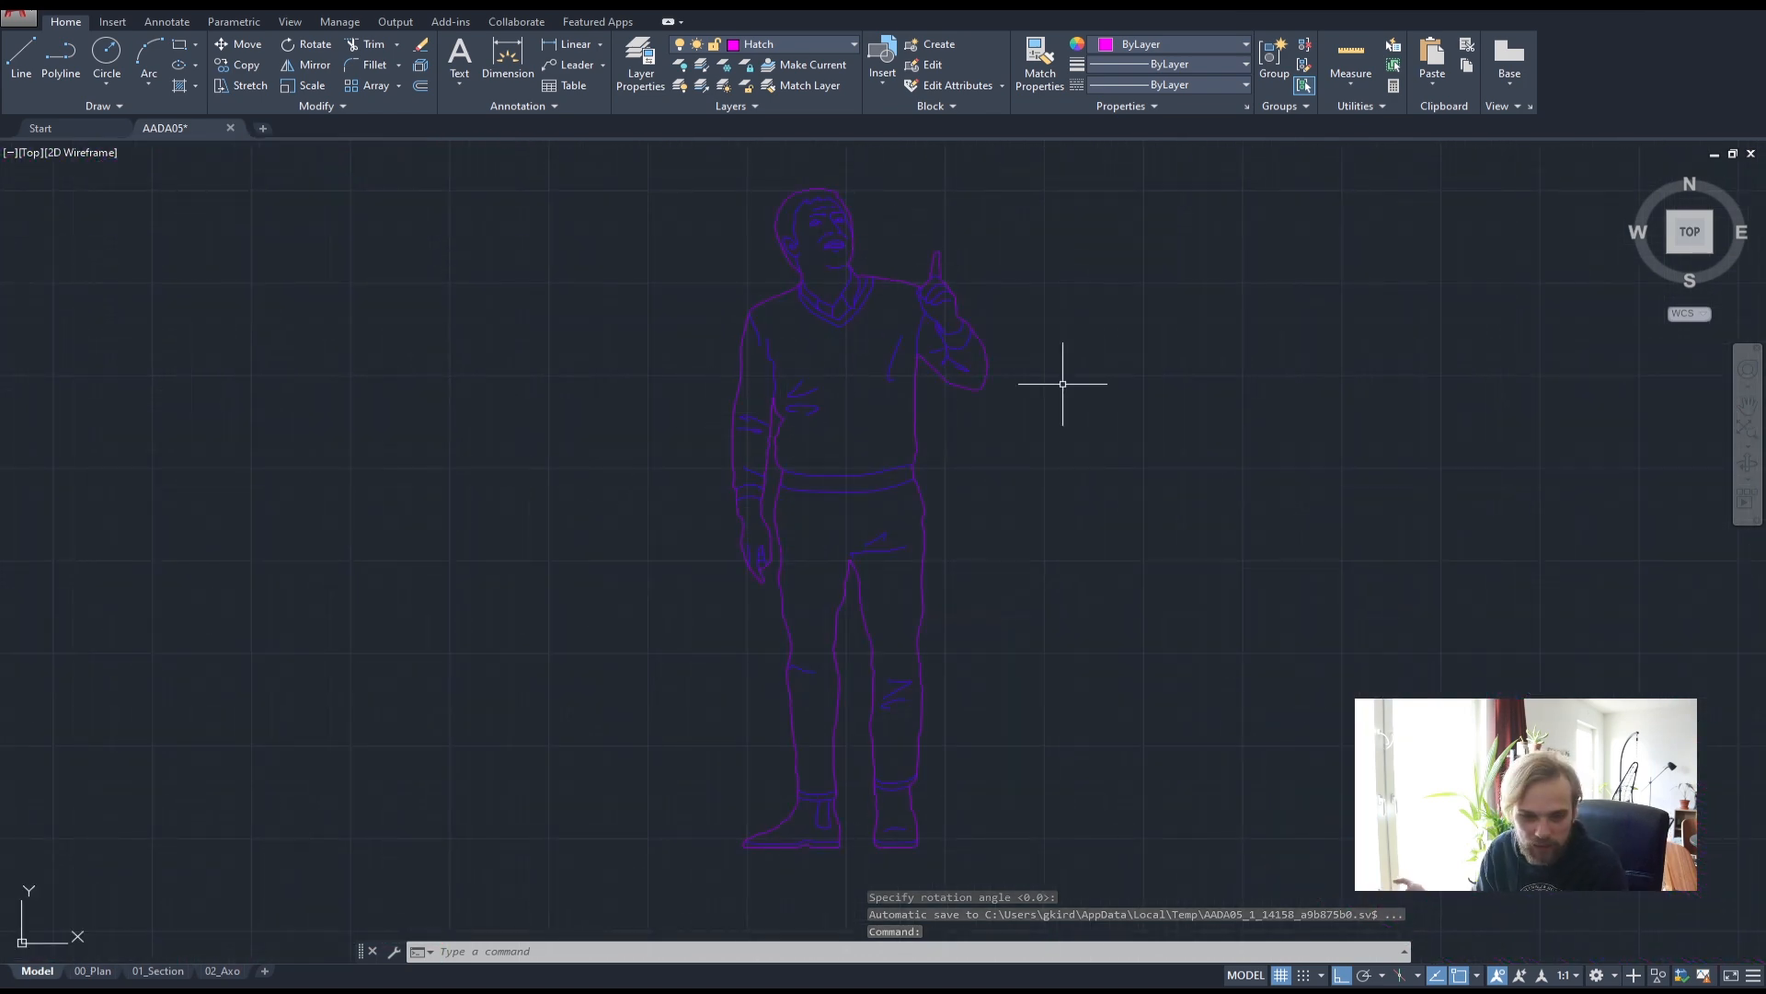
scroll(1048, 391, "down", 4)
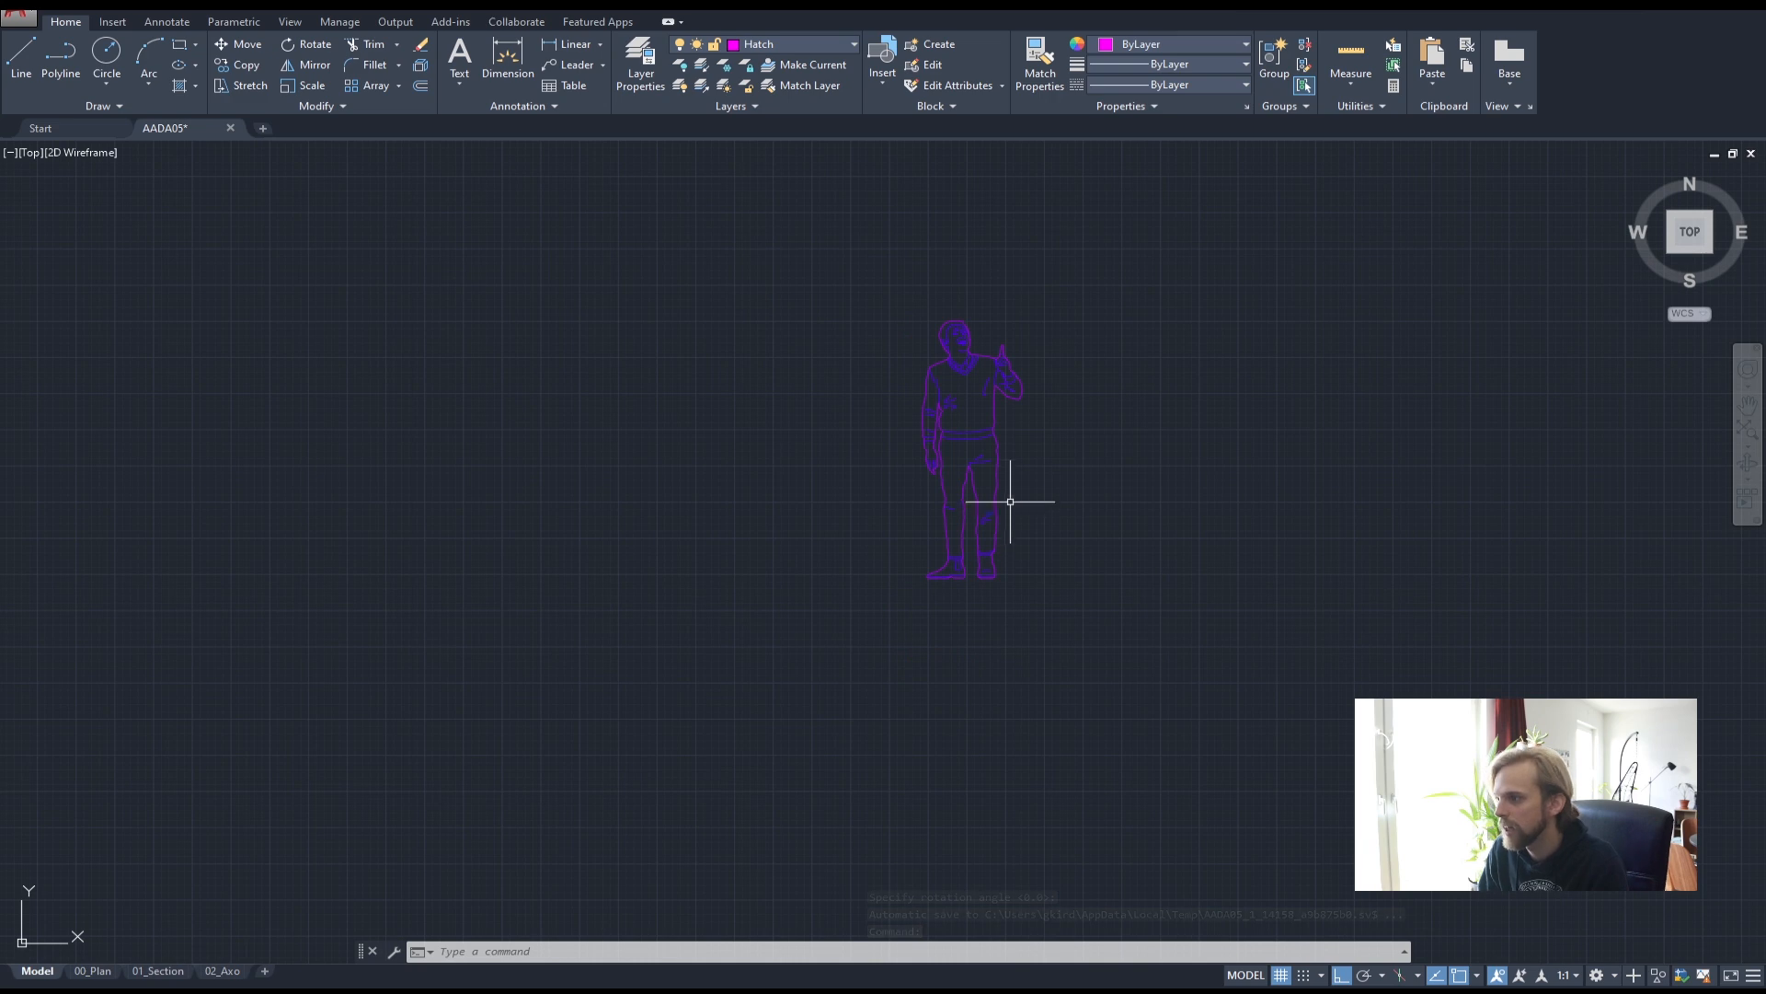
scroll(1055, 524, "down", 4)
scroll(1039, 360, "up", 6)
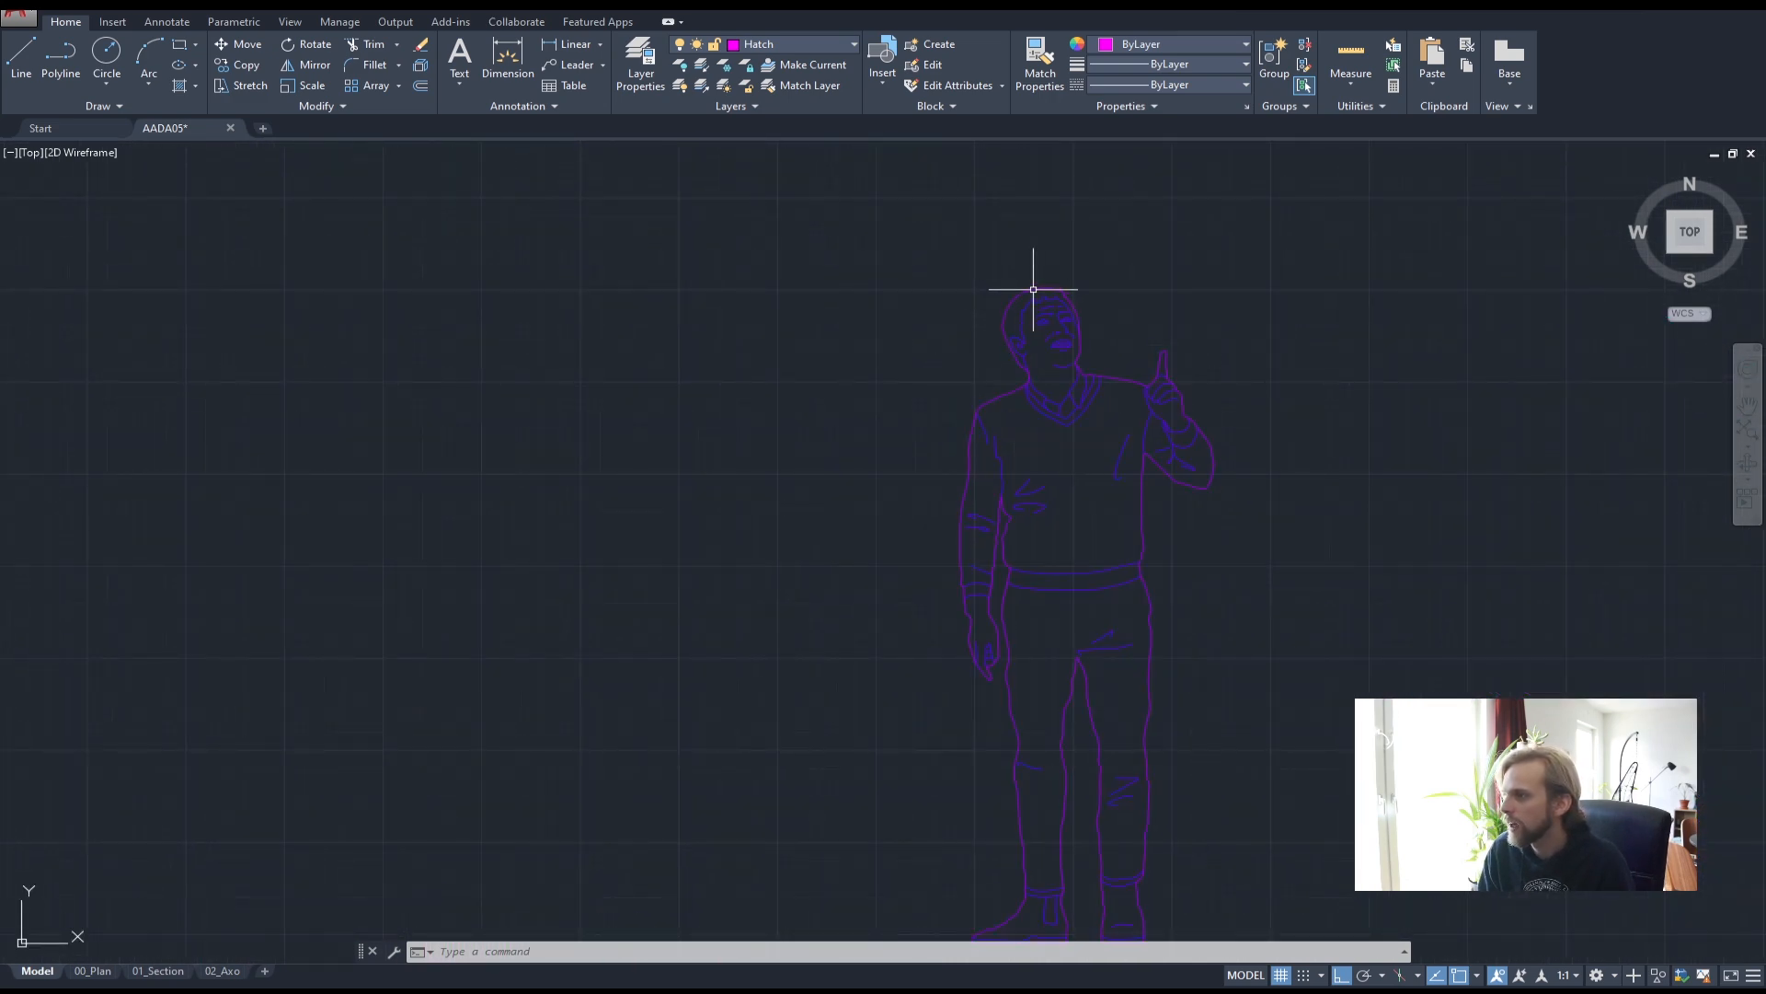
- Centre the view on the inserted figure and check it selects as one block
left_click_drag(1018, 289, 971, 329)
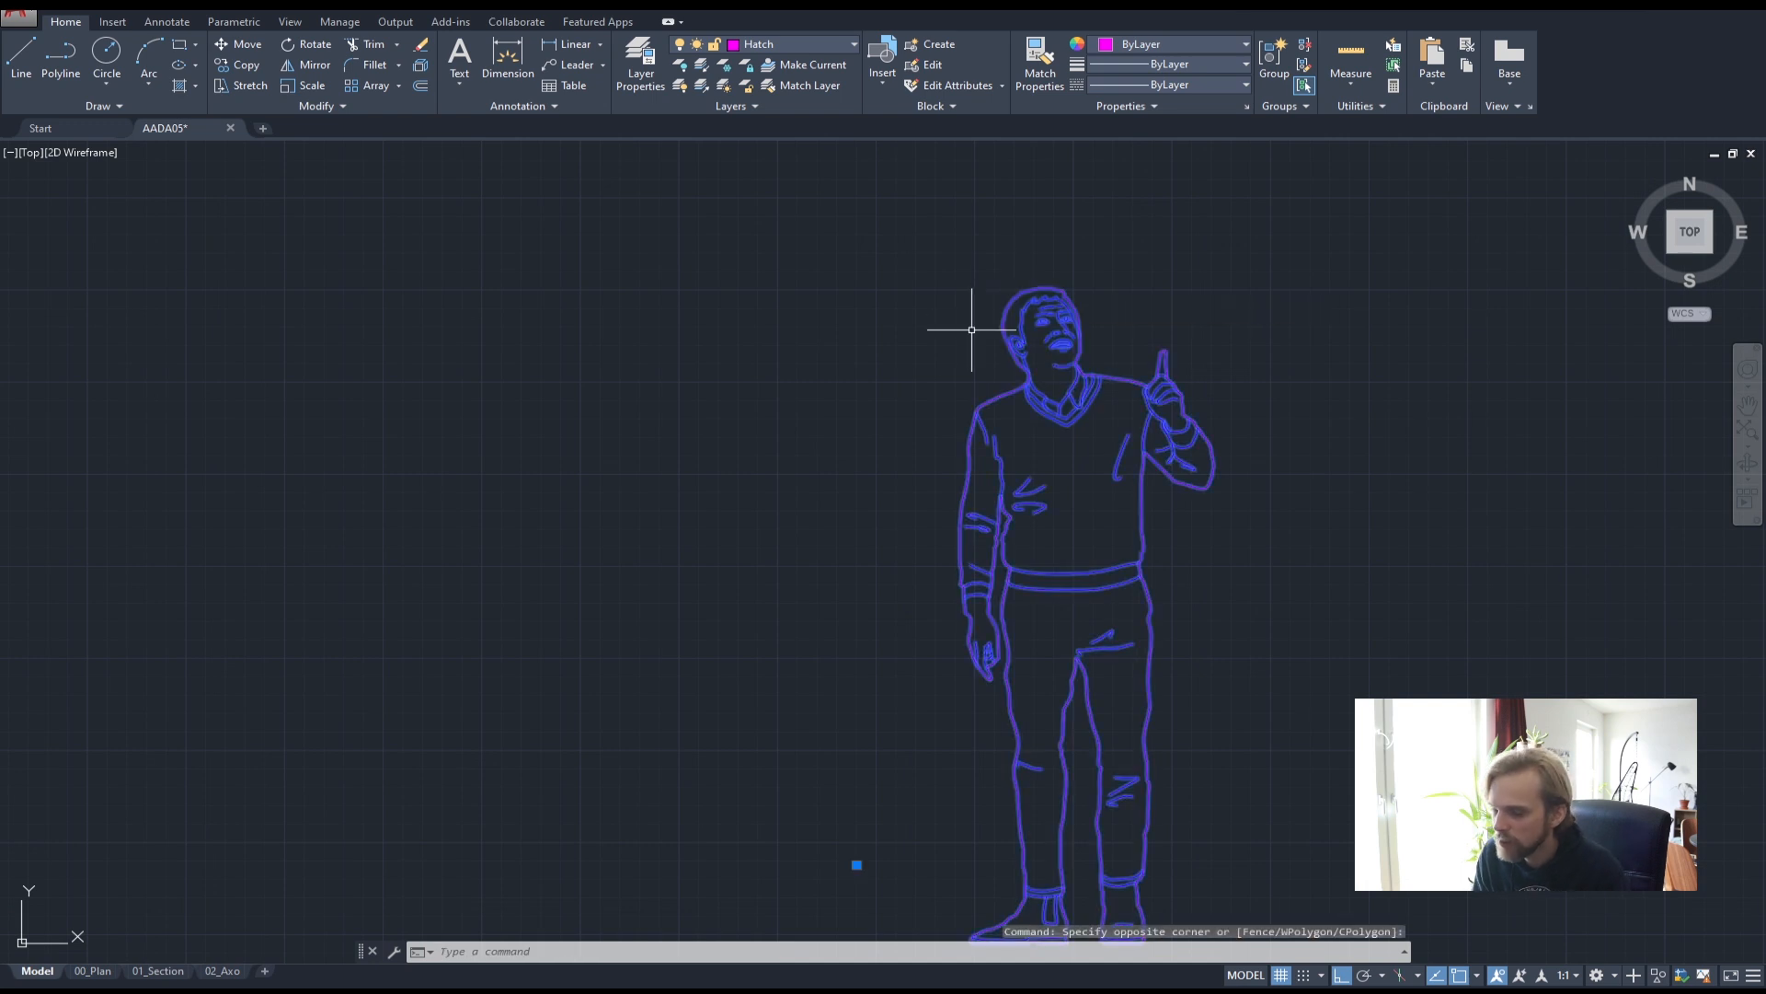
key("Escape")
key("Escape")
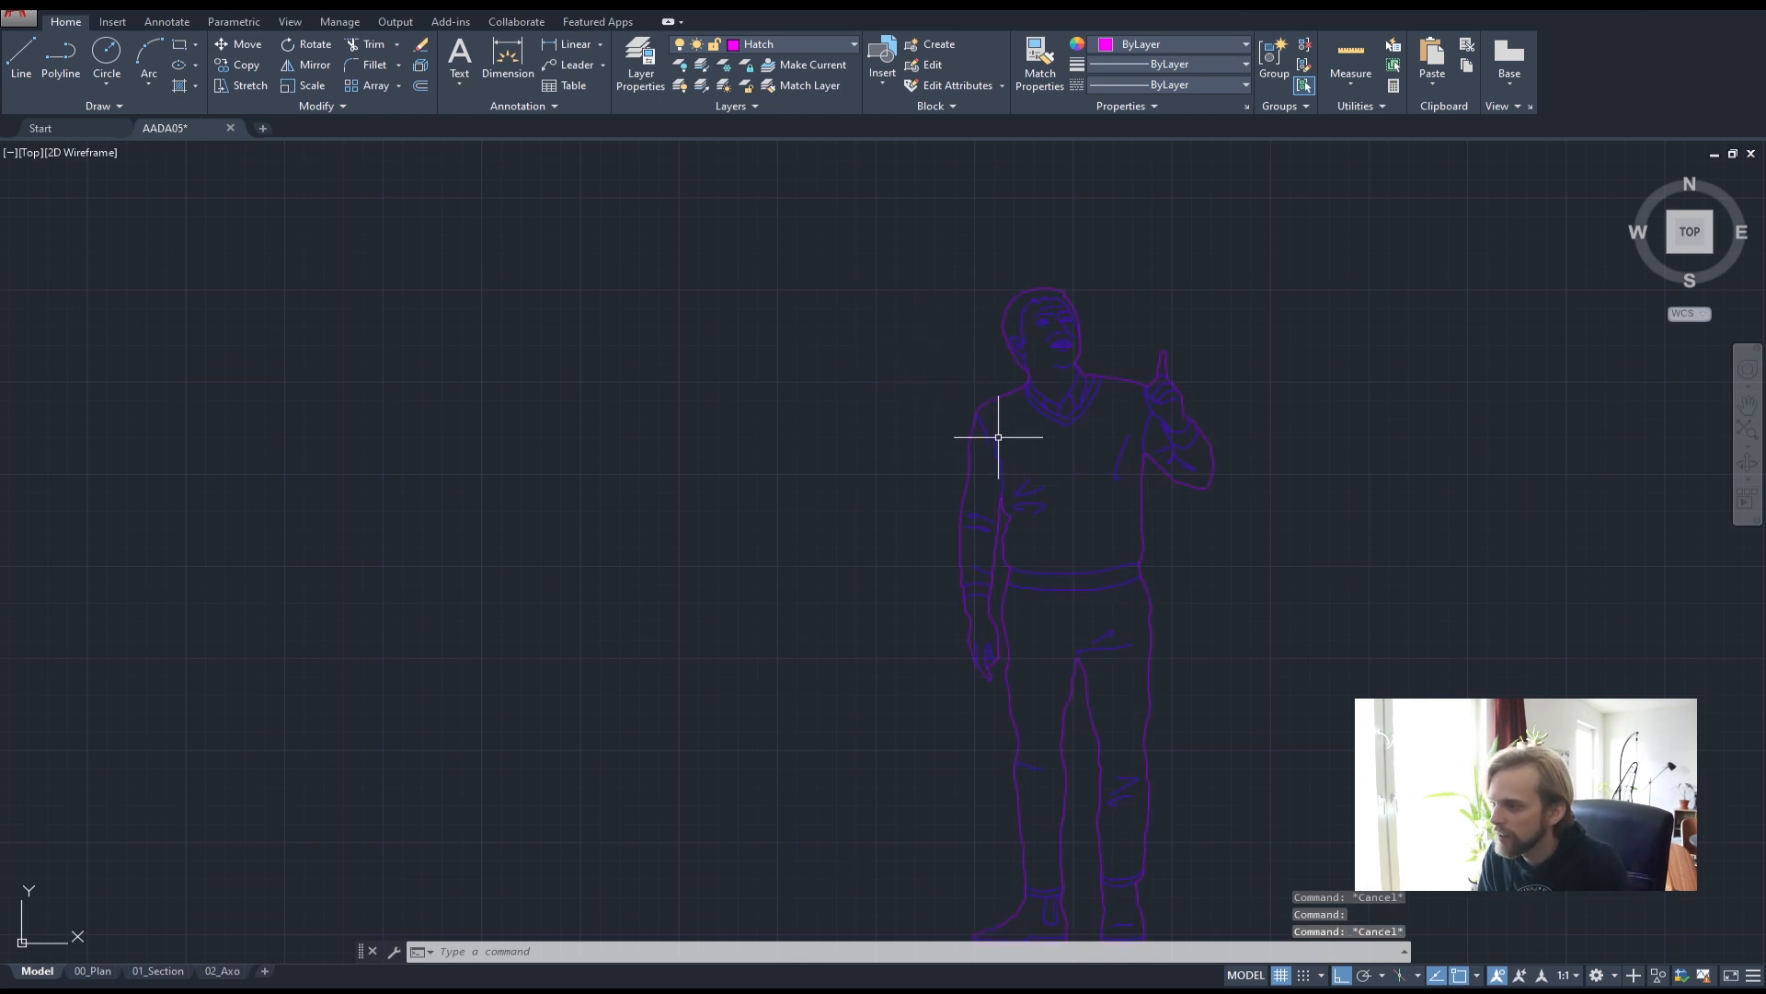
scroll(984, 492, "down", 2)
scroll(1058, 407, "up", 5)
scroll(909, 343, "down", 3)
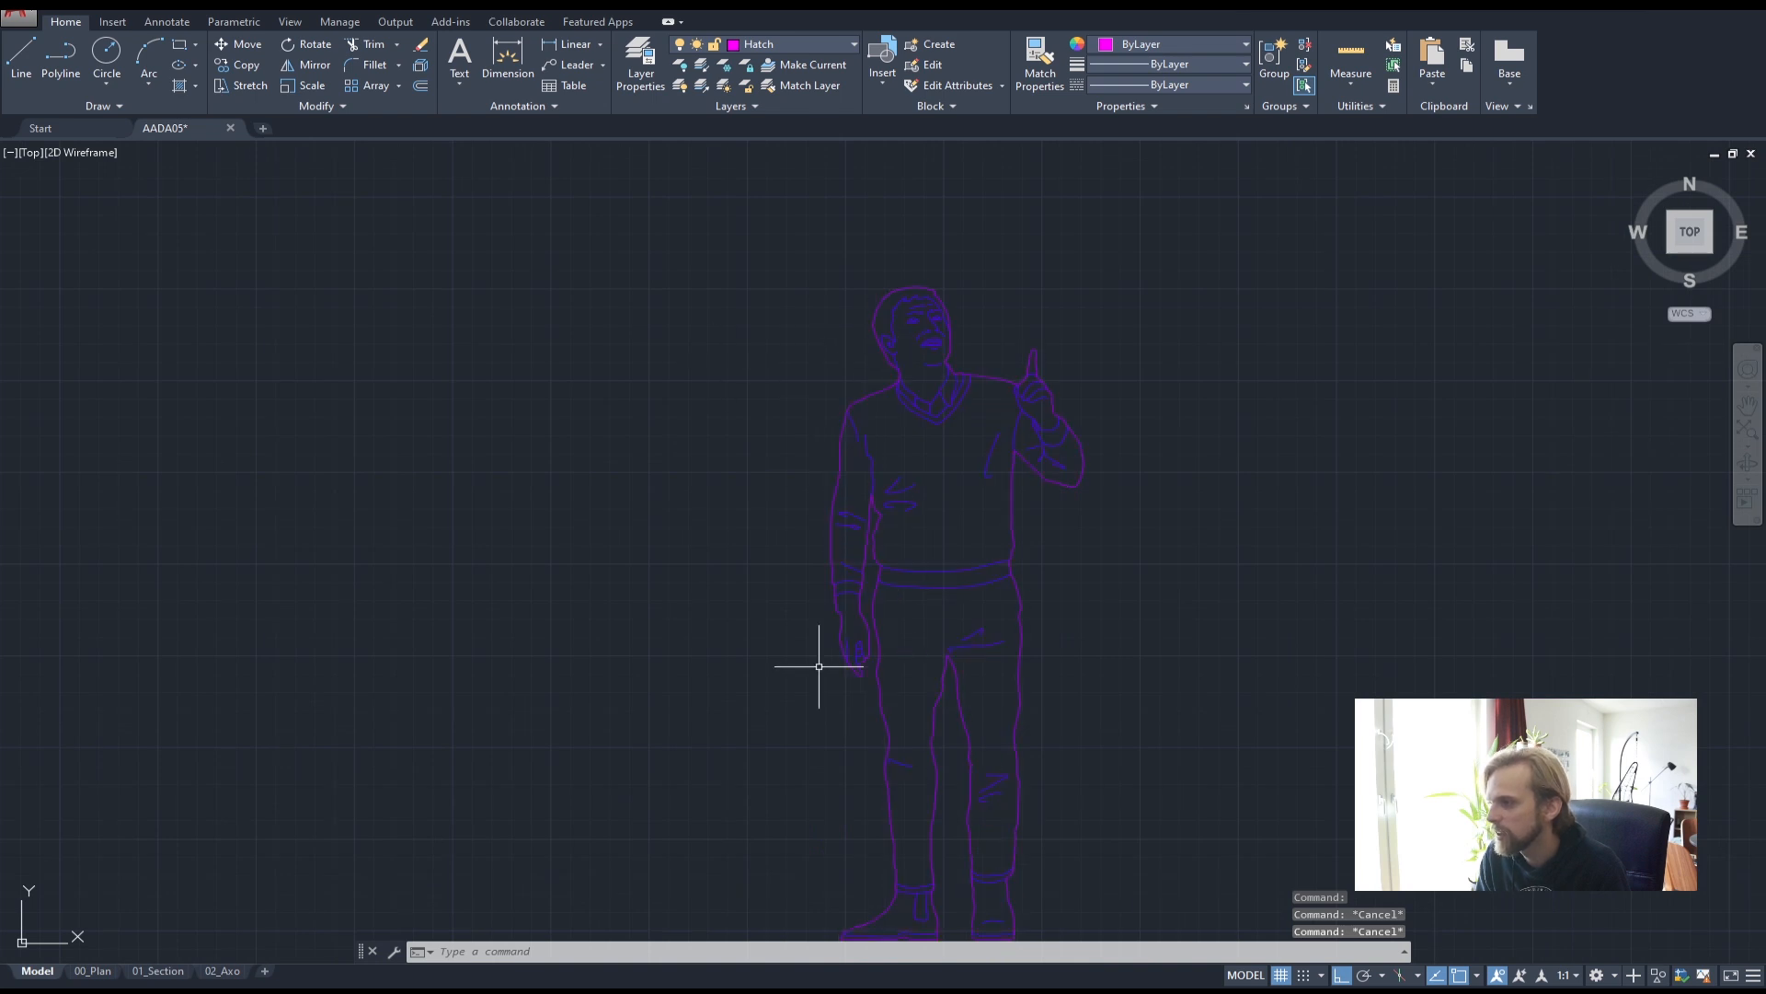
scroll(923, 297, "up", 4)
scroll(1028, 512, "down", 2)
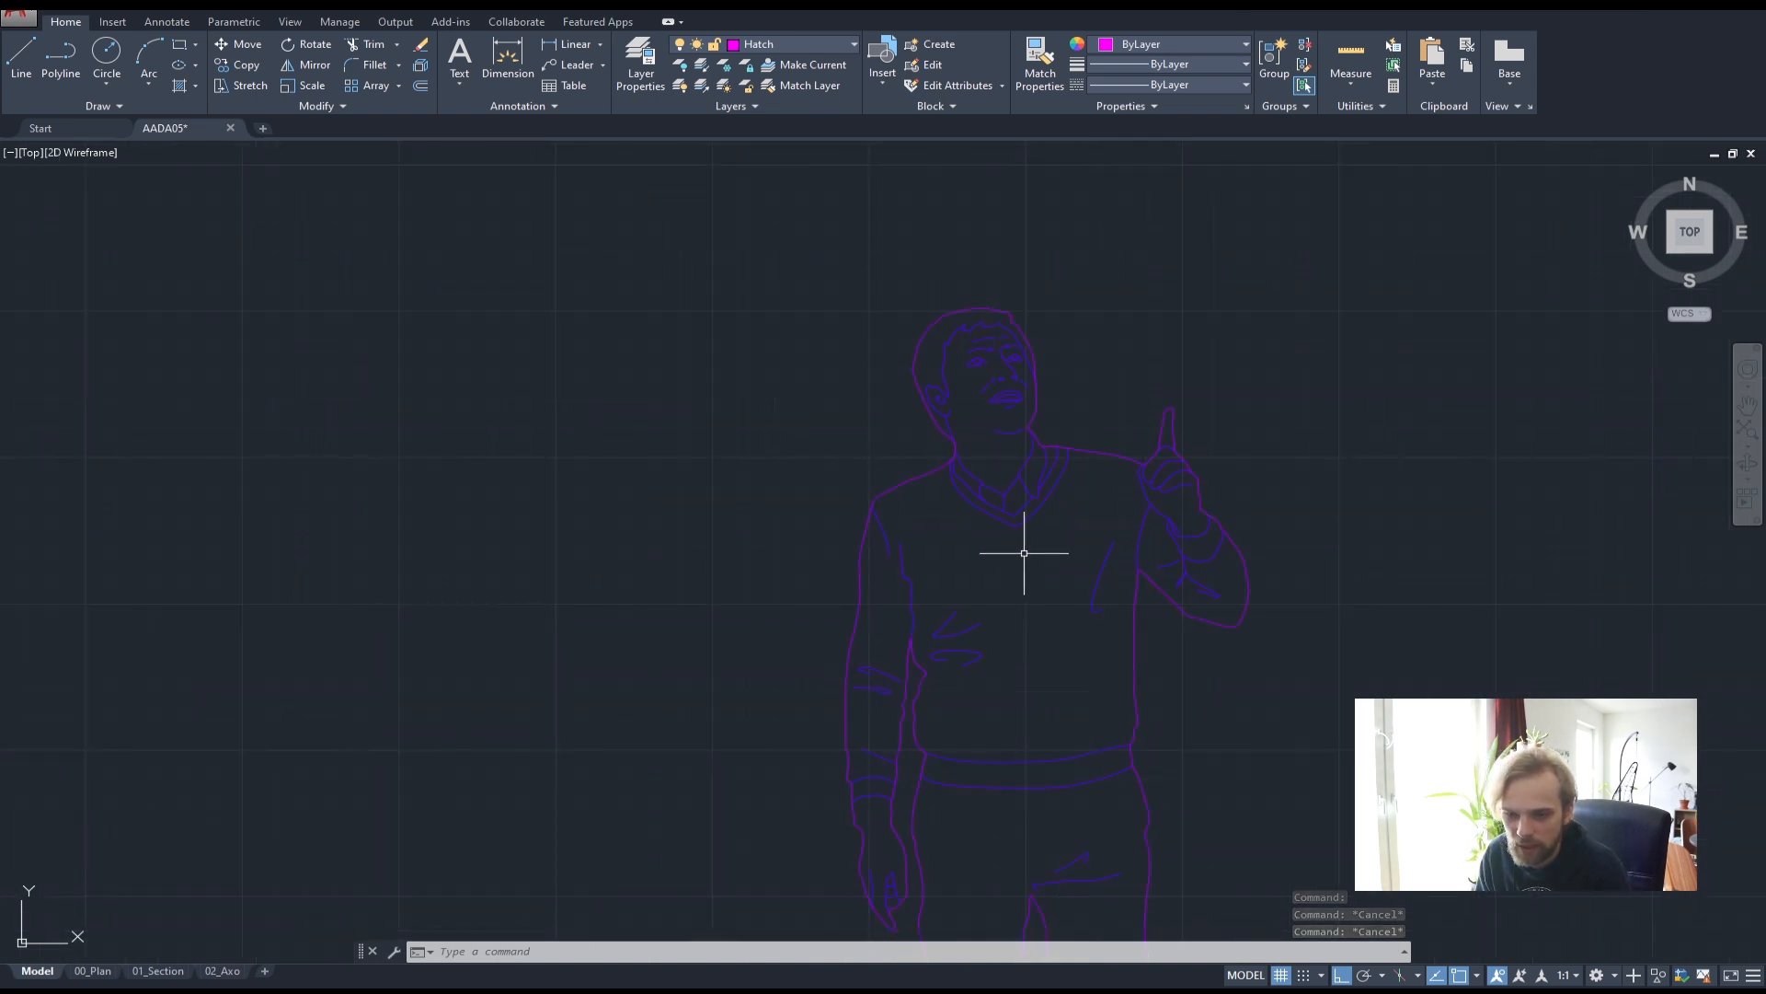
middle_click_drag(1242, 630, 1136, 585)
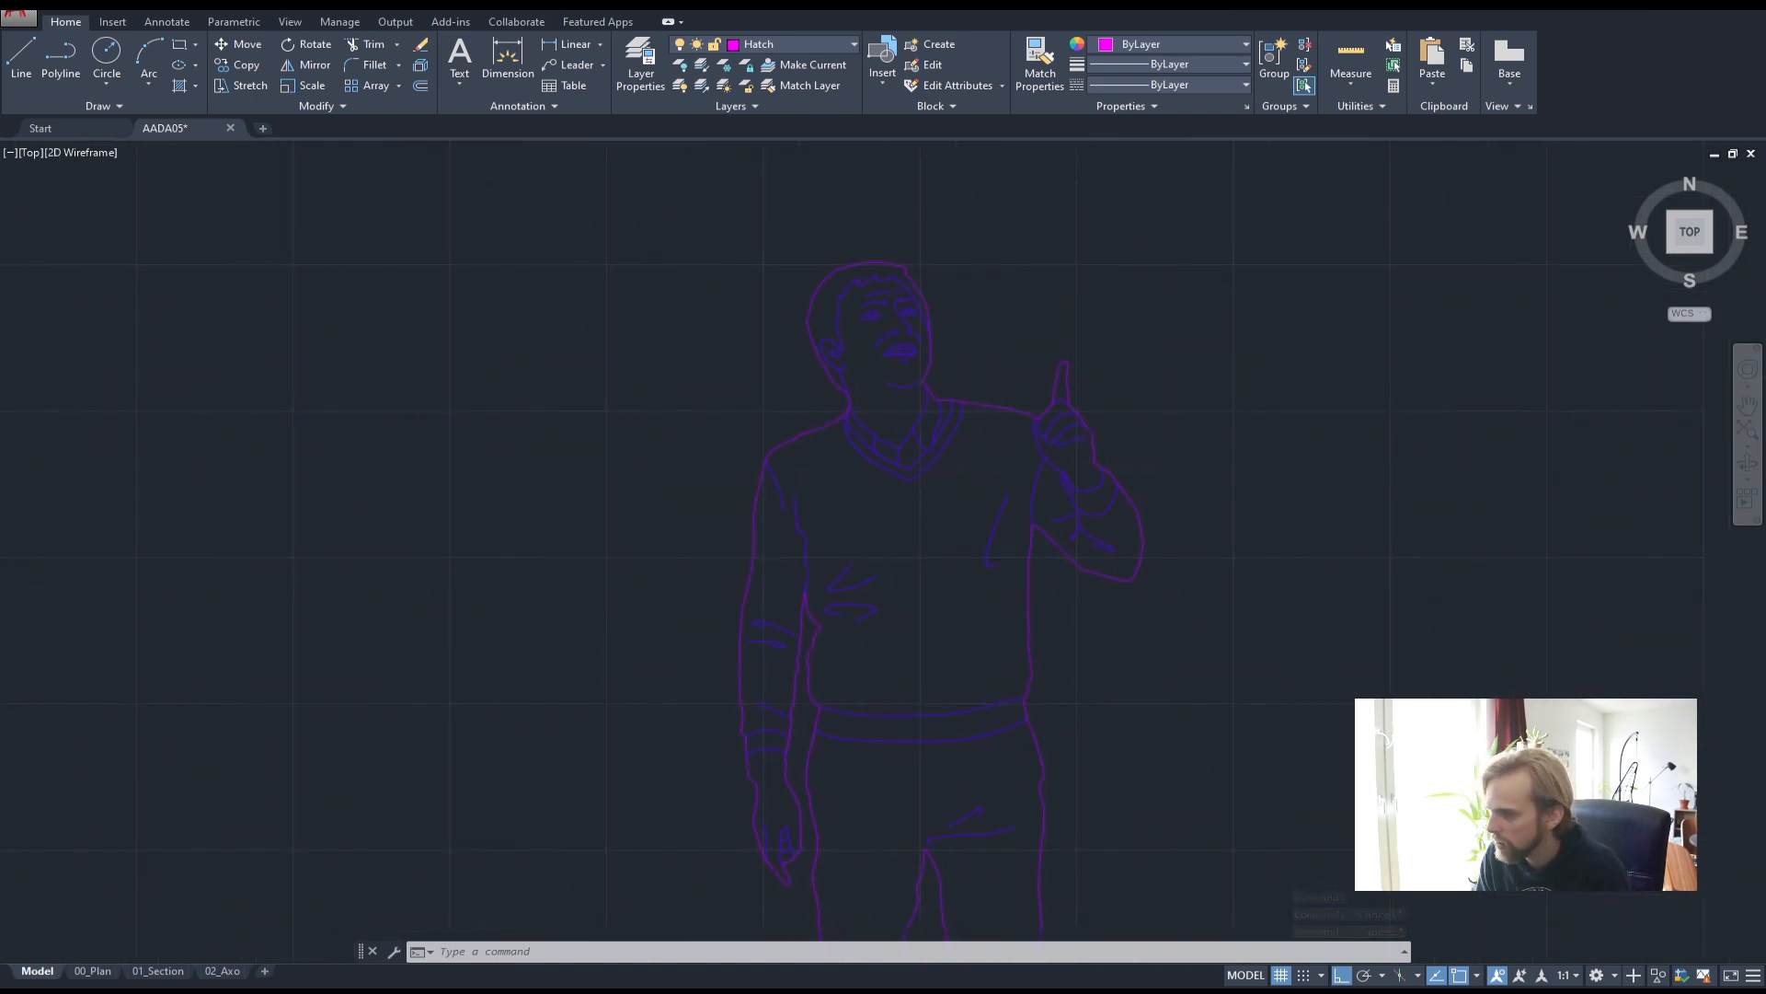
left_click(816, 429)
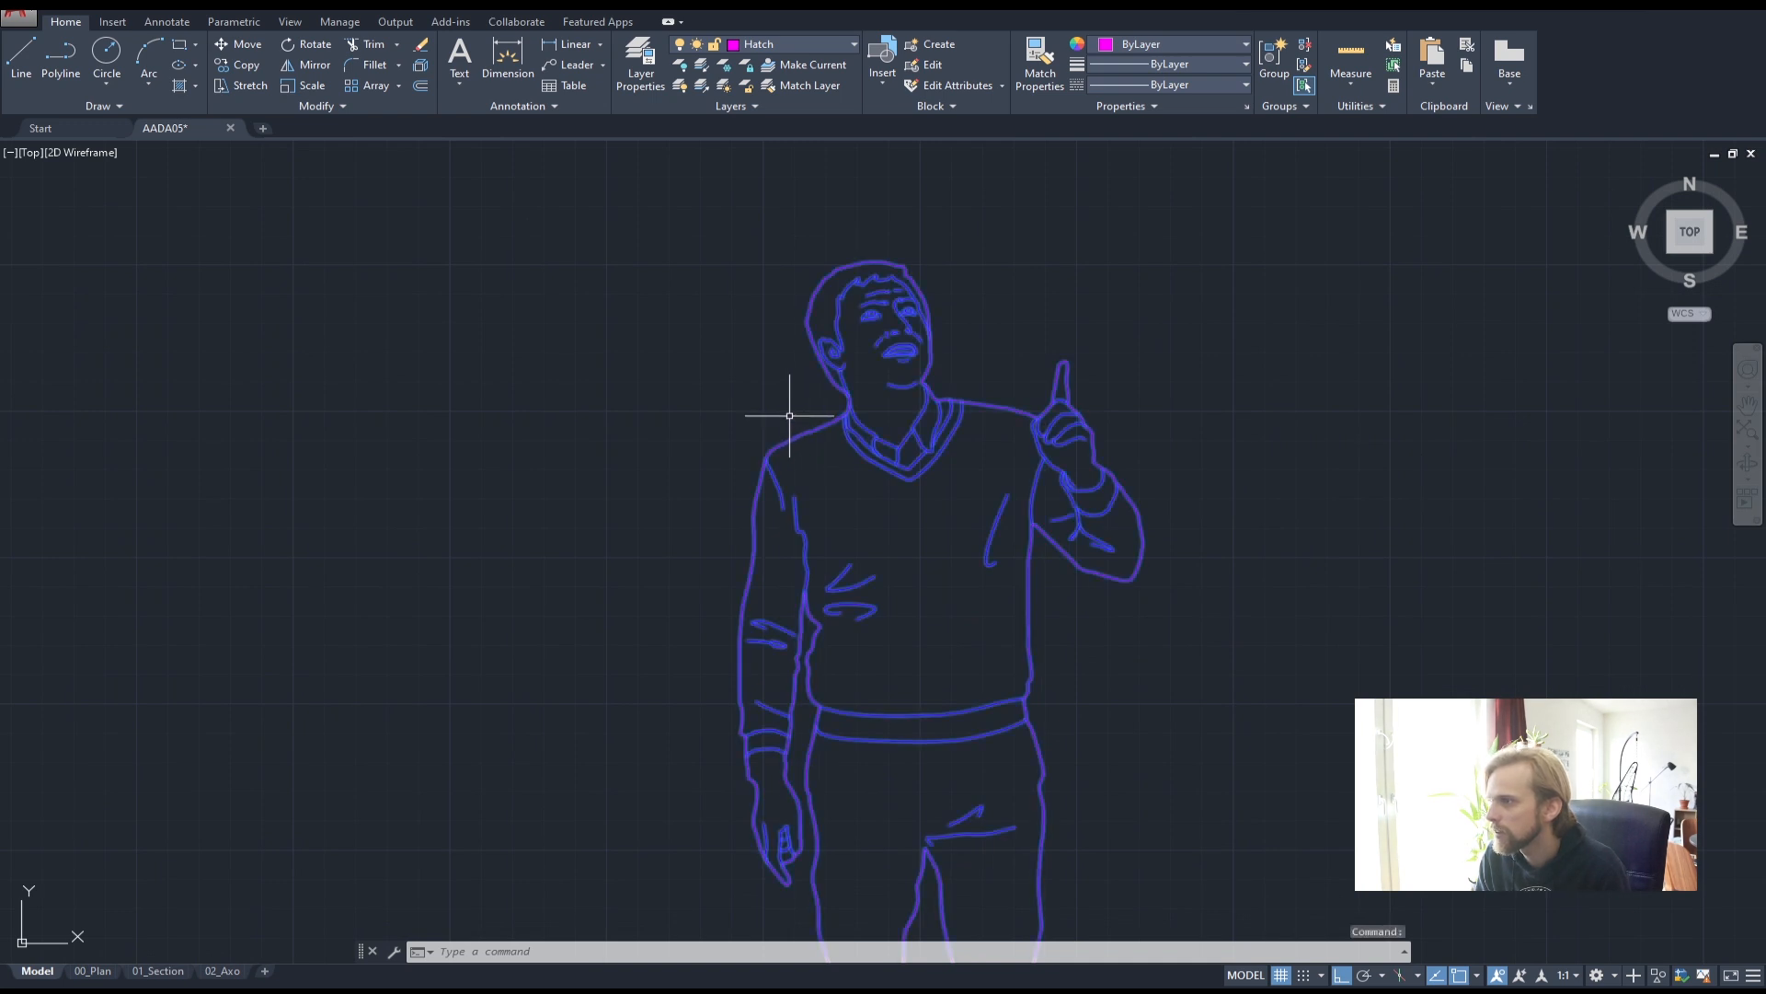
key("Escape")
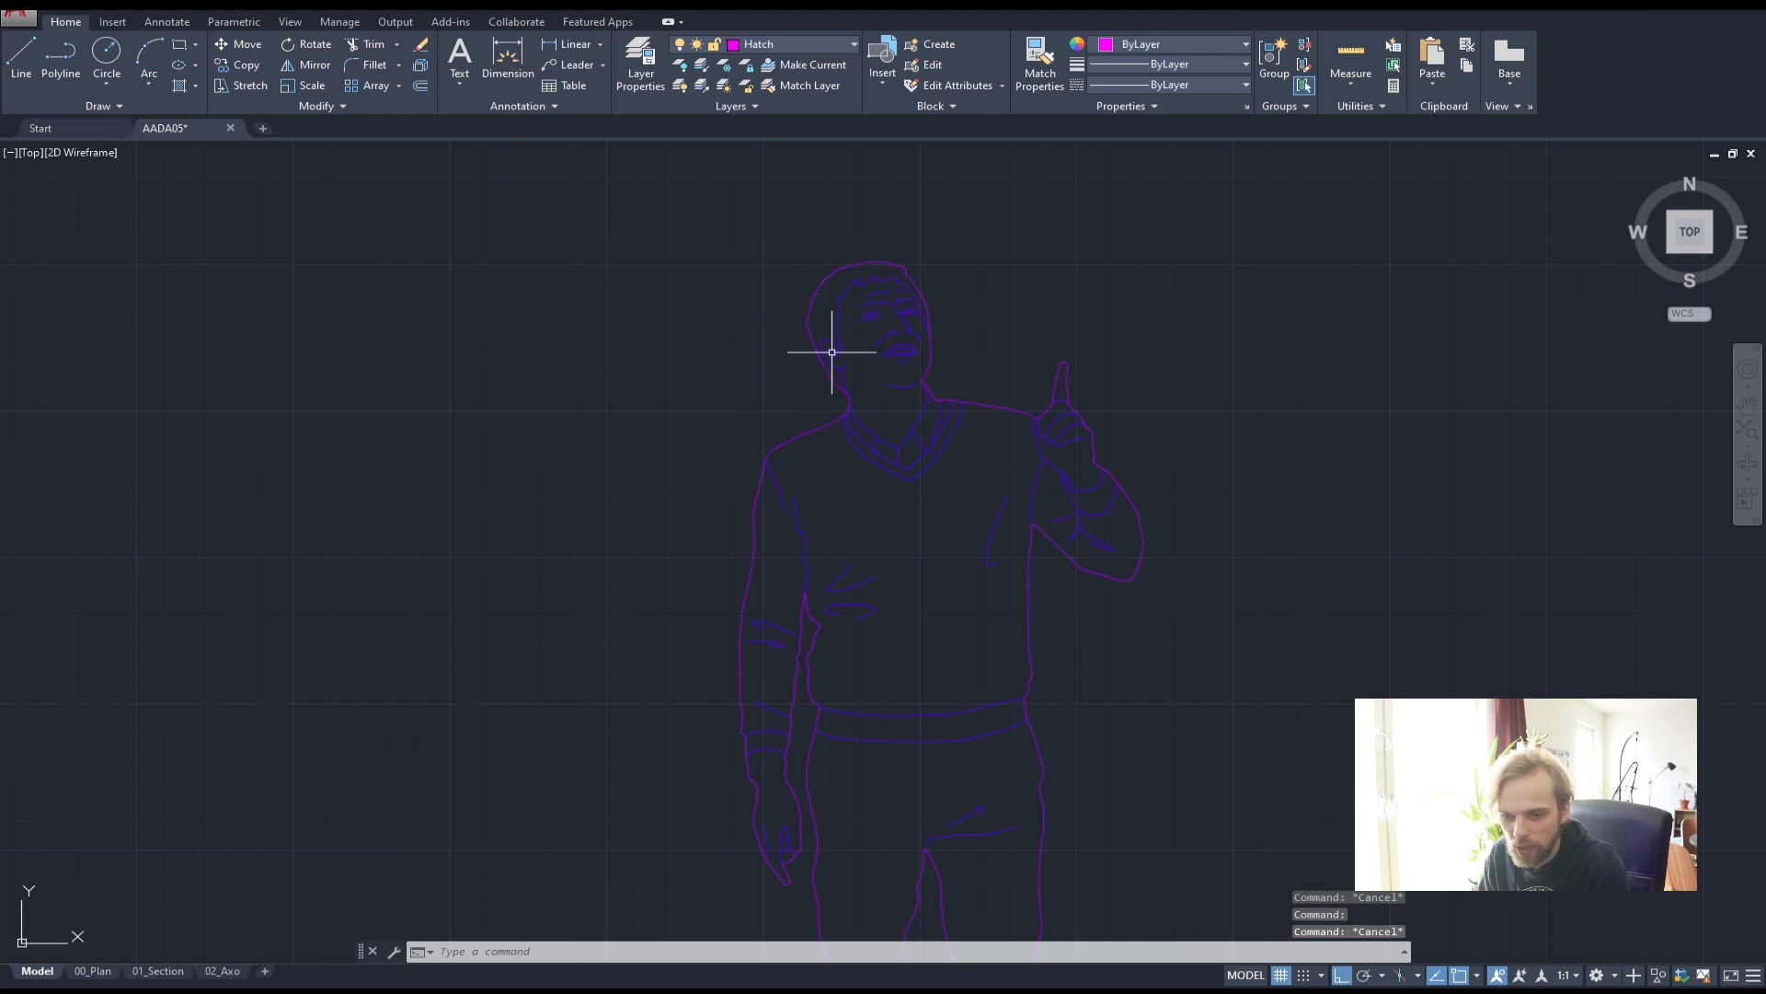
left_click(625, 69)
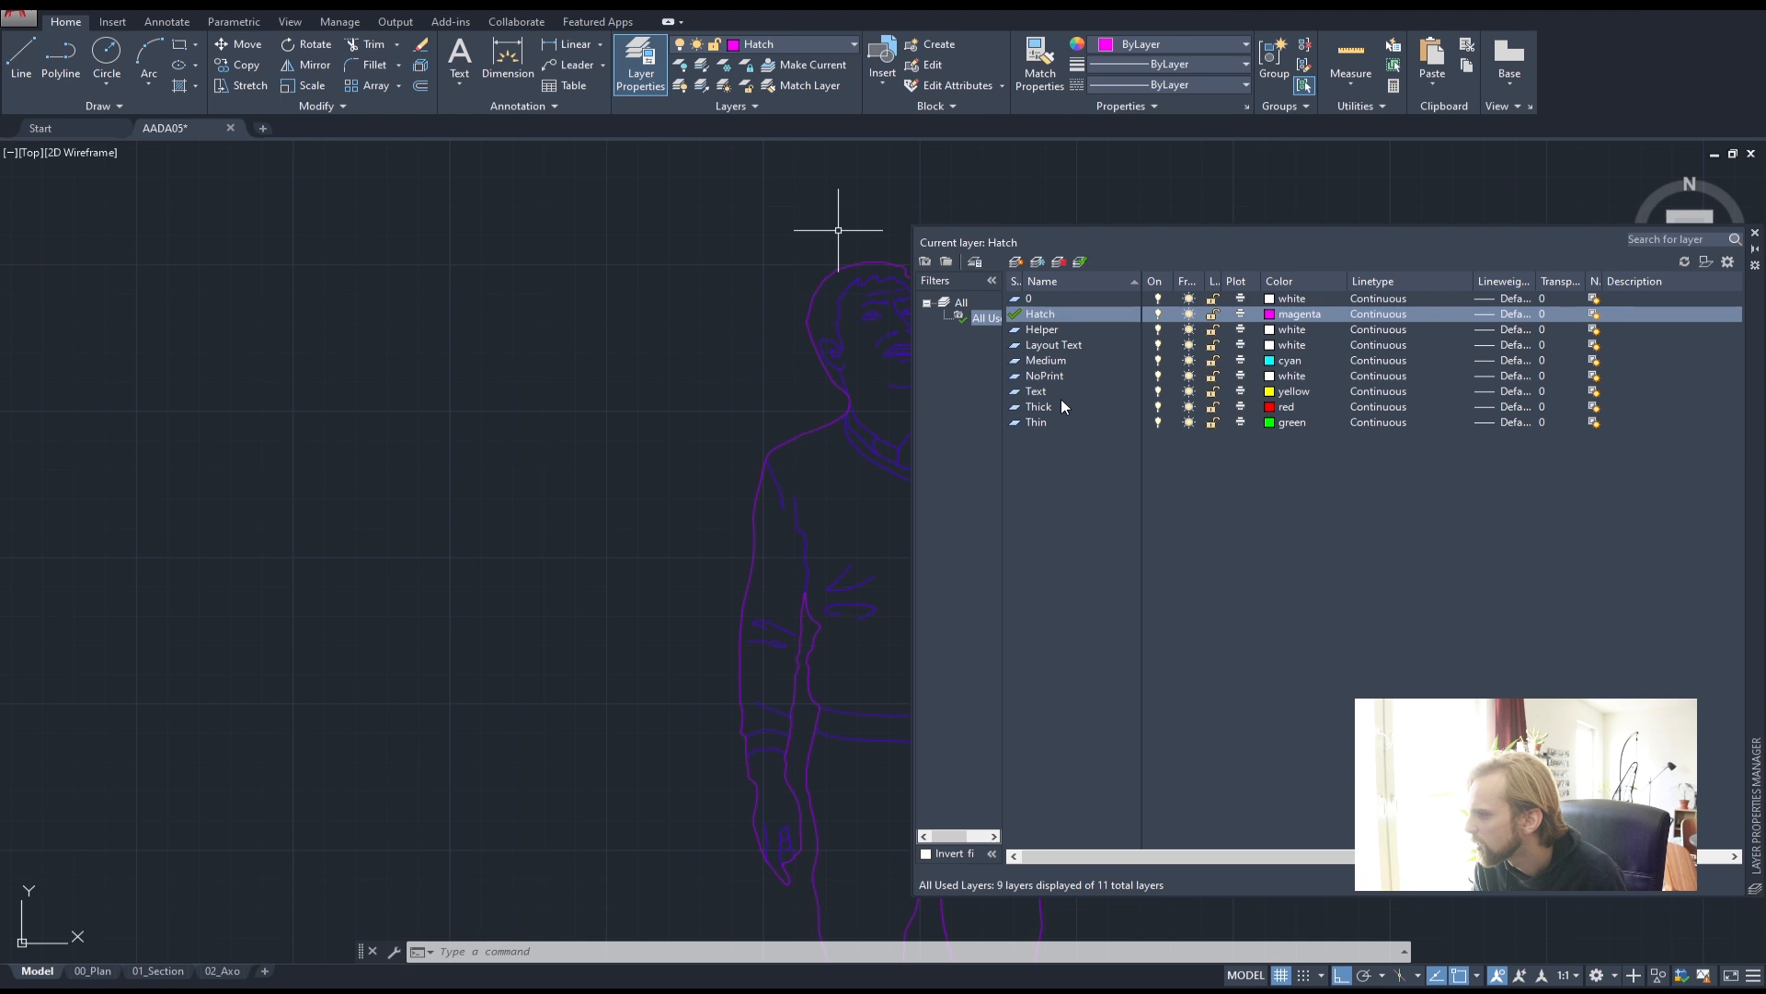
left_click(966, 305)
left_click(980, 317)
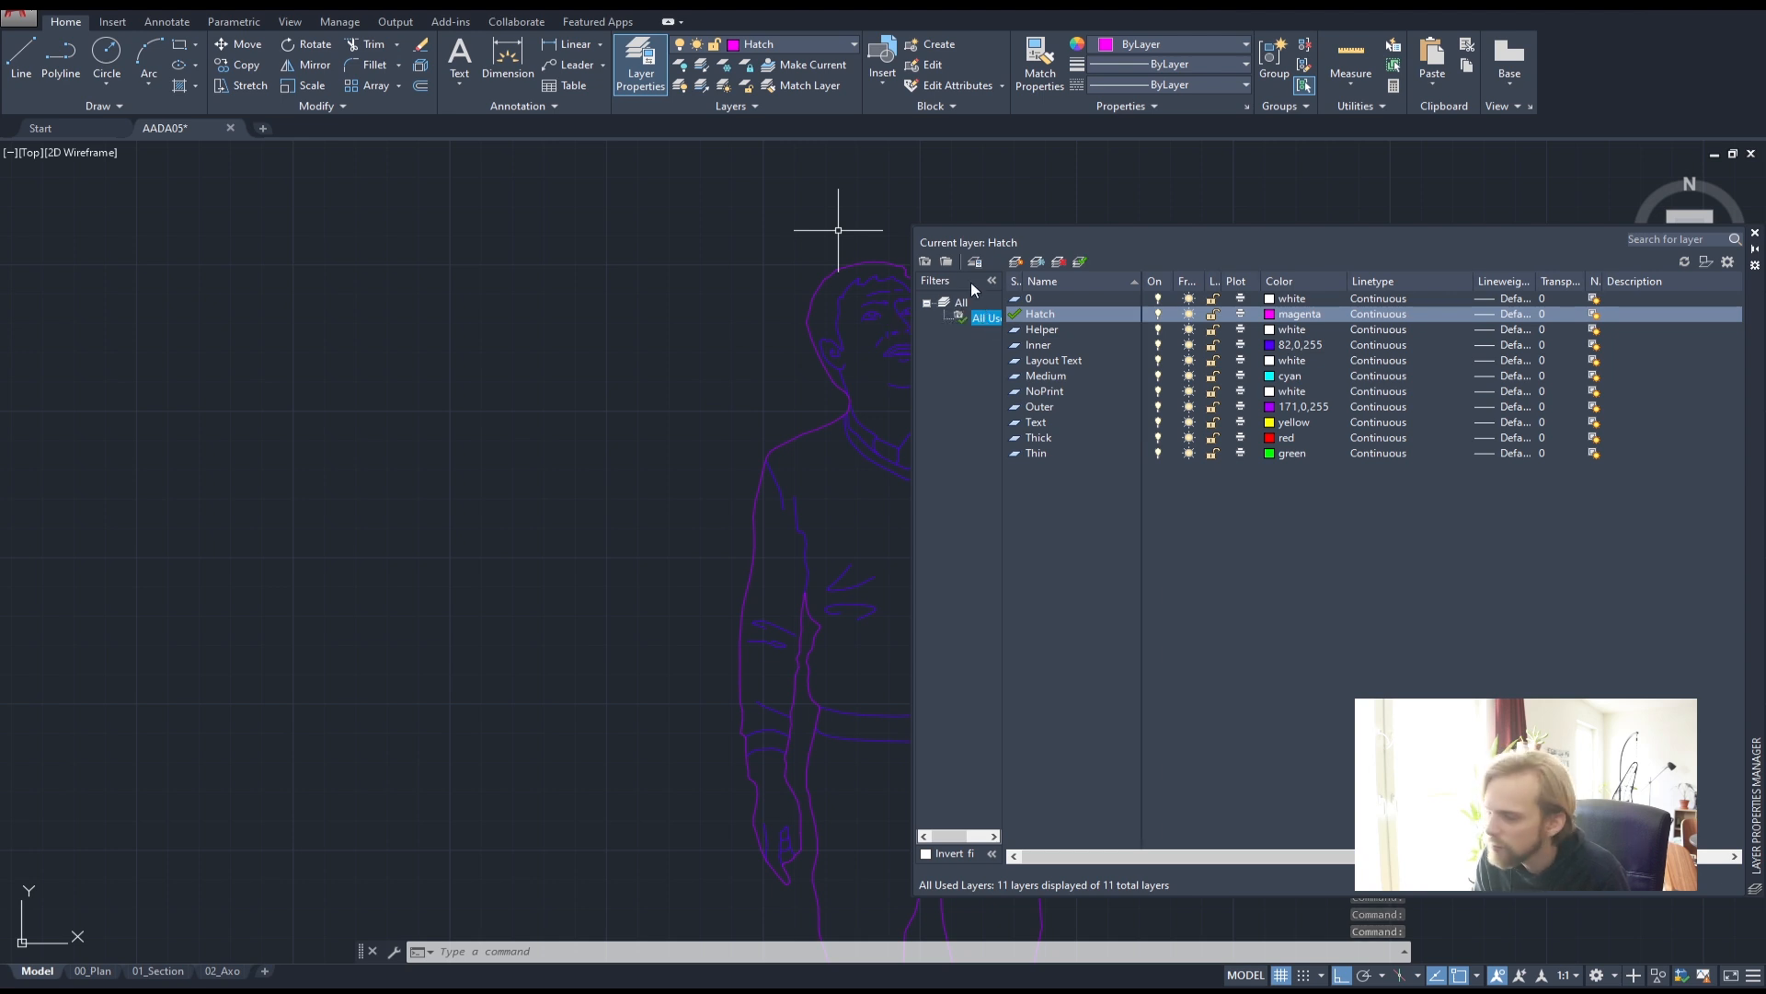
left_click(960, 303)
left_click(983, 316)
left_click(959, 302)
left_click(984, 317)
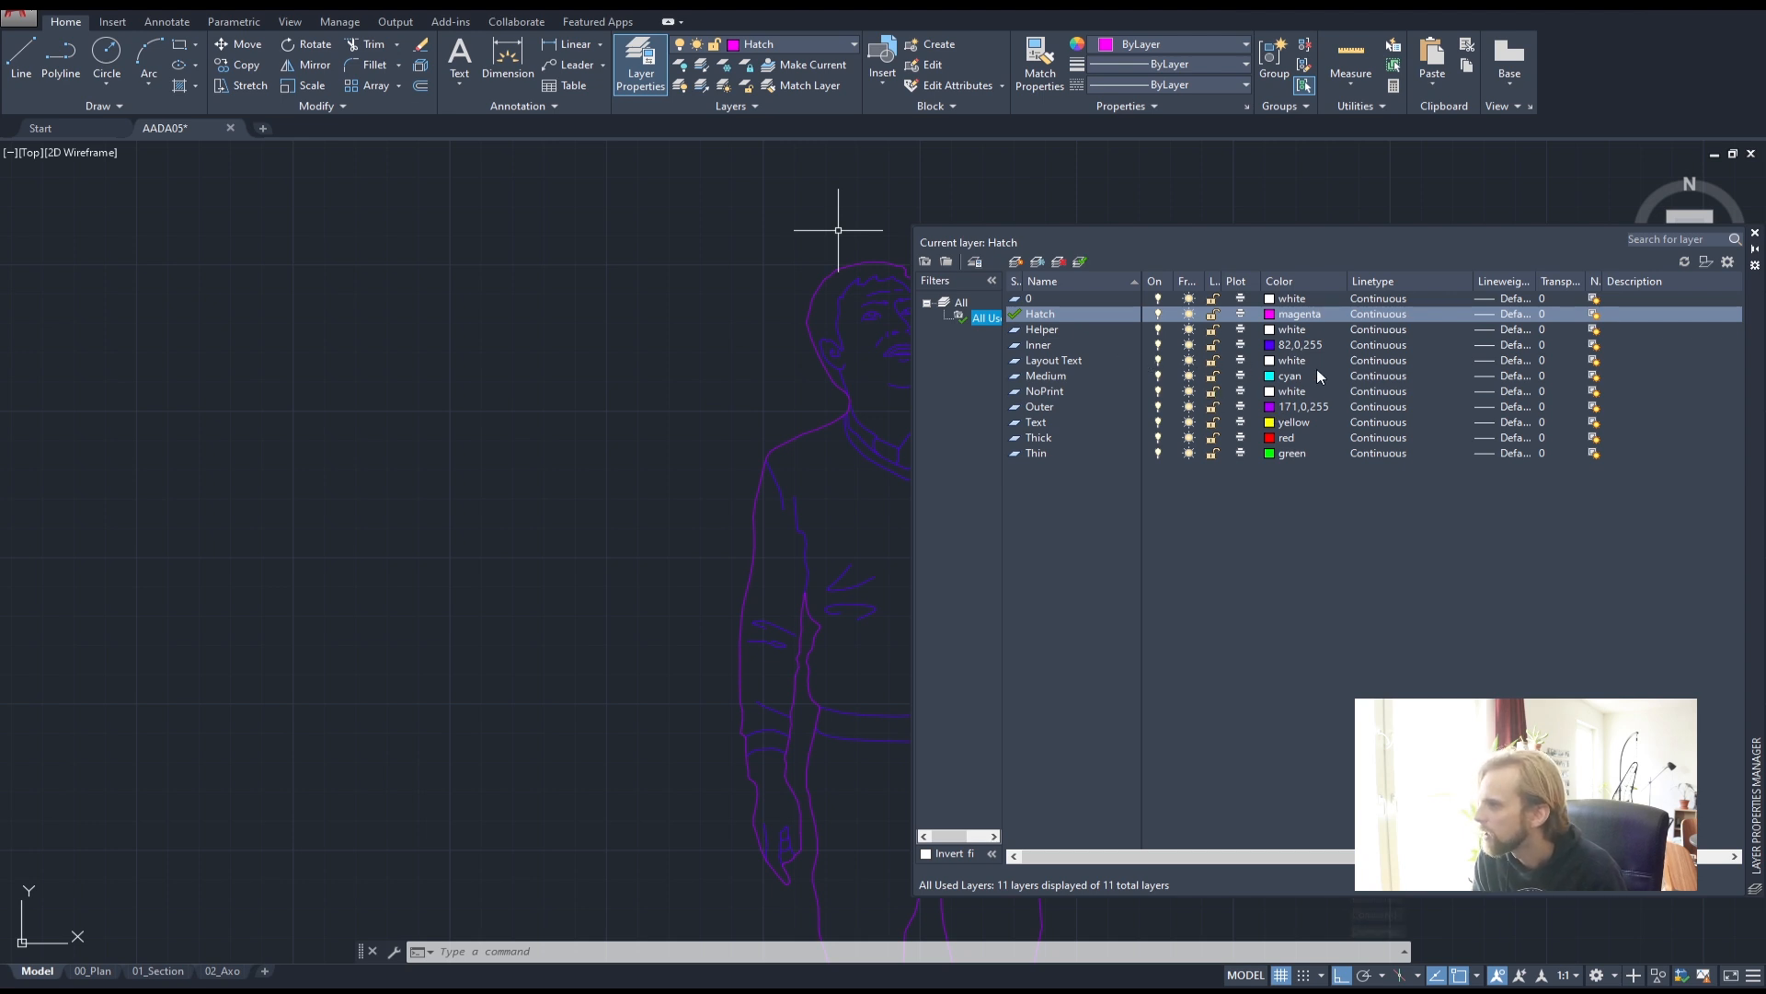
left_click(1051, 345)
left_click(1049, 408)
left_click(1040, 346)
left_click(1043, 407)
left_click(1047, 347)
left_click(1043, 407)
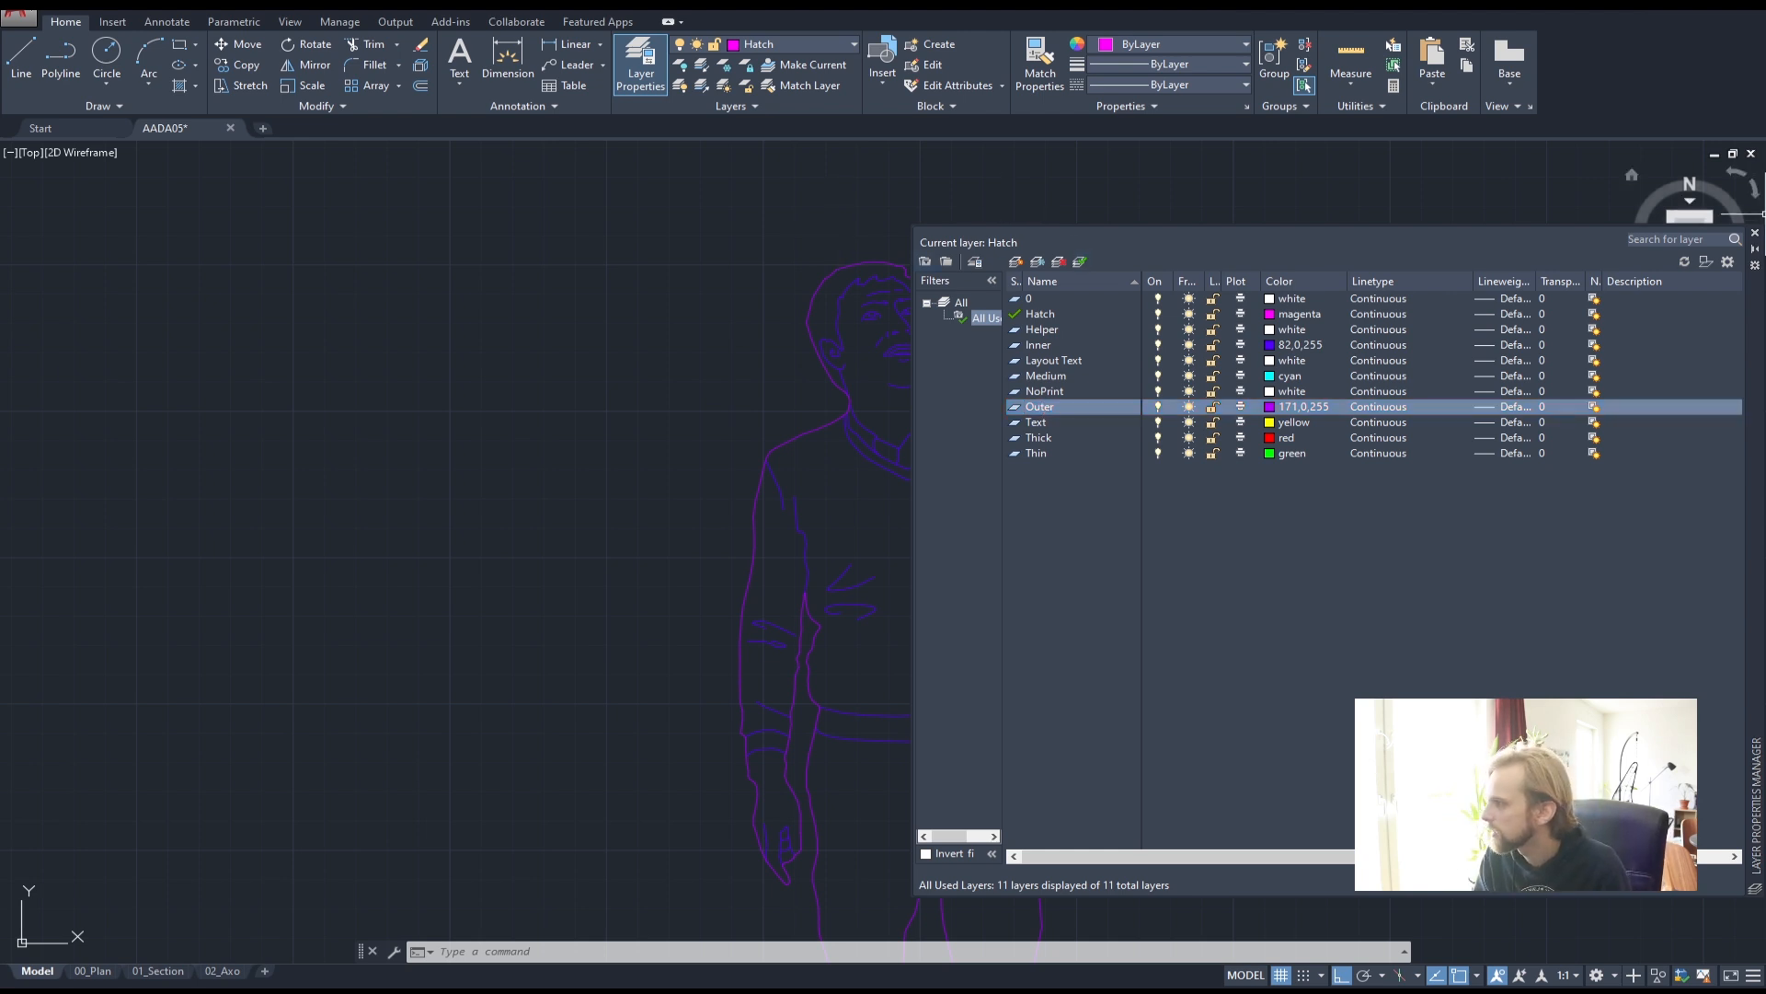
left_click(1756, 235)
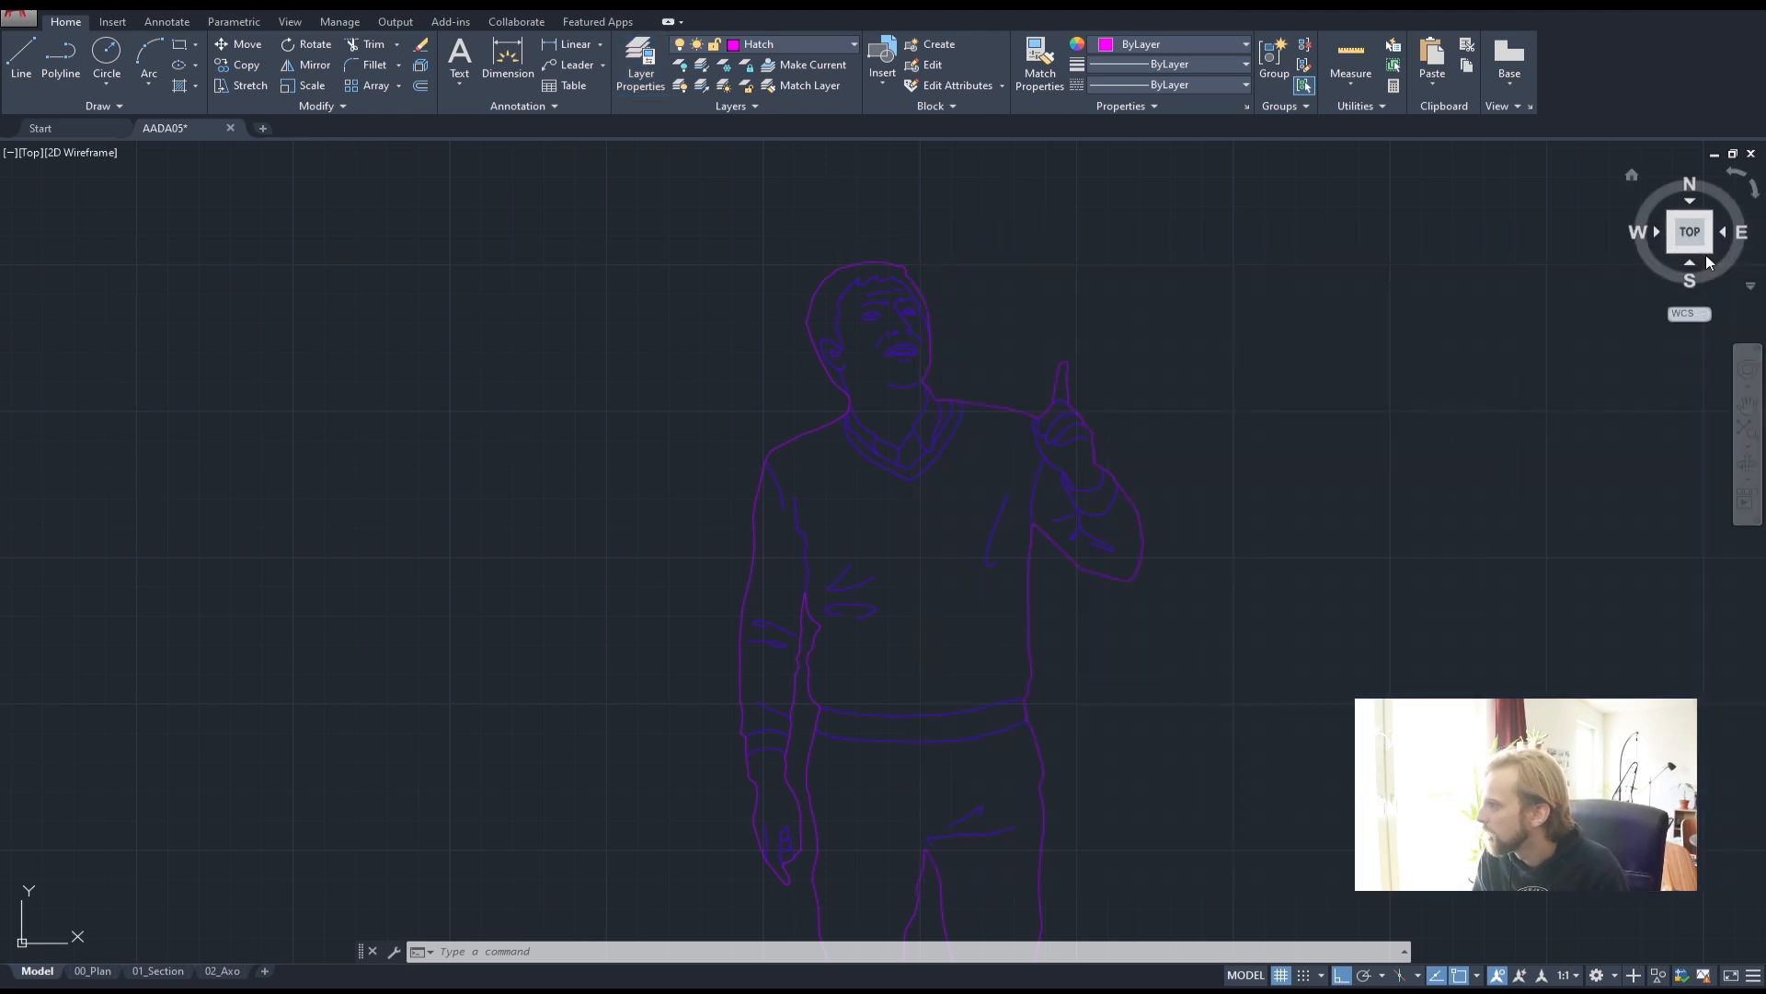
- Inspect the selected figure block's properties with PRO, then close the palette
left_click(832, 382)
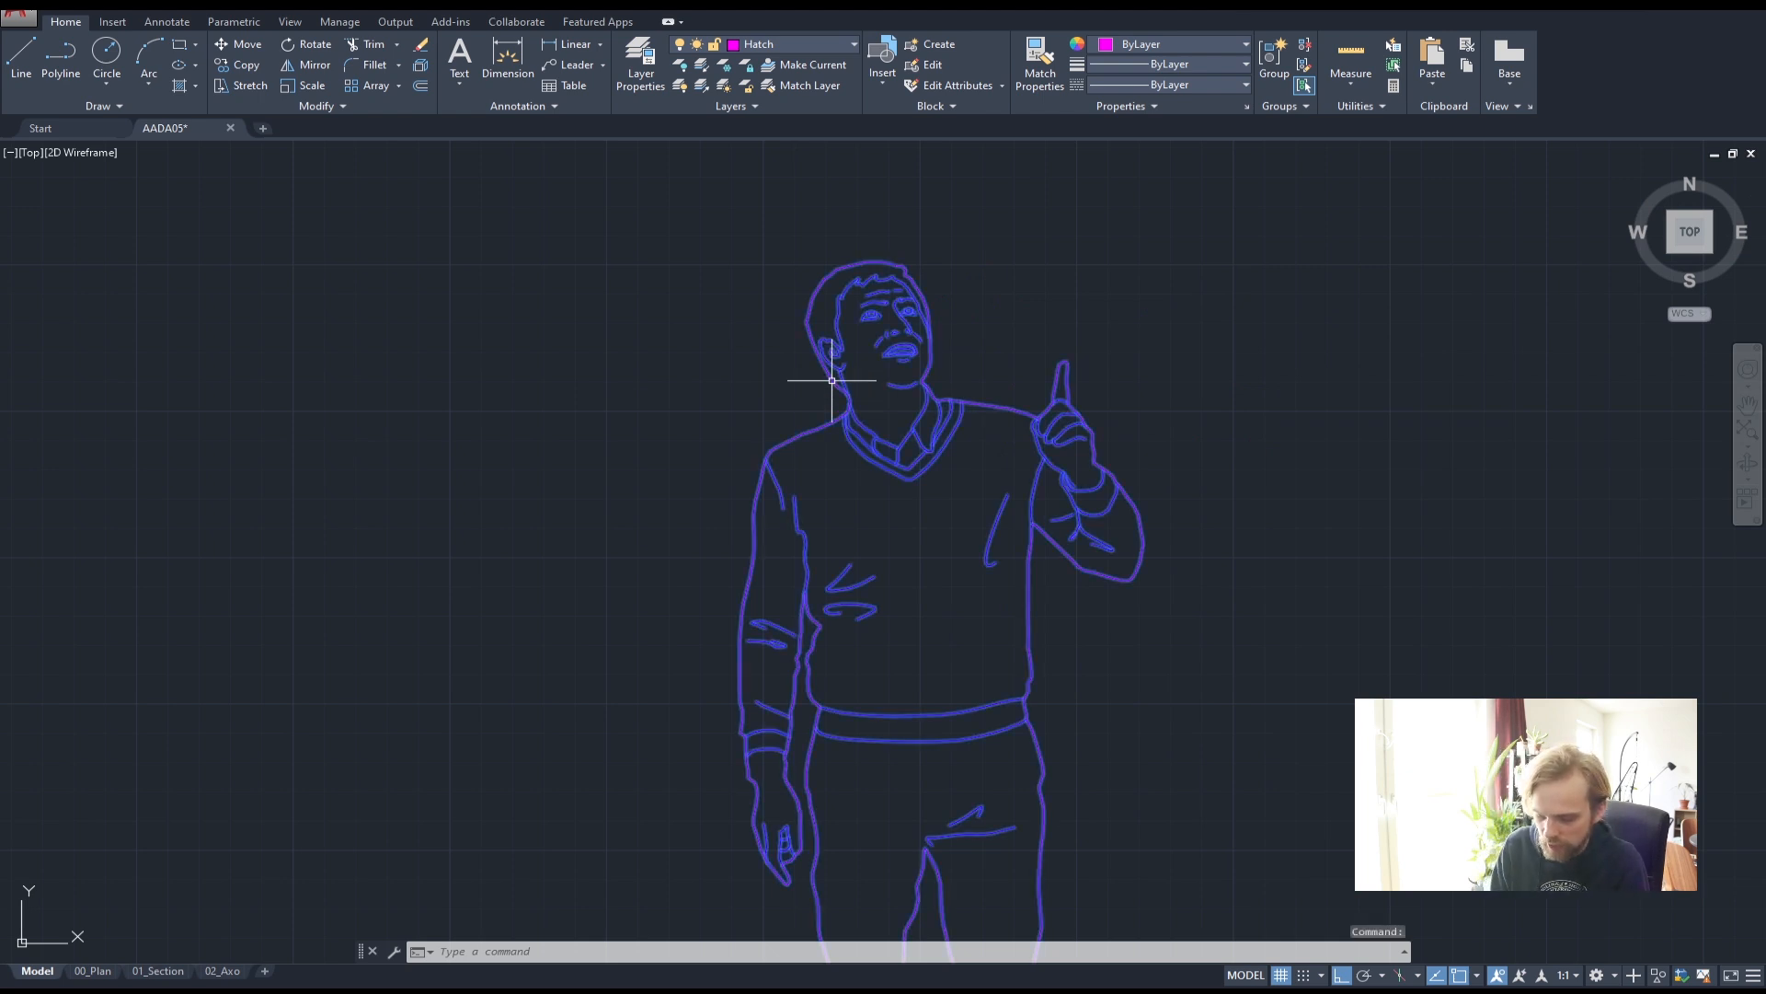
key("Escape")
key("Escape")
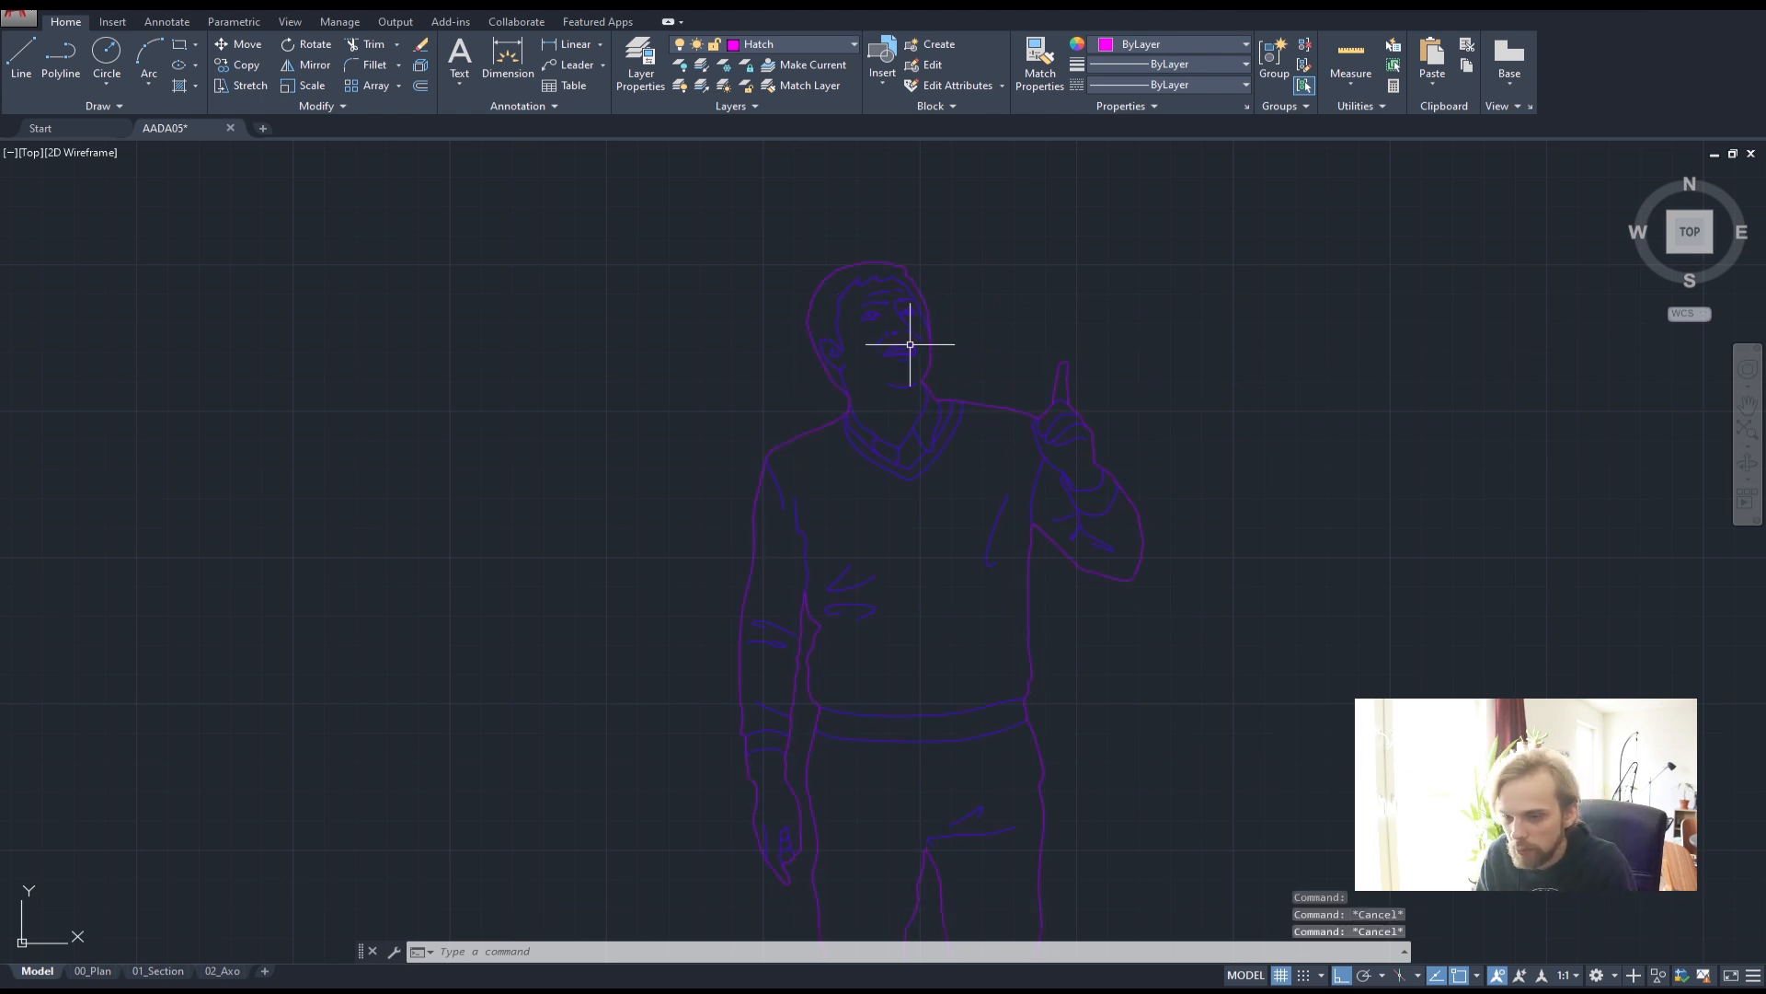
left_click(760, 280)
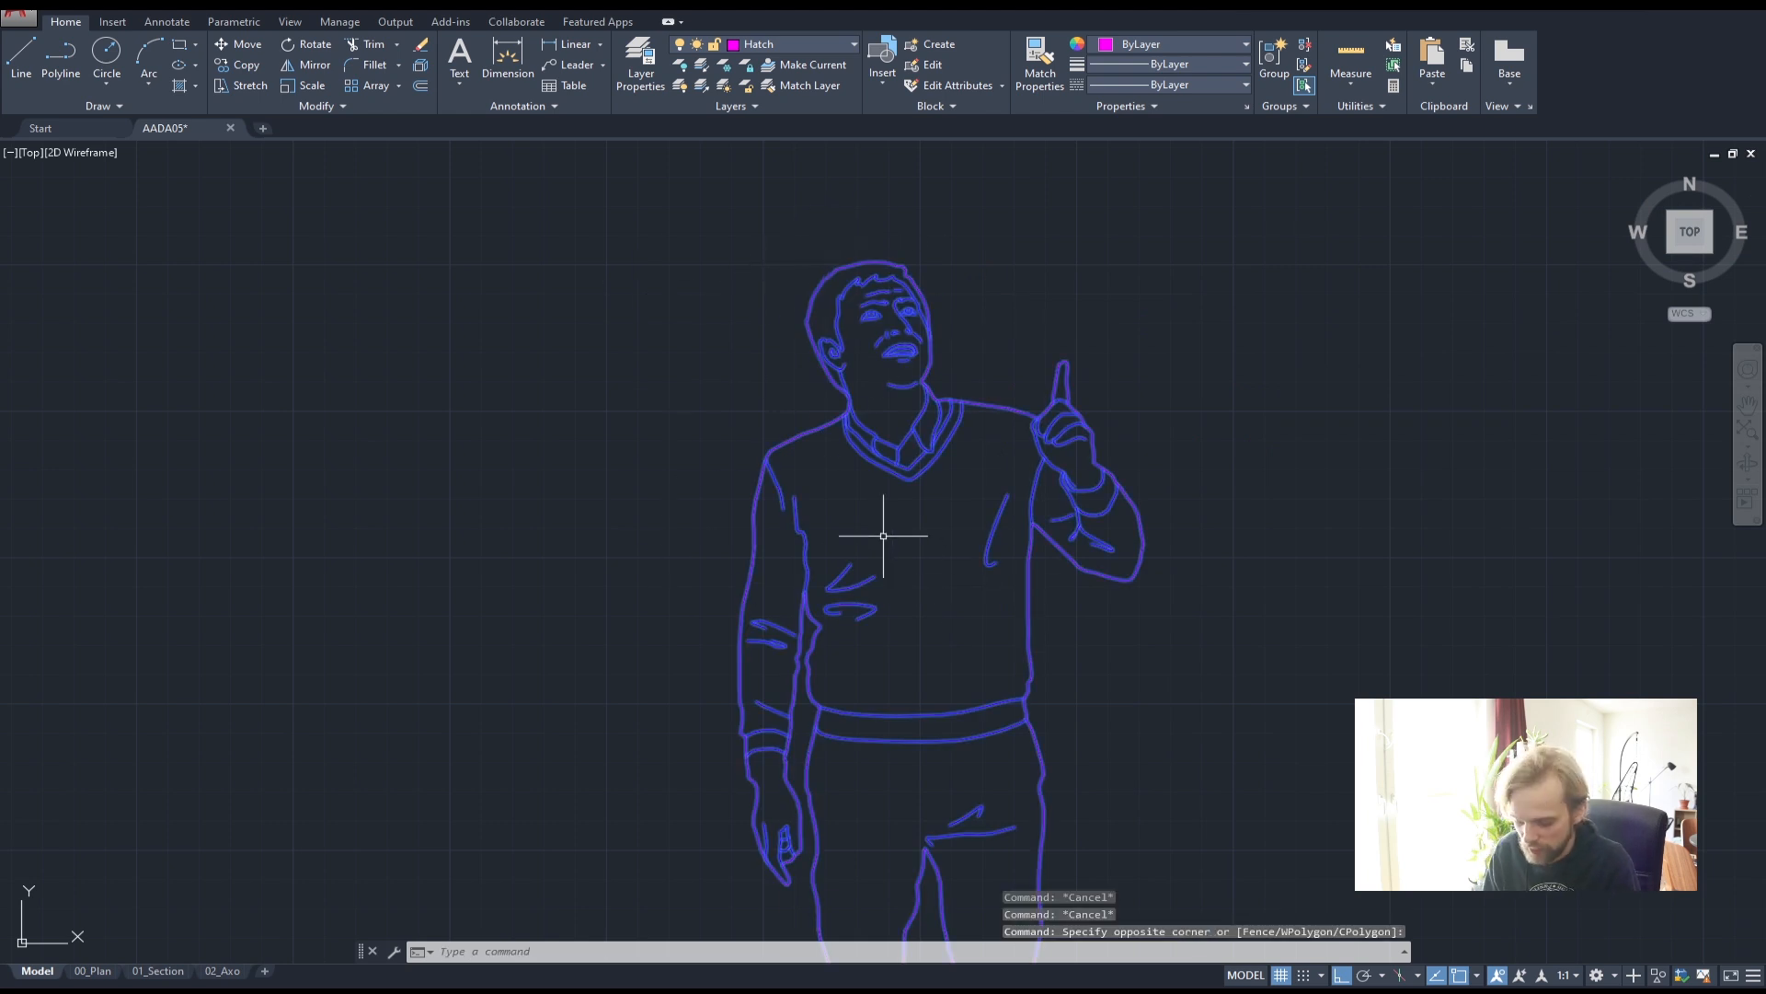
type("pro")
key("Return")
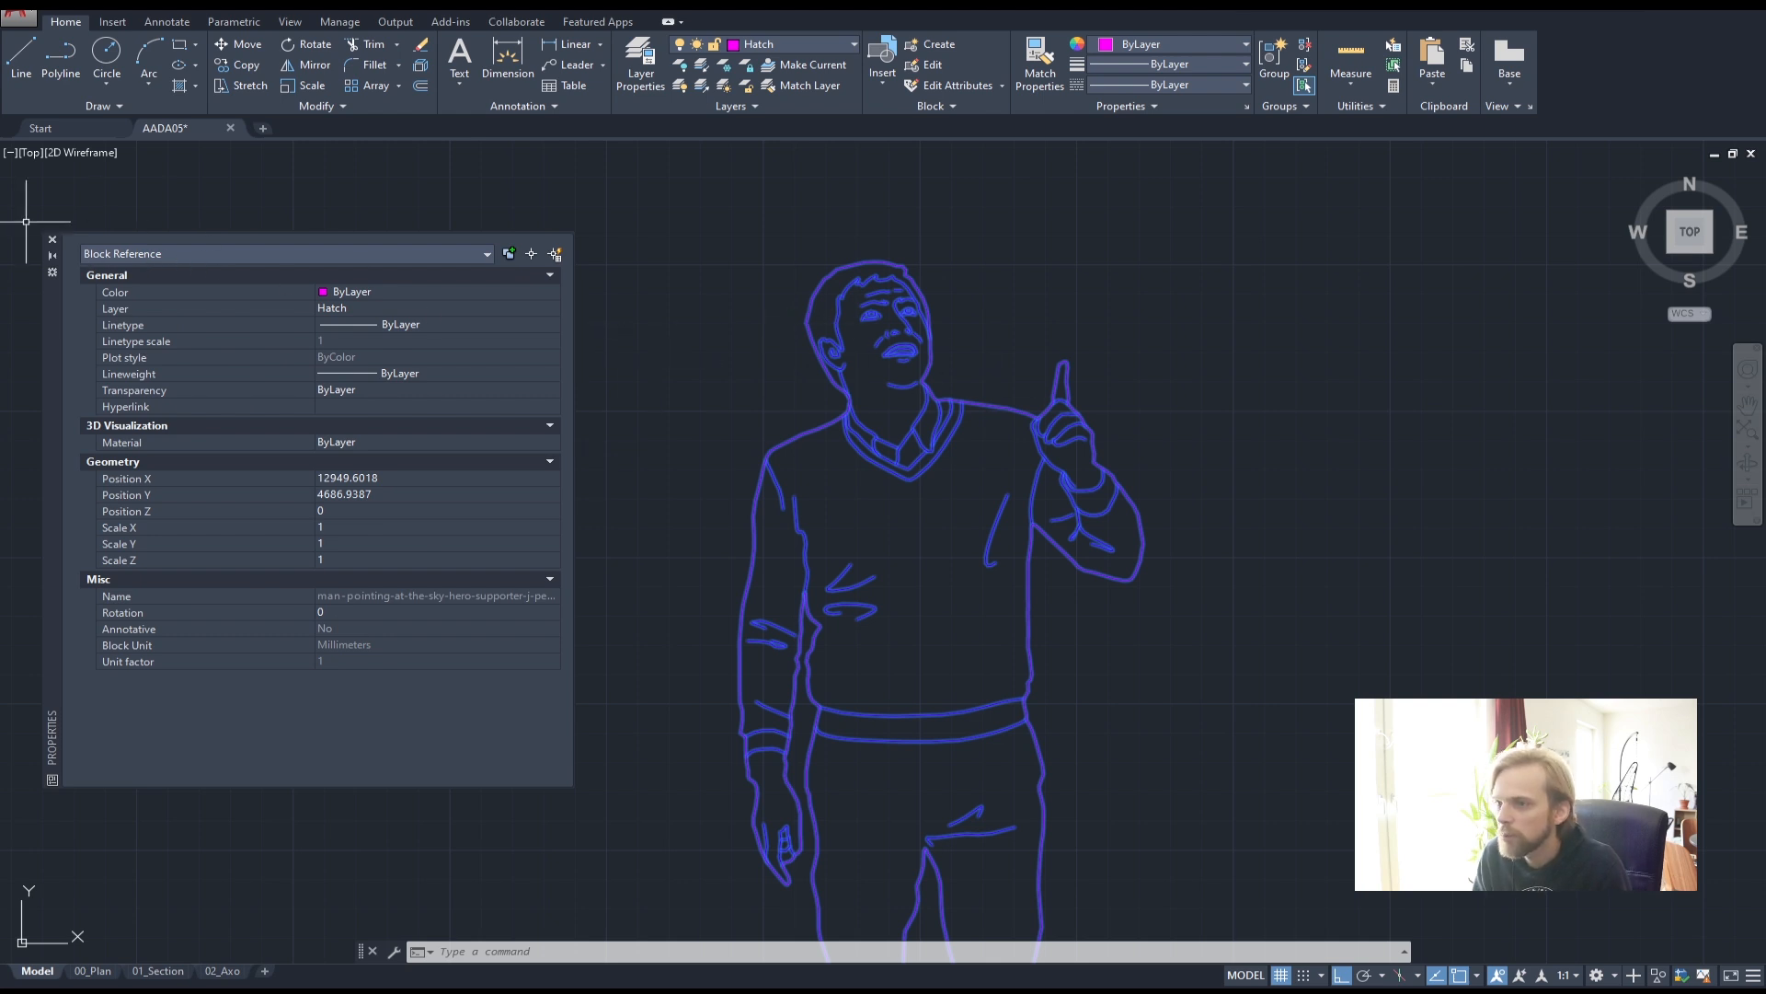
left_click(52, 240)
key("Escape")
key("Escape")
key("Escape")
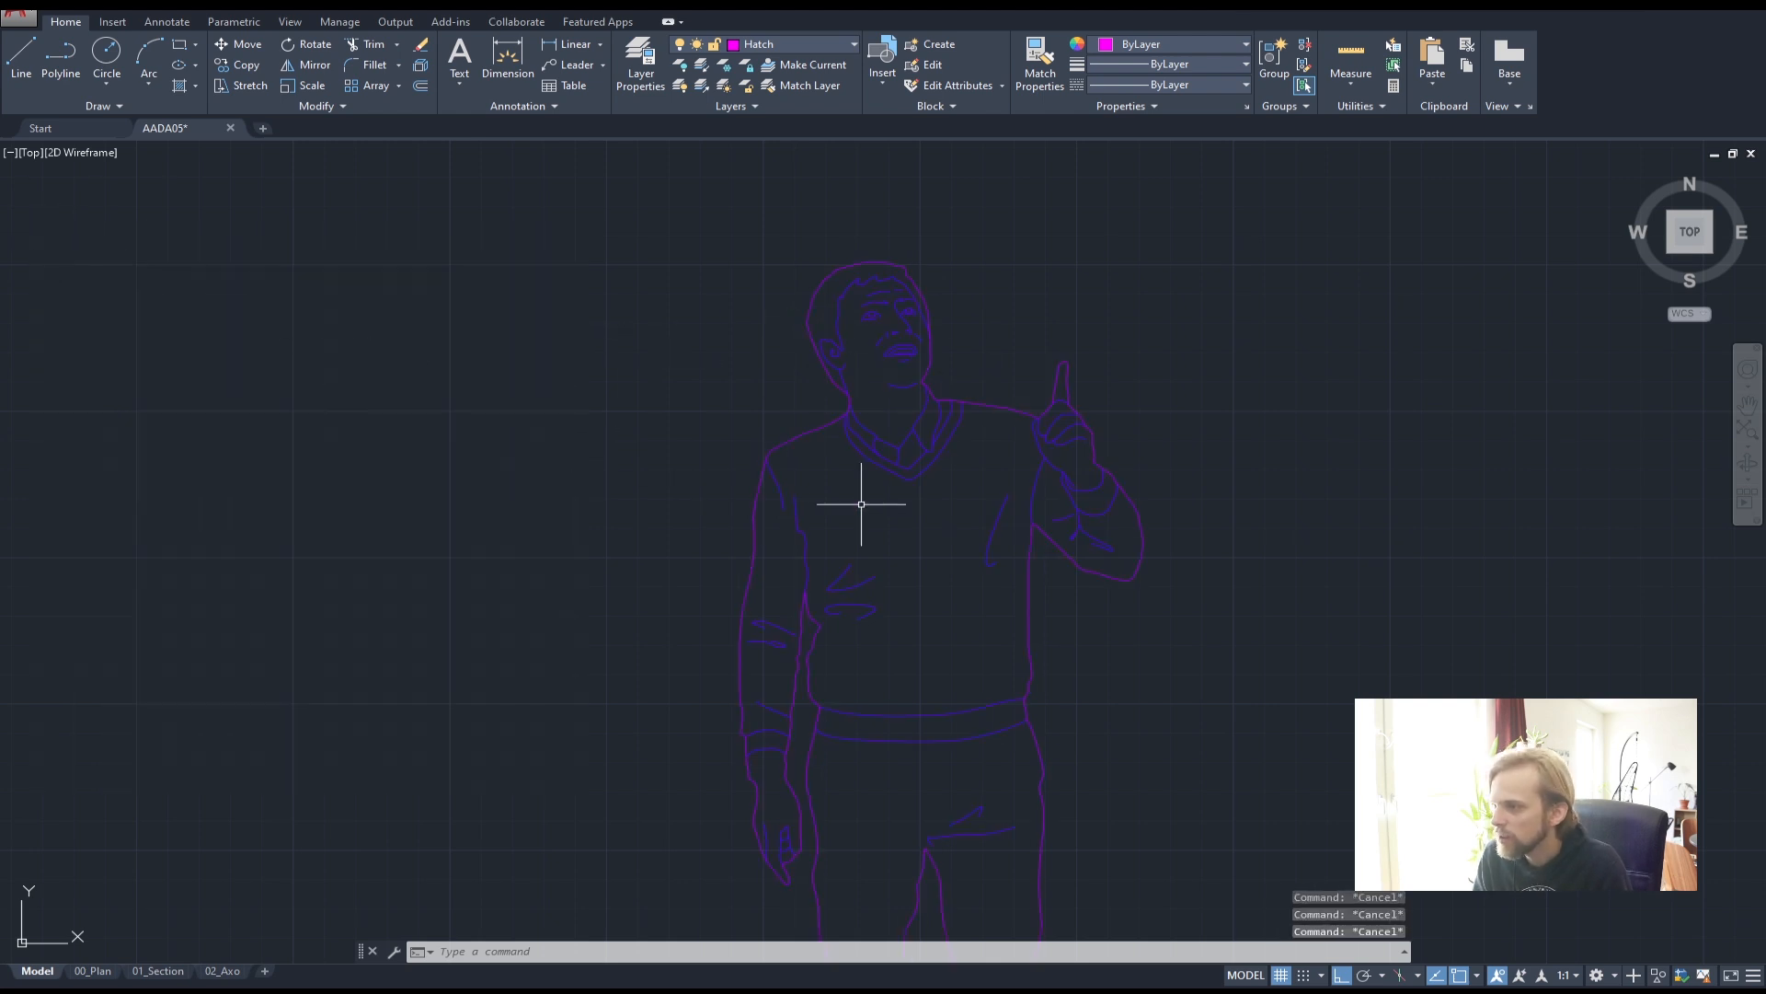
- Explode the person block into individual lines and zoom in to check them
left_click(861, 505)
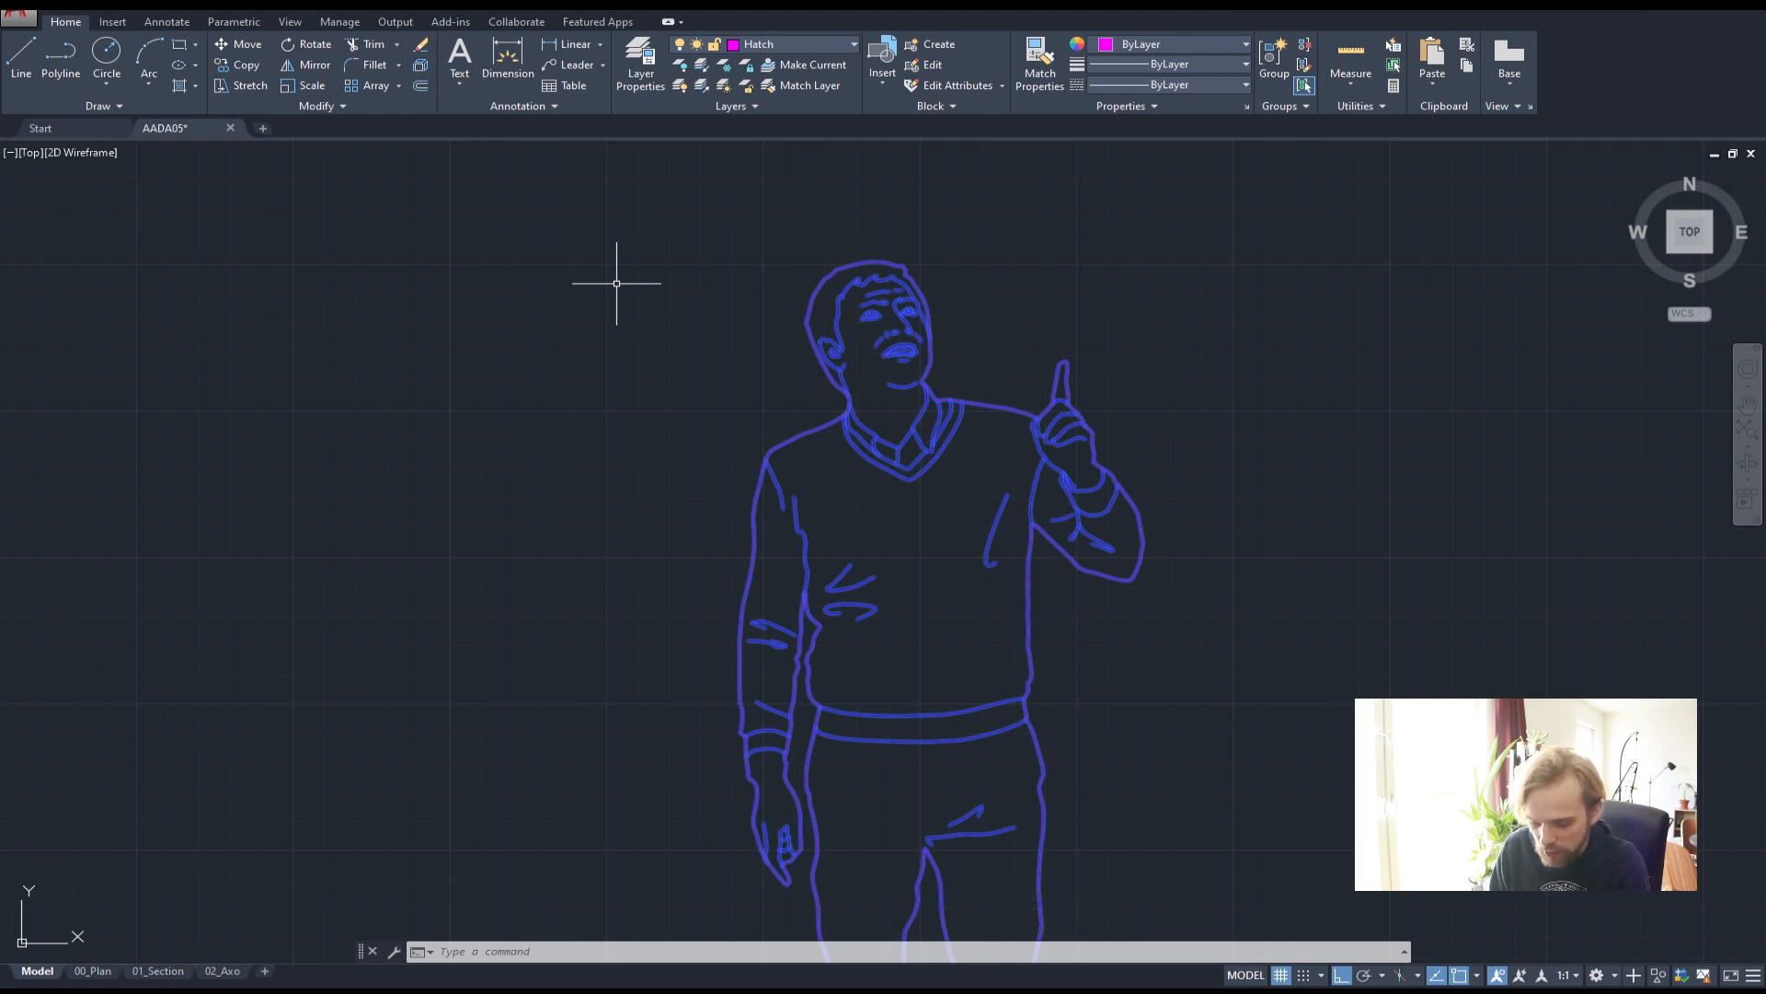
key("Return")
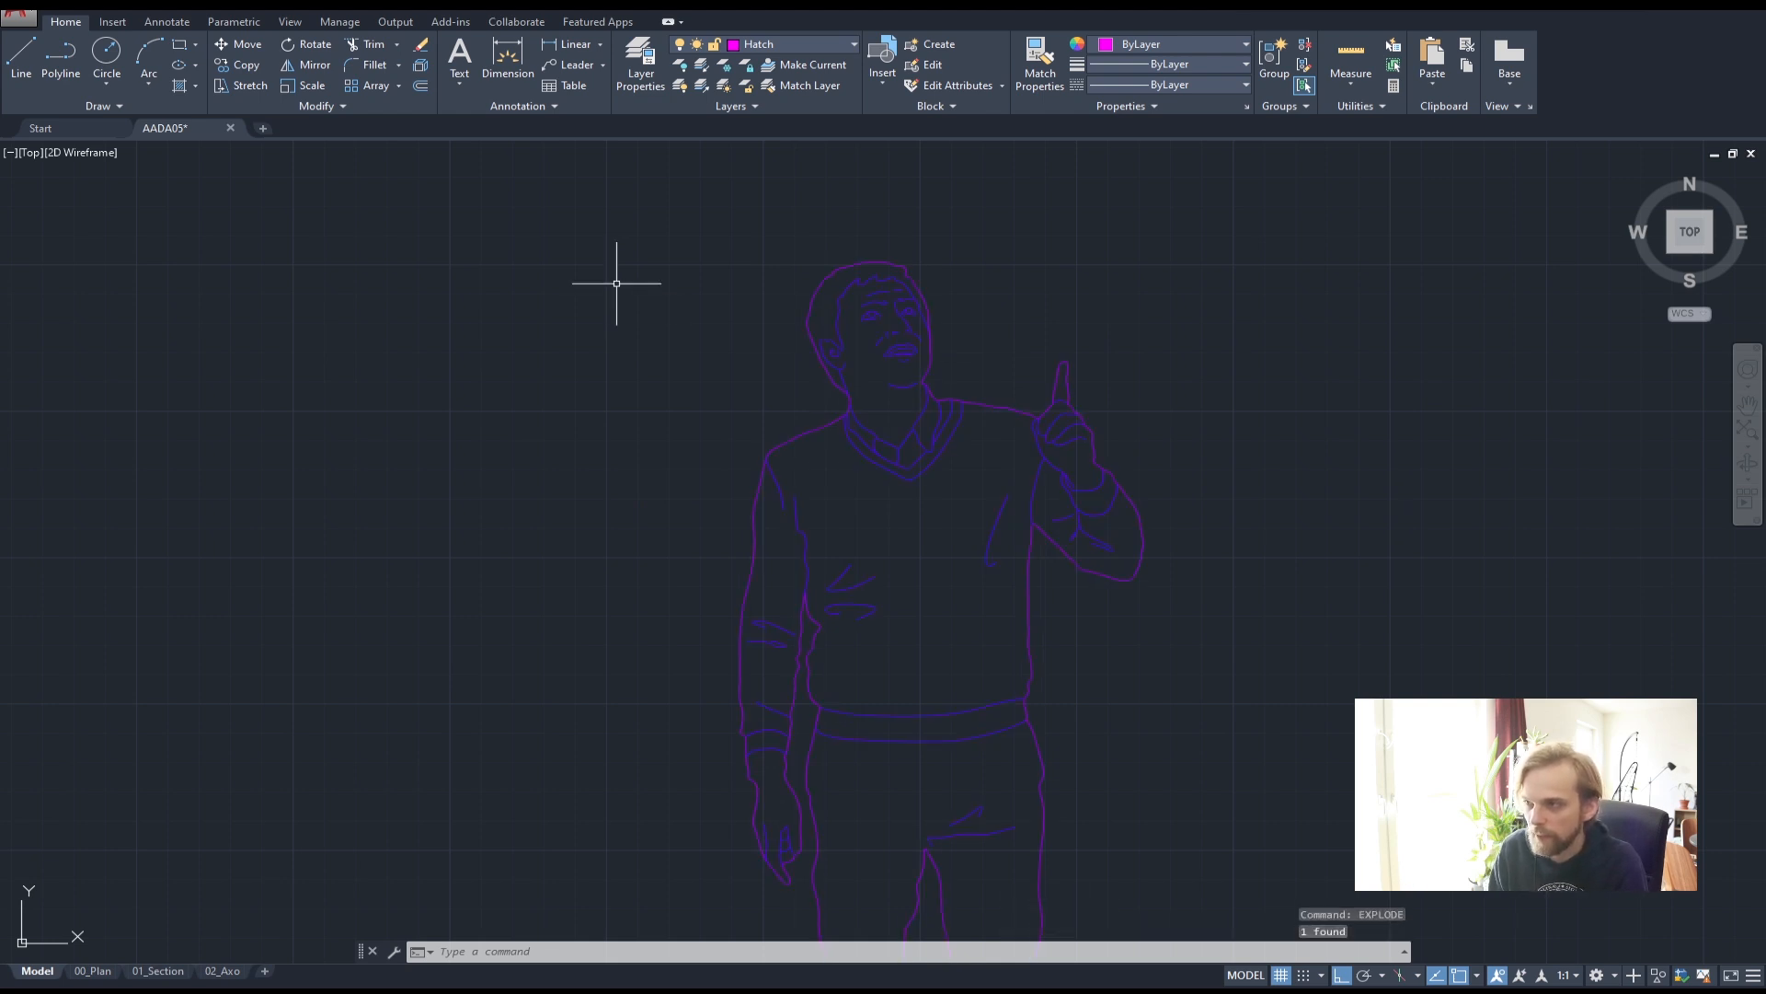
key("Escape")
key("Escape")
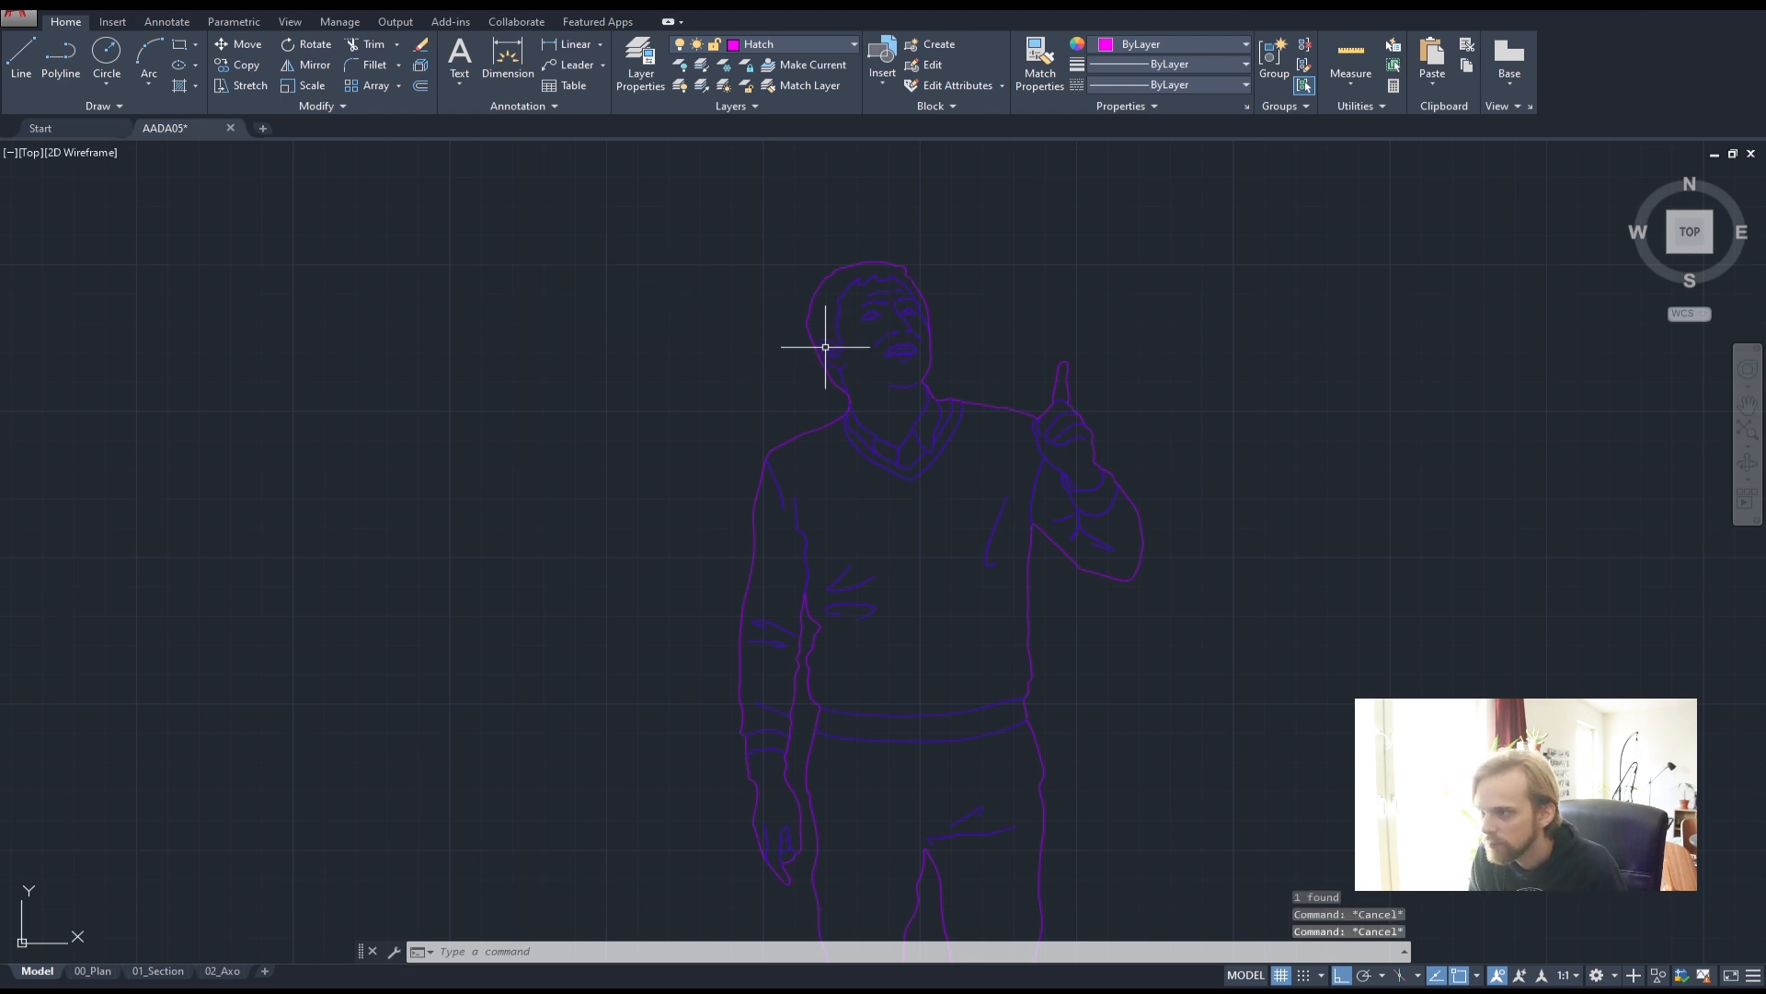
scroll(920, 288, "up", 8)
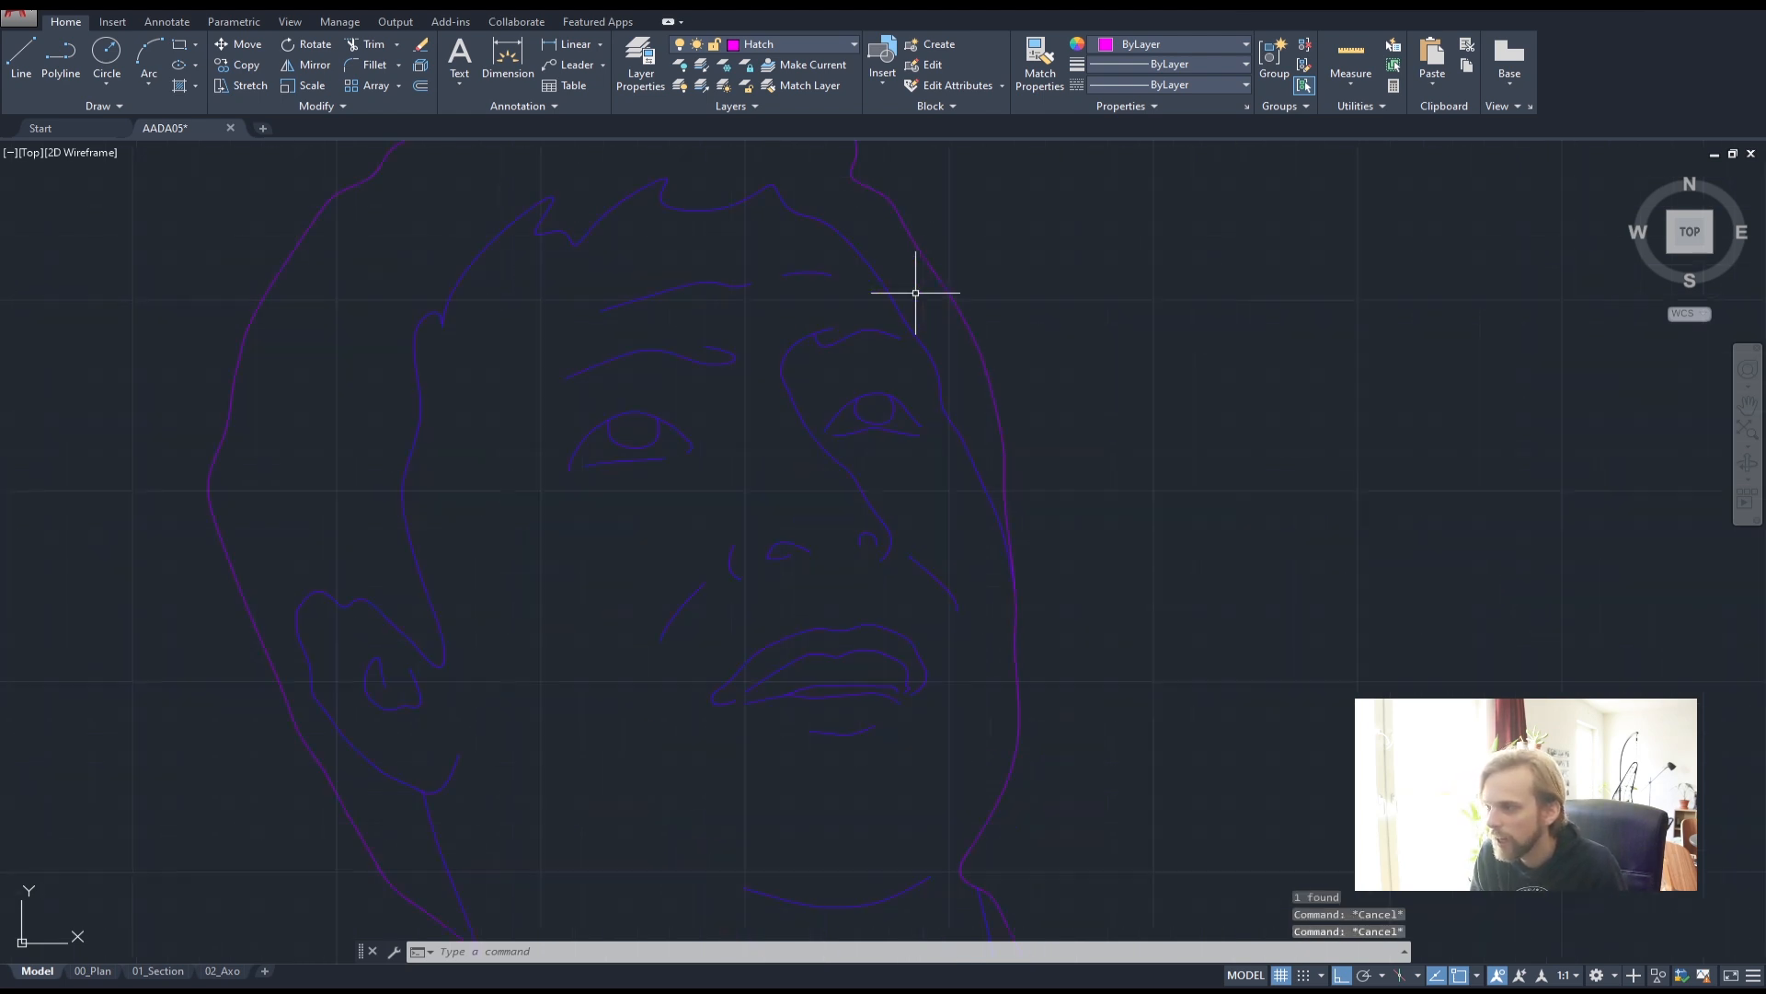
scroll(736, 350, "down", 2)
scroll(722, 359, "down", 8)
- Start moving the figure's outer outline with M, using its foot as base point
scroll(726, 438, "down", 4)
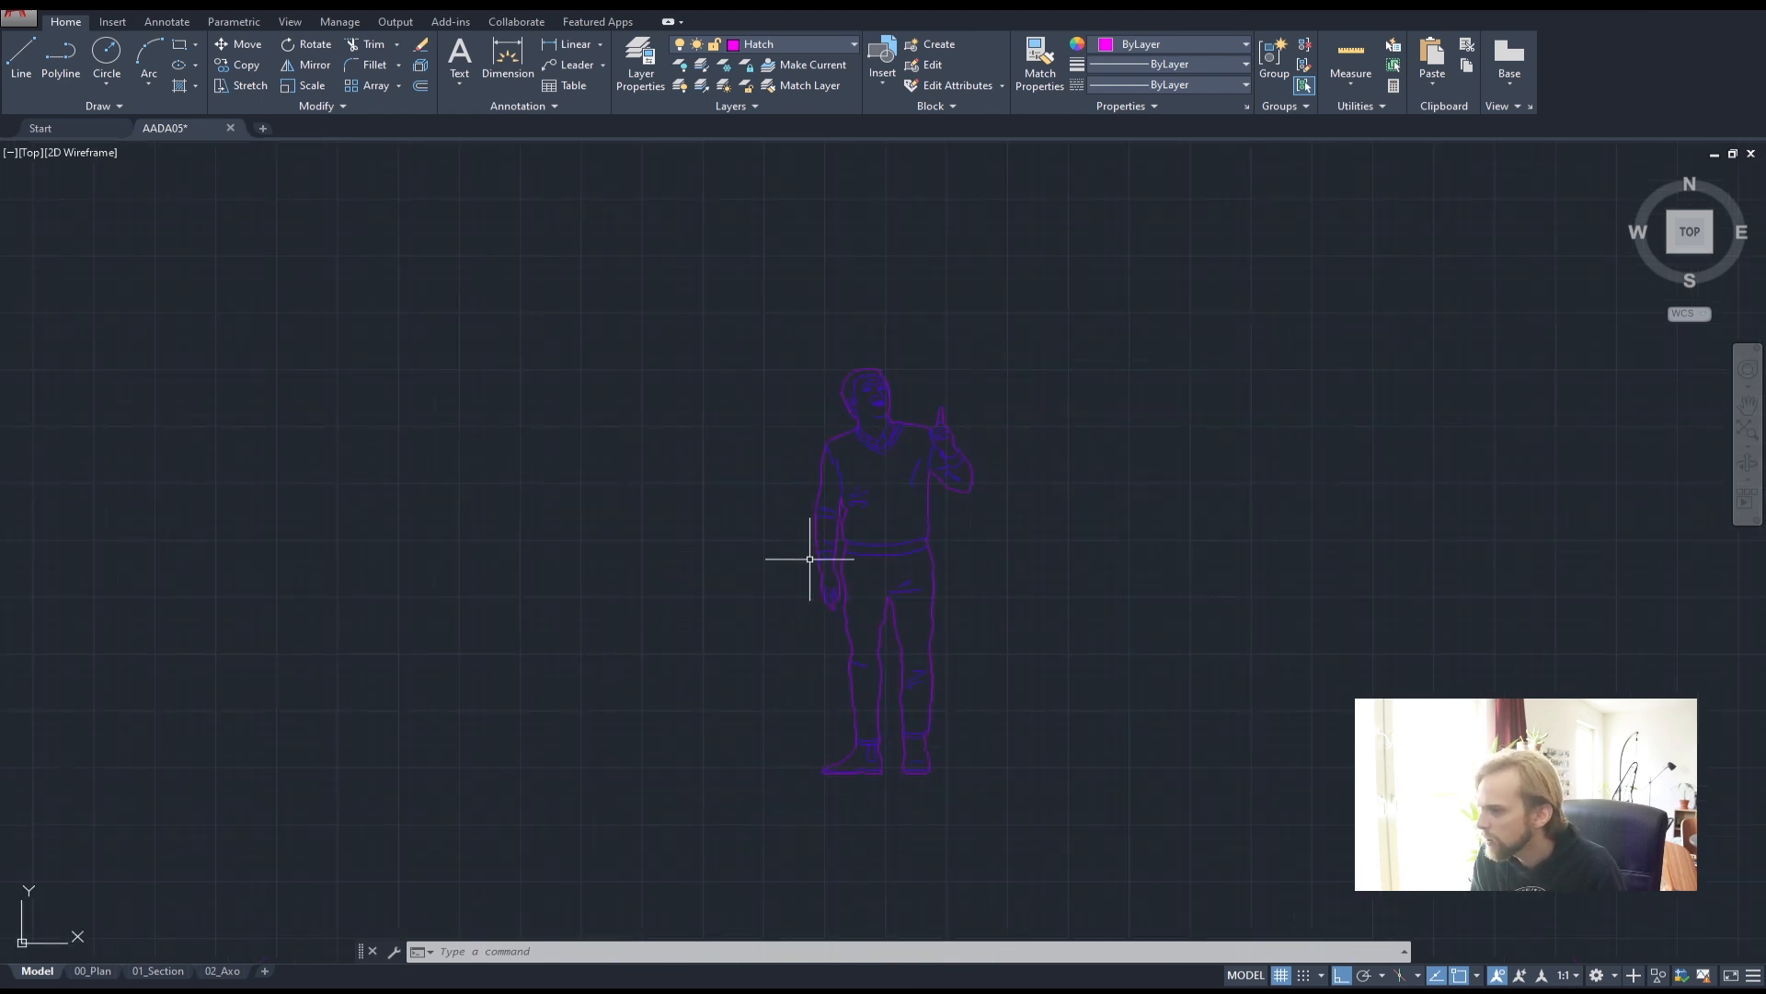
left_click(816, 543)
mouse_move(817, 544)
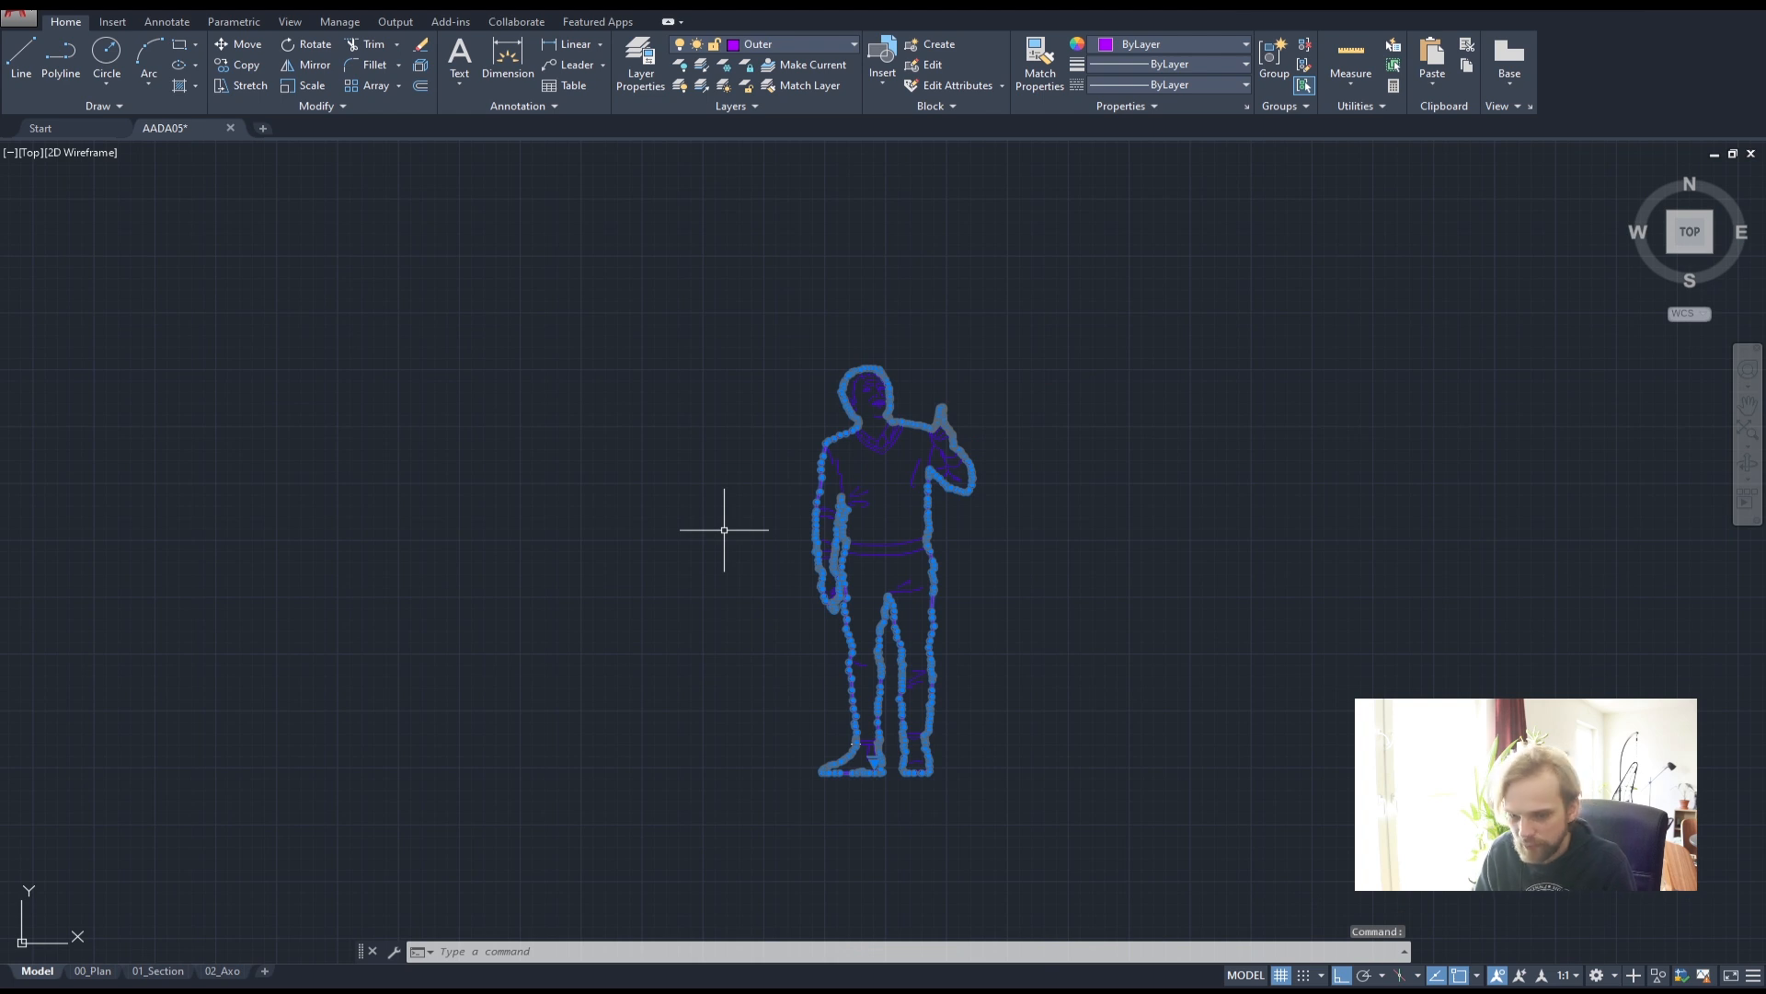
type("m")
key("Return")
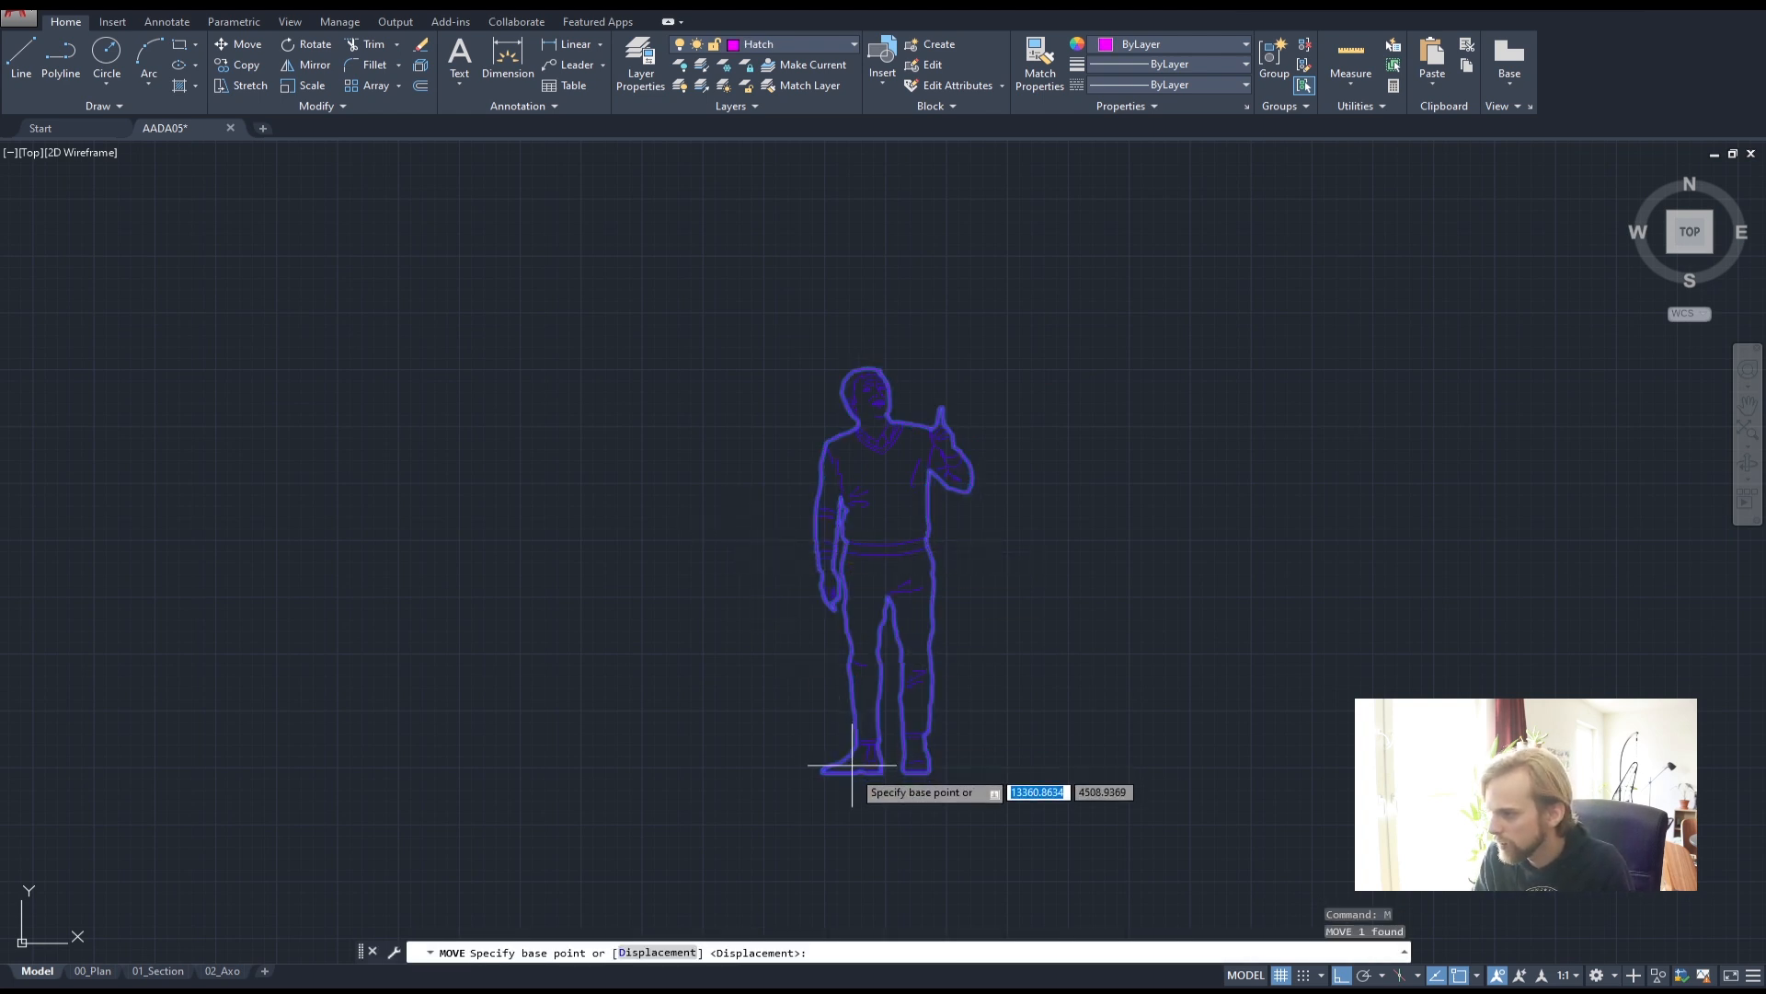
scroll(833, 787, "up", 8)
scroll(825, 698, "down", 3)
left_click(809, 680)
- Place the figure on Section A-A's kitchen floor line in front of the counter
scroll(809, 685, "down", 4)
scroll(809, 685, "down", 5)
middle_click_drag(539, 504, 1064, 795)
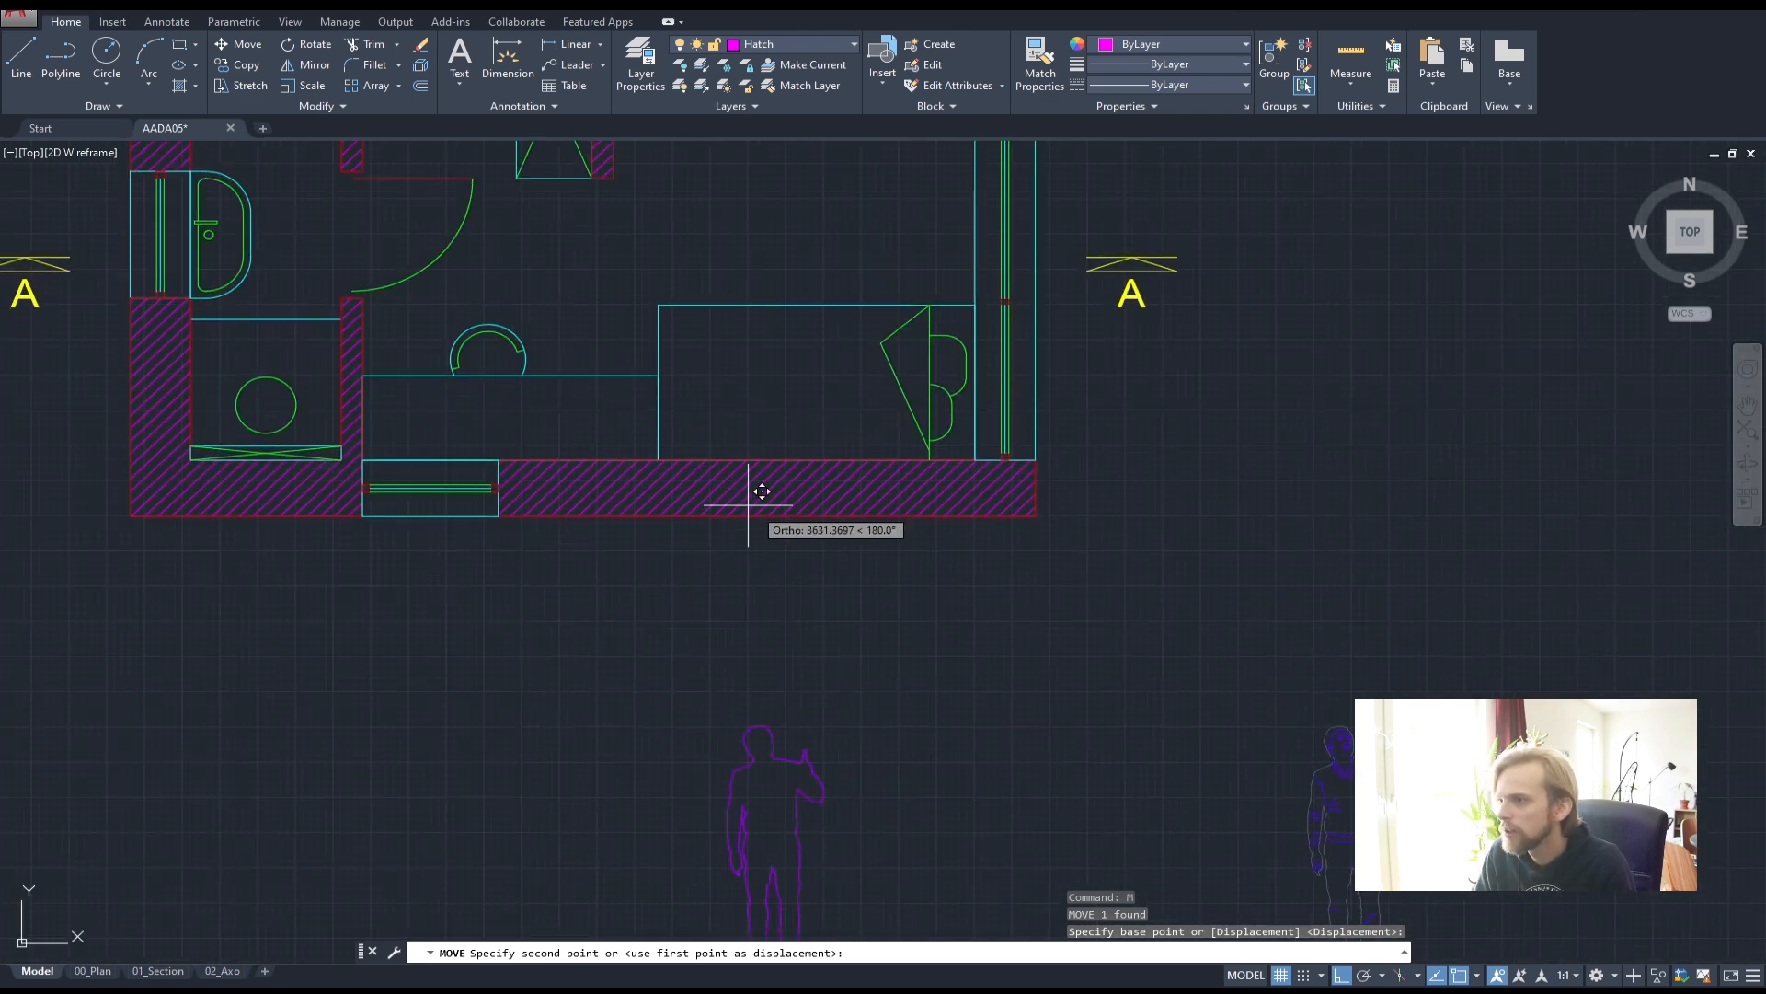
middle_click_drag(781, 528, 890, 722)
scroll(890, 722, "down", 5)
middle_click_drag(775, 795, 726, 426)
scroll(804, 685, "up", 5)
scroll(789, 654, "down", 1)
mouse_move(823, 623)
middle_mouse_down()
mouse_move(682, 702)
mouse_move(974, 718)
mouse_move(717, 714)
middle_mouse_up()
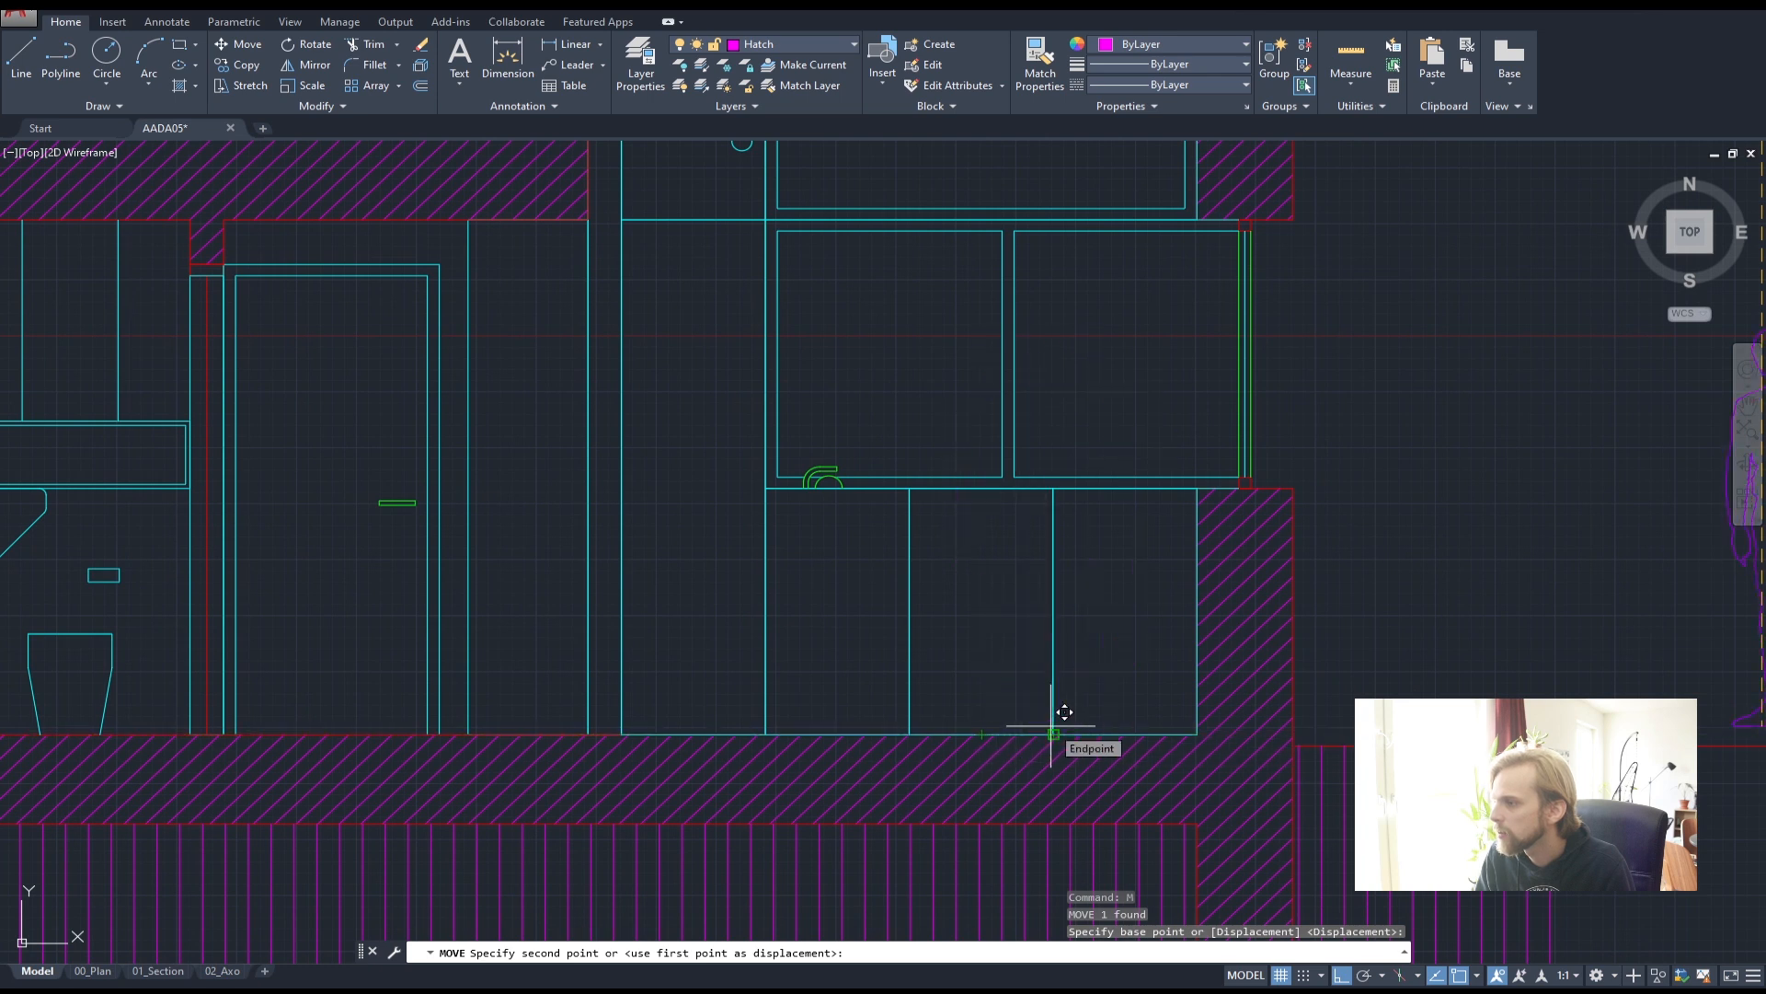
left_click(915, 733)
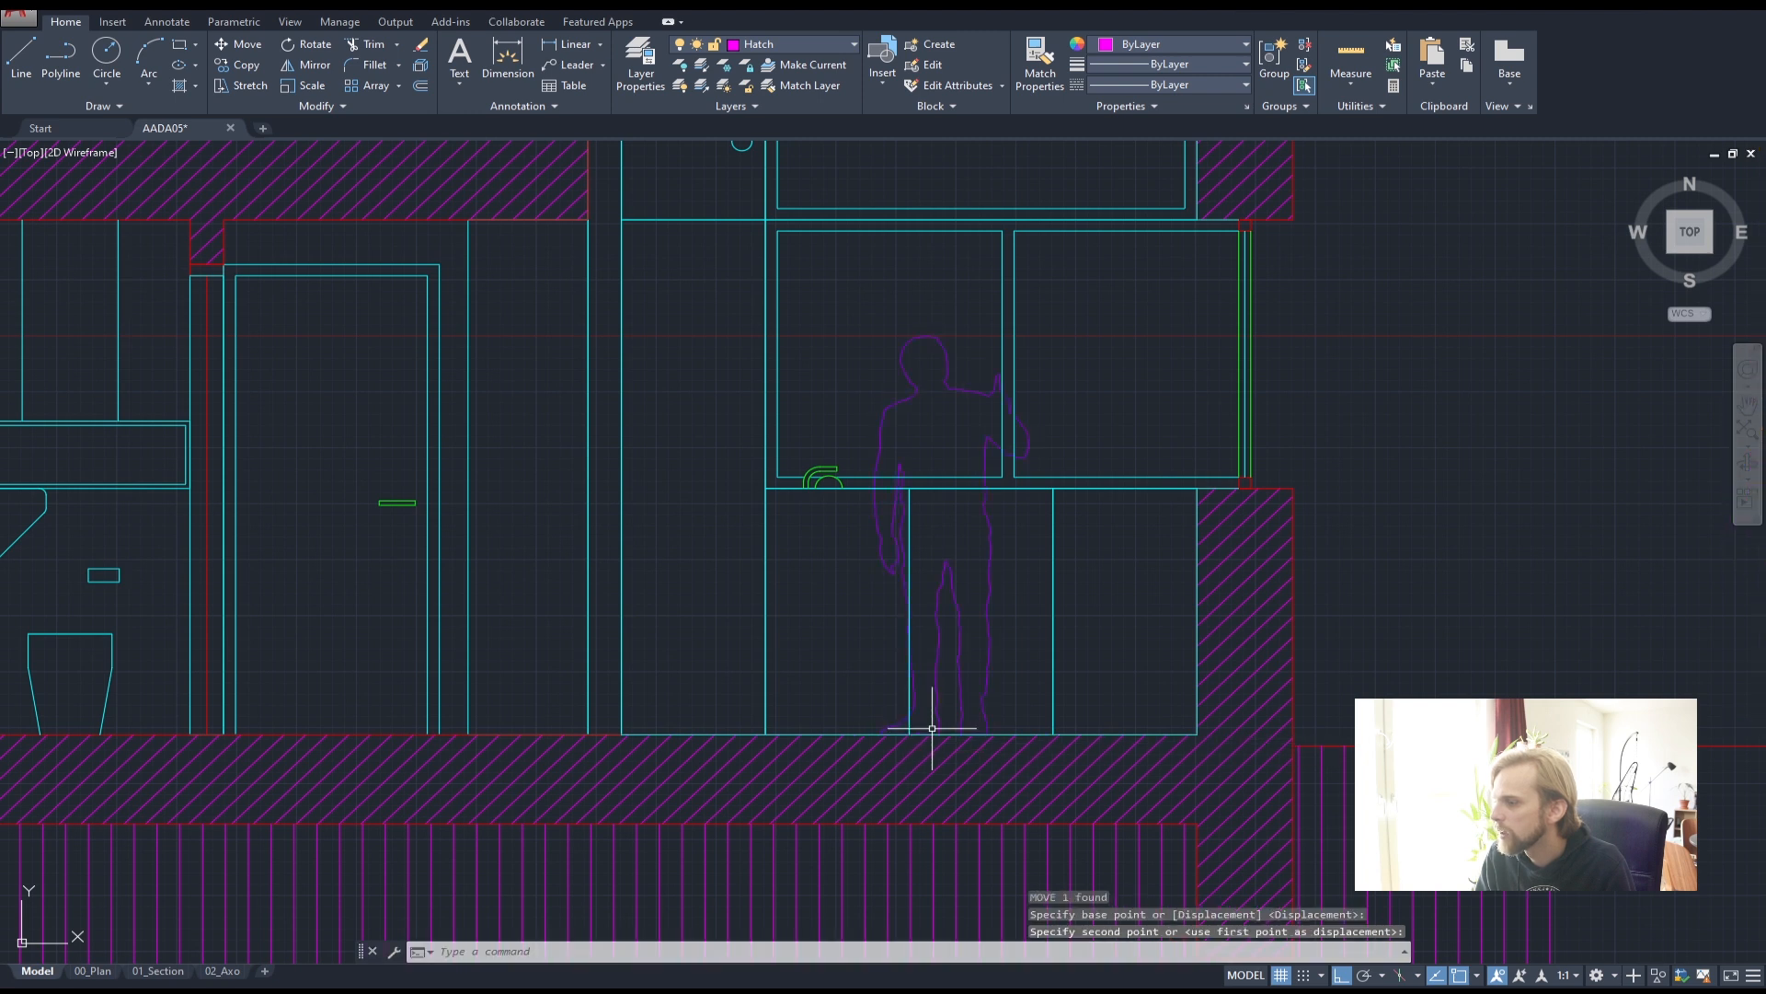
key("Escape")
key("Escape")
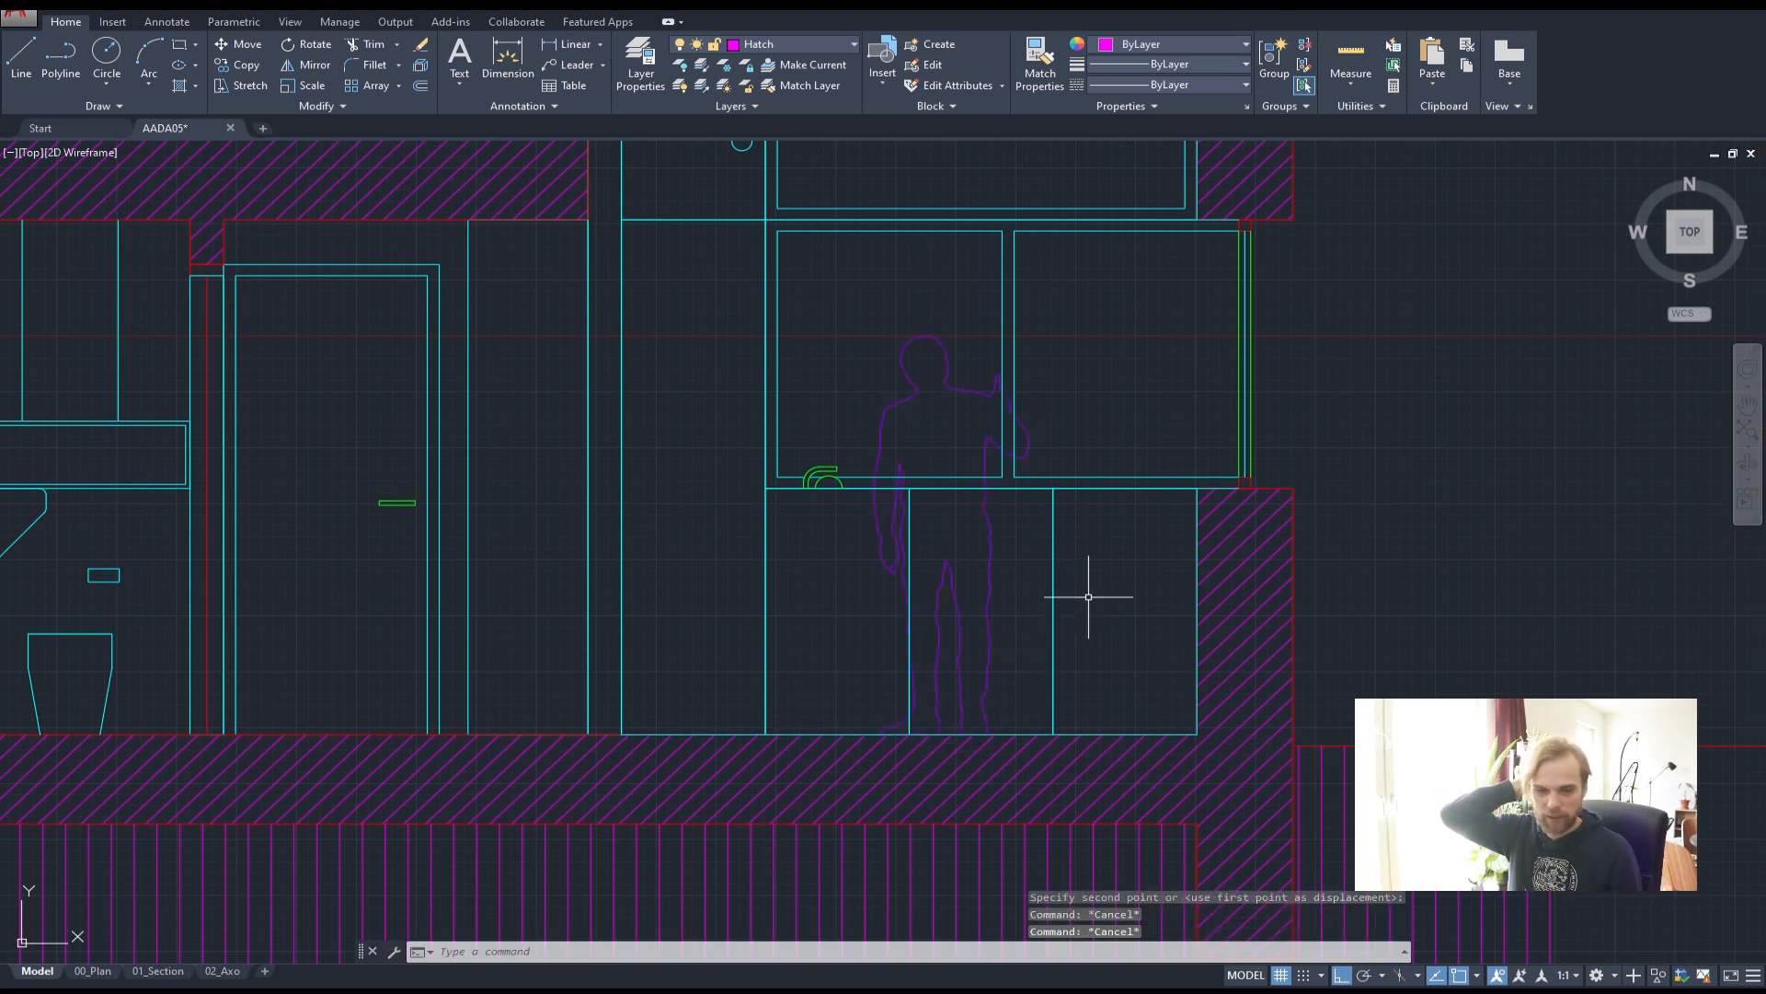
- Trim the cabinet and counter lines behind the figure's arm, body, legs and foot
scroll(942, 392, "up", 5)
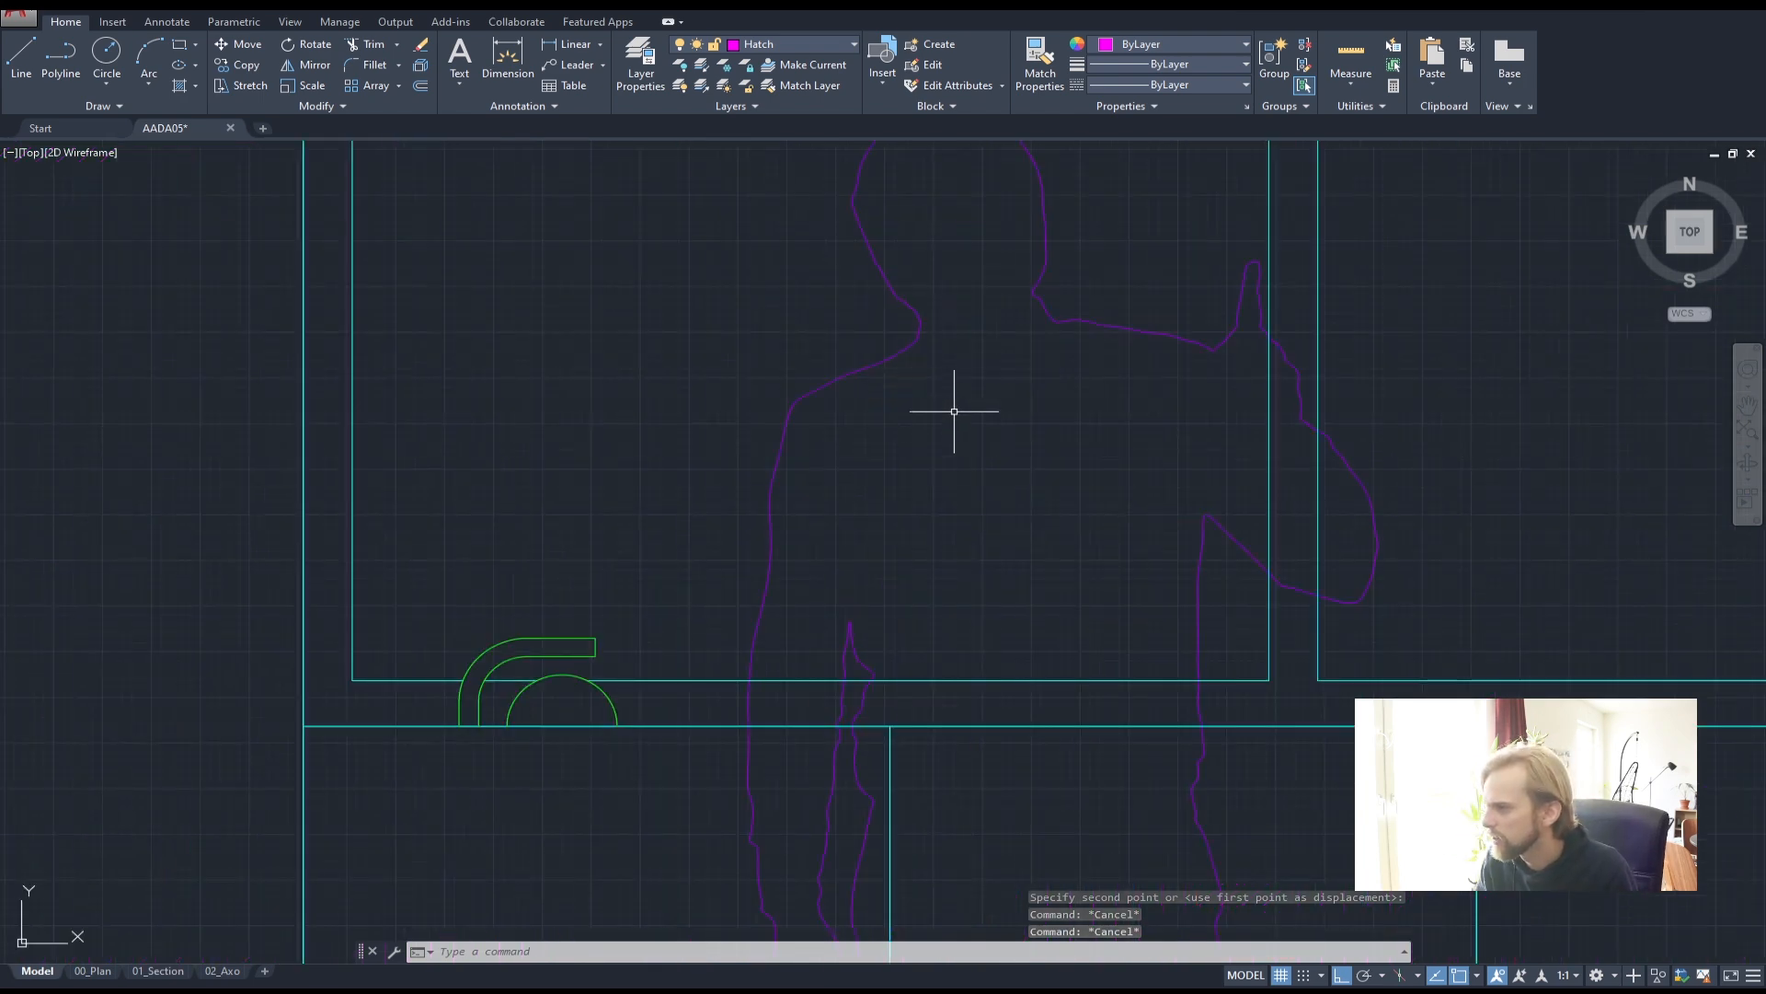
left_click(942, 392)
left_click(792, 327)
type("tr")
key("Return")
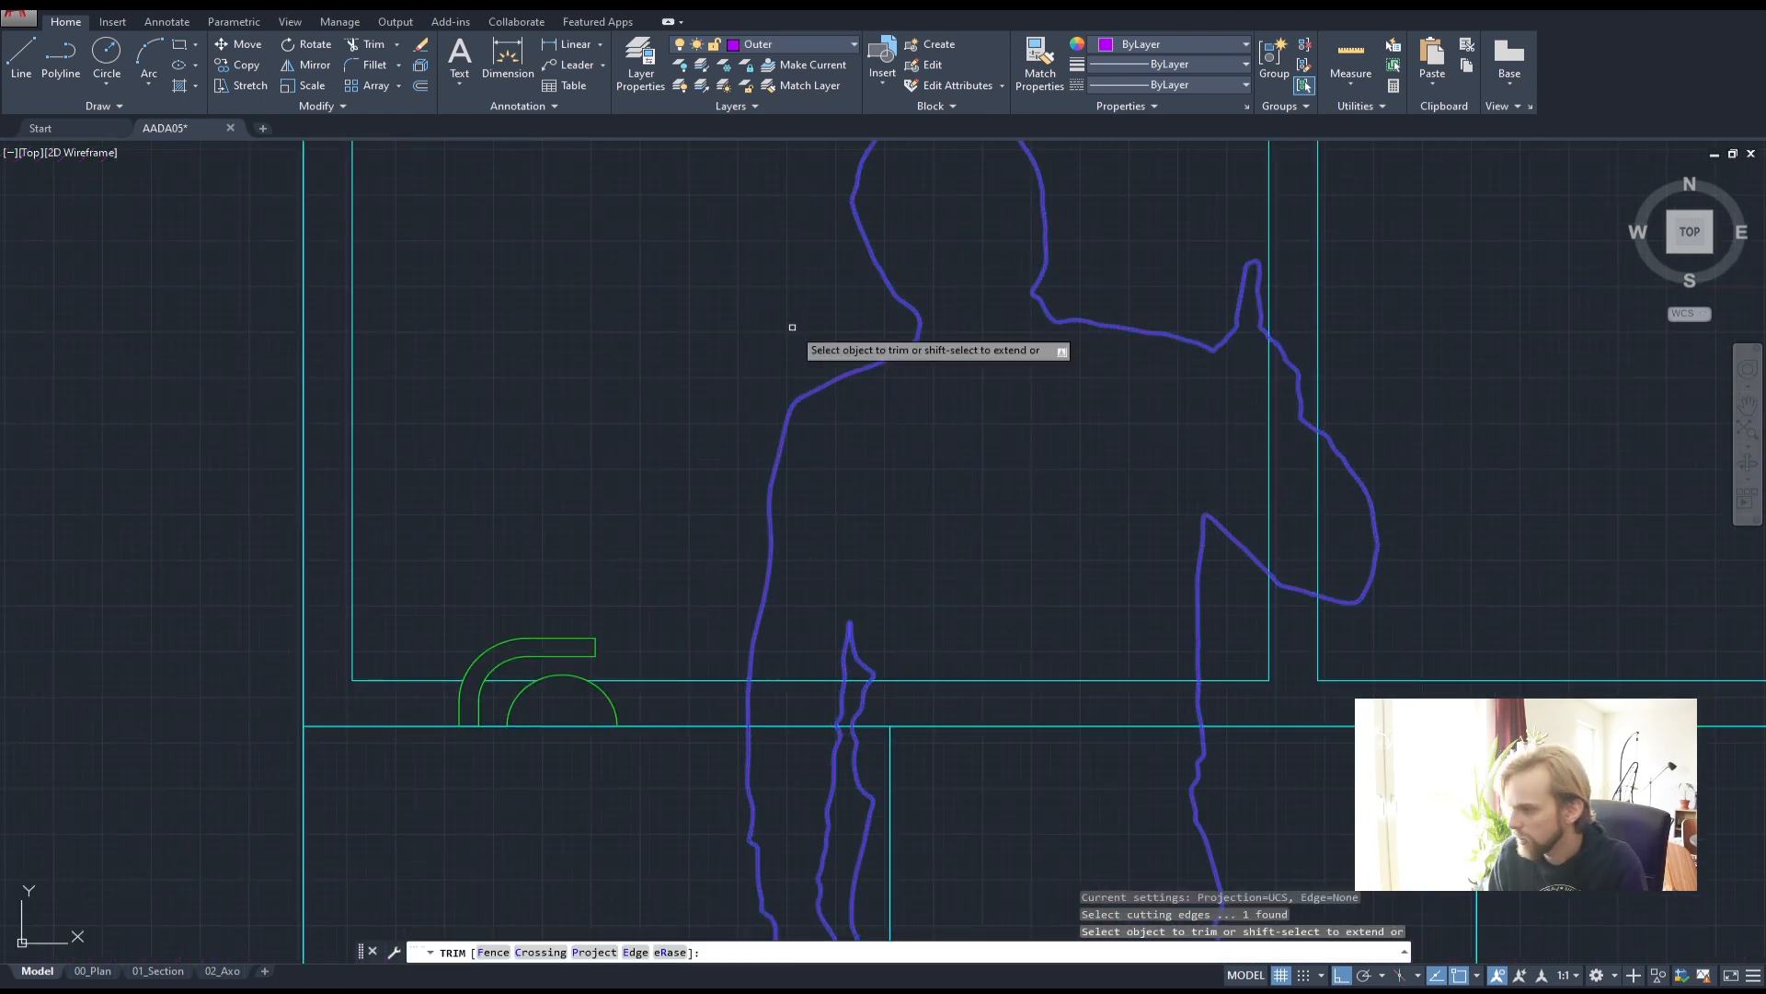
scroll(1307, 429, "up", 4)
left_click(1461, 576)
left_click(1323, 536)
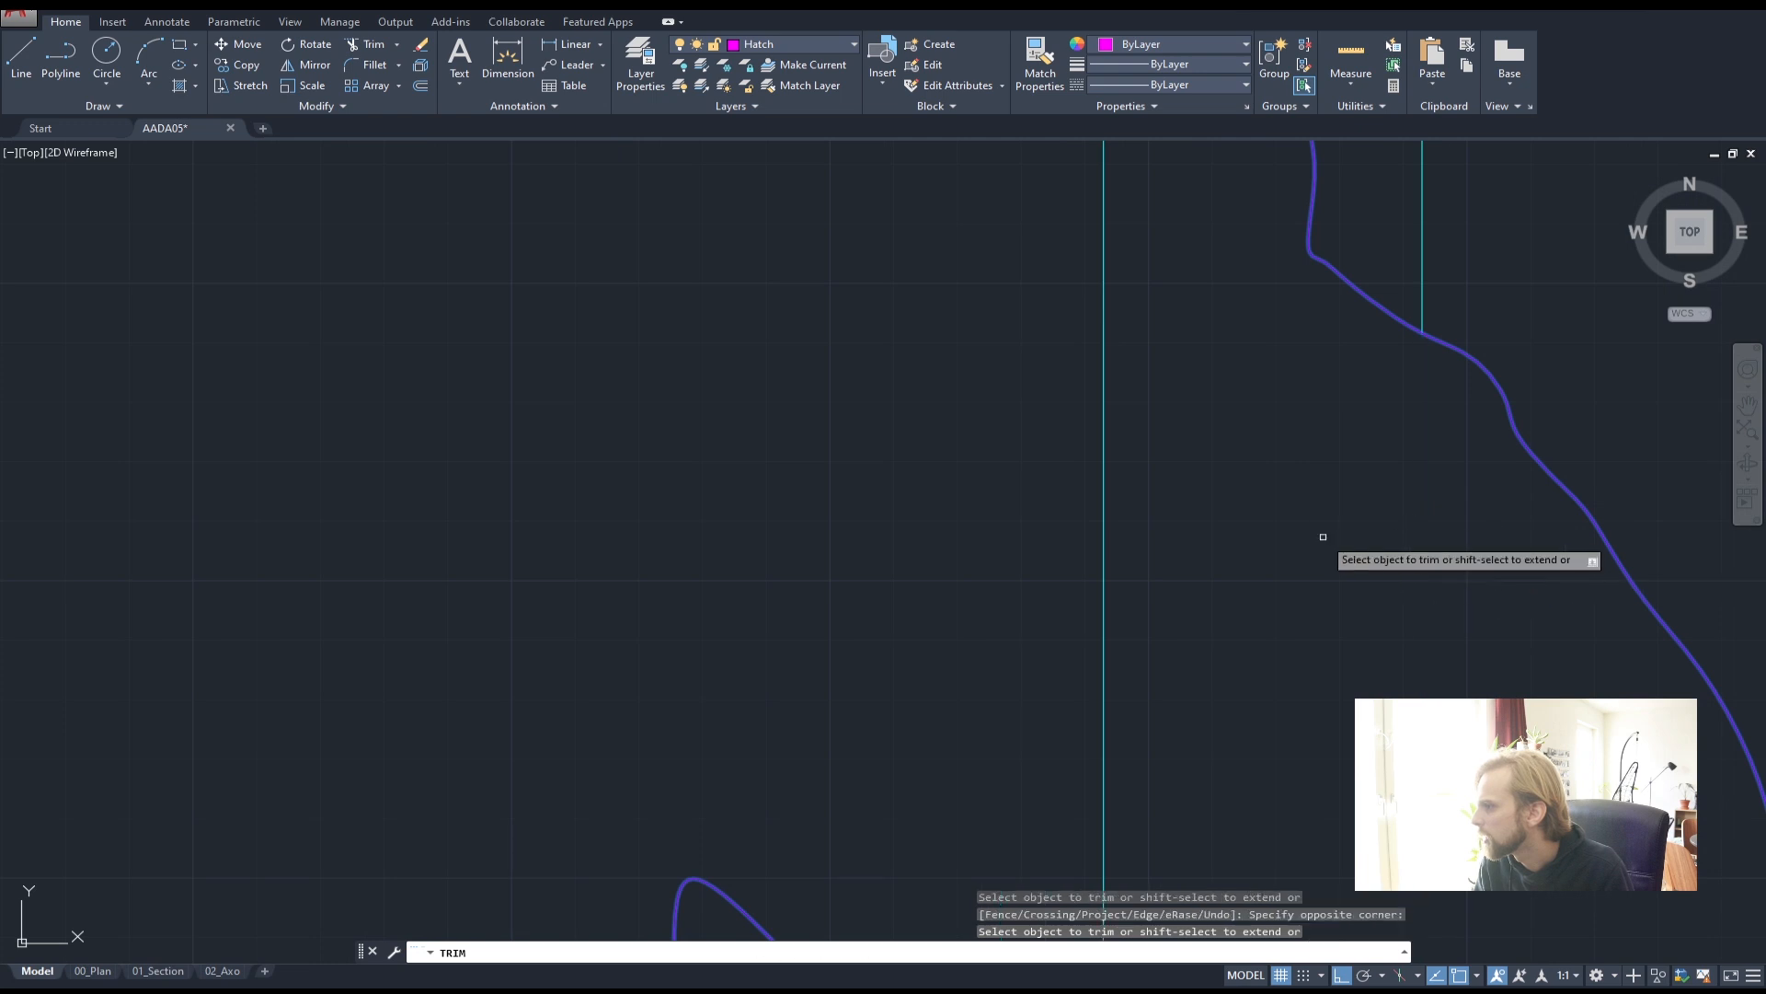
scroll(1058, 516, "down", 4)
left_click(1018, 660)
left_click(747, 605)
scroll(740, 589, "up", 2)
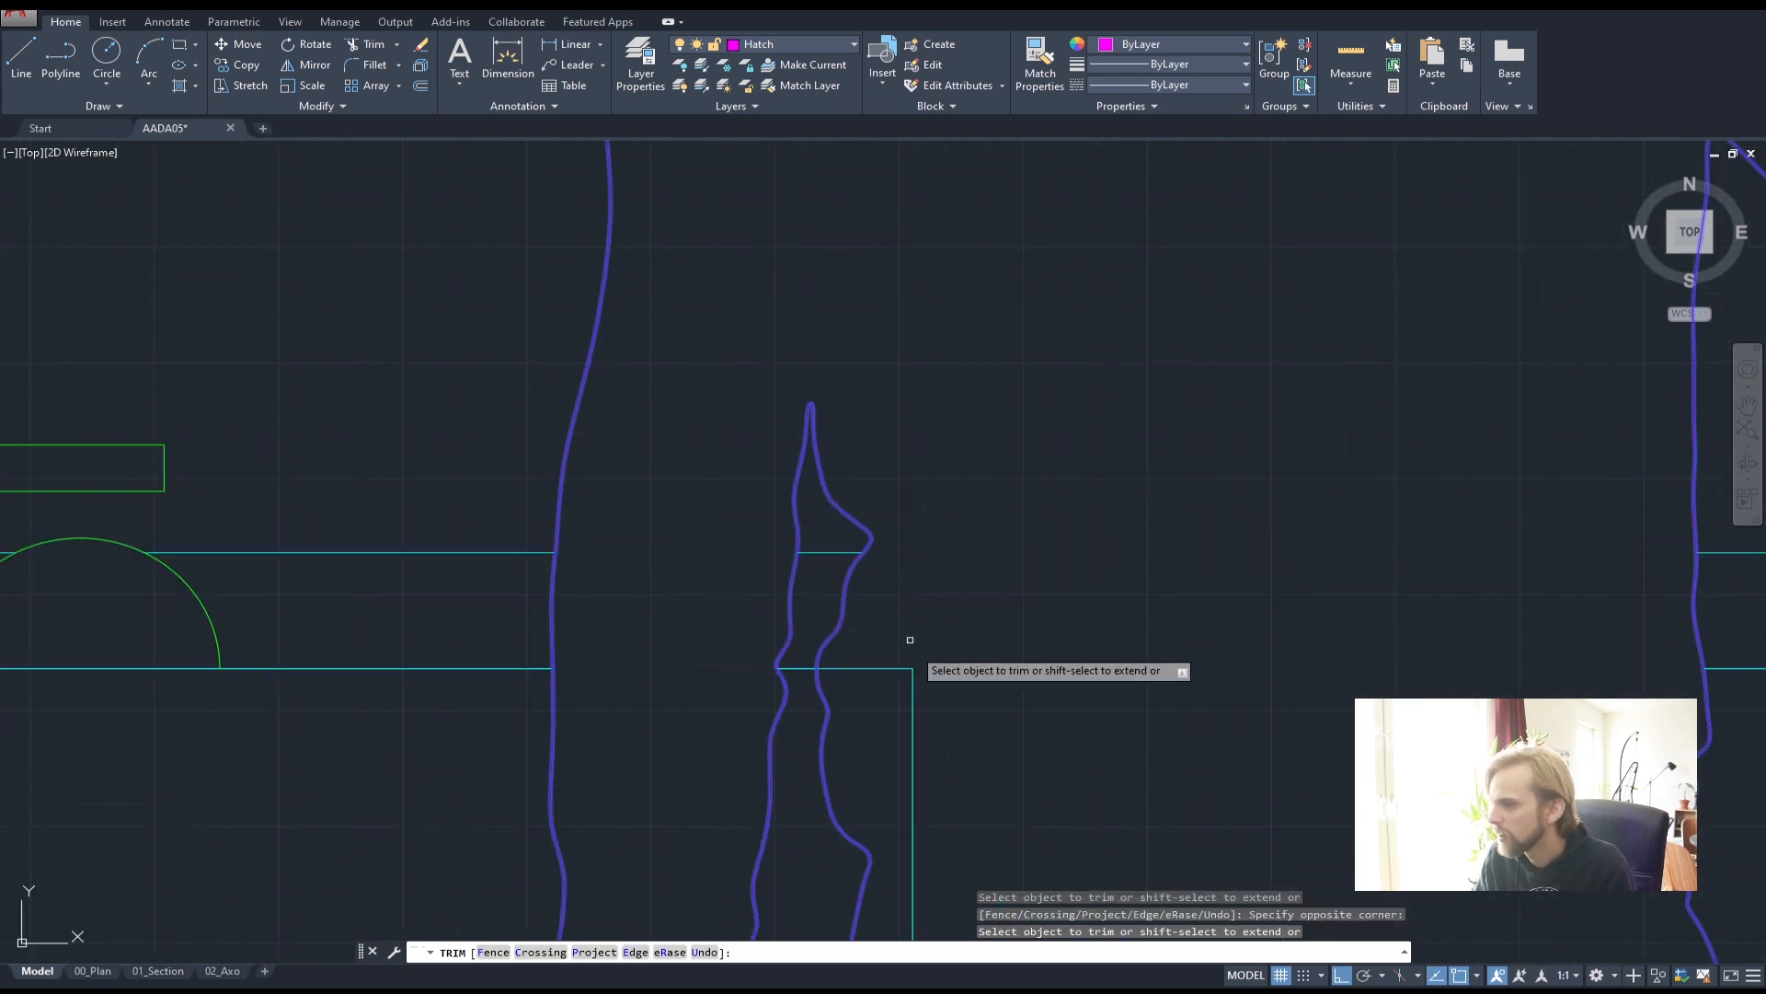
scroll(910, 658, "down", 2)
middle_click_drag(910, 672, 870, 494)
left_click(910, 527)
left_click(864, 477)
scroll(931, 607, "down", 1)
scroll(885, 522, "up", 5)
left_click(829, 431)
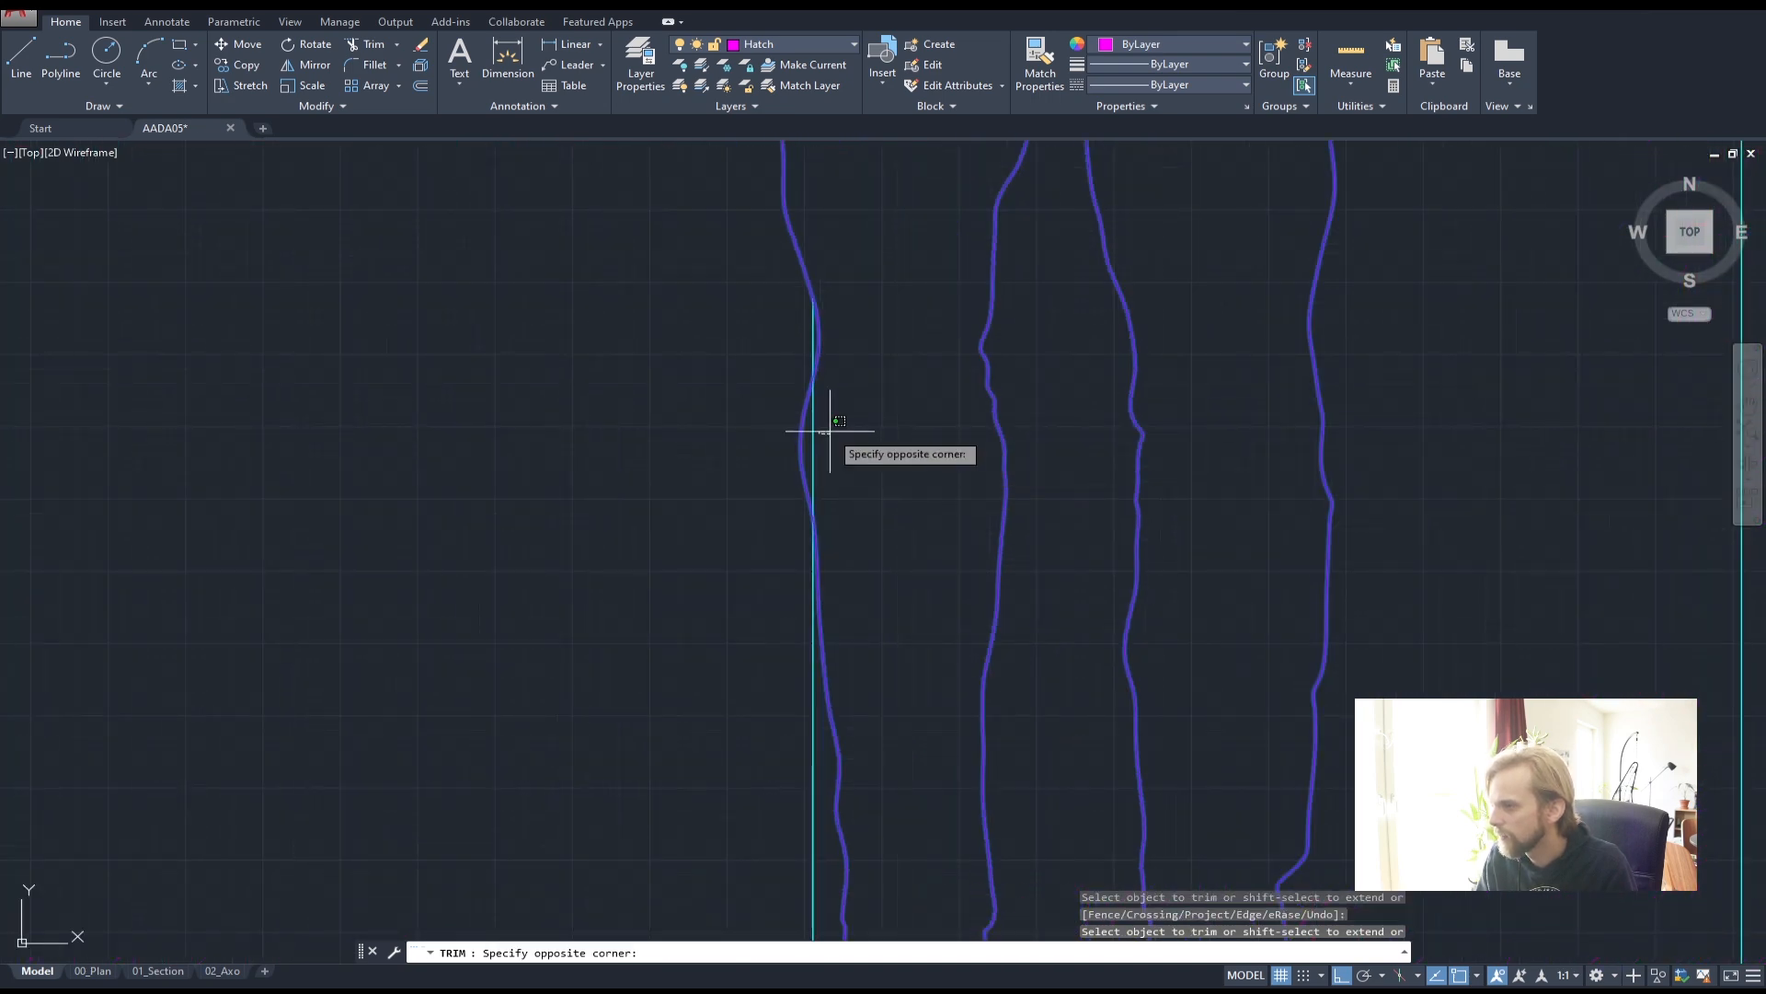
left_click(806, 432)
scroll(810, 437, "down", 2)
middle_click_drag(931, 667, 918, 474)
scroll(854, 668, "up", 2)
left_click(826, 682)
left_click(756, 674)
scroll(918, 644, "down", 3)
middle_click_drag(939, 631, 820, 885)
scroll(943, 764, "down", 2)
scroll(1000, 568, "up", 1)
key("Escape")
key("Escape")
key("Escape")
- Delete the leftover inner figure lines between the plan and the section
scroll(1071, 570, "down", 1)
middle_click_drag(1121, 414, 1128, 359)
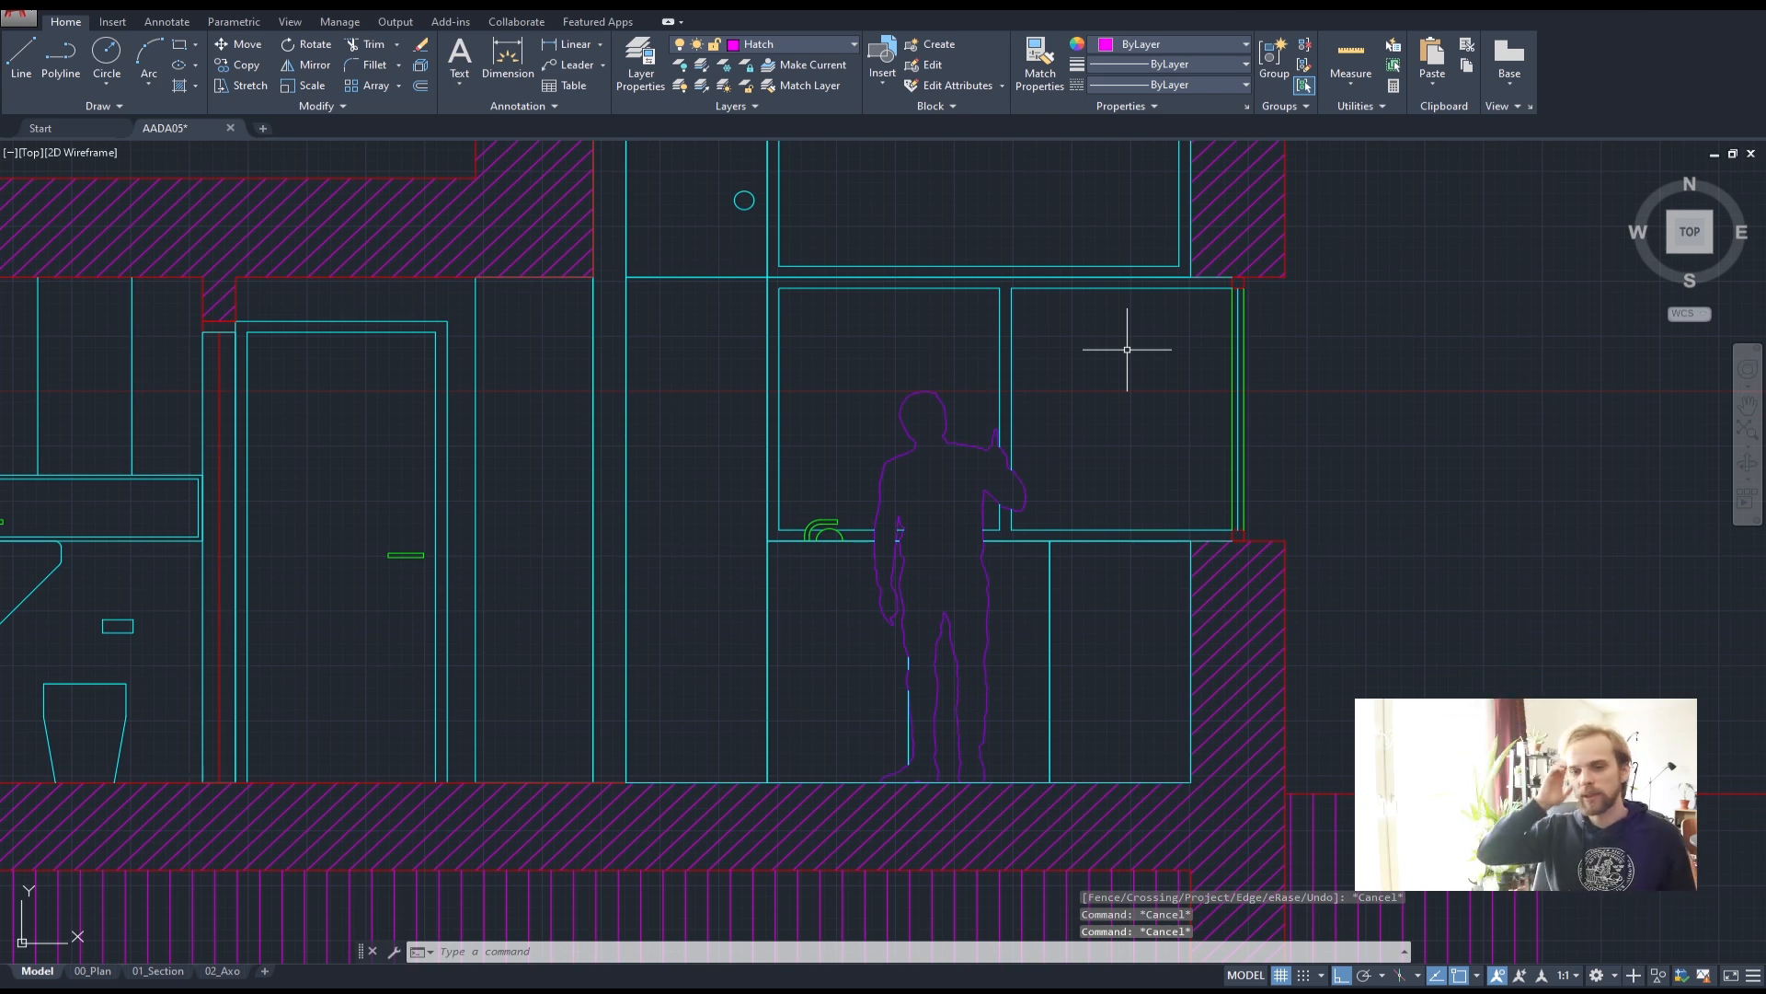
scroll(1107, 368, "down", 3)
middle_click_drag(1300, 253, 1020, 588)
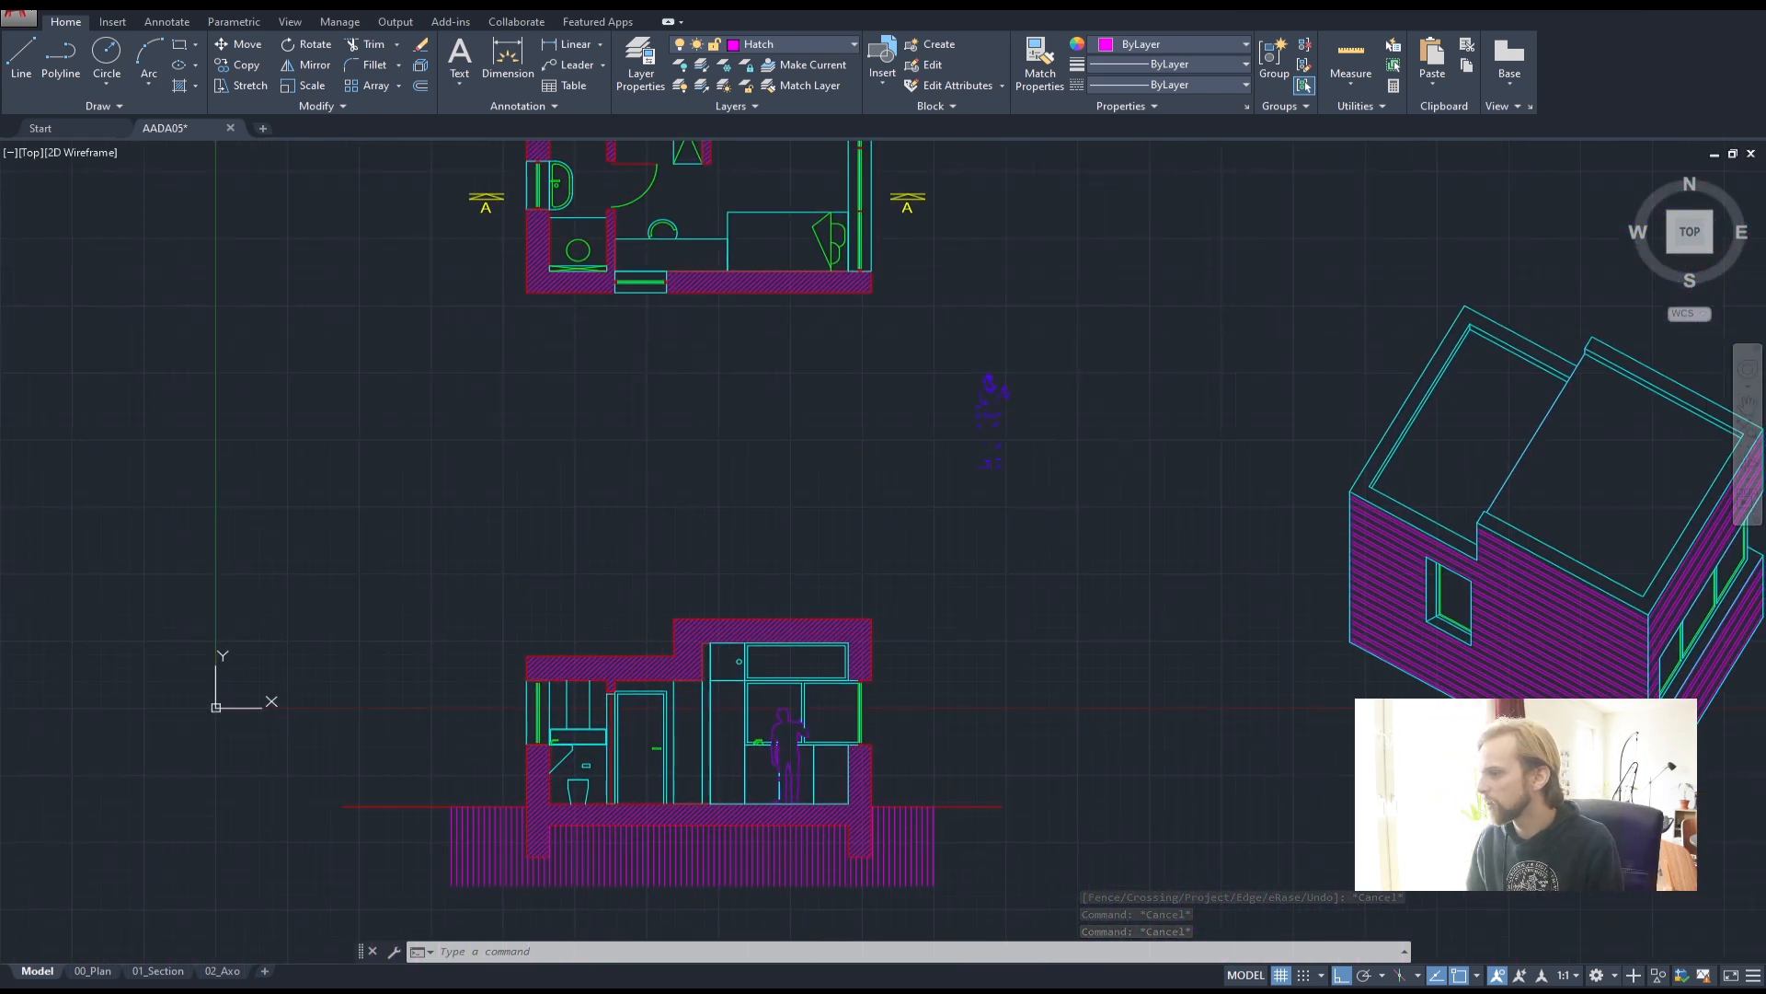
left_click(1114, 516)
left_click(955, 353)
scroll(964, 376, "up", 4)
scroll(1163, 428, "down", 2)
key("Delete")
middle_click_drag(1173, 554, 1240, 341)
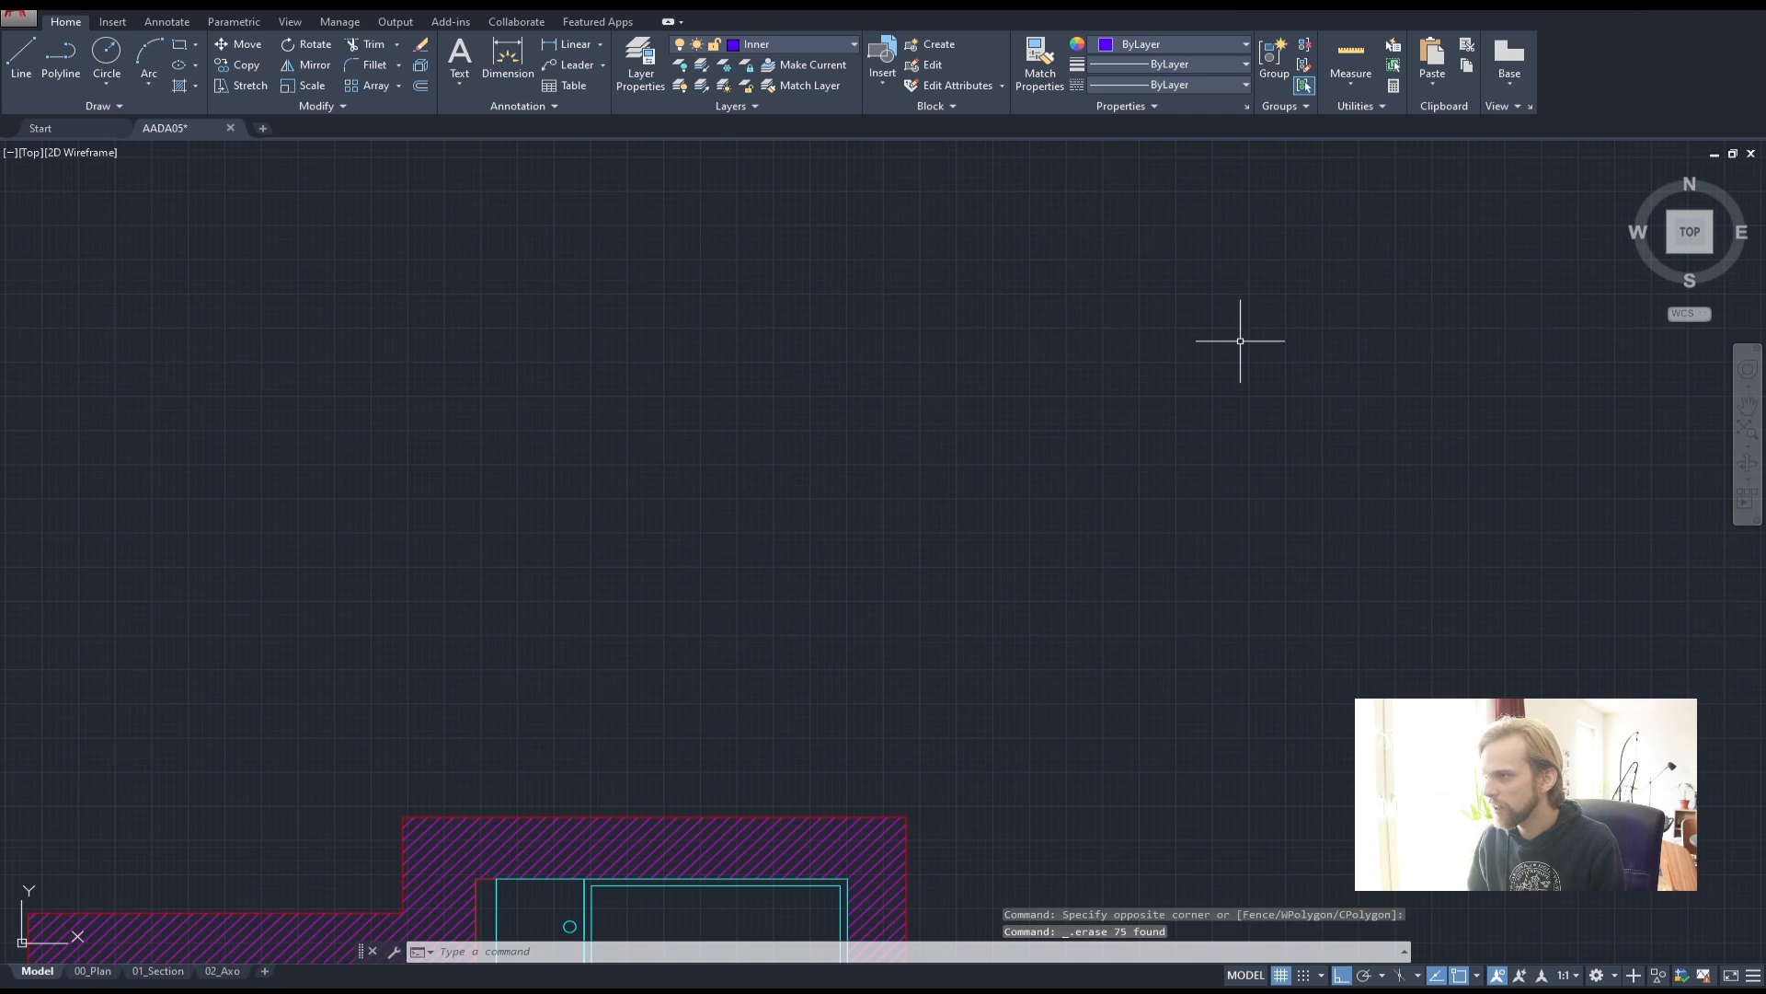
scroll(1058, 385, "down", 3)
middle_click_drag(907, 521, 978, 261)
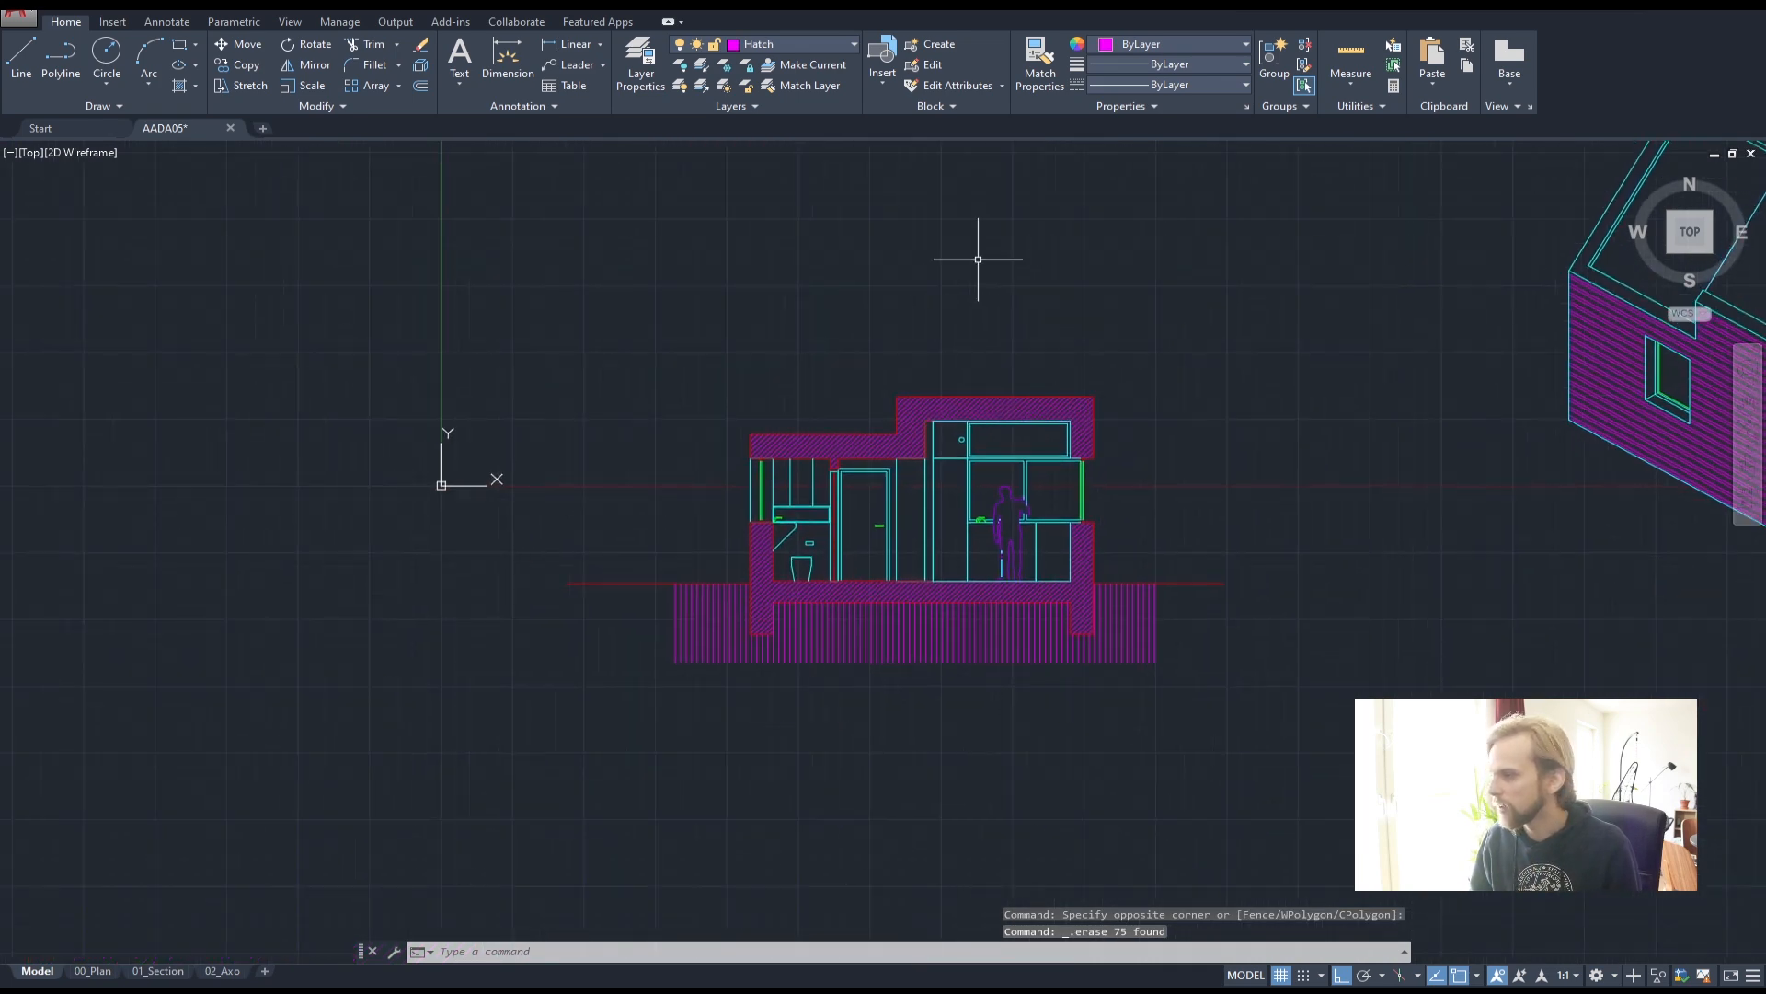
- Try deleting the Inner layer and dismiss the notice that it cannot be deleted
left_click(642, 61)
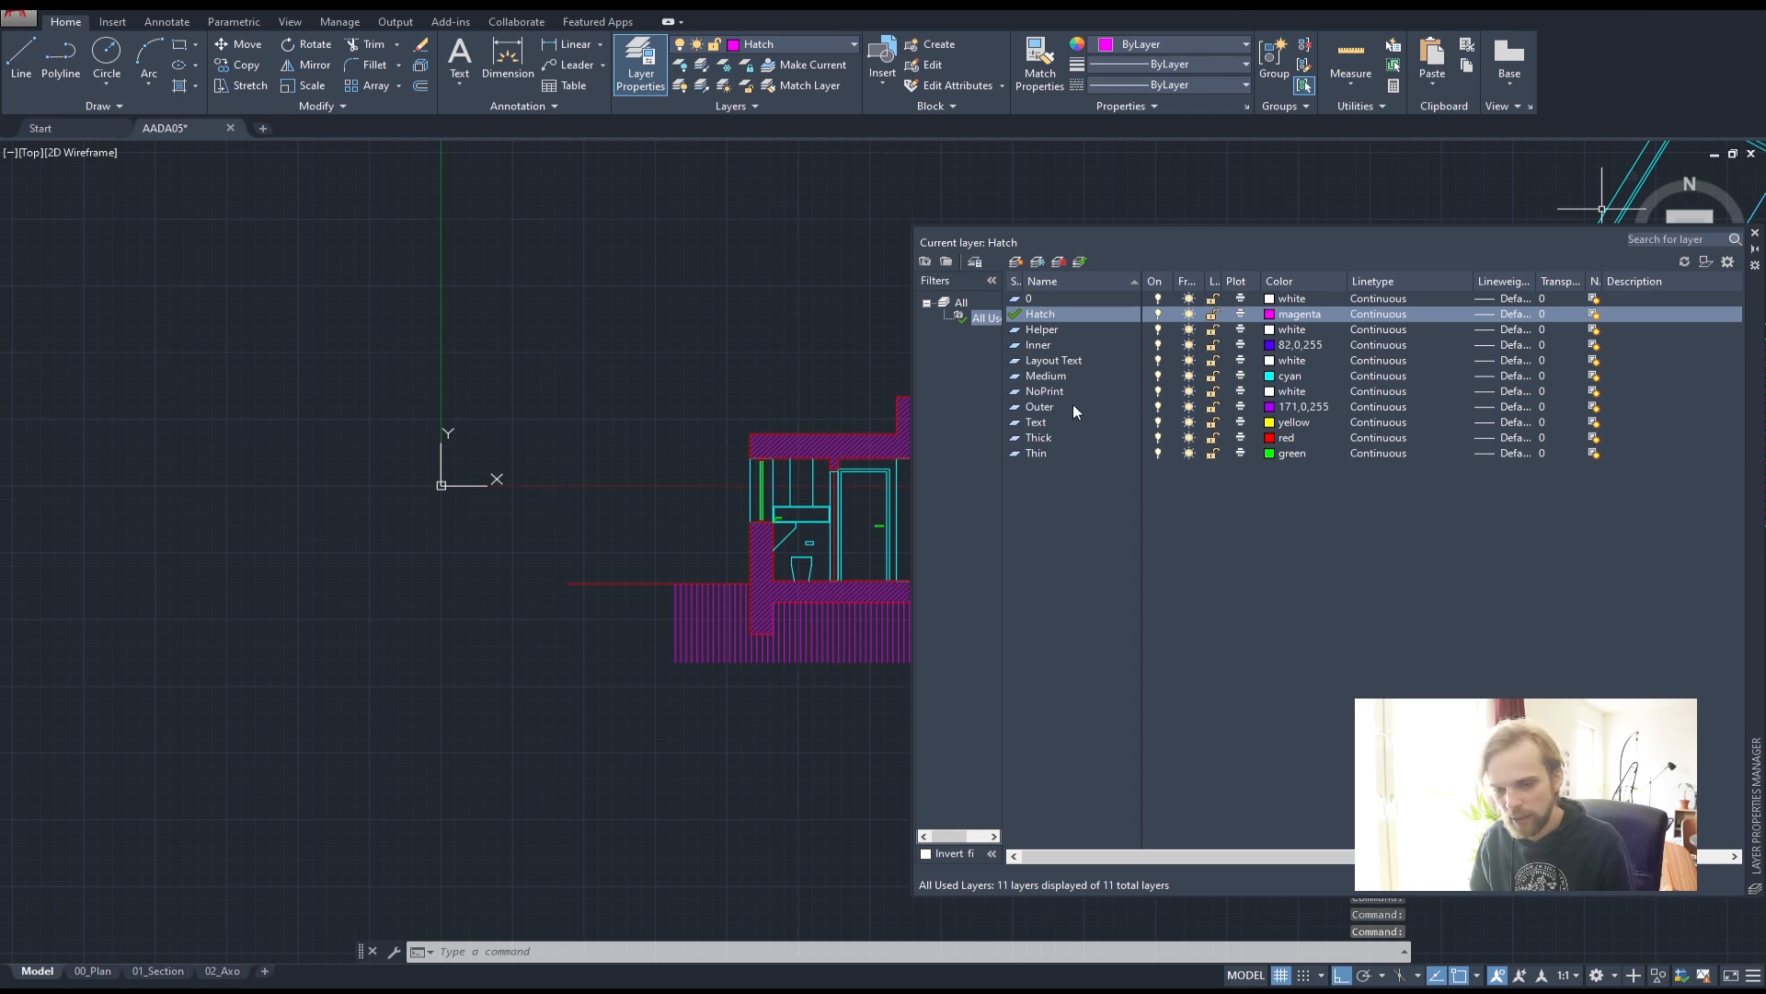
left_click(1038, 344)
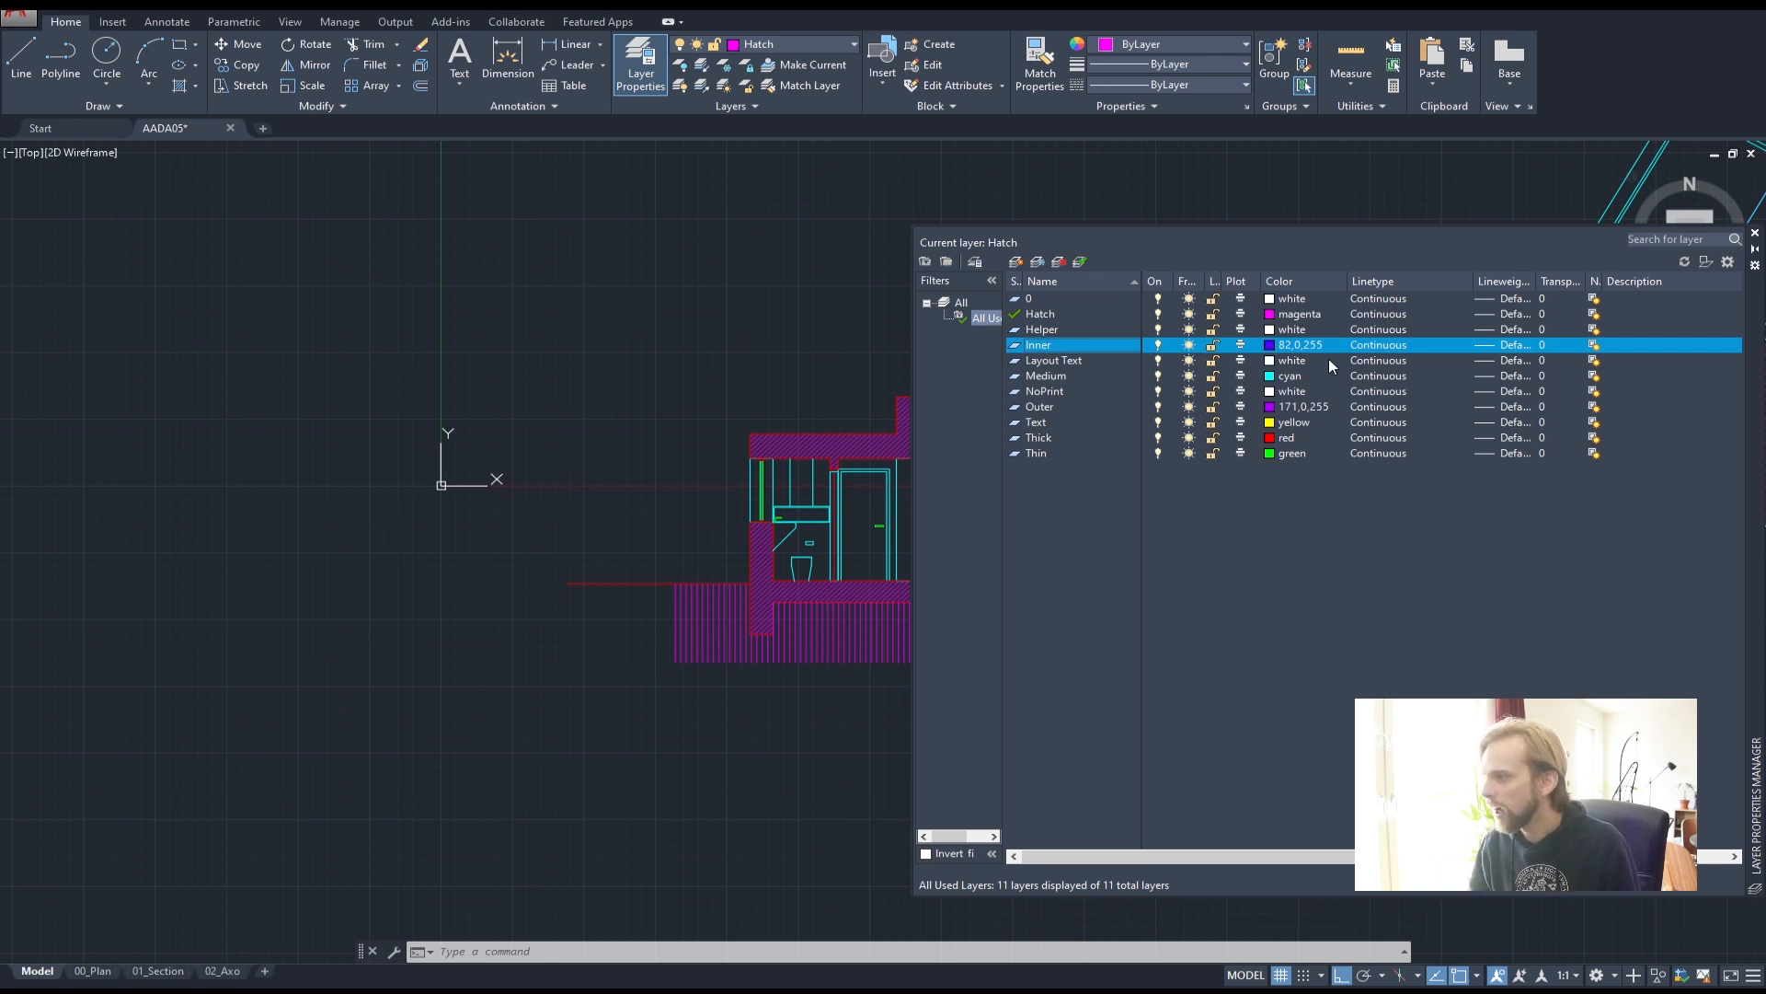
left_click(1058, 260)
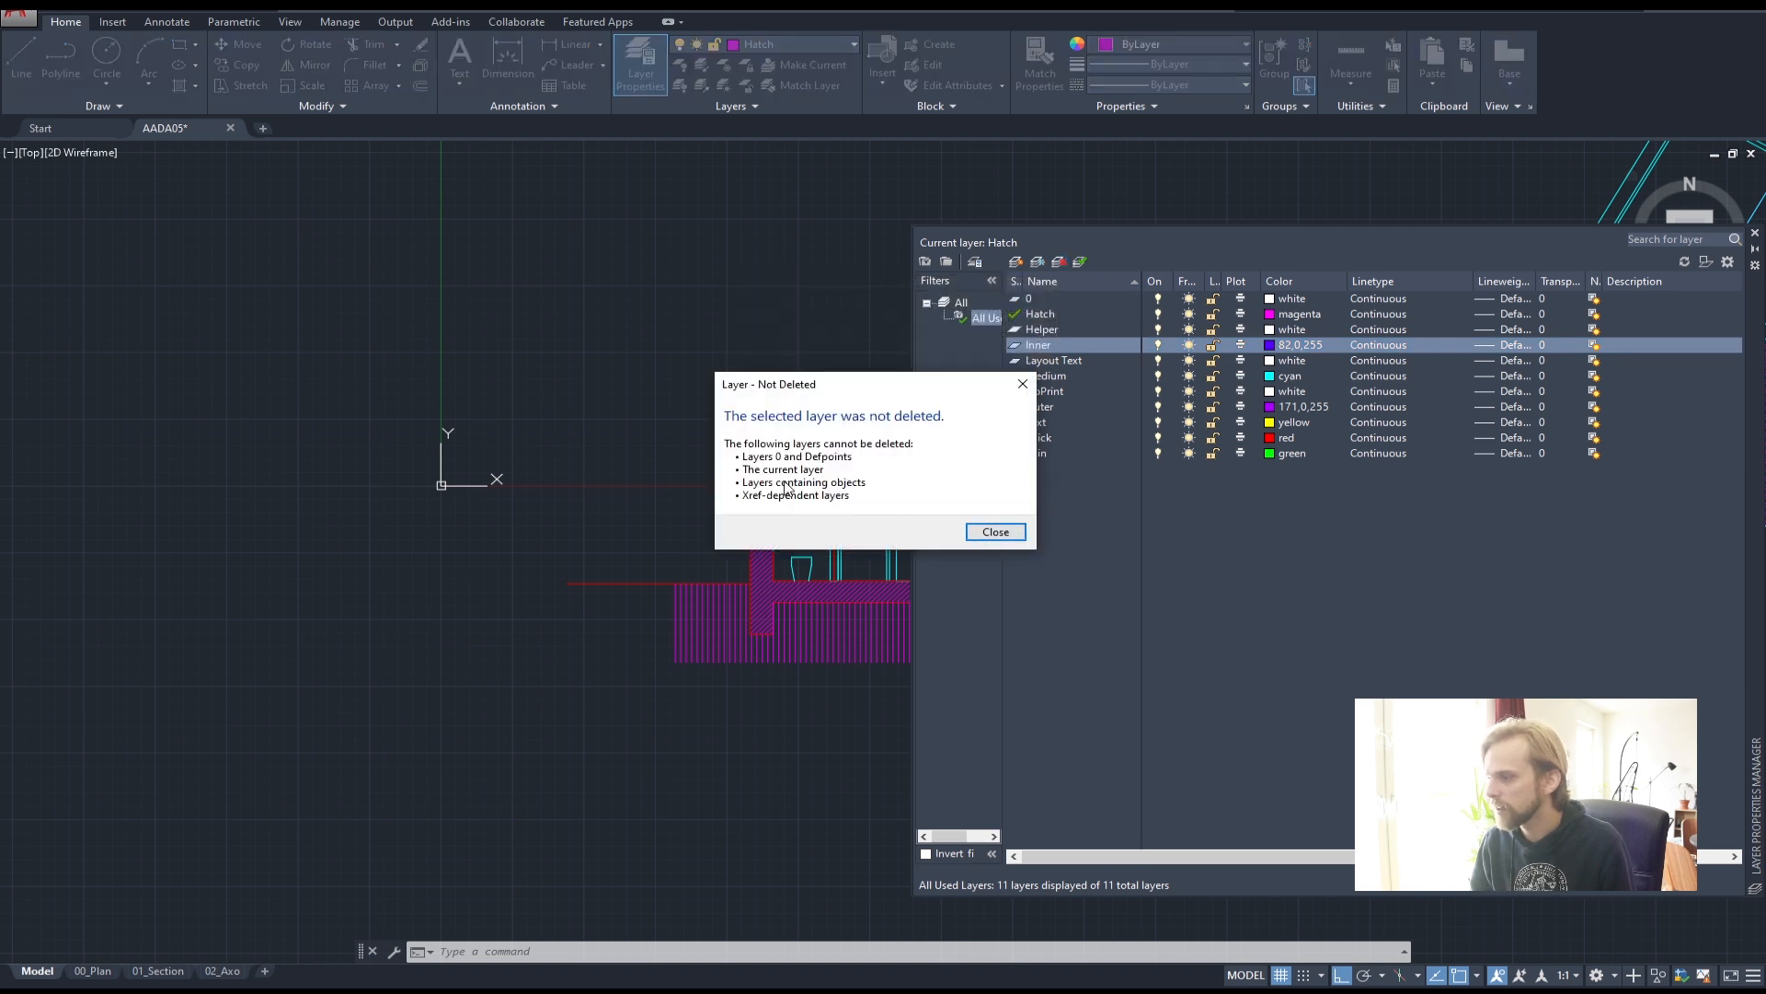
left_click(993, 532)
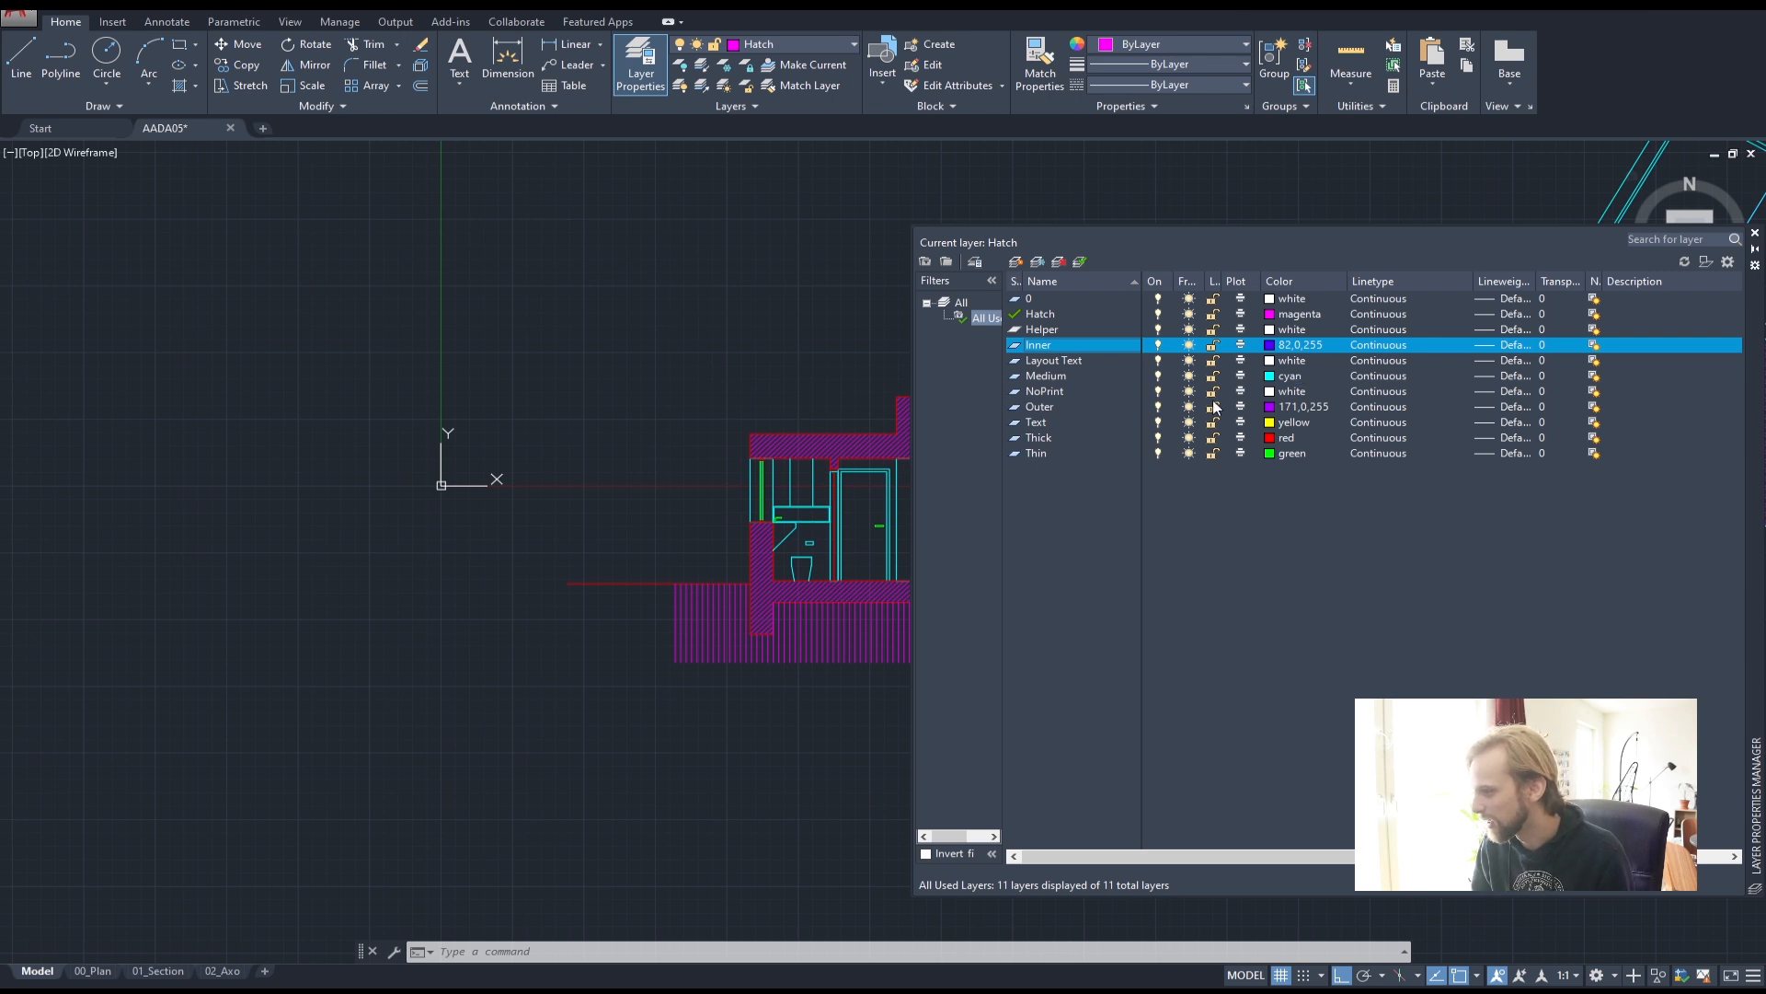
- Highlight the Outer layer, close Layer Properties and clear the drawing selection
left_click(1037, 405)
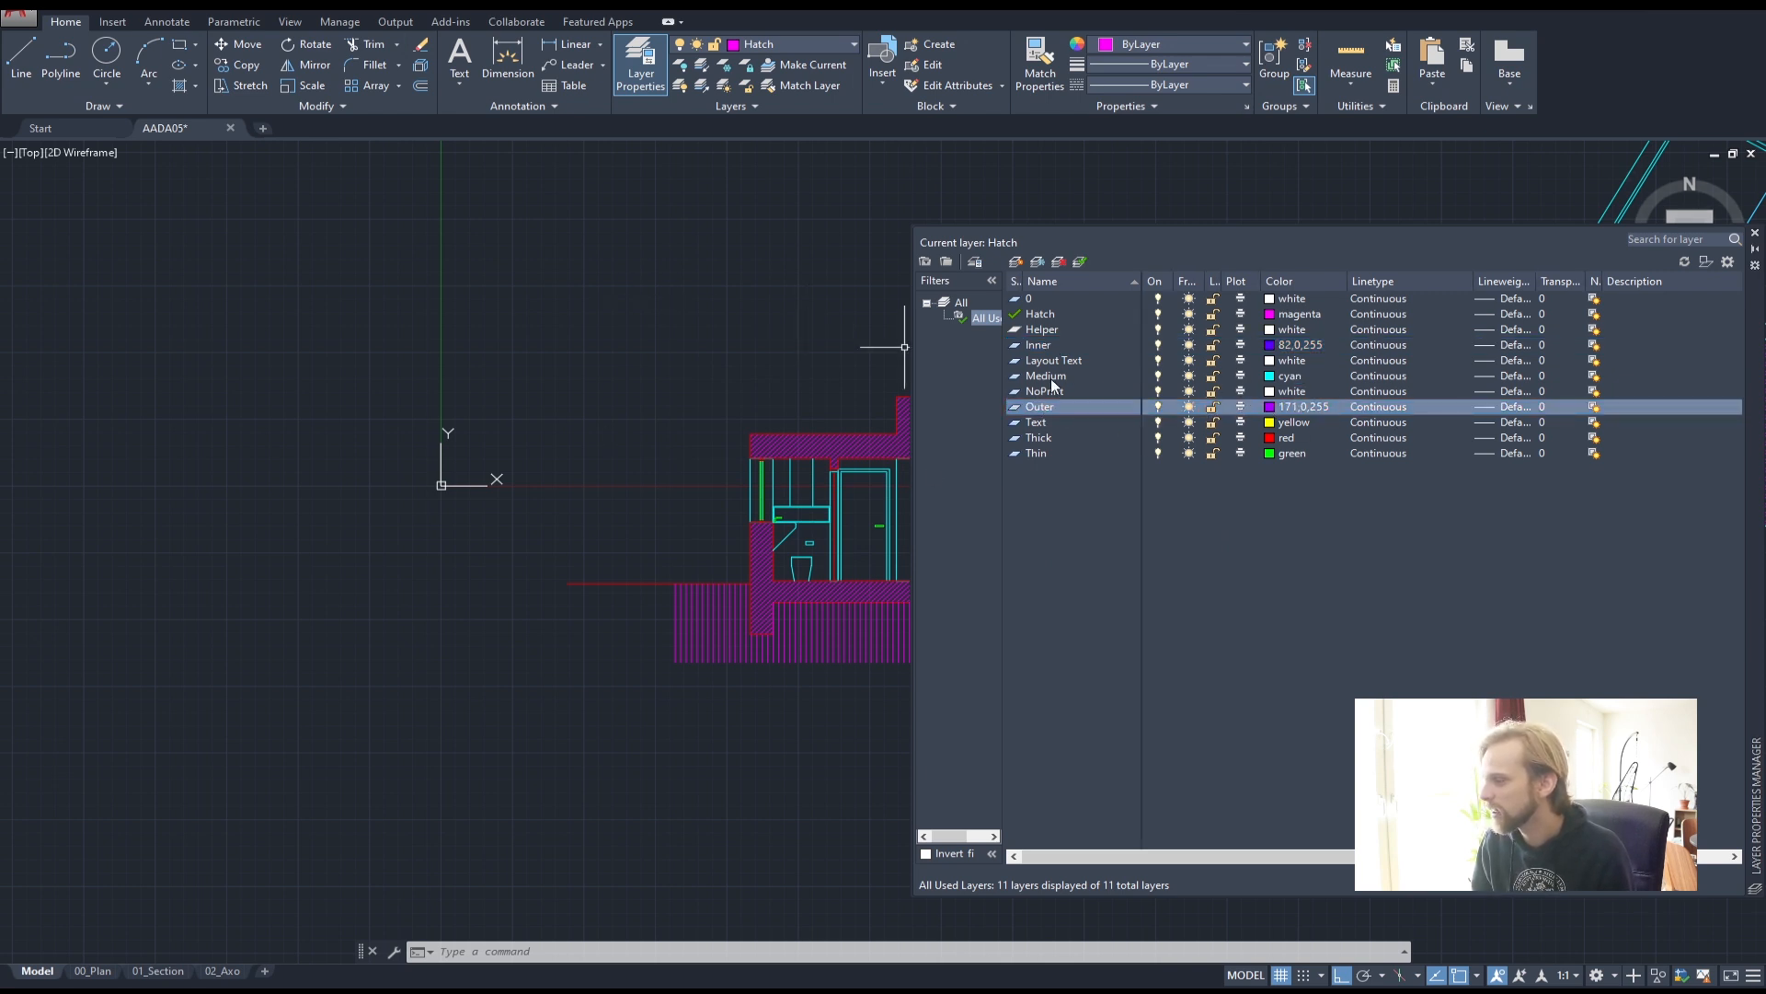
left_click(1755, 233)
left_click(907, 274)
key("Escape")
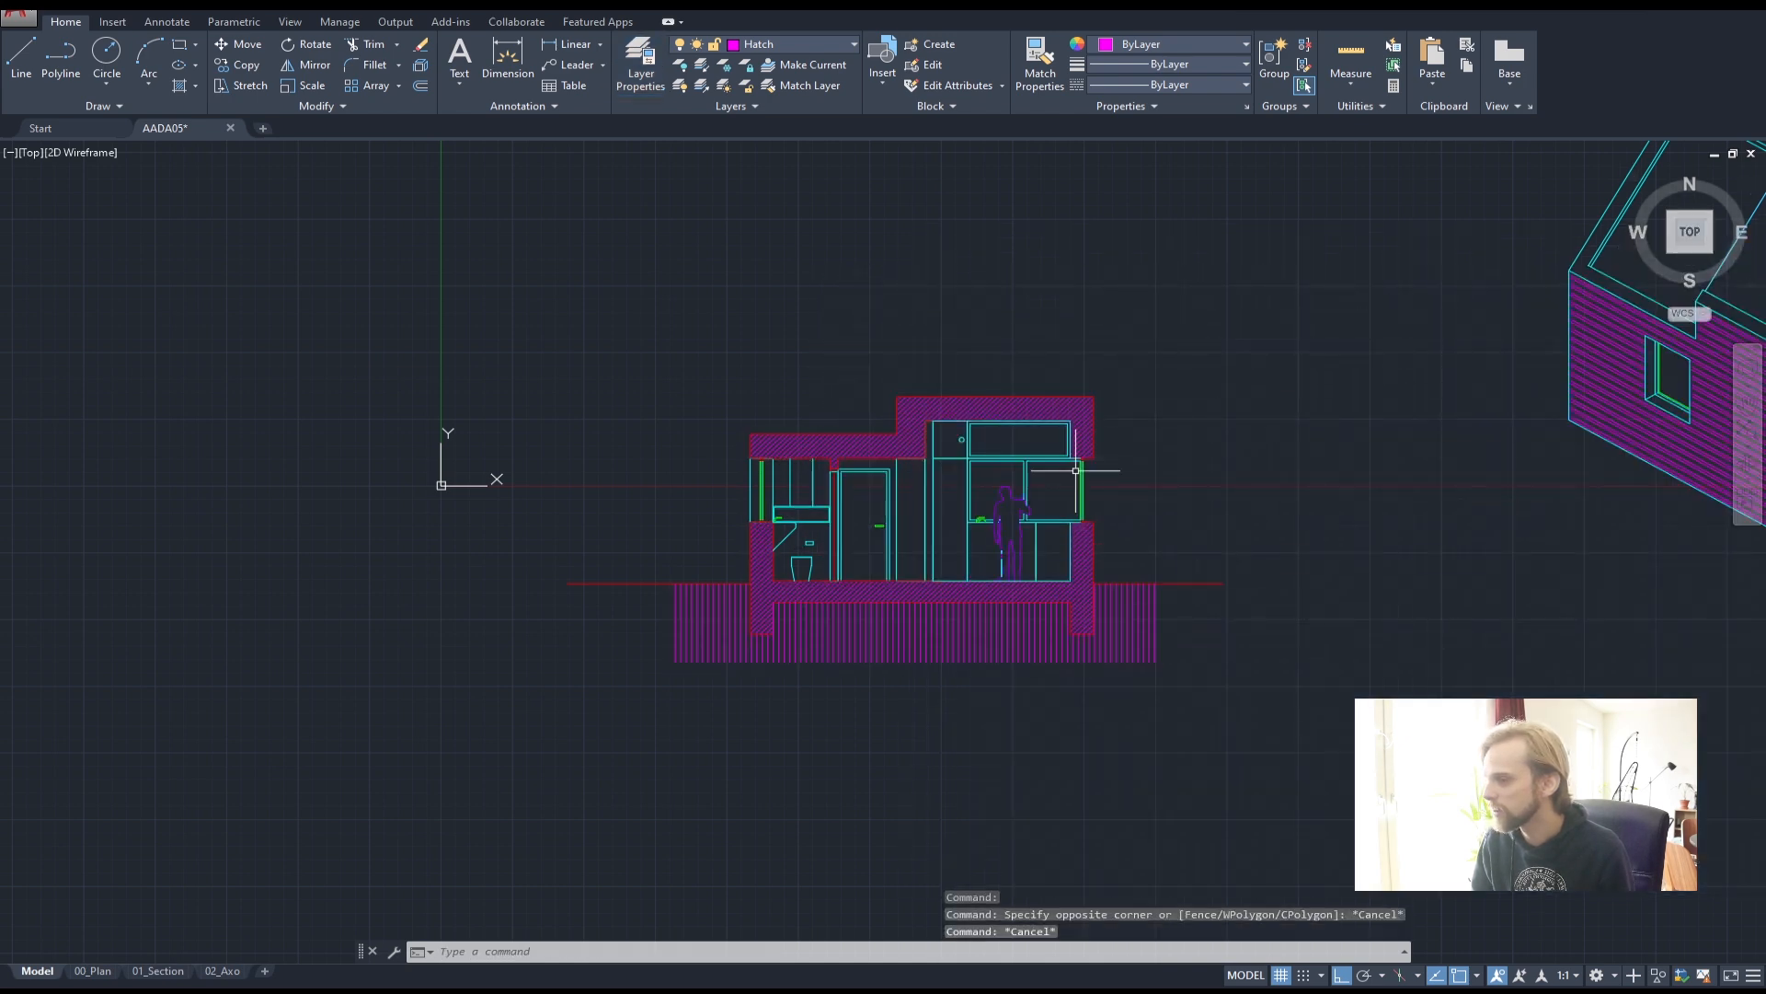
scroll(983, 561, "up", 4)
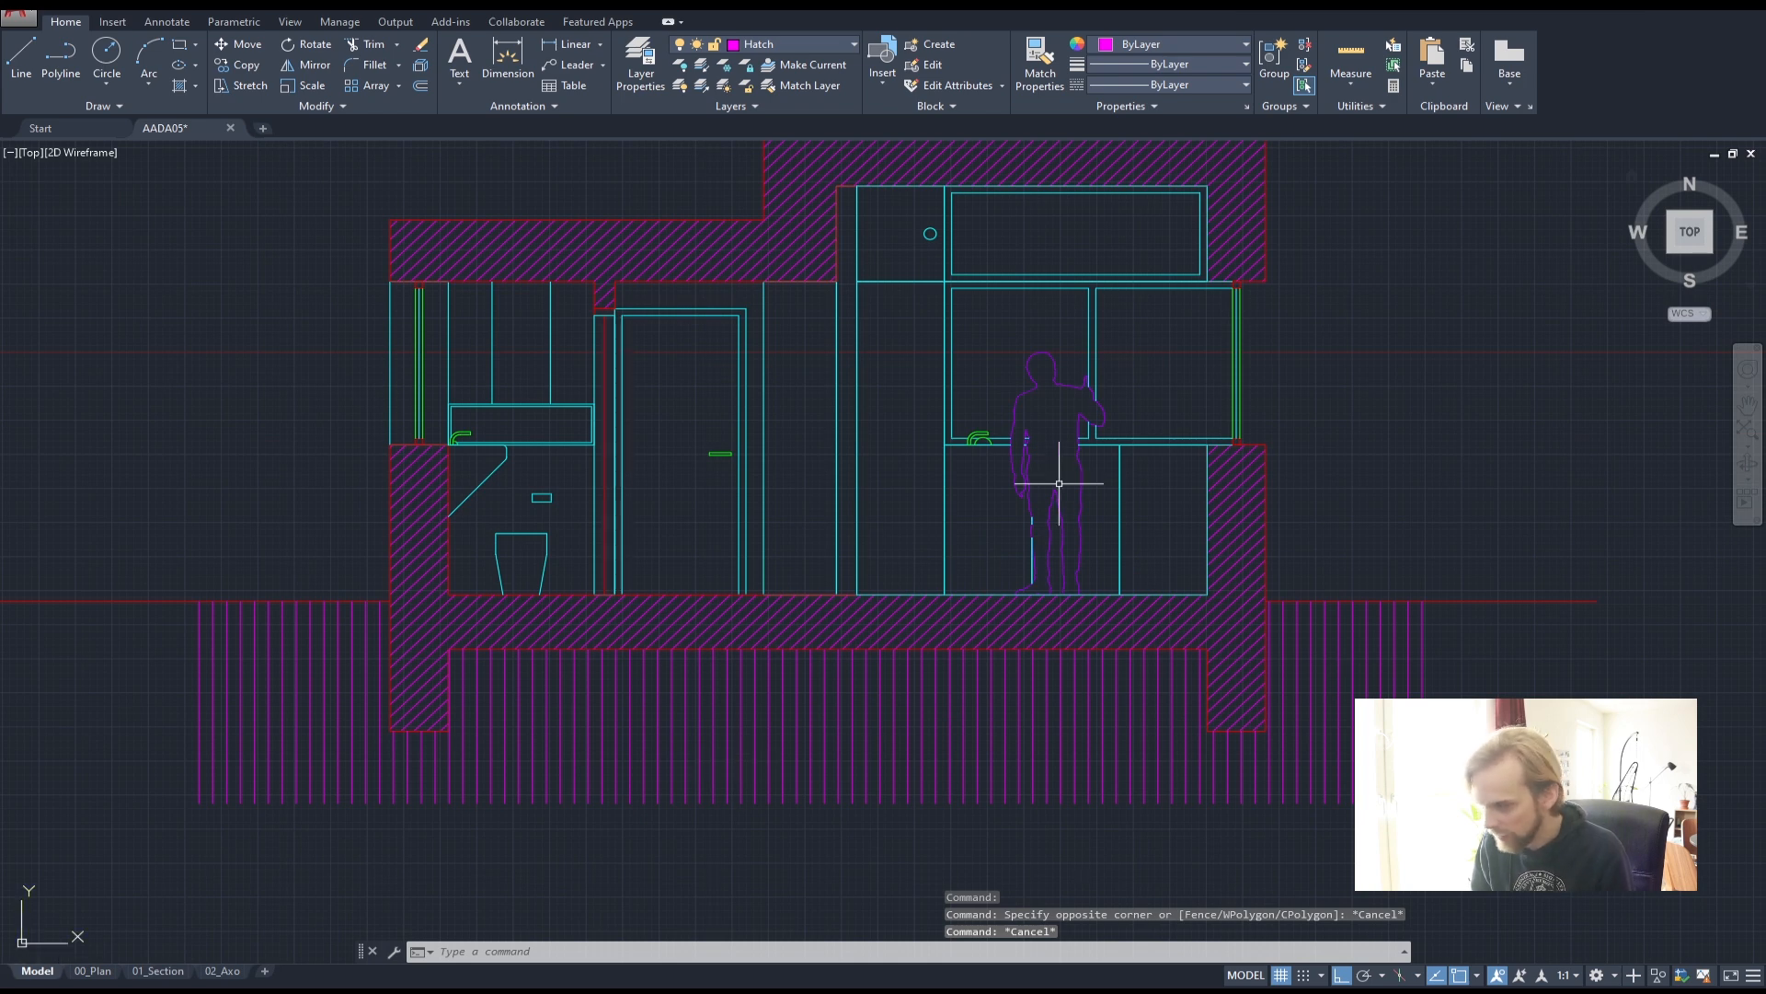
- Switch to the 01_Section layout and activate the section viewport
left_click(159, 972)
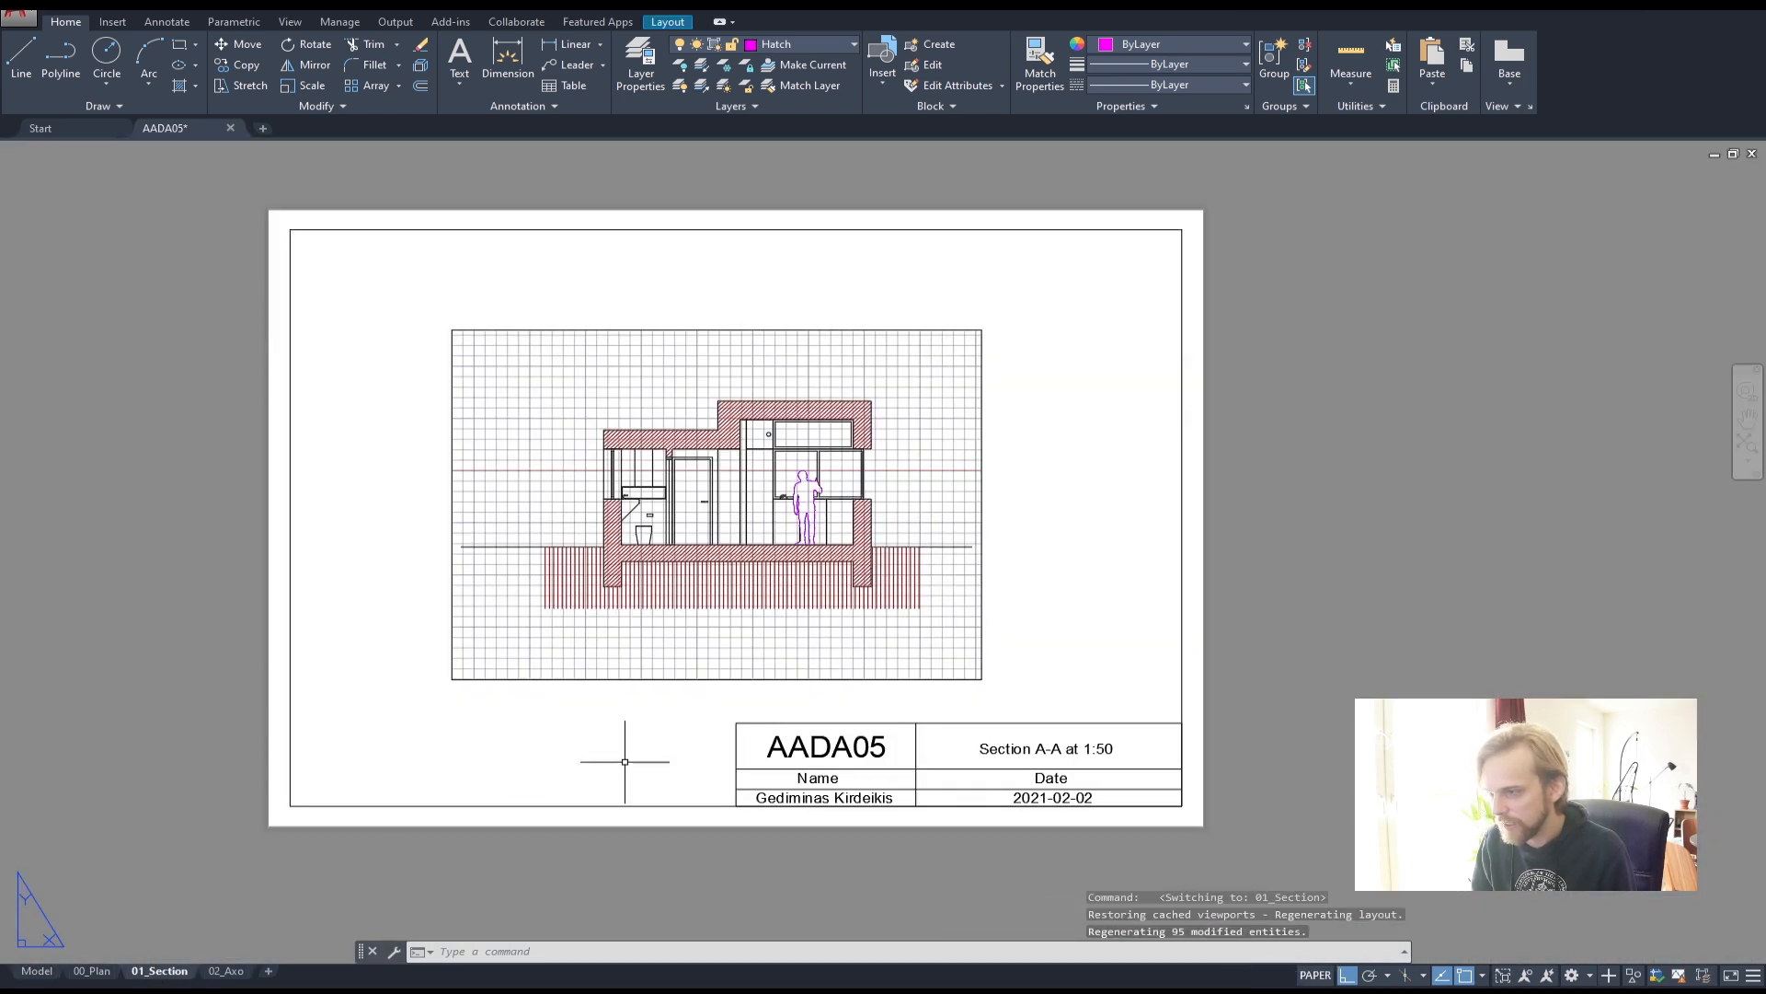
scroll(897, 603, "up", 6)
scroll(883, 614, "down", 2)
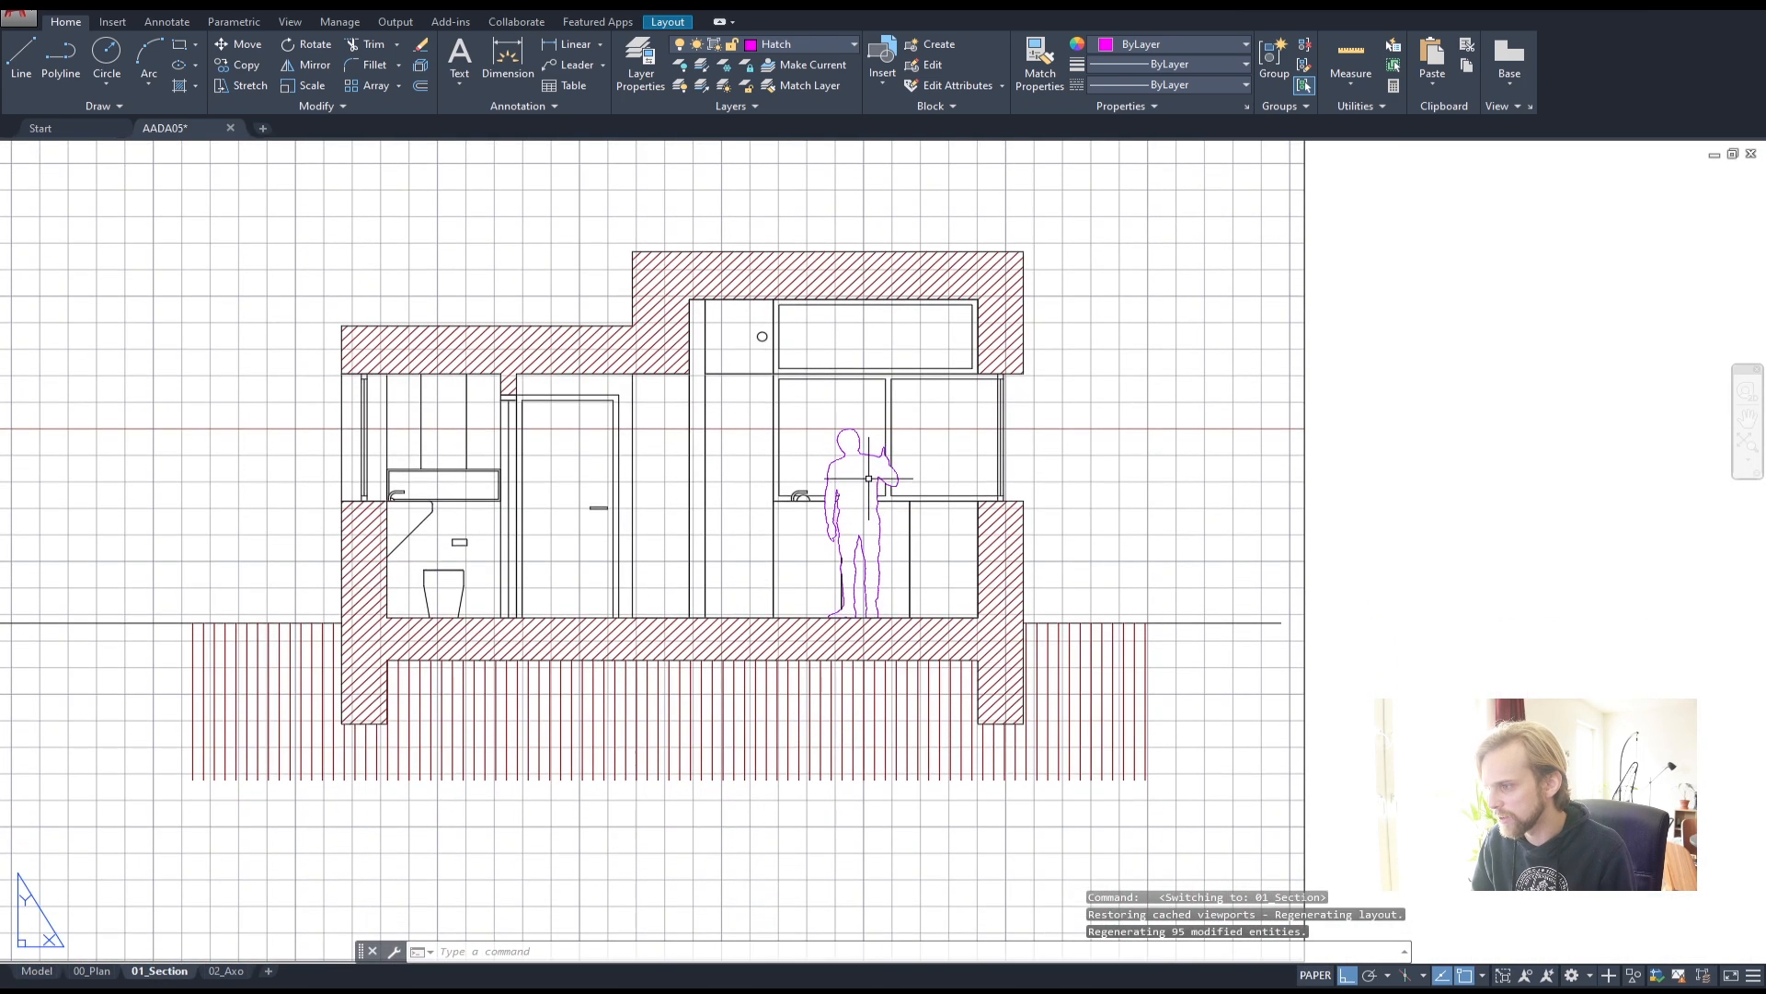
scroll(789, 410, "up", 6)
scroll(810, 385, "down", 2)
scroll(810, 384, "down", 4)
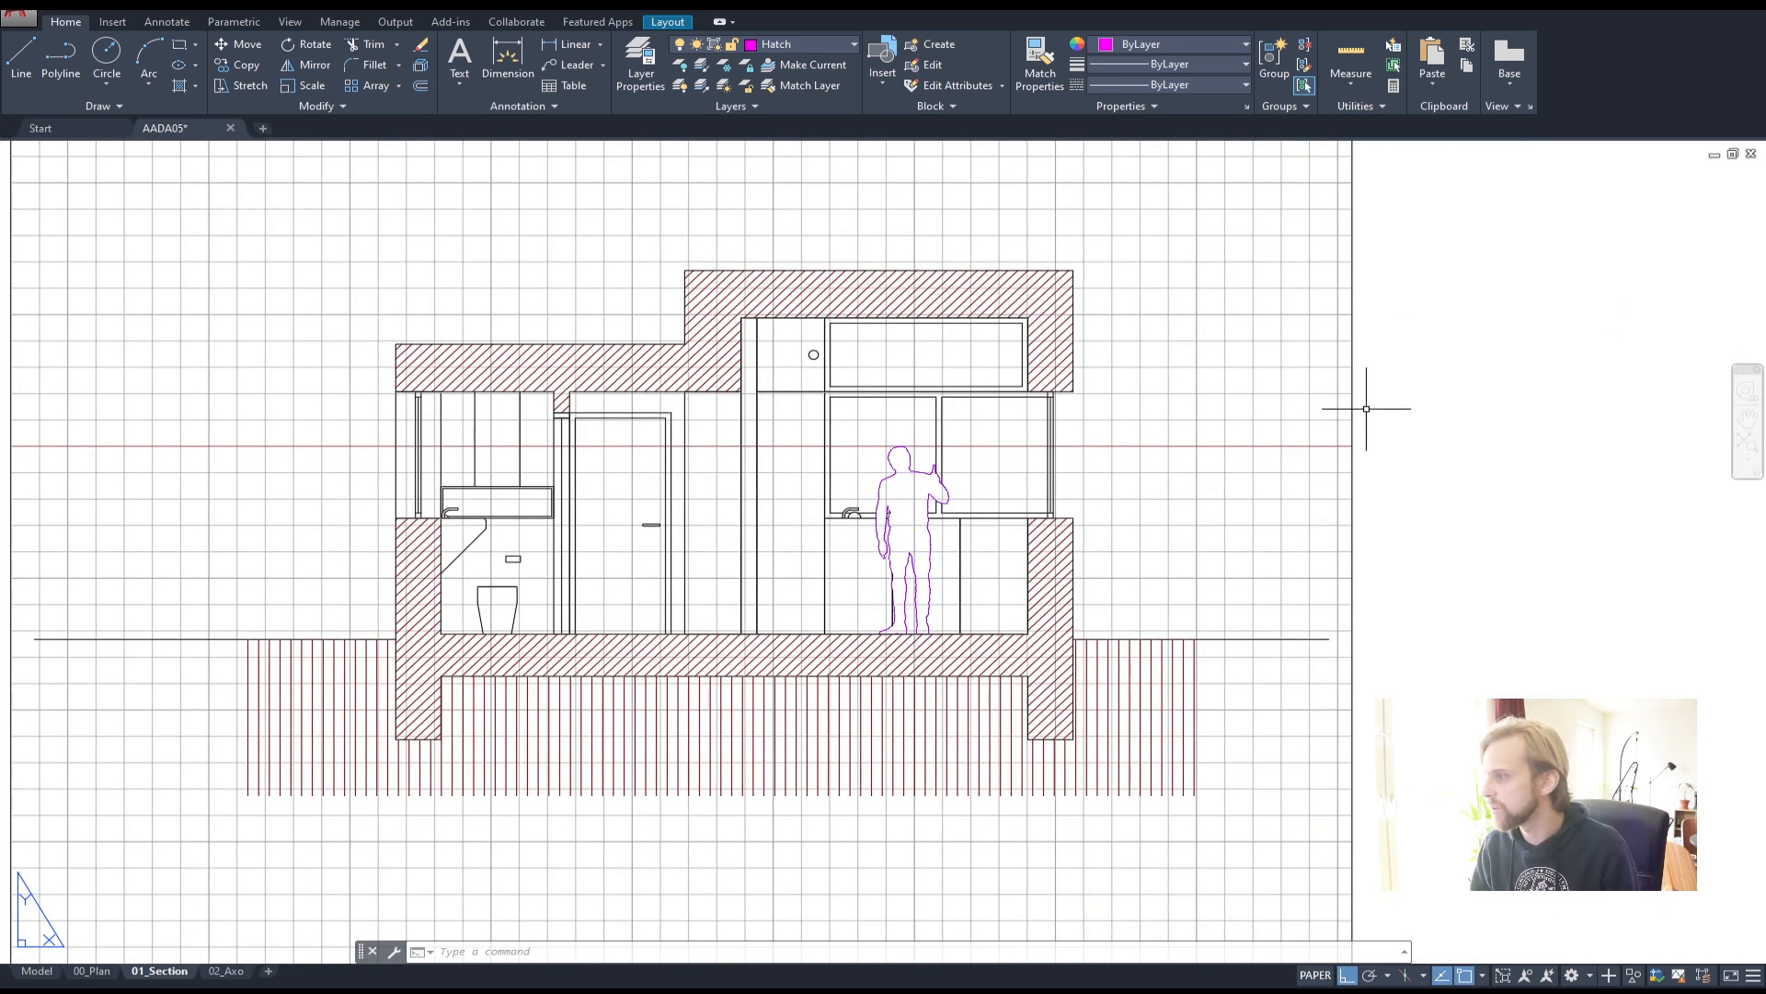
scroll(1372, 394, "down", 3)
double_click(1265, 312)
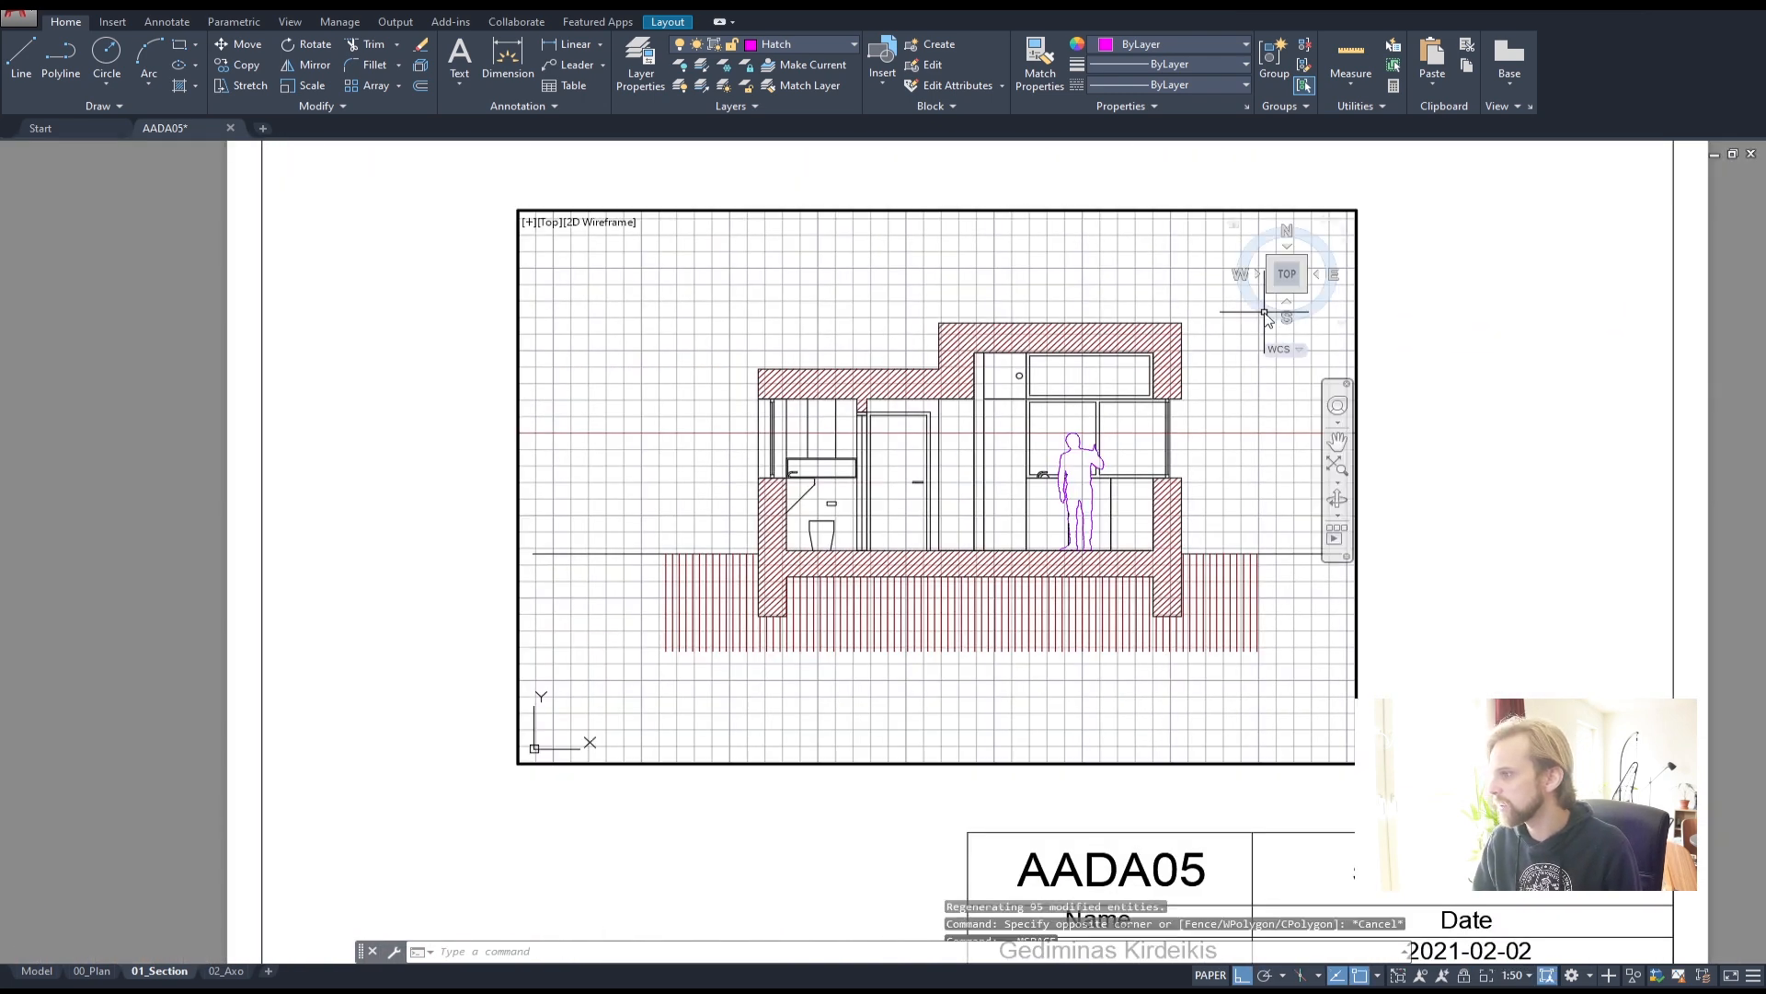
- Set the Outer layer's VP Color to white from the Index Color palette
left_click(635, 69)
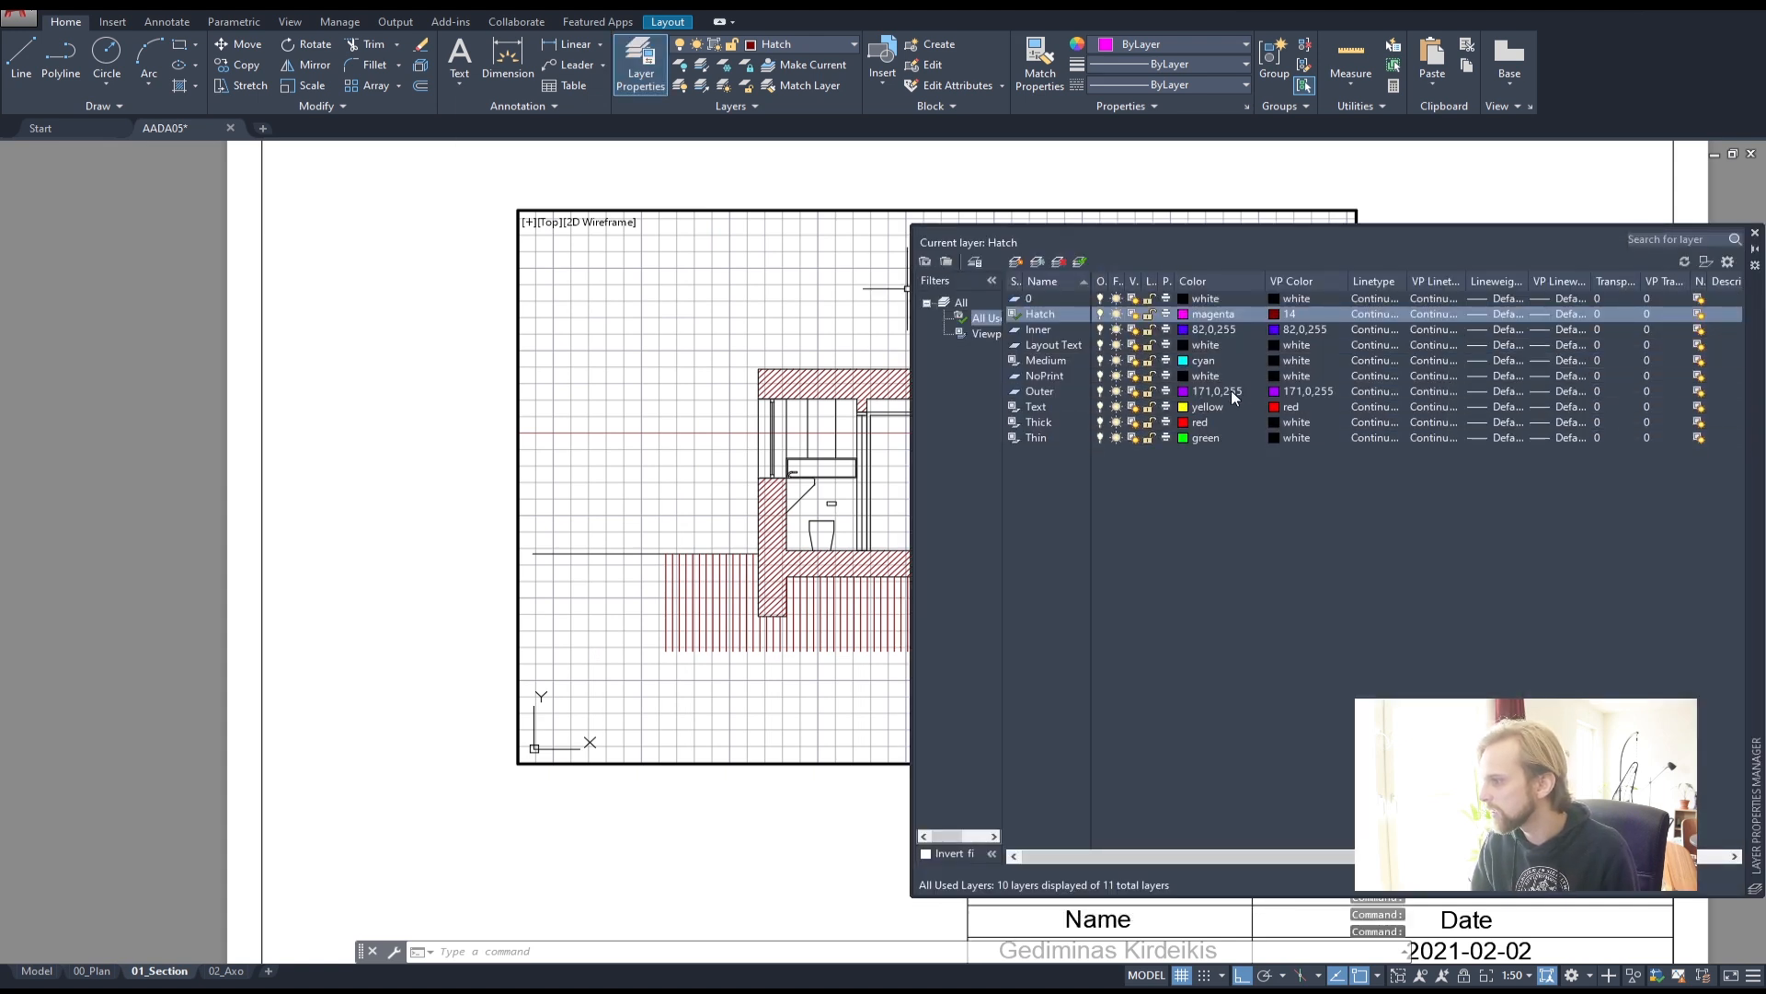
left_click(1289, 390)
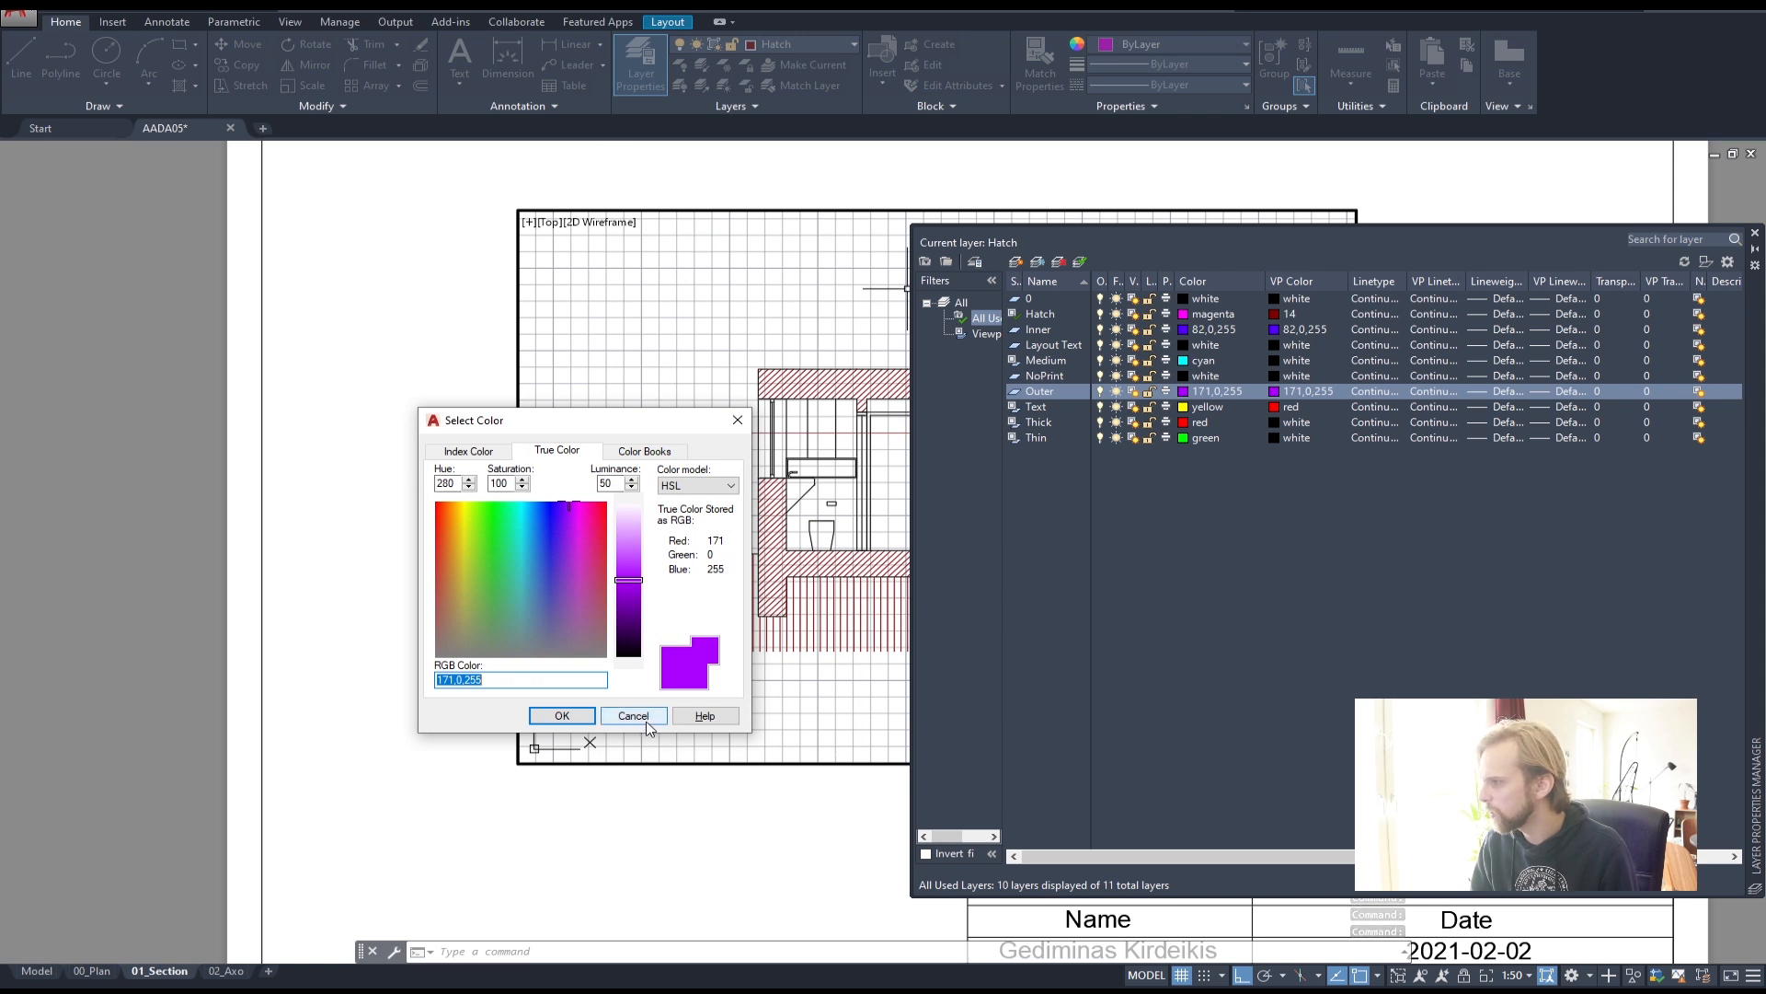
left_click(467, 450)
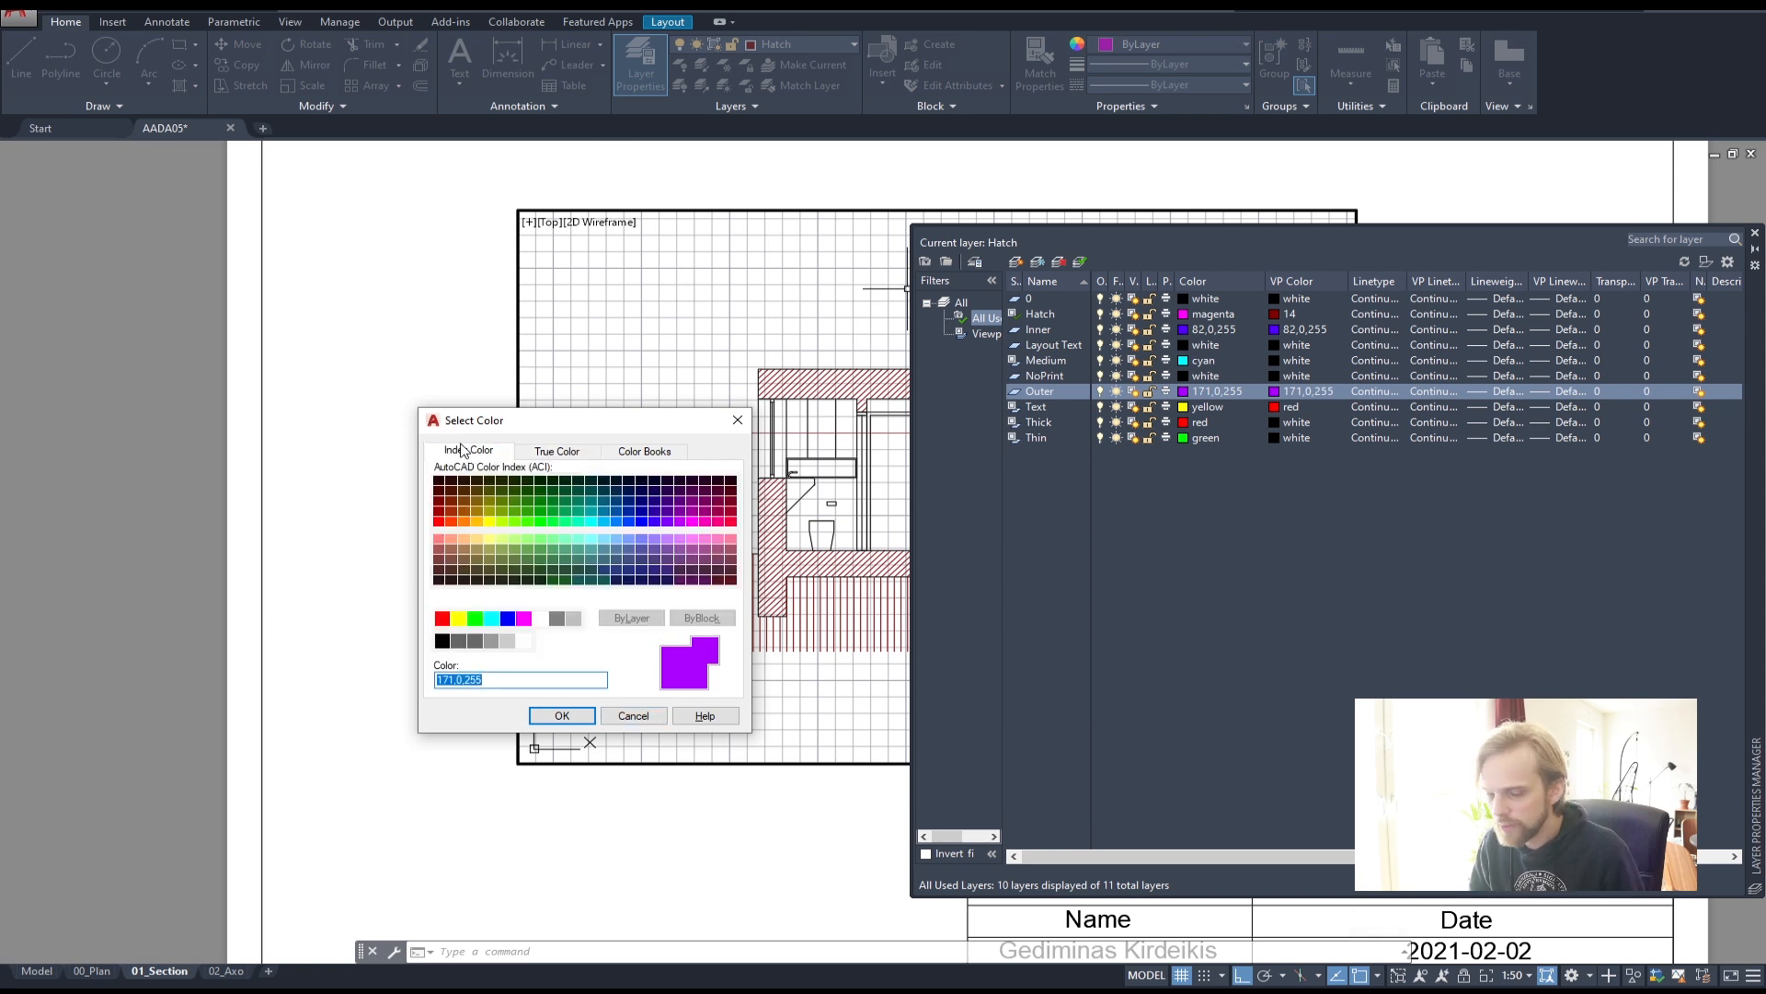
left_click(524, 640)
left_click(563, 715)
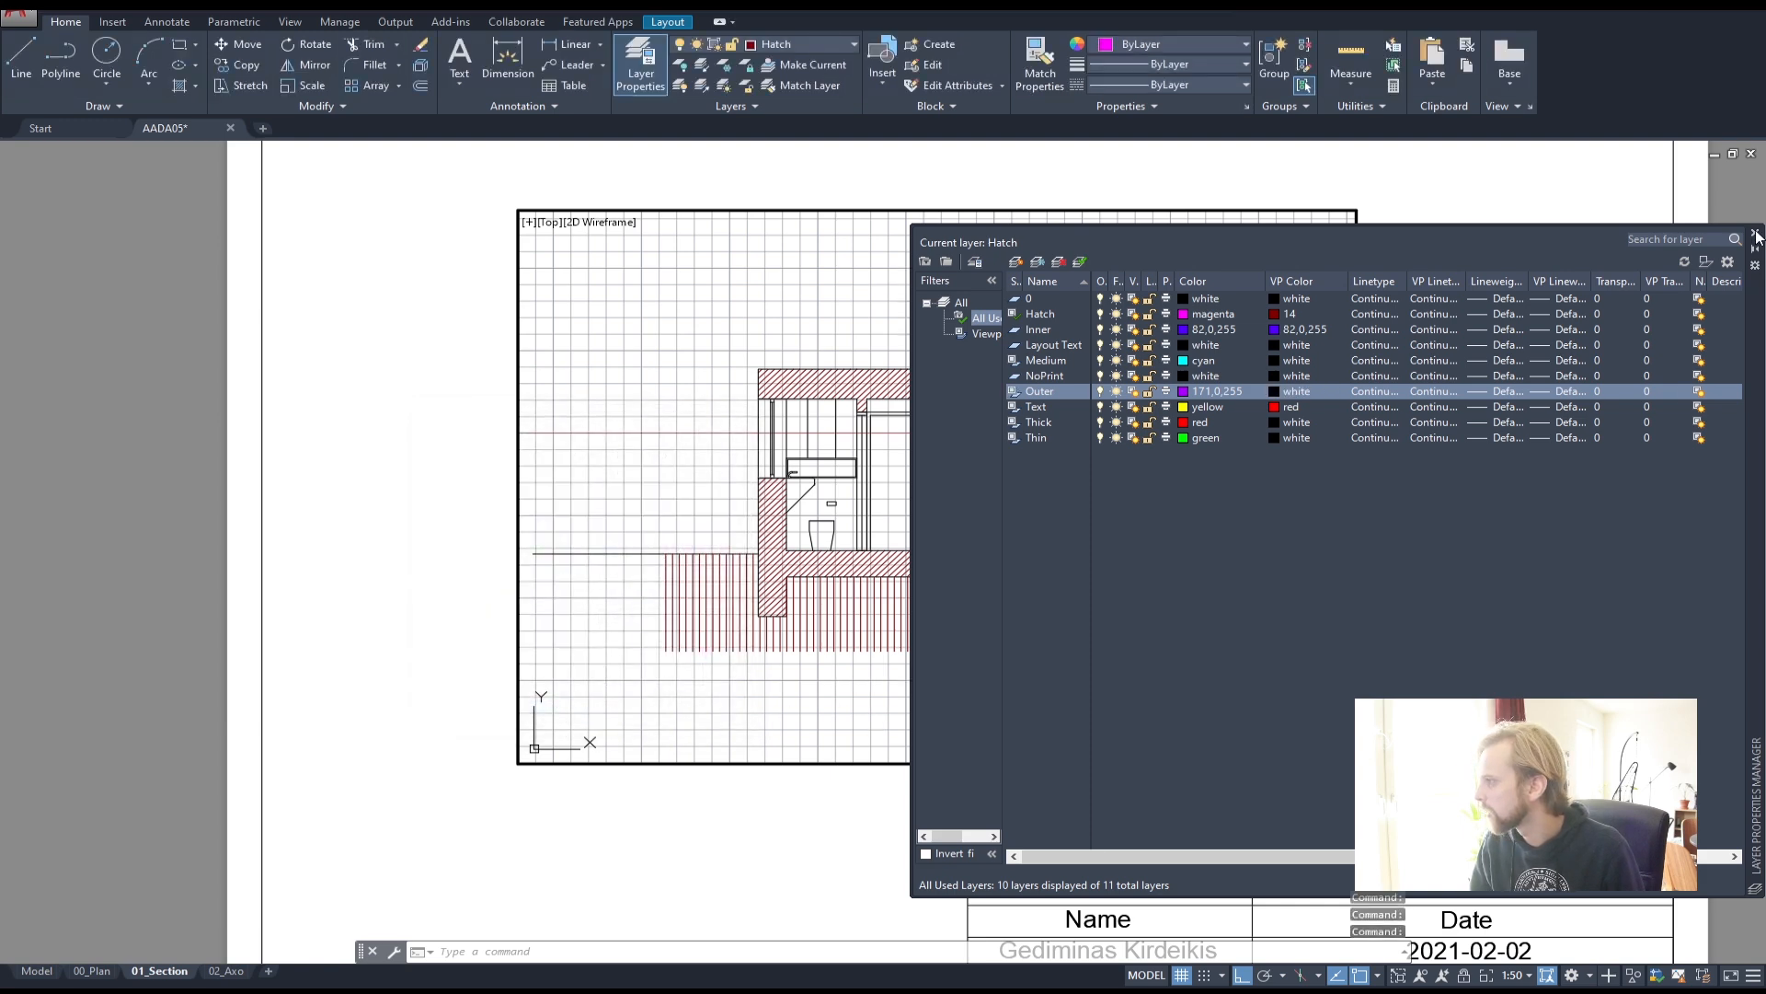
left_click(1757, 235)
- Return to paper space and recentre the sheet on the section
double_click(1507, 540)
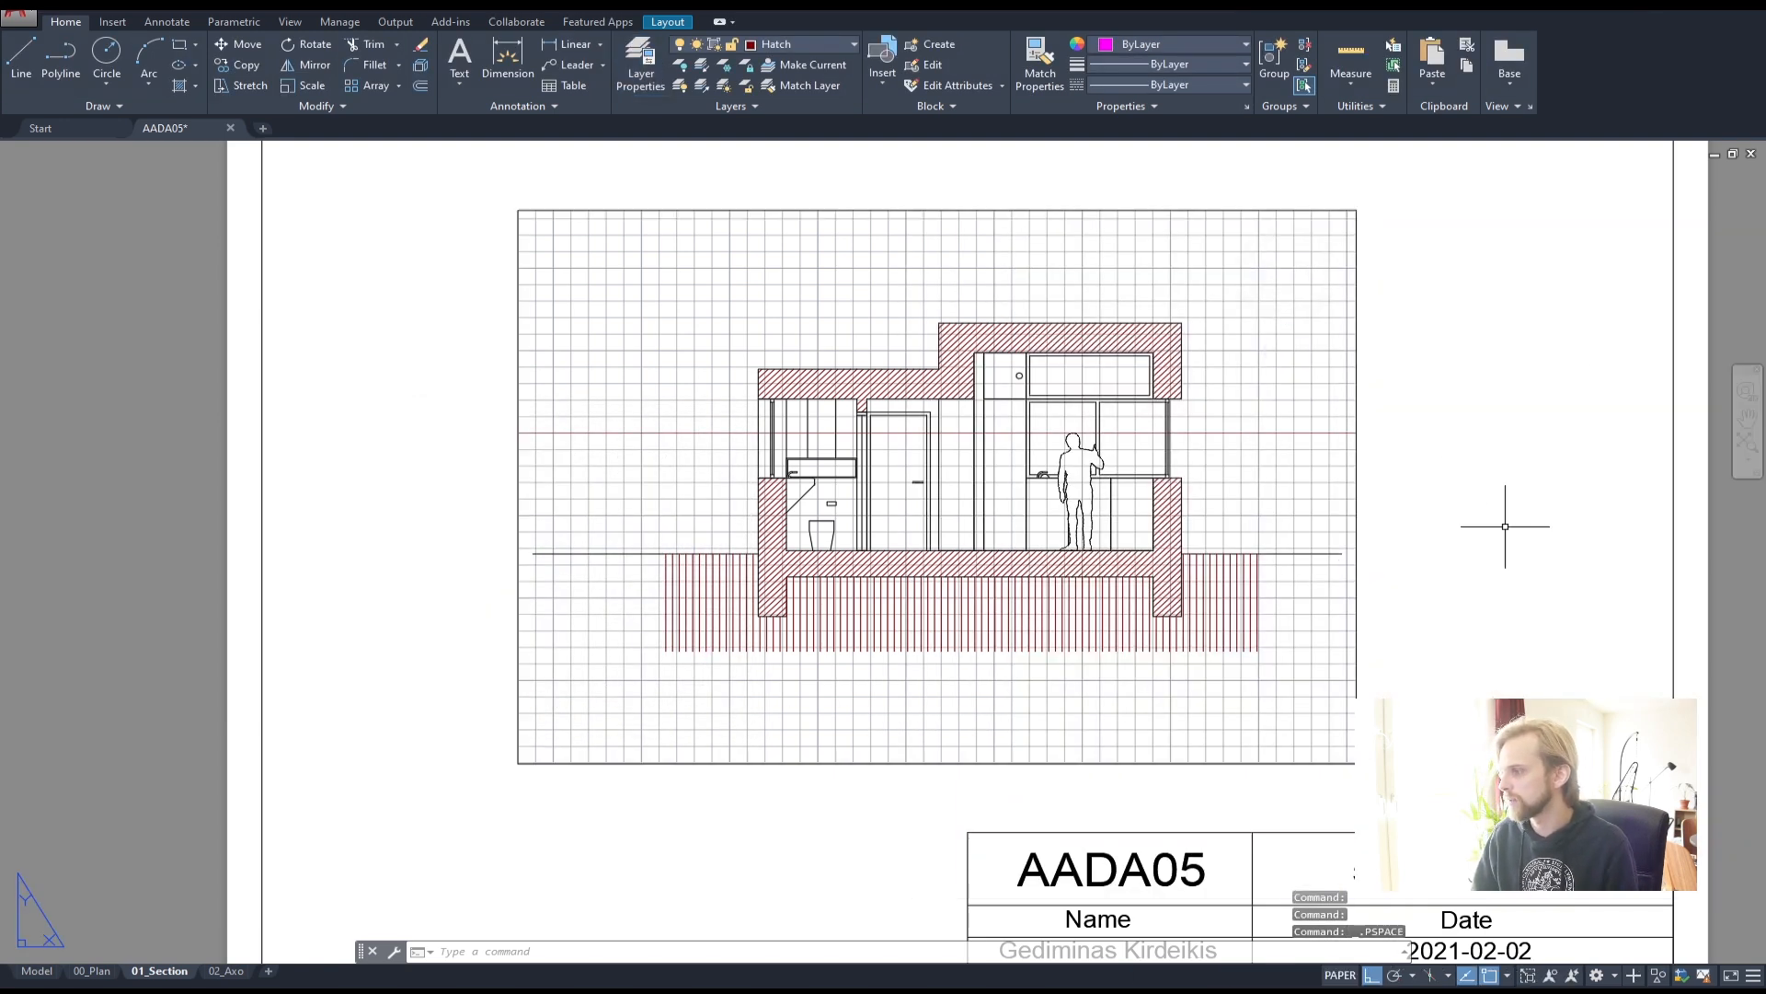
middle_click_drag(1507, 539, 1371, 543)
scroll(1077, 549, "up", 2)
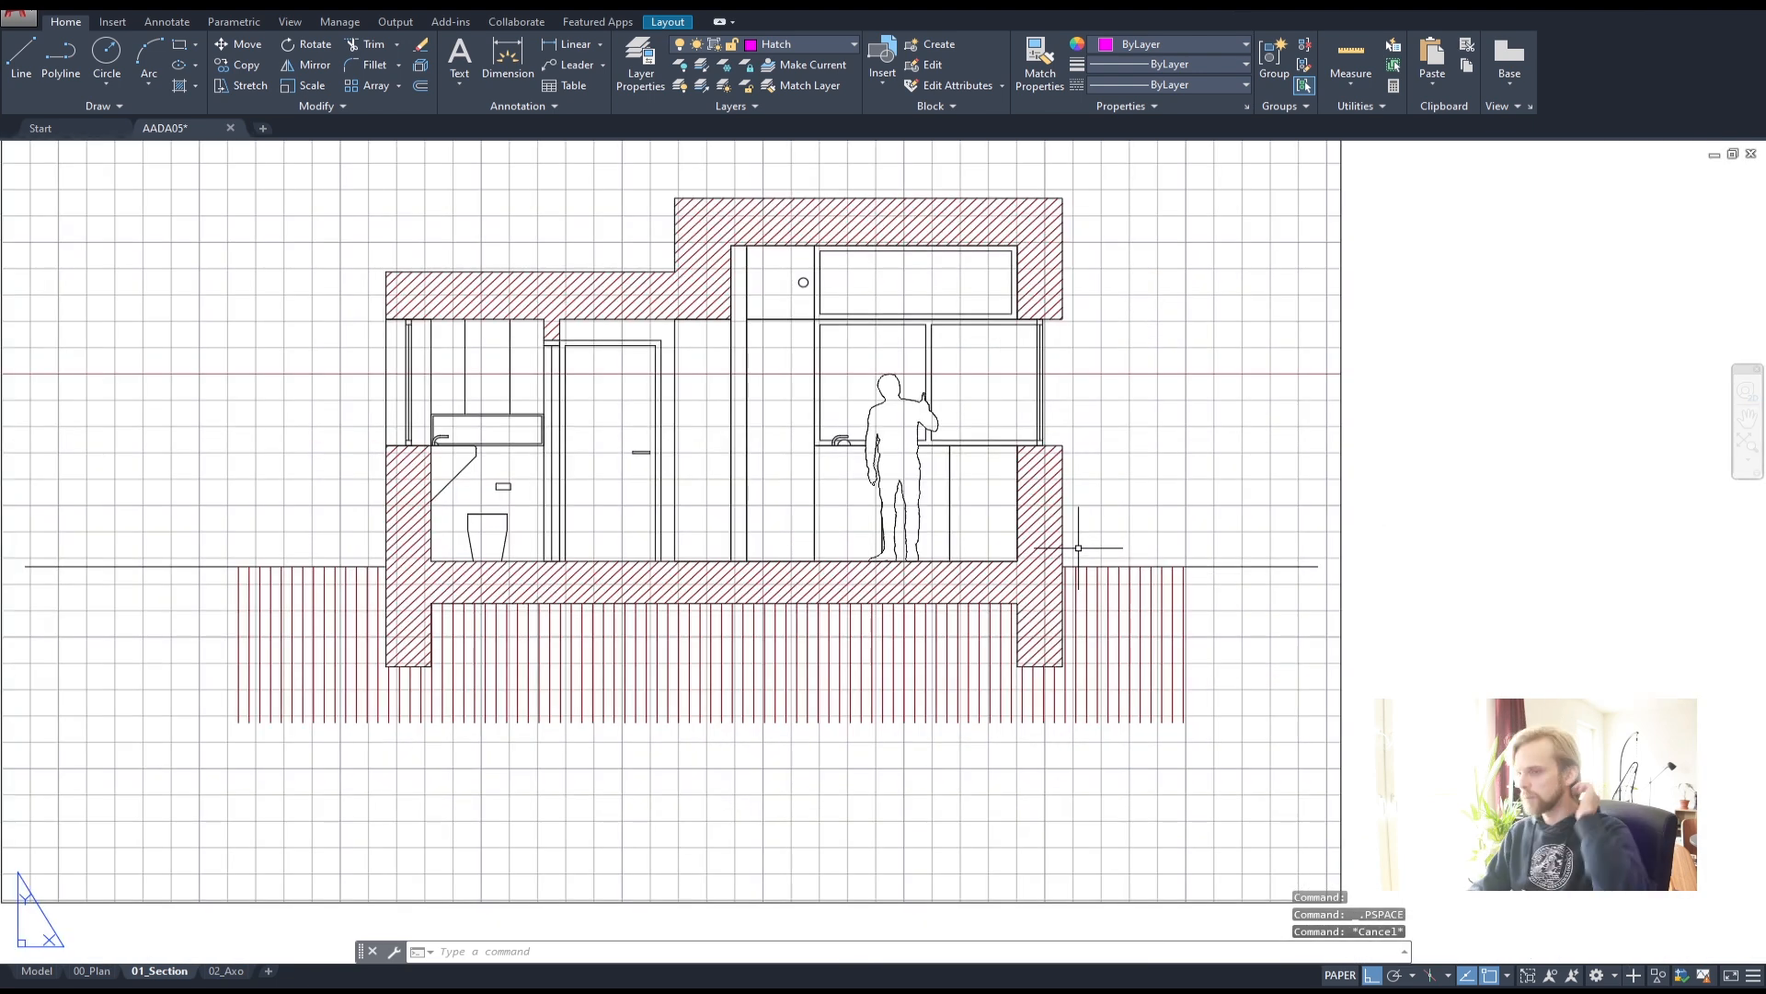
scroll(884, 408, "up", 6)
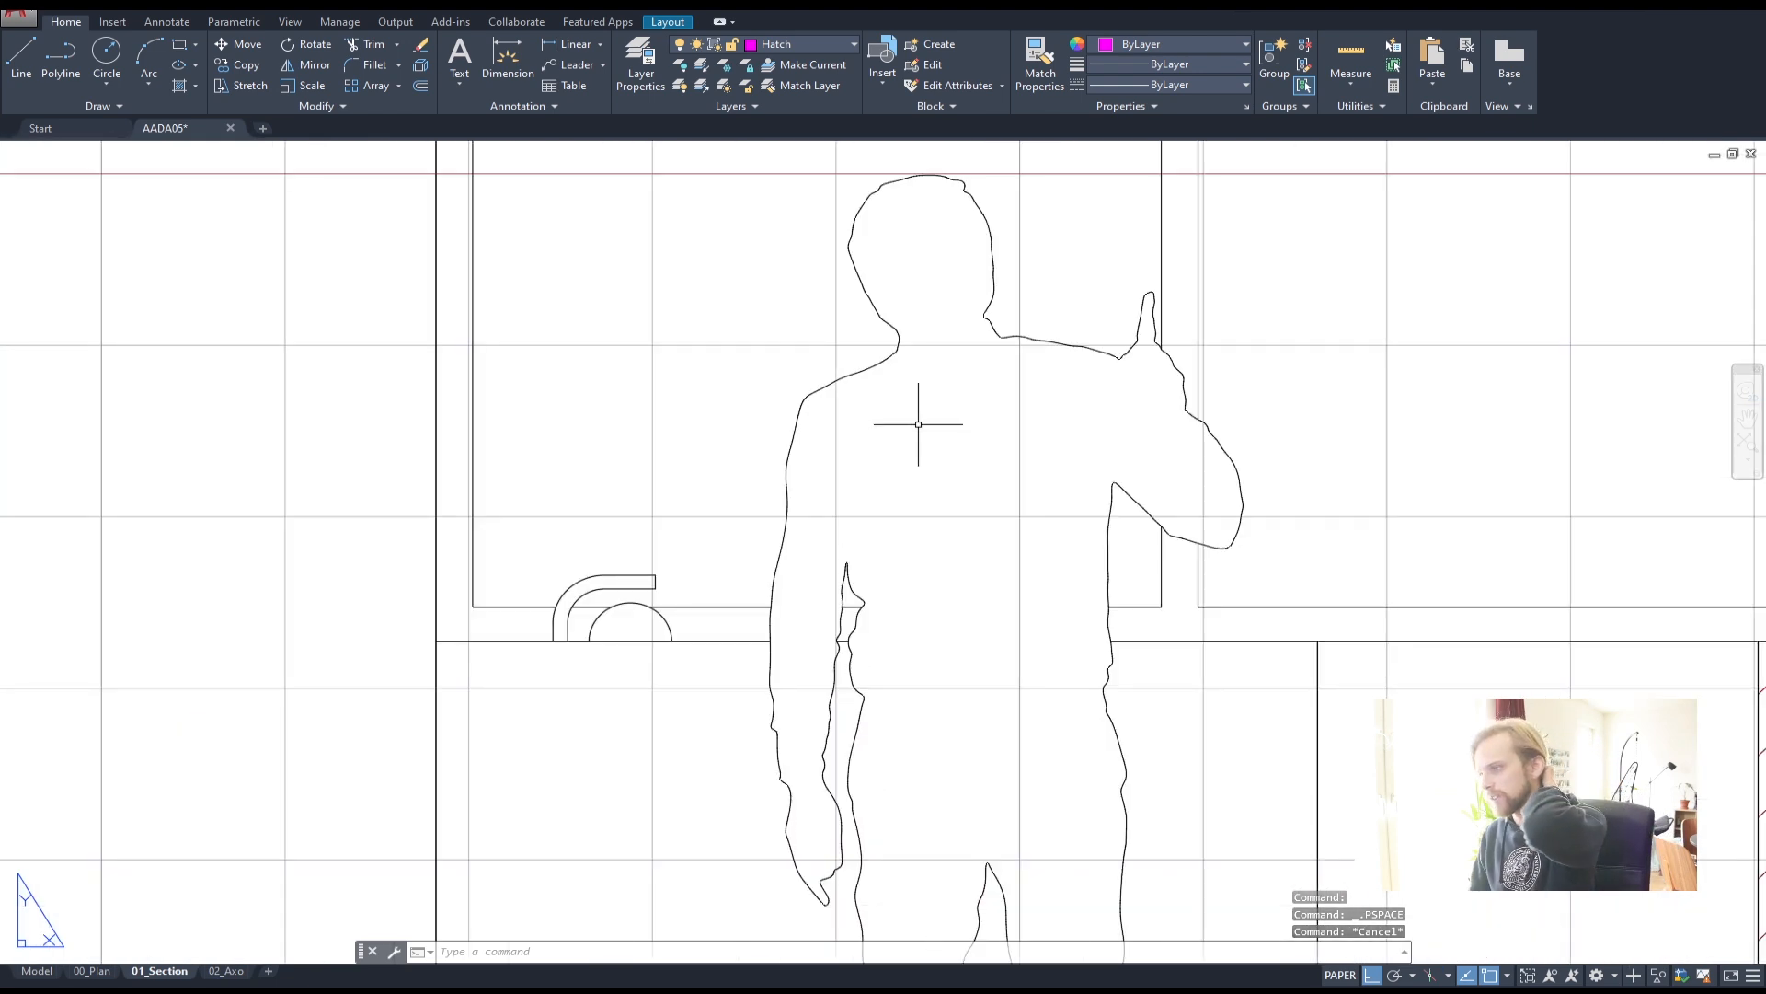
scroll(916, 429, "down", 3)
middle_click_drag(1082, 493, 1197, 498)
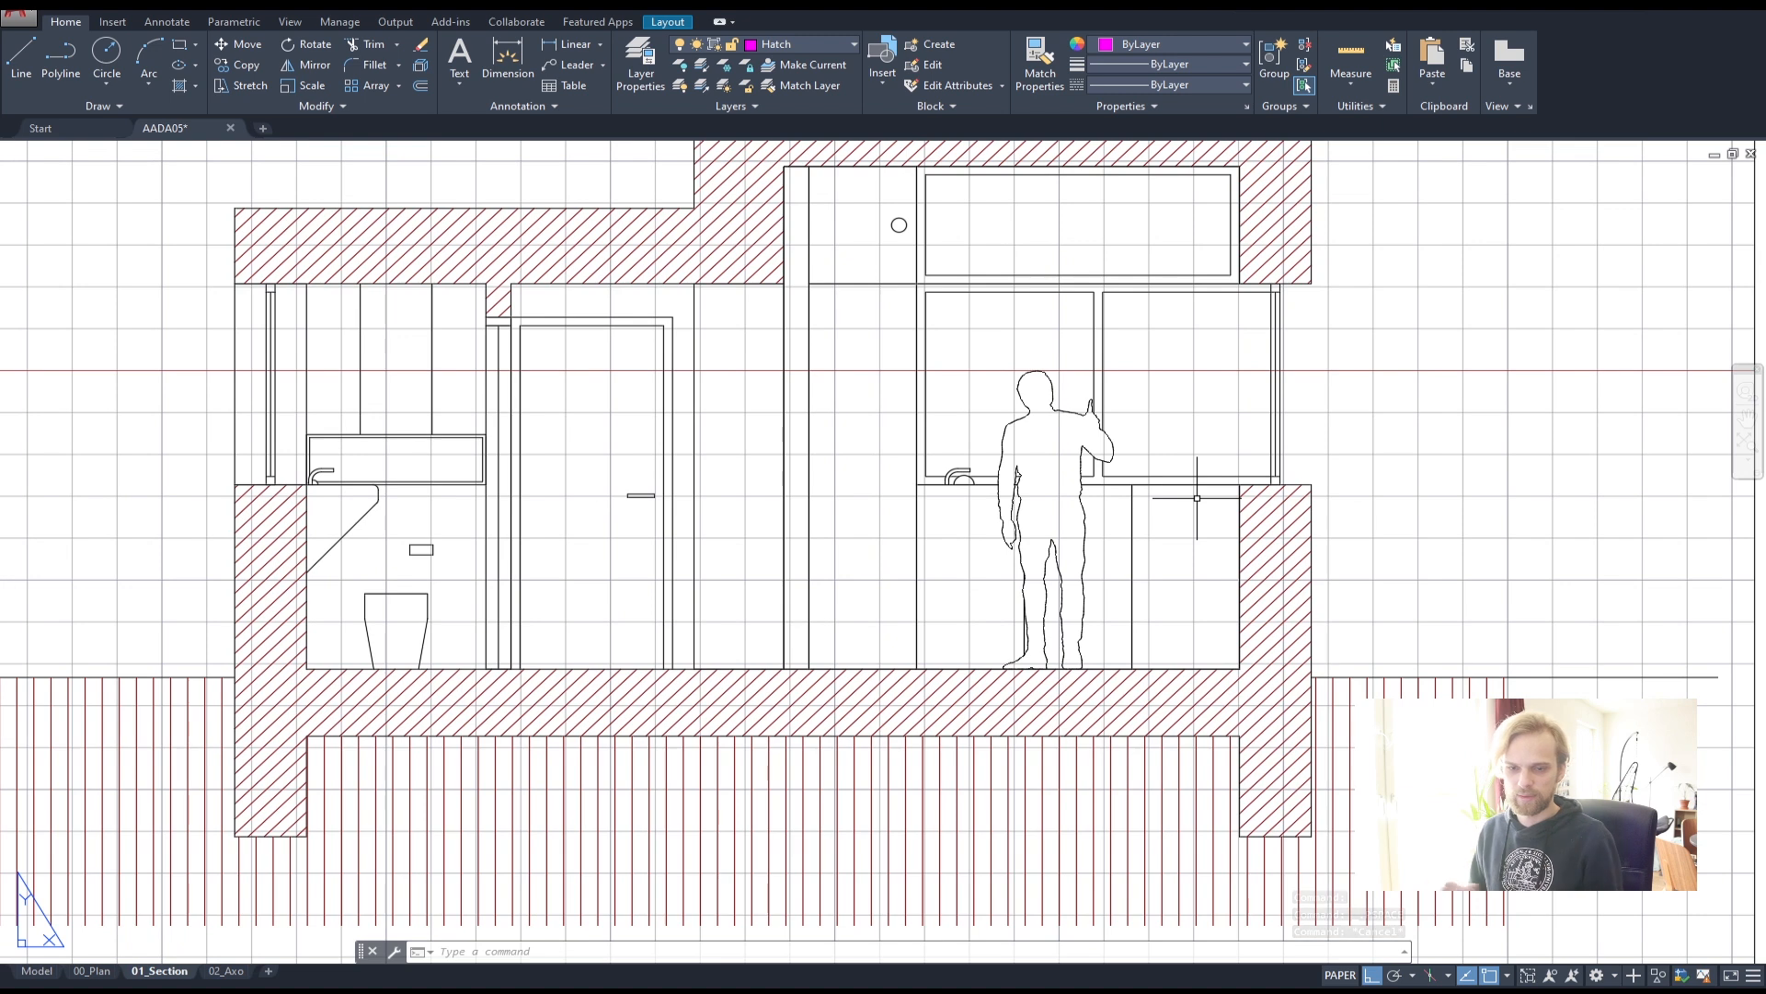
scroll(699, 558, "down", 2)
scroll(666, 544, "down", 2)
scroll(743, 512, "up", 1)
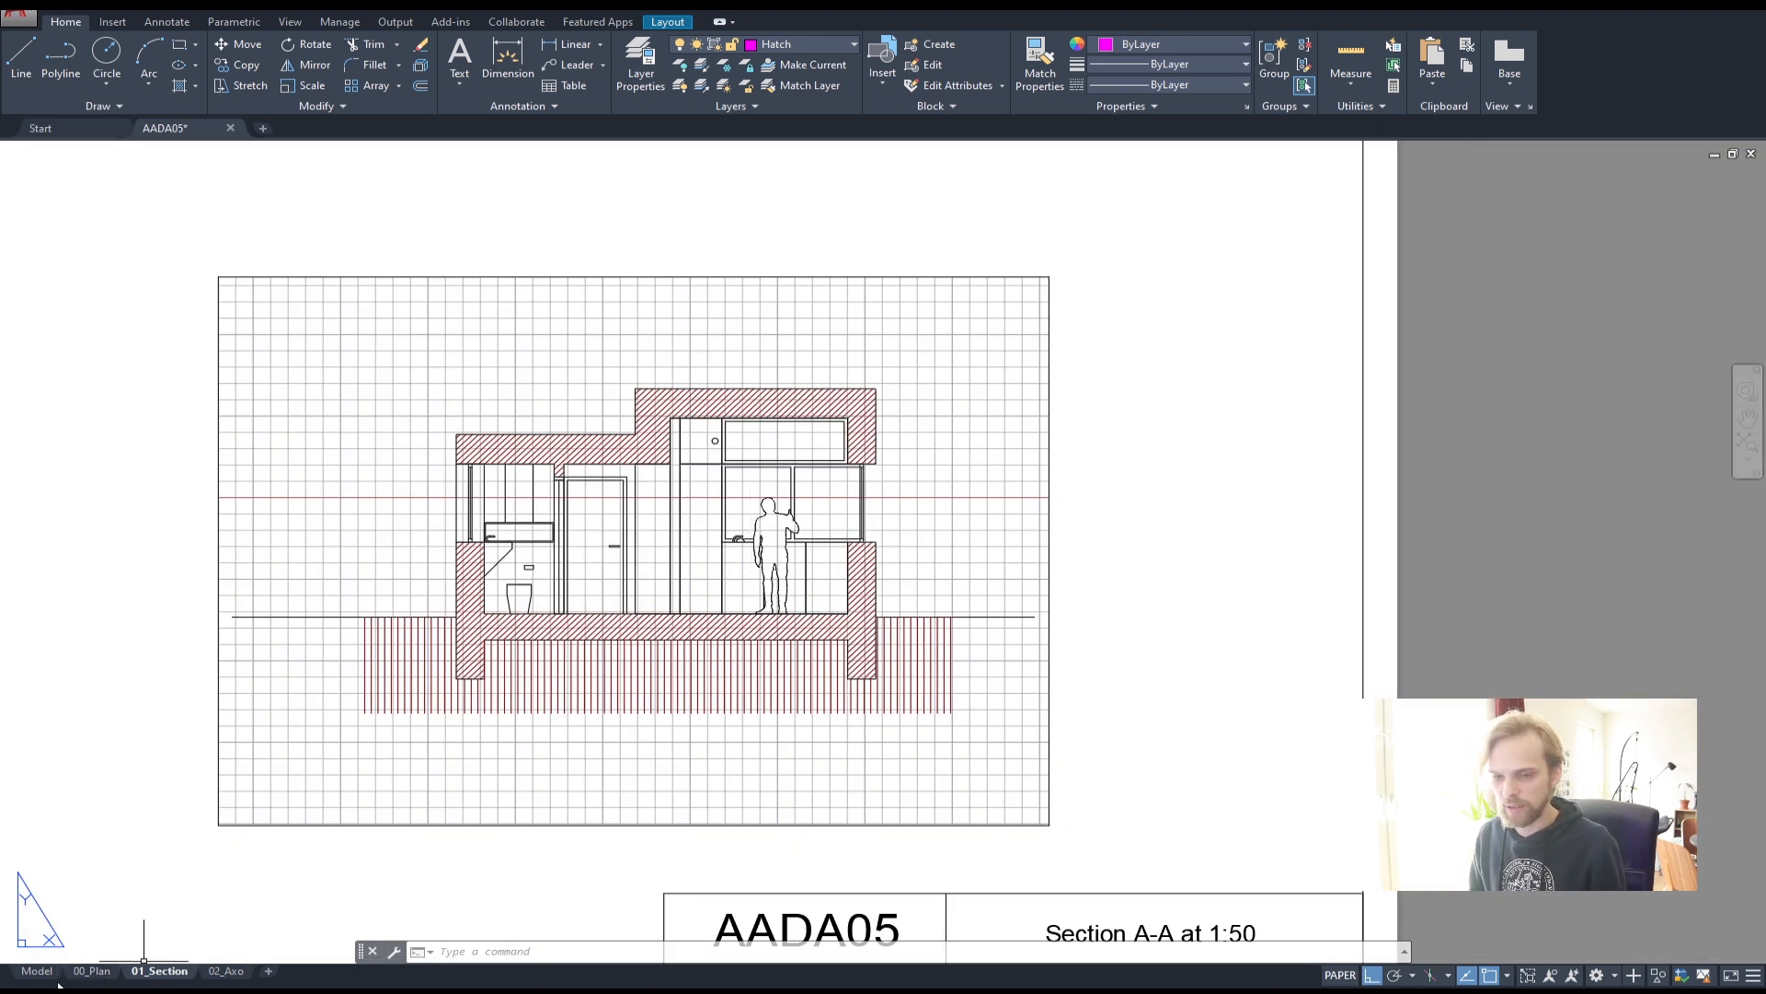
- Download the Small Maple Tree DWG from pimpmydrawing.com's TREES library
key("alt+Tab")
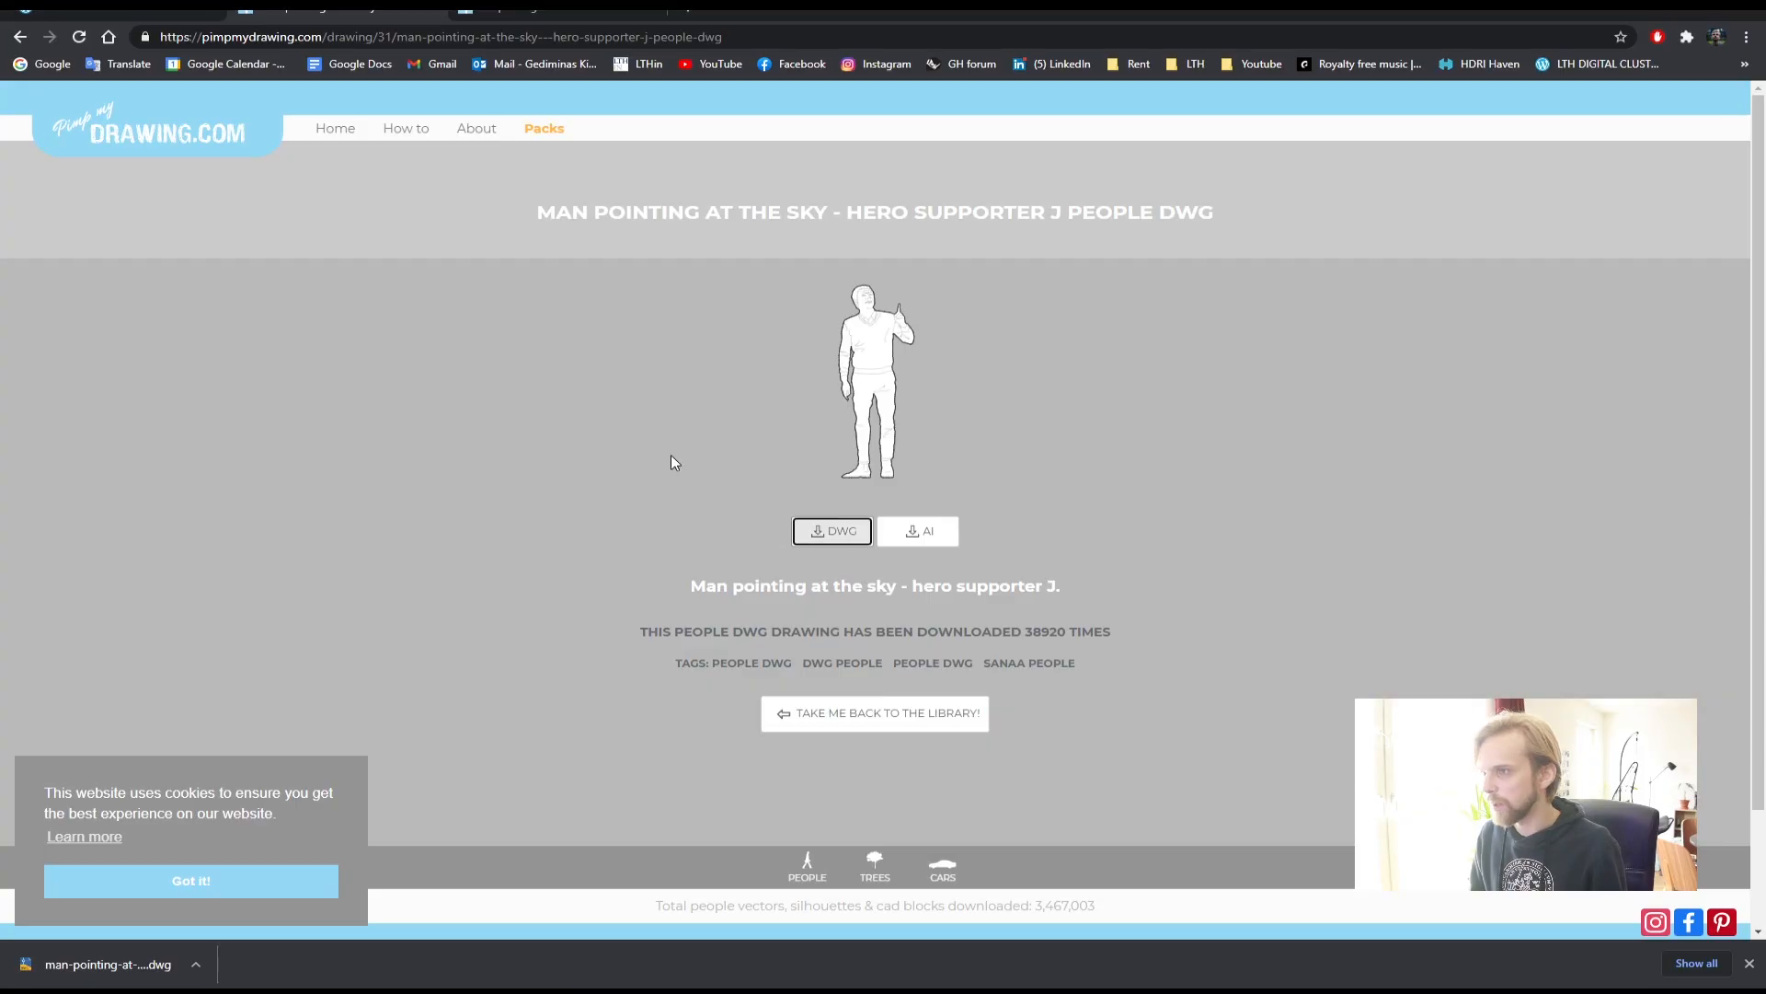
left_click(19, 36)
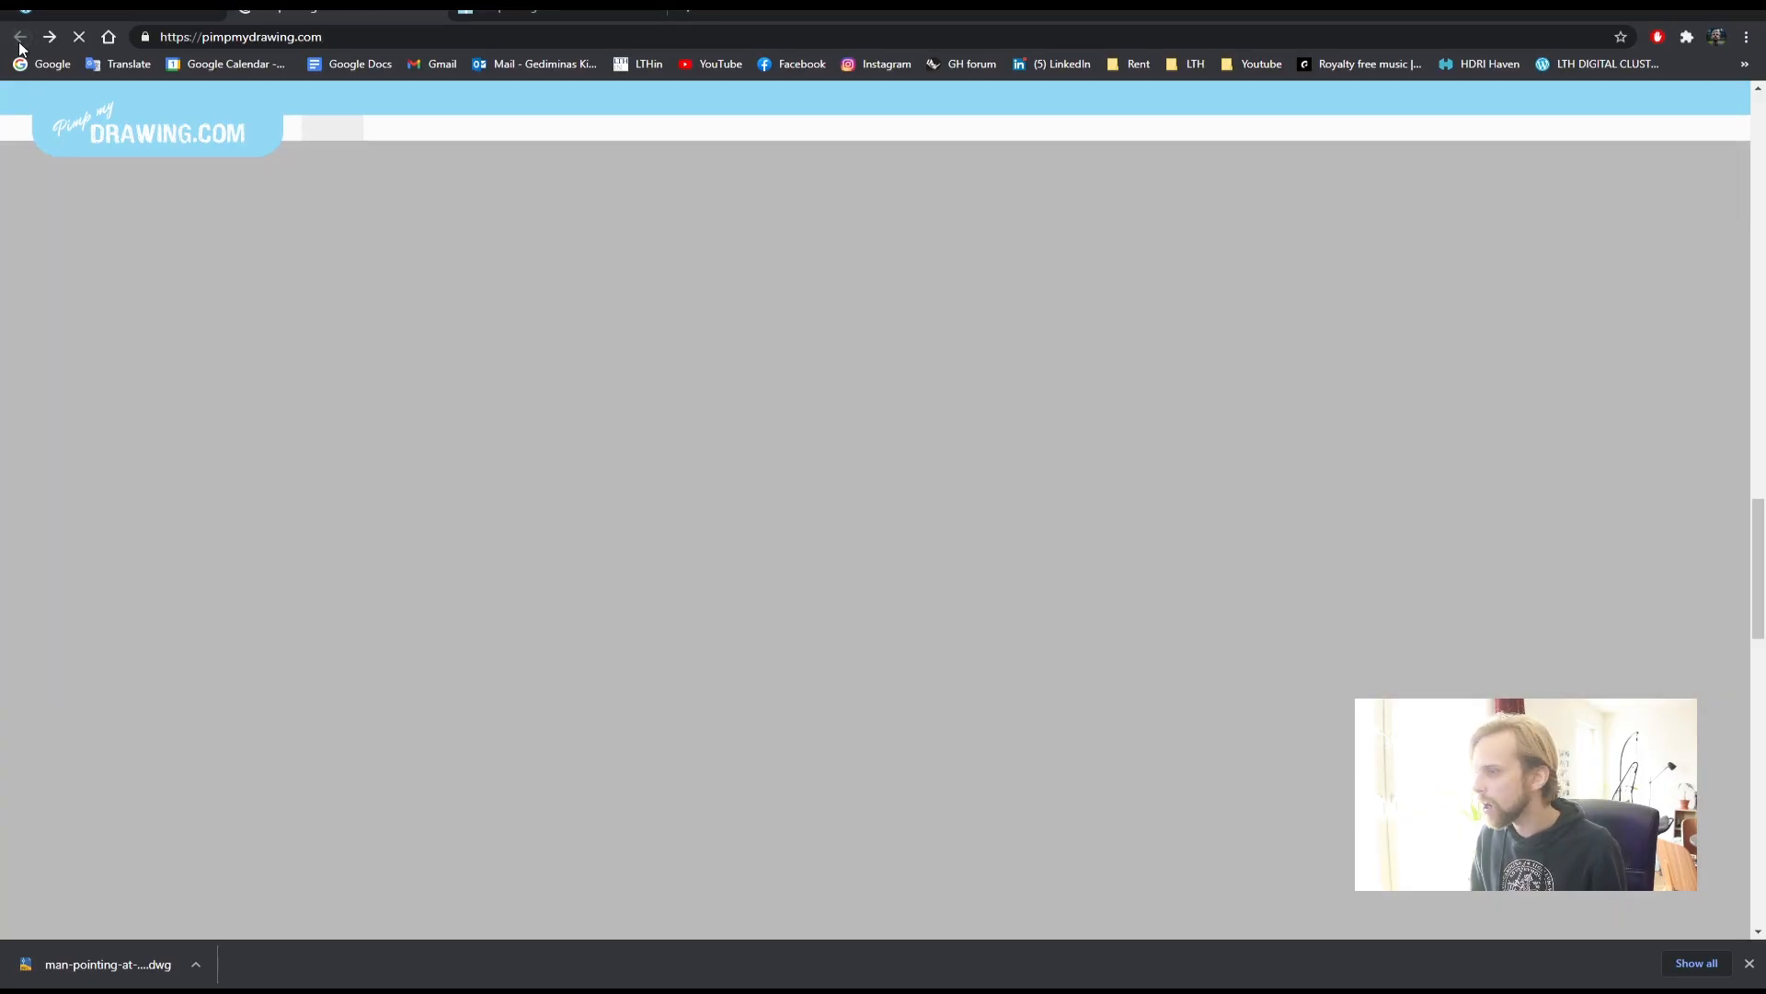
left_click(876, 923)
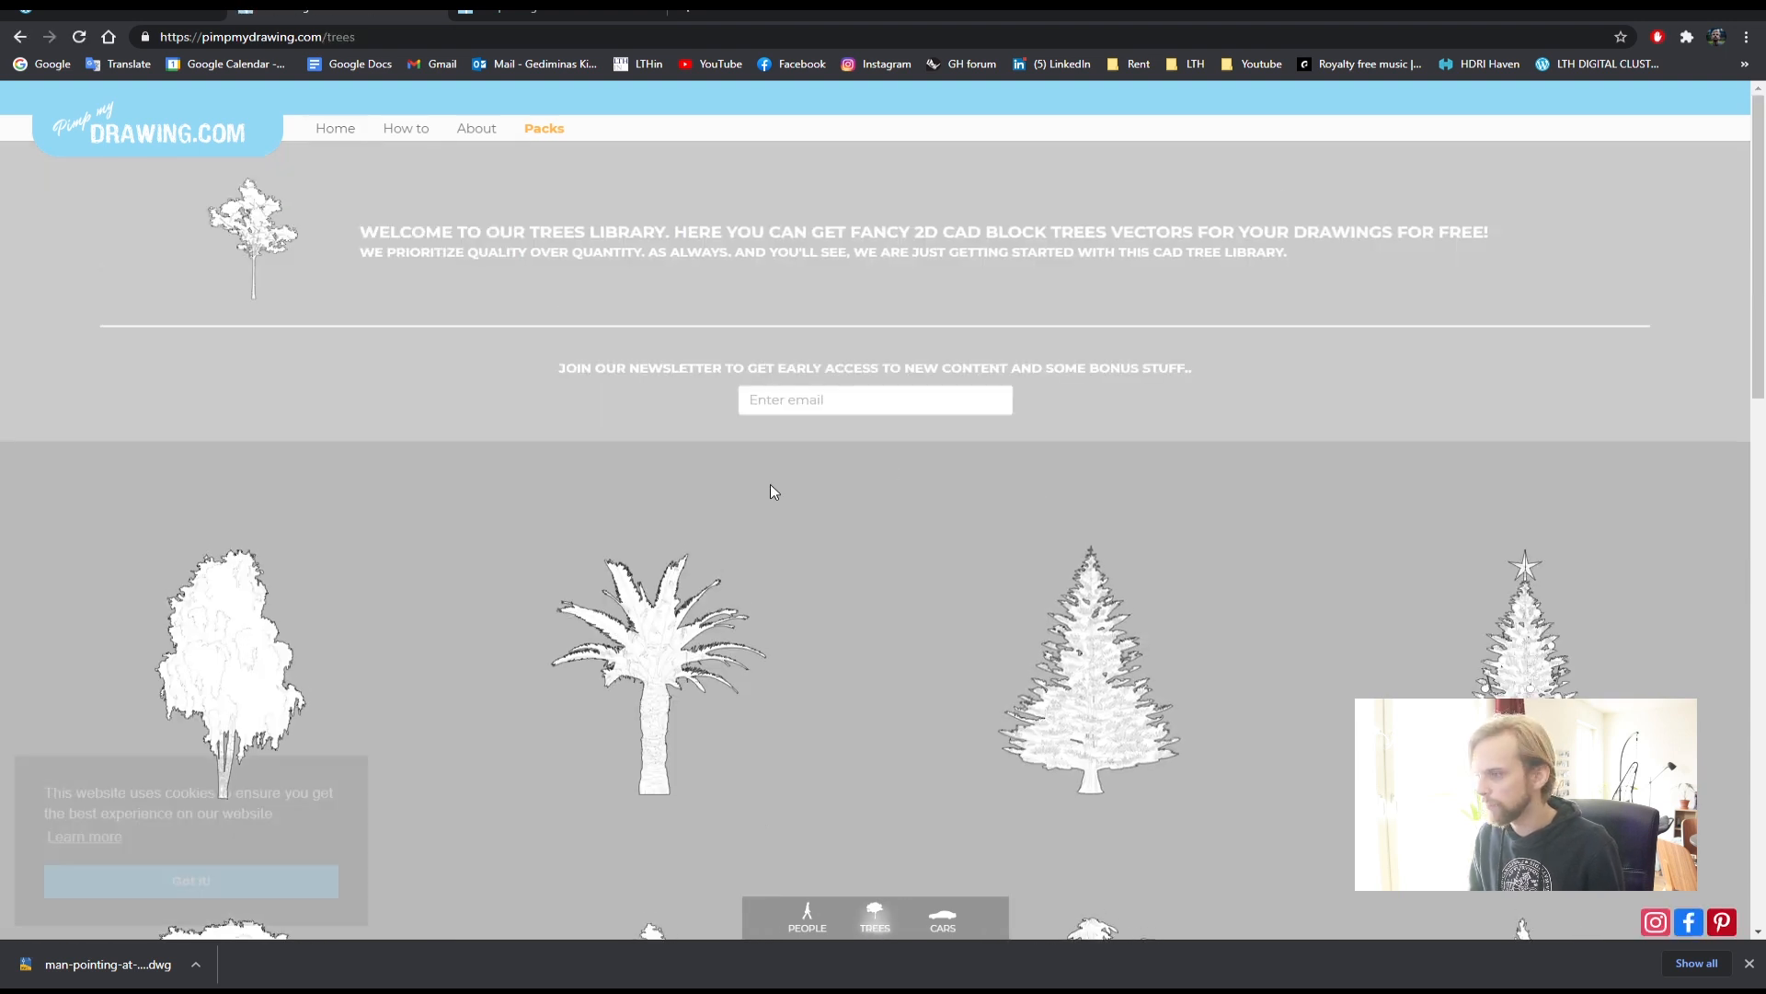
scroll(754, 506, "down", 5)
left_click(793, 597)
left_click(845, 589)
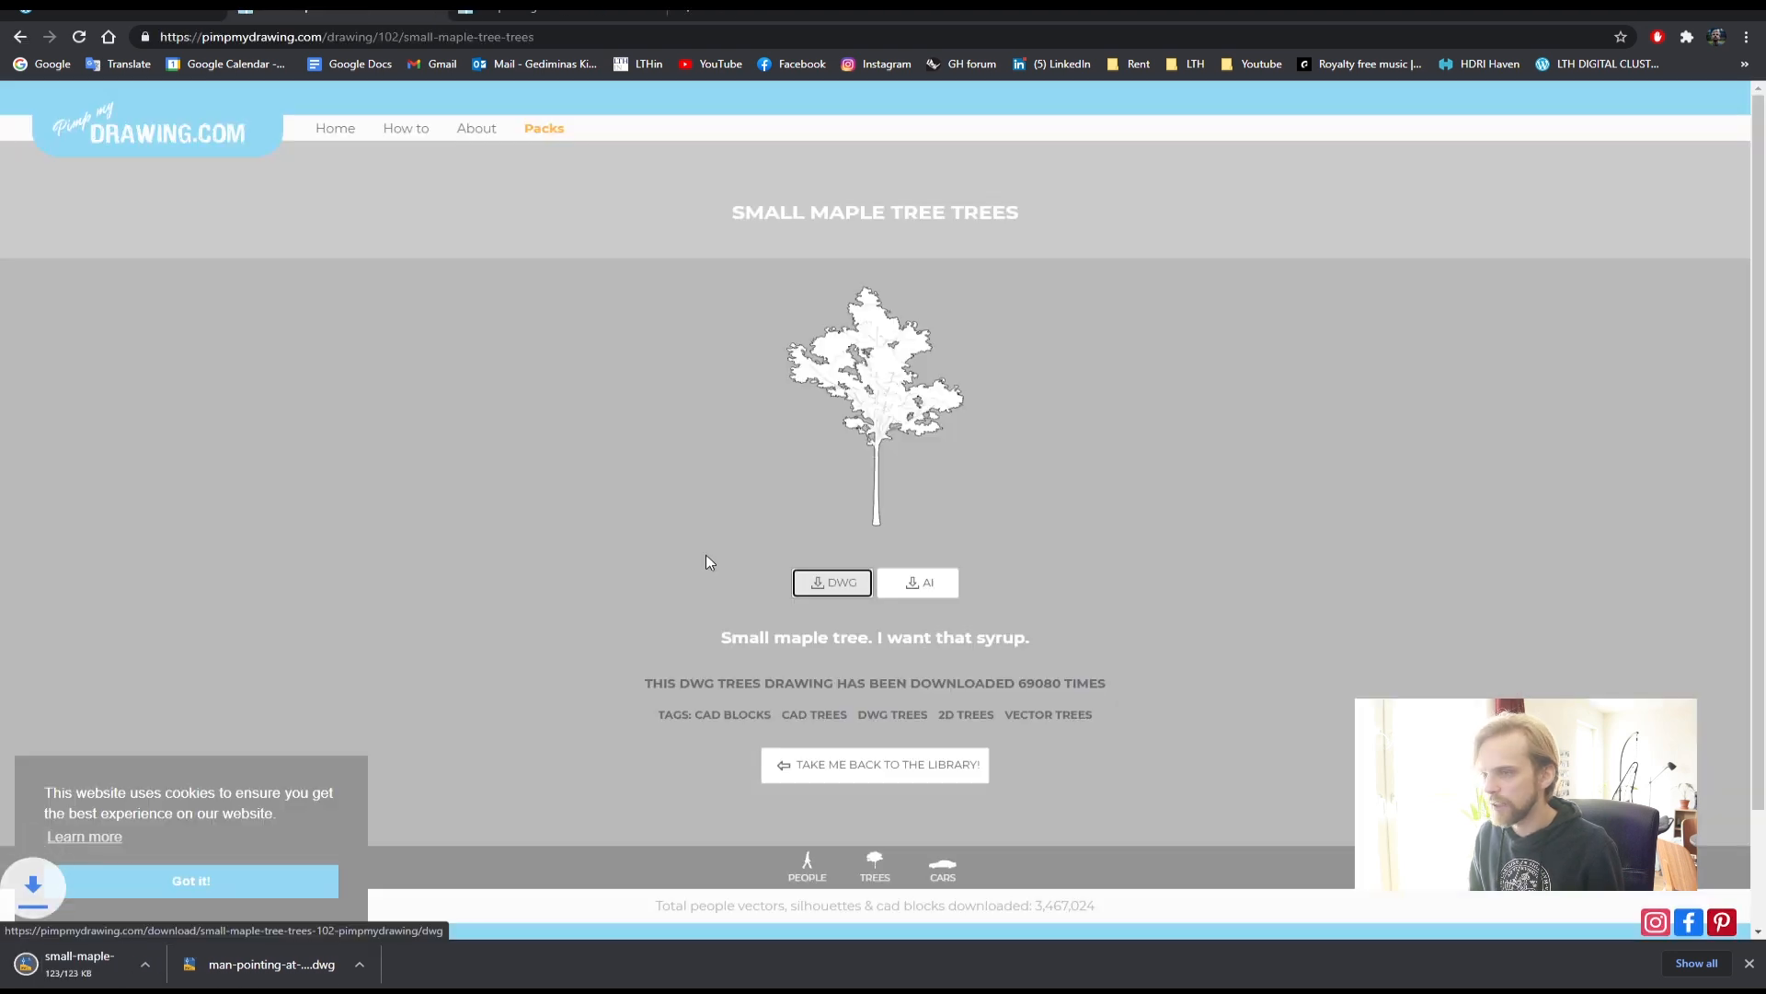
- Reveal the maple tree download in its folder, then switch AutoCAD to model space
right_click(144, 971)
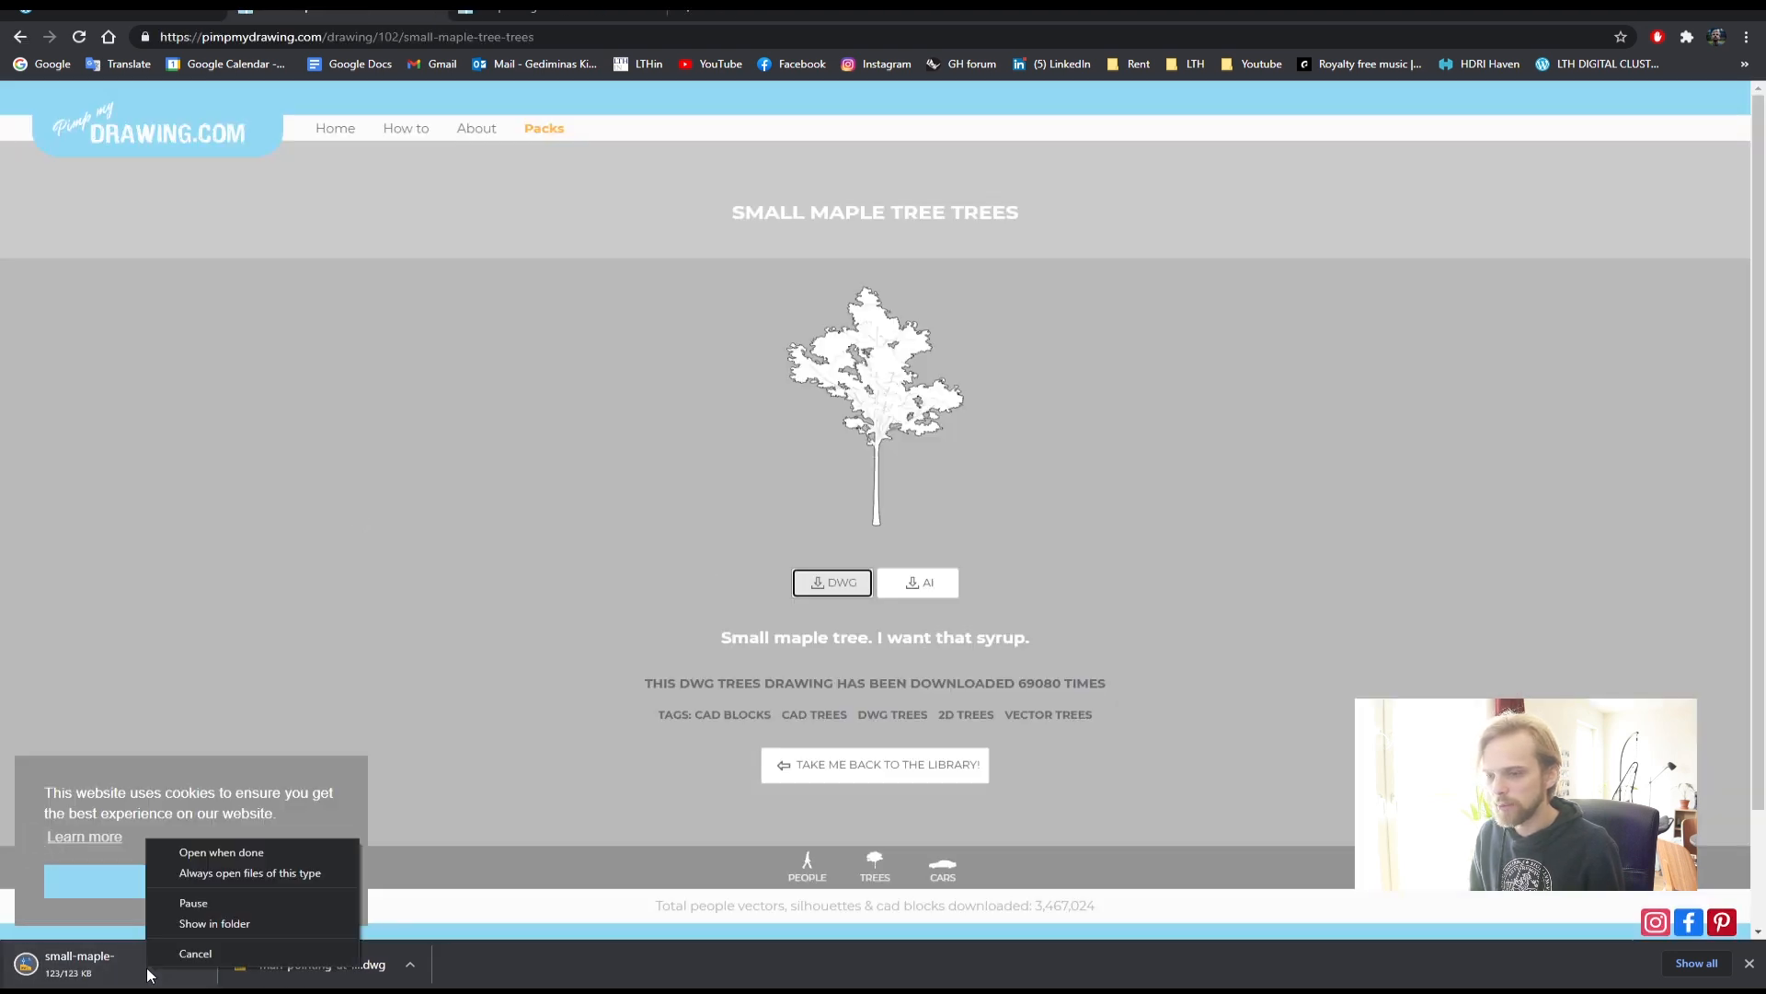
left_click(221, 924)
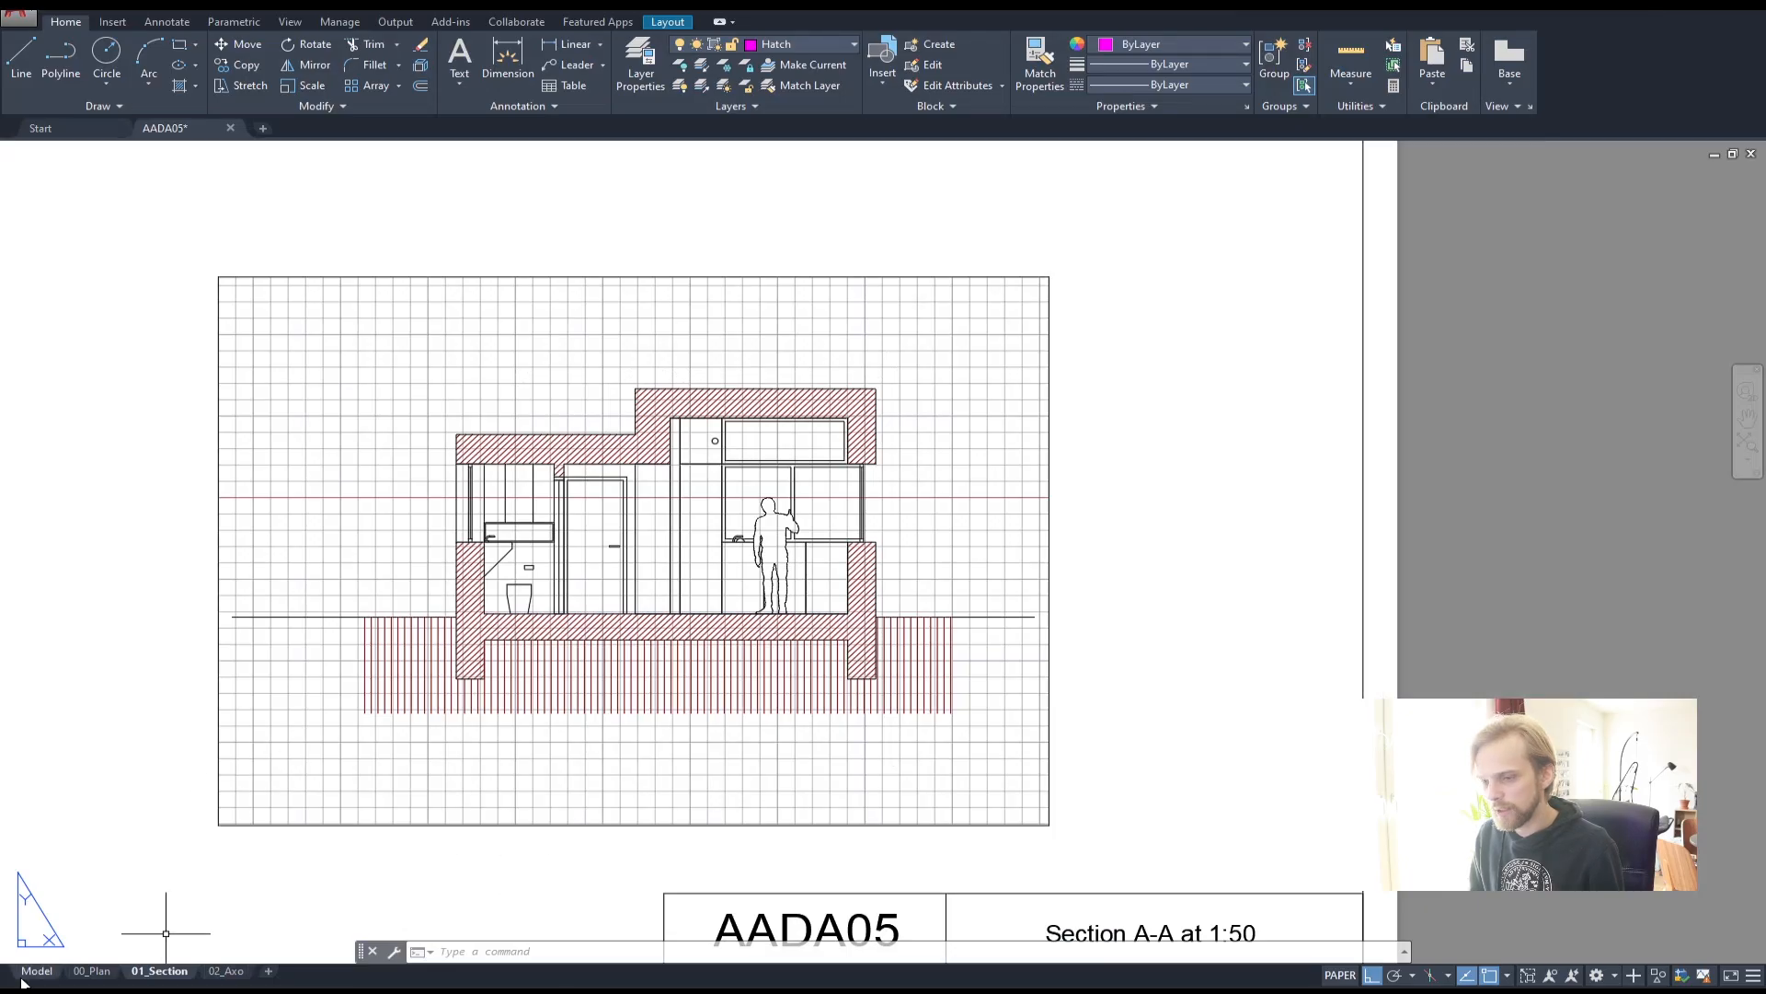
left_click(33, 974)
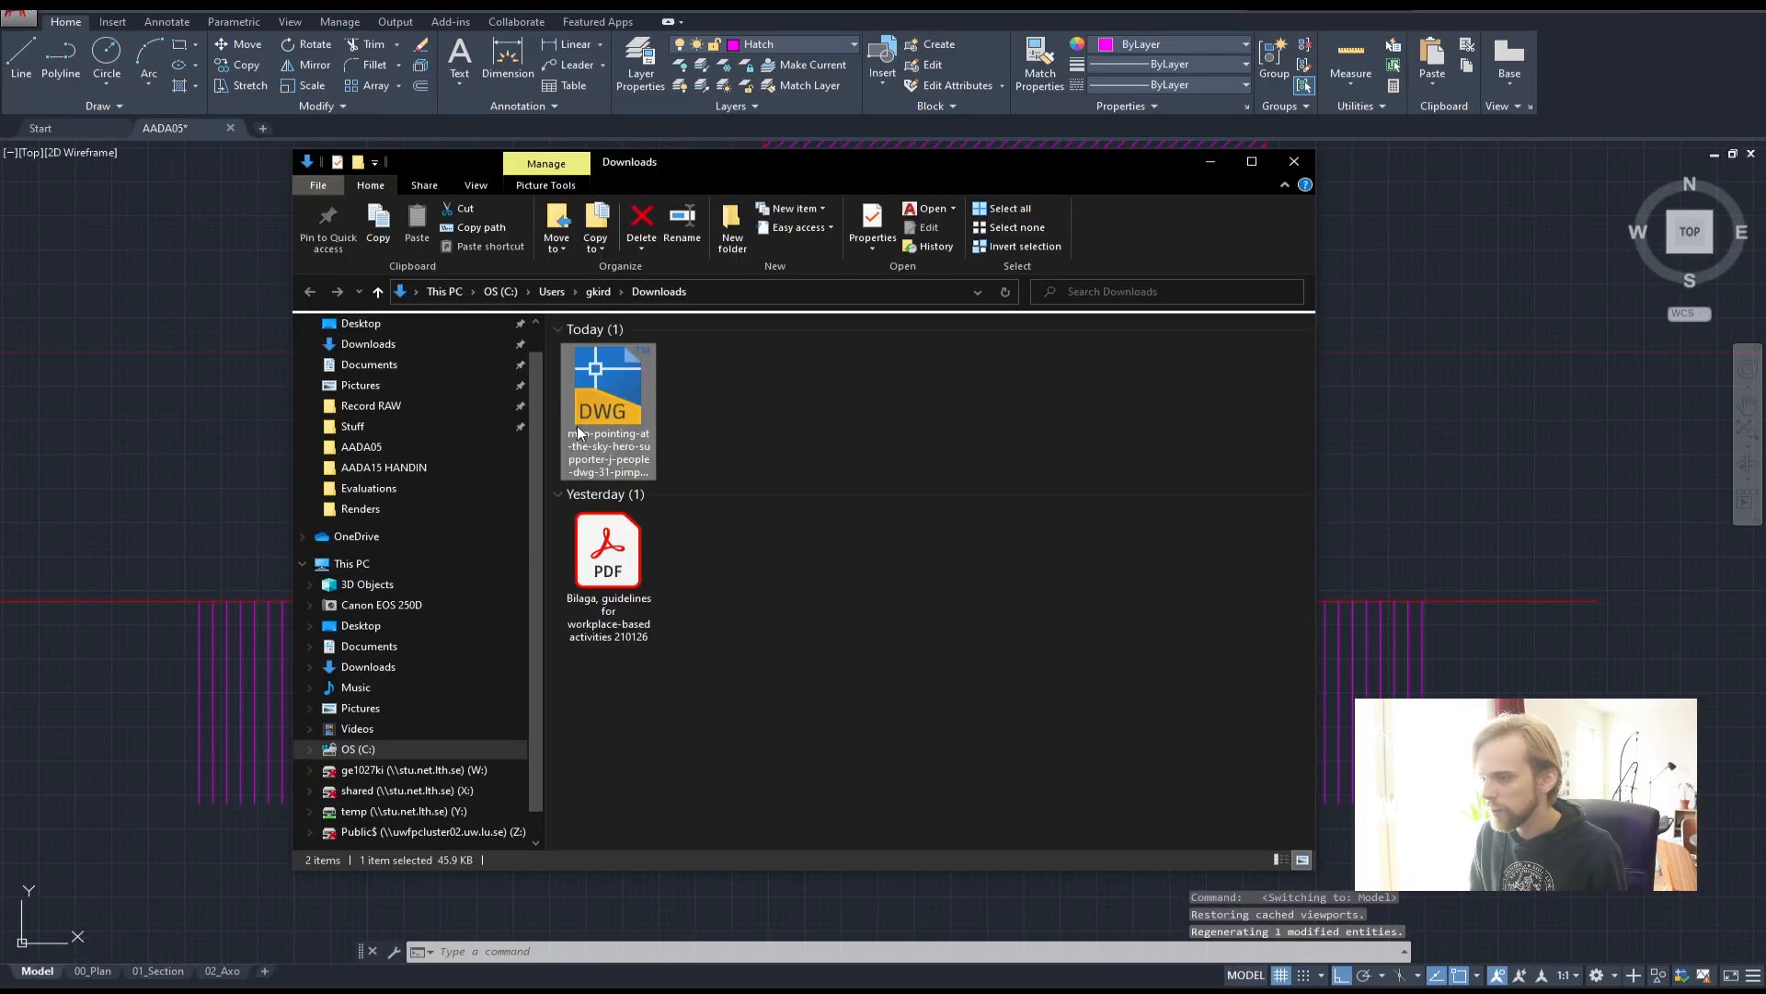
- Show the finished small-maple-tree DWG in Downloads and drag it into the AutoCAD drawing
left_click(790, 418)
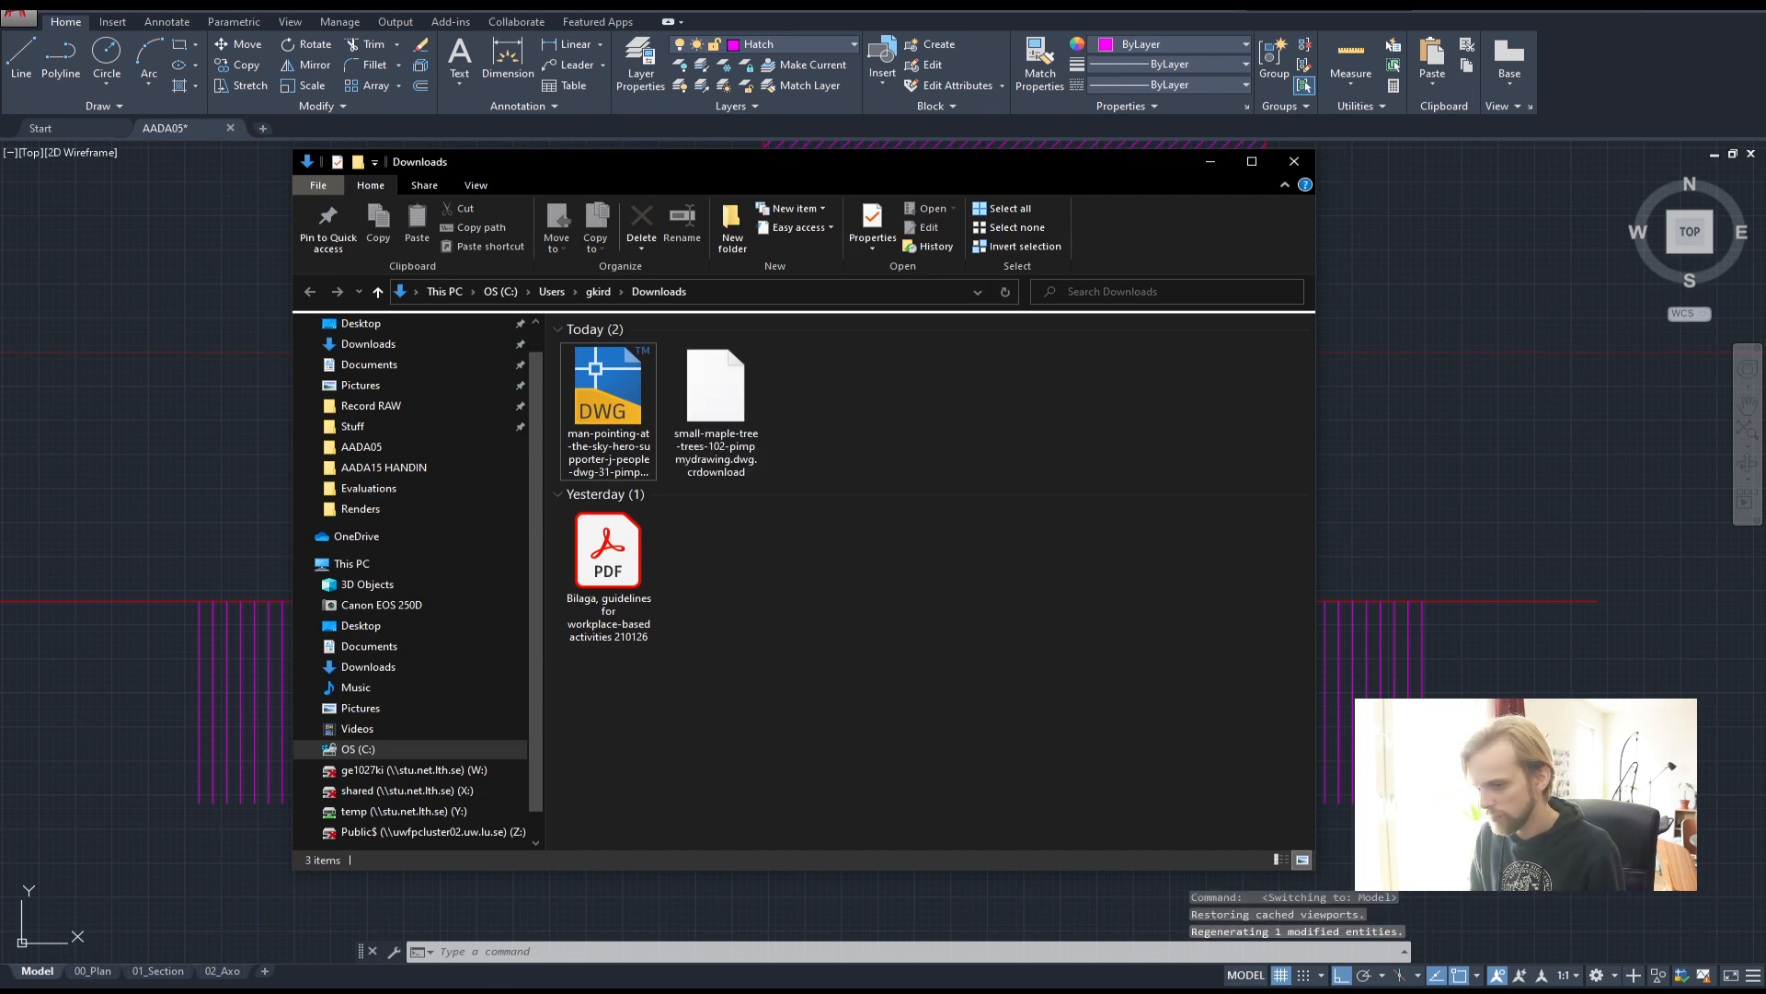
key("alt+Tab")
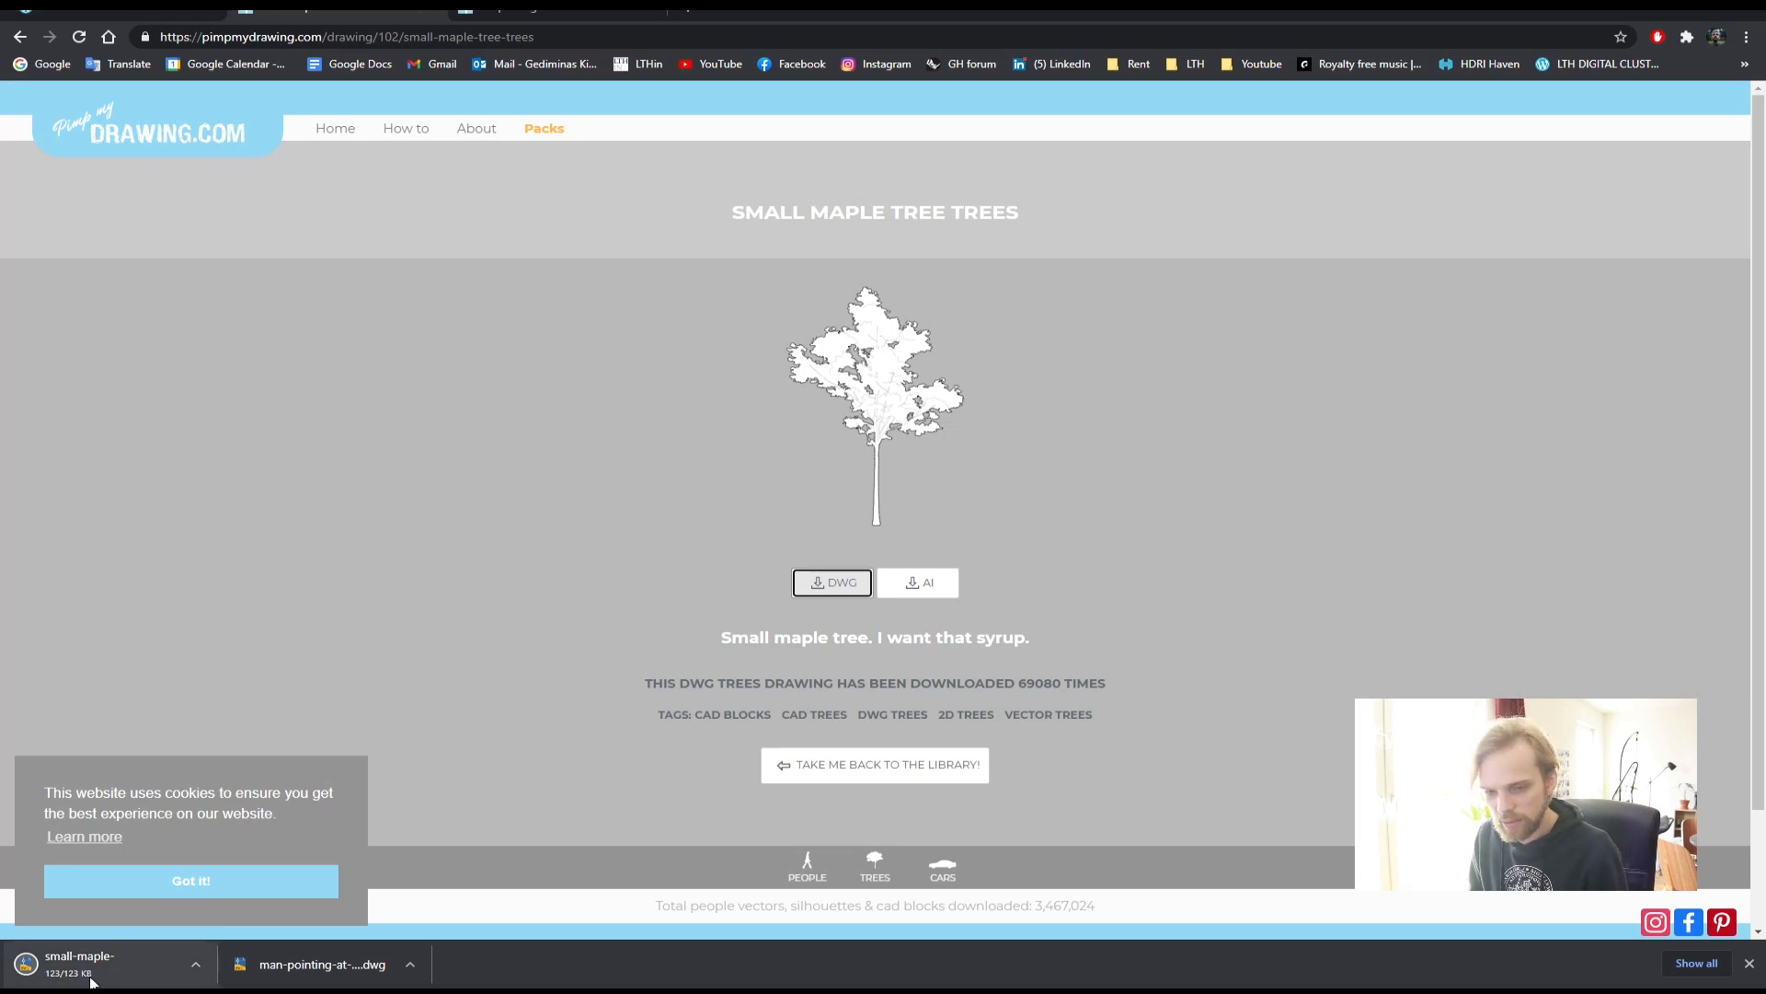
left_click(197, 963)
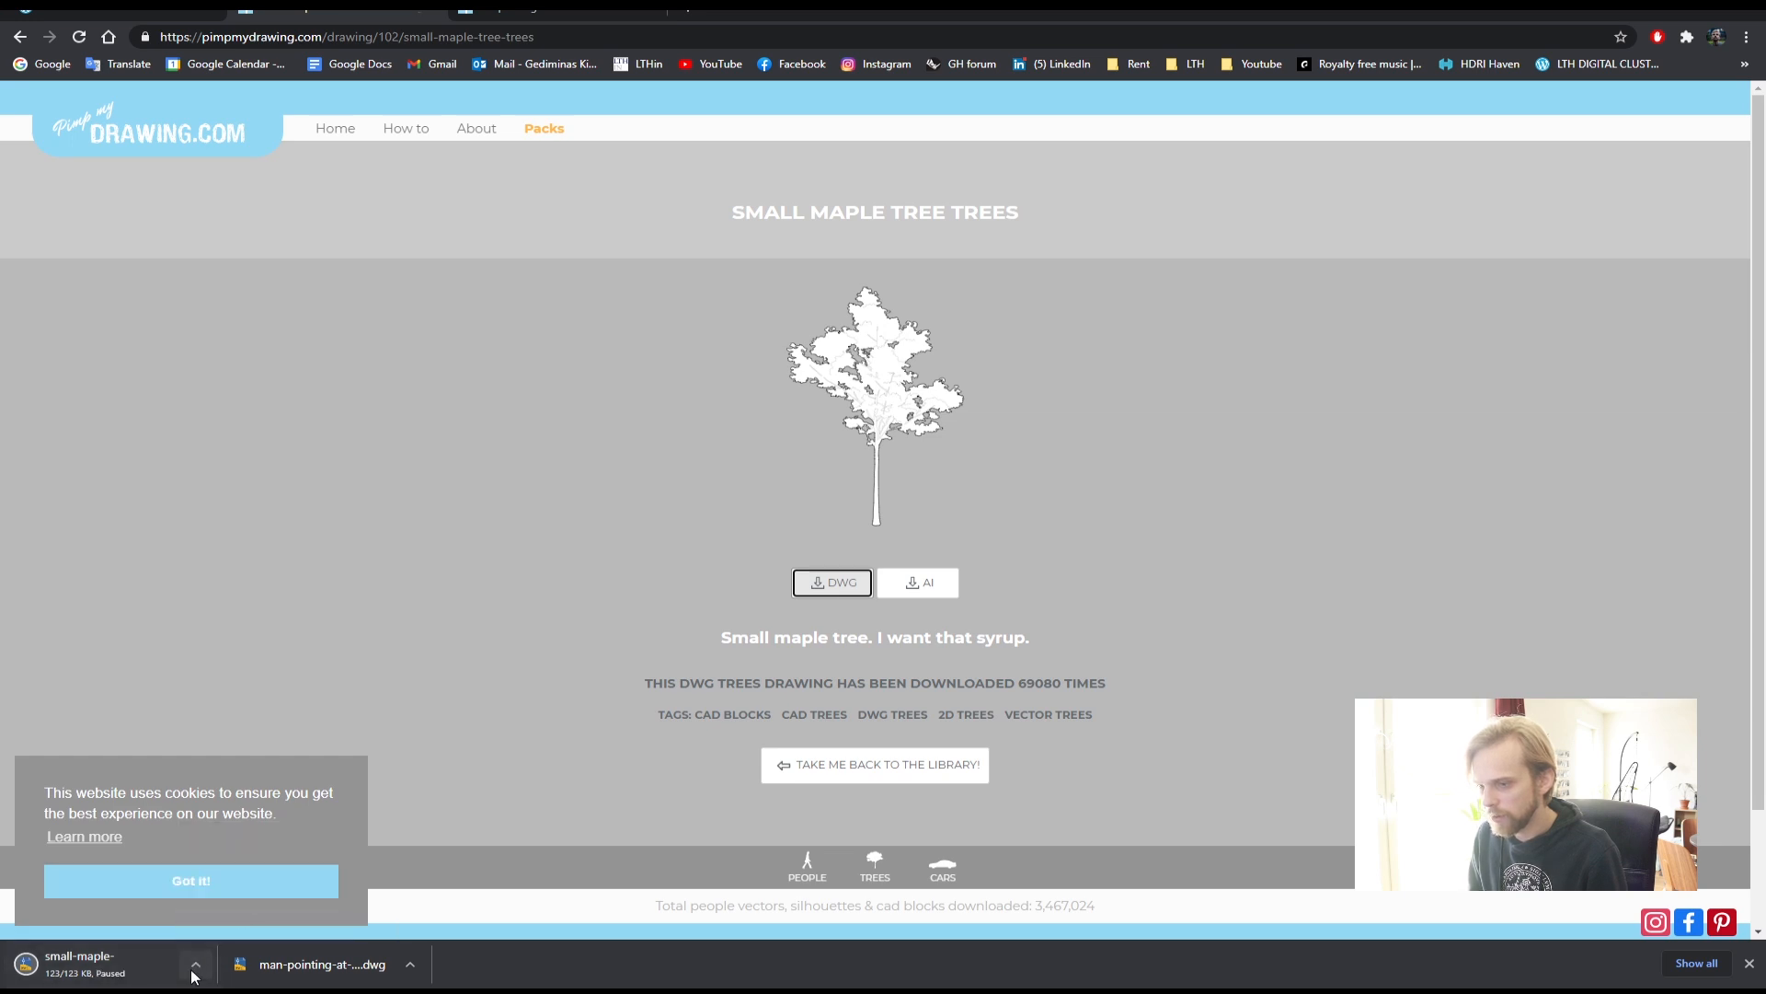
left_click(196, 963)
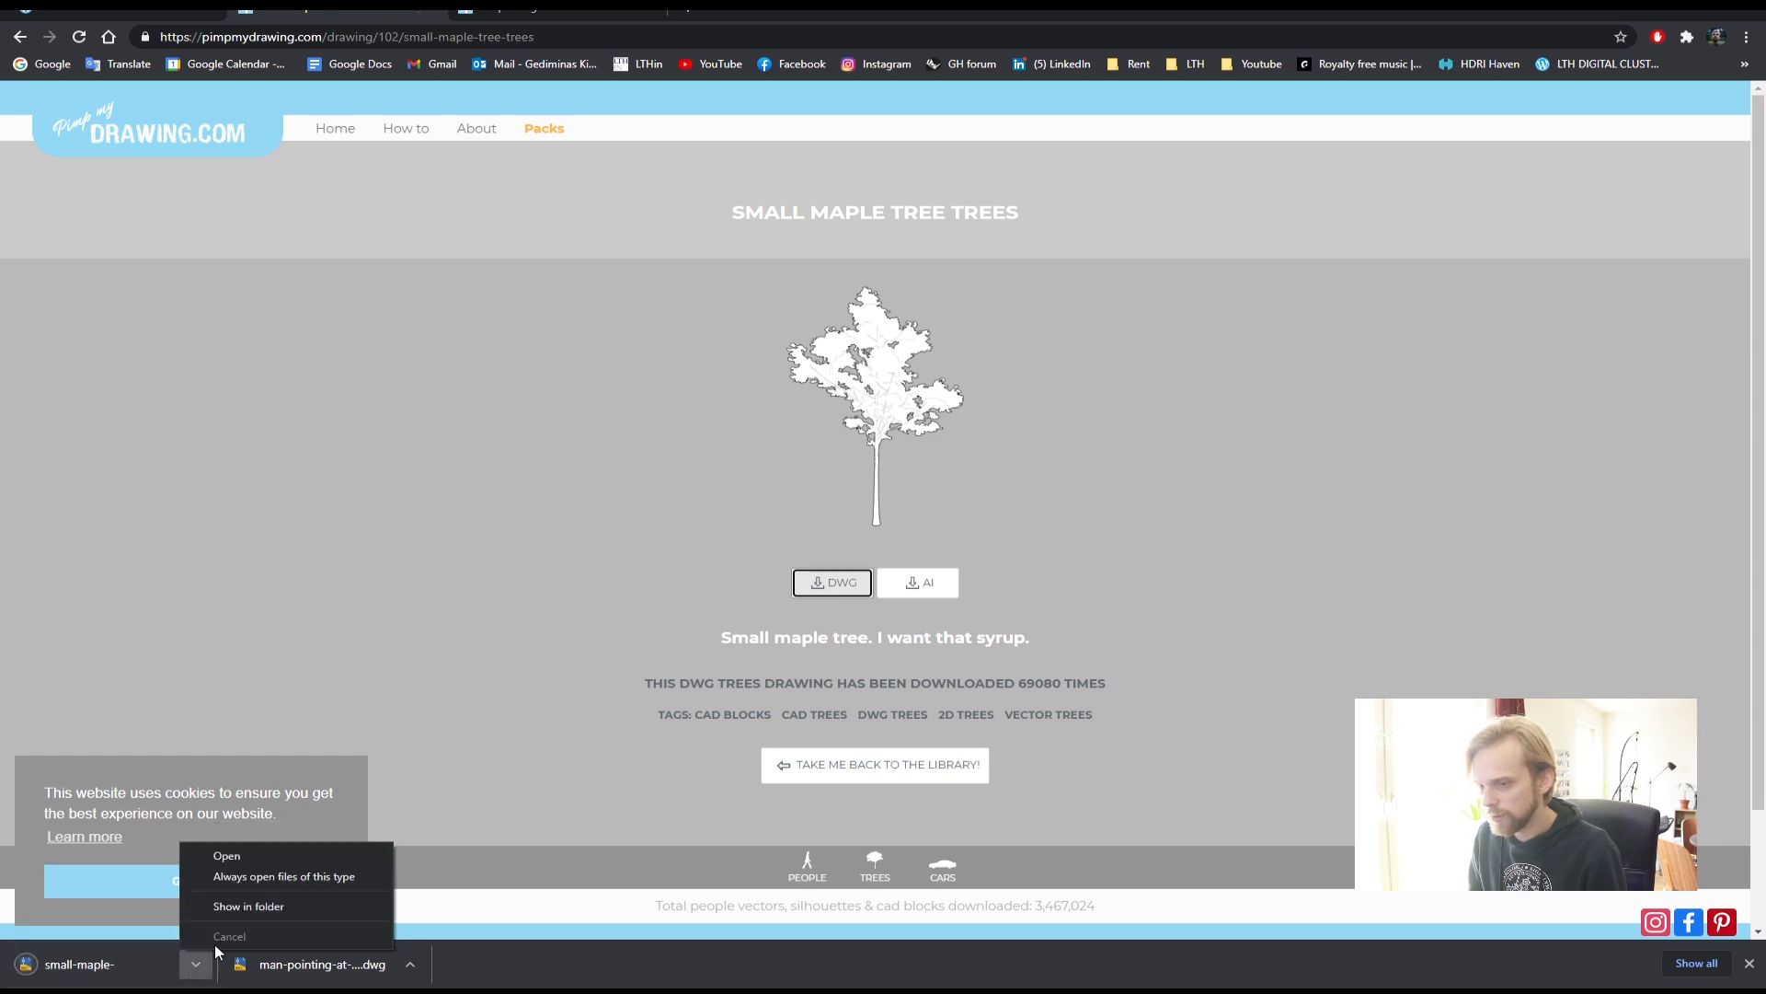
left_click(259, 909)
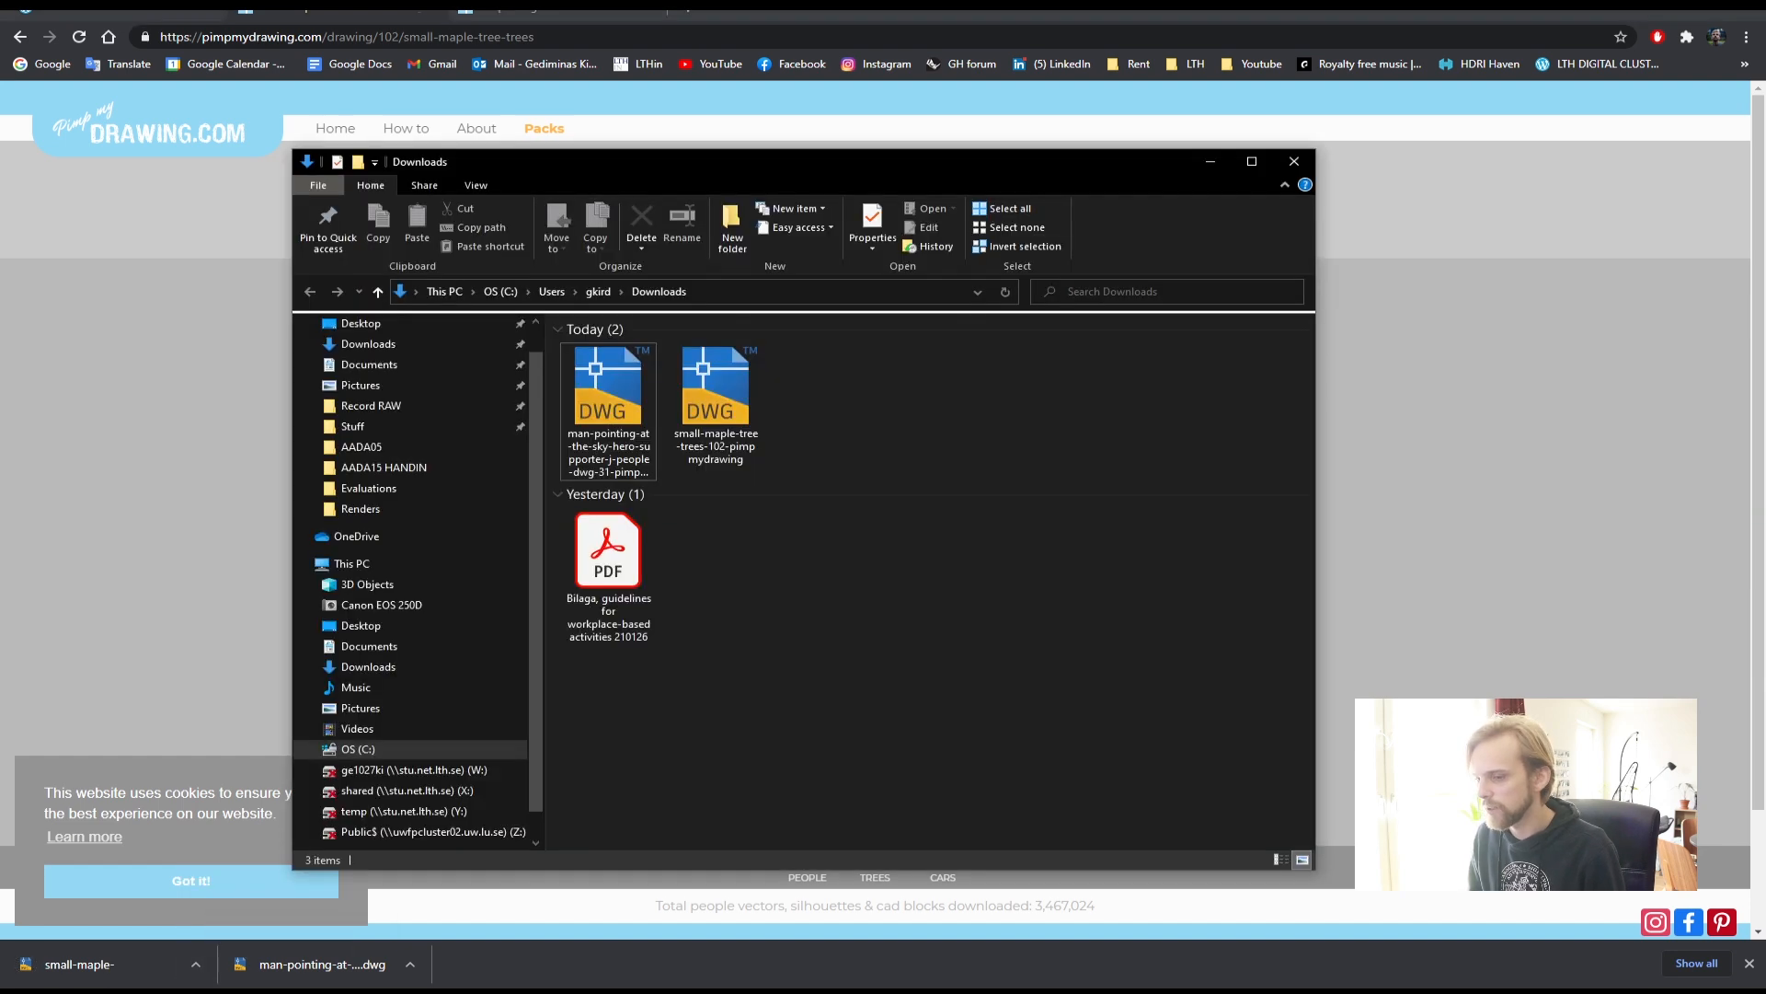
left_click_drag(717, 405, 296, 383)
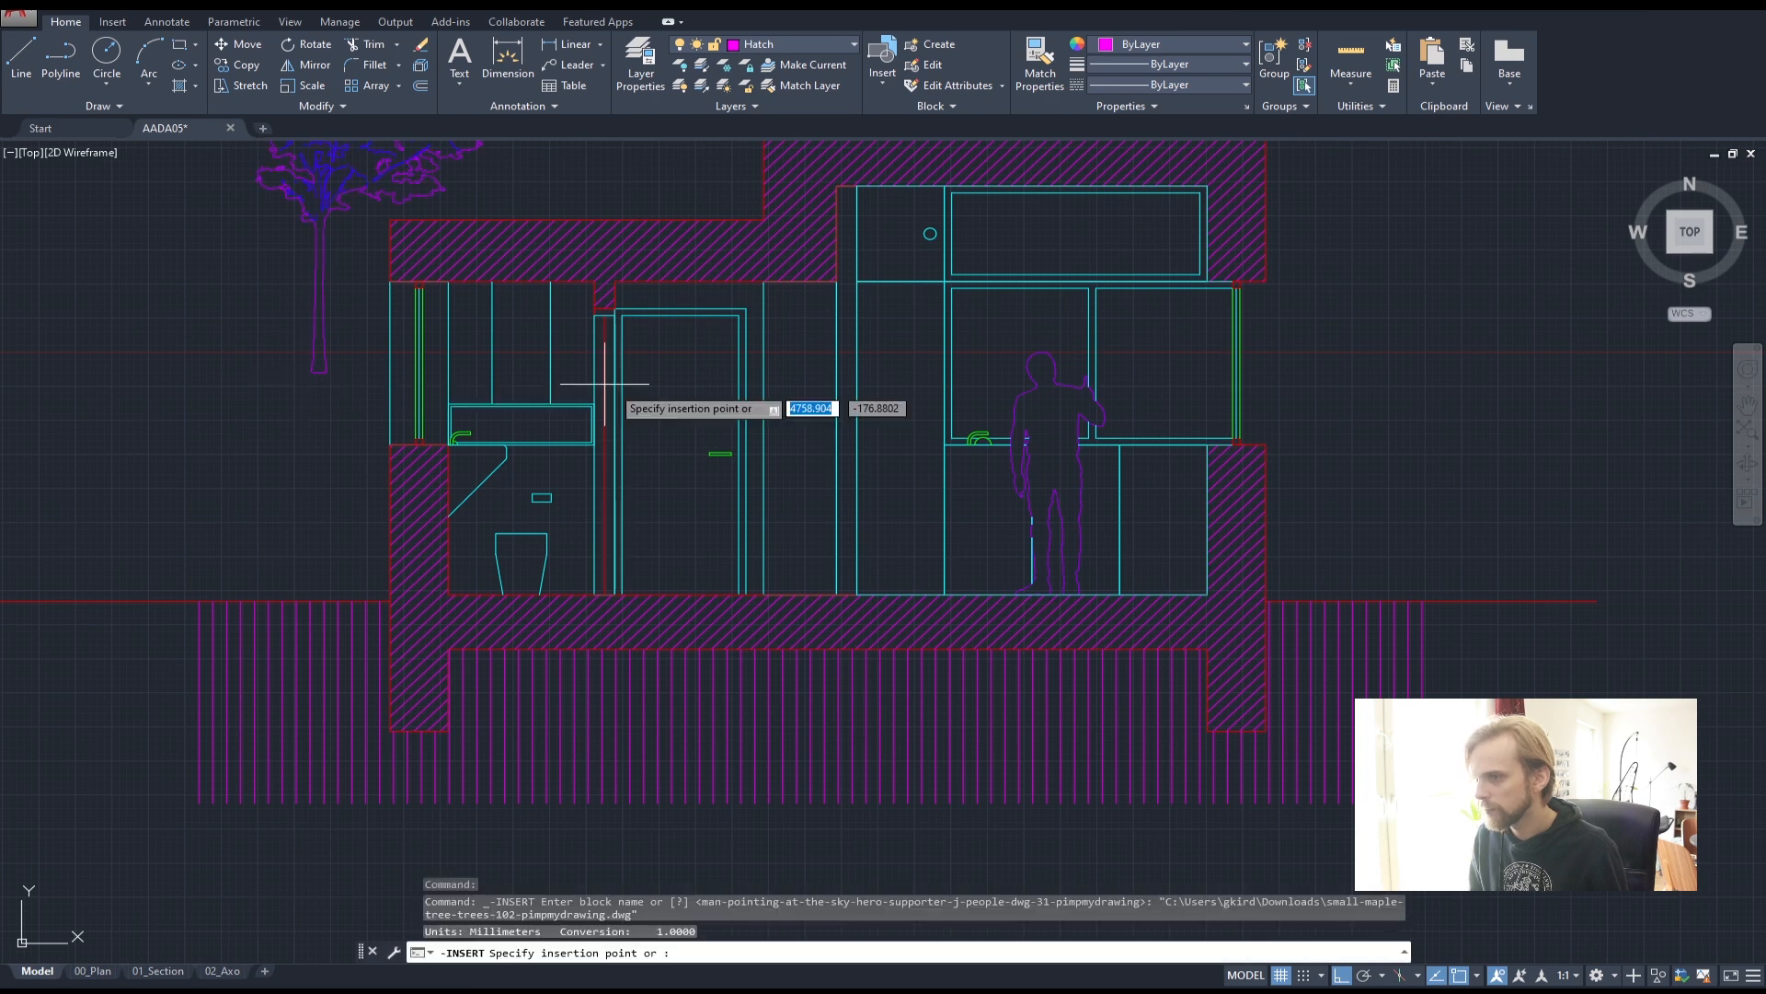
- Place the maple tree block right of the house at default scale and rotation
scroll(1365, 535, "down", 5)
scroll(1436, 552, "up", 3)
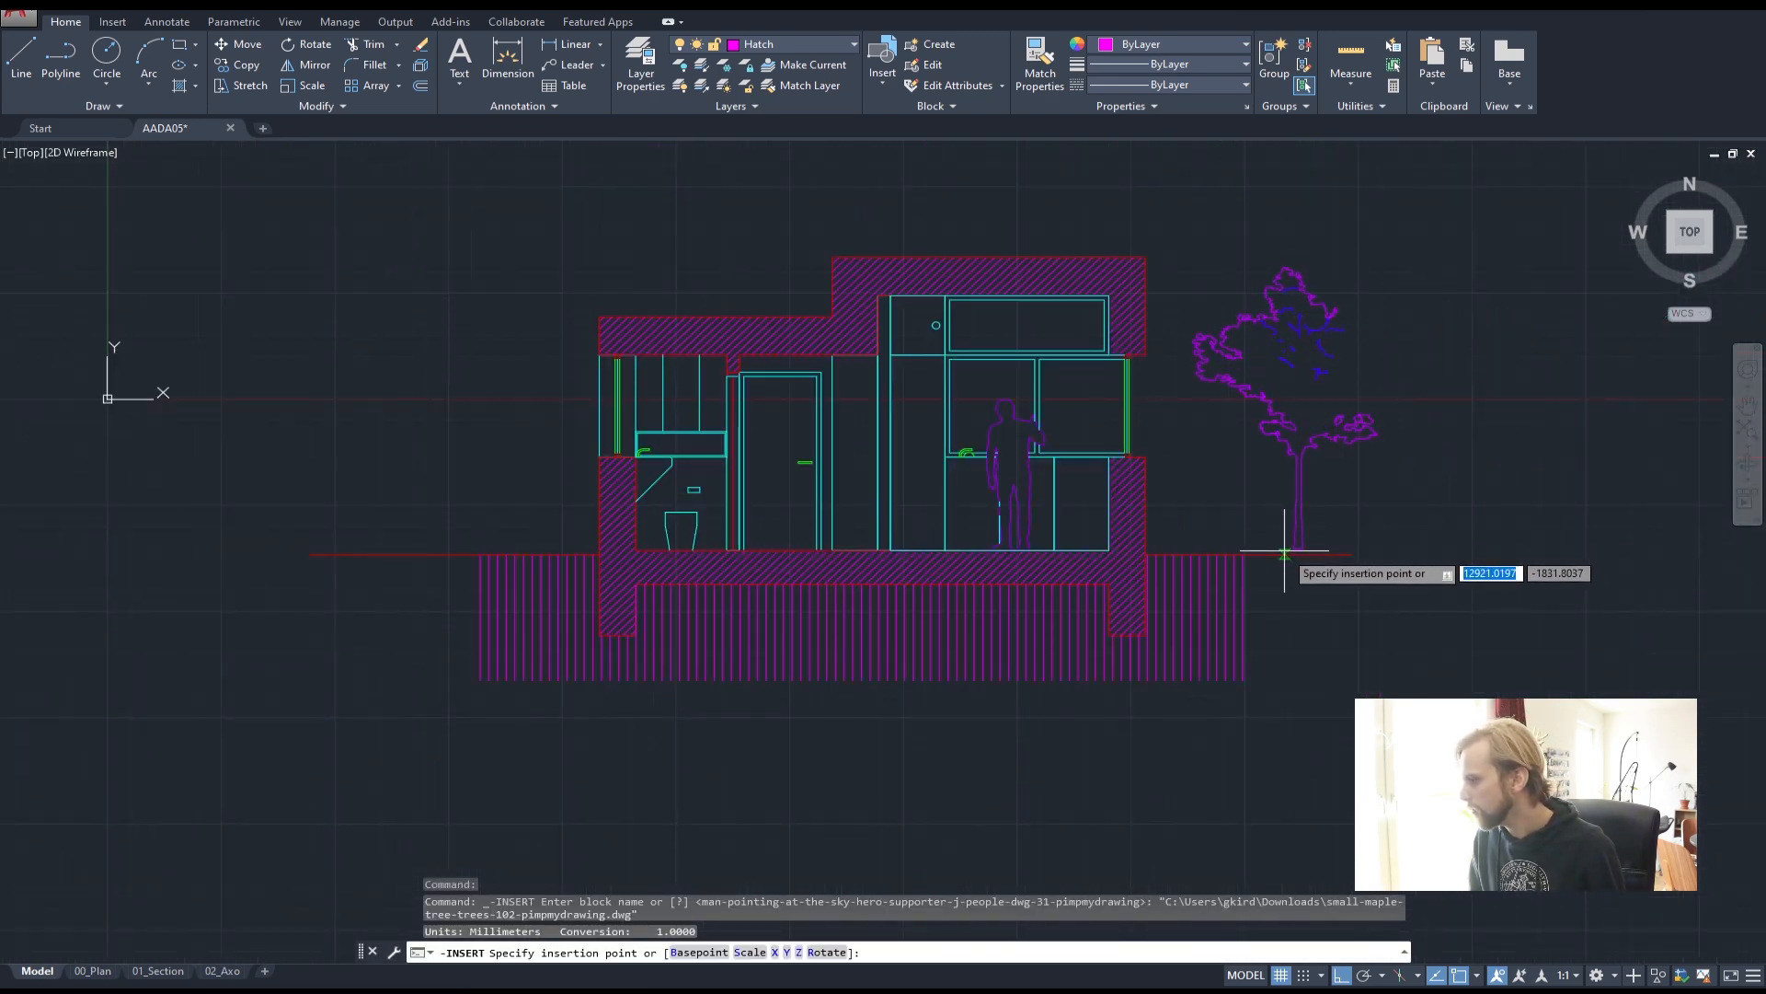
left_click(1336, 537)
key("Return")
key("Return")
key("Return")
key("Escape")
key("Escape")
- Scale the tree by 1.25 about the base of its trunk
scroll(1084, 502, "up", 3)
left_click(1083, 502)
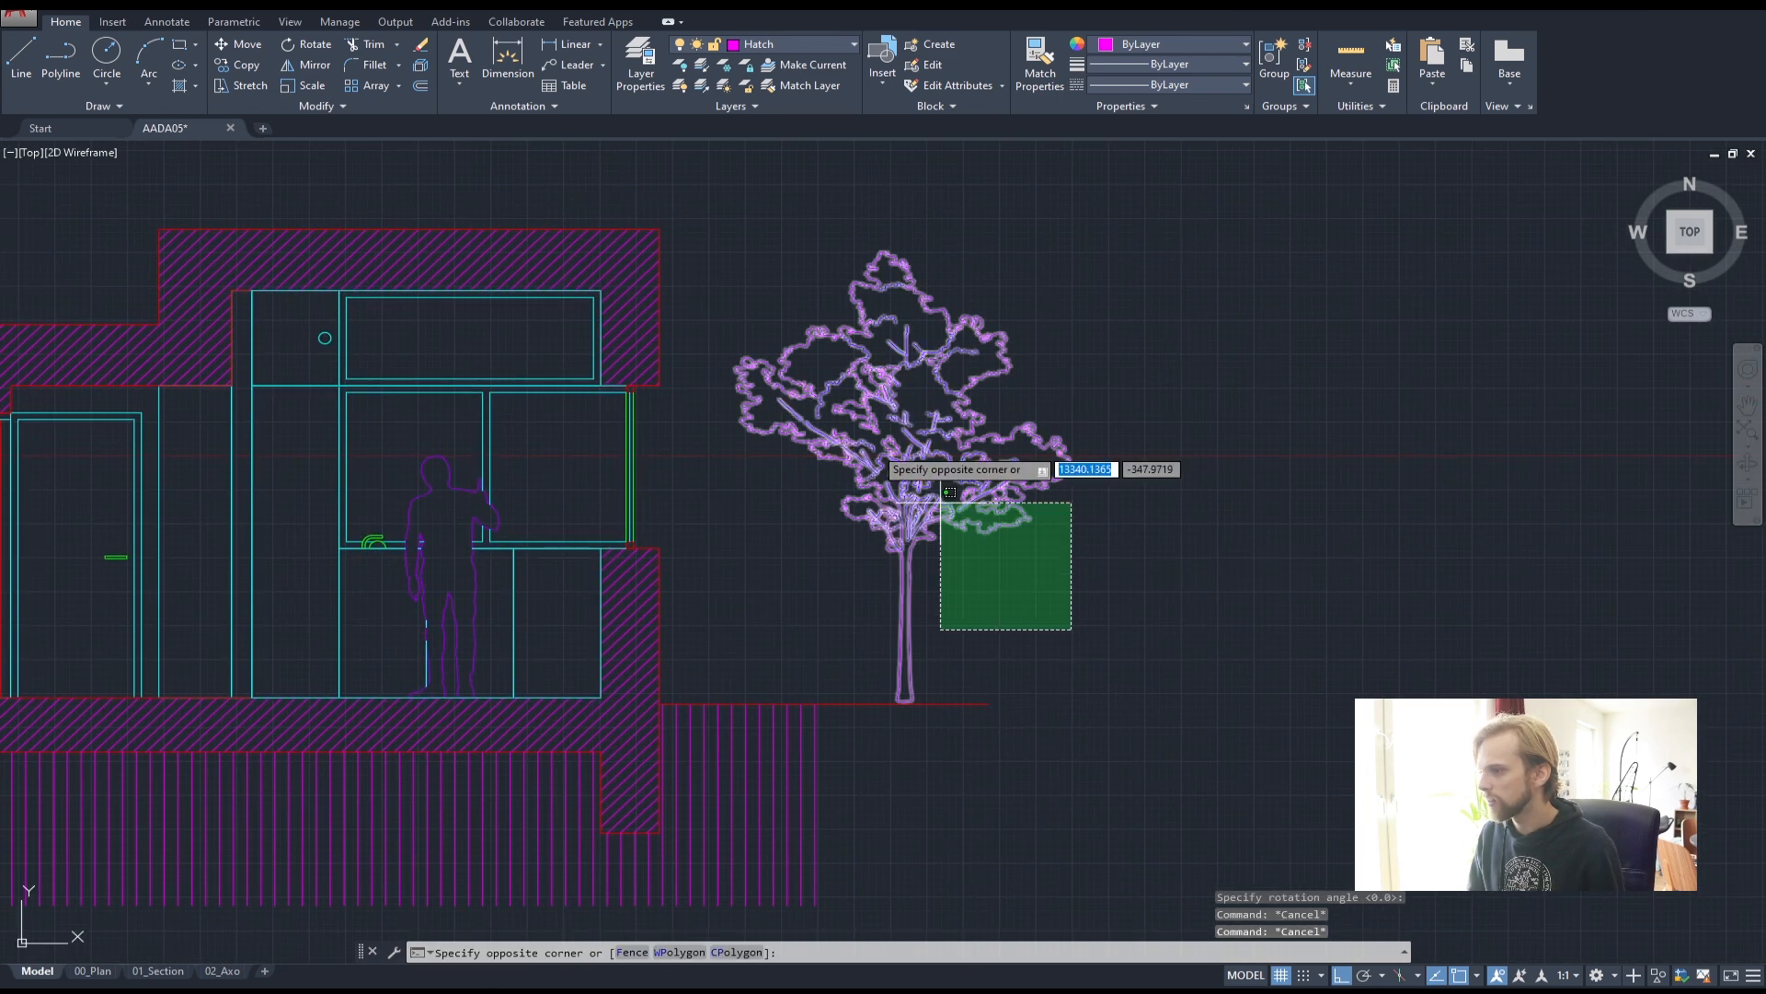
left_click(938, 631)
scroll(875, 702, "up", 2)
scroll(939, 642, "down", 3)
scroll(939, 642, "up", 4)
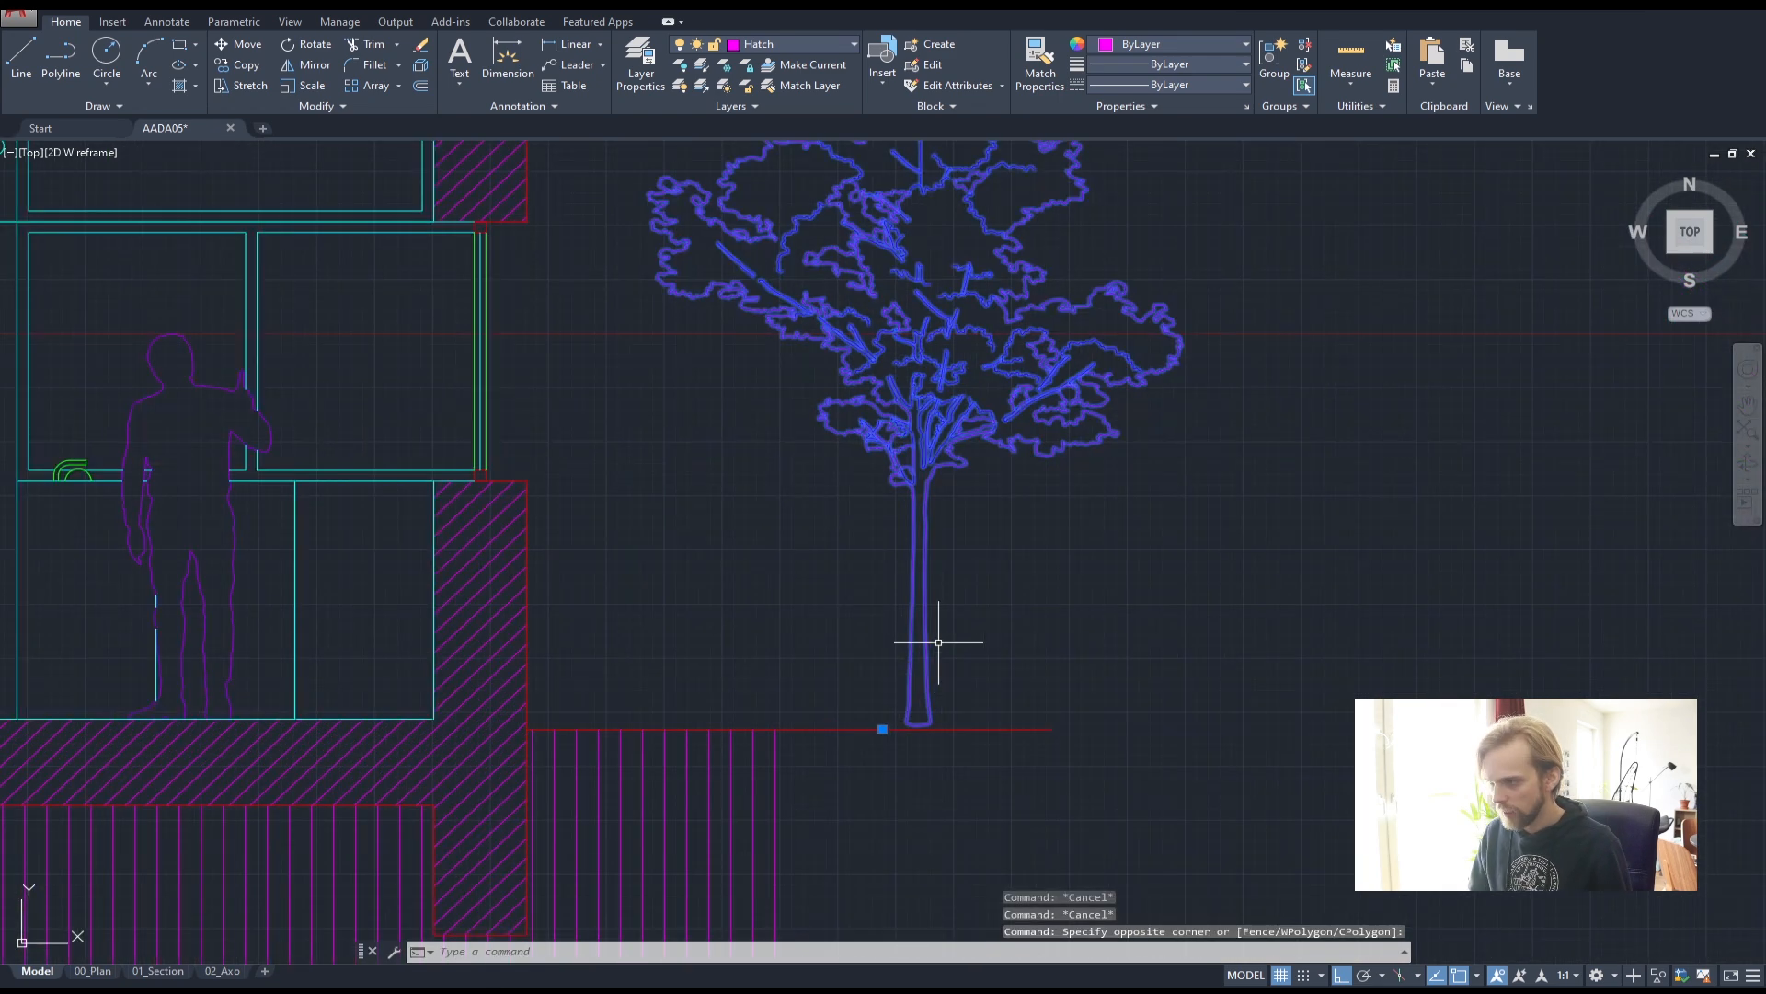
type("e")
key("Return")
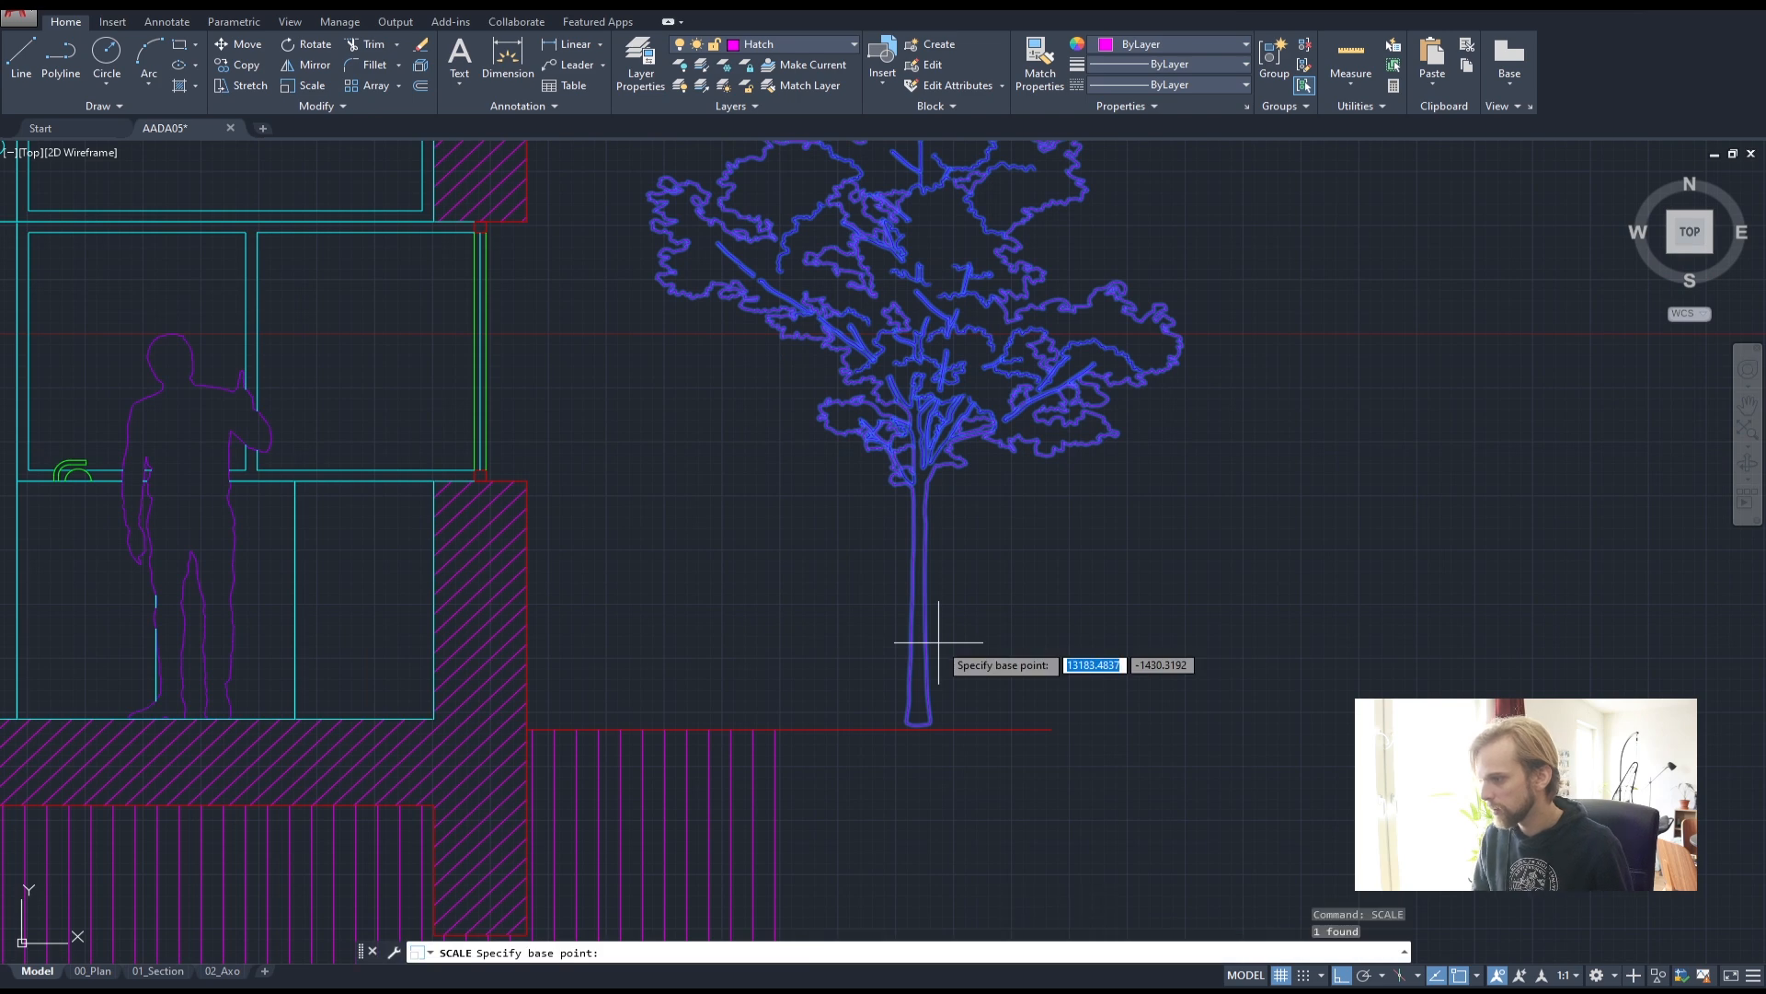
left_click(919, 729)
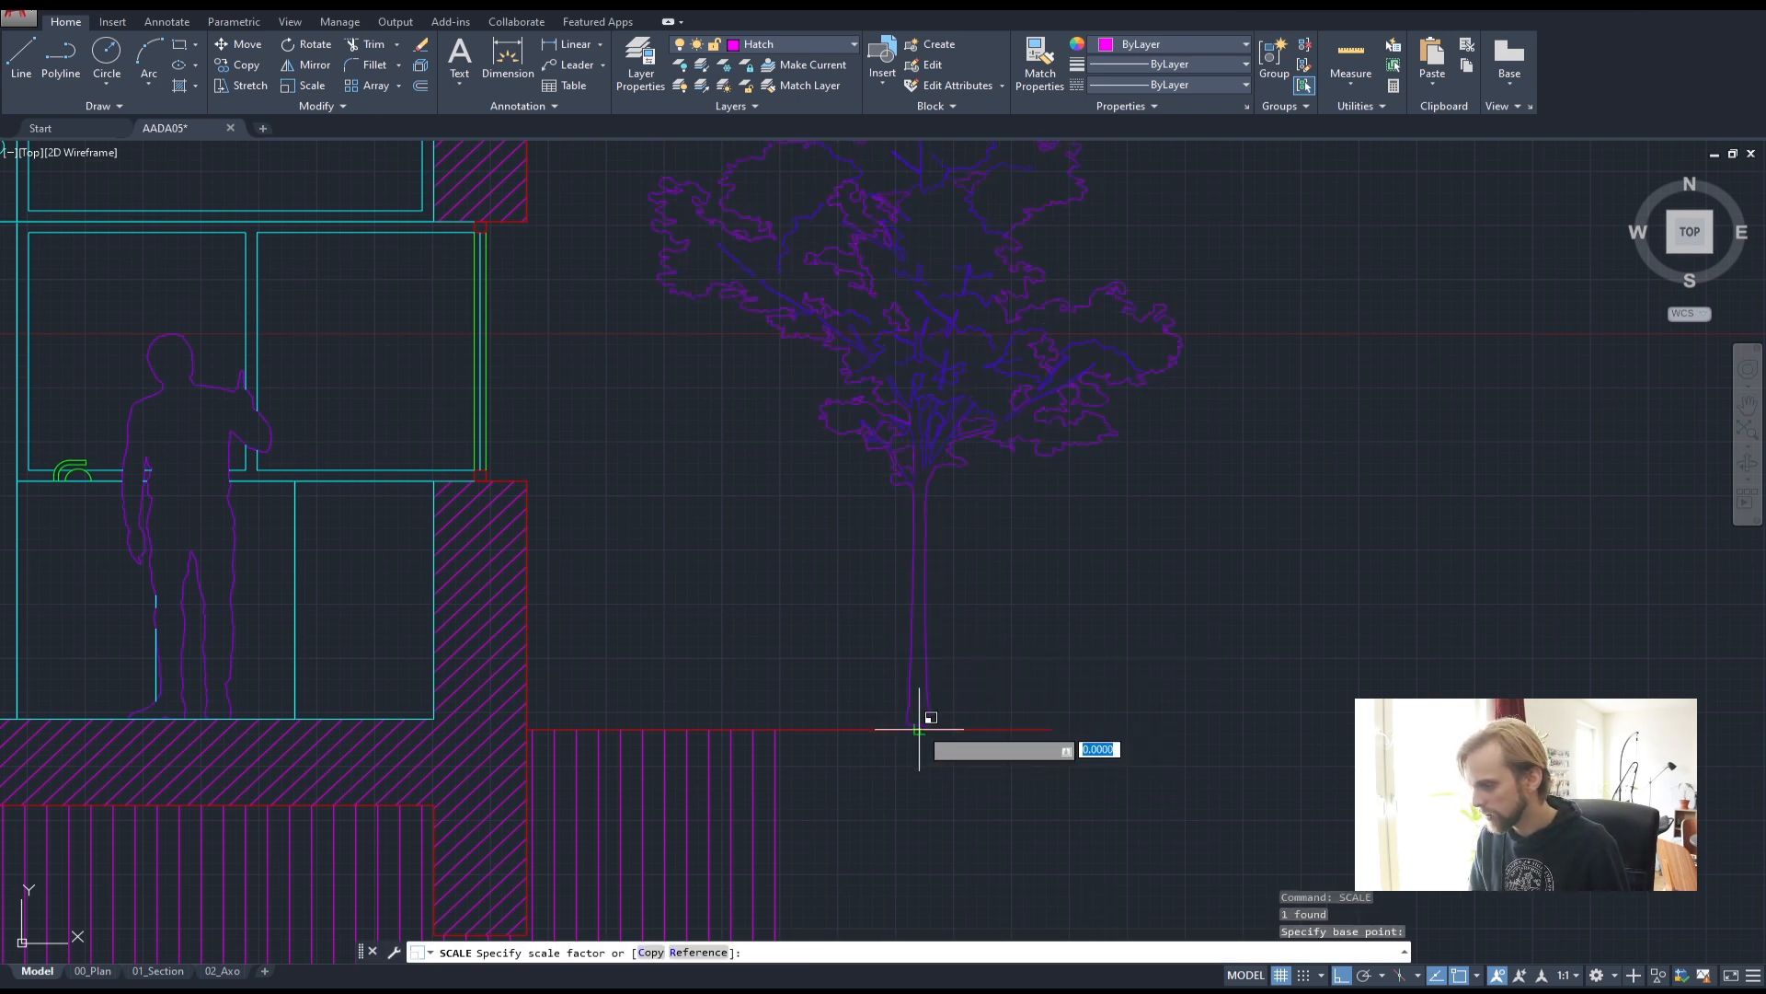
type("1.25")
key("Return")
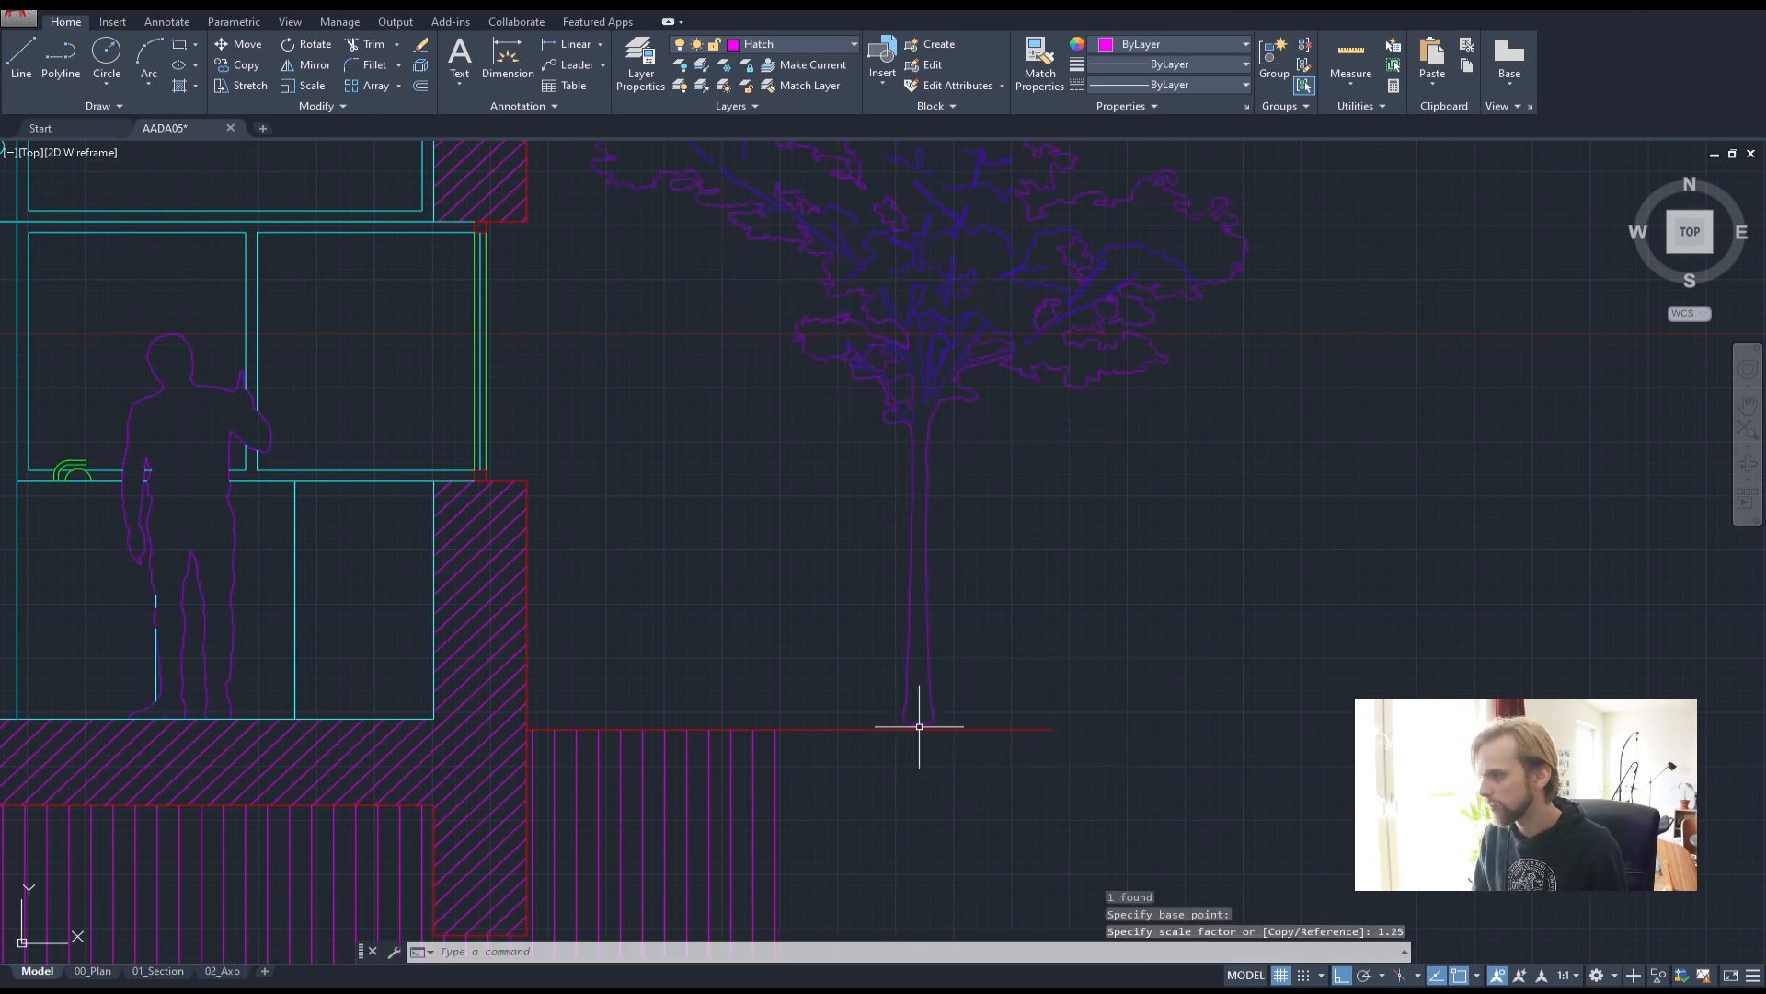
- Move the tree so its trunk bottom rests on the ground line
scroll(920, 662, "down", 3)
middle_click_drag(858, 404, 858, 311)
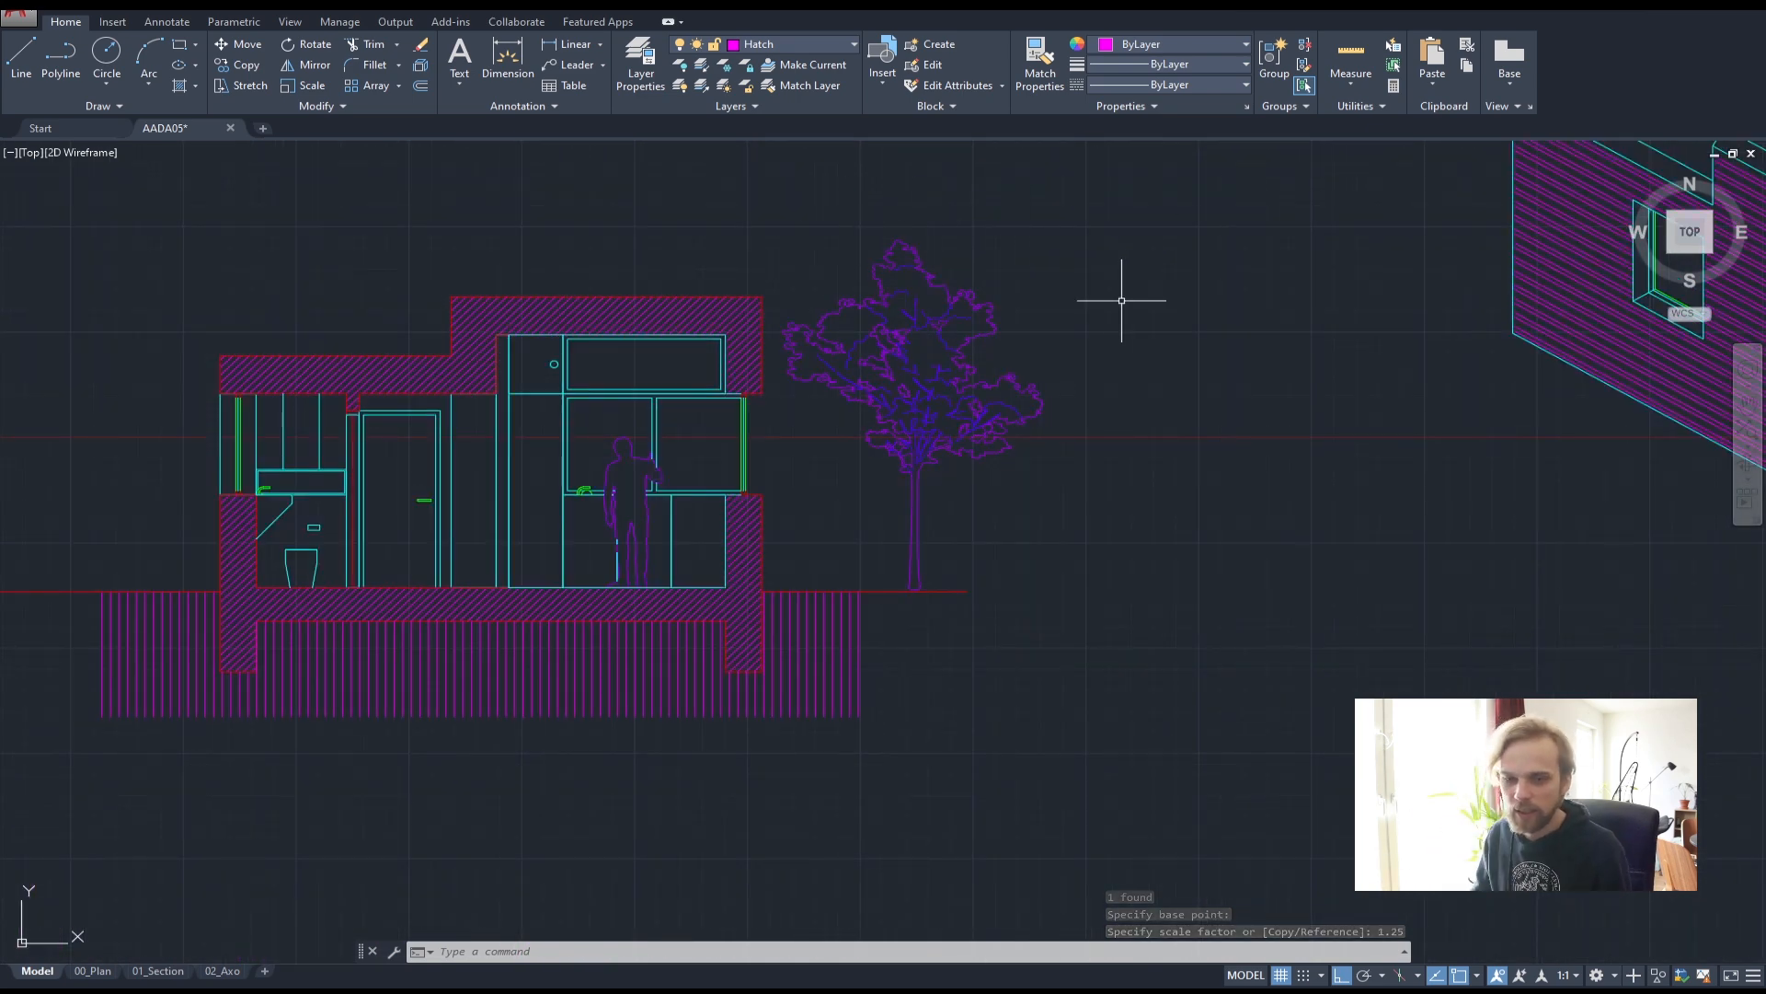
scroll(887, 611, "up", 9)
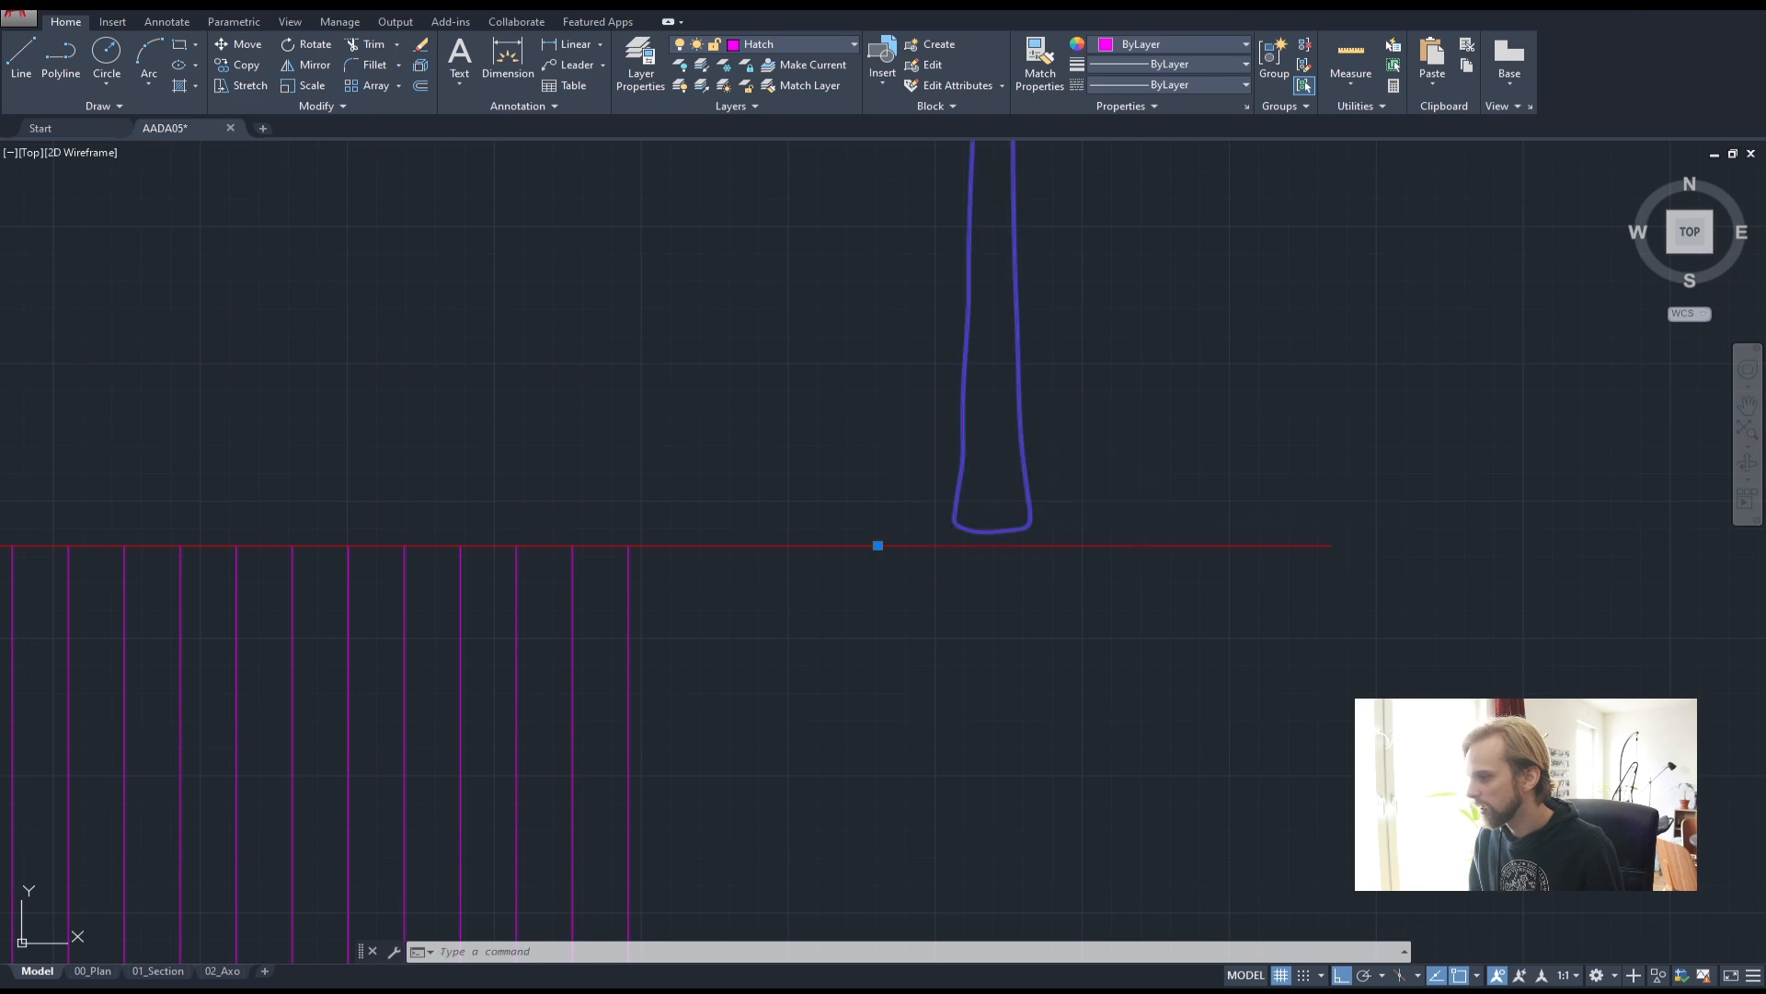
left_click(843, 389)
type("m")
key("space")
left_click(1200, 358)
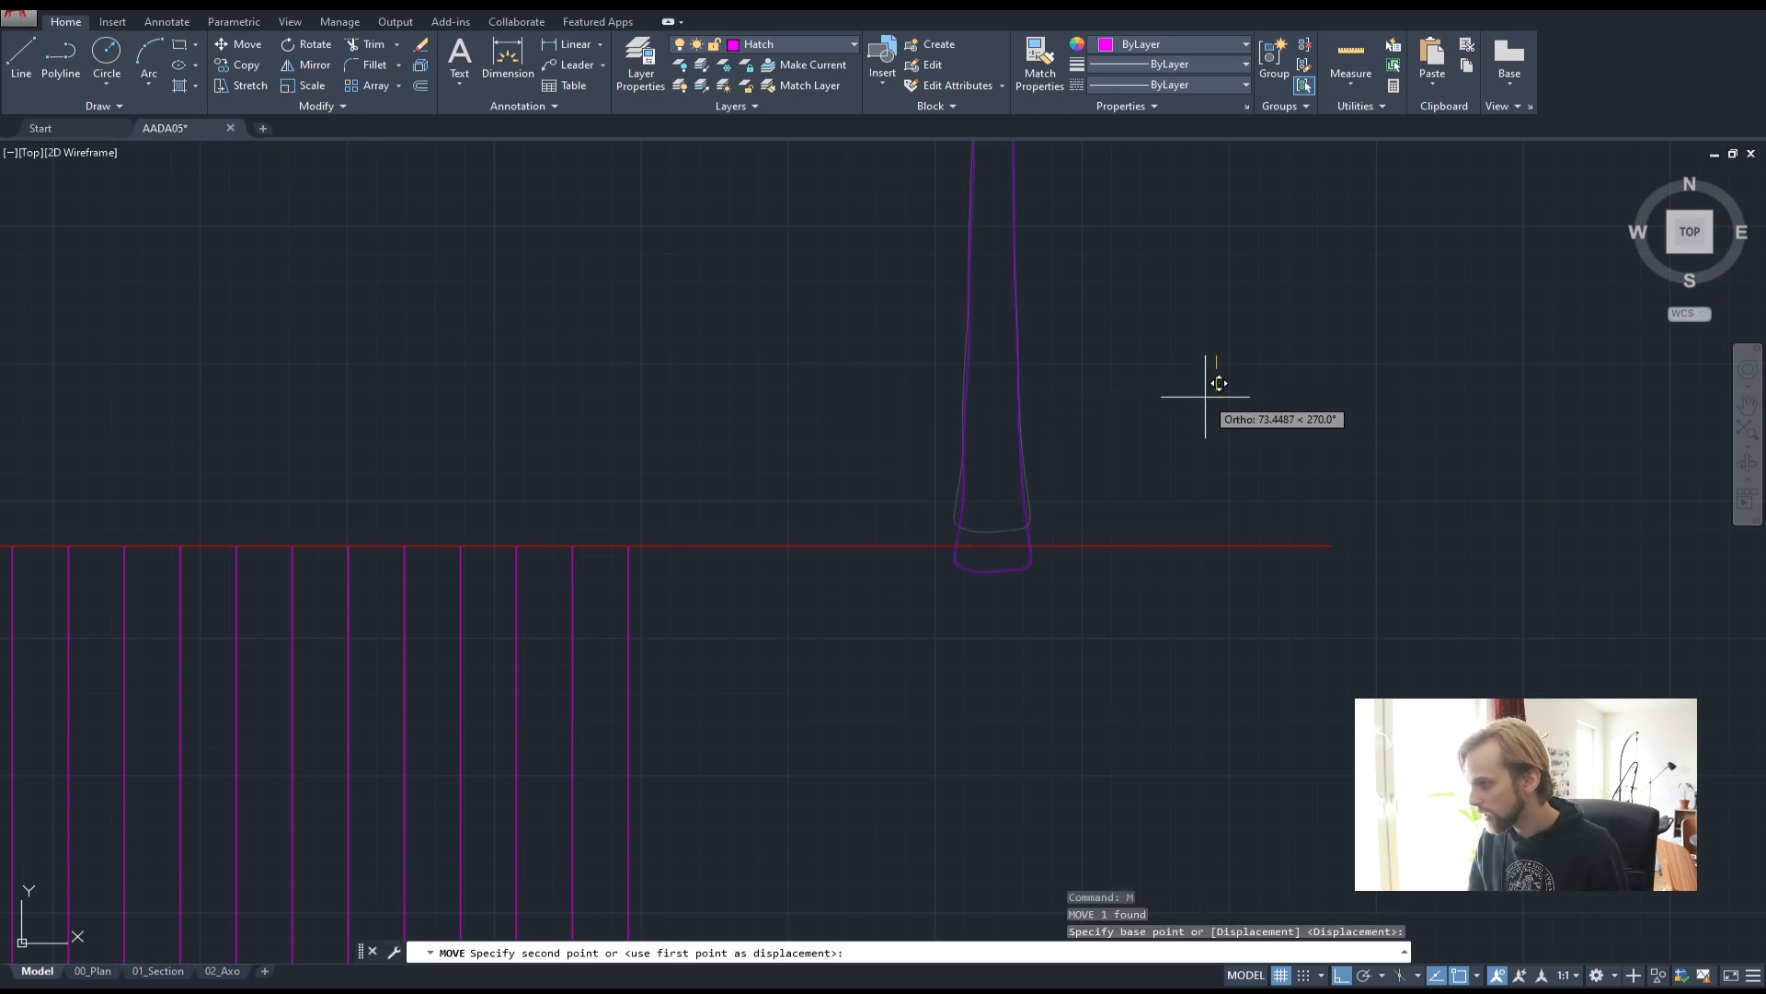
left_click(1205, 383)
key("Escape")
scroll(1168, 407, "down", 1)
key("Escape")
- Zoom out to check the tree beside Section A-A and begin selecting it
scroll(1167, 405, "down", 5)
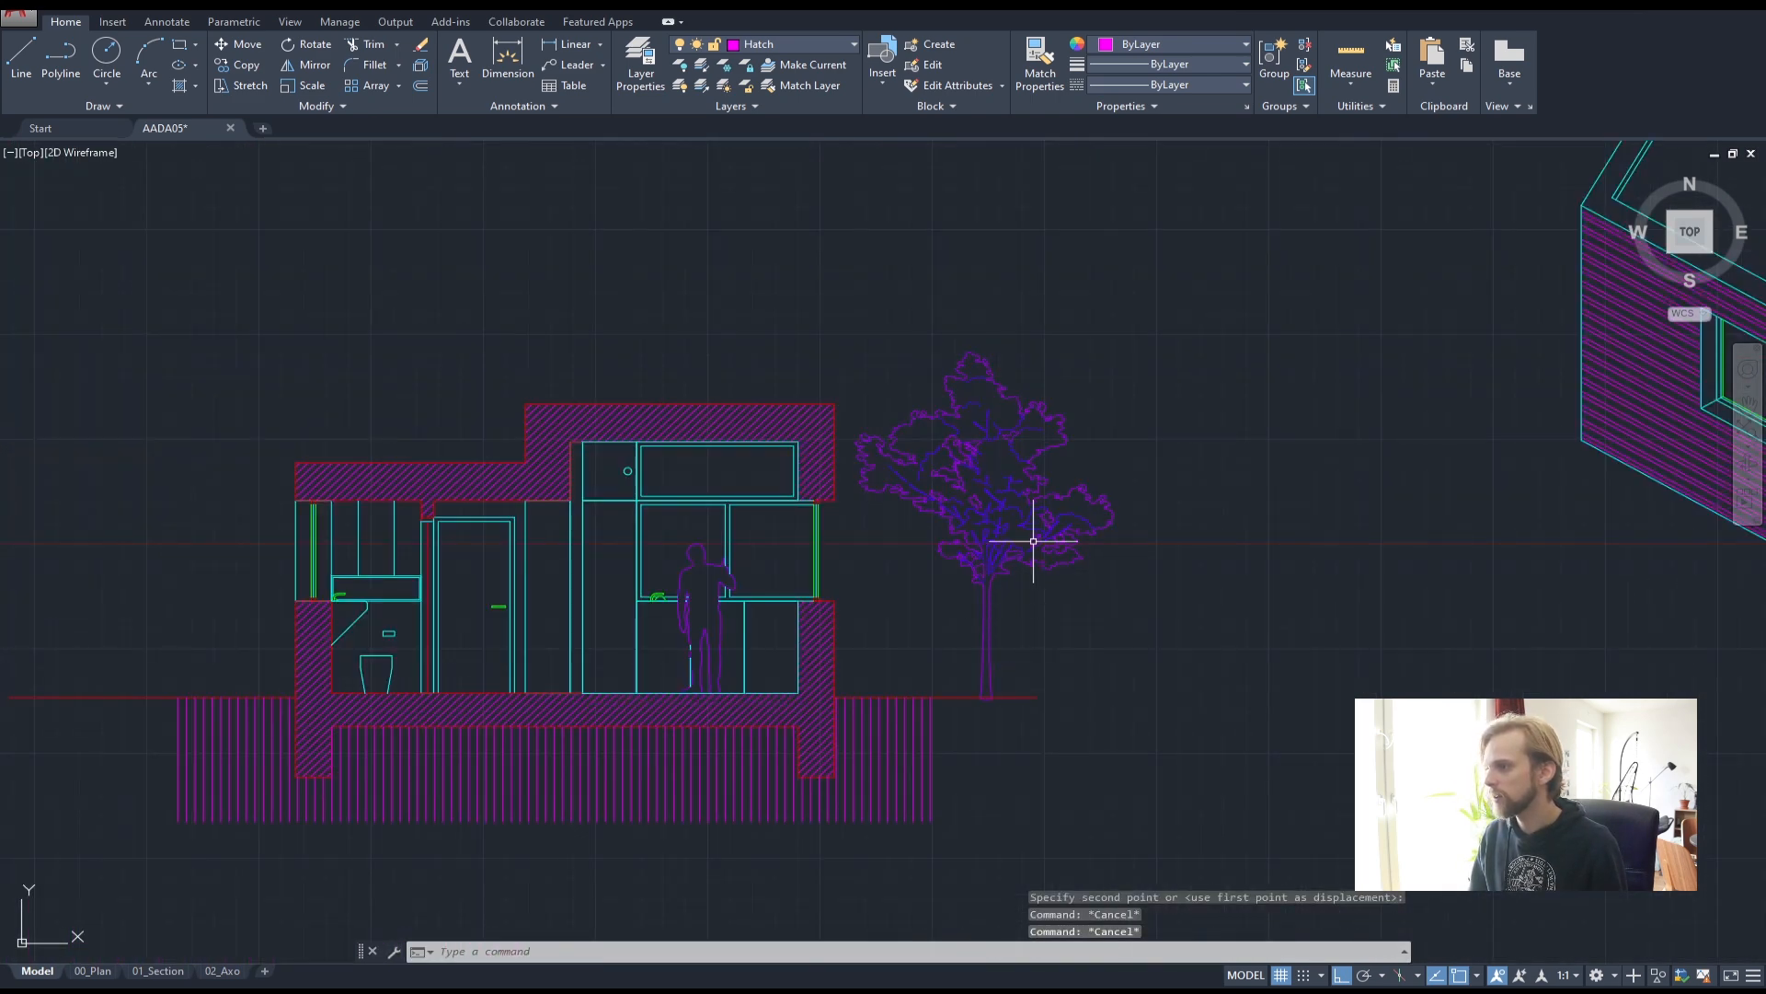
scroll(1037, 544, "up", 2)
scroll(1057, 622, "down", 2)
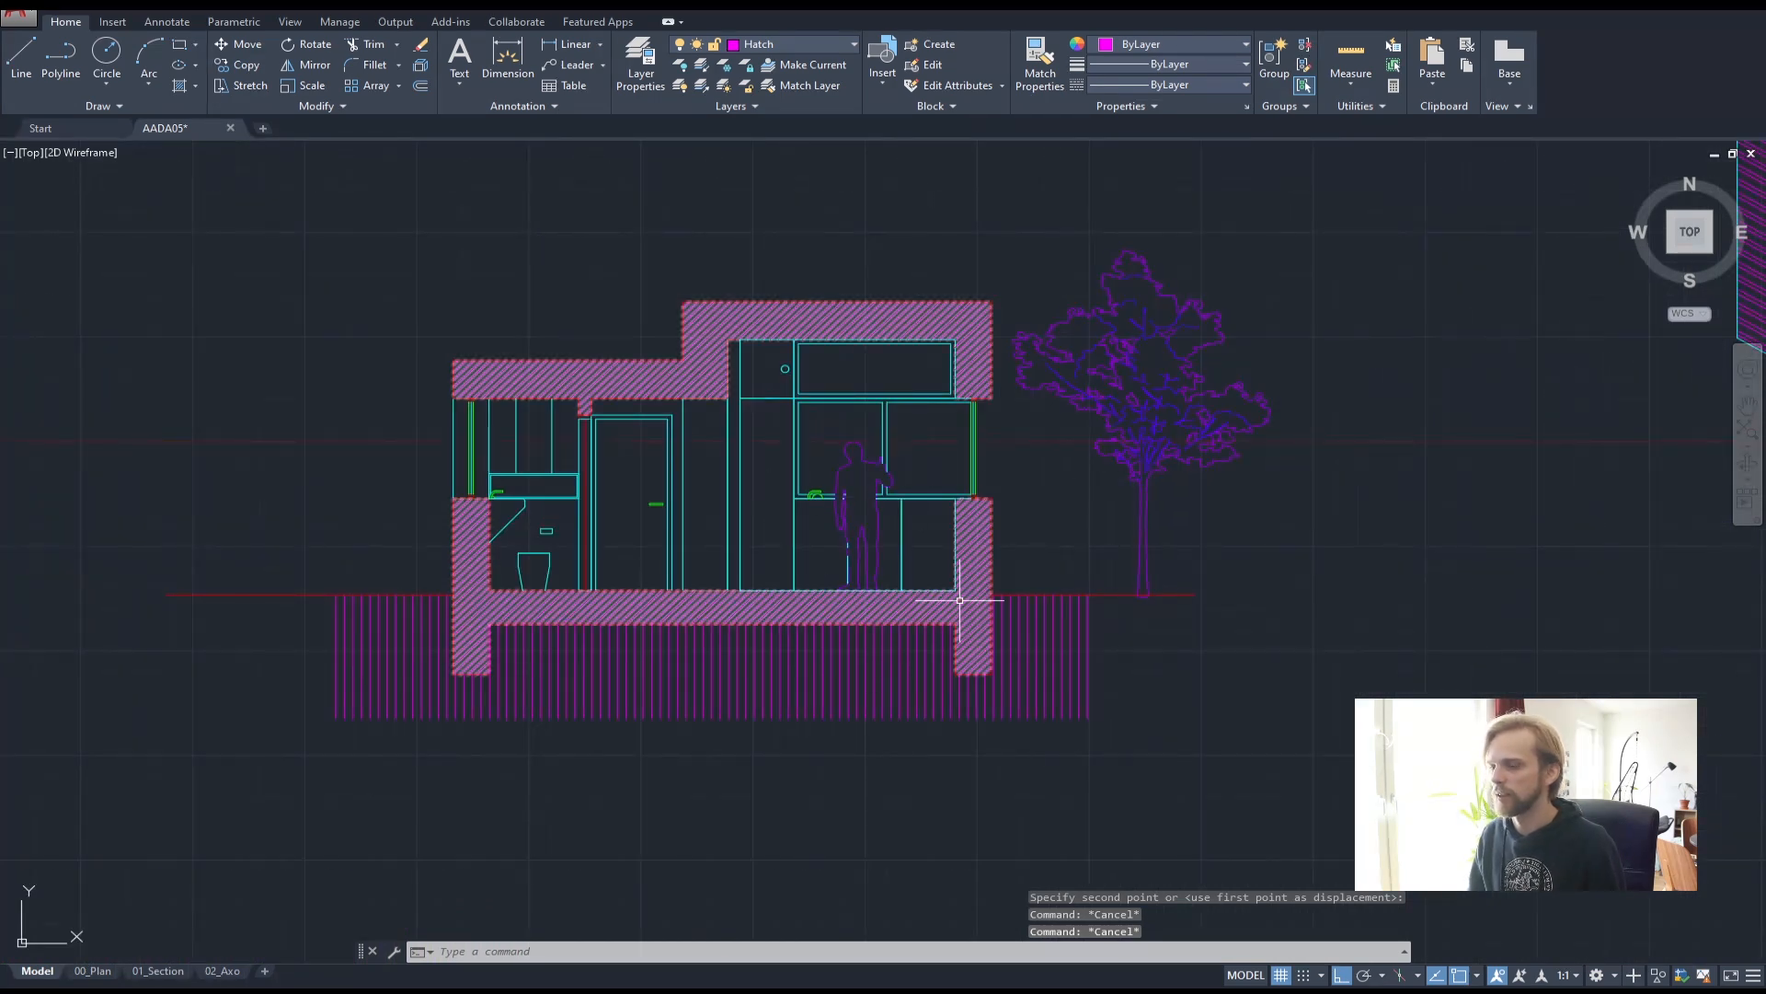
scroll(1230, 521, "down", 2)
scroll(1326, 564, "down", 2)
scroll(1297, 548, "up", 1)
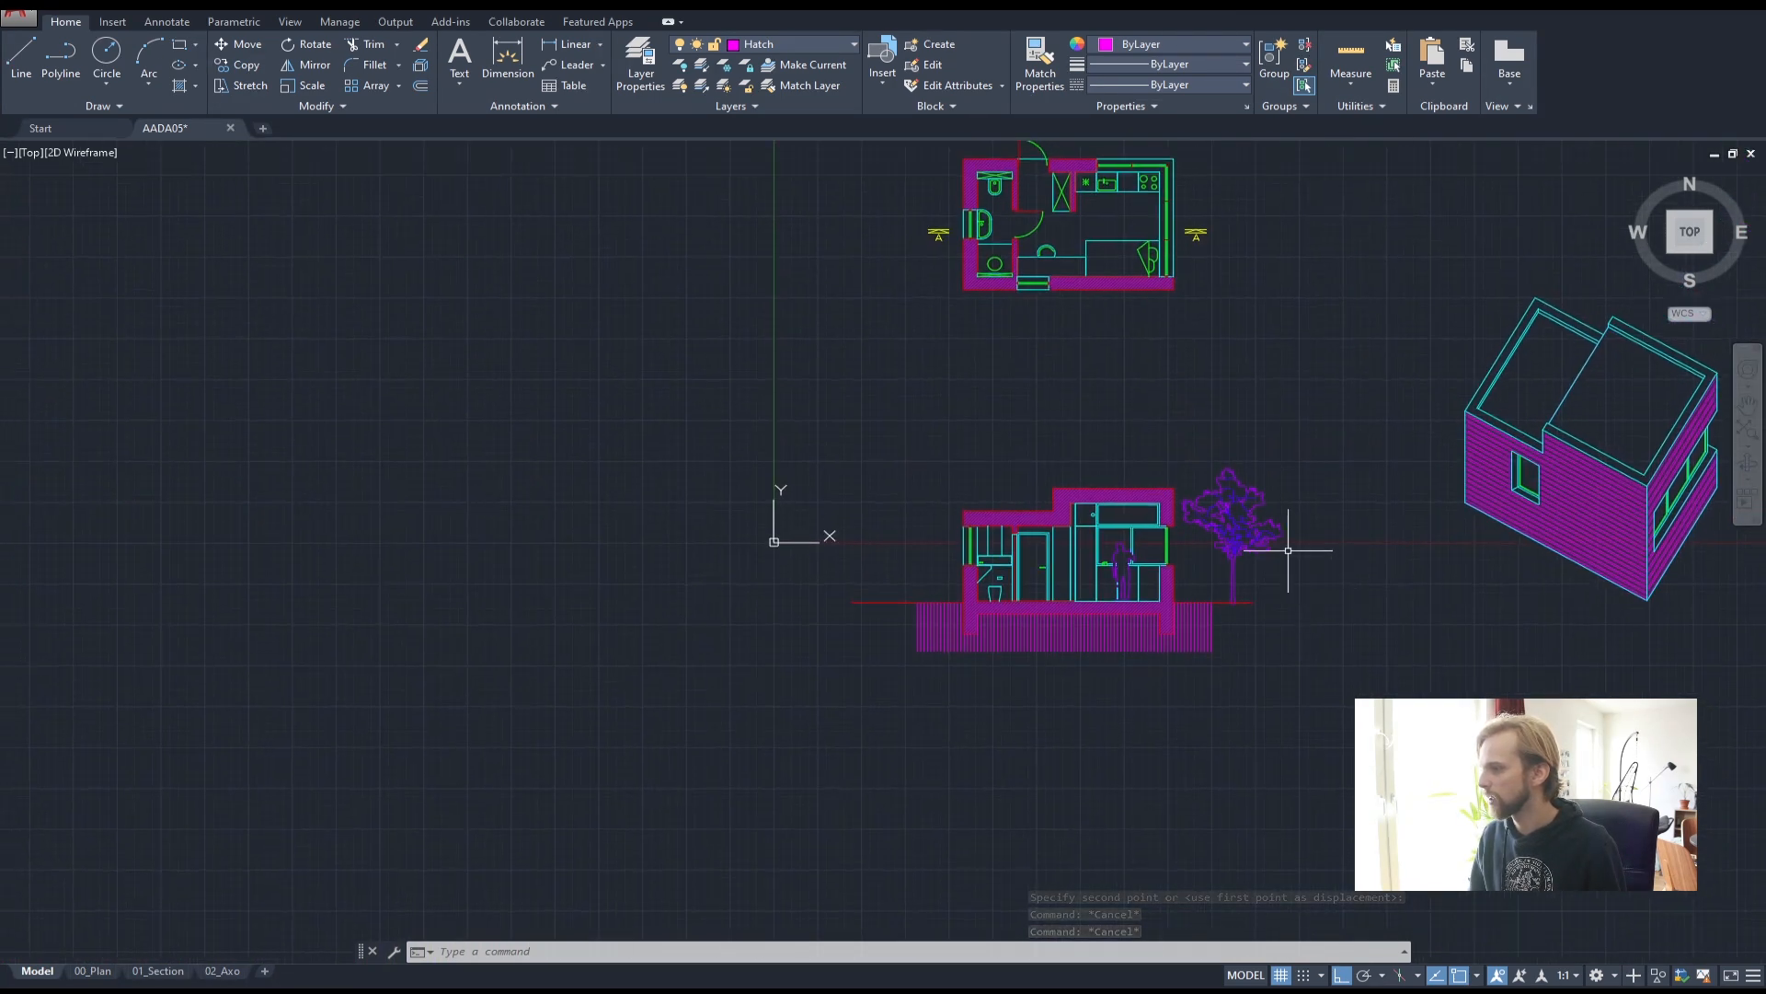
scroll(1297, 552, "up", 3)
left_click(1288, 566)
- Copy the tree to the ground line on the left side of the house
left_click(1120, 485)
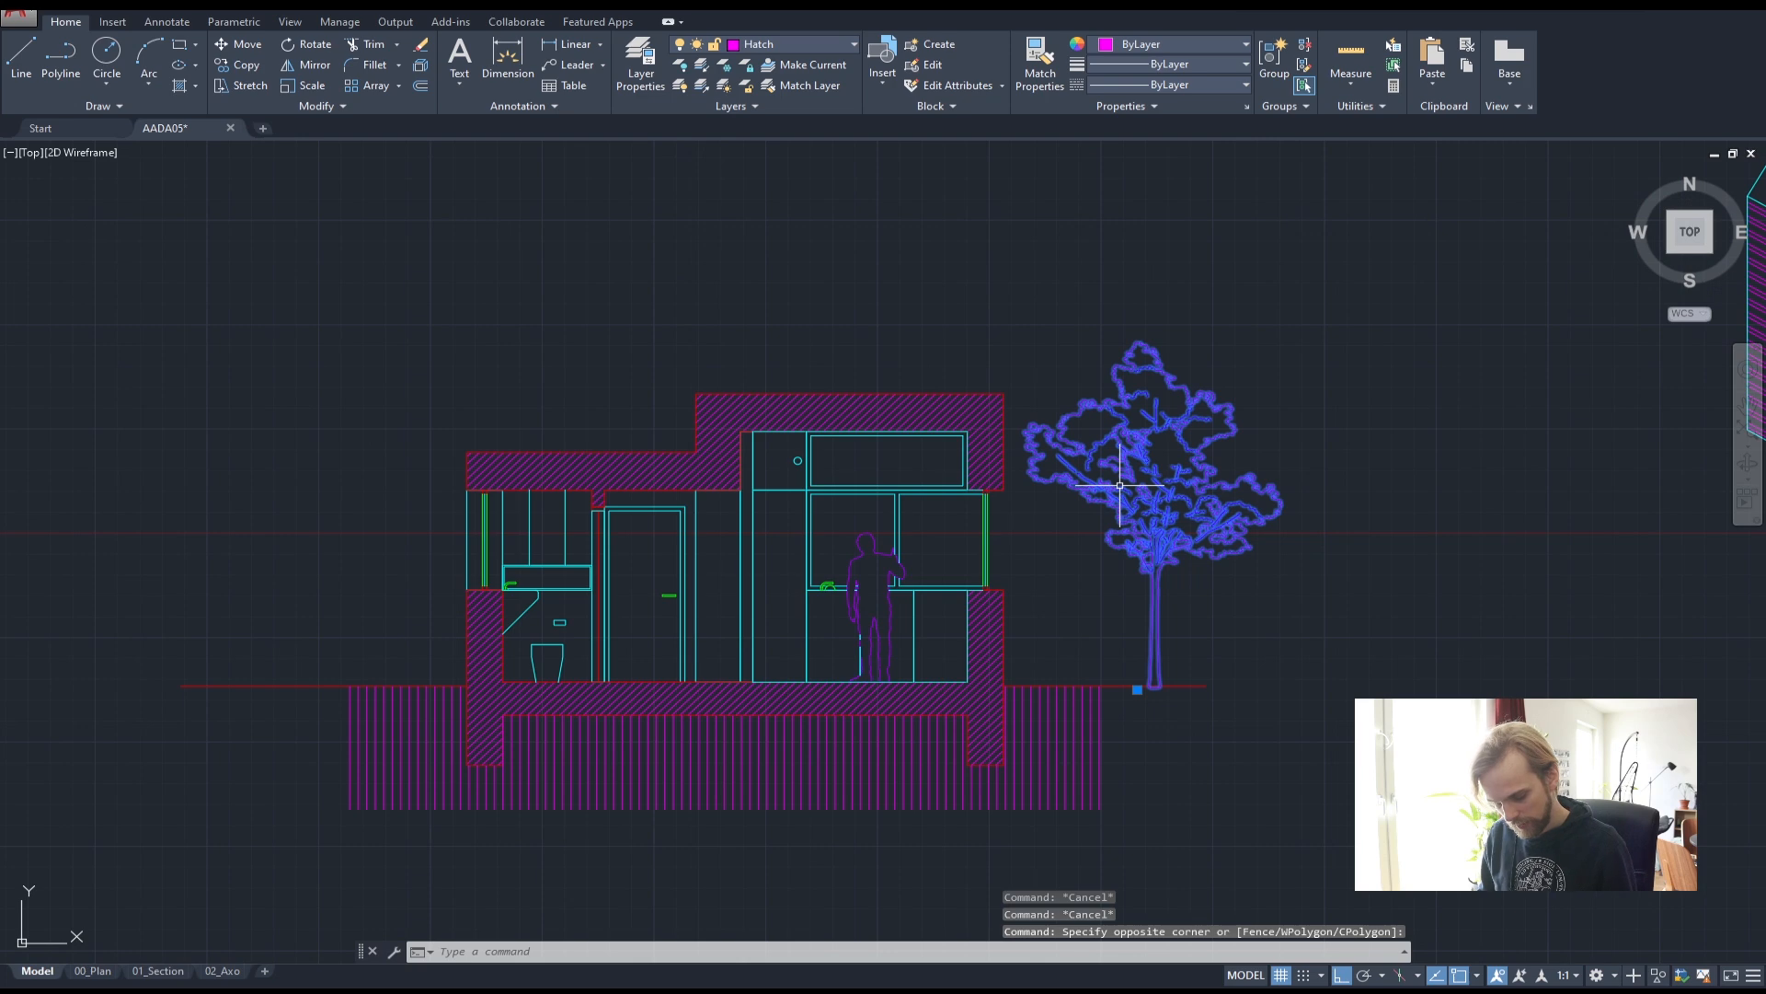
type("copy")
key("Return")
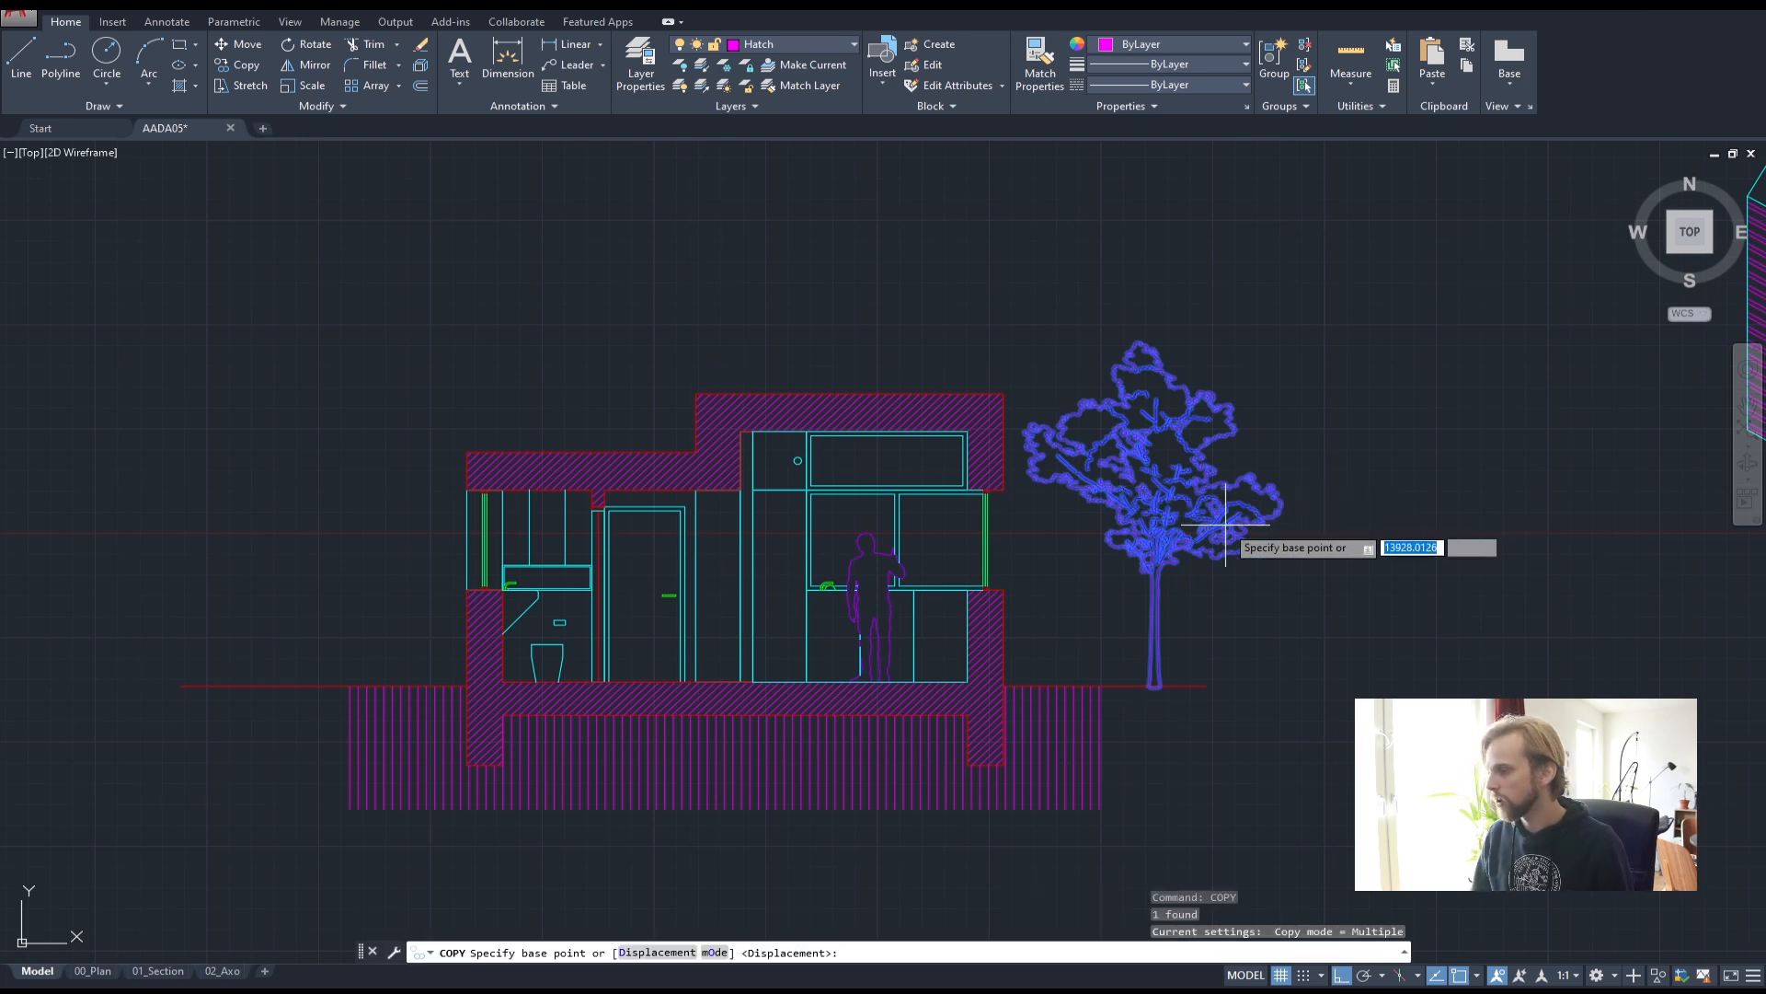
scroll(1223, 528, "down", 1)
middle_click_drag(1201, 614, 1270, 519)
left_click(1313, 682)
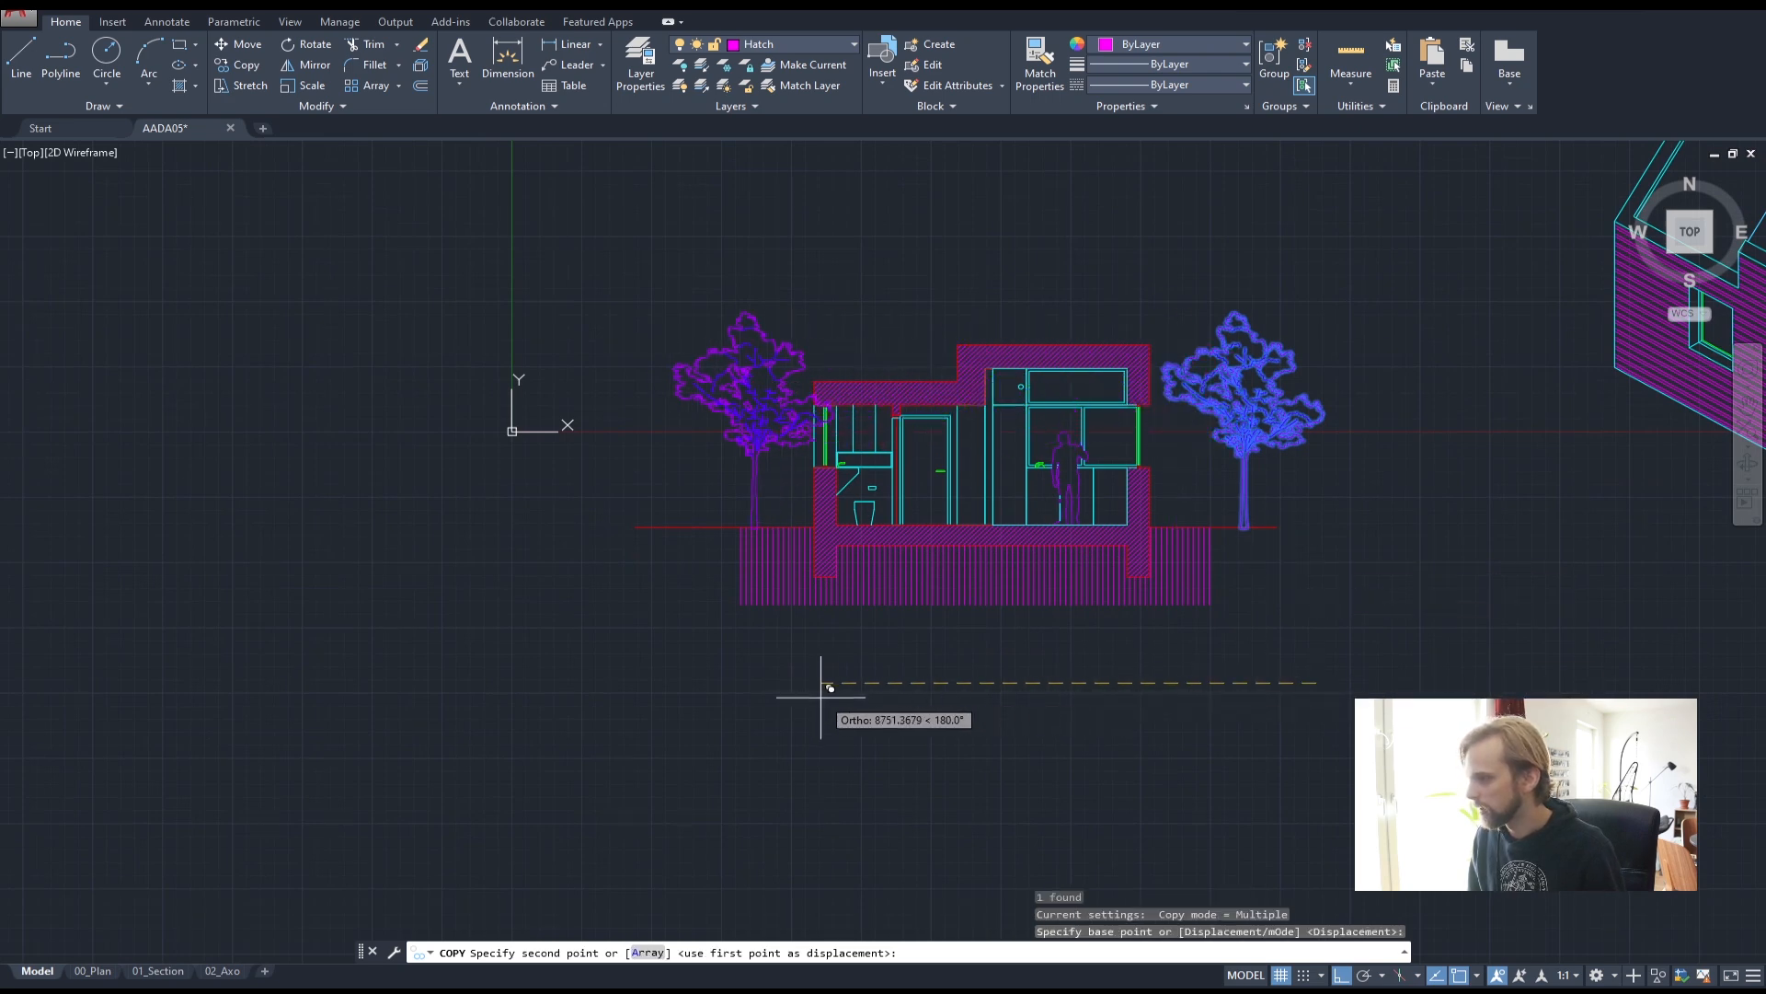
left_click(796, 686)
key("Escape")
- Start moving the left tree copy, then cancel the move
scroll(773, 391, "up", 4)
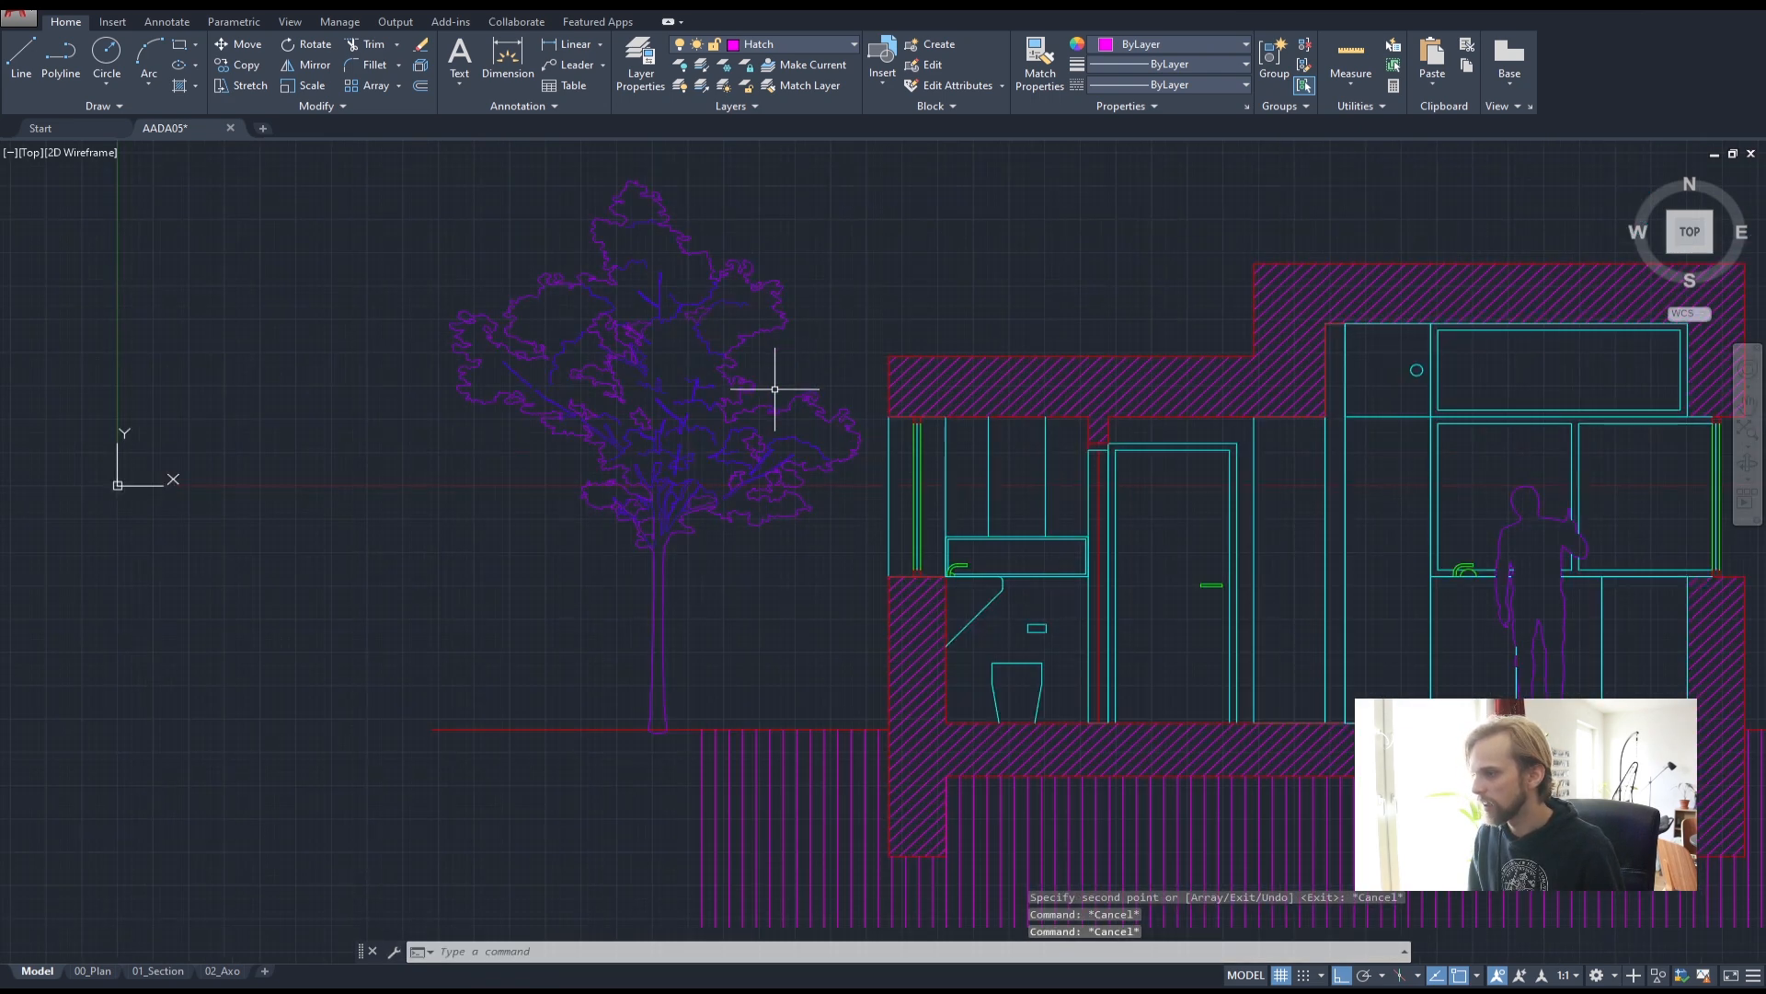
left_click(773, 570)
key("Escape")
scroll(937, 345, "up", 2)
type("m")
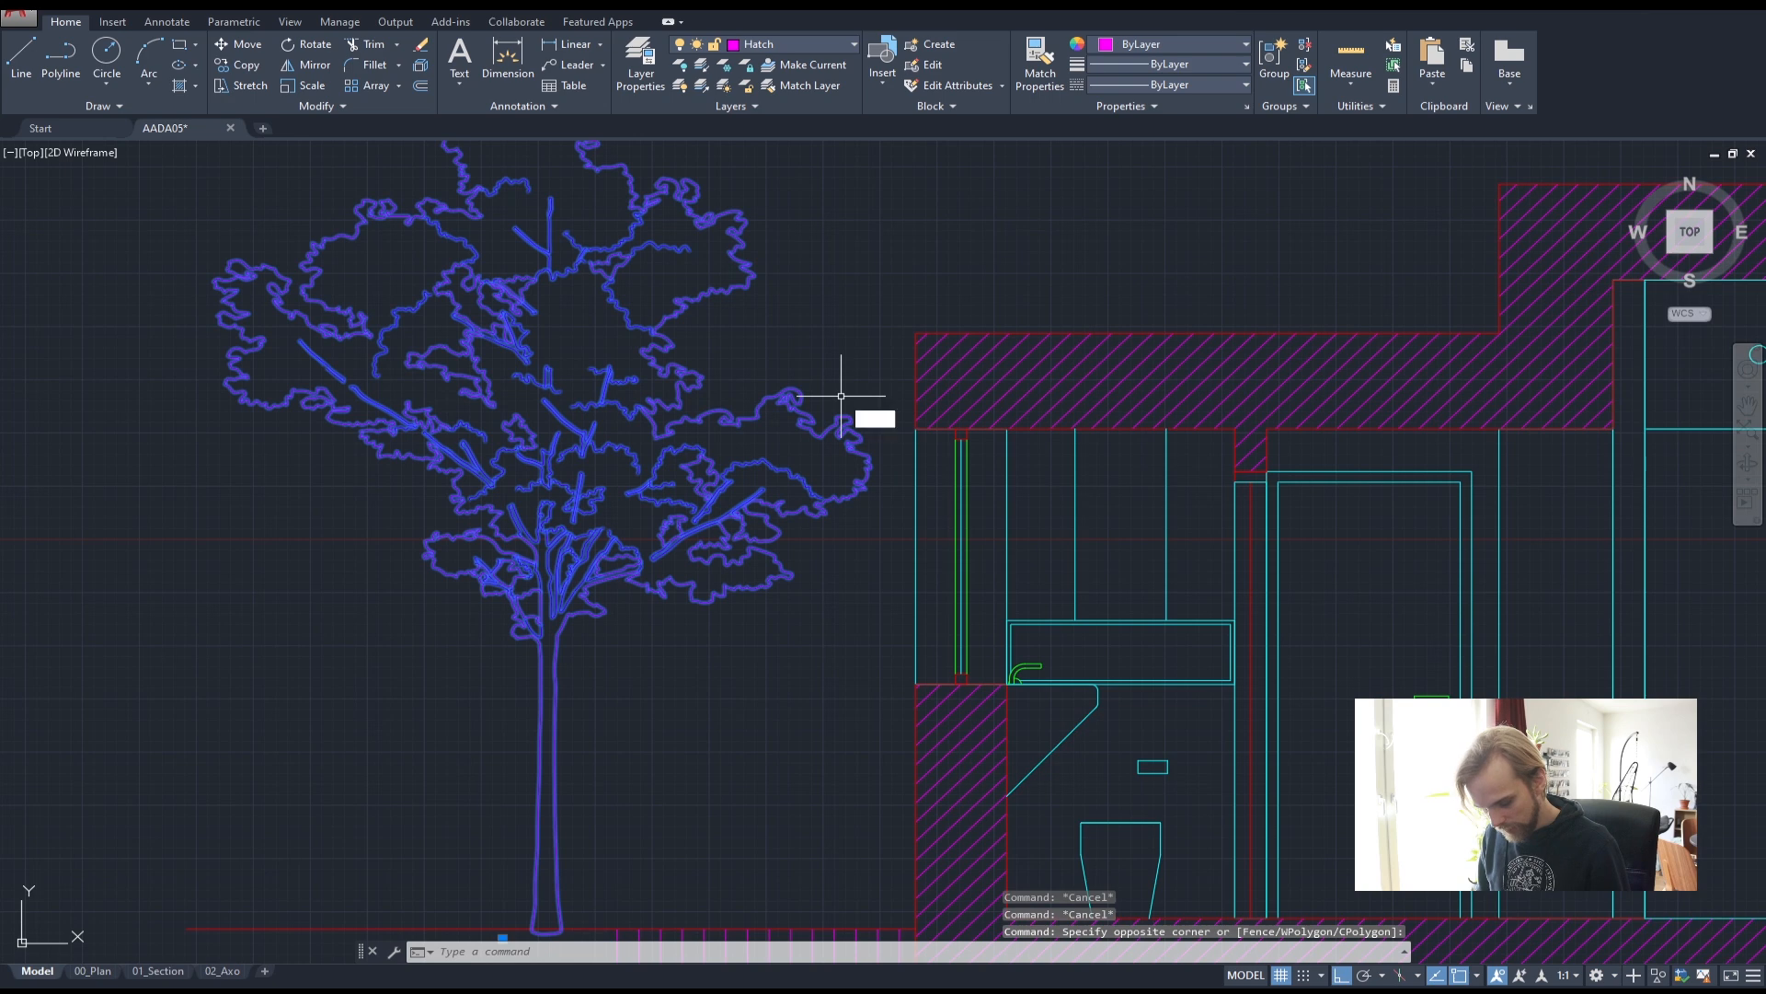
key("Return")
scroll(934, 295, "down", 4)
left_click(709, 433)
key("Escape")
key("Escape")
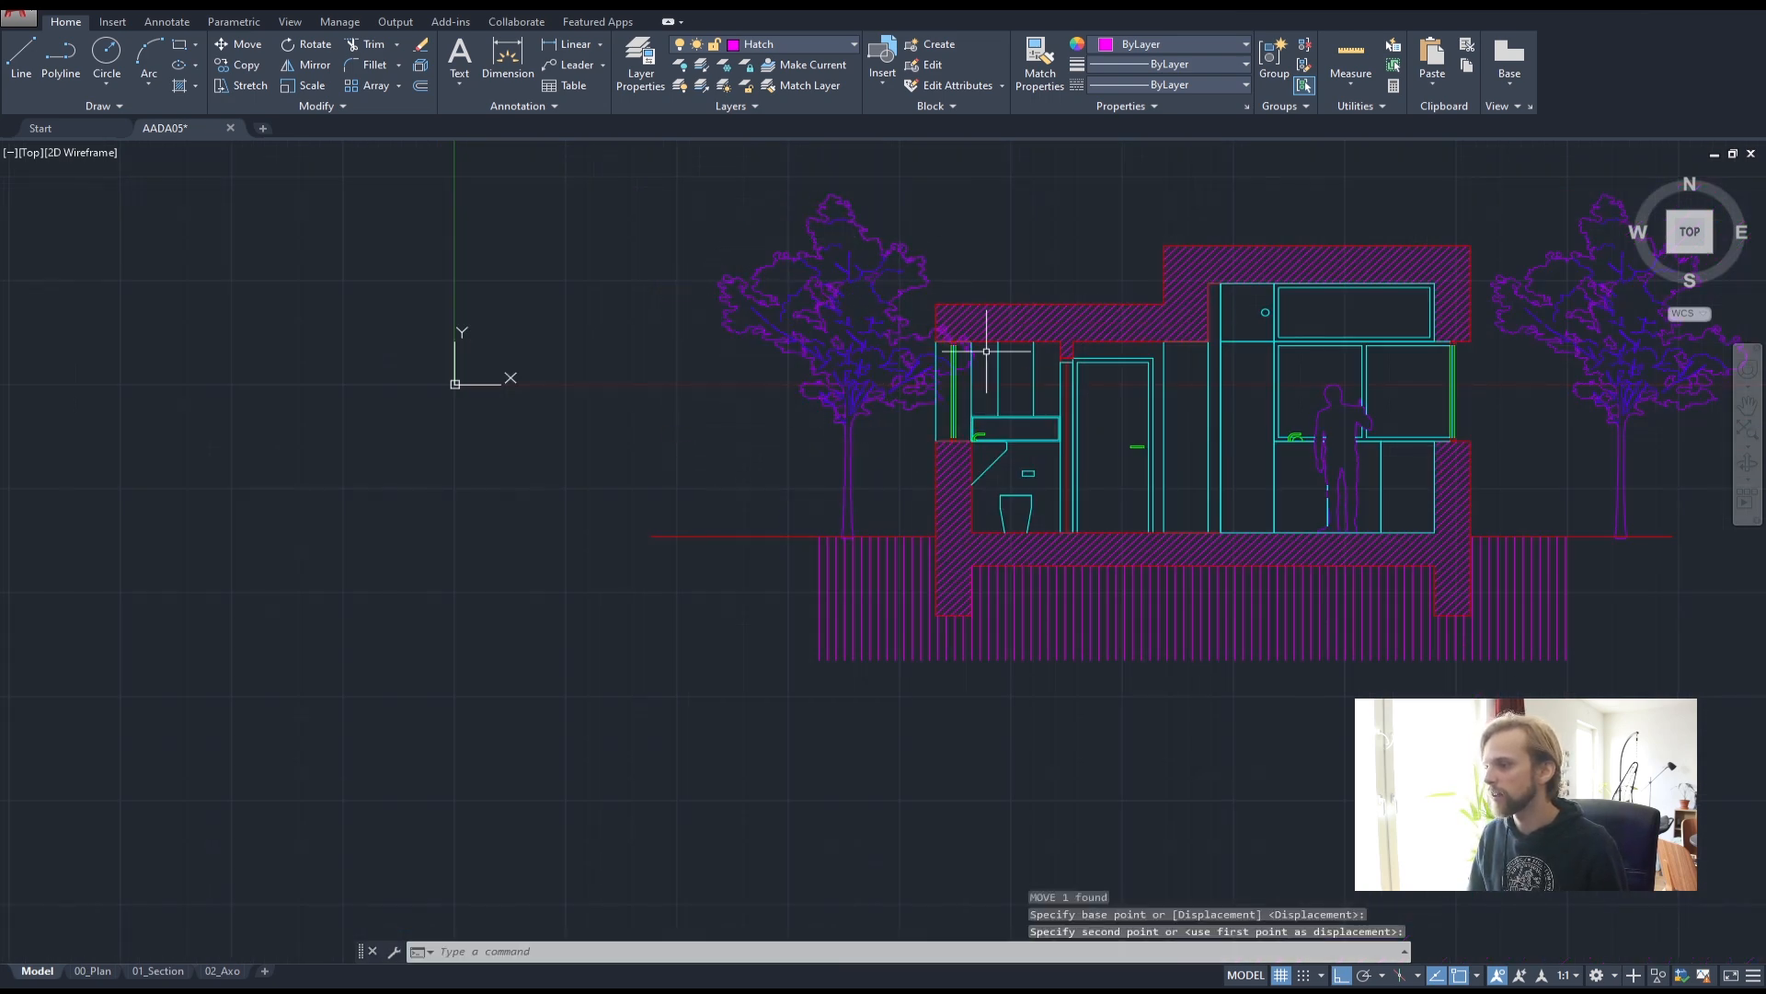
scroll(920, 368, "up", 4)
- Frame the whole building section in view and begin selecting the left tree
middle_click_drag(850, 390, 792, 566)
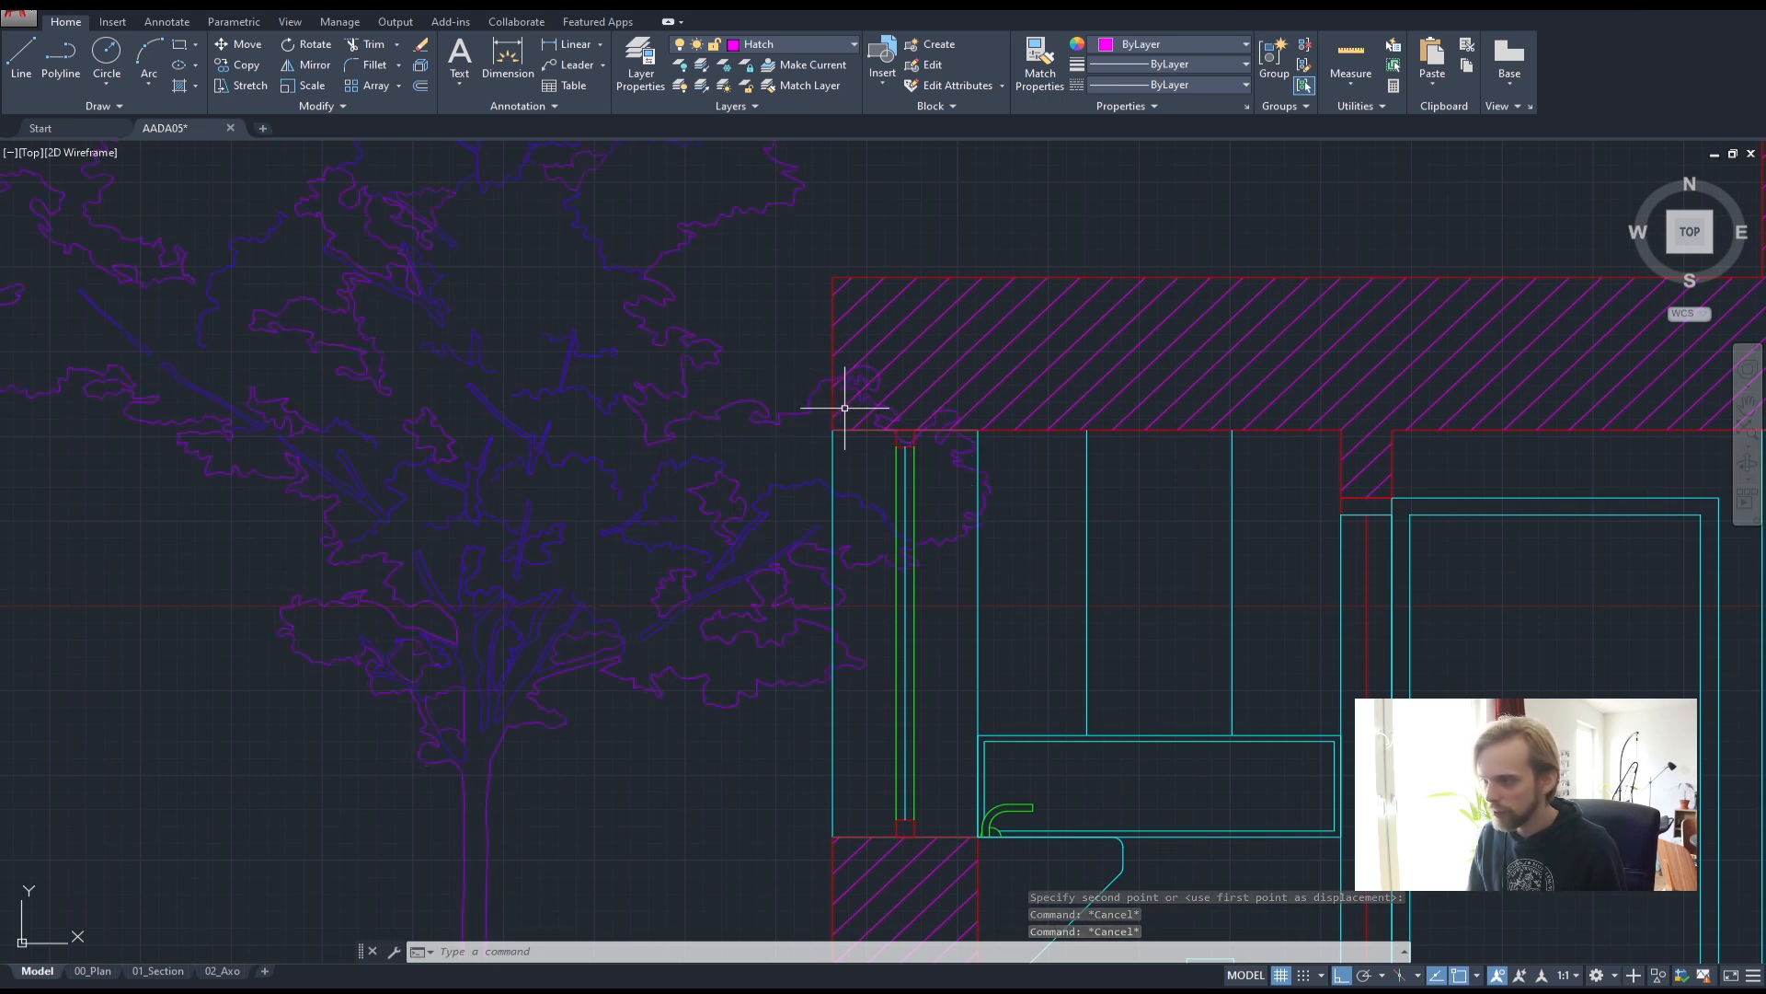
scroll(811, 365, "up", 2)
scroll(809, 460, "down", 4)
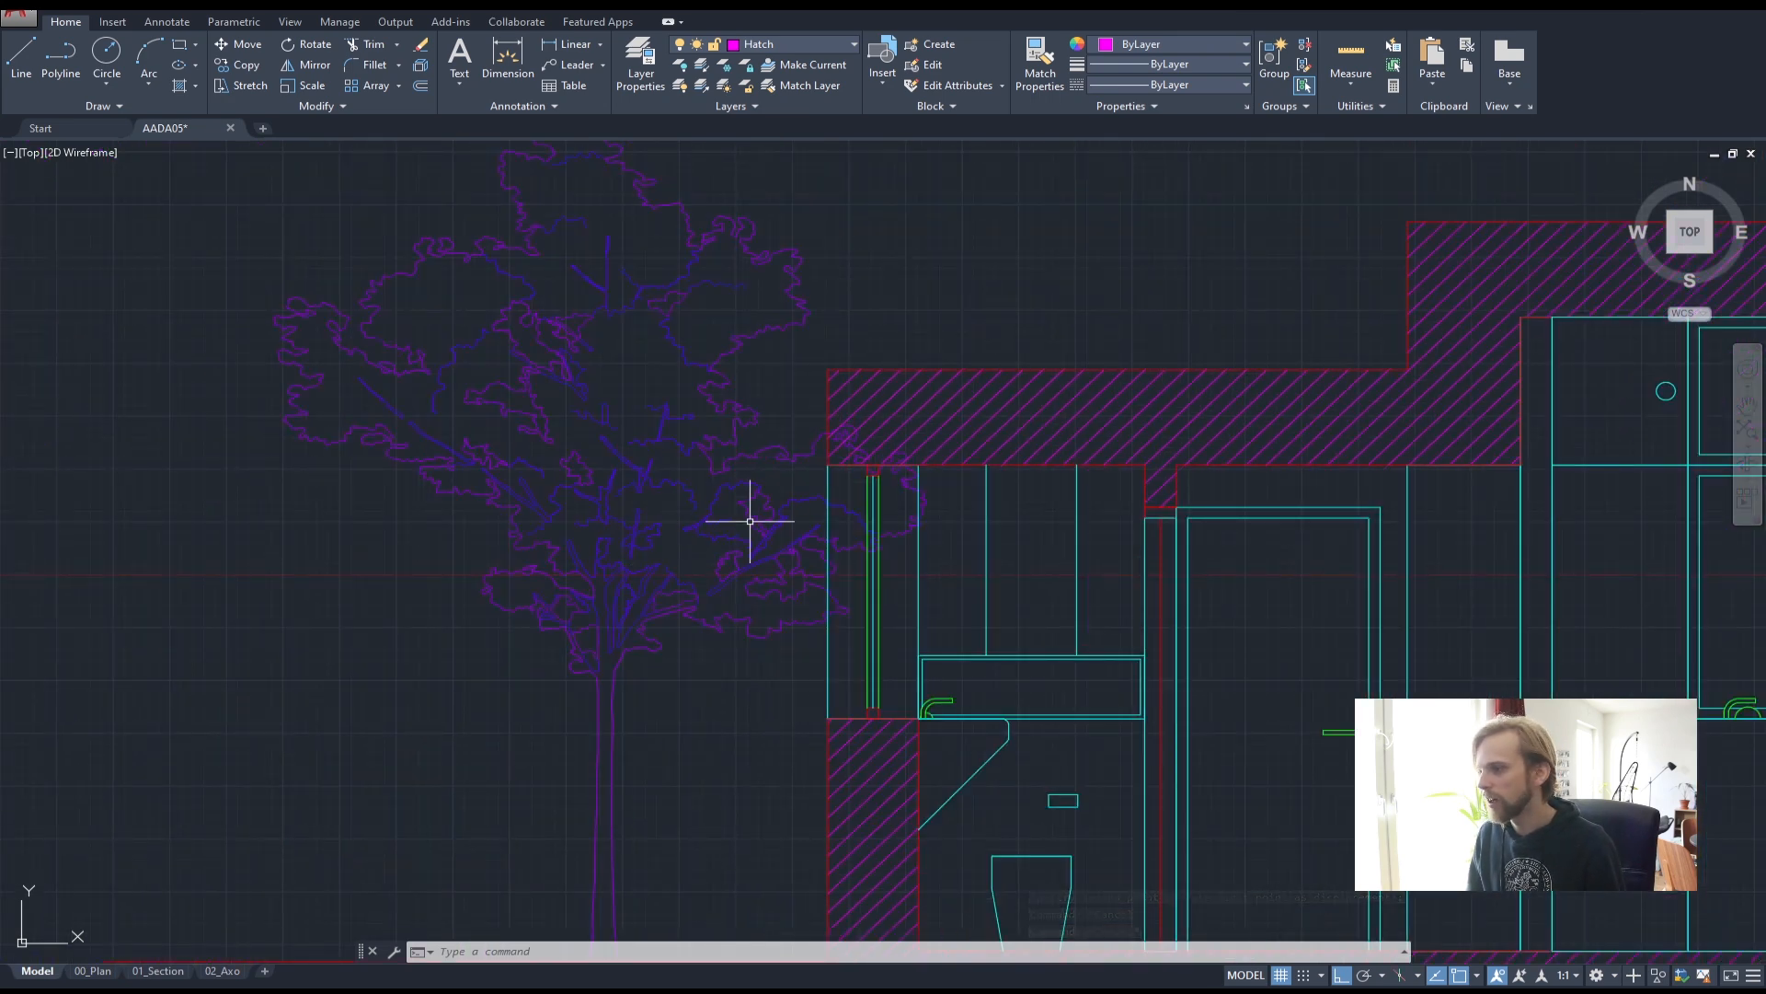
scroll(766, 588, "down", 4)
middle_click_drag(749, 619, 733, 516)
scroll(781, 481, "up", 2)
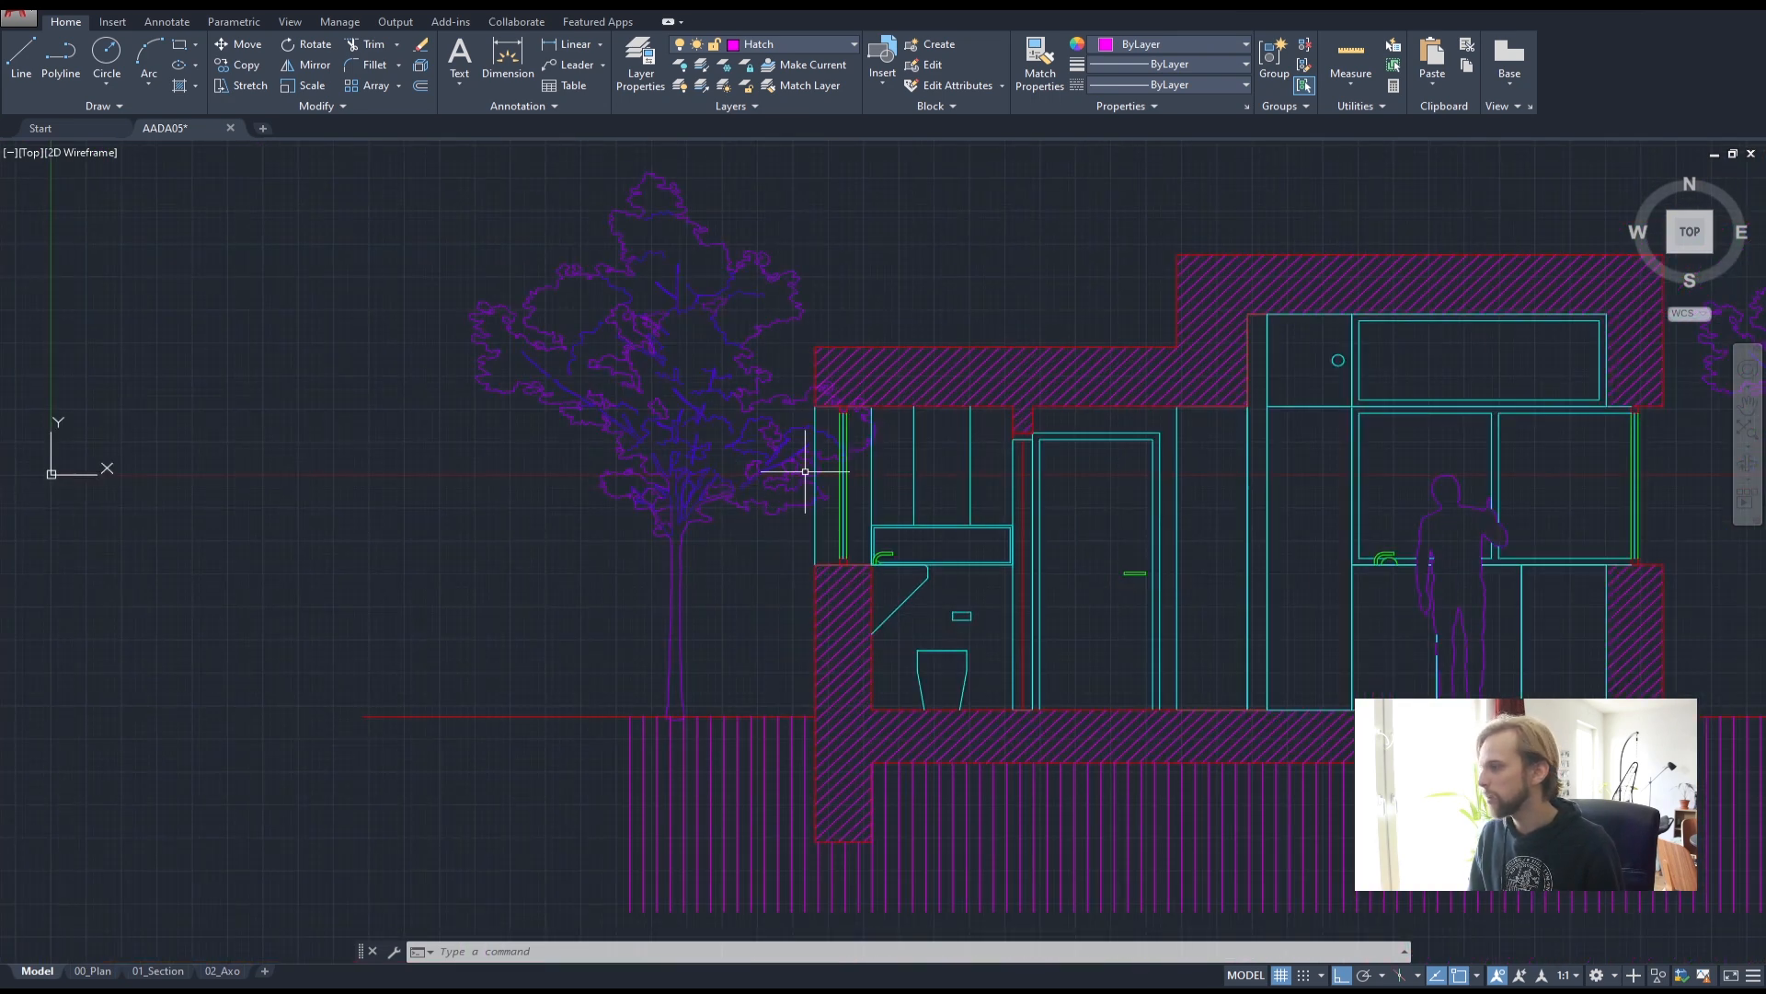
scroll(773, 369, "up", 2)
left_click(762, 392)
left_click(723, 358)
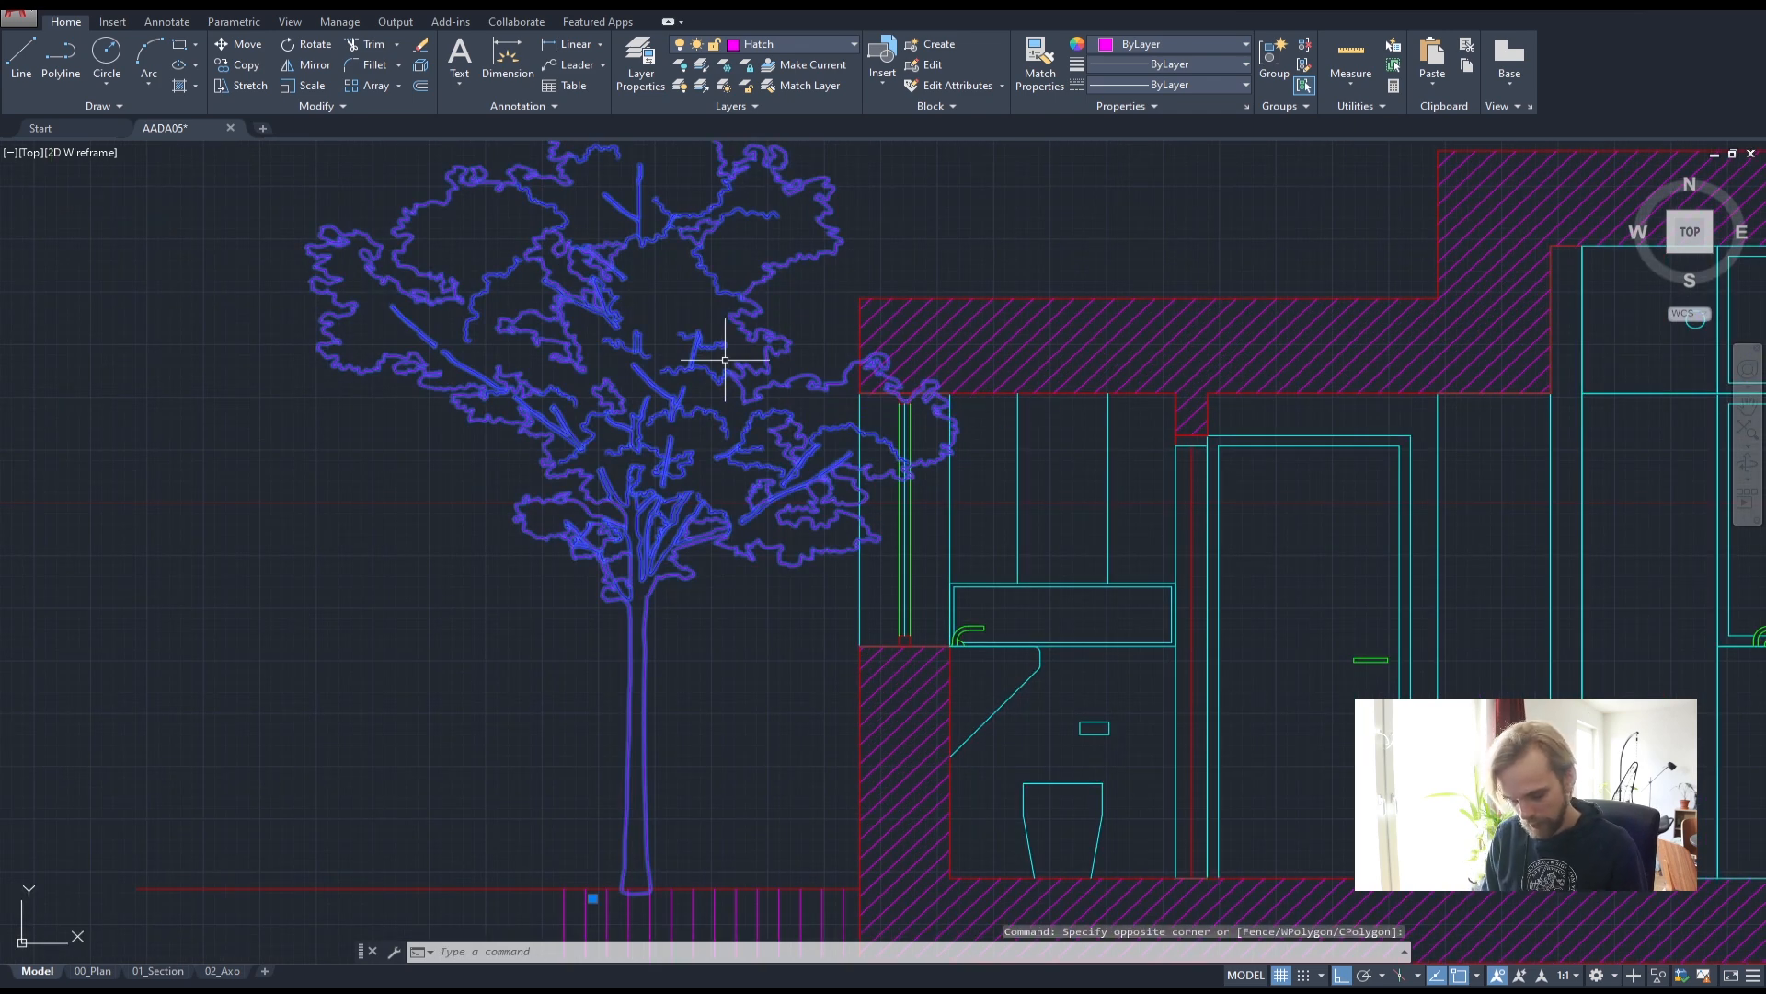
key("Escape")
key("Escape")
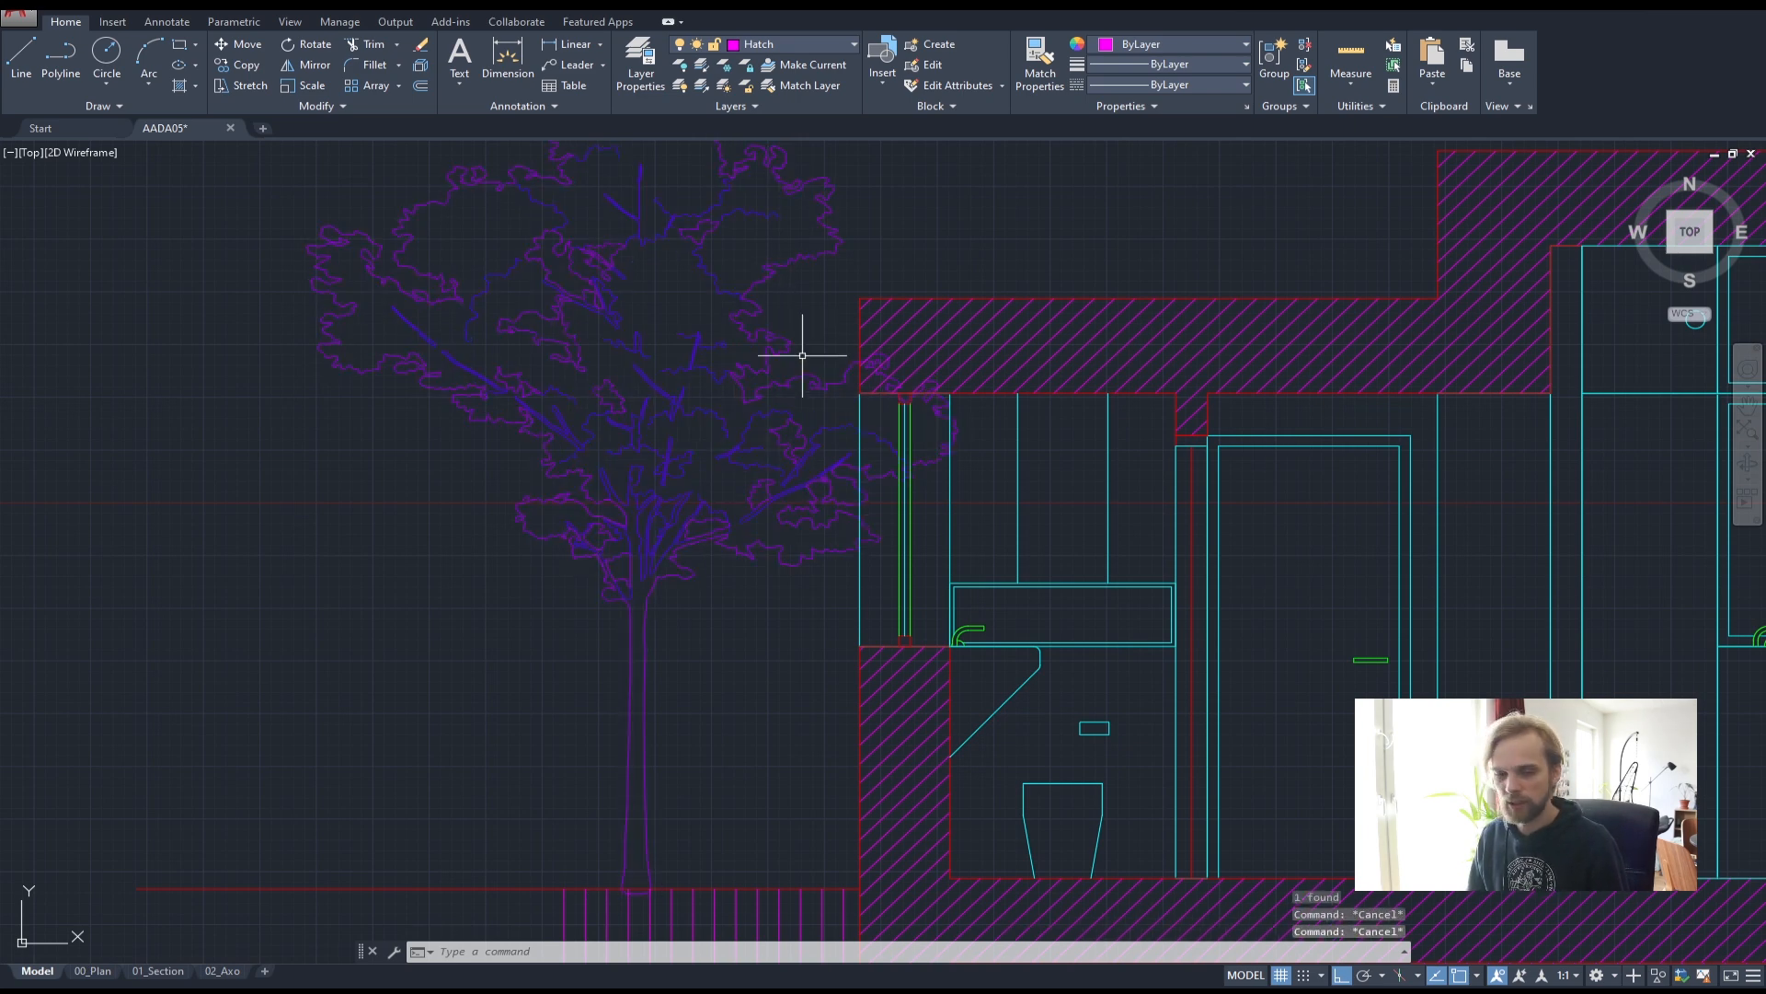
scroll(883, 356, "up", 4)
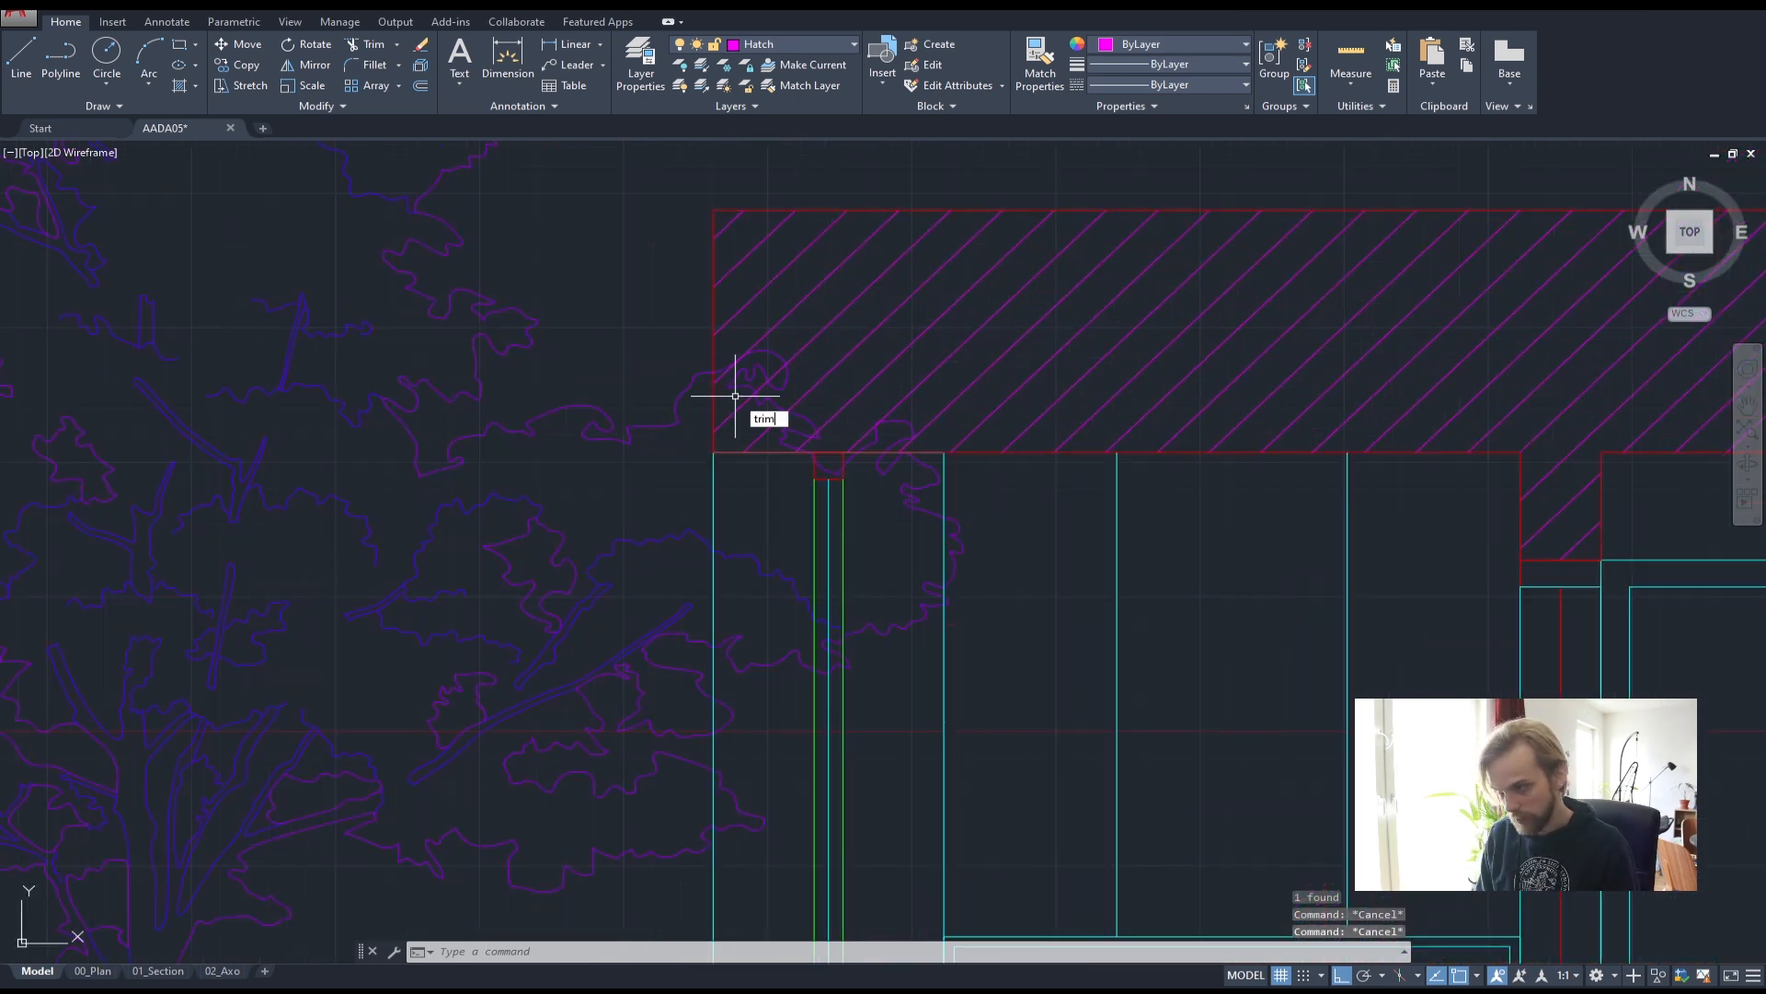
key("Return")
scroll(734, 391, "up", 6)
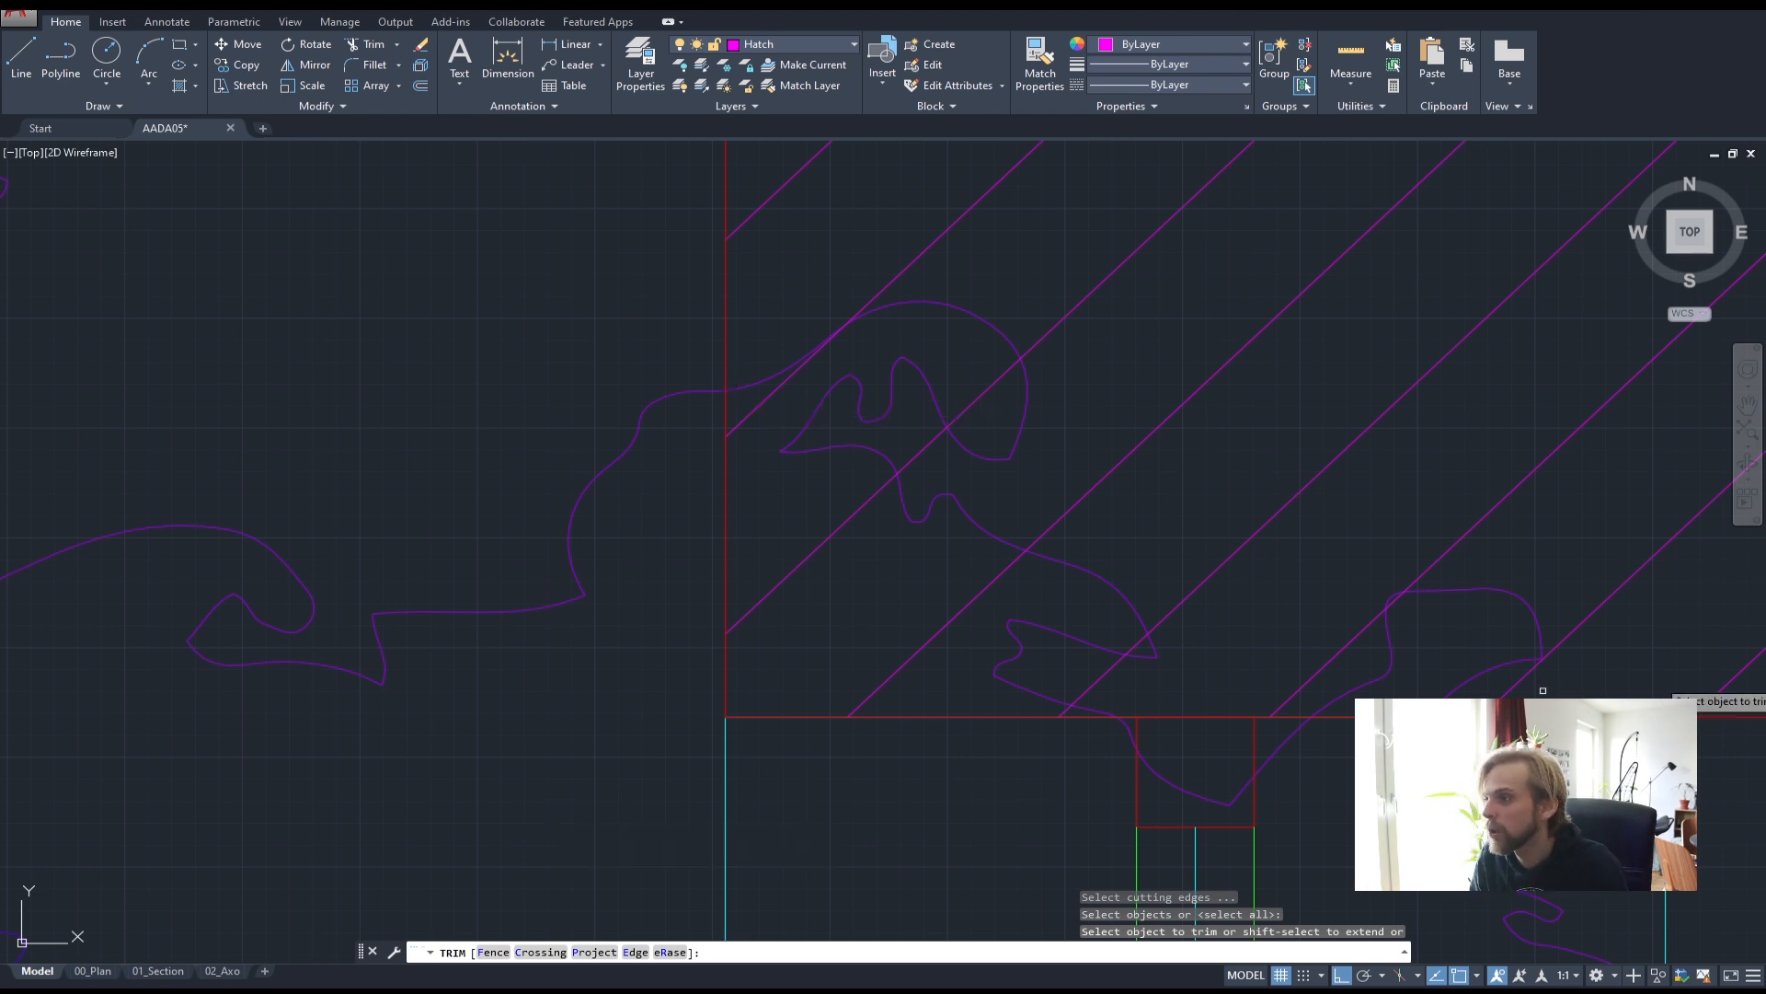
scroll(607, 710, "down", 3)
middle_click_drag(612, 738, 624, 651)
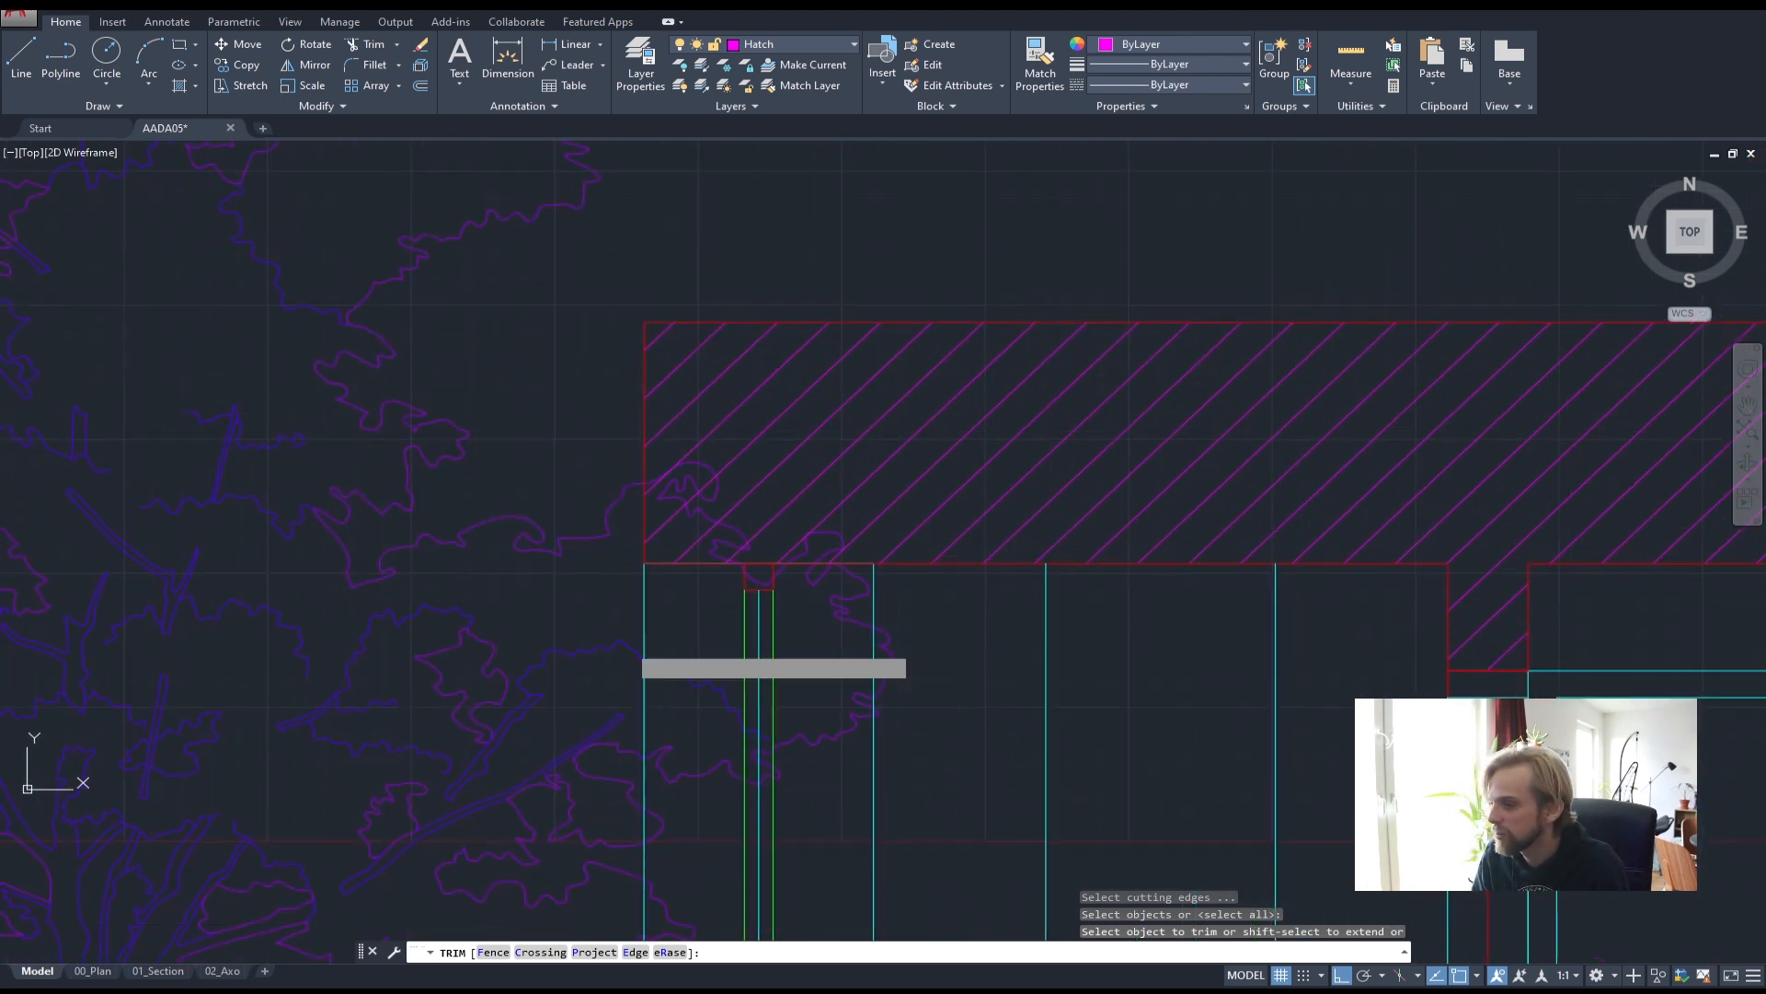
key("Escape")
key("Escape")
- In the Layer dropdown, set layer 0 current and switch off the Hatch layer
left_click(800, 42)
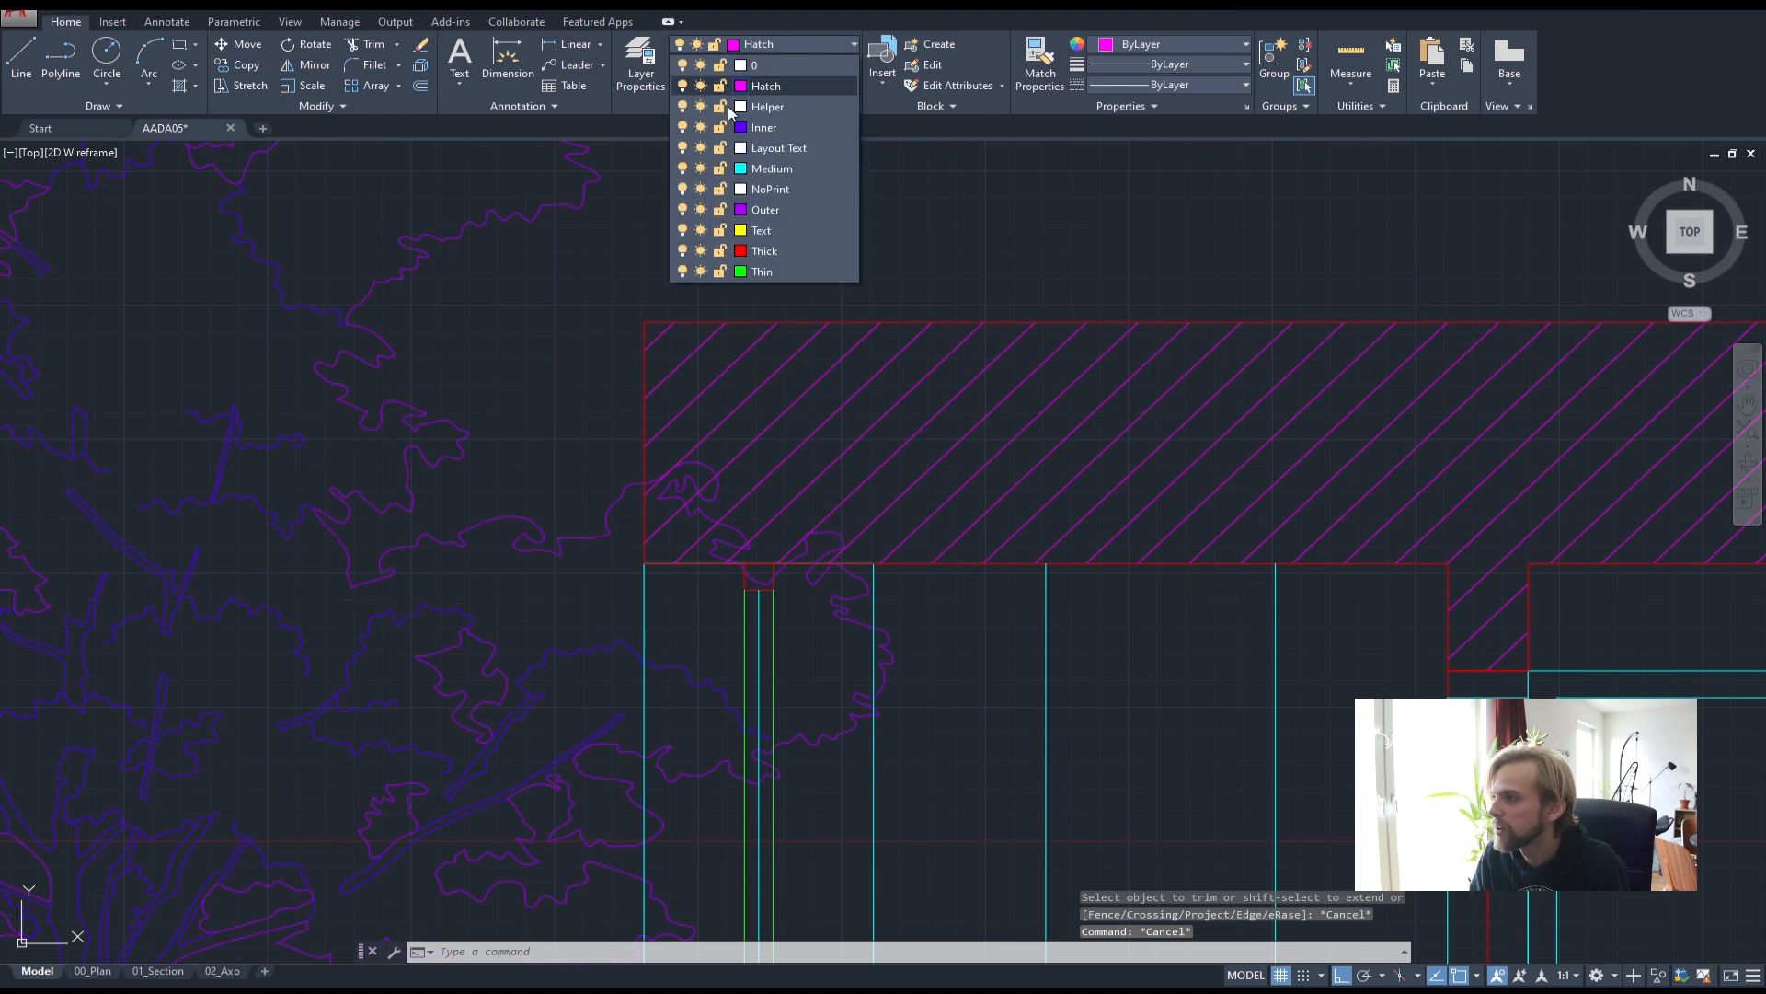
left_click(681, 86)
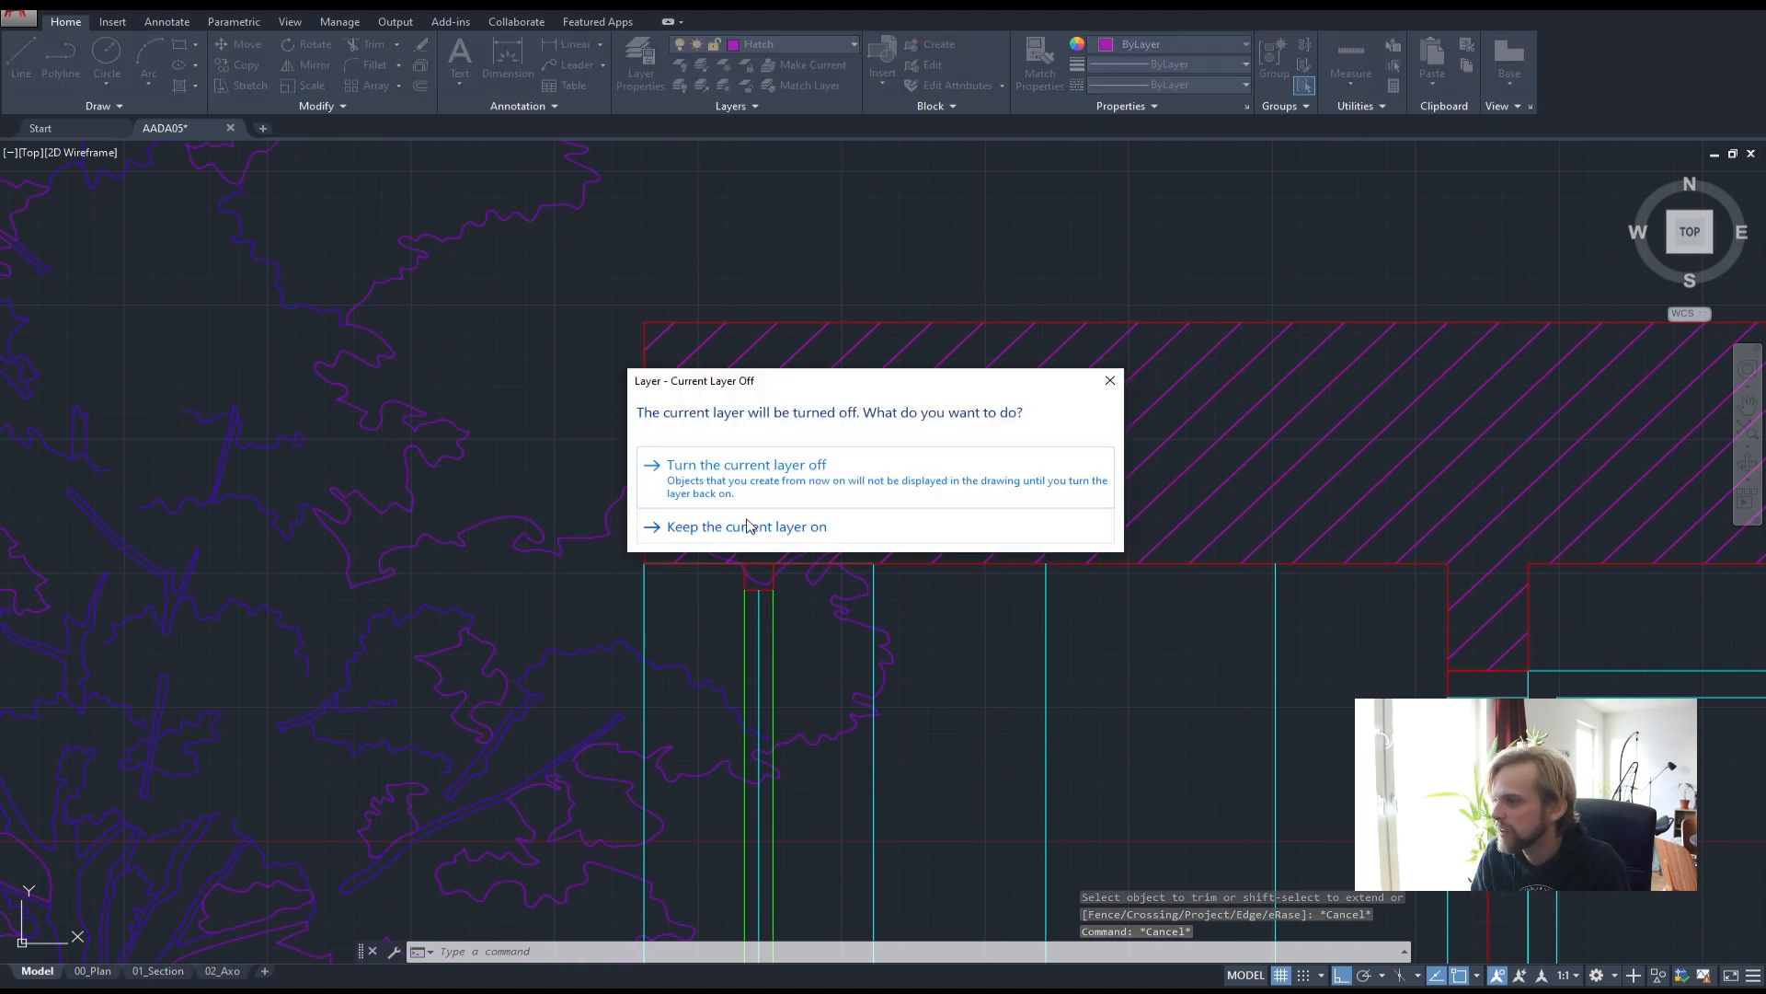
left_click(741, 526)
left_click(798, 39)
left_click(781, 64)
left_click(793, 39)
left_click(688, 83)
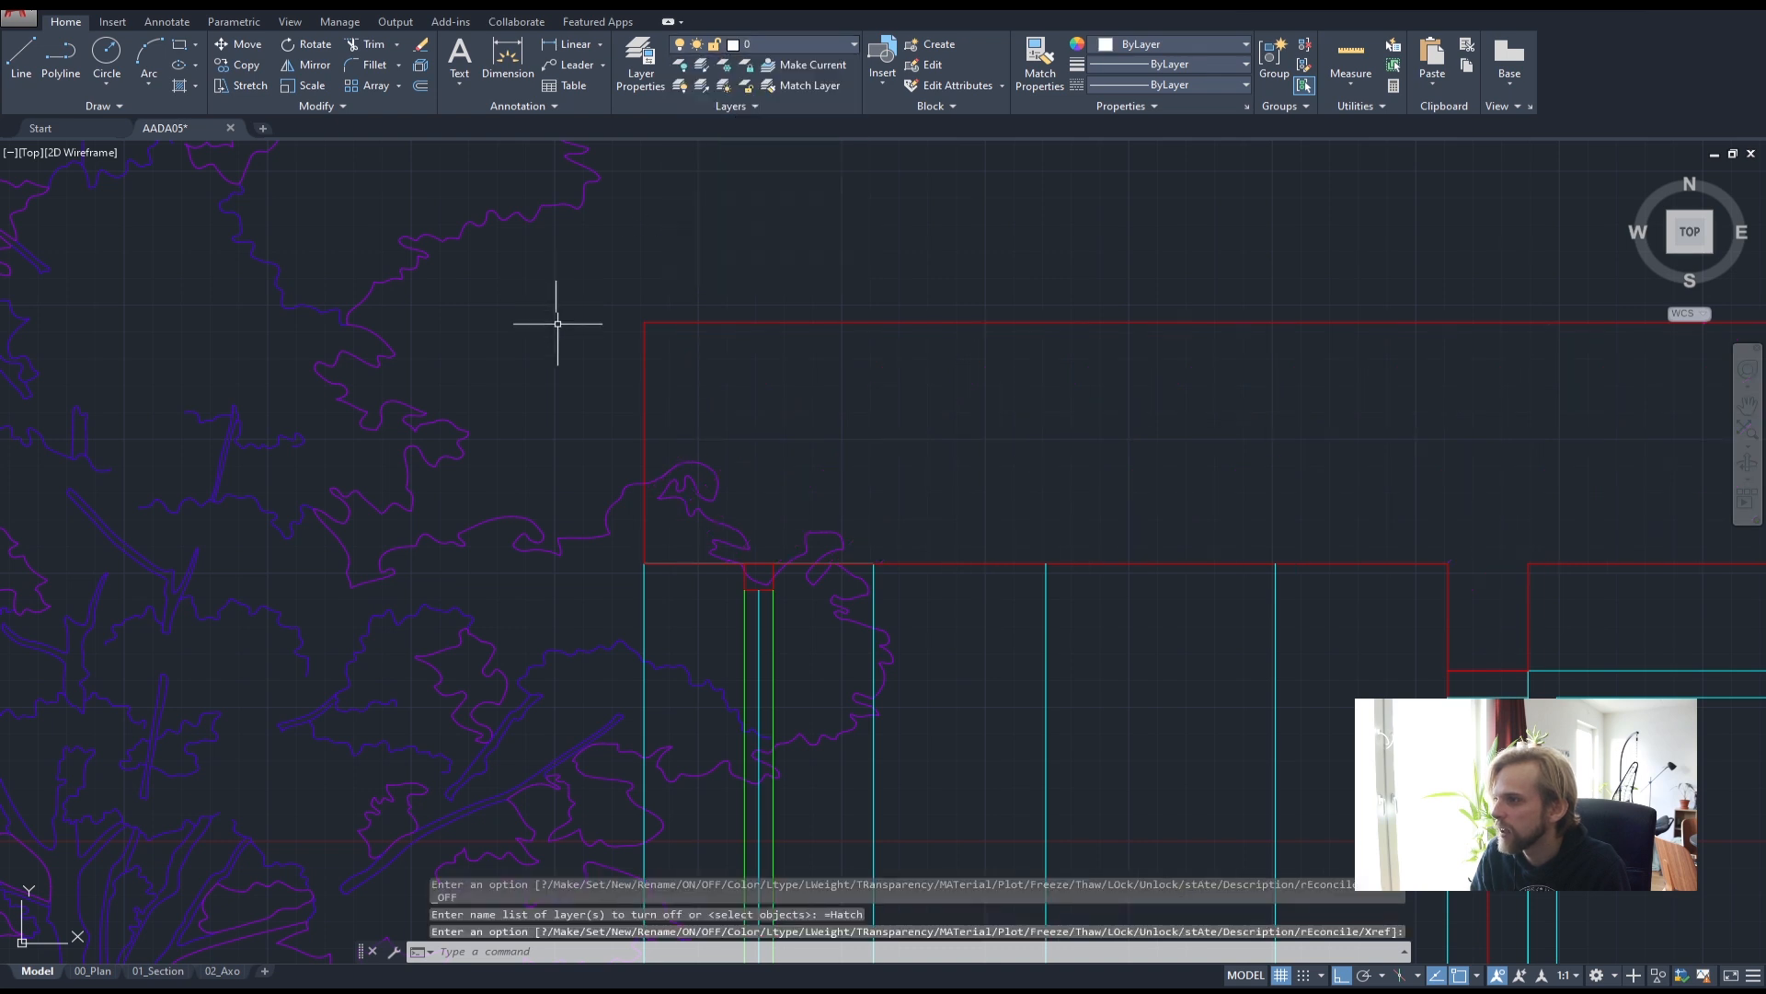
- Pan over the left wall and start TRIM with a crossing window over the tree lines
middle_click_drag(648, 554, 681, 430)
middle_click_drag(679, 643, 721, 539)
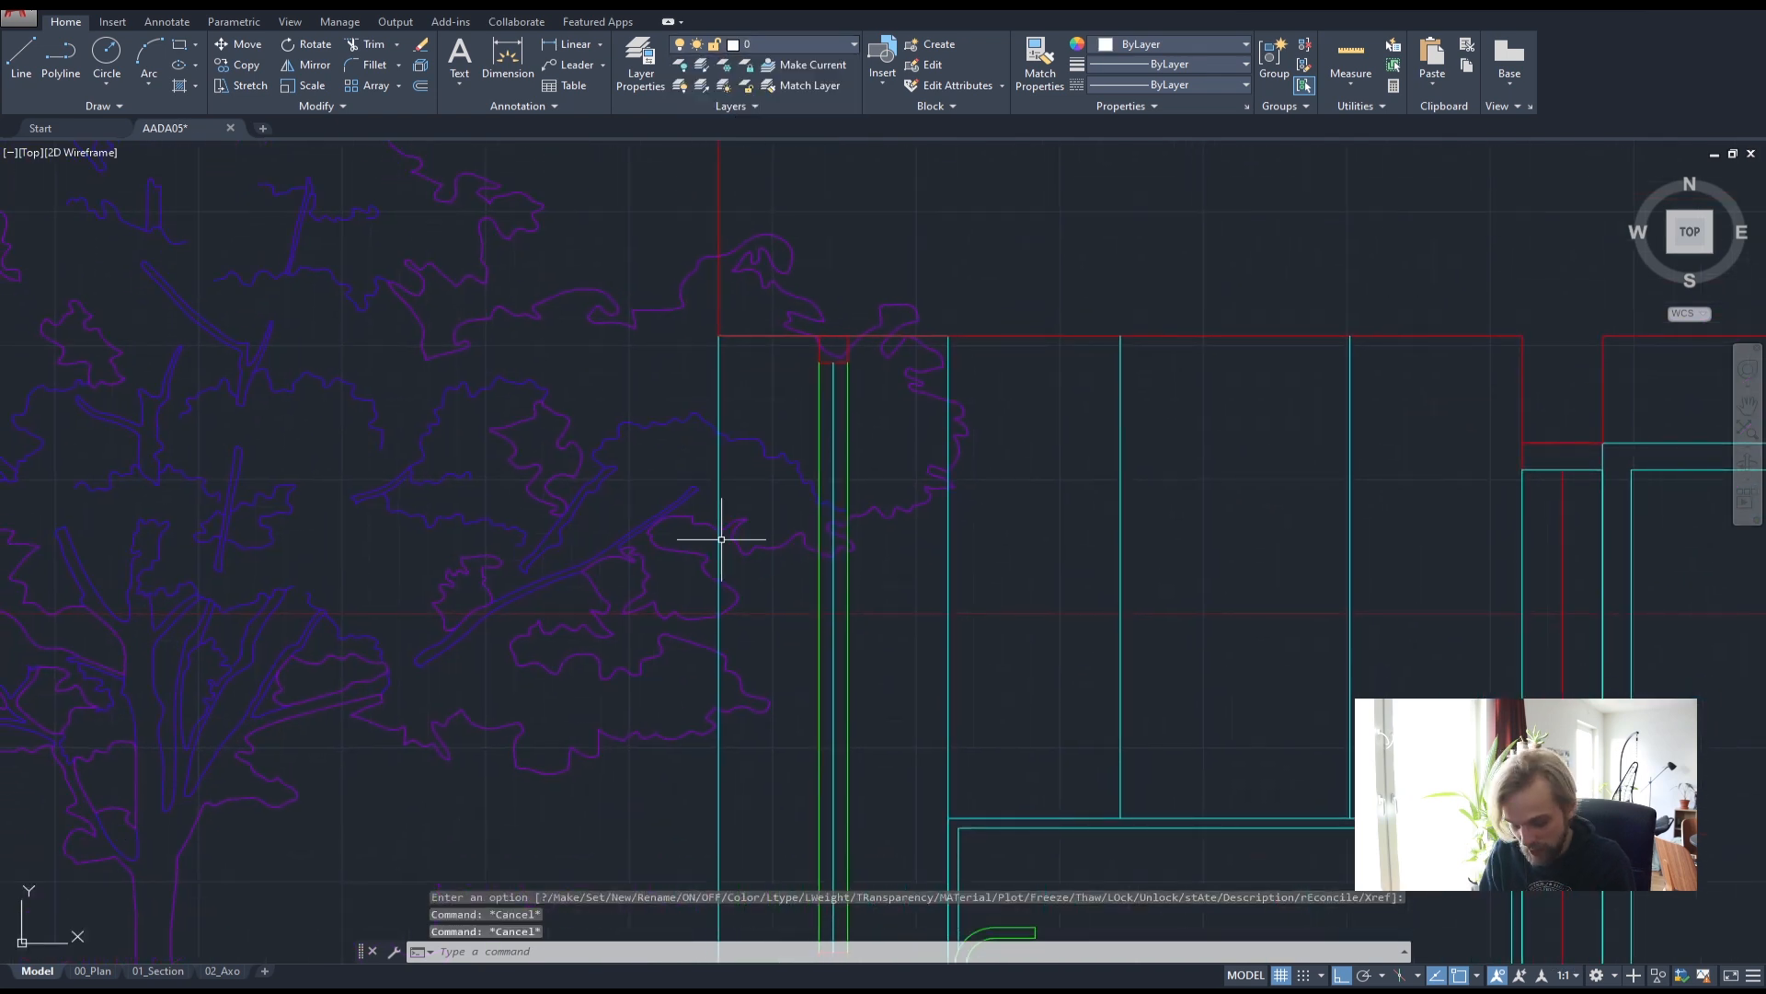
key("Return")
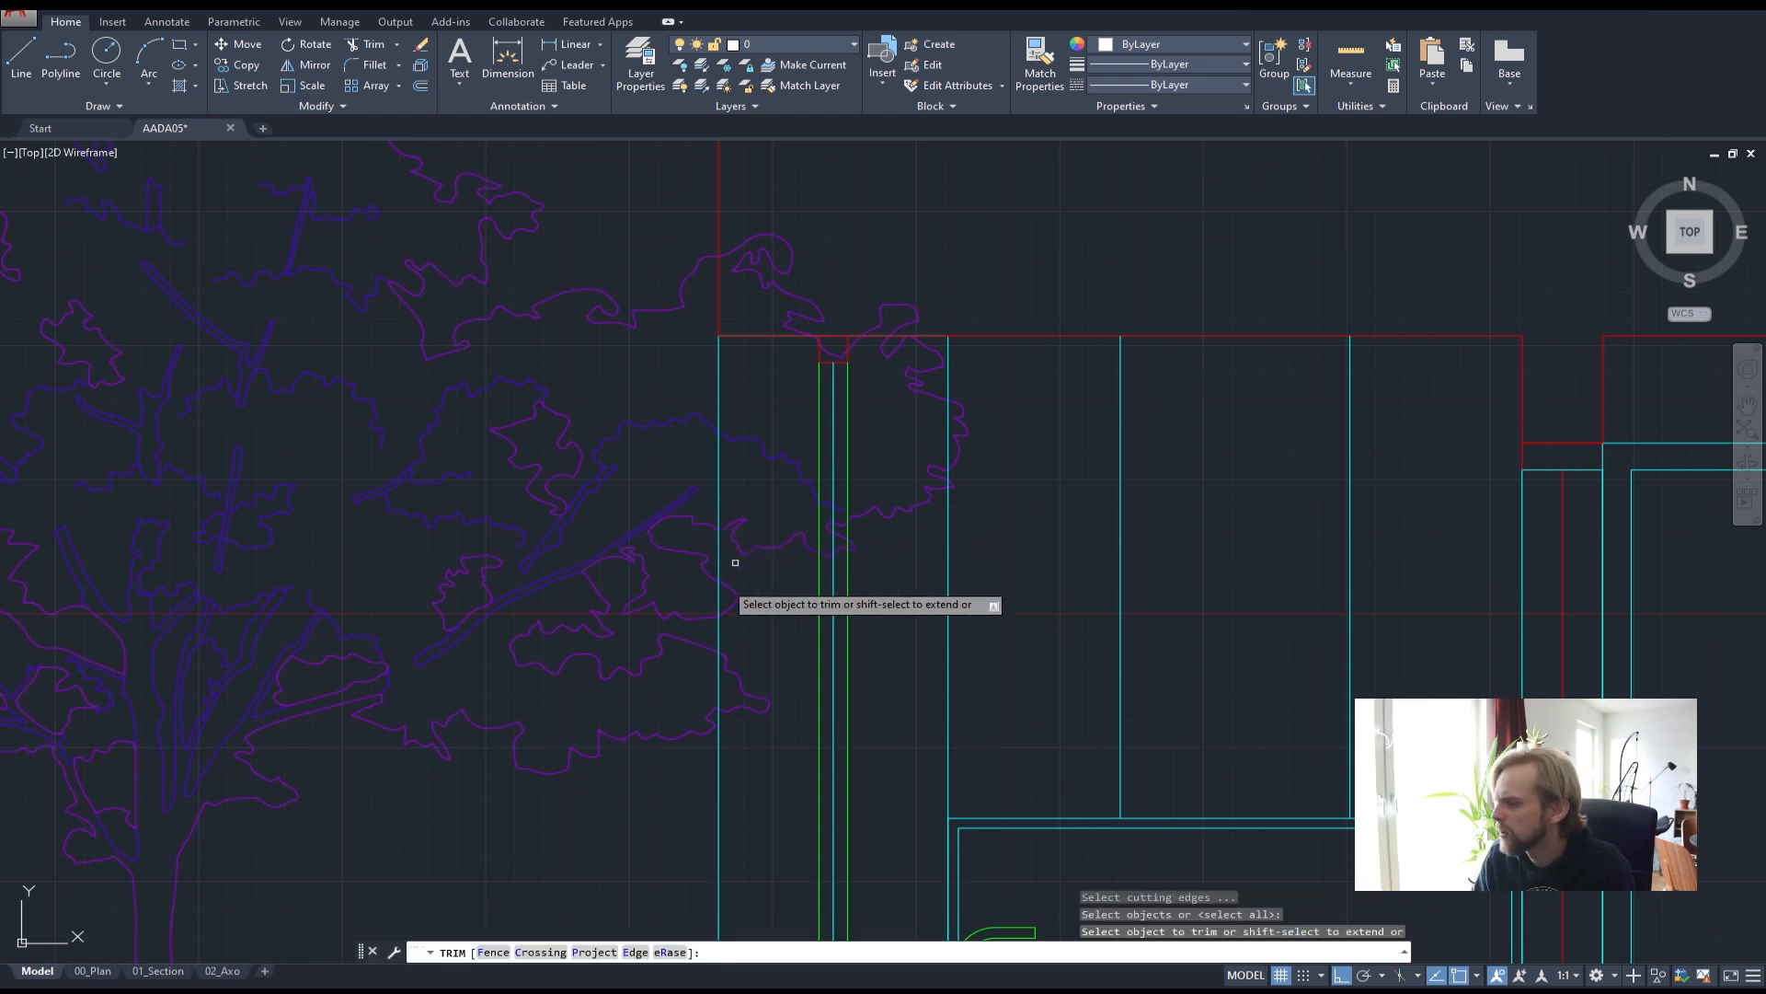
left_click(765, 784)
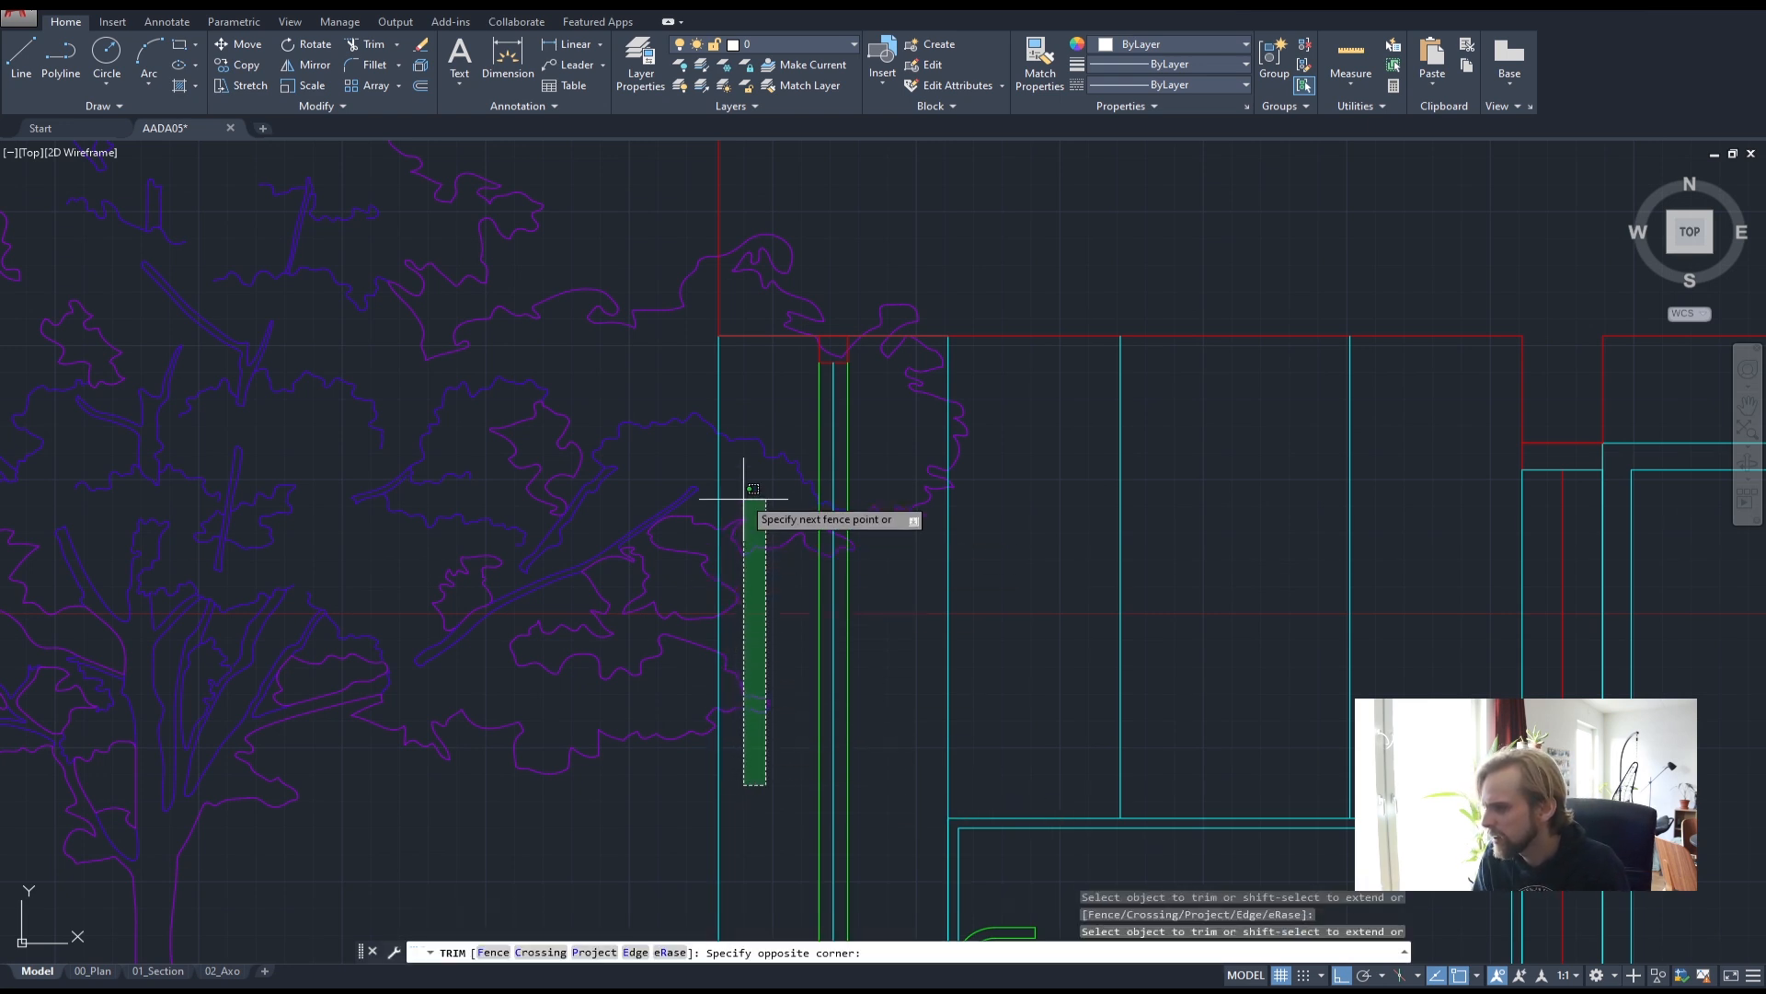
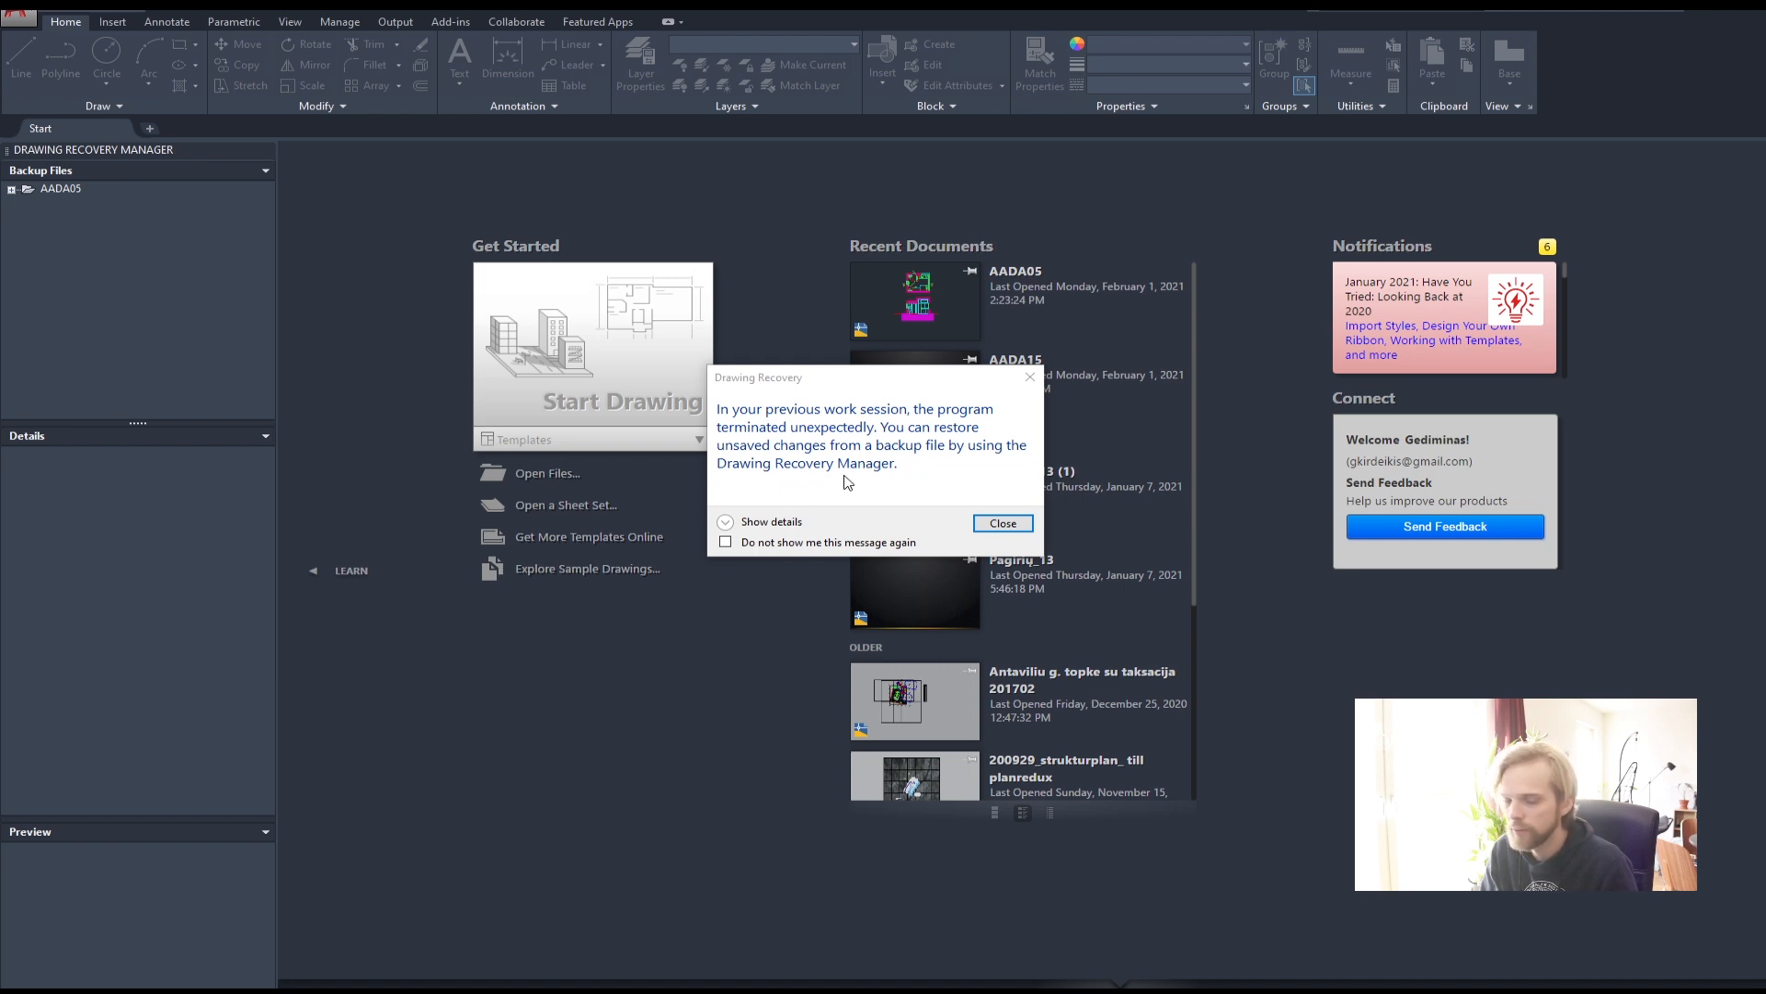
- Dismiss the recovery notice and compare the AADA05.dwg and AADA05.bak backup files
left_click(1001, 523)
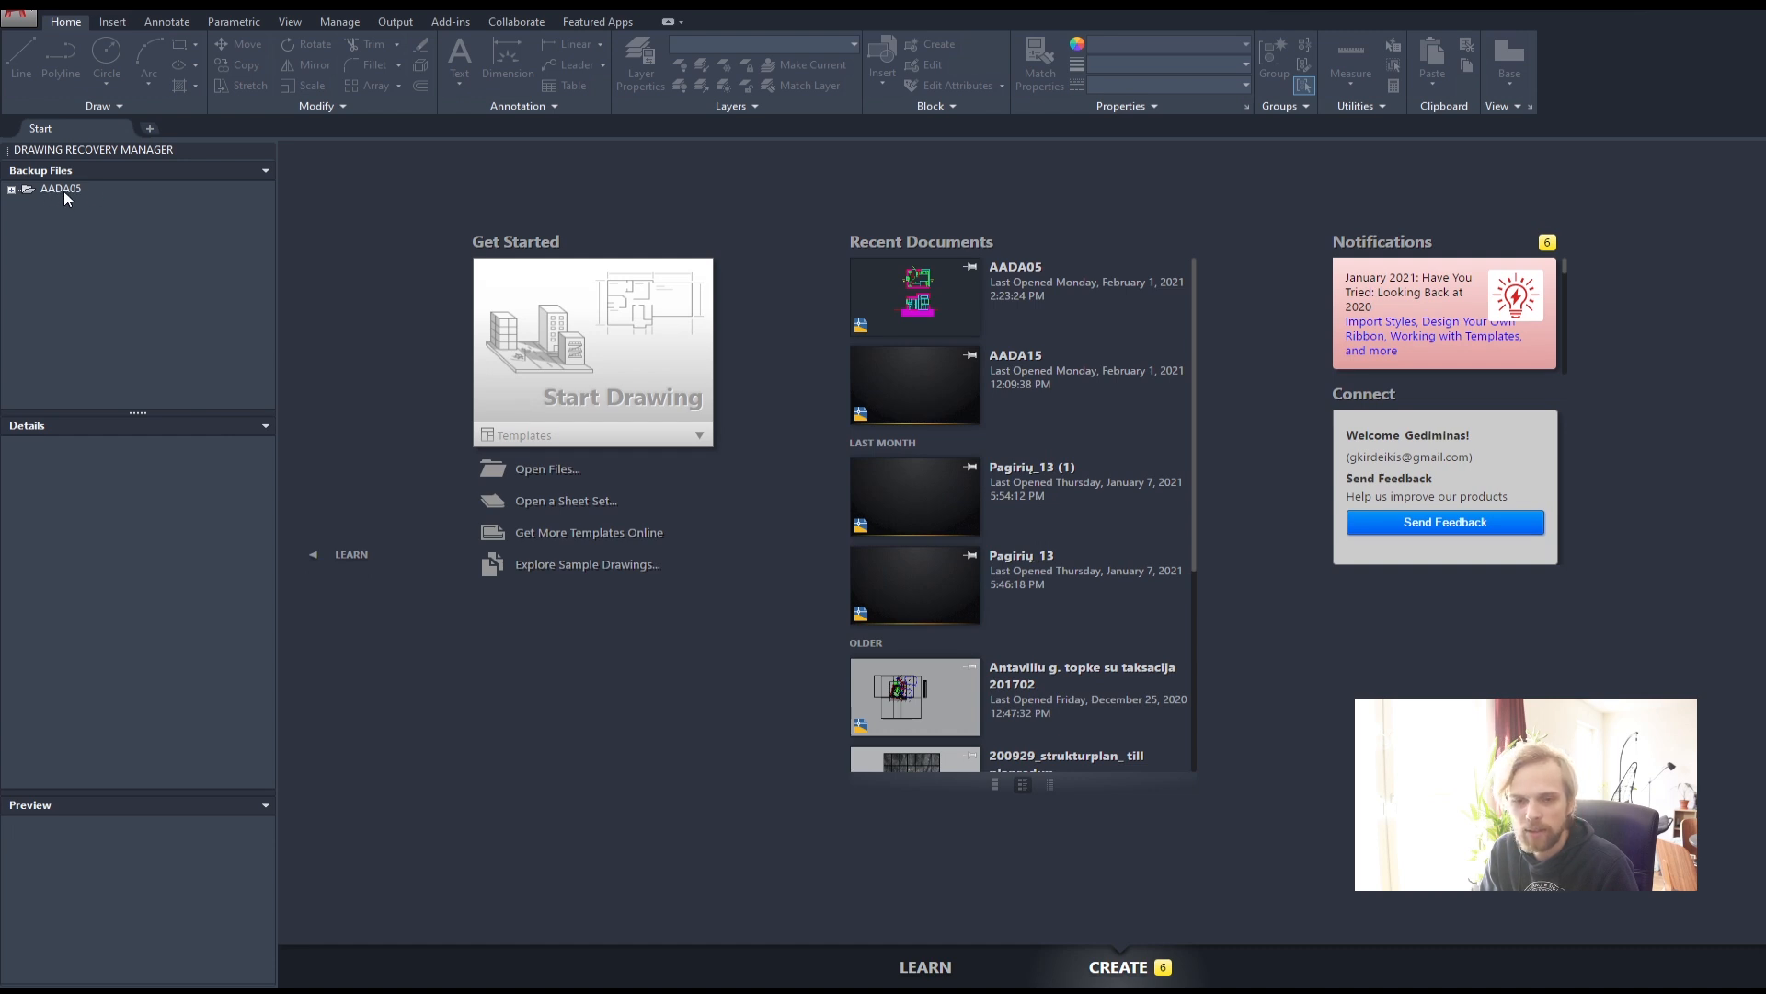
left_click(90, 191)
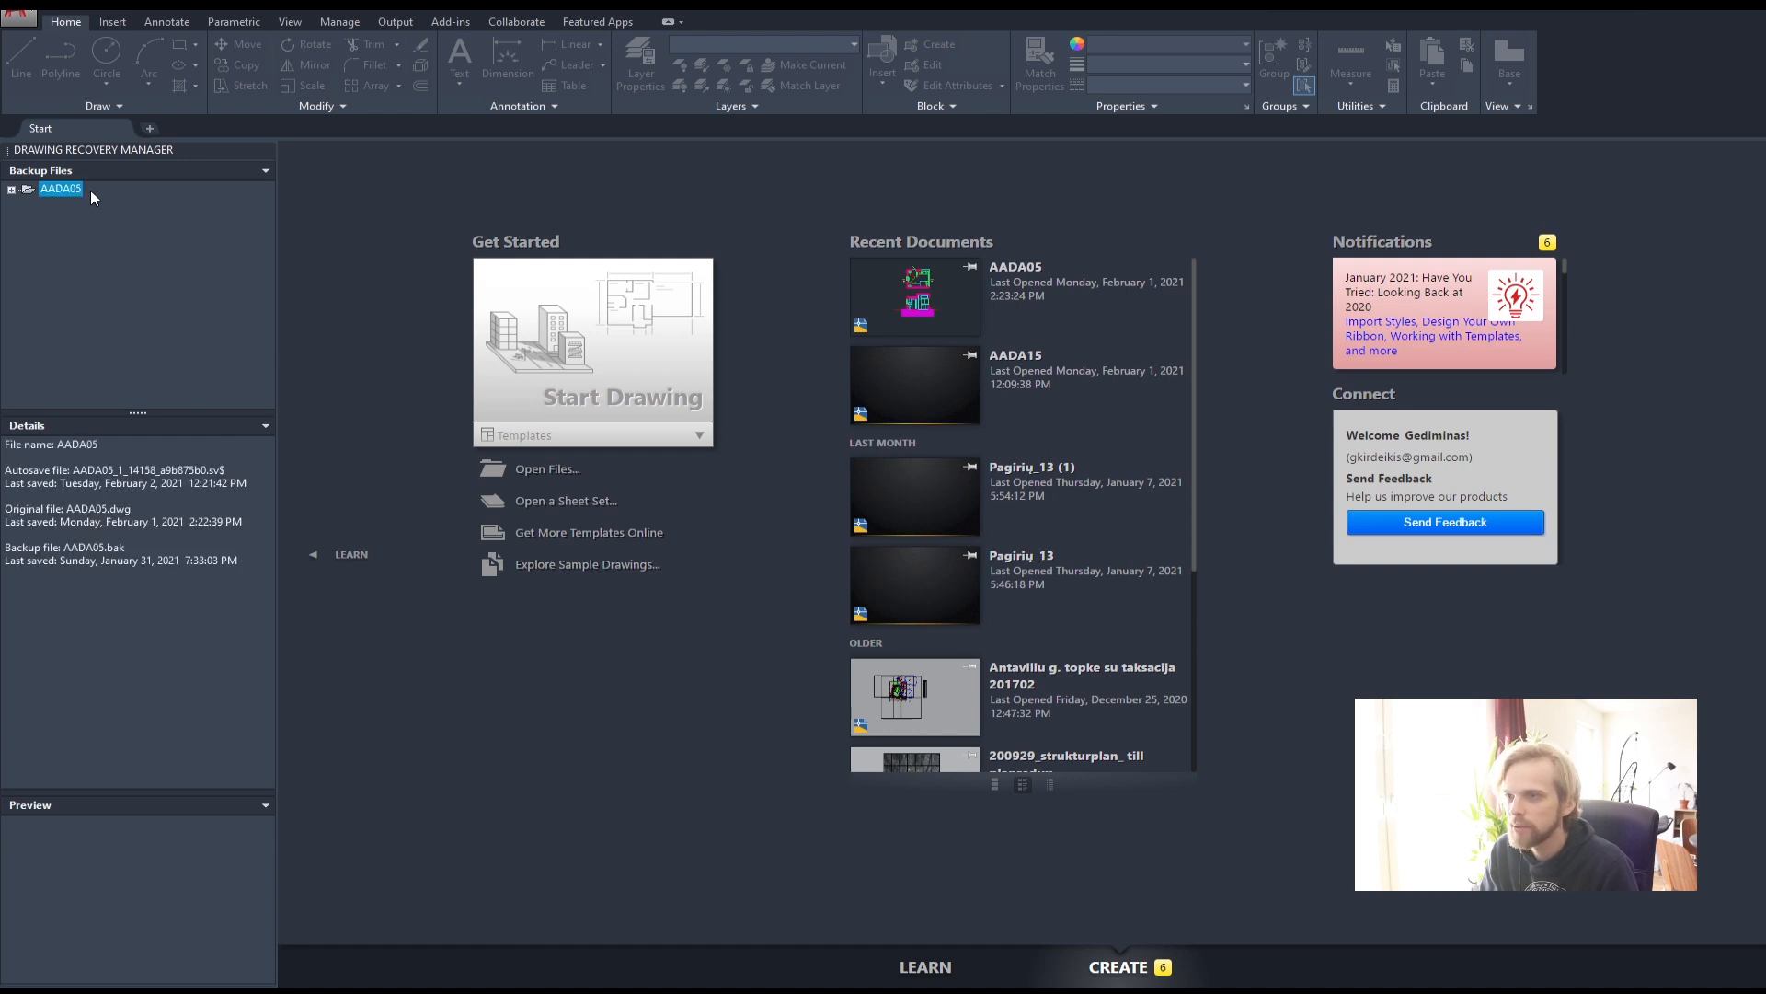
left_click(11, 189)
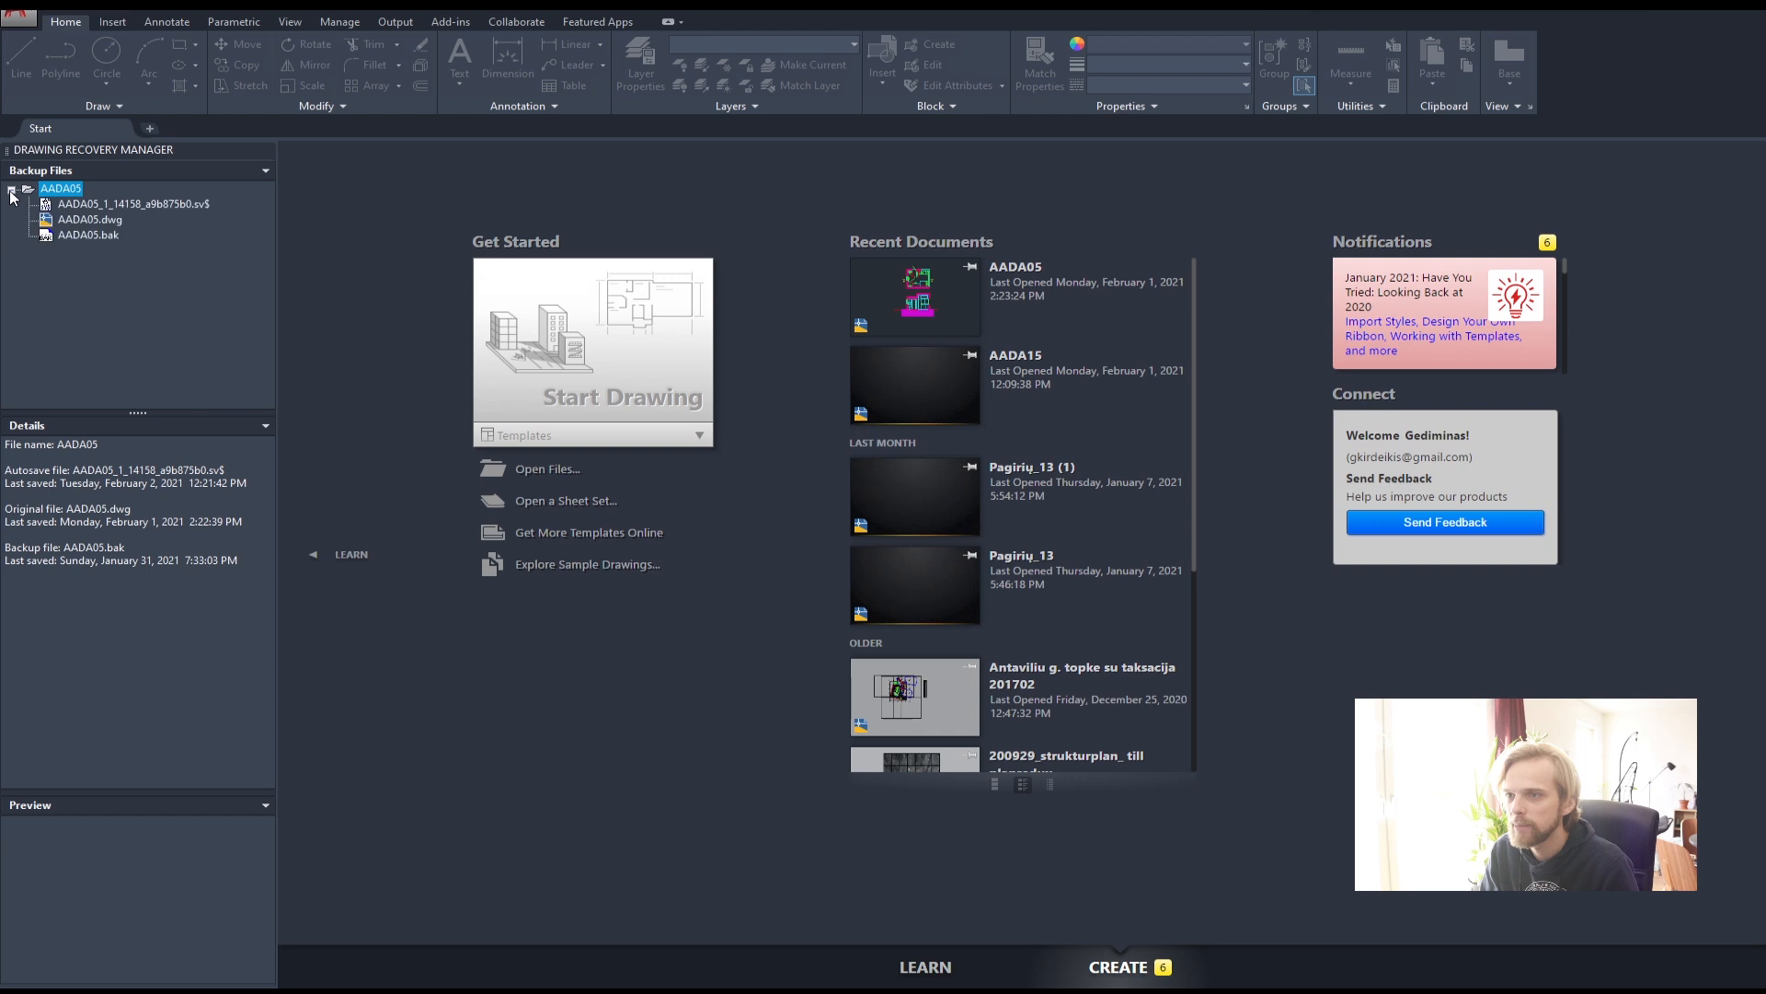
left_click(87, 220)
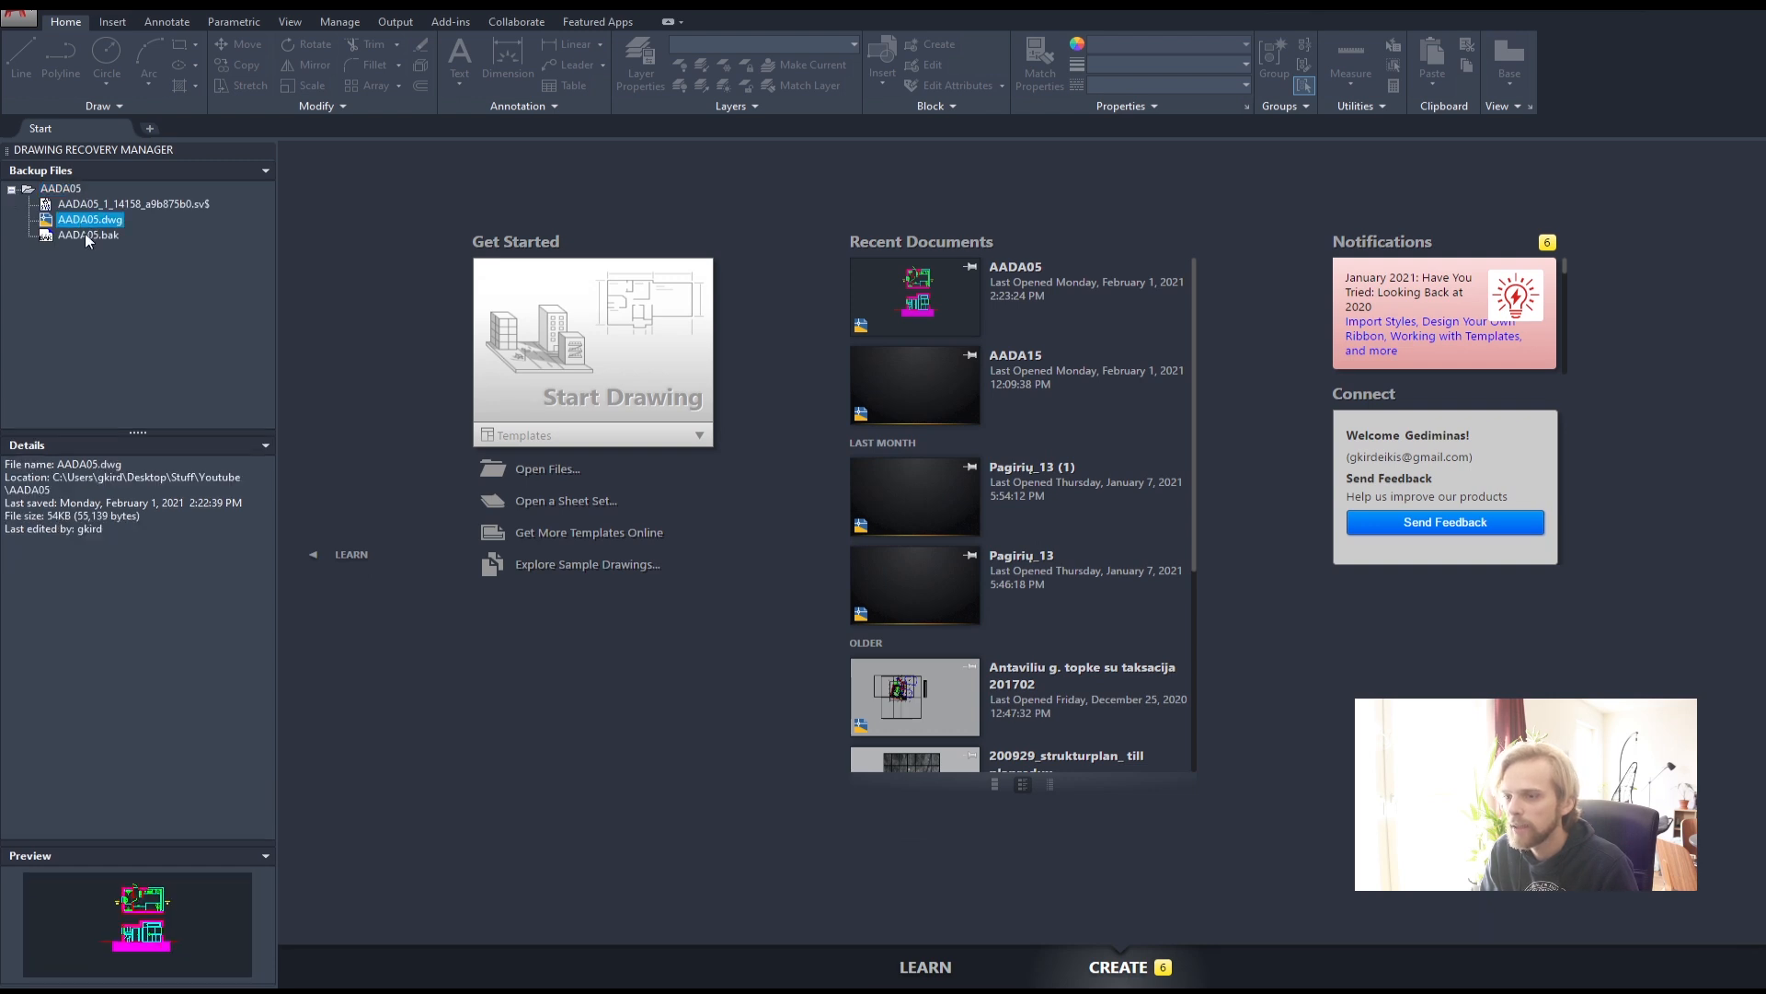
left_click(89, 236)
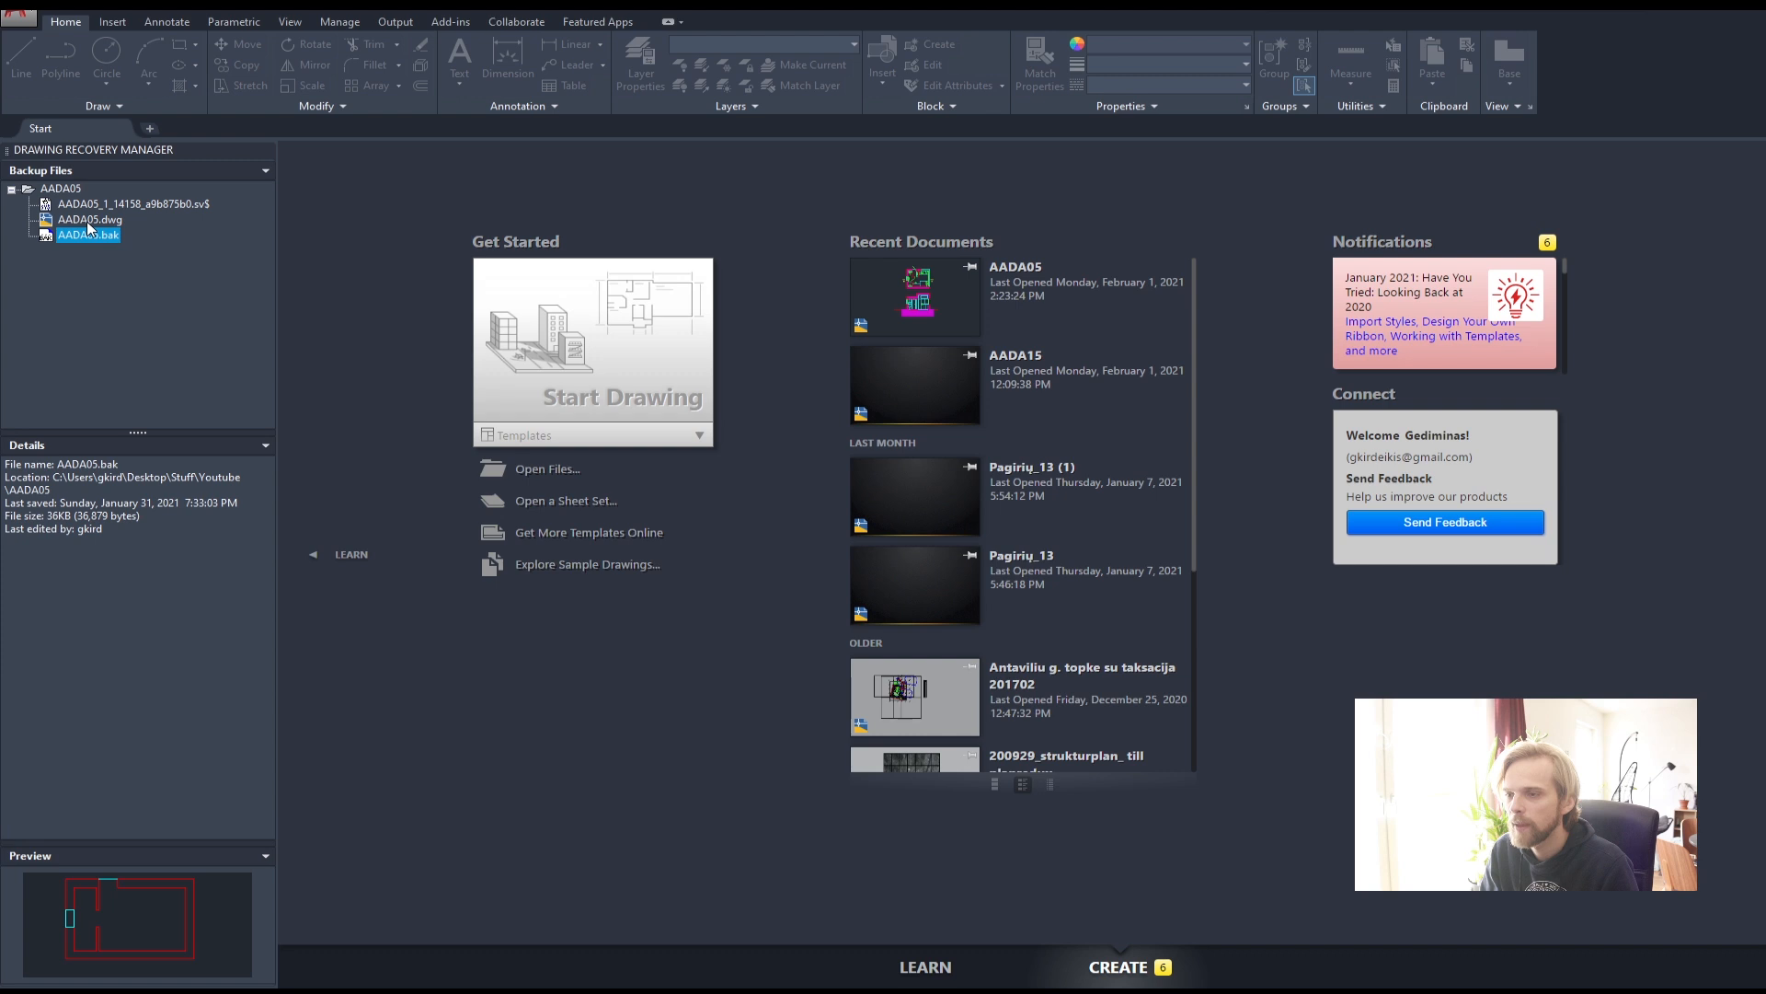
left_click(89, 221)
left_click(89, 236)
left_click(93, 222)
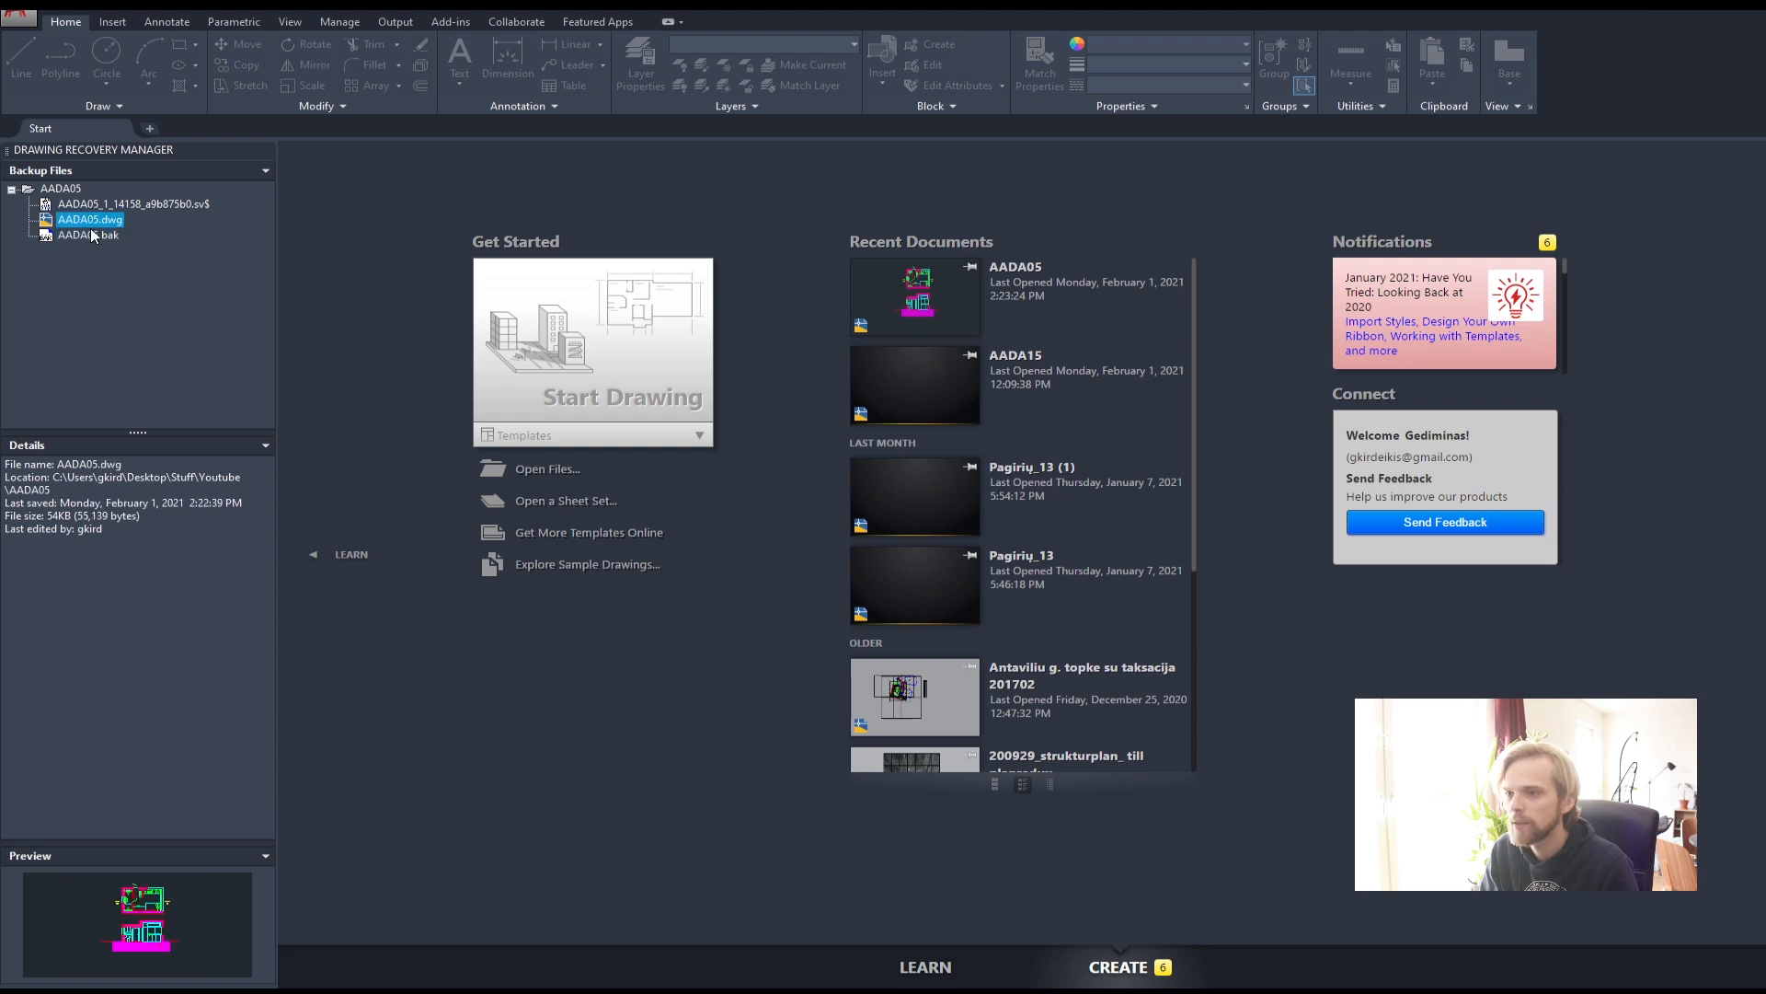
- Open the autosave backup AADA05_1_14158_a9b875b0.sv$ as a drawing
left_click(97, 206)
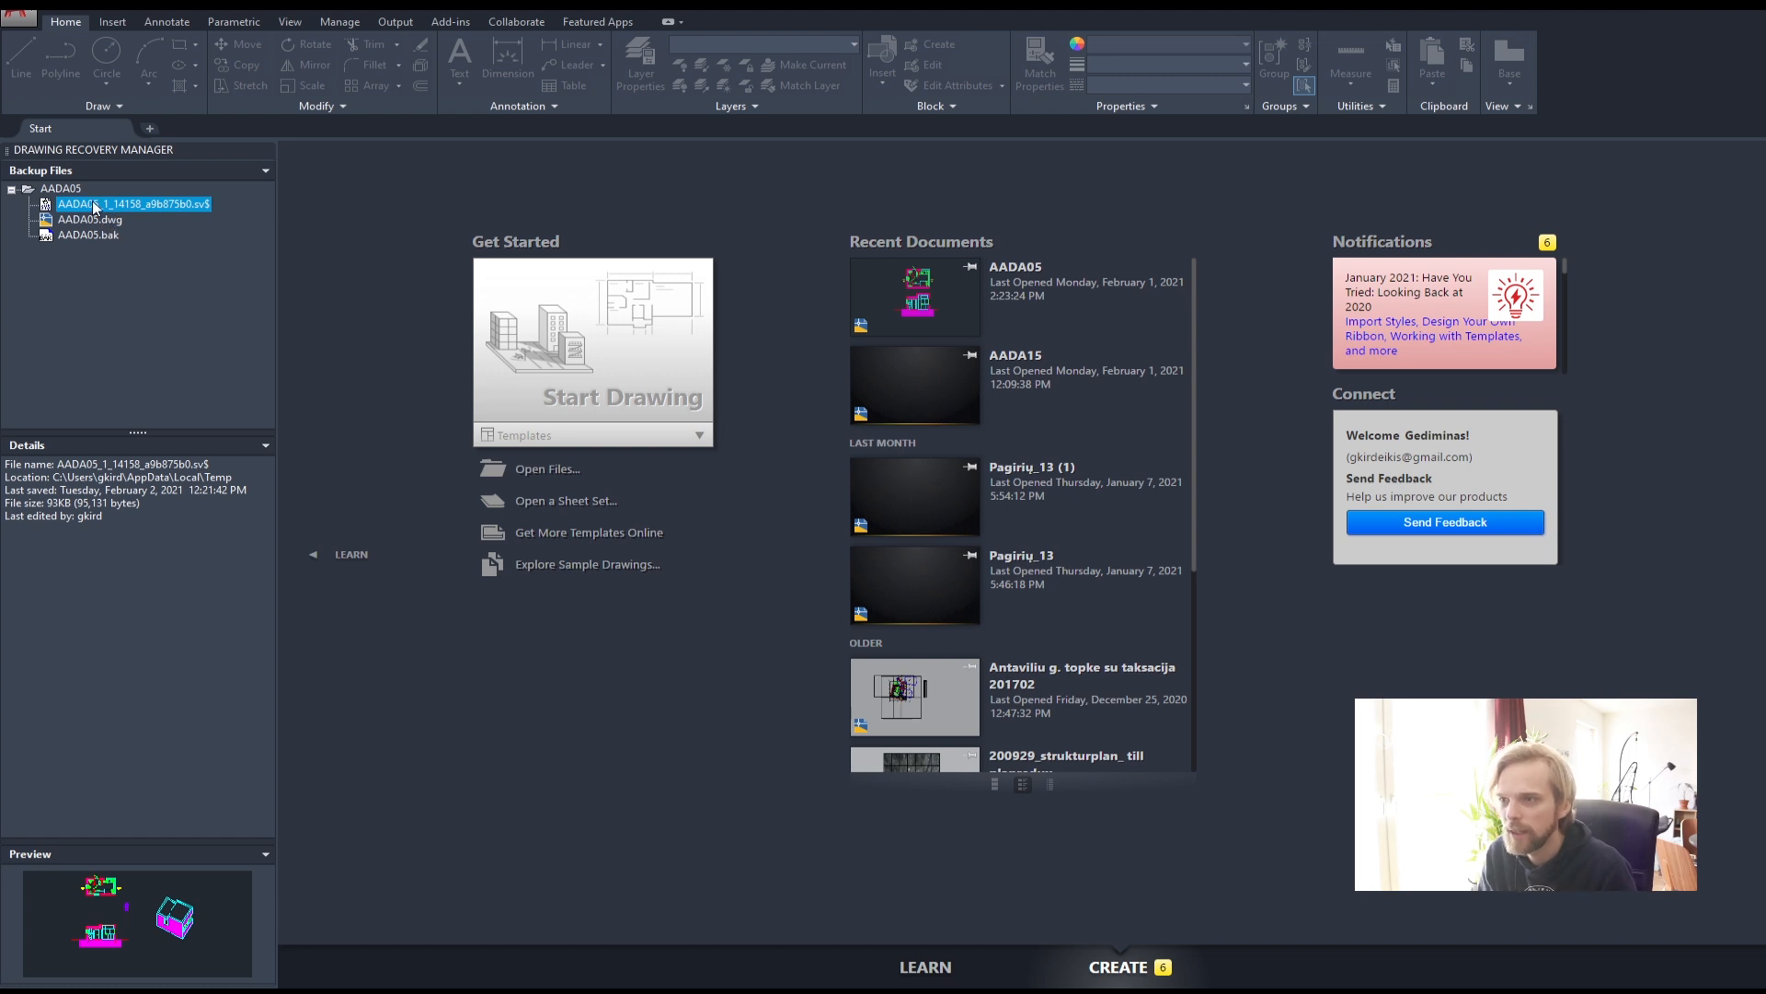
key("Down")
key("Down")
left_click(86, 208)
left_click(86, 221)
left_click(86, 237)
left_click(90, 206)
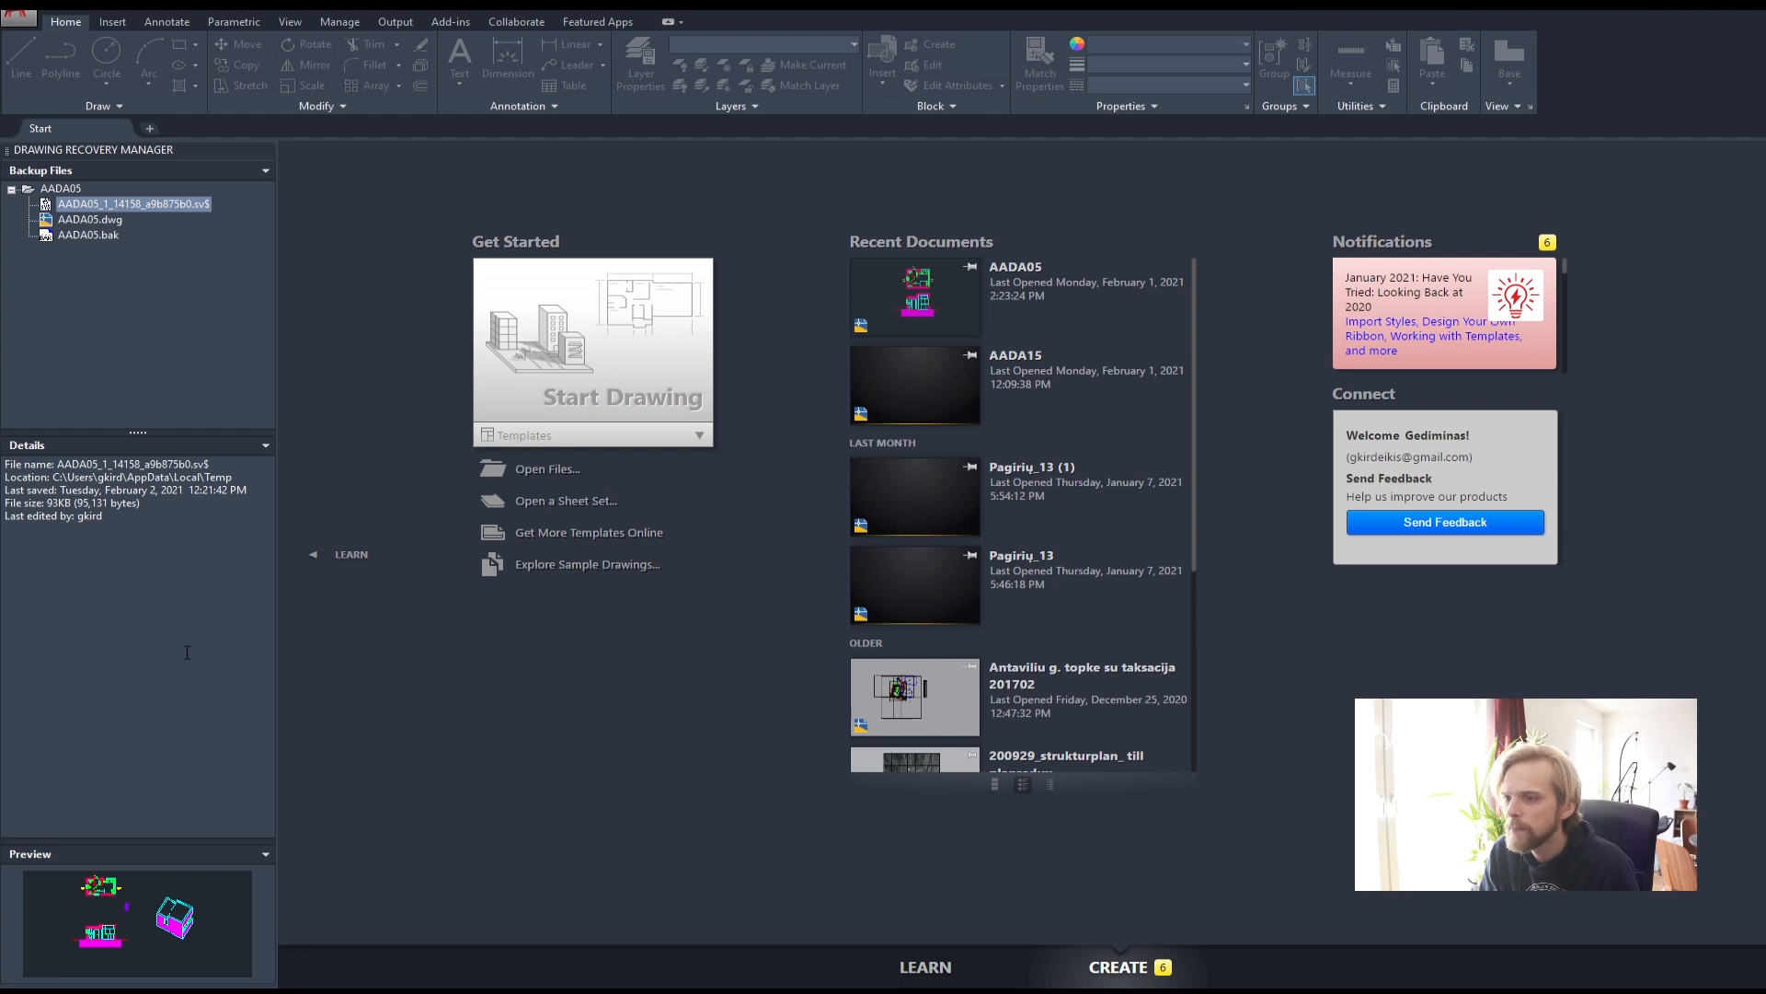
double_click(149, 203)
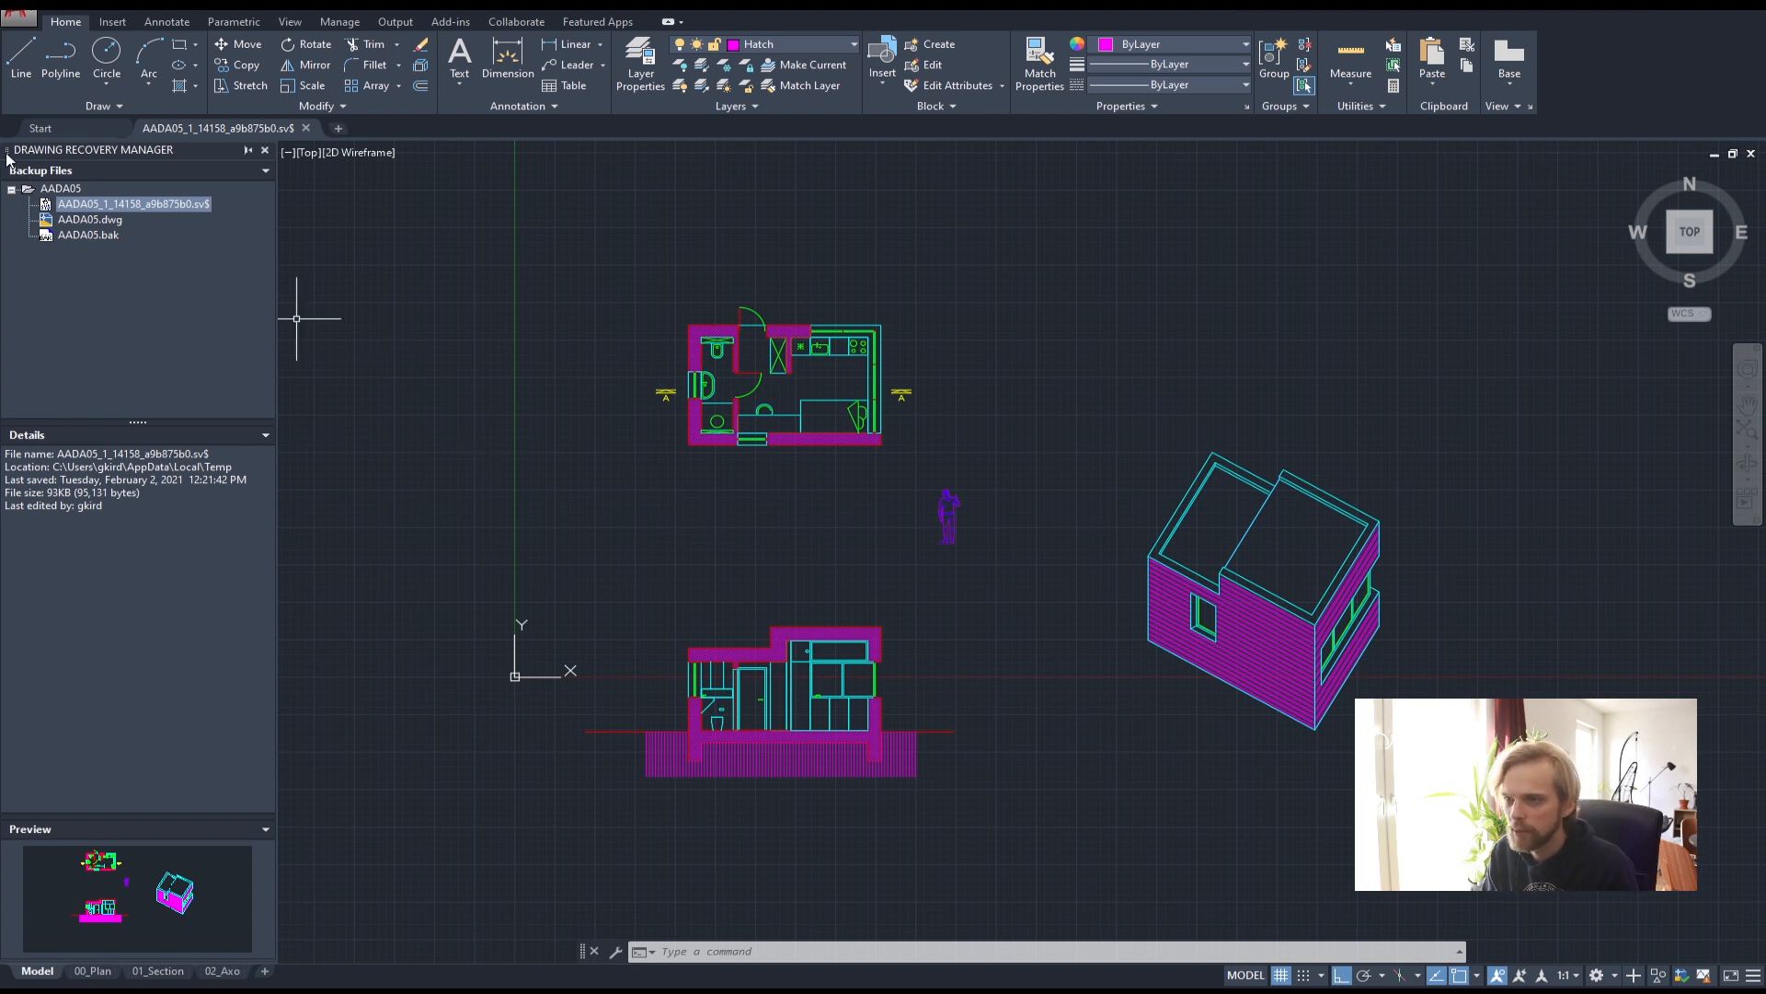
- Close the recovery panel and explode the person figure block with EXPLODE
left_click(265, 150)
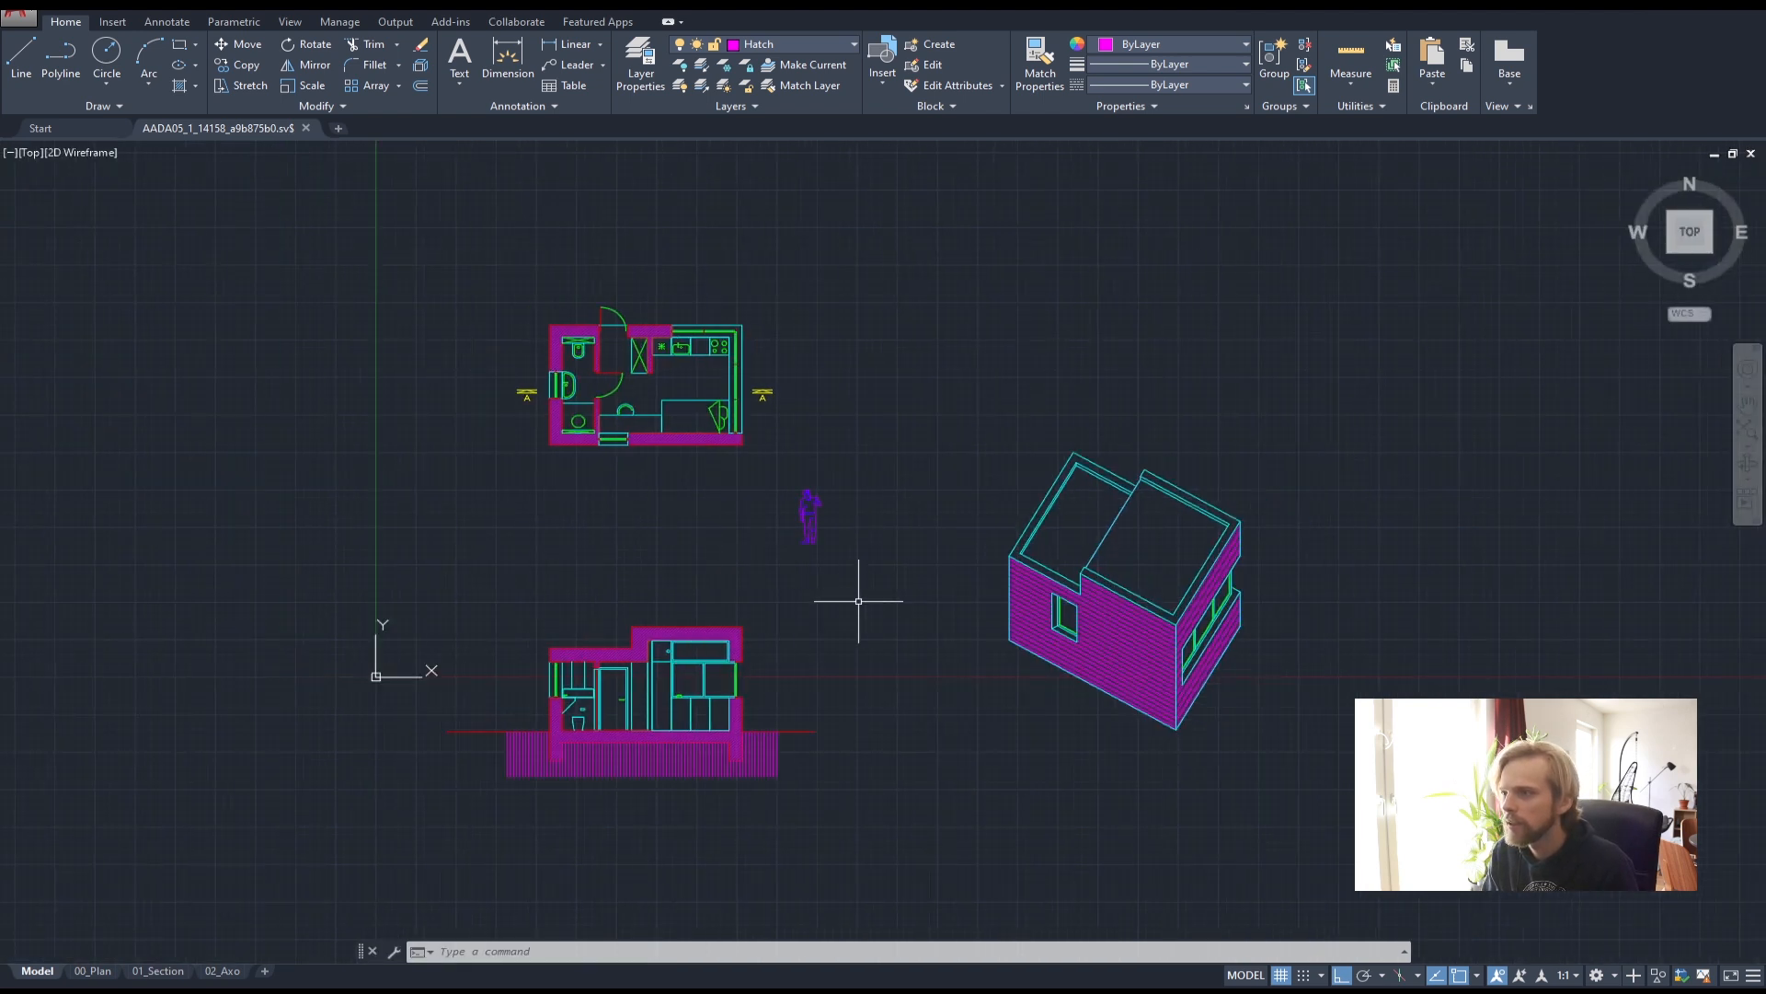
scroll(806, 504, "up", 6)
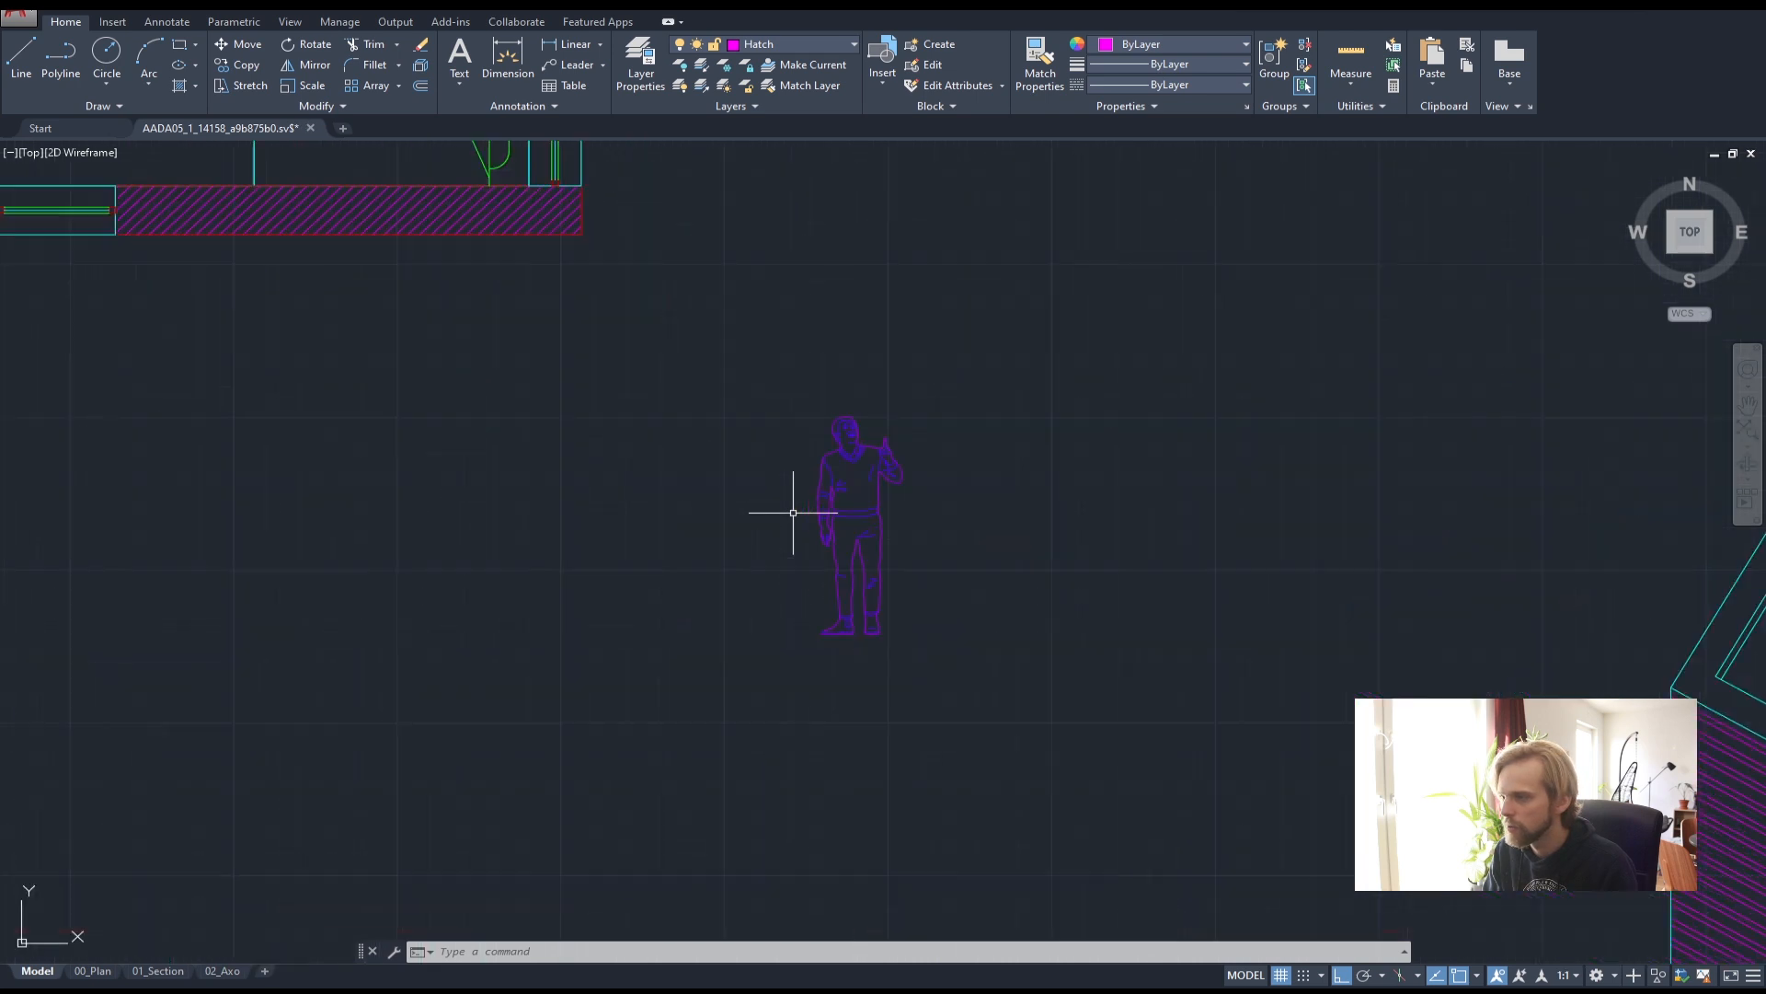
left_click(829, 452)
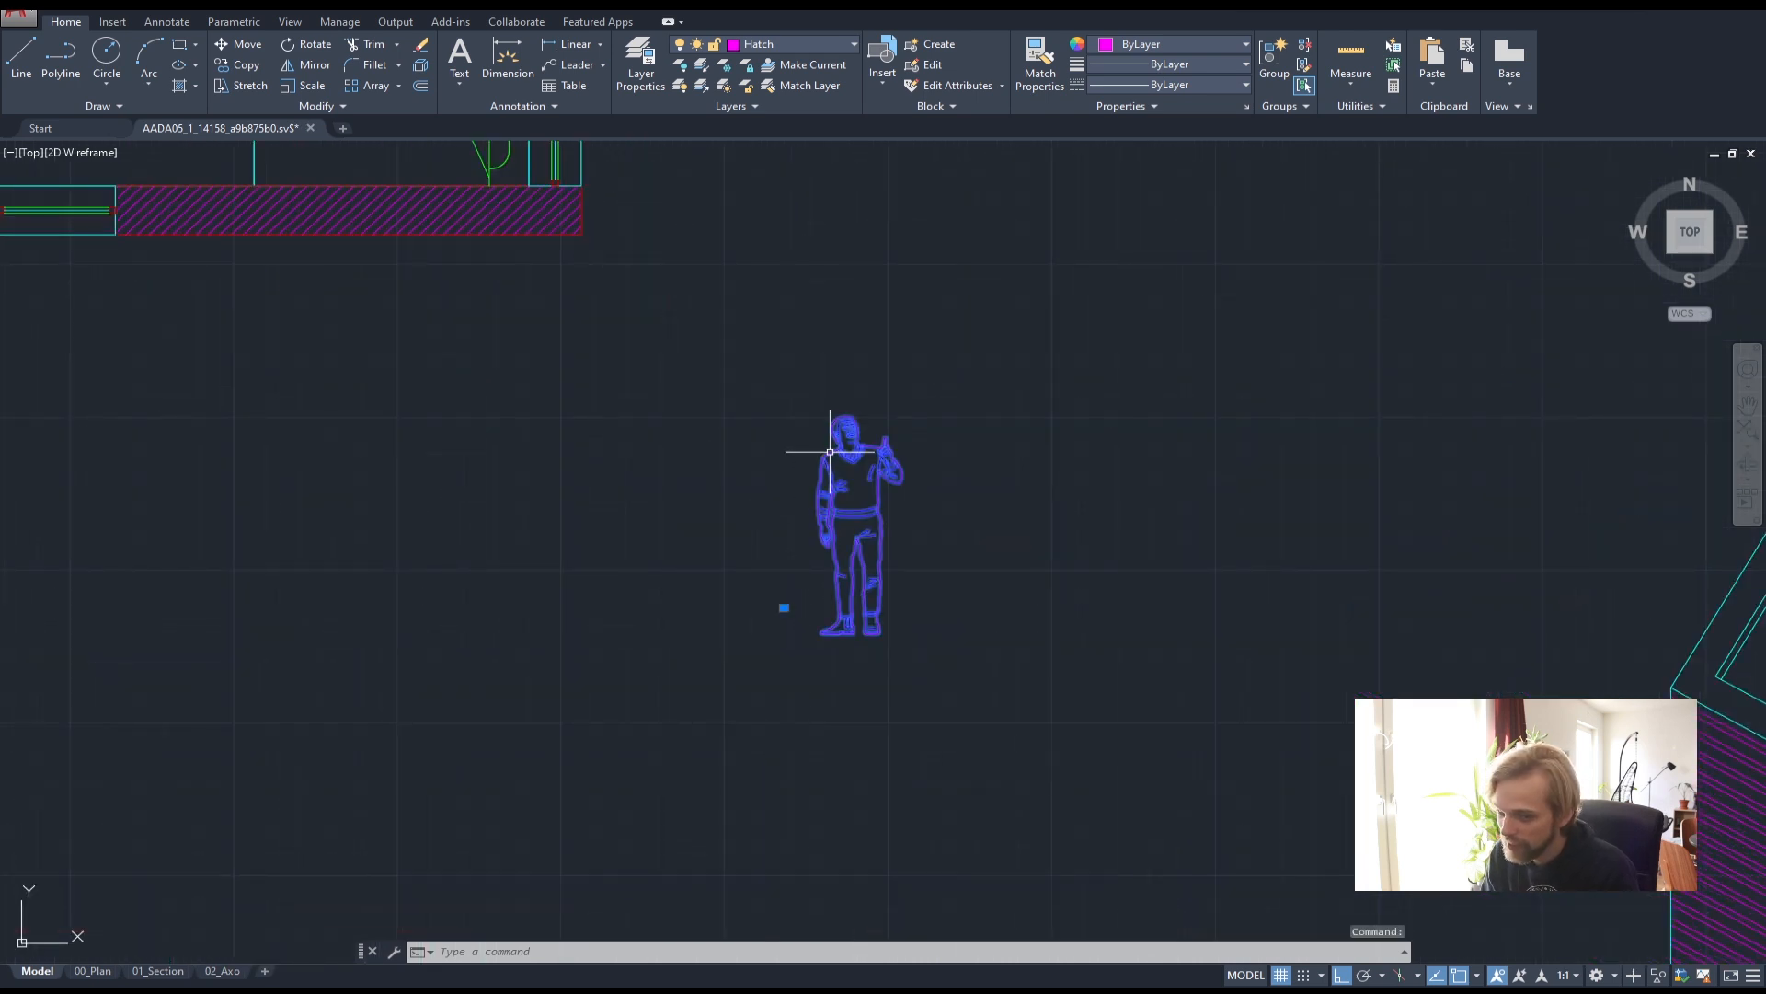
type("explo")
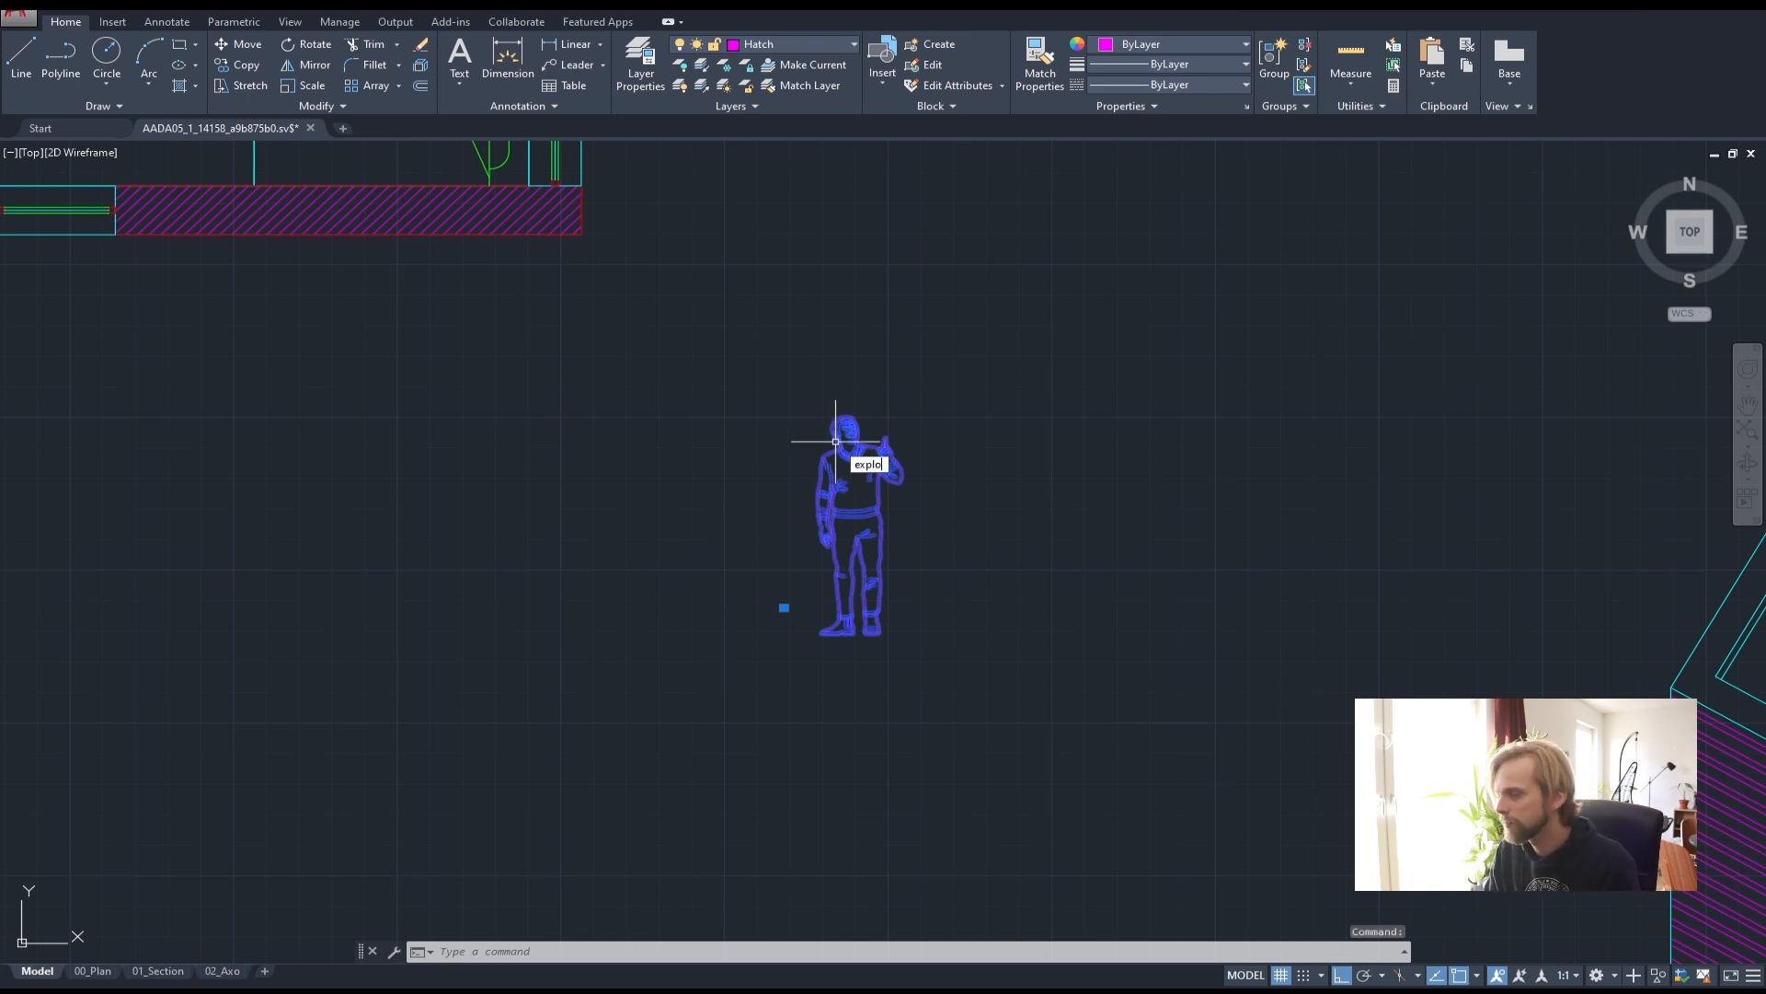
key("Return")
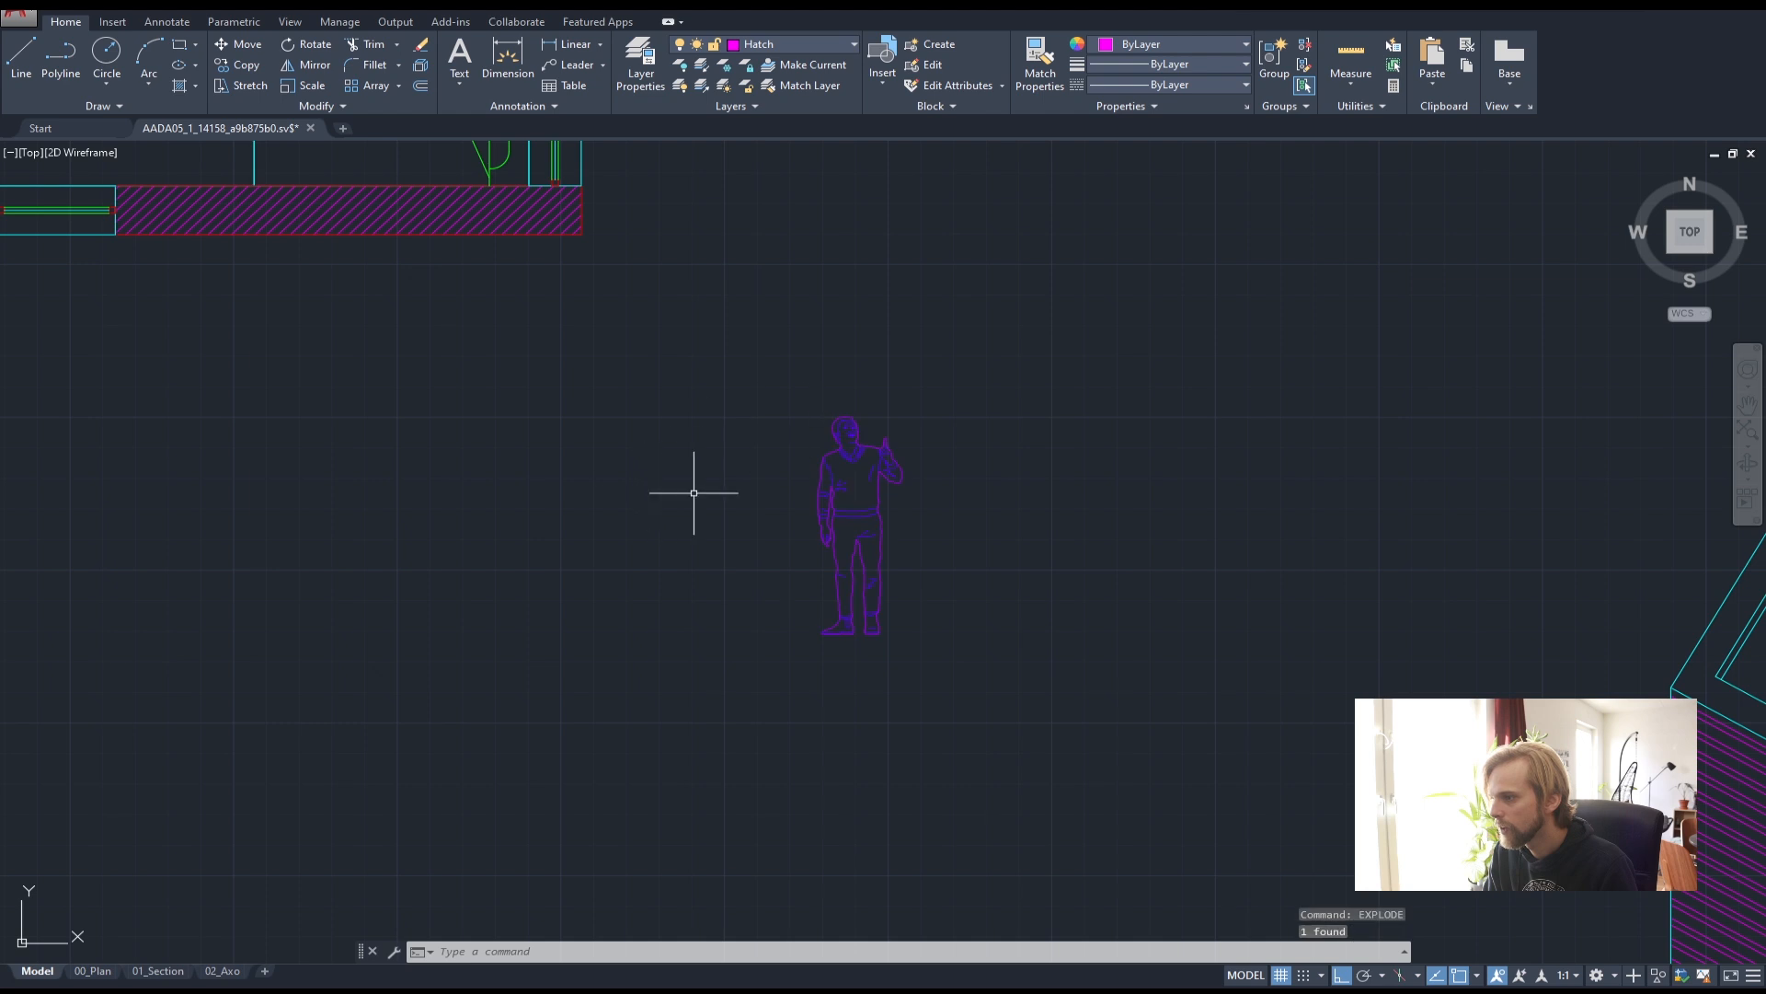
- Move the figure by its left shoe onto the section floor in front of the kitchen cabinets
scroll(814, 479, "up", 4)
left_click(844, 405)
type("m")
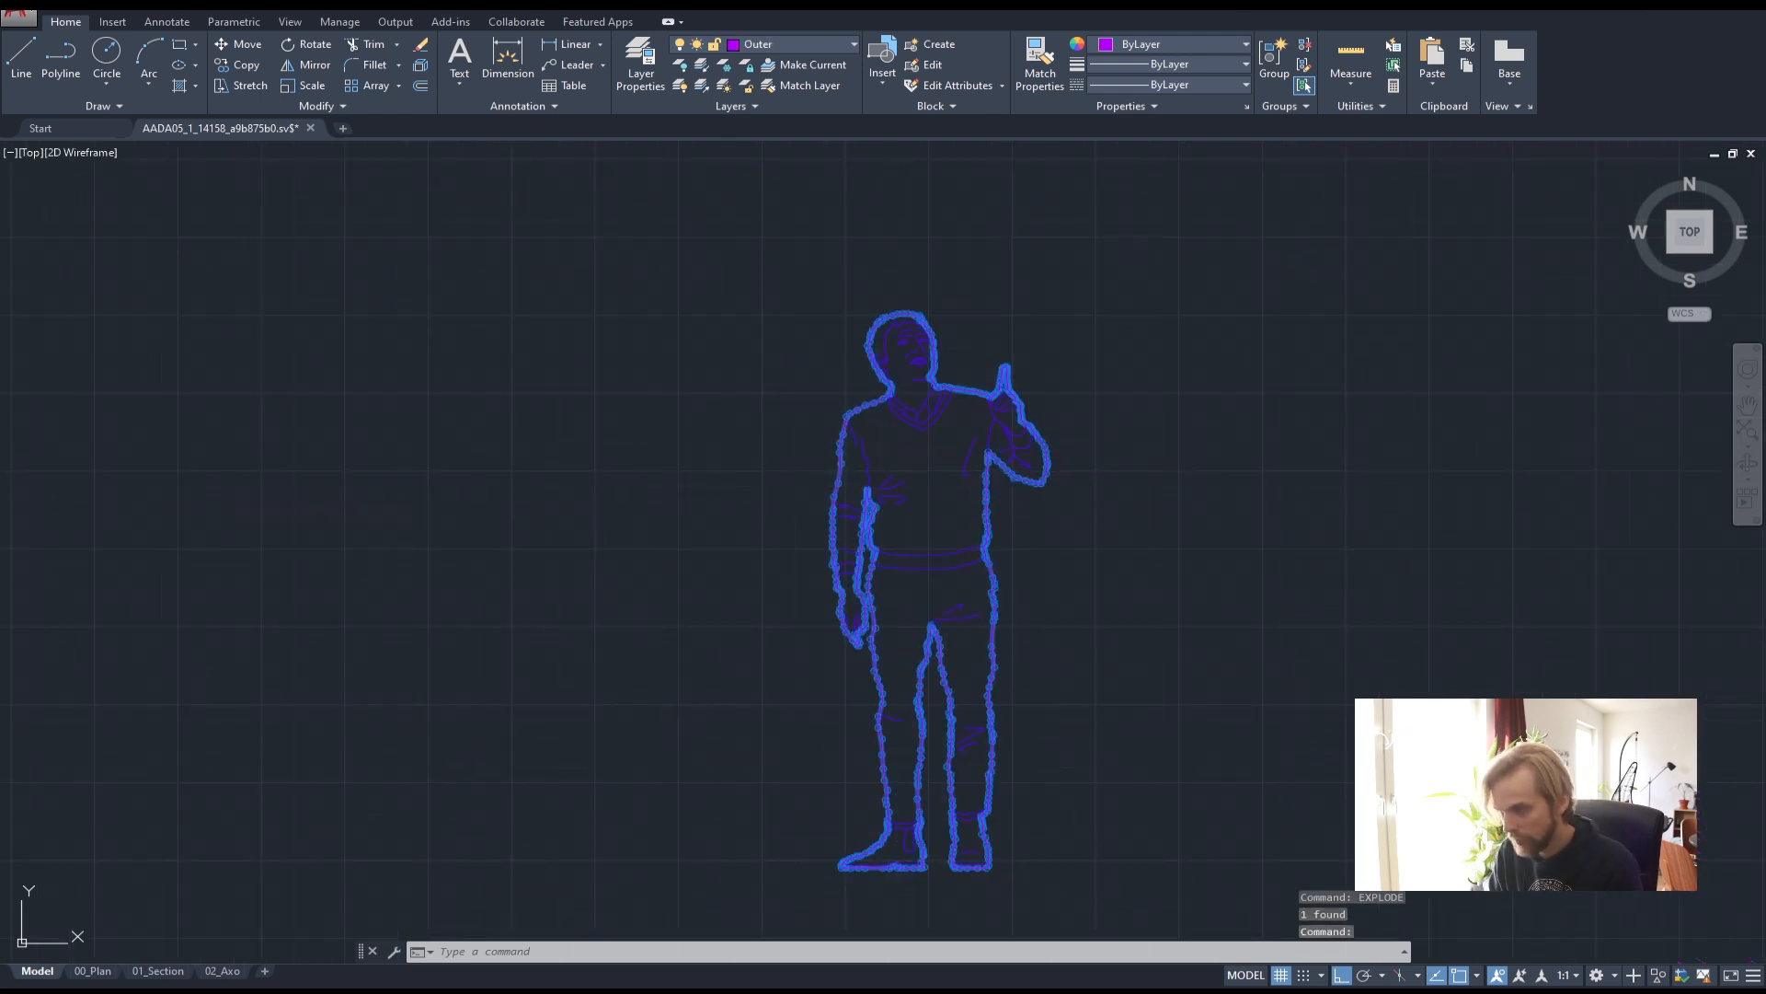
key("Return")
middle_click_drag(899, 716, 889, 391)
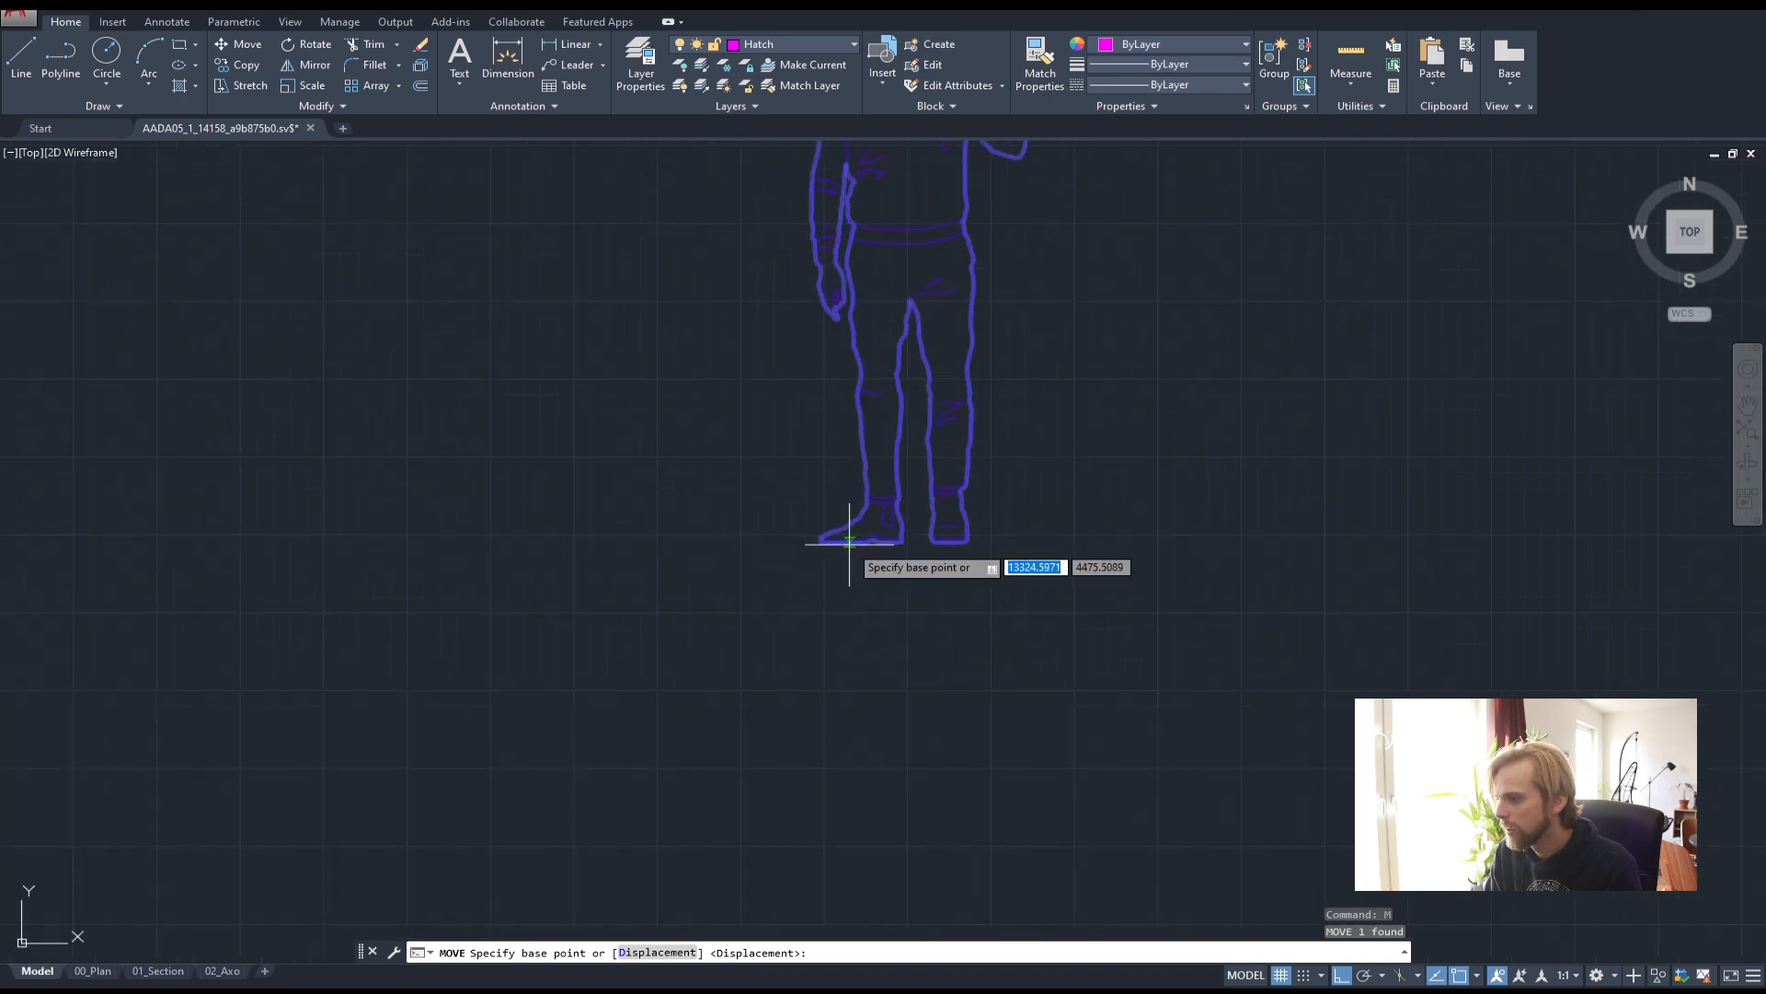
scroll(851, 536, "up", 3)
left_click(851, 536)
scroll(749, 591, "down", 8)
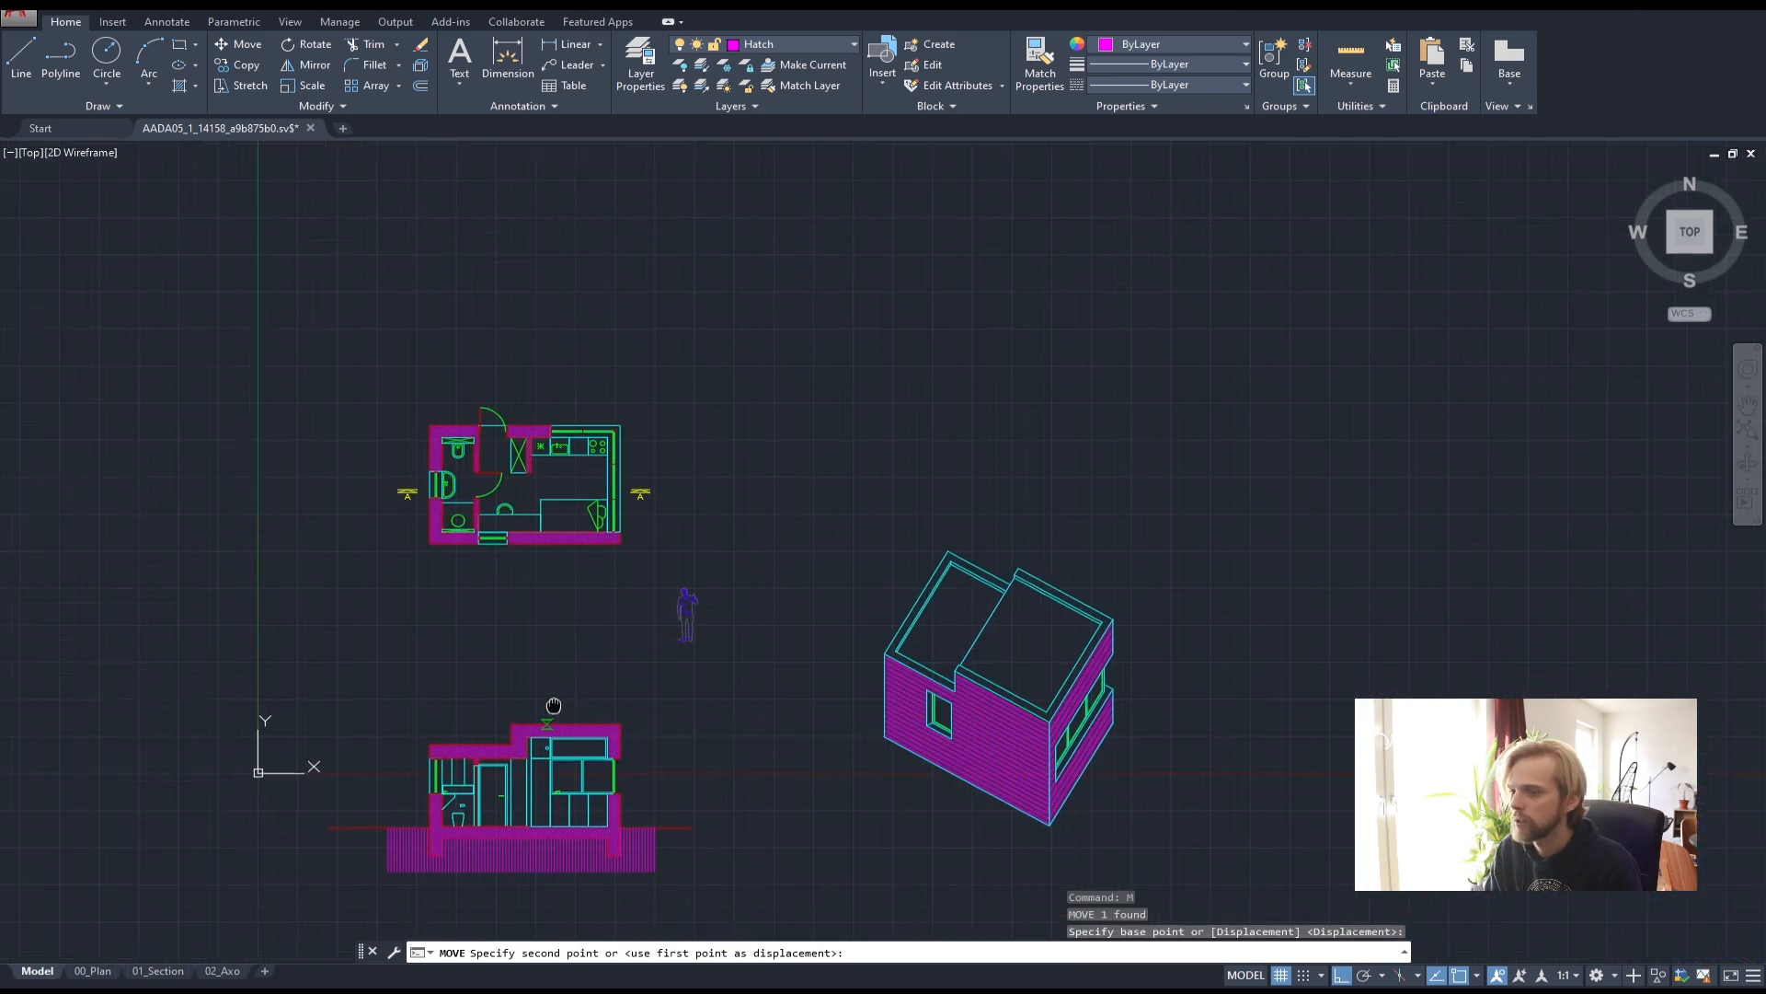
scroll(671, 584, "up", 8)
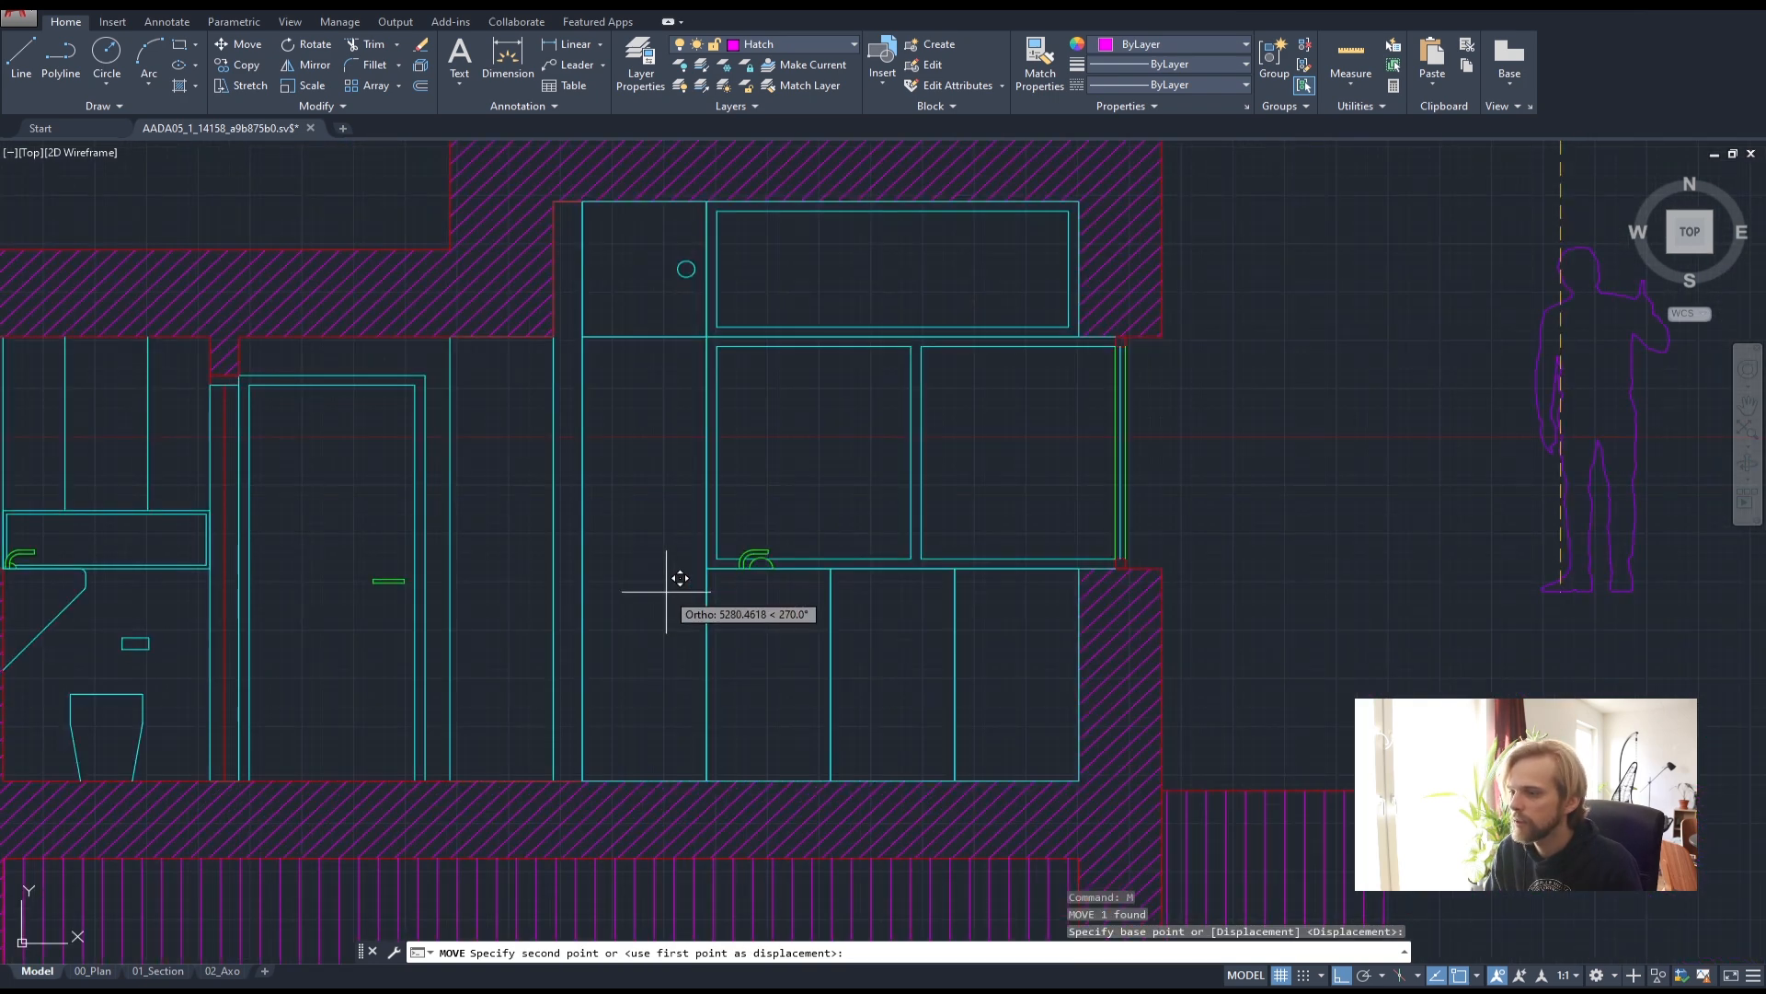
left_click(837, 768)
key("Escape")
key("Escape")
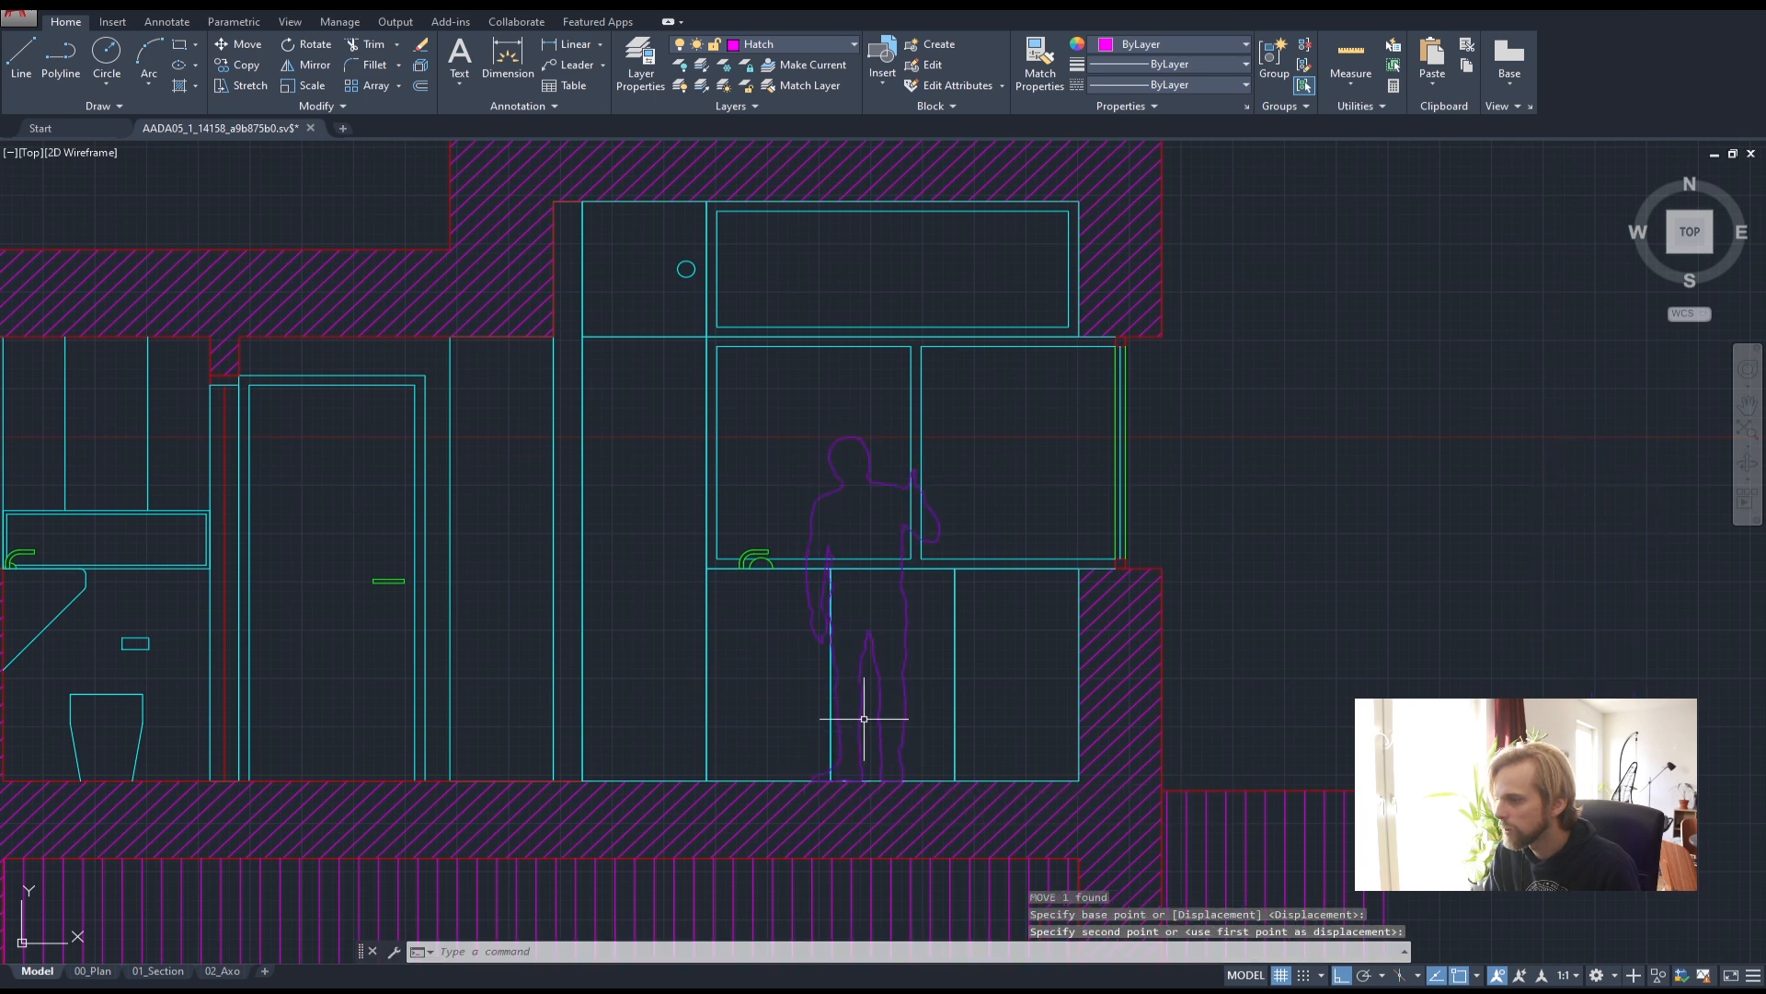
scroll(860, 685, "up", 2)
middle_click_drag(860, 669, 777, 671)
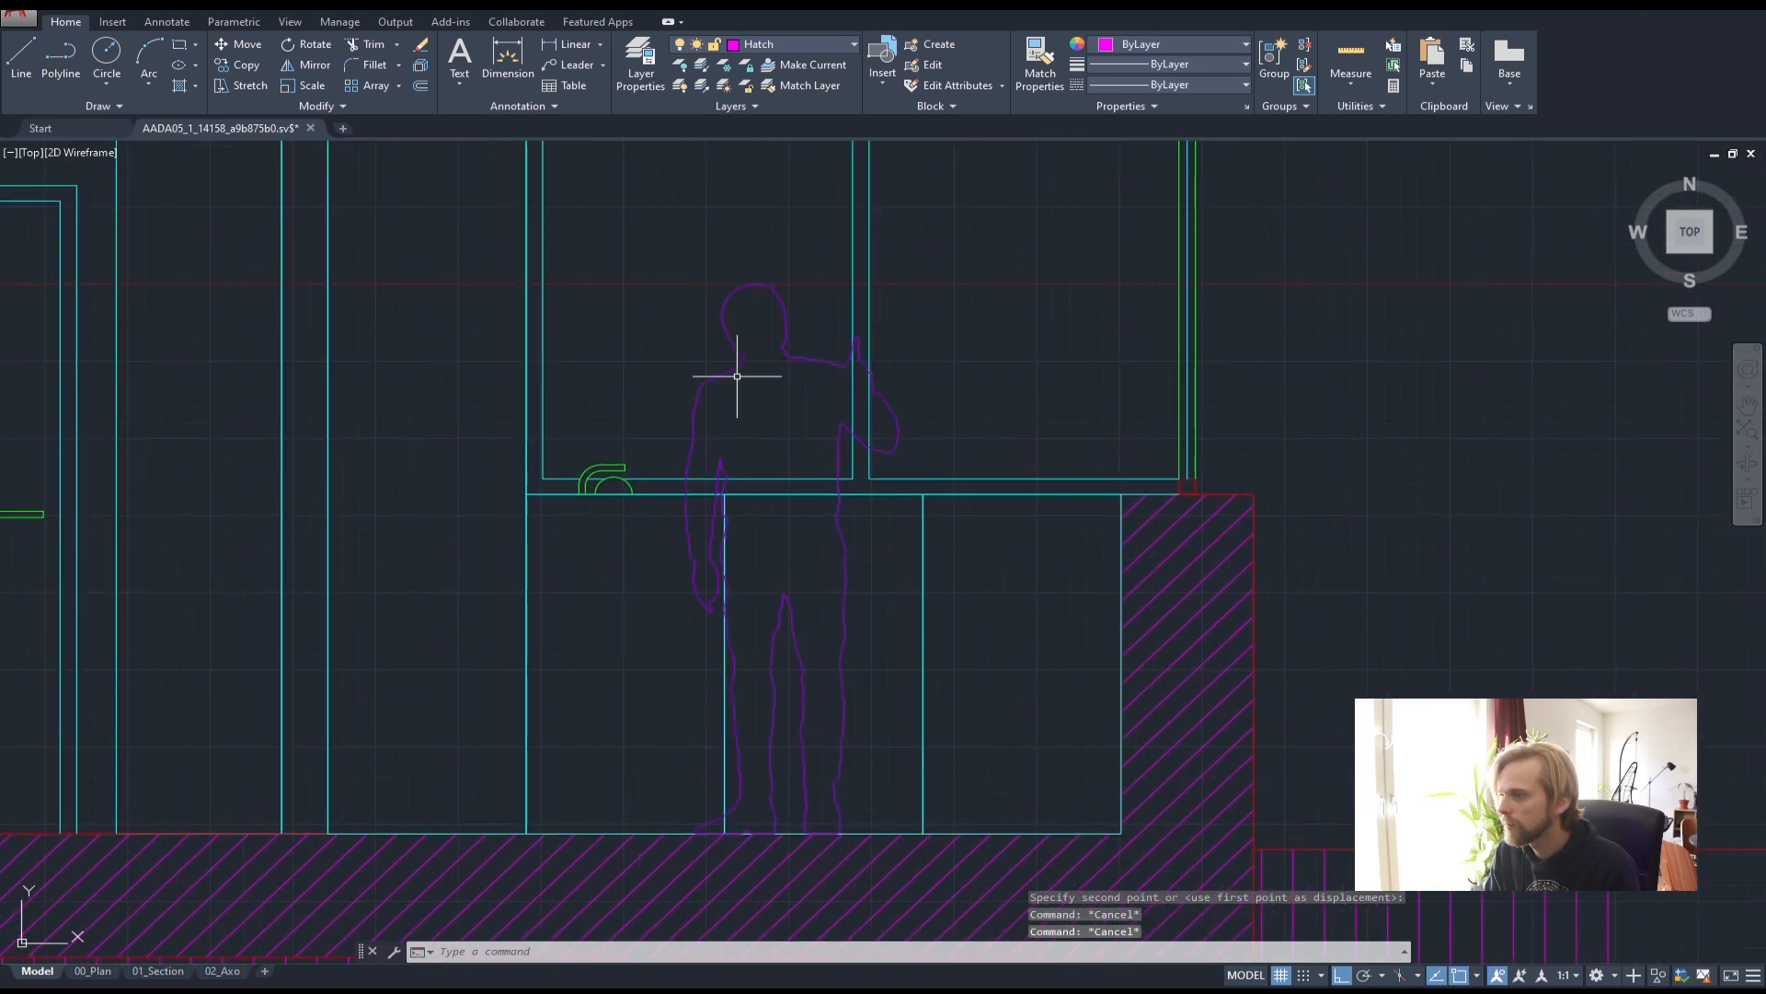
- Trim the cabinet lines inside the figure's outline, including the cabinet corner and middle segment
type("tri")
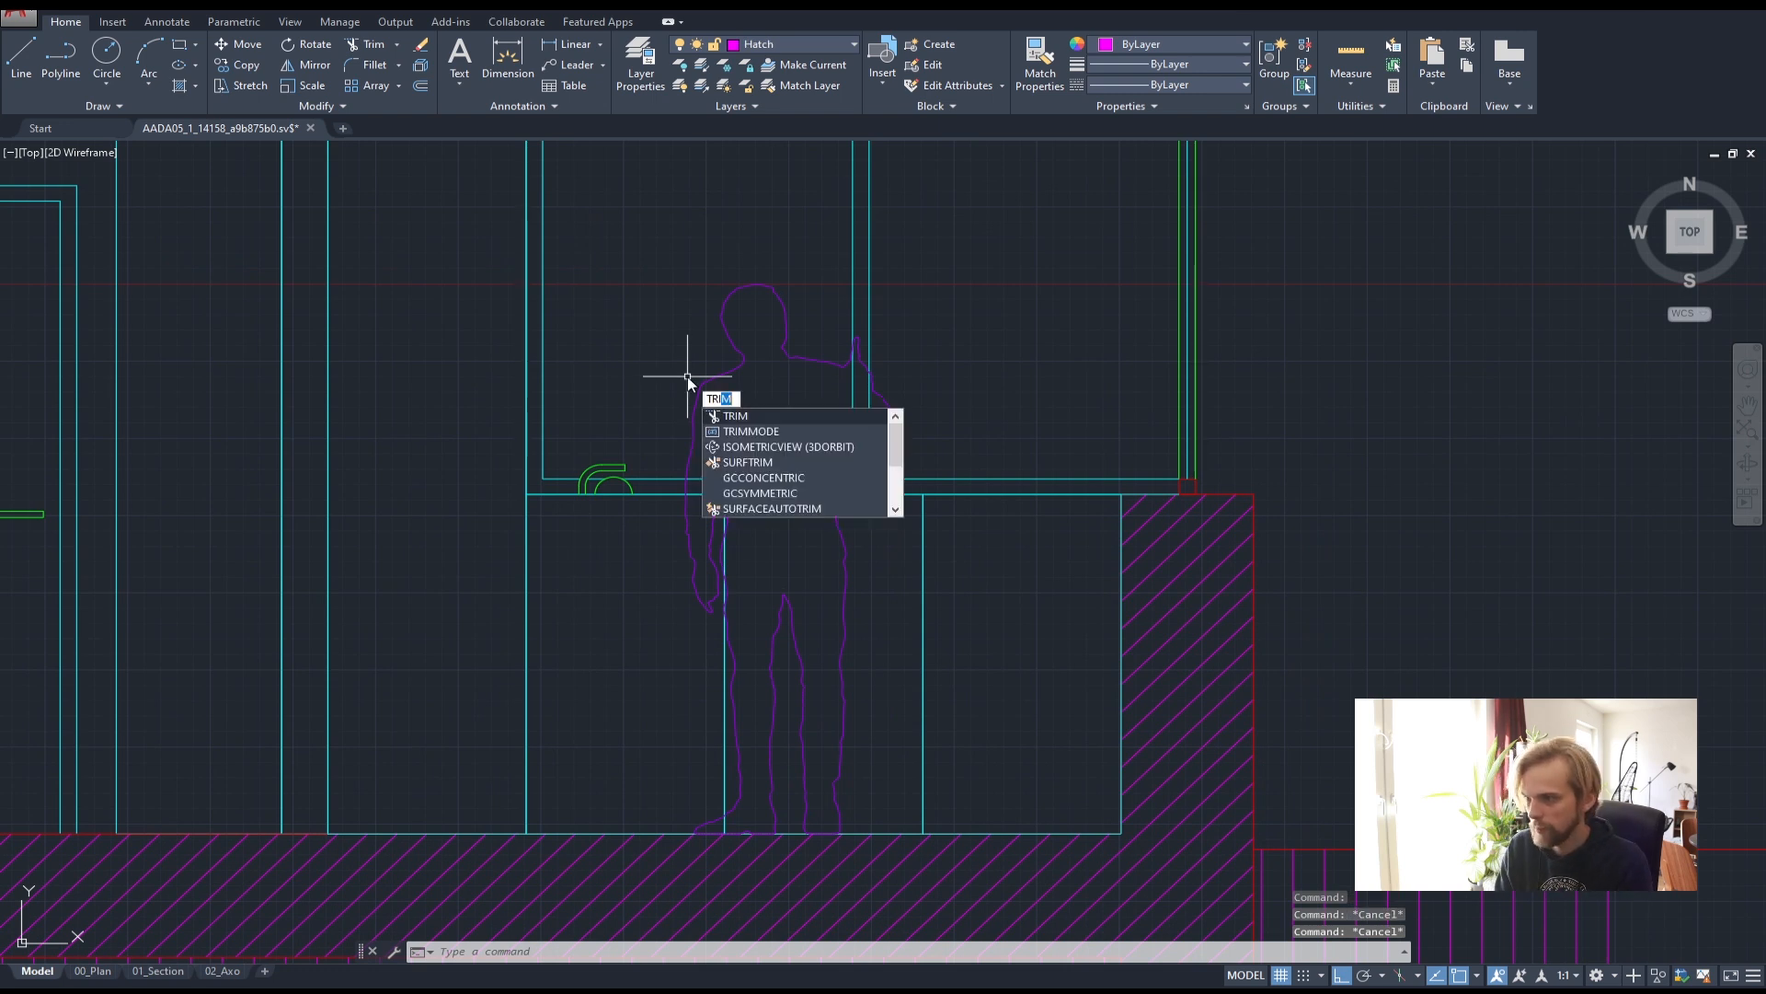
type("m")
key("Return")
key("Return")
scroll(671, 497, "up", 5)
left_click(770, 518)
left_click(753, 392)
middle_click_drag(1045, 518, 855, 557)
left_click(912, 592)
left_click(801, 385)
scroll(672, 586, "up", 2)
left_click(741, 439)
left_click(698, 411)
middle_click_drag(786, 705, 812, 429)
scroll(790, 455, "down", 2)
middle_click_drag(824, 678, 821, 497)
left_click(788, 411)
left_click(759, 385)
- Trim the remaining cabinet lines beside the figure's curve, at its feet and inside its arm
middle_click_drag(792, 608, 804, 438)
scroll(788, 433, "up", 3)
left_click(763, 425)
scroll(804, 453, "down", 3)
scroll(801, 454, "up", 4)
left_click(769, 467)
left_click(728, 438)
scroll(792, 457, "down", 3)
scroll(788, 809, "up", 3)
middle_click_drag(793, 776, 820, 666)
left_click(824, 682)
left_click(782, 672)
scroll(848, 586, "down", 3)
middle_click_drag(920, 413, 857, 735)
scroll(872, 535, "up", 4)
left_click(999, 526)
left_click(942, 495)
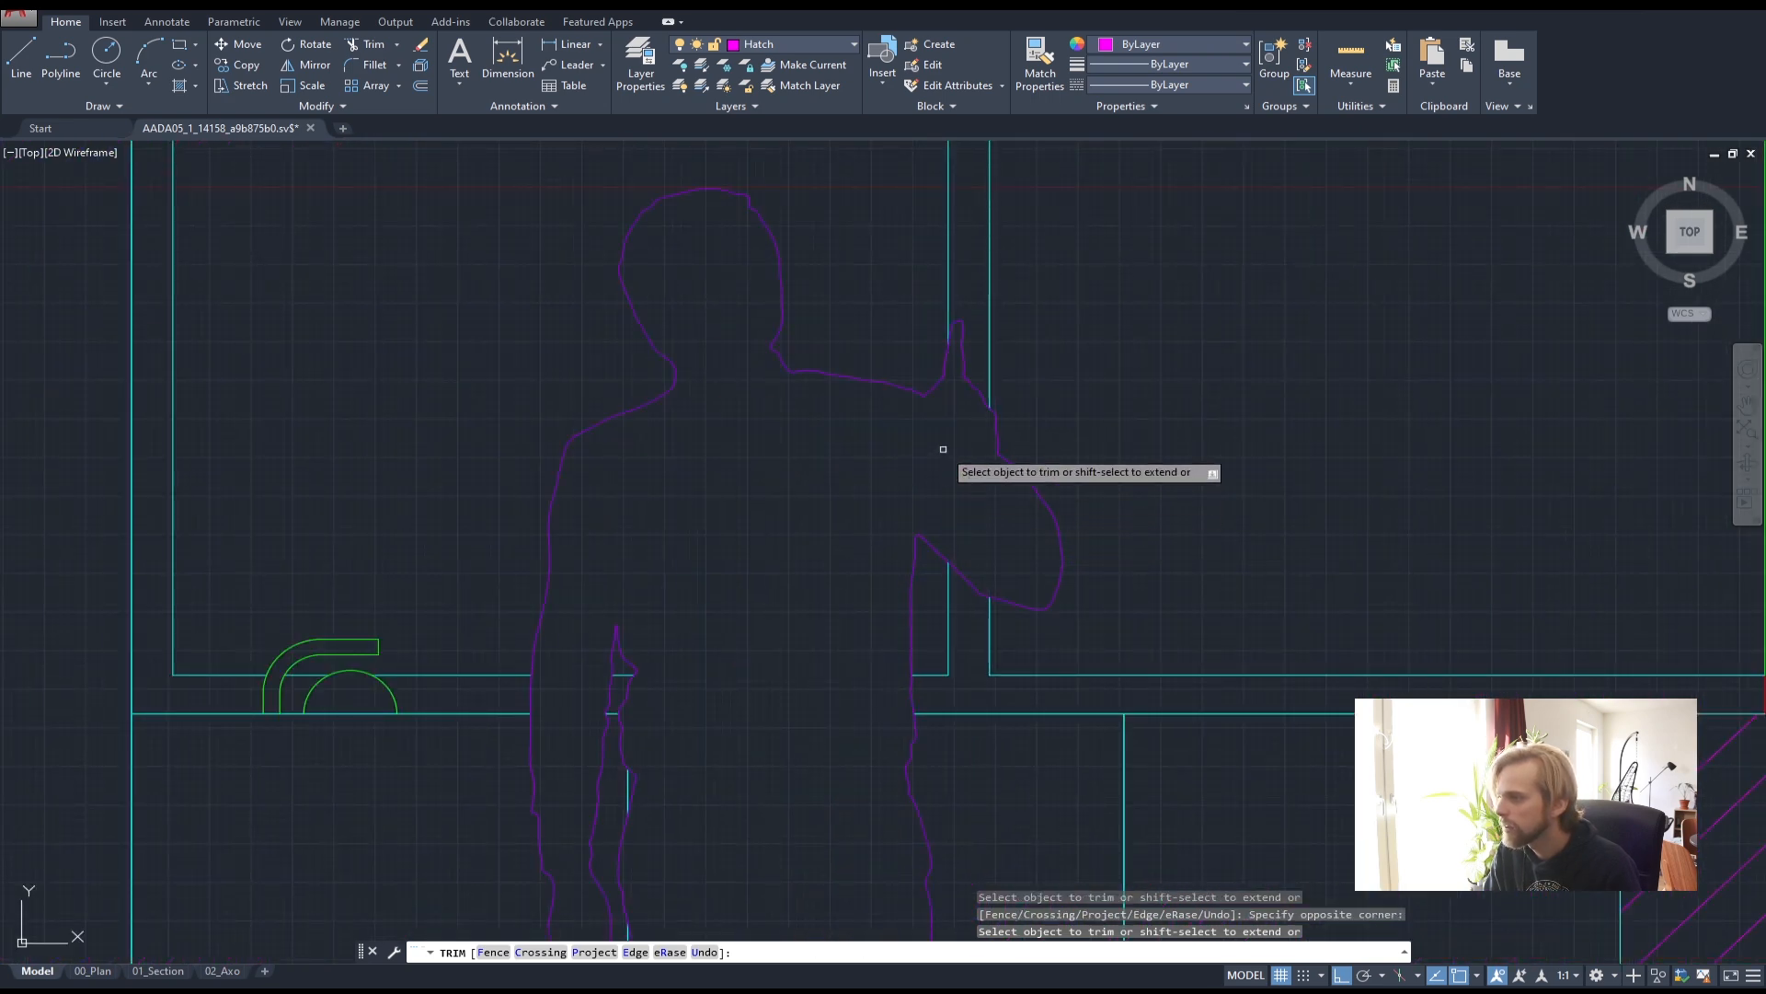
key("Escape")
key("Escape")
key("Escape")
scroll(930, 512, "down", 4)
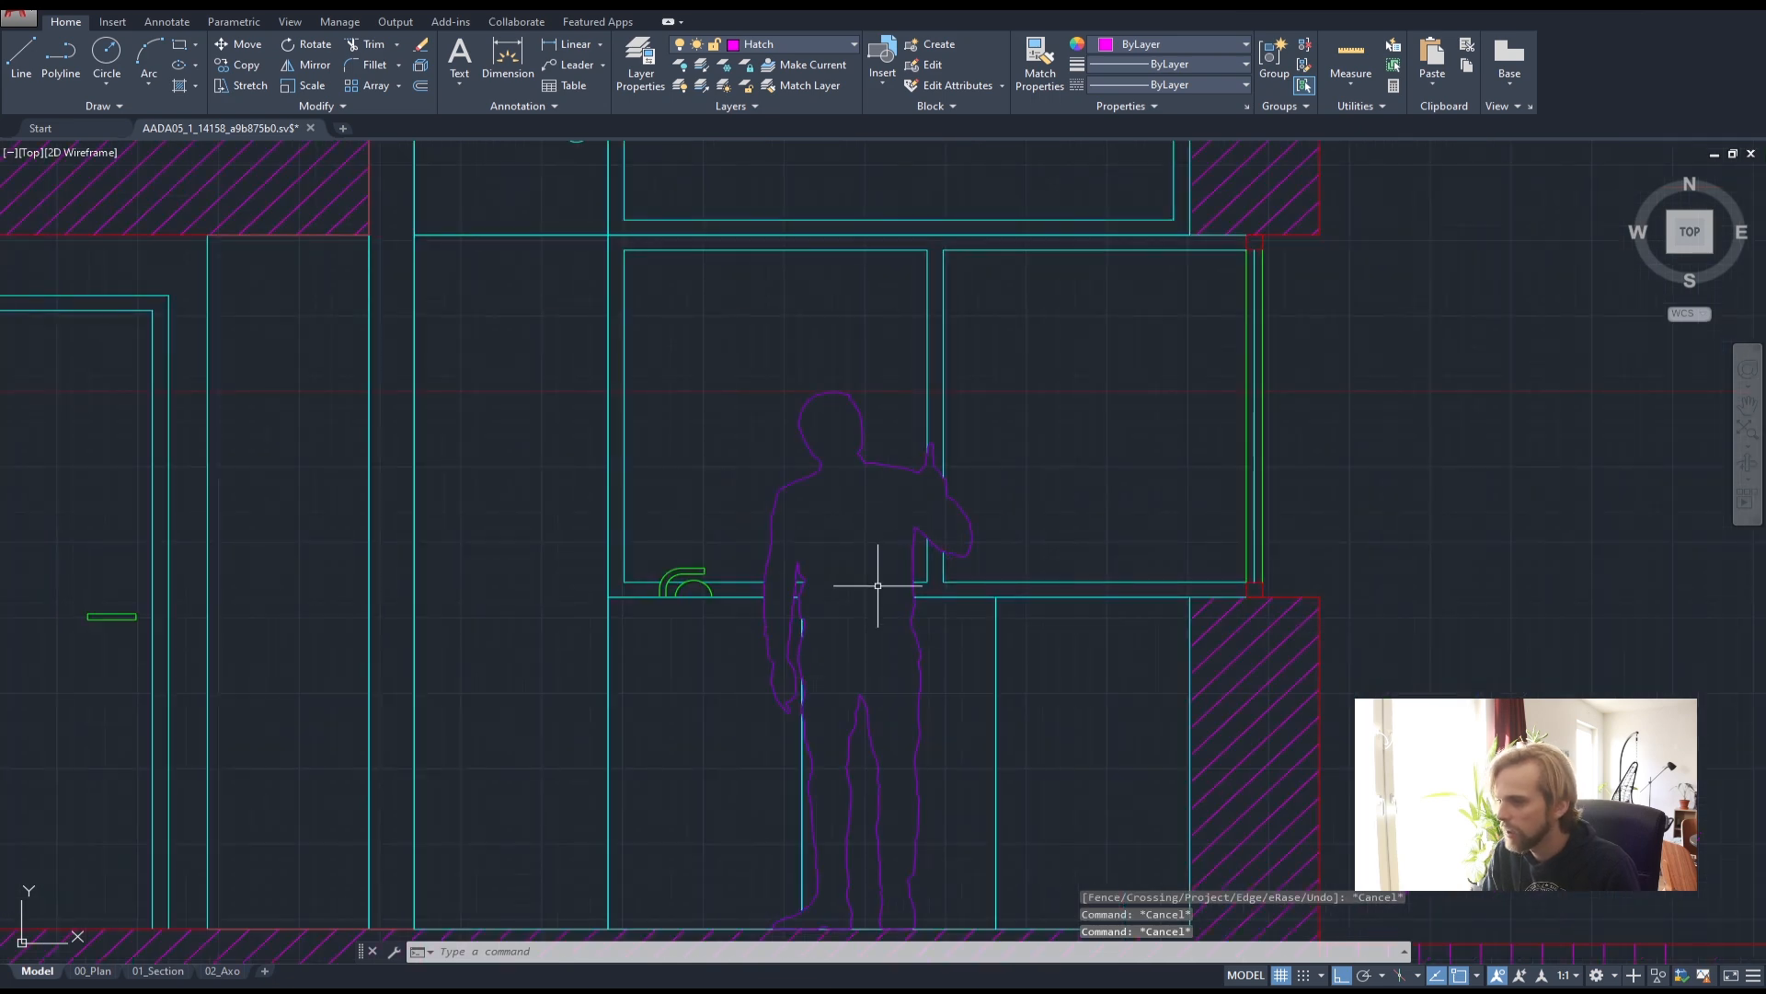
scroll(877, 585, "down", 5)
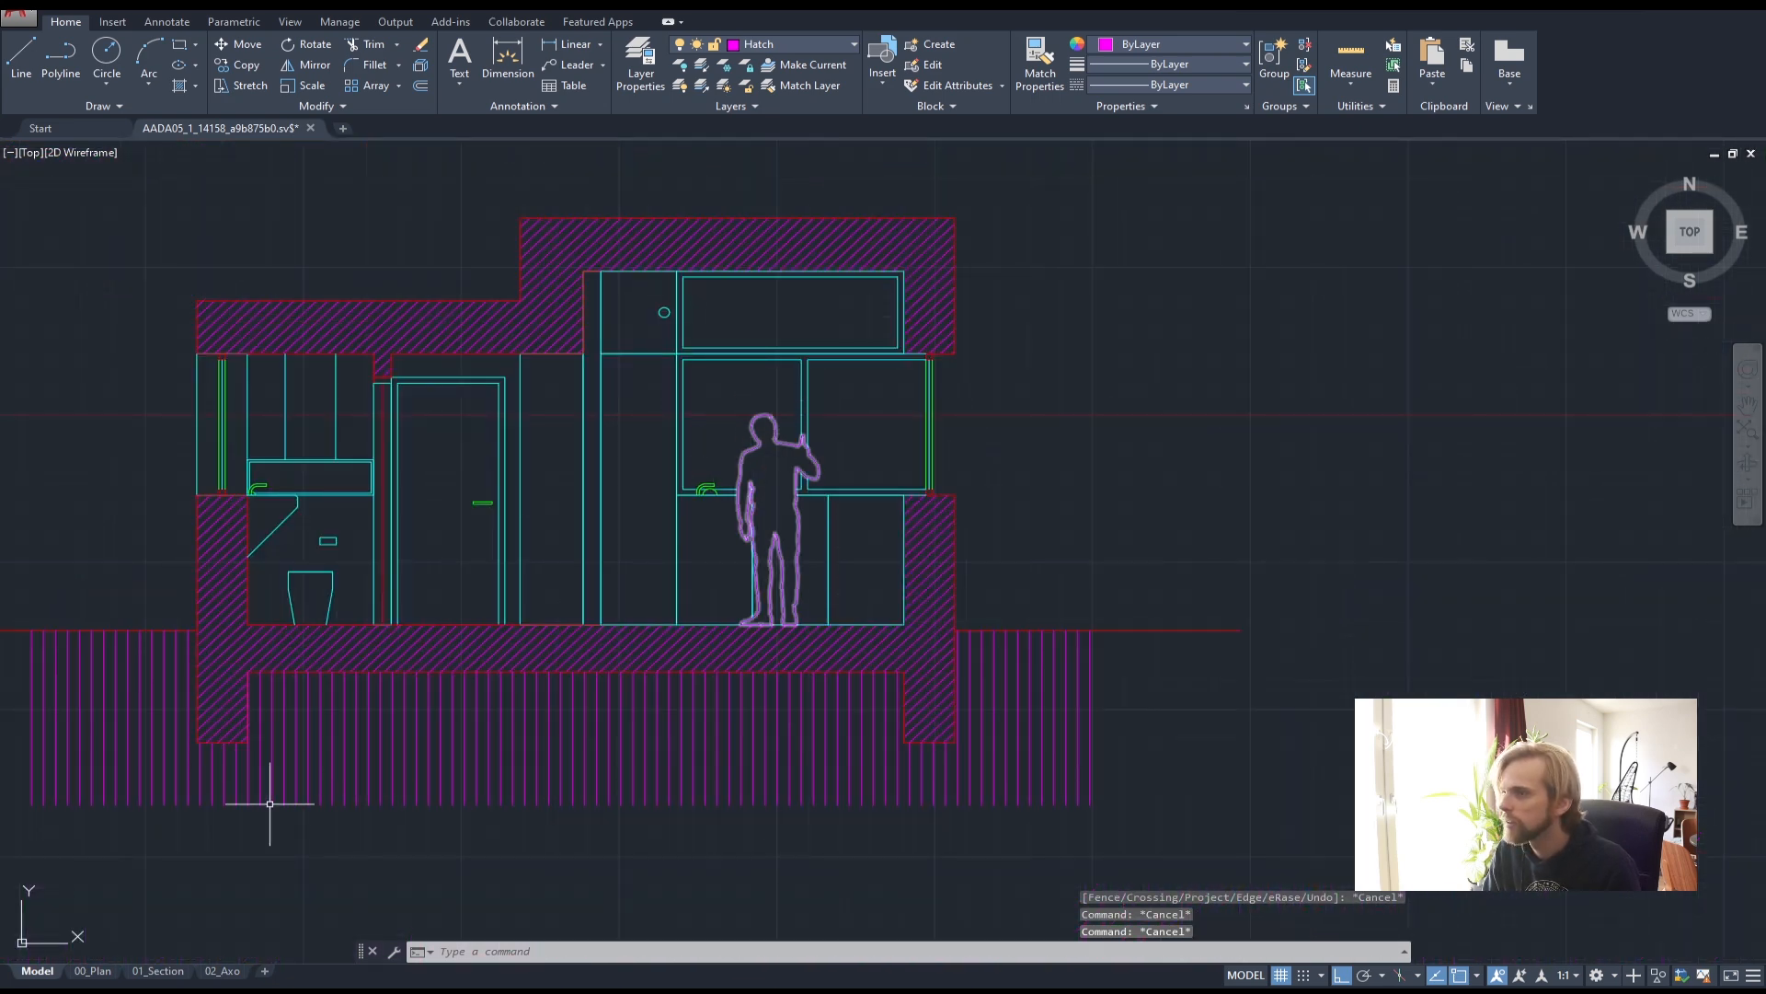
- In the 01_Section layout viewport, set the Outer layer's viewport colour to white
left_click(158, 970)
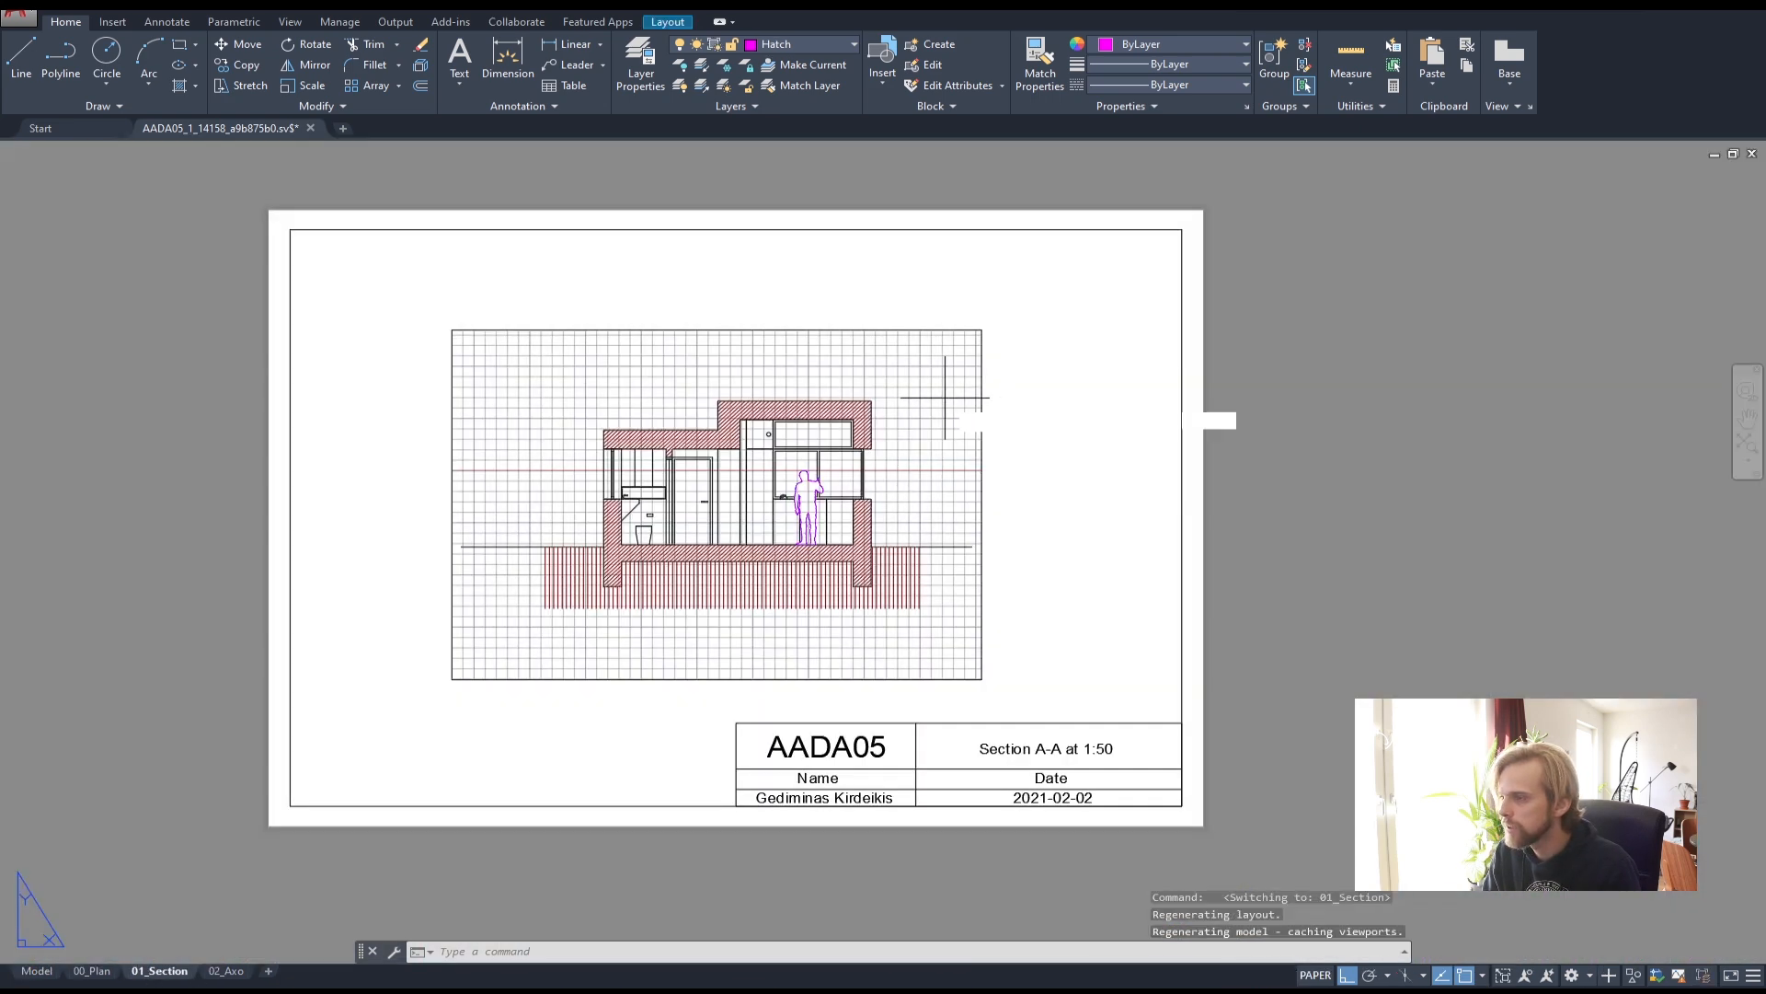
double_click(945, 398)
left_click(640, 64)
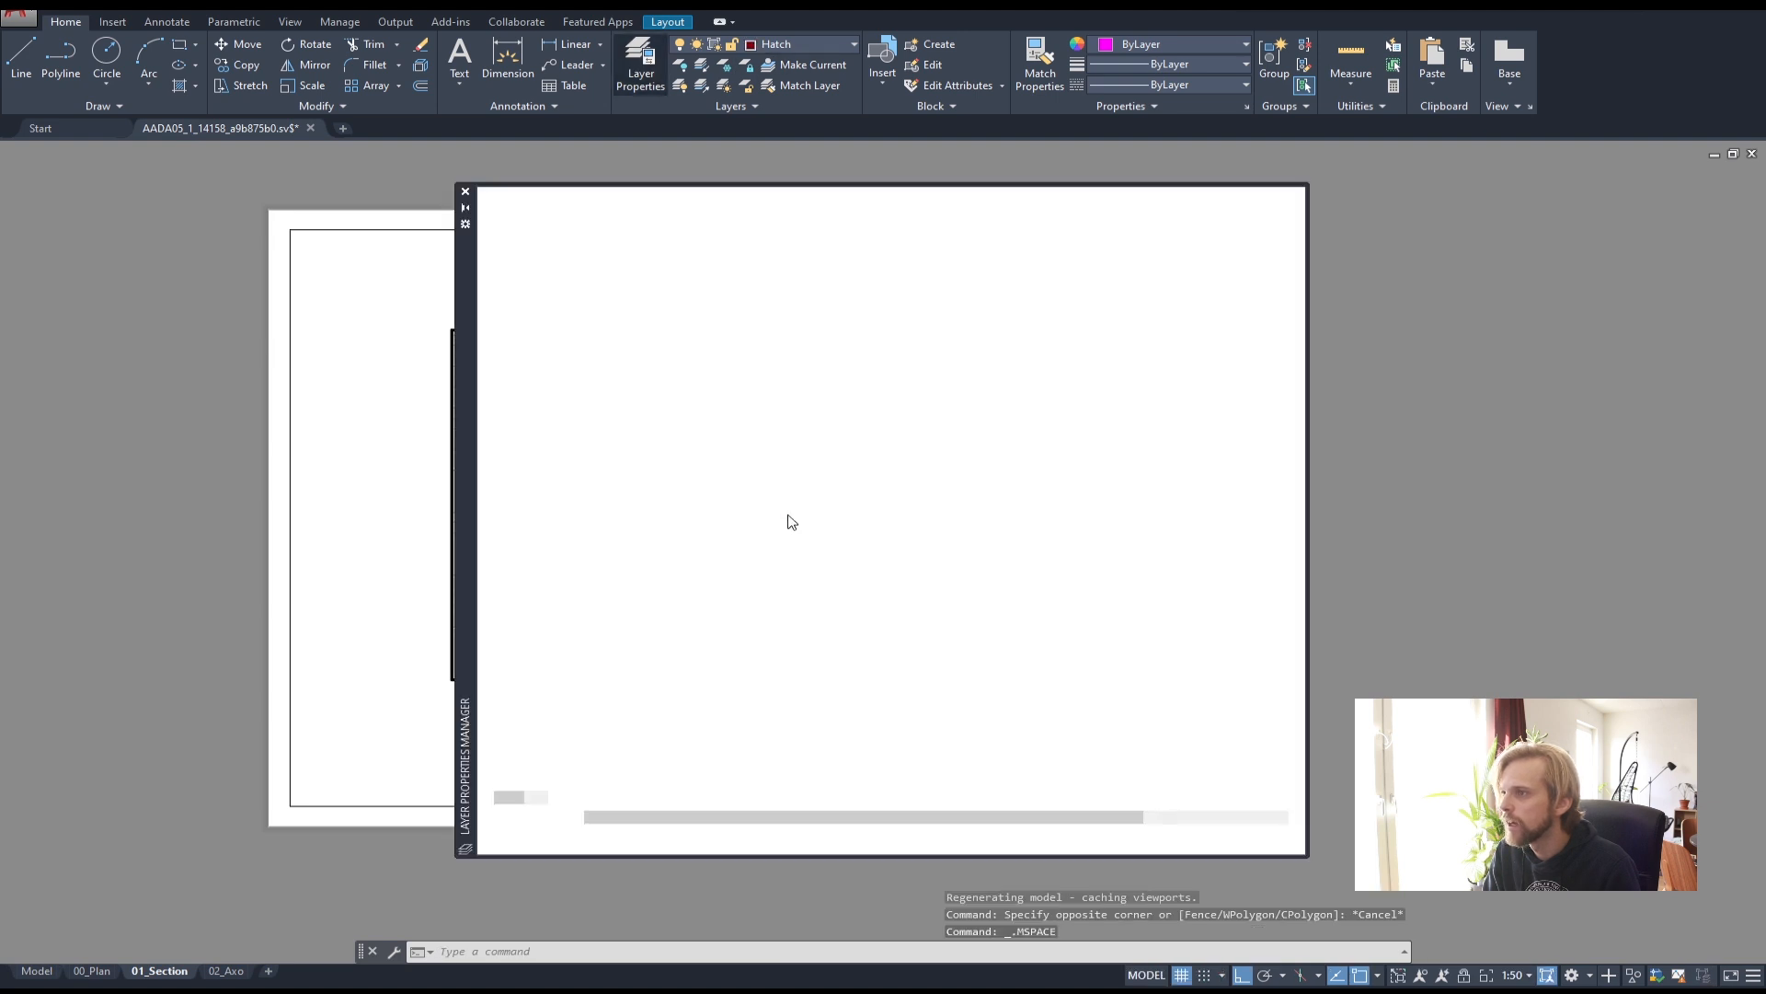
left_click(861, 368)
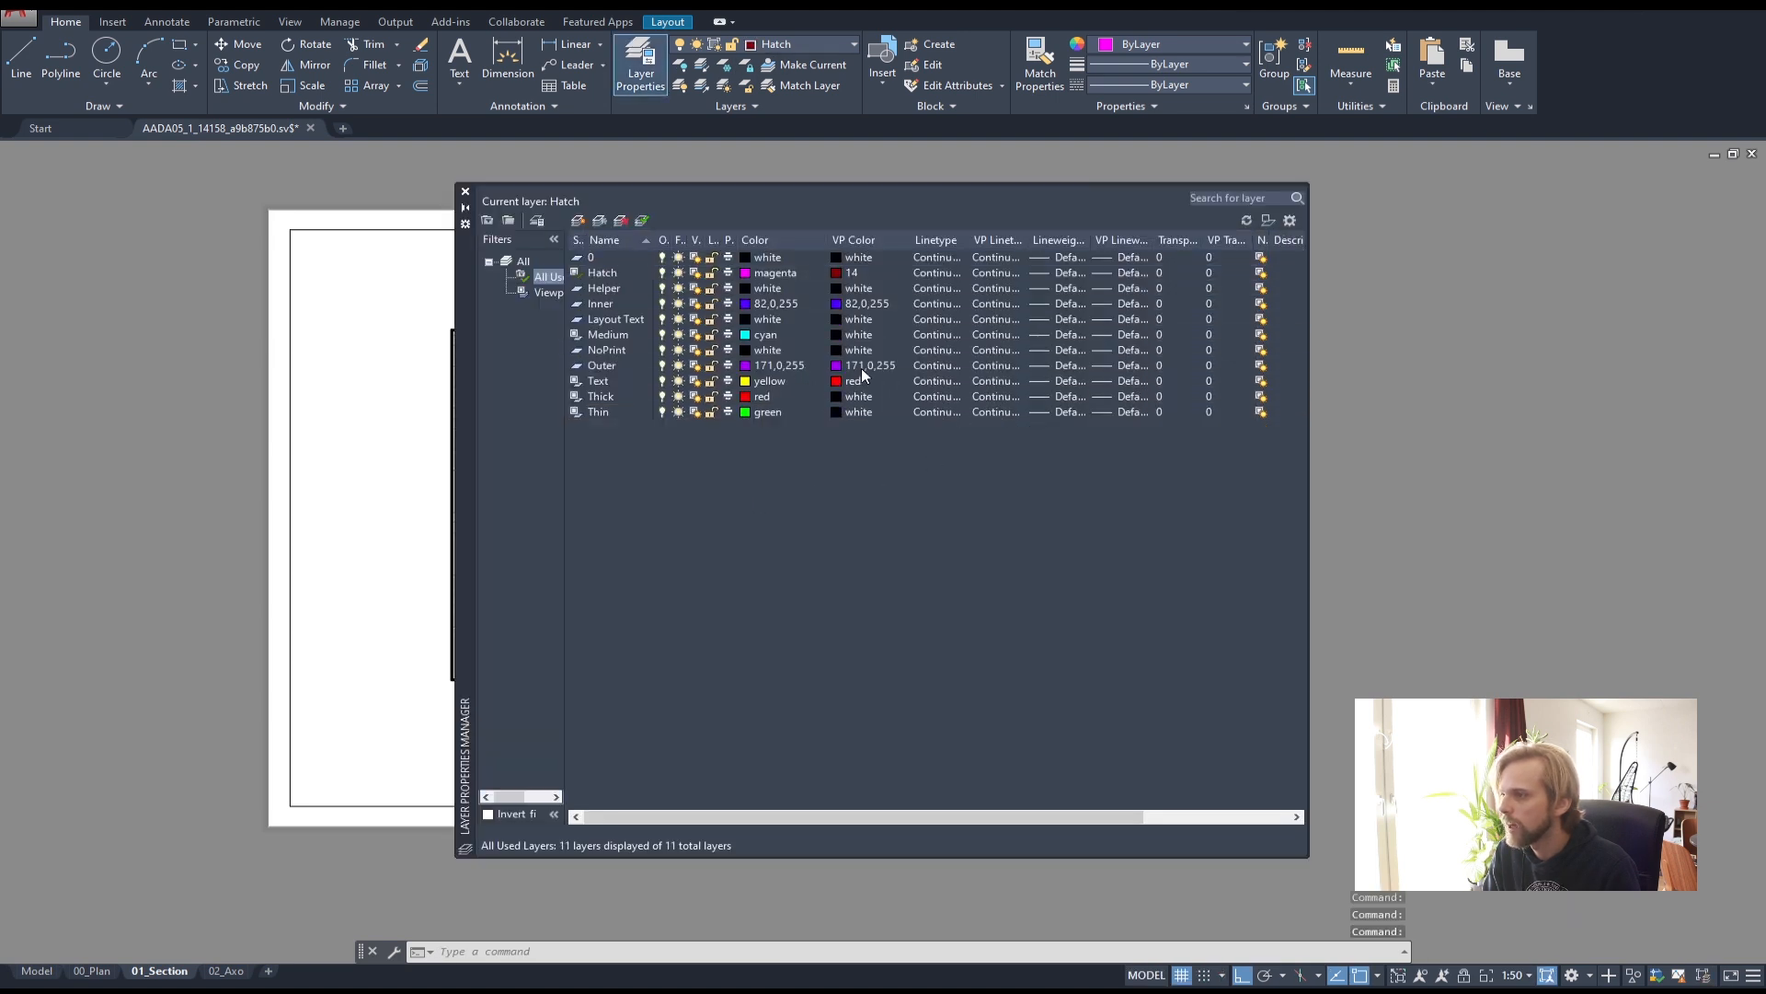
left_click(468, 451)
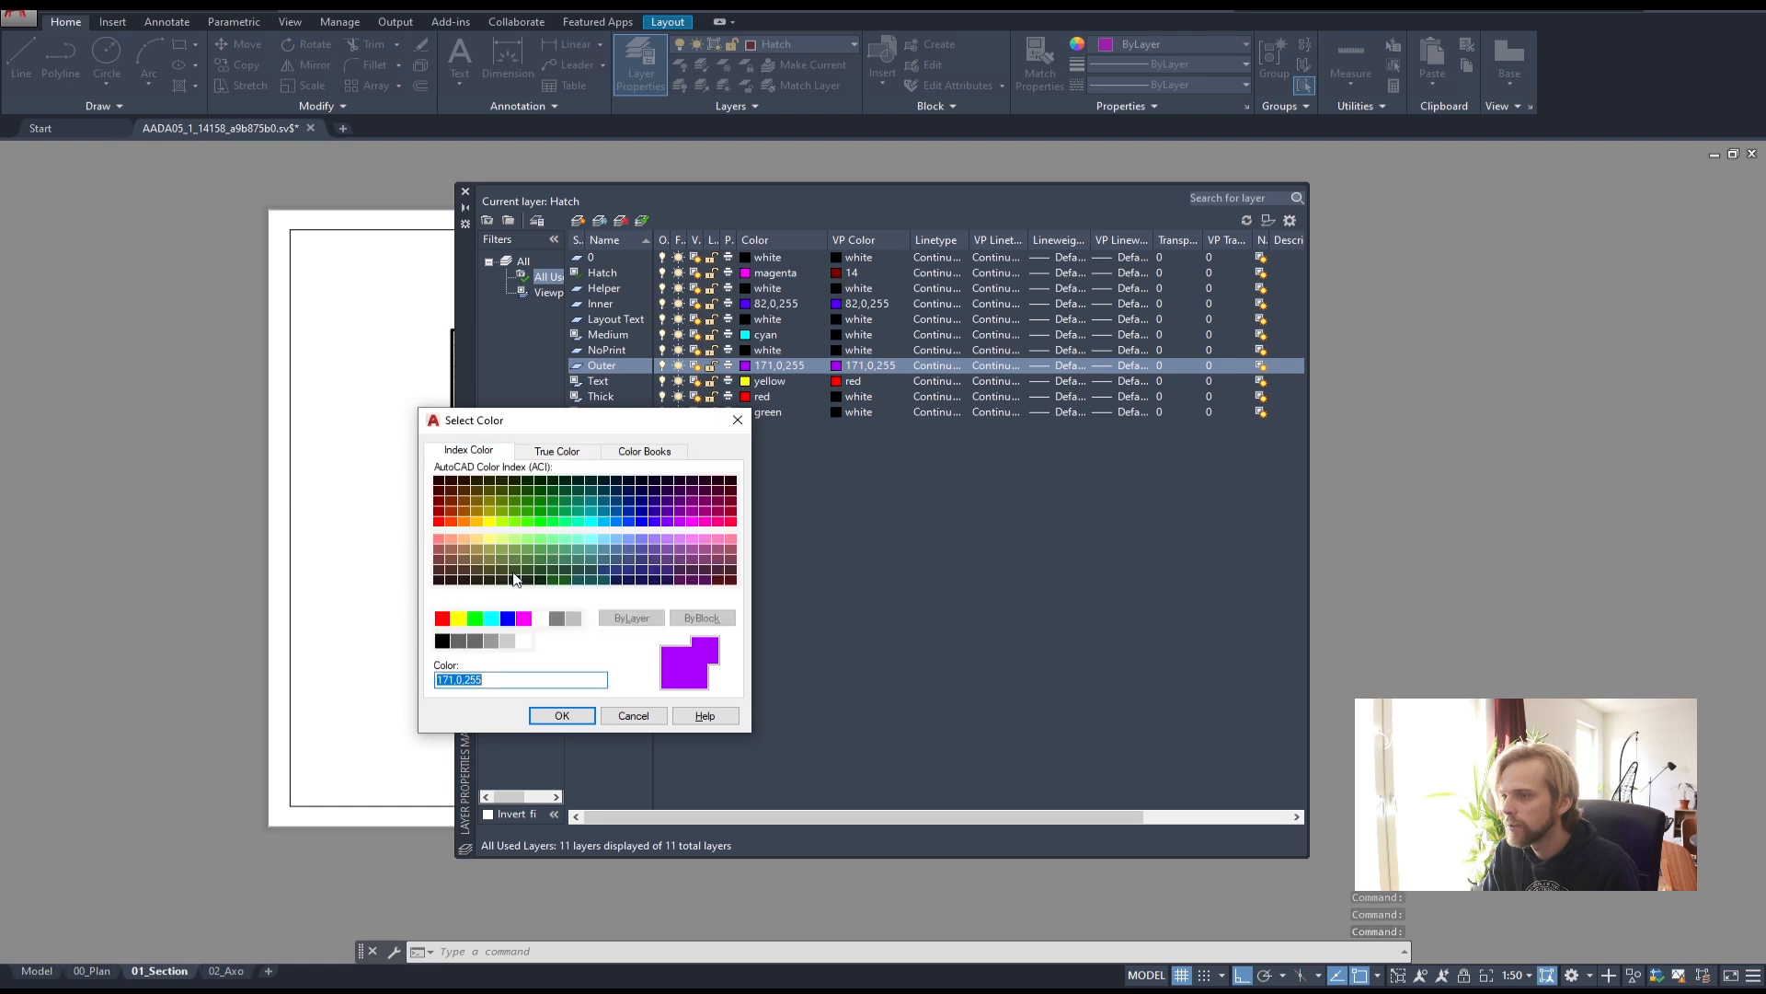
left_click(543, 621)
left_click(562, 716)
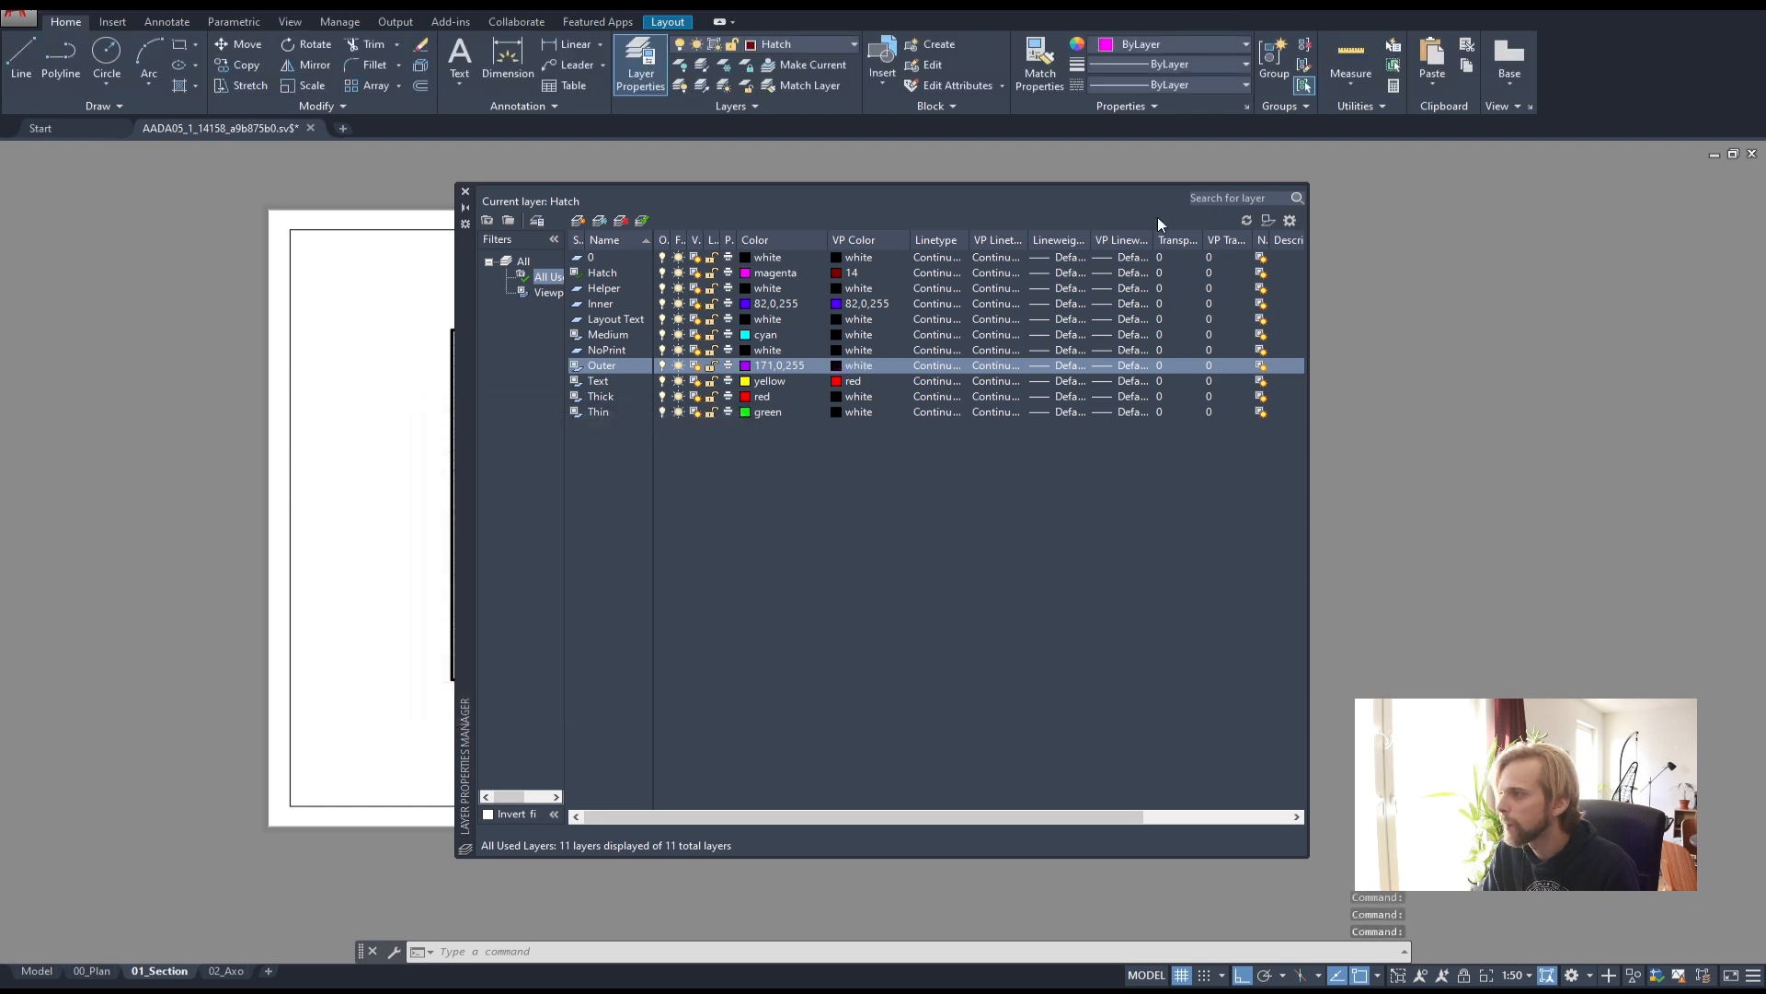
left_click(464, 191)
key("Escape")
key("Escape")
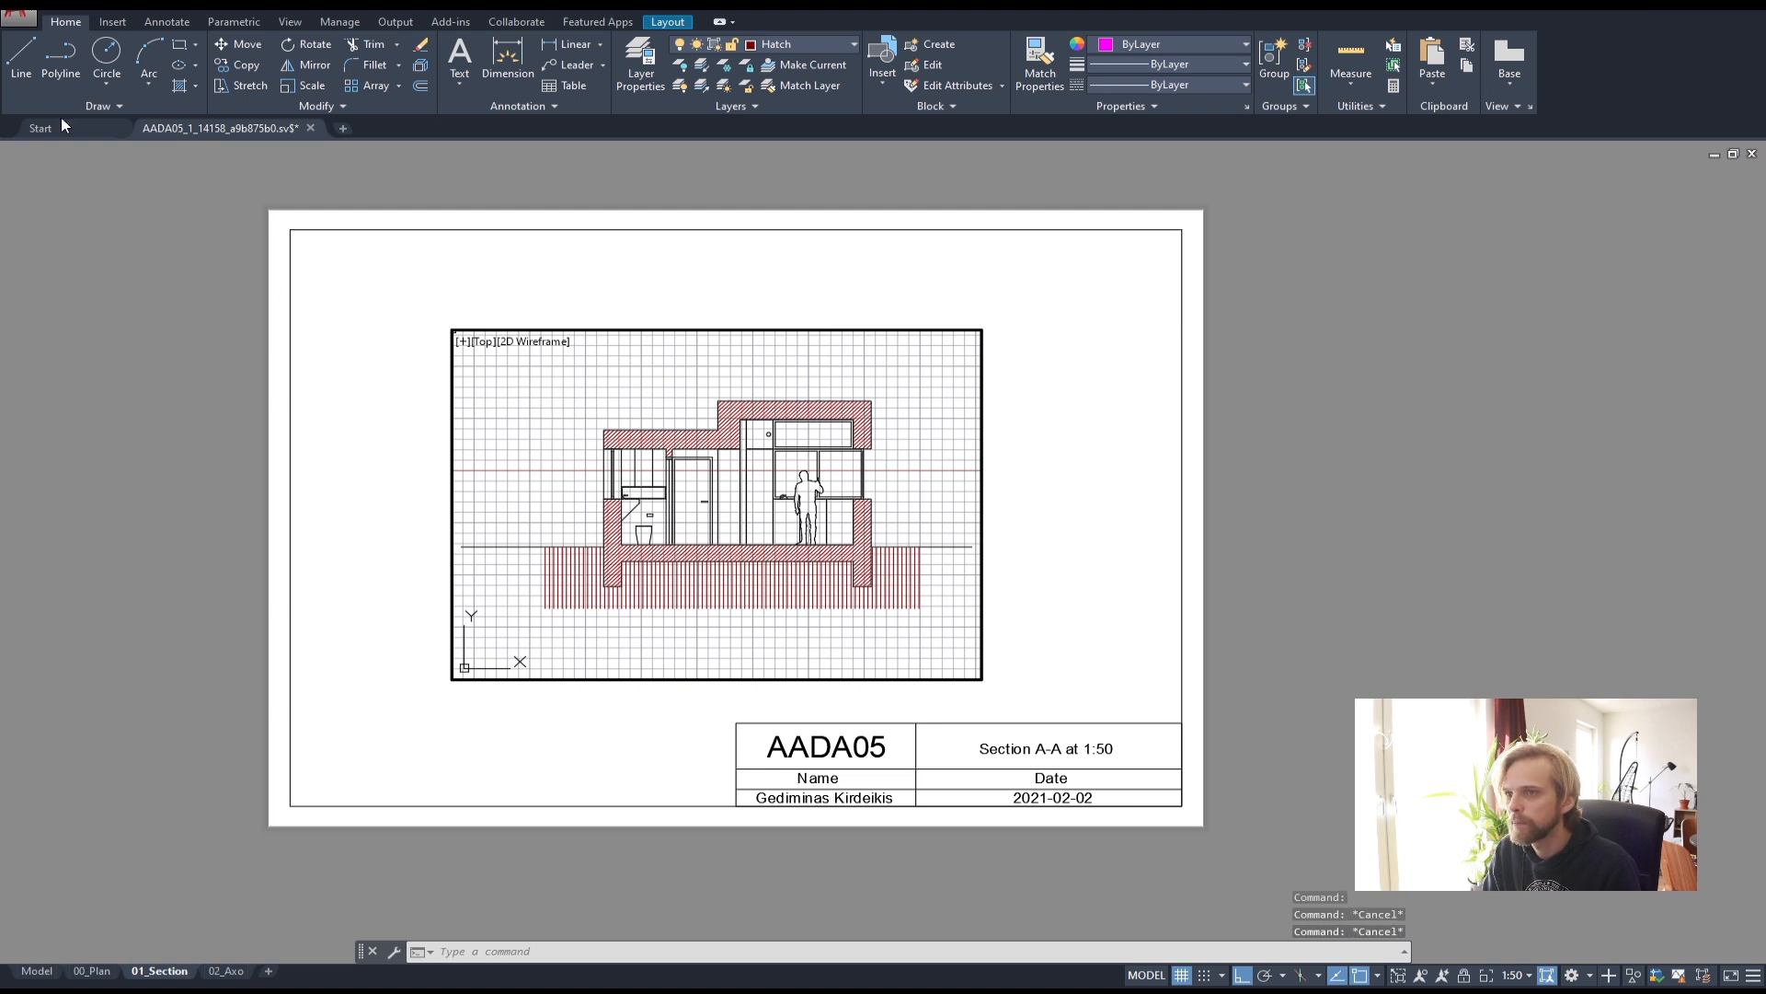
double_click(313, 341)
- Switch from the section sheet to model space and zoom out
left_click(69, 127)
left_click(207, 127)
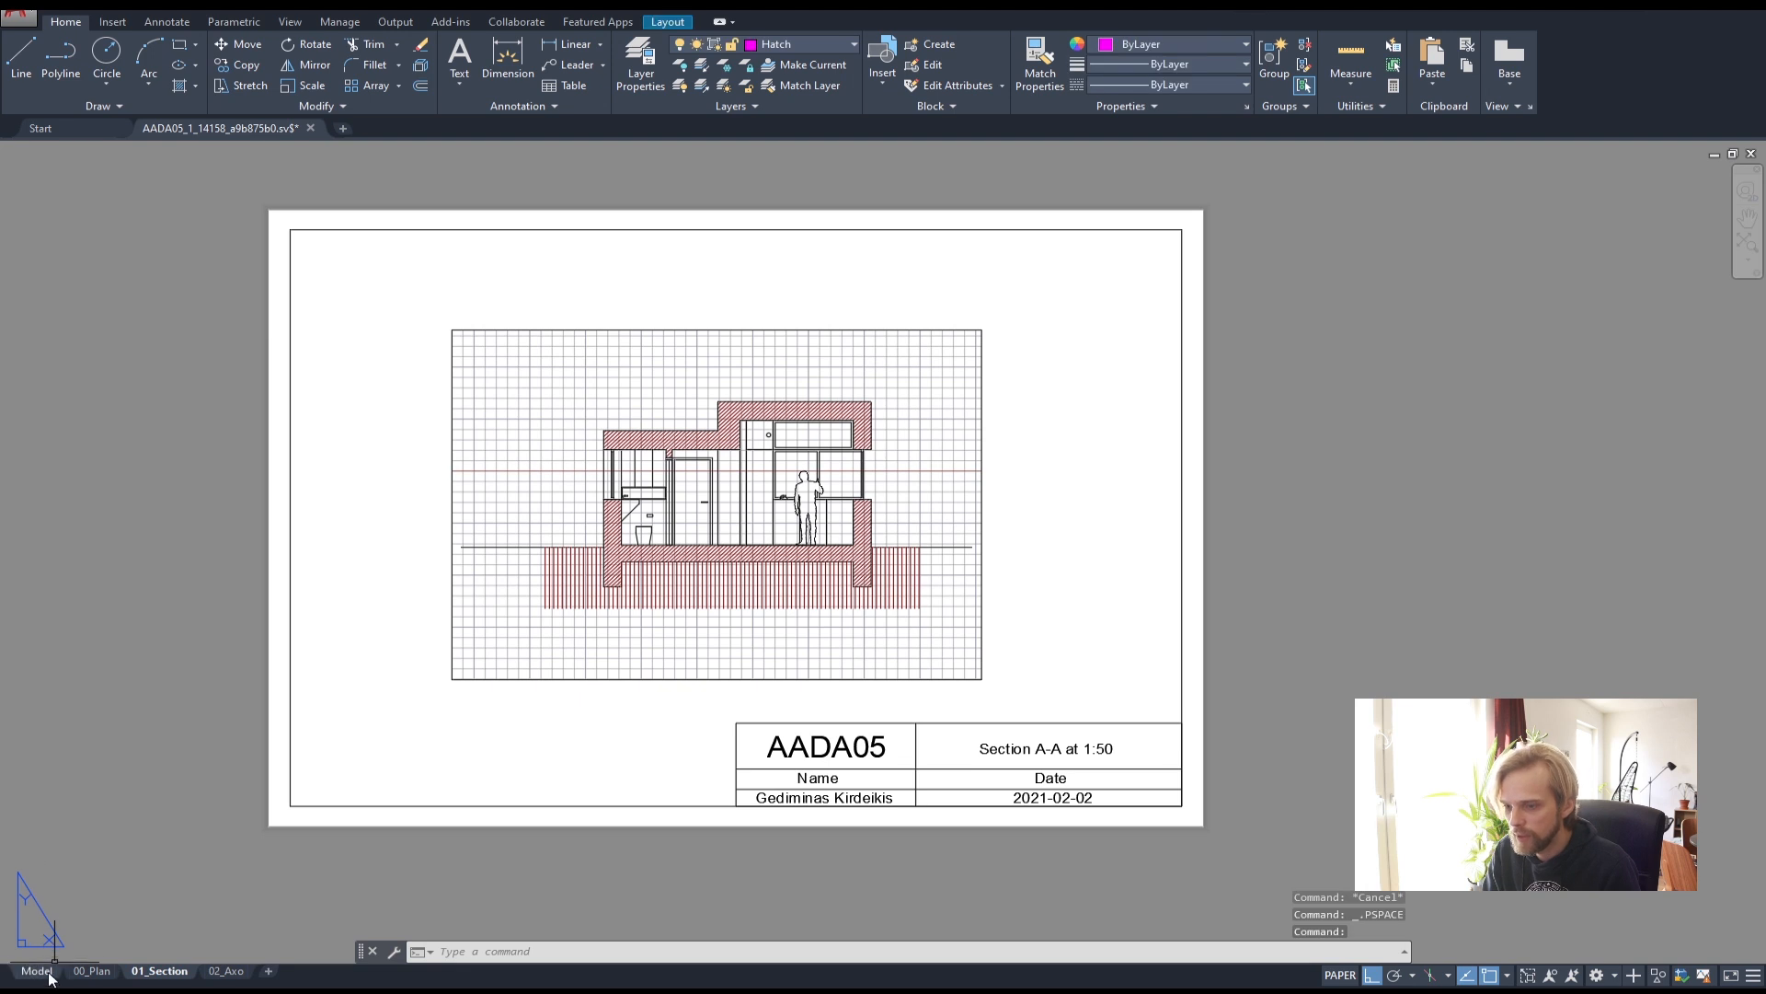
left_click(37, 970)
scroll(533, 327, "down", 5)
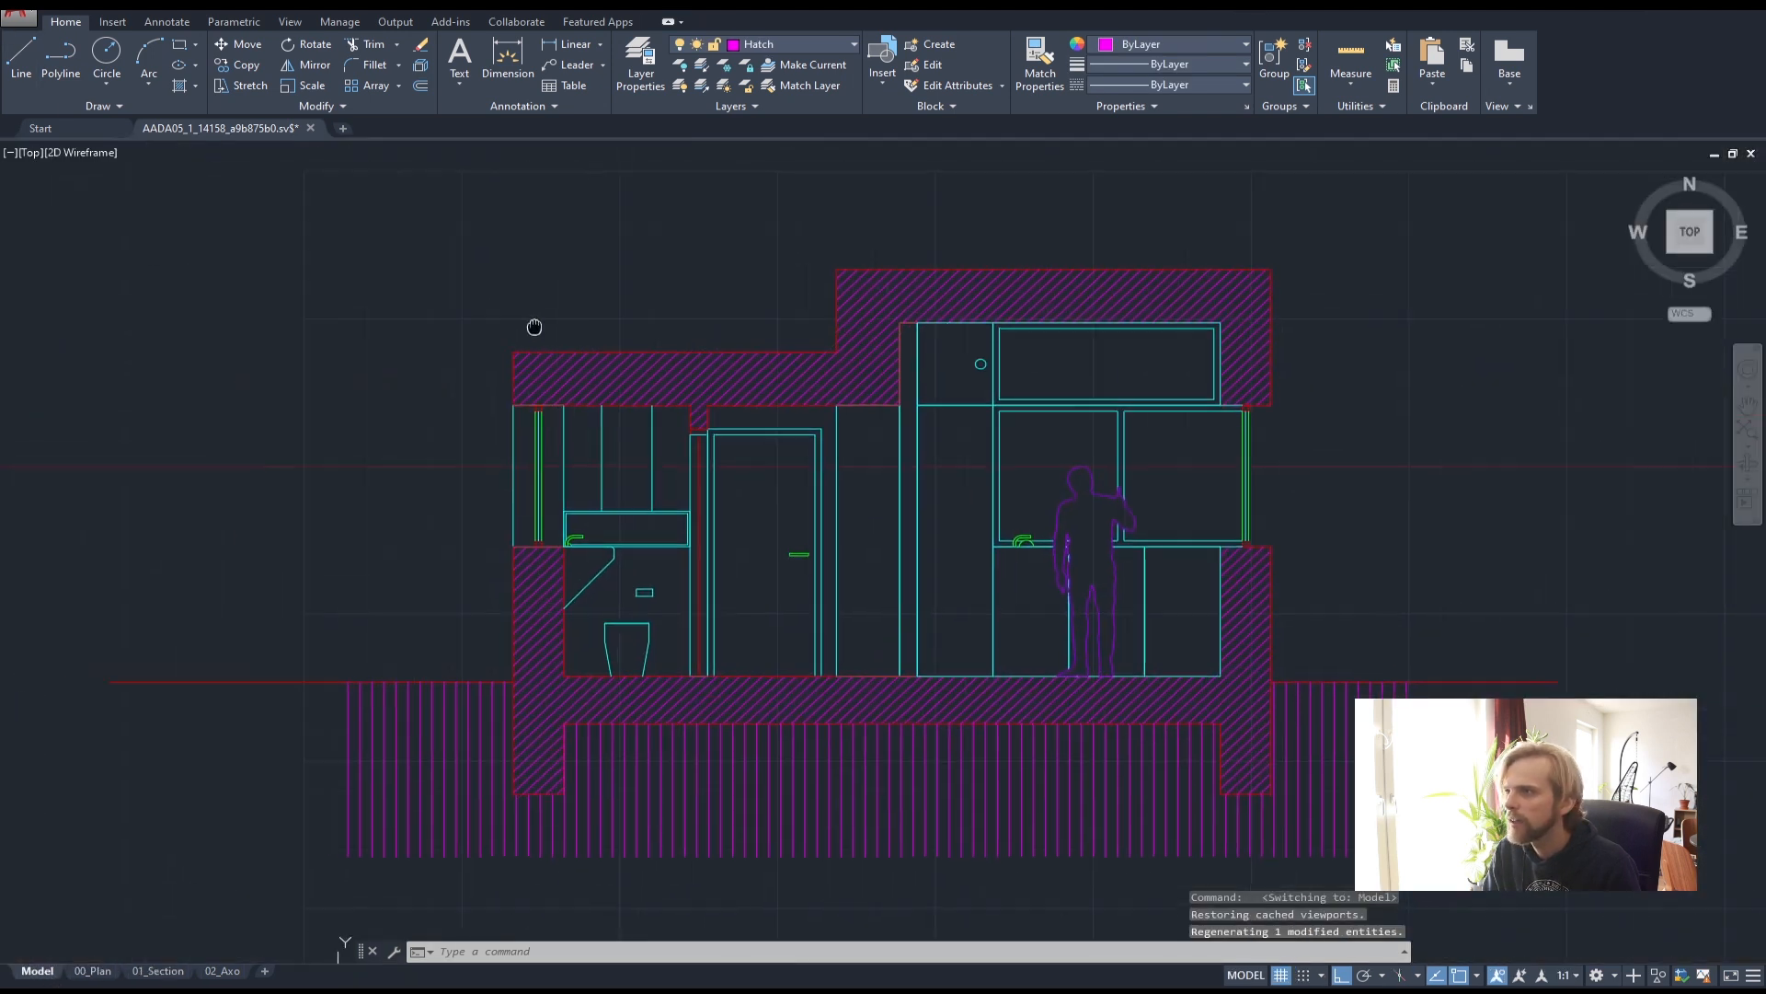
- Save the drawing under the new name AADA05_new
left_click(18, 17)
left_click(81, 217)
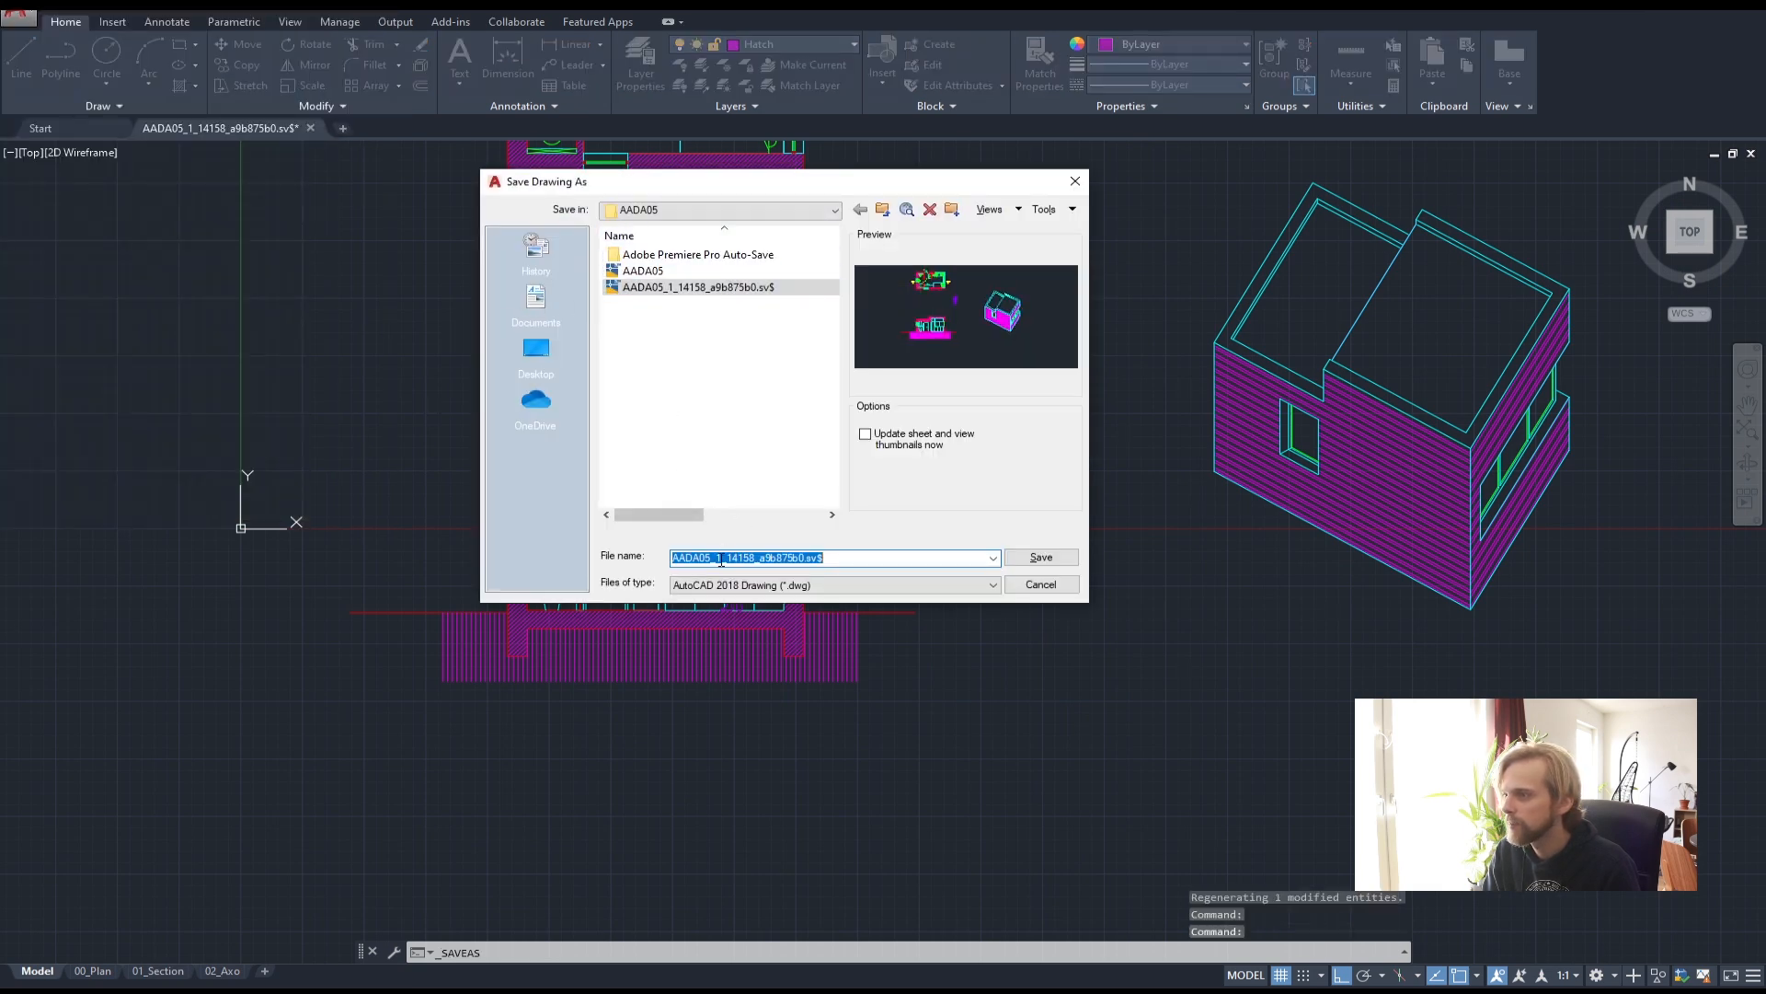
left_click(720, 557)
left_click_drag(719, 558, 868, 555)
type("new")
left_click(1049, 561)
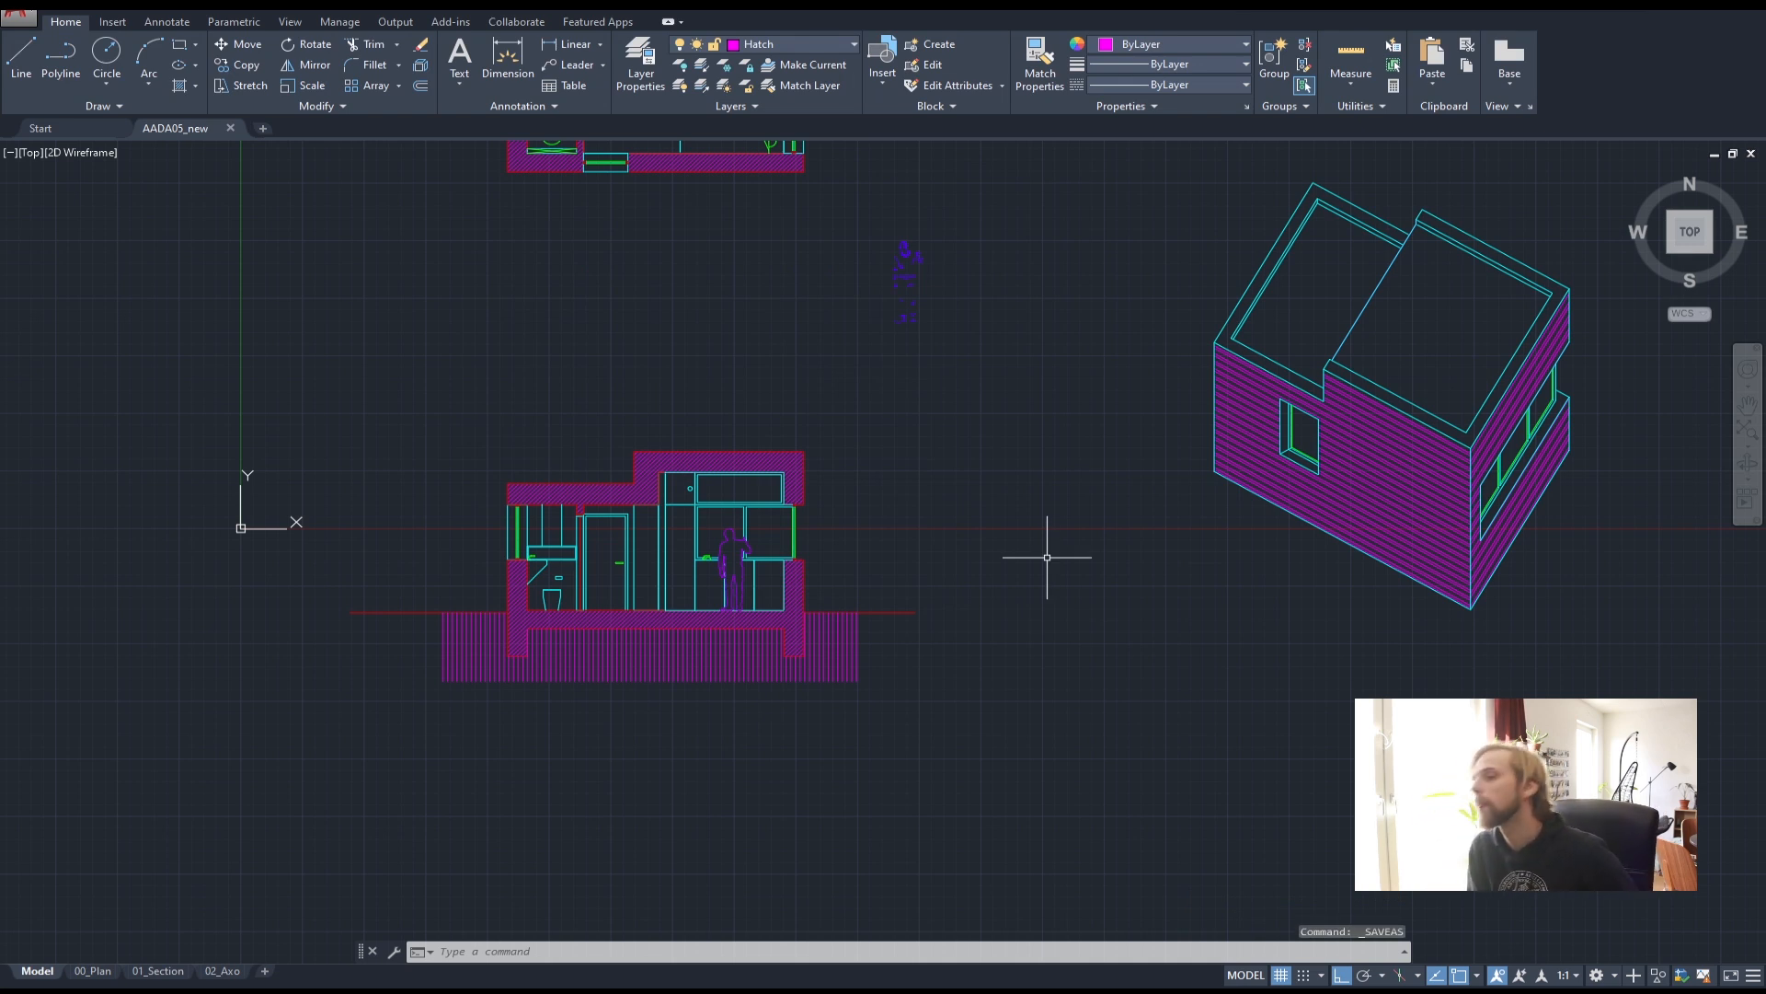
- Delete the stray person figure above the section
left_click(988, 388)
left_click(845, 231)
key("Delete")
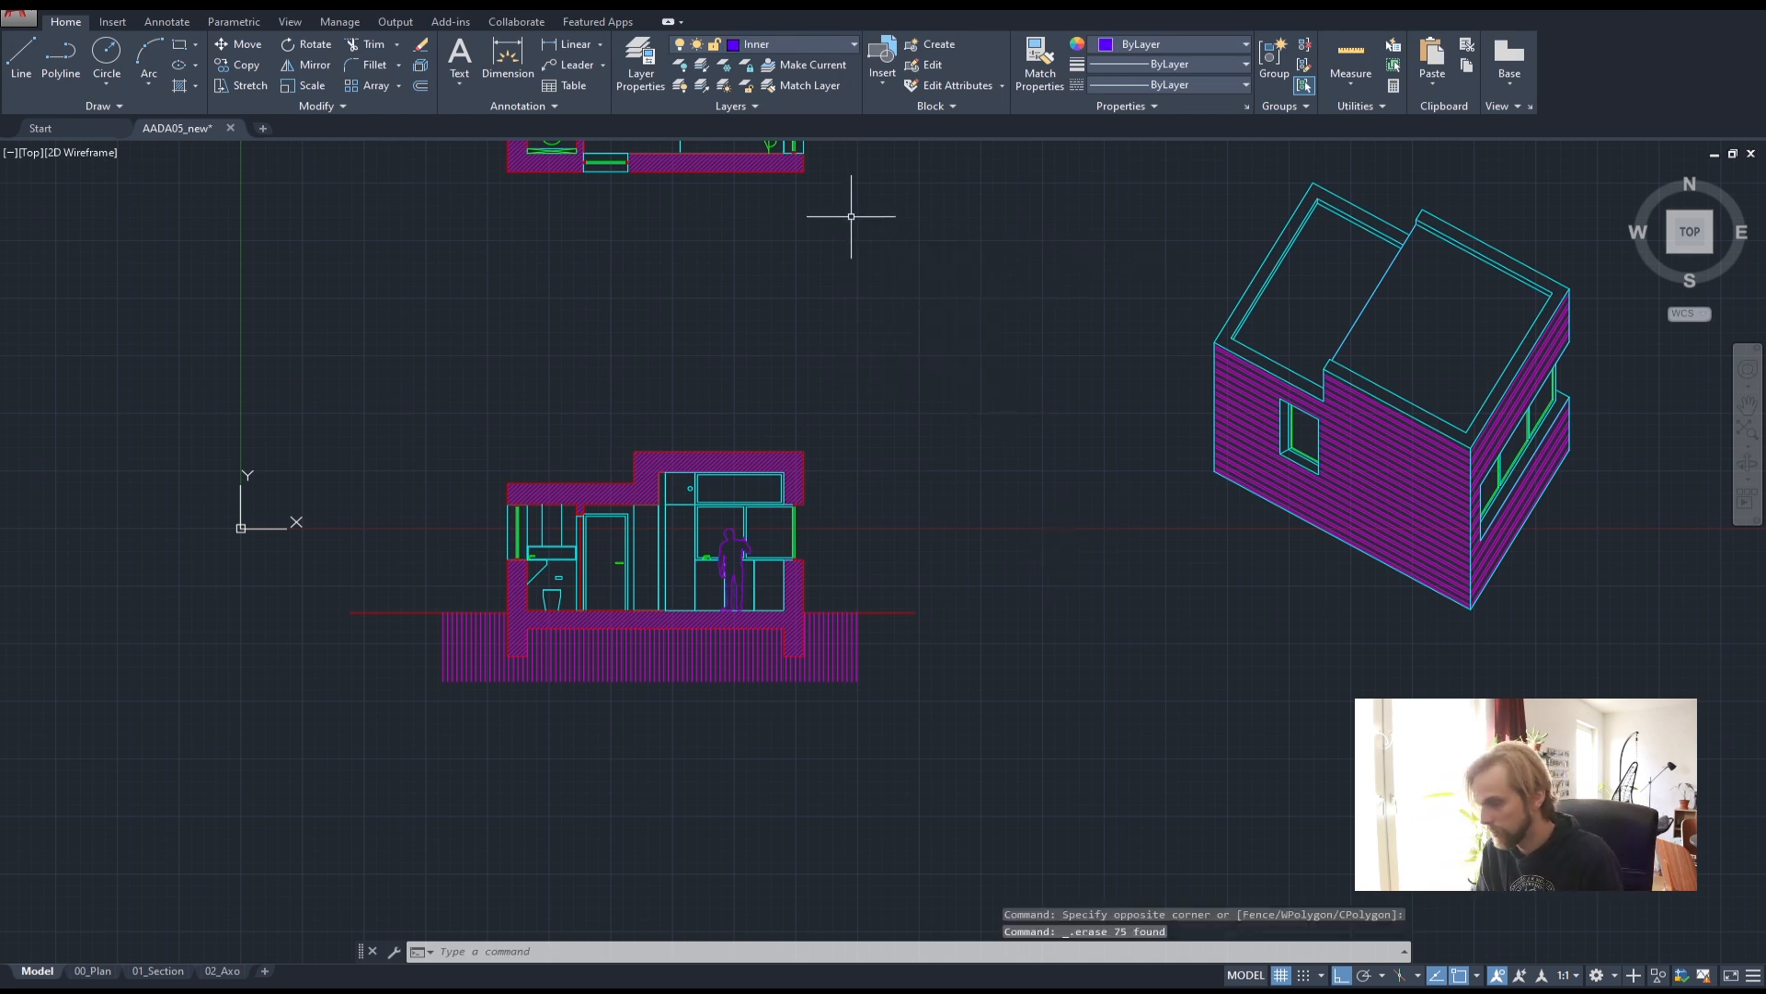
left_click(710, 461)
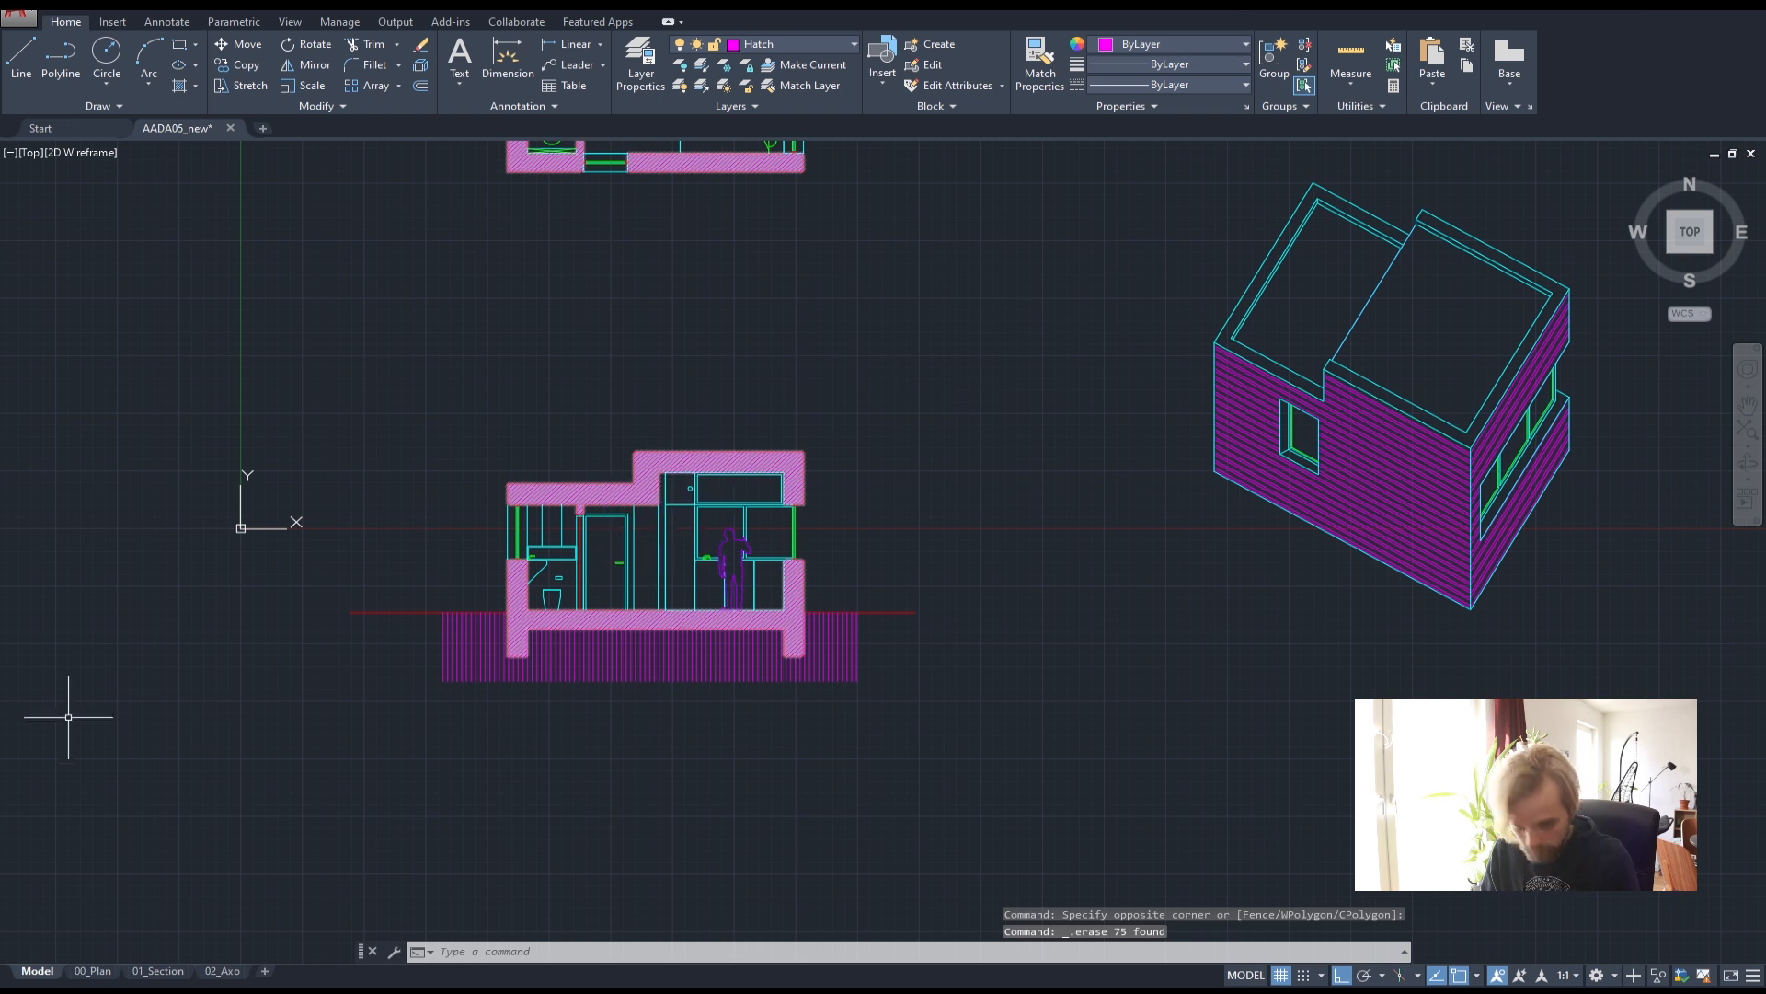
key("Escape")
- Drag the maple tree drawing from the Downloads folder into model space
key("alt+Tab")
left_click_drag(716, 404, 26, 472)
left_click_drag(152, 460, 188, 501)
- Place the tree on the ground right of the section and scale it by 1.25 from its base
left_click(885, 612)
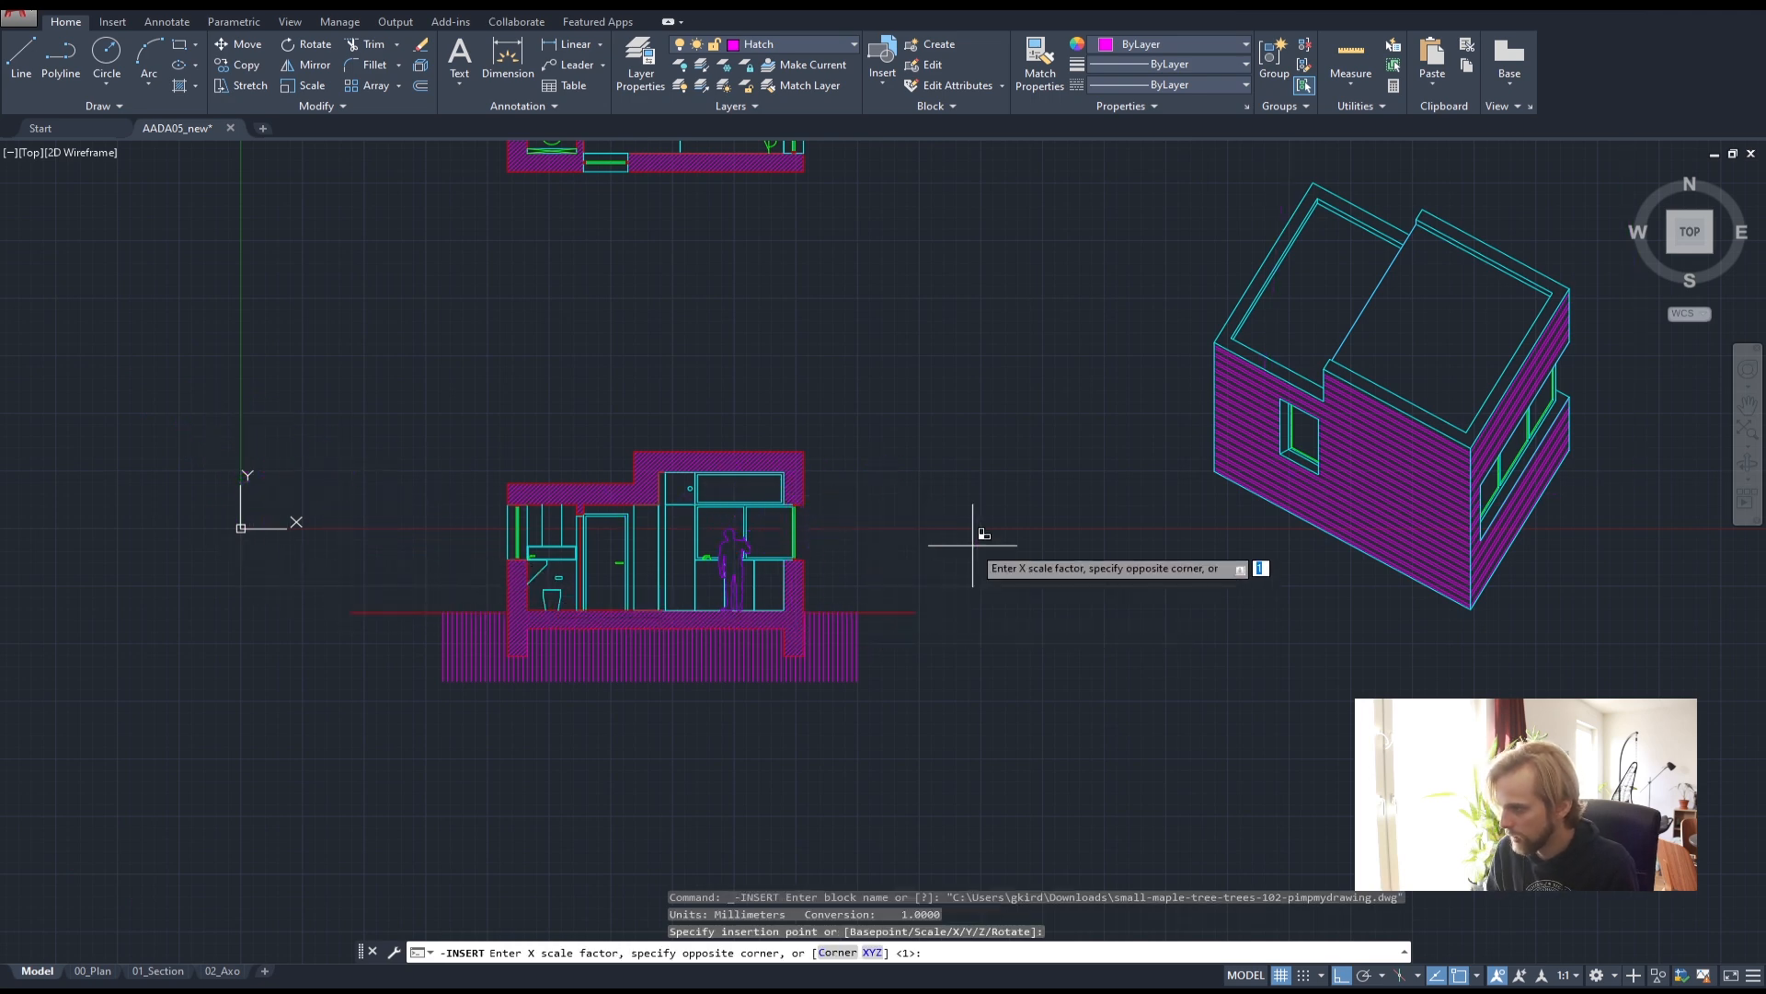
key("Return")
key("Return")
key("Return")
scroll(880, 555, "up", 5)
left_click(982, 638)
left_click(834, 542)
key("Return")
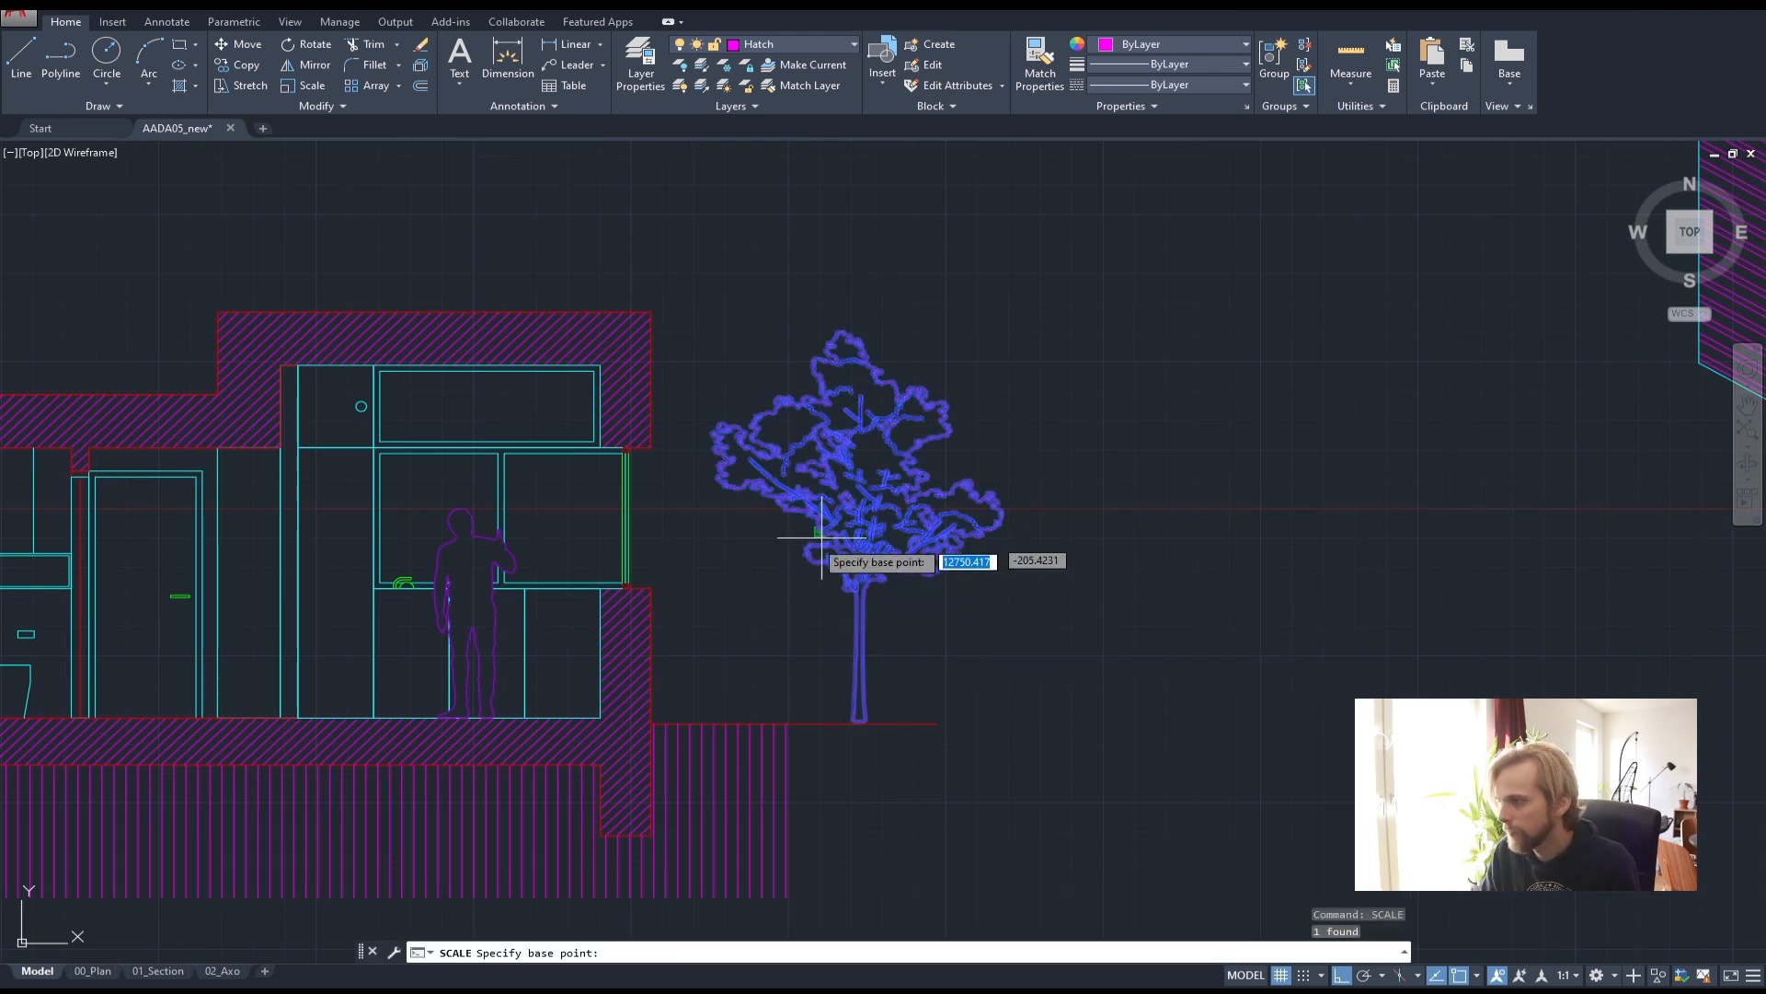
left_click(823, 724)
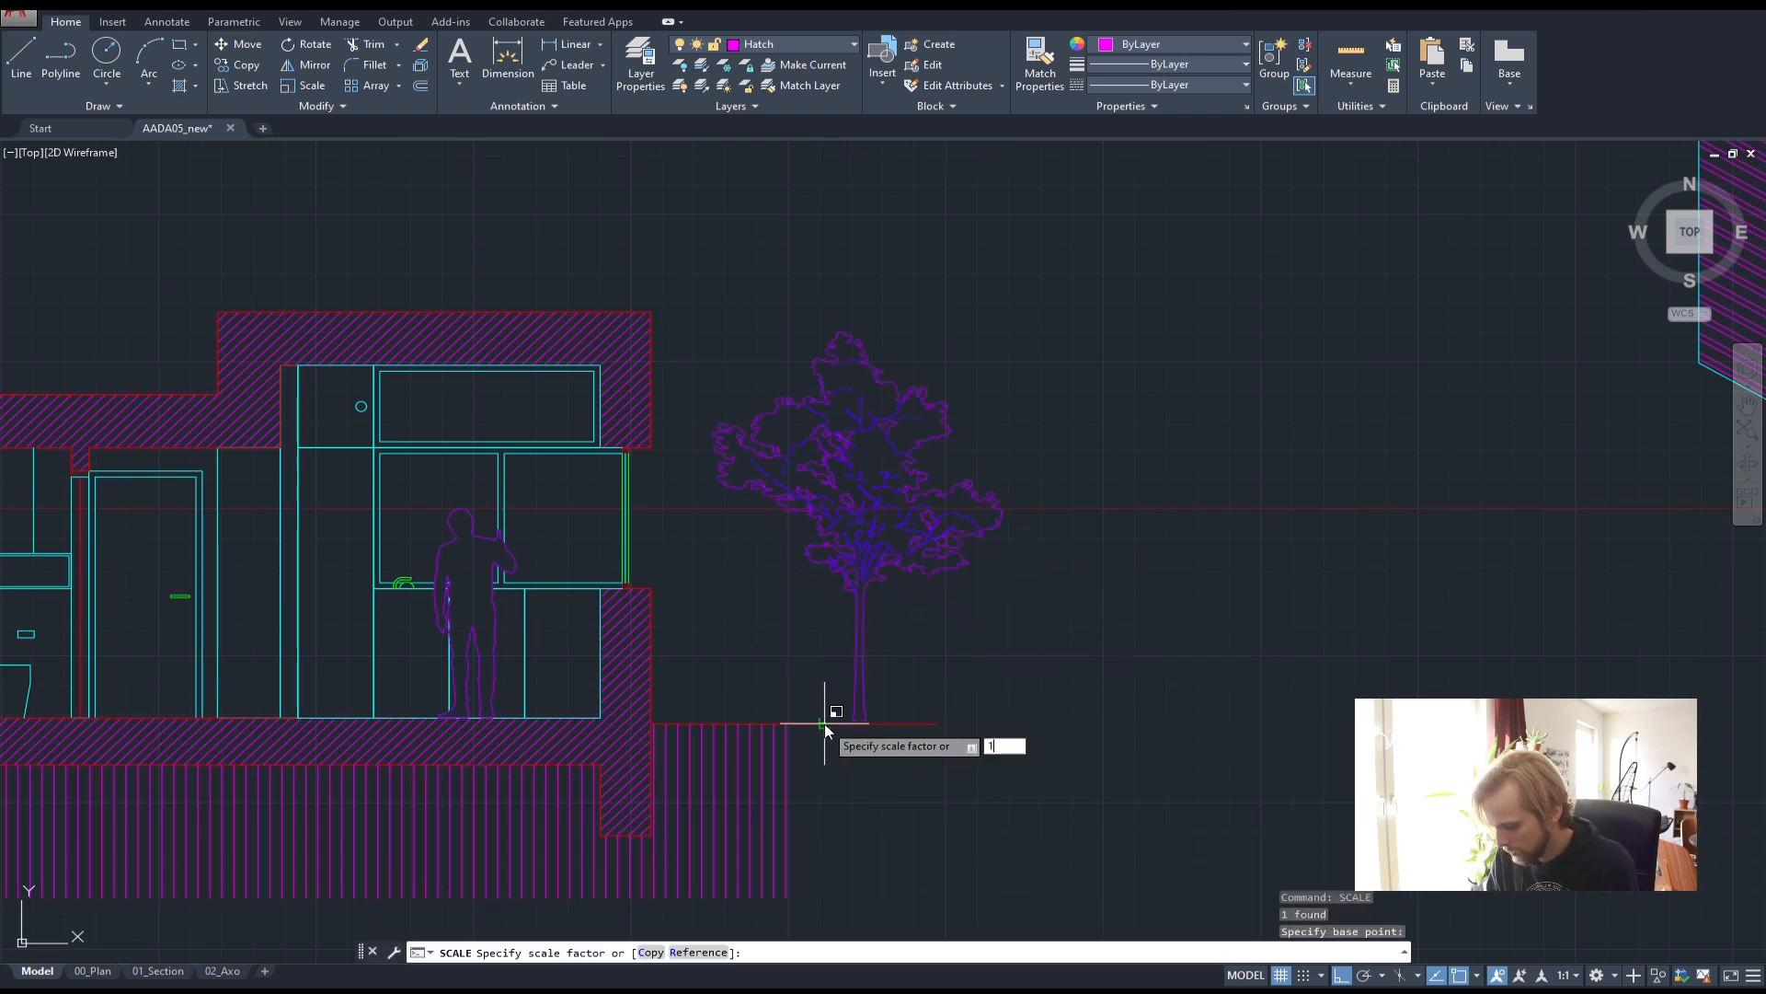
key("Return")
- Select the enlarged tree and start moving it from the trunk bottom, then cancel the move
left_click(893, 571)
left_click(813, 542)
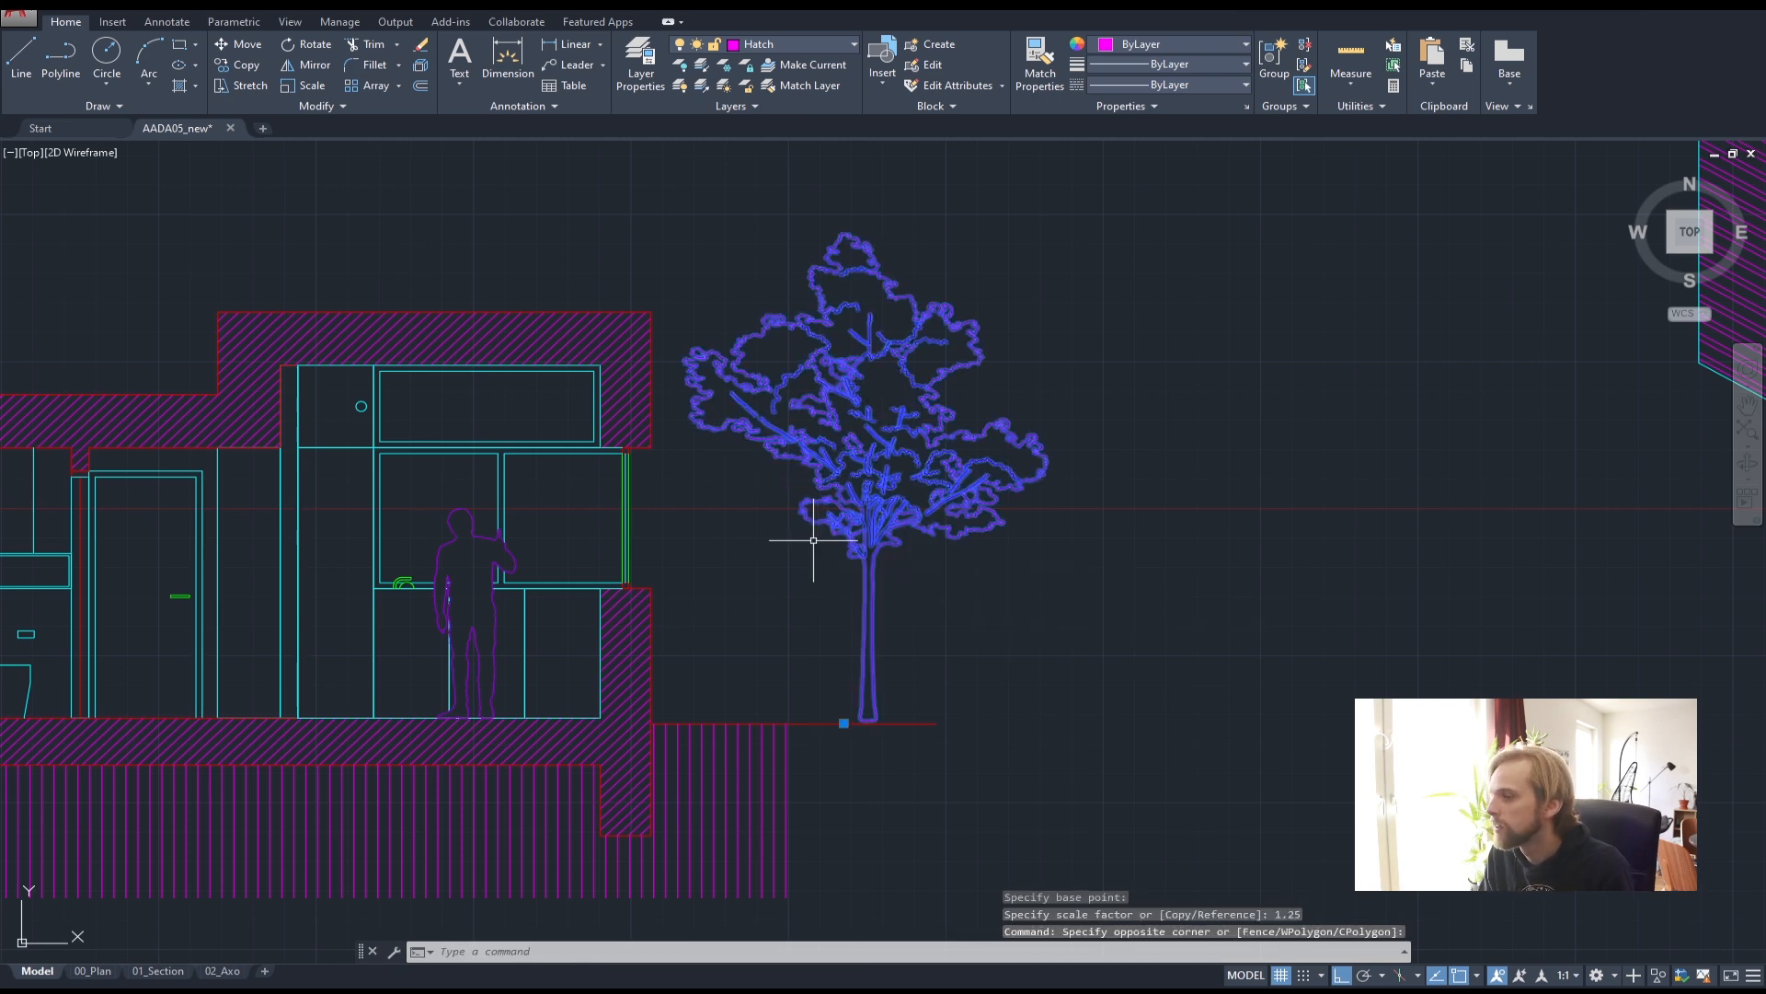
type("m")
key("Return")
scroll(851, 731, "up", 6)
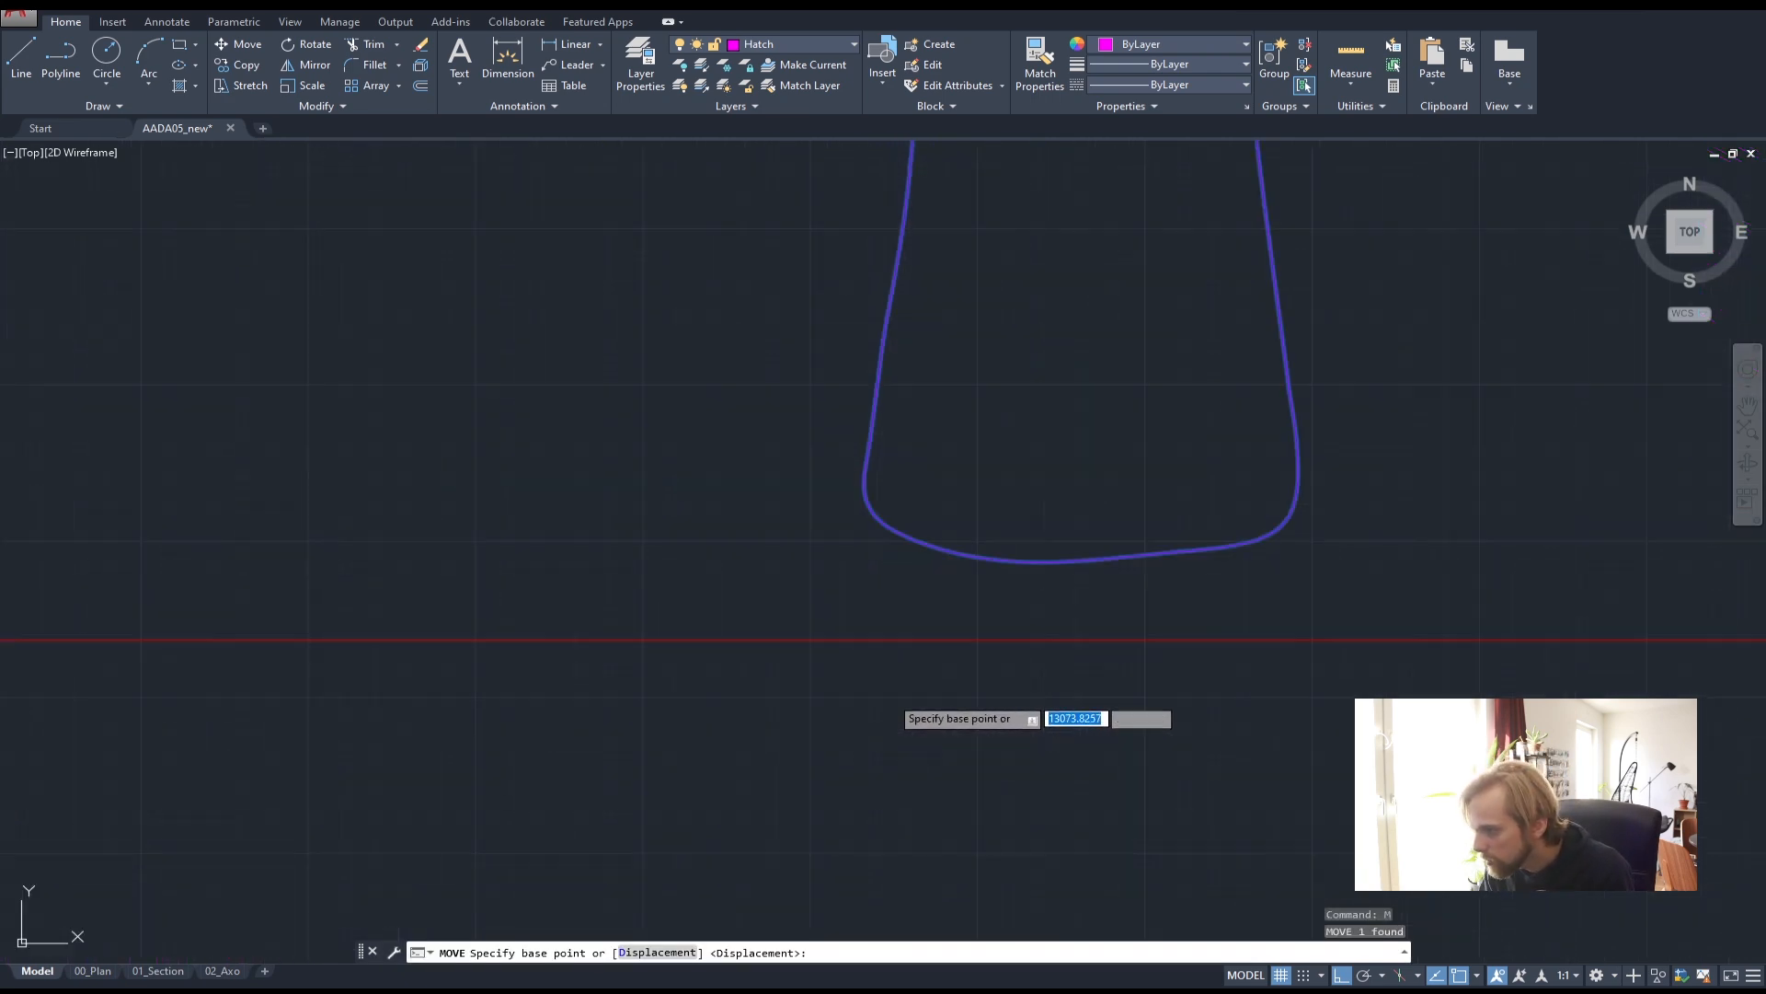
left_click(1009, 456)
key("Escape")
key("Escape")
- Copy the tree from its trunk base onto the ground left of the section
scroll(1024, 516, "down", 8)
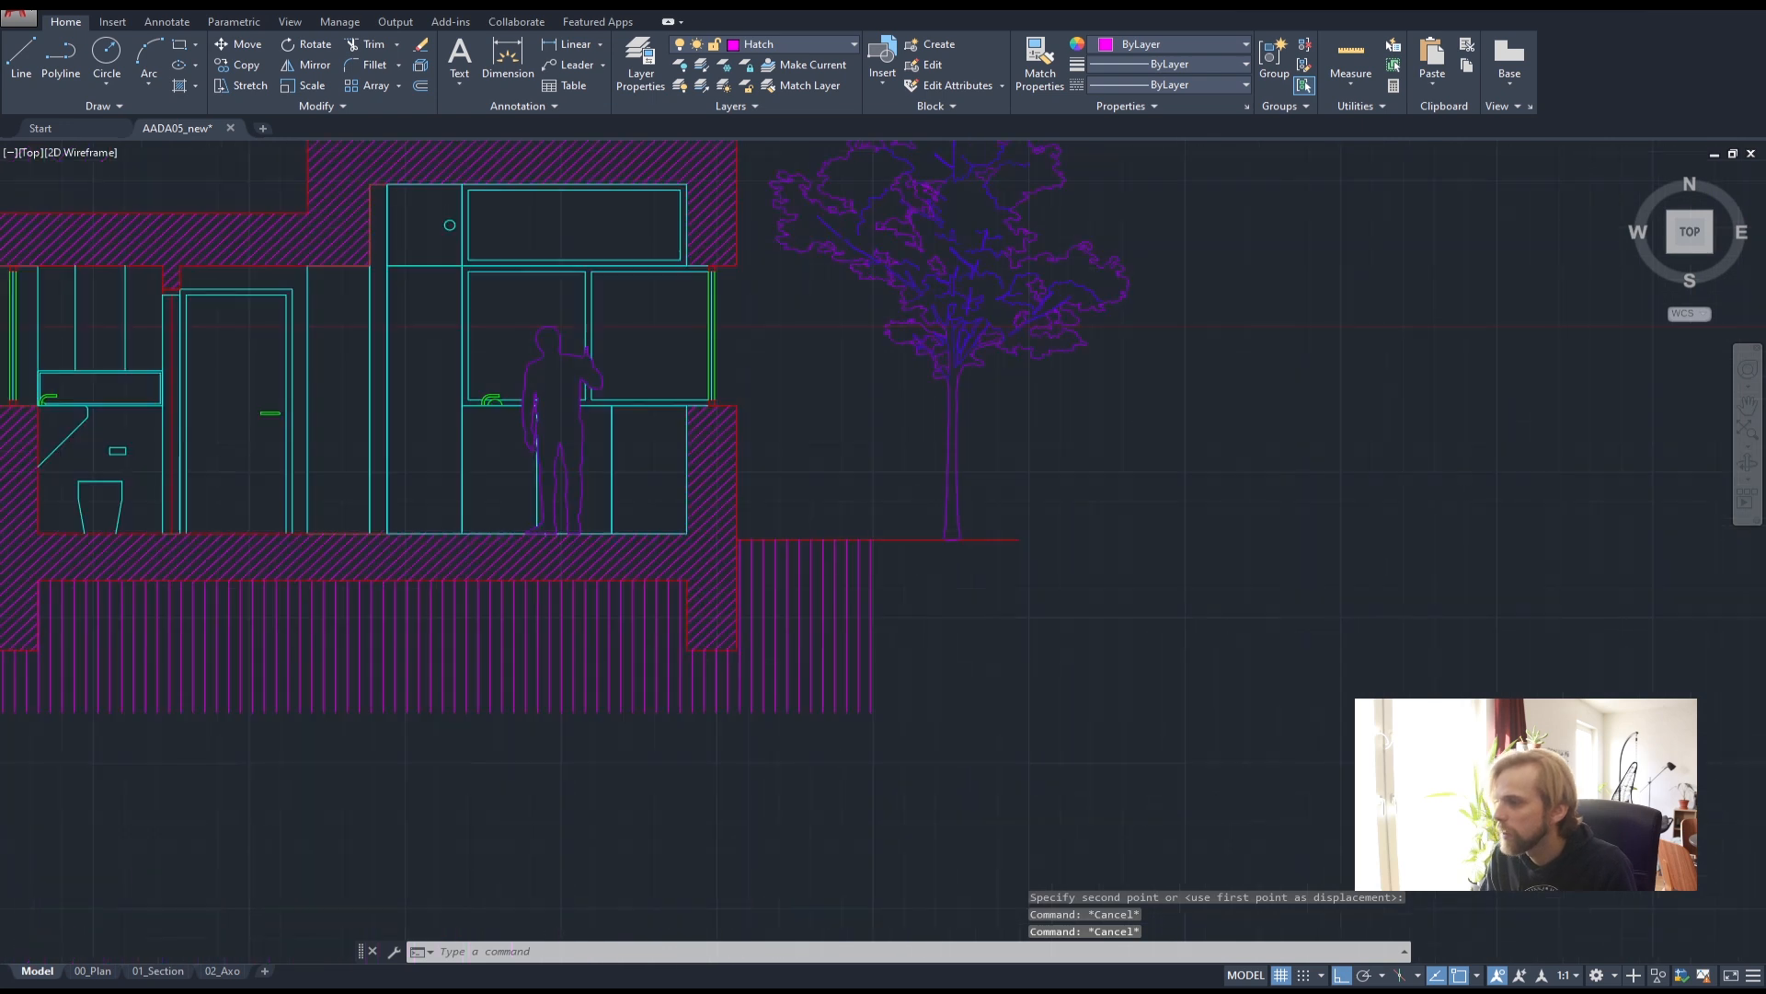
left_click(941, 533)
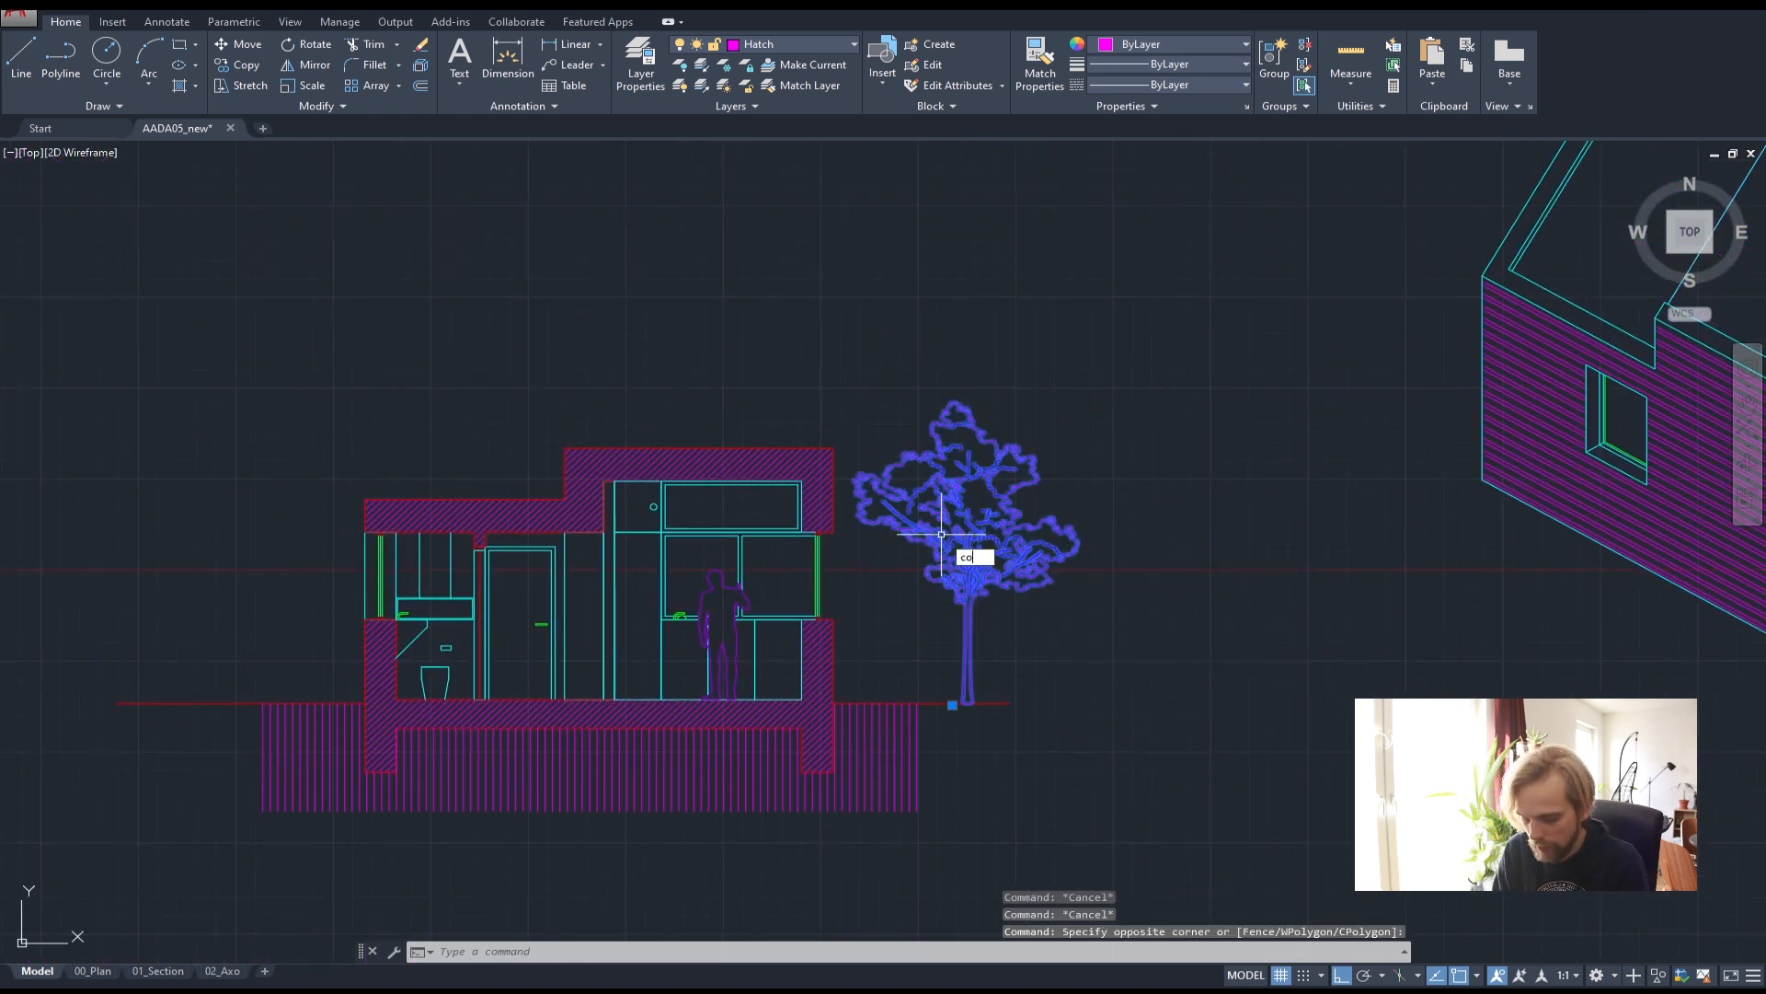
key("Return")
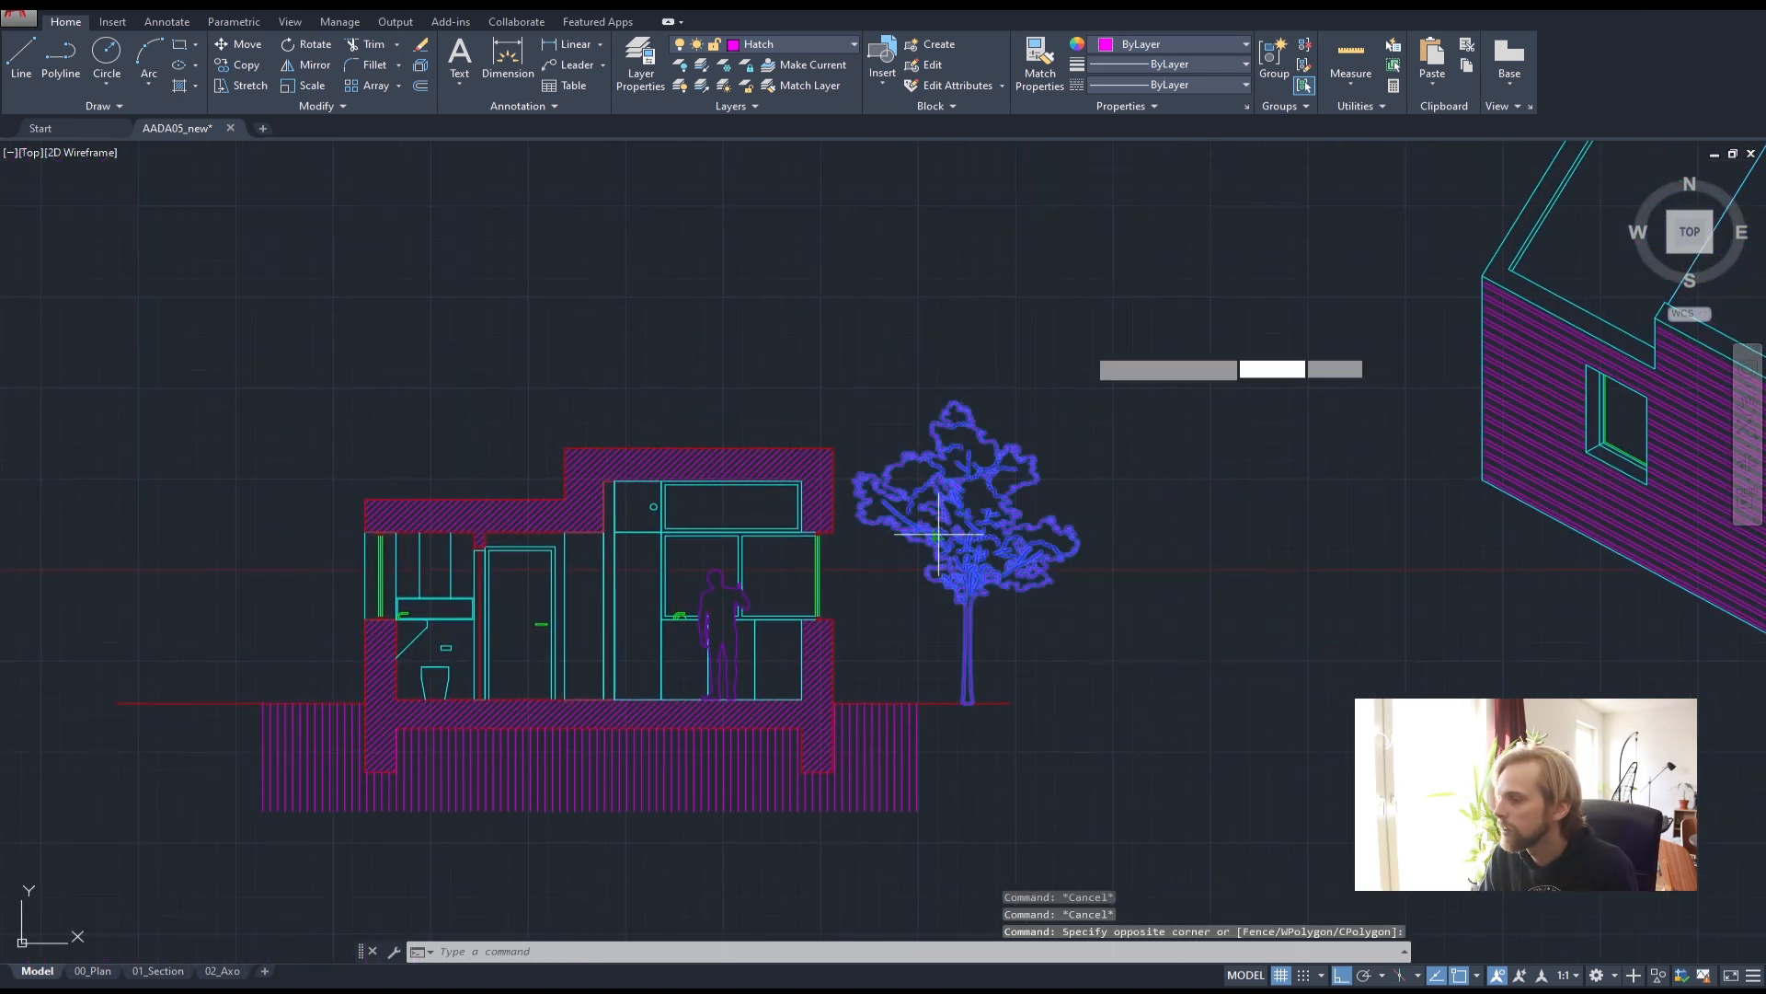
left_click(1082, 348)
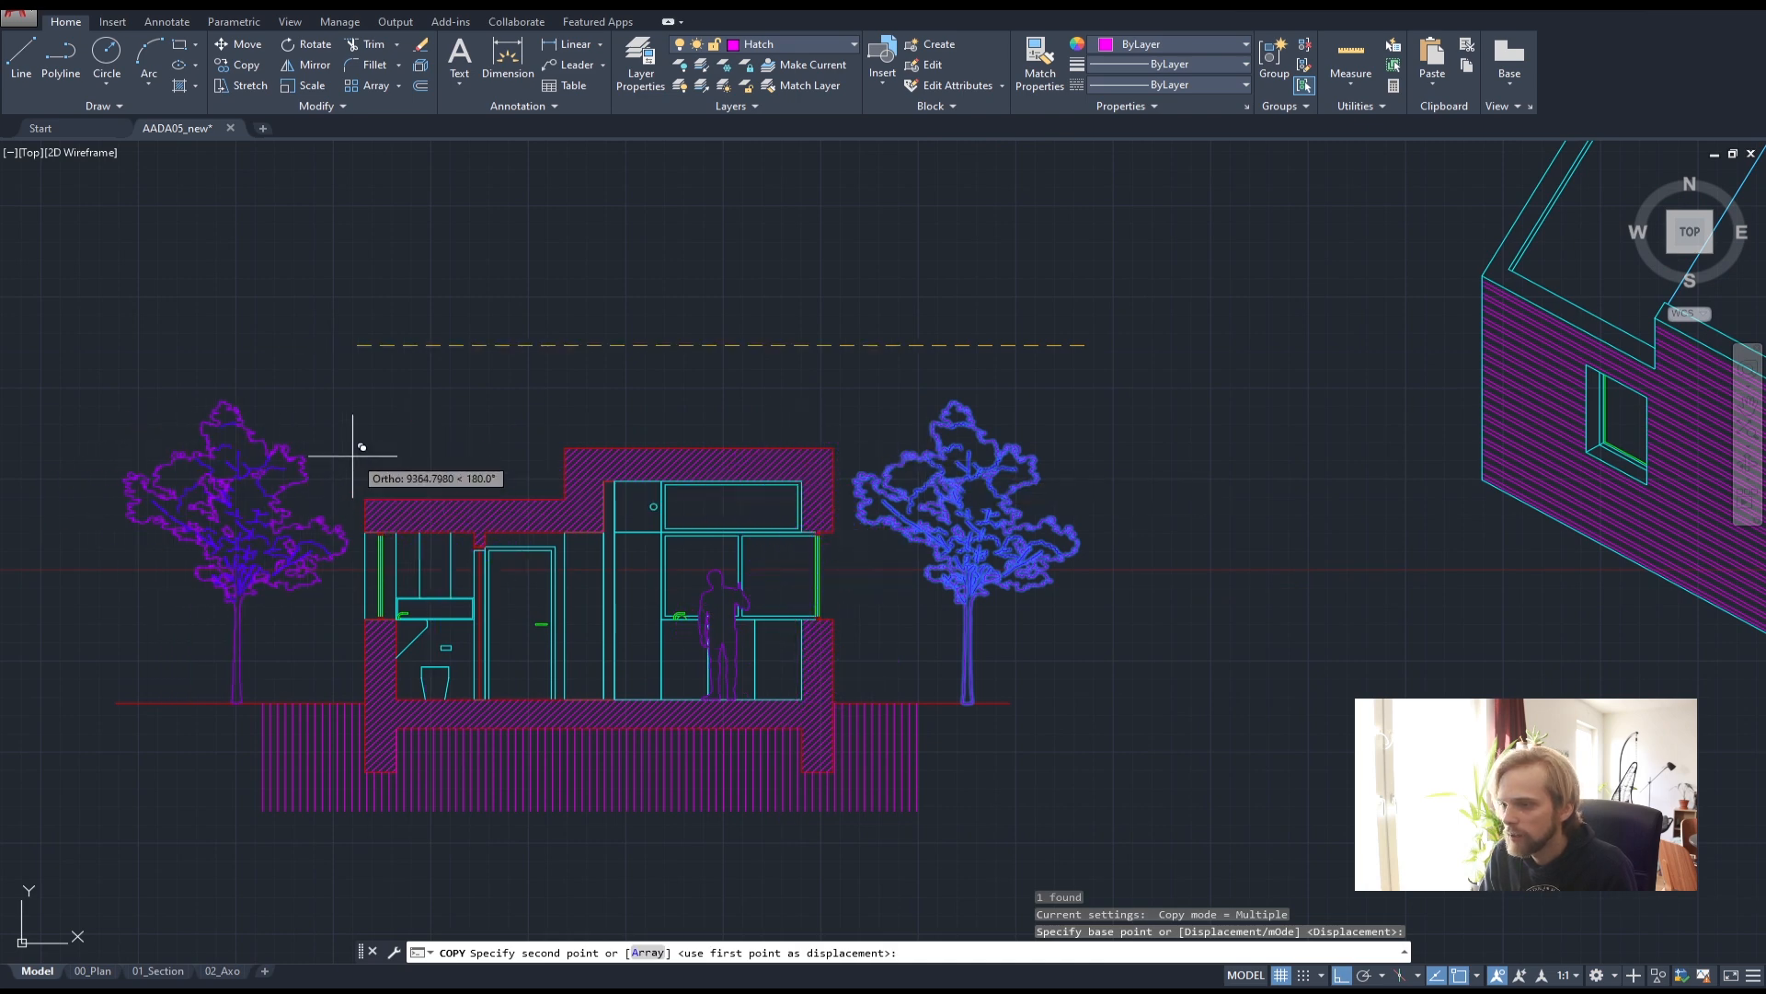
key("Escape")
key("Escape")
key("Escape")
scroll(393, 386, "down", 3)
middle_click_drag(383, 383, 397, 488)
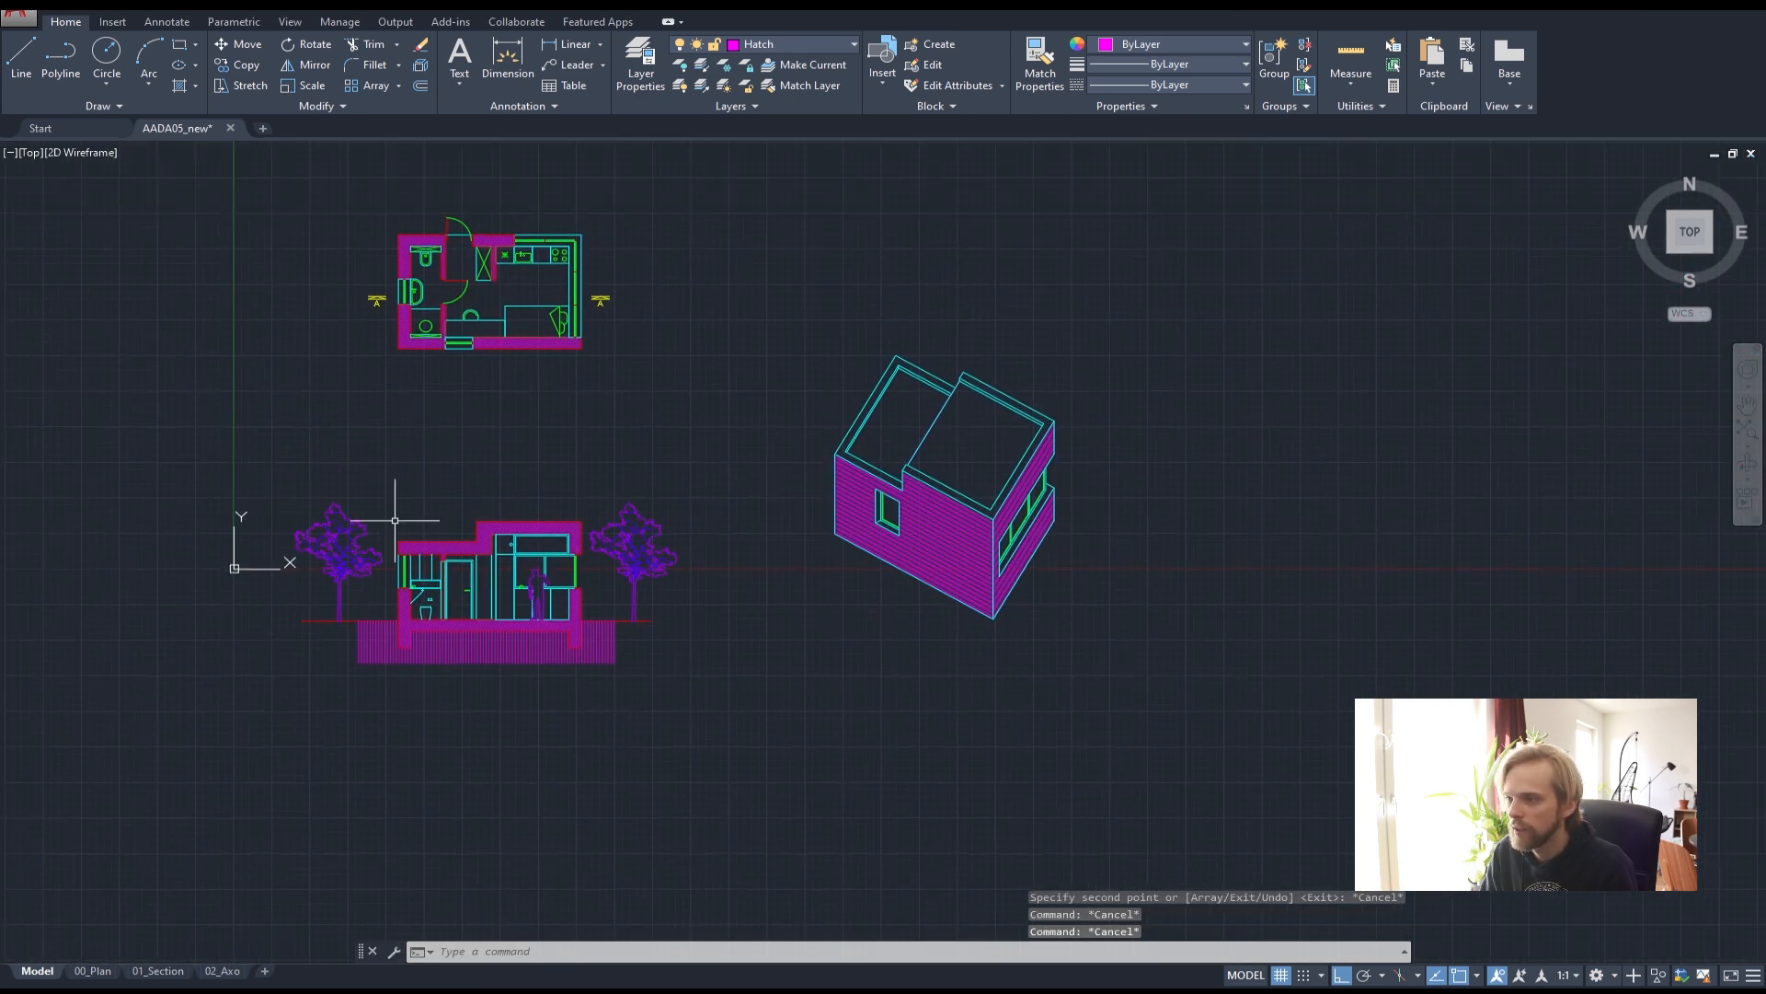
scroll(354, 537, "up", 3)
middle_click_drag(888, 539, 784, 545)
- Copy the left tree, with Ortho off, to spots above and lower-right of the axonometric house
left_click(347, 505)
left_click(159, 467)
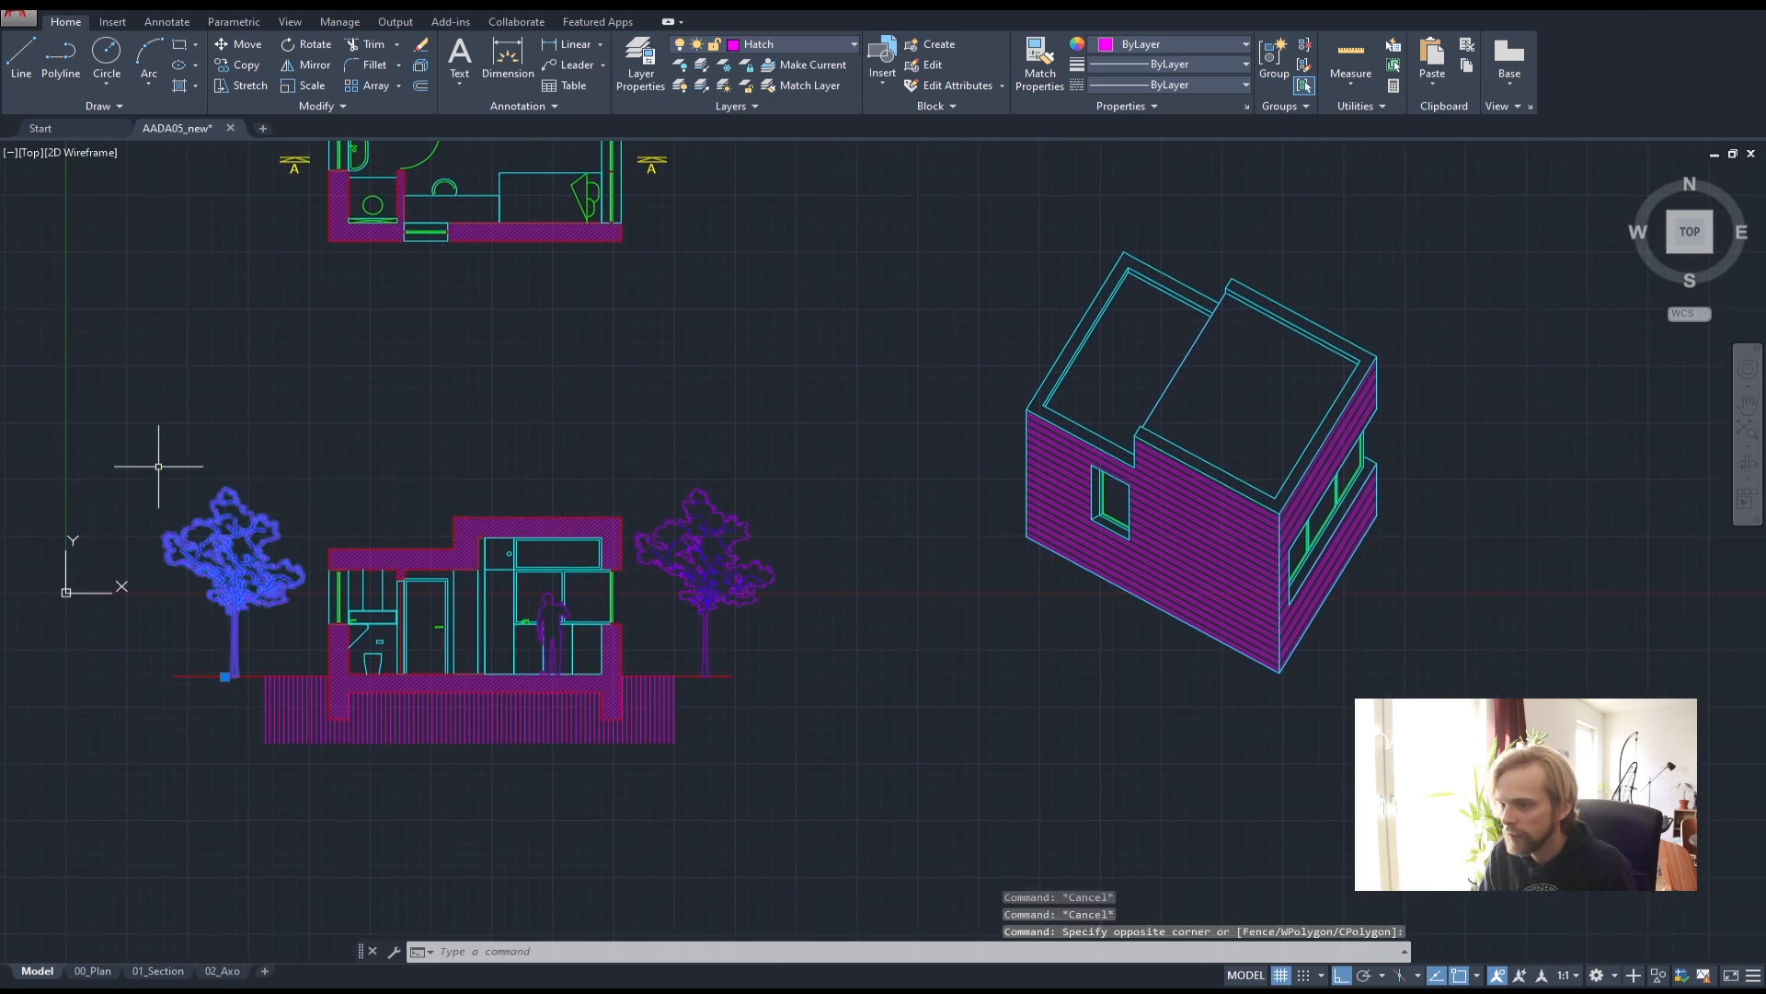
type("copy")
key("Return")
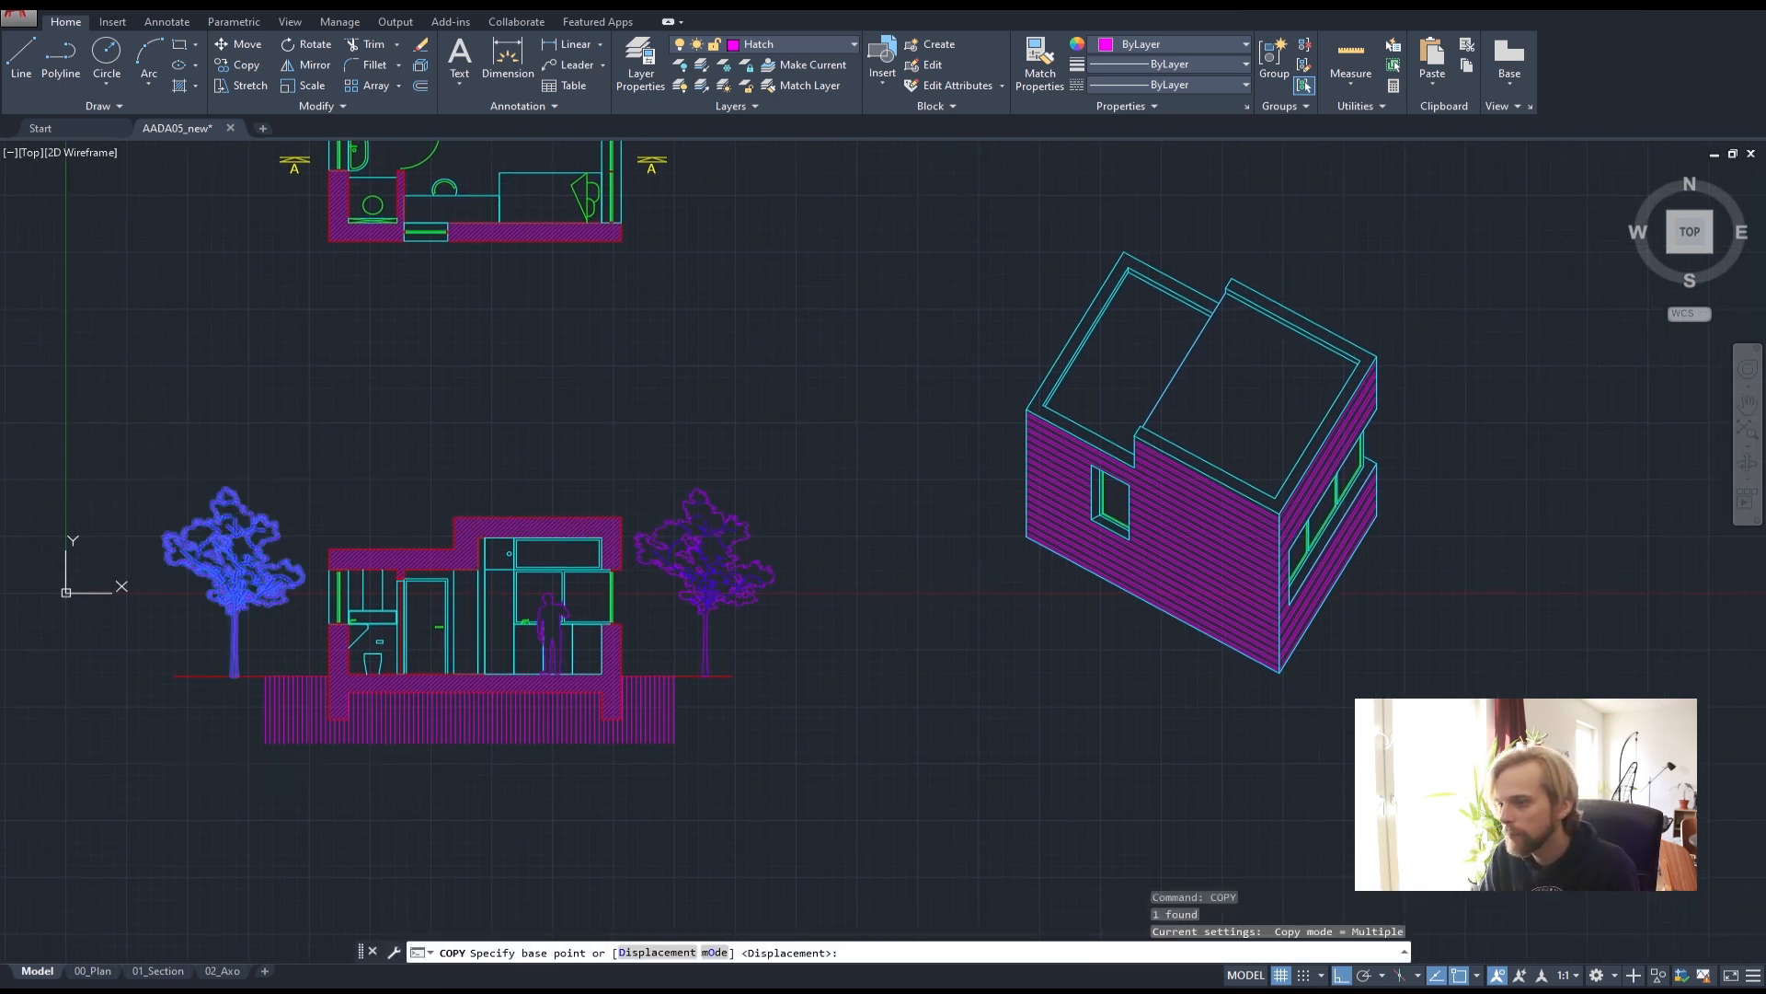
left_click(172, 771)
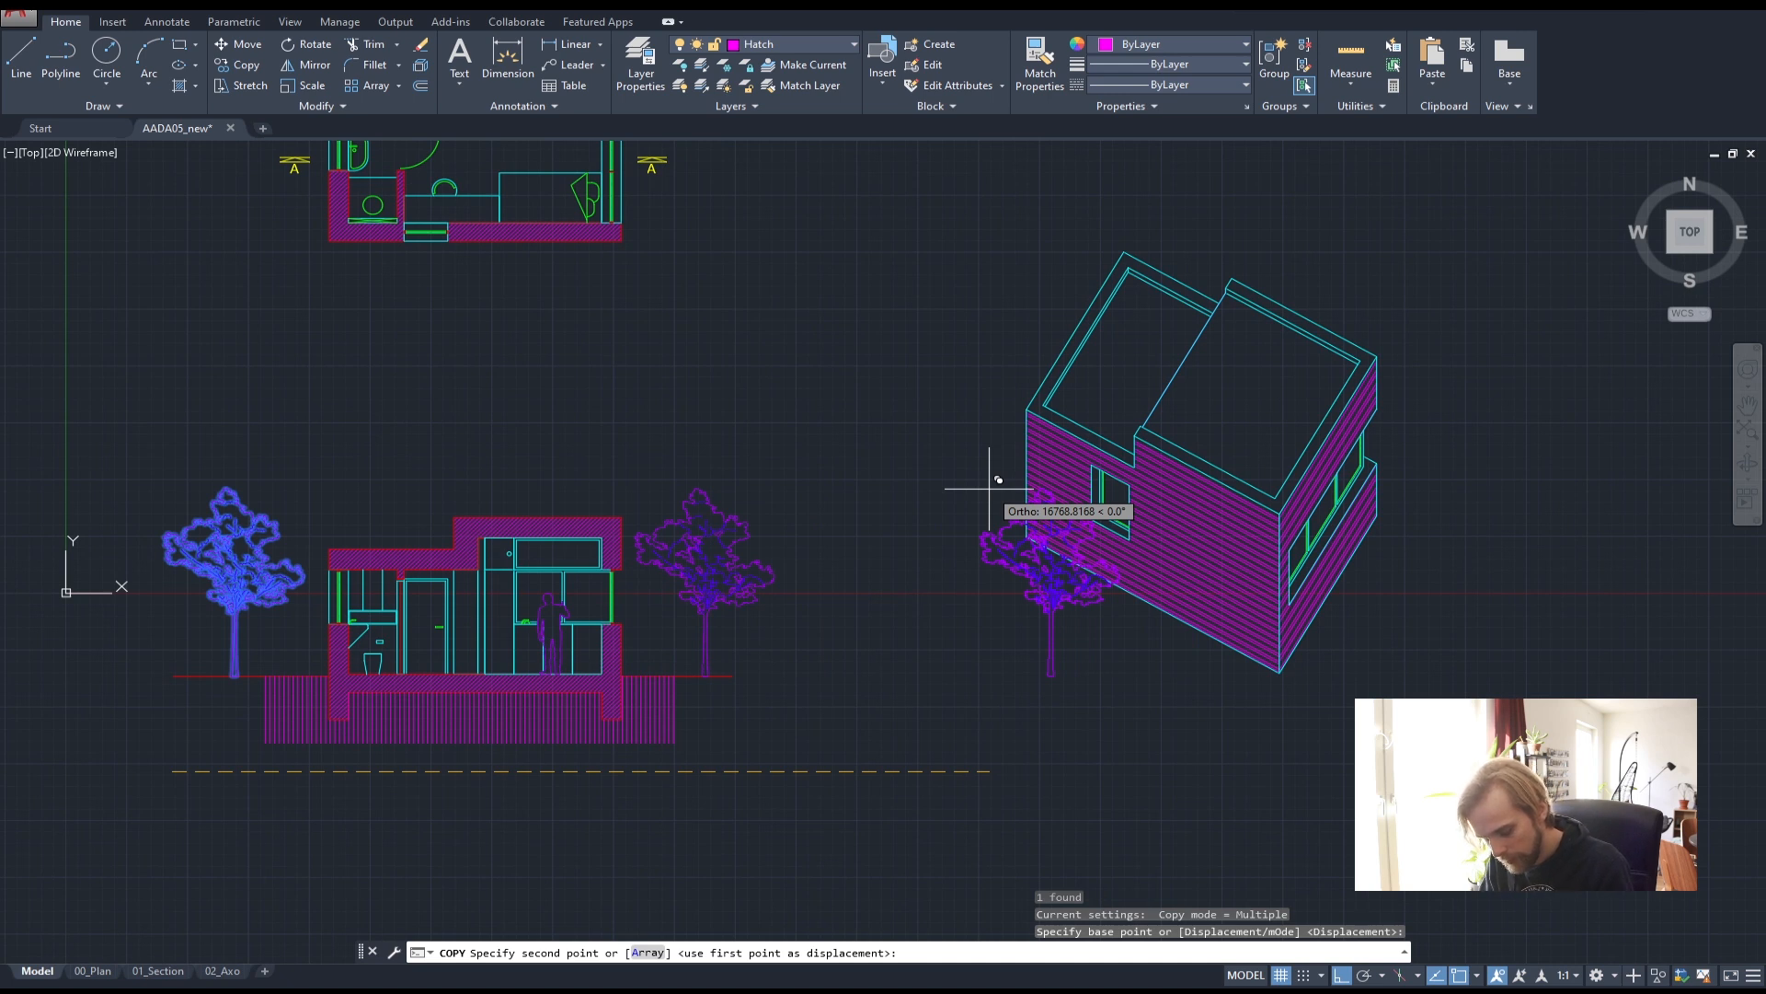
key("F8")
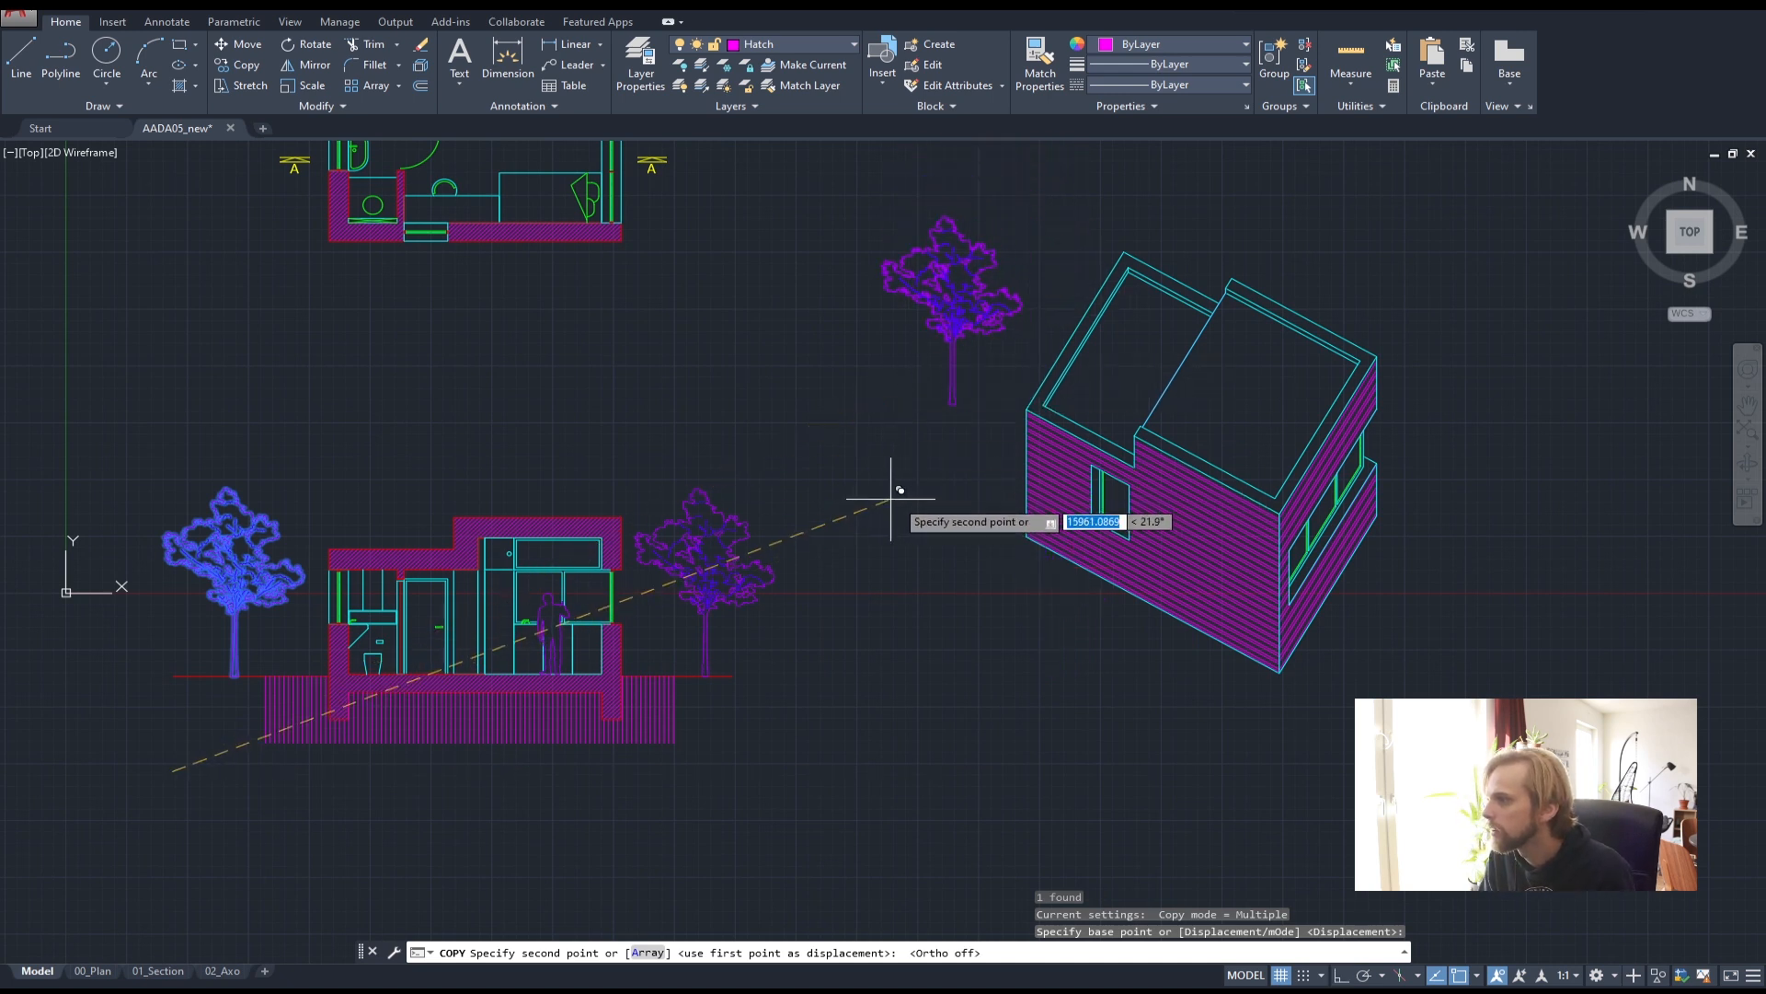
left_click(972, 399)
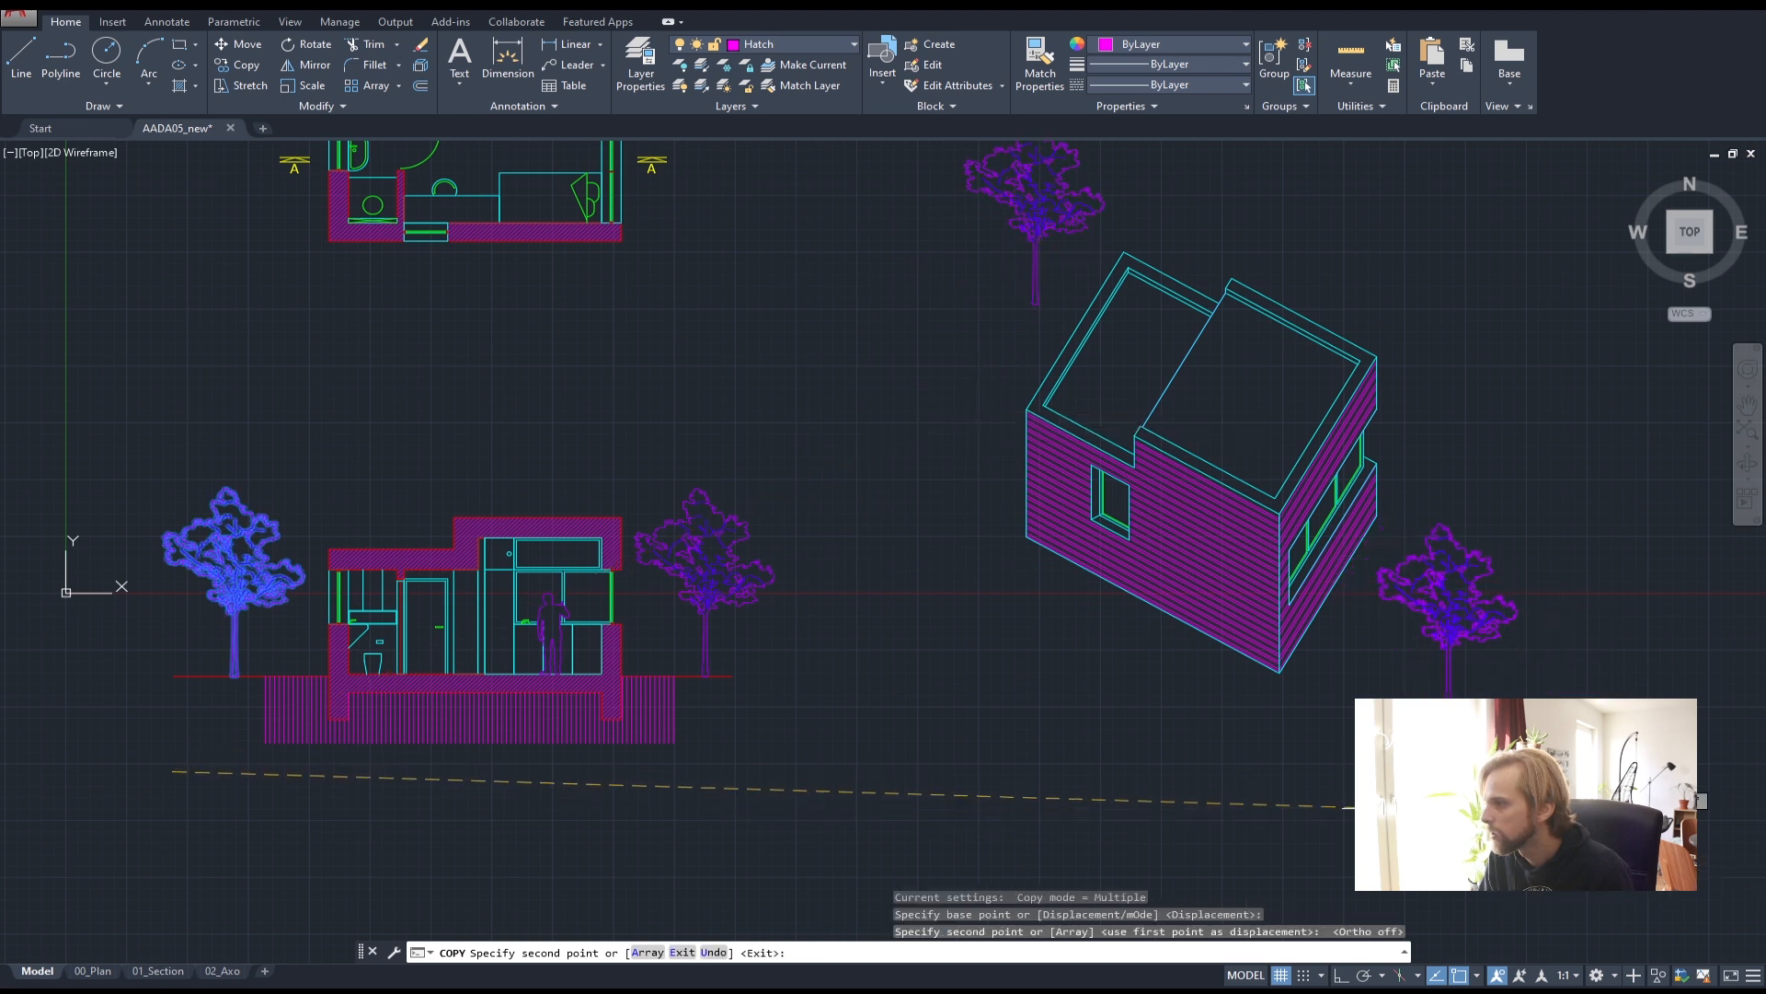
left_click(1355, 776)
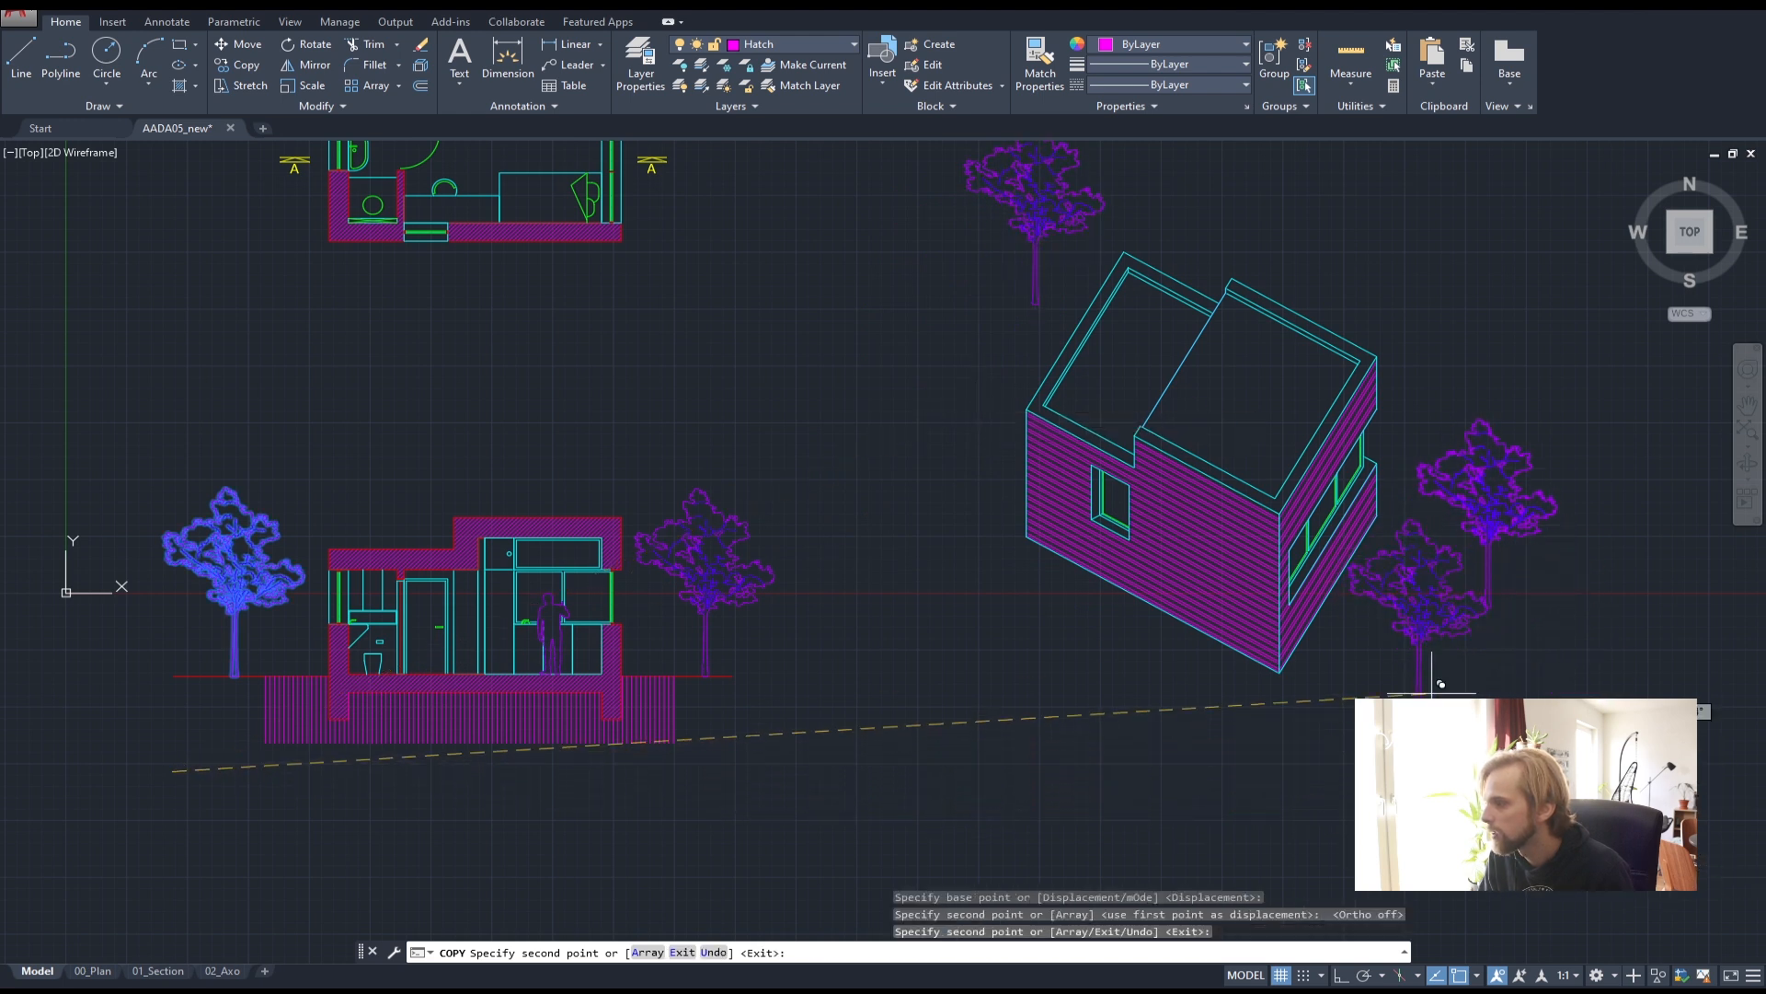
key("Escape")
key("Escape")
- Move the lower-right tree copy slightly down and to the right
left_click(1397, 612)
type("m")
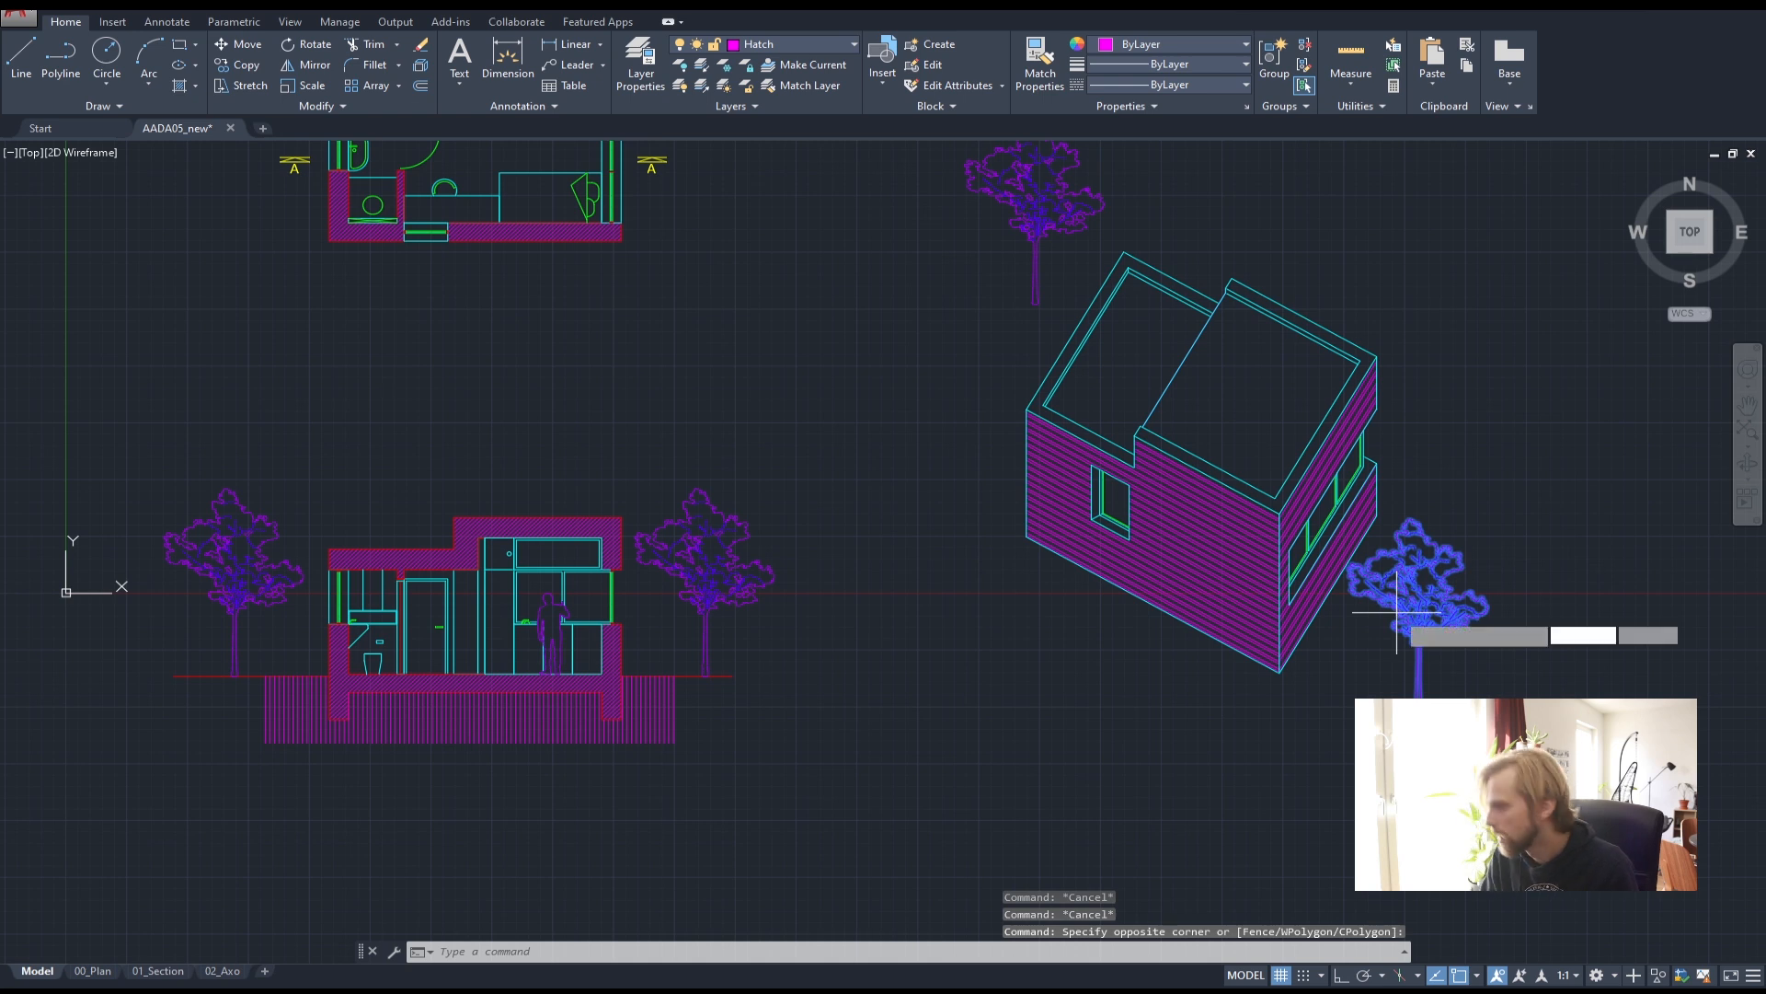
key("Return")
middle_click_drag(1417, 692, 1298, 608)
left_click(1271, 650)
left_click(1281, 685)
key("Escape")
key("Escape")
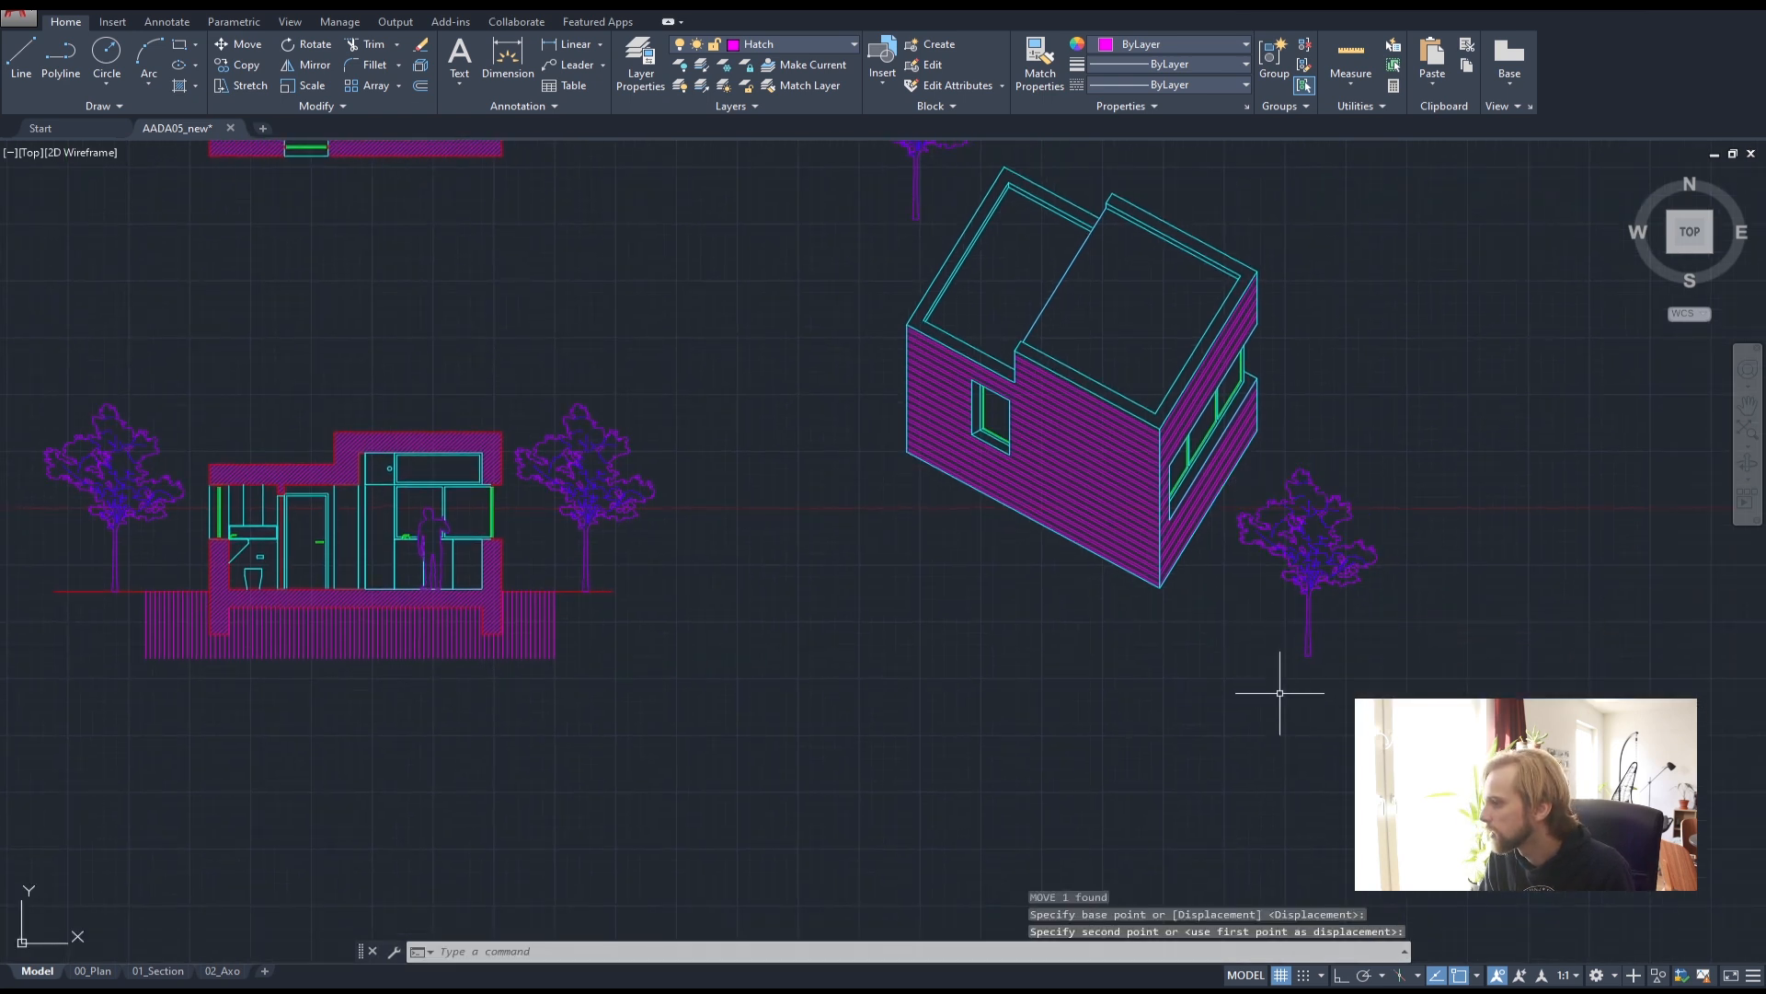
- Scale the lower-right tree by 1.25 about its trunk base
left_click(1332, 644)
left_click(1268, 620)
type("scale")
key("Return")
scroll(1265, 617, "up", 8)
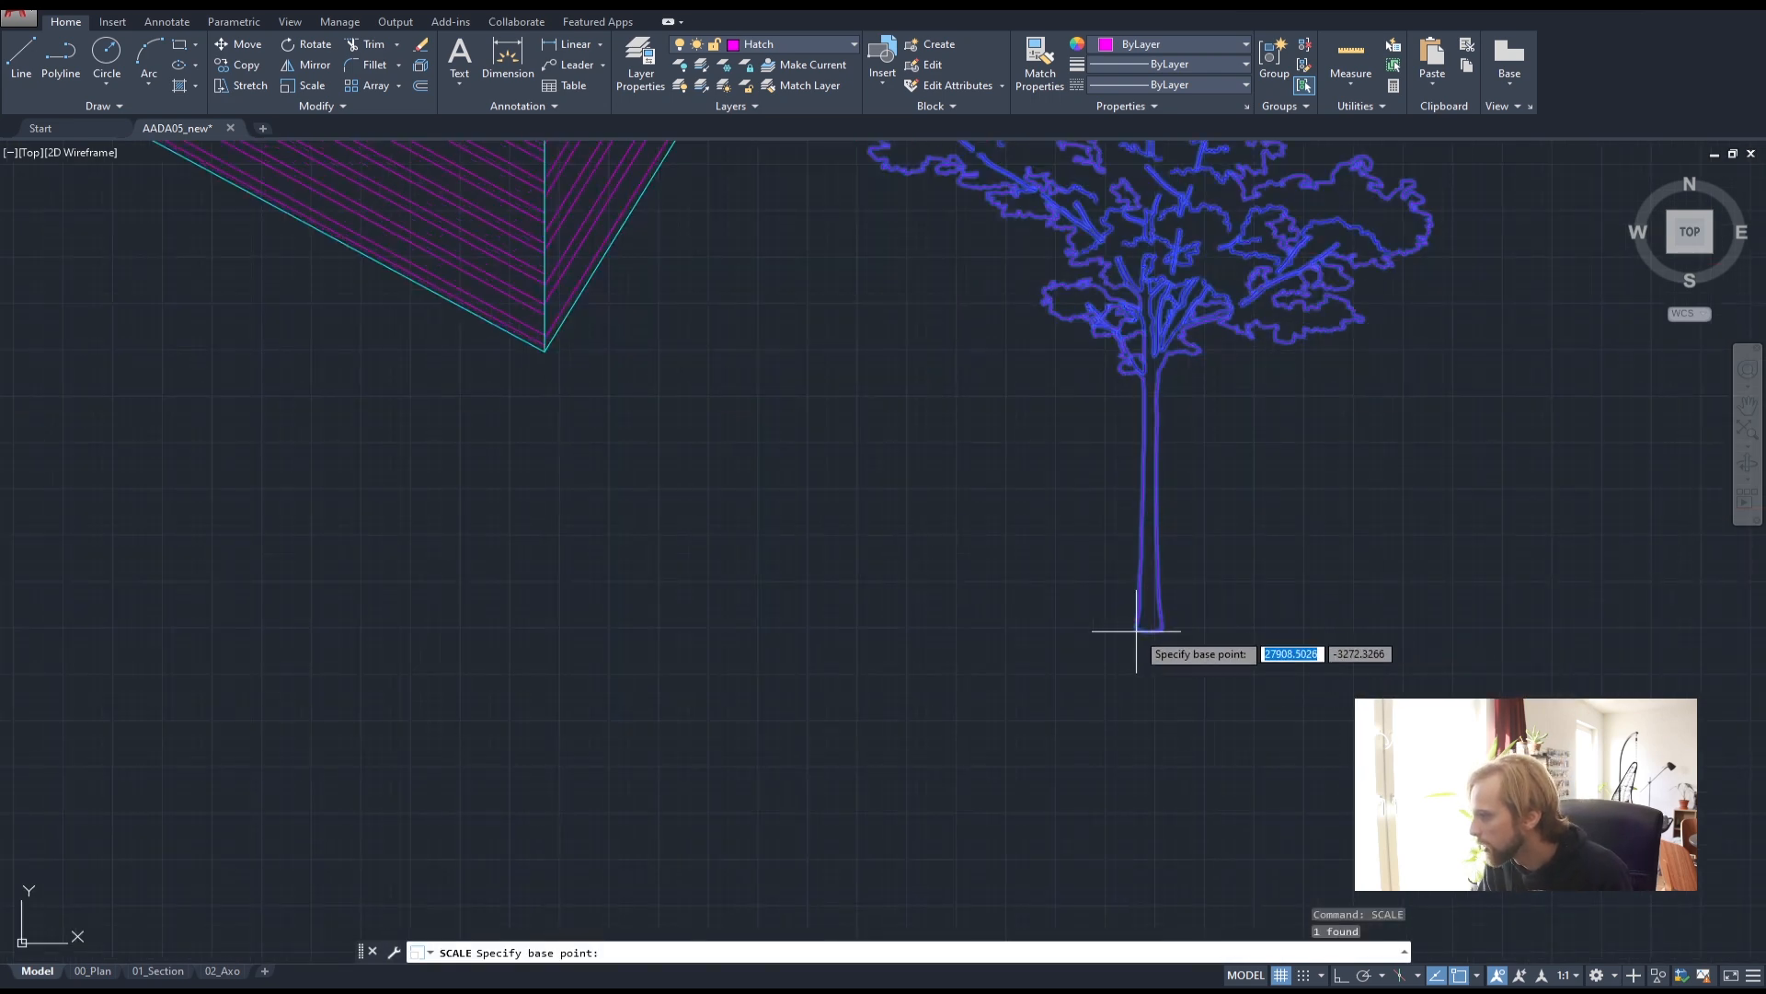
left_click(1137, 631)
type("1.")
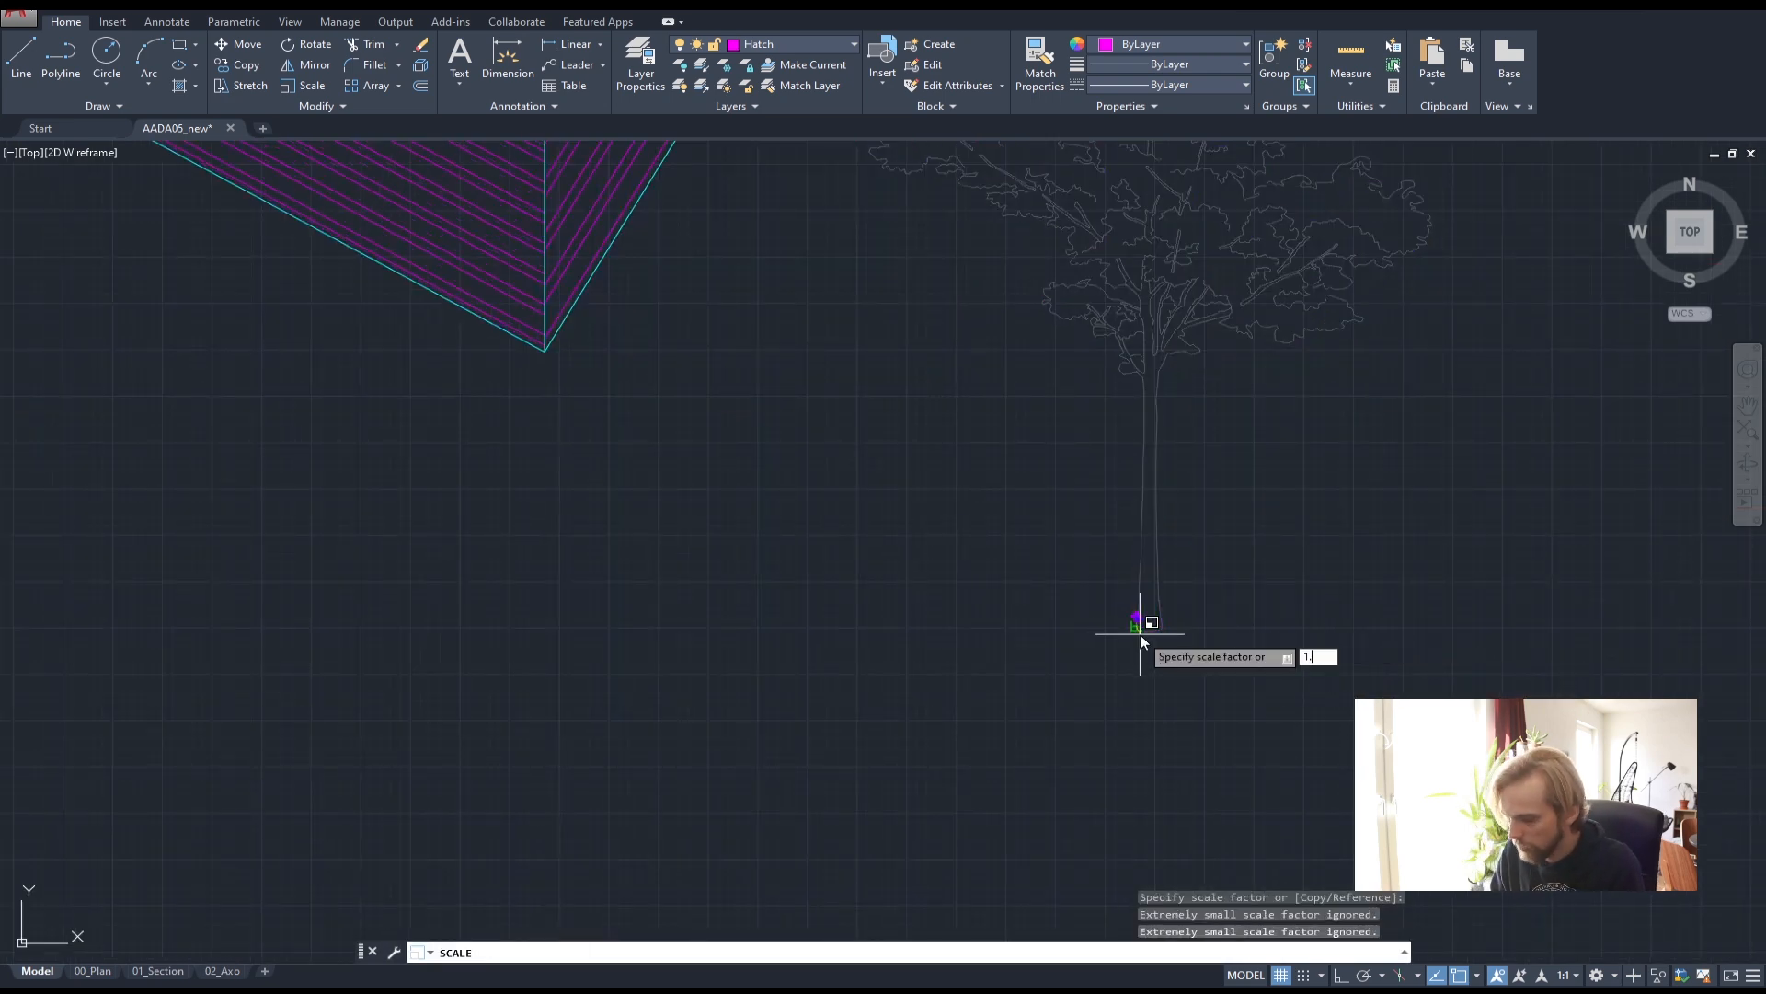
type("25")
key("Return")
scroll(1141, 631, "down", 5)
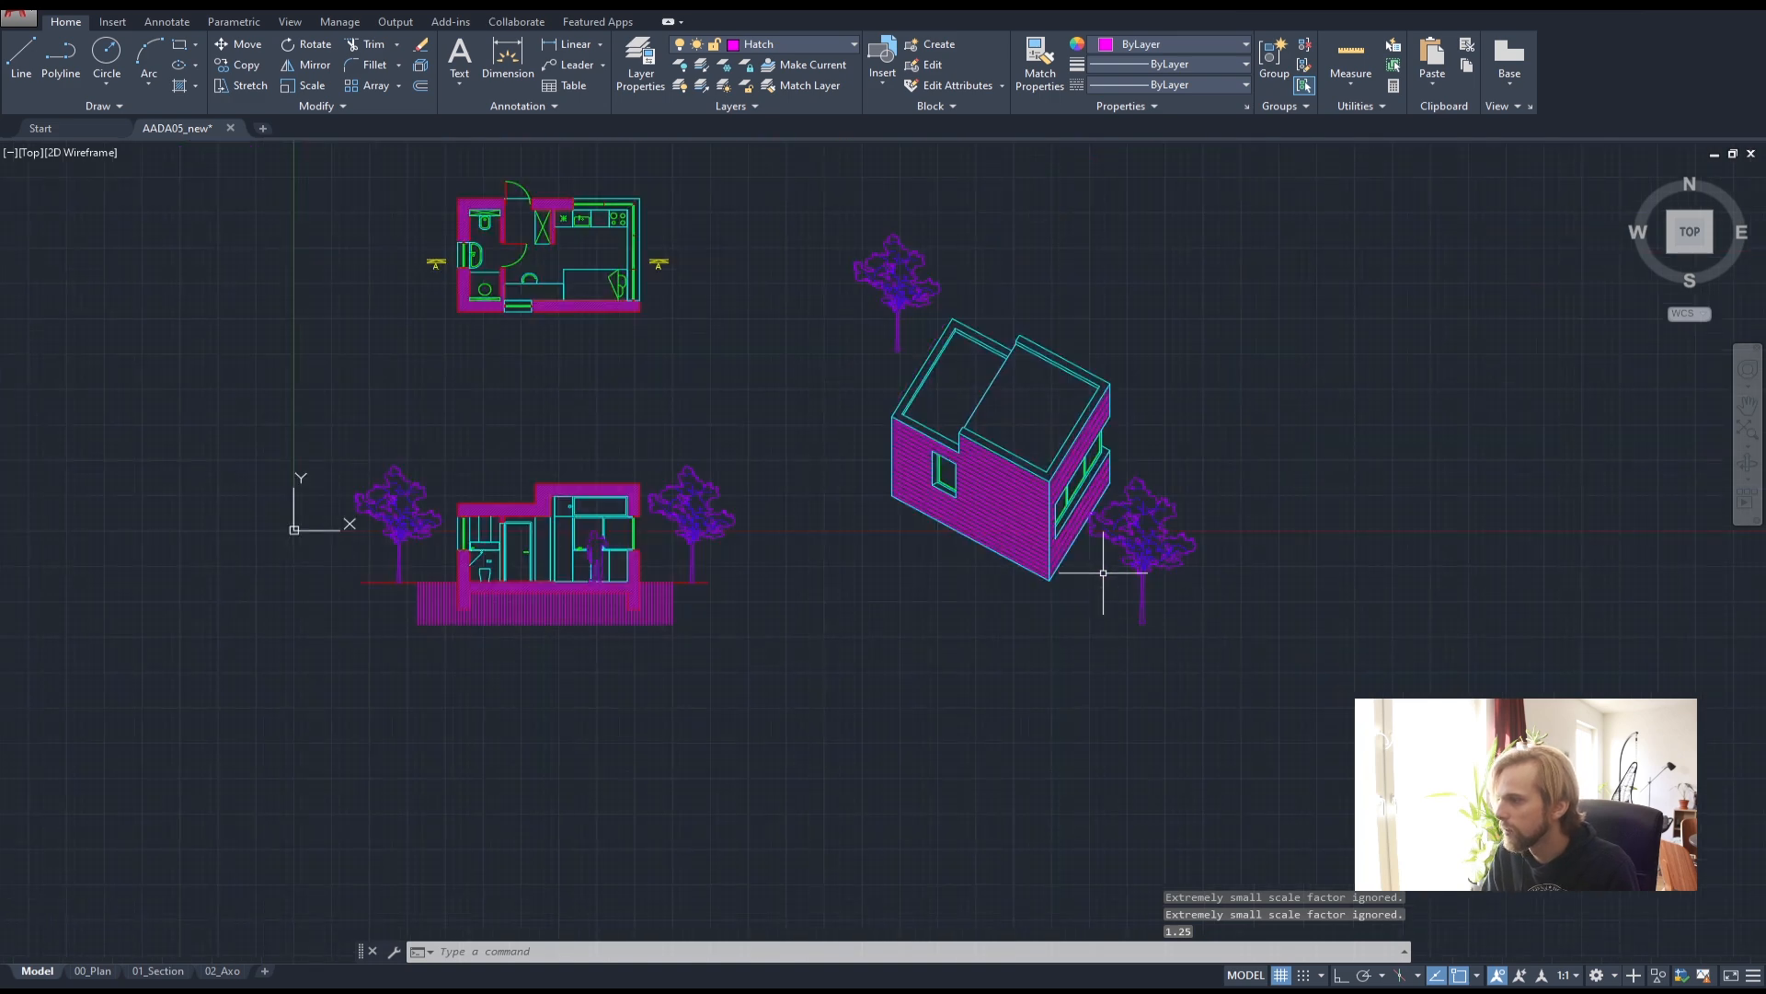
scroll(1224, 591, "up", 6)
left_click(1184, 592)
key("space")
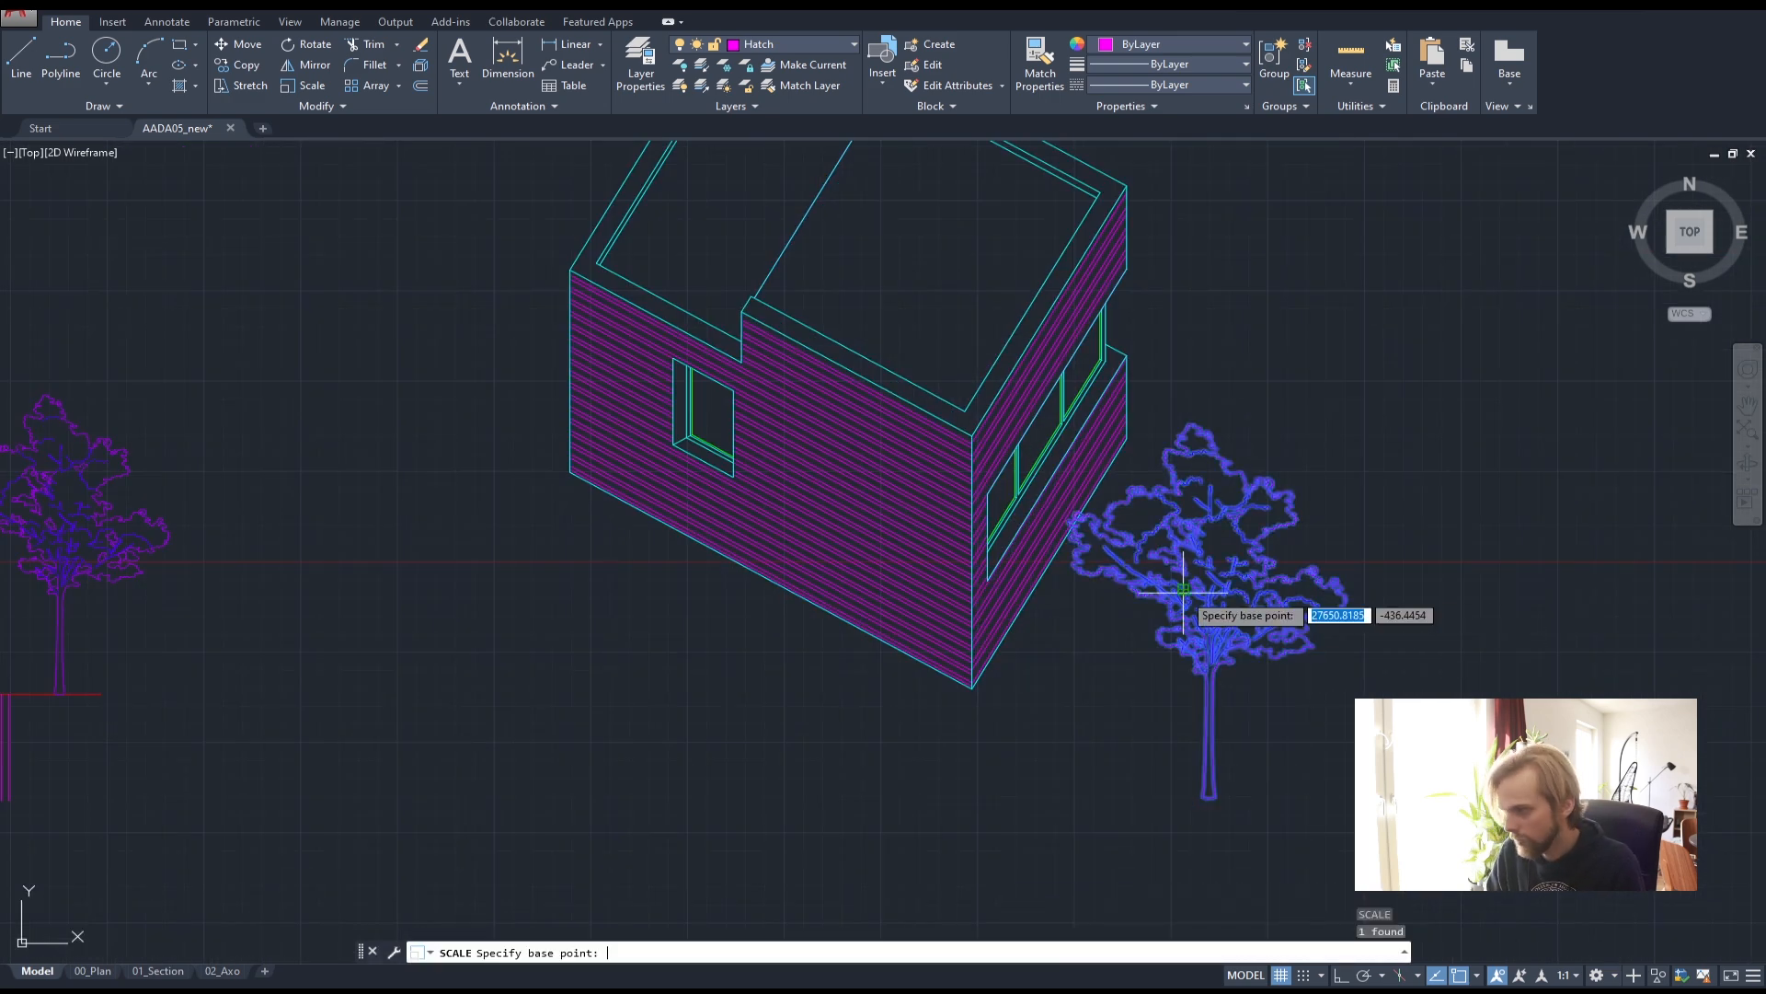
key("Escape")
key("Escape")
key("Escape")
- Nudge the enlarged tree slightly to the right
left_click(1306, 677)
left_click(1155, 624)
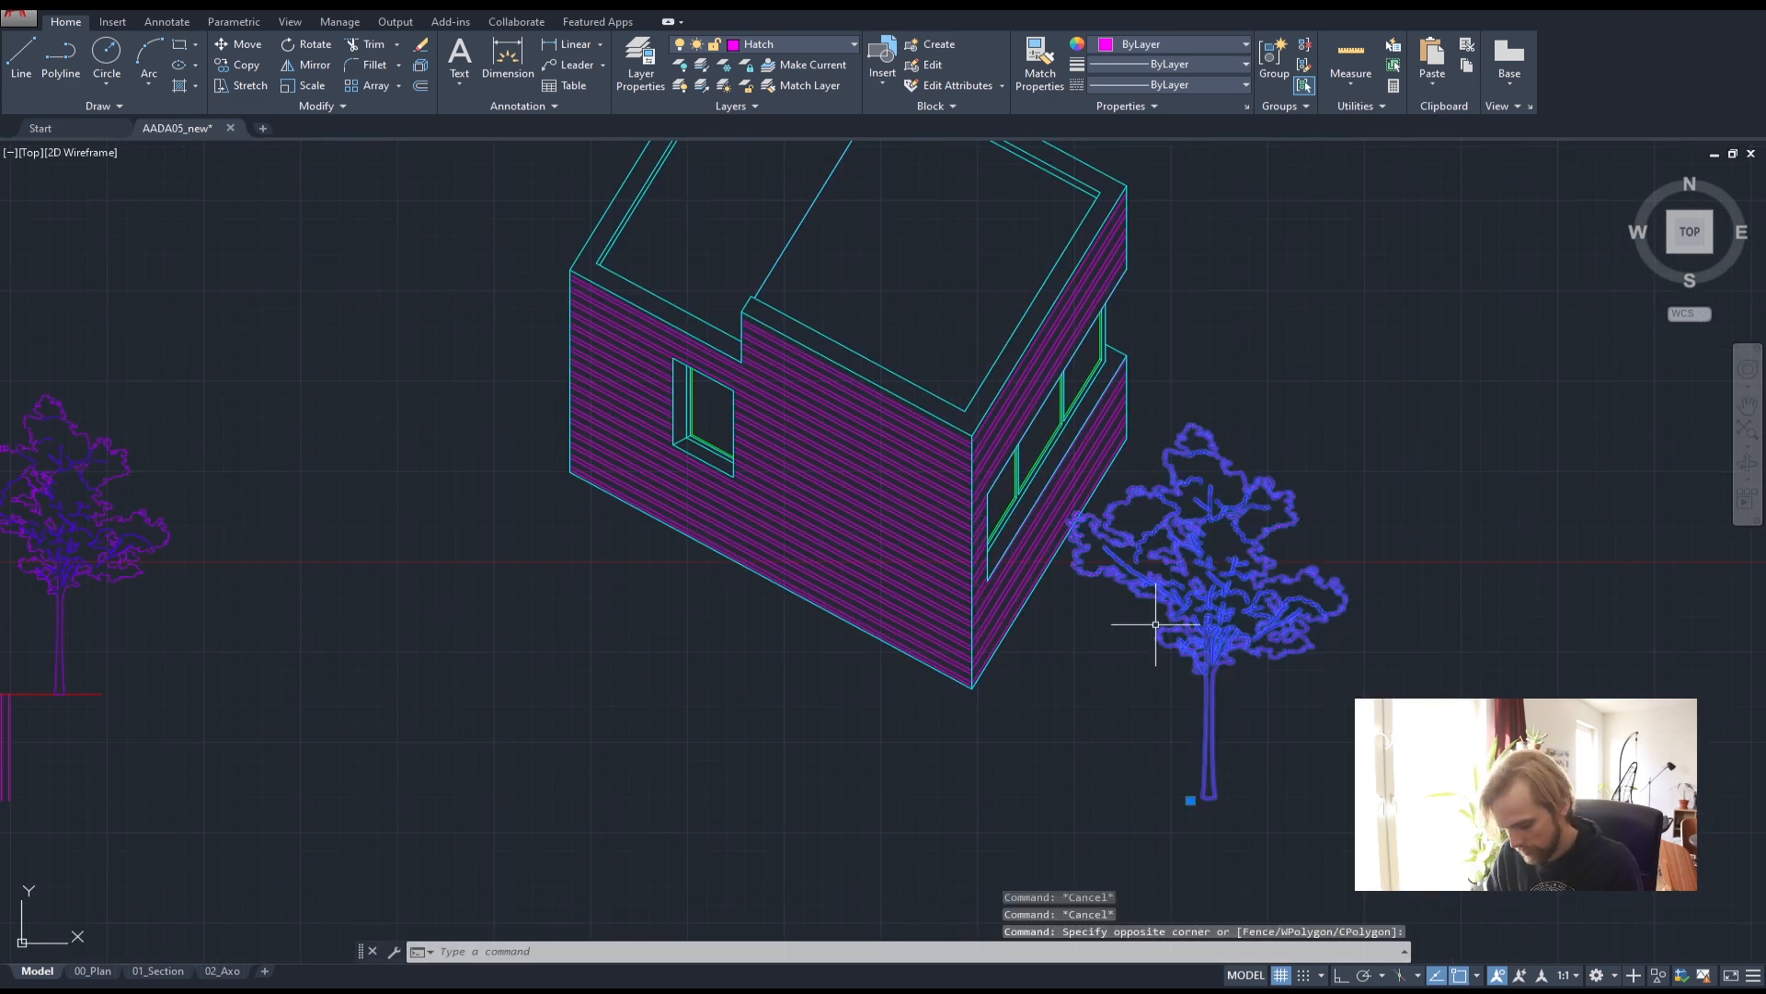
type("m")
key("space")
left_click(1090, 764)
left_click(1122, 769)
key("Escape")
key("Escape")
scroll(1109, 709, "down", 4)
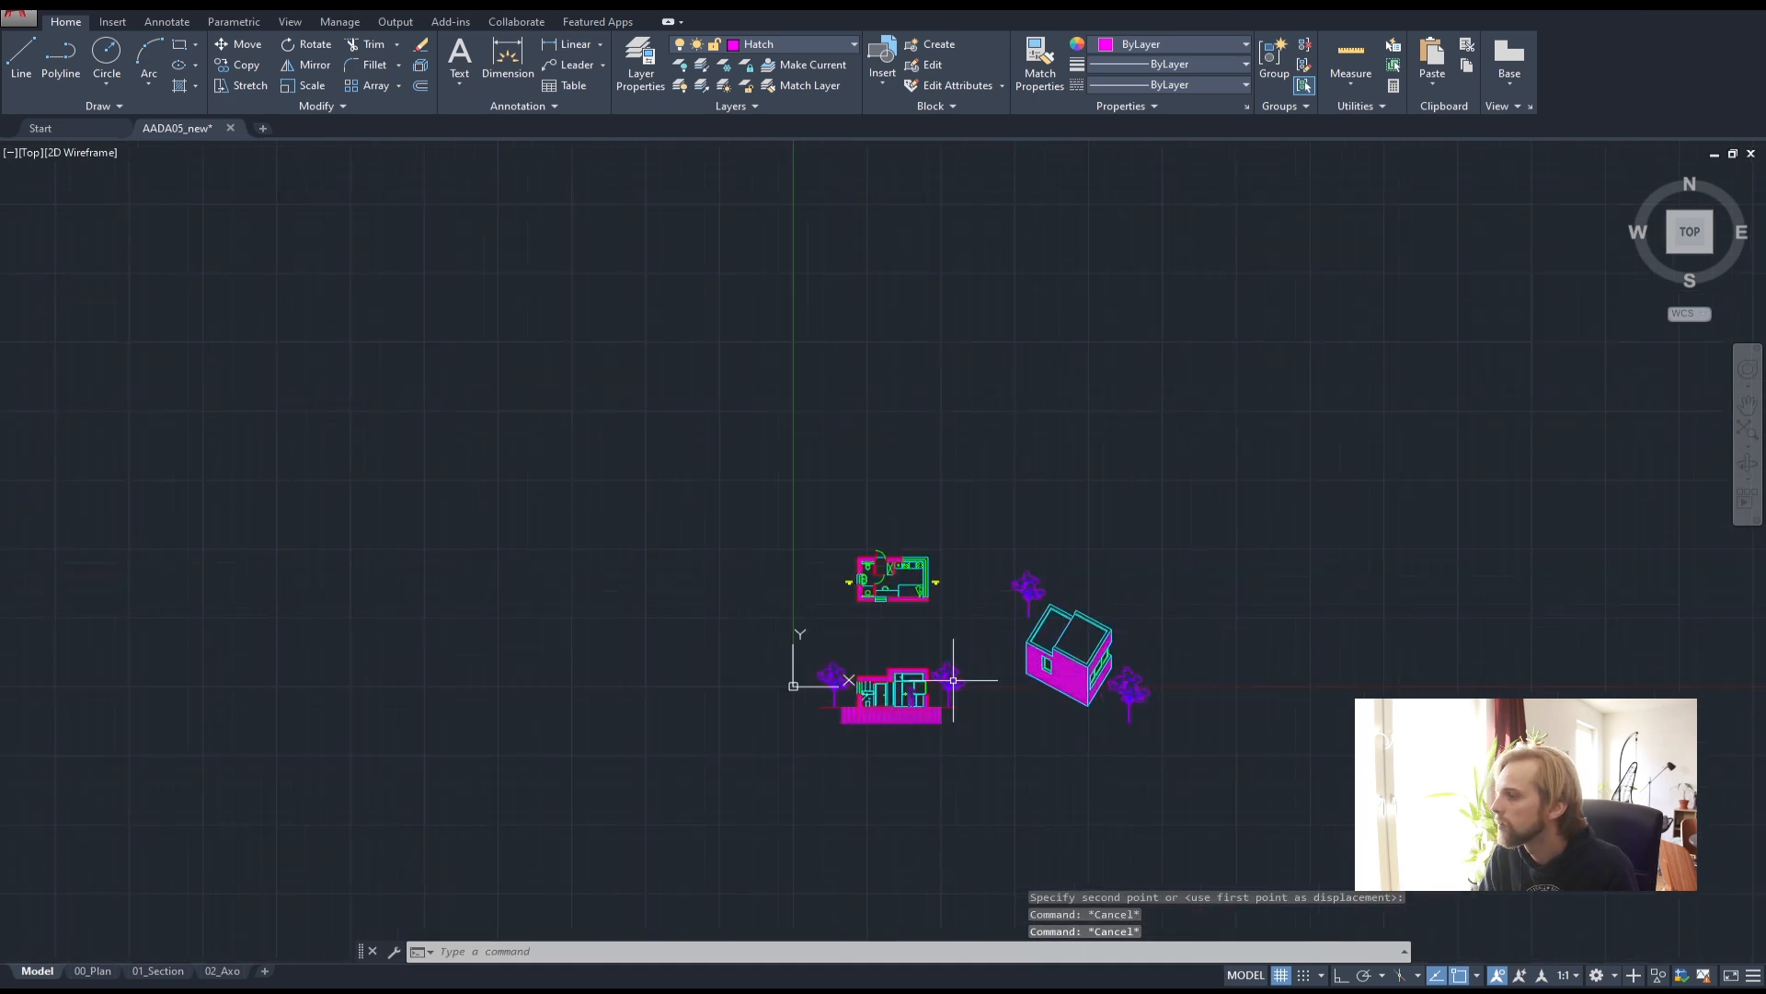
middle_click_drag(1006, 714, 1013, 651)
- On the 01_Section layout, stretch the section viewport's left edge outward
left_click(160, 971)
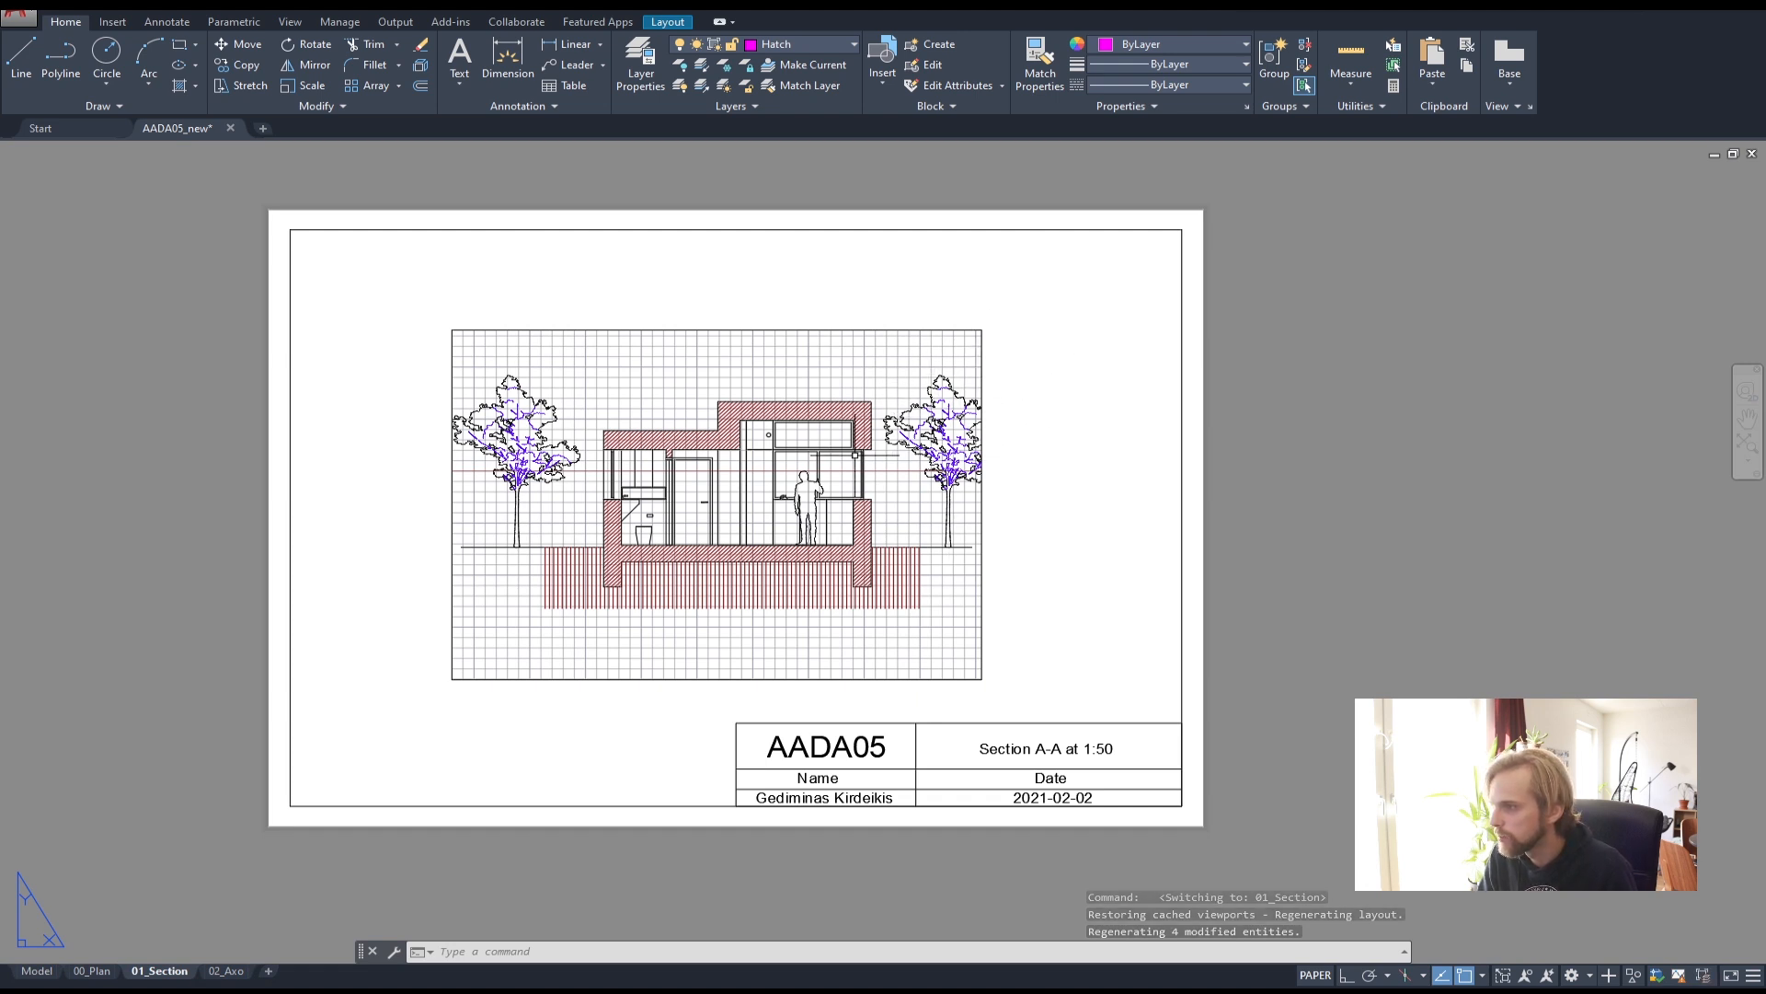
left_click(446, 386)
left_click(414, 418)
left_click(451, 398)
left_click(452, 329)
left_click(422, 329)
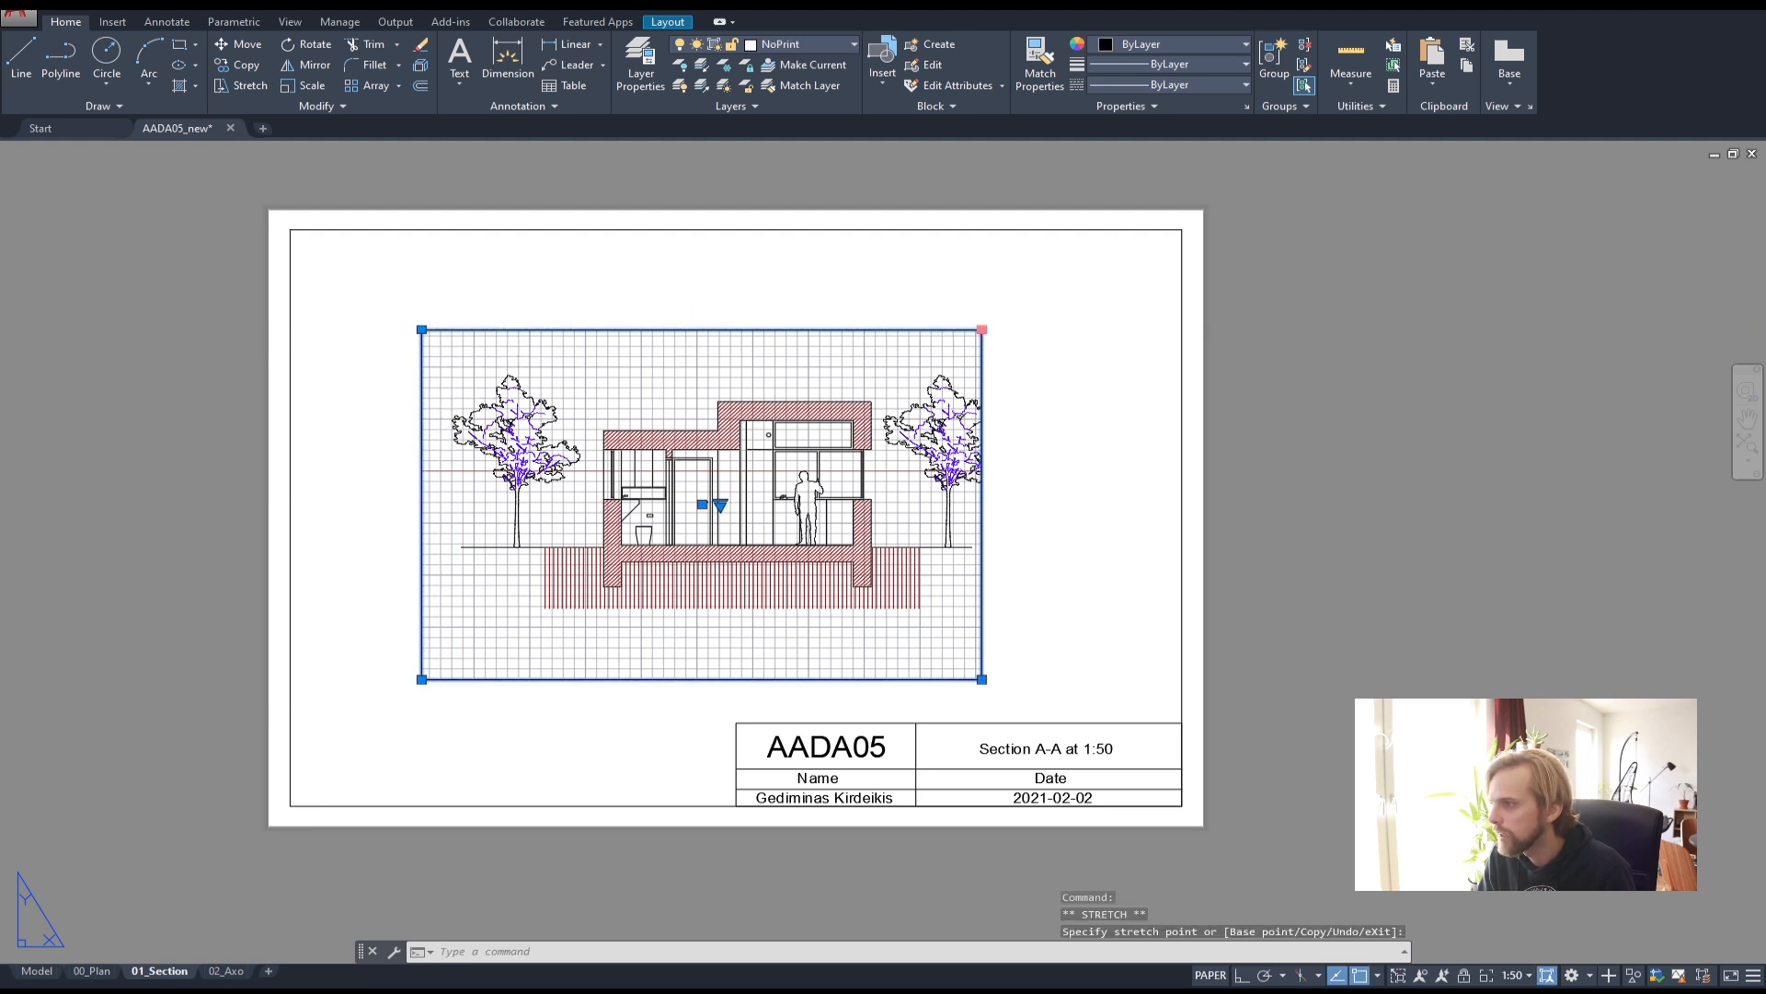
- Stretch the viewport's right edge right so the right-hand tree fits, then zoom to check
left_click(982, 329)
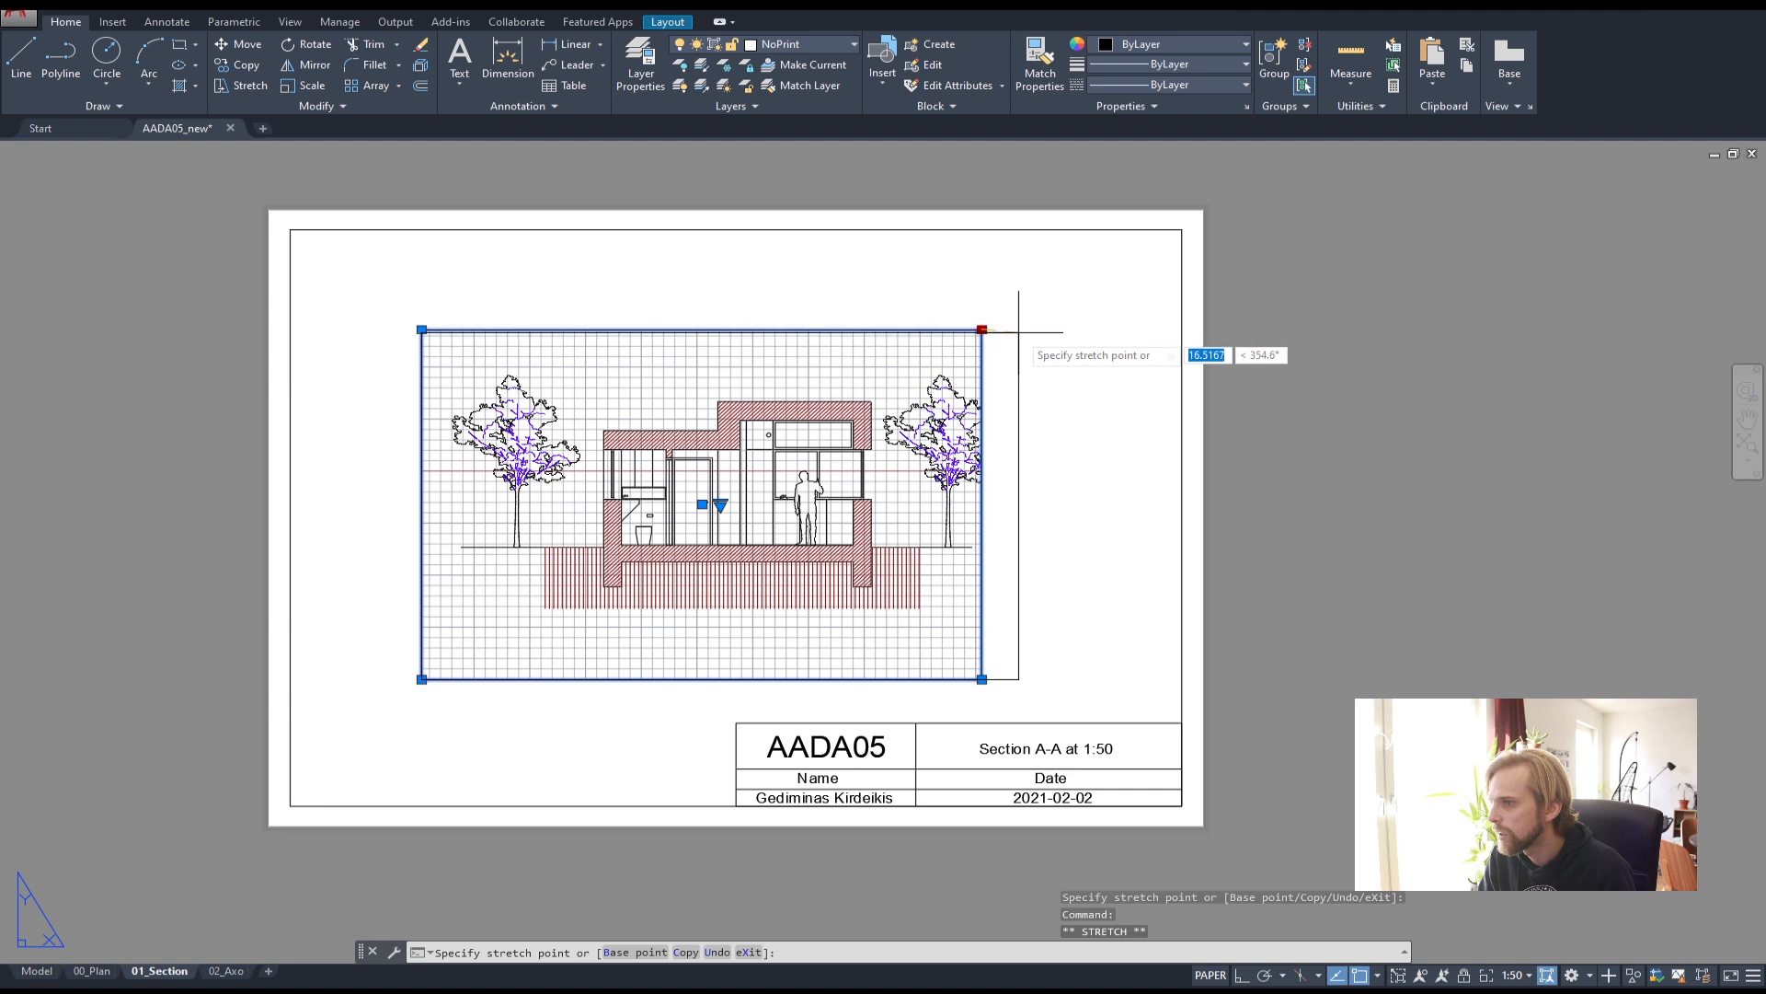
left_click(1017, 328)
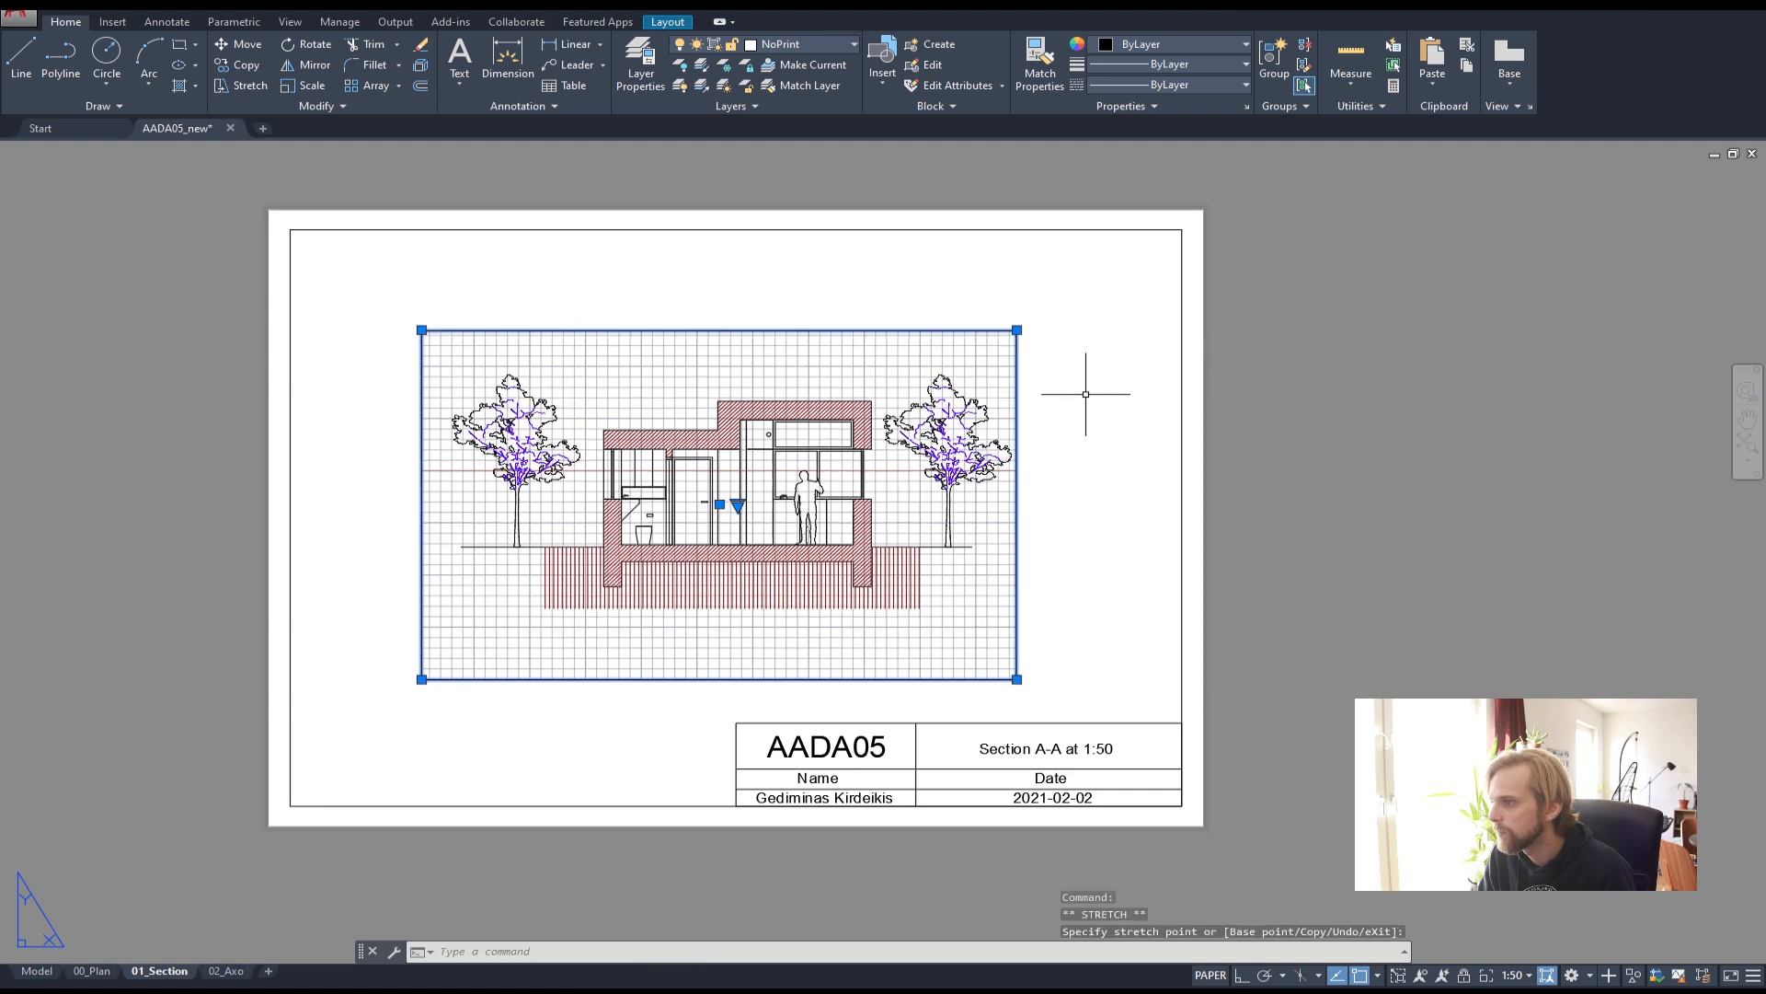
key("Escape")
key("Escape")
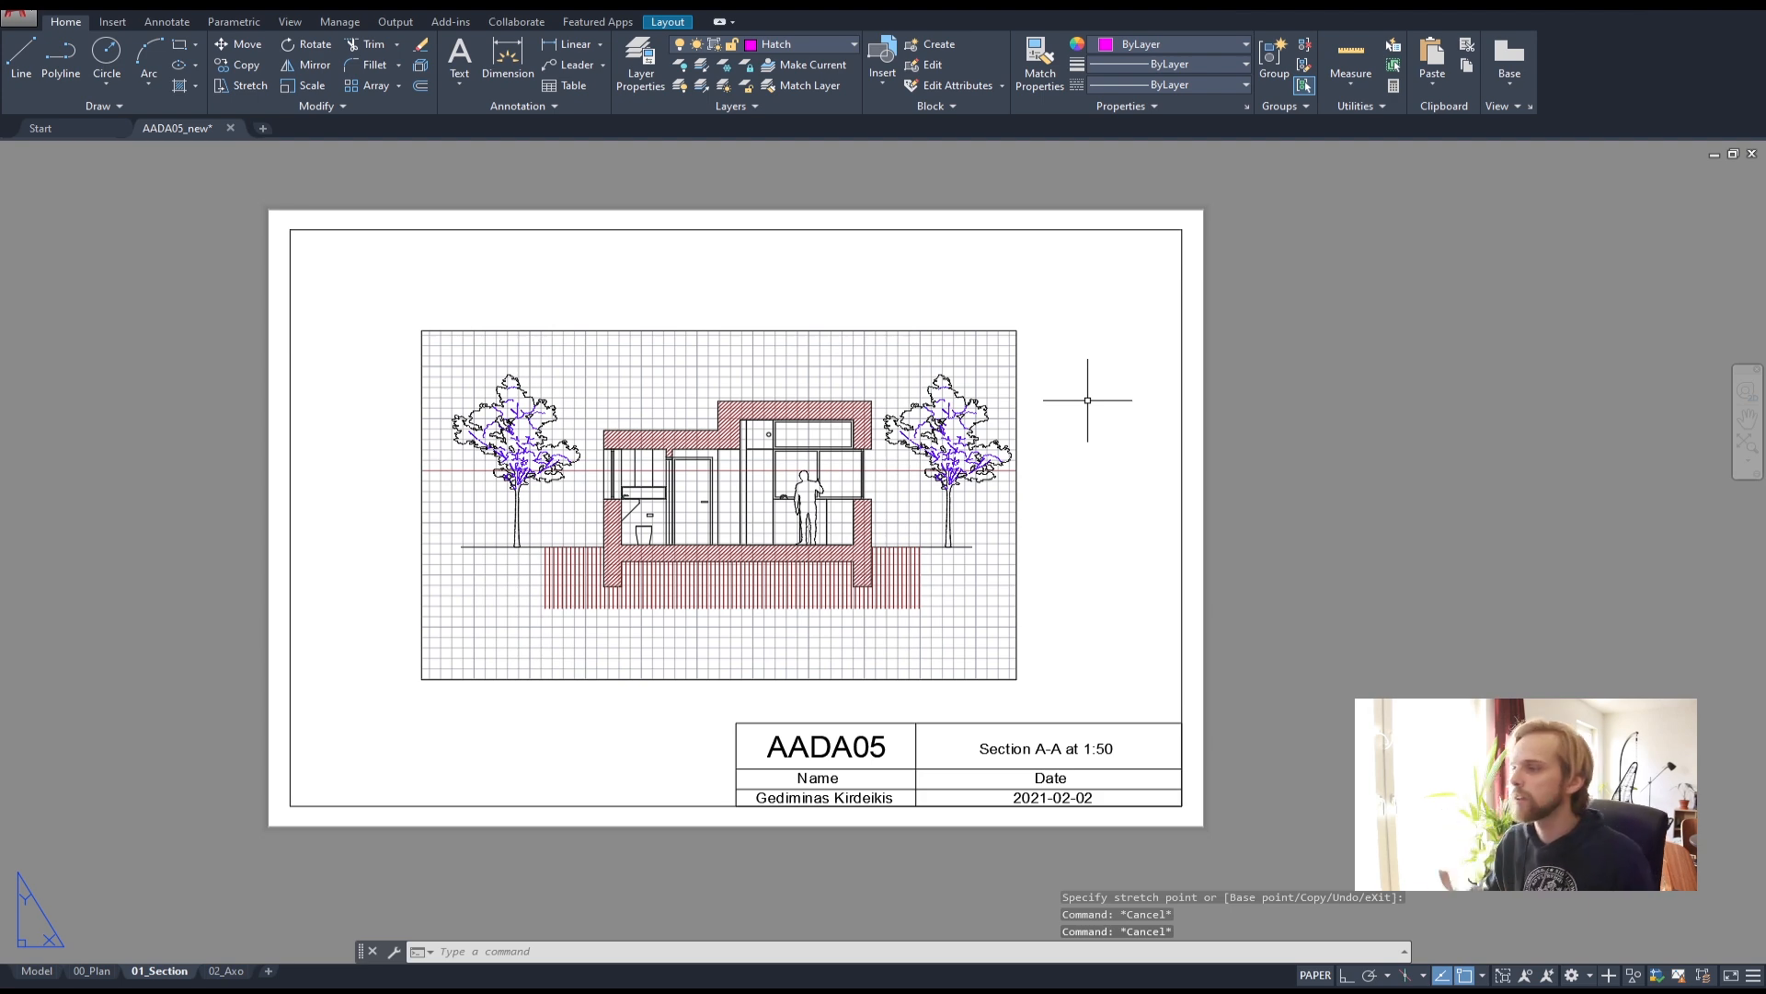
scroll(947, 423, "up", 5)
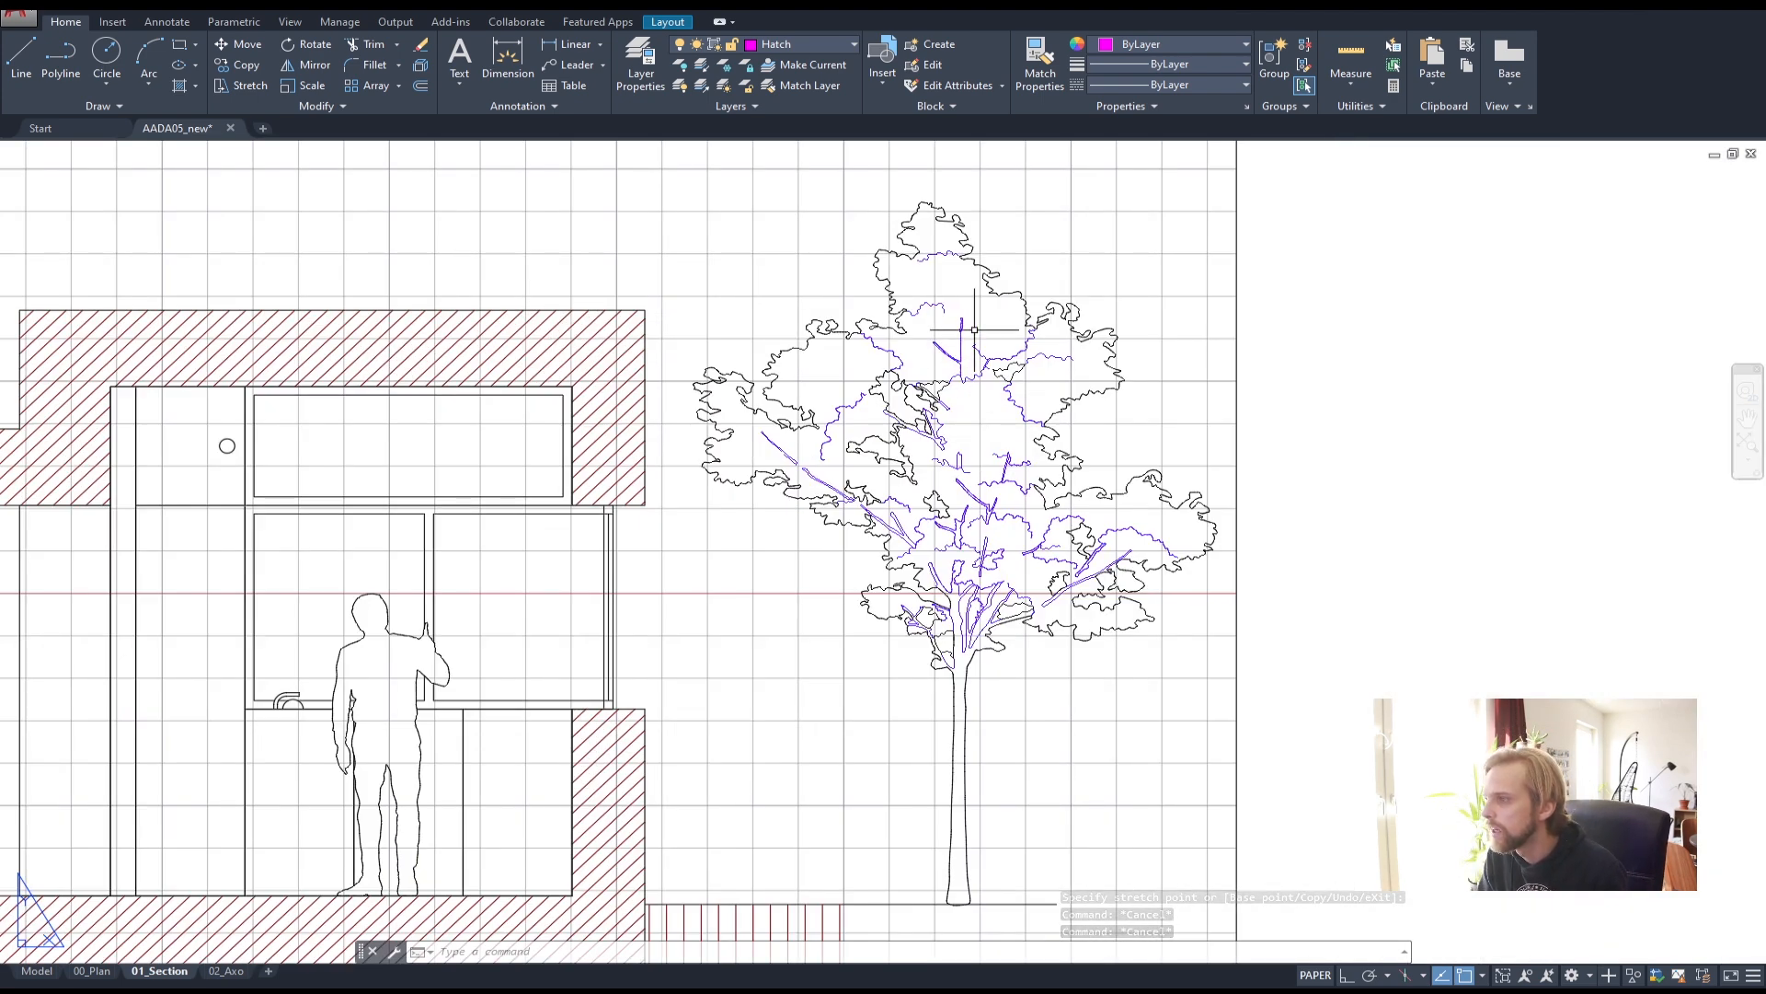
scroll(975, 589, "up", 2)
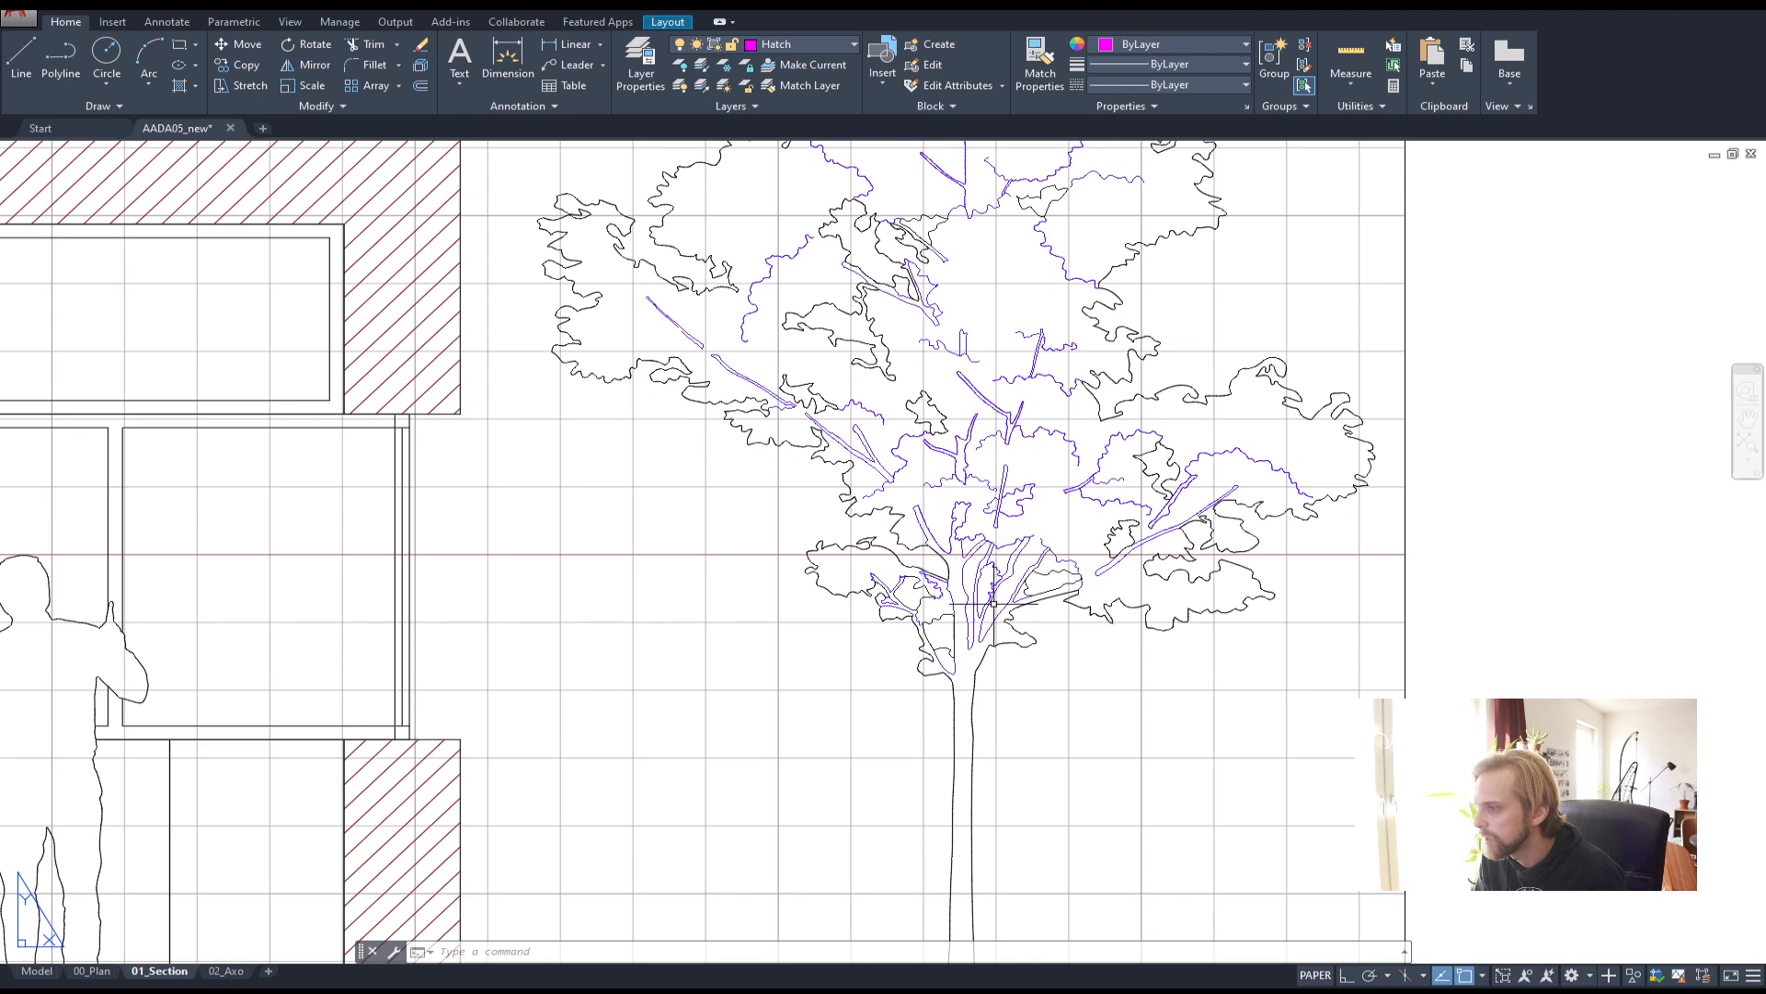
scroll(980, 587, "down", 5)
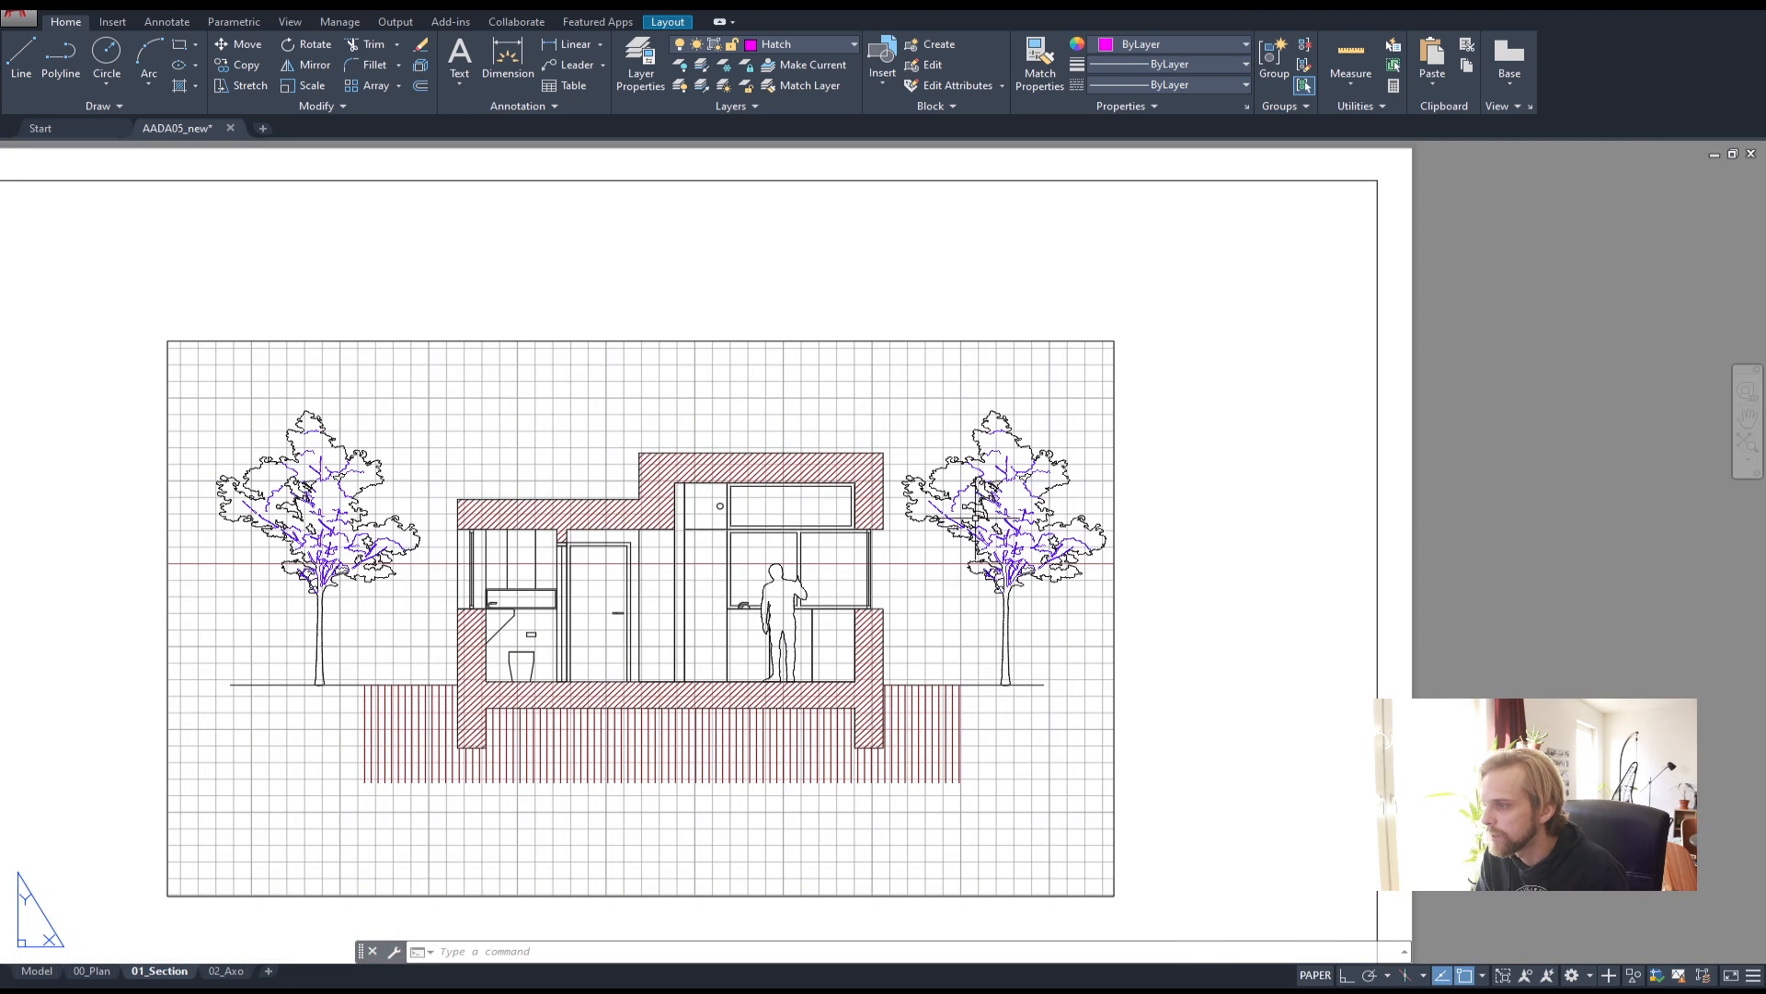
- Override the Inner layer's VP Color to grey 252 in the section viewport, then go to 02_Axo
left_click(635, 69)
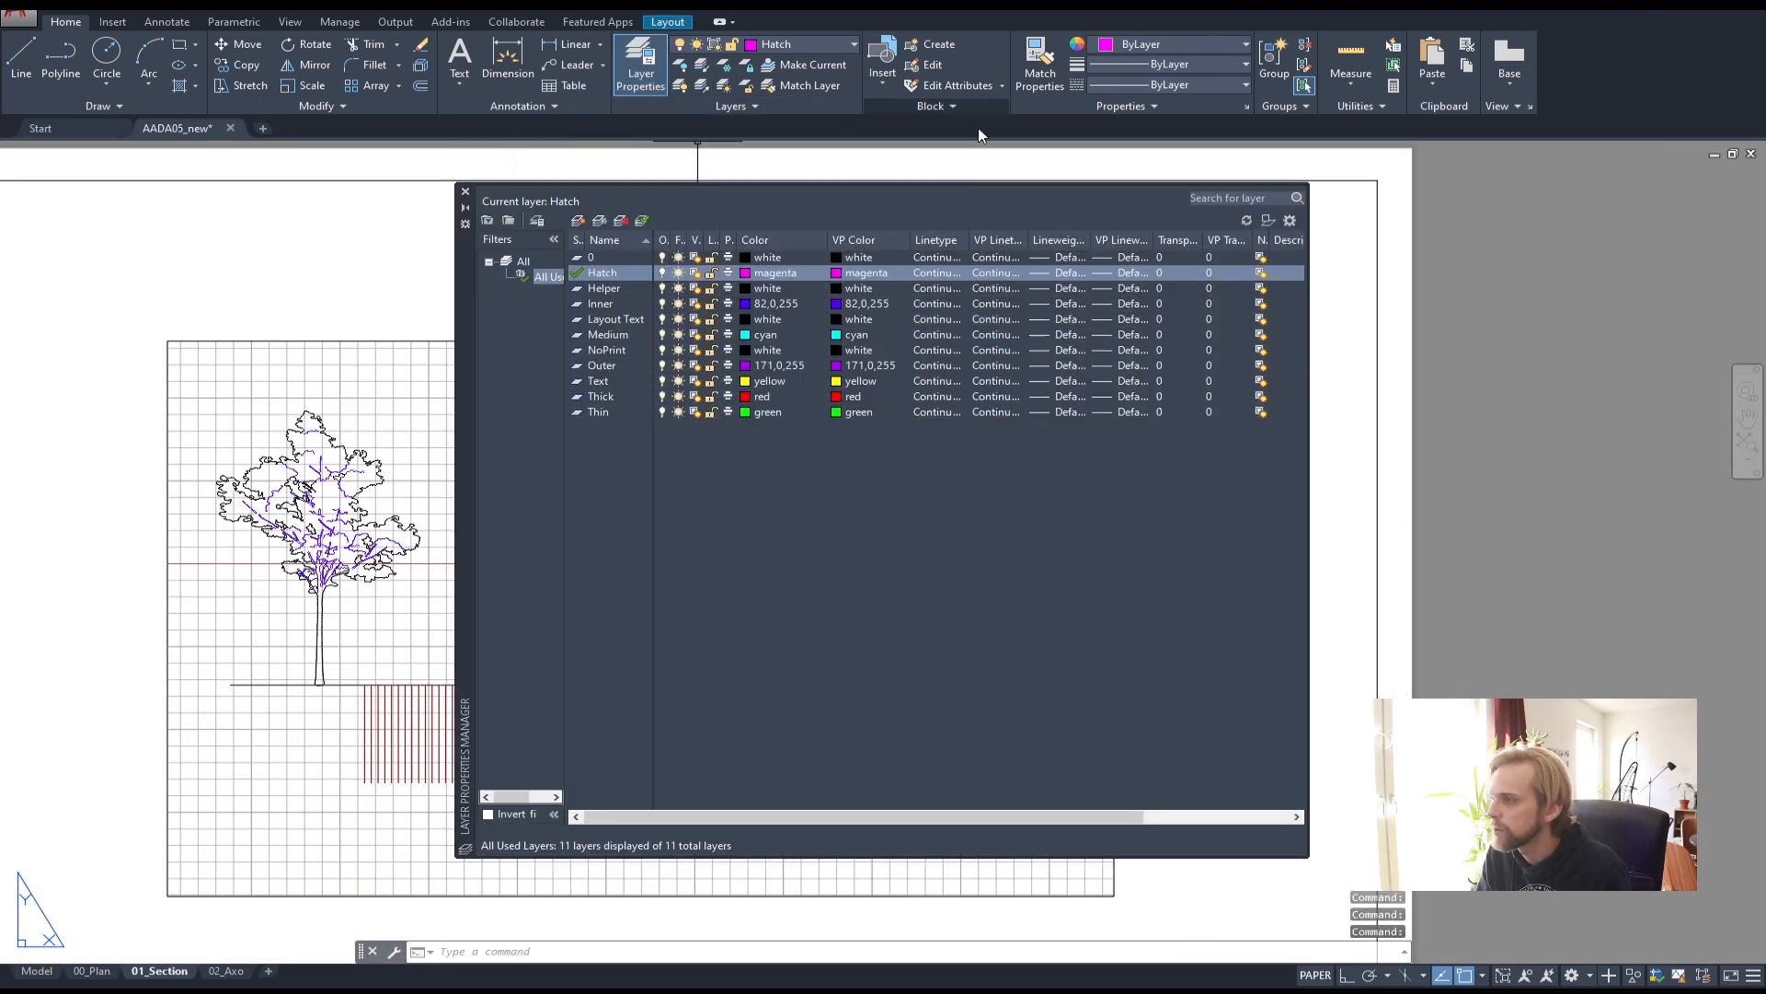
left_click(466, 191)
double_click(509, 424)
left_click(641, 66)
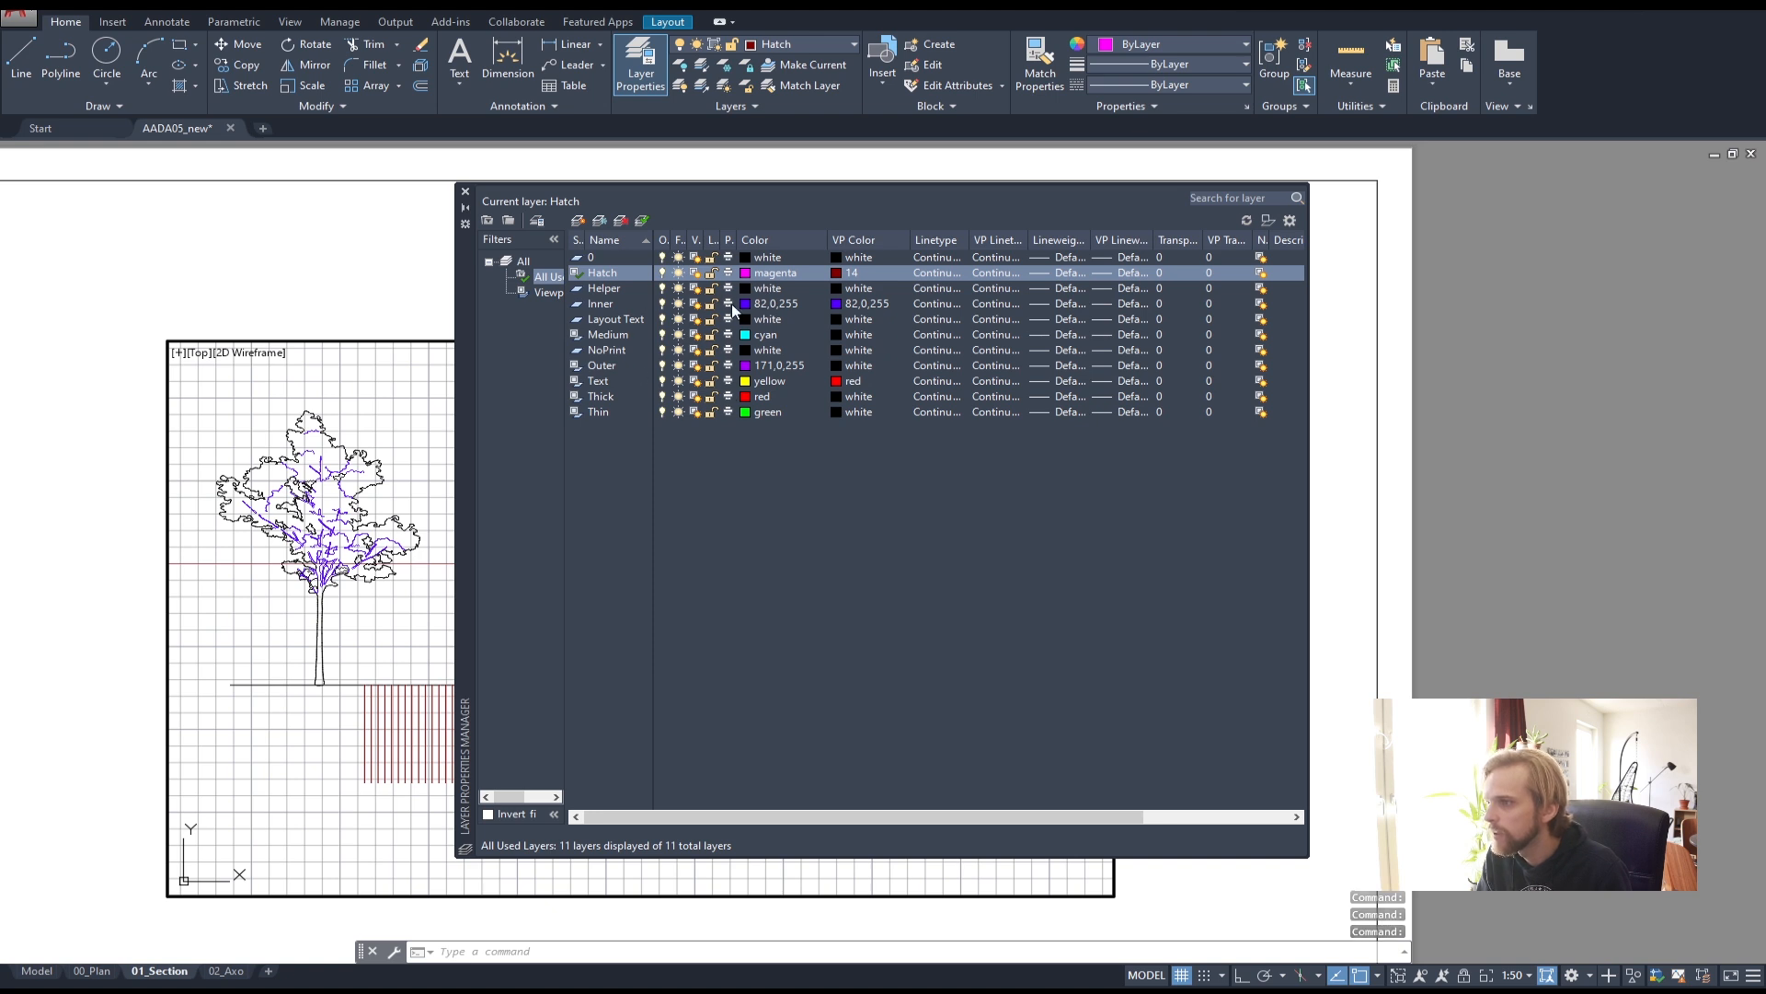
left_click(863, 303)
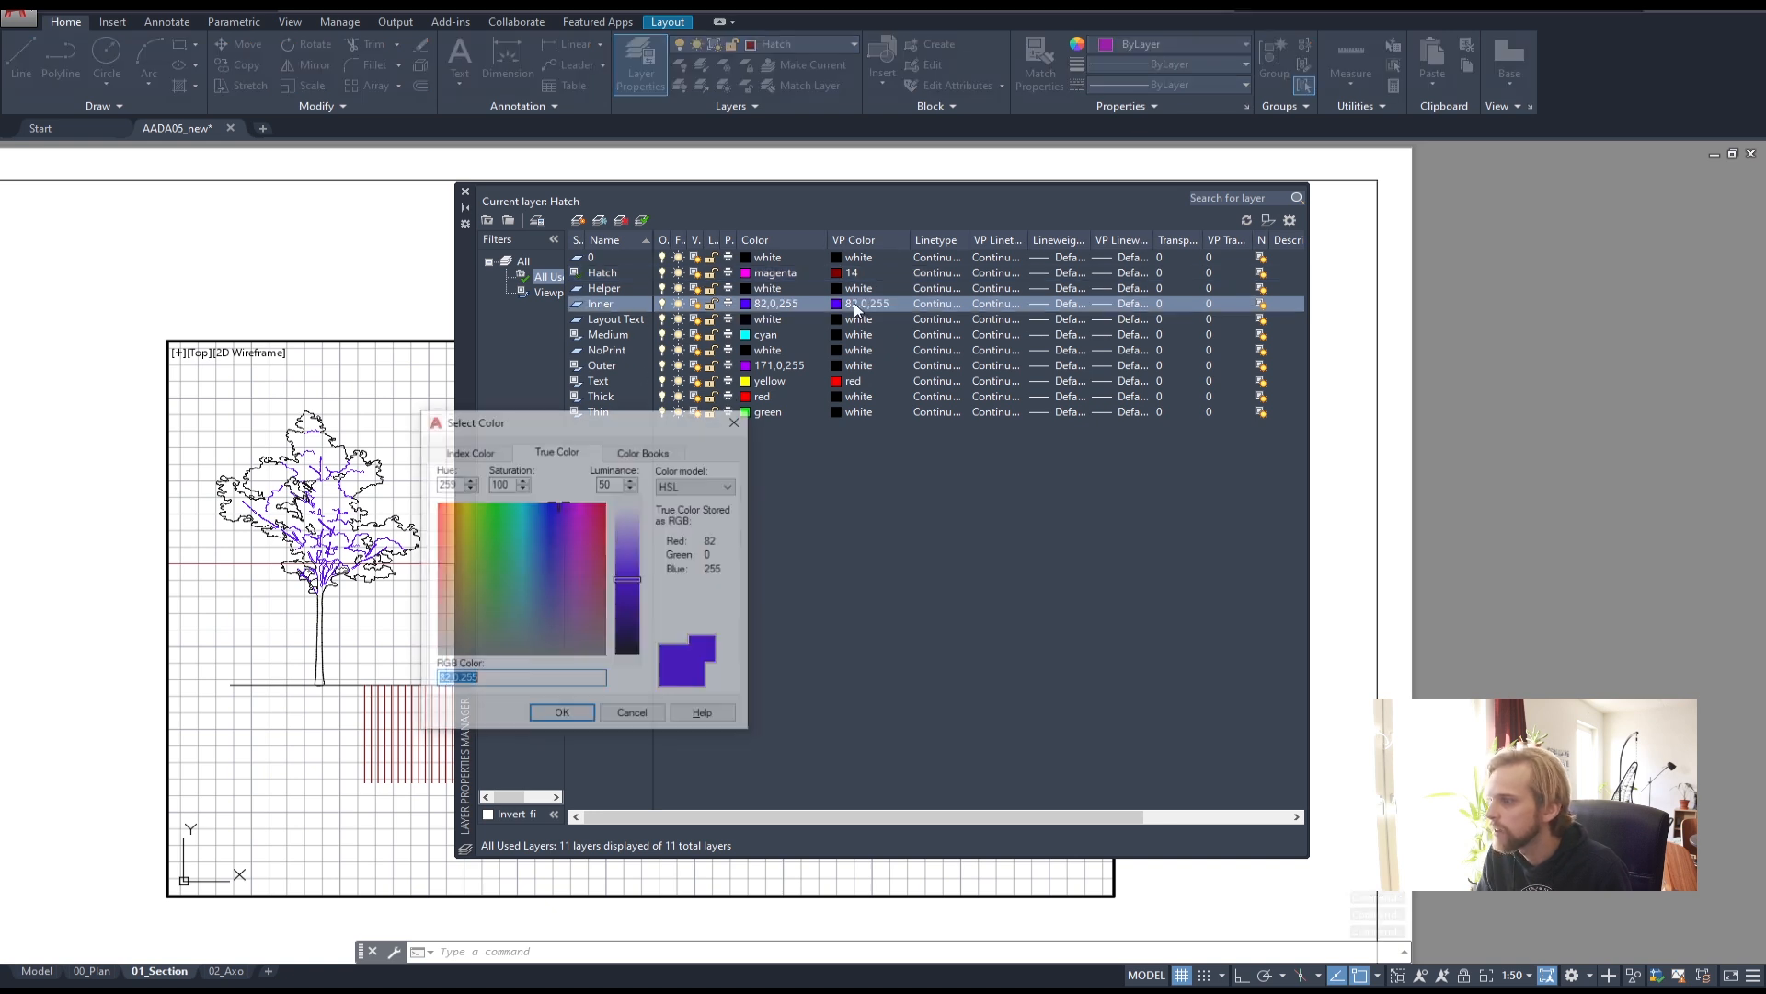
left_click(470, 449)
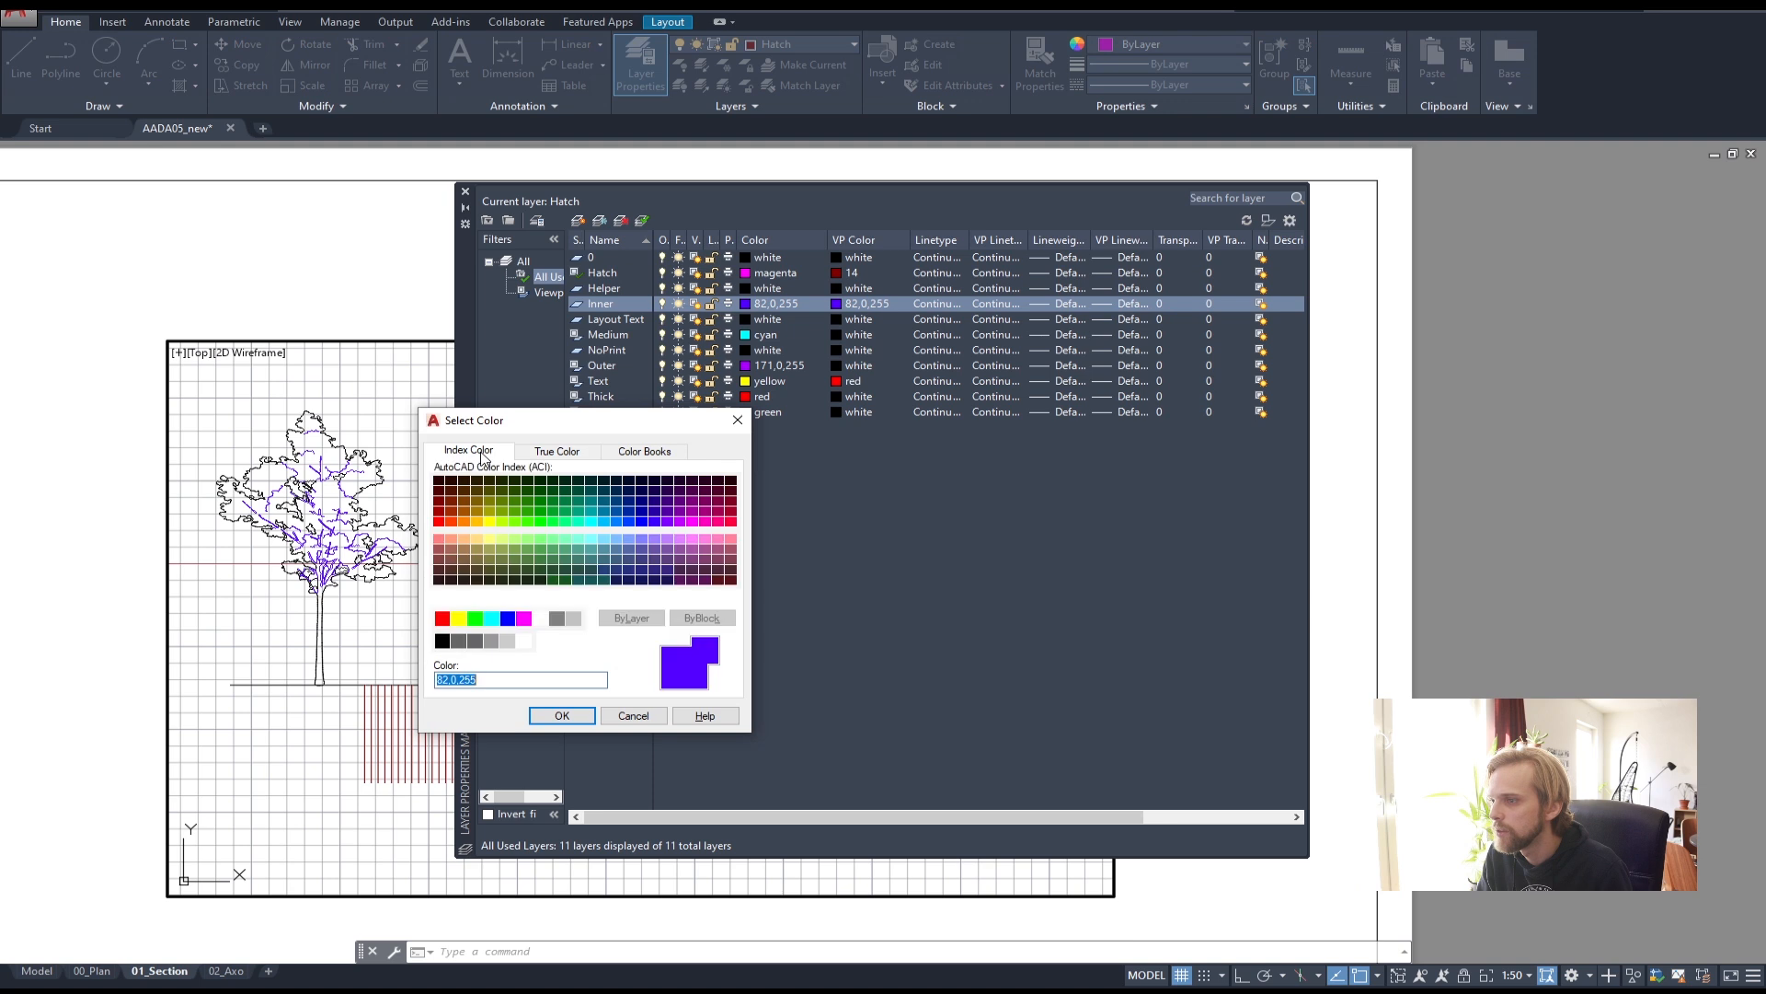
left_click(483, 645)
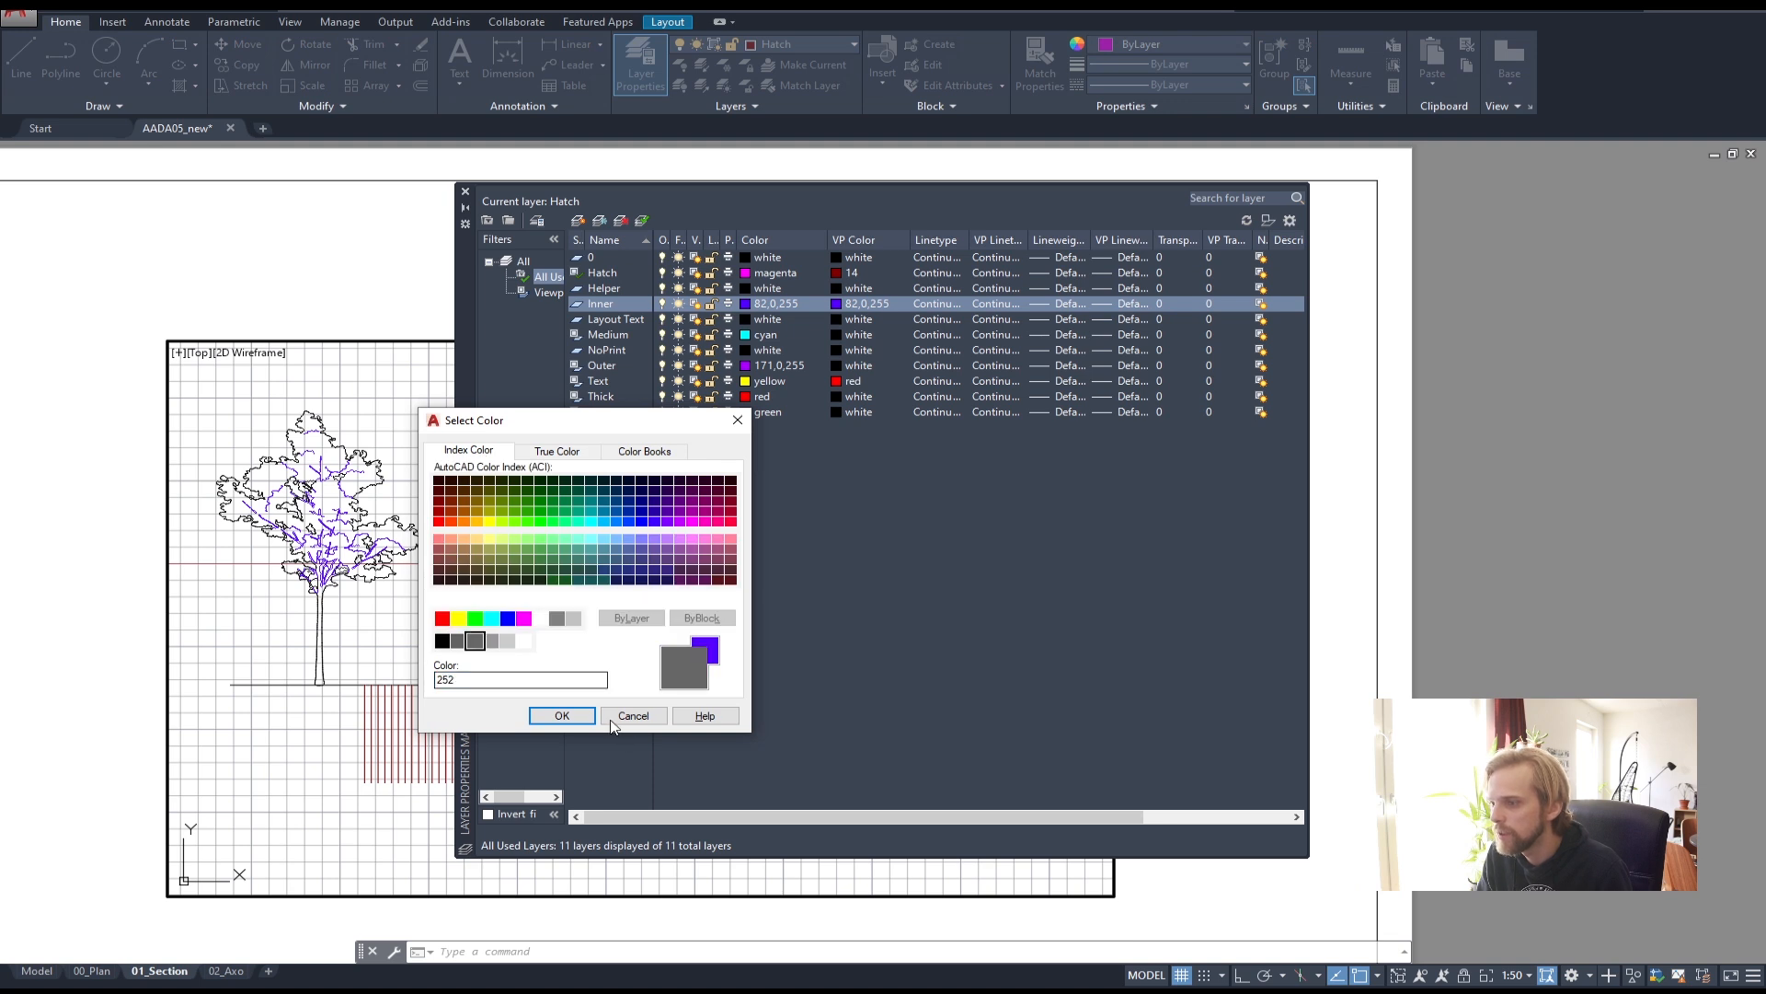
left_click(562, 716)
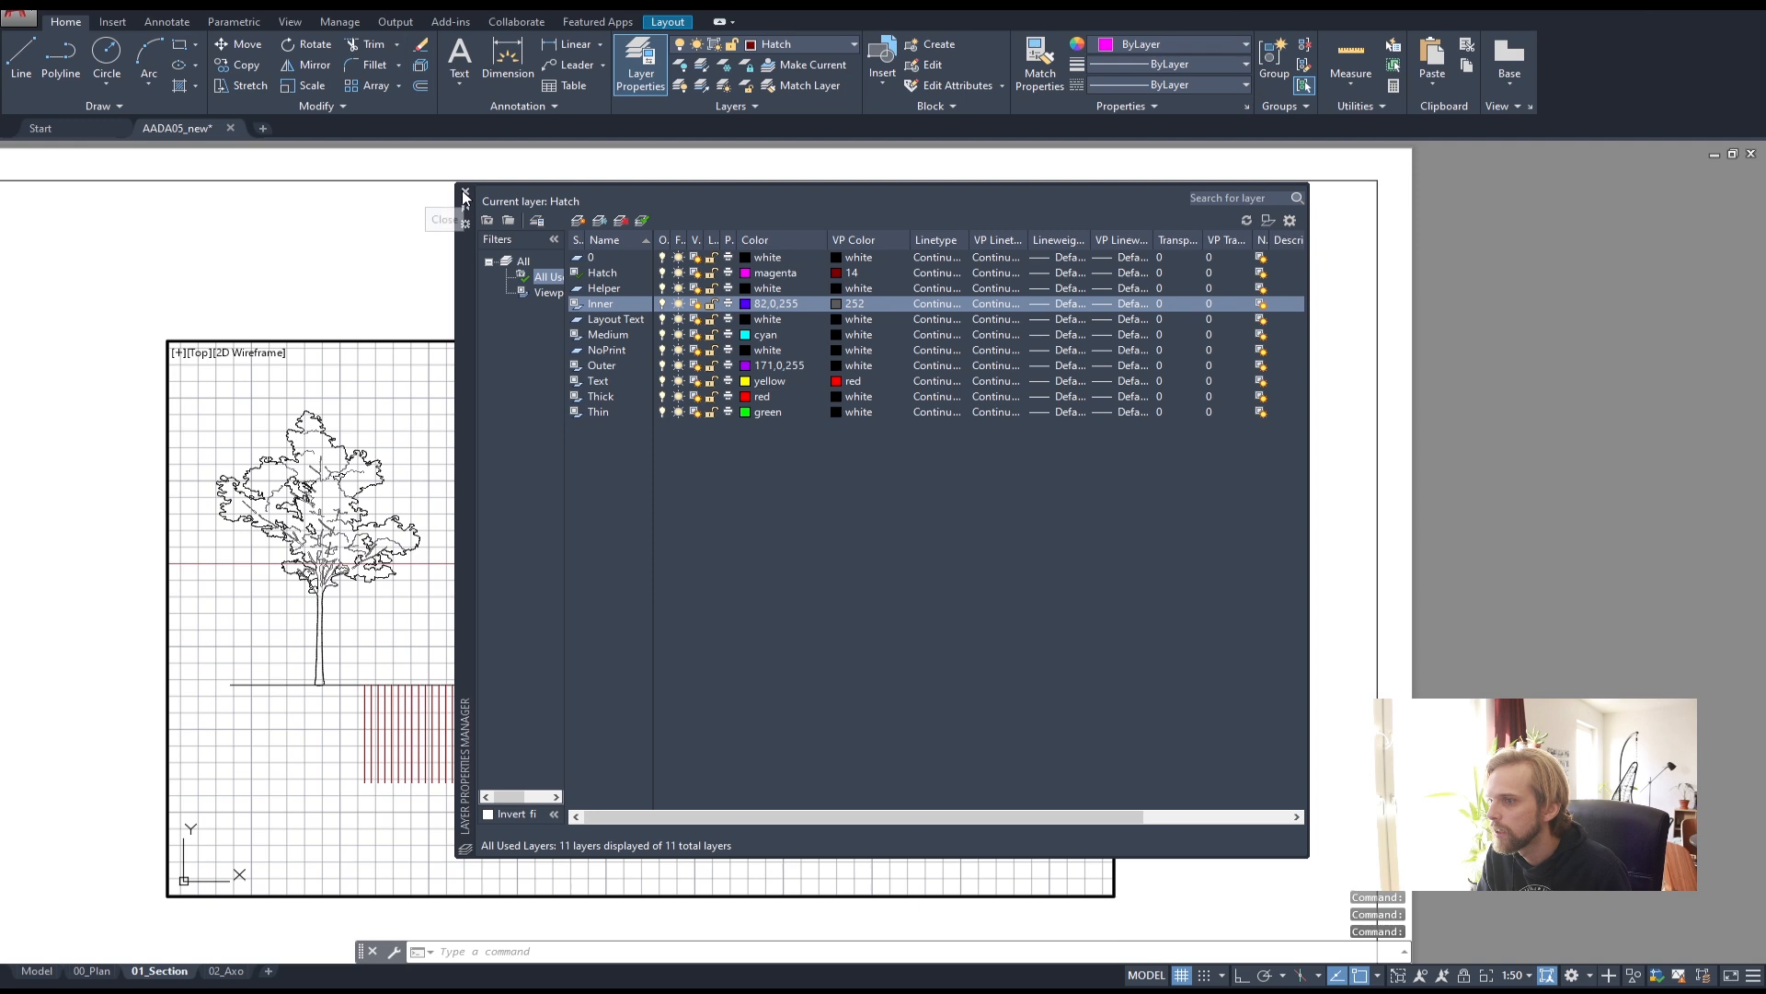
left_click(466, 194)
left_click(226, 972)
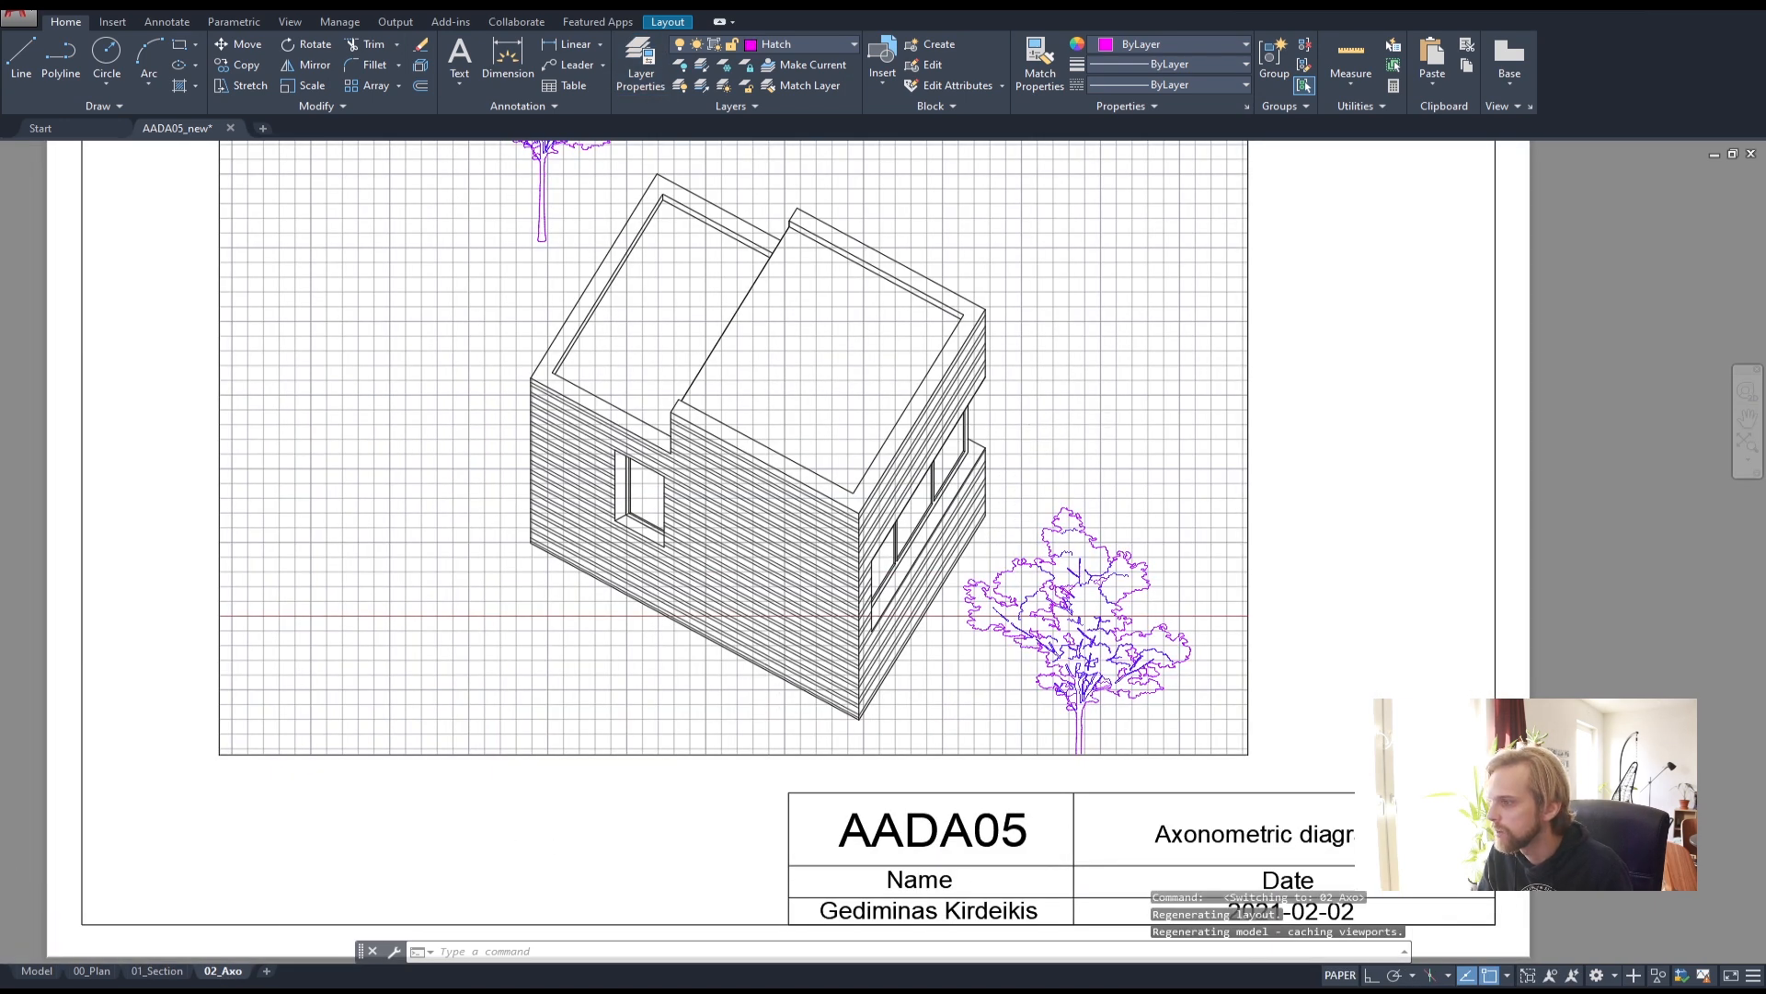
- Pan the model view inside the axonometric viewport to reposition the house
scroll(1072, 424, "down", 3)
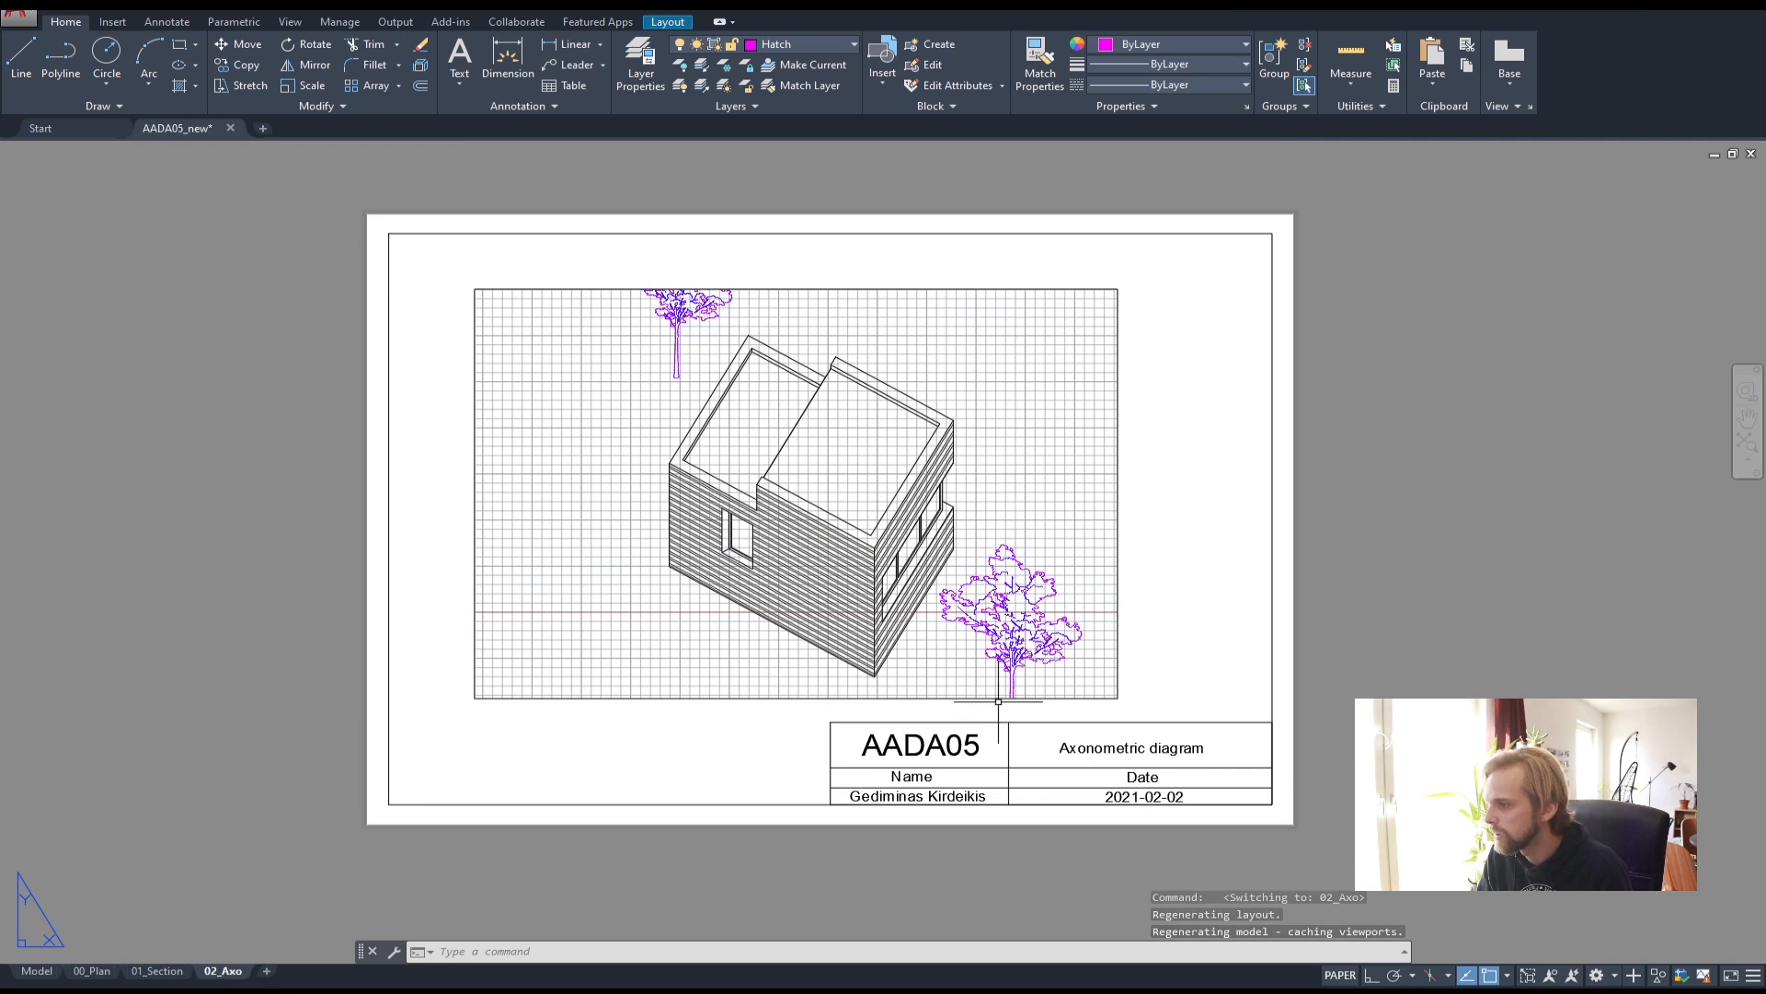
middle_click_drag(910, 646, 940, 566)
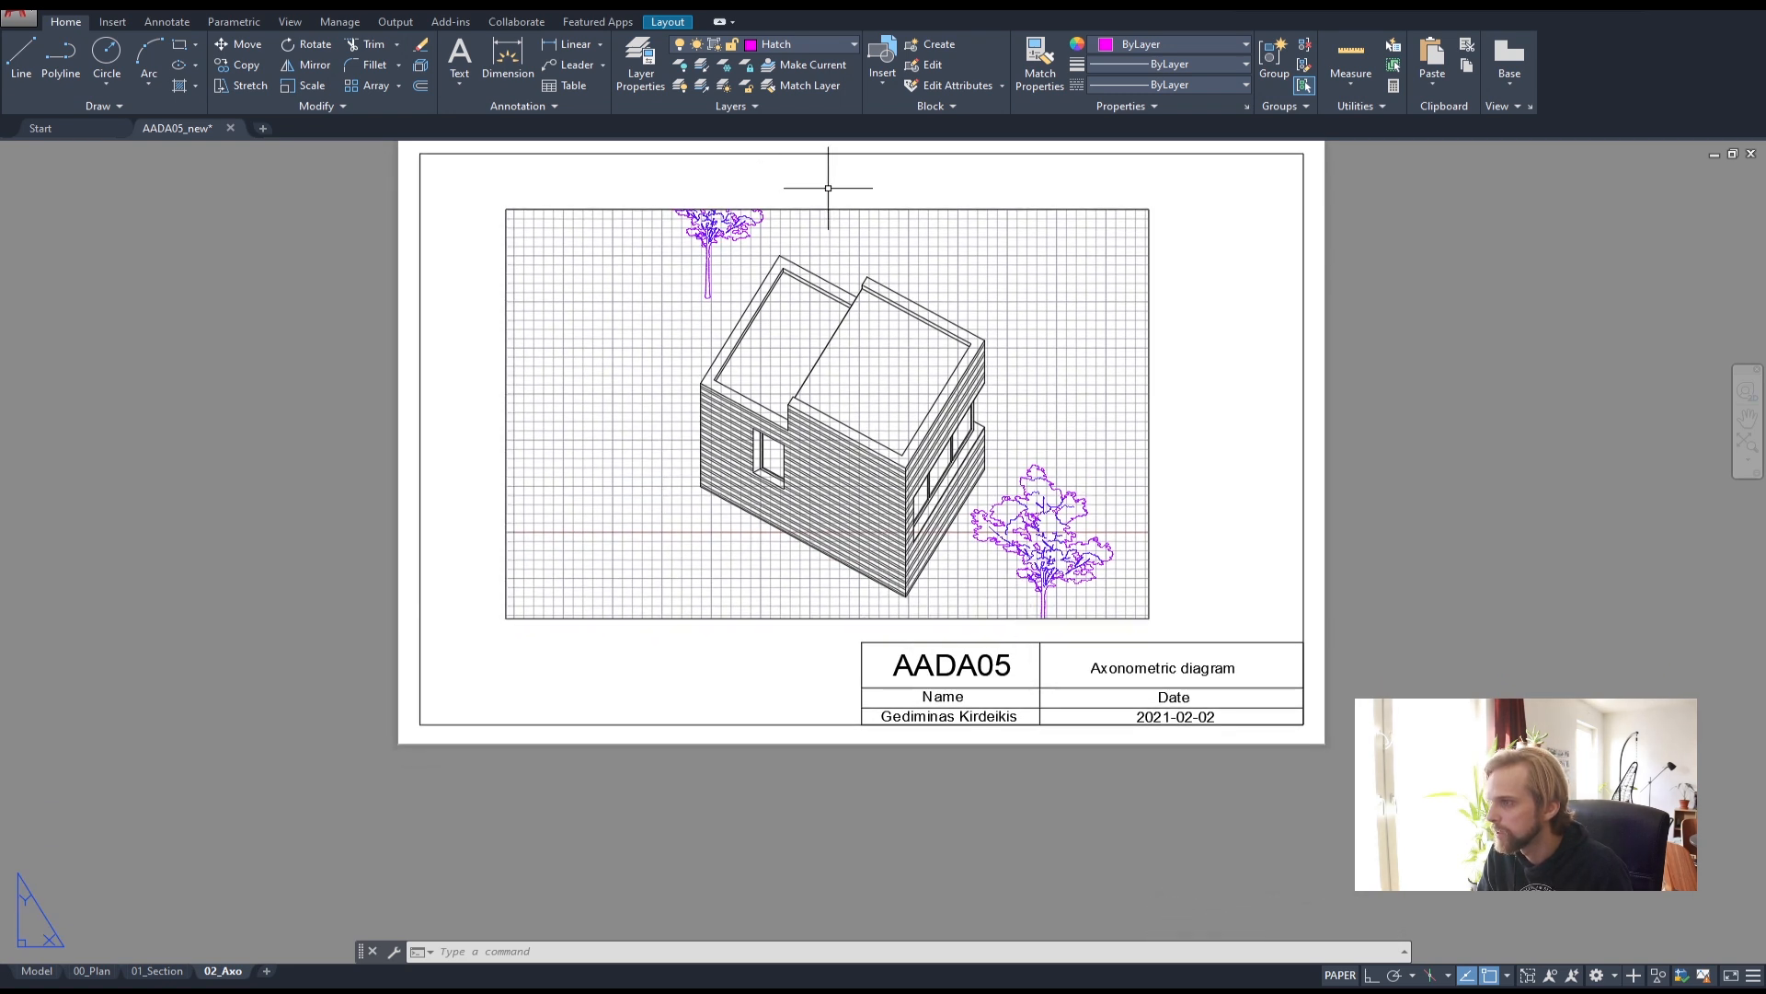
left_click(856, 208)
double_click(699, 325)
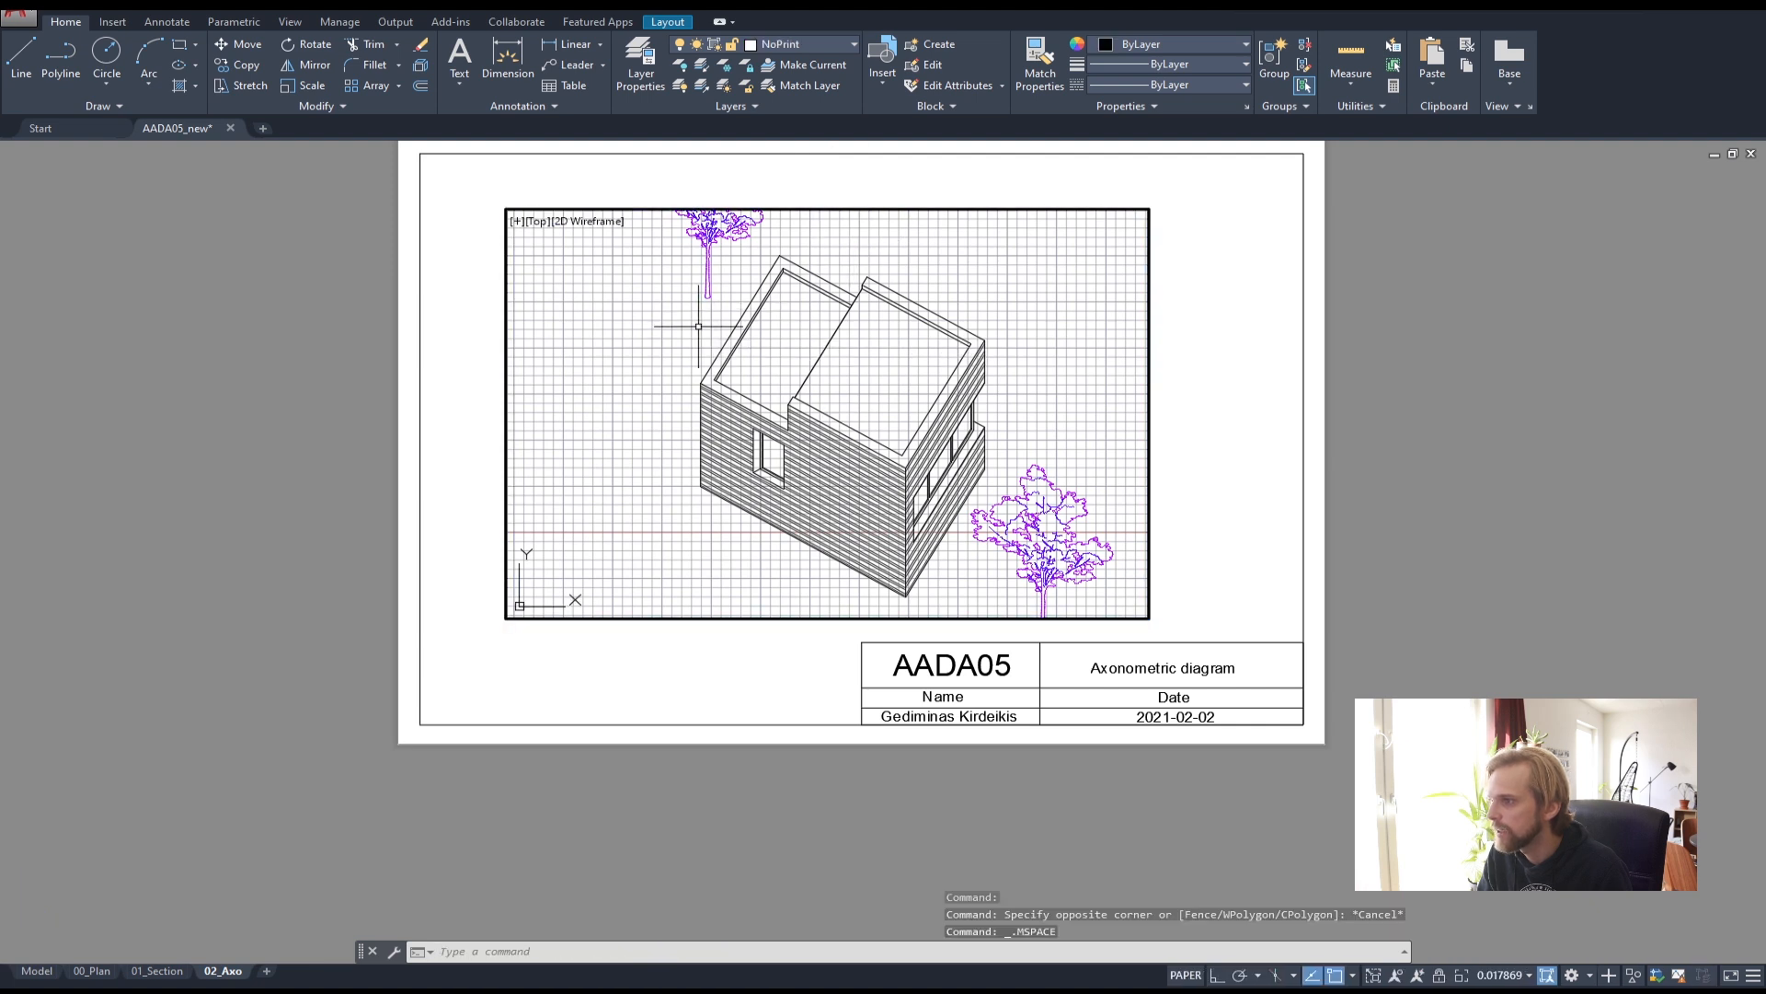
scroll(778, 389, "down", 2)
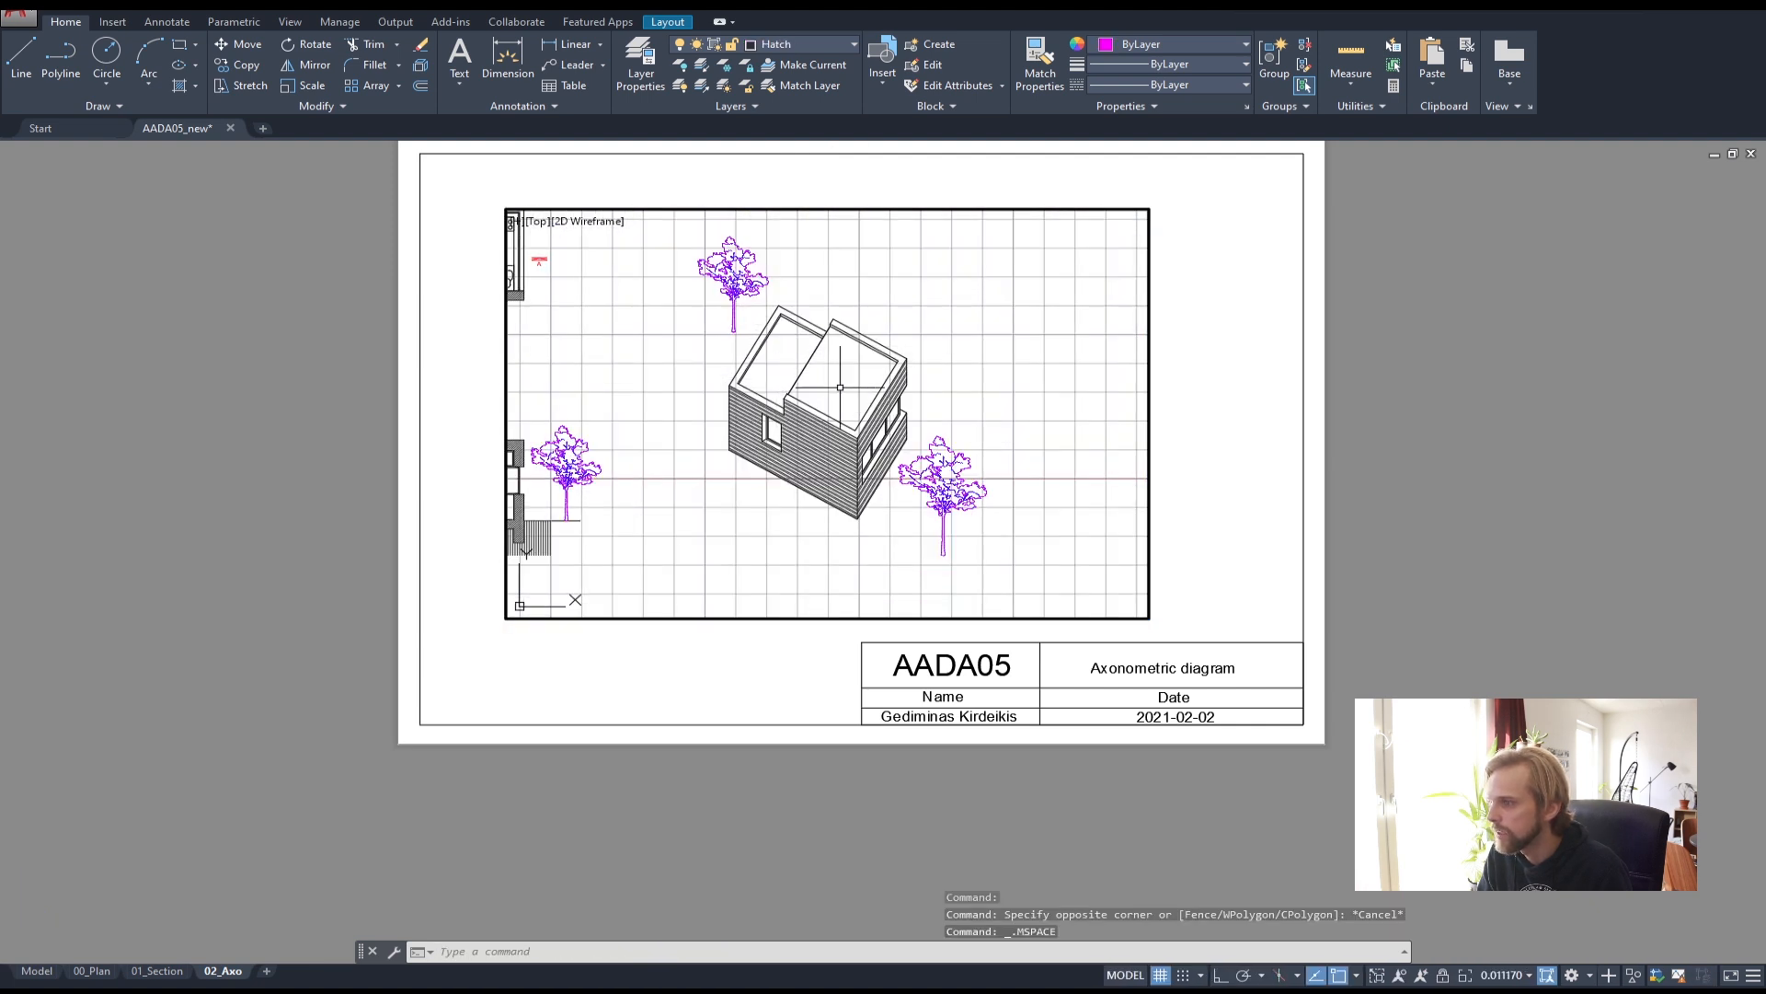
scroll(827, 388, "up", 2)
middle_click_drag(967, 412, 803, 405)
scroll(1020, 397, "down", 2)
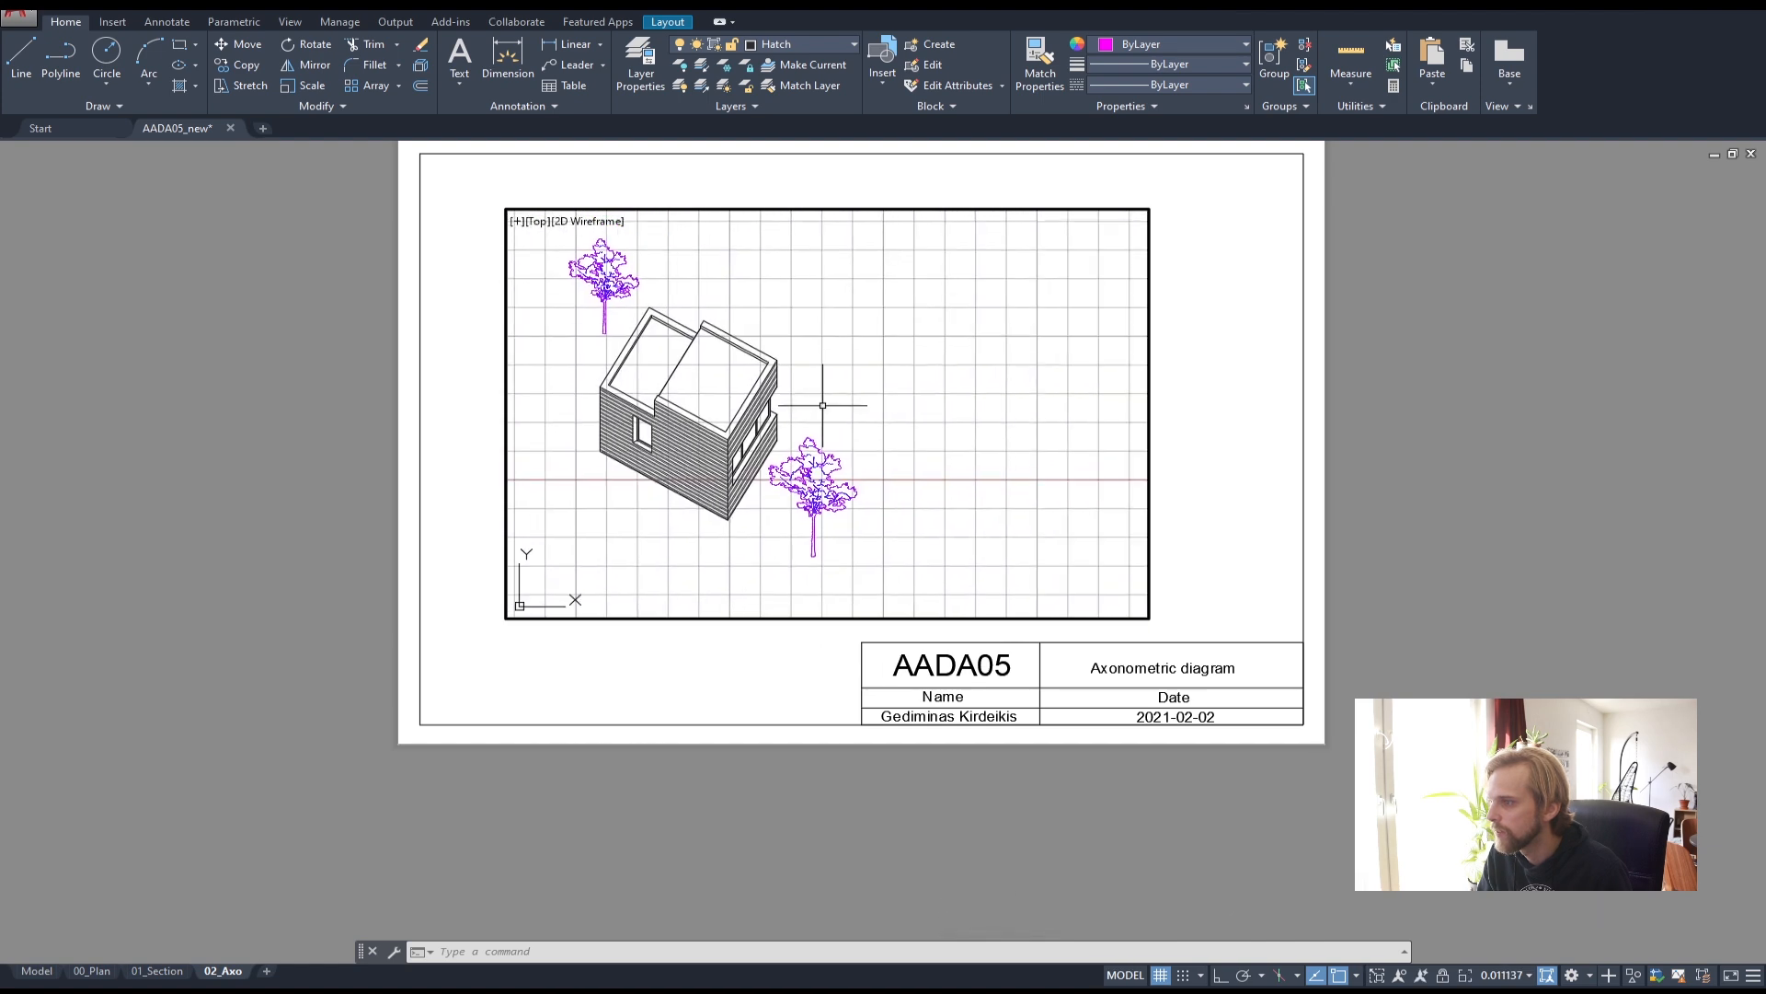
scroll(934, 414, "up", 2)
middle_click_drag(1082, 413, 1112, 417)
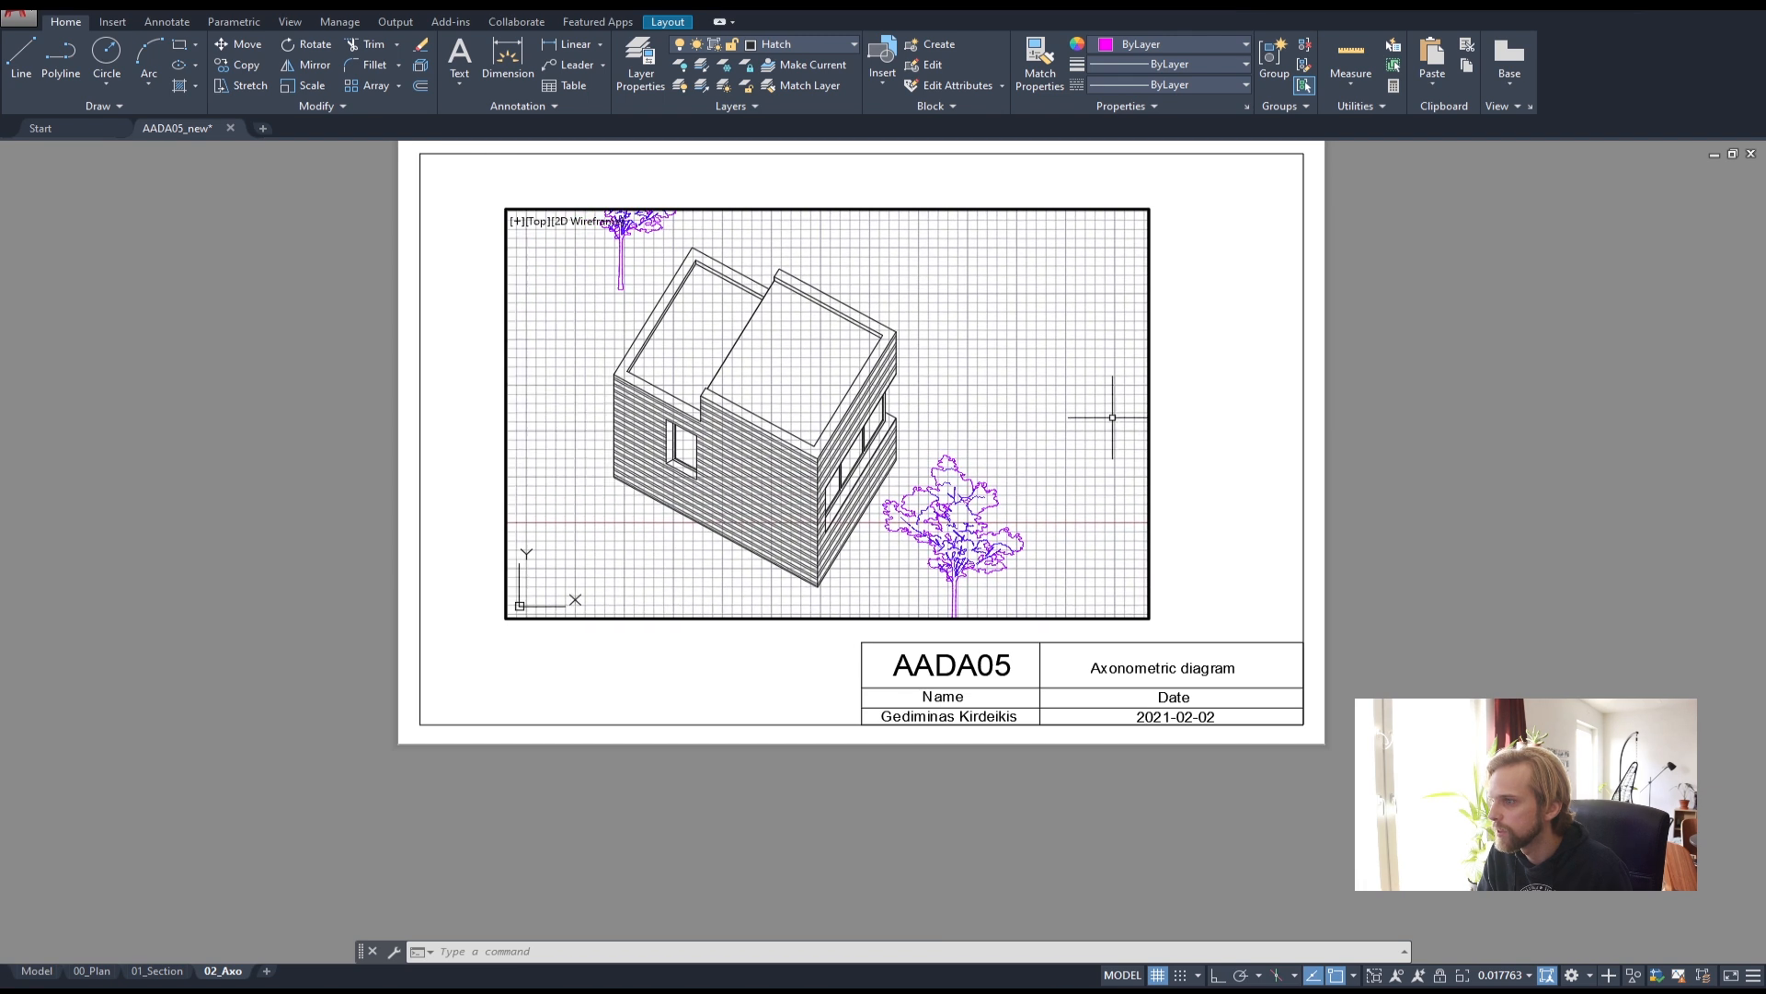
double_click(1261, 355)
- Stretch the viewport's top-left and bottom-right corners to the frame's corners
middle_click_drag(871, 194, 930, 321)
left_click(869, 346)
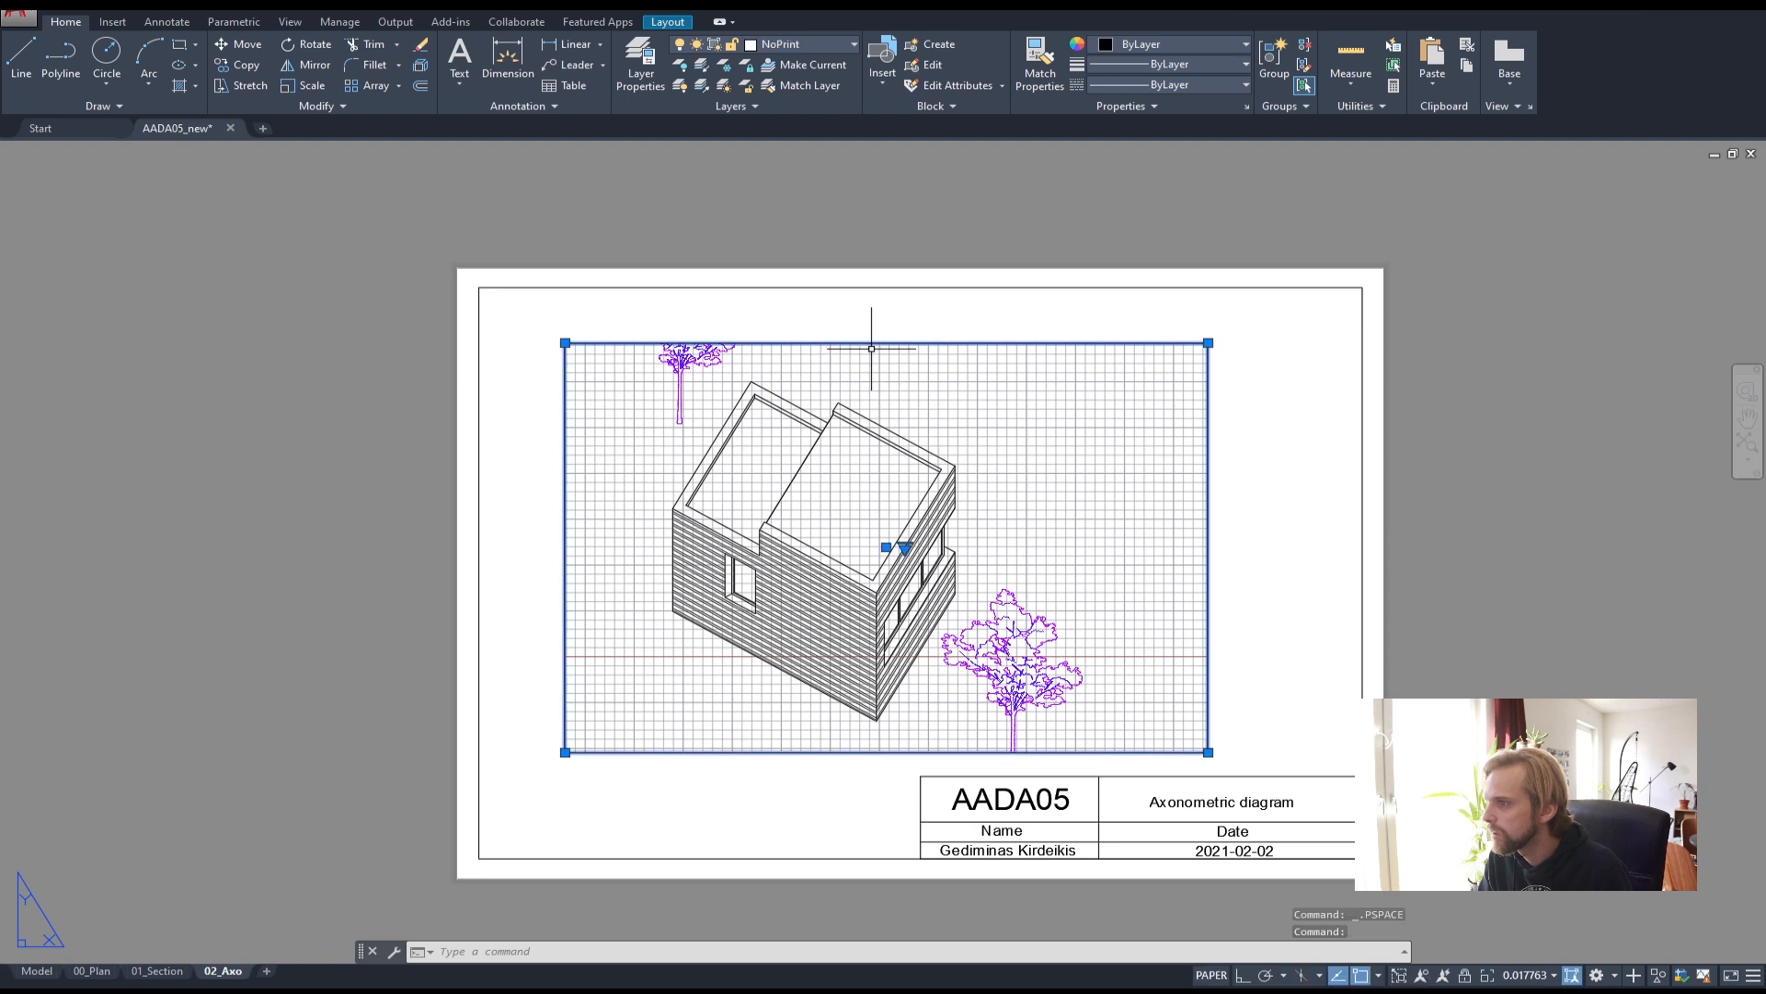
left_click(565, 342)
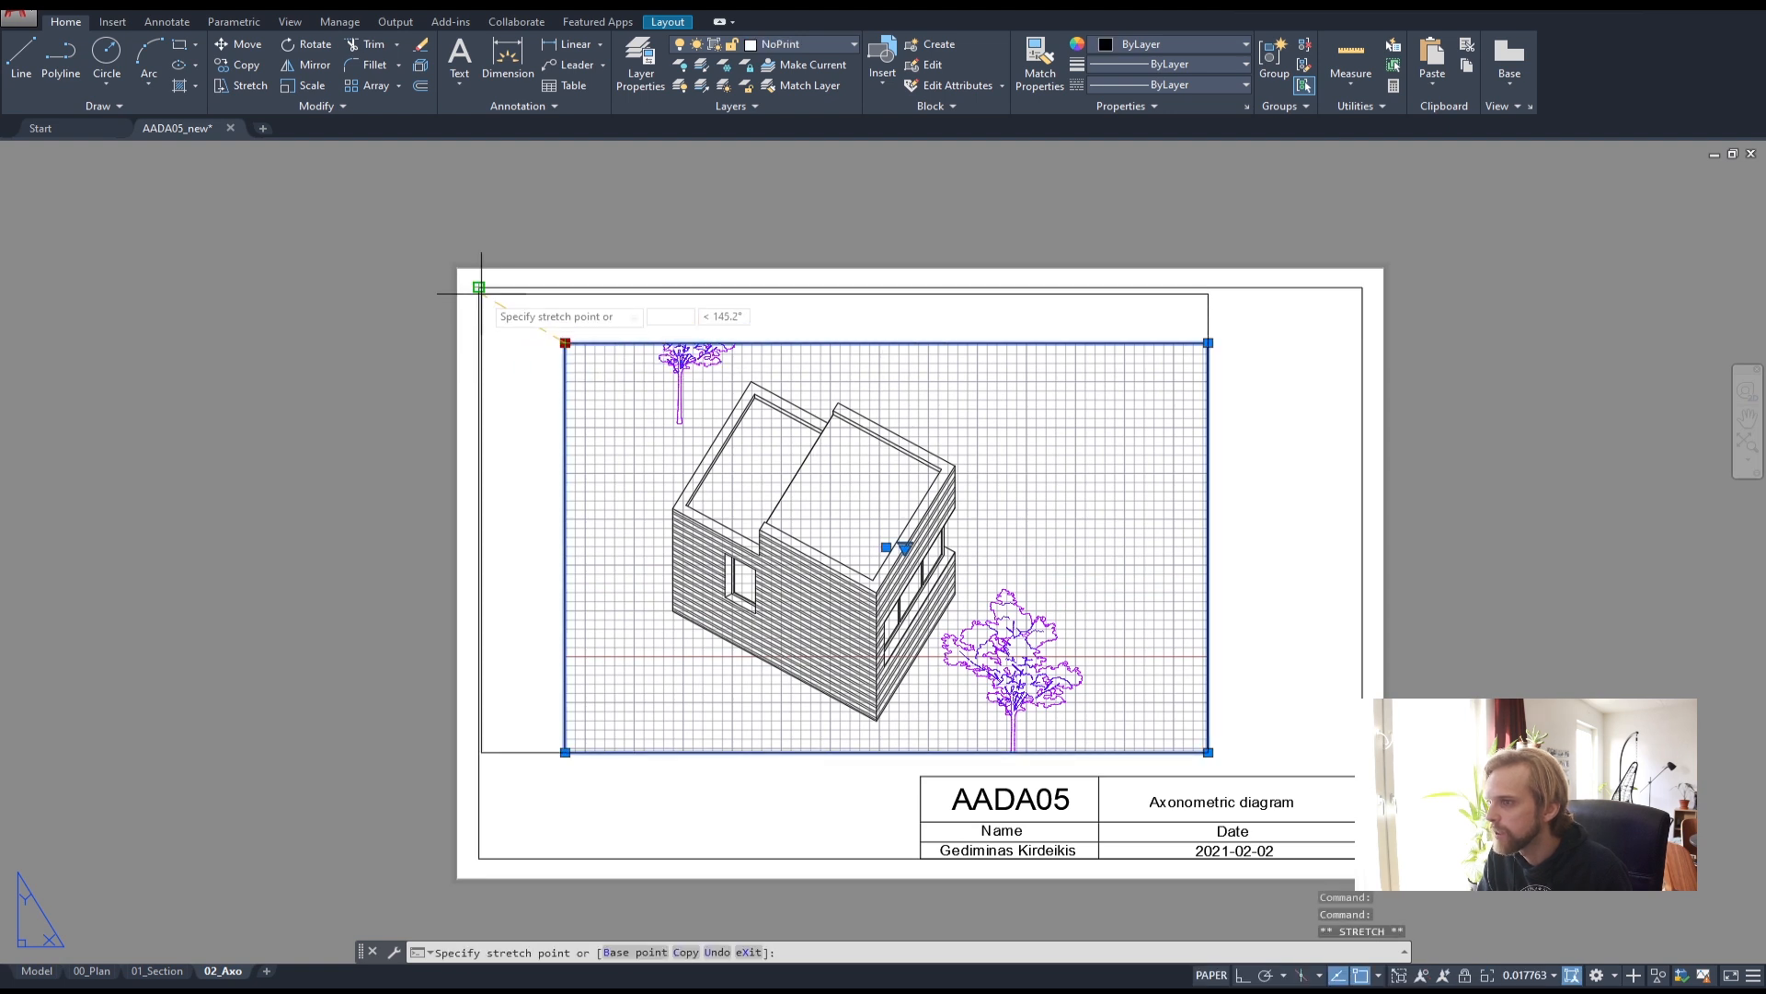
left_click(479, 287)
left_click(1208, 752)
left_click(1207, 753)
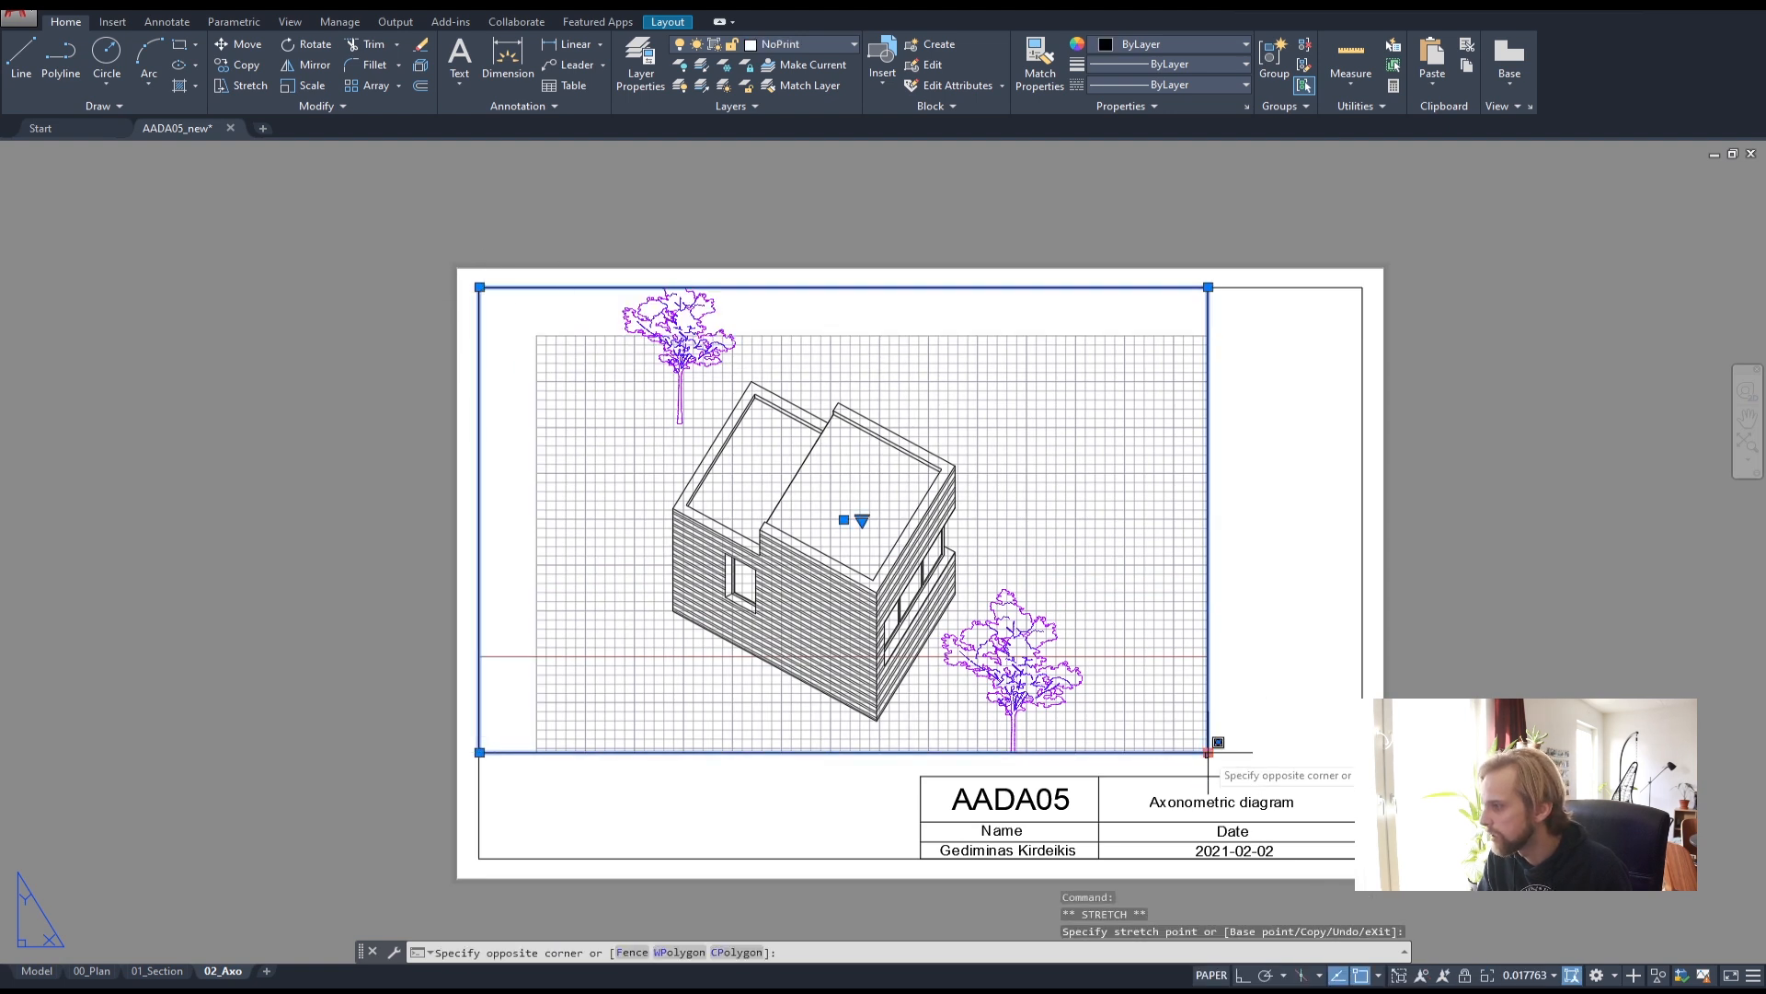
left_click(1208, 753)
left_click(1208, 752)
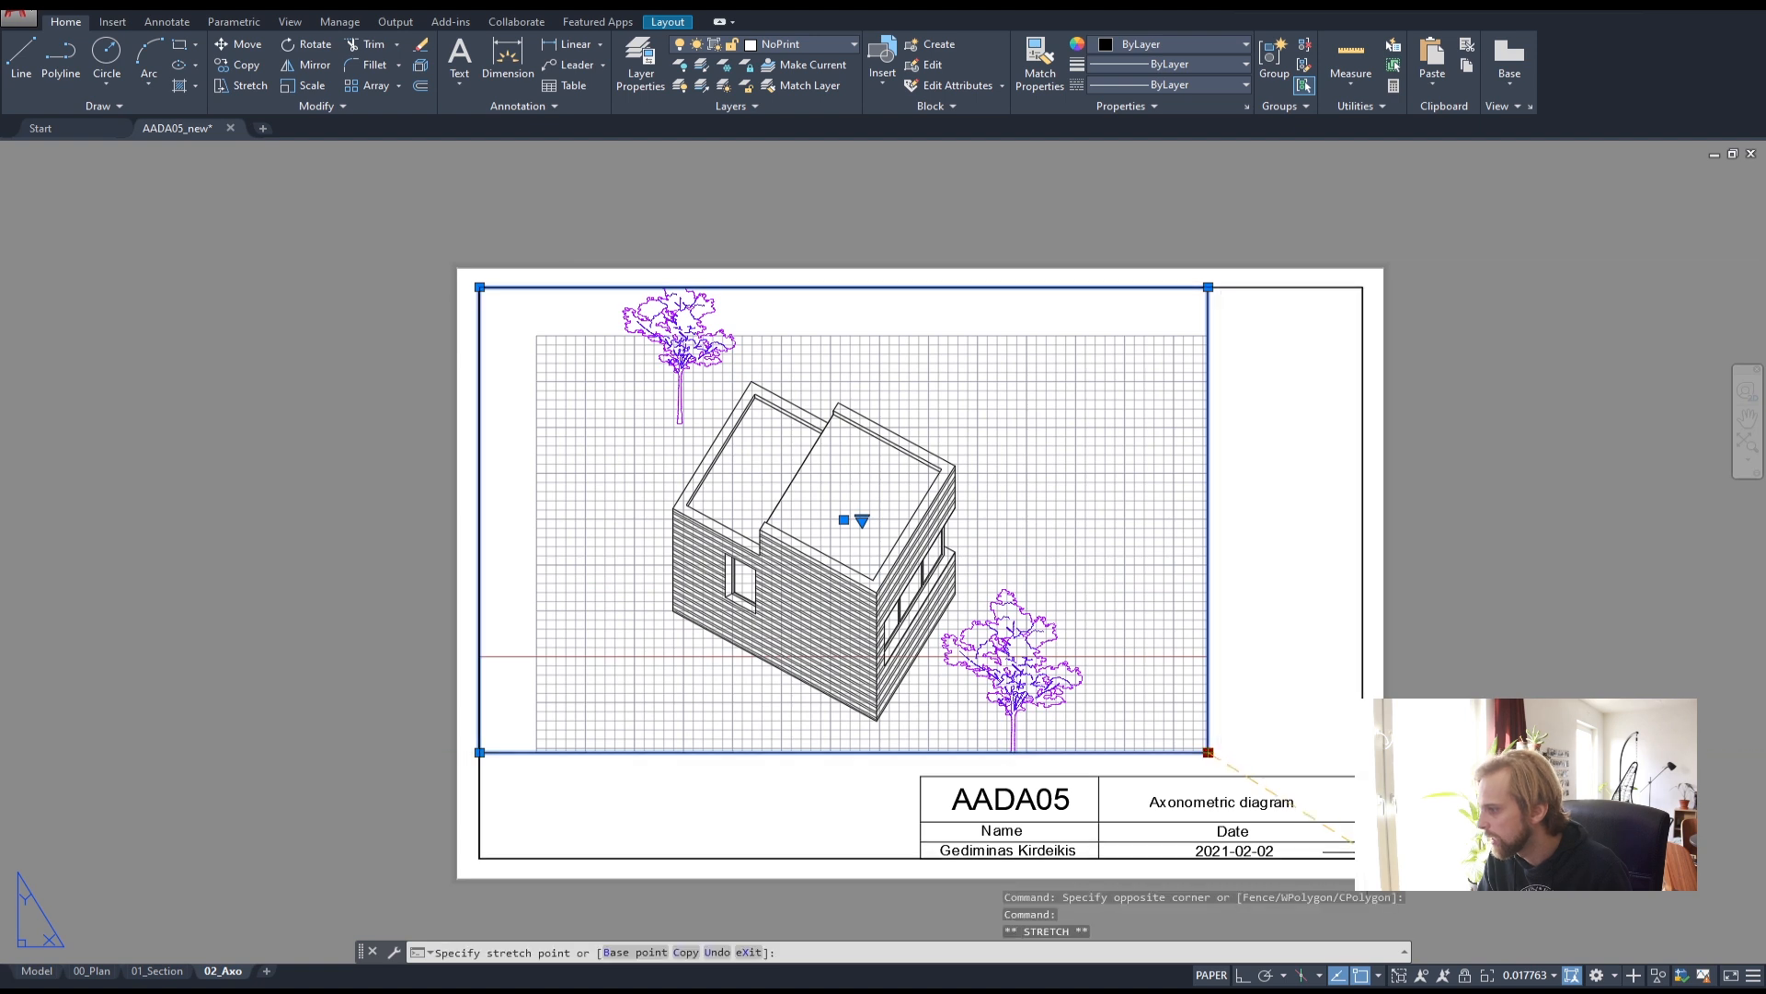
left_click(1362, 859)
key("Escape")
key("Escape")
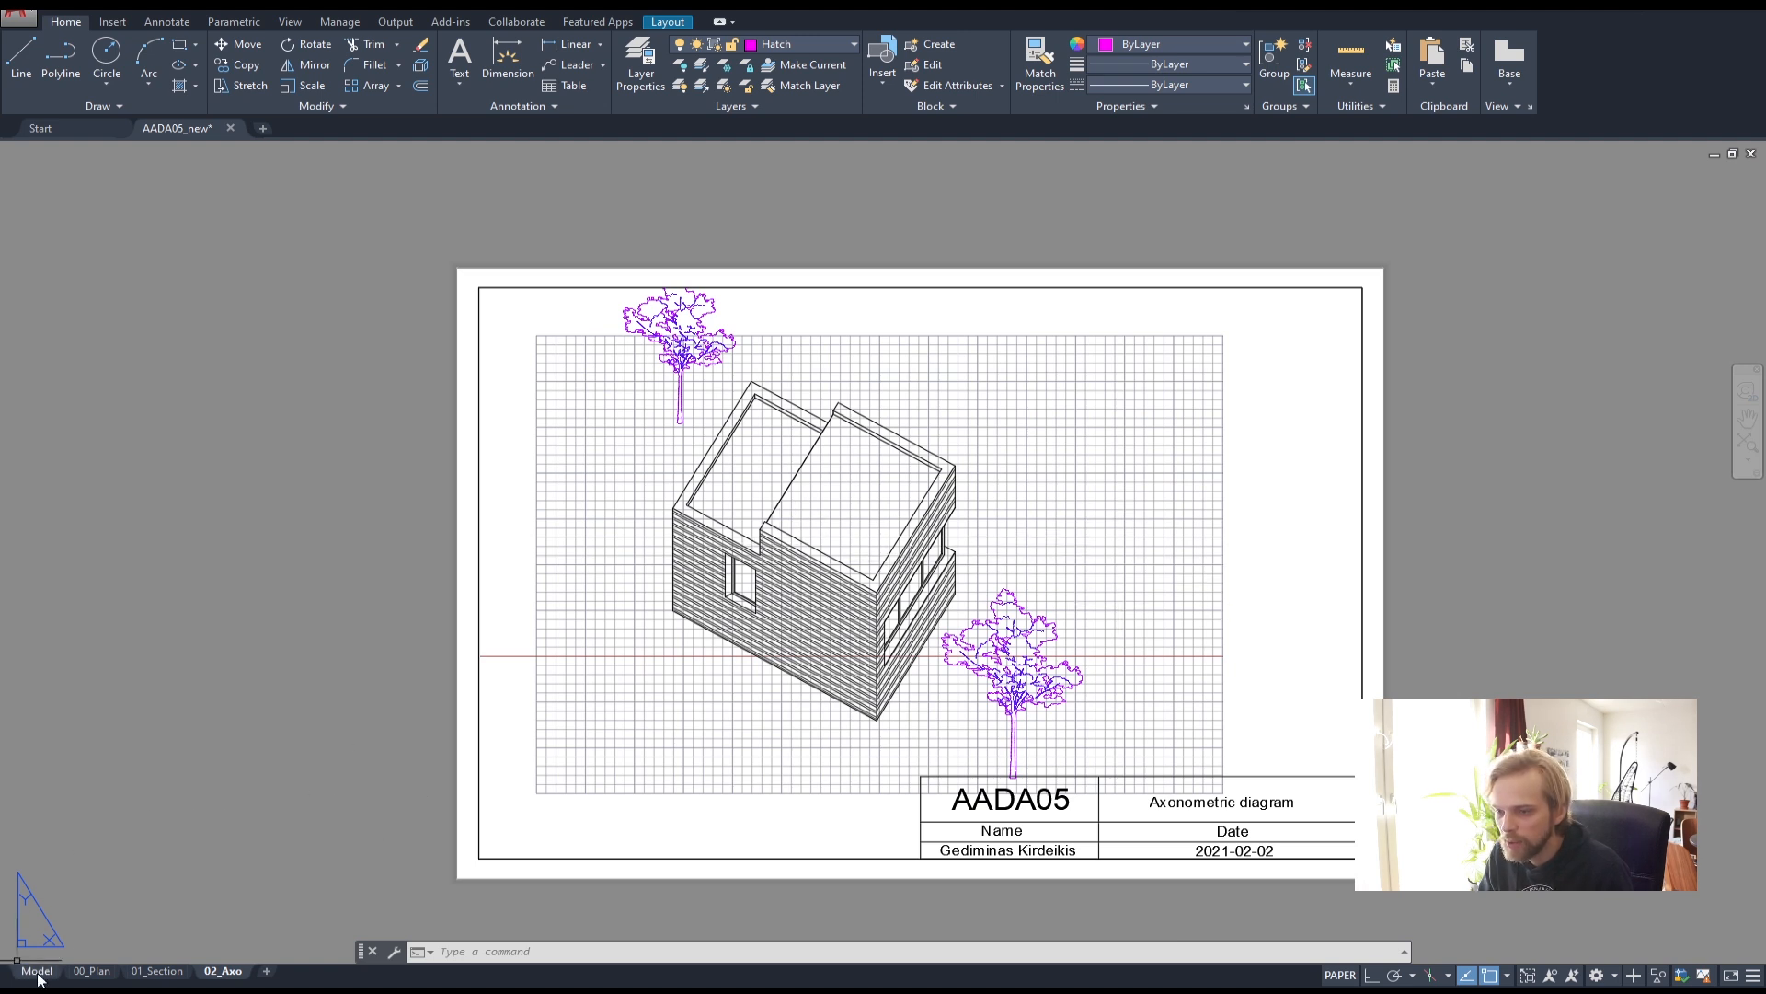
- Zoom the axonometric viewport to the house and both trees with ZOOM Object, then pan slightly
double_click(1109, 561)
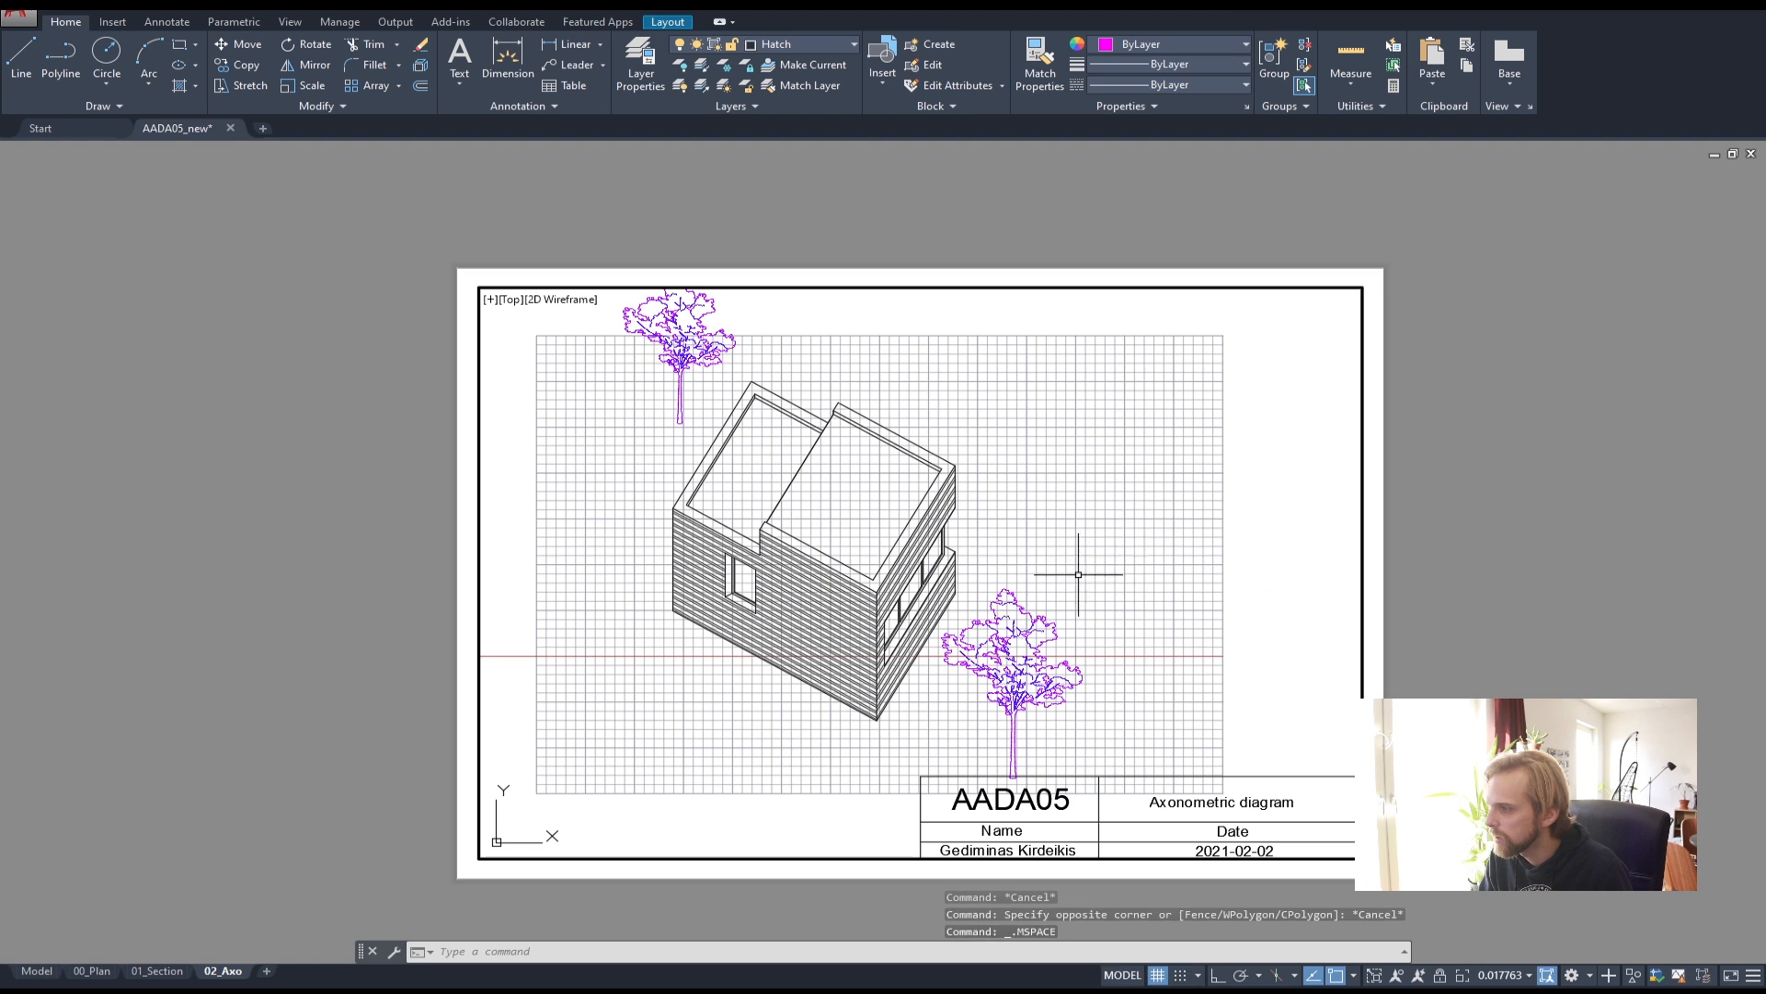
scroll(1083, 567, "down", 2)
left_click(1129, 708)
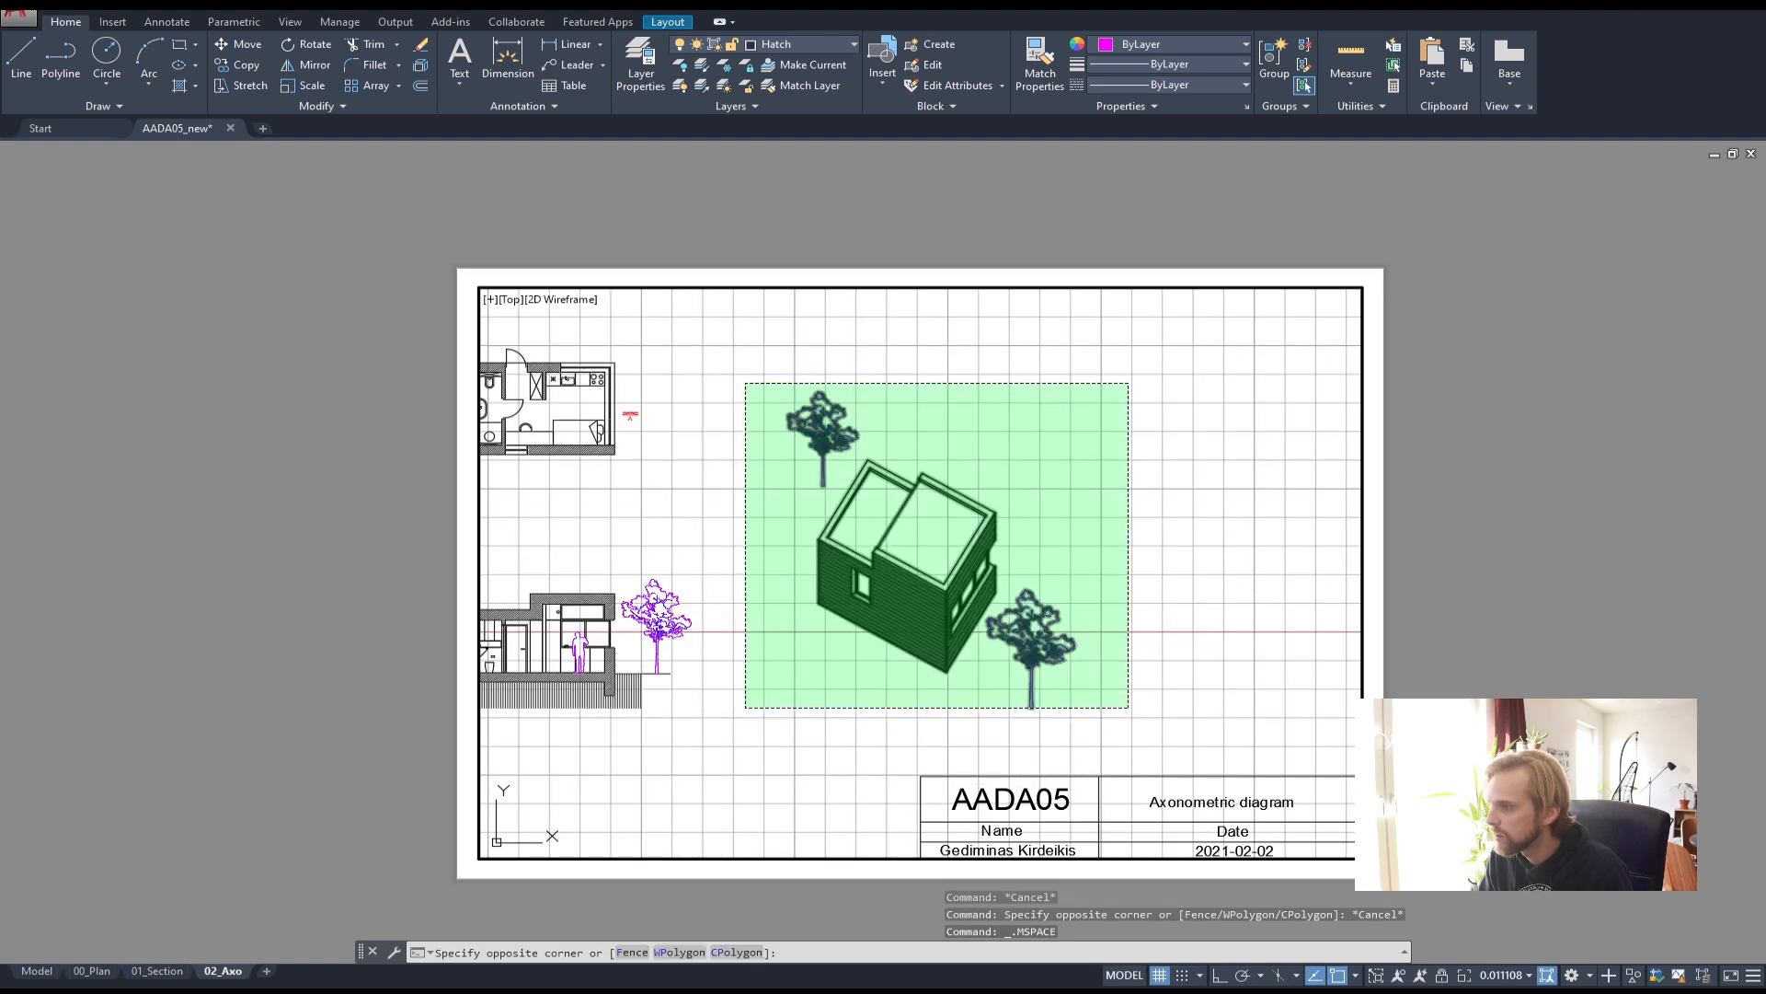
left_click(746, 383)
type("z")
key("Return")
type("o")
key("Return")
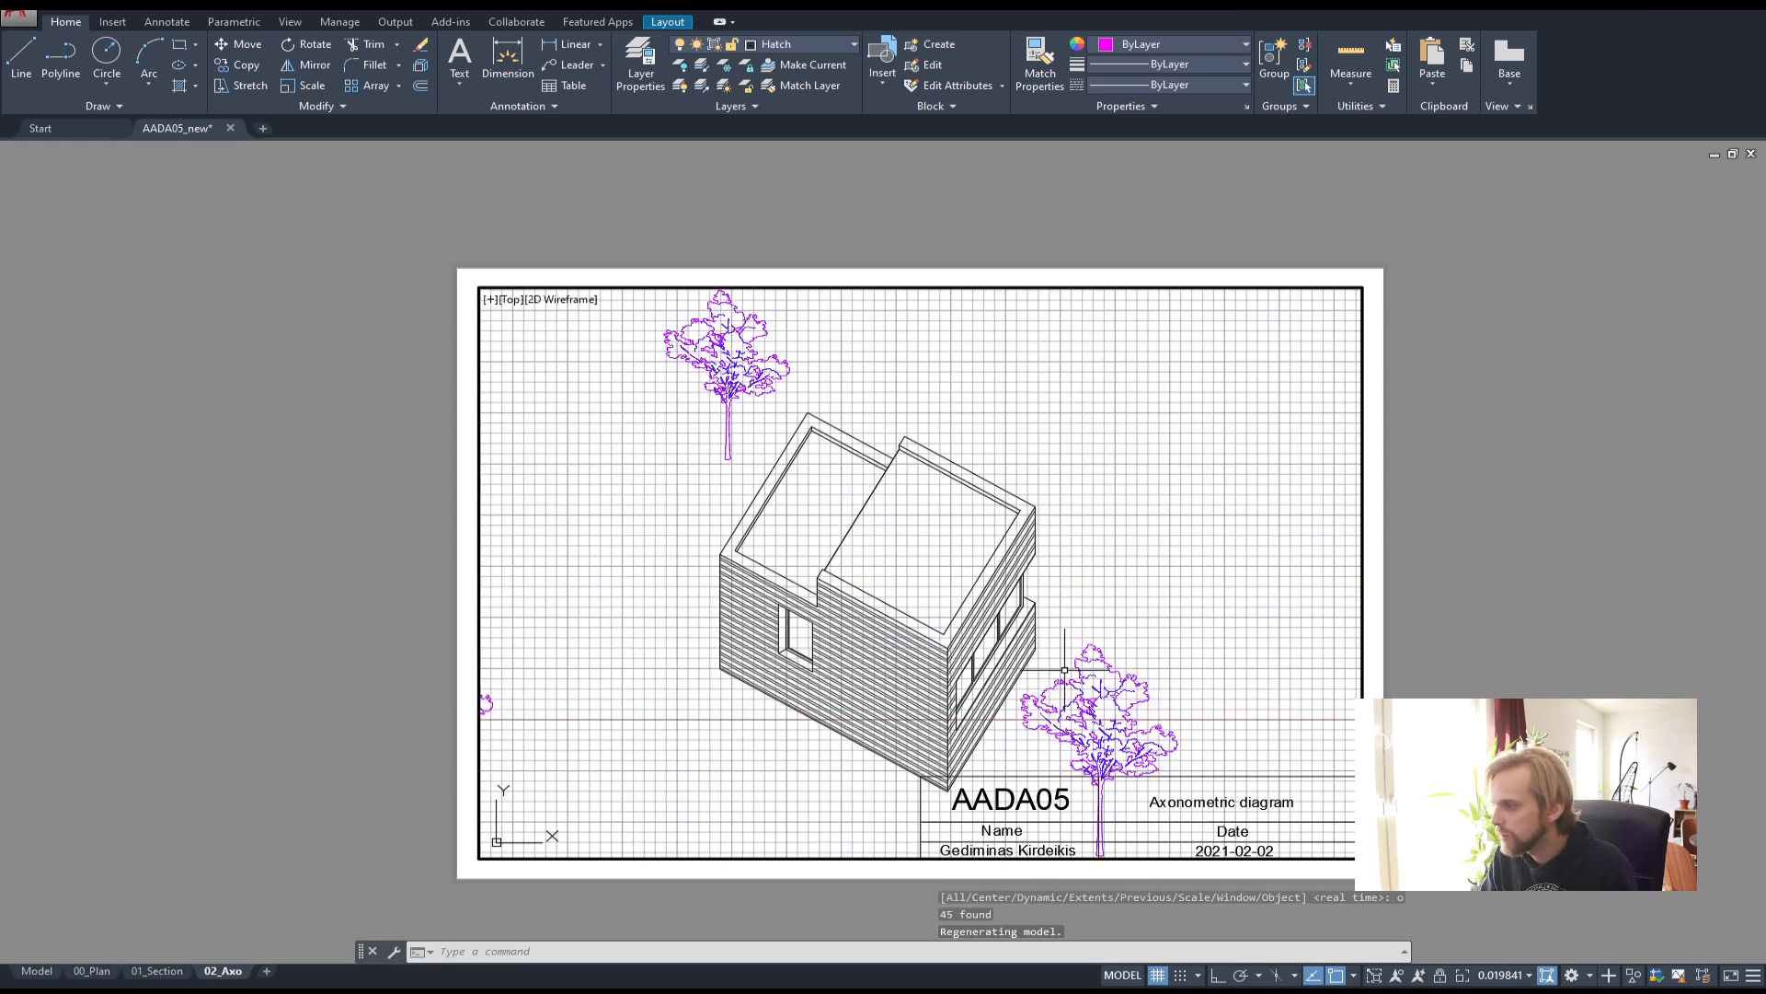
middle_click_drag(1057, 646, 1007, 574)
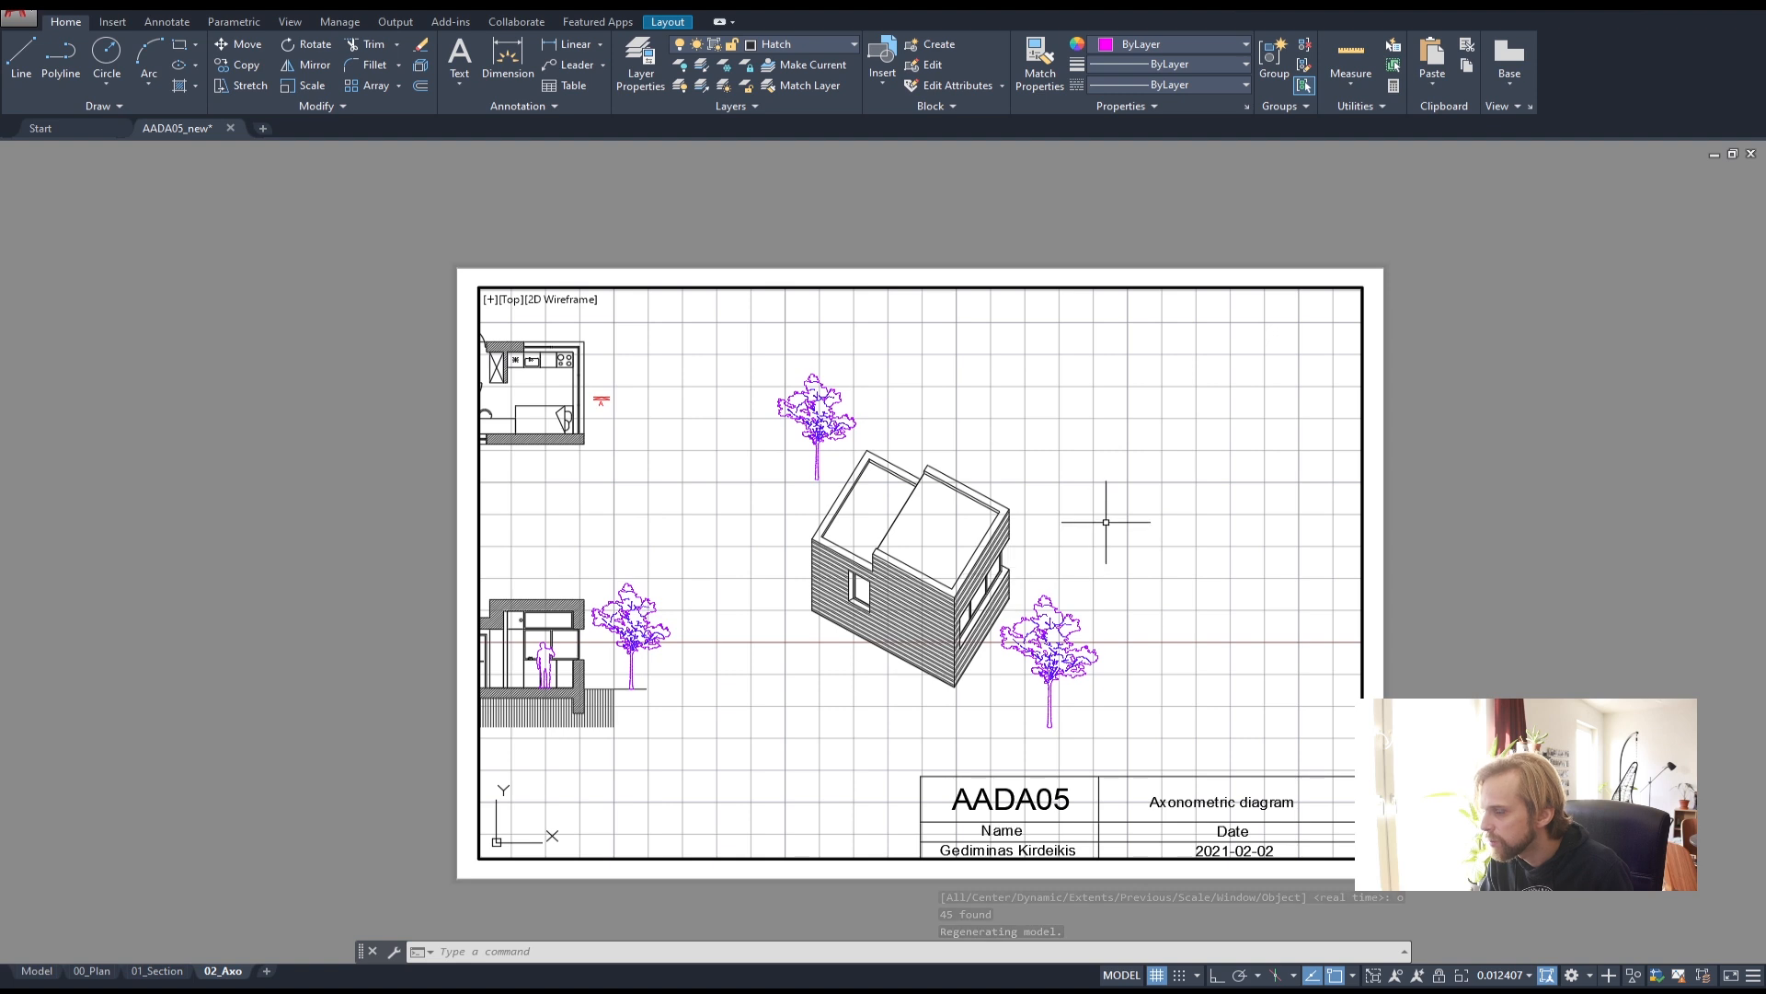
key("Escape")
key("Escape")
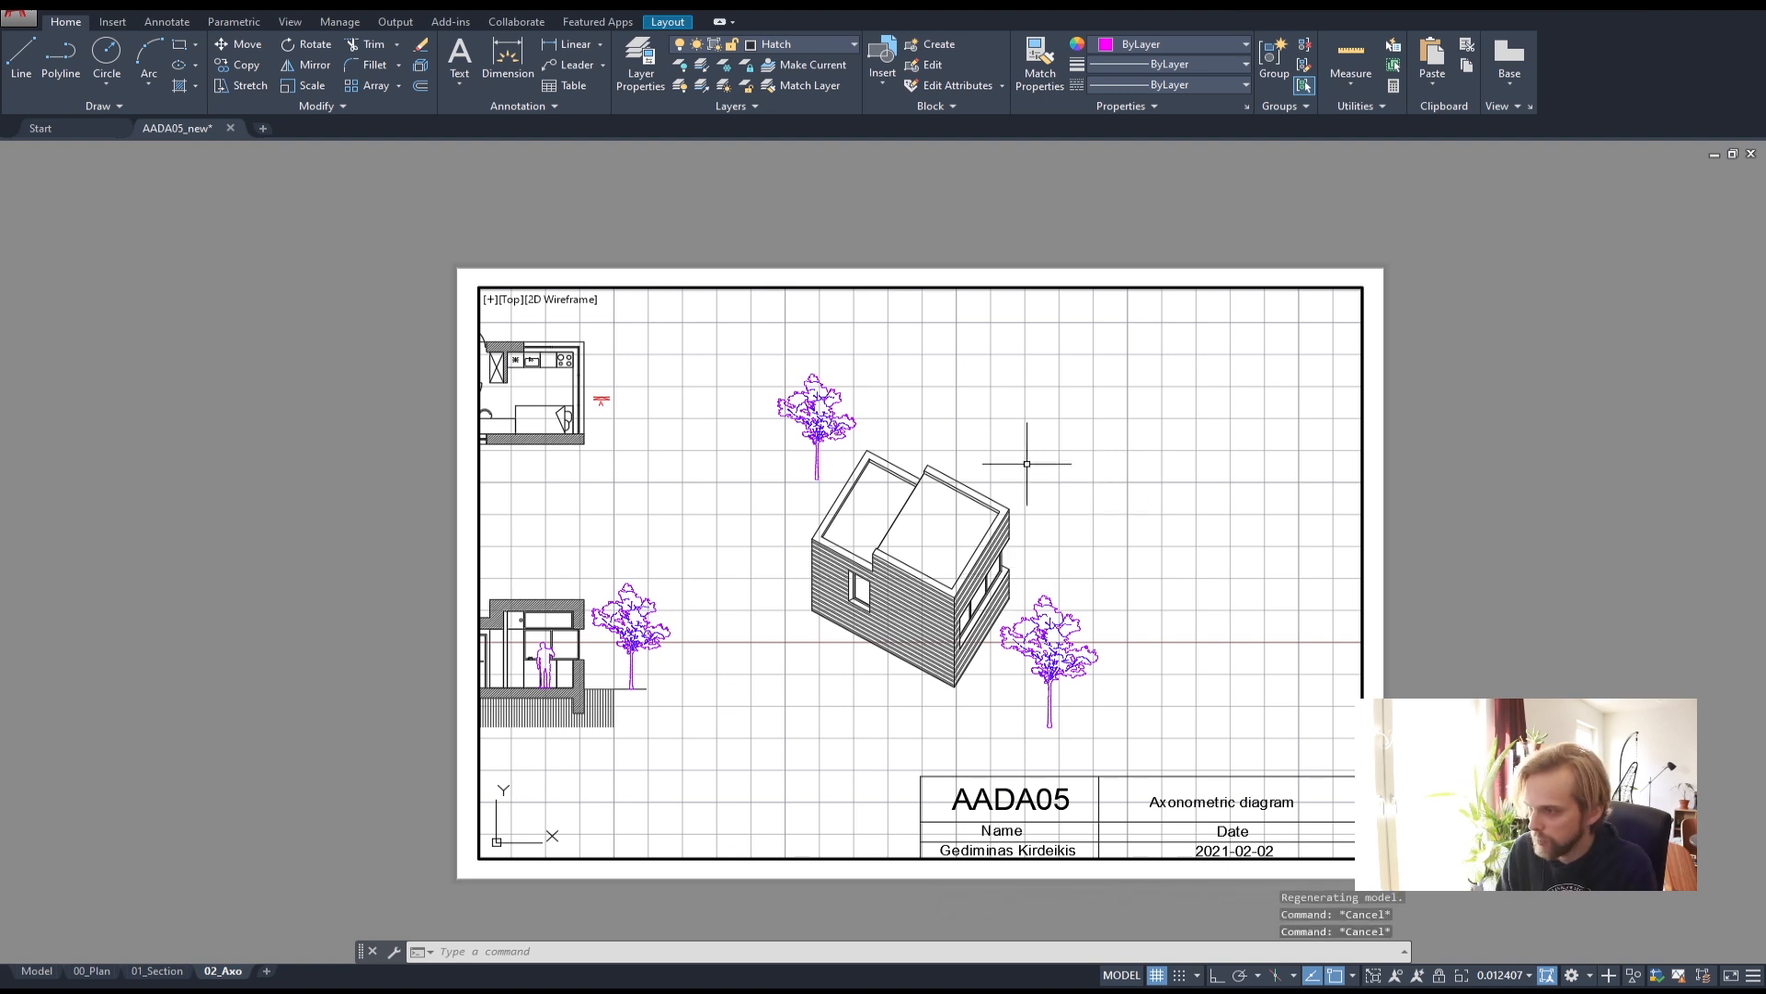
double_click(1145, 276)
- Open the Properties palette with PR and window-select the axonometric viewport
left_click(1128, 287)
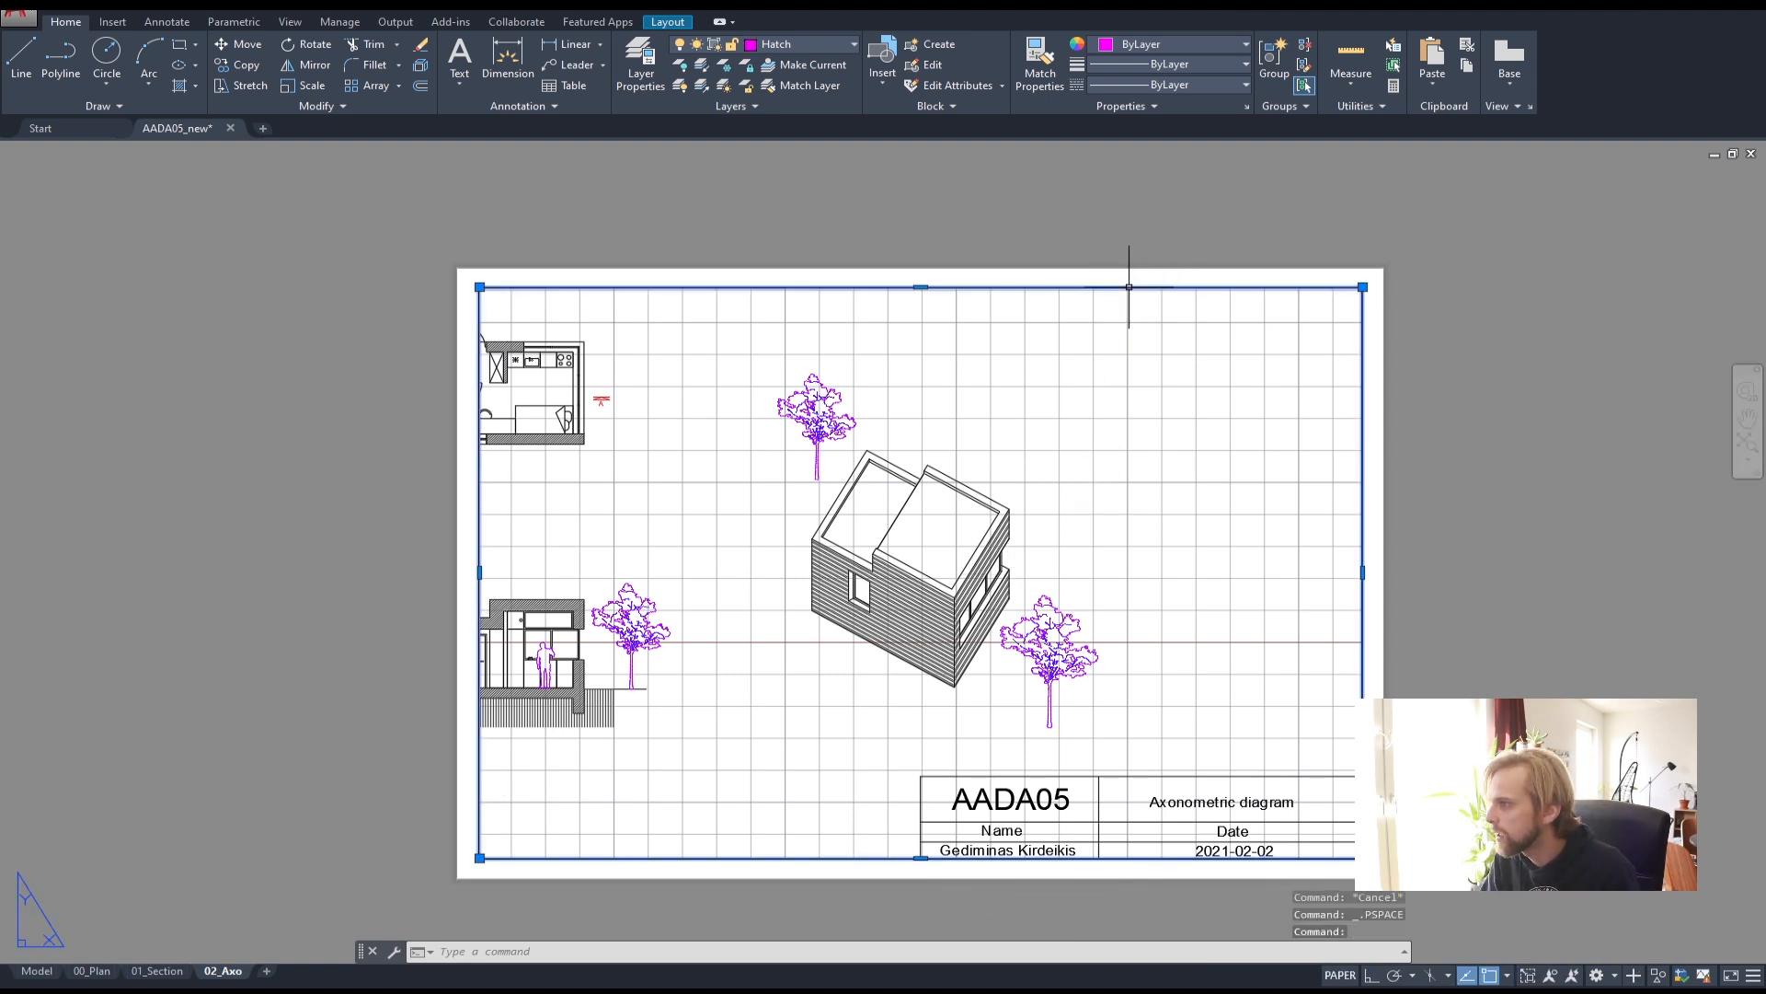
type("p")
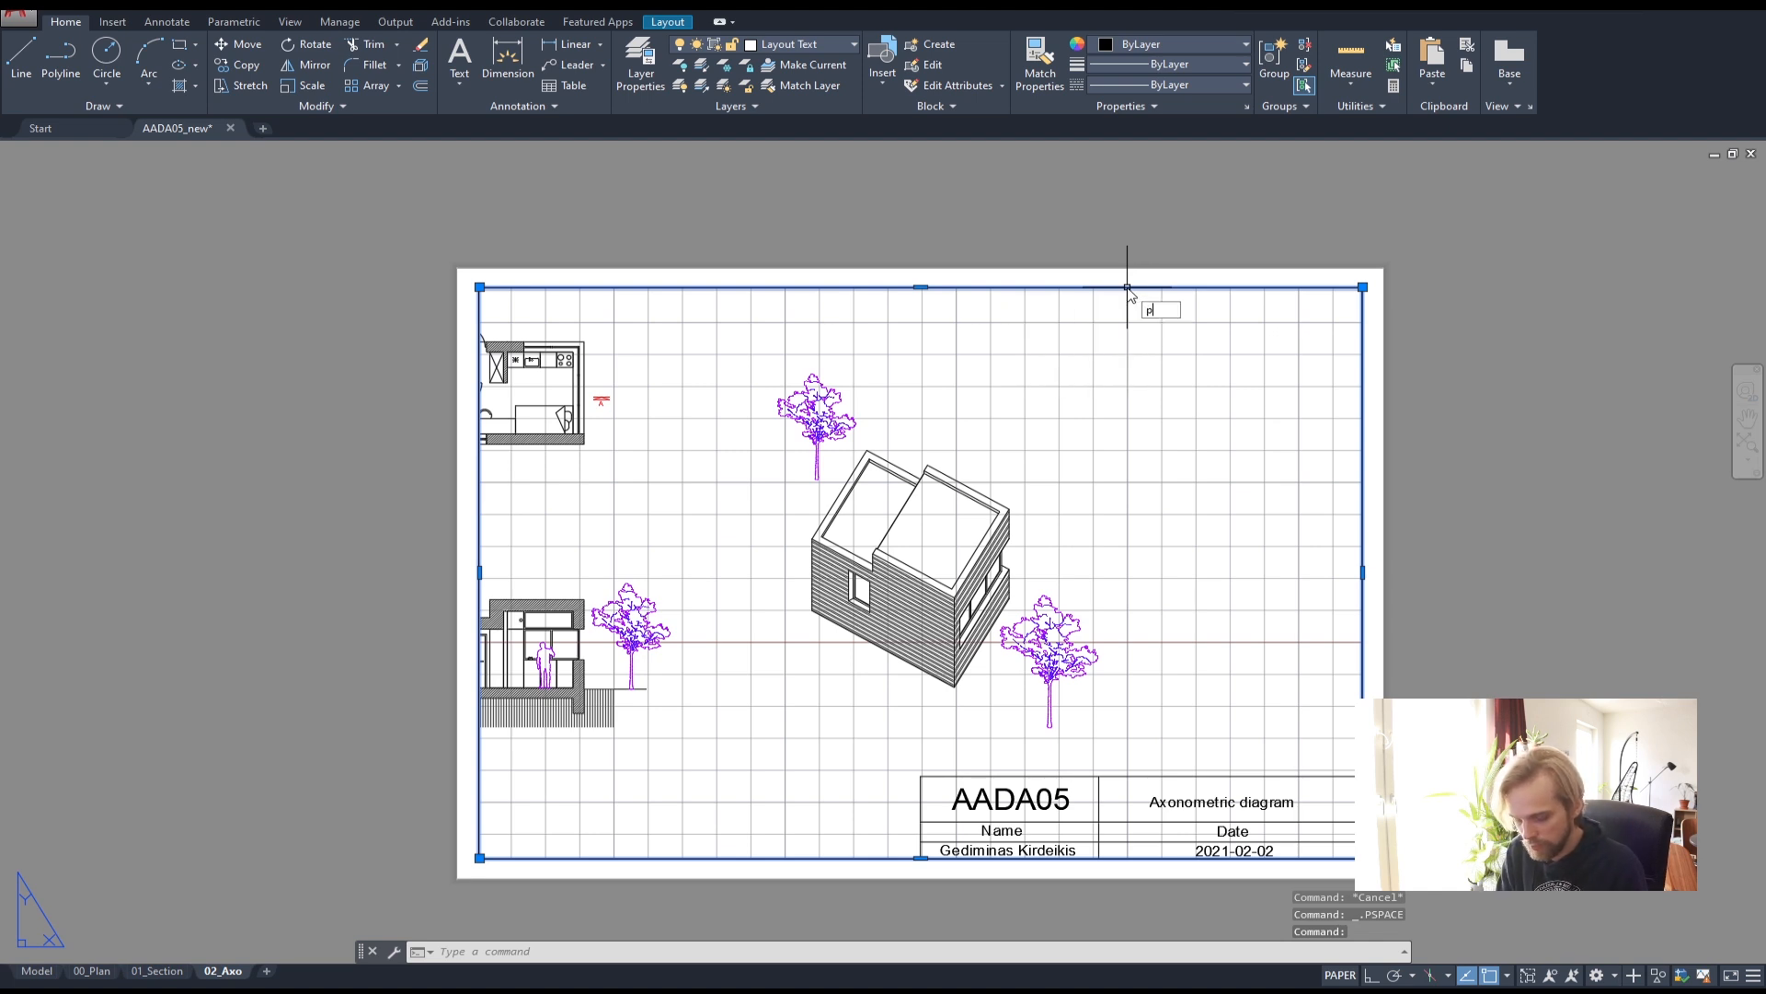
type("r")
key("Return")
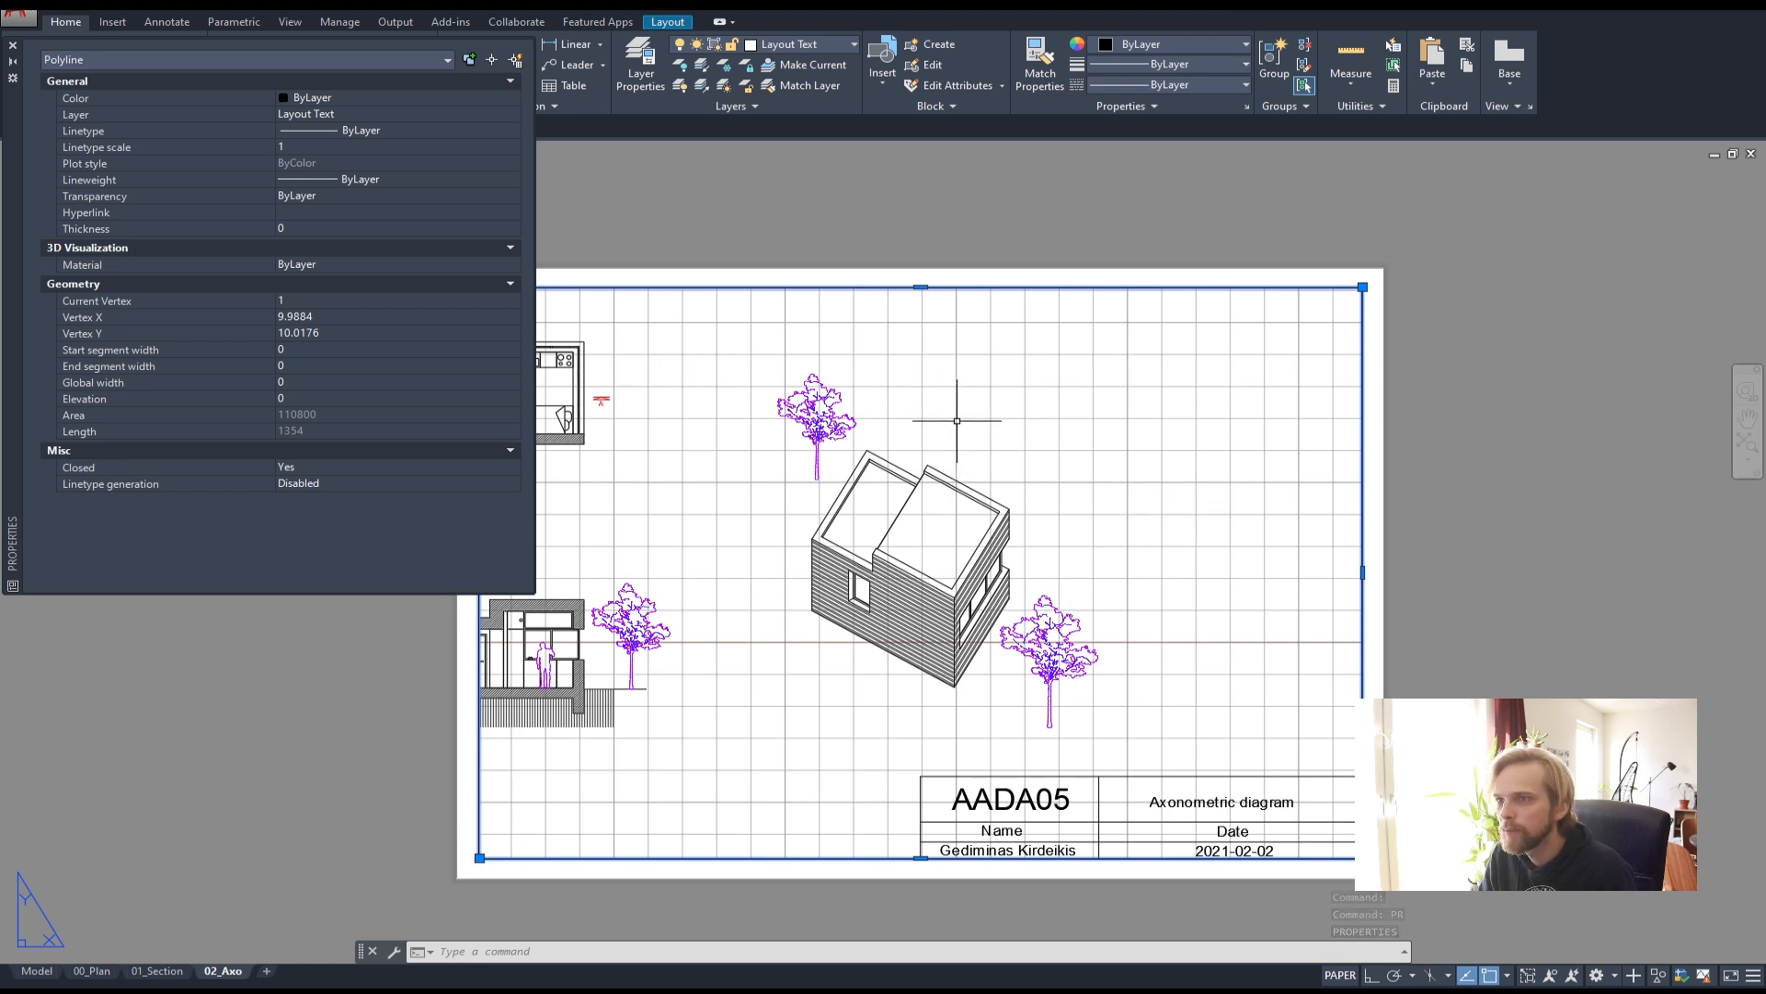
key("Escape")
key("Escape")
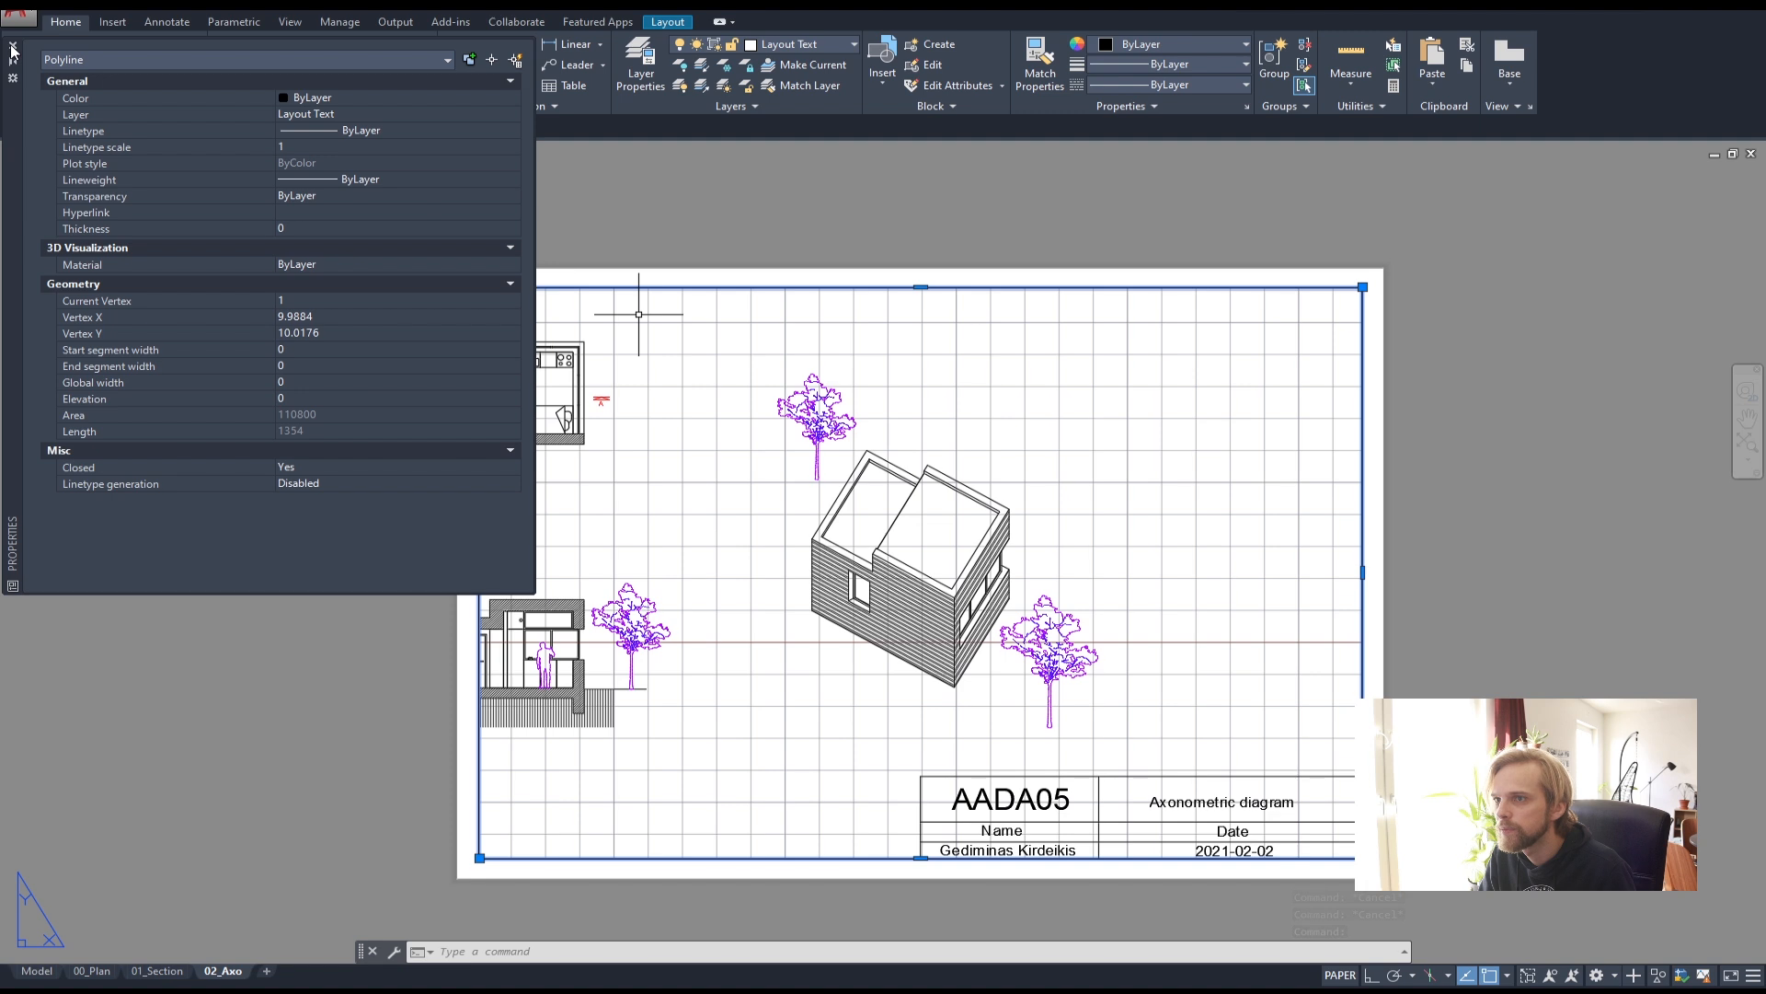
key("Escape")
key("Escape")
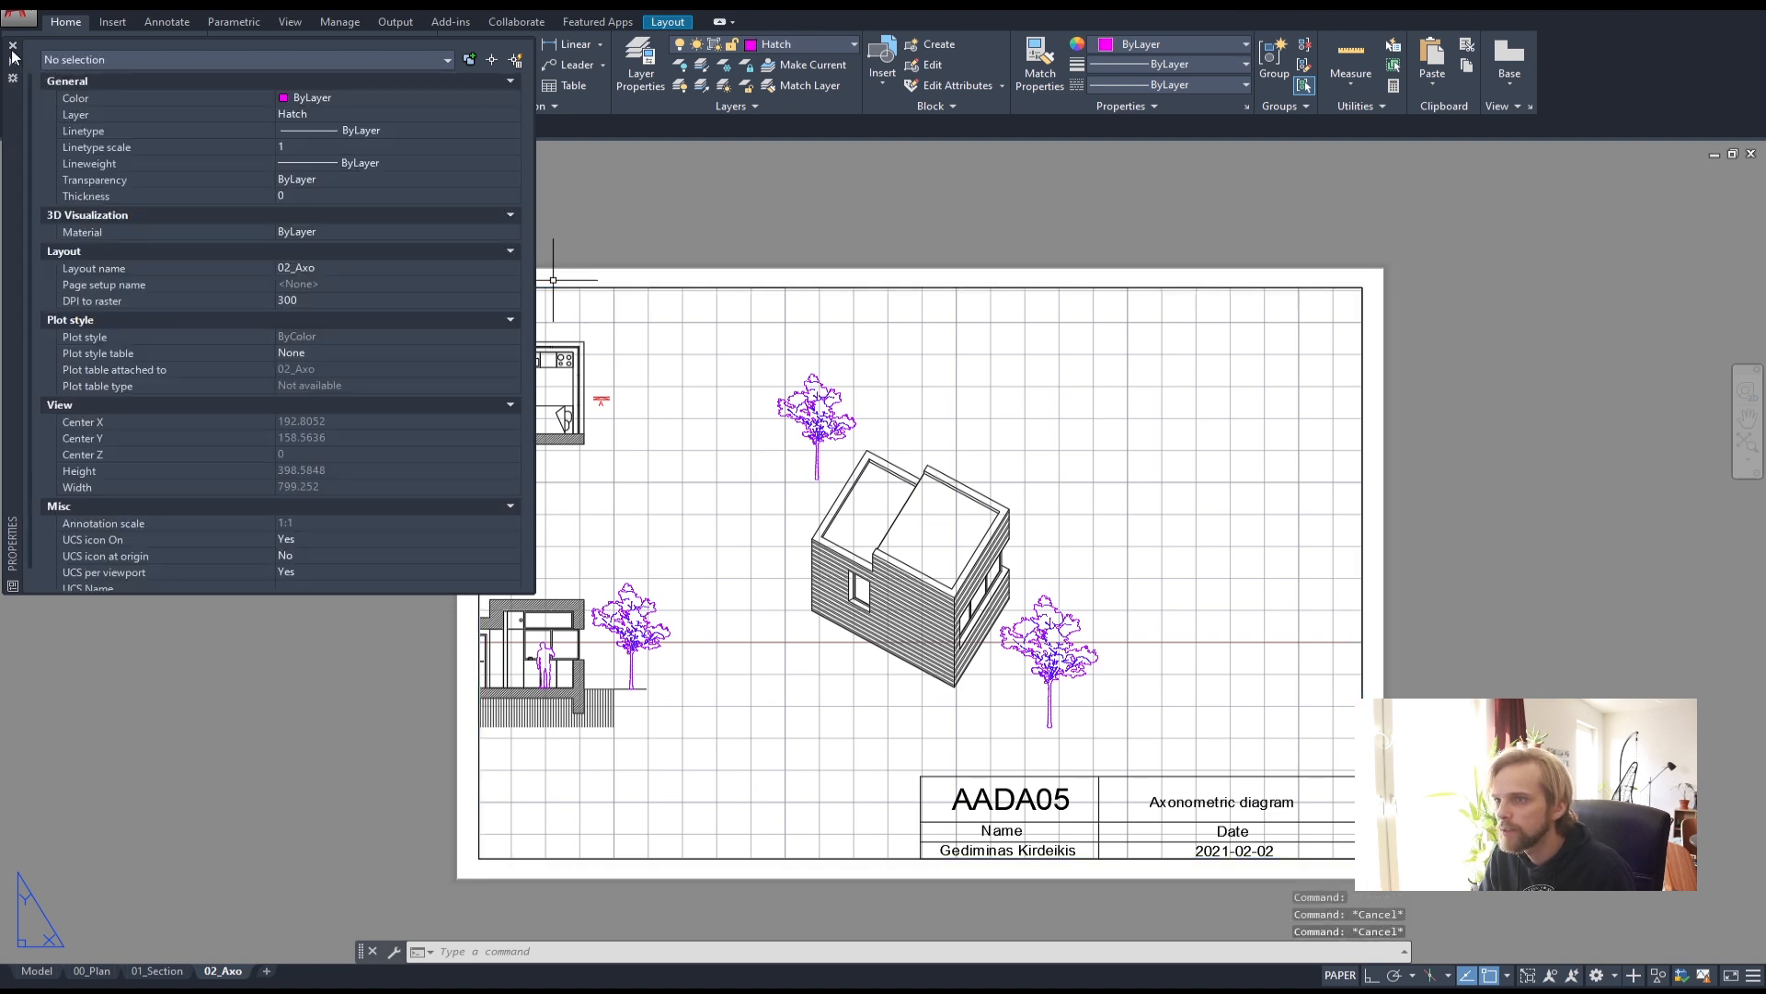
left_click(534, 791)
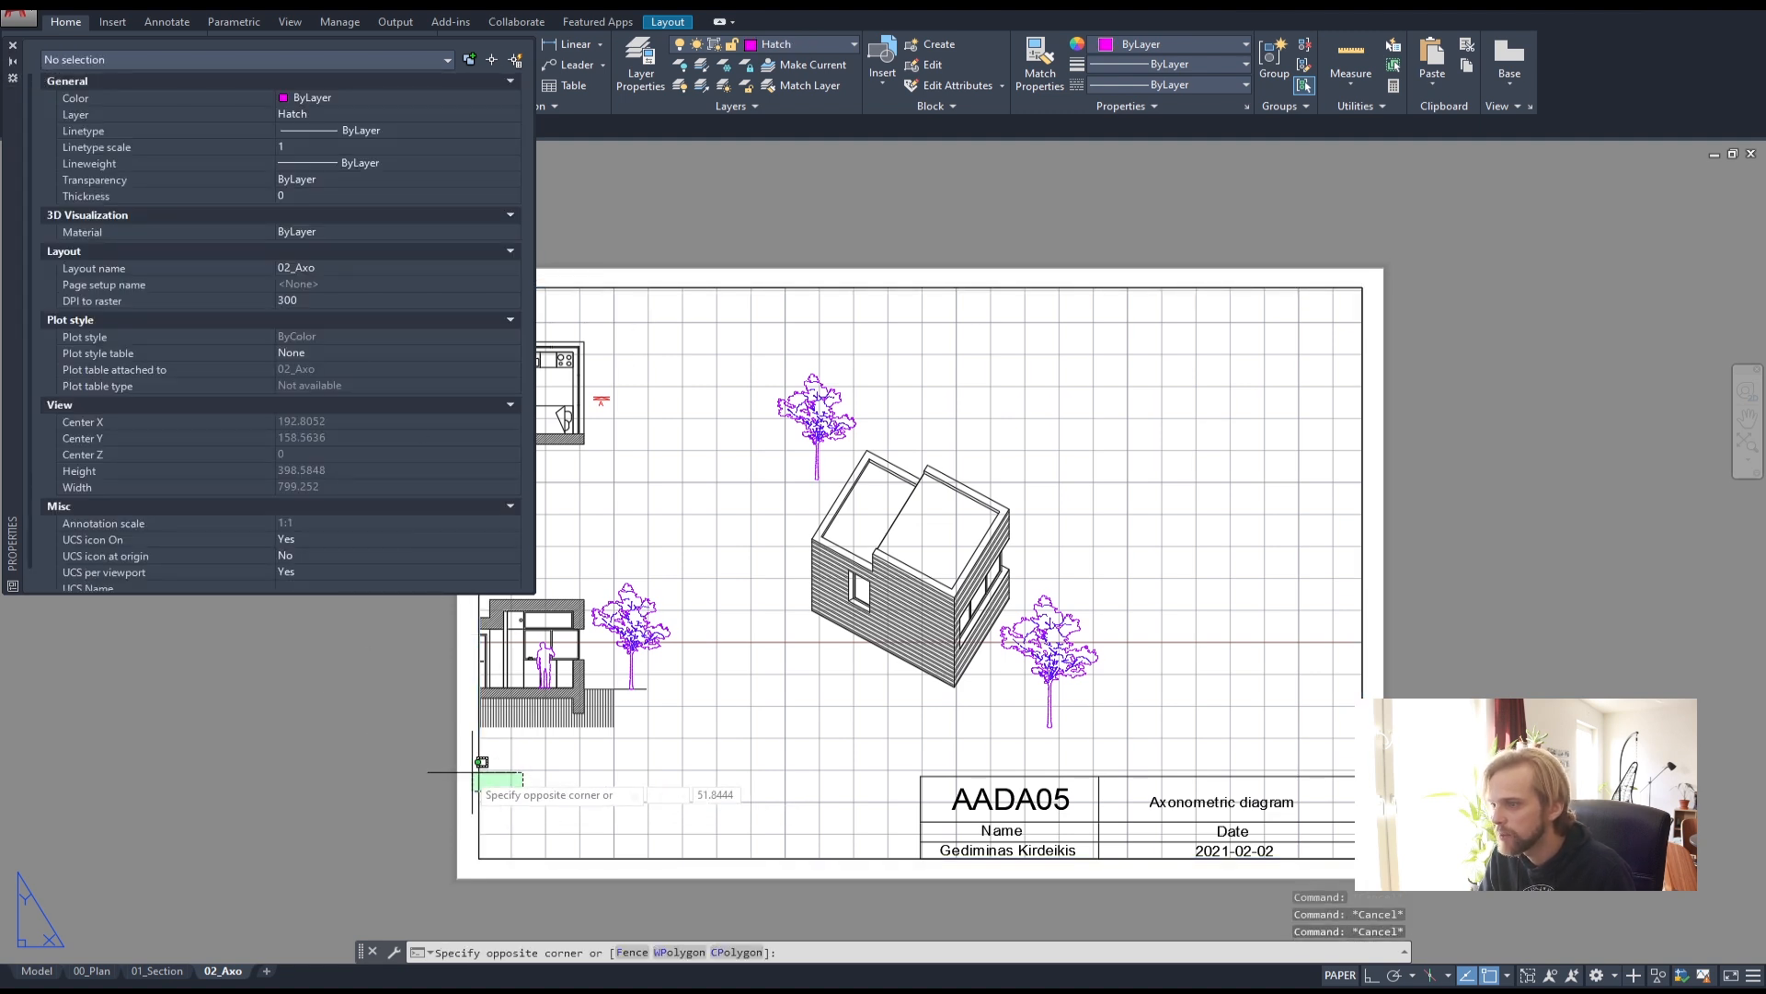
left_click(414, 764)
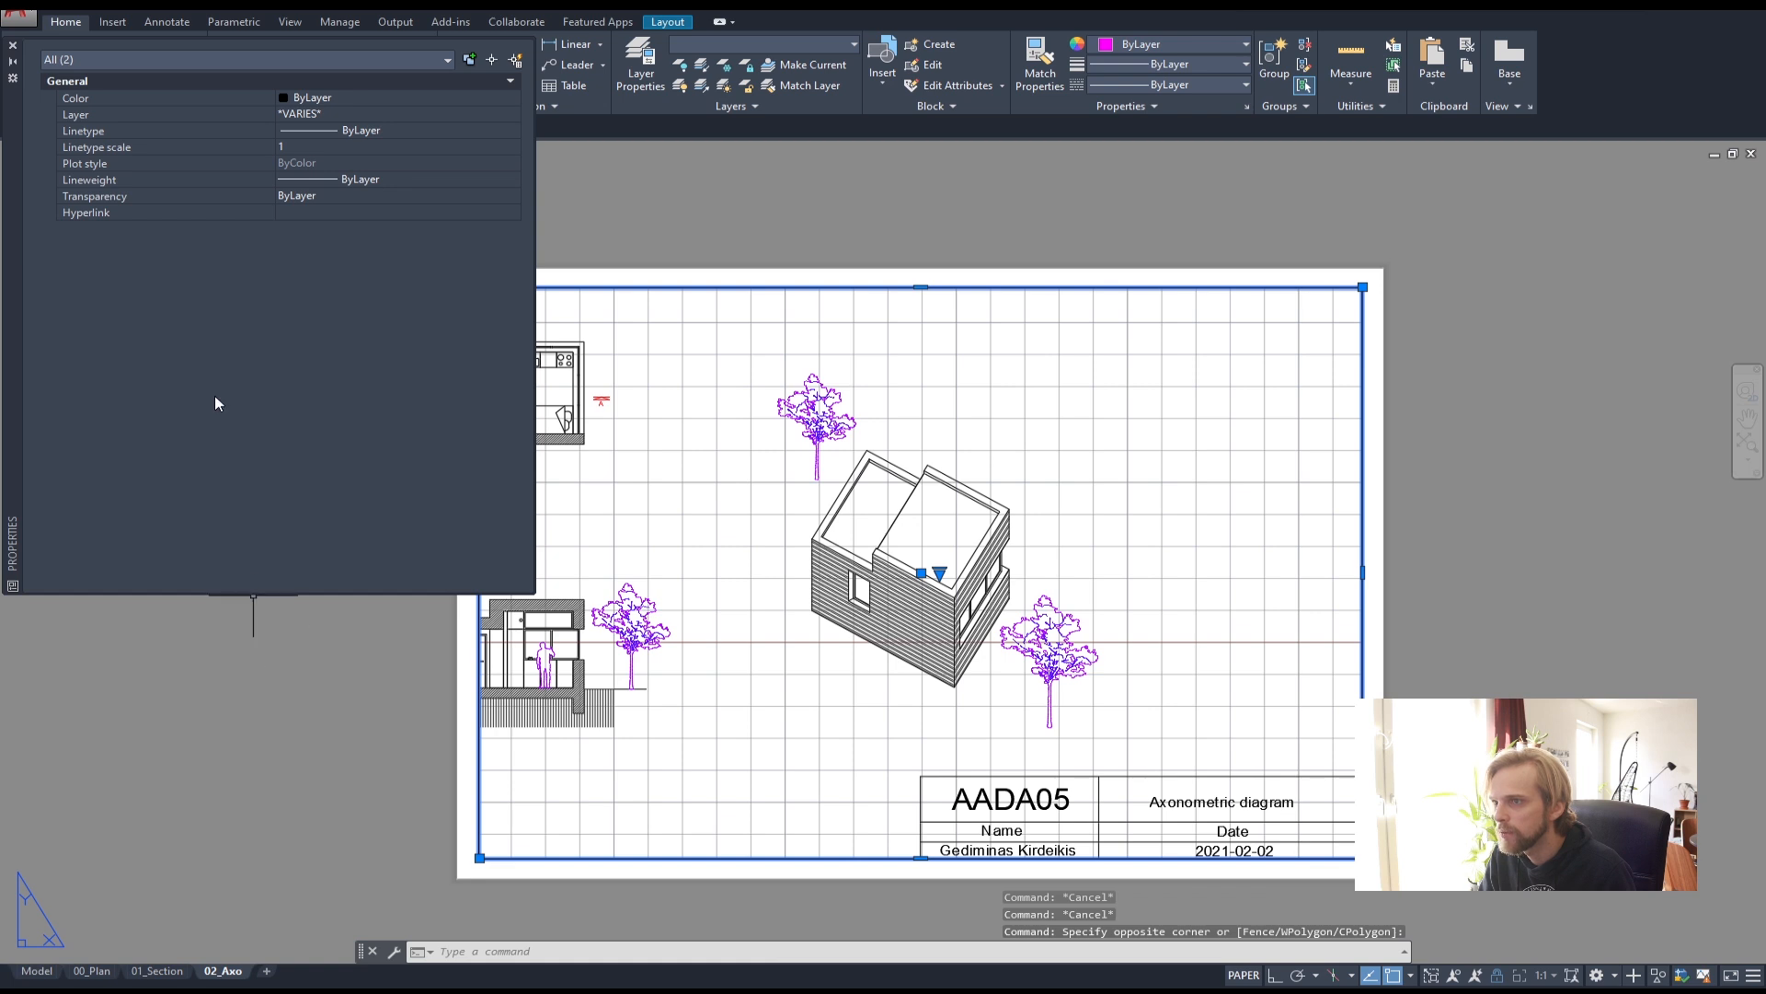
- Filter Properties to Viewport (1) and set its custom scale to 0.017, correcting from 0.02
left_click(295, 60)
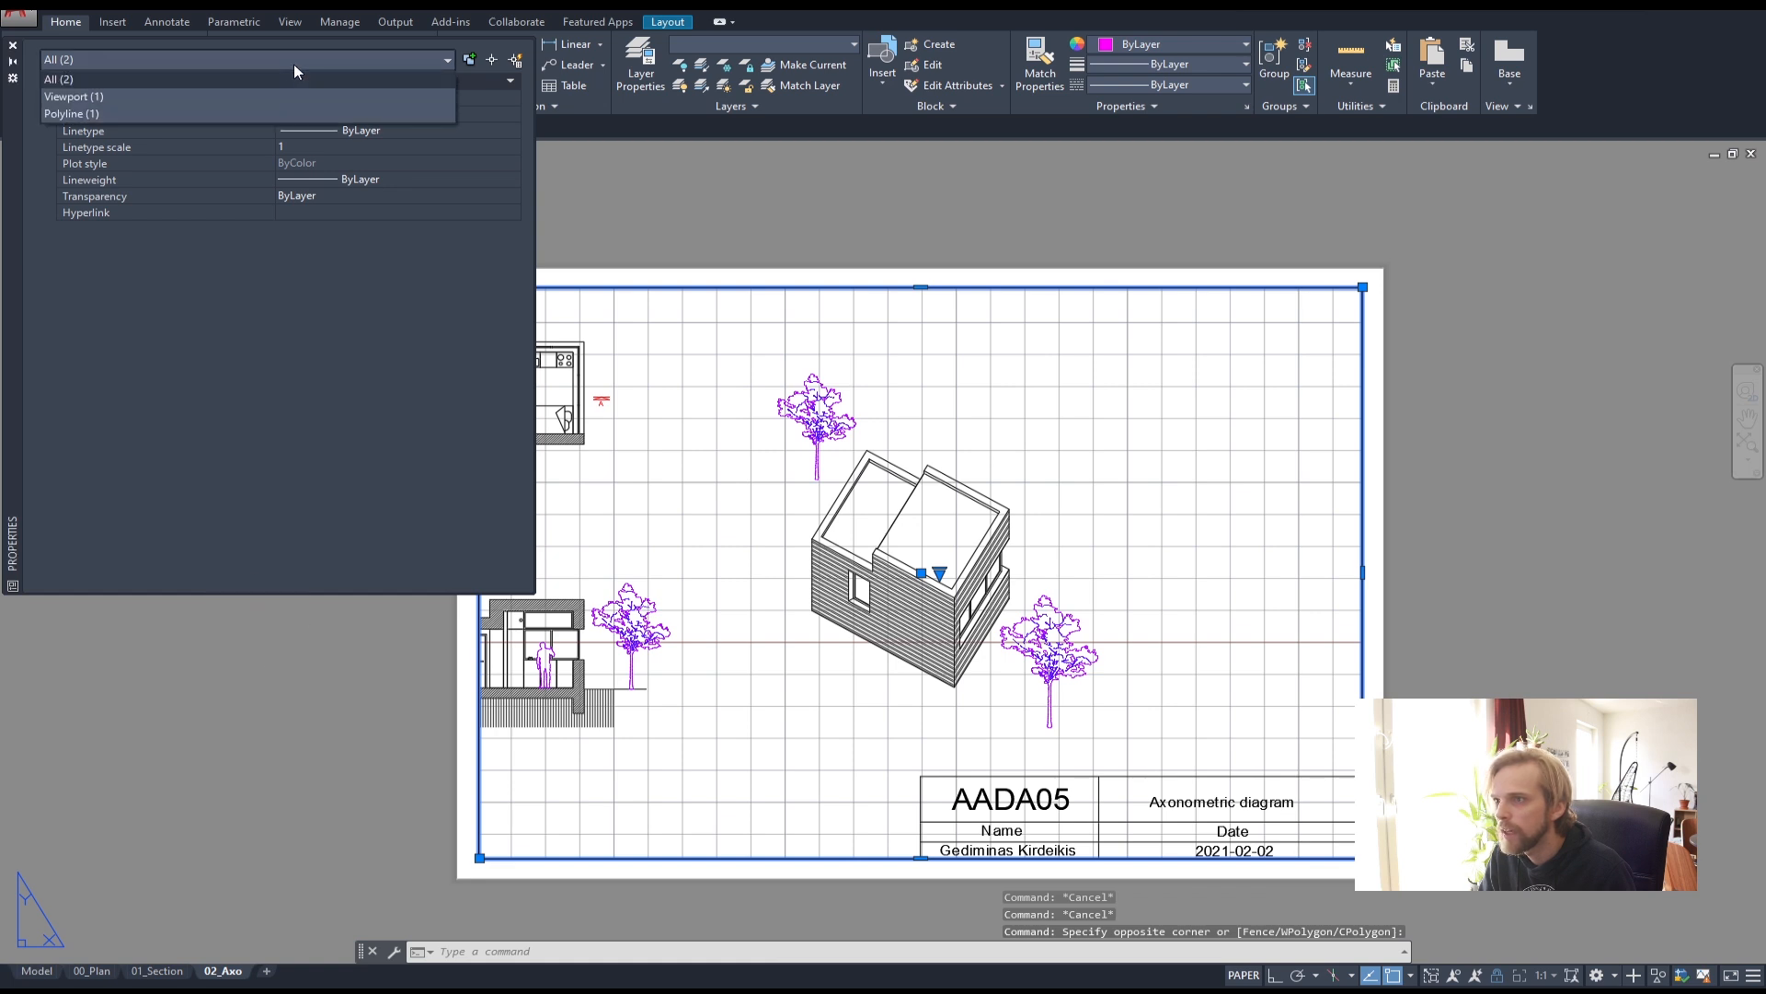
left_click(112, 96)
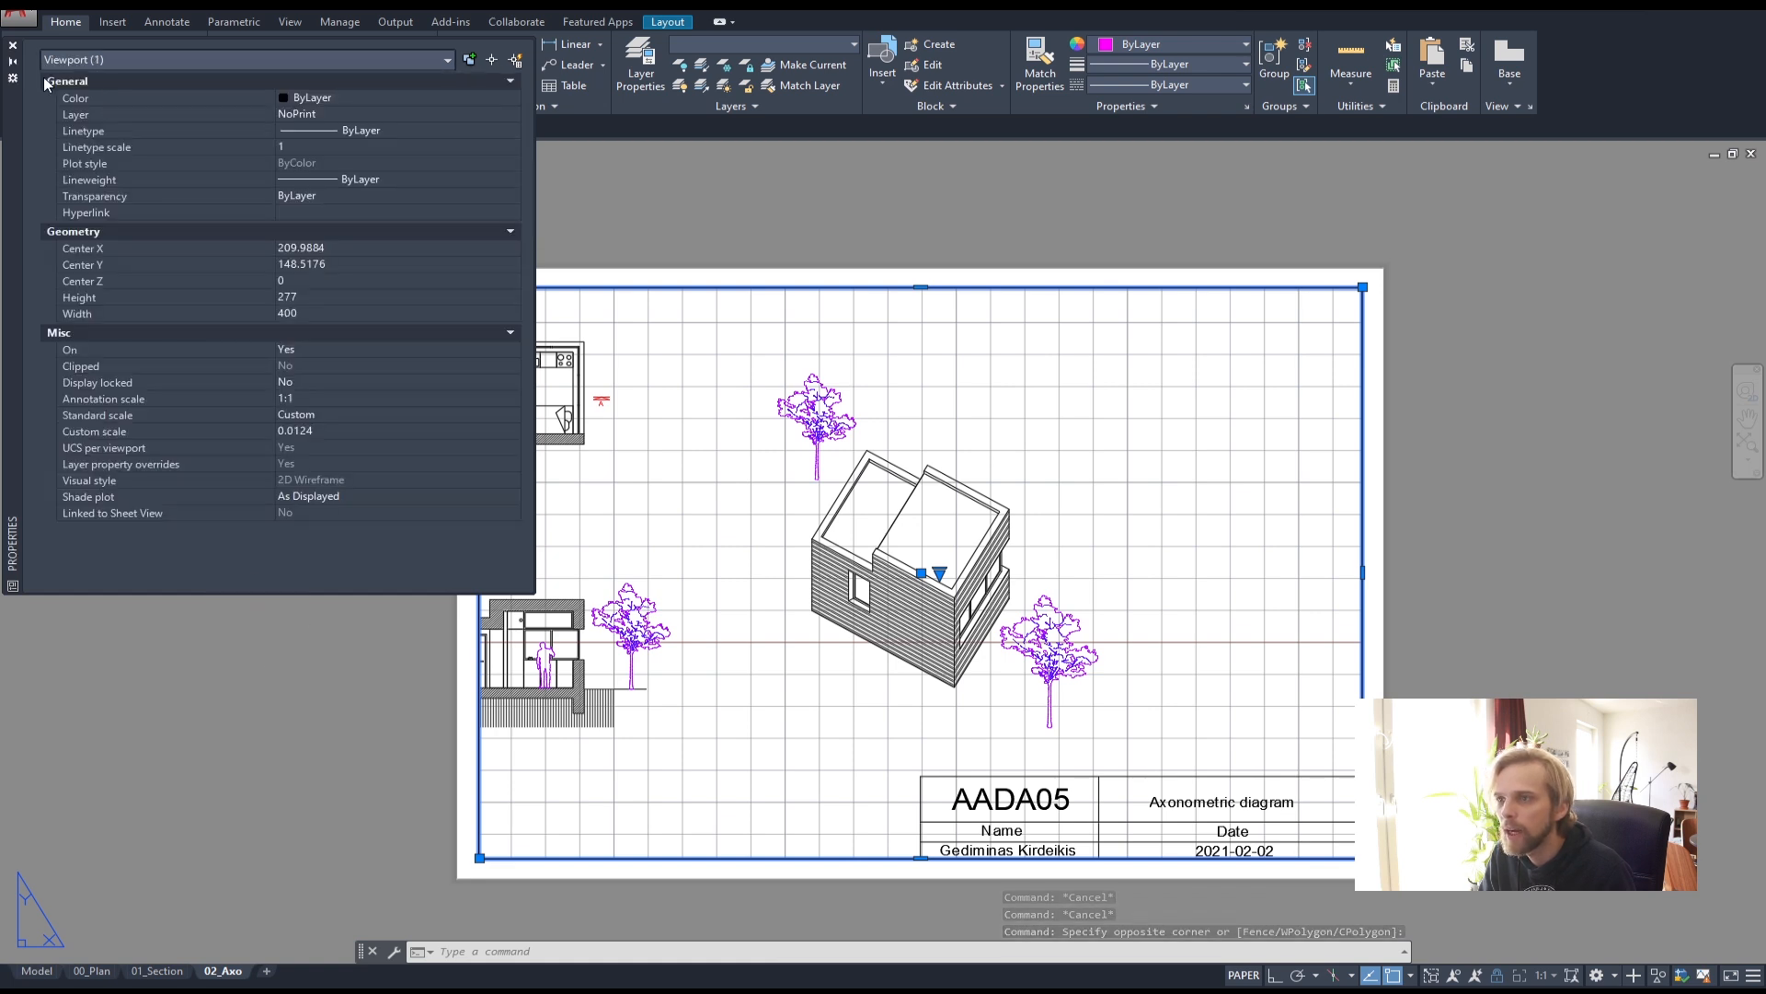
left_click(320, 427)
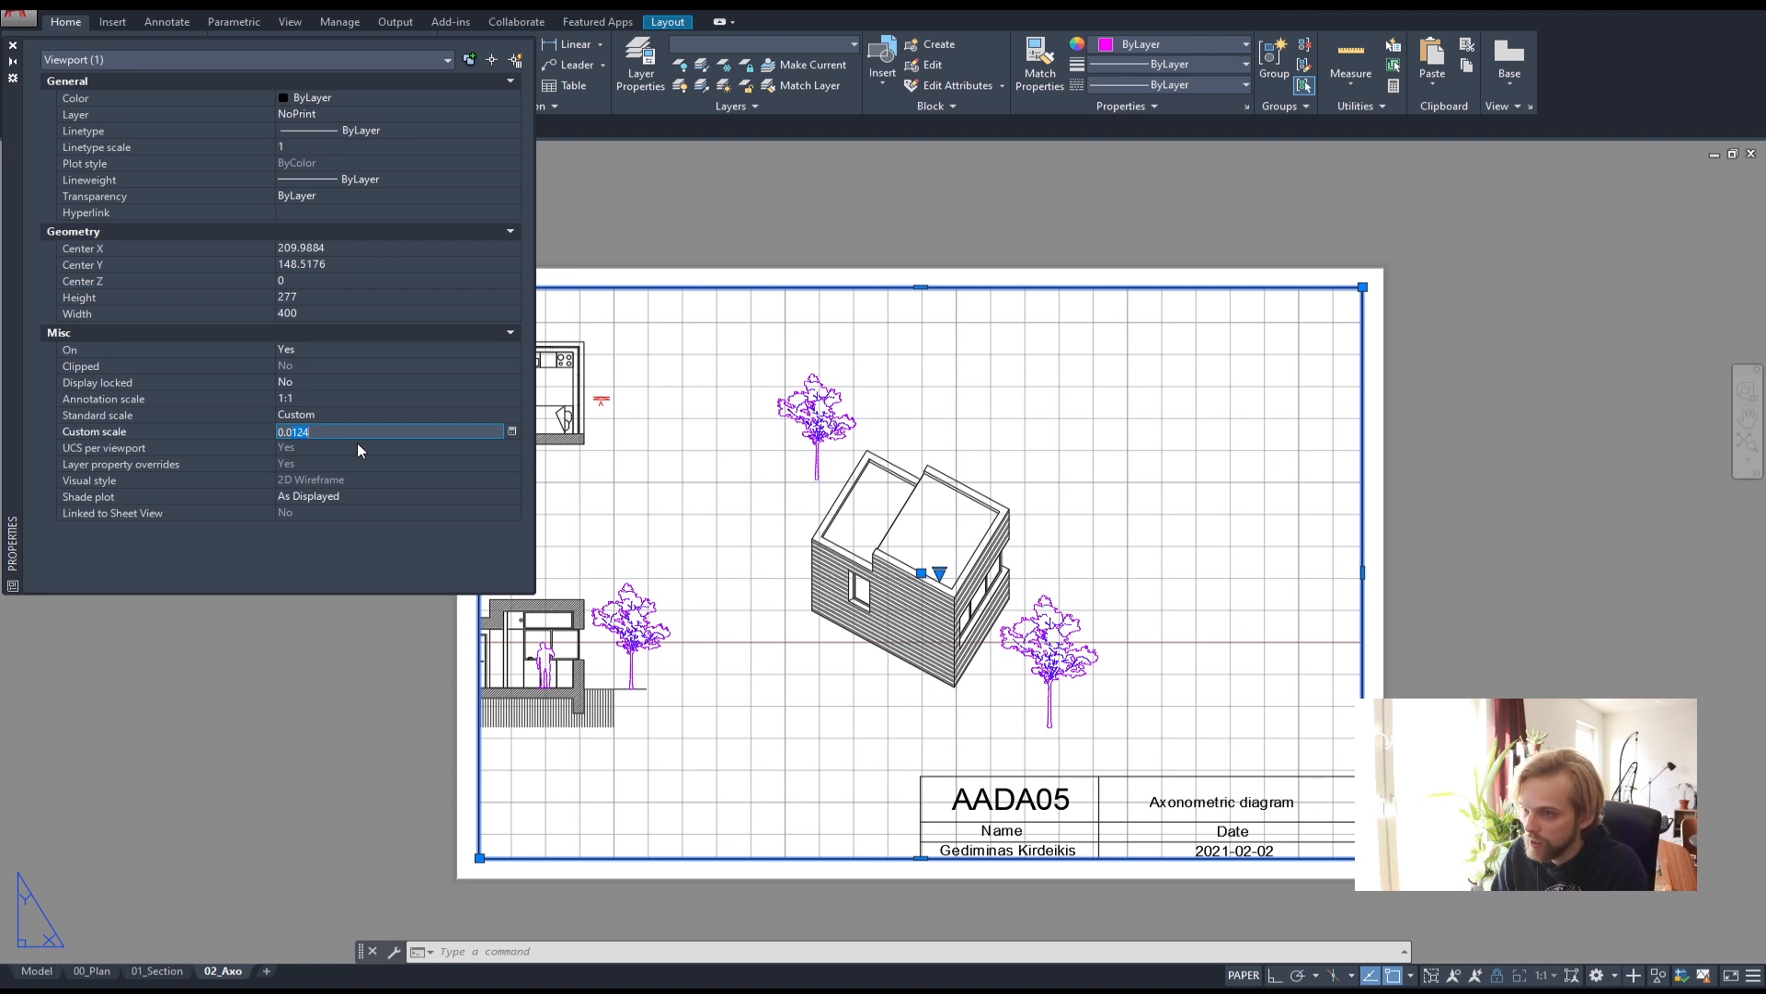
type("0.02")
key("Return")
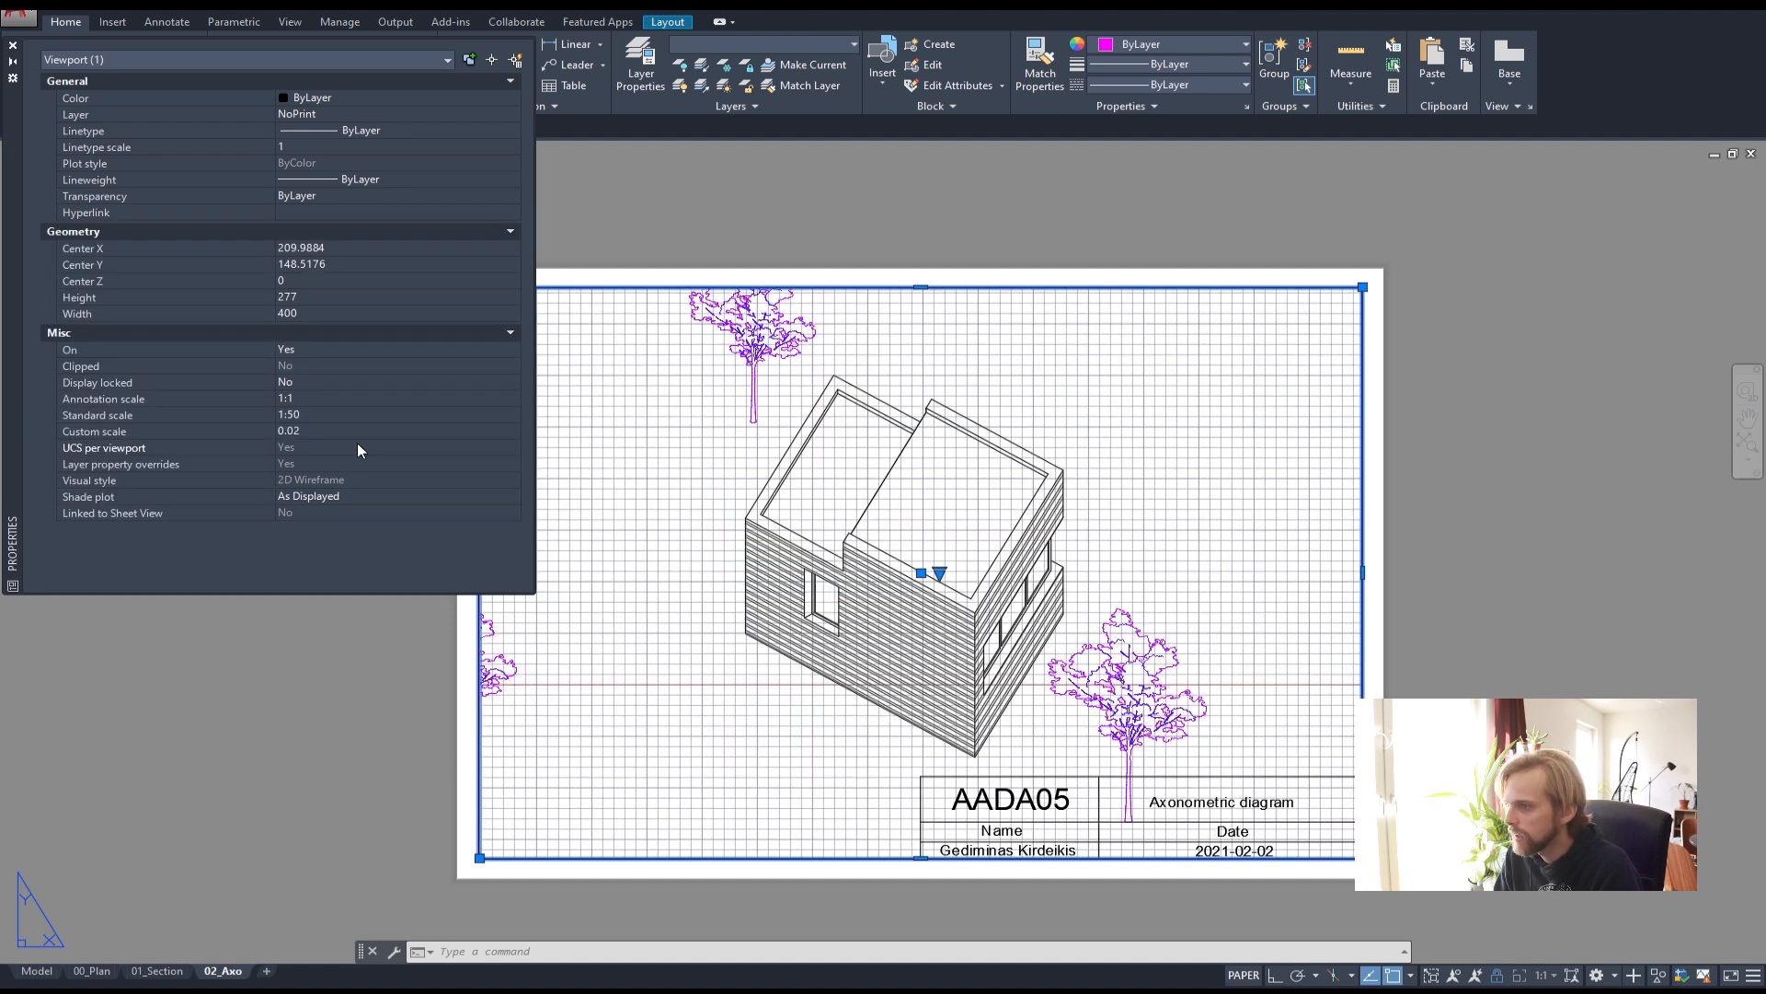
left_click(287, 431)
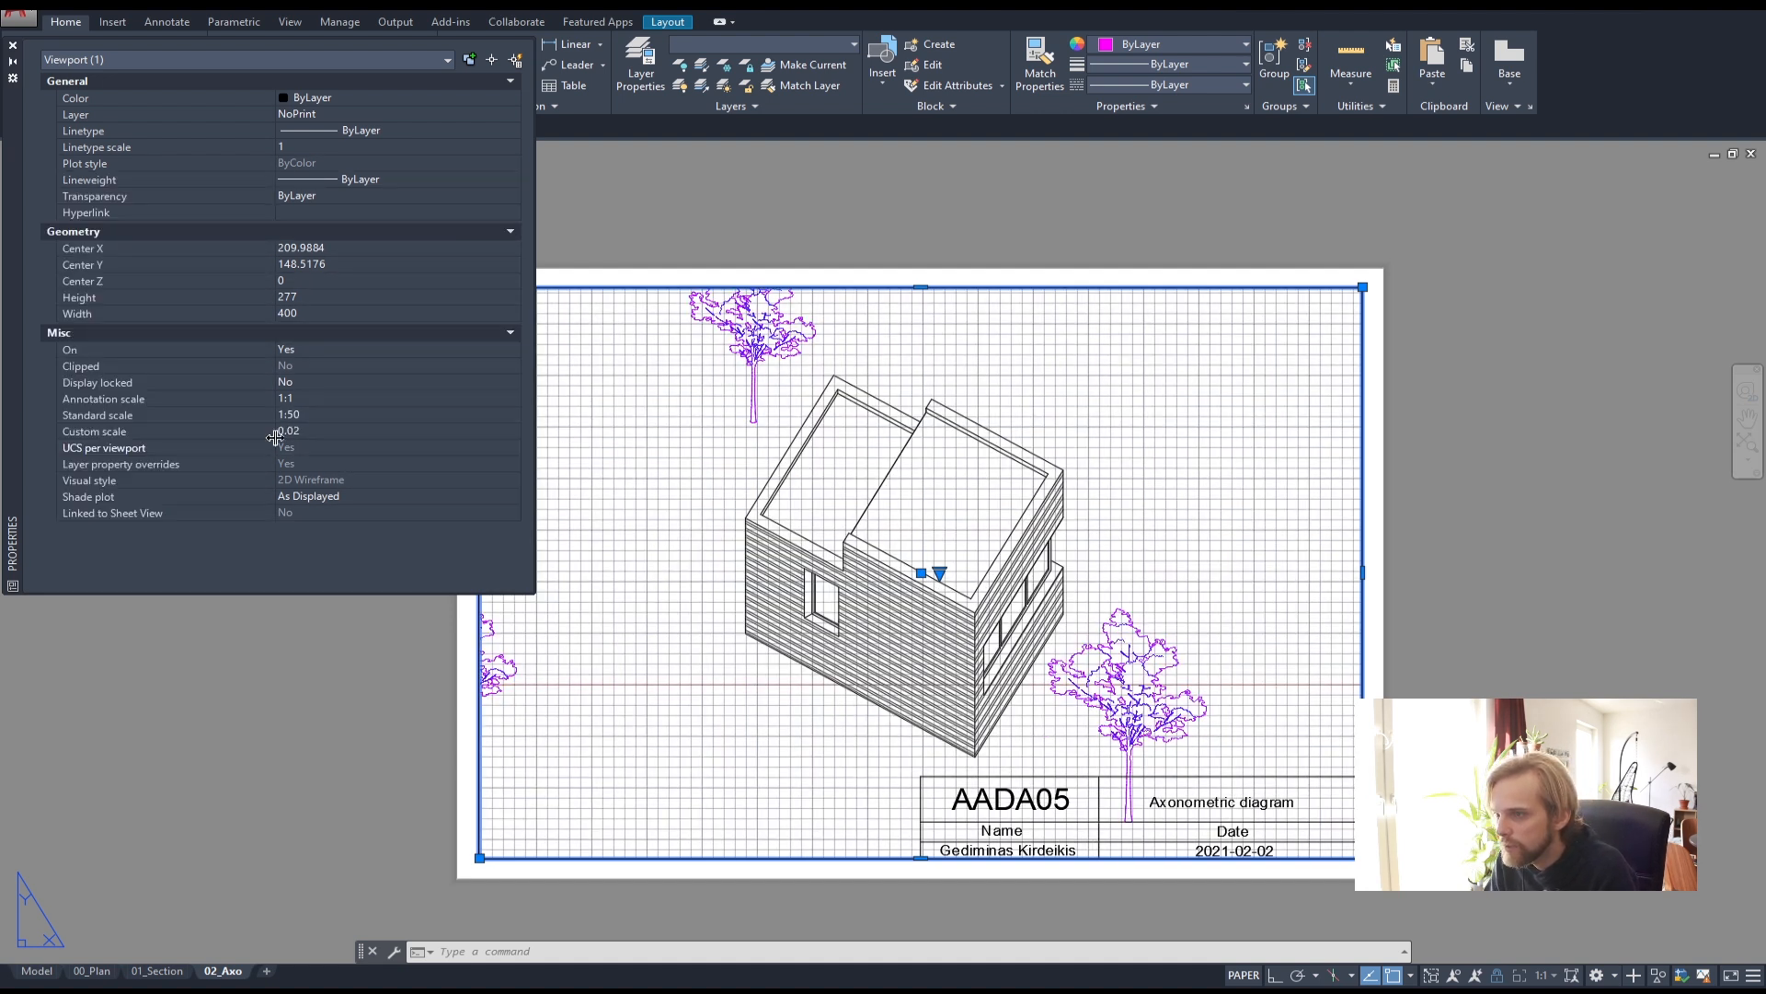
left_click(292, 433)
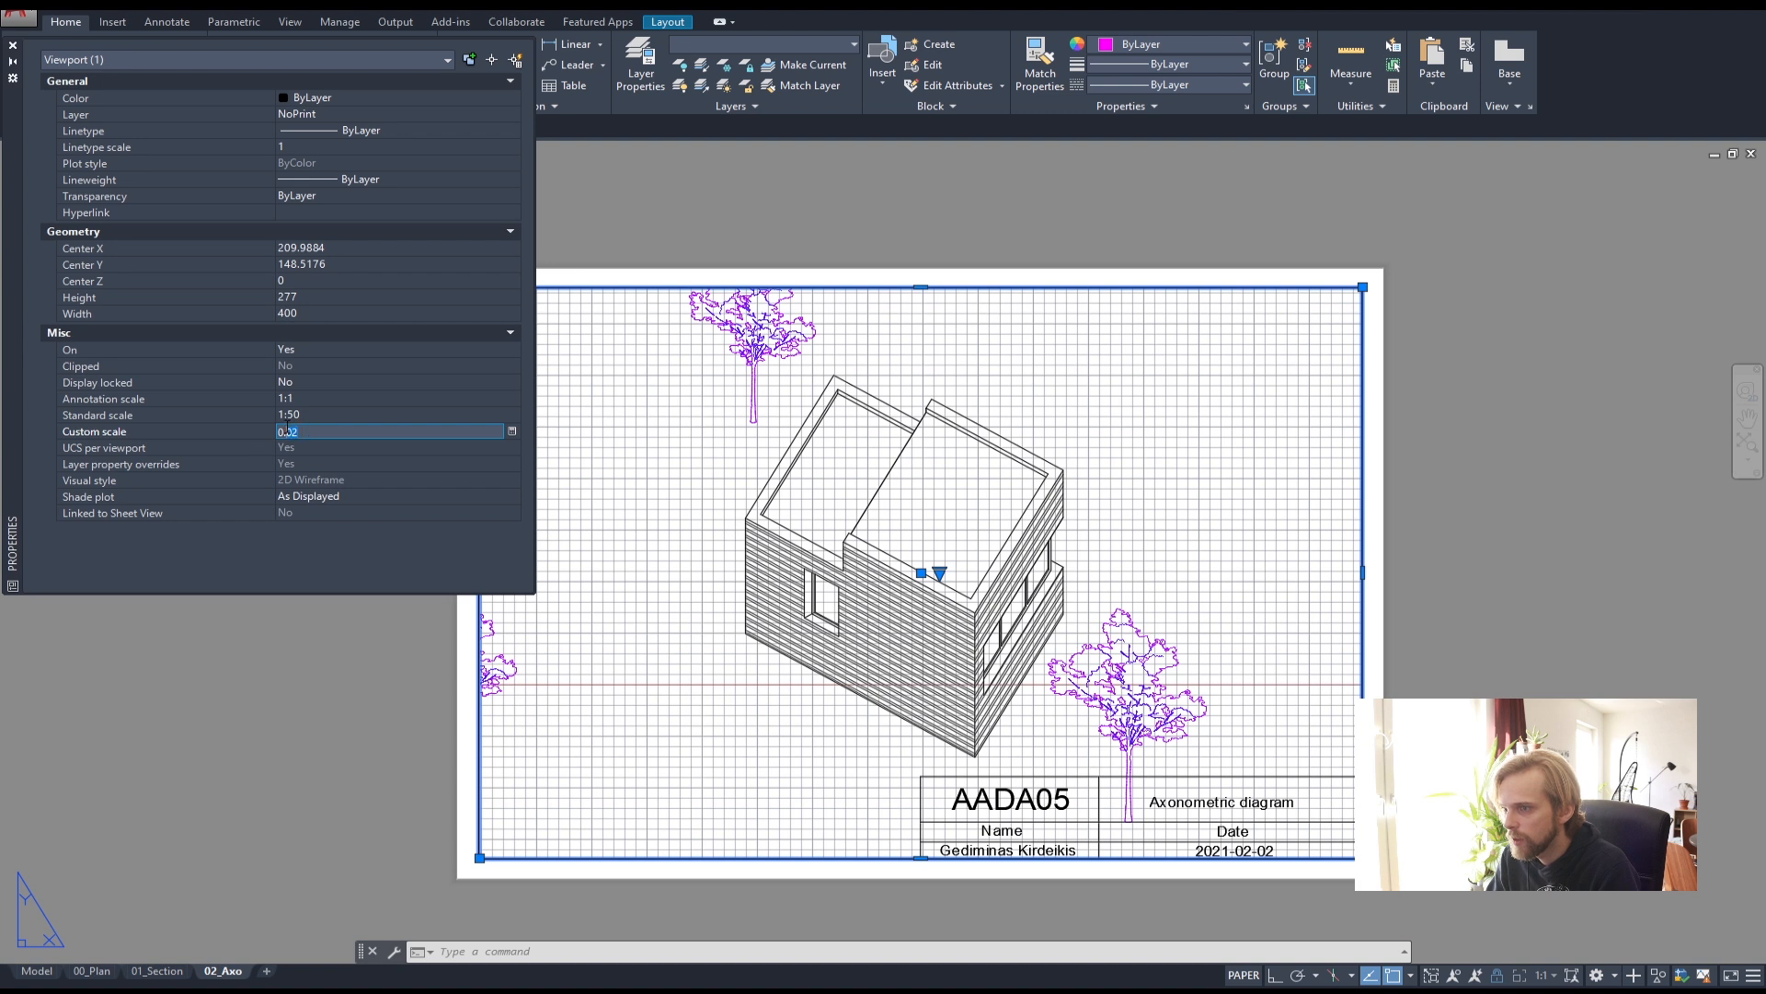
key("Return")
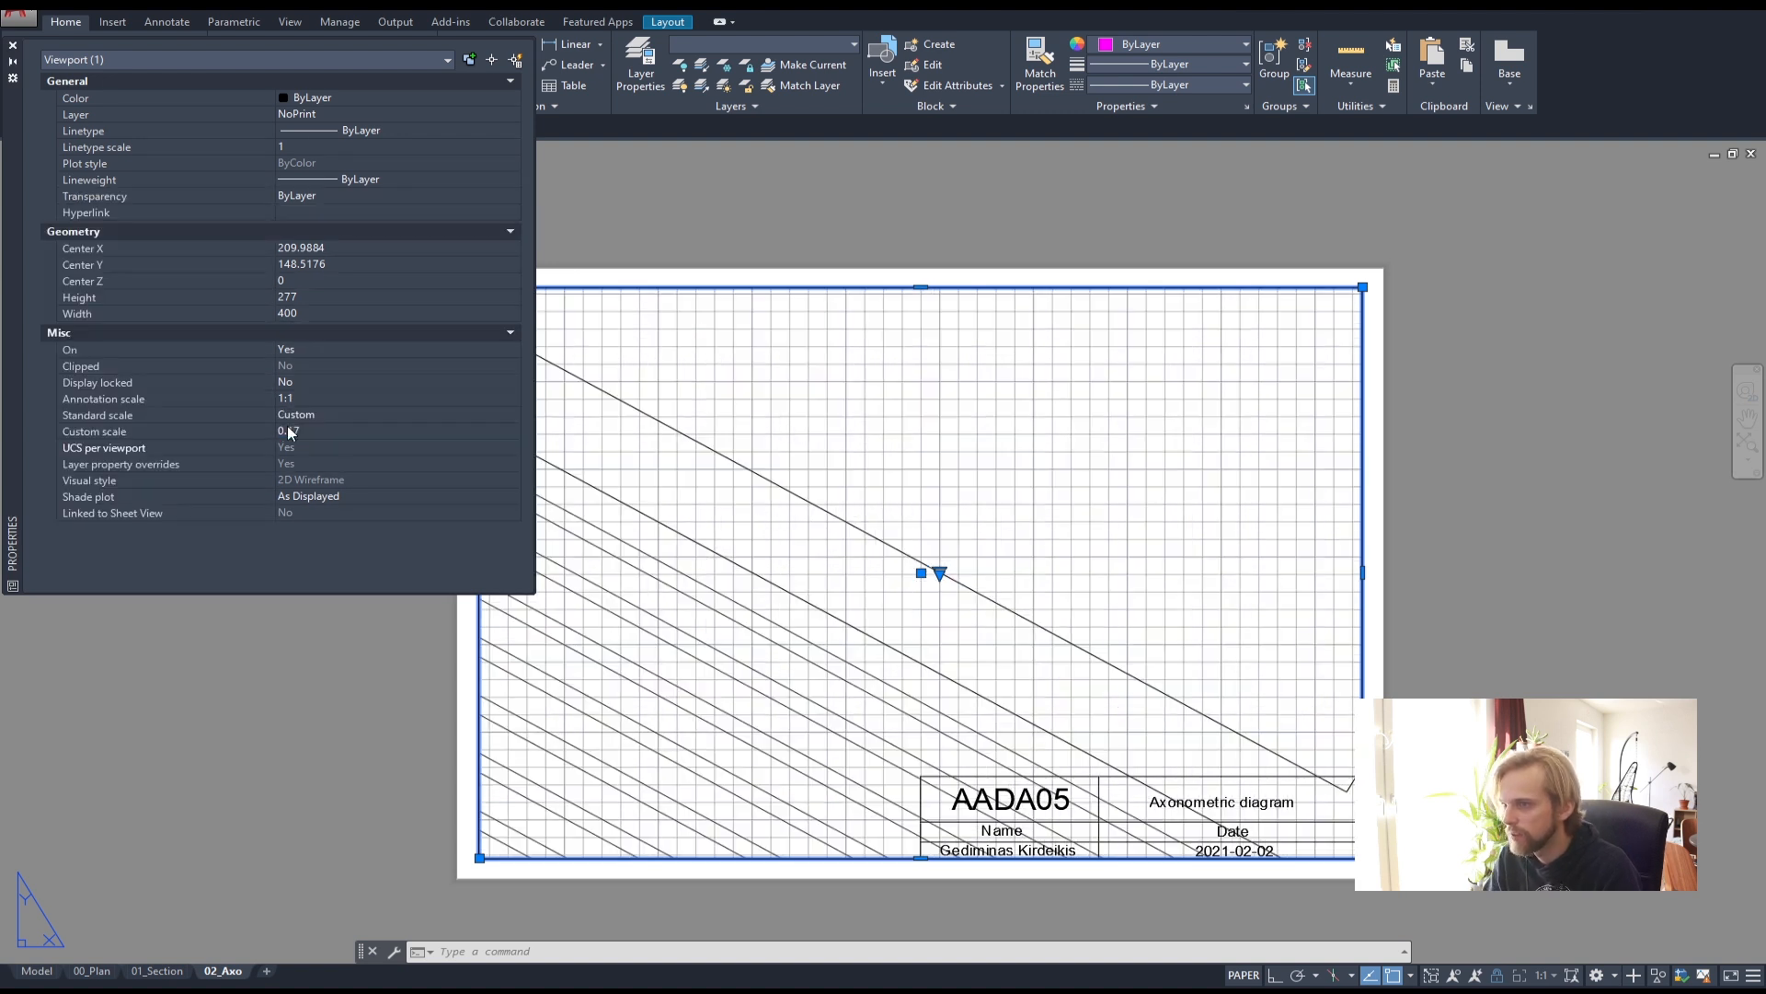
left_click(300, 427)
left_click(287, 431)
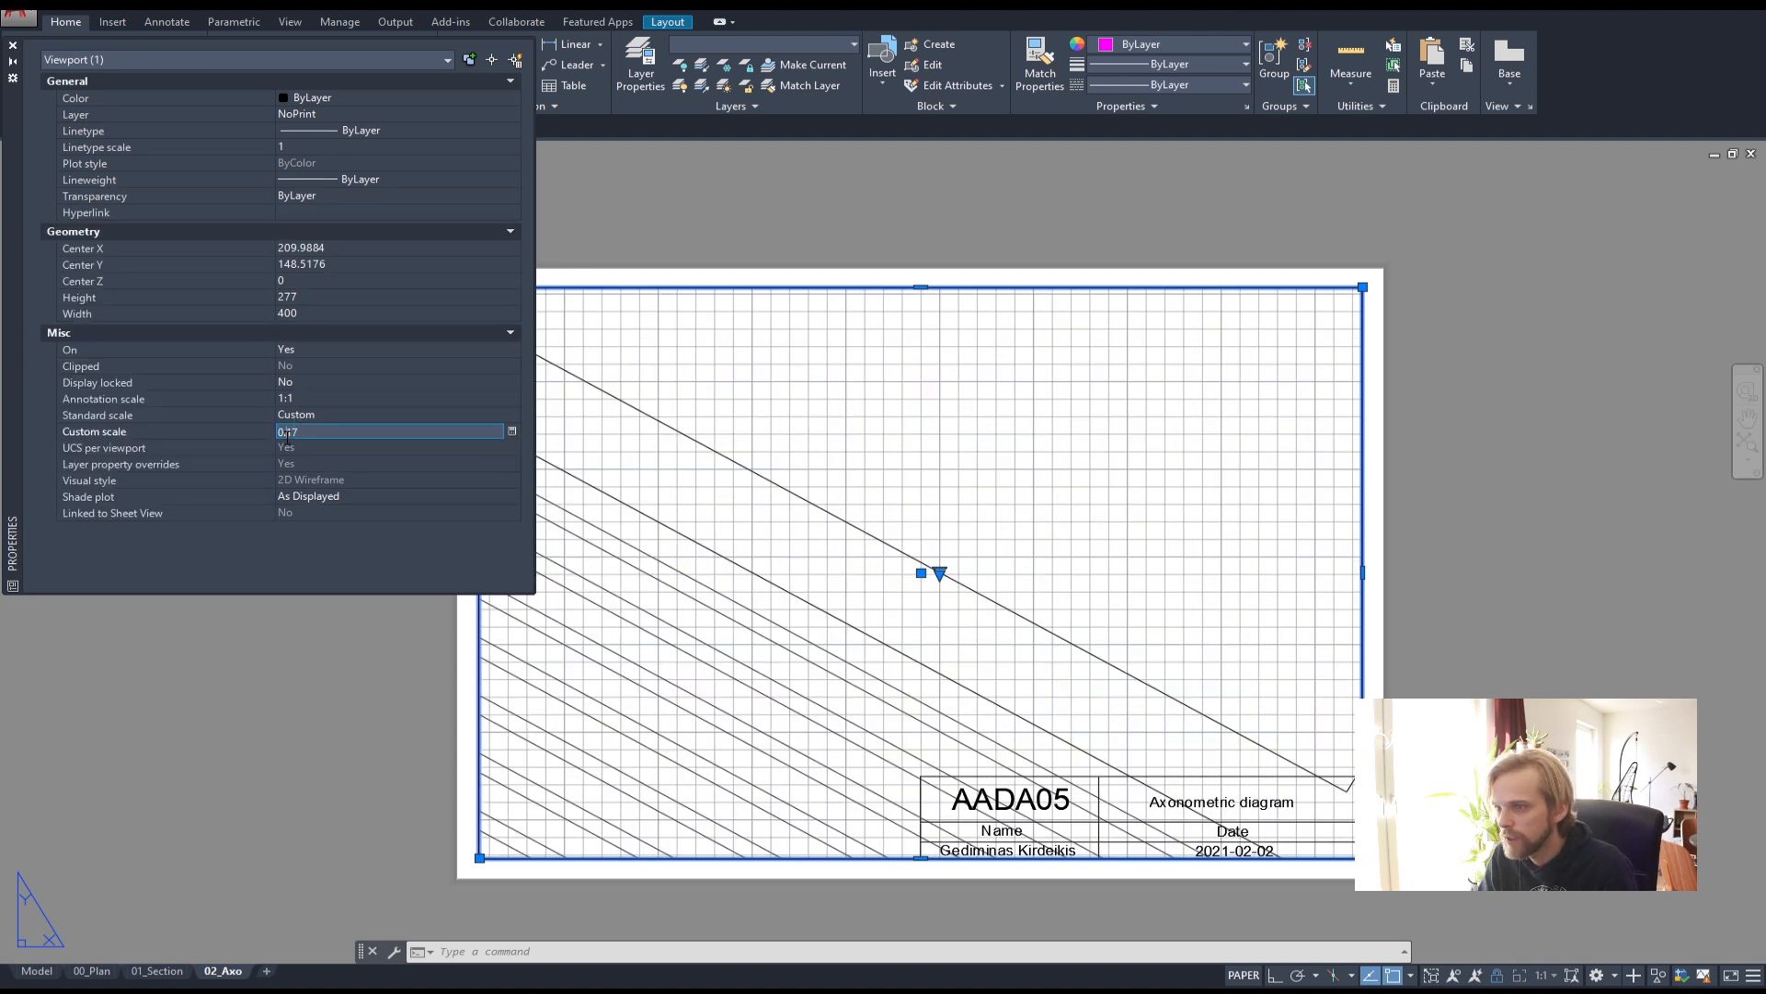
type("0")
key("Return")
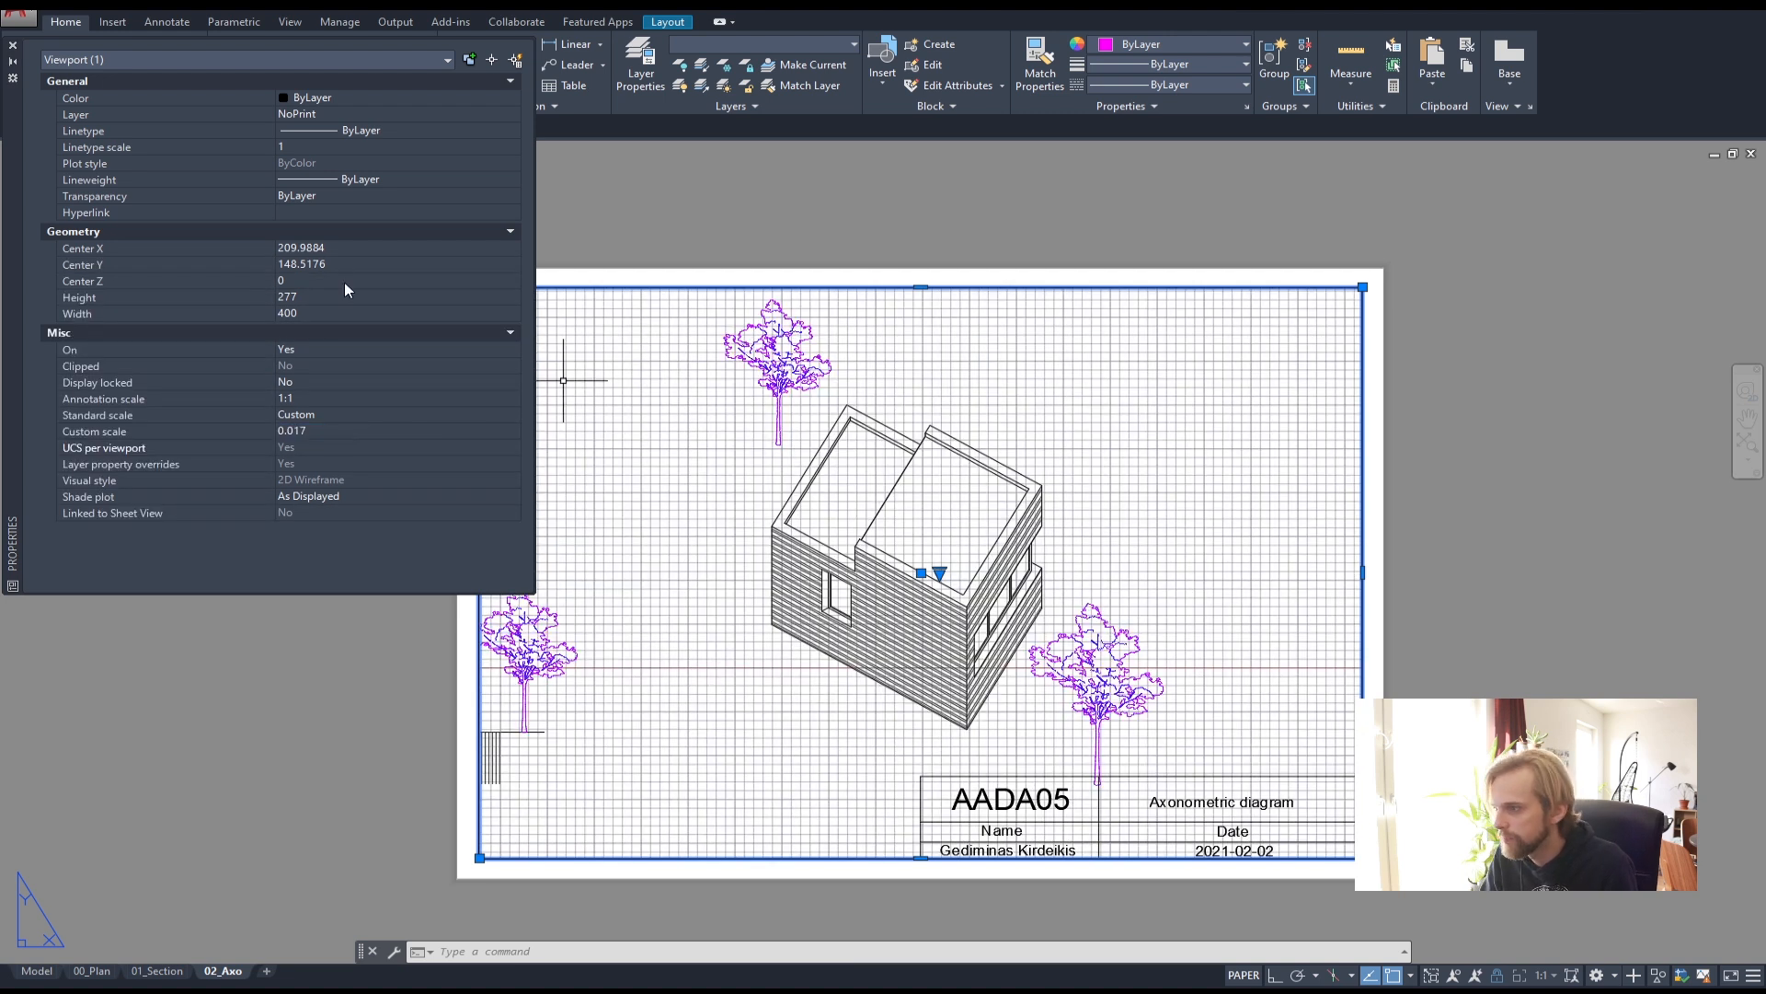
- Close Properties and stretch the axonometric viewport's left edge to the right
left_click(15, 46)
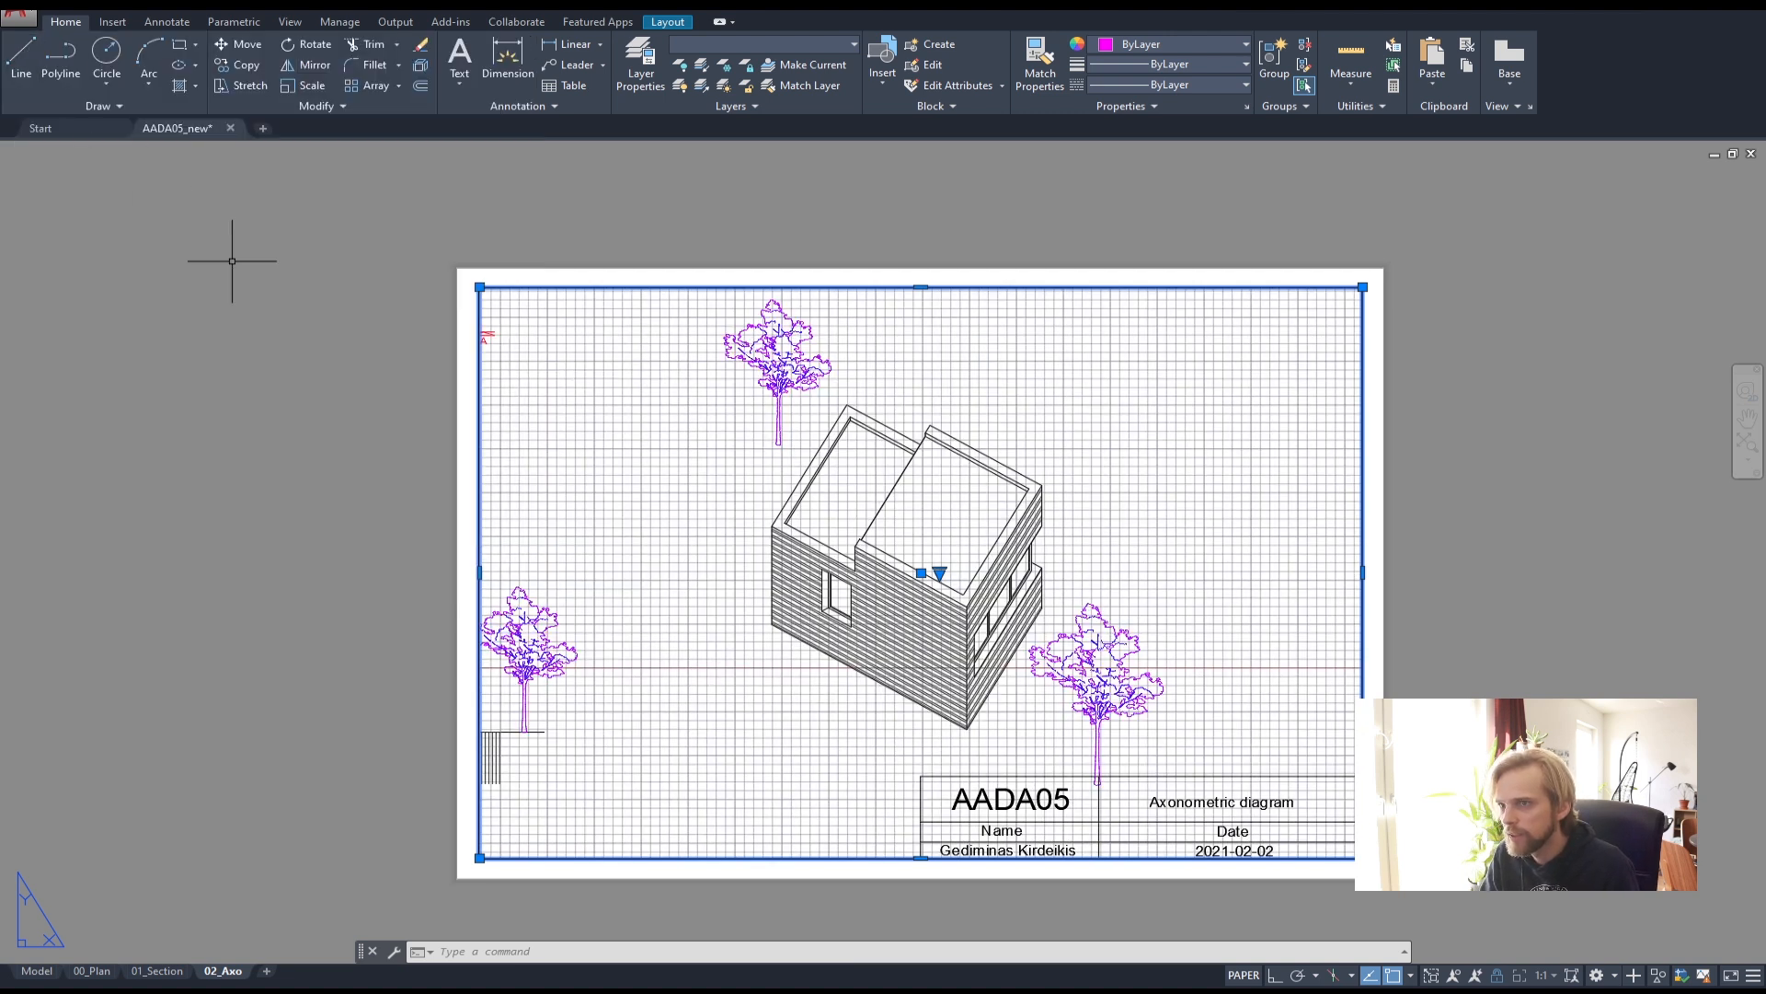
key("Escape")
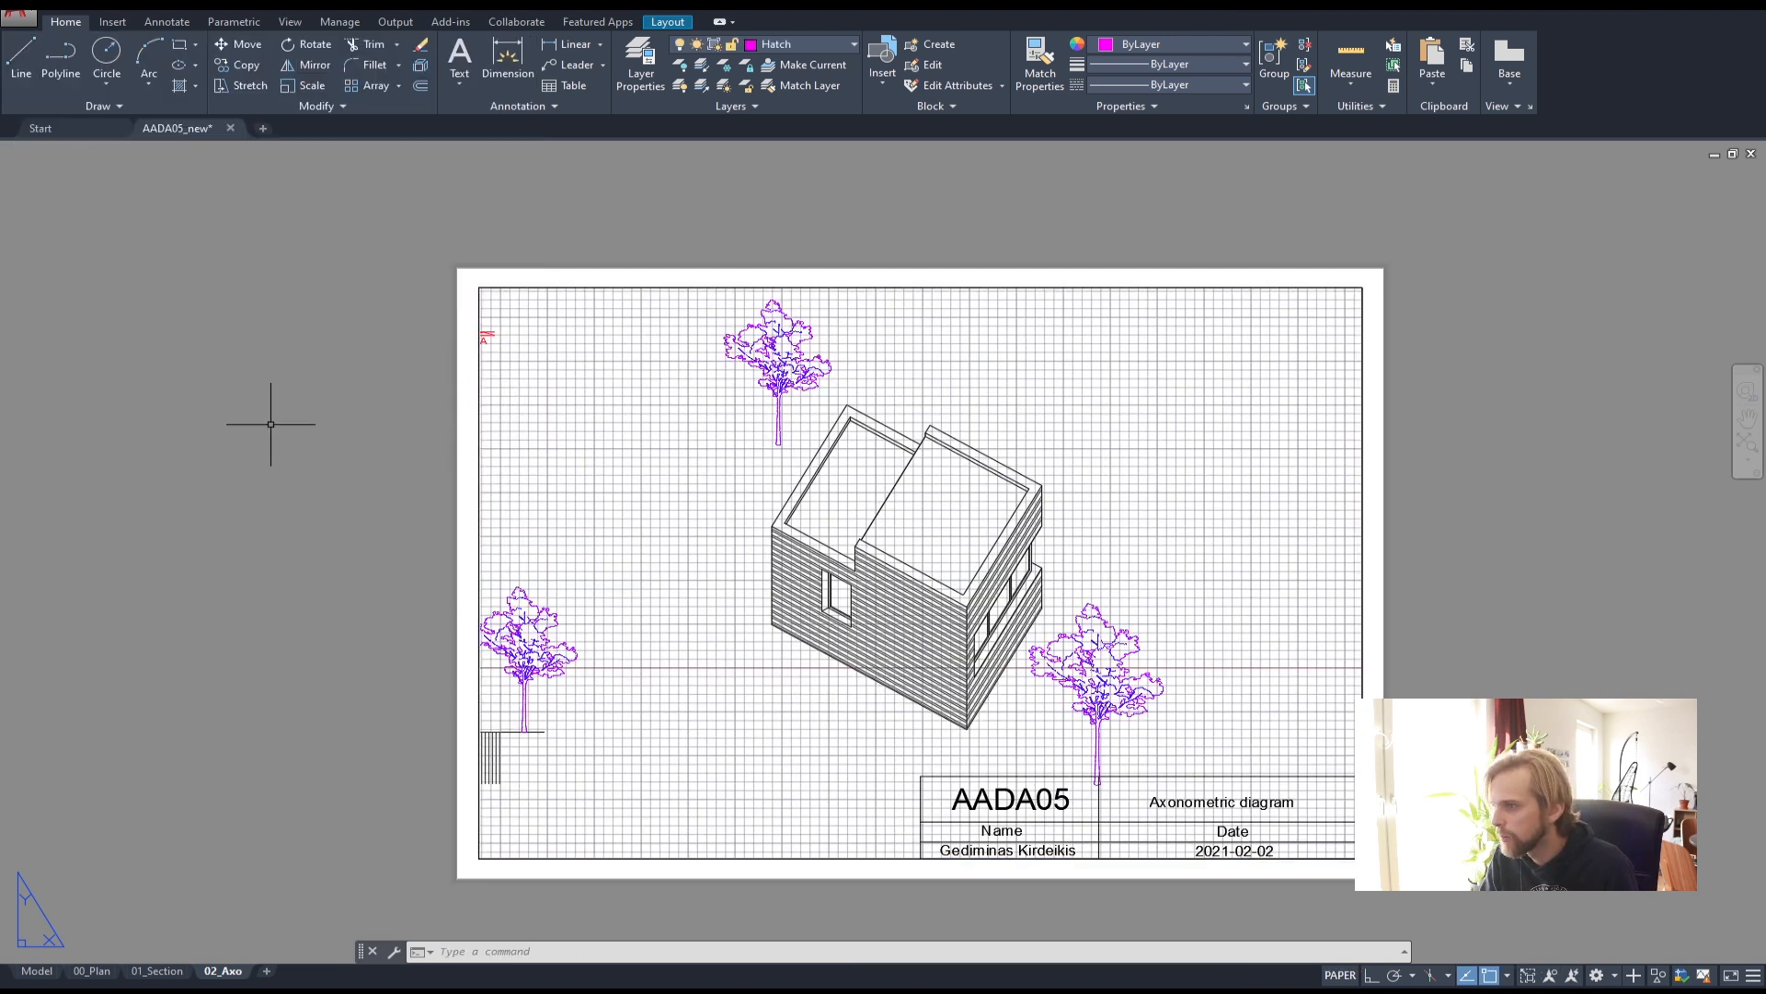
left_click(480, 434)
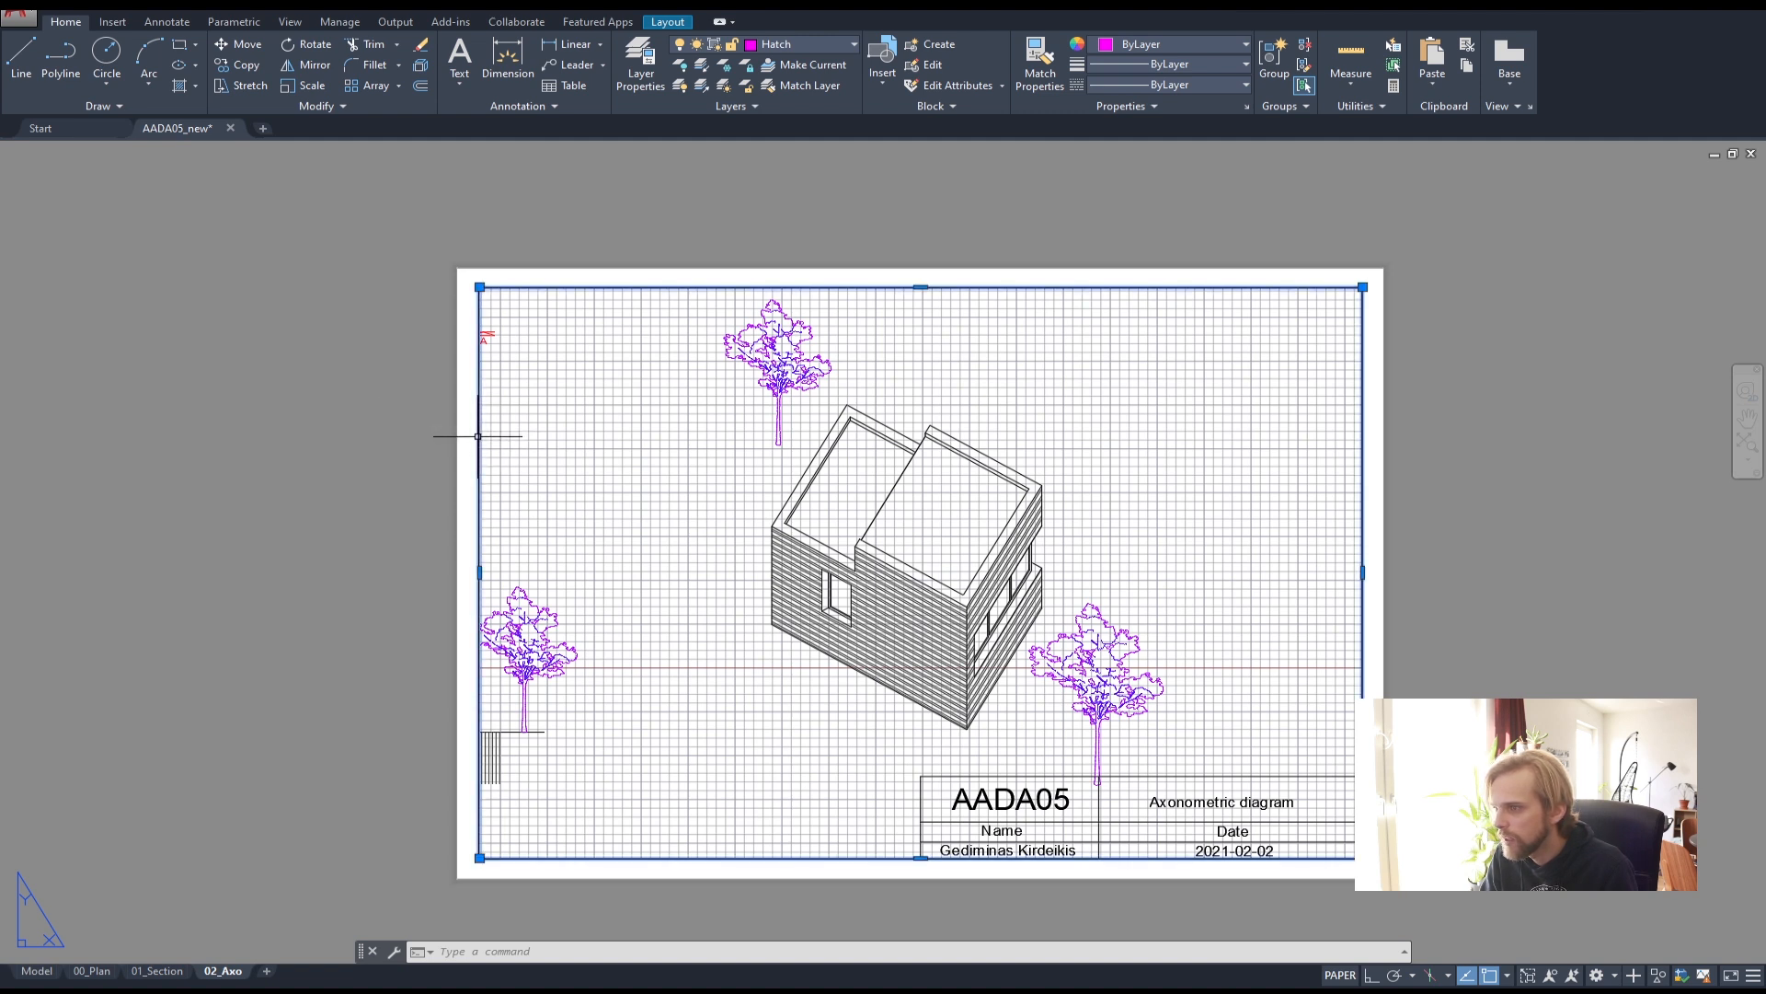
left_click(480, 572)
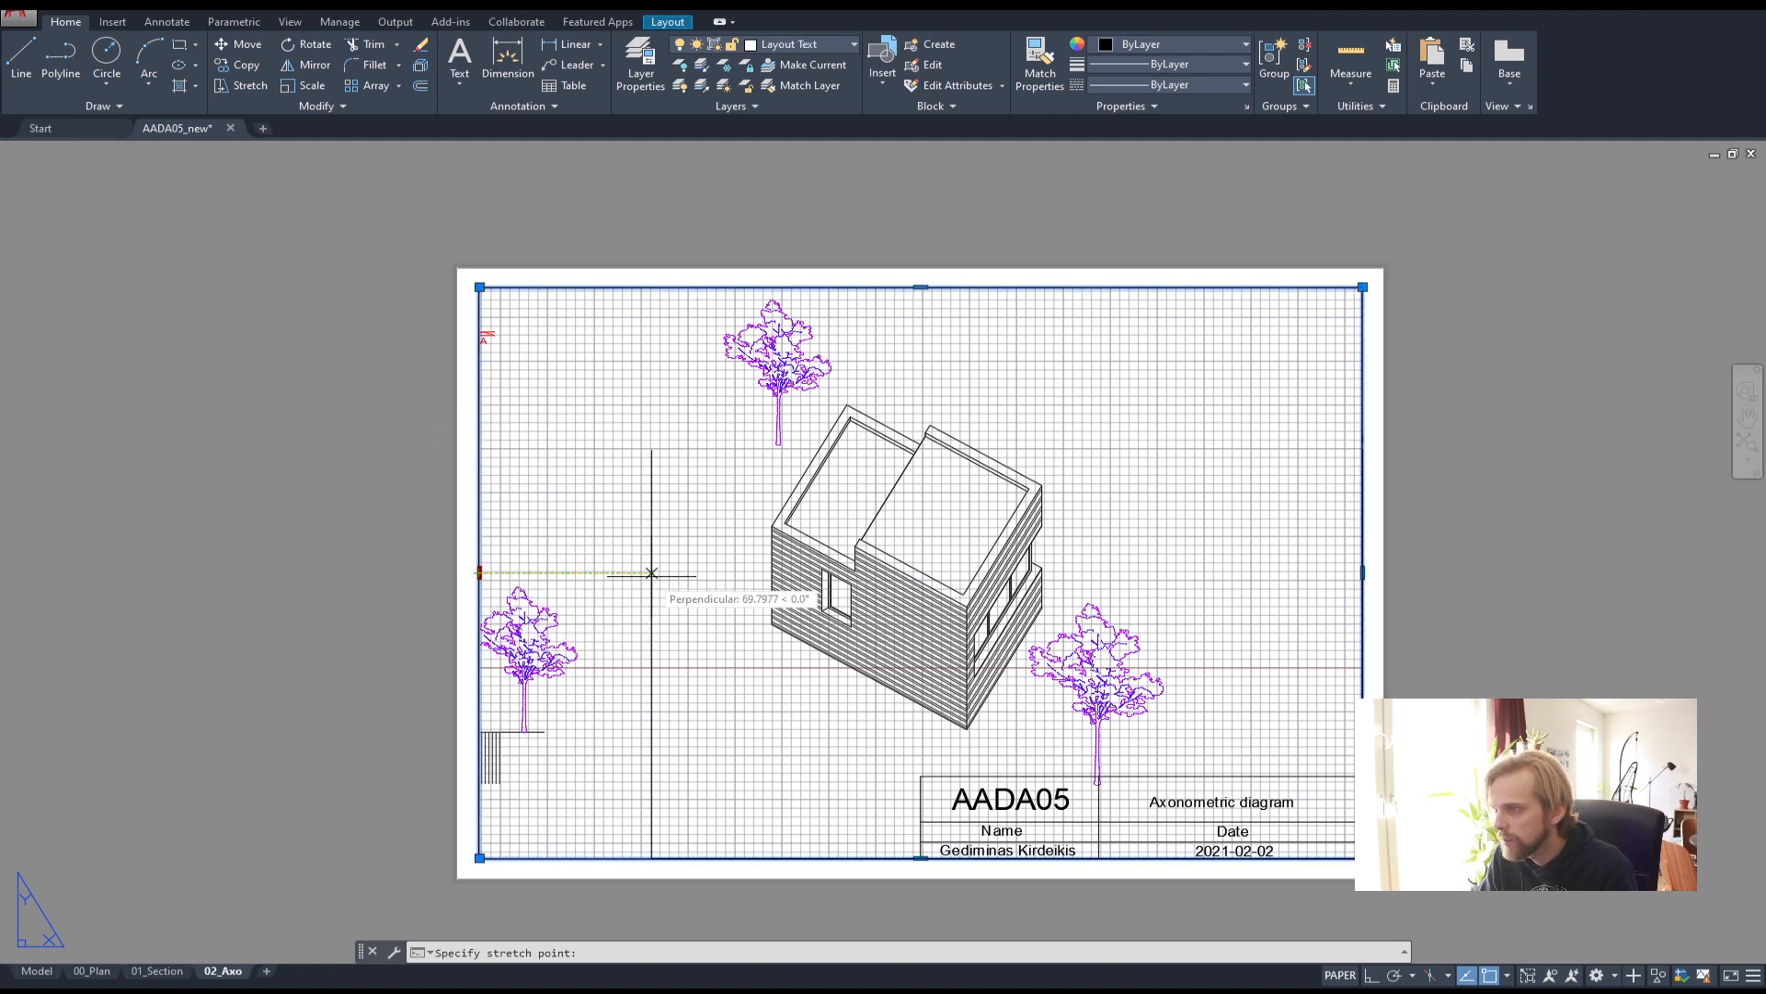
left_click(592, 572)
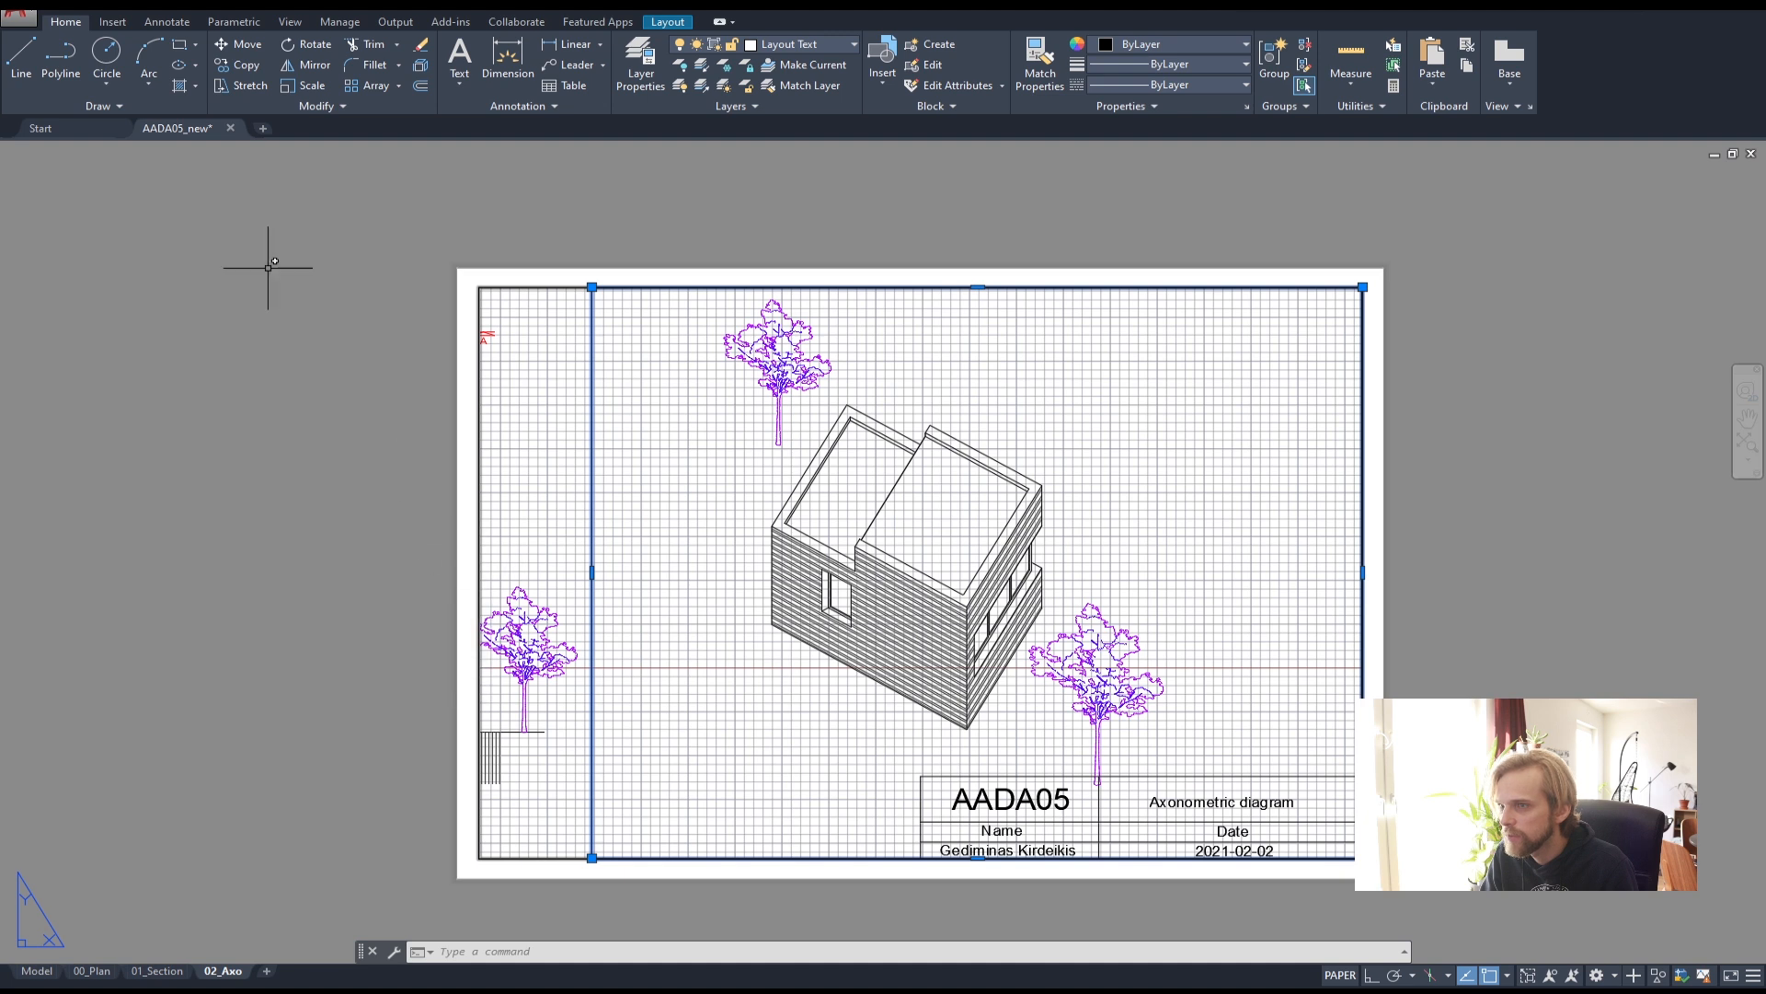
- Draw a vertical guide line down from the viewport's top-left corner
left_click(21, 57)
left_click(478, 287)
left_click(478, 904)
key("Return")
key("Return")
left_click(539, 858)
key("Escape")
- Readjust the viewport's left-edge and bottom-left grips against the guide line
left_click(537, 859)
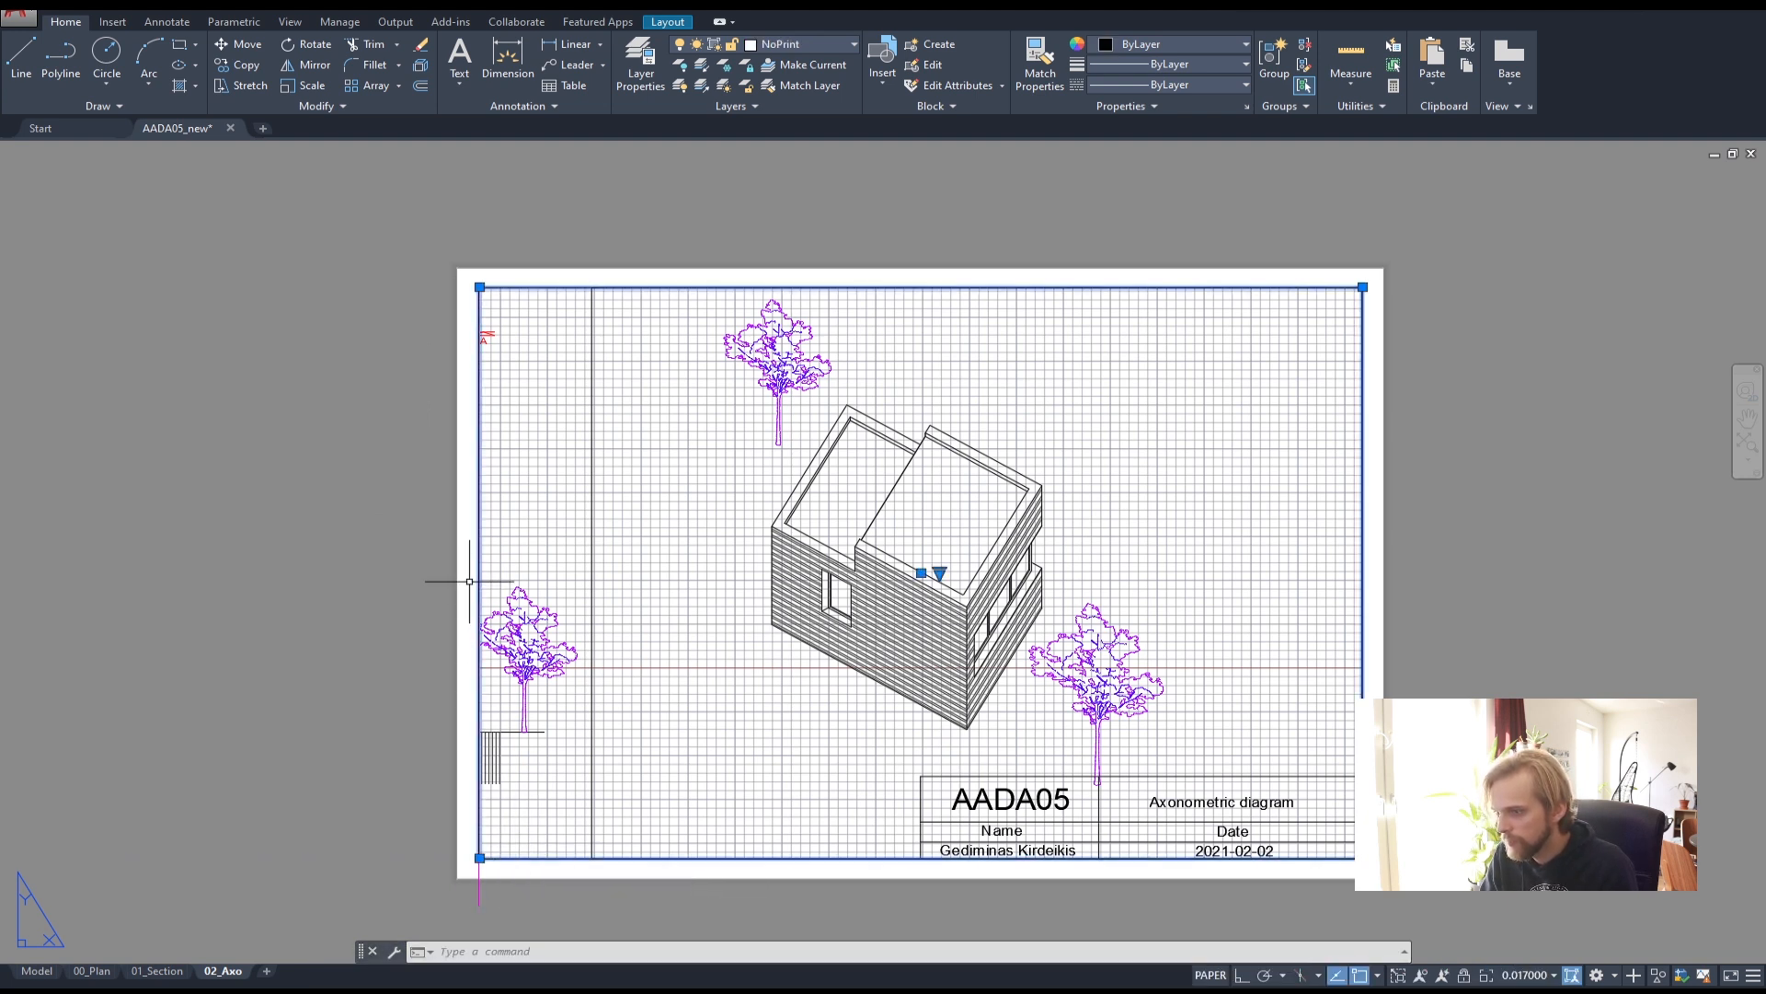
left_click(479, 857)
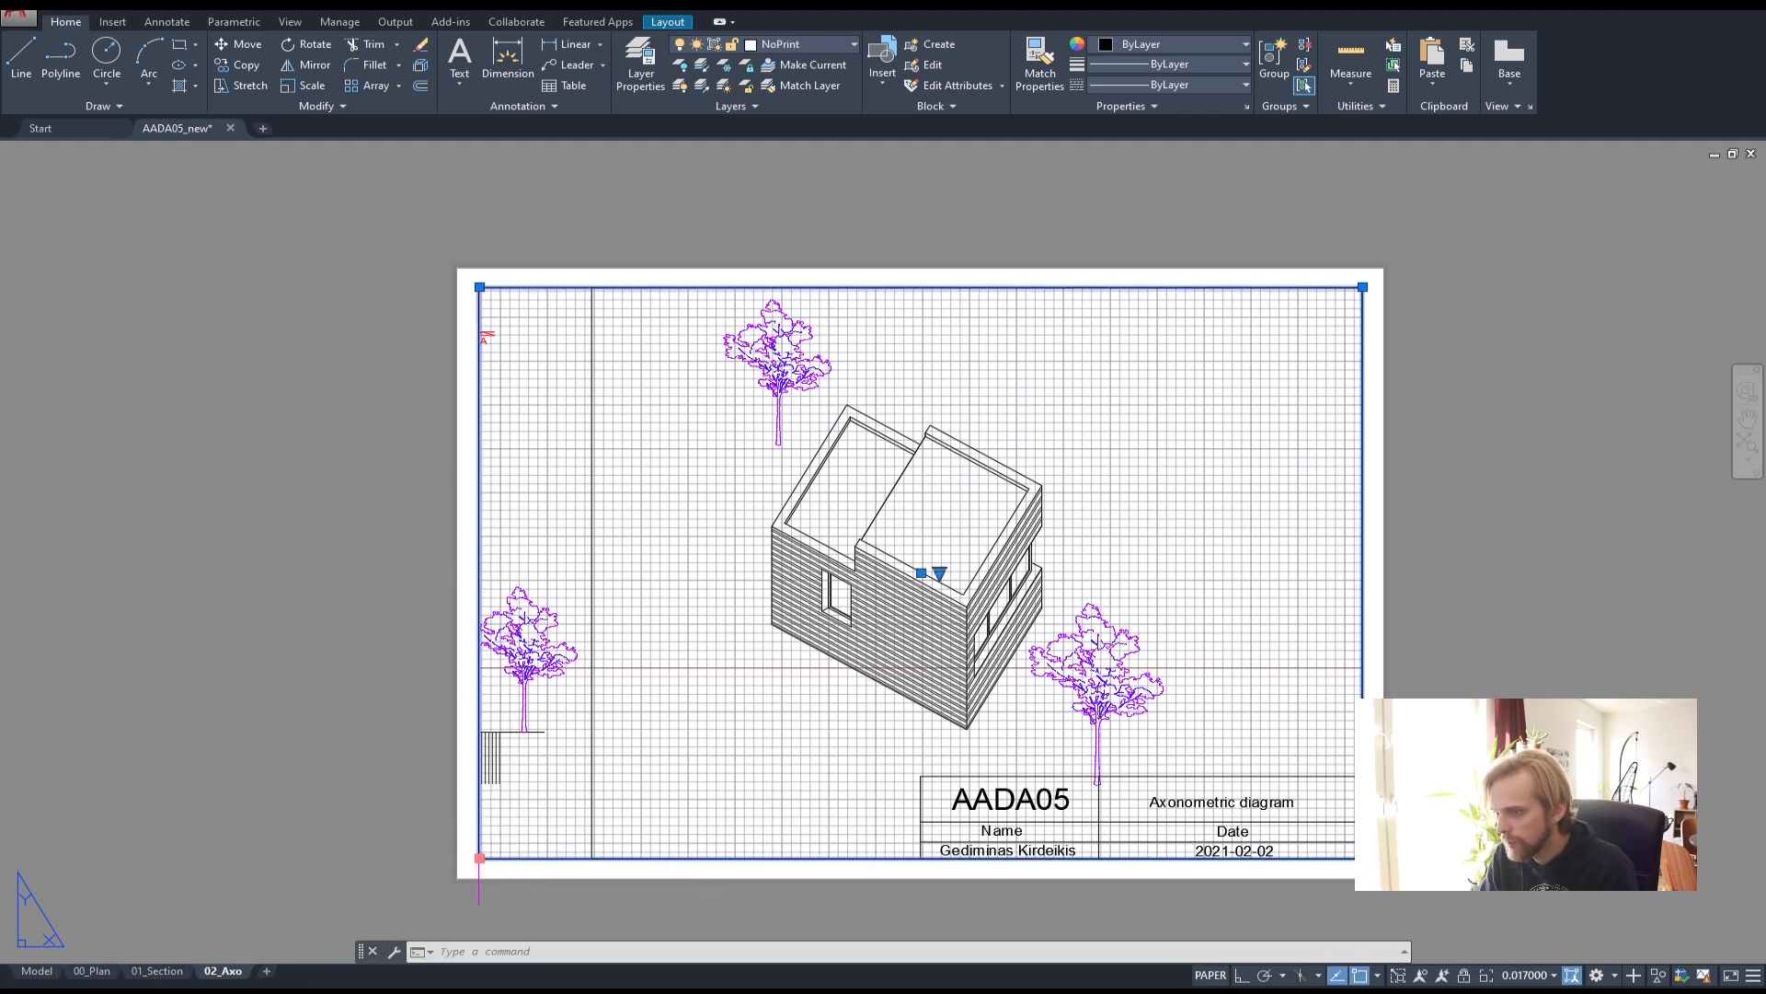
left_click(592, 858)
key("Escape")
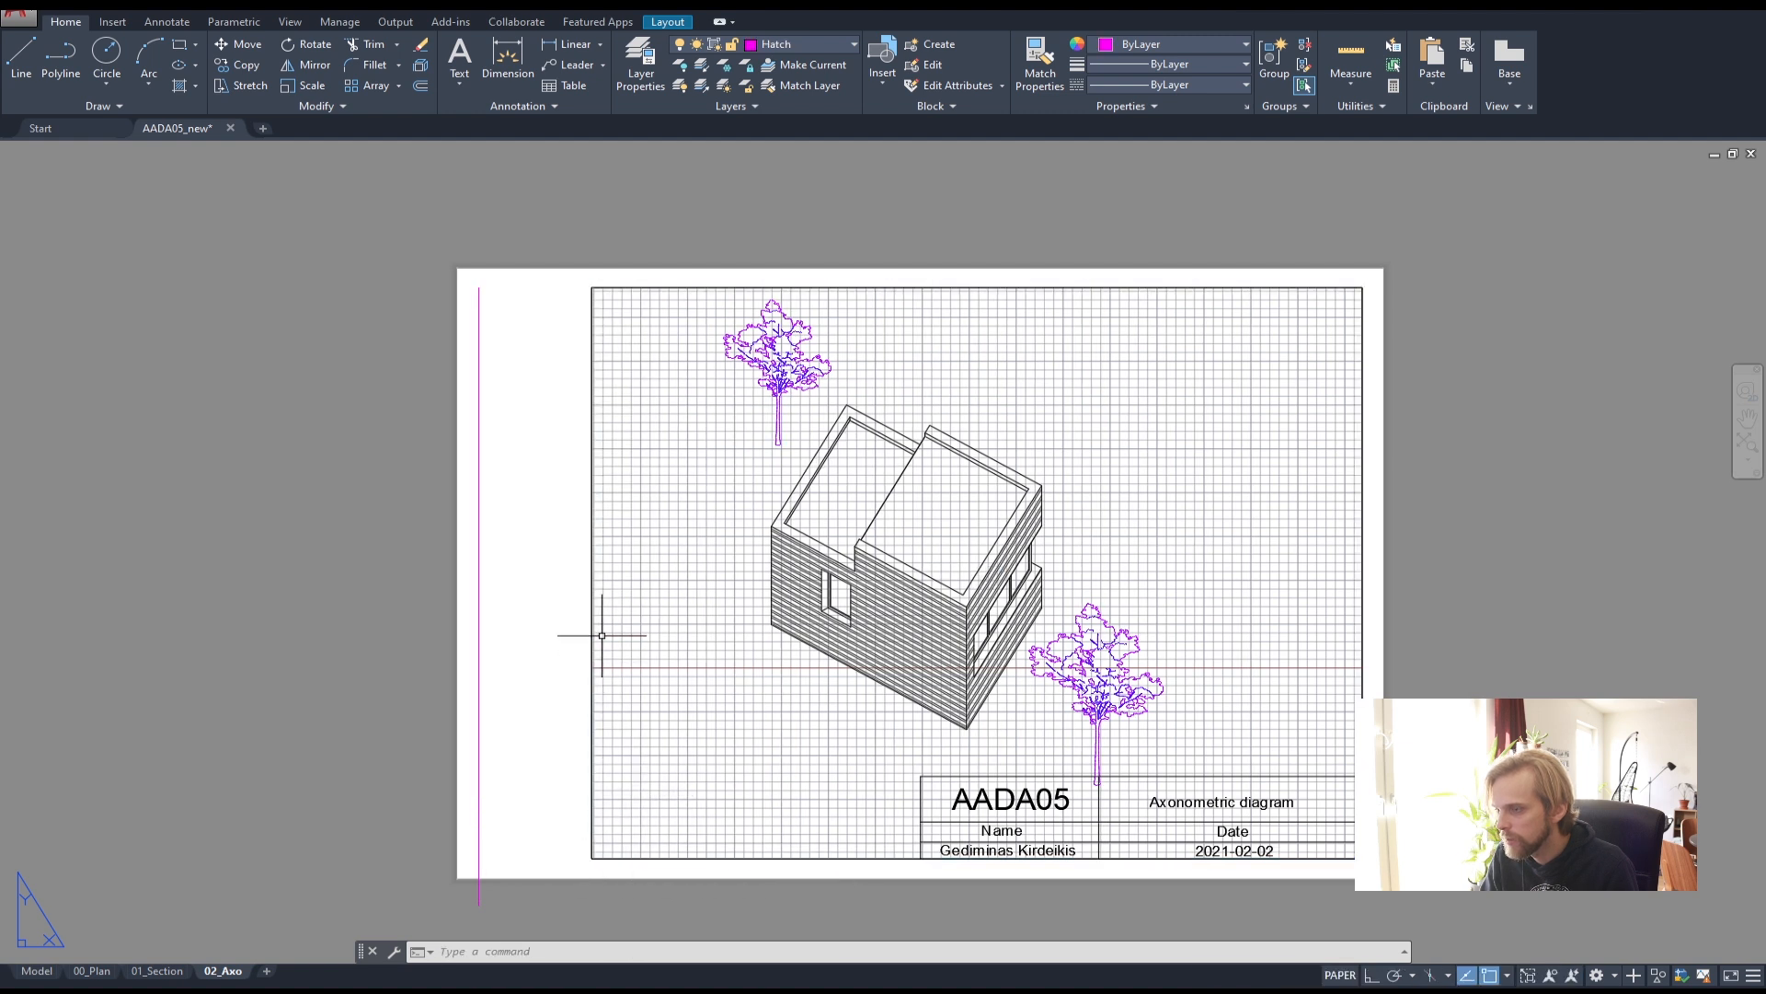
left_click(590, 608)
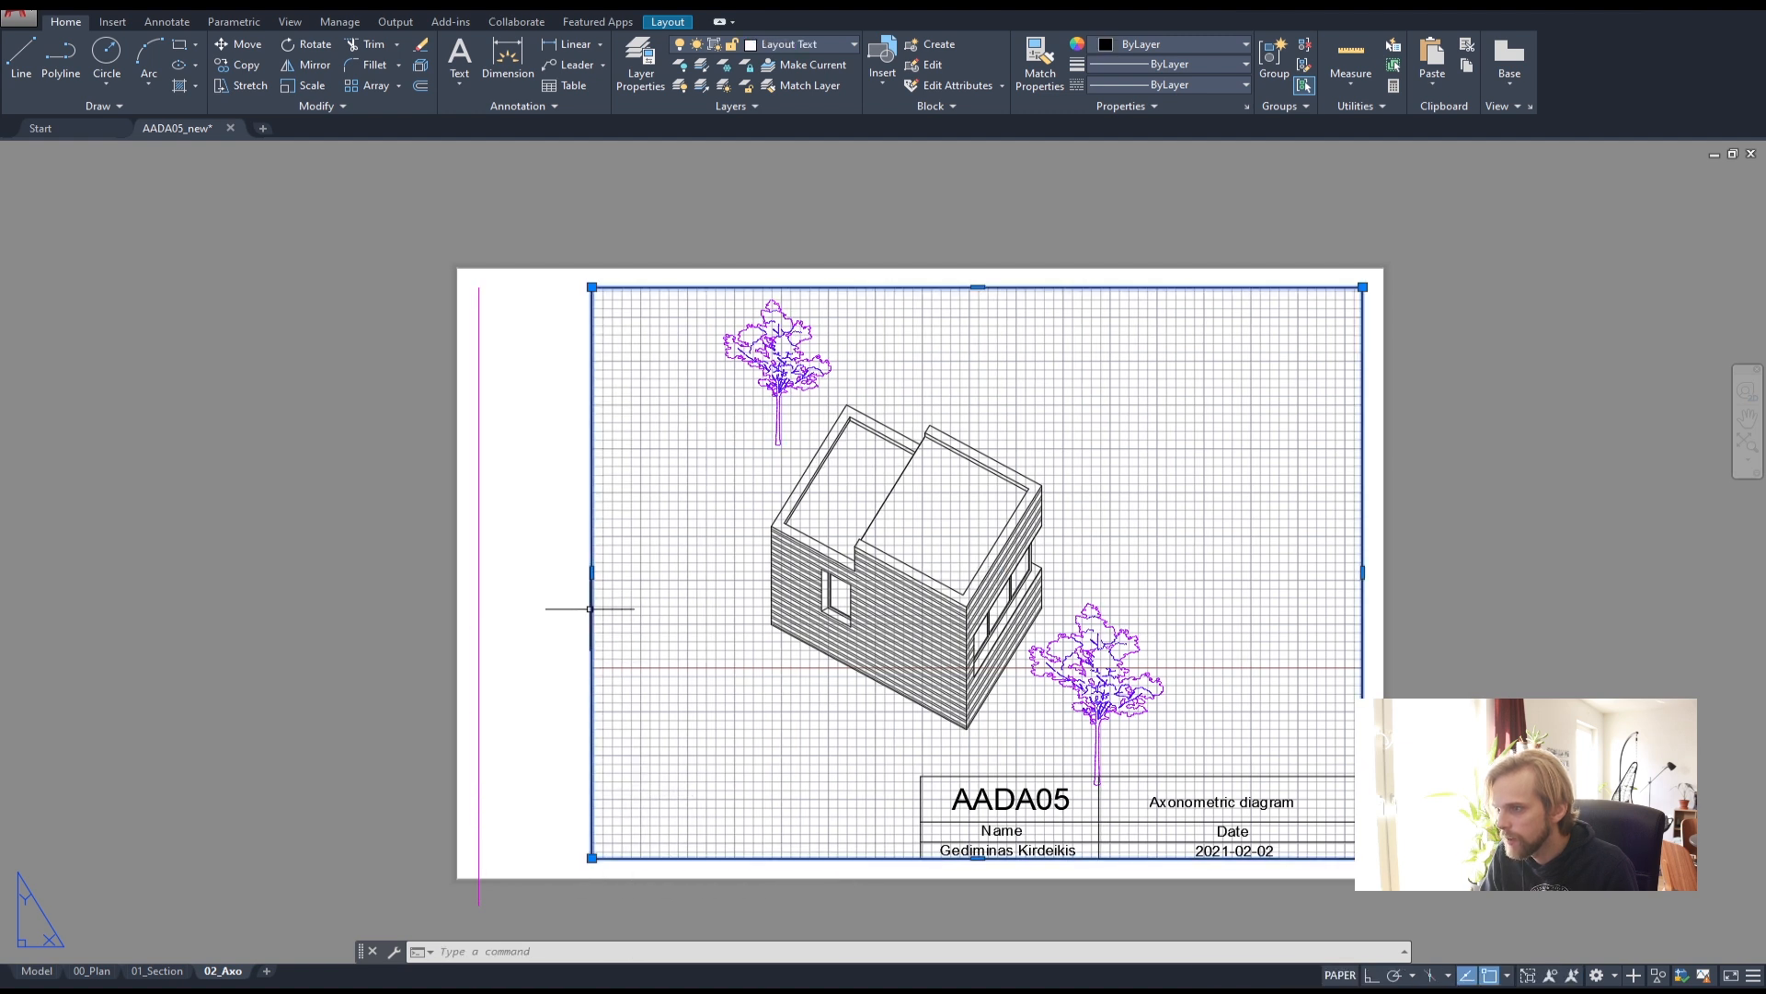
left_click(592, 857)
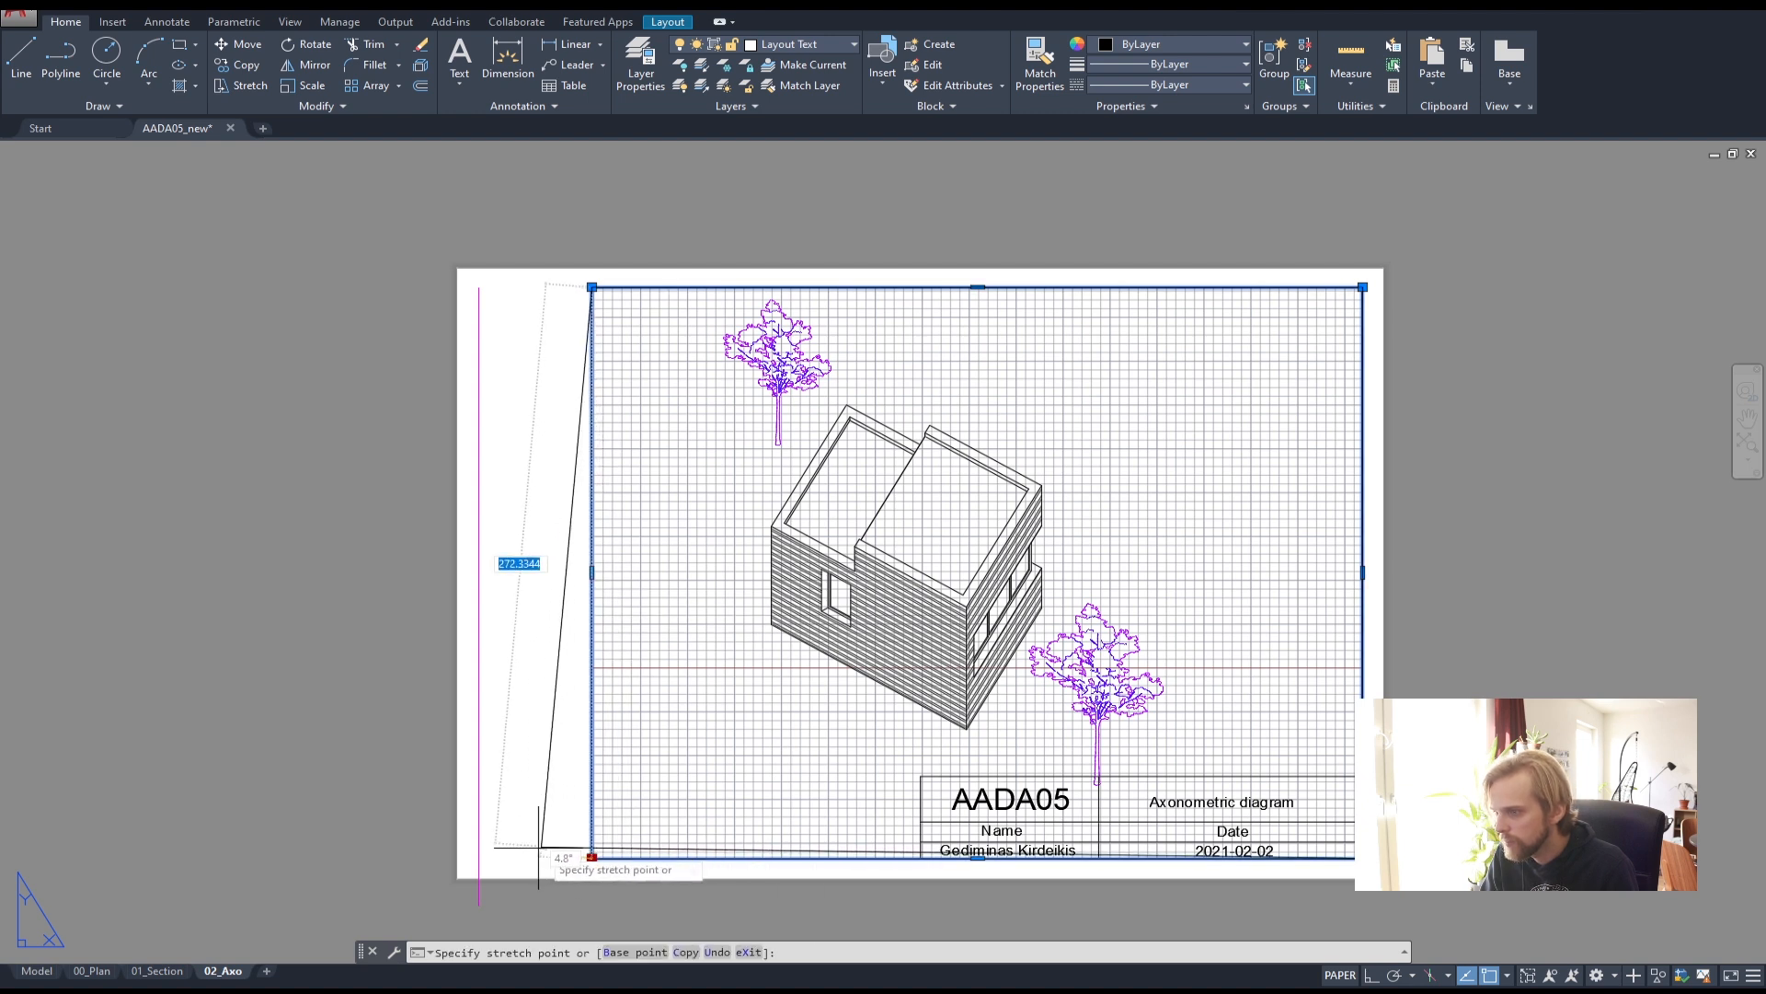
key("Escape")
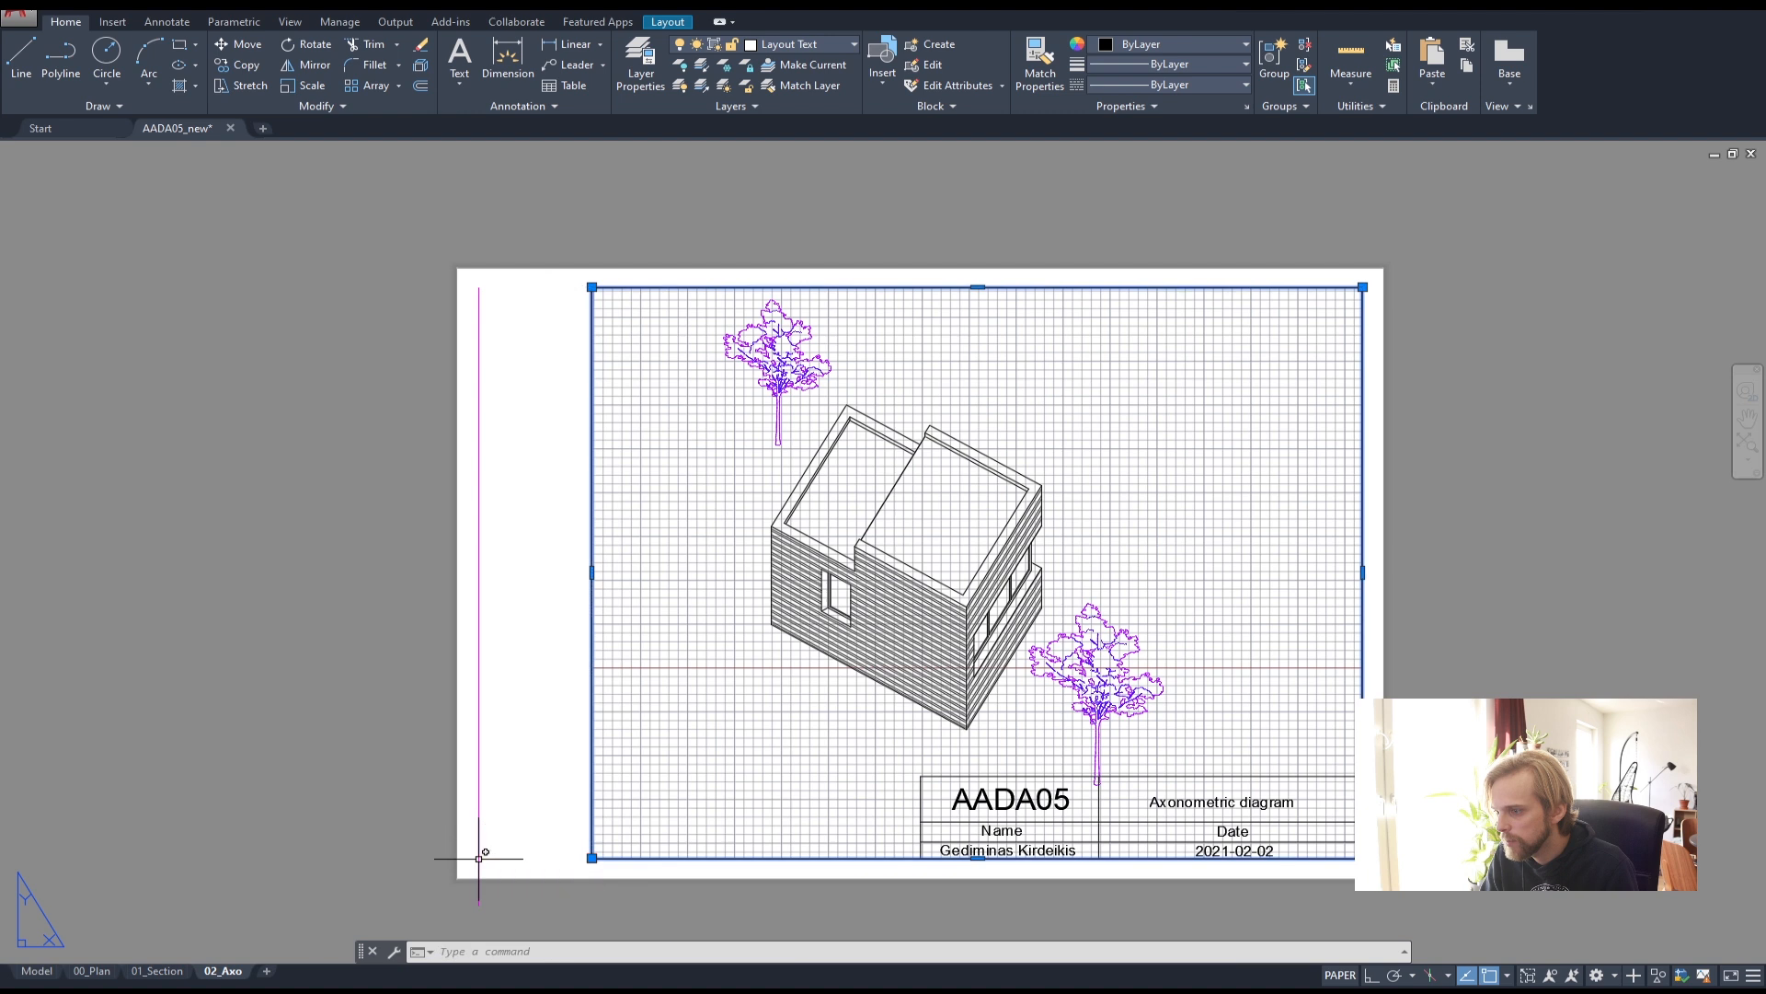
left_click(592, 572)
left_click(478, 572)
key("Escape")
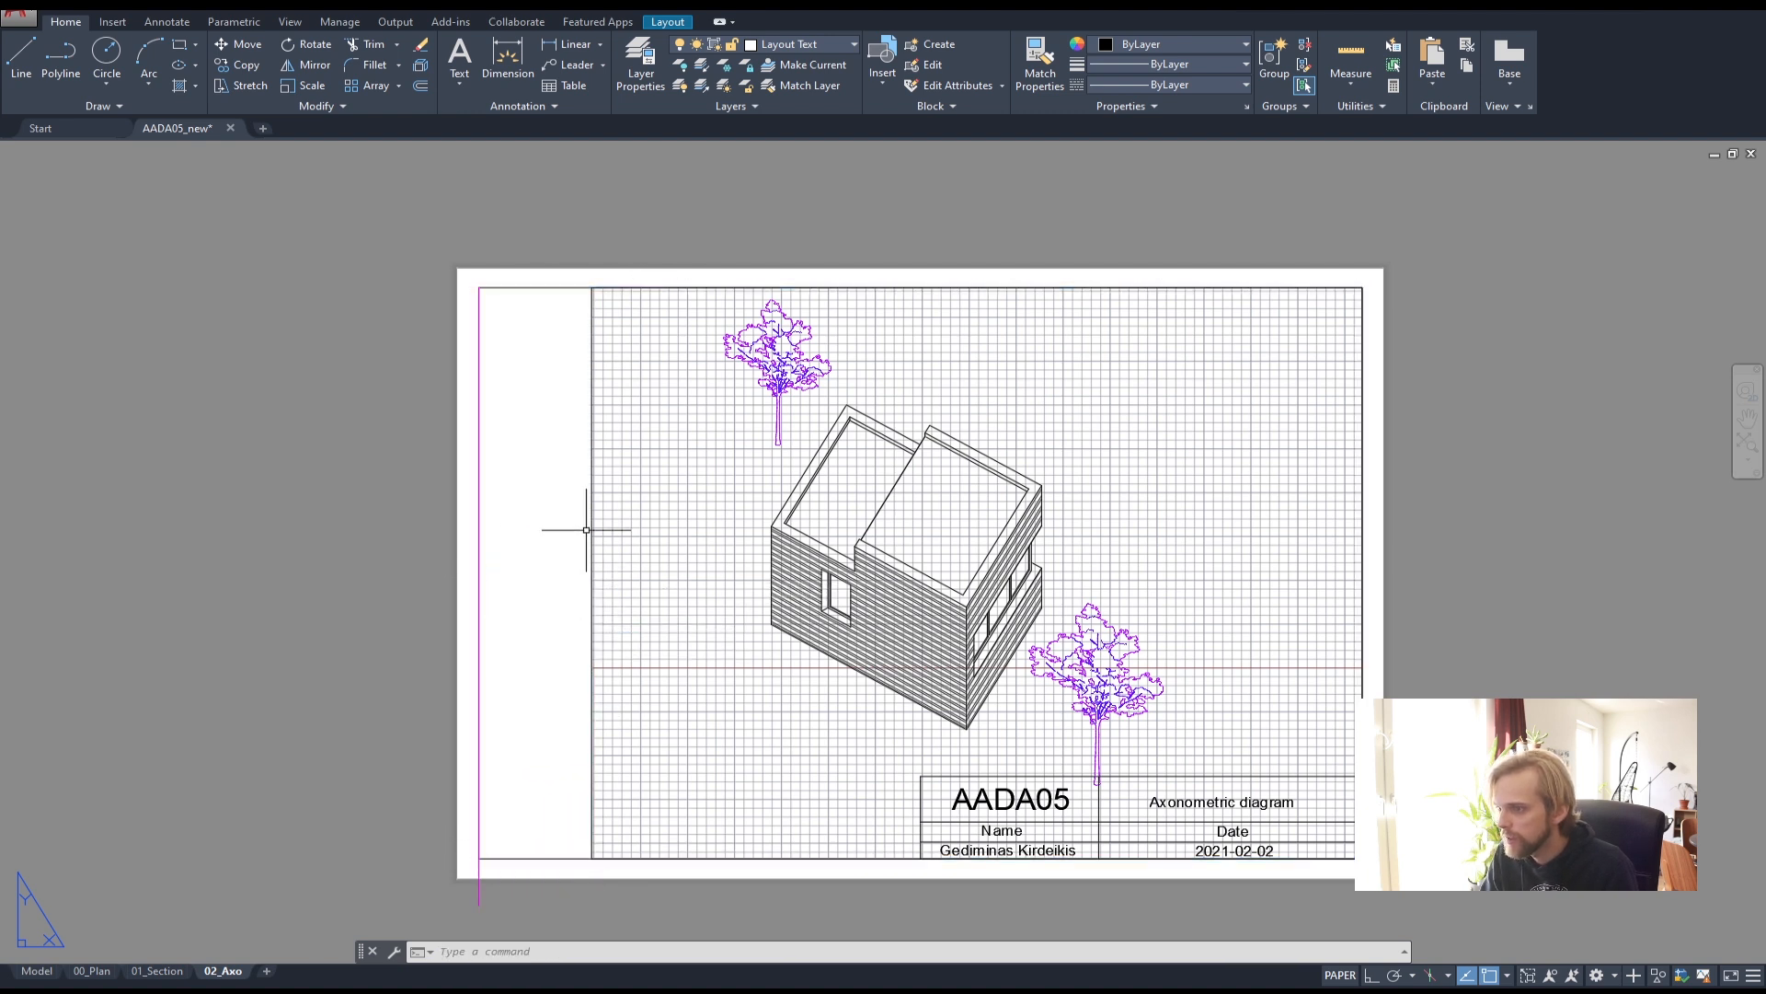
left_click(479, 418)
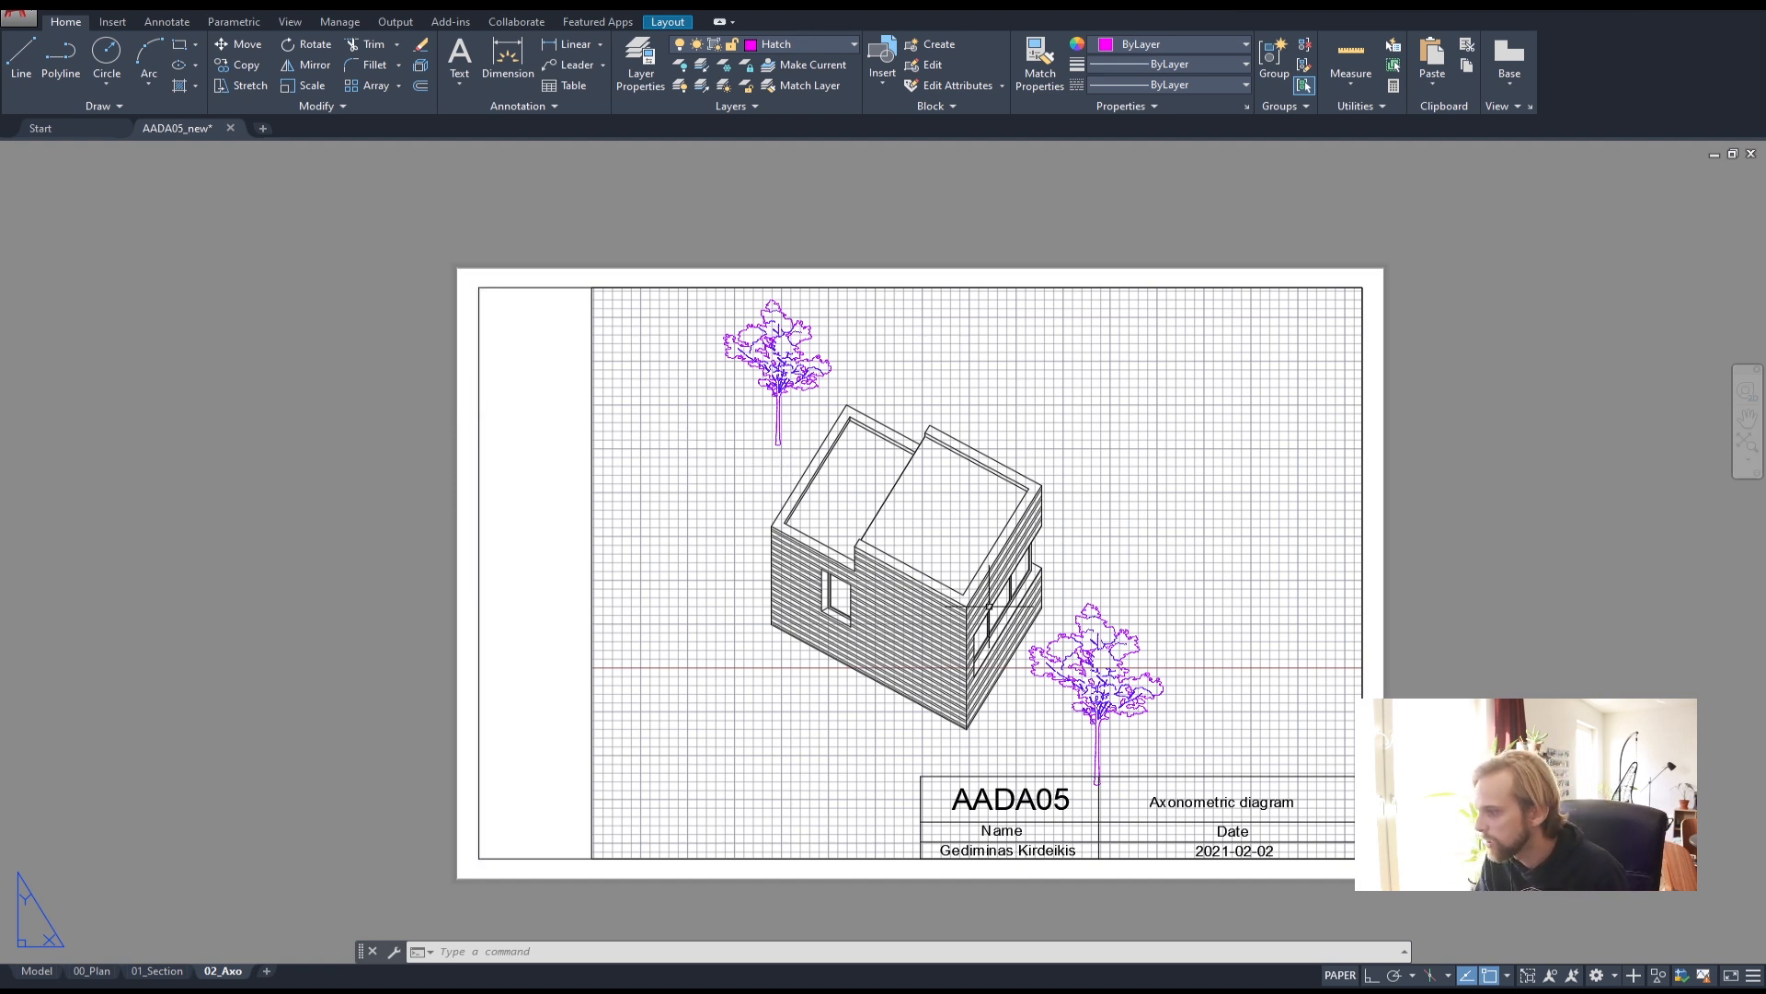
scroll(1104, 782, "up", 5)
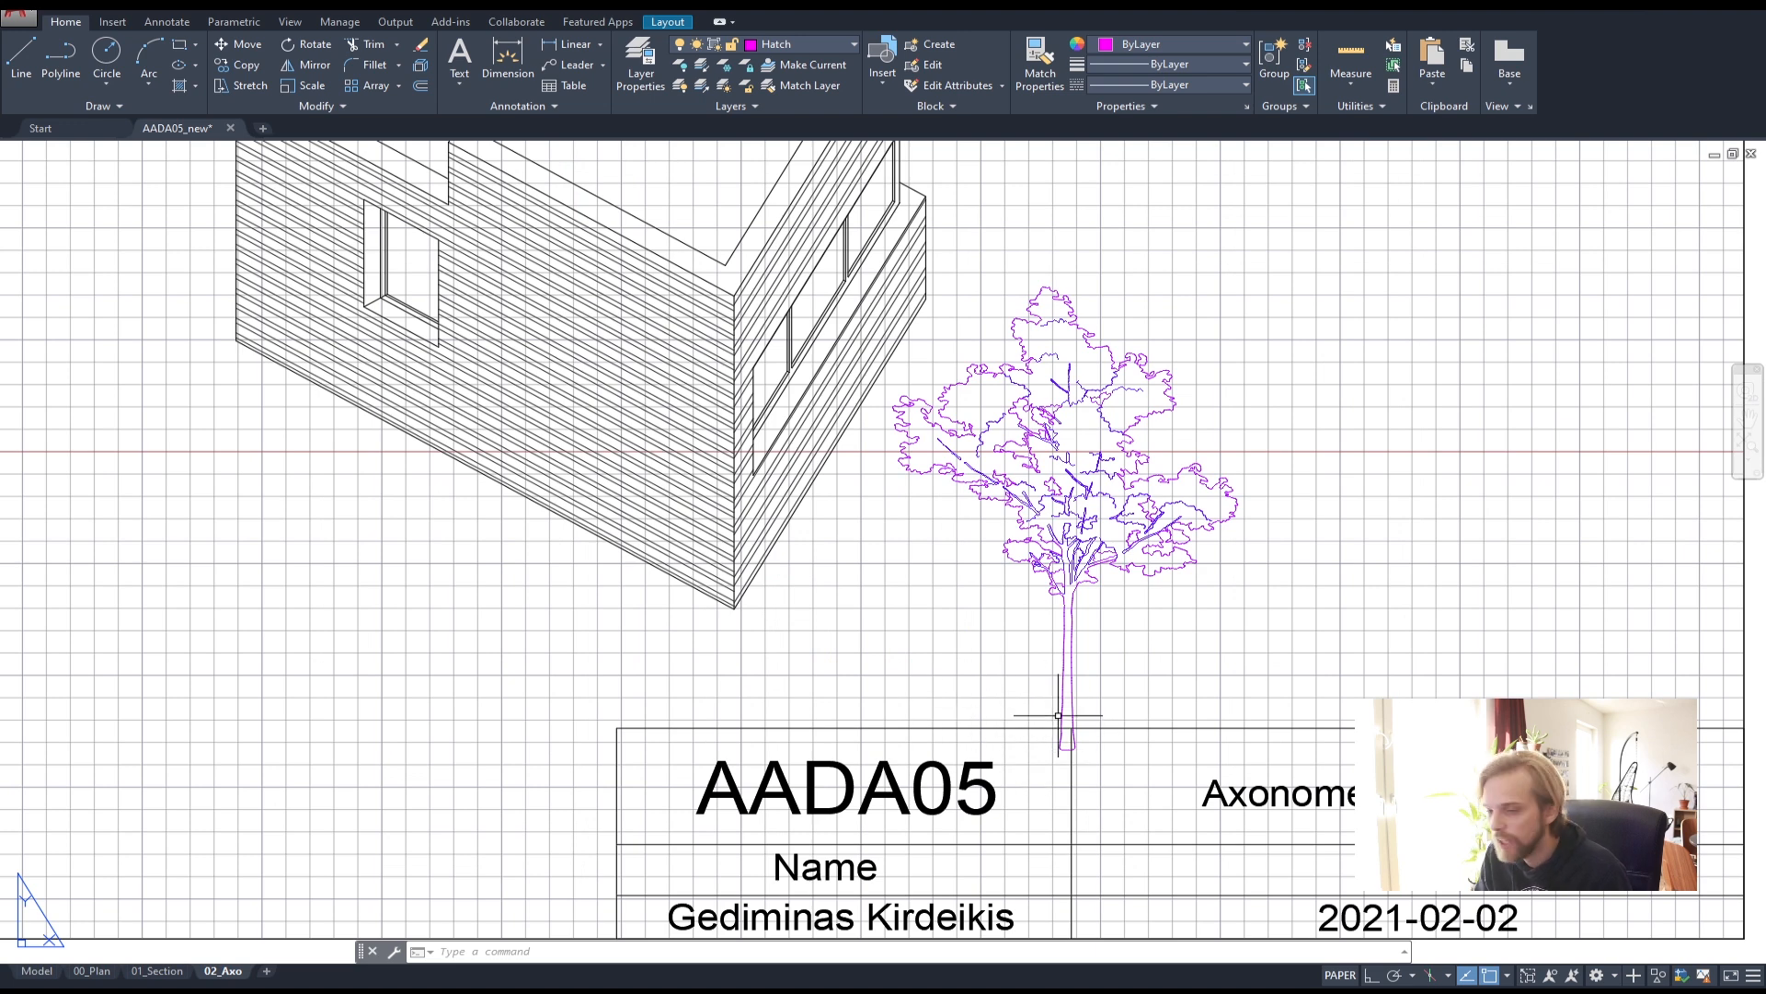
scroll(974, 669, "down", 3)
scroll(966, 518, "up", 1)
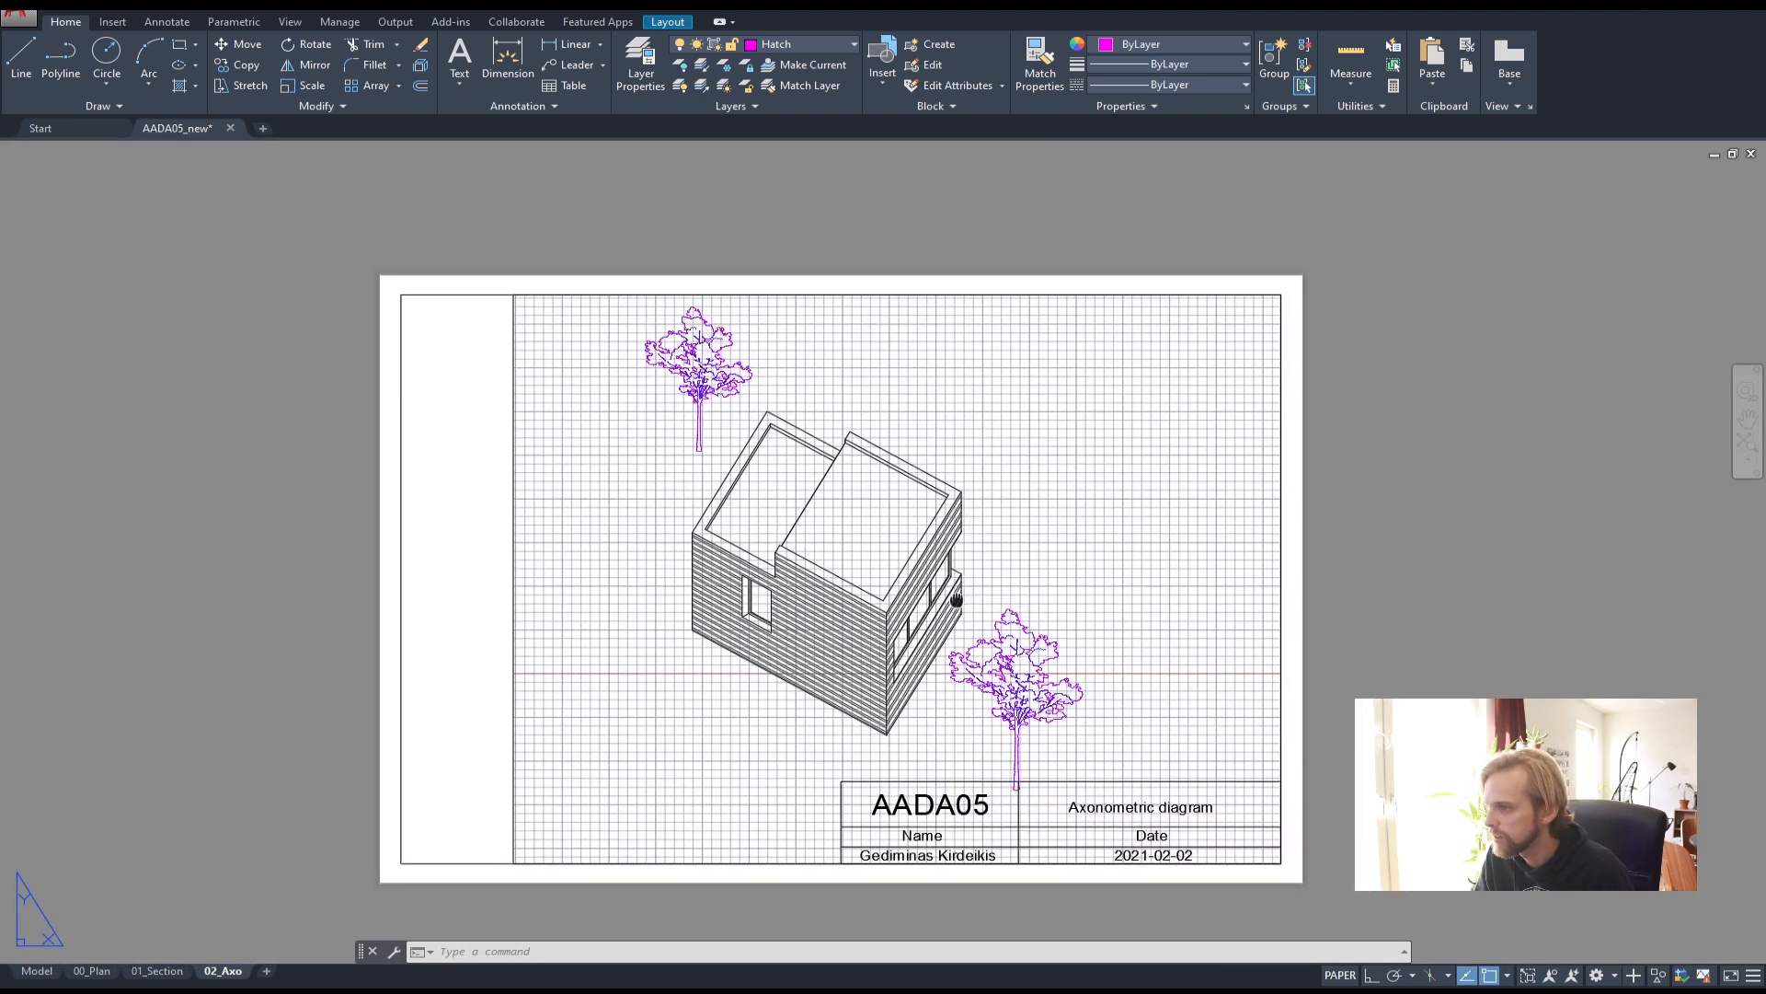
middle_click_drag(960, 601, 870, 575)
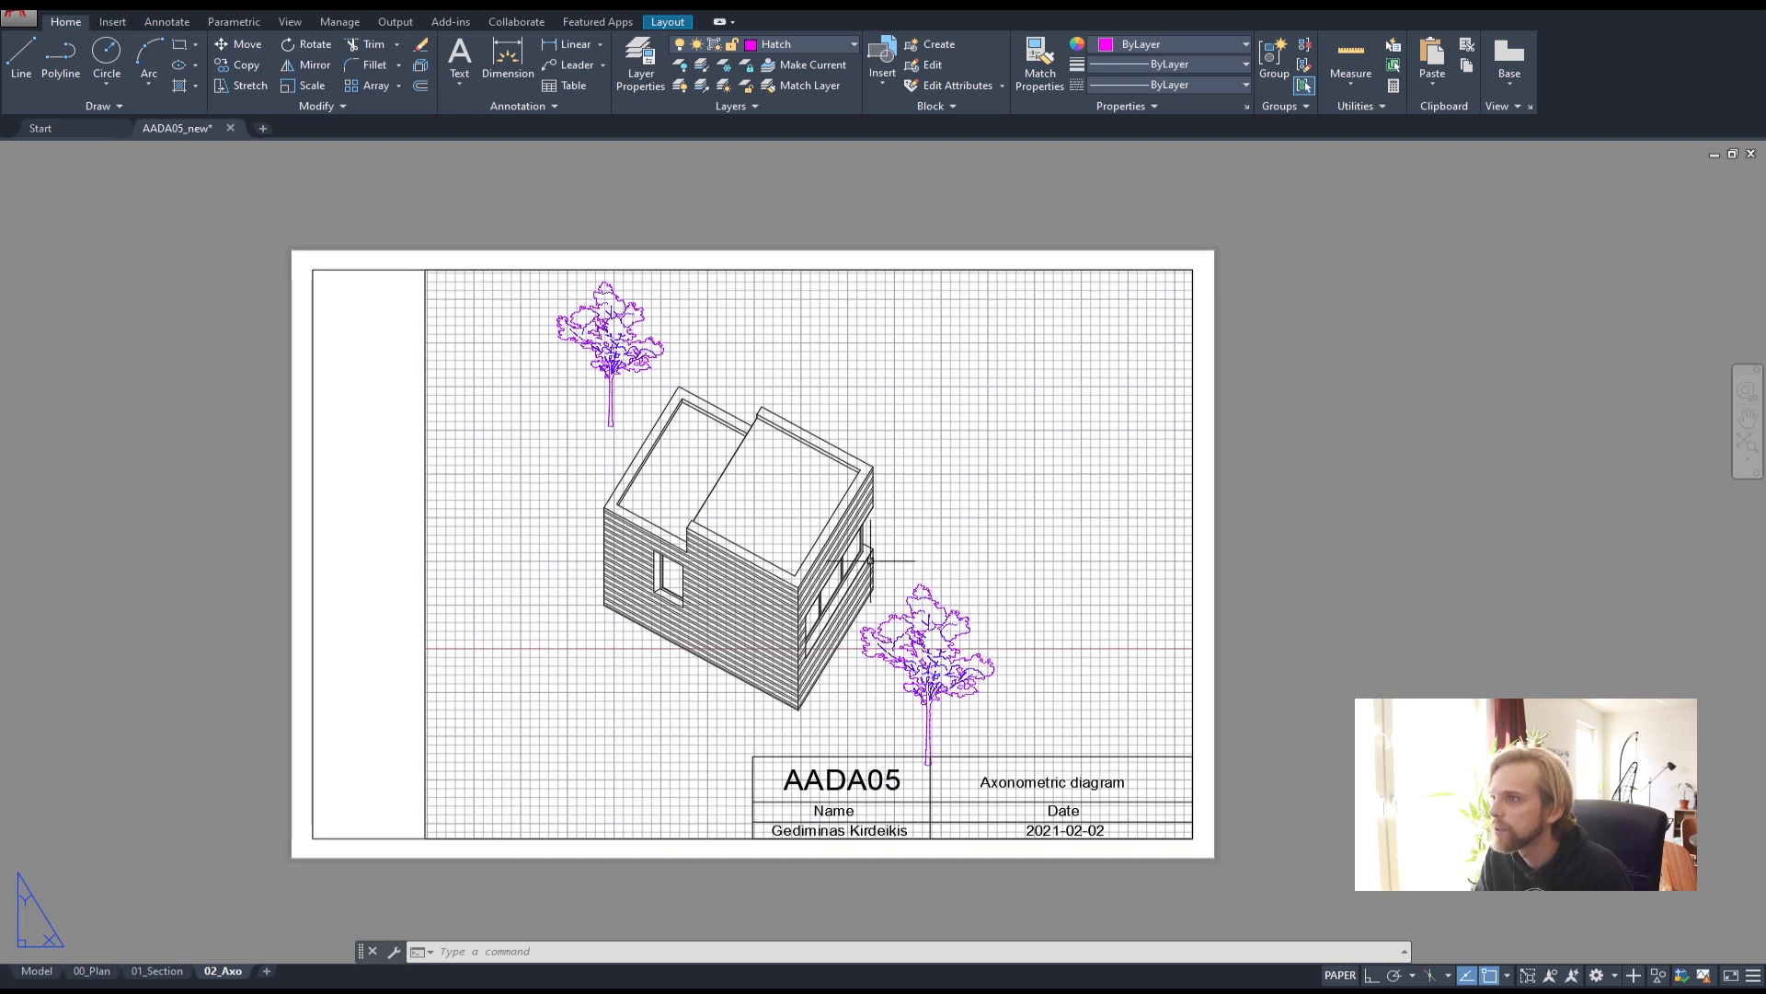
left_click(640, 62)
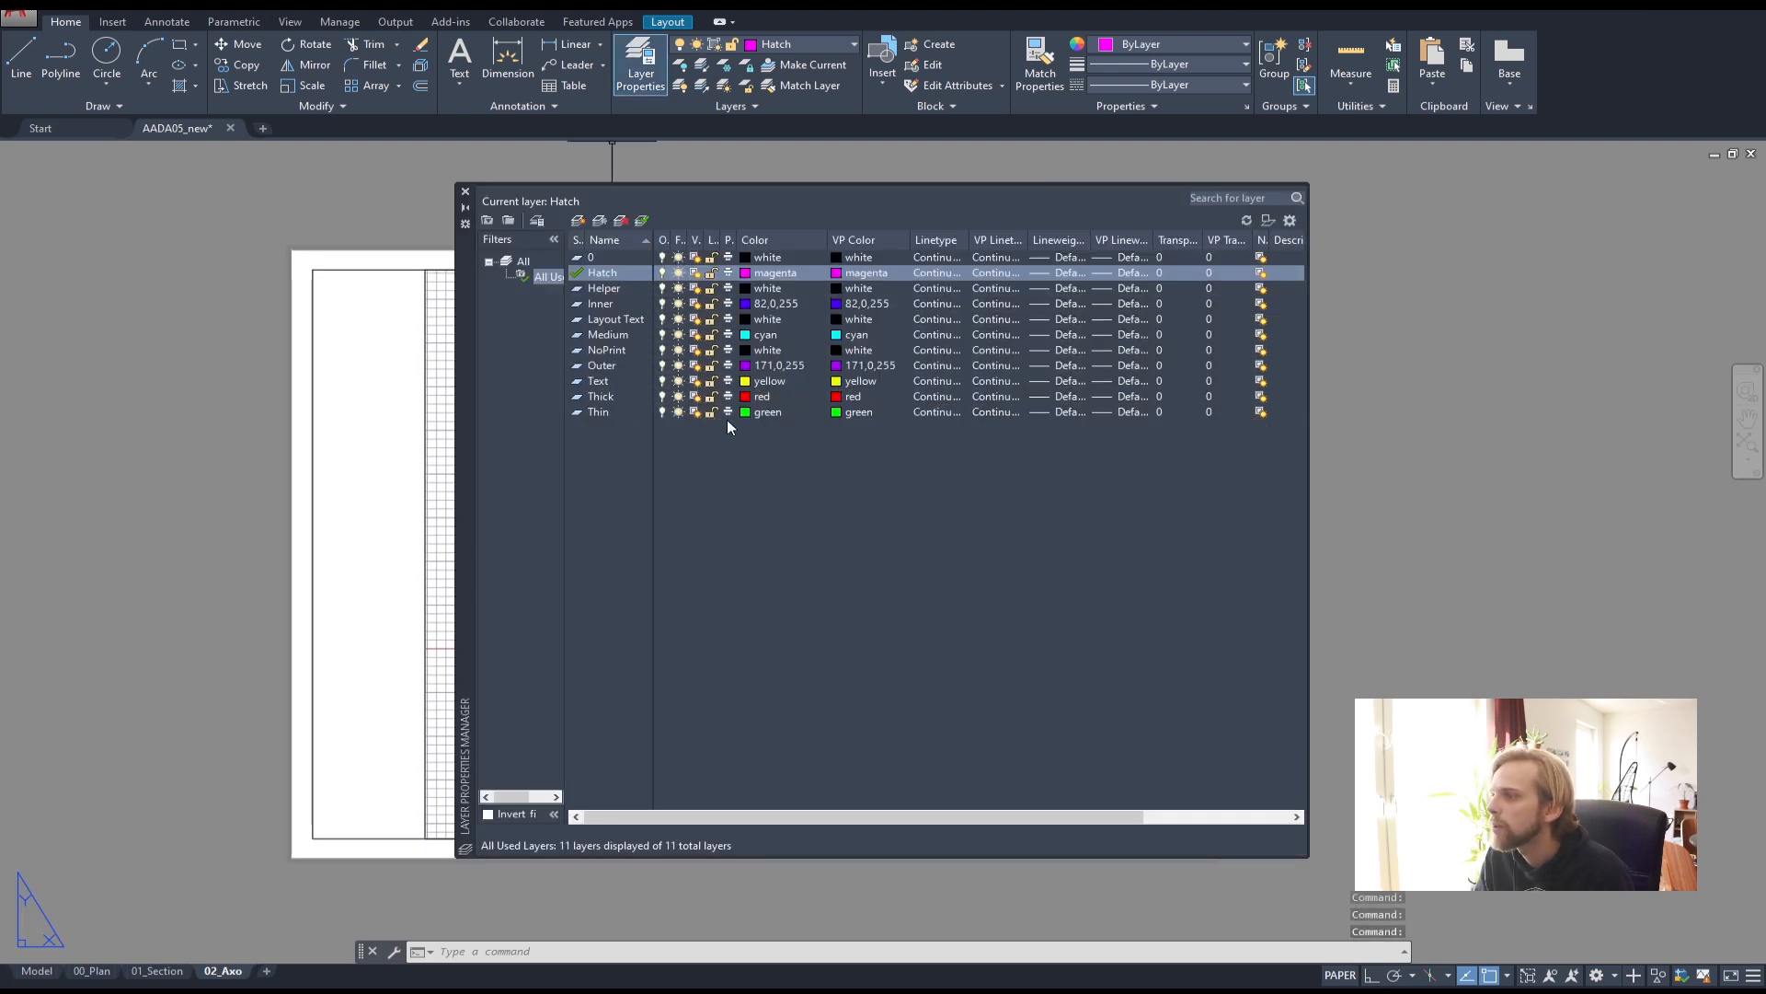
- Activate the axonometric viewport and reopen the Layer Properties palette
left_click(848, 274)
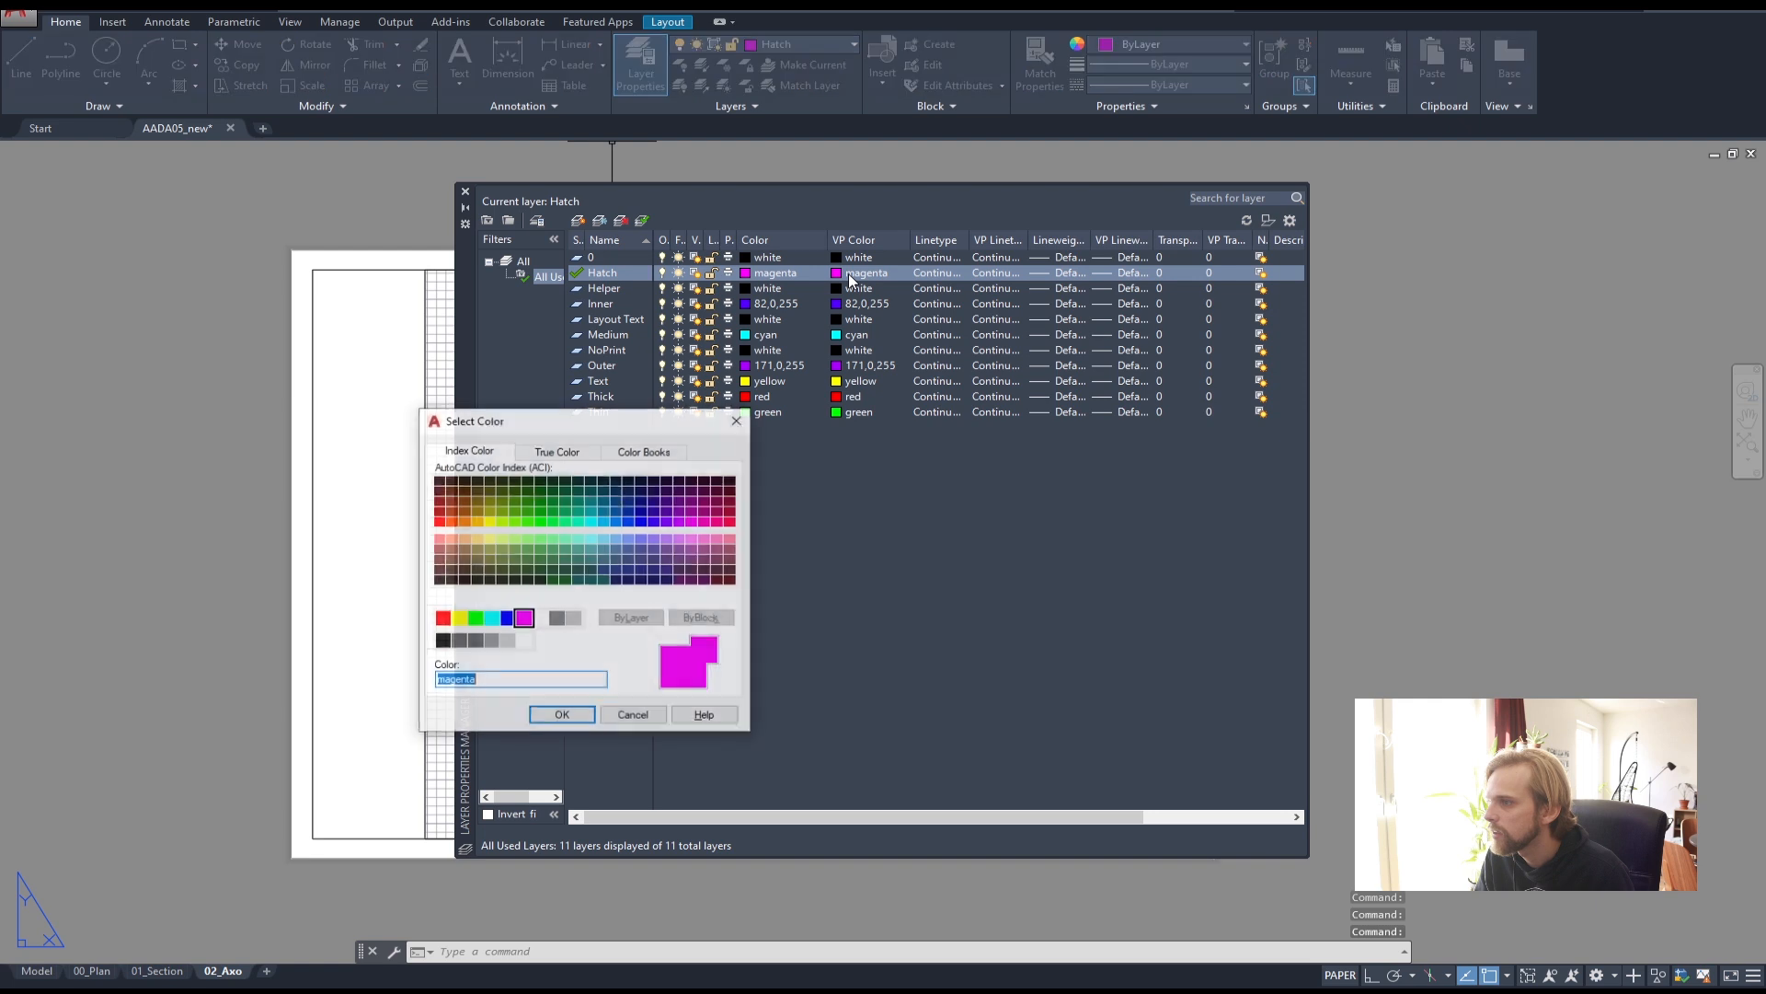
left_click(739, 419)
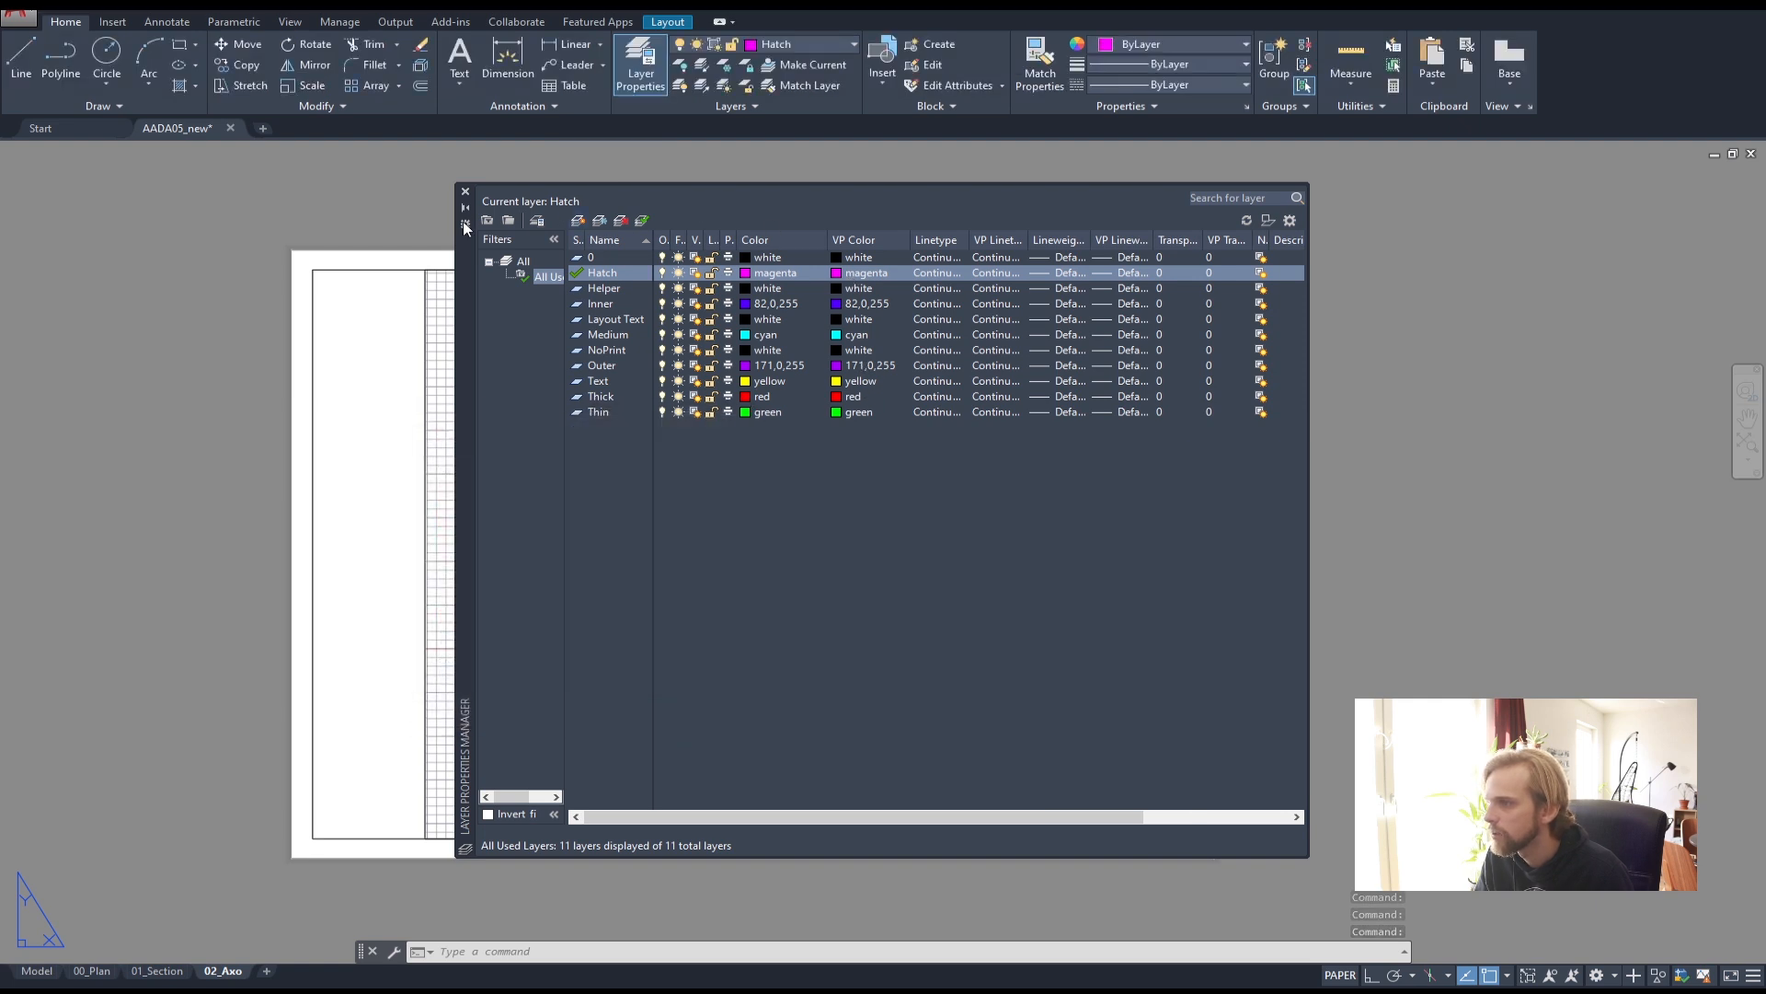
left_click_drag(468, 296, 790, 355)
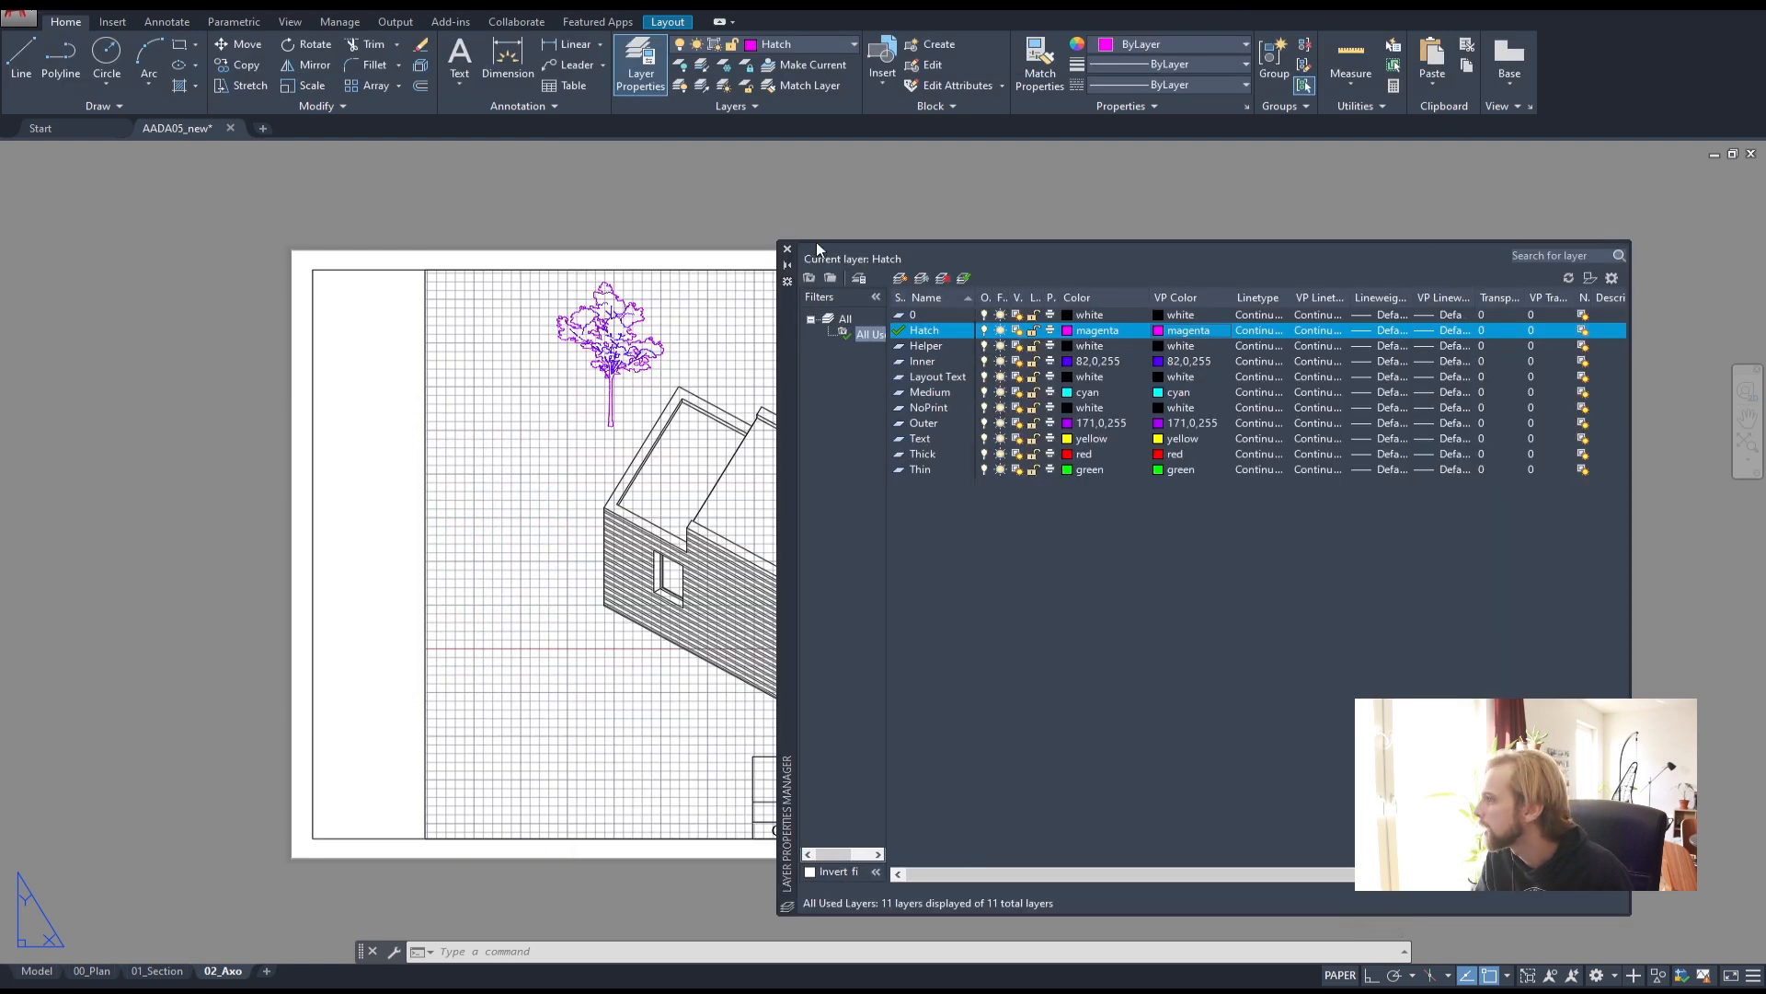
left_click(787, 248)
left_click(461, 437)
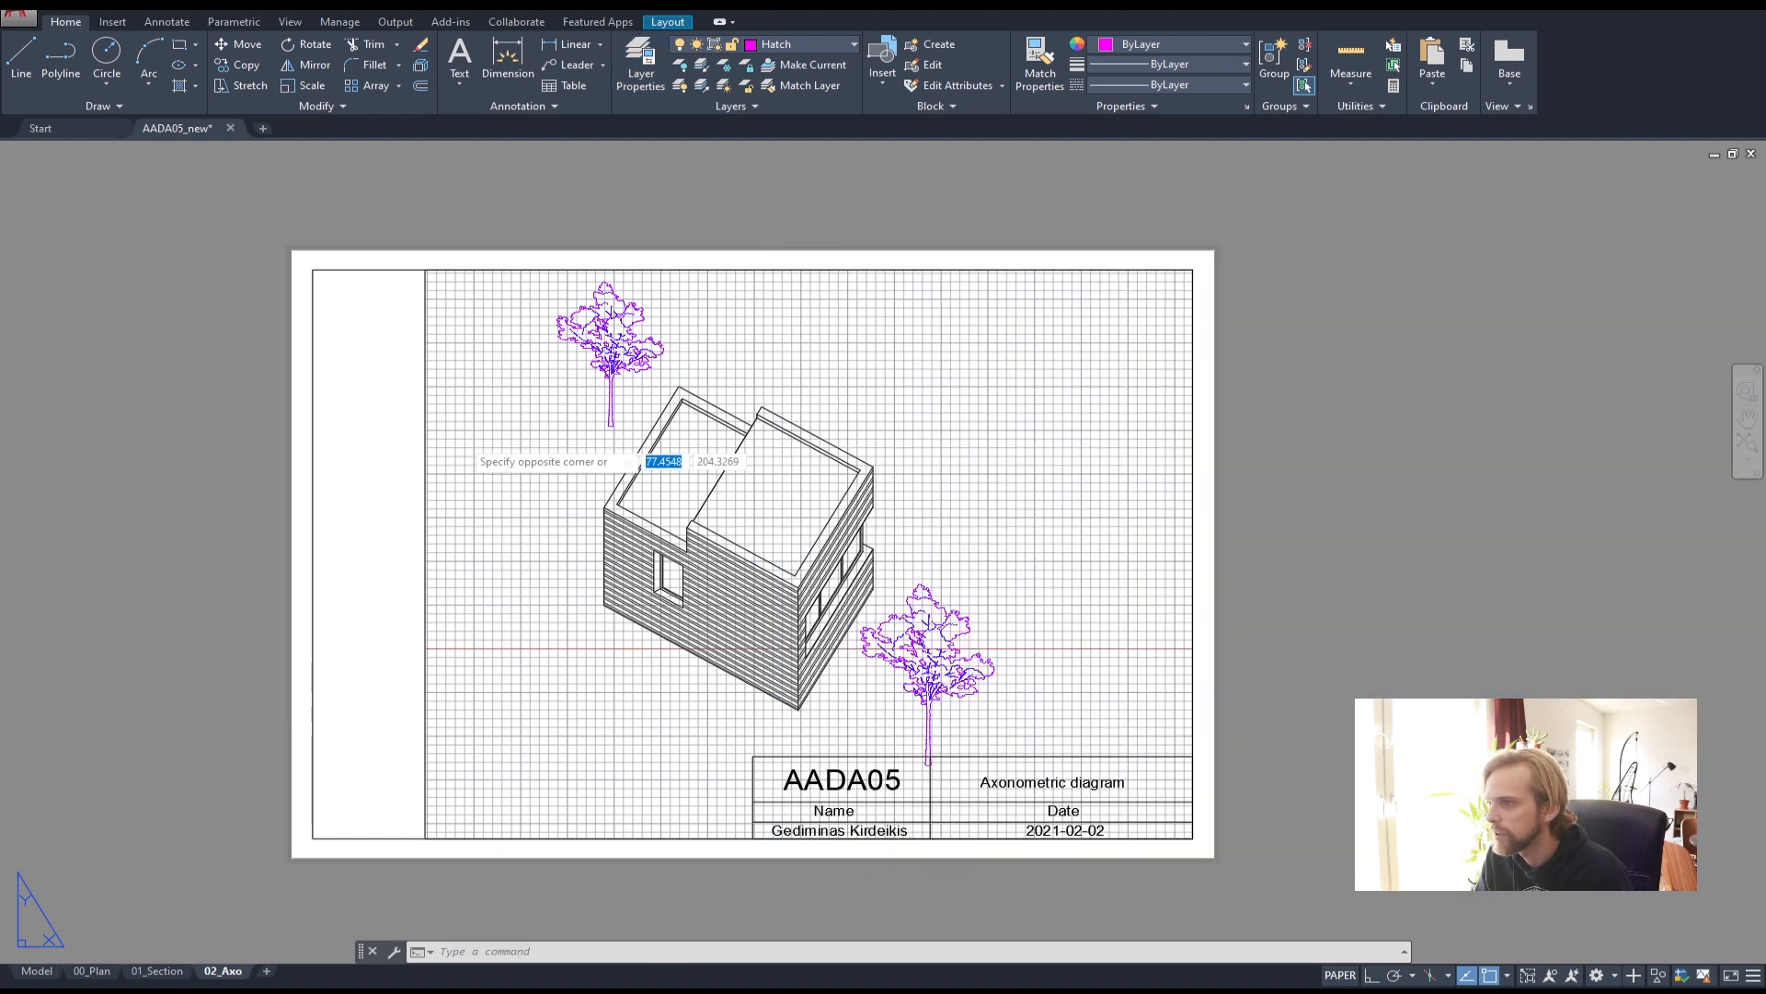
left_click(461, 438)
left_click(641, 64)
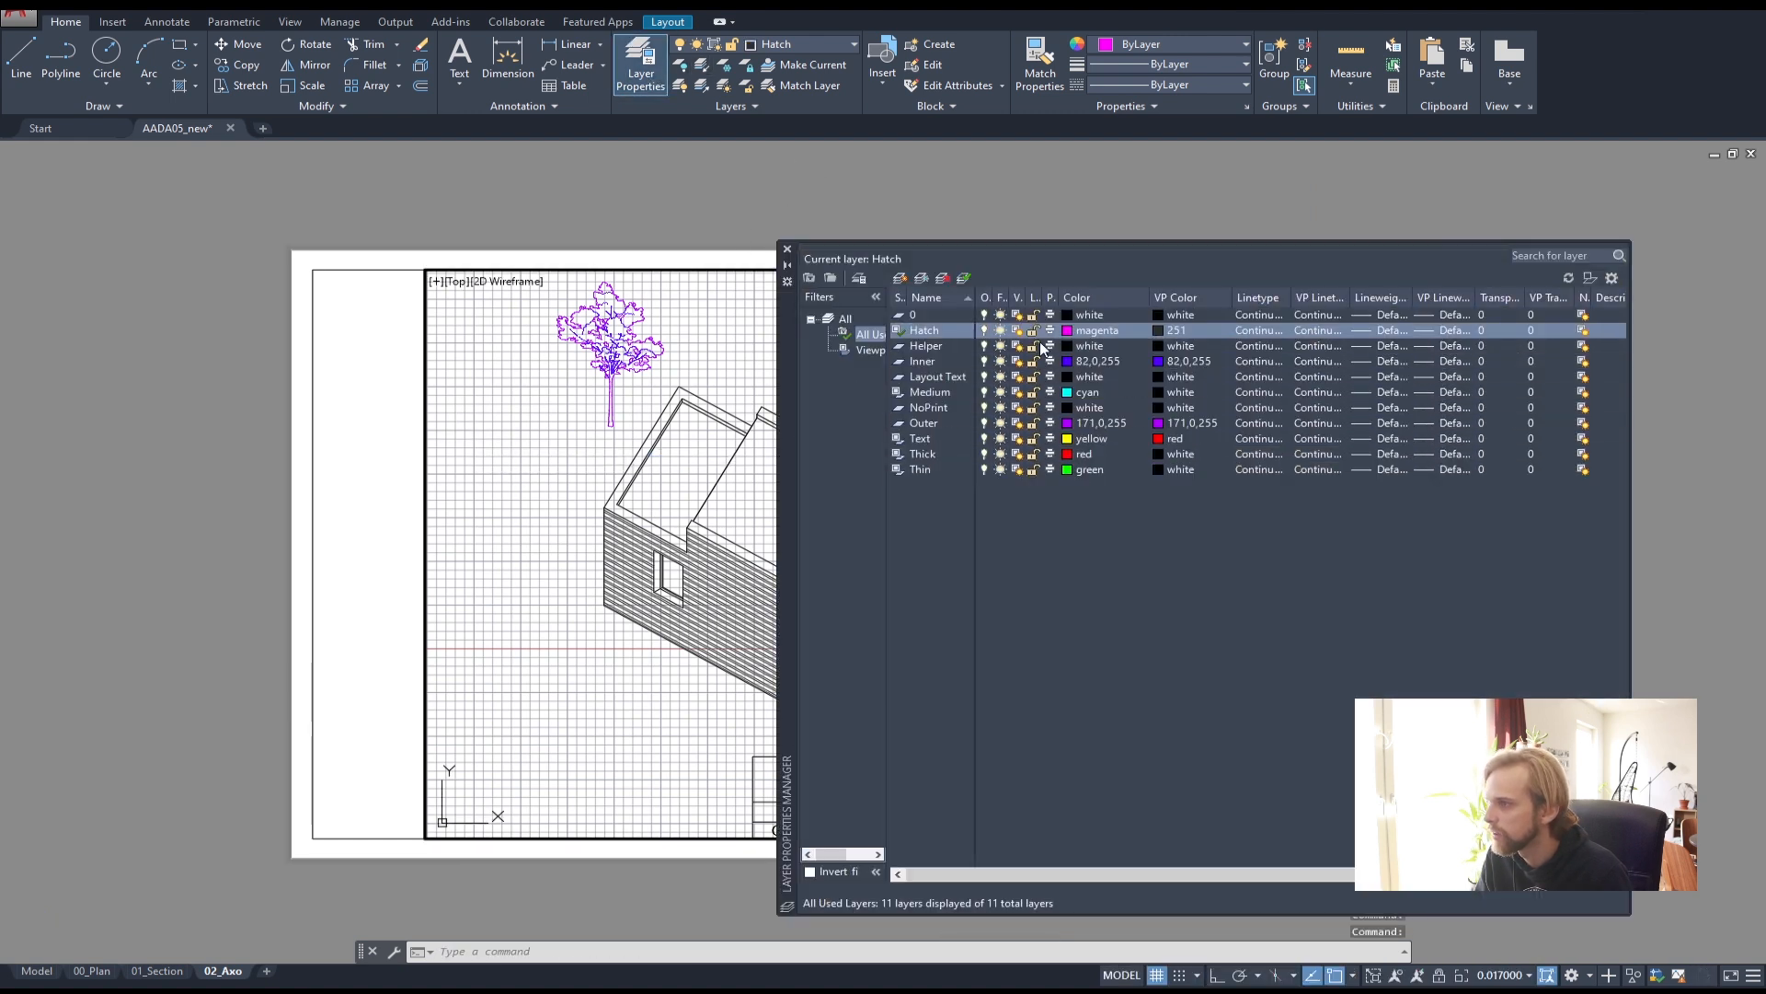
- Set the viewport colour of Inner to index 252 and Outer to white
left_click(1168, 362)
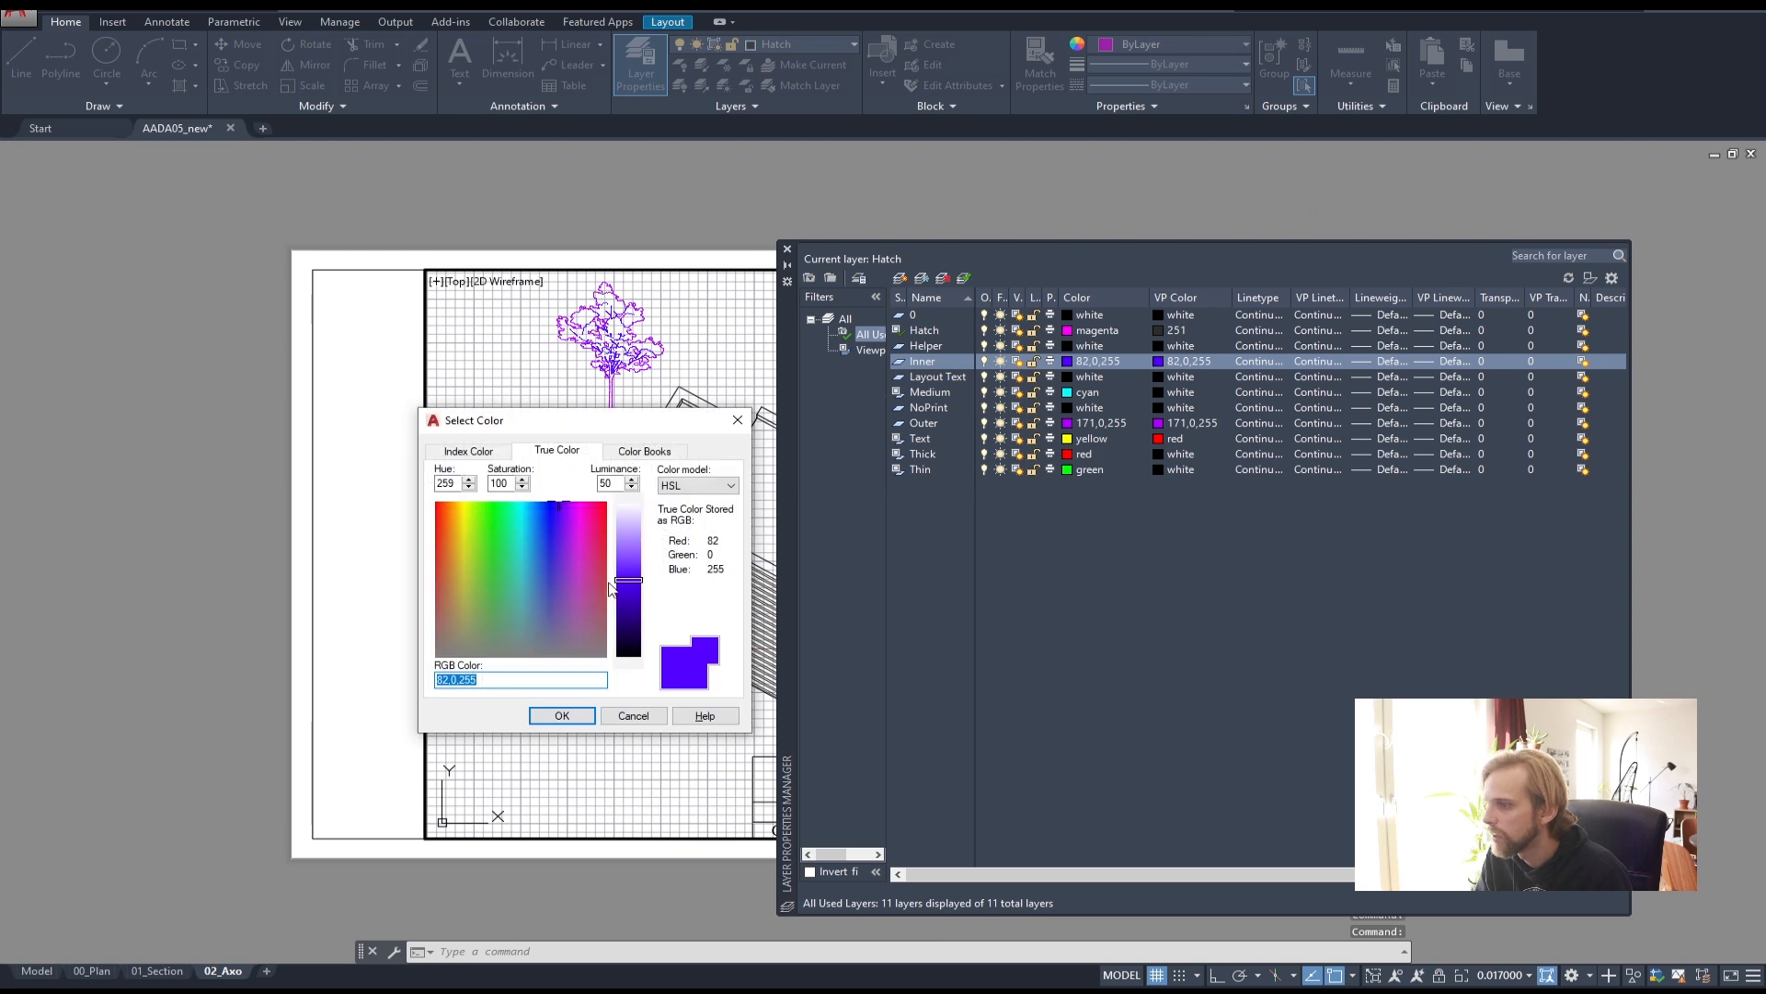
left_click(468, 451)
left_click(475, 640)
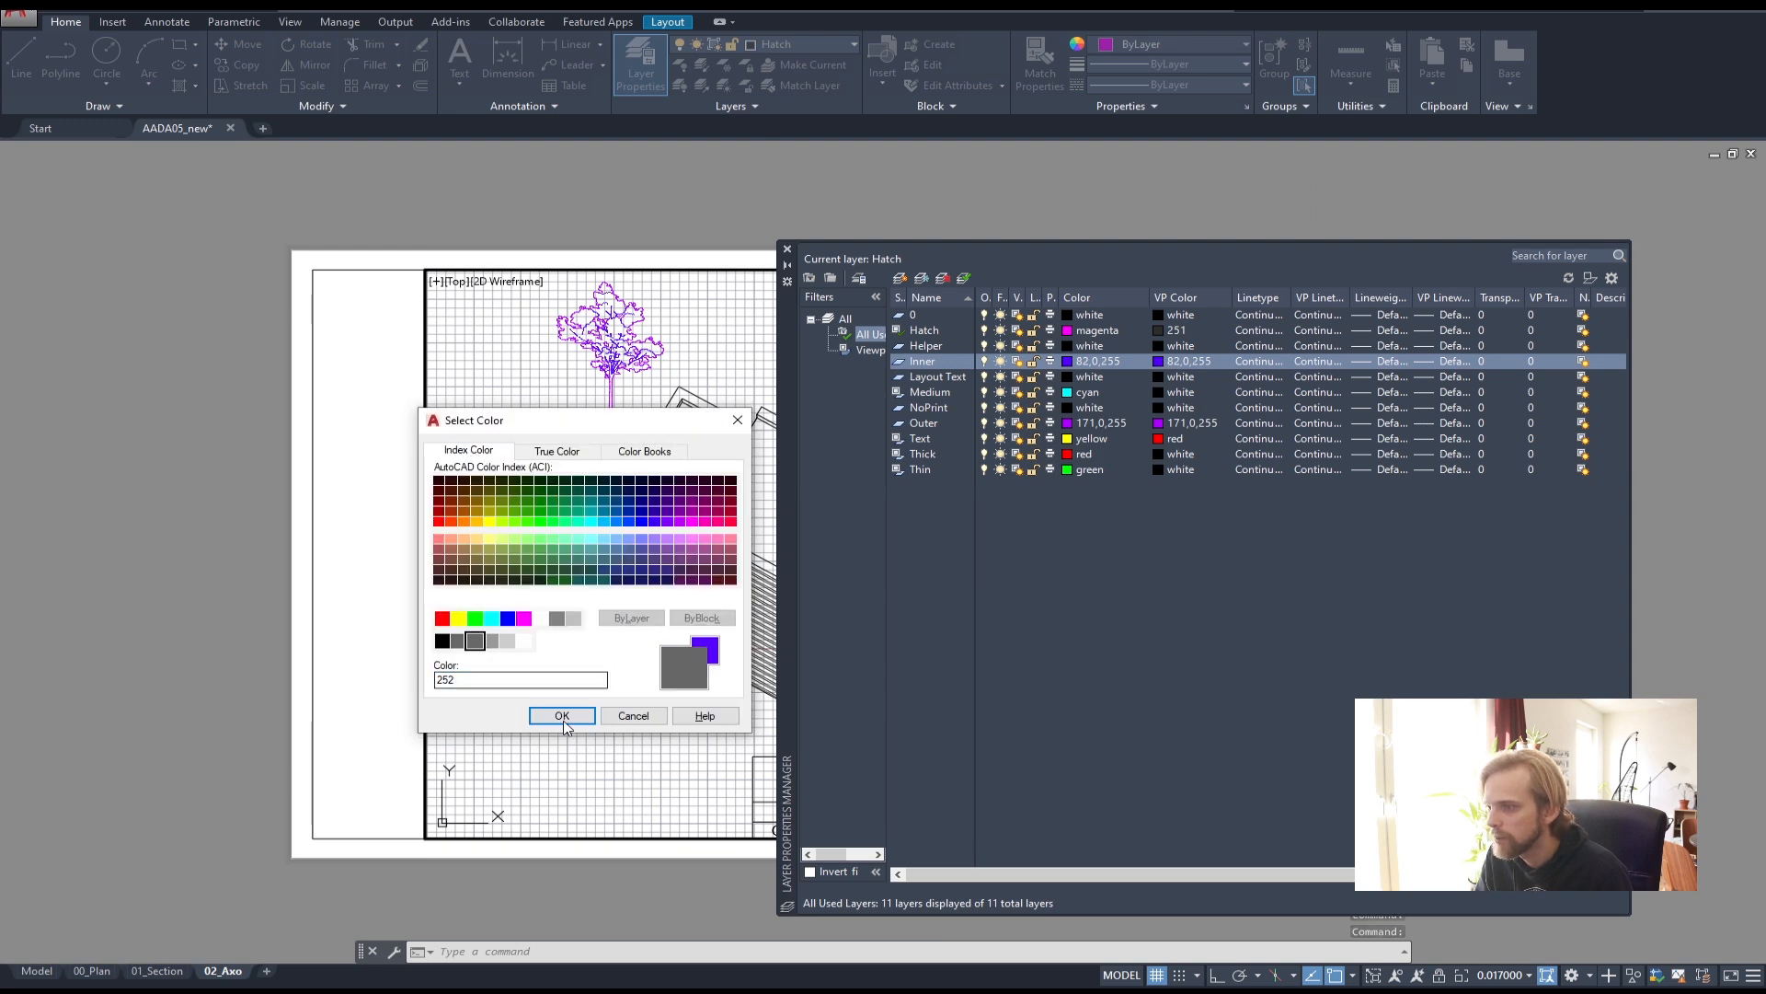
left_click(562, 715)
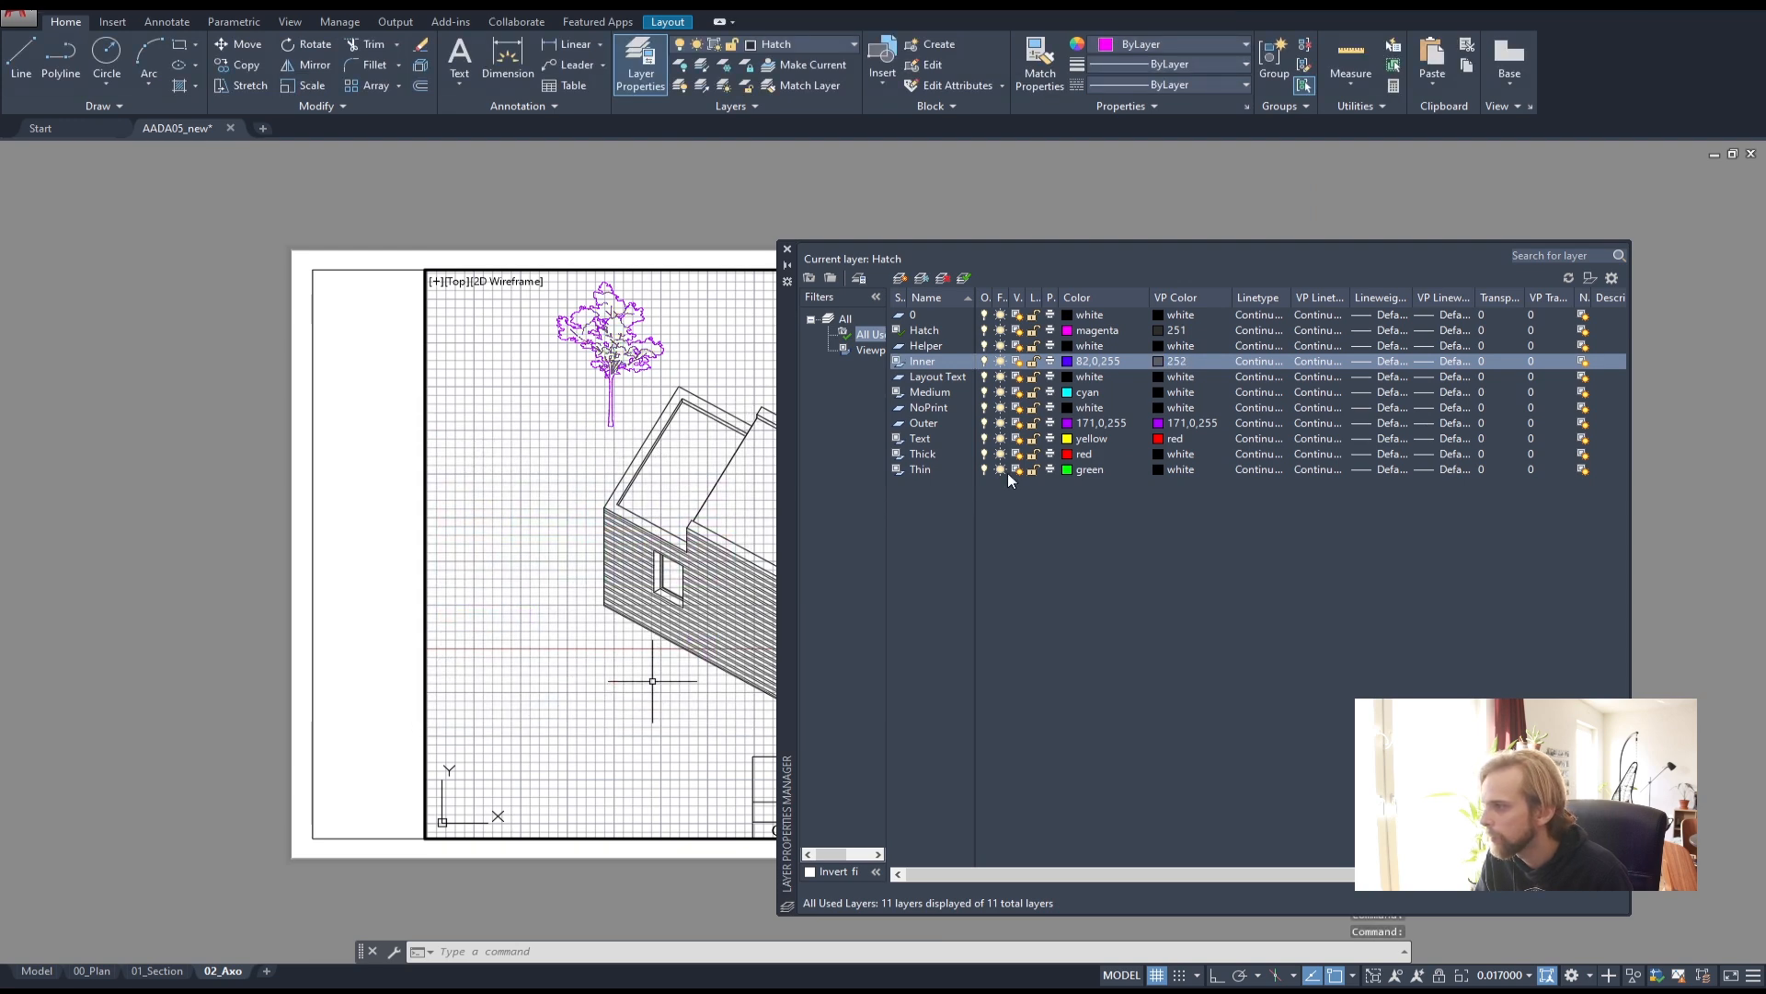
left_click(1162, 424)
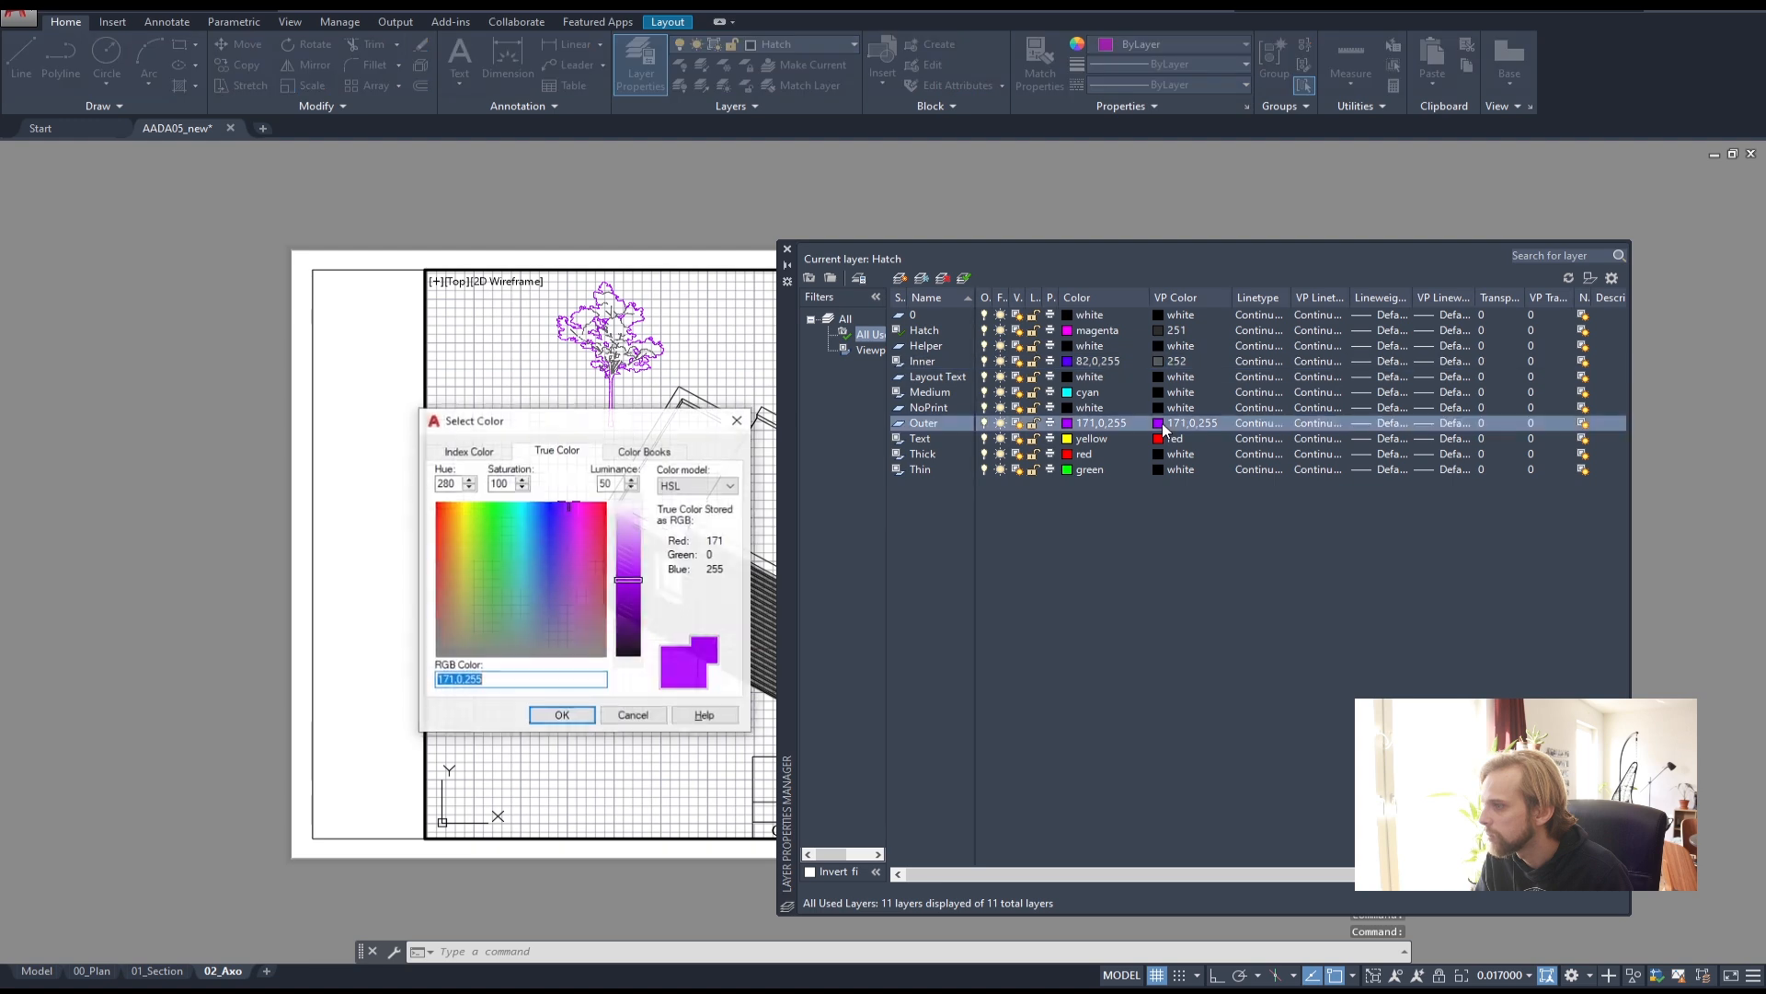
left_click(465, 454)
left_click(540, 617)
left_click(562, 715)
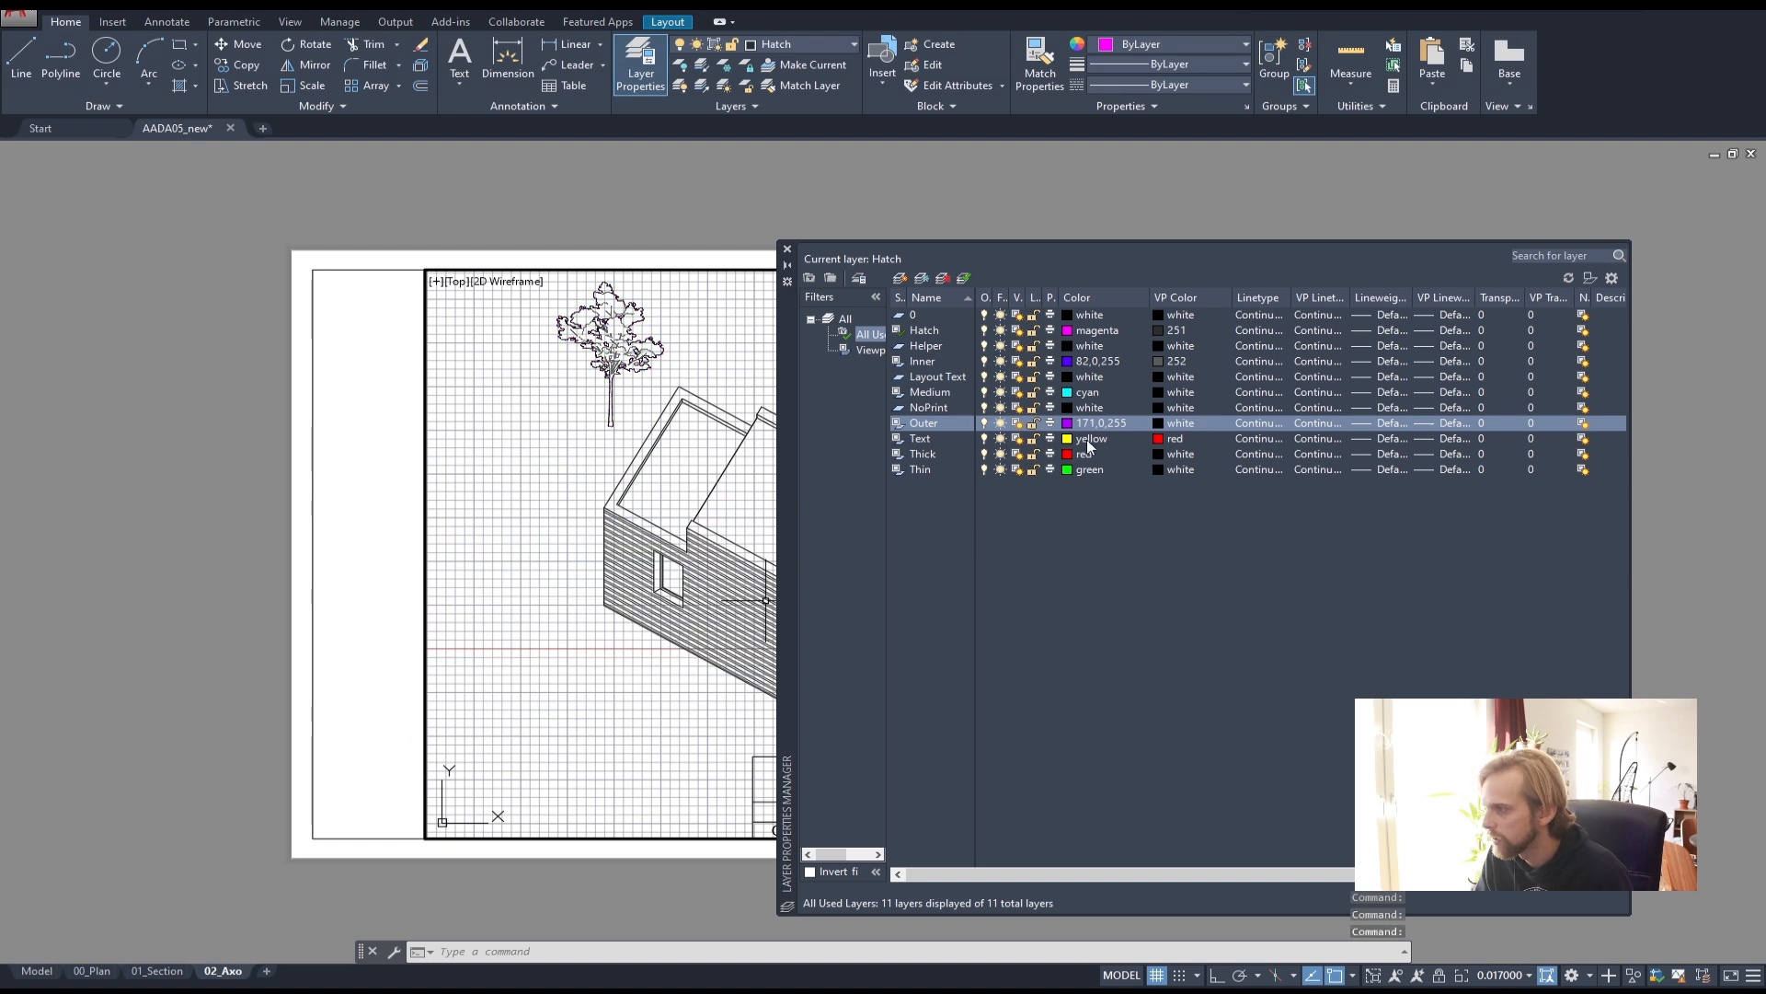
left_click(787, 249)
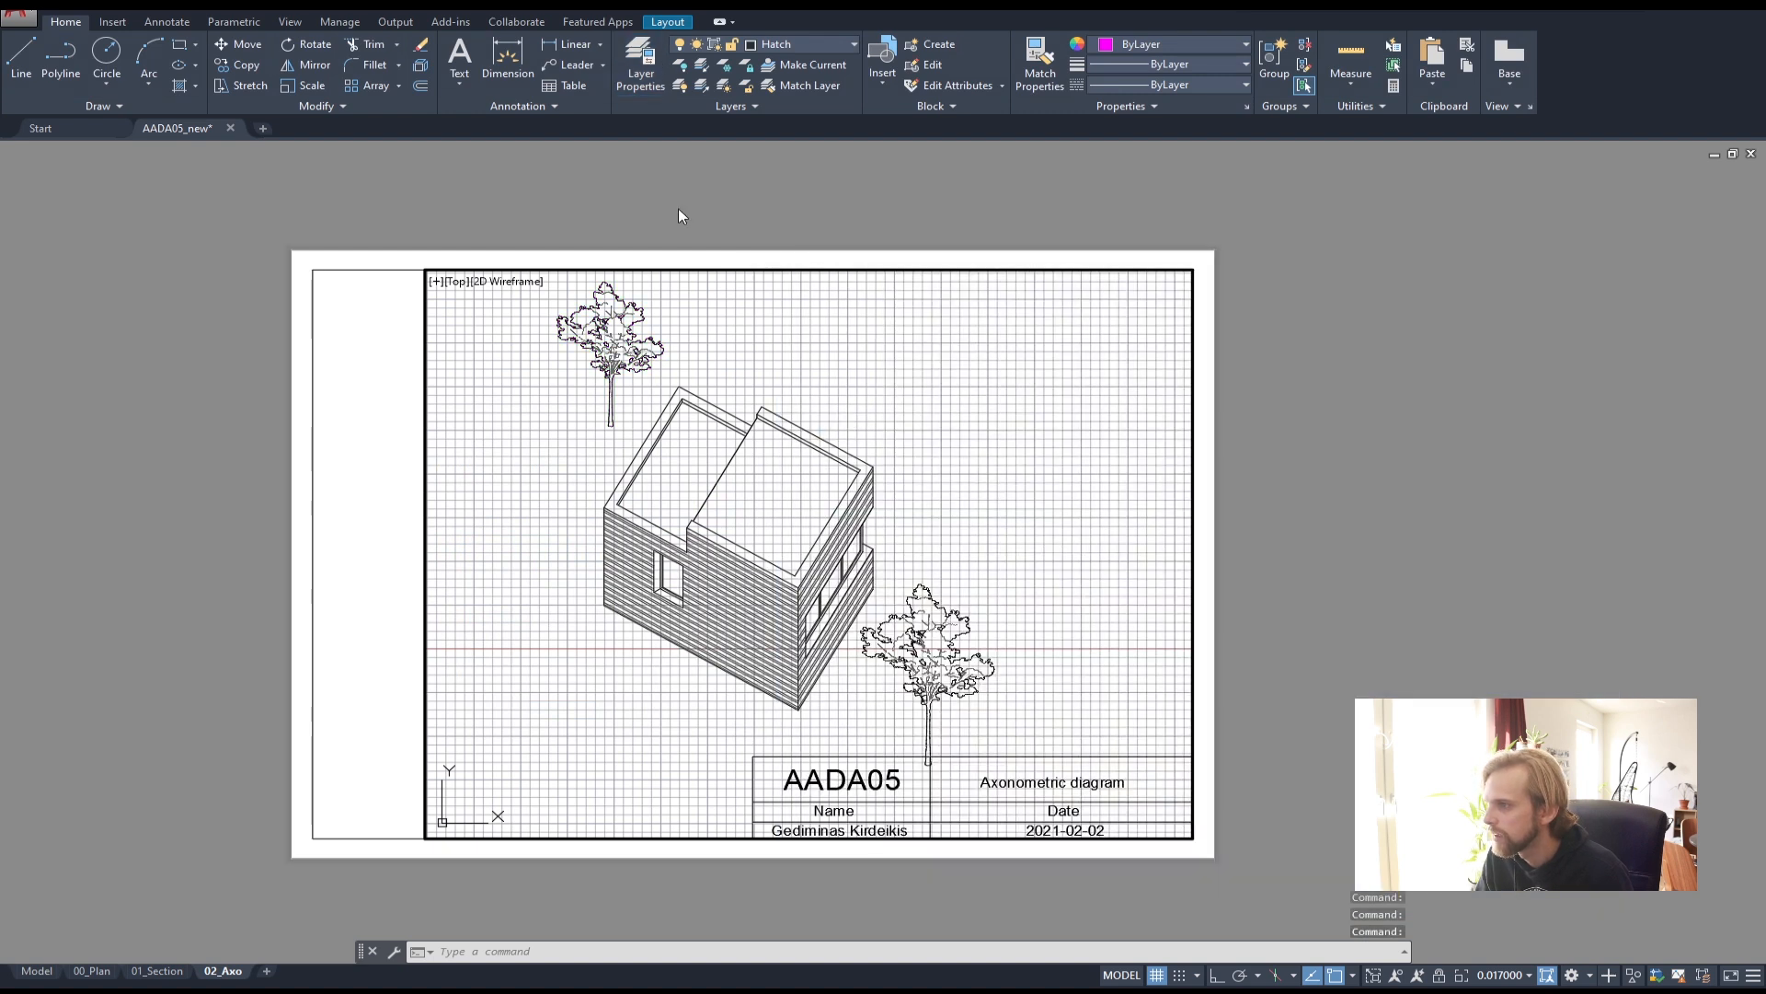
- Return to paper space and switch to the 01_Section sheet
key("Escape")
key("Escape")
double_click(589, 202)
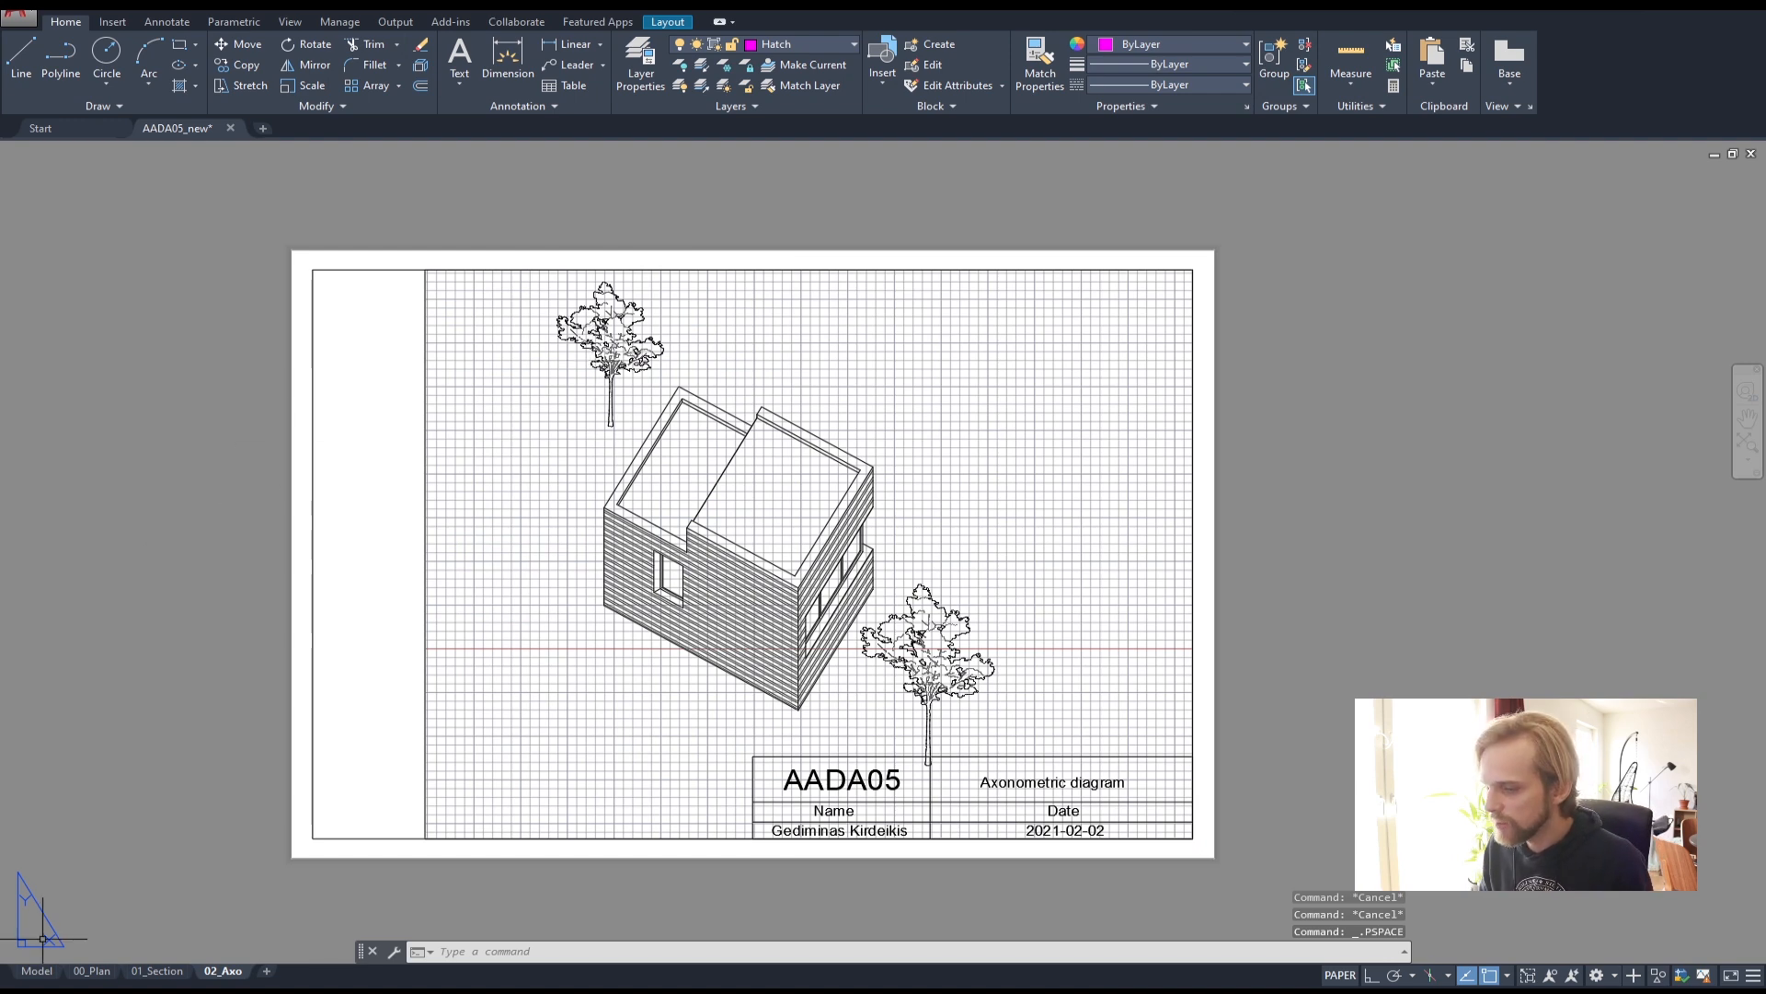
left_click(91, 971)
left_click(151, 973)
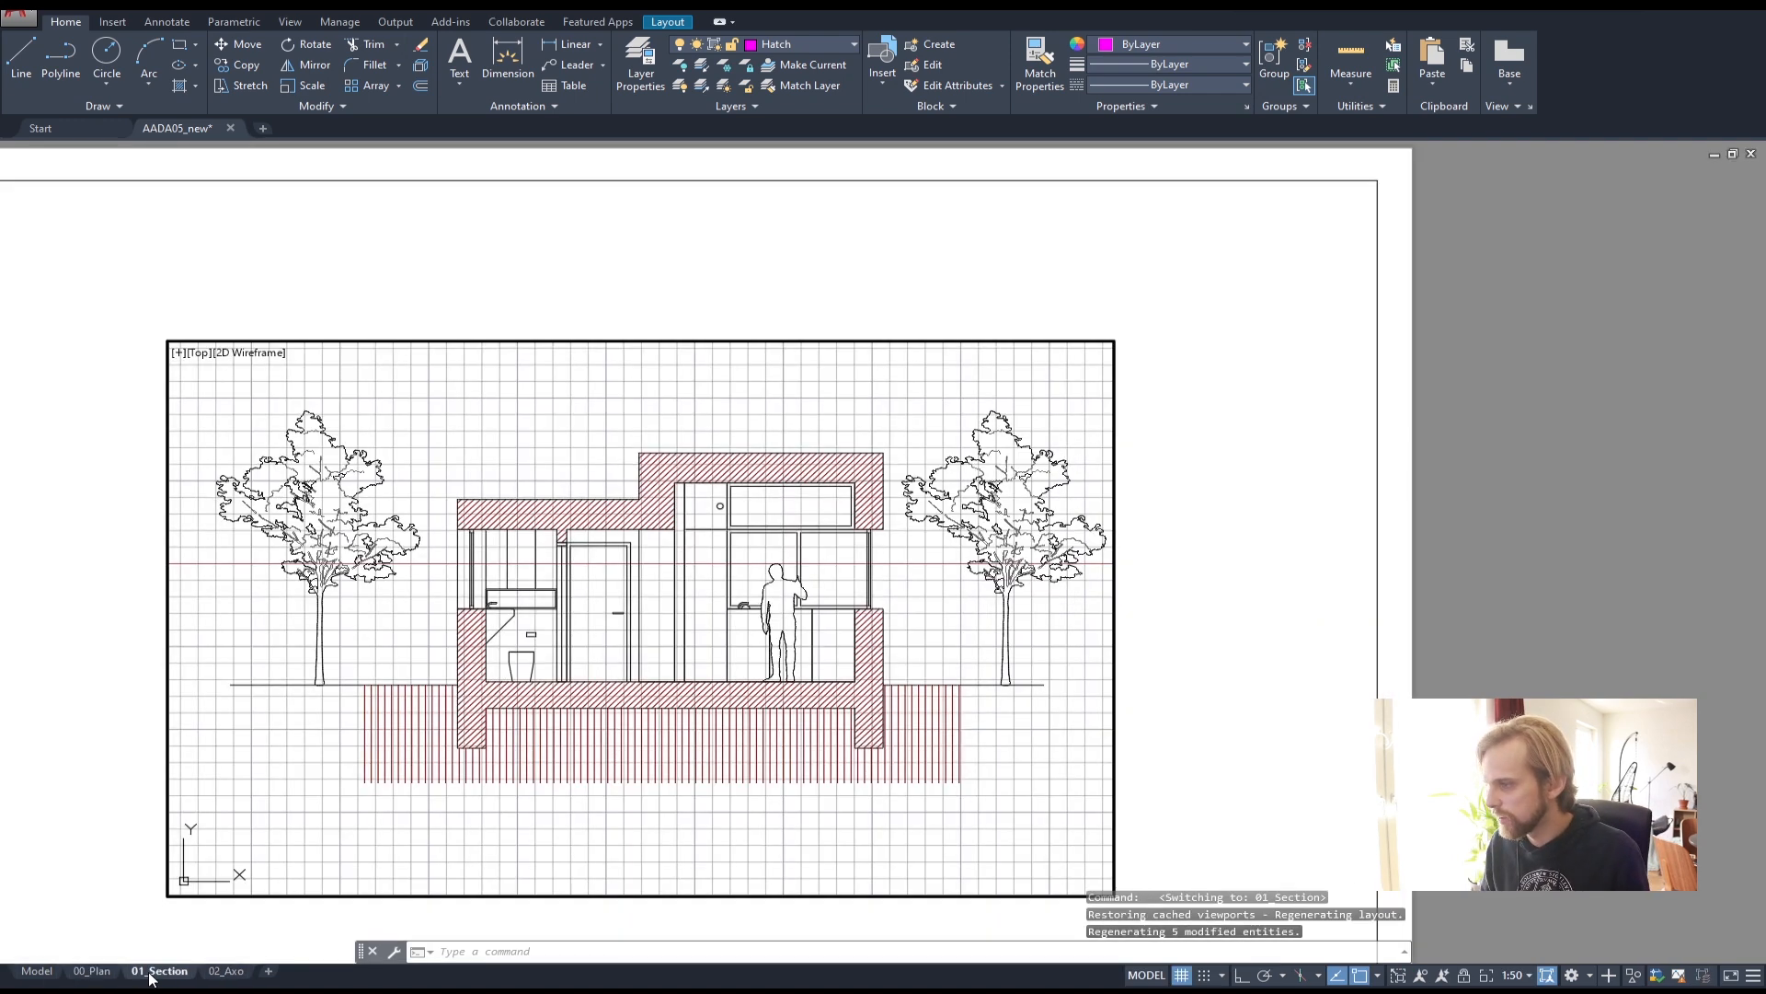
scroll(396, 580, "down", 2)
middle_click_drag(406, 562, 483, 568)
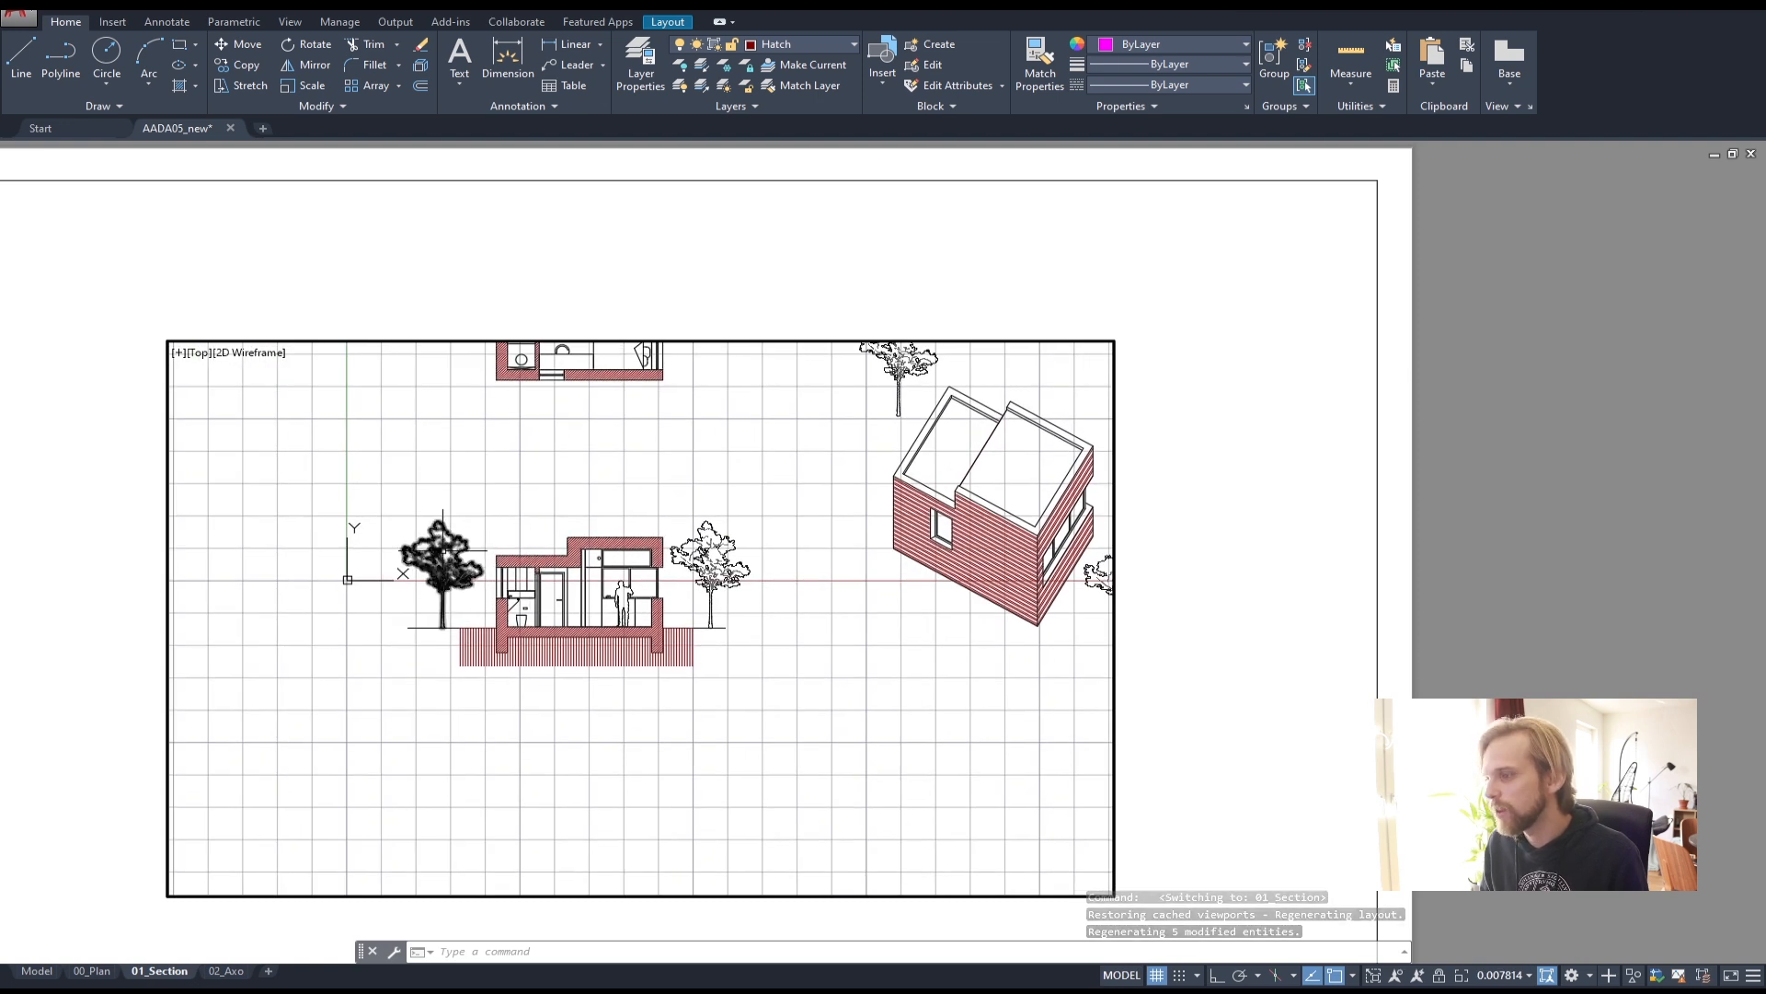
scroll(64, 512, "down", 1)
scroll(64, 513, "up", 1)
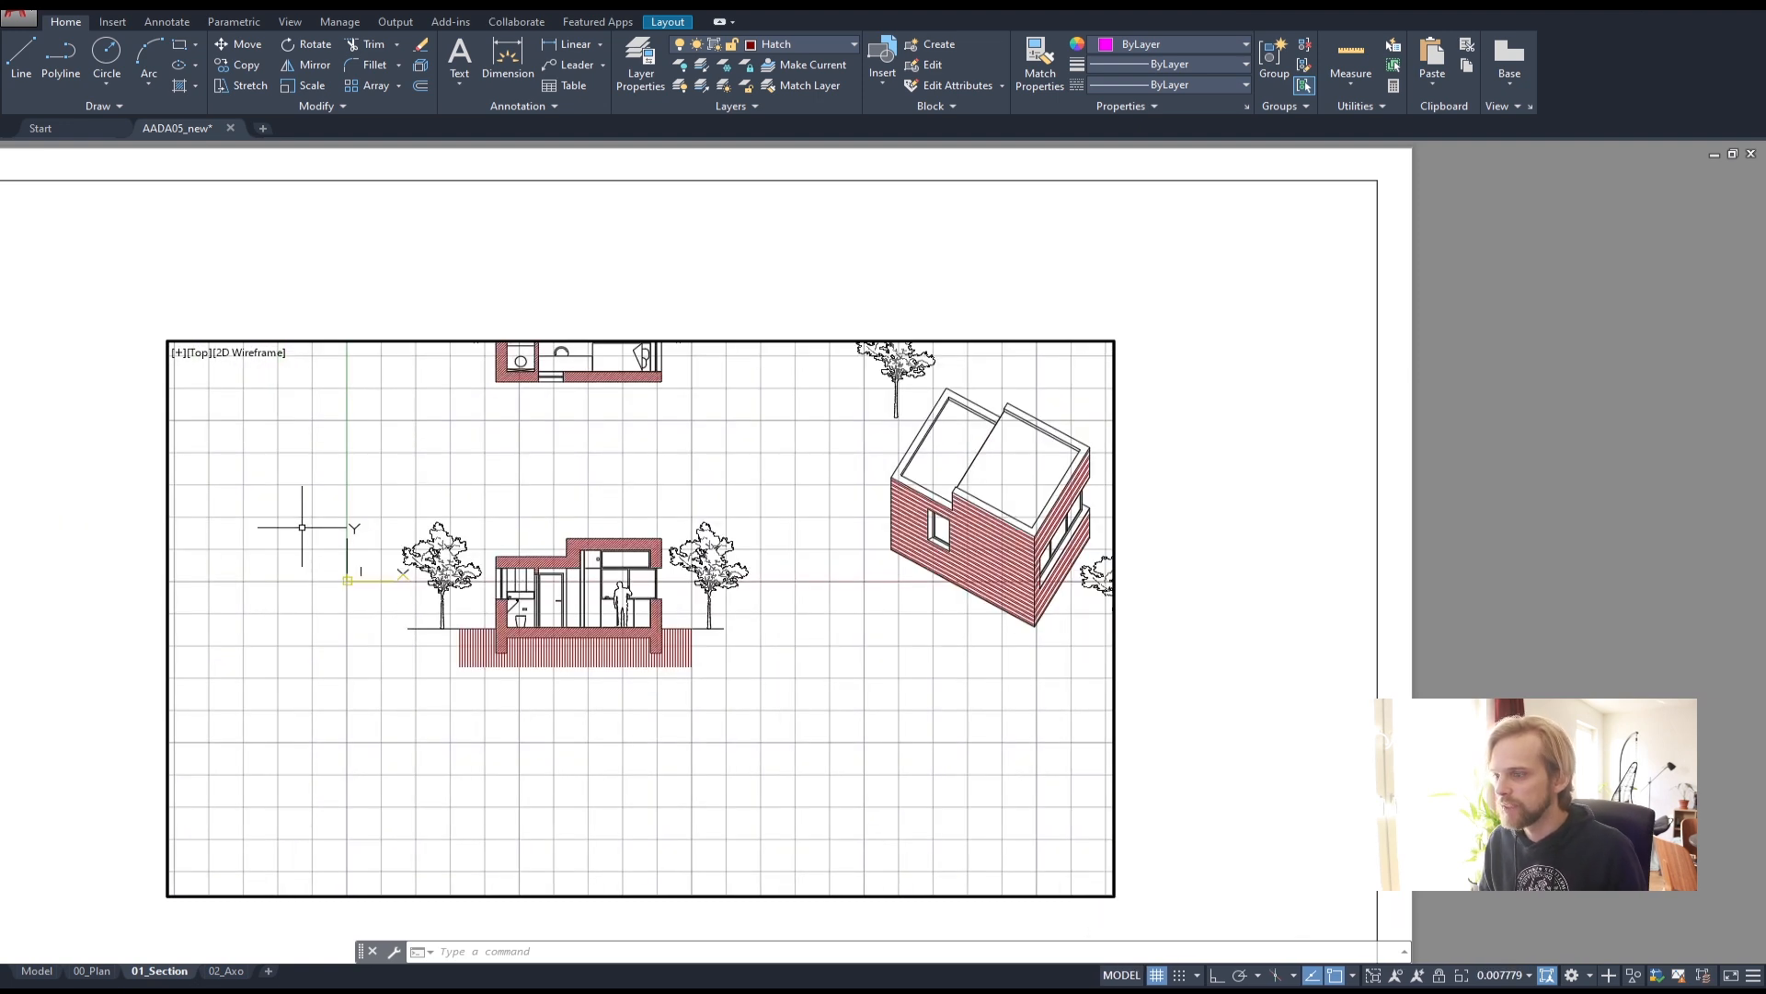
scroll(503, 554, "down", 3)
scroll(565, 553, "up", 1)
scroll(541, 559, "down", 3)
scroll(490, 559, "up", 3)
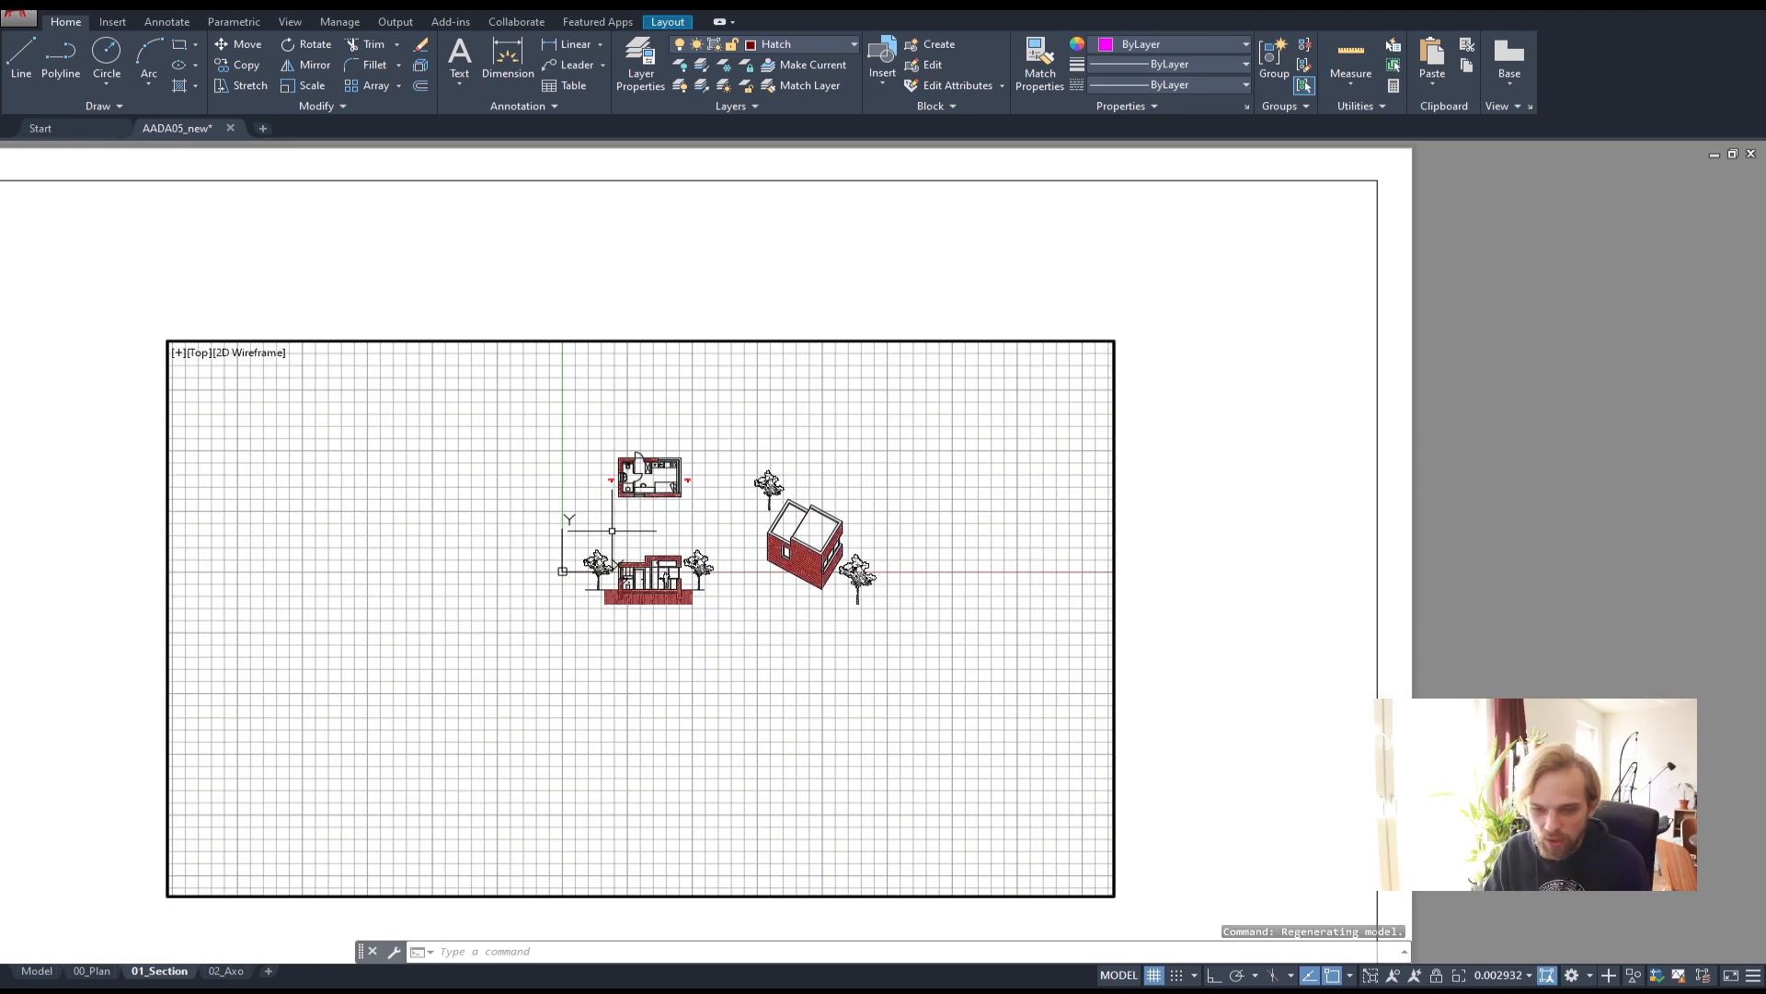
- Select the section drawing and its trees and ZOOM Object to fit them in the viewport
left_click(719, 653)
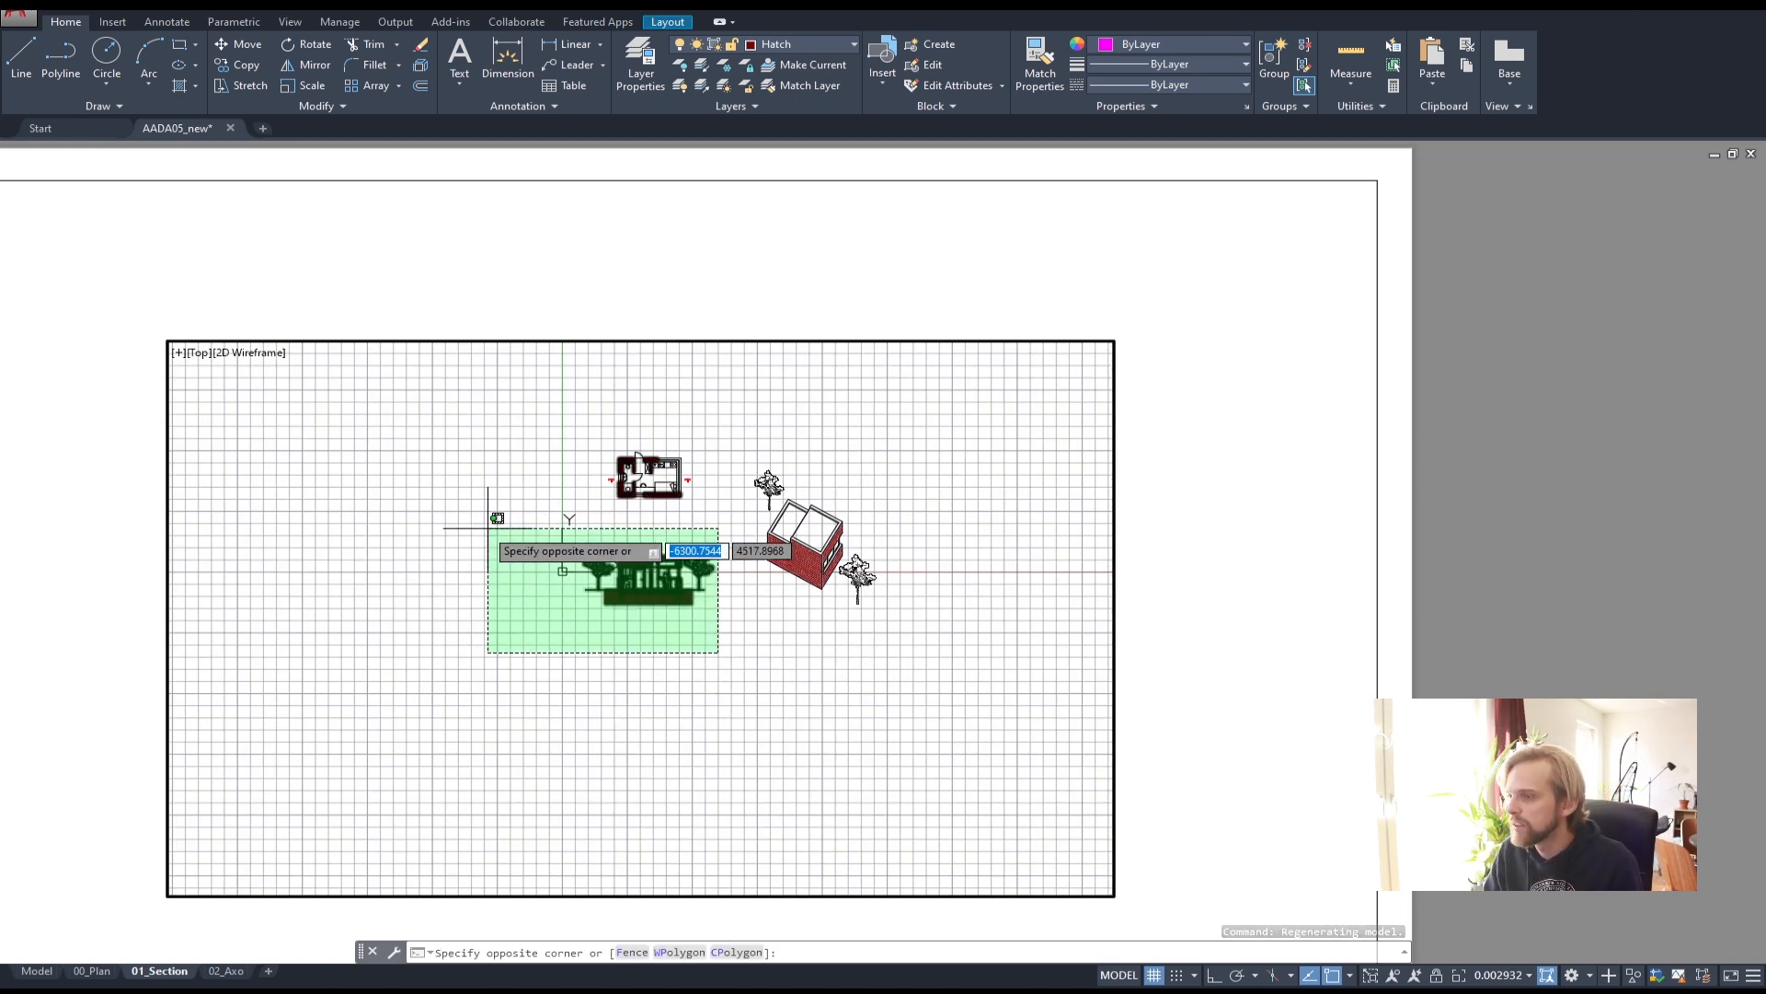
left_click(707, 664)
scroll(703, 622, "up", 2)
left_click(799, 639)
type("z")
key("Return")
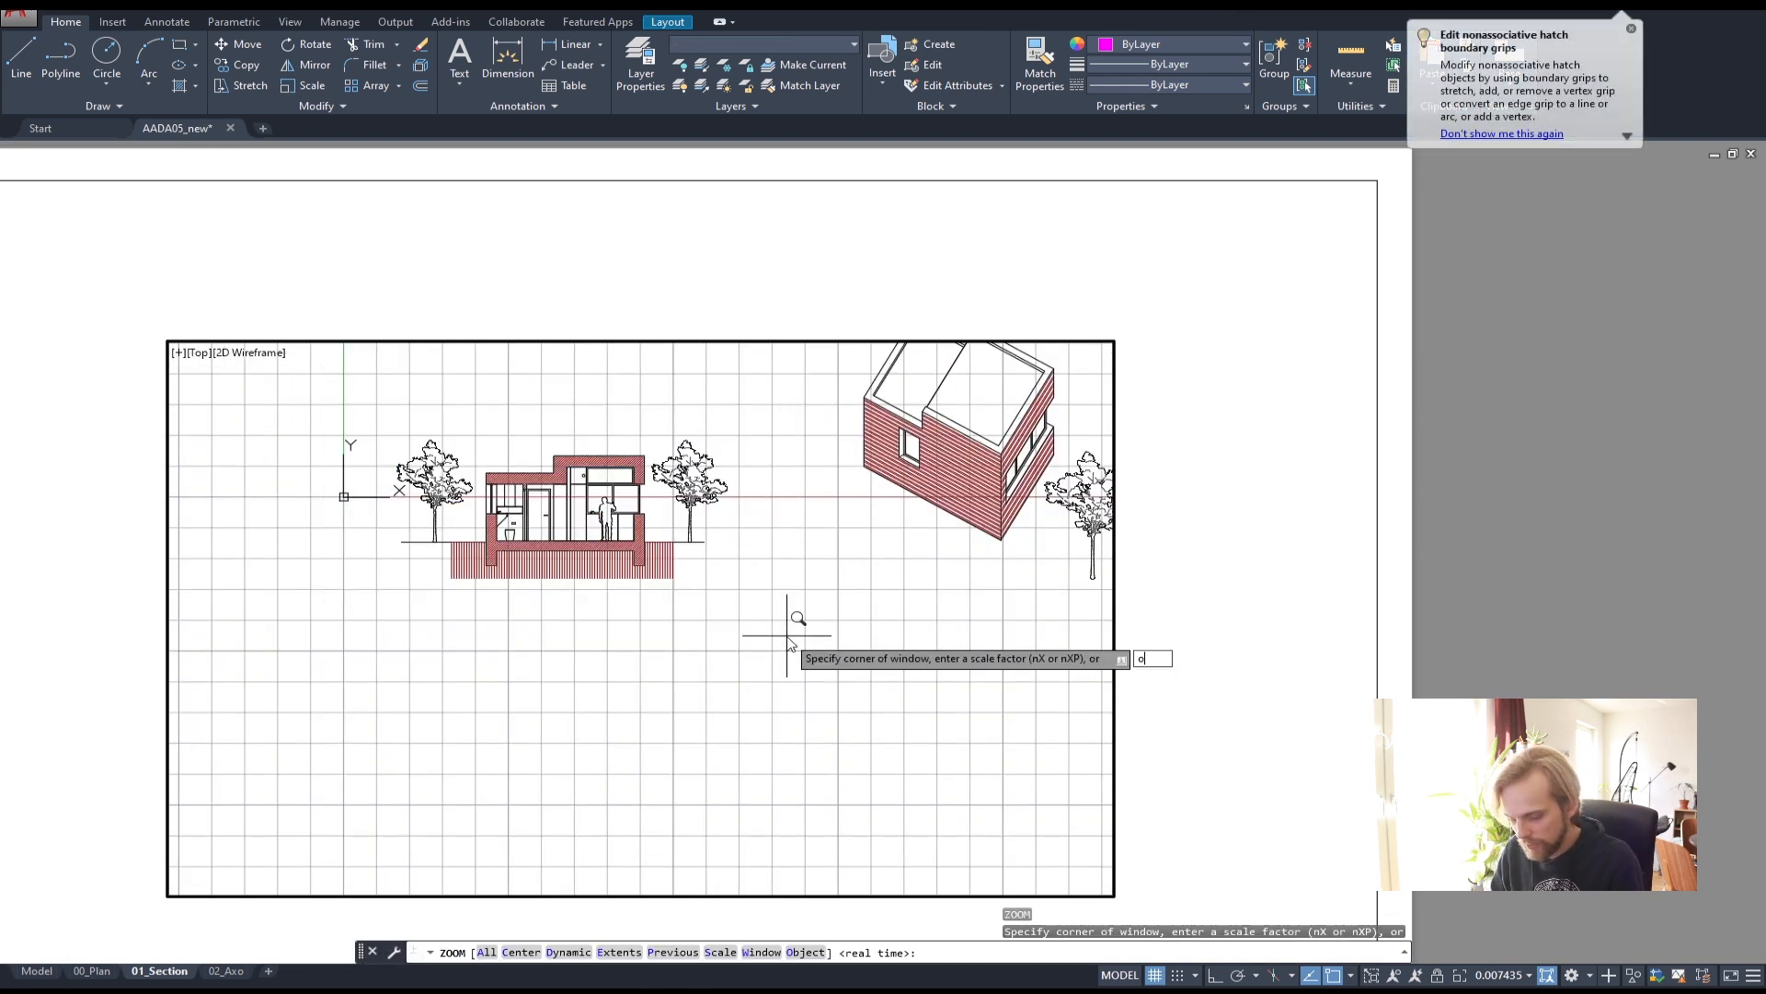
type("o")
key("Return")
- Set the section viewport's standard scale to 1:50 in Properties
double_click(1238, 464)
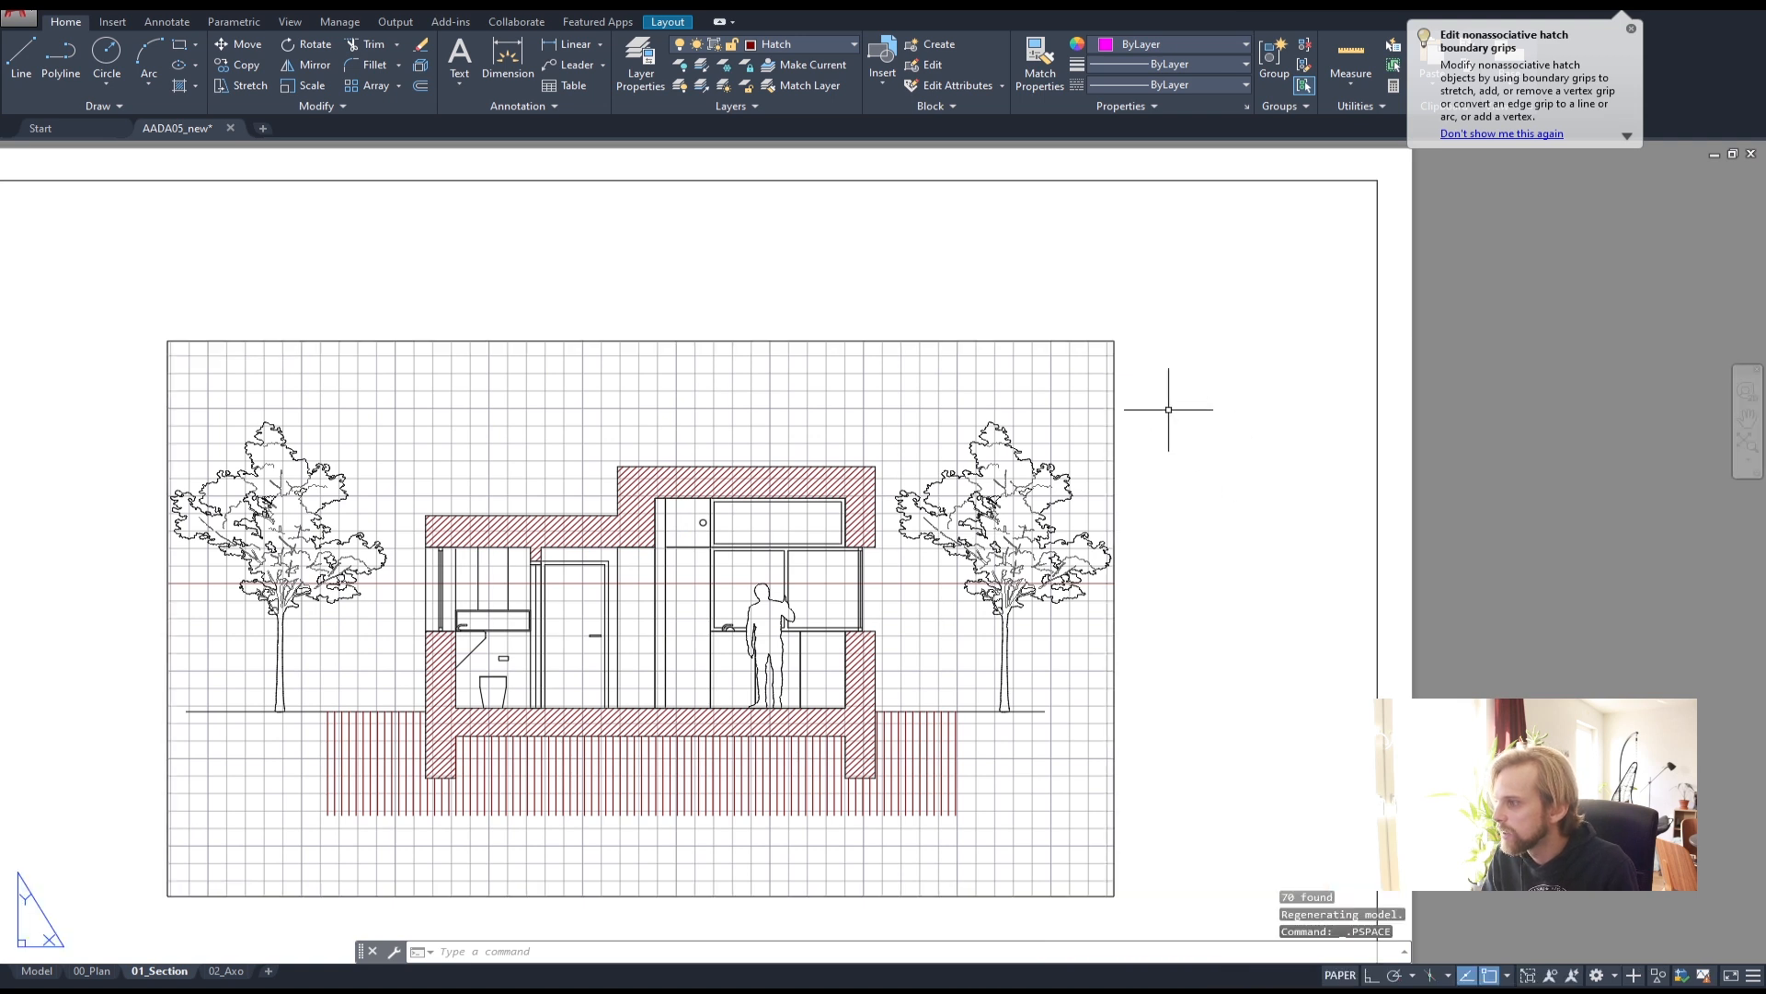
left_click(1086, 339)
type("pr")
key("Return")
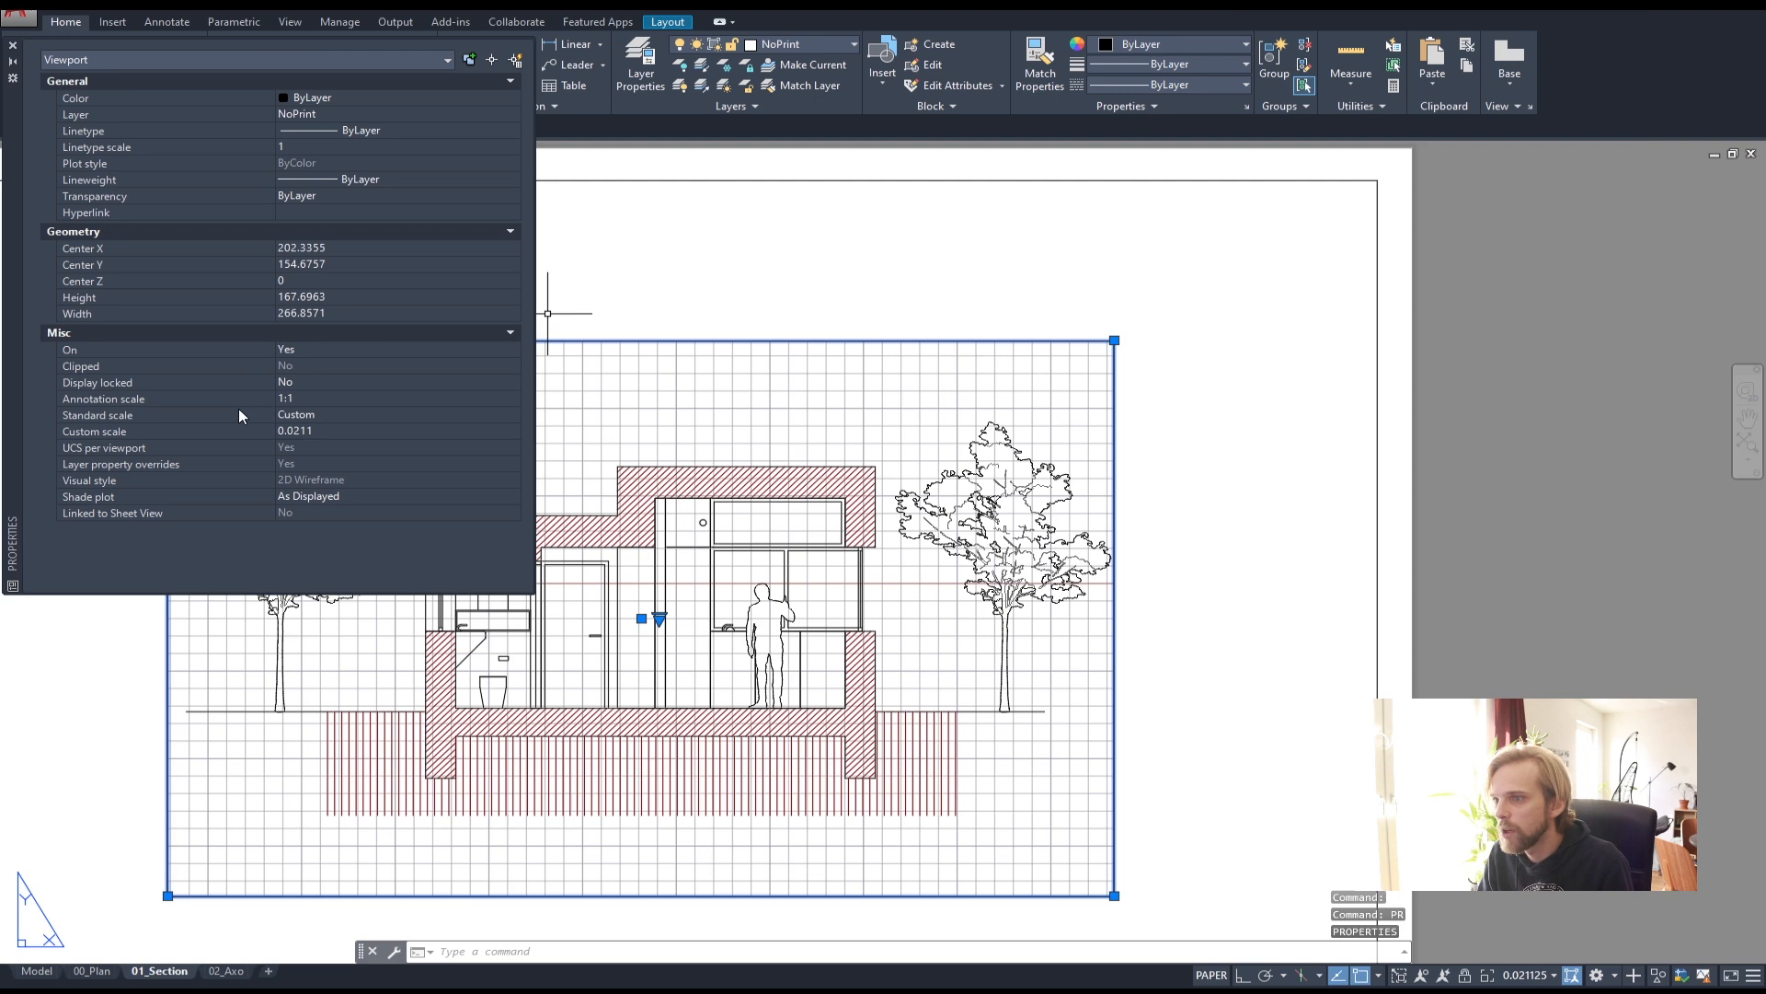
left_click(328, 414)
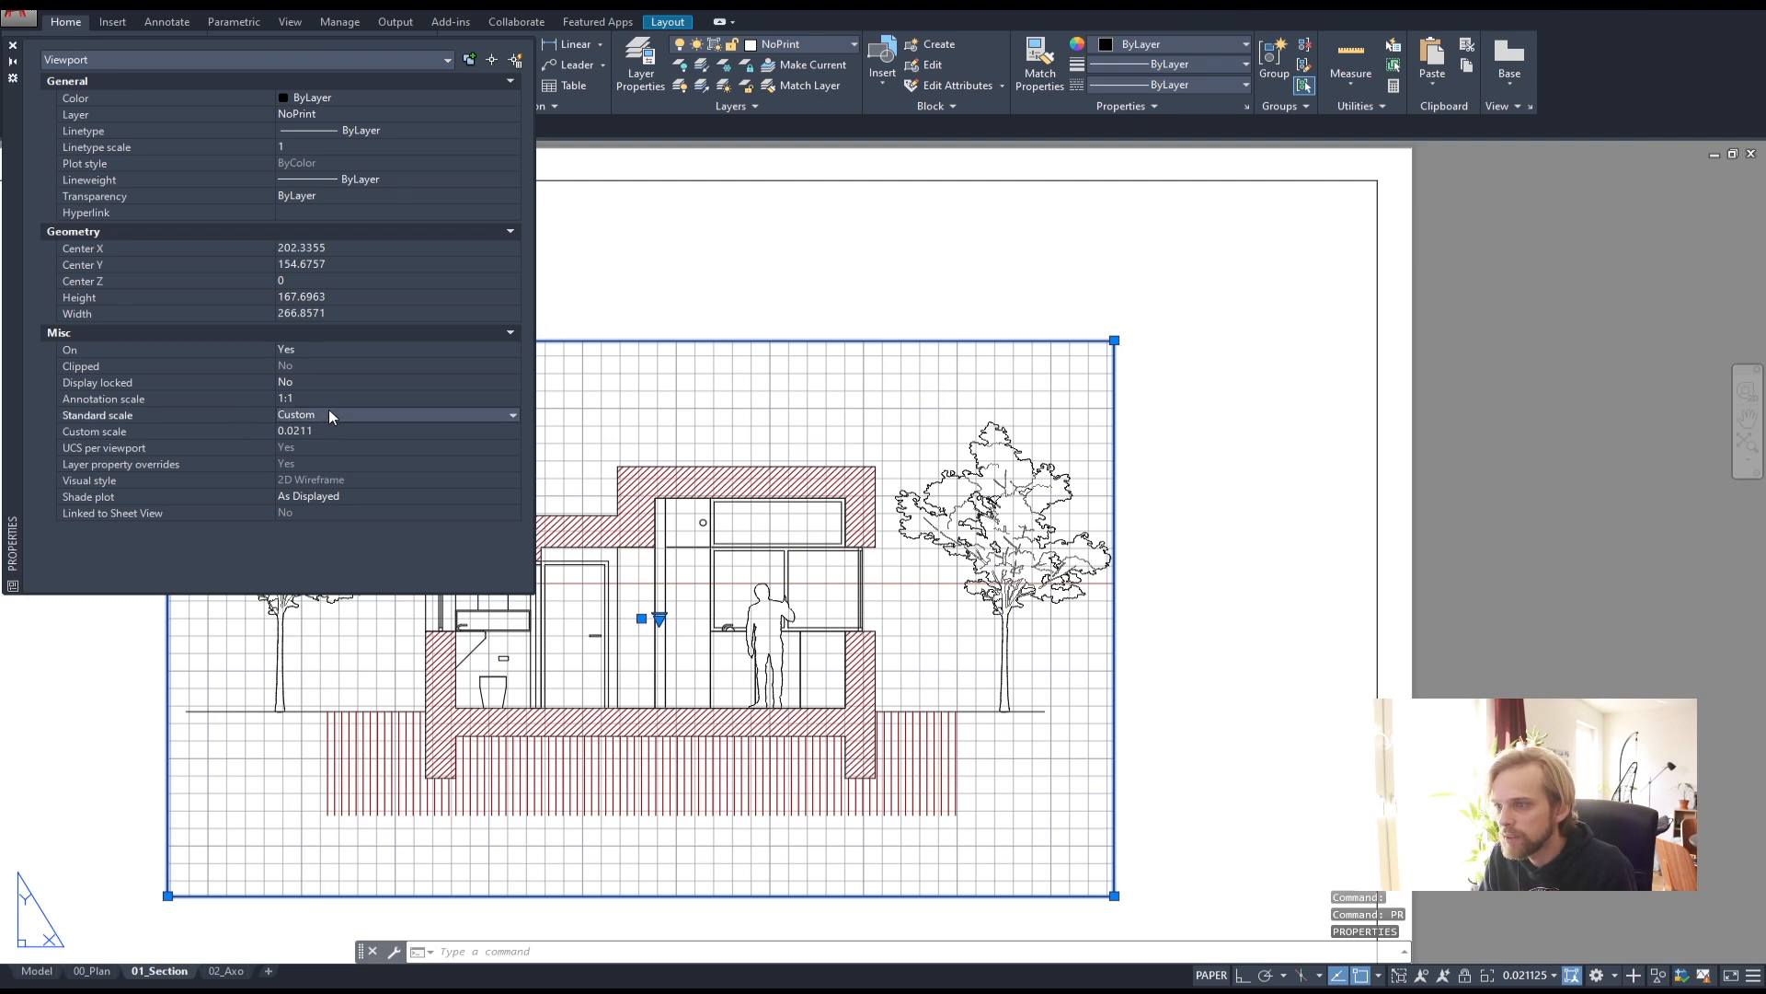
left_click(512, 415)
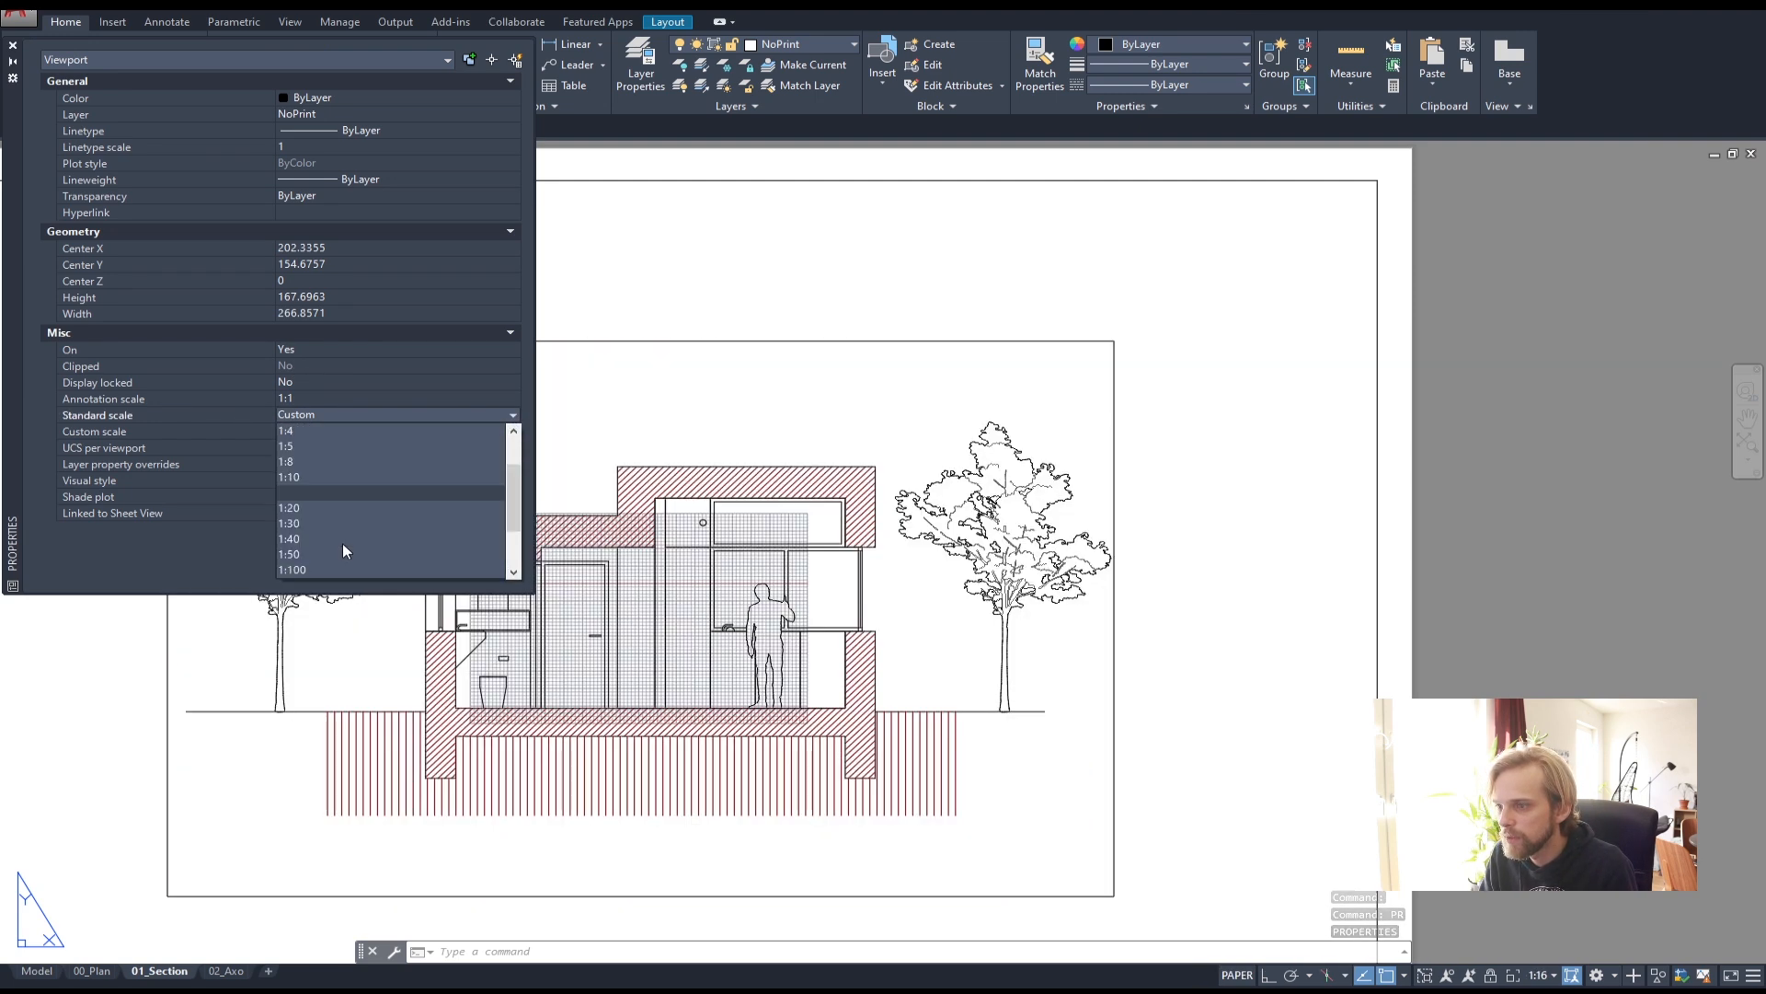
left_click(317, 554)
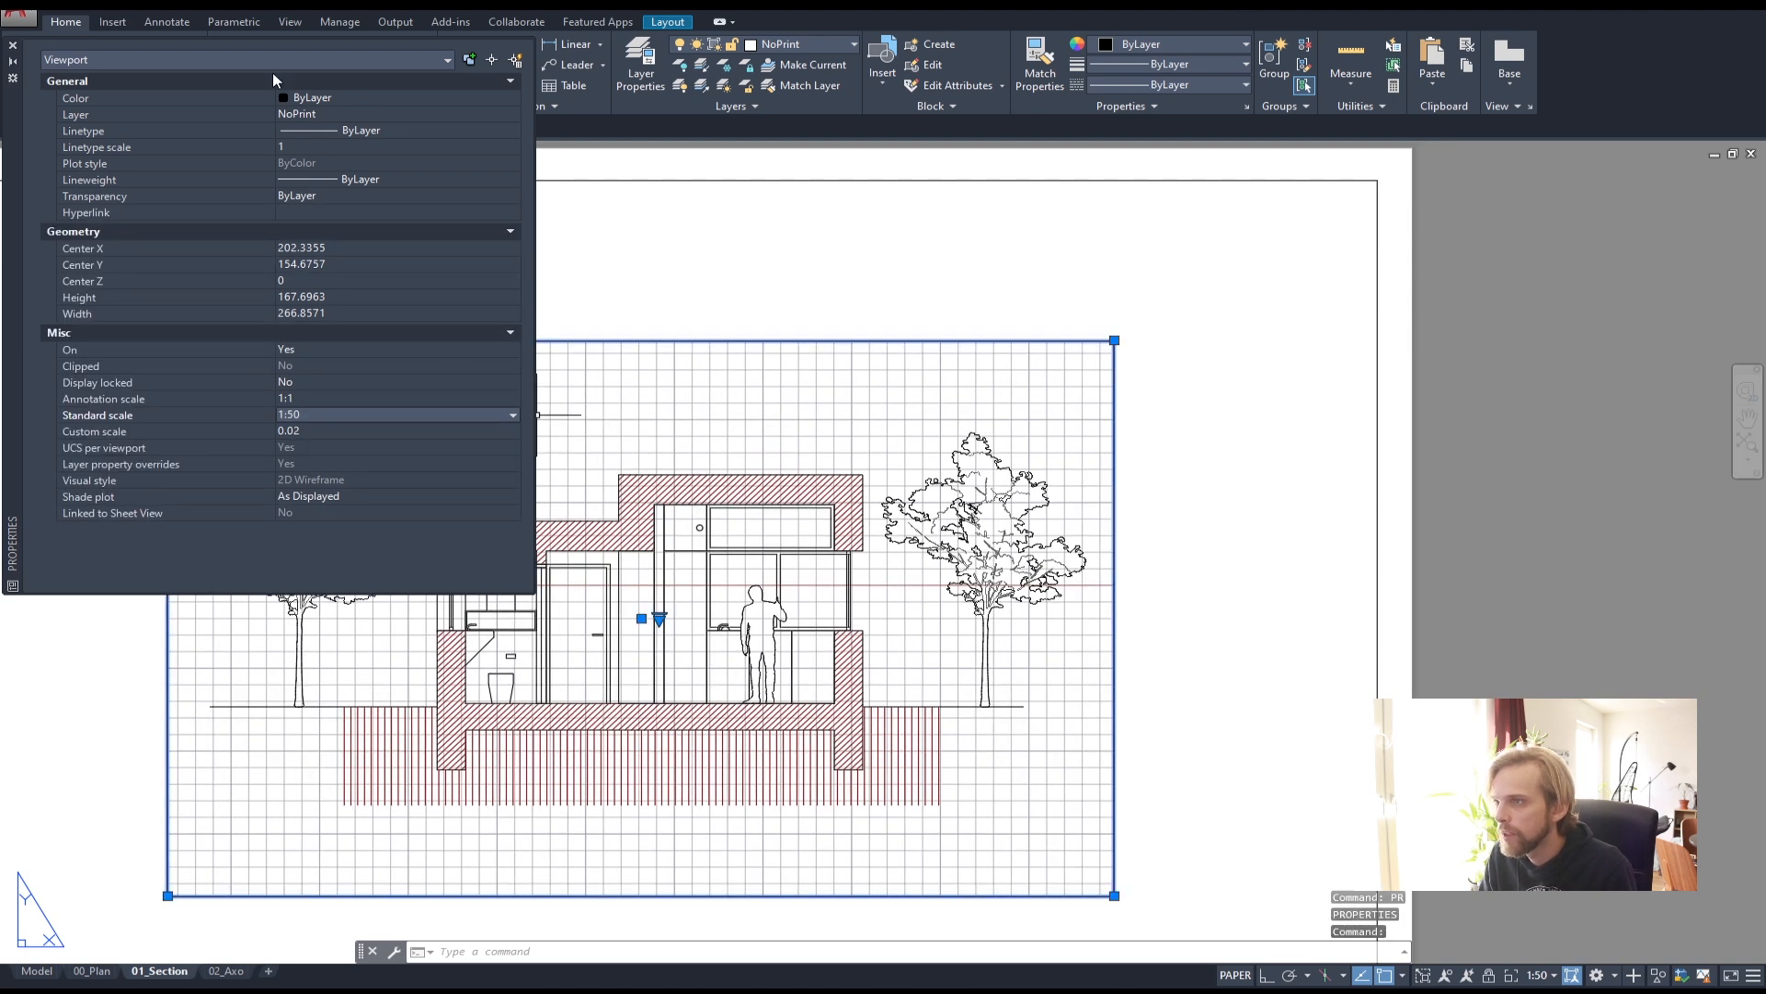
left_click(13, 45)
left_click(1092, 277)
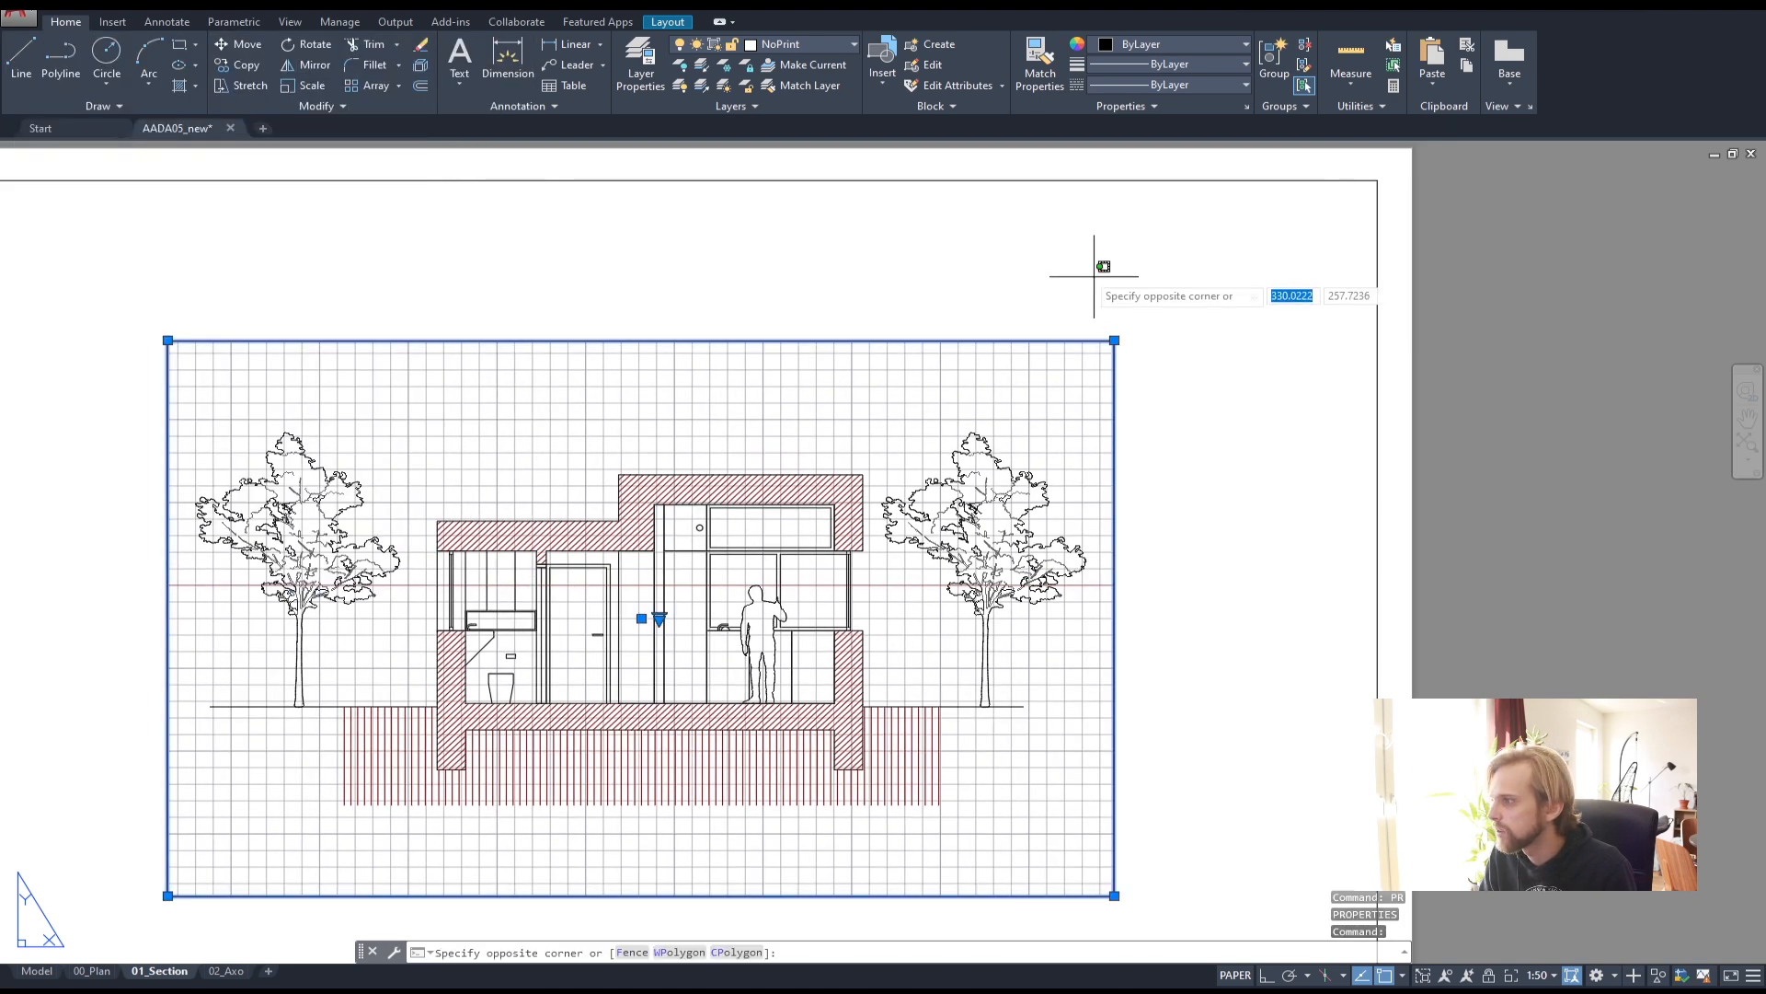
key("Escape")
key("Escape")
key("Escape")
scroll(957, 303, "down", 4)
scroll(848, 305, "up", 4)
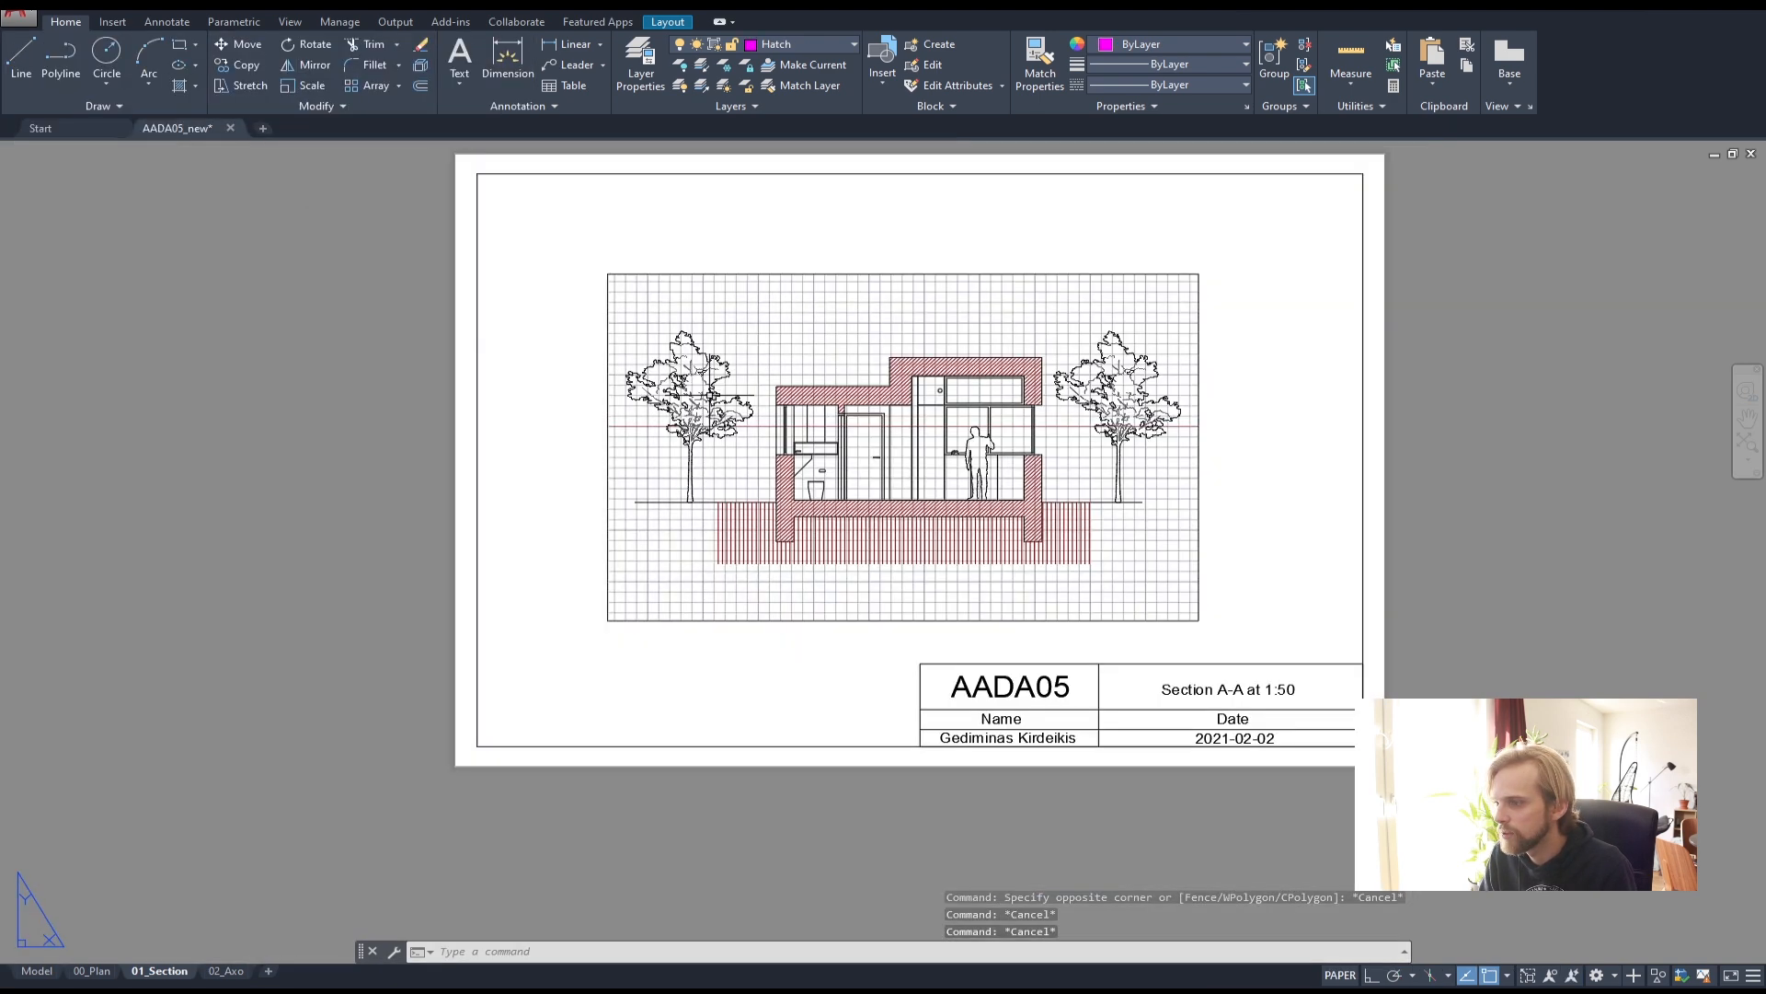
- Cycle through the layout sheets back to model space
left_click(226, 971)
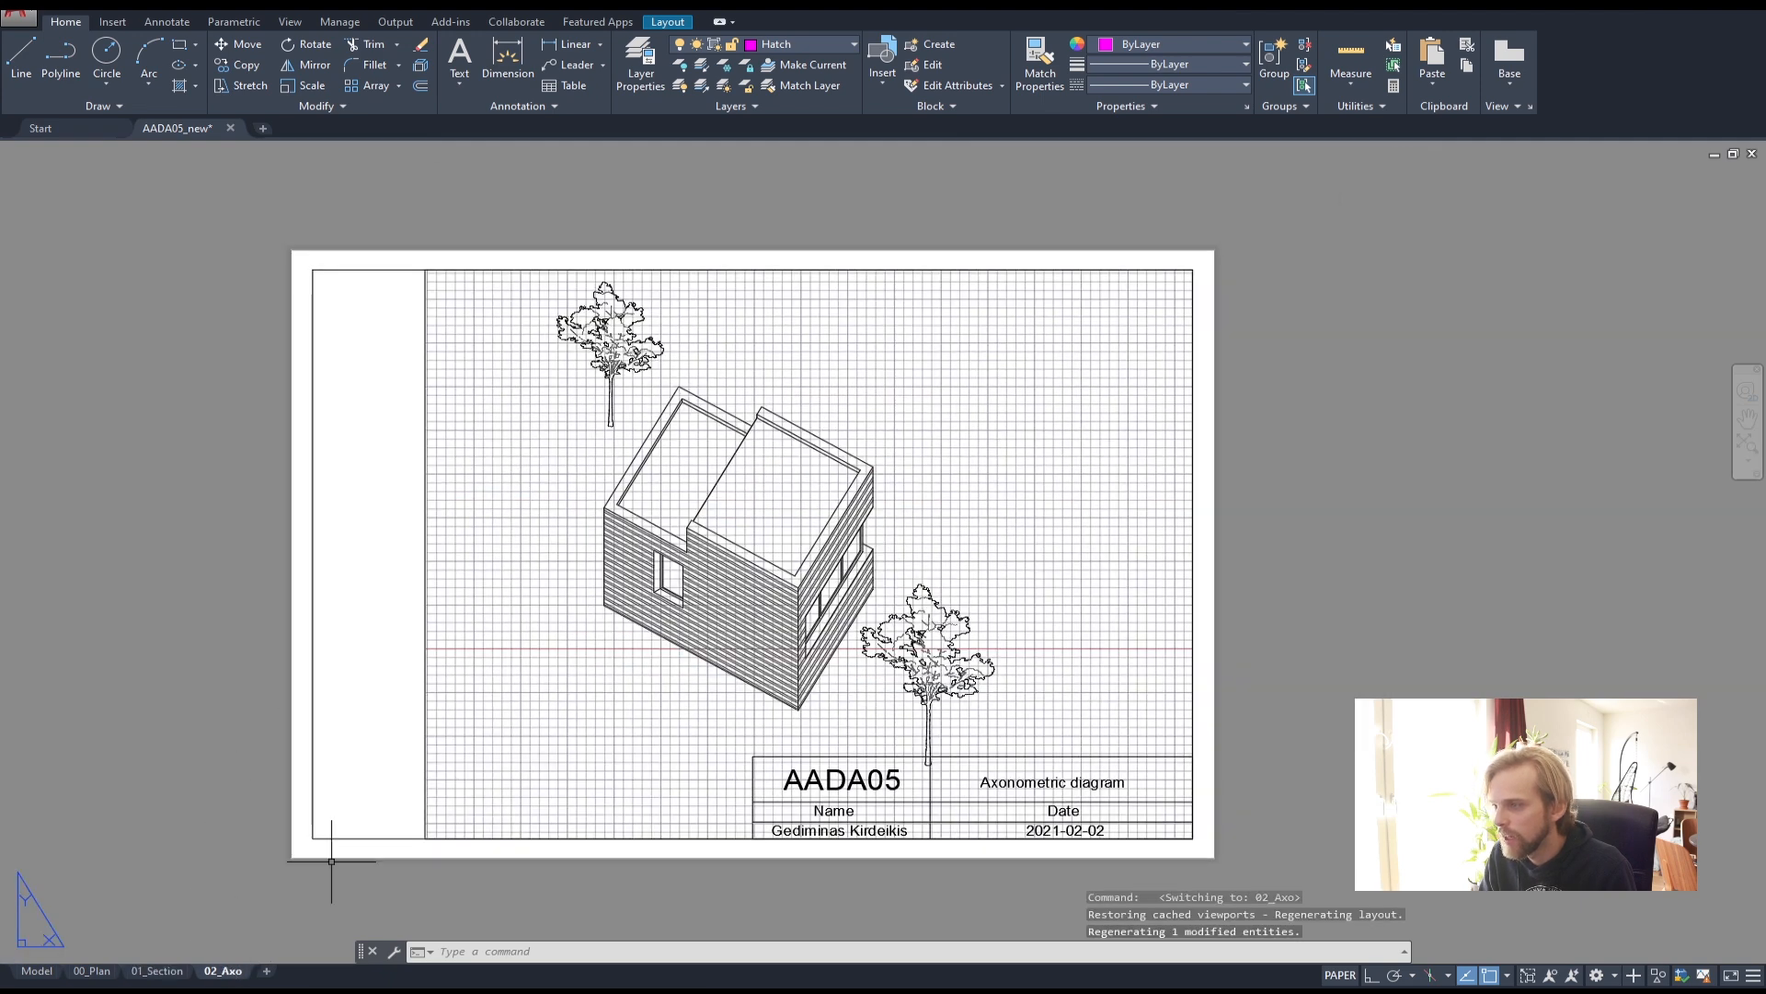
left_click(158, 972)
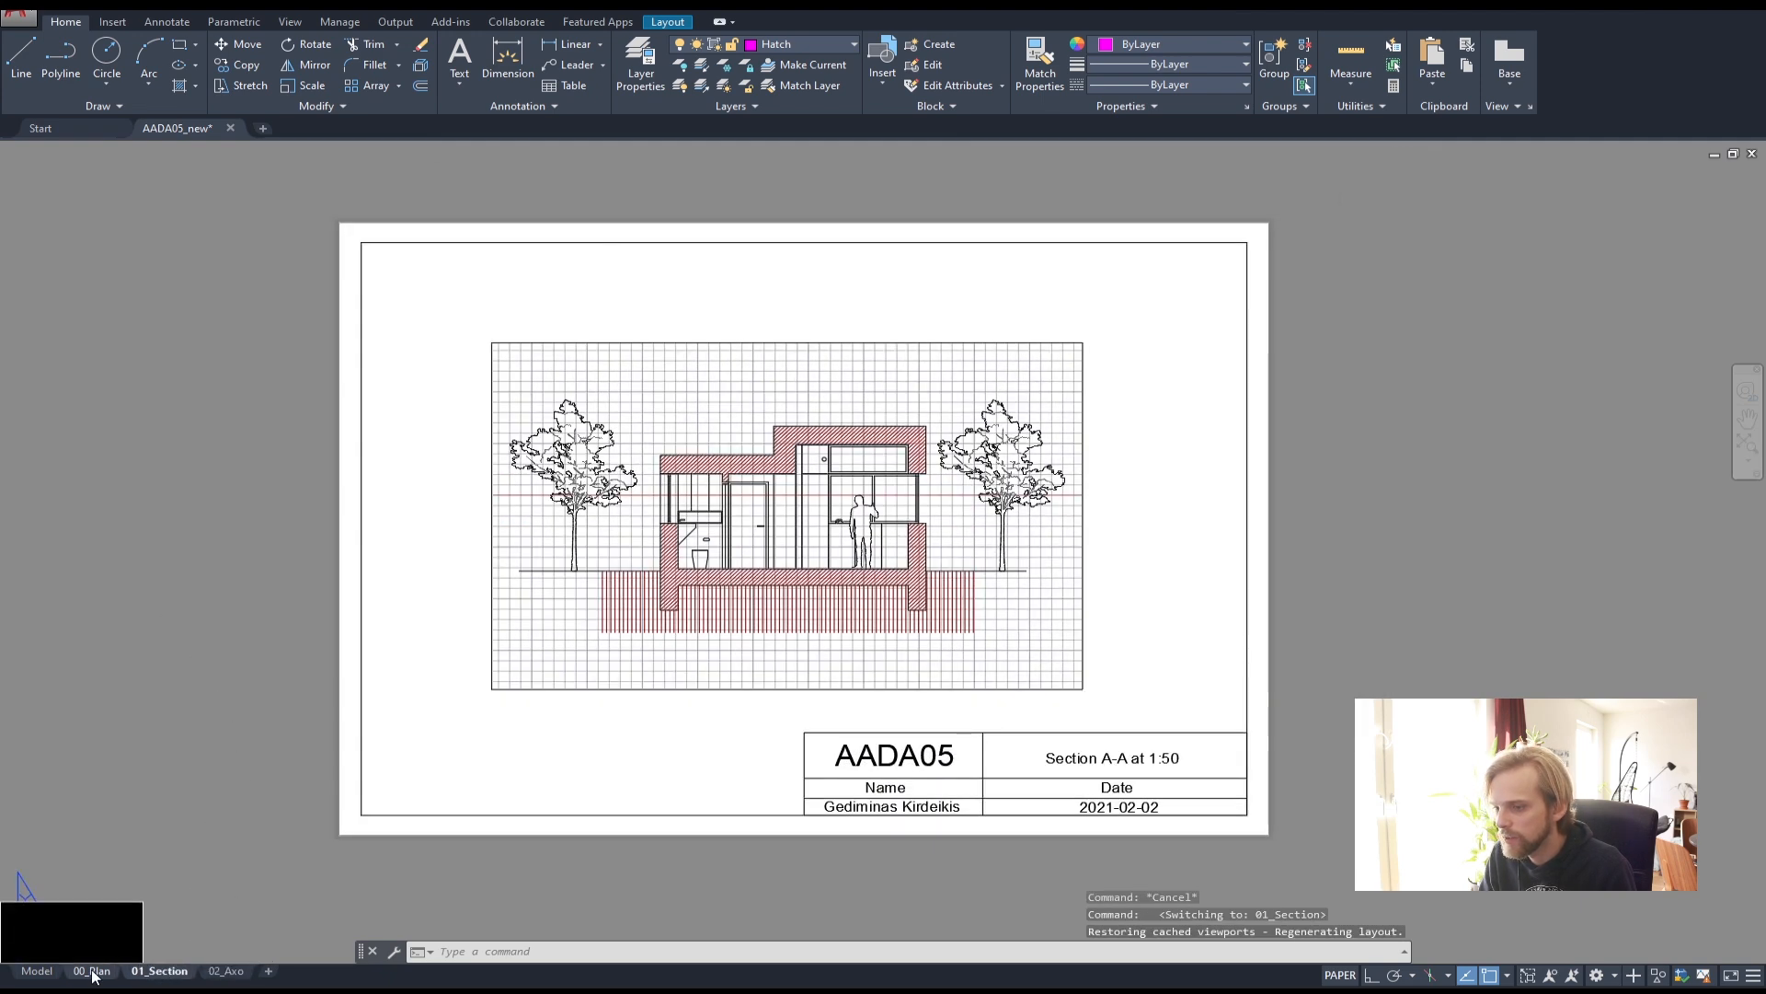
left_click(93, 972)
left_click(38, 973)
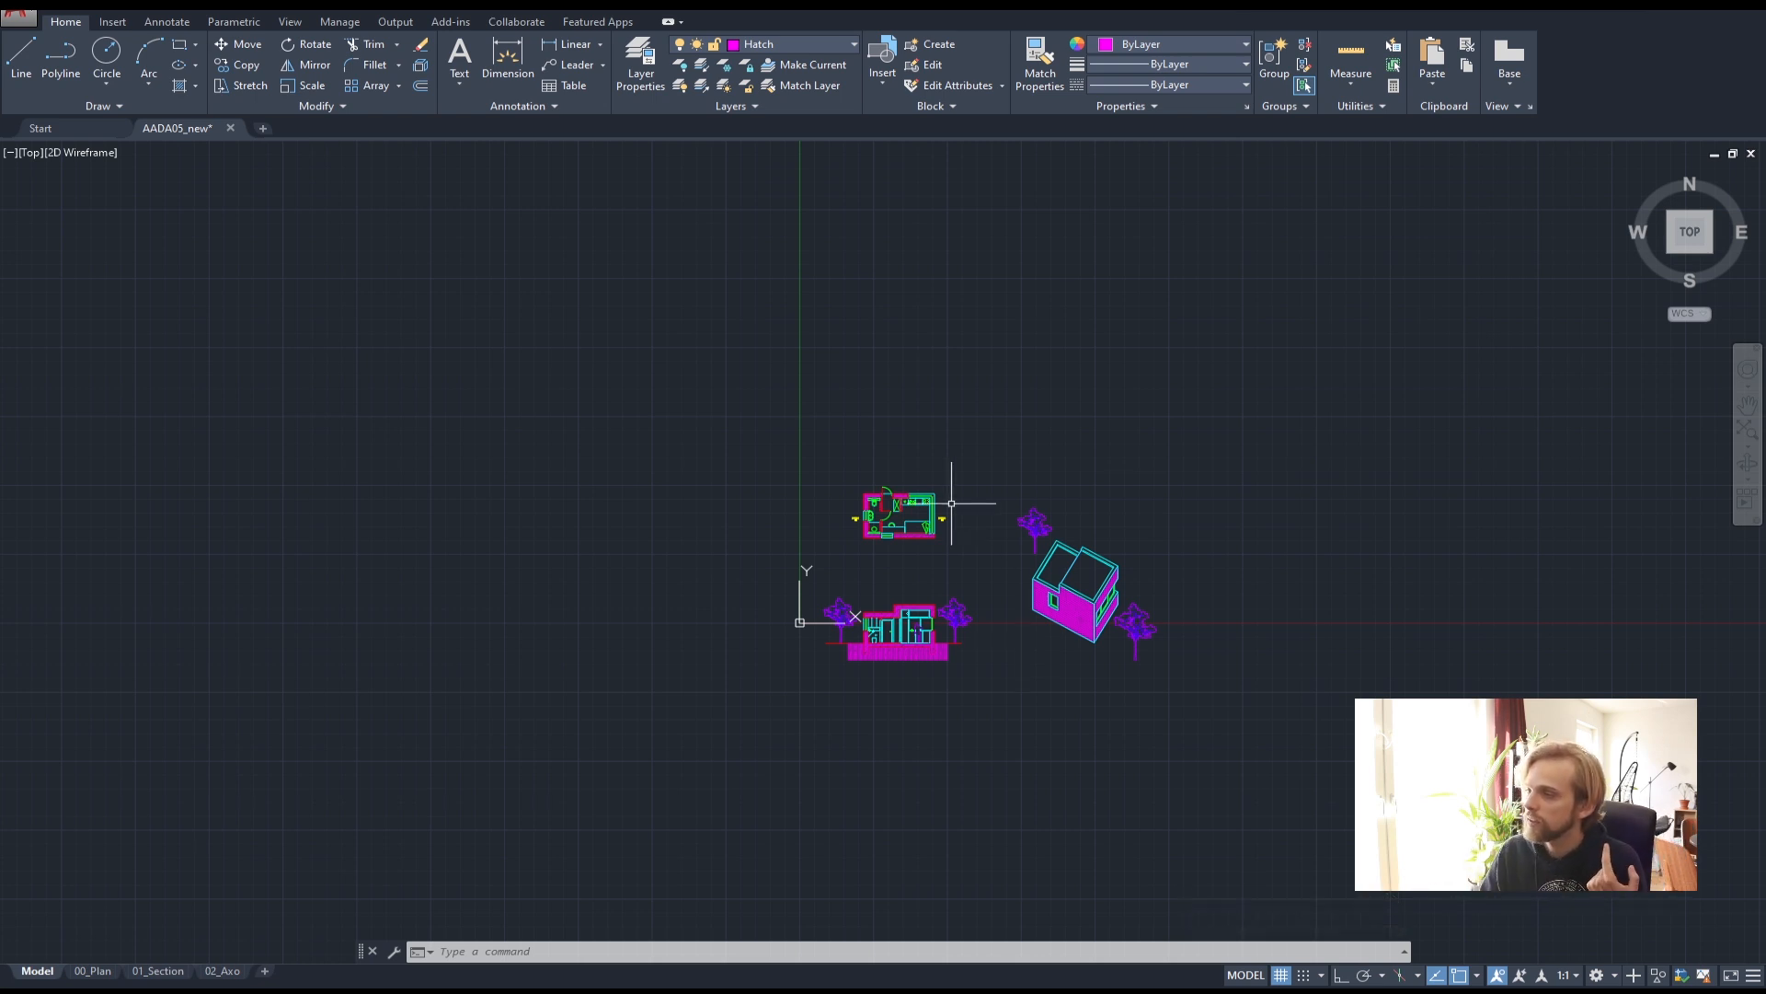
- Frame the floor plan and choose Helper from the Layers dropdown
scroll(965, 511, "up", 4)
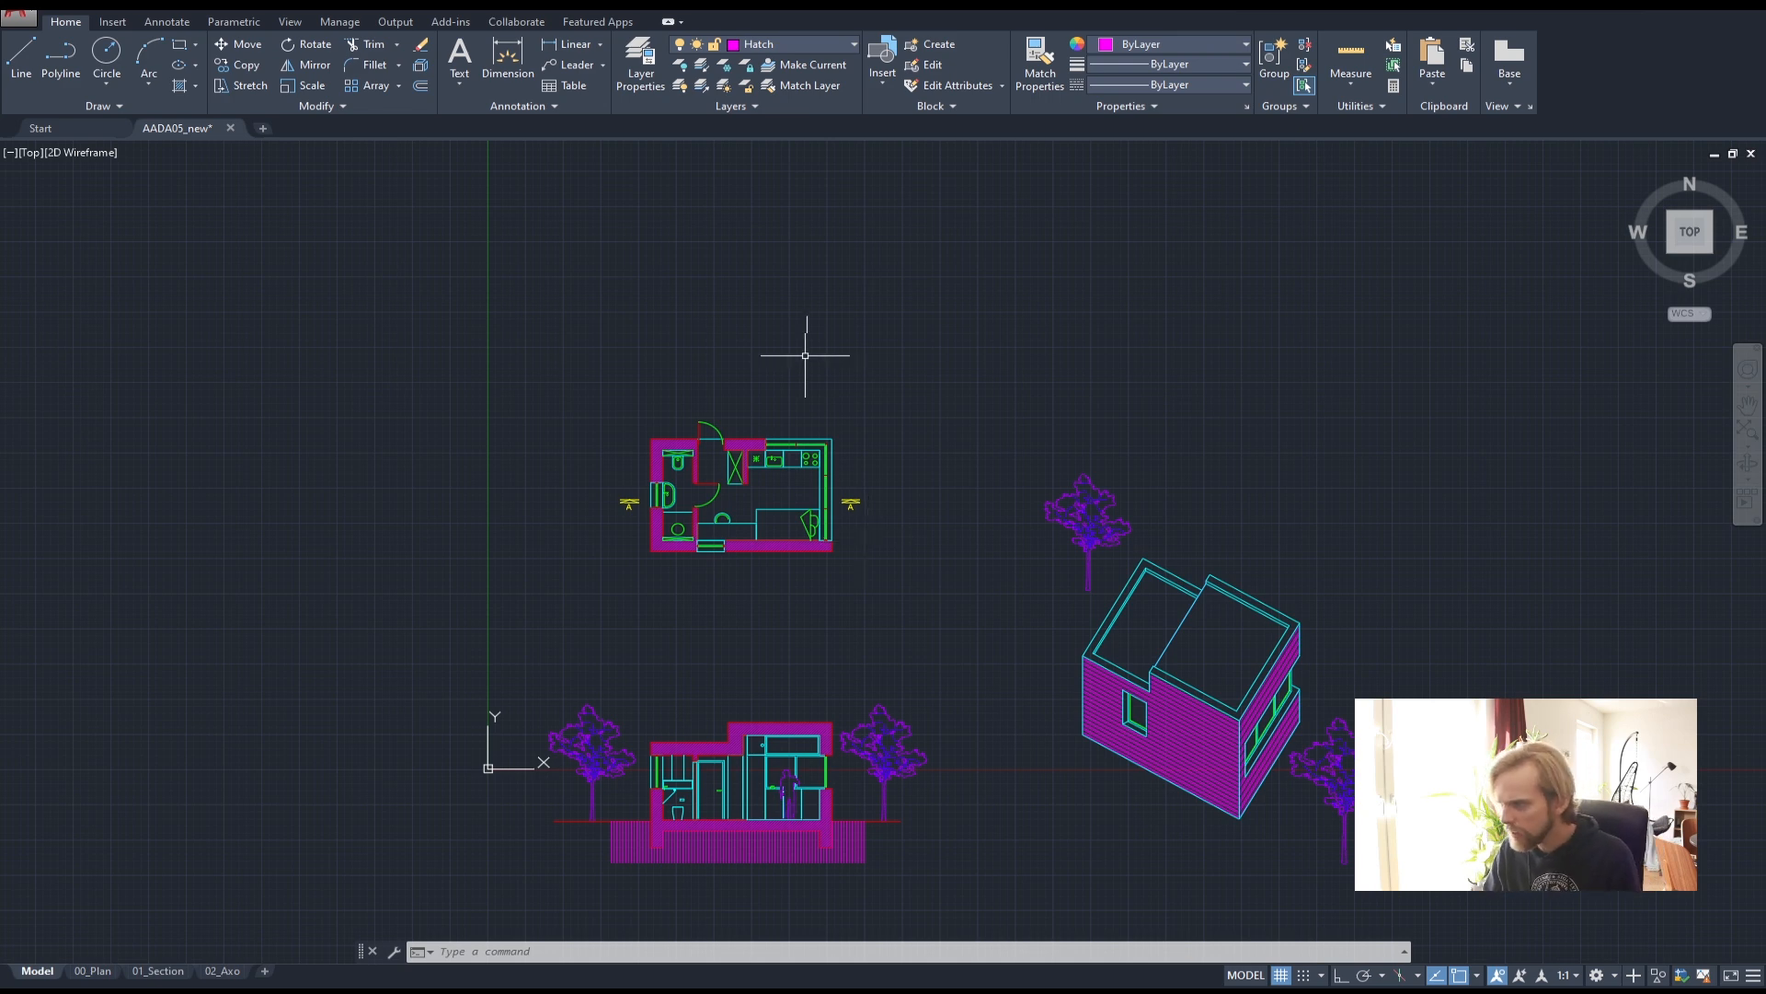
scroll(810, 361, "up", 2)
middle_click_drag(919, 485, 852, 355)
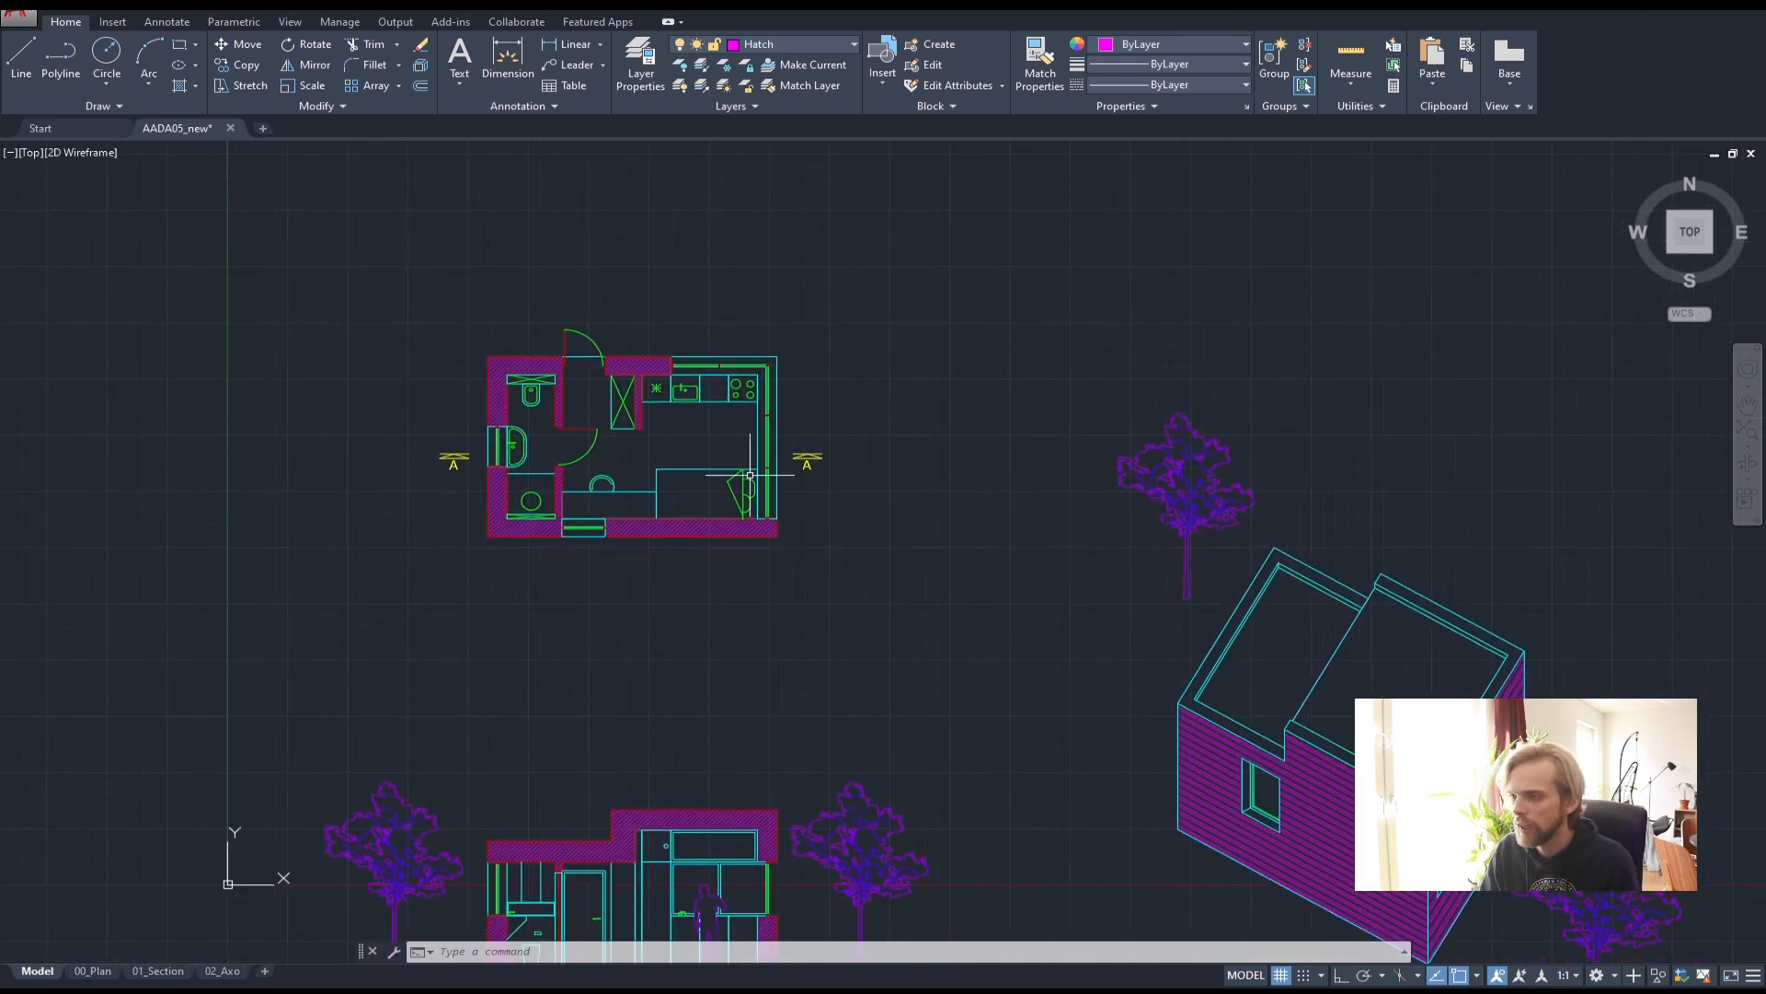
middle_click_drag(726, 626, 701, 449)
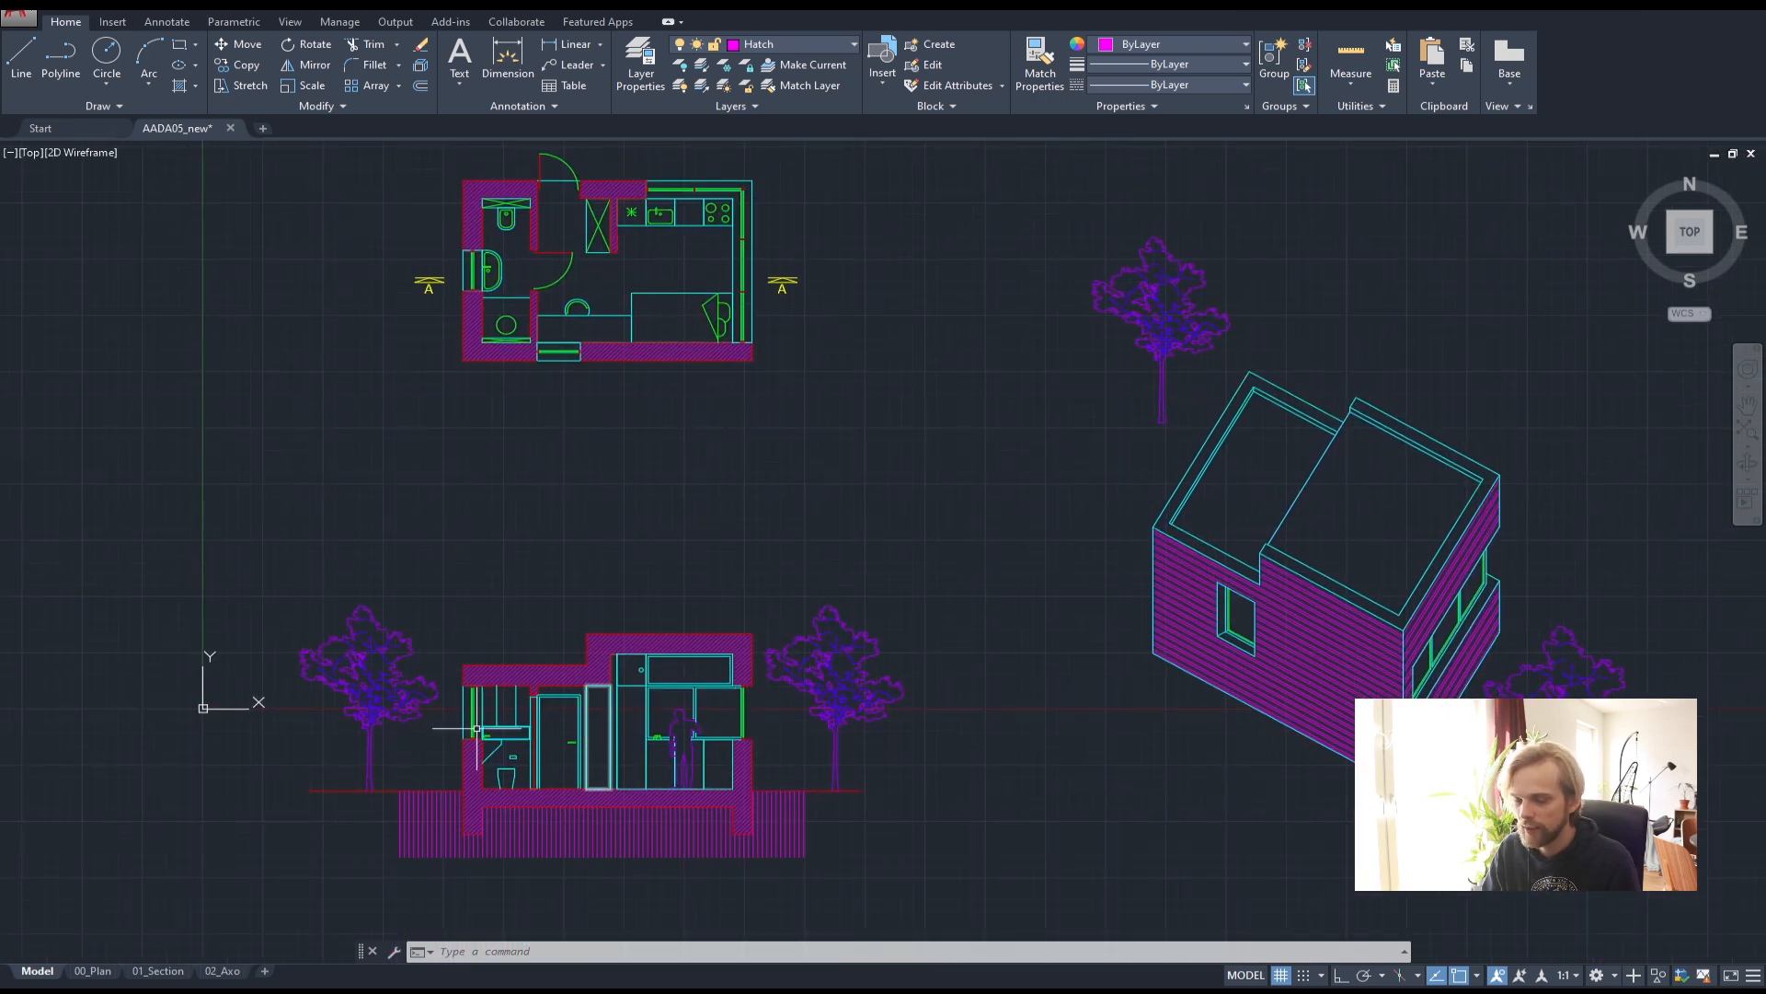
middle_click_drag(678, 556, 709, 702)
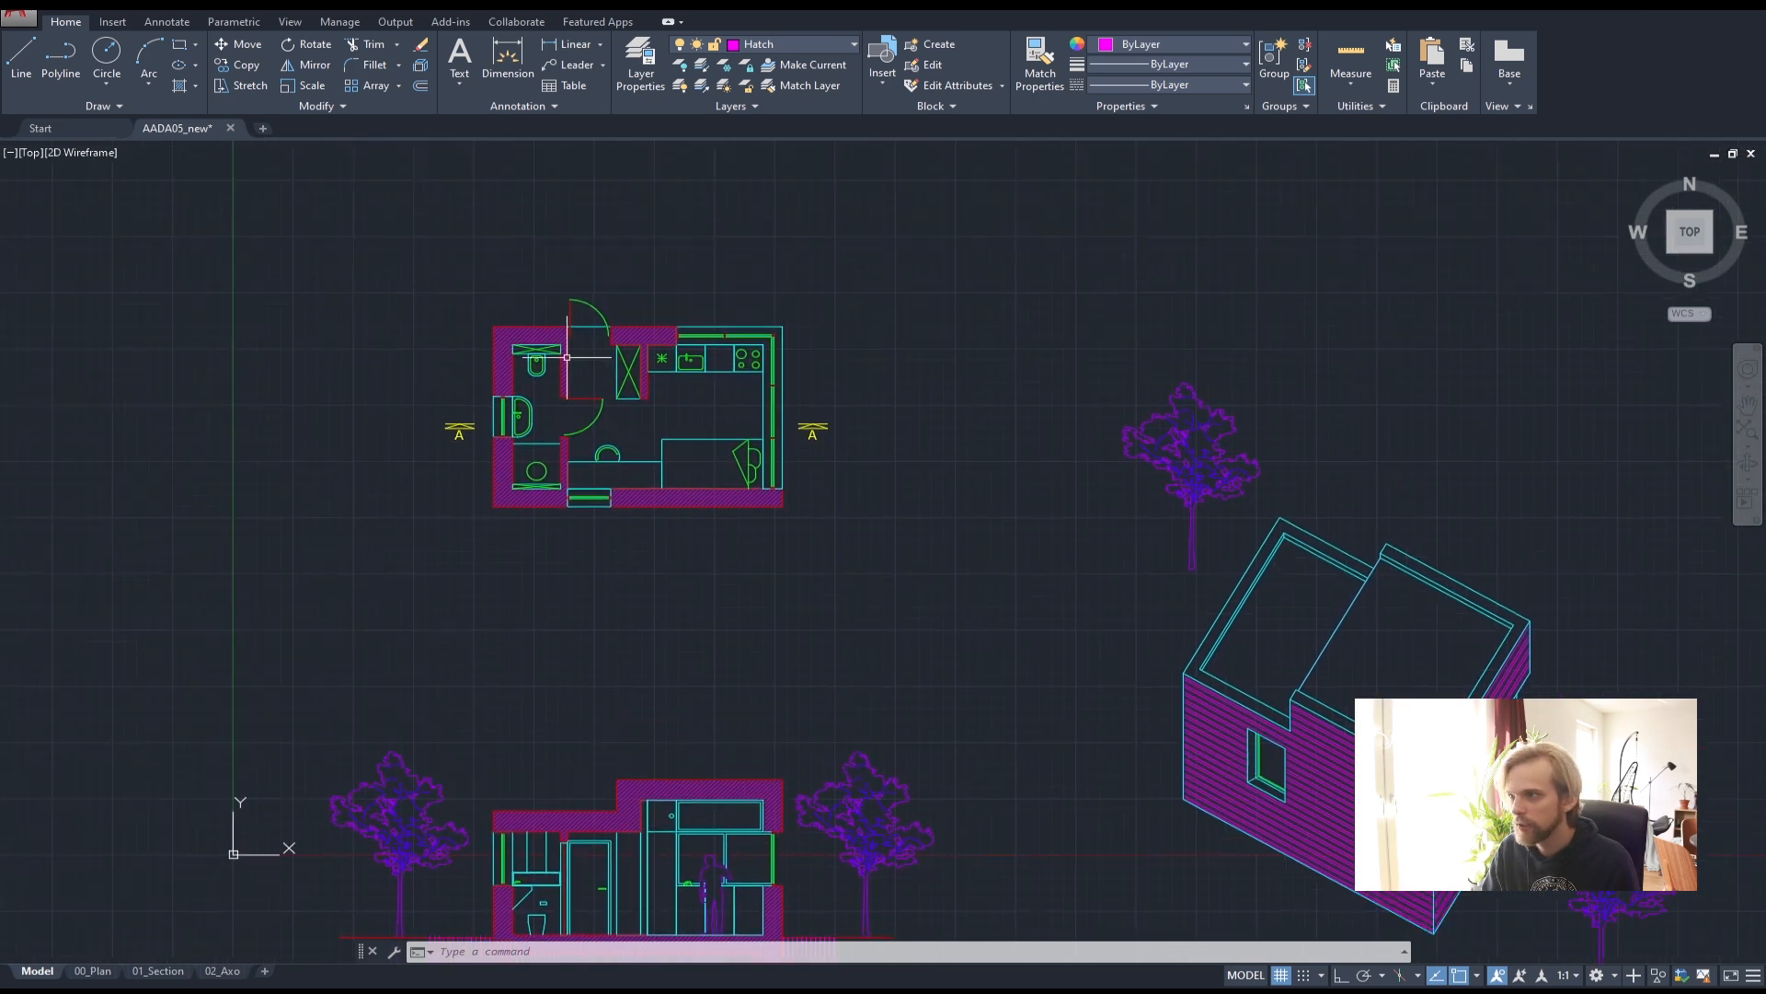
middle_click_drag(566, 228, 553, 281)
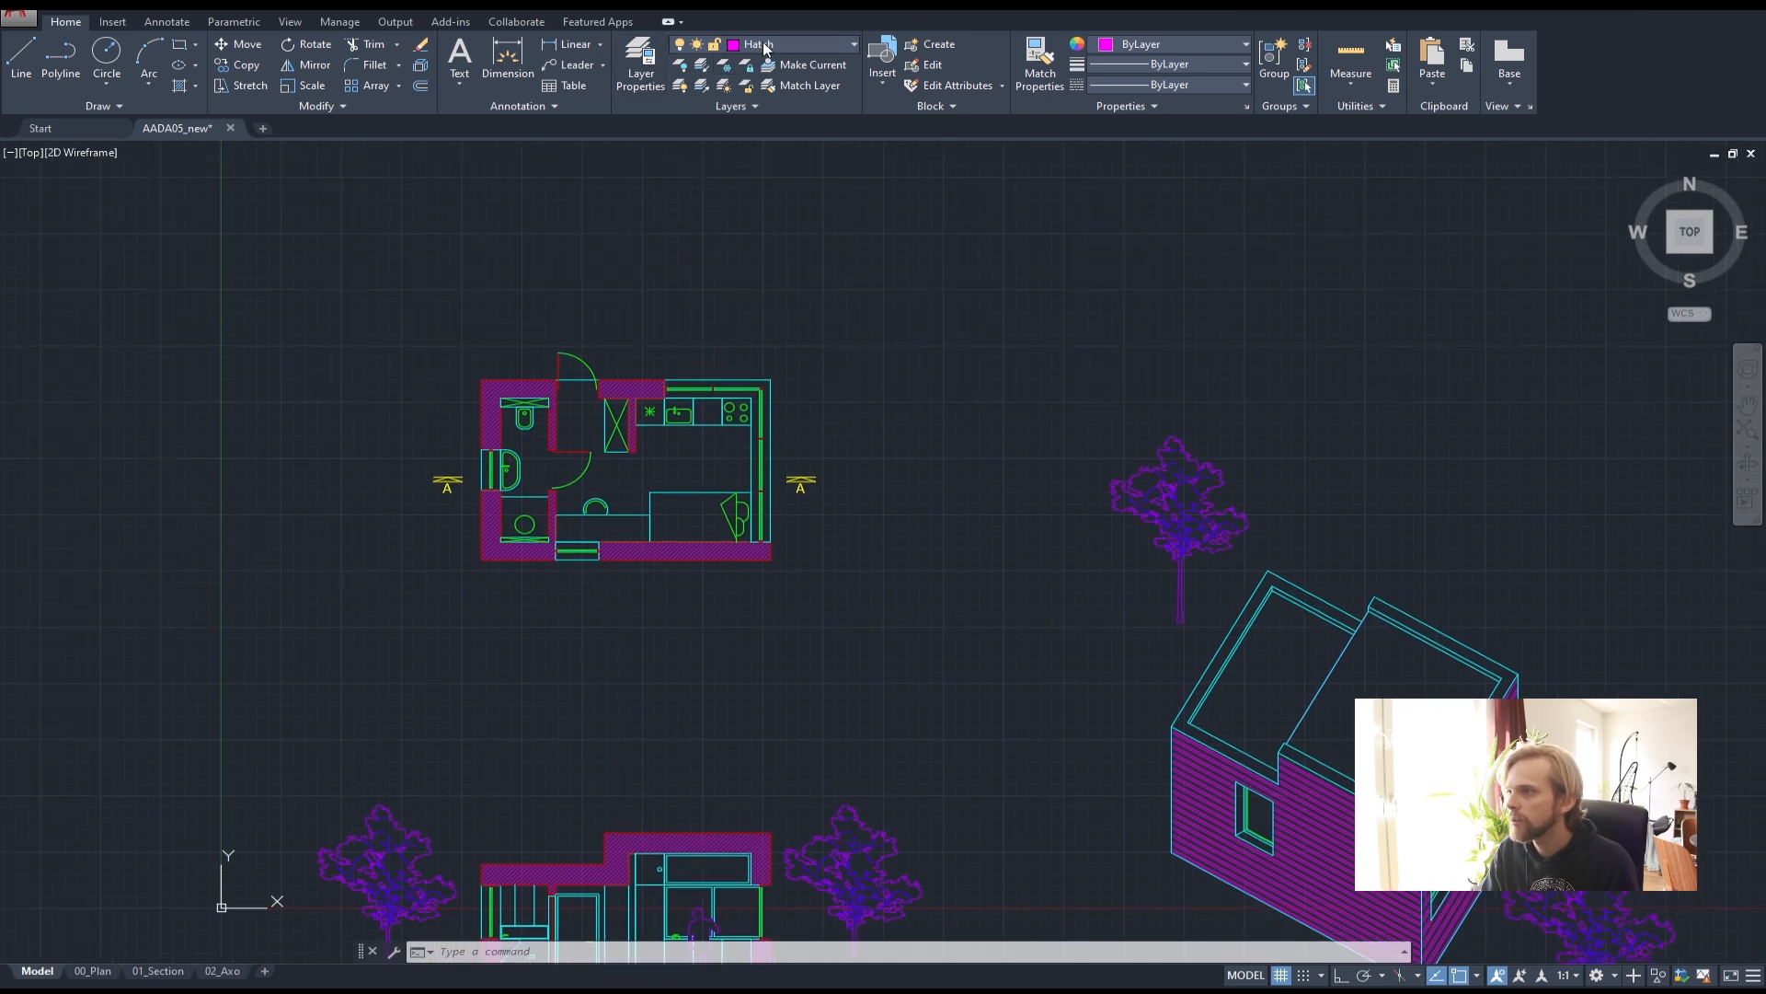
left_click(765, 46)
left_click(763, 101)
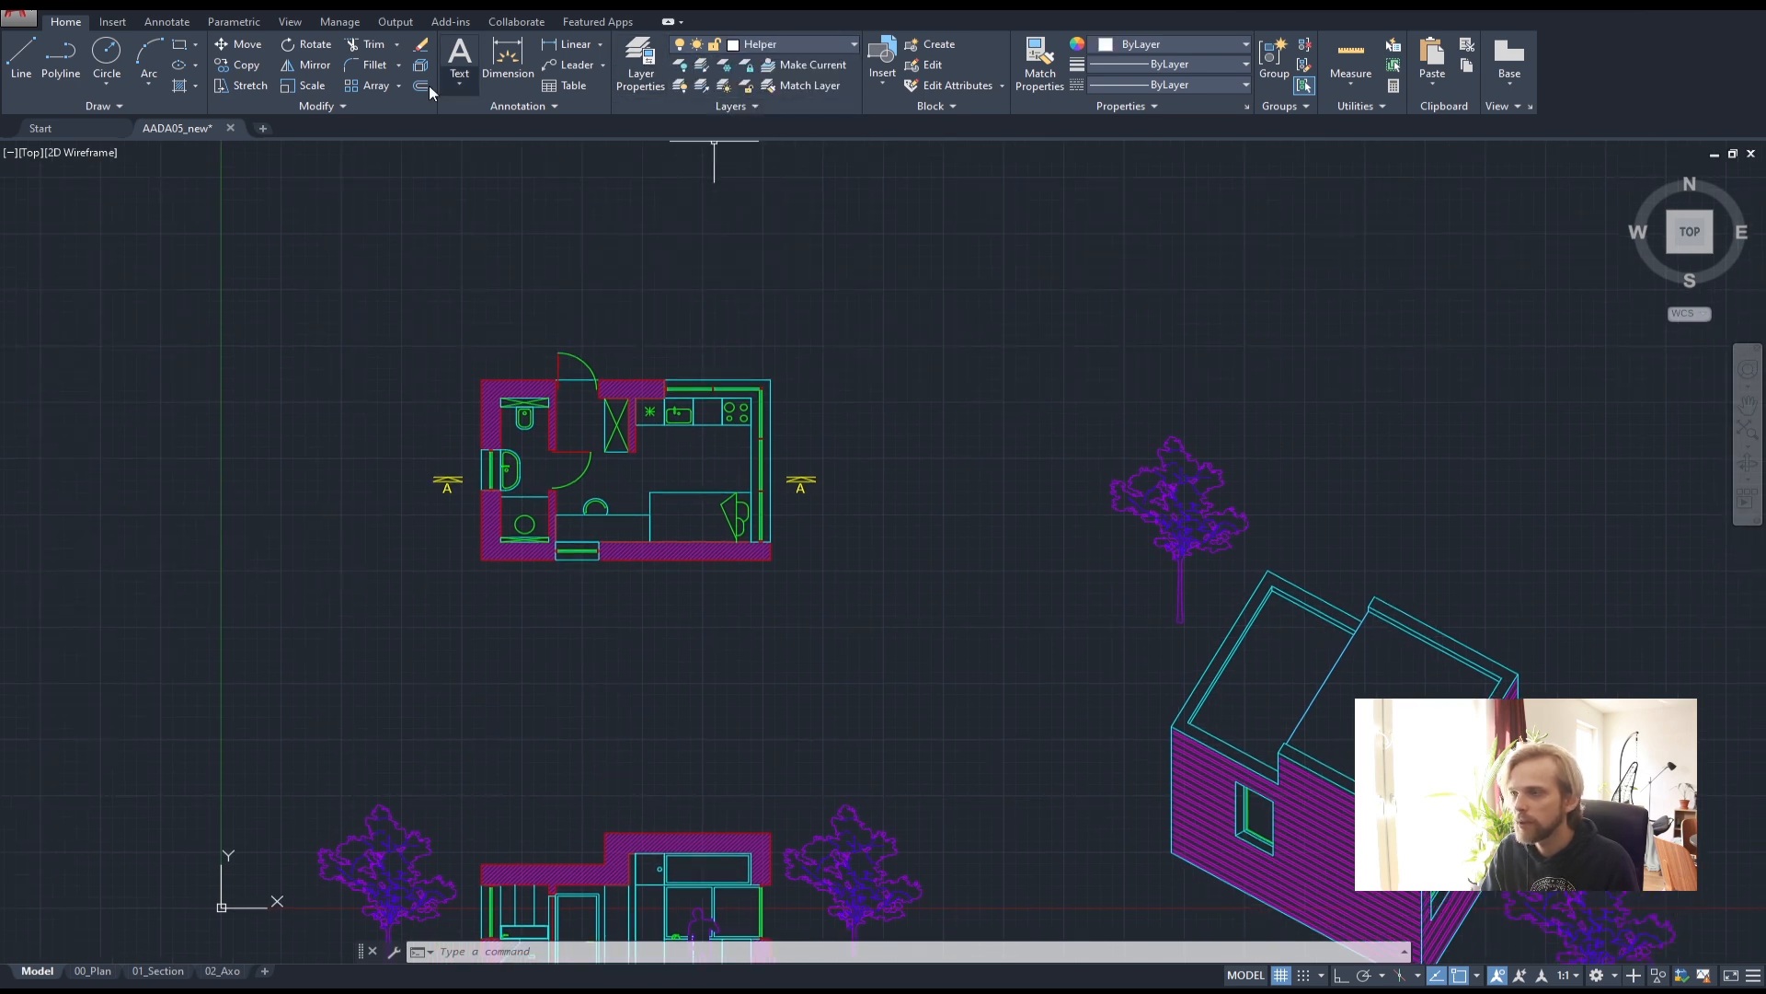
- With Ortho on, draw a vertical polyline up from the kitchen's top-right corner
left_click(72, 62)
scroll(723, 386, "up", 5)
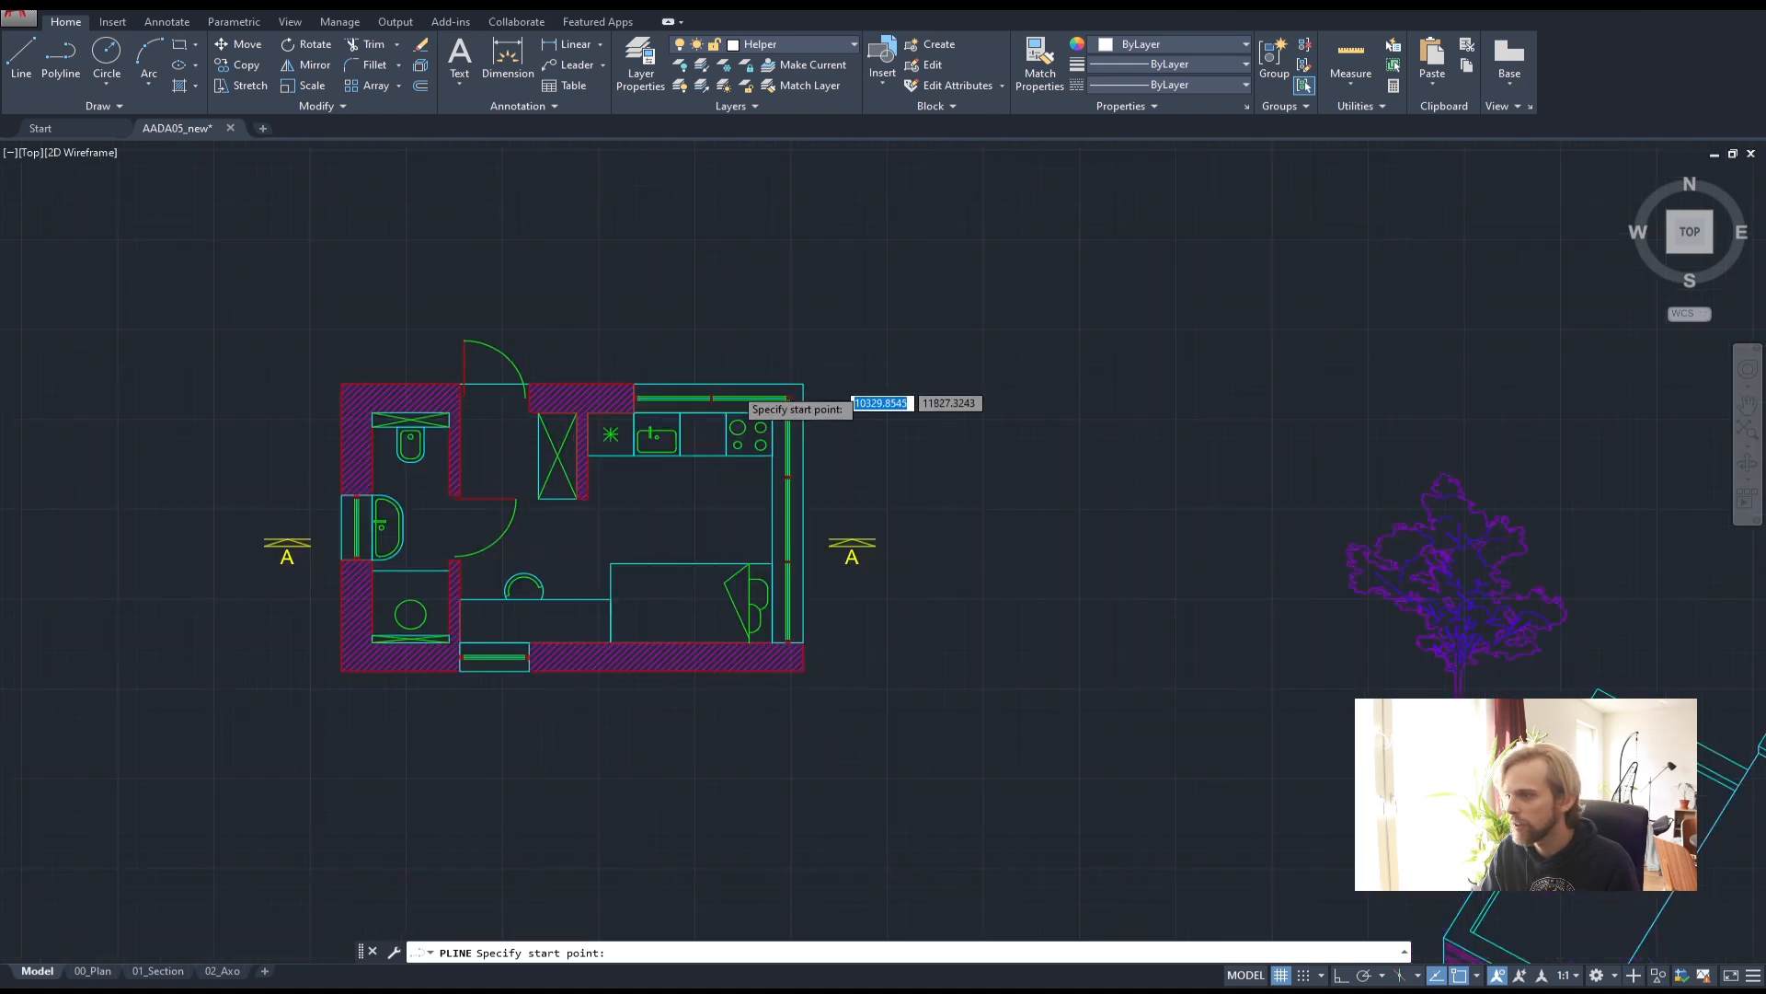
left_click(836, 452)
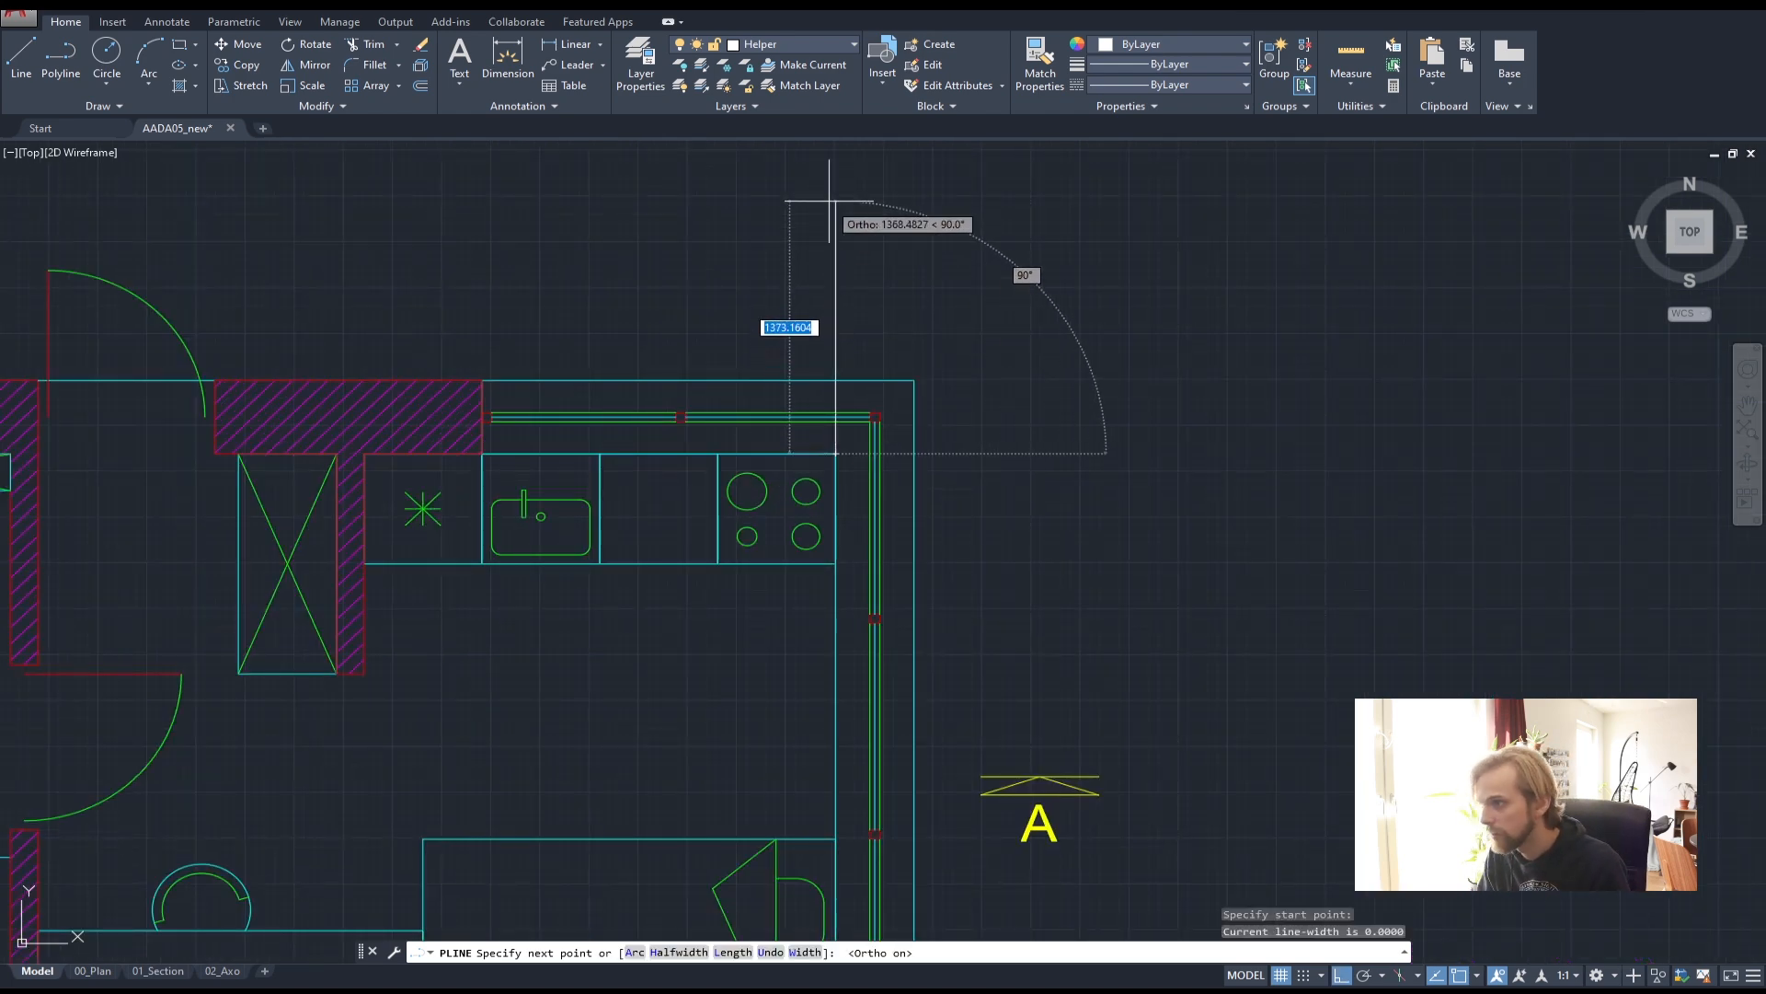
key("F8")
left_click(835, 200)
key("Return")
scroll(736, 294, "down", 3)
middle_click_drag(576, 359, 679, 402)
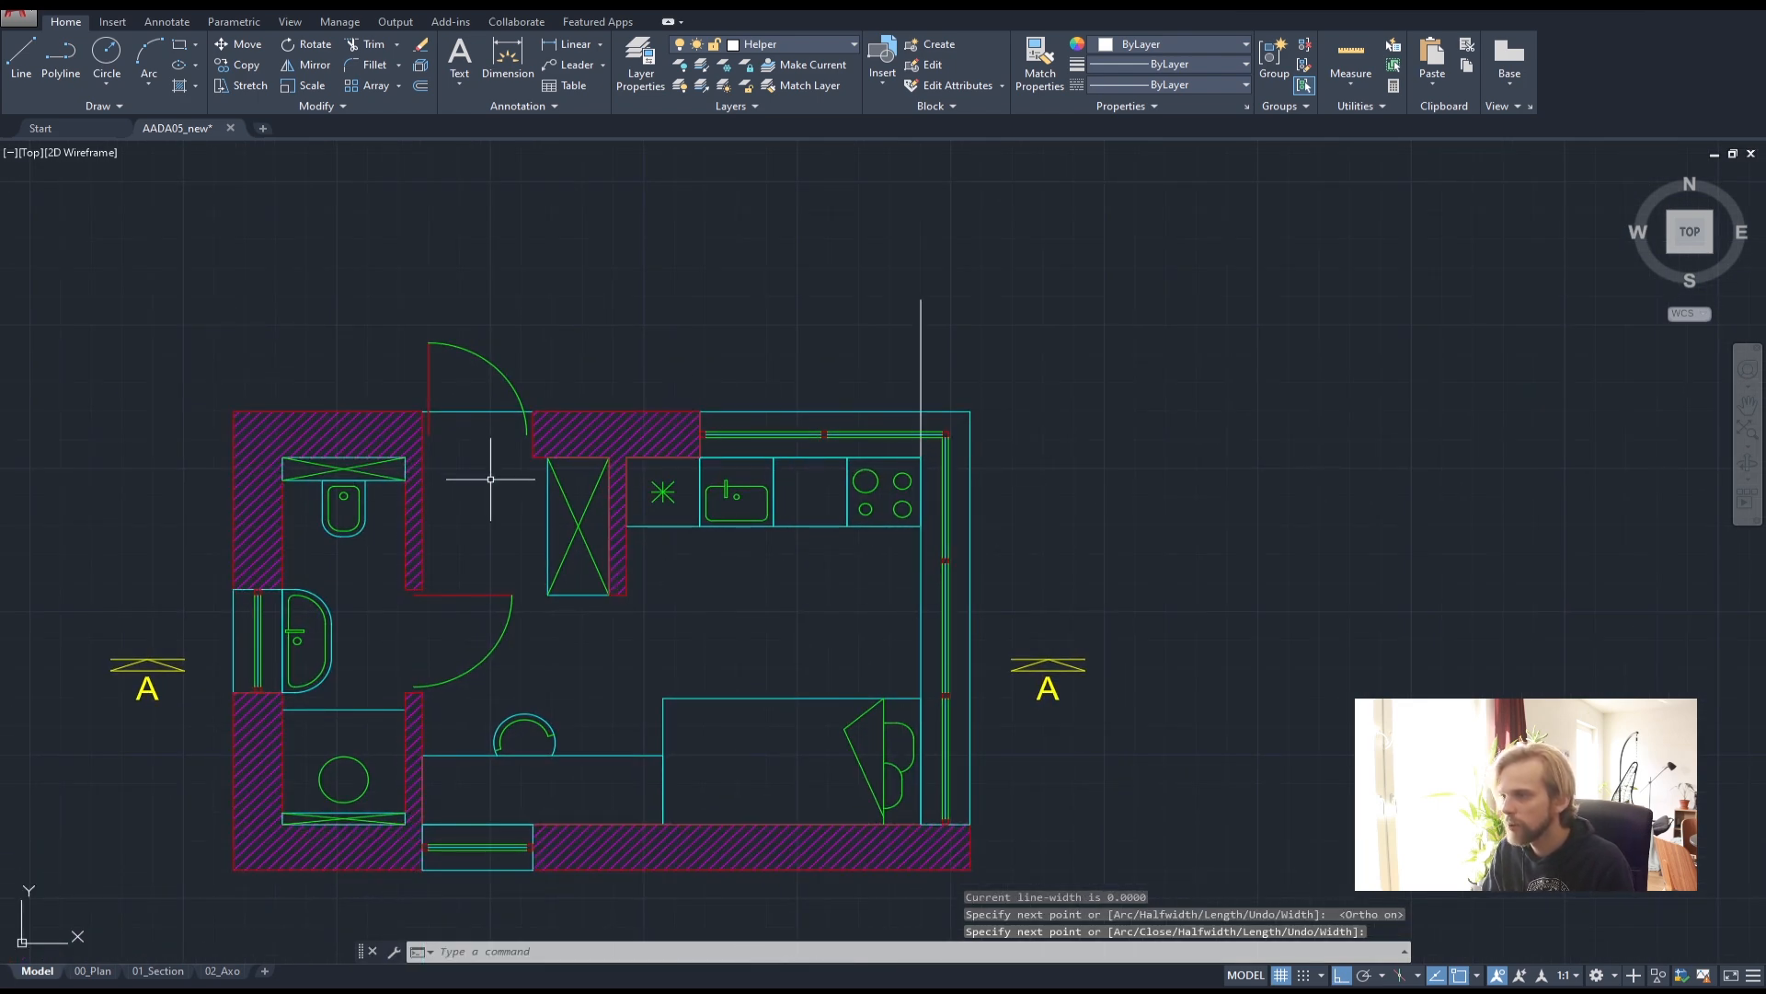
- Draw vertical helper lines up from the outer and inner bathroom wall corners
key("space")
left_click(422, 412)
left_click(423, 228)
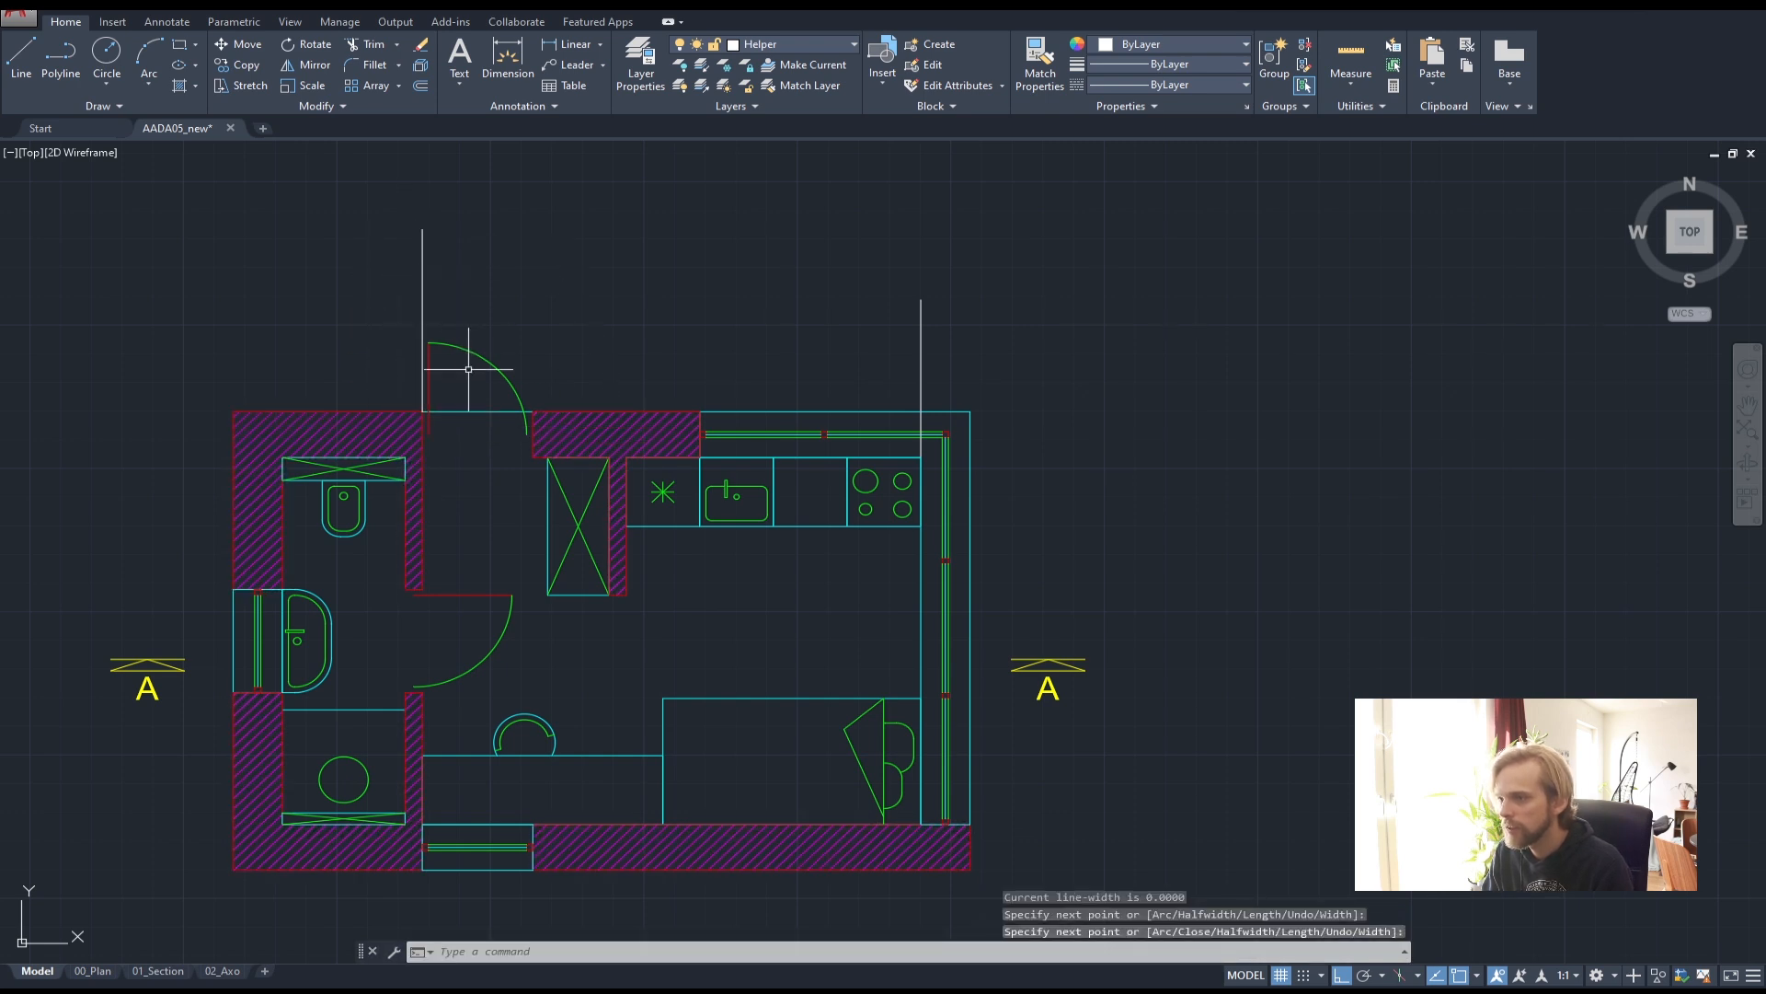
middle_click_drag(319, 495, 395, 461)
scroll(405, 433, "up", 2)
key("space")
left_click(427, 429)
scroll(429, 228, "down", 1)
middle_click_drag(426, 234, 458, 412)
left_click(447, 285)
key("space")
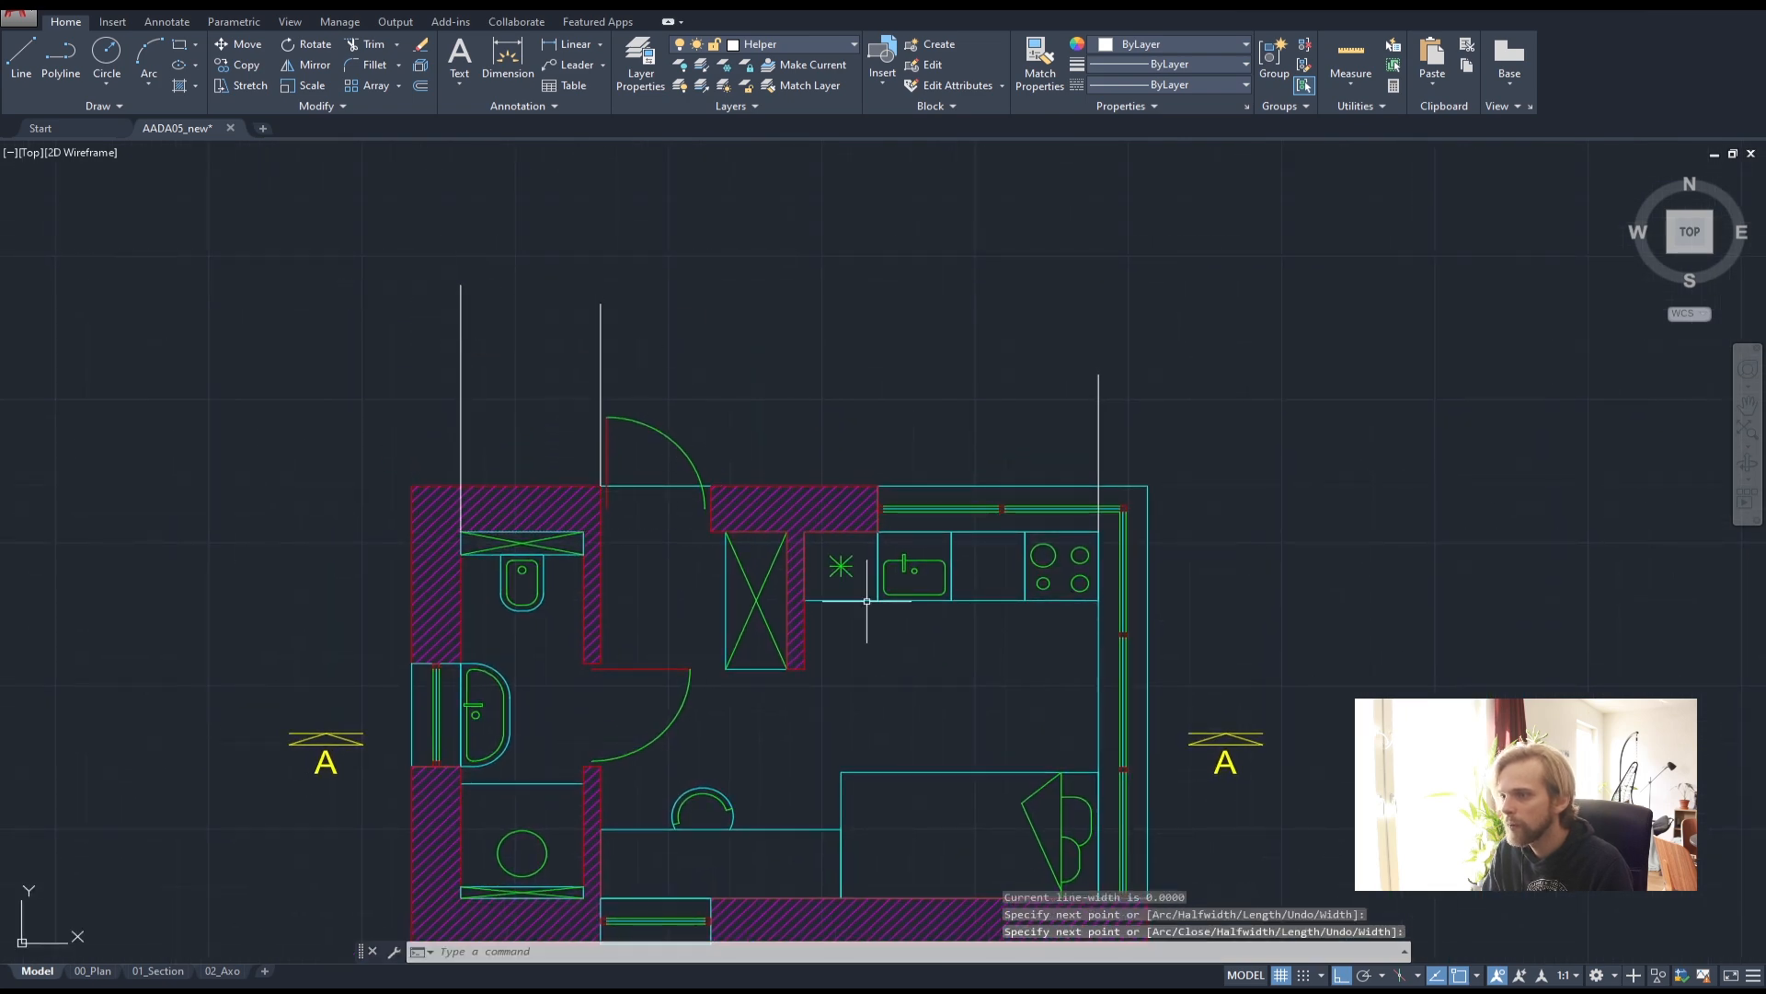
scroll(800, 515, "up", 2)
- Draw a vertical helper line up from the kitchen wall corner
key("space")
left_click(644, 480)
middle_click_drag(648, 271, 866, 462)
left_click(678, 335)
key("space")
scroll(678, 335, "down", 2)
scroll(865, 463, "up", 2)
- Draw horizontal helper lines right from the kitchen's top corner and the plan's bottom-right corner
key("space")
left_click(792, 431)
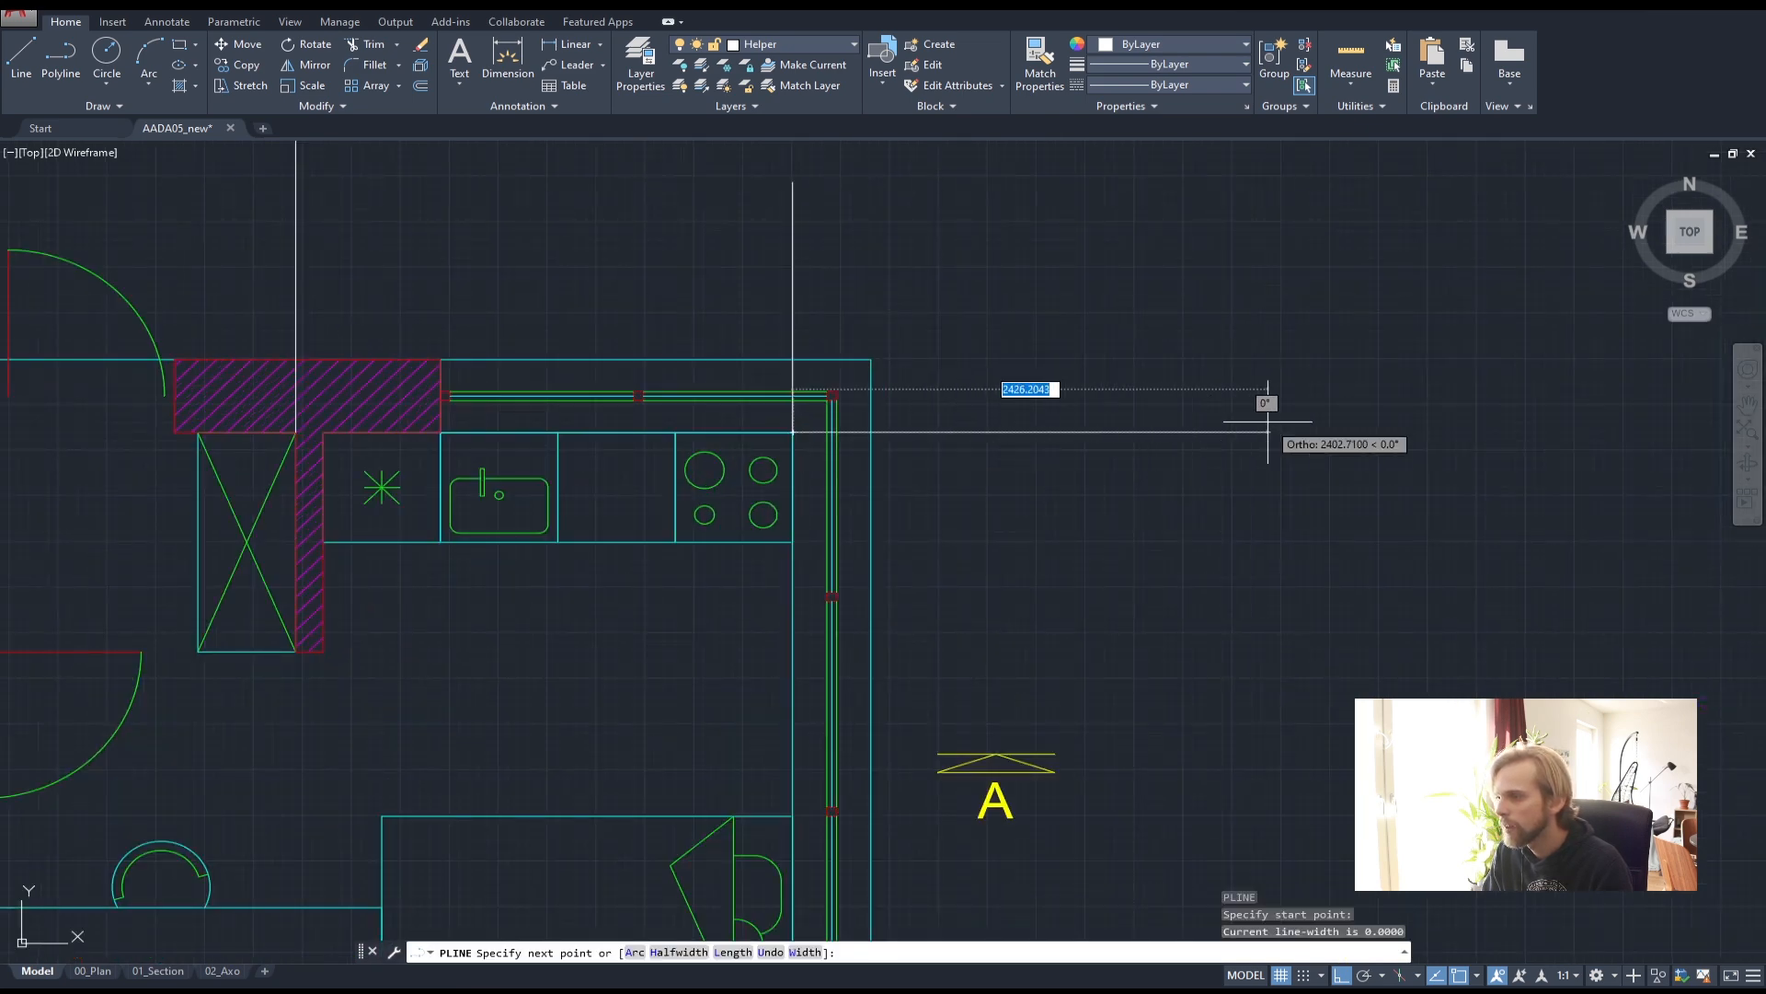
left_click(1267, 431)
key("space")
scroll(1069, 487, "down", 2)
middle_click_drag(1069, 487, 949, 417)
key("space")
left_click(837, 657)
left_click(1167, 655)
key("space")
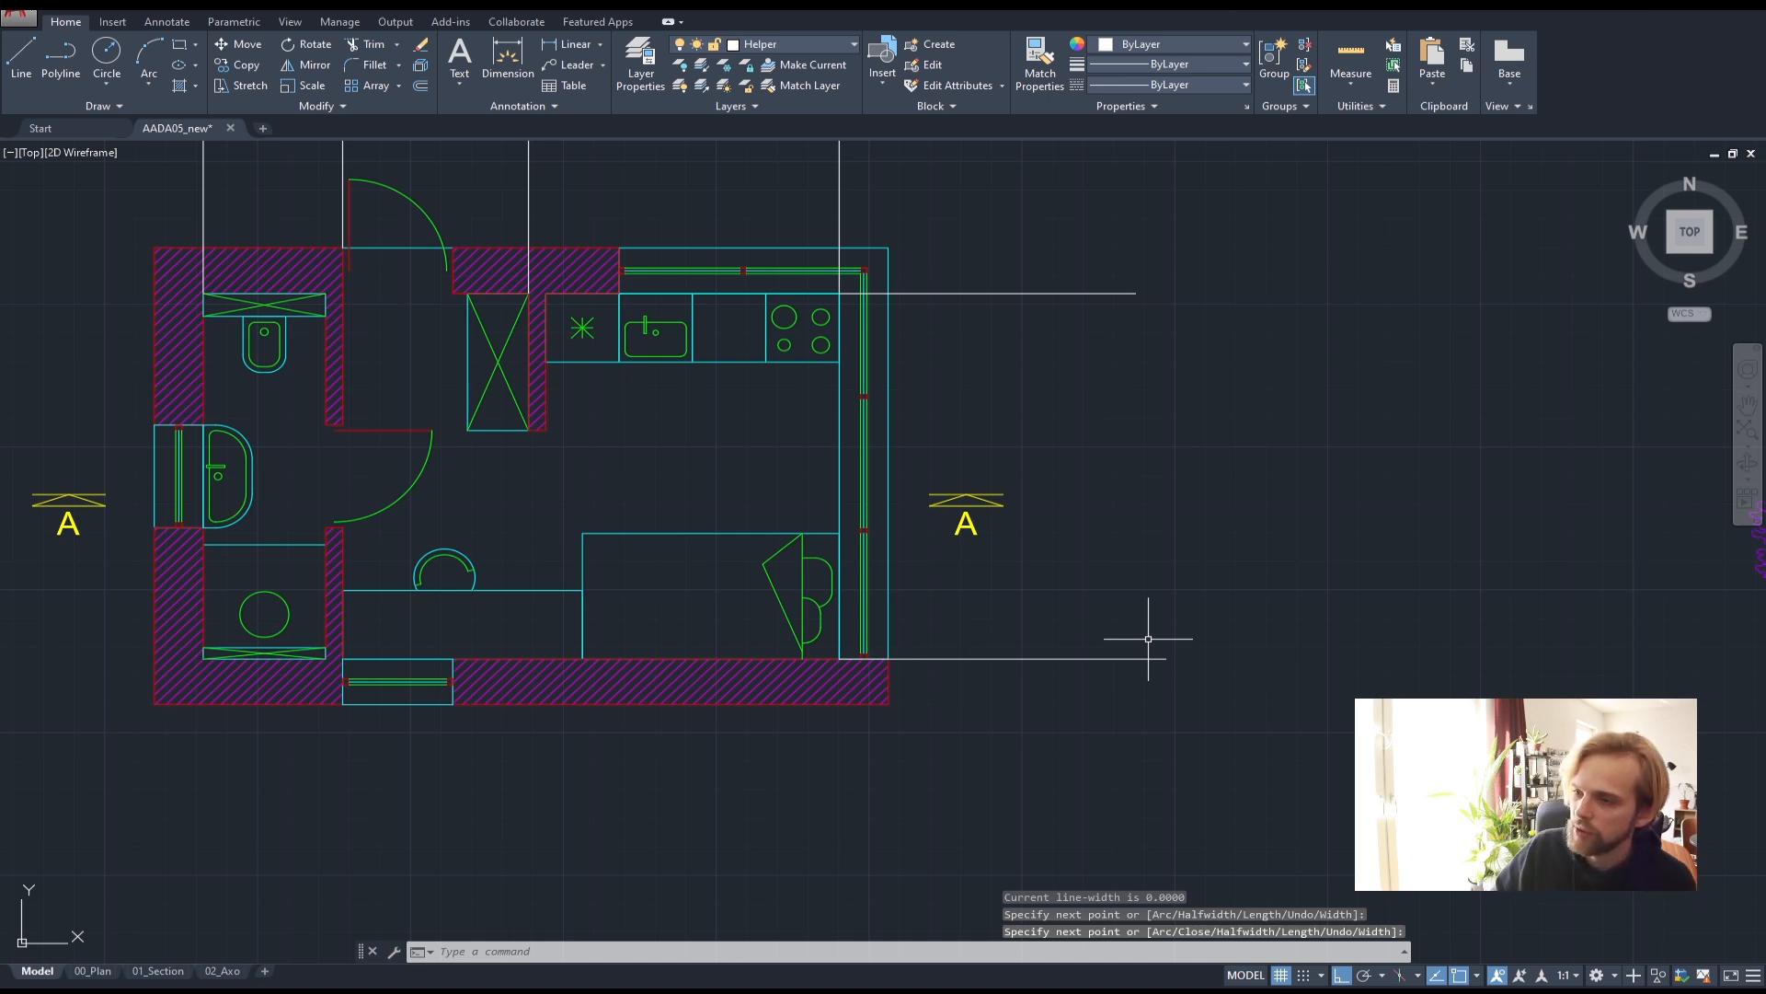
middle_click_drag(930, 588, 1148, 568)
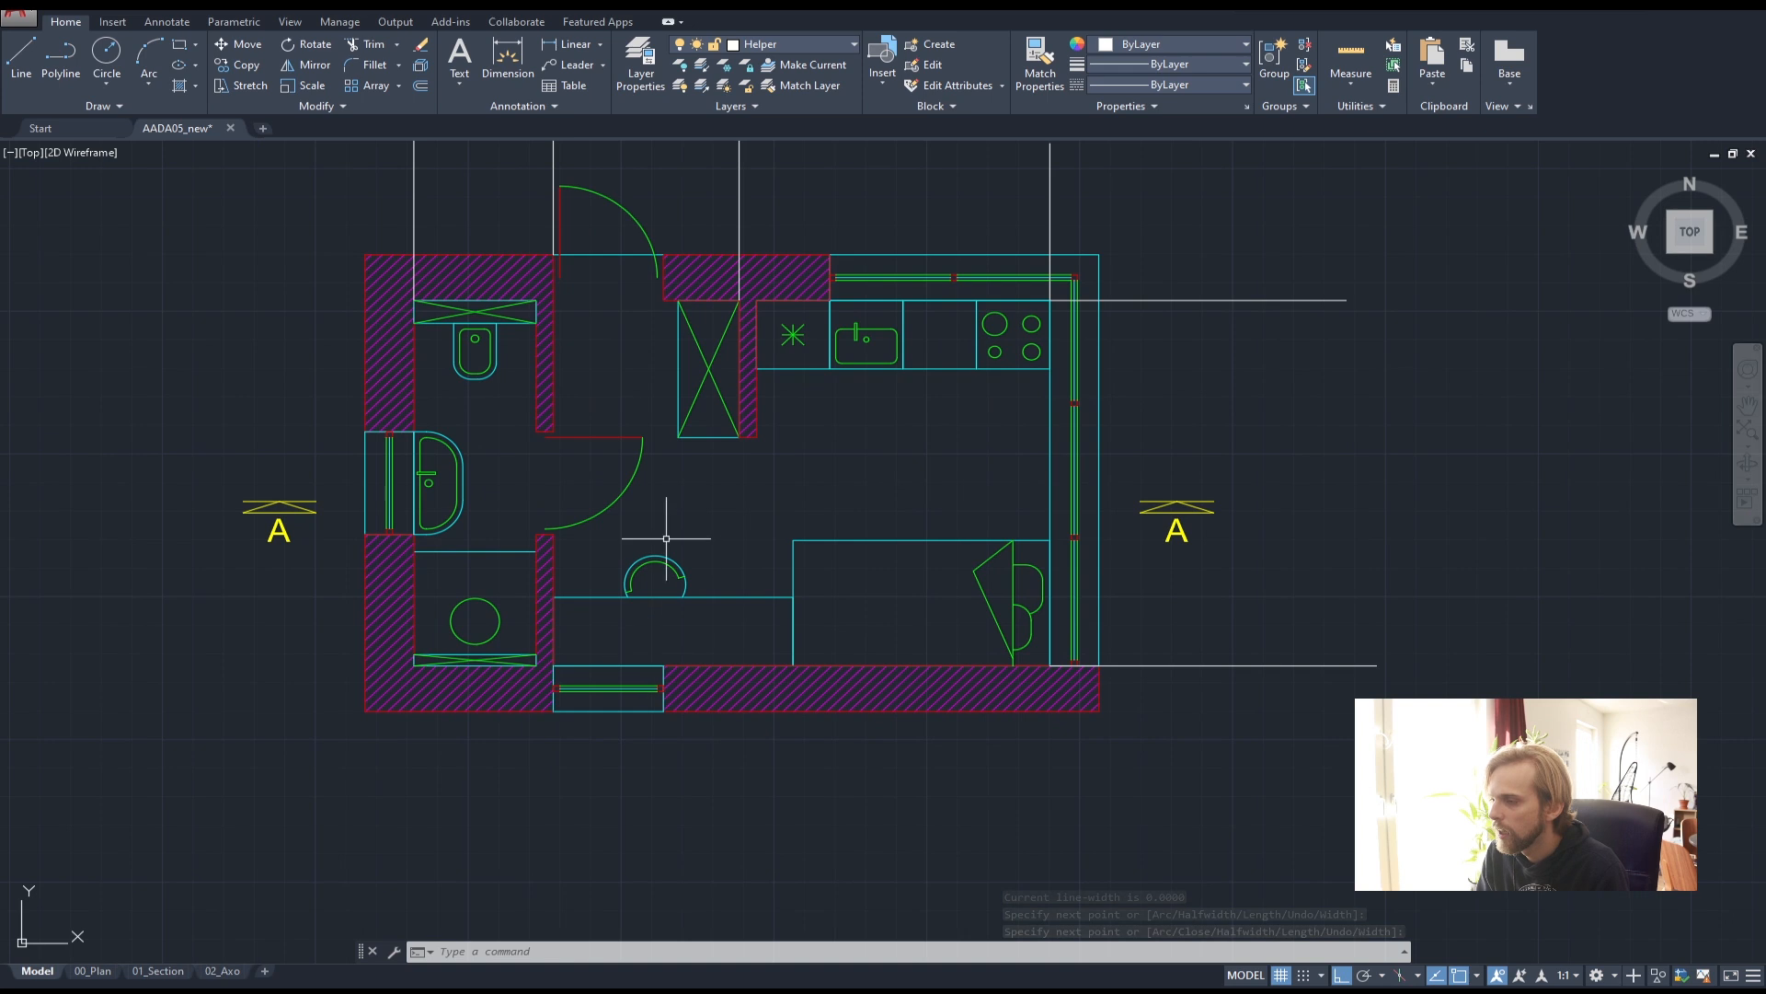
middle_click_drag(666, 571, 693, 662)
middle_click_drag(694, 337, 700, 408)
- Draw a vertical helper line up from the wall corner beside the door
type("pl")
key("Return")
left_click(694, 408)
key("Return")
left_click(698, 419)
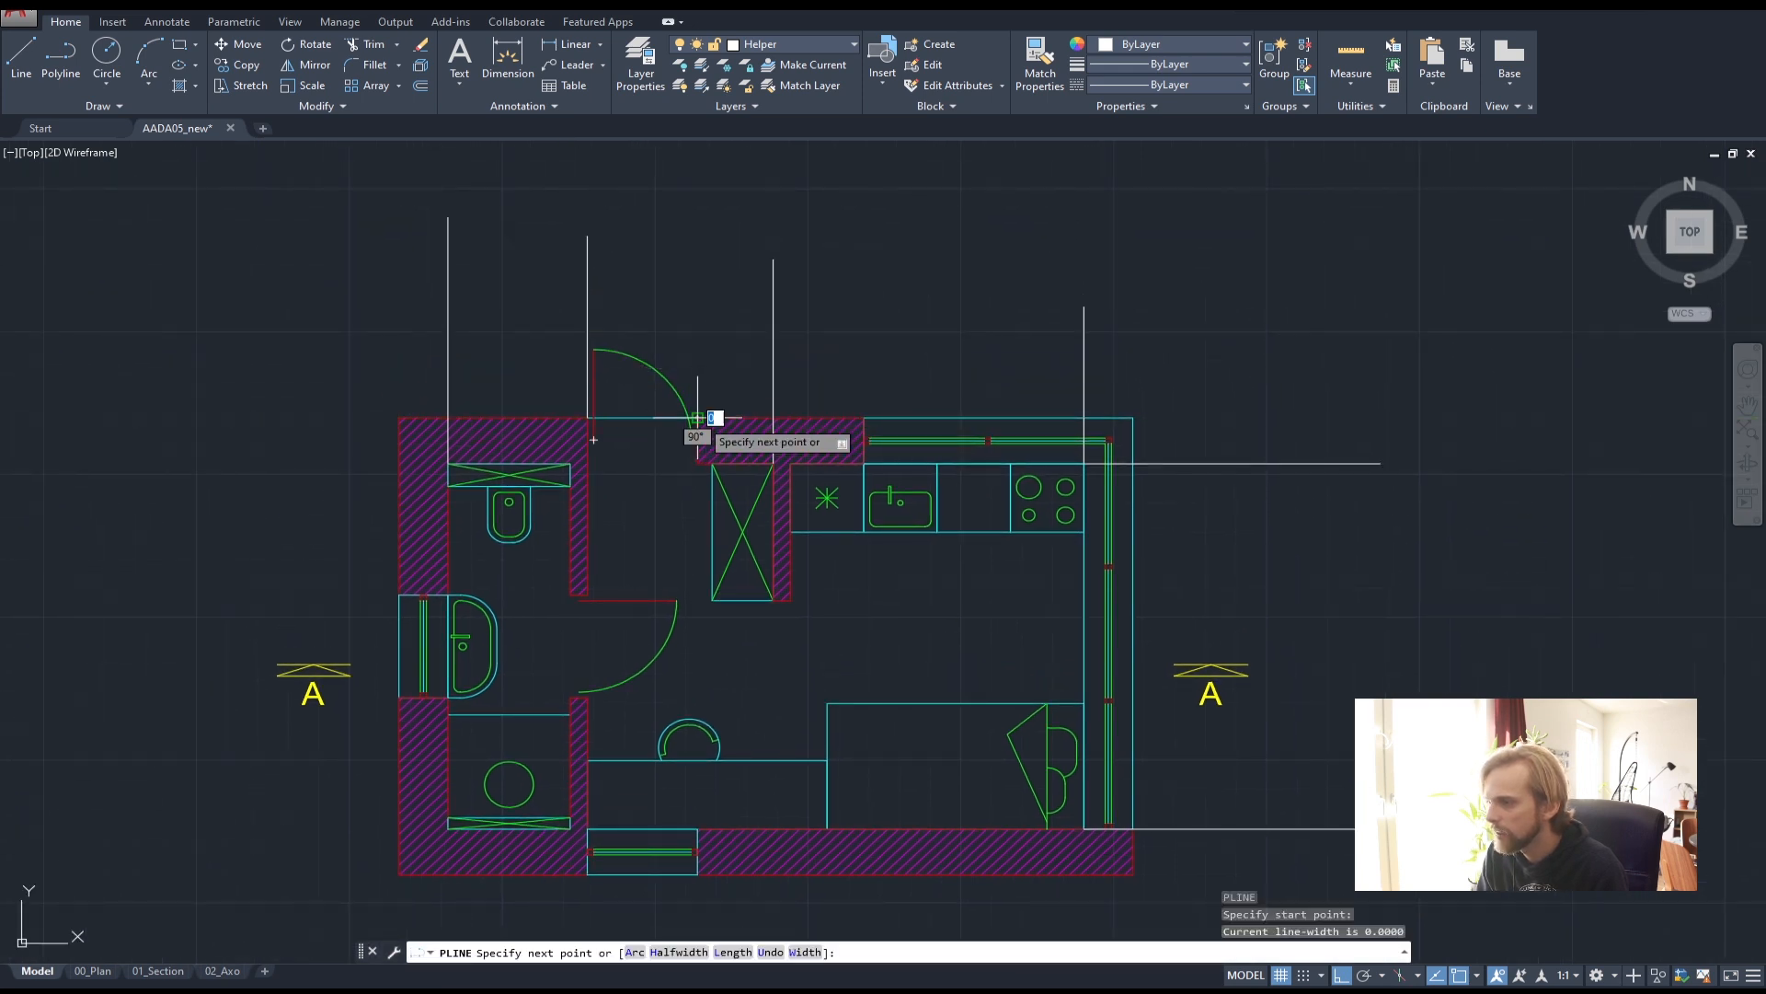
left_click(717, 224)
key("Return")
middle_click_drag(682, 555, 732, 453)
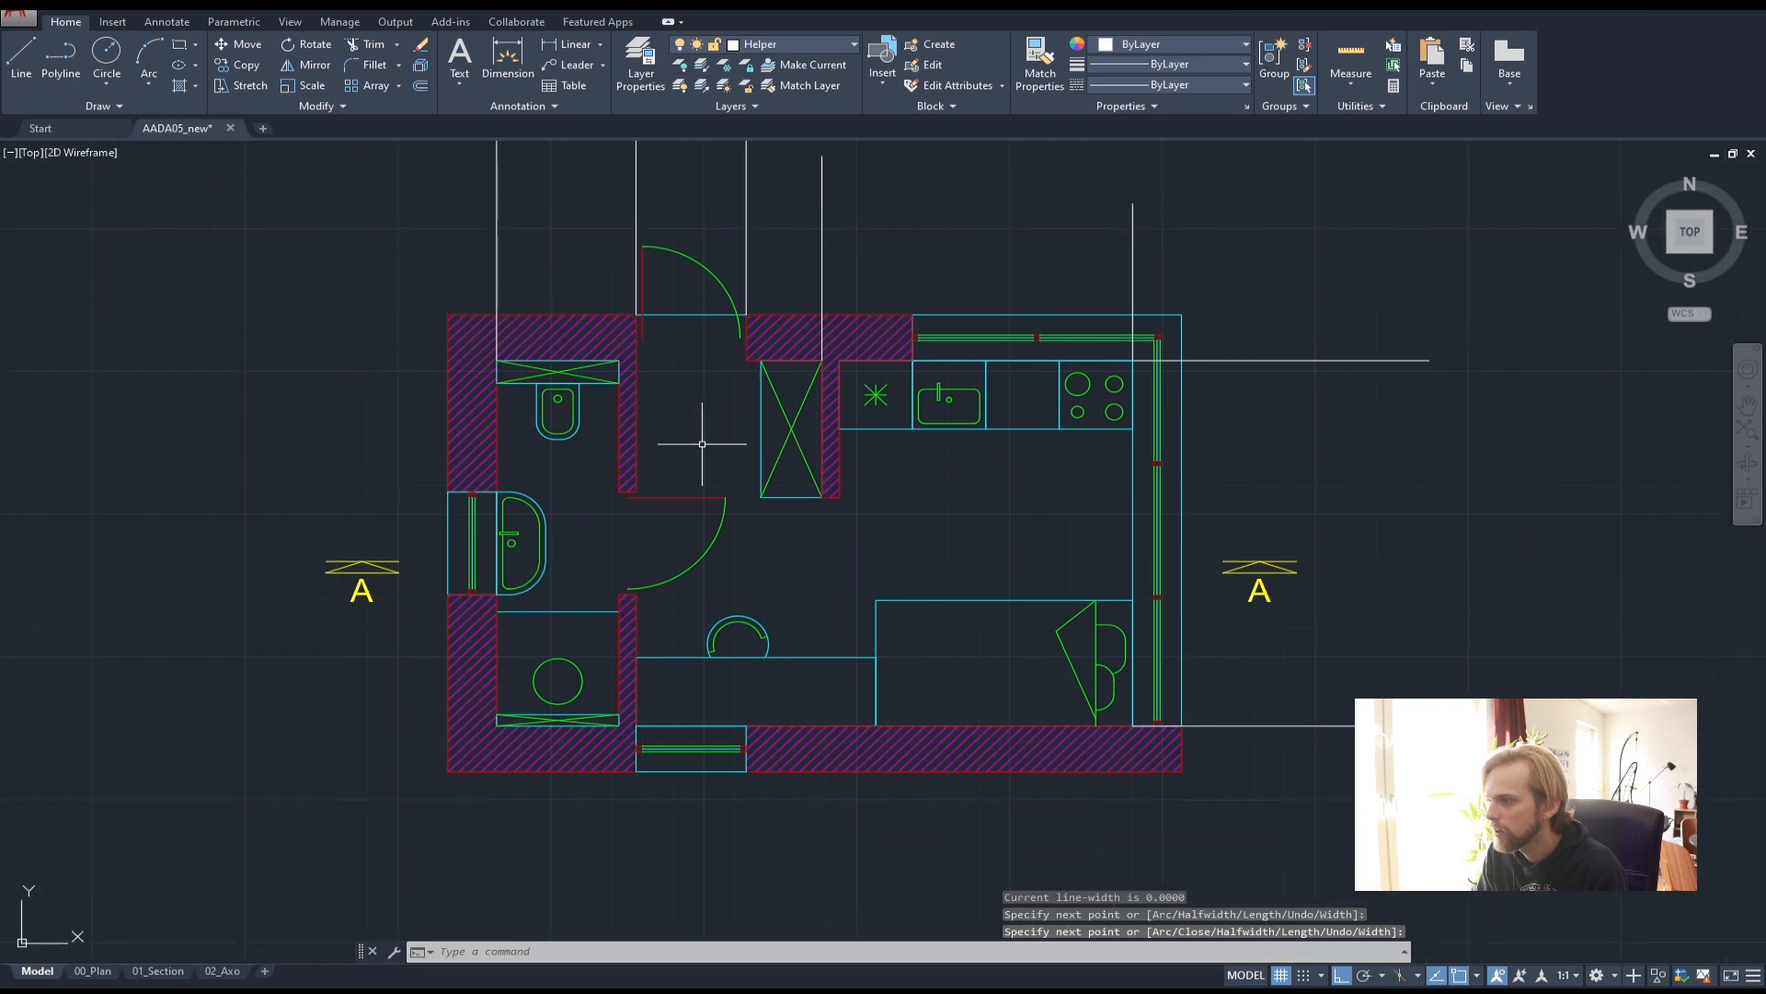
key("Return")
left_click(448, 492)
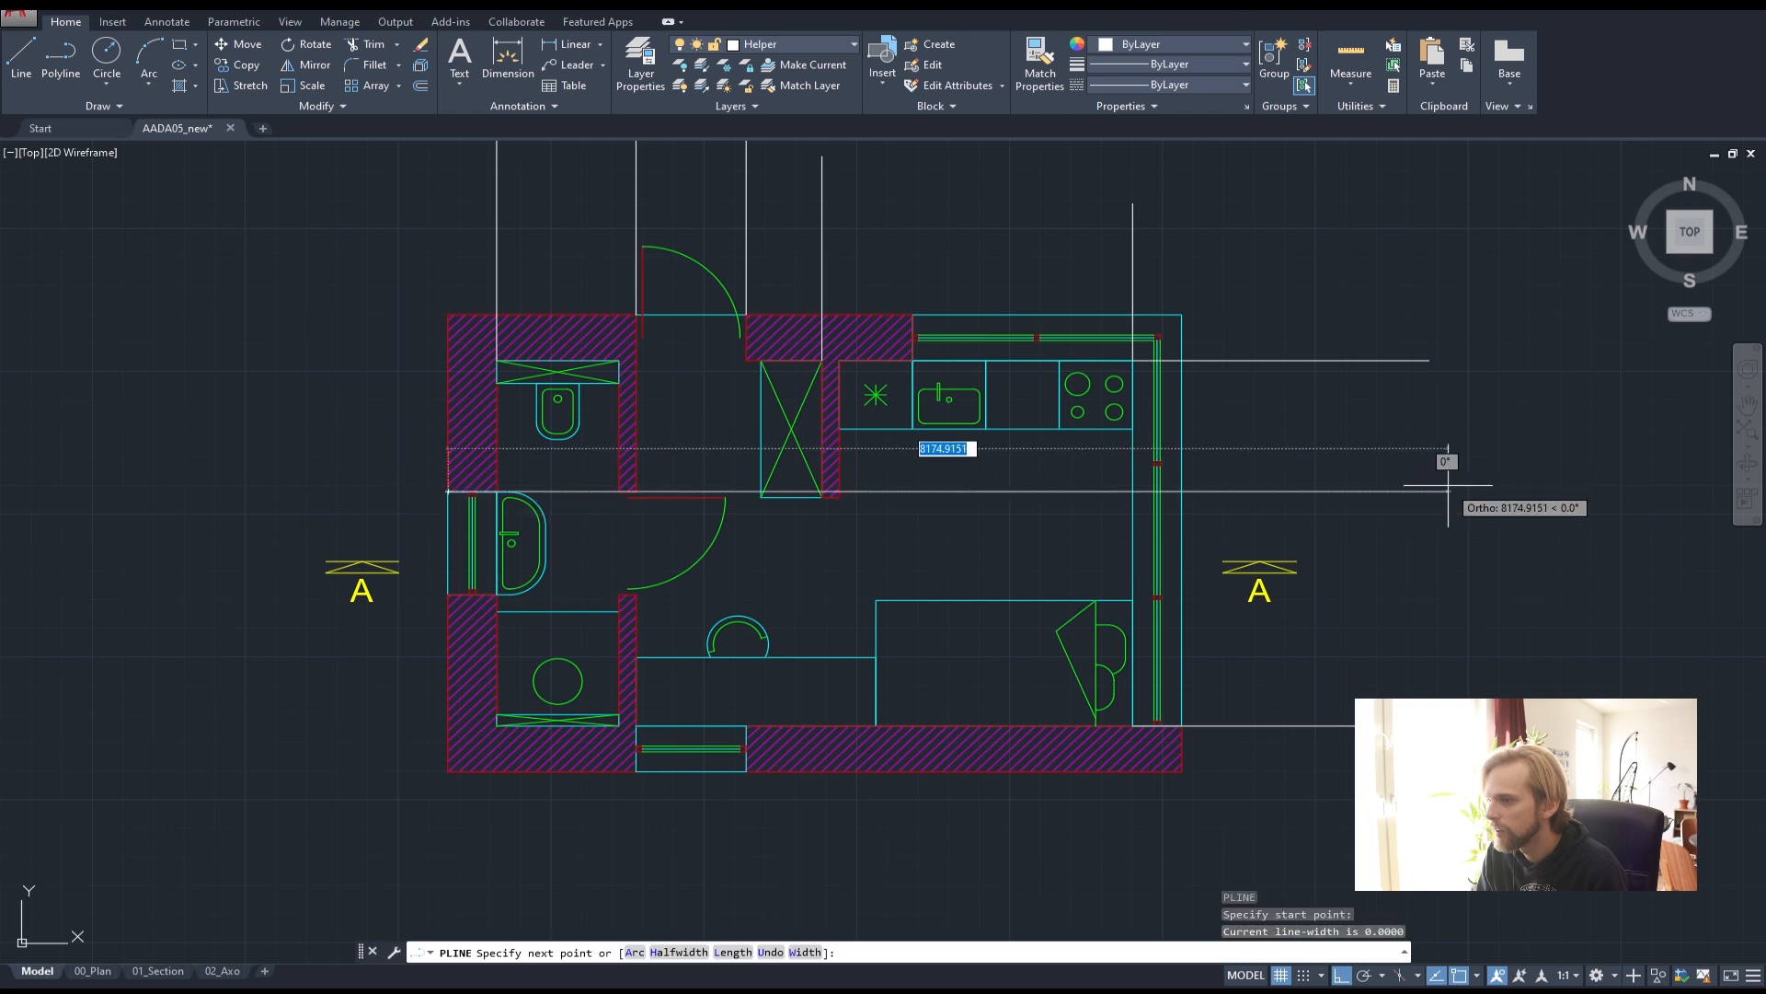
key("Escape")
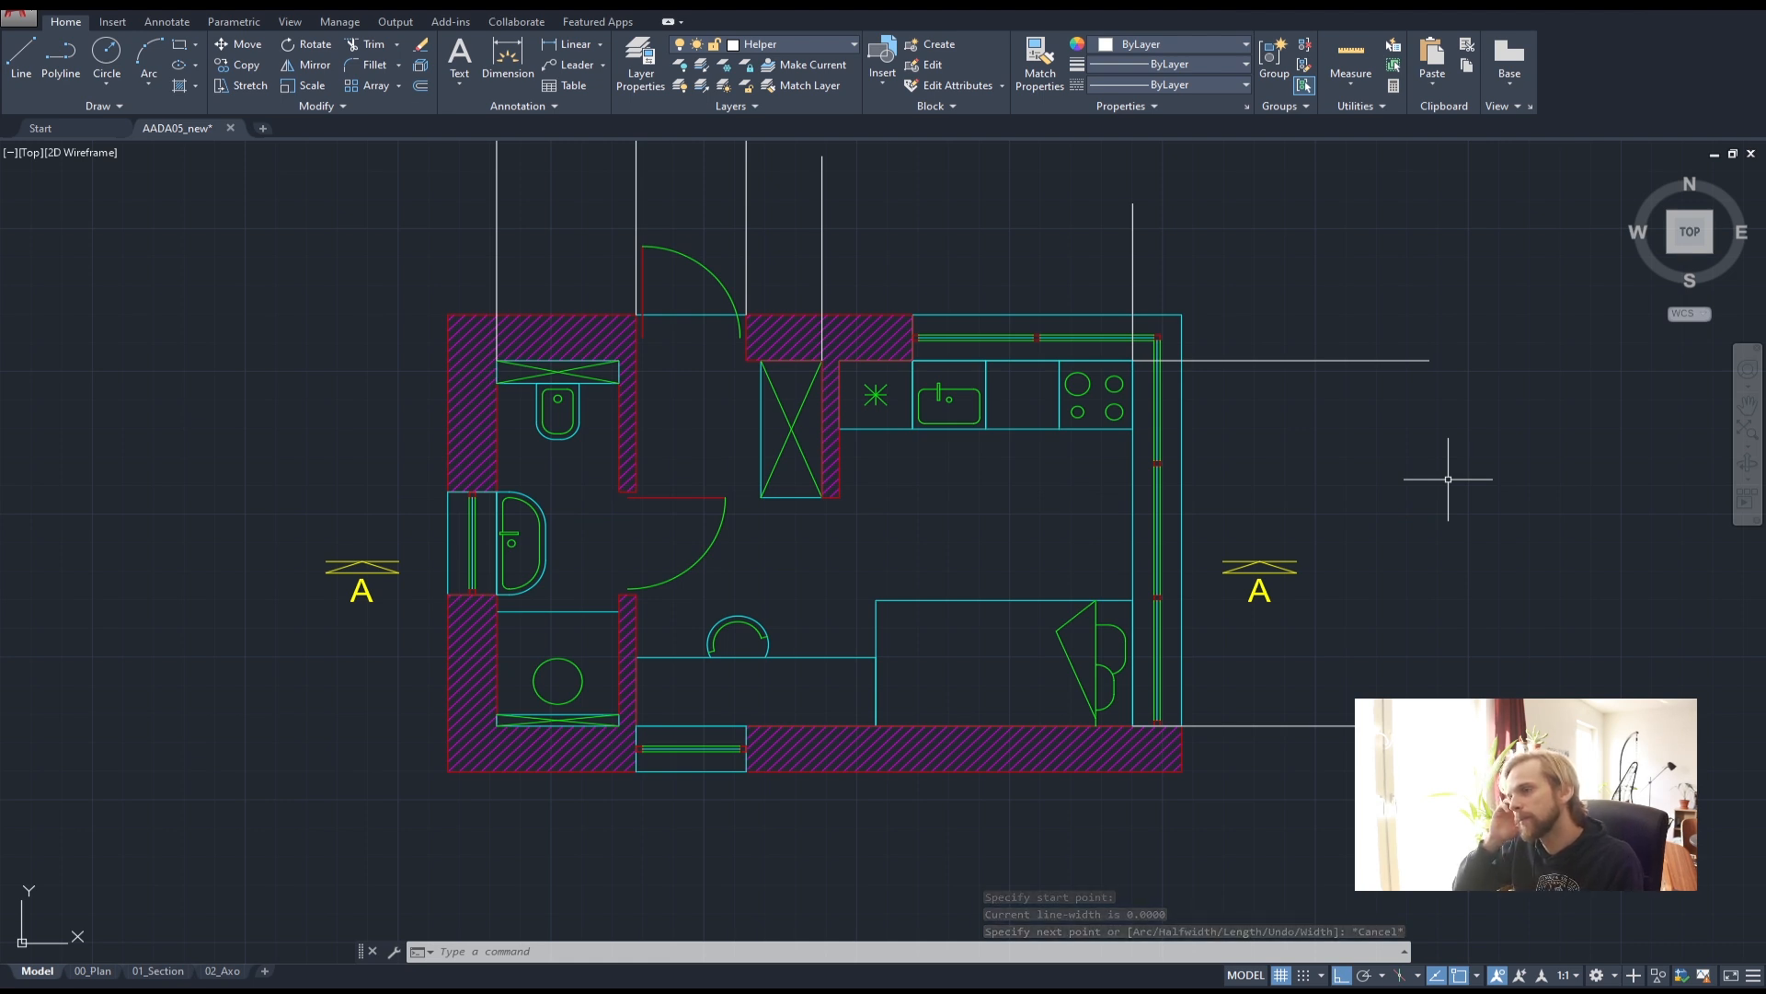
mouse_move(1106, 469)
middle_mouse_down()
mouse_move(1041, 598)
mouse_move(1072, 475)
middle_mouse_up()
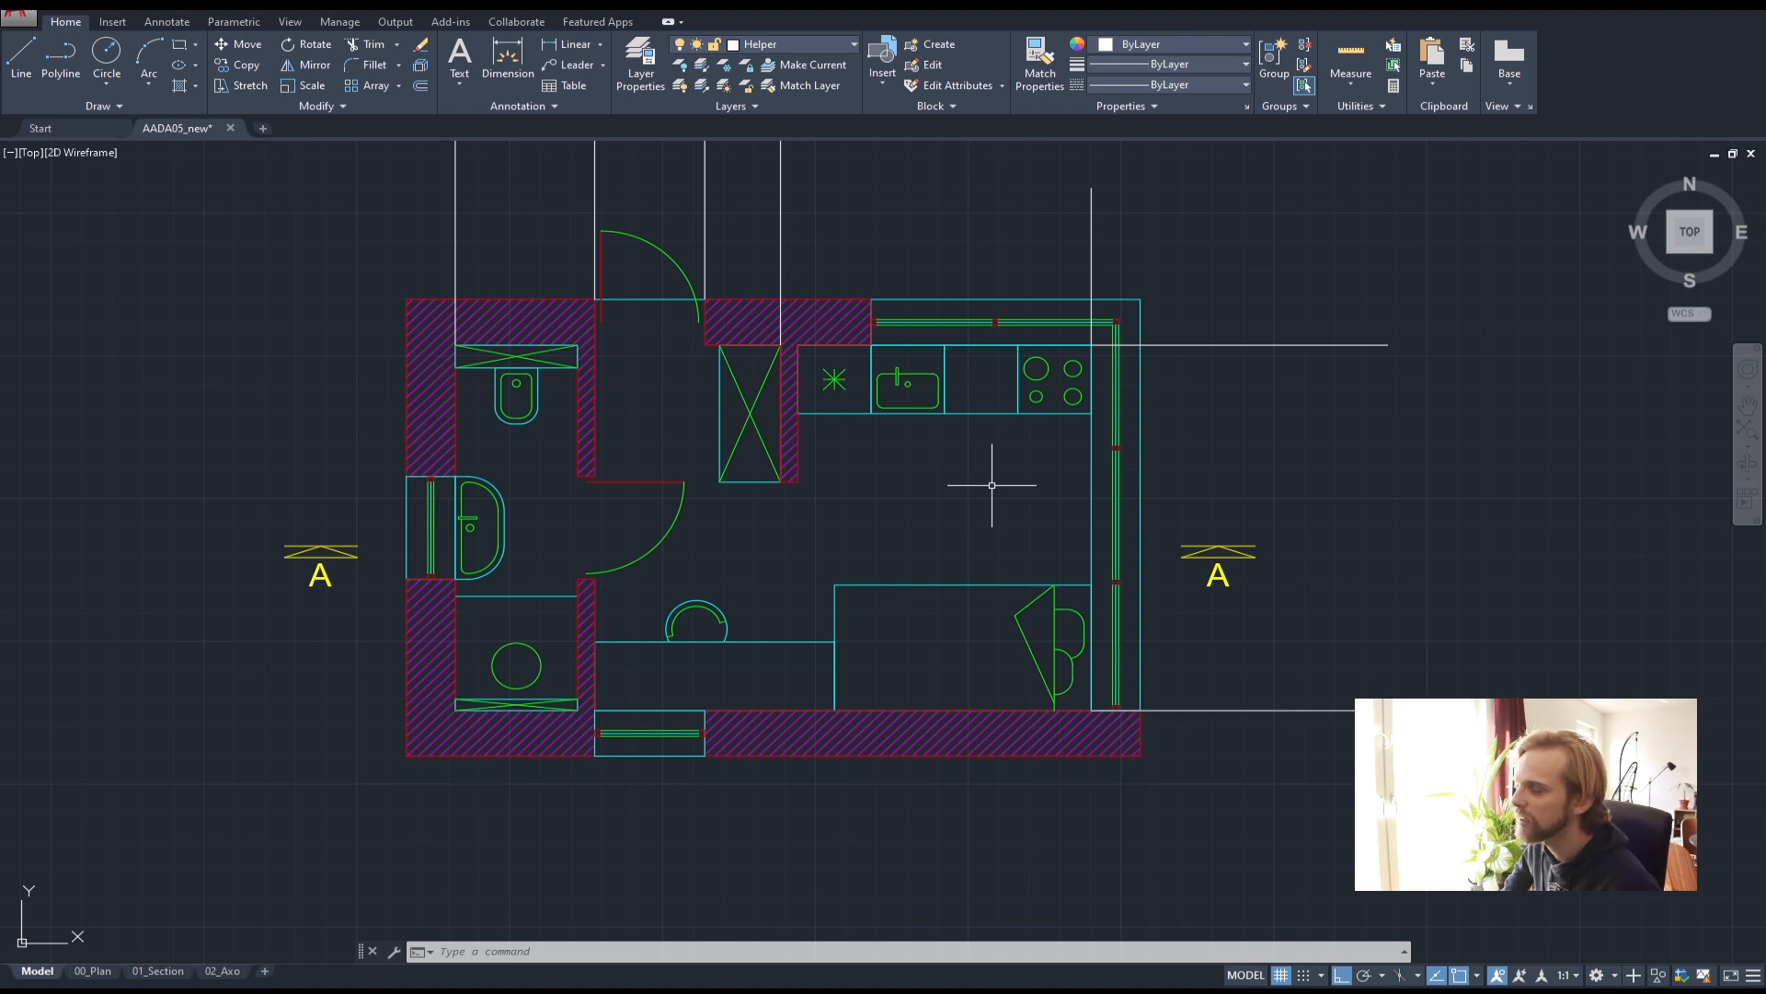
scroll(727, 455, "down", 2)
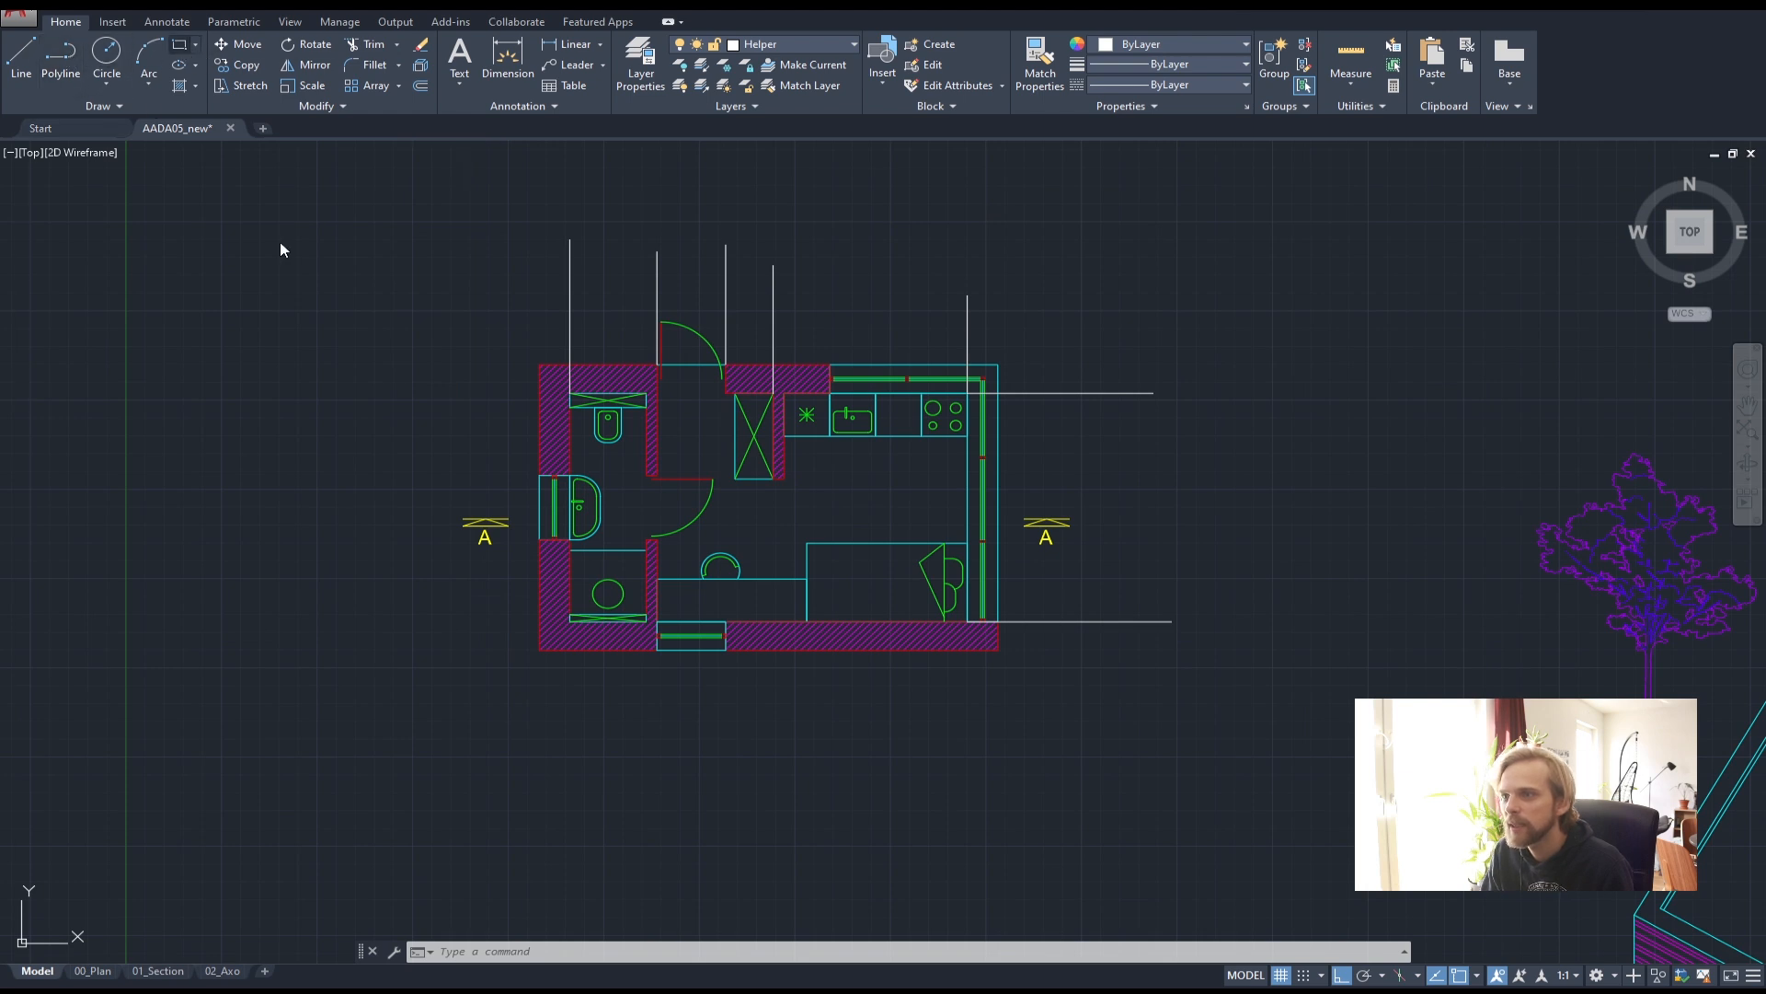
- Draw a rectangle enclosing the whole floor plan and select it
left_click(477, 309)
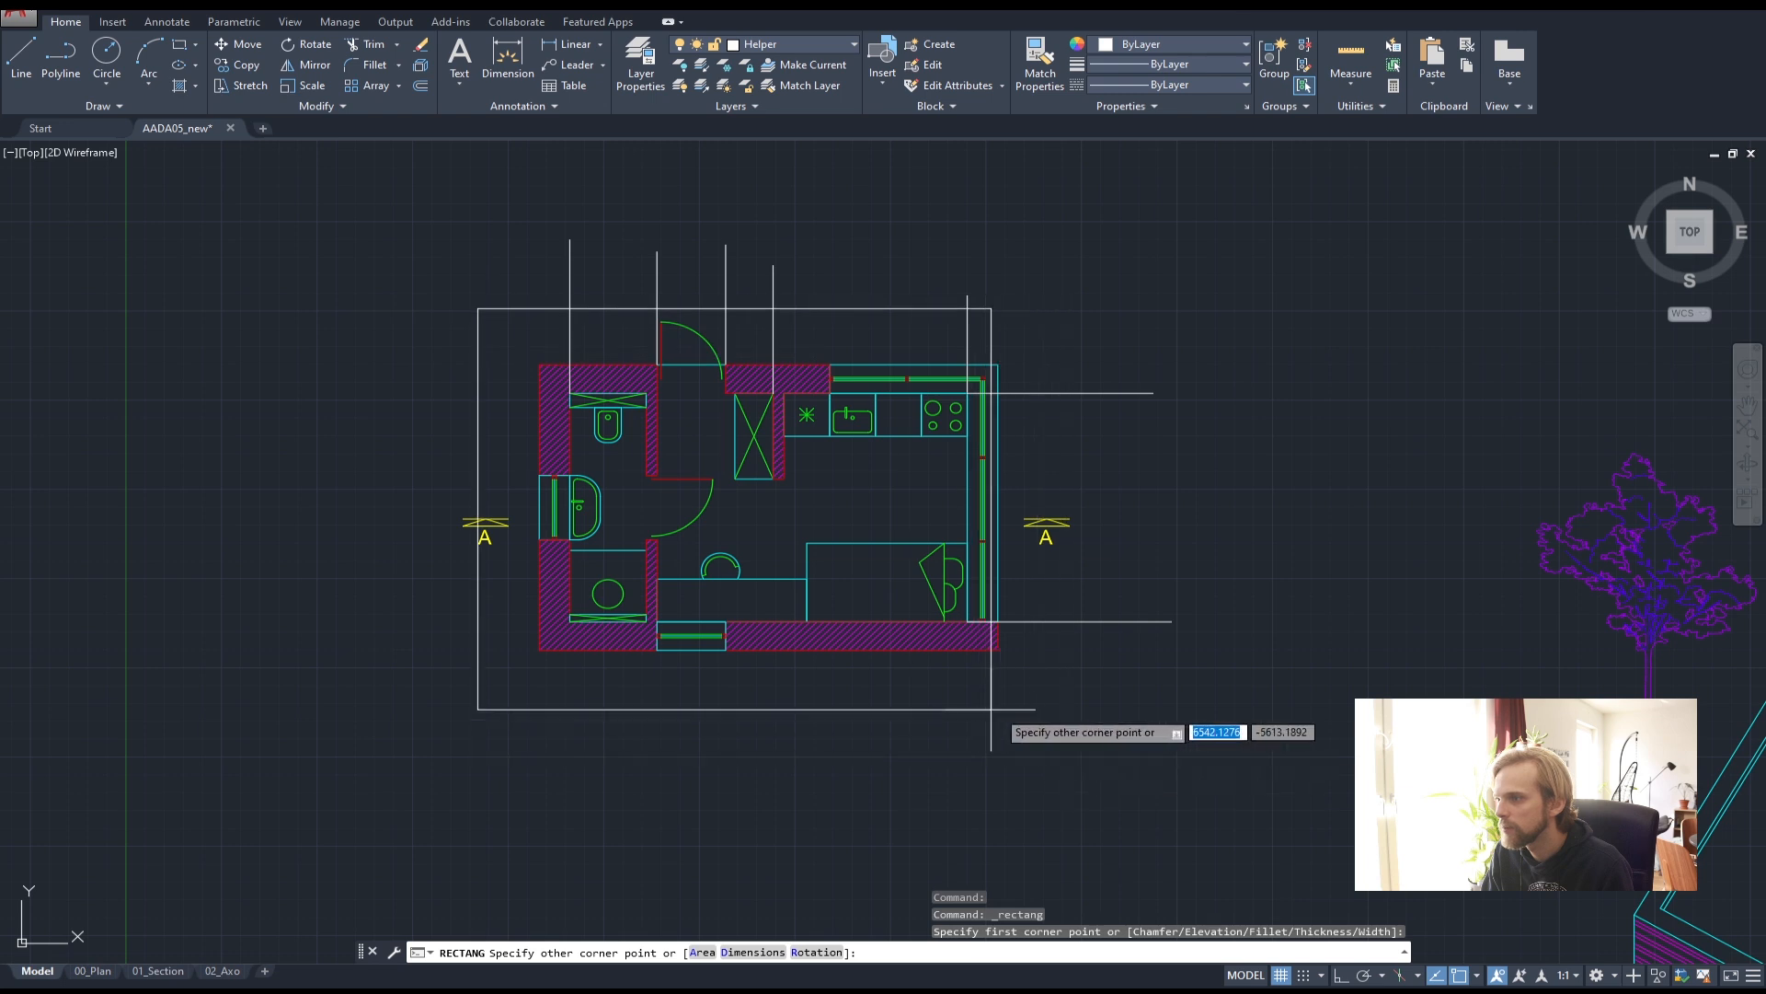
left_click(1057, 699)
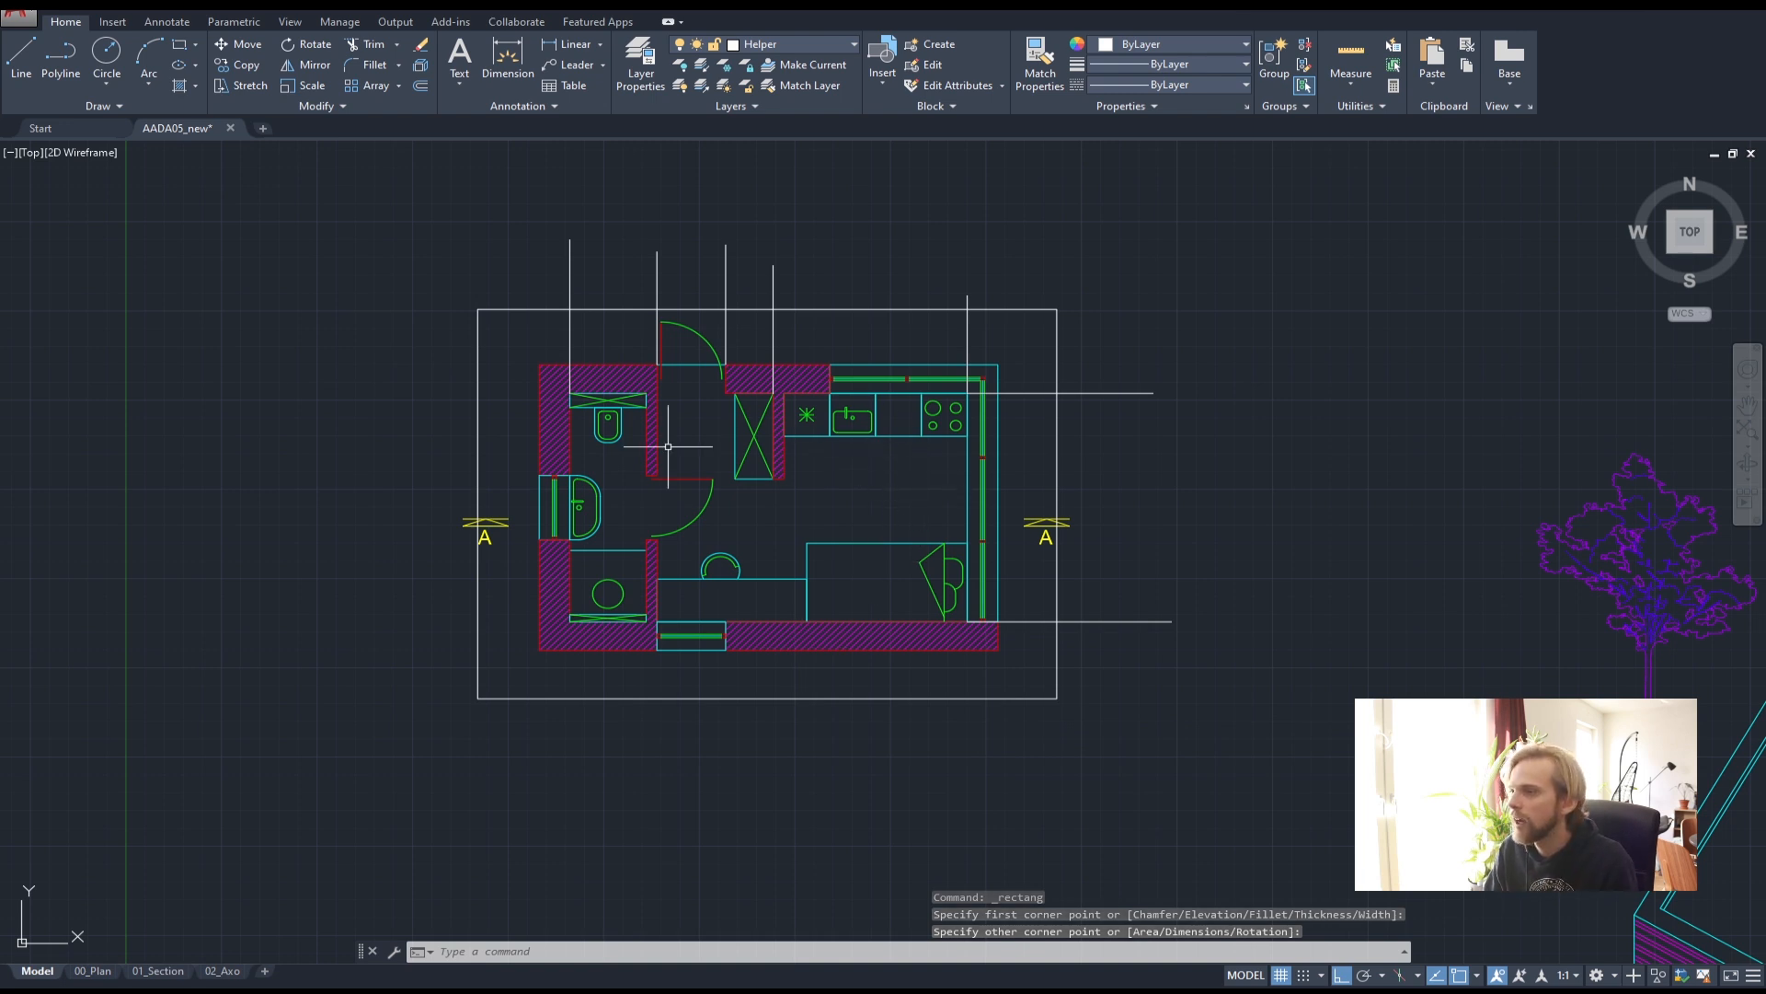
left_click(492, 346)
left_click(417, 330)
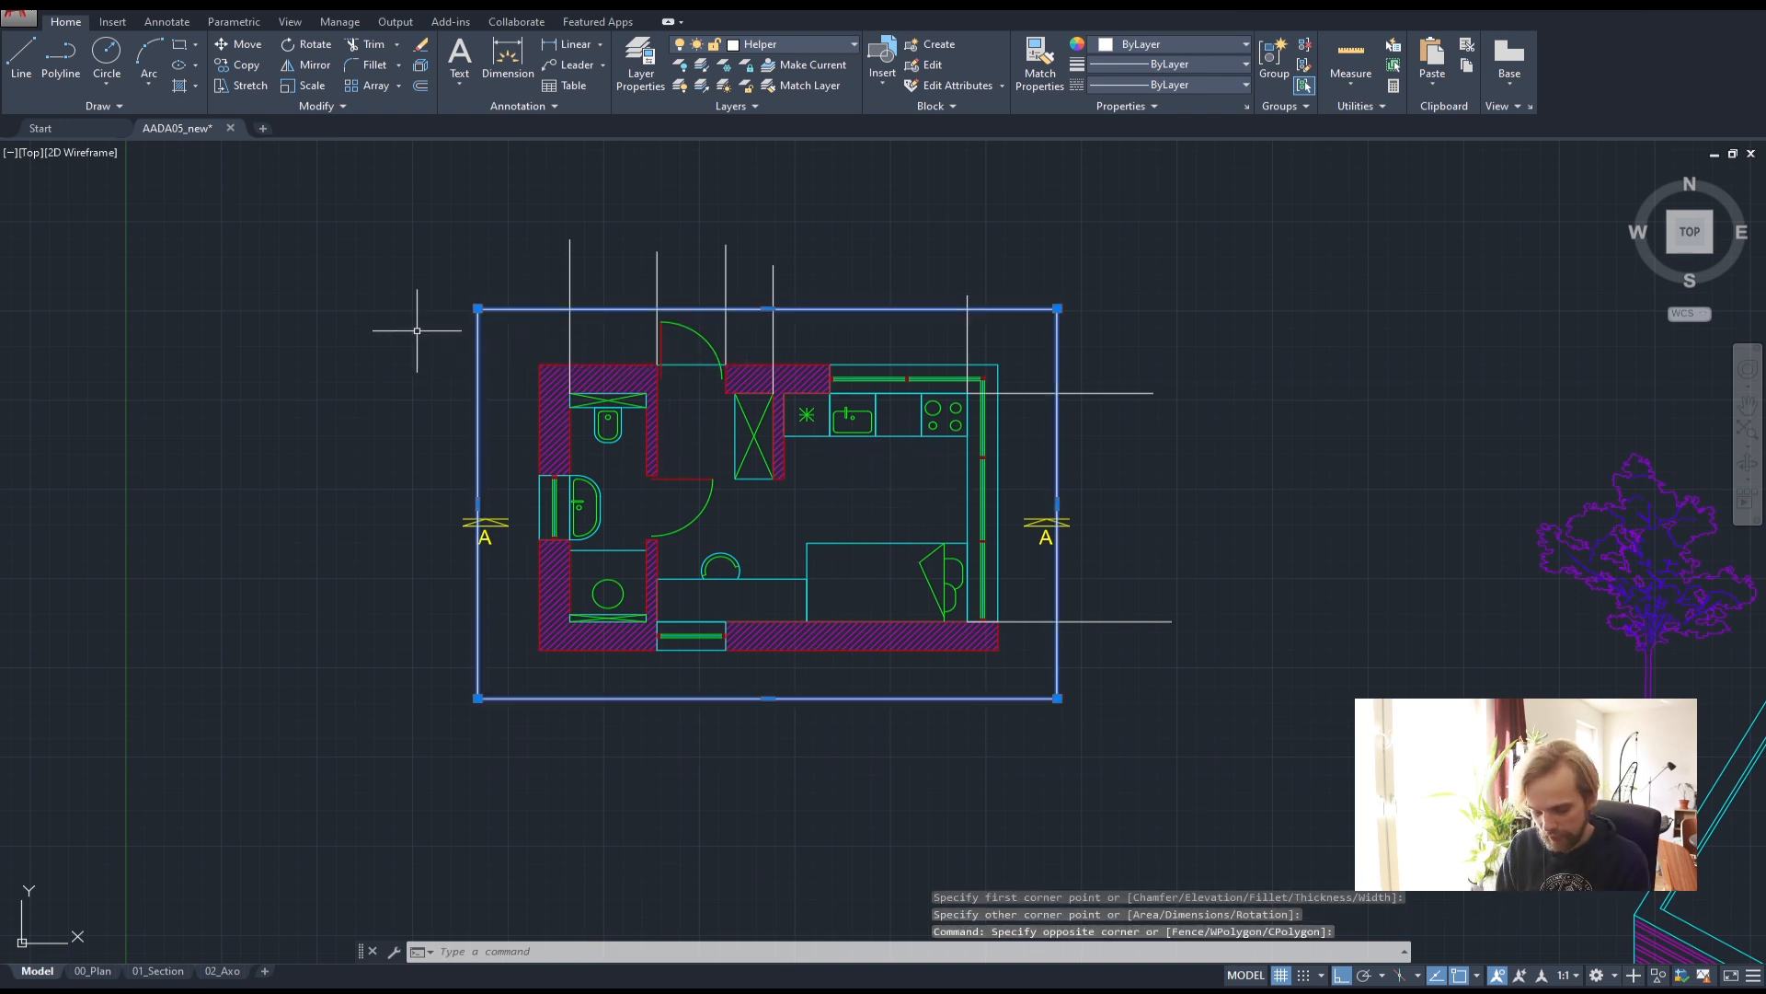
- EXTEND the four vertical and two horizontal helper lines to the rectangle
type("extend")
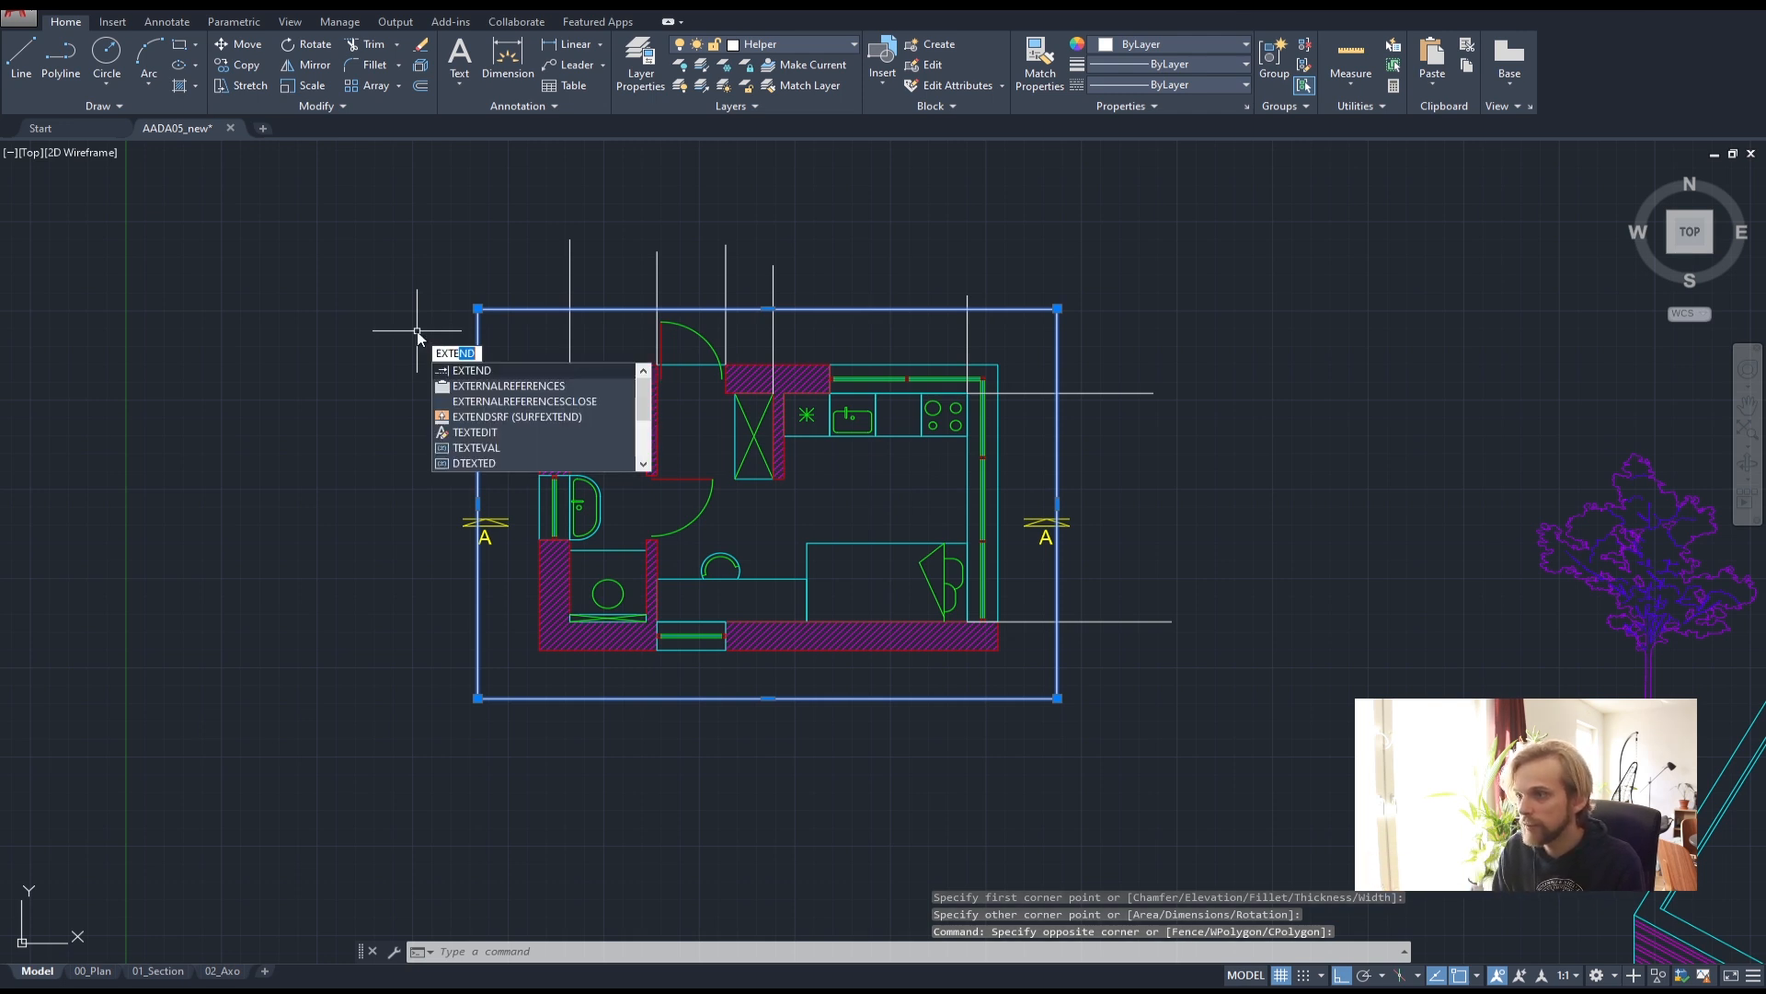
key("Return")
left_click(568, 350)
left_click(658, 338)
left_click(728, 343)
left_click(724, 343)
left_click(727, 337)
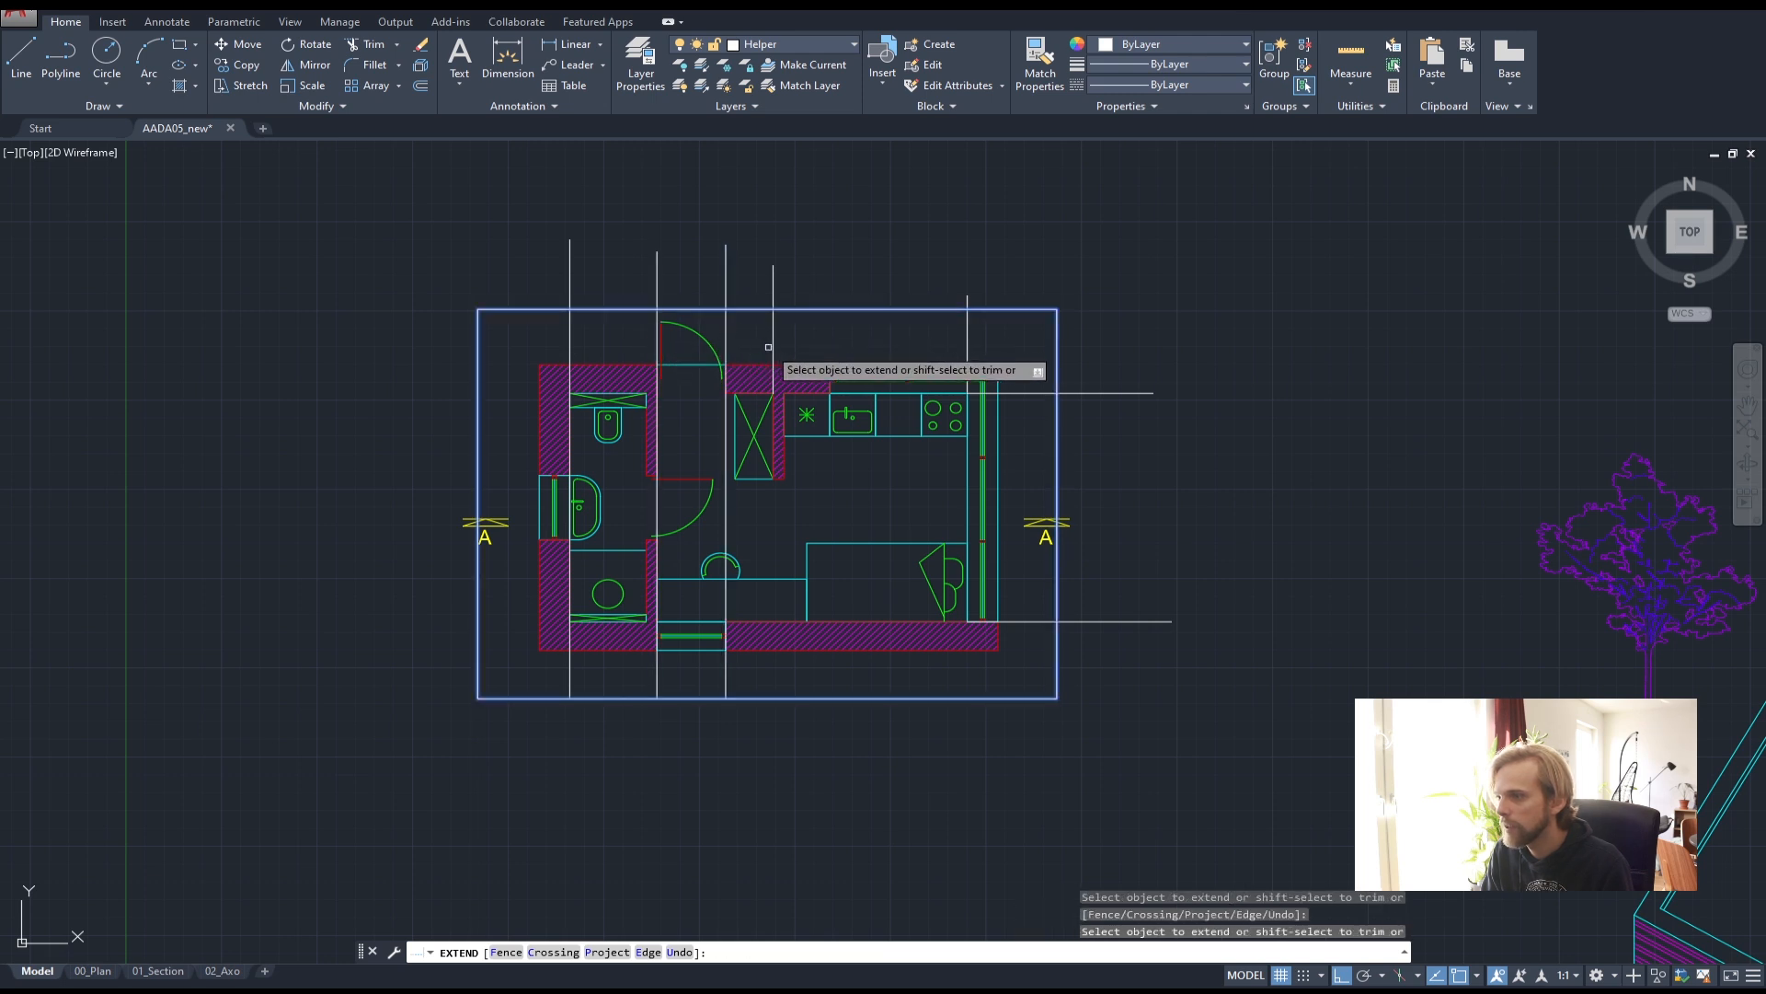
left_click(971, 351)
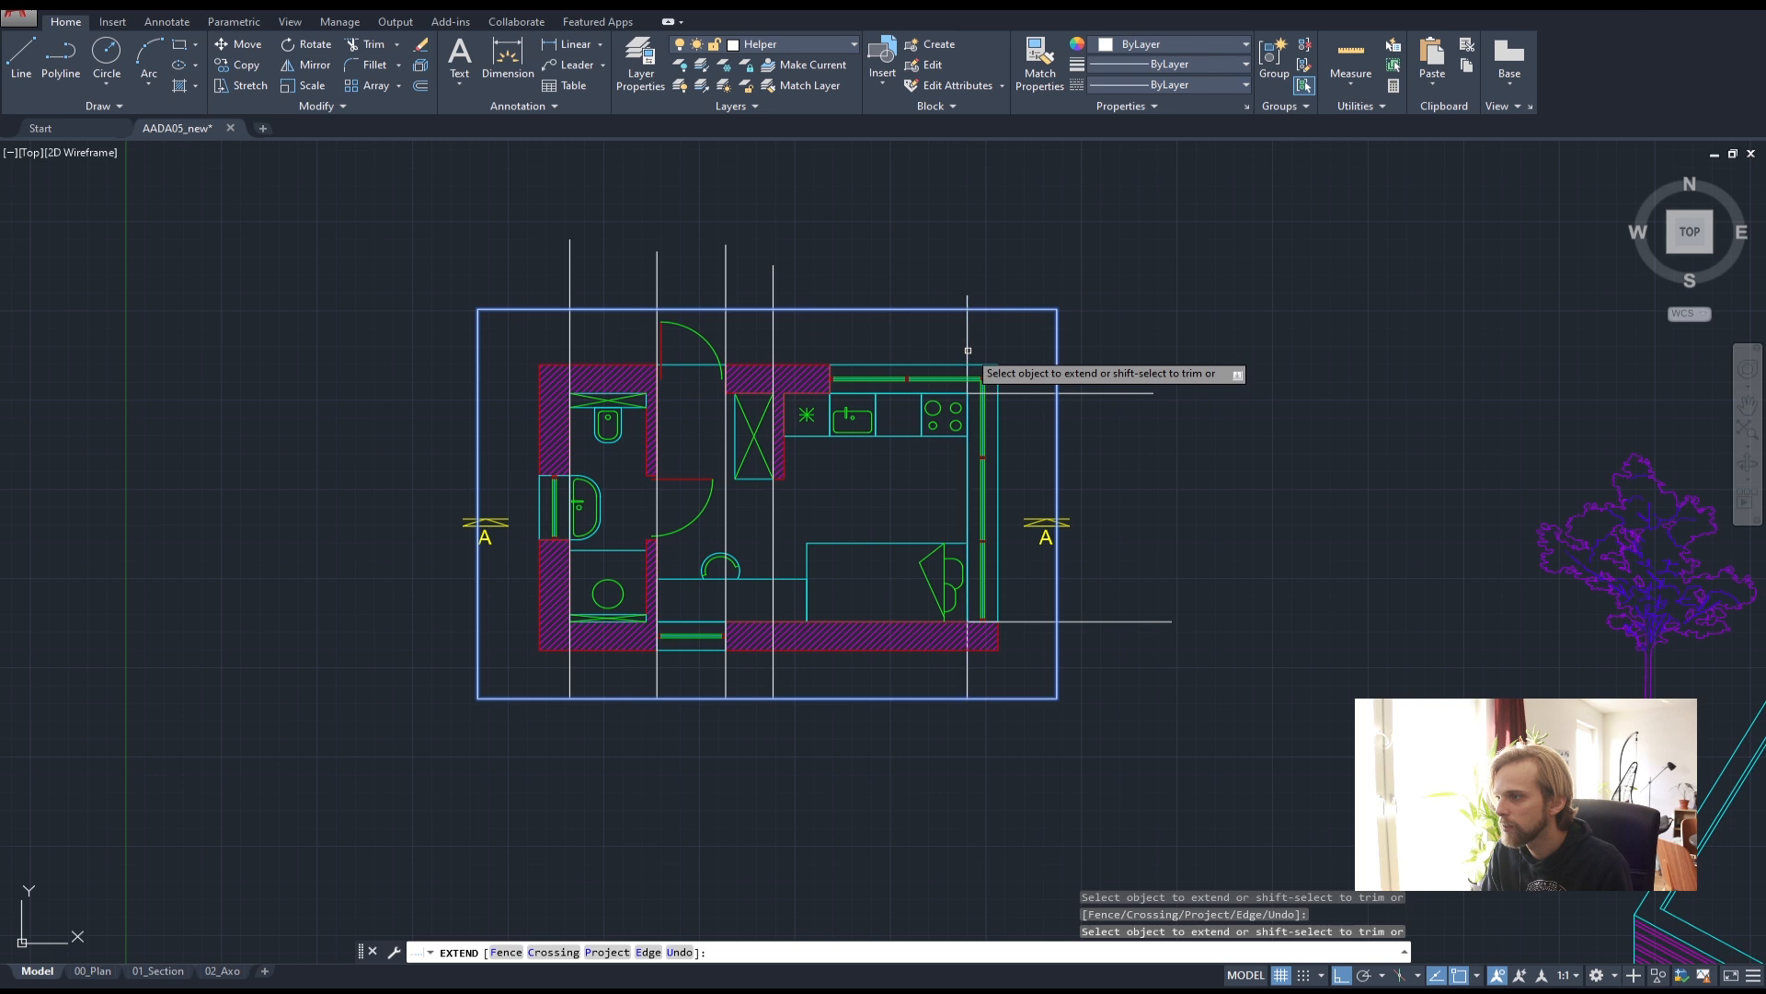
left_click(1010, 396)
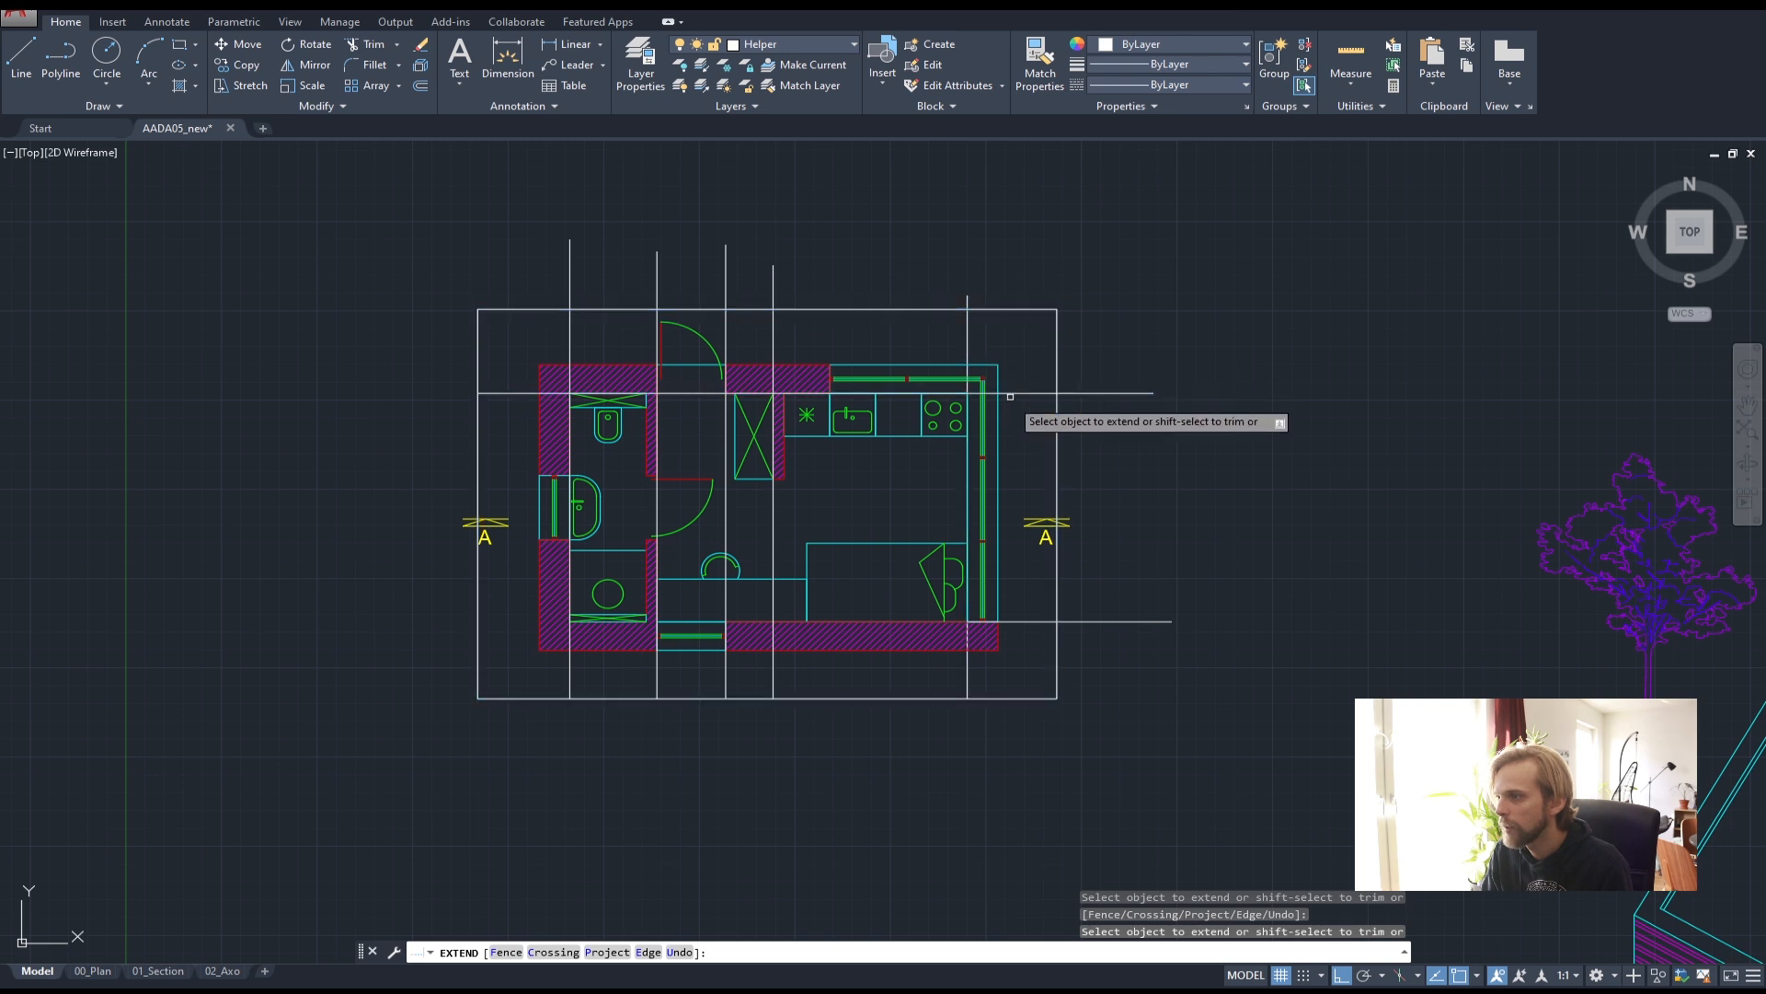
left_click(1019, 620)
key("Escape")
key("Escape")
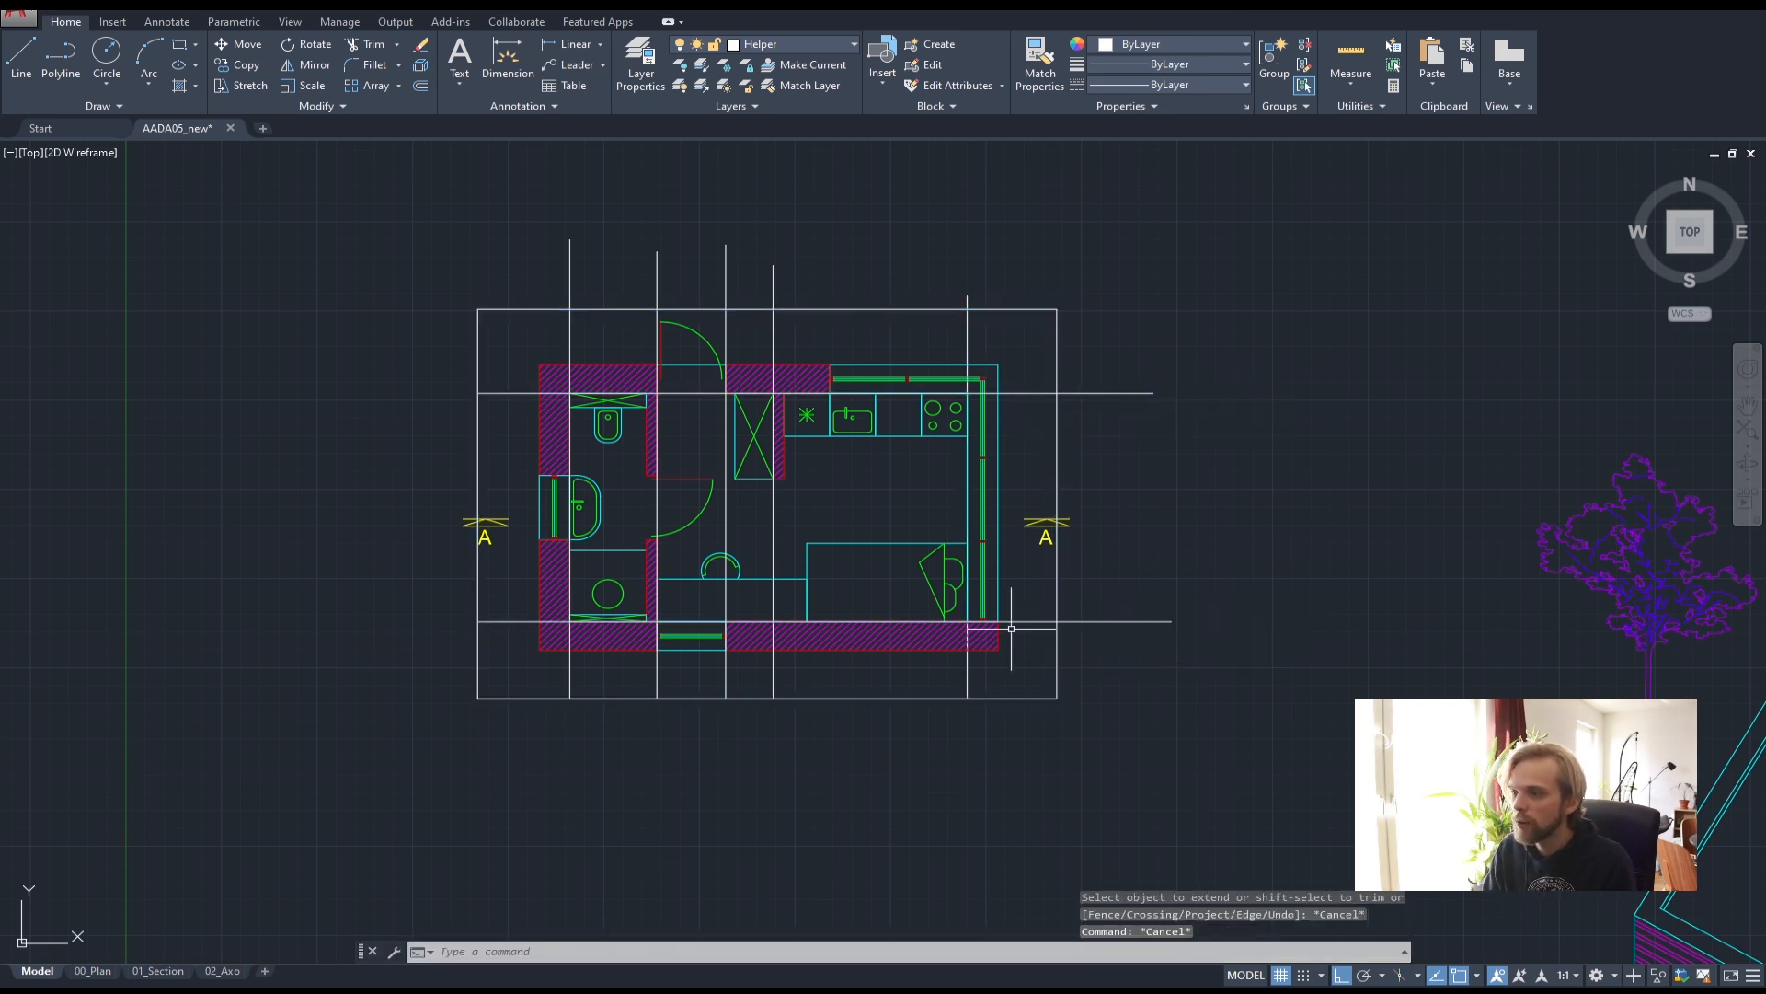
type("trim")
key("Return")
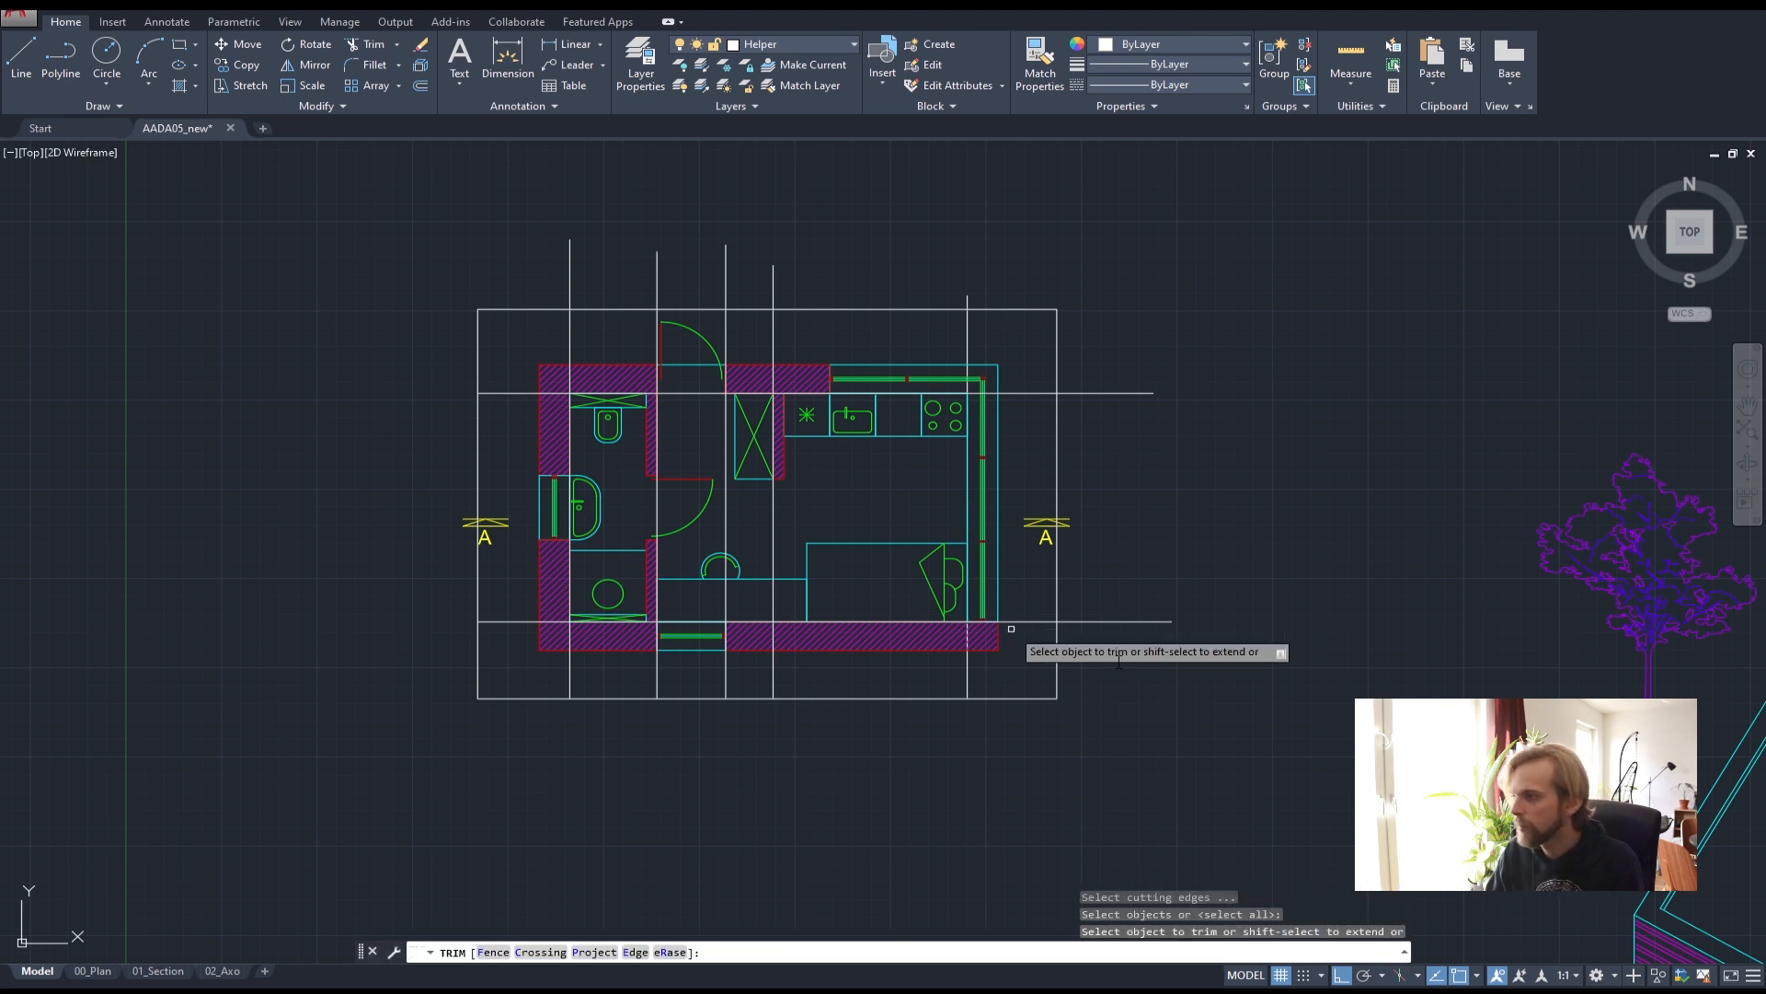
left_click(1154, 669)
left_click(1109, 608)
left_click(1146, 437)
left_click(1092, 327)
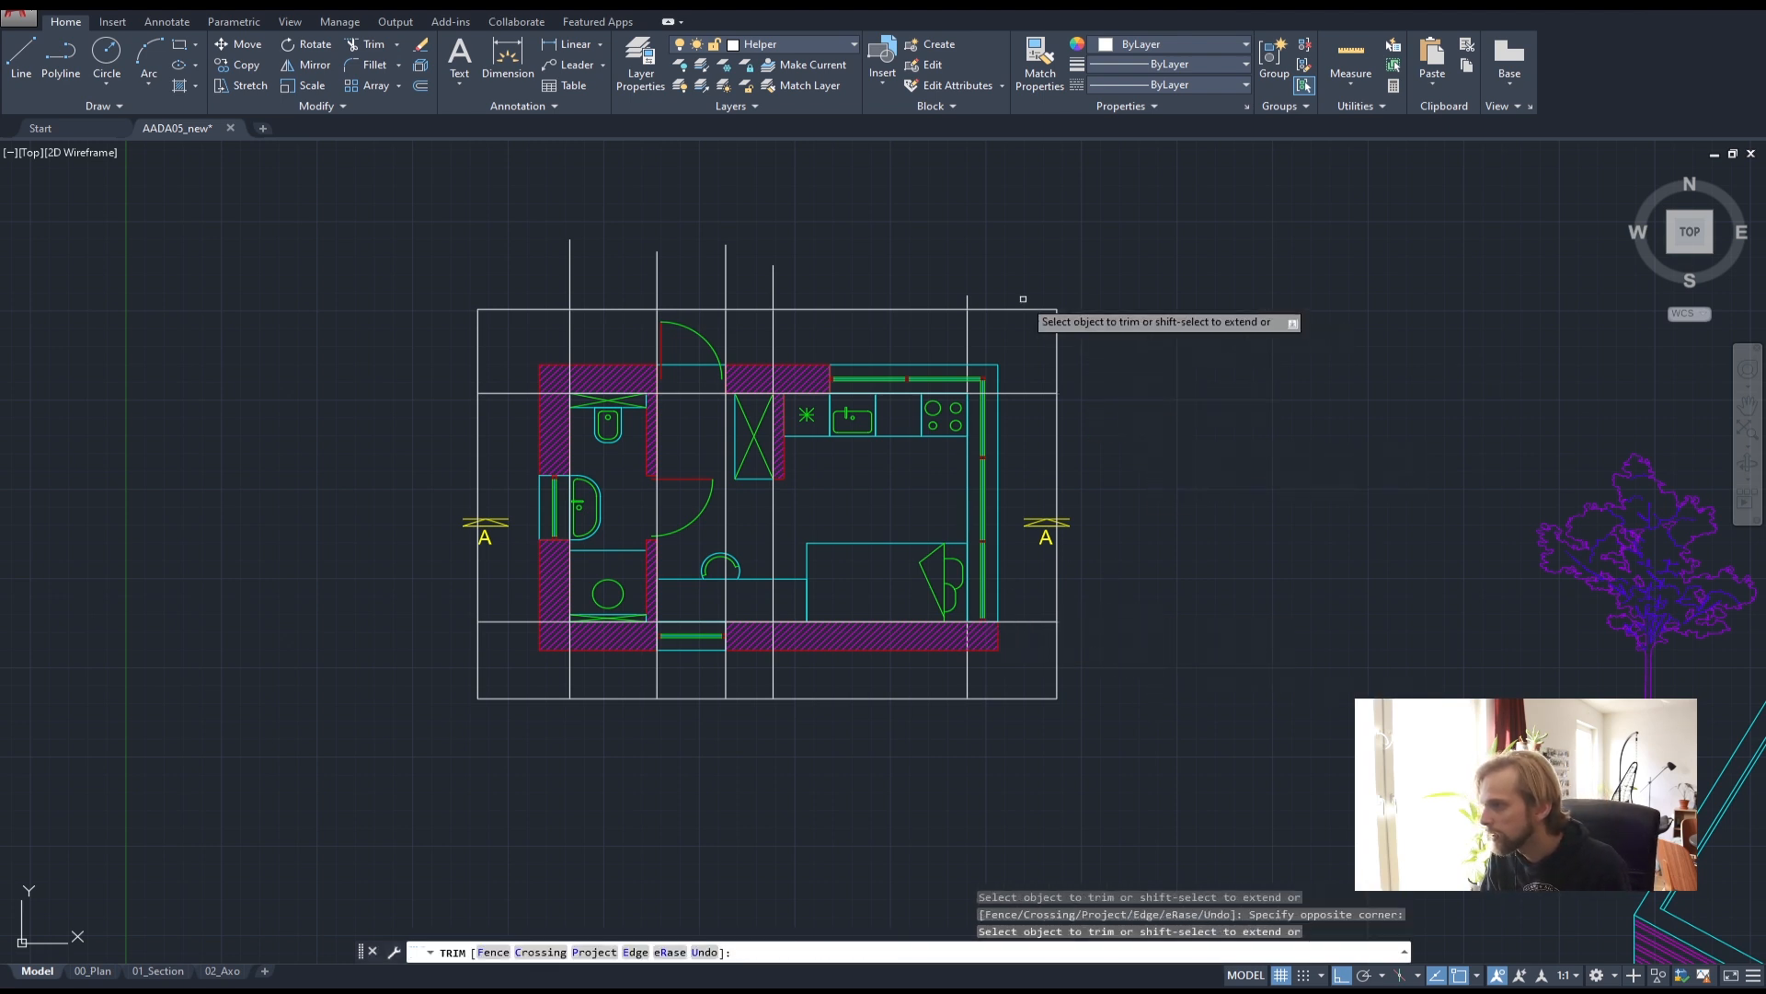
left_click(981, 301)
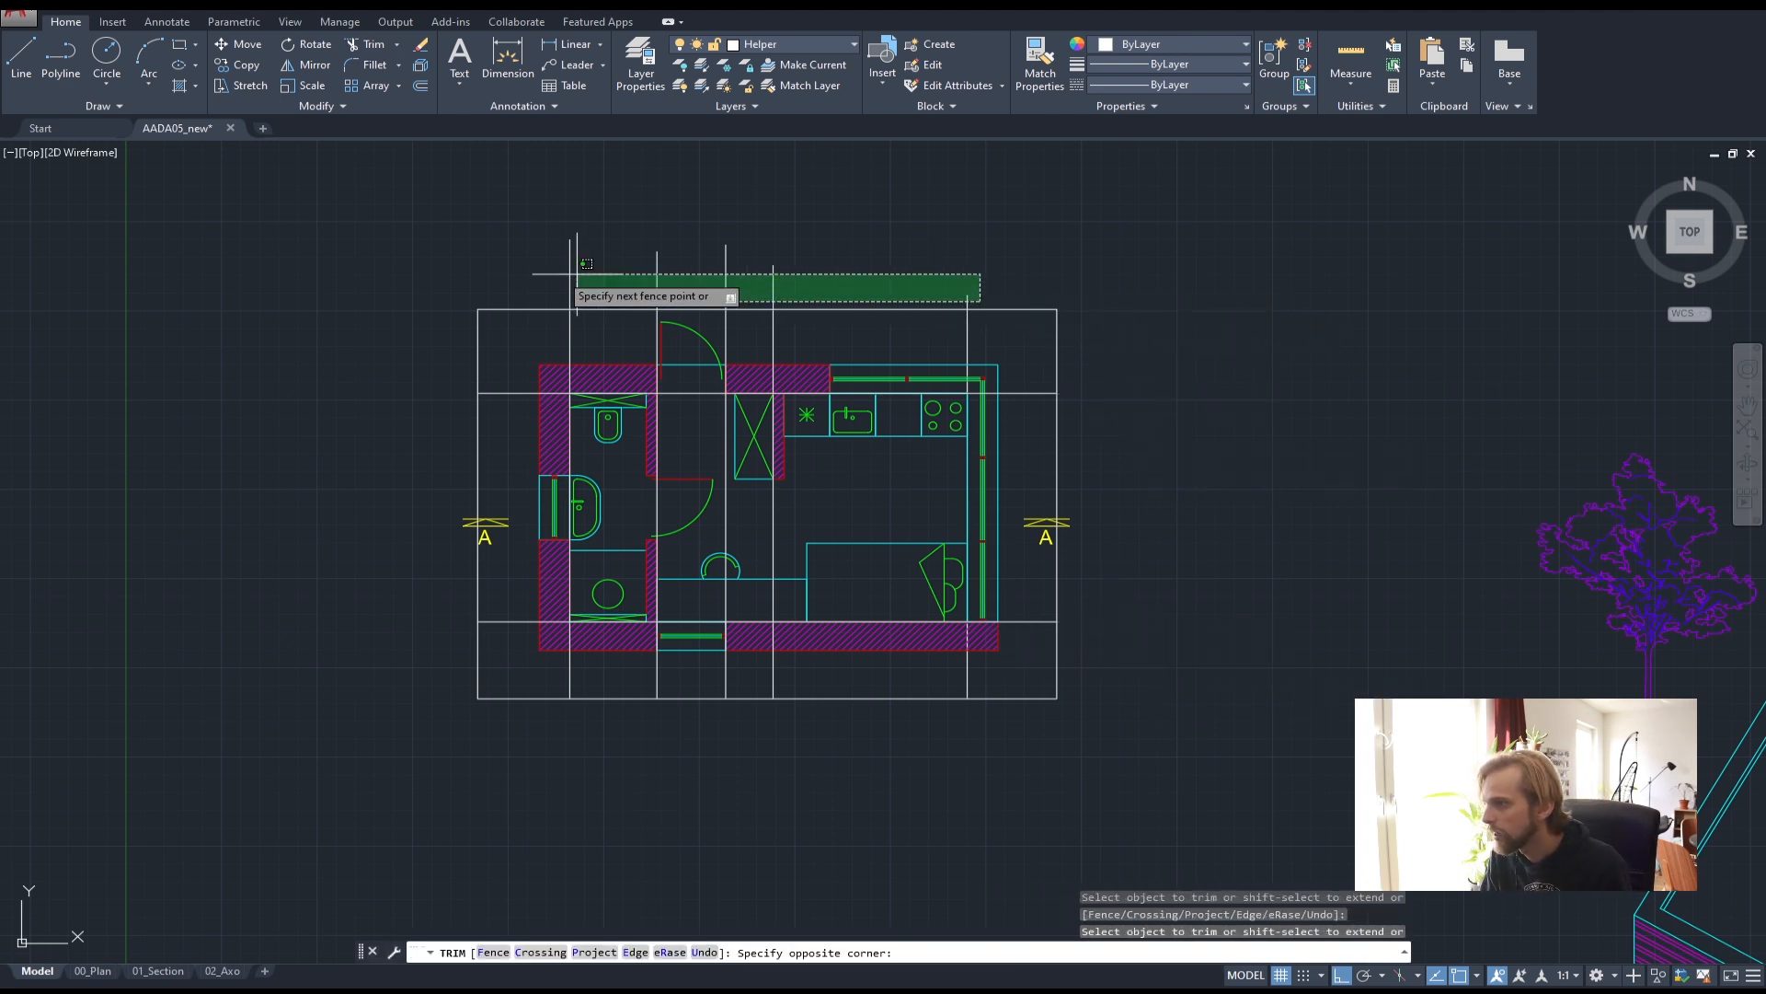
left_click(389, 256)
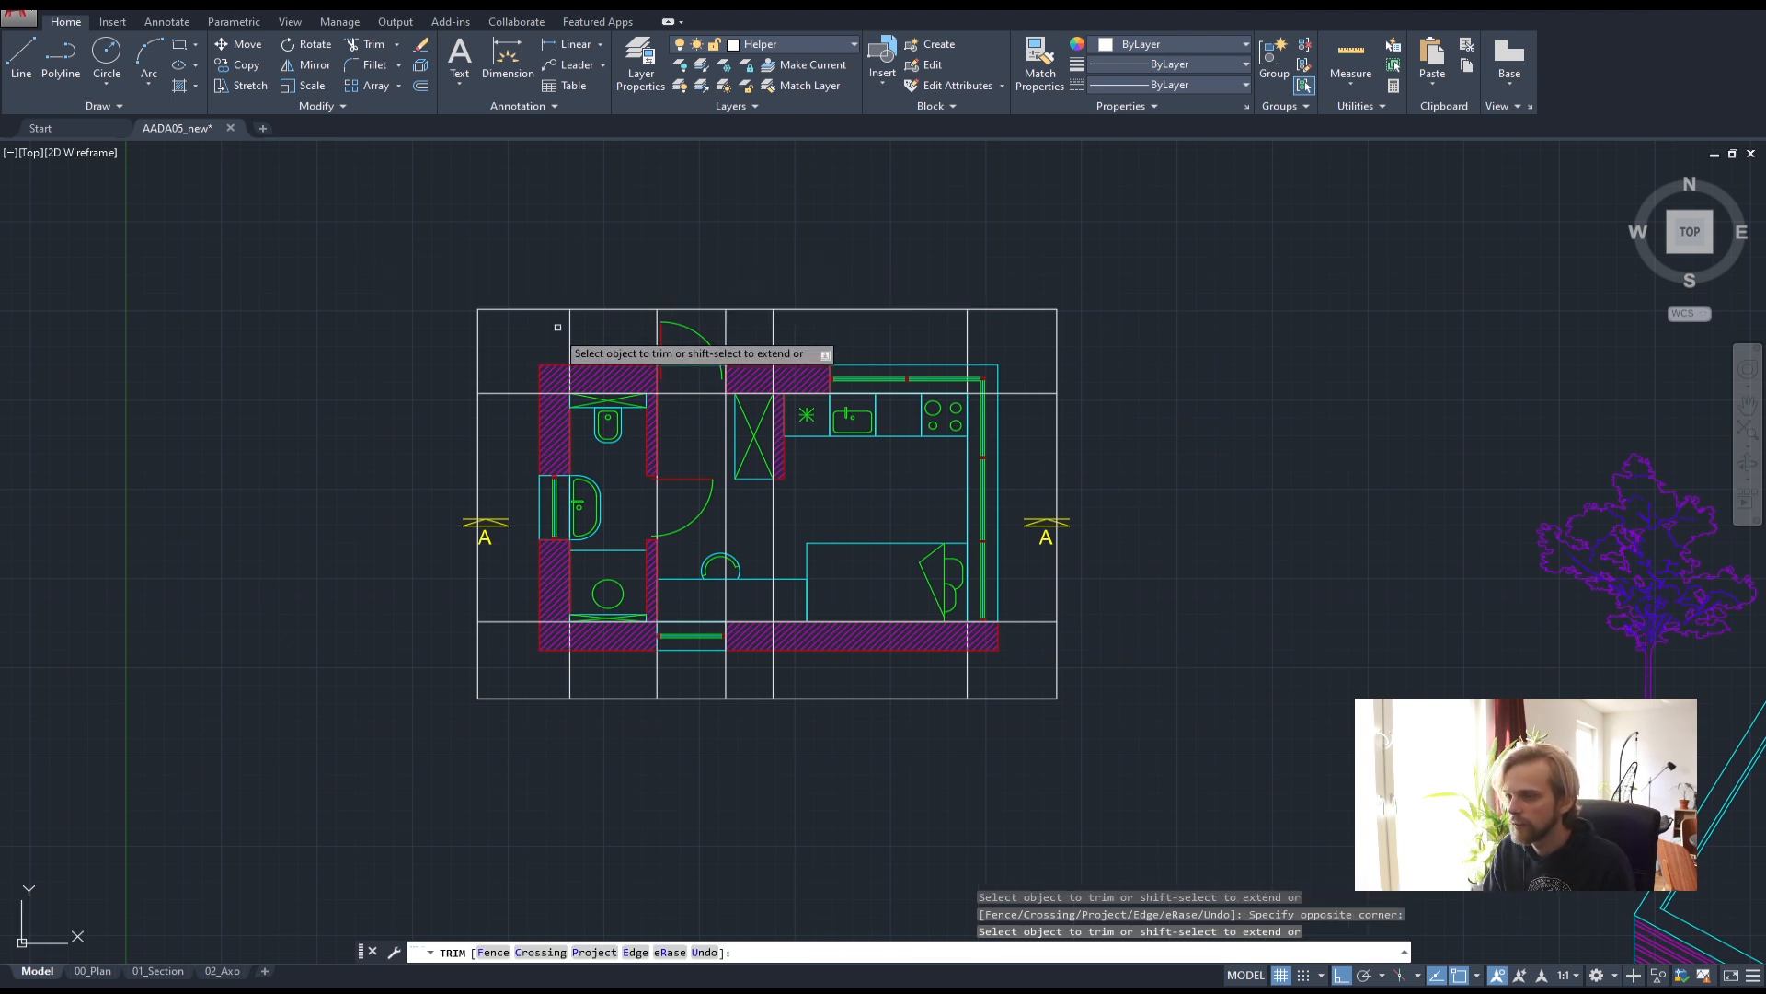
key("Escape")
key("Escape")
left_click(486, 327)
left_click(406, 297)
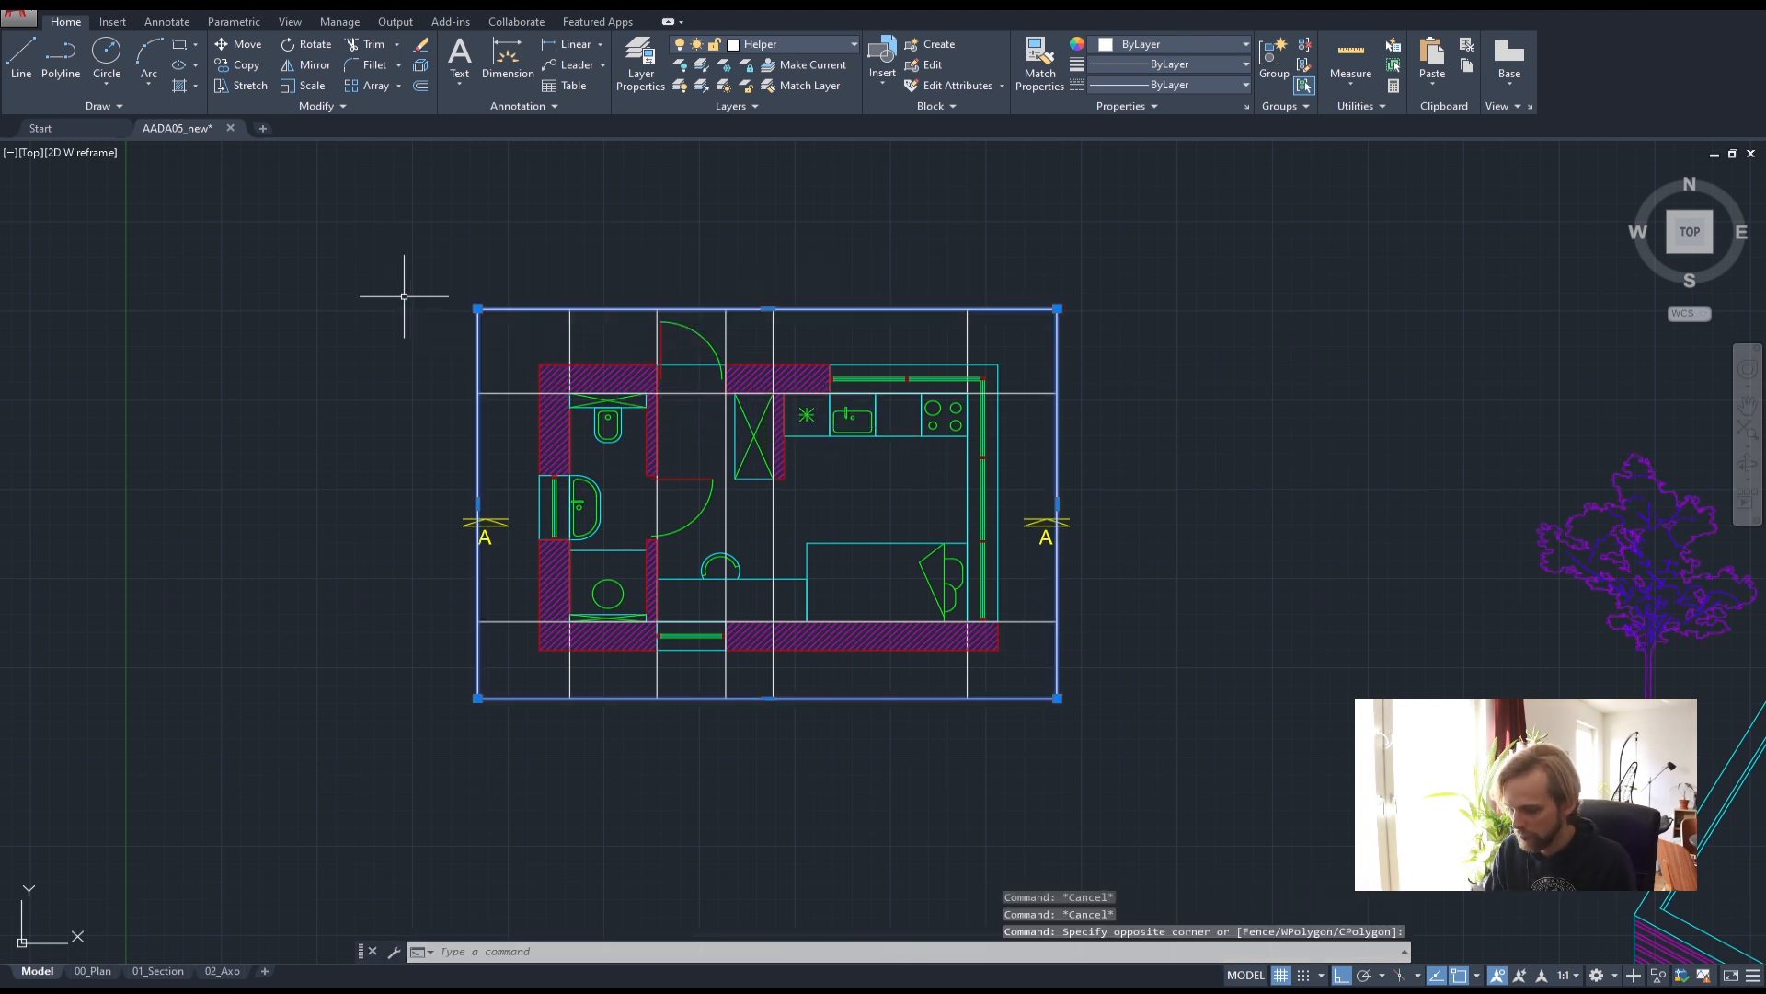
key("Delete")
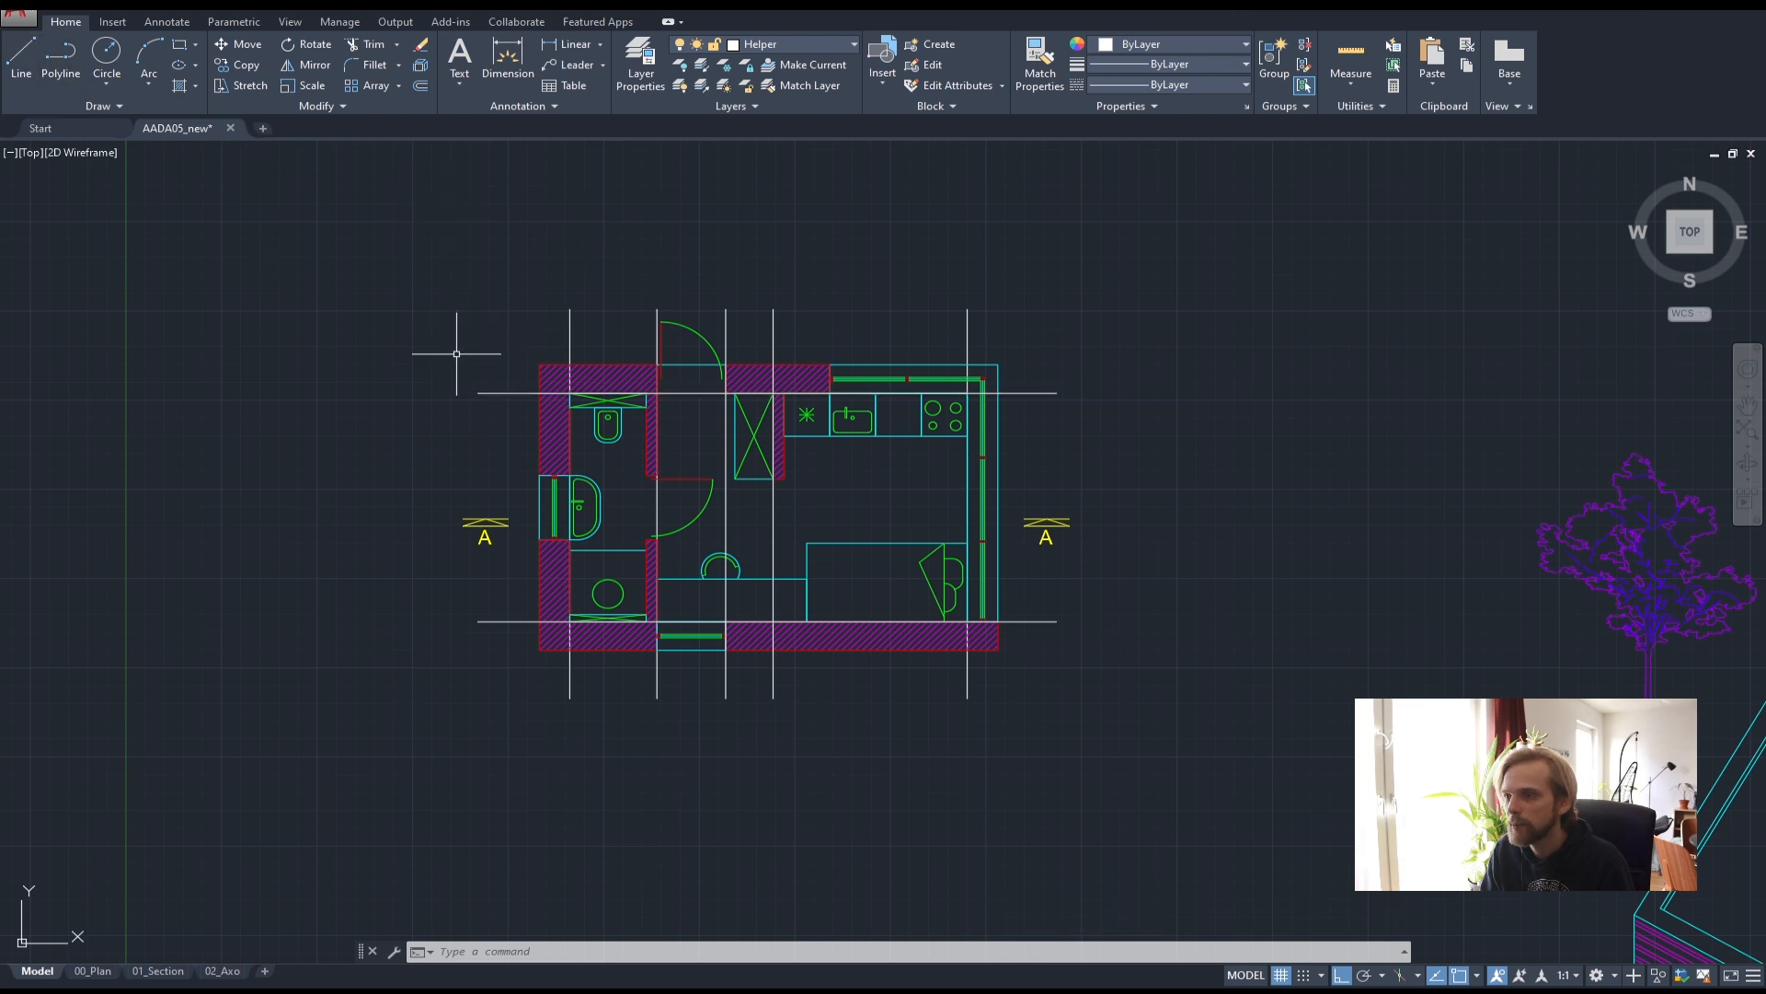
scroll(480, 399, "up", 4)
scroll(462, 354, "down", 2)
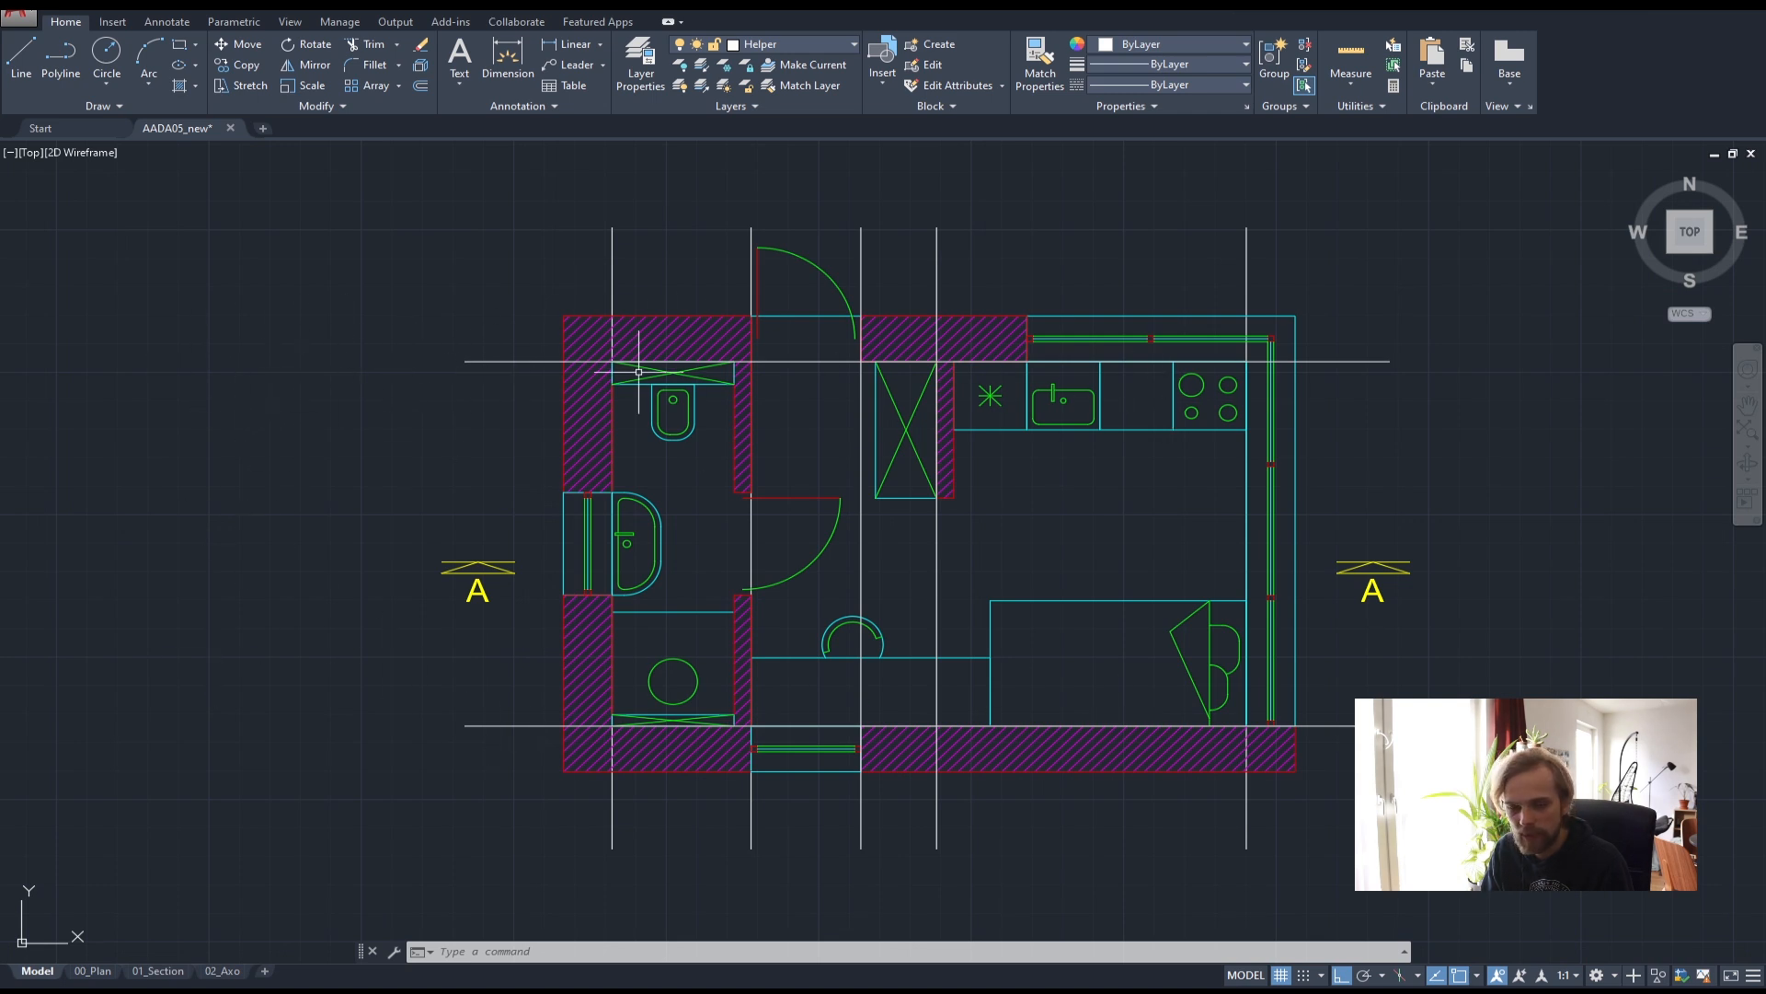
middle_click_drag(234, 377, 329, 423)
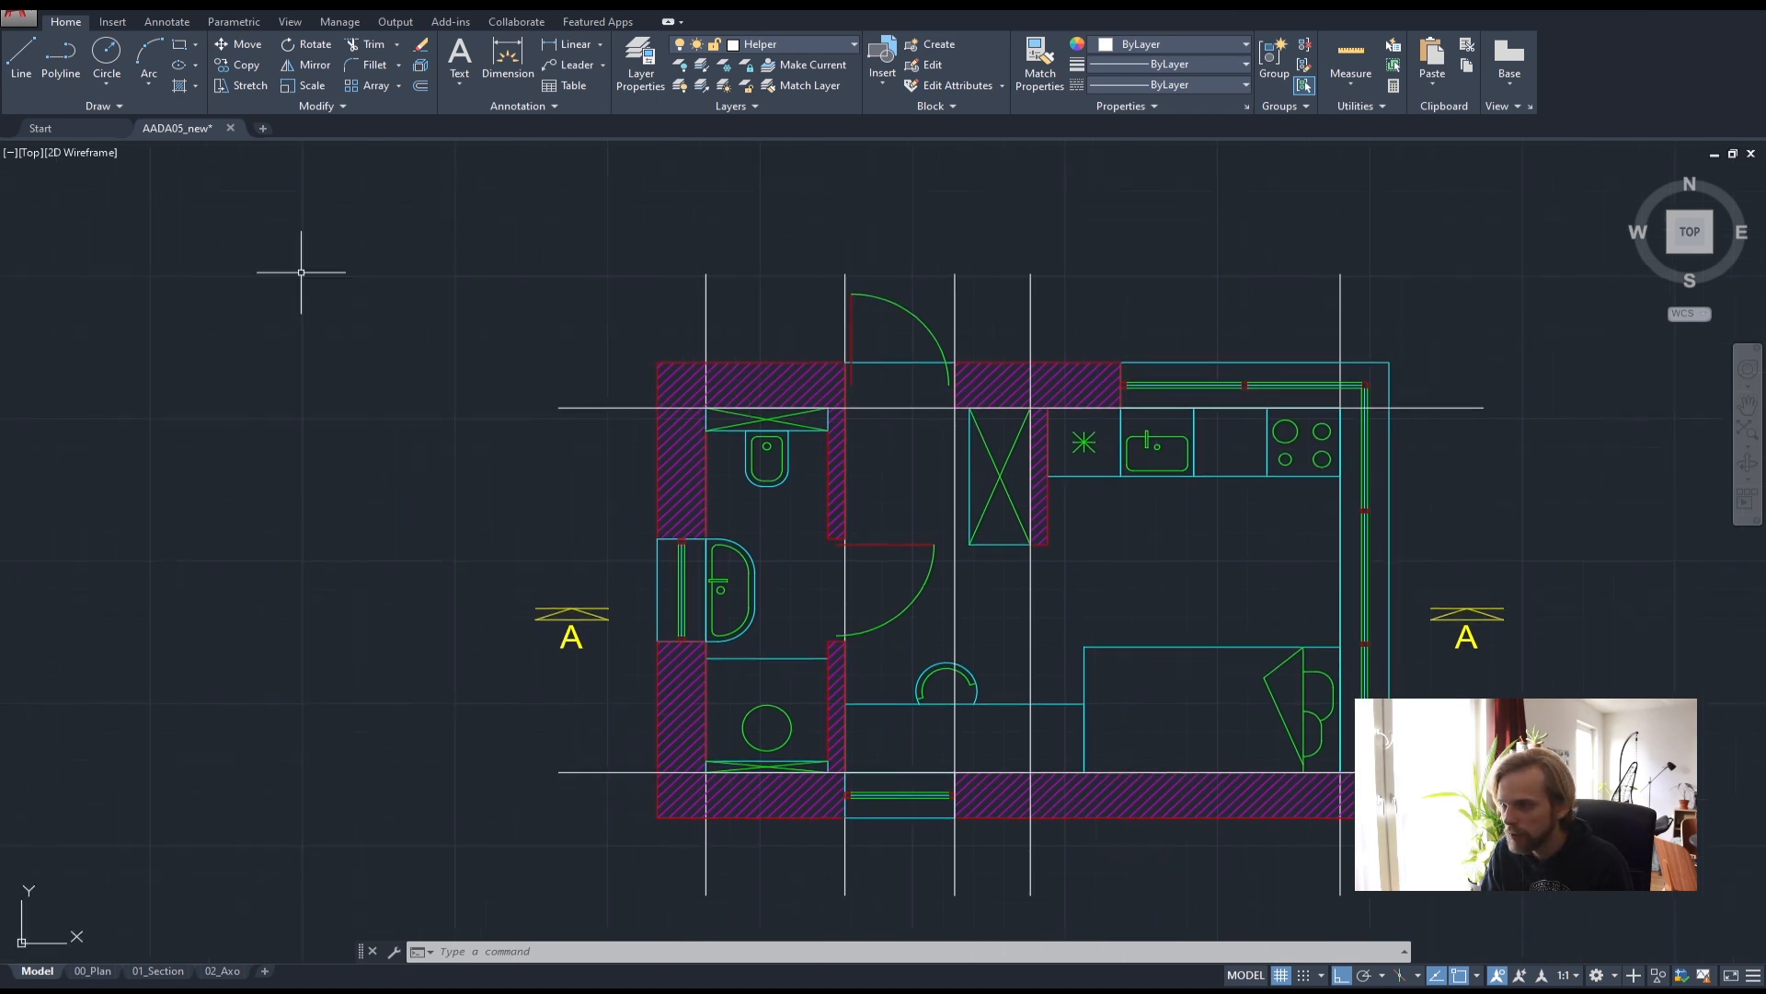
- Start a polyline left of the floor plan with a 500-long first edge, replacing a 1000 attempt
left_click(62, 59)
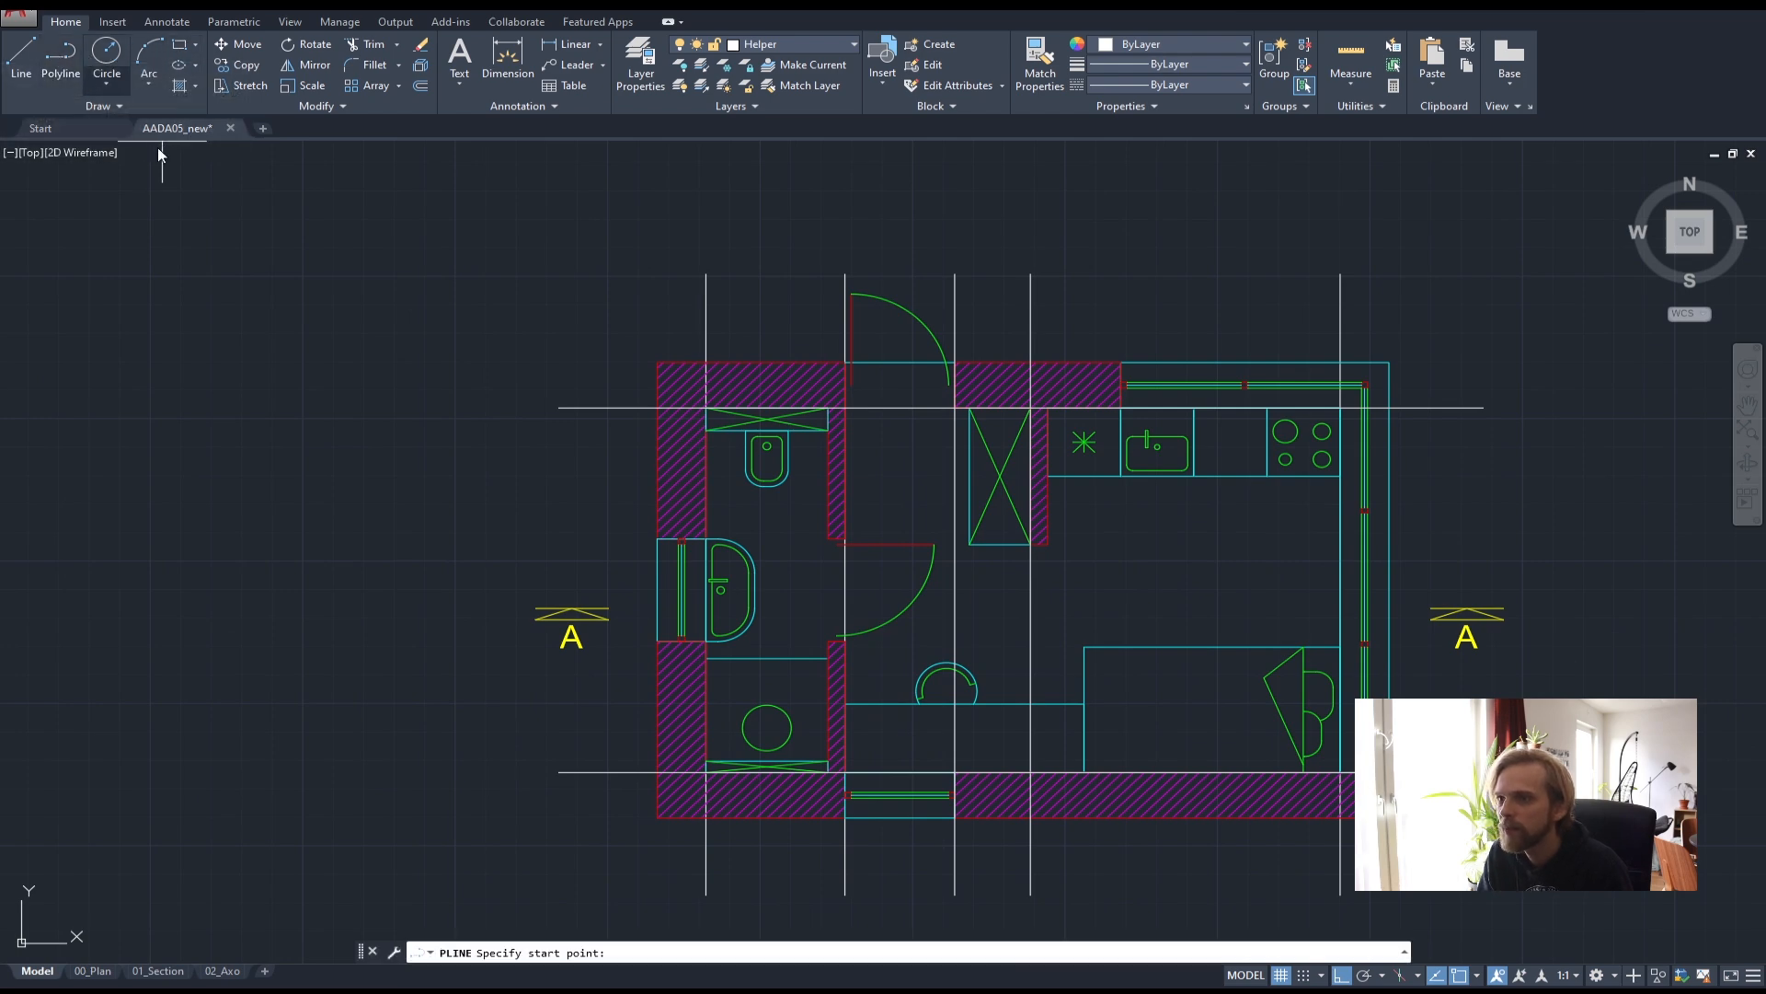
scroll(533, 405, "up", 4)
left_click(536, 470)
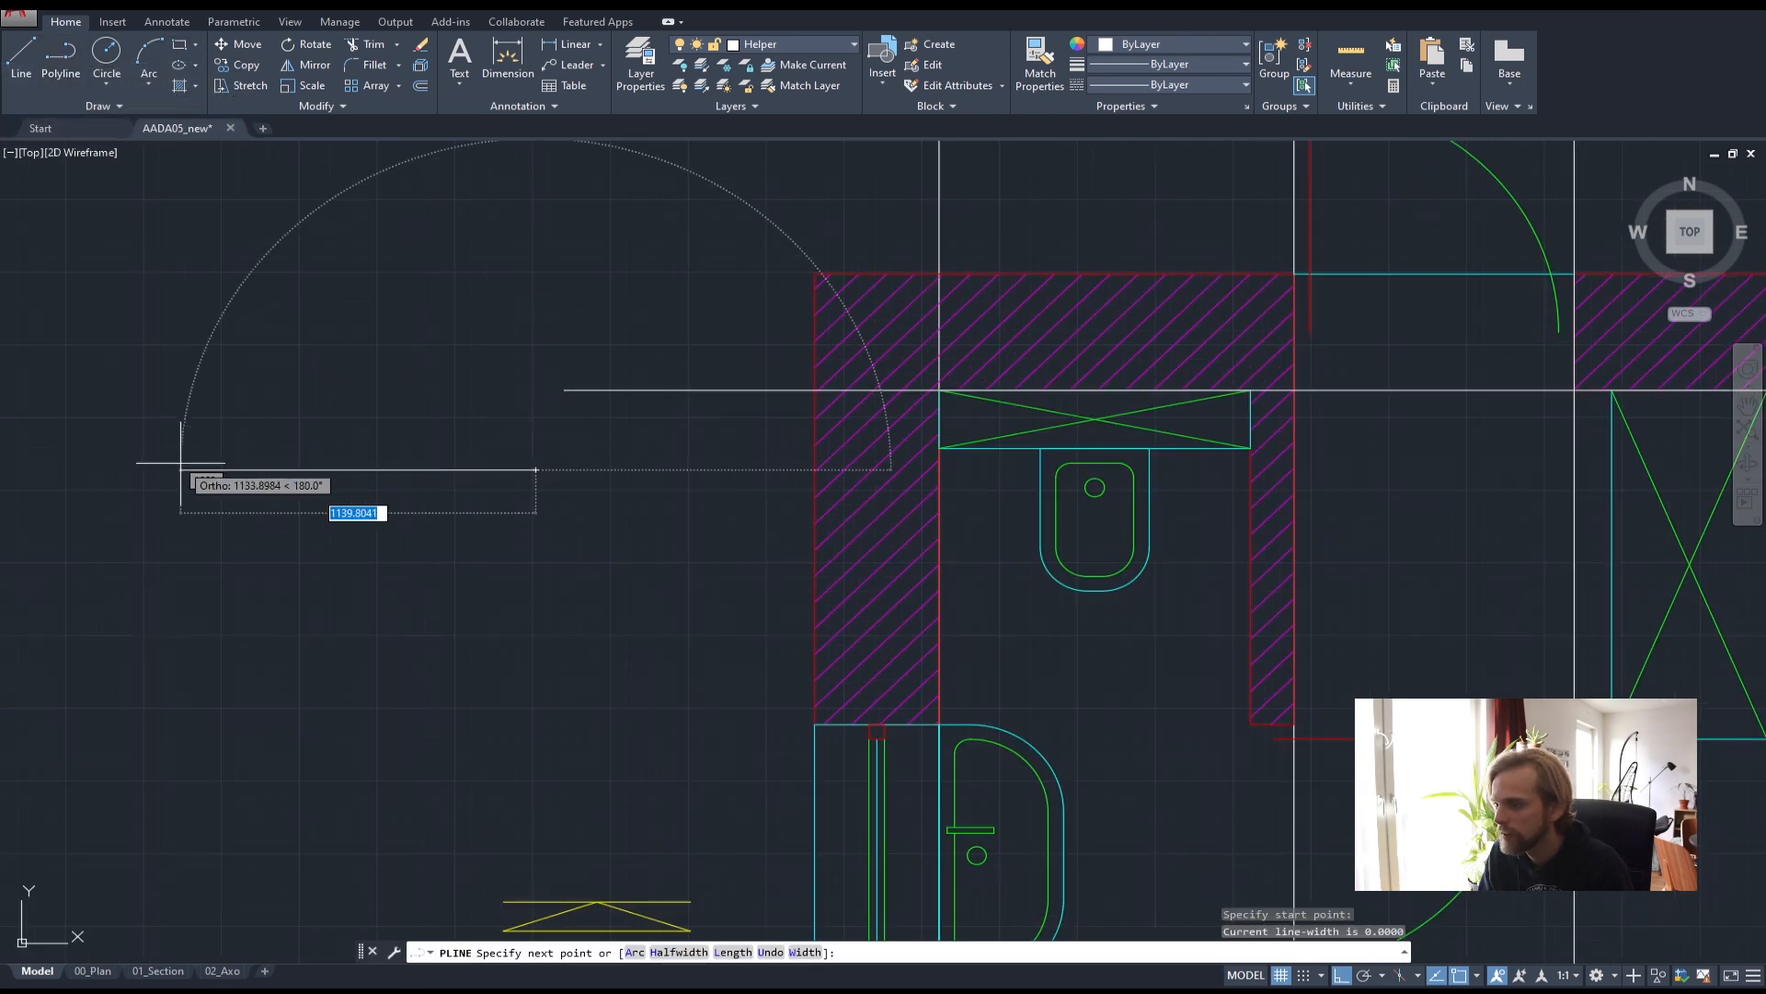
type("100")
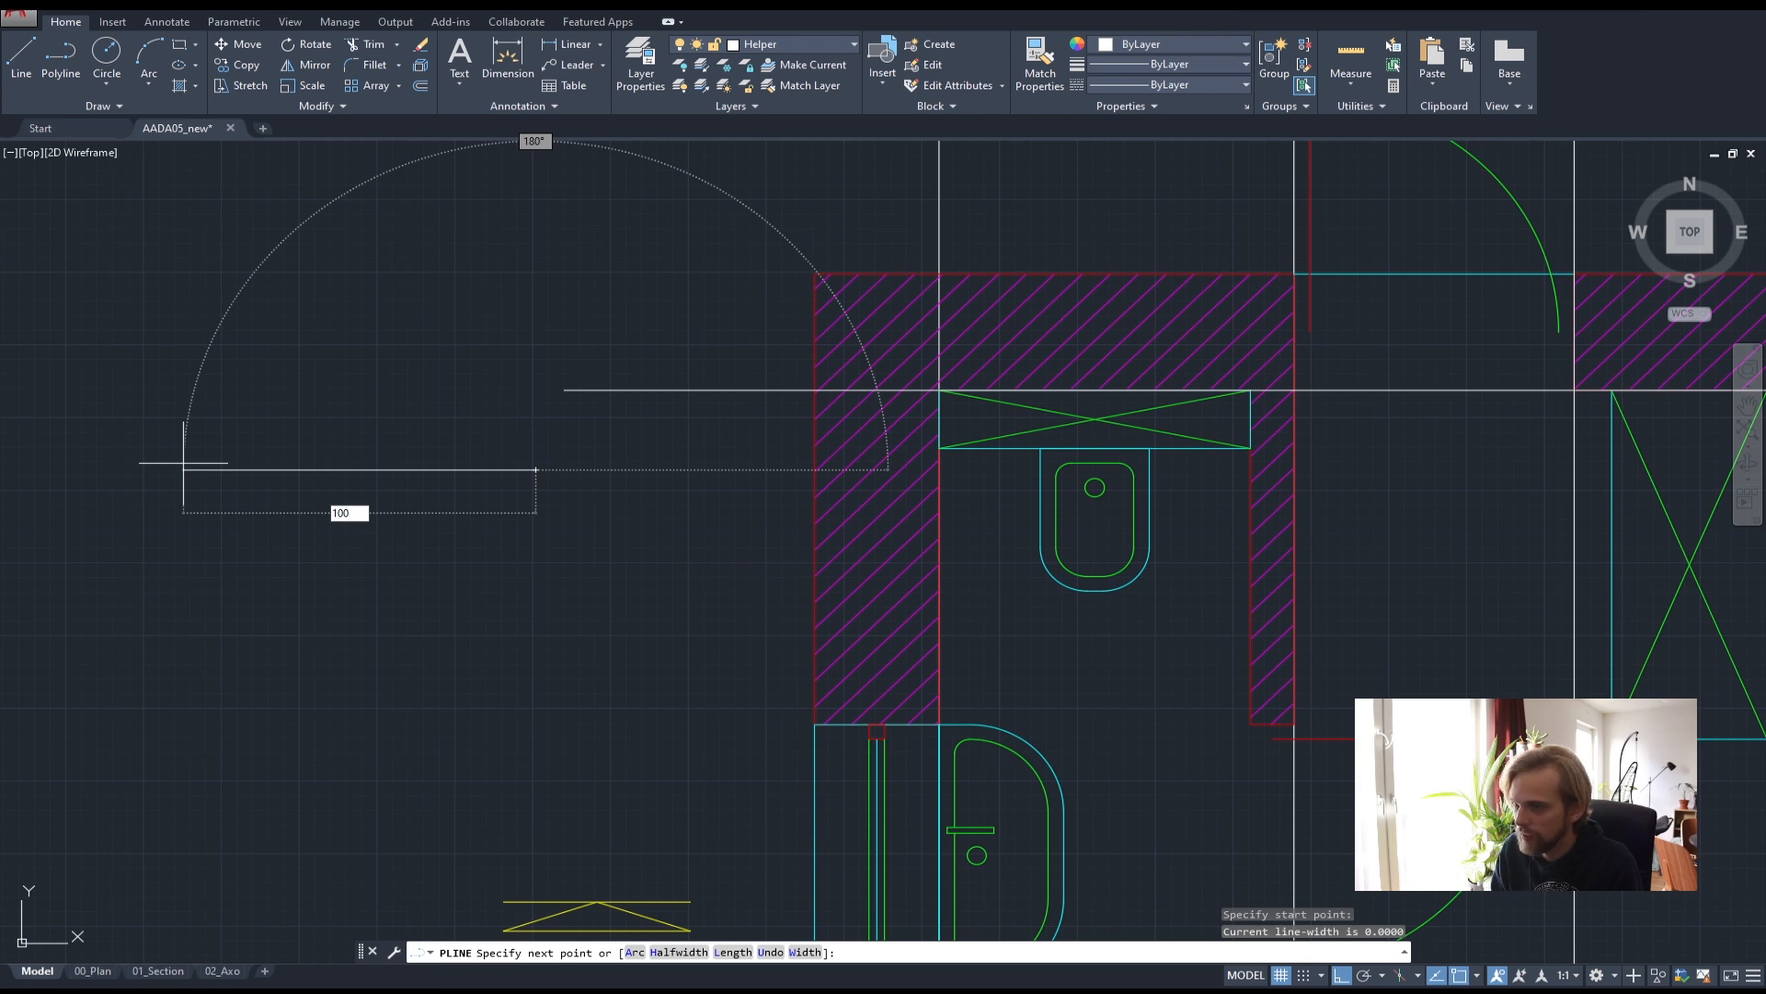
type("0")
key("Return")
scroll(286, 346, "down", 2)
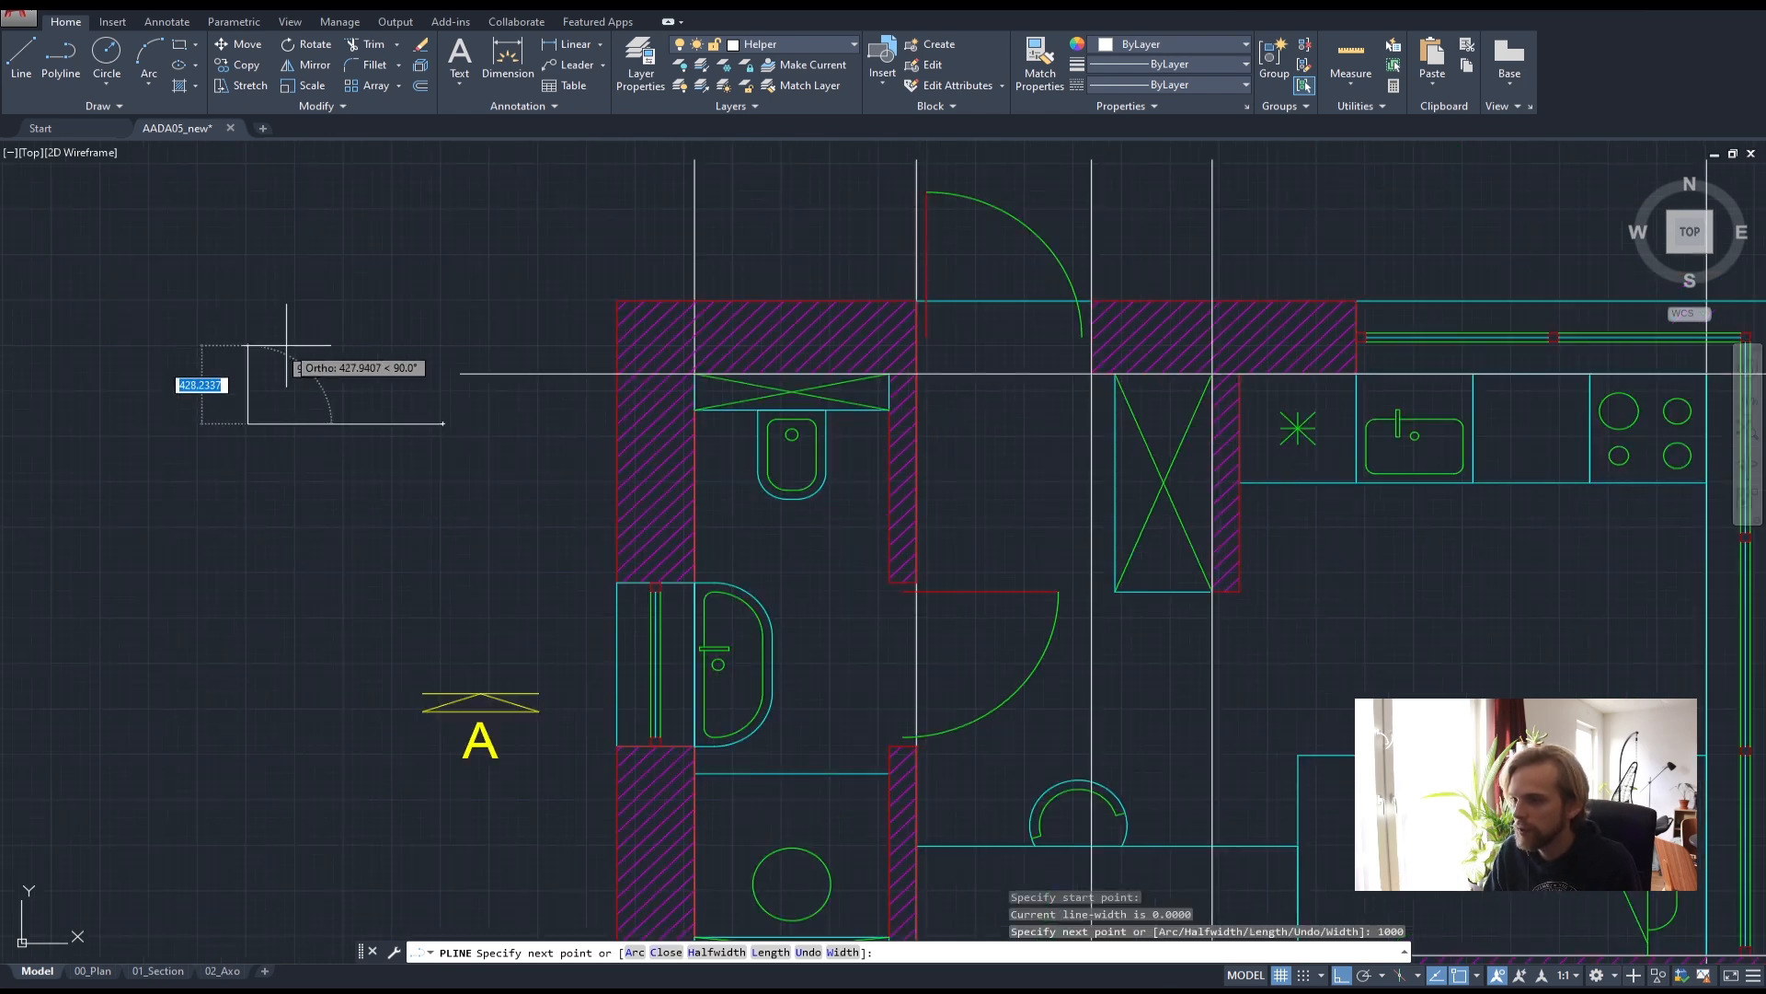
key("ctrl+z")
type("500")
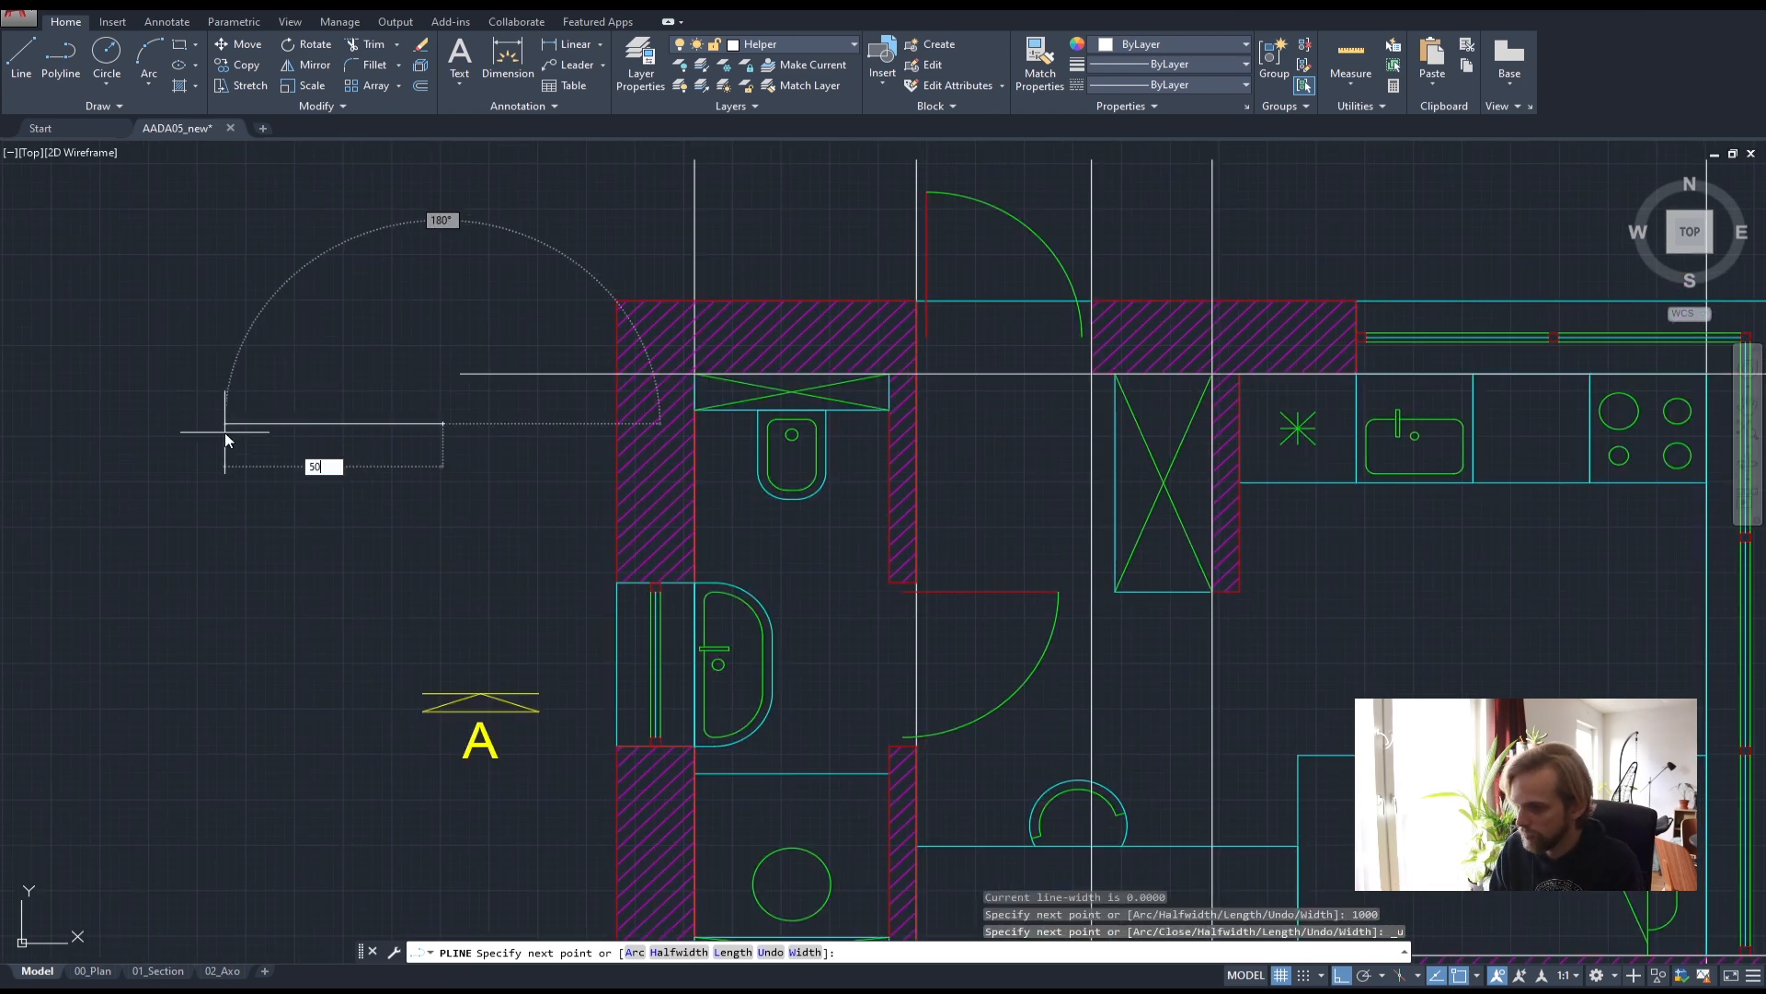
key("Return")
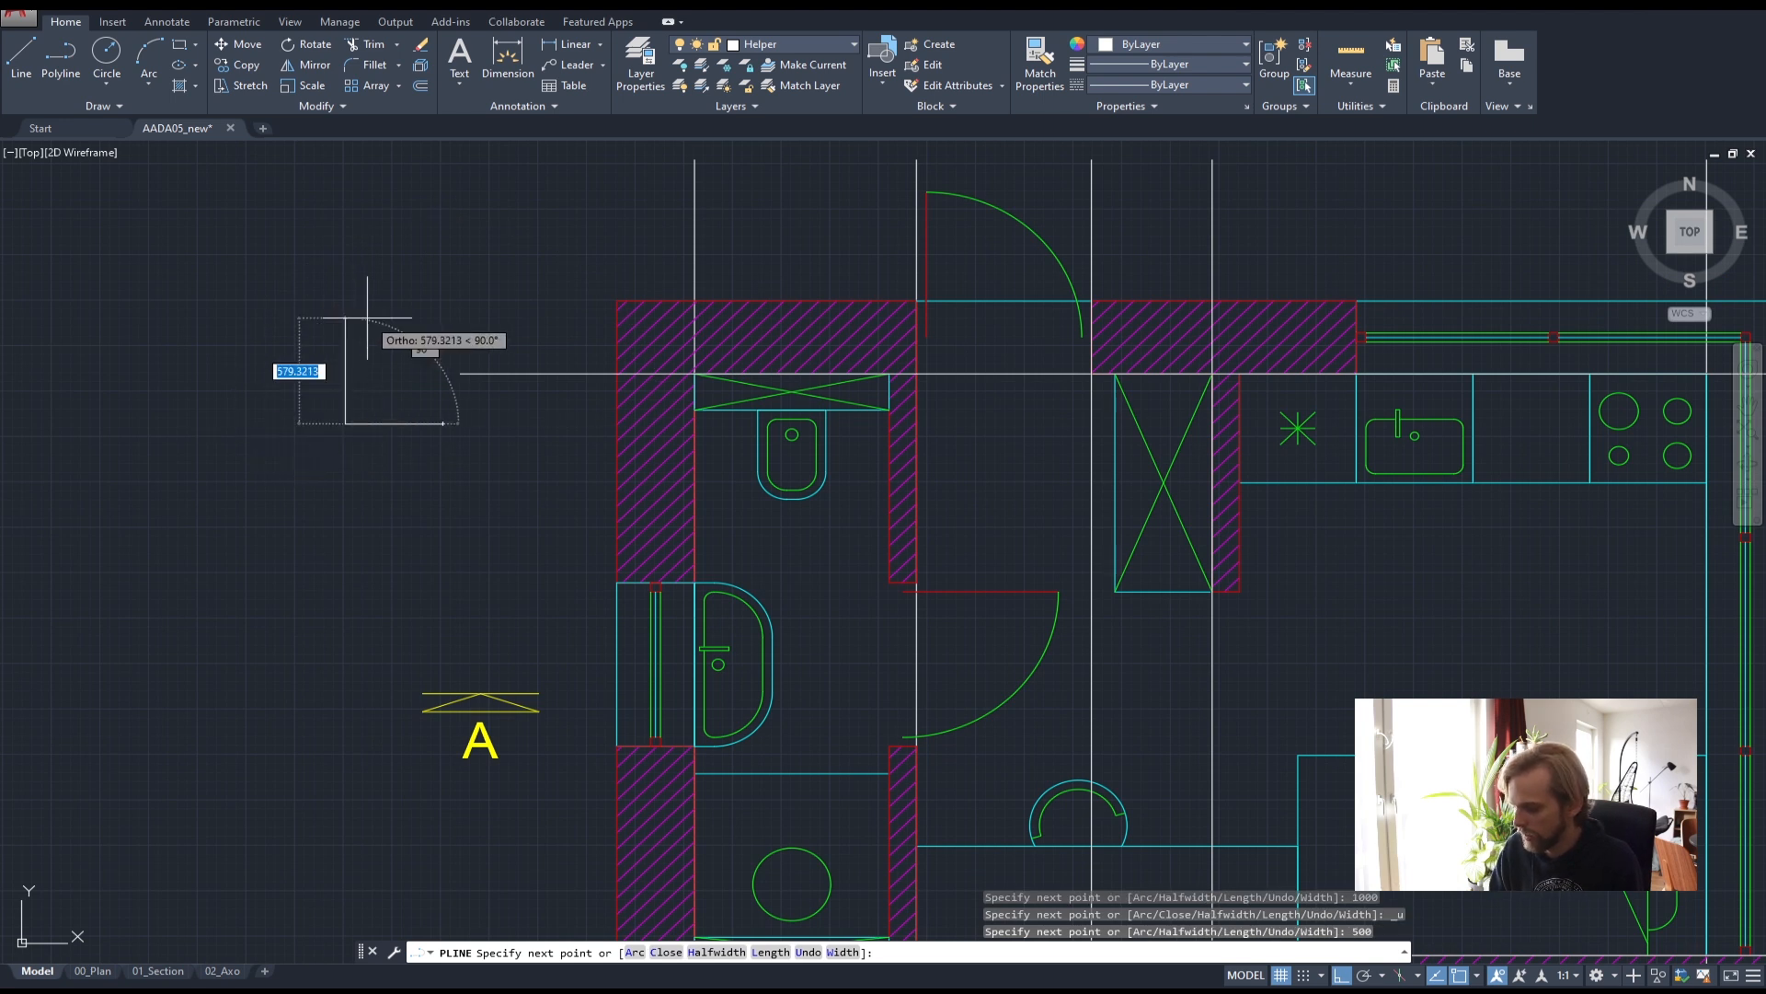
- Add a 50 edge up and a 500 edge back, then close the thin rectangle
type("10")
key("Return")
key("ctrl+z")
type("50")
key("Return")
scroll(435, 375, "up", 3)
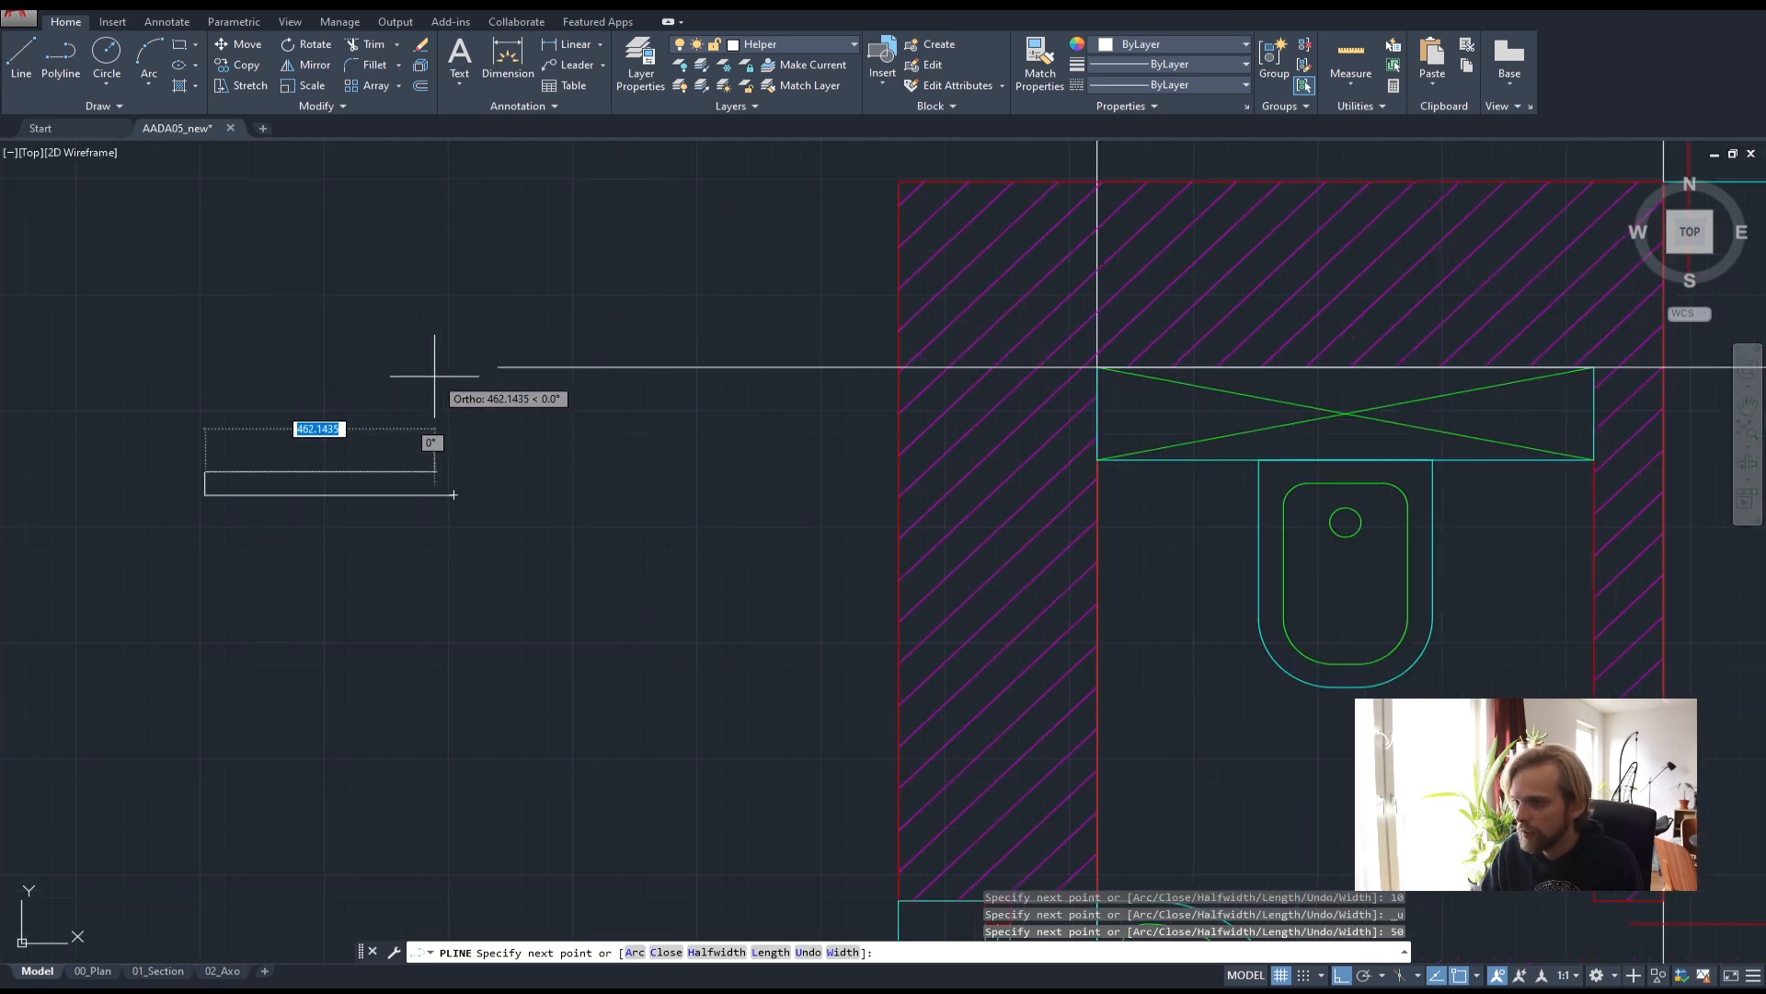
scroll(460, 387, "down", 2)
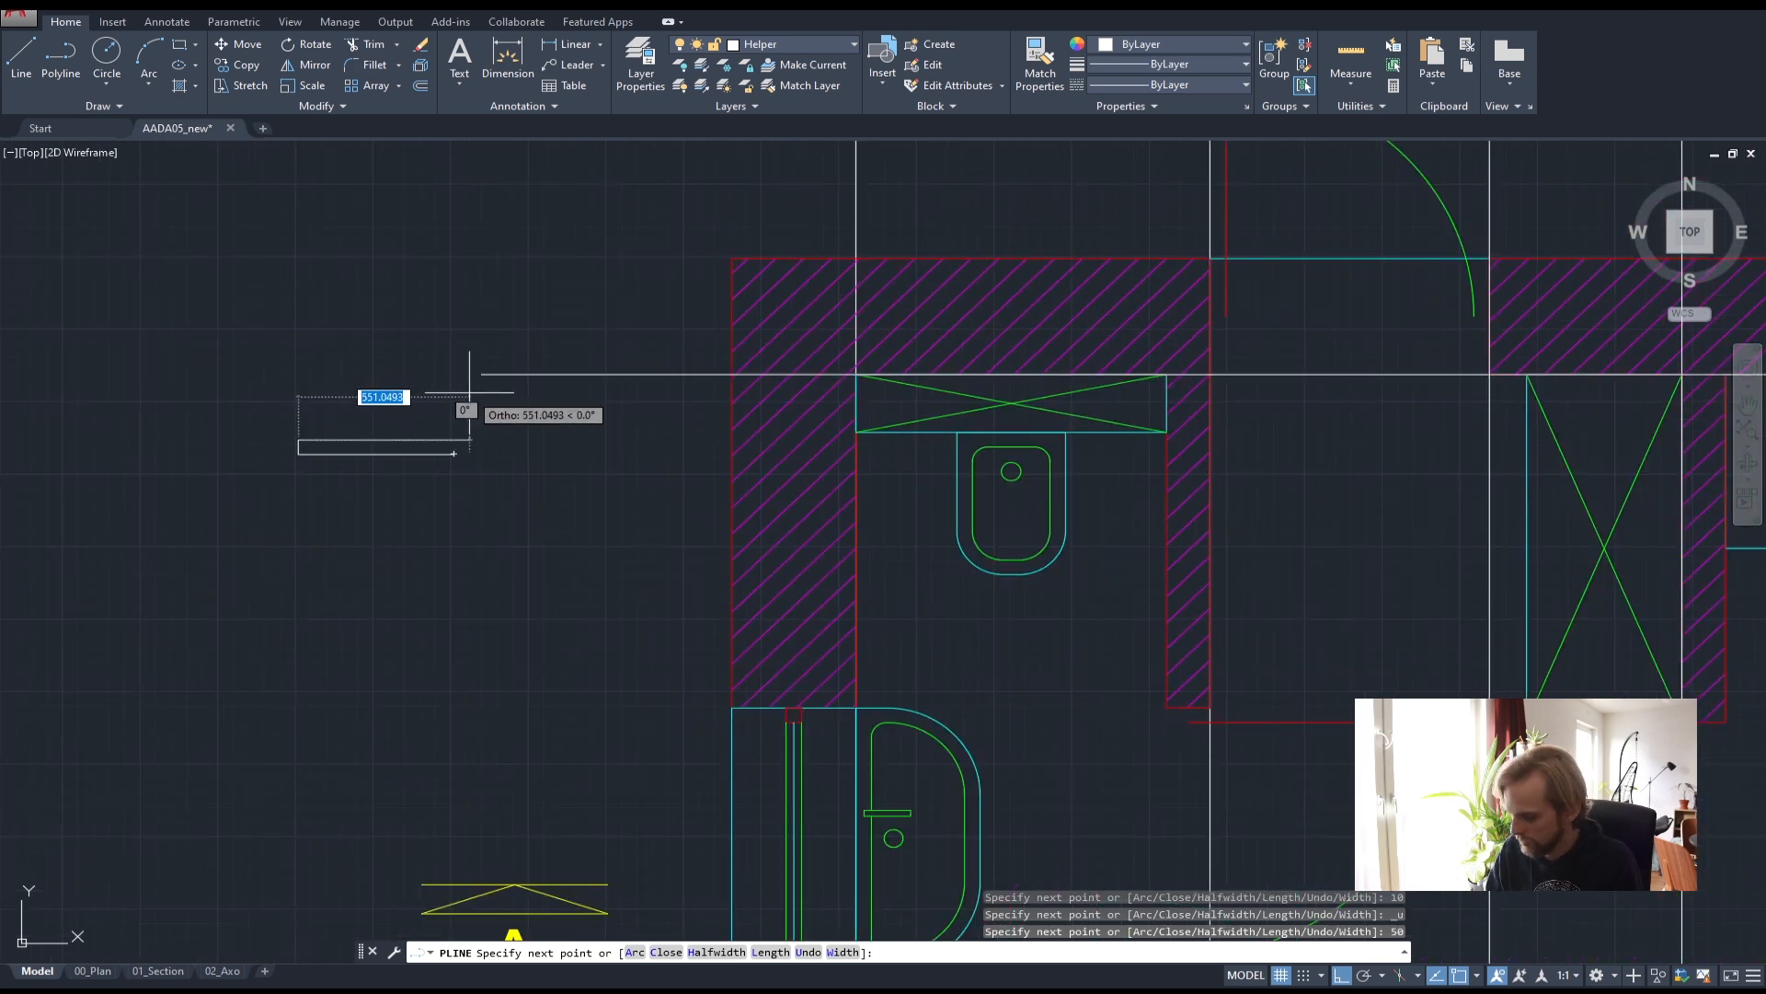
type("500")
key("Return")
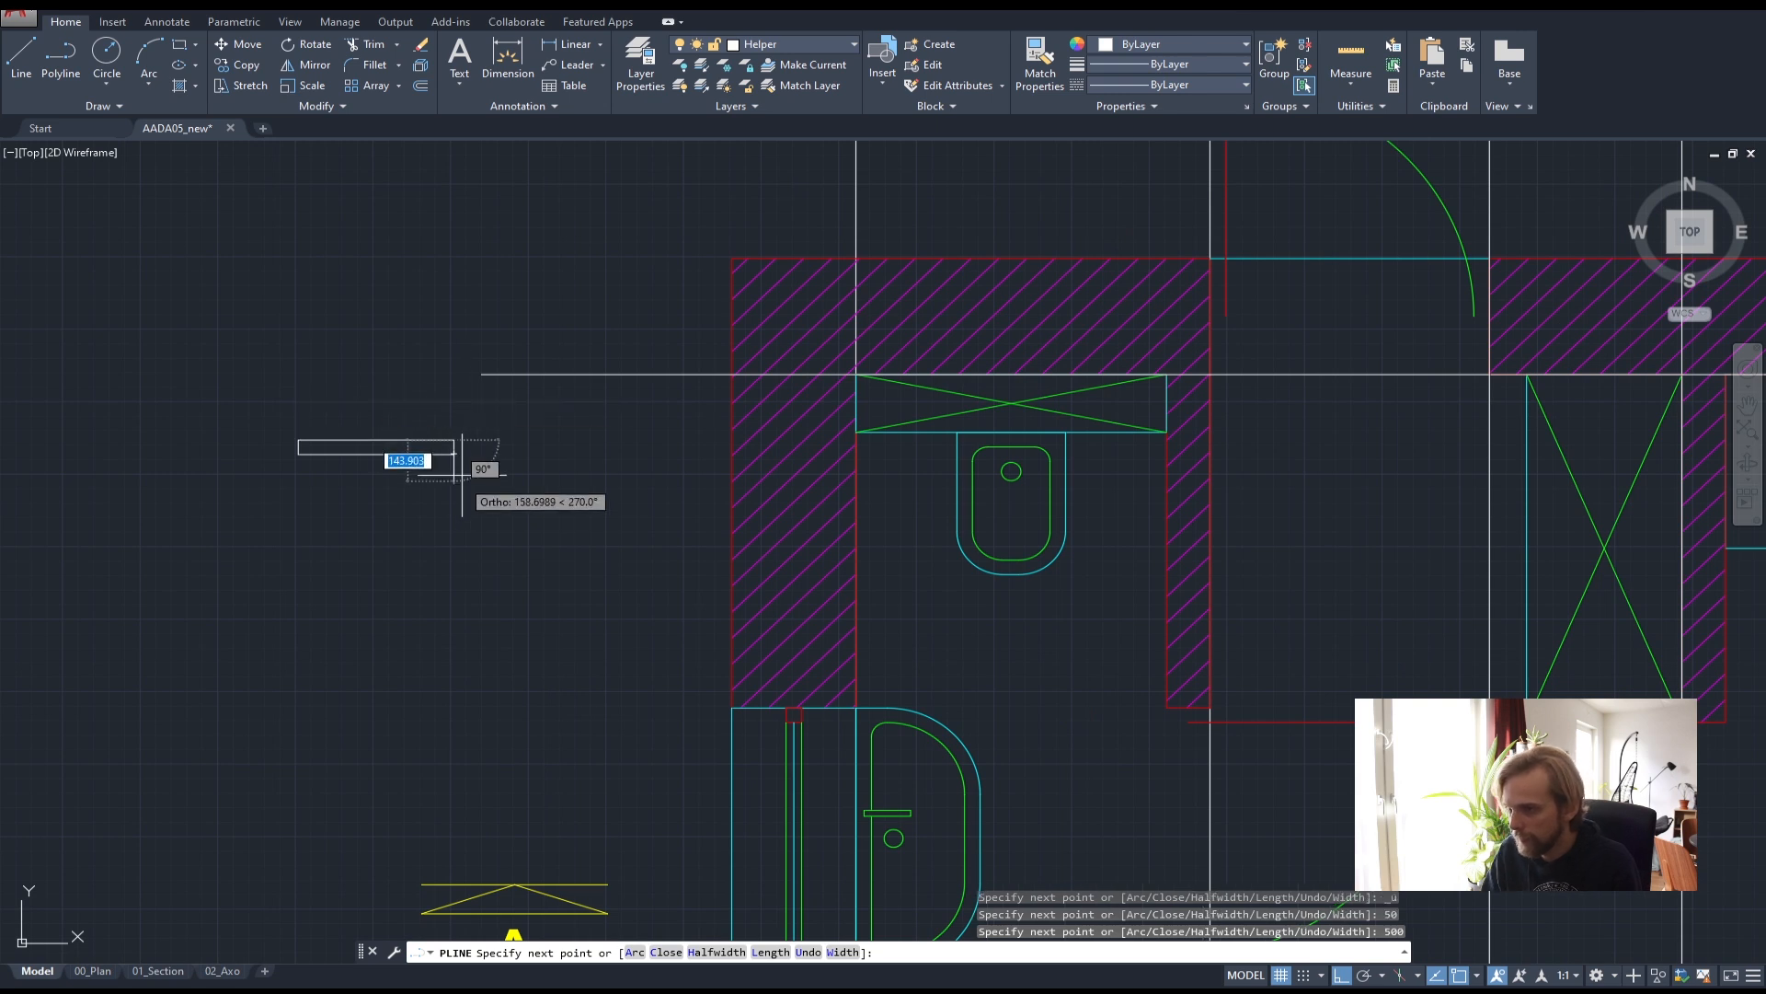
type("c")
key("Return")
key("Return")
- Select the thin 500 by 50 rectangle and start moving it with M
left_click(405, 450)
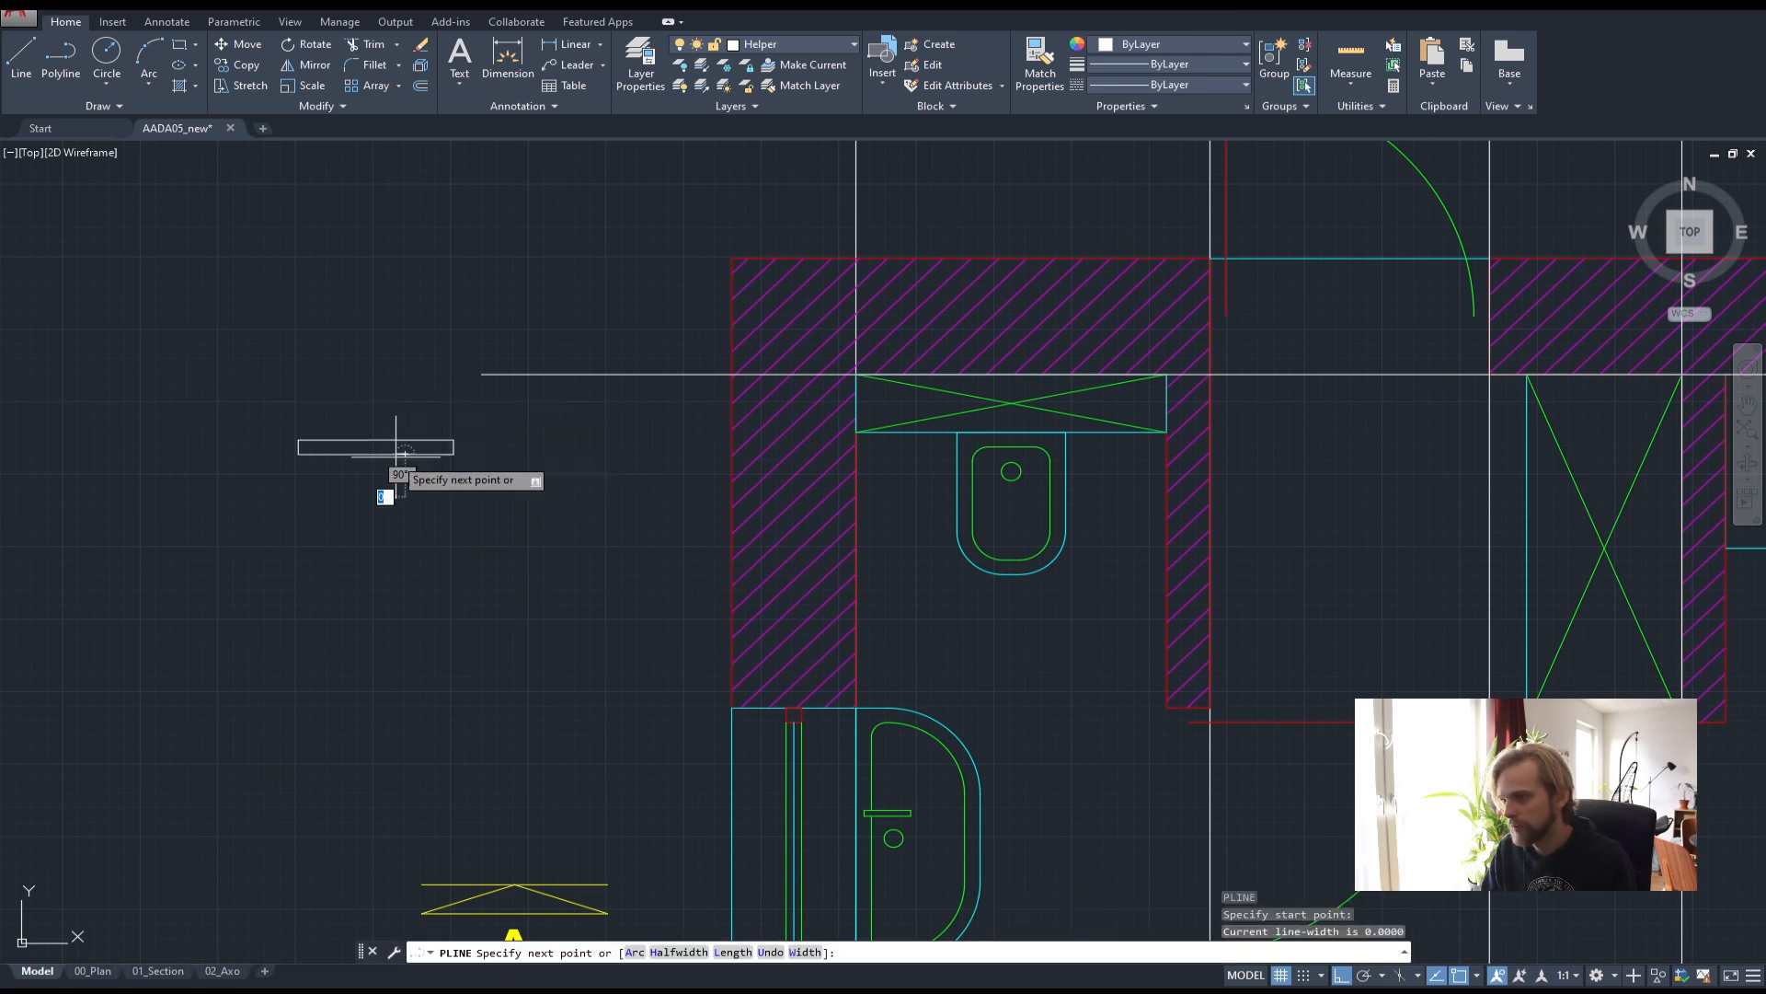
key("Escape")
key("Escape")
key("Escape")
left_click(337, 452)
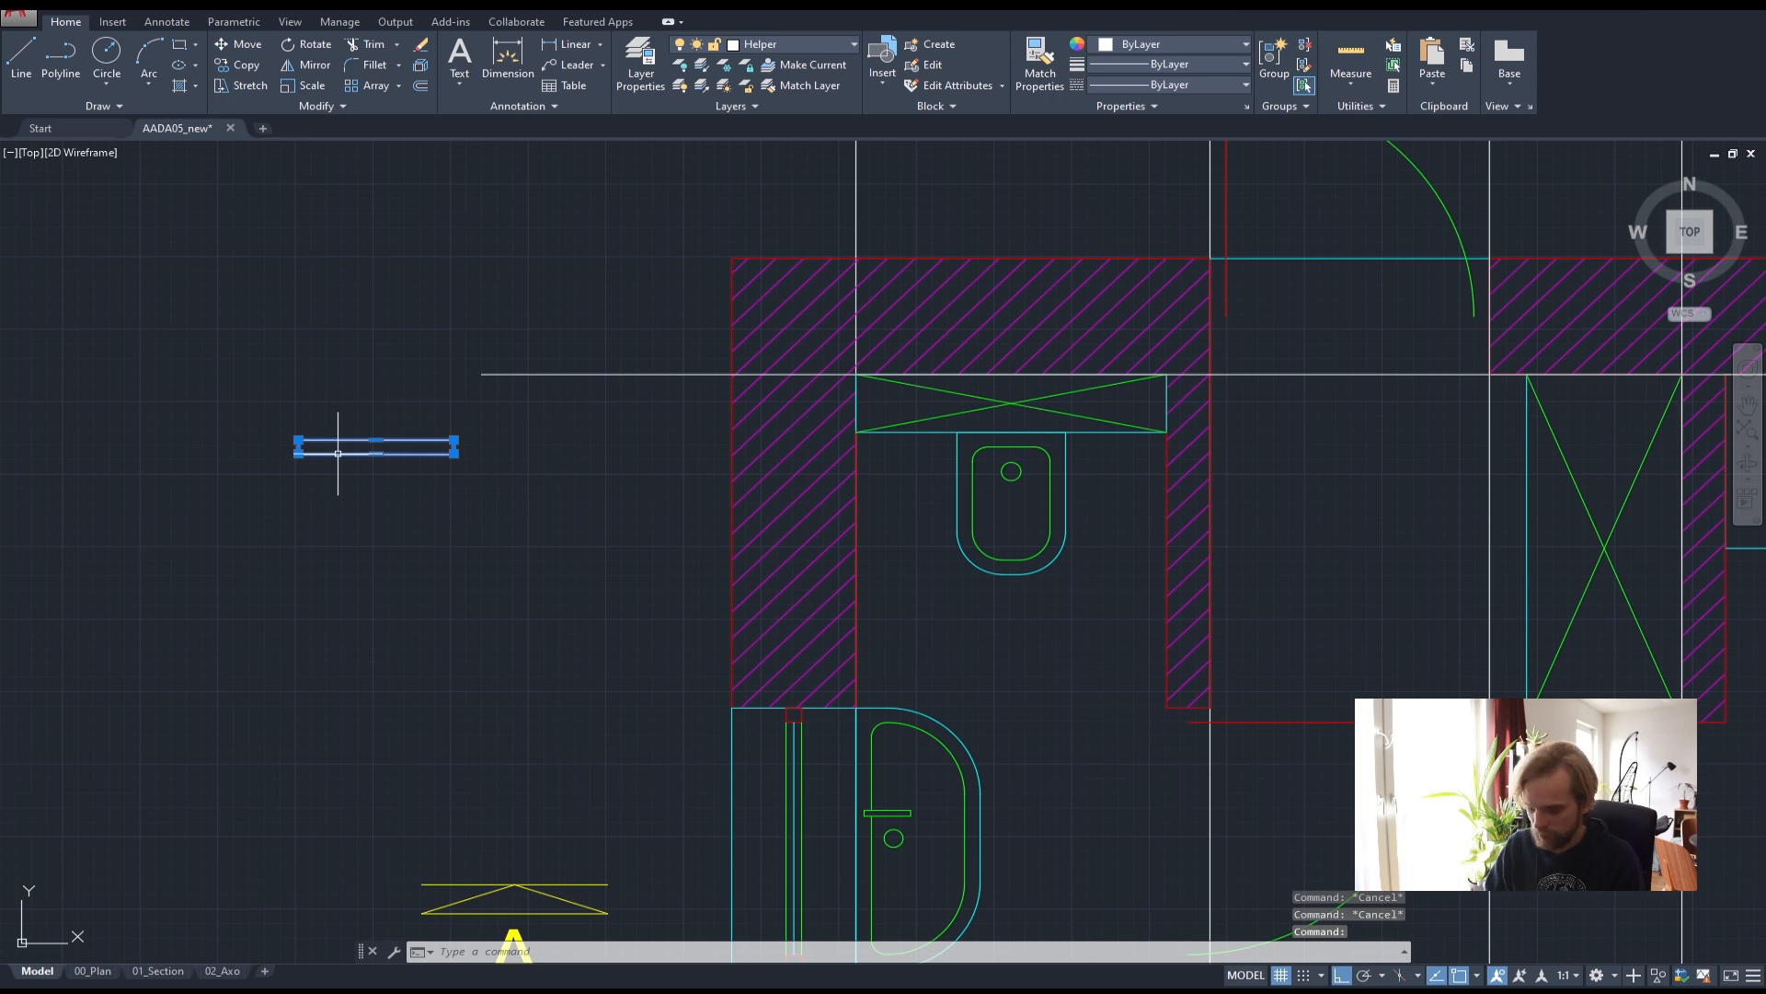
type("m")
key("Return")
scroll(455, 449, "up", 6)
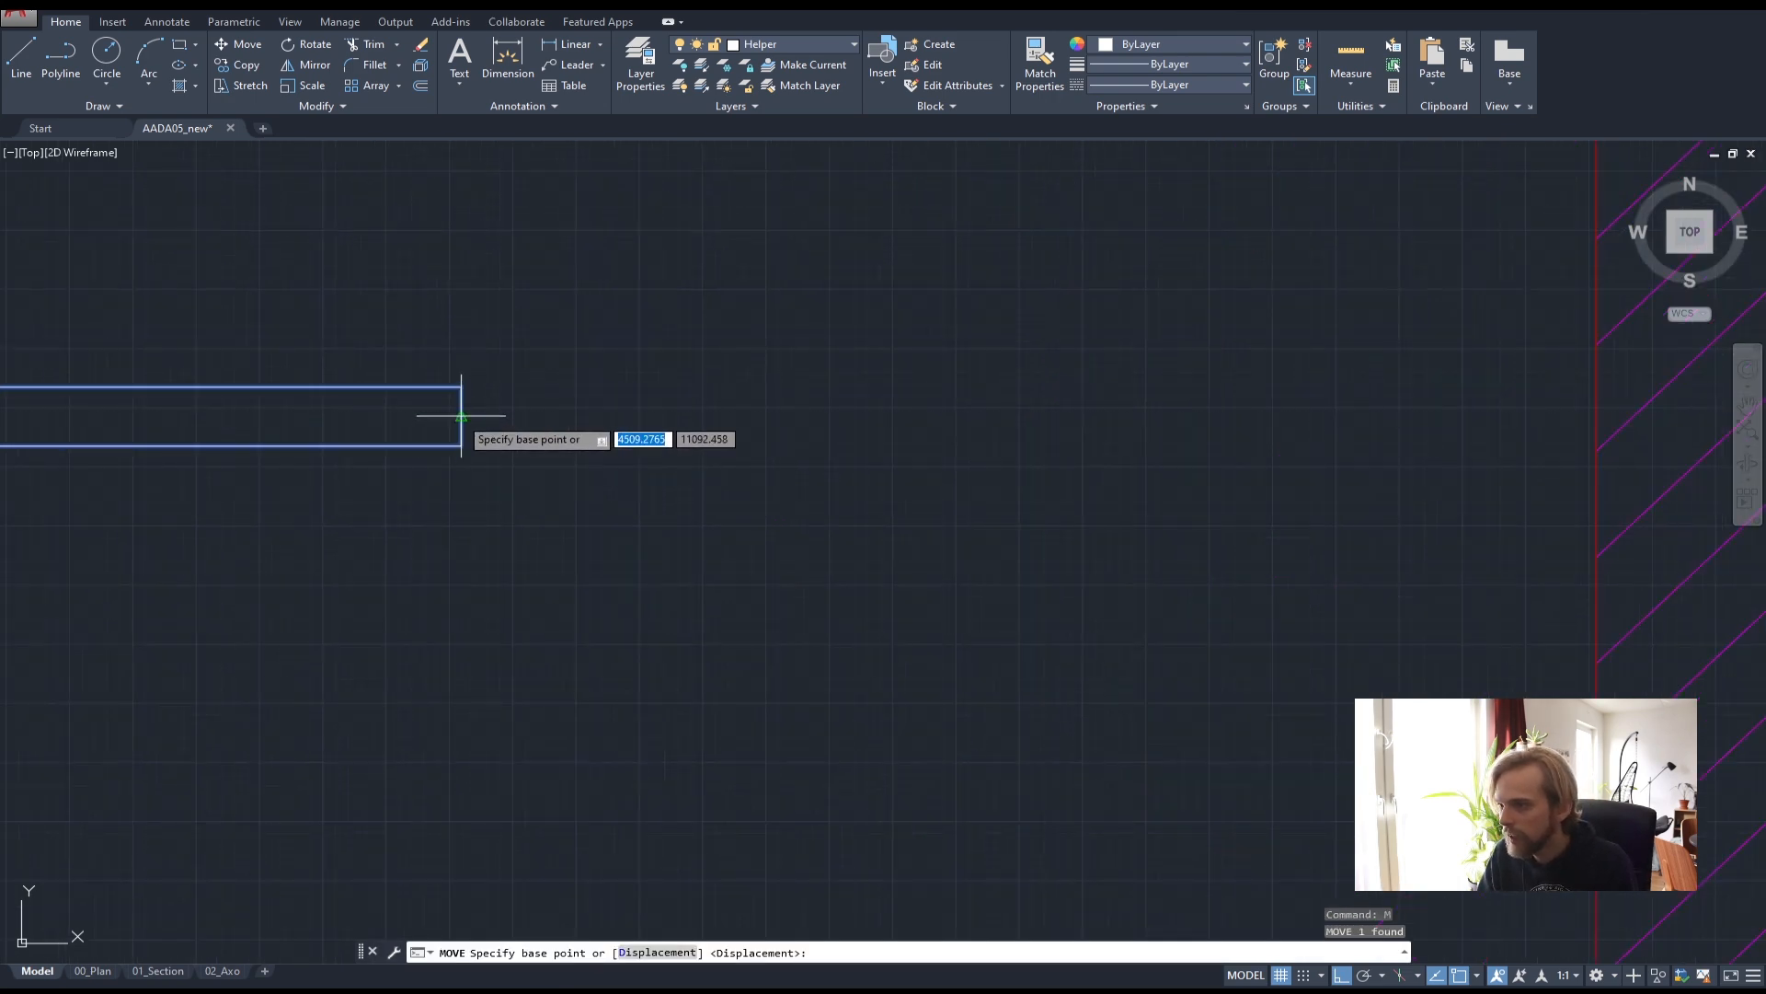
- Place the rectangle's end on the upper helper line's end and reselect it
left_click(461, 416)
scroll(461, 416, "down", 3)
left_click(499, 347)
left_click(415, 425)
left_click(303, 316)
scroll(643, 387, "down", 5)
middle_click_drag(571, 438, 563, 327)
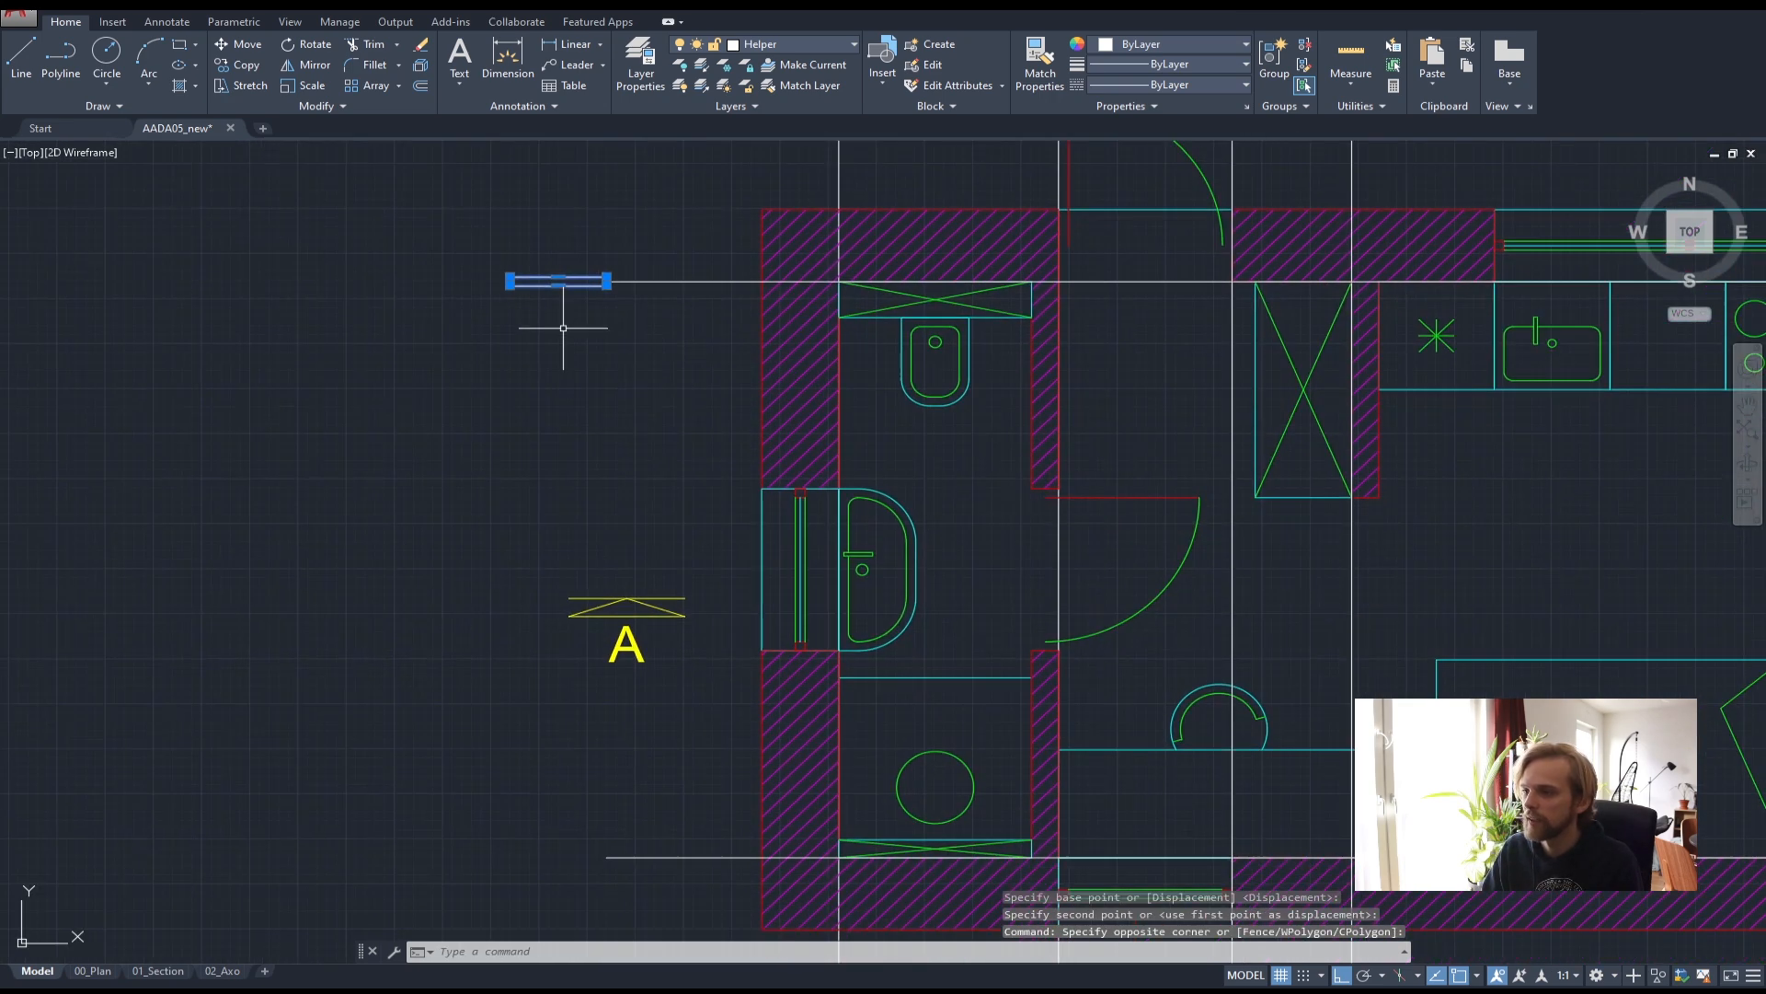
- Copy the marker rectangle to the lower helper line's end
key("Return")
scroll(609, 281, "up", 8)
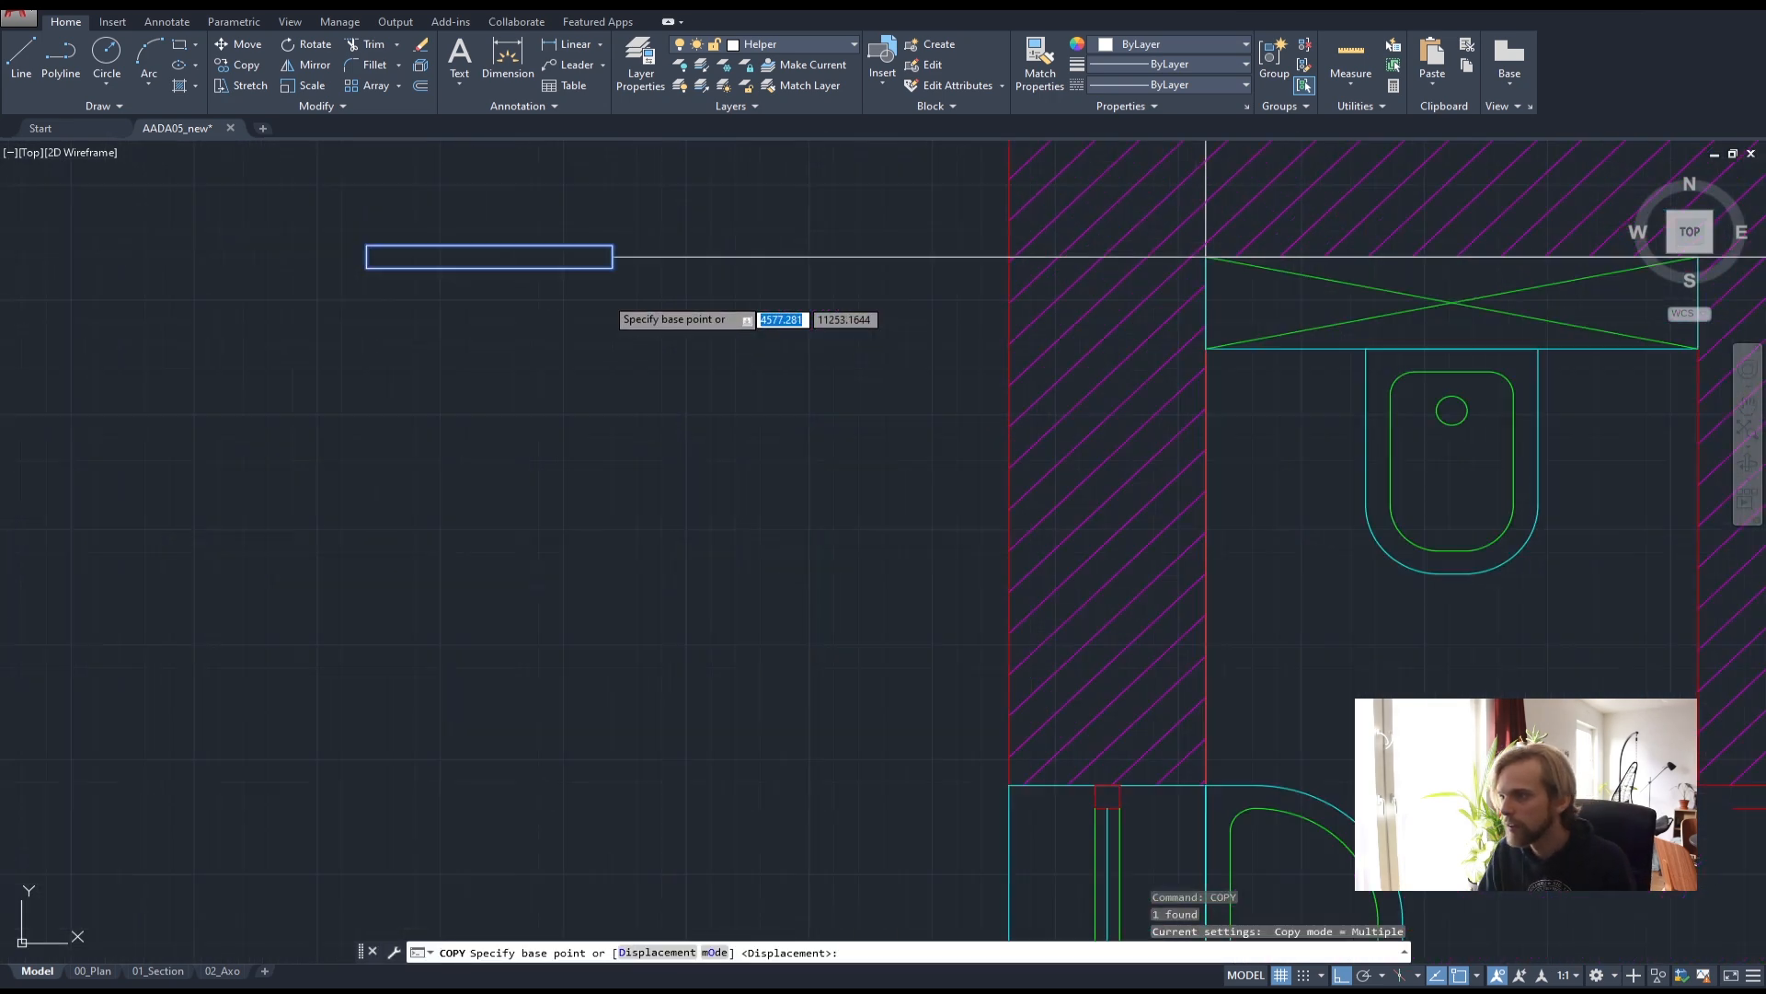
left_click(626, 194)
scroll(664, 322, "down", 4)
middle_click_drag(637, 600, 638, 339)
left_click(661, 618)
key("Escape")
key("Escape")
key("Escape")
- Copy both marker rectangles to the helper lines' right ends
scroll(725, 573, "down", 2)
left_click(654, 634)
left_click(622, 574)
left_click(618, 220)
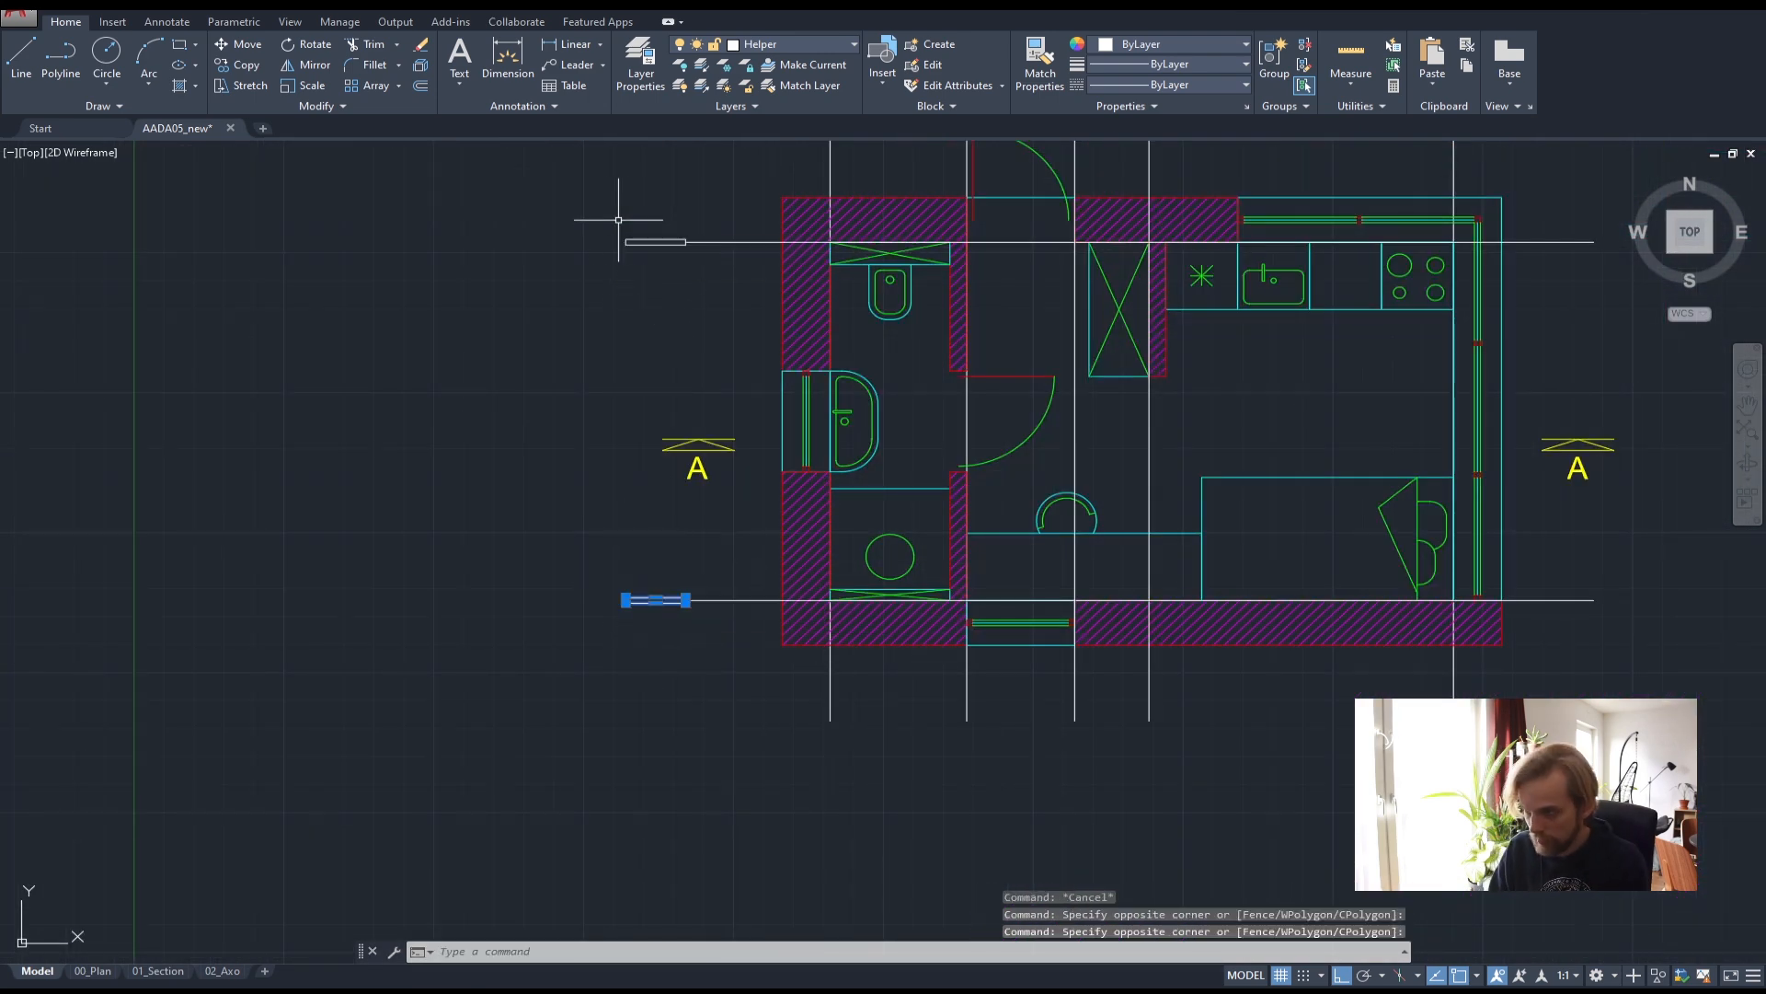
left_click(851, 248)
type("co")
key("Return")
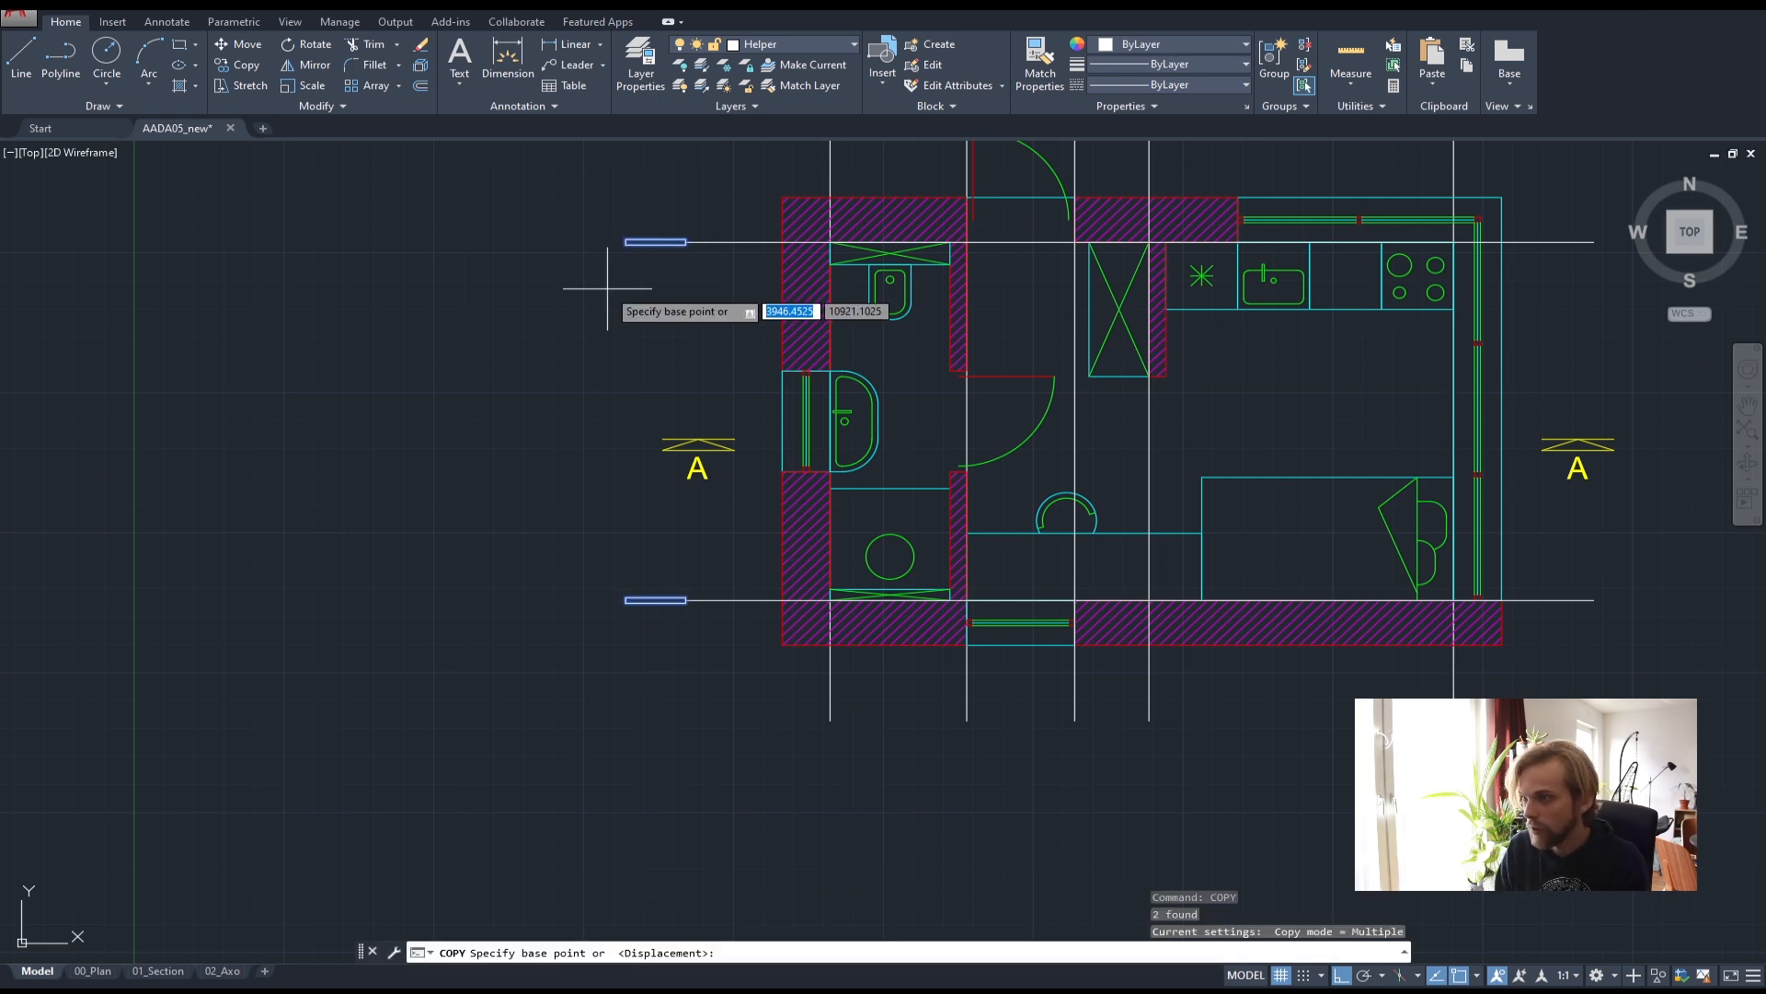
scroll(643, 268, "up", 6)
left_click(300, 502)
scroll(773, 515, "down", 5)
scroll(970, 501, "up", 4)
scroll(994, 501, "up", 4)
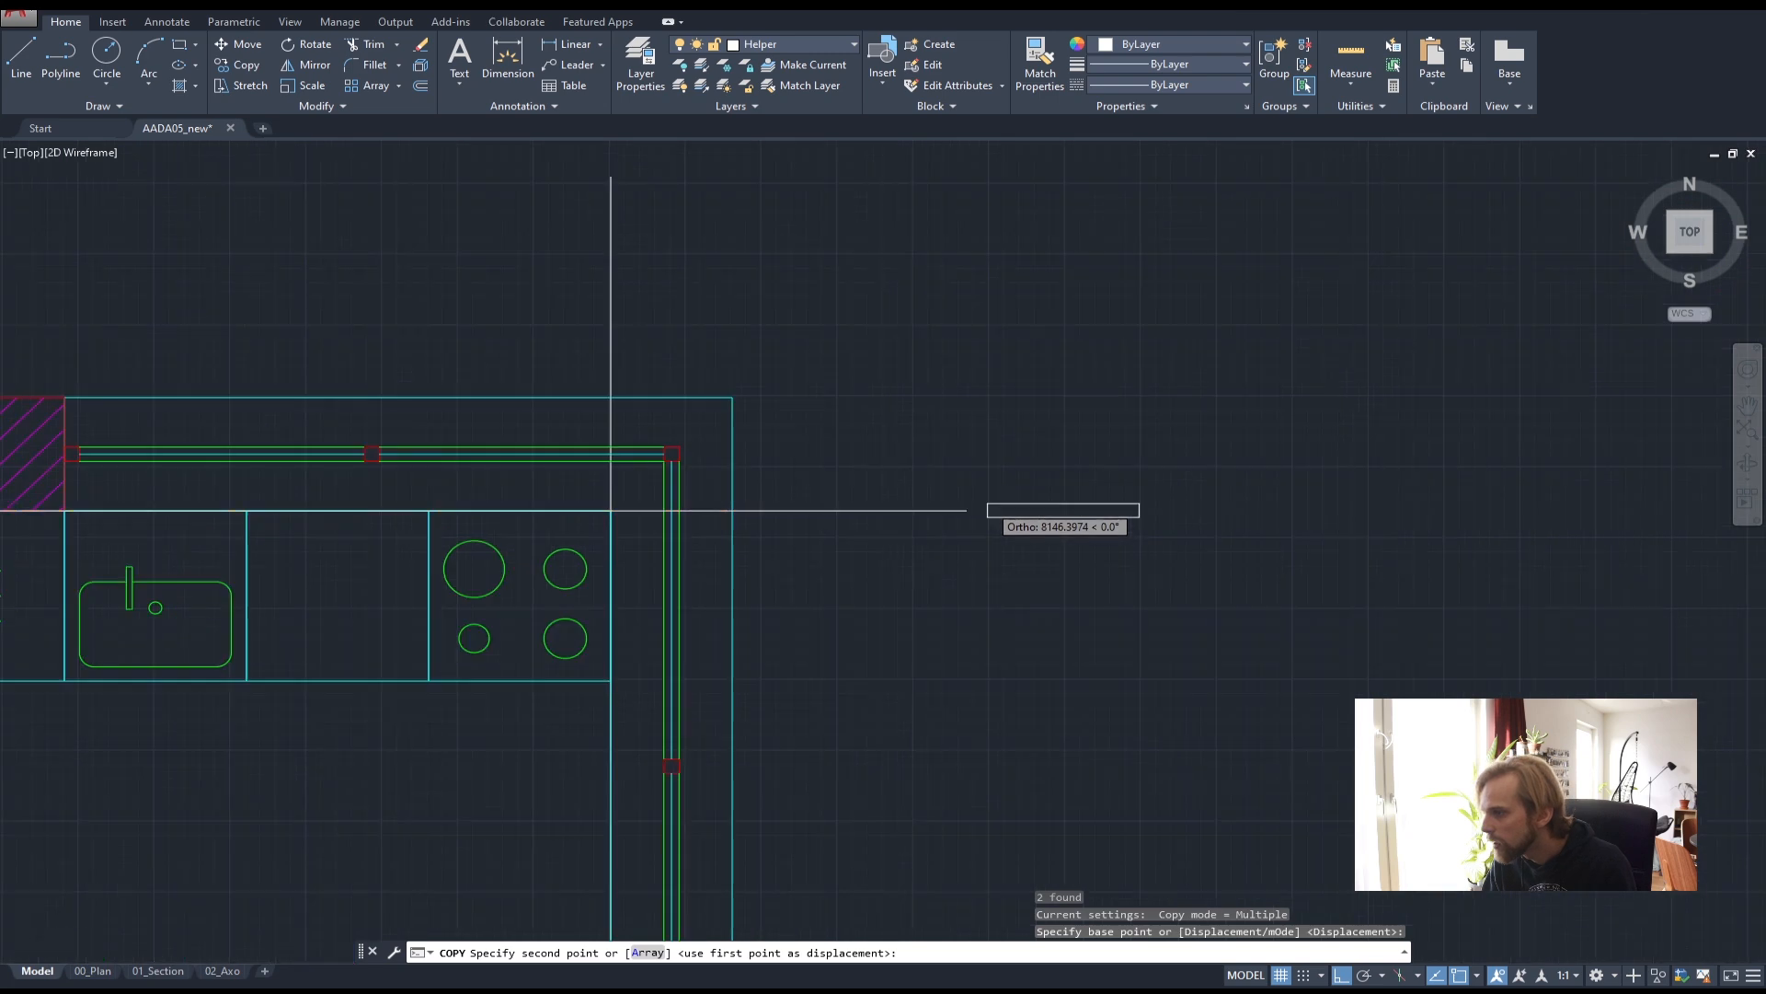
left_click(962, 504)
key("Escape")
key("Escape")
key("Escape")
scroll(911, 487, "down", 6)
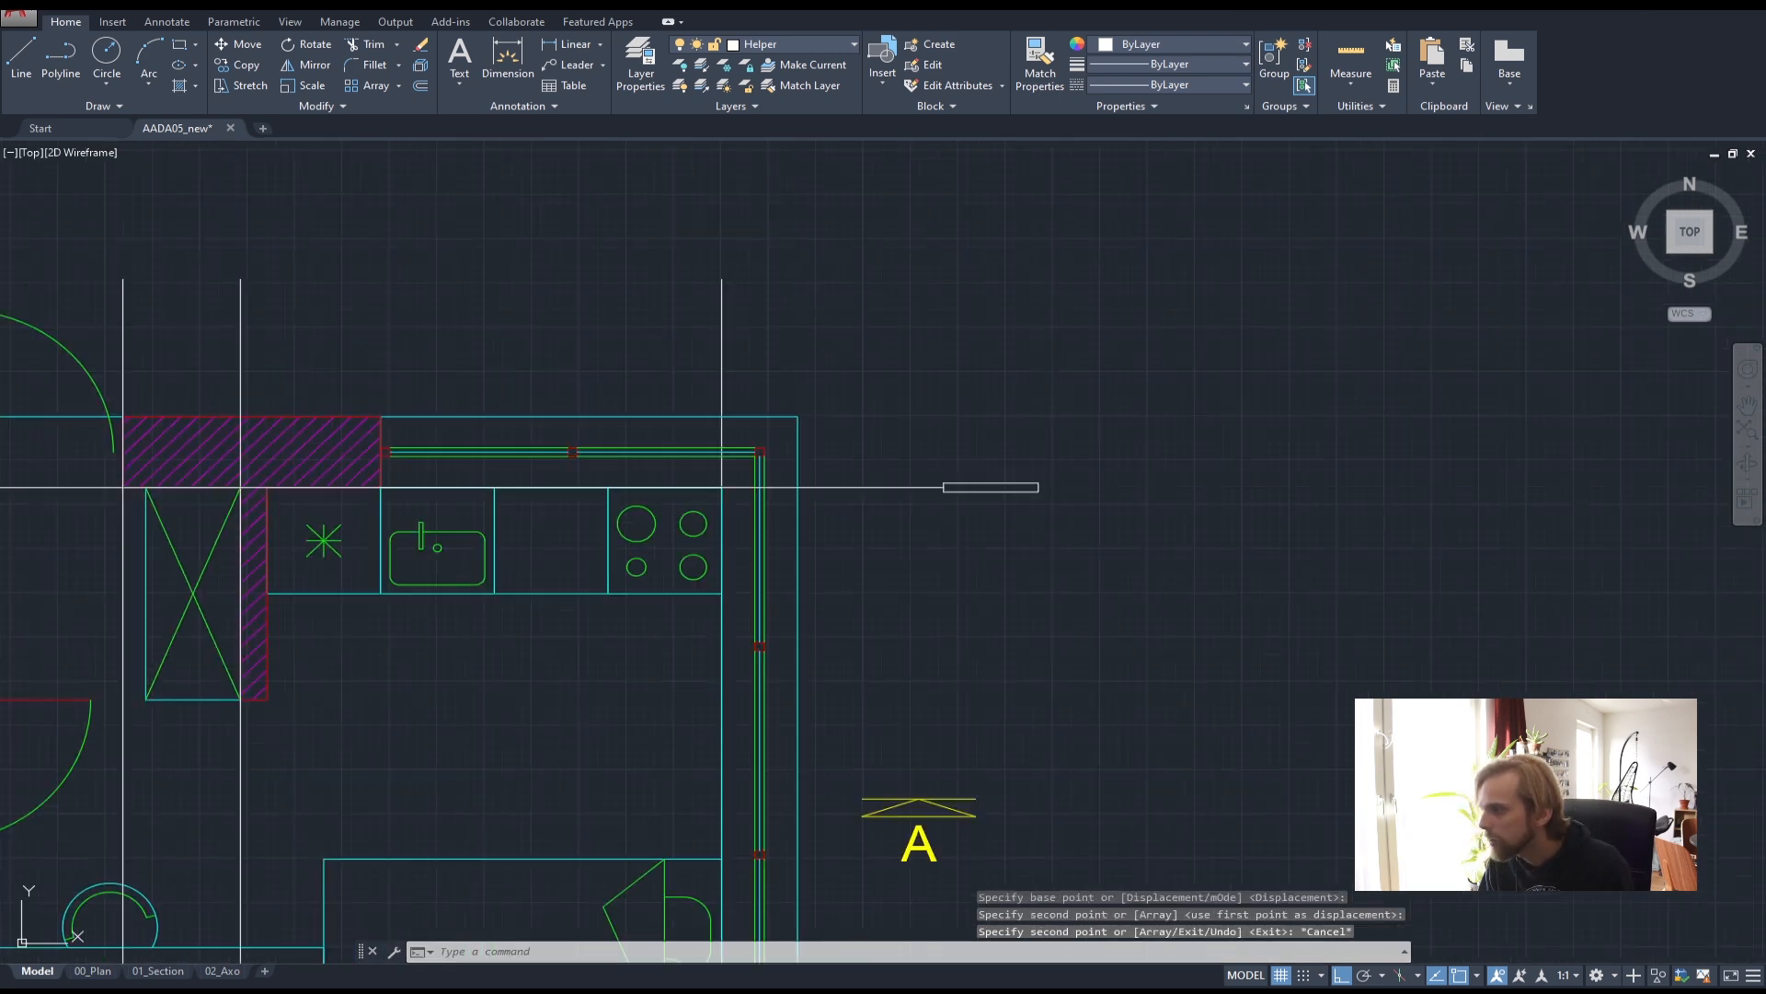
- Select the top-right marker for copying, then cancel the copy
left_click(956, 437)
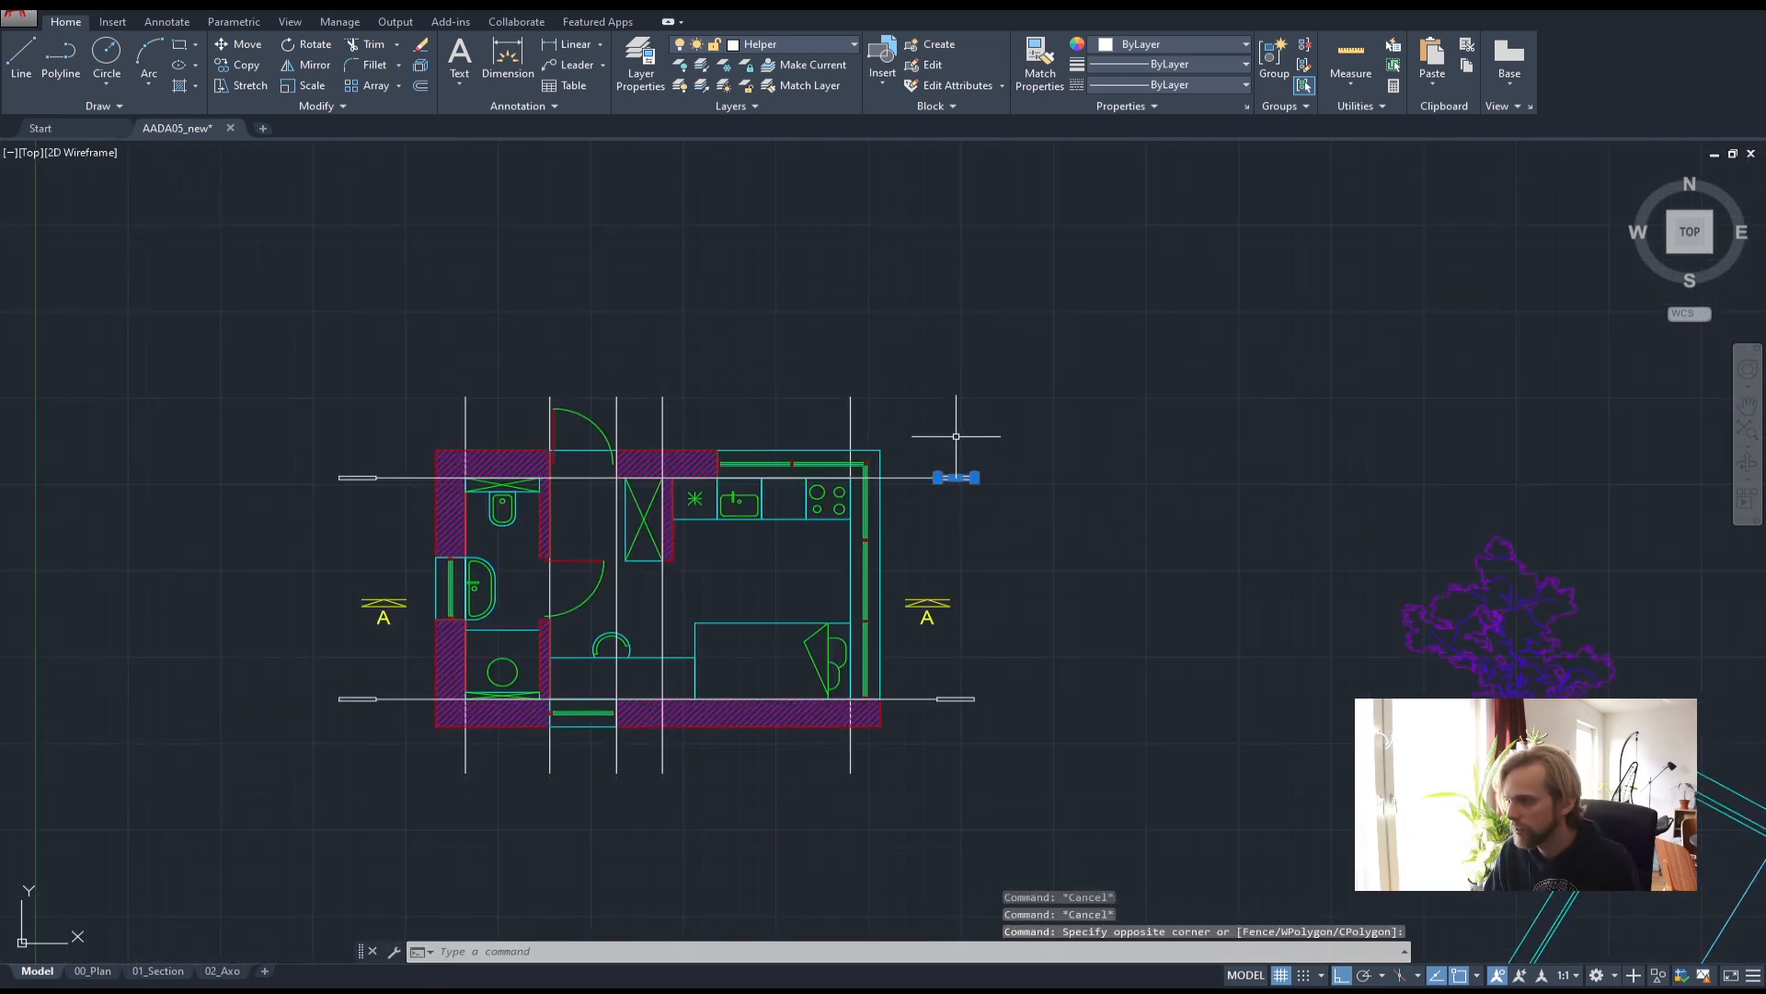
type("cop")
key("Return")
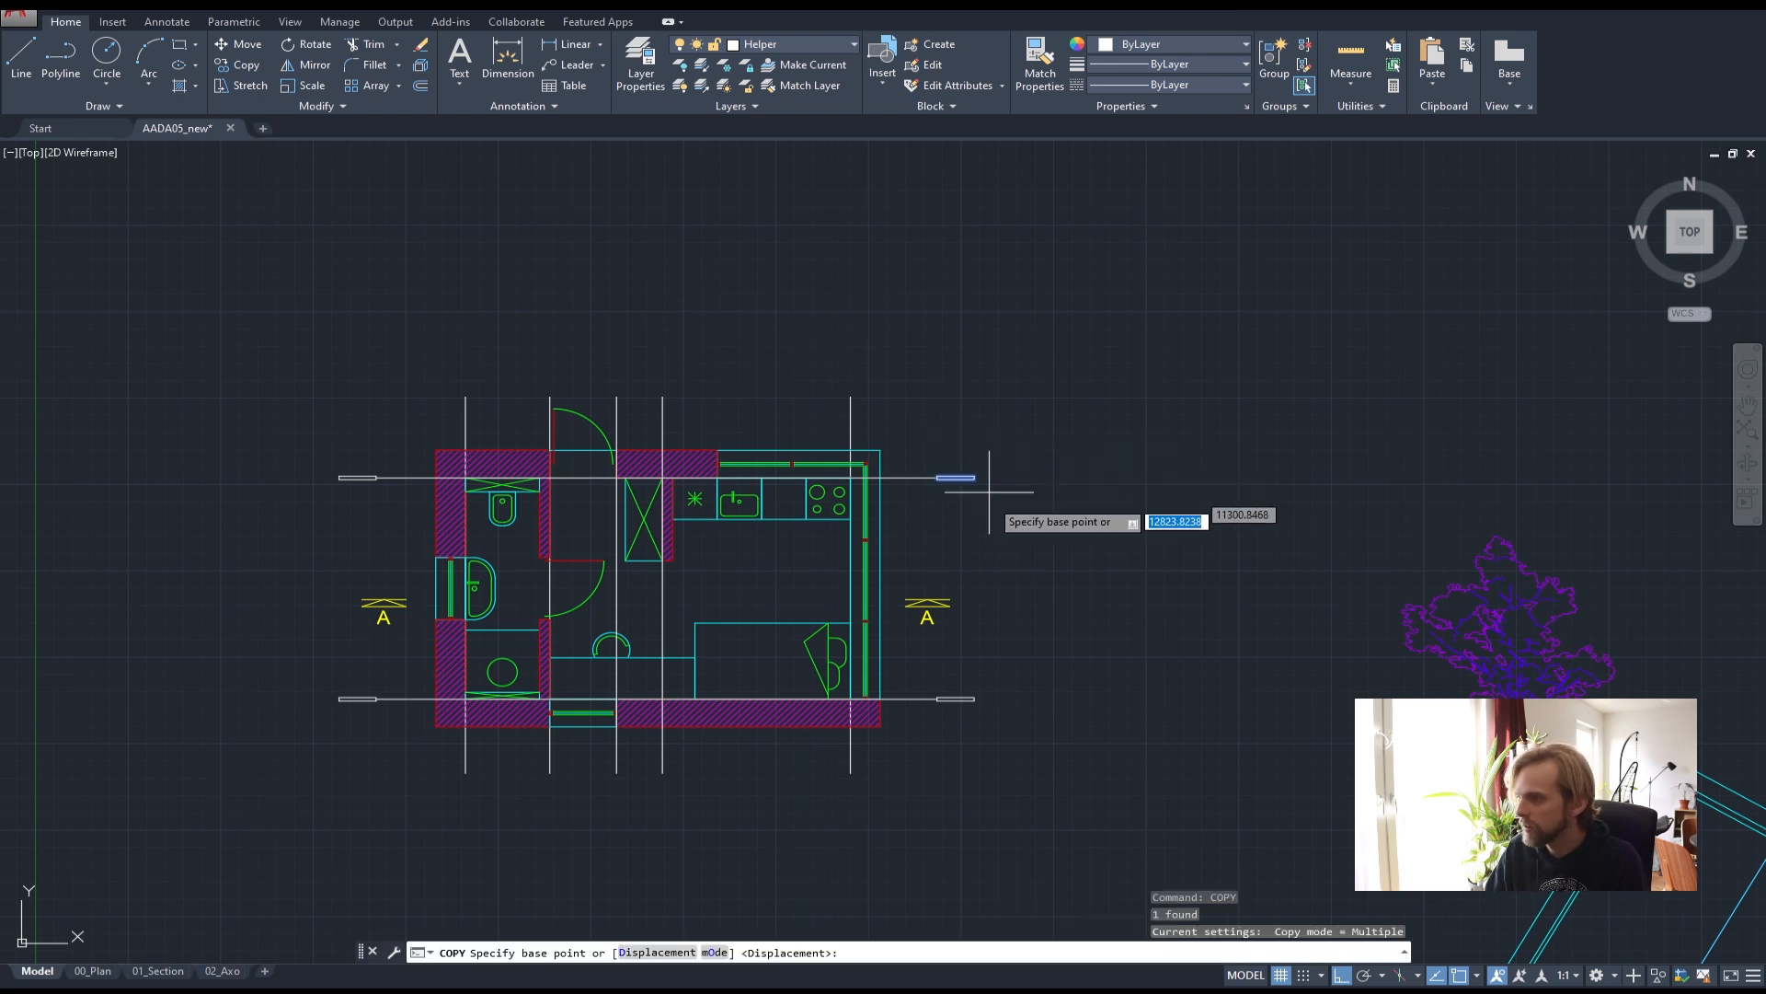
left_click(1000, 522)
key("Escape")
key("Escape")
scroll(944, 323, "up", 3)
- Rotate the loose bar above the plan 90° about its end so it stands vertical
left_click_drag(1006, 344, 963, 290)
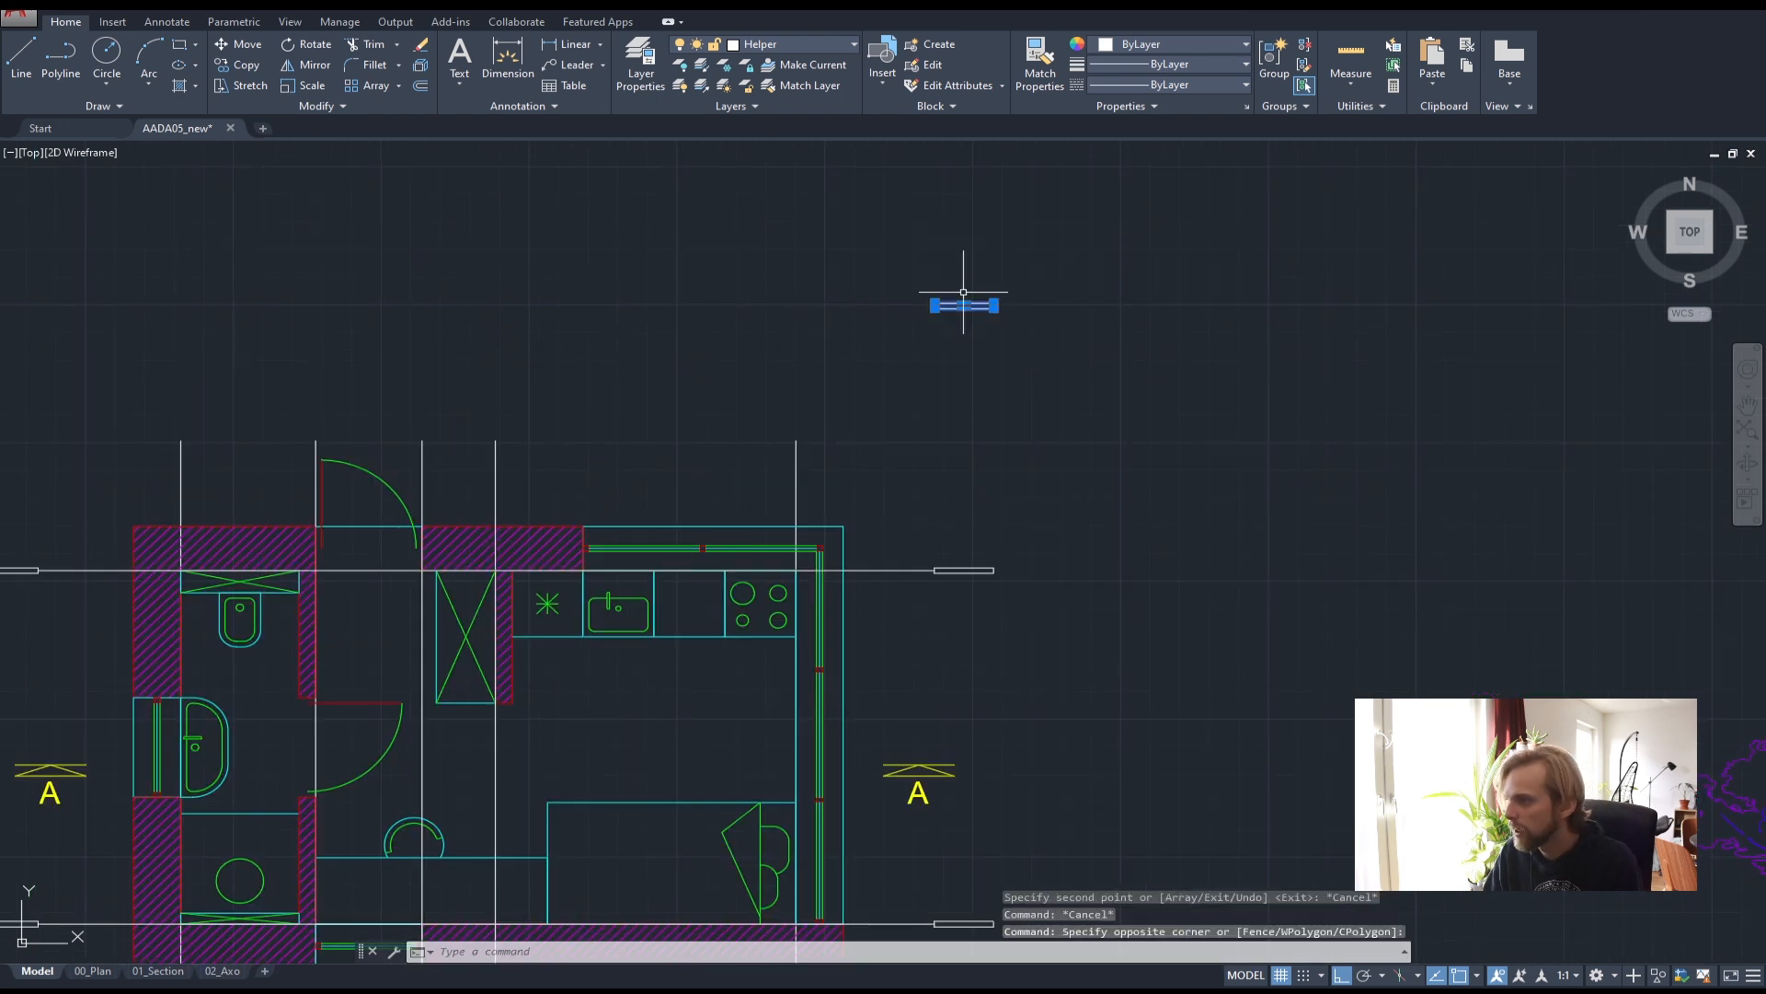
type("ro")
key("Return")
left_click(964, 305)
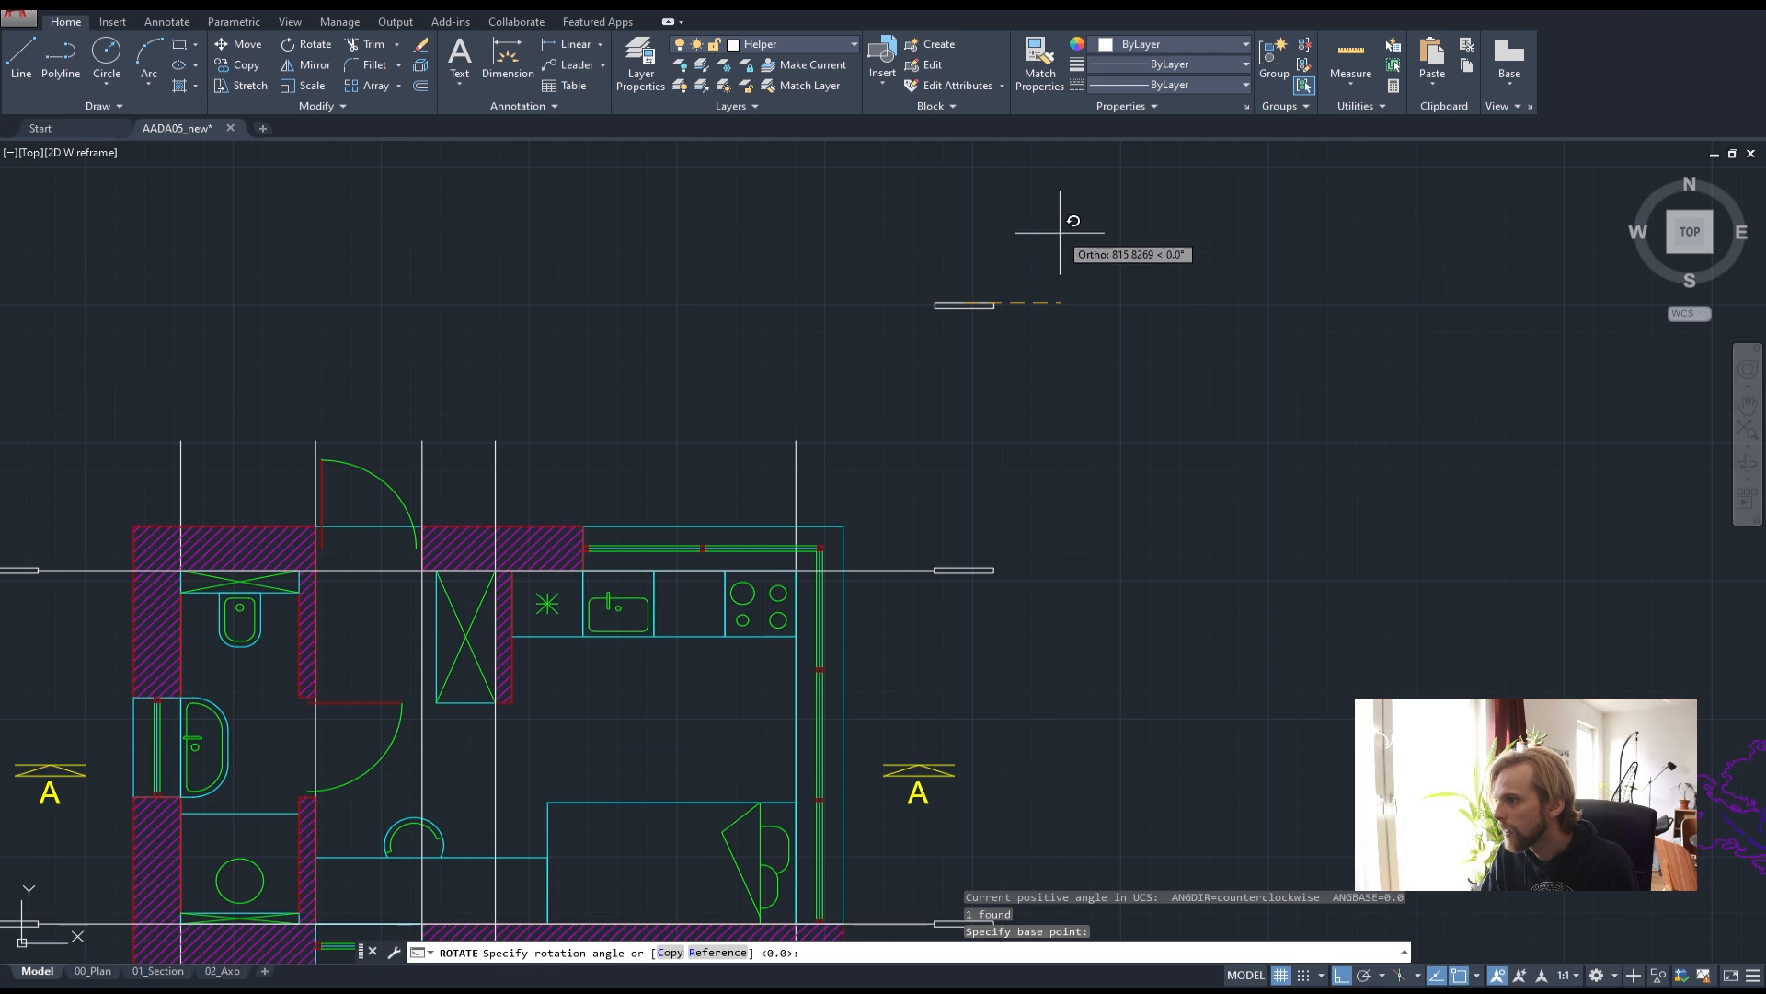
left_click(974, 341)
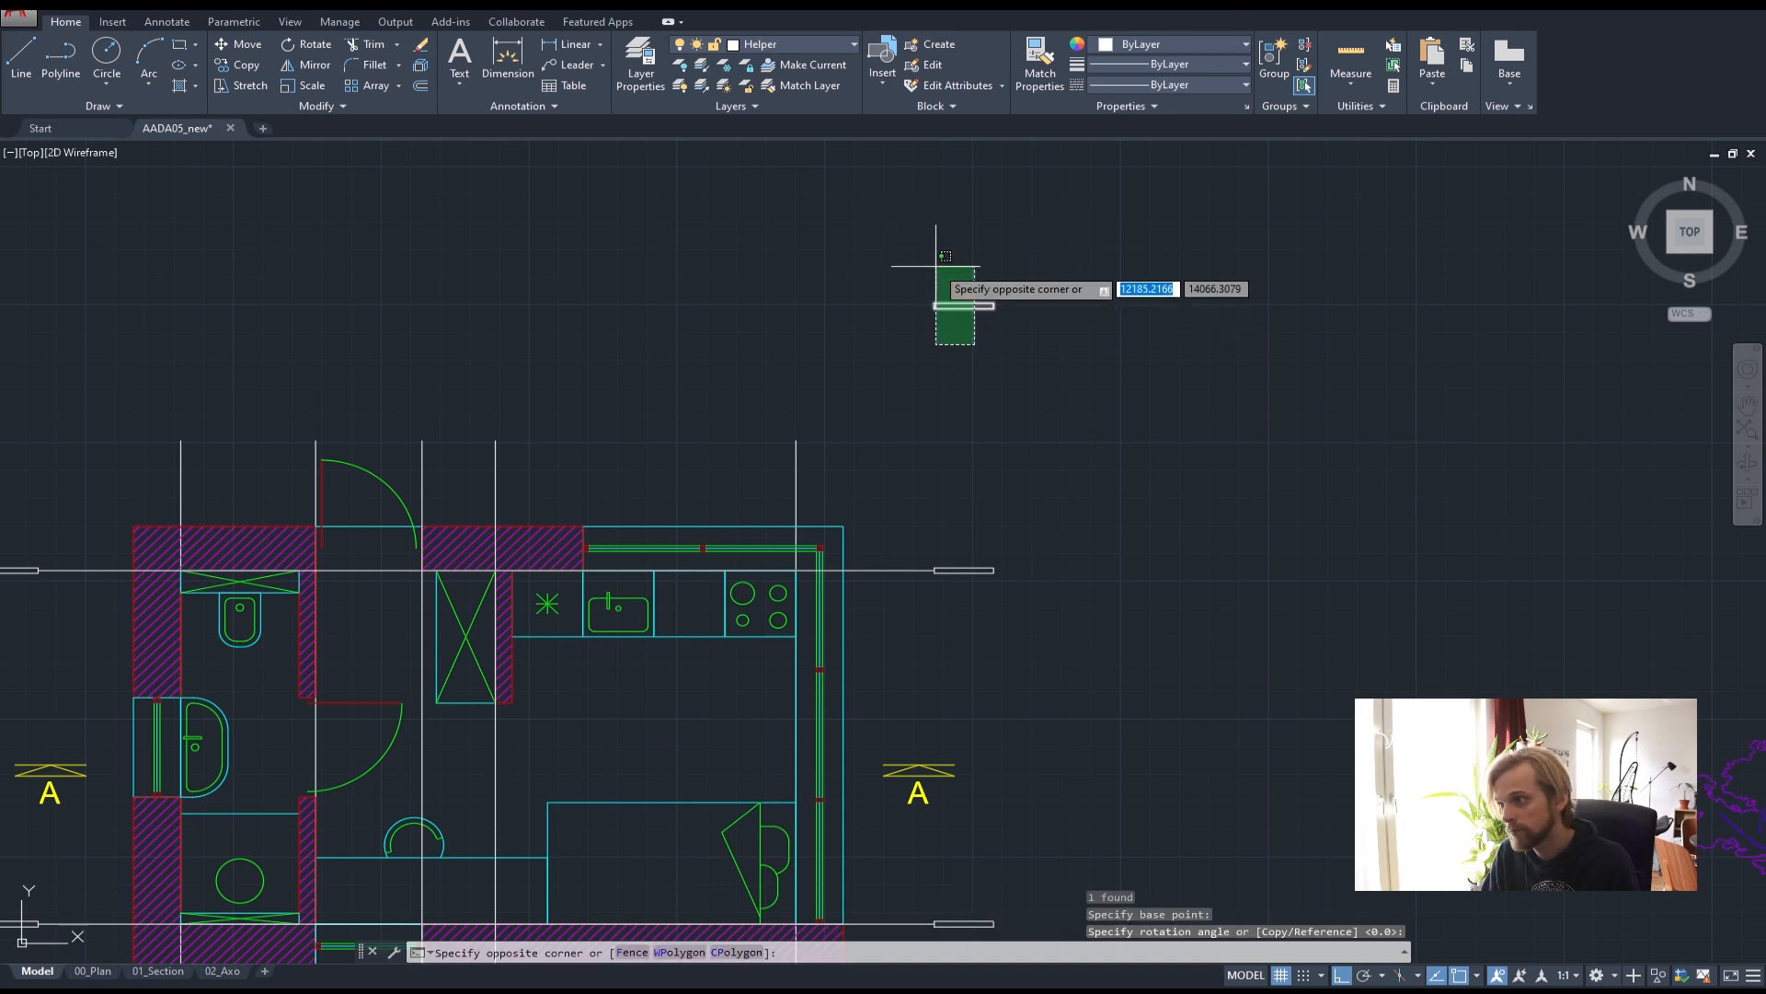
left_click(935, 266)
key("space")
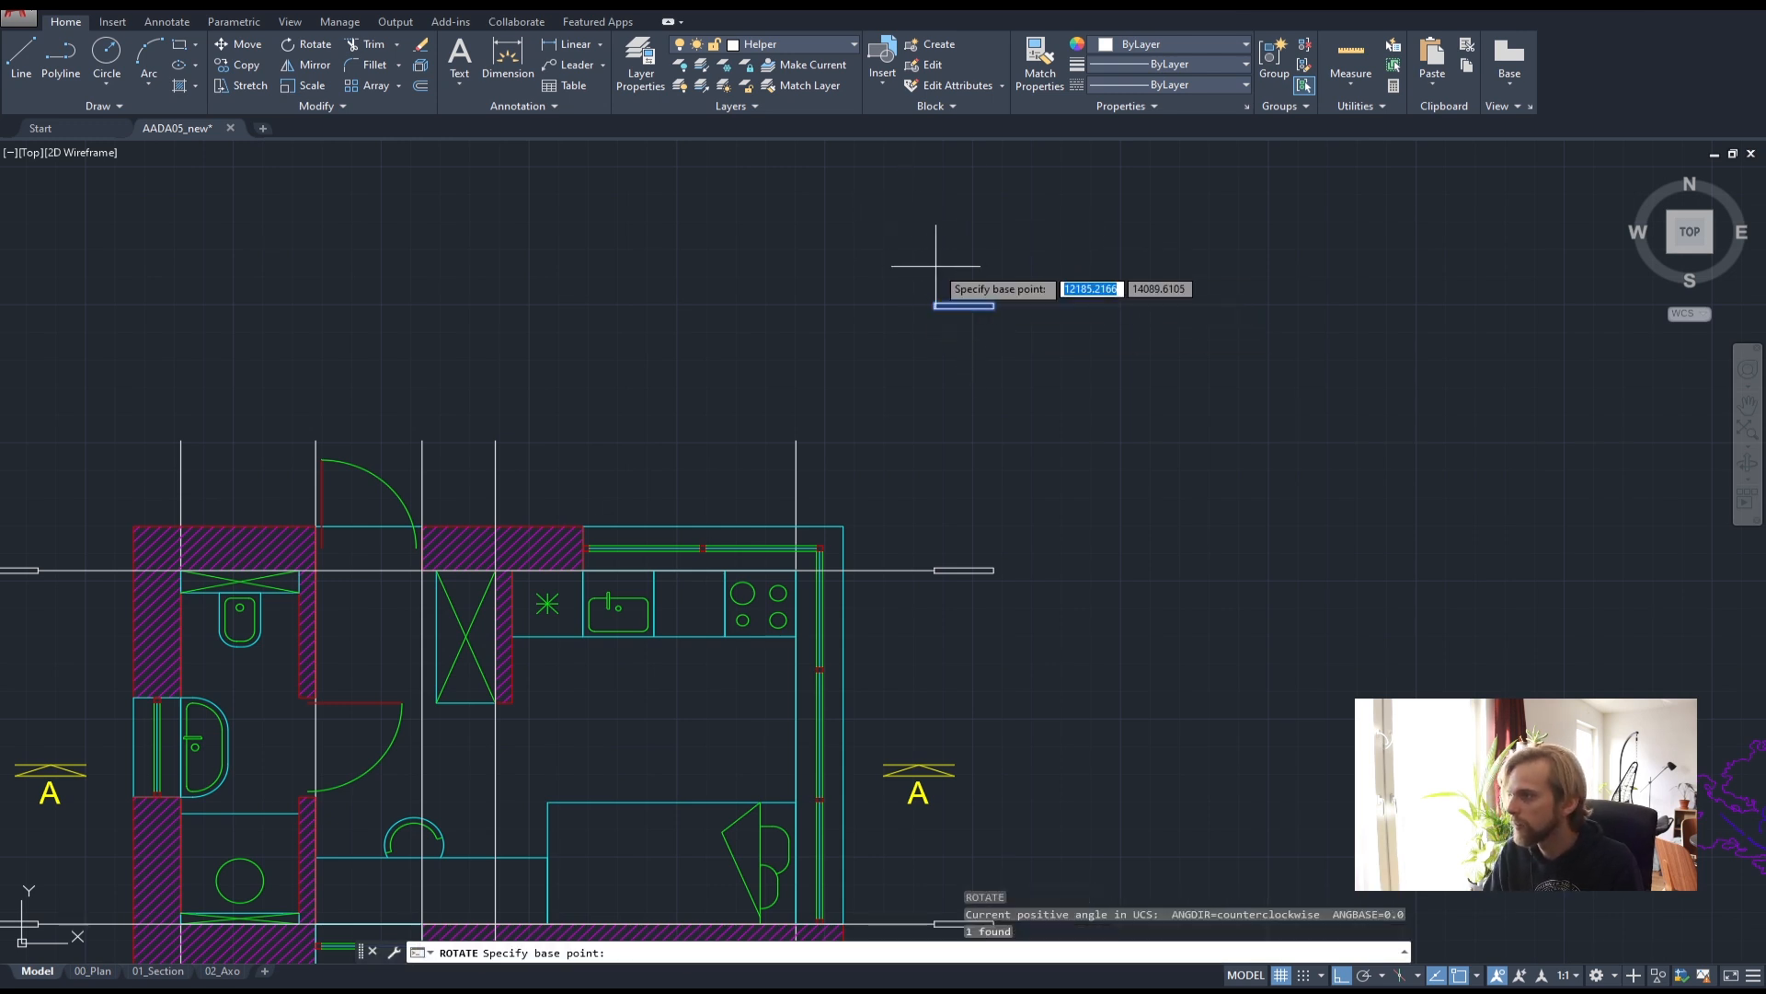
scroll(946, 309, "up", 2)
left_click(945, 304)
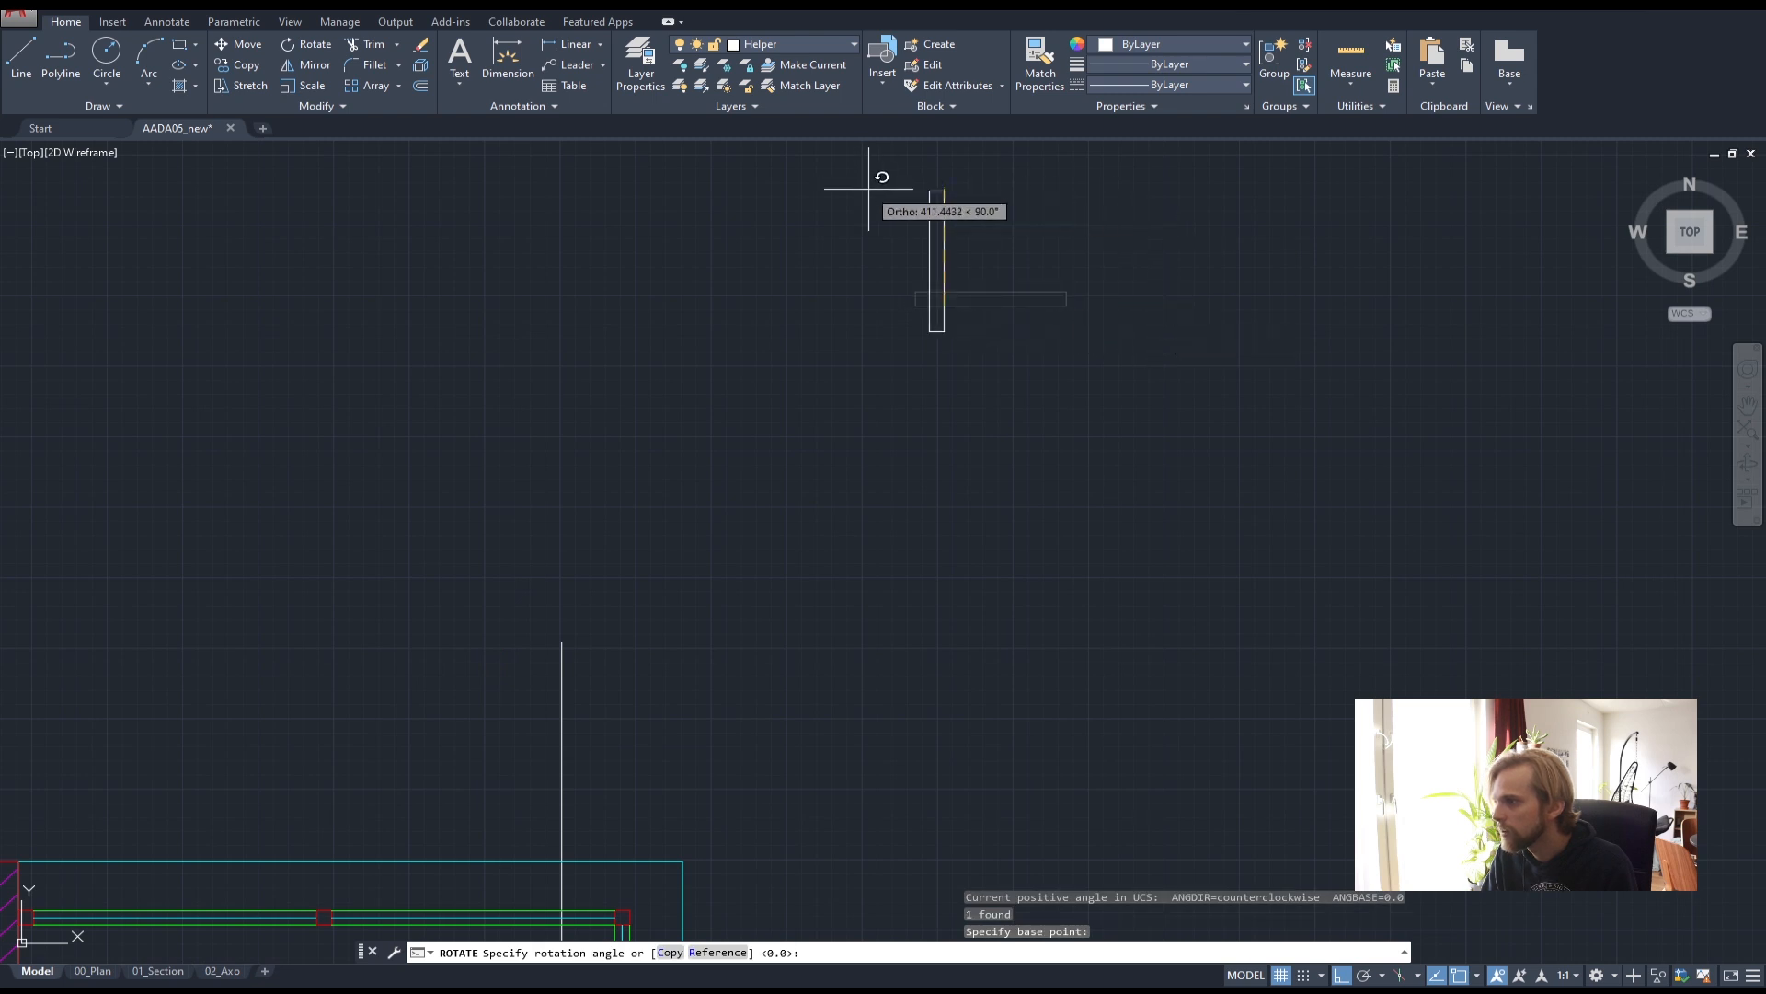
left_click(879, 179)
- Move the vertical bar so its bottom end sits on the vertical helper line's top
left_click(962, 288)
left_click(832, 261)
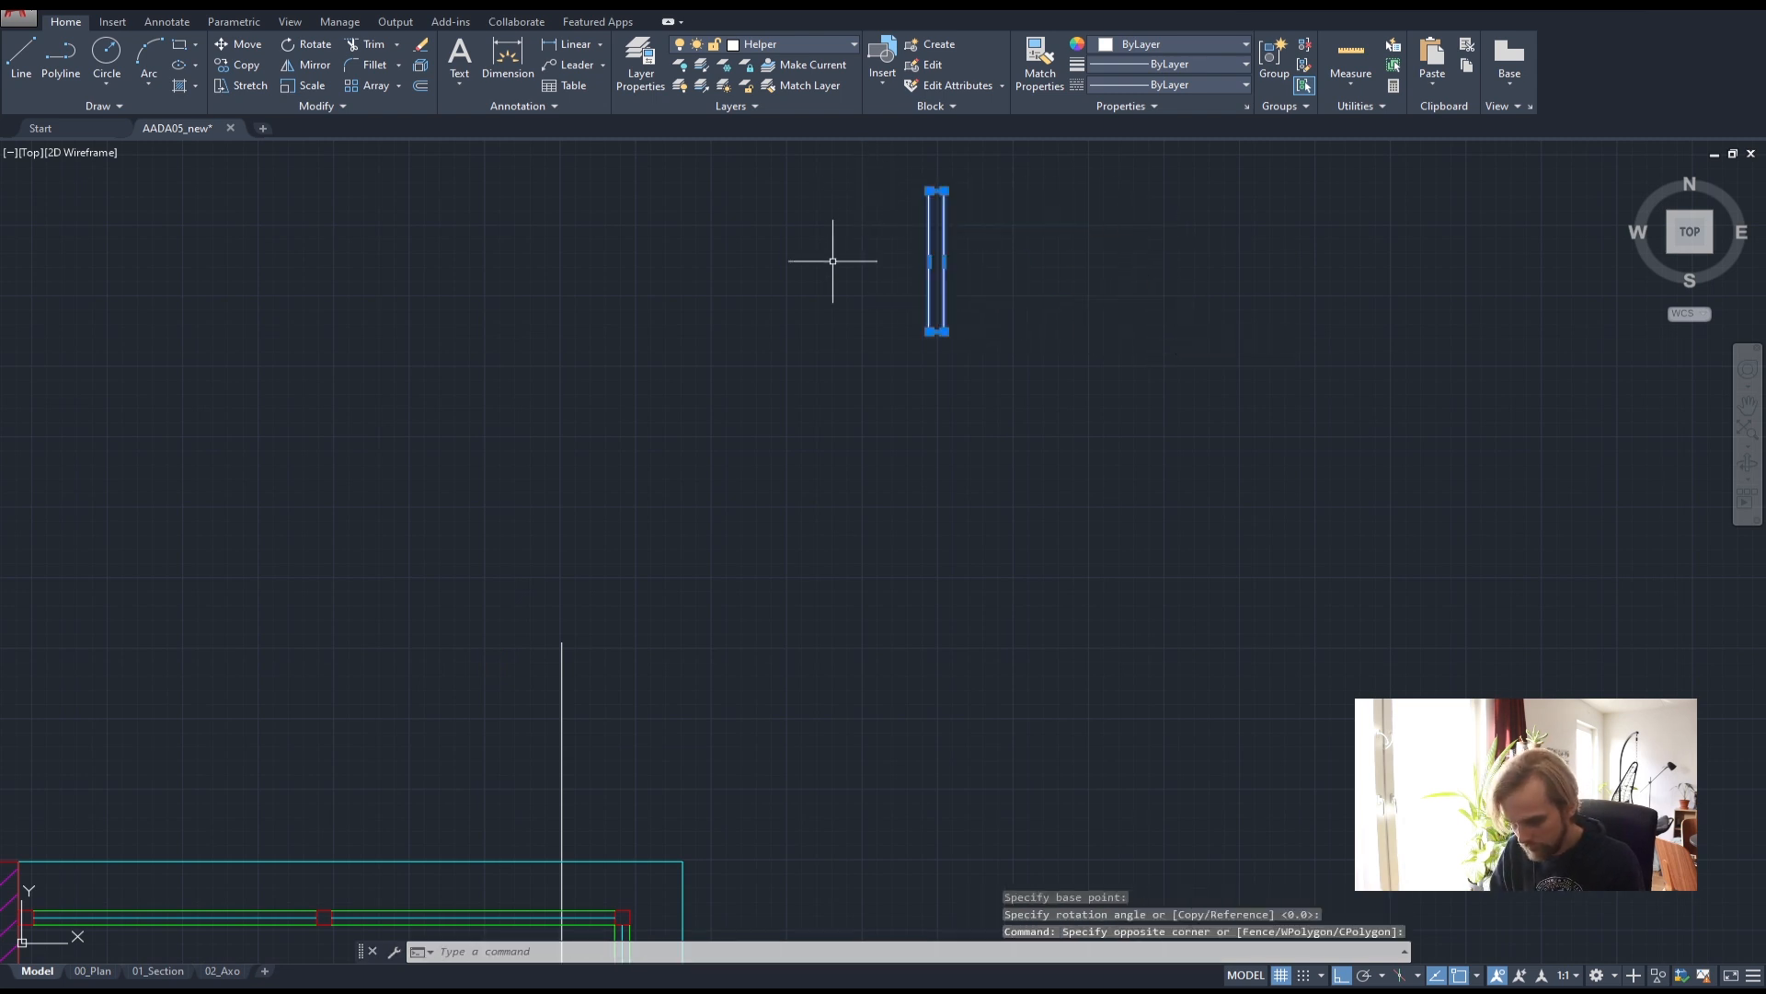
type("m")
key("space")
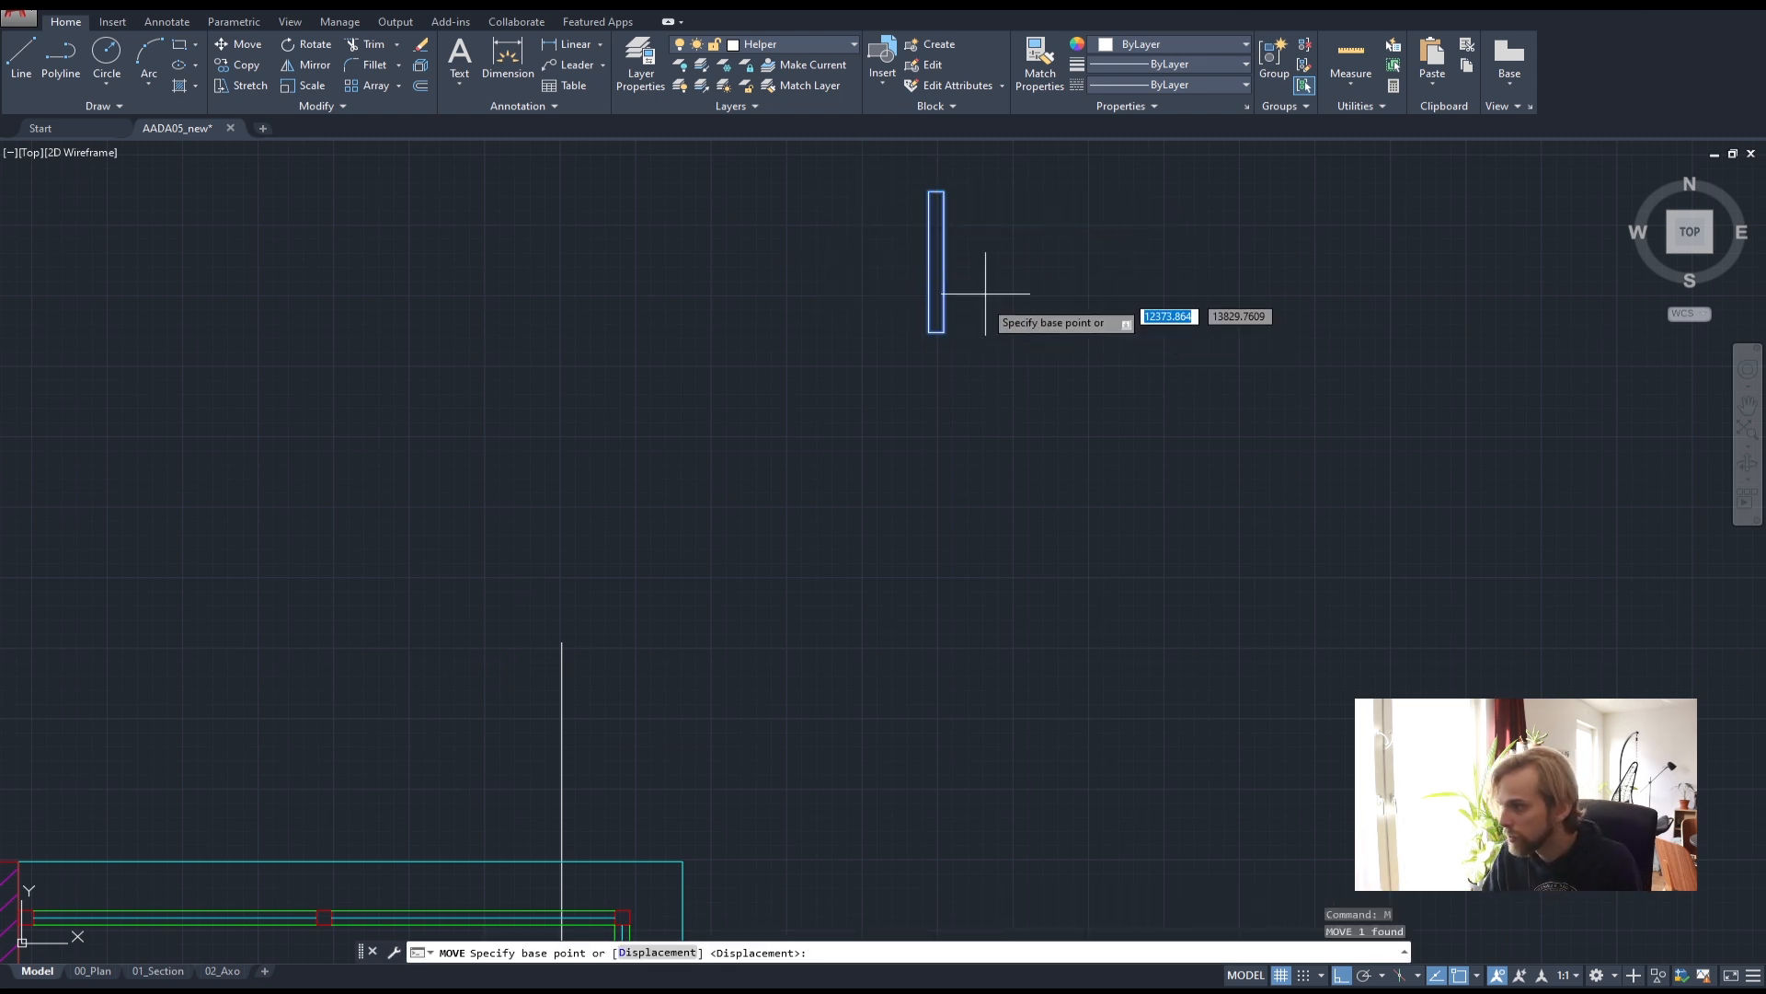
scroll(970, 303, "up", 2)
left_click(913, 342)
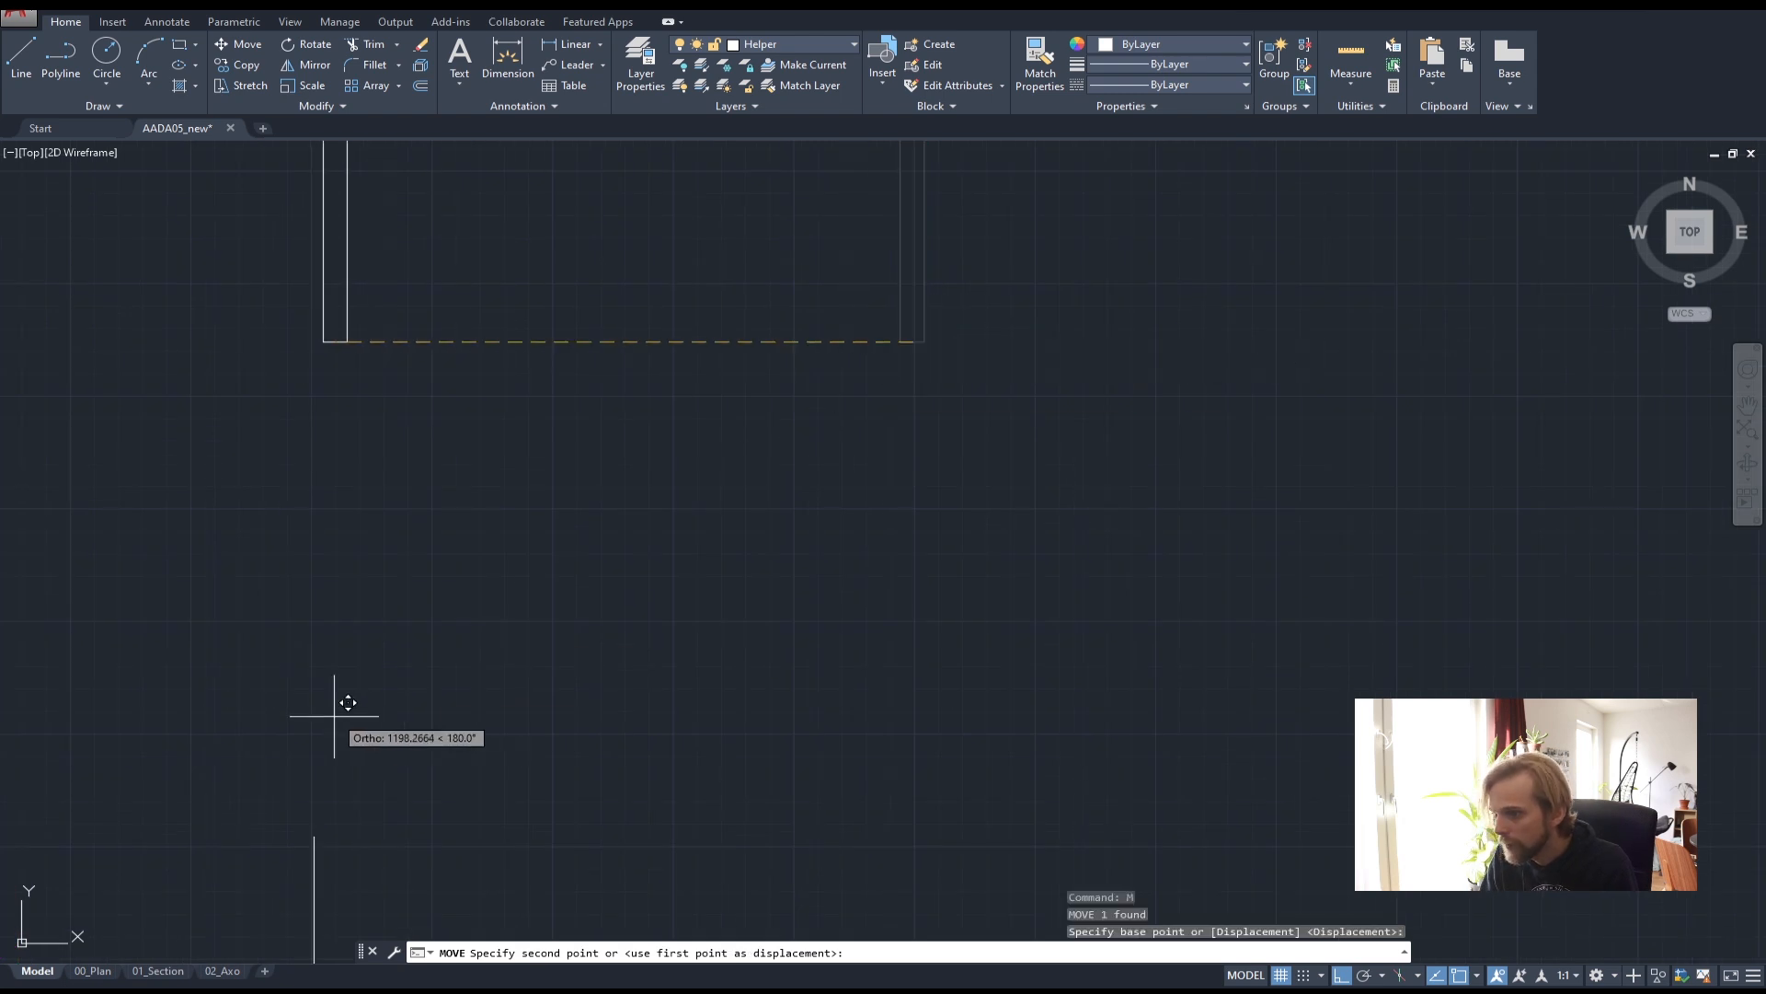
left_click(314, 838)
middle_click_drag(451, 681, 894, 394)
- Select the bar at the helper line's top as the object to copy
left_click(879, 405)
left_click(606, 387)
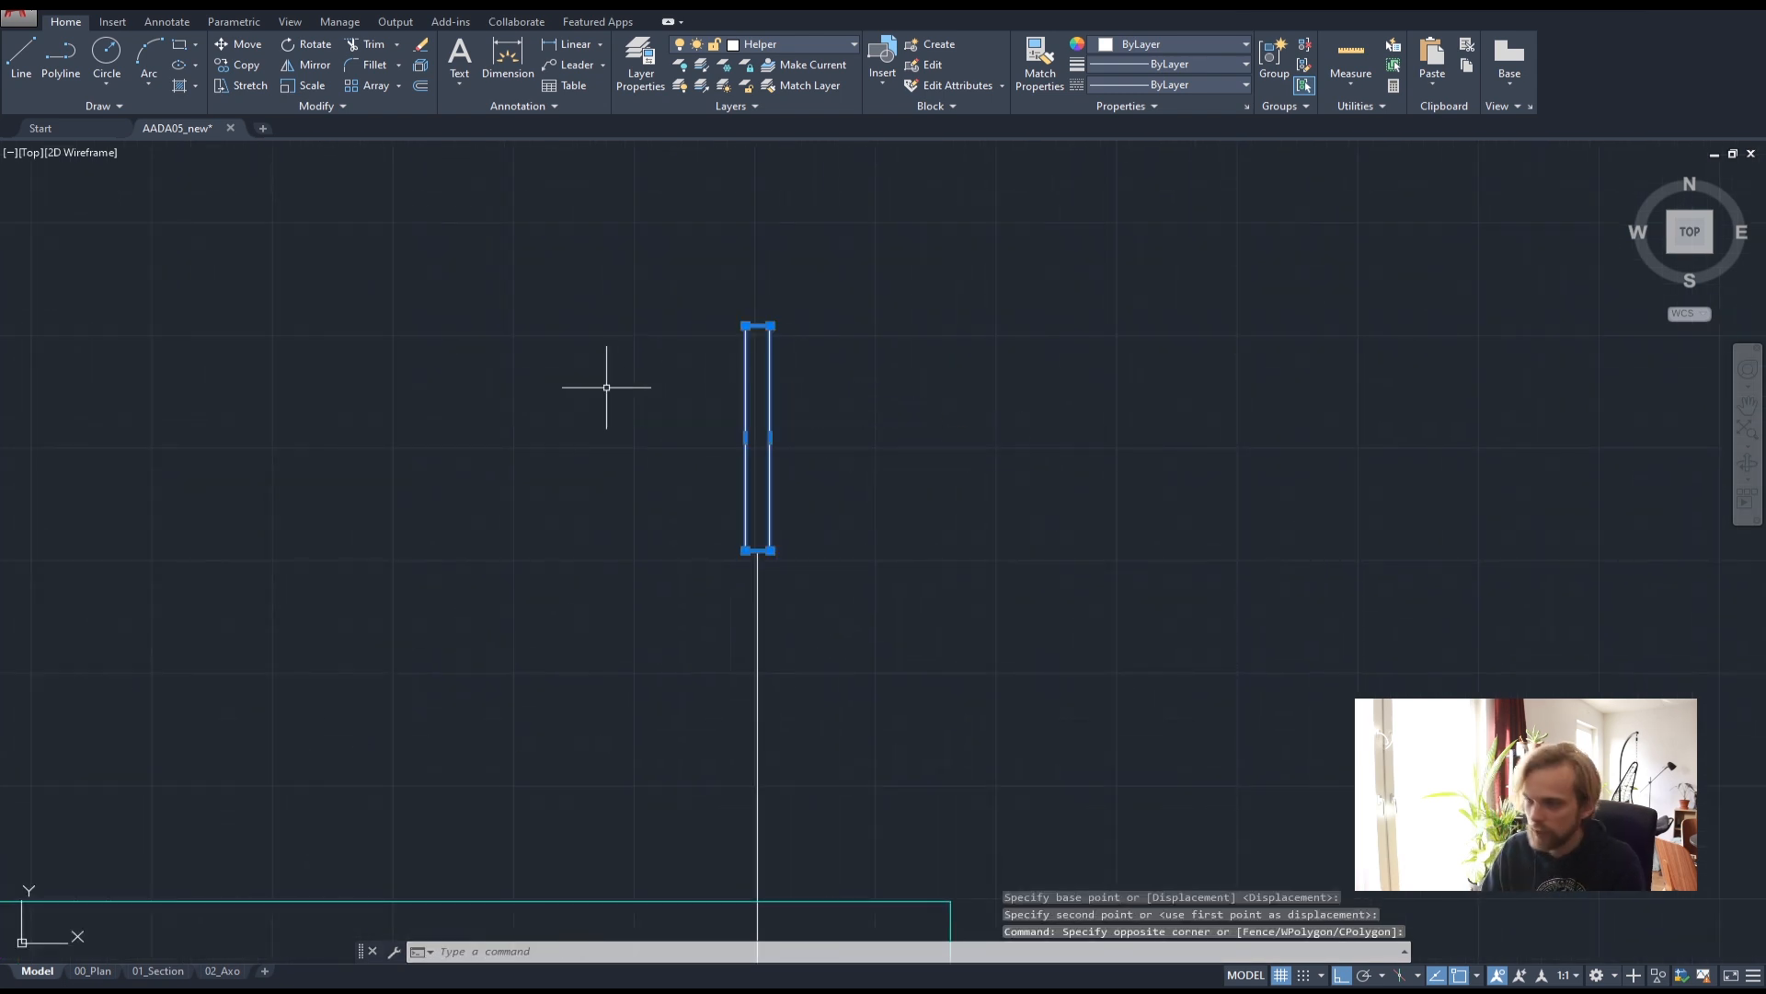
type("co")
key("space")
key("Escape")
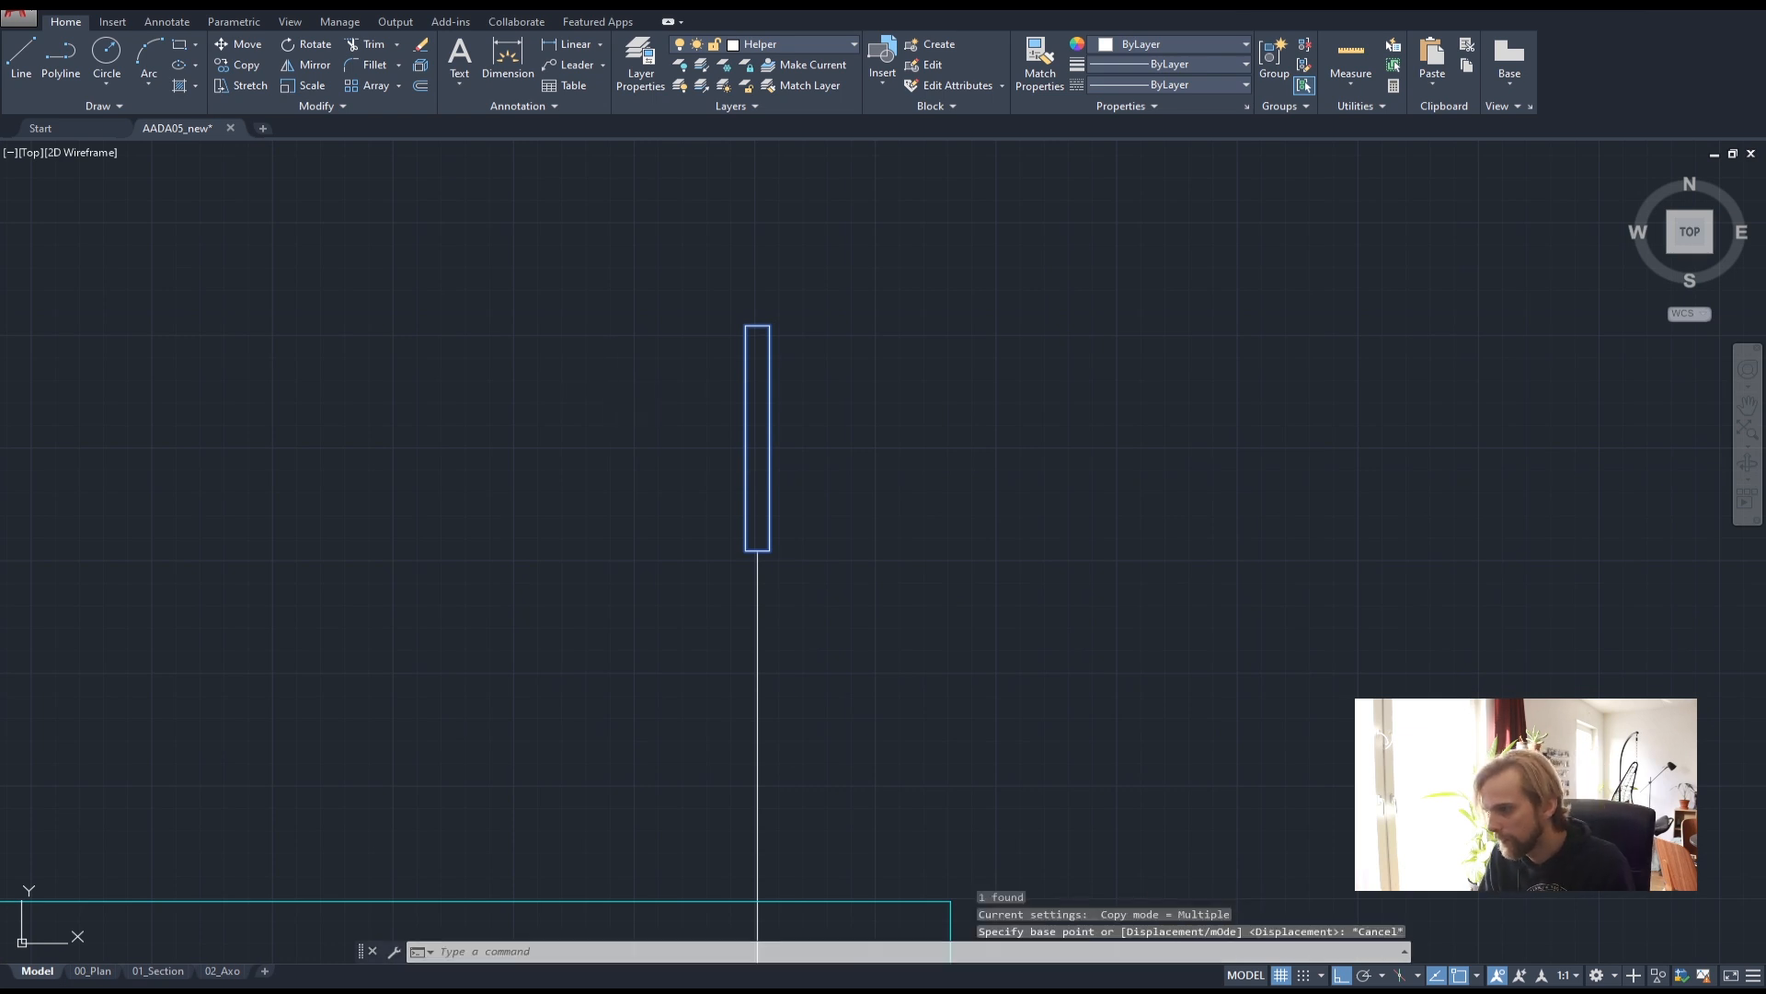
type("copy")
key("space")
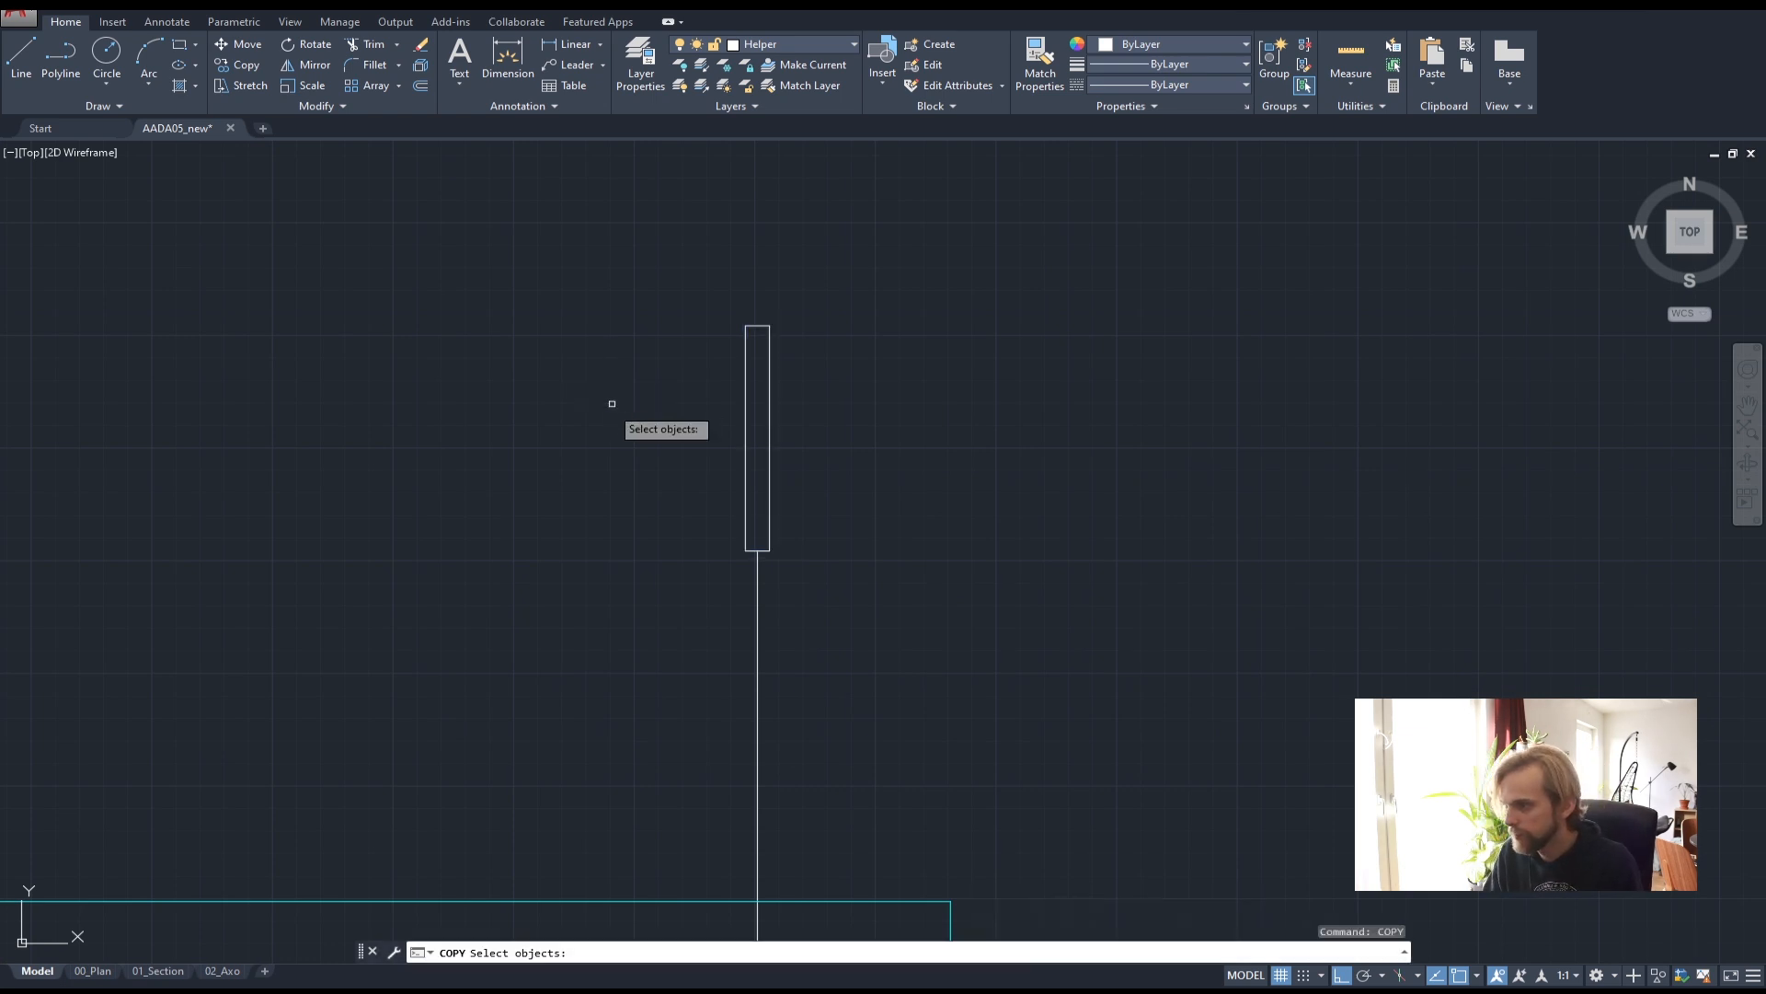
left_click(863, 449)
left_click(673, 398)
key("space")
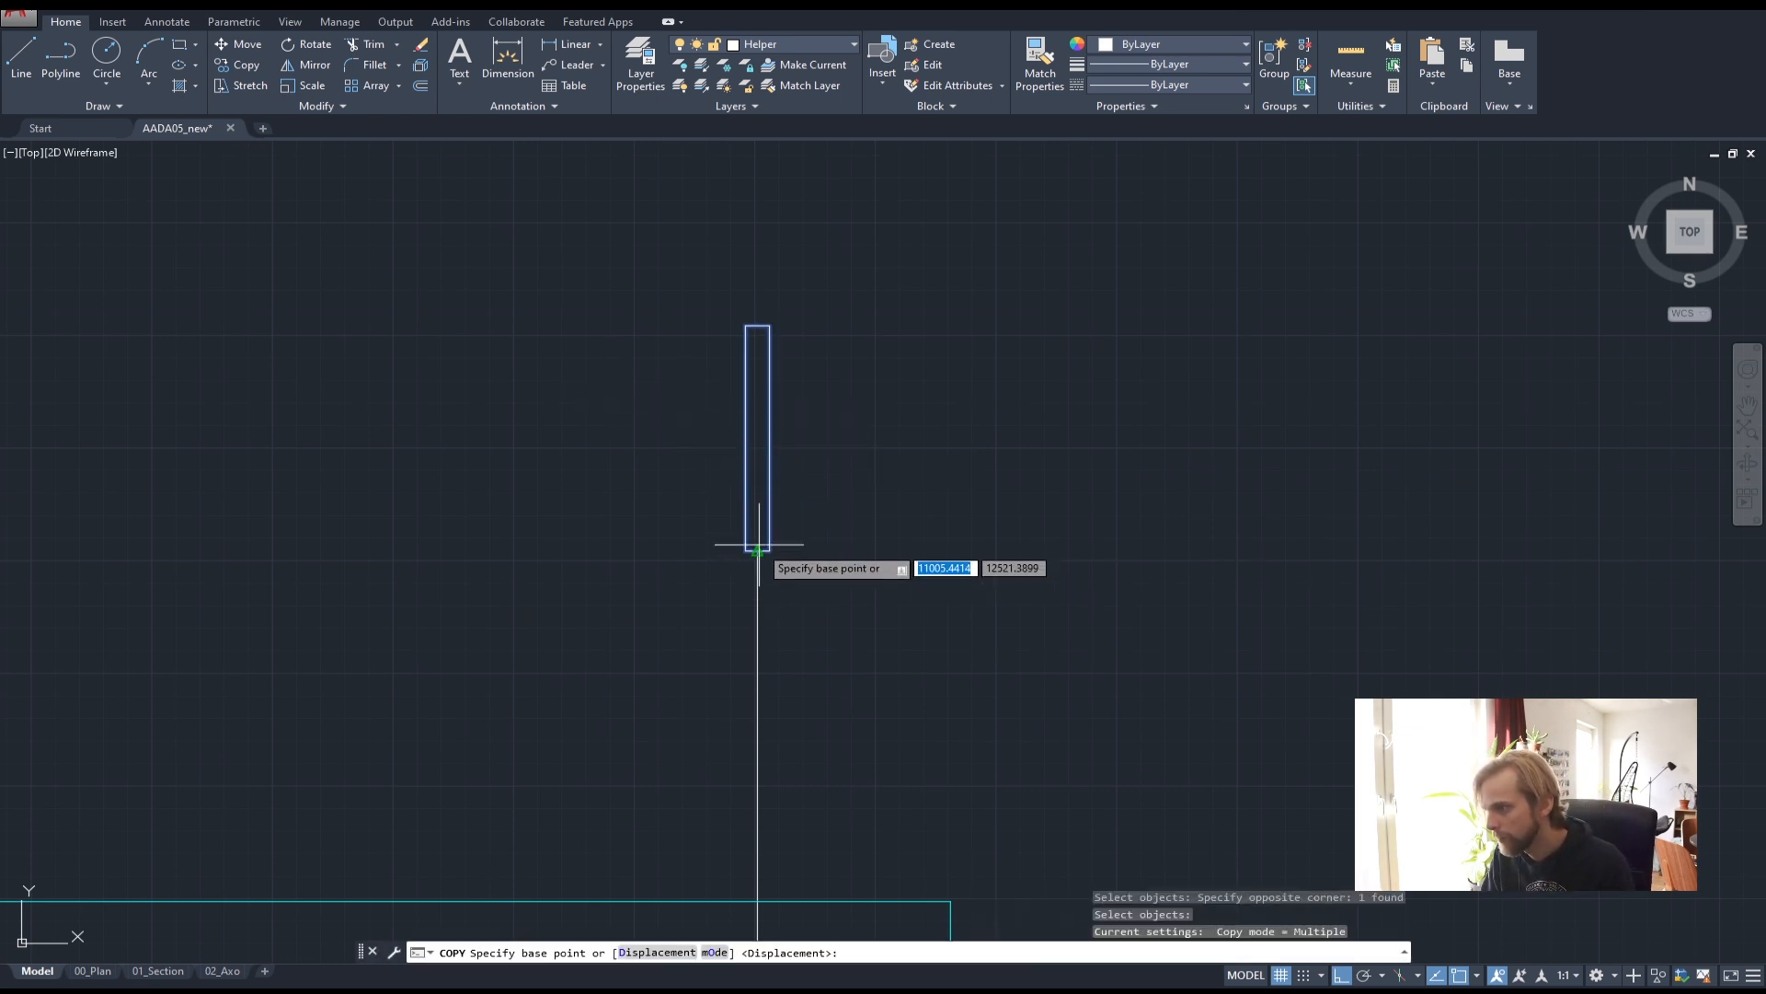
- Copy the bar onto the top ends of the four other vertical helper lines
left_click(757, 551)
scroll(718, 536, "down", 5)
scroll(349, 548, "up", 4)
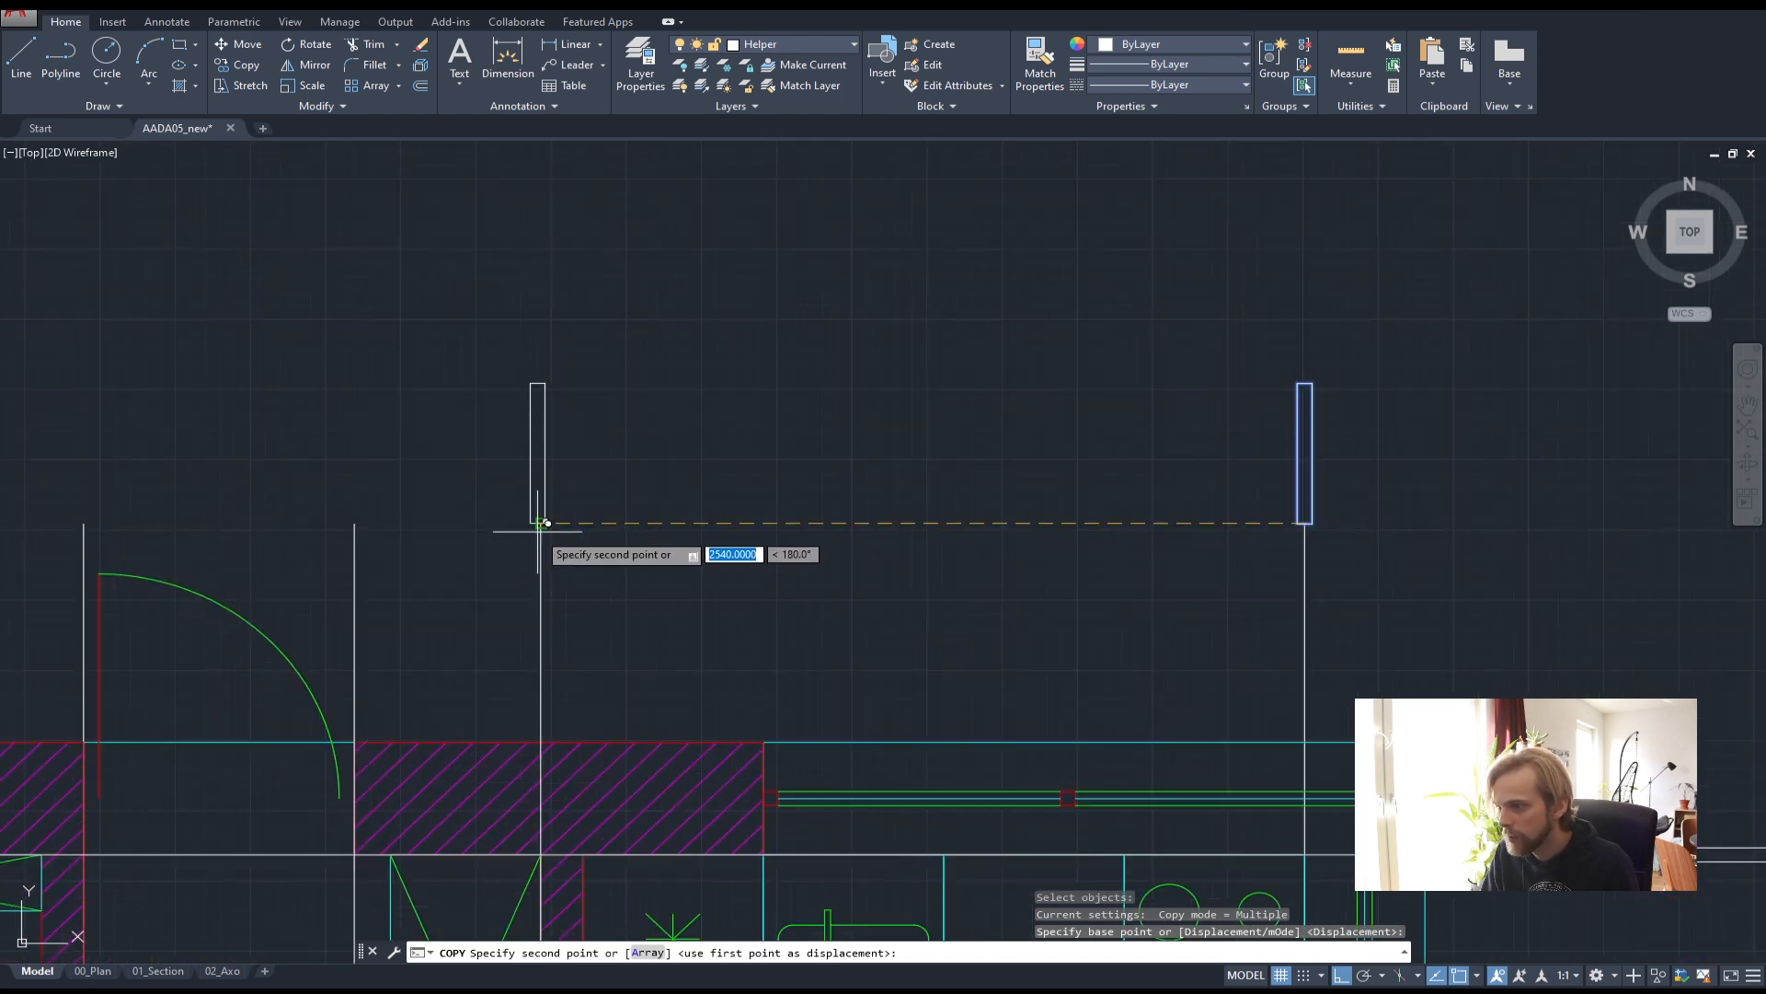
left_click(540, 522)
left_click(354, 521)
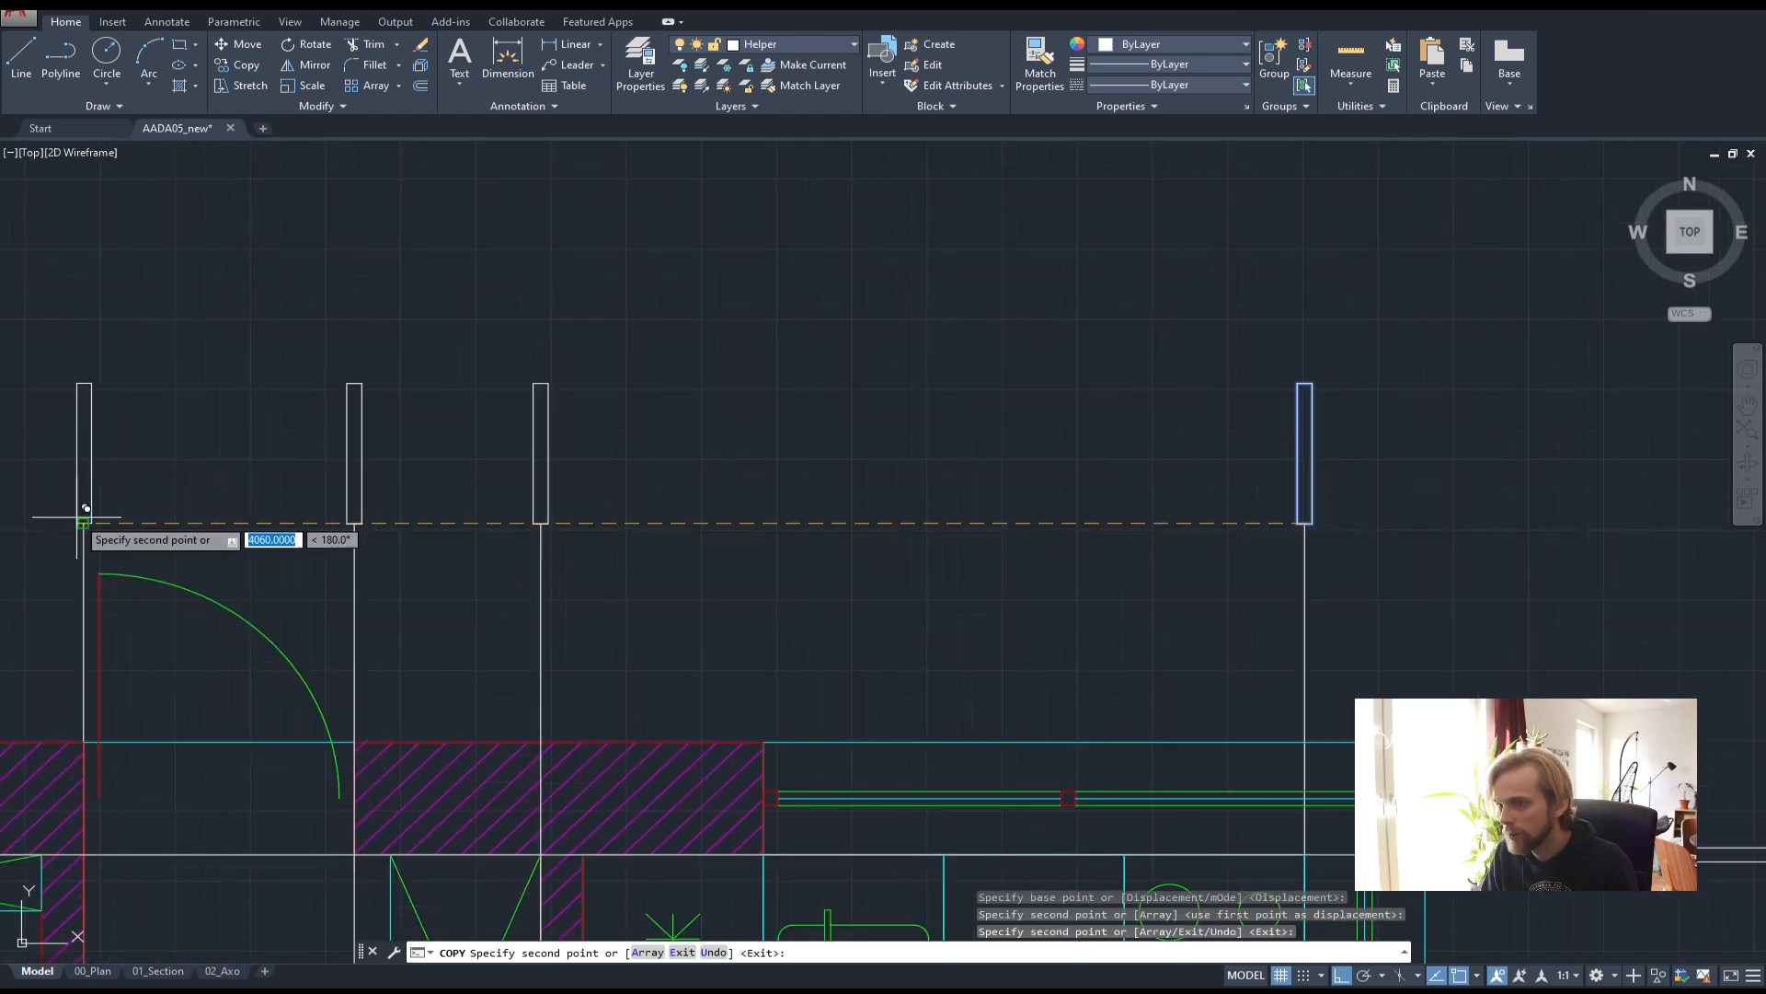
left_click(82, 523)
middle_click_drag(87, 520, 530, 529)
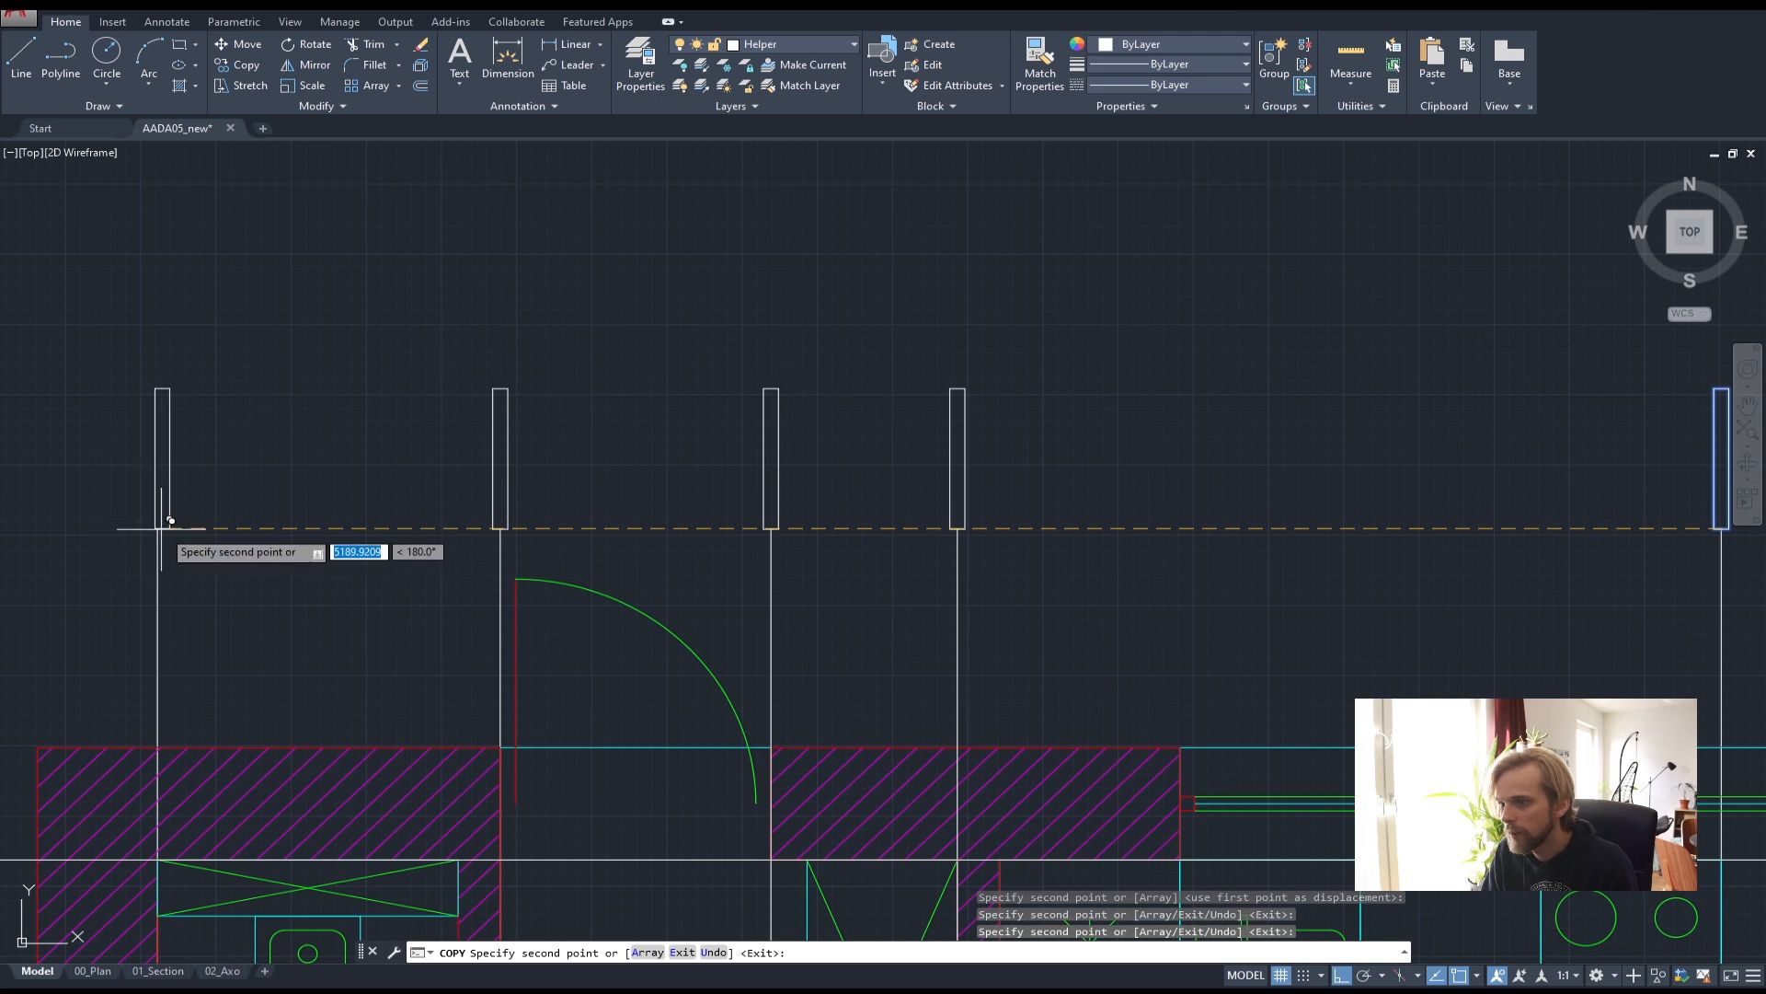
left_click(162, 524)
key("Escape")
key("Escape")
scroll(520, 529, "down", 4)
- Copy the five top bars down to the helper lines' lower ends, then show the 00_Plan layout
left_click(1054, 501)
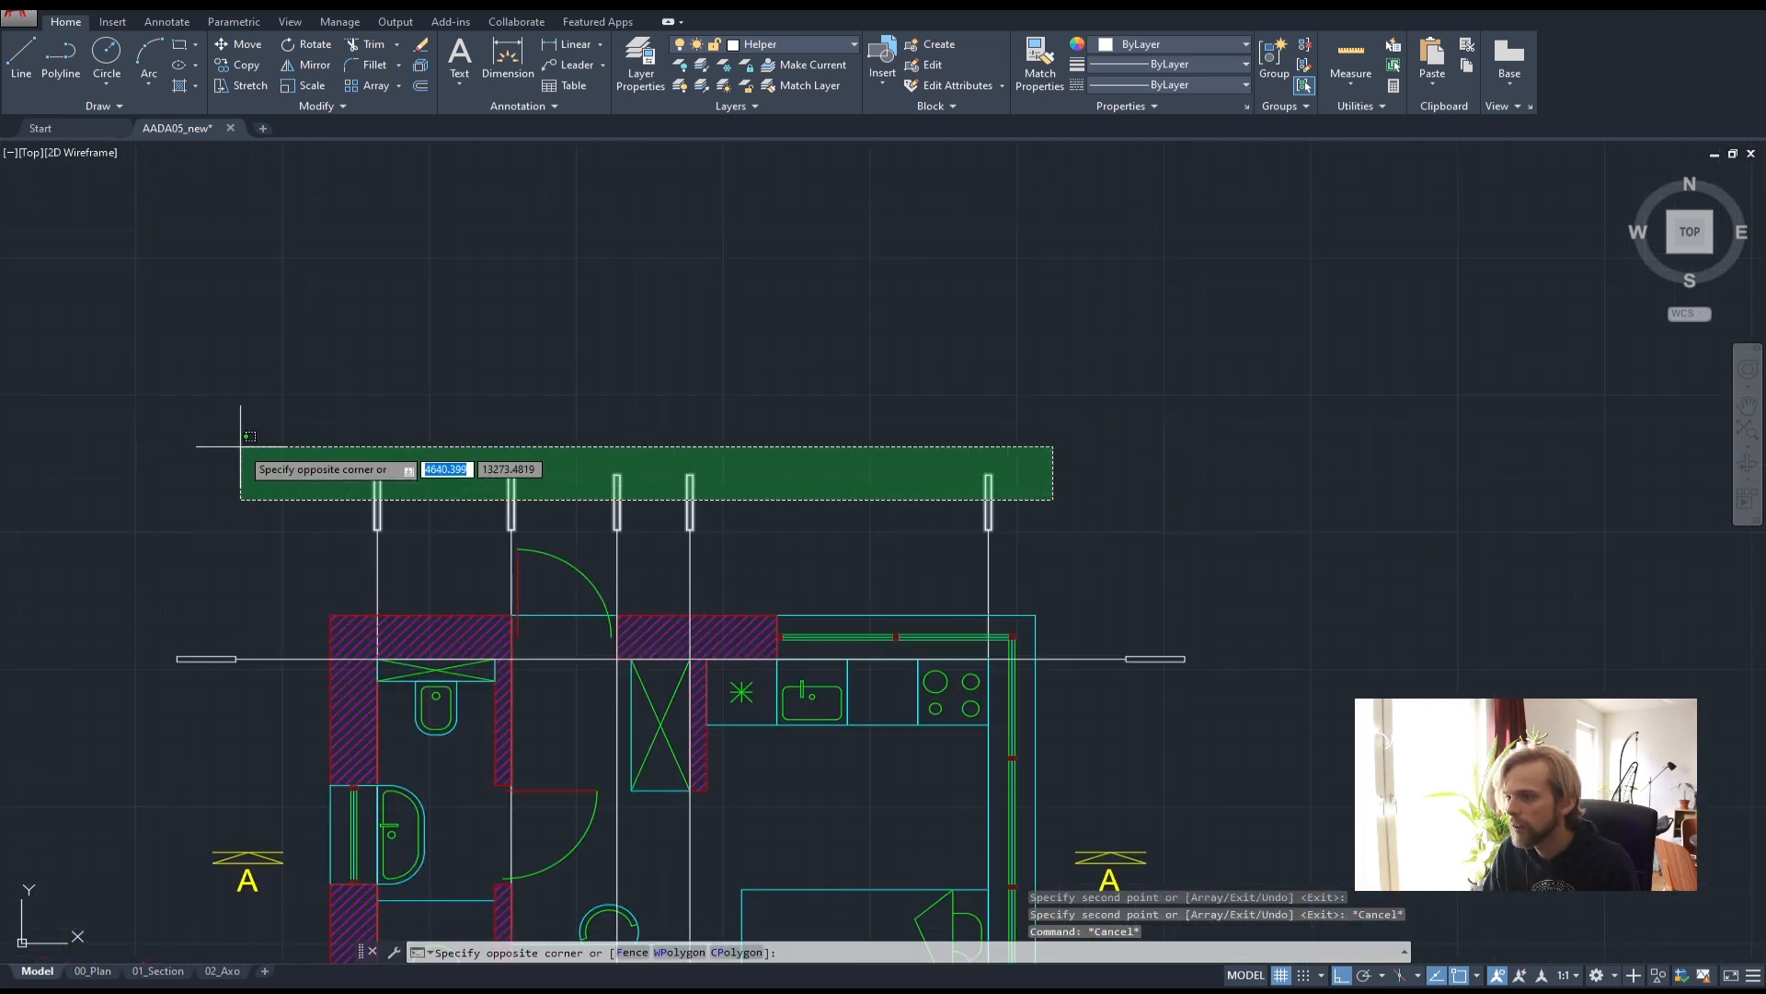
left_click(240, 445)
type("co")
key("Return")
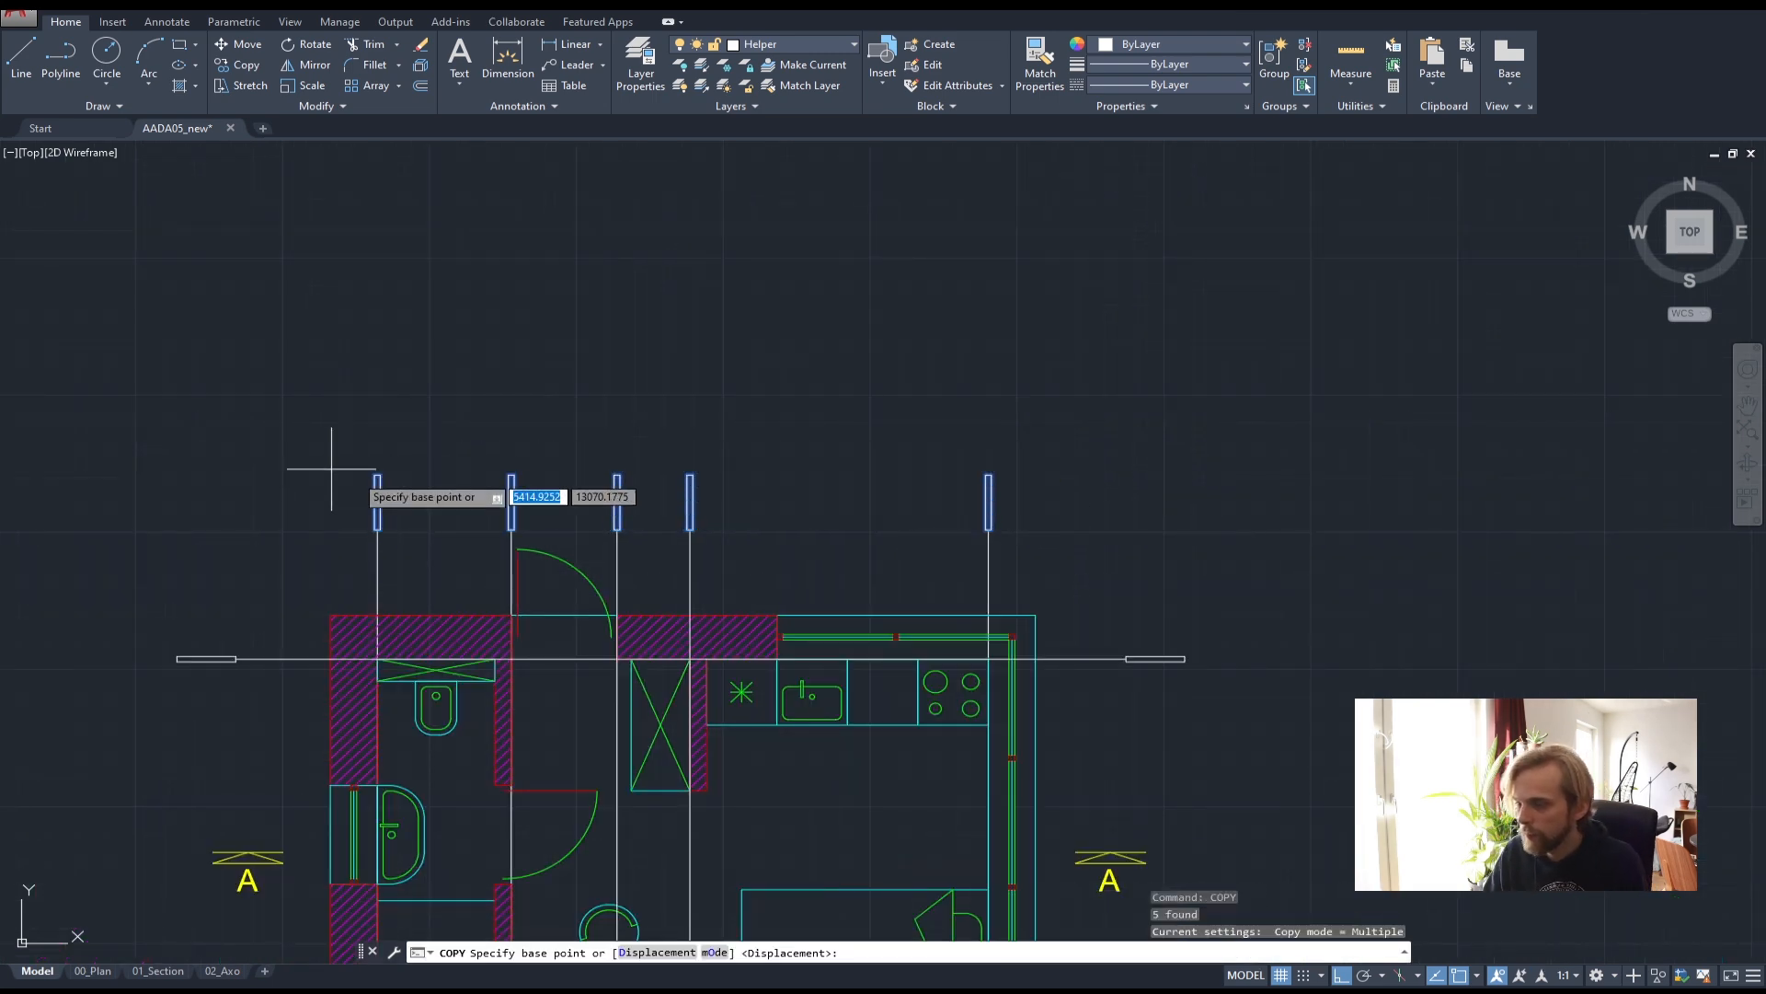
scroll(349, 474, "up", 5)
left_click(389, 447)
scroll(392, 453, "down", 4)
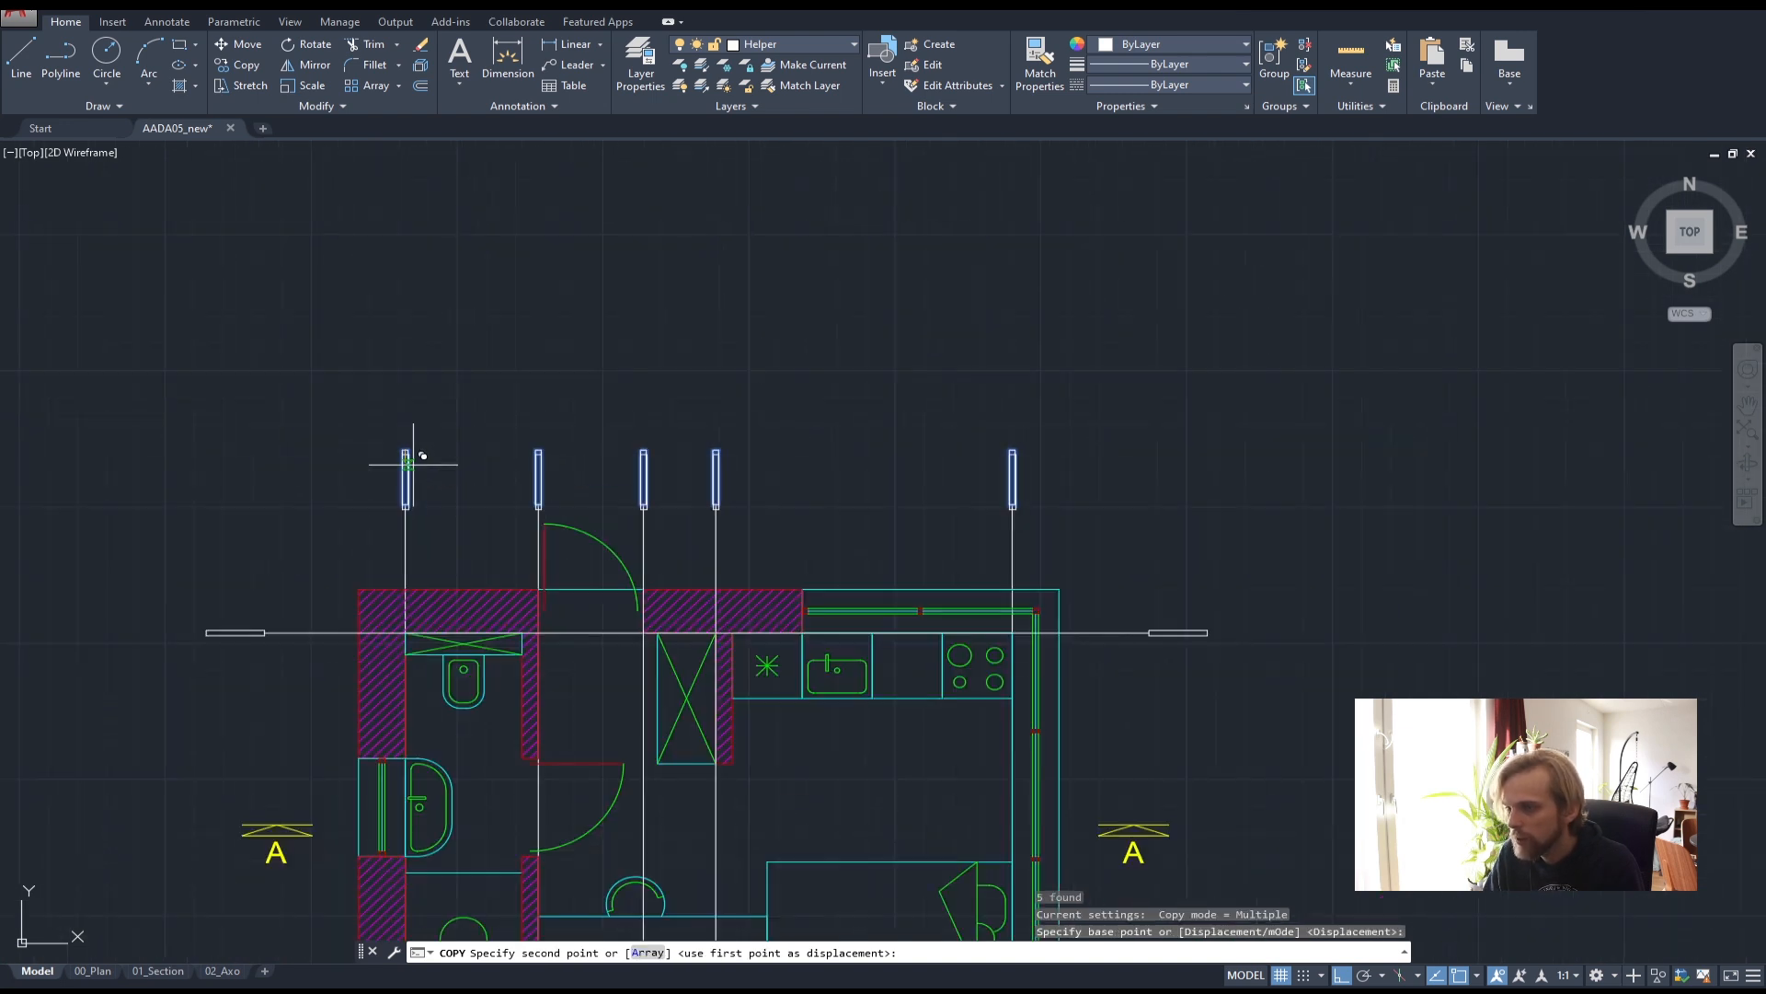
scroll(405, 598, "up", 2)
scroll(444, 510, "up", 5)
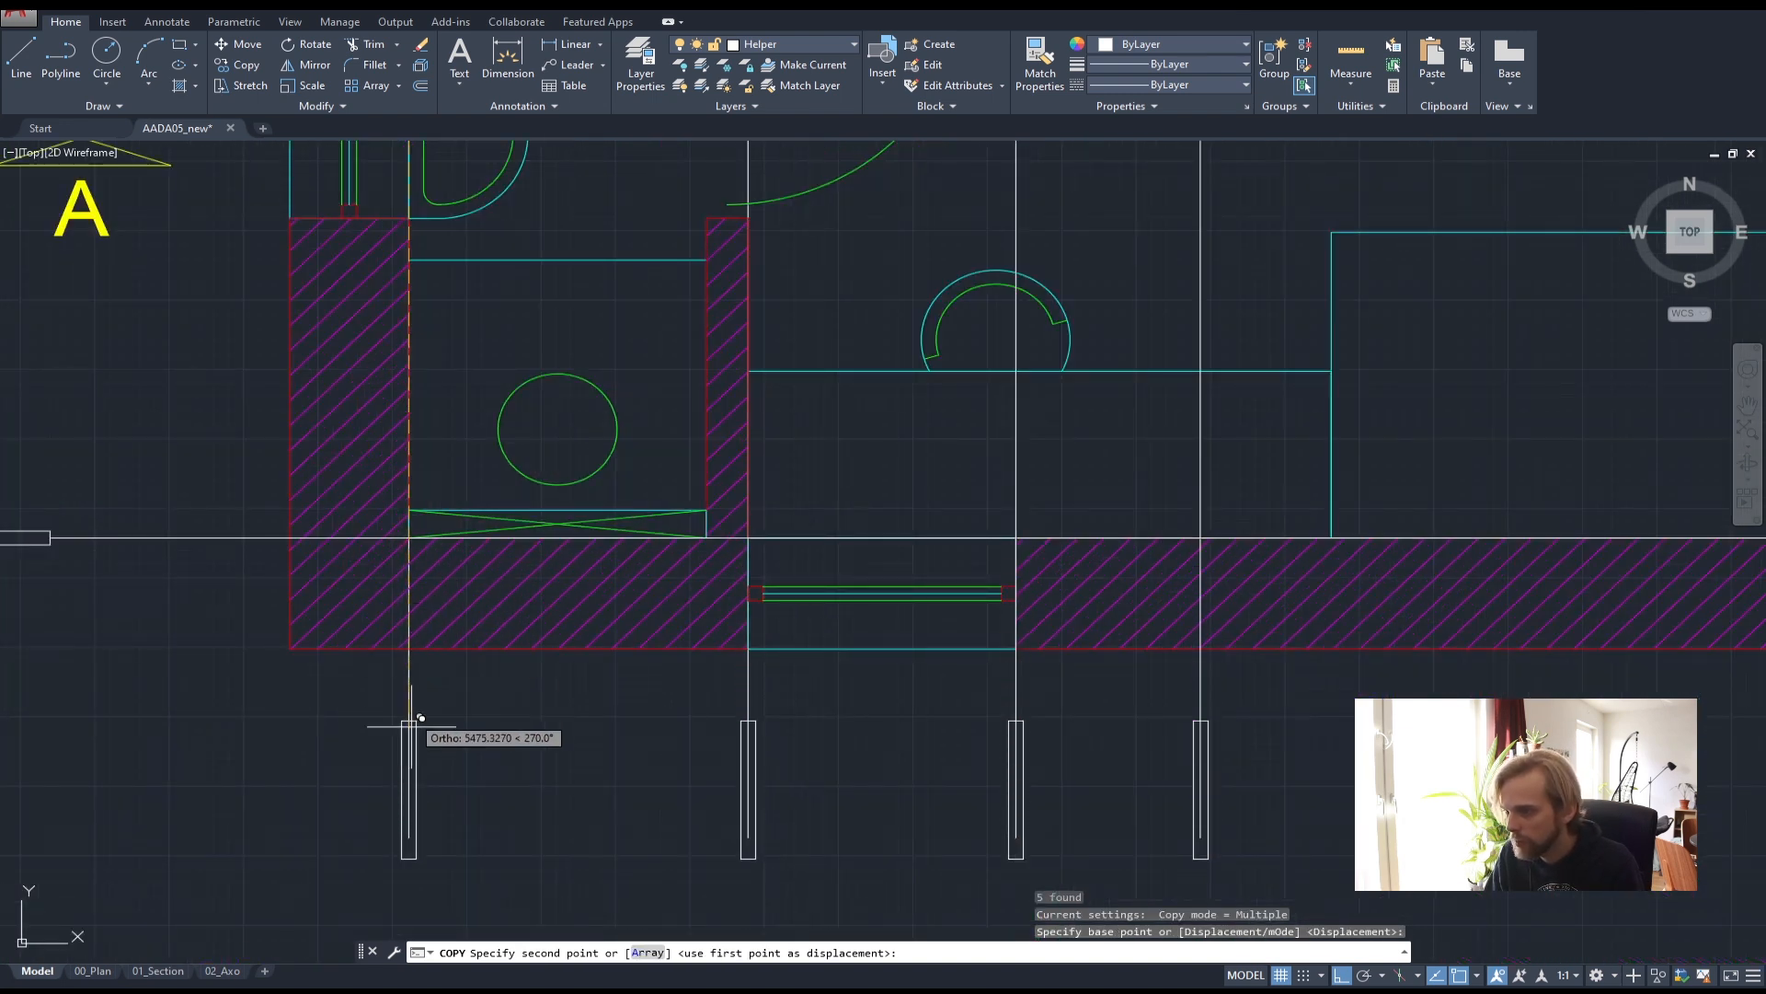
left_click(408, 838)
key("Escape")
scroll(425, 780, "down", 6)
key("Escape")
key("Escape")
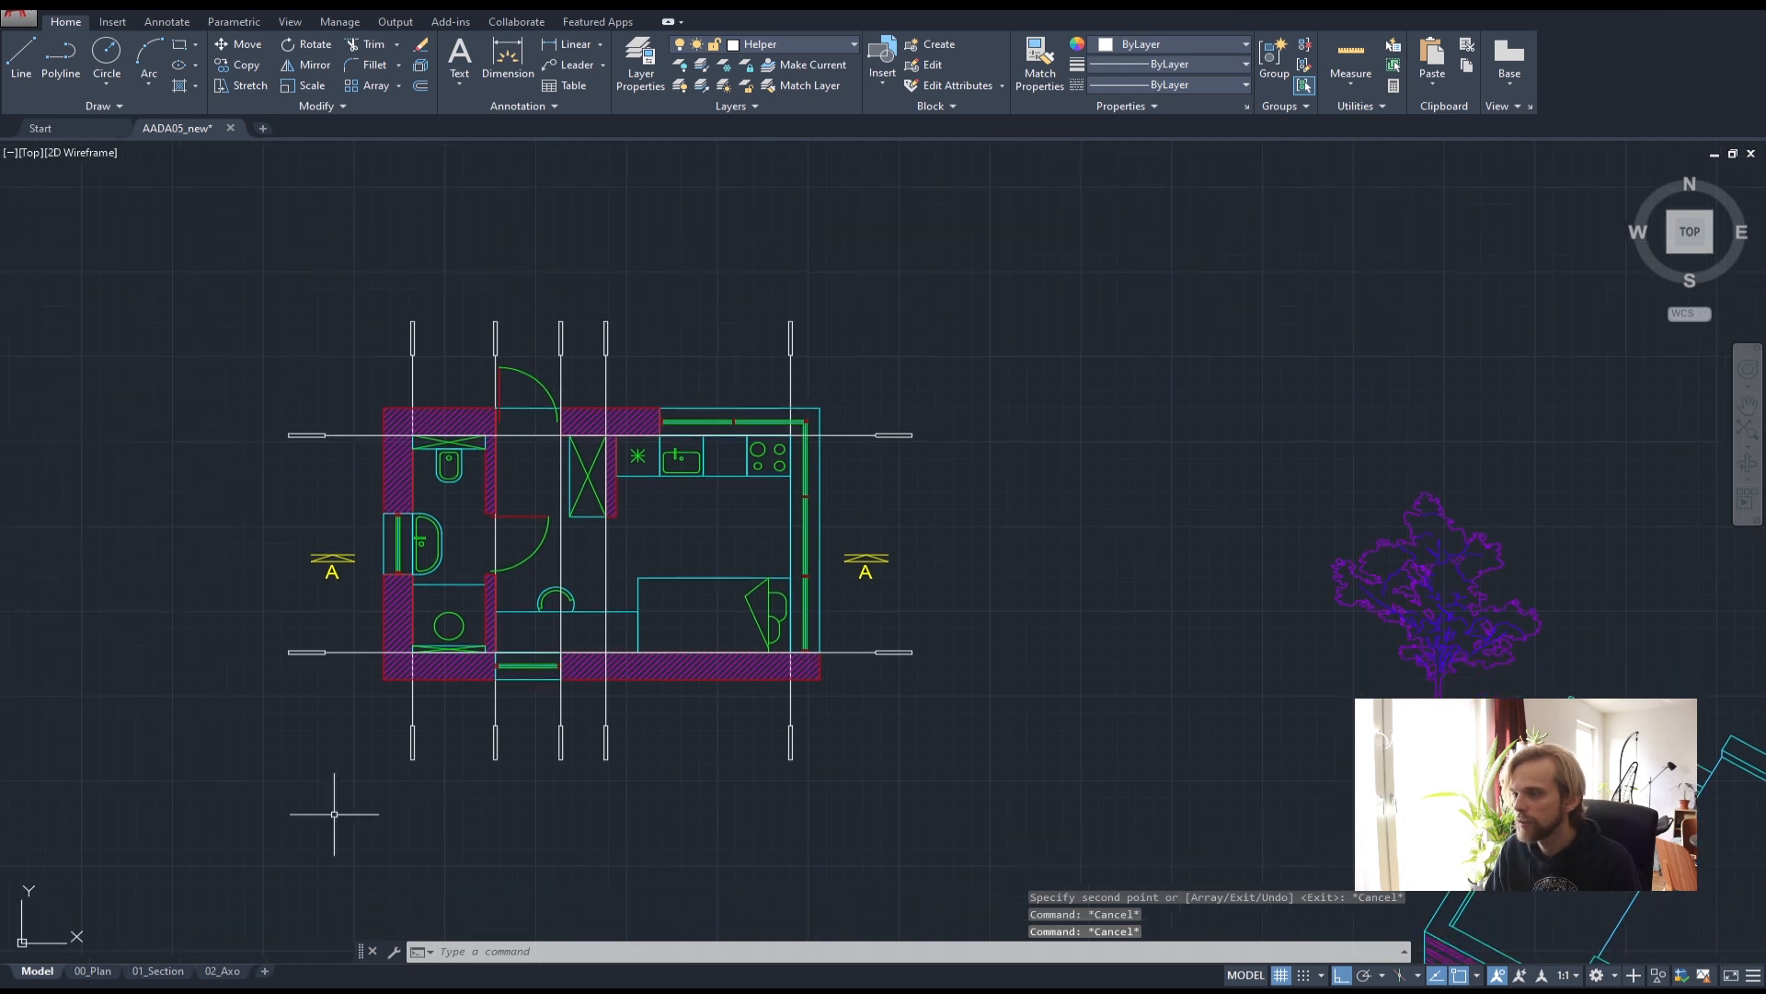
left_click(93, 970)
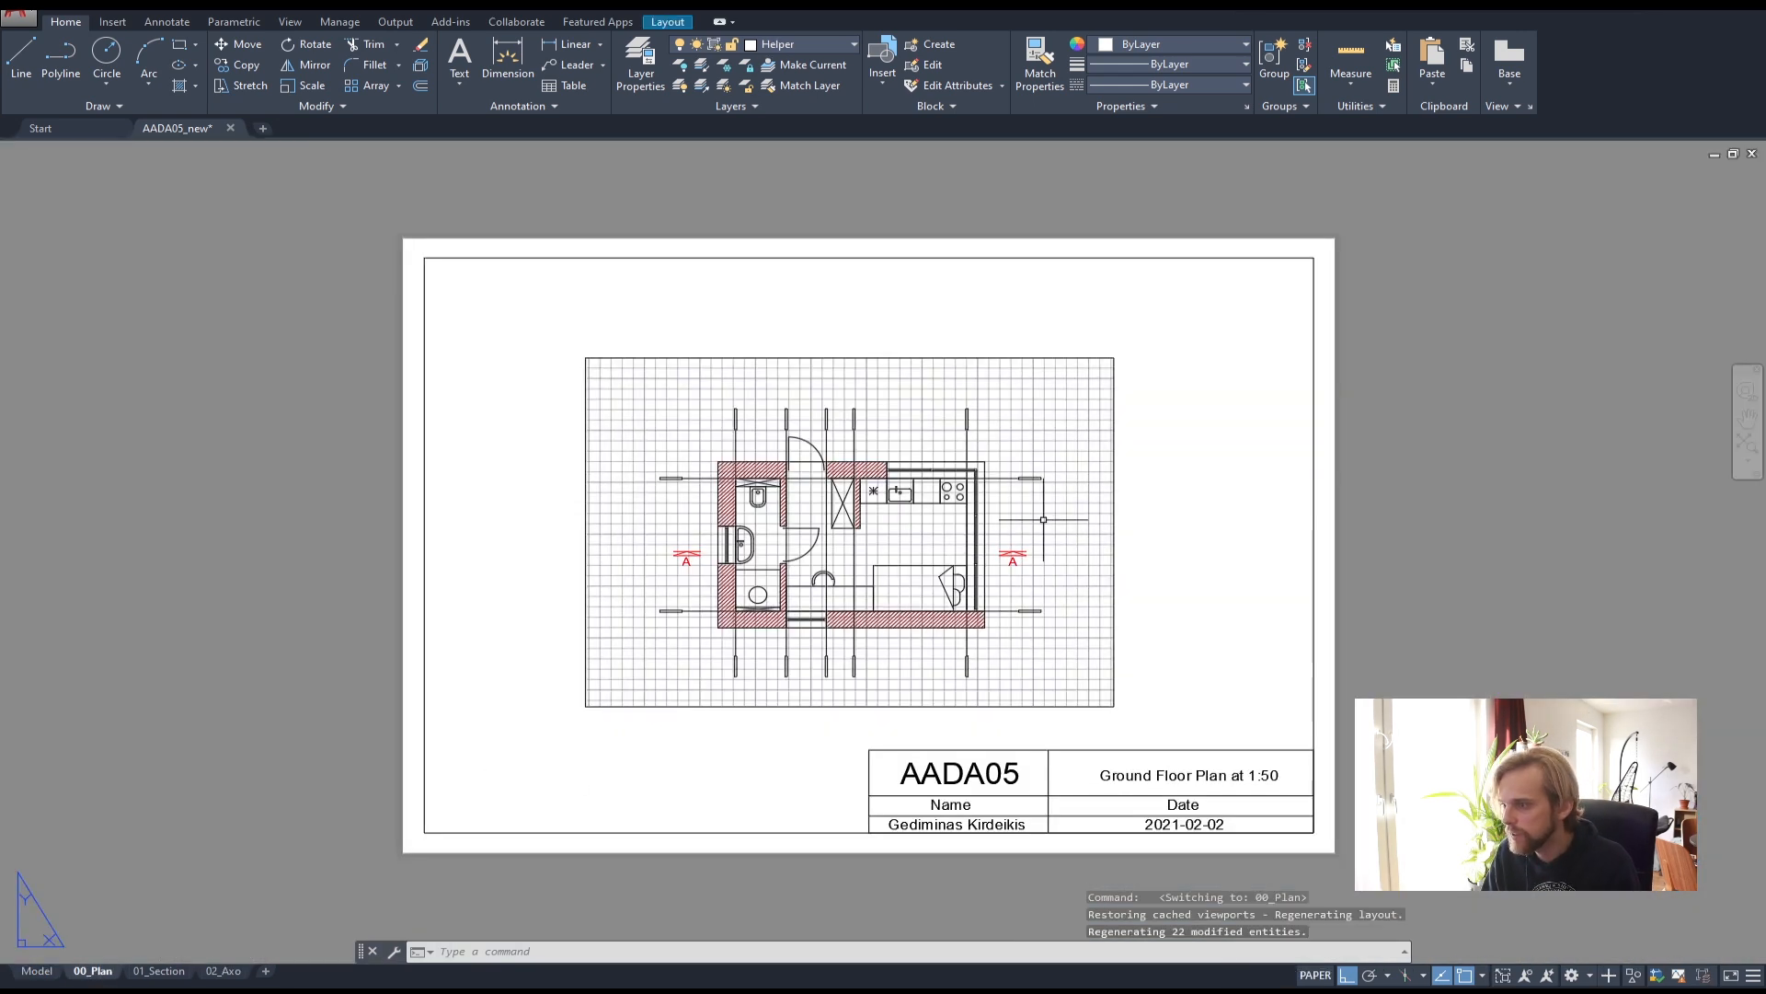
left_click(36, 971)
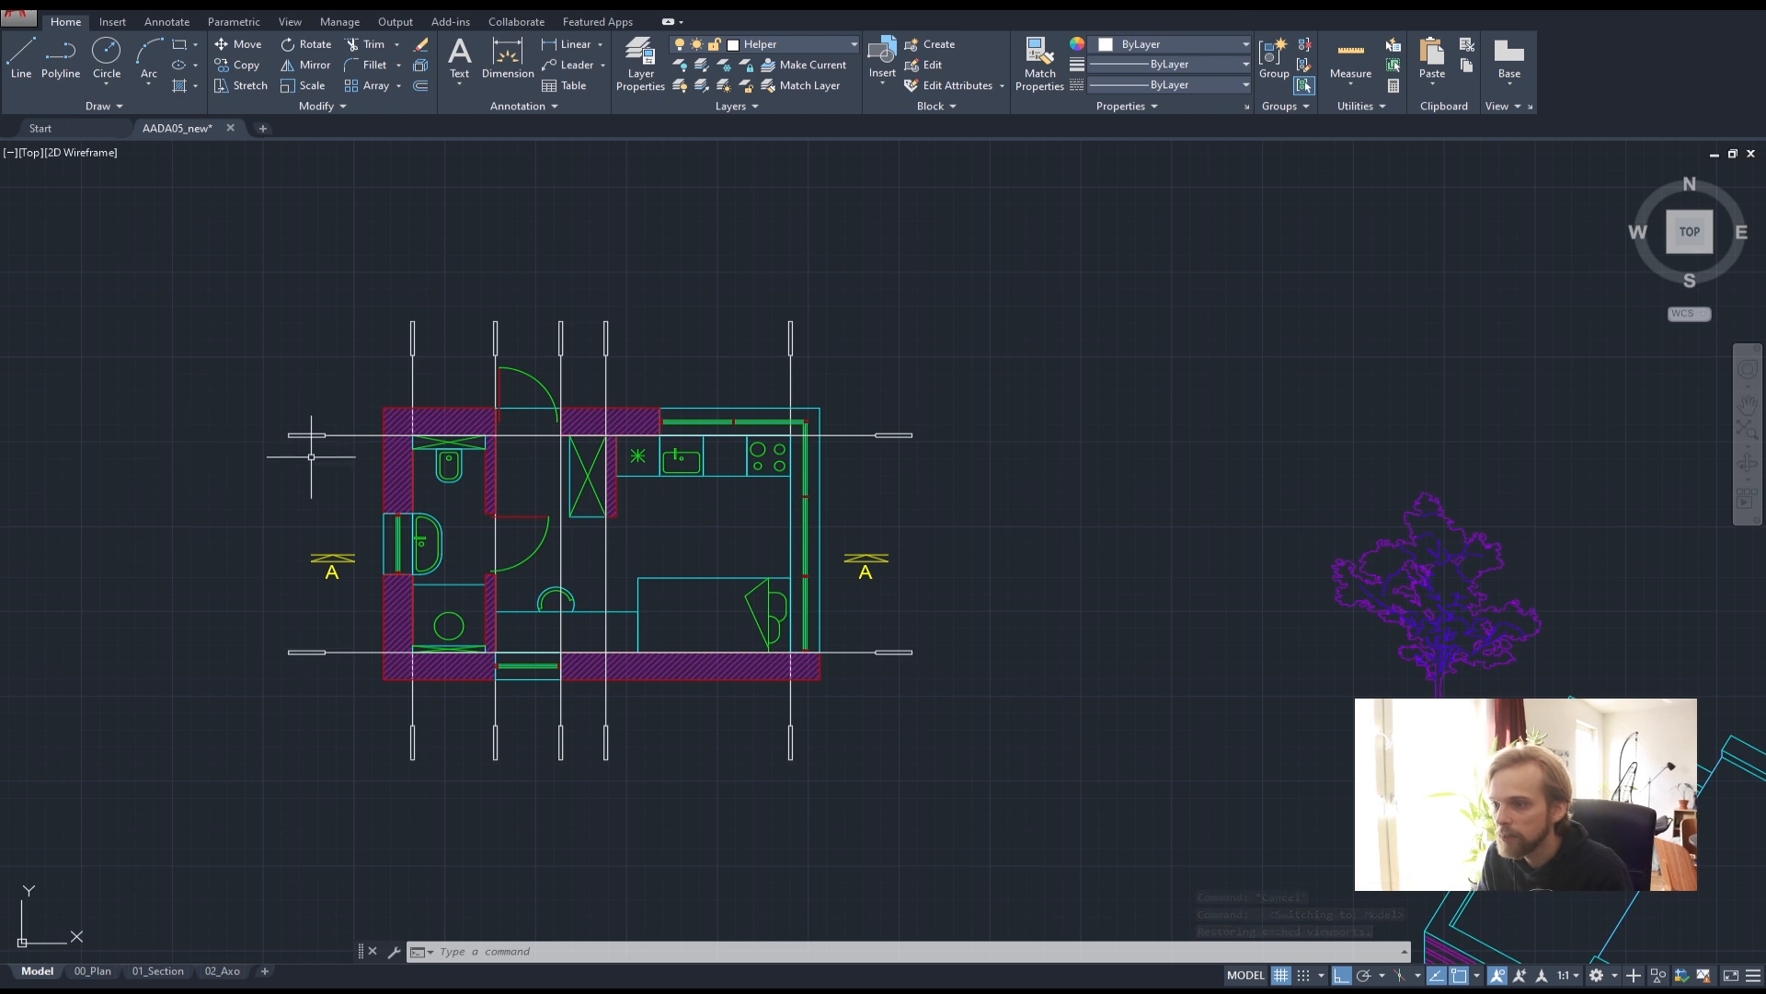
- Copy the existing A label upward toward the upper horizontal line
scroll(316, 442, "up", 2)
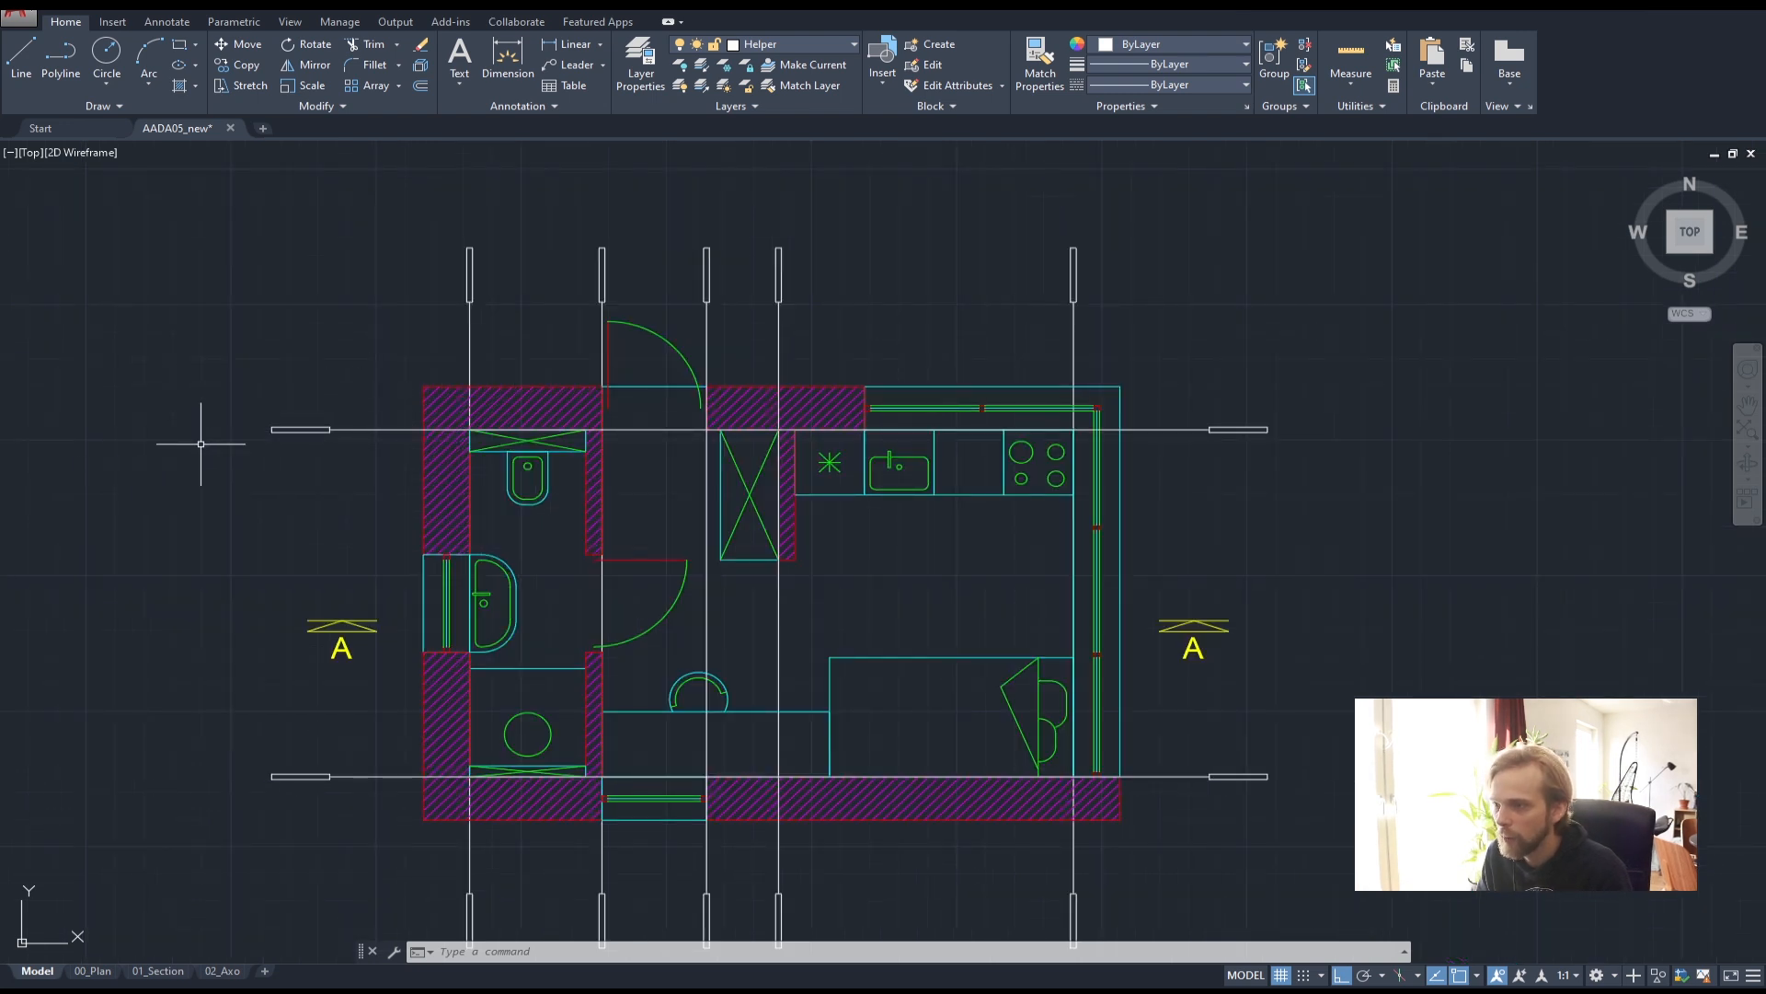
middle_click_drag(425, 664, 558, 670)
scroll(452, 671, "up", 2)
left_click(586, 683)
left_click(393, 614)
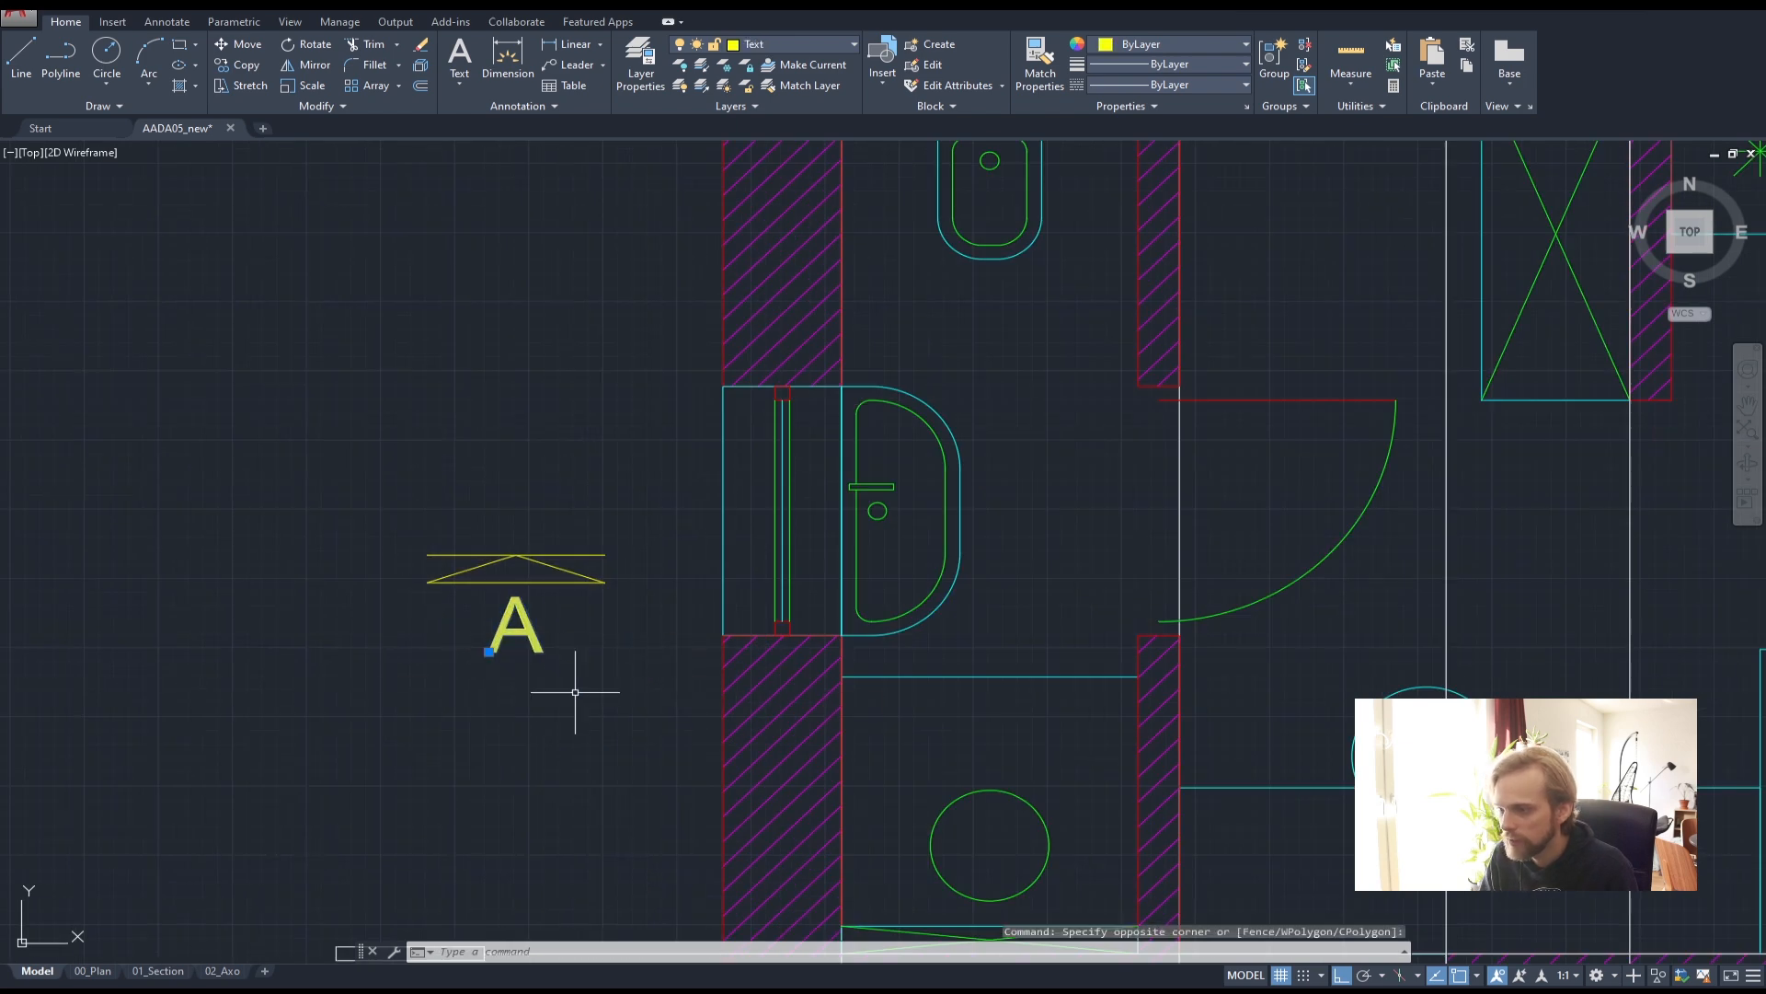
scroll(511, 624, "down", 2)
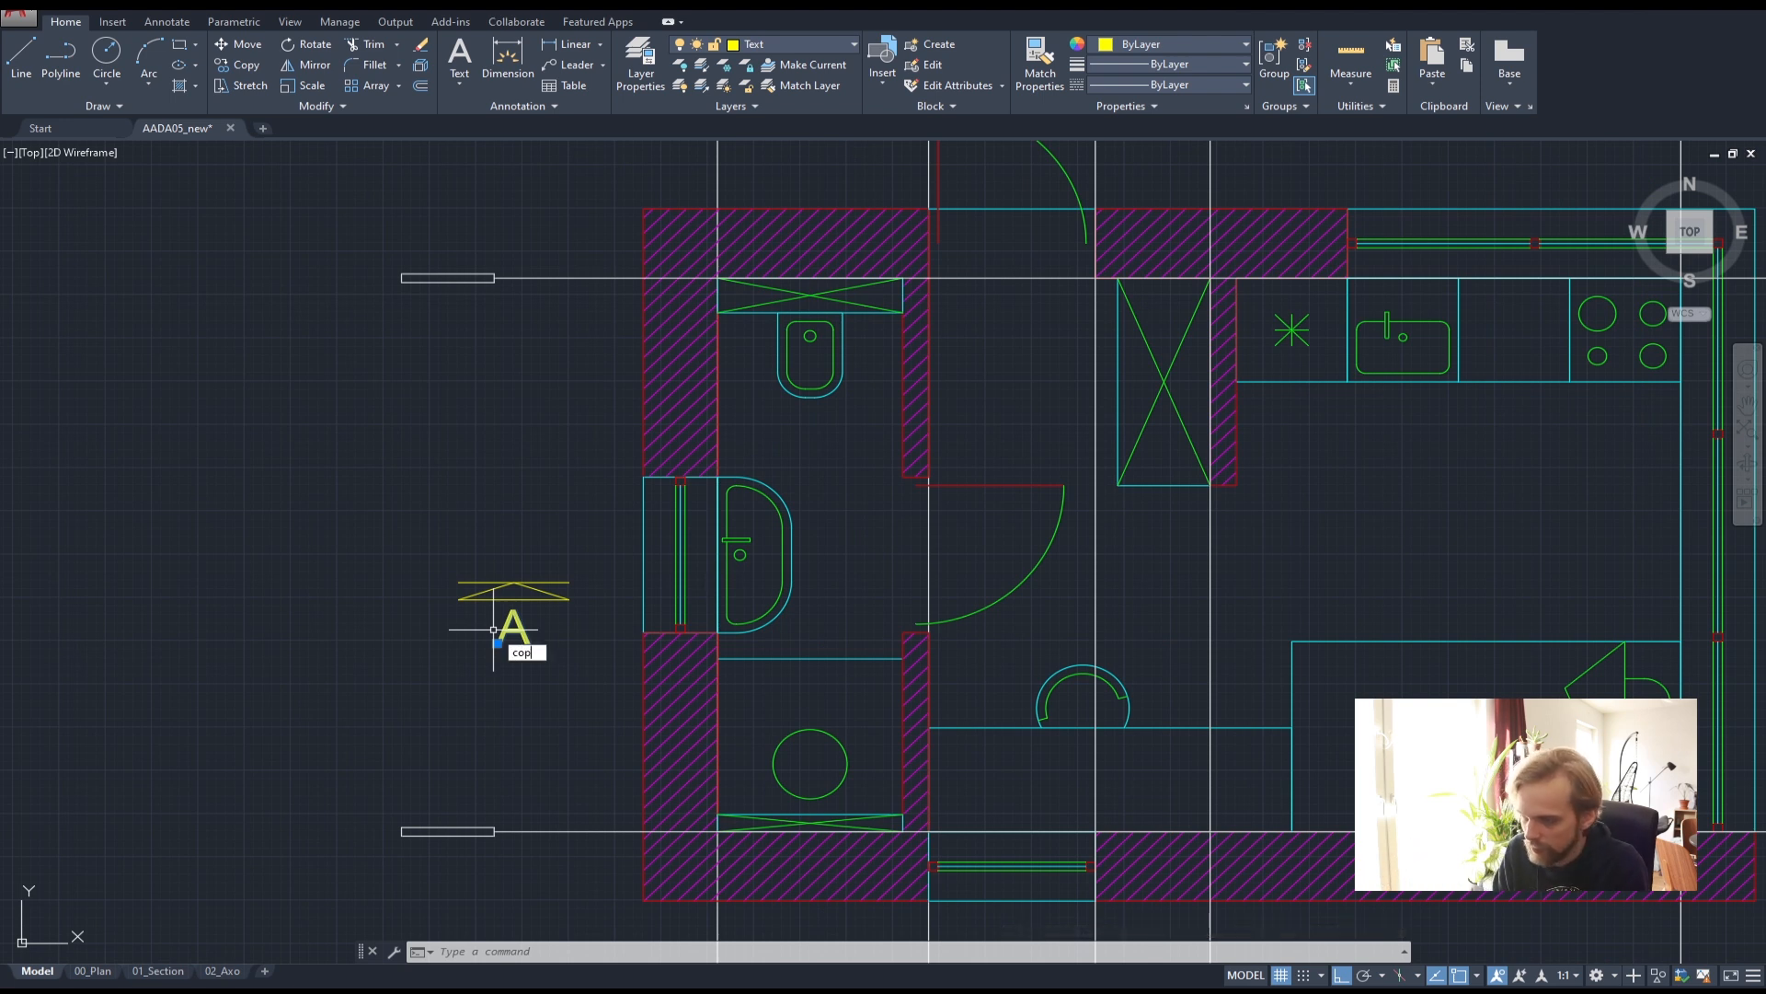
key("Return")
left_click(494, 630)
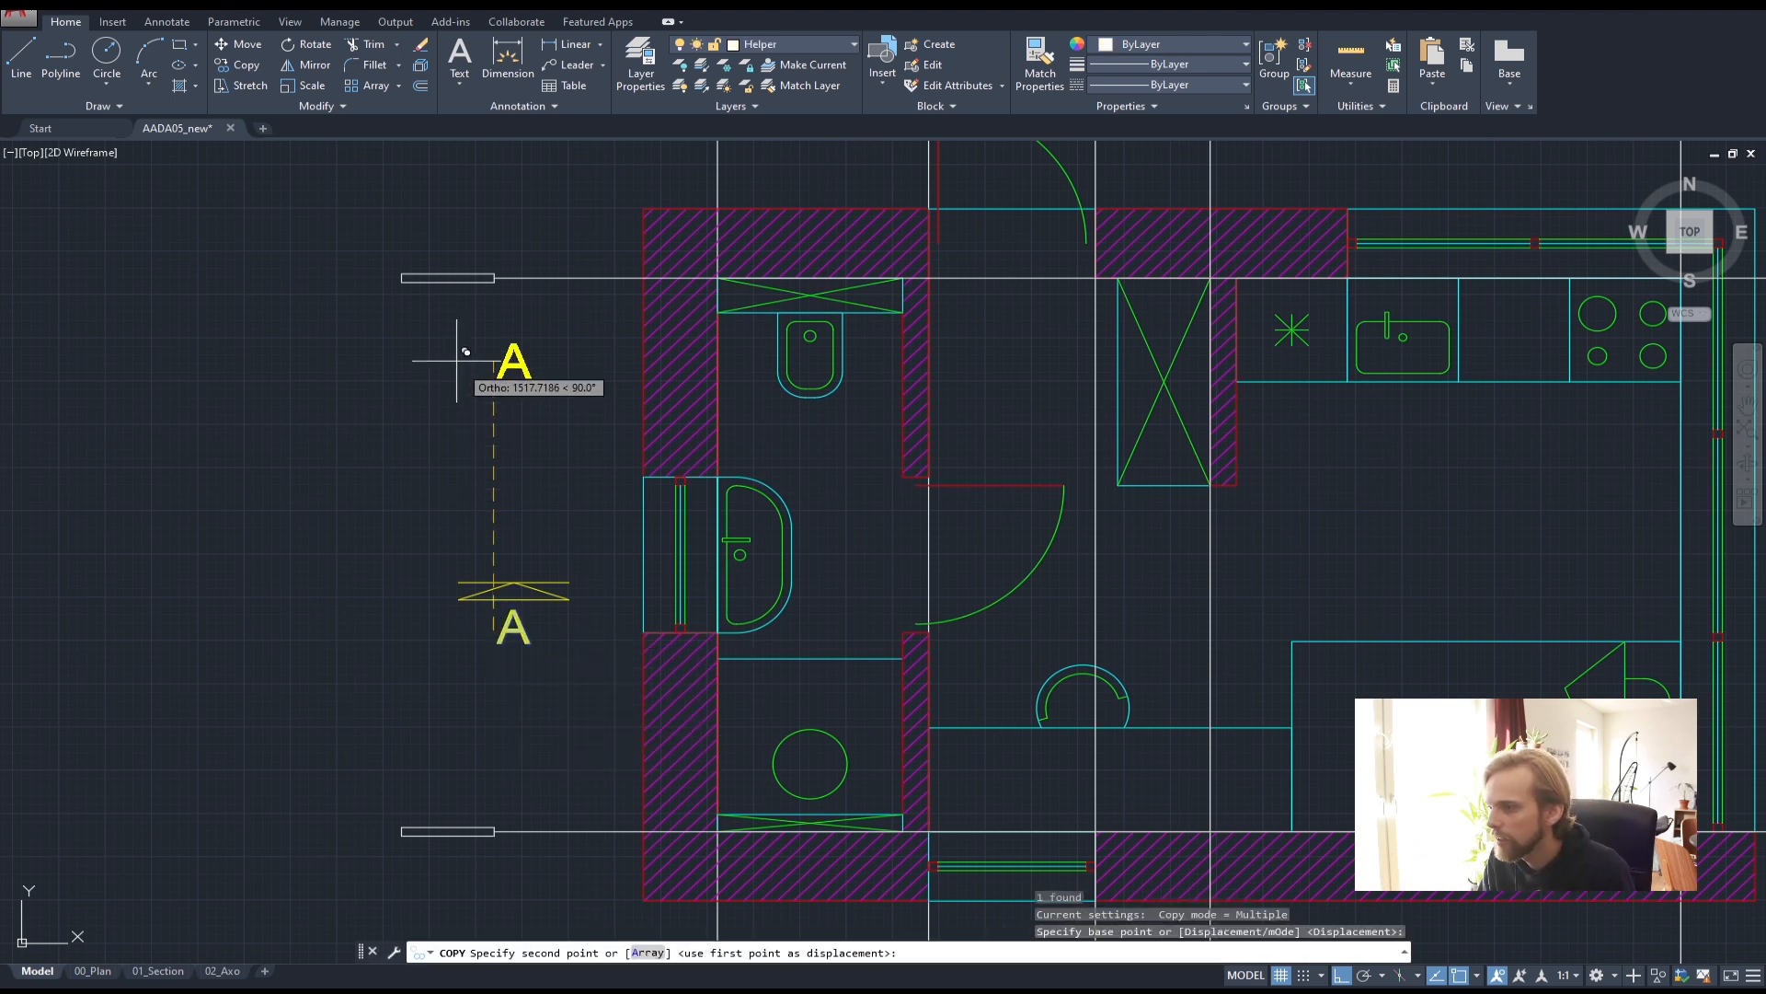
left_click(460, 323)
key("Escape")
key("Escape")
- Move the copied A beneath the left end marker of the upper line
left_click(580, 341)
left_click(489, 317)
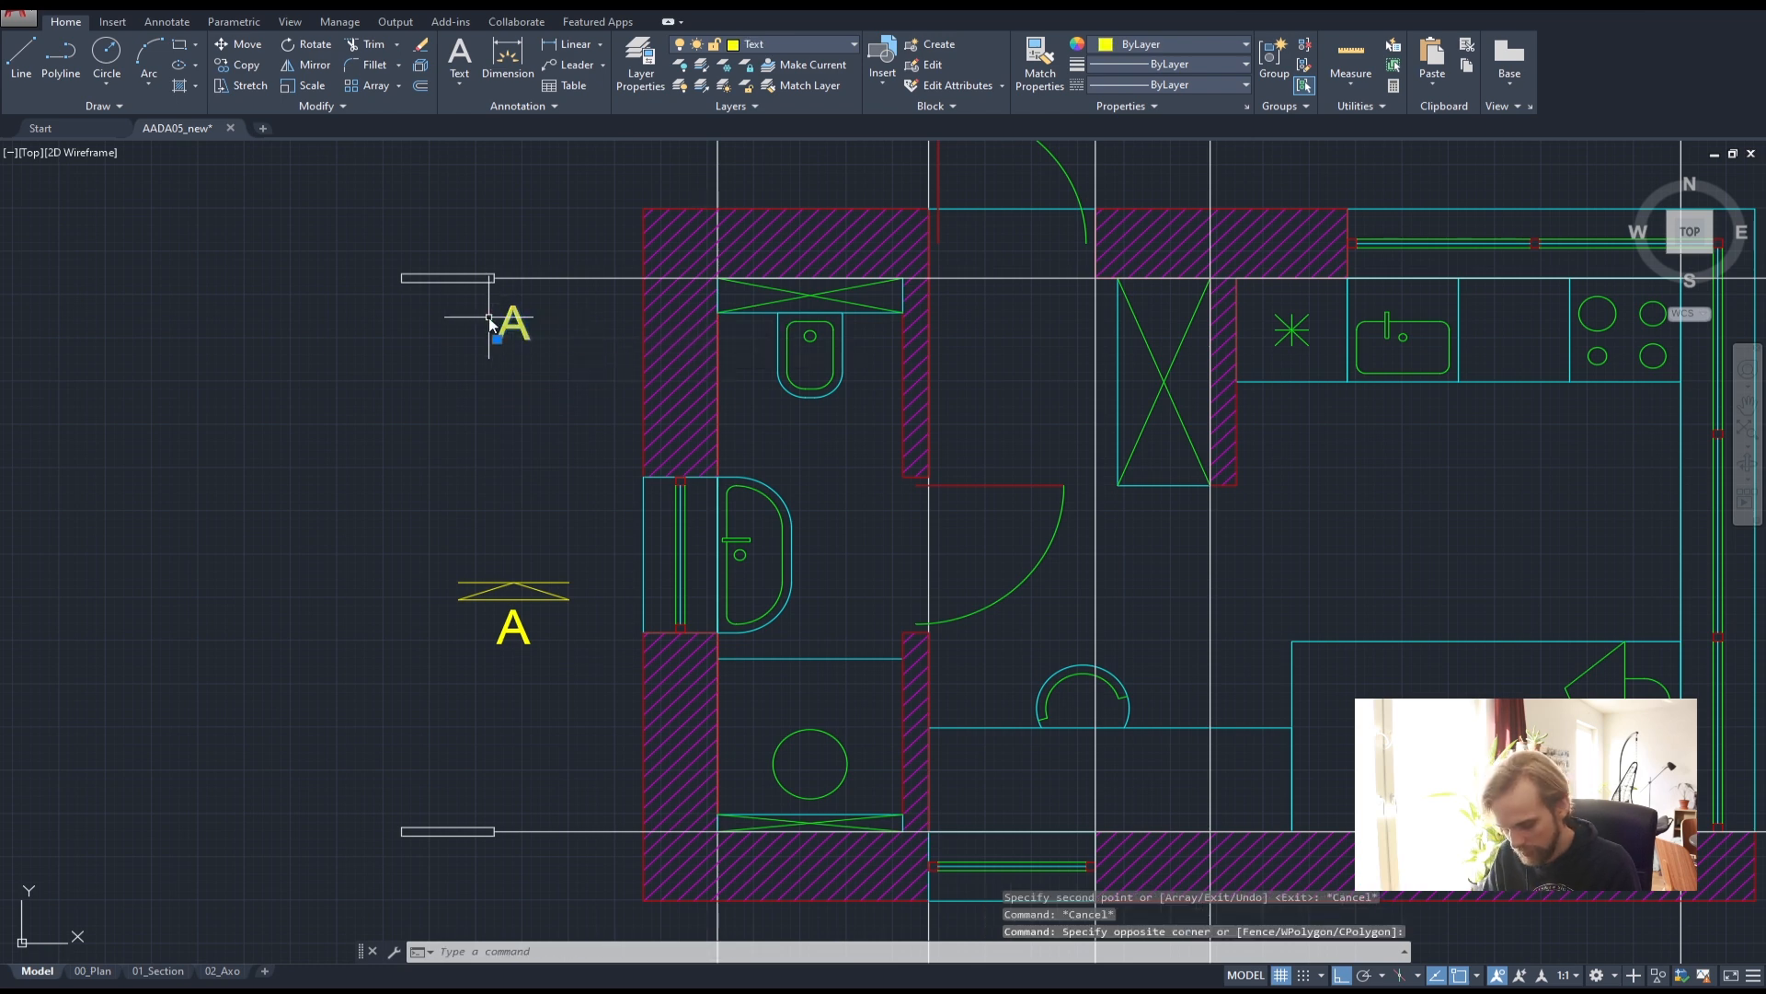
type("m")
key("Return")
scroll(488, 316, "up", 3)
left_click(513, 306)
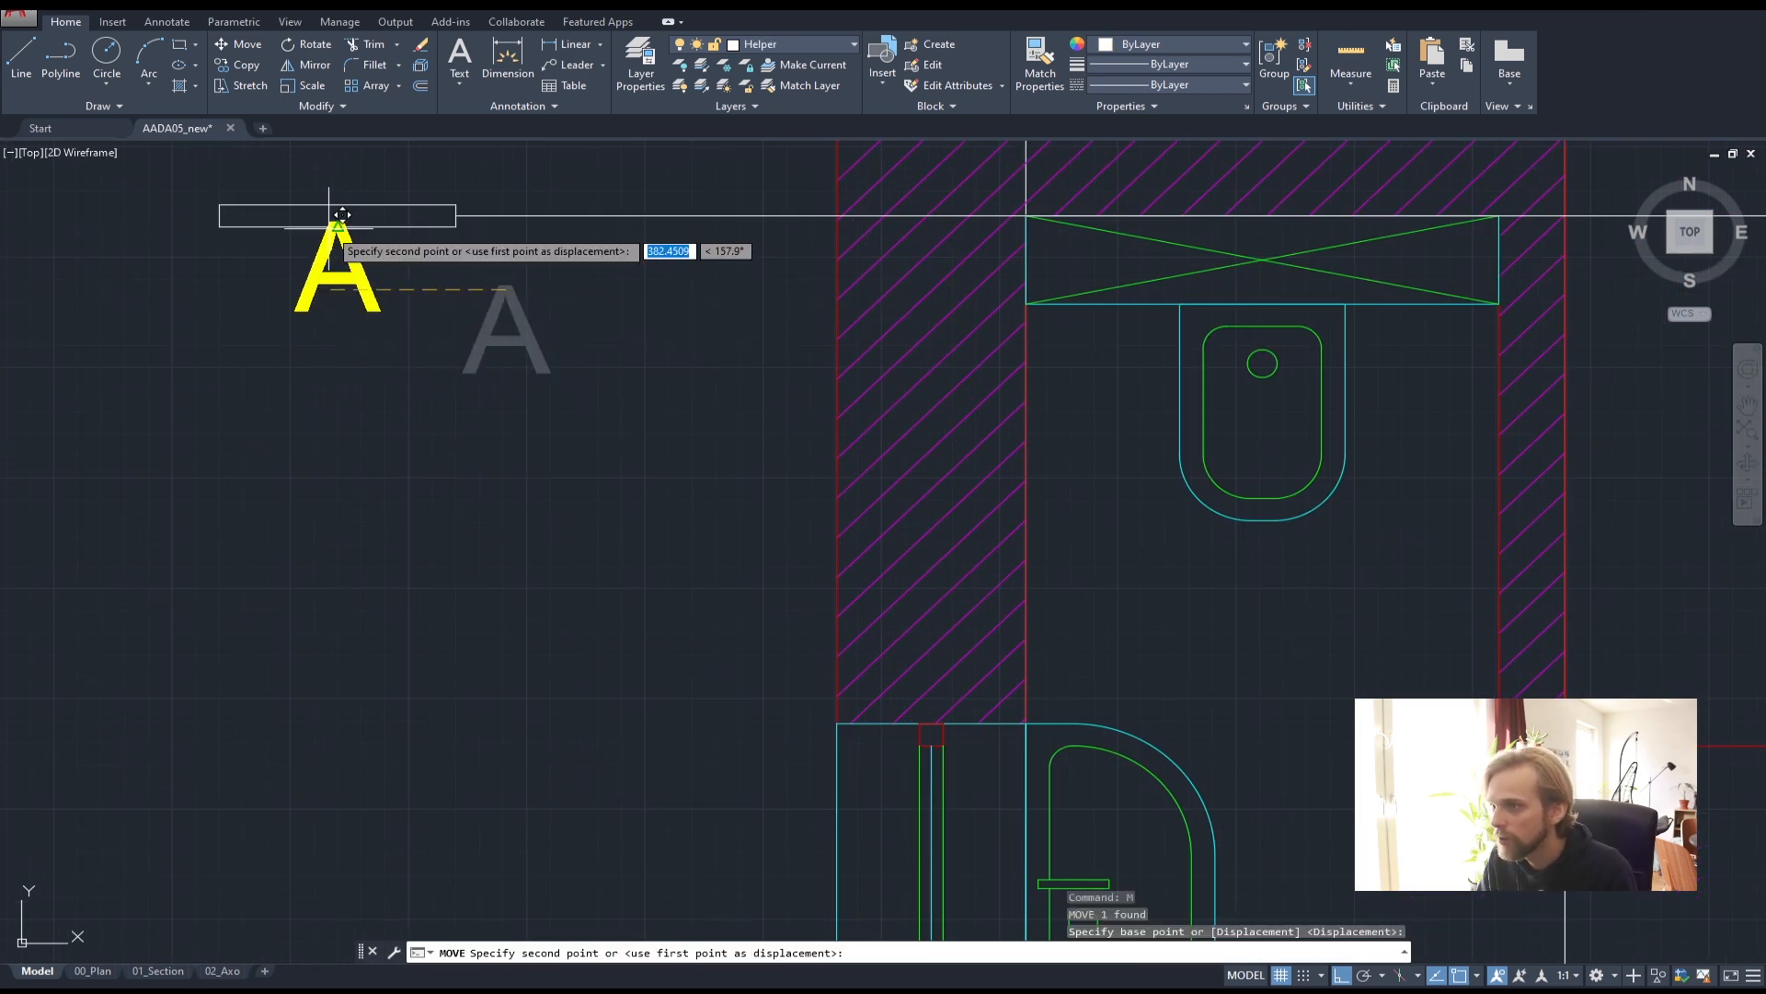
left_click(341, 245)
key("Escape")
key("Escape")
- Nudge the A upward so it sits just under the left marker bar
left_click(410, 371)
left_click(261, 302)
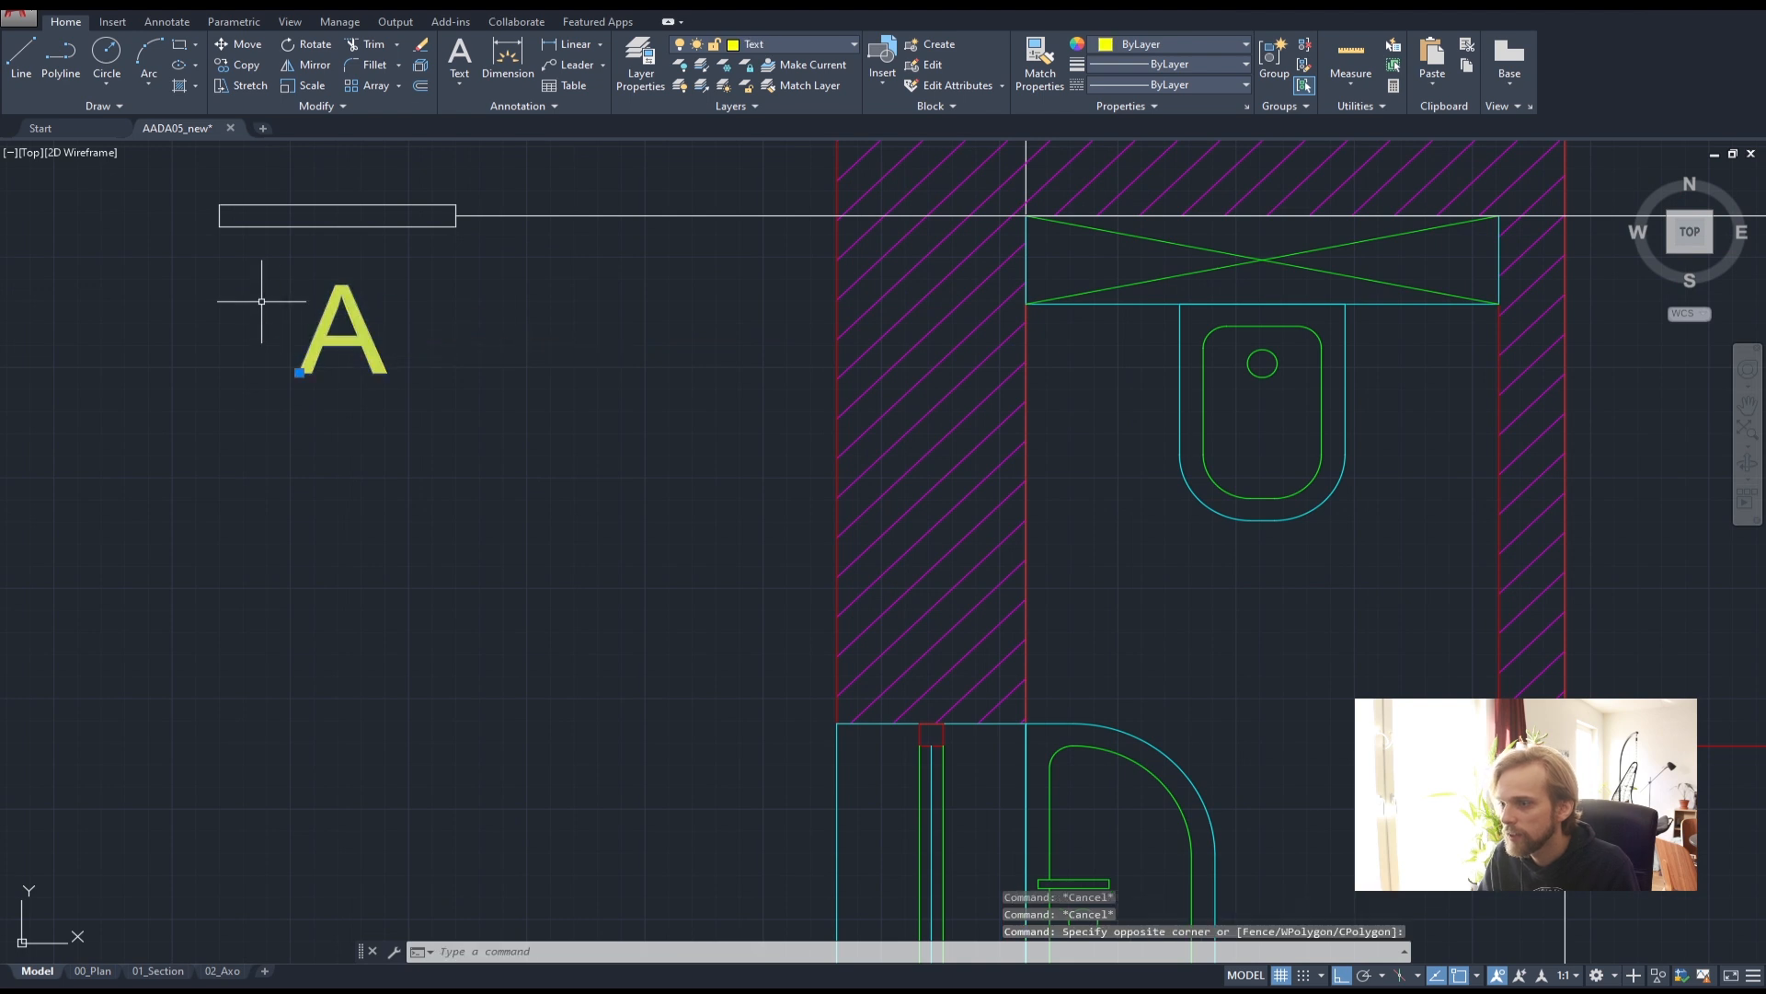
type("m")
key("Return")
left_click(340, 322)
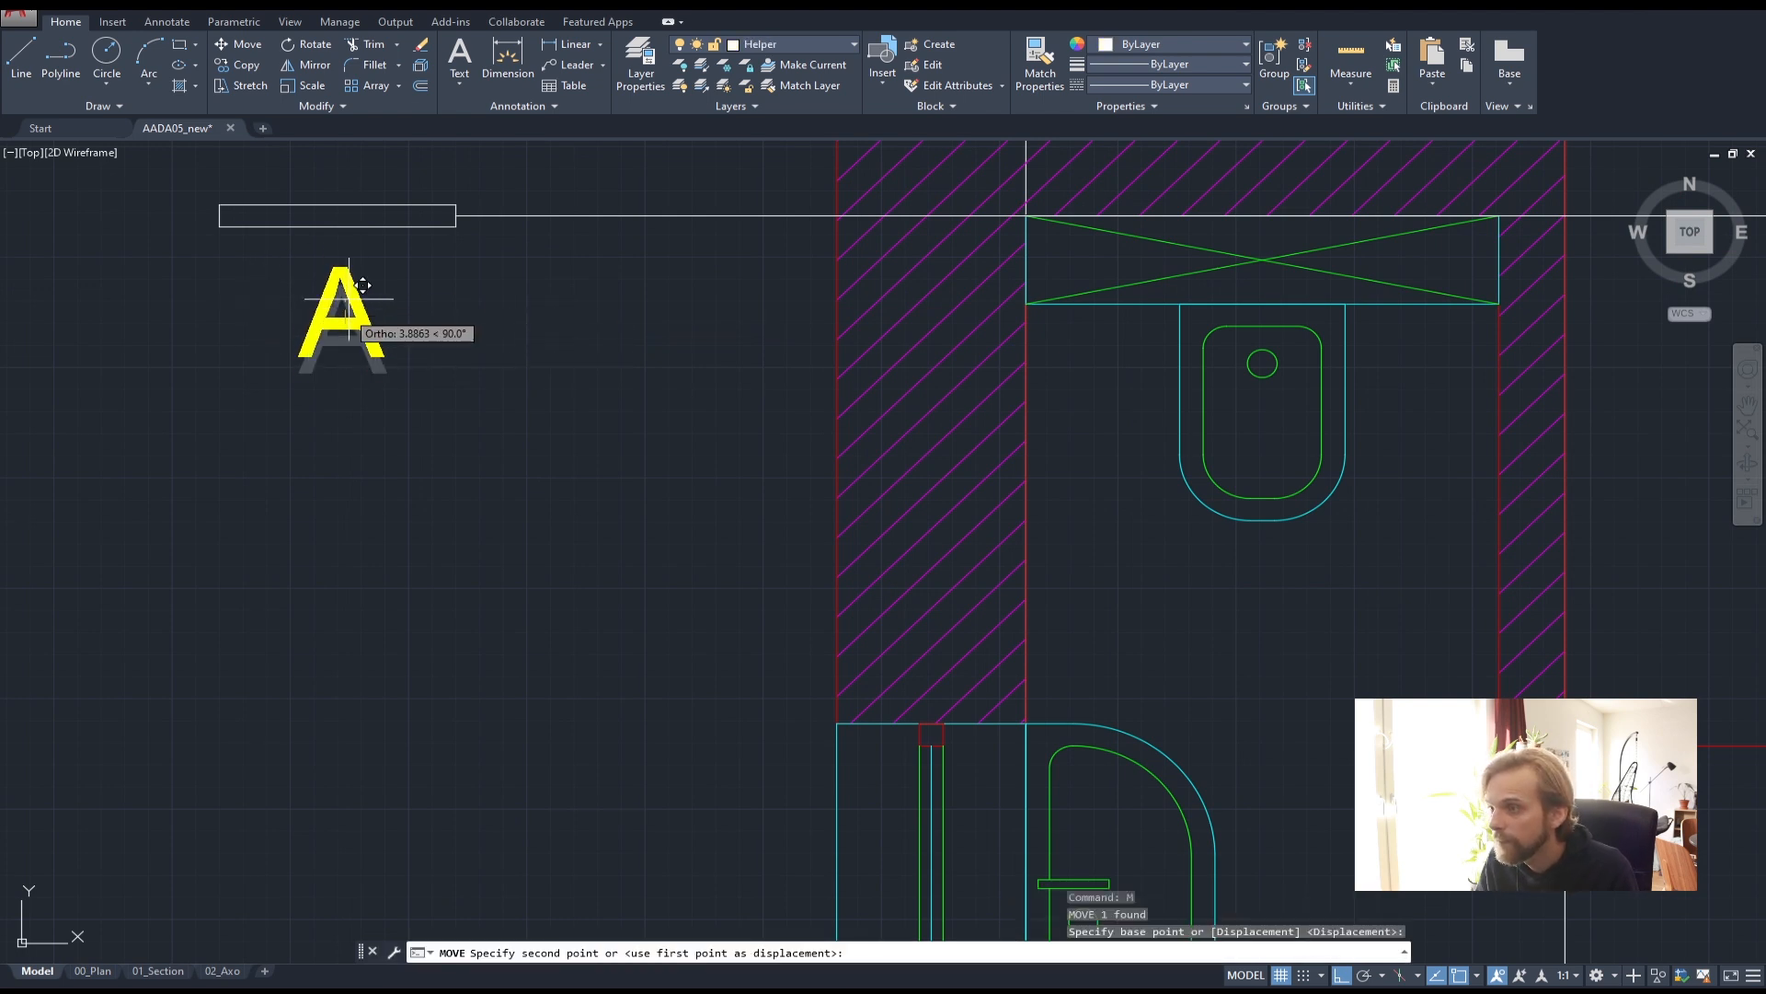
left_click(355, 264)
key("Escape")
key("Escape")
- Scale the A label down by a factor of 0.5
scroll(383, 225, "up", 2)
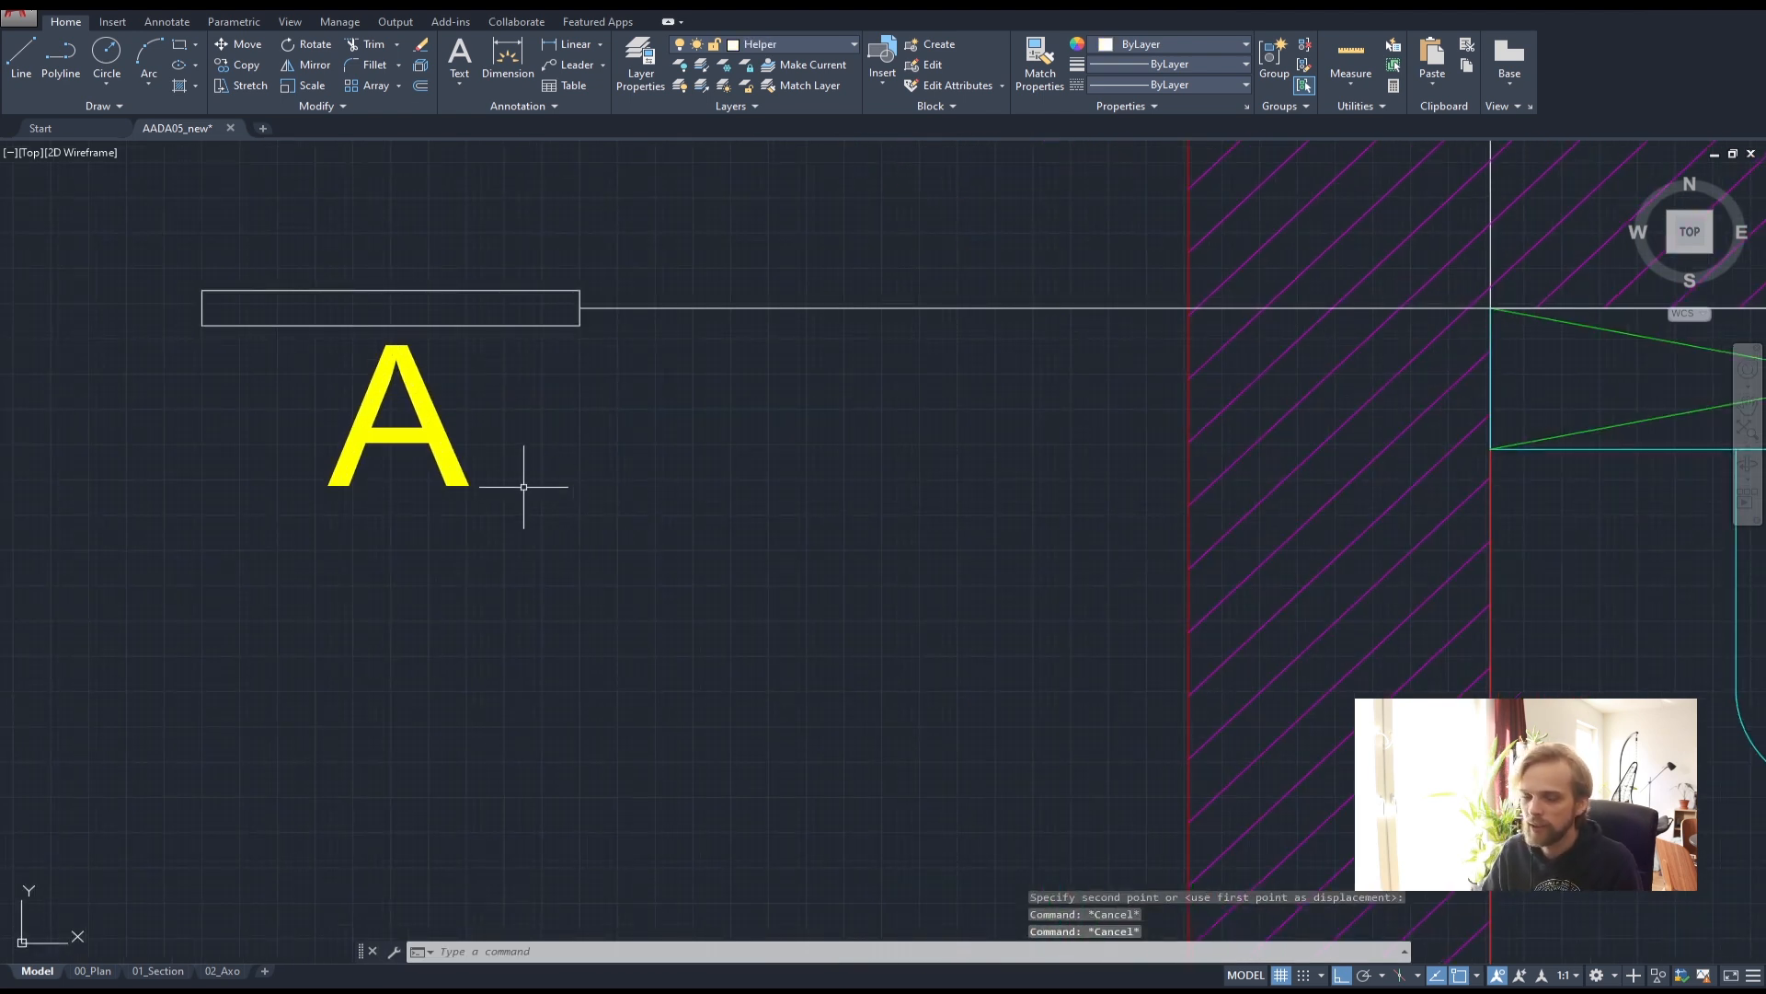
scroll(530, 488, "down", 2)
scroll(454, 448, "up", 2)
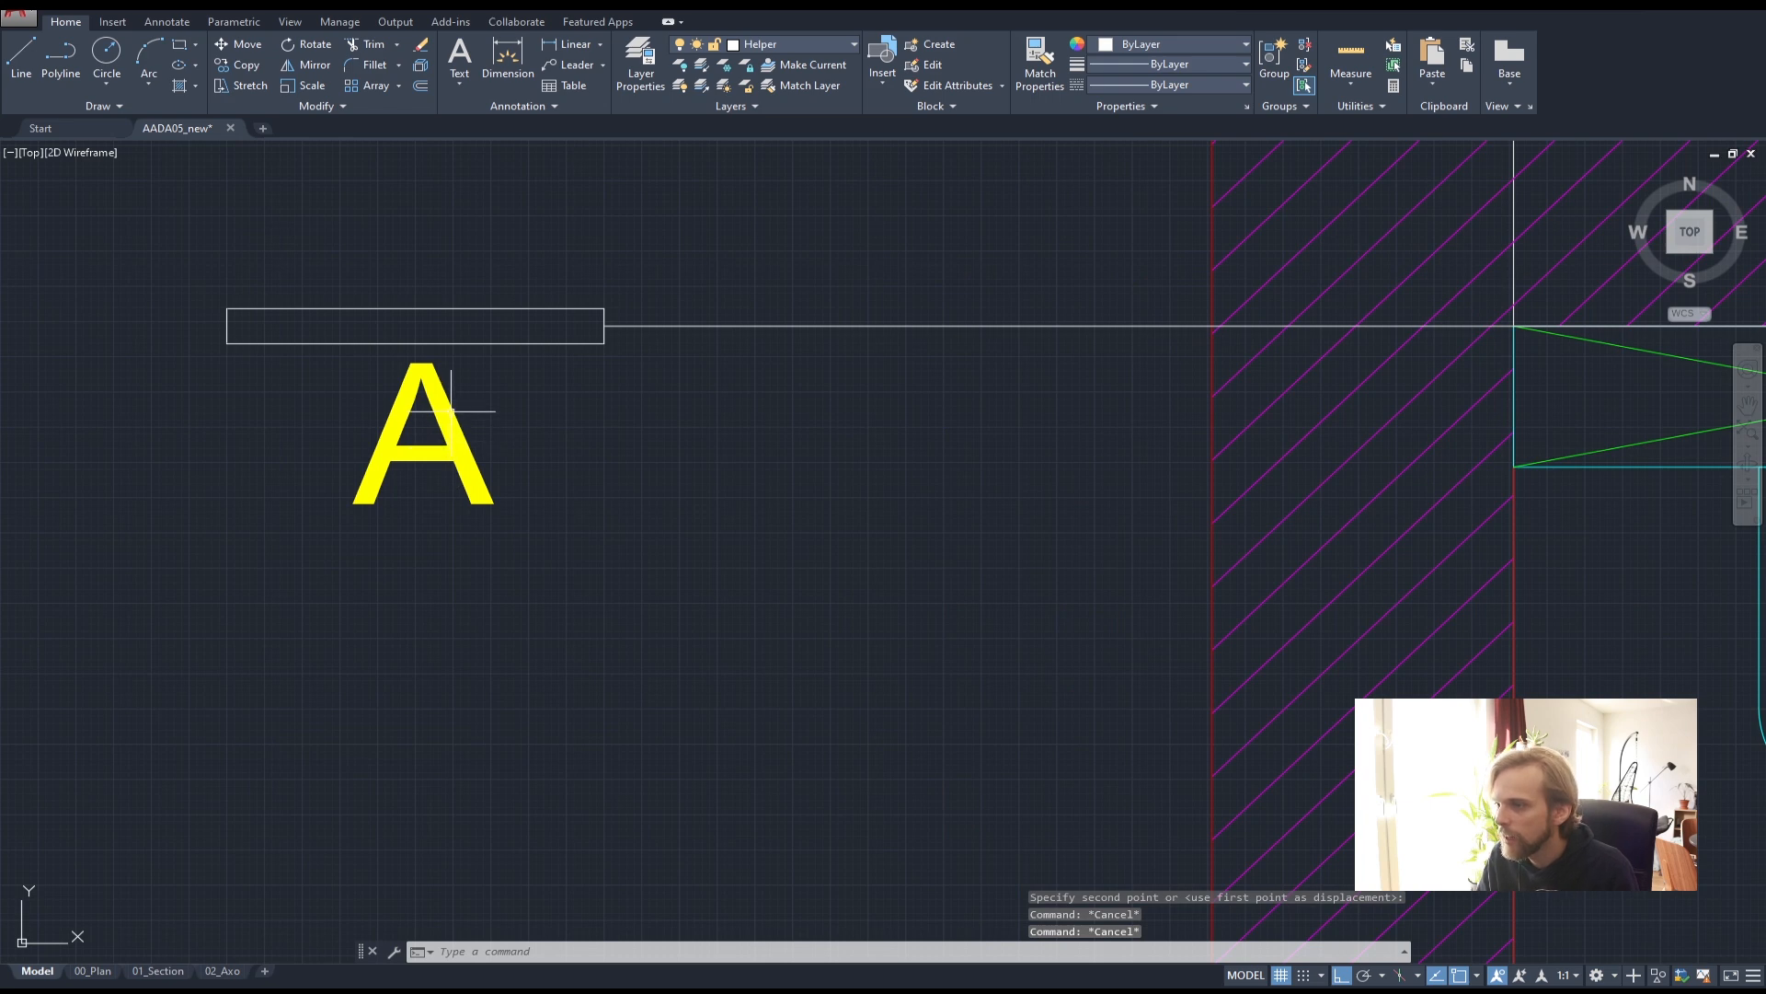
left_click(451, 411)
scroll(354, 387, "down", 2)
scroll(368, 368, "up", 3)
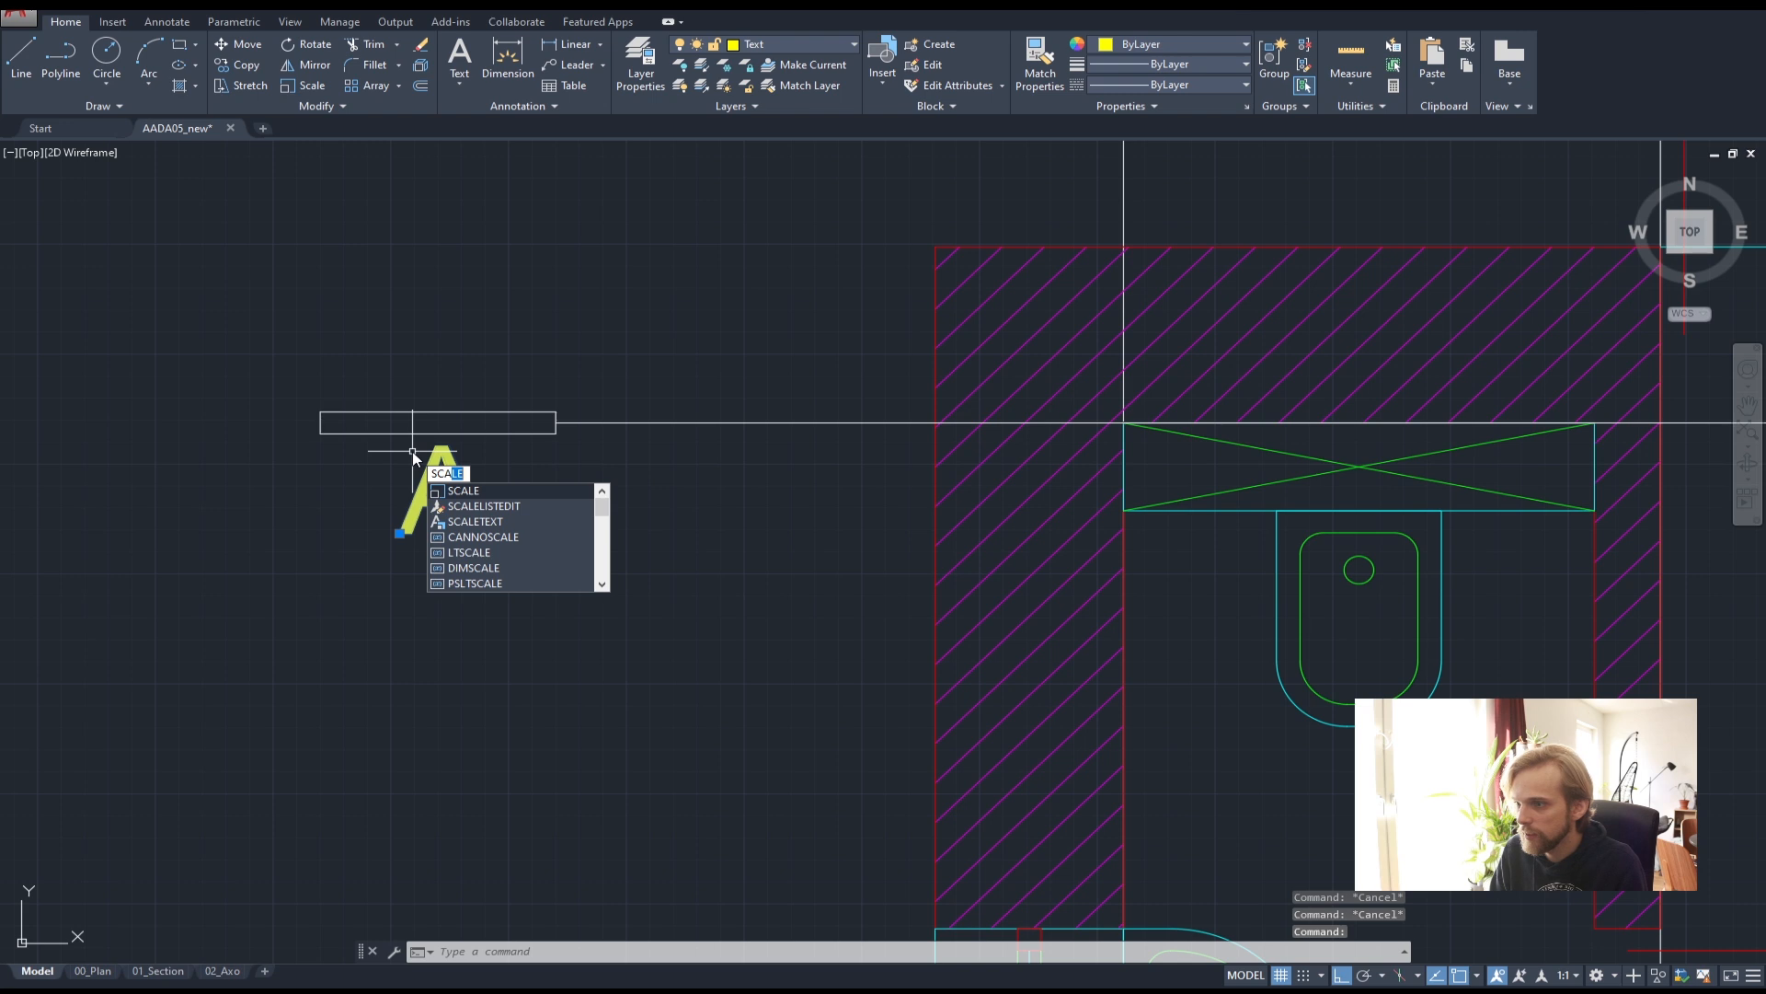
key("Return")
left_click(440, 429)
type("0.5")
key("Return")
scroll(441, 428, "down", 6)
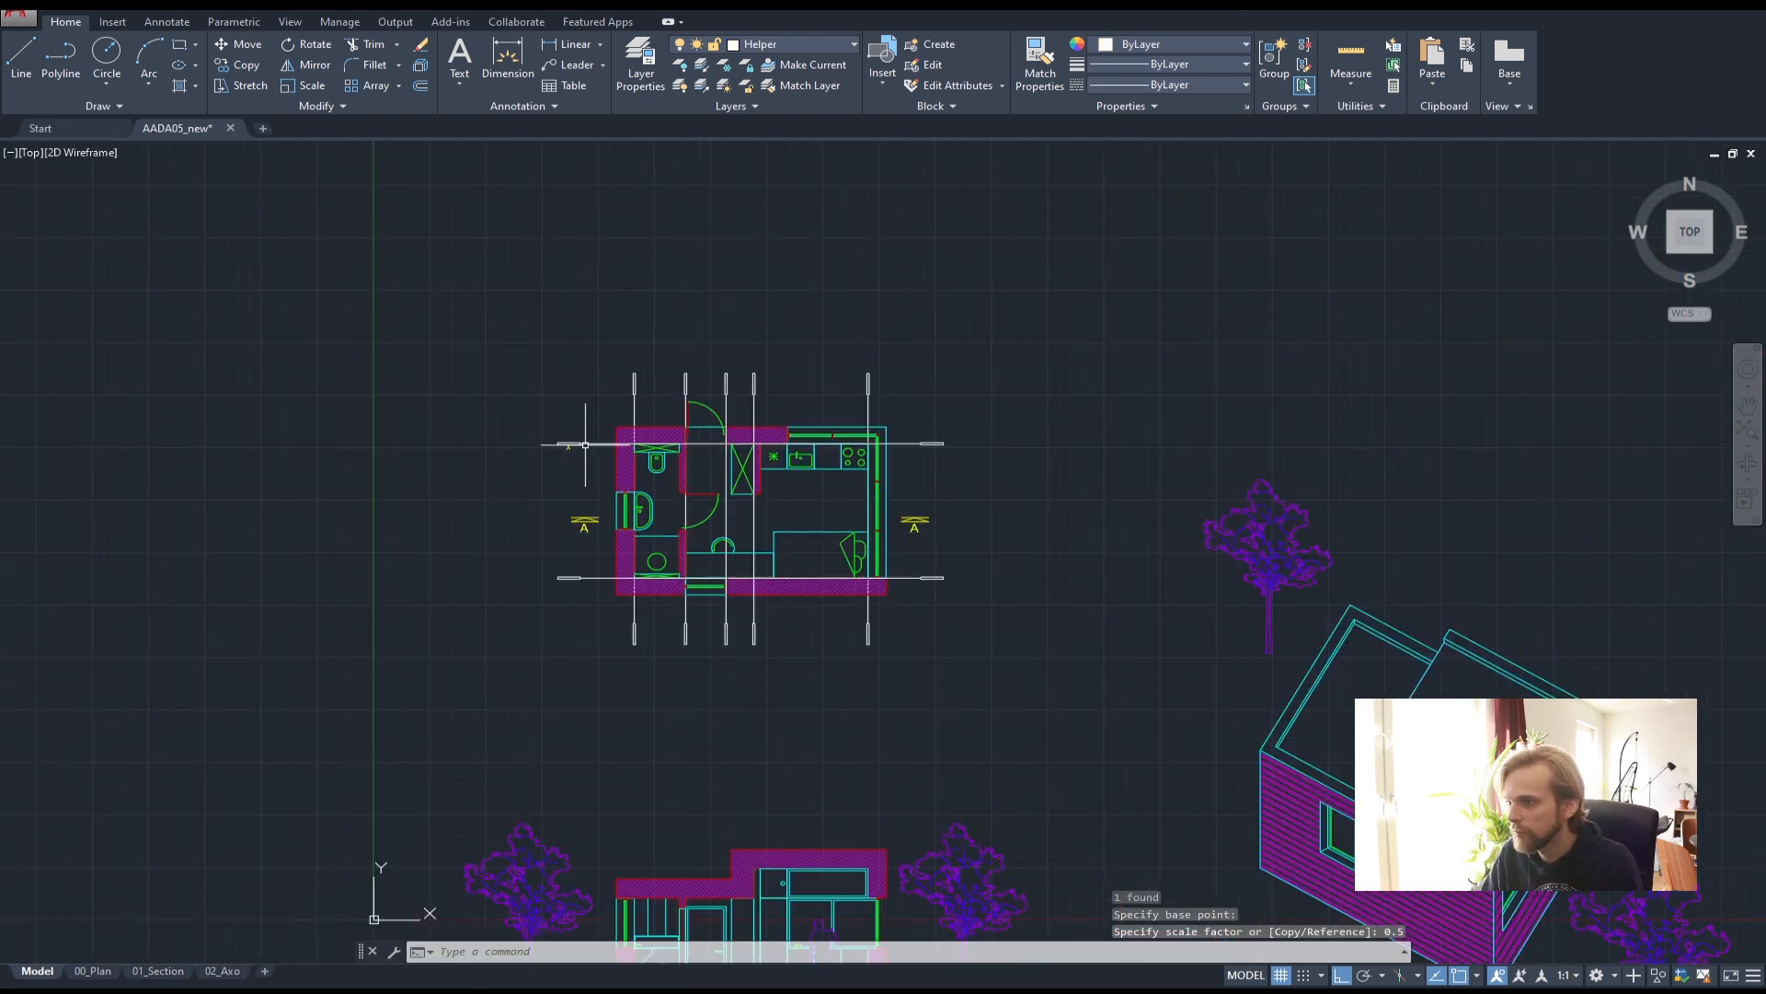
key("Escape")
key("Escape")
scroll(533, 480, "up", 3)
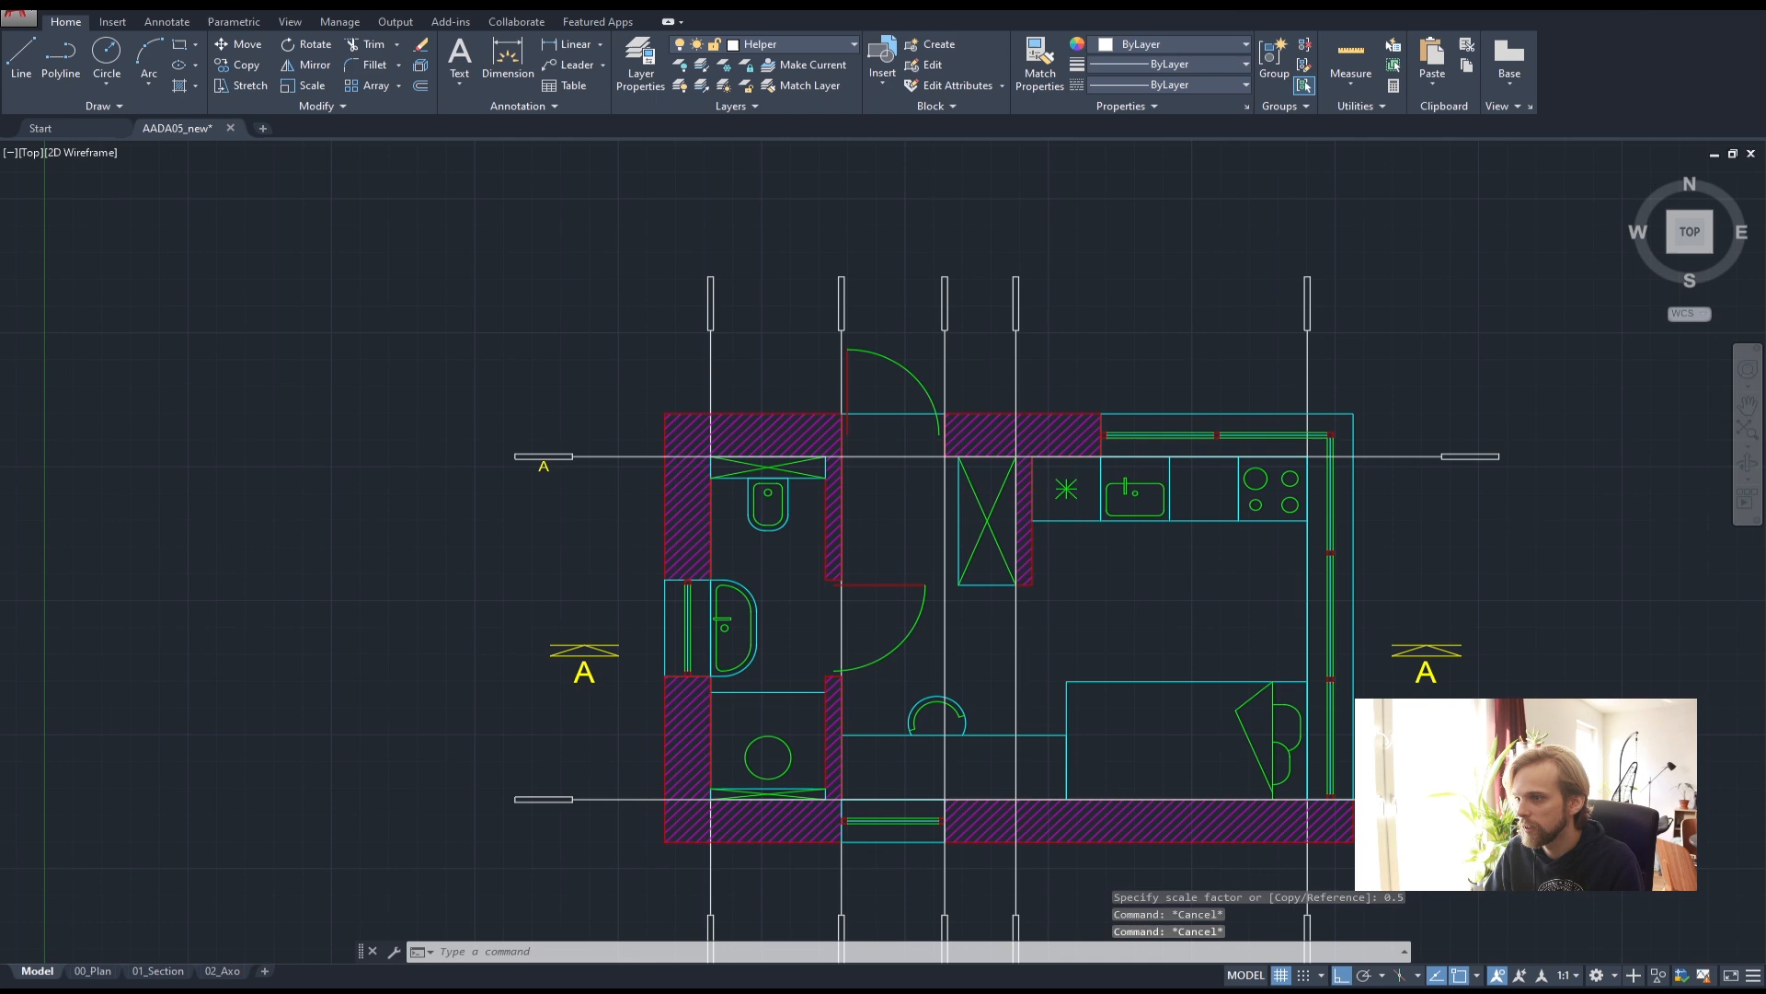
left_click(89, 972)
scroll(681, 474, "up", 6)
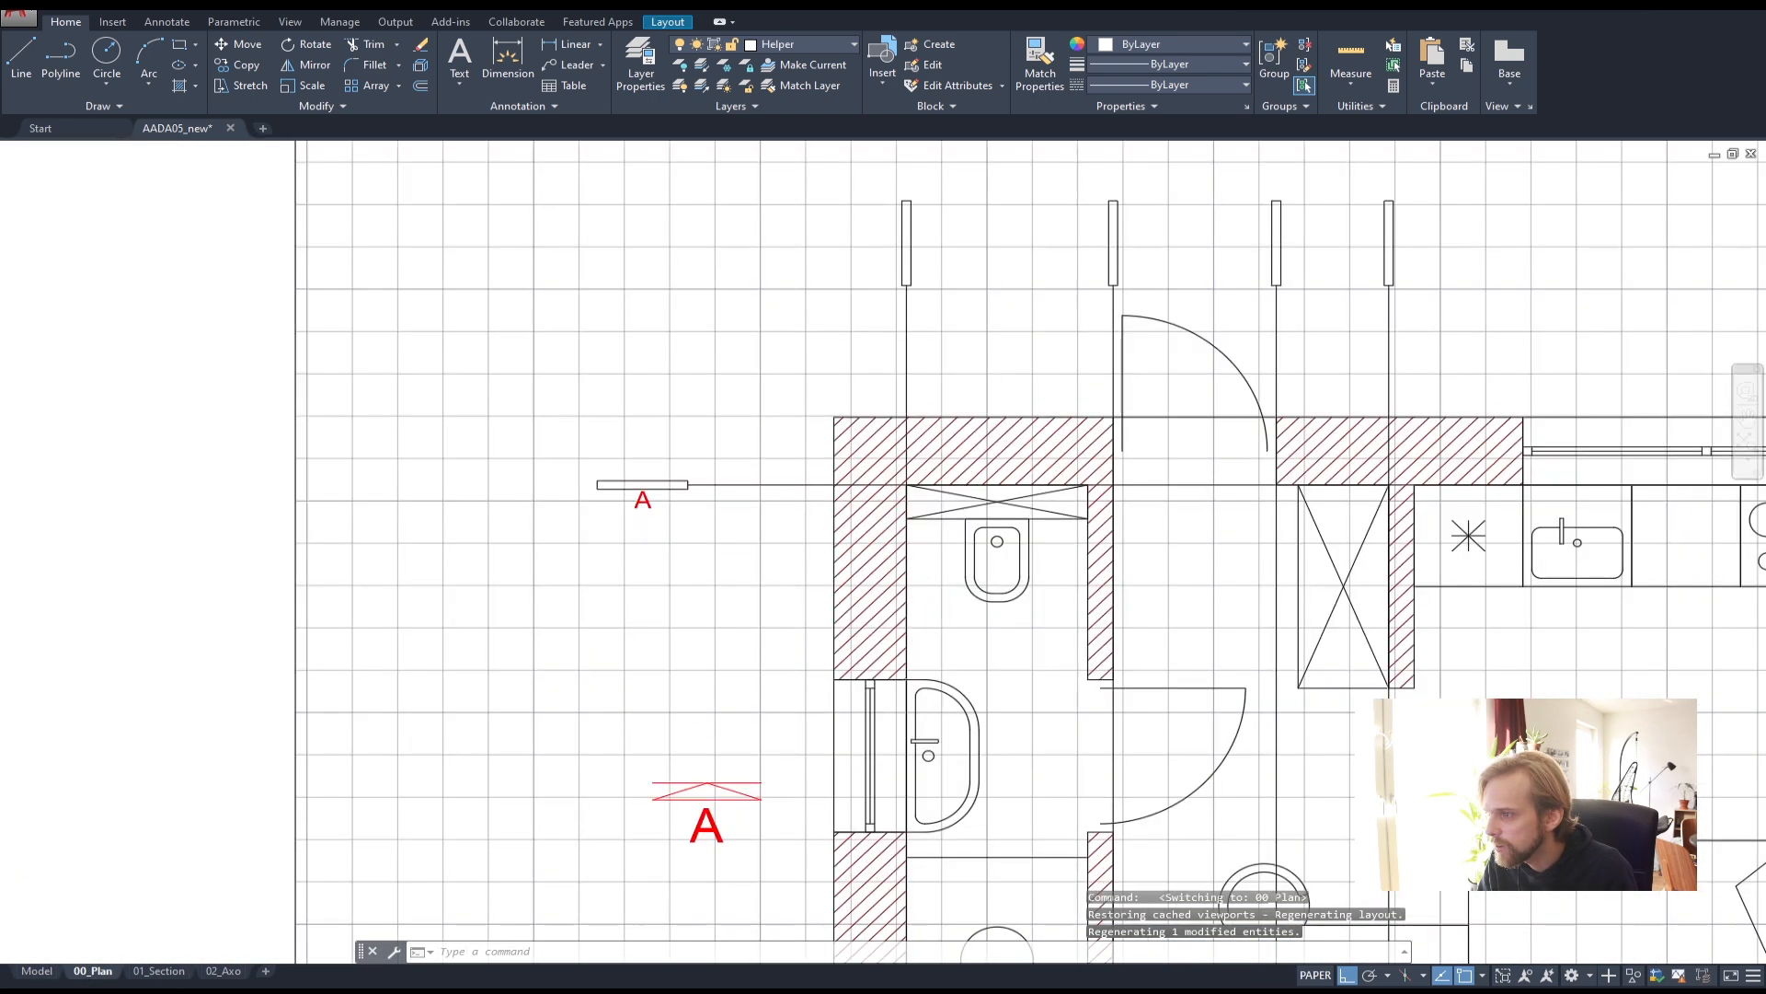
scroll(636, 531, "down", 4)
scroll(680, 555, "up", 2)
key("Escape")
key("Escape")
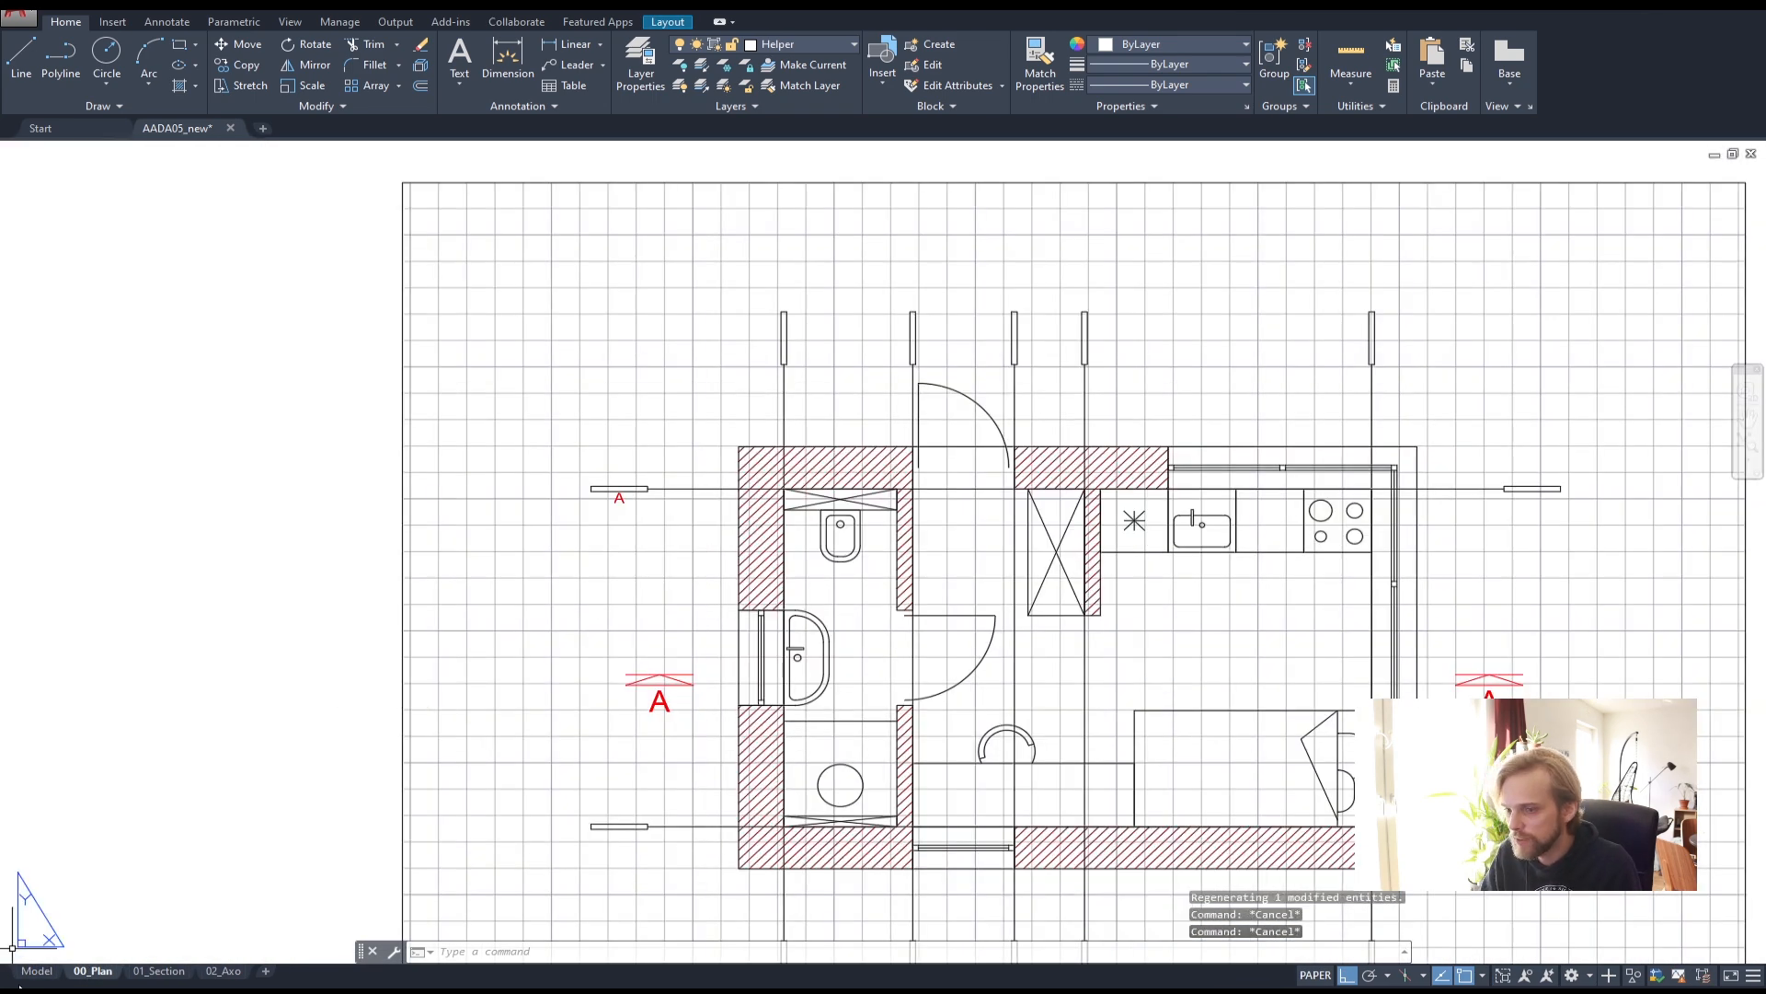
left_click(35, 970)
scroll(570, 487, "down", 2)
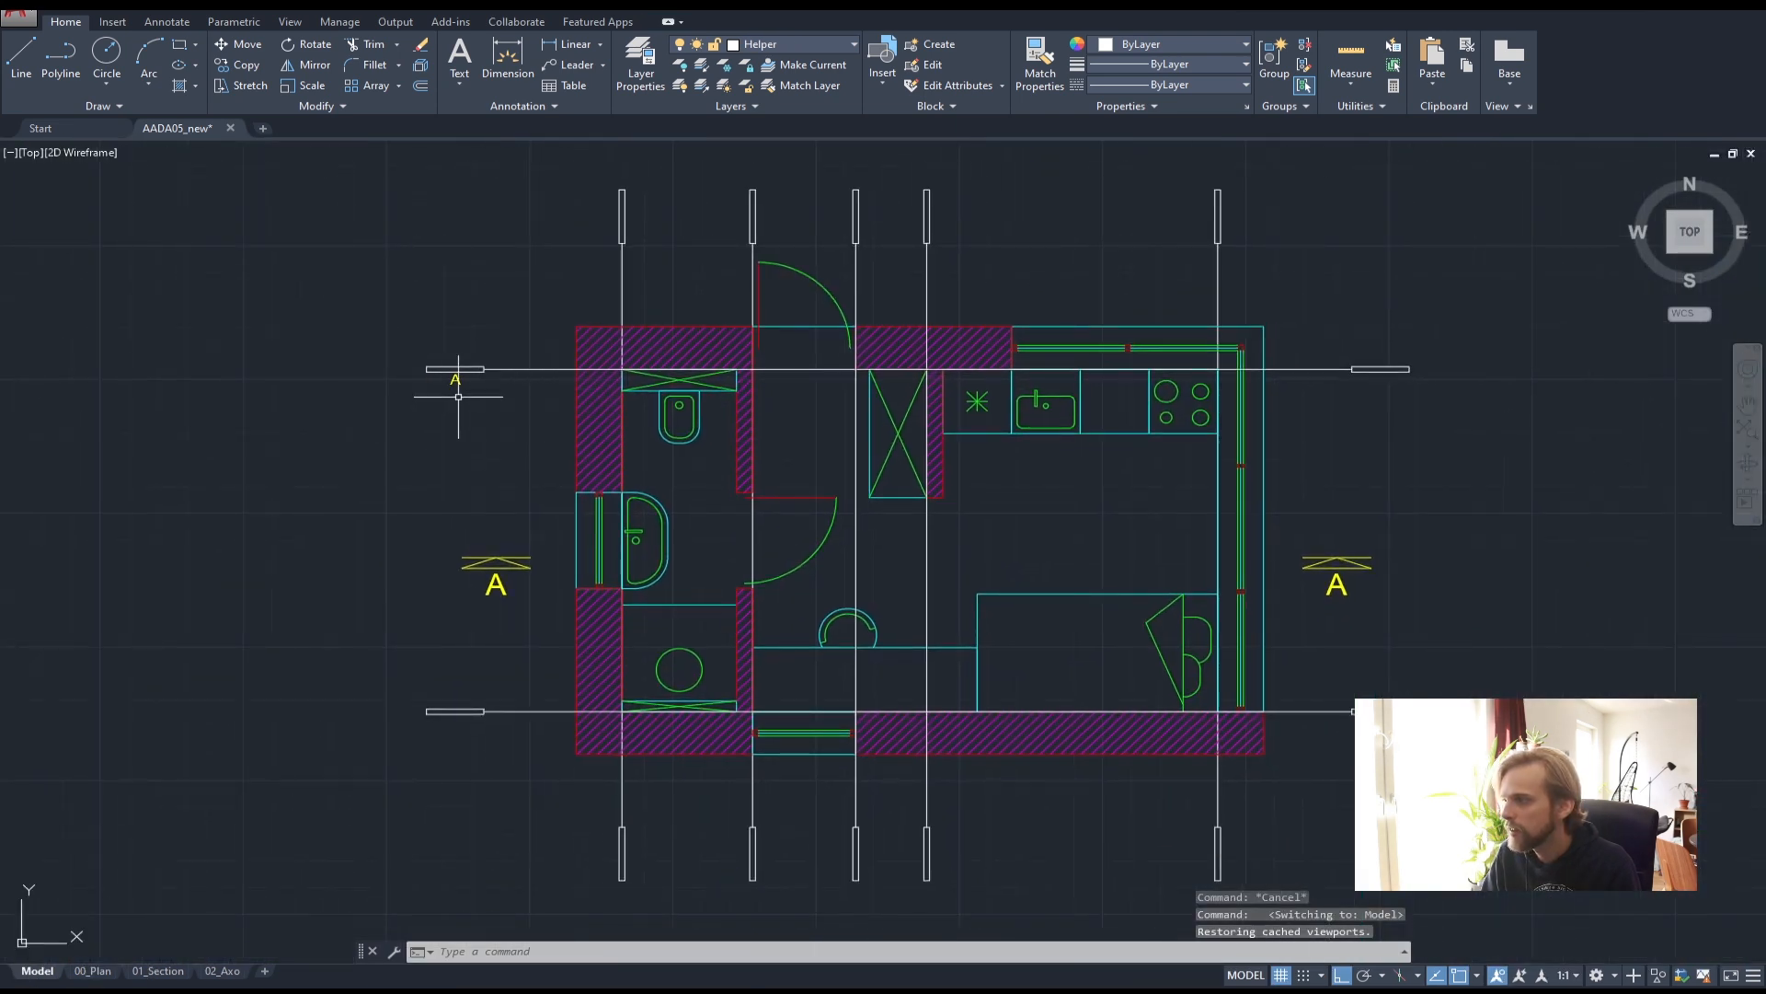
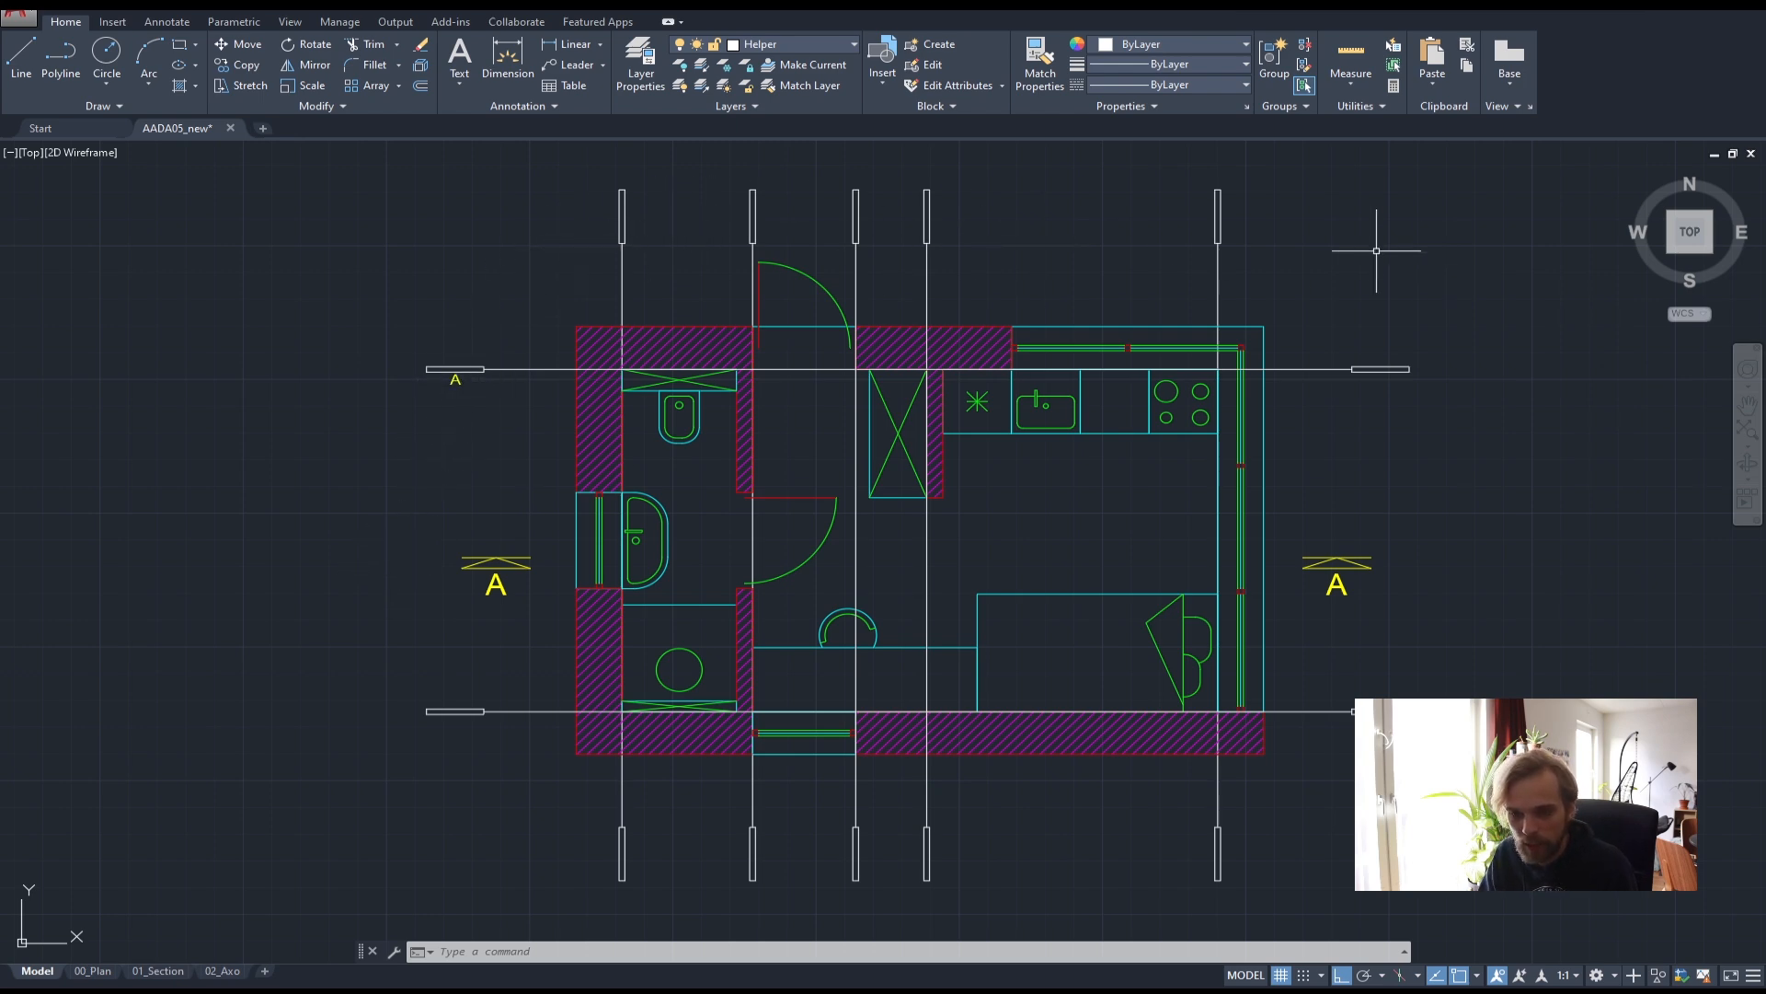
- Copy the A section label to both ends of the lower section line
scroll(490, 364, "up", 4)
left_click_drag(592, 445, 478, 403)
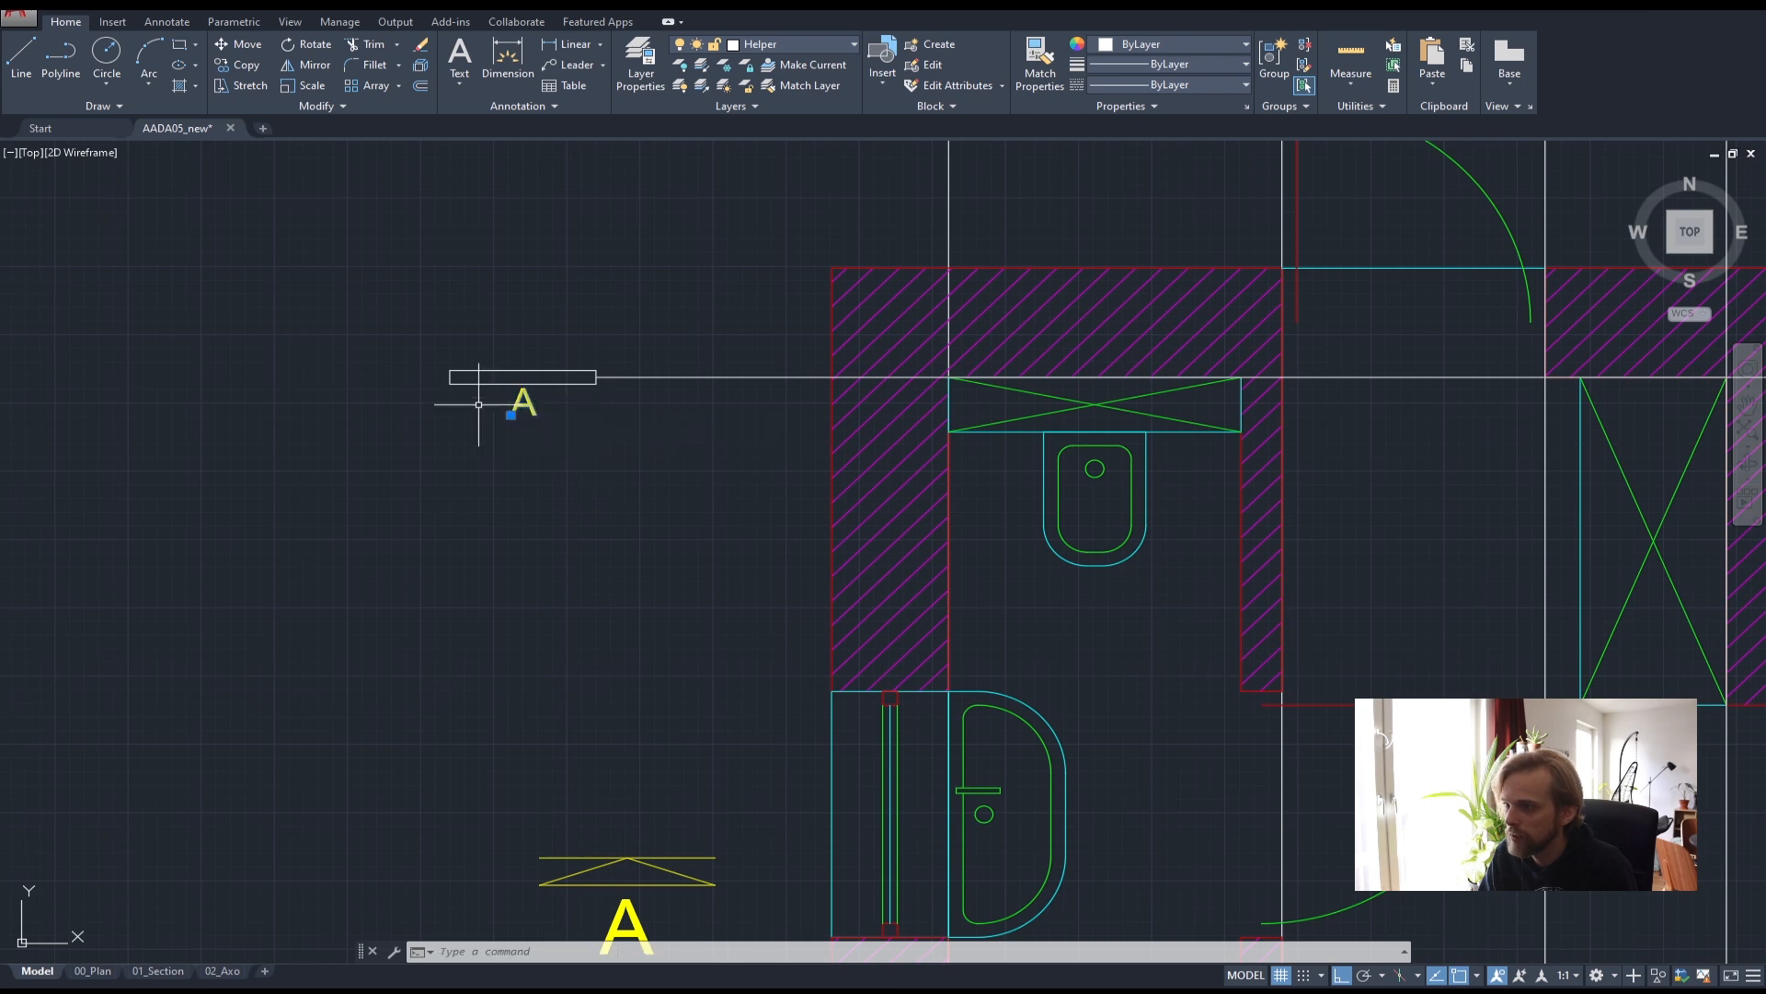
key("Return")
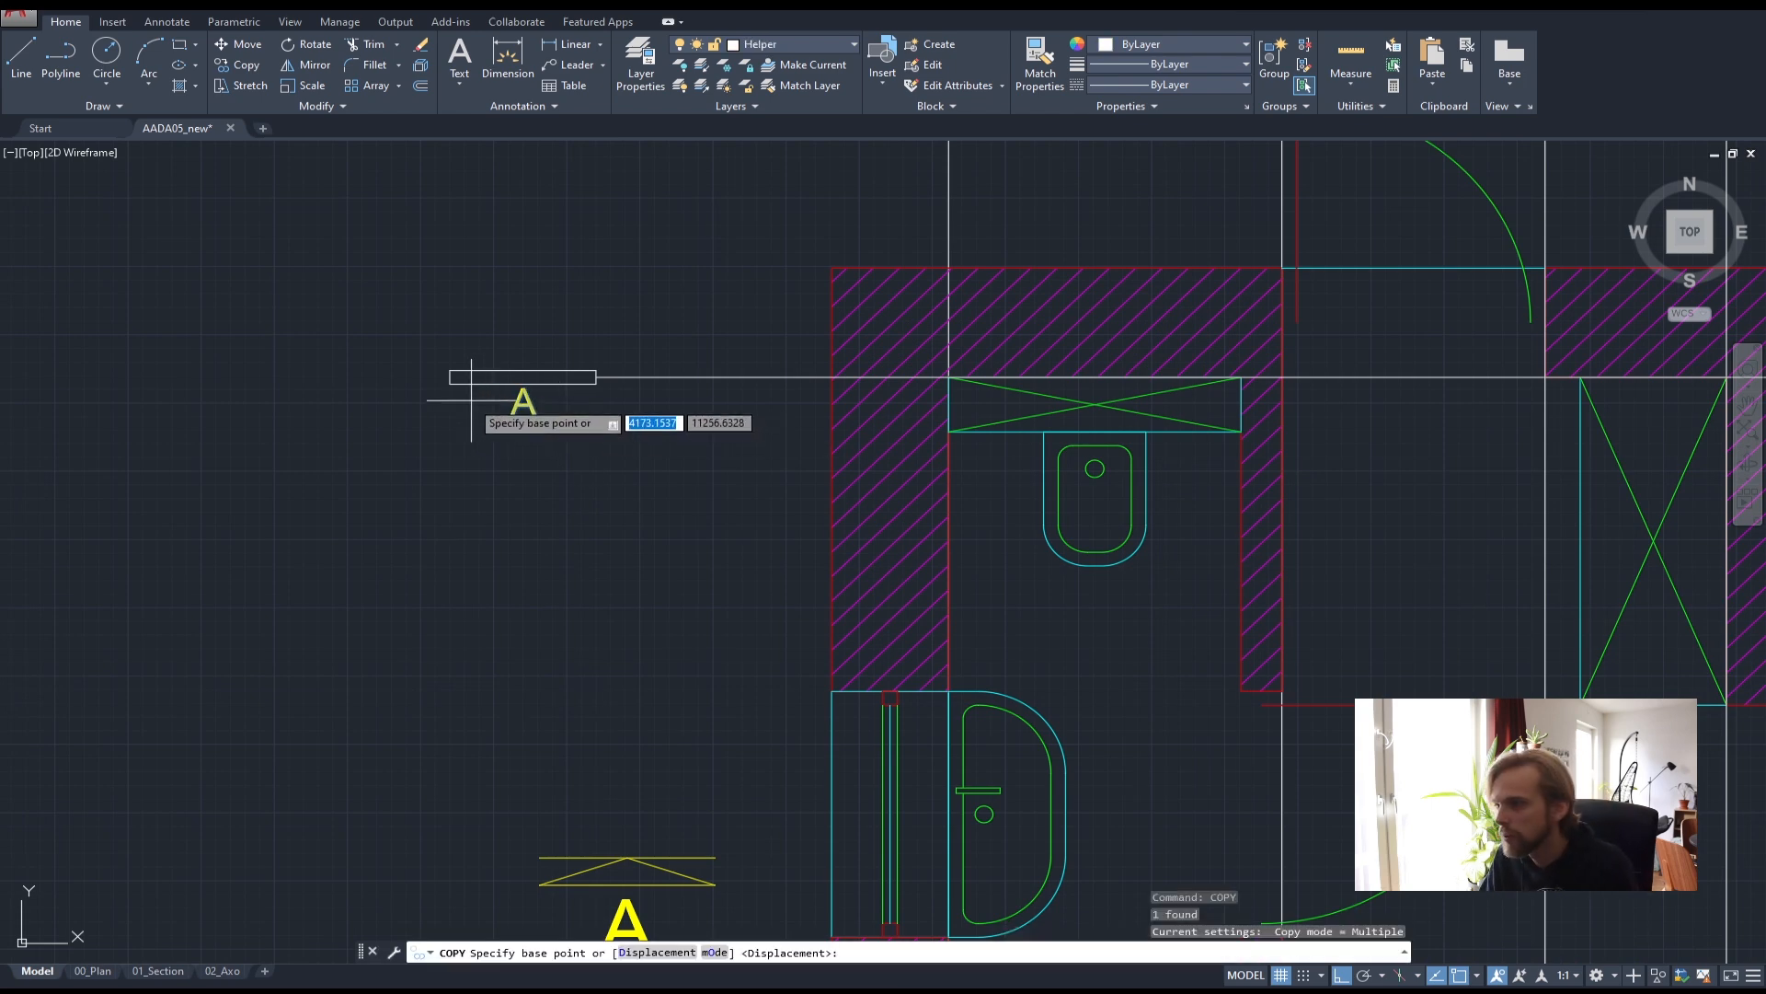
left_click(451, 381)
scroll(448, 644, "down", 2)
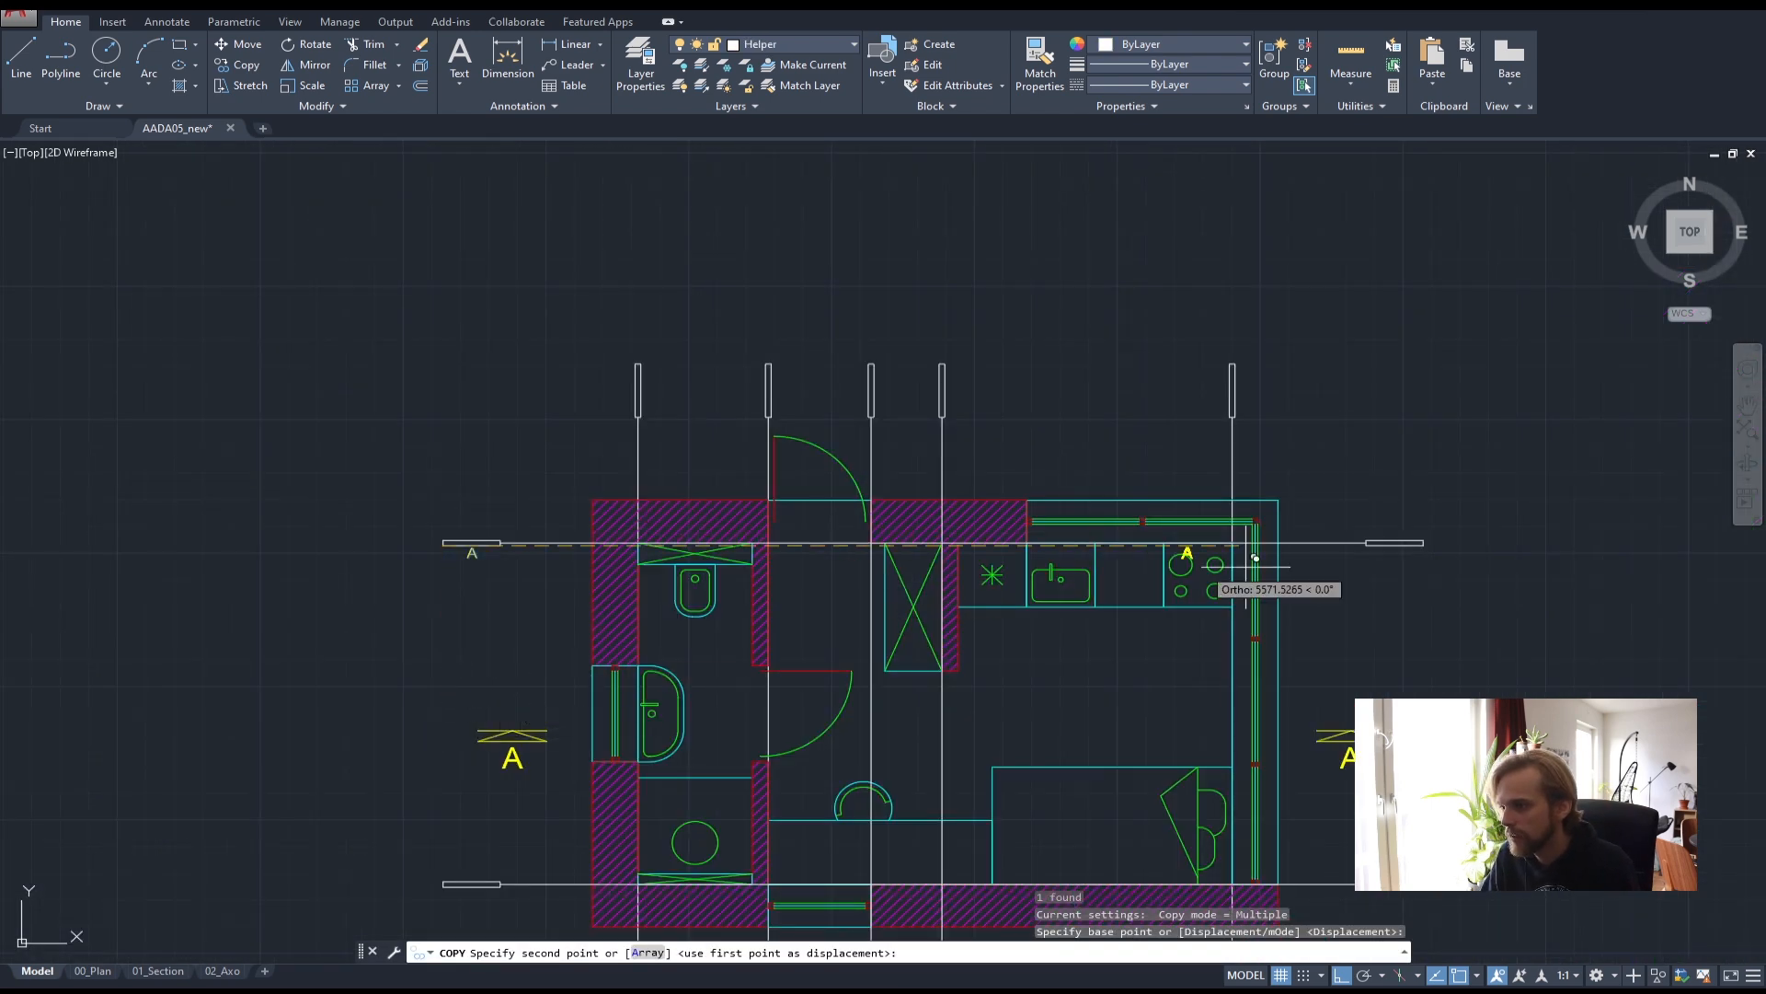
scroll(1362, 563, "up", 1)
left_click(1365, 542)
middle_click_drag(1315, 708, 1189, 474)
middle_click_drag(1169, 725, 1149, 494)
left_click(1215, 618)
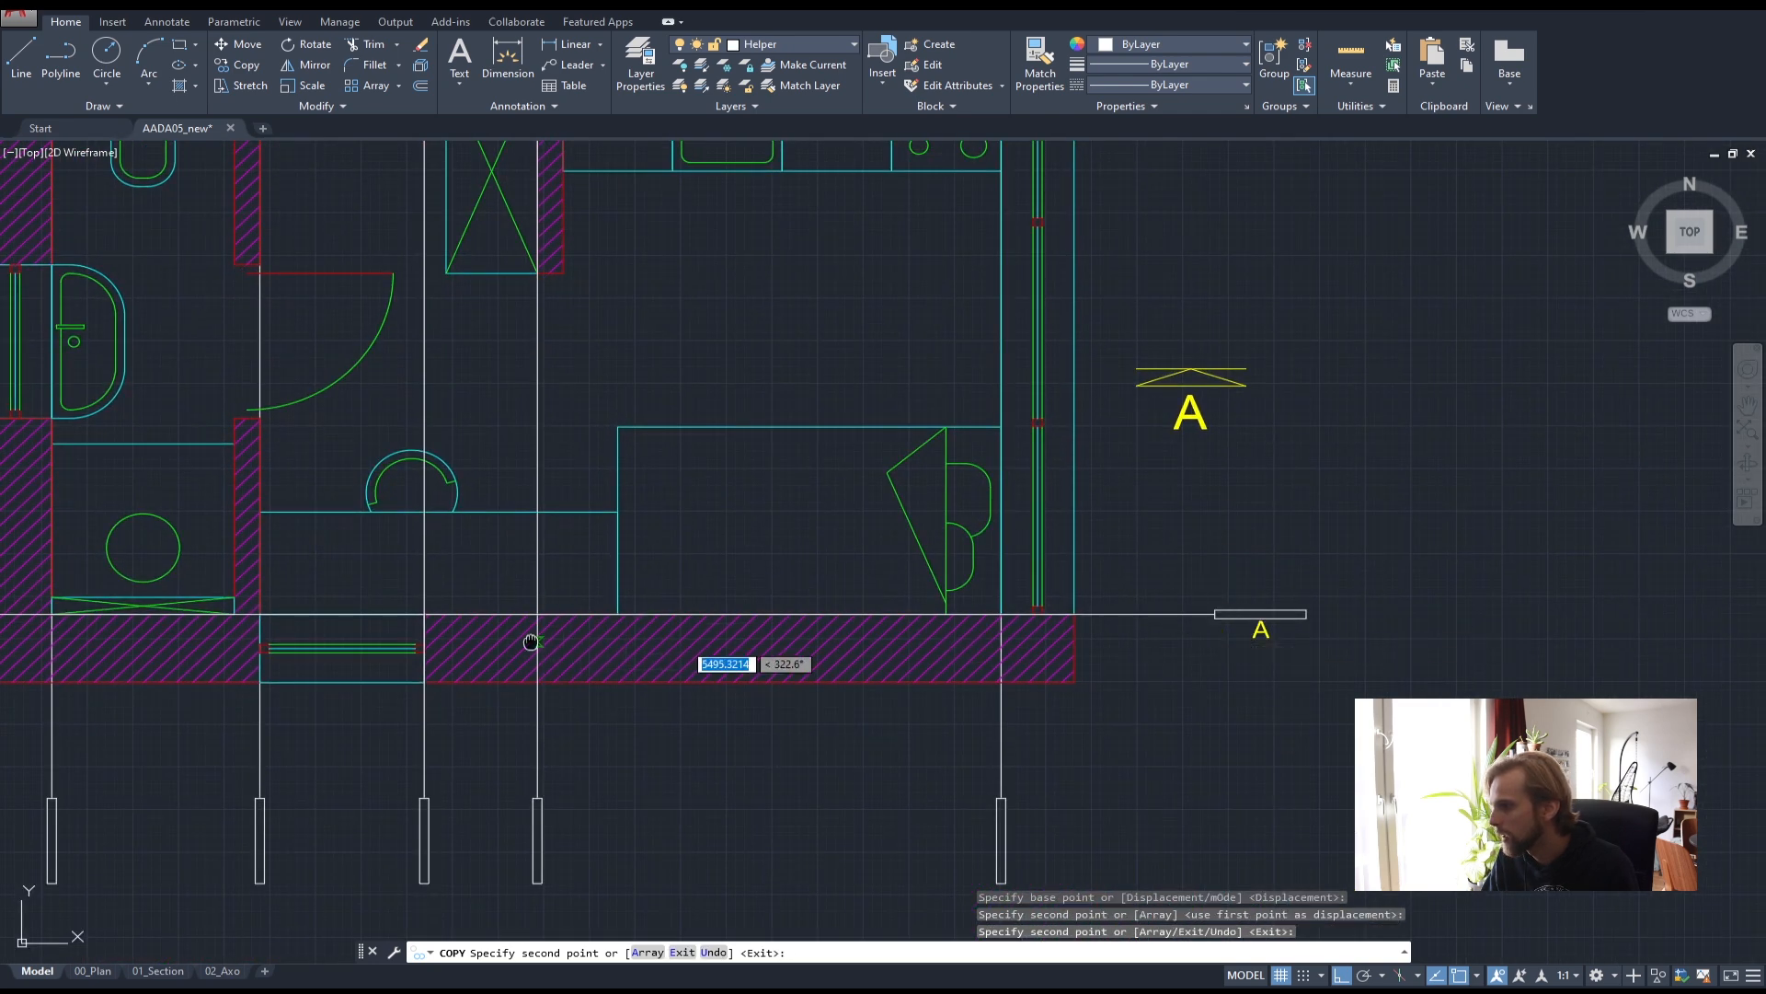
middle_click_drag(530, 639, 1234, 638)
left_click(454, 622)
key("Escape")
key("Escape")
key("Escape")
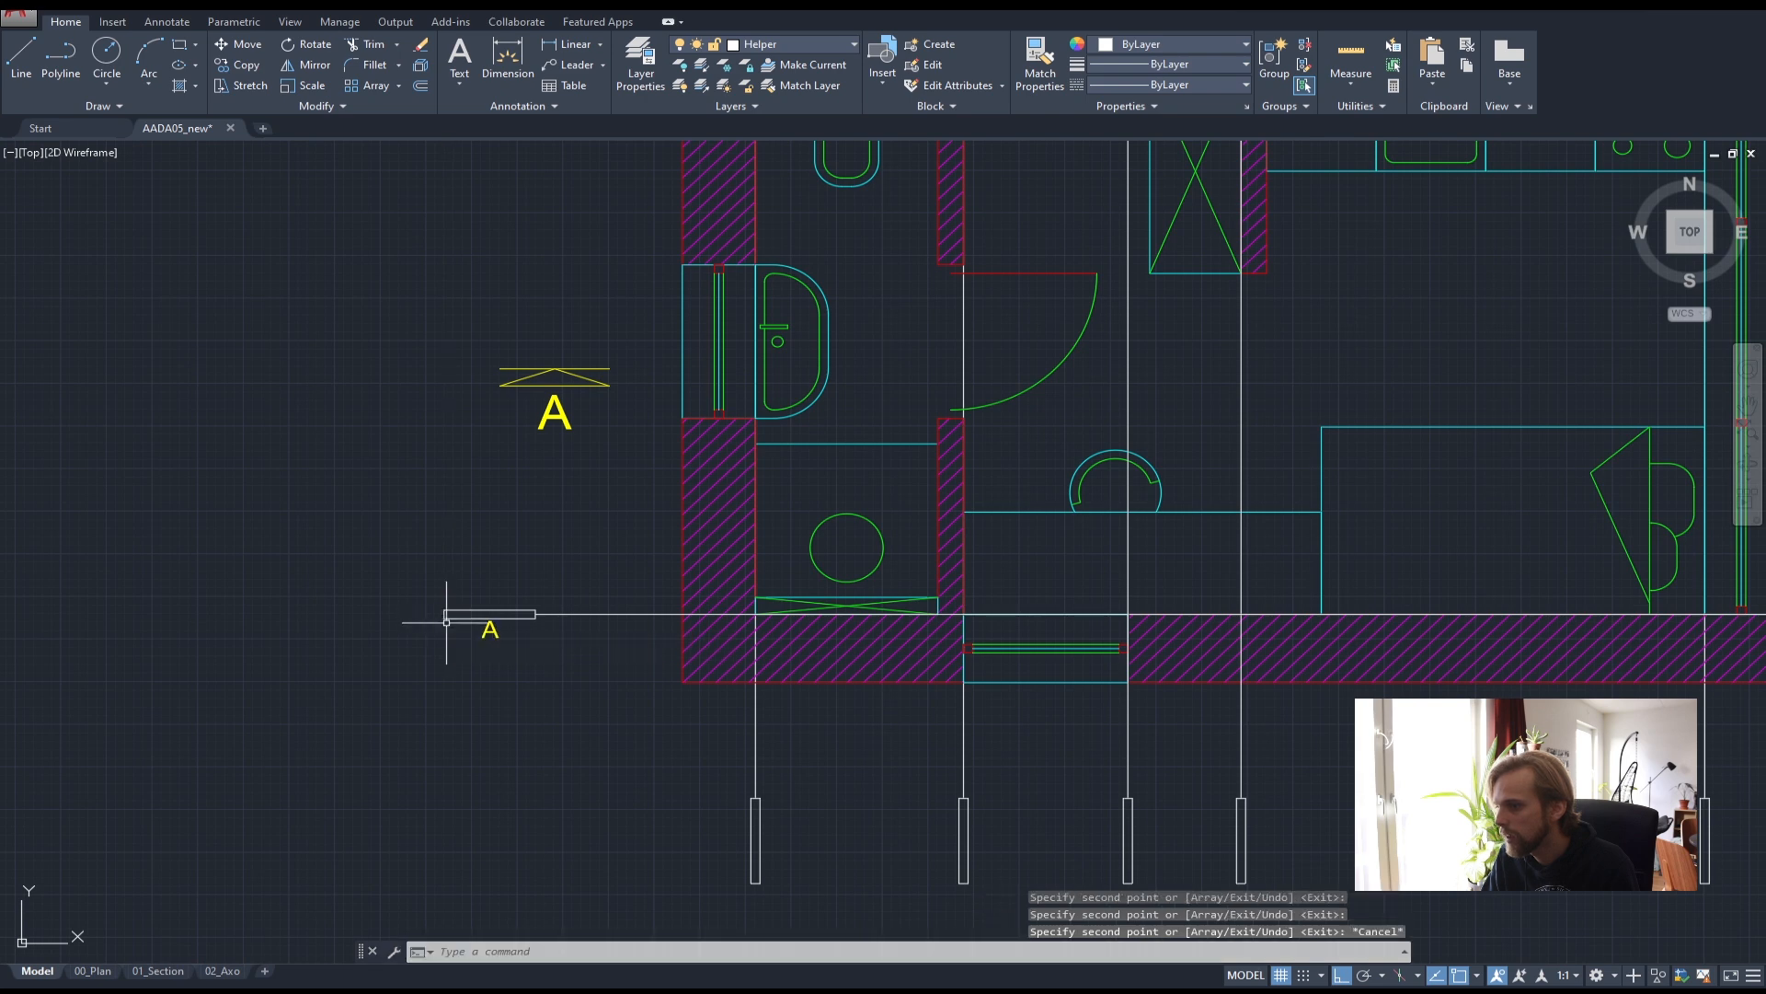
- Change the letter in both lower-line labels from A to B
scroll(478, 630, "up", 3)
double_click(504, 631)
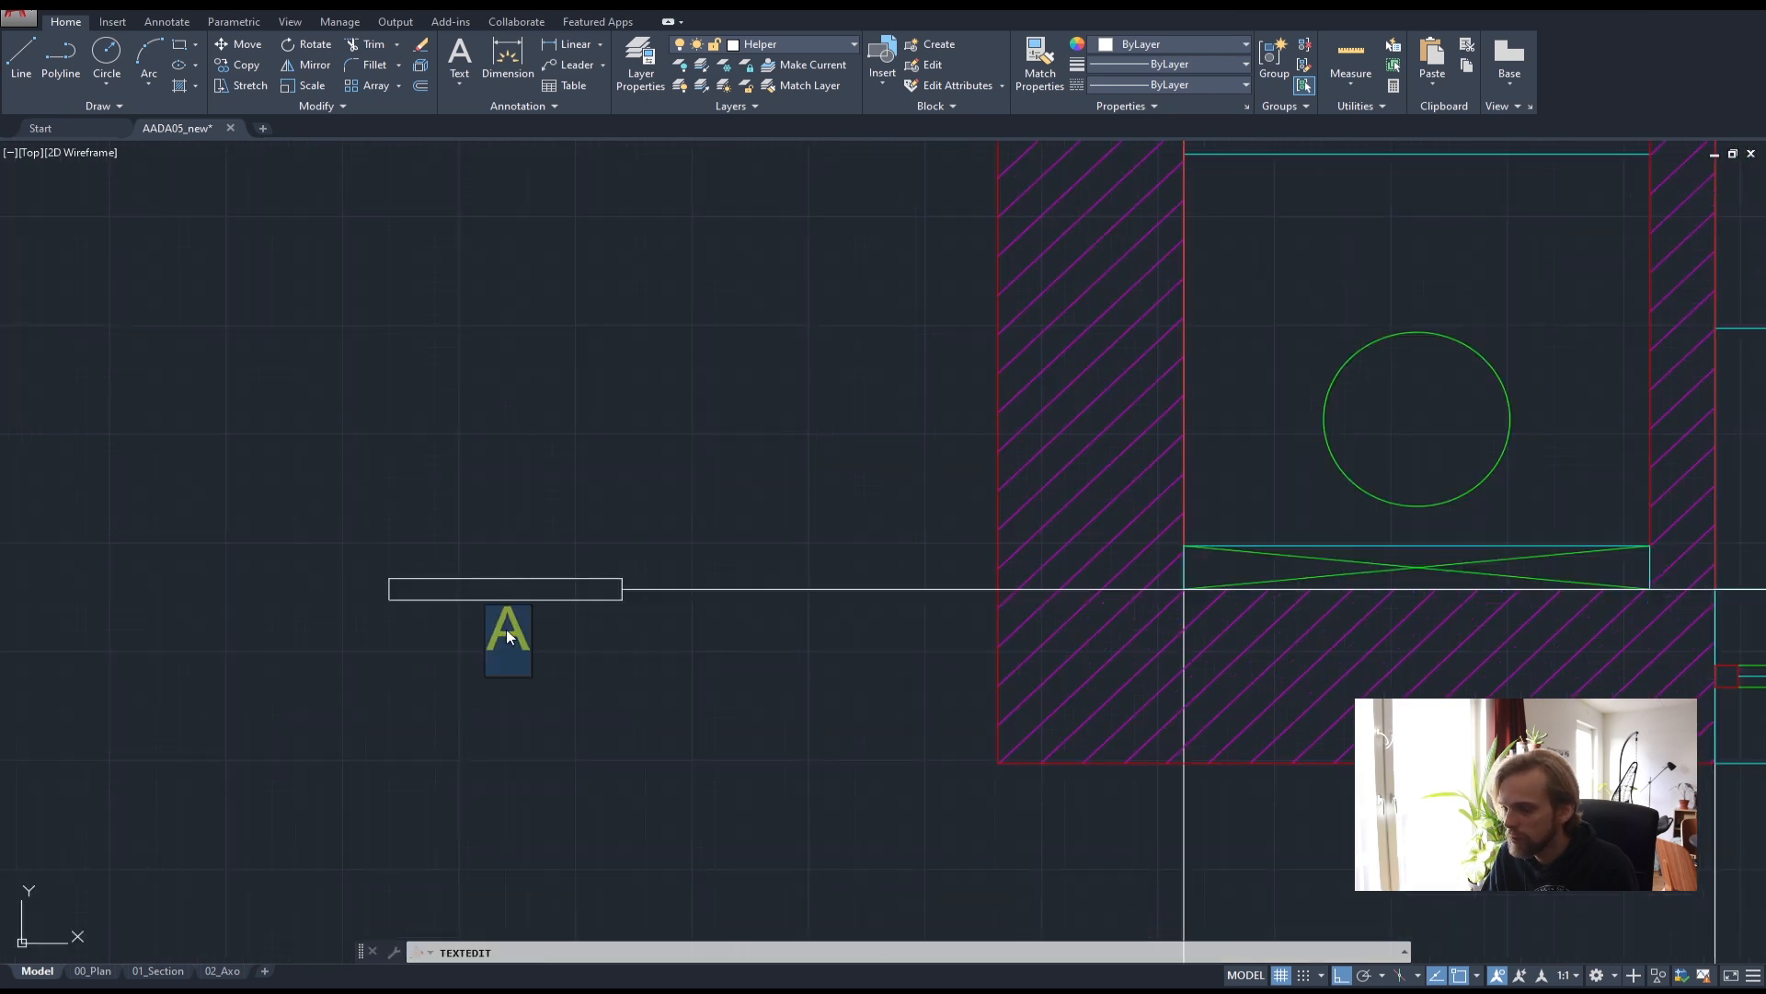
left_click(604, 713)
scroll(635, 695, "down", 3)
middle_click_drag(1144, 710, 694, 650)
scroll(1024, 625, "up", 2)
left_click(1165, 619)
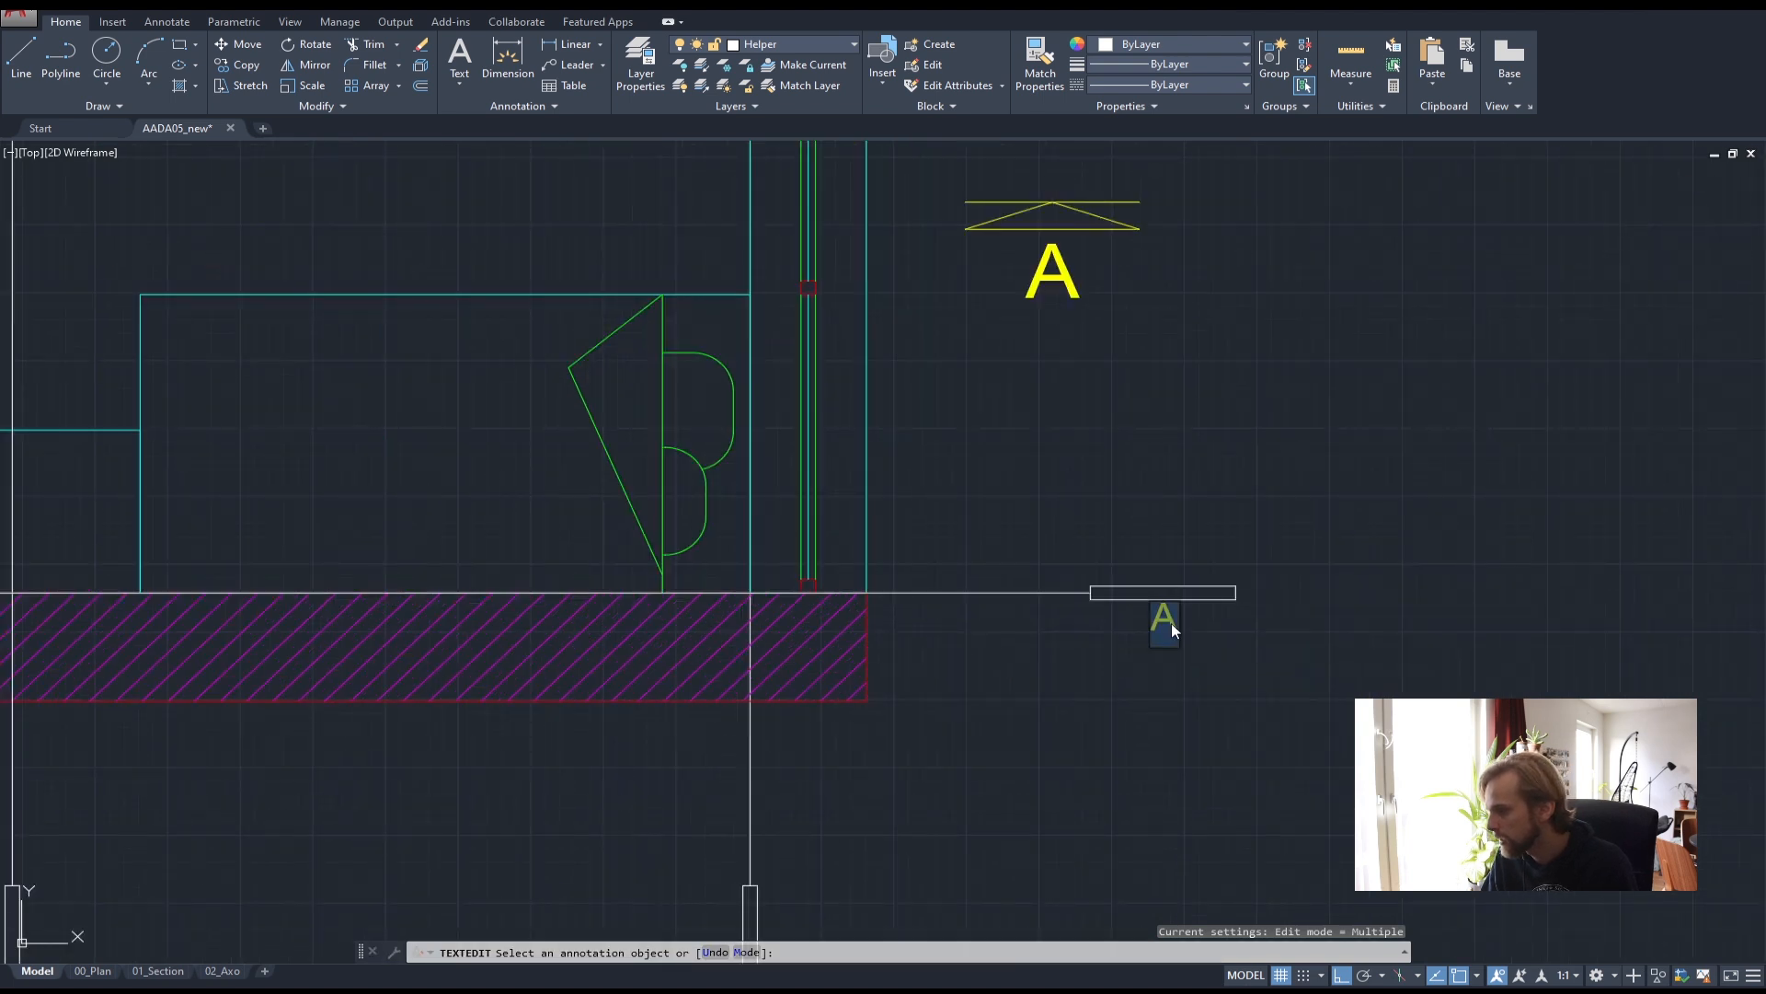
key("Escape")
key("Escape")
key("Escape")
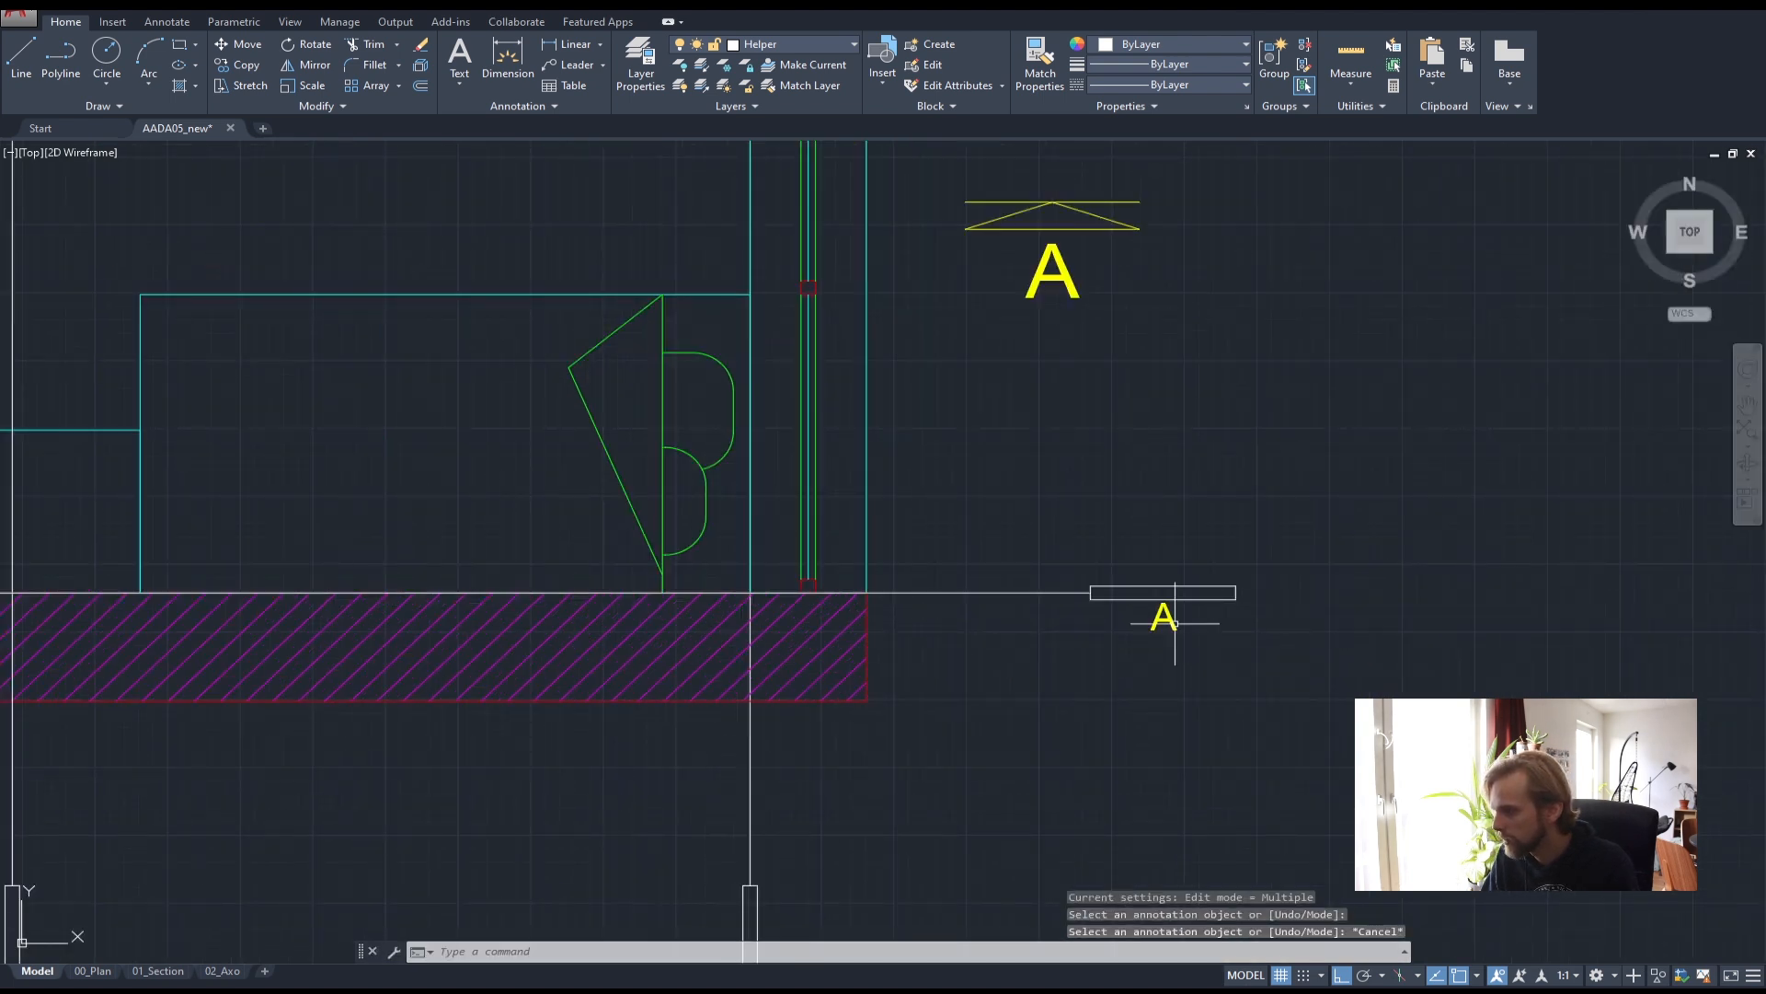
scroll(1175, 623, "up", 1)
double_click(1166, 617)
left_click(1156, 618)
type("B")
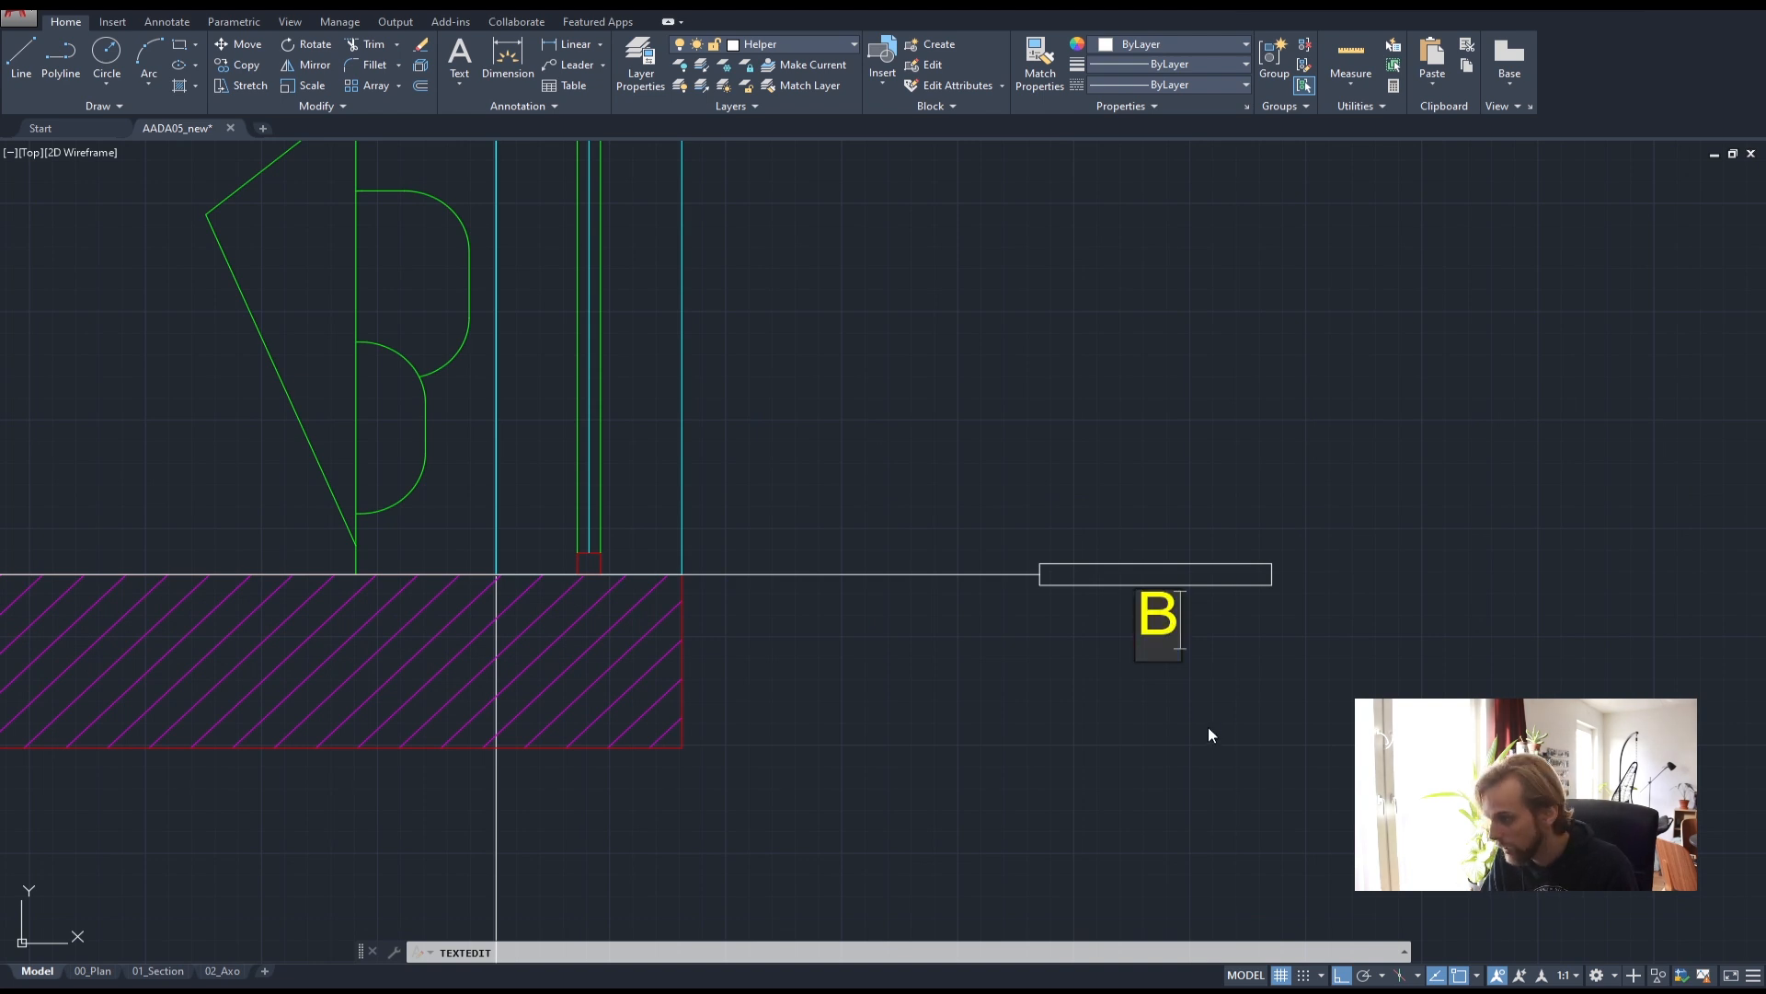
left_click(1189, 725)
scroll(1158, 717, "down", 5)
key("Escape")
key("Escape")
key("Escape")
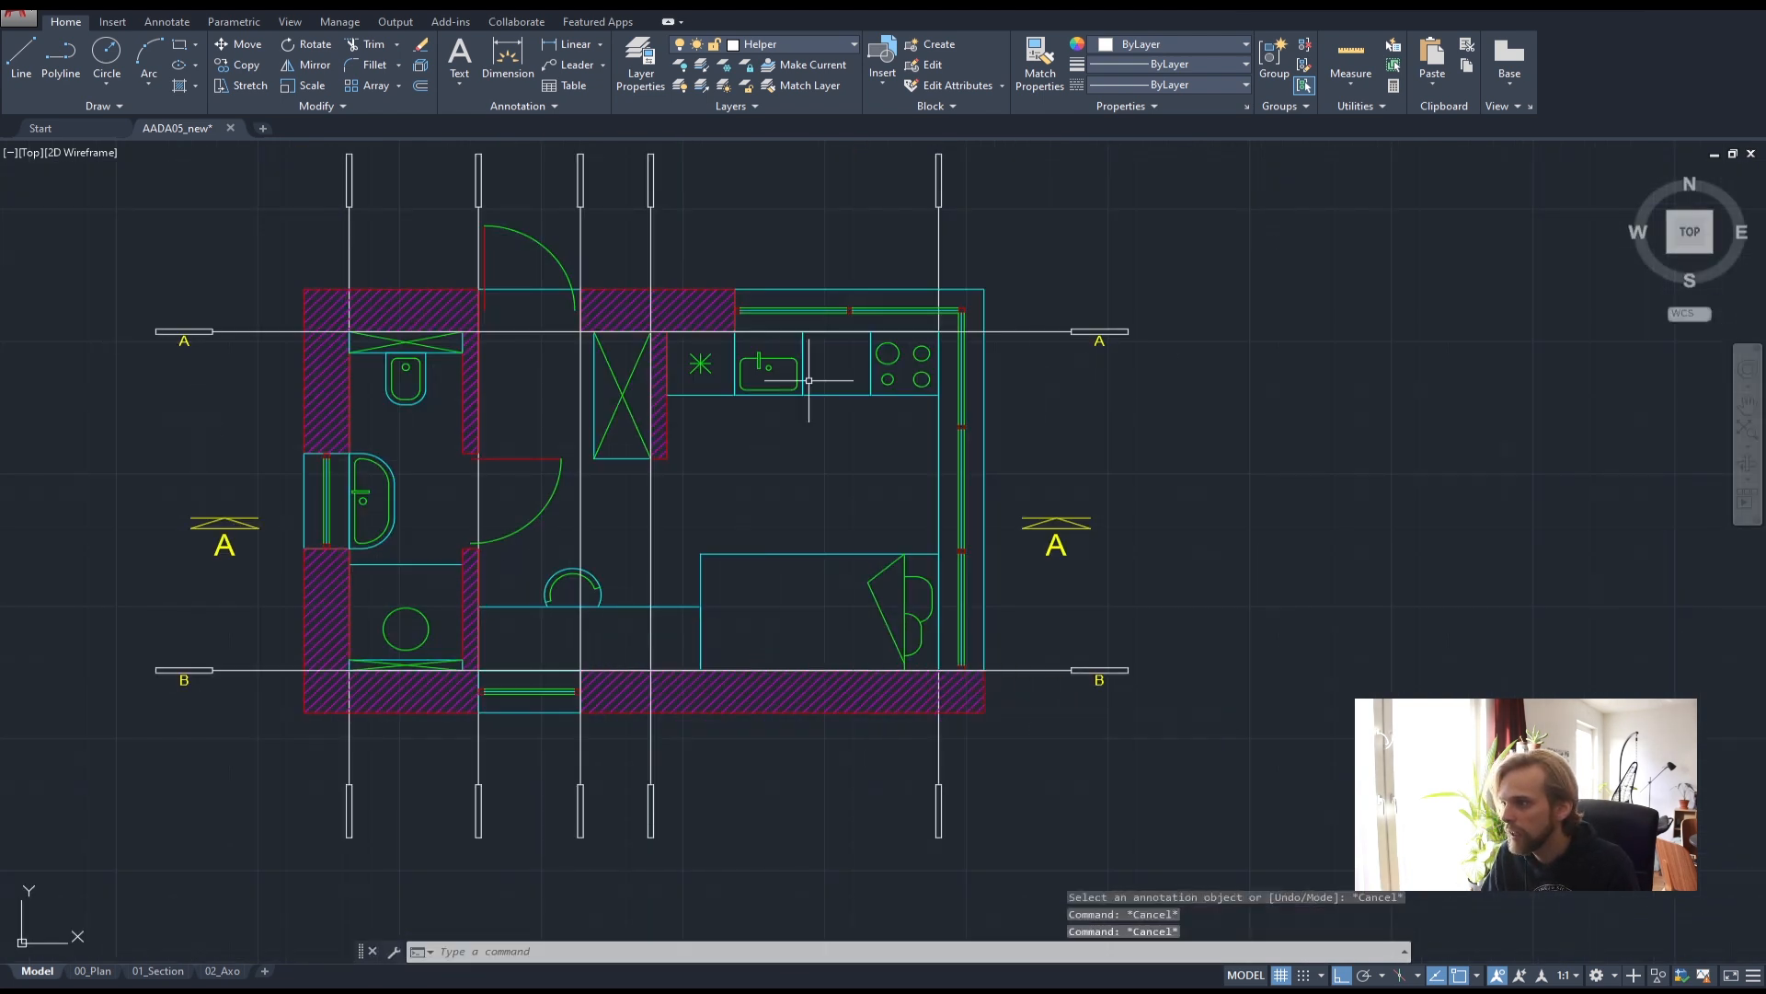
- Copy an A section label up beside the first top column marker
middle_click_drag(280, 267, 331, 429)
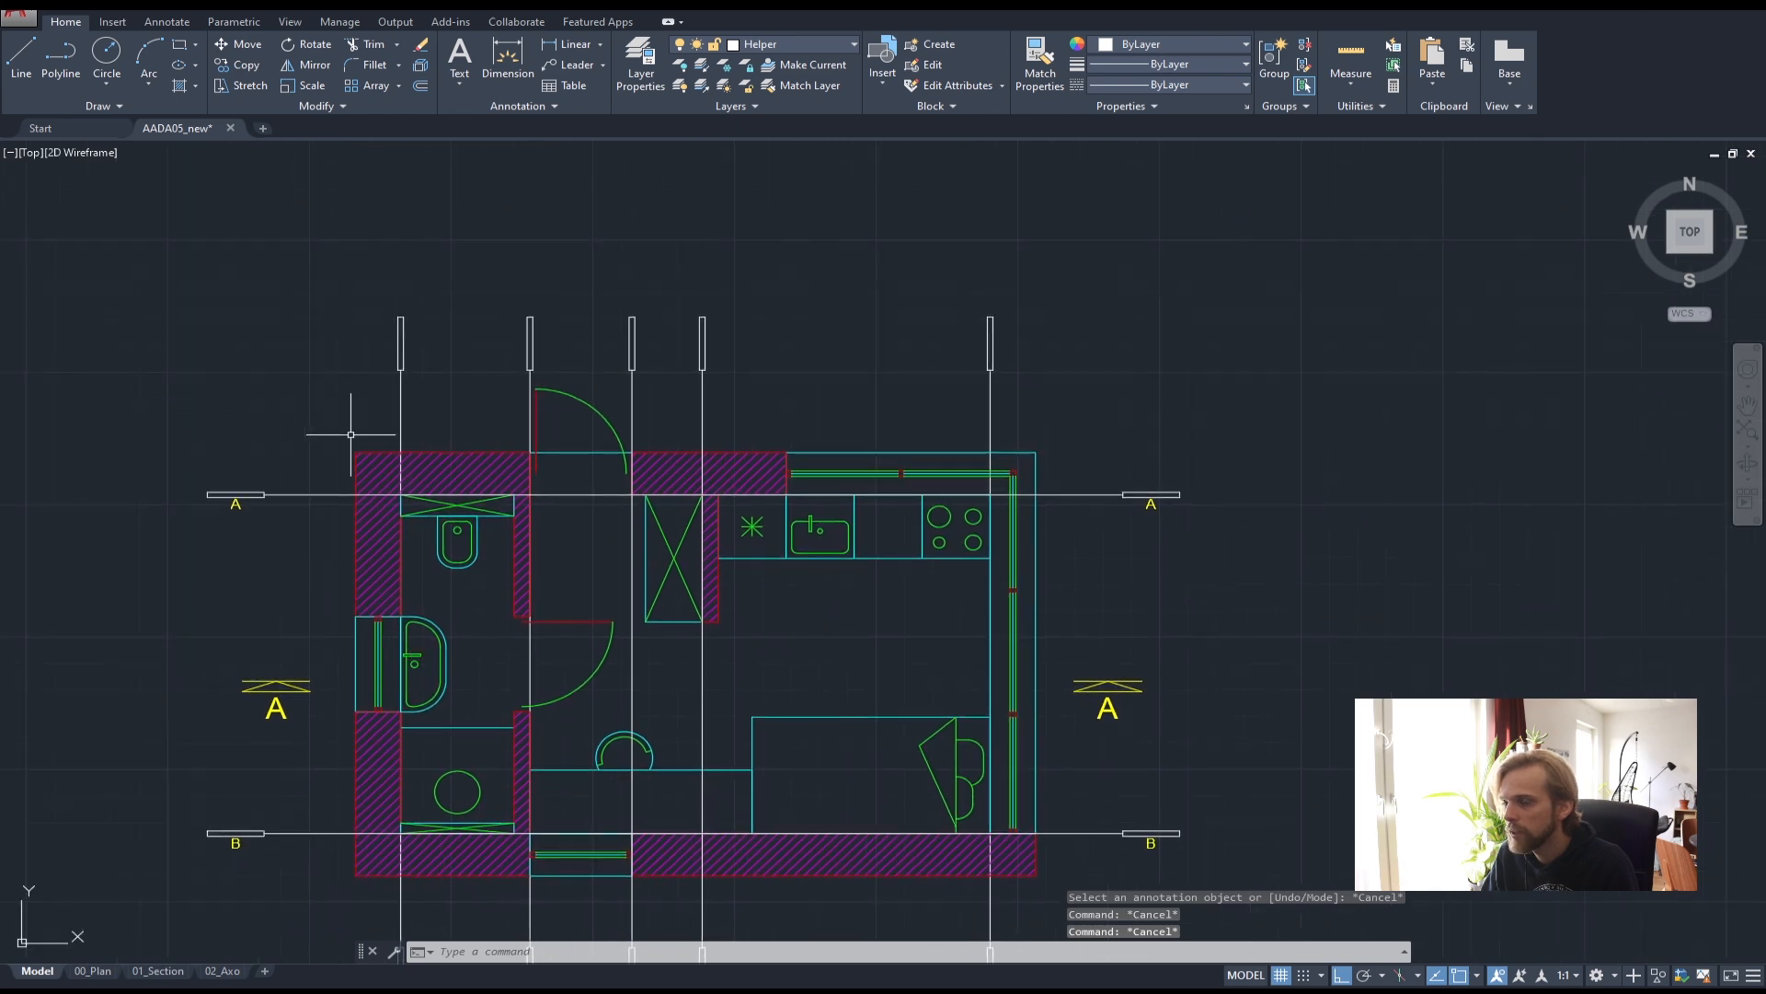
scroll(200, 491, "up", 2)
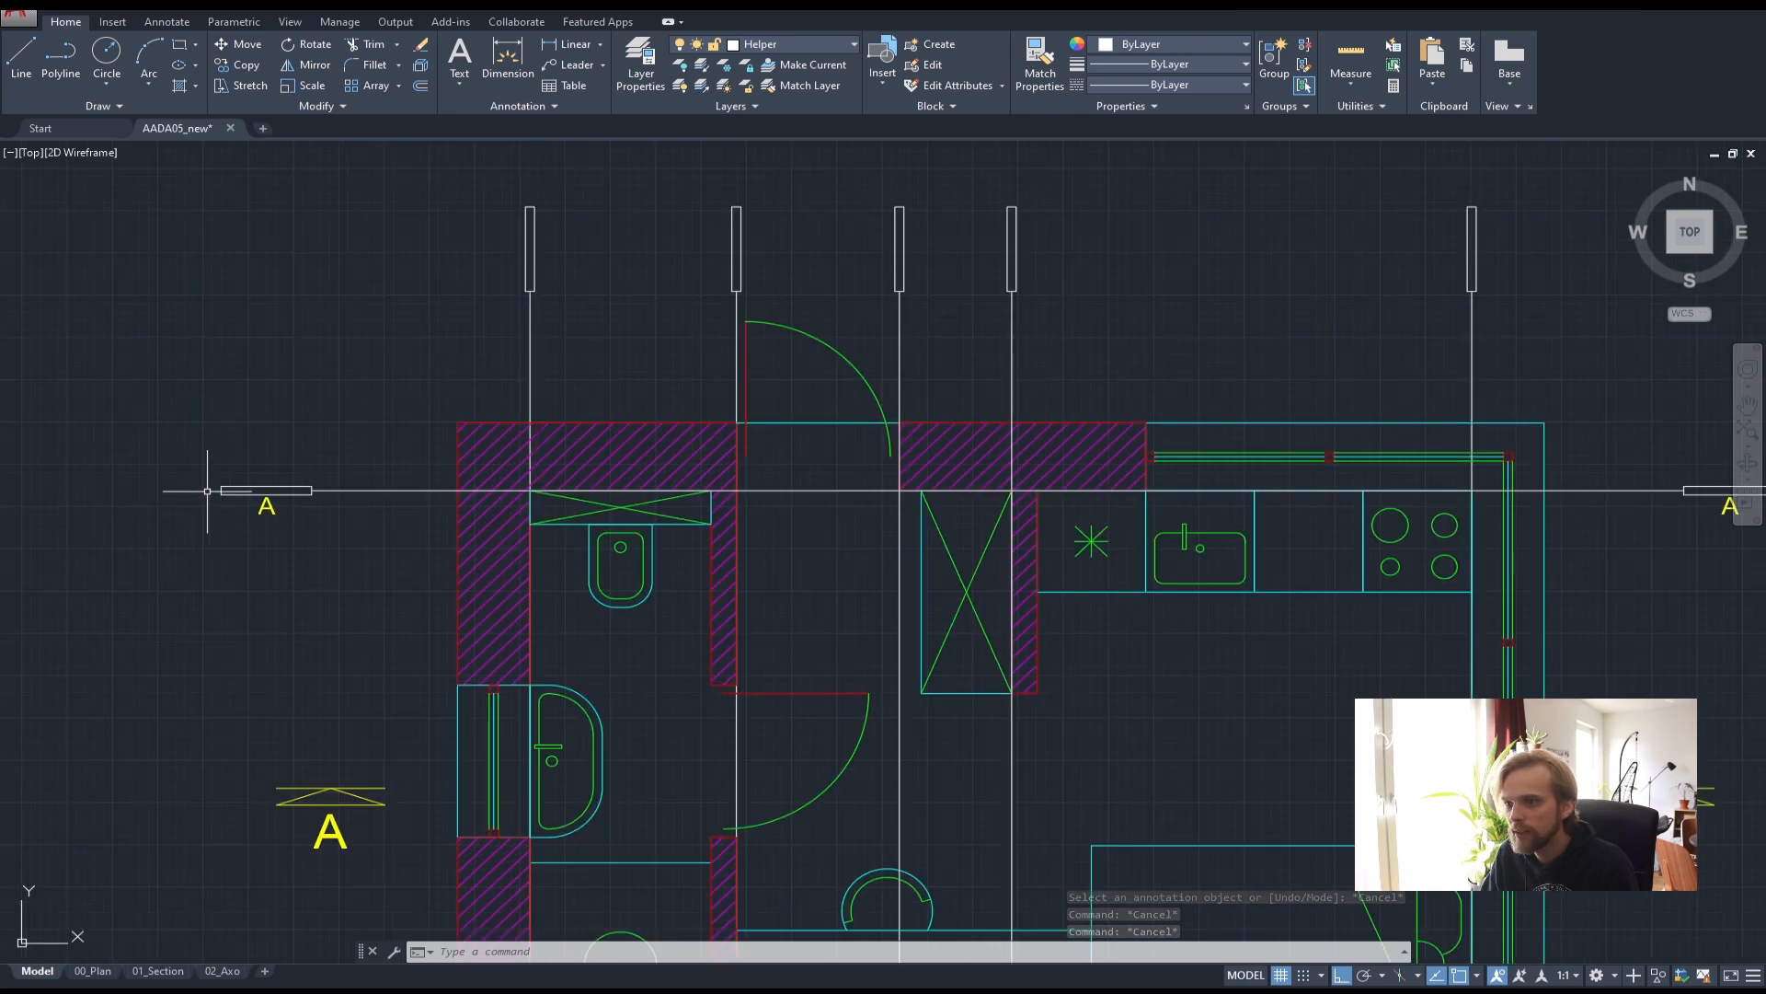
left_click(268, 505)
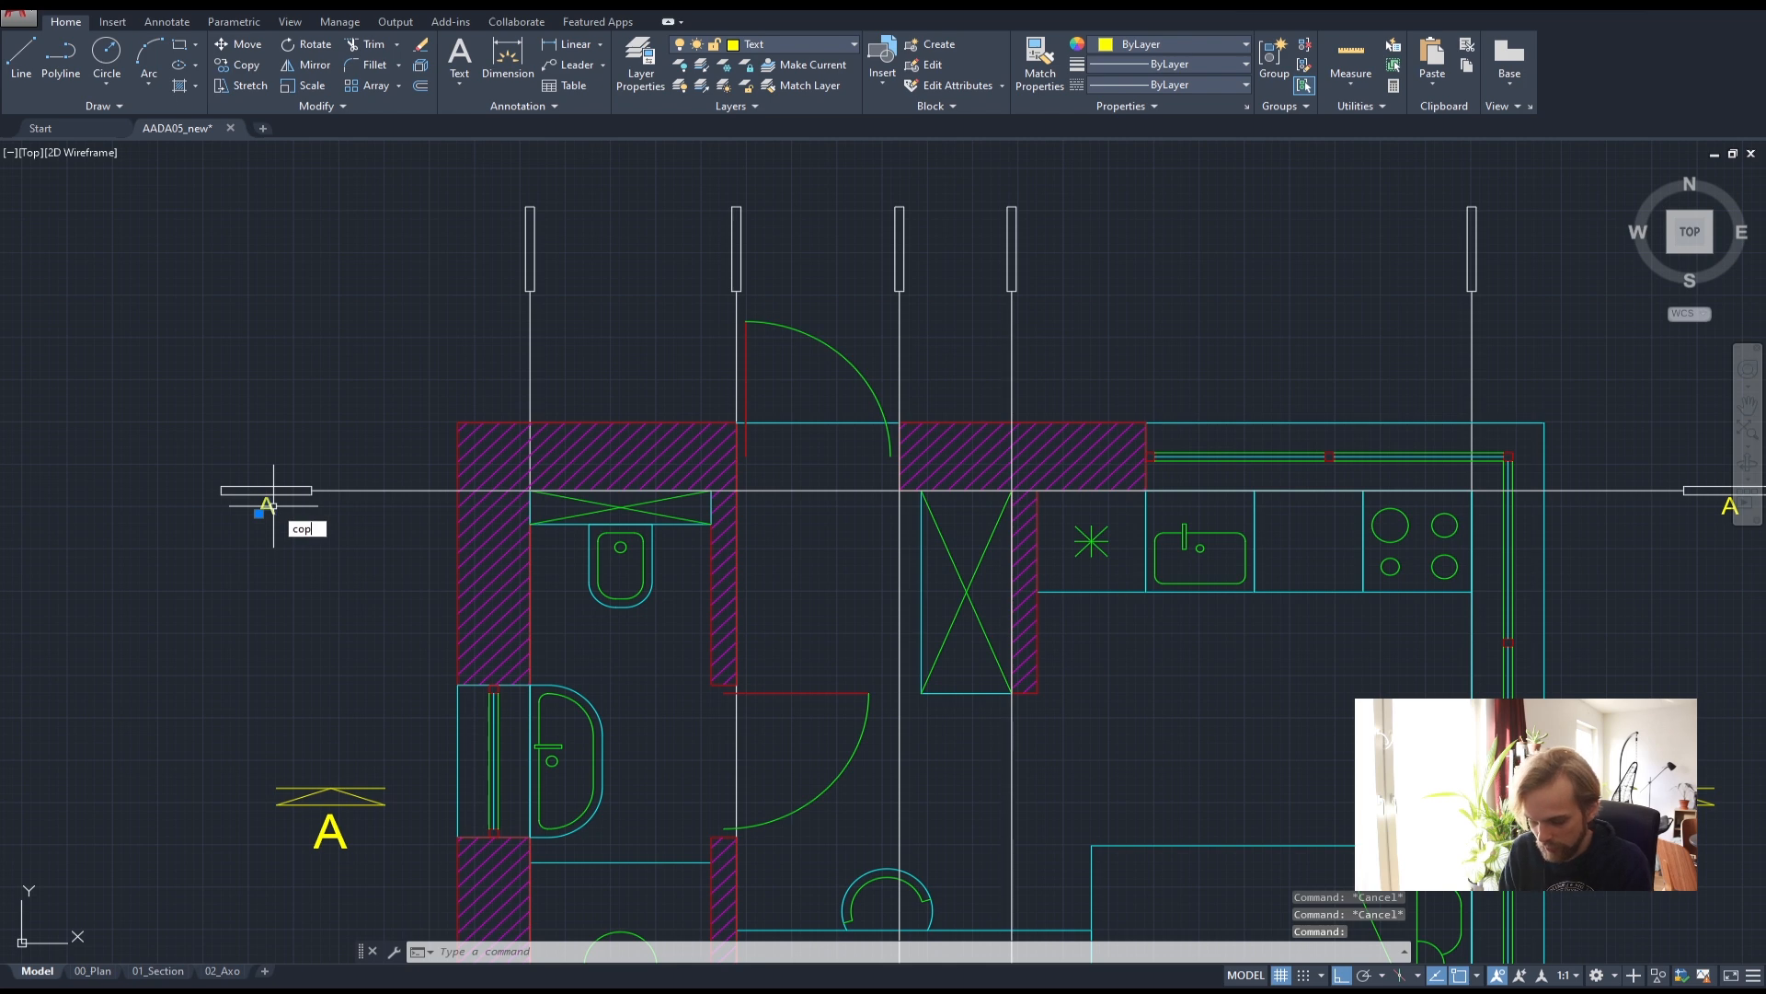
key("Return")
scroll(198, 504, "up", 3)
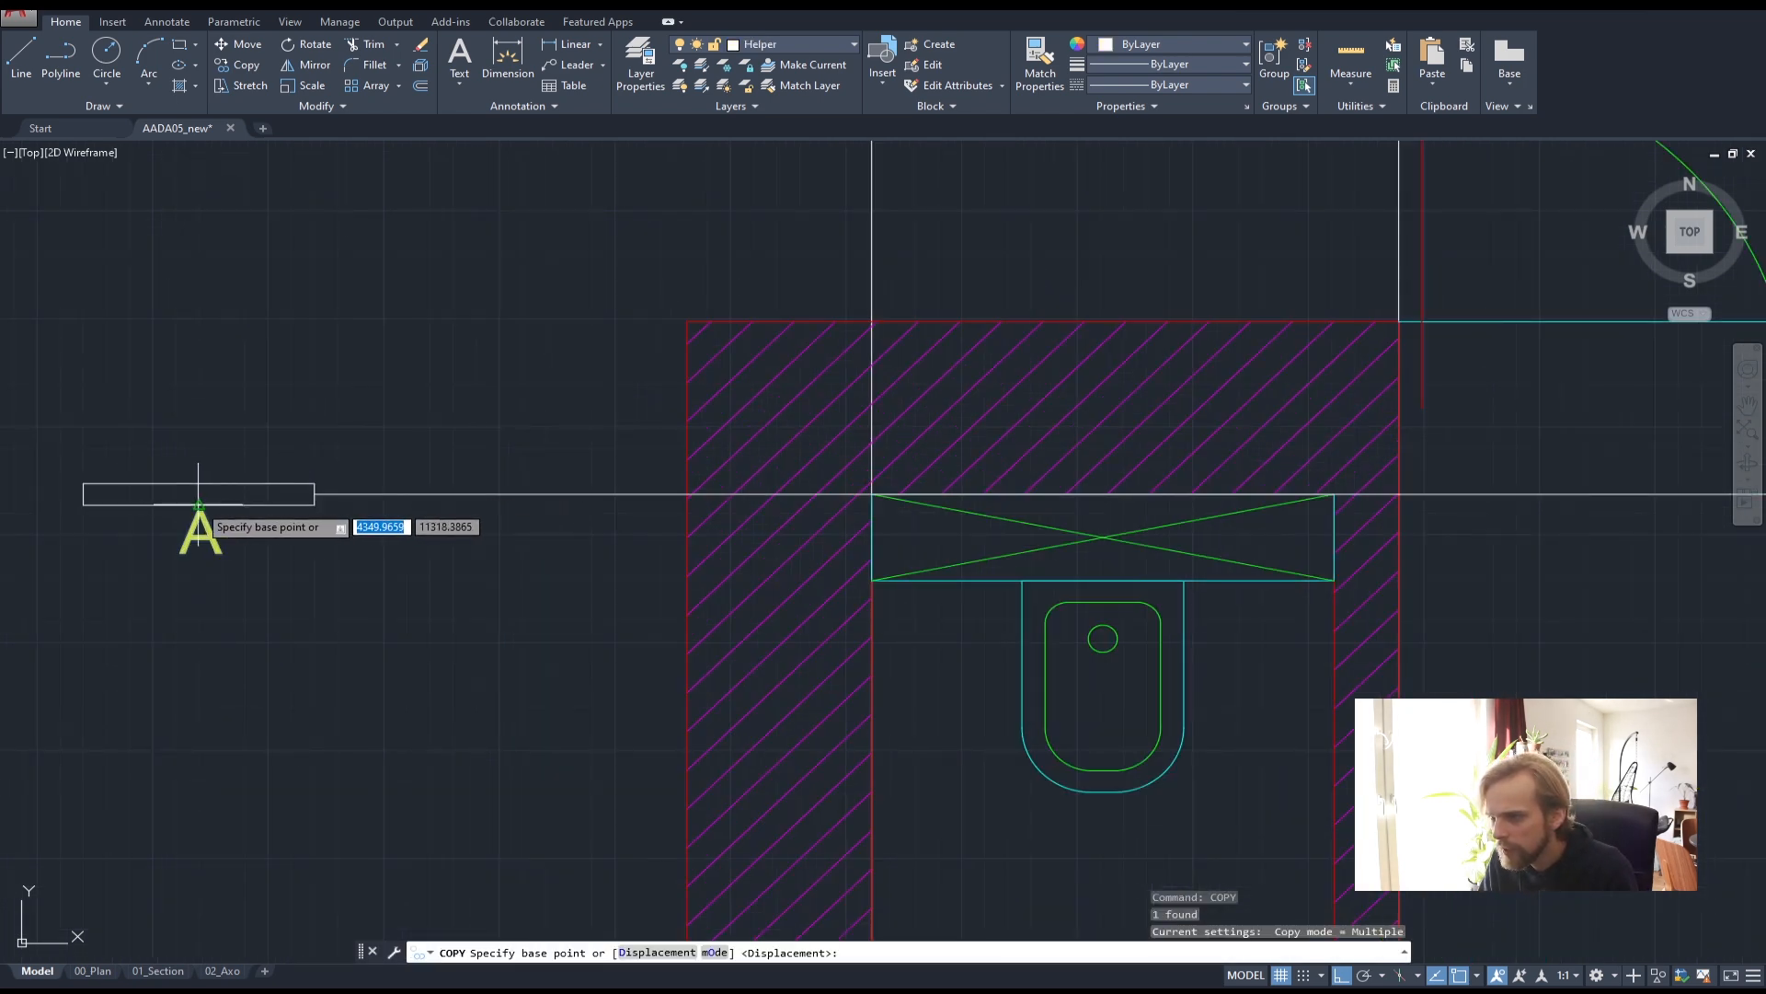
left_click(199, 504)
scroll(481, 592, "down", 3)
scroll(489, 375, "up", 4)
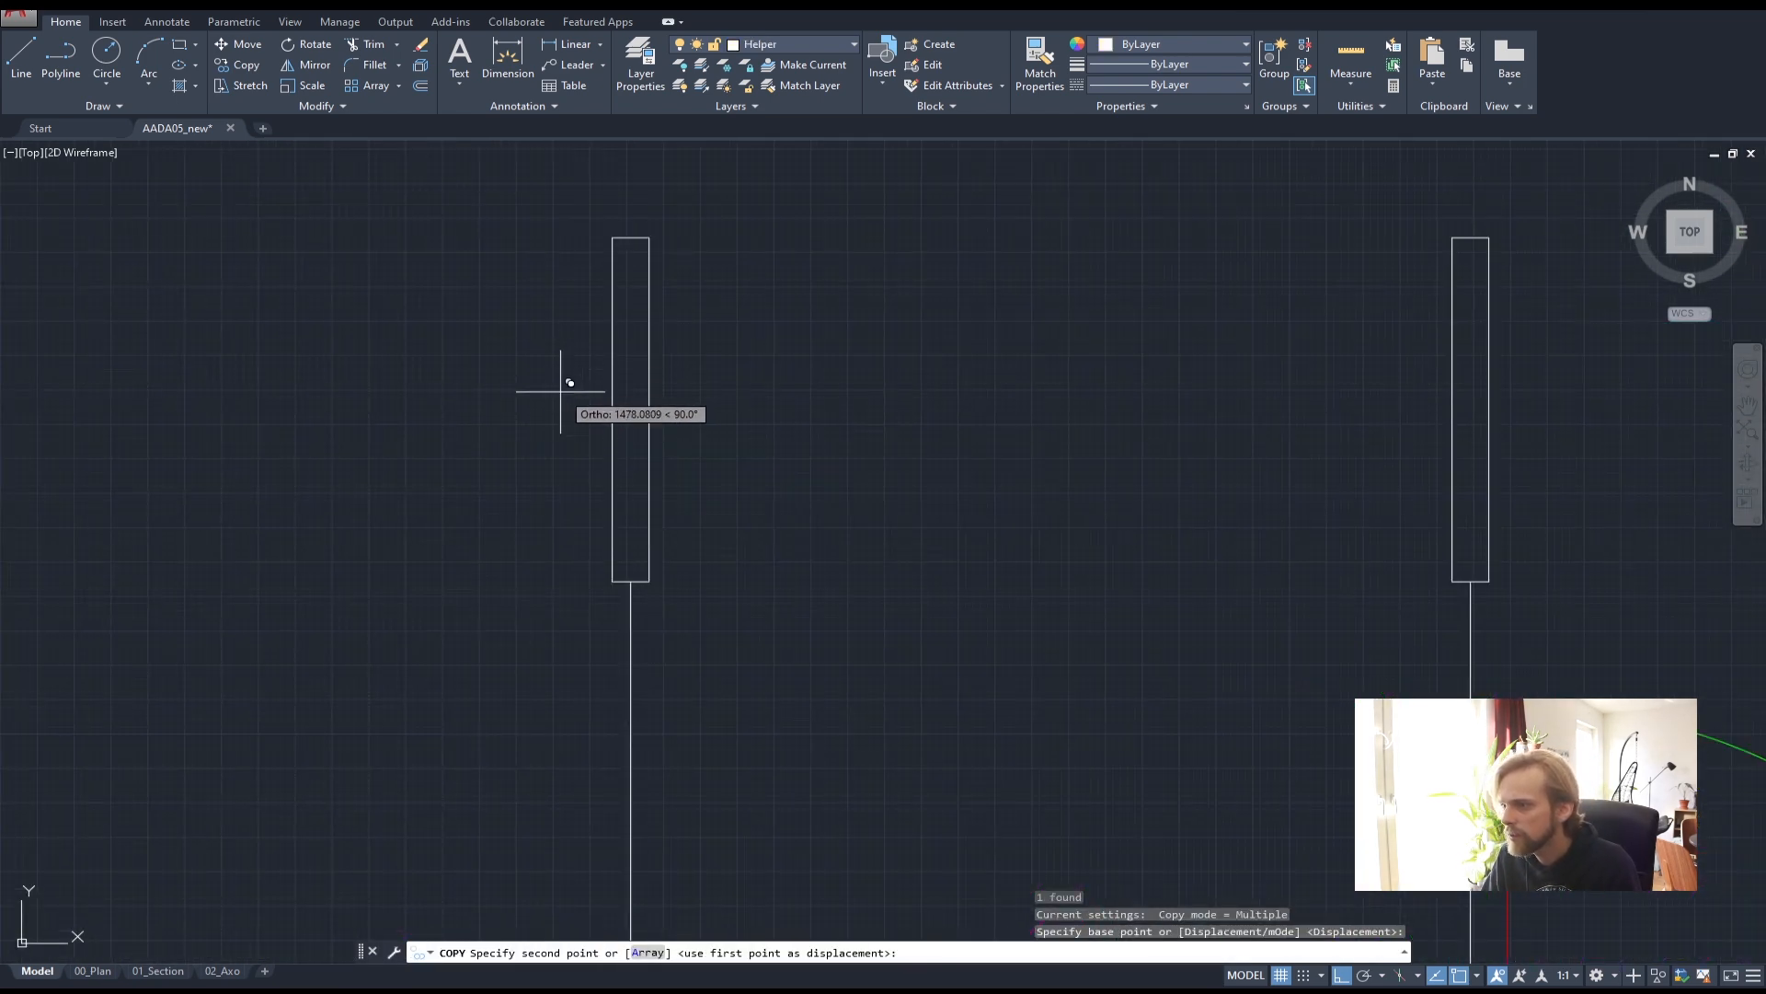
key("F8")
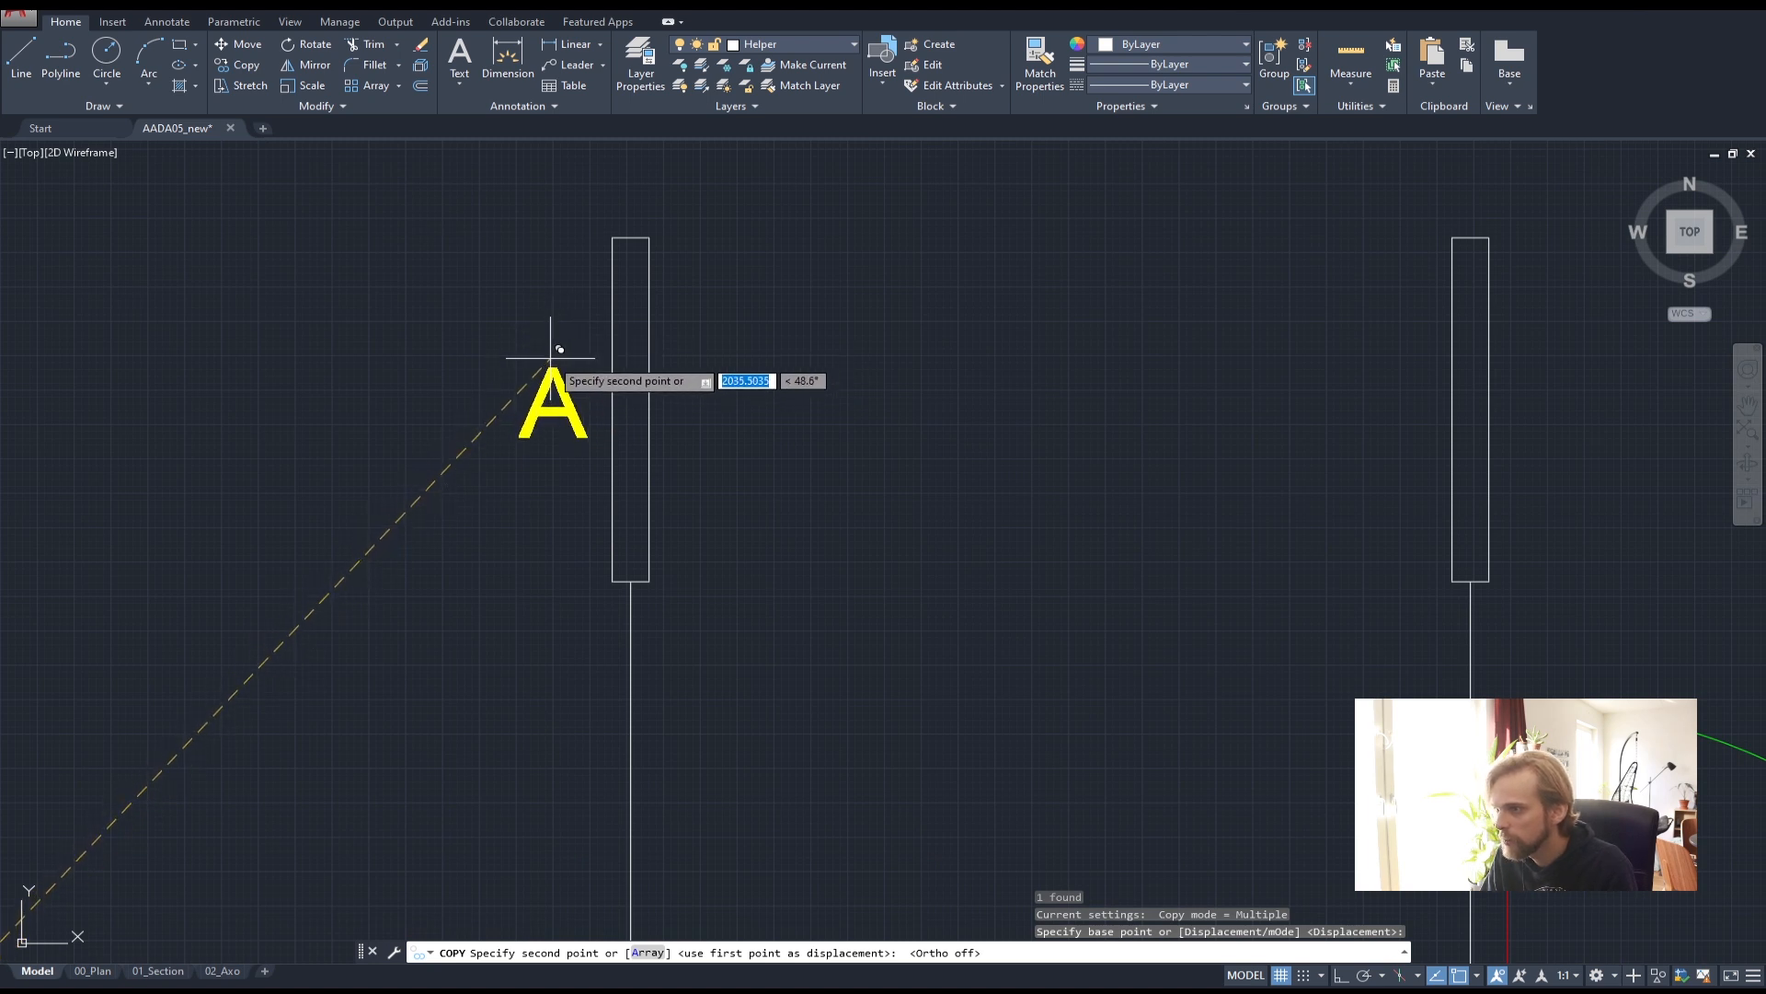
key("Escape")
scroll(552, 372, "up", 2)
left_click(549, 371)
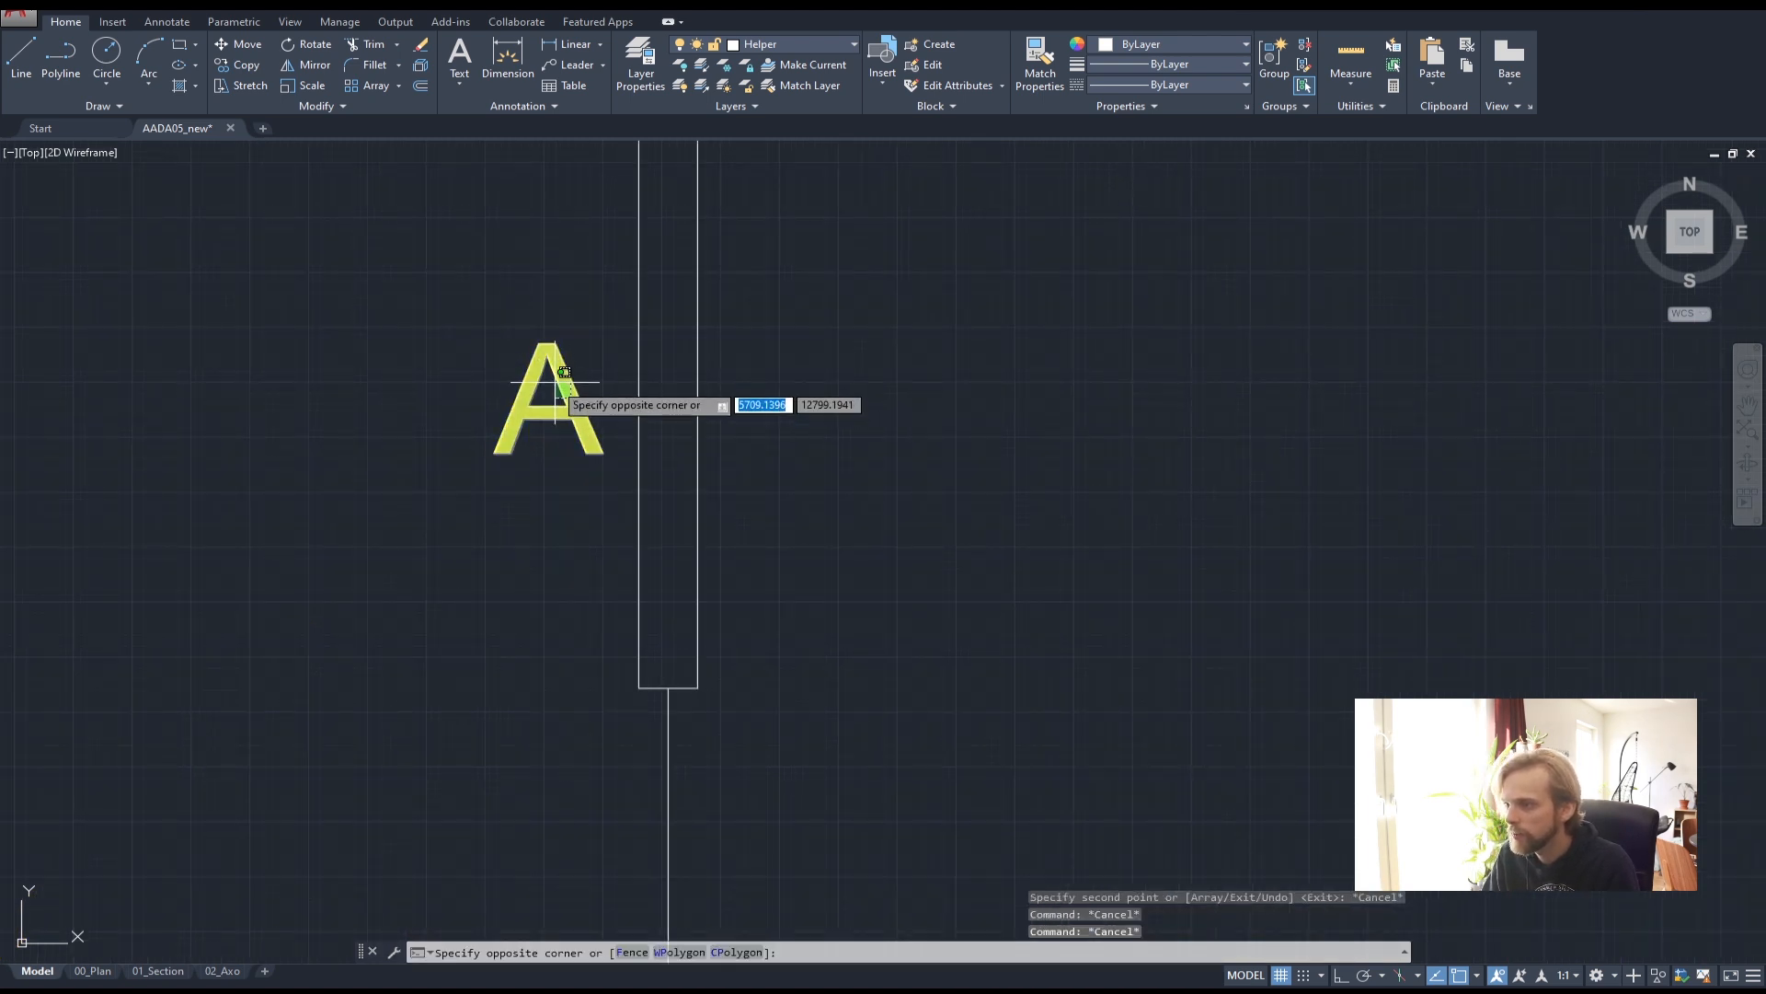
key("Escape")
key("Escape")
- Change the copied label's text to 1
double_click(548, 375)
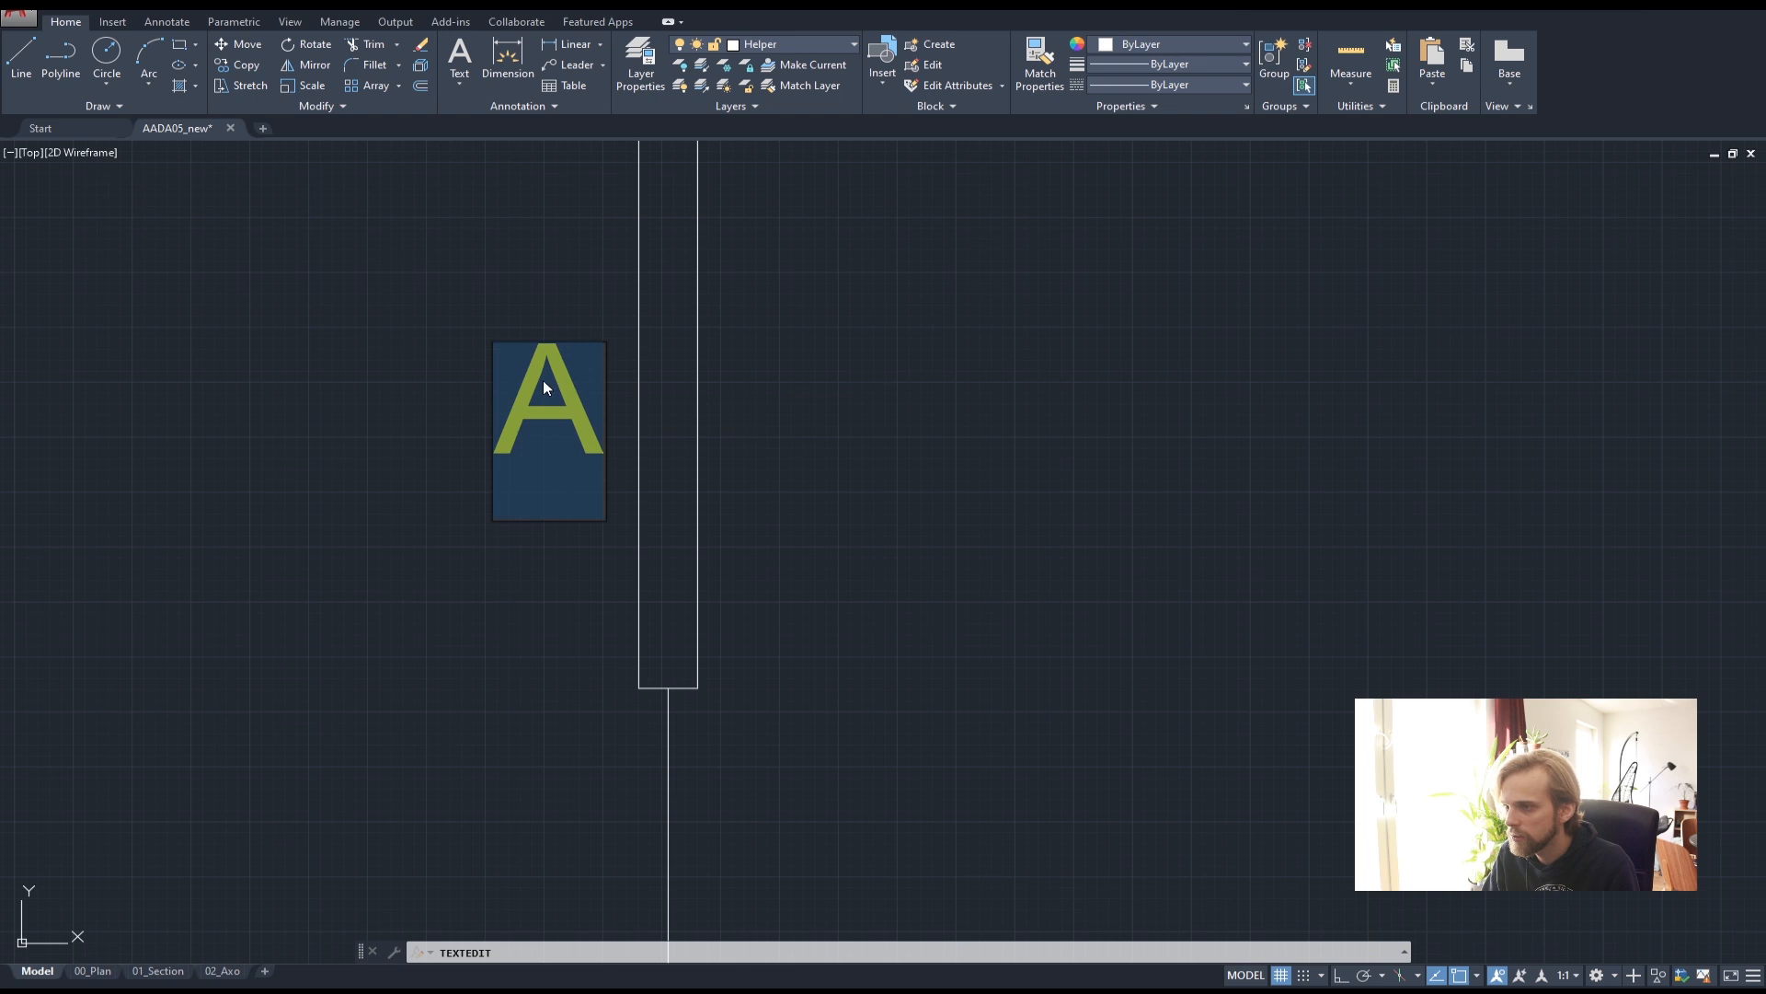
type("1")
left_click(447, 251)
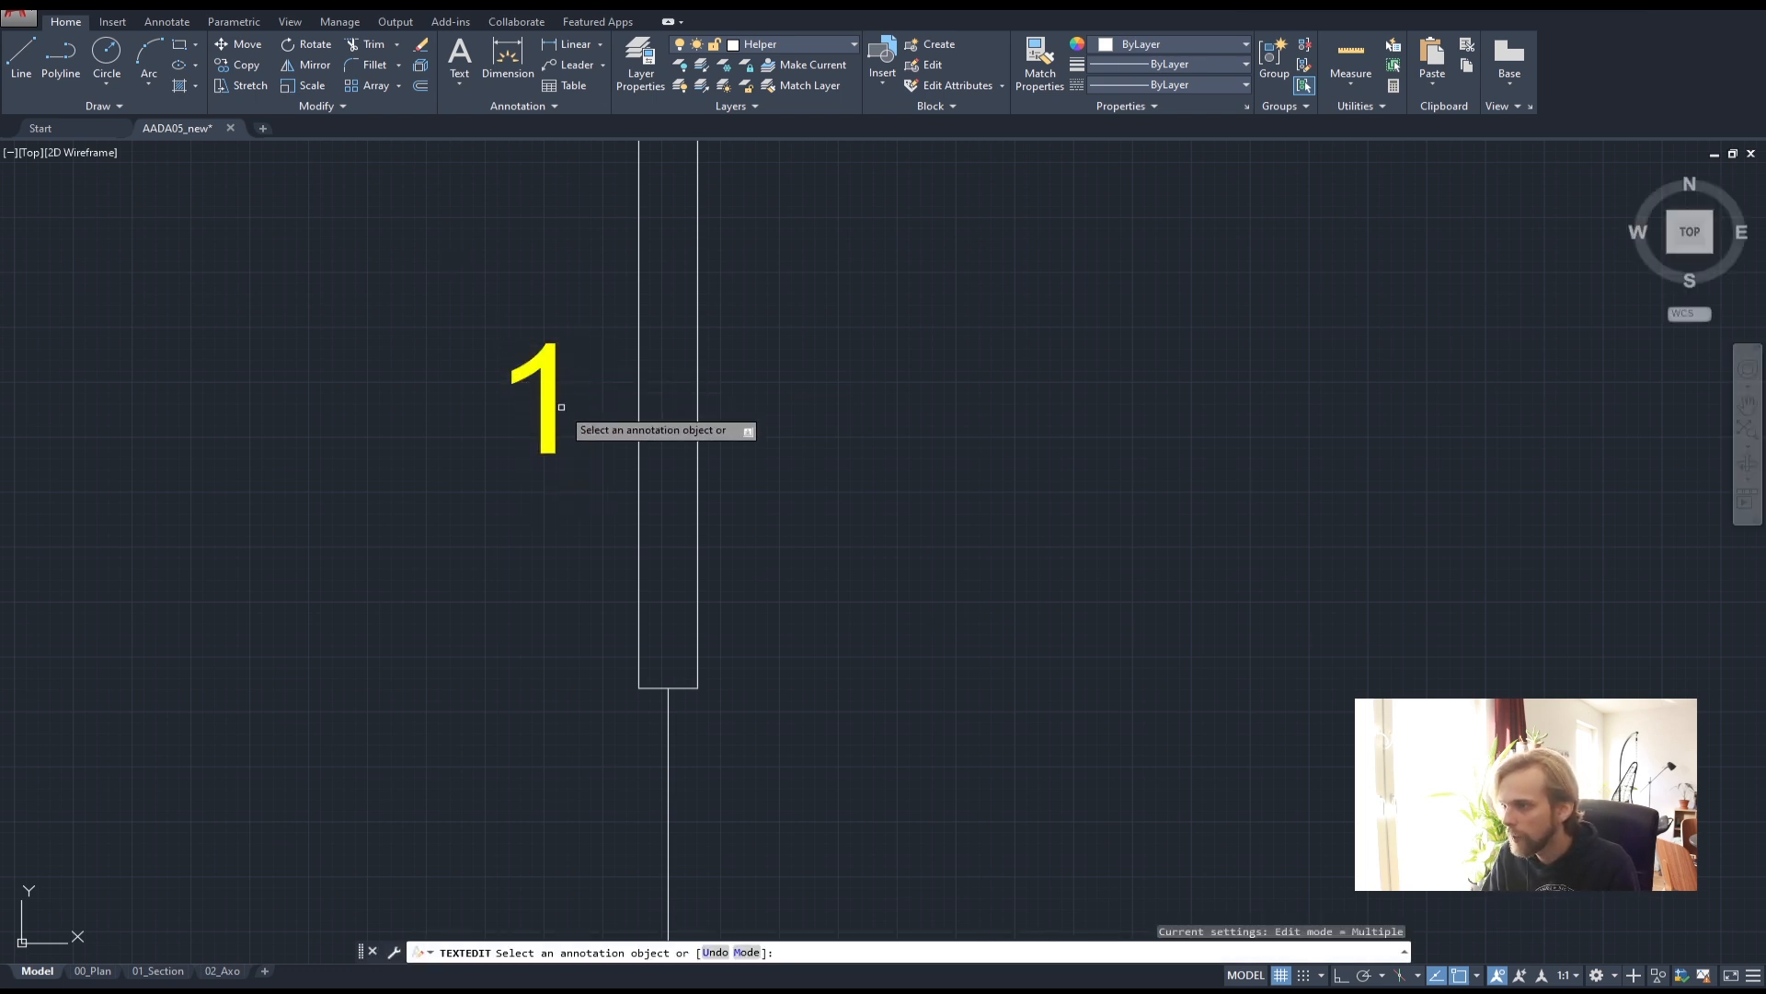
key("Escape")
key("Escape")
- Copy the 1 bubble to the second, third and fourth columns
left_click(567, 404)
left_click(483, 375)
type("cop")
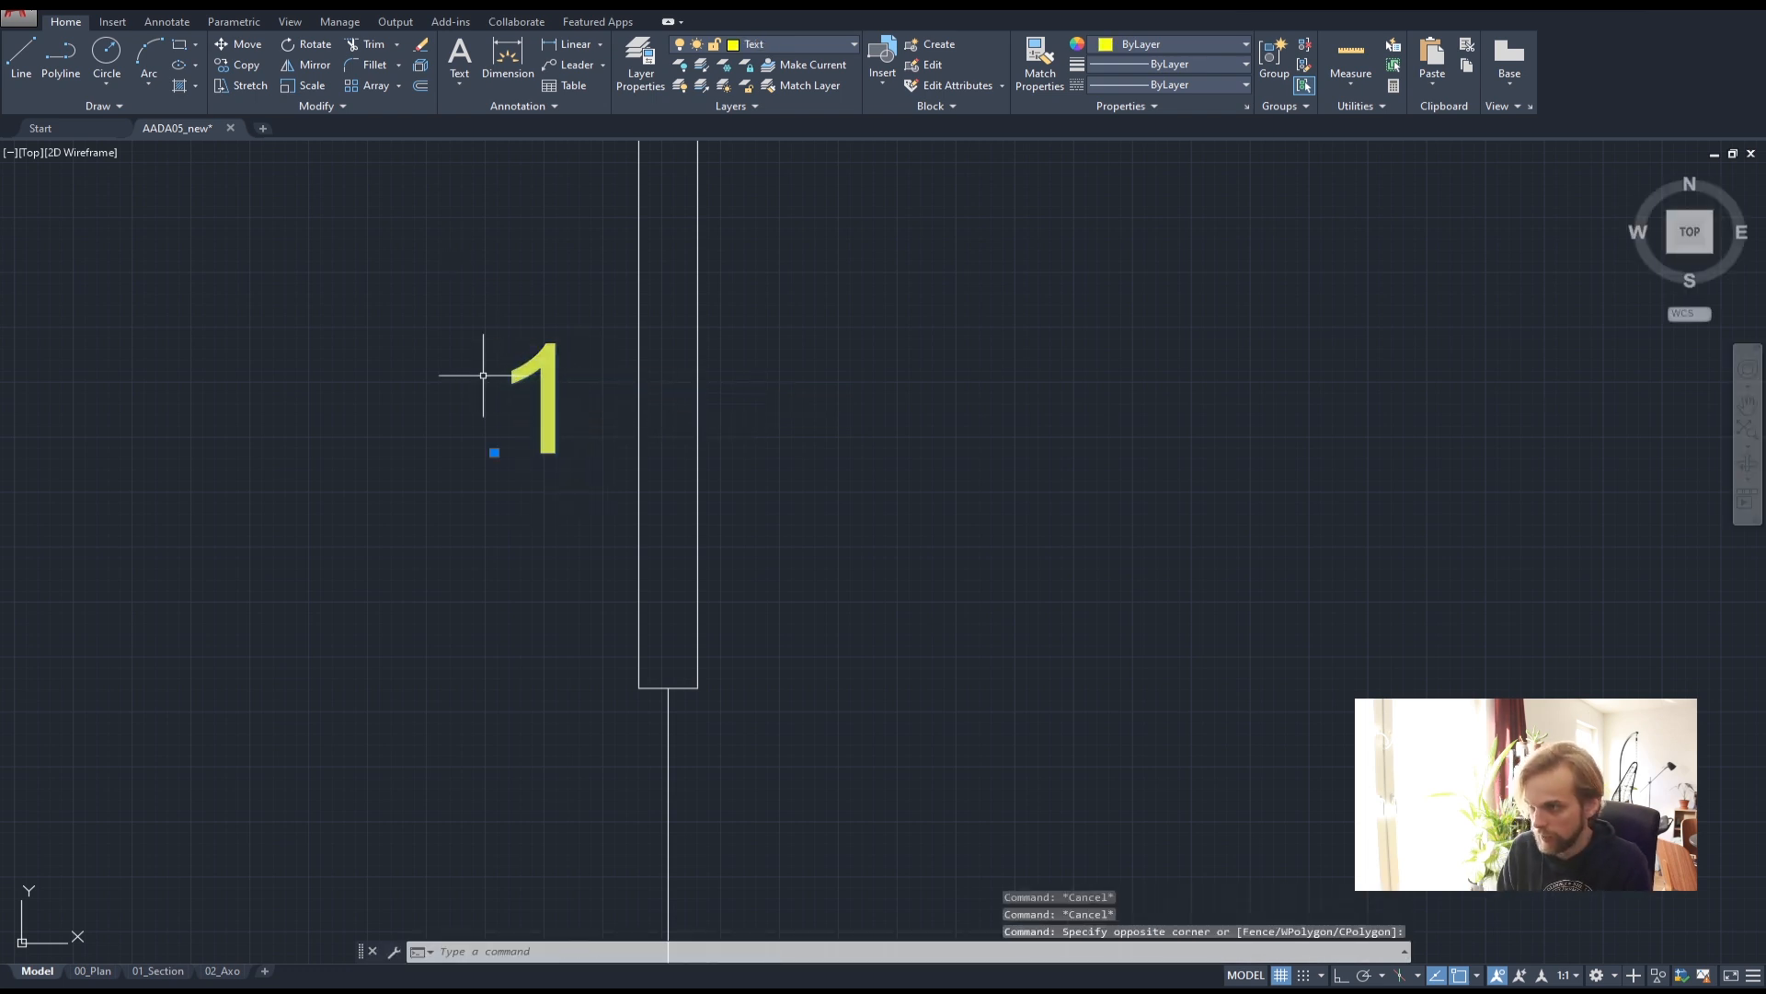
type("y")
key("Return")
scroll(552, 442, "down", 4)
scroll(631, 462, "up", 2)
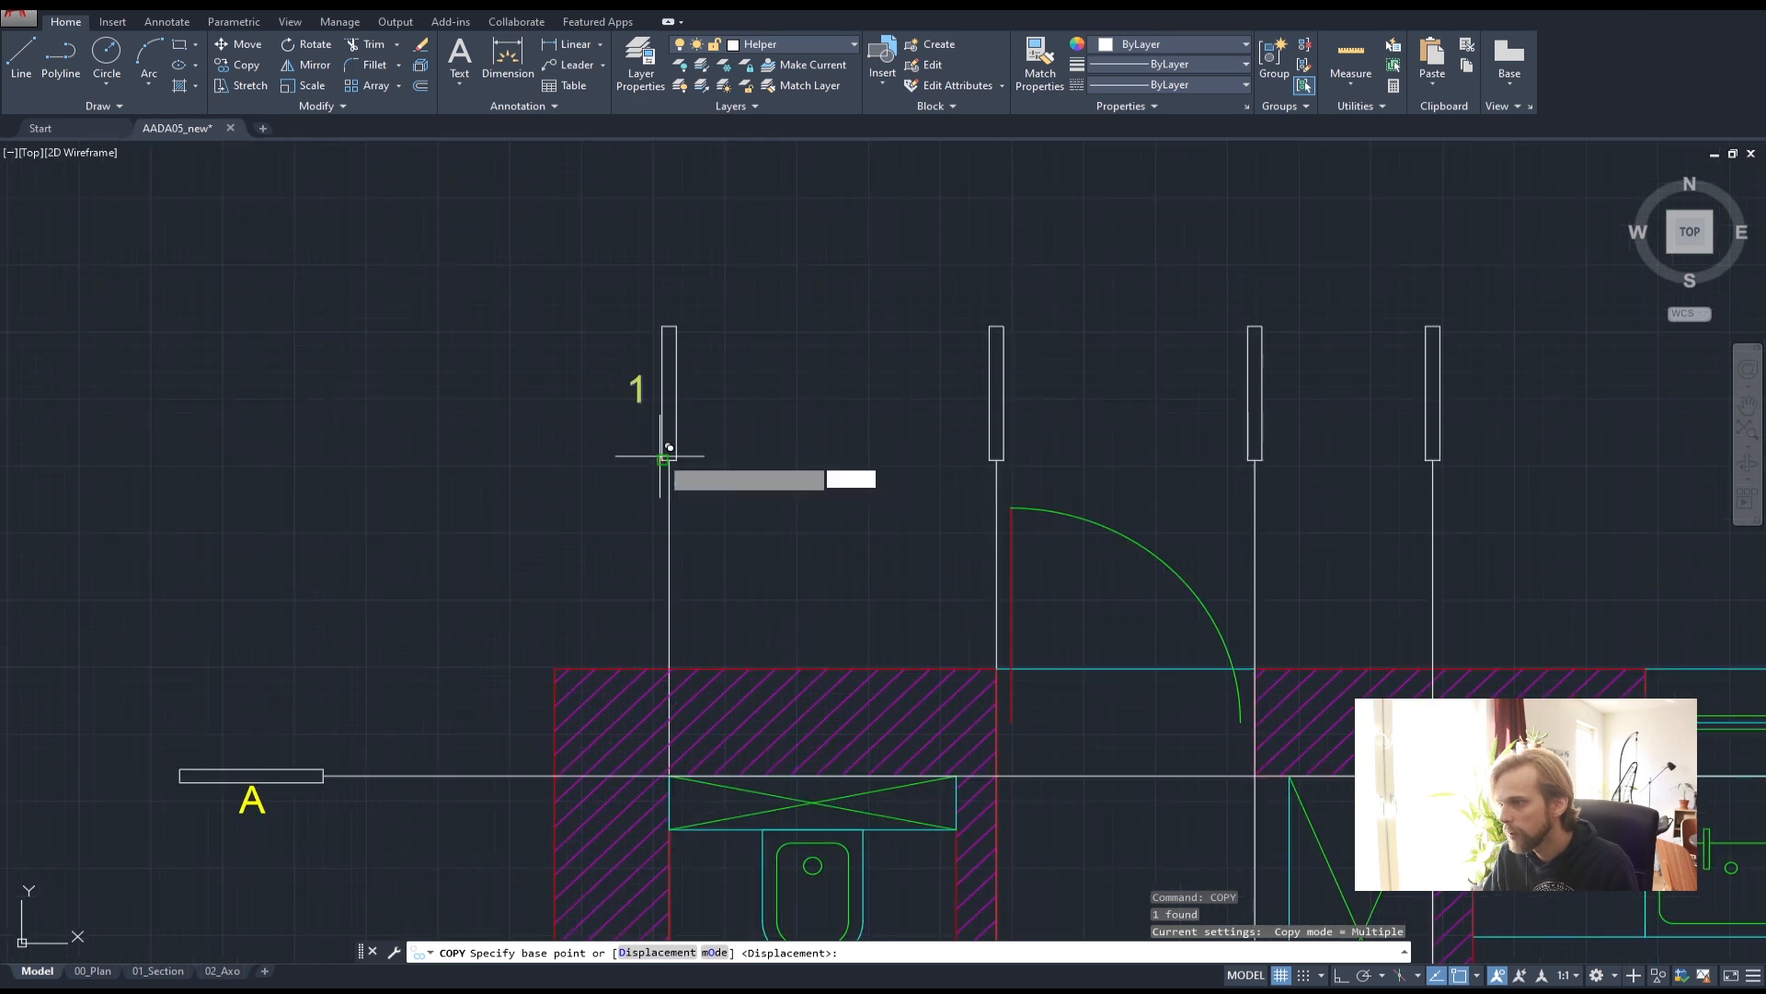
left_click(662, 459)
left_click(997, 460)
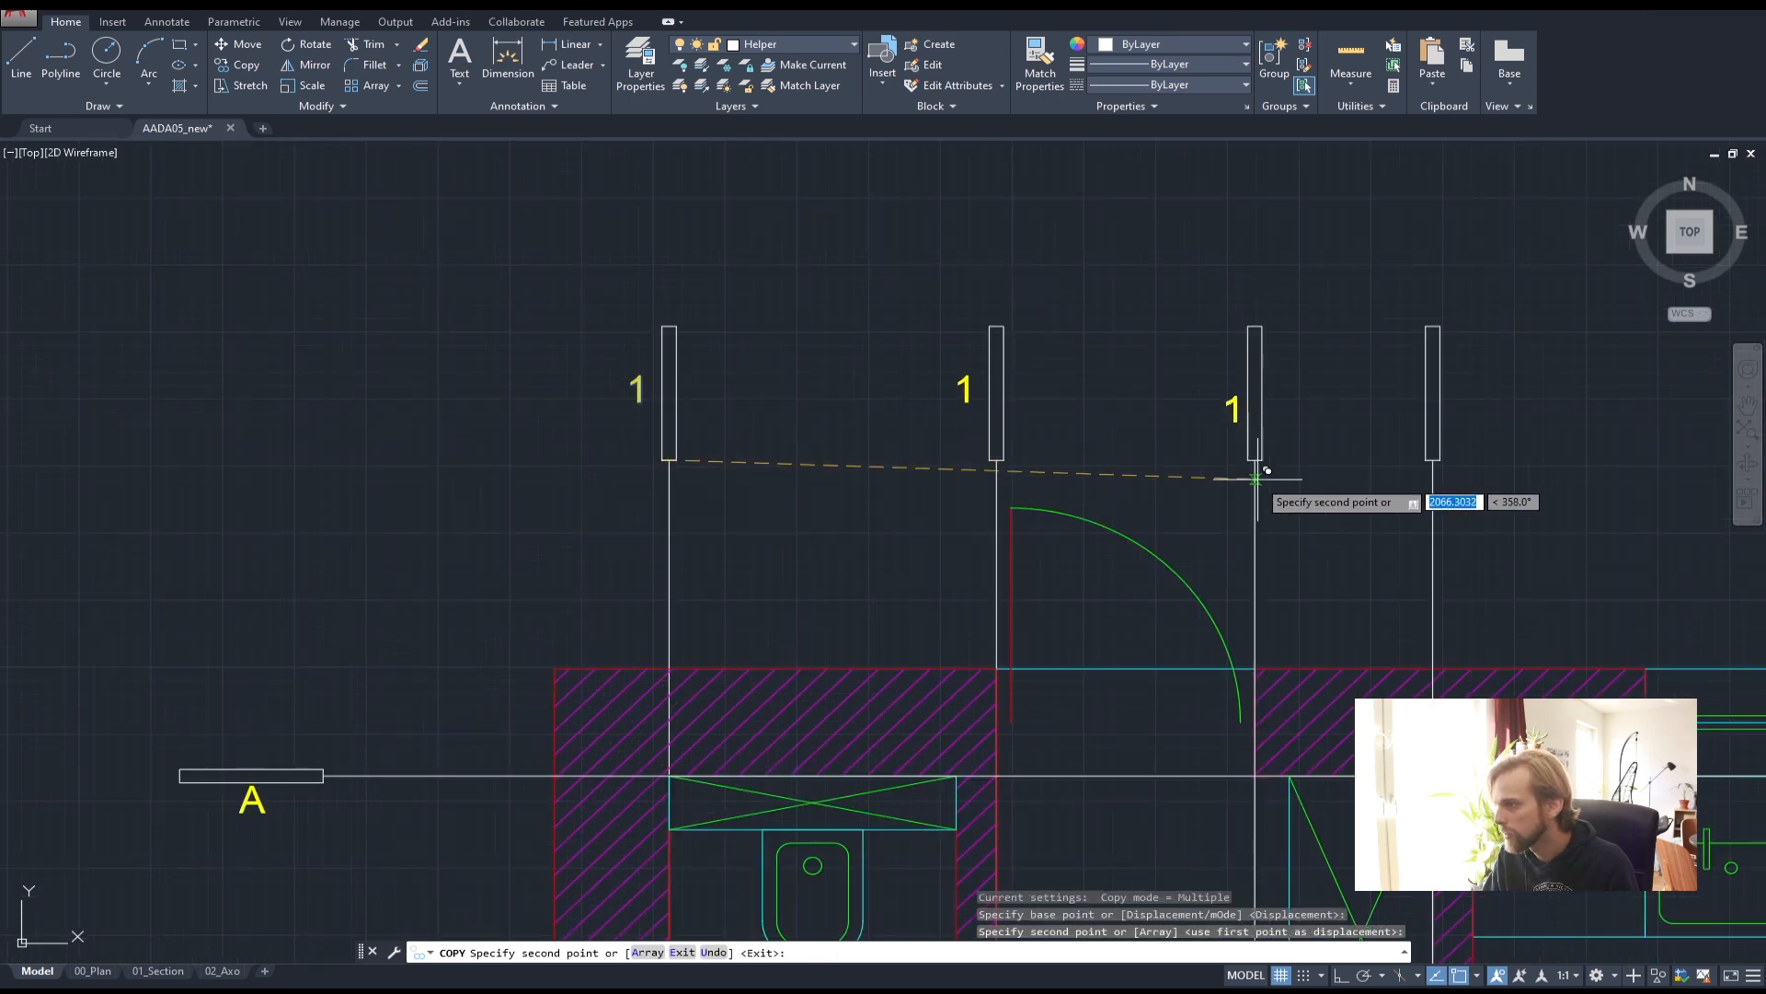
left_click(1254, 459)
left_click(1433, 459)
key("Escape")
key("Escape")
- Erase the misplaced 1 bubble
middle_click_drag(1313, 489, 851, 572)
scroll(911, 486, "up", 1)
left_click(962, 493)
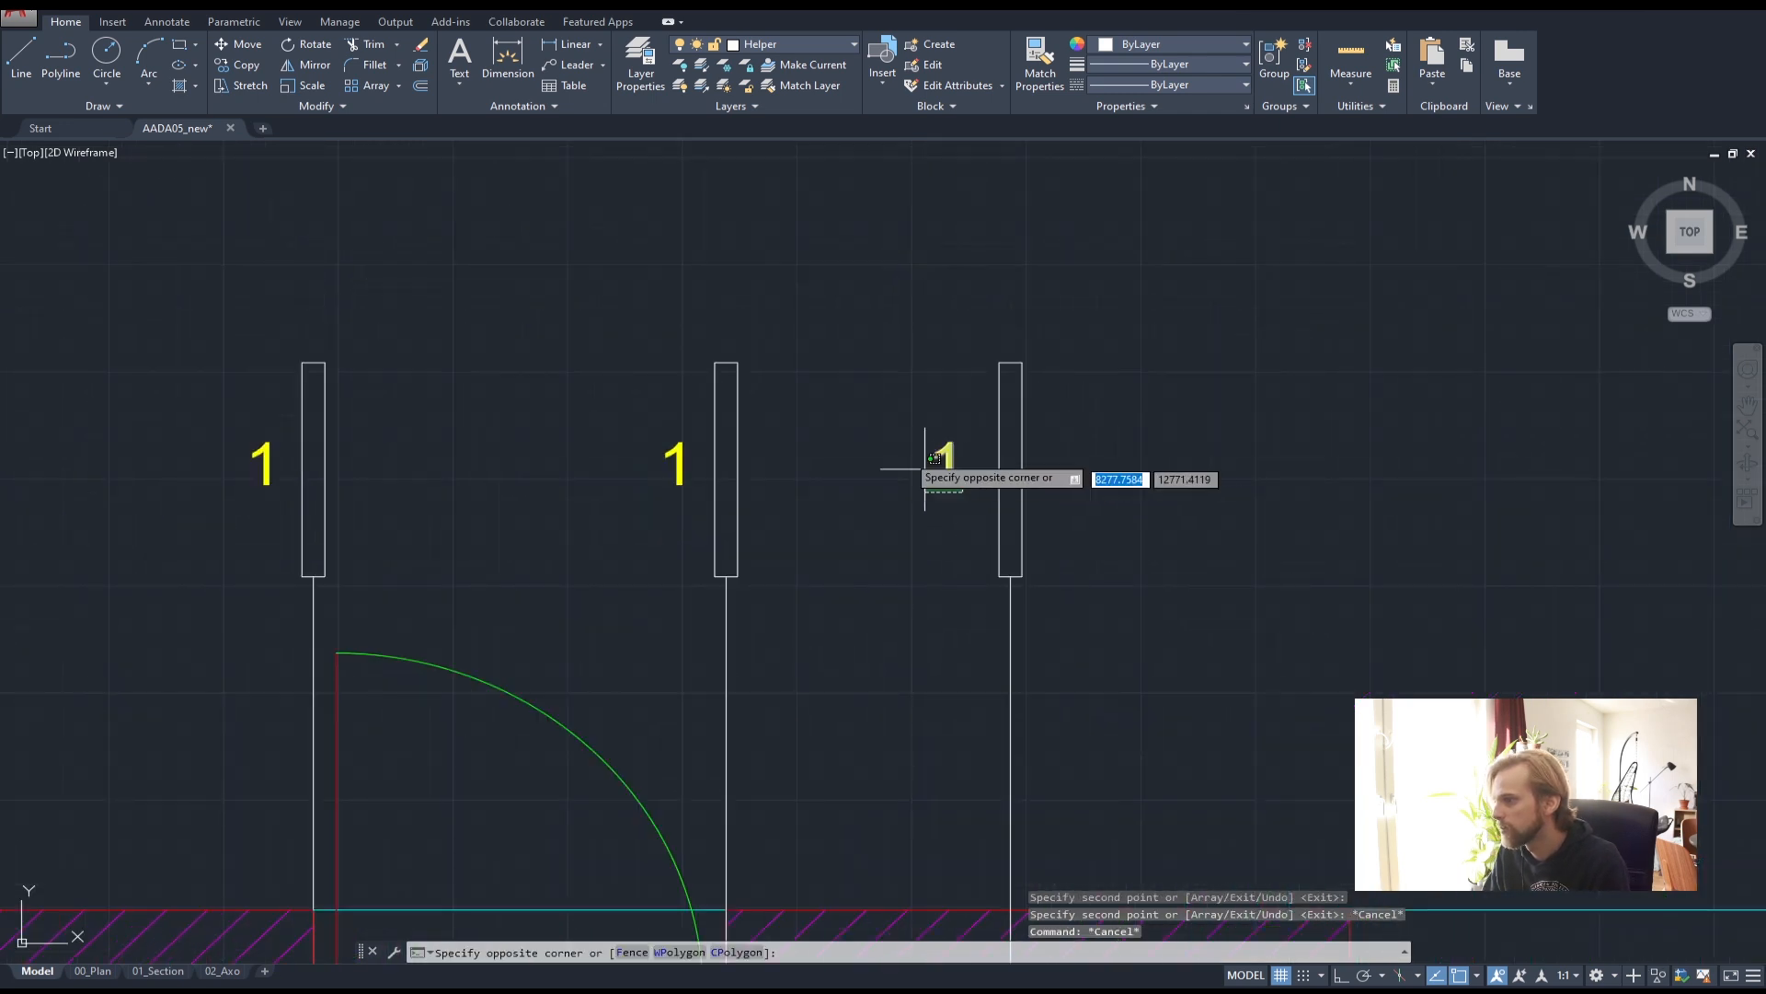
left_click(944, 479)
key("Delete")
- Copy the 1 bubble again to the third column and beside the right column
left_click(682, 488)
left_click(634, 437)
type("c")
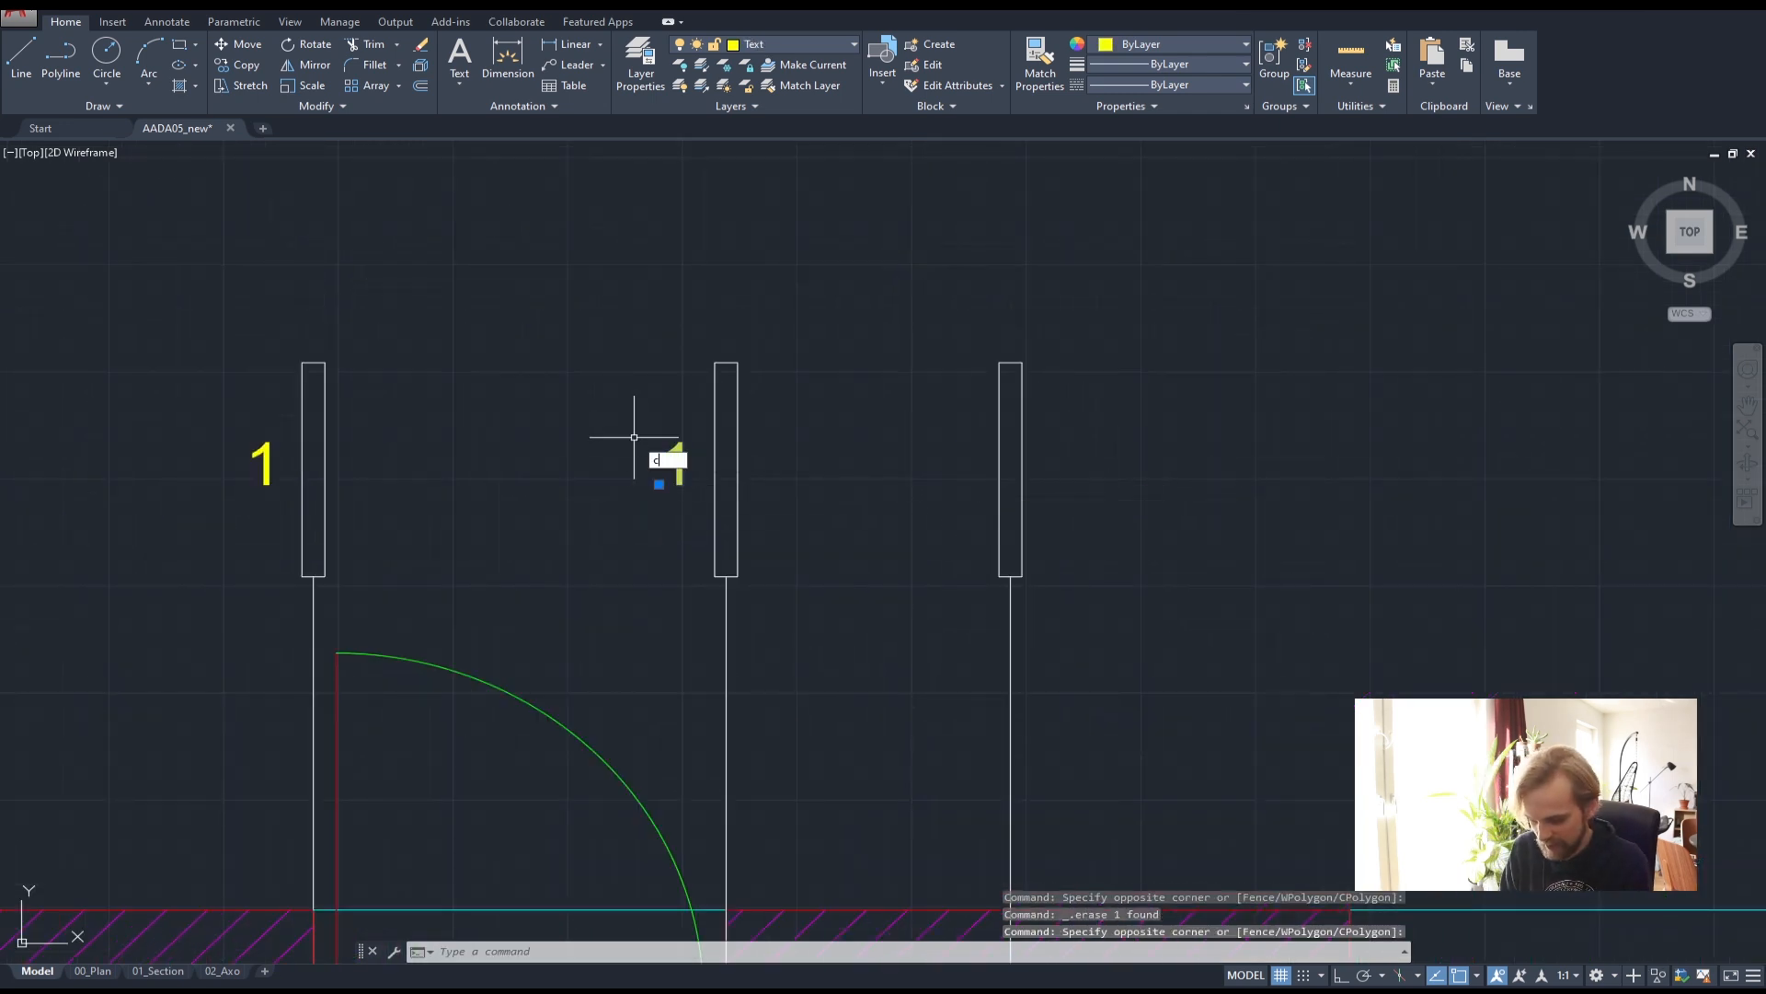
type("o")
key("Return")
left_click(714, 576)
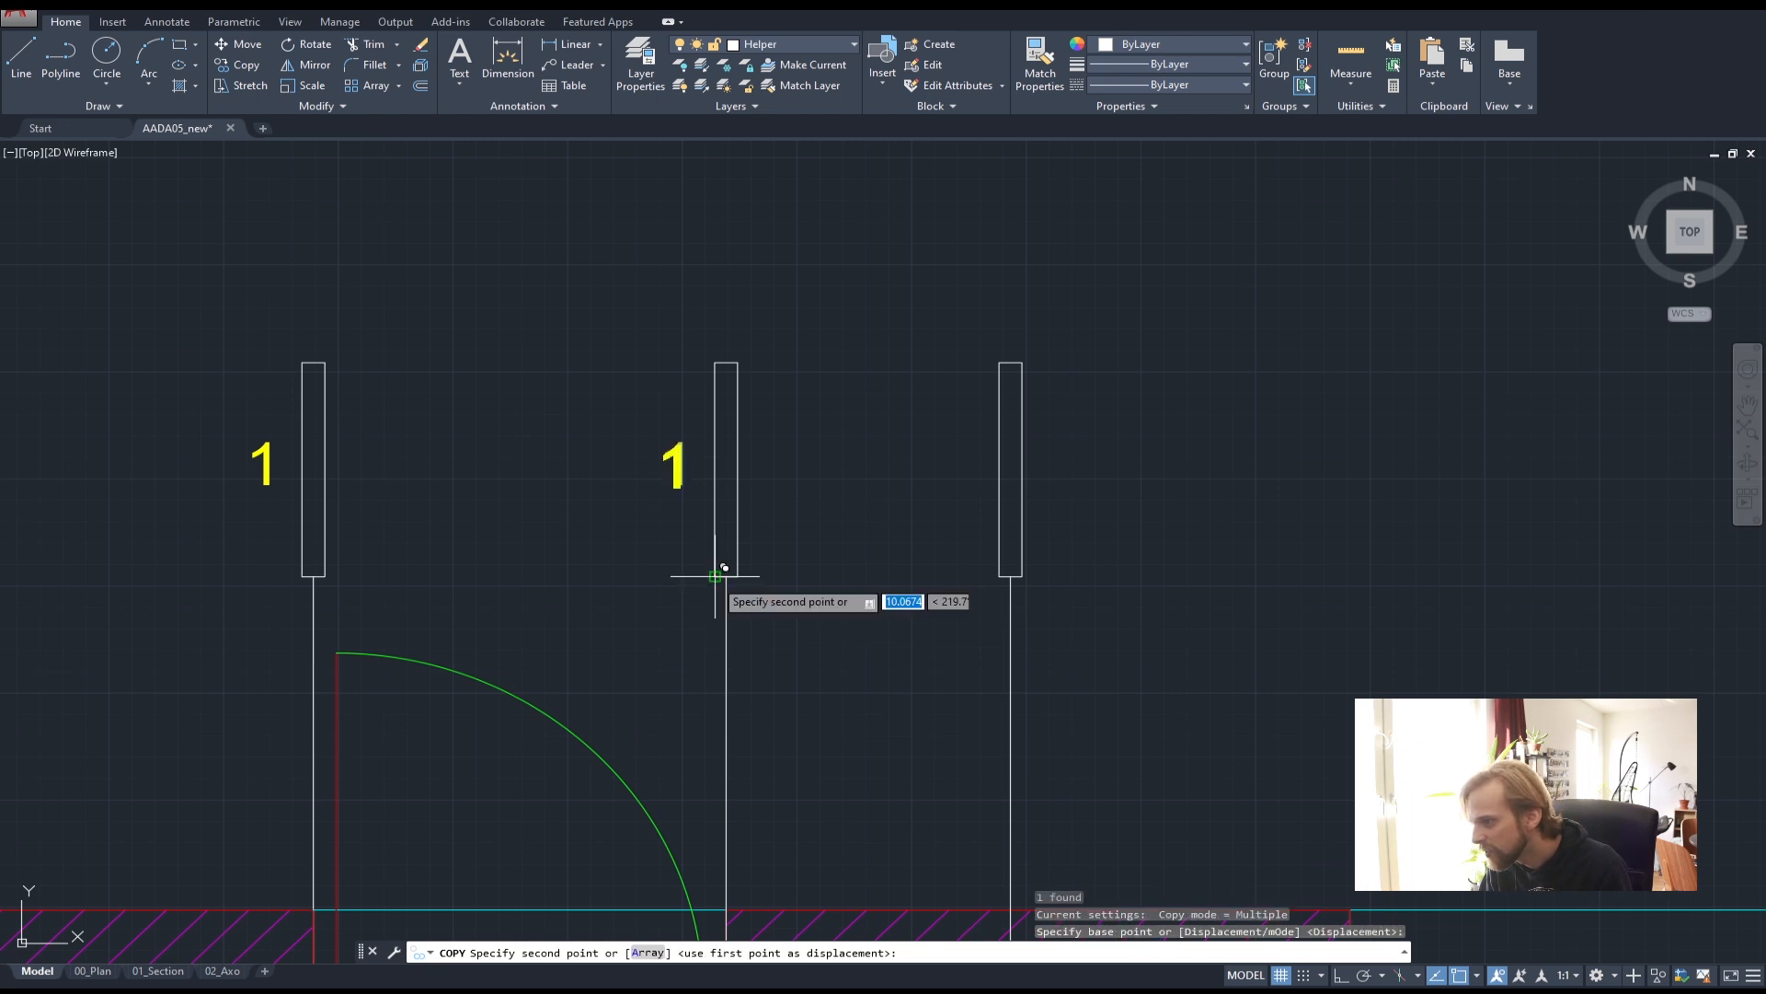
left_click(1010, 576)
scroll(1155, 532, "down", 1)
middle_click_drag(1155, 533, 662, 571)
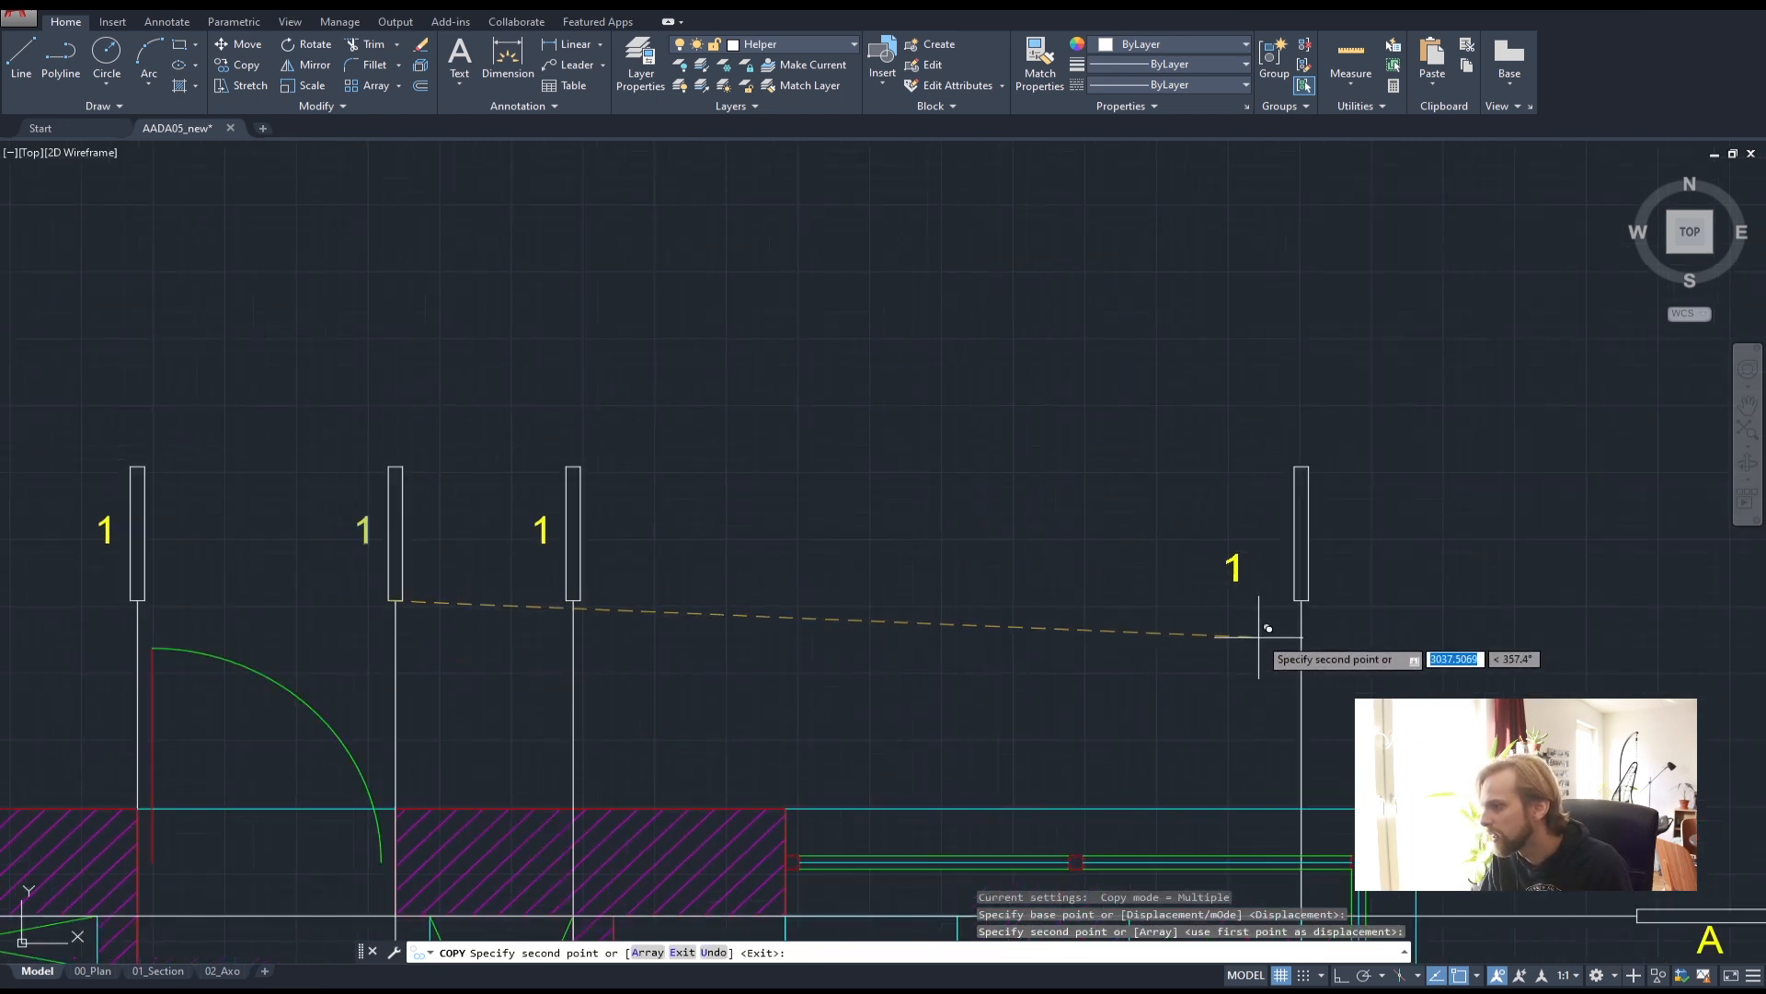
left_click(1298, 599)
key("Escape")
key("Escape")
key("Escape")
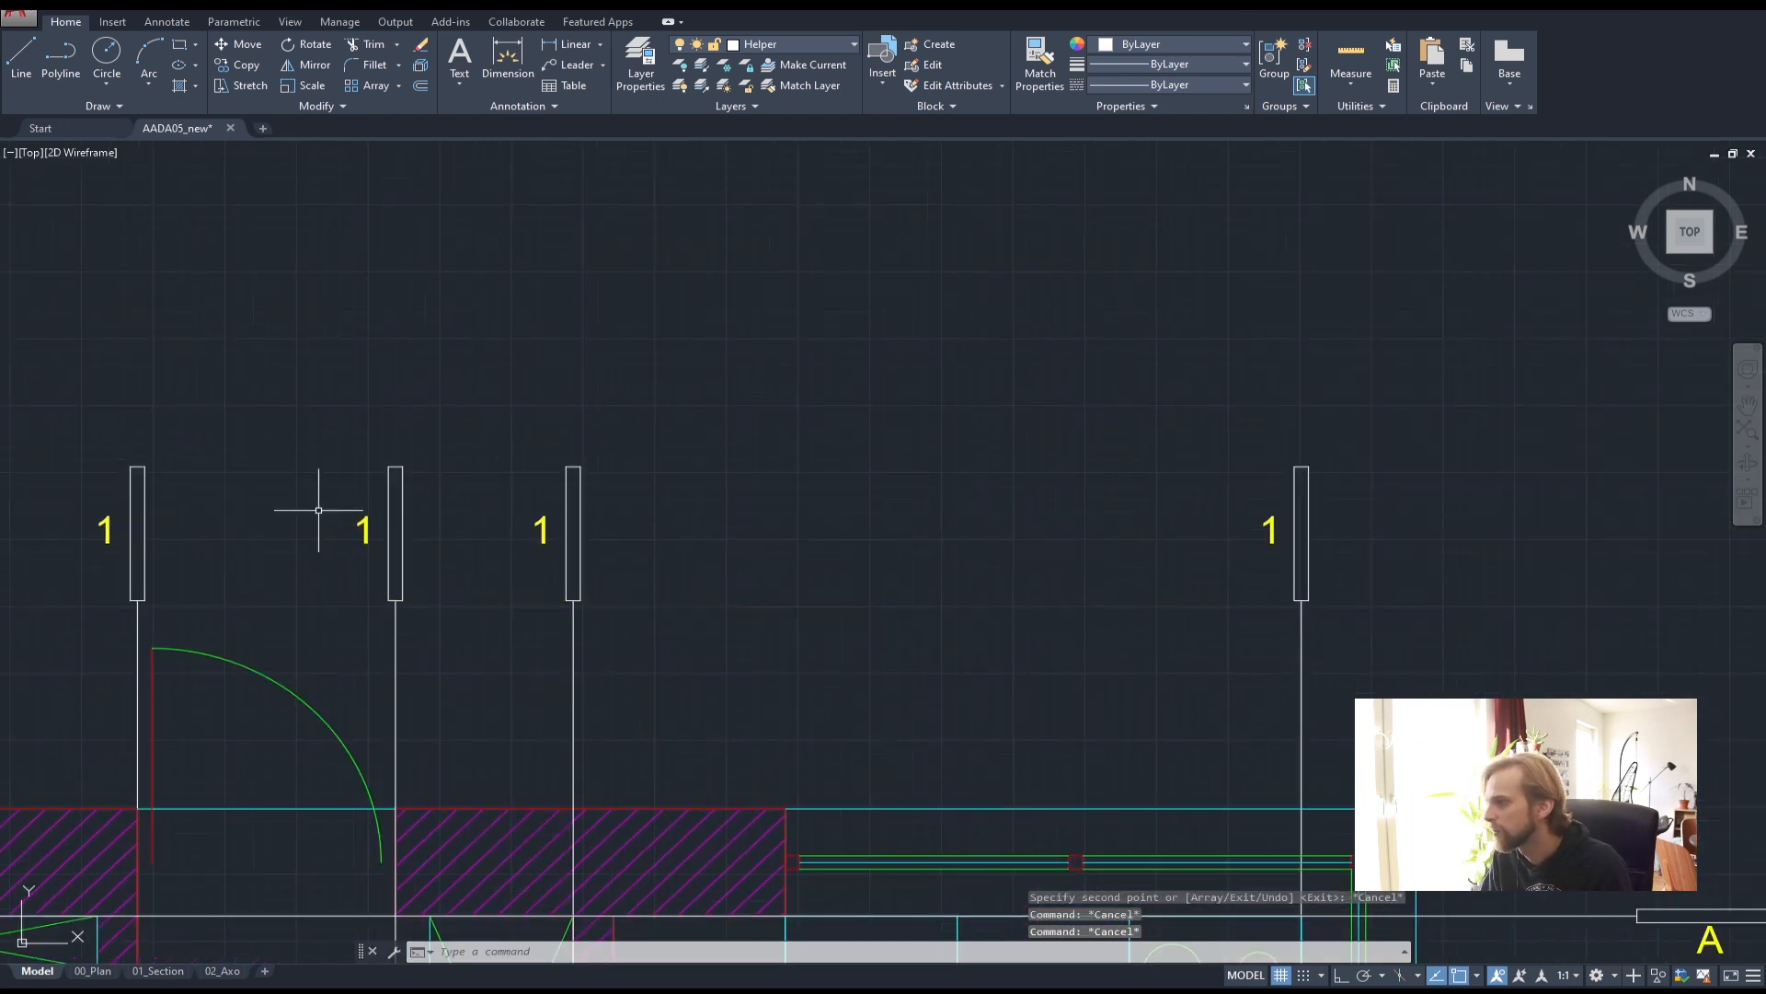
- Renumber the middle bubbles to 2 and 3
middle_click_drag(577, 539, 1120, 589)
scroll(447, 555, "up", 1)
double_click(777, 585)
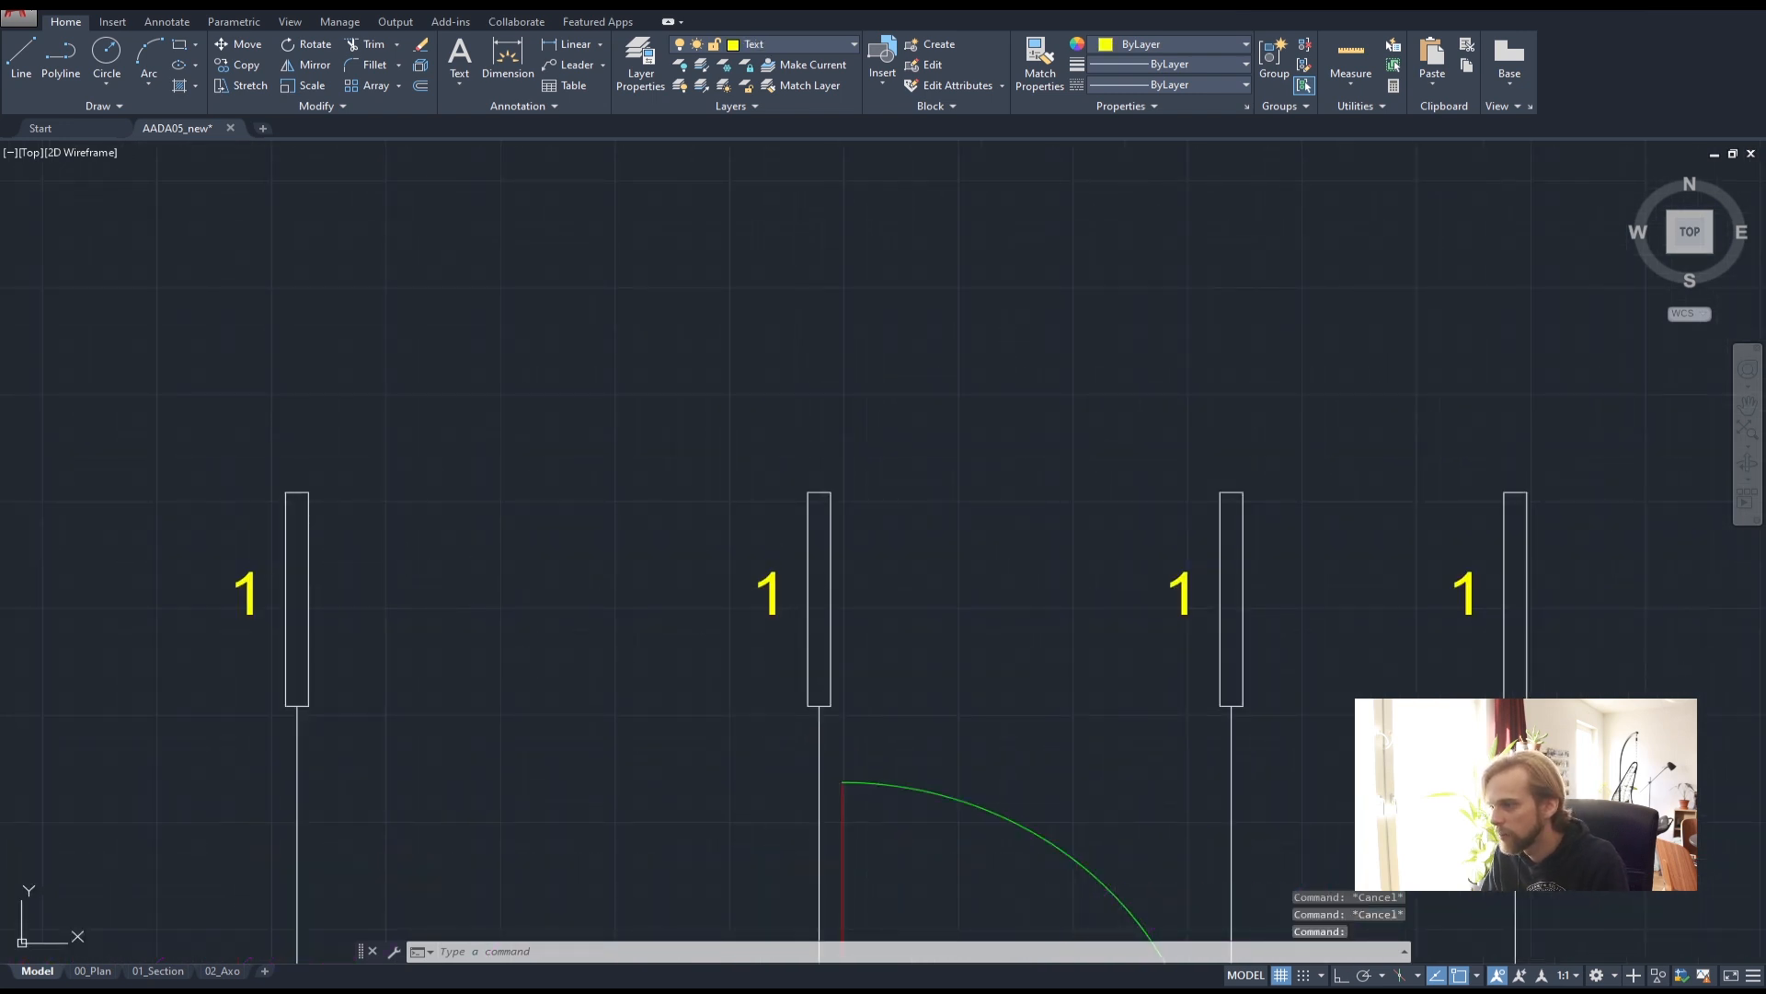
key("Return")
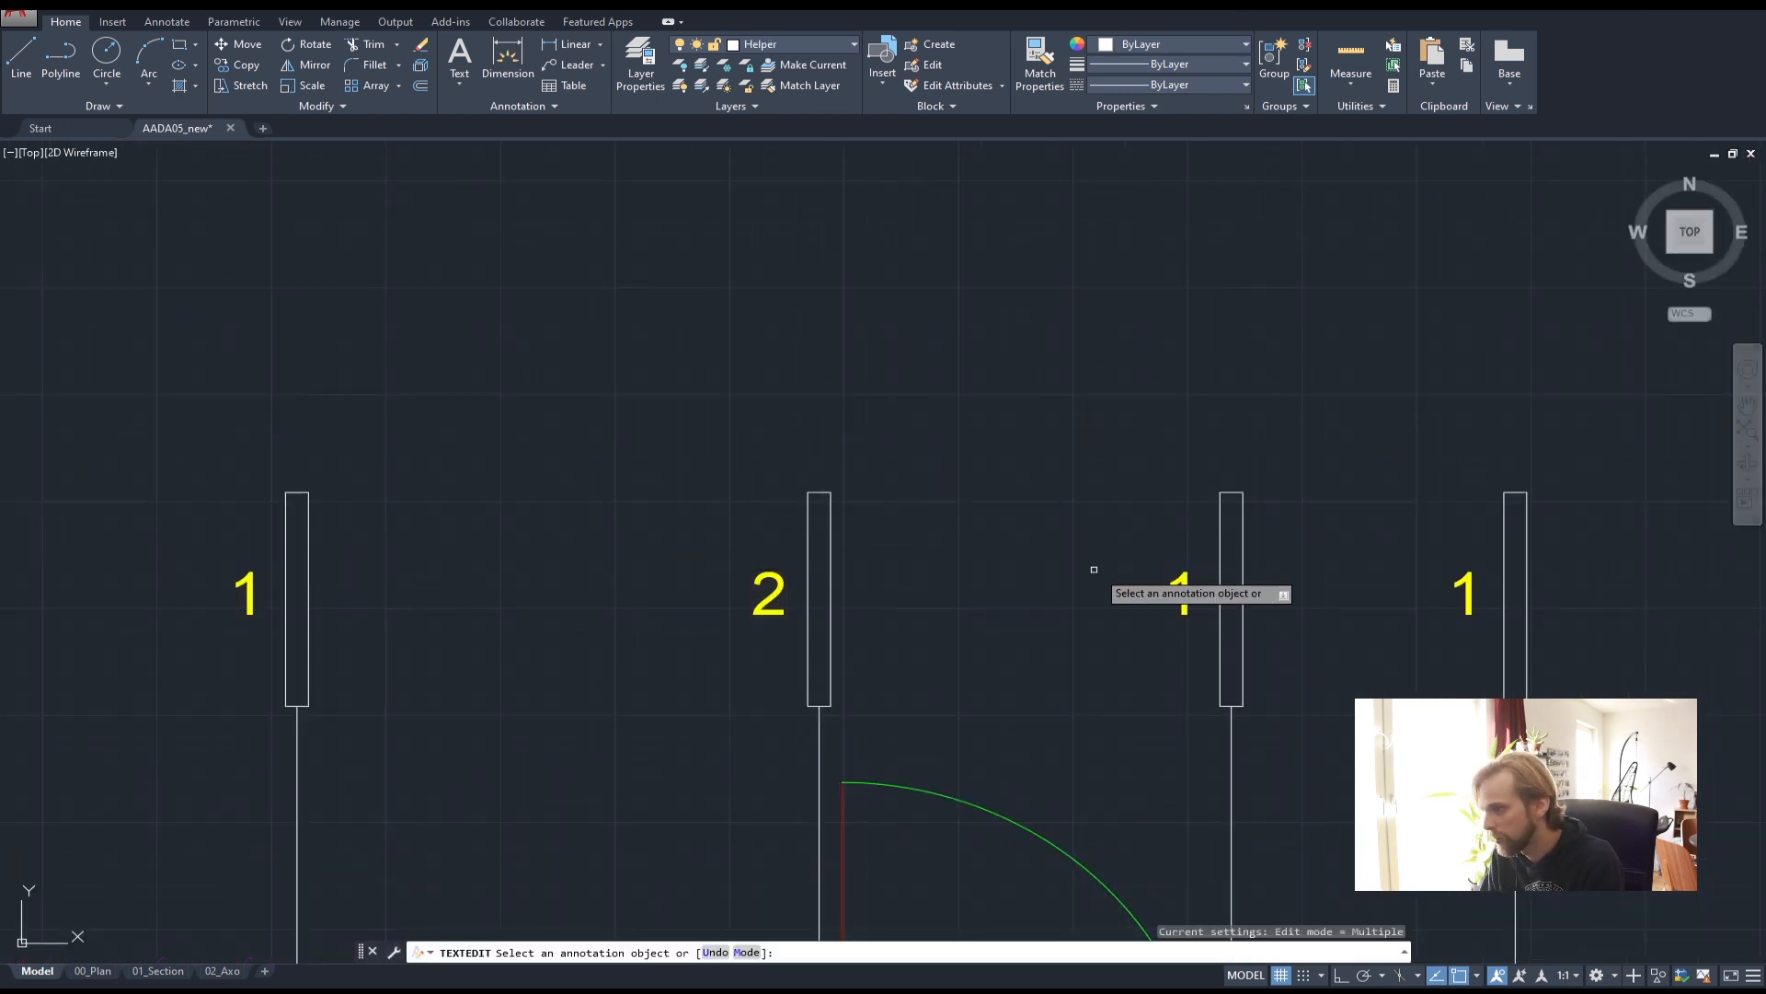
left_click(1172, 587)
left_click(1179, 595)
type("2")
key("BackSpace")
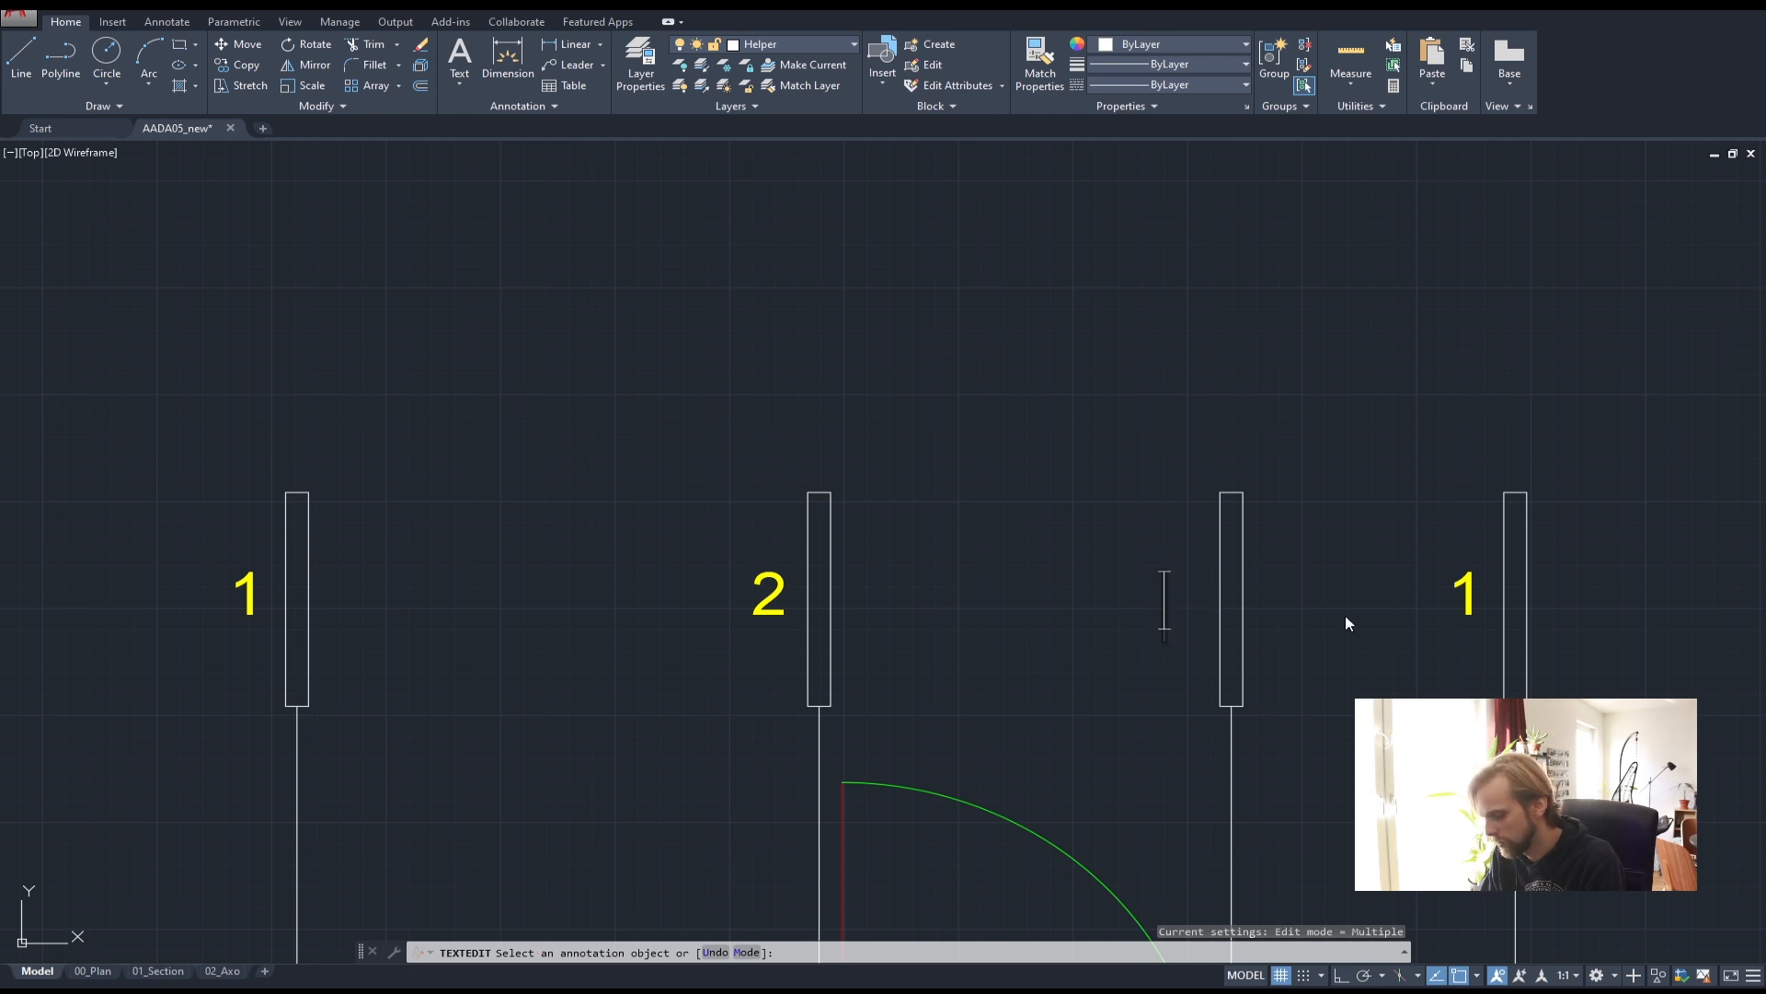
type("3")
key("Return")
- Renumber the last two bubbles to 4 and 5
middle_click_drag(1312, 644, 881, 644)
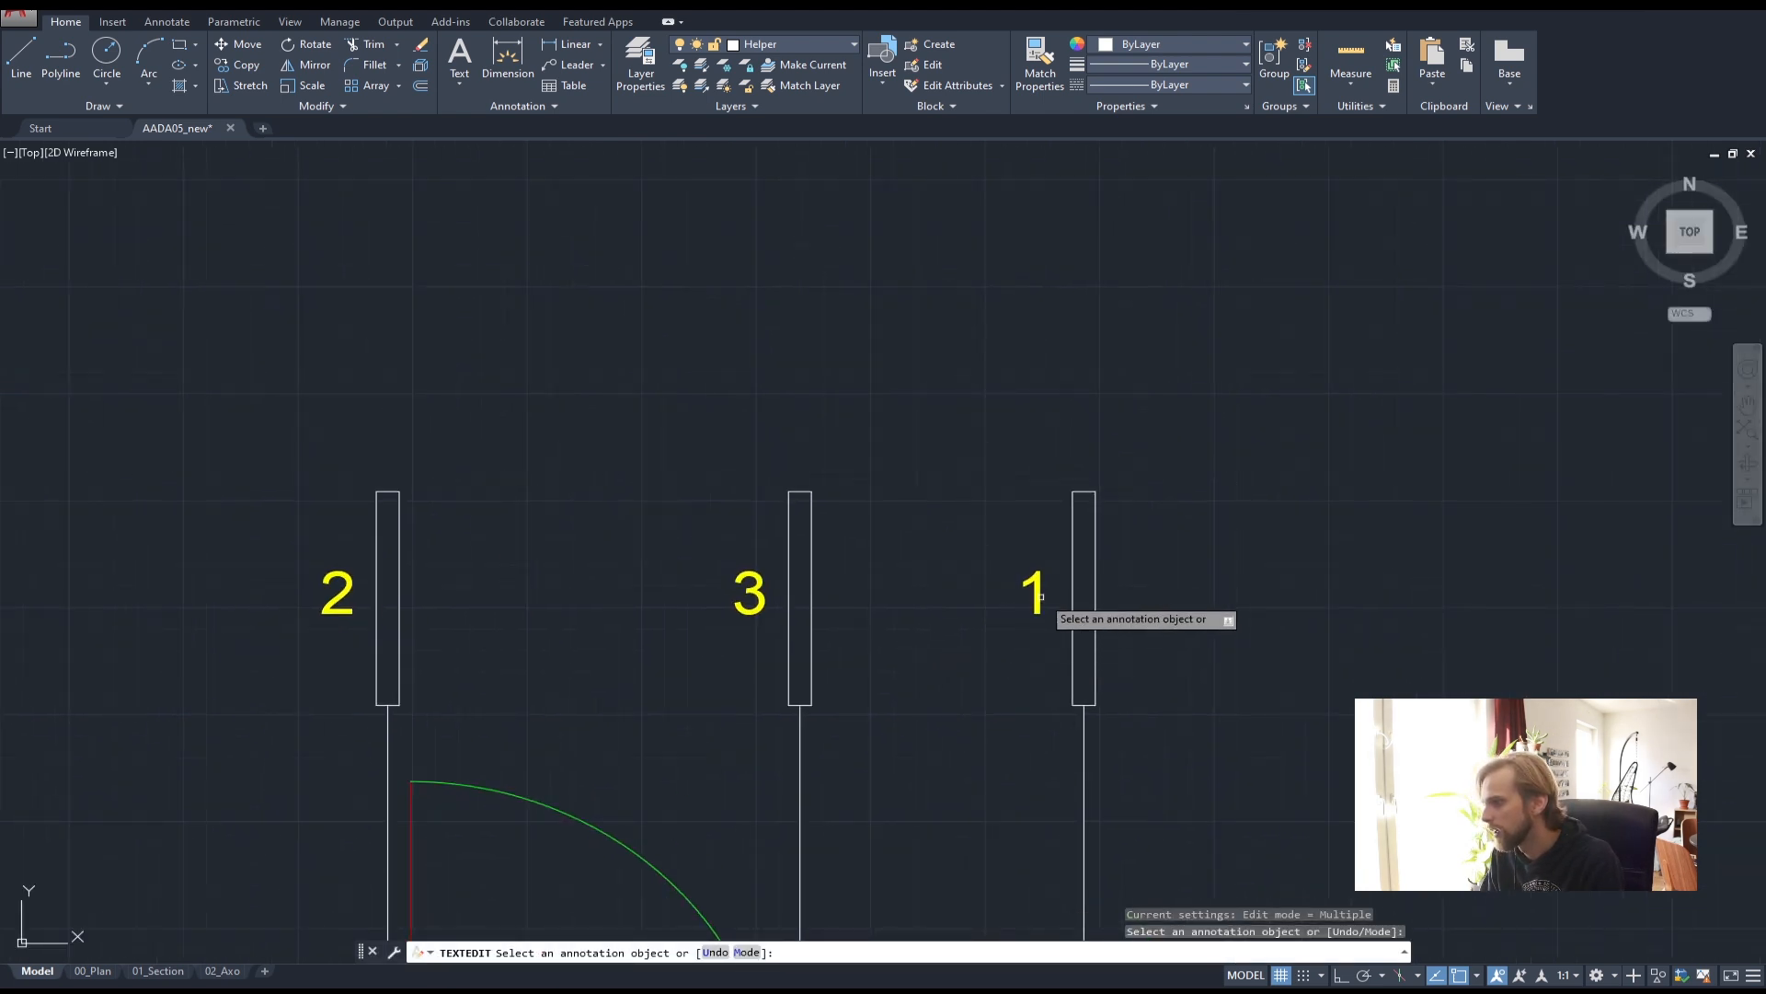
left_click(1038, 596)
type("4")
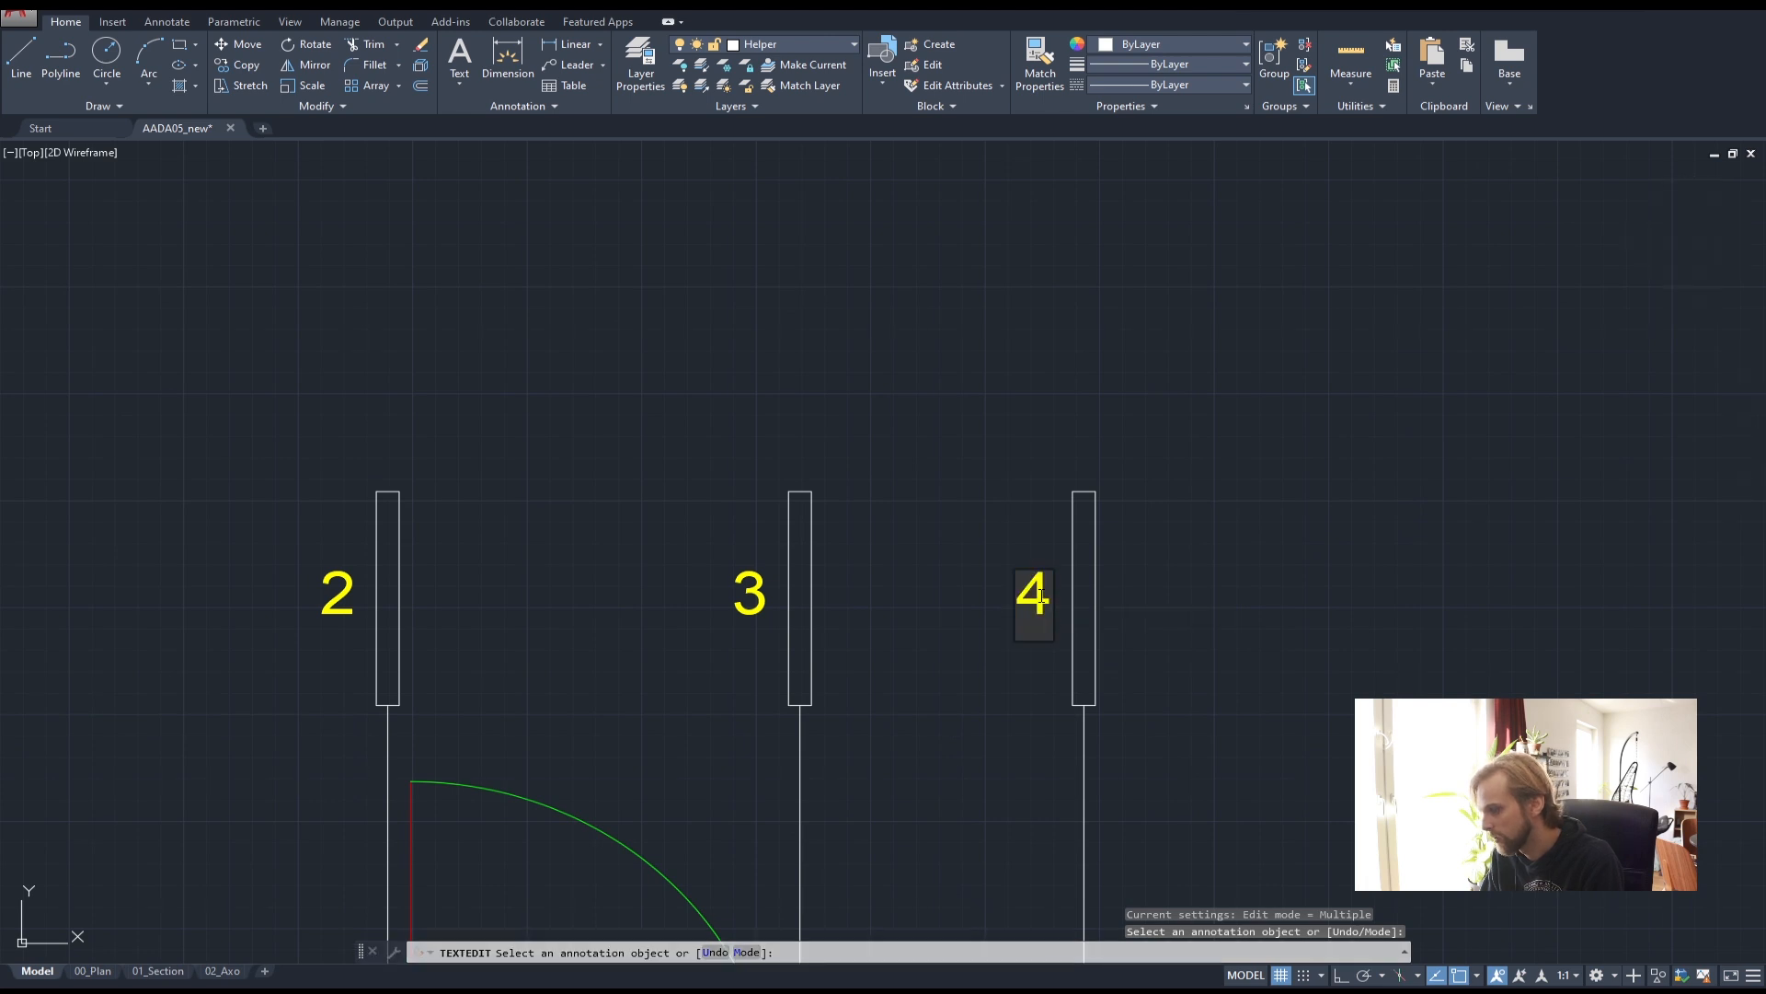
key("Return")
scroll(1157, 631, "down", 1)
middle_click_drag(1372, 667, 824, 649)
scroll(823, 650, "up", 1)
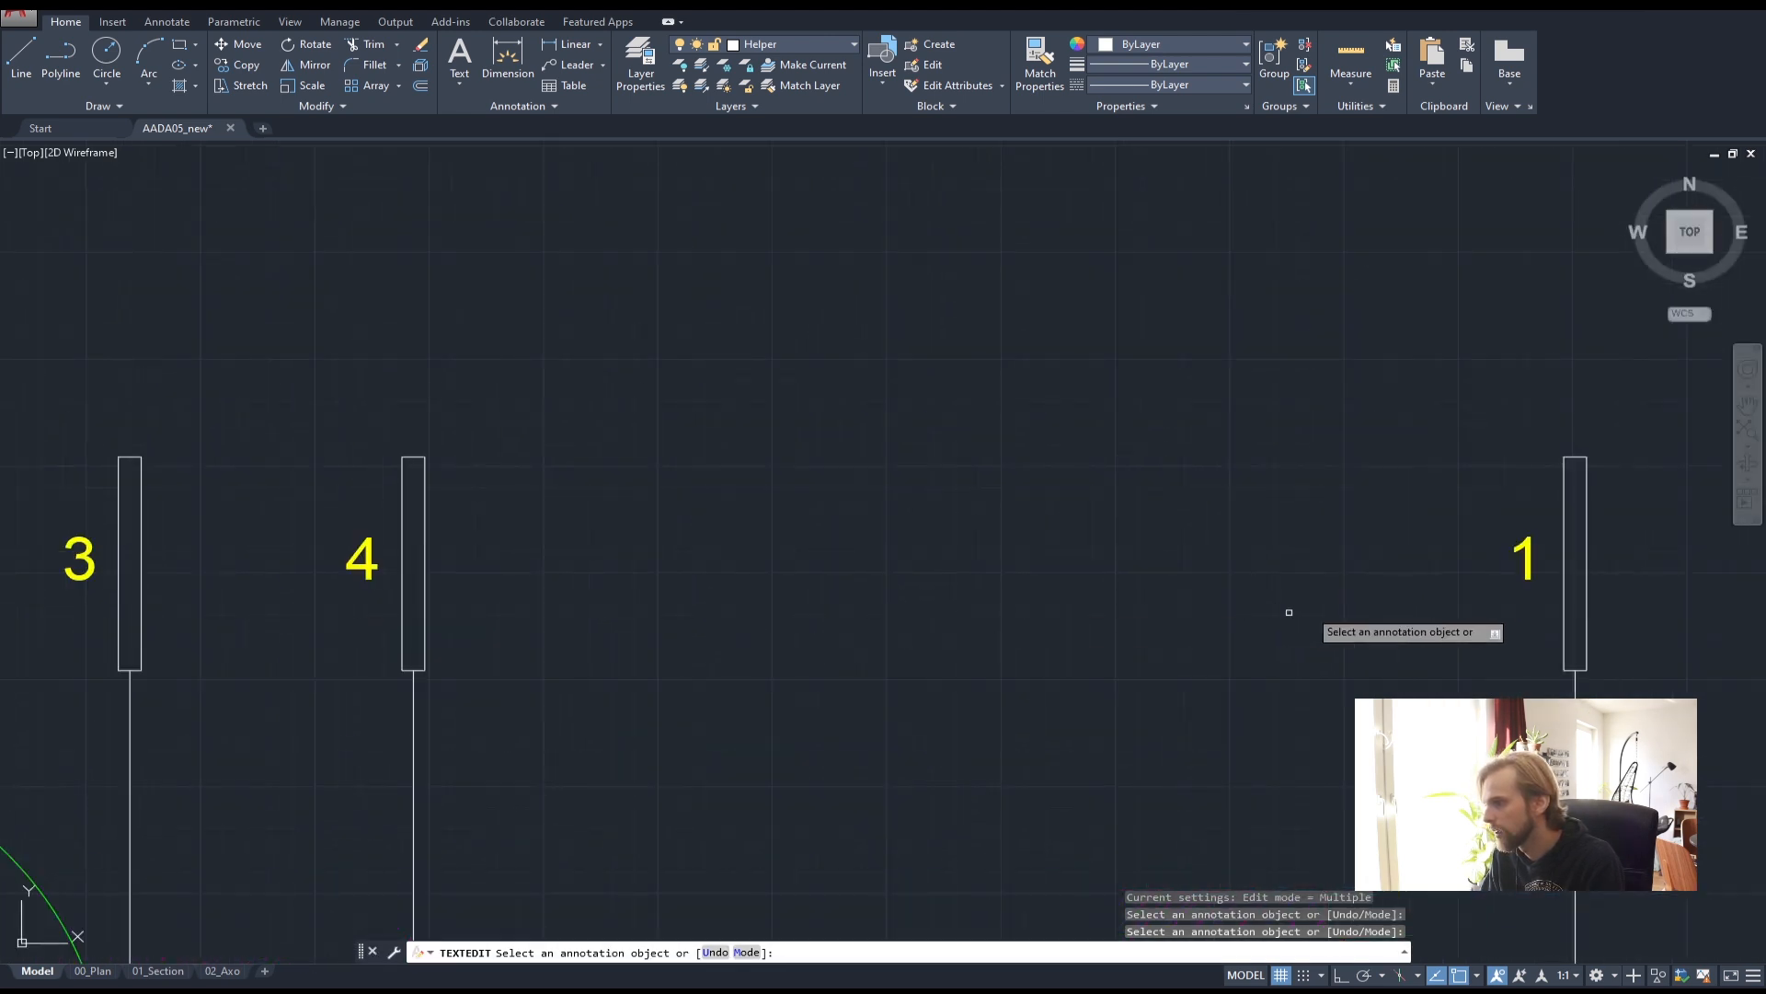
left_click(1525, 552)
type("5")
key("Return")
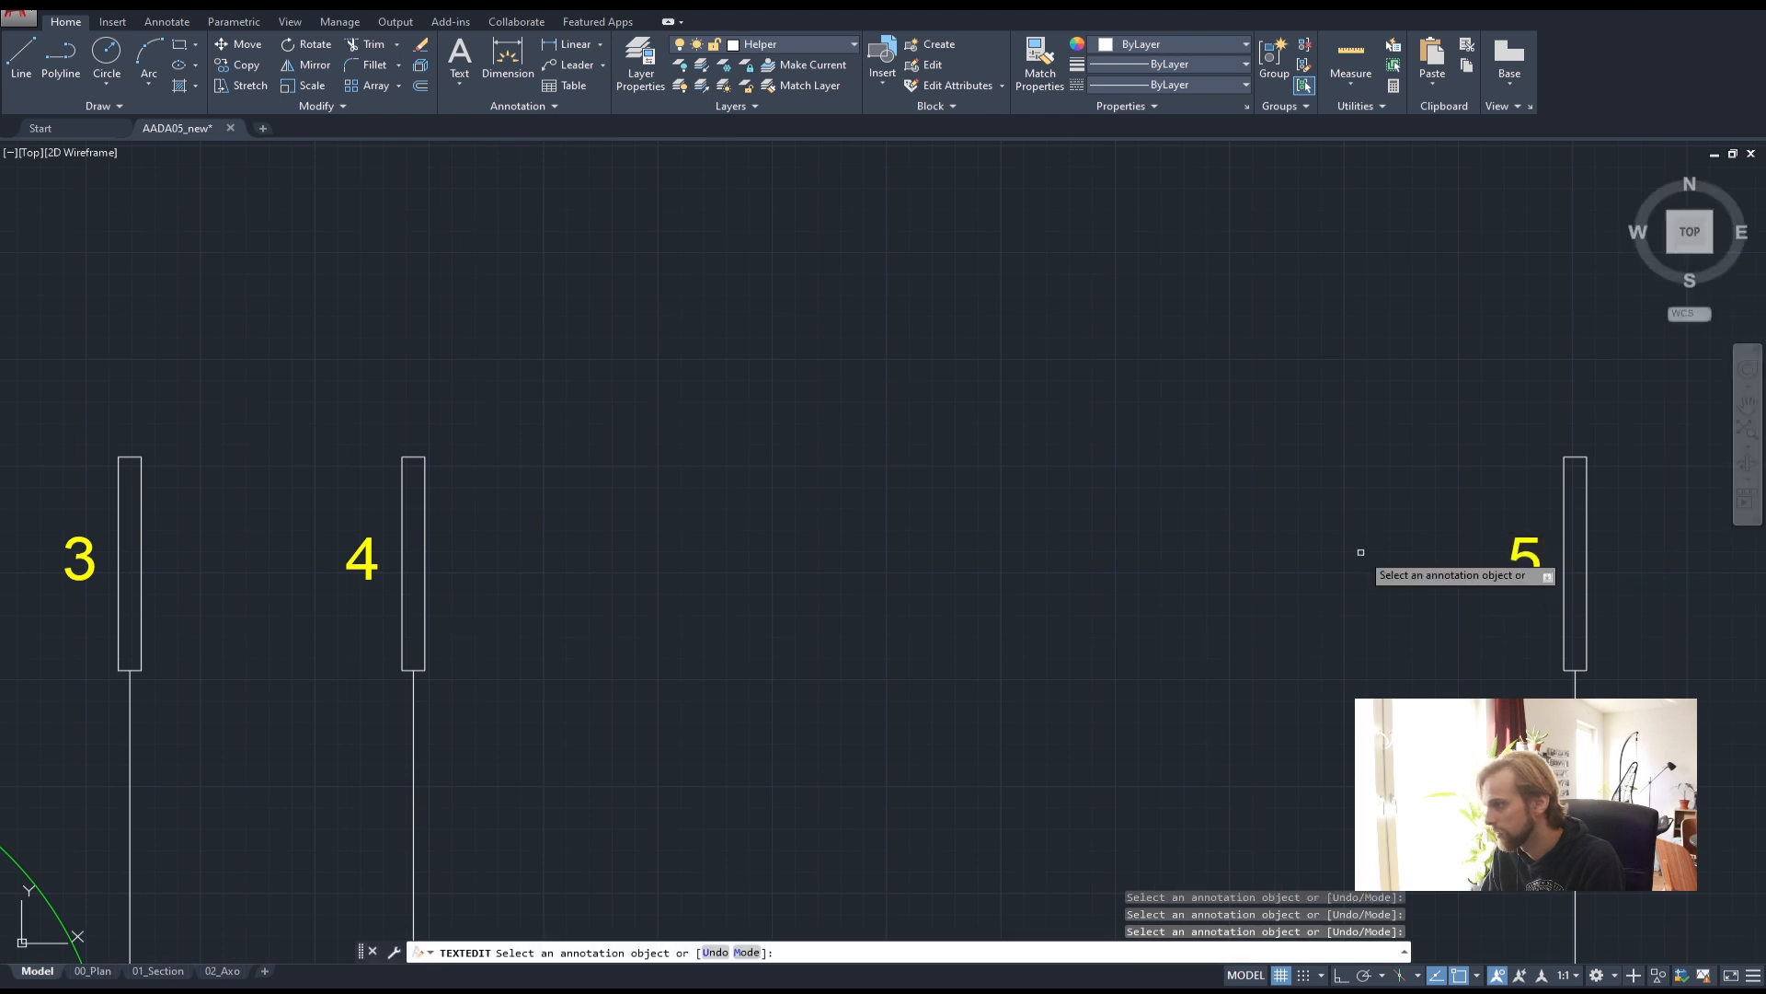
key("Escape")
key("Escape")
scroll(1214, 552, "down", 3)
scroll(745, 524, "up", 2)
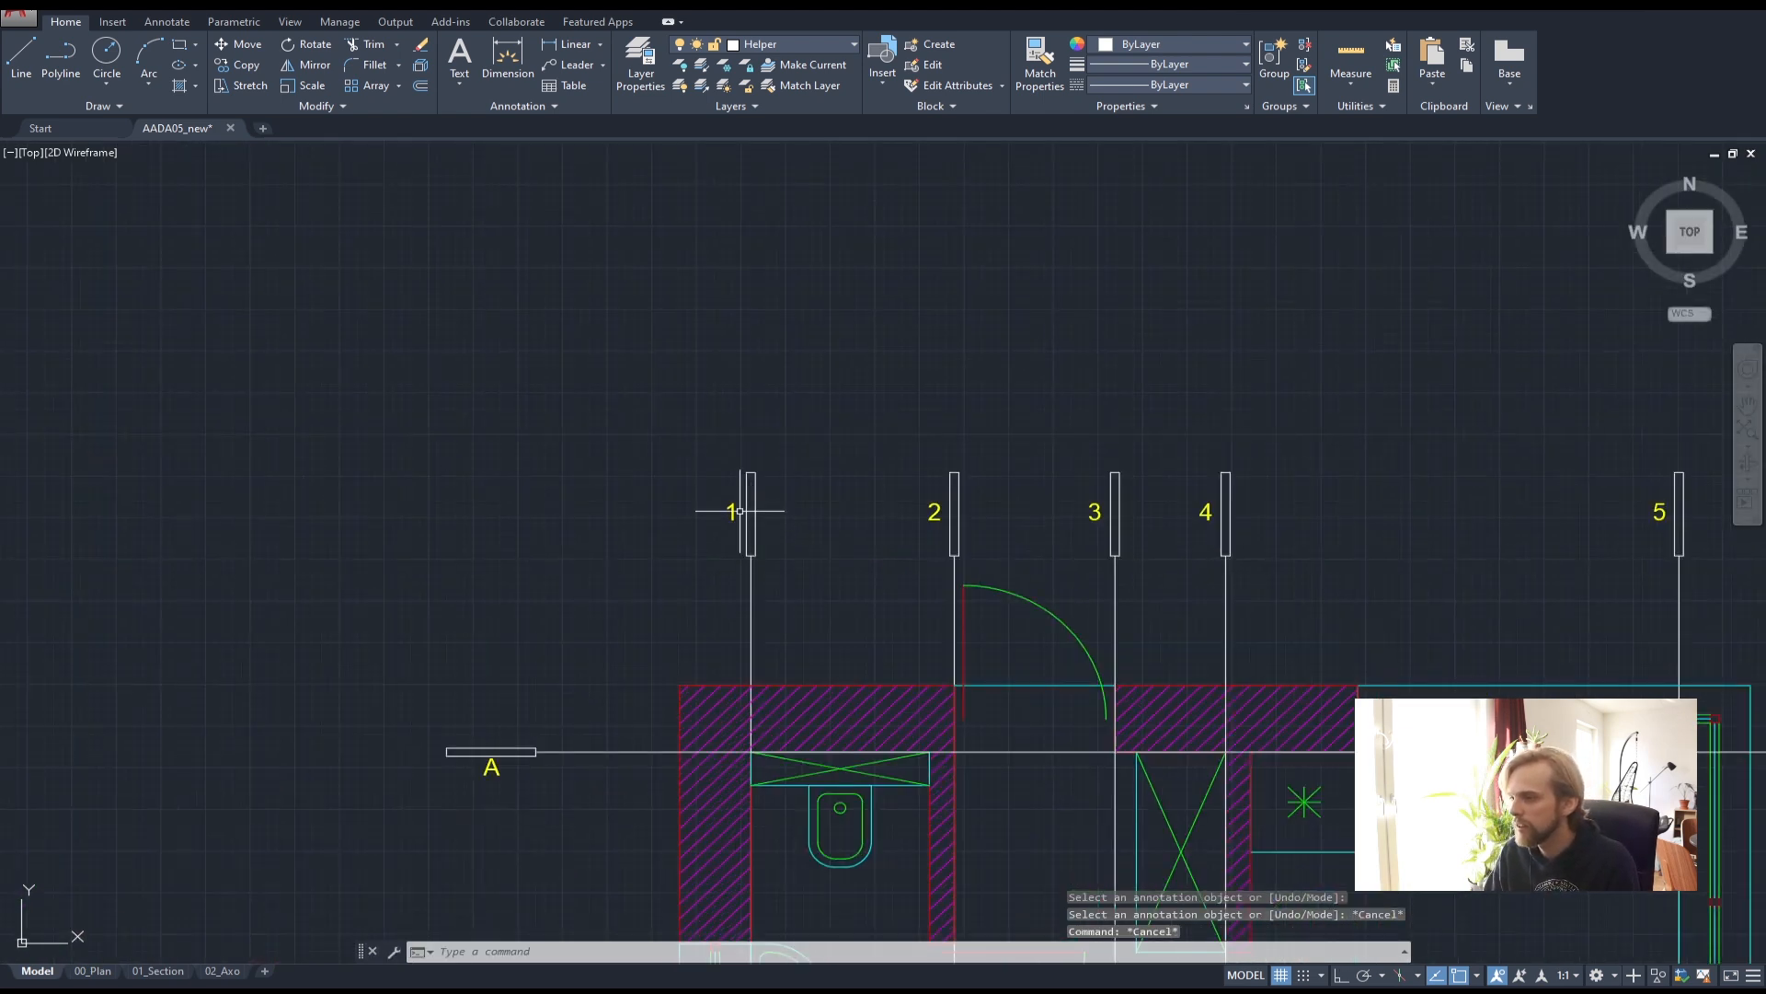
- Copy bubbles 1–5 from bubble 1's endpoint to the bottom end of axis 1
middle_click_drag(704, 489, 599, 482)
left_click(599, 483)
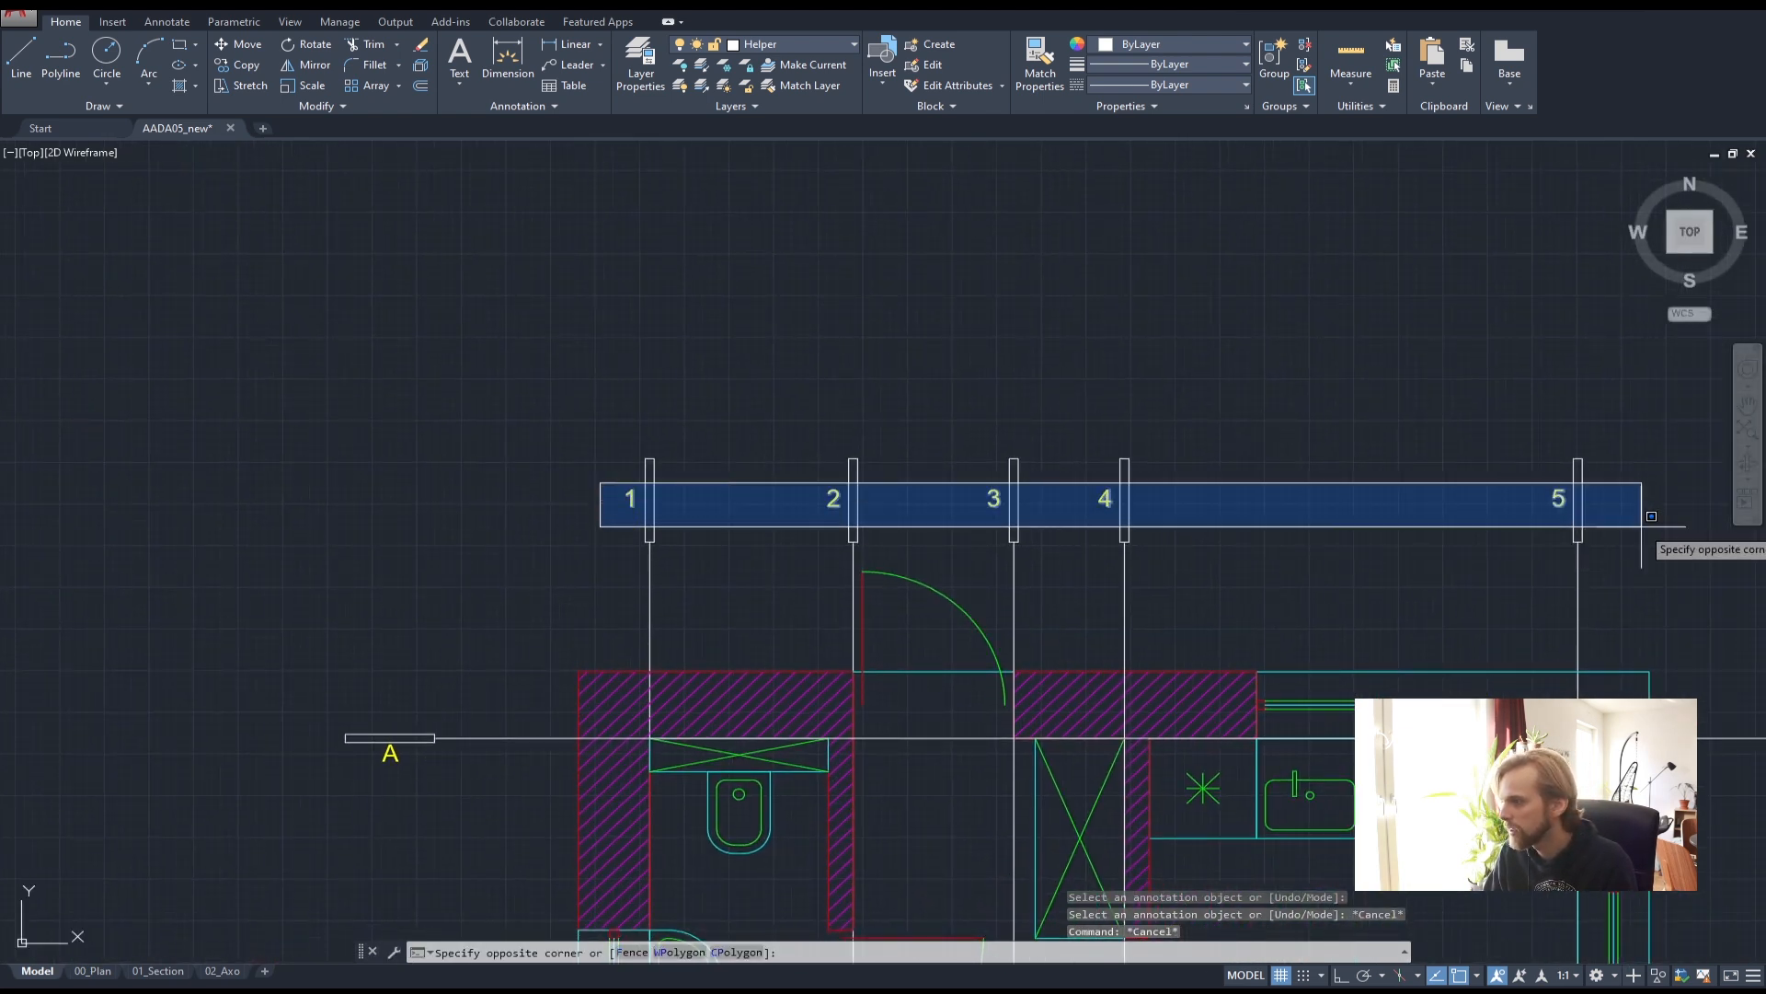
left_click(1615, 514)
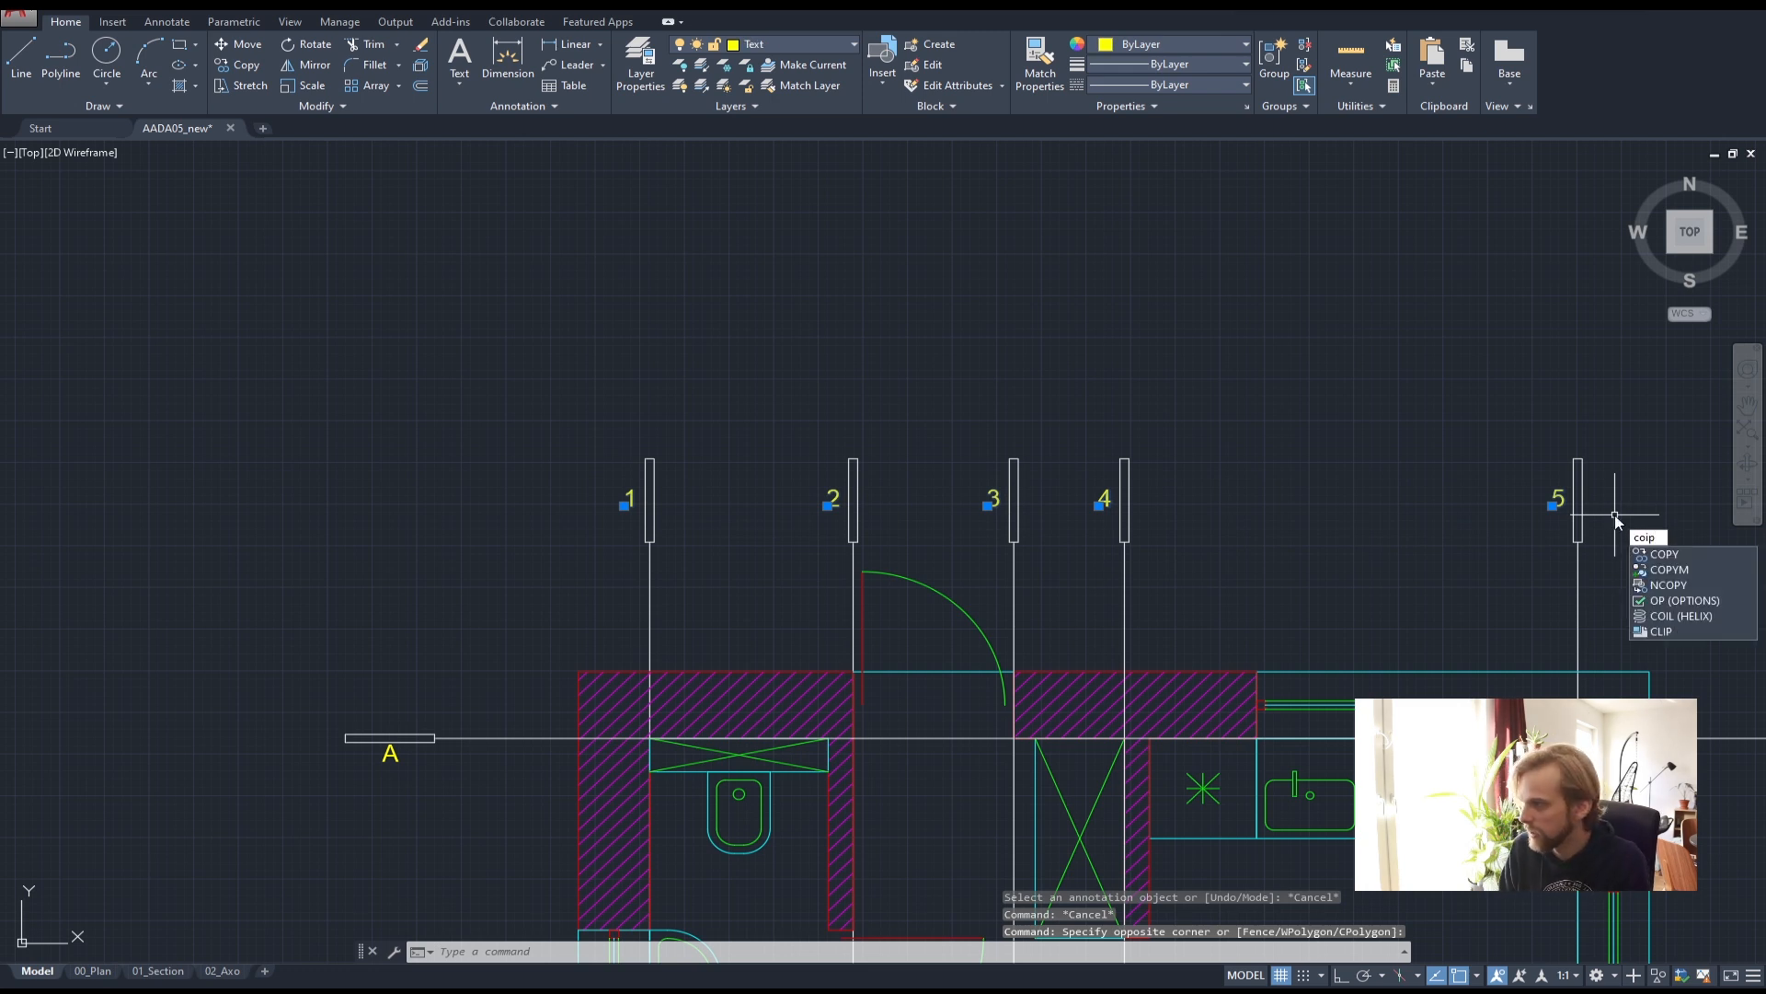
key("Return")
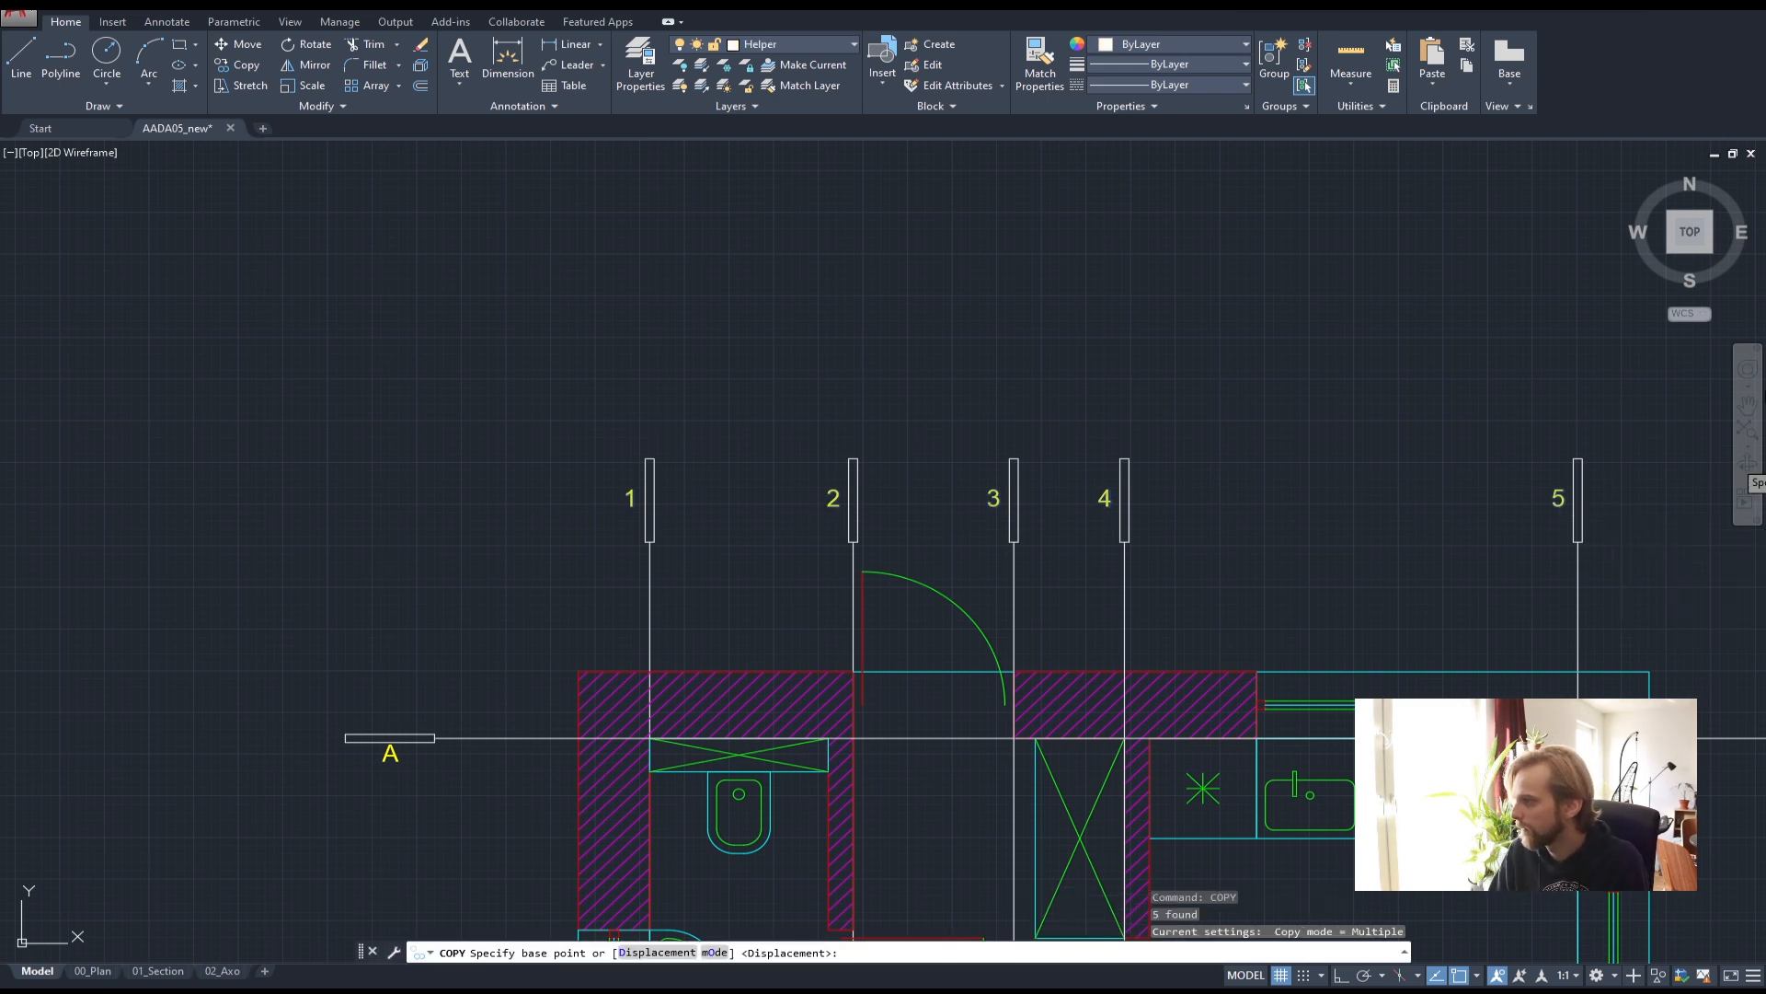
middle_click_drag(638, 460, 674, 268)
scroll(676, 281, "down", 1)
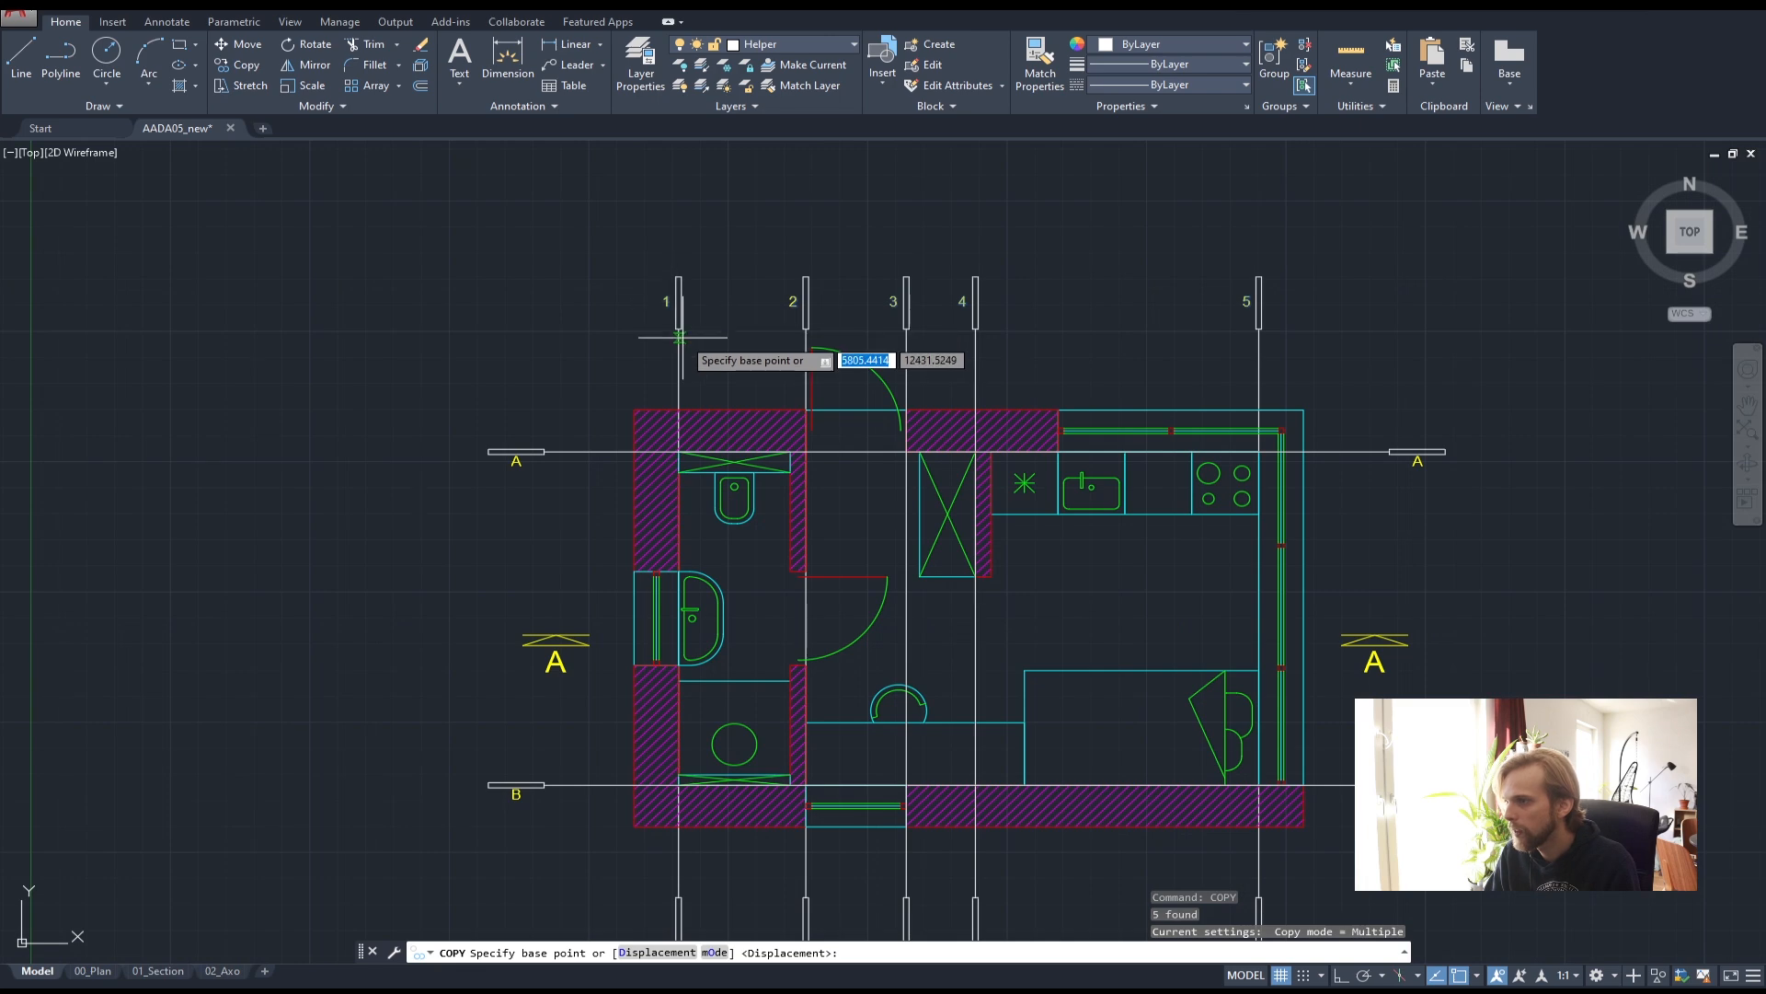
scroll(677, 332, "up", 2)
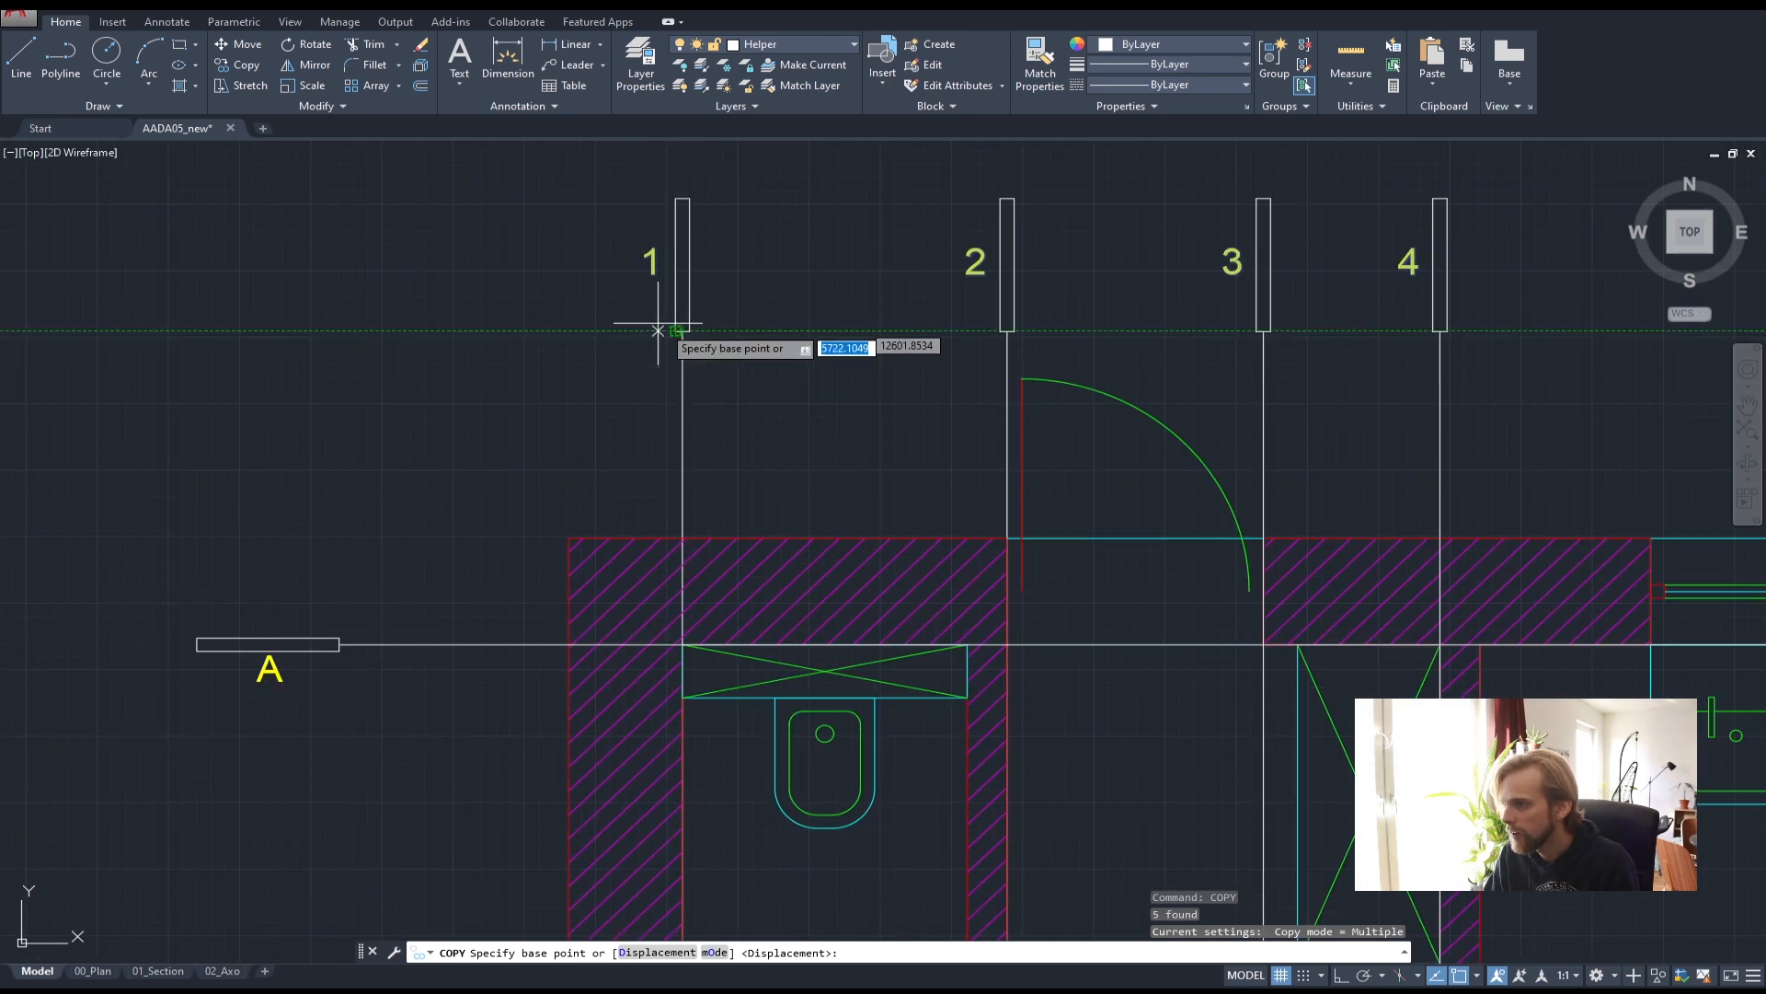
left_click(676, 331)
scroll(676, 332, "down", 4)
scroll(702, 584, "up", 6)
left_click(722, 618)
key("Escape")
key("Escape")
key("Escape")
- Select the five top grid bubbles and begin selecting the left B bubble
scroll(758, 444, "down", 6)
middle_click_drag(758, 443, 556, 677)
scroll(718, 612, "down", 3)
scroll(742, 626, "up", 3)
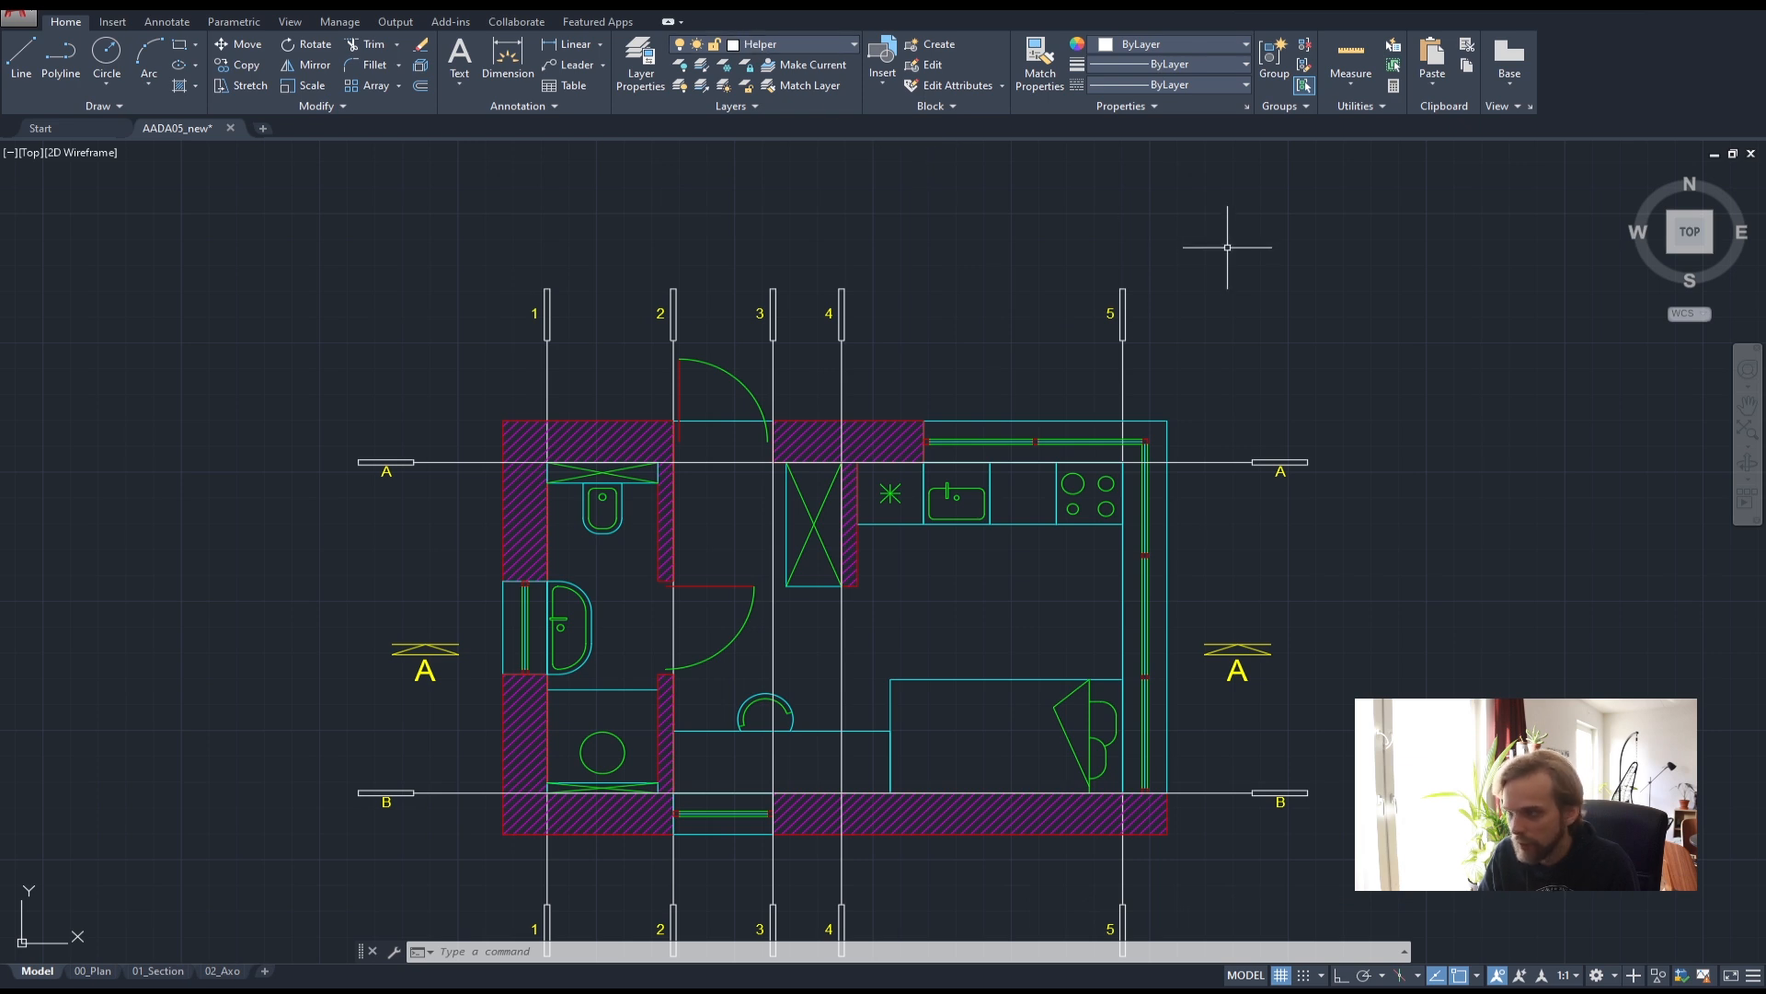
left_click(1210, 338)
left_click(411, 293)
left_click(384, 841)
- Add the A and B bubbles on both sides and bottom bubbles 1–5 to the selection
left_click(335, 784)
left_click(384, 519)
left_click(360, 433)
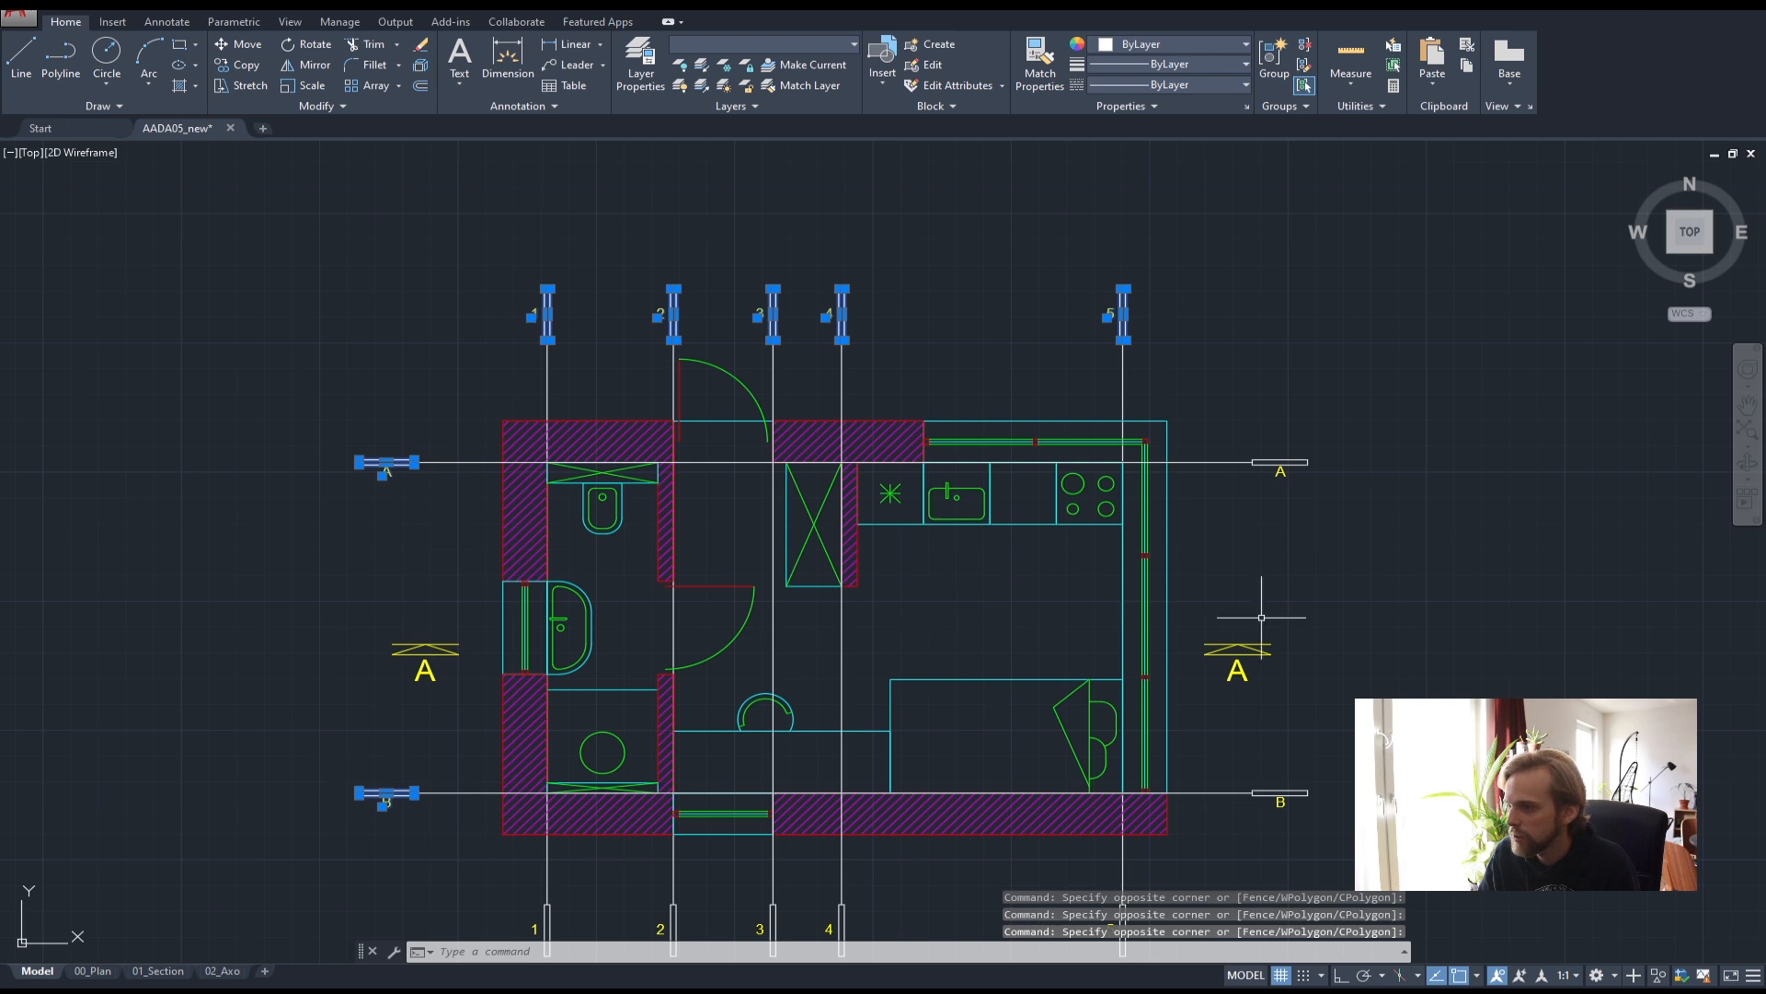
middle_click_drag(1326, 748, 1121, 697)
left_click(1127, 793)
left_click(1046, 713)
left_click(1150, 495)
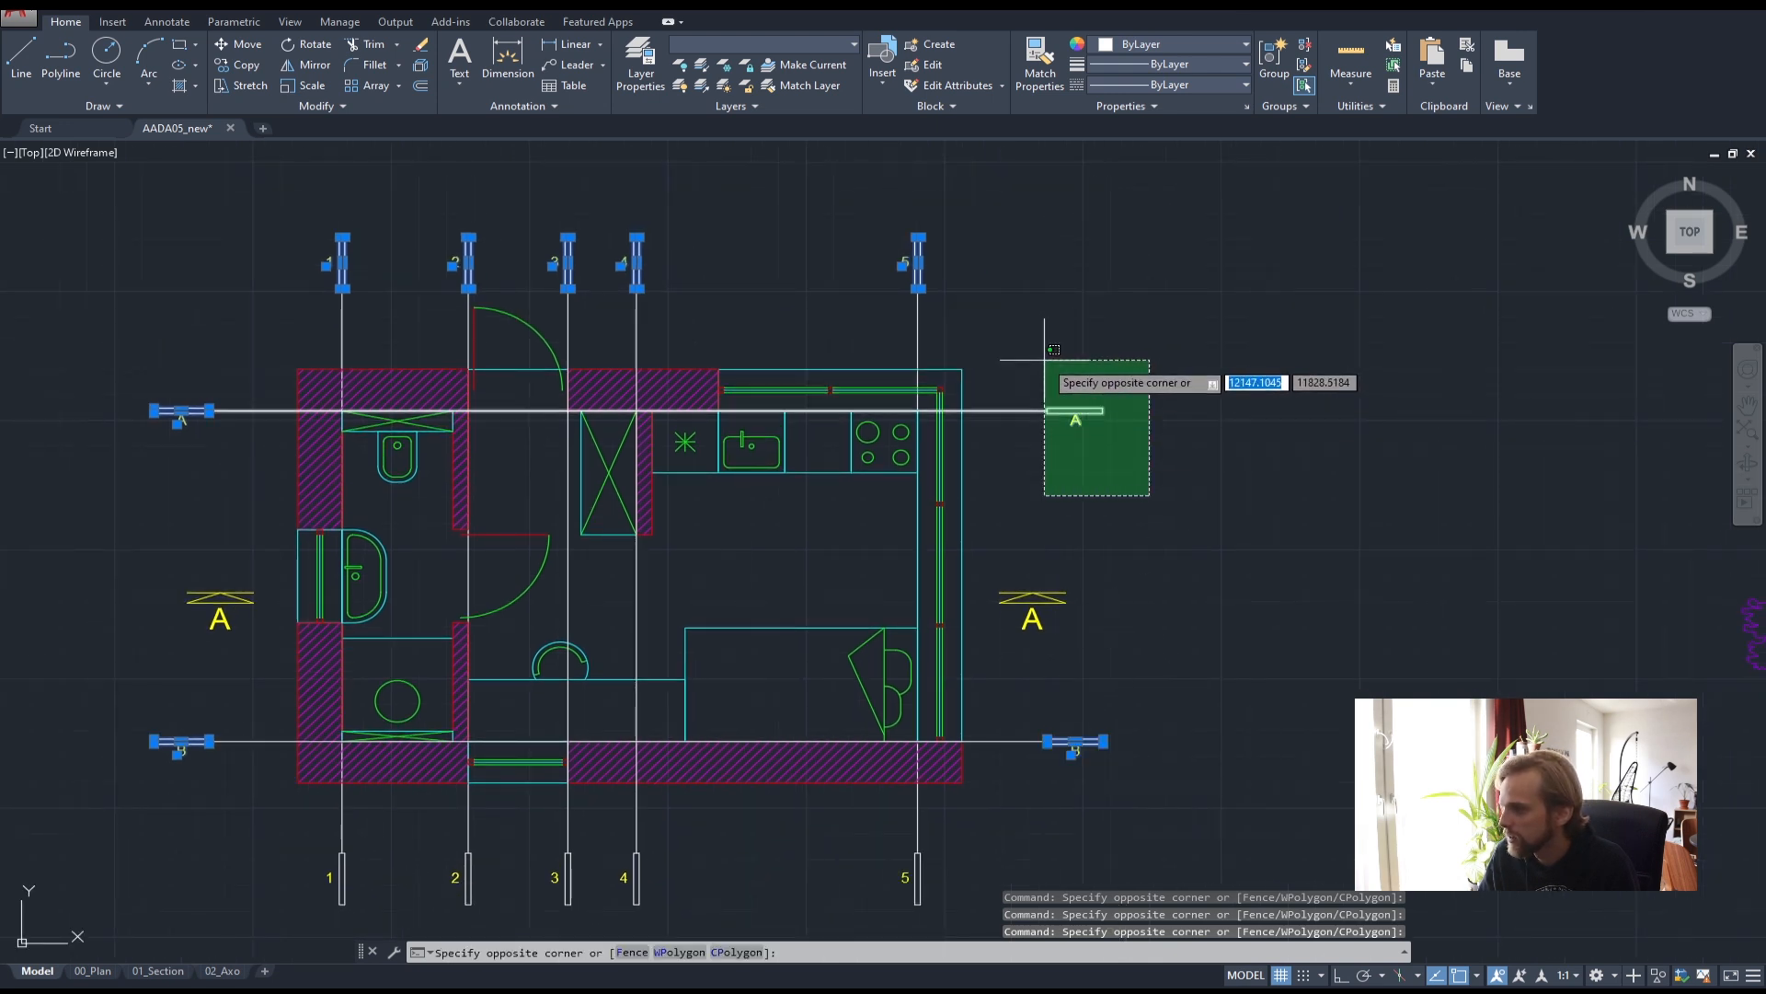
left_click(1072, 364)
middle_click_drag(1018, 570, 1149, 471)
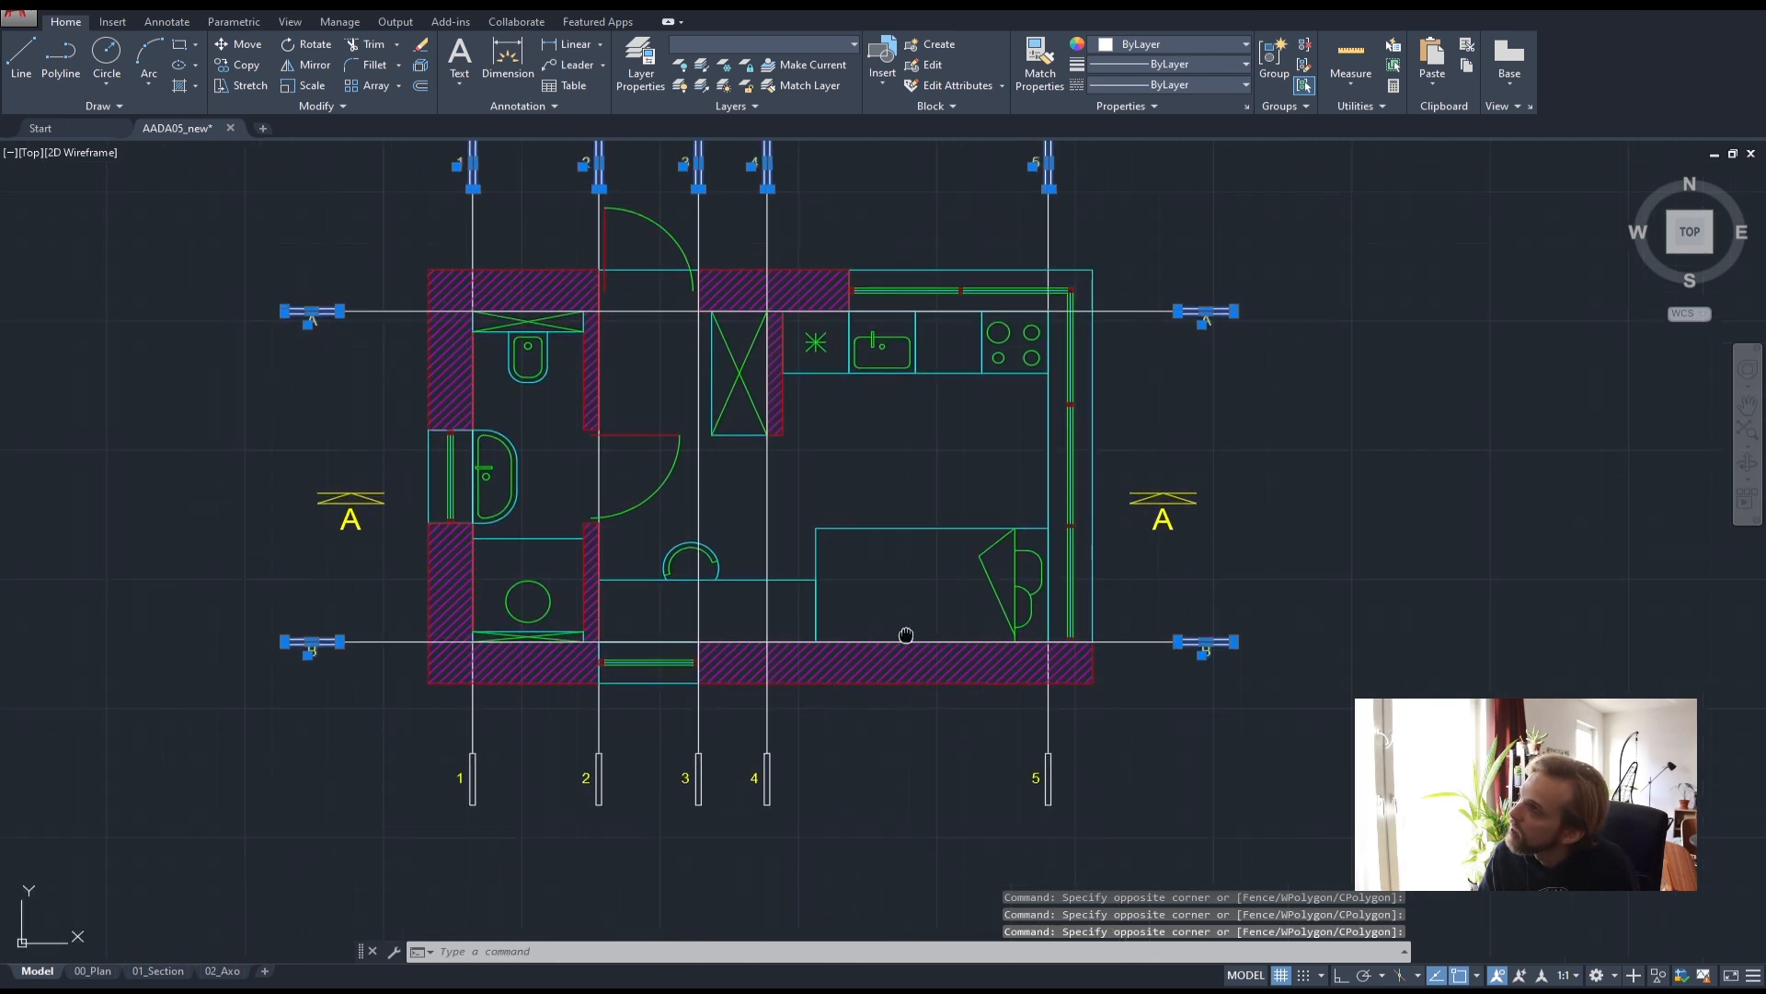
middle_click_drag(906, 635, 1053, 550)
left_click(1301, 760)
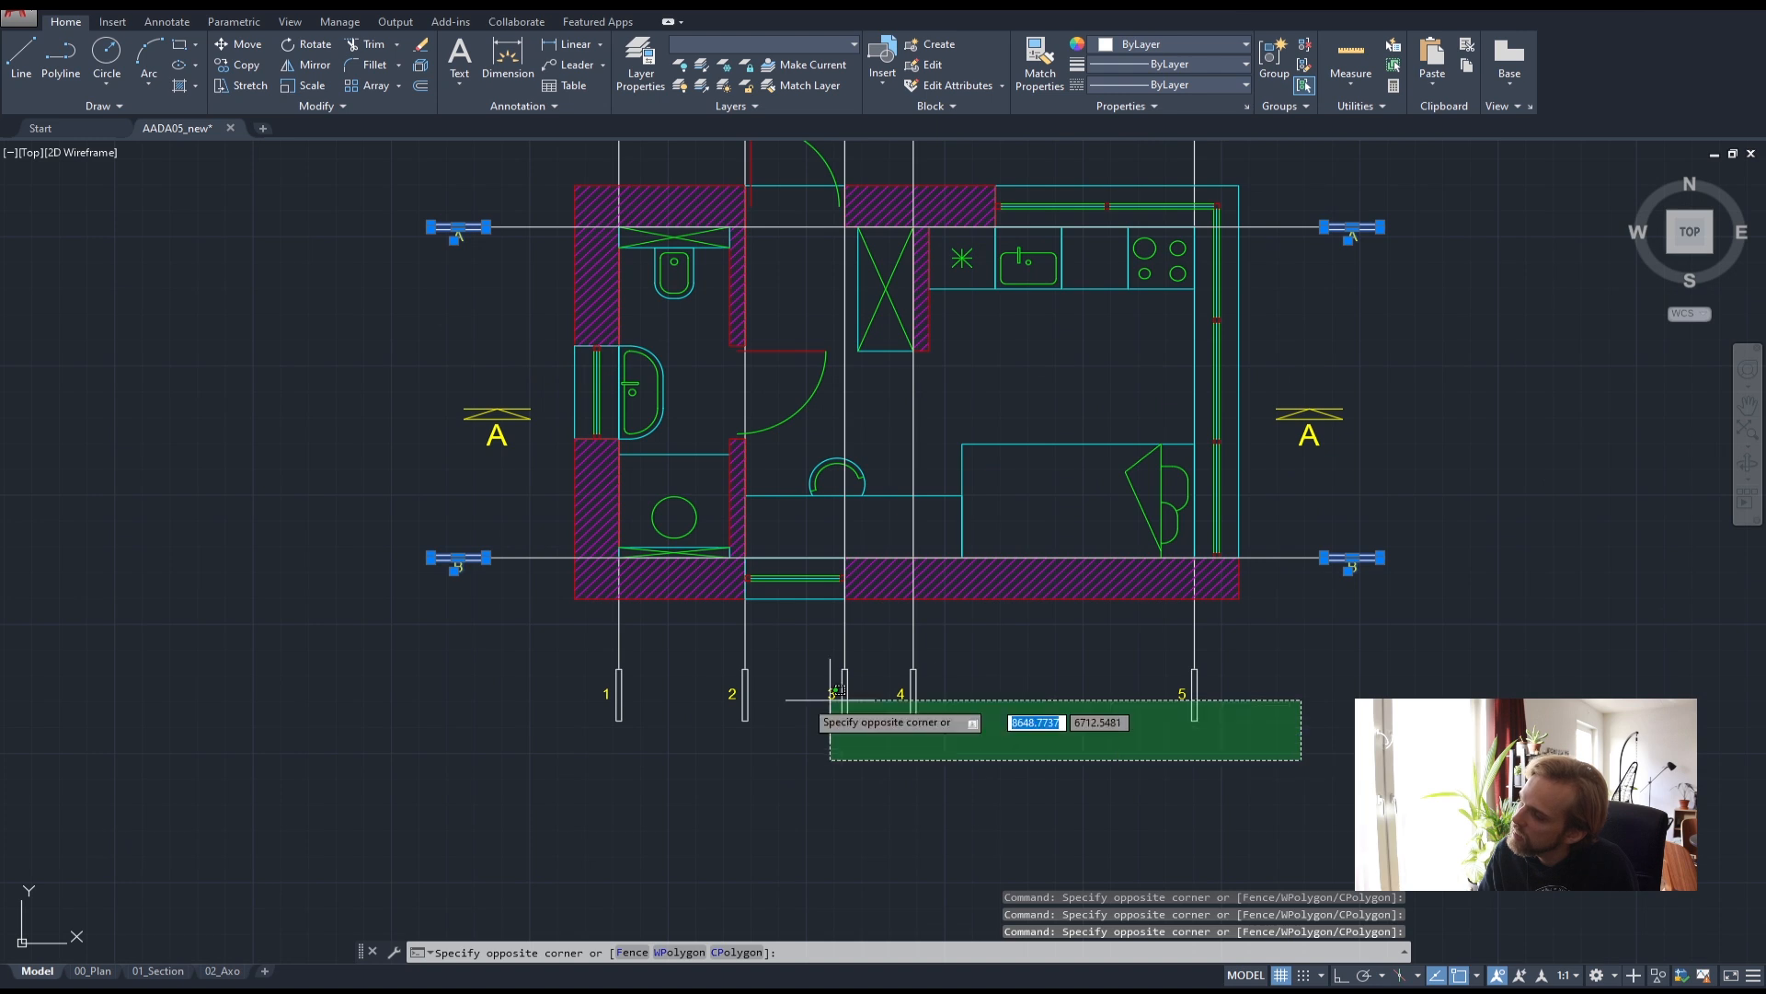
left_click(494, 687)
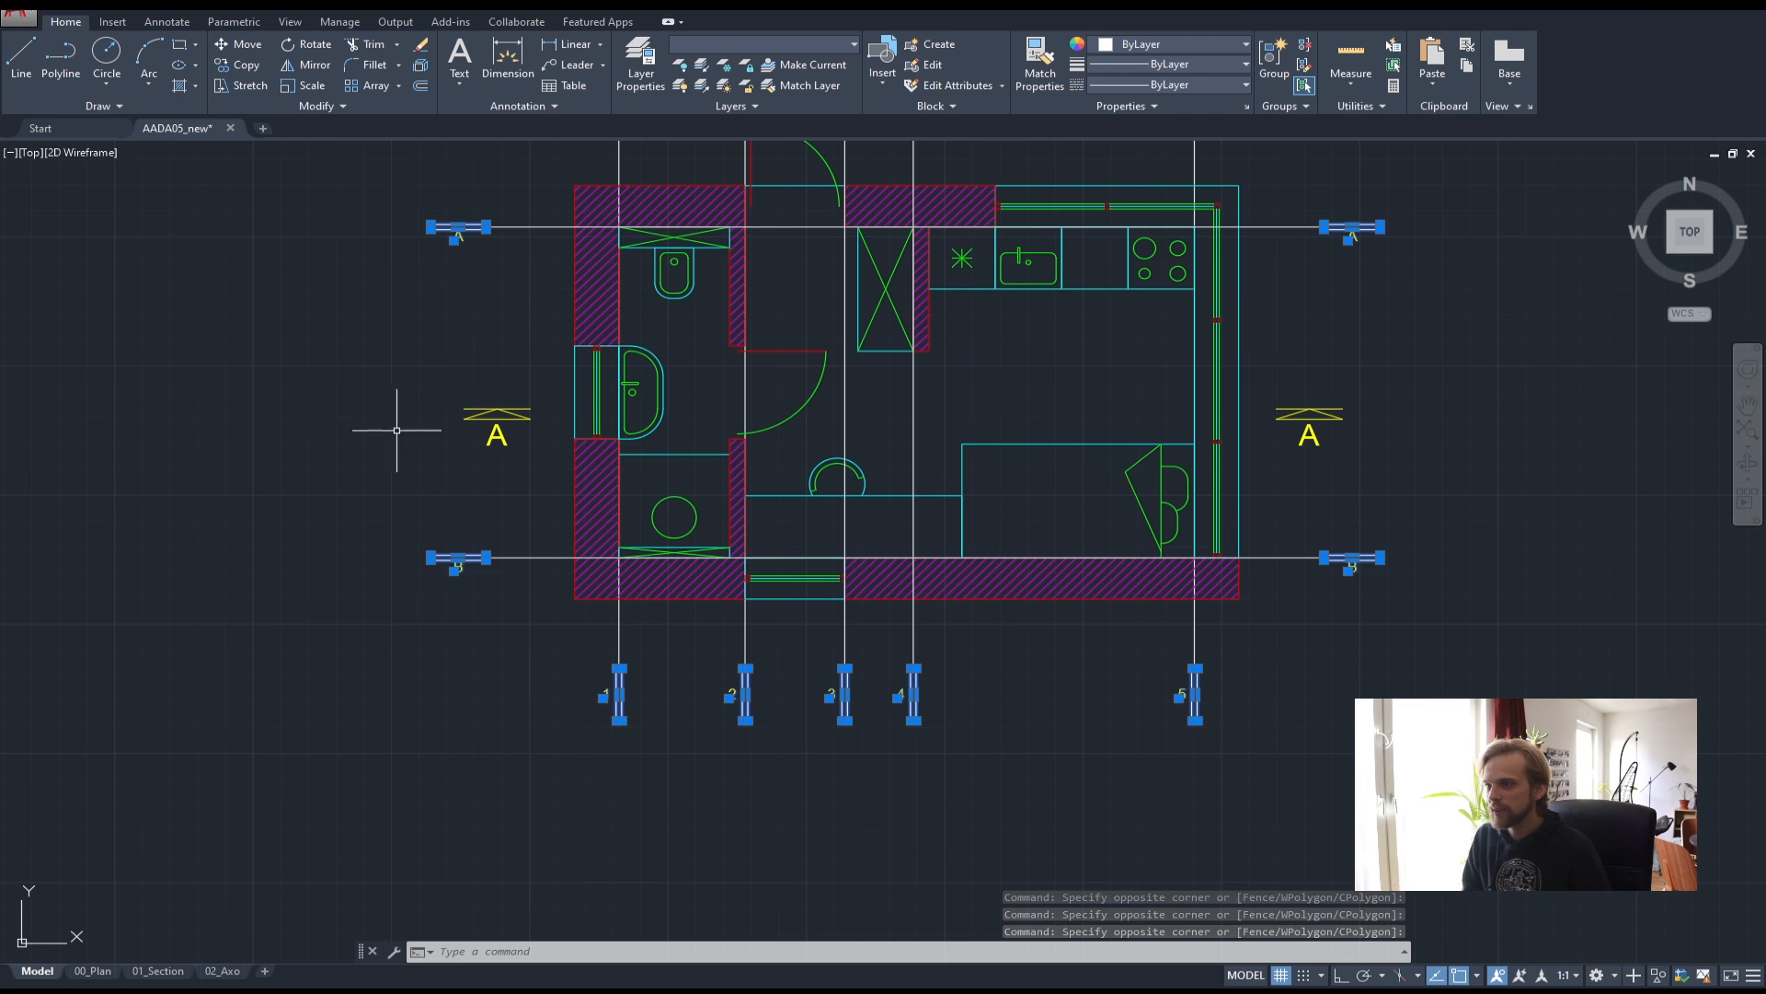
- Move all selected bubbles onto the Text layer
left_click(796, 46)
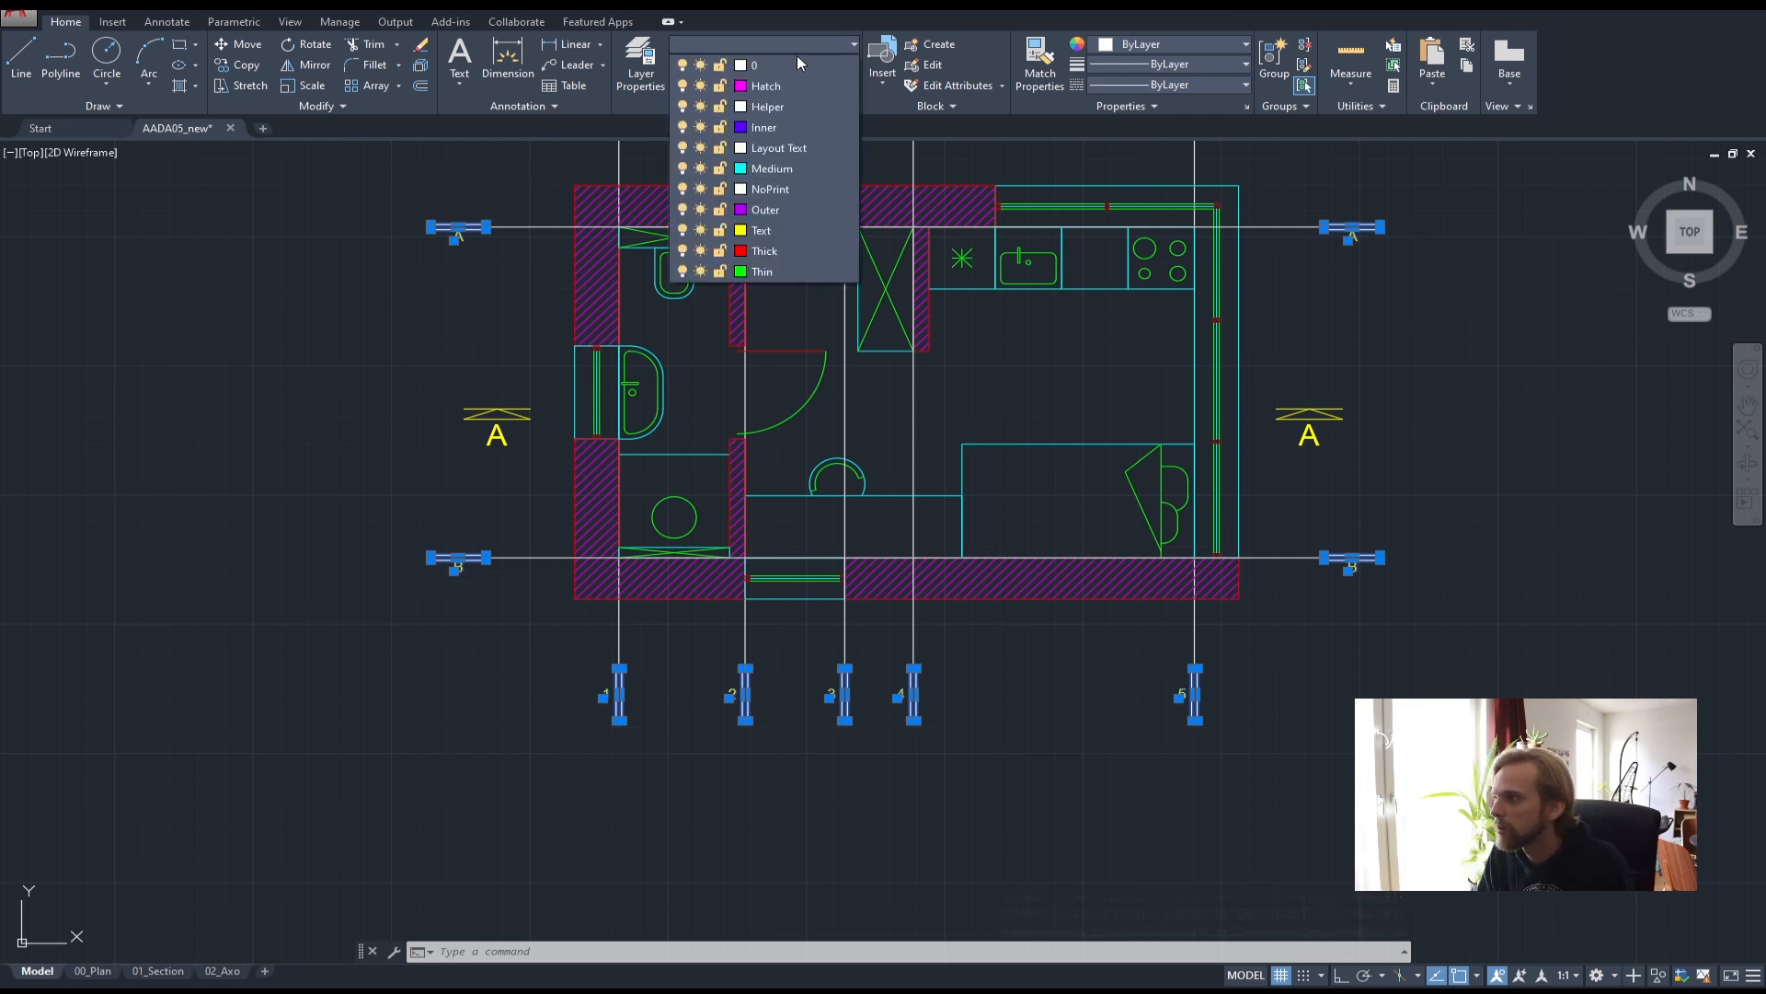
left_click(741, 232)
key("Escape")
key("Escape")
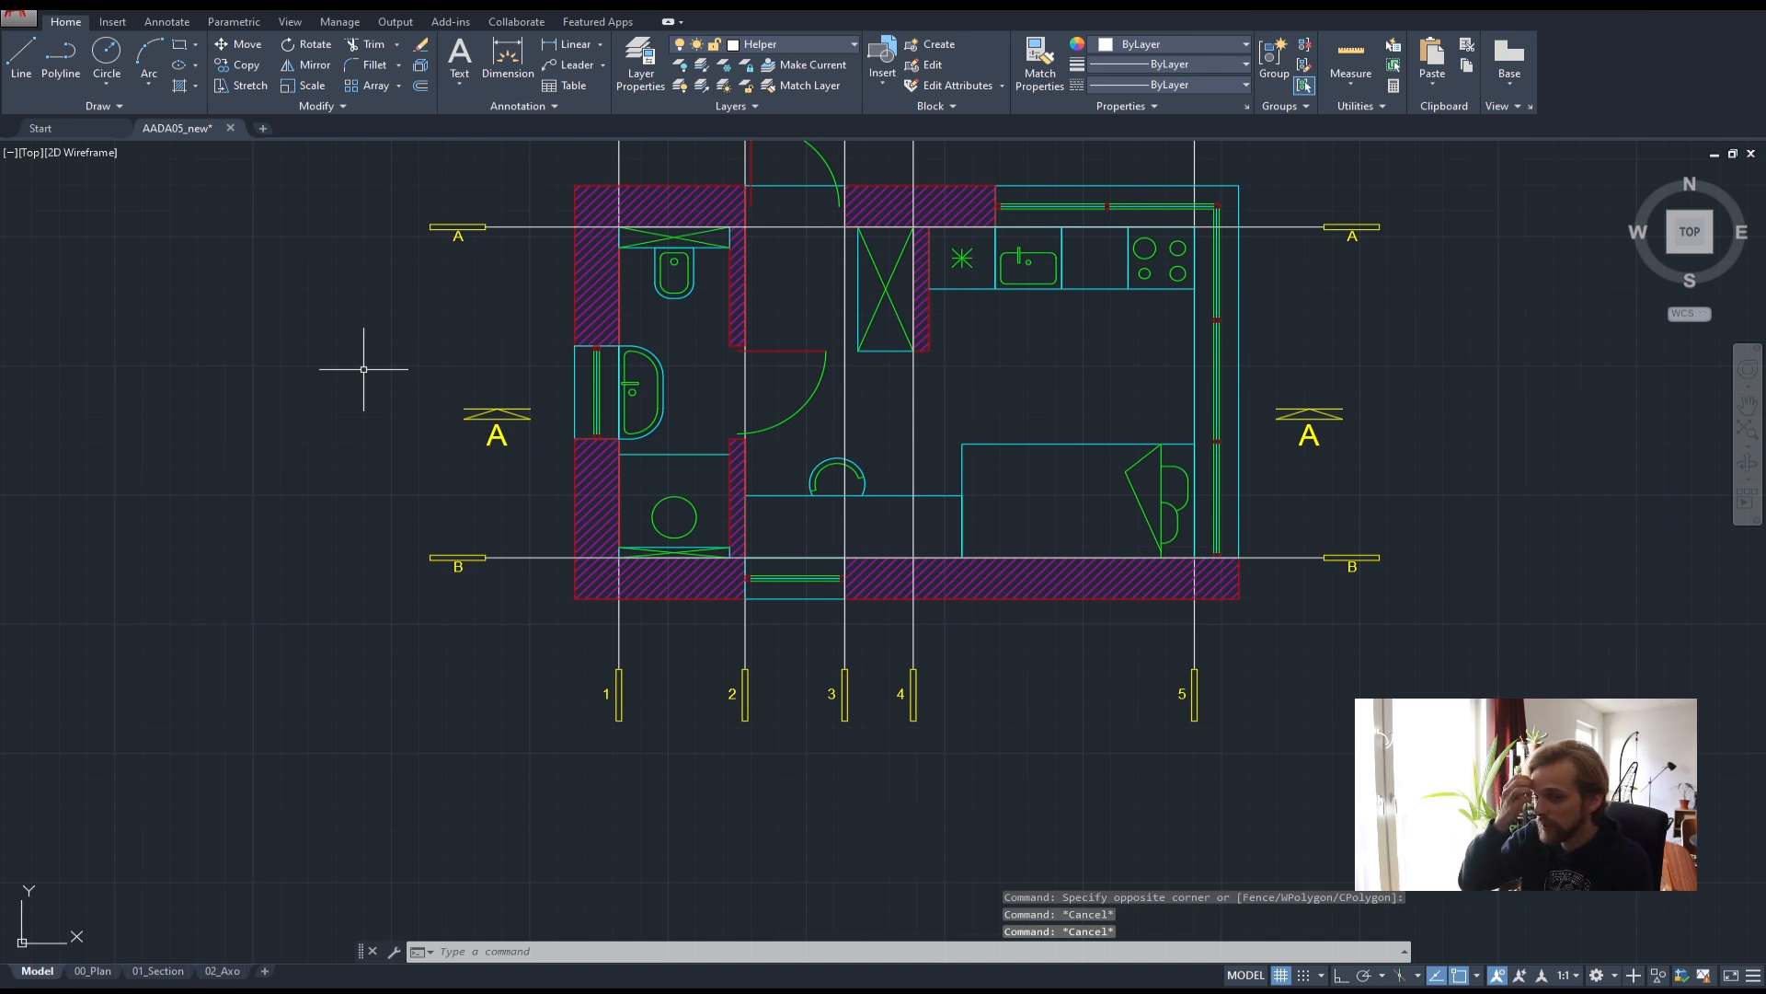
middle_click_drag(552, 528, 544, 611)
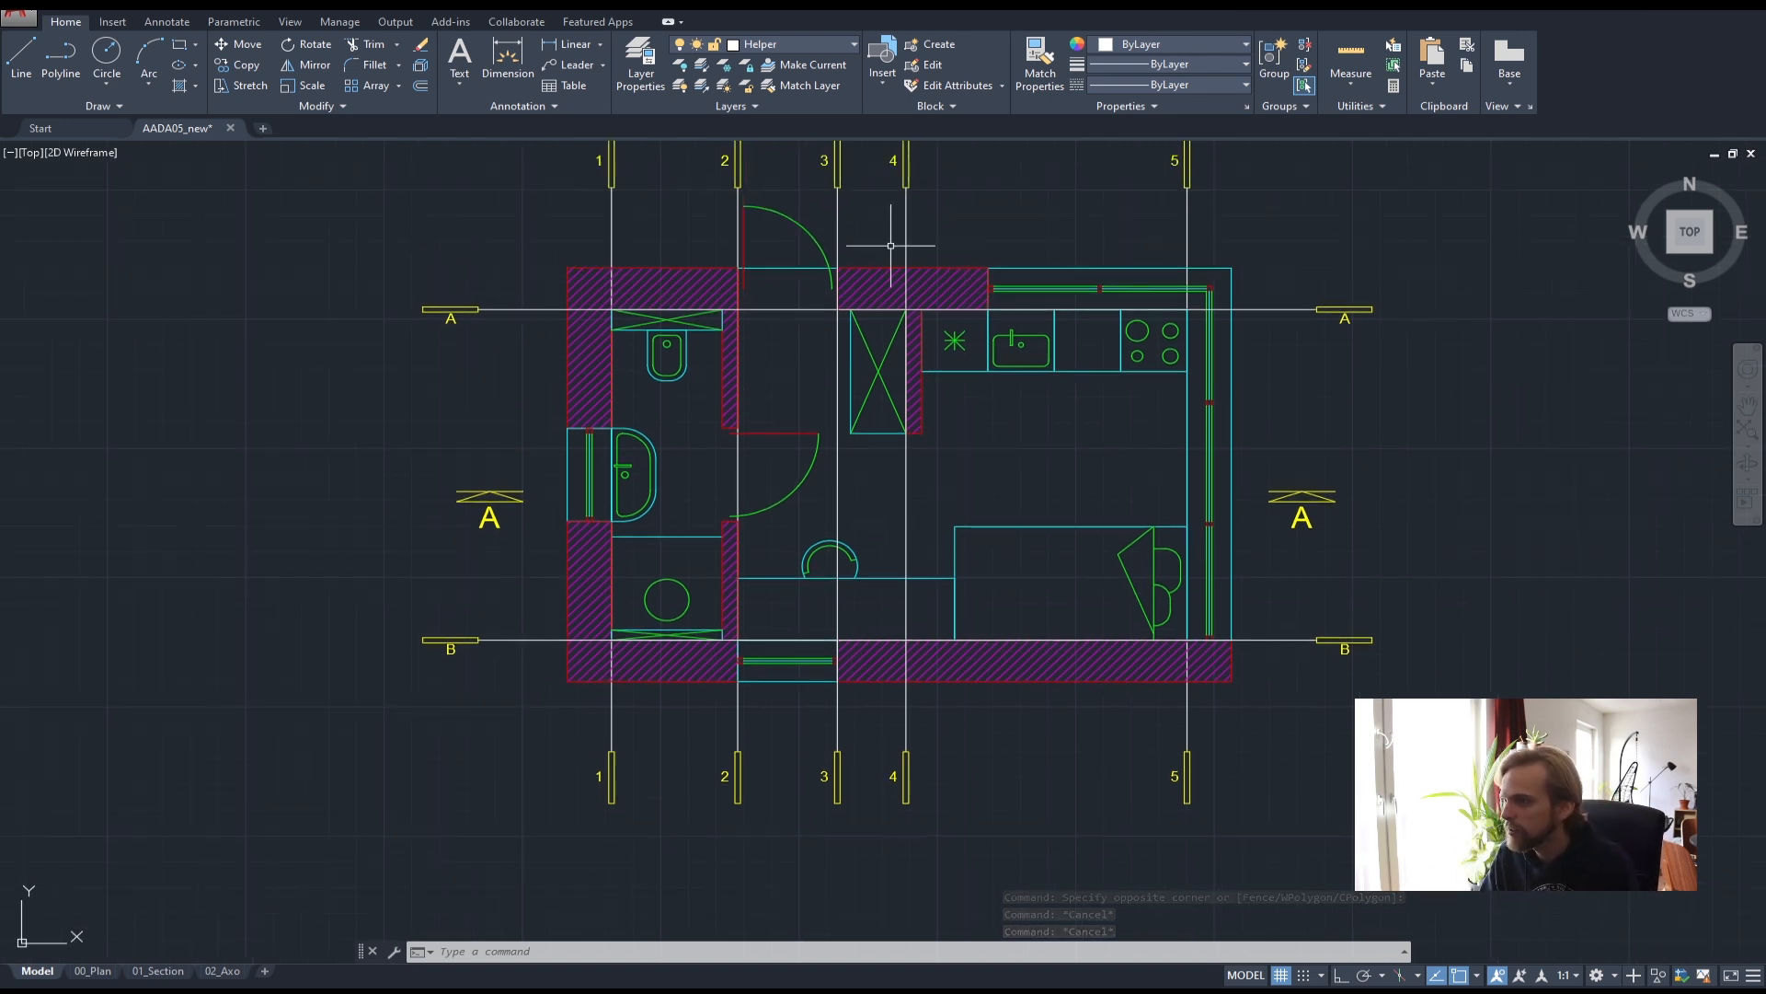
left_click(641, 62)
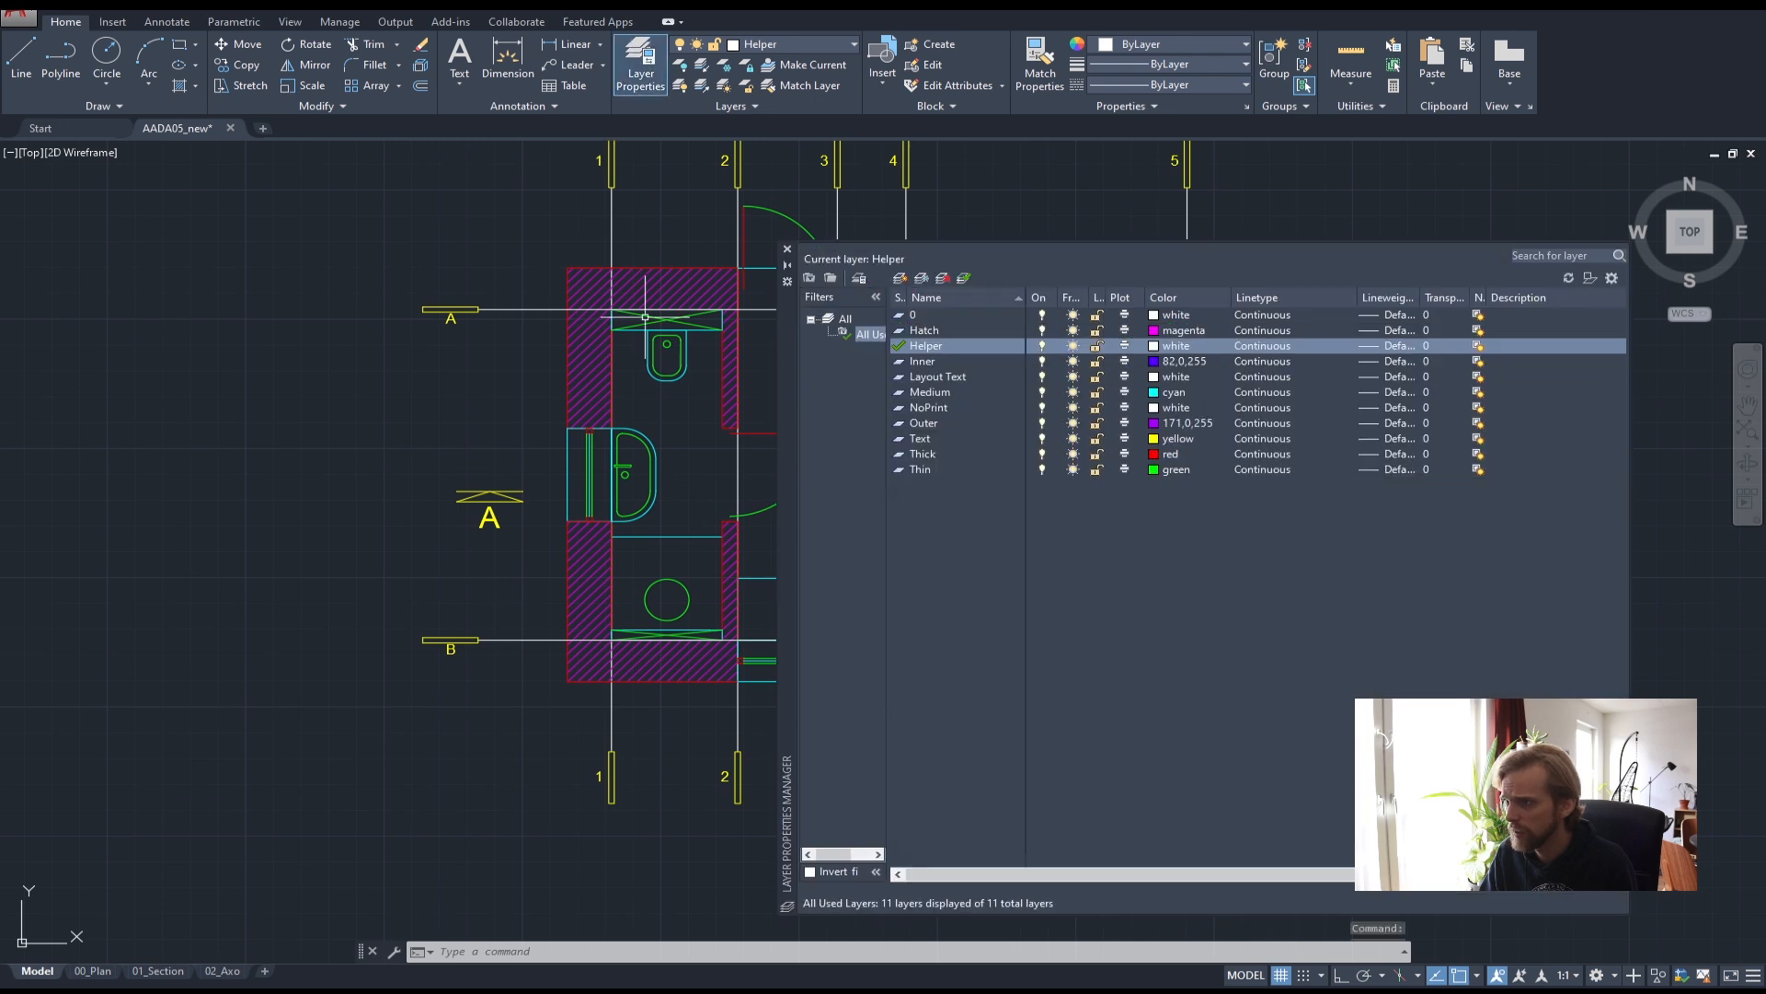
- Create layer Axis in Layer Properties and set its colour to index 30 orange
left_click(899, 278)
type("Axis")
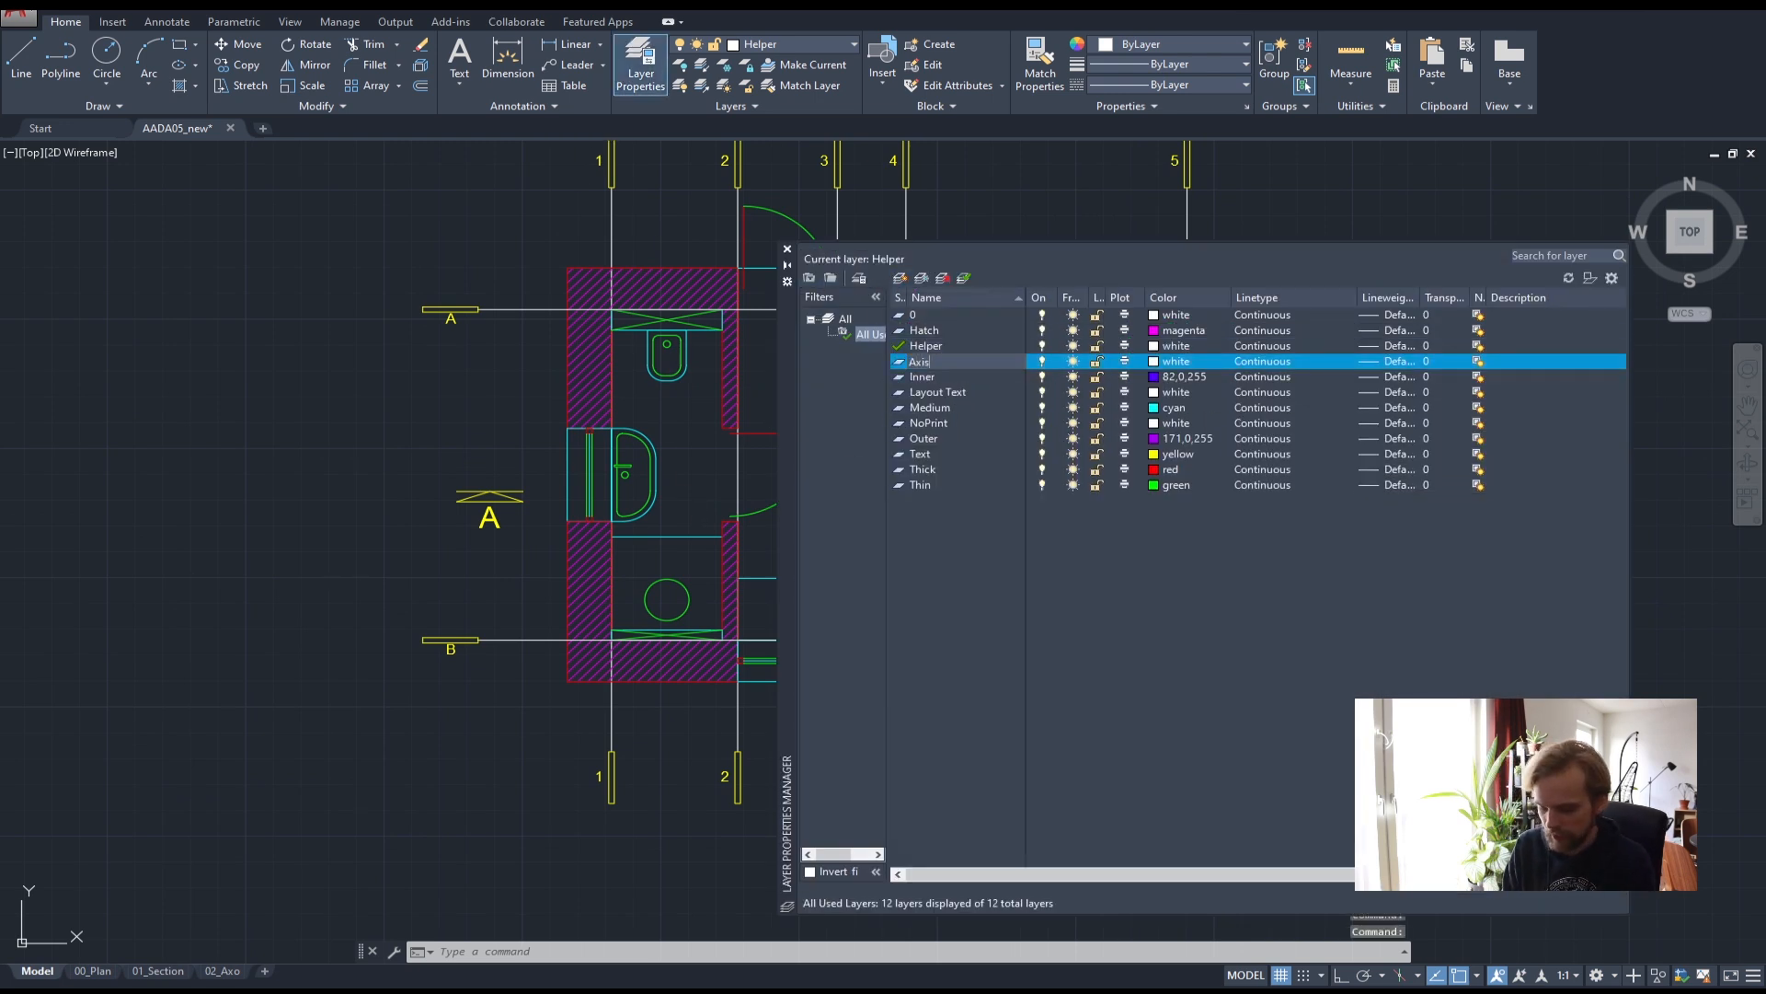
key("Return")
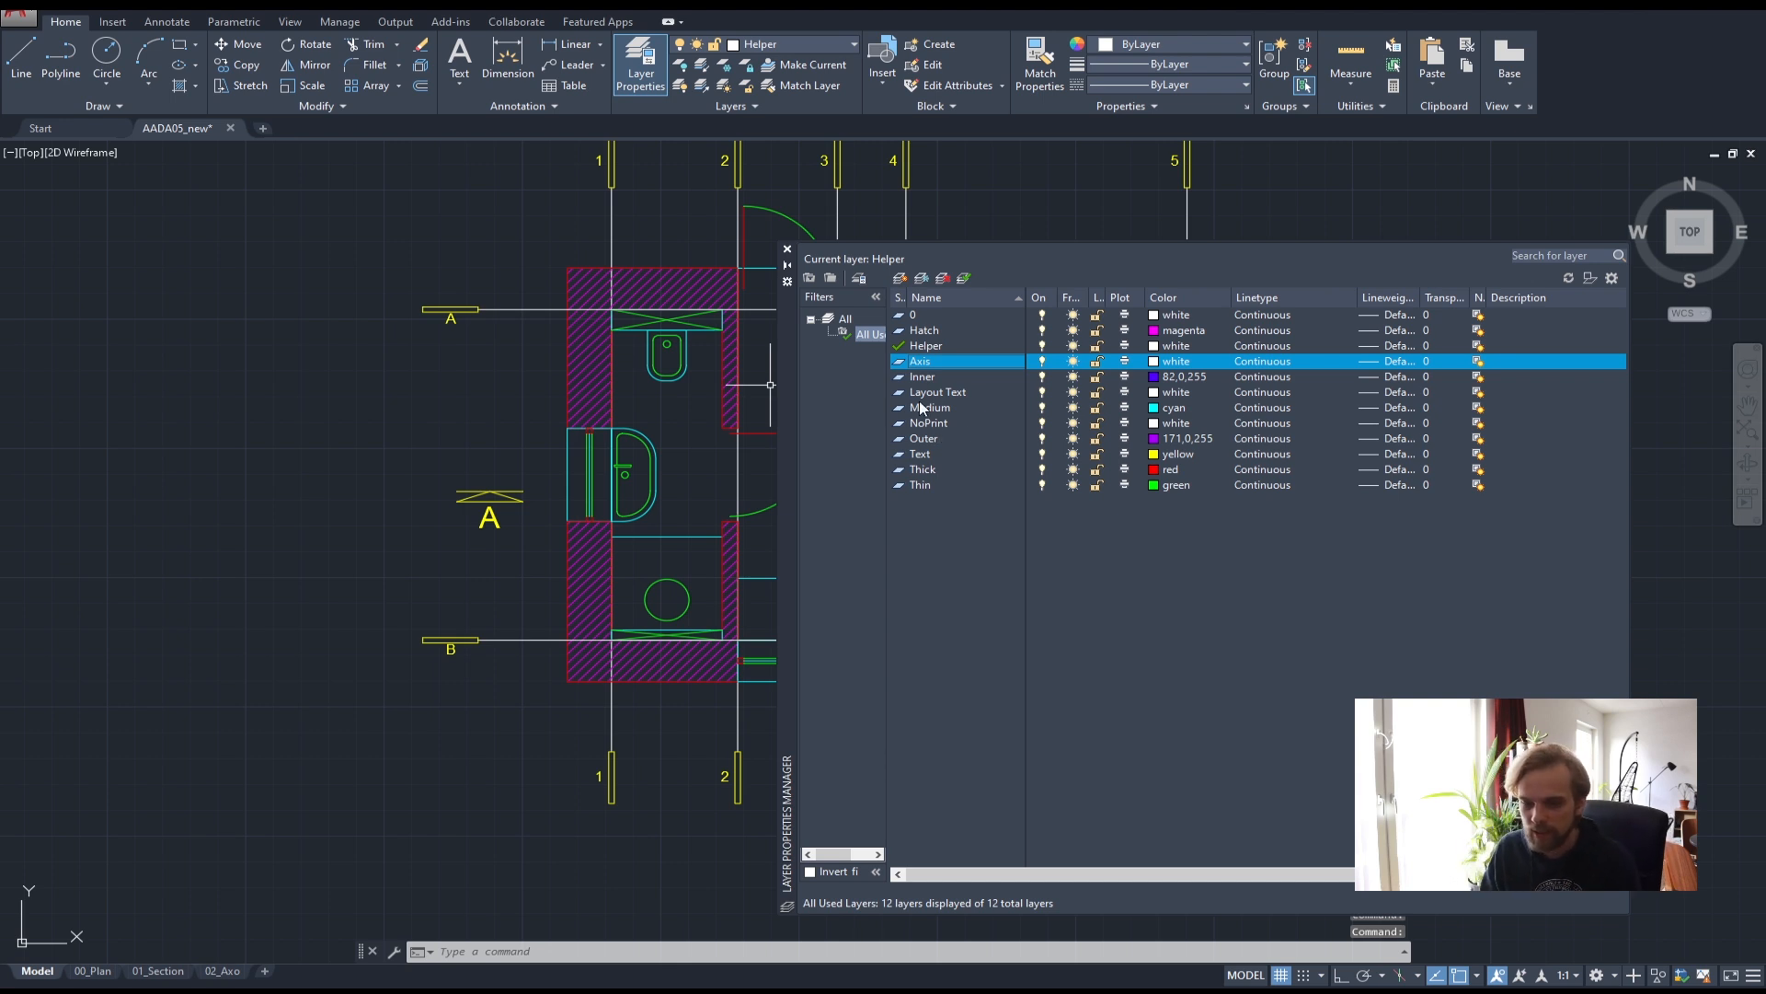
left_click(1174, 361)
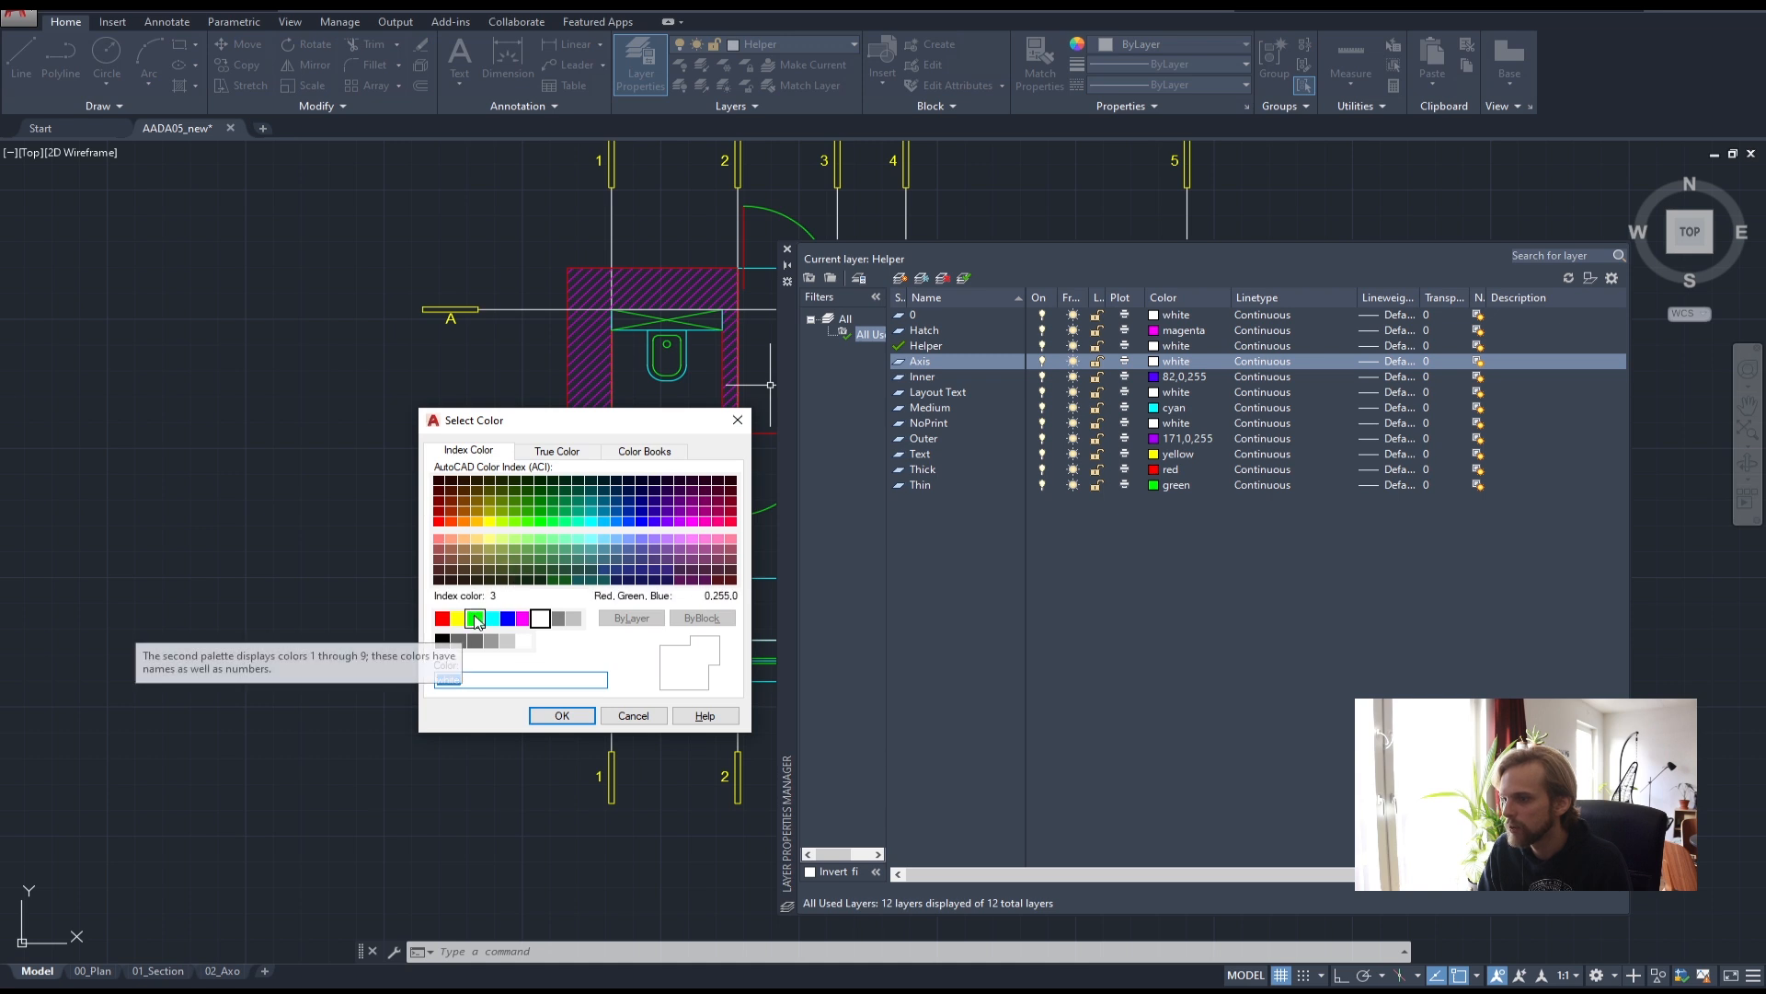
left_click(463, 522)
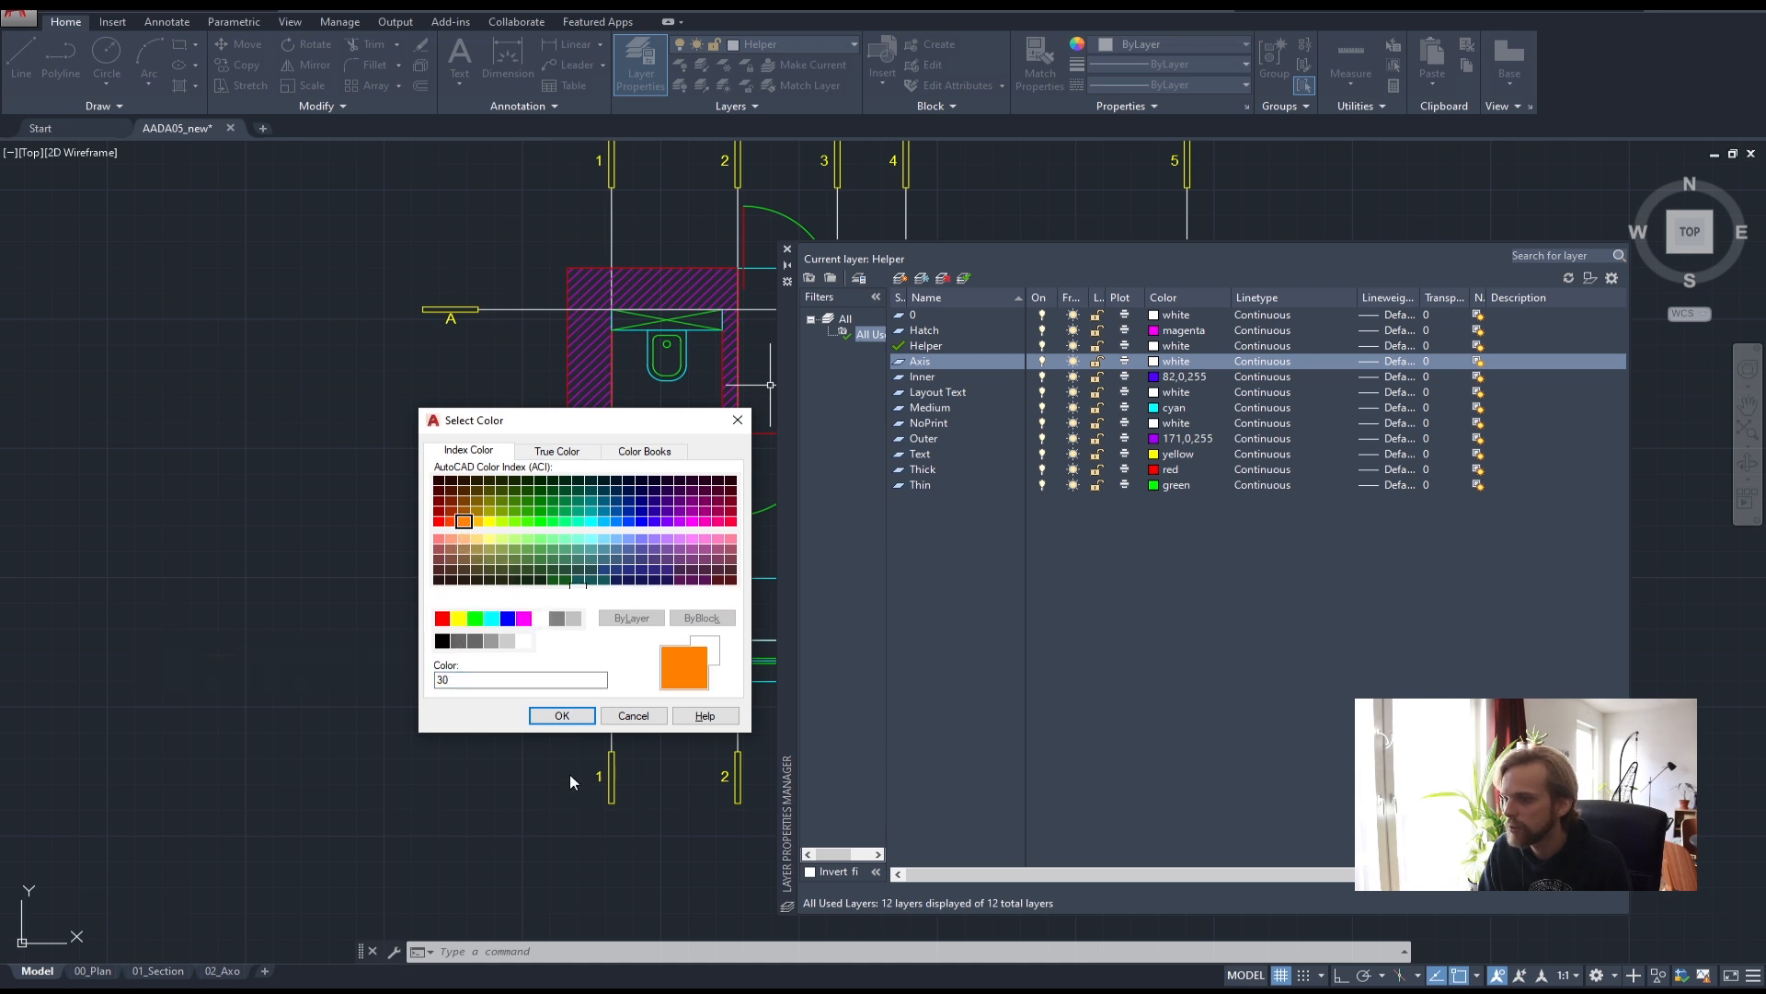
left_click(562, 715)
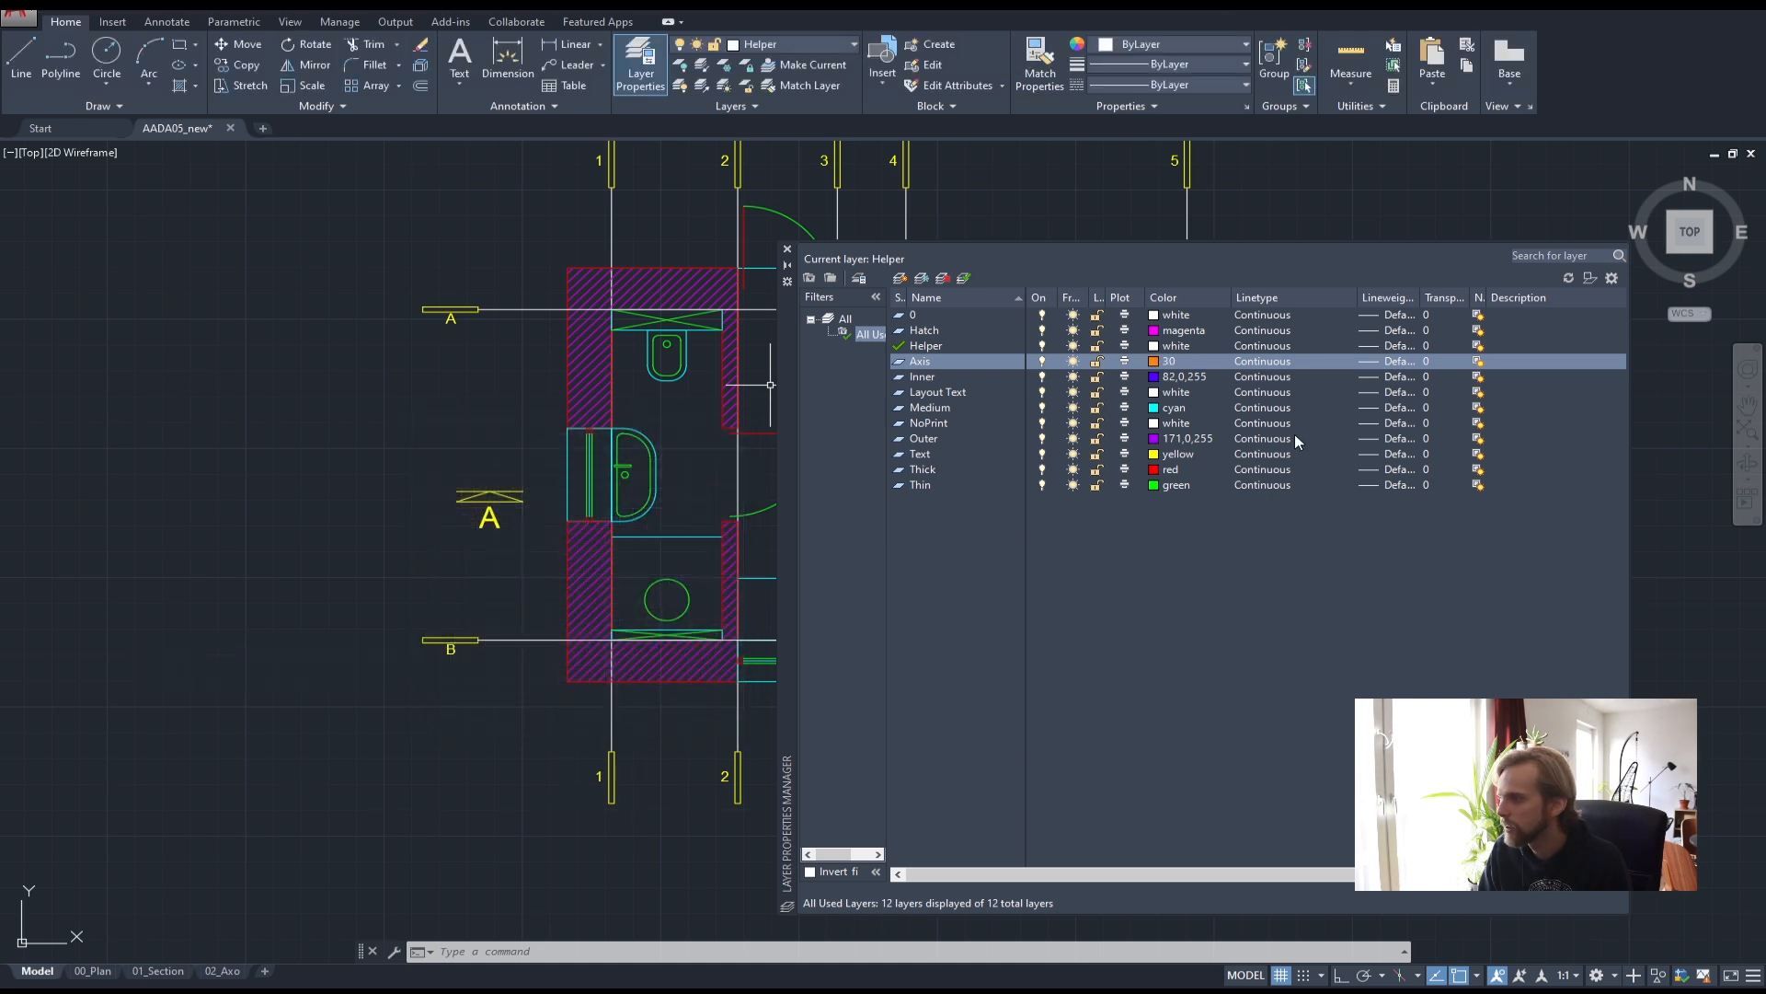
left_click(787, 249)
- Select grid axes 1–5 and section line B with crossing windows, then clear the selection
middle_click_drag(918, 229, 999, 366)
left_click(1267, 361)
left_click(1036, 365)
left_click(906, 345)
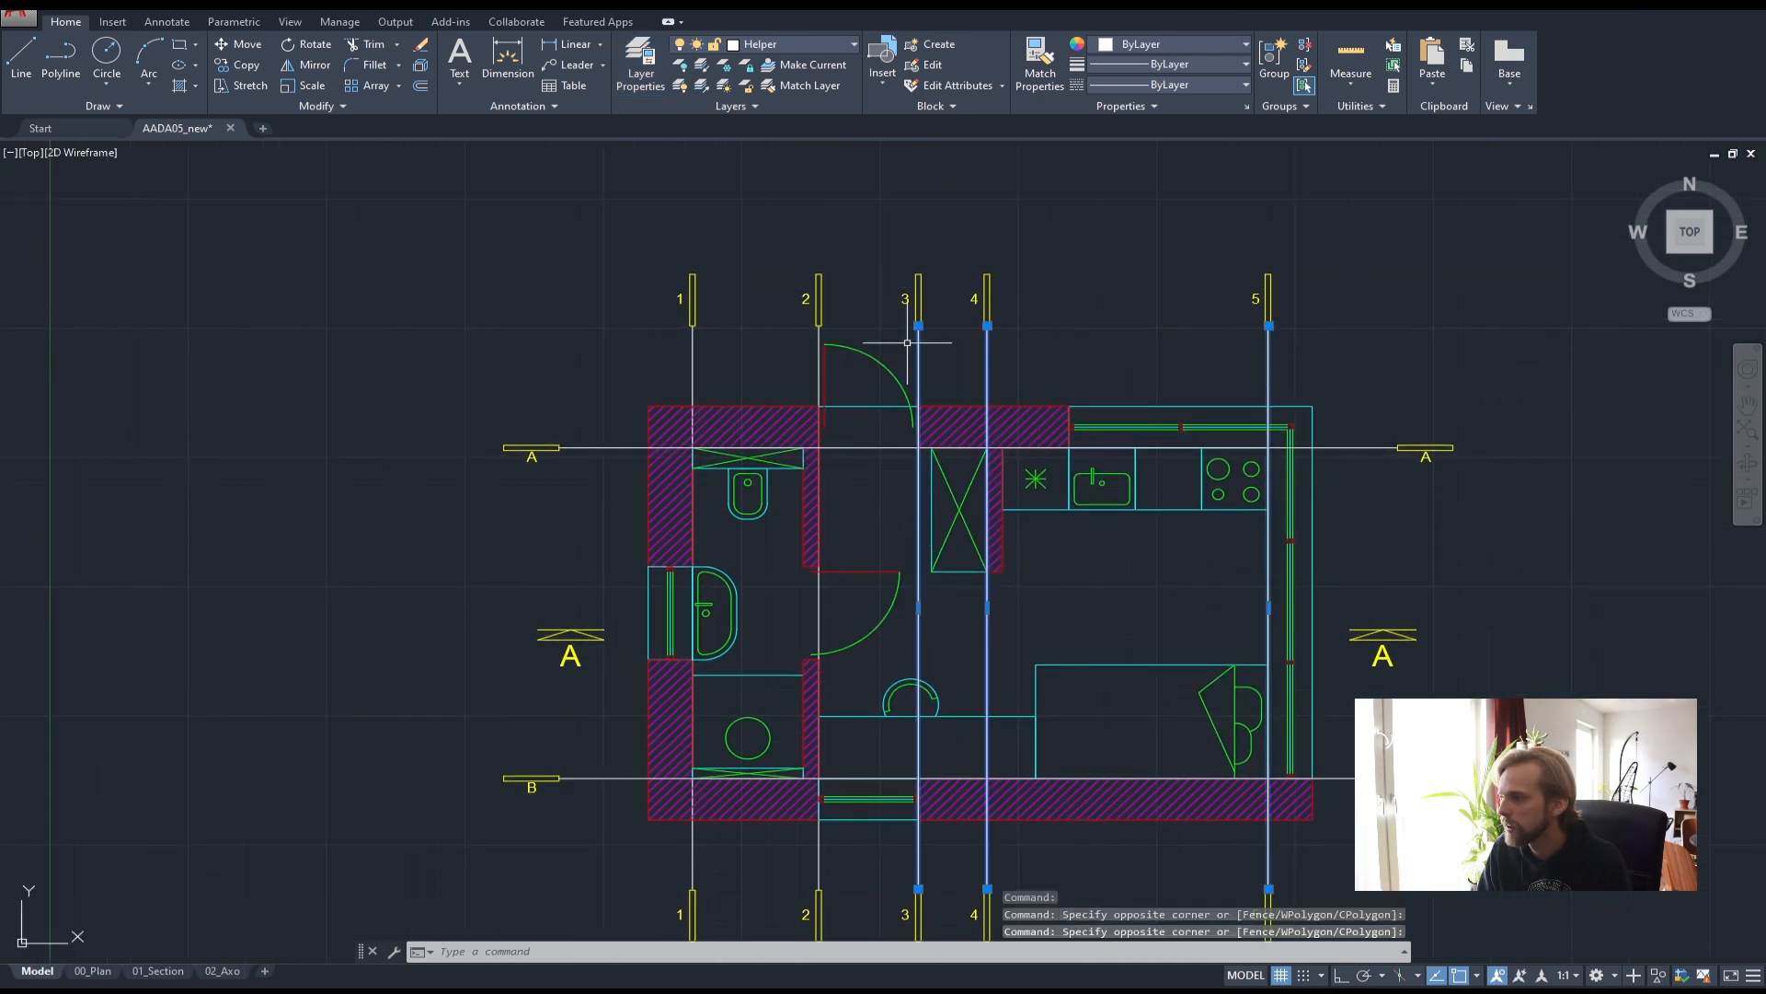
scroll(811, 342, "up", 4)
left_click(846, 322)
left_click(494, 338)
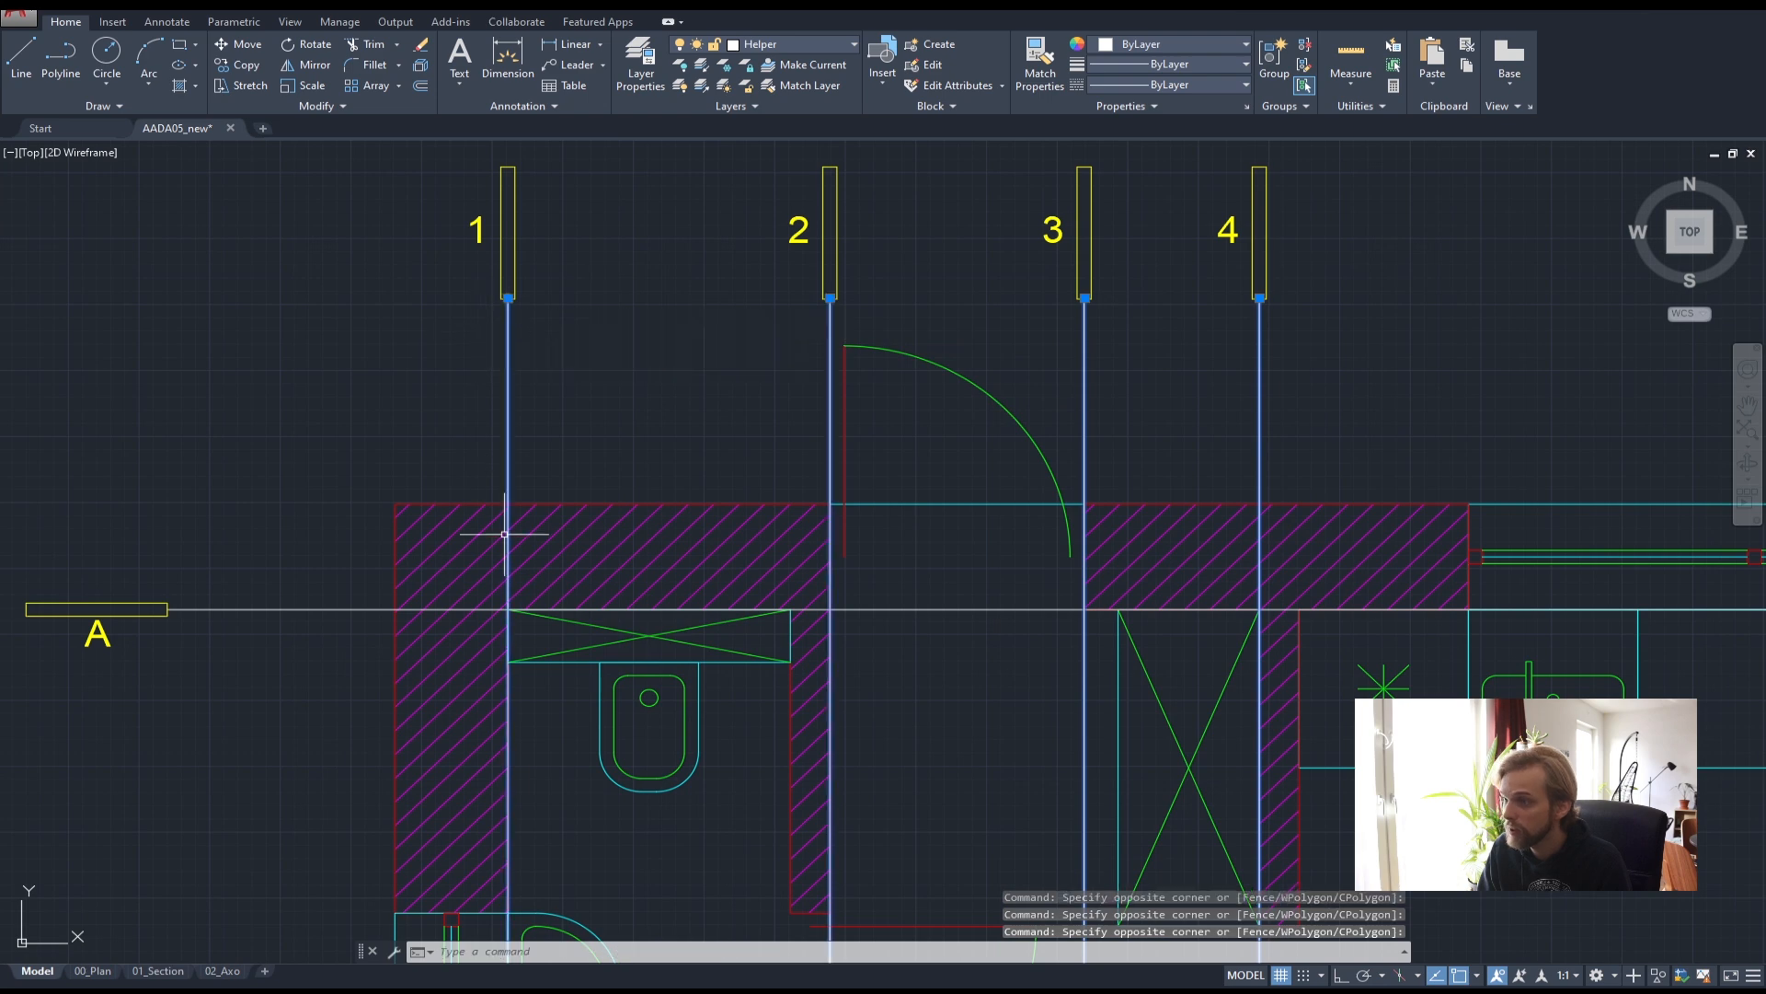
scroll(488, 497, "down", 5)
left_click(569, 699)
left_click(537, 641)
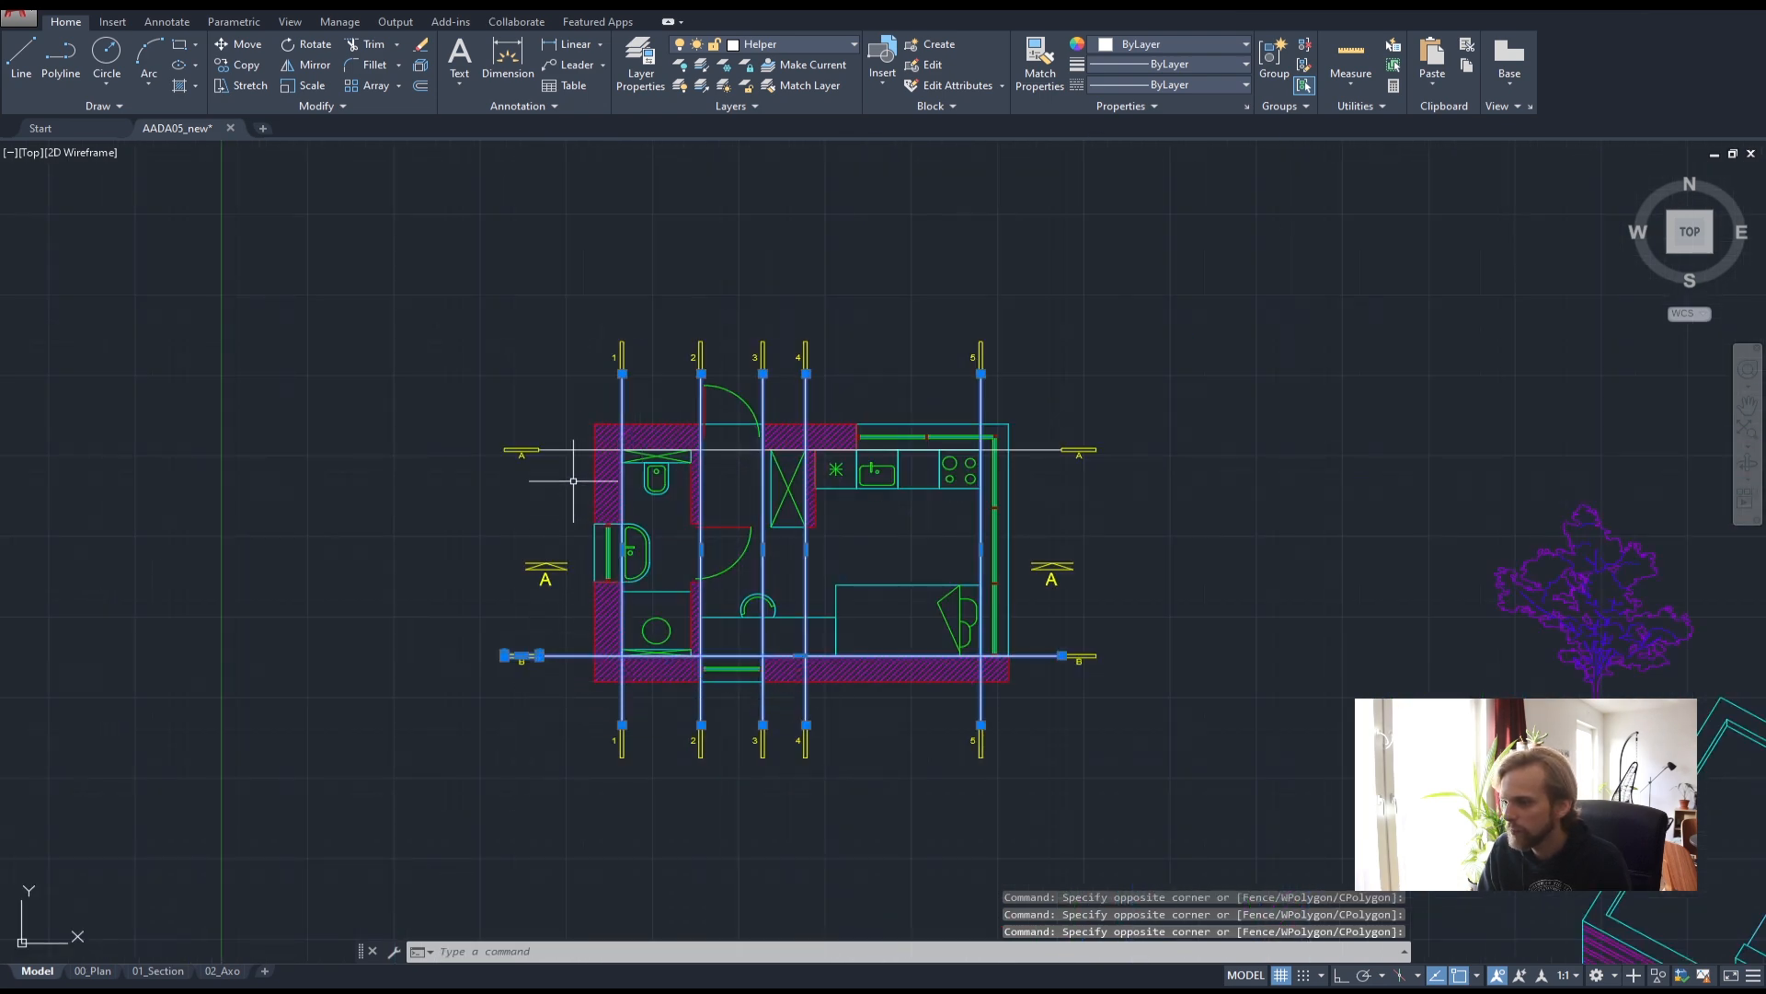
key("Escape")
- Reselect section lines B and A and grid axes 1–5 with crossing windows
scroll(564, 661, "up", 2)
left_click(595, 681)
left_click(568, 626)
left_click(598, 337)
left_click(556, 294)
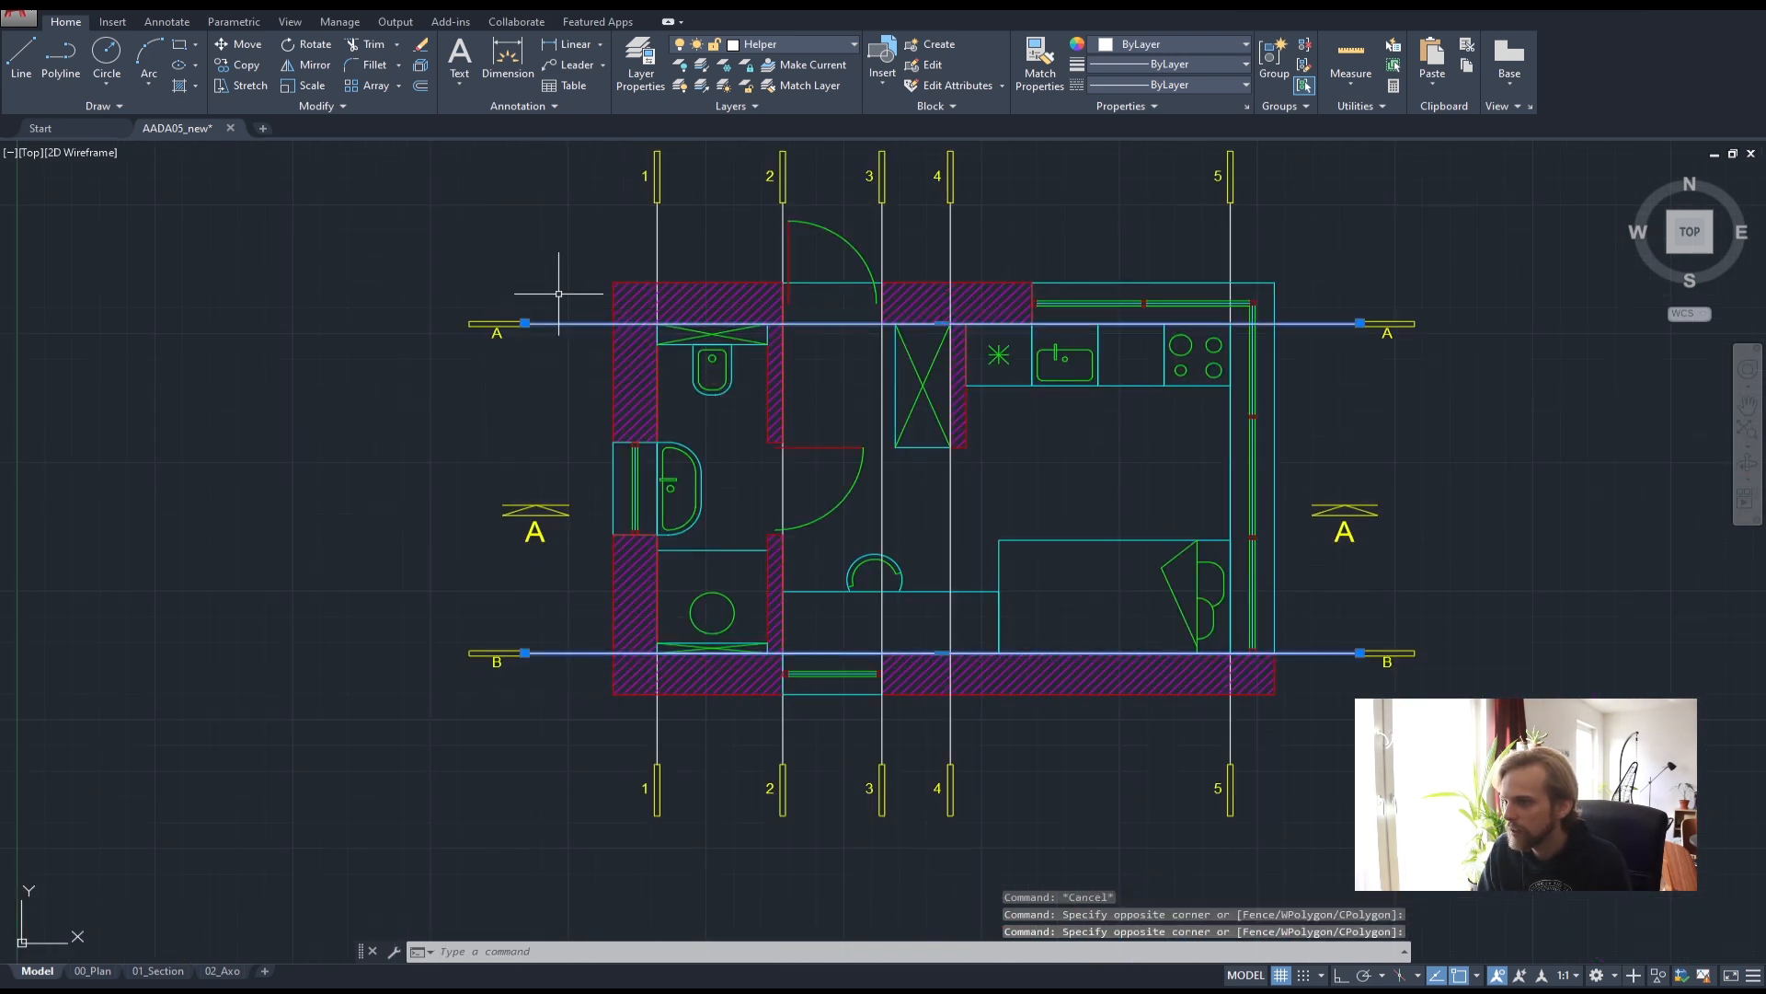
left_click(1260, 235)
left_click(875, 216)
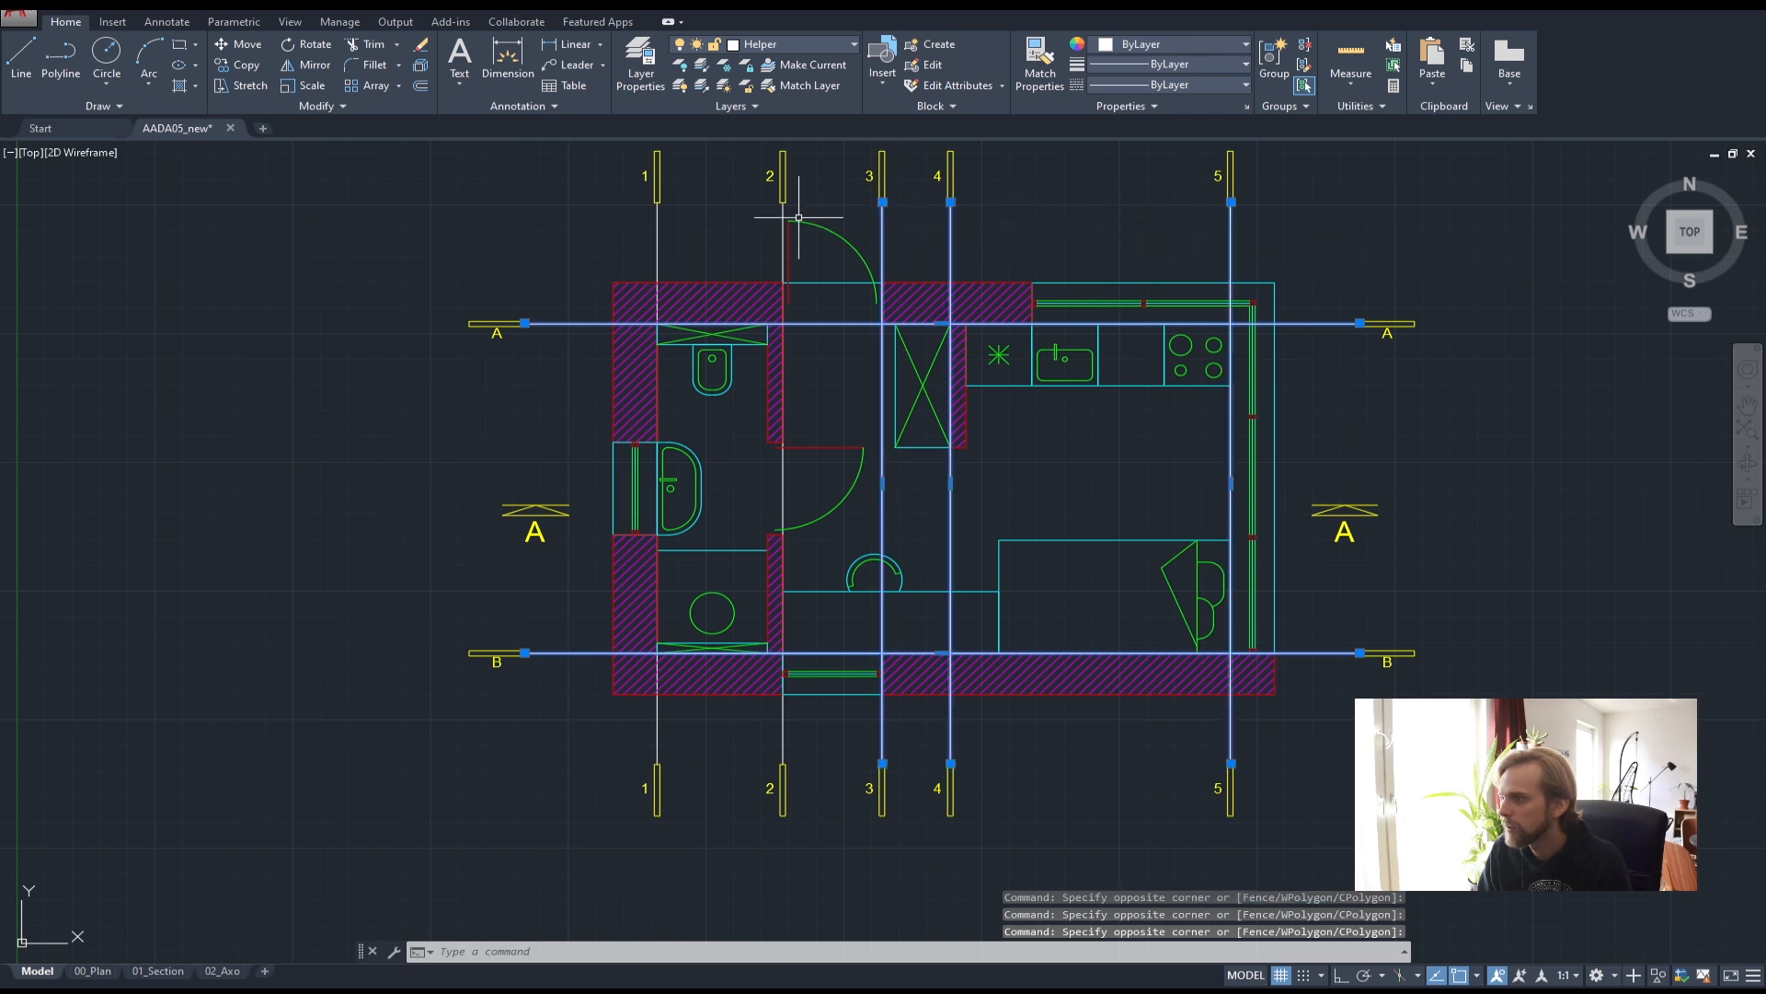
left_click(788, 221)
left_click(621, 218)
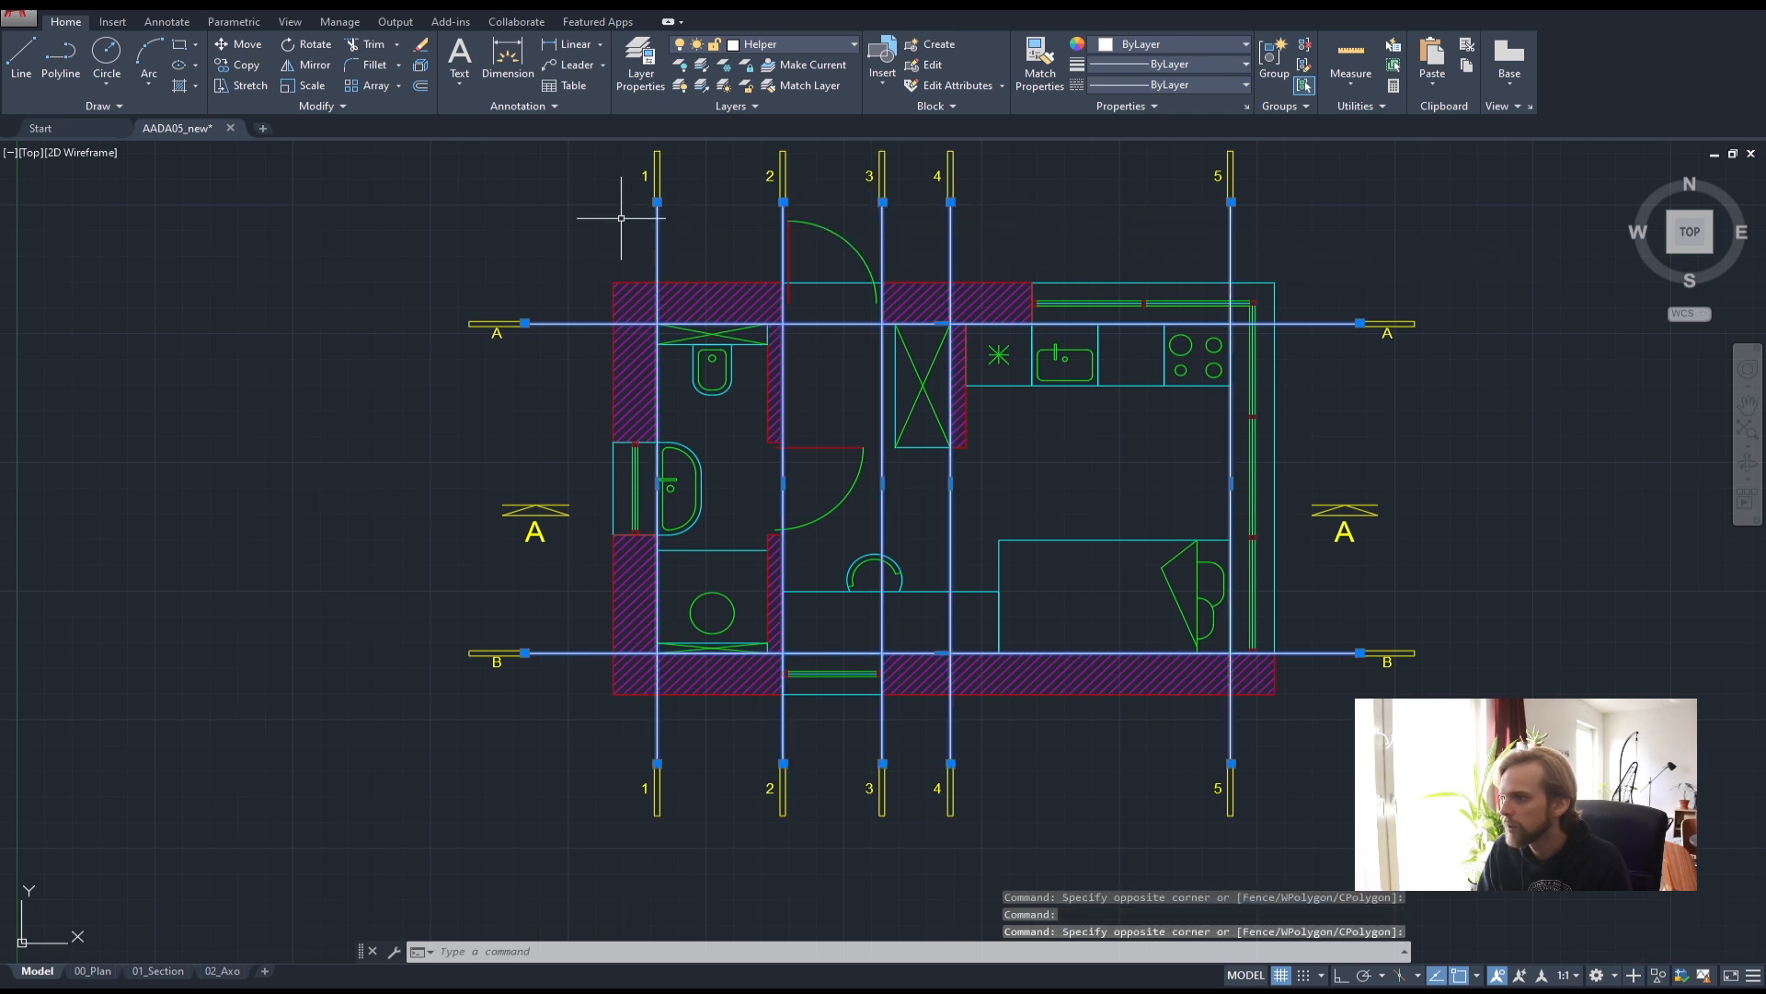
- Put the selected axes and section lines on the orange Axis layer
left_click(791, 45)
left_click(775, 86)
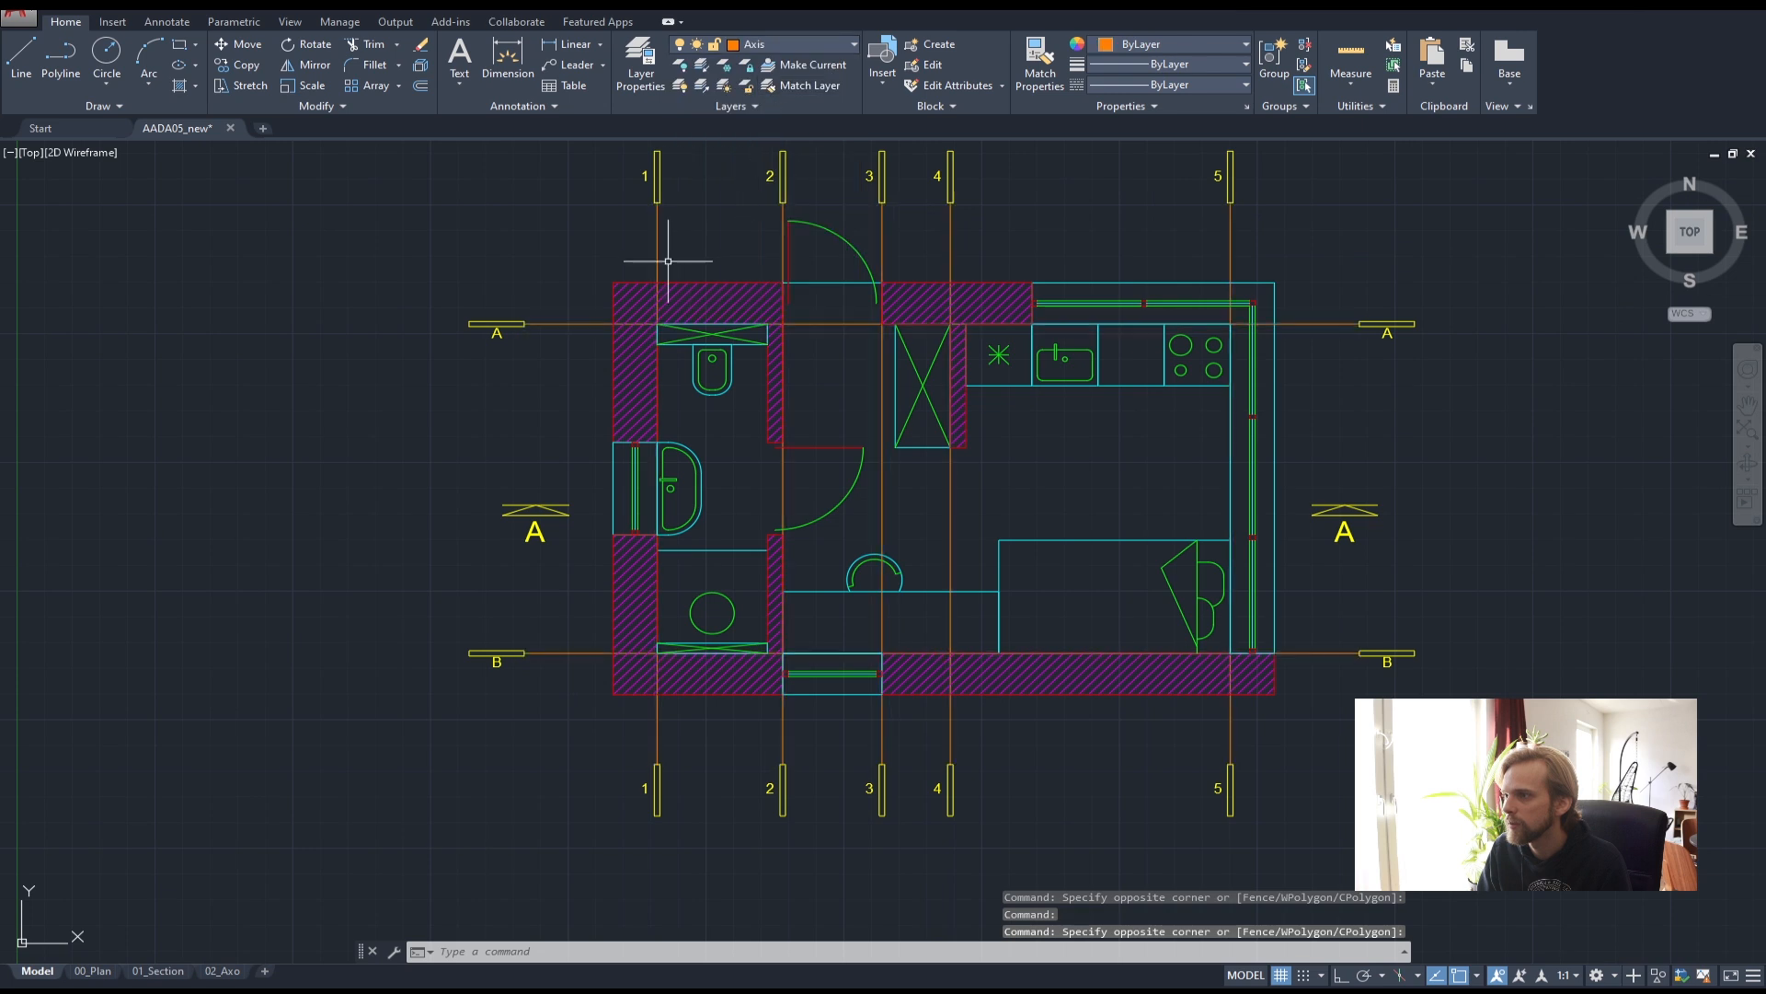
key("Escape")
key("Escape")
key("Escape")
scroll(1042, 547, "down", 2)
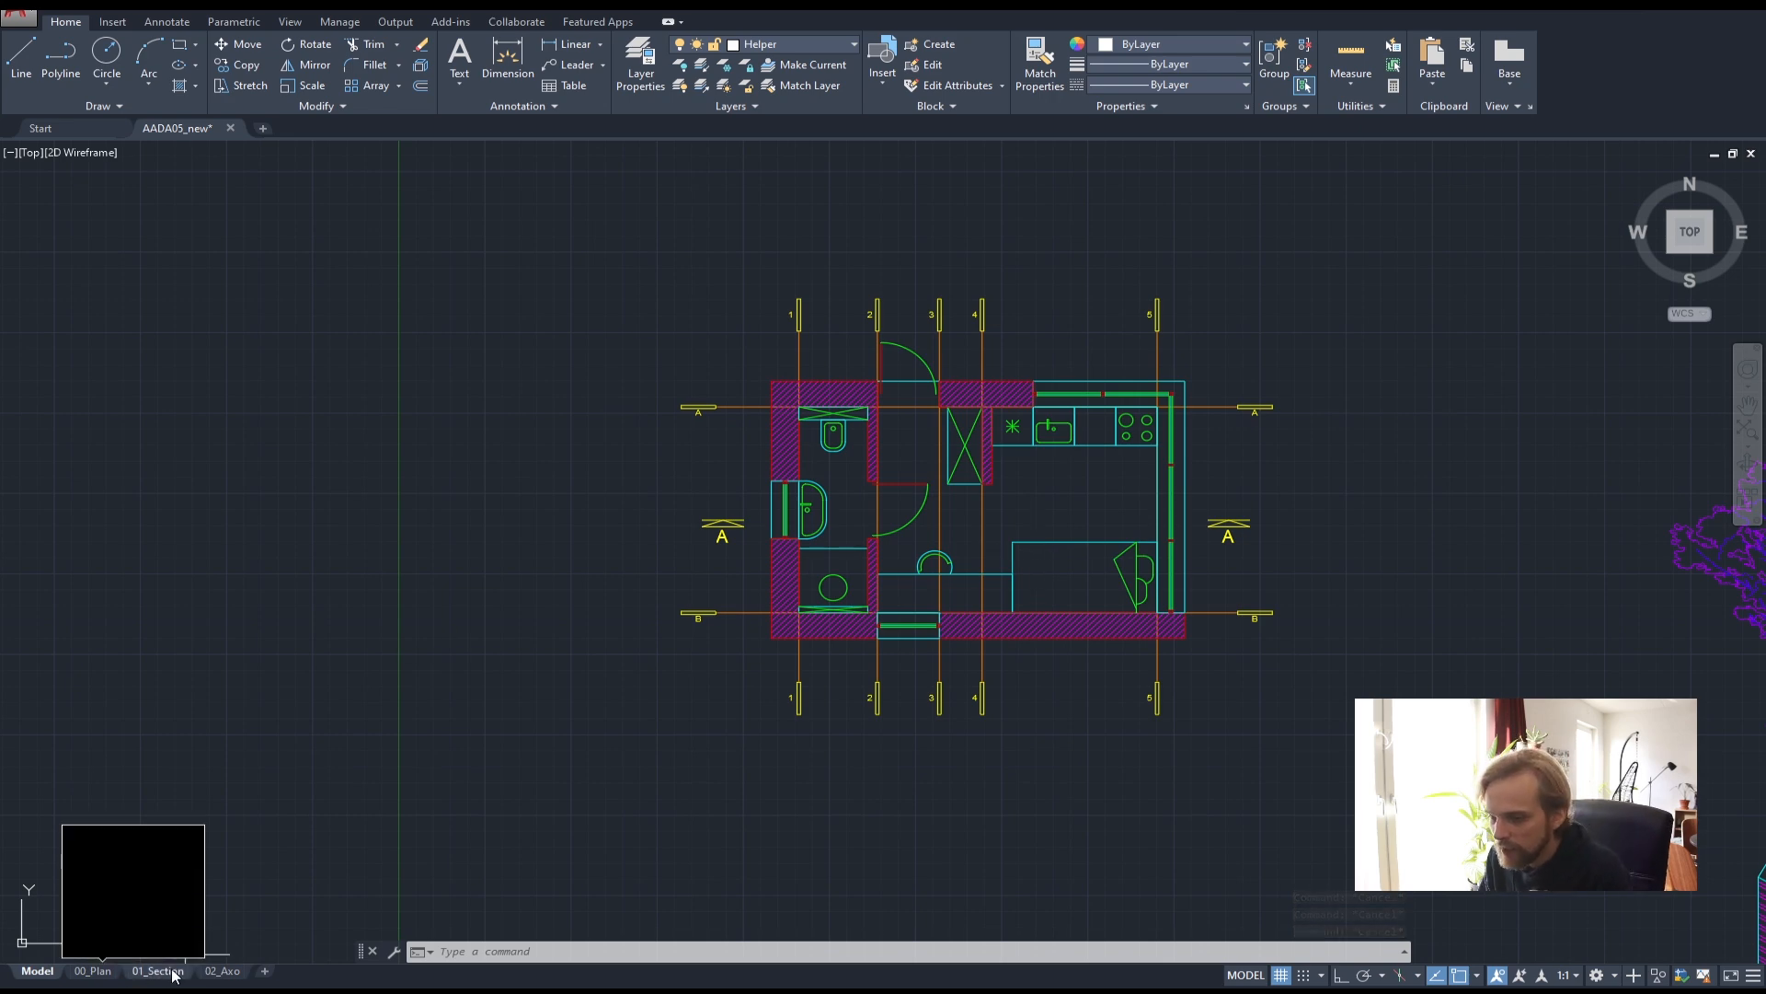
- Switch to the 00_Plan layout and zoom in to inspect section marker A
left_click(94, 970)
scroll(1116, 544, "up", 2)
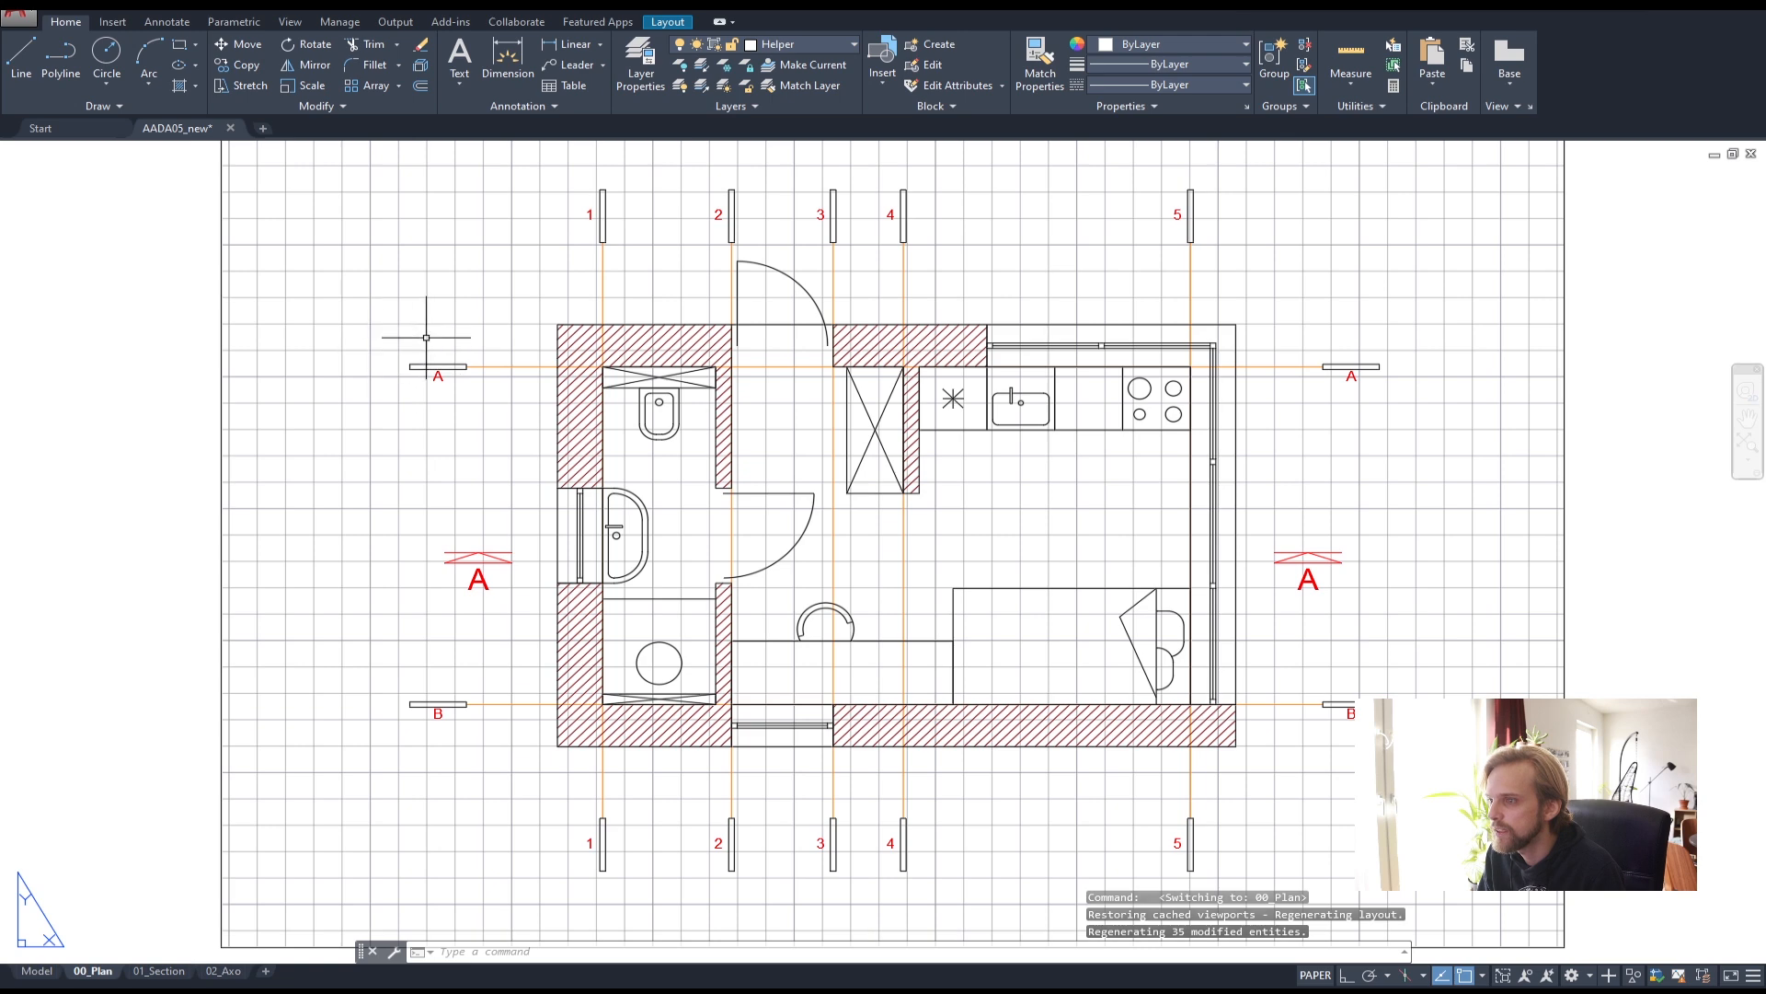
scroll(393, 375, "up", 5)
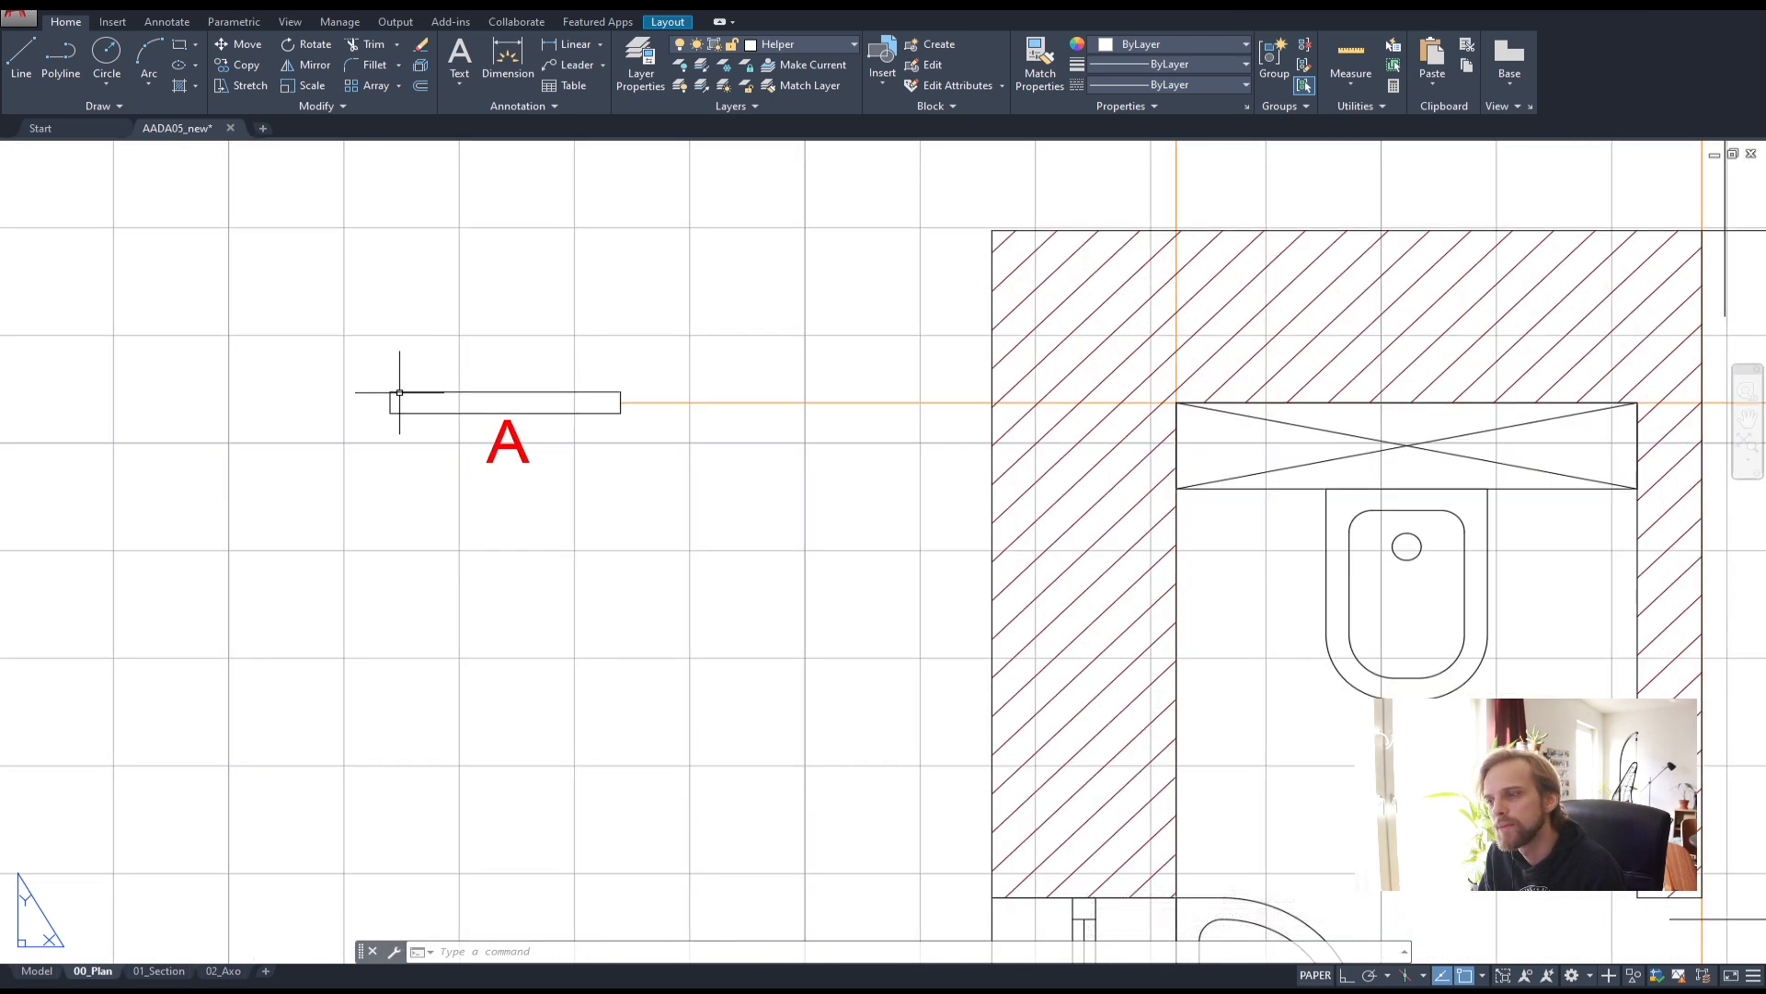
scroll(399, 393, "down", 2)
scroll(401, 390, "down", 3)
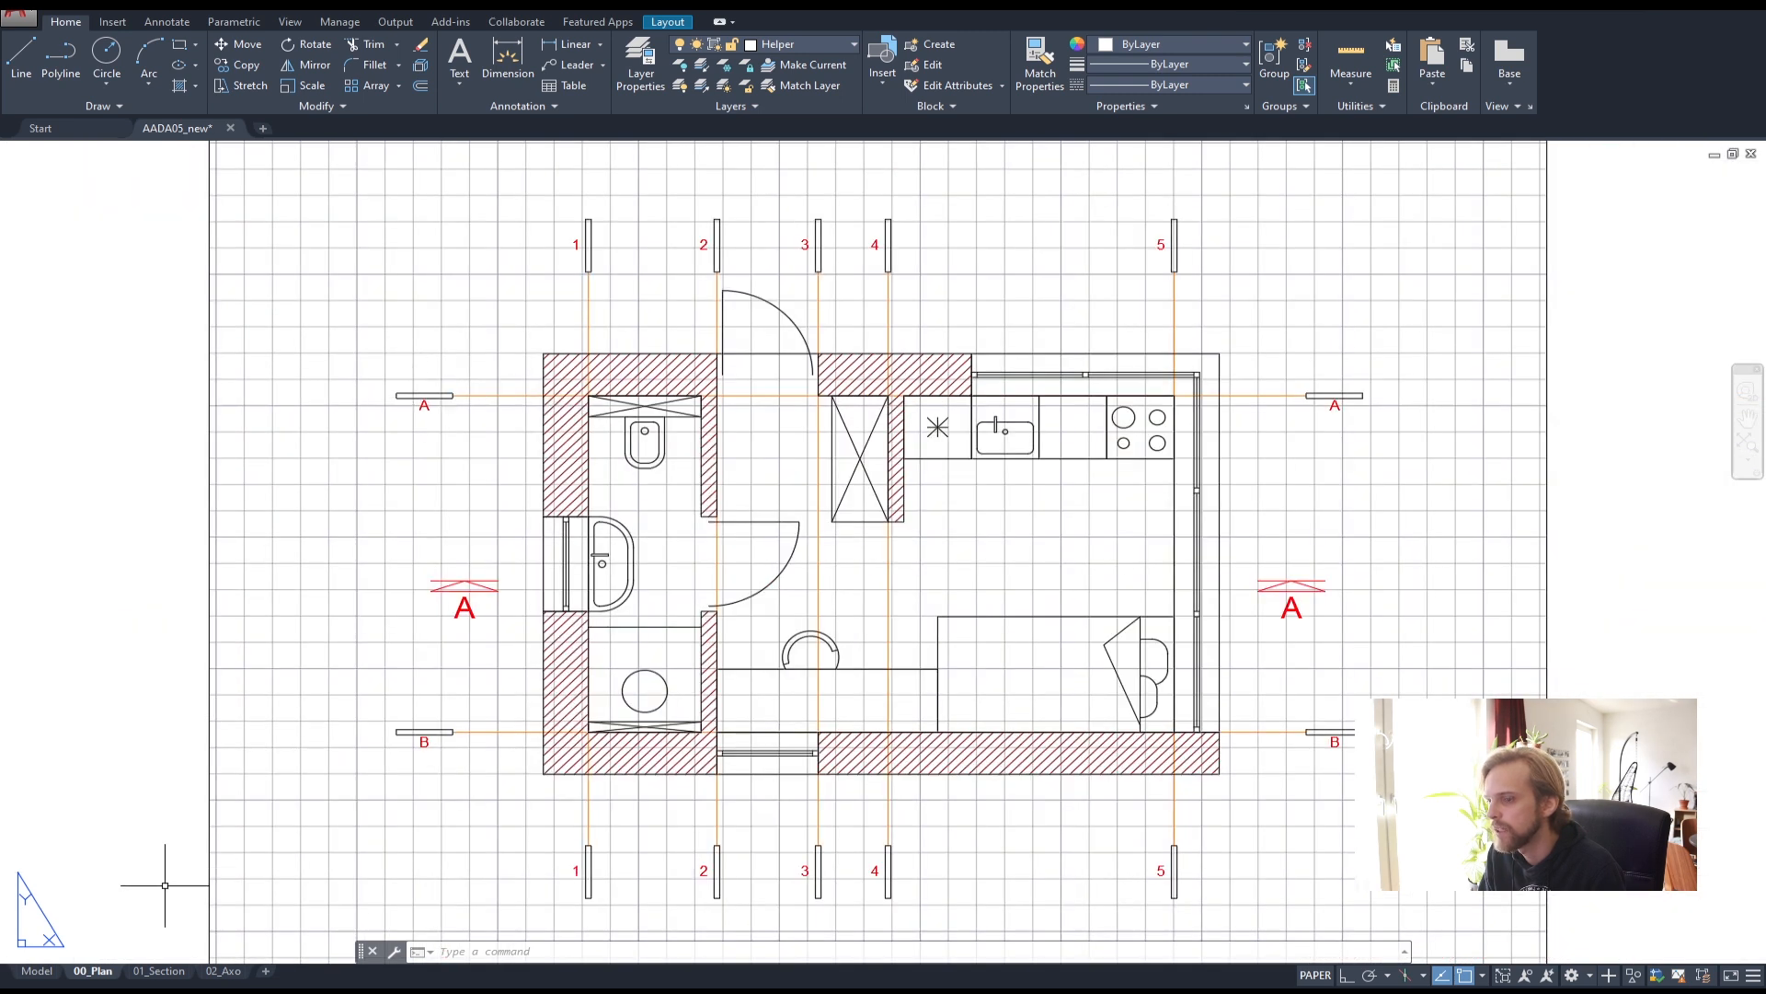
- In model space, check the layer of the rectangle beside marker A, then return to 00_Plan
left_click(37, 971)
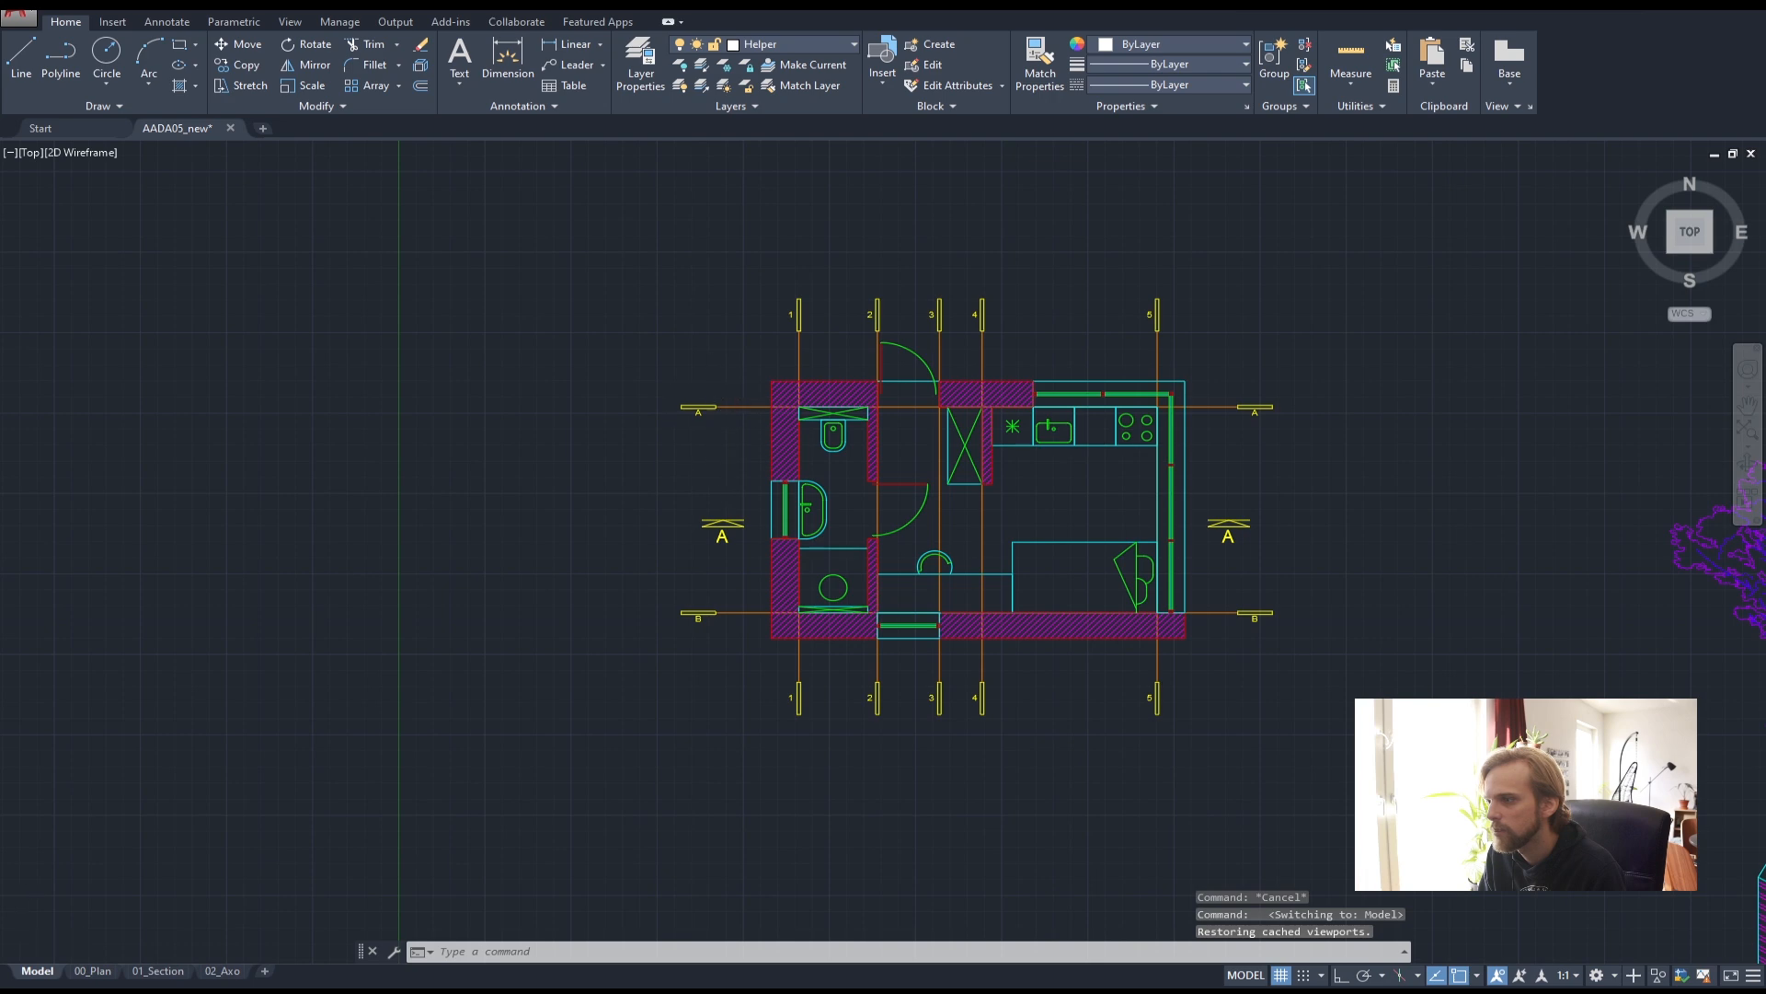
scroll(680, 442, "up", 5)
left_click(681, 437)
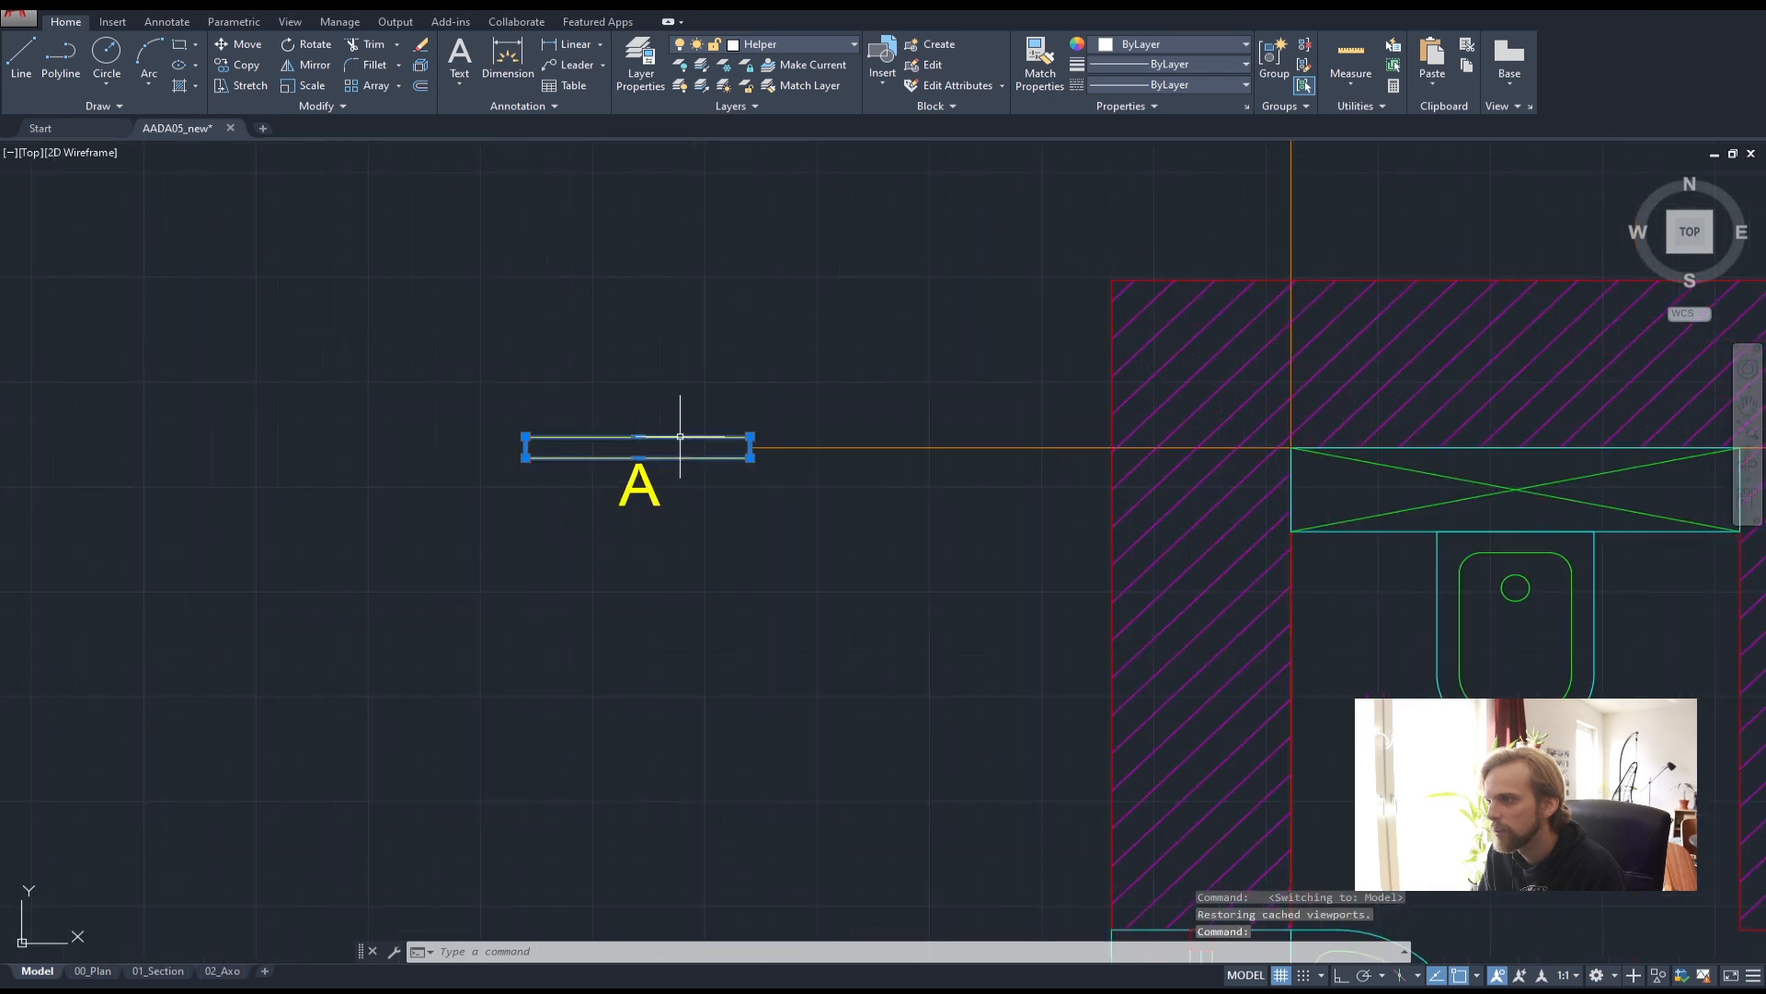
left_click(808, 40)
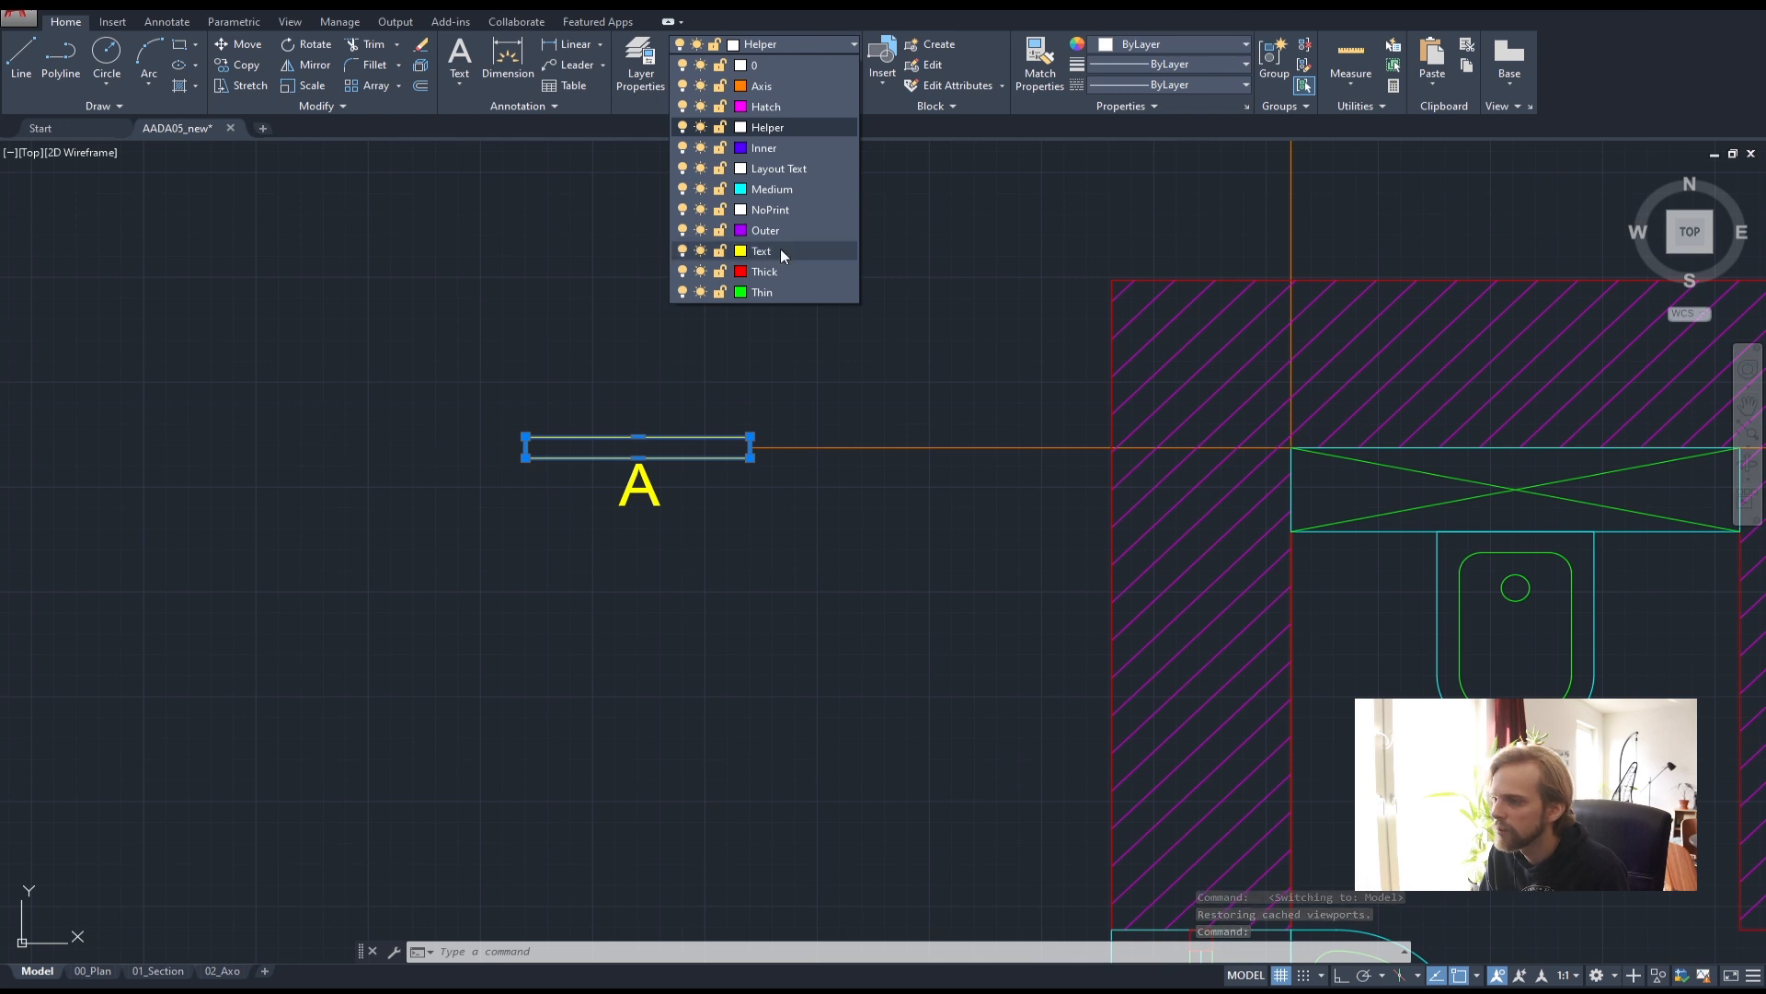
key("Escape")
key("Escape")
key("Escape")
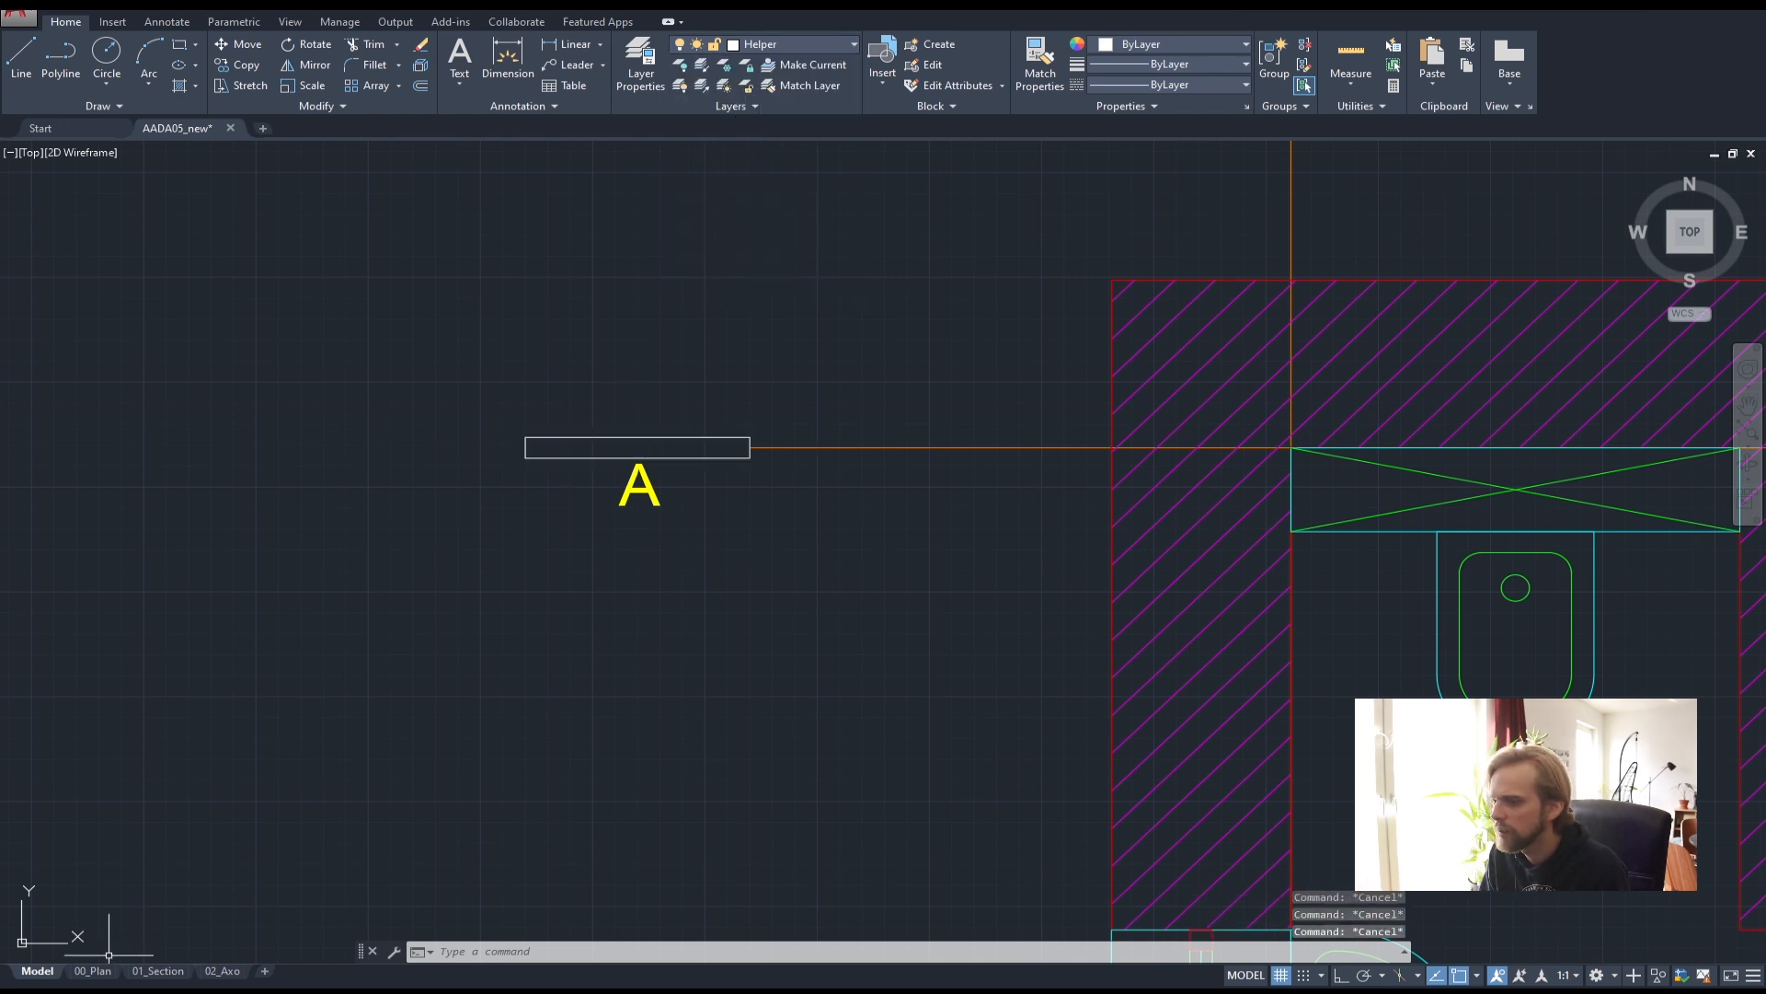
left_click(94, 973)
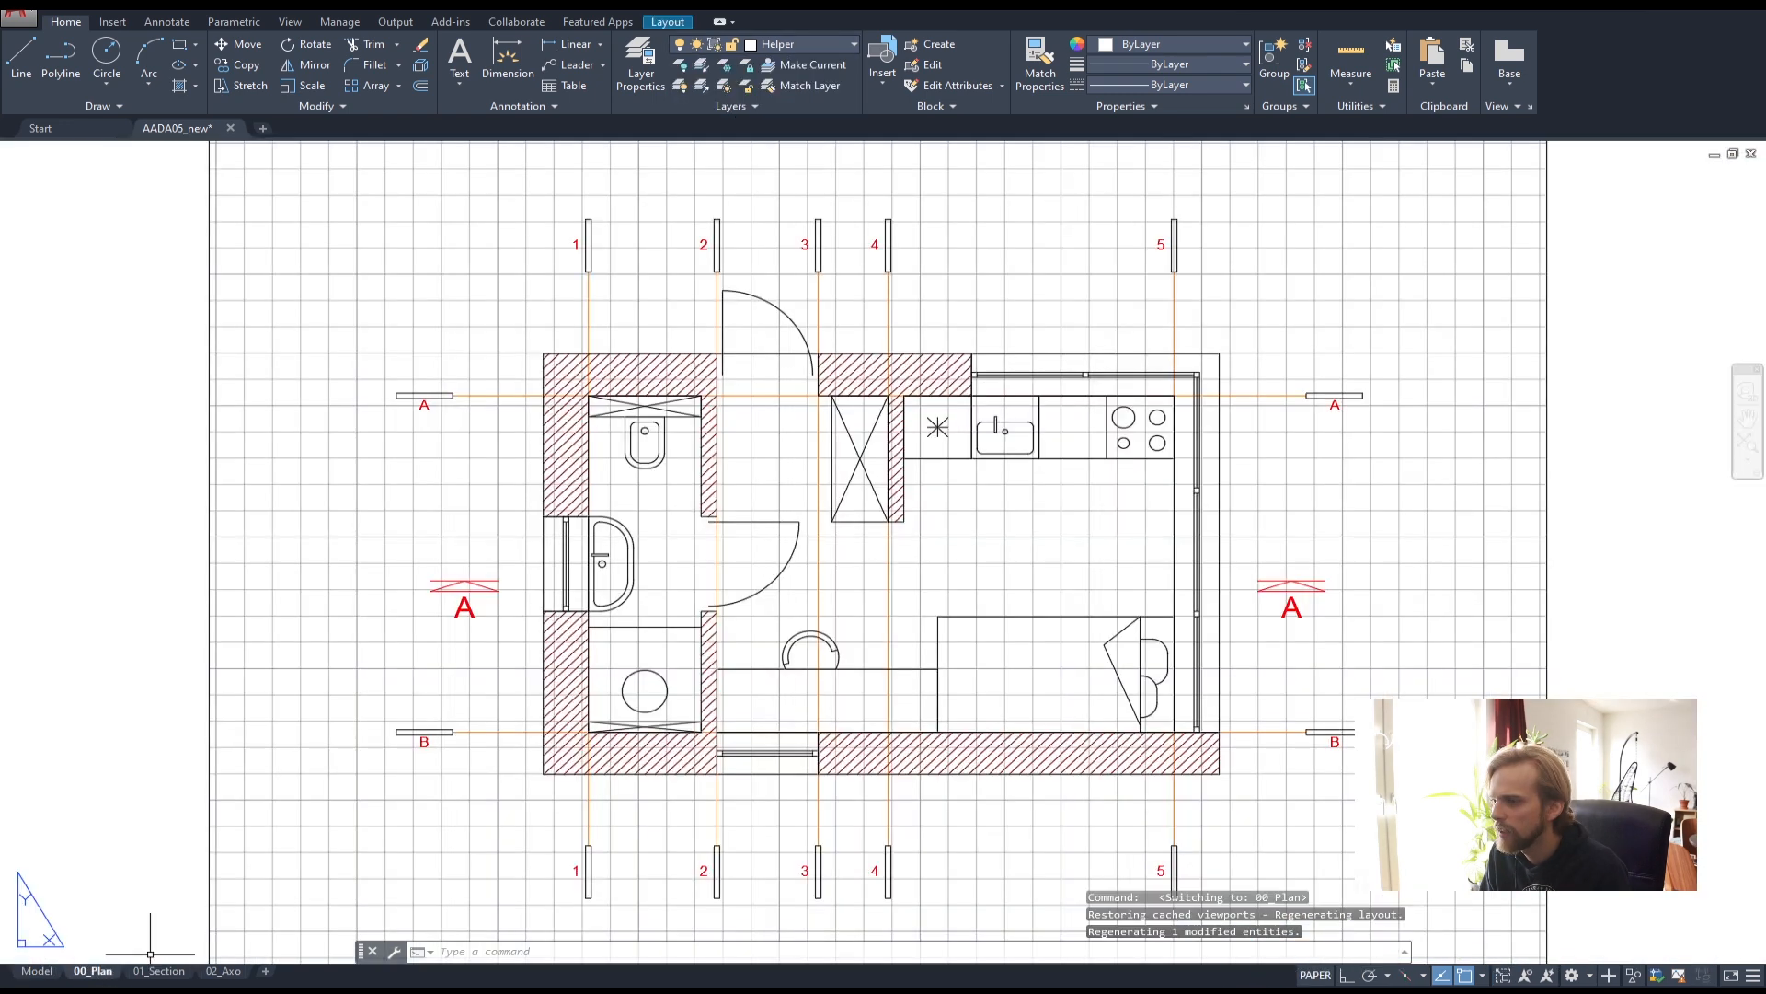
left_click(419, 451)
- Inside the plan viewport, select section marker A's box and inspect its properties
double_click(418, 451)
left_click(420, 394)
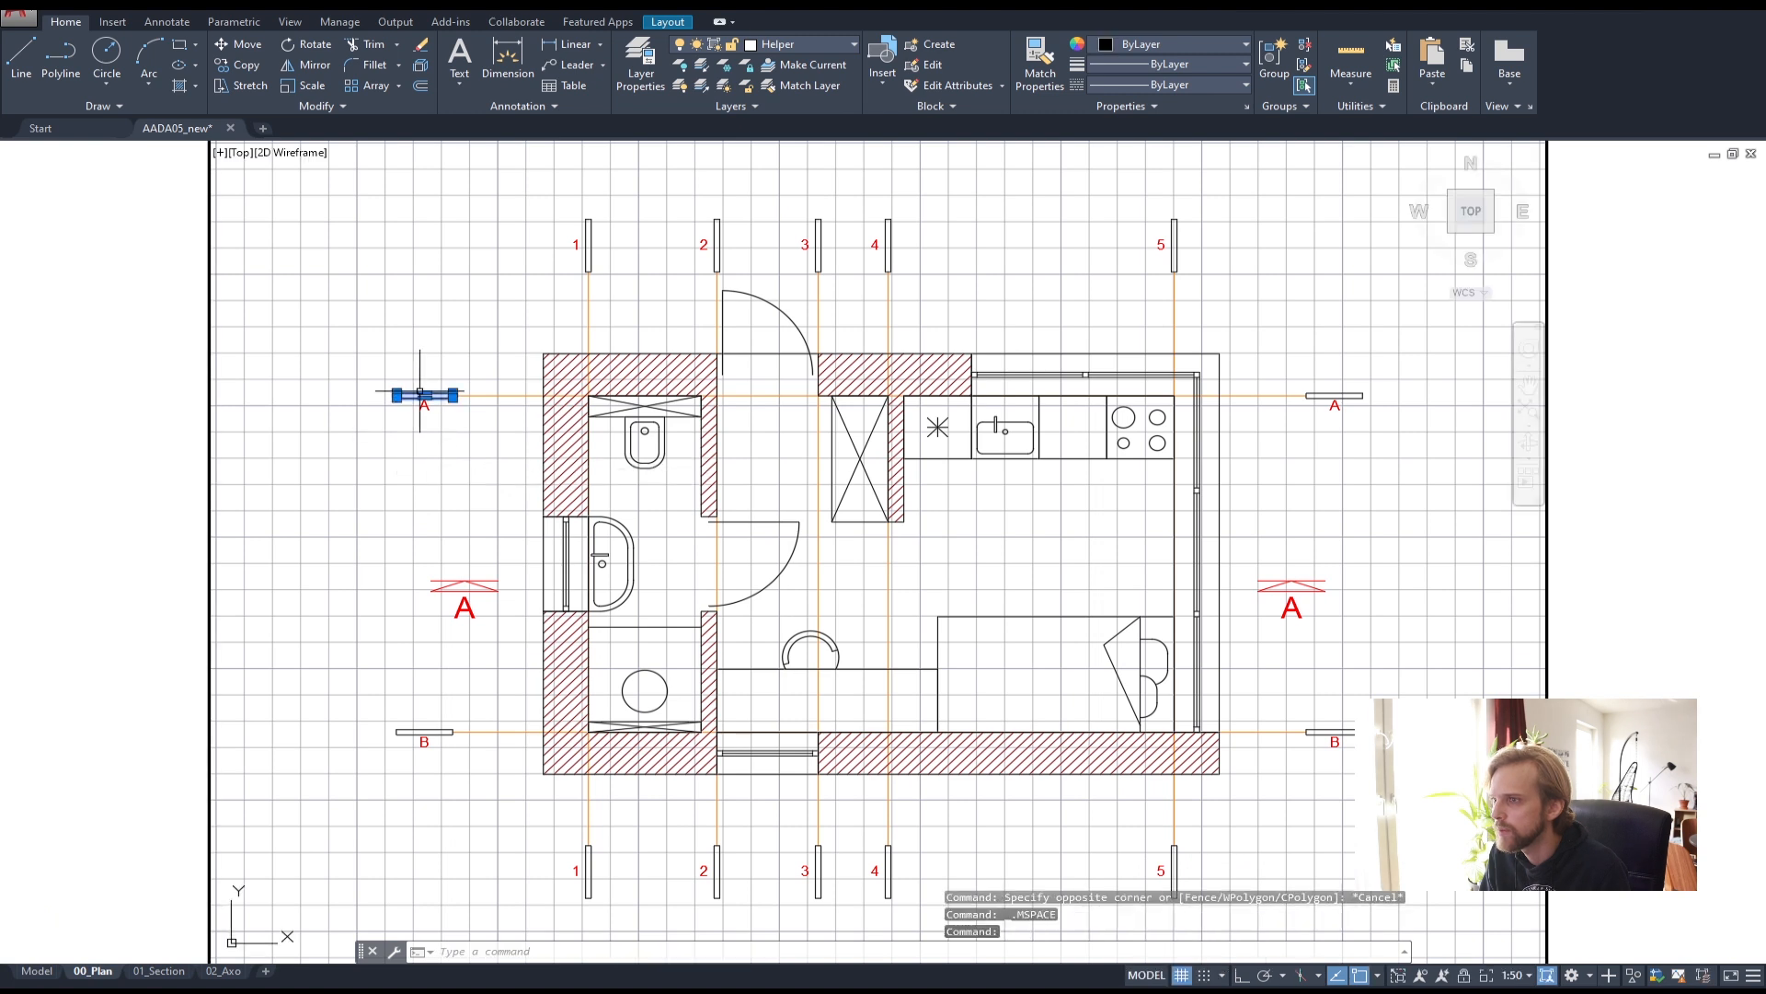
key("Return")
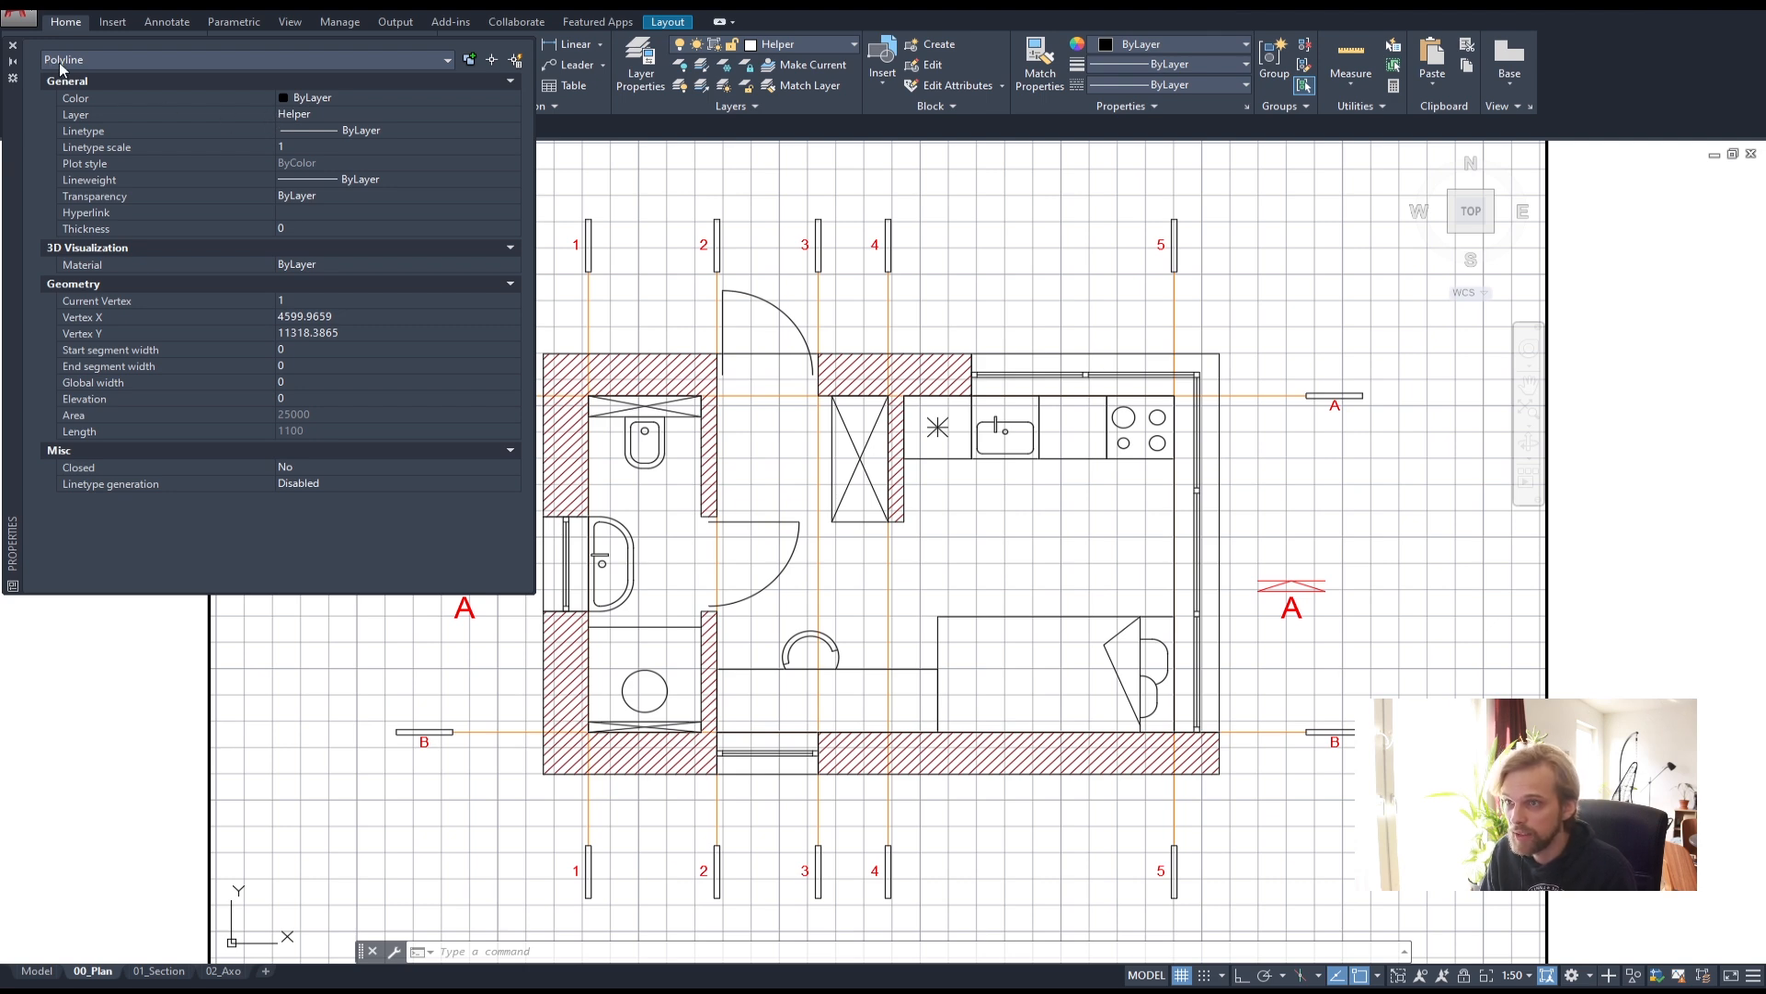
left_click(13, 48)
- Select all grid and section marker boxes on the top, right, bottom and left sides
middle_click_drag(623, 295, 613, 396)
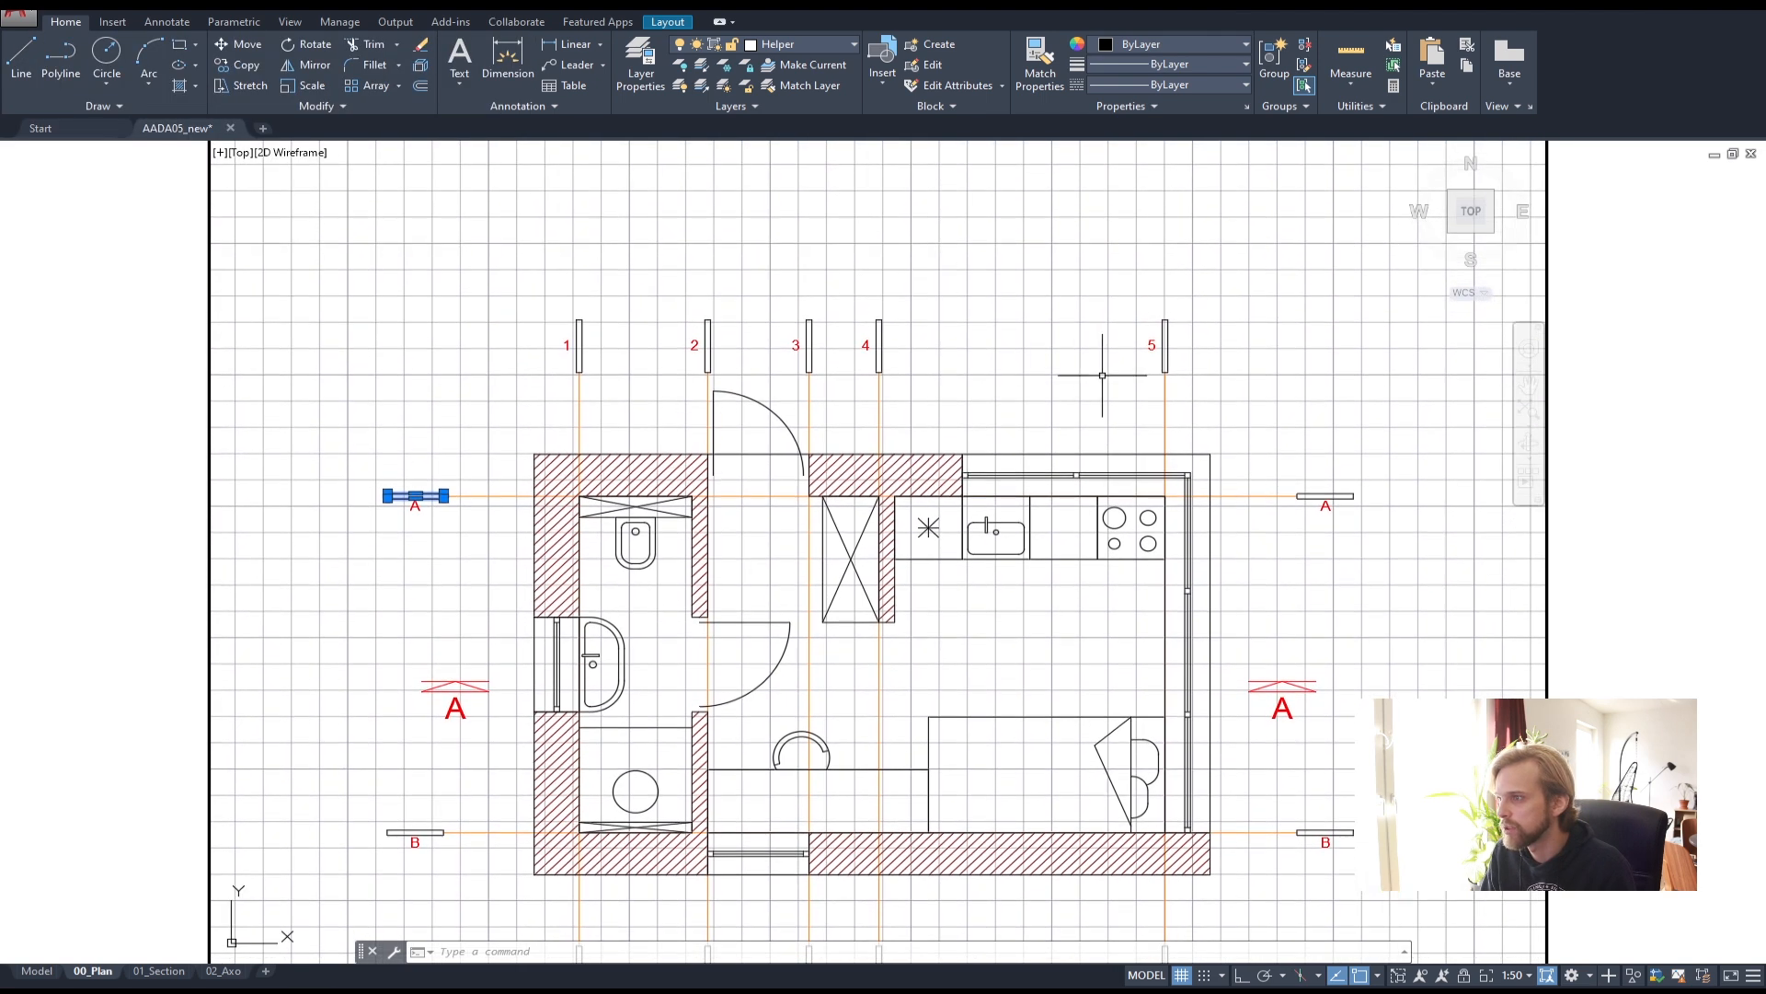
left_click(1205, 331)
left_click(572, 267)
middle_click_drag(1446, 712, 1231, 578)
left_click(1259, 762)
left_click(1122, 349)
middle_click_drag(927, 817, 1140, 683)
left_click(1284, 783)
left_click(515, 710)
left_click(374, 633)
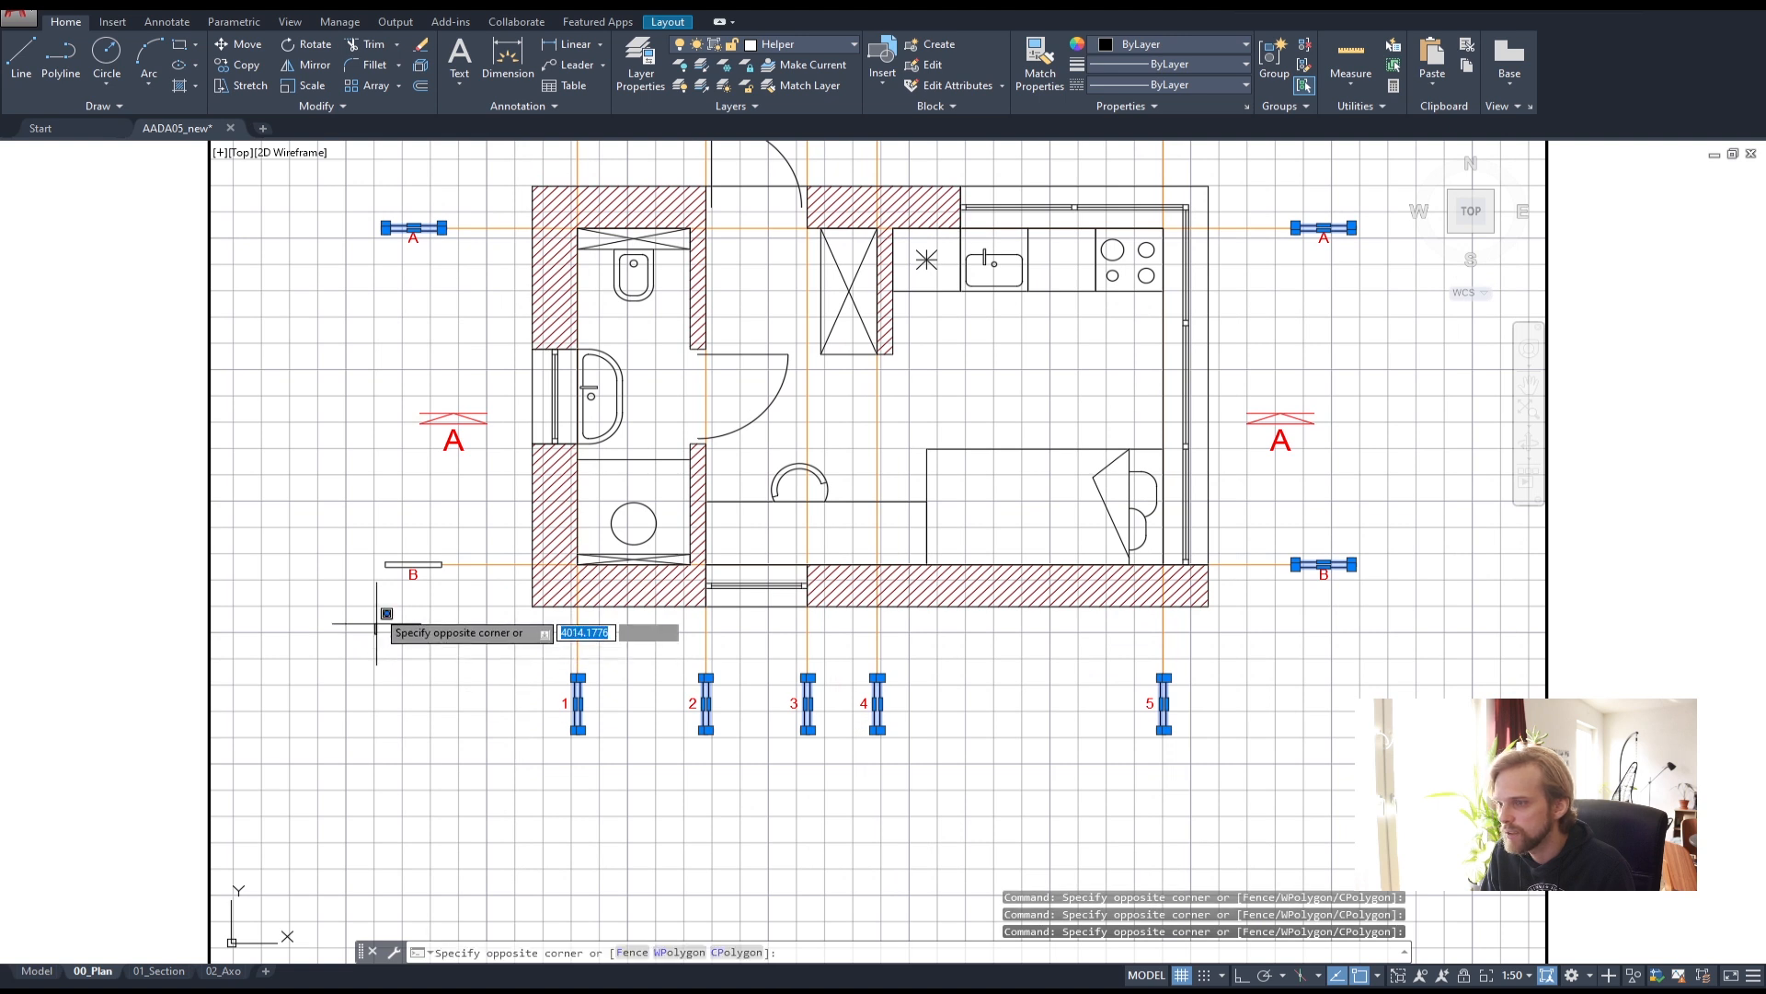
left_click(352, 561)
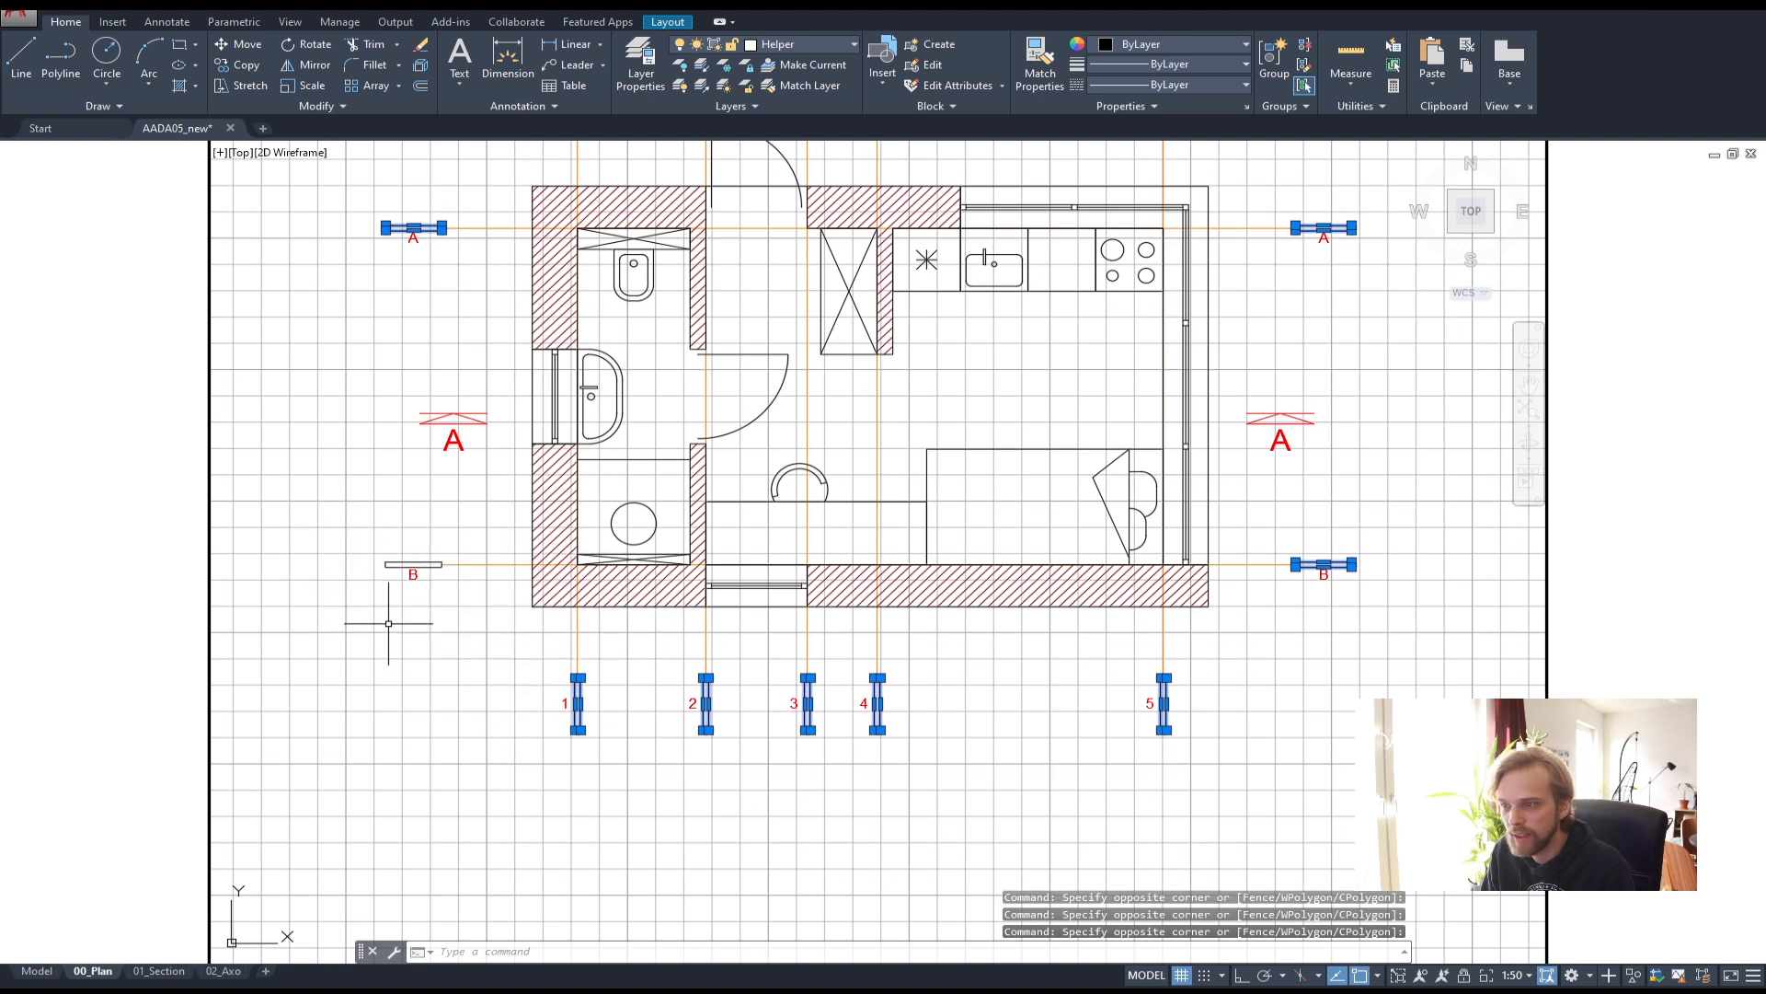
- Put all the selected marker boxes on the red Text layer
left_click(797, 42)
left_click(793, 241)
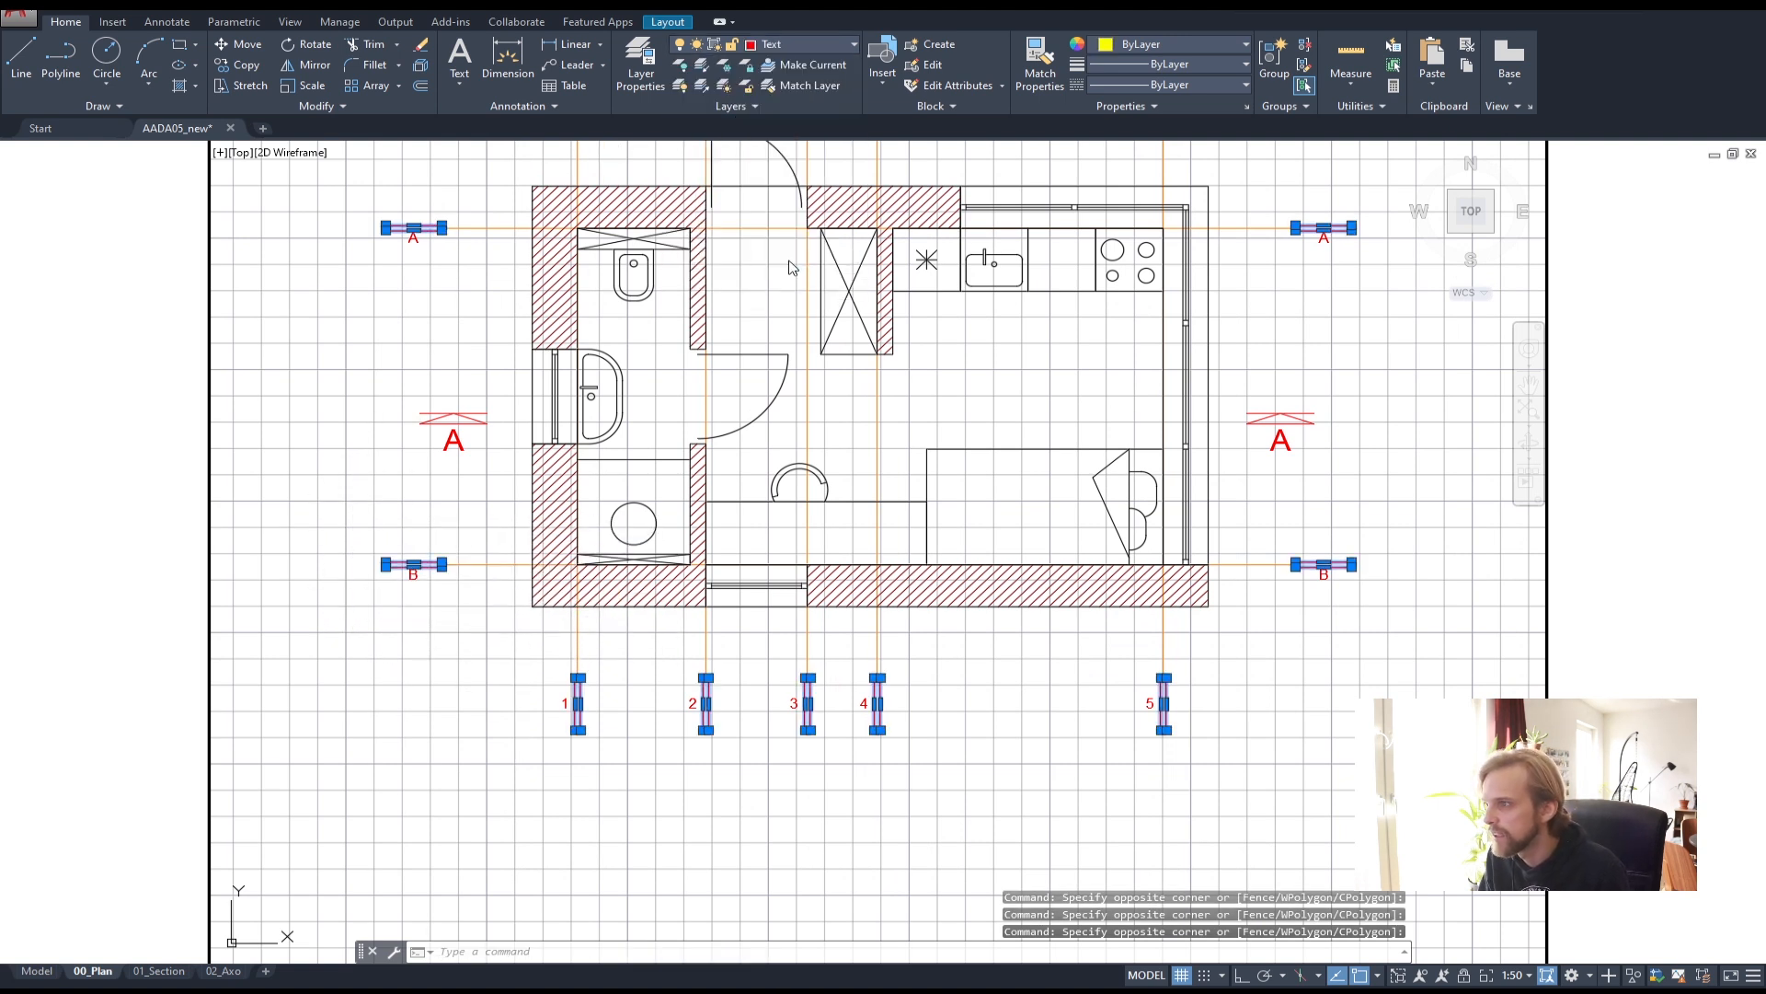
key("Escape")
key("Escape")
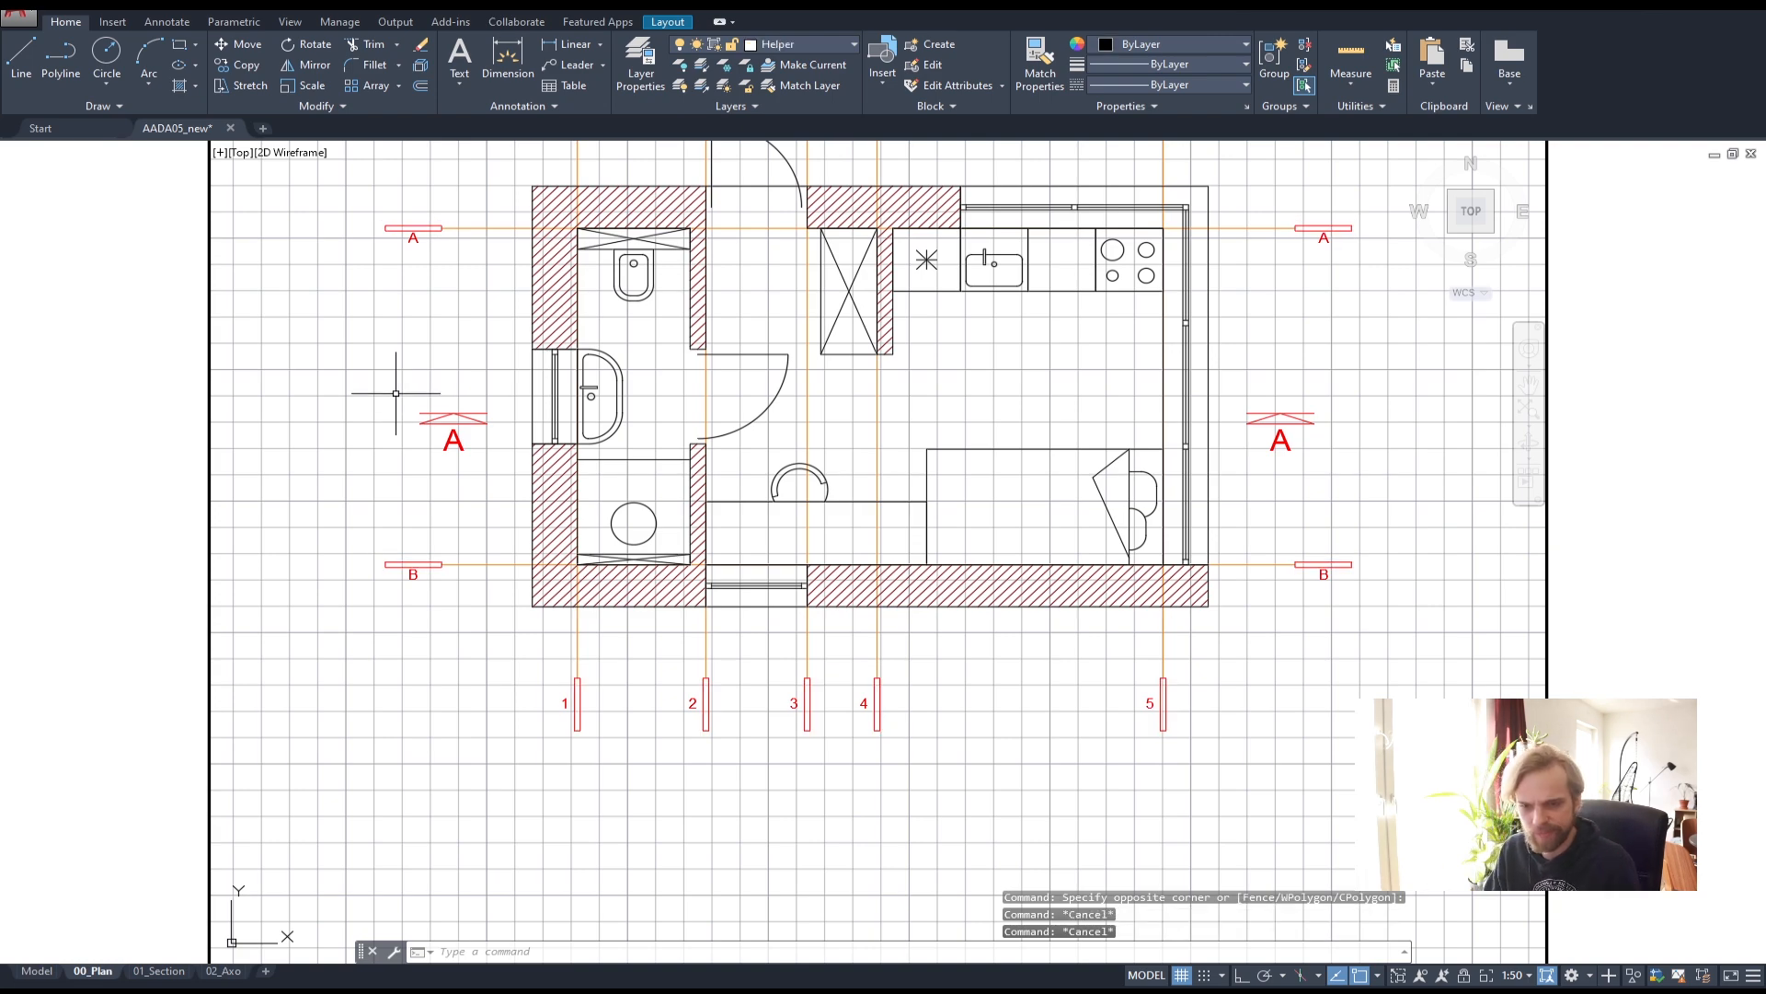
scroll(276, 460, "down", 6)
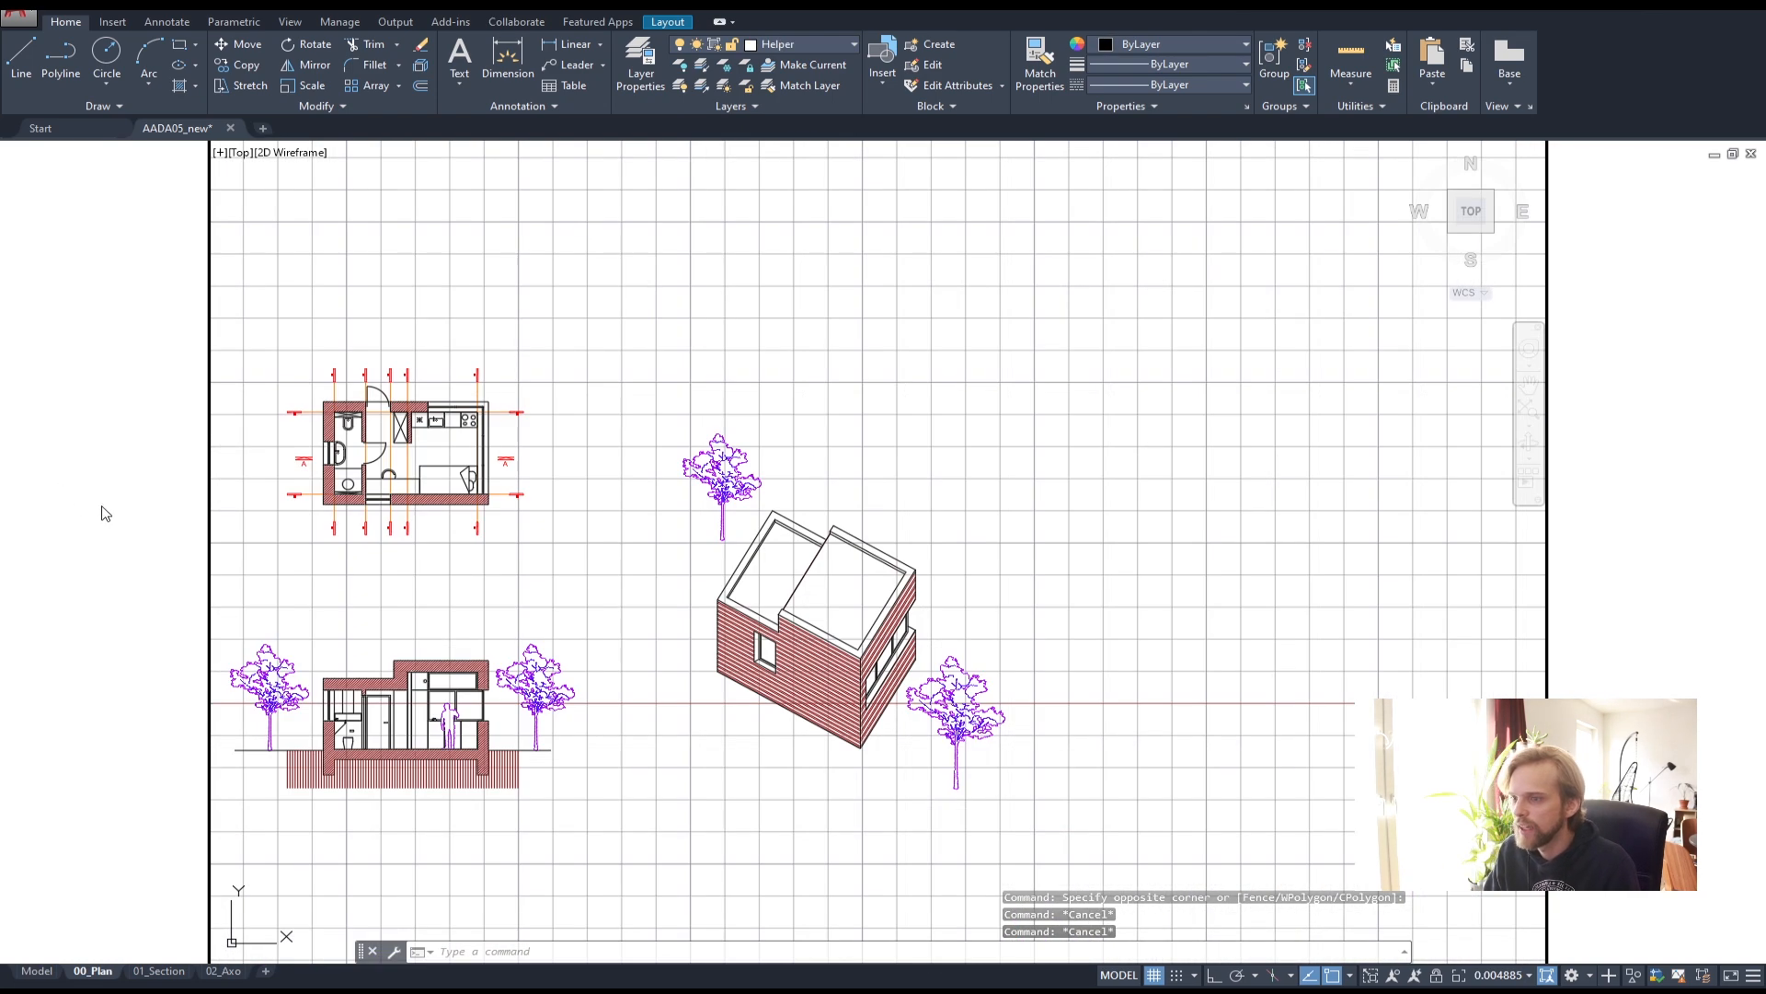
scroll(495, 550, "up", 1)
- Zoom the viewport to fit the floor plan objects with Z, O, then return to paper space
middle_click_drag(580, 576, 1186, 731)
key("Escape")
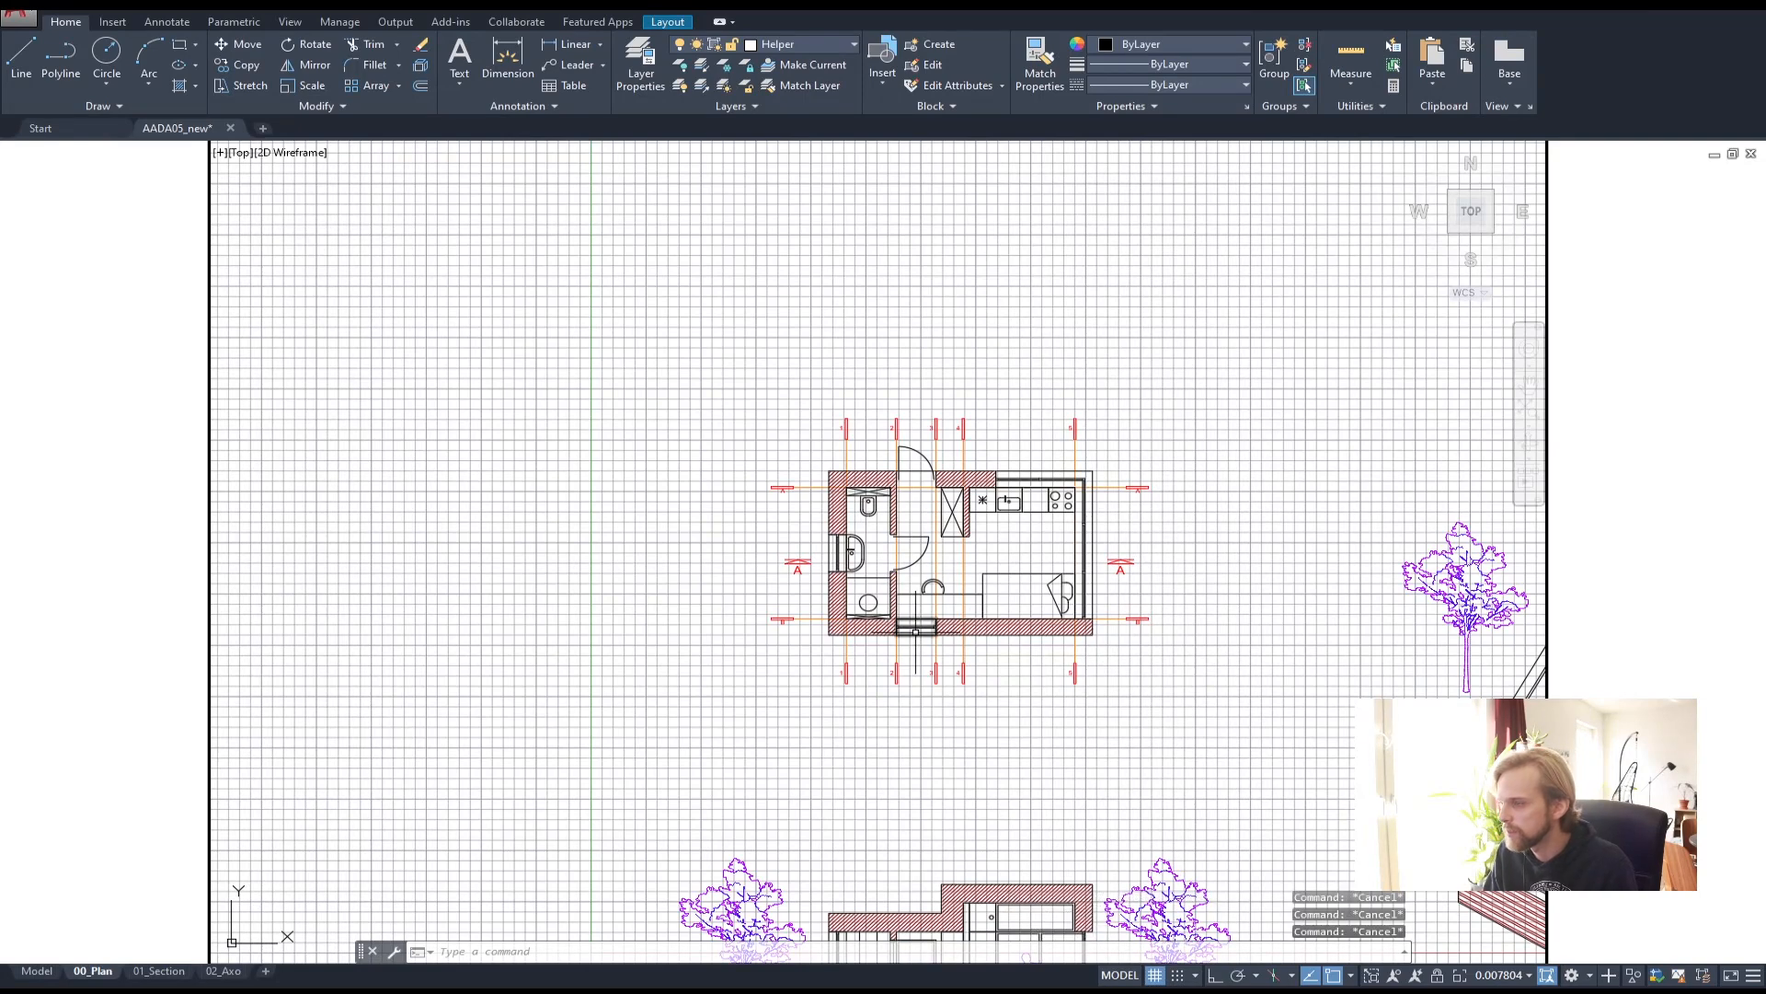
left_click(1244, 744)
left_click(697, 347)
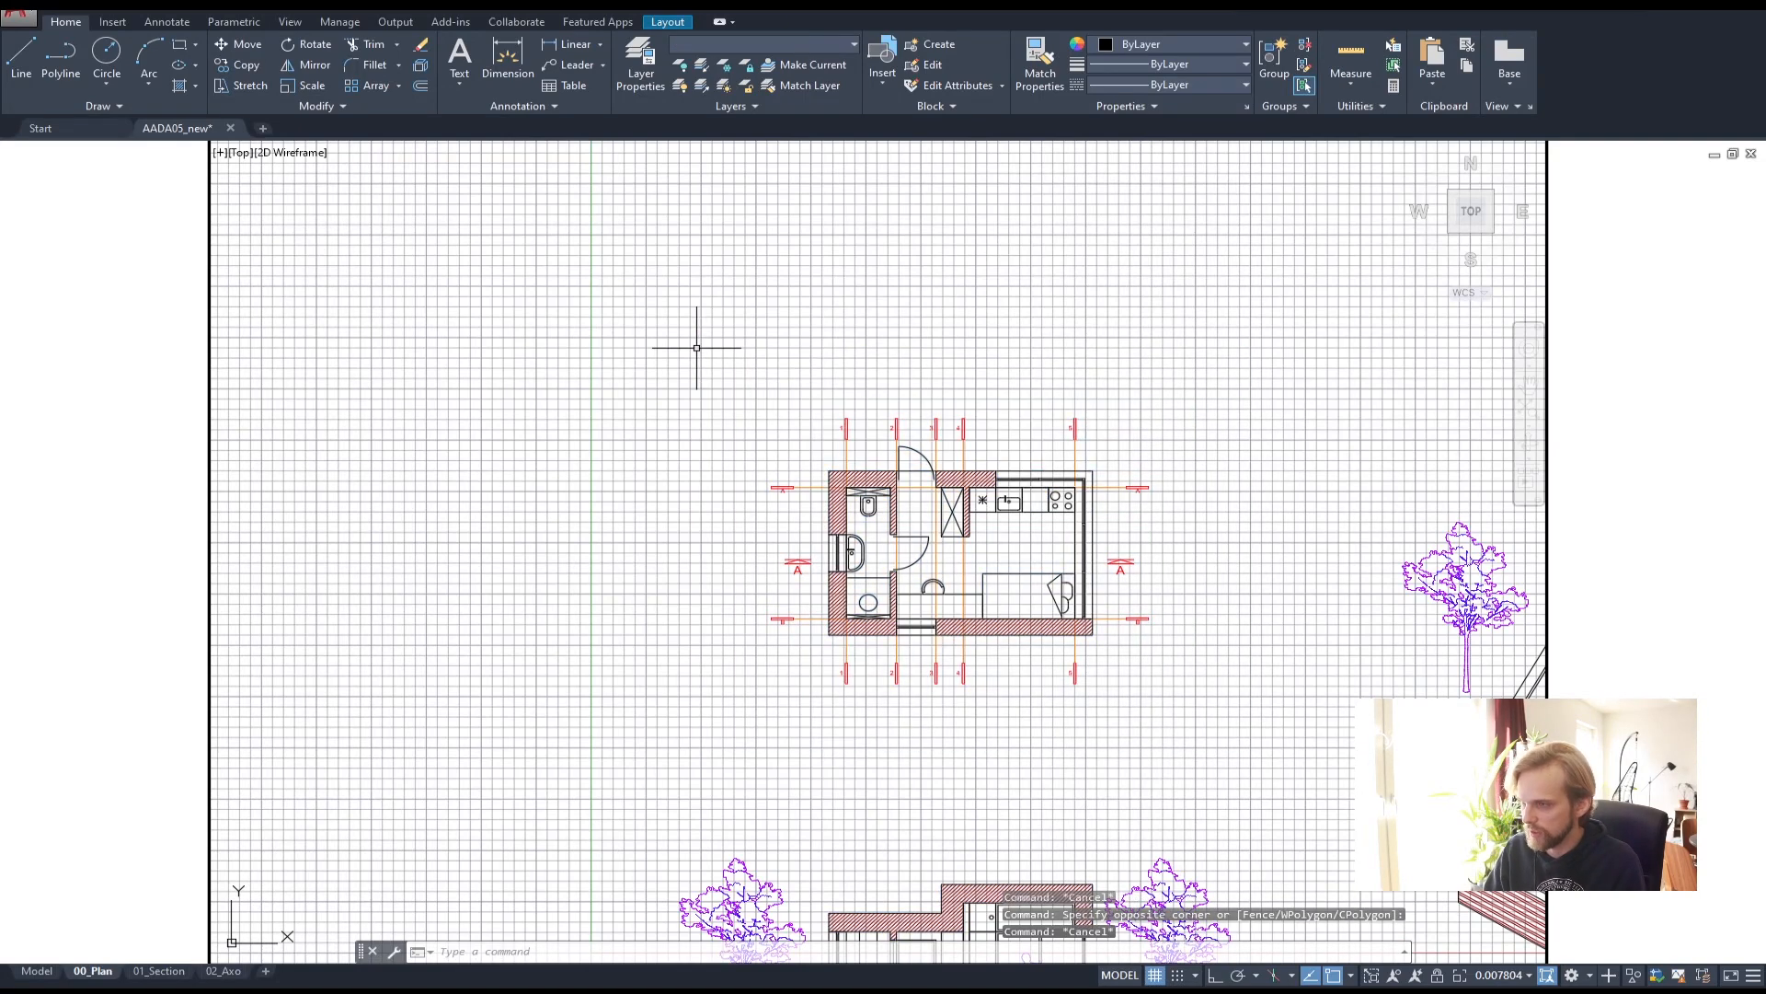
left_click(694, 351)
left_click(1244, 706)
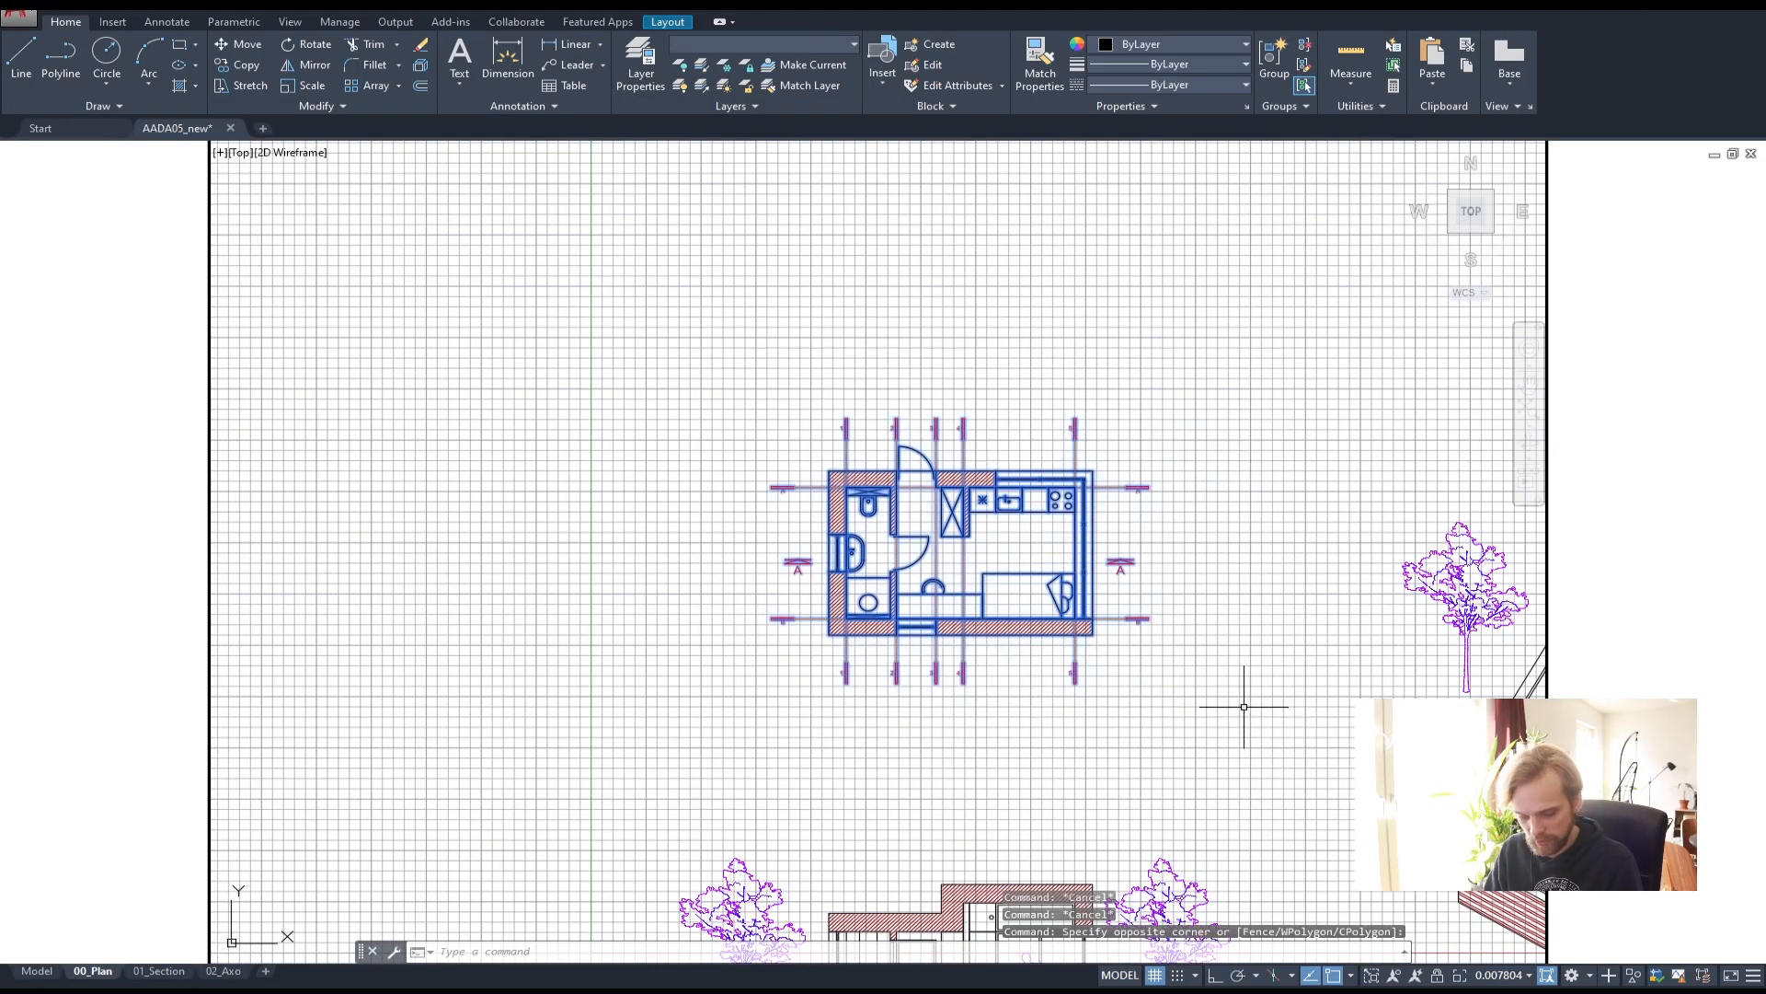
type("z")
key("Return")
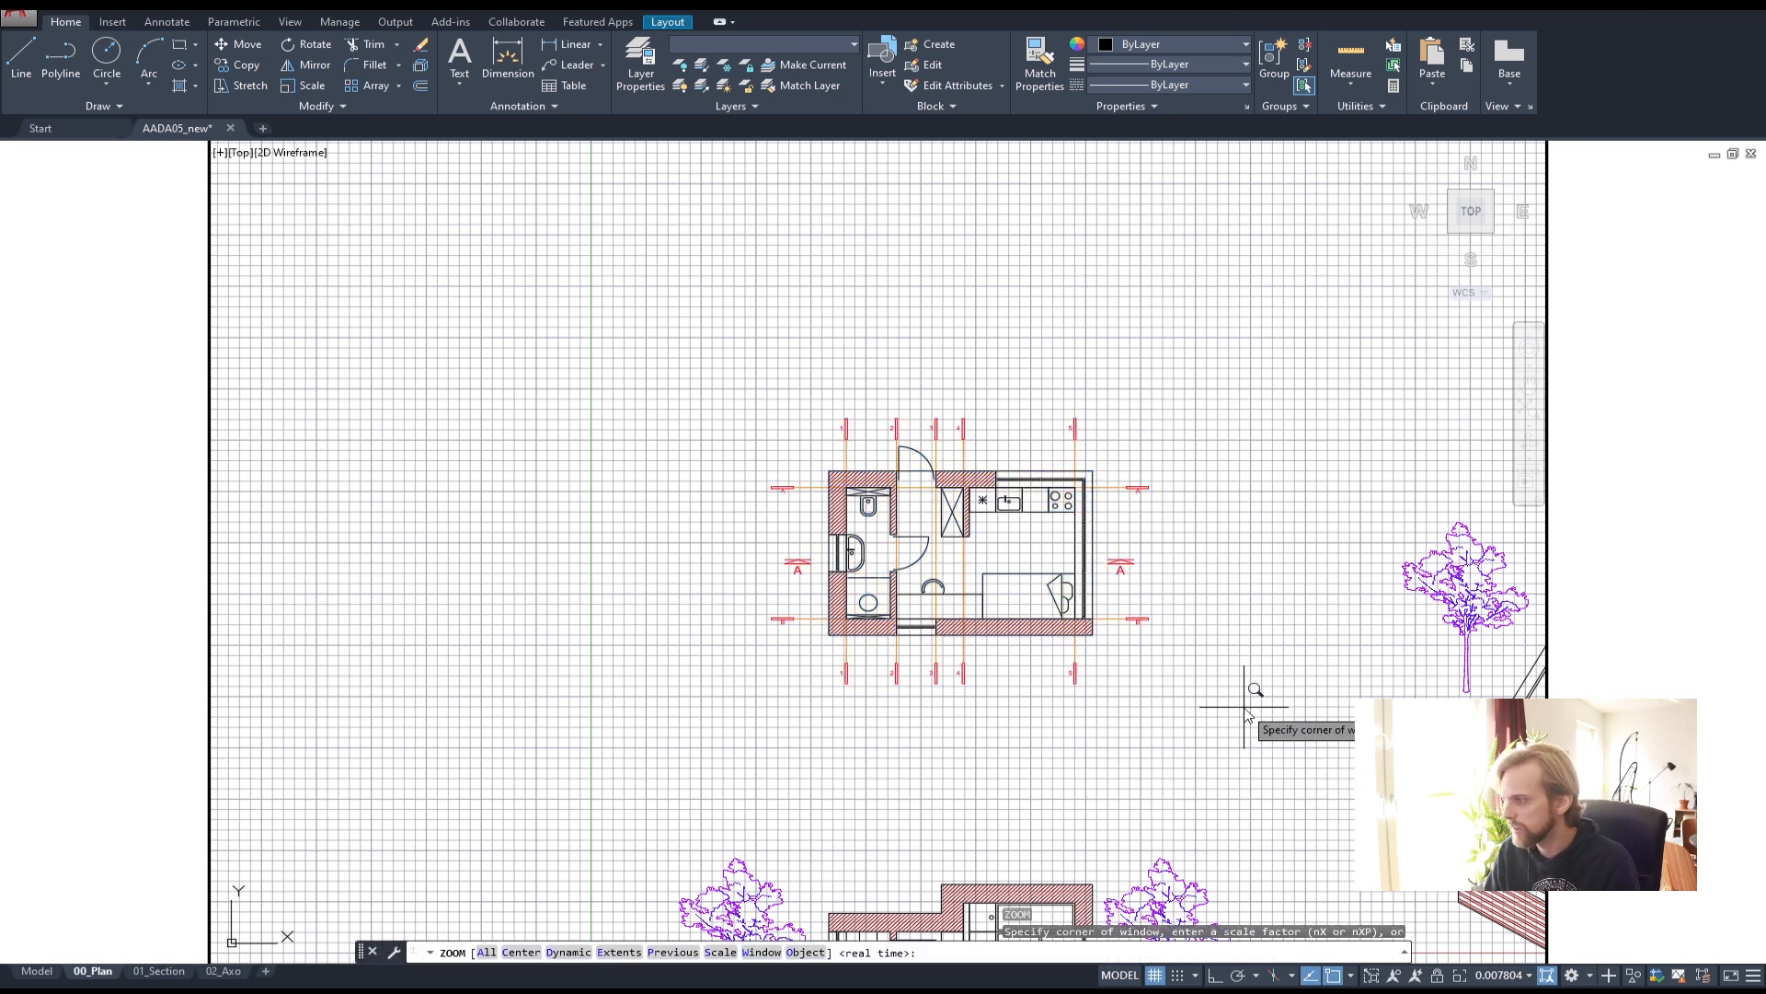
type("o")
key("Return")
key("Escape")
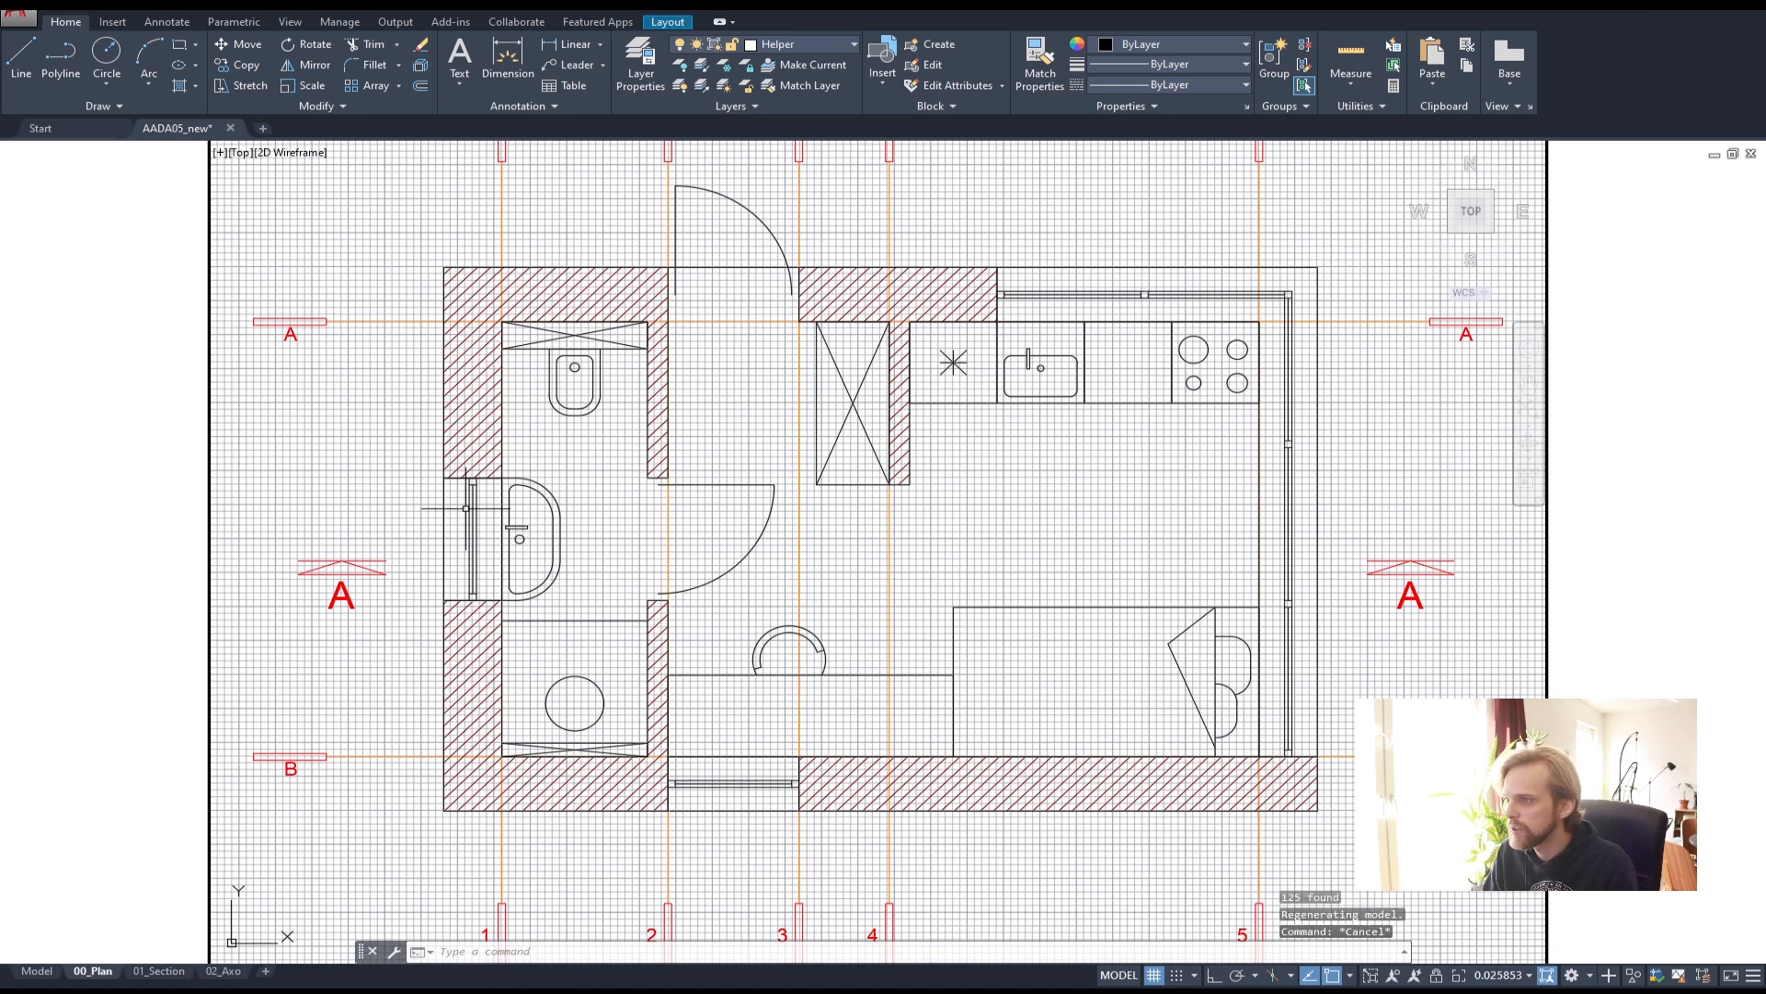
double_click(177, 434)
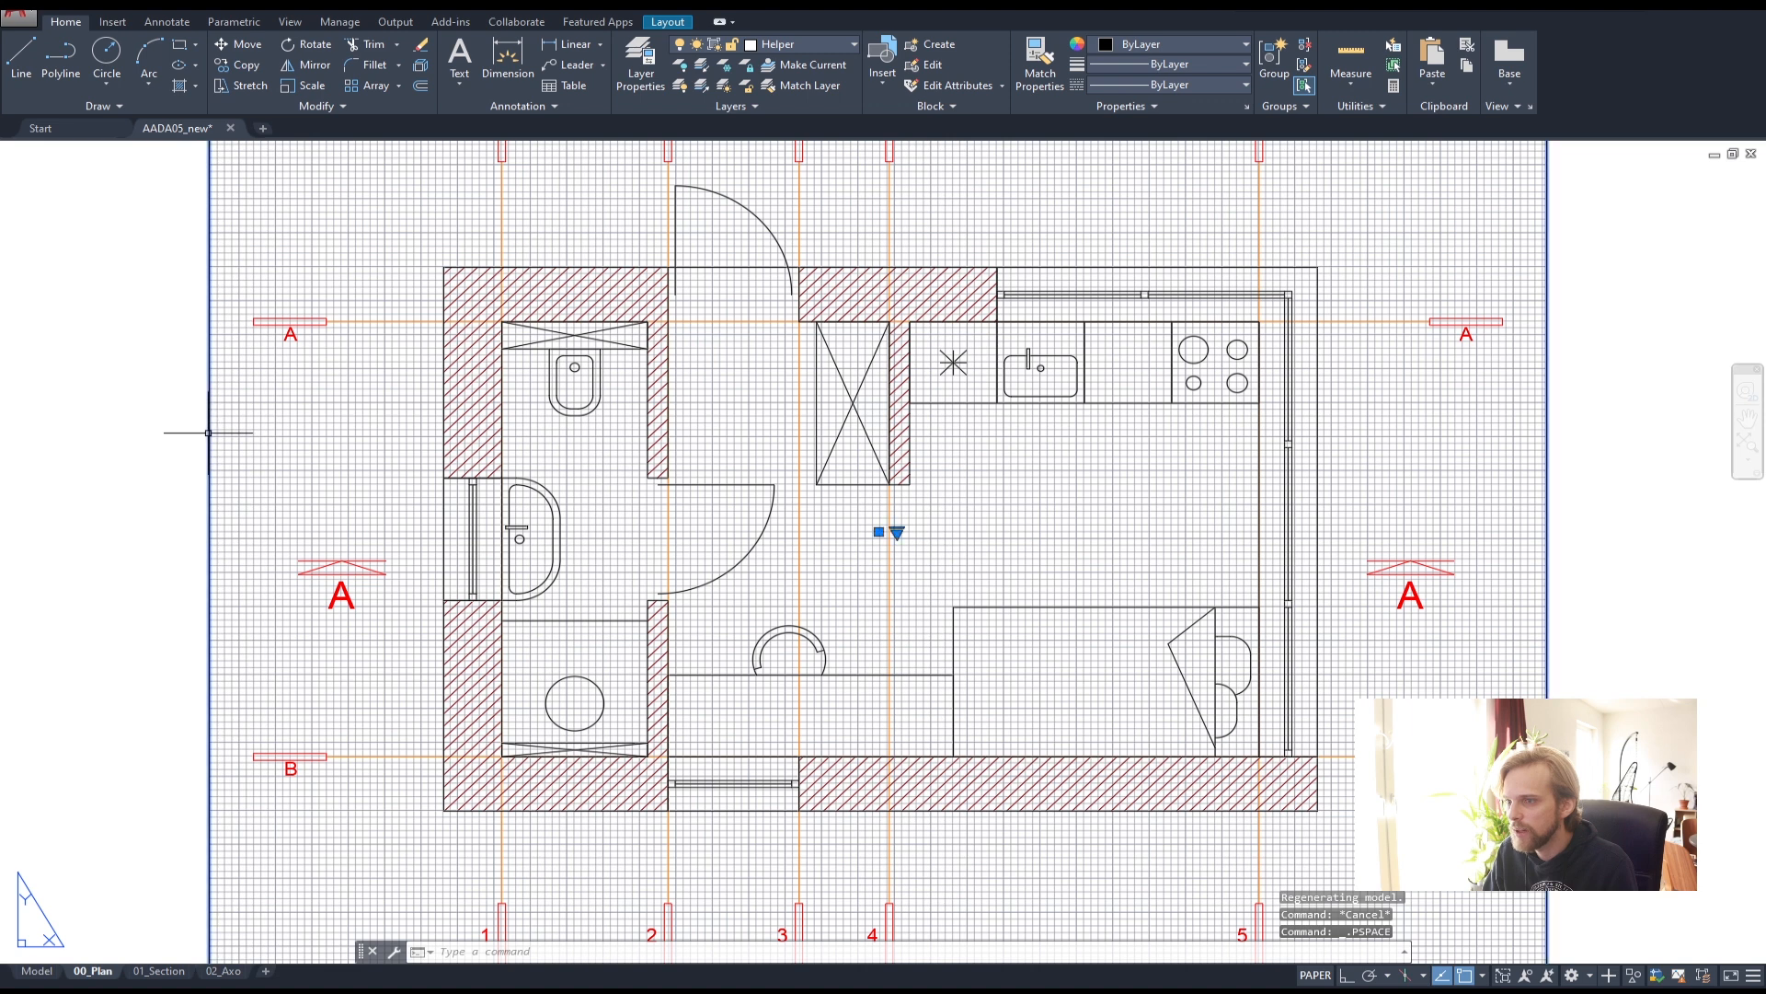
- Set the plan viewport's standard scale to 1:50 in Properties
scroll(305, 477, "down", 4)
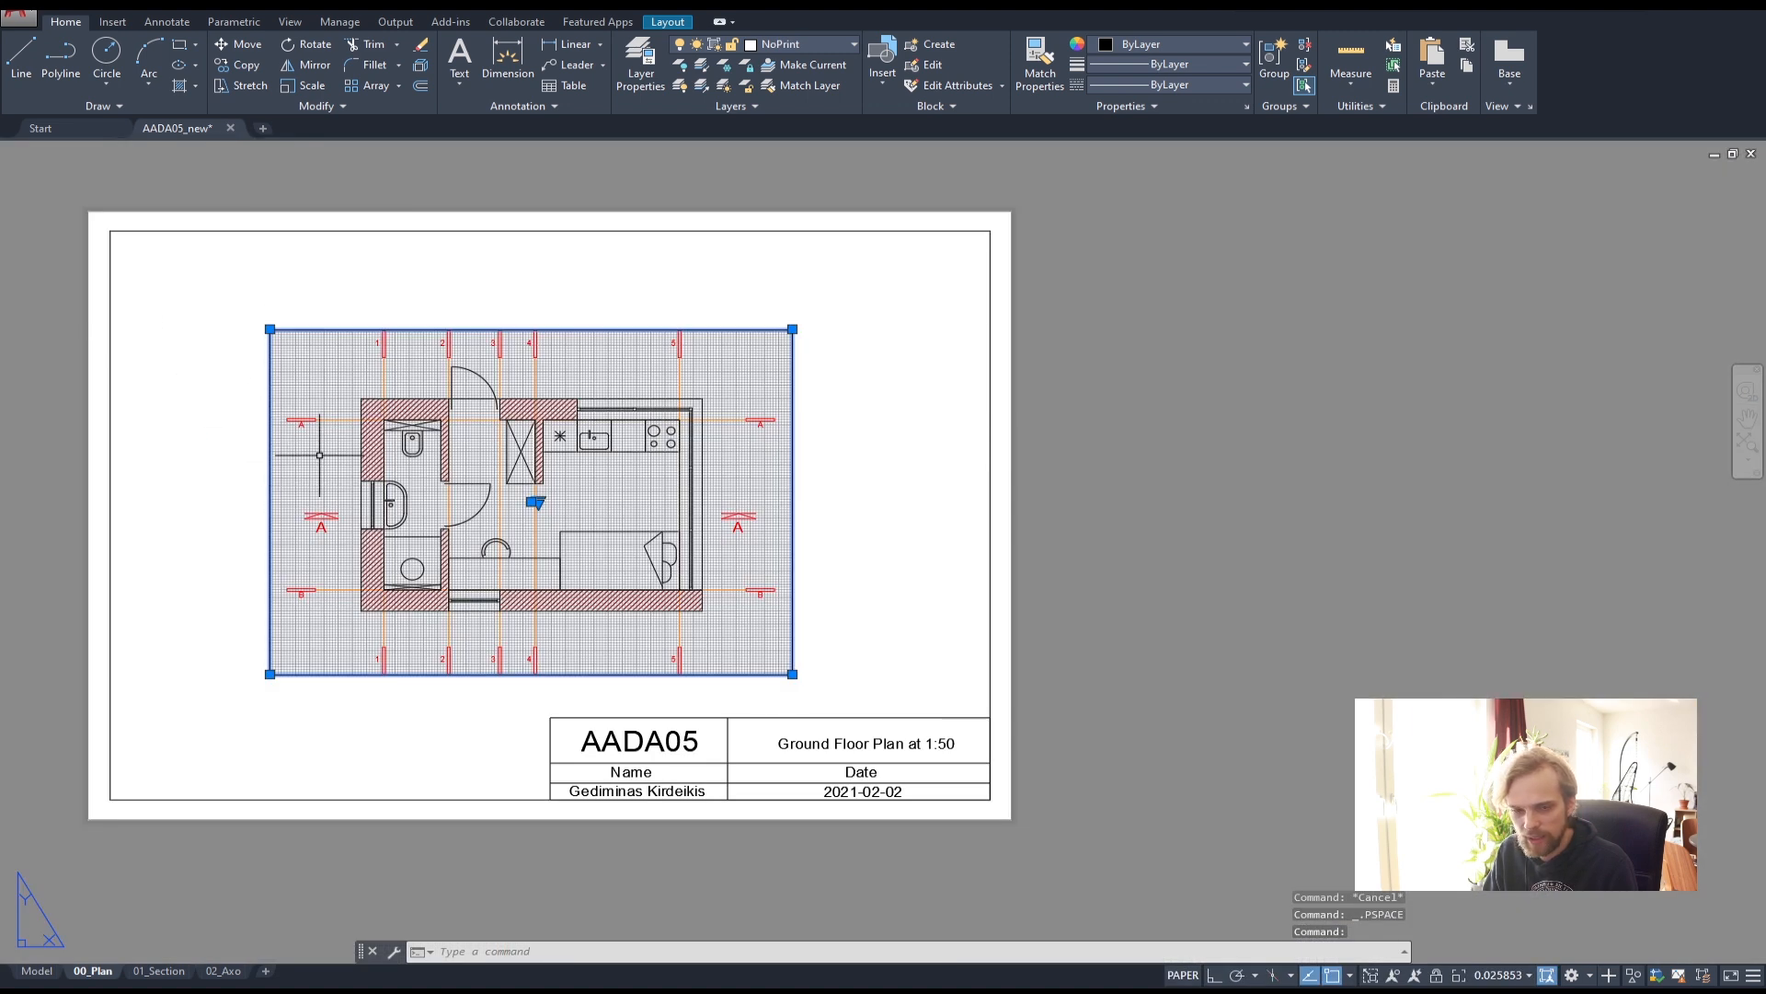
type("pr")
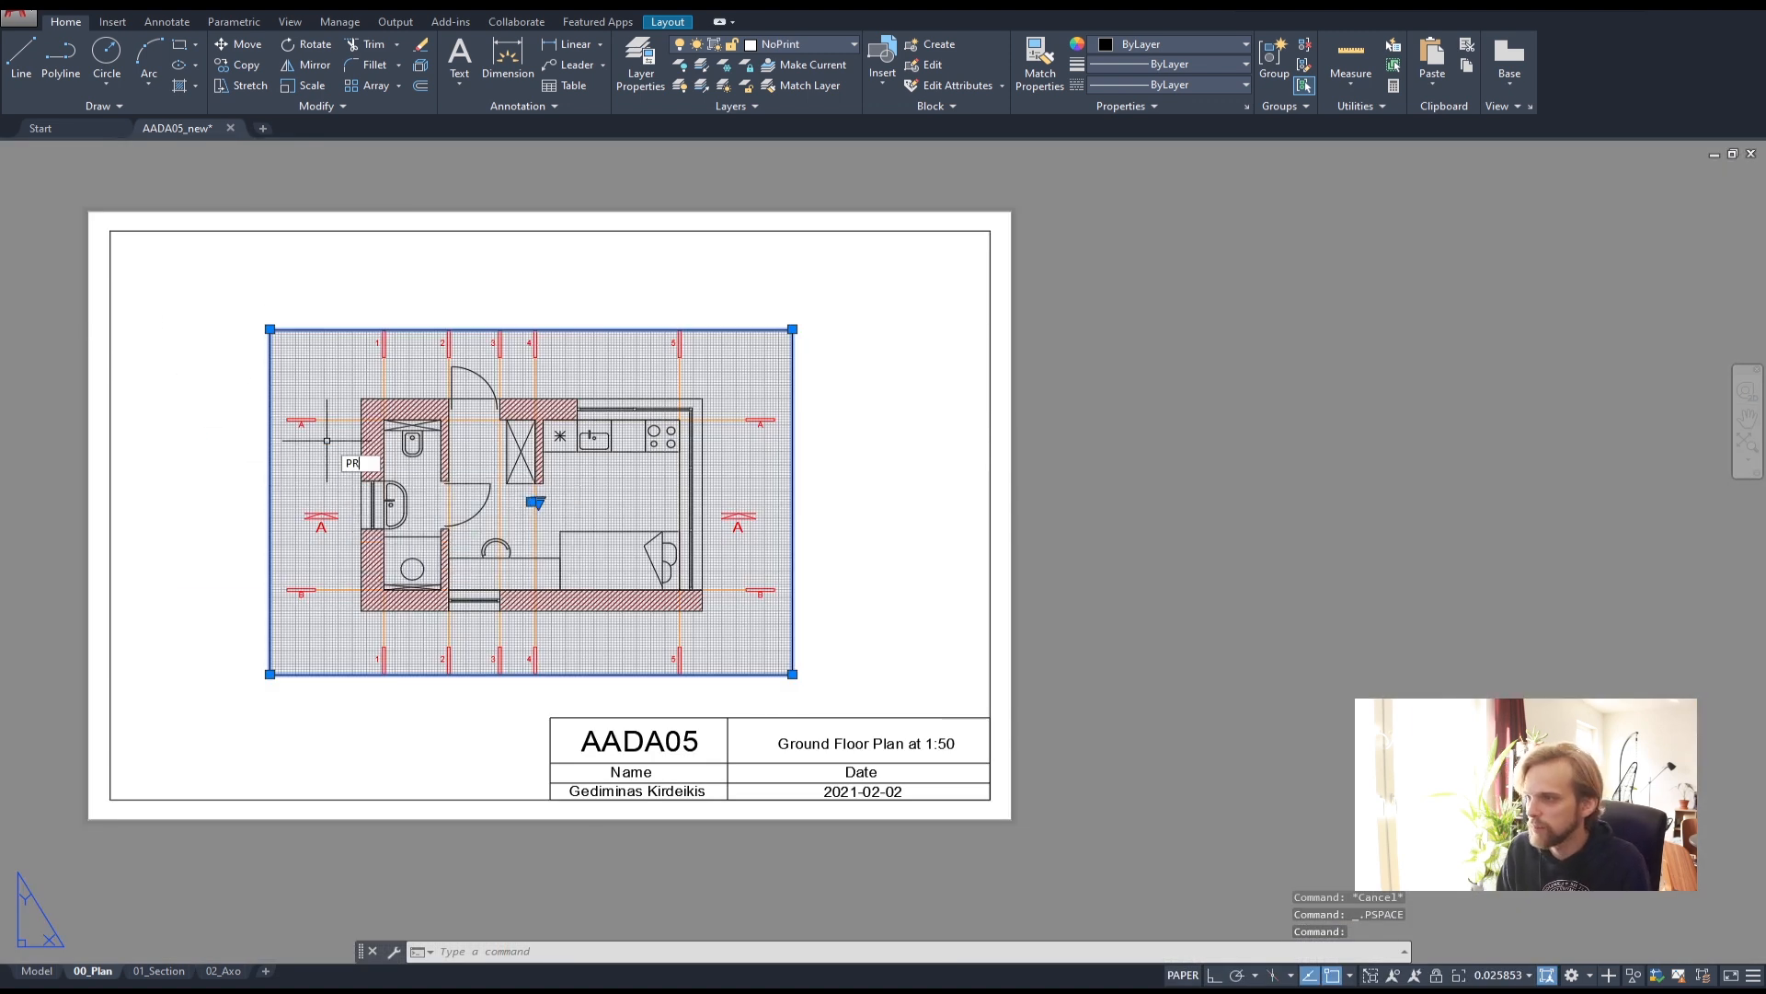
key("Return")
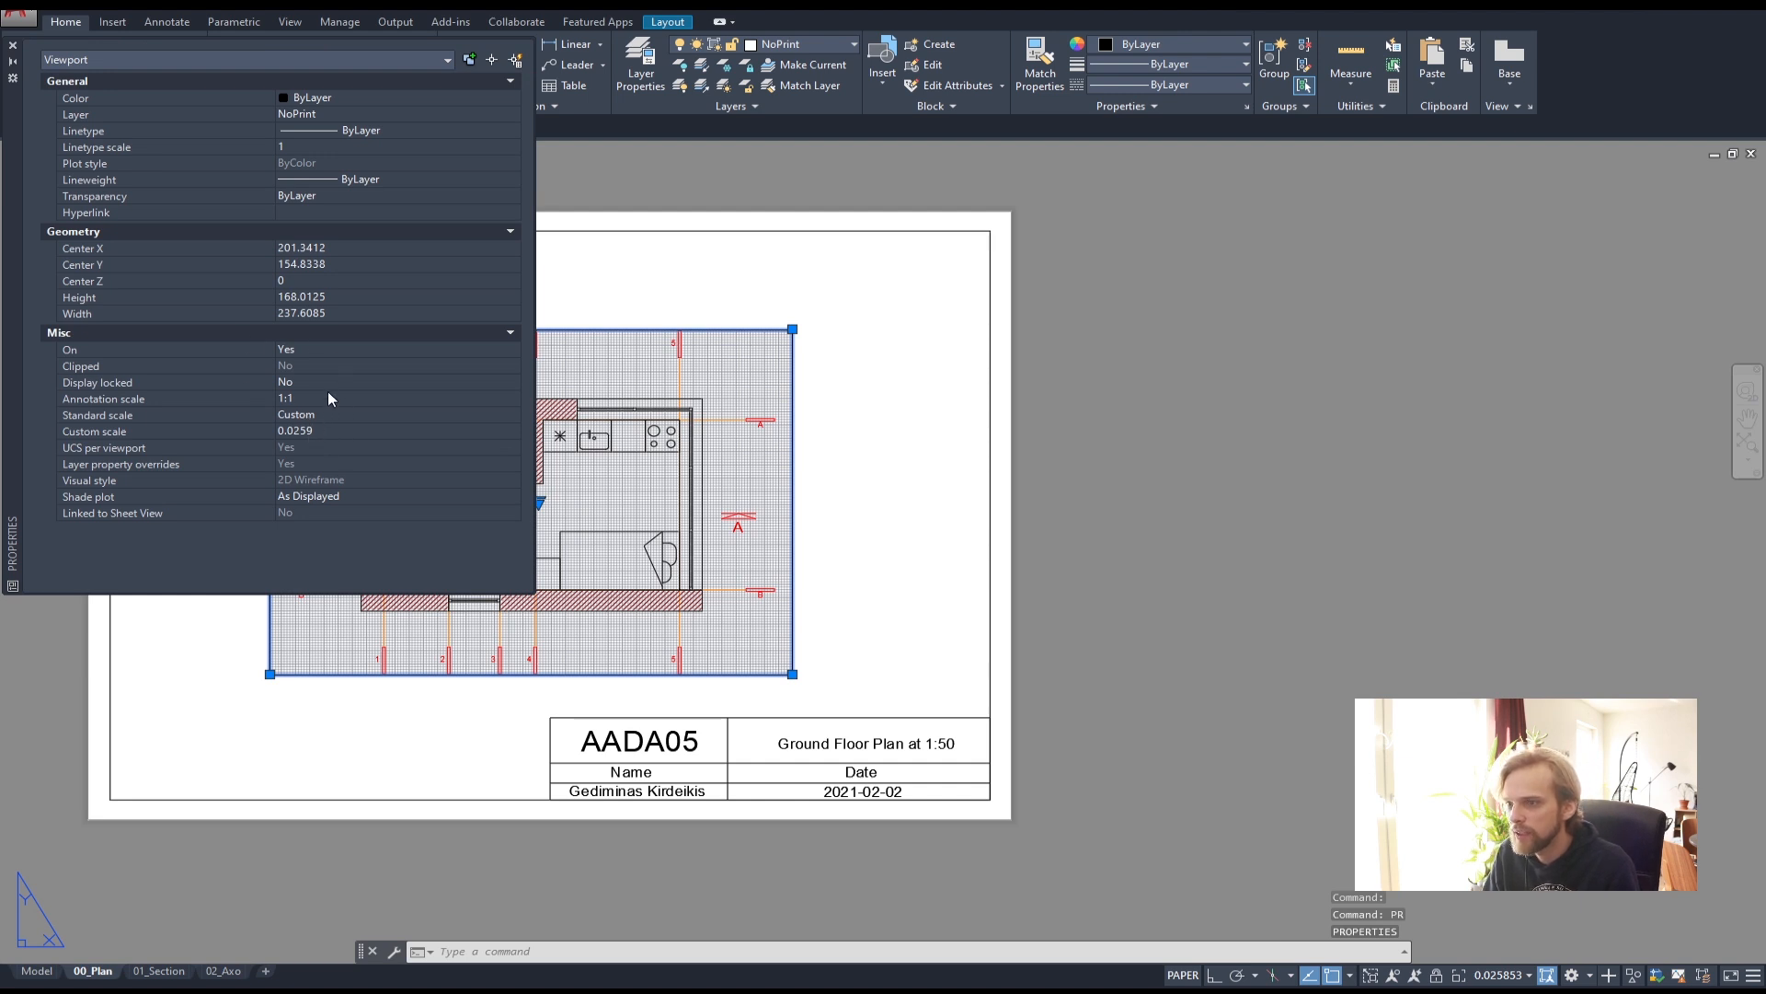
left_click(353, 418)
left_click(507, 418)
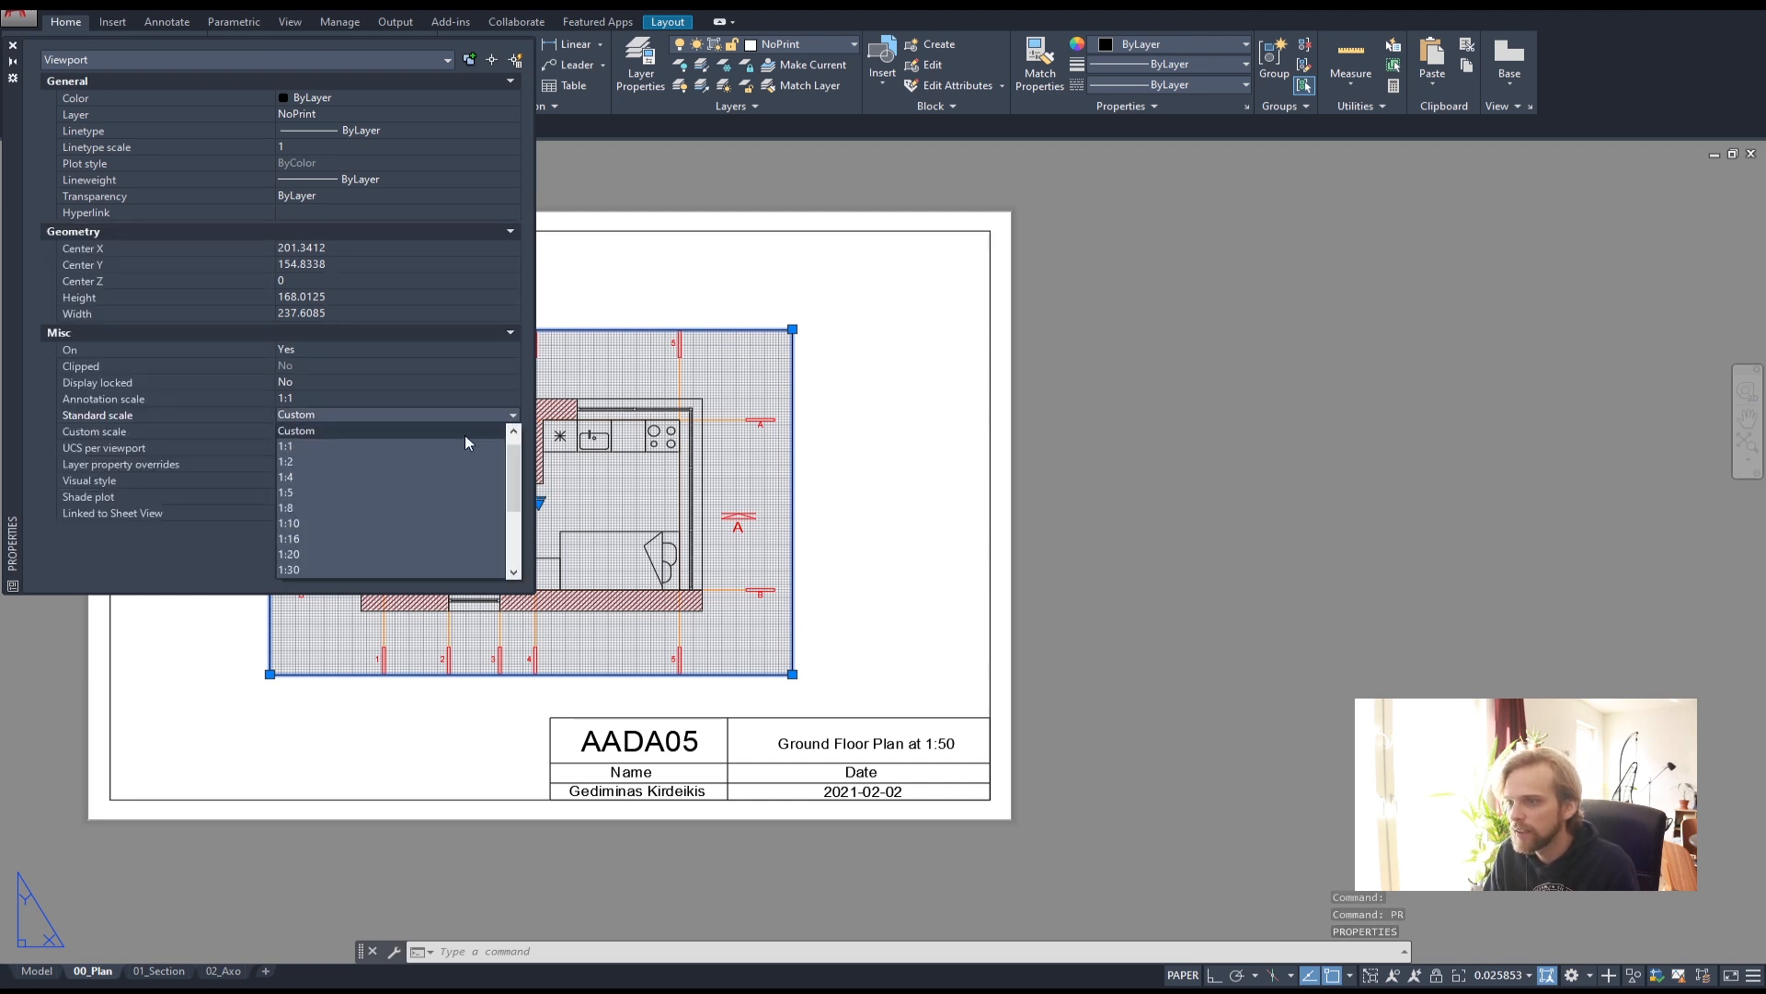
left_click(303, 552)
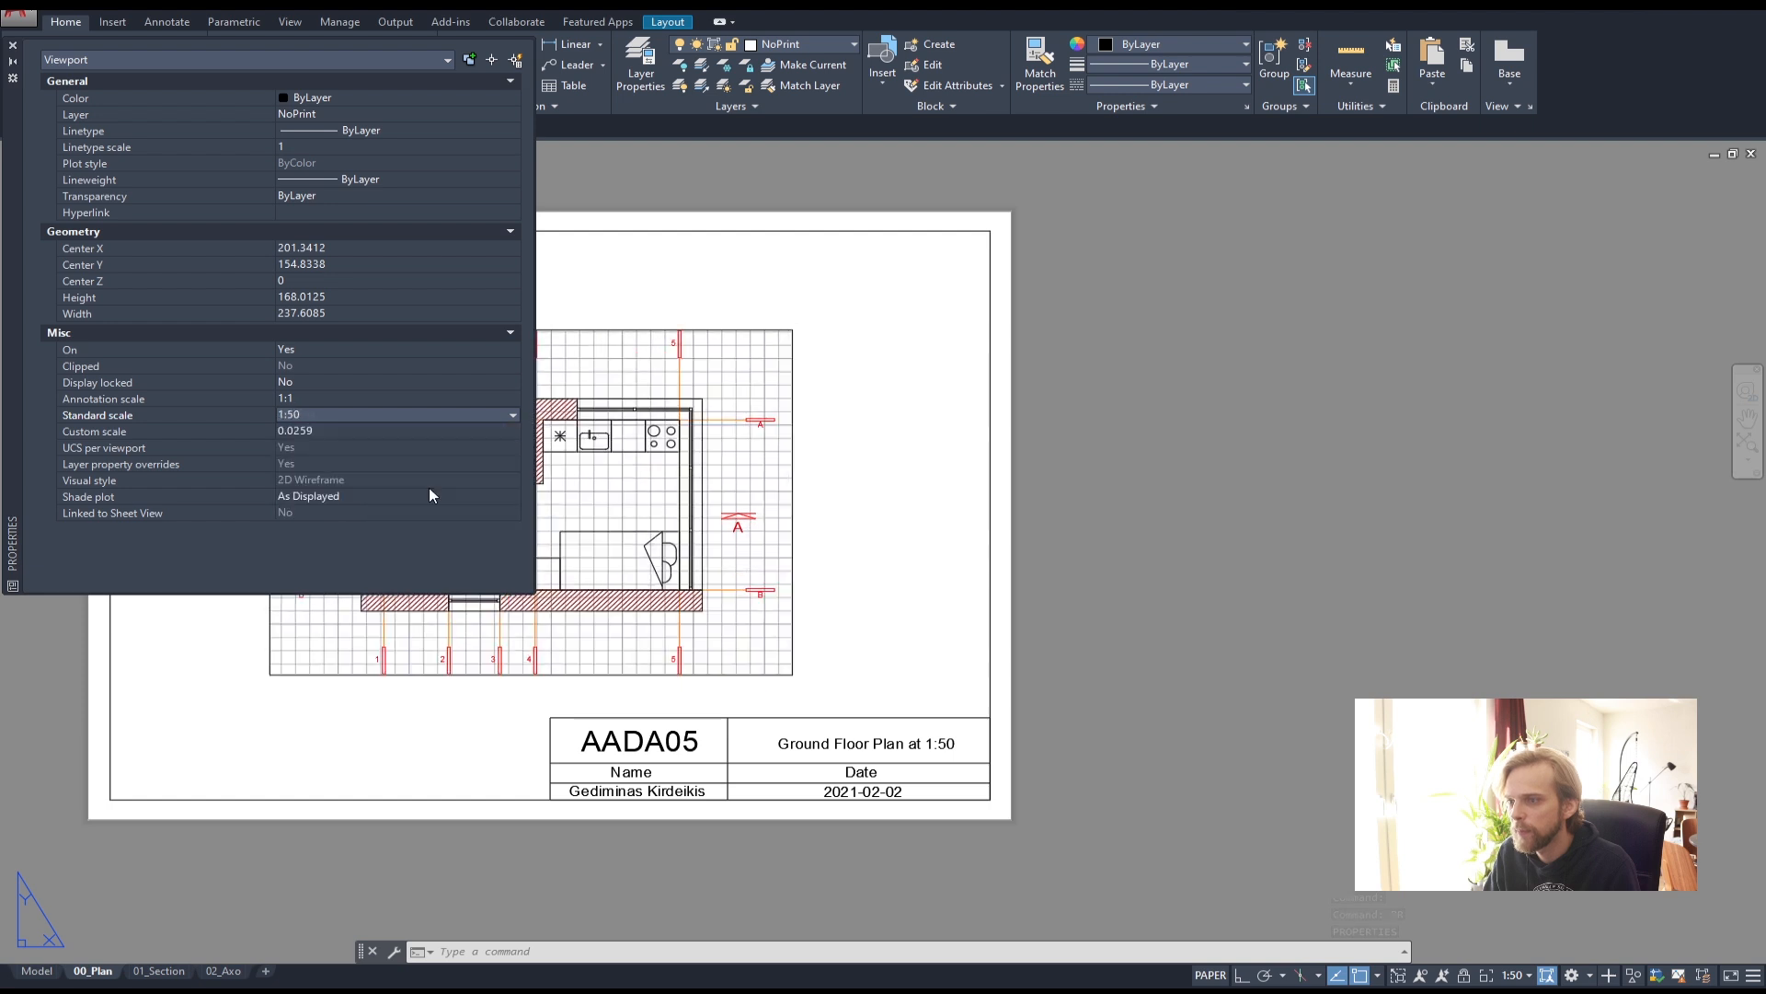
left_click(12, 44)
left_click(1183, 416)
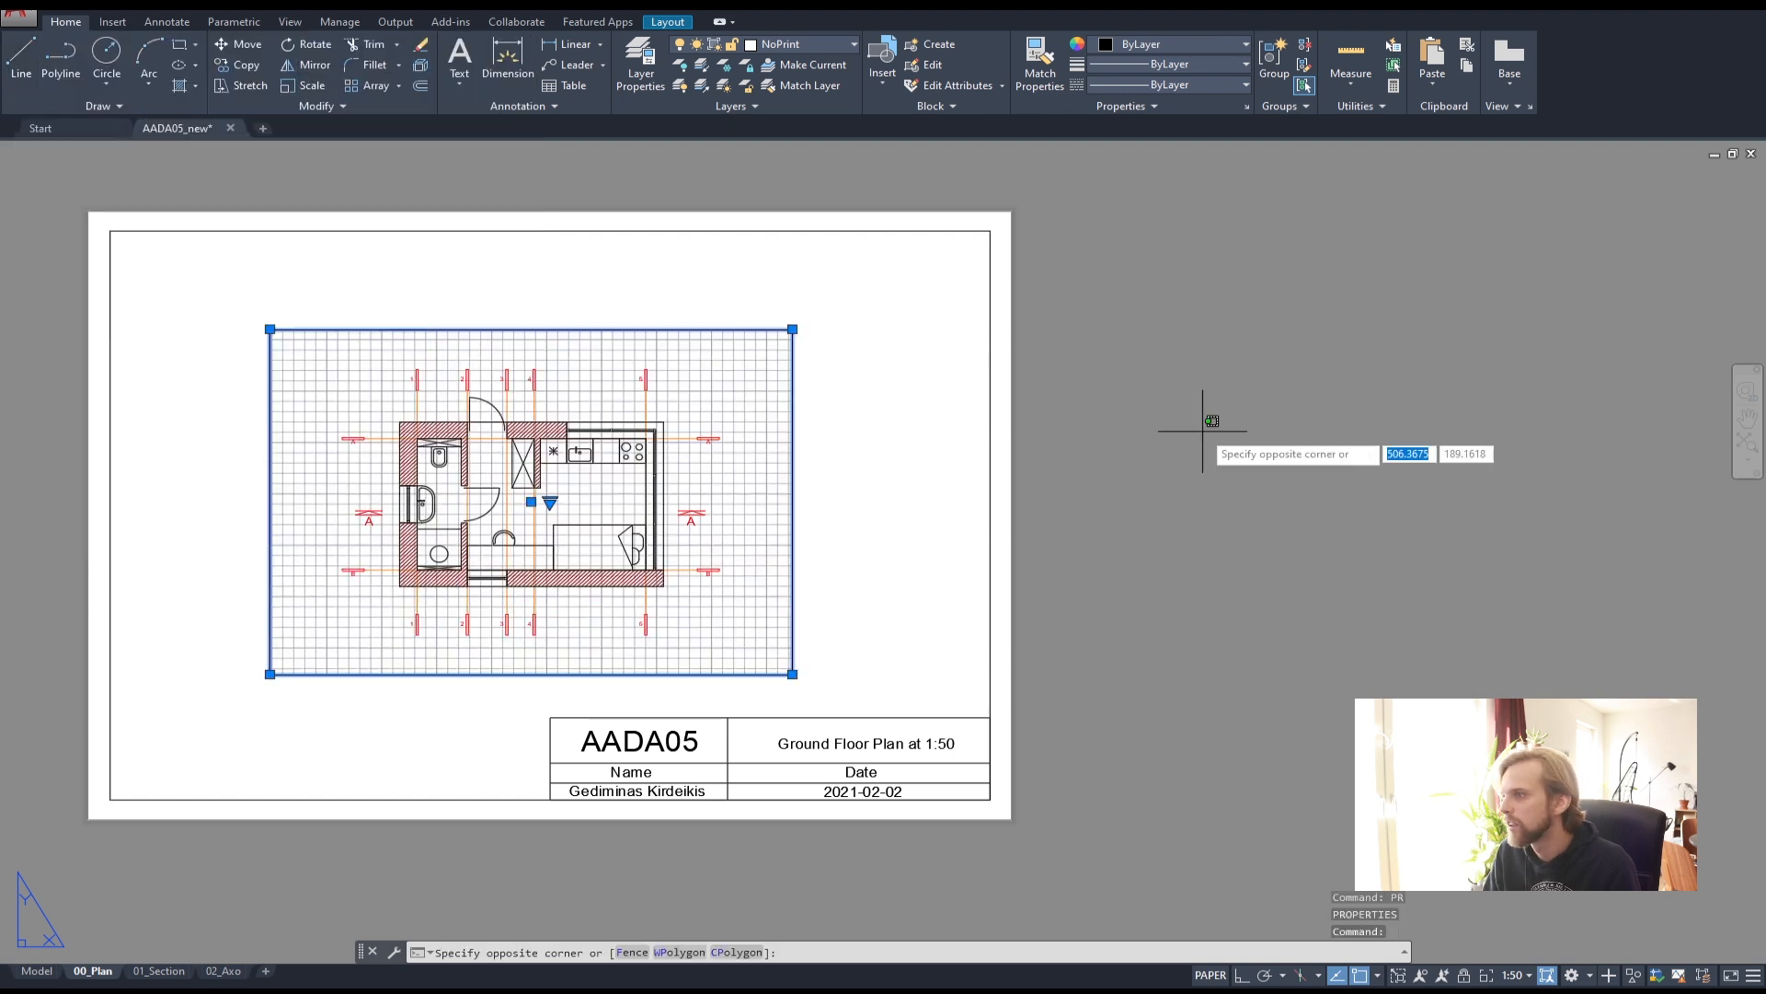
key("Escape")
key("Escape")
- Pan and zoom the sheet to centre the floor plan and title block
middle_click_drag(374, 378, 557, 419)
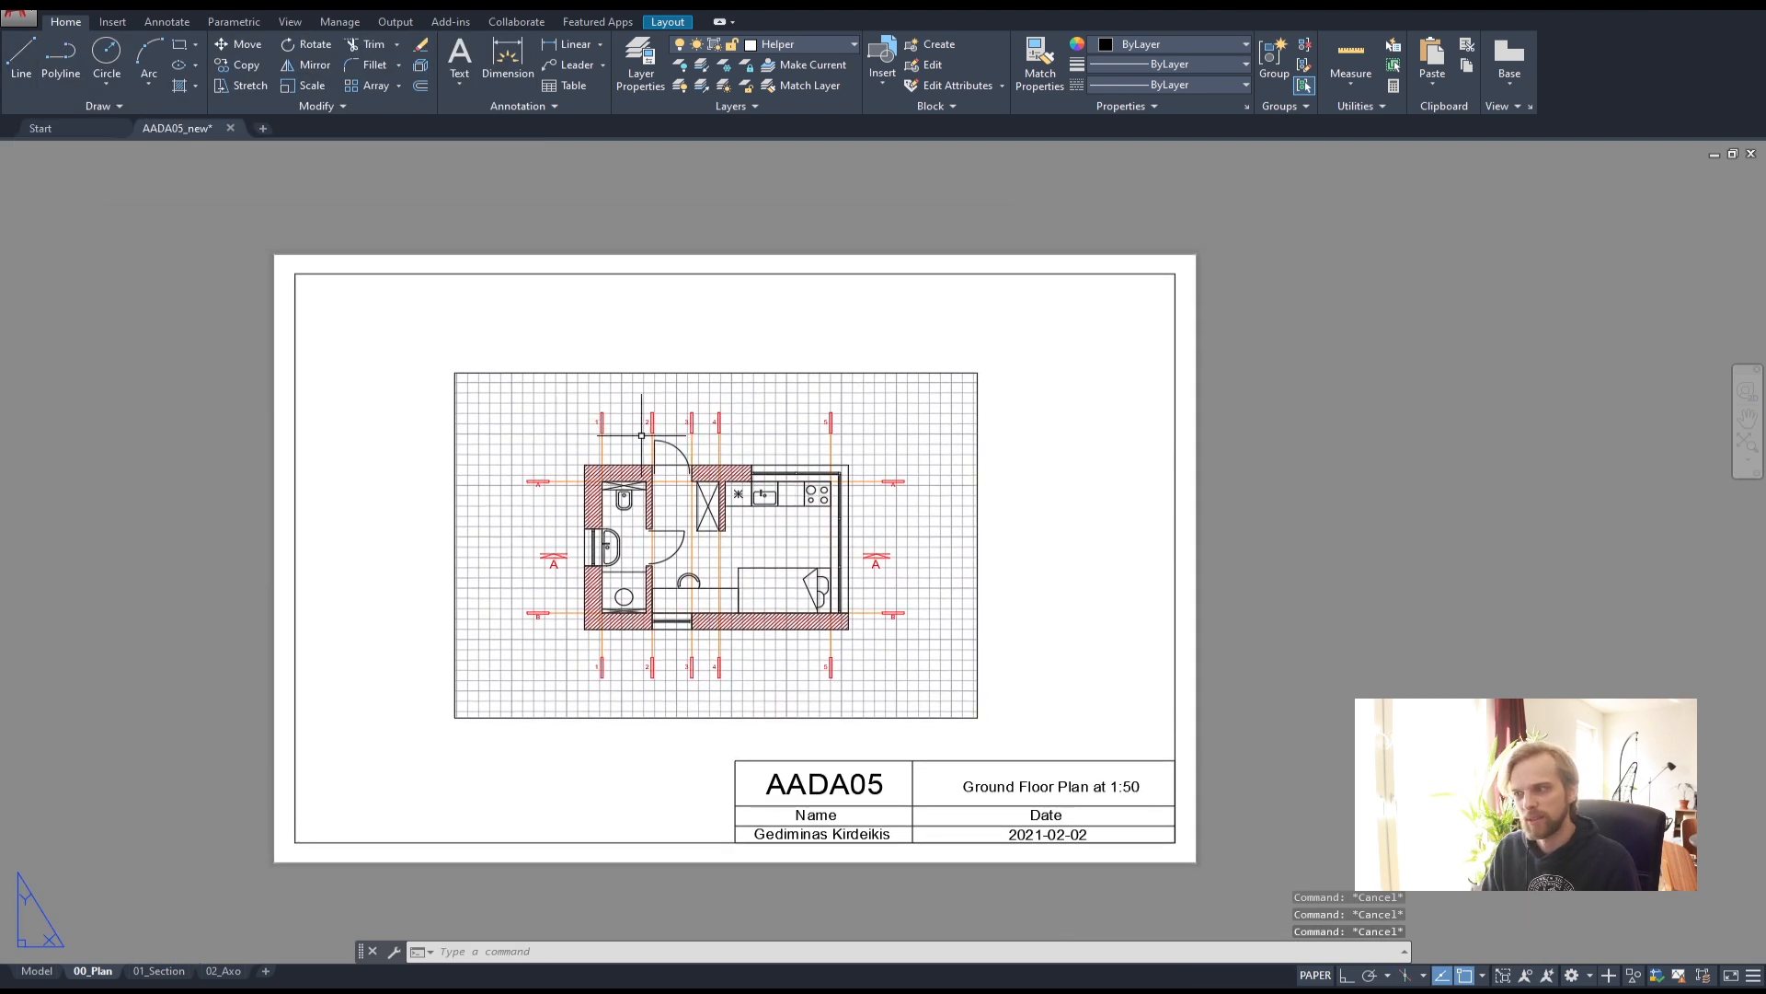
scroll(617, 428, "up", 1)
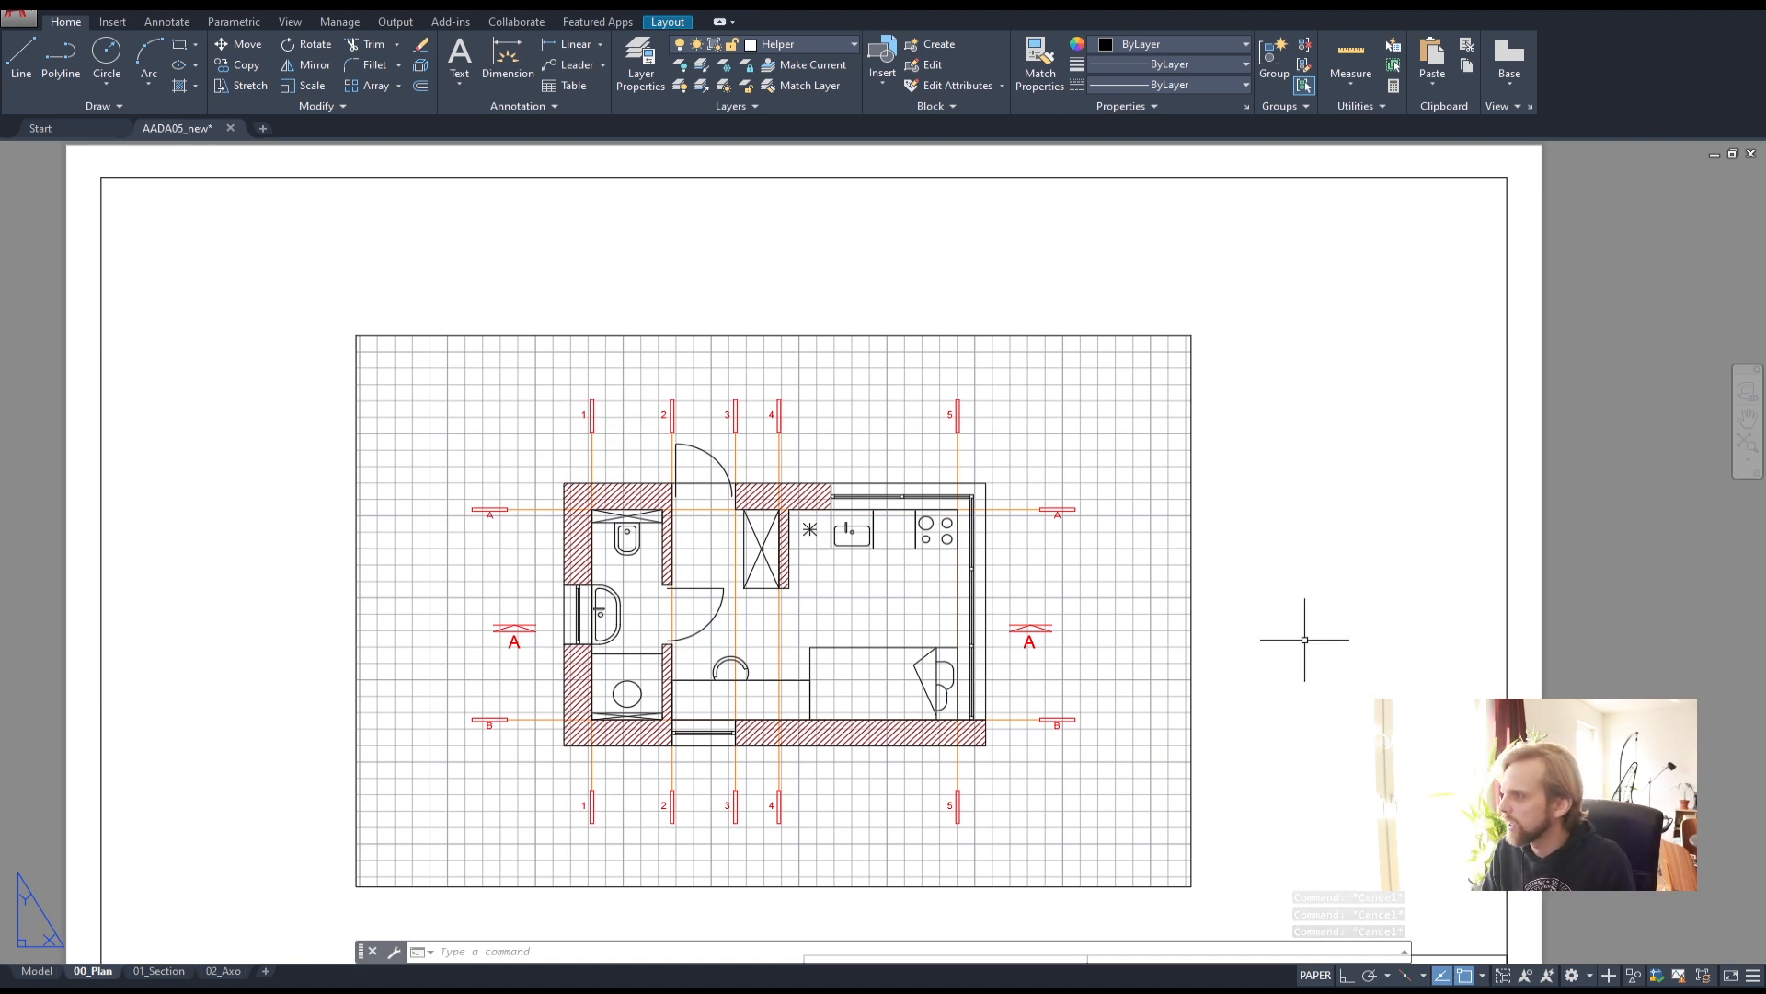
middle_click_drag(1395, 650, 1201, 546)
scroll(1349, 559, "down", 1)
scroll(1200, 545, "up", 2)
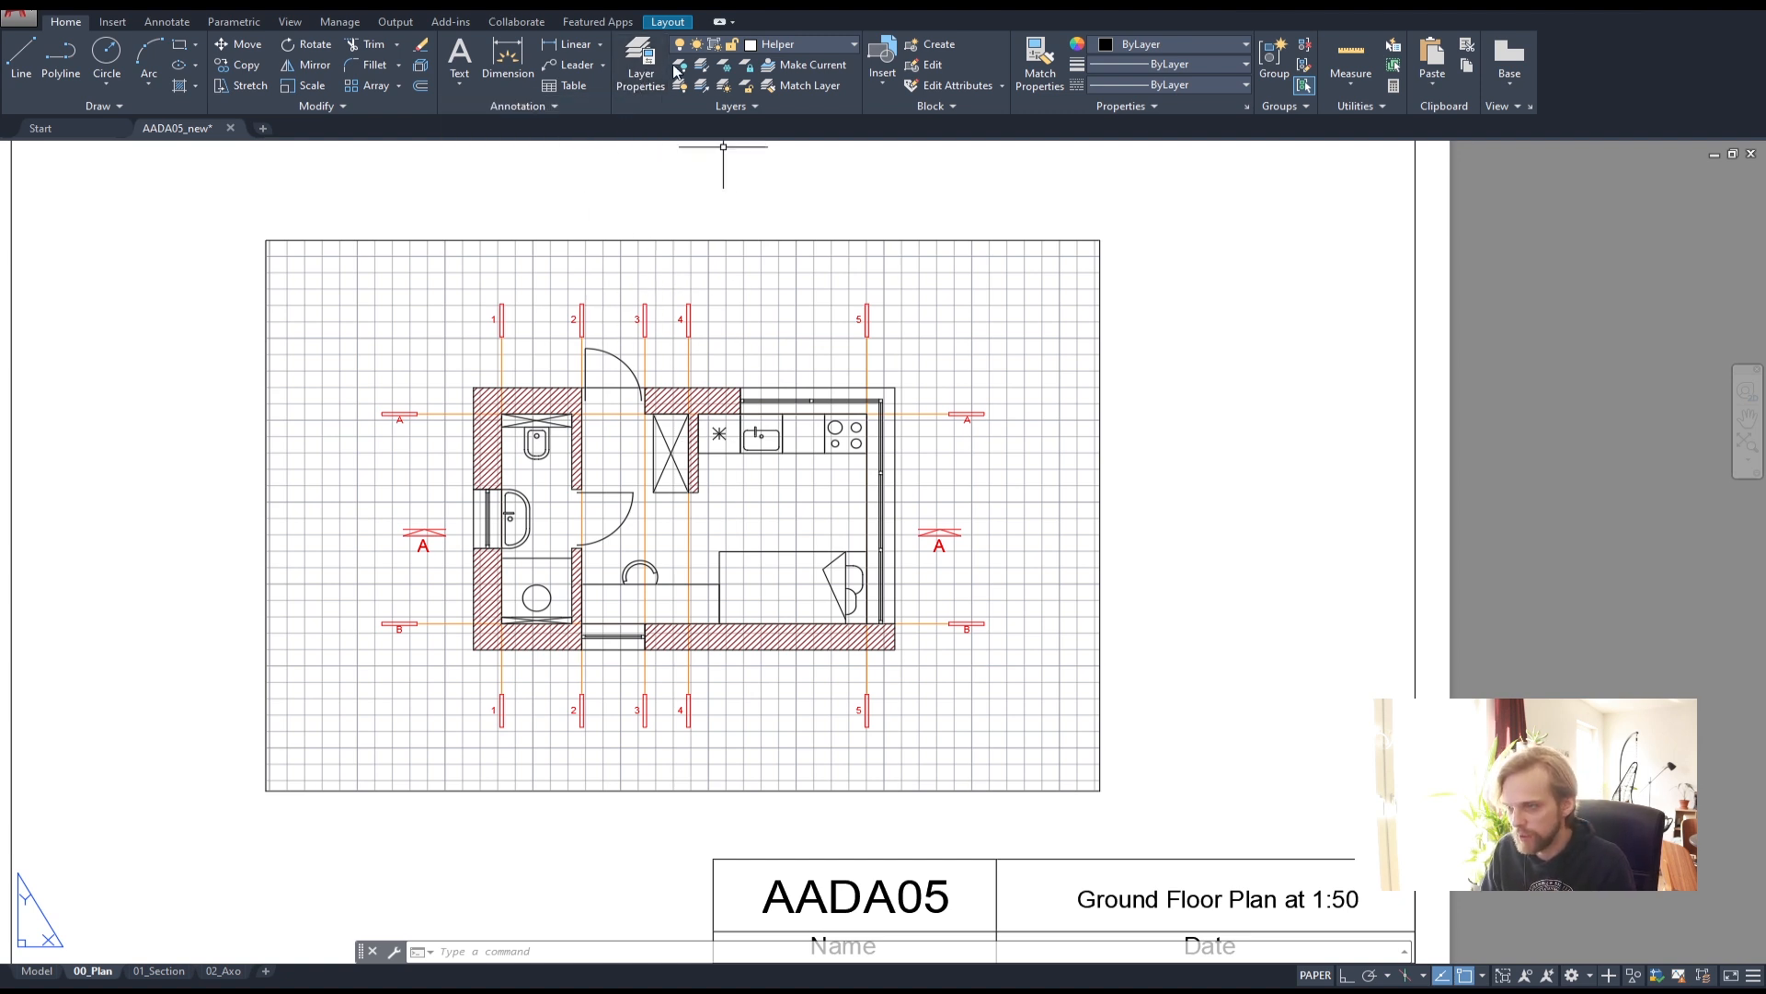
- Set the Axis layer's viewport colour to dark red 14 in the Layer Properties Manager
left_click(618, 57)
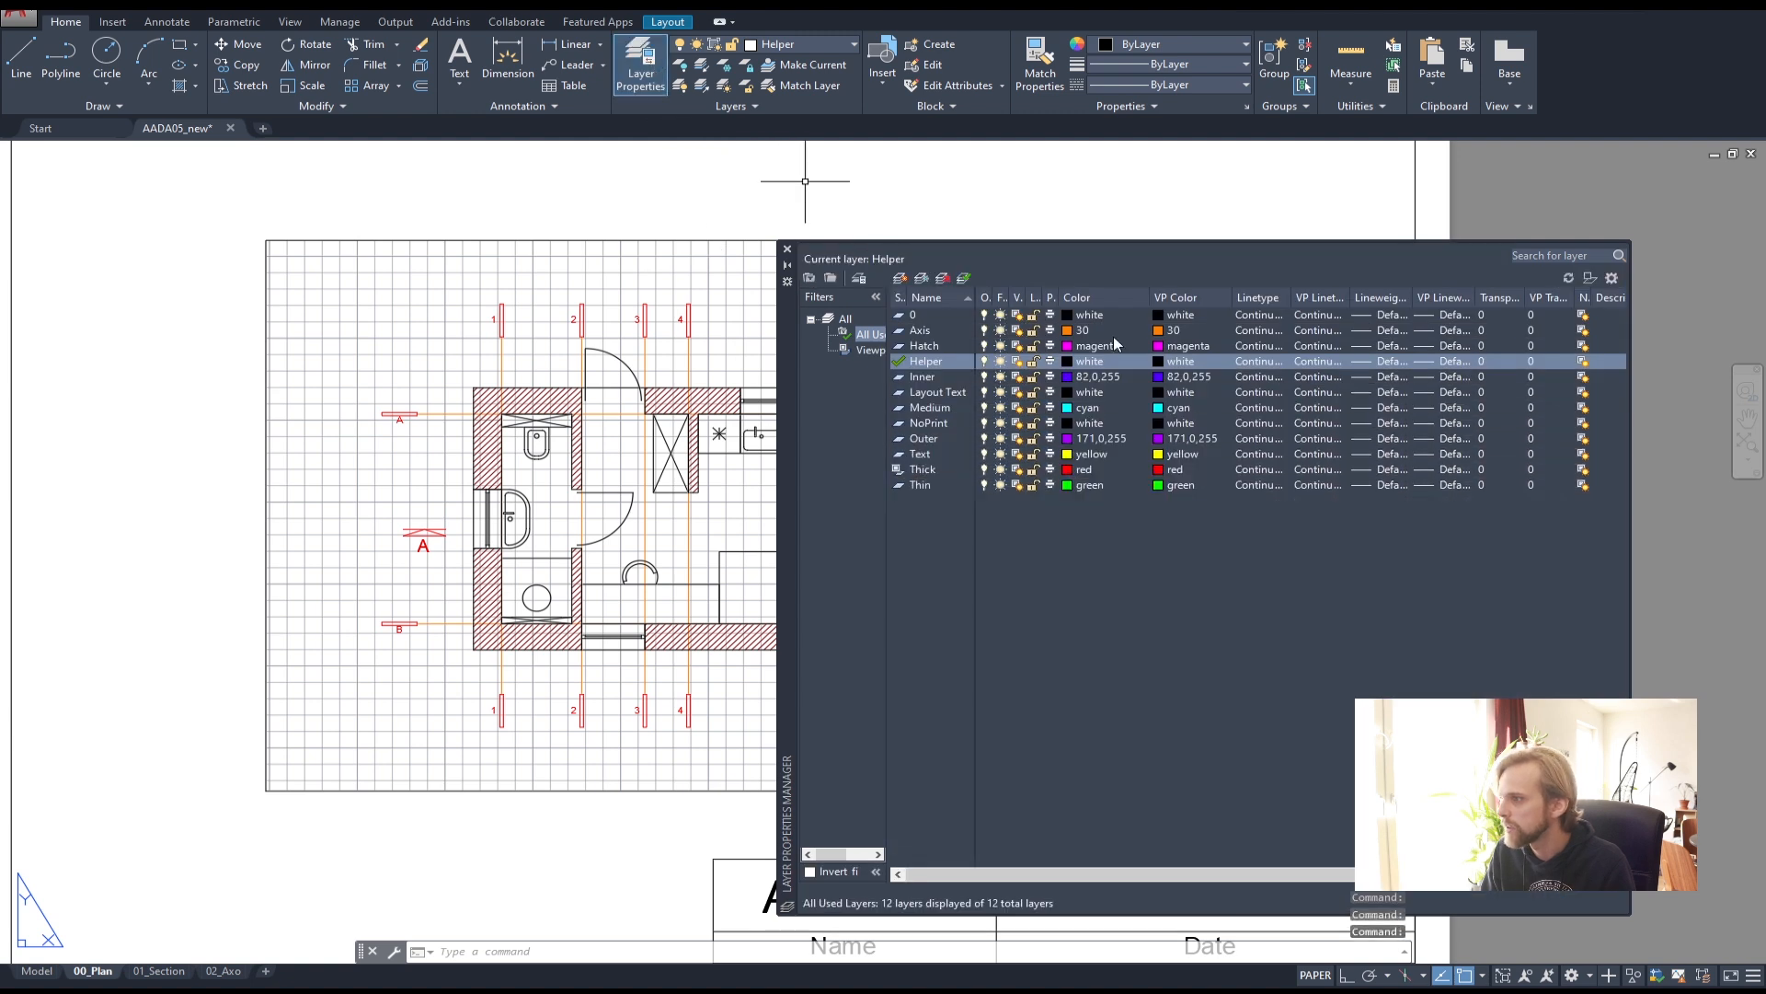
left_click(1167, 331)
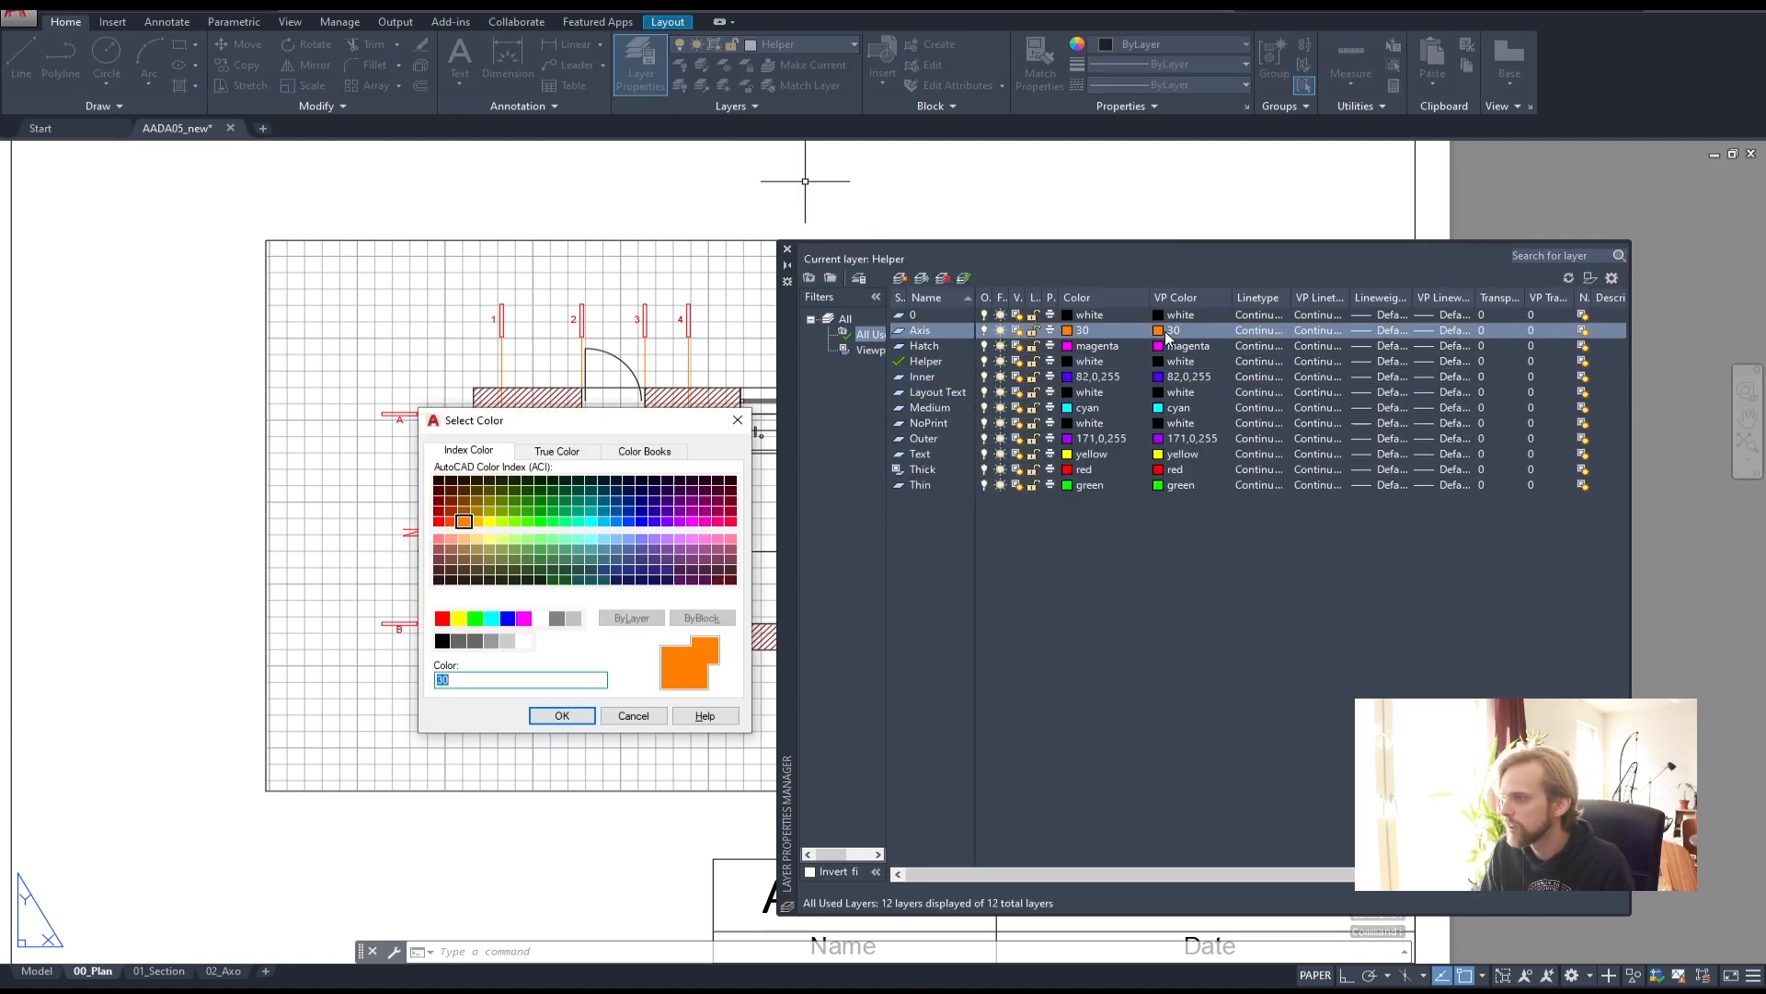
left_click(439, 501)
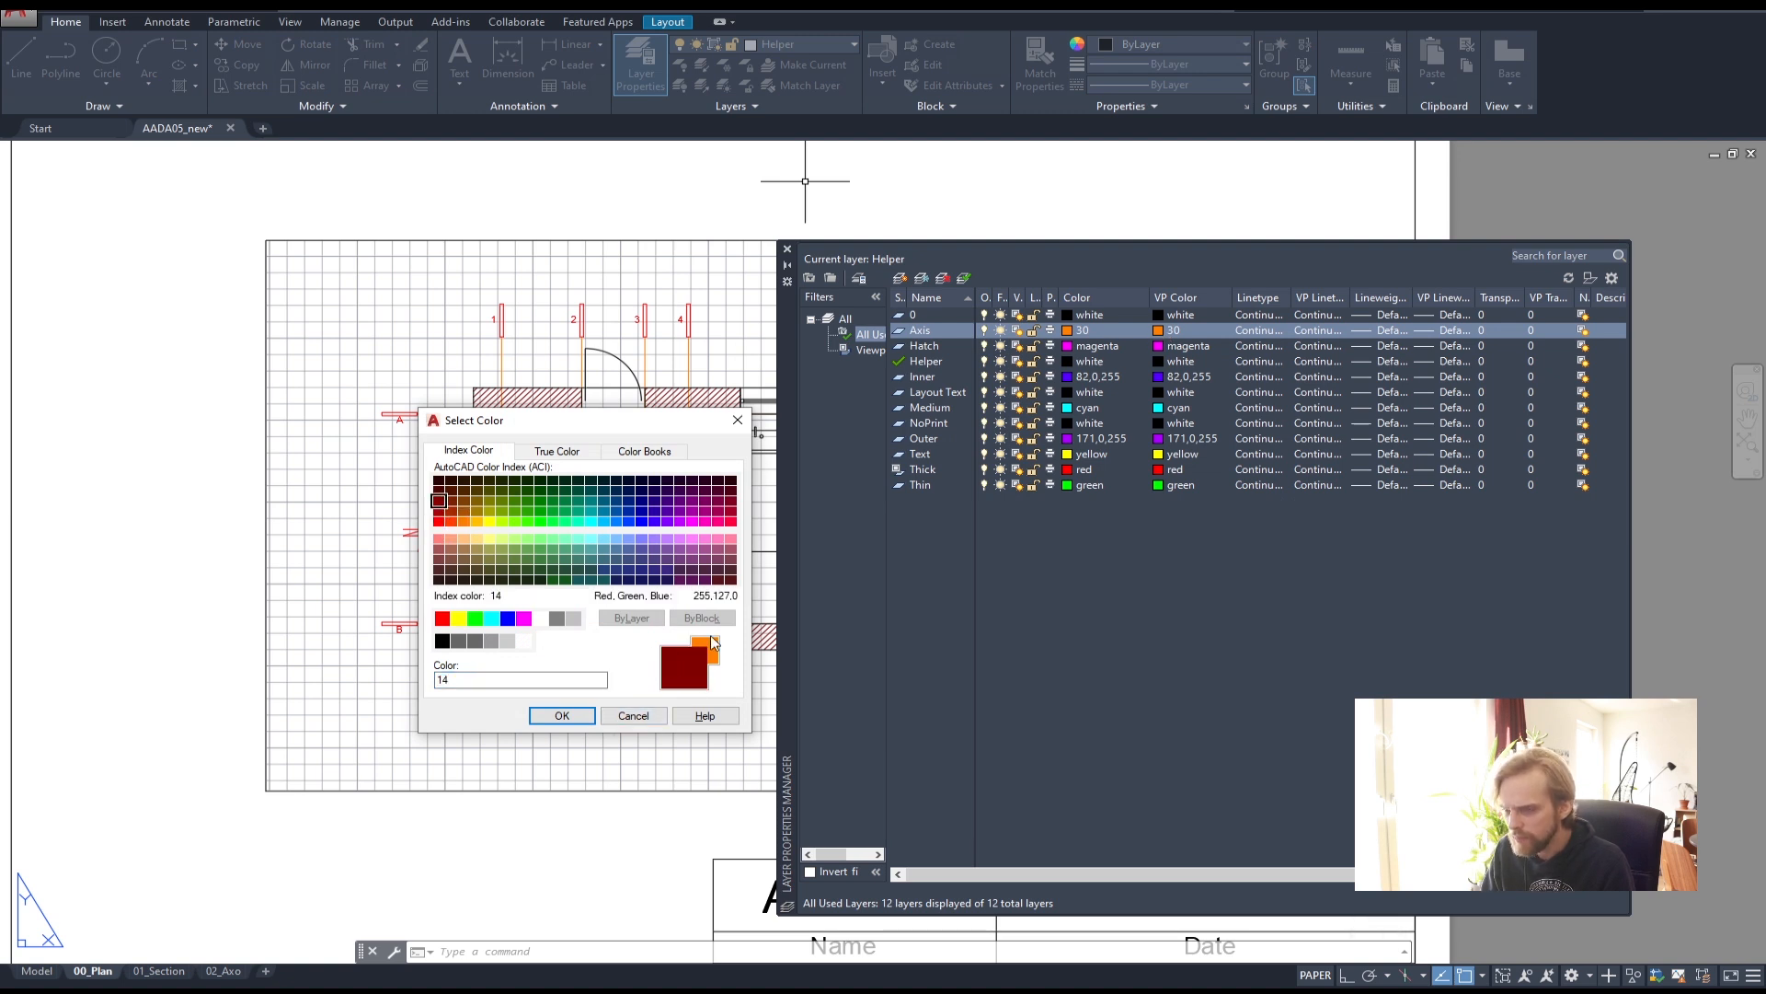
left_click(561, 716)
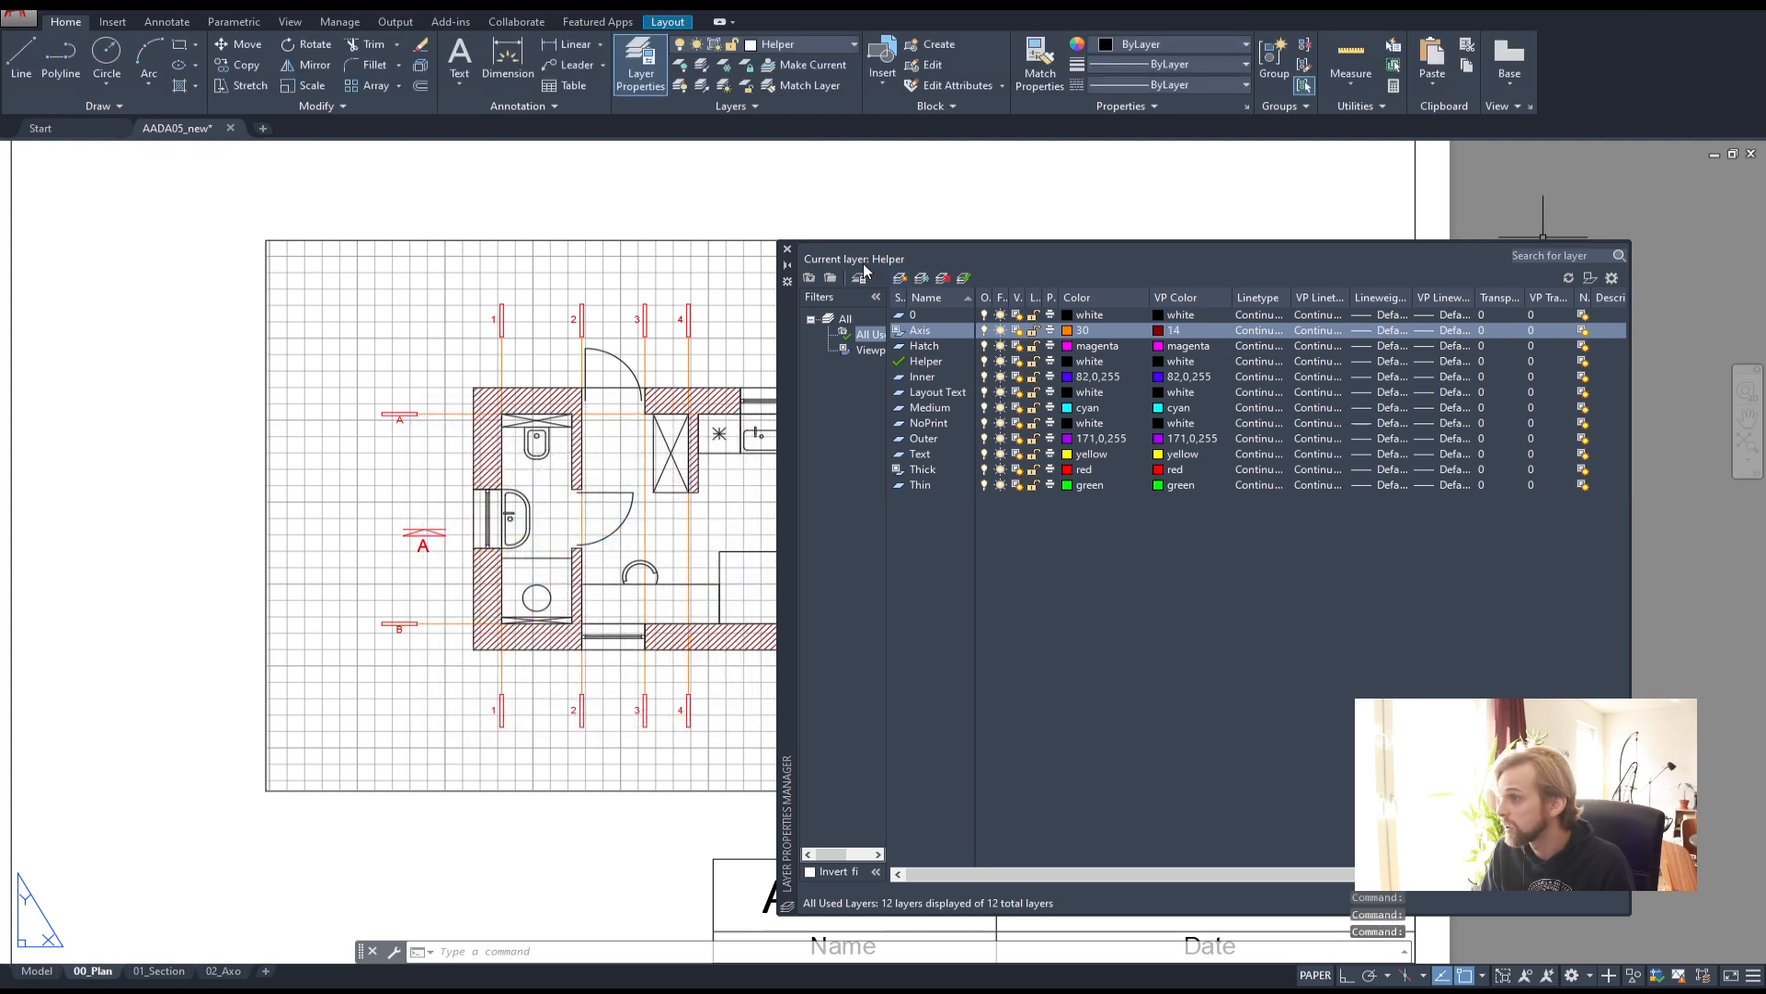
left_click(787, 249)
key("Escape")
key("Escape")
- From inside the plan viewport, set the Axis layer's VP colour to 14 again and recheck the layers
left_click(727, 240)
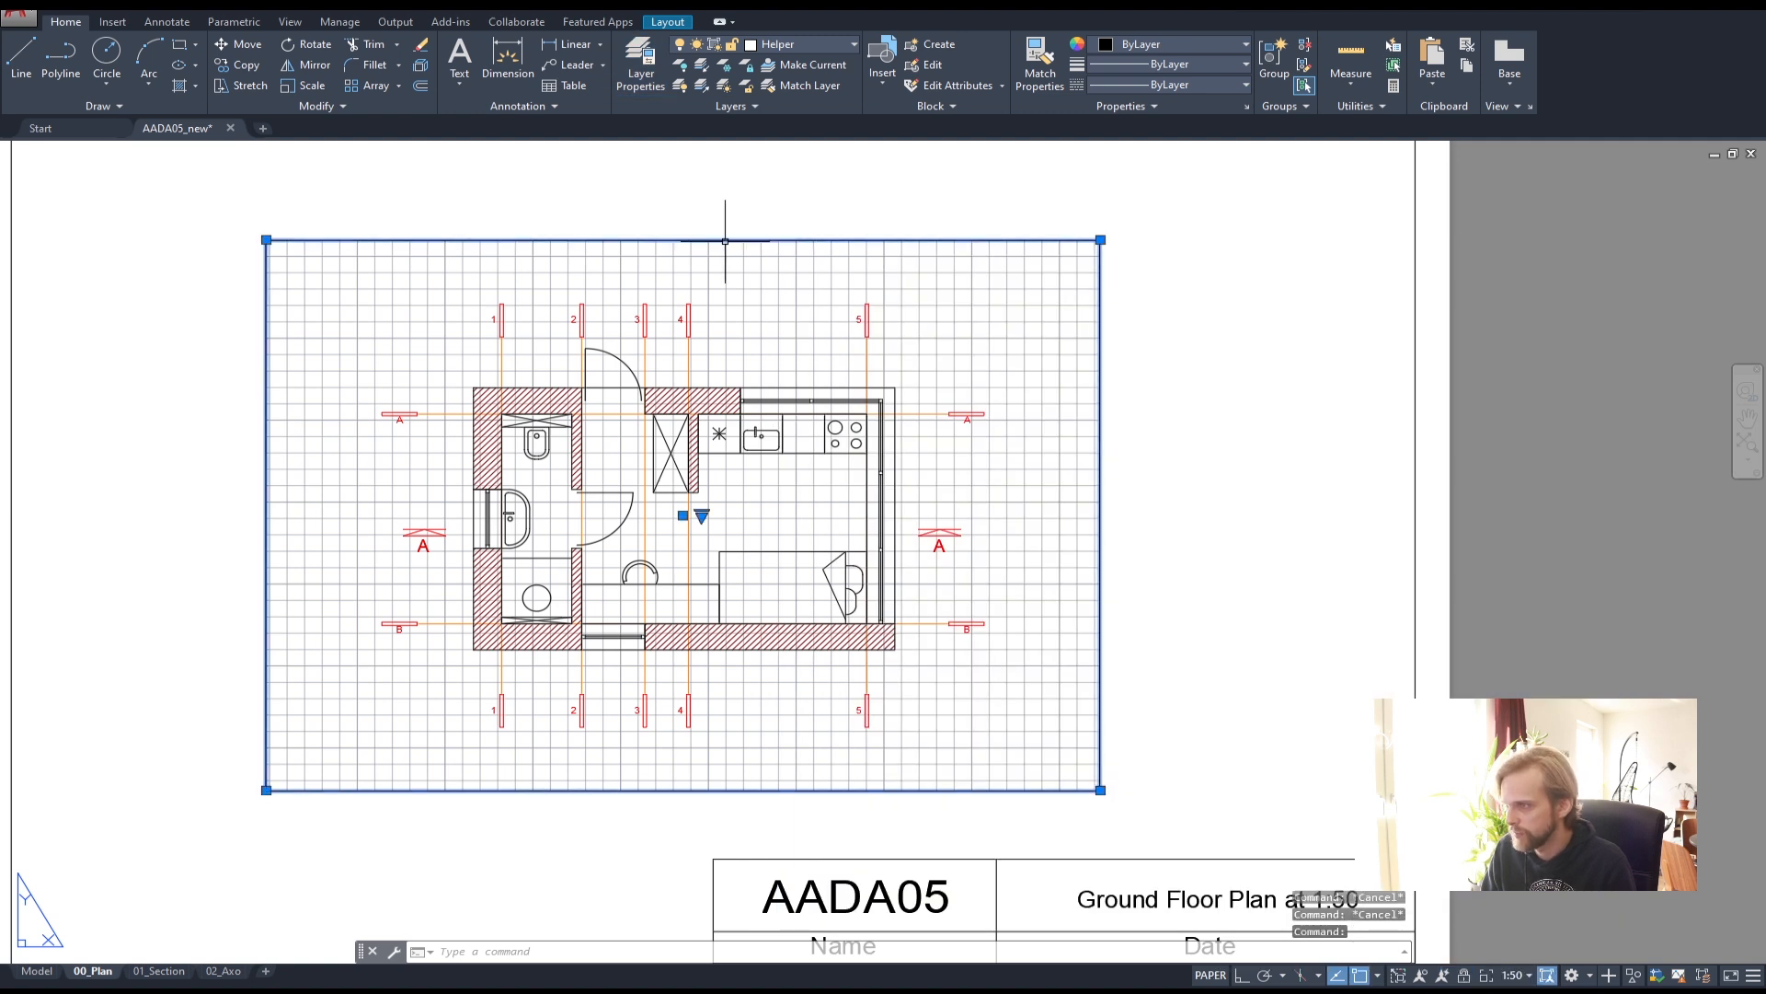
double_click(682, 263)
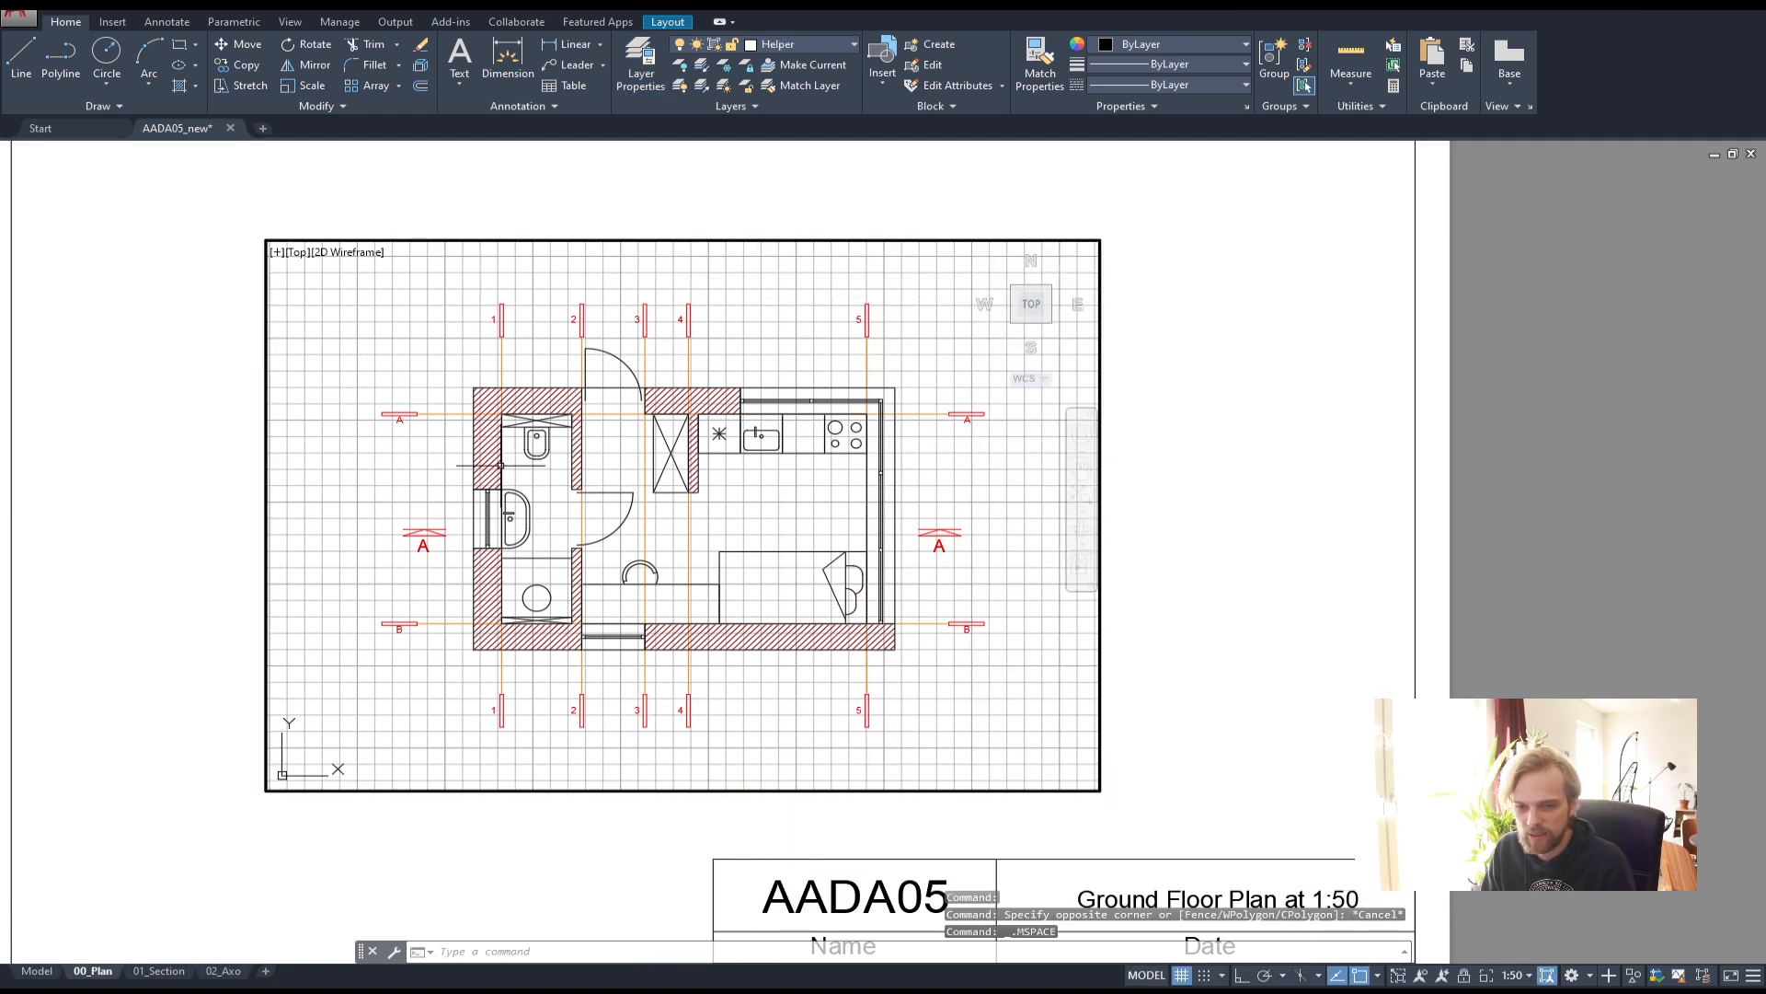
left_click(625, 65)
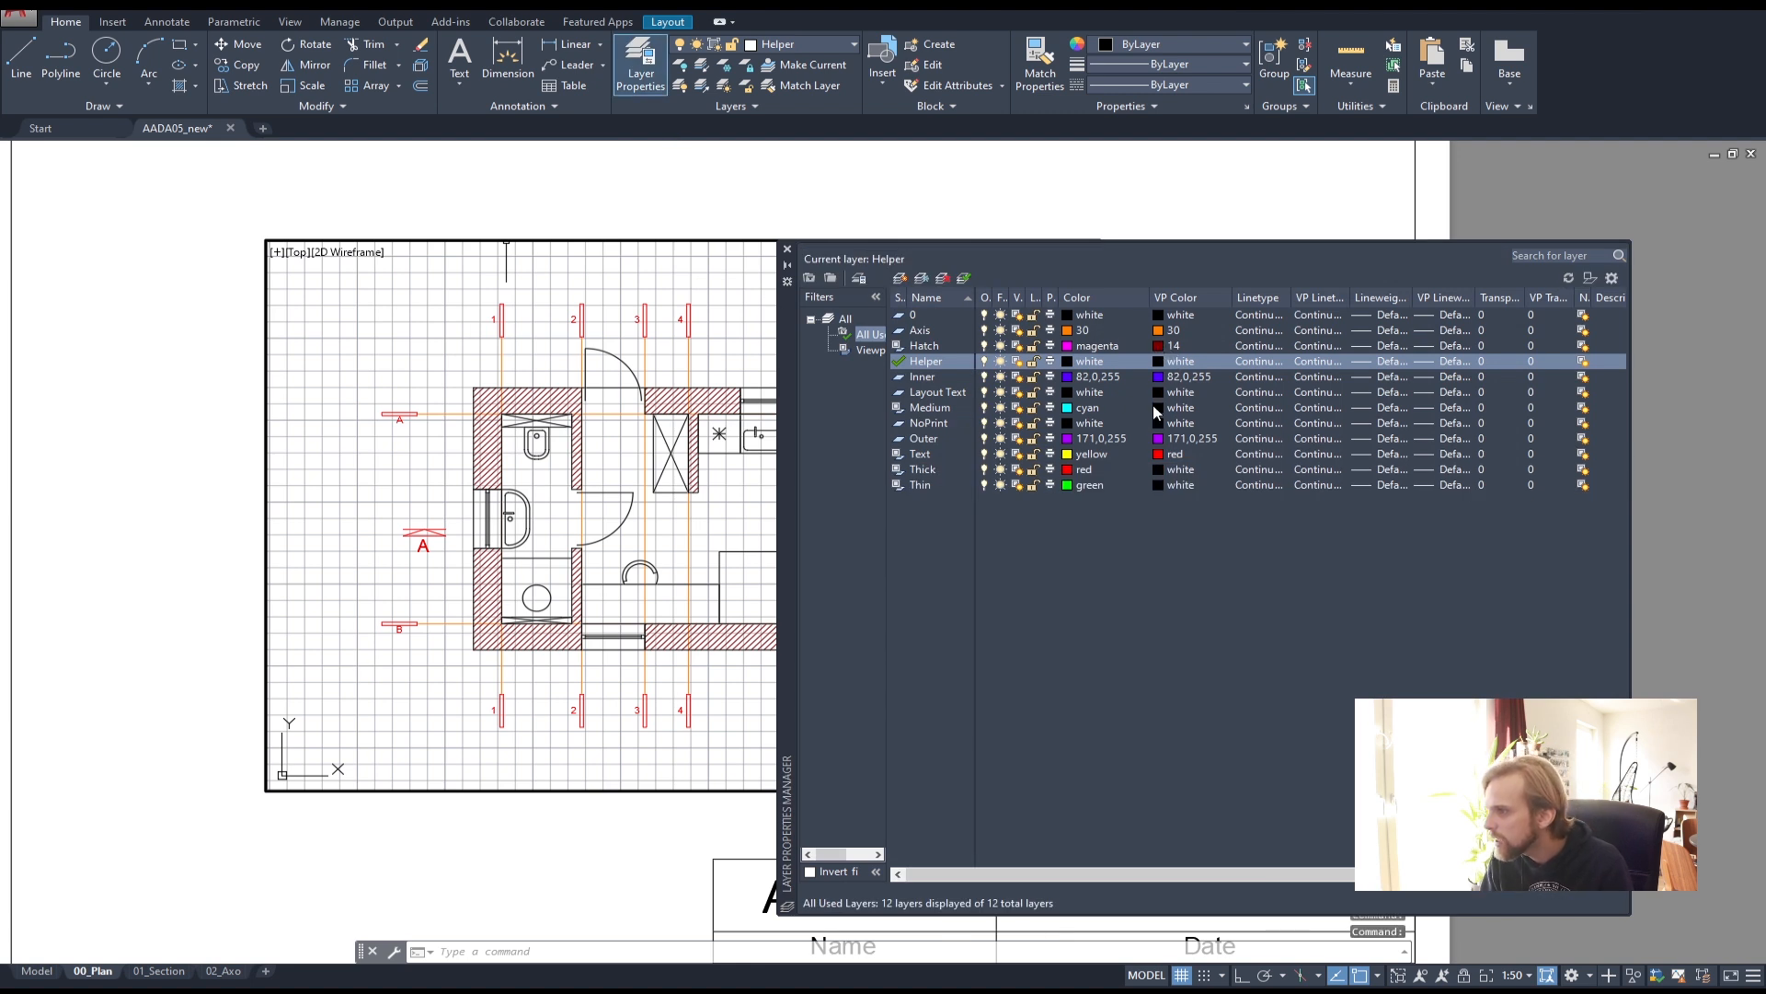
left_click(1164, 330)
left_click(437, 504)
left_click(562, 716)
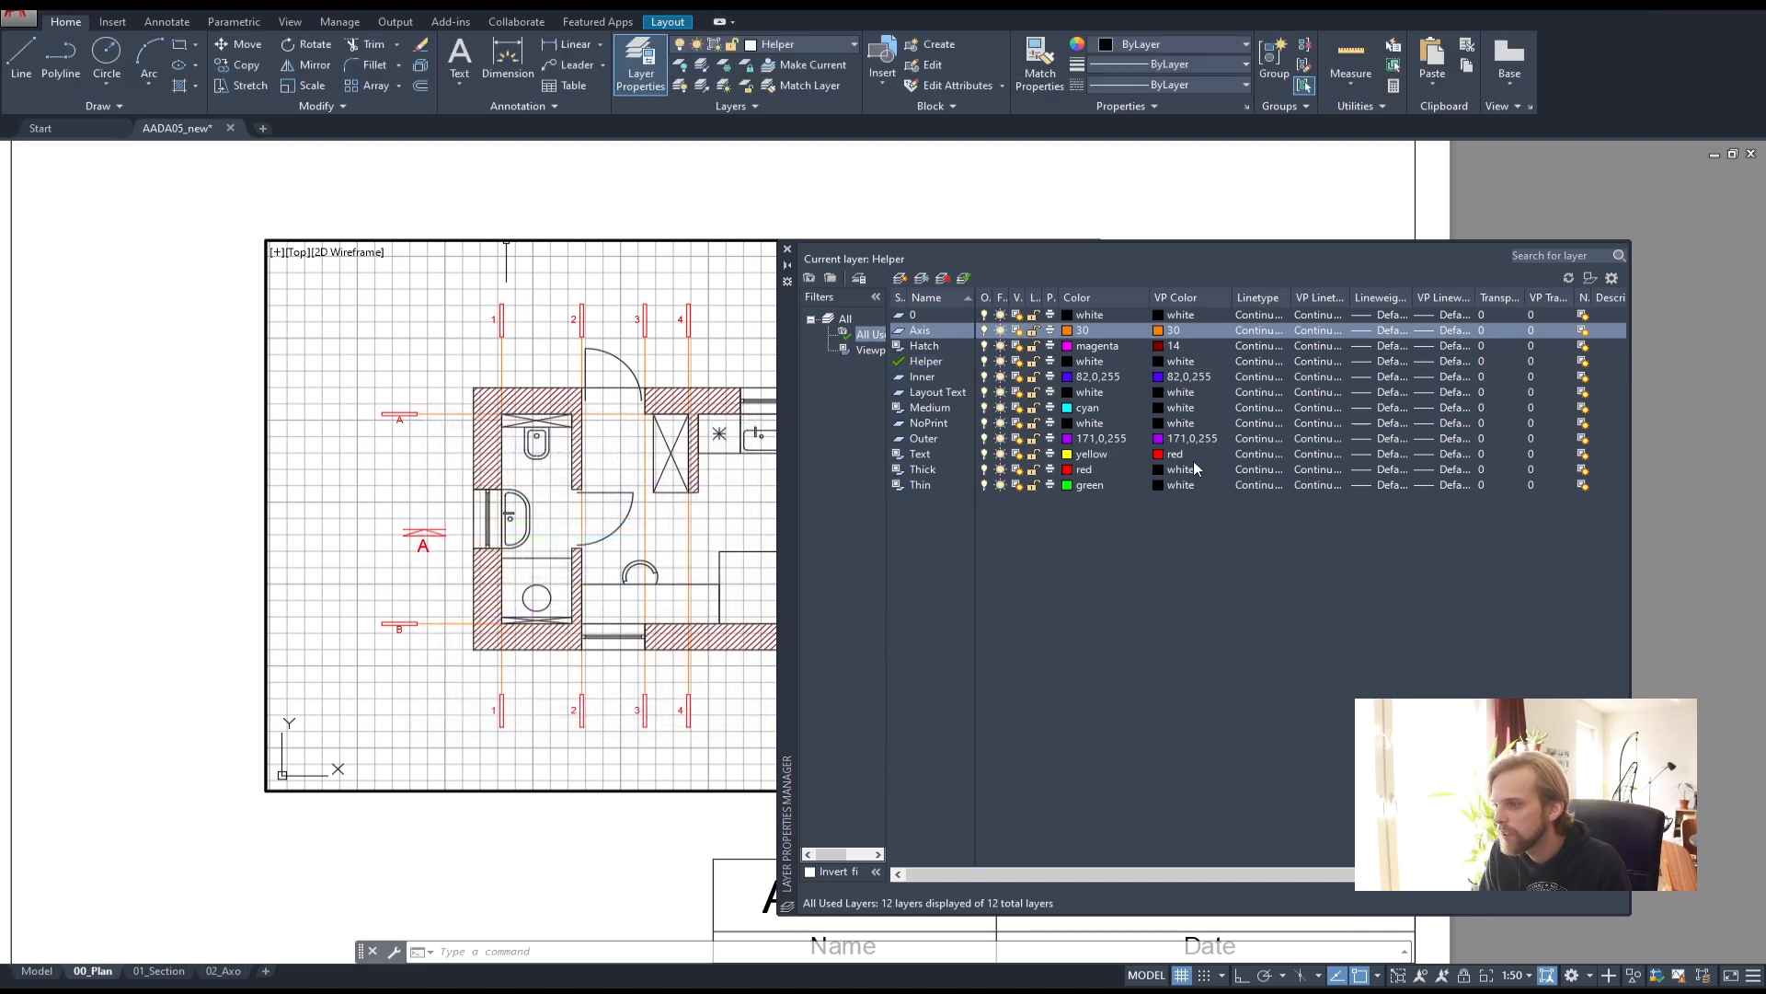
left_click(787, 251)
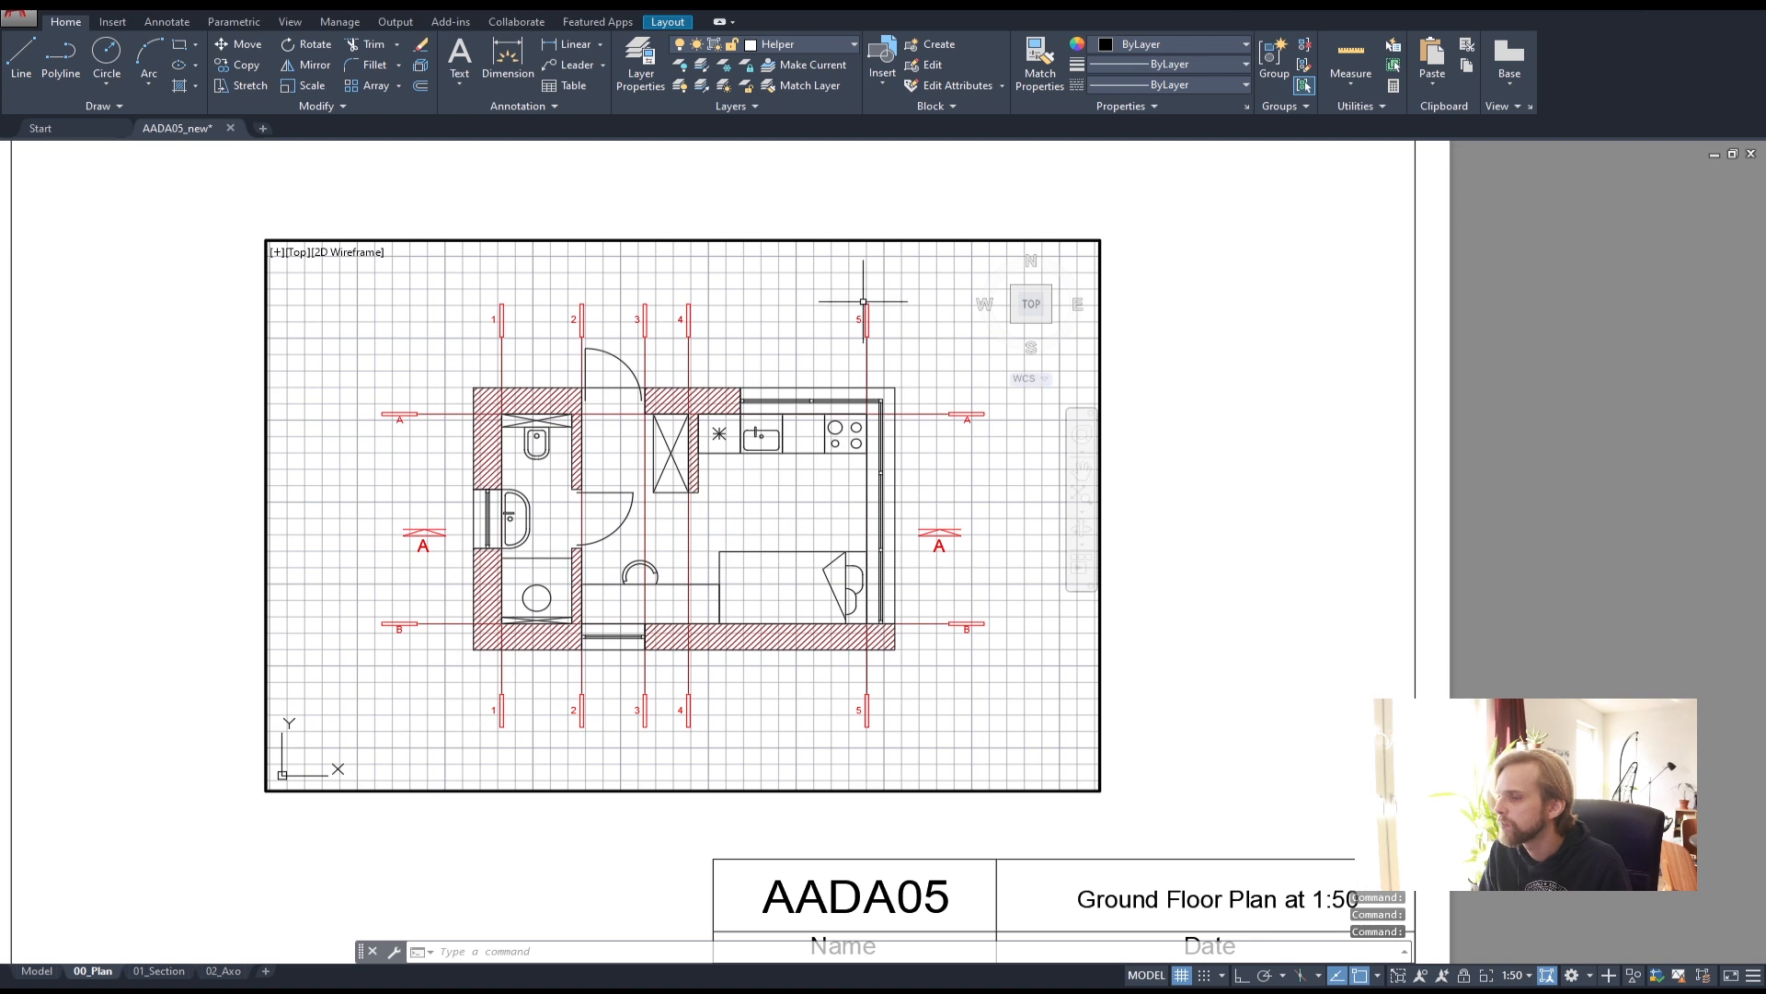
left_click(636, 66)
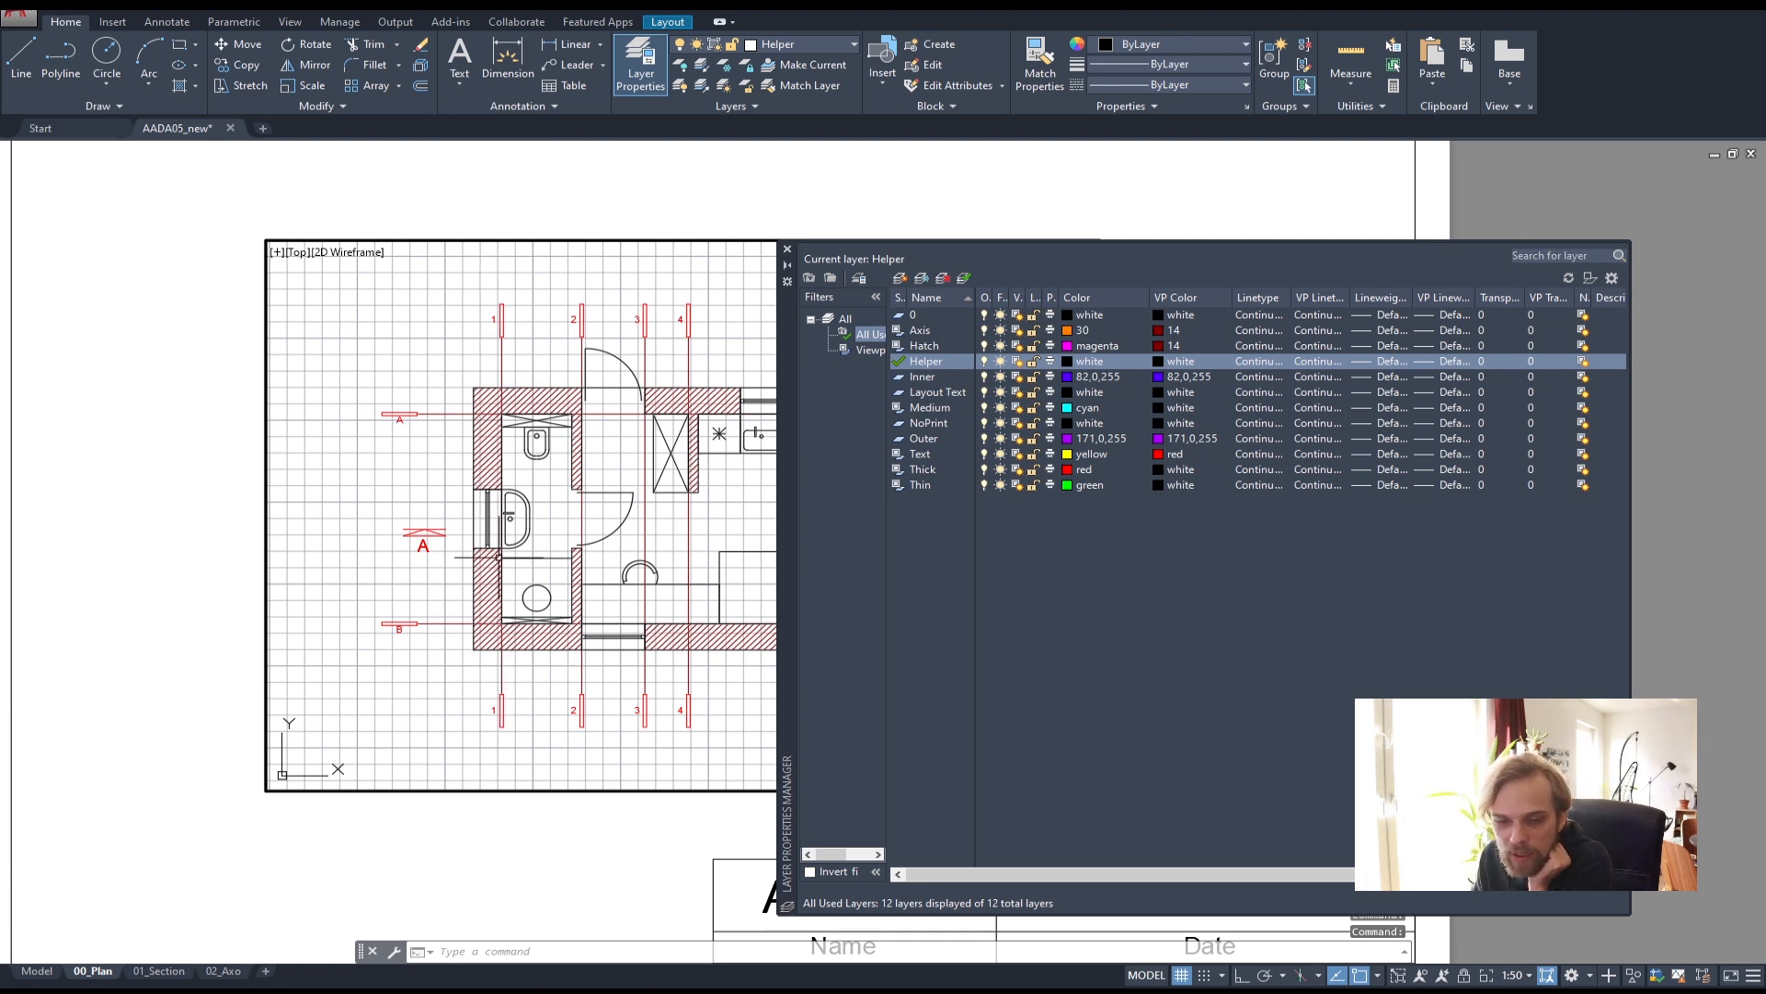
- Widen the Linetype and VP Linetype columns and look at the Helper layer's linetype choices
double_click(1292, 295)
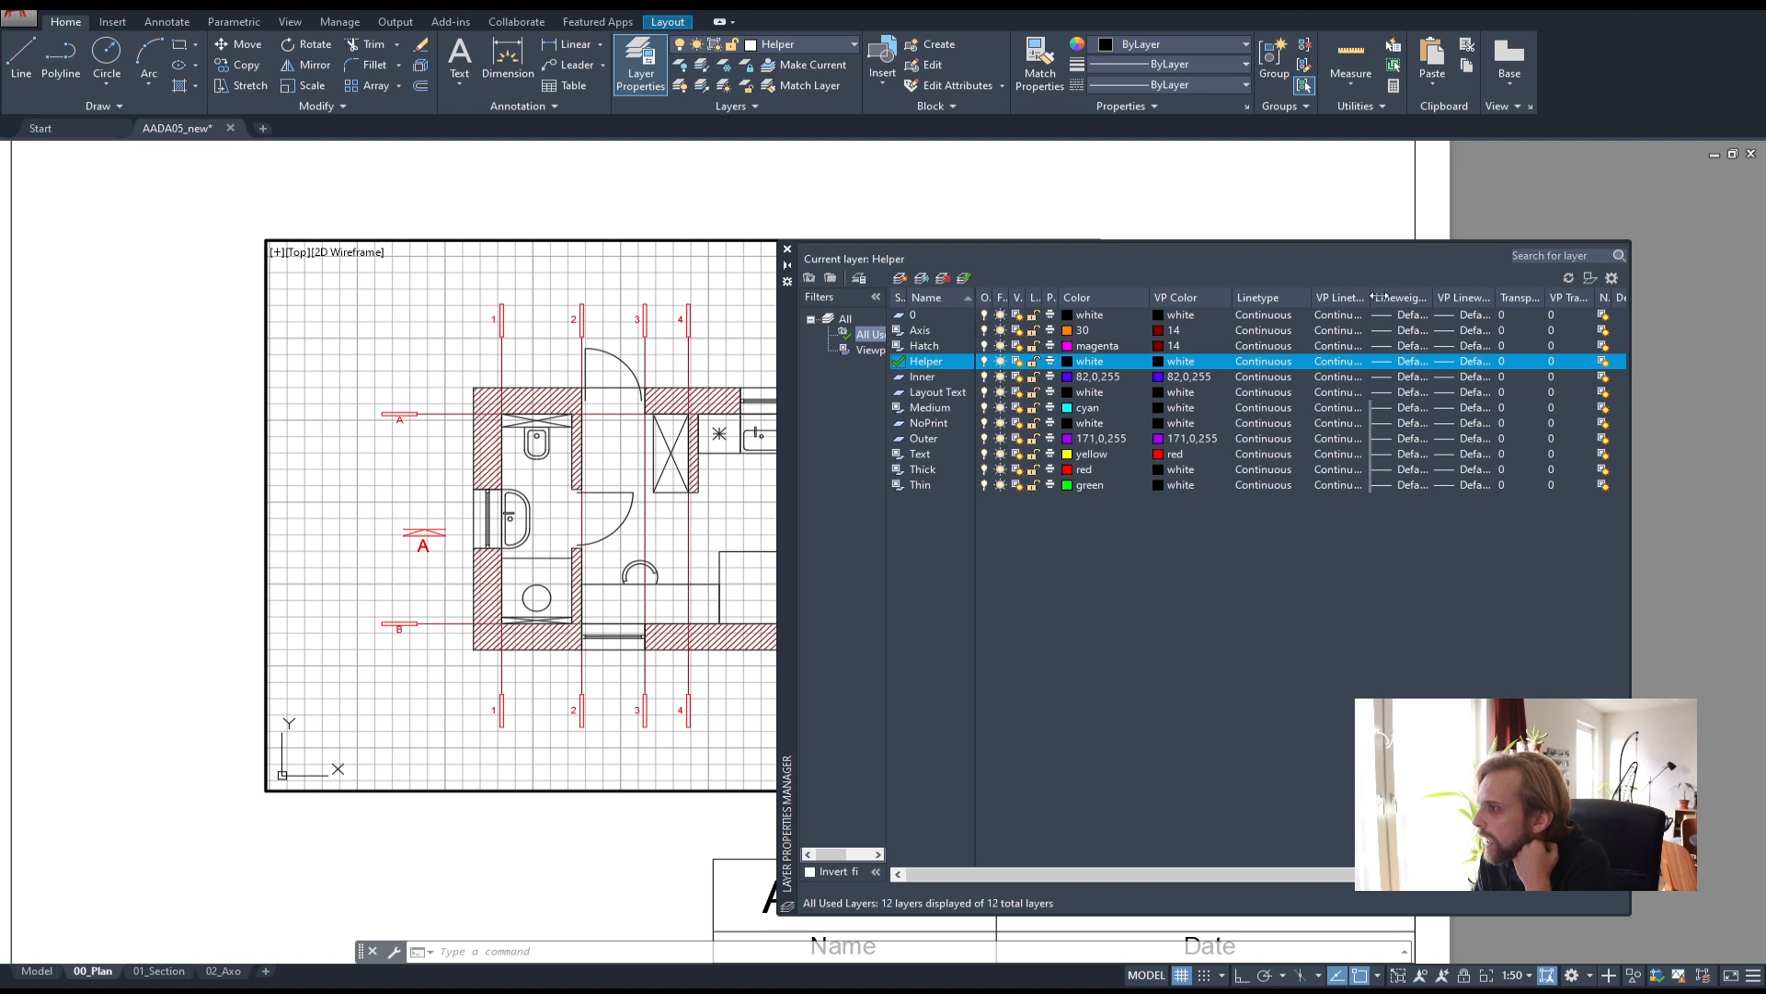
double_click(1373, 295)
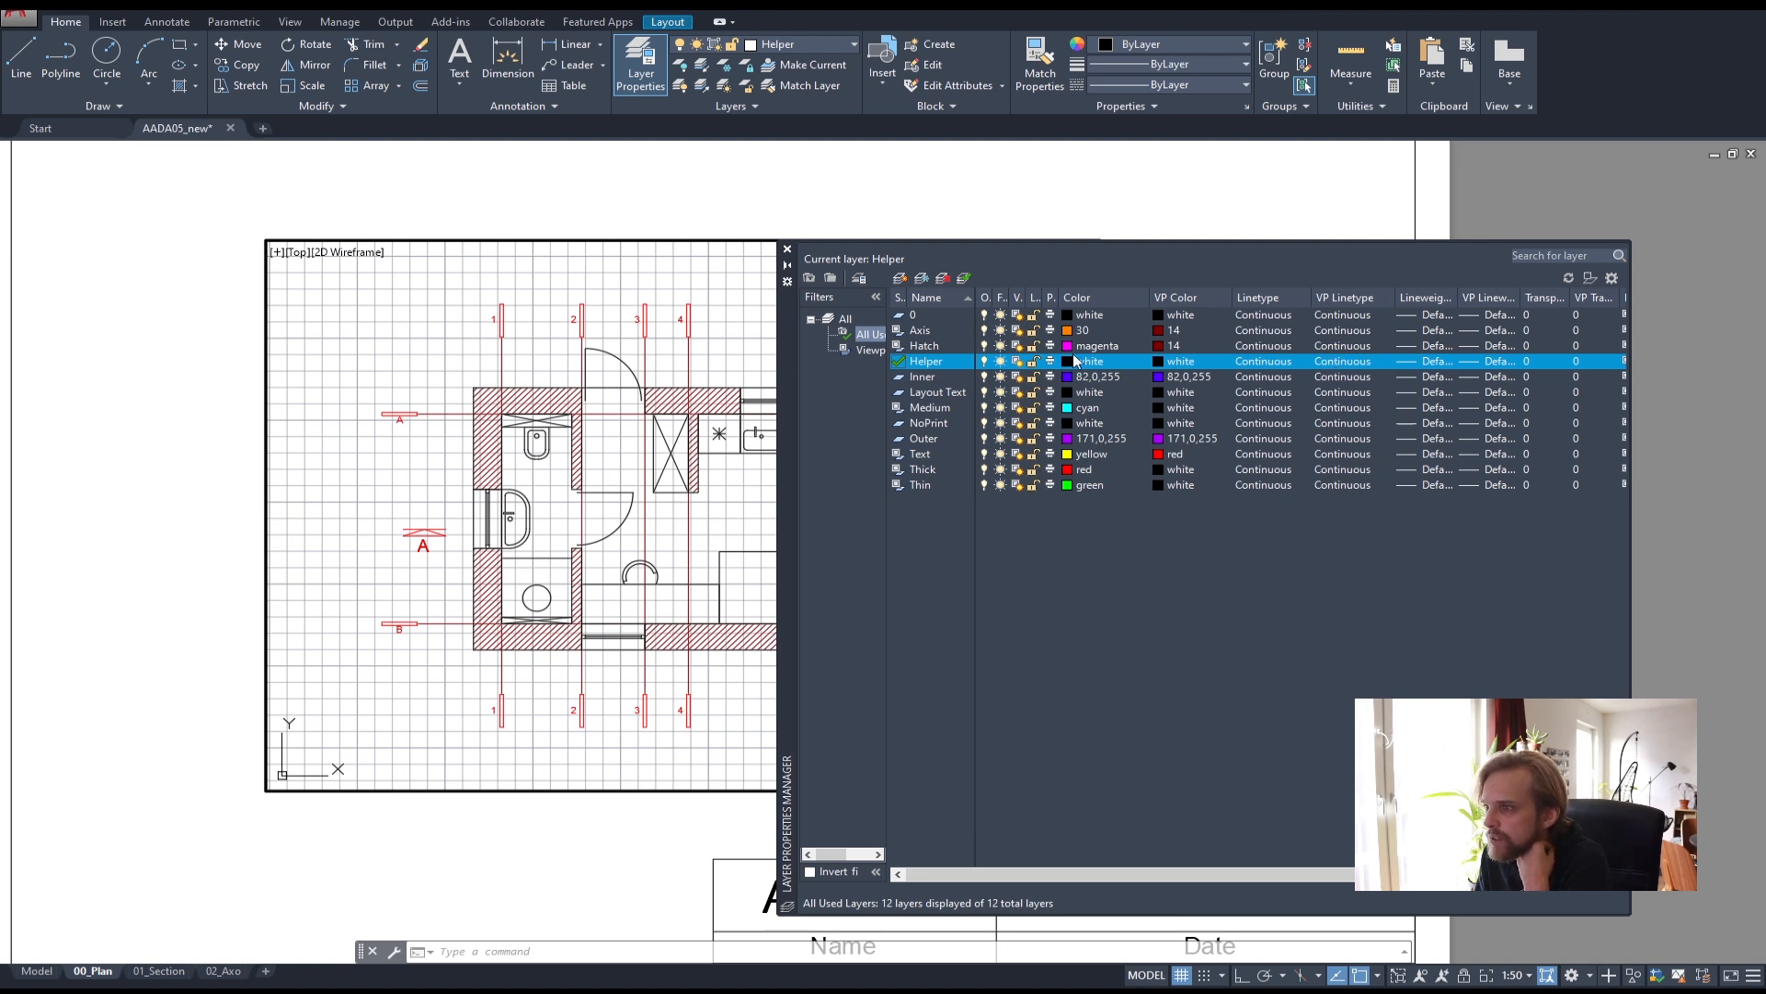
left_click(1339, 362)
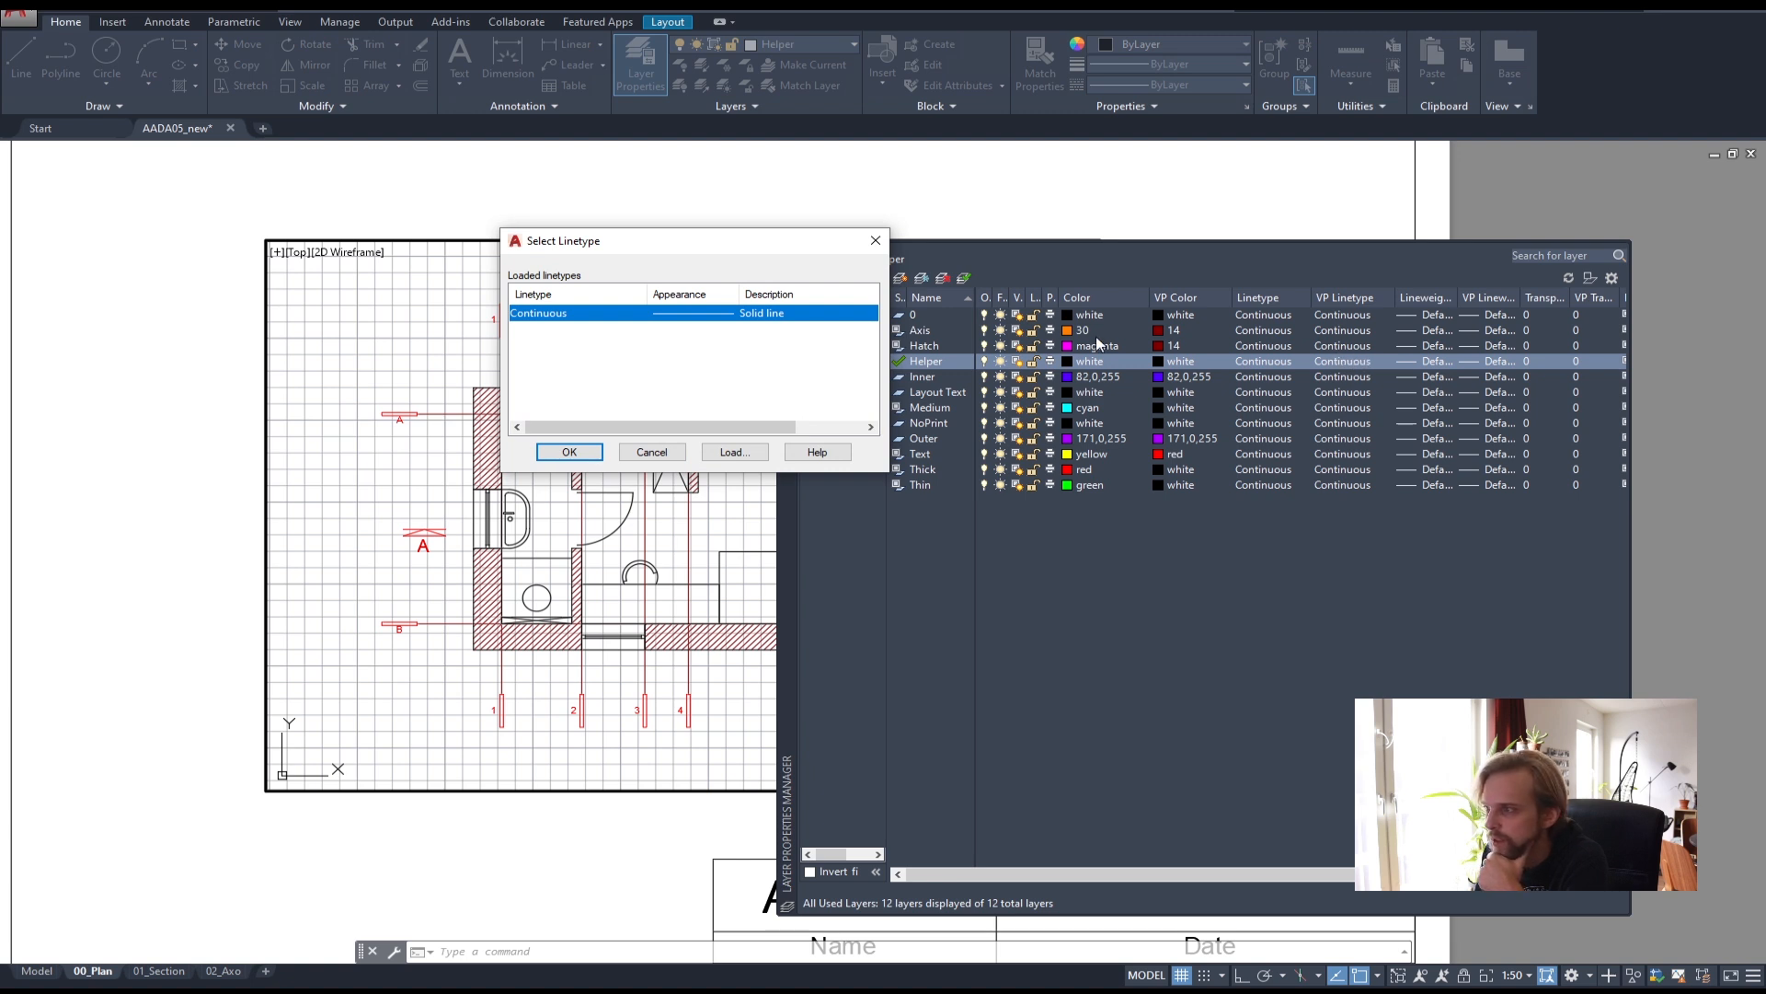
left_click(664, 451)
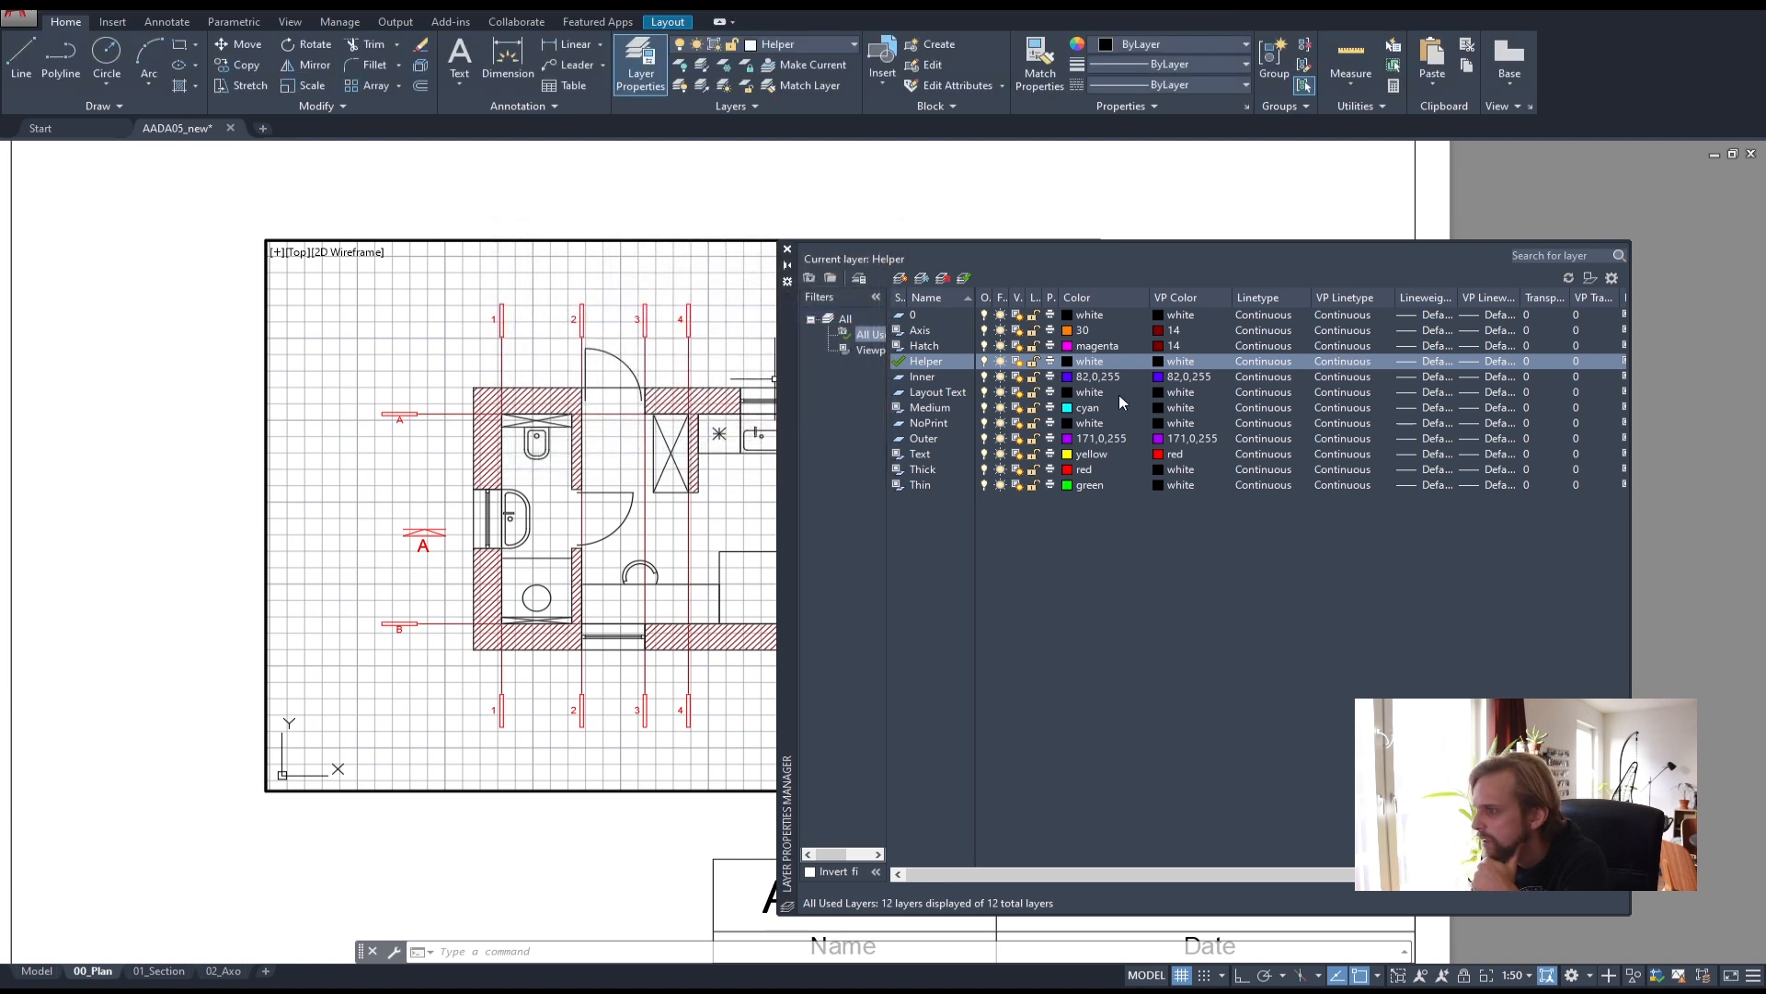
- Load ACAD_ISO04W100 and assign it as the Axis layer's viewport linetype
left_click(1351, 331)
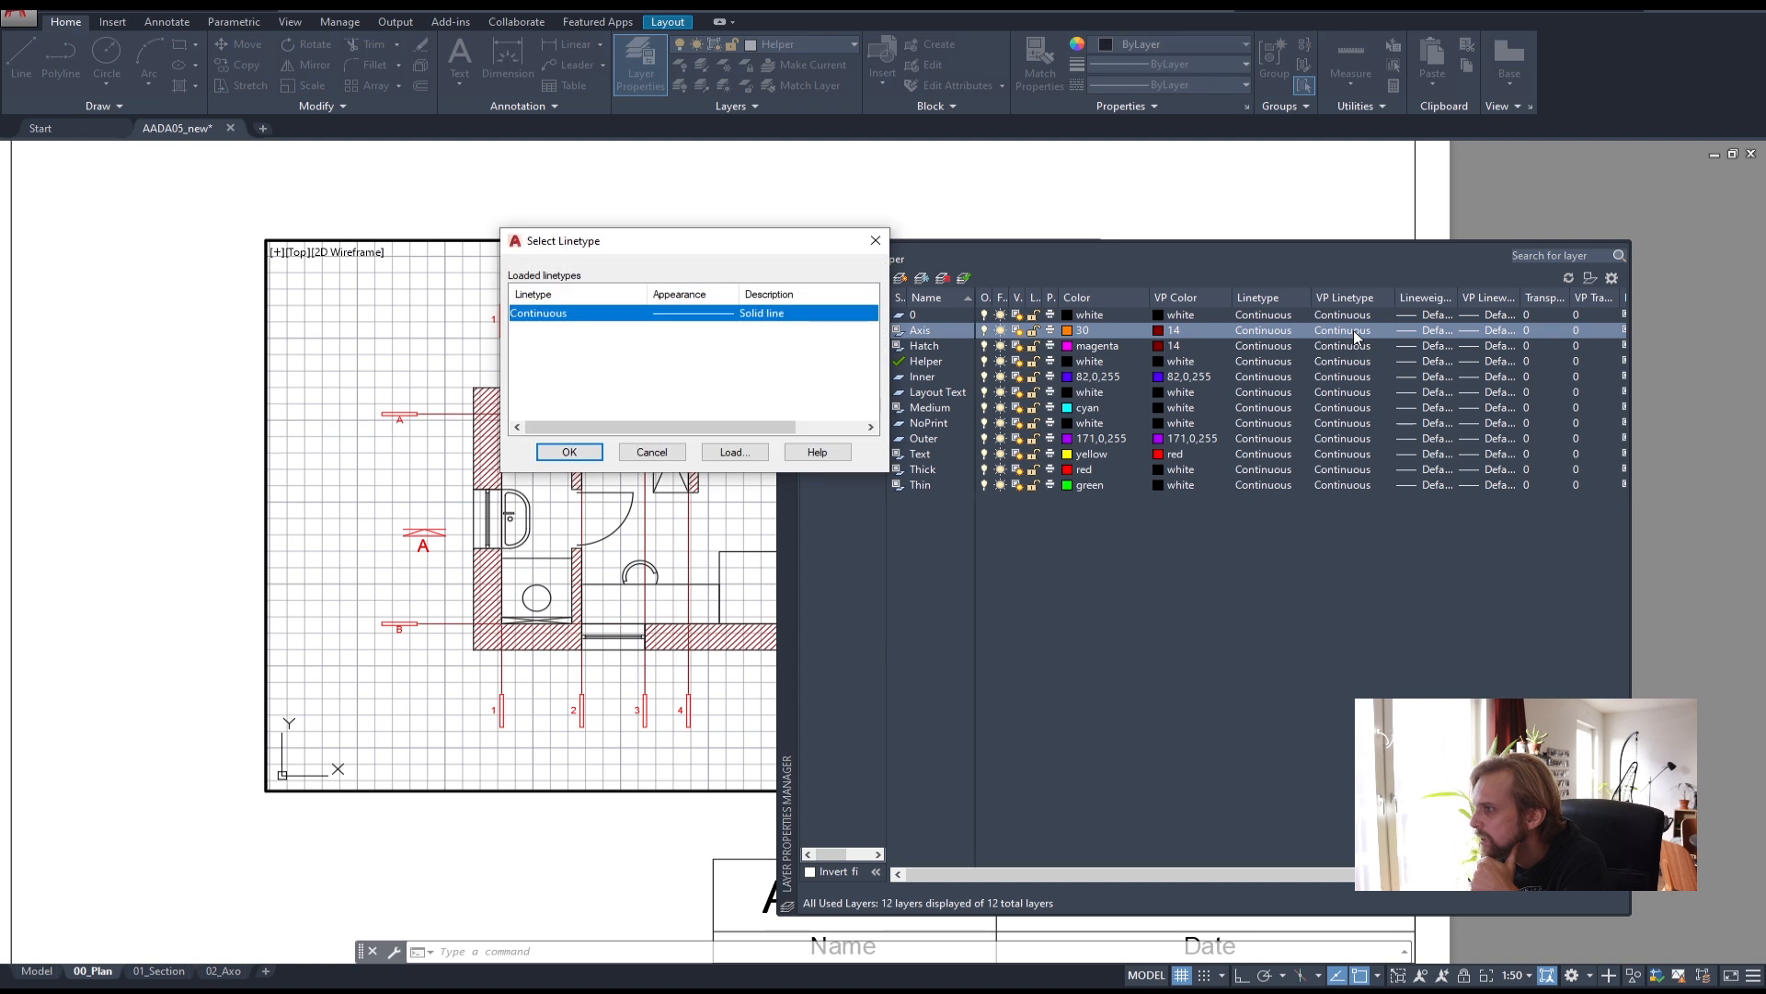
left_click(708, 452)
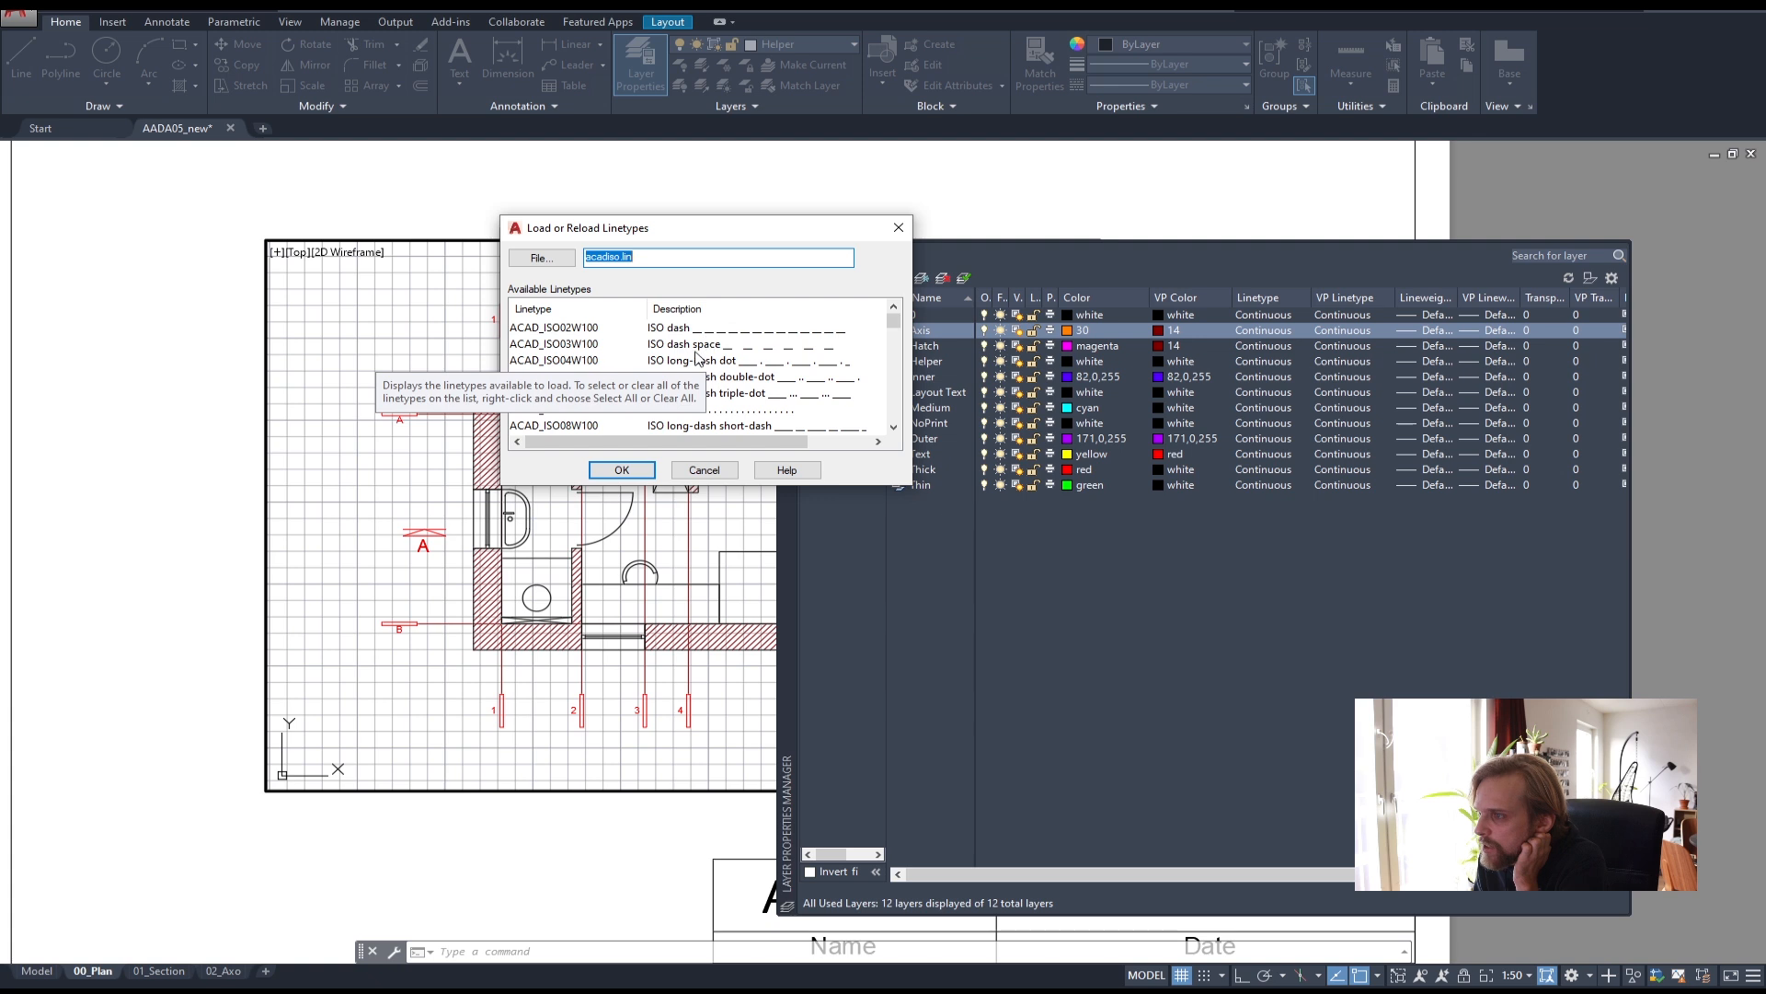
left_click(685, 361)
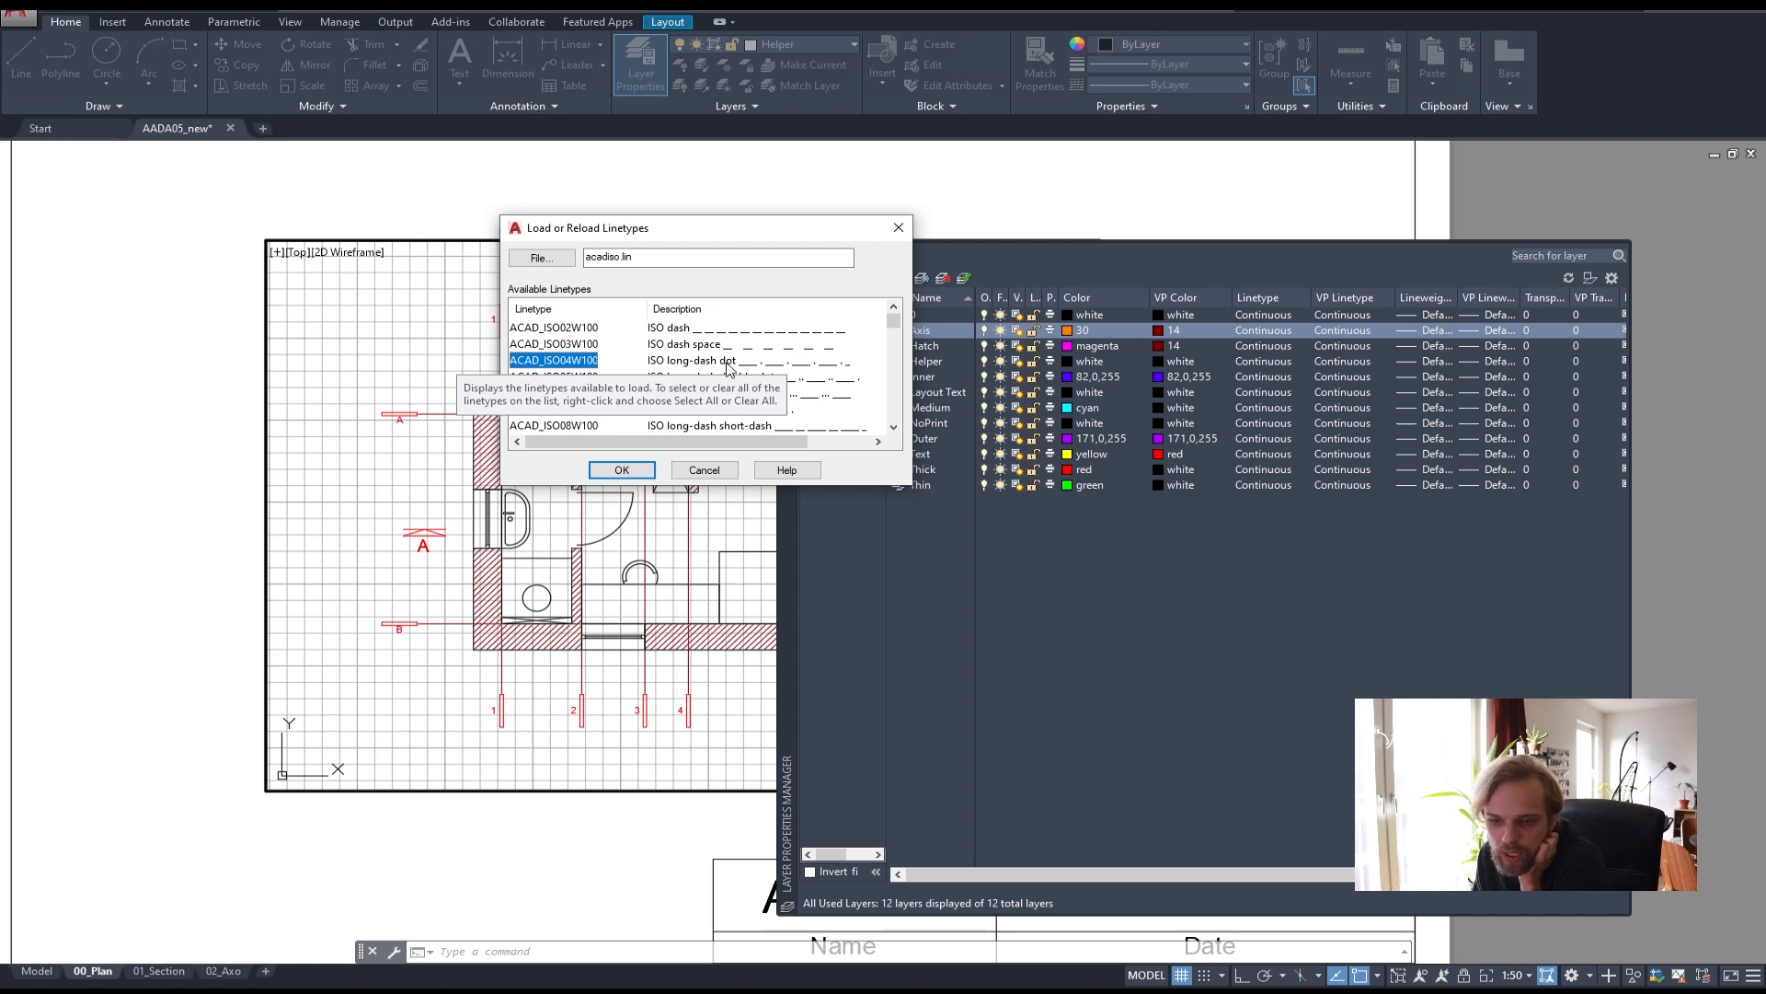
left_click(622, 471)
left_click(708, 316)
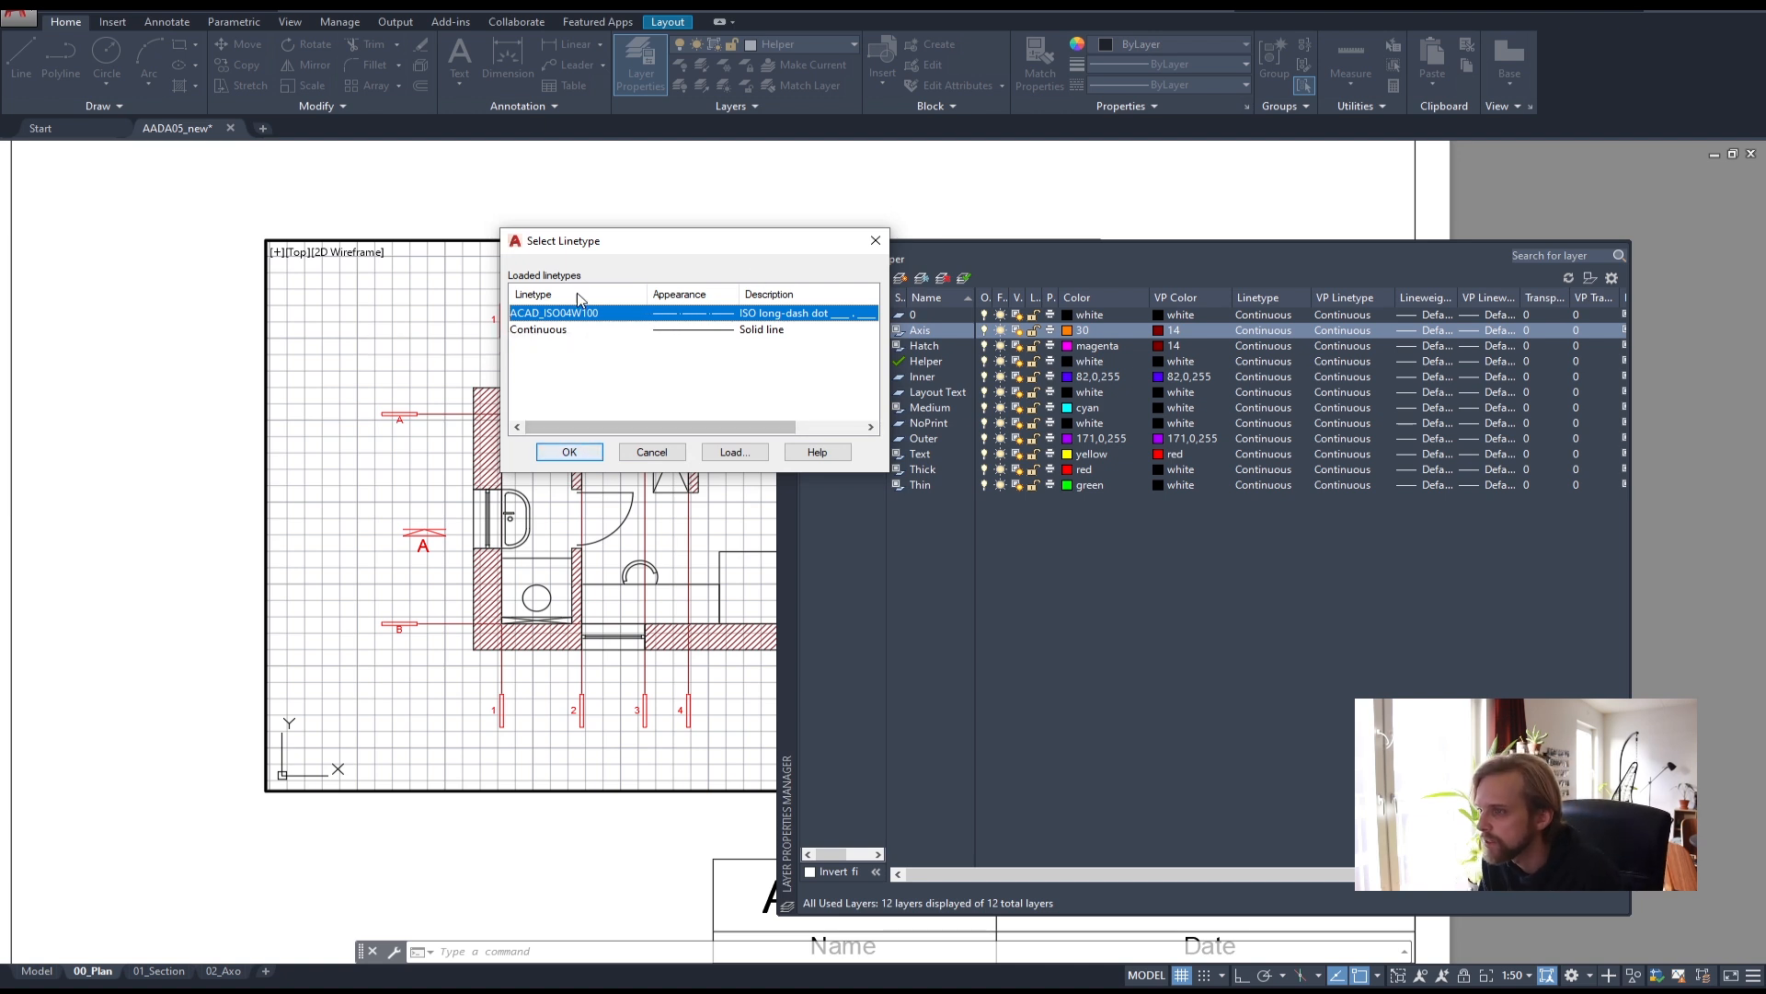
left_click(571, 454)
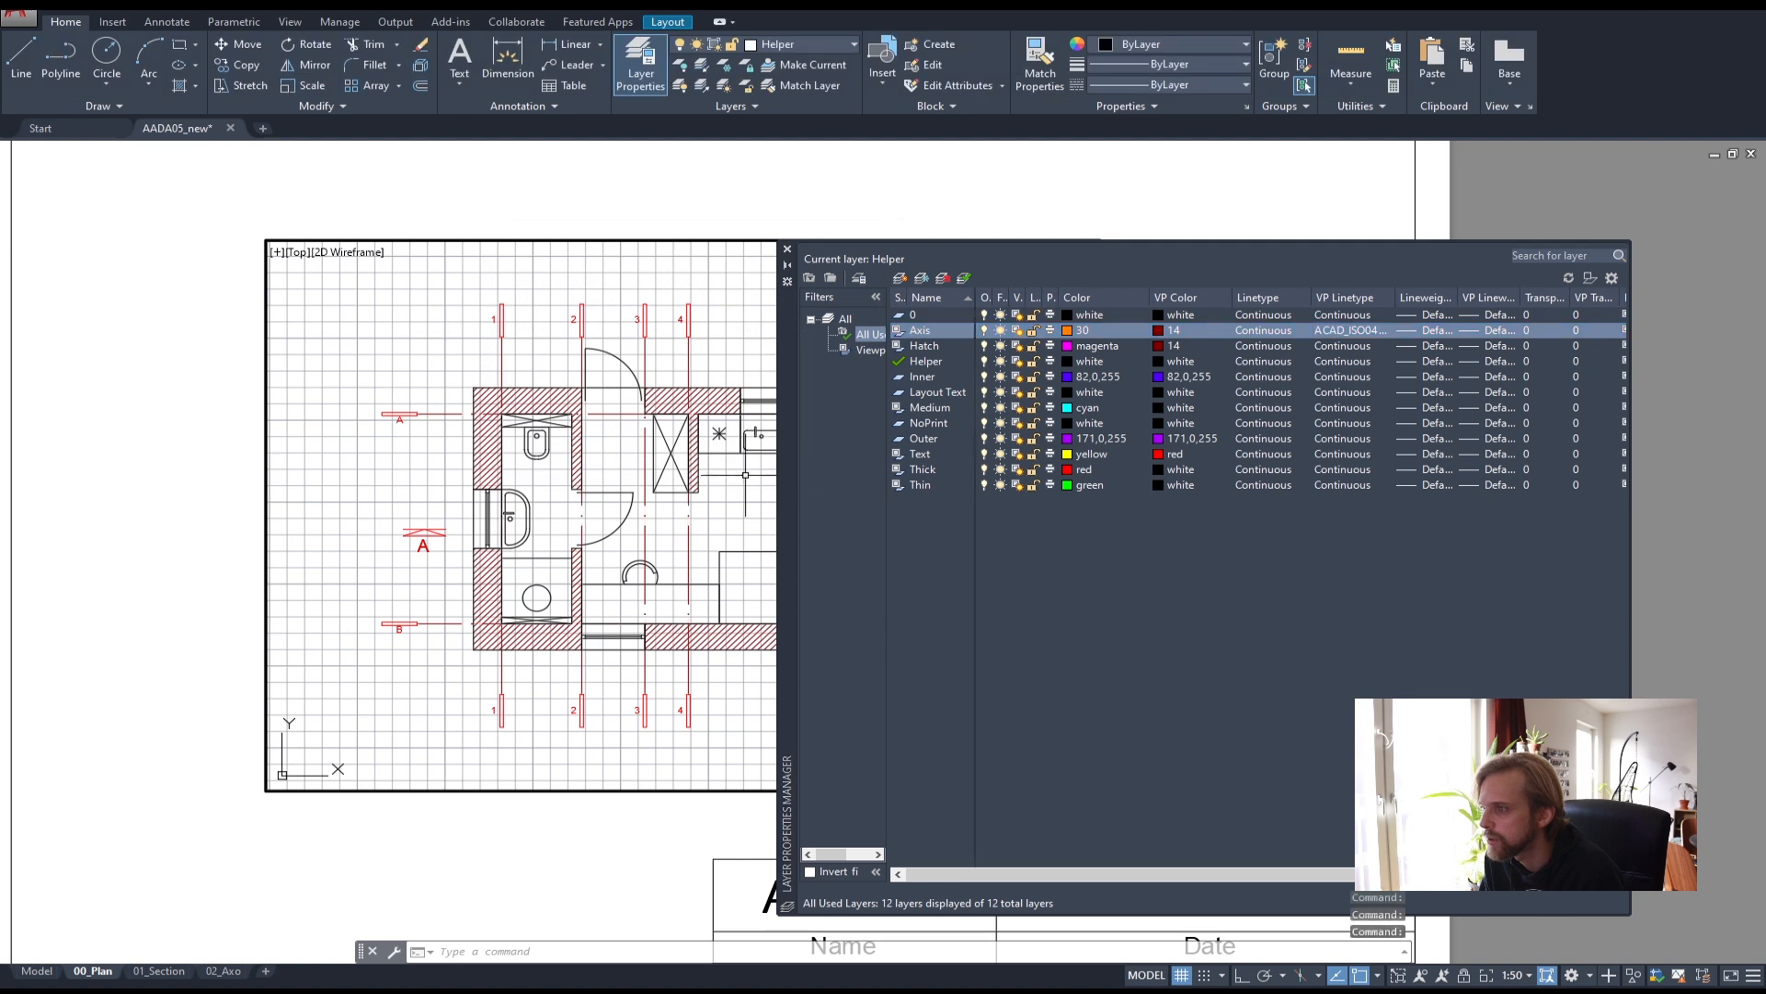
left_click(787, 248)
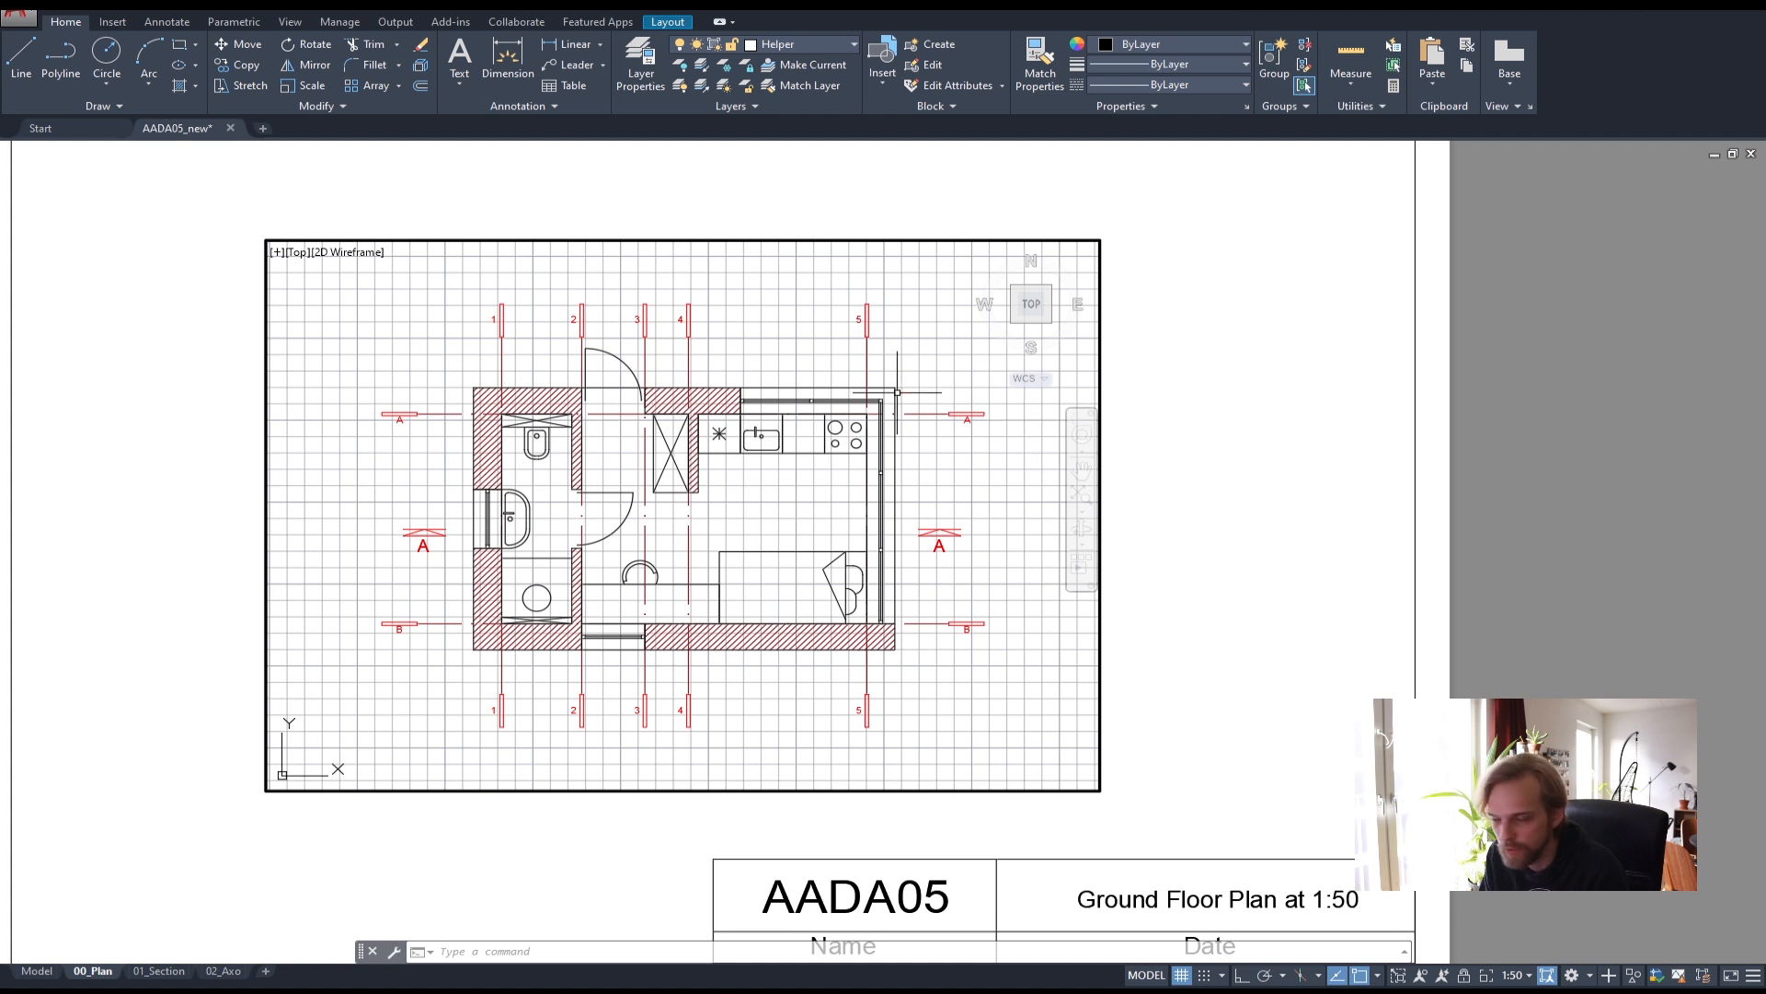
- Return to paper space, view the 01_Section sheet, go to model space, and close File Explorer
double_click(1333, 436)
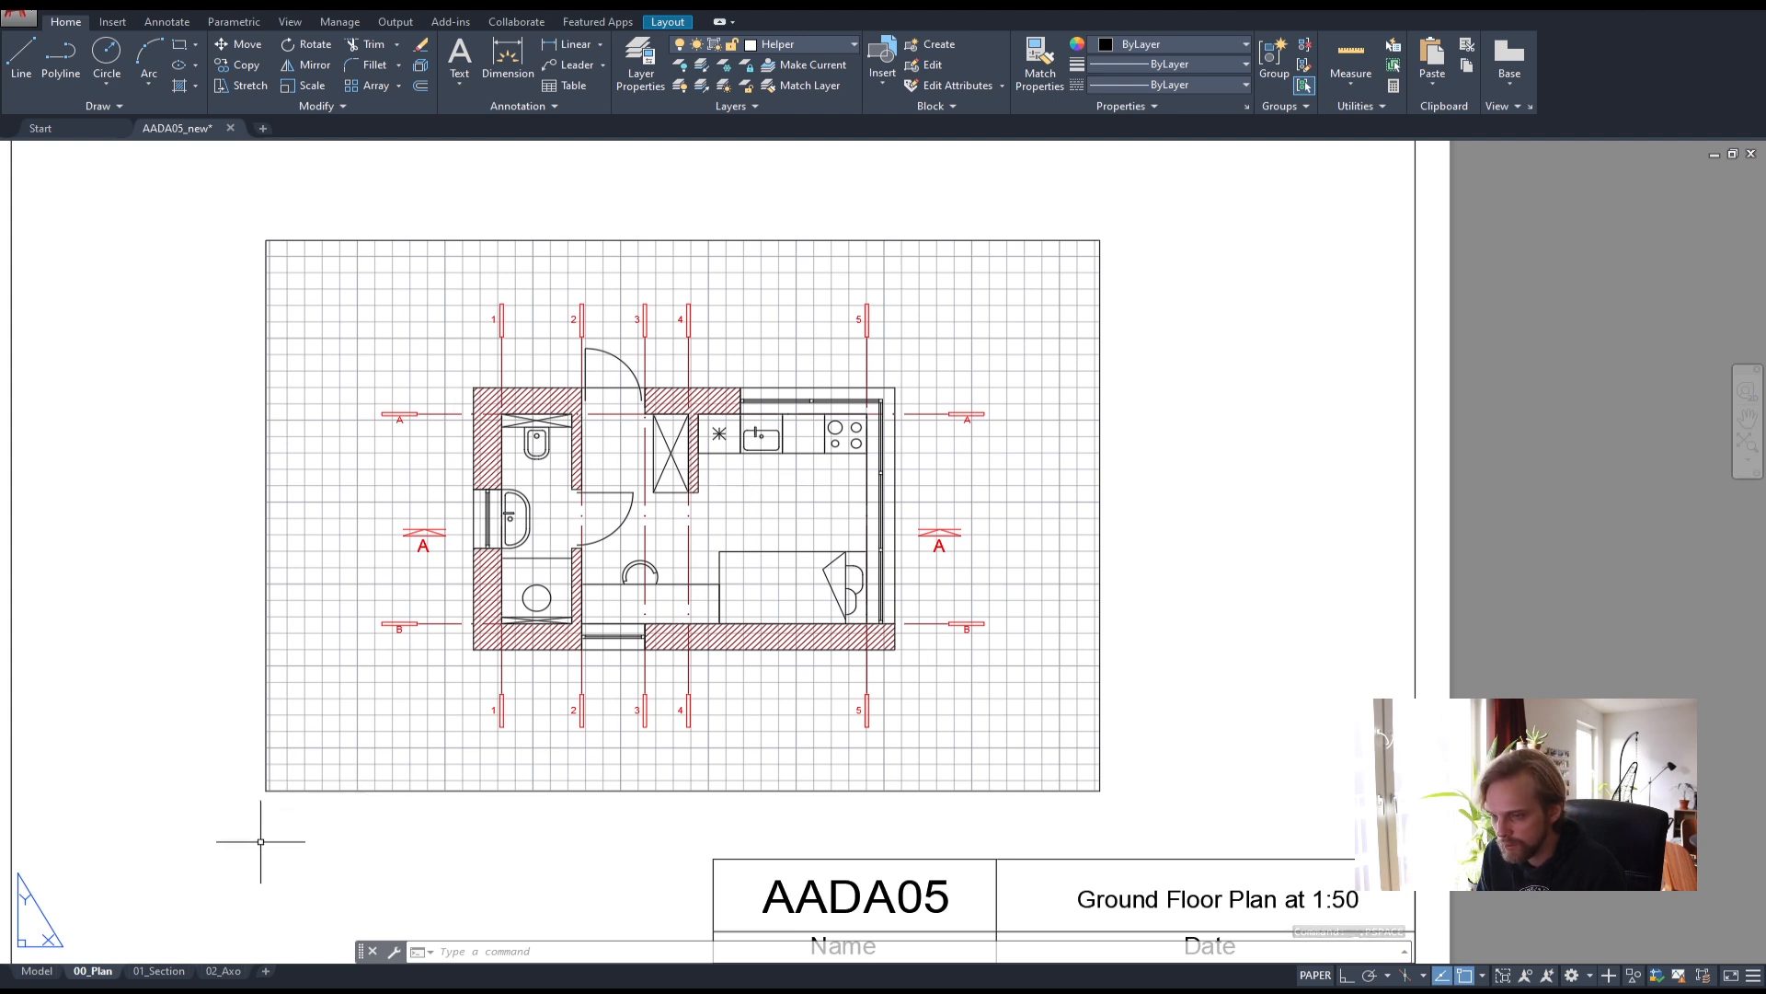
left_click(170, 973)
scroll(727, 501, "up", 2)
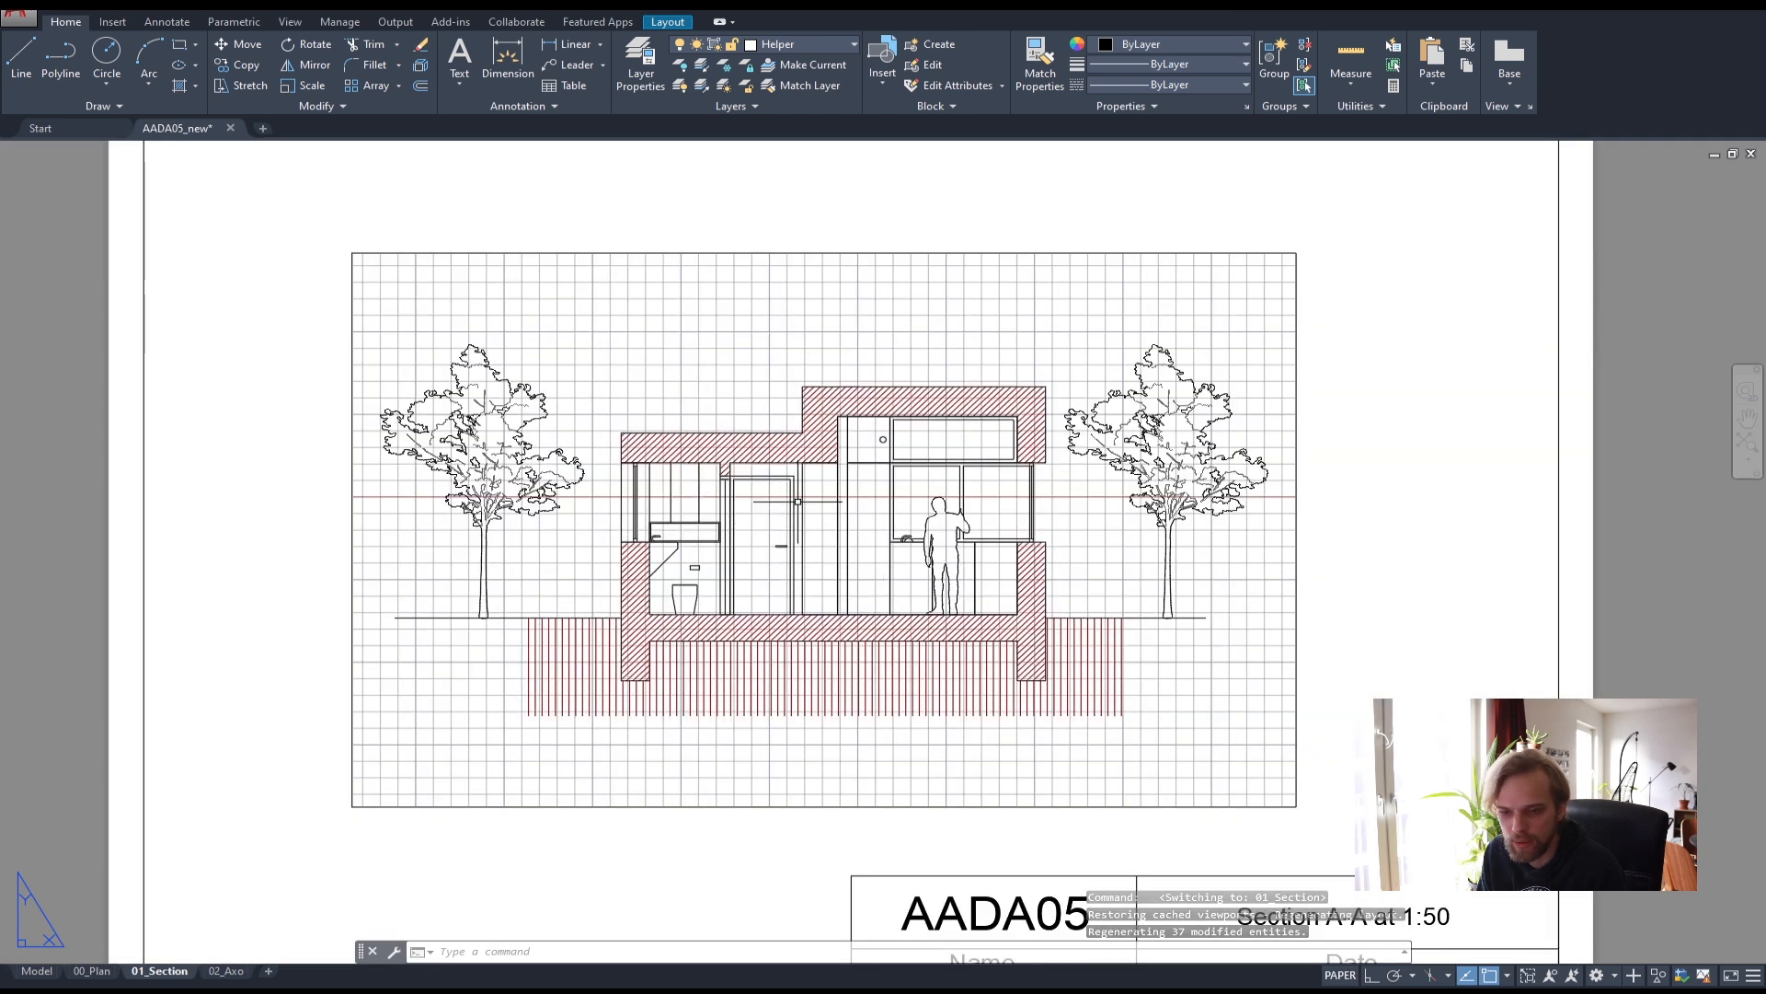
left_click(37, 971)
scroll(975, 534, "down", 3)
scroll(837, 544, "up", 2)
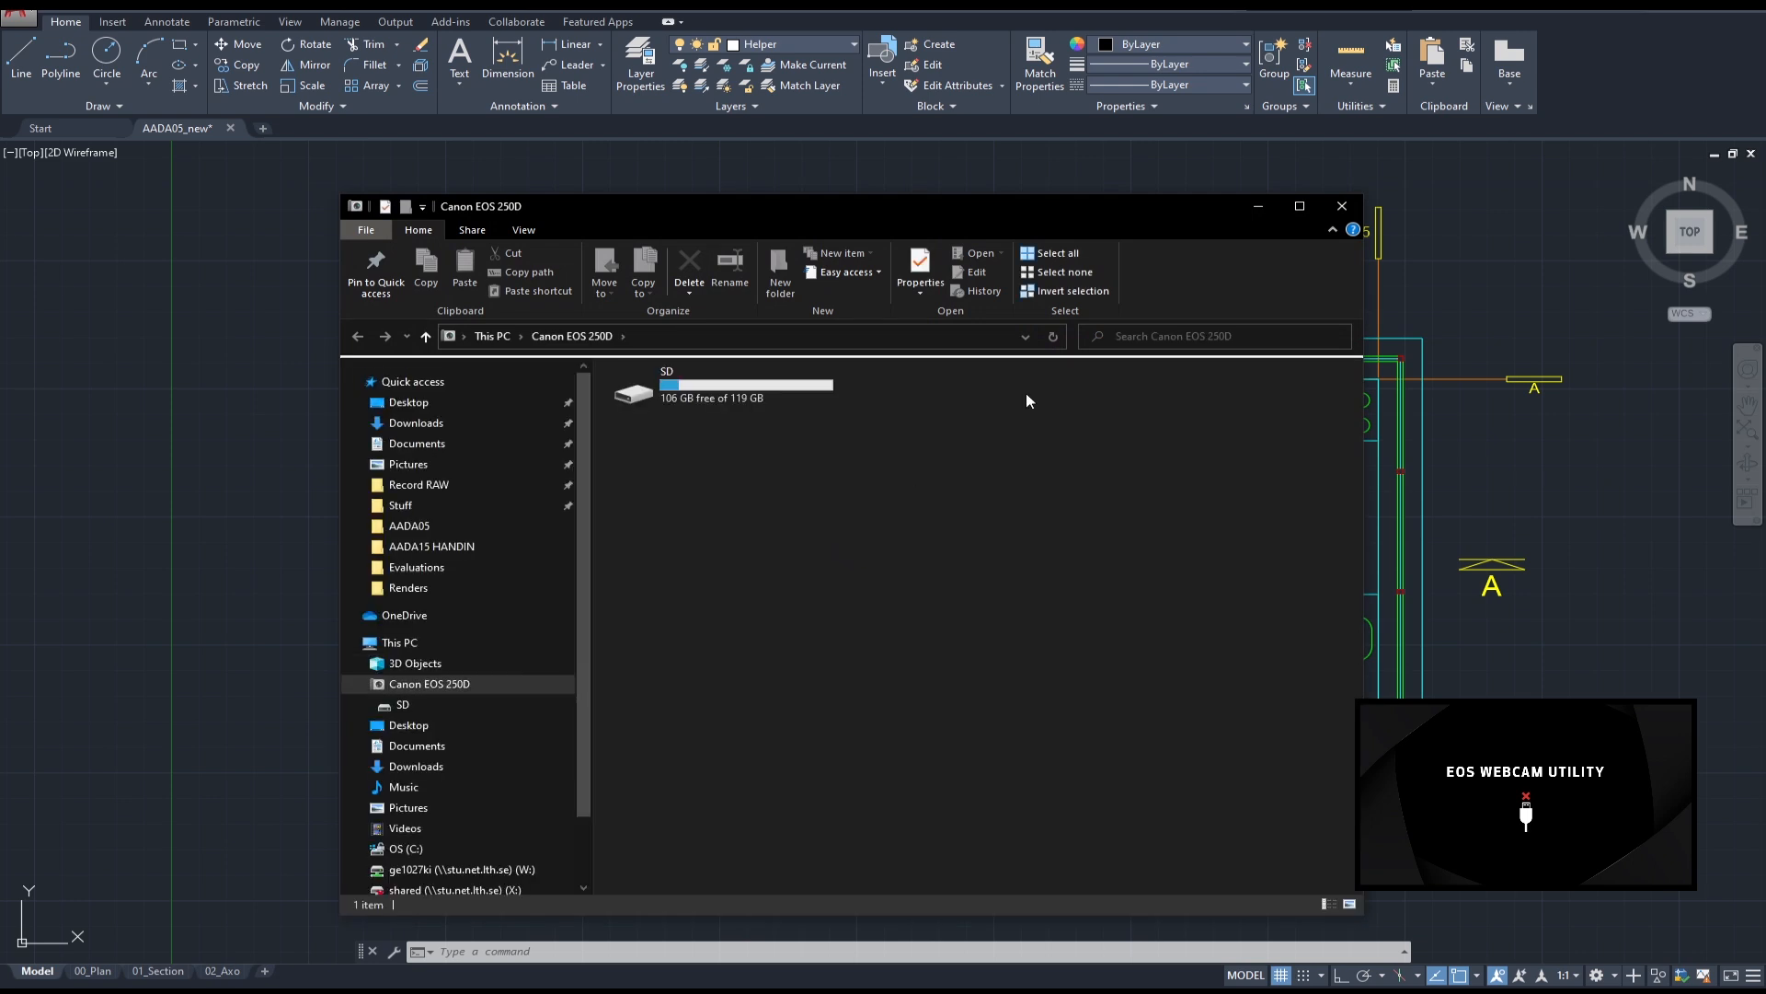
left_click(1340, 208)
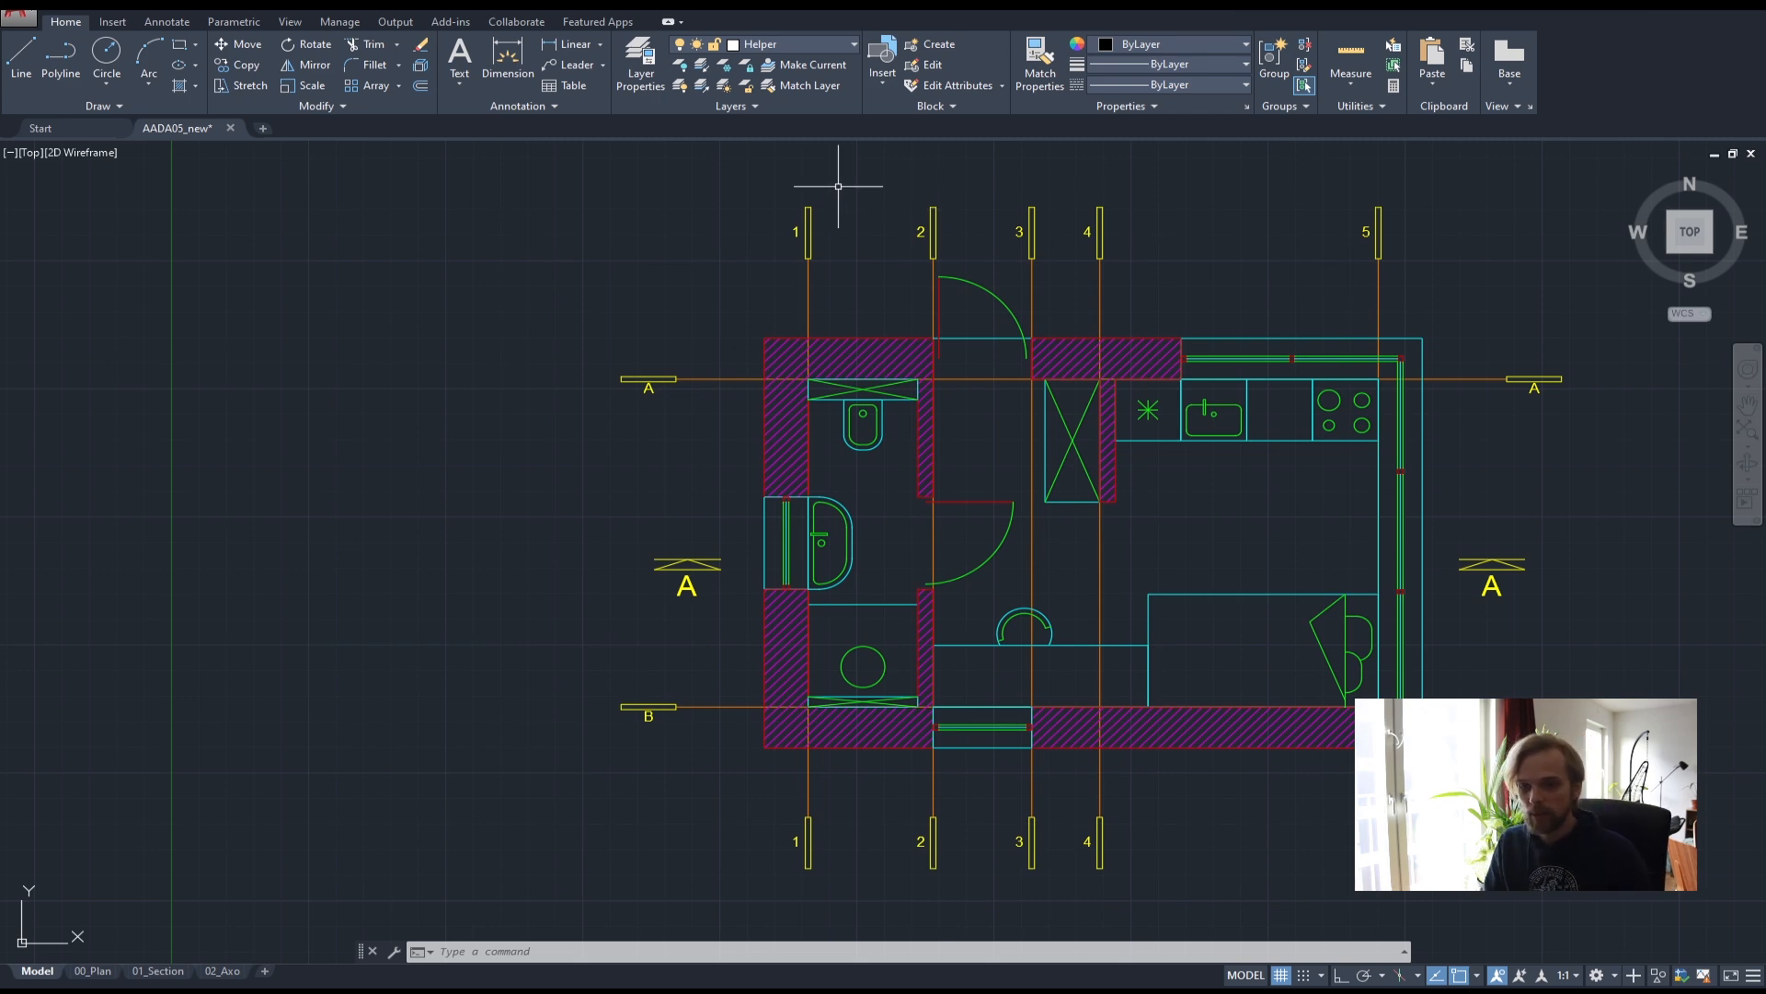
- Select the plan's five grid axis lines 1–5 together with their bubbles
scroll(966, 465, "down", 2)
middle_click_drag(1135, 638, 966, 406)
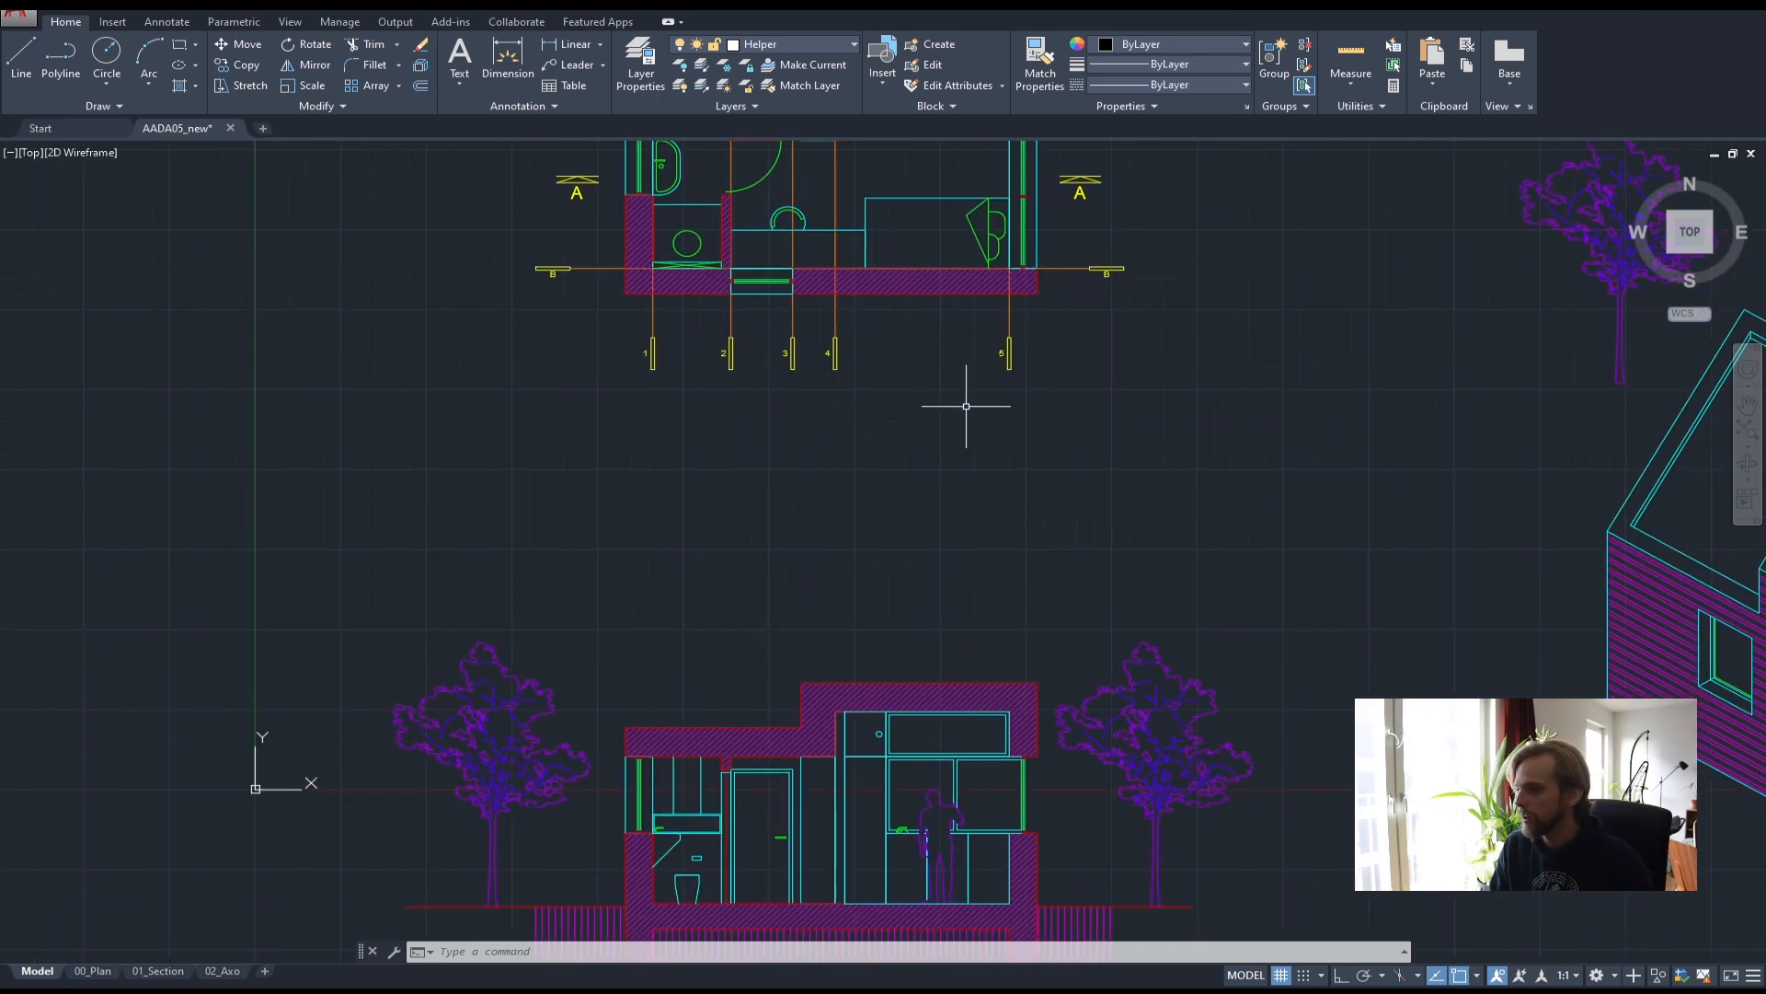
middle_click_drag(840, 685, 801, 532)
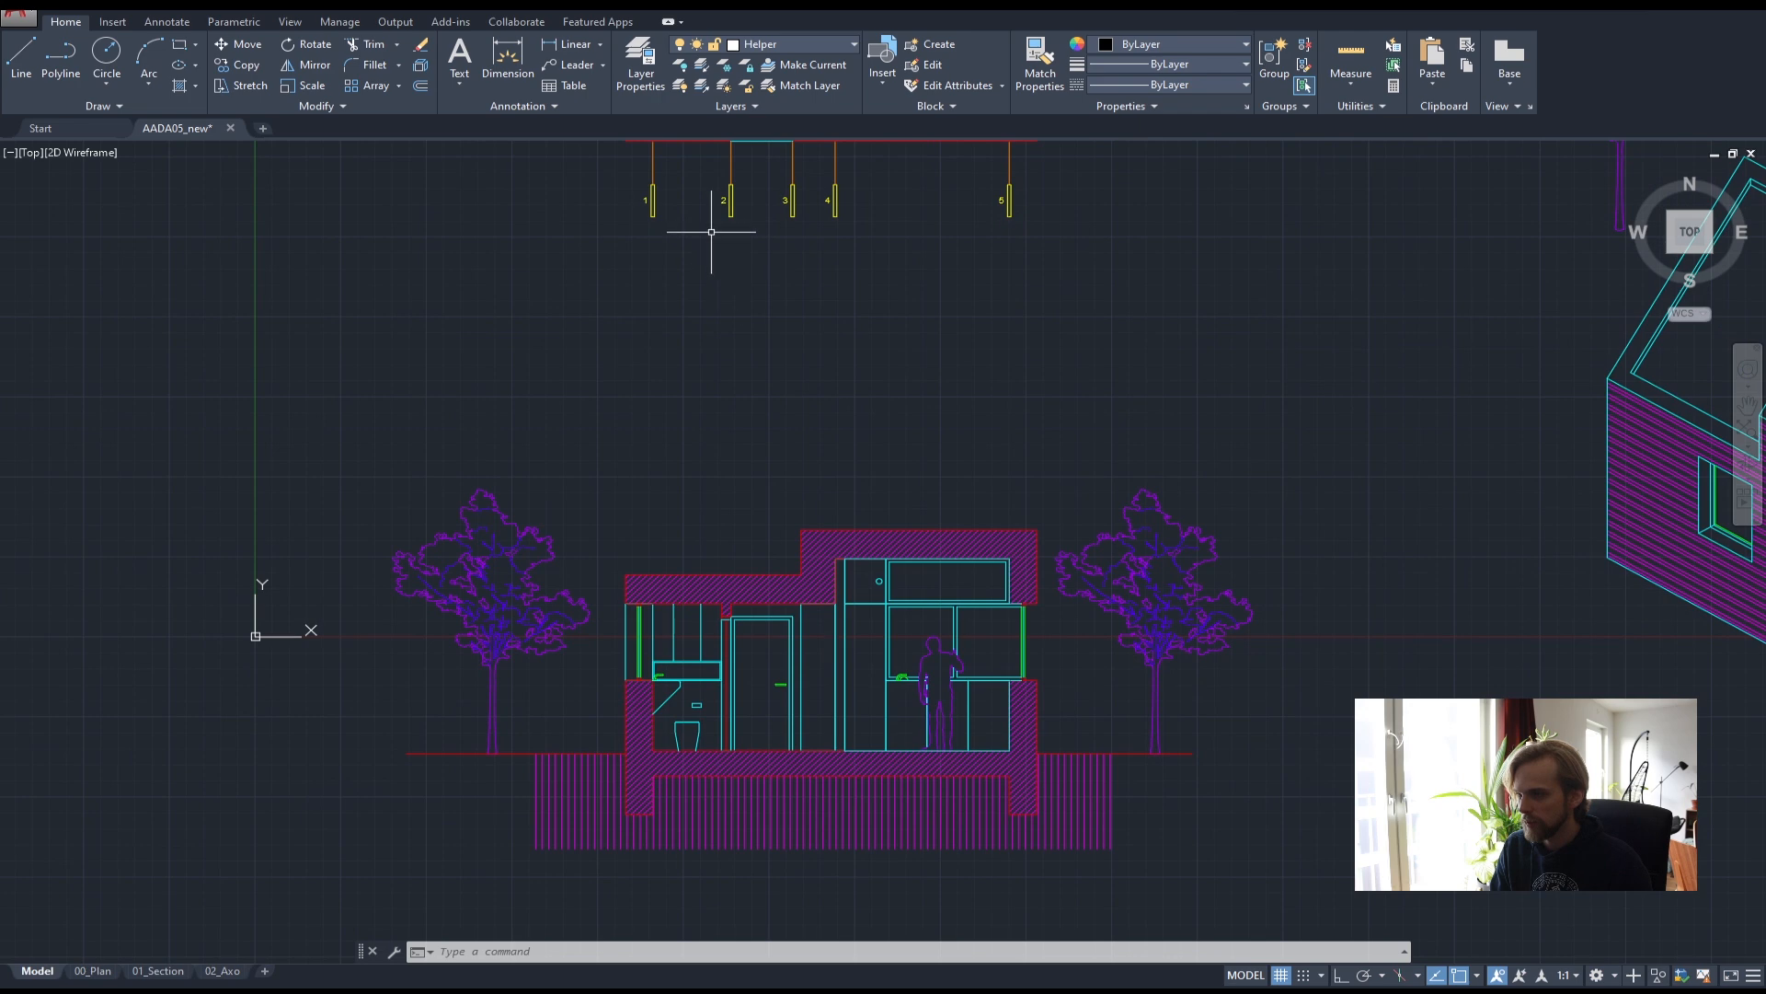
middle_click_drag(1068, 426, 1116, 564)
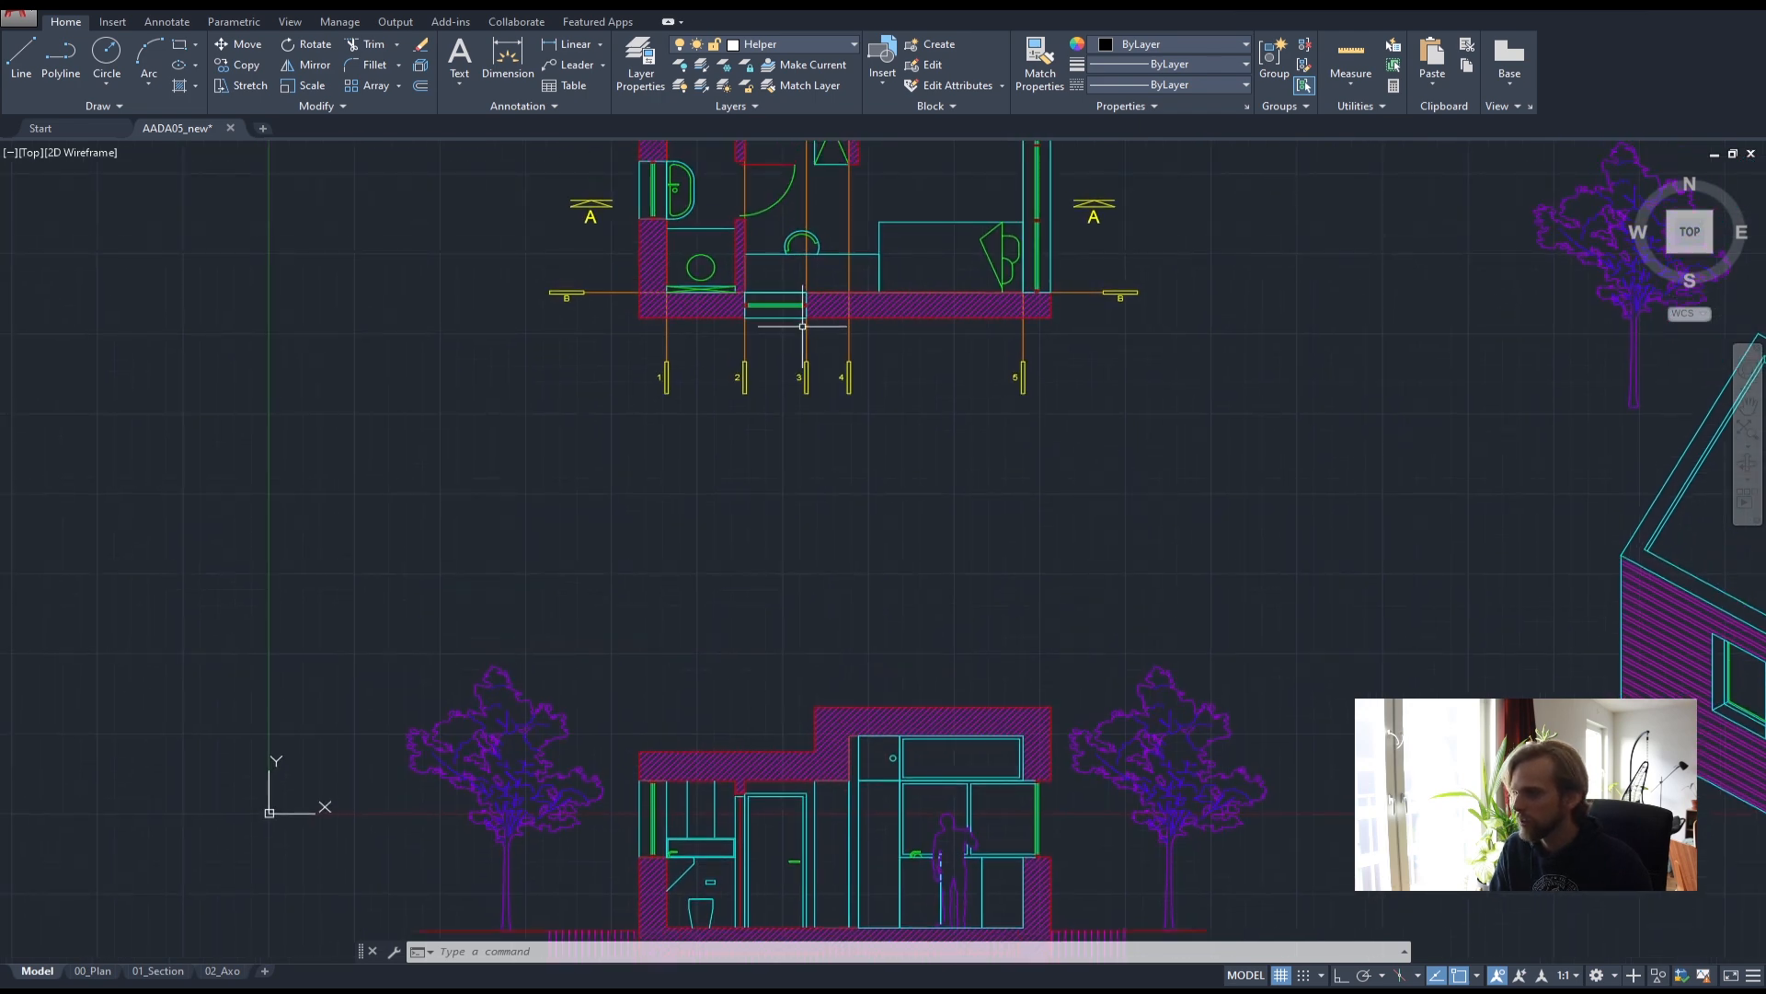
left_click(1110, 450)
left_click(599, 356)
middle_click_drag(1003, 165, 1022, 450)
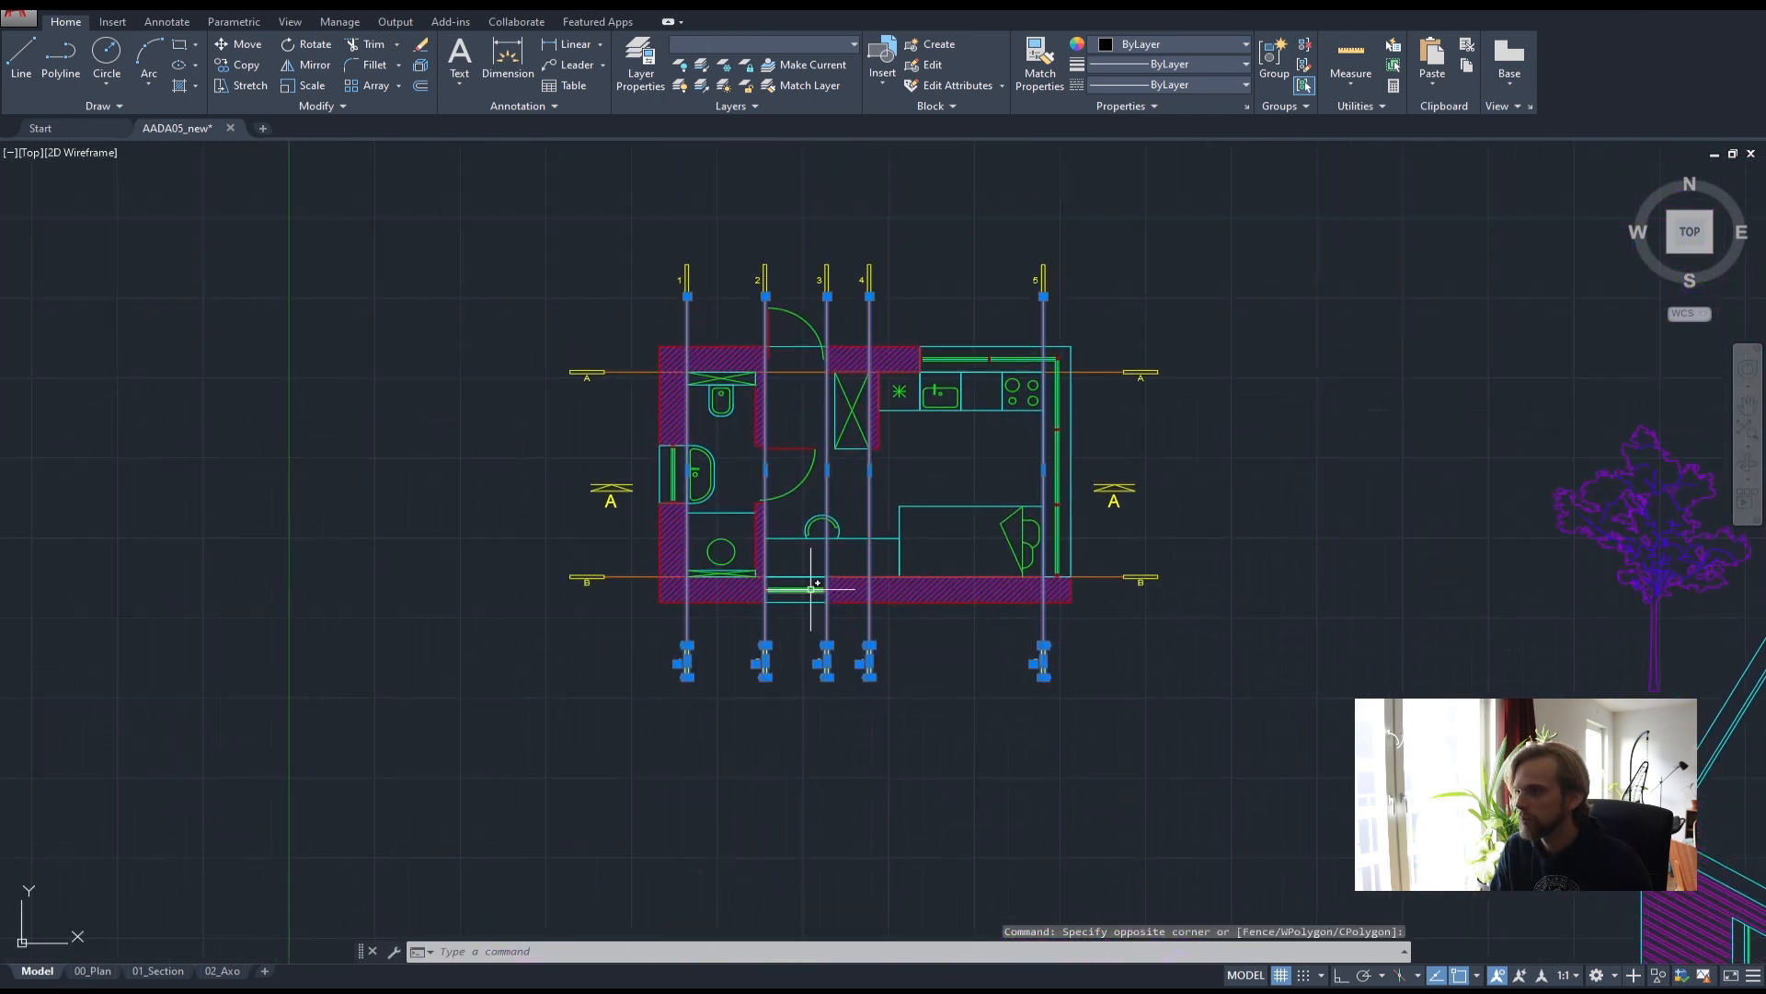
scroll(1009, 253, "up", 2)
left_click(1150, 379)
left_click(1003, 217)
left_click(849, 321)
left_click(669, 233)
left_click(658, 315)
left_click(599, 226)
left_click(563, 227)
left_click(452, 331)
- Copy the selected axes straight down onto the section with Ortho on
type("copy")
key("Return")
scroll(454, 391, "down", 4)
middle_click_drag(484, 486, 613, 227)
left_click(344, 232)
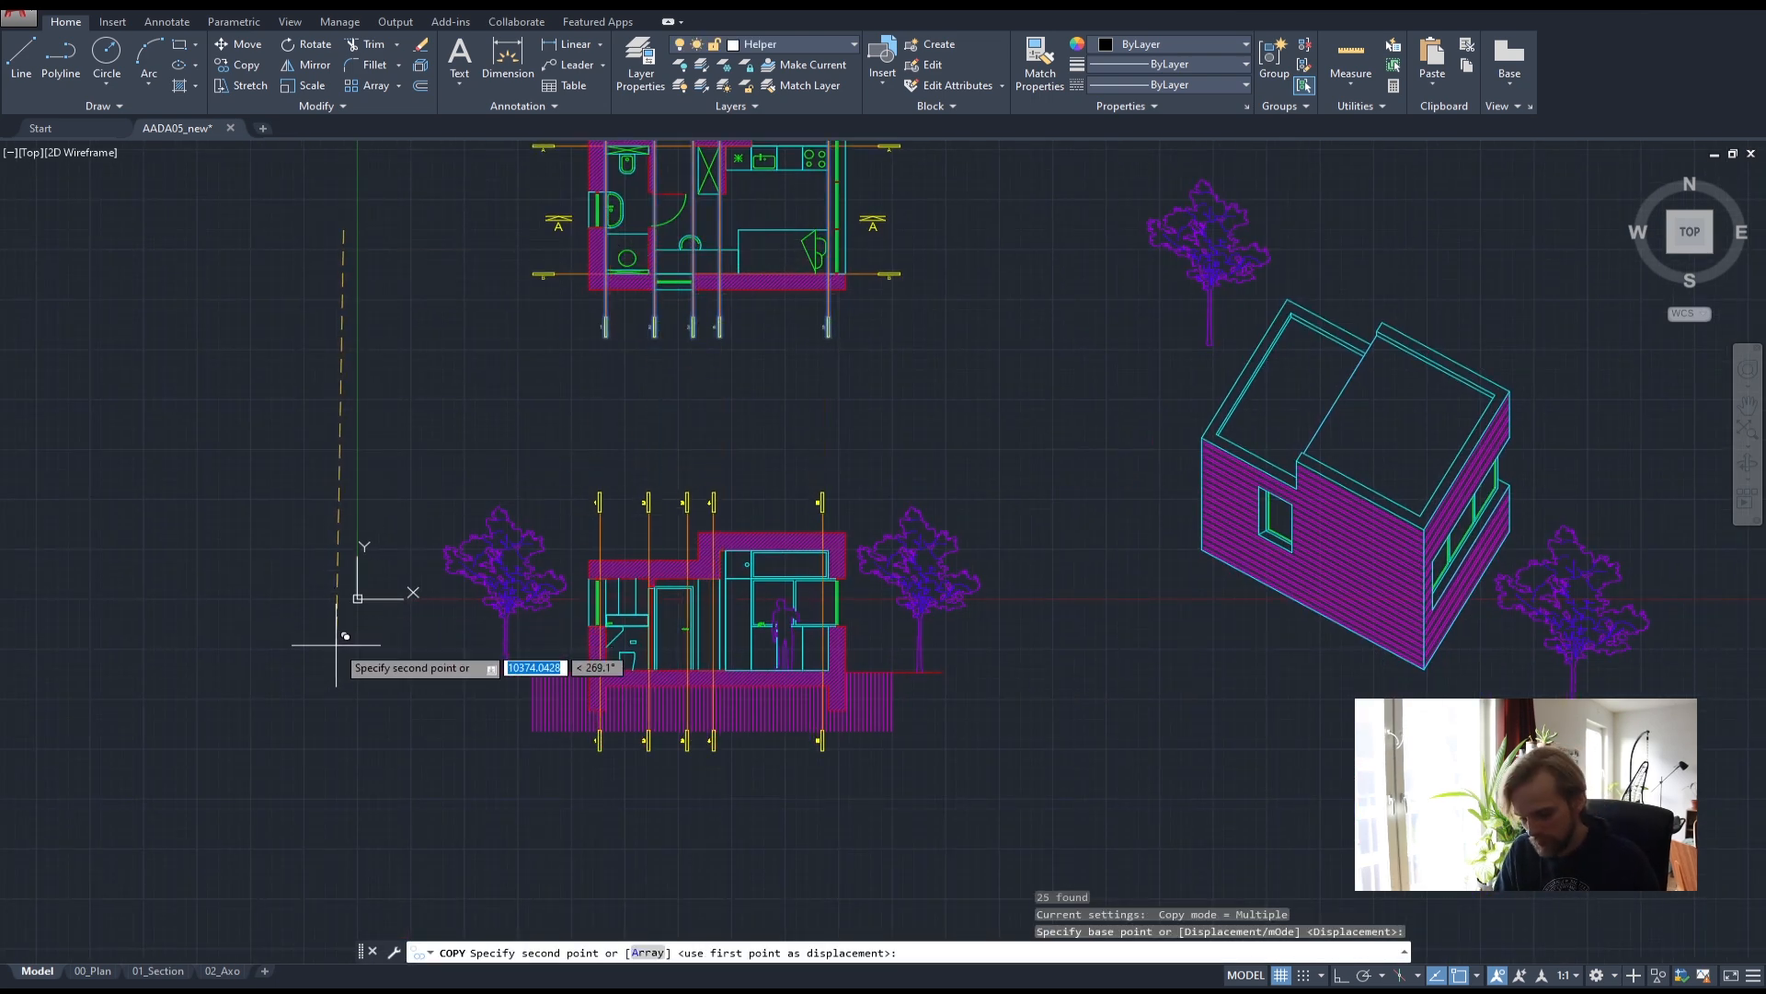
key("F8")
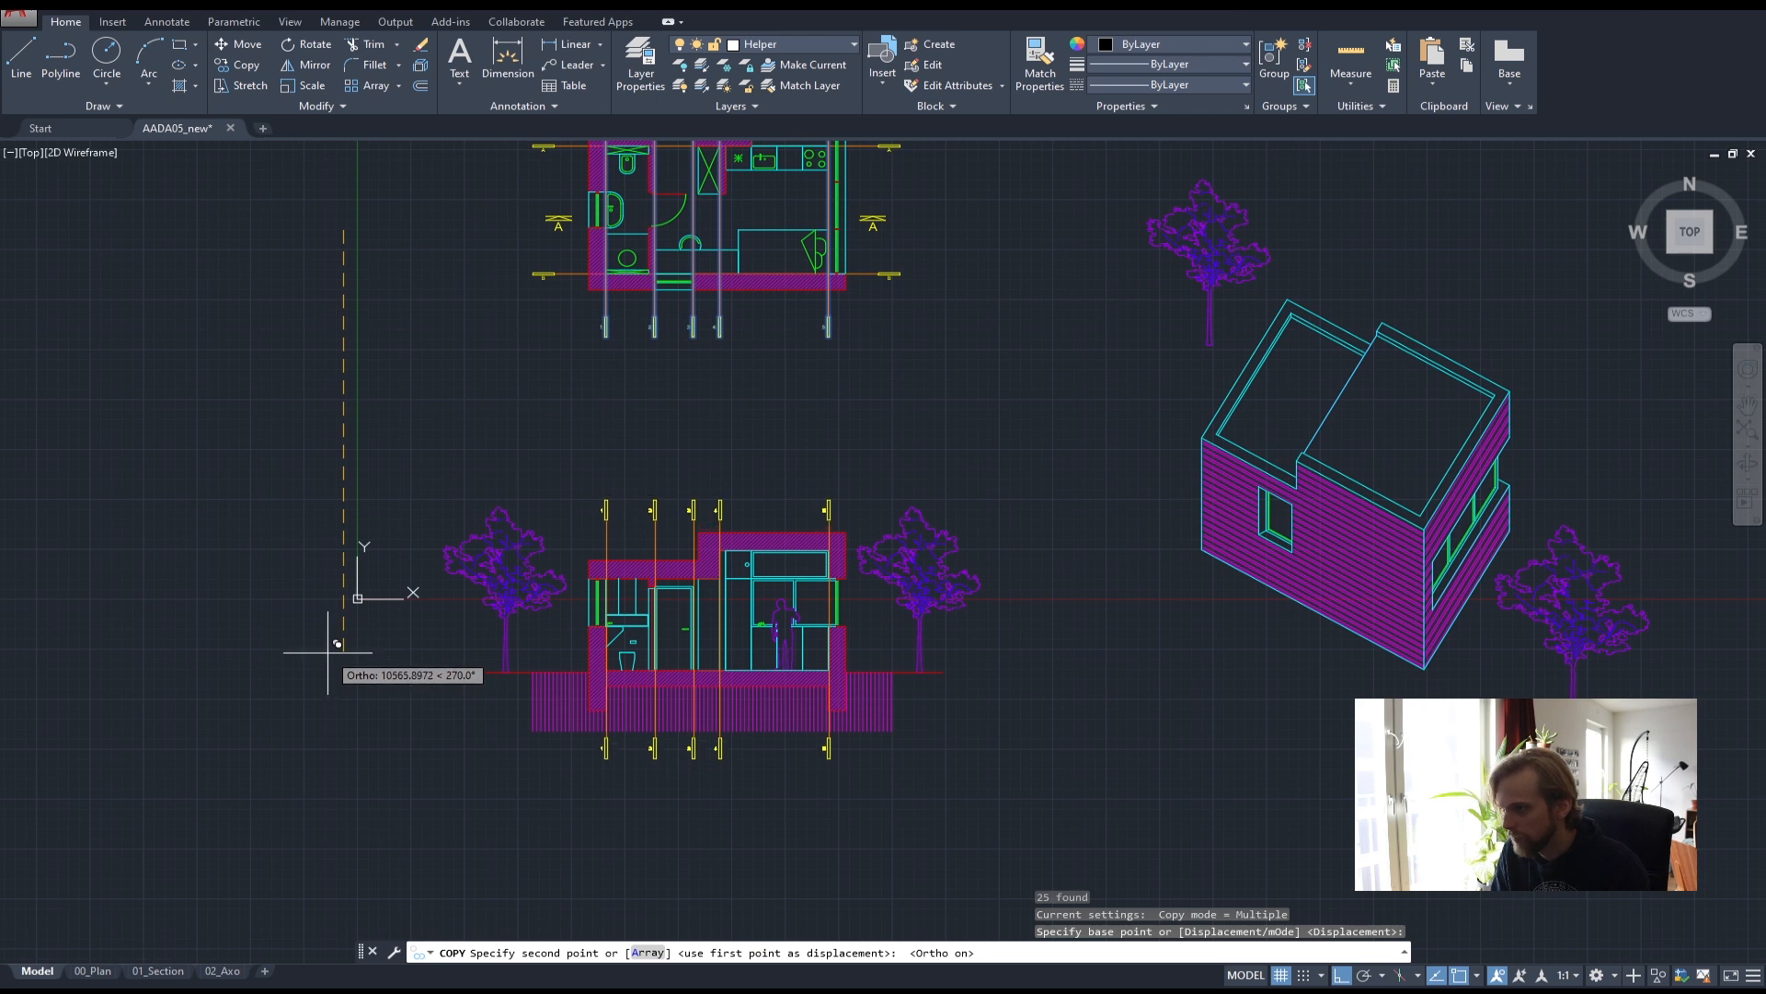
left_click(337, 644)
key("Escape")
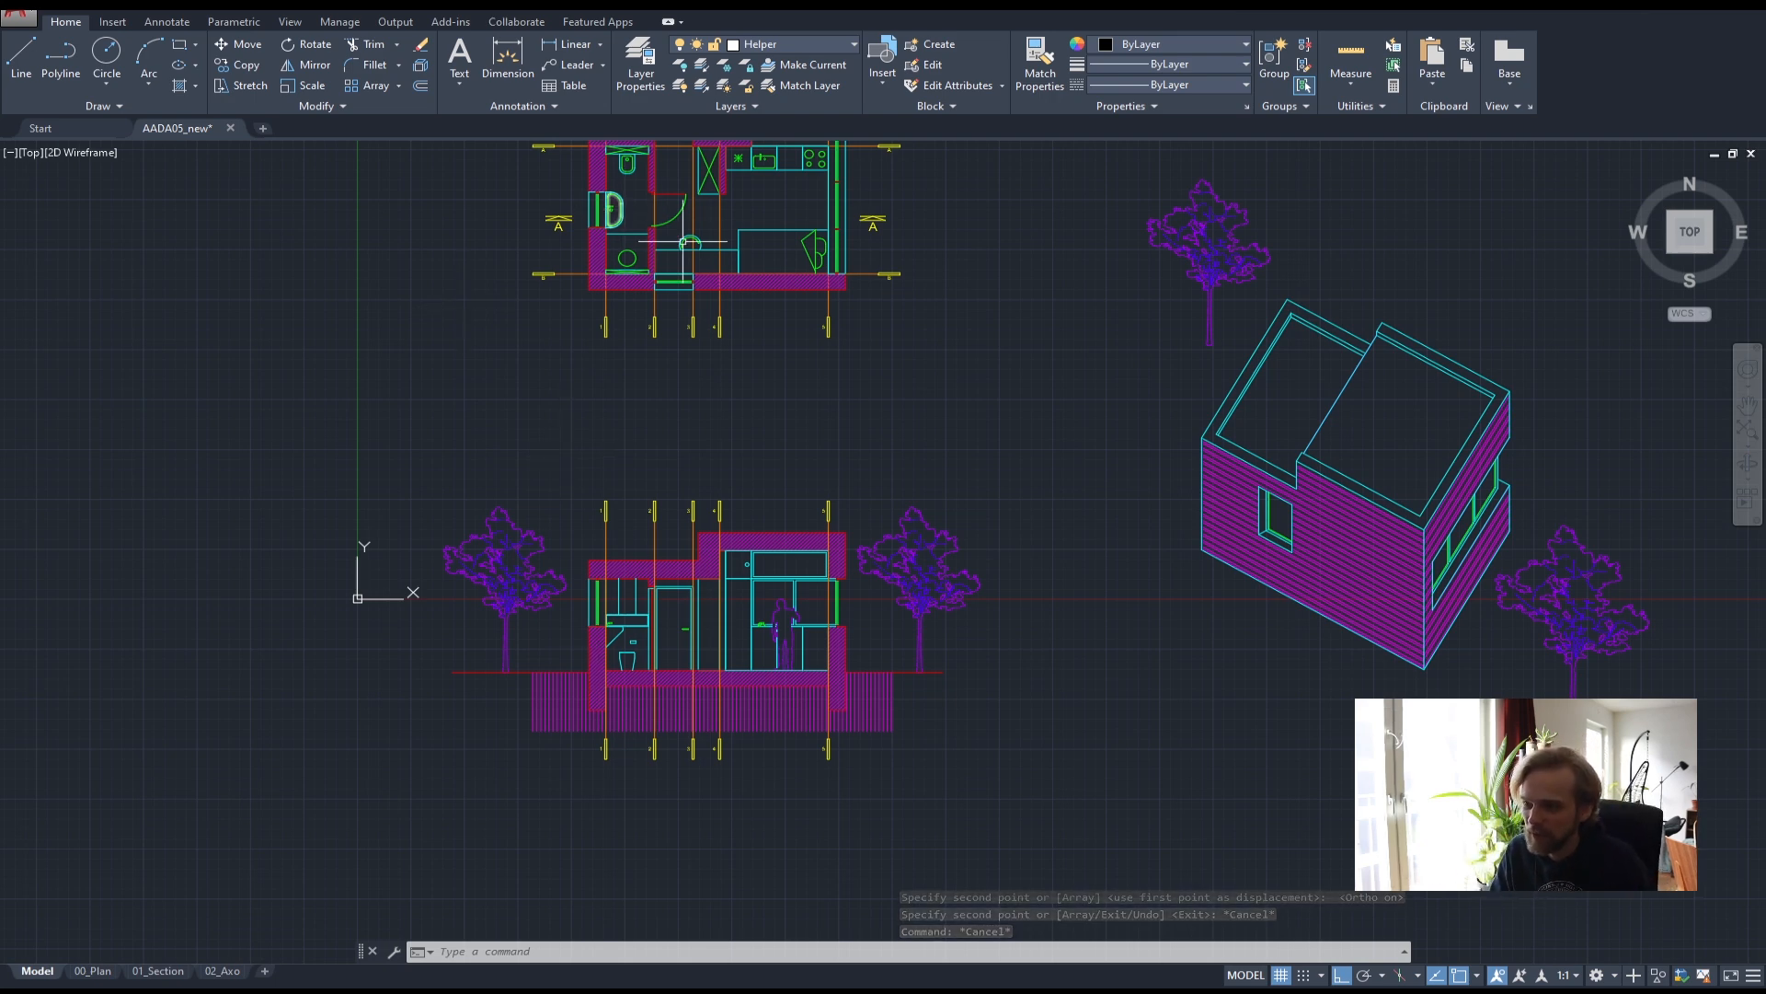
- Switch to the 01_Section layout and select its viewport
scroll(552, 432, "up", 3)
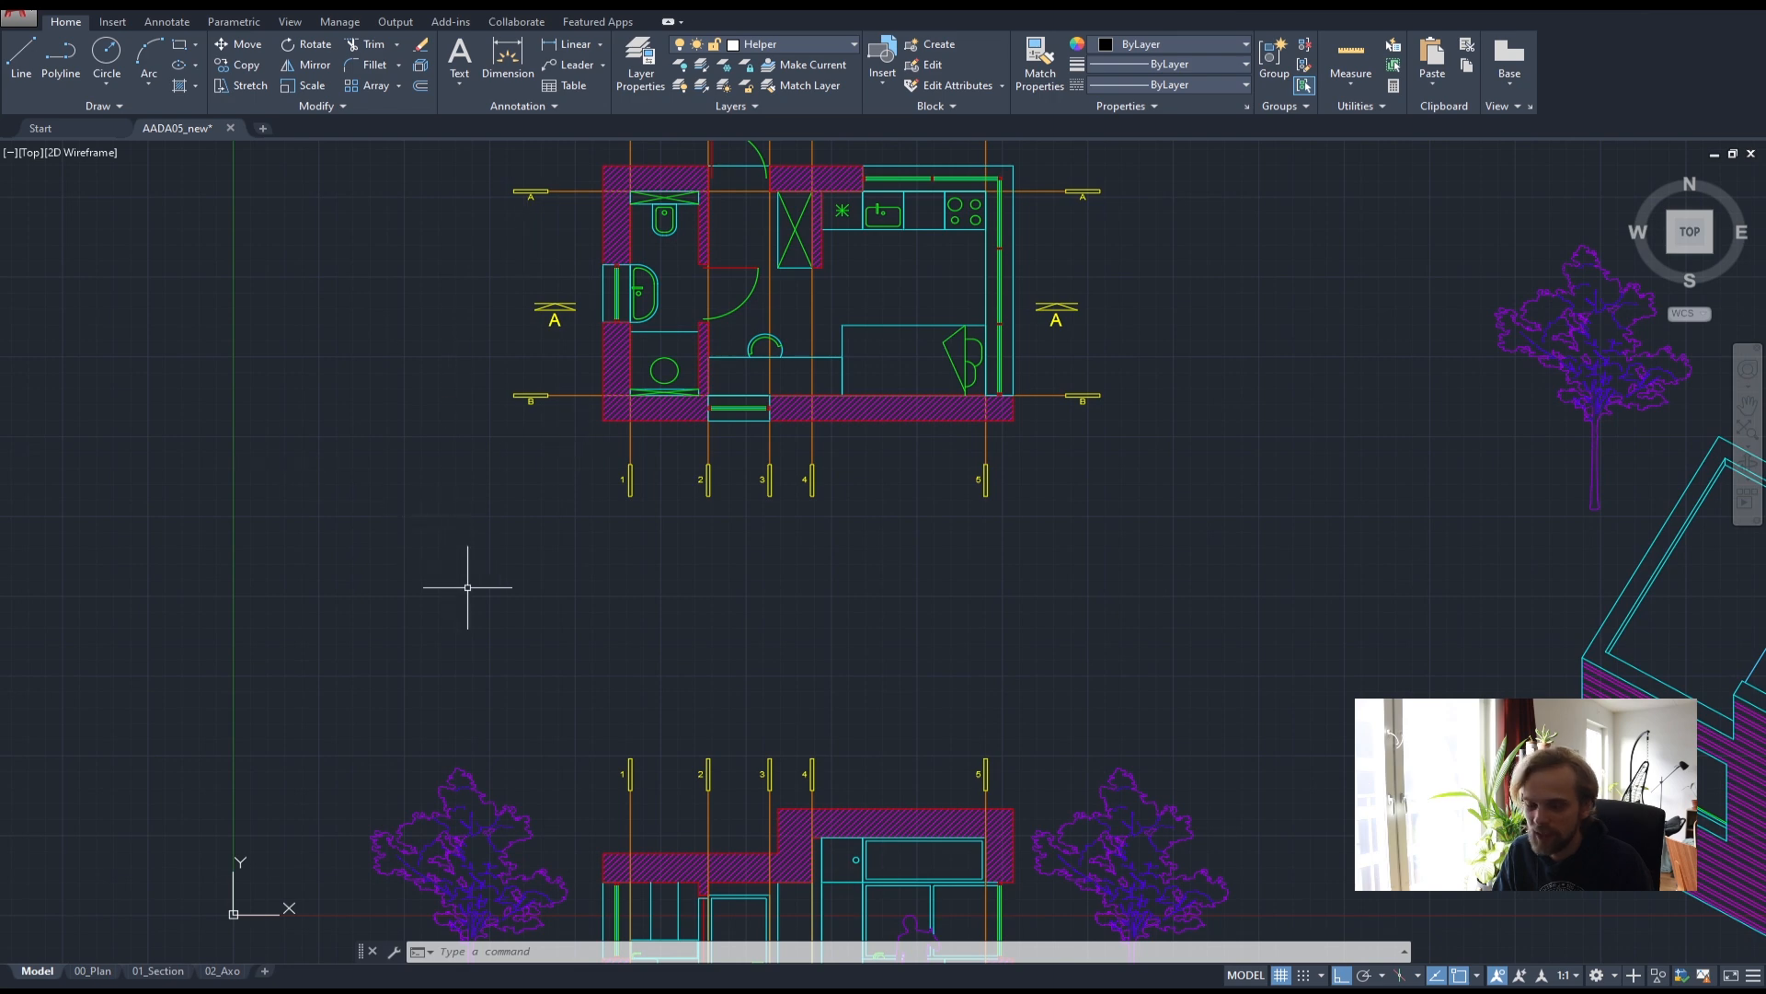
middle_click_drag(565, 715, 602, 456)
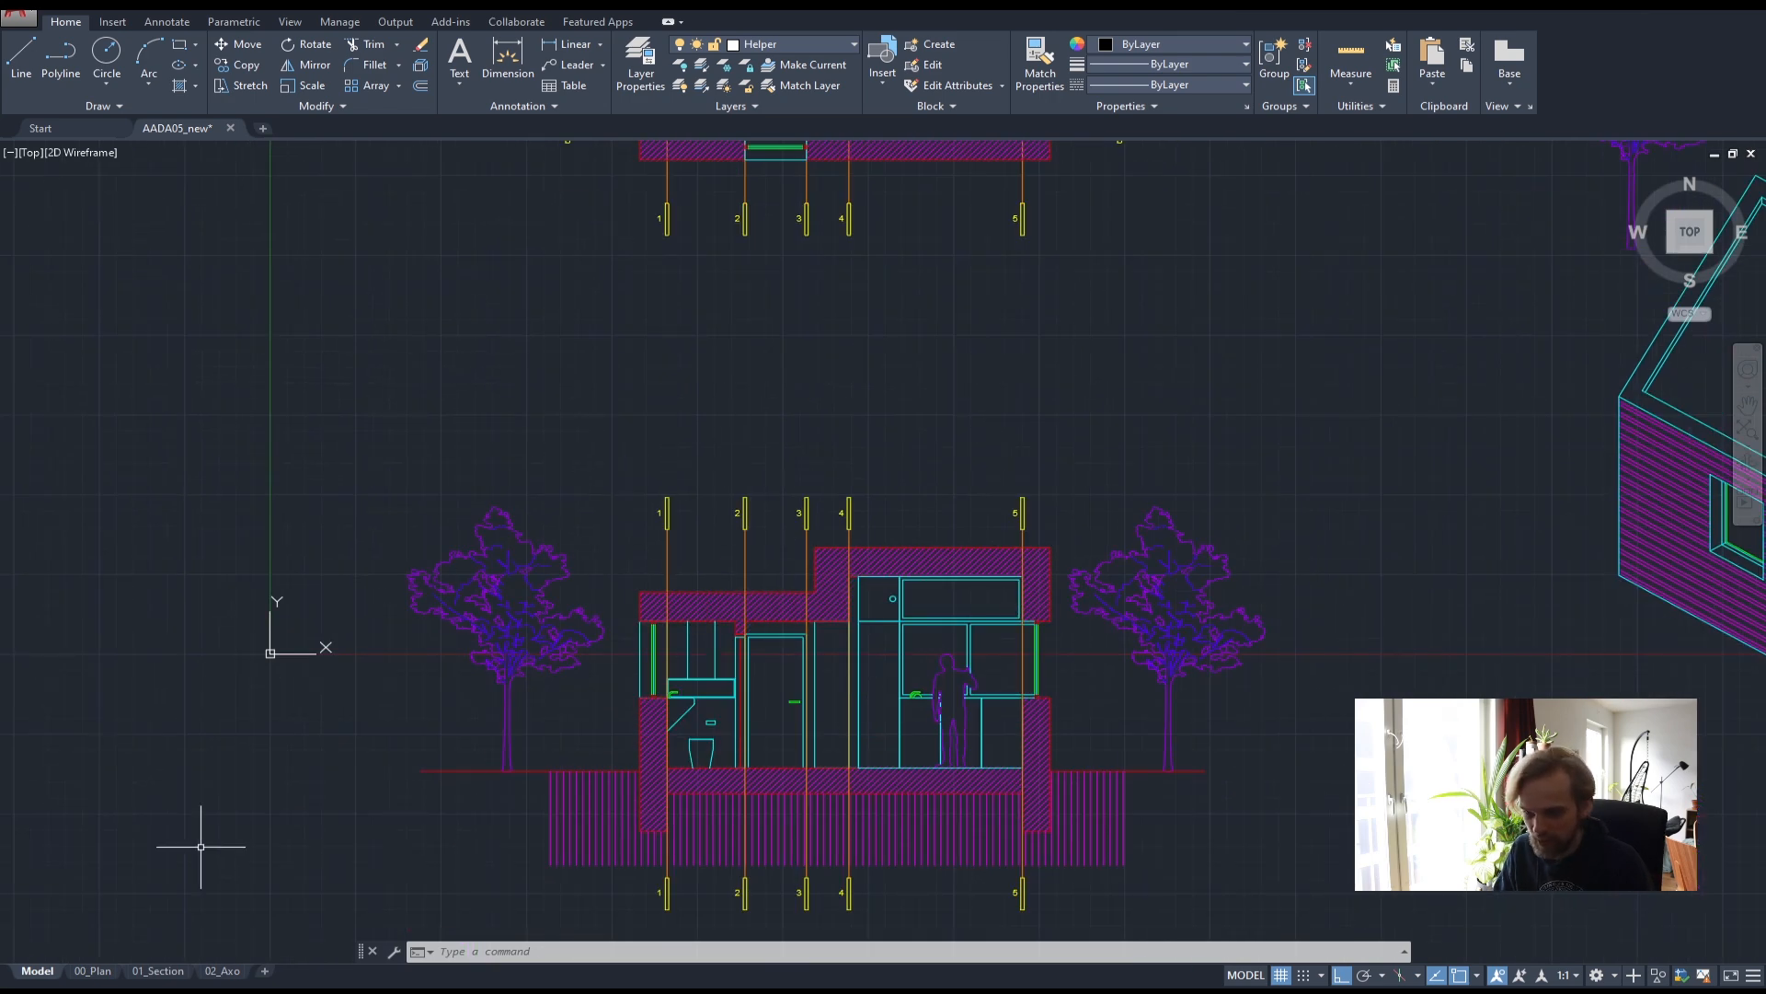
left_click(158, 971)
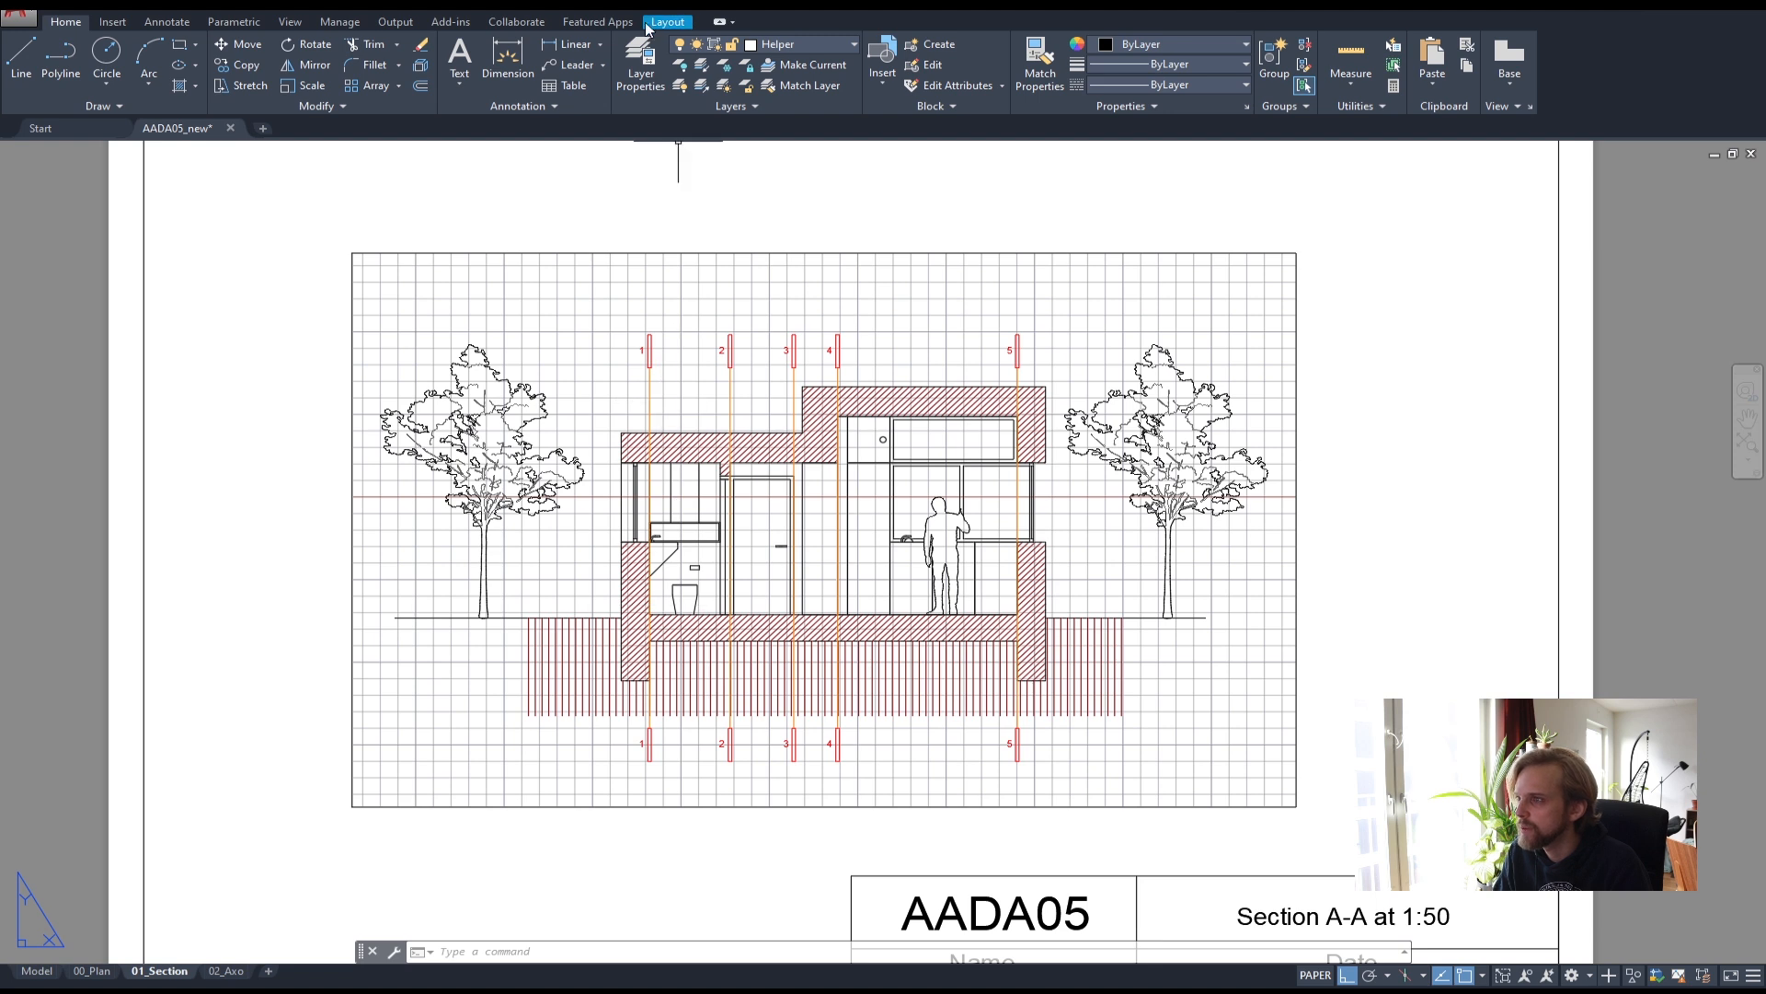
left_click(524, 253)
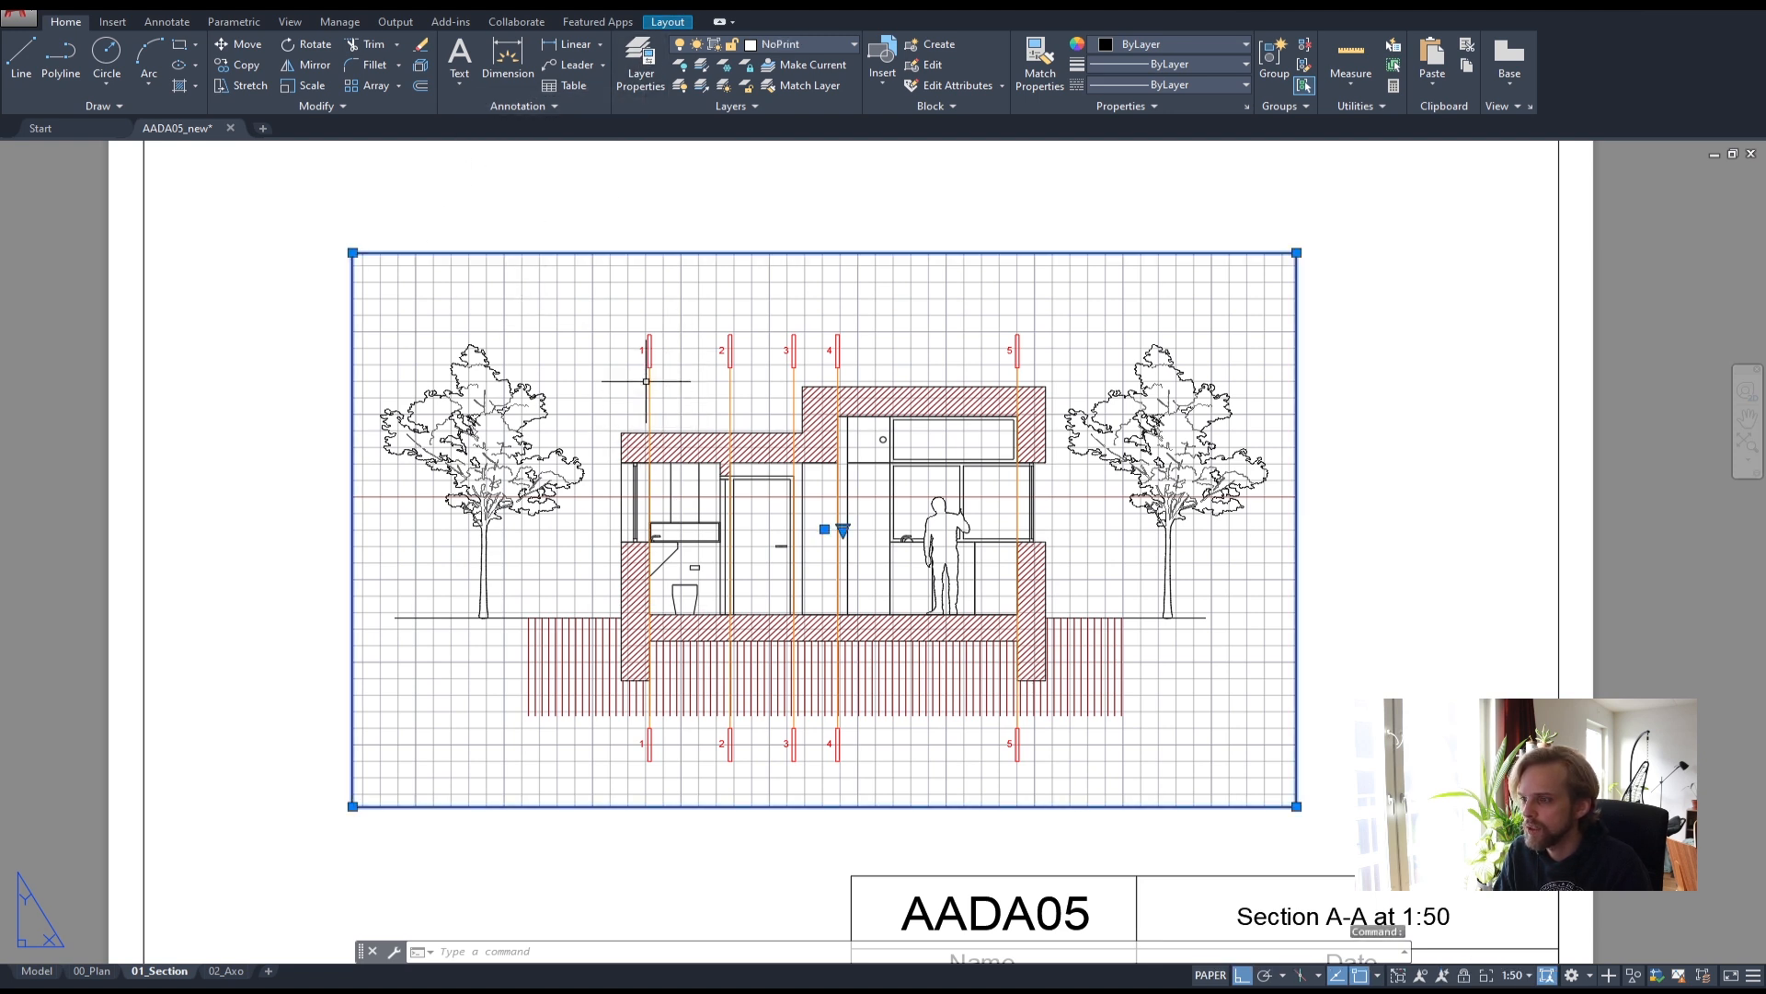
- Inside the section viewport, set the Axis layer's viewport colour to 14
left_click(635, 57)
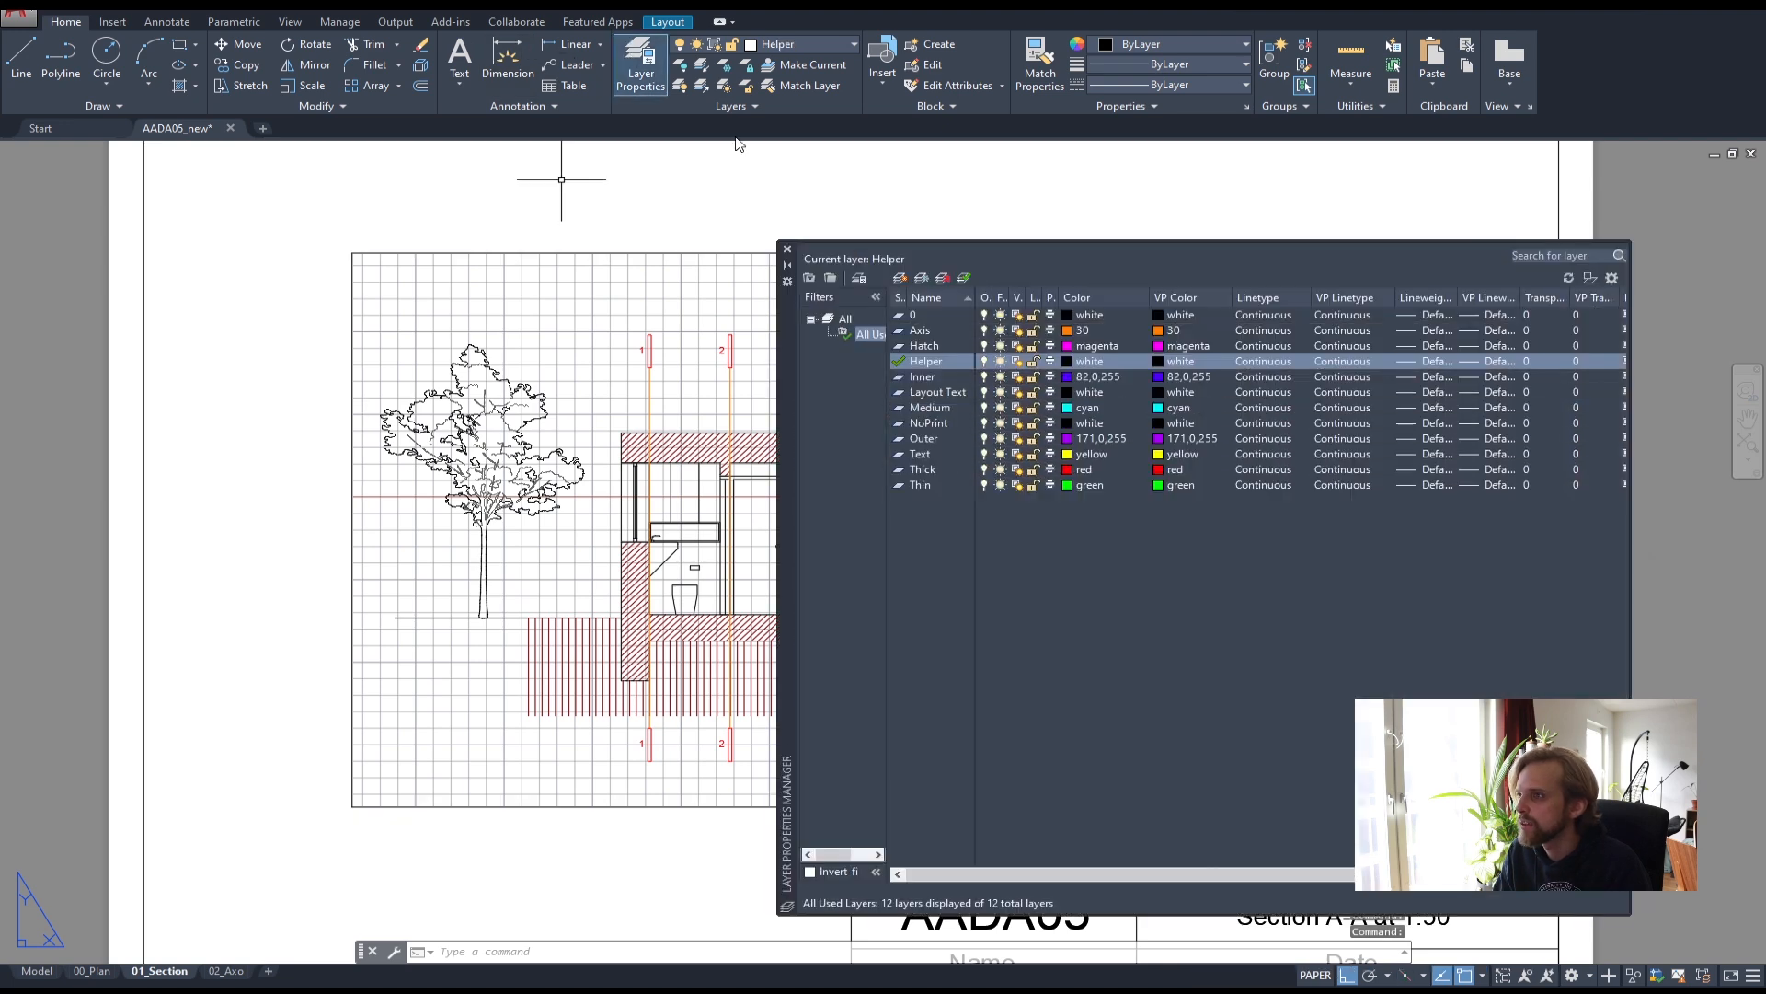
left_click(788, 249)
double_click(722, 291)
left_click(652, 76)
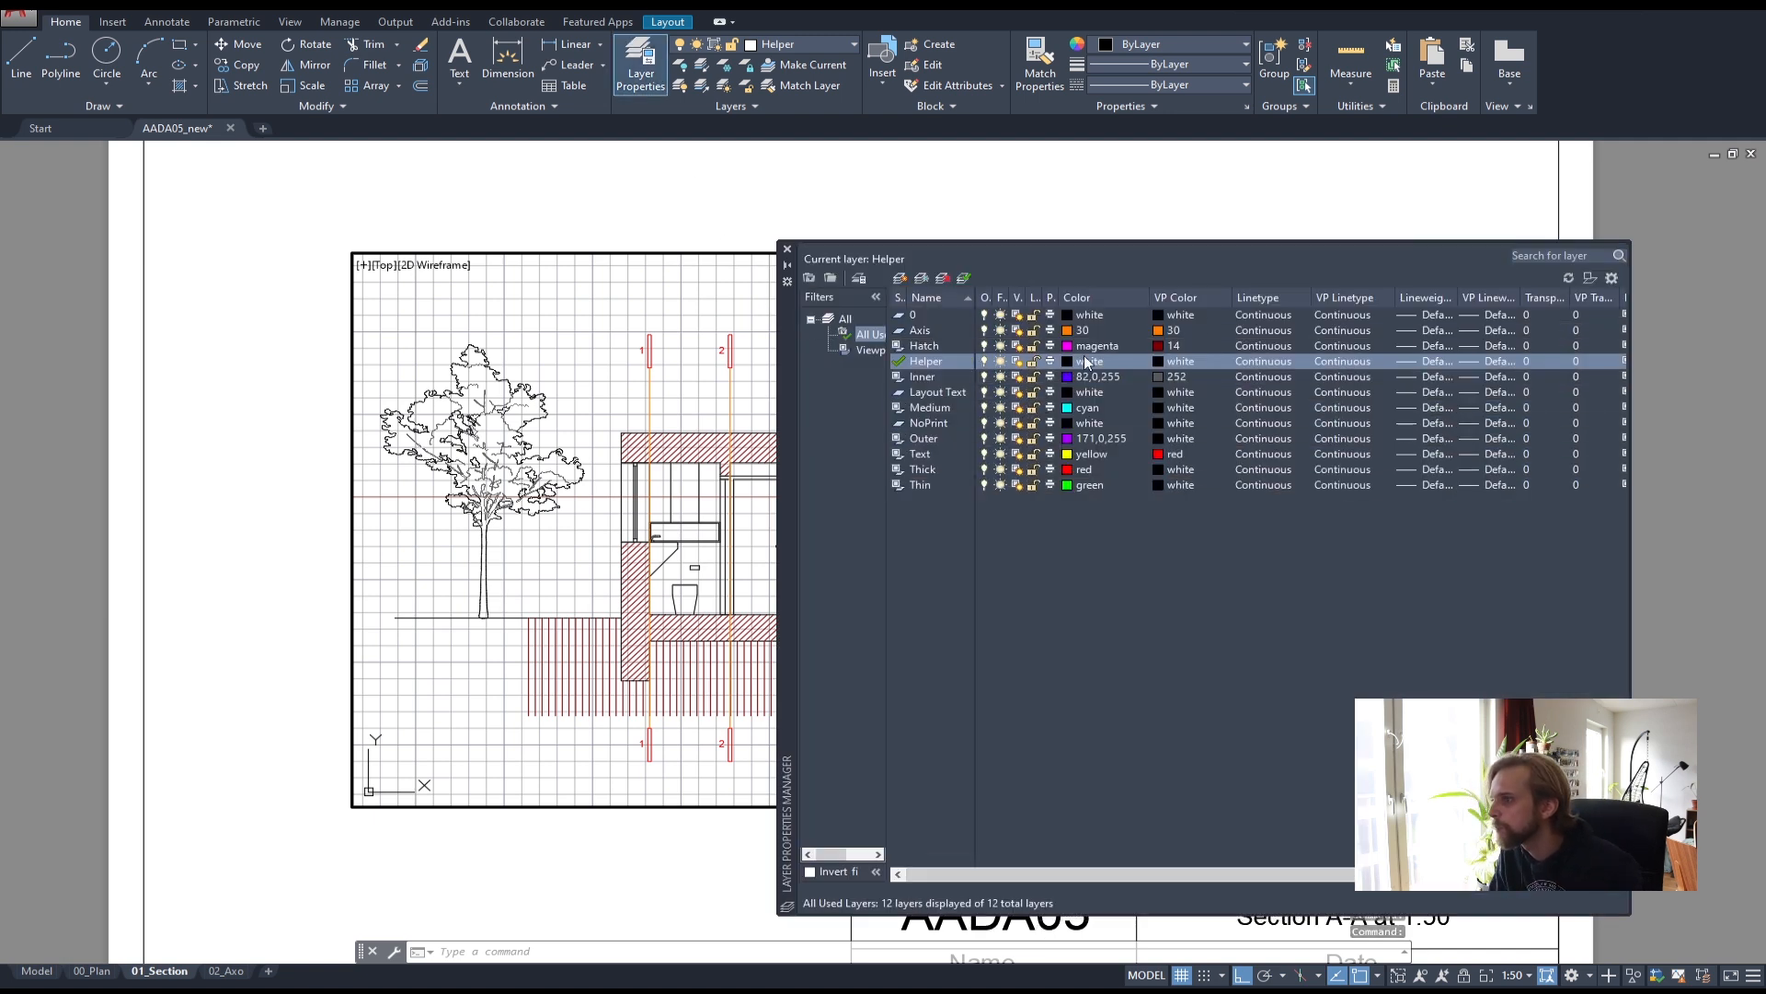
left_click(1175, 333)
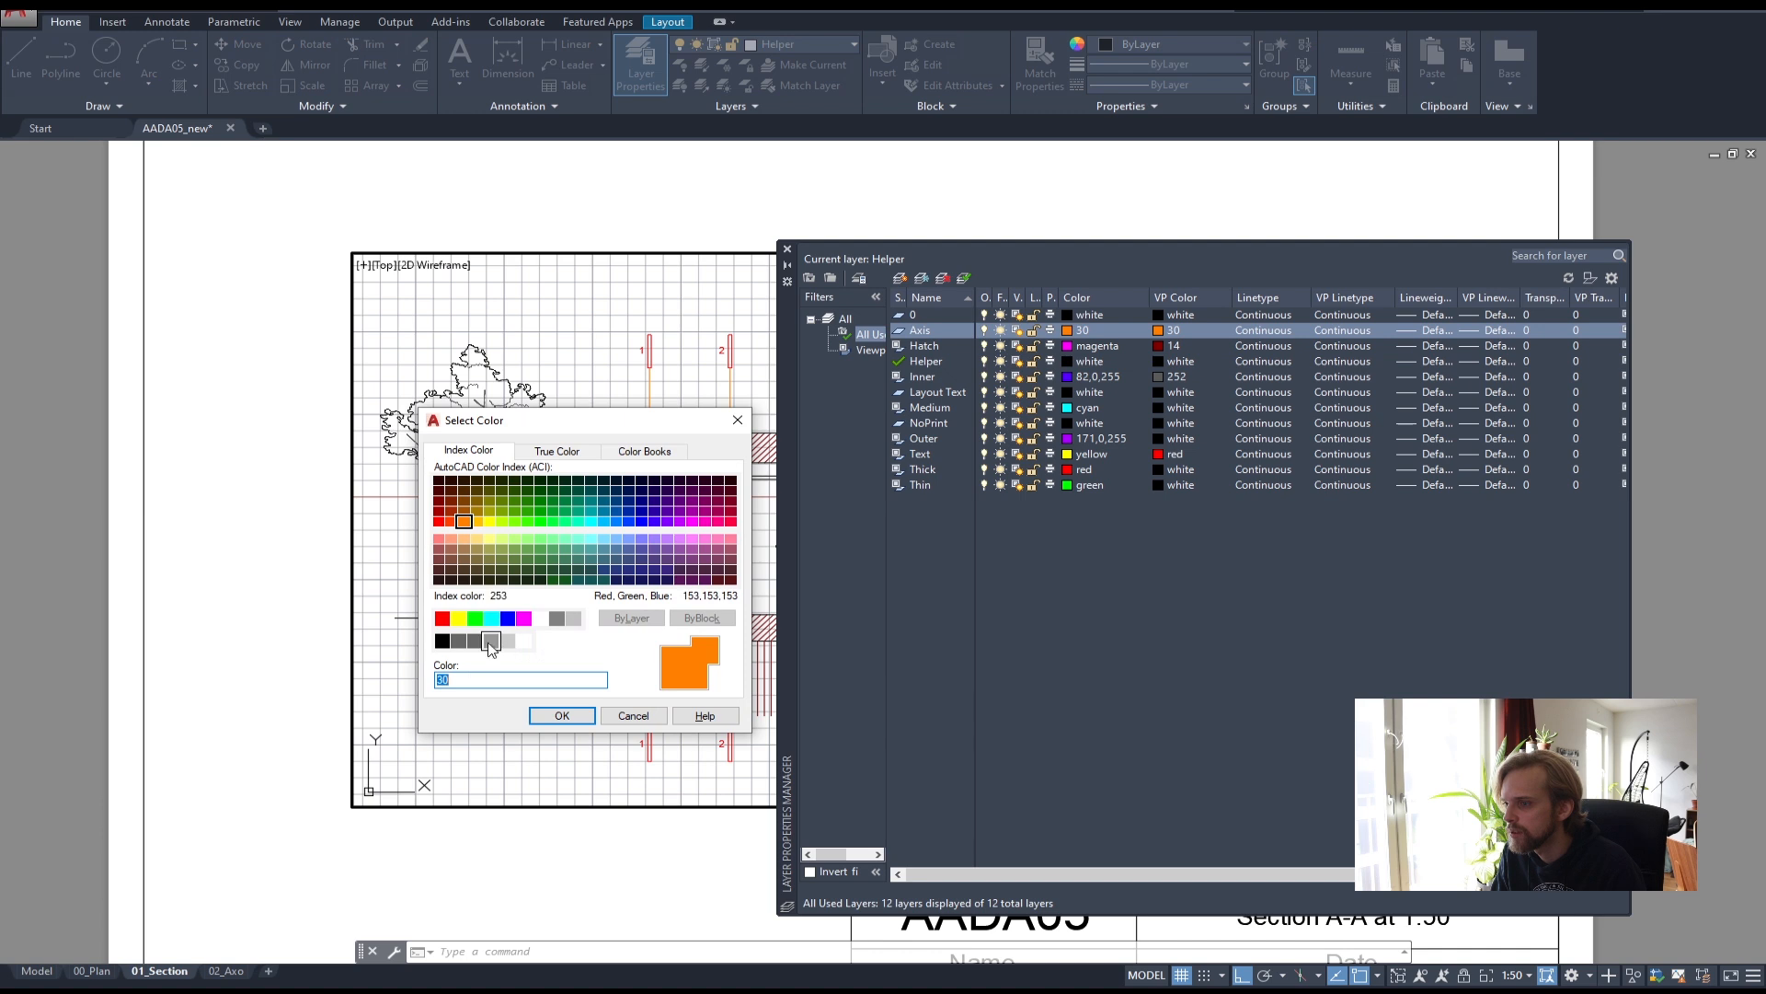
left_click(439, 500)
left_click(563, 717)
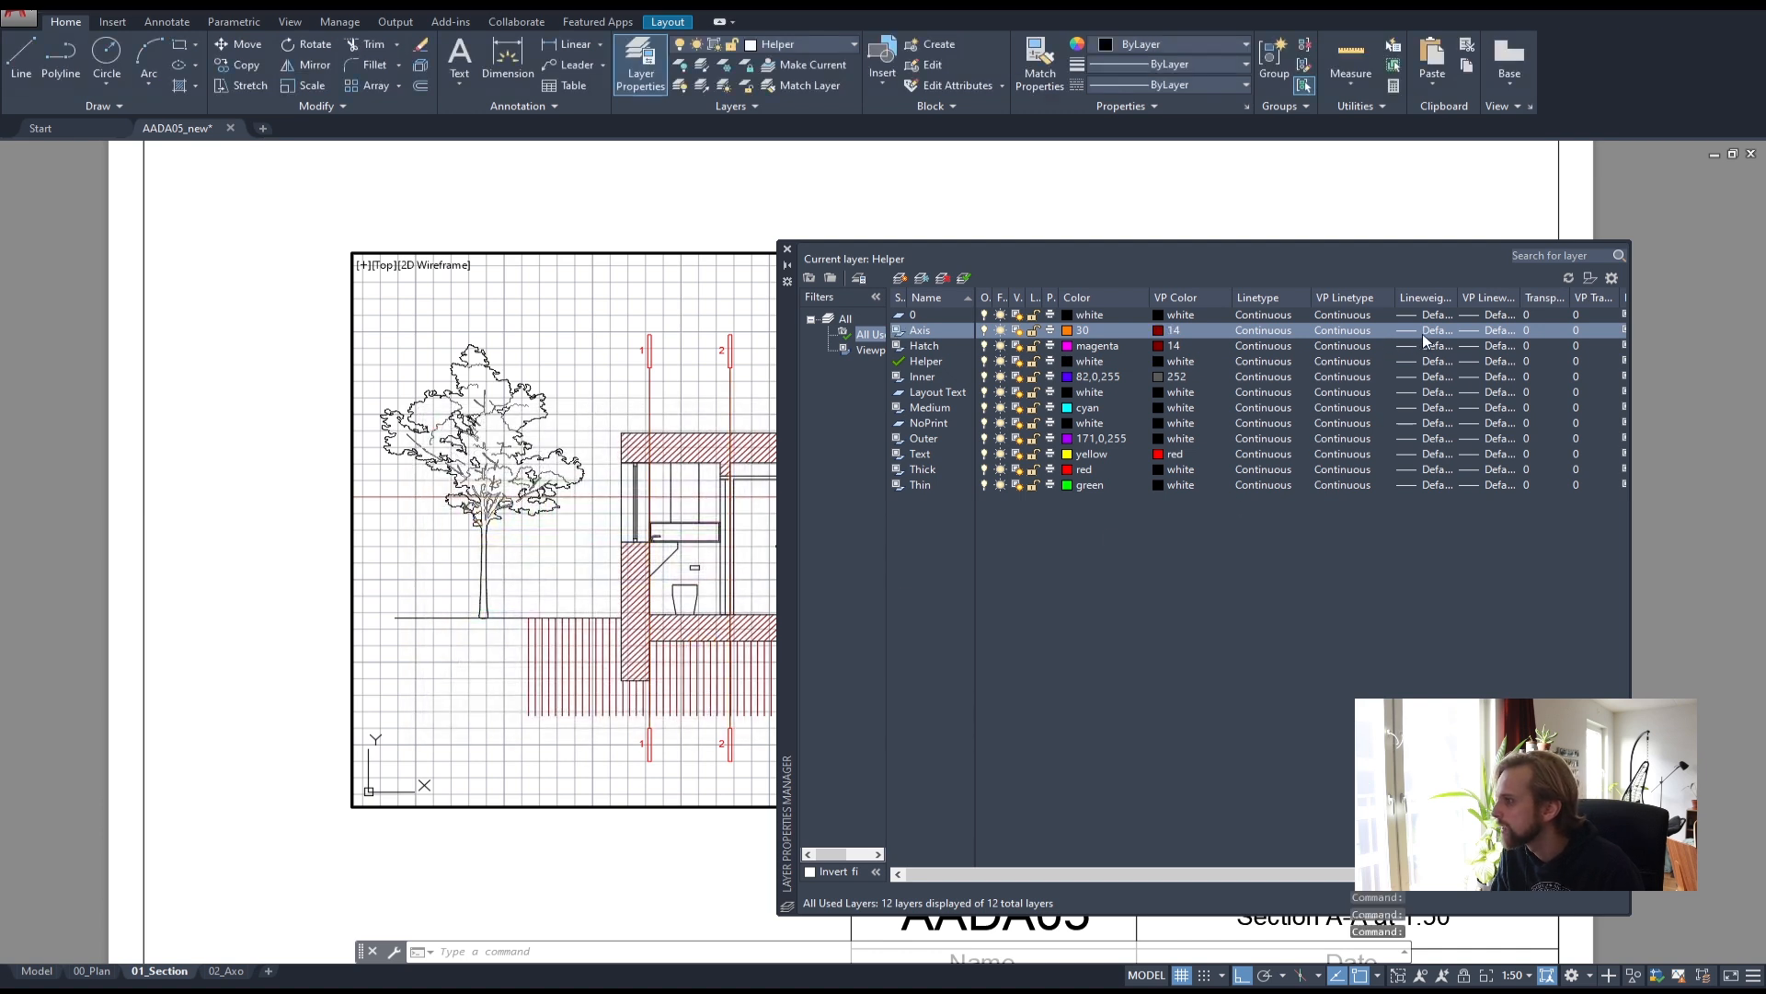
- Give the Axis layer the ACAD_ISO04W100 viewport linetype, keeping its lineweight unchanged
left_click(1492, 330)
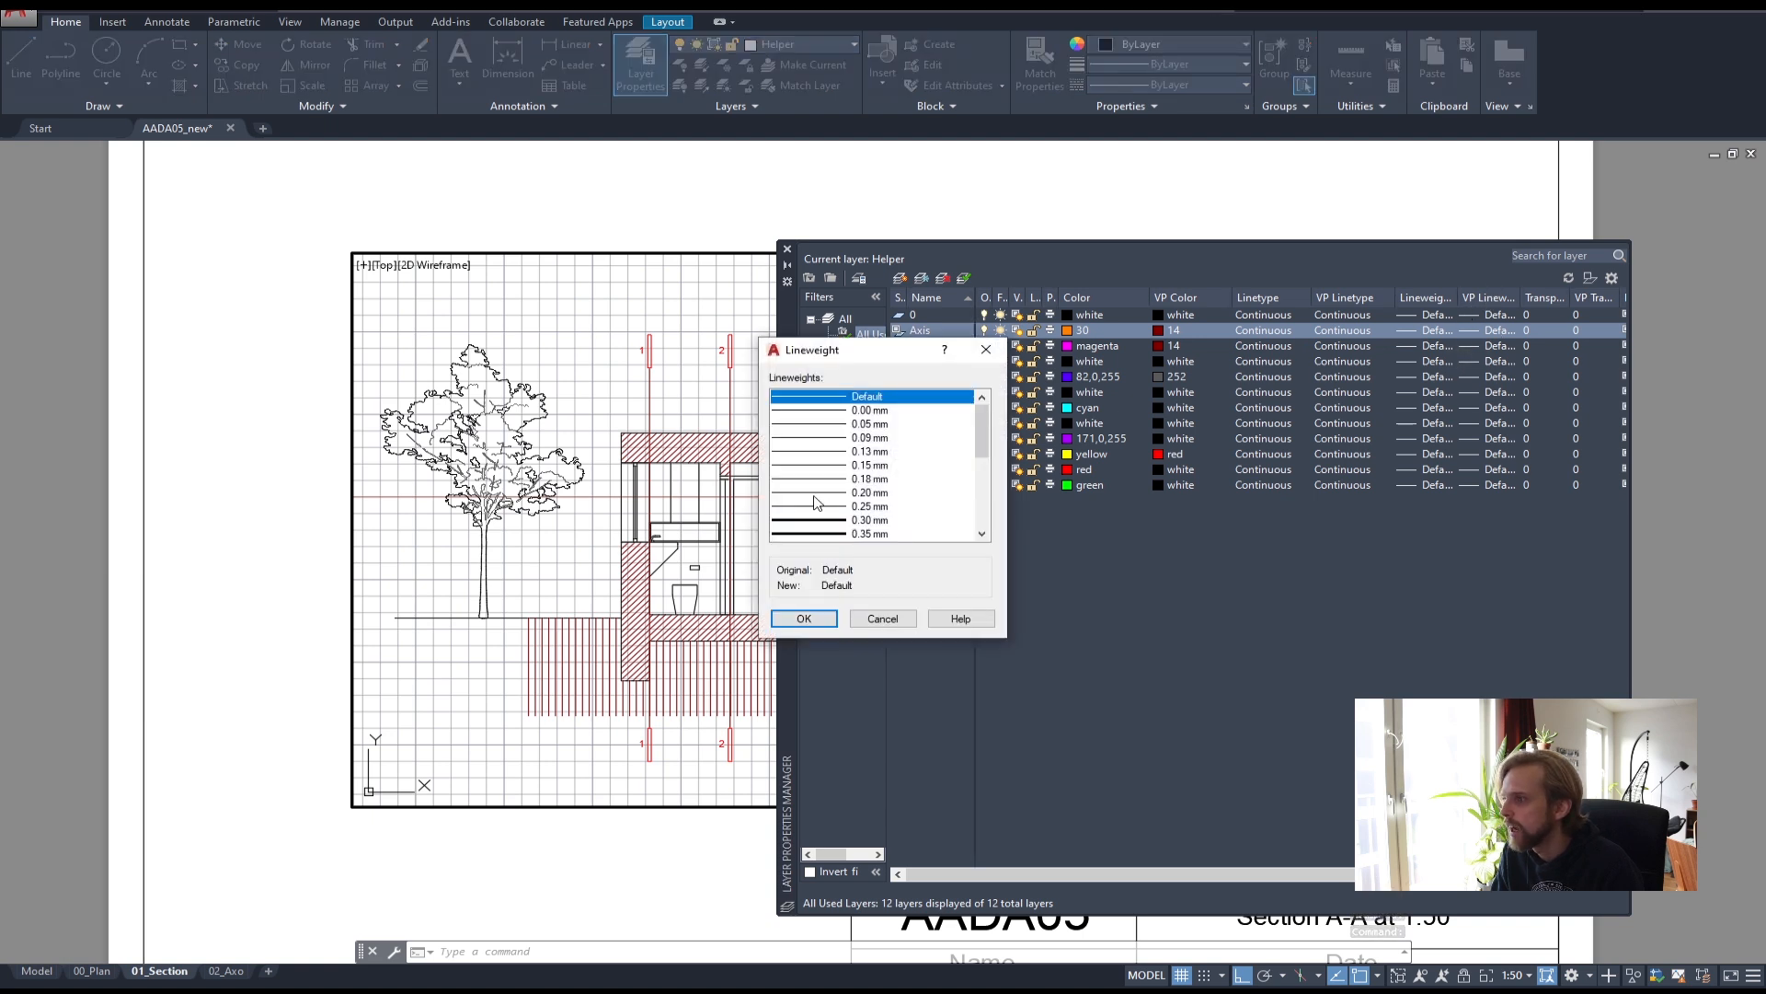
left_click(882, 616)
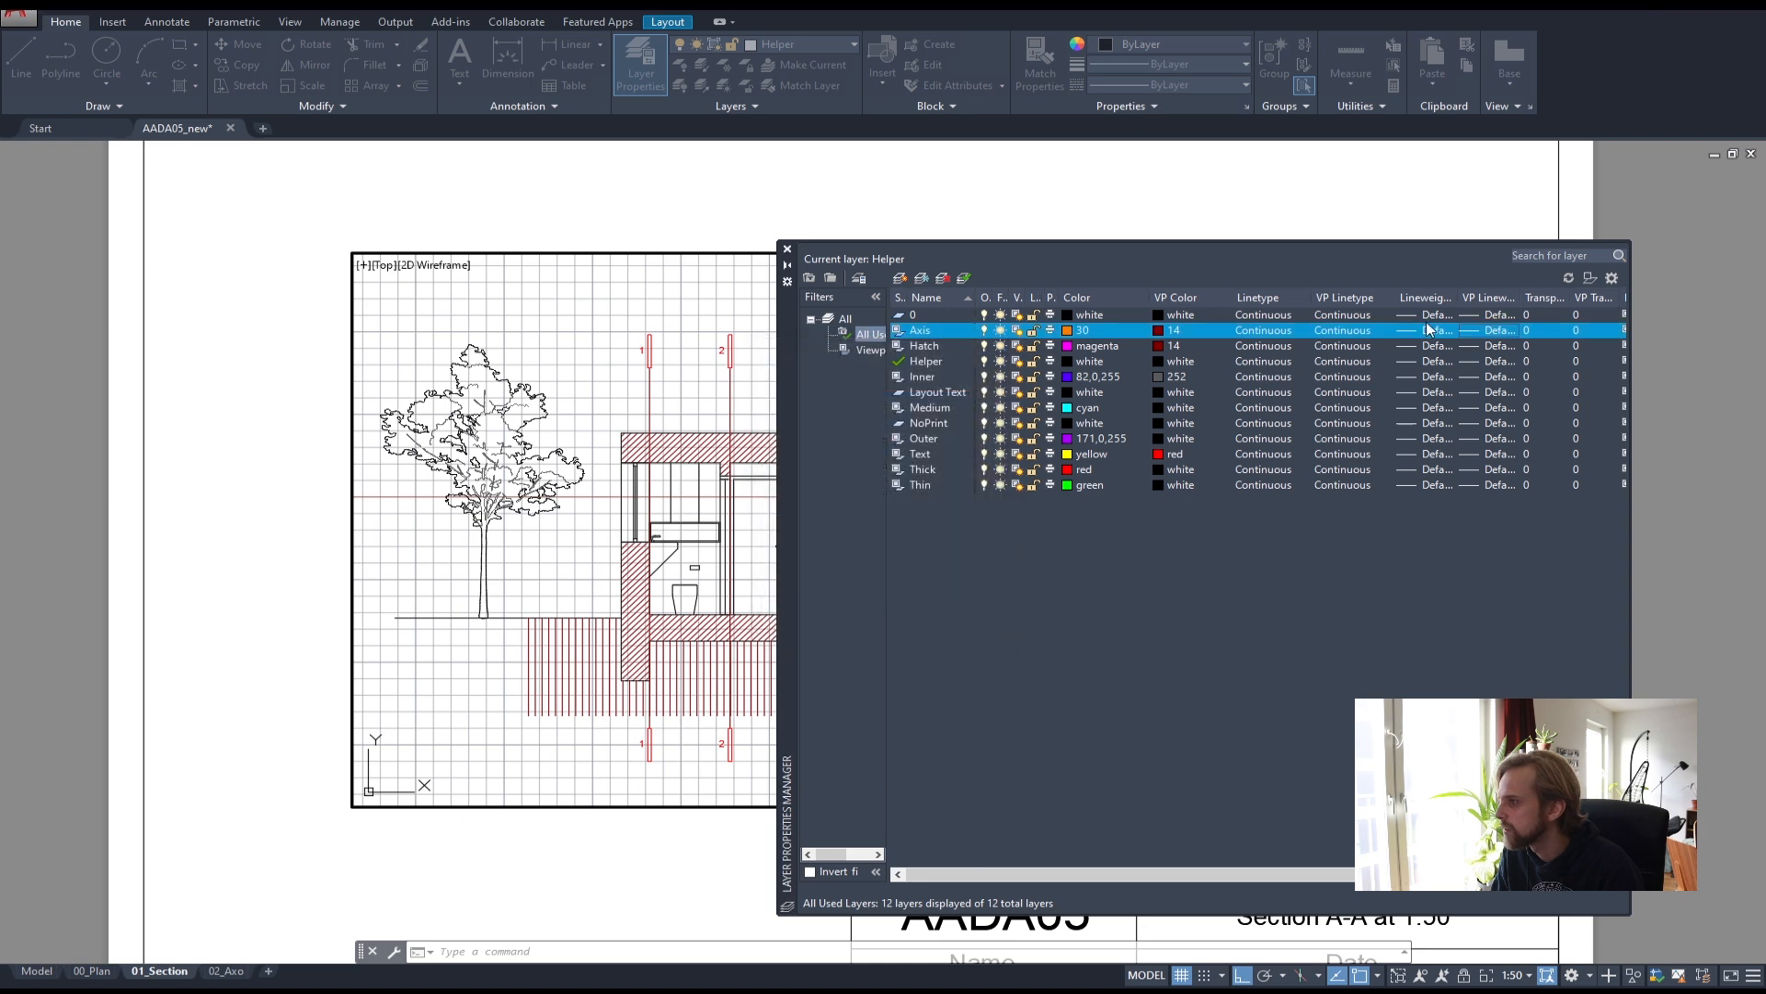
left_click(1340, 331)
left_click(560, 313)
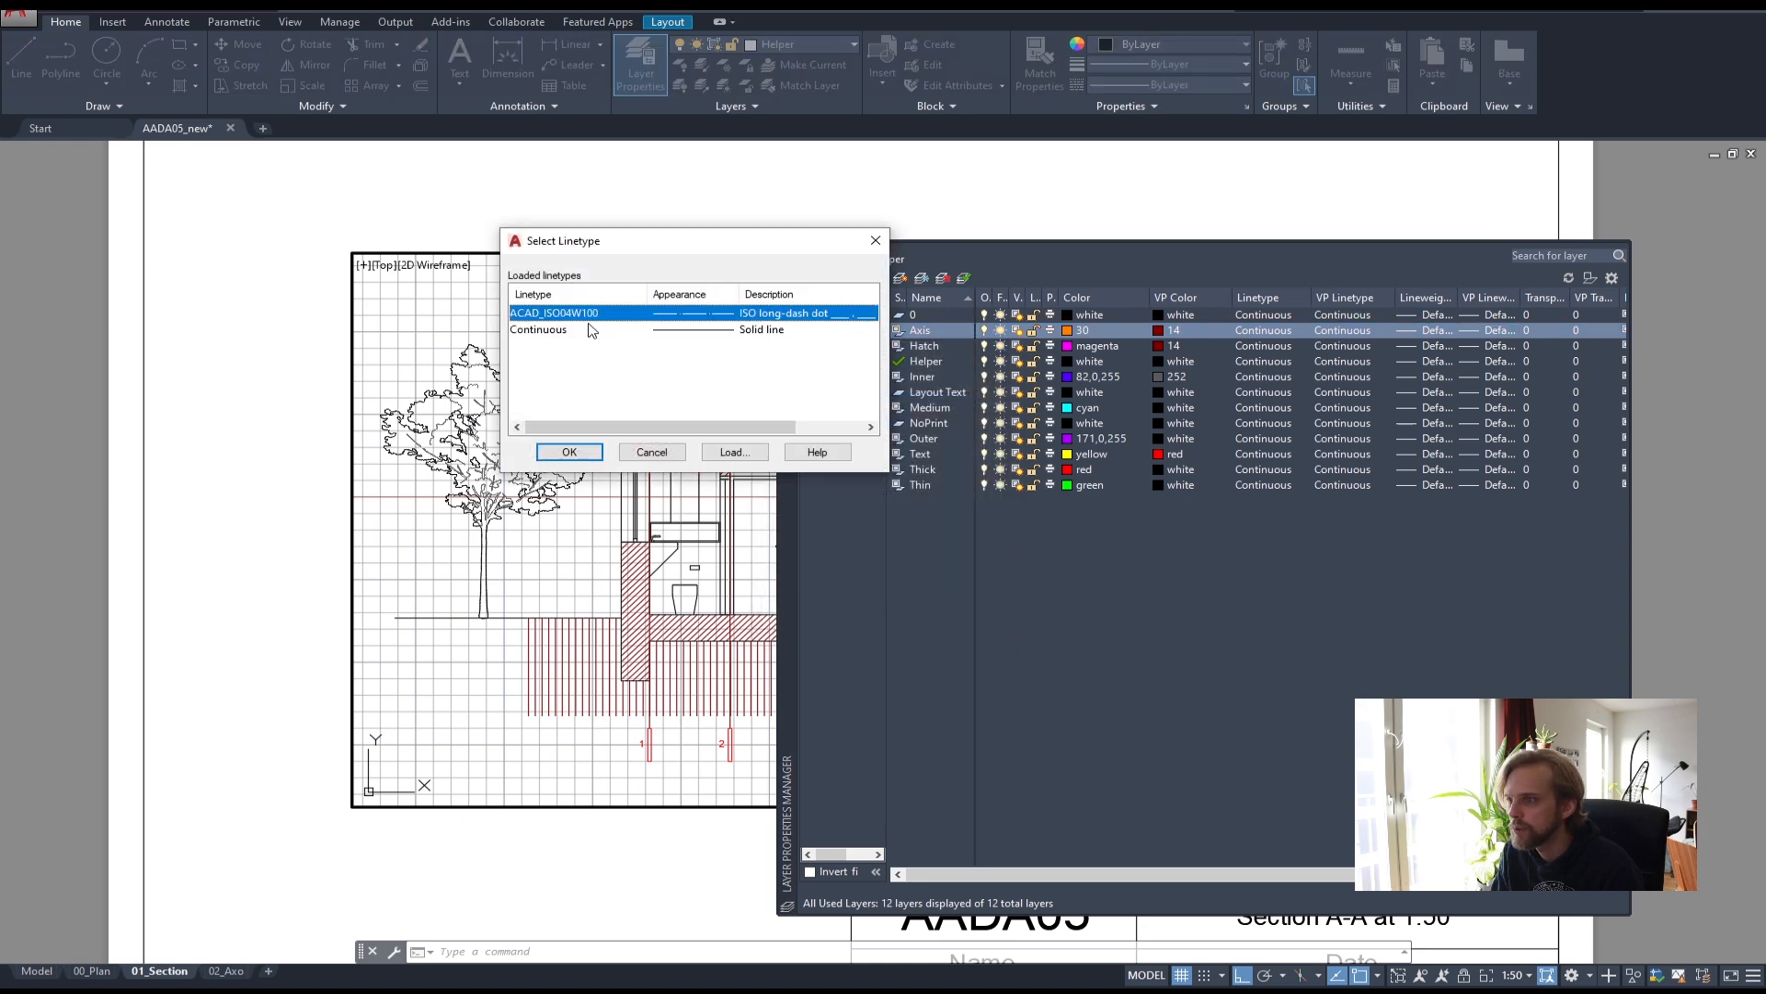
left_click(565, 456)
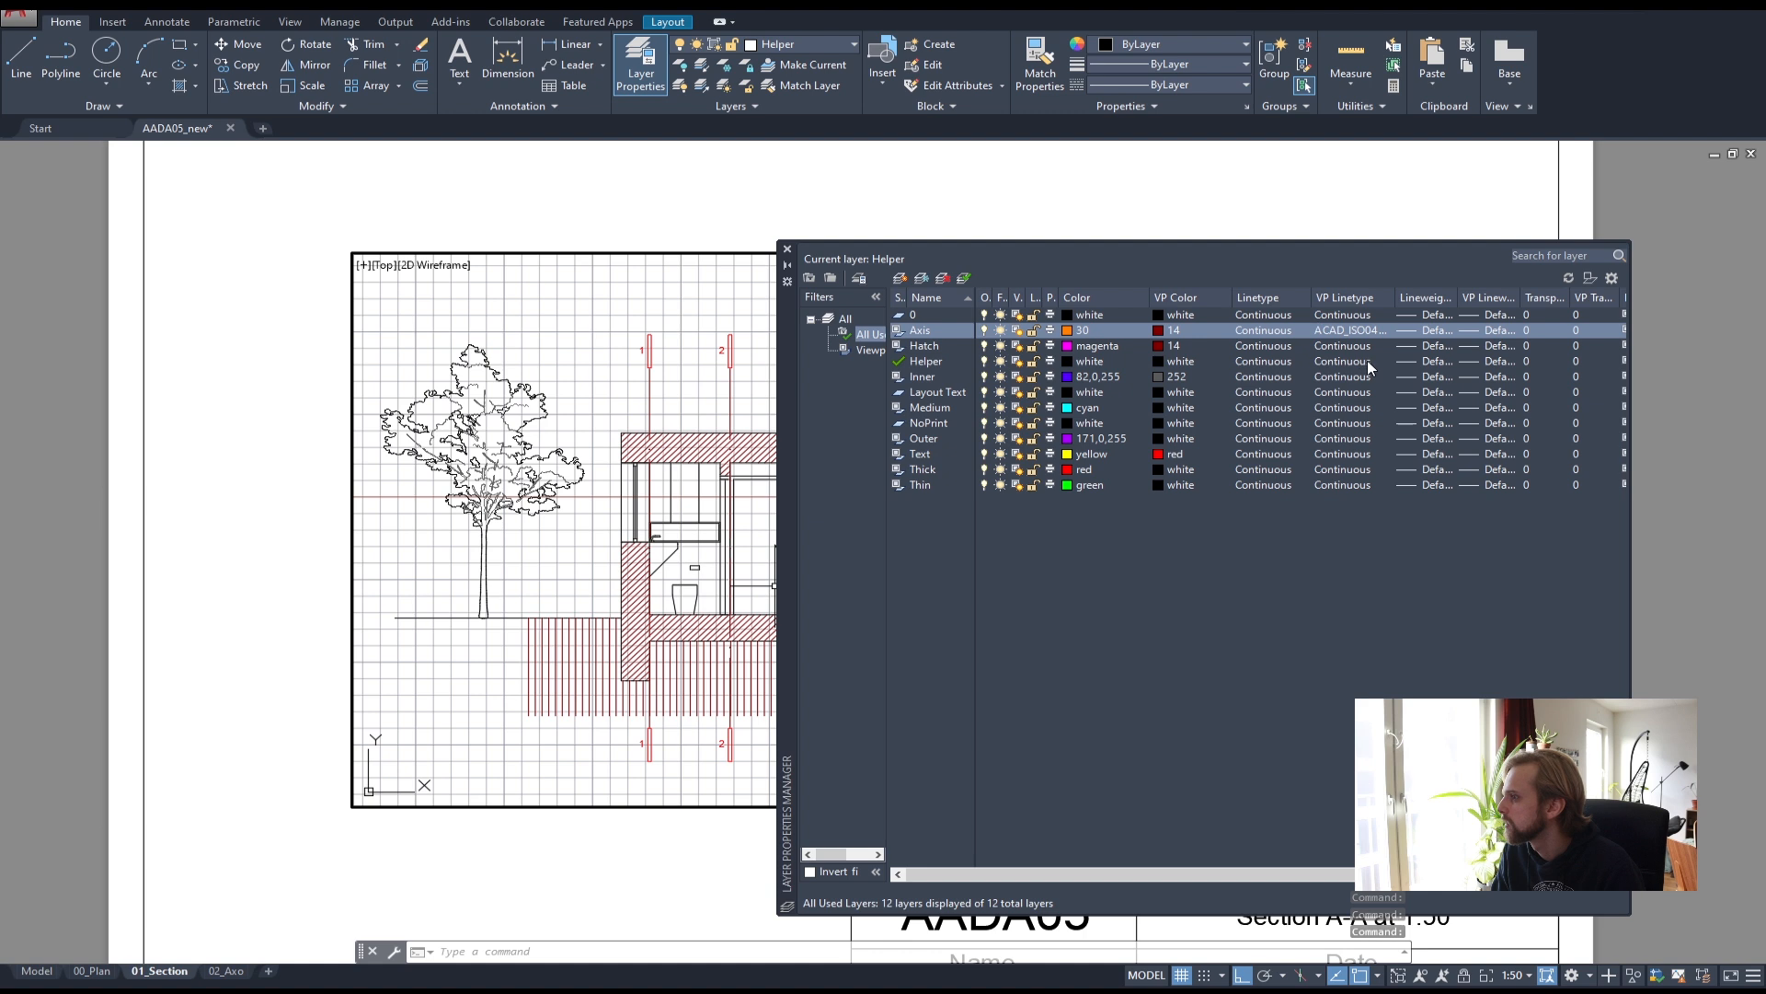
left_click(789, 248)
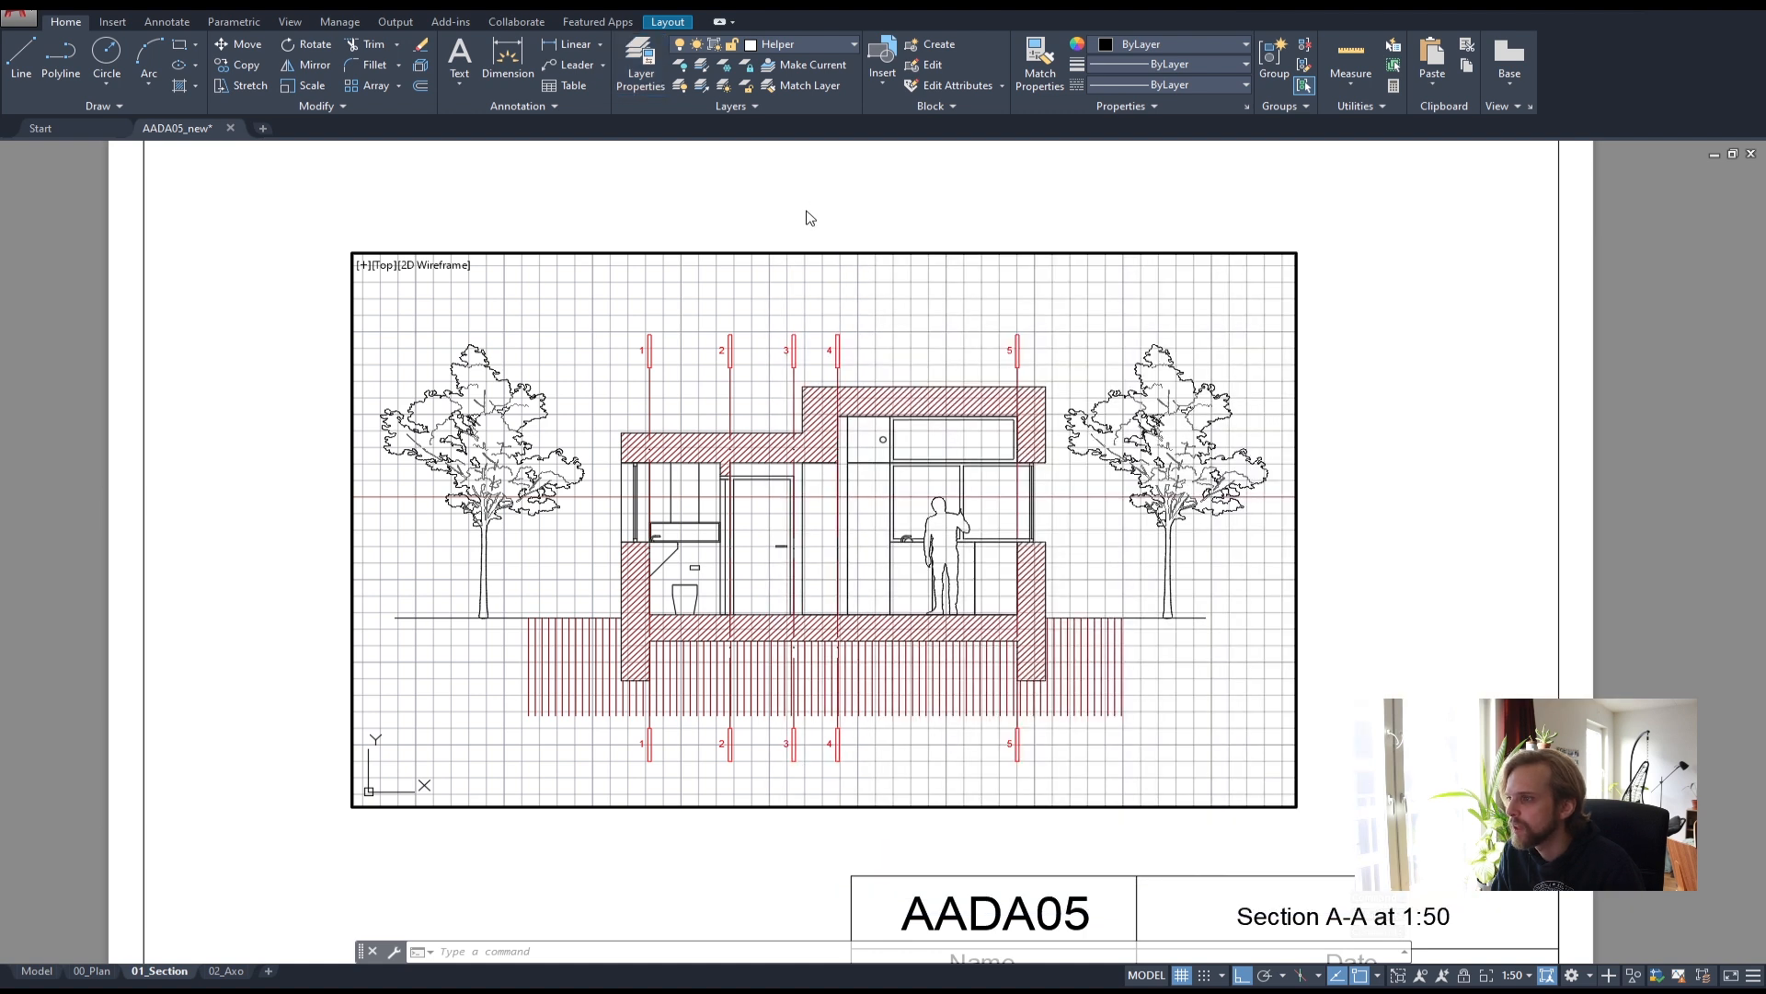
key("Escape")
key("Escape")
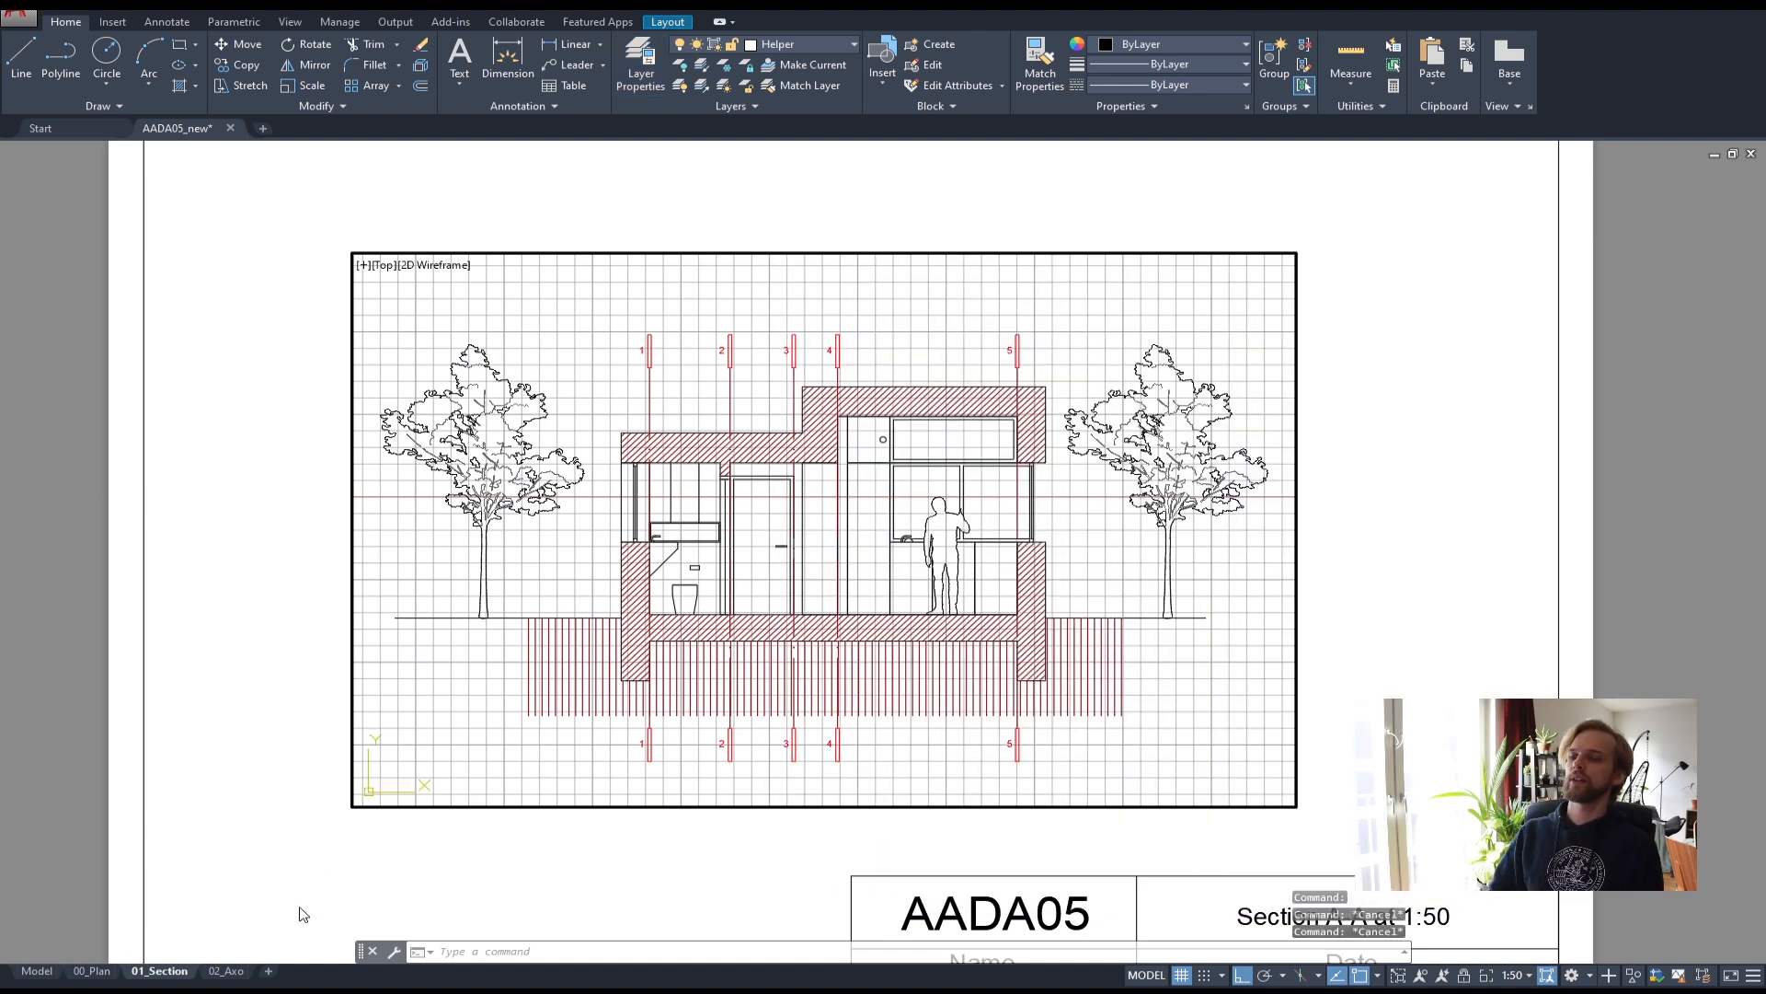
- Look over the 02_Axo, 00_Plan and 01_Section layout sheets in turn
left_click(229, 971)
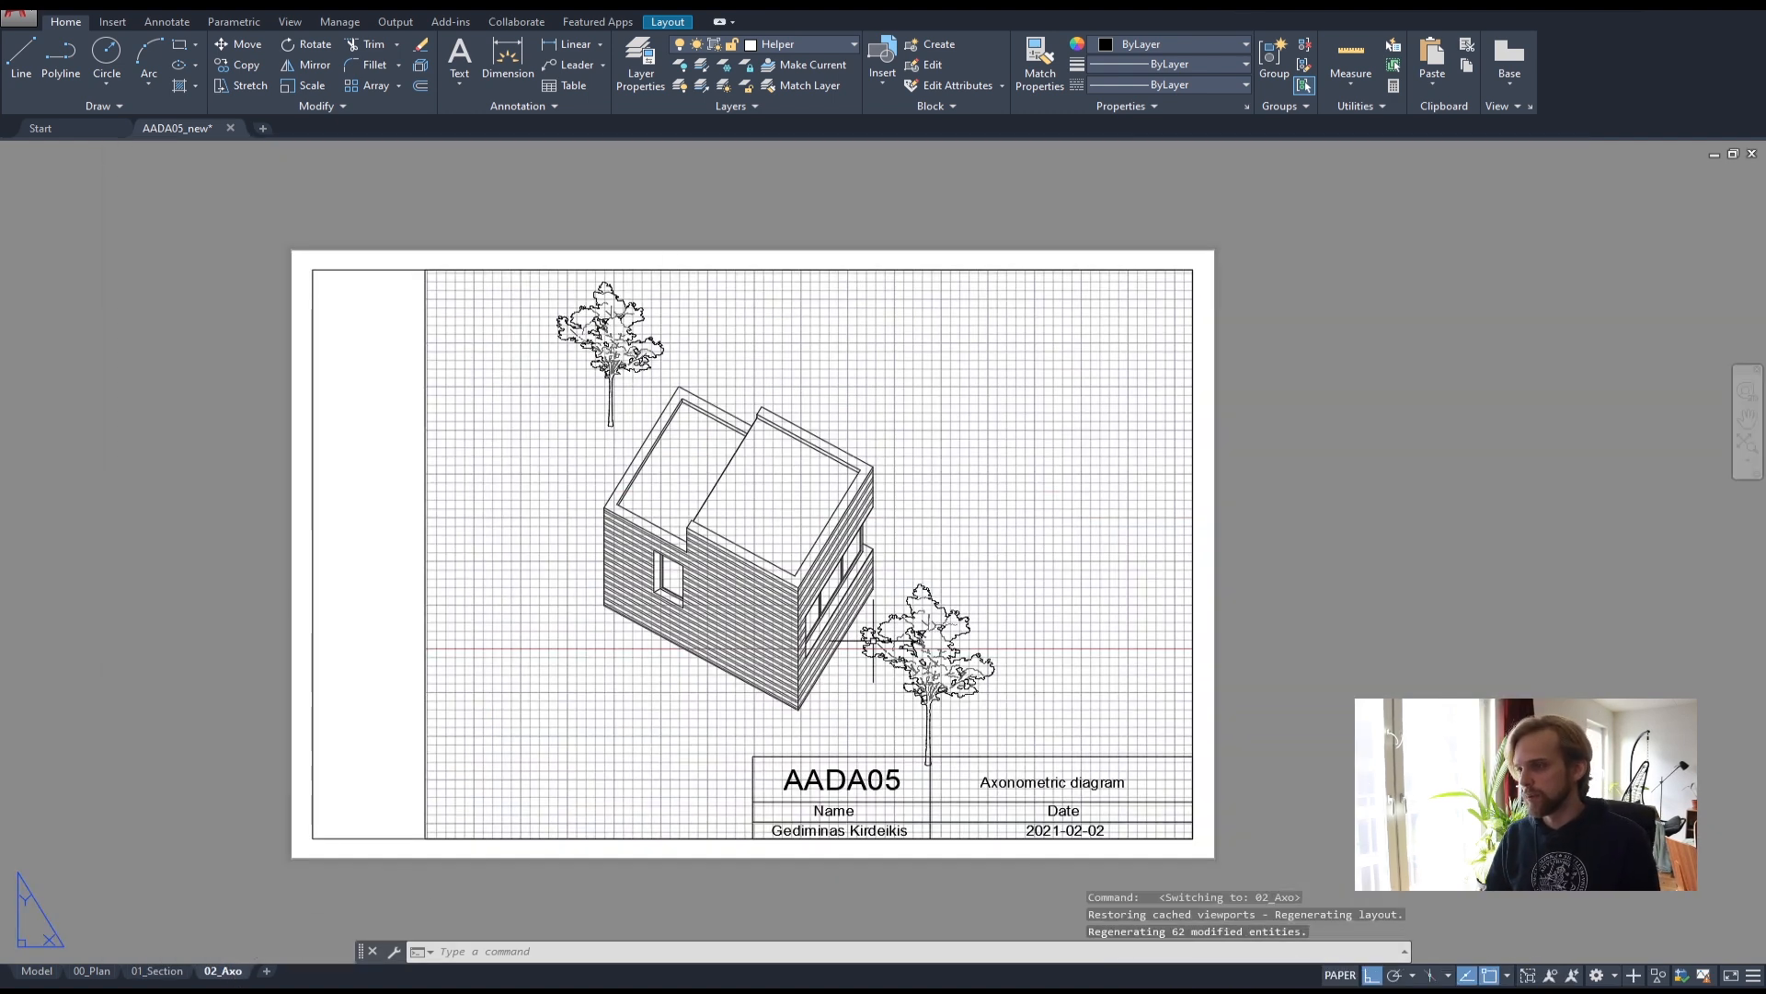
left_click(158, 971)
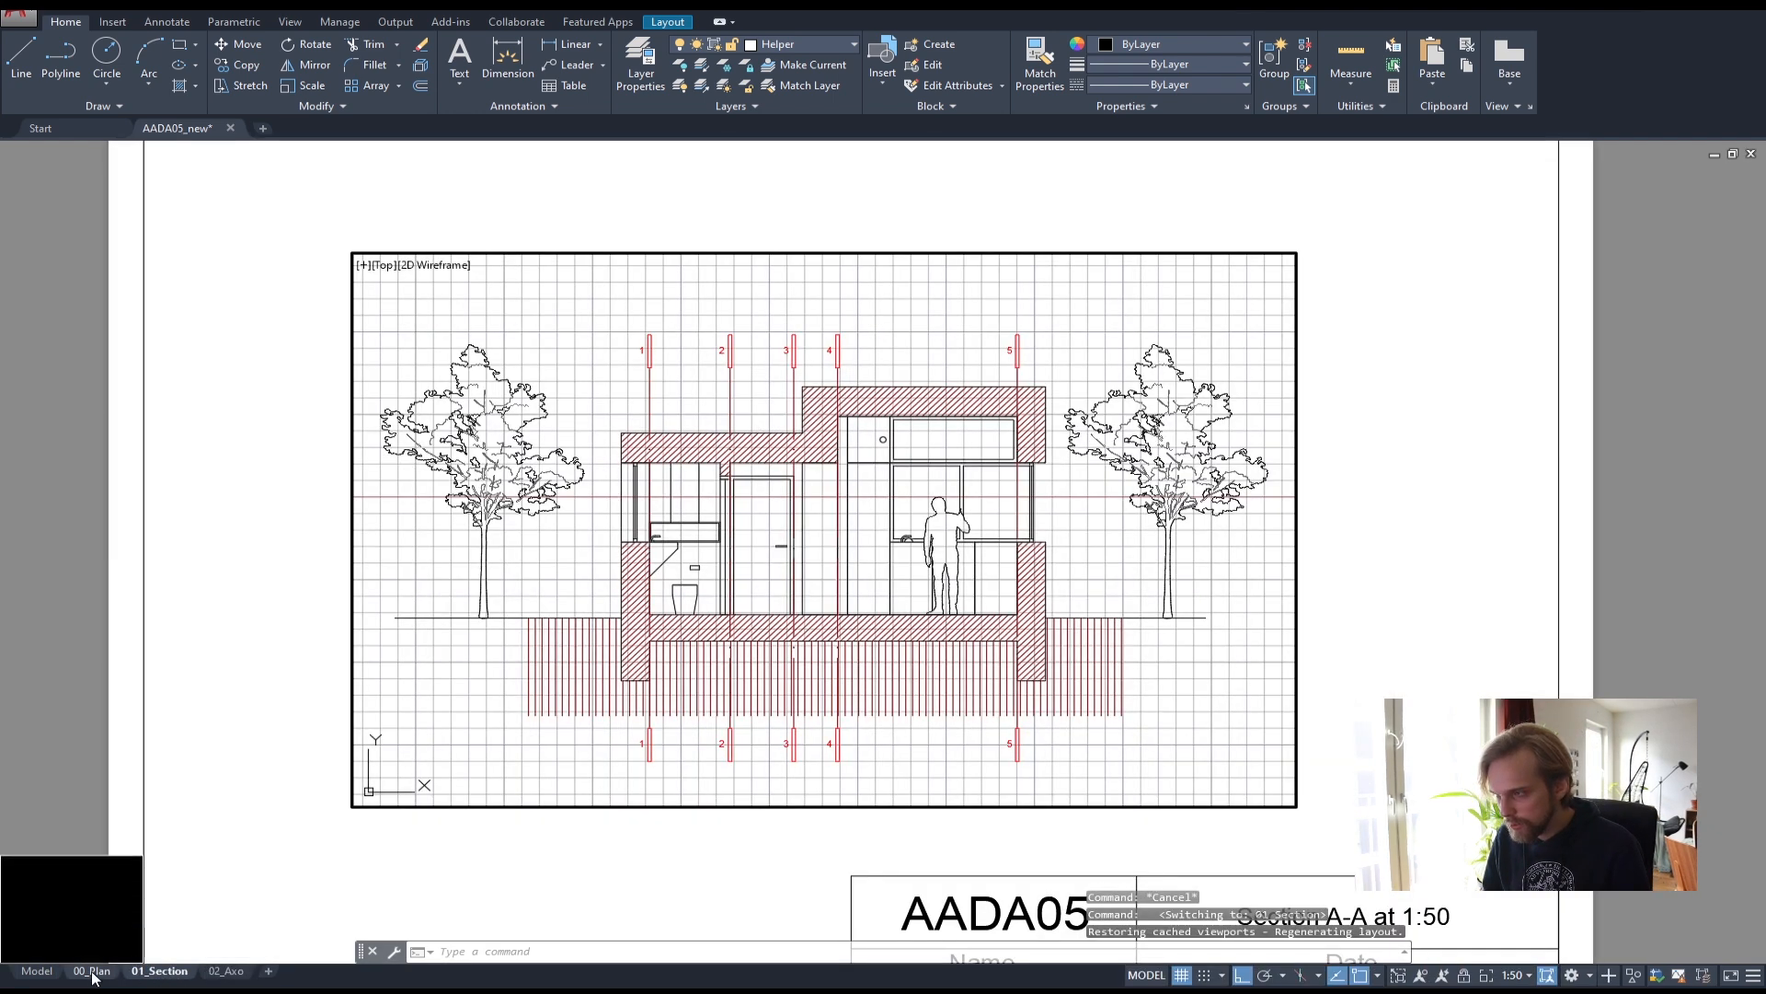
left_click(93, 971)
left_click(144, 975)
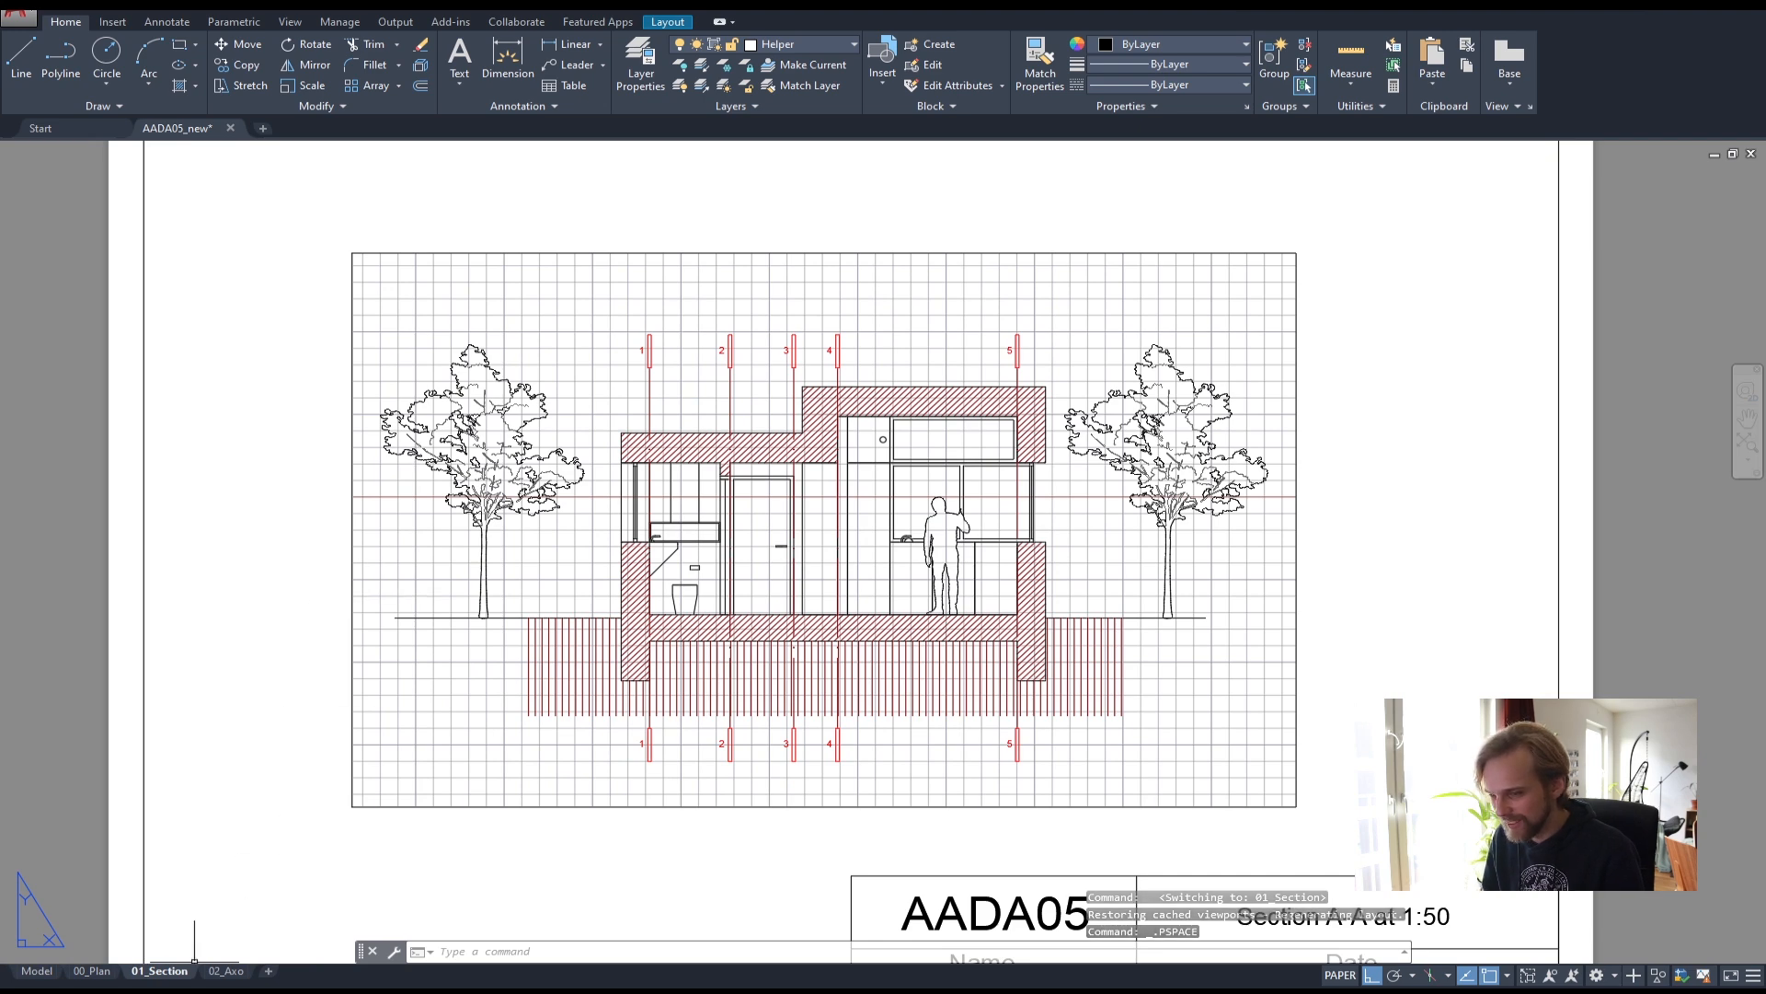
- Return to model space with plan, section and axonometric all in view
left_click(37, 971)
scroll(815, 752, "down", 3)
middle_click_drag(1025, 608, 869, 542)
scroll(661, 512, "up", 1)
middle_click_drag(726, 607, 714, 513)
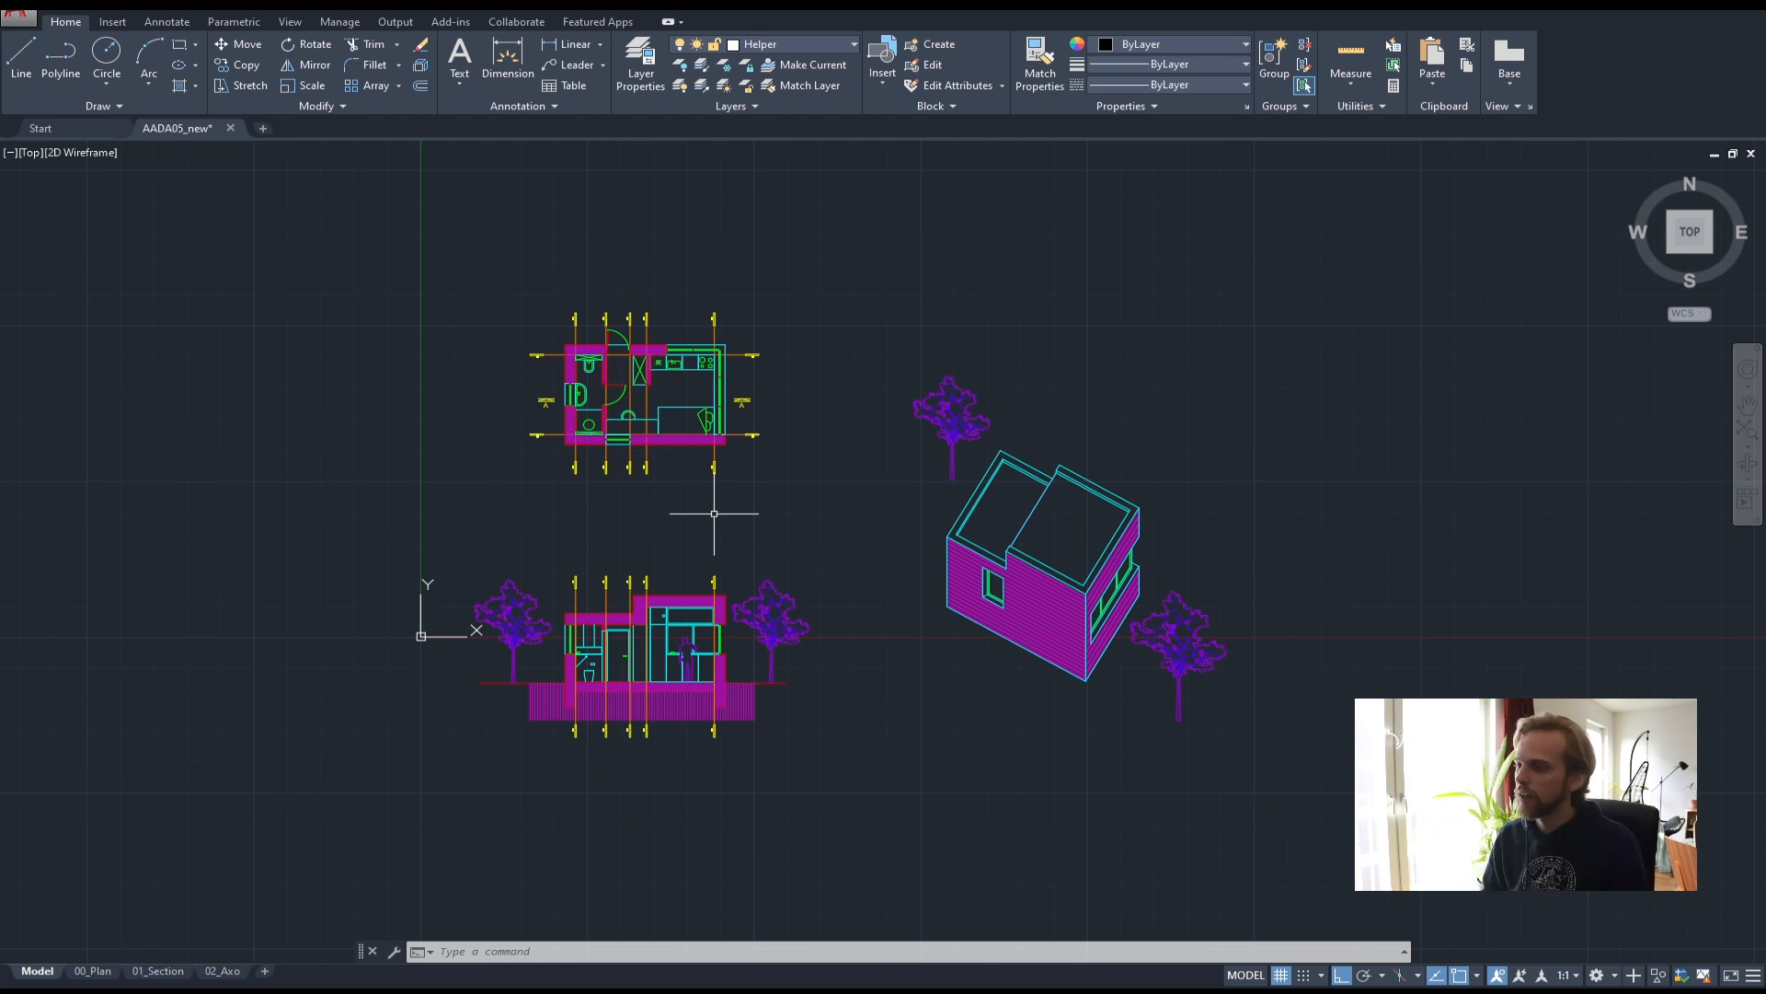
- Add a Dim layer coloured red in the layer settings
scroll(580, 326, "up", 4)
scroll(681, 493, "up", 2)
middle_click_drag(702, 492, 688, 539)
left_click(640, 65)
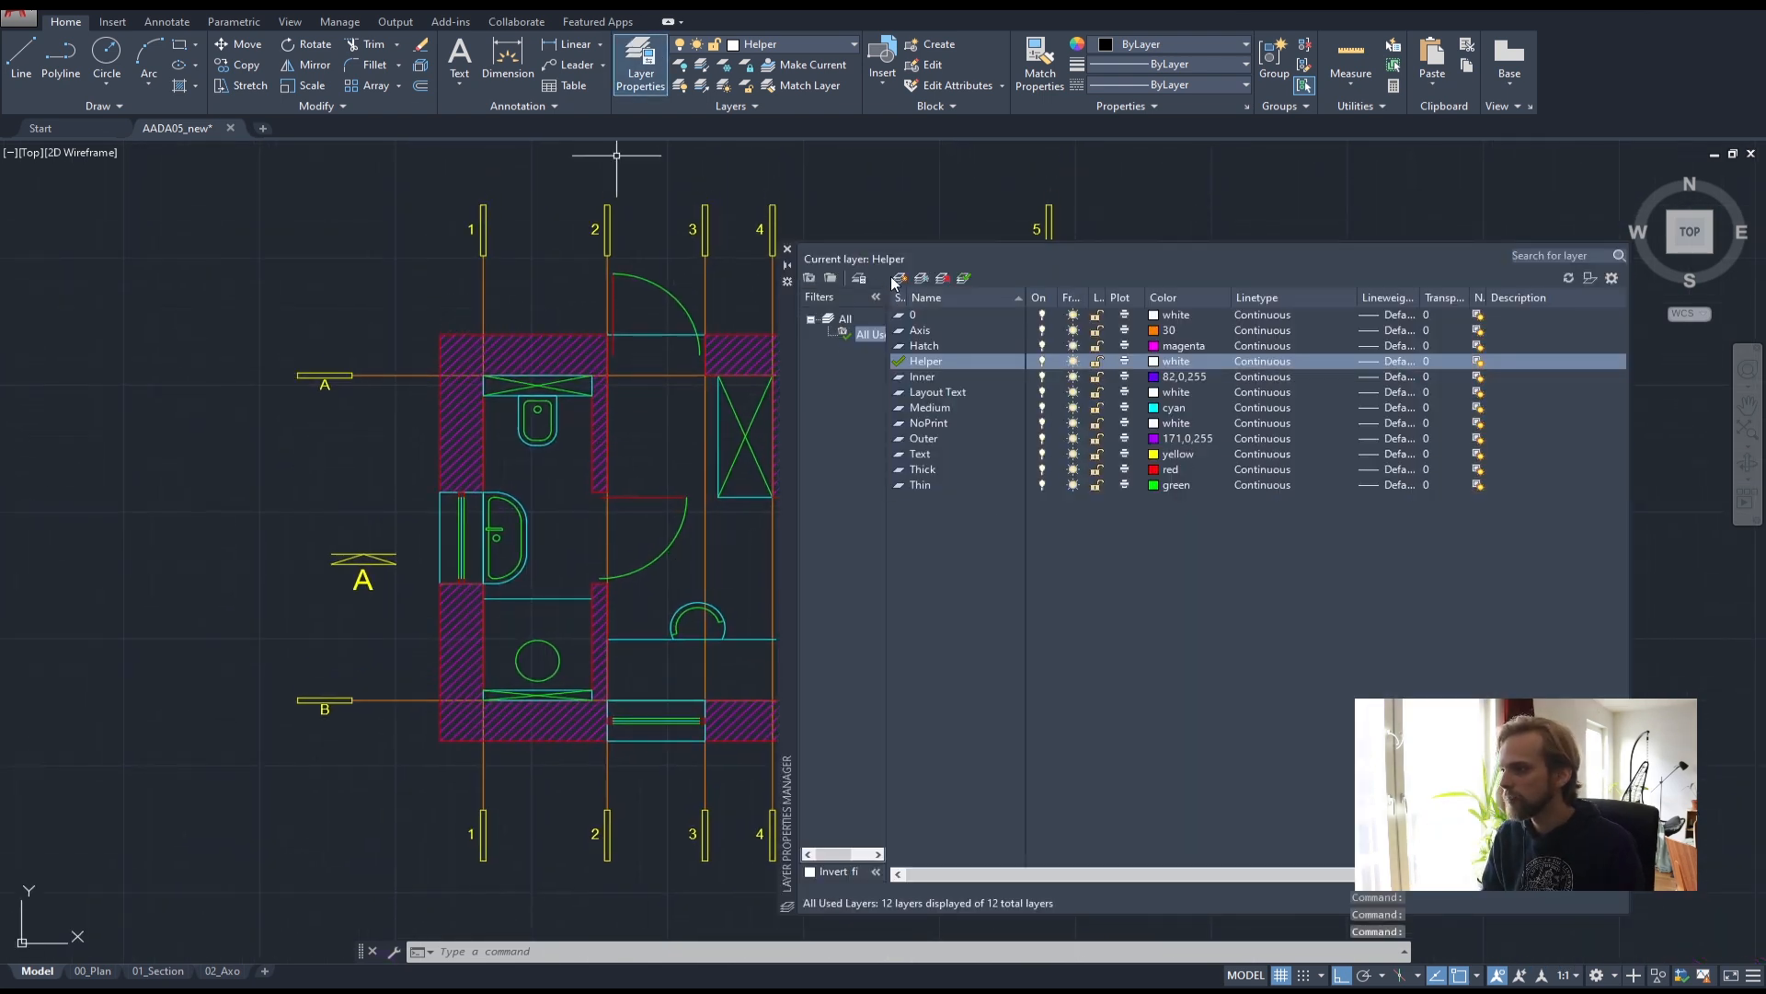
left_click(900, 279)
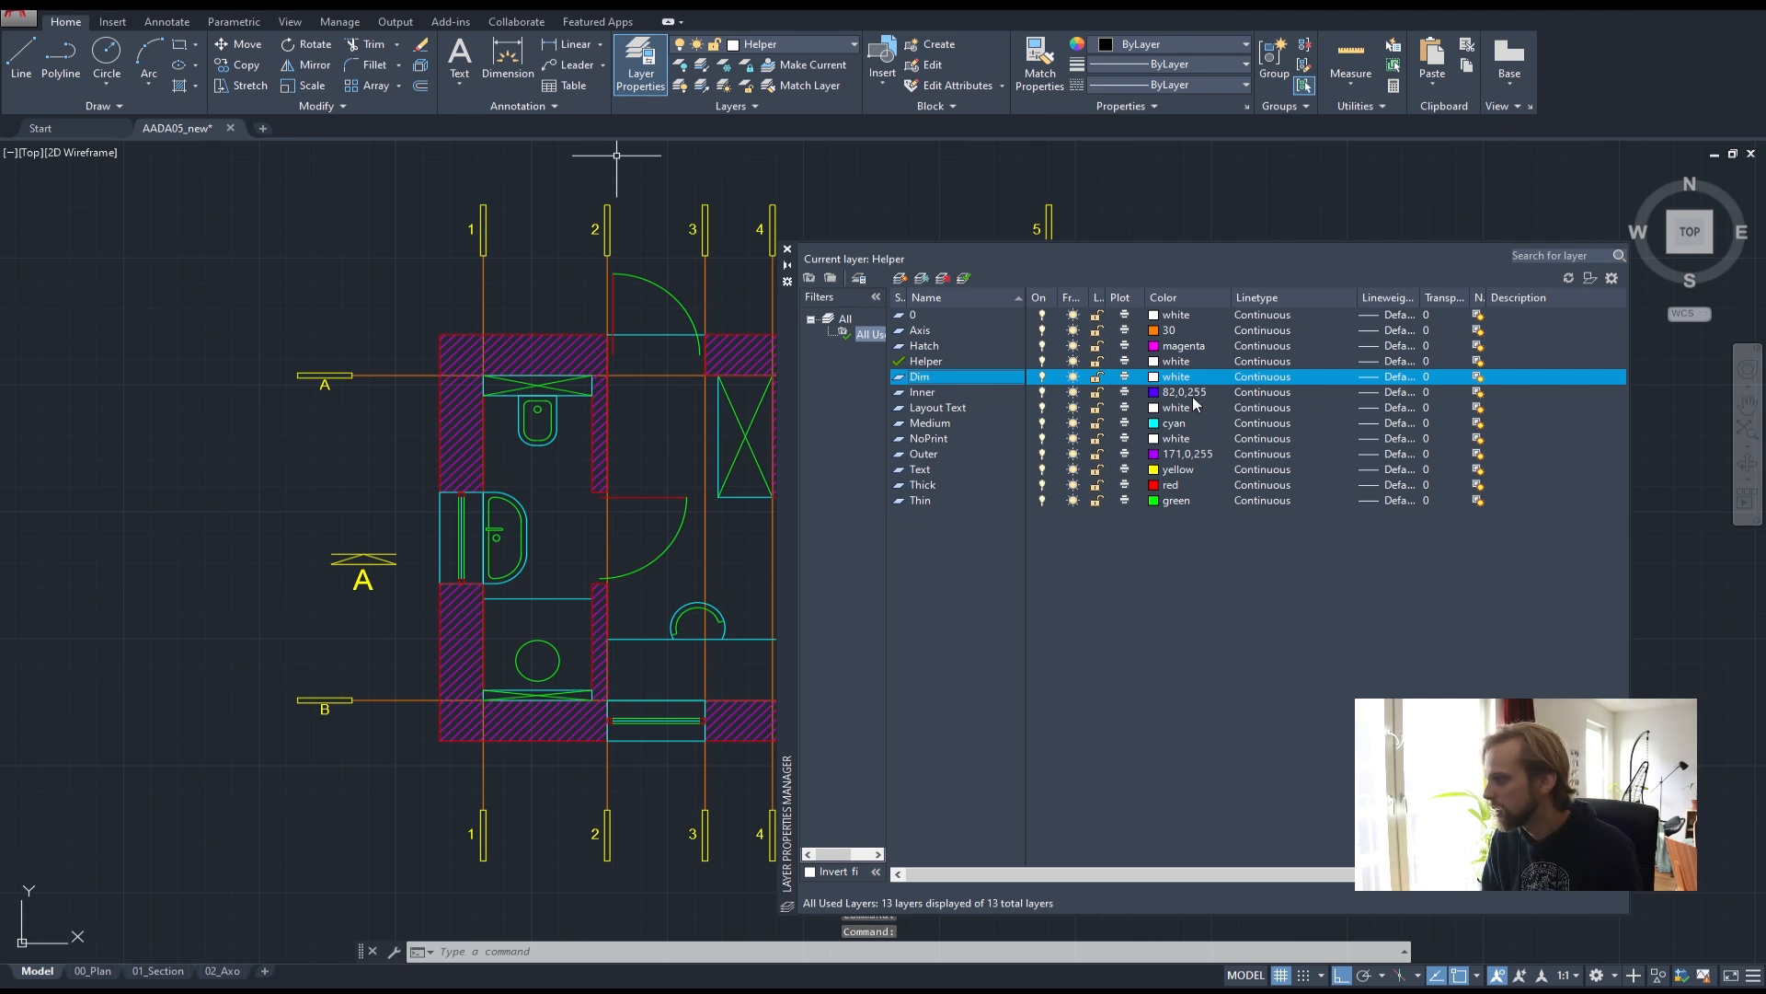
left_click(1174, 378)
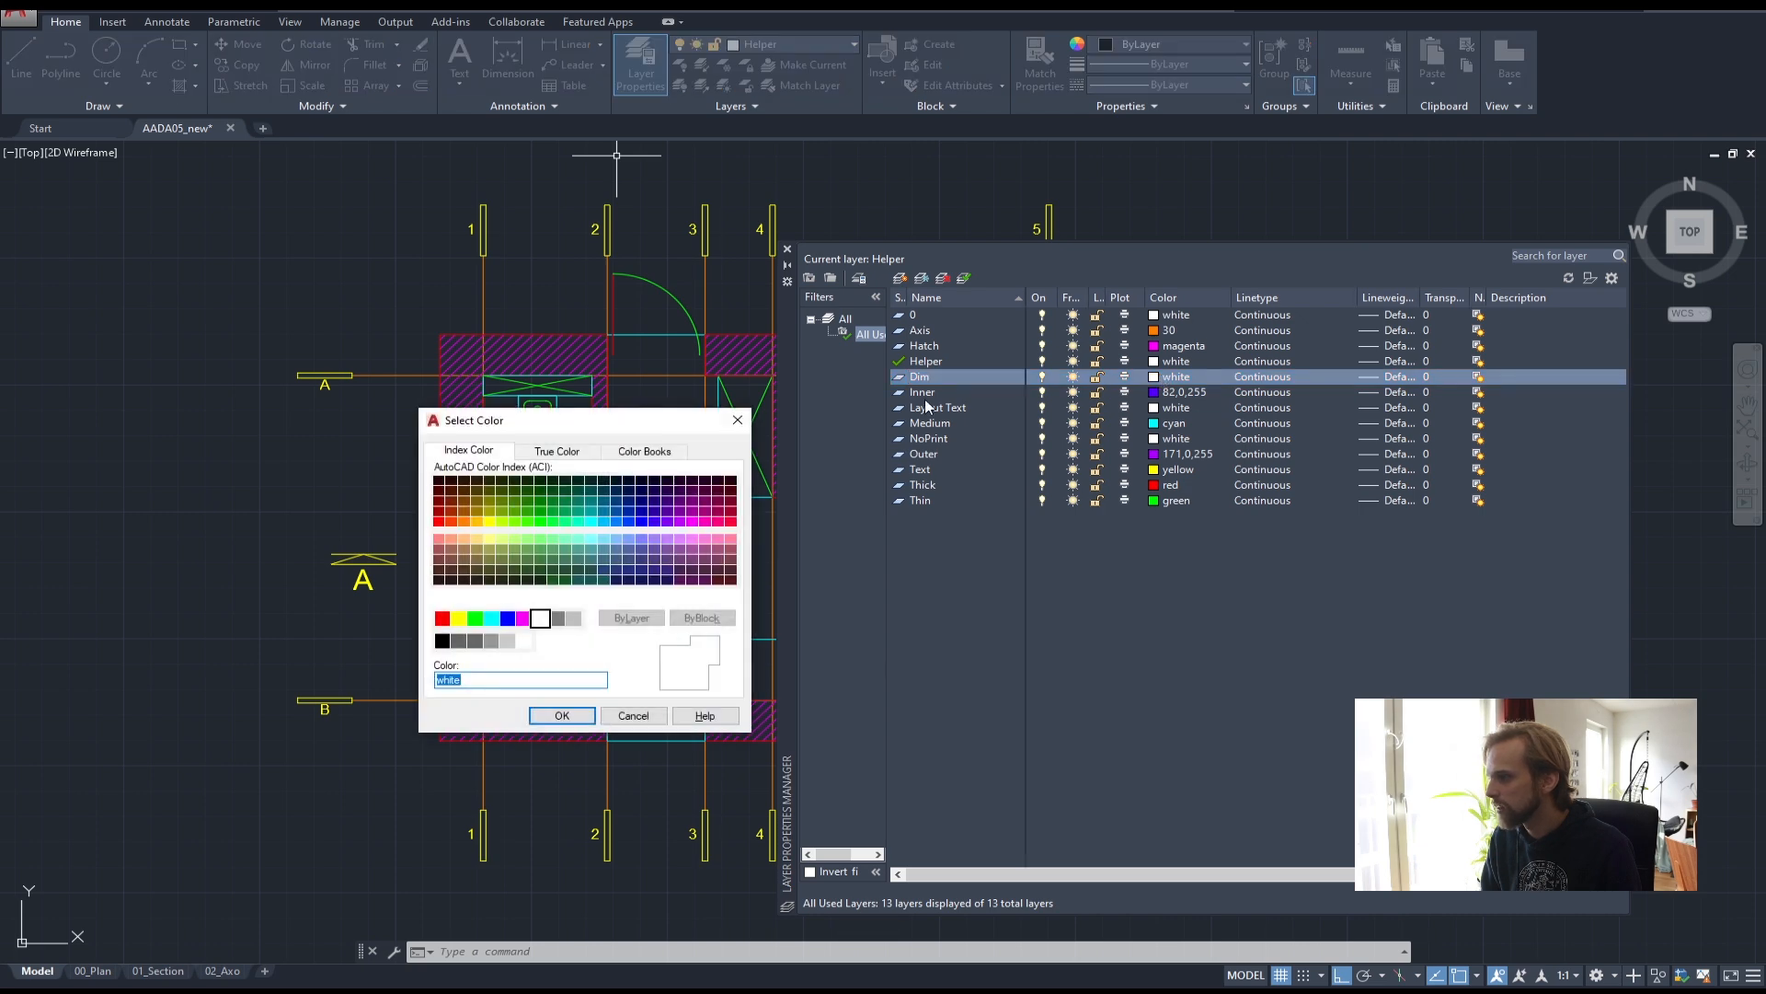
left_click(442, 618)
left_click(563, 716)
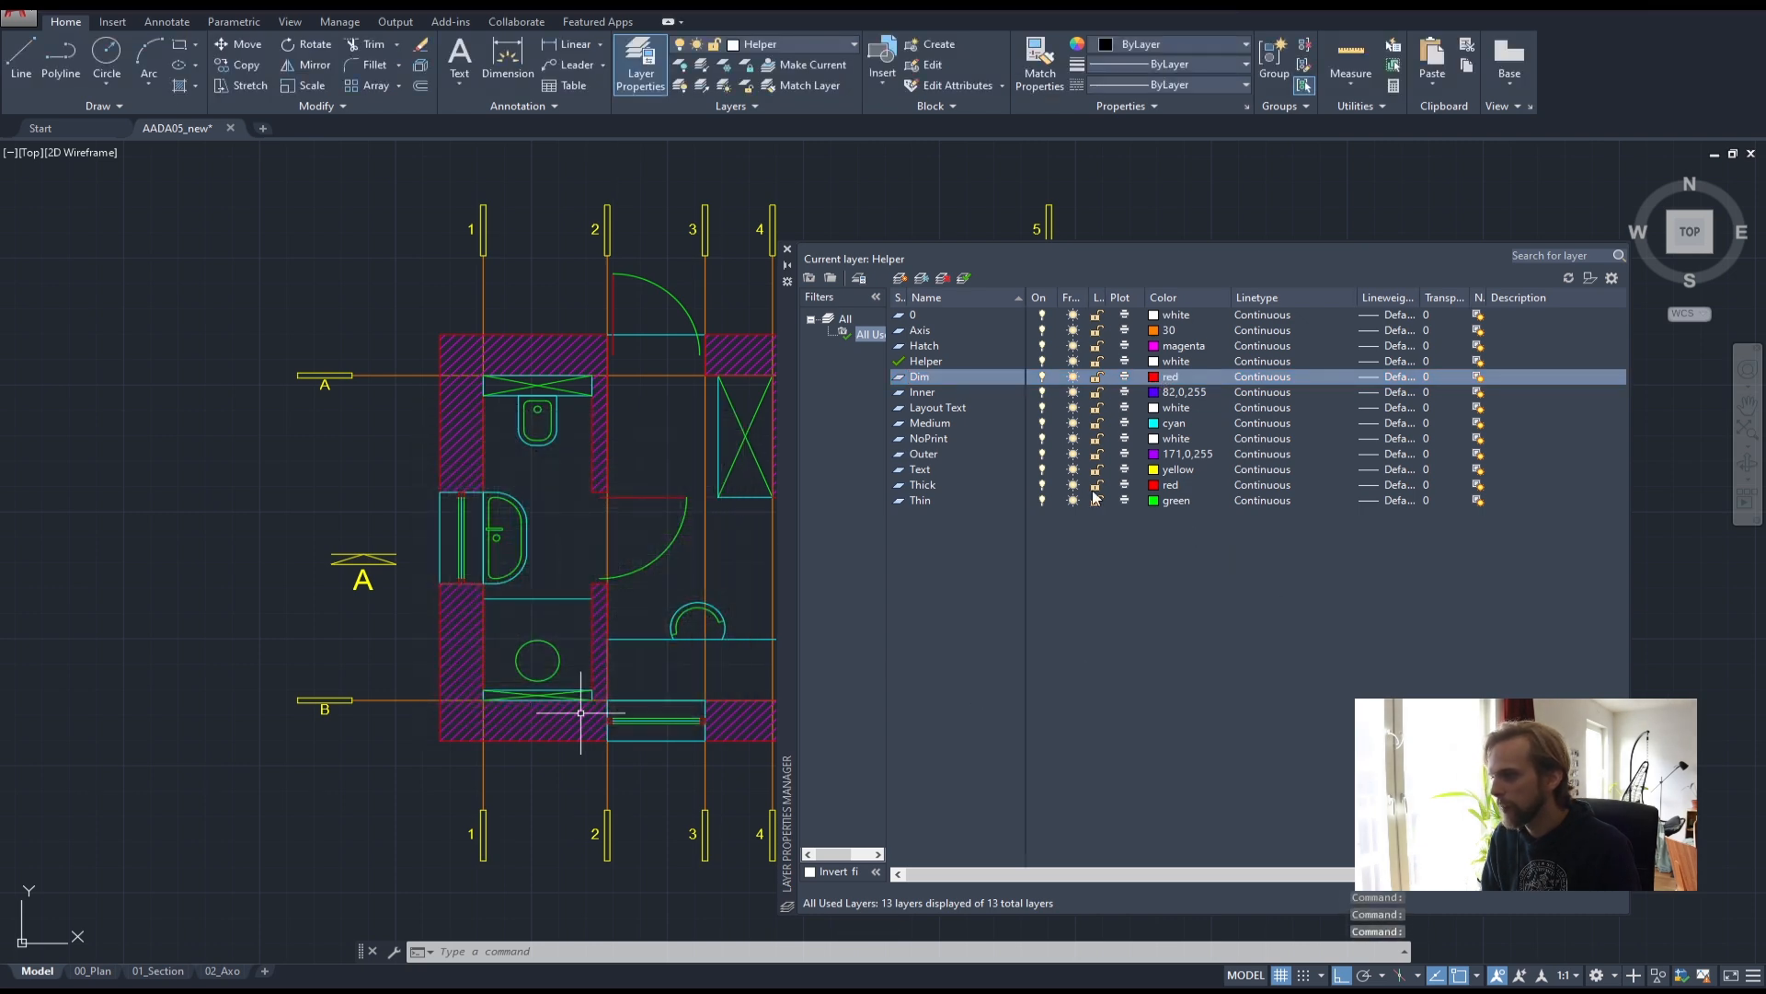
left_click(1157, 379)
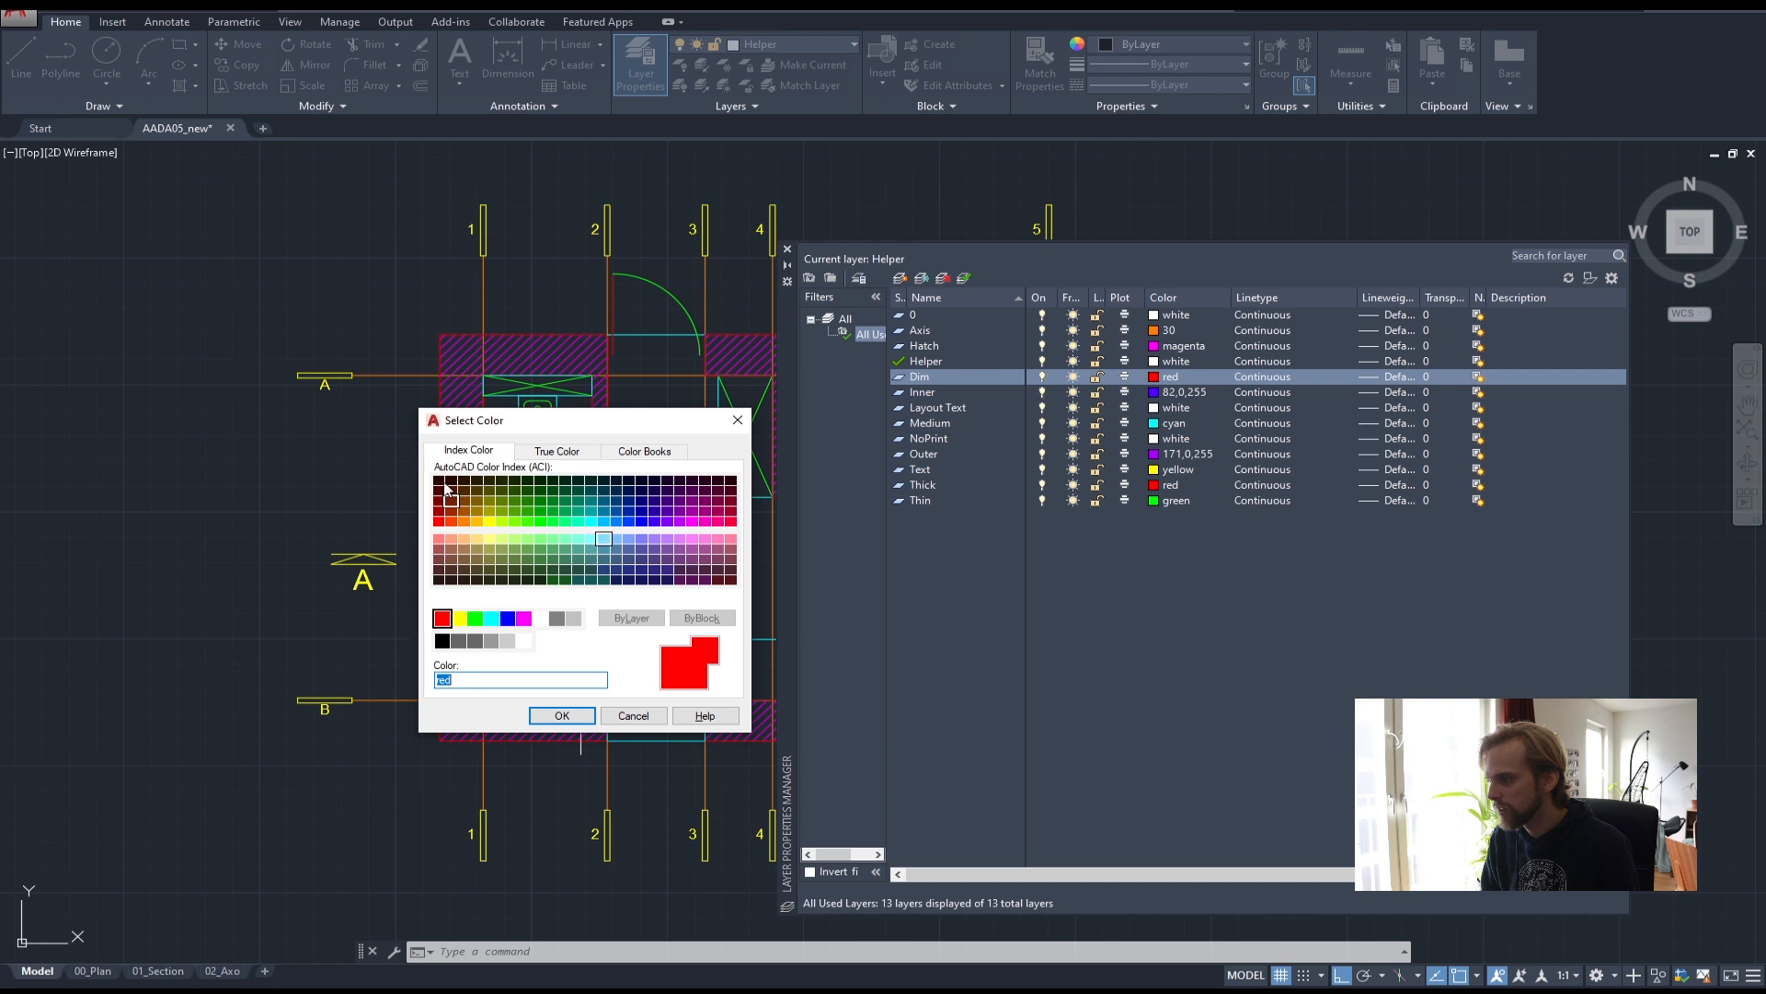
left_click(561, 715)
left_click(788, 249)
- Make Dim the current layer from the Layer dropdown and shift the plan up-left
left_click(849, 216)
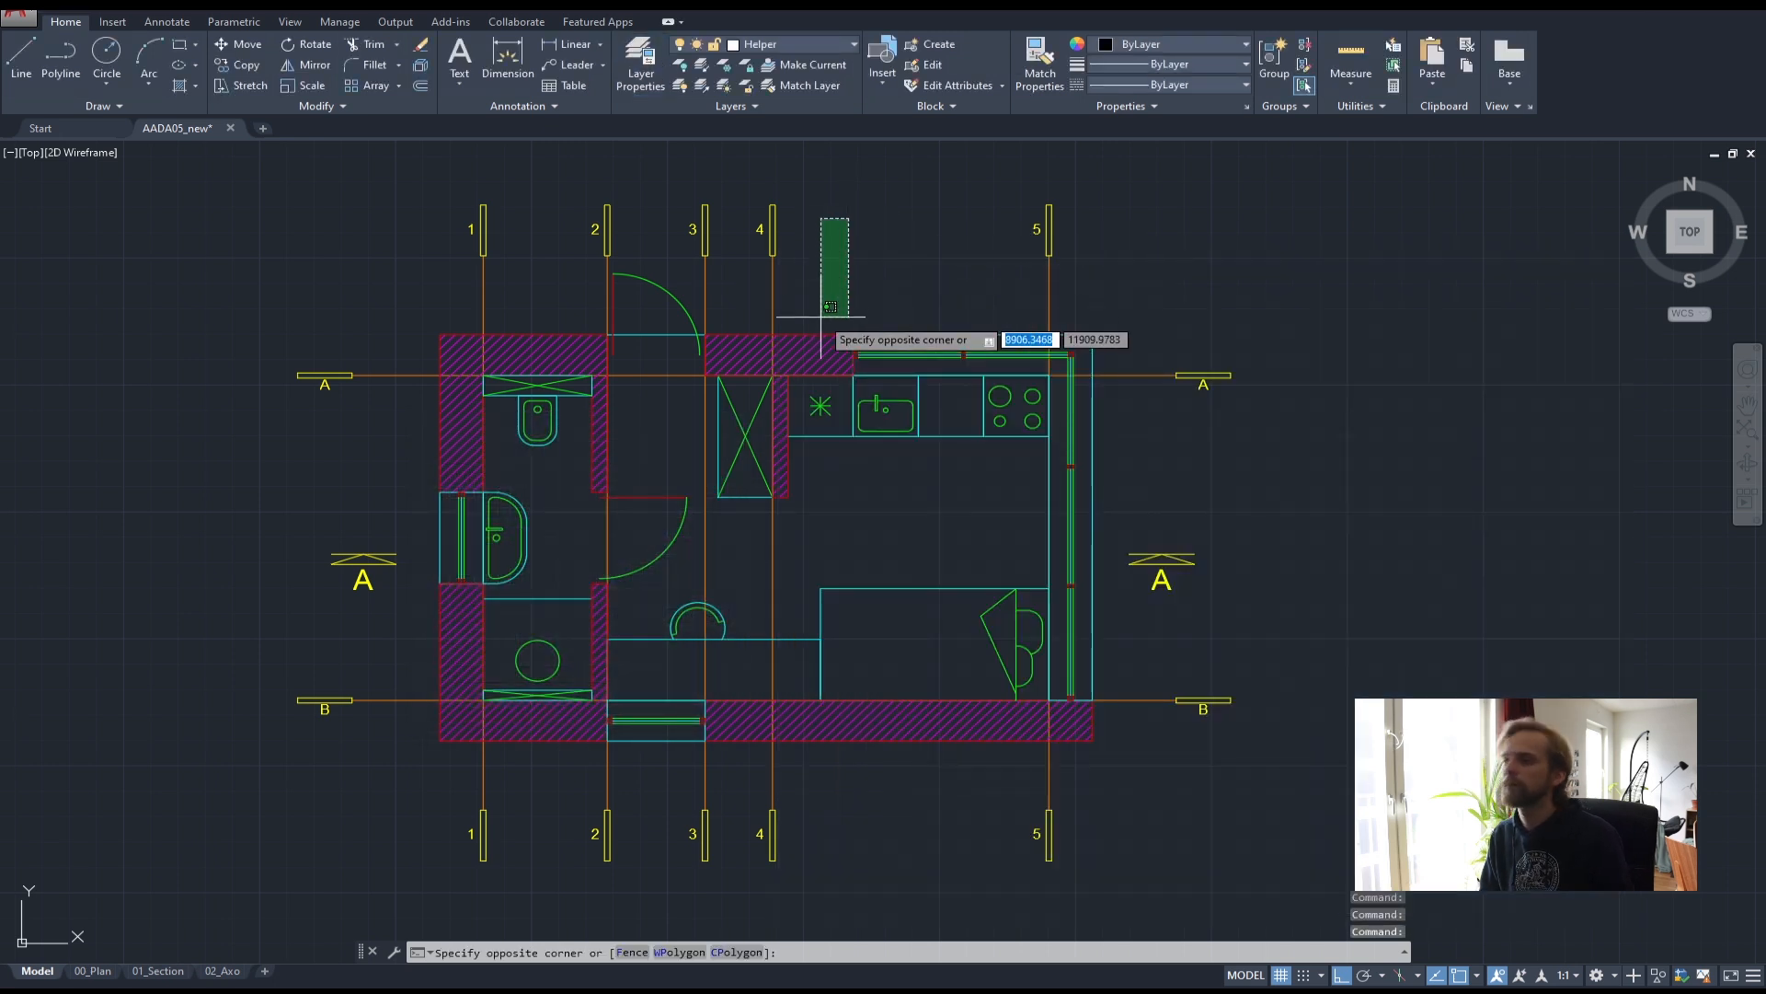
left_click(883, 233)
left_click(793, 45)
left_click(789, 46)
left_click(781, 48)
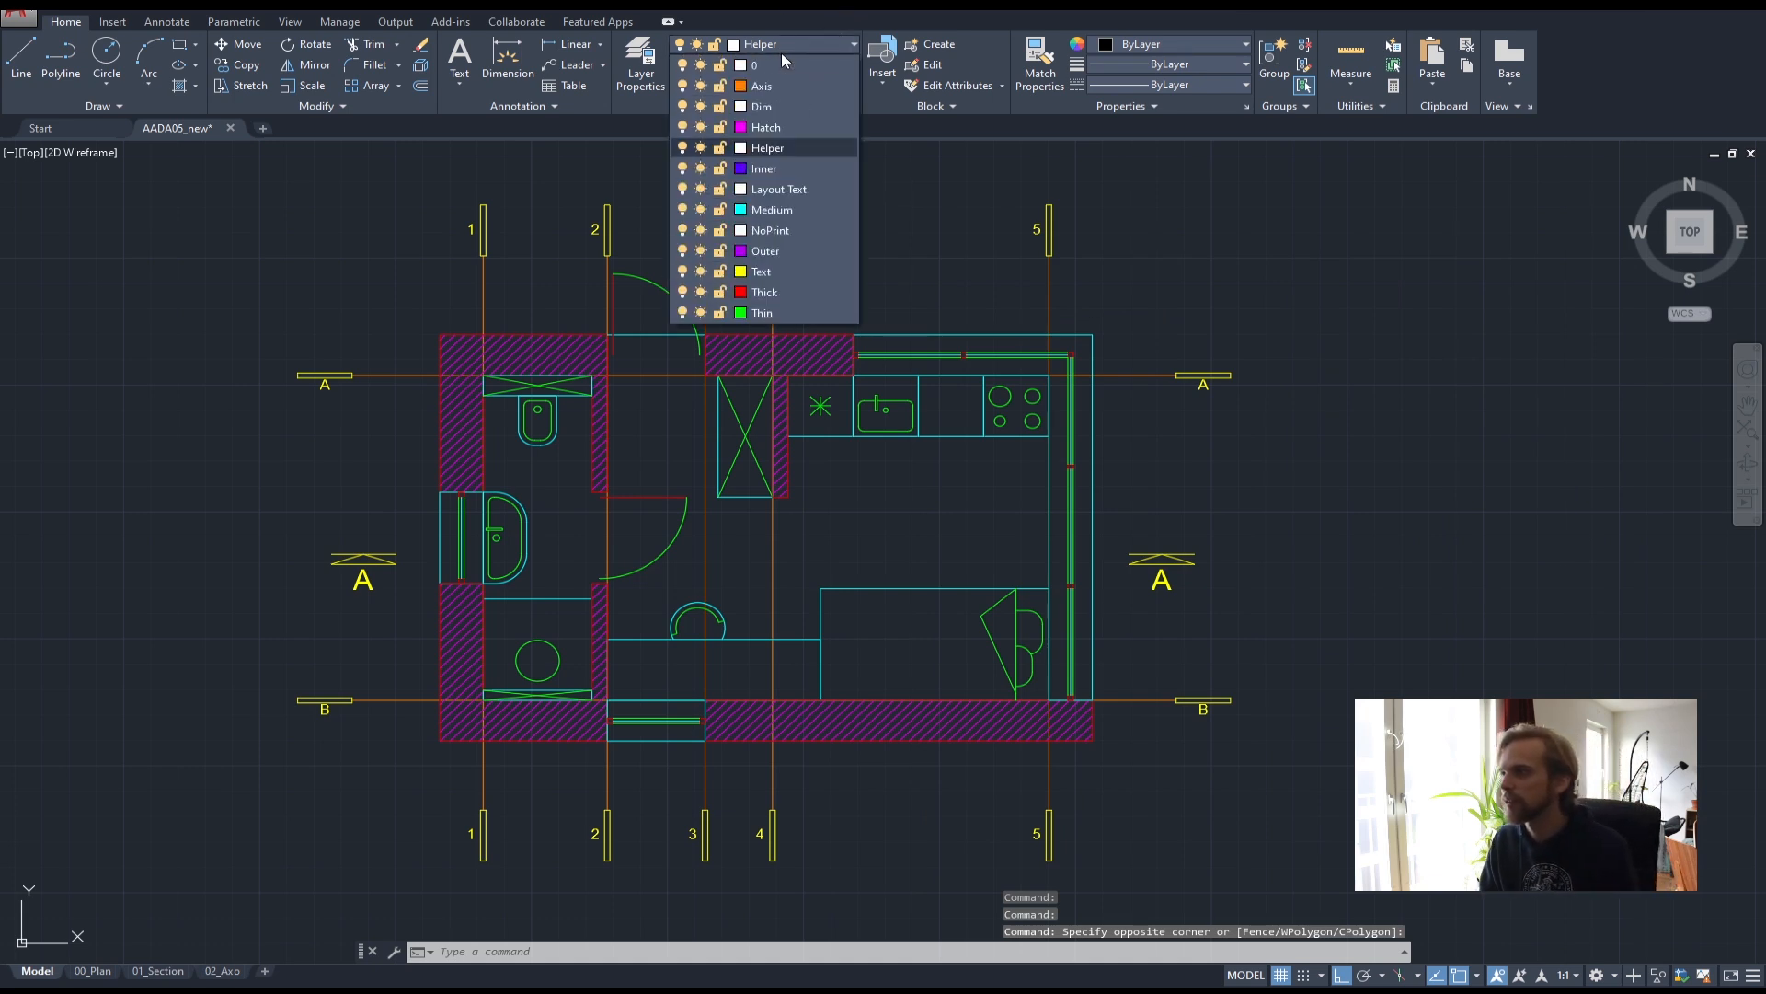
left_click(763, 107)
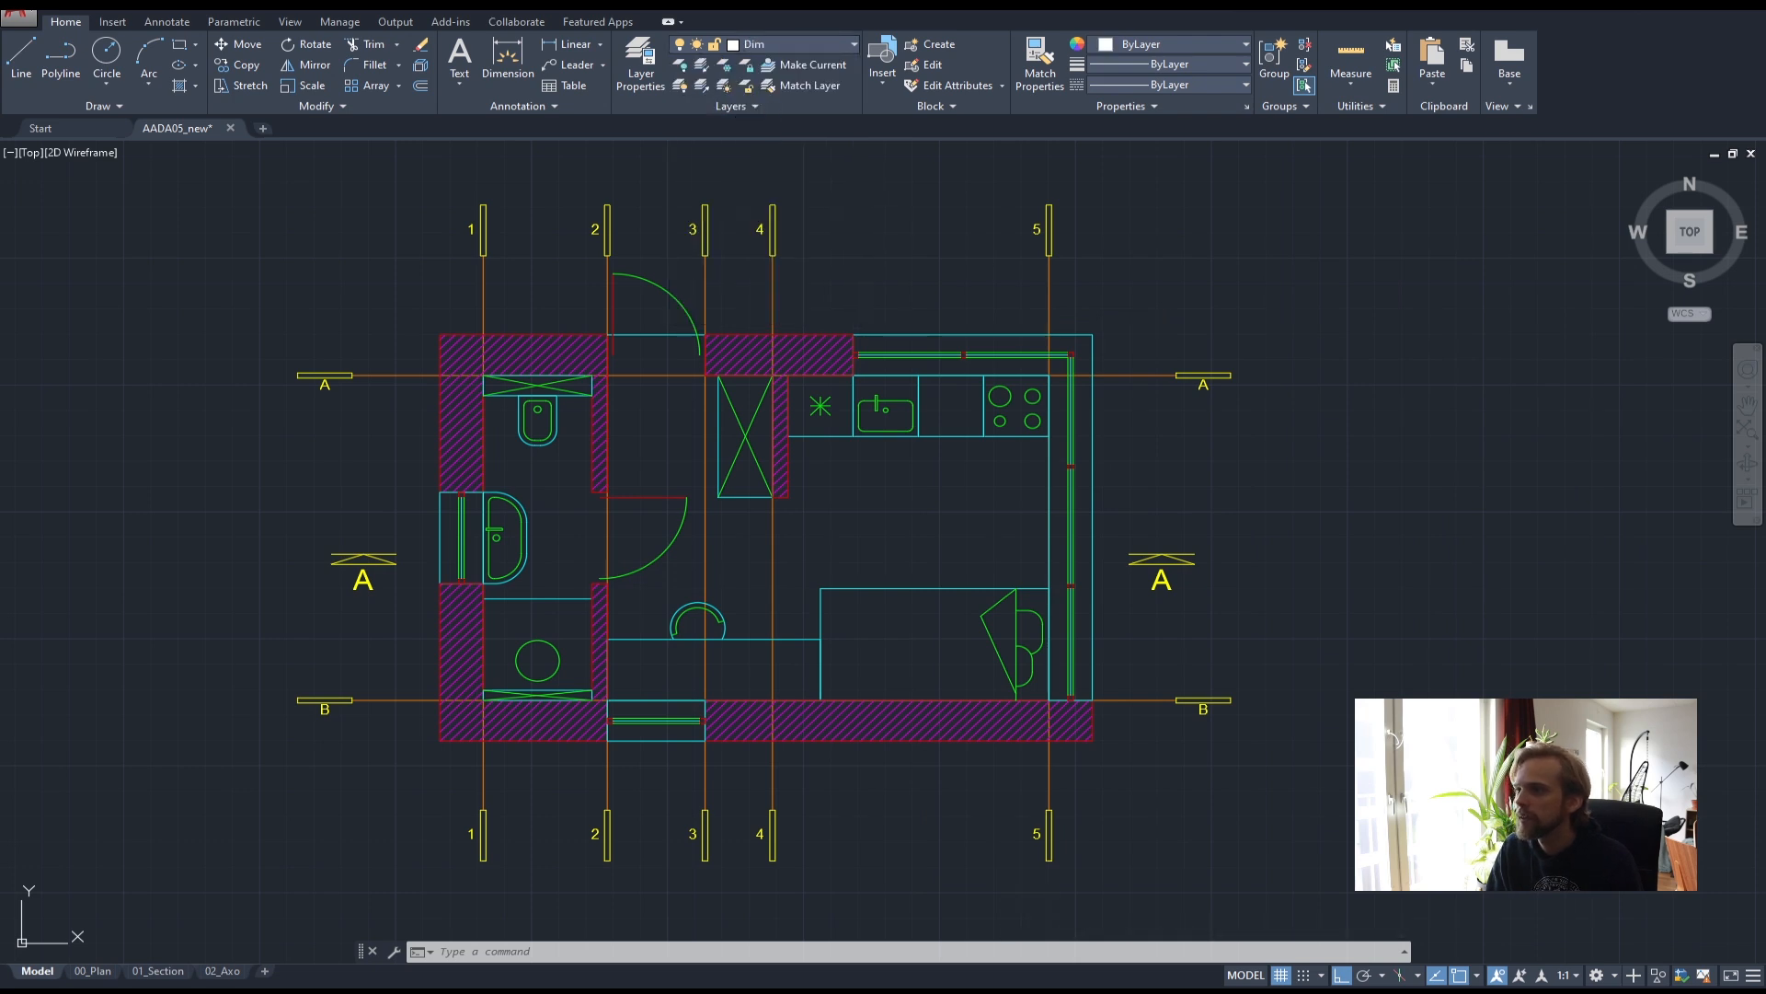
middle_click_drag(1064, 505, 986, 471)
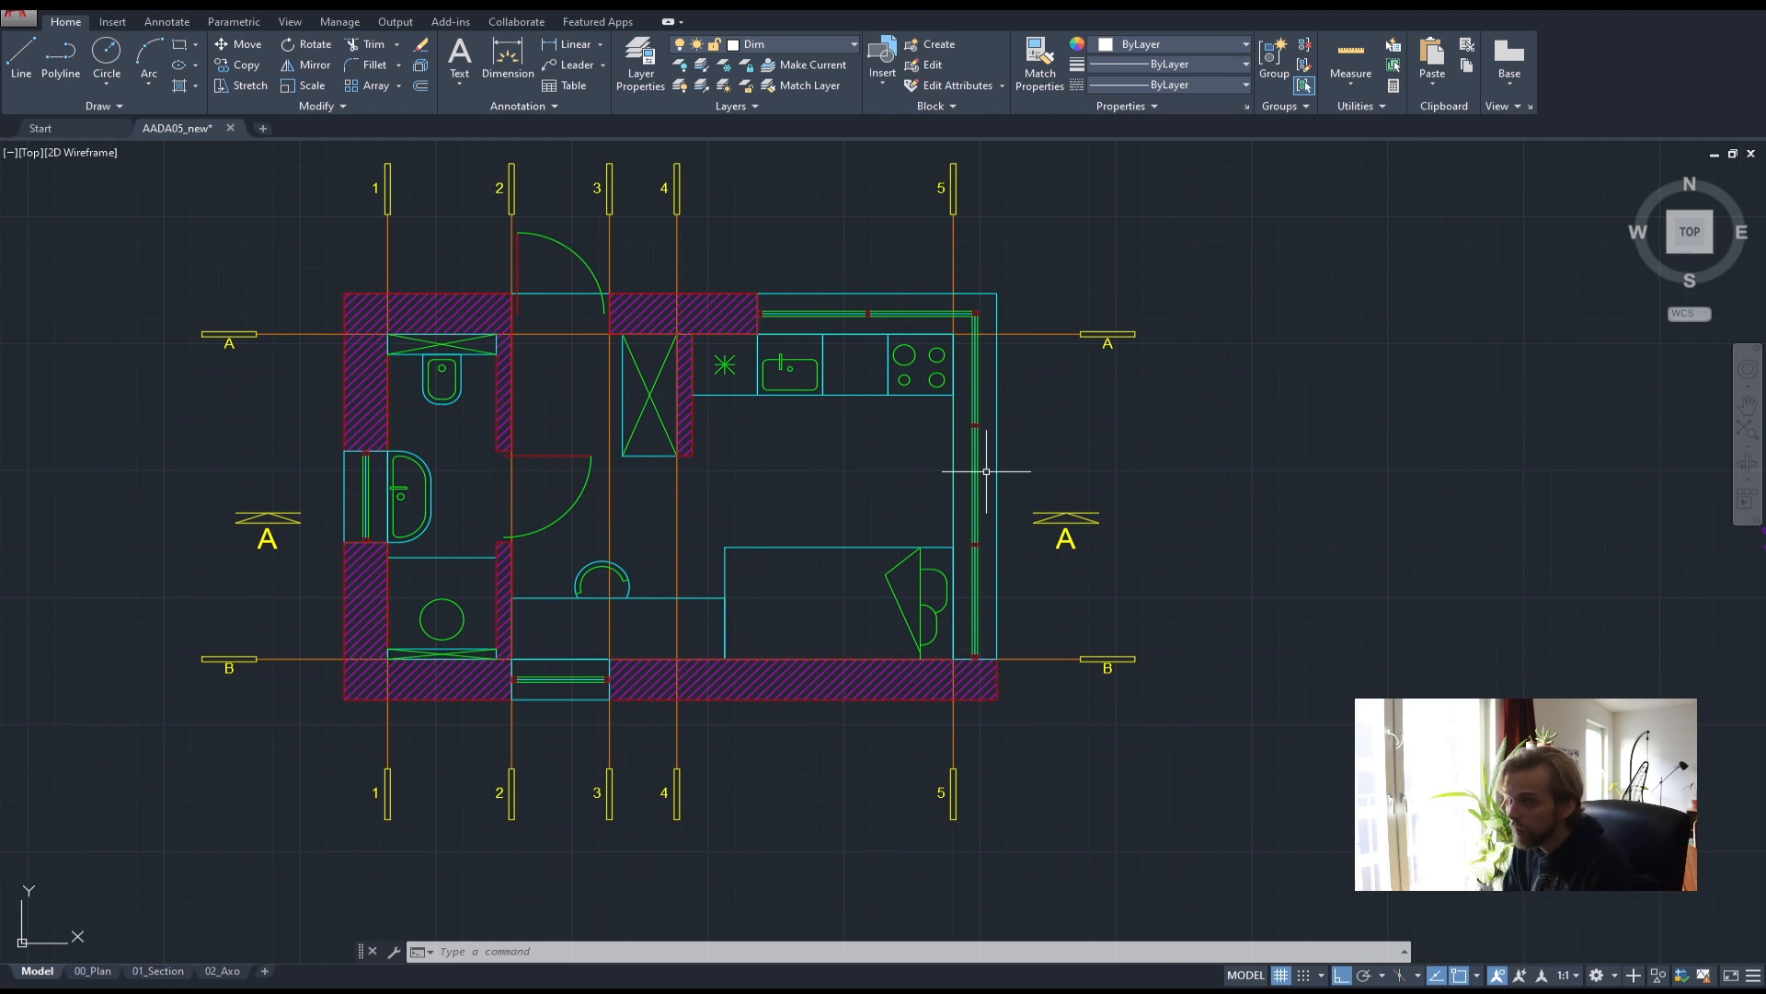
- From the Annotate tab's dimension style dropdown, choose Manage Dimension Styles
left_click(170, 22)
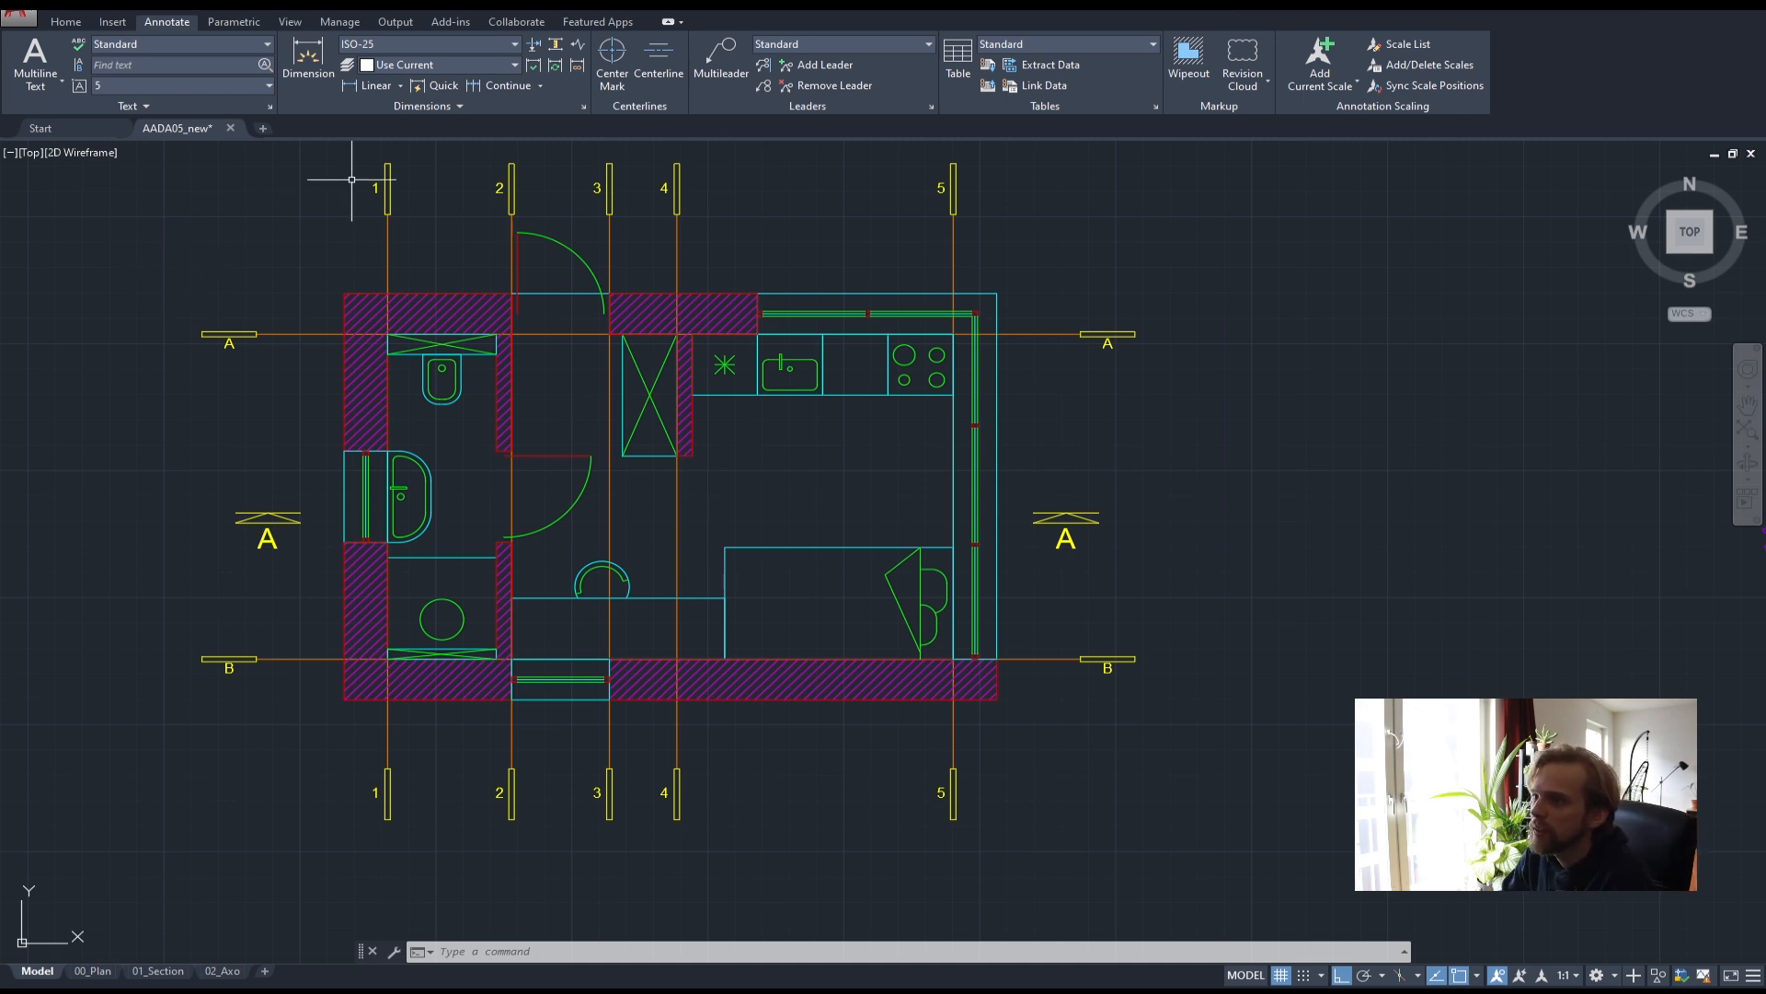
left_click(430, 44)
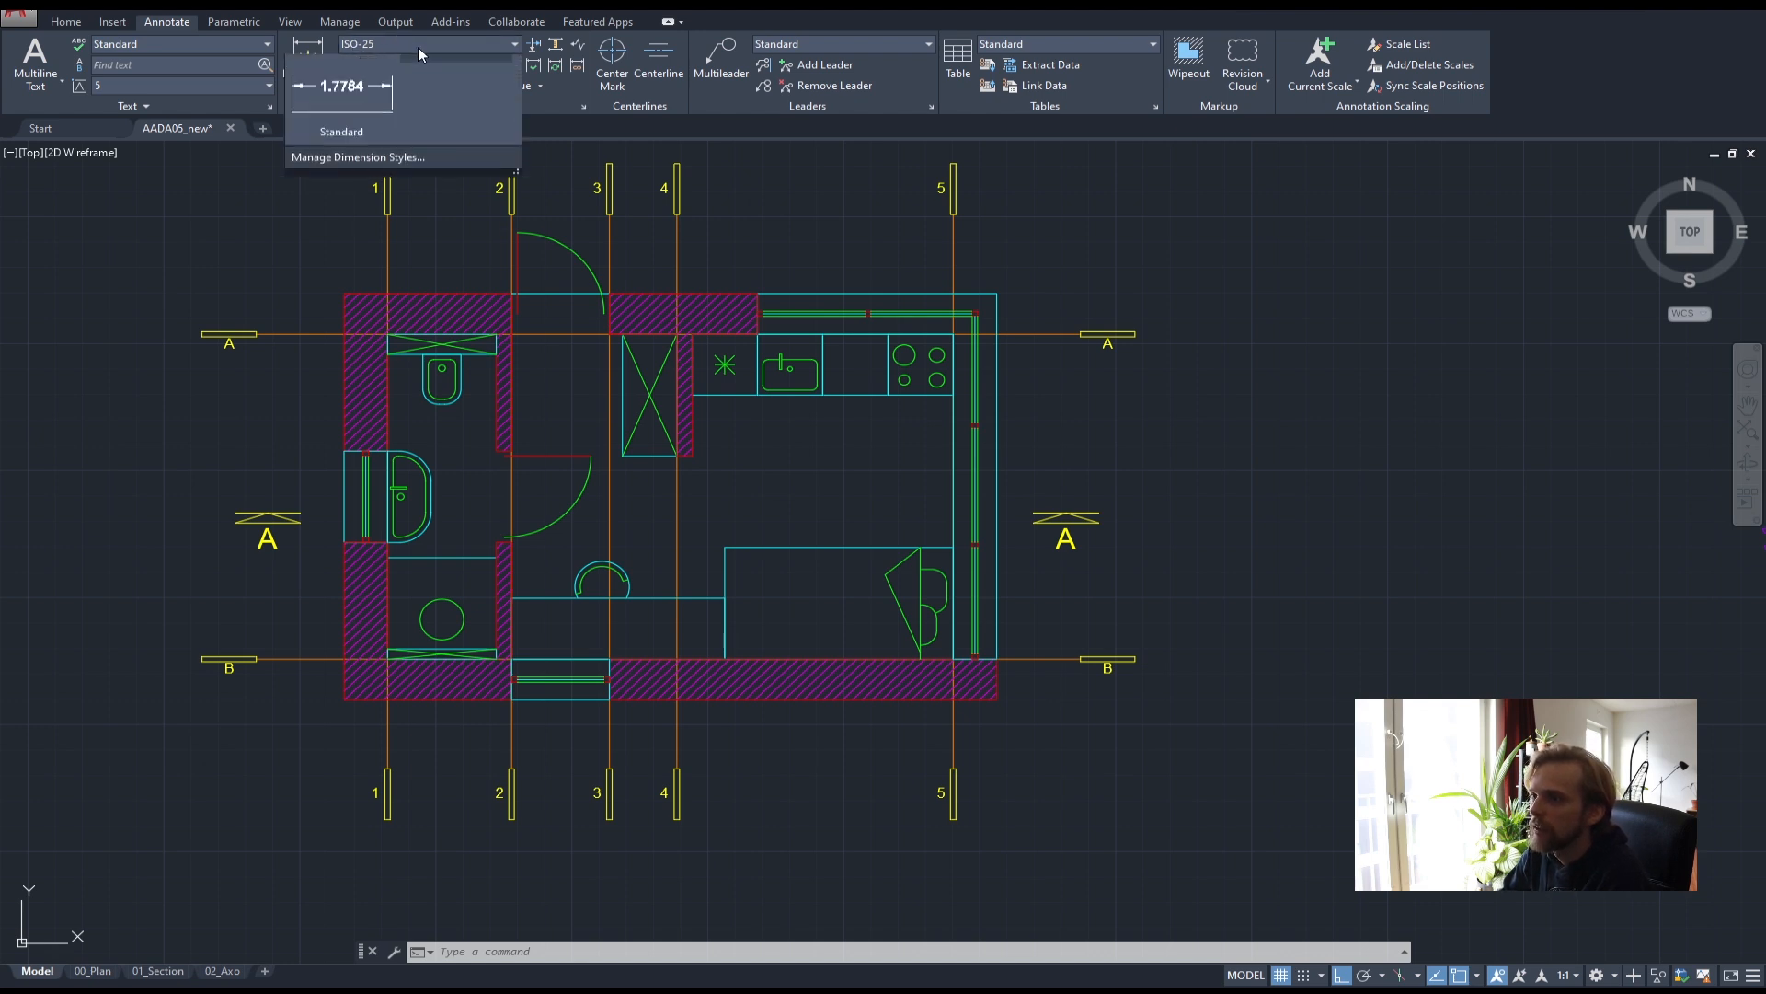
left_click(409, 42)
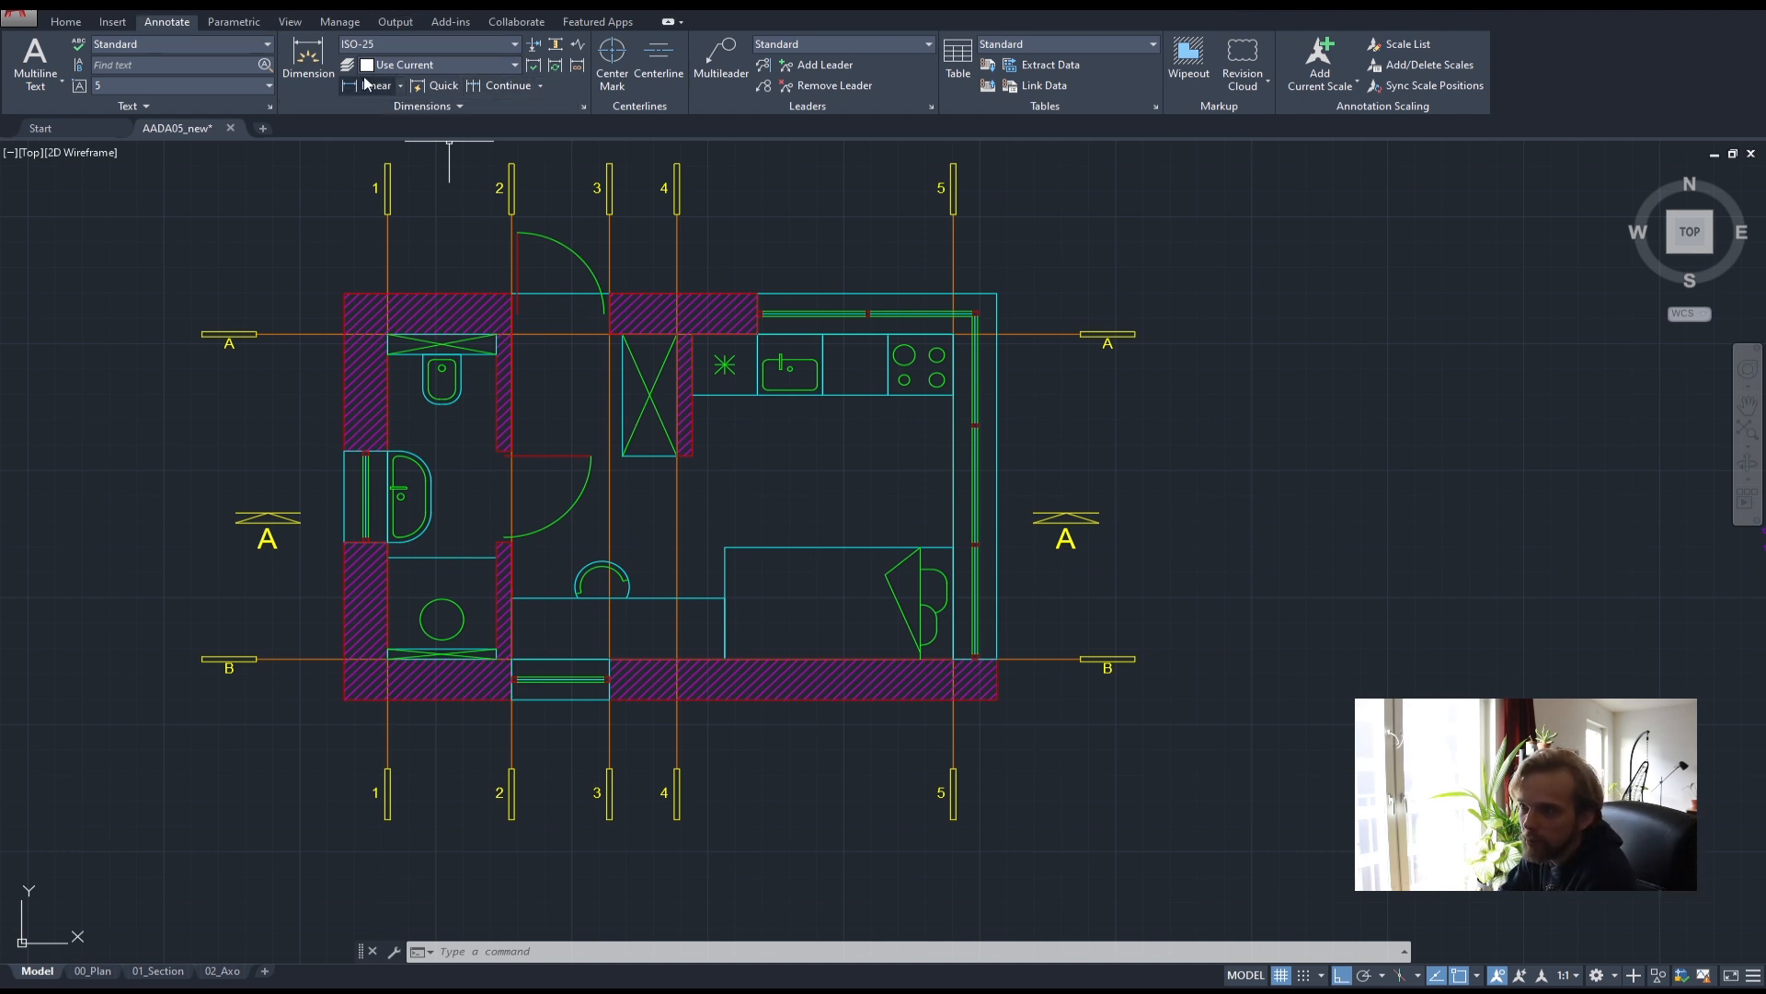
left_click(458, 45)
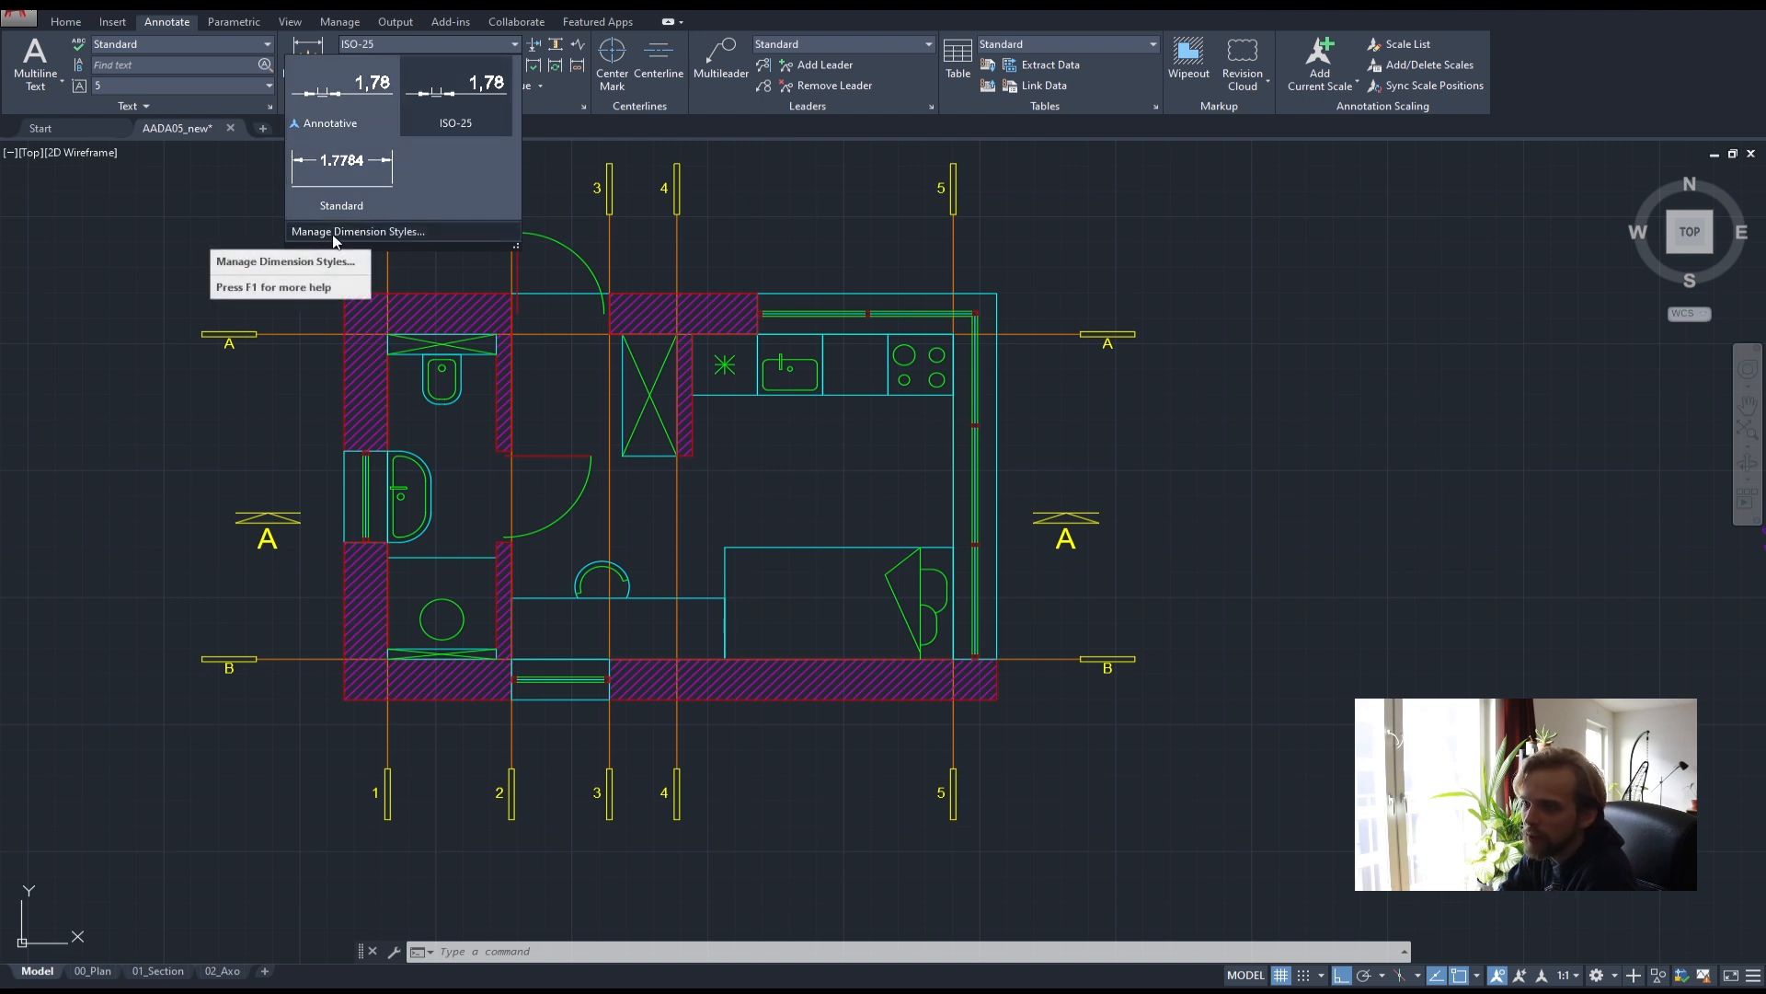
left_click(234, 274)
left_click(447, 43)
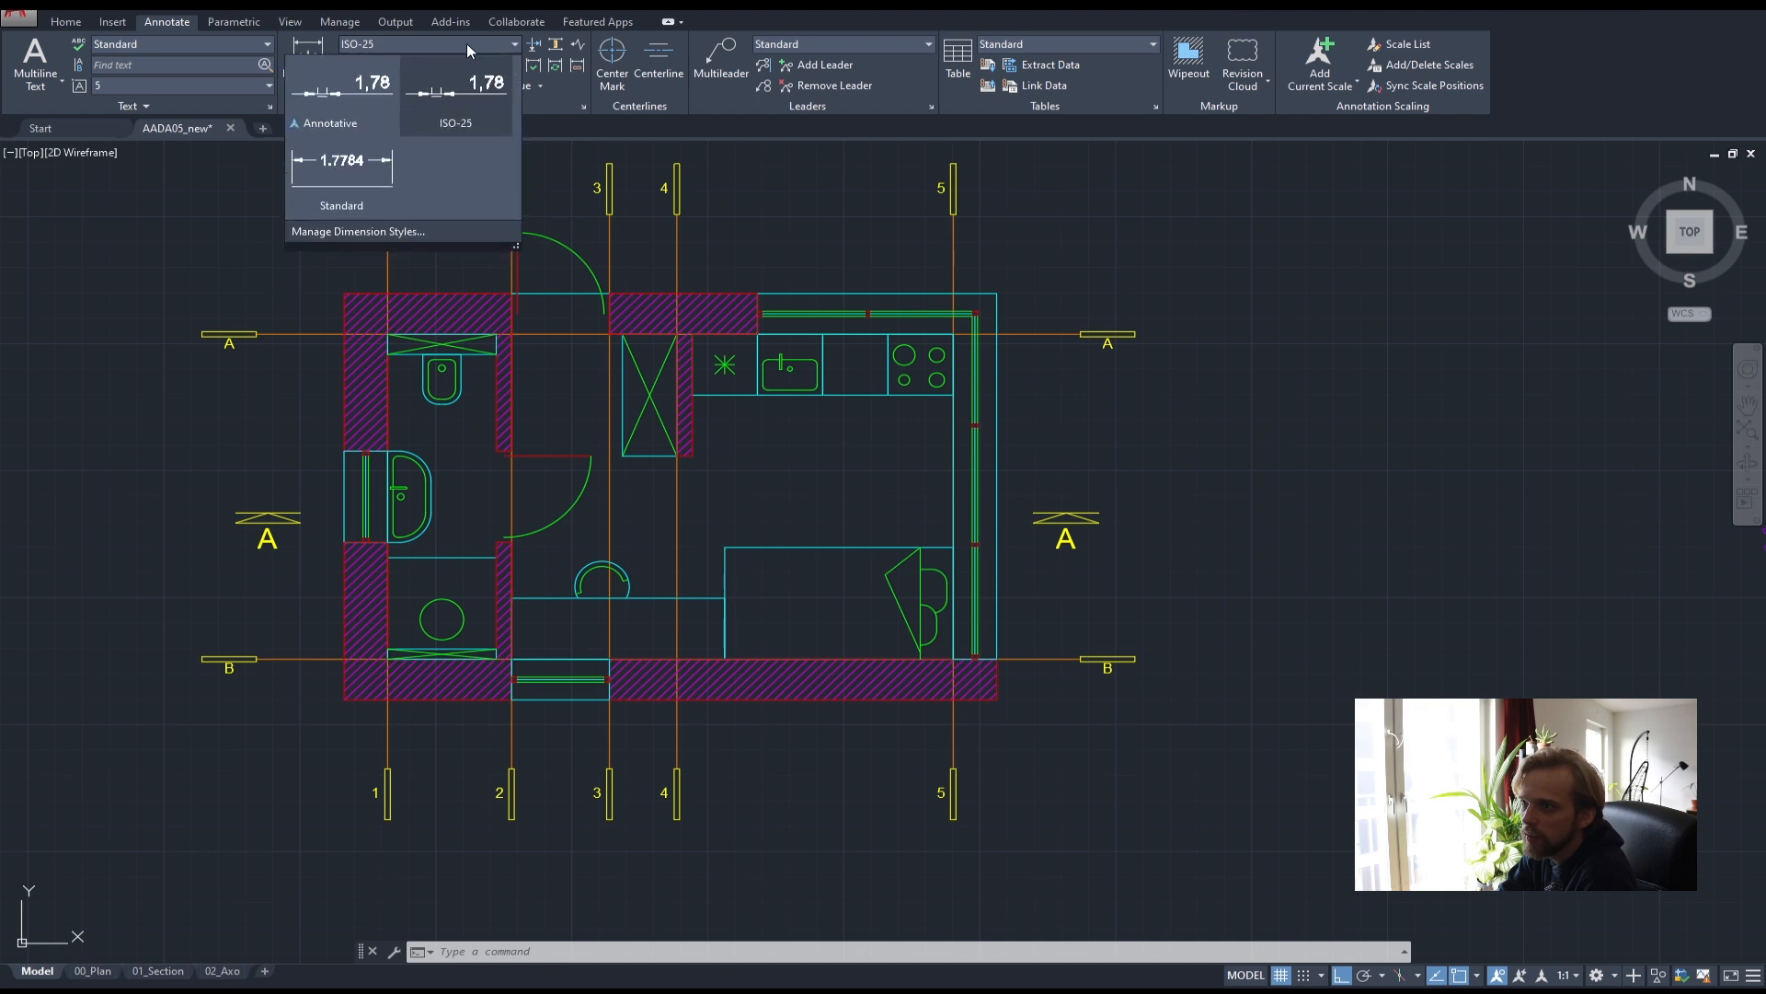
left_click(315, 233)
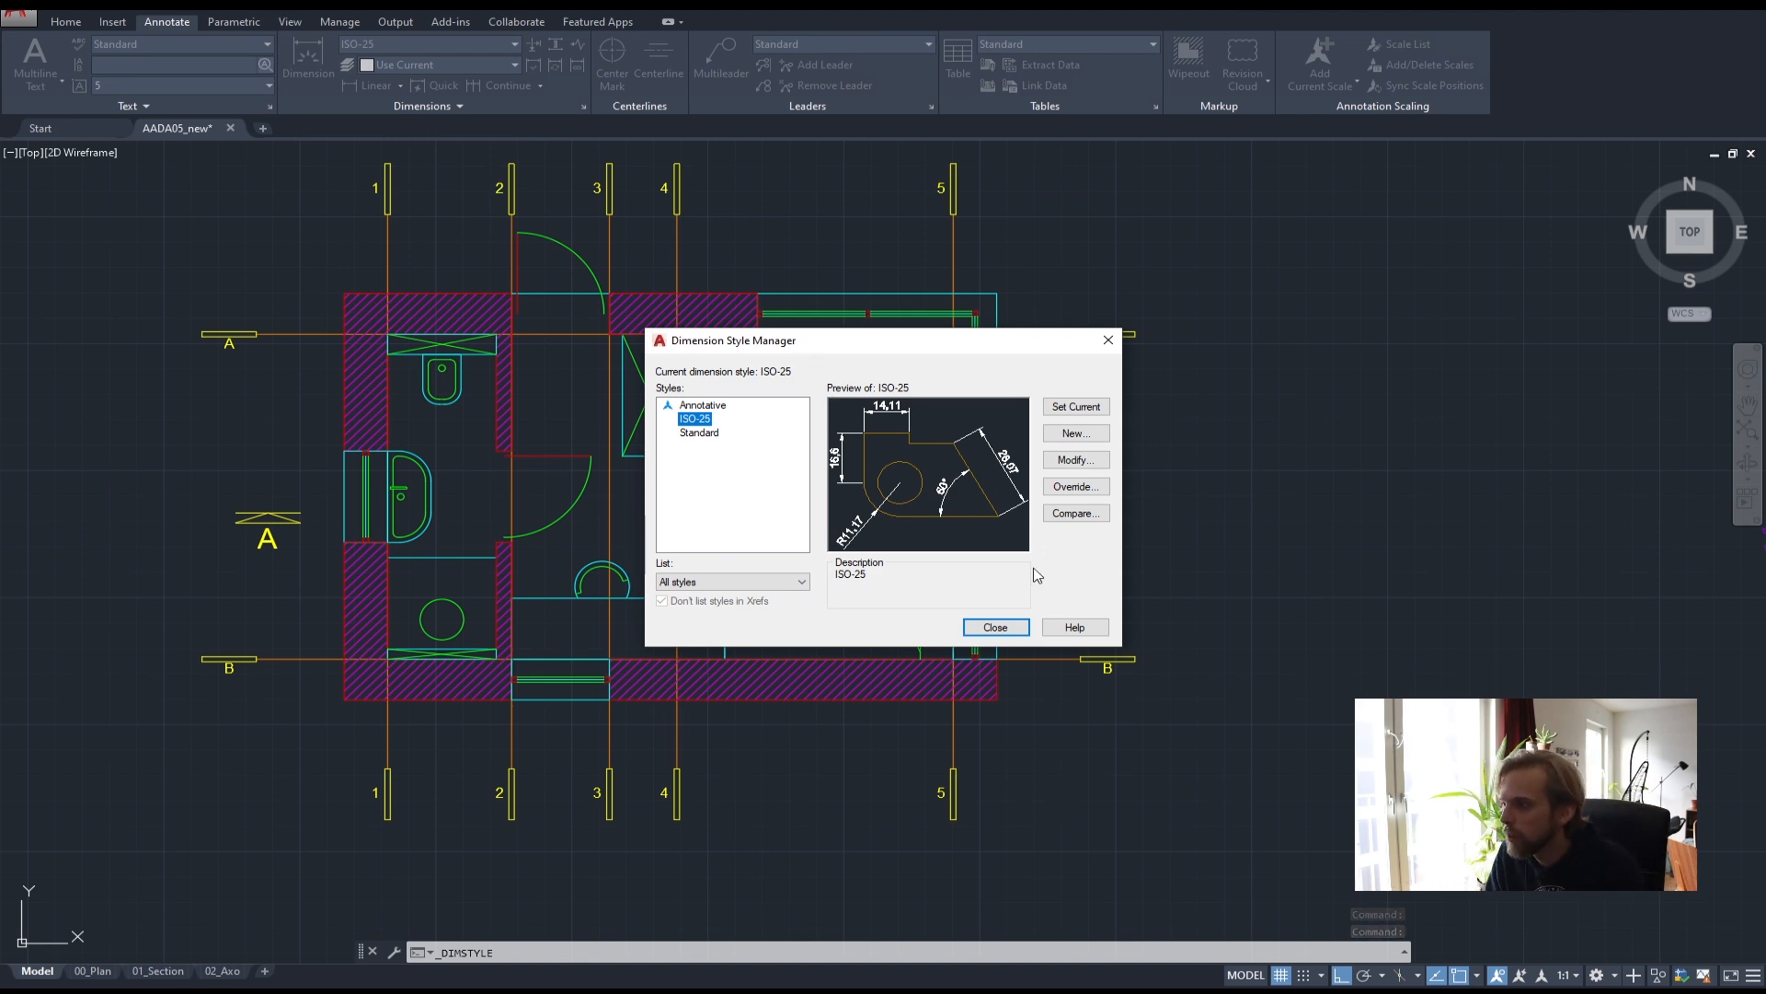
- Start a new style named My Cool Dim, starting from ISO-25, and continue
left_click(1093, 444)
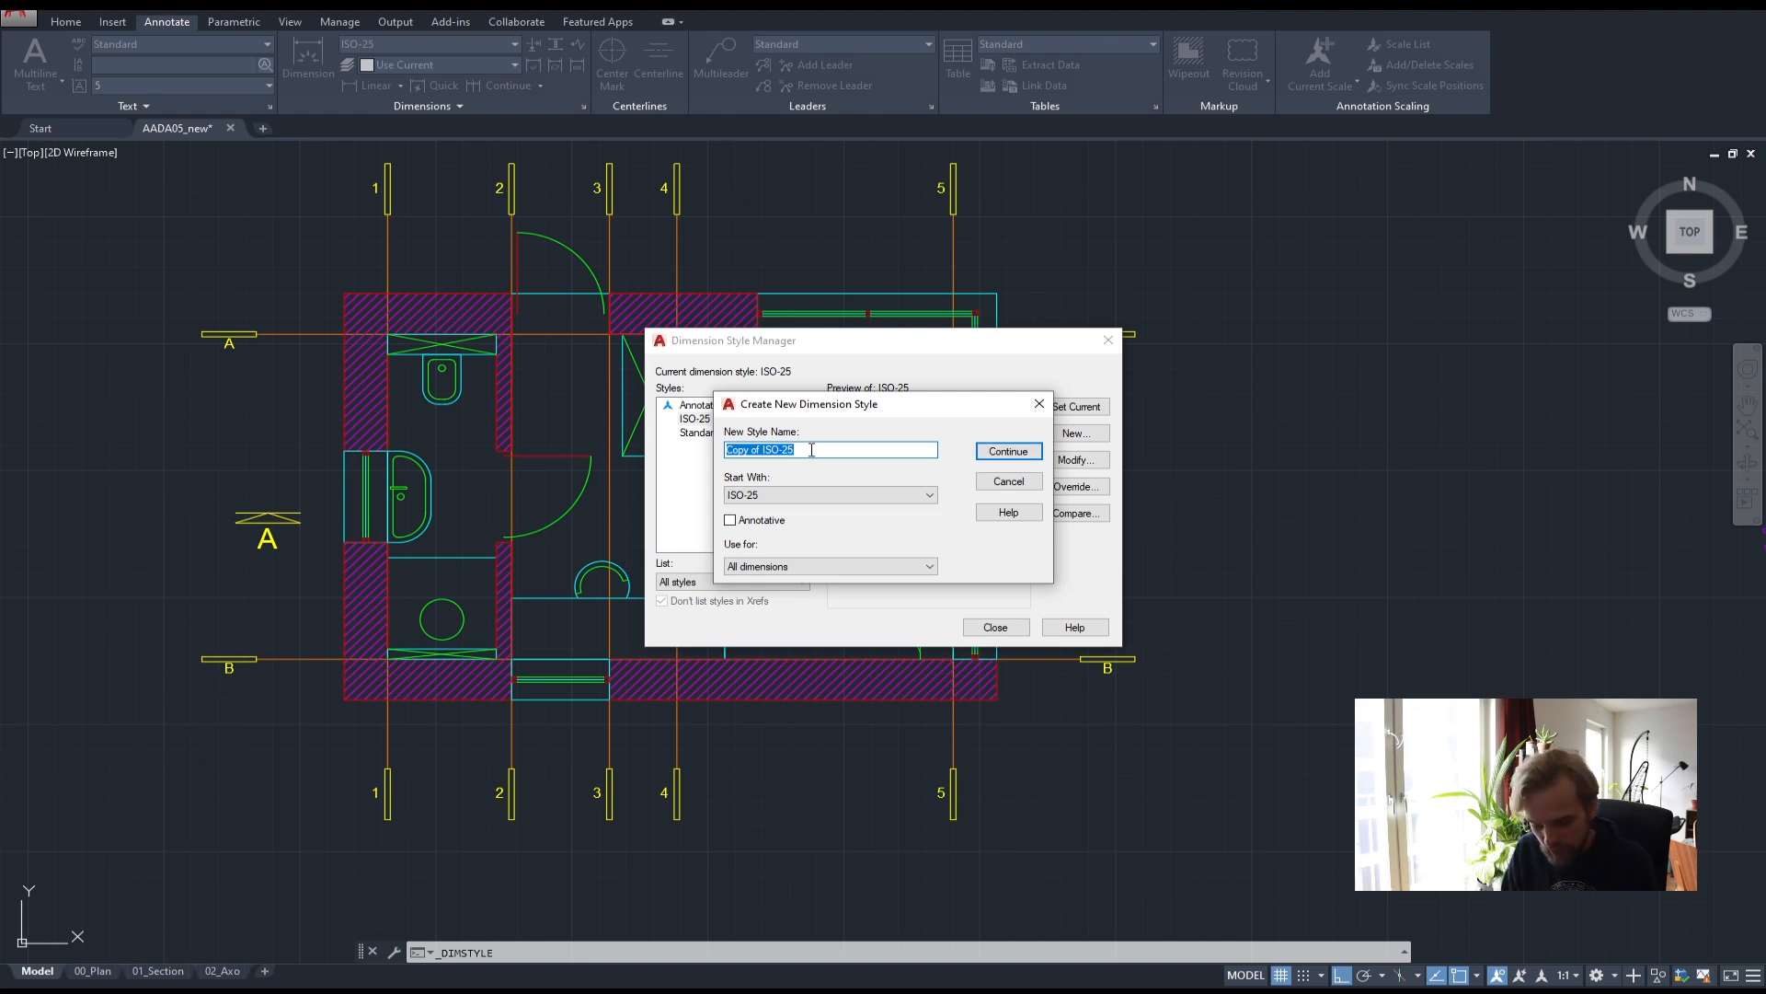
type("Myu")
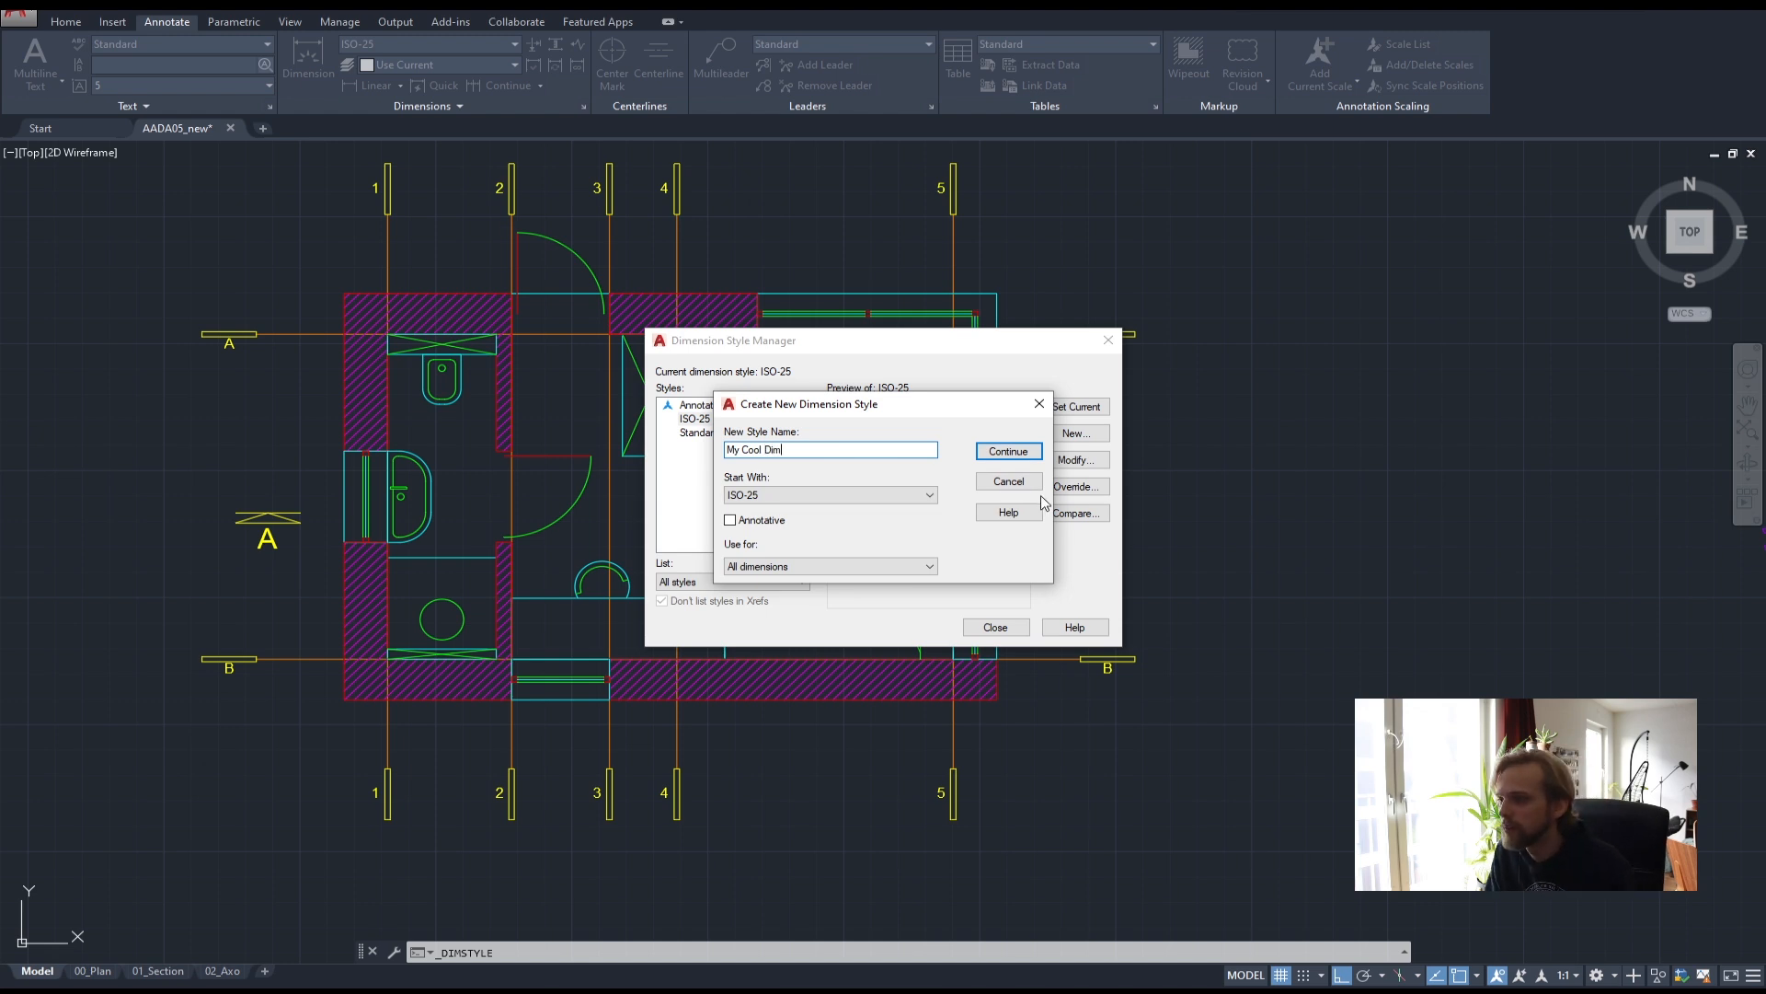
left_click(771, 502)
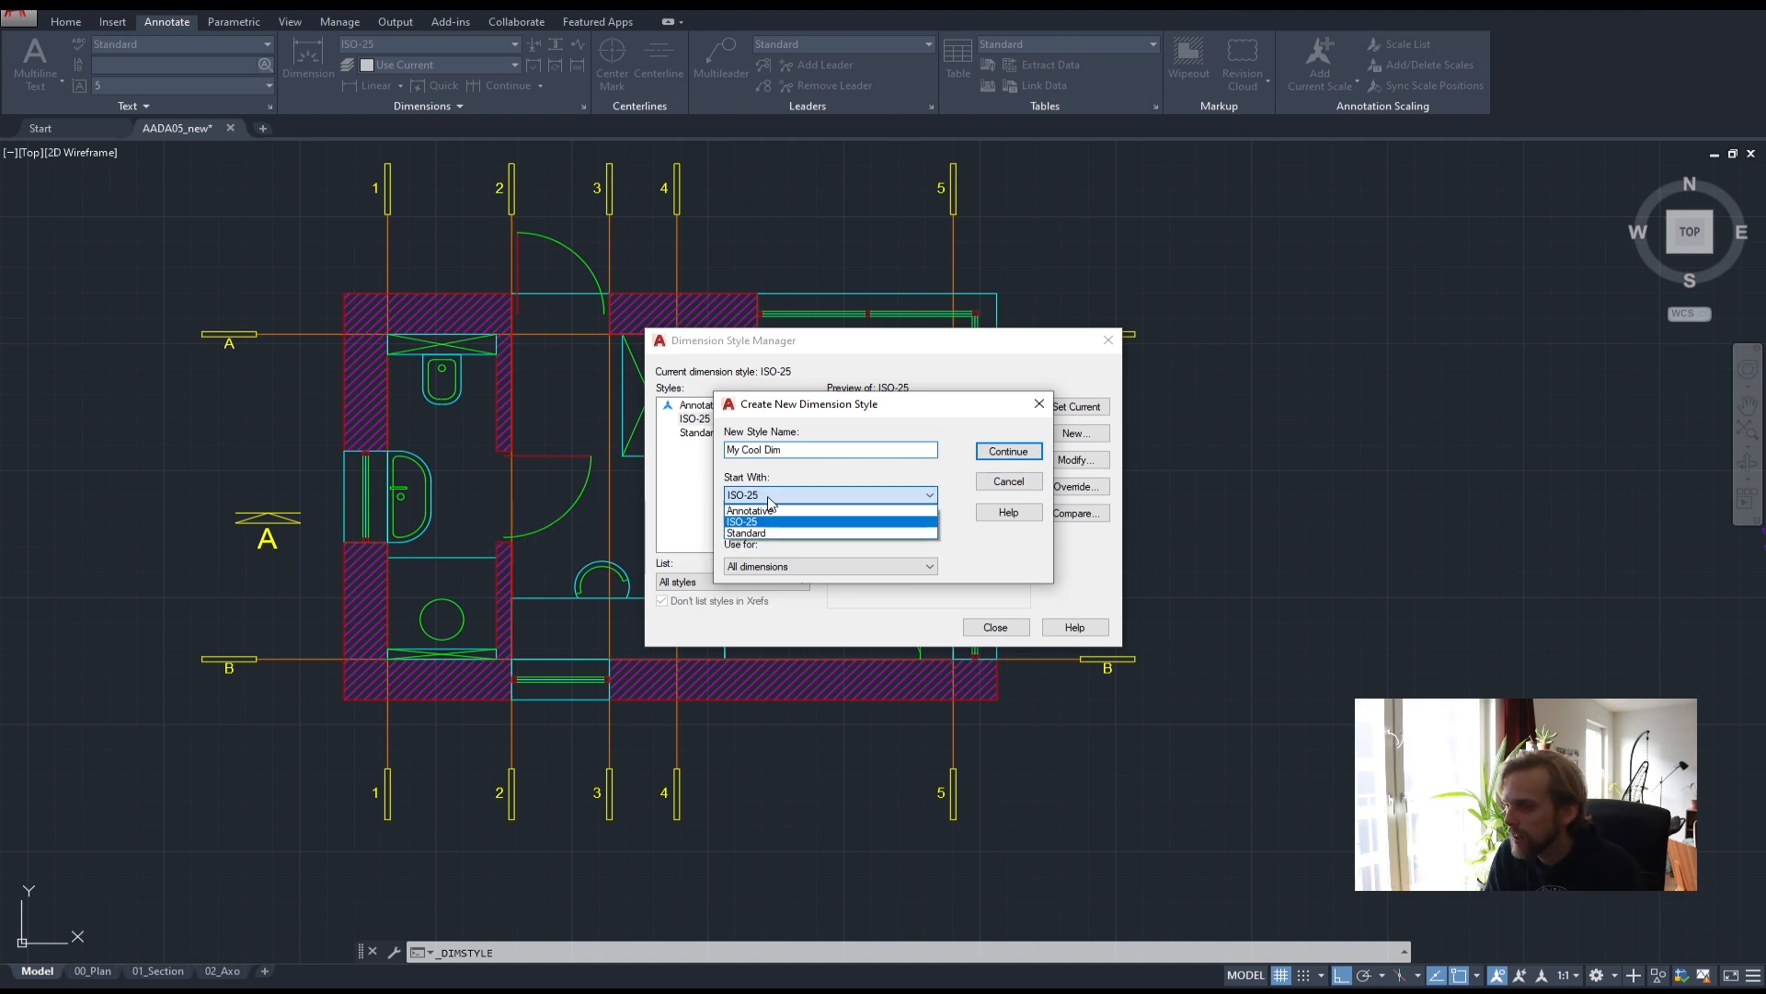
left_click(771, 502)
left_click(769, 497)
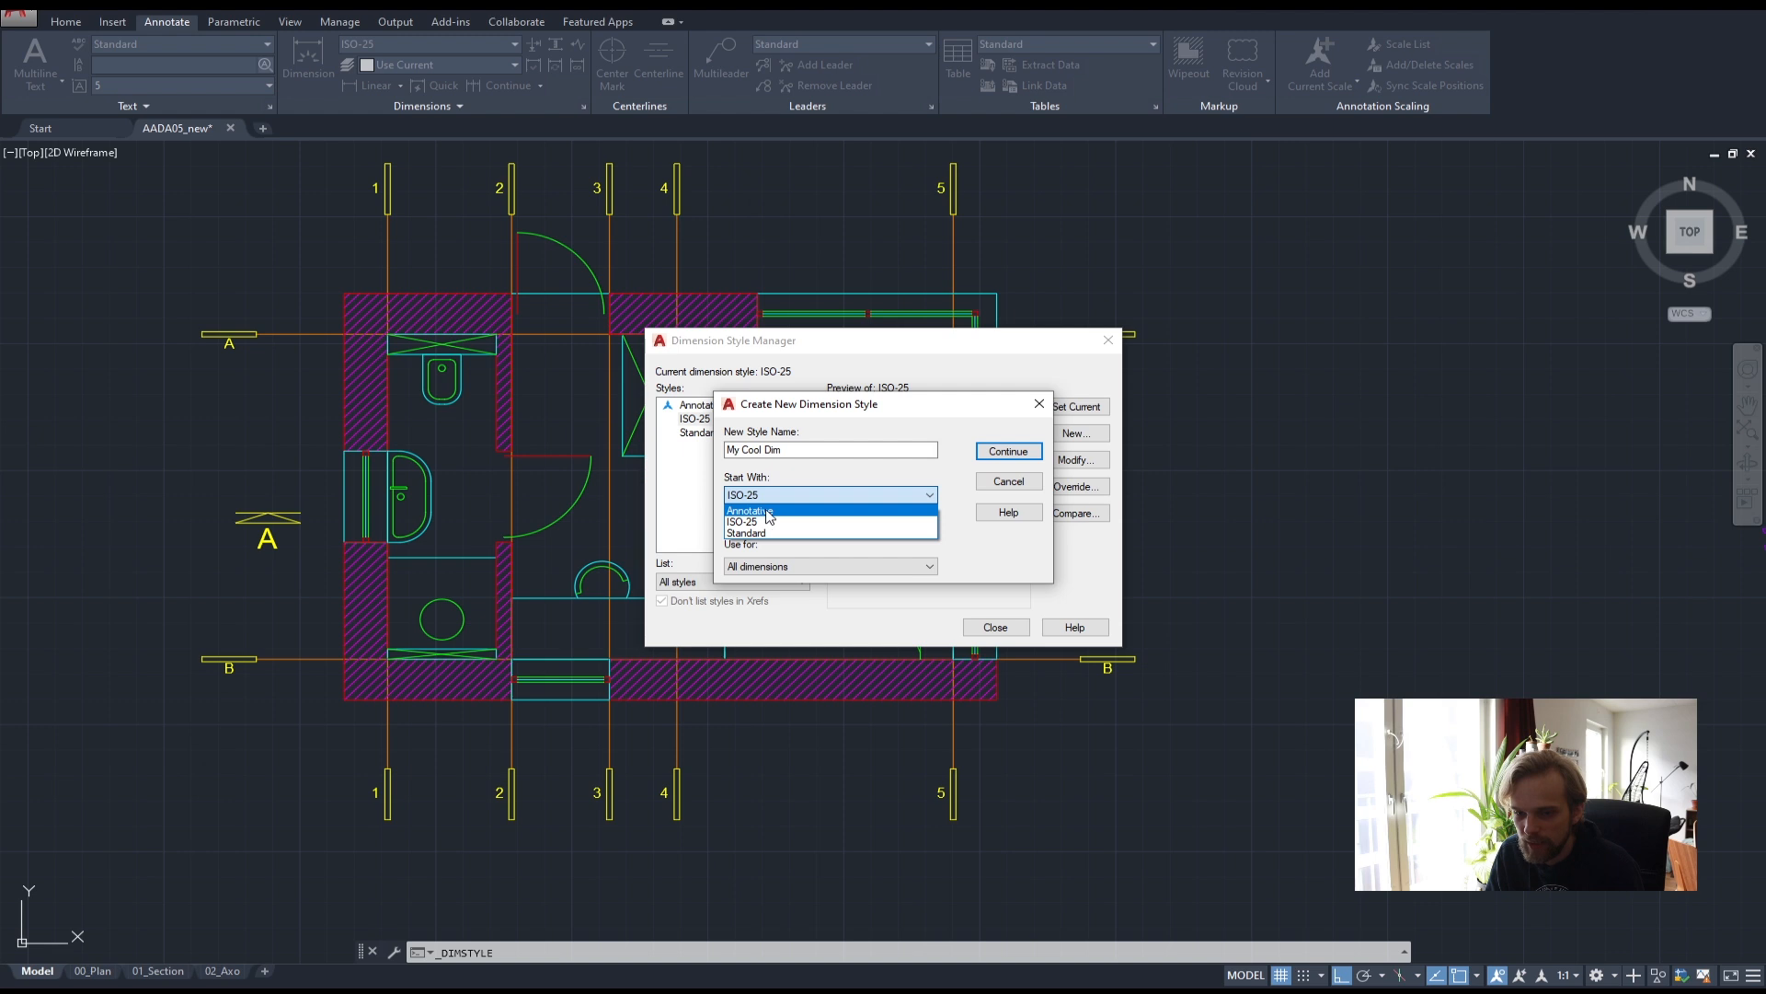
left_click(801, 497)
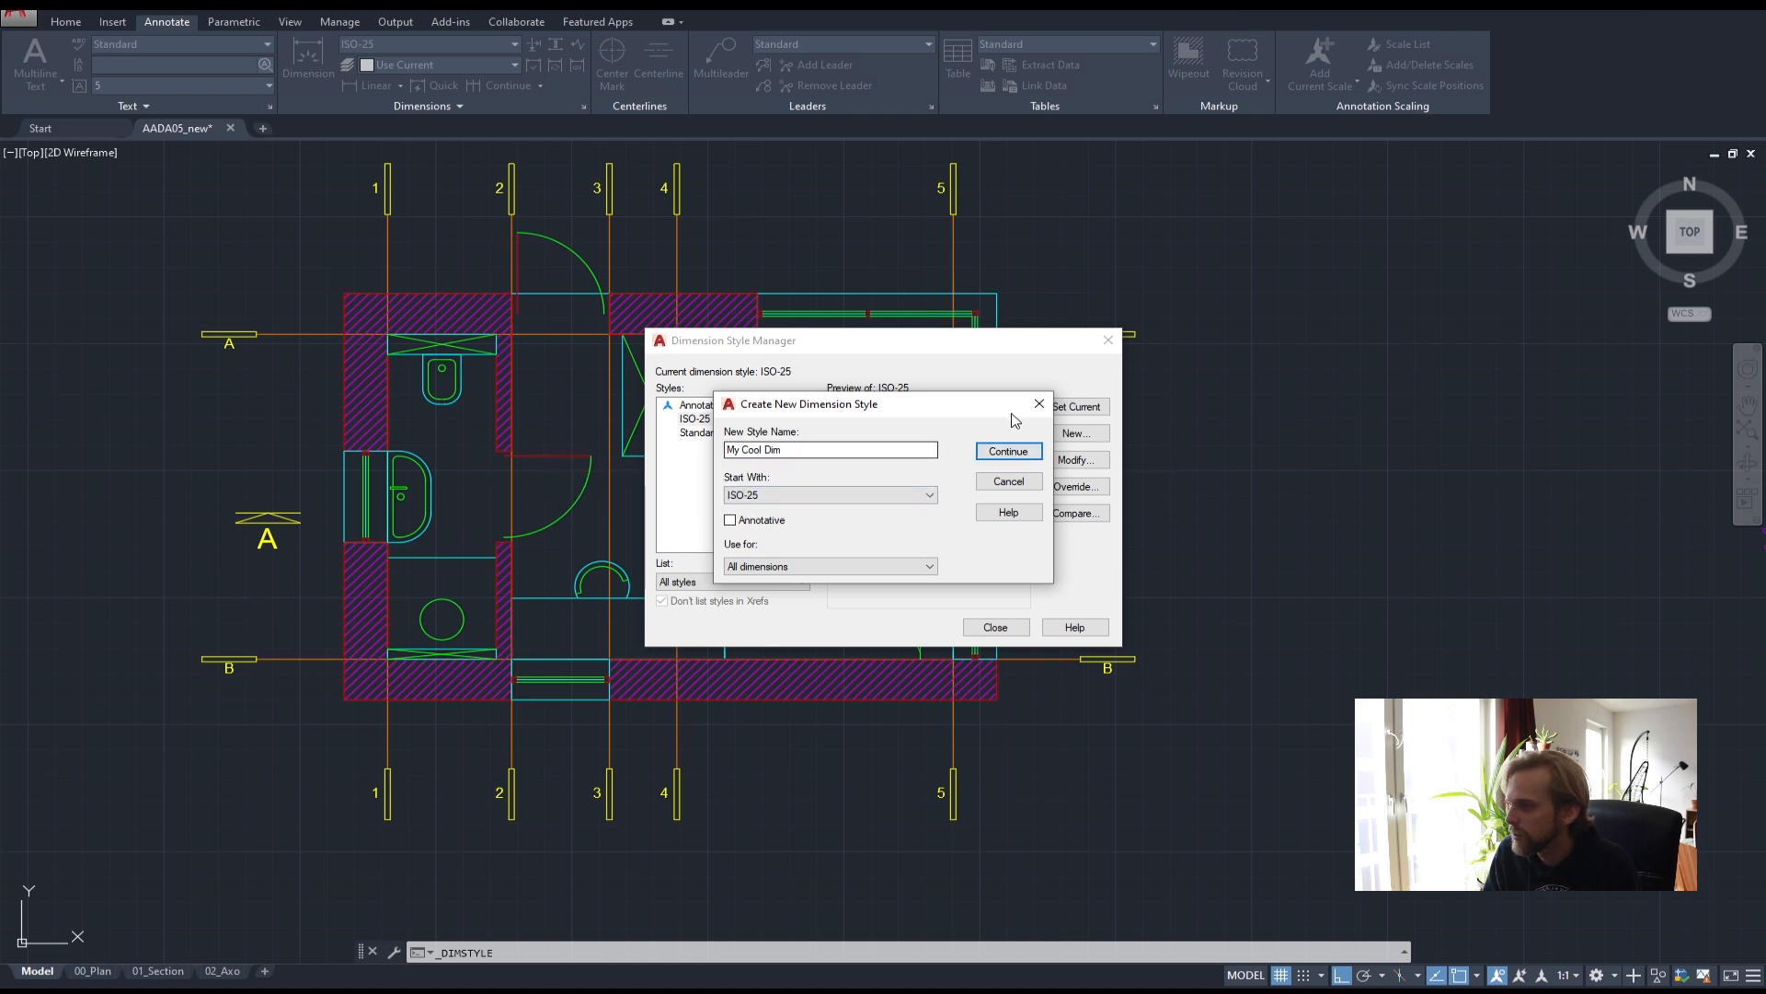
left_click(1005, 455)
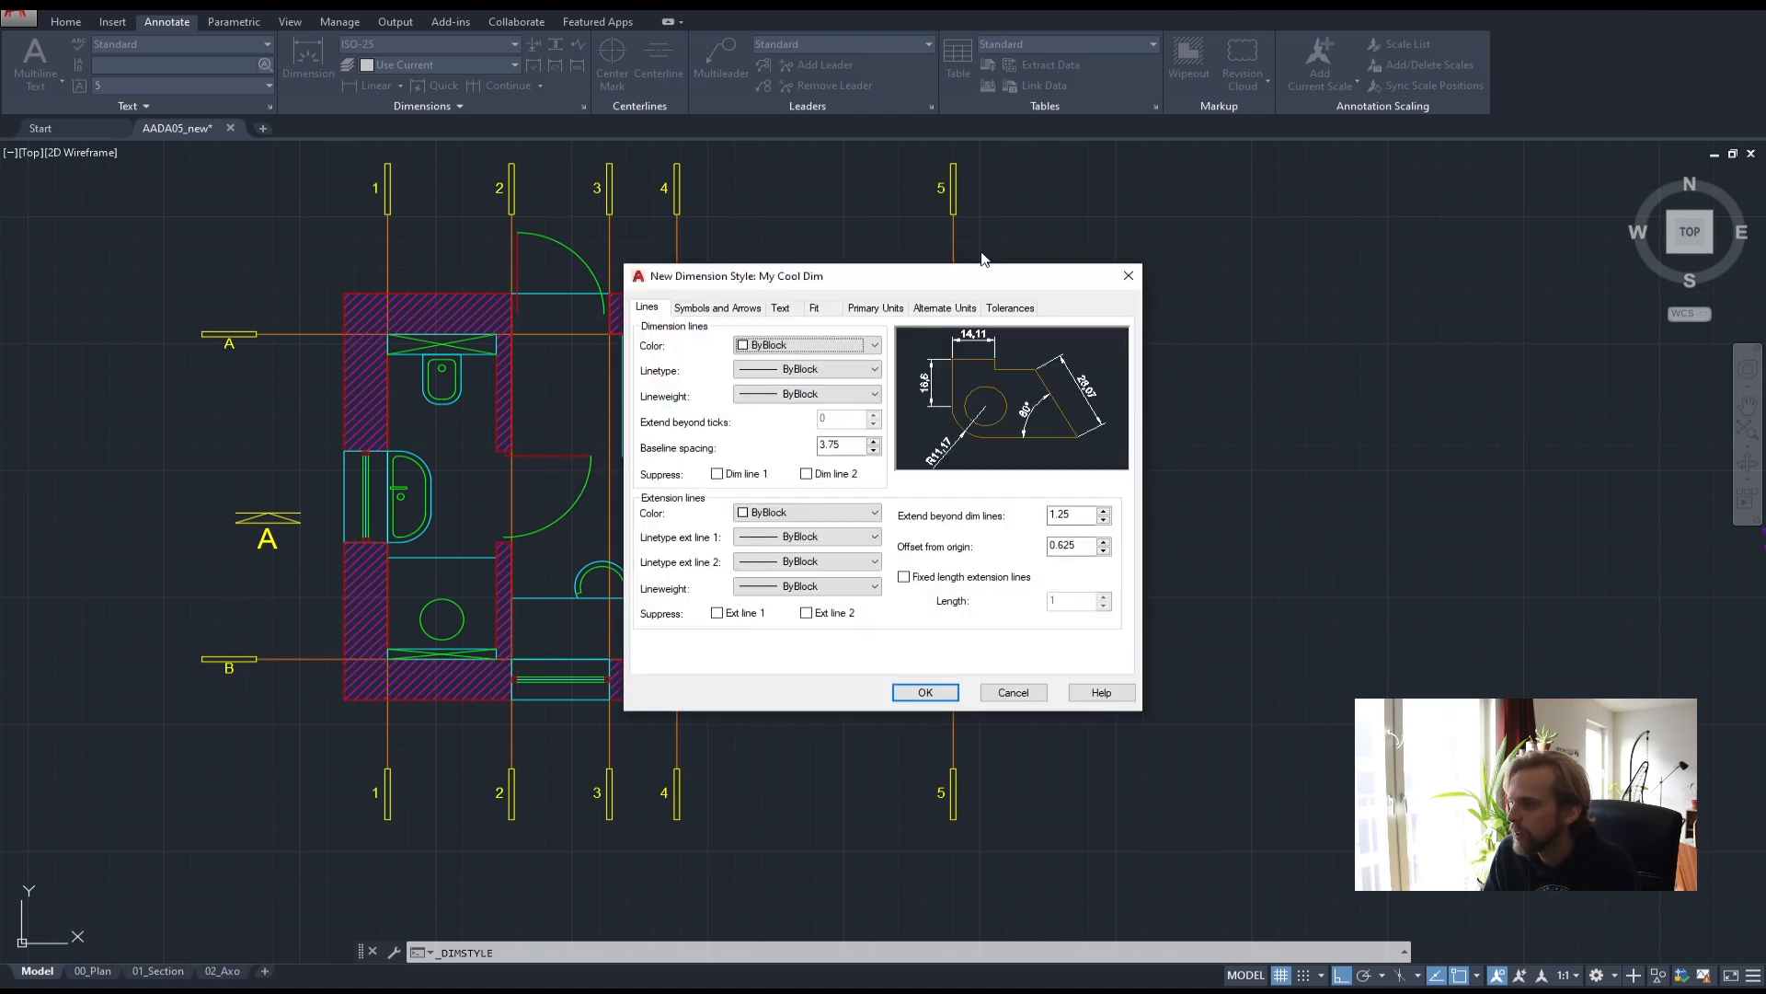
- Set the dimension line colour, linetype and lineweight to ByLayer
mouse_move(950, 286)
left_mouse_down()
mouse_move(868, 276)
mouse_move(1138, 278)
mouse_move(984, 288)
left_mouse_up()
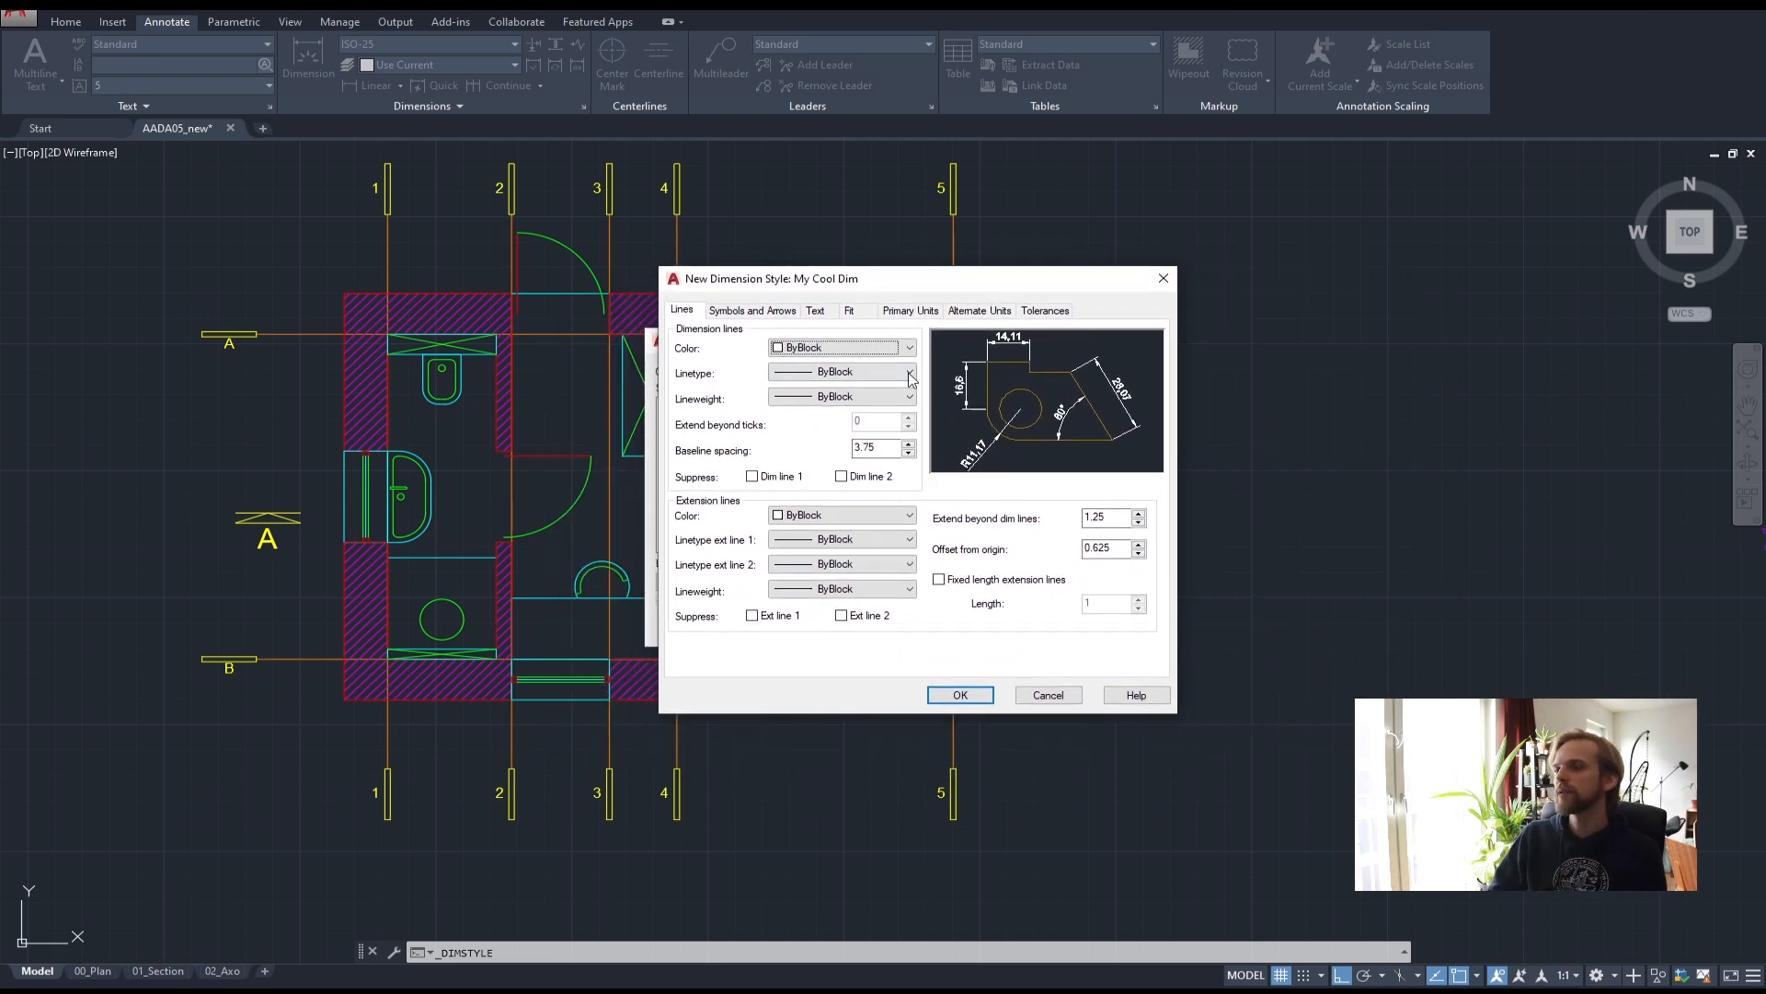
left_click(879, 351)
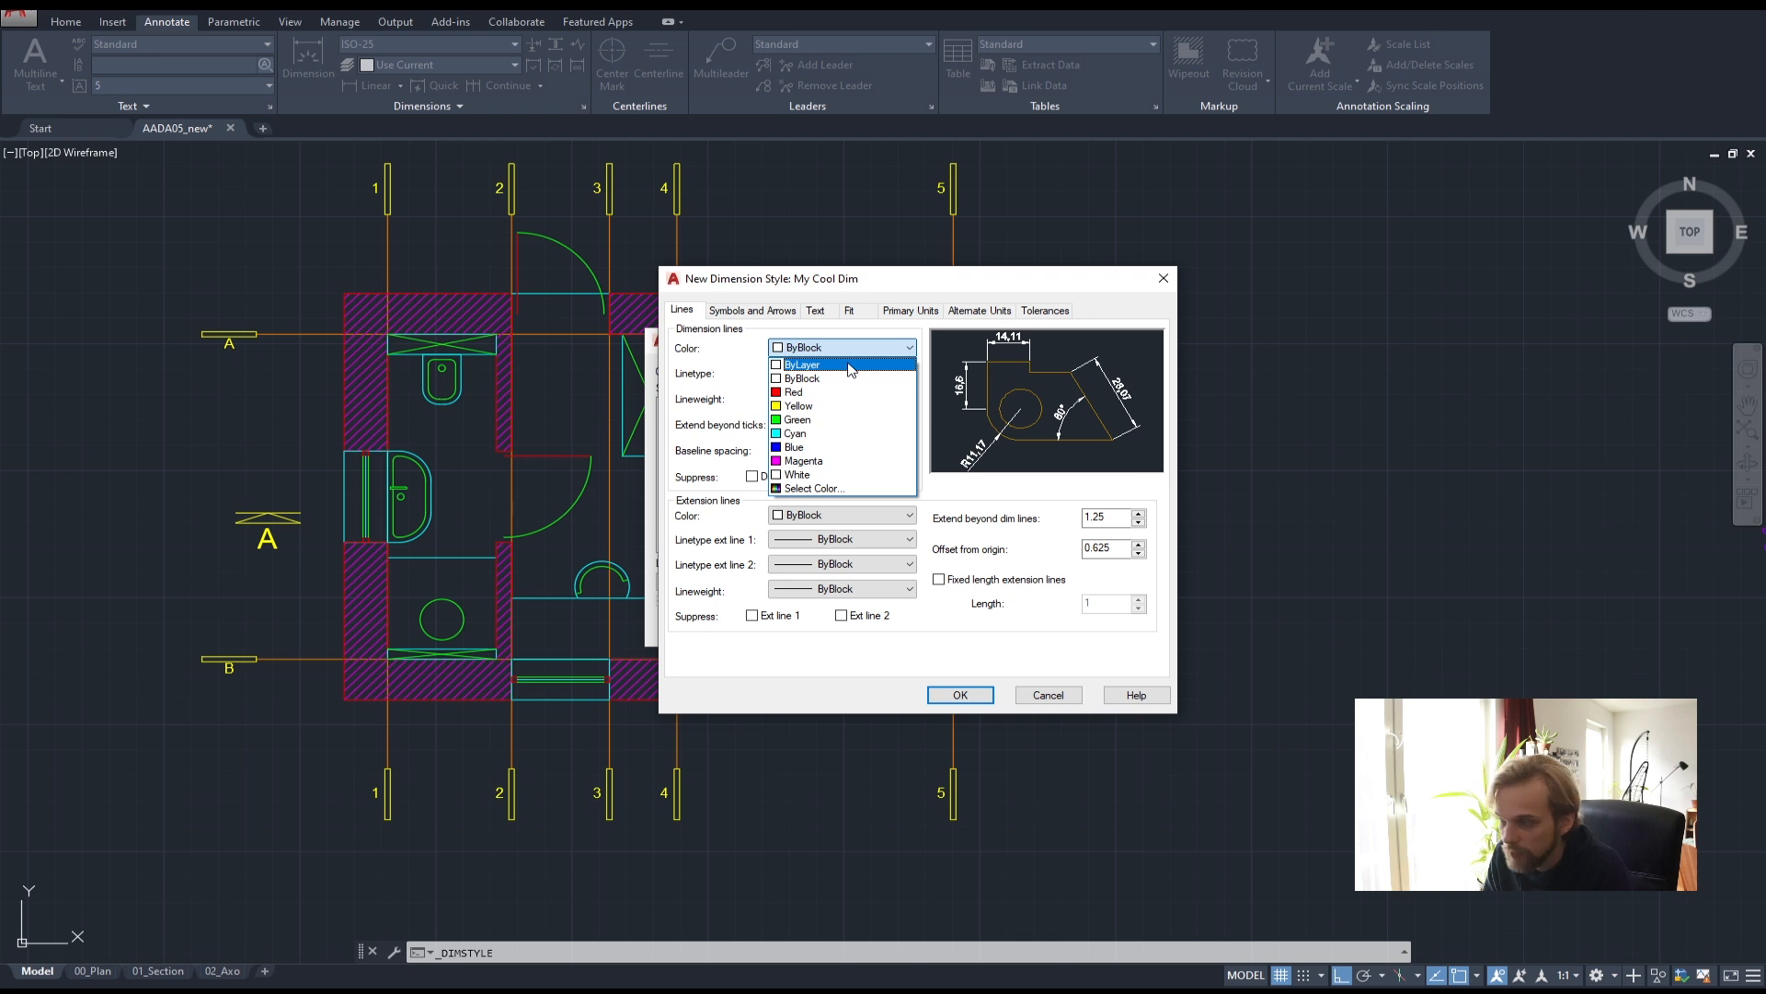
left_click(849, 366)
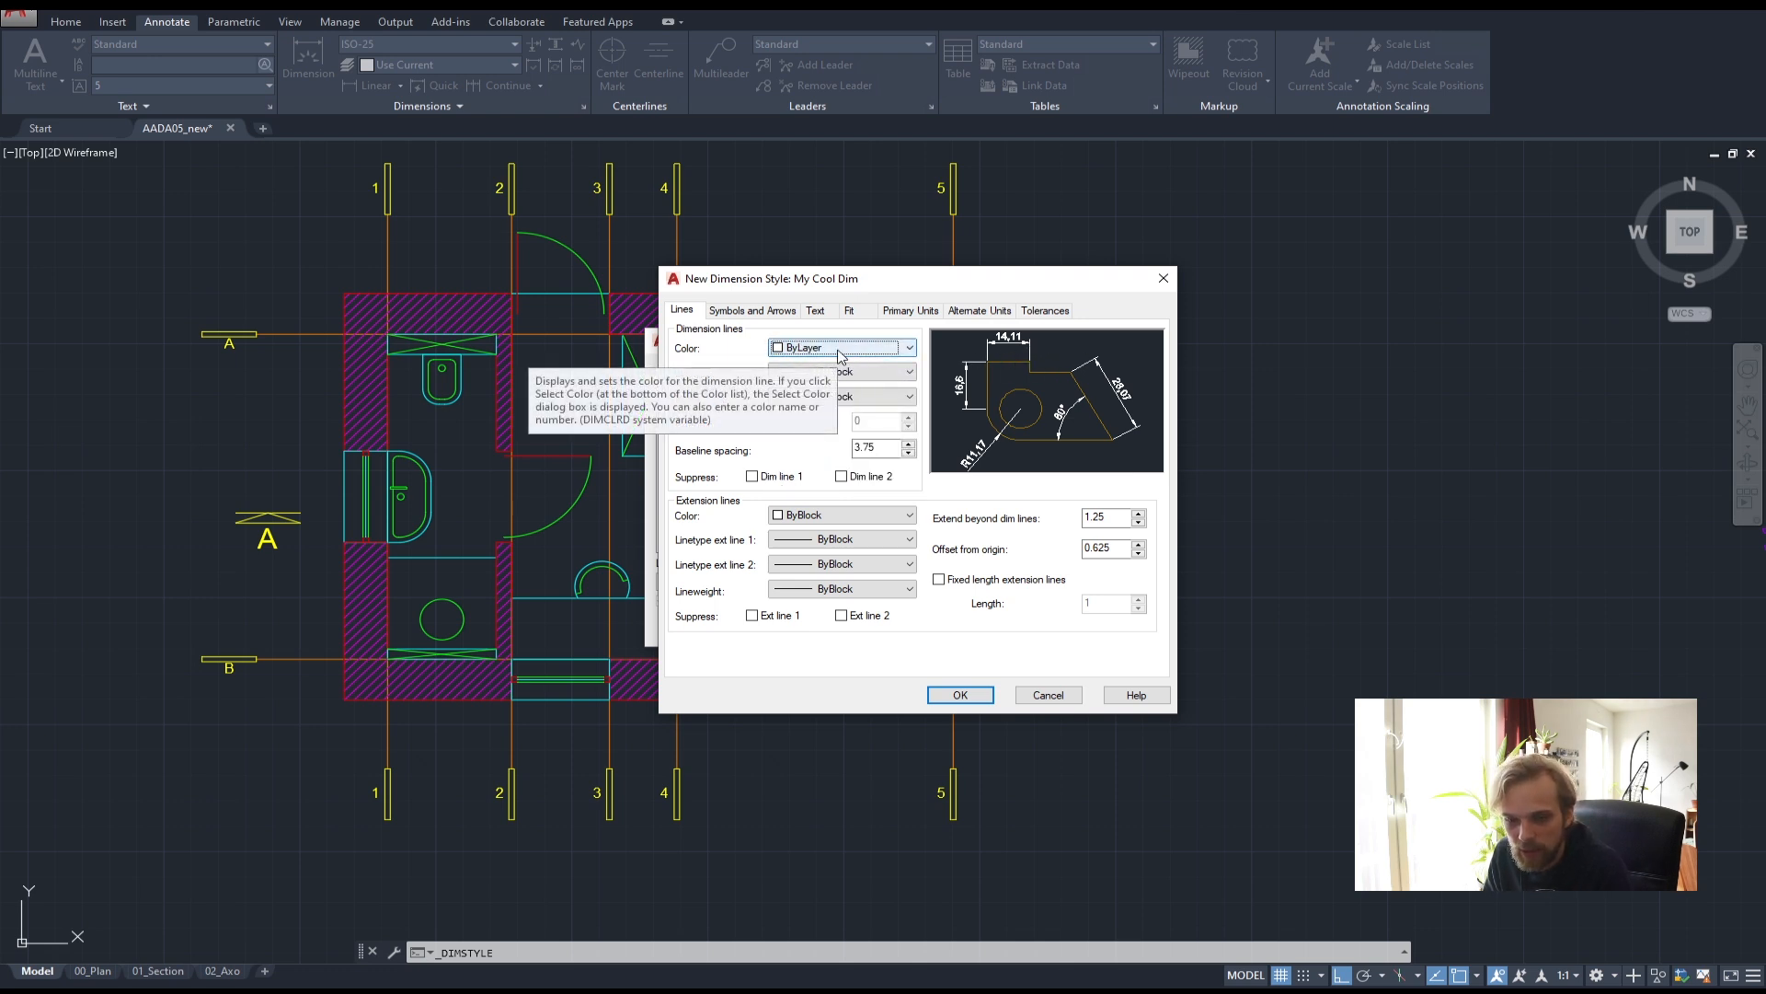
left_click(809, 372)
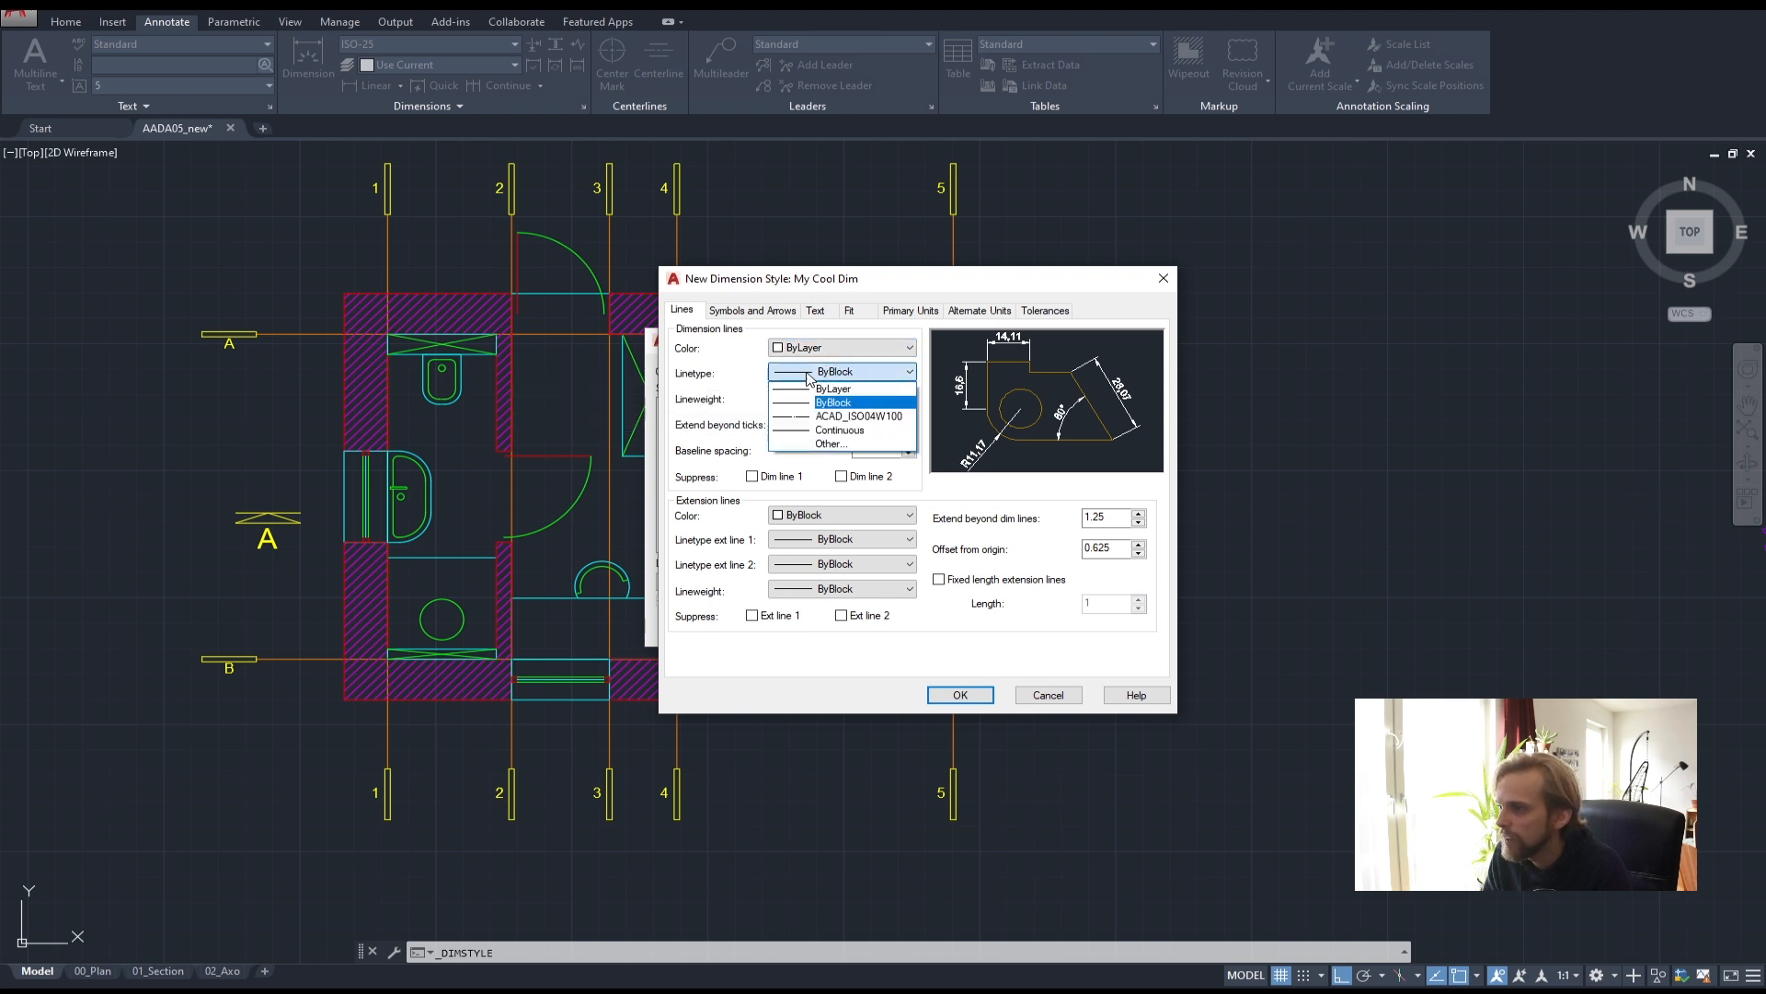
left_click(816, 389)
left_click(857, 396)
left_click(851, 409)
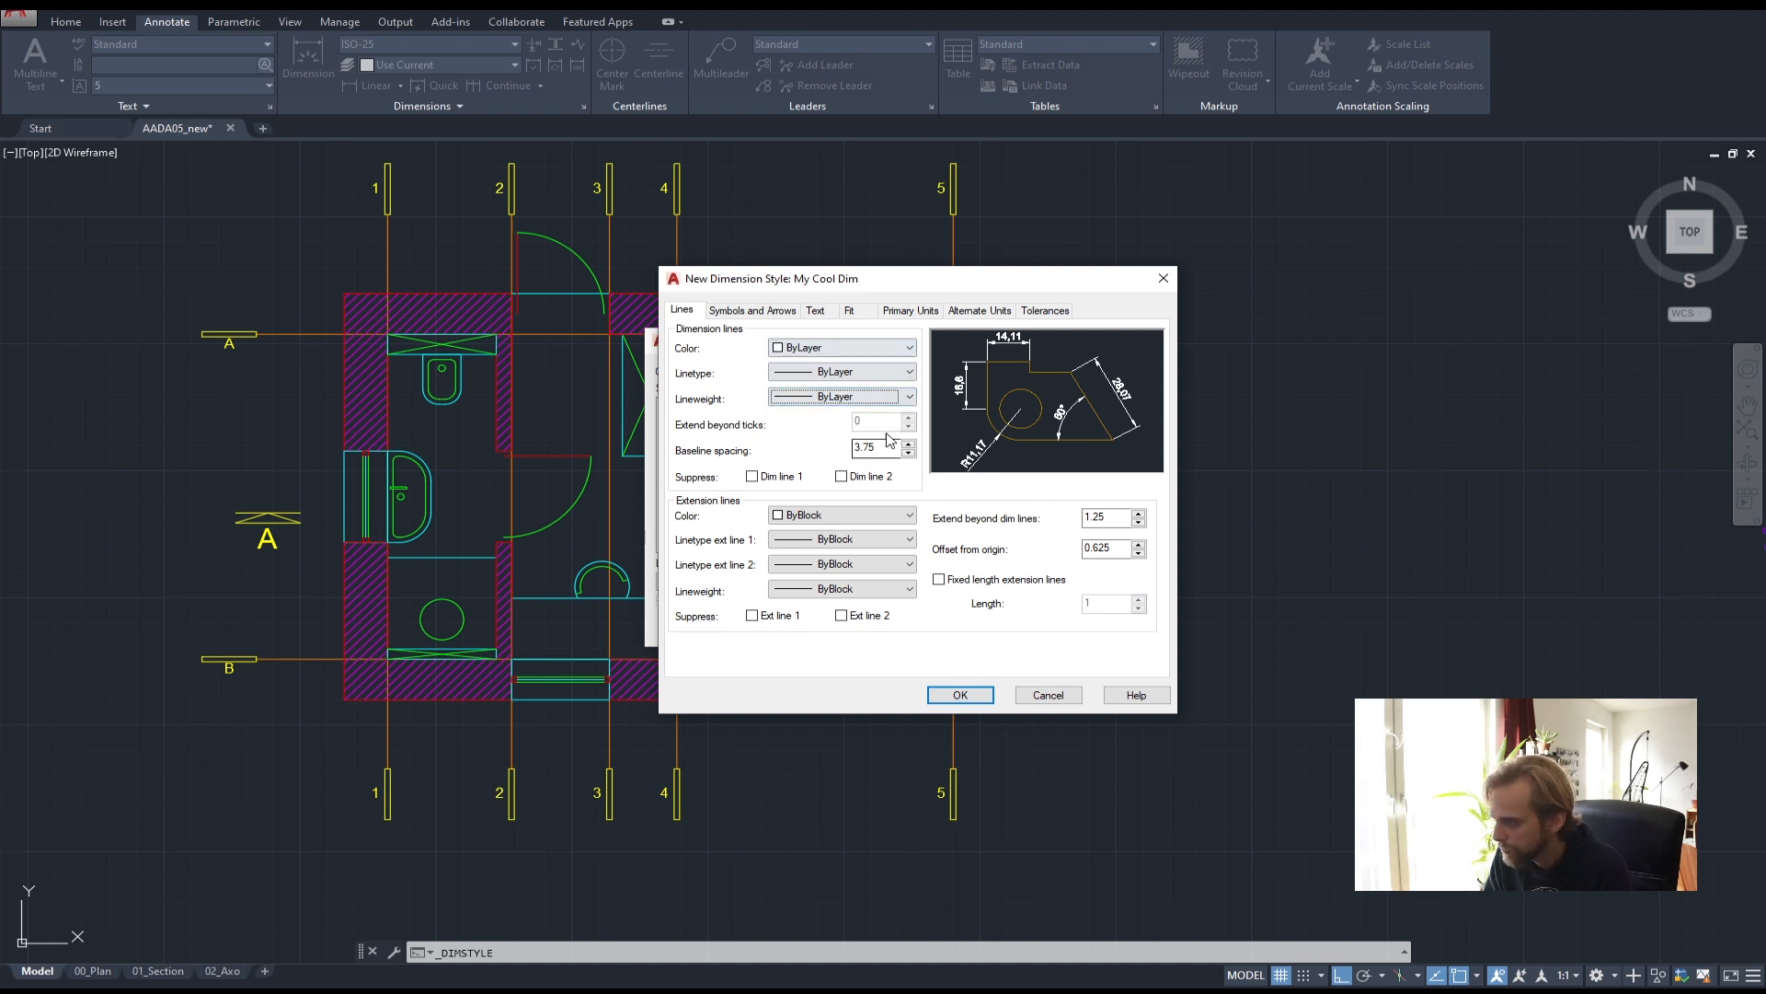
- Set baseline spacing to 3.25, leaving both dimension lines unsuppressed
left_click_drag(893, 447, 711, 452)
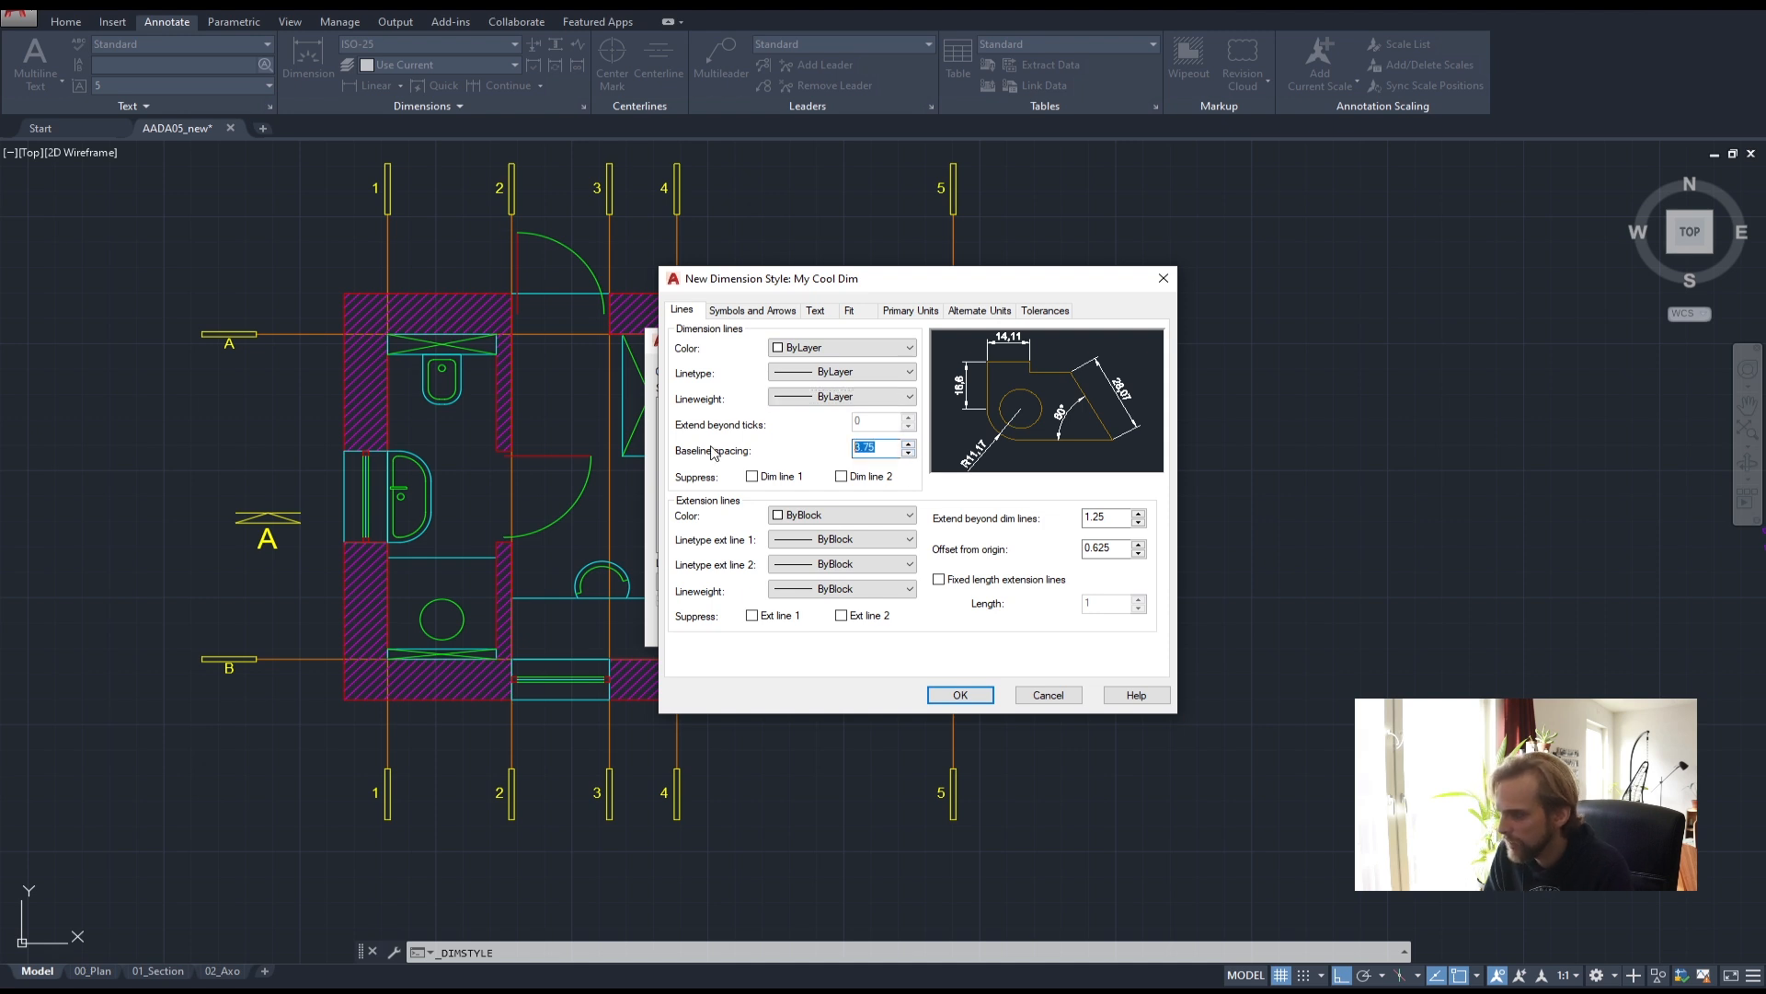
type("500")
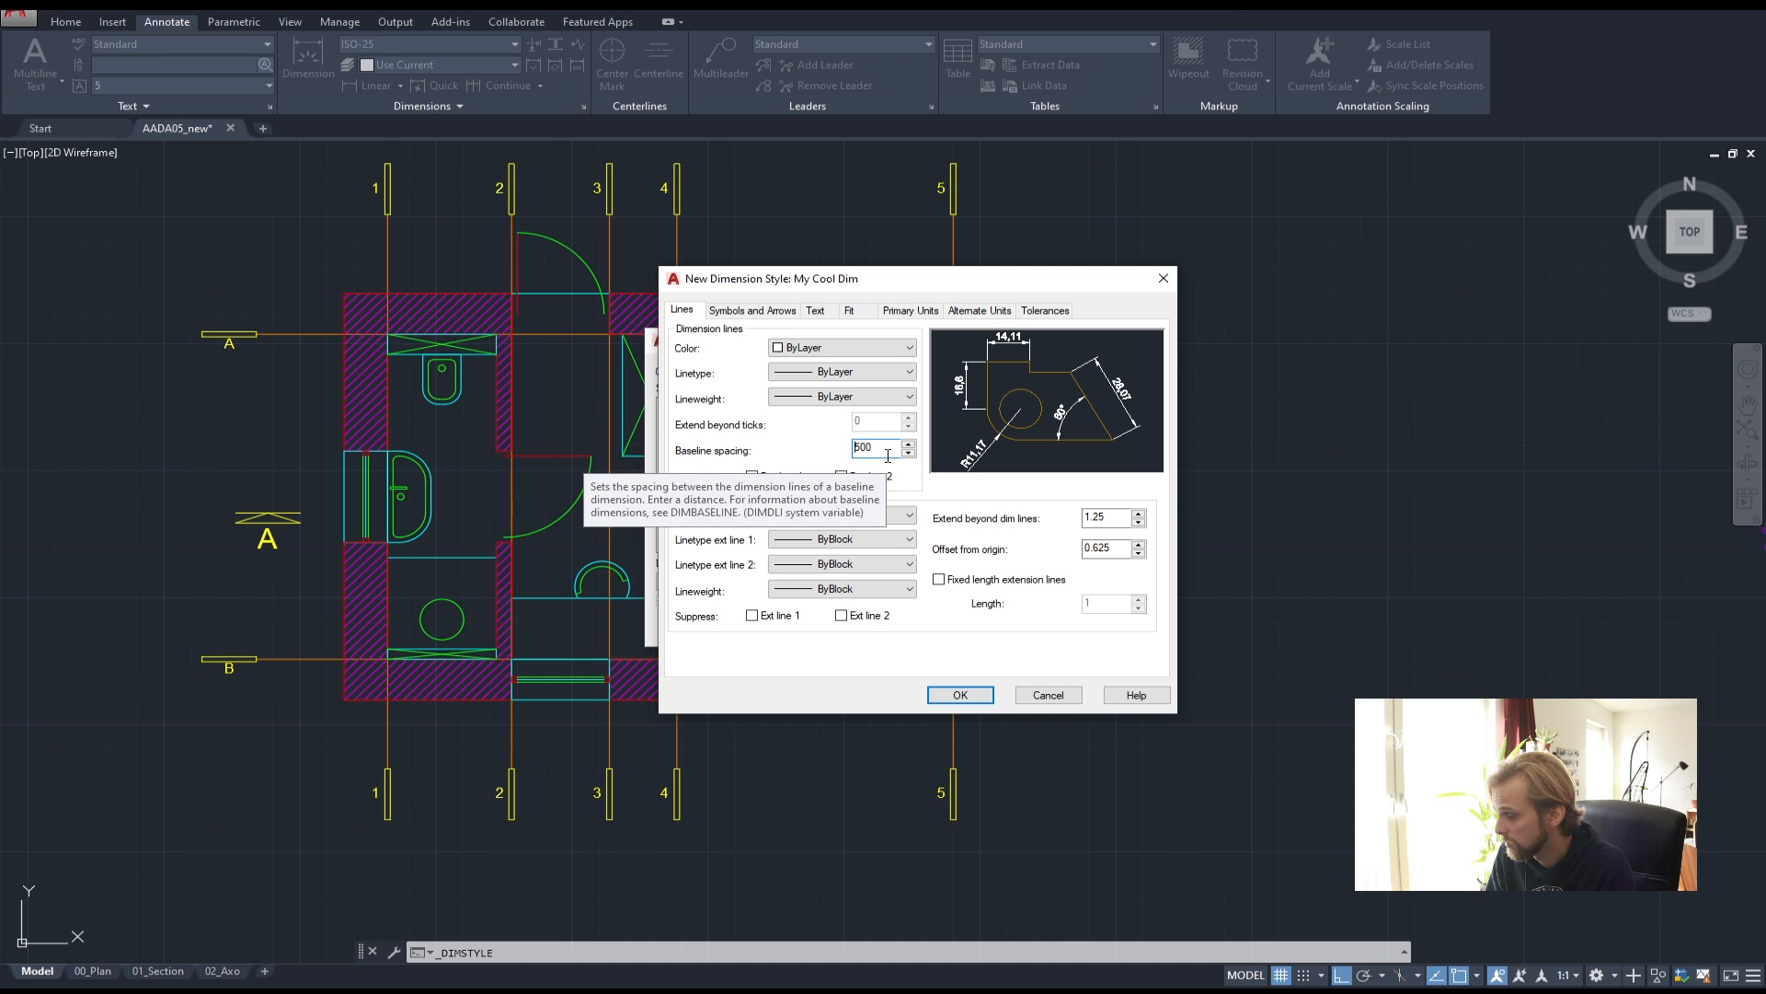
left_click_drag(887, 450, 835, 440)
type("3.25")
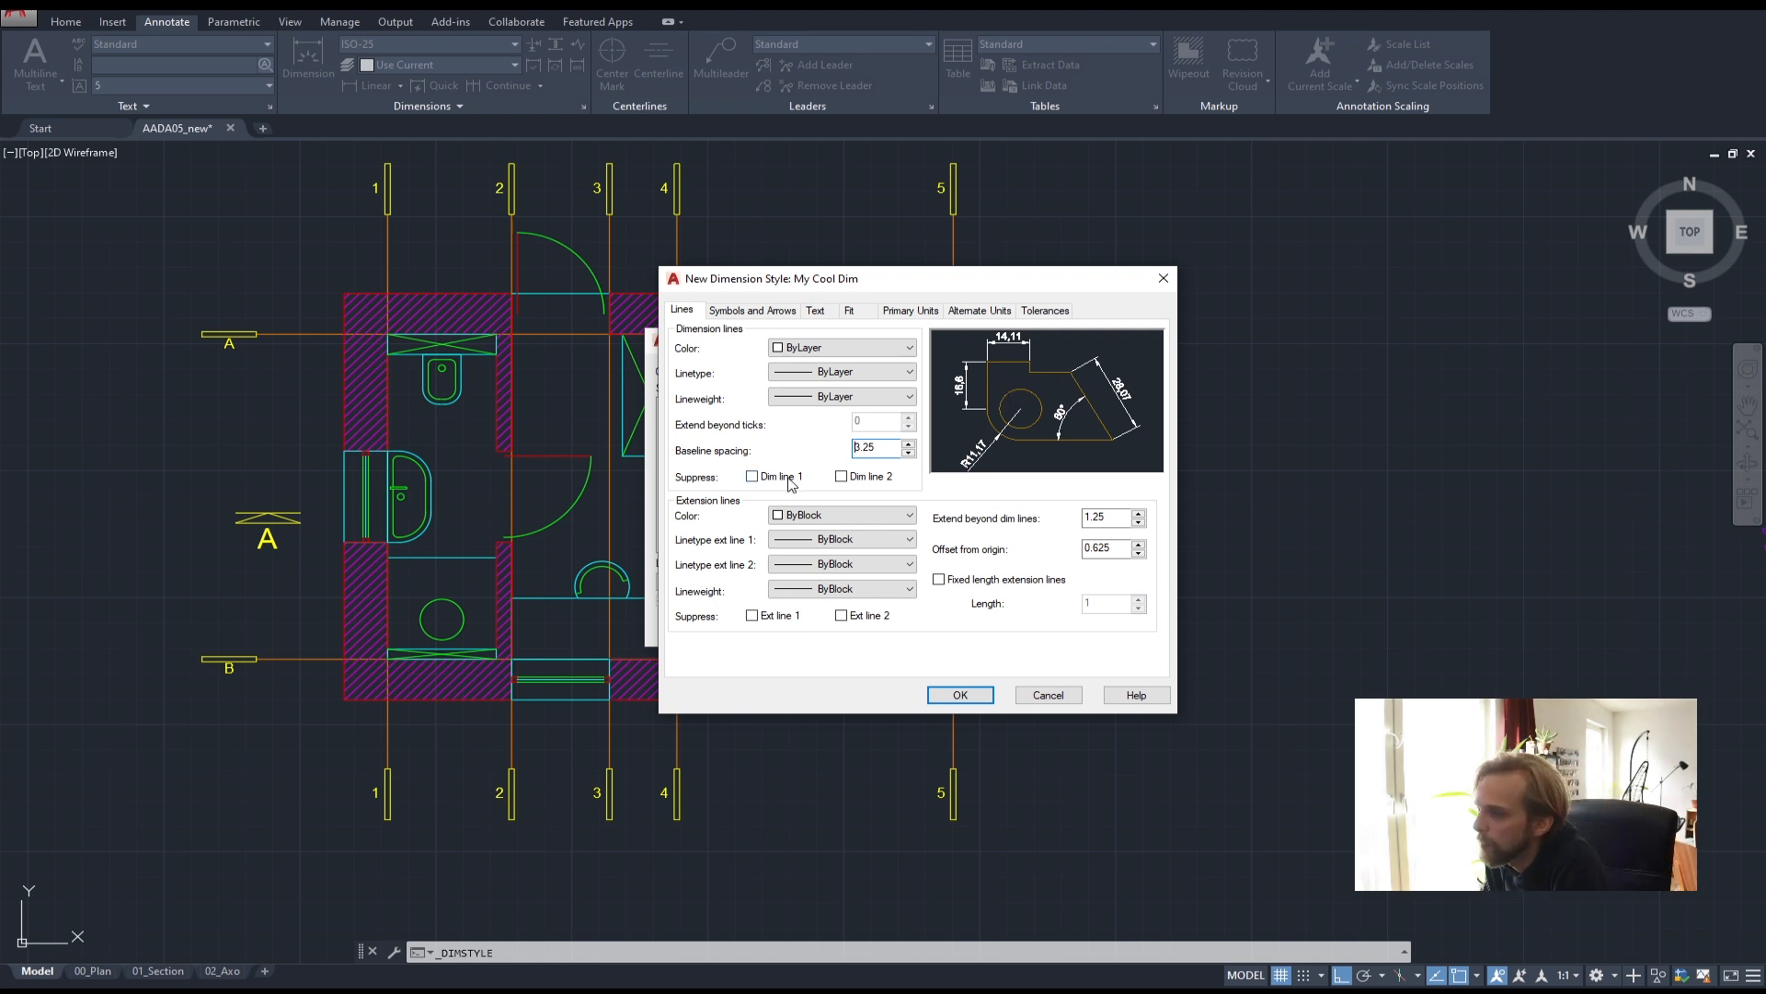
left_click(753, 476)
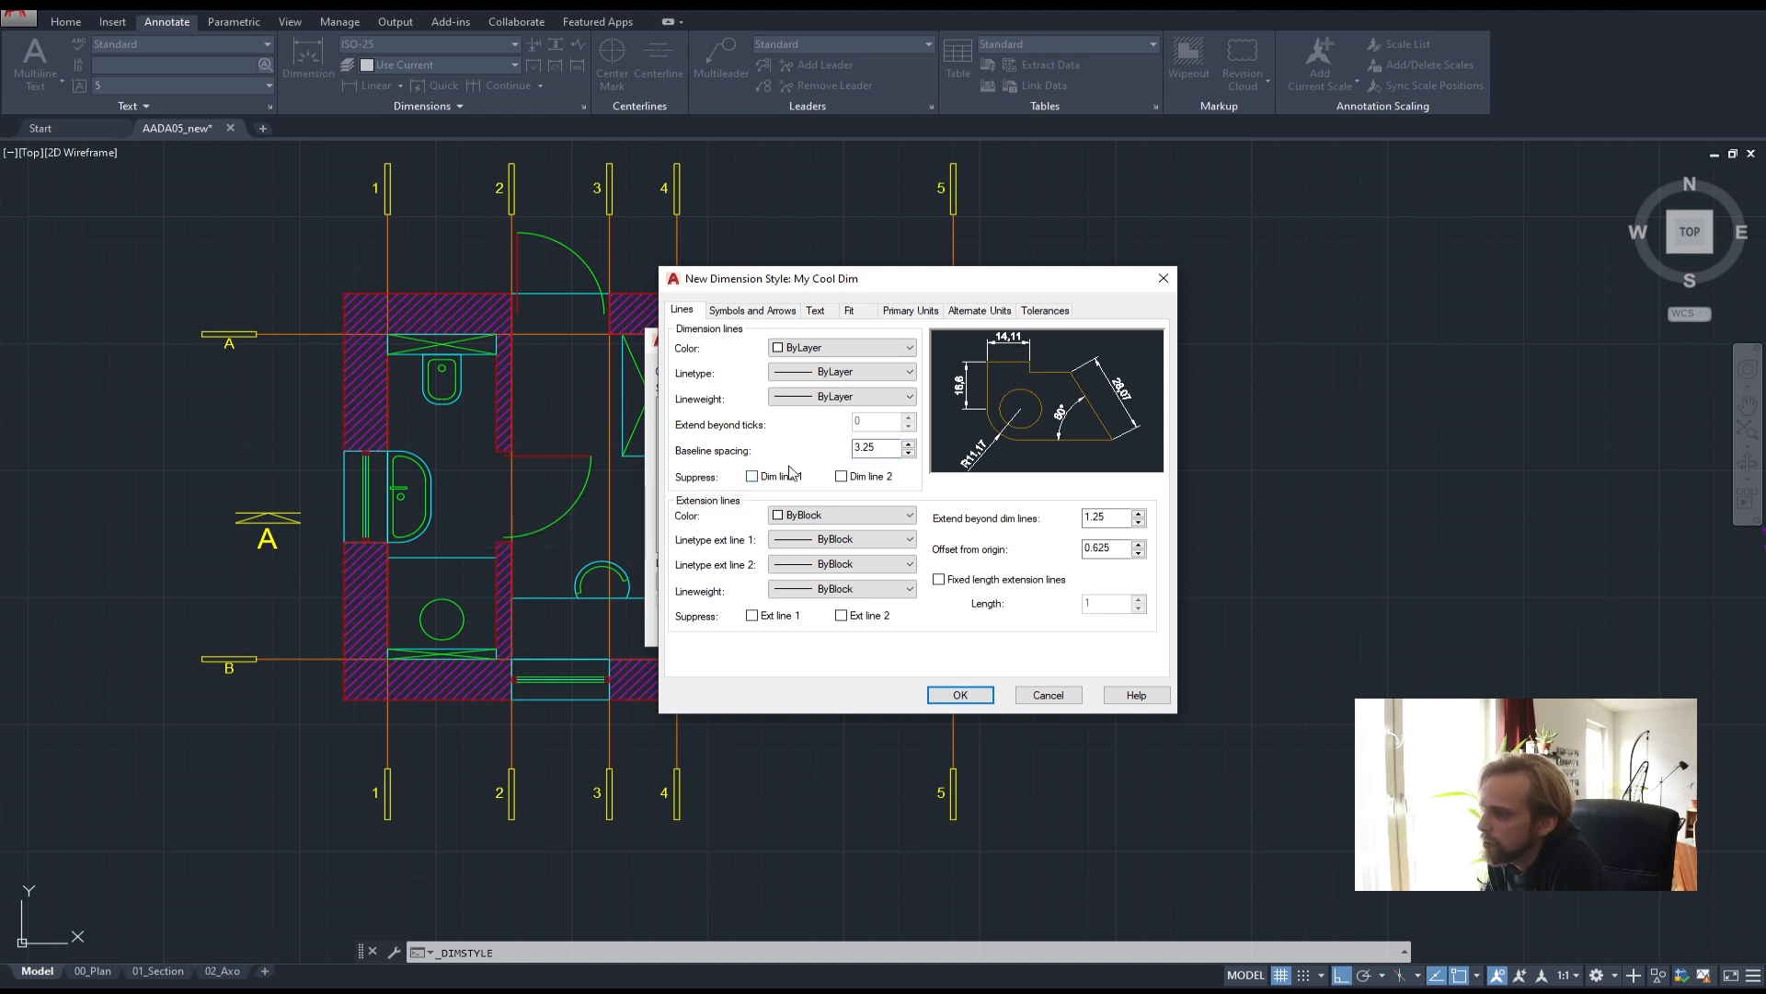
left_click(752, 477)
left_click(752, 477)
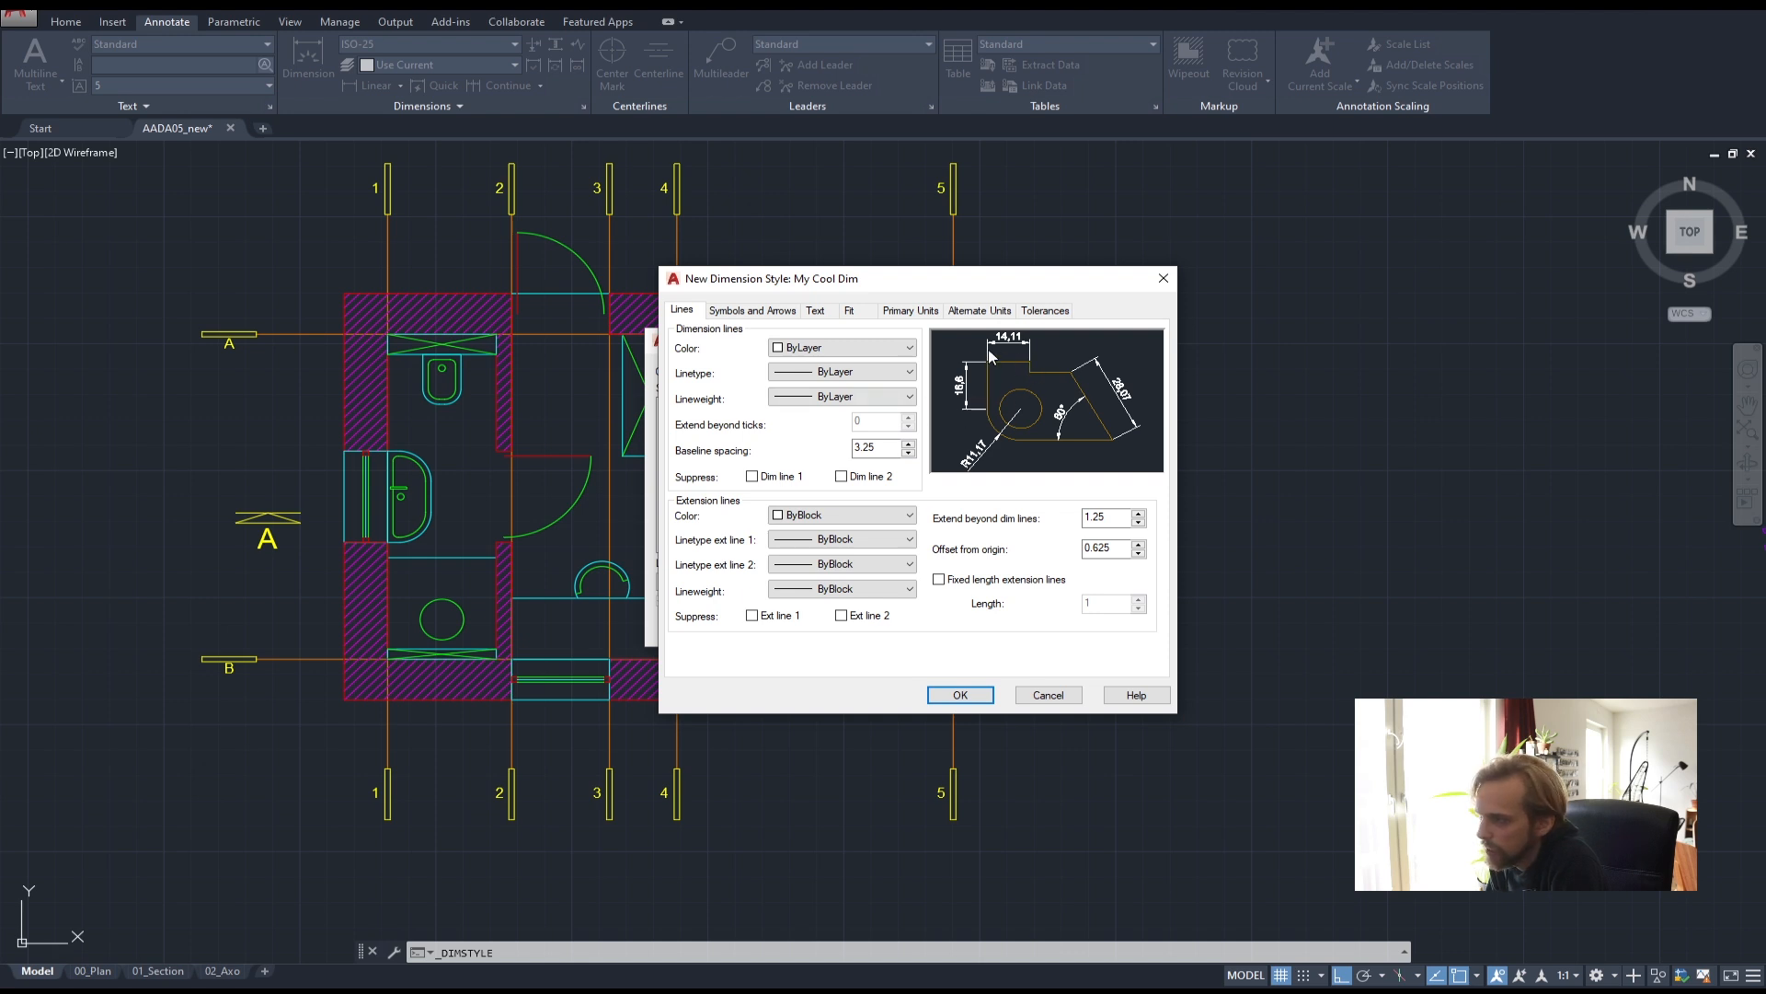
left_click(753, 476)
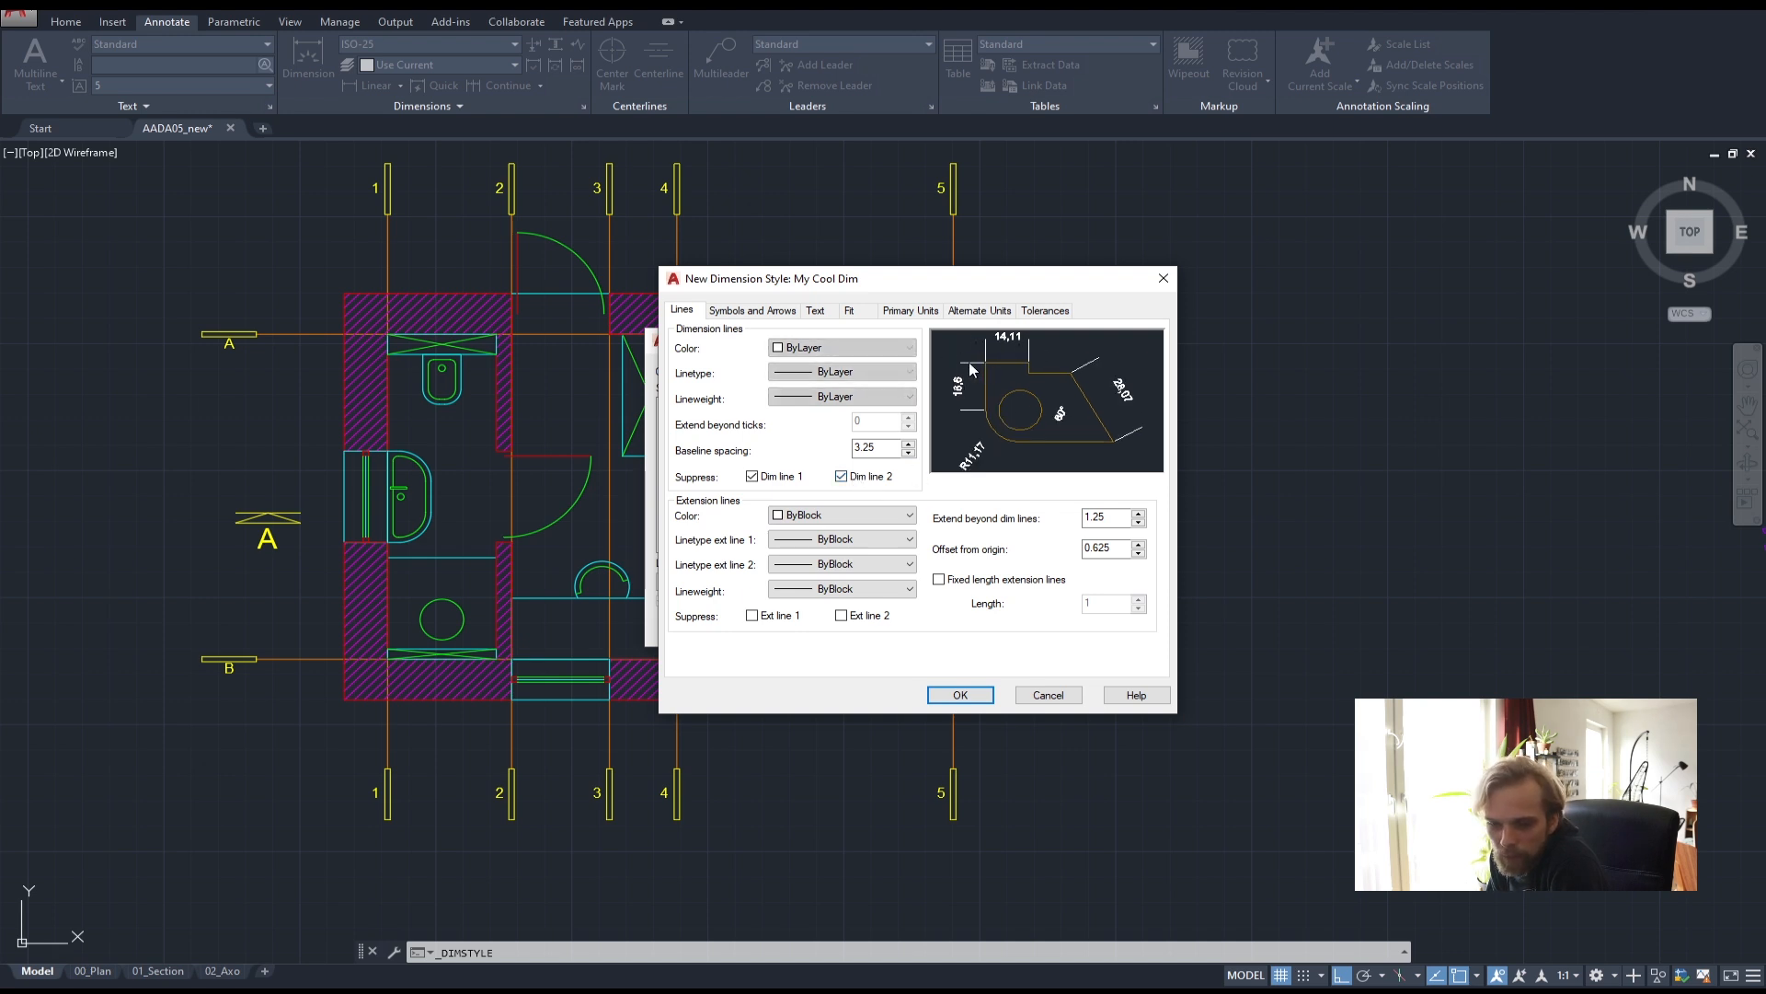
left_click(842, 476)
left_click(753, 477)
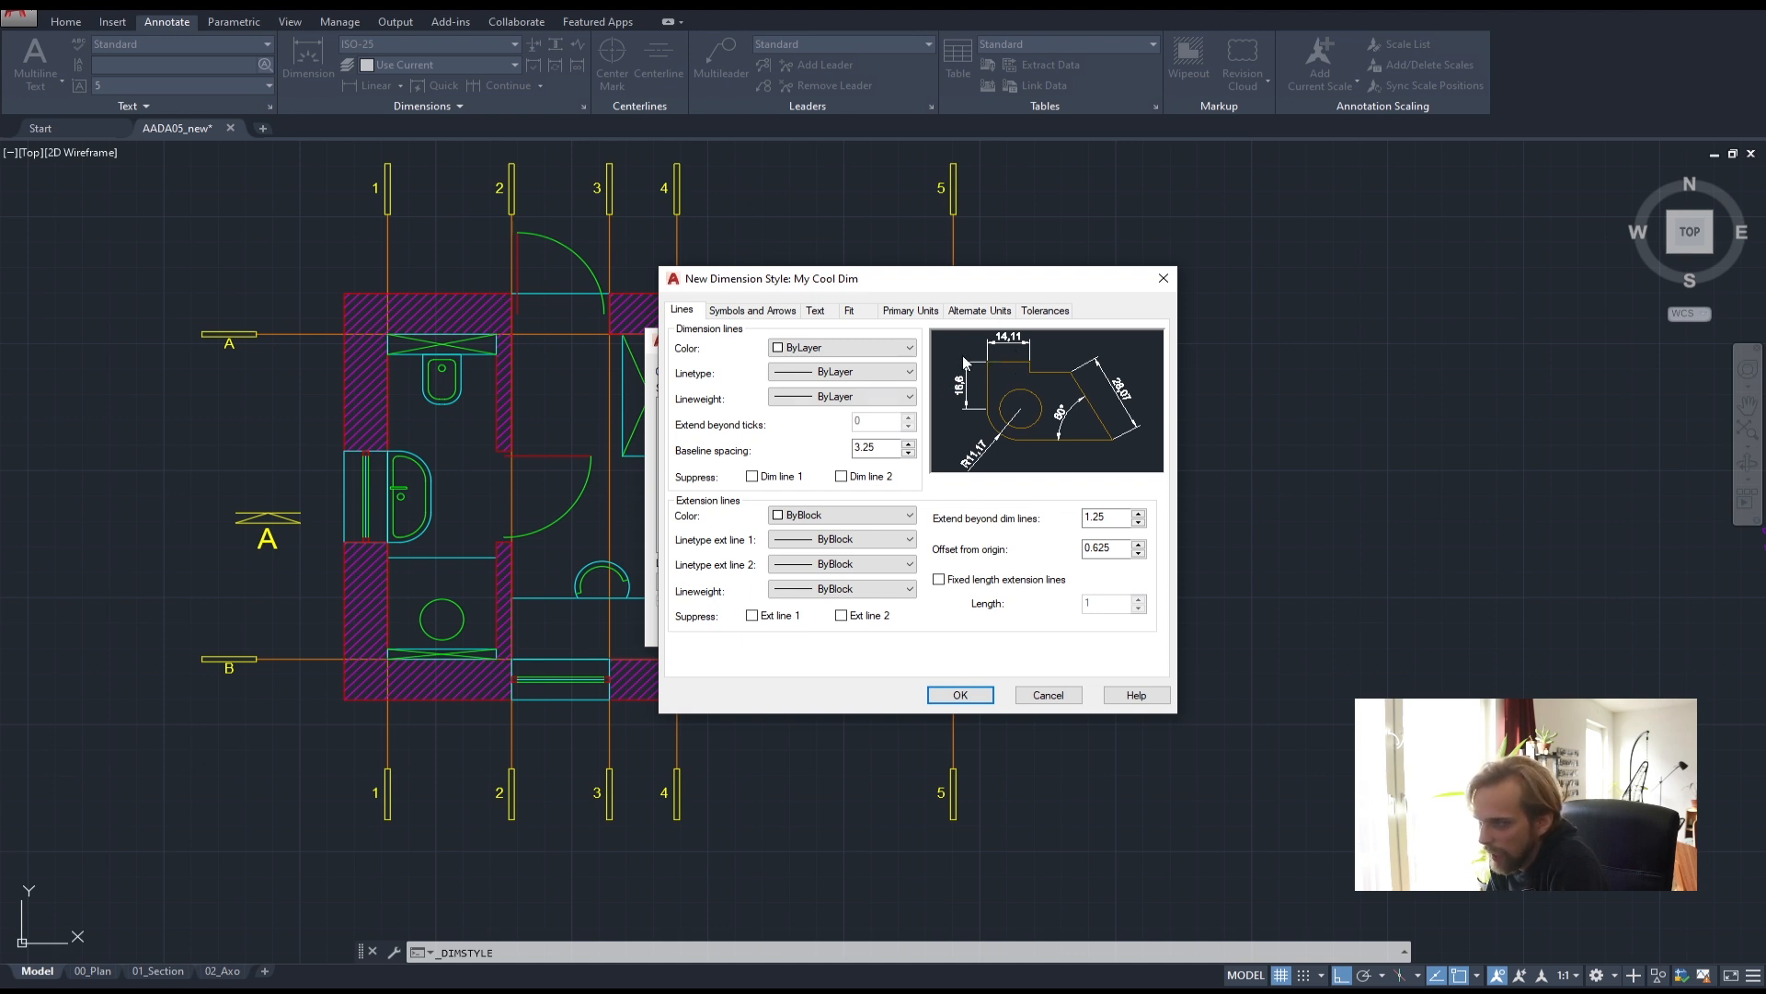
double_click(1115, 516)
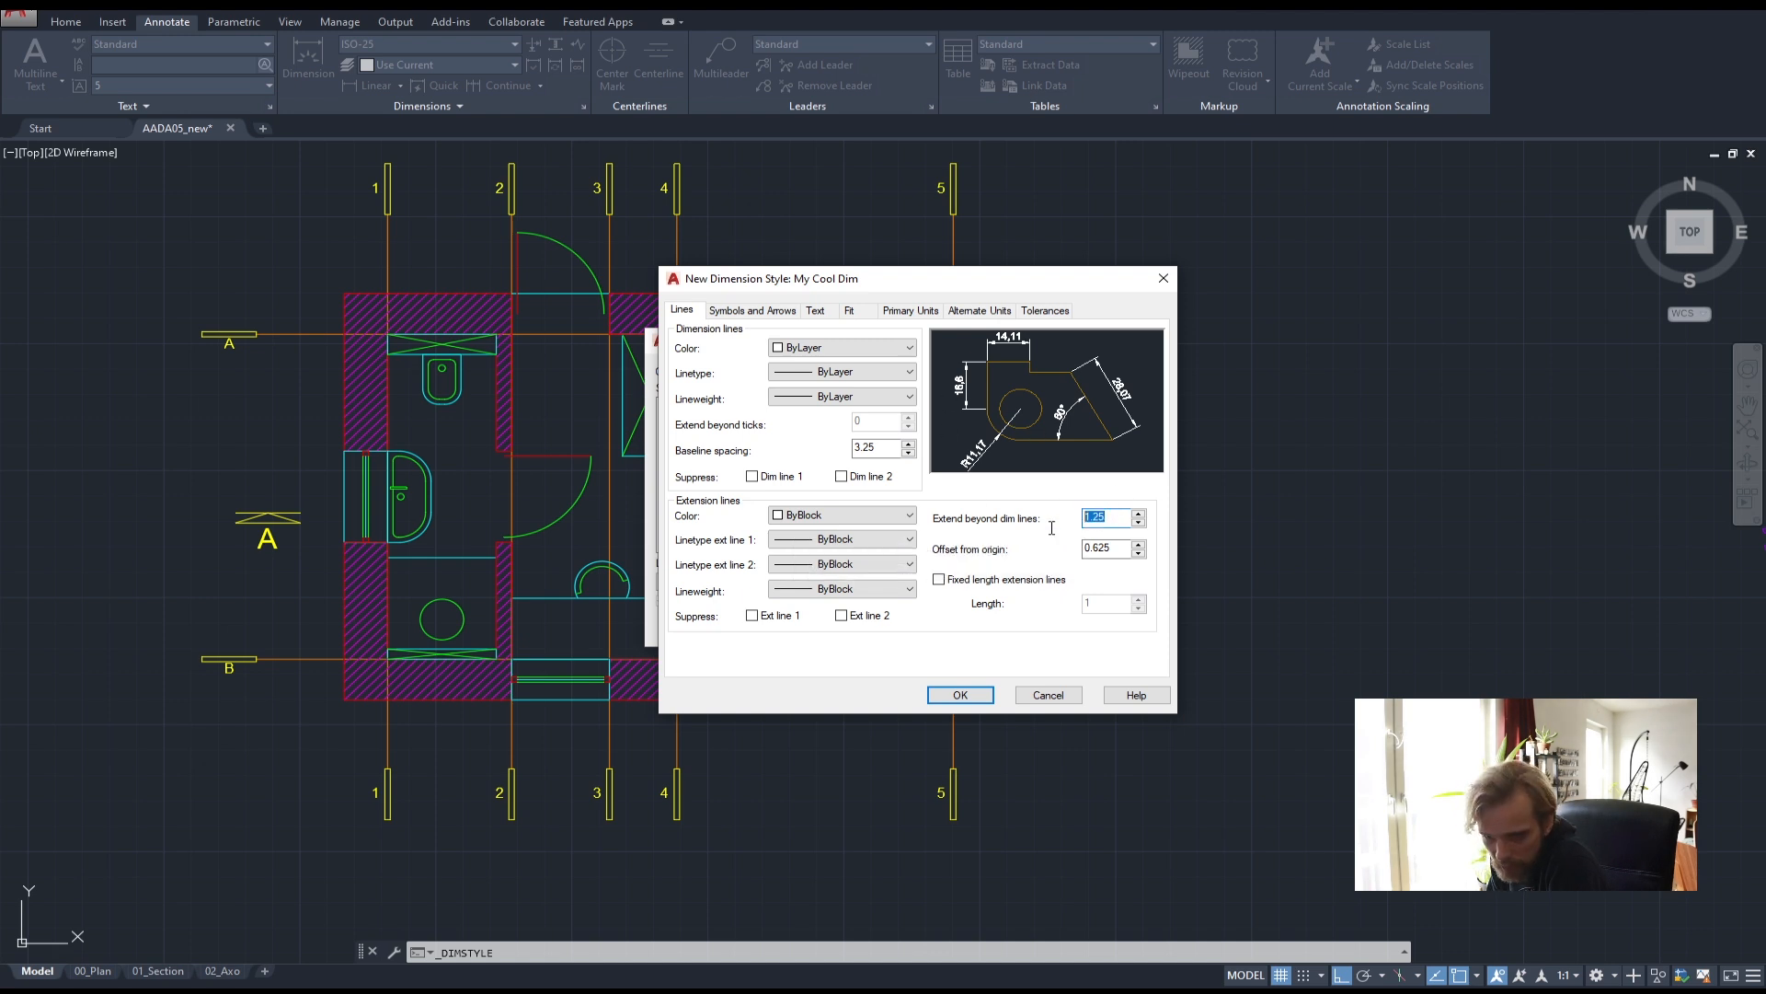
- Set the extension beyond dimension lines to 10
left_click_drag(1109, 549, 1085, 517)
left_click(1114, 516)
type("10")
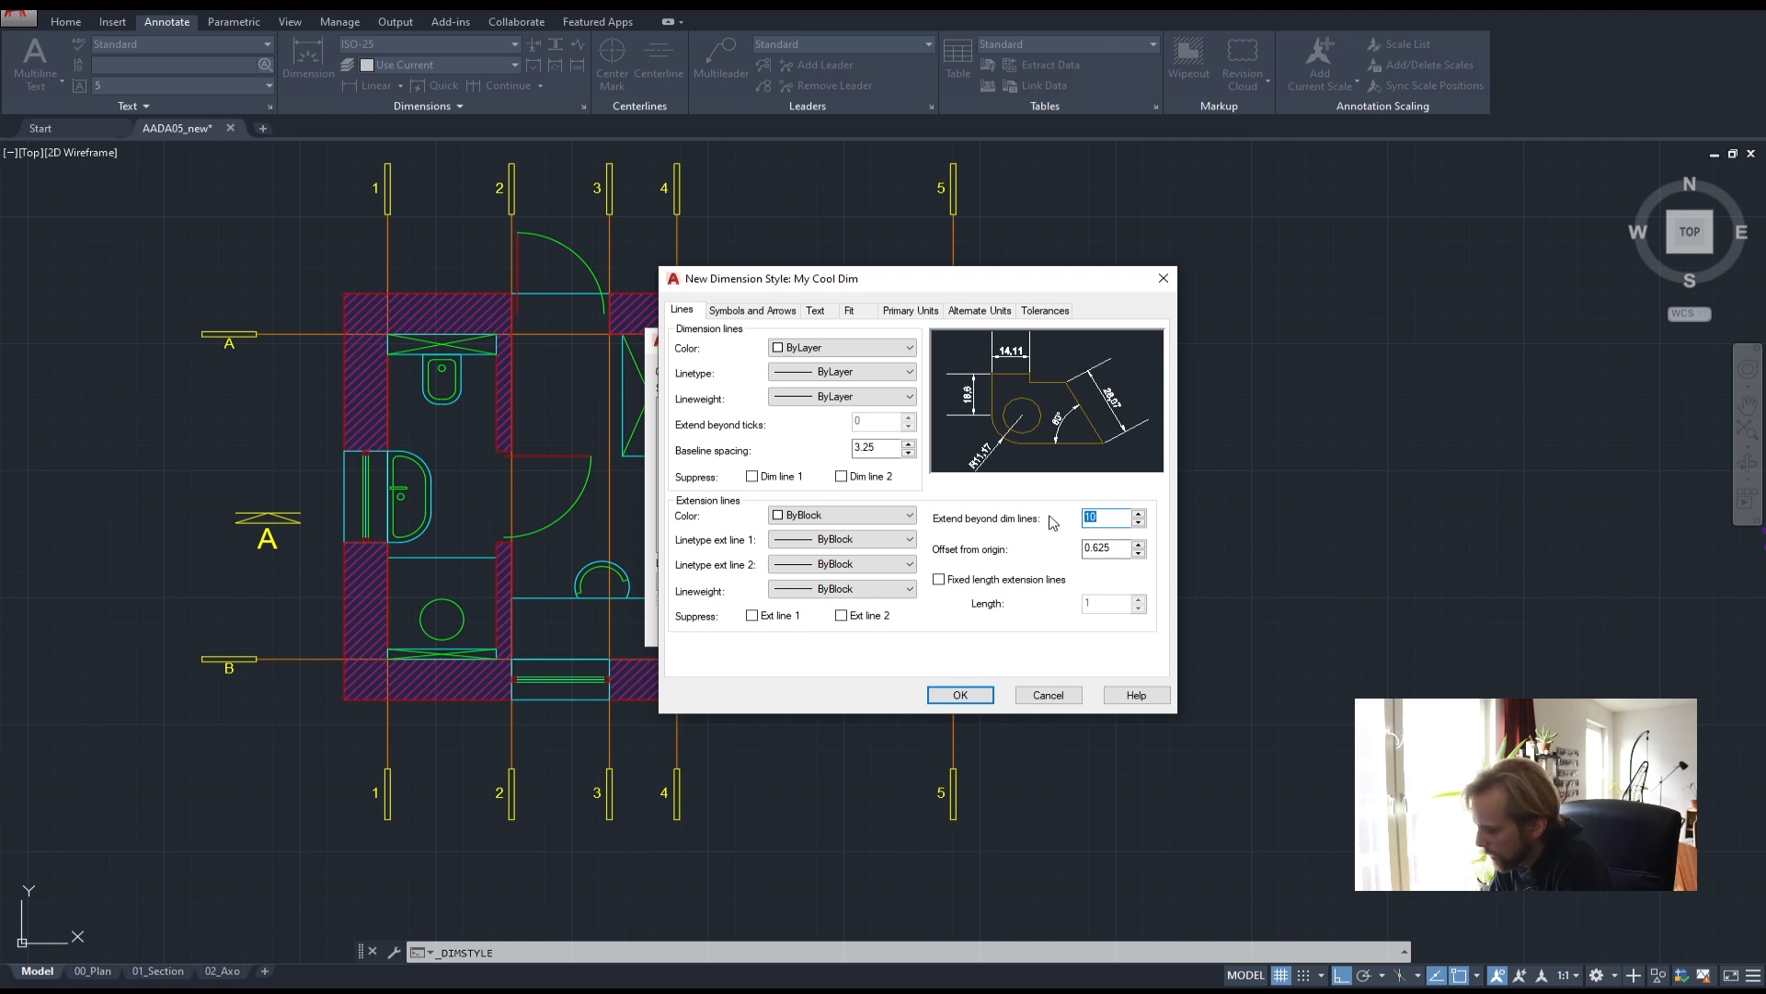
left_click(1103, 549)
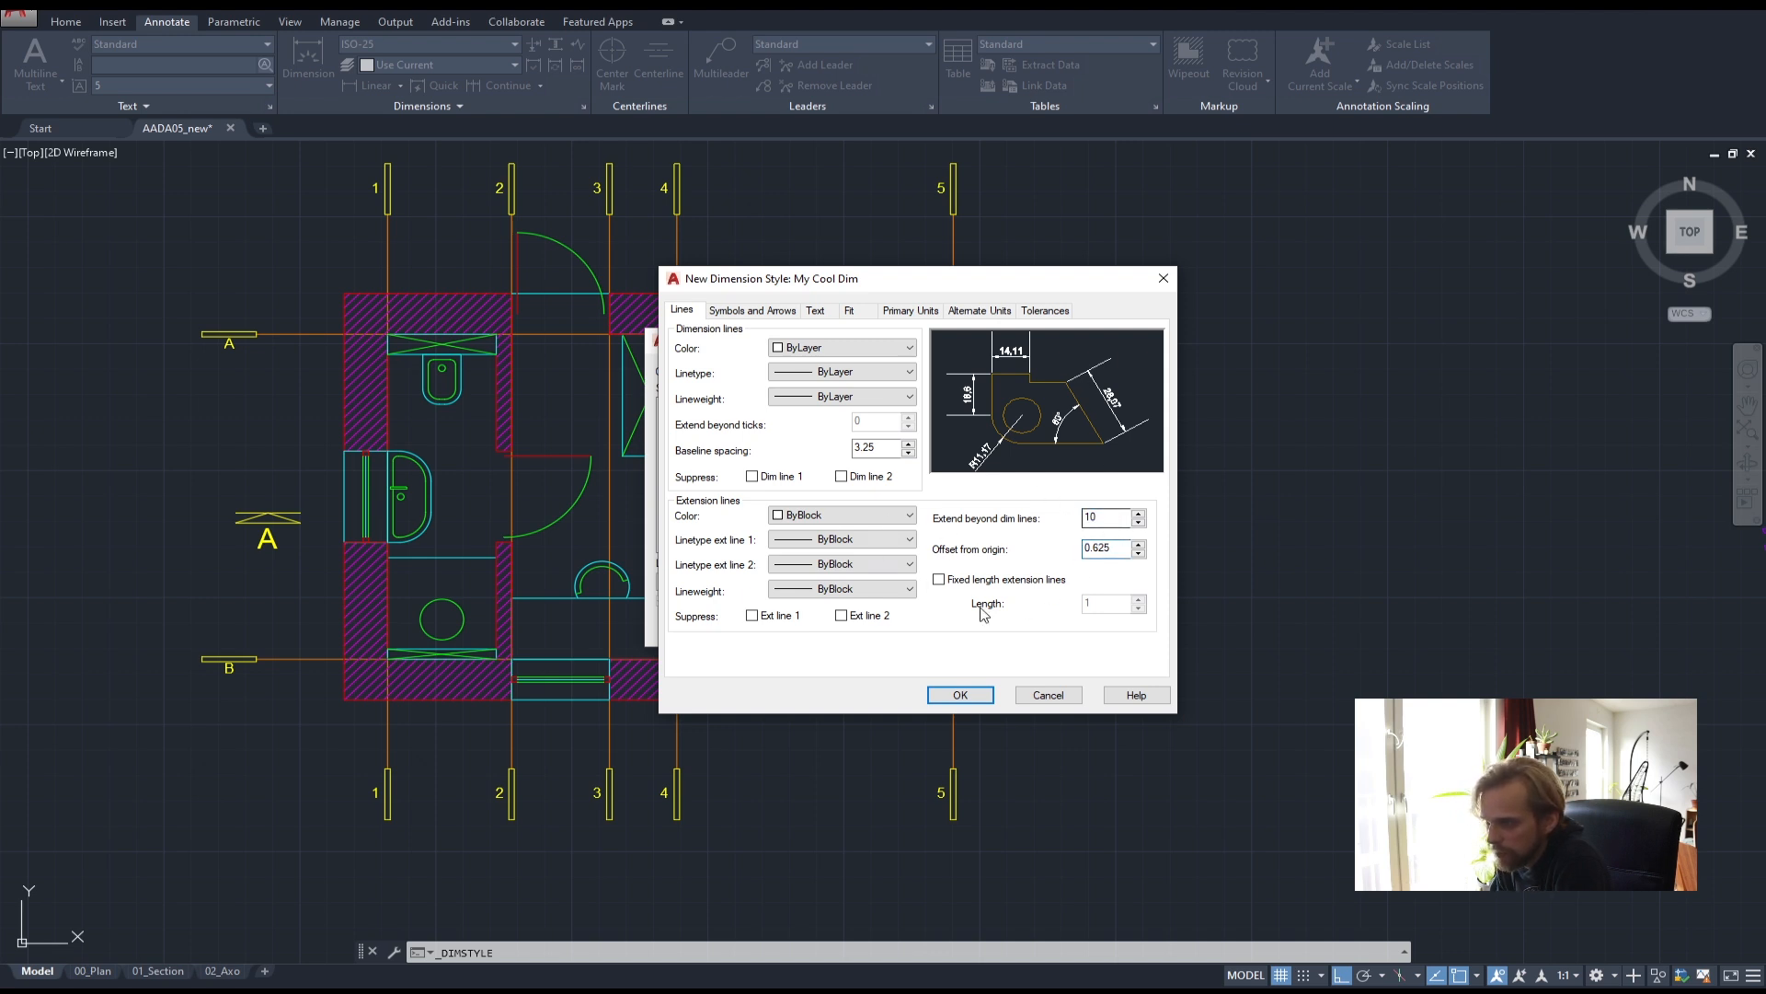
- Set extension line colour, both linetypes and lineweight to ByLayer, then show Symbols and Arrows
left_click(836, 518)
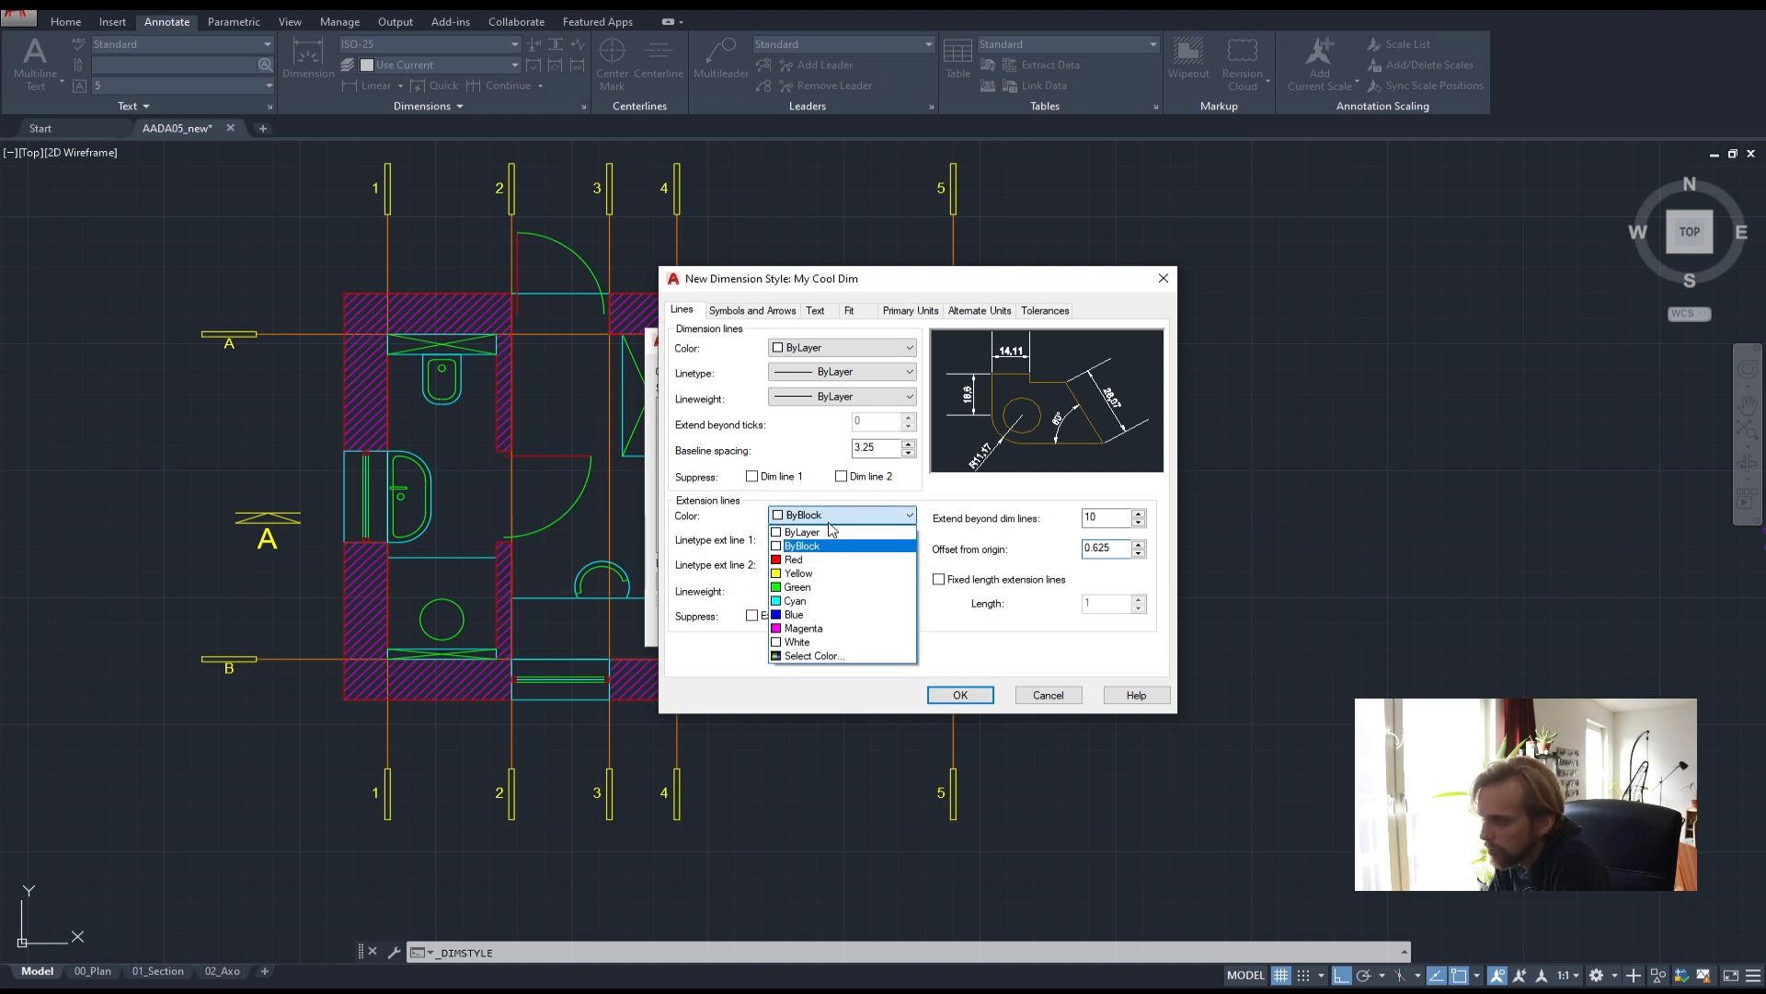
left_click(814, 529)
left_click(811, 540)
left_click(832, 556)
left_click(842, 564)
left_click(832, 580)
left_click(833, 588)
left_click(821, 607)
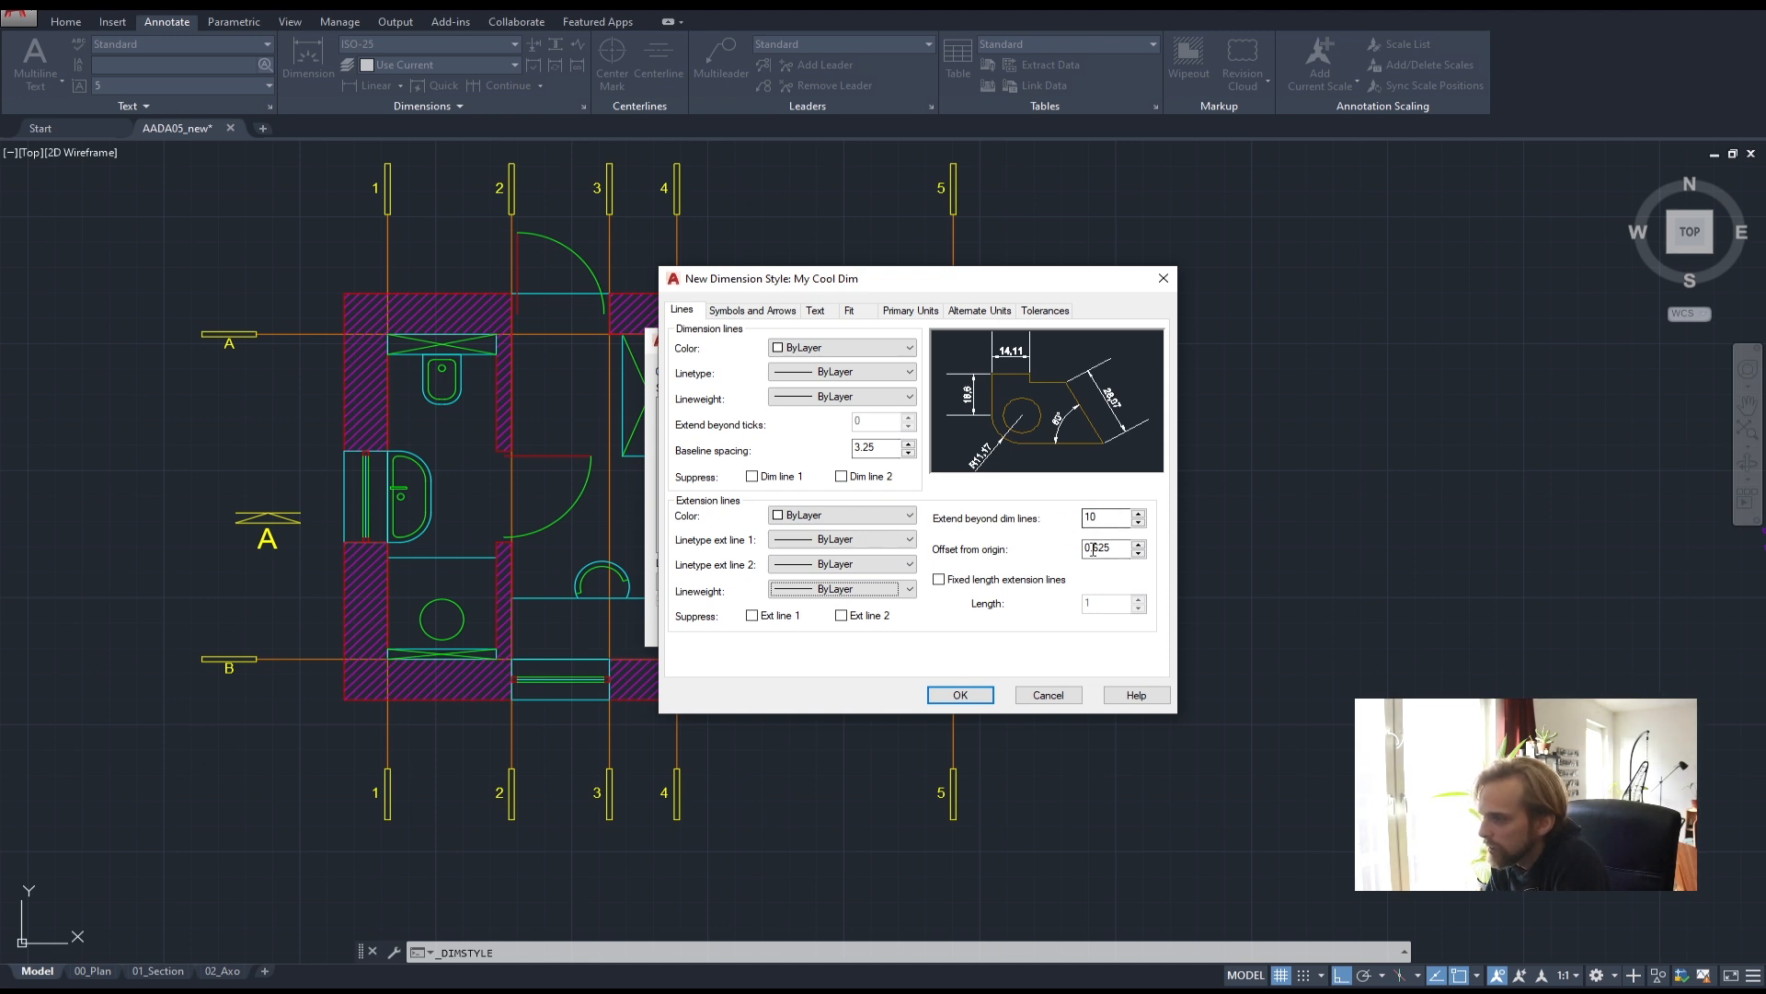
left_click(753, 313)
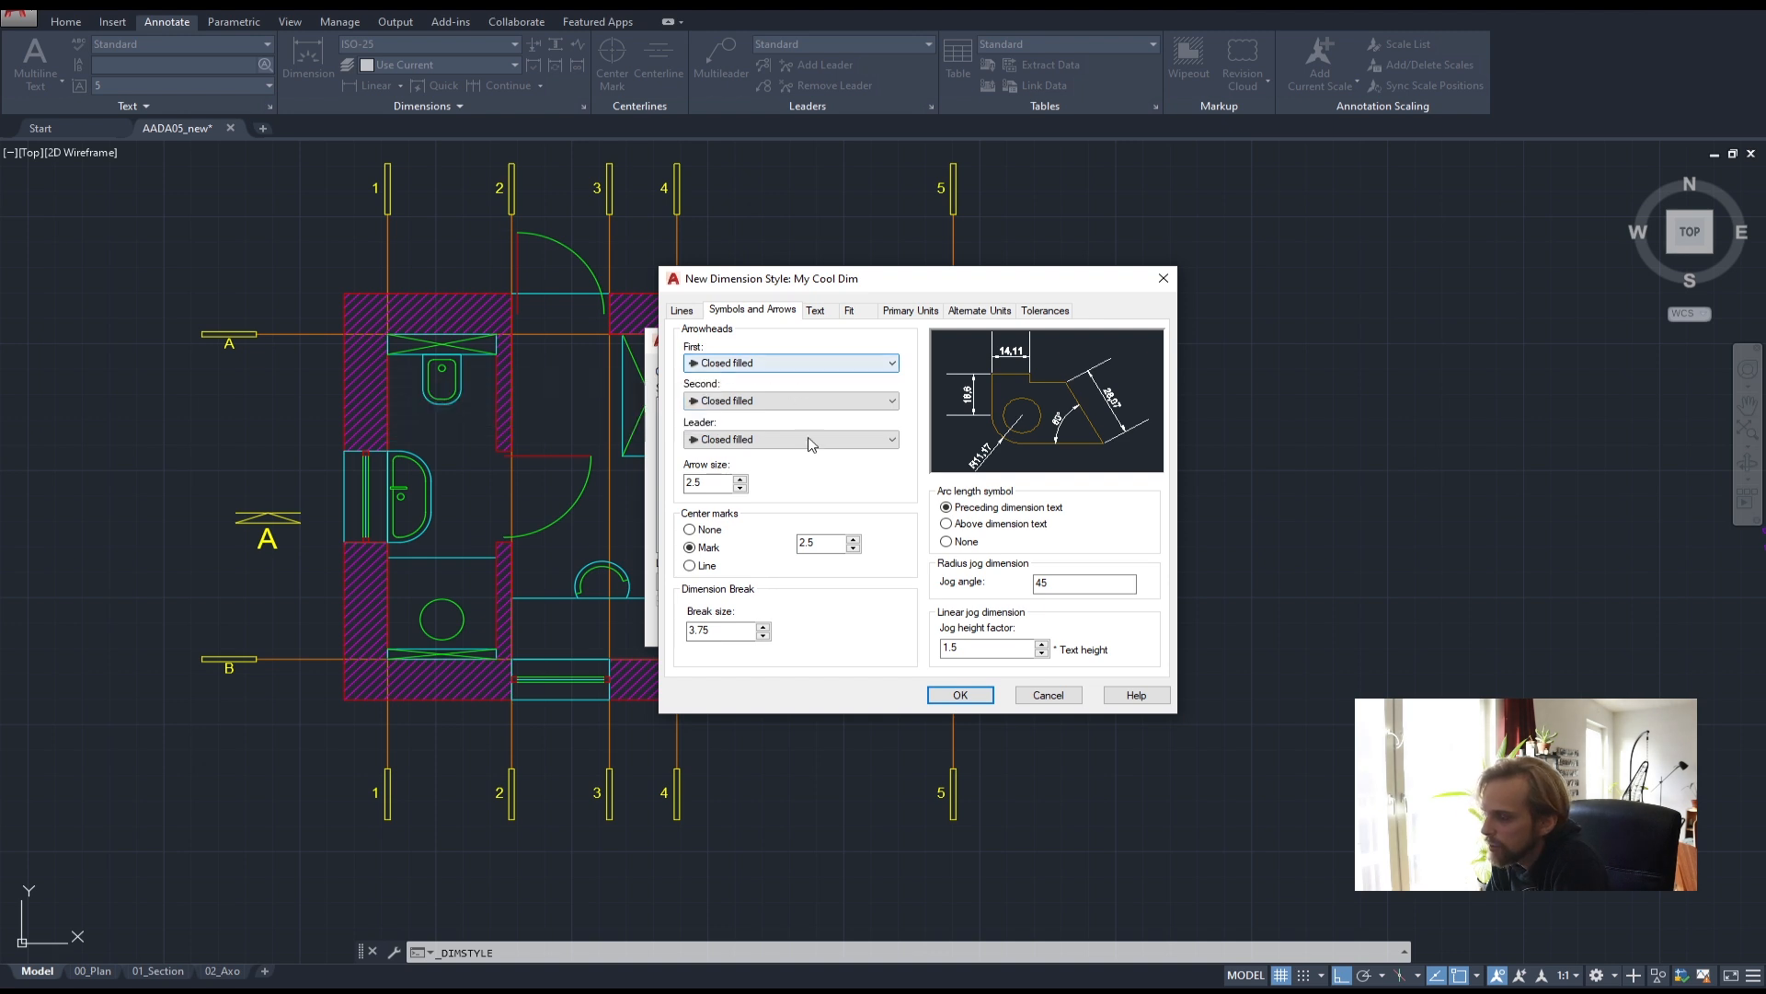
- Use Architectural tick arrowheads, a Dot small leader and arrow size 100, then show the Text tab
left_click(880, 368)
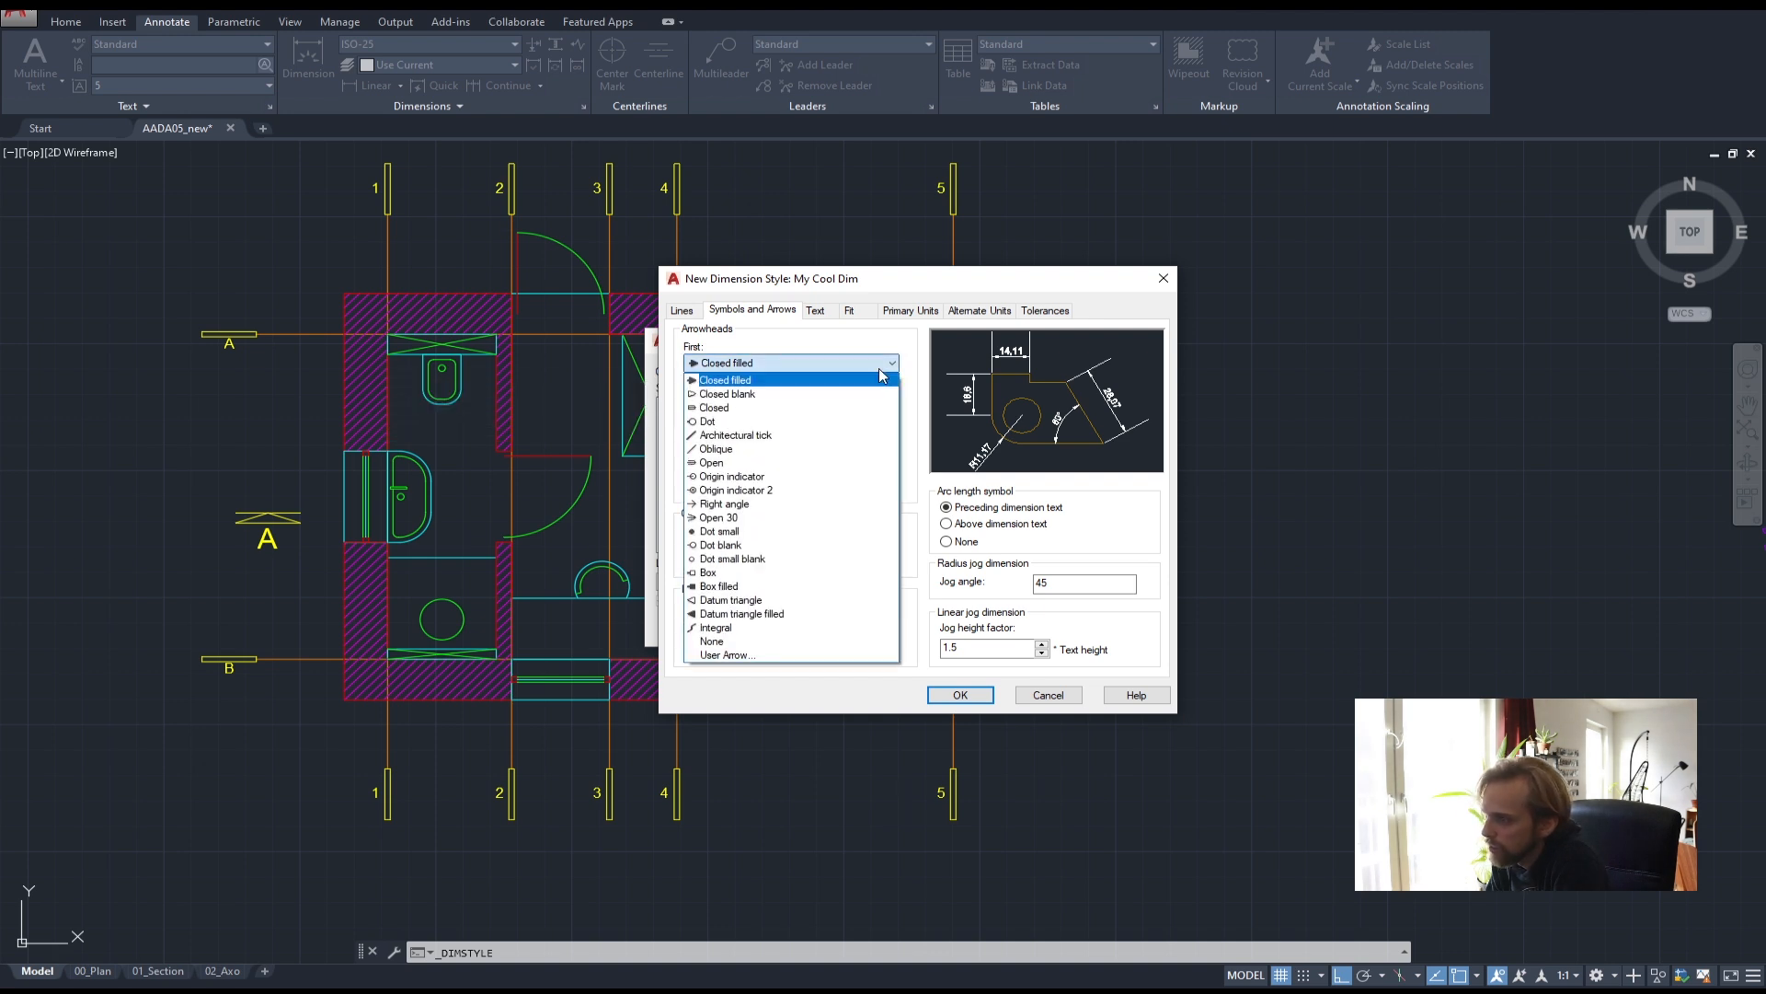
left_click(739, 438)
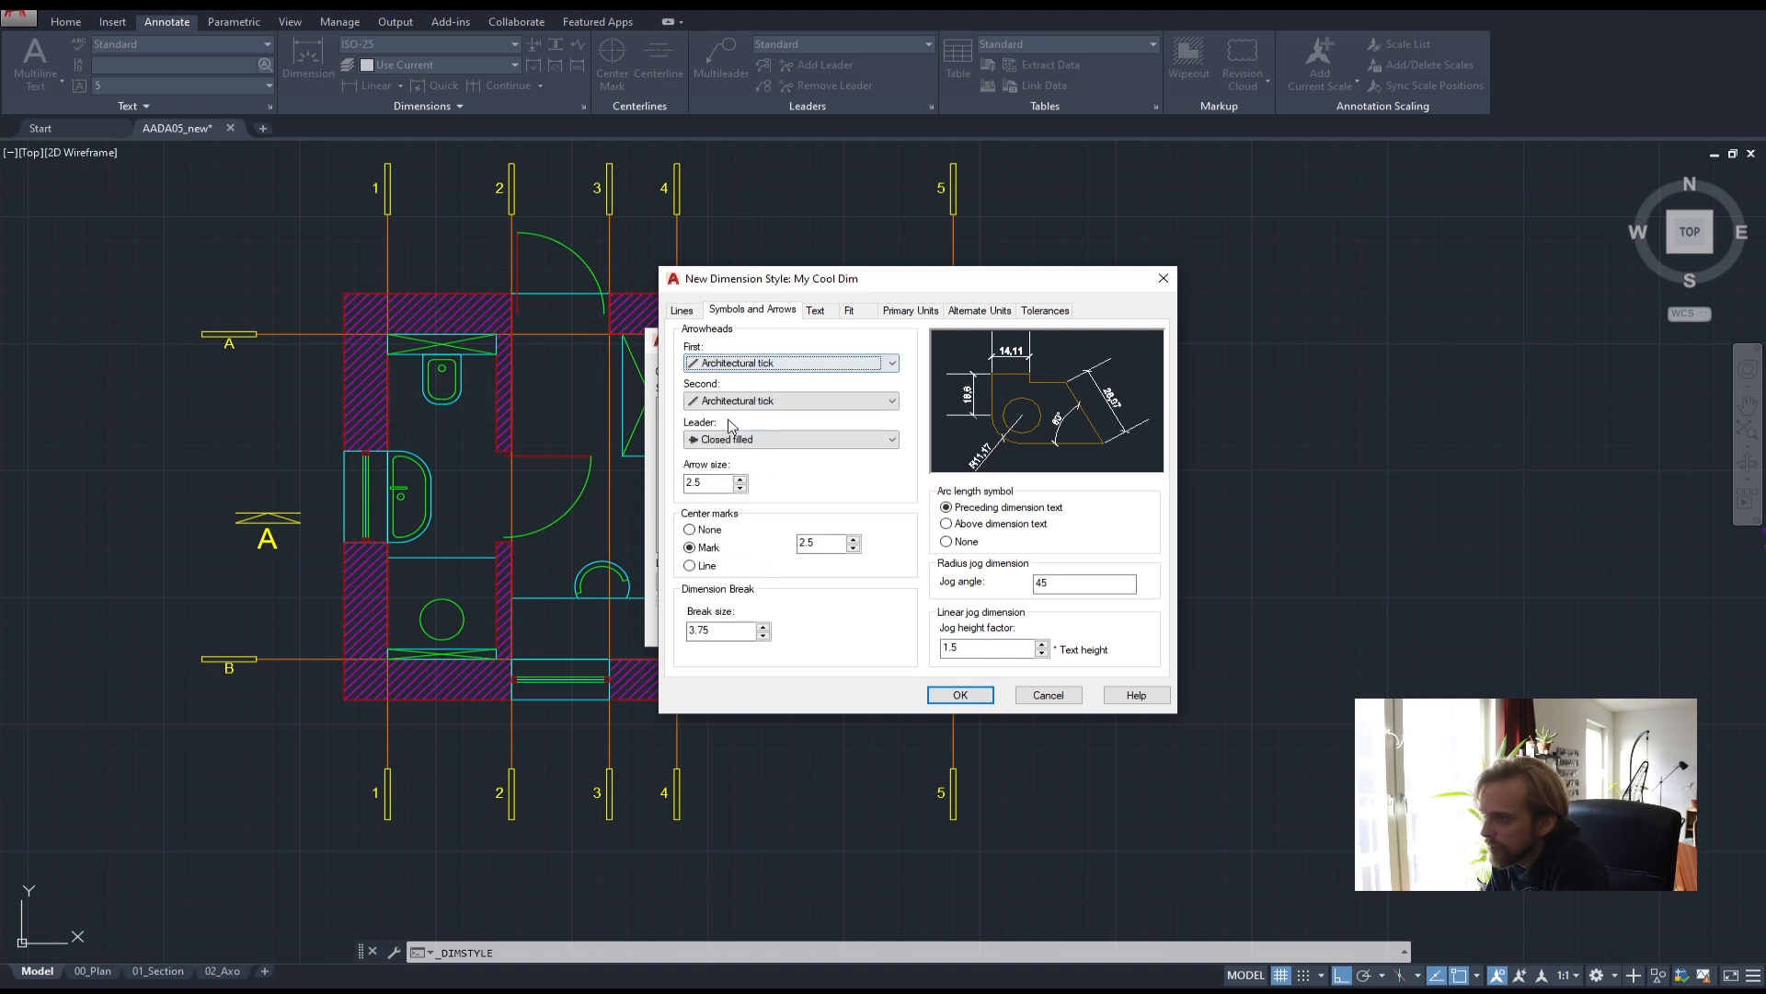
left_click(740, 440)
left_click(739, 513)
left_click(869, 439)
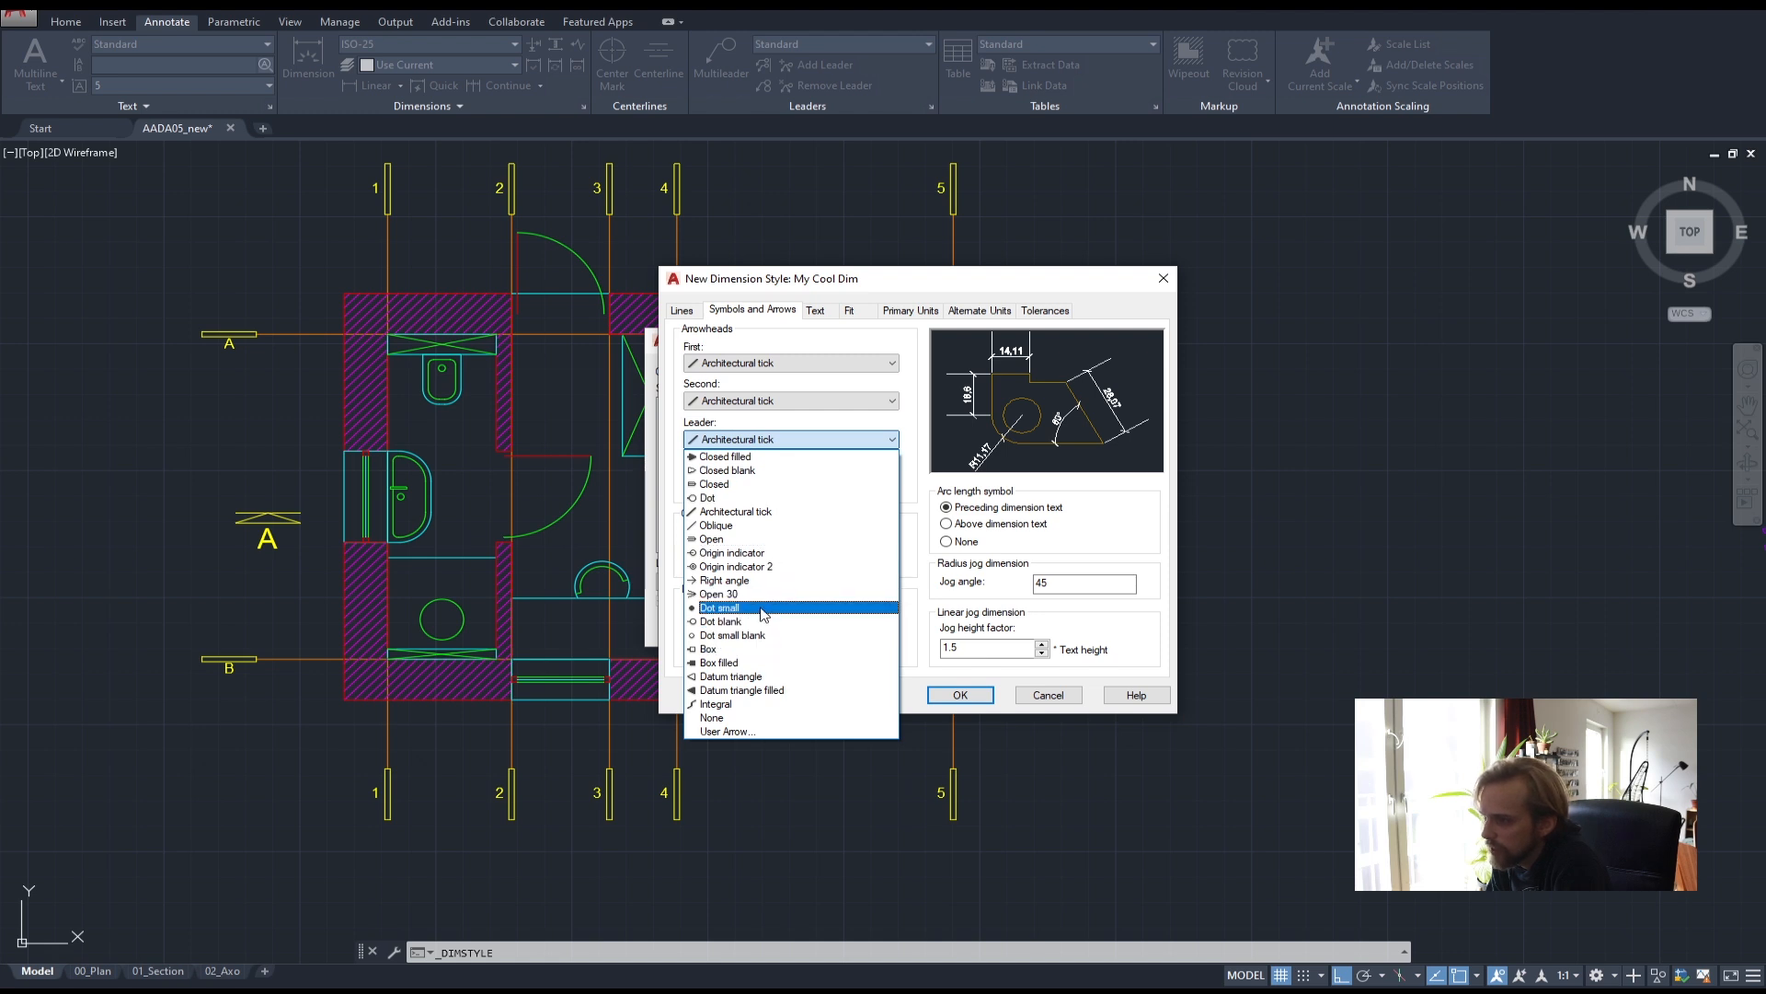
left_click(754, 607)
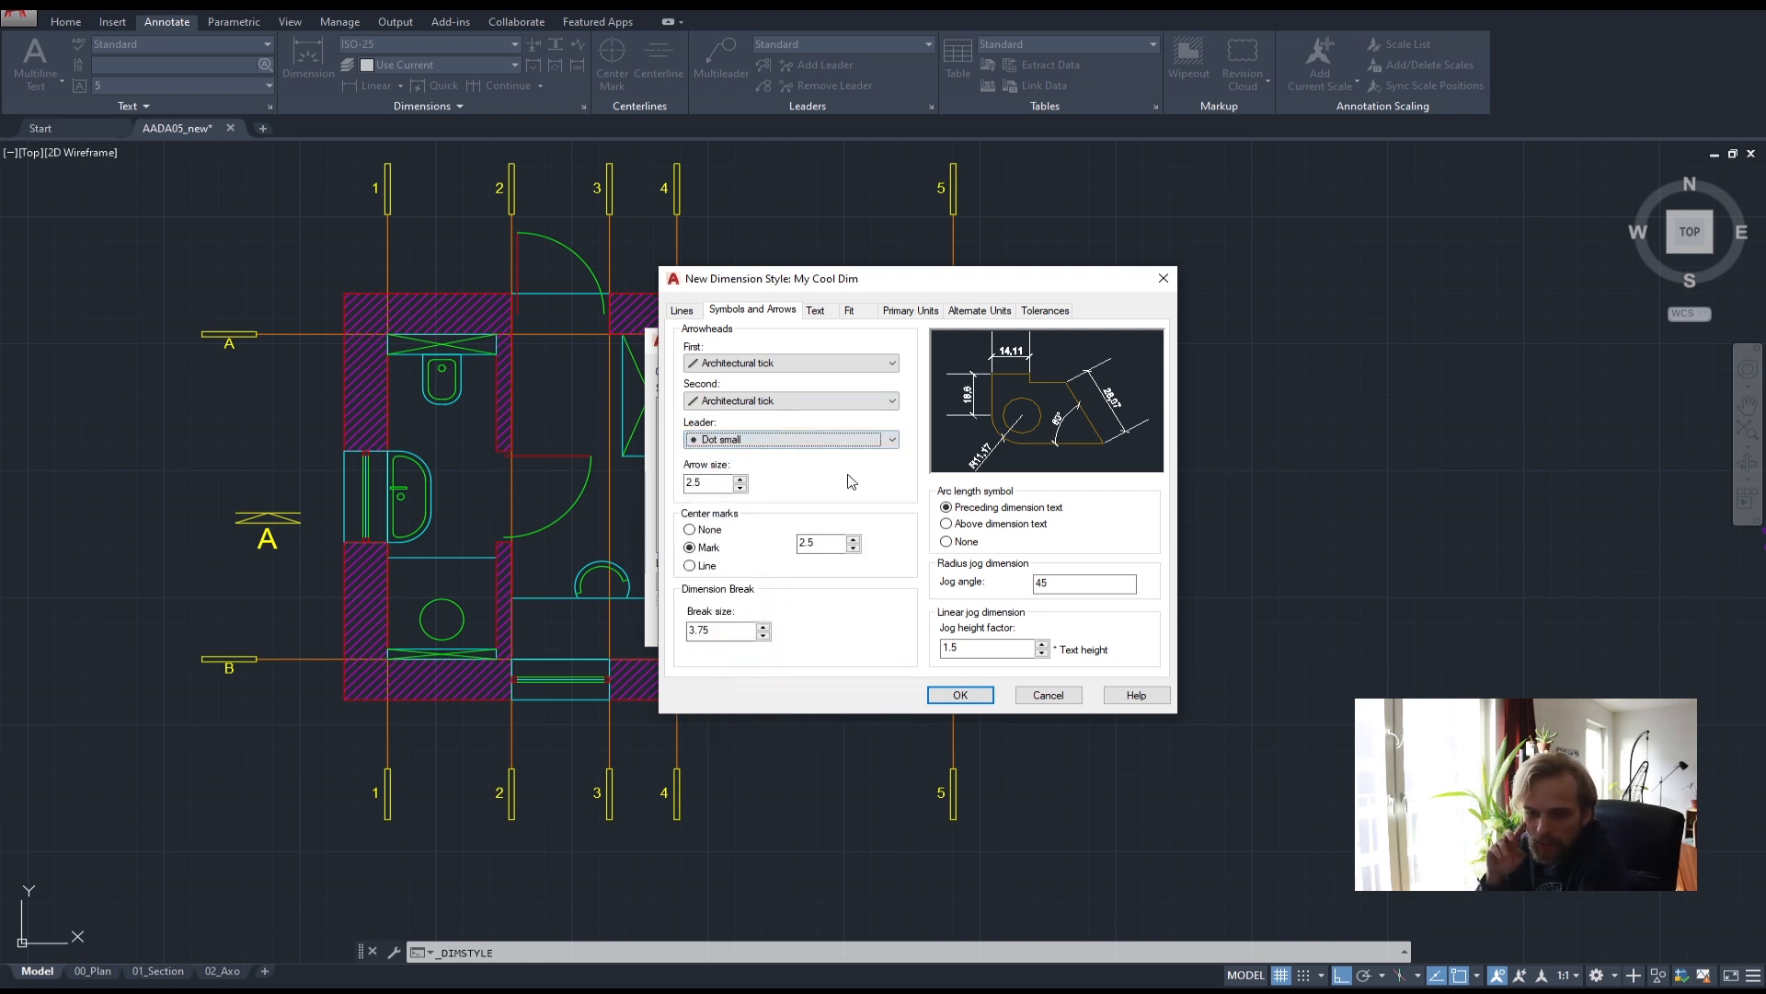
key("Tab")
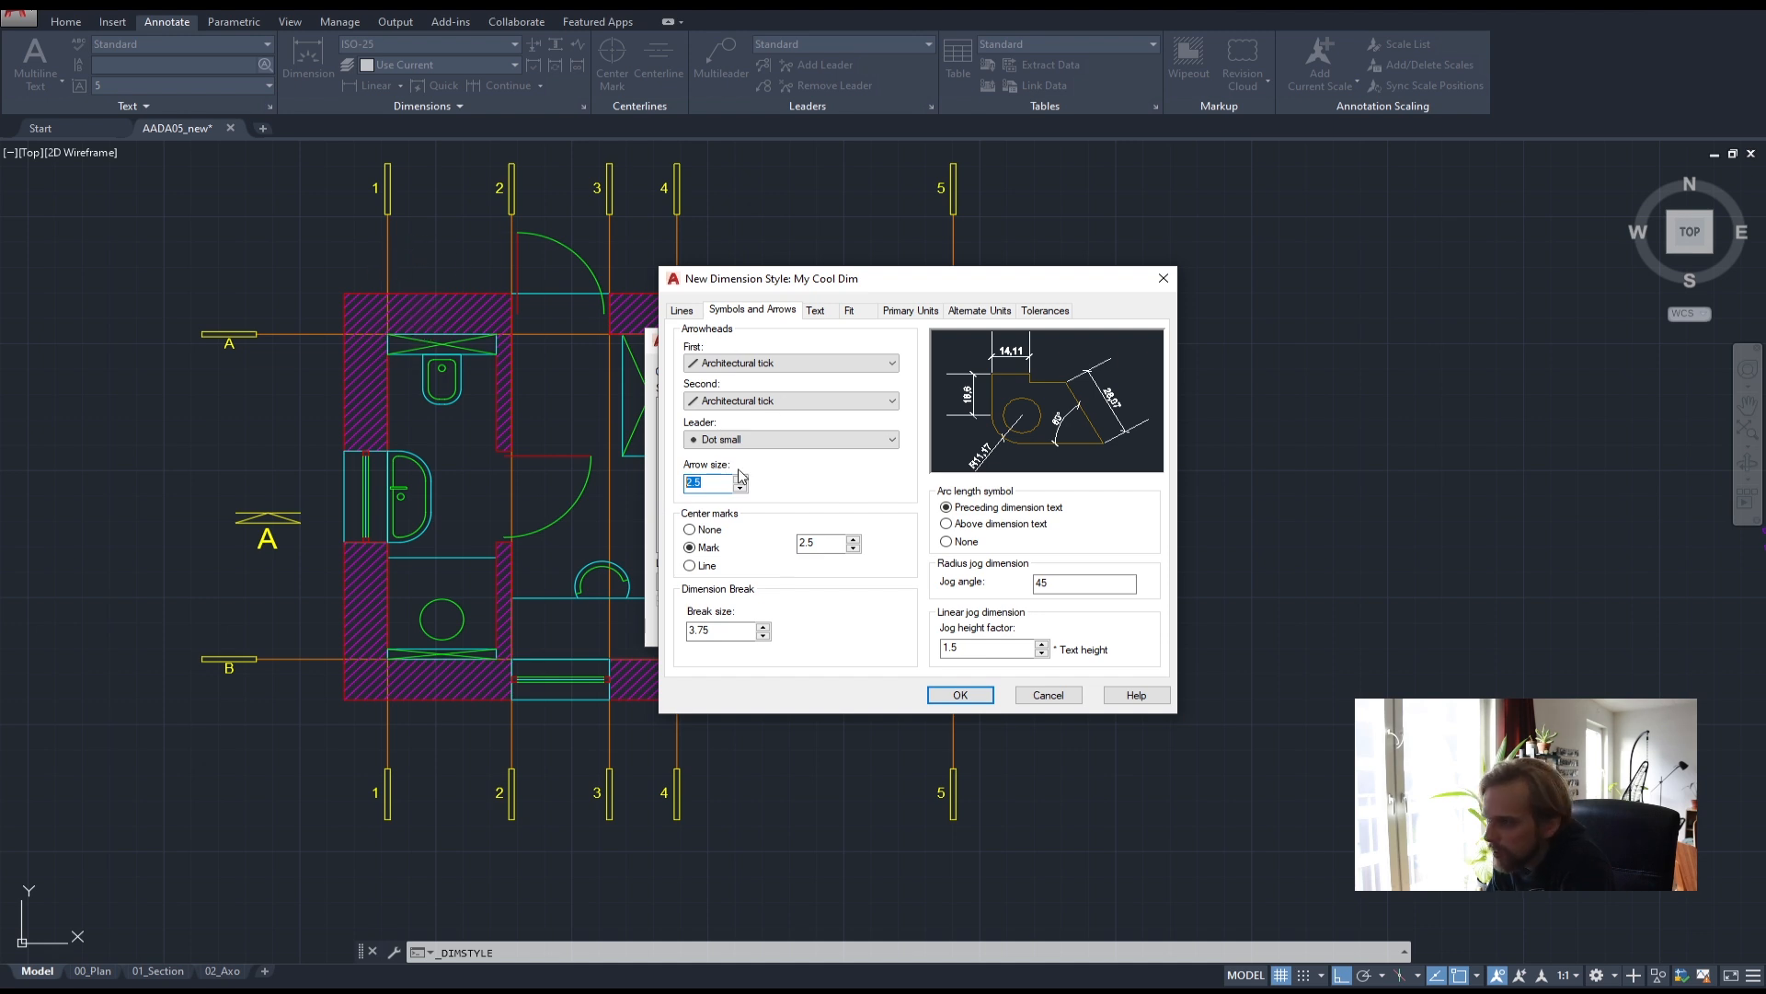
type("100")
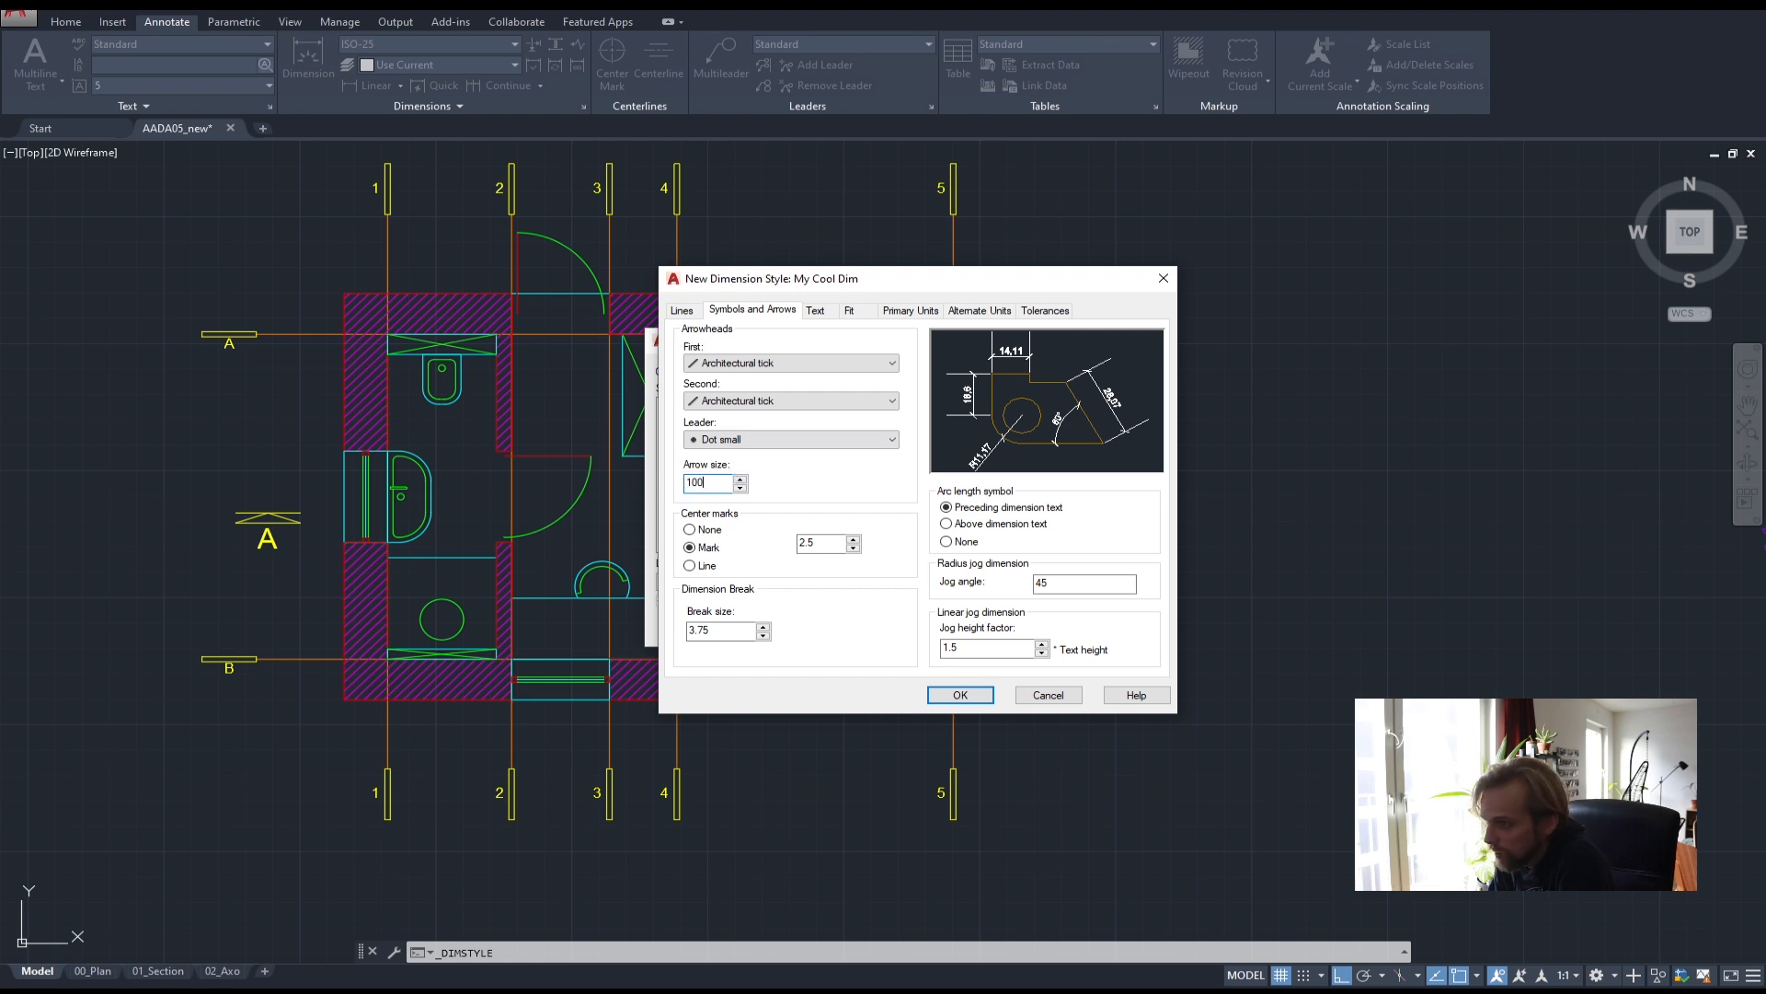
left_click(821, 542)
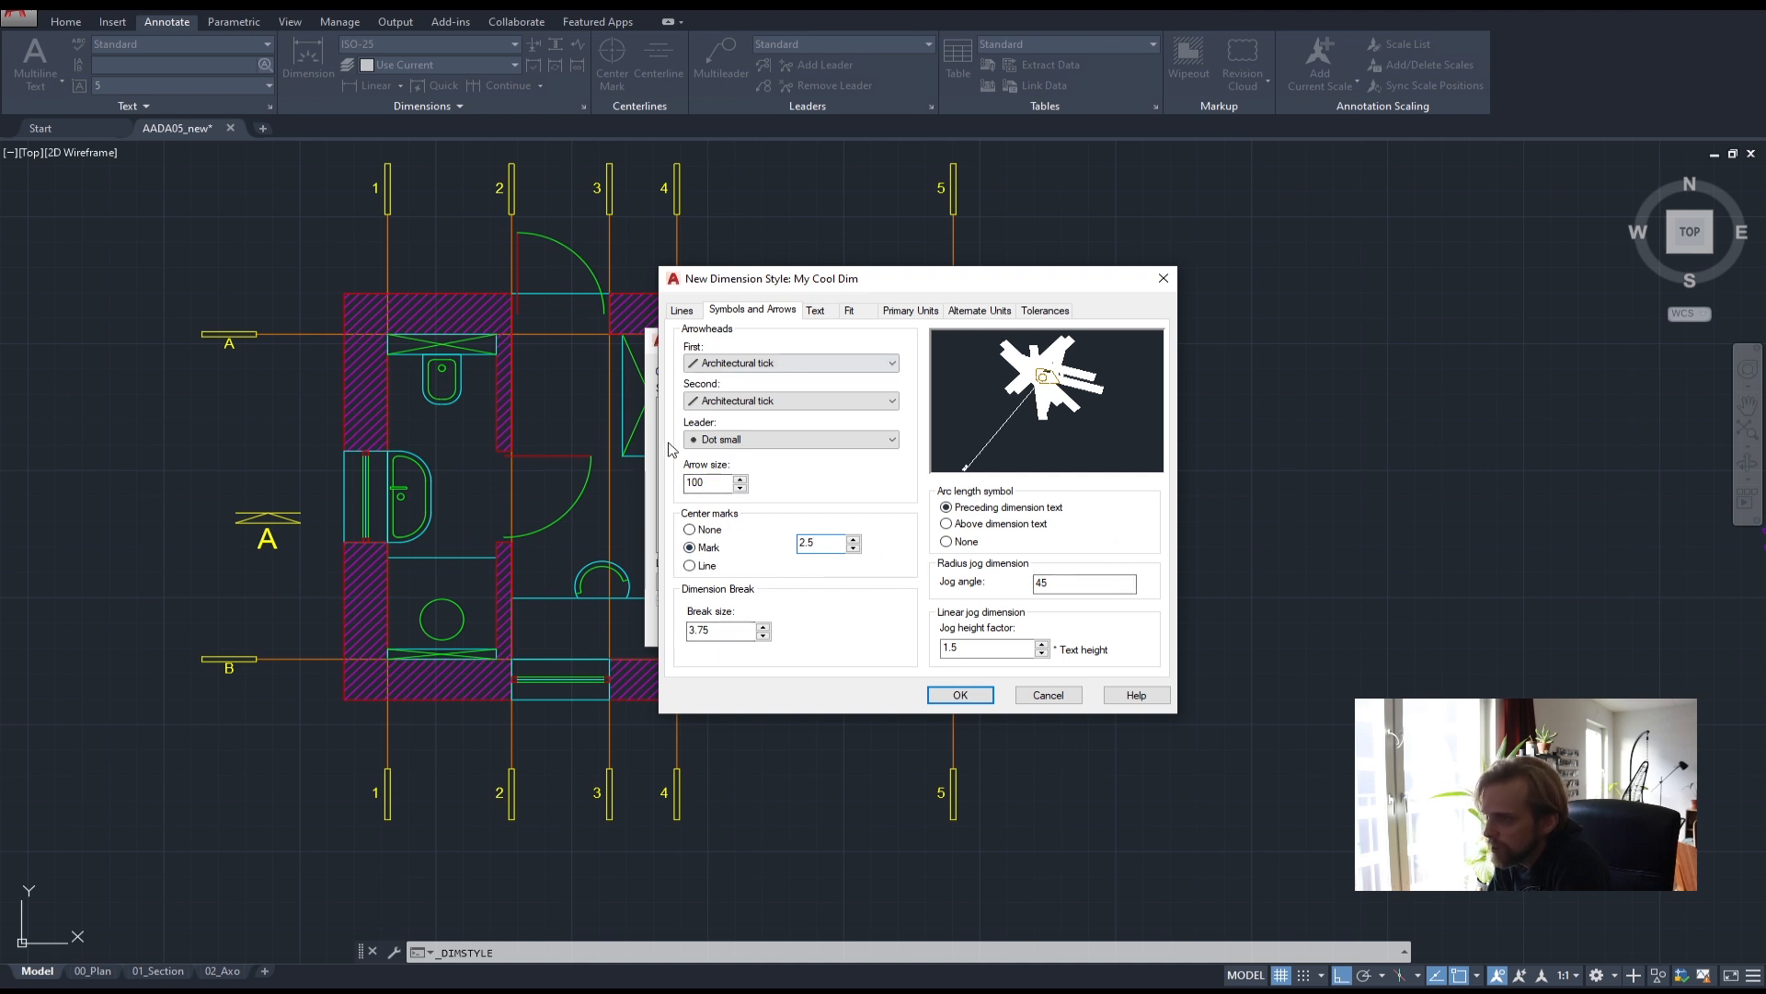
left_click(817, 311)
double_click(865, 435)
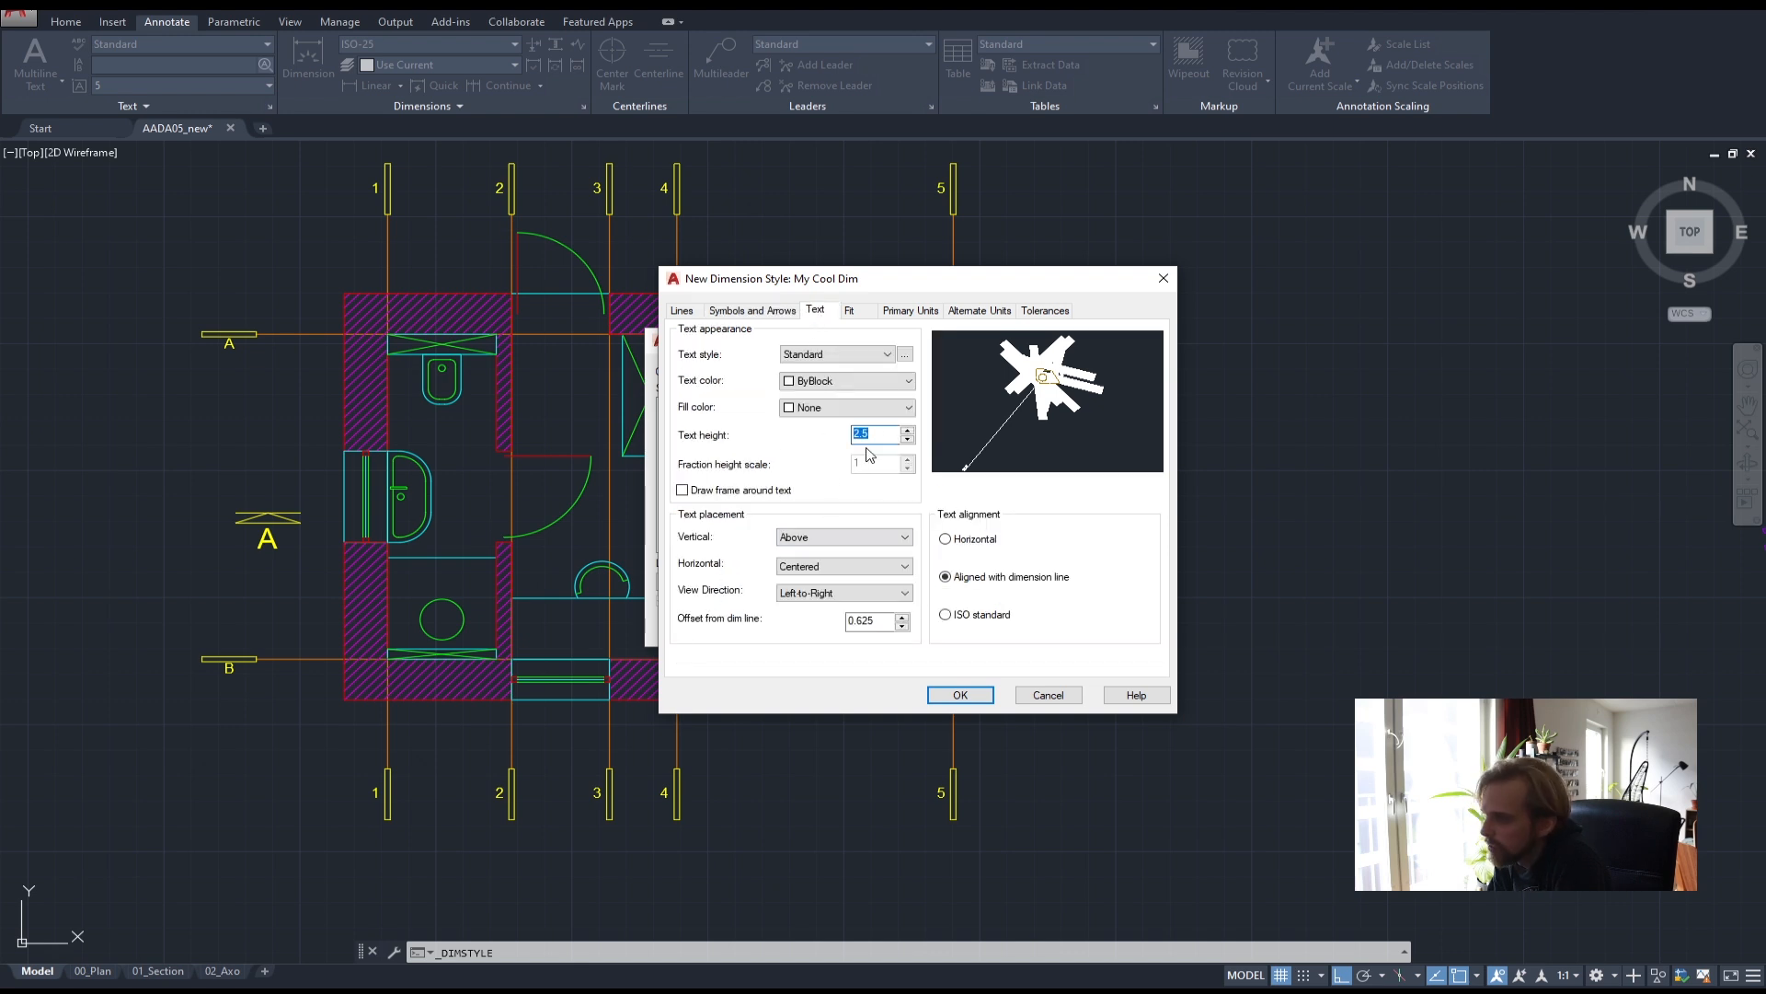
- Set the dimension text colour to ByLayer and text height to 75
left_click(815, 381)
left_click(808, 394)
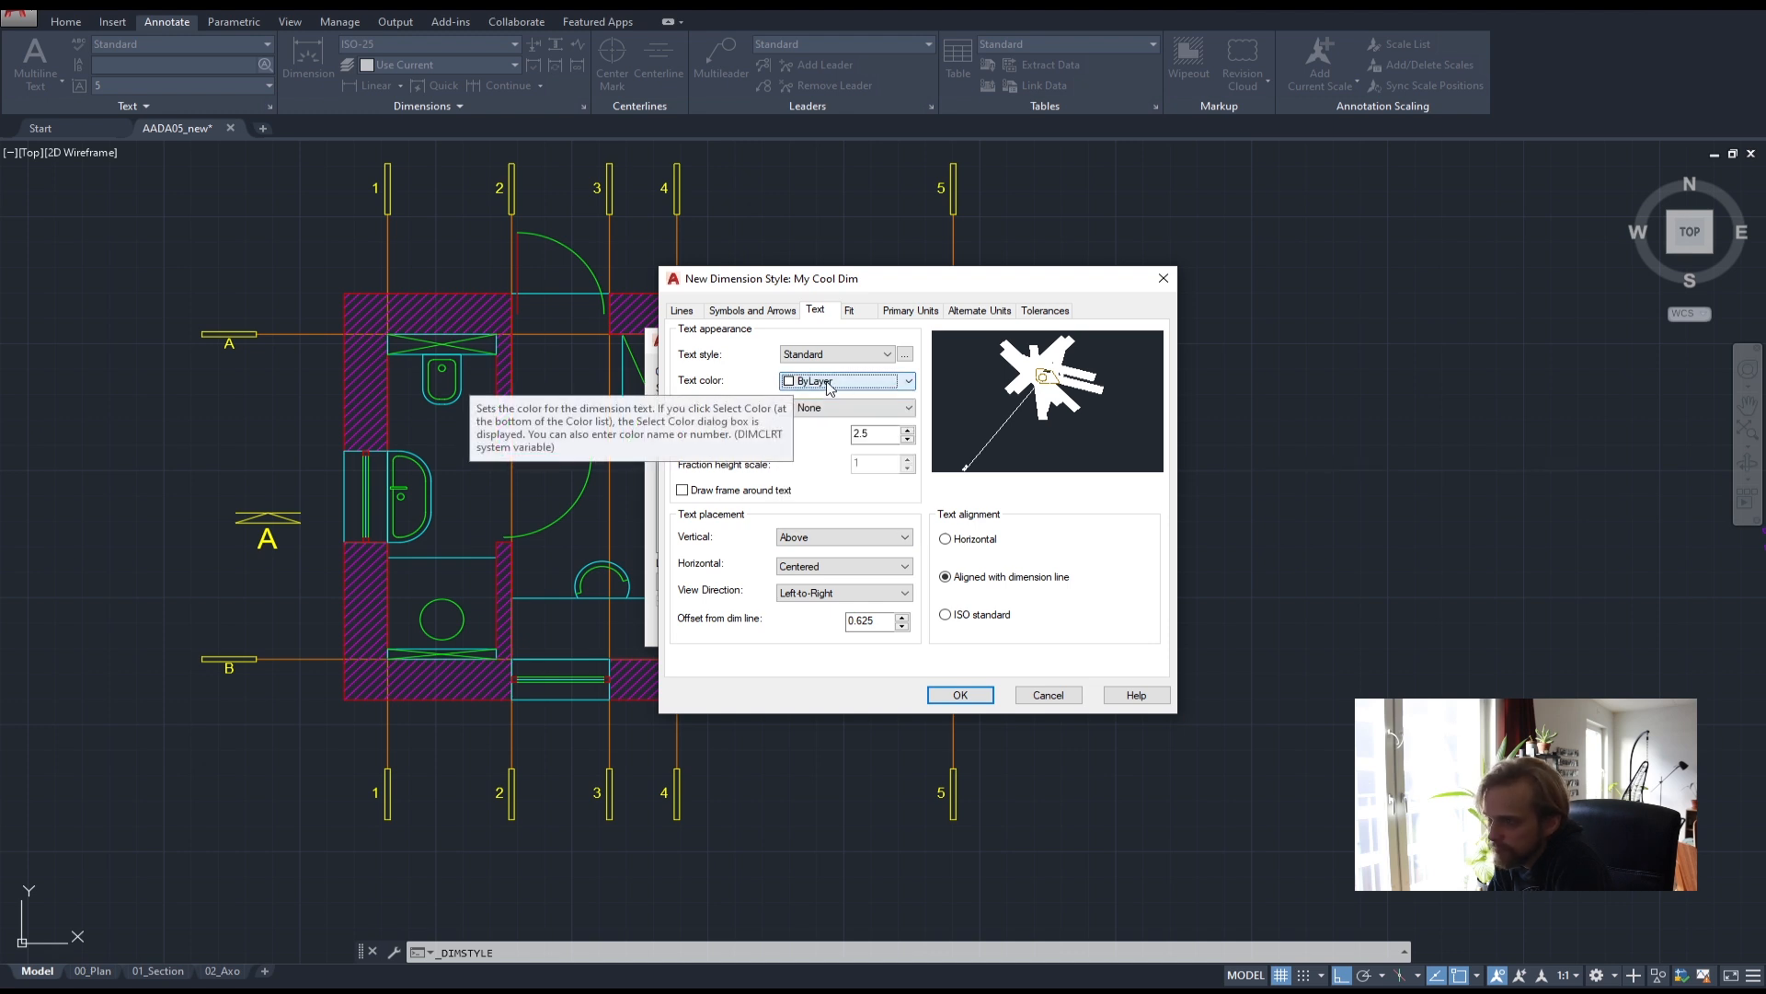
double_click(881, 434)
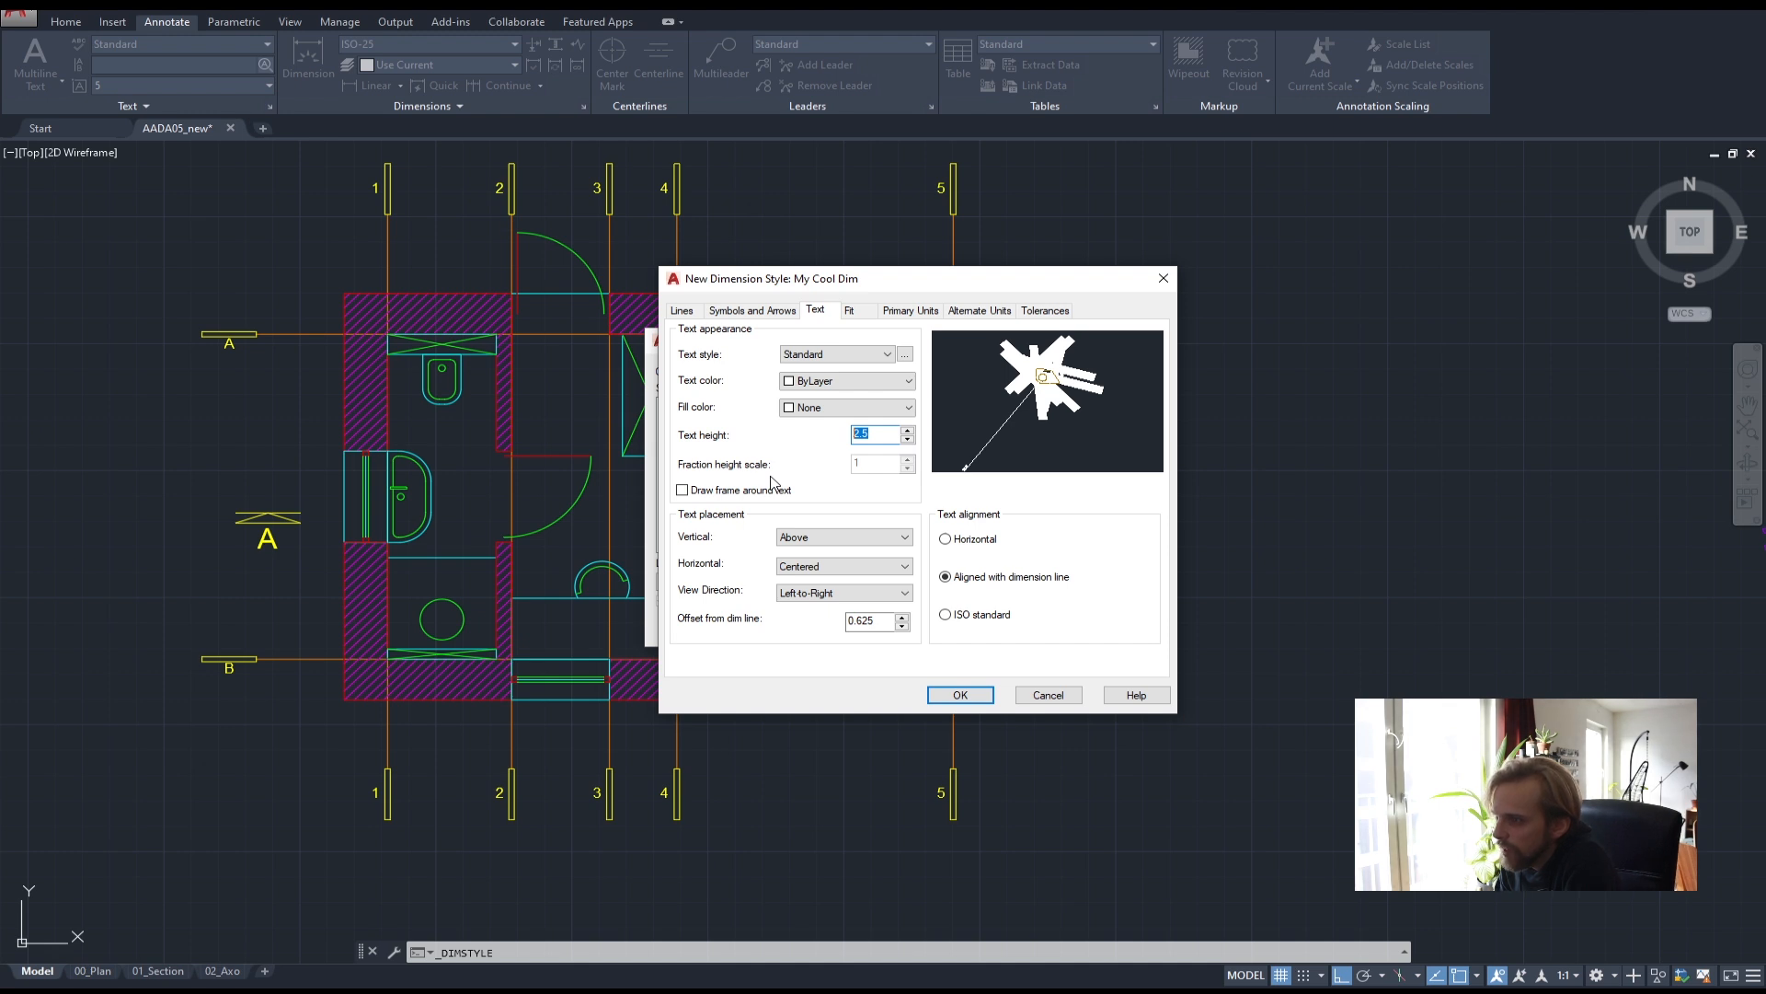
type("75")
left_click(885, 622)
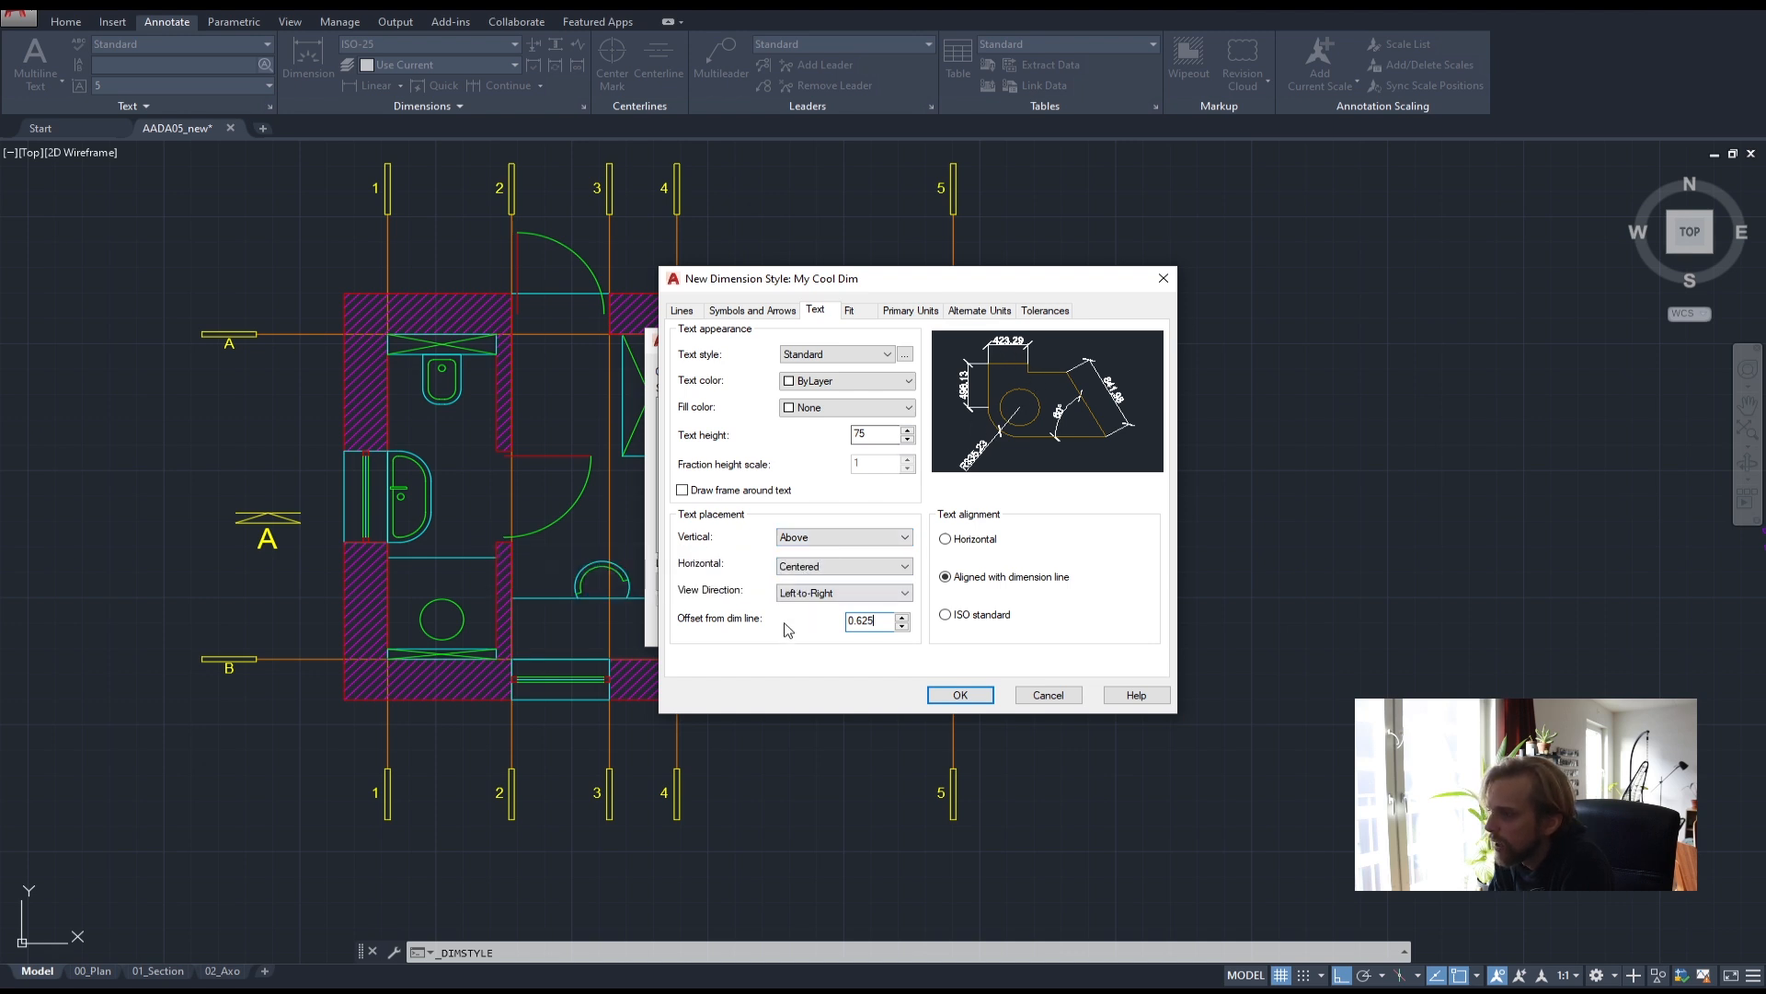
- Set the text offset from the dimension line to 25 and show the Fit settings
left_click_drag(878, 619, 784, 617)
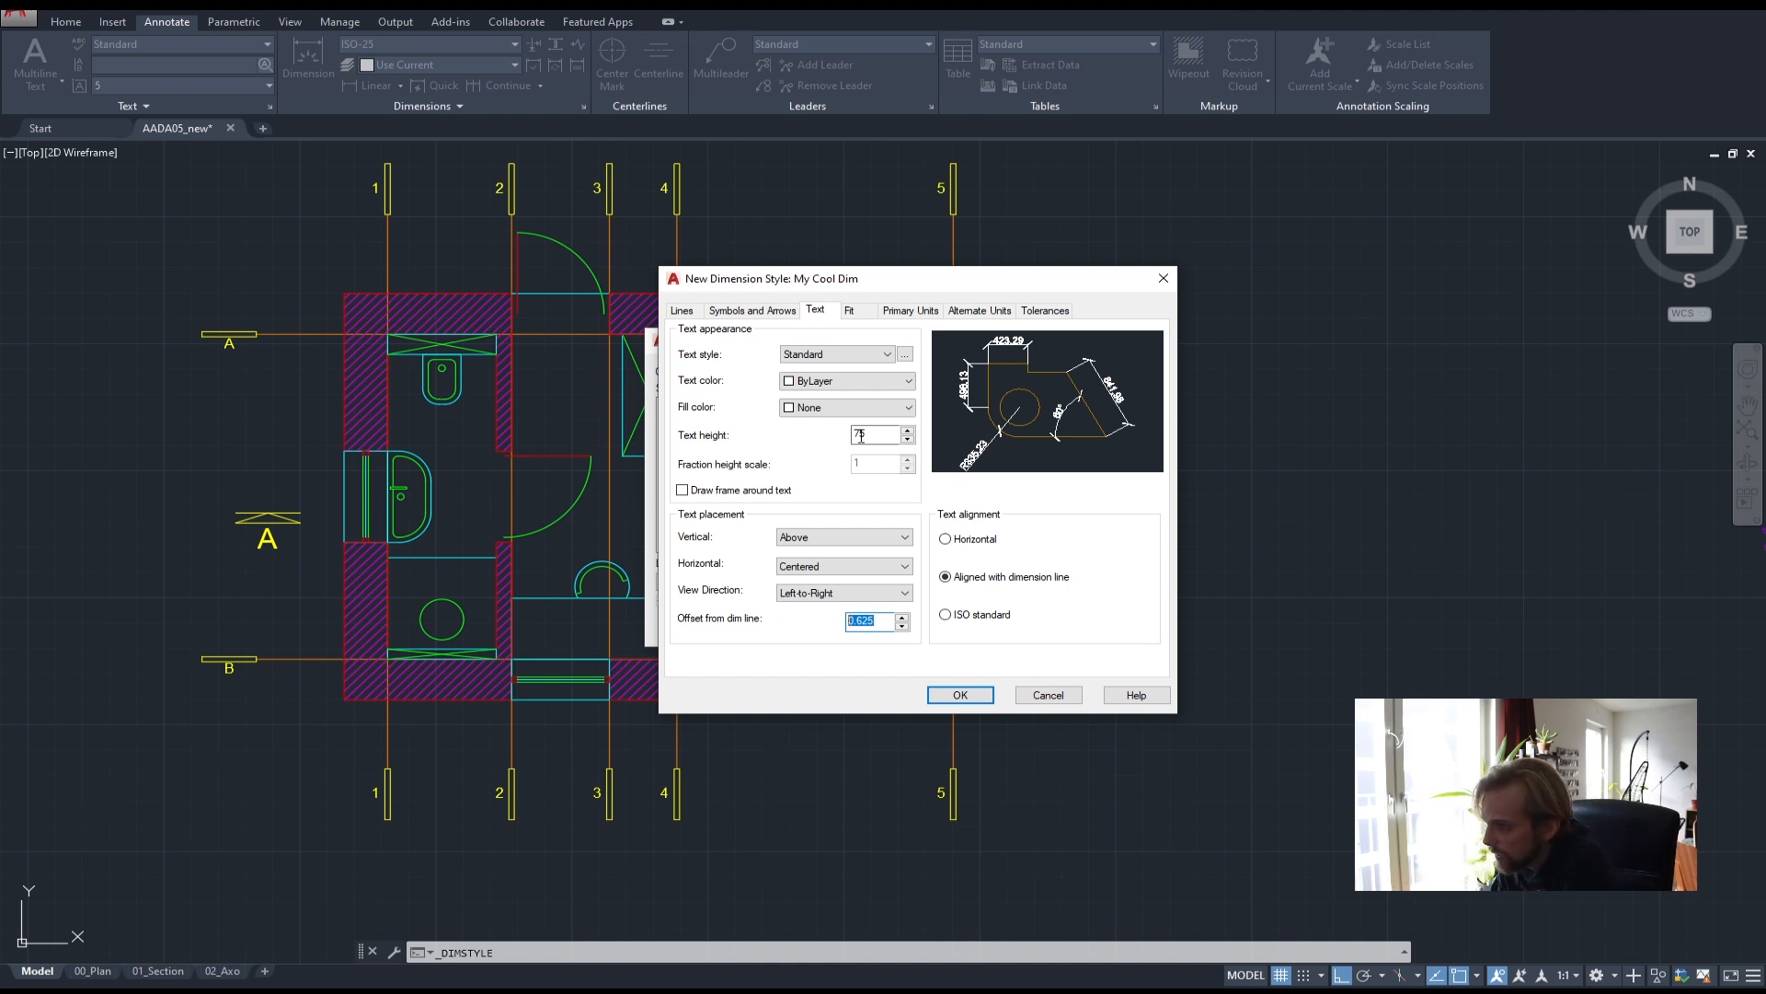
left_click(885, 623)
left_click_drag(885, 622, 826, 618)
type("25")
left_click(883, 436)
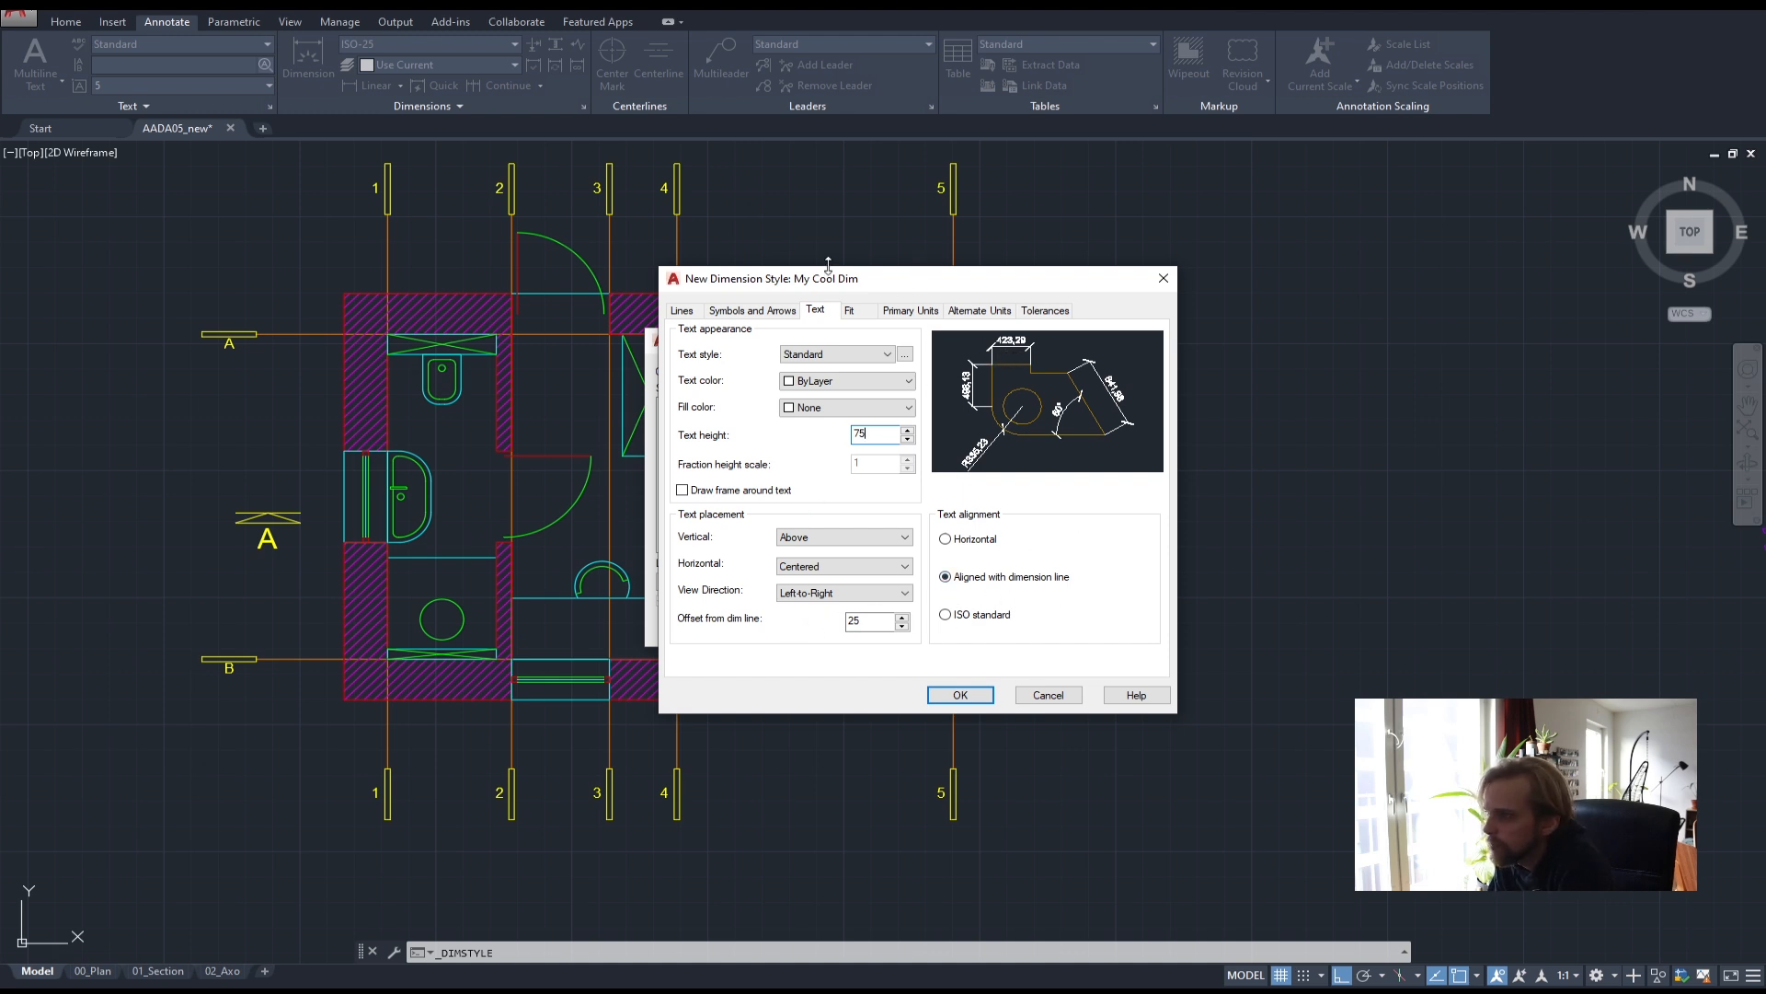
left_click(858, 312)
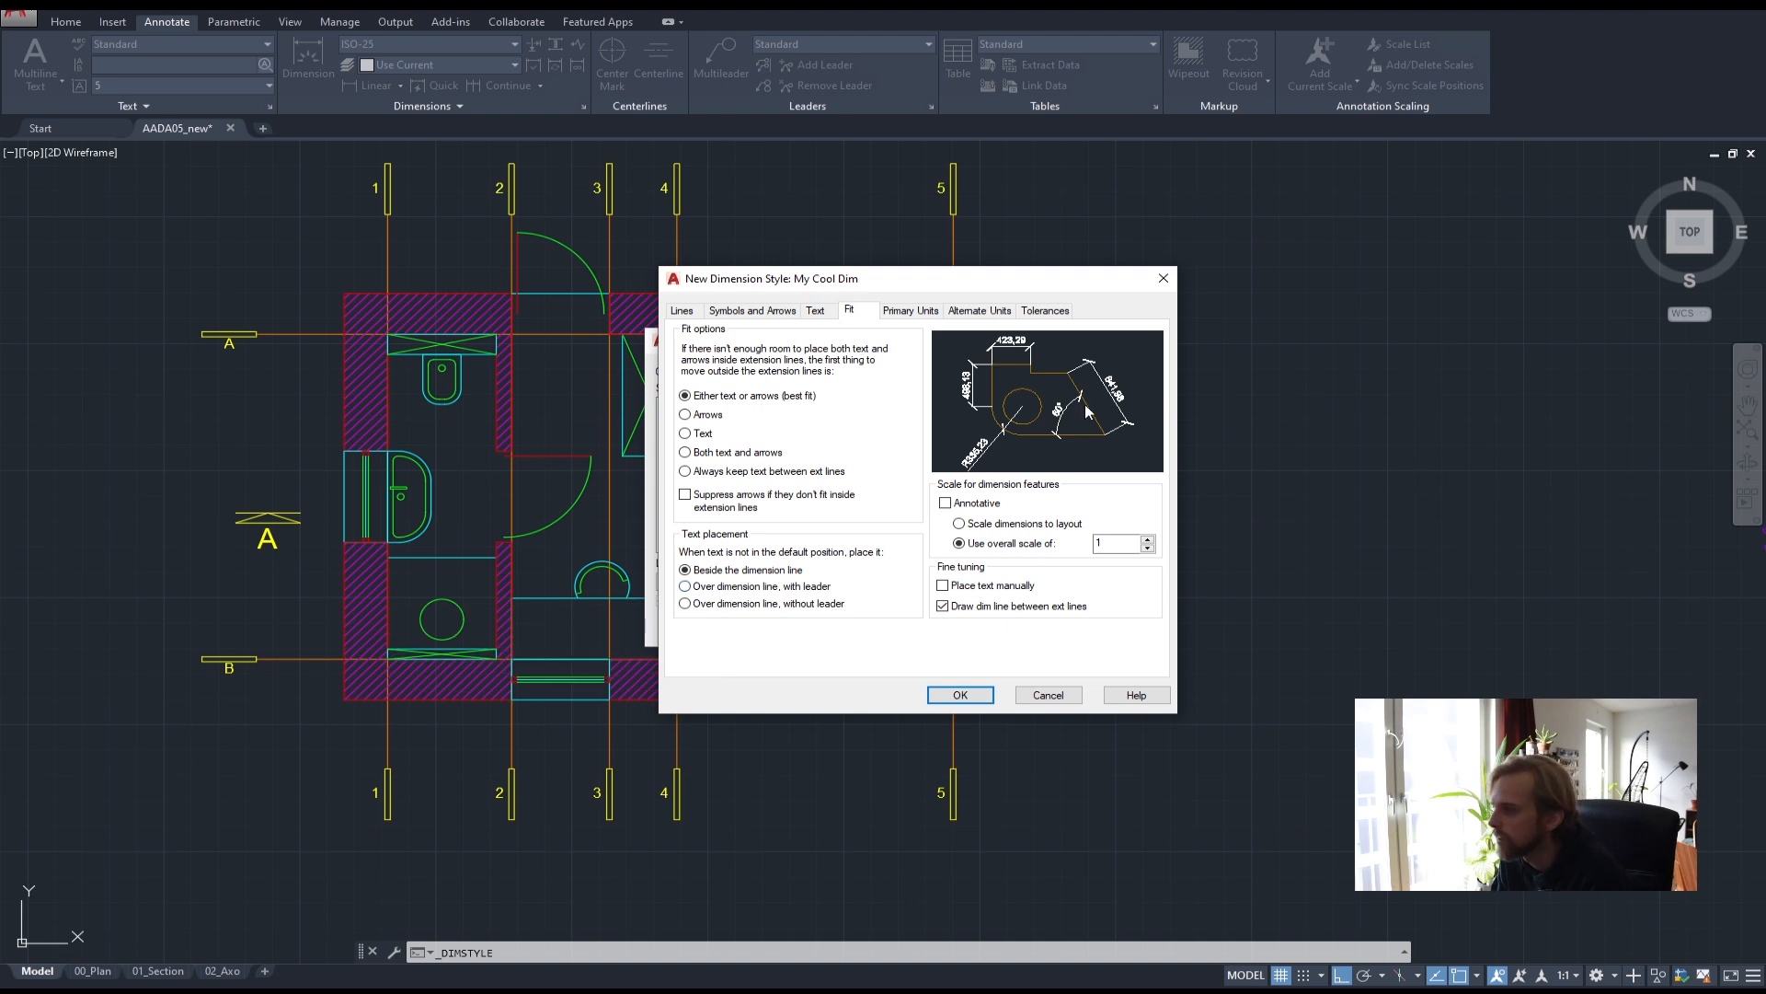
- Set My Cool Dim's Fit text placement to 'Over dimension line, with leader'
left_click(729, 587)
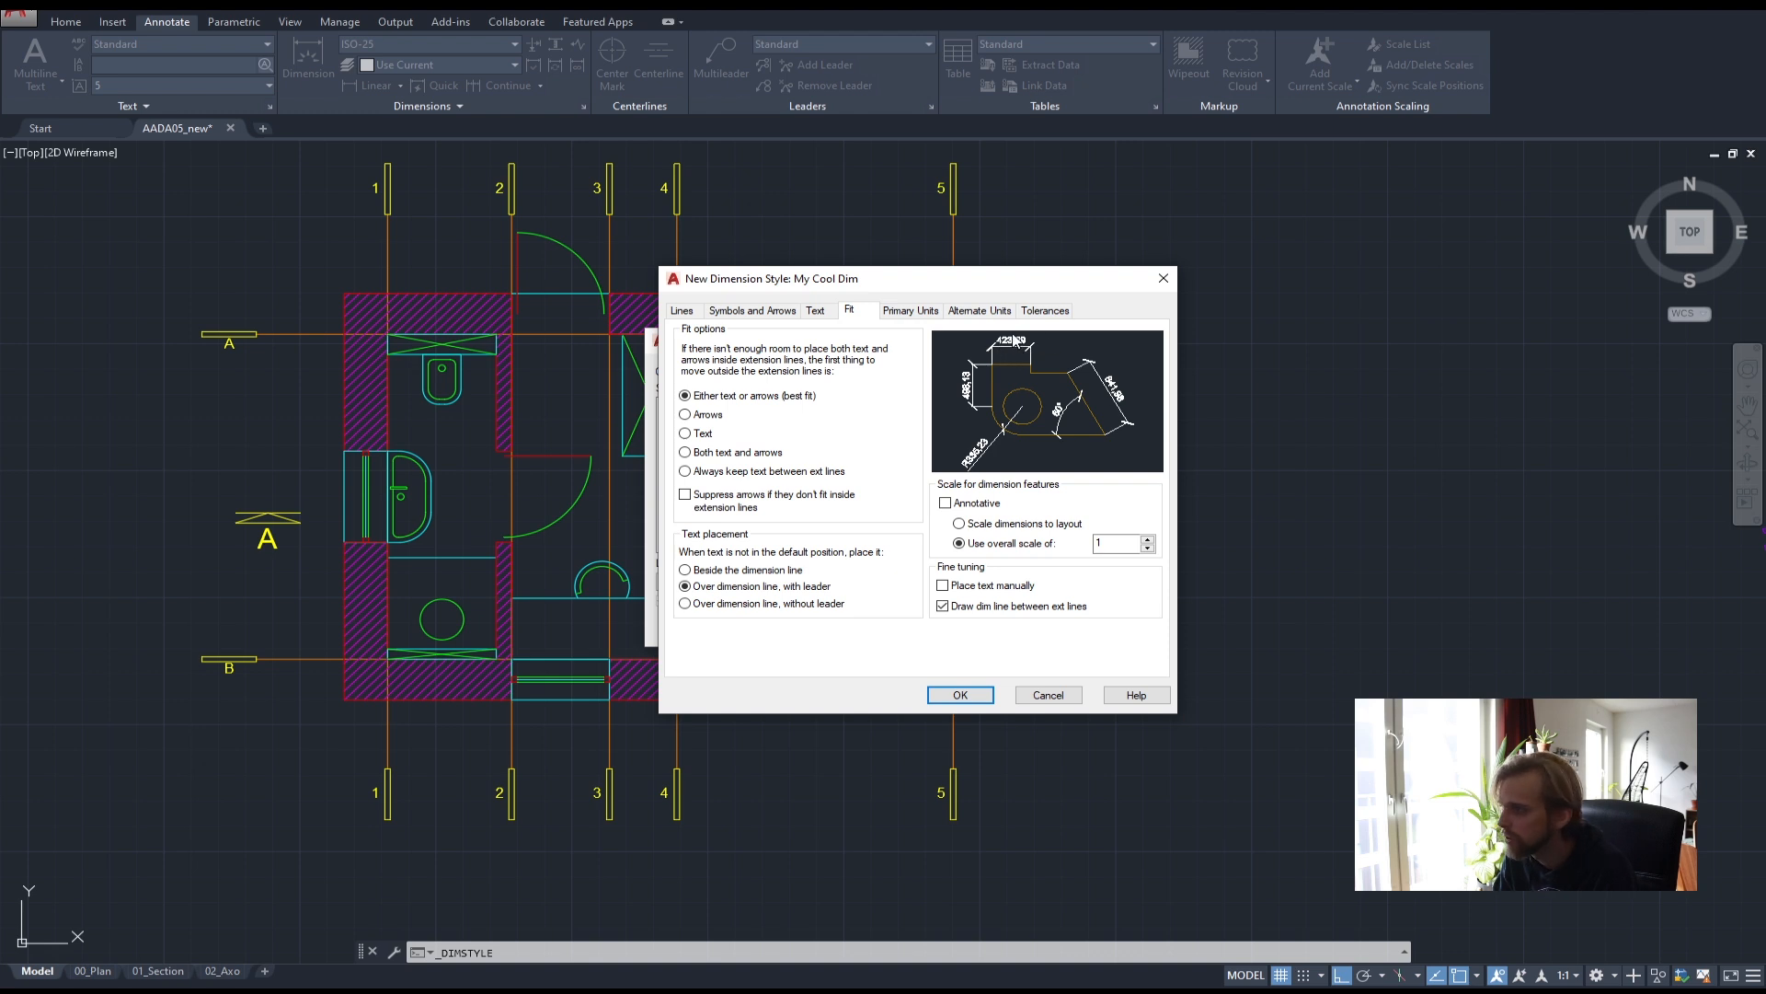
left_click(921, 313)
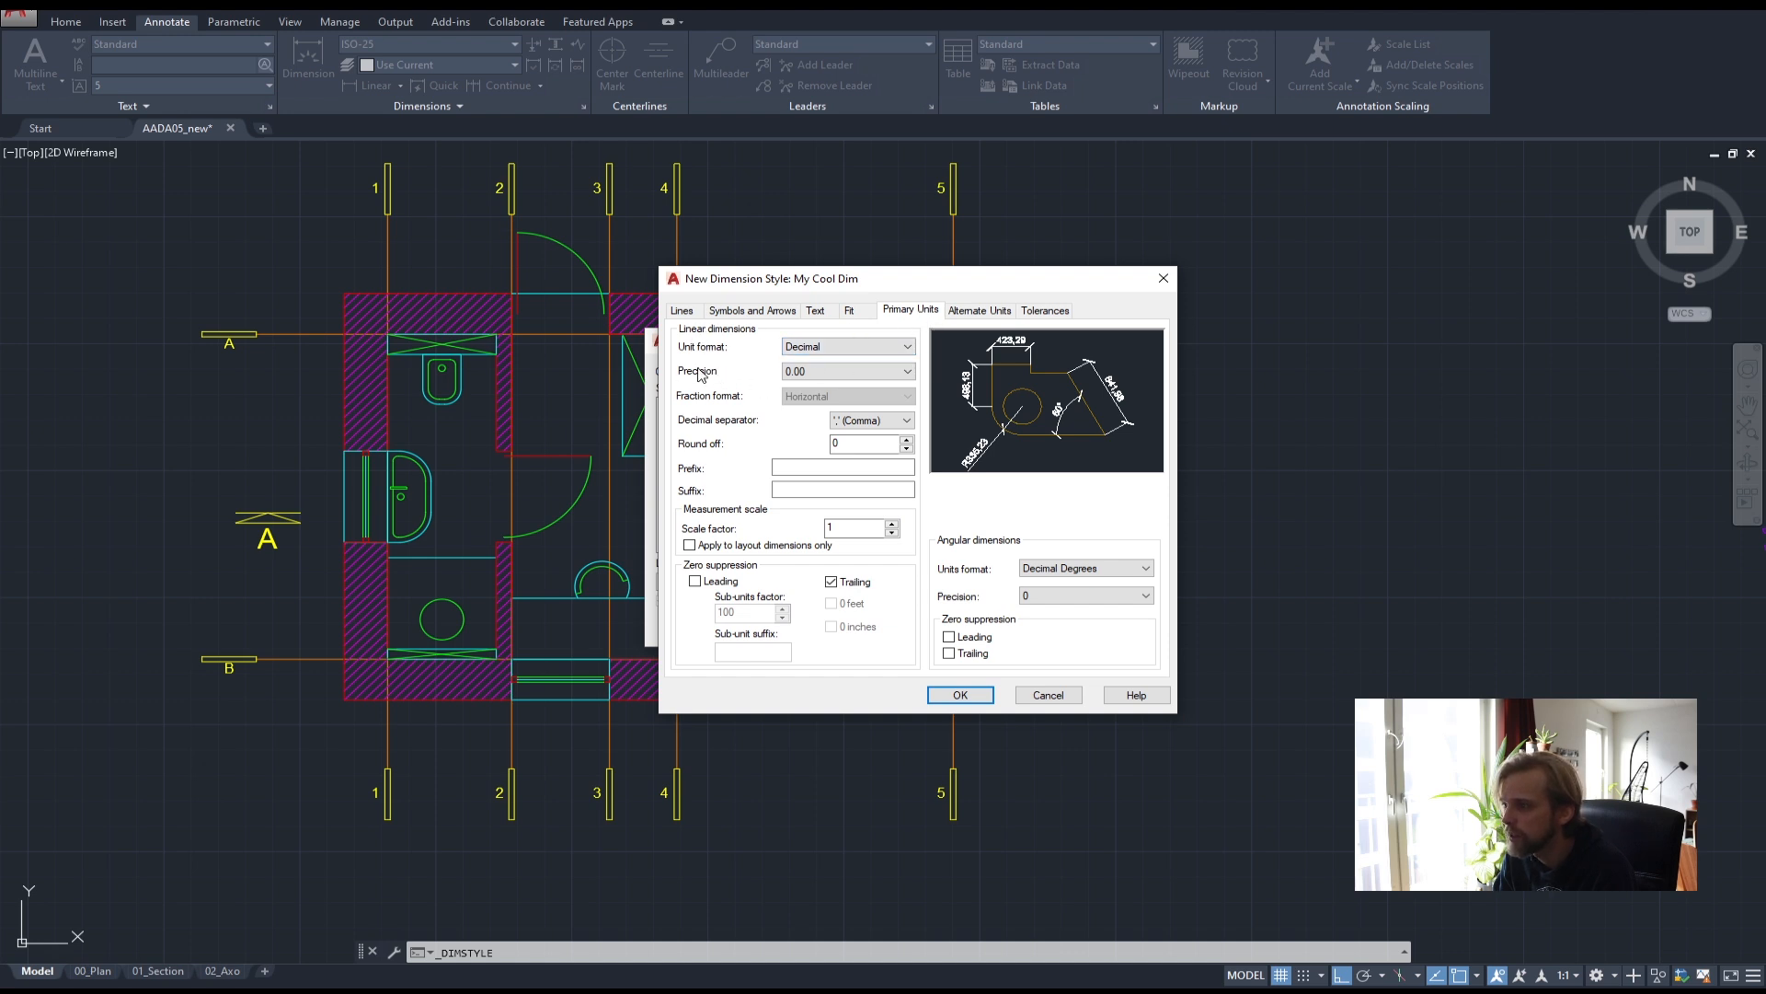
- Set My Cool Dim's primary linear unit precision to 0 for whole-number dimensions
left_click(854, 371)
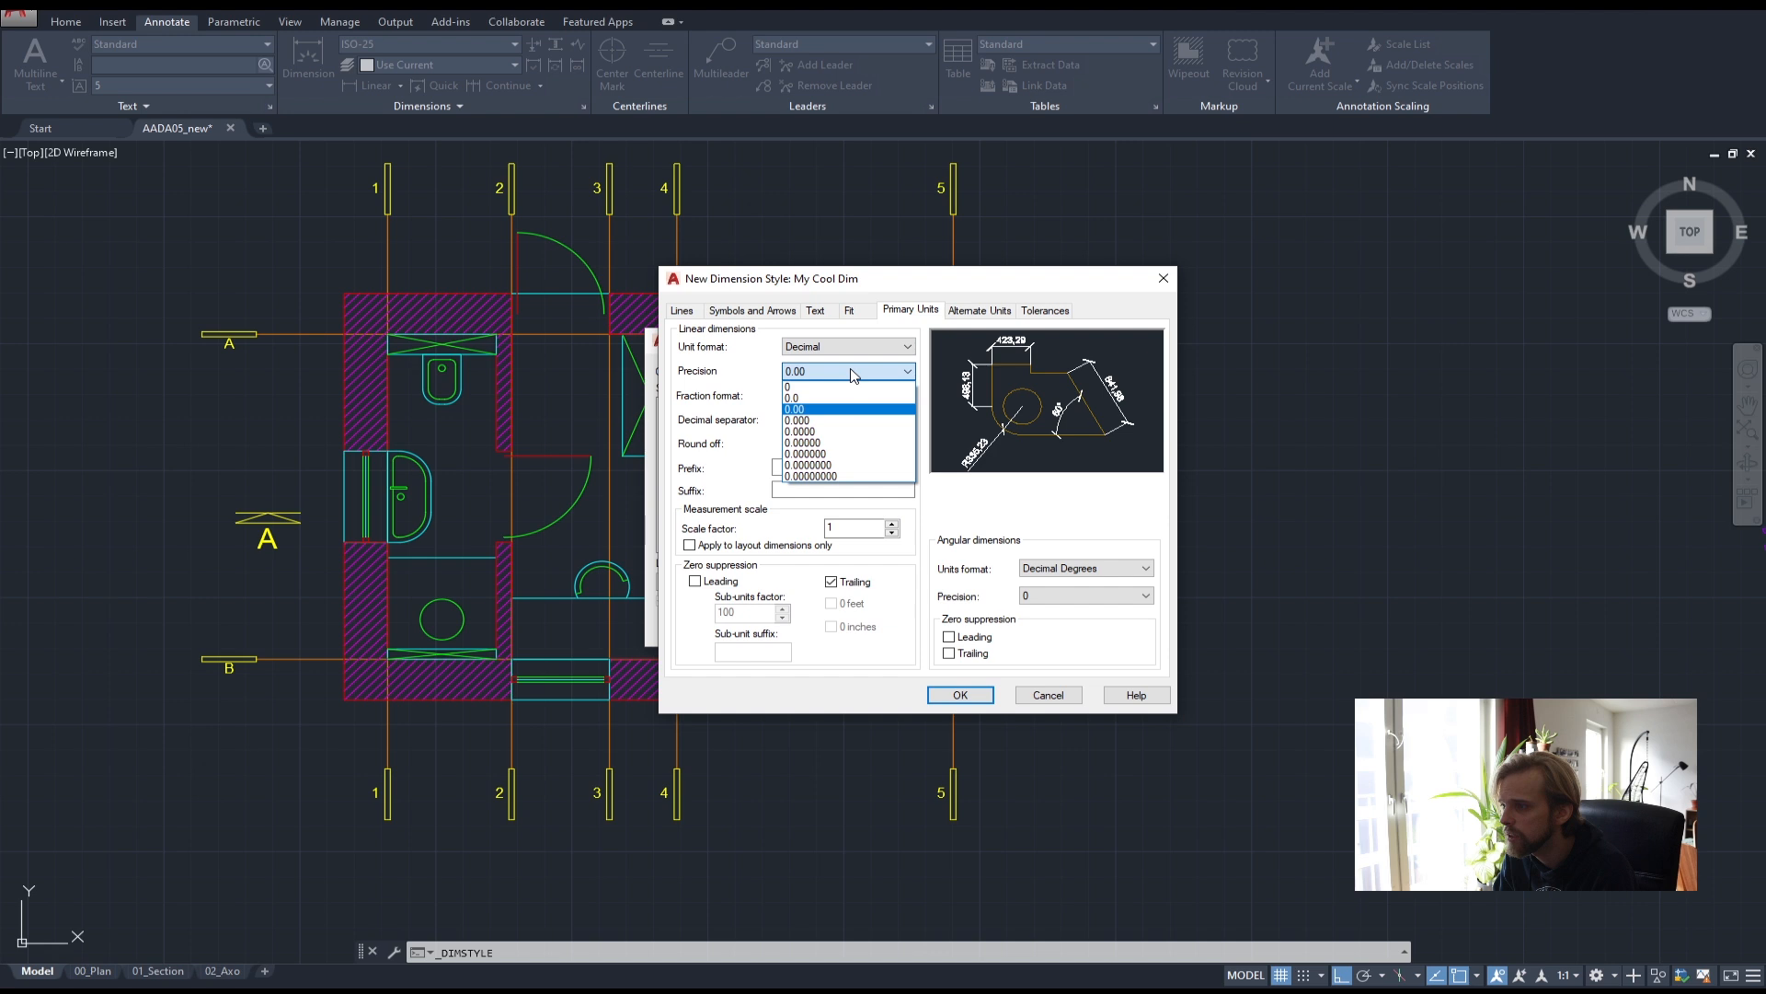
left_click(833, 385)
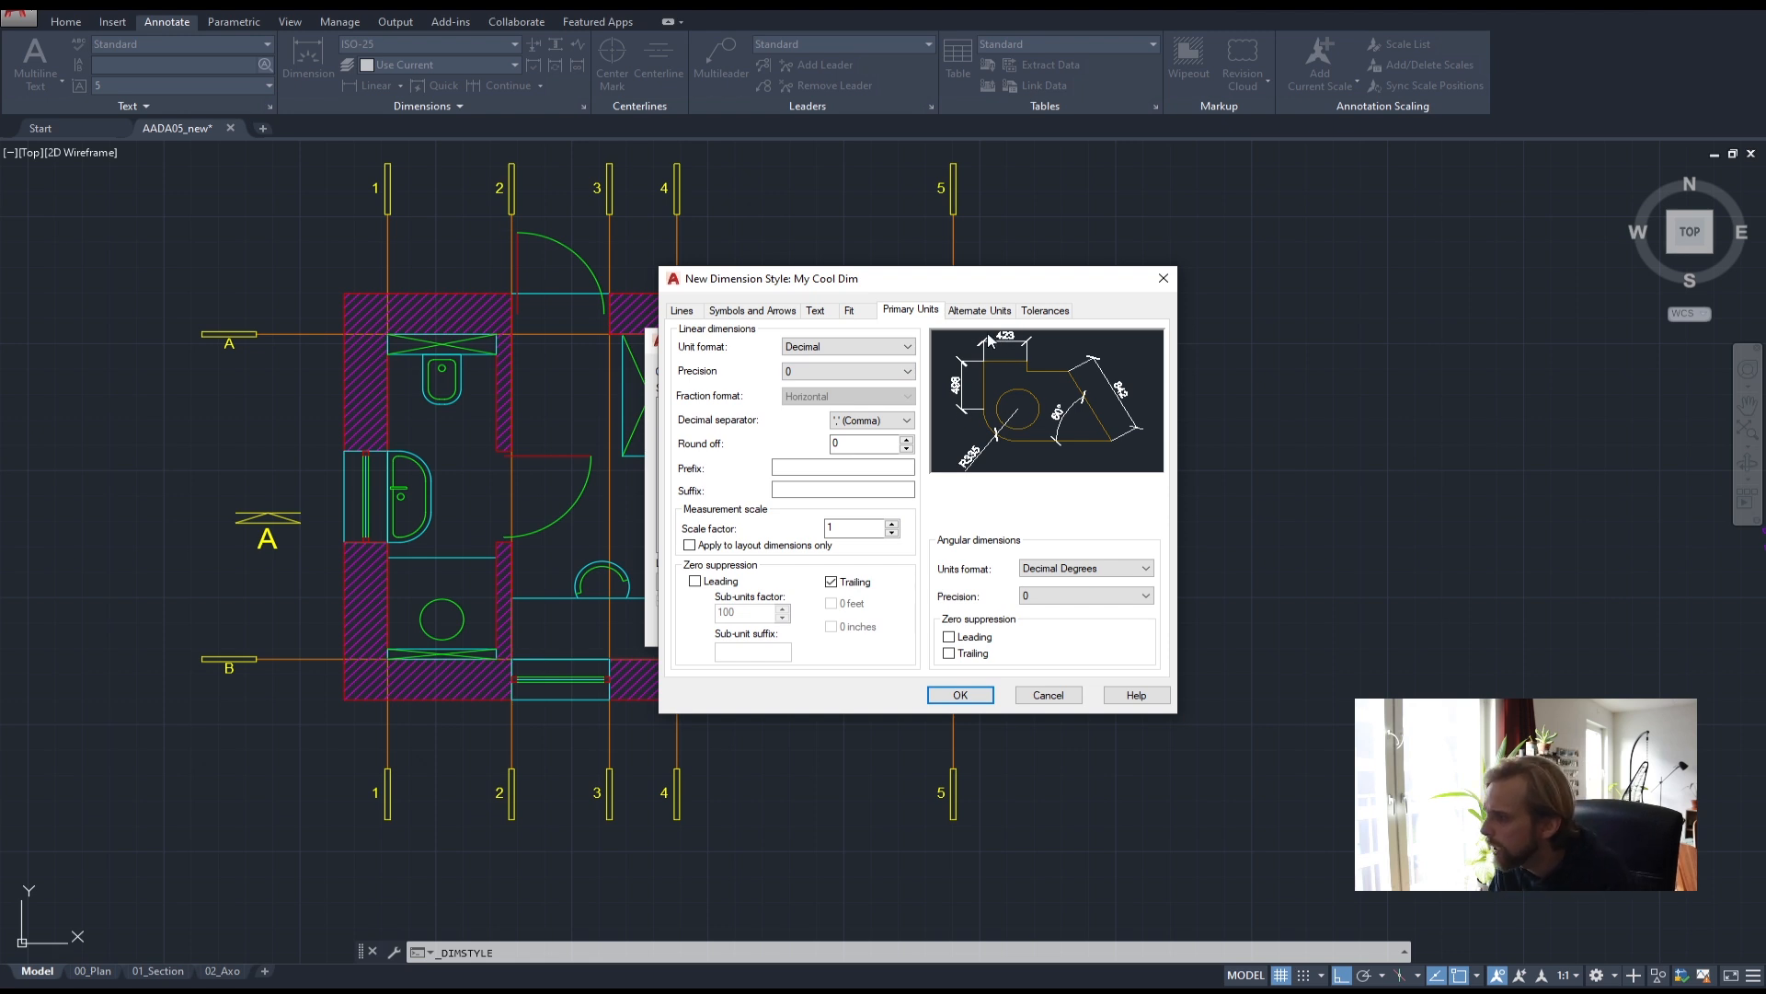
left_click(1054, 310)
left_click(977, 310)
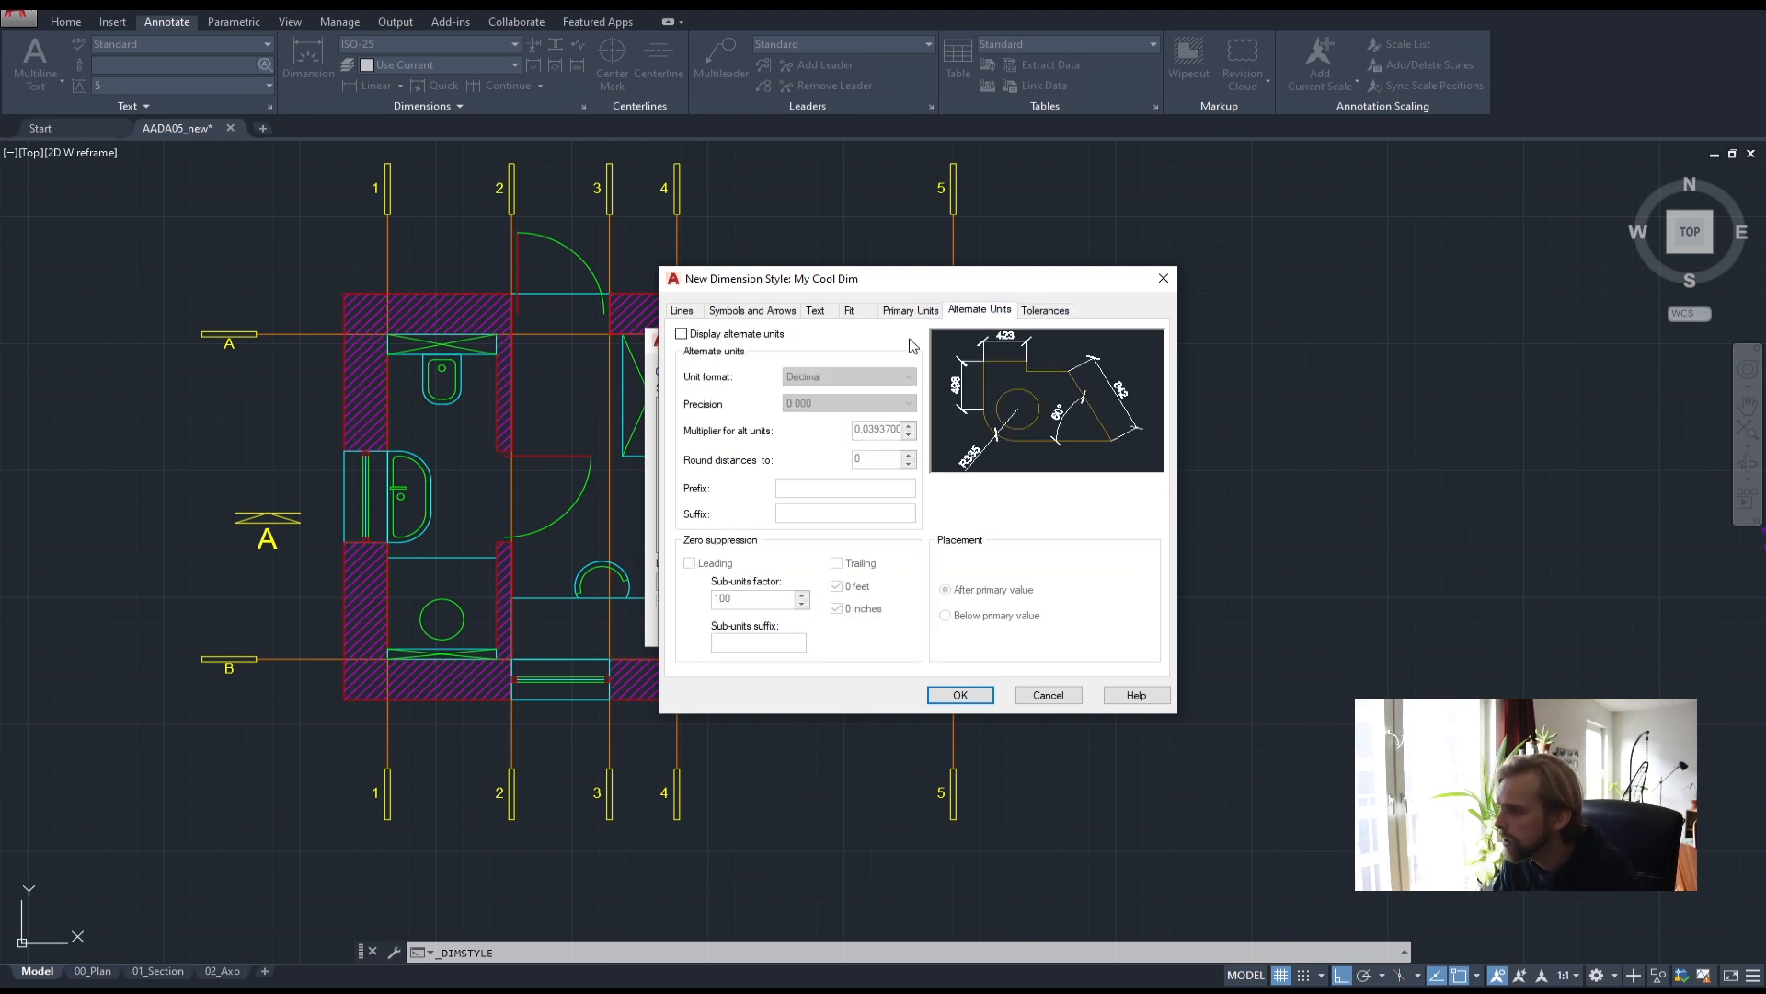
left_click(911, 311)
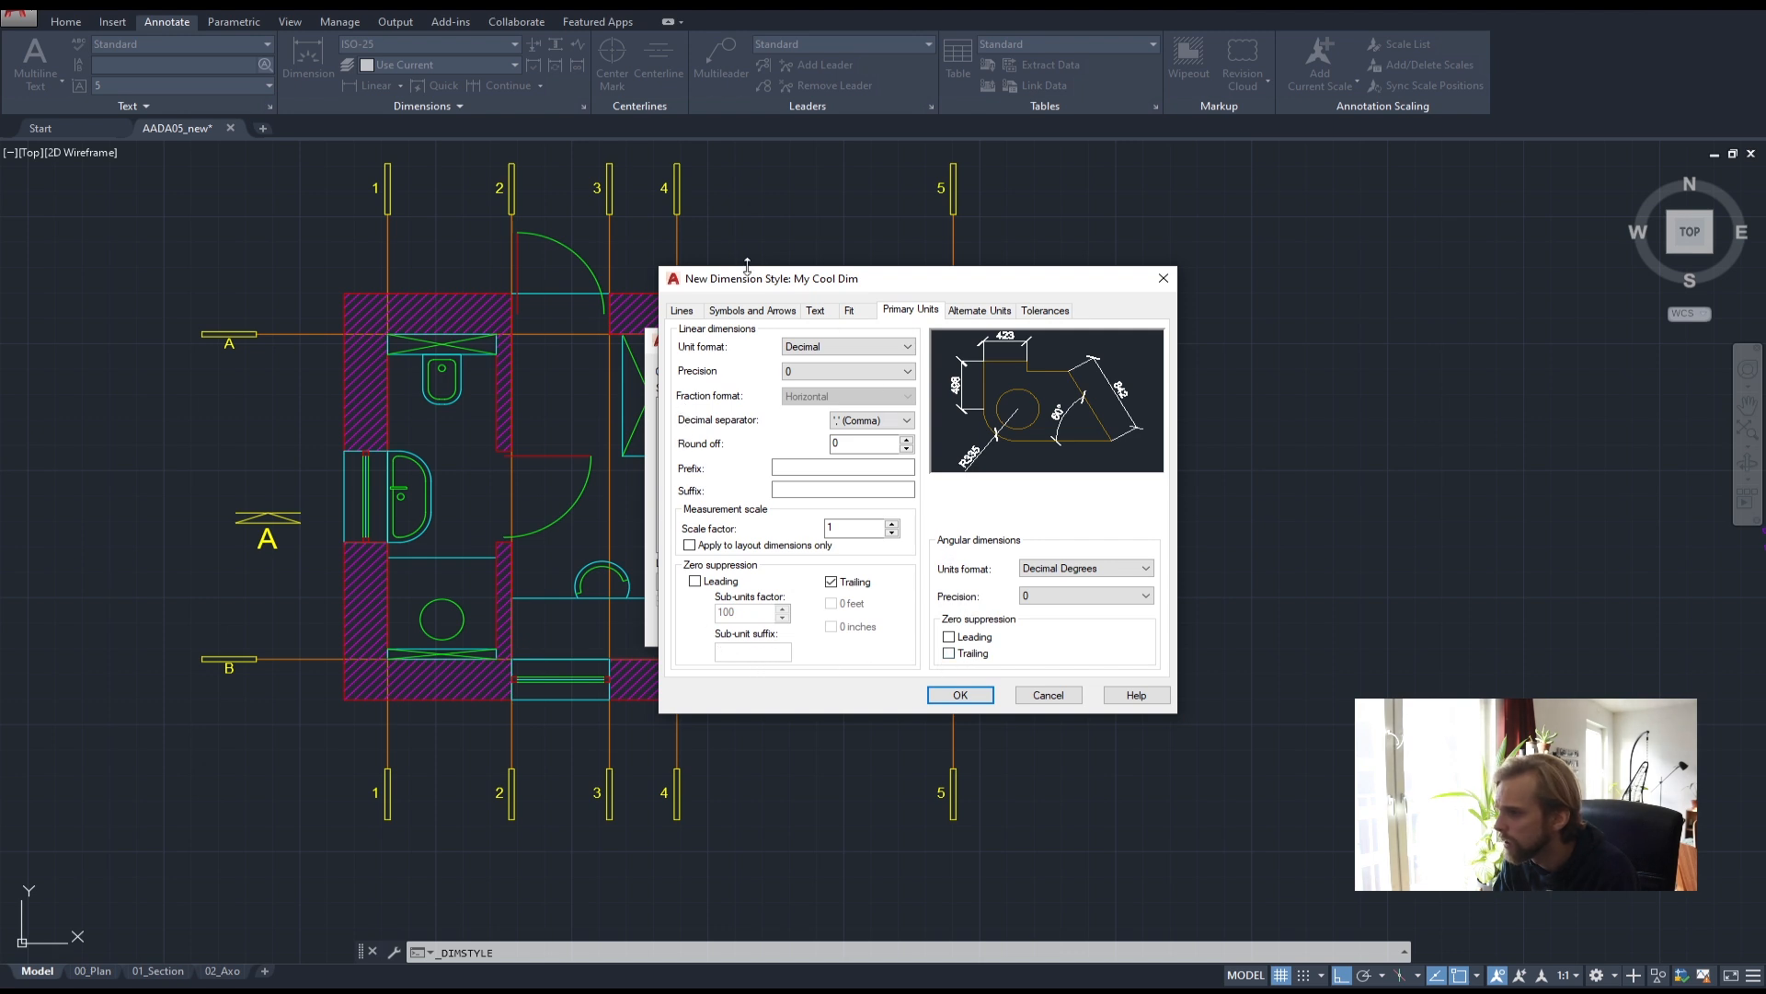
left_click(684, 310)
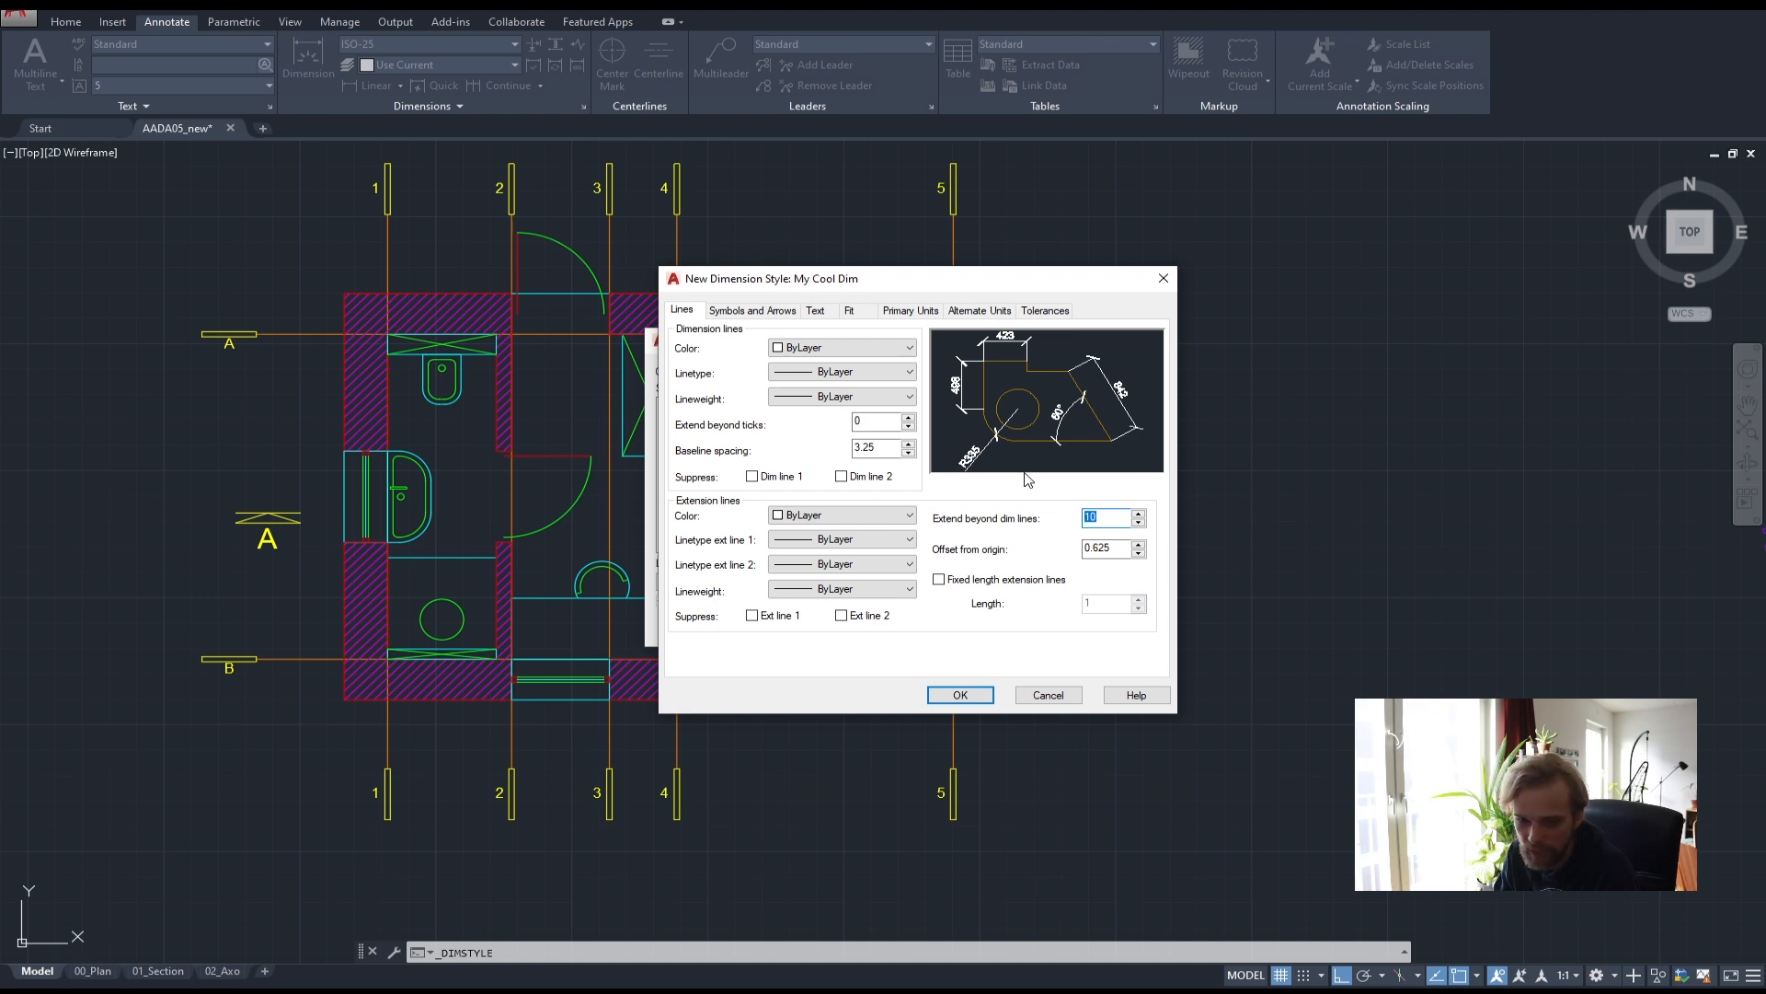
- Set Extend beyond dim lines to 100, review the style's pages, and save My Cool Dim
type("10")
left_click(1110, 553)
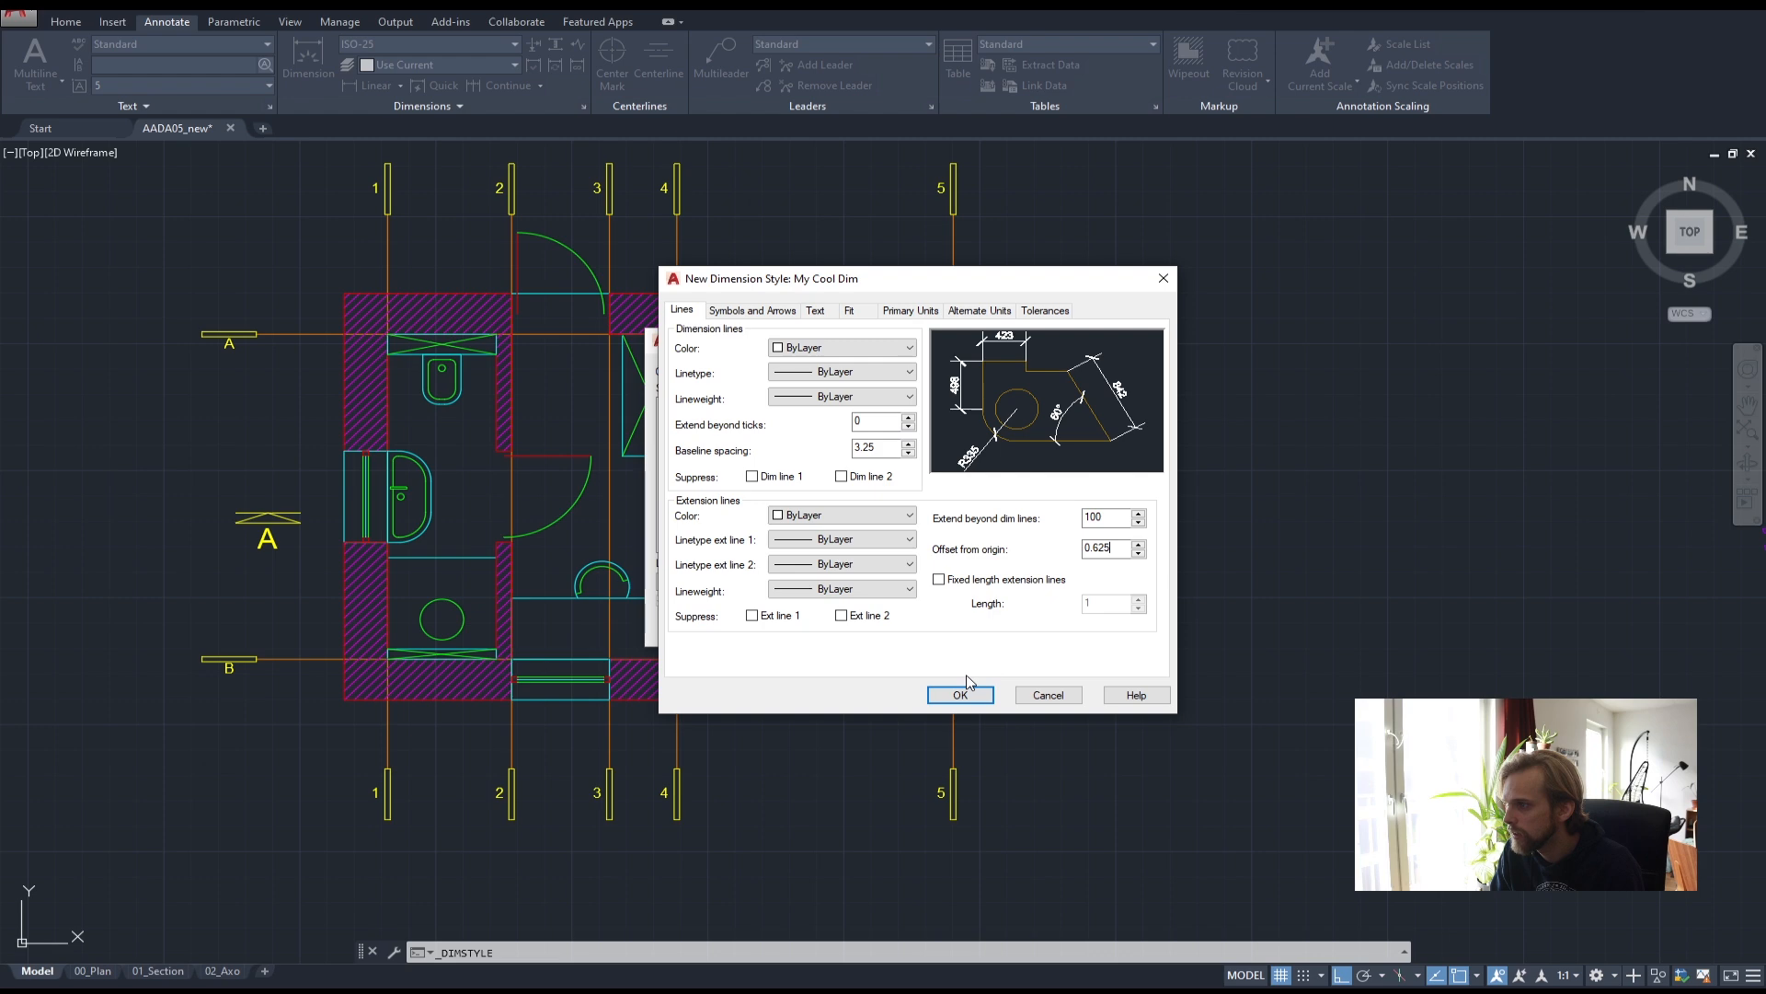
left_click(752, 311)
left_click(815, 311)
left_click(849, 311)
left_click(890, 311)
left_click(828, 312)
left_click(721, 311)
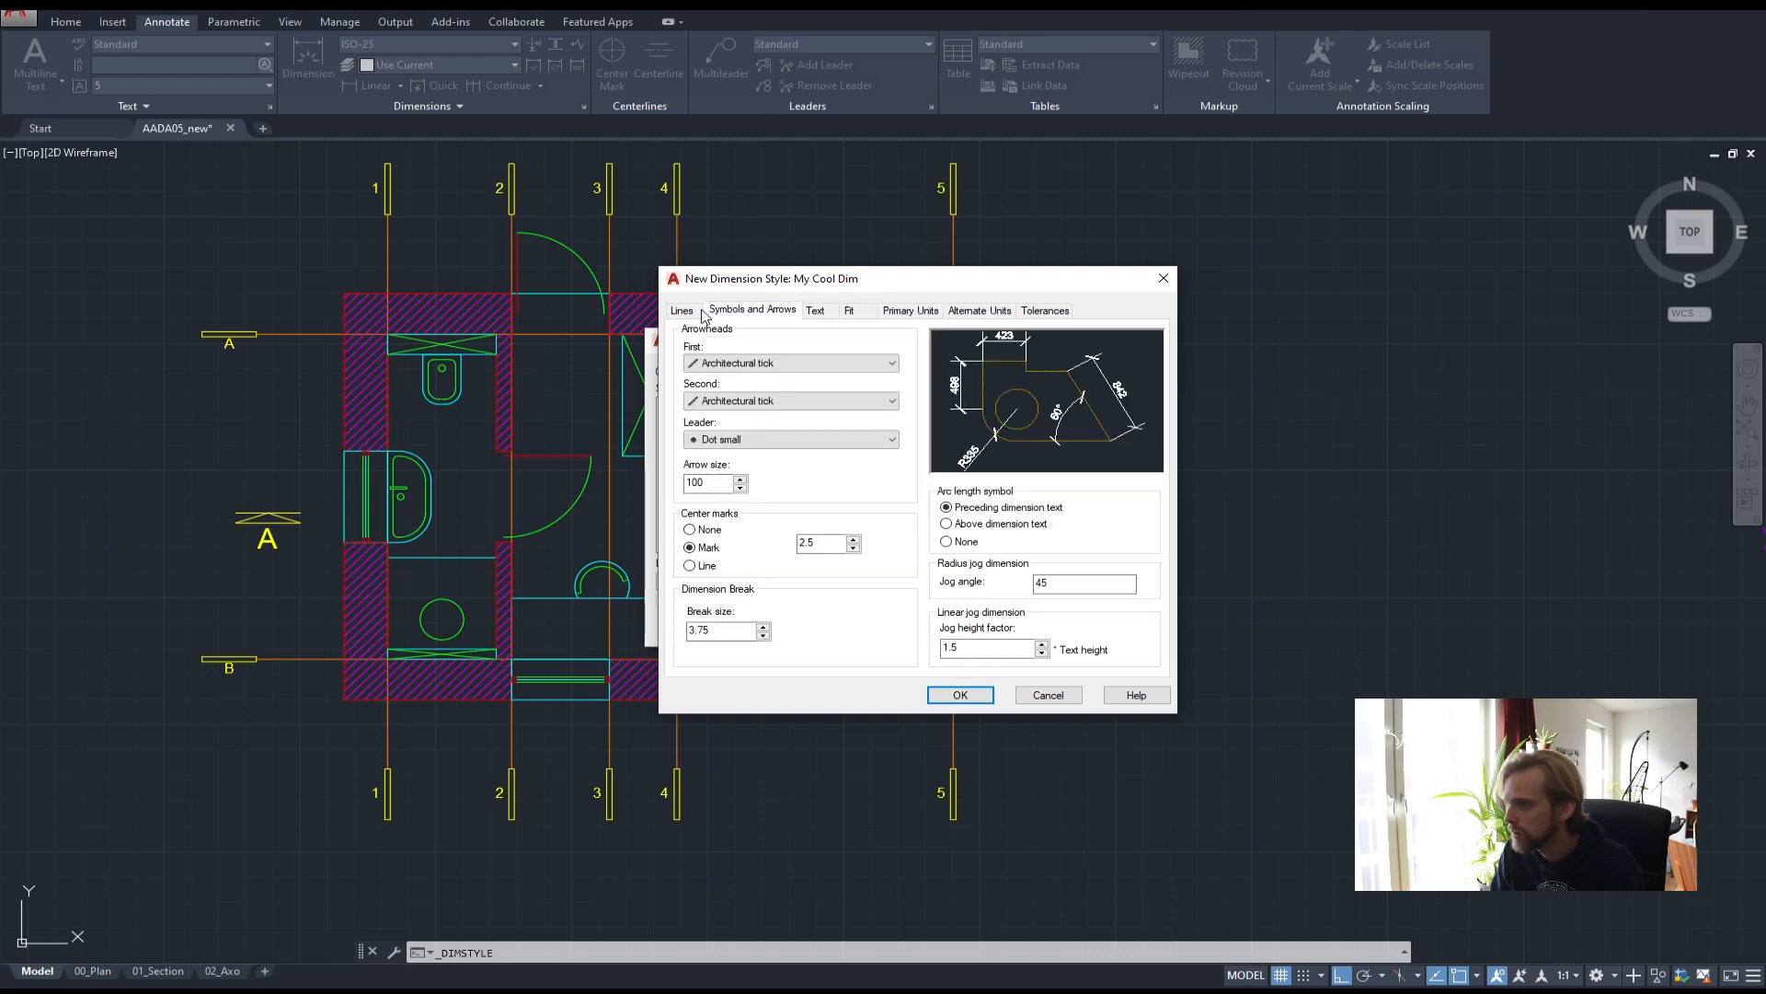
left_click(687, 310)
left_click(960, 695)
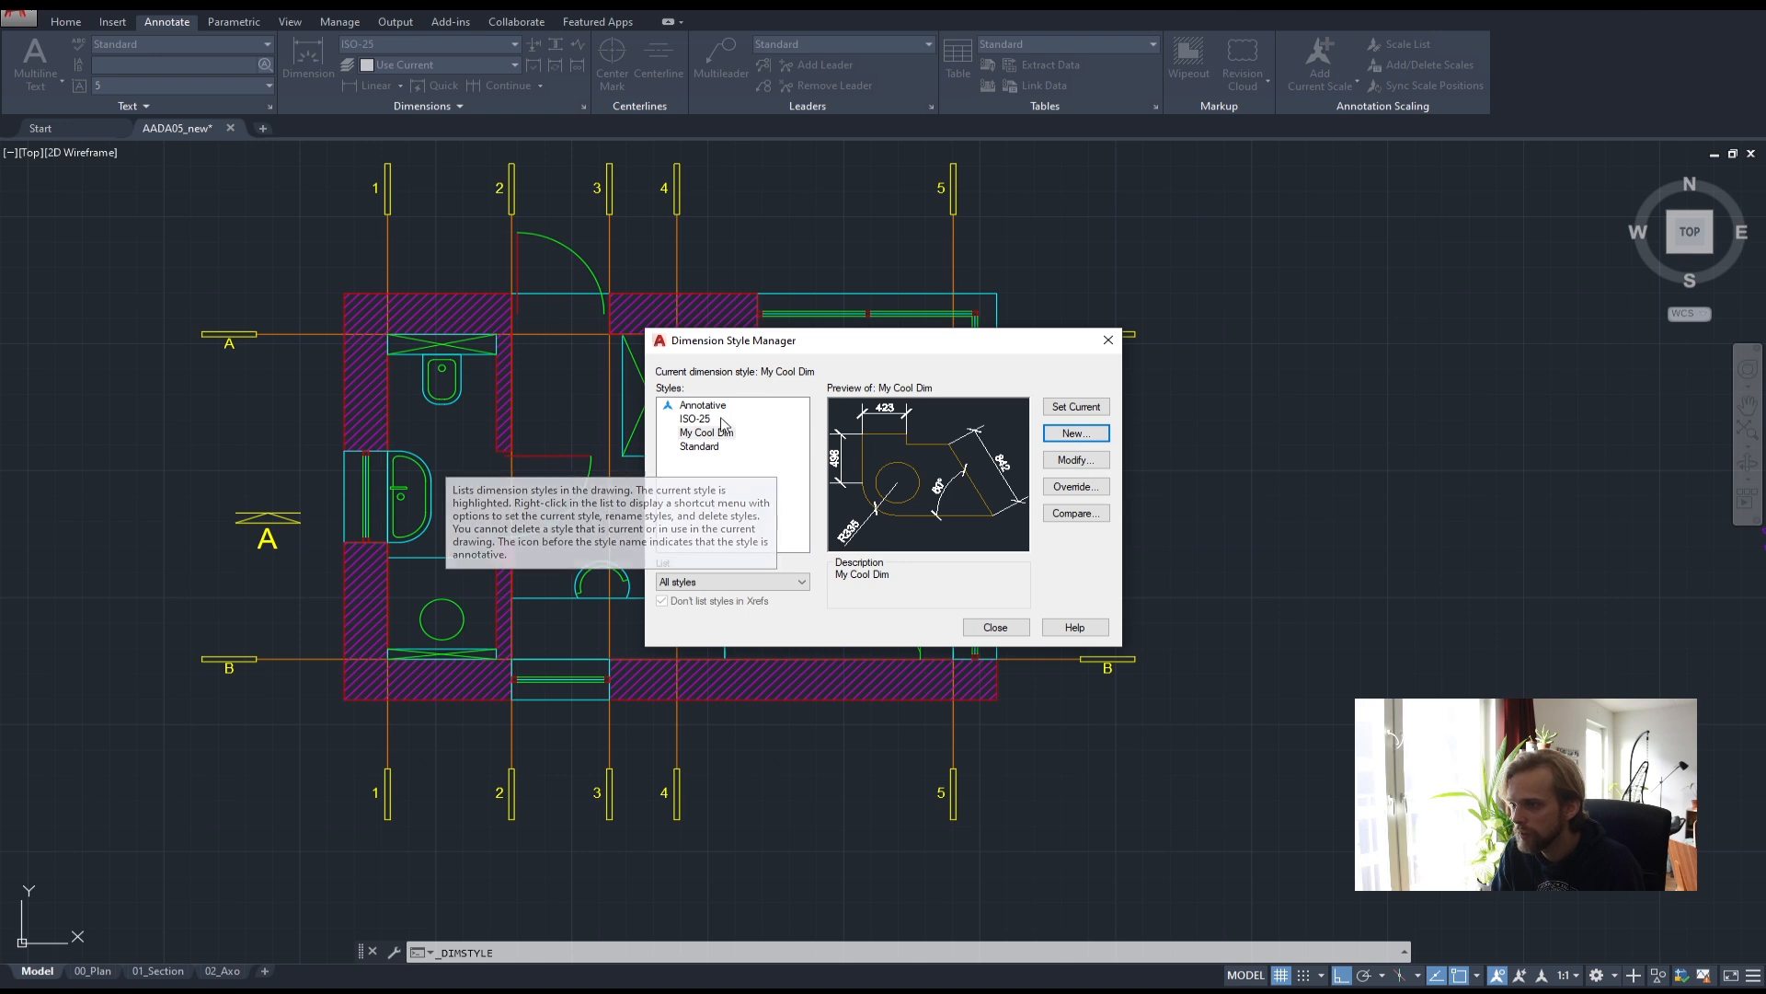
- Close the Dimension Style Manager, confirm My Cool Dim in the Annotate style list, and reframe the plan
left_click(1005, 628)
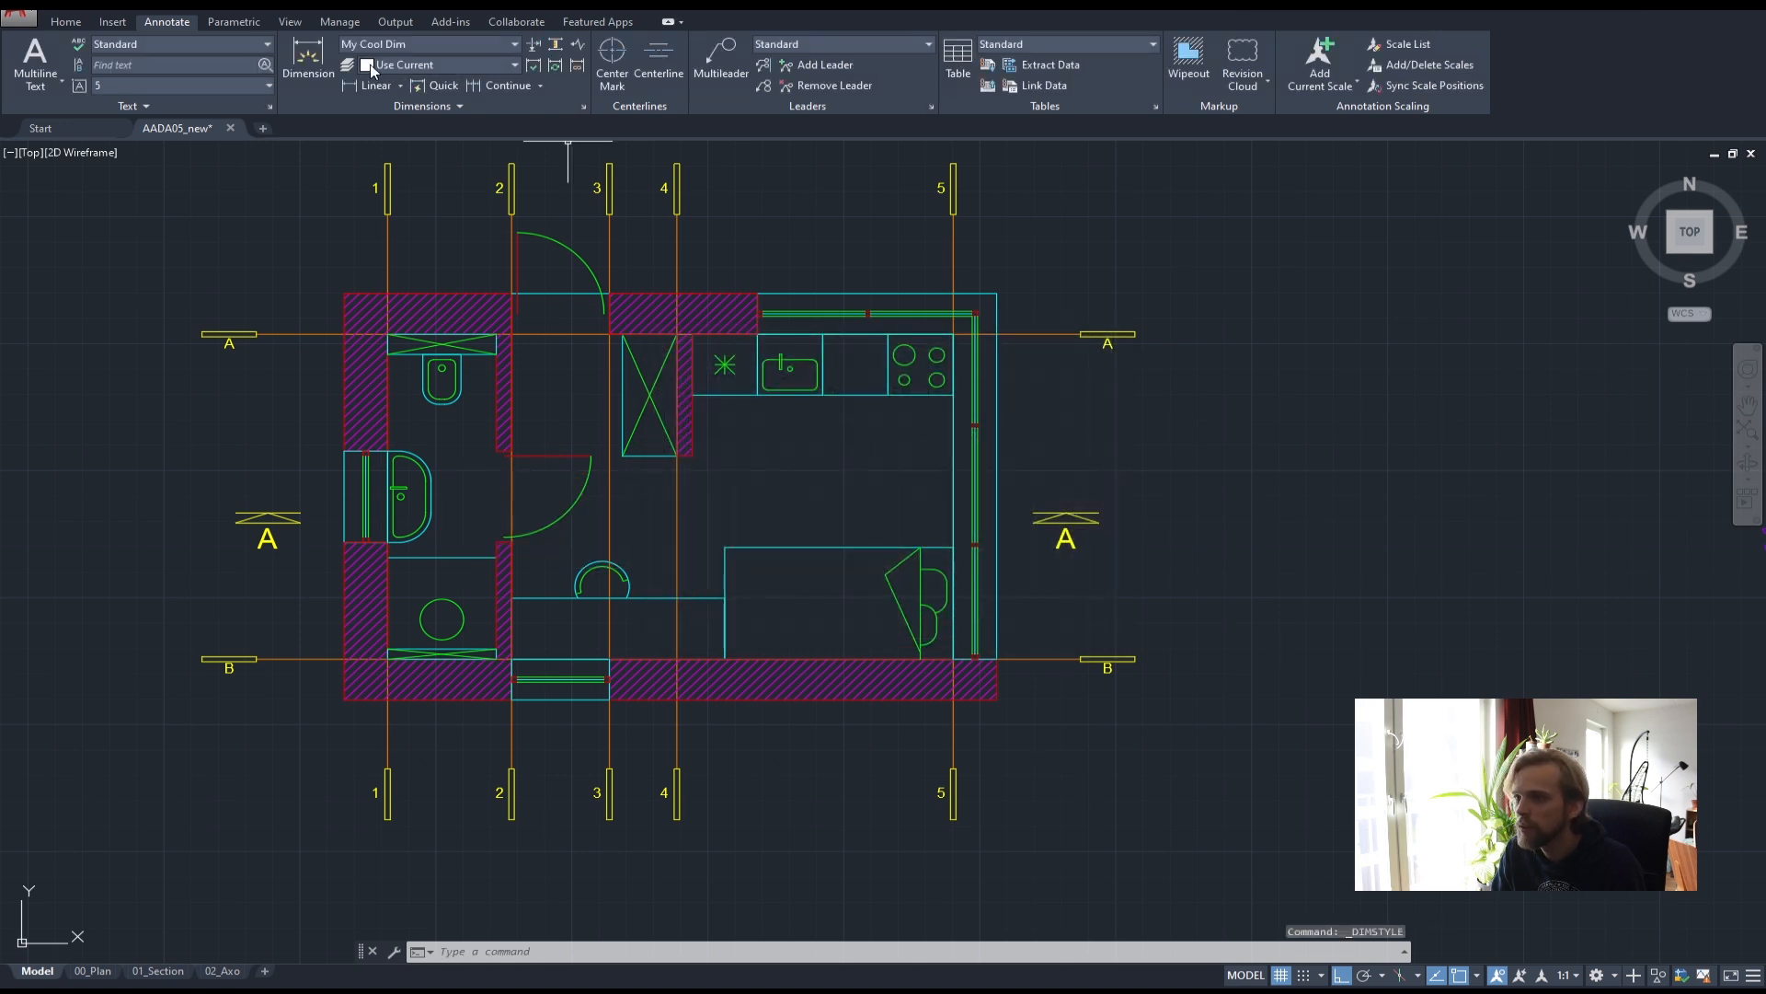
left_click(389, 46)
left_click(395, 48)
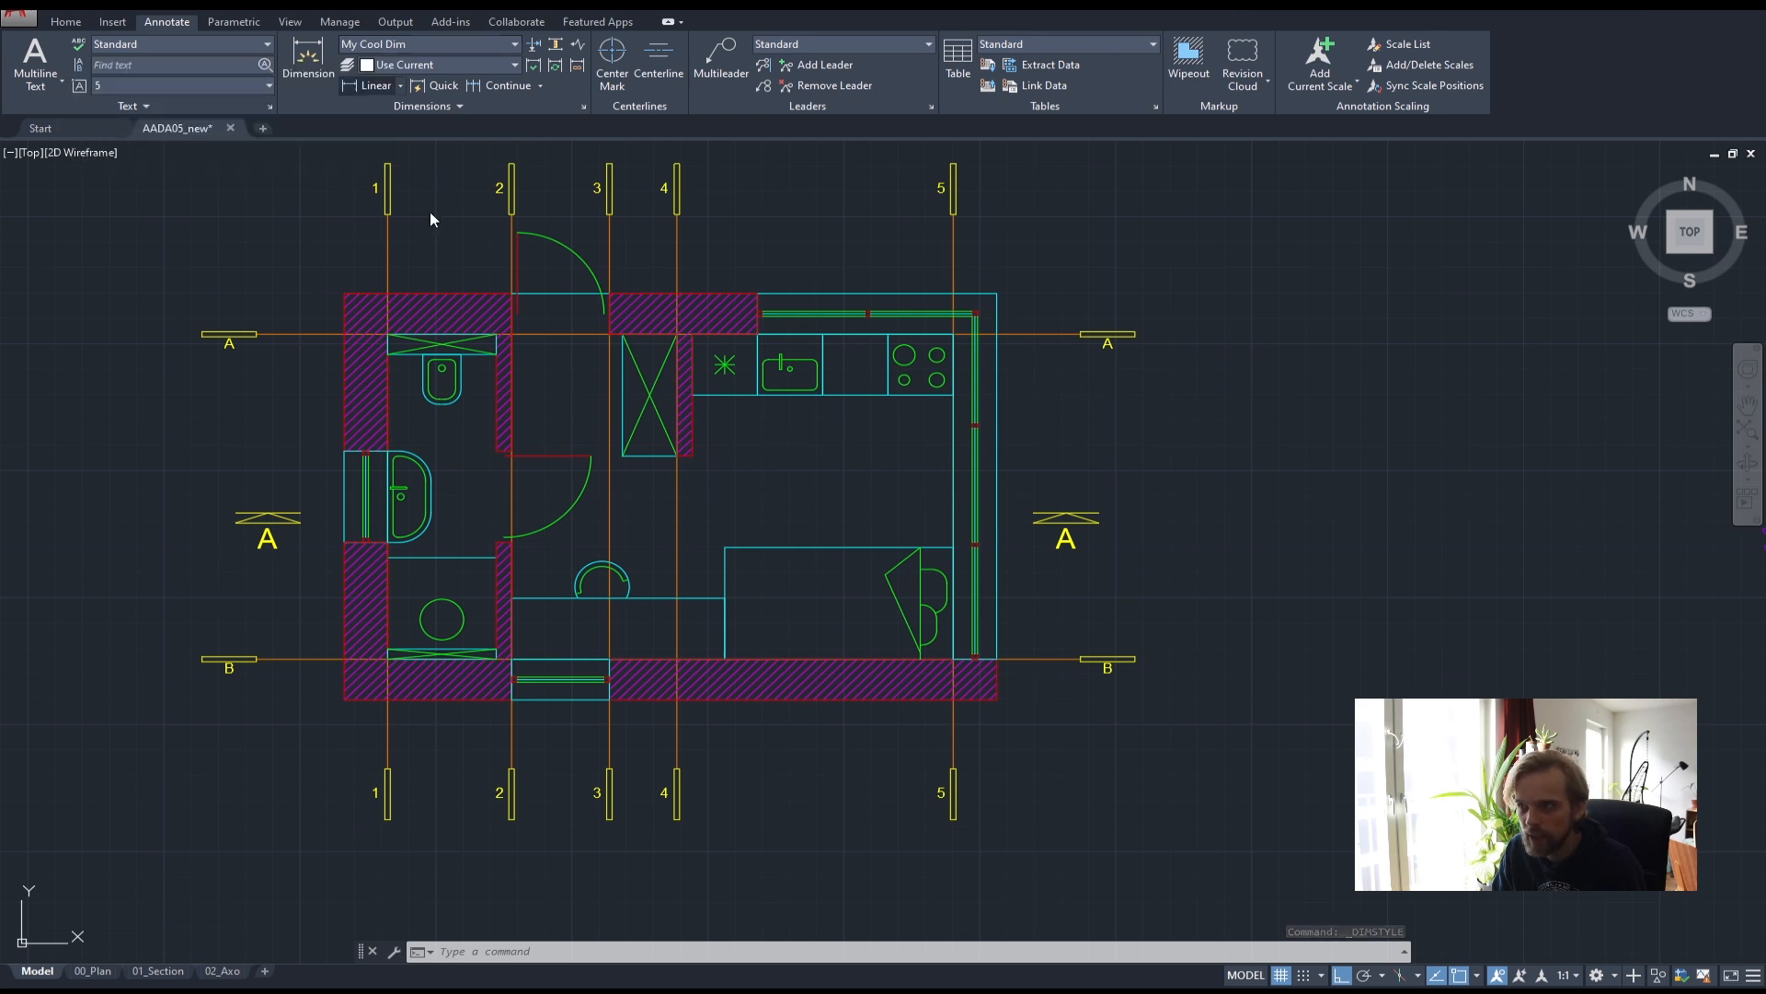
middle_click_drag(617, 297, 749, 429)
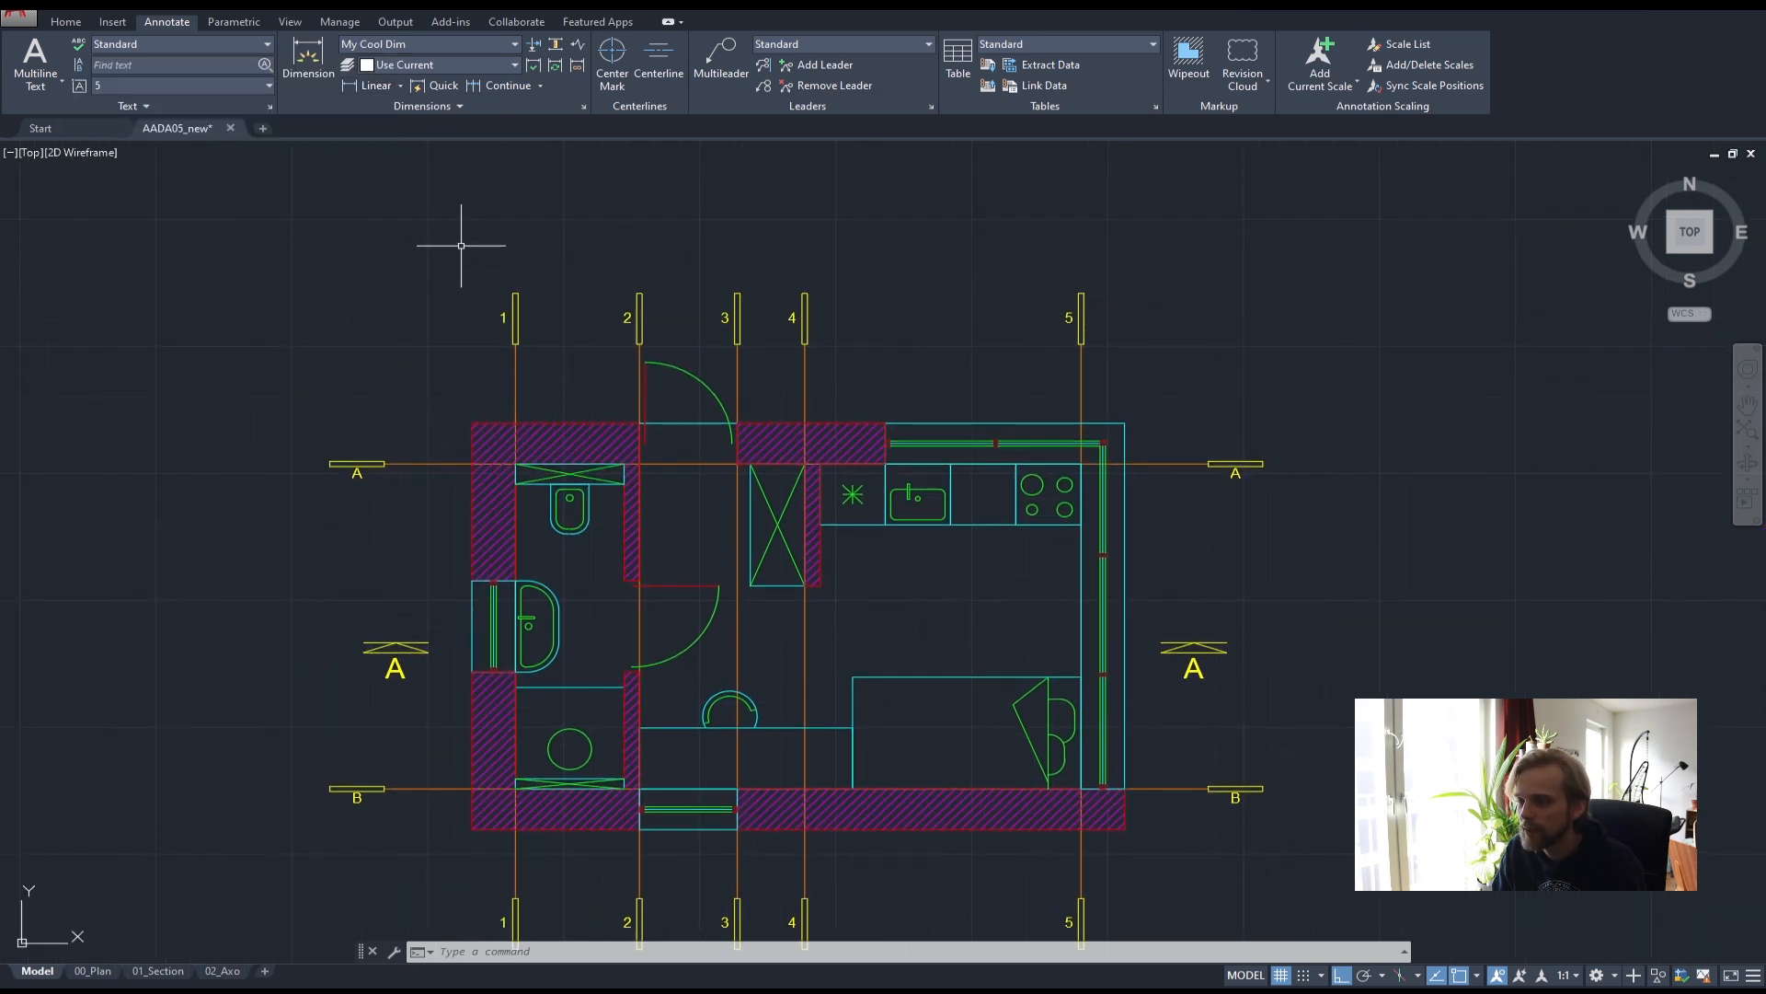
scroll(509, 264, "up", 2)
scroll(493, 367, "down", 2)
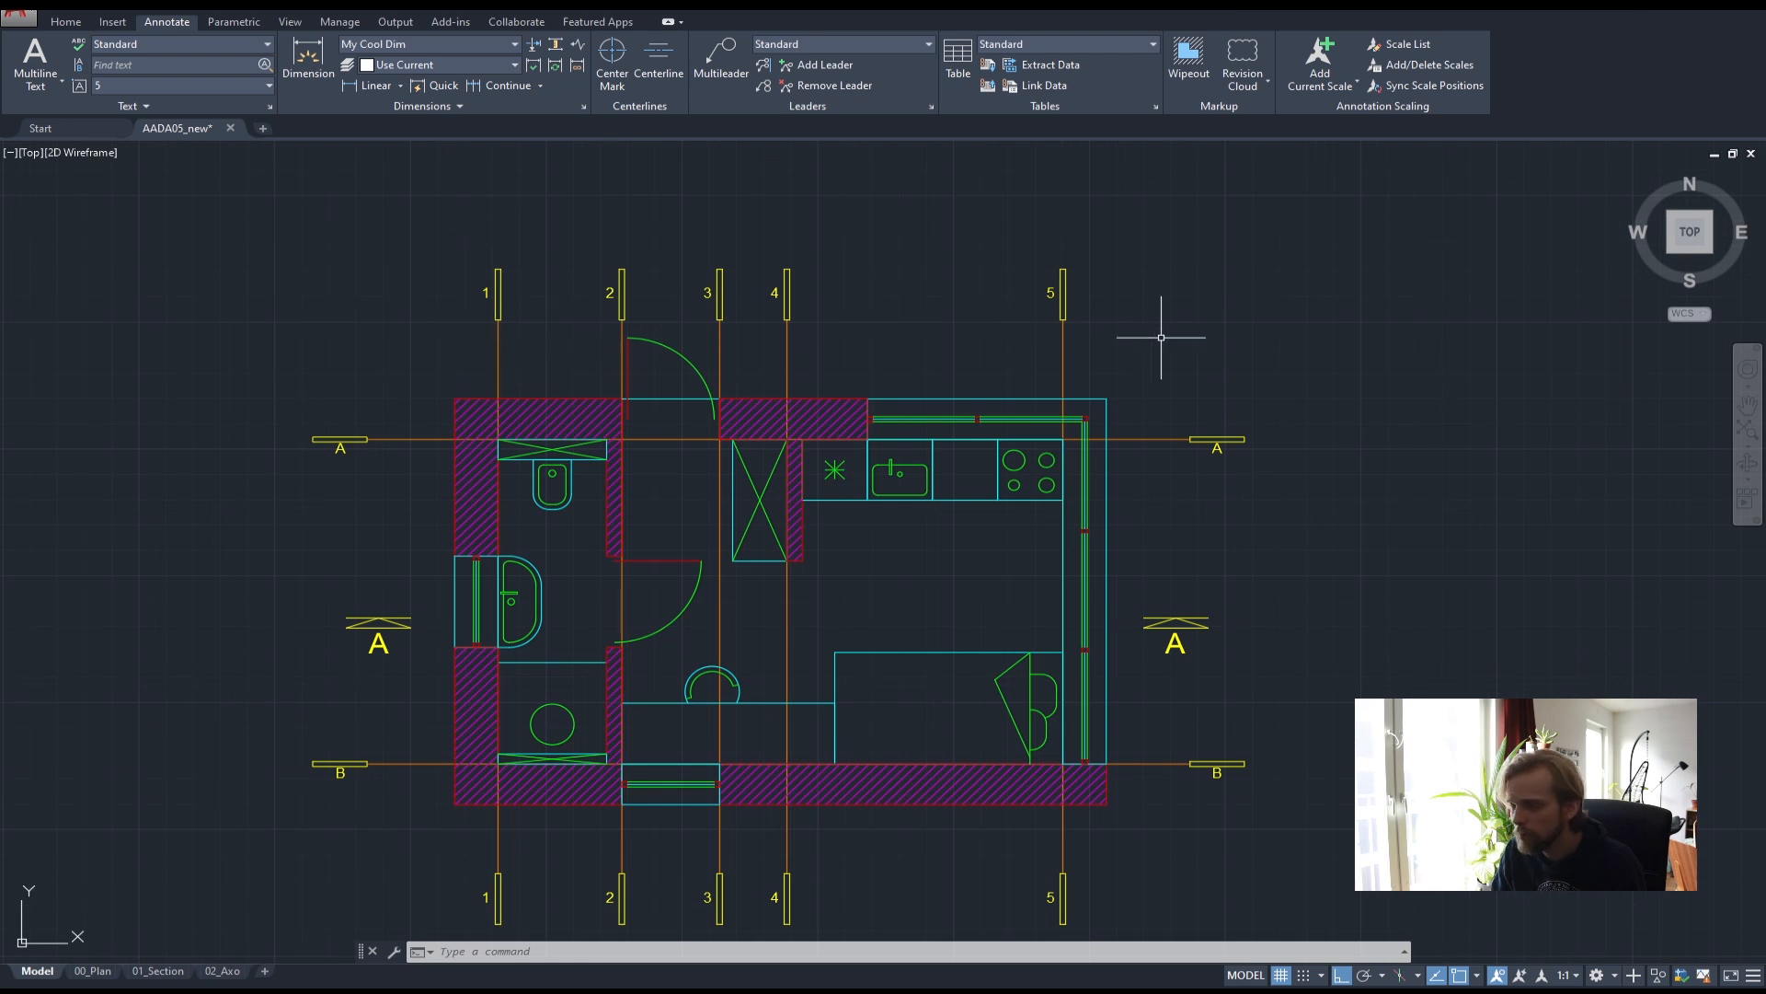
scroll(934, 365, "down", 3)
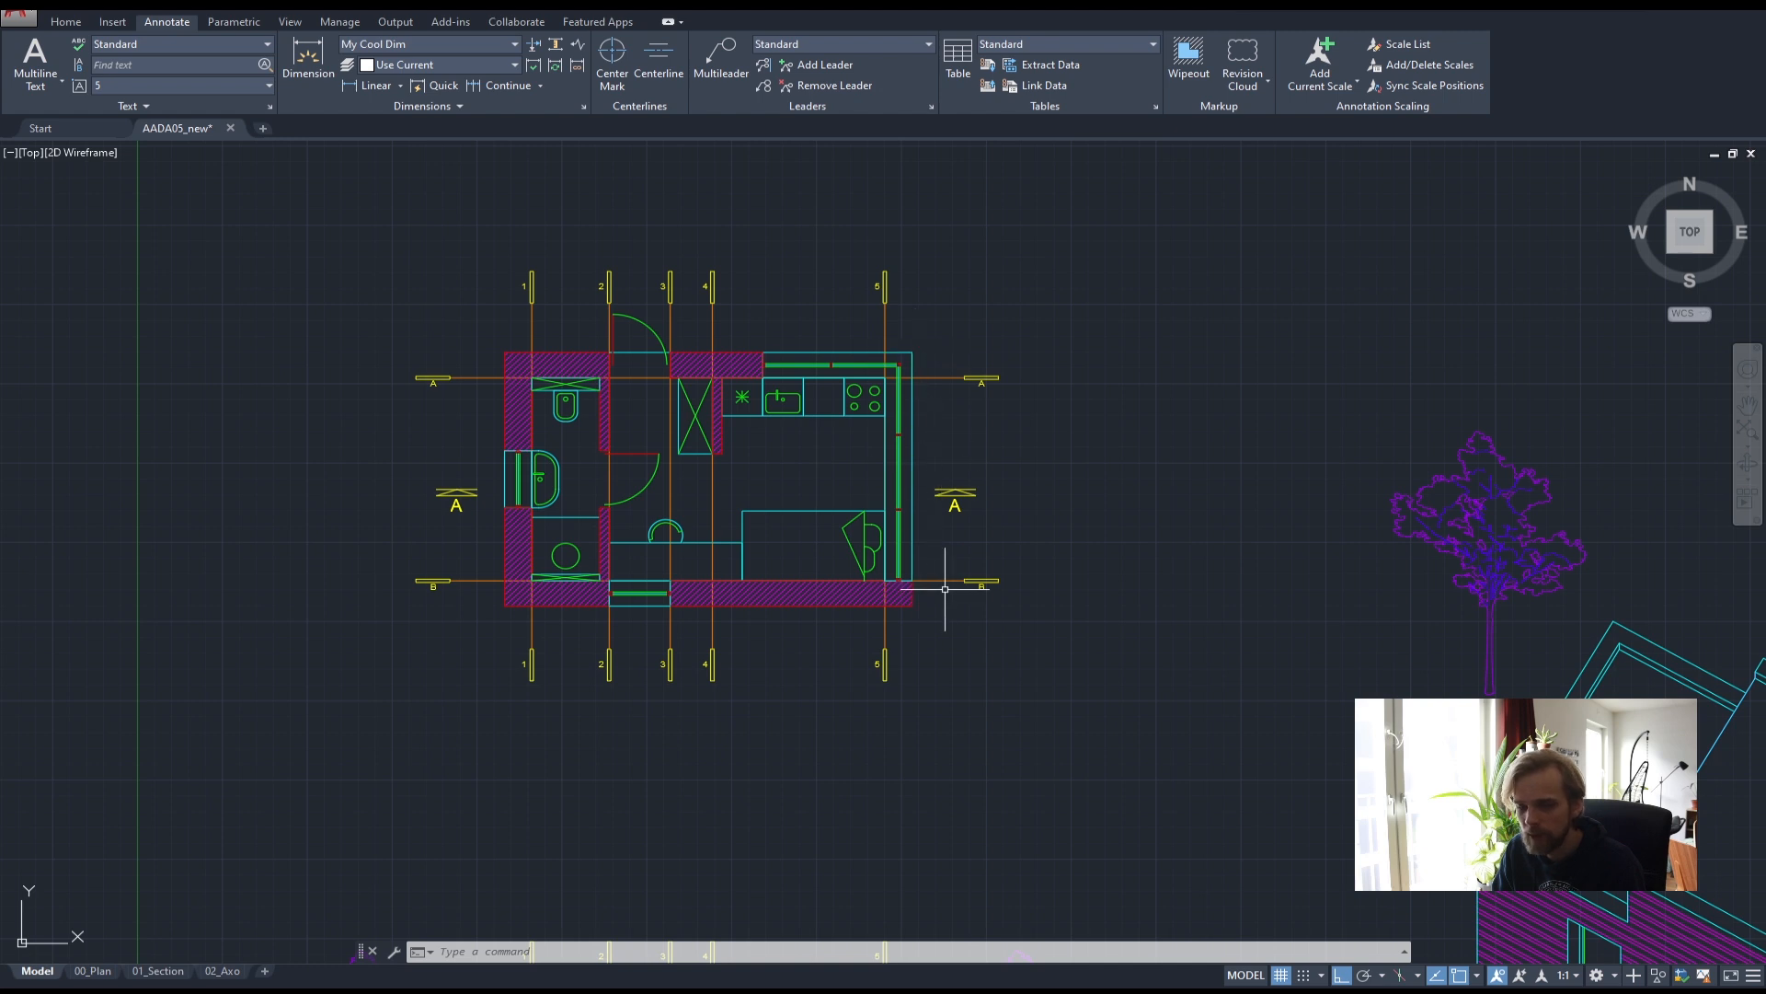
scroll(913, 511, "up", 2)
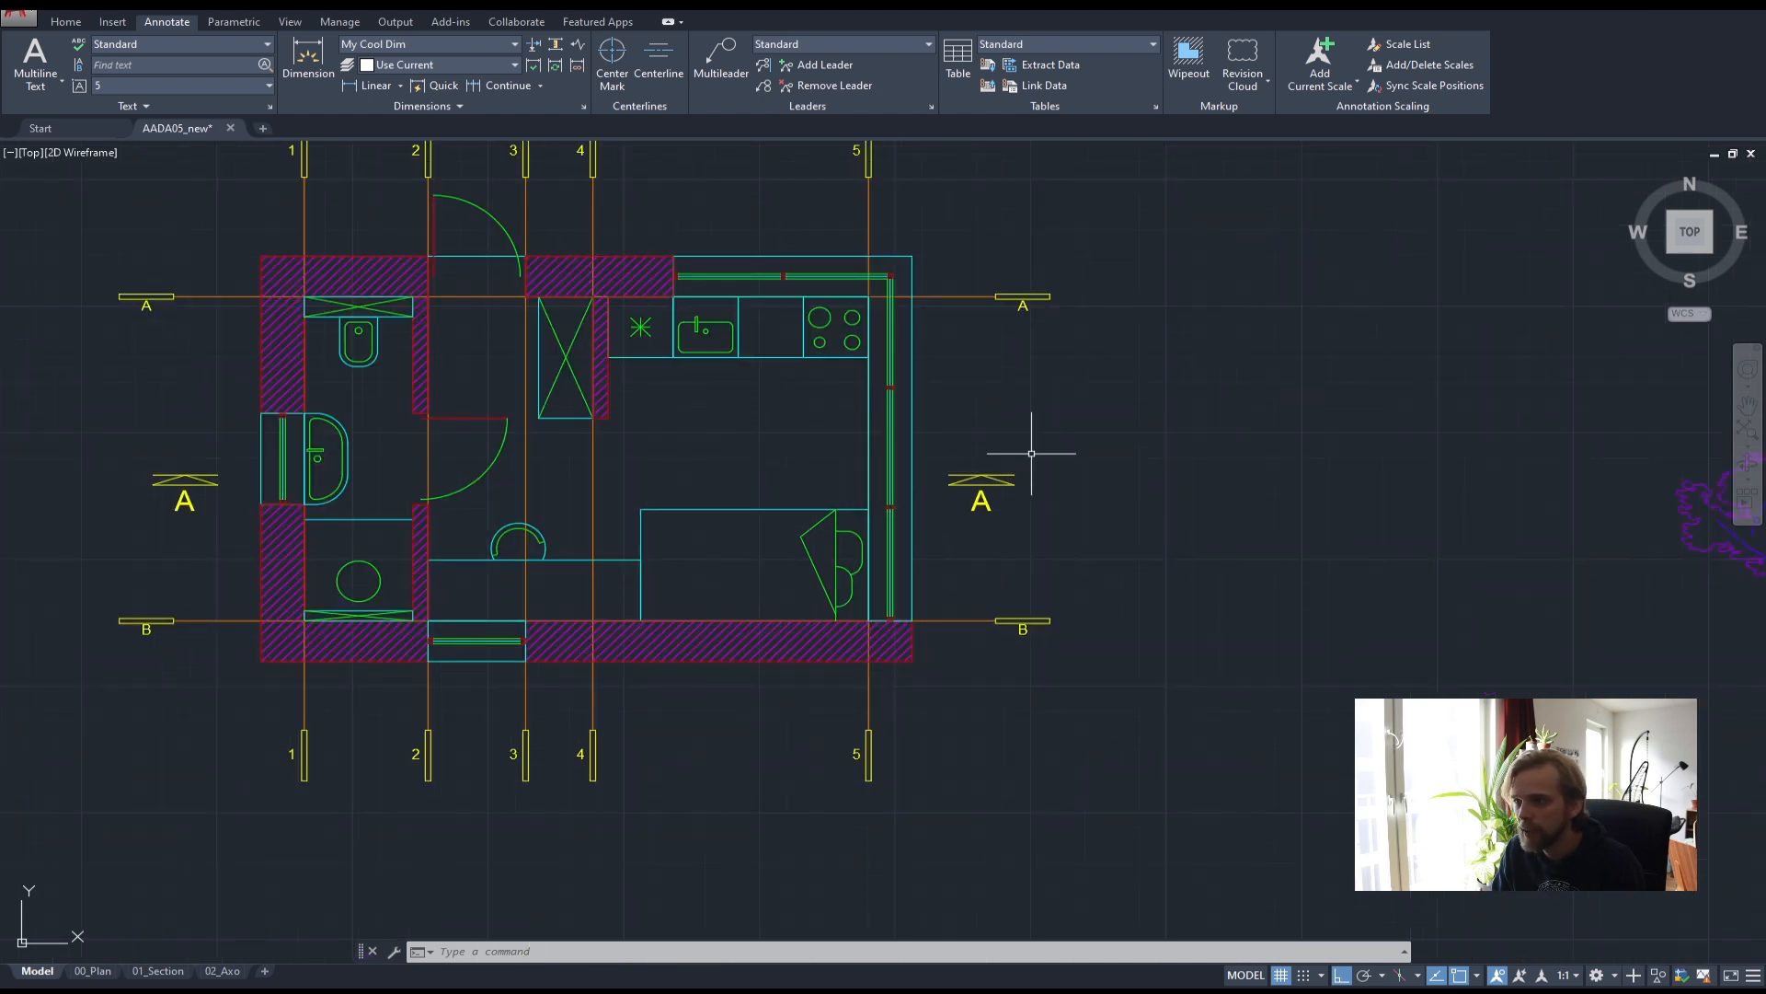
middle_click_drag(861, 410, 938, 525)
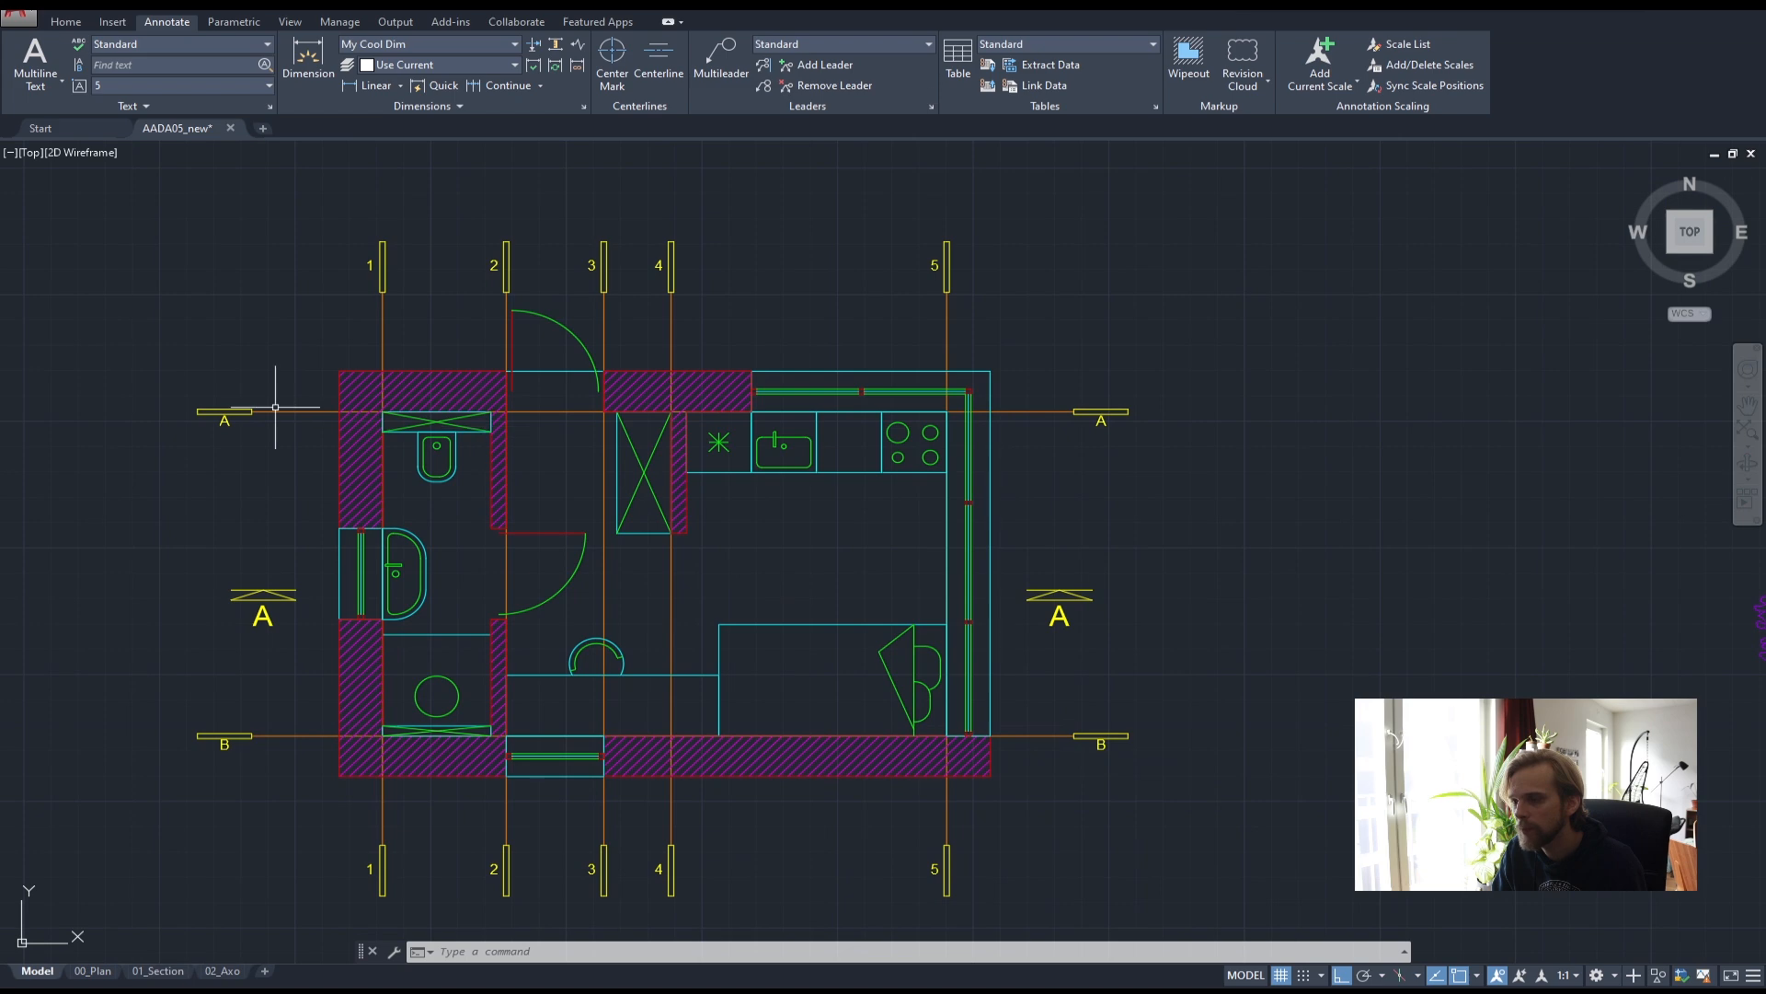
scroll(285, 401, "up", 2)
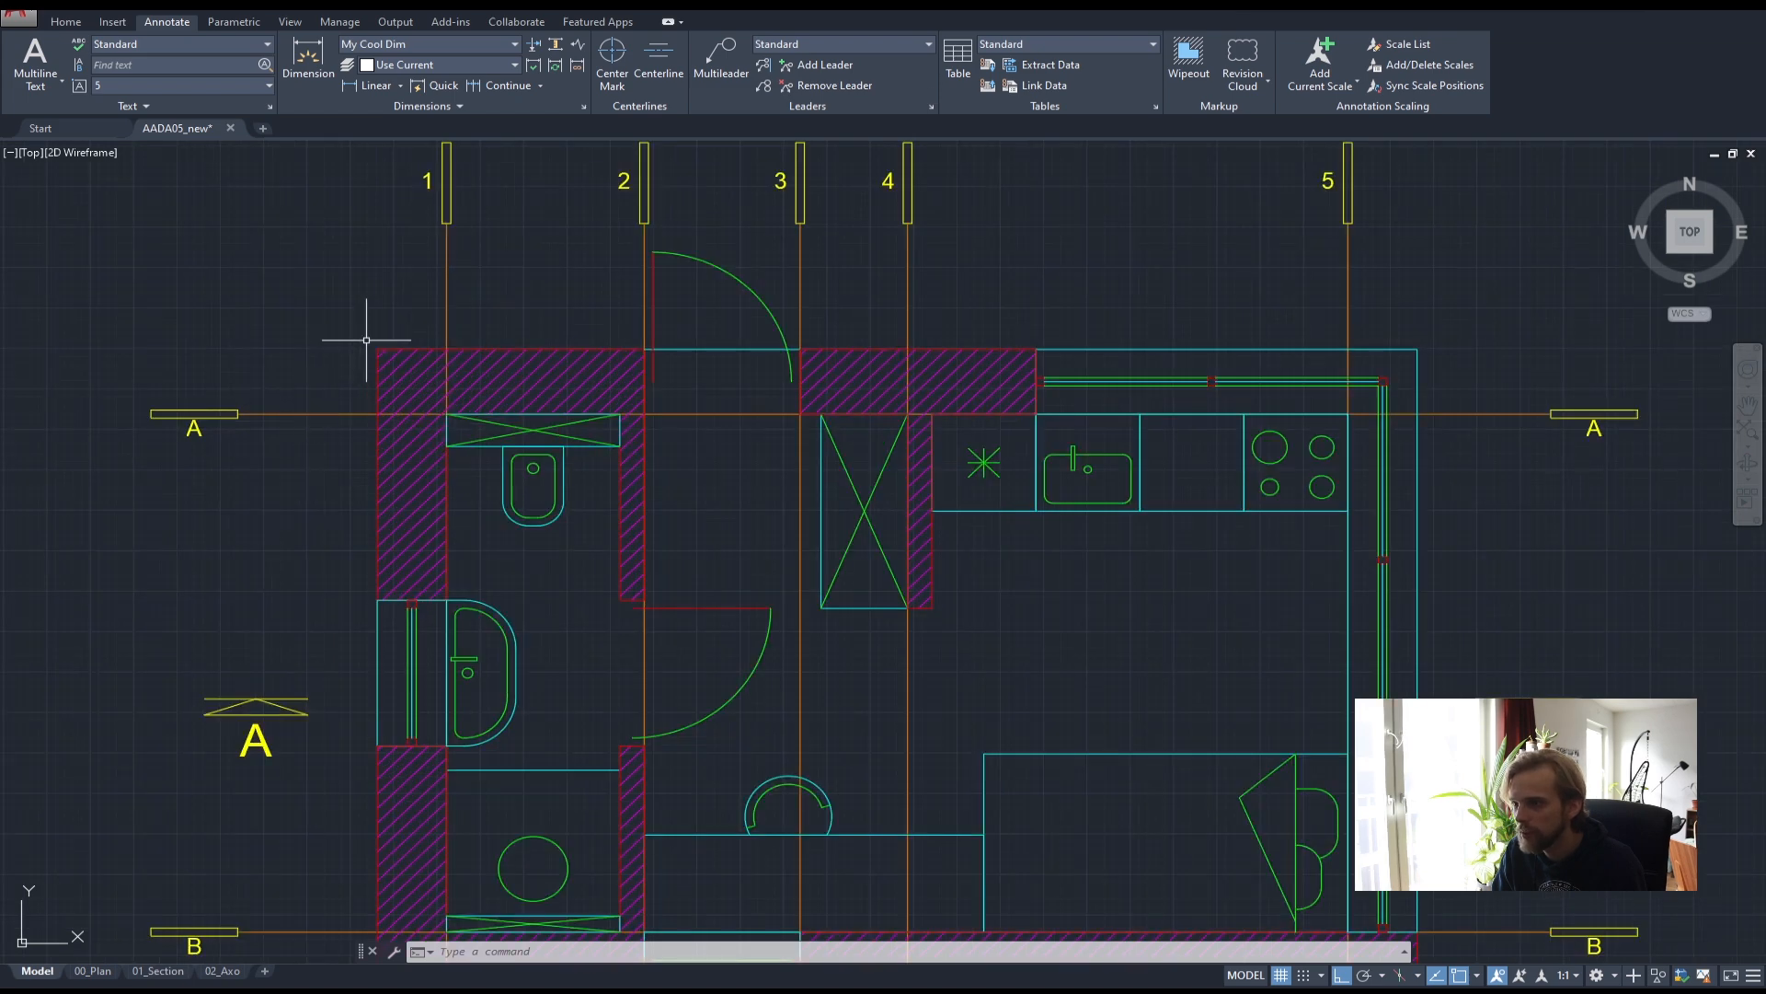
scroll(395, 350, "down", 2)
scroll(363, 347, "up", 4)
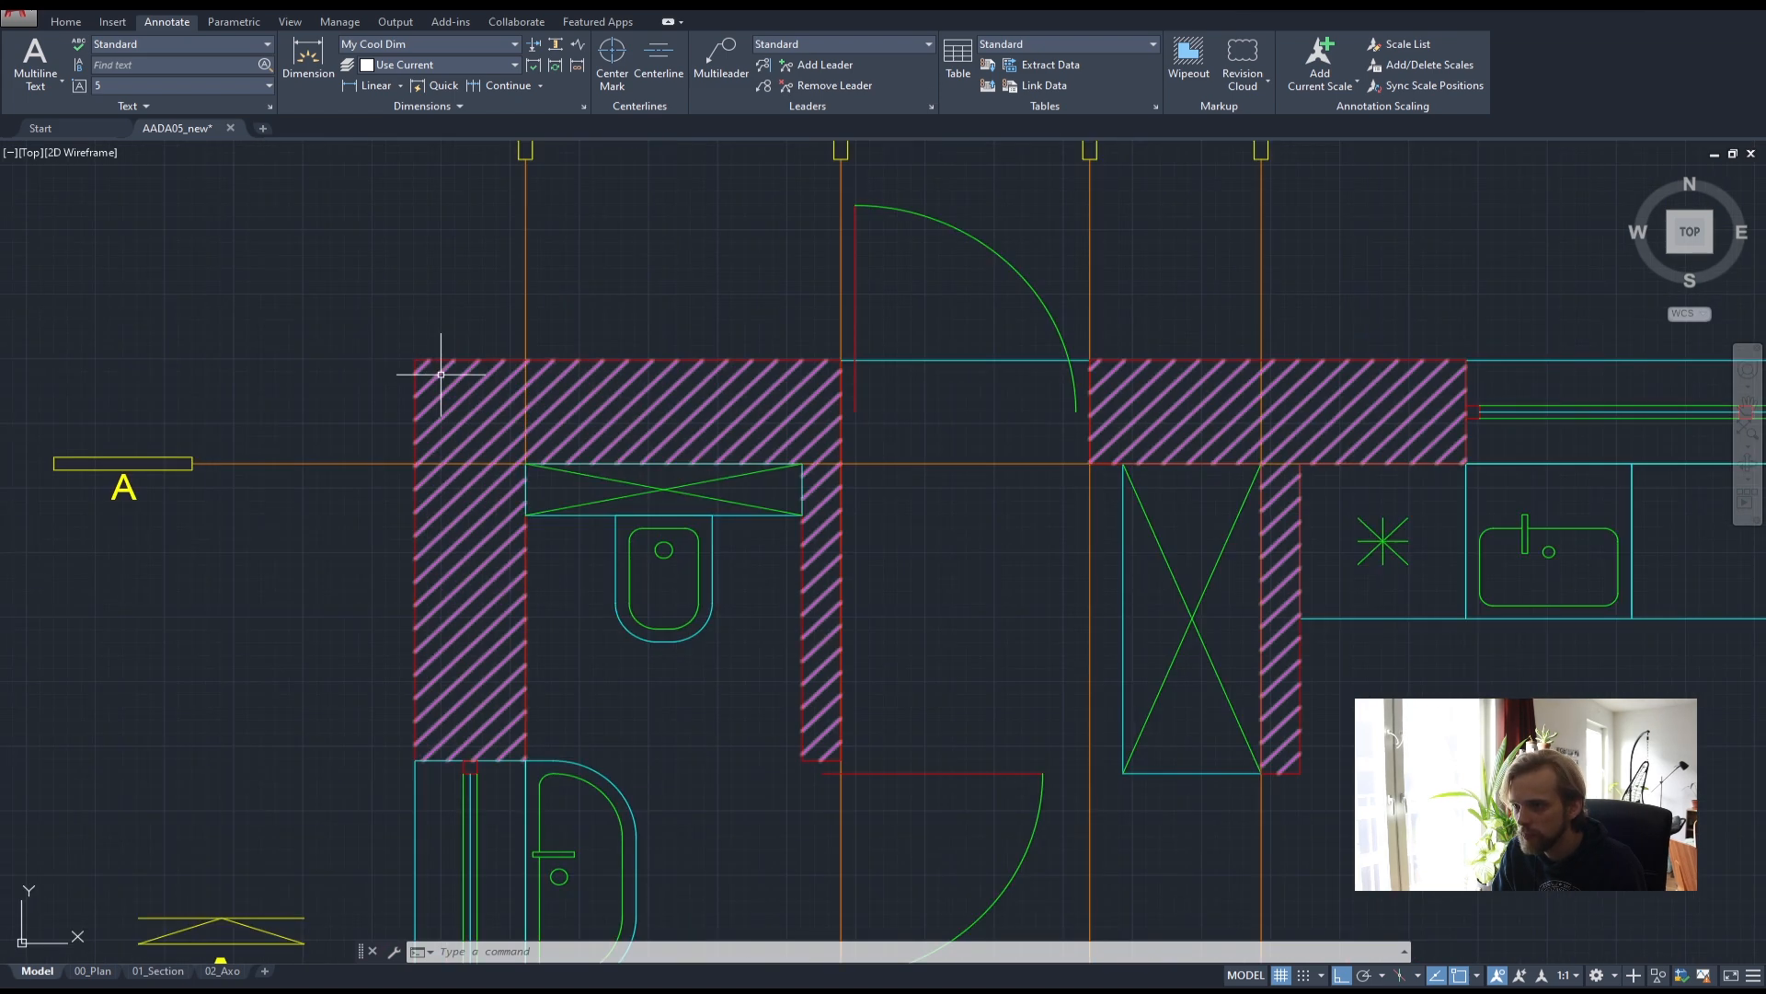
scroll(490, 368, "down", 2)
left_click(518, 275)
left_click(469, 272)
left_click(427, 457)
left_click(374, 385)
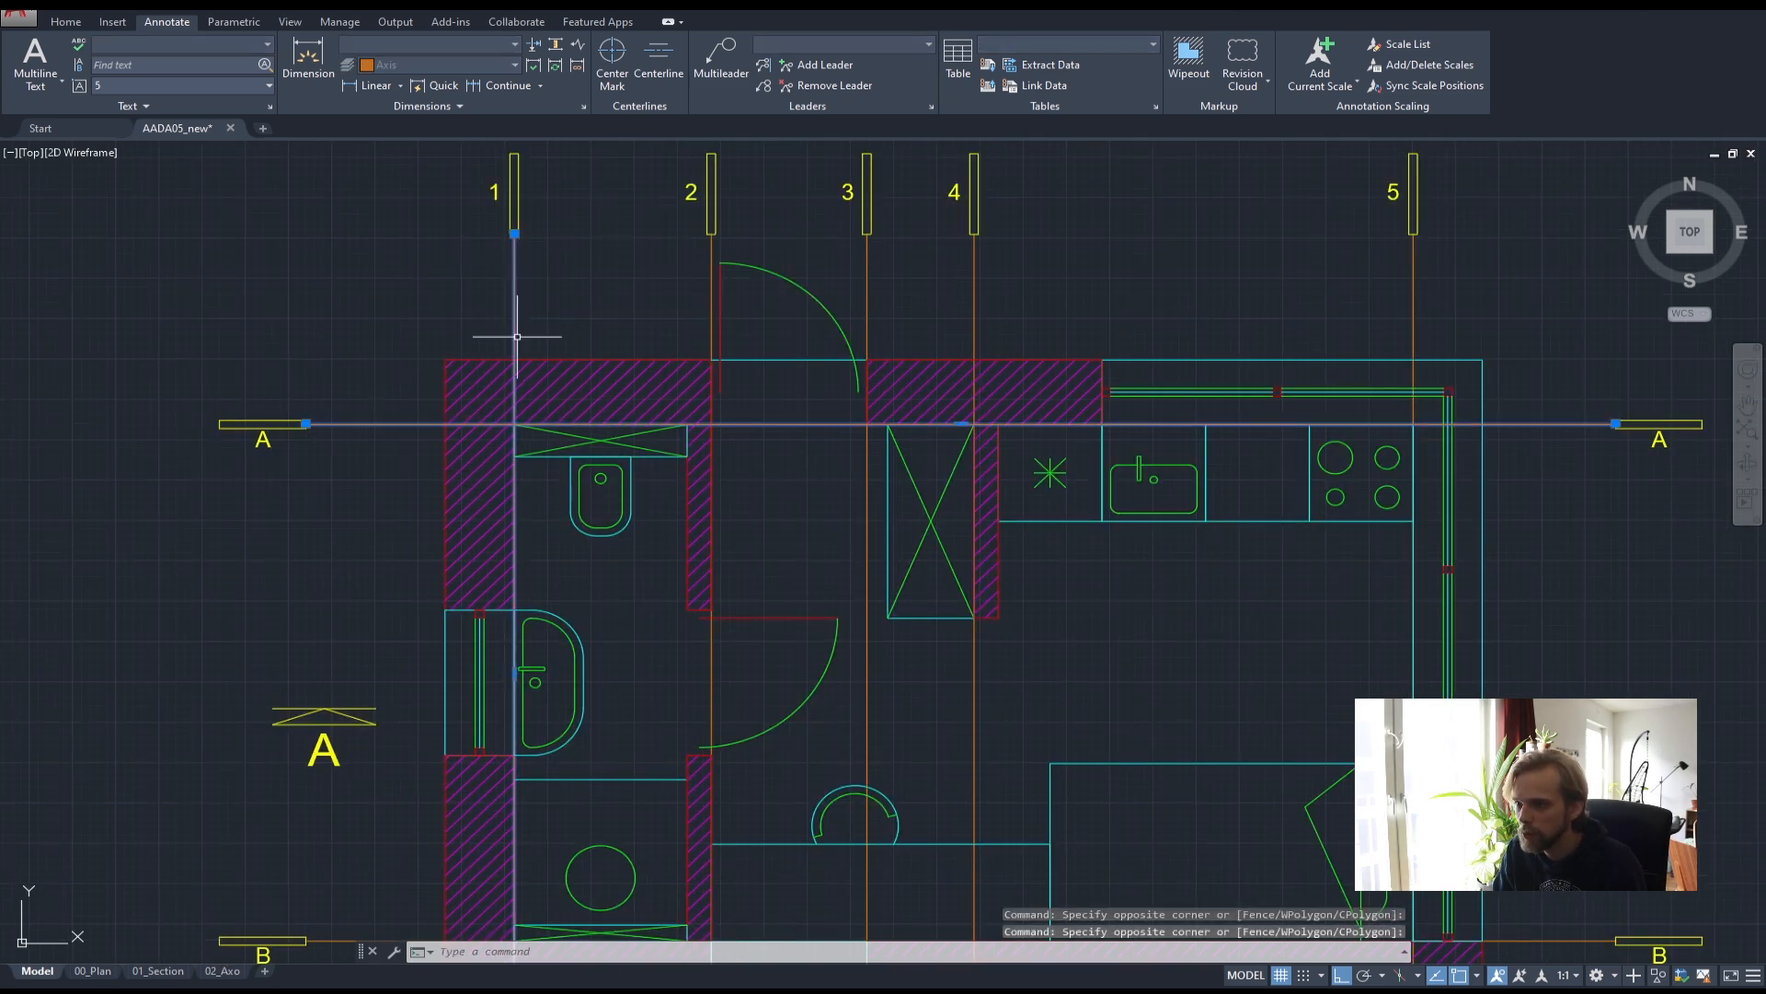
key("Escape")
key("Escape")
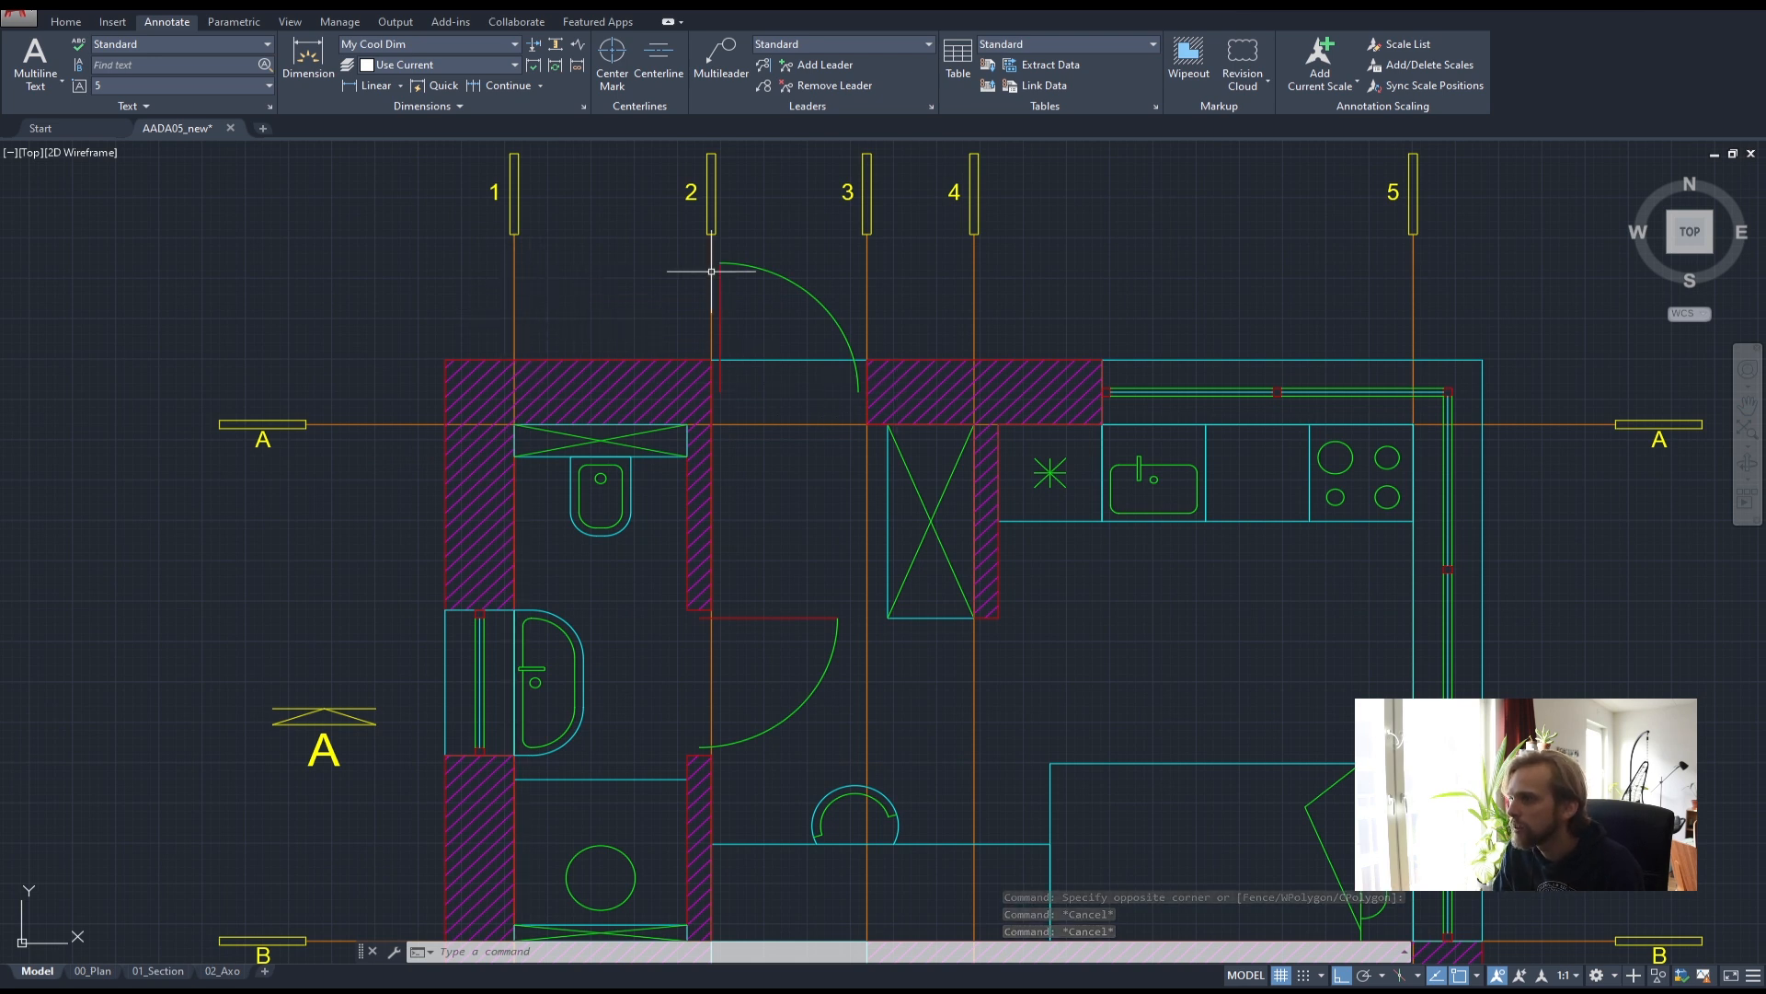
scroll(1542, 485, "down", 2)
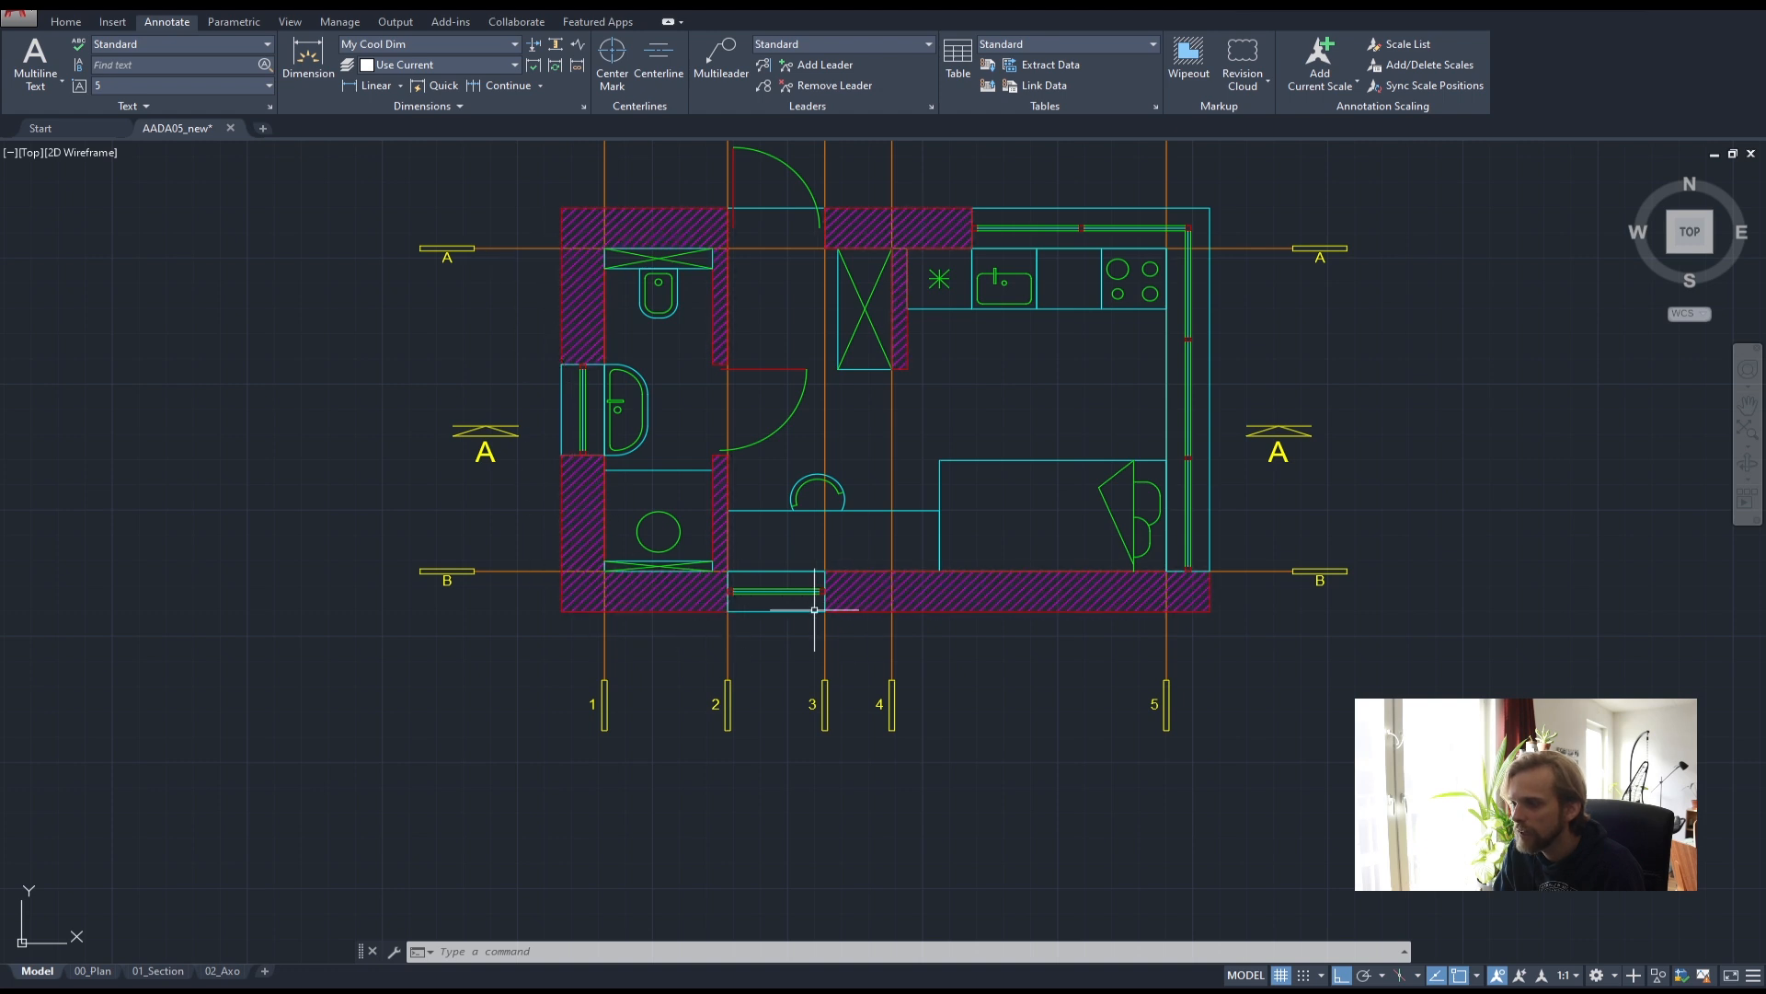
scroll(753, 625, "up", 2)
scroll(730, 538, "down", 2)
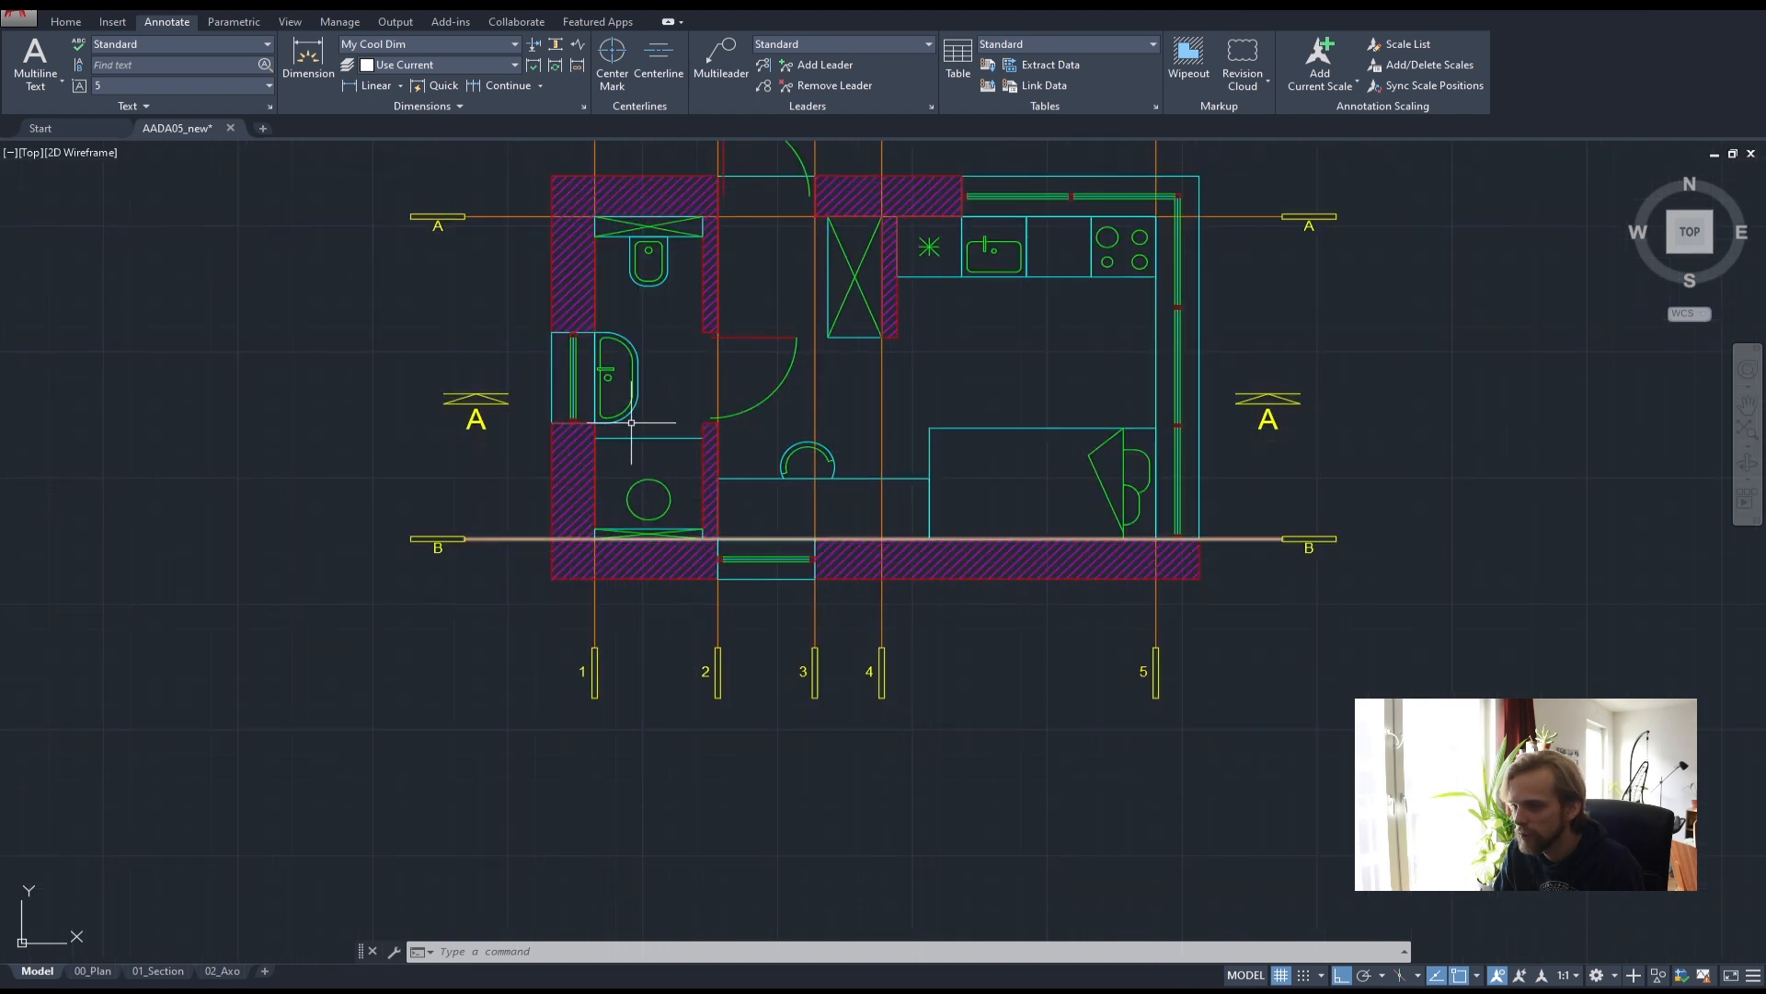
scroll(761, 552, "up", 2)
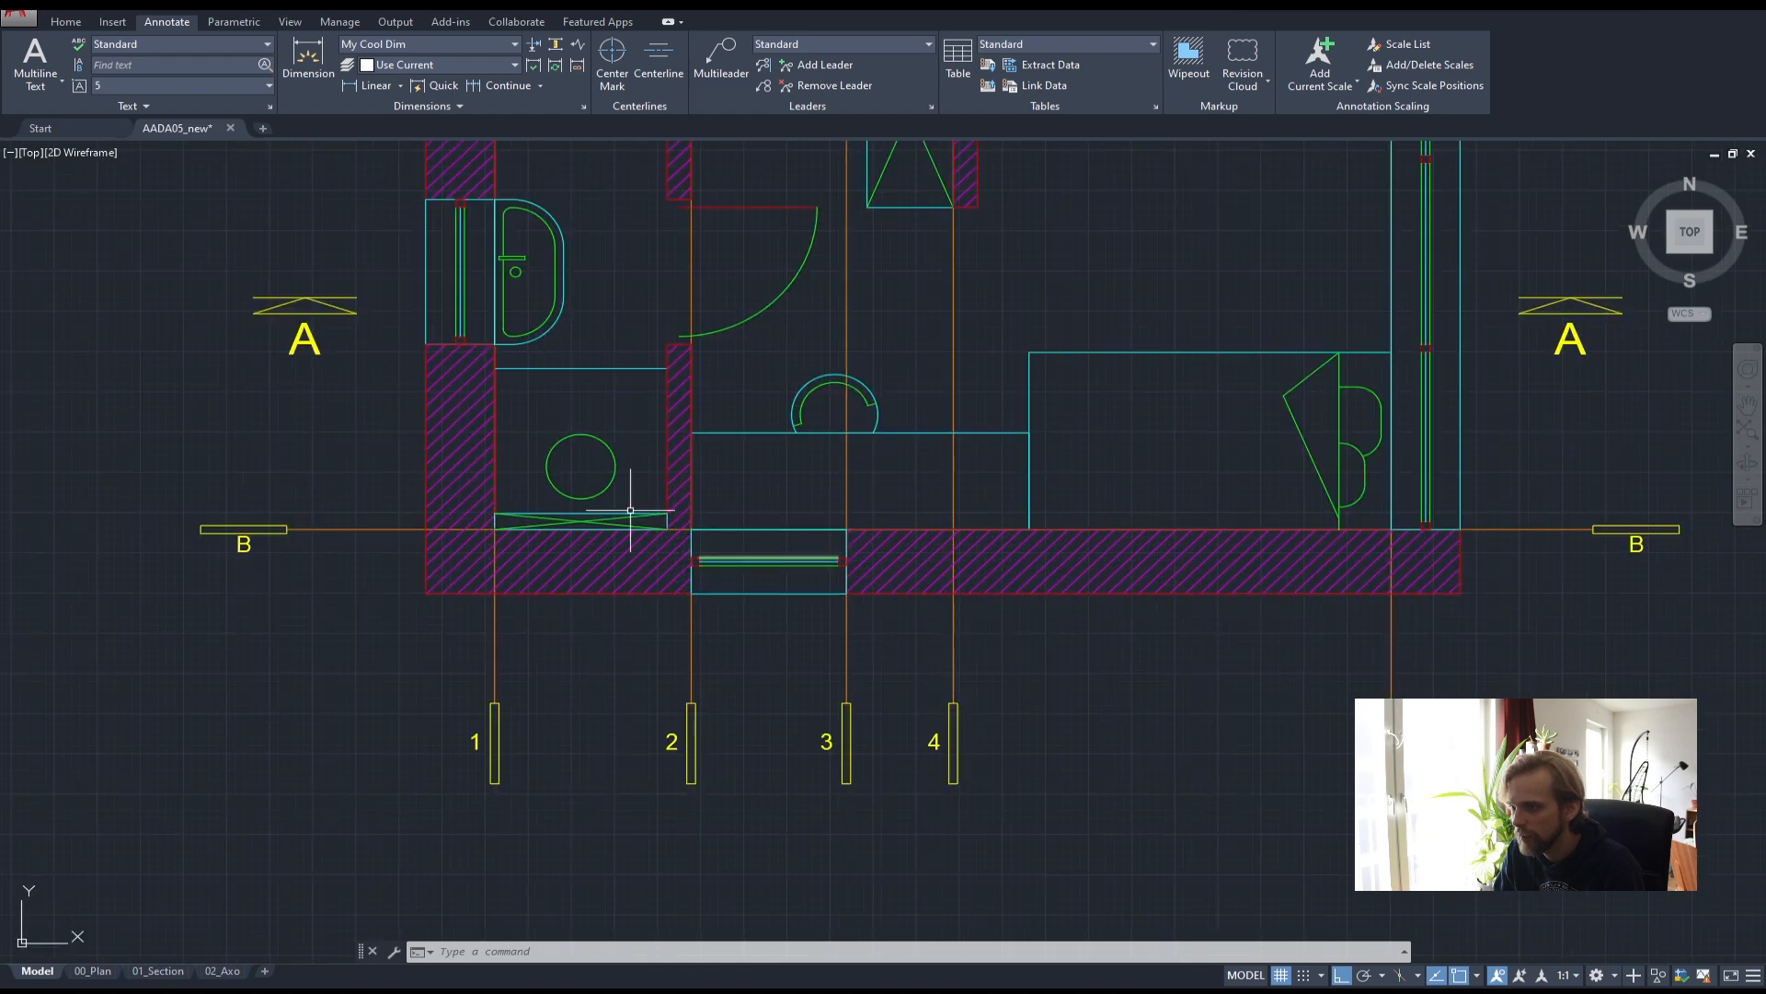
scroll(709, 458, "down", 3)
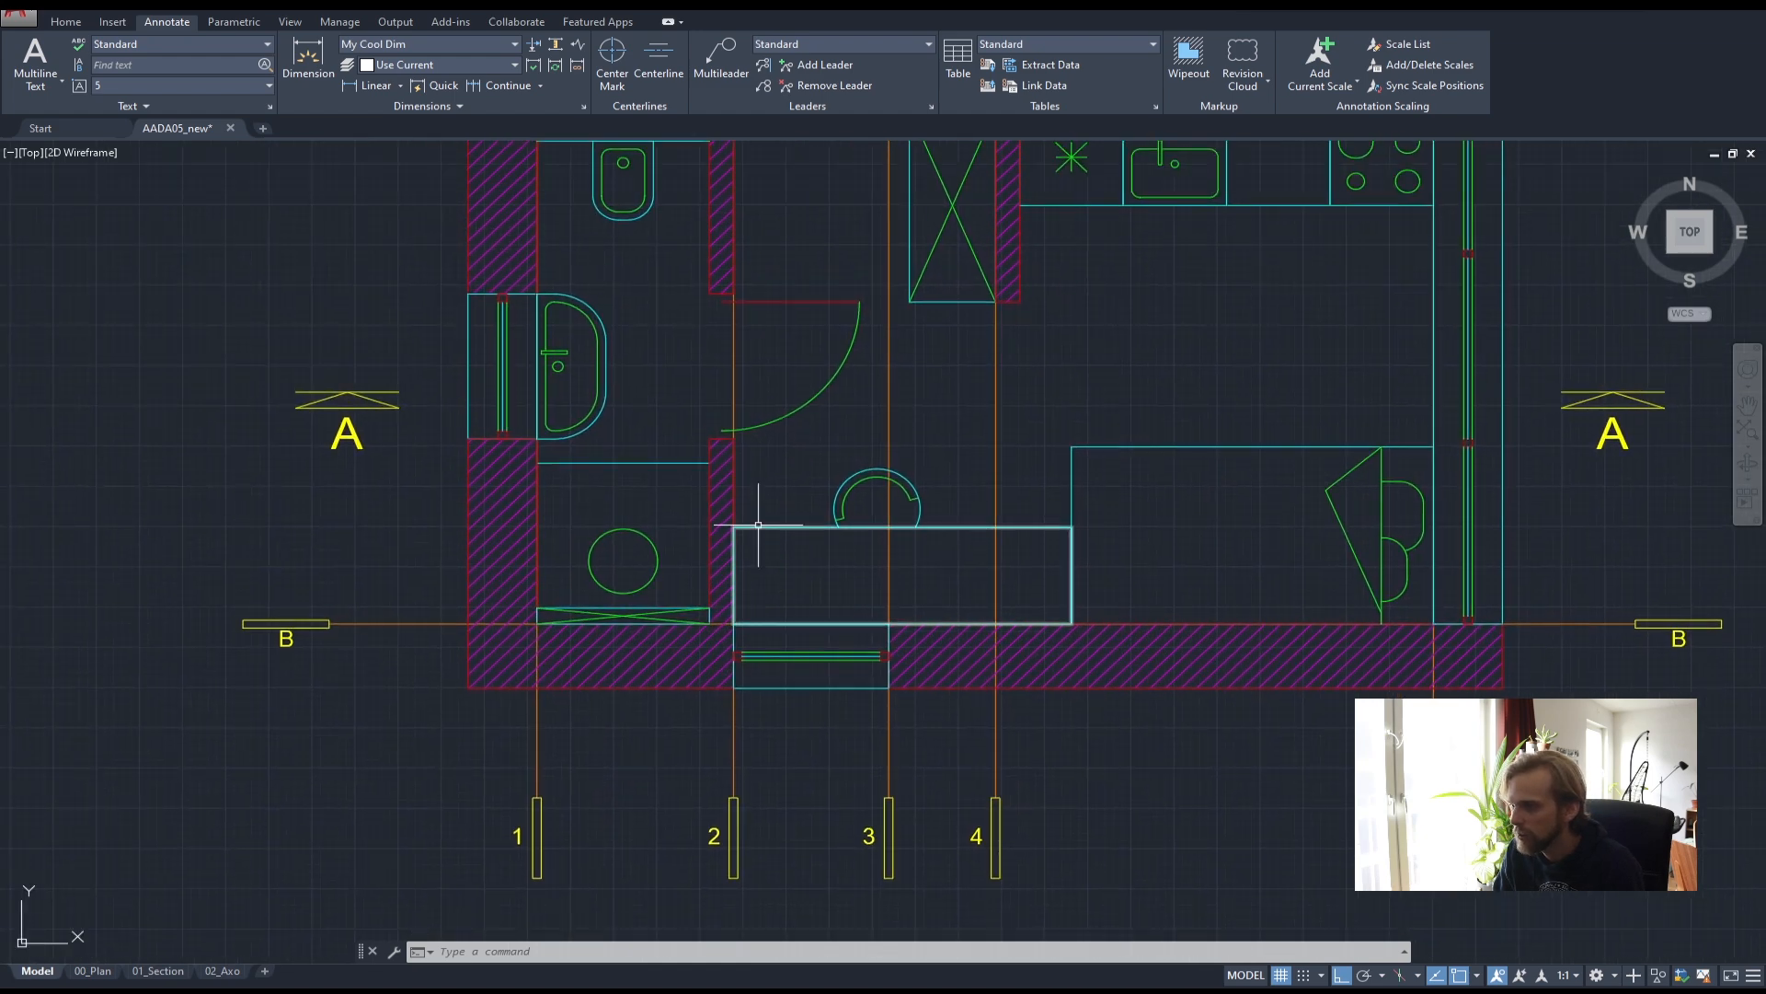
middle_click_drag(624, 368, 633, 471)
scroll(600, 465, "up", 2)
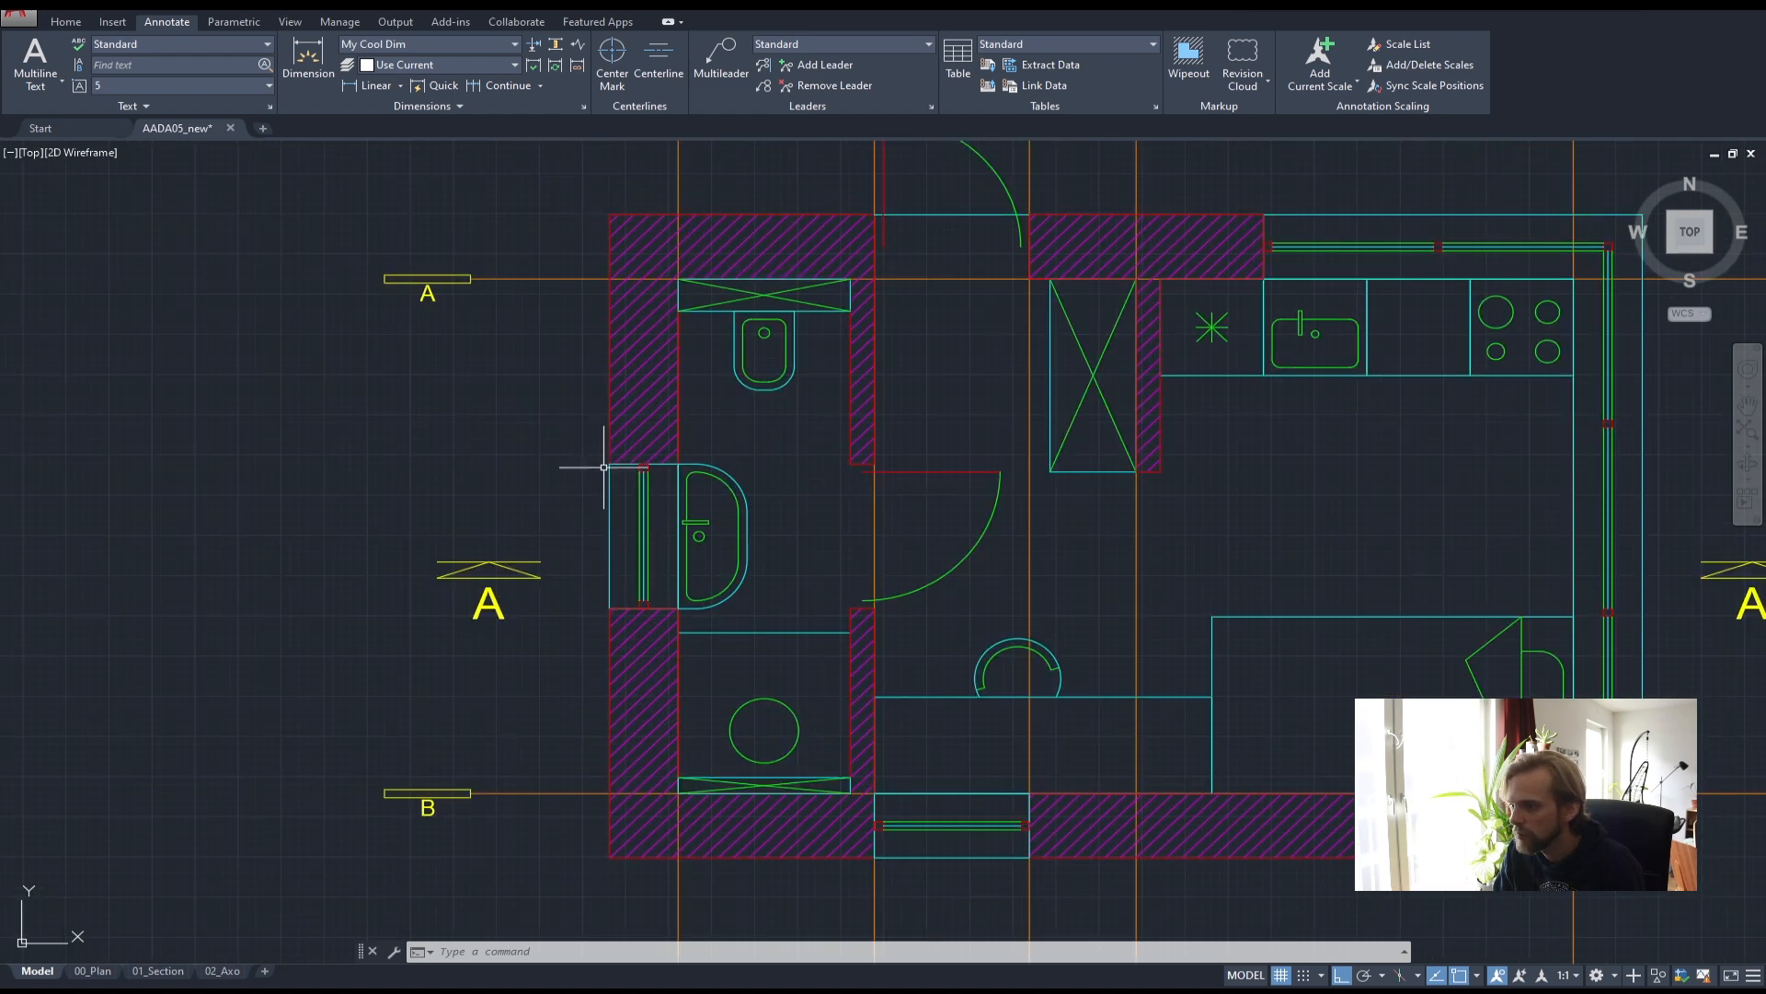
scroll(838, 456, "down", 2)
middle_click_drag(838, 455, 776, 551)
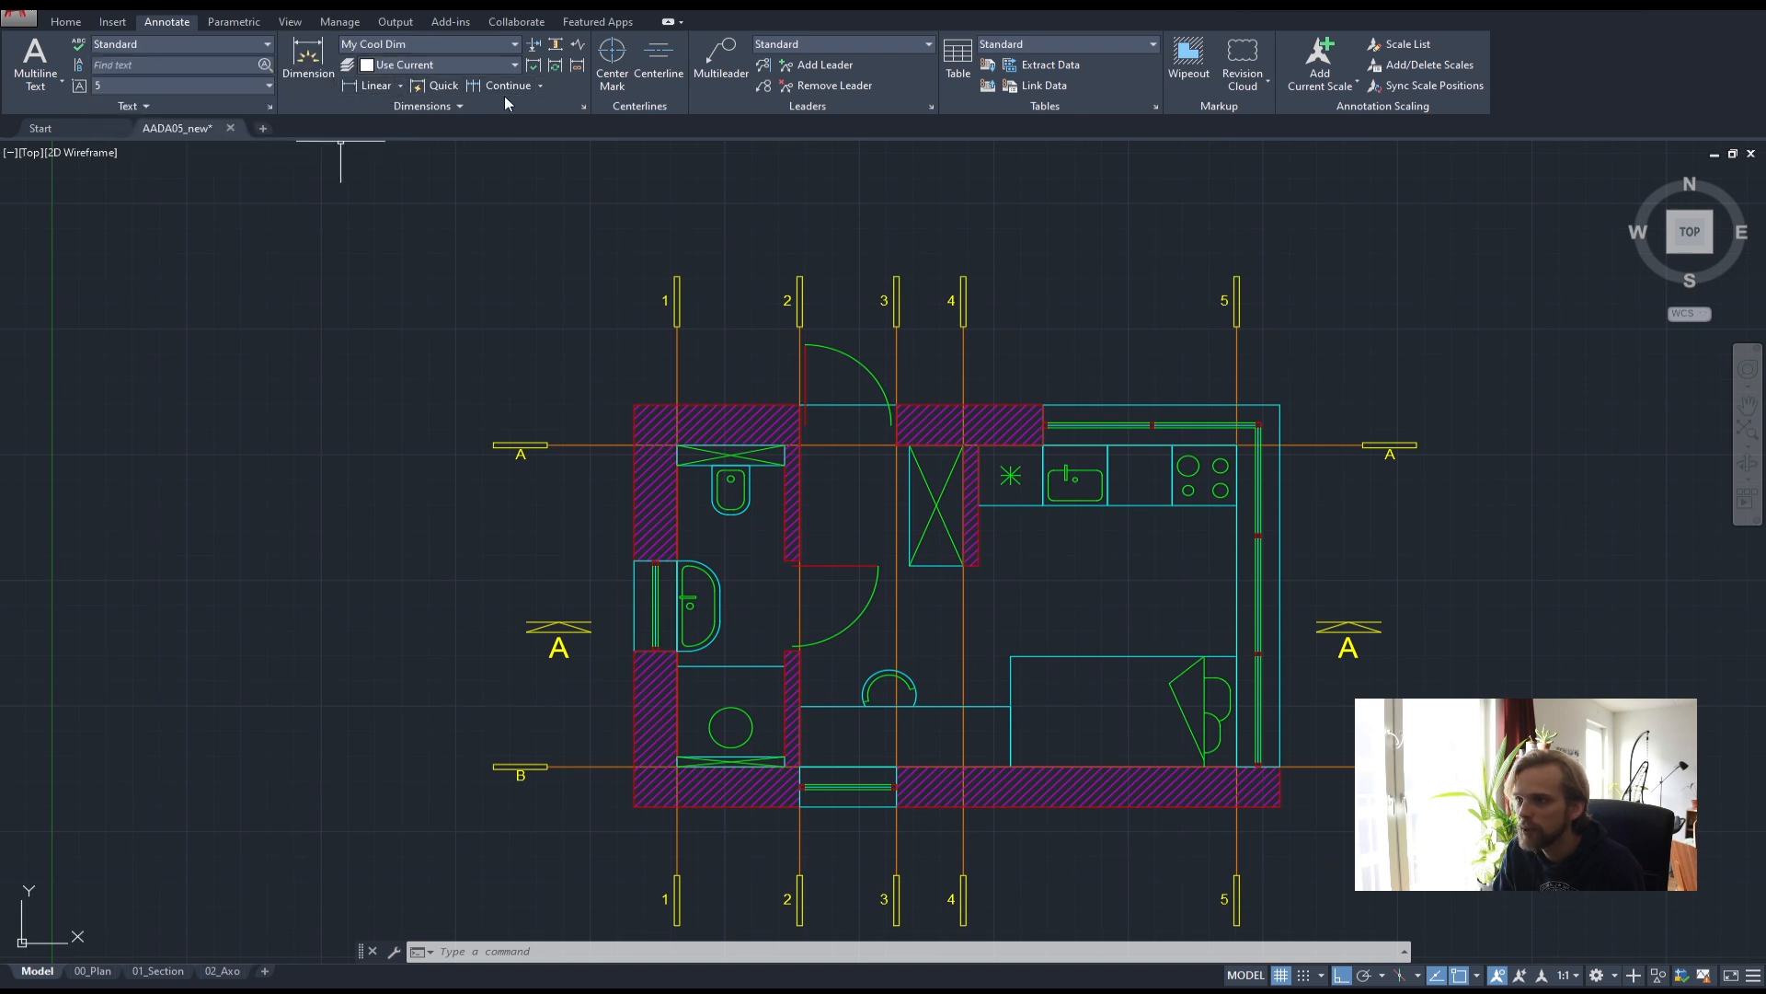
left_click(477, 105)
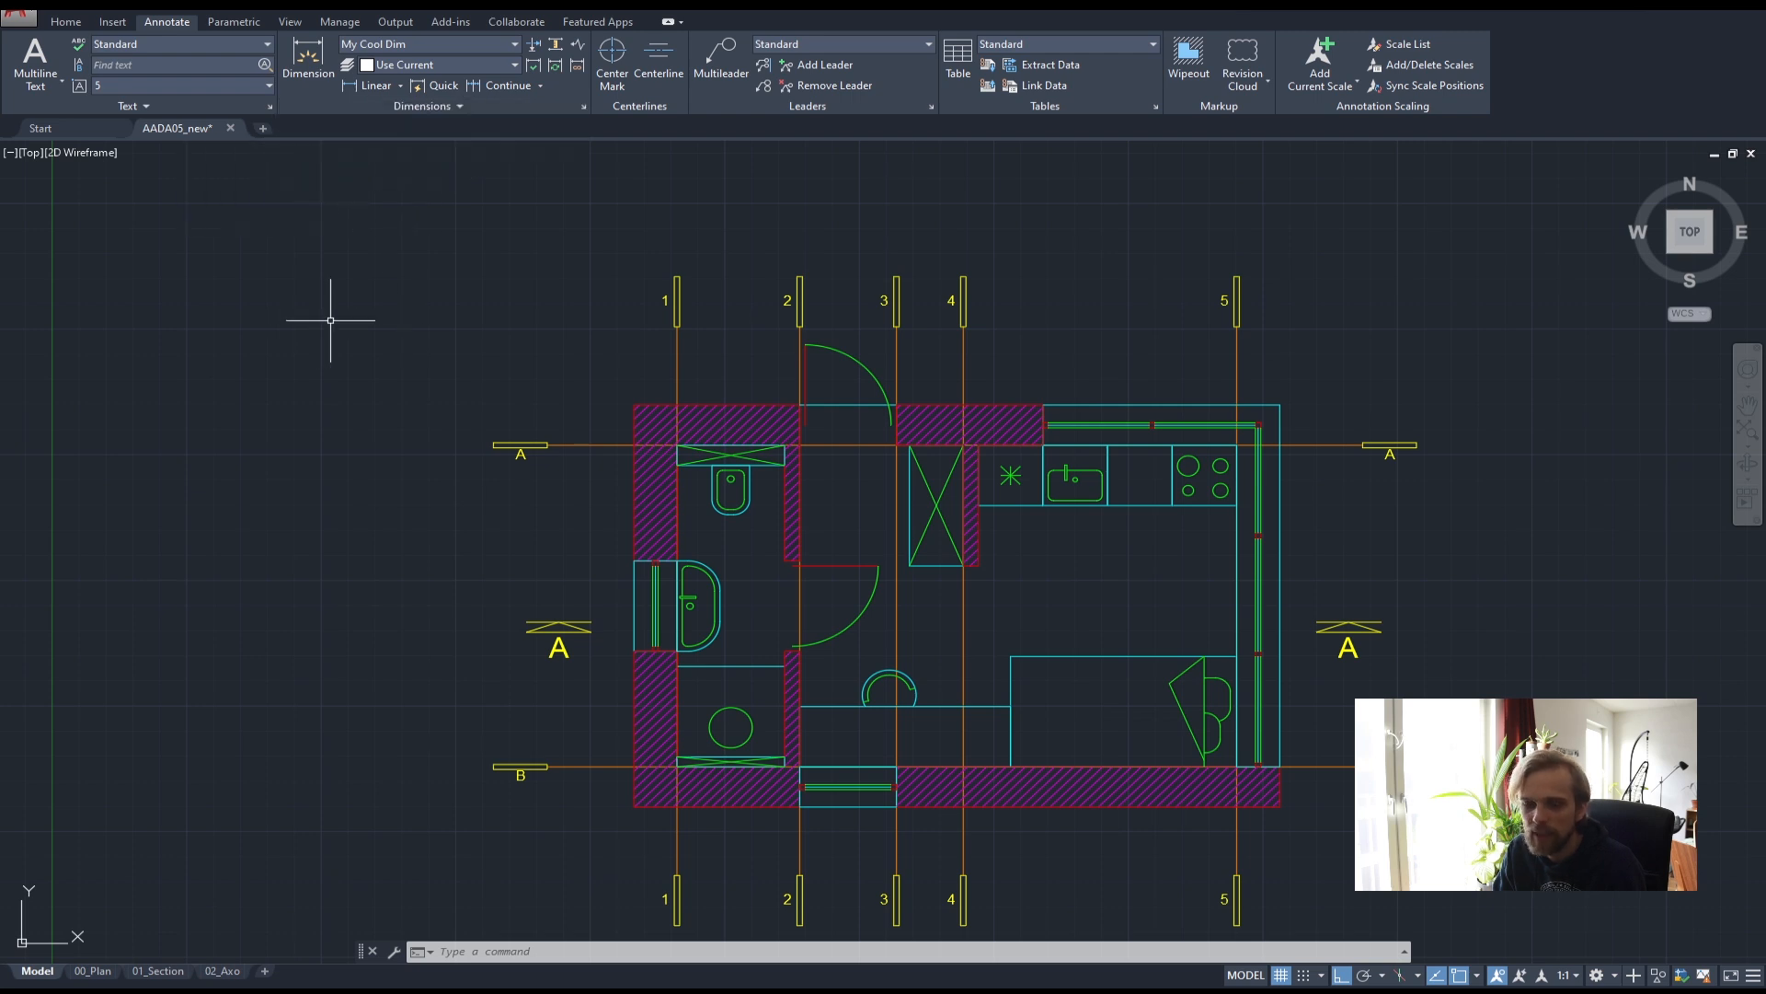
middle_click_drag(409, 325, 638, 413)
key("Escape")
key("Escape")
middle_click_drag(731, 375, 521, 265)
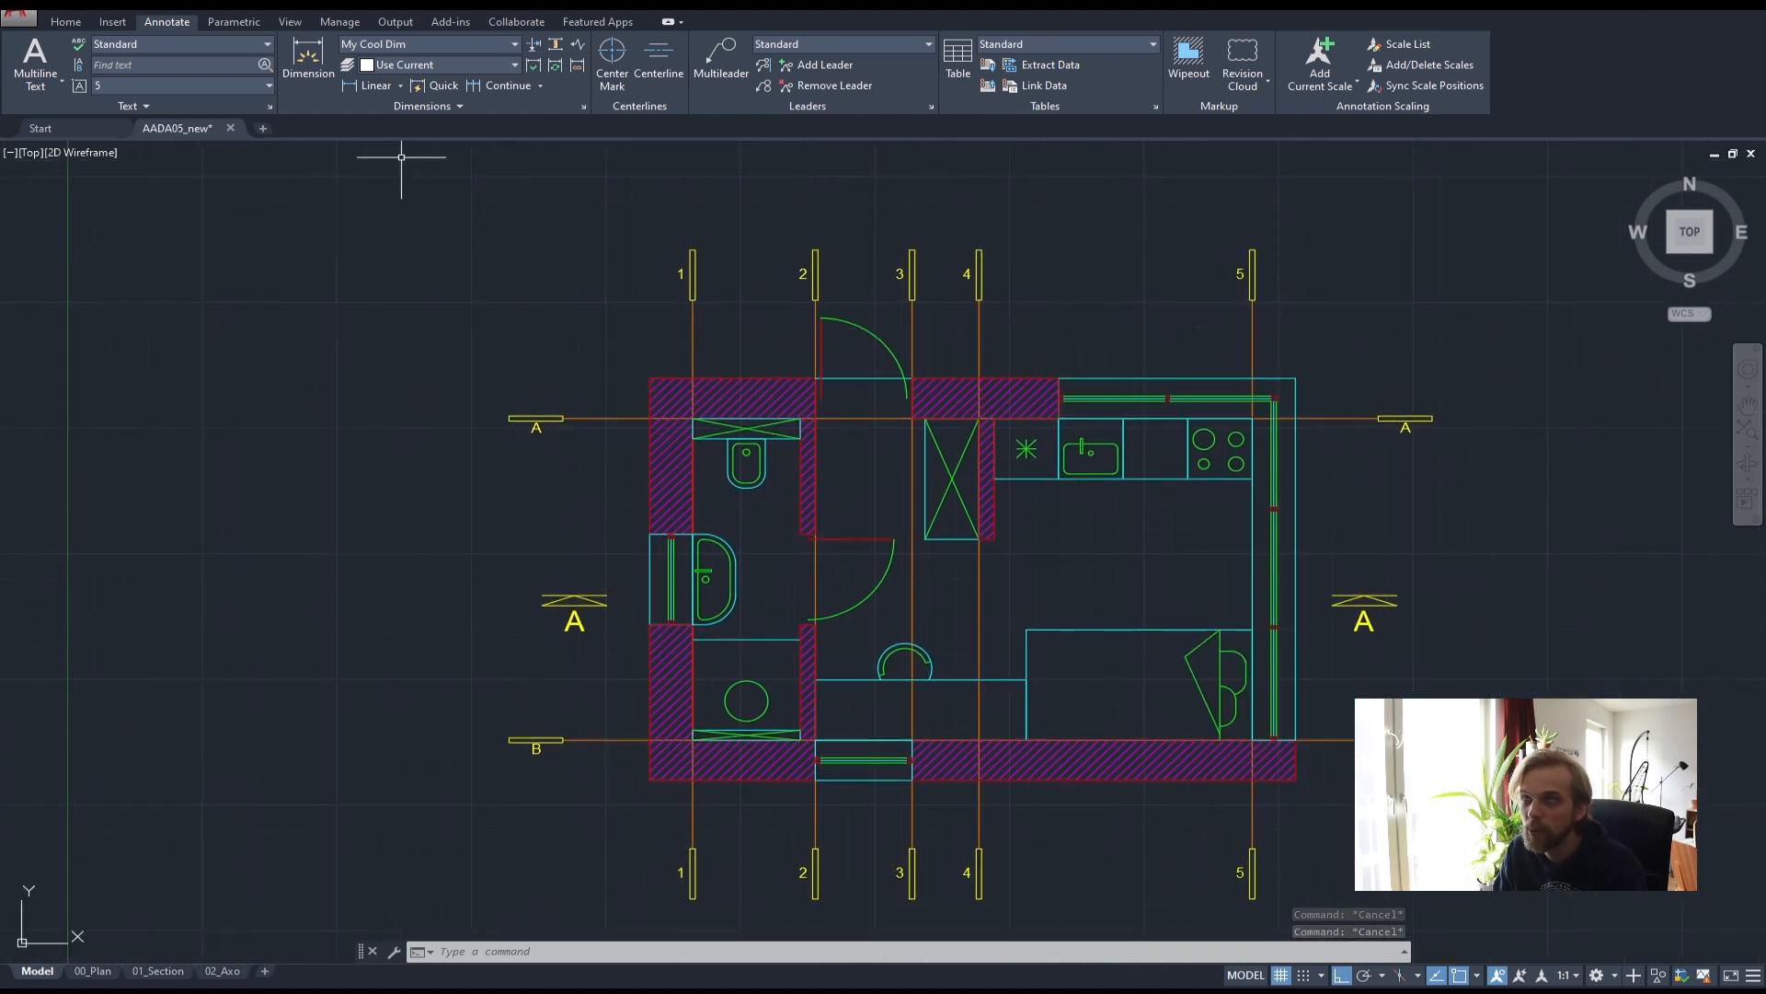
- Add a 1140 linear dimension between grid lines 1 and 2 above the top wall
left_click(369, 91)
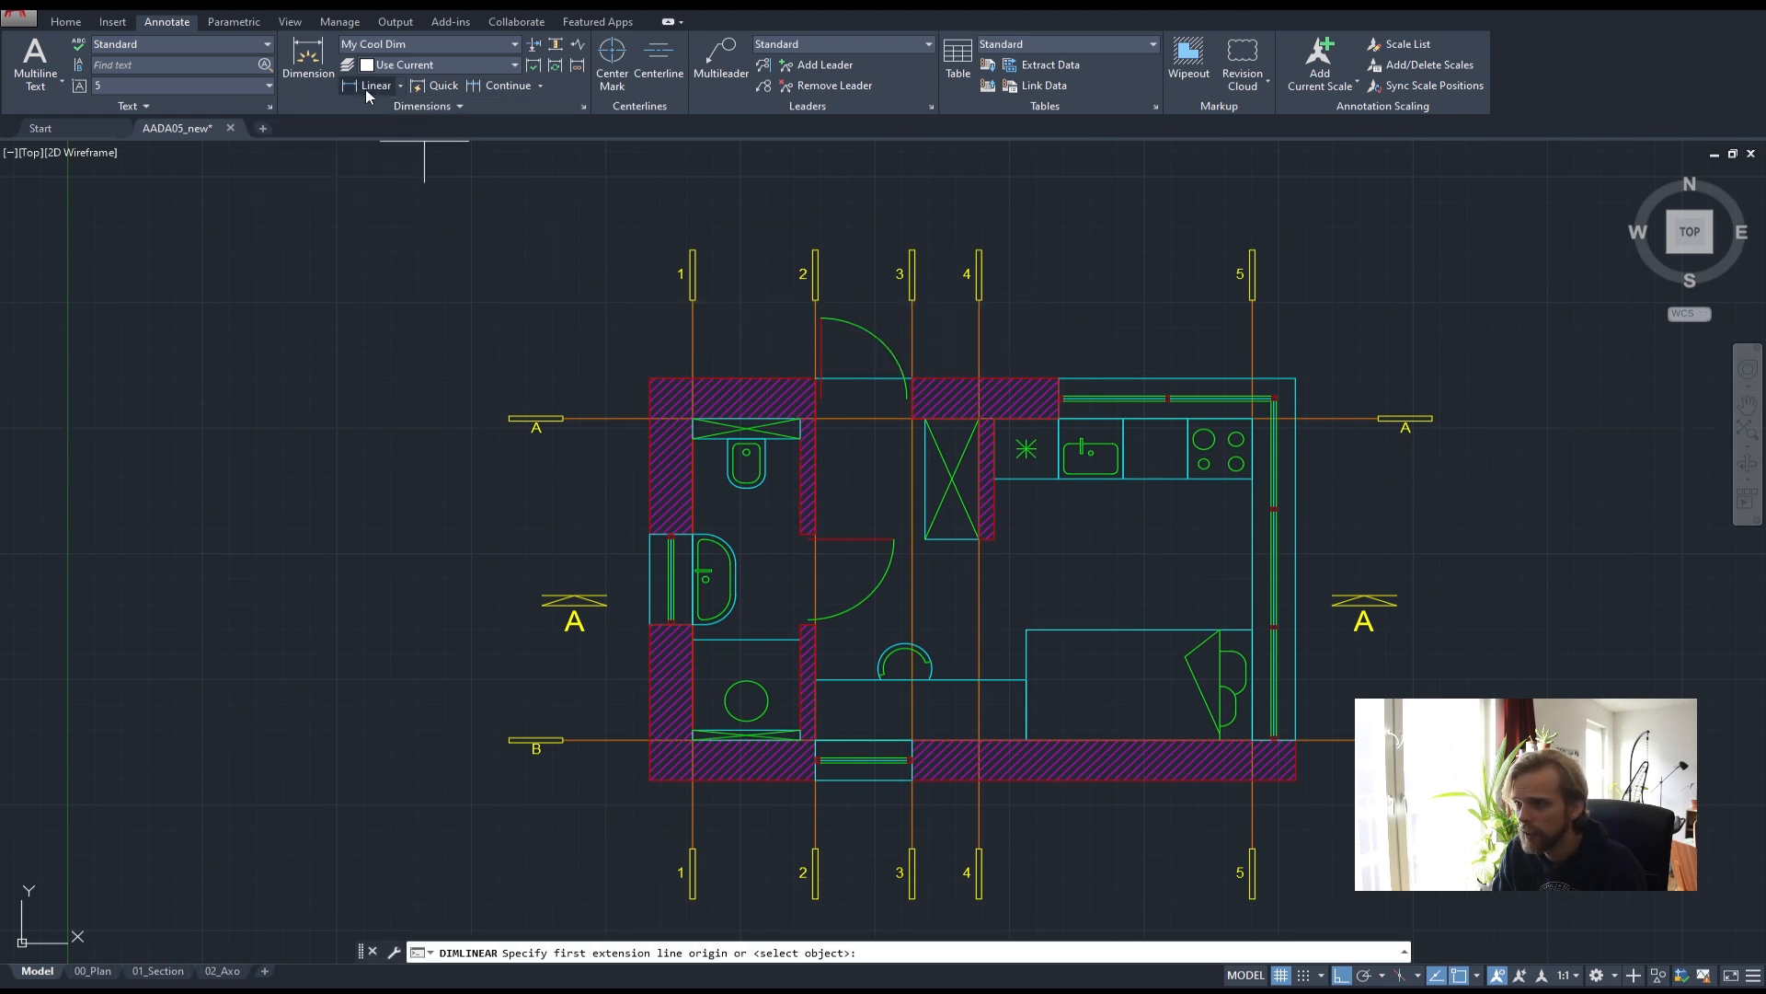
scroll(701, 381, "up", 2)
left_click(699, 379)
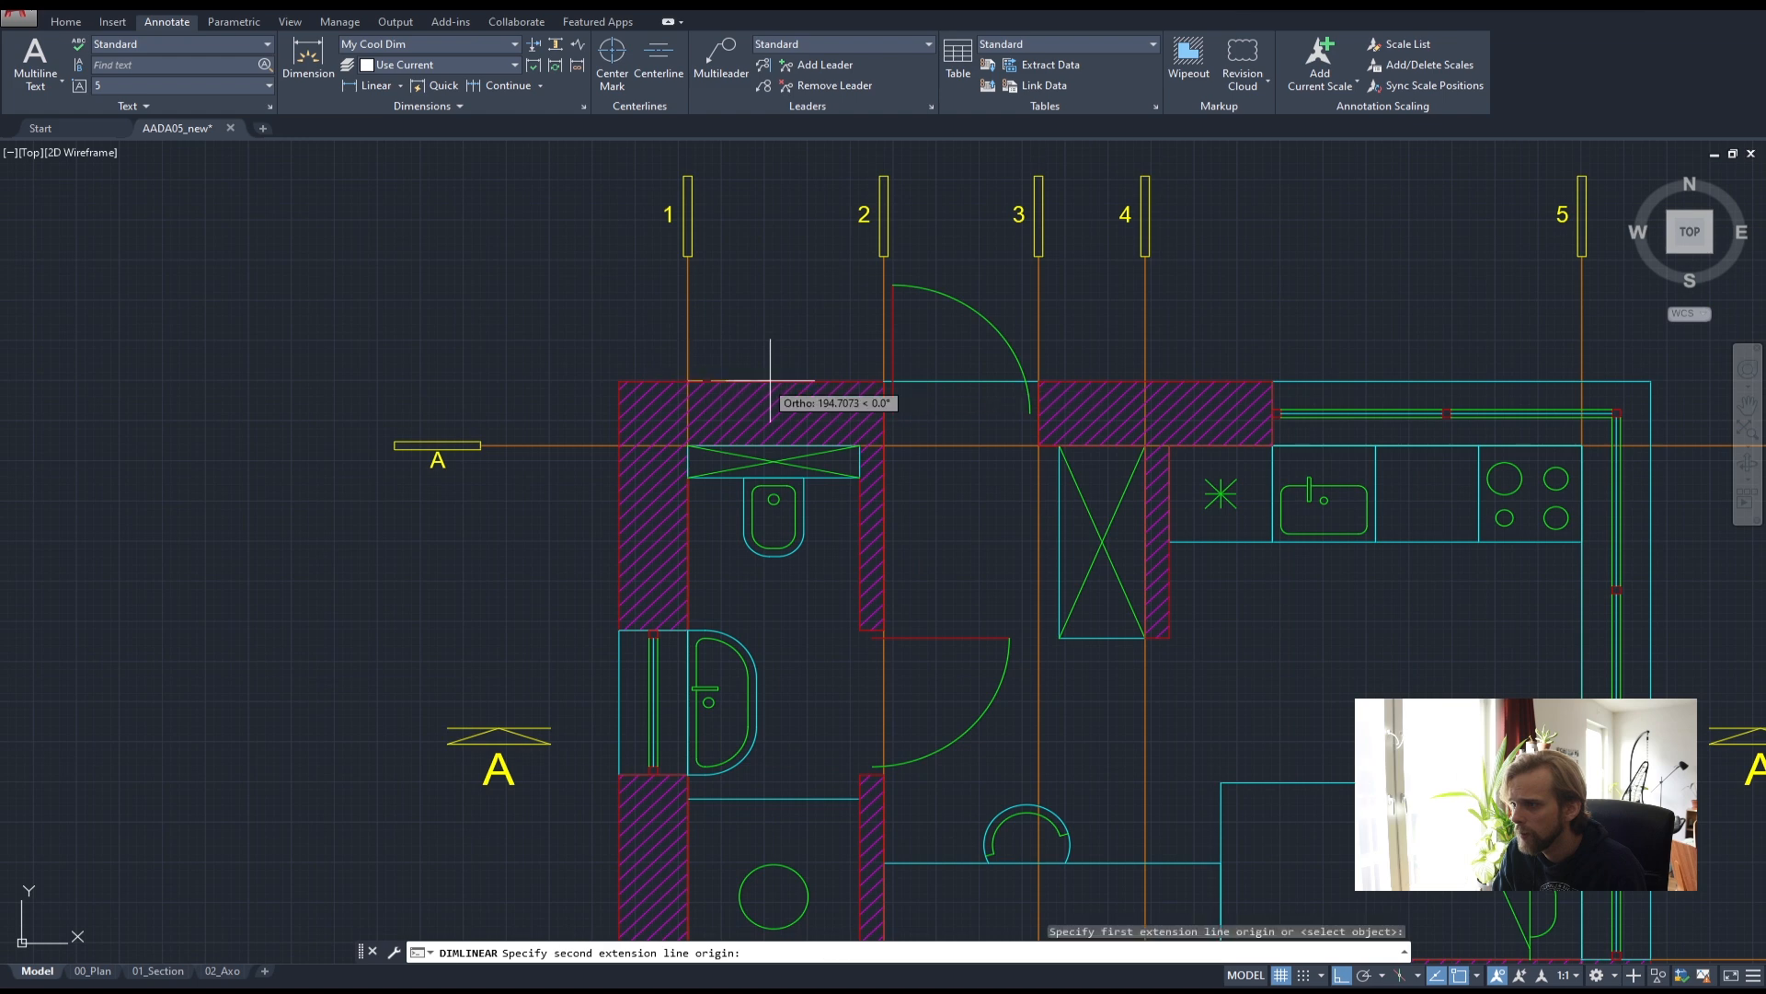
scroll(700, 359, "up", 4)
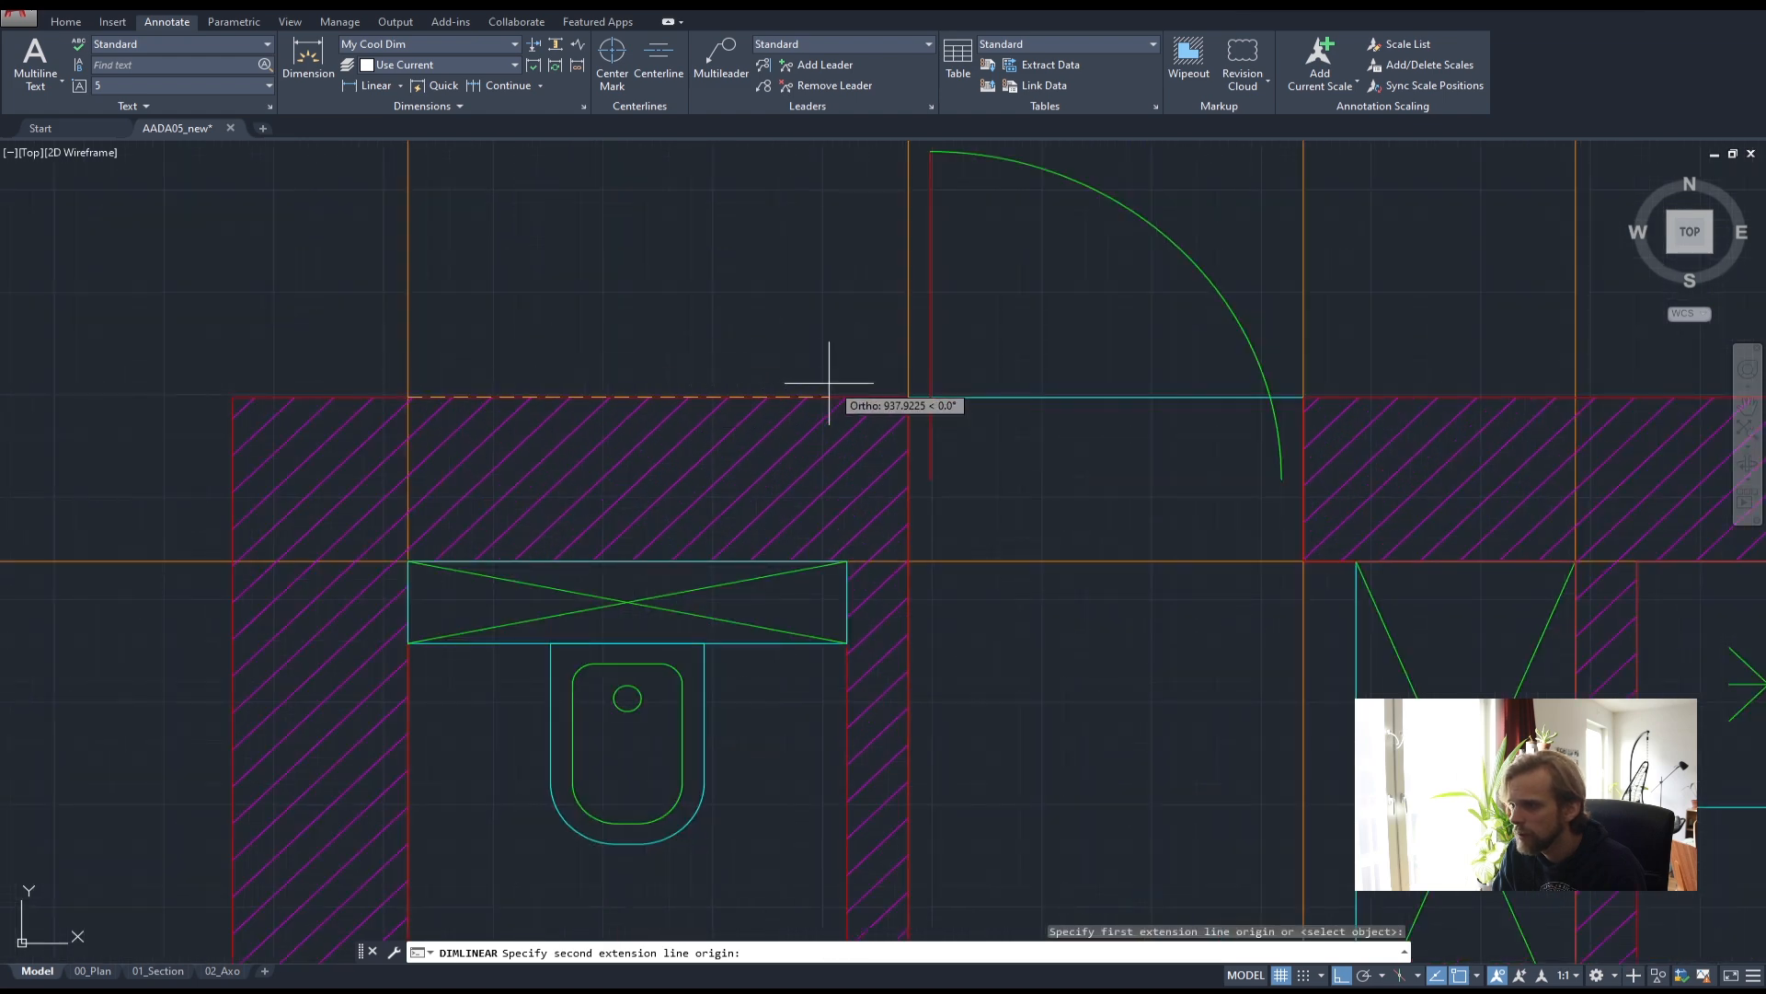
left_click(908, 397)
scroll(866, 314, "down", 2)
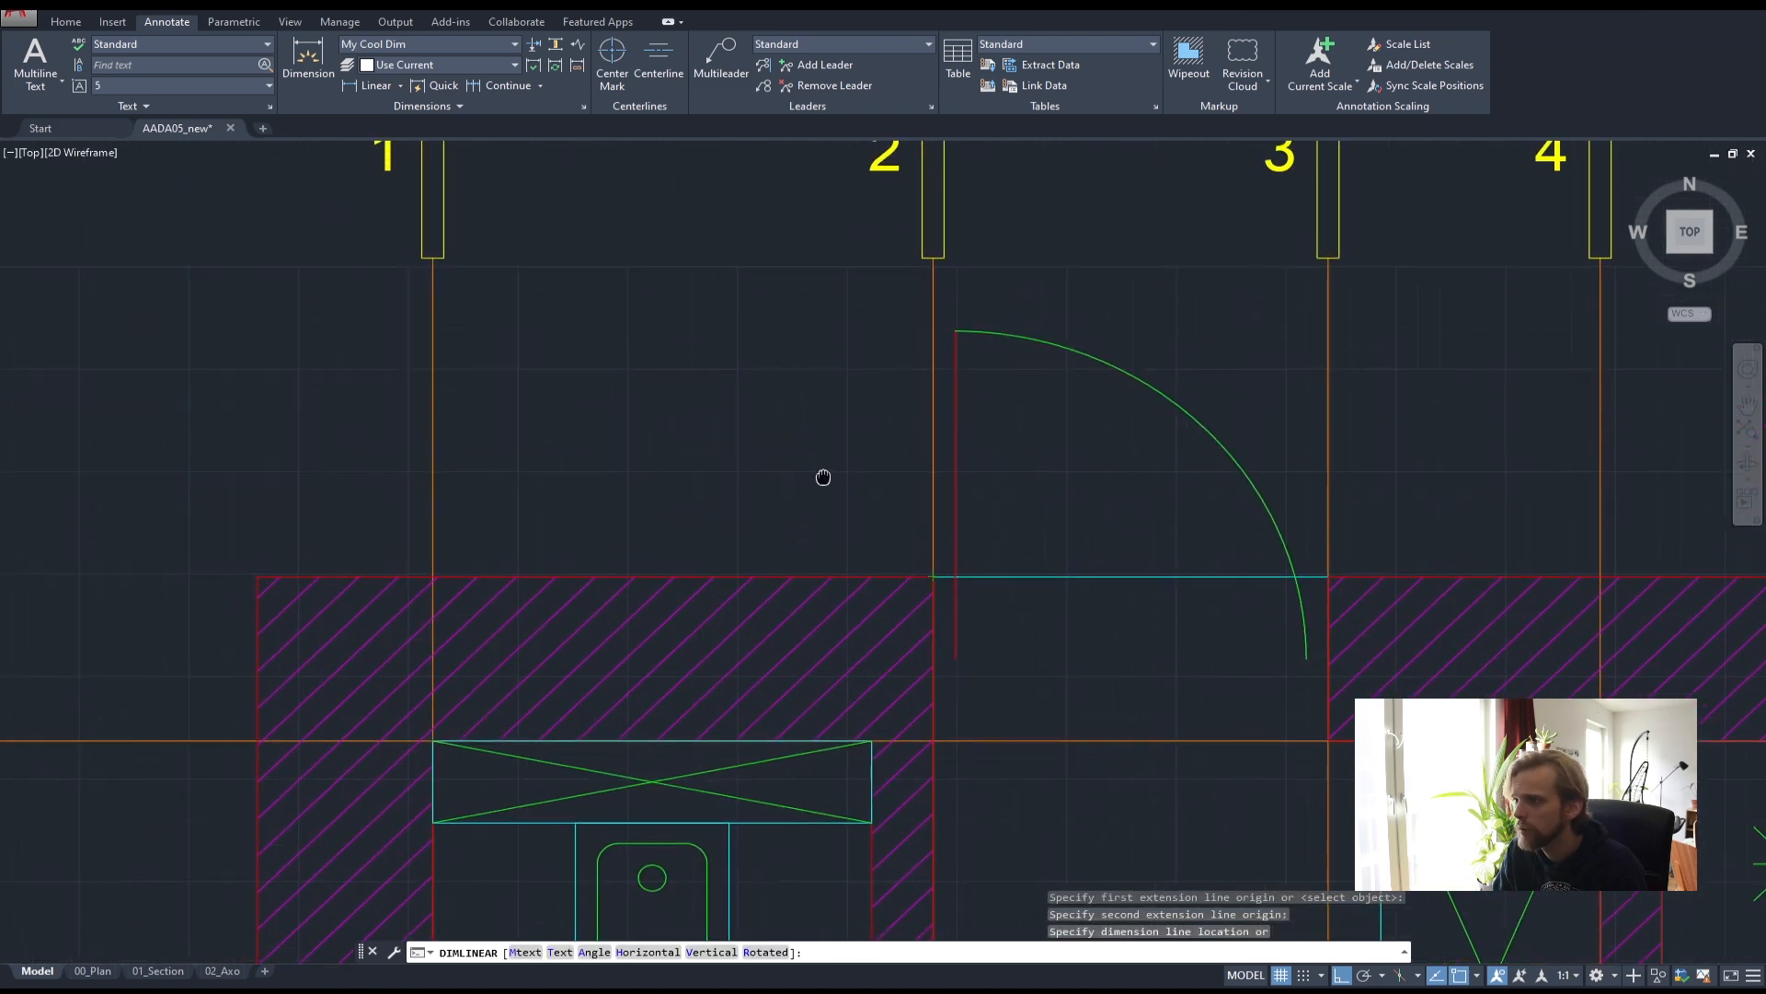
left_click(850, 367)
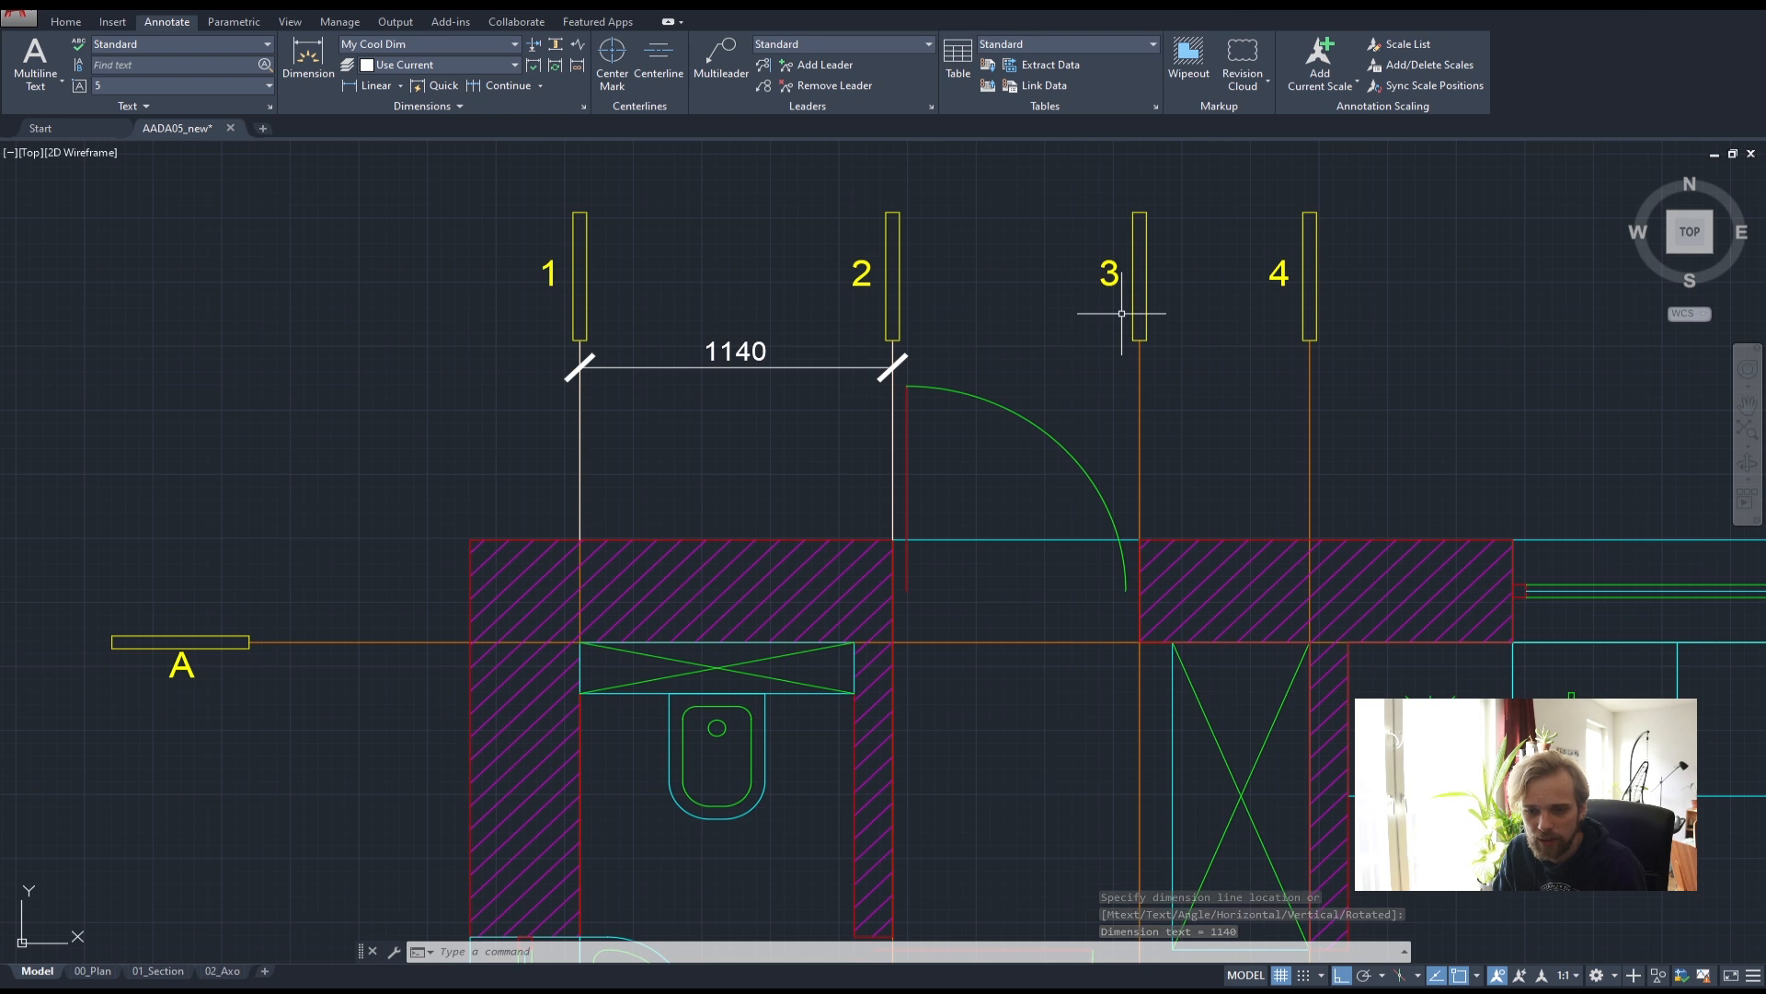
- Draw a 1522 test linear dimension left of the plan with ortho (F8) off
middle_click_drag(450, 405, 757, 460)
scroll(757, 460, "down", 1)
left_click(373, 85)
left_click(293, 565)
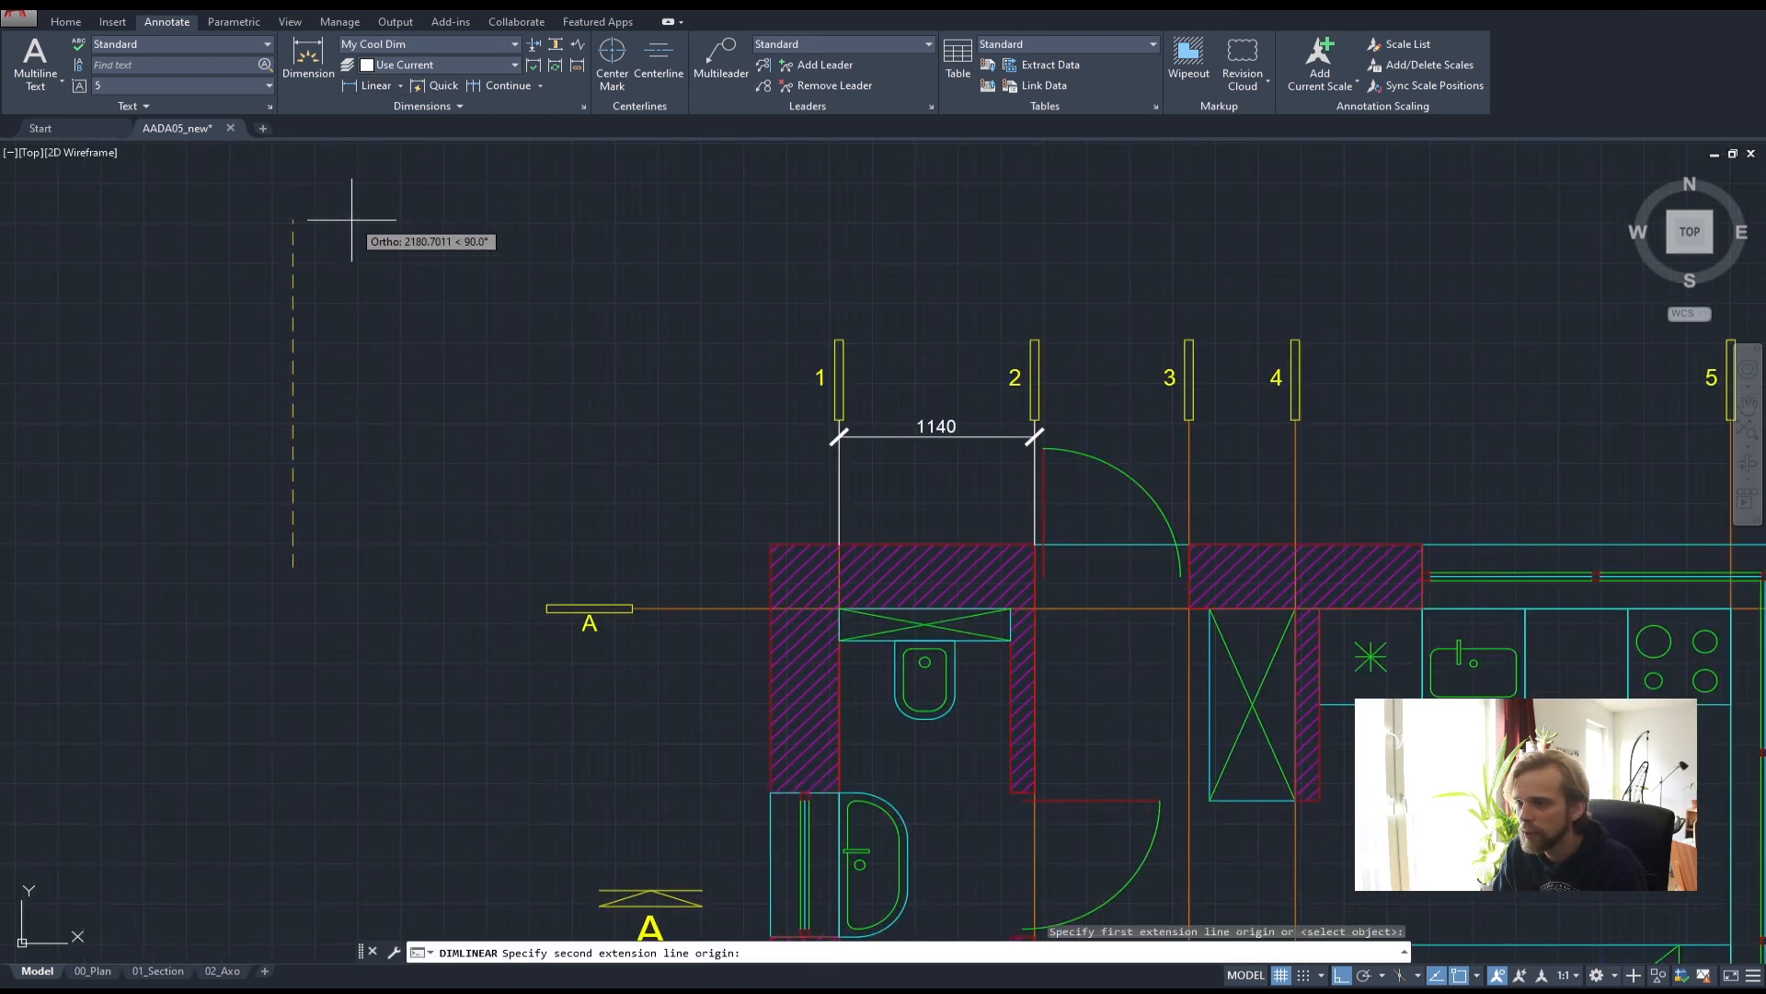
key("F8")
left_click(553, 347)
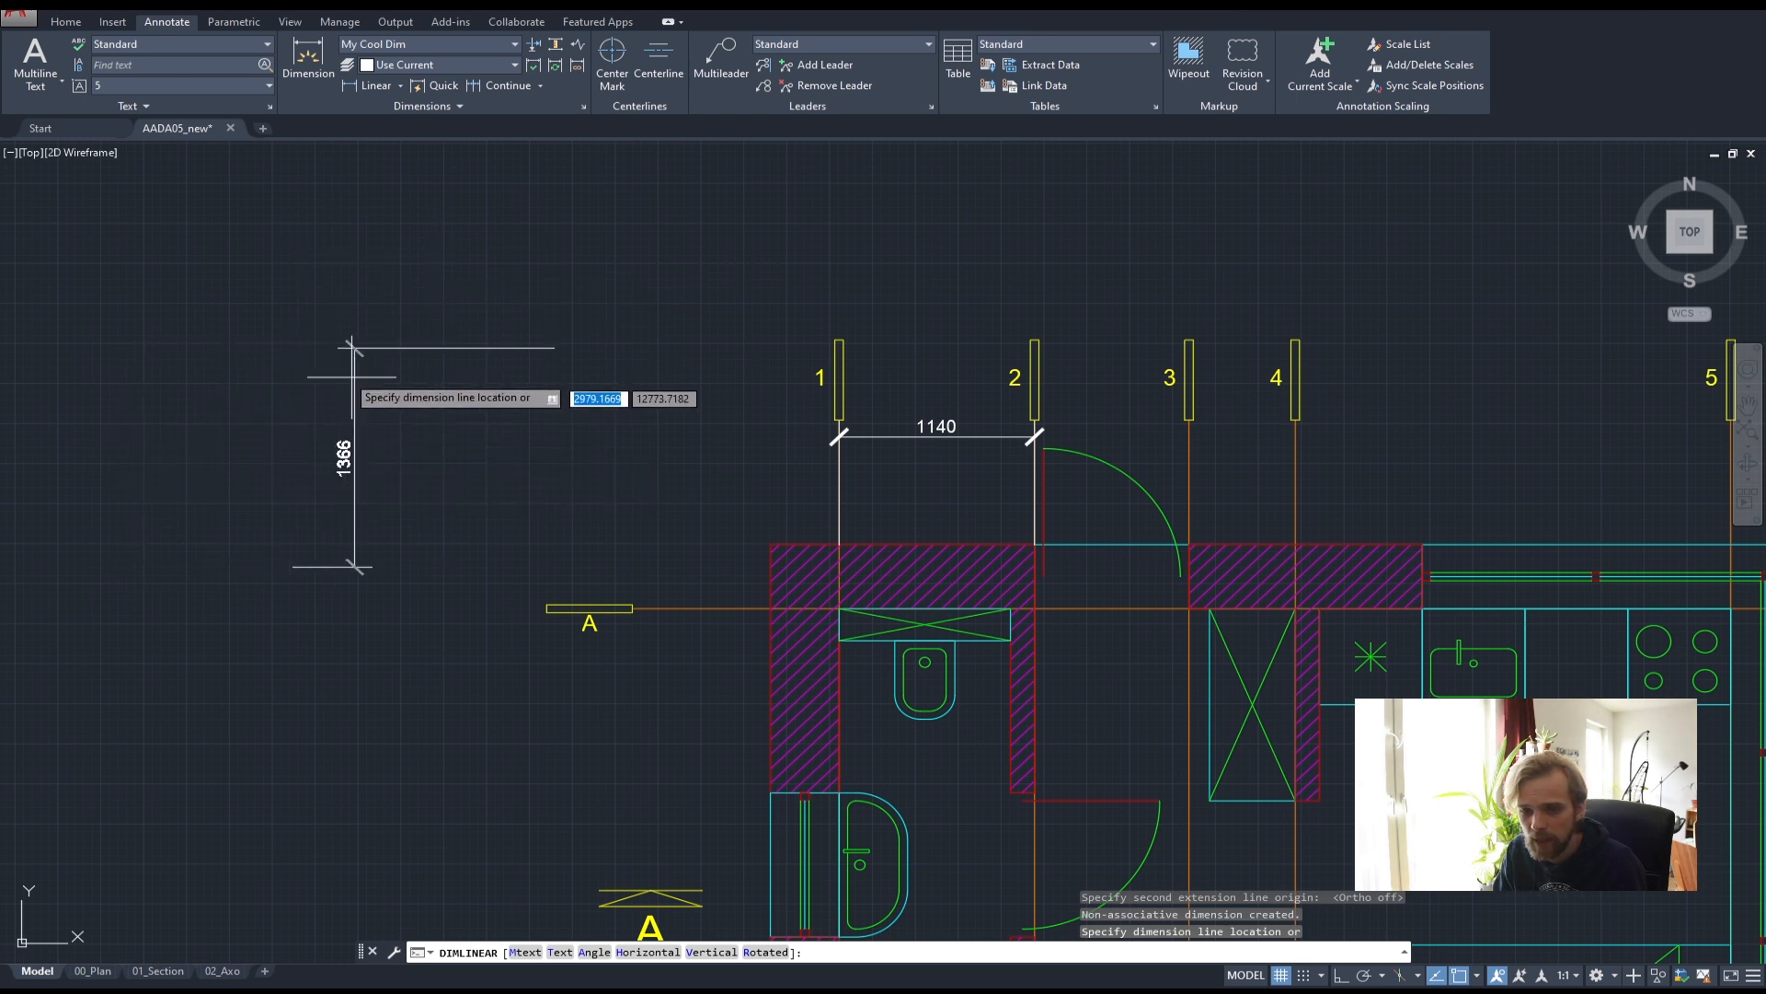
left_click(418, 255)
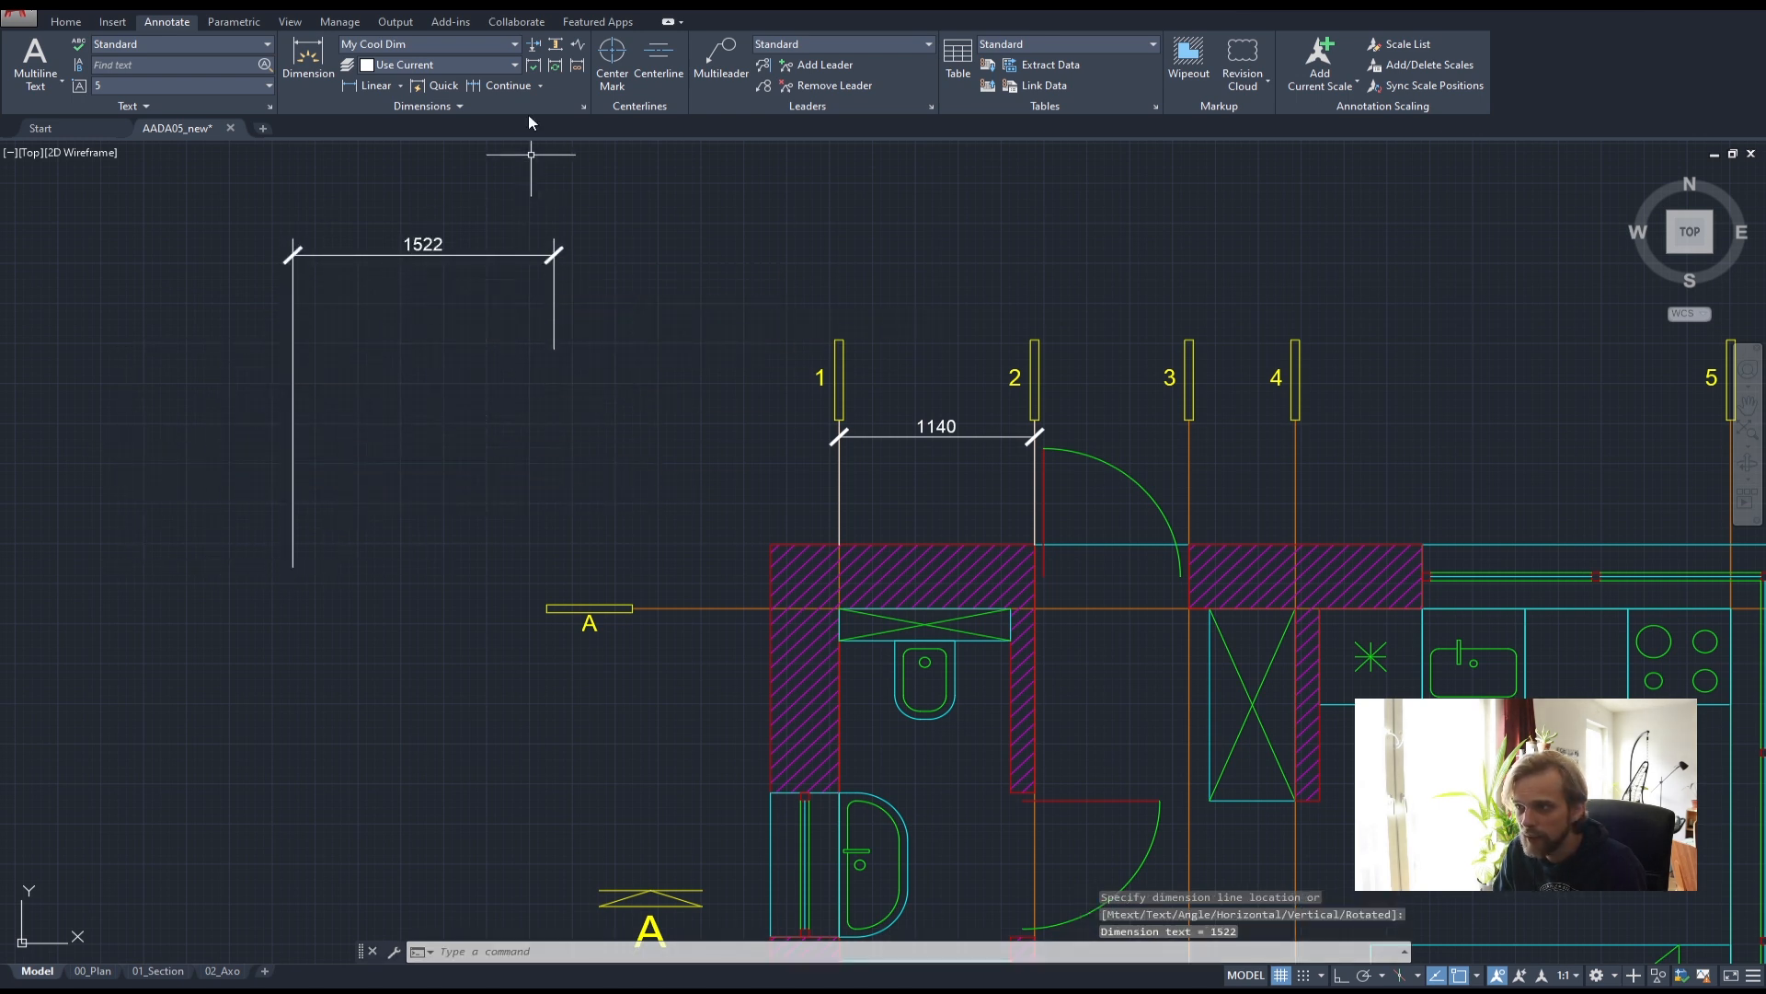
left_click(453, 106)
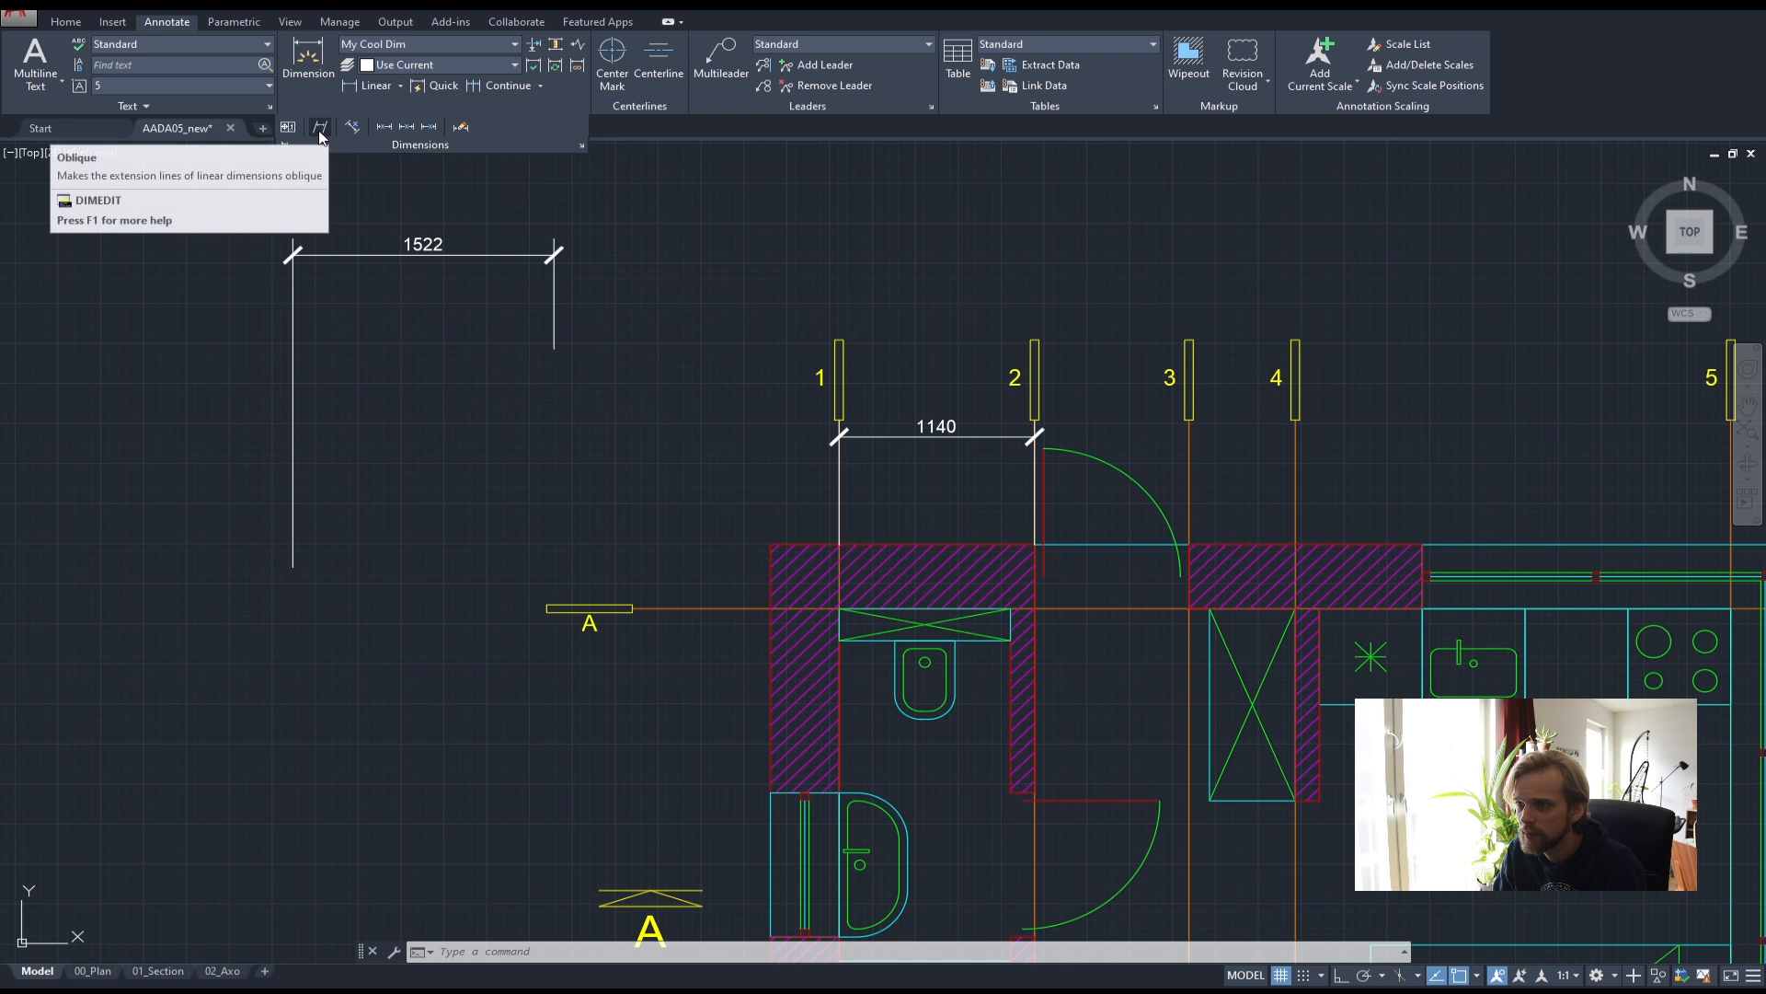
- Browse the dimension type options and draw a 1649 aligned test dimension
left_click(541, 86)
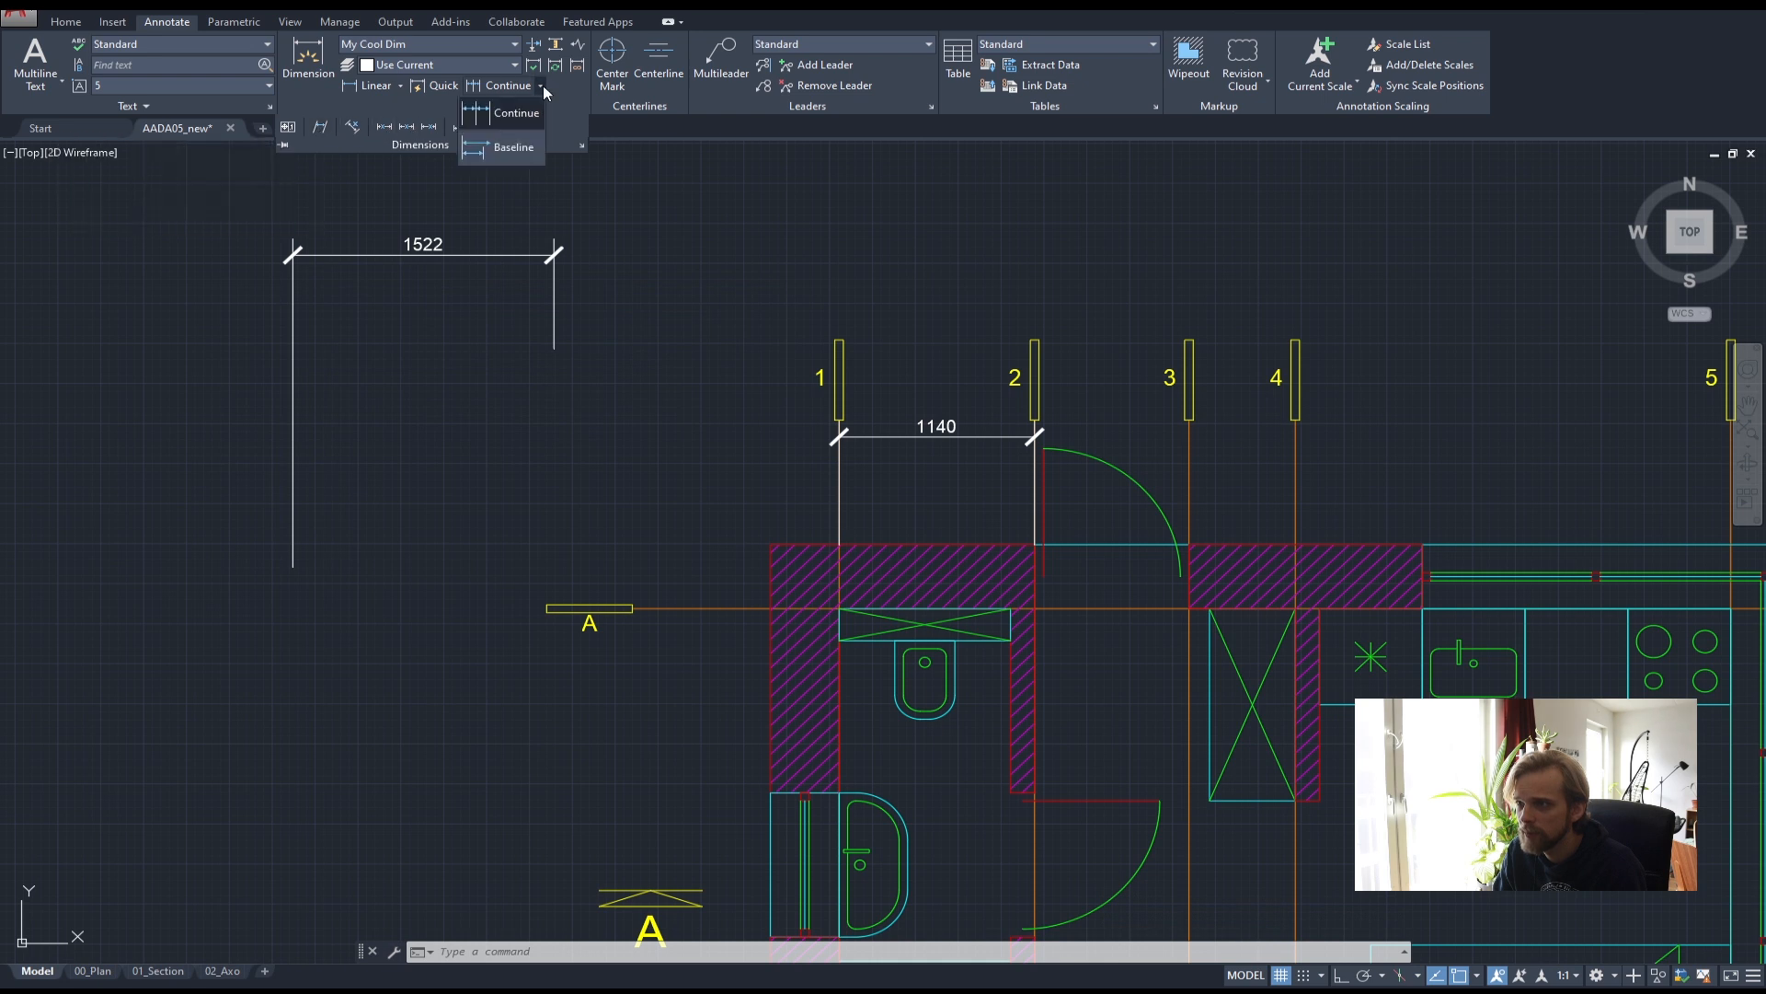
left_click(401, 86)
left_click(401, 87)
left_click(754, 250)
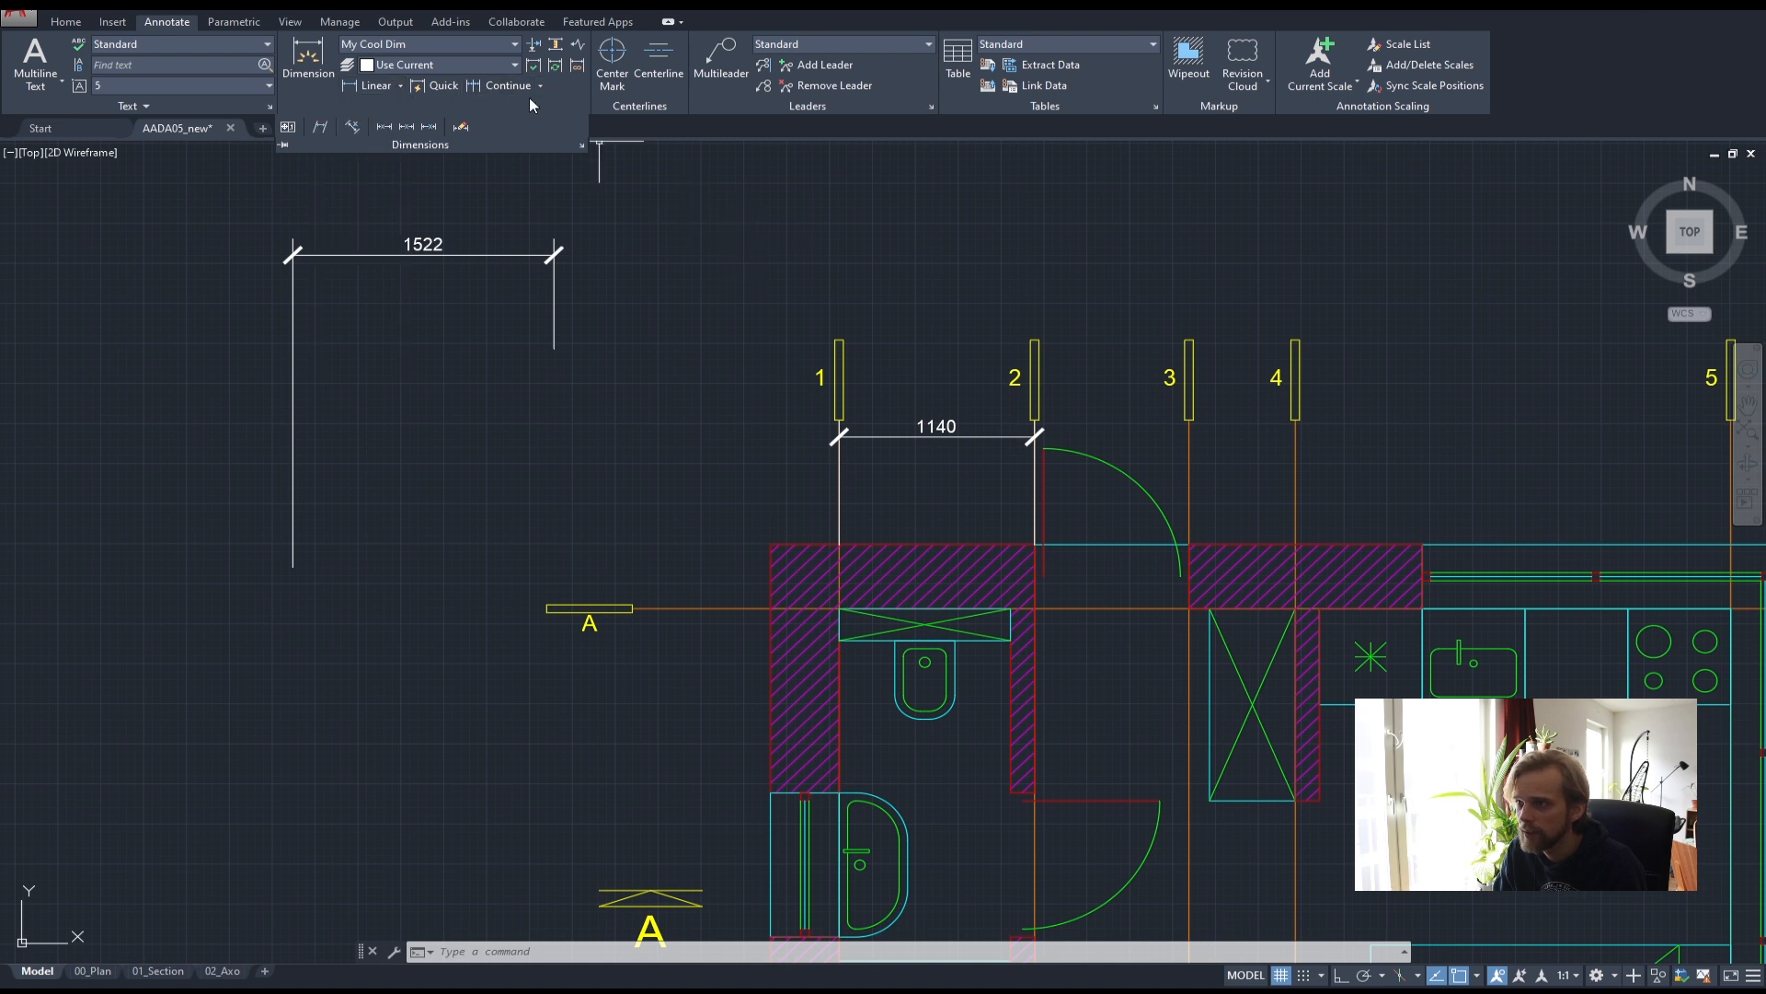
left_click(621, 239)
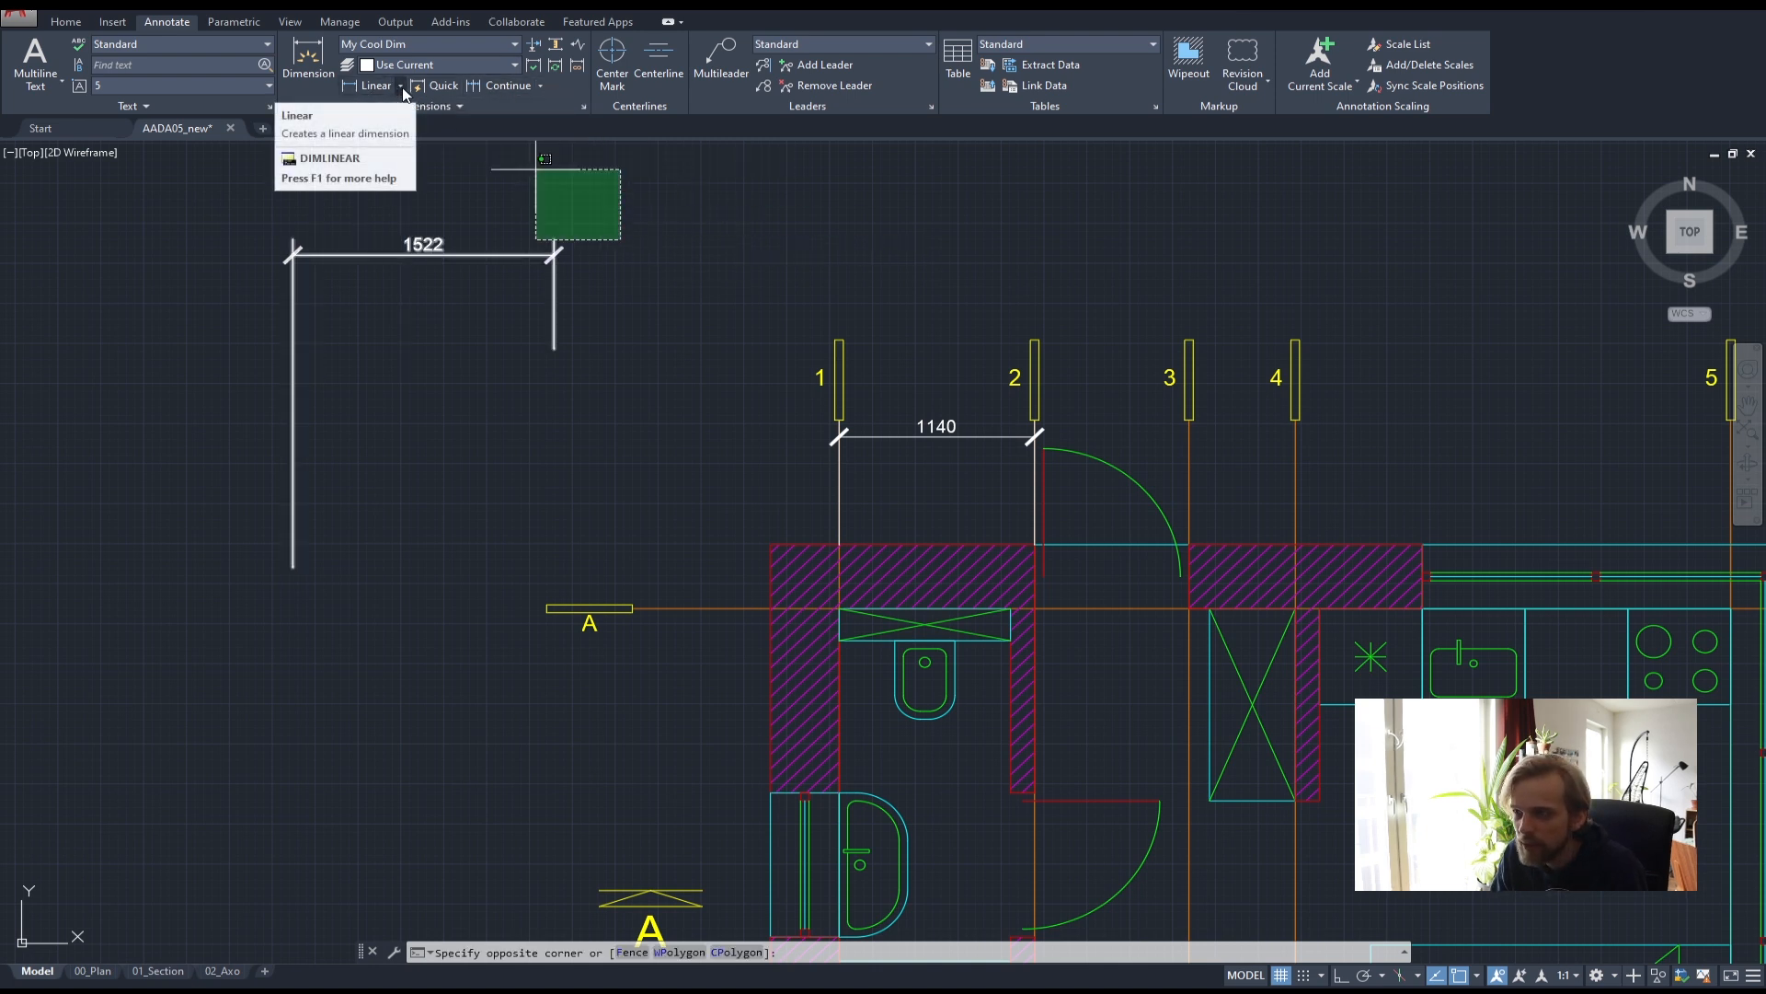
left_click(401, 87)
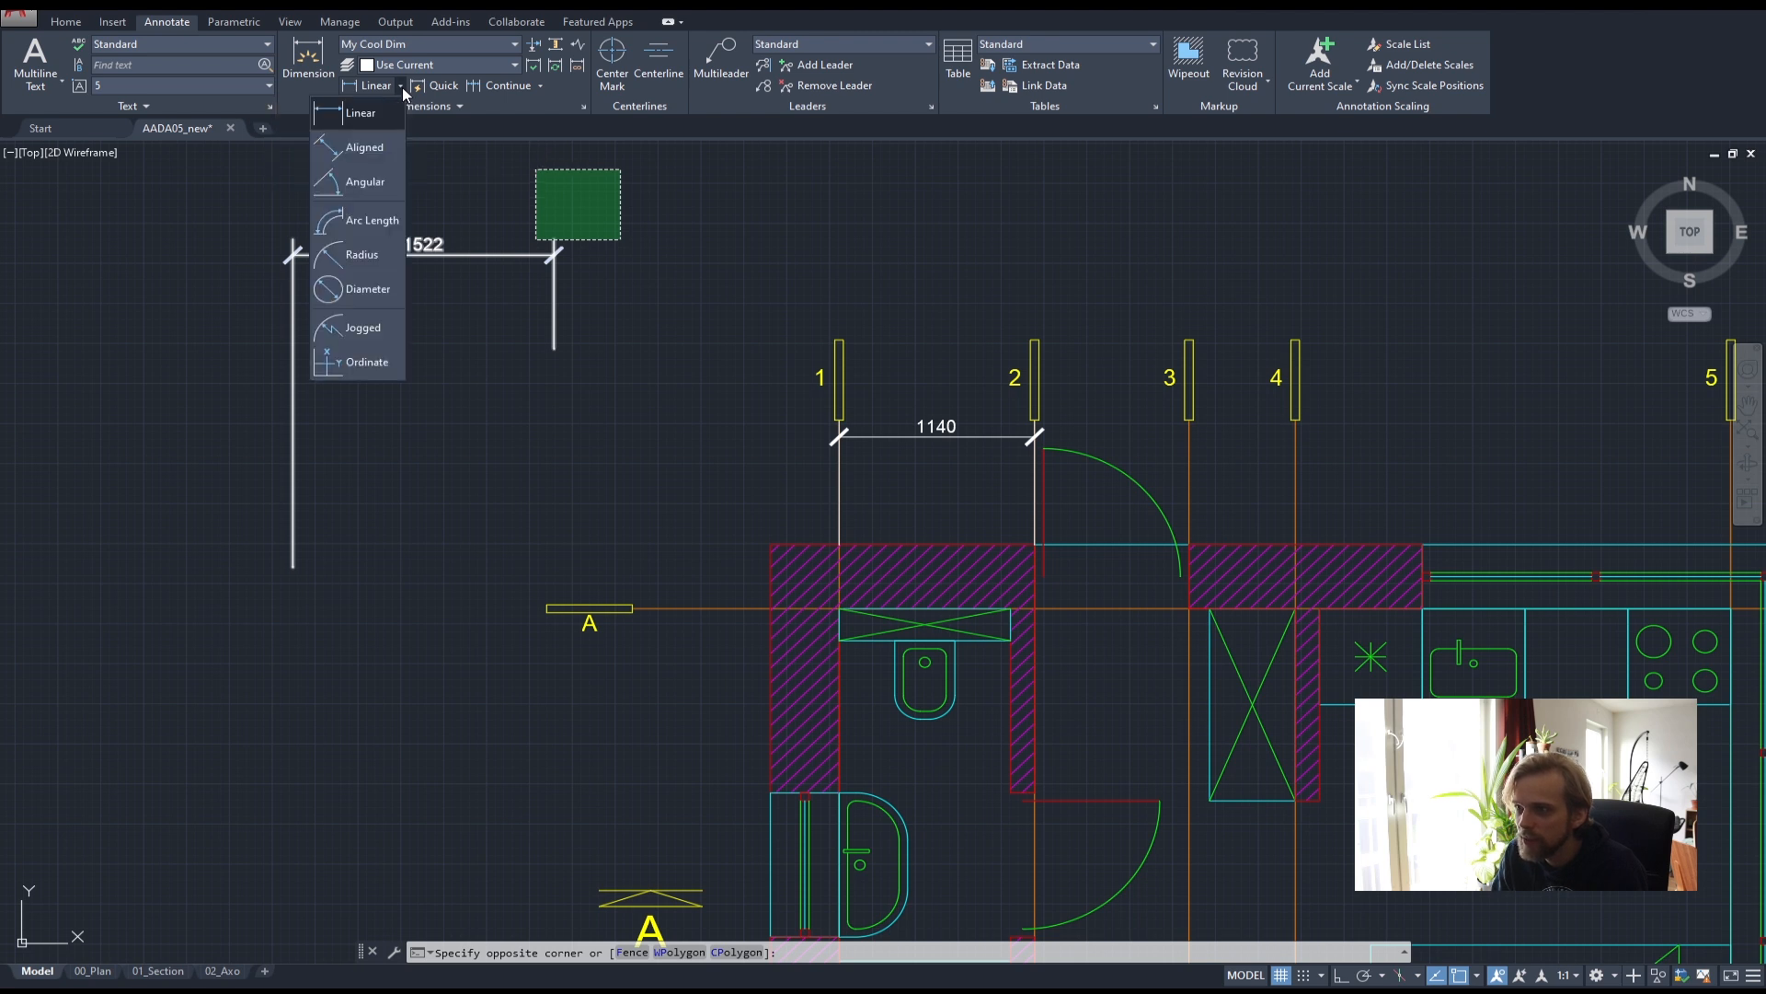
left_click(350, 151)
middle_click_drag(642, 214, 611, 411)
left_click(593, 415)
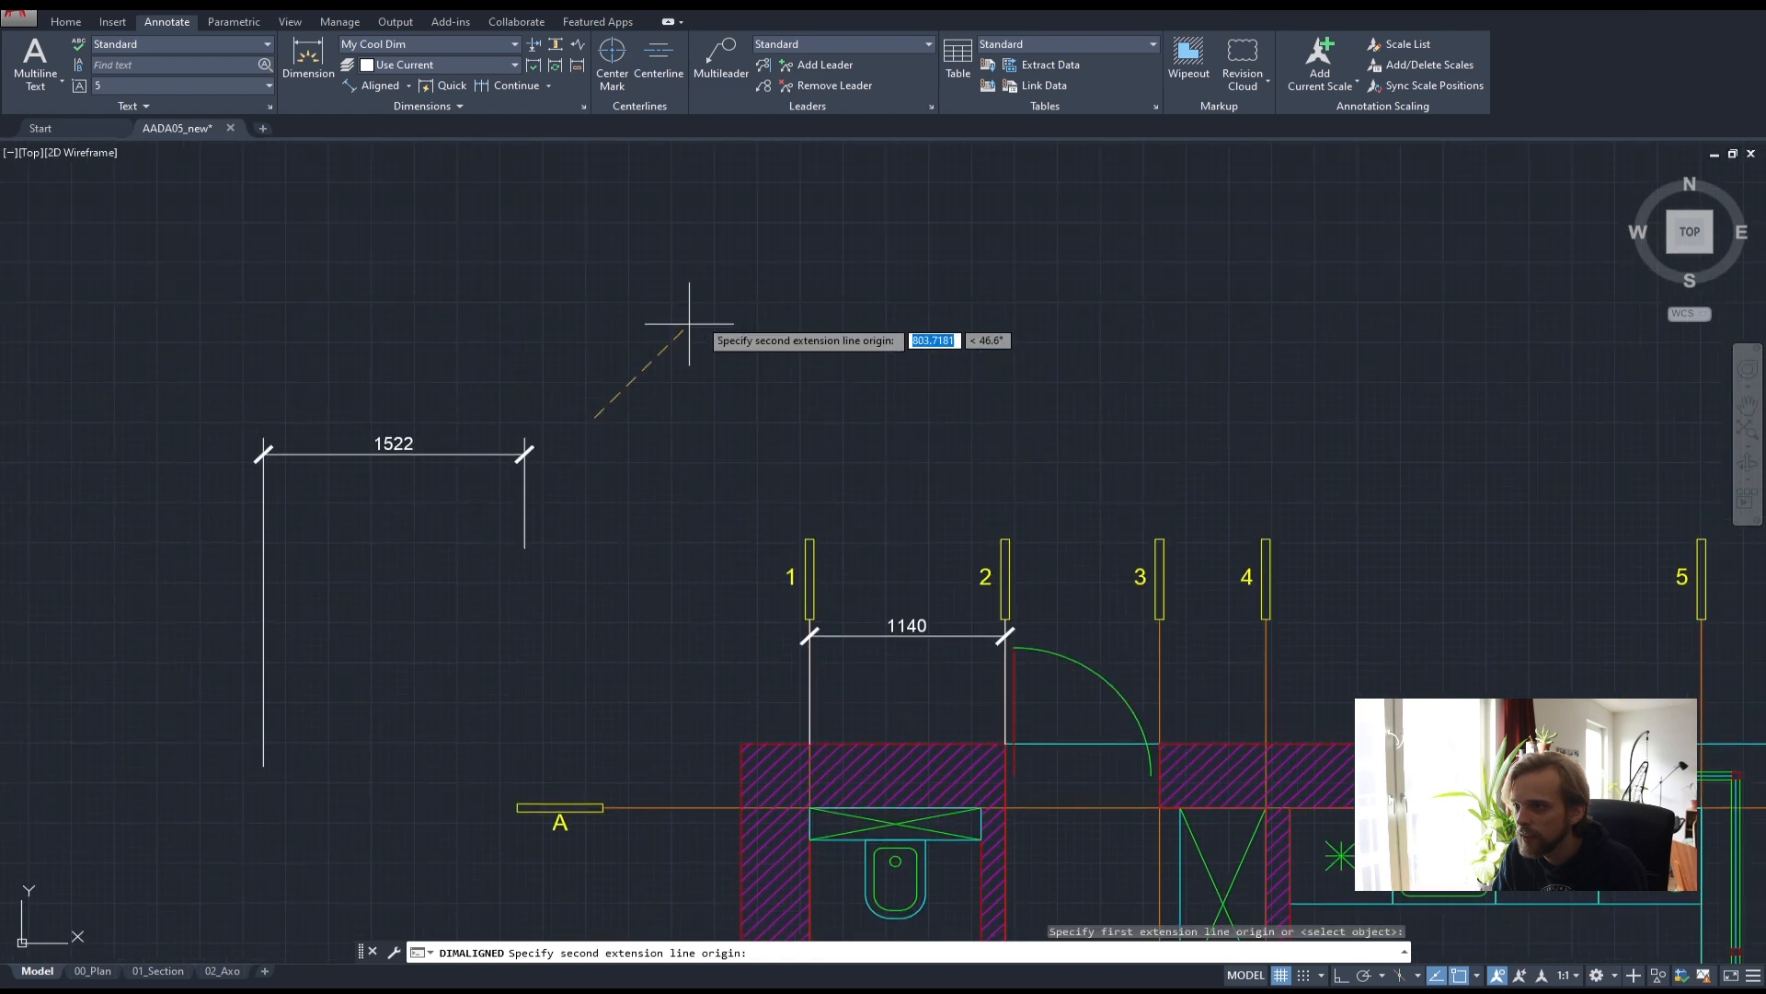
left_click(807, 245)
left_click(709, 197)
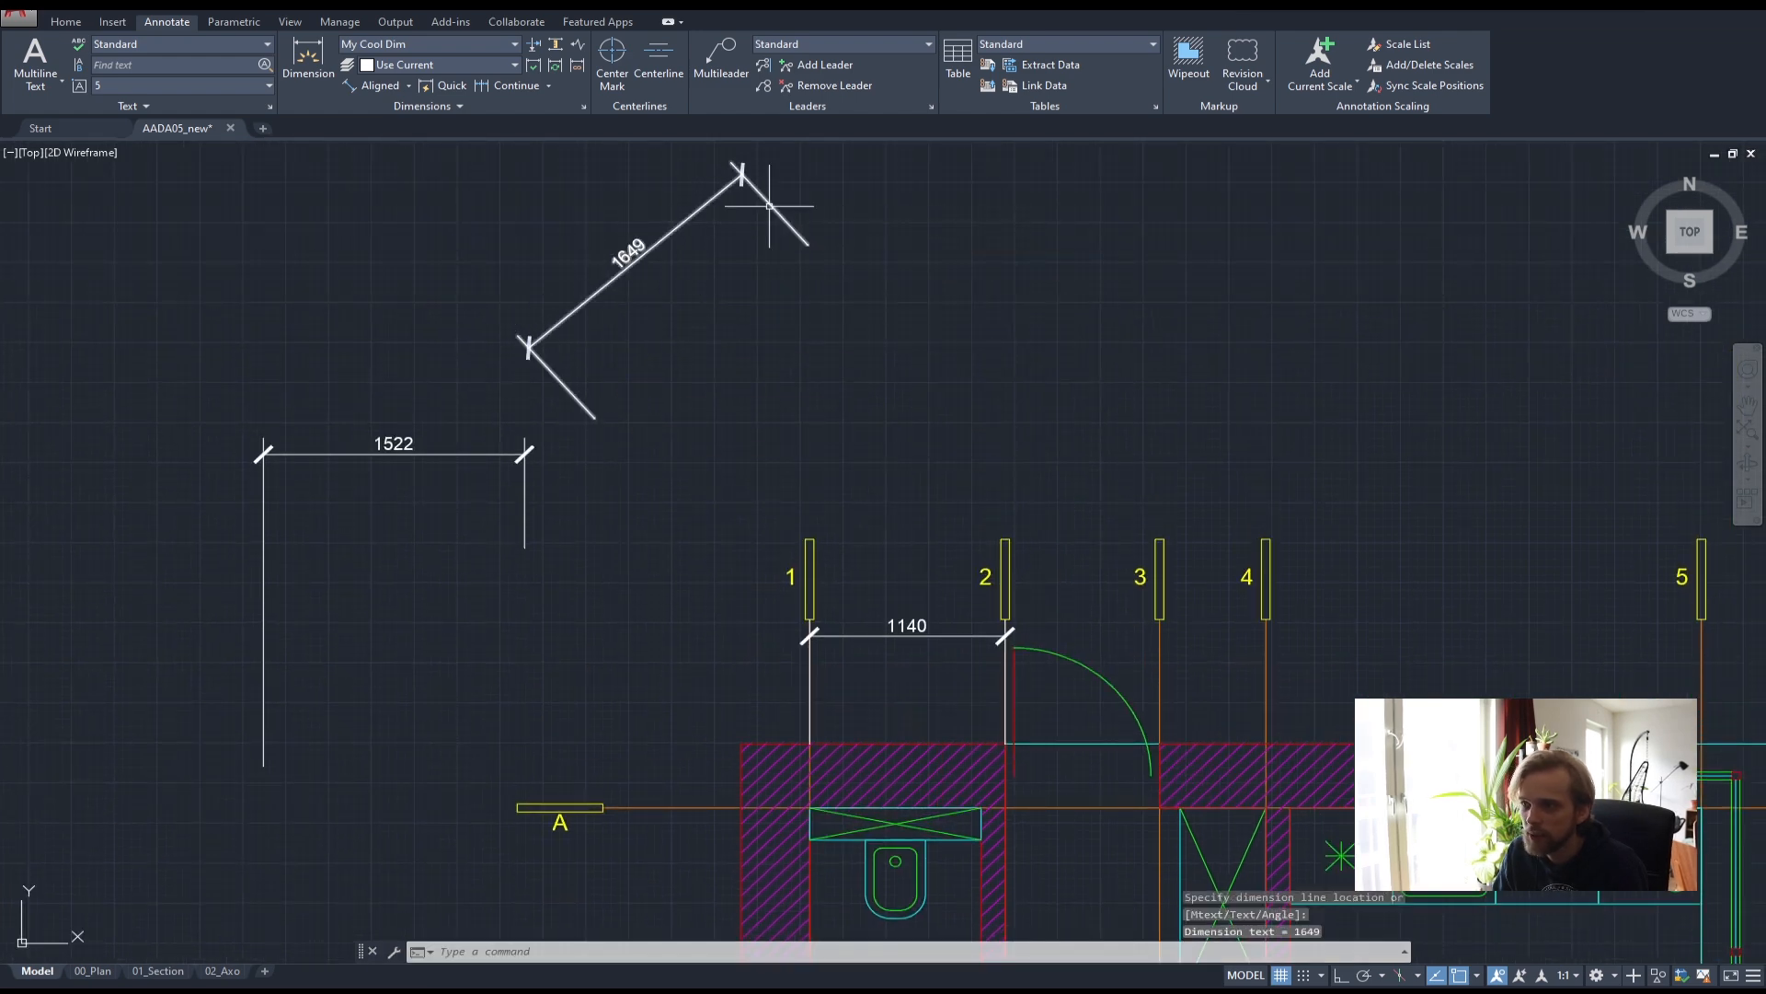
- Window-select the 1649 and 1522 test dimensions, delete them, and reframe the plan
left_click(749, 445)
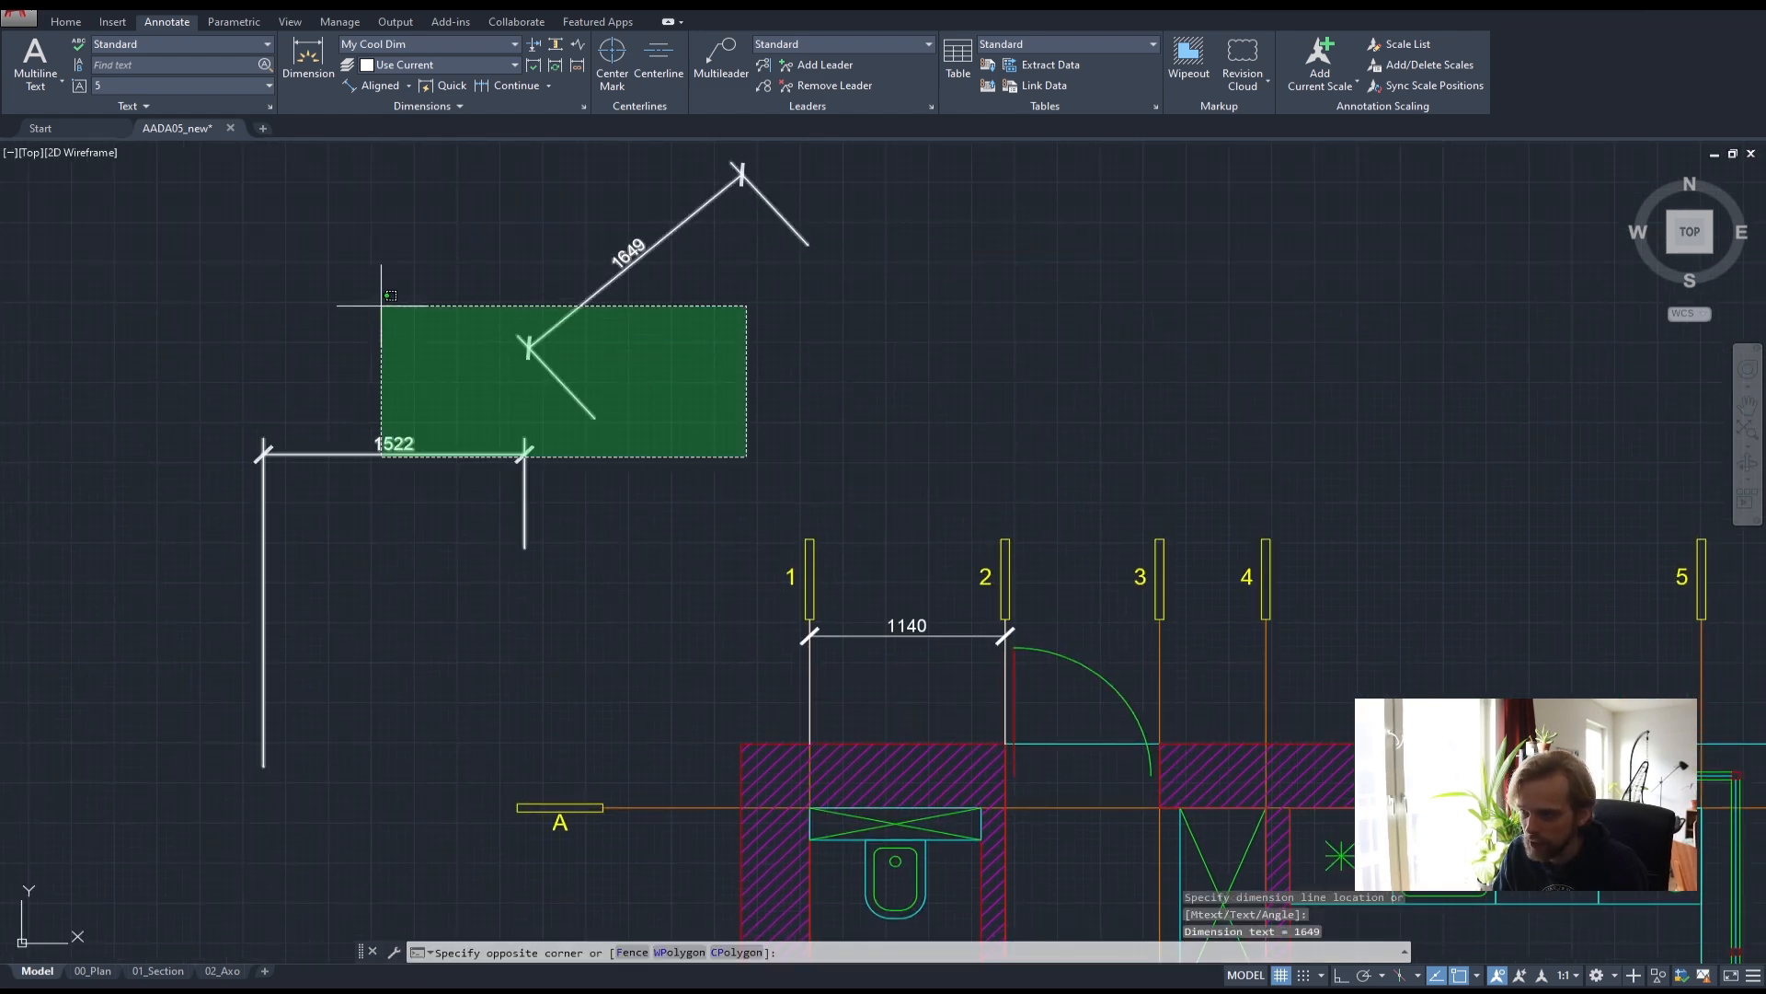
left_click(381, 305)
key("Delete")
scroll(681, 465, "down", 5)
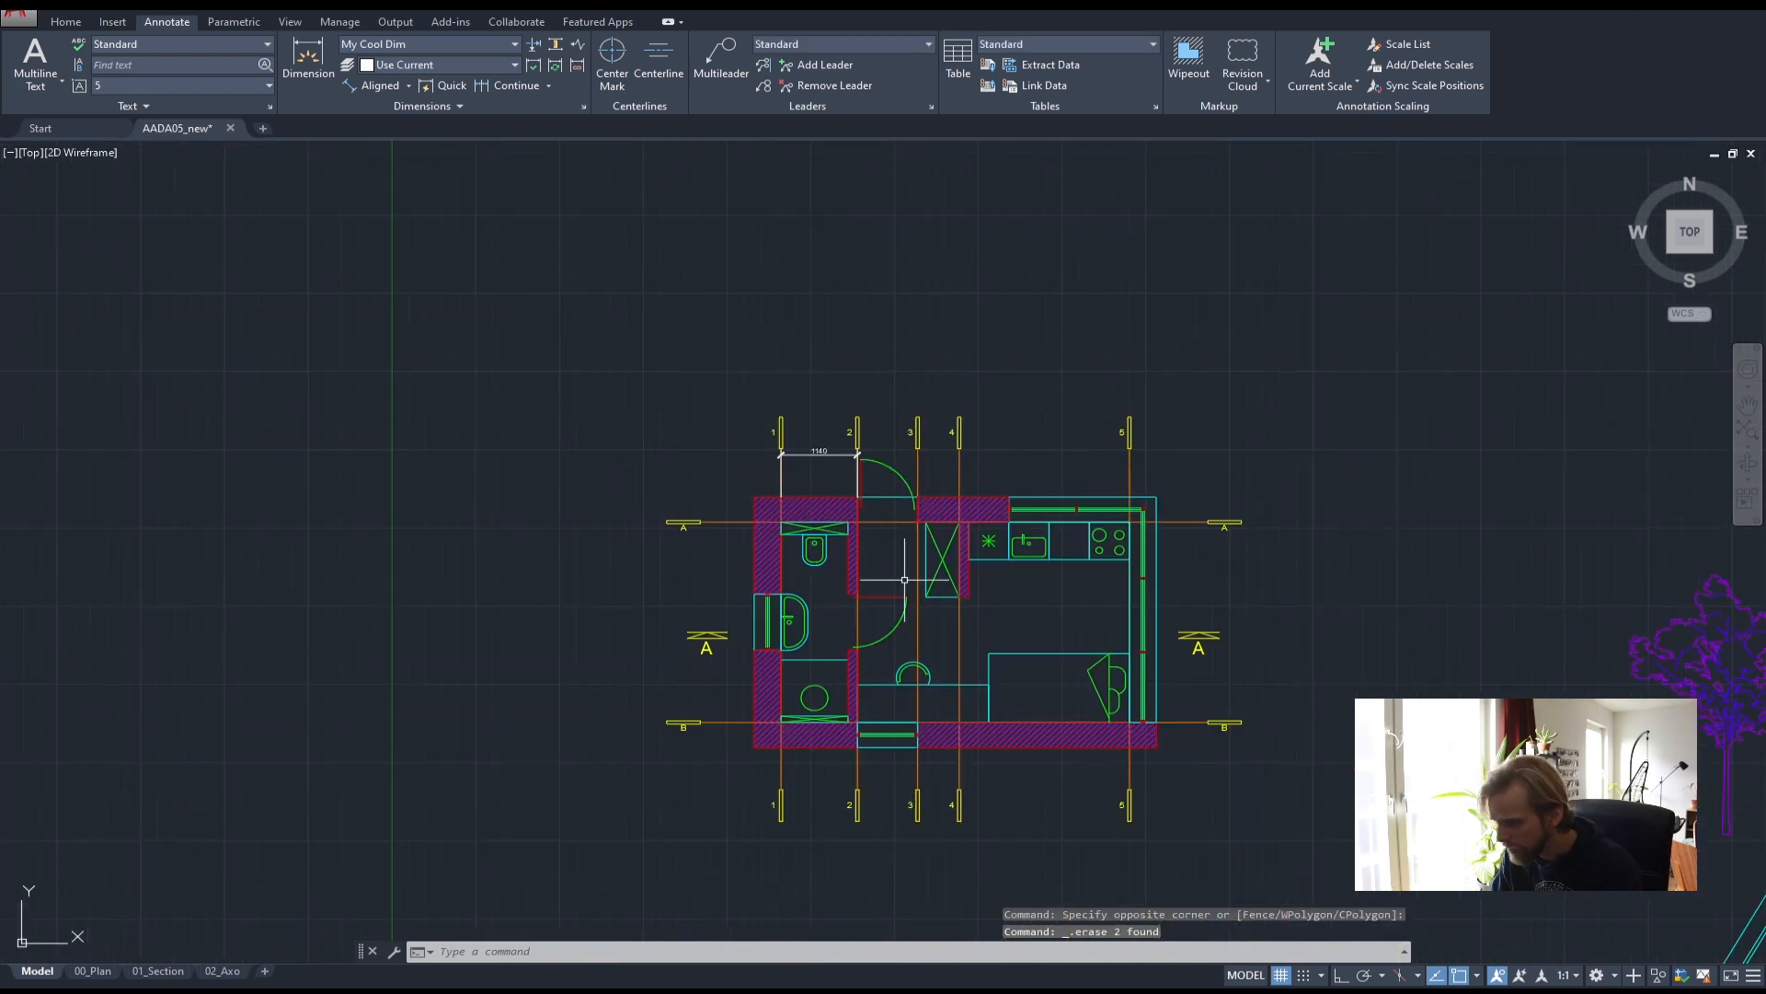
middle_click_drag(998, 379, 1087, 545)
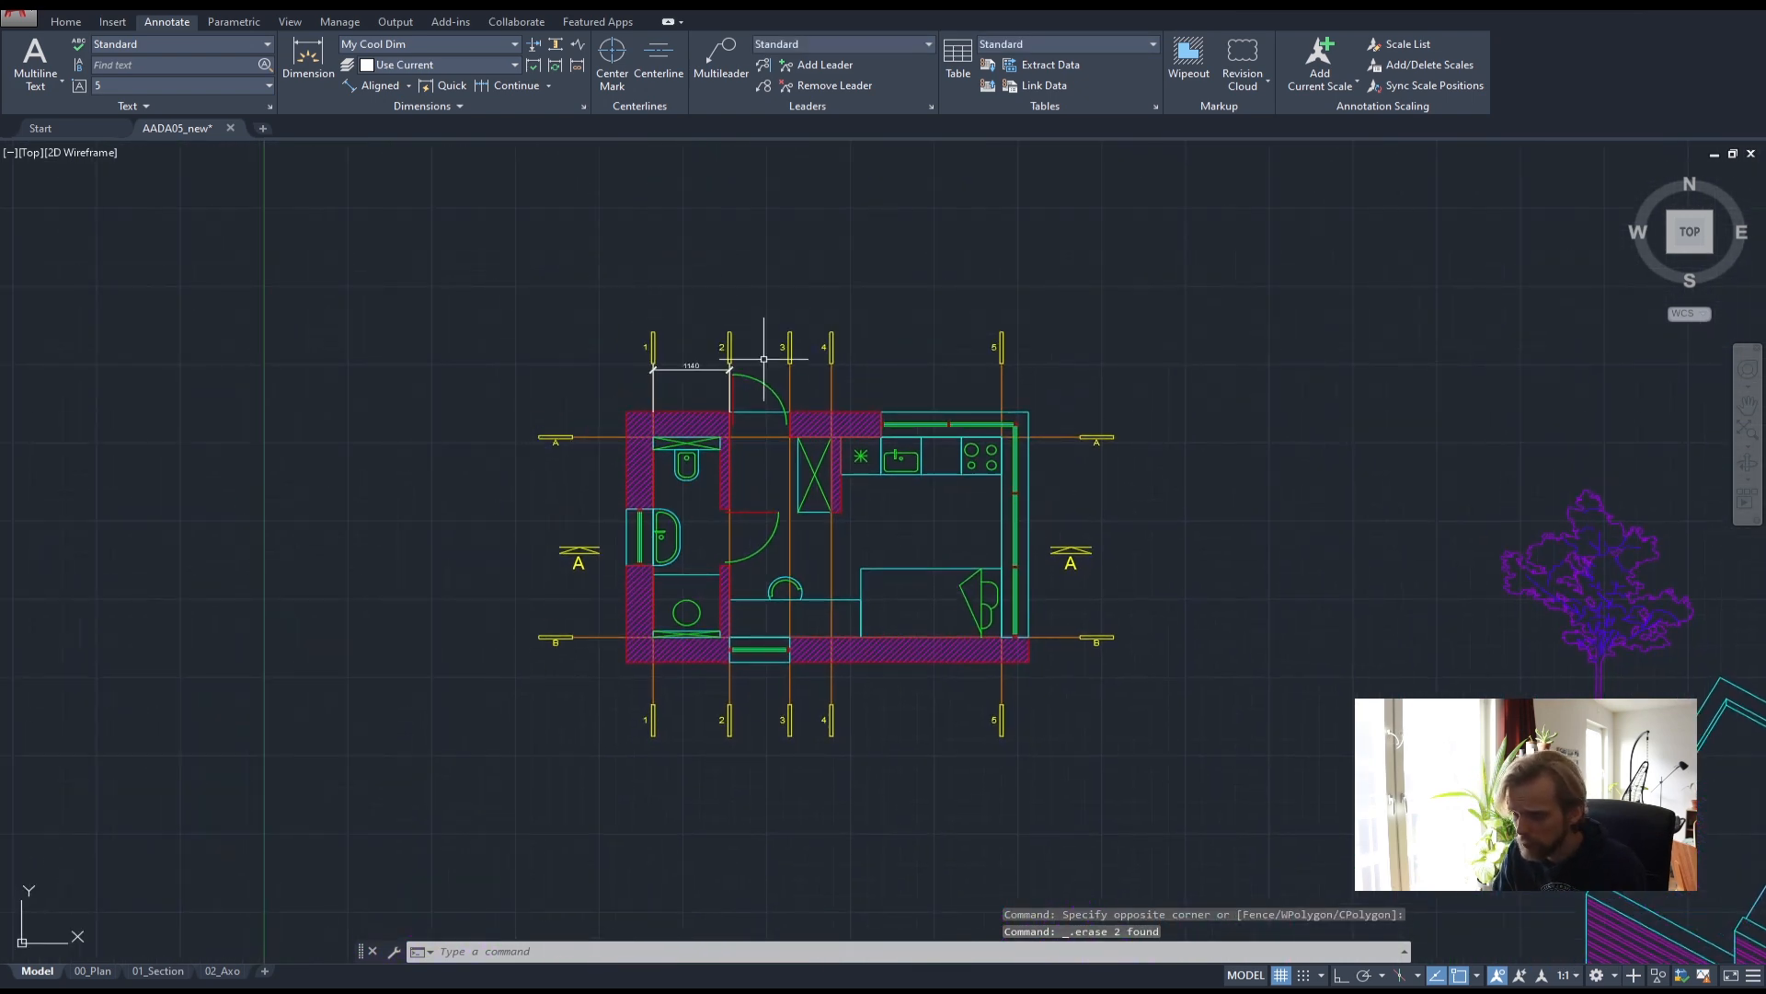
scroll(712, 380, "up", 2)
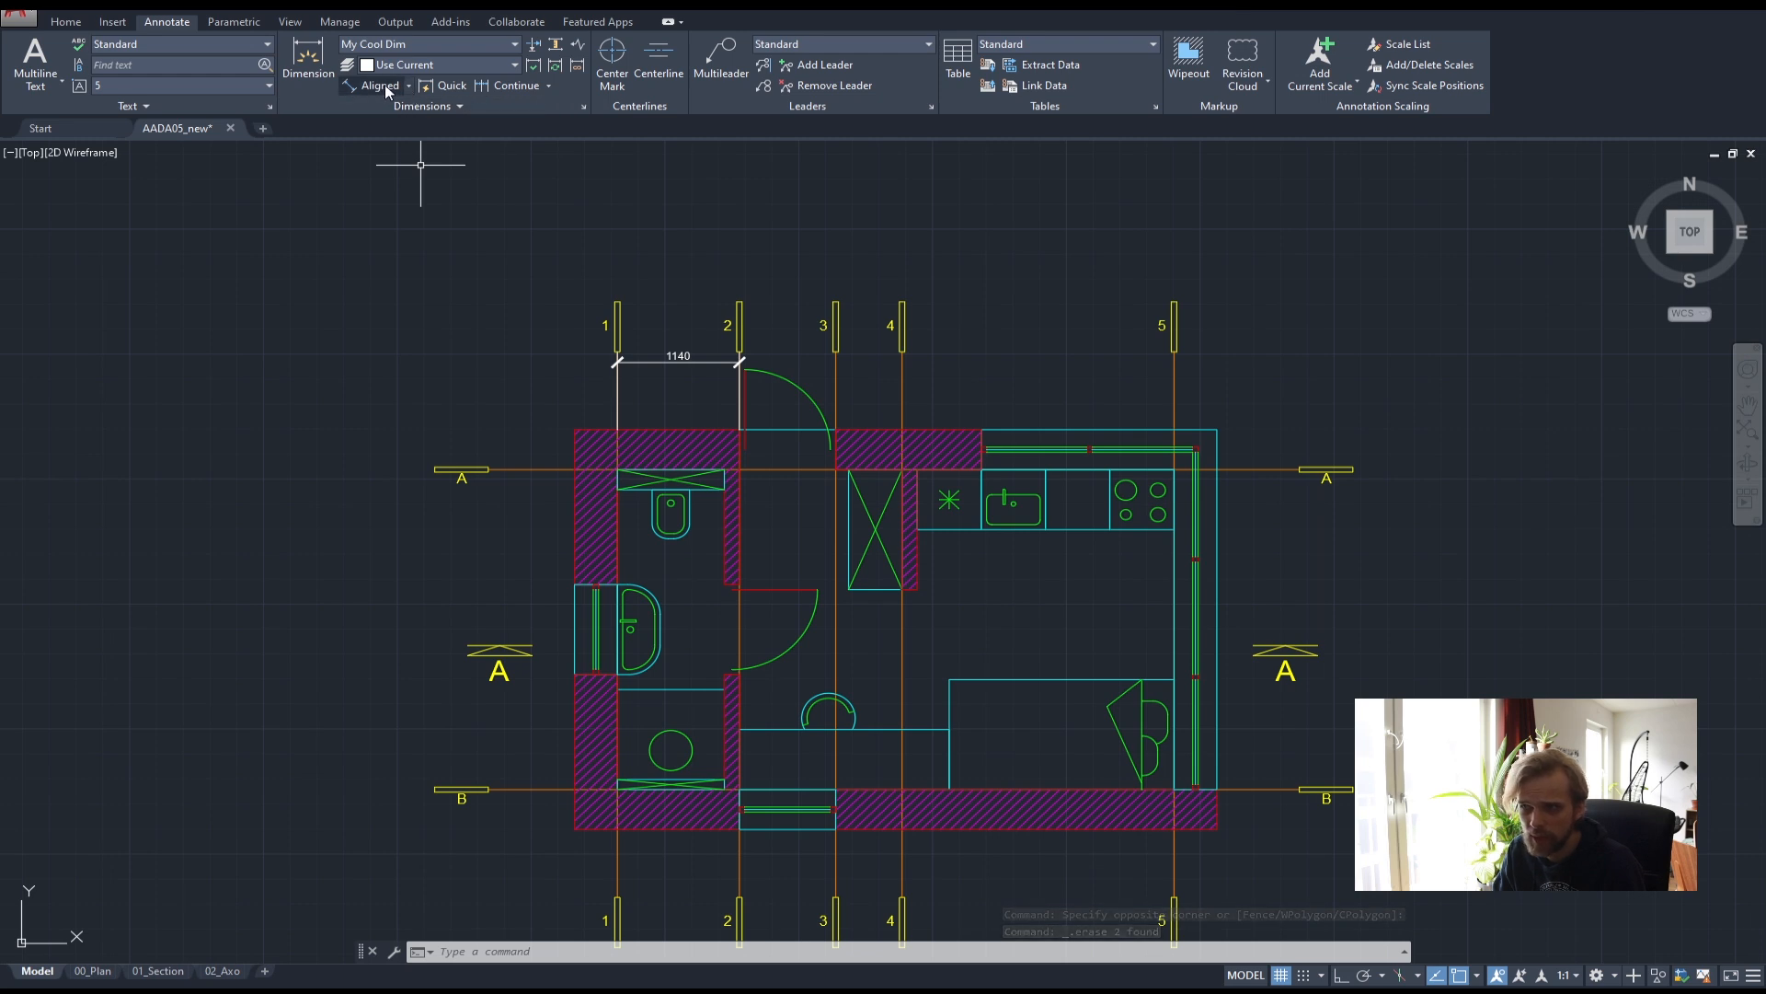
- Add a 900 linear dimension from grid line 2 to 3, in line with 1140
left_click(409, 85)
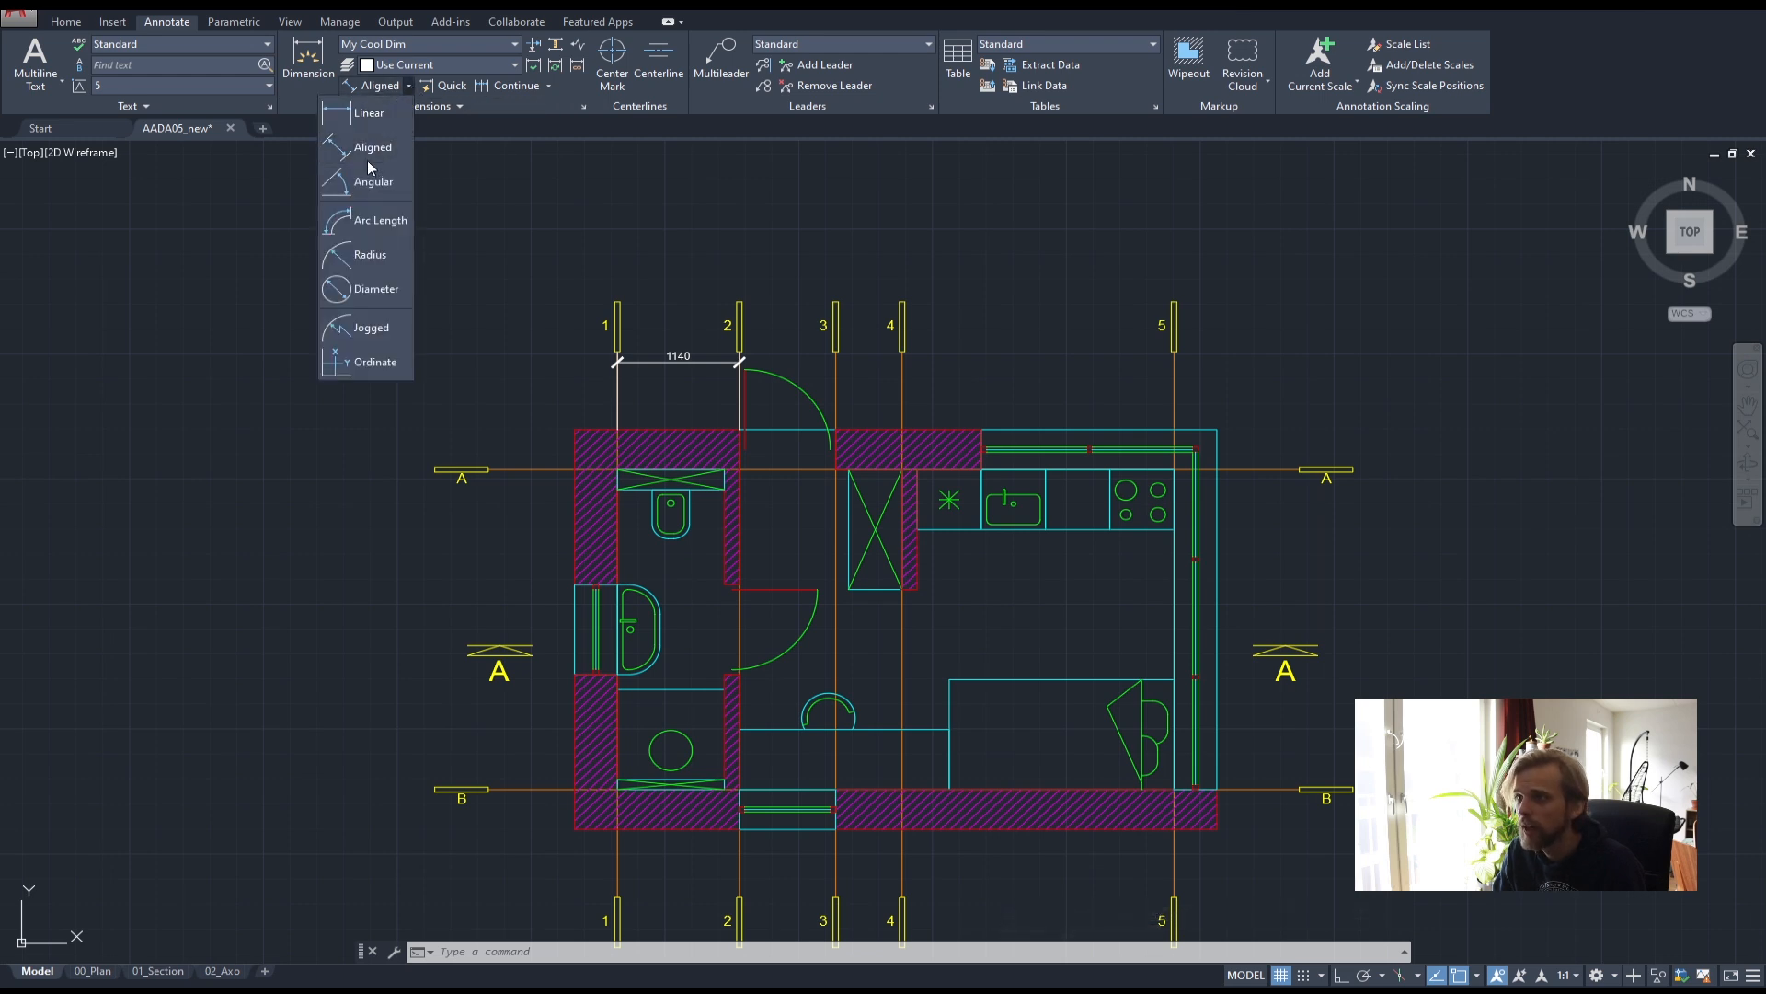
left_click(384, 122)
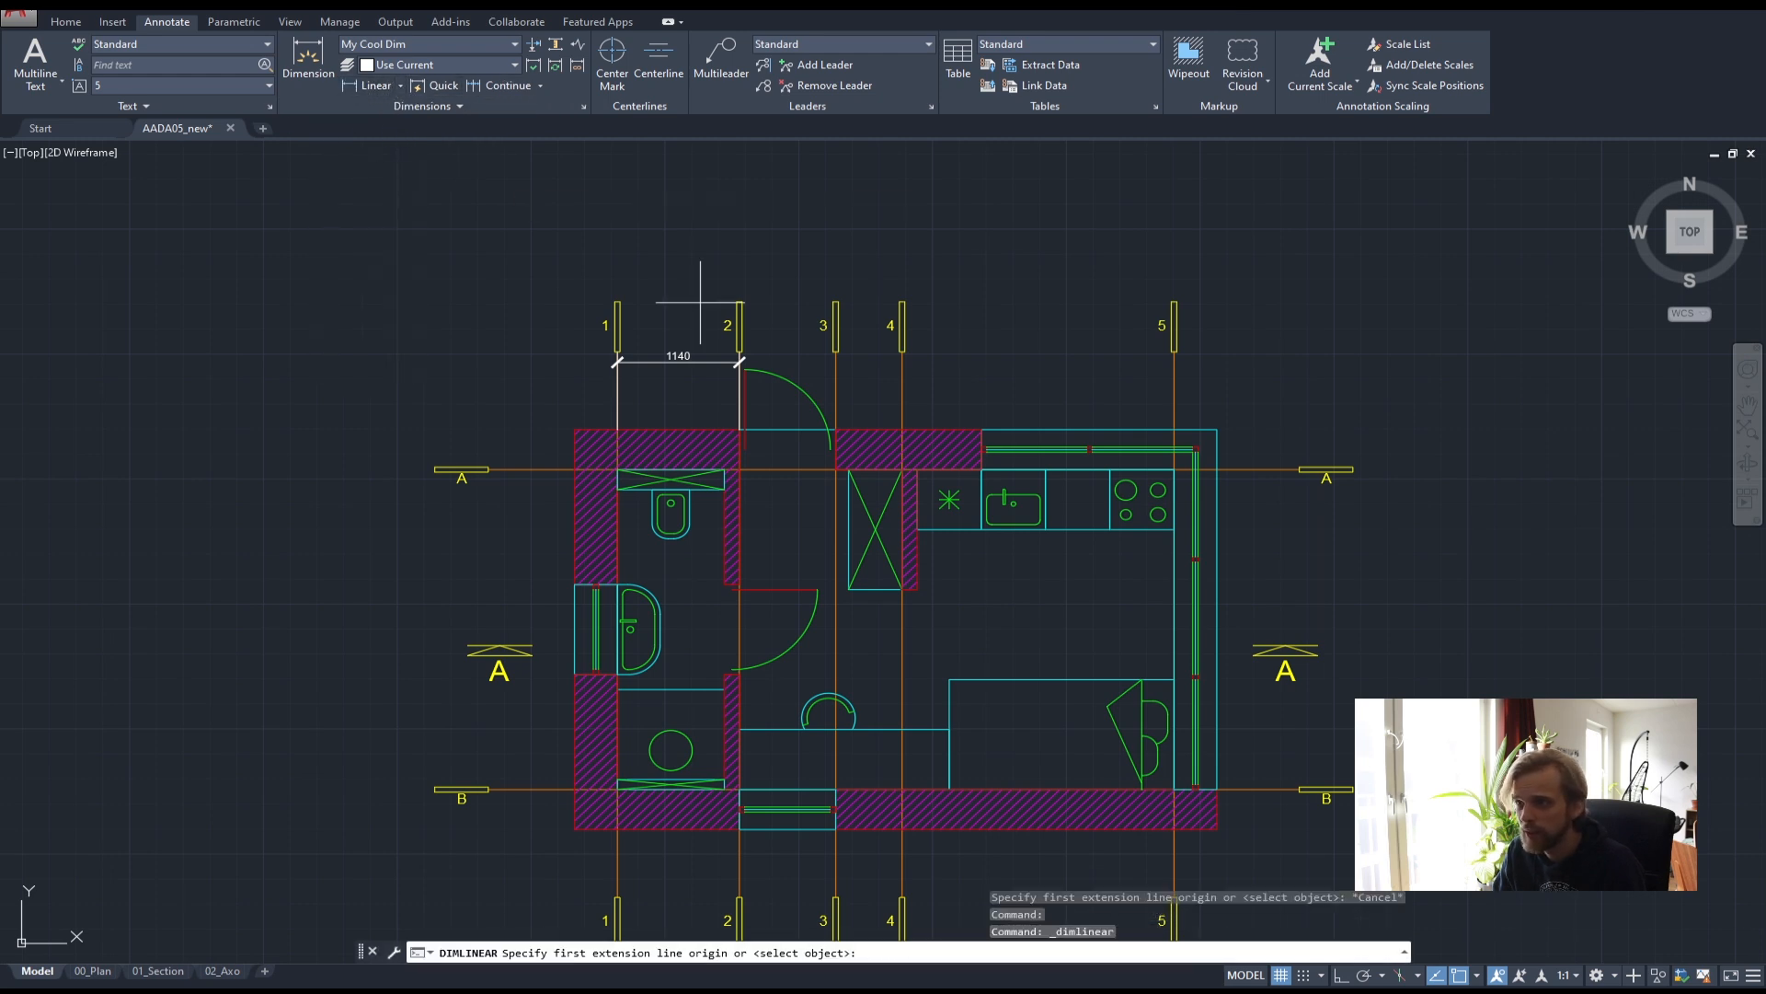
scroll(764, 436, "up", 4)
left_click(740, 428)
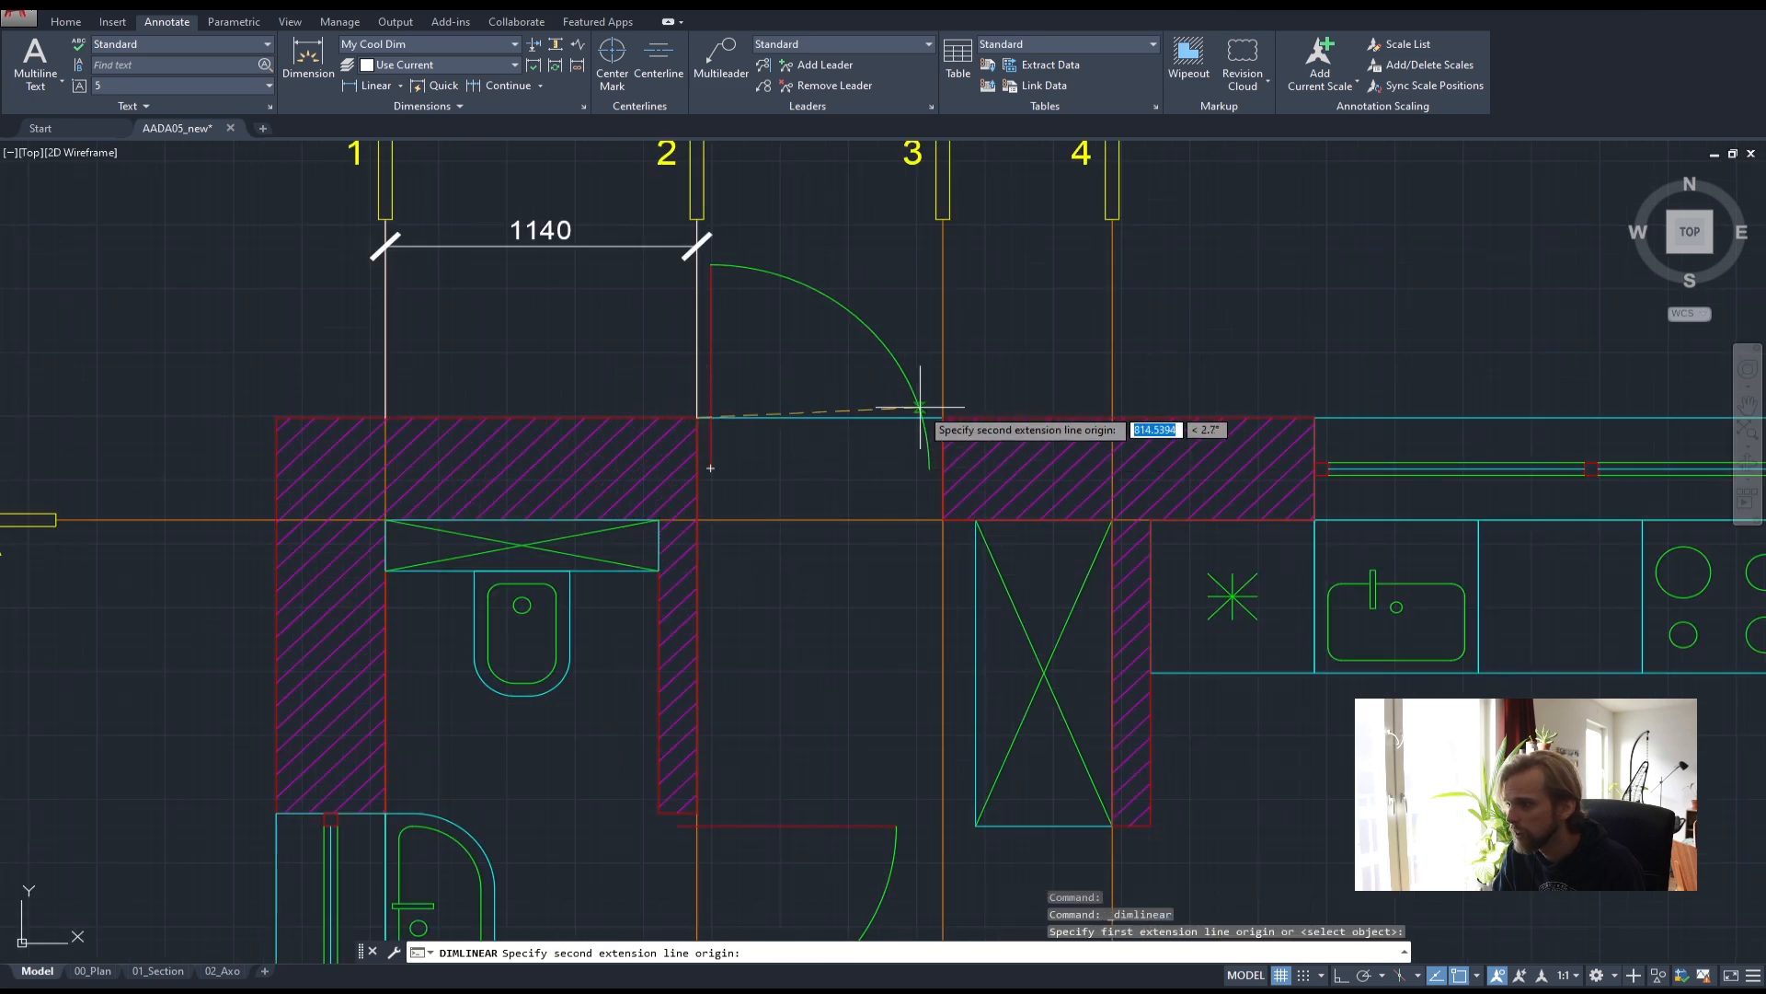
left_click(942, 418)
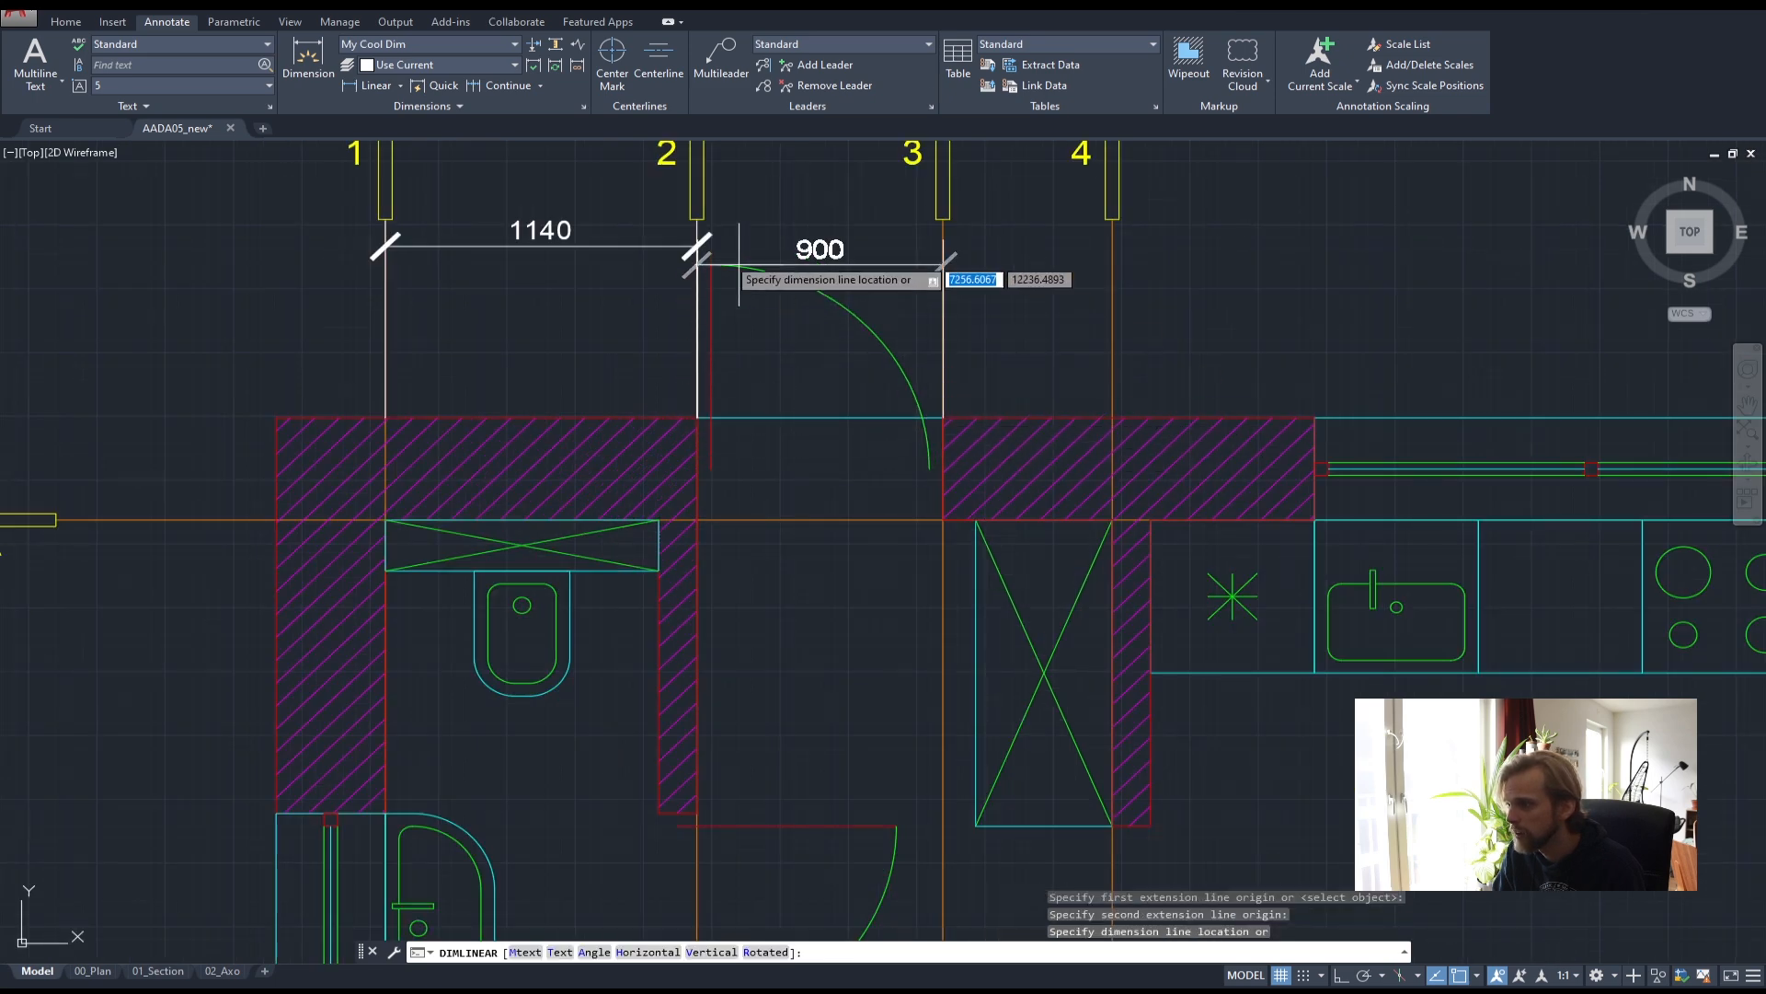
left_click(696, 246)
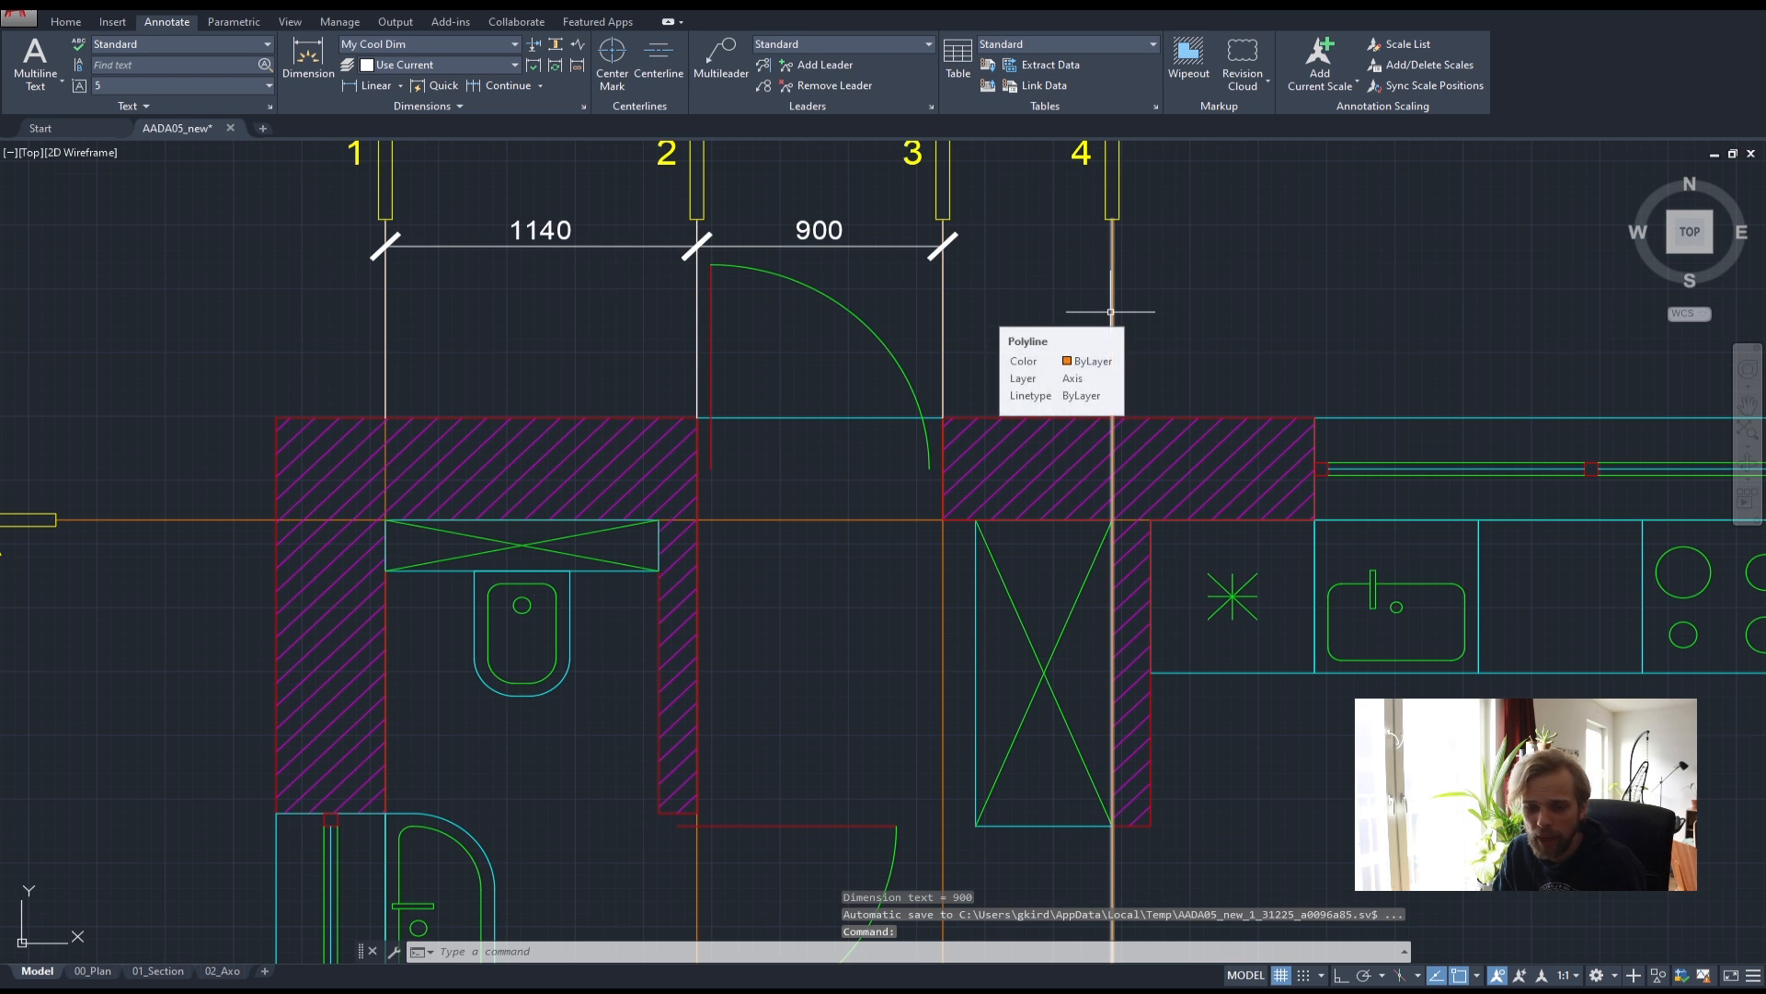
scroll(833, 319, "down", 3)
middle_click_drag(947, 346, 678, 367)
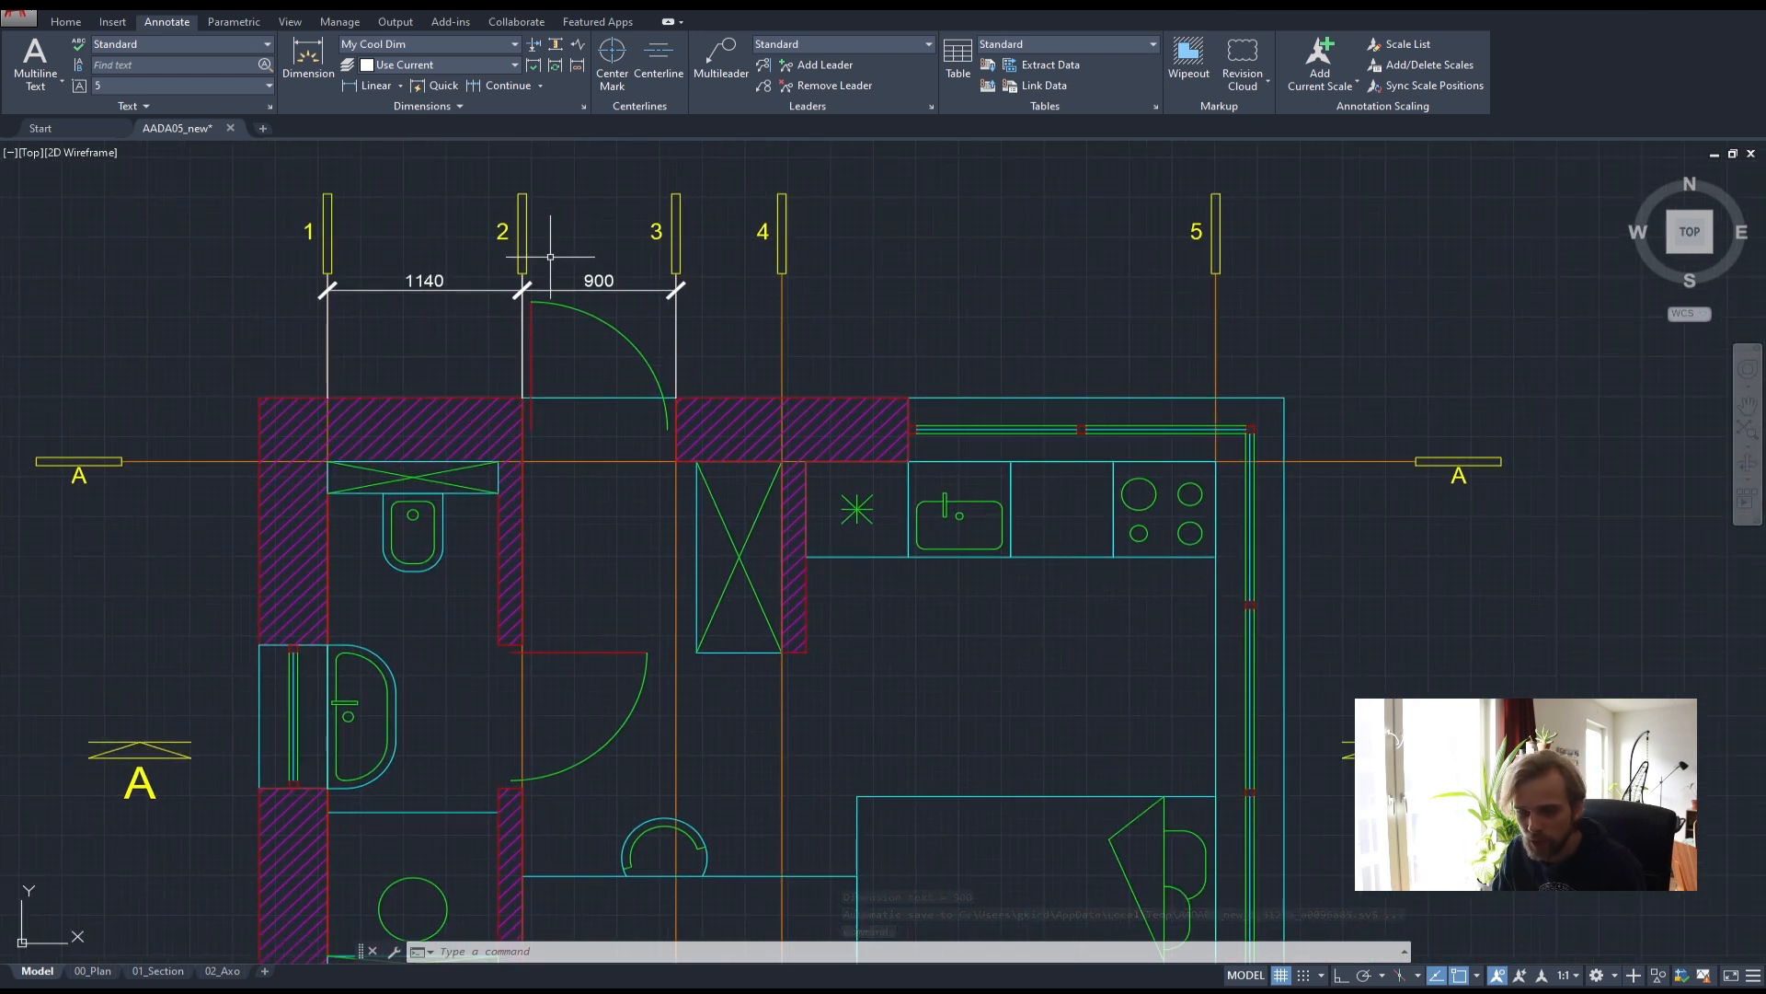
- Continue the top chain with 620 to grid line 4 and 2540 to grid line 5
left_click(496, 86)
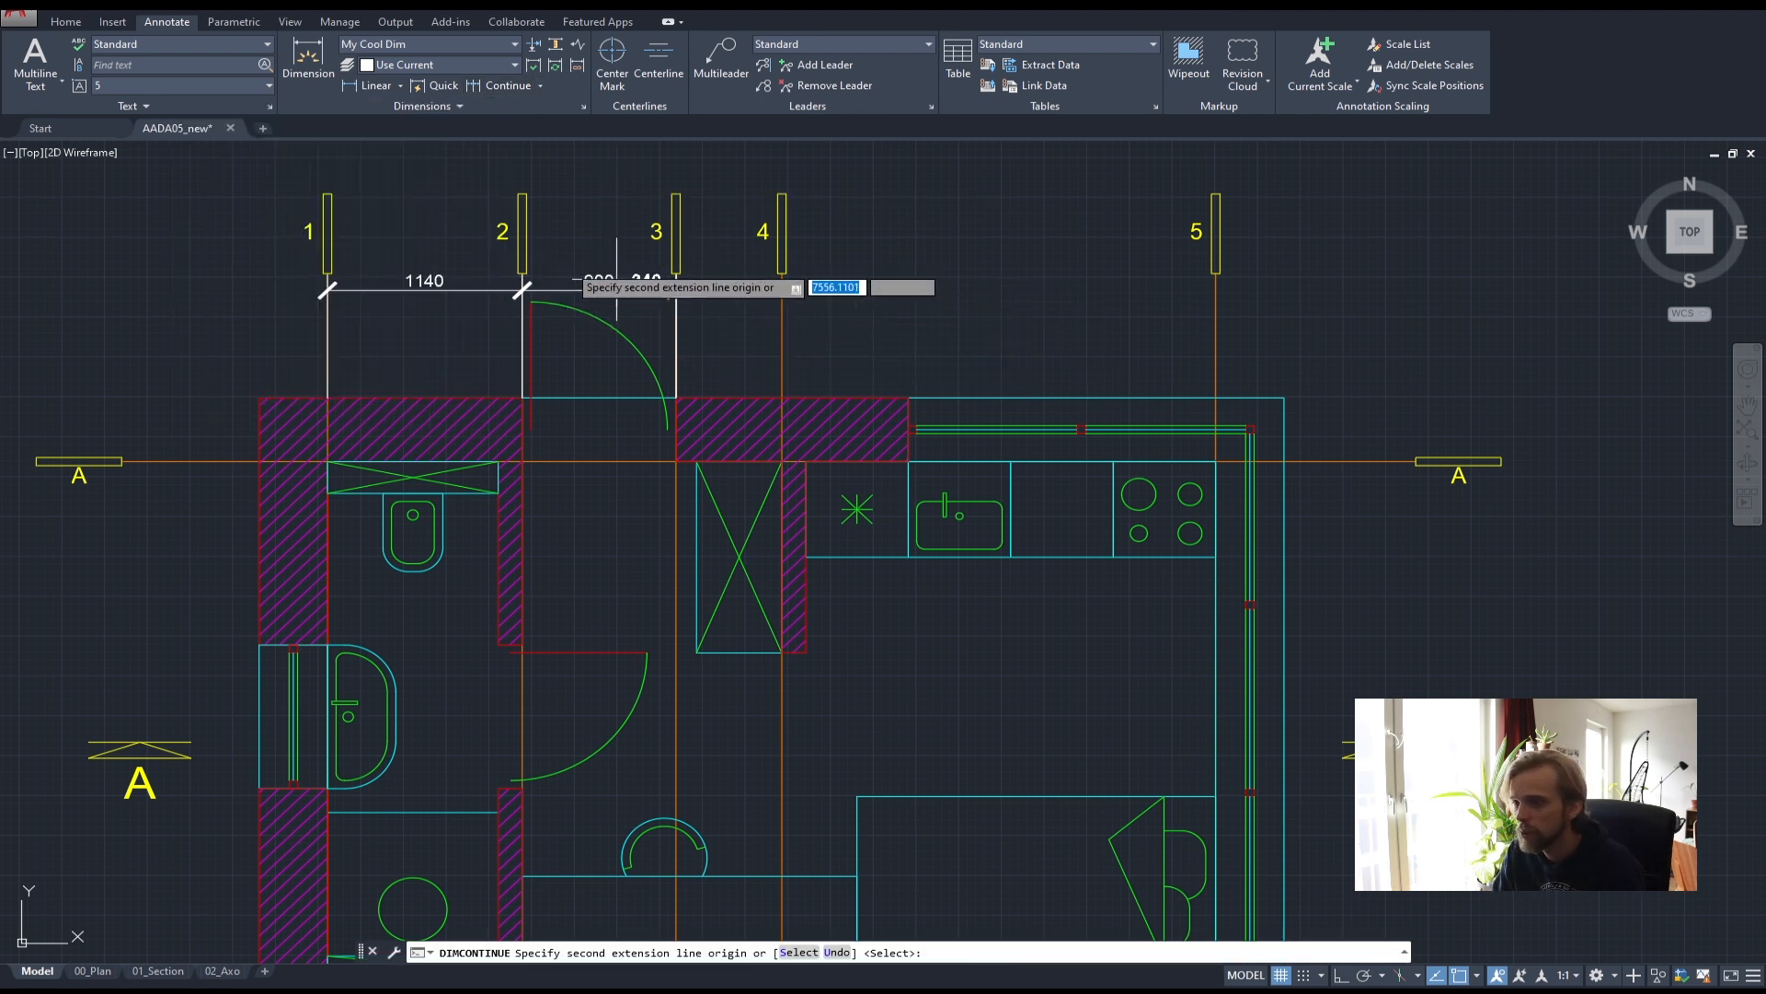
left_click(676, 294)
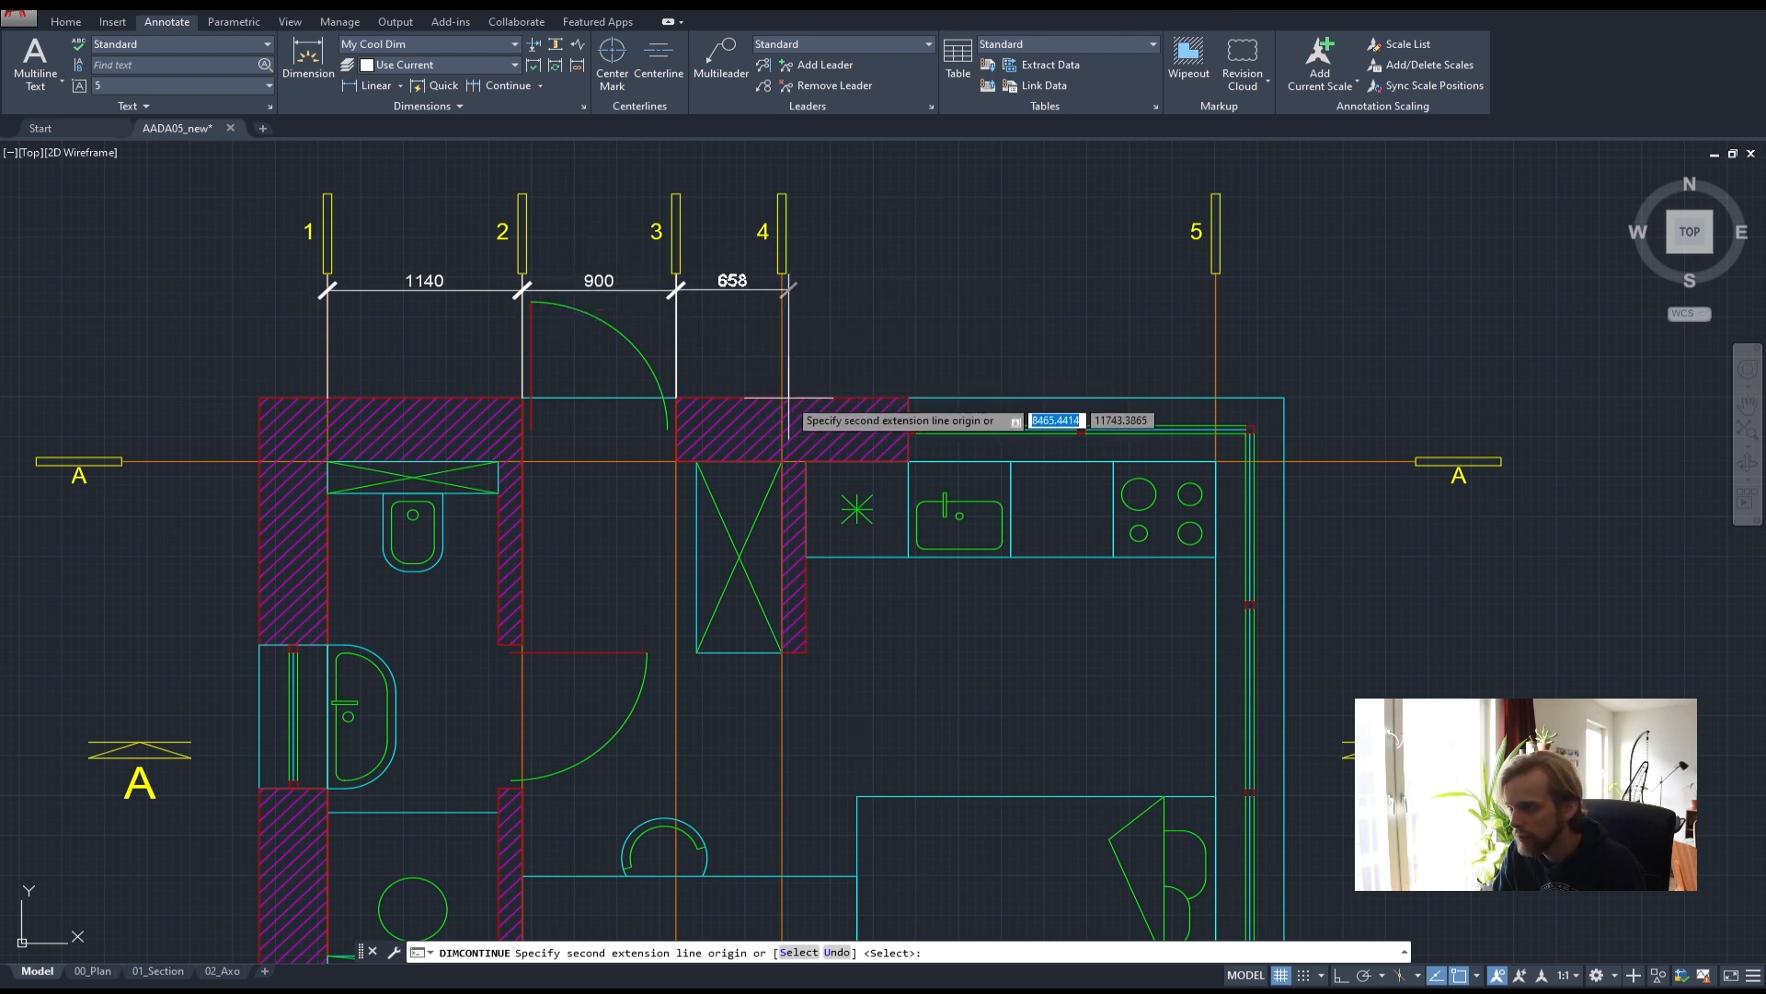
left_click(782, 397)
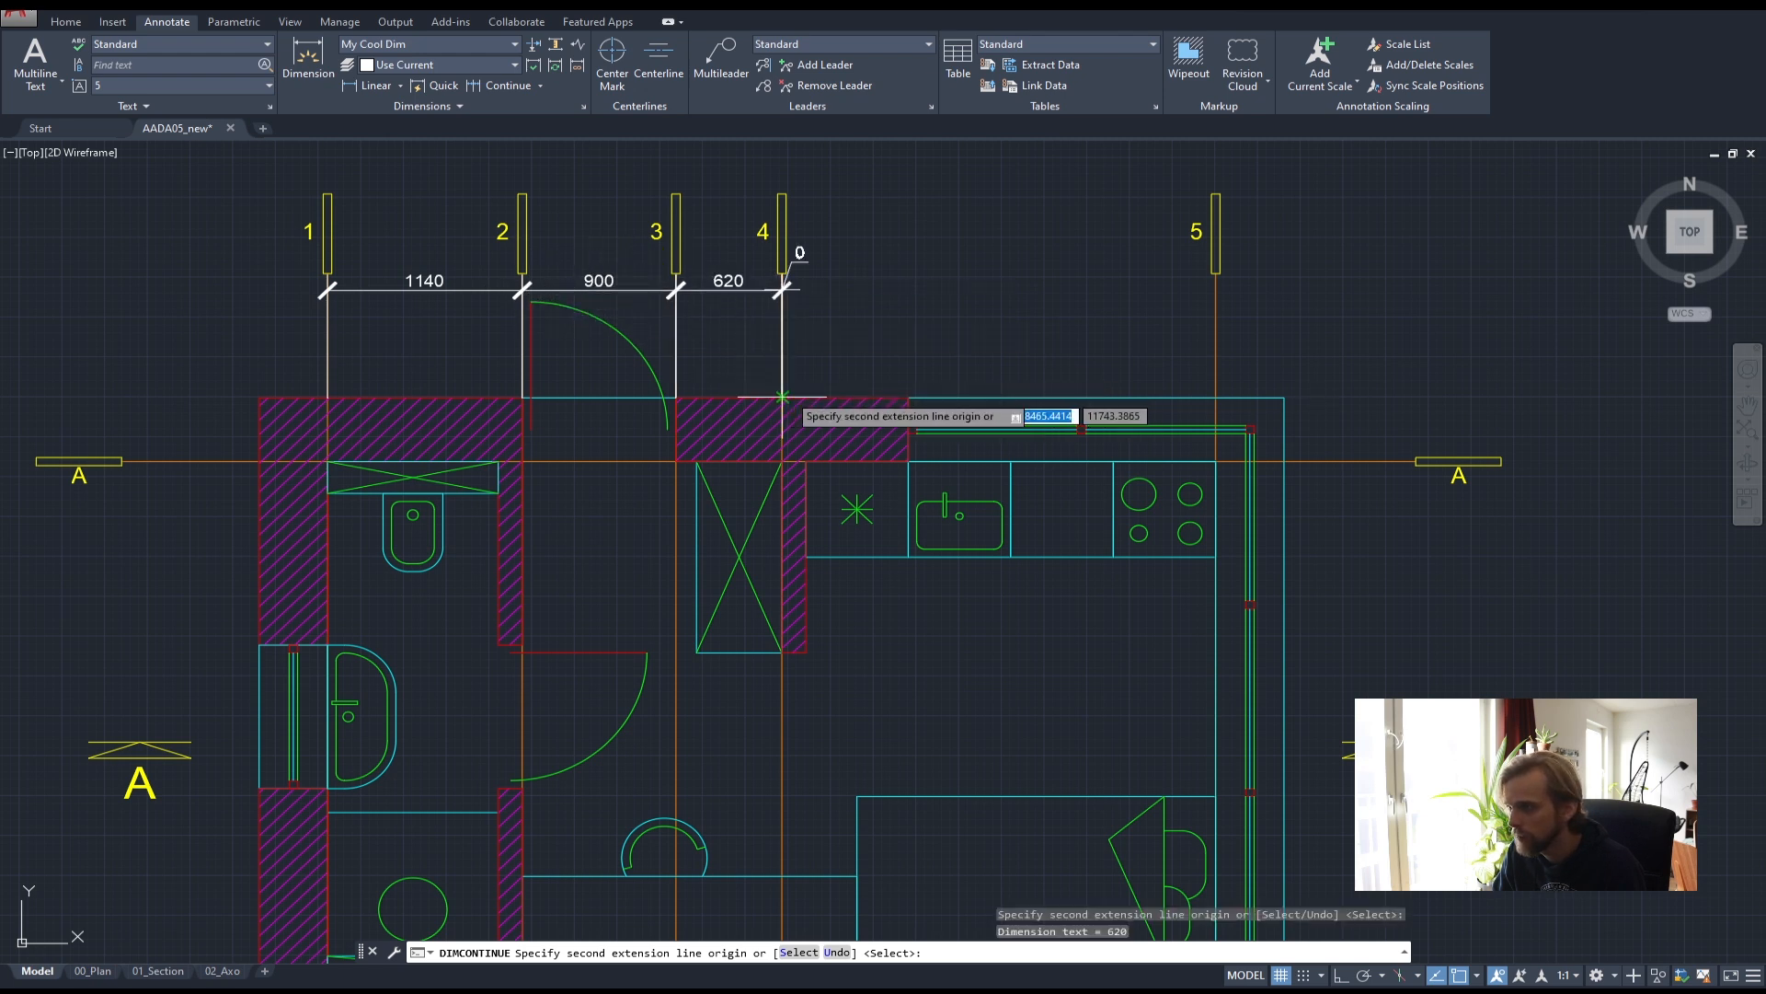
left_click(1217, 398)
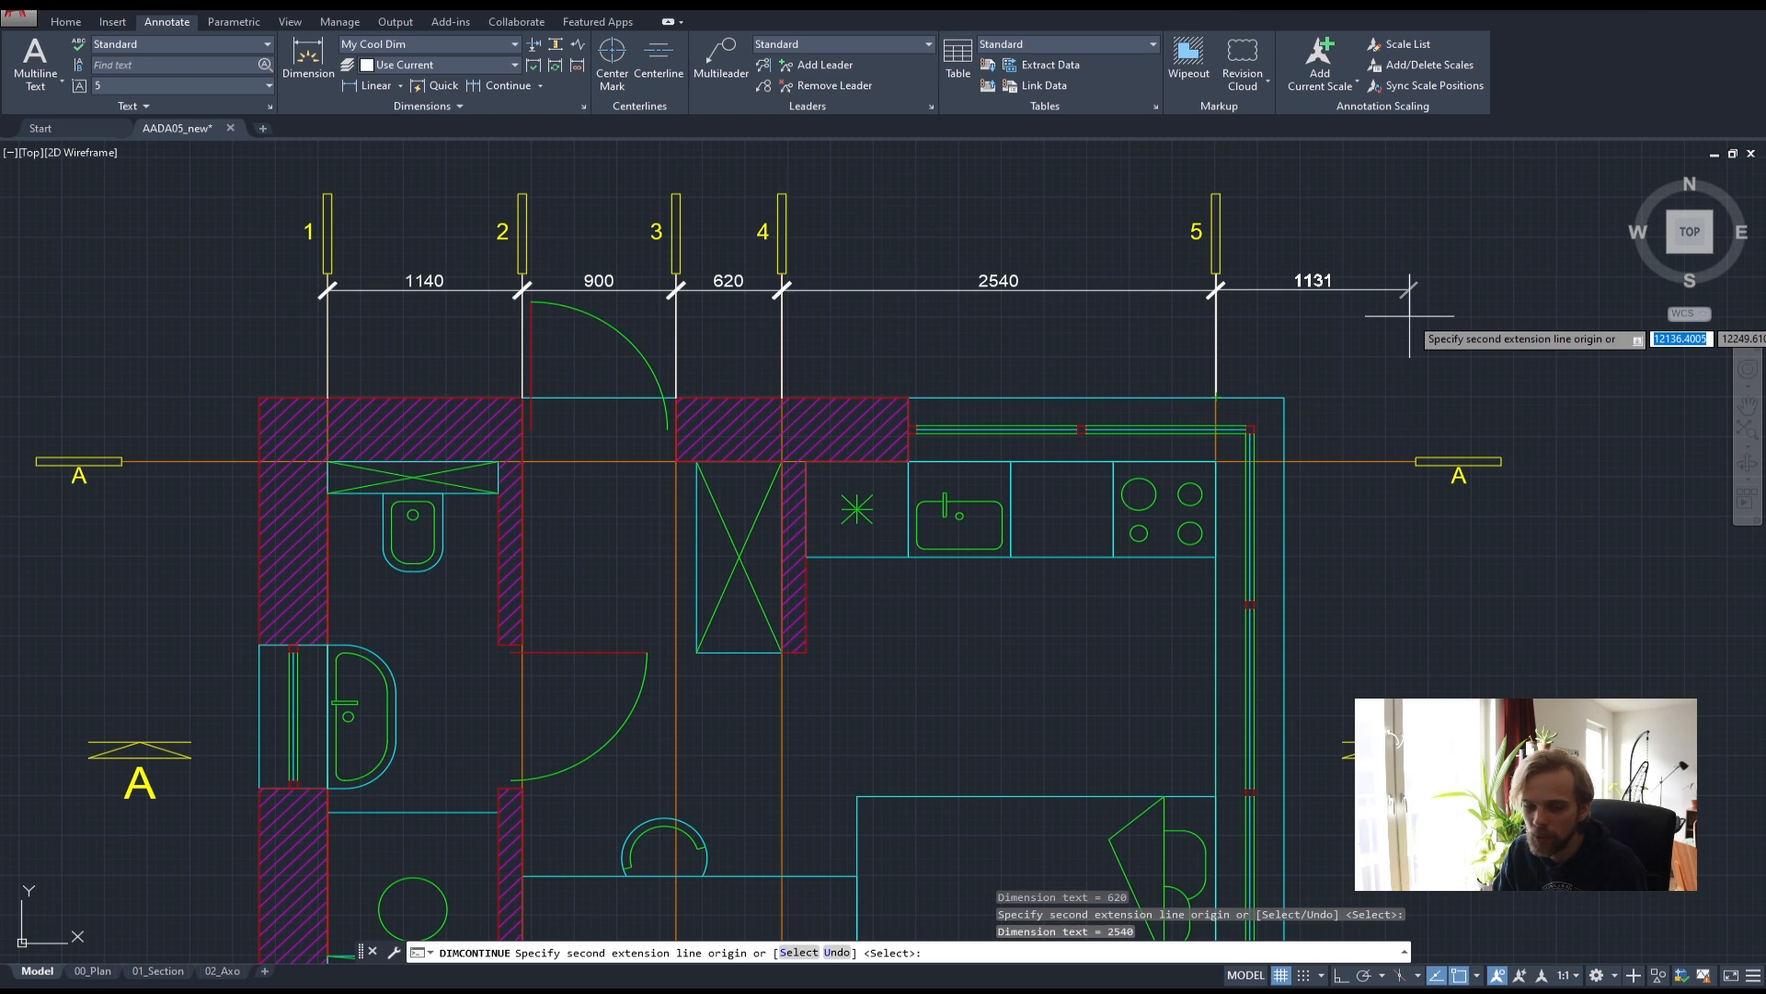
key("Return")
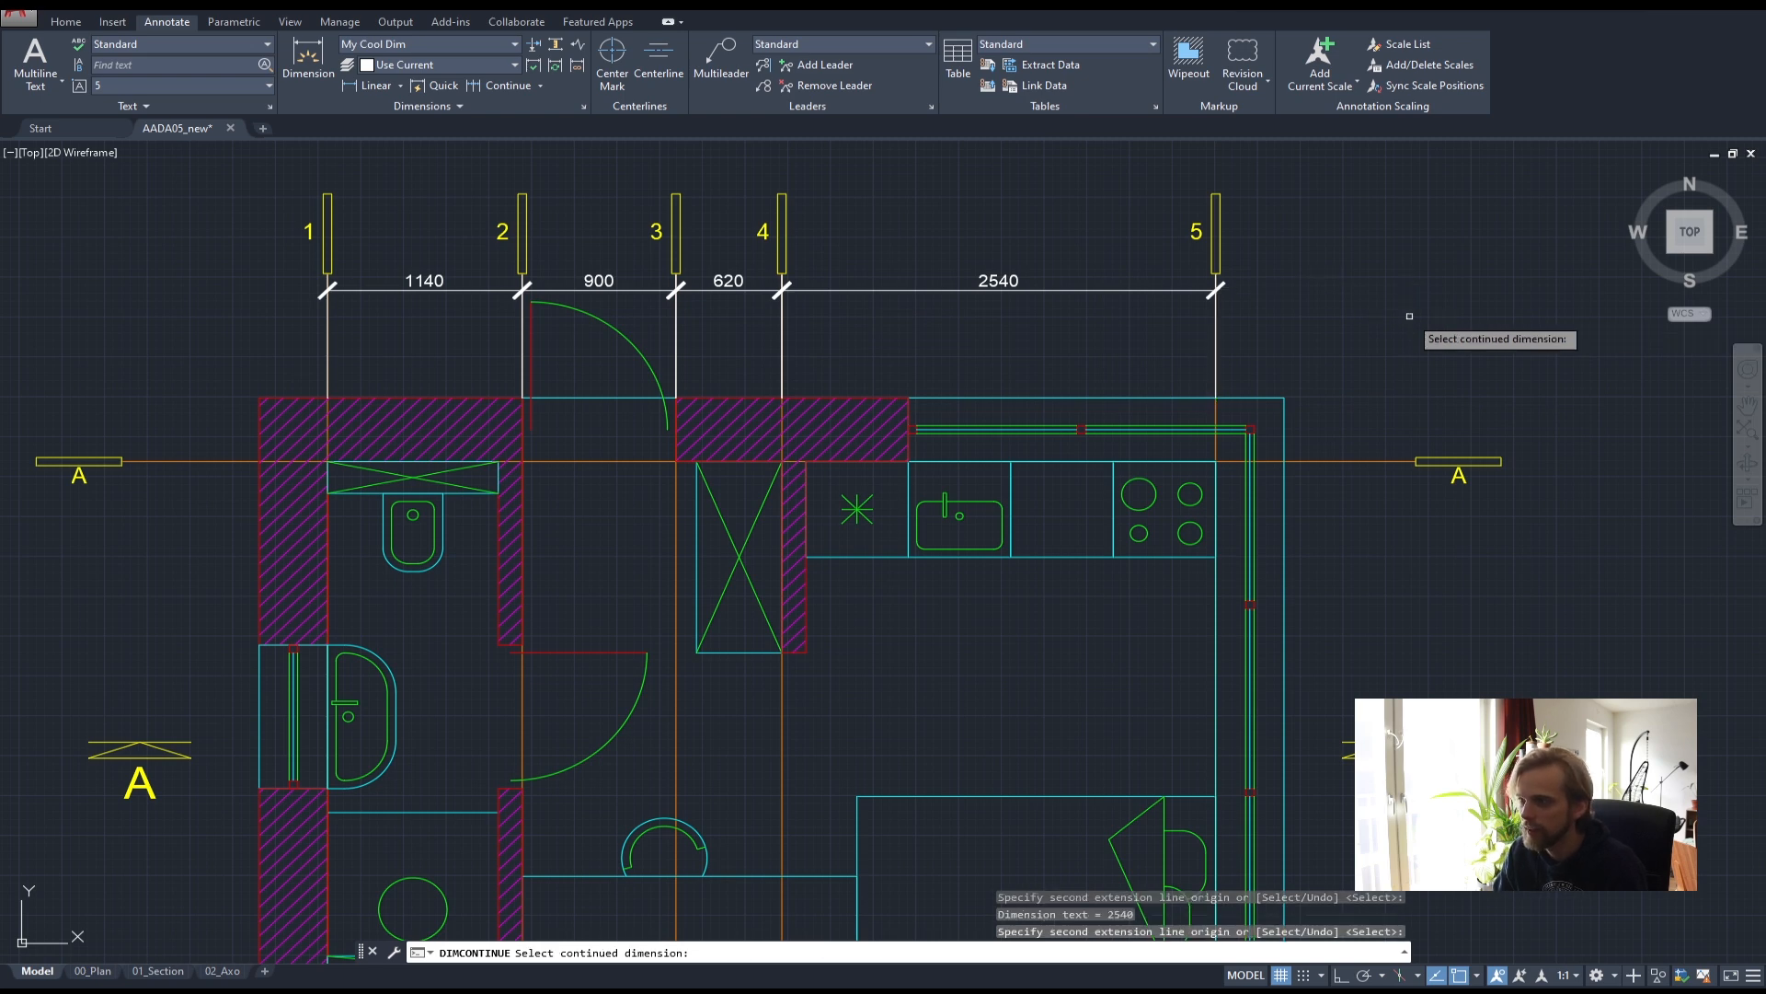
middle_click_drag(1202, 426, 876, 257)
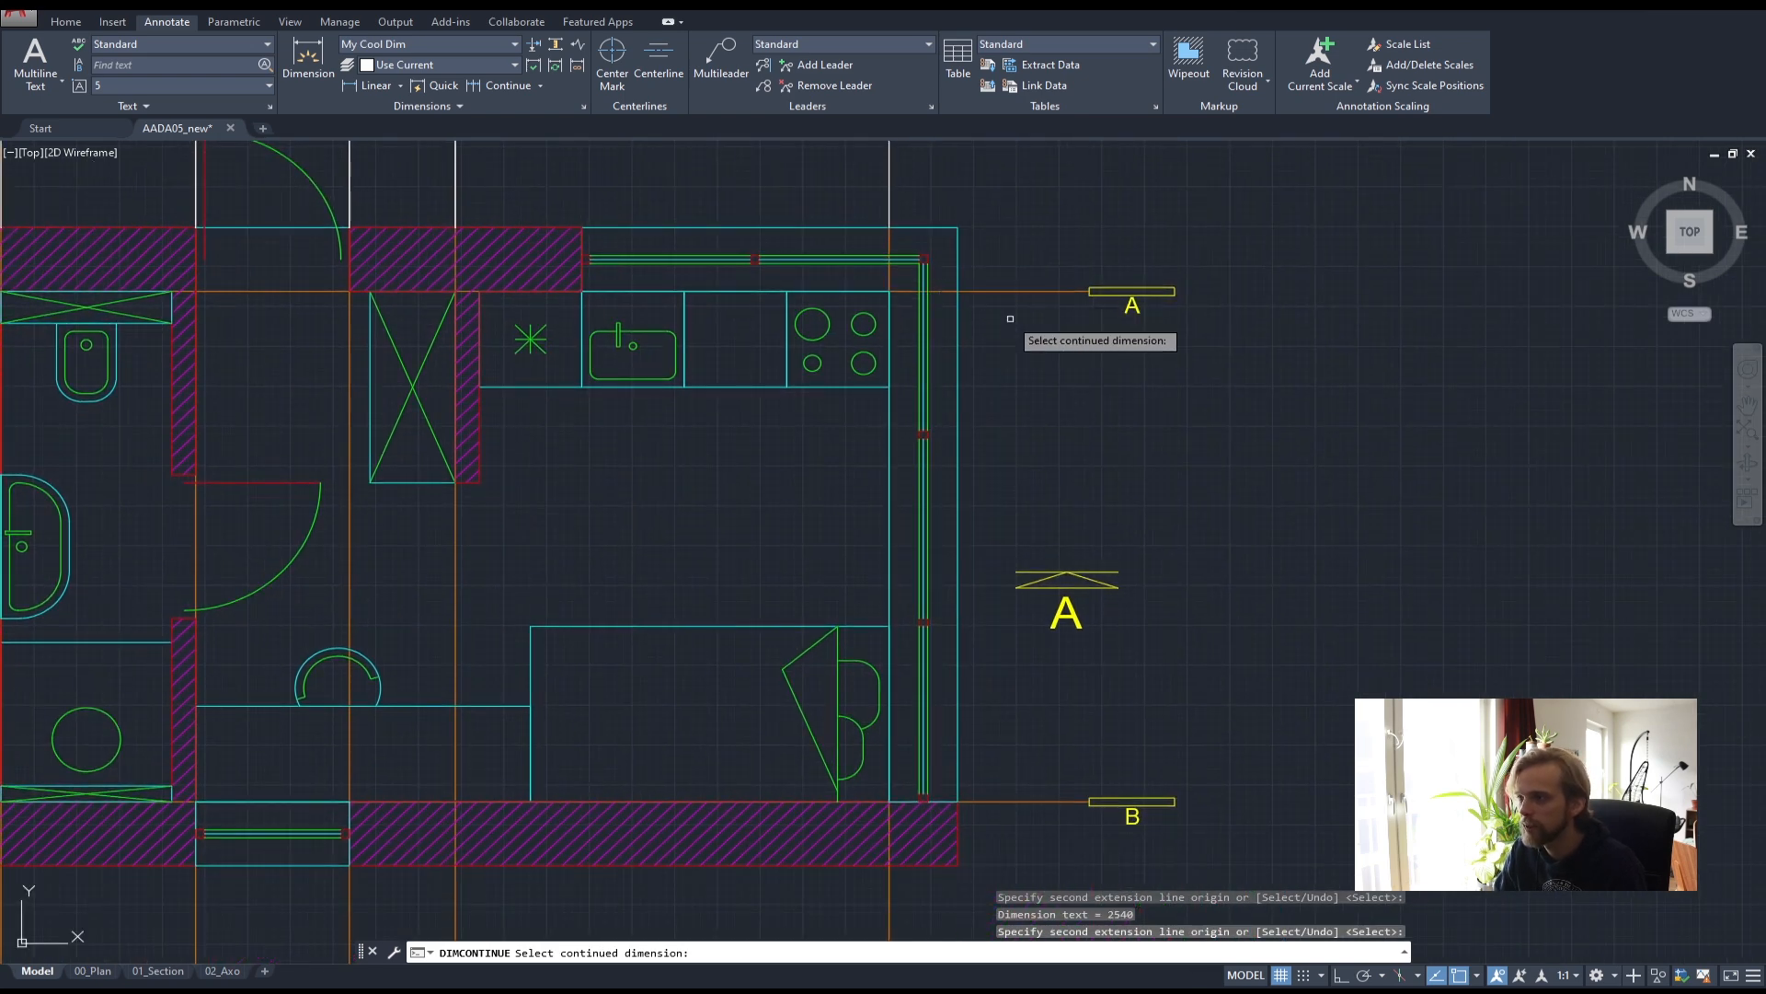
middle_click_drag(1023, 323, 912, 304)
- Place a vertical 3200 linear dimension along the right wall between axes A and B
key("Escape")
key("Escape")
left_click(374, 85)
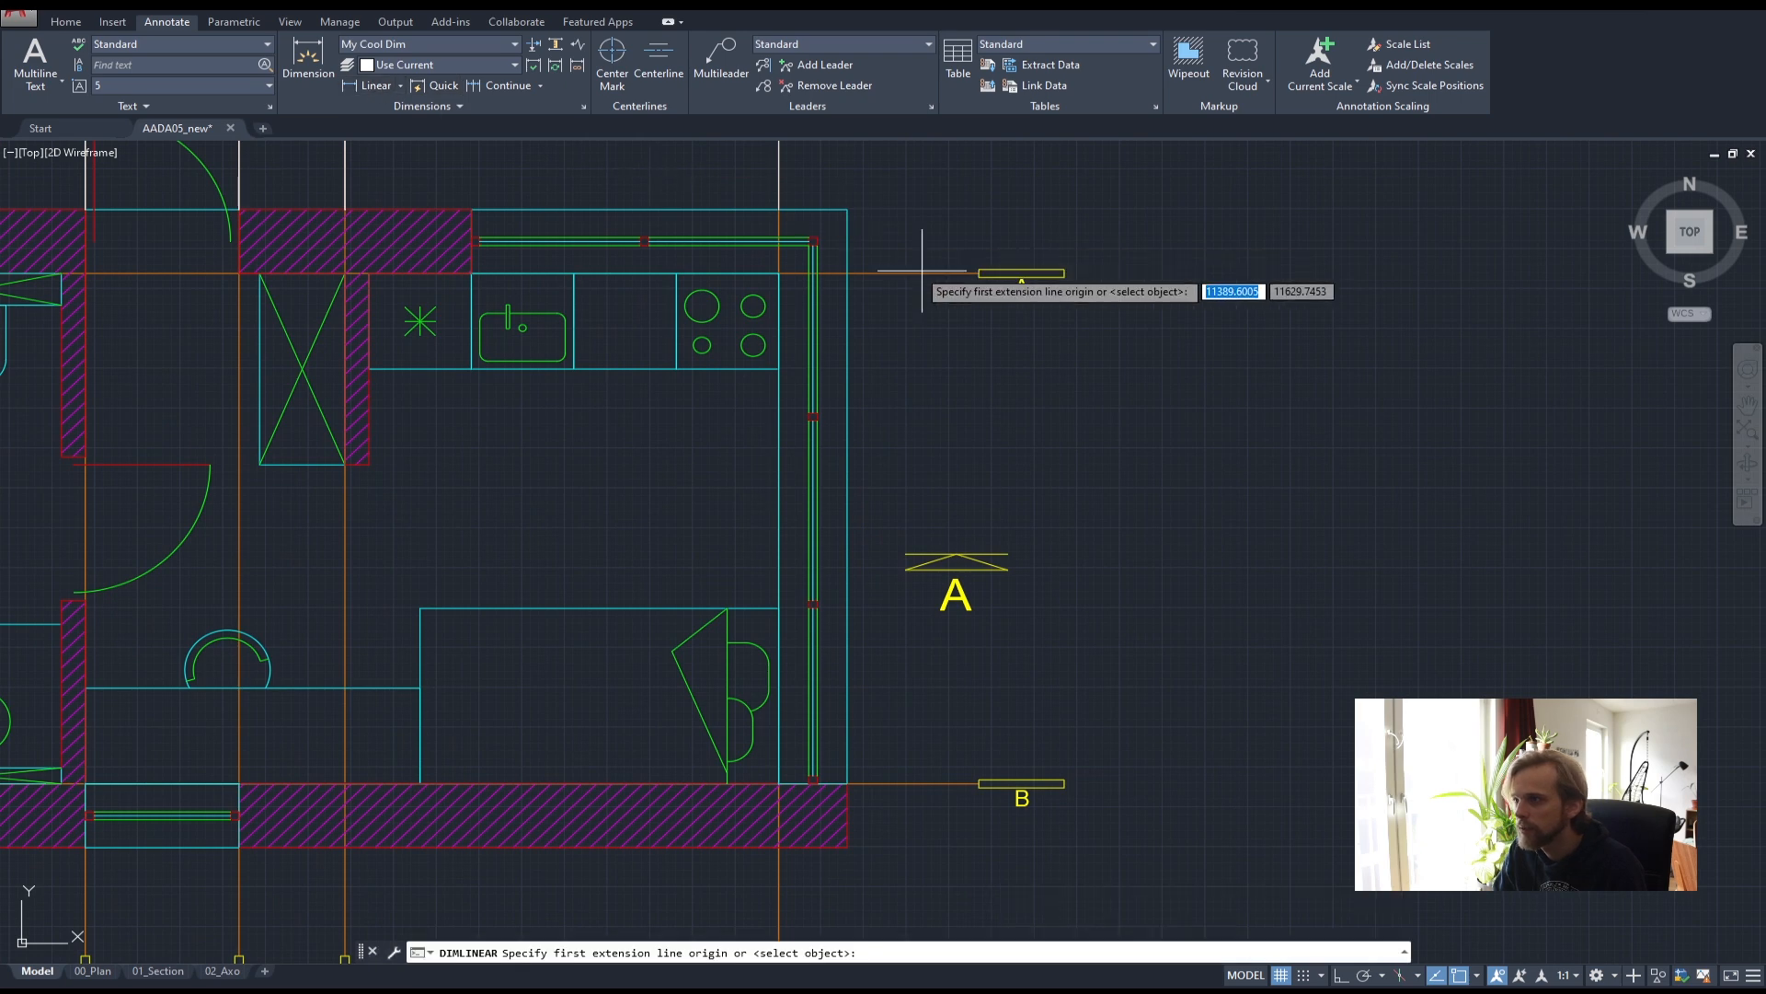
left_click(847, 273)
left_click(848, 783)
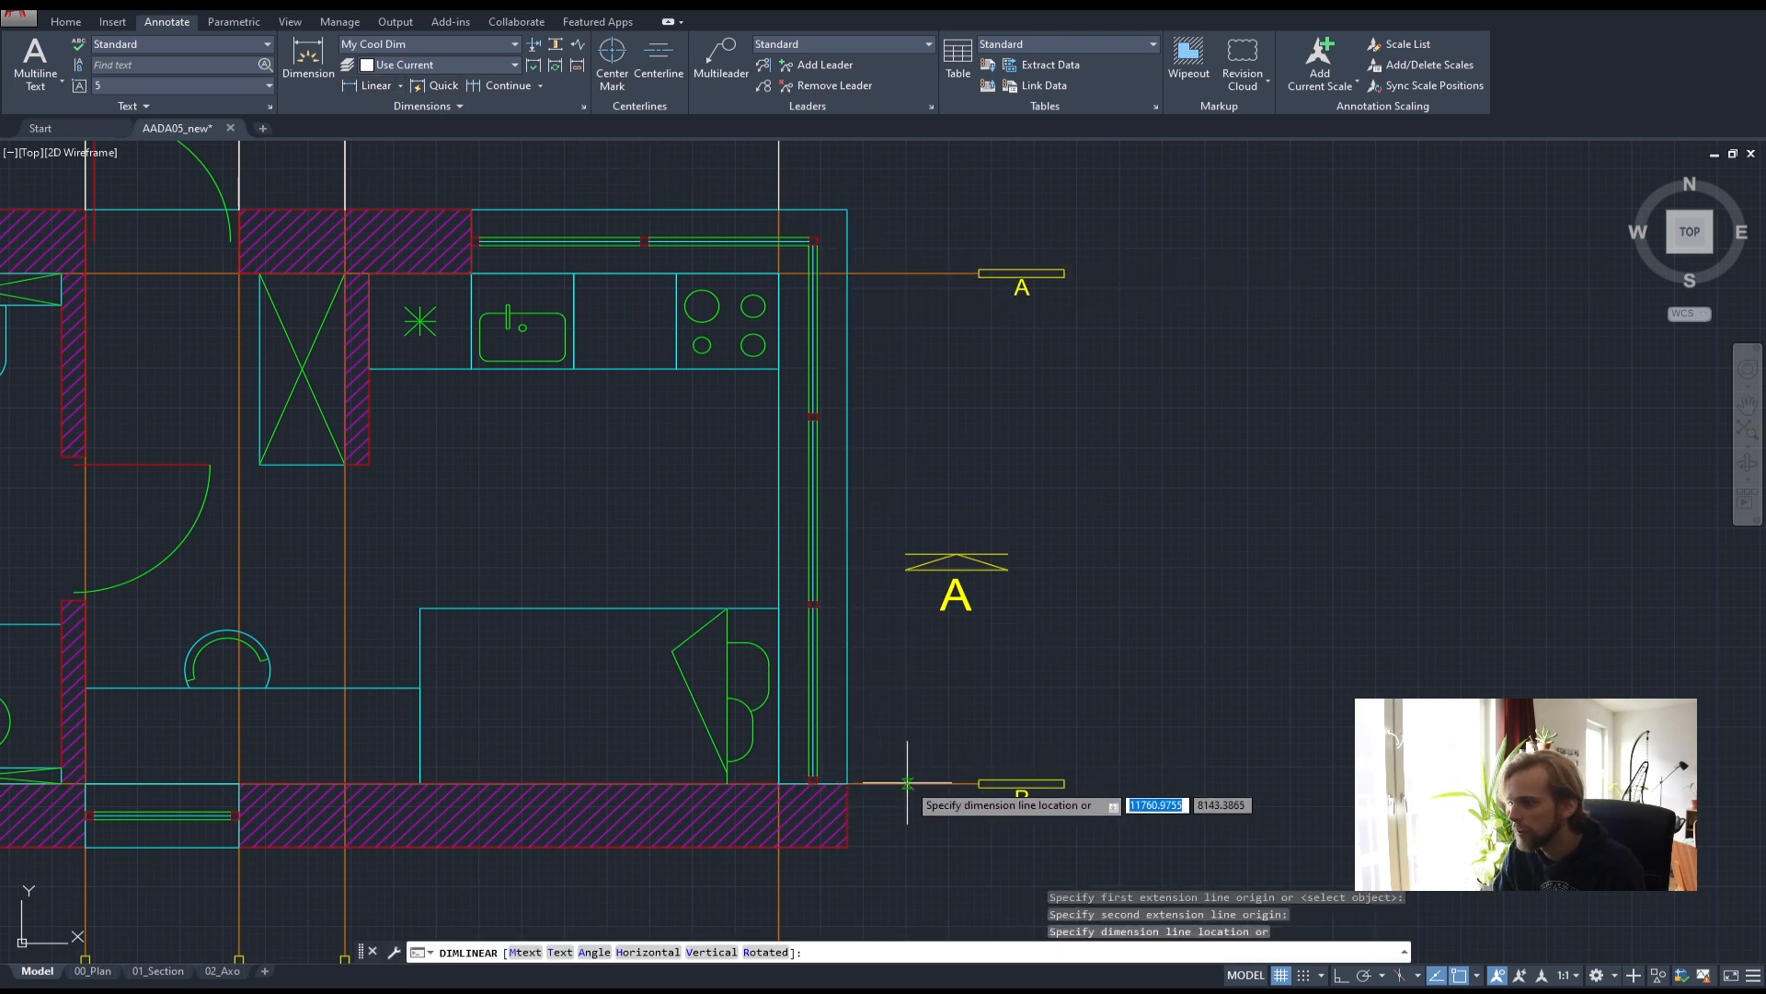
left_click(892, 552)
middle_click_drag(865, 299, 910, 121)
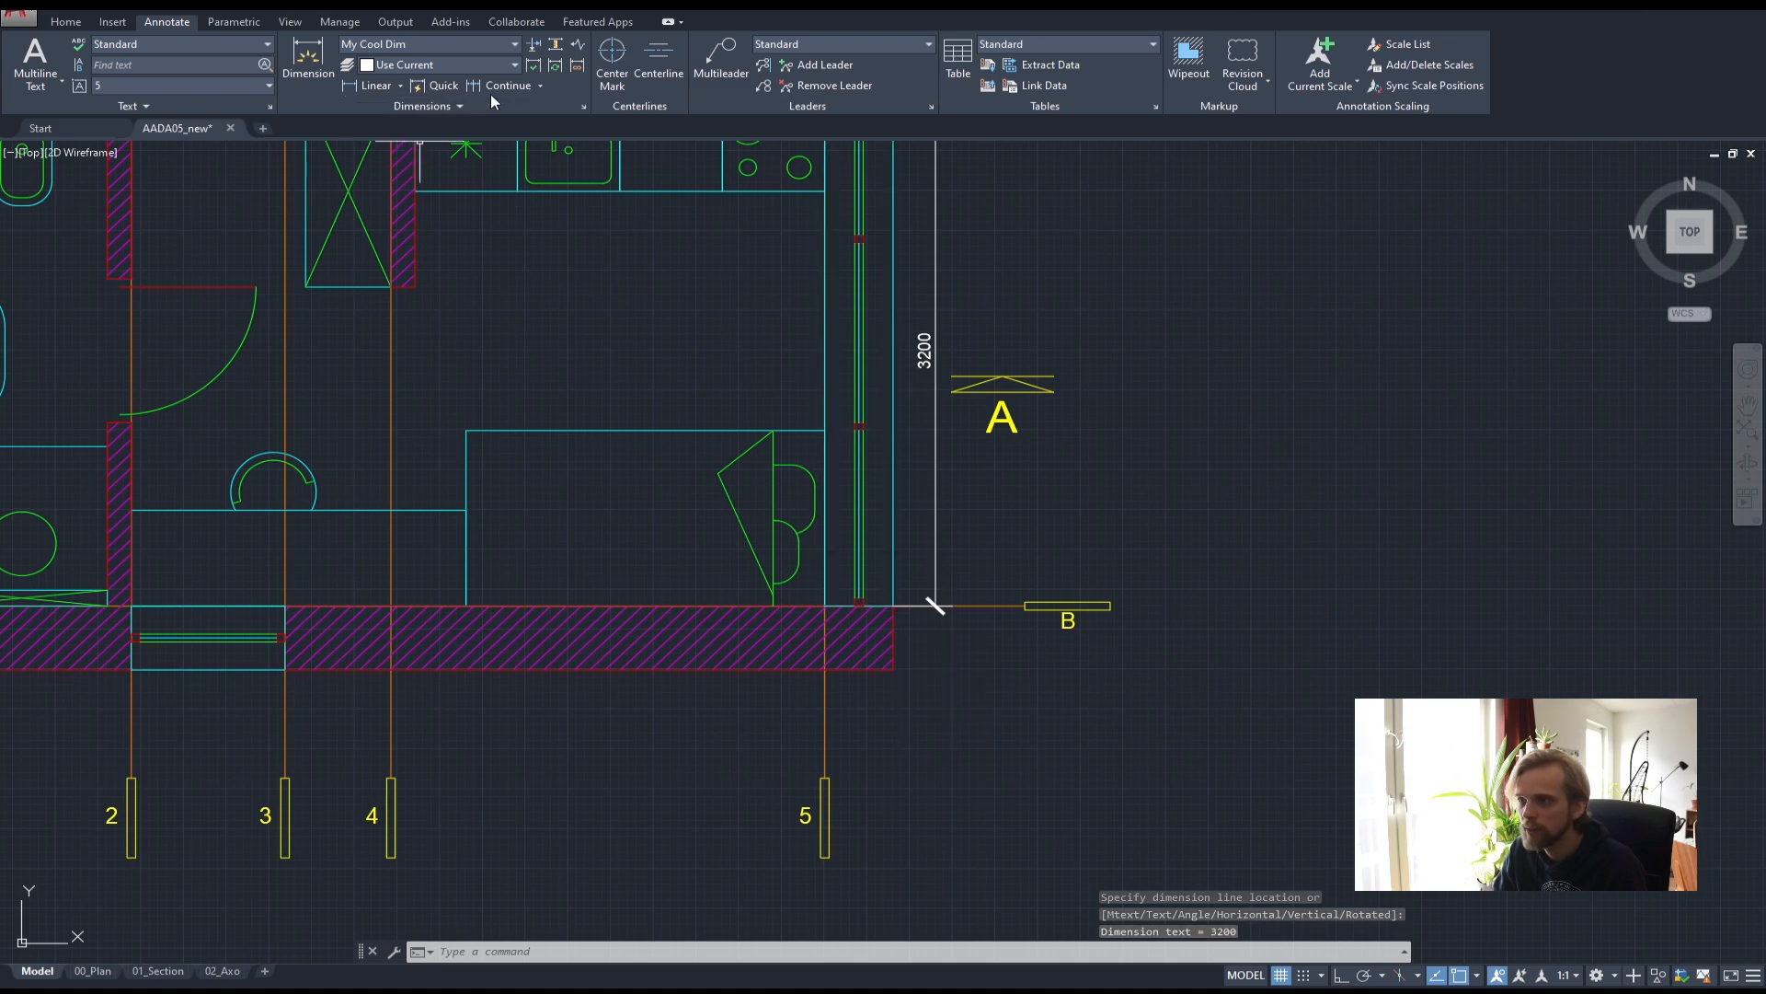
scroll(741, 418, "down", 1)
mouse_move(368, 448)
middle_mouse_down()
mouse_move(741, 418)
mouse_move(669, 502)
middle_mouse_up()
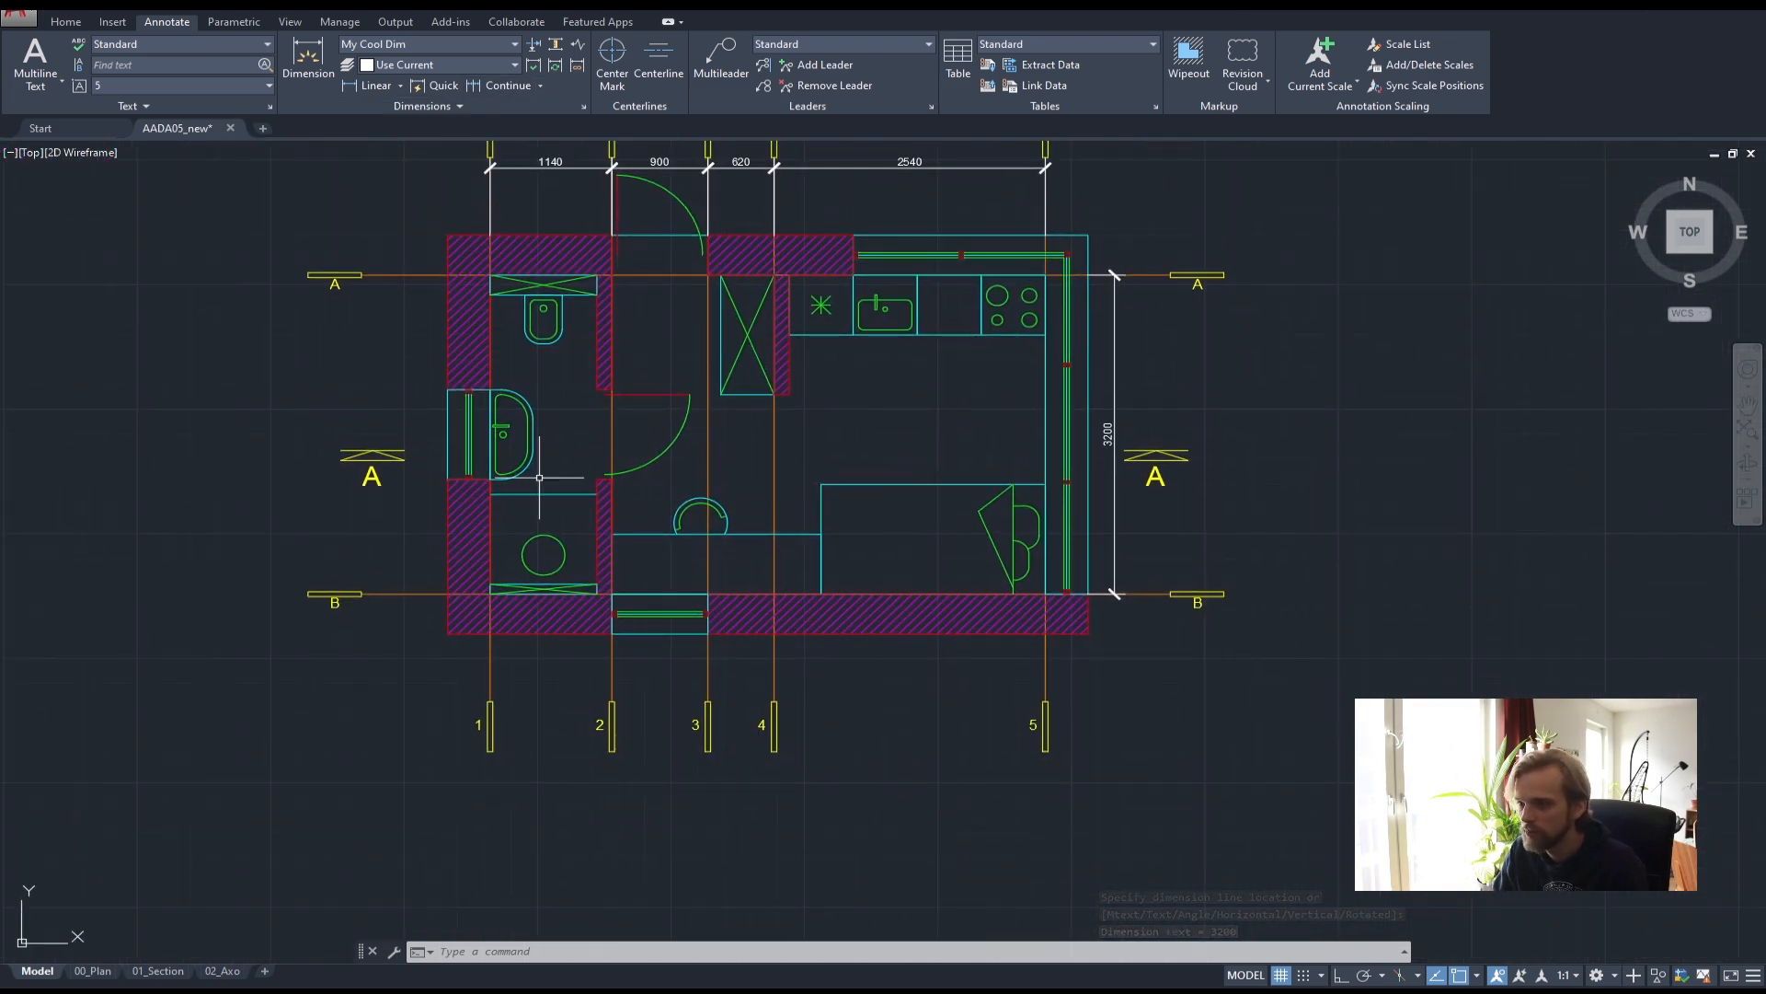
scroll(610, 551, "up", 1)
middle_click_drag(654, 676, 685, 543)
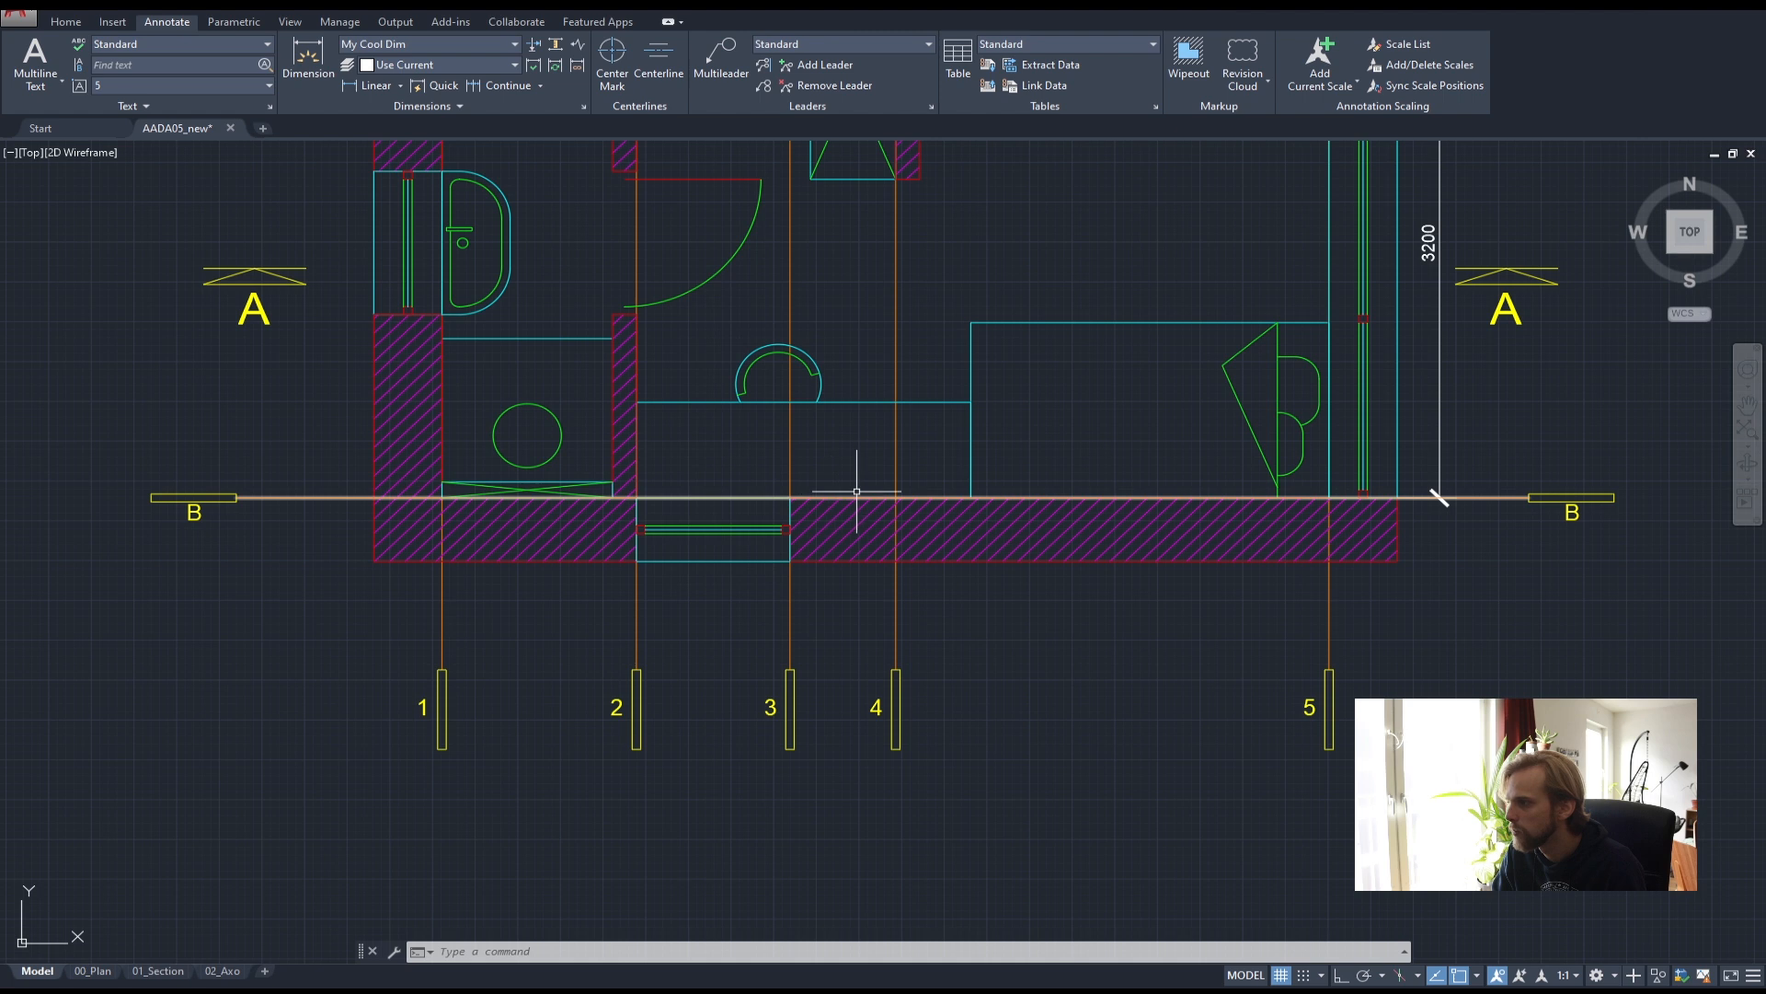
middle_click_drag(690, 485, 720, 449)
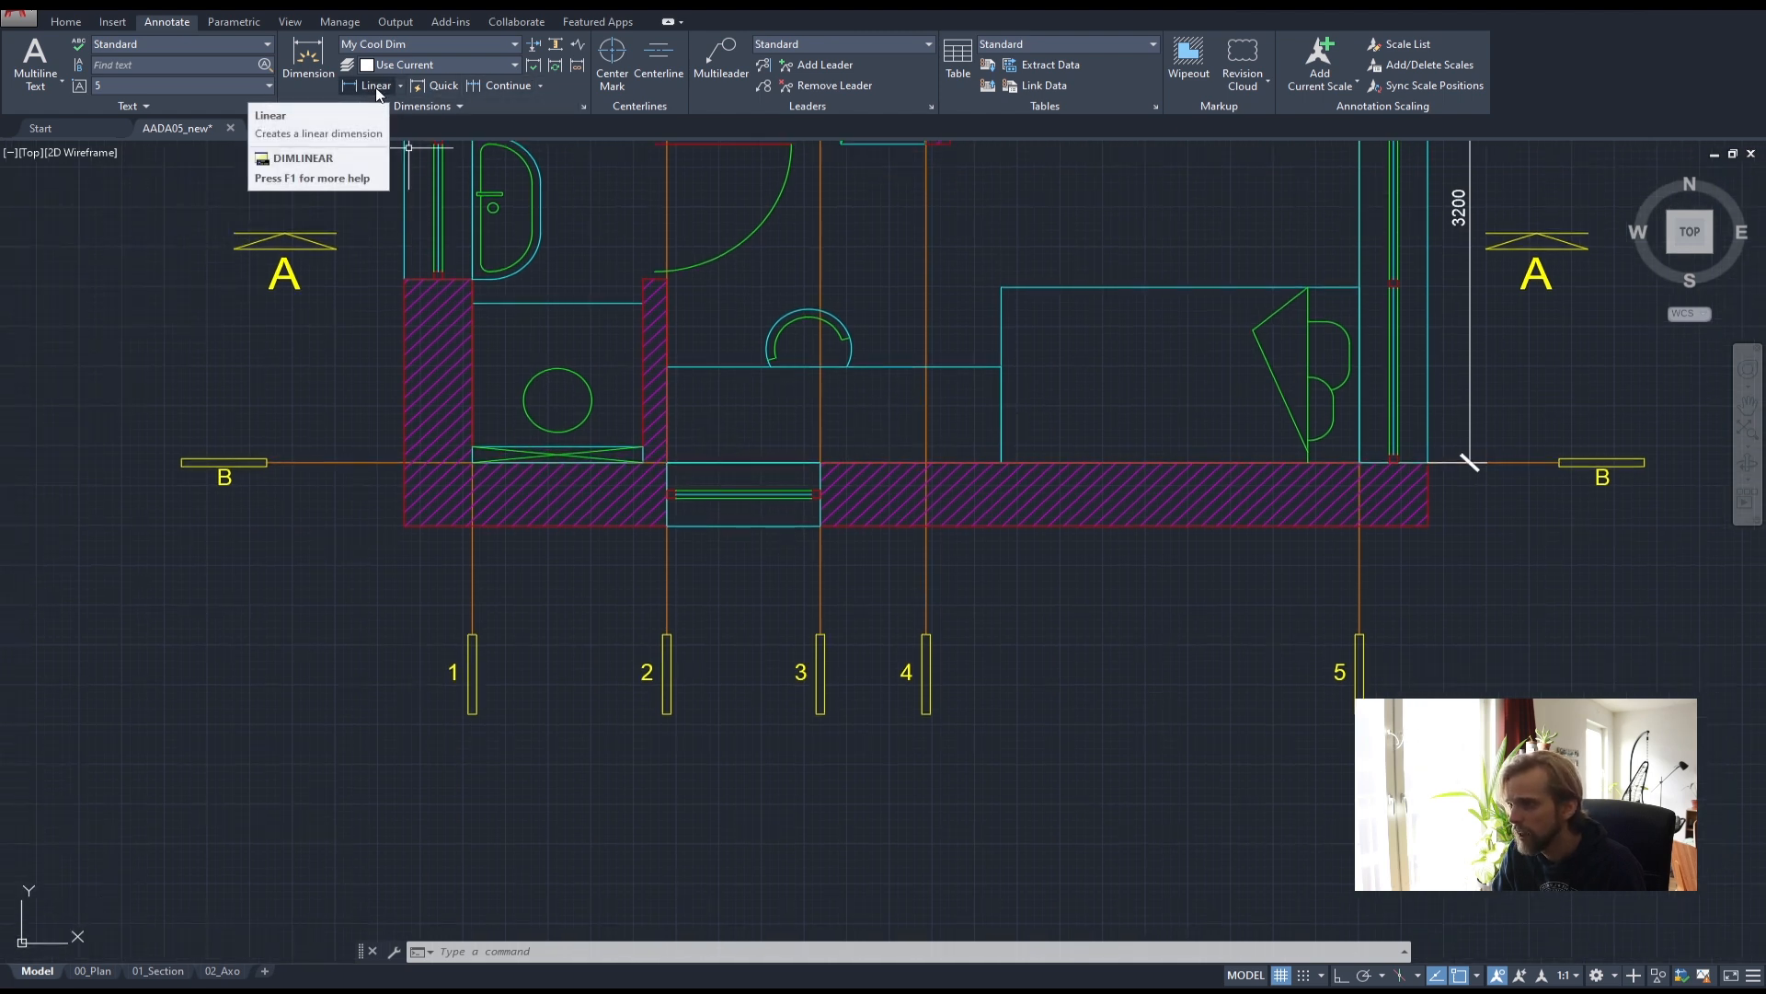
- Add a 400 dimension below the bottom wall from the outer left corner to grid line 1
left_click(376, 92)
scroll(409, 527, "up", 2)
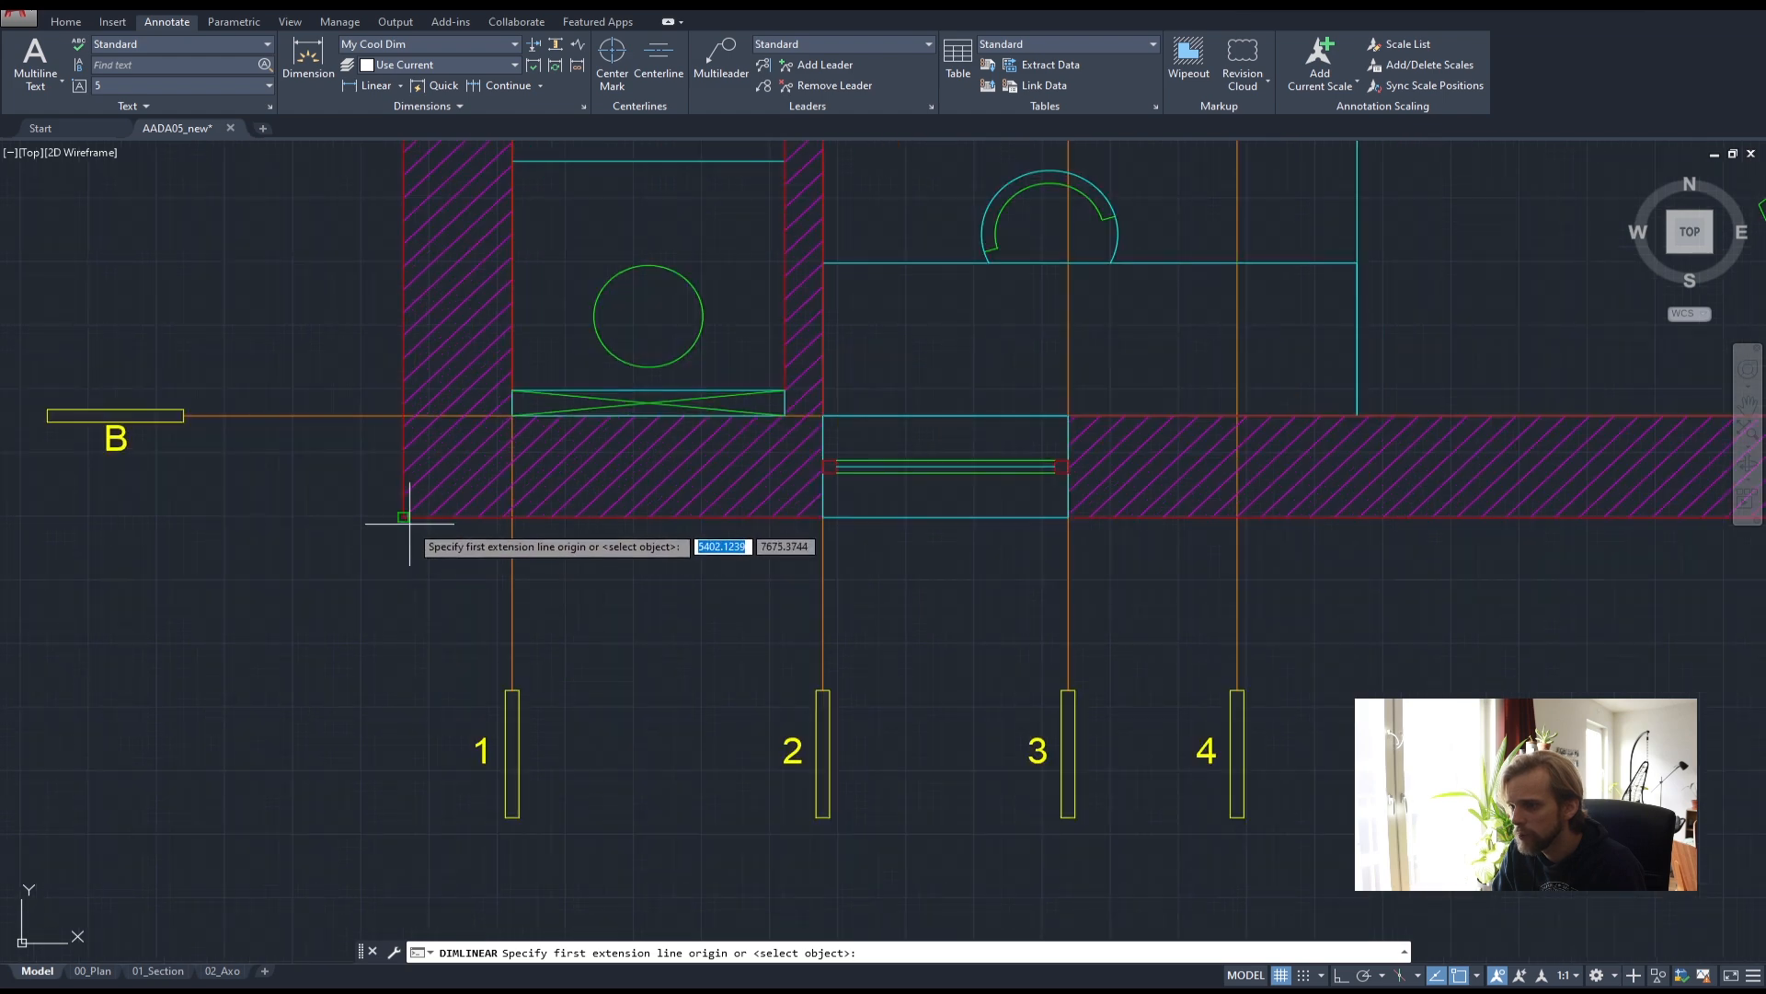
left_click(402, 516)
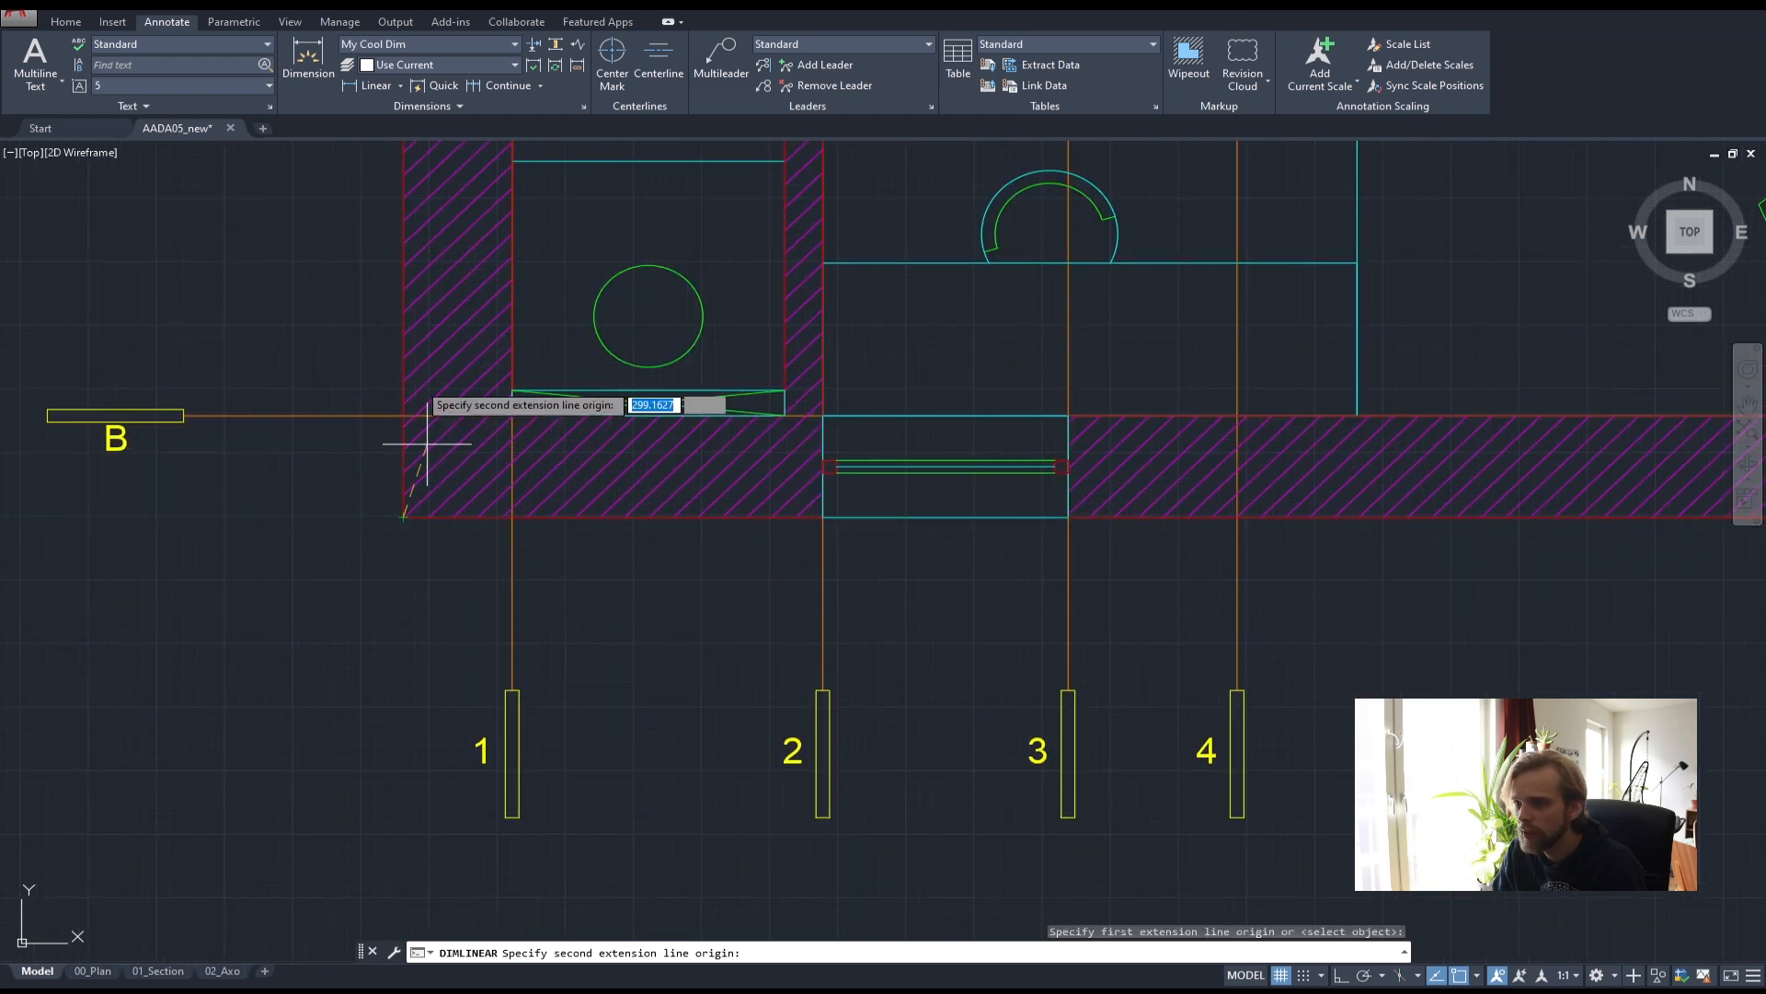
left_click(513, 517)
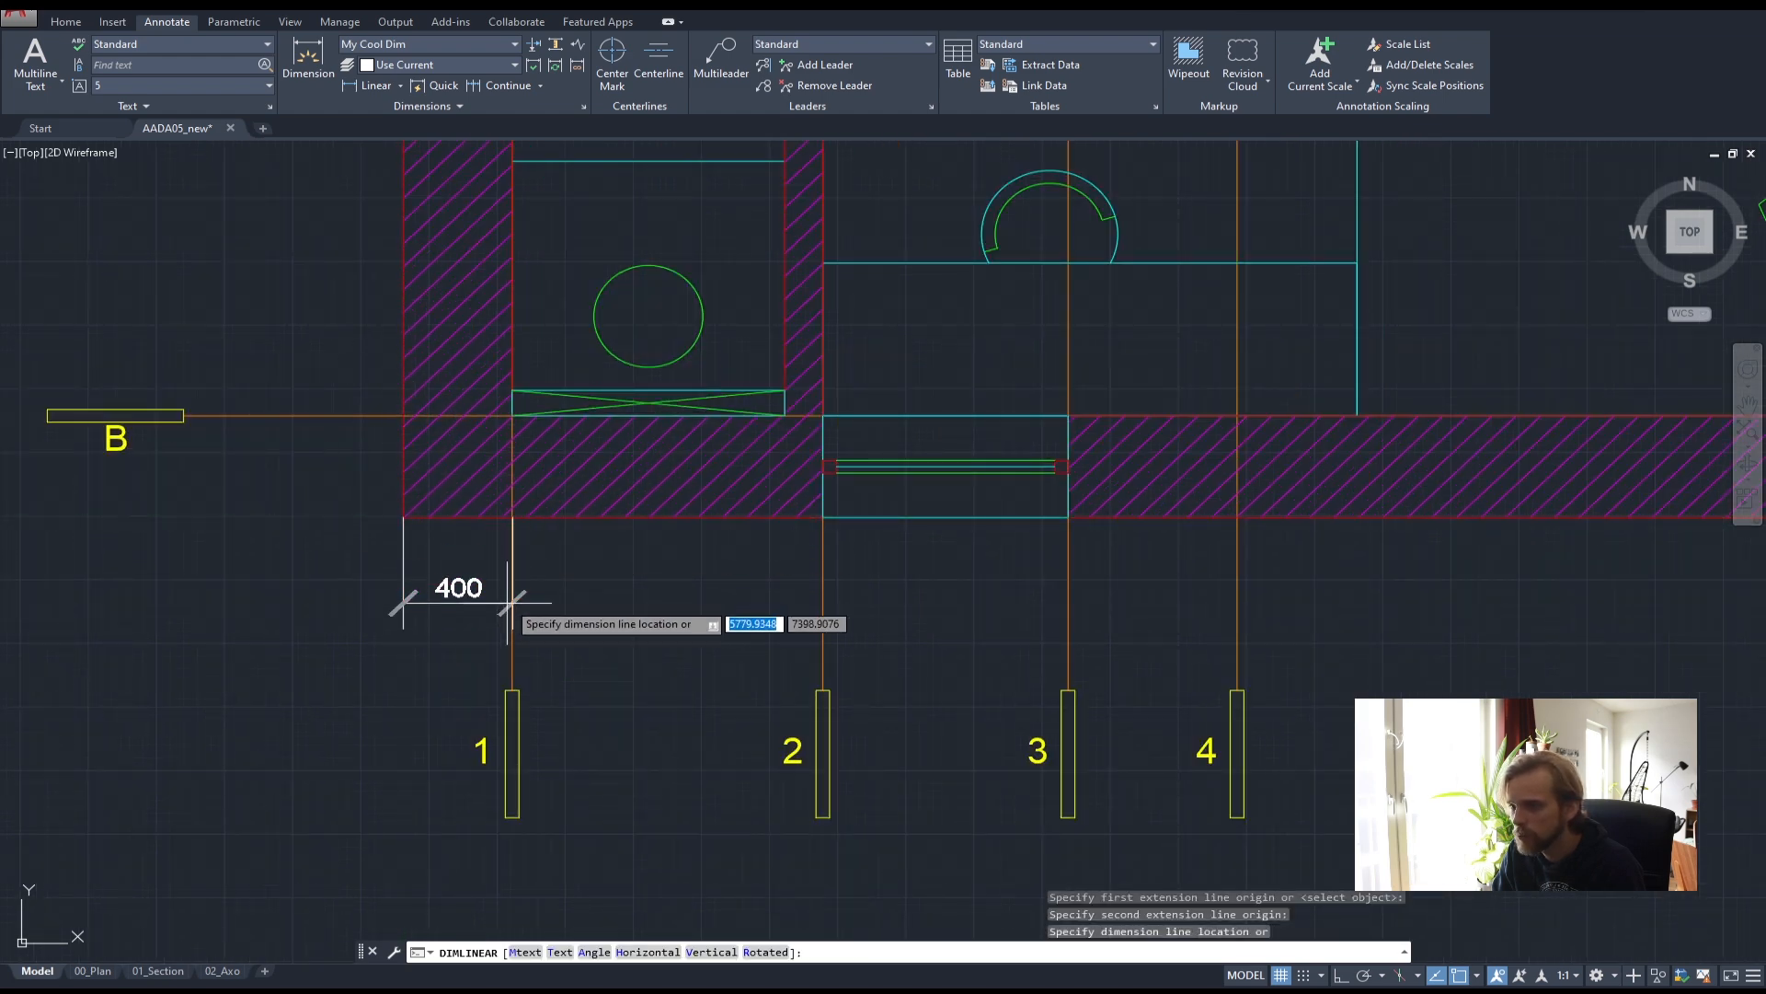
left_click(513, 597)
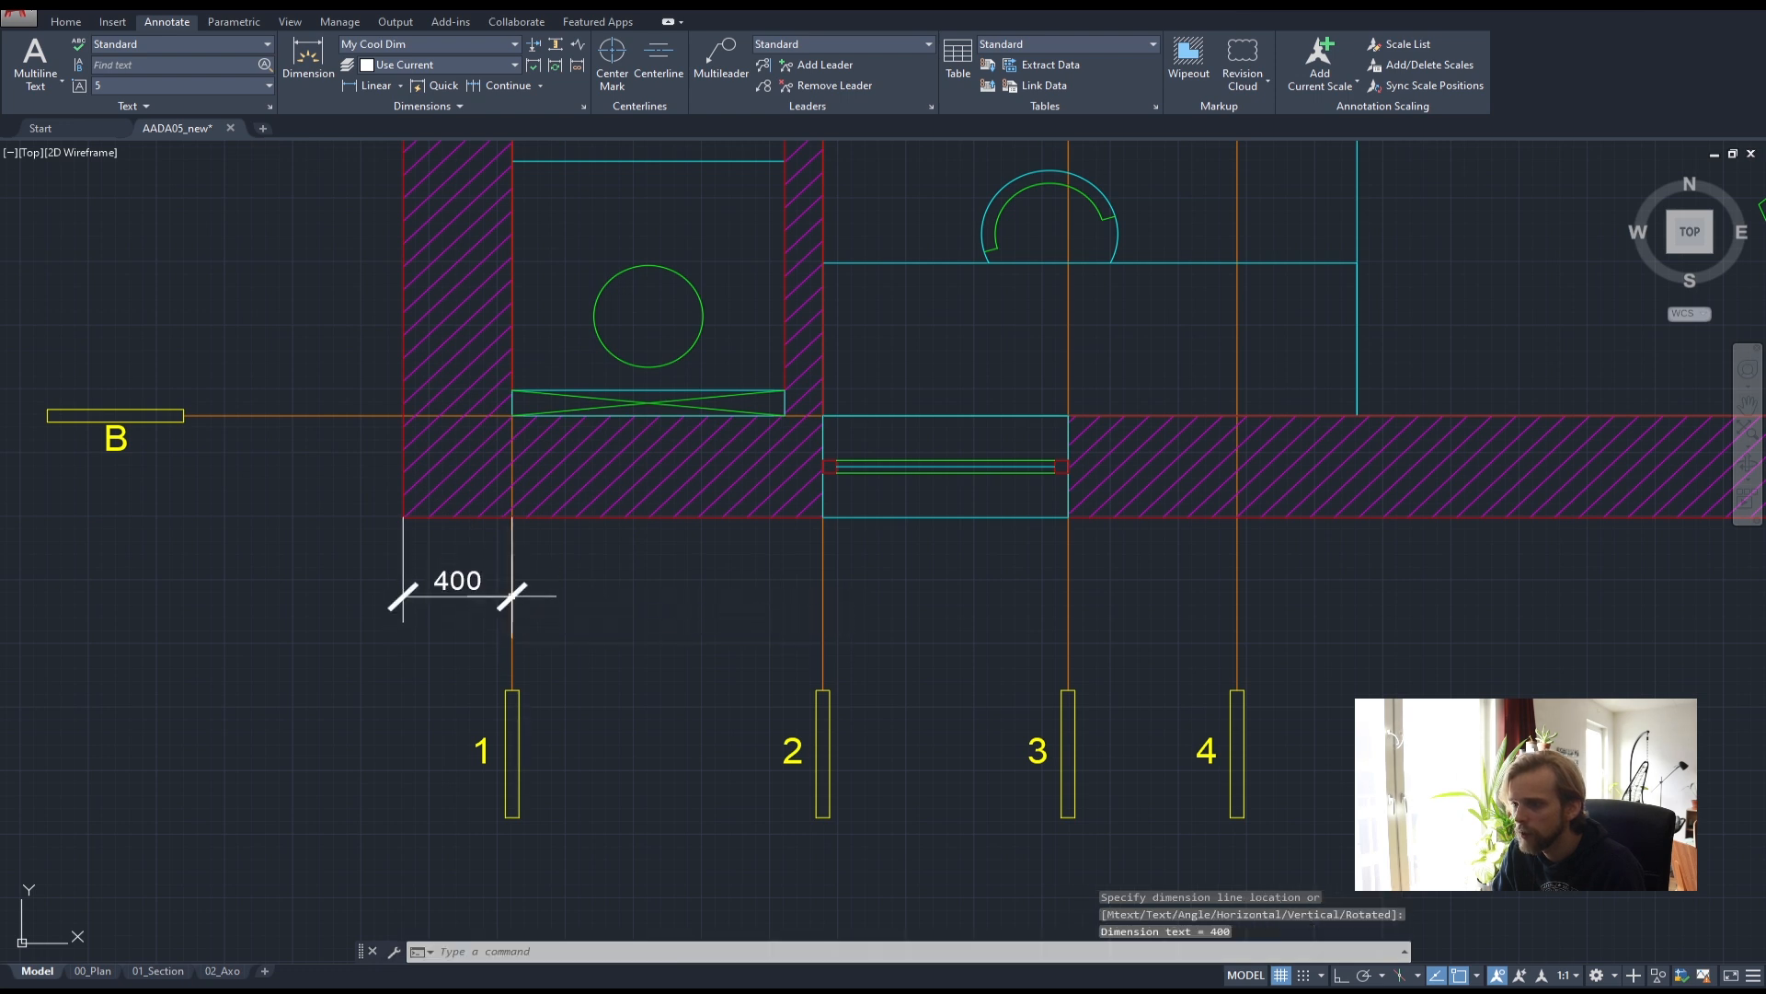
- Continue the bottom chain with 1140, 900 and 3560 to the right wall corner
left_click(497, 88)
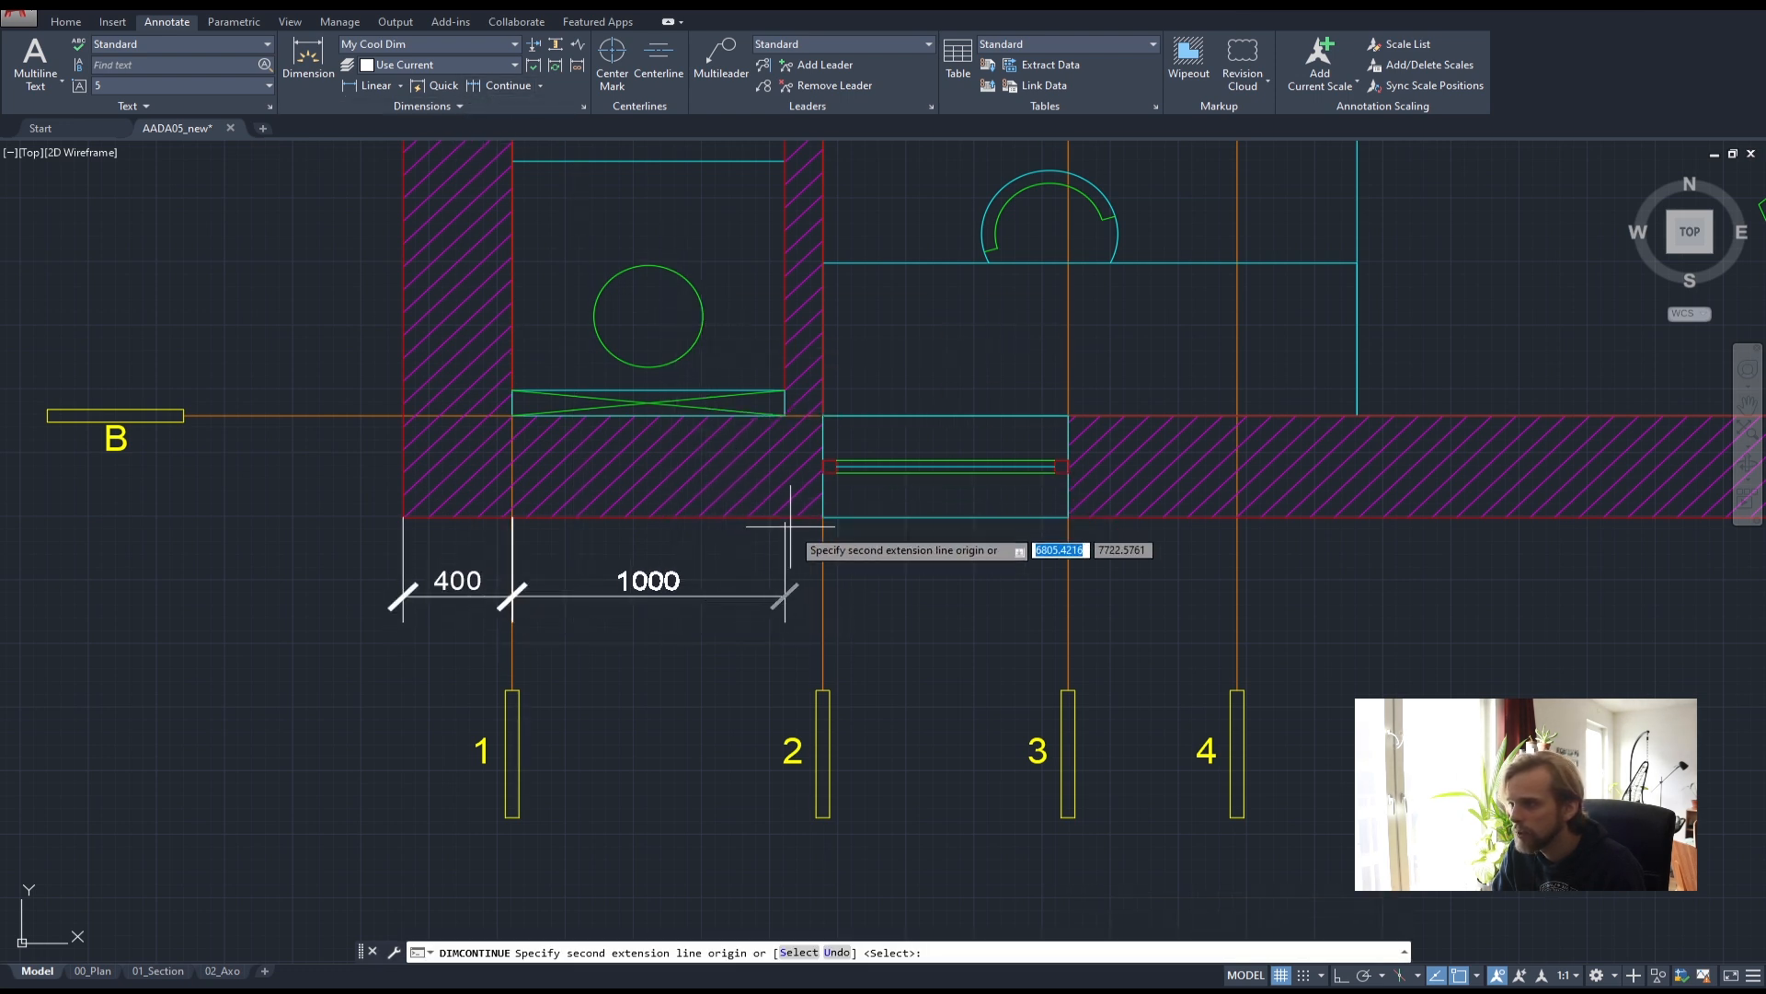
left_click(823, 517)
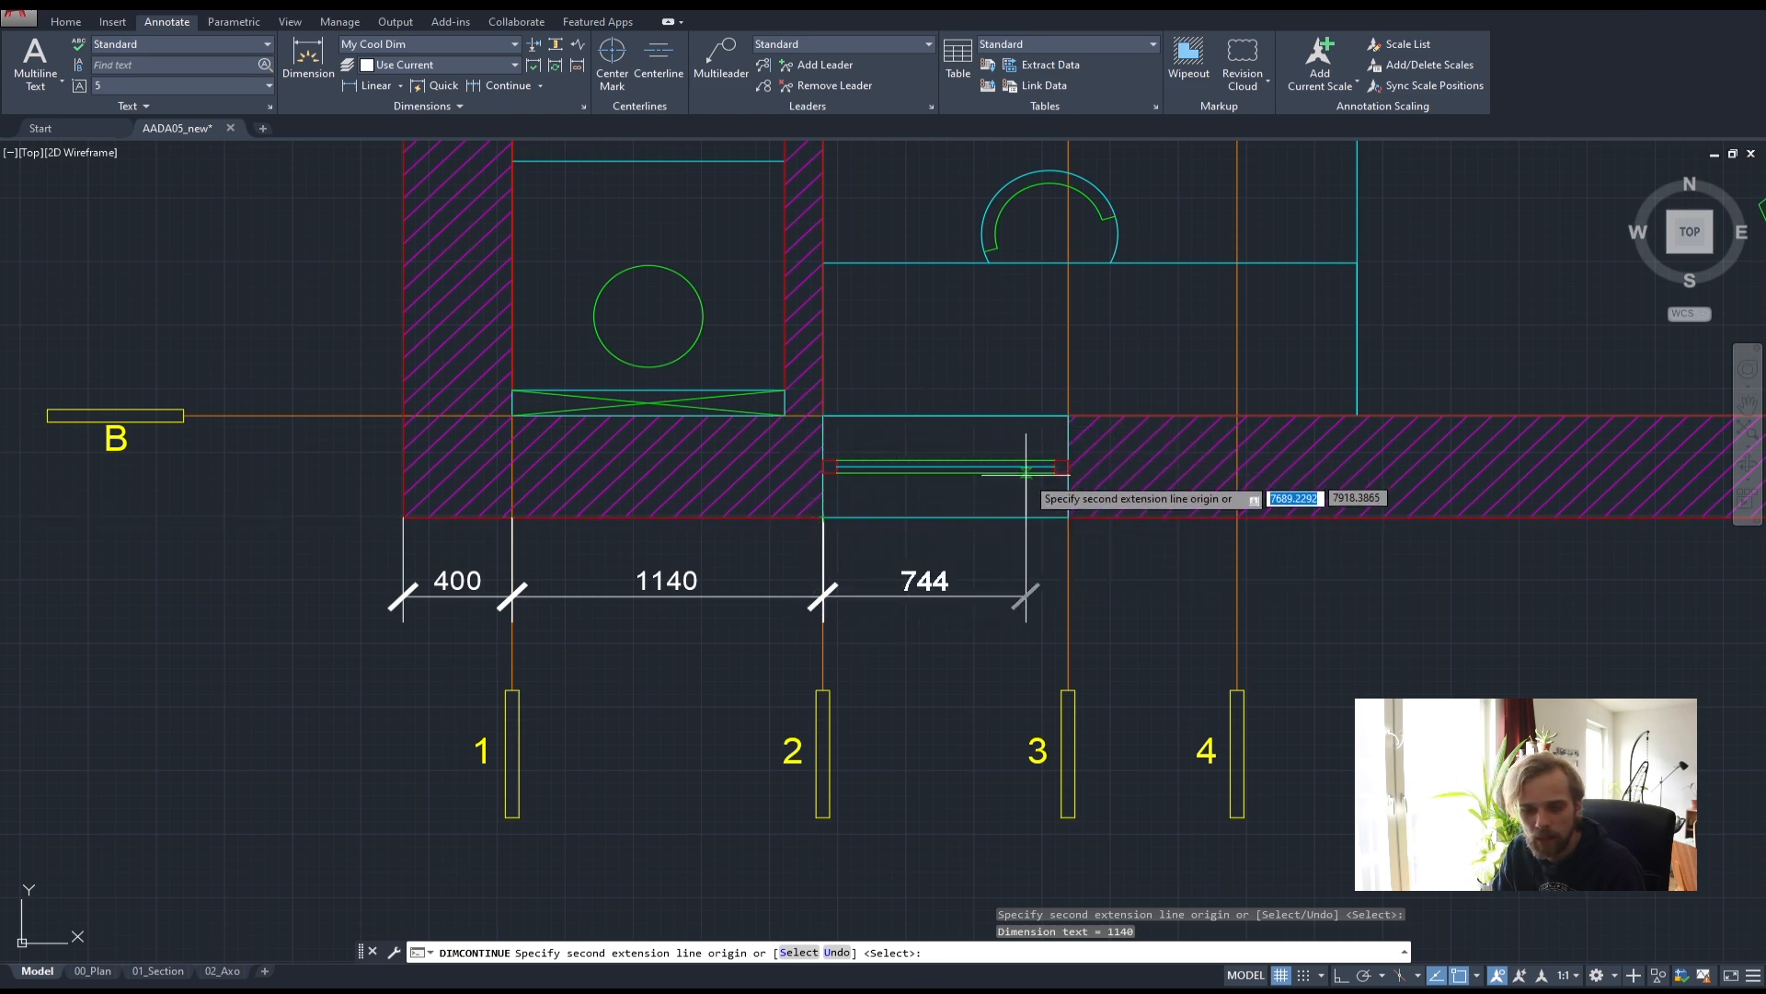
scroll(1058, 504, "up", 2)
left_click(777, 504)
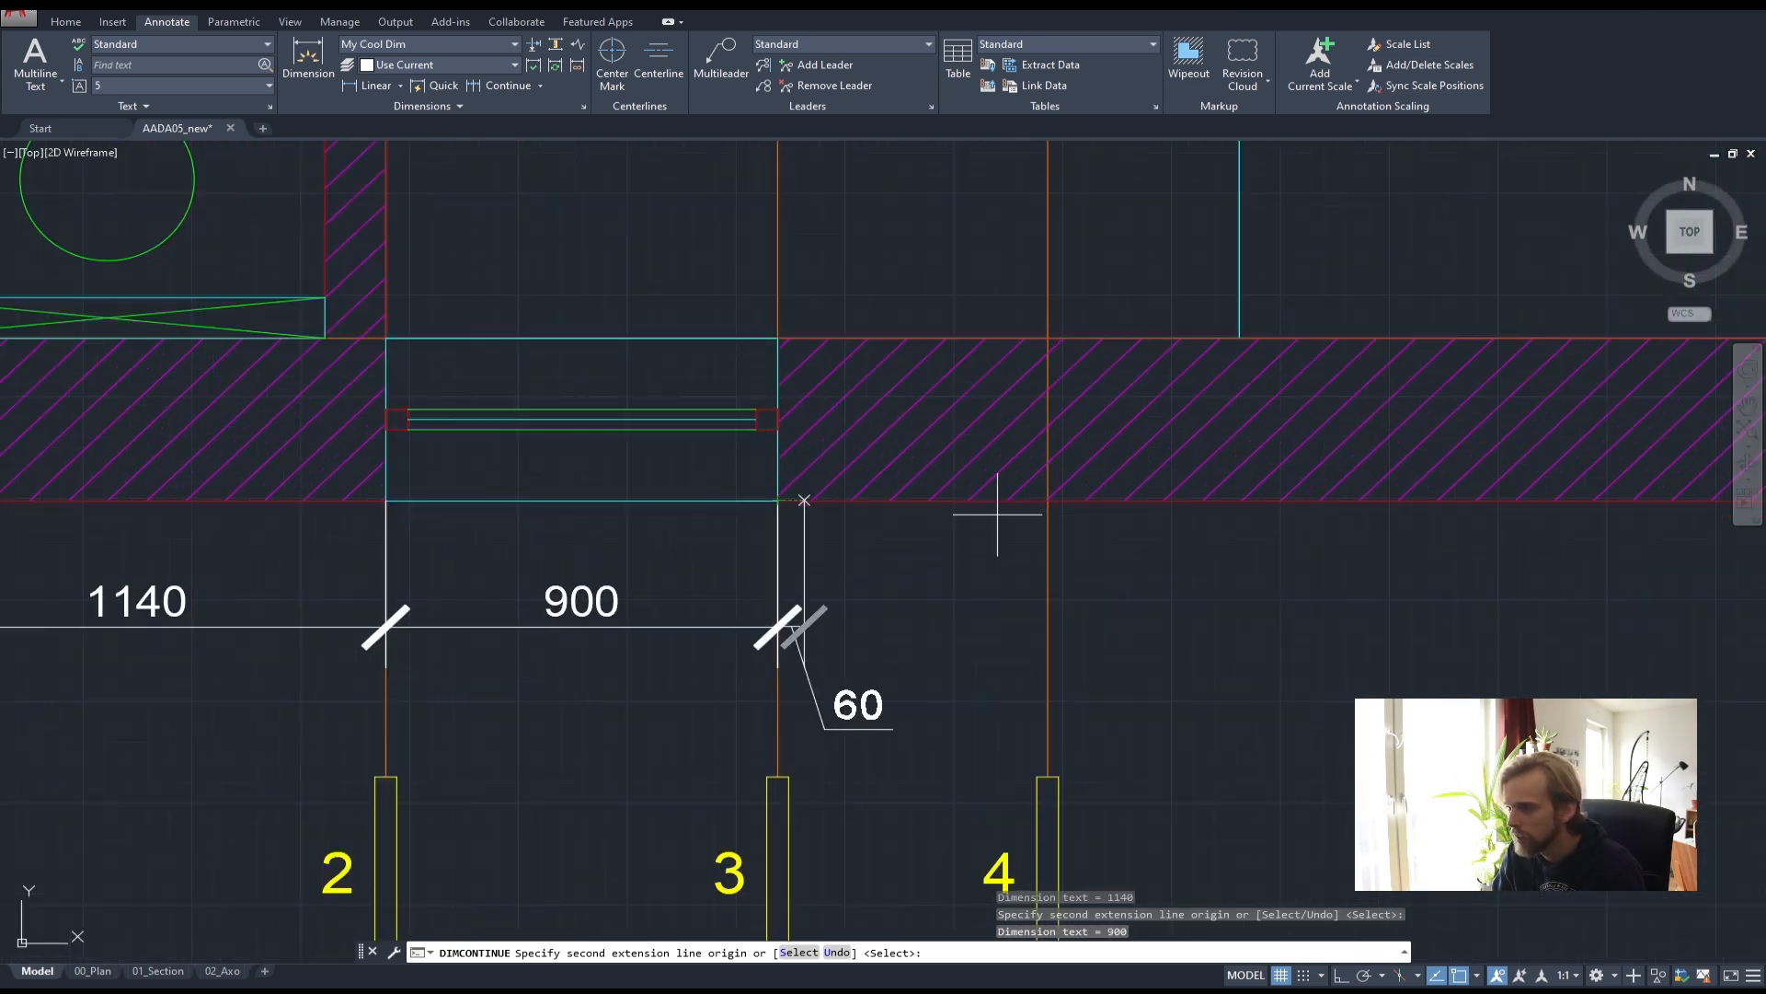
scroll(1246, 549, "down", 2)
middle_click_drag(1399, 555, 781, 545)
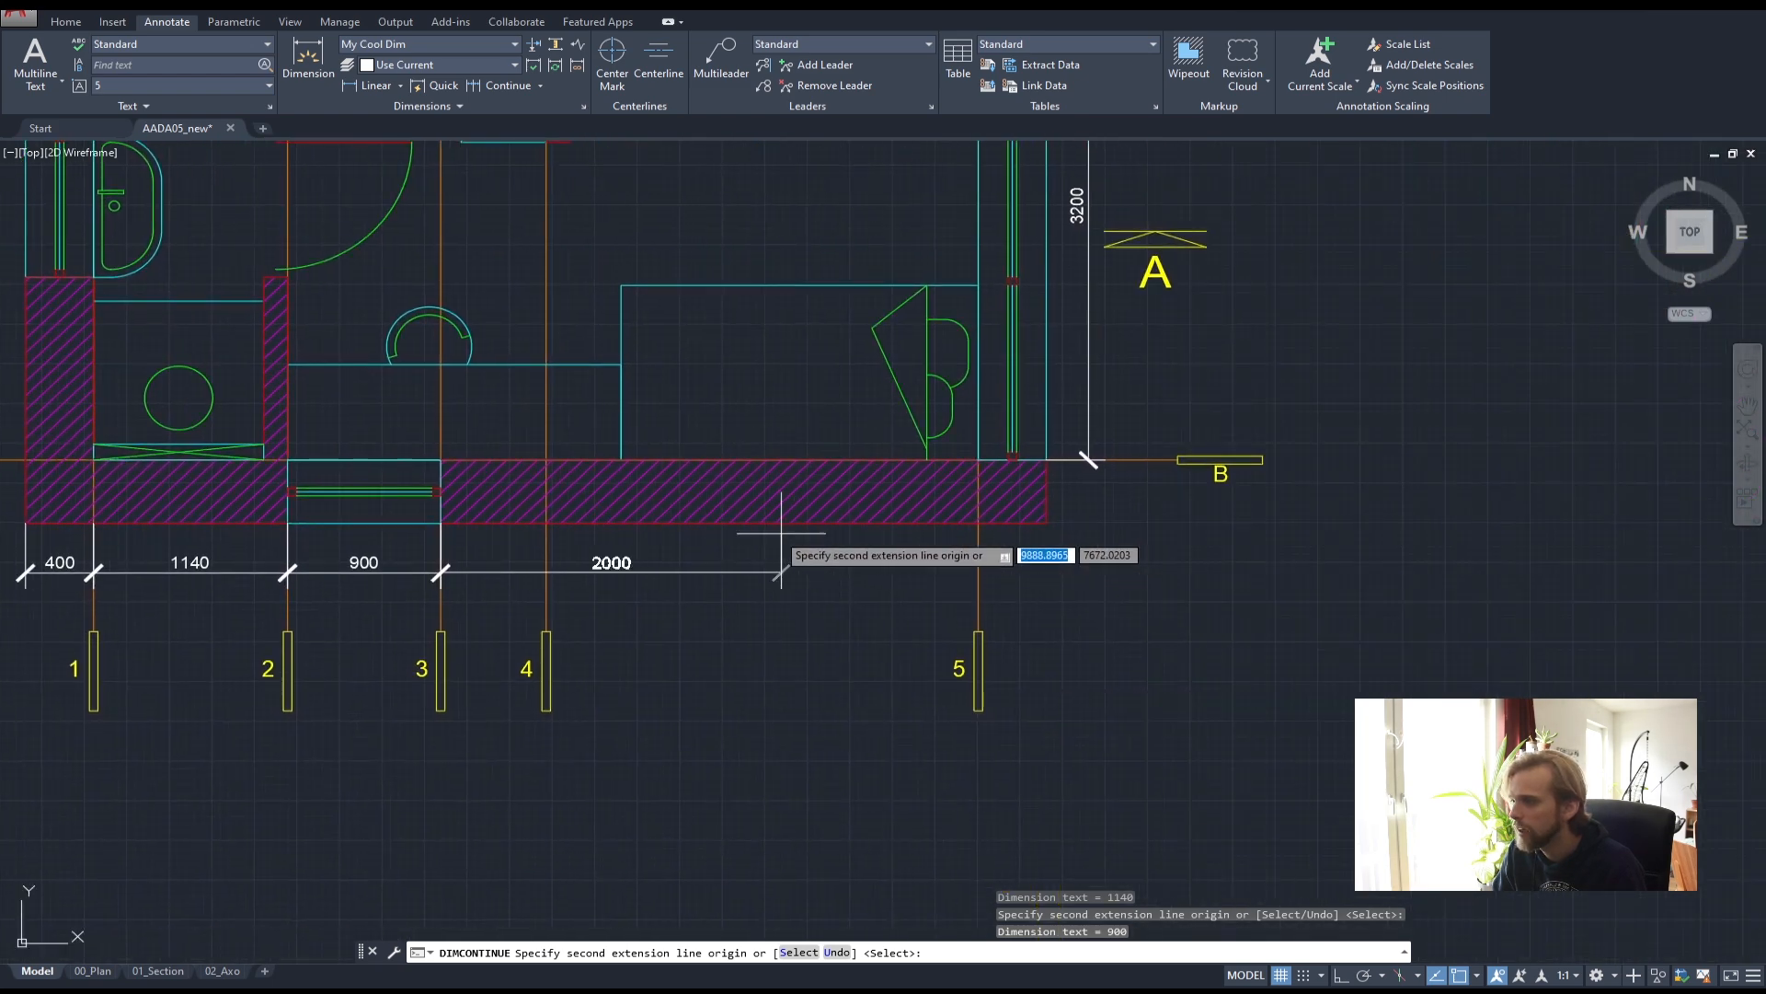
left_click(1047, 523)
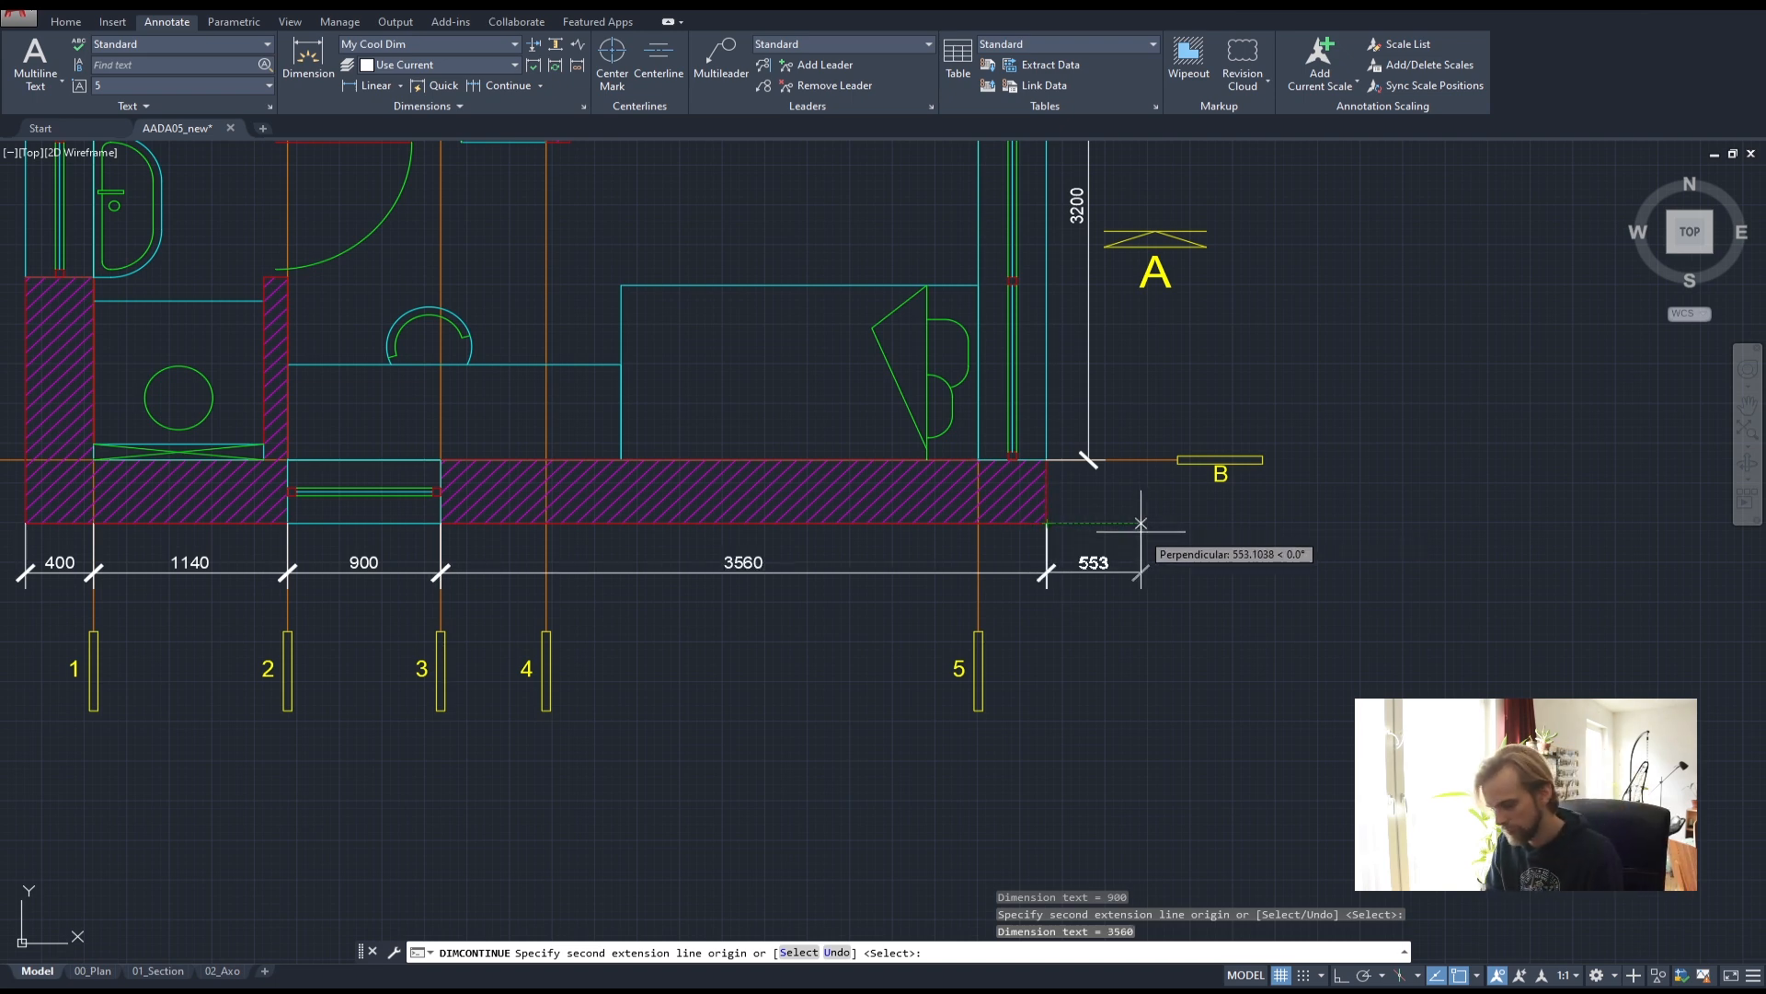
key("Return")
scroll(1130, 535, "down", 2)
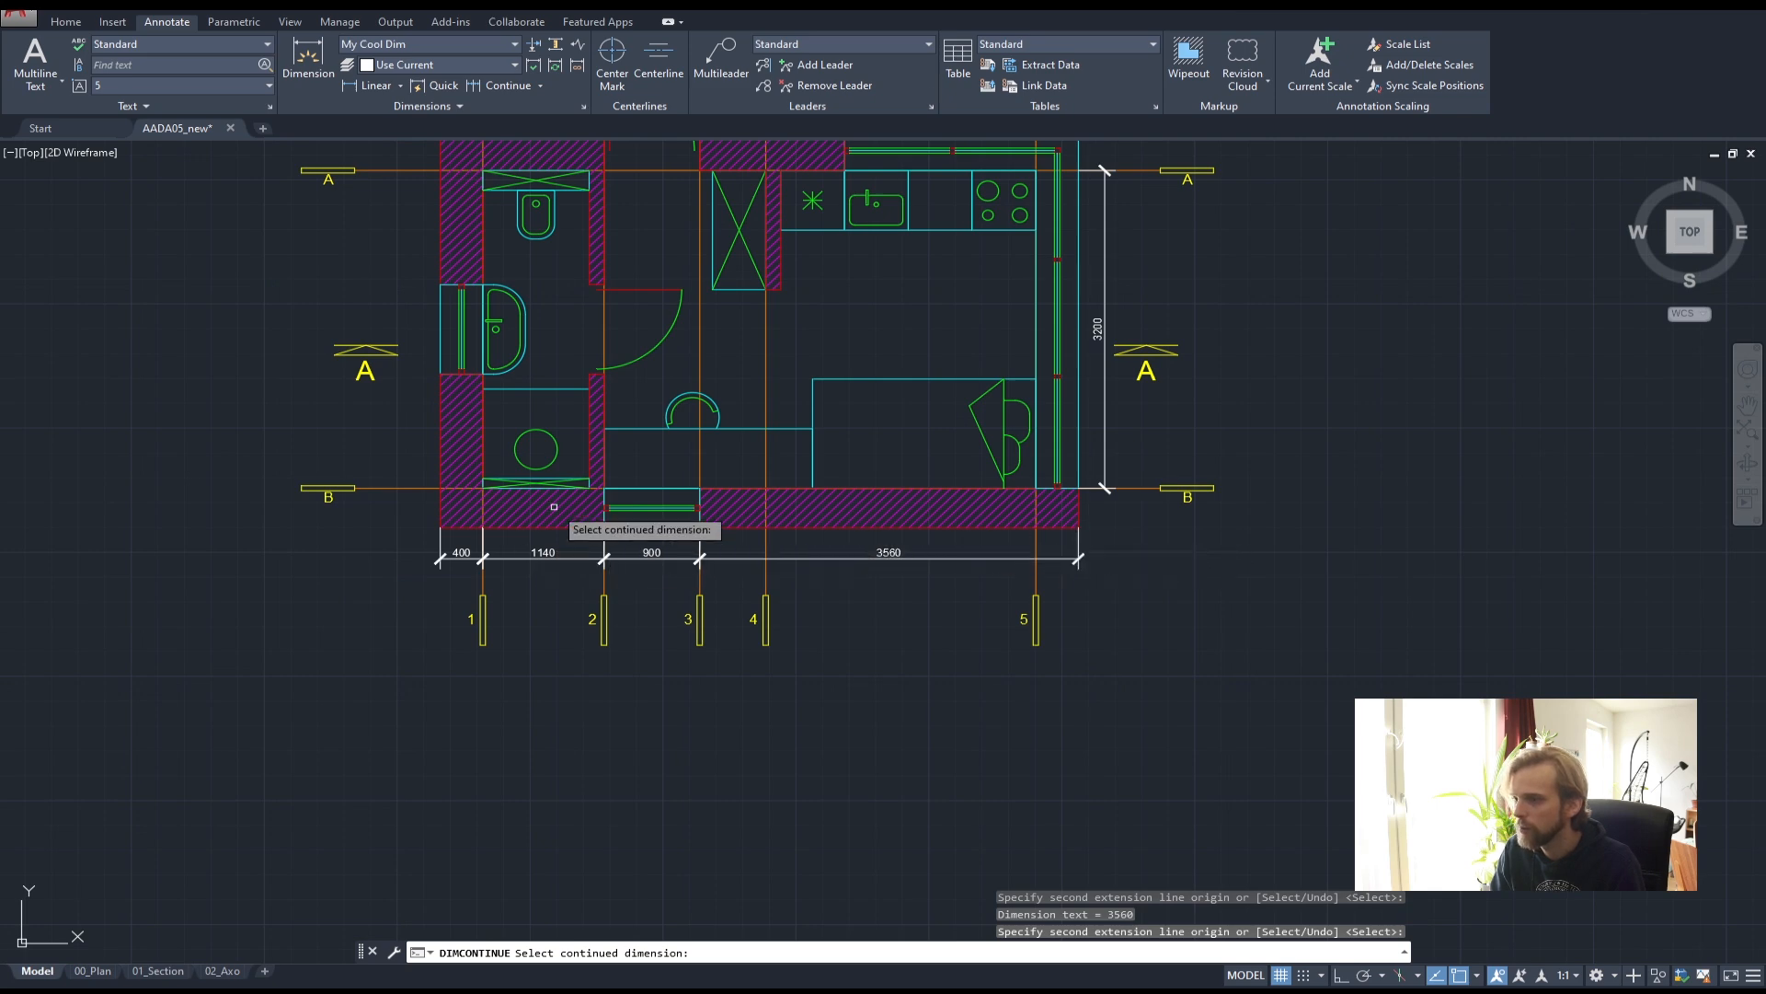
middle_click_drag(592, 473, 670, 529)
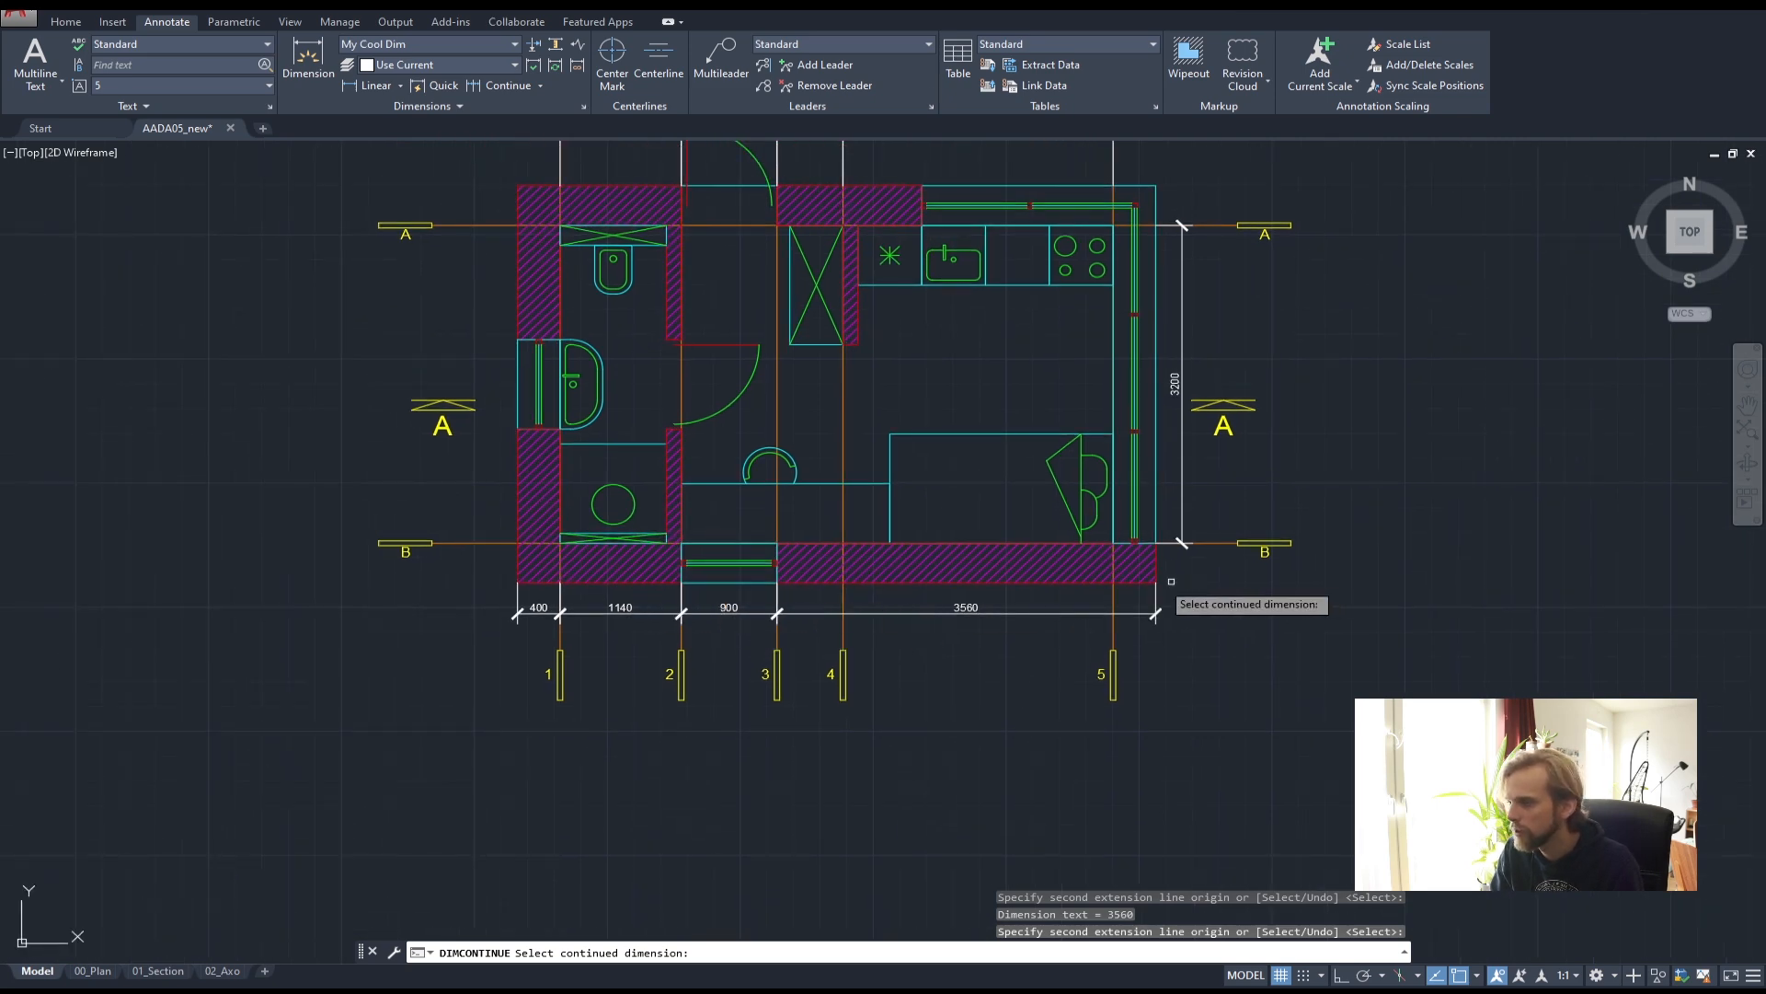
middle_click_drag(464, 432, 511, 496)
key("Escape")
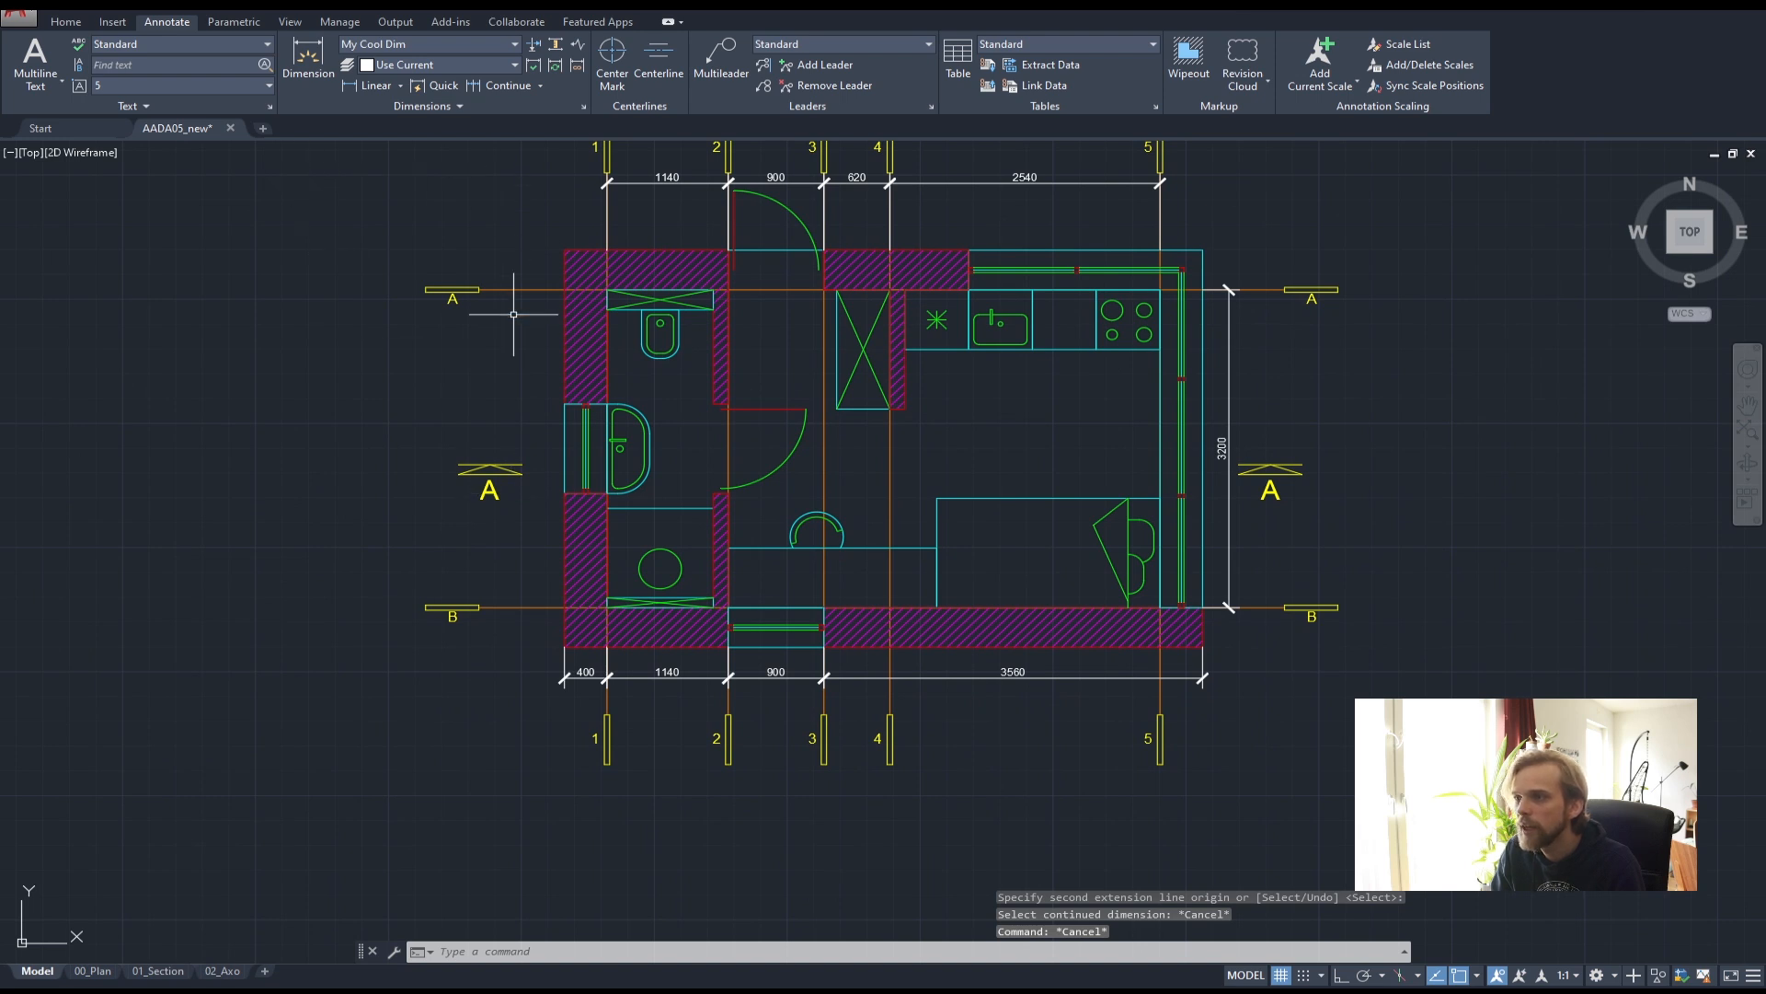
- Discard a wrong 1550 attempt and place a 400 dimension at the top of the left wall
left_click(376, 85)
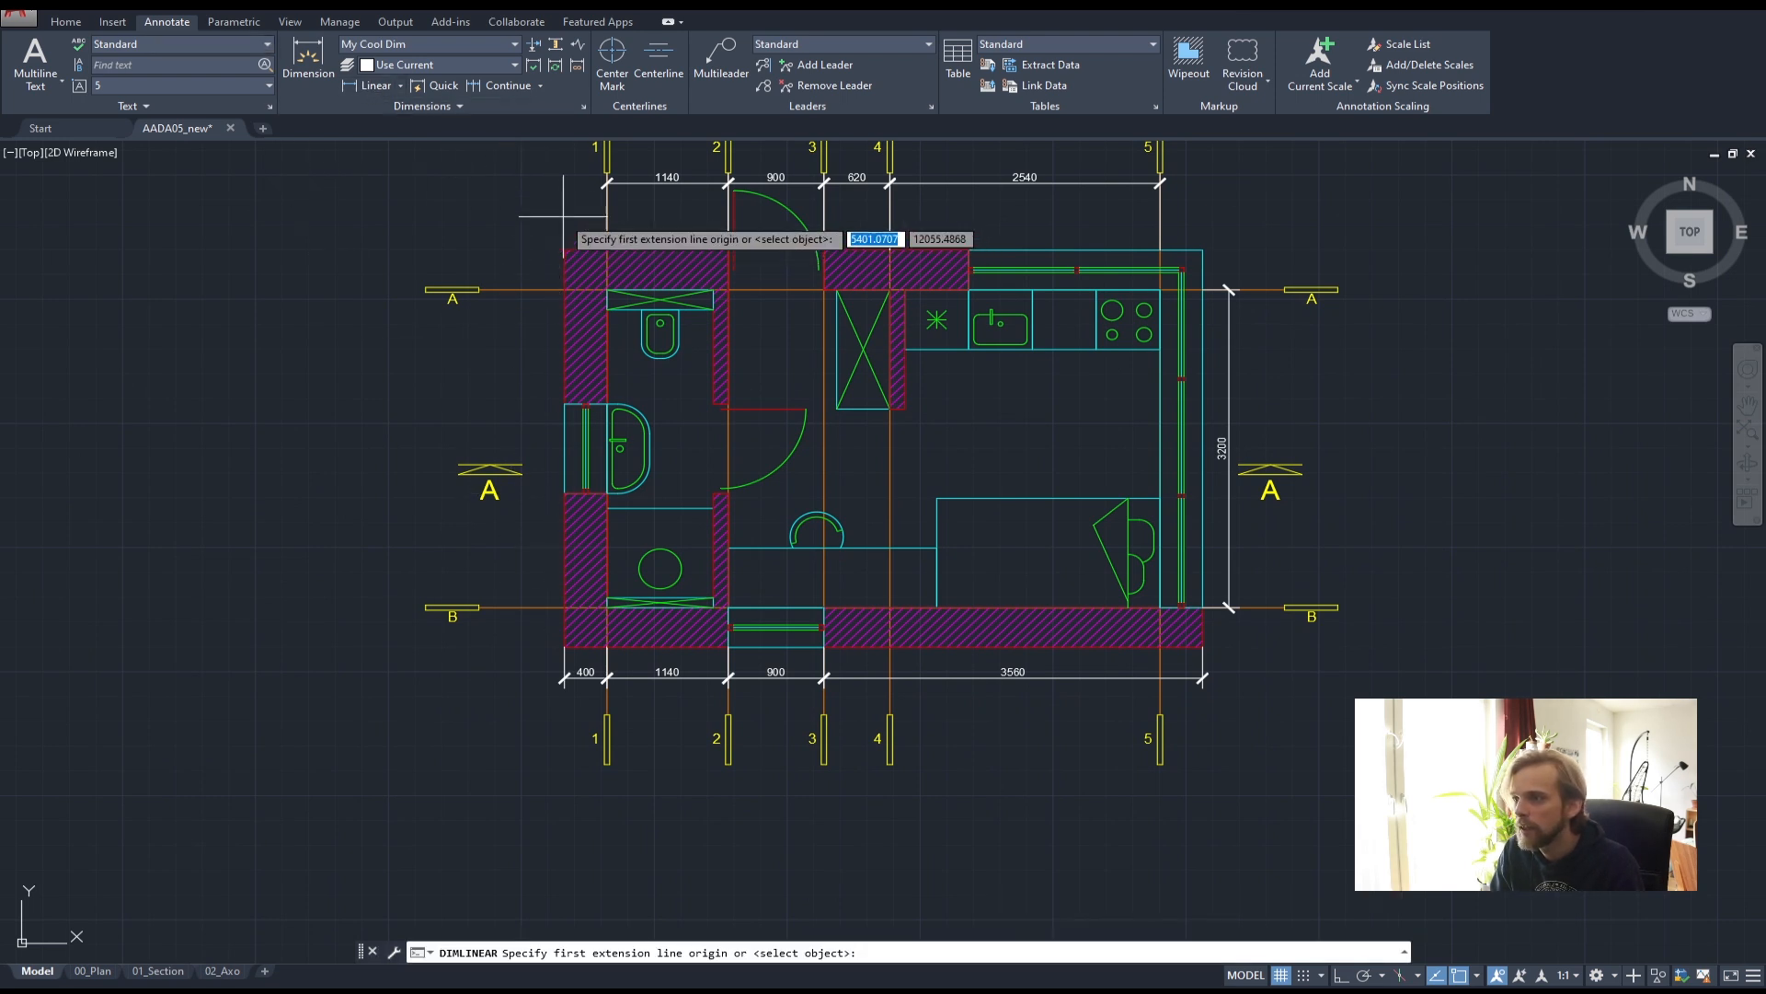
left_click(565, 248)
left_click(565, 403)
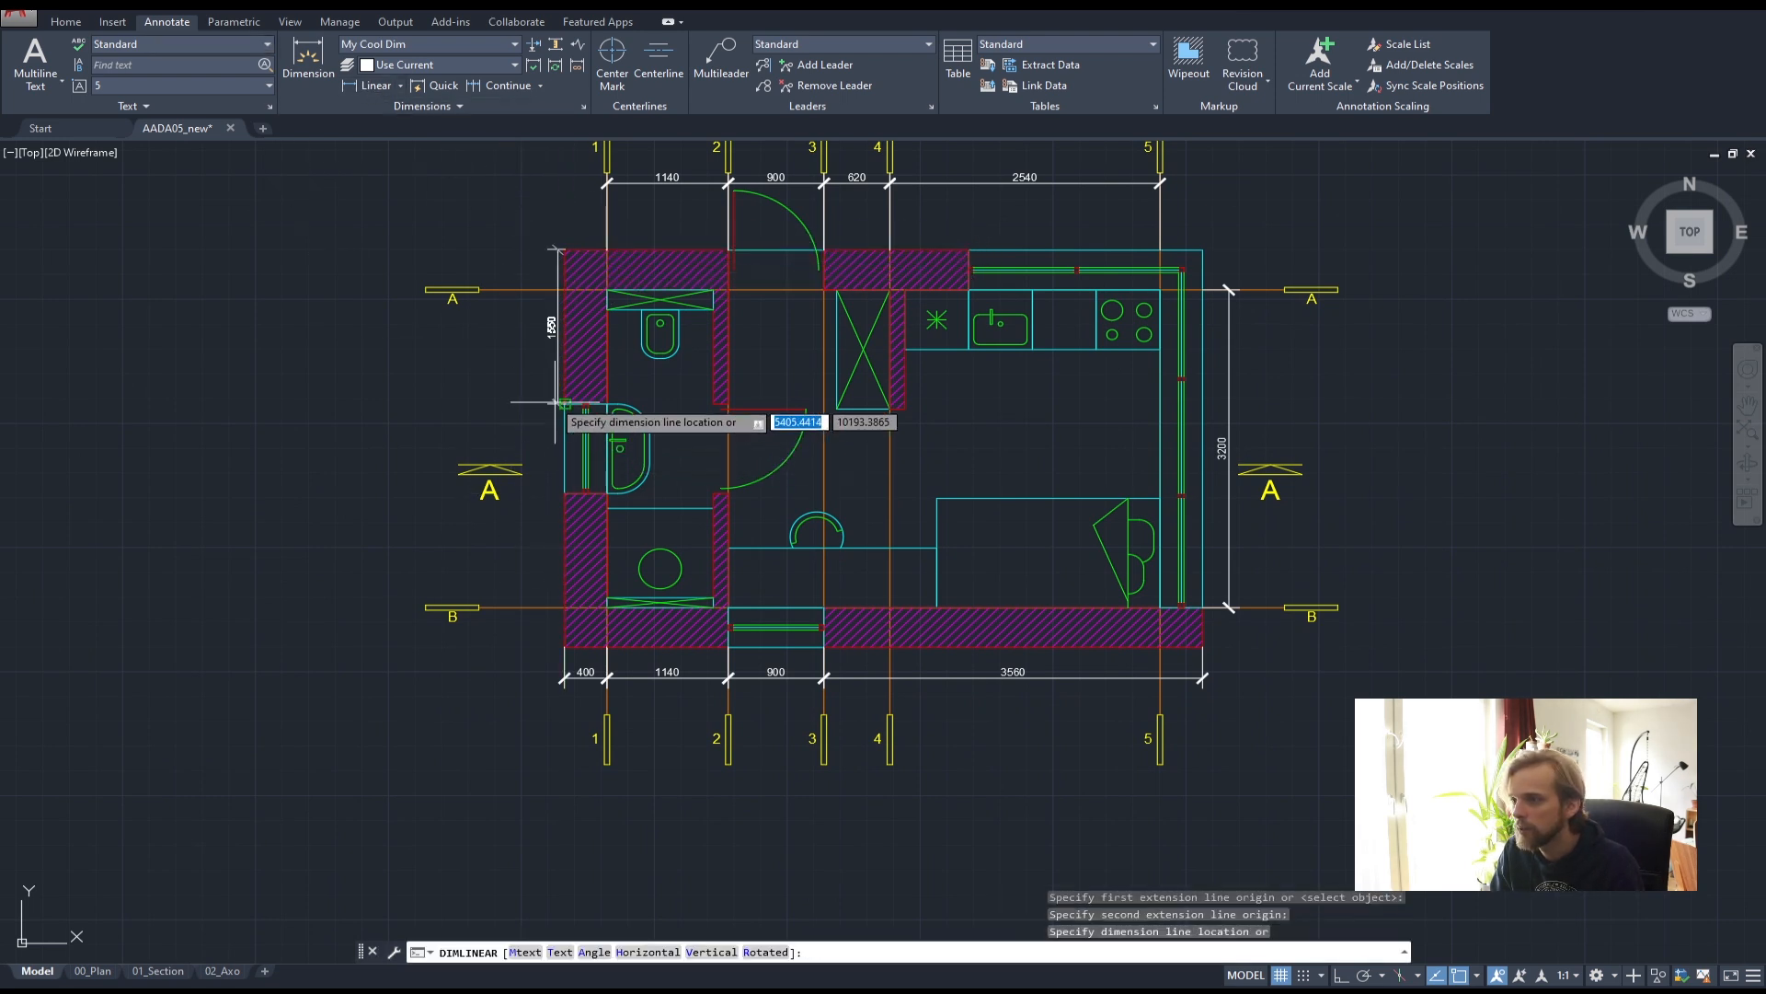
key("Escape")
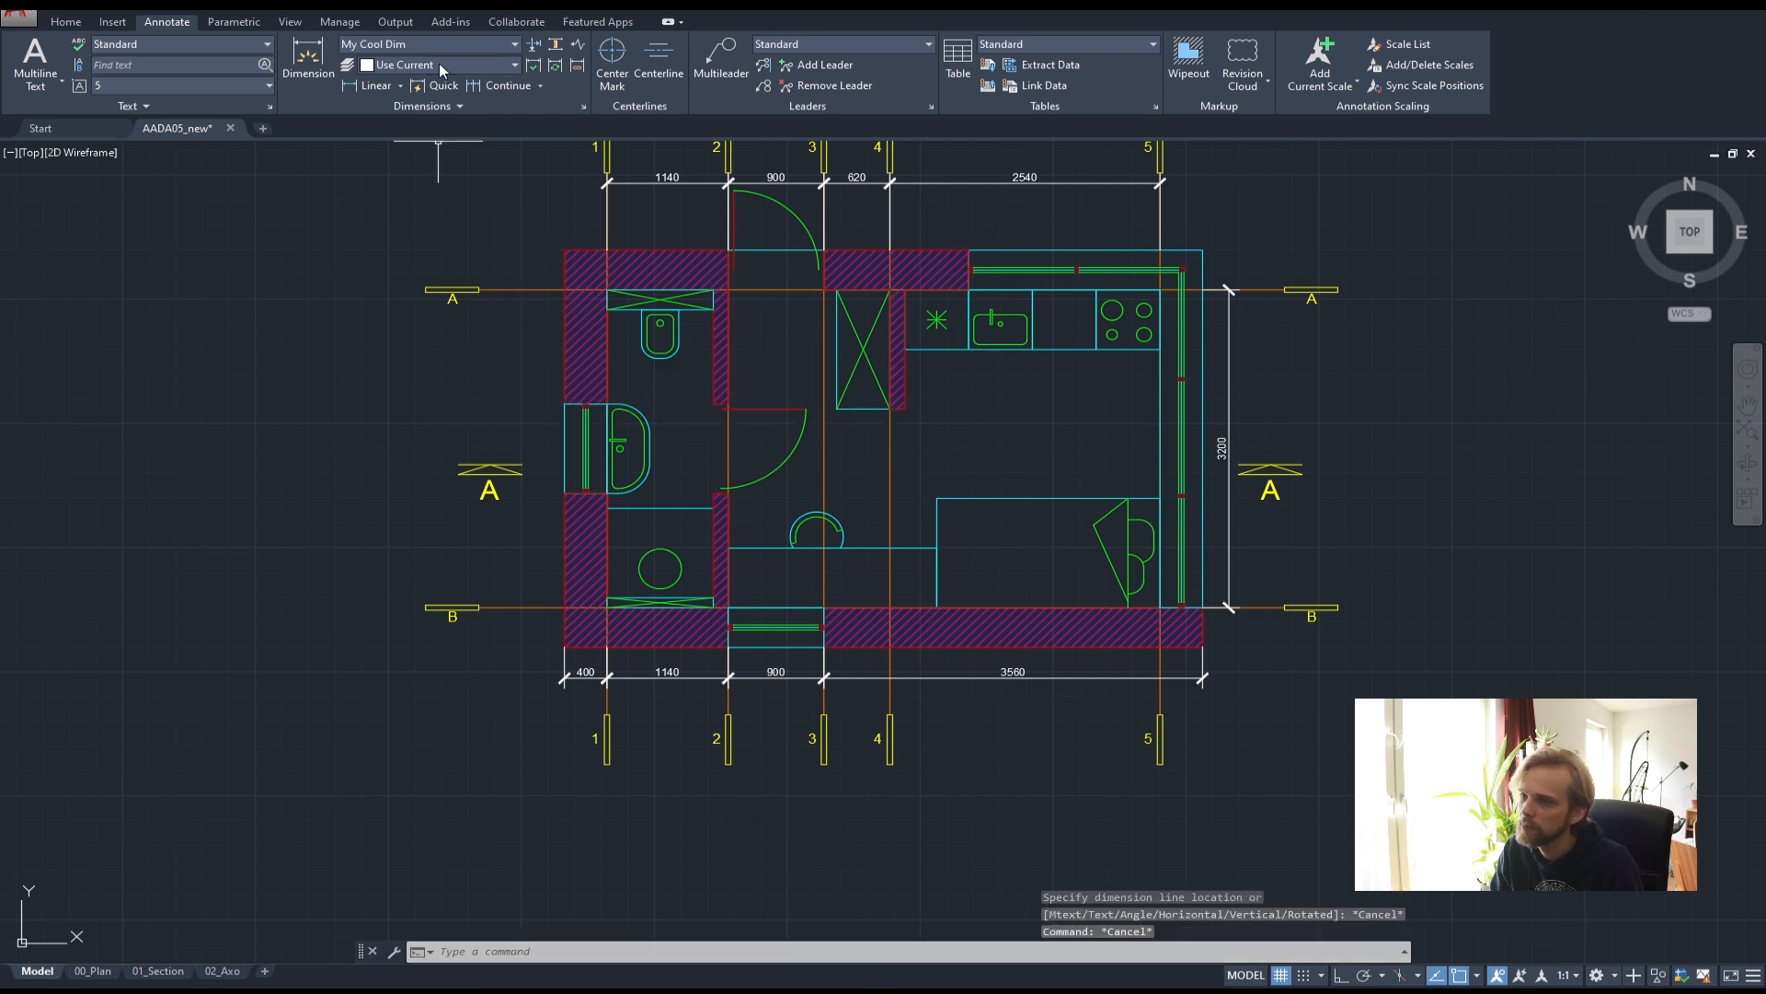
left_click(370, 84)
left_click(565, 248)
left_click(565, 290)
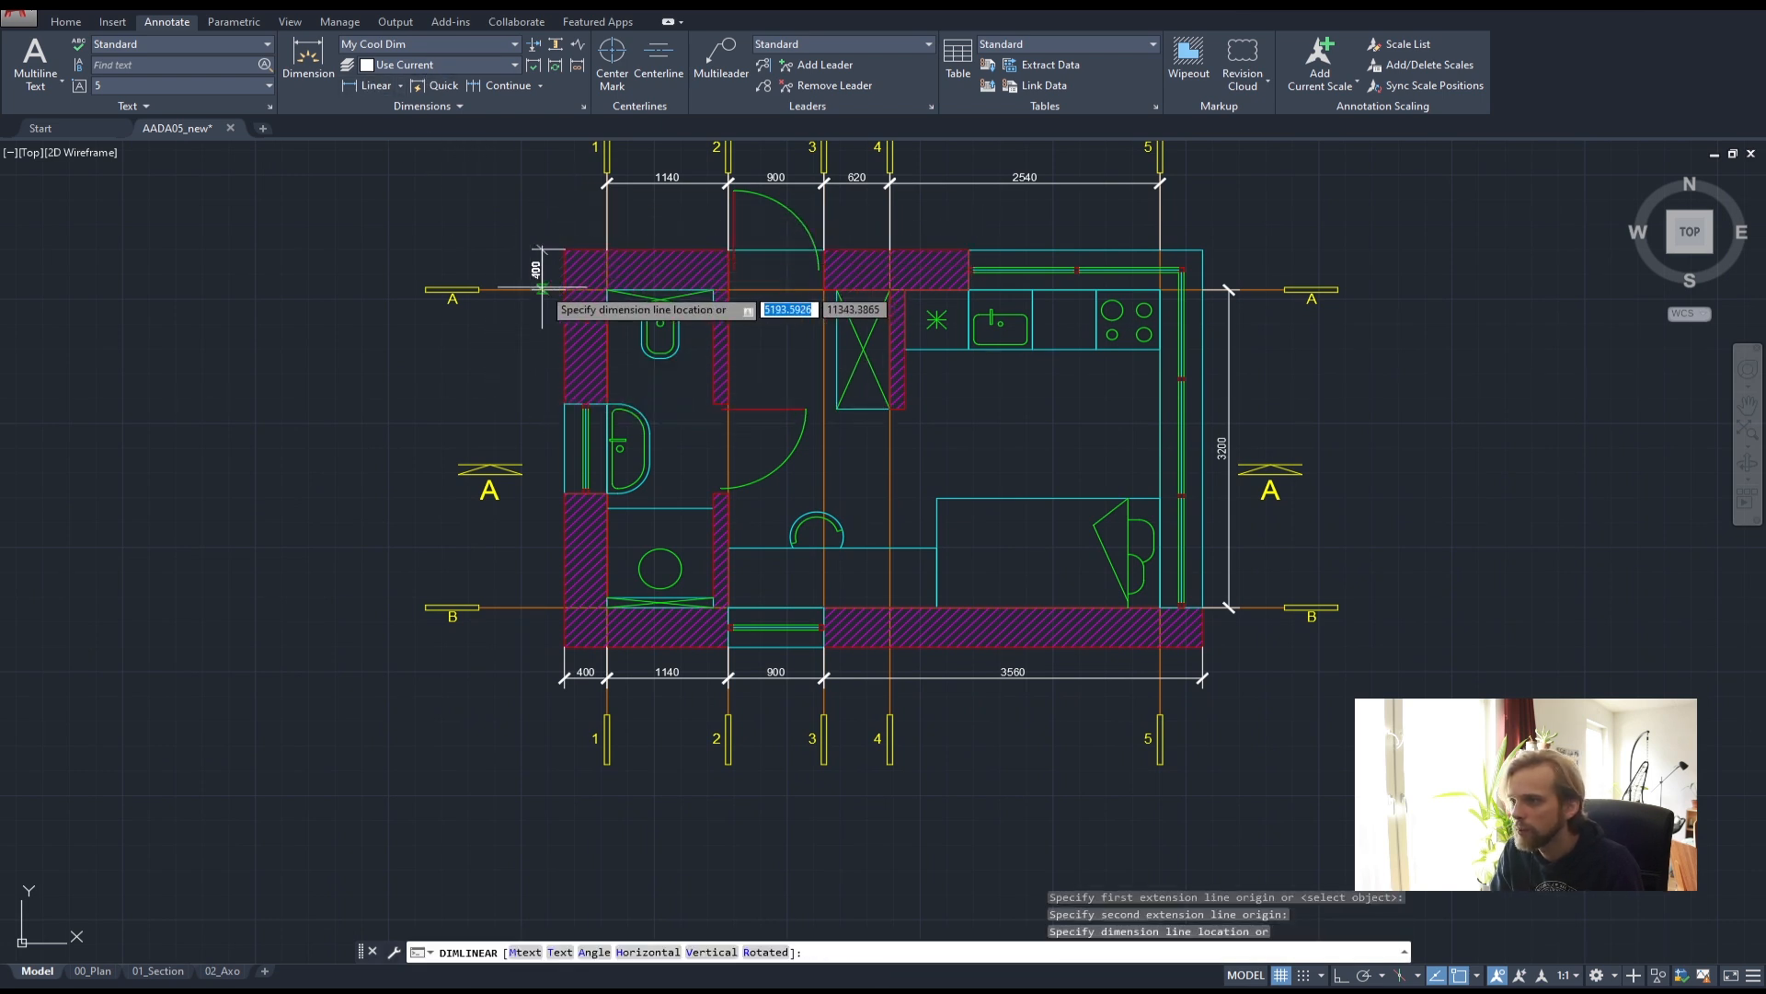
left_click(539, 288)
- Continue the left-side chain with 1150, 900 and 1150 segments
left_click(501, 85)
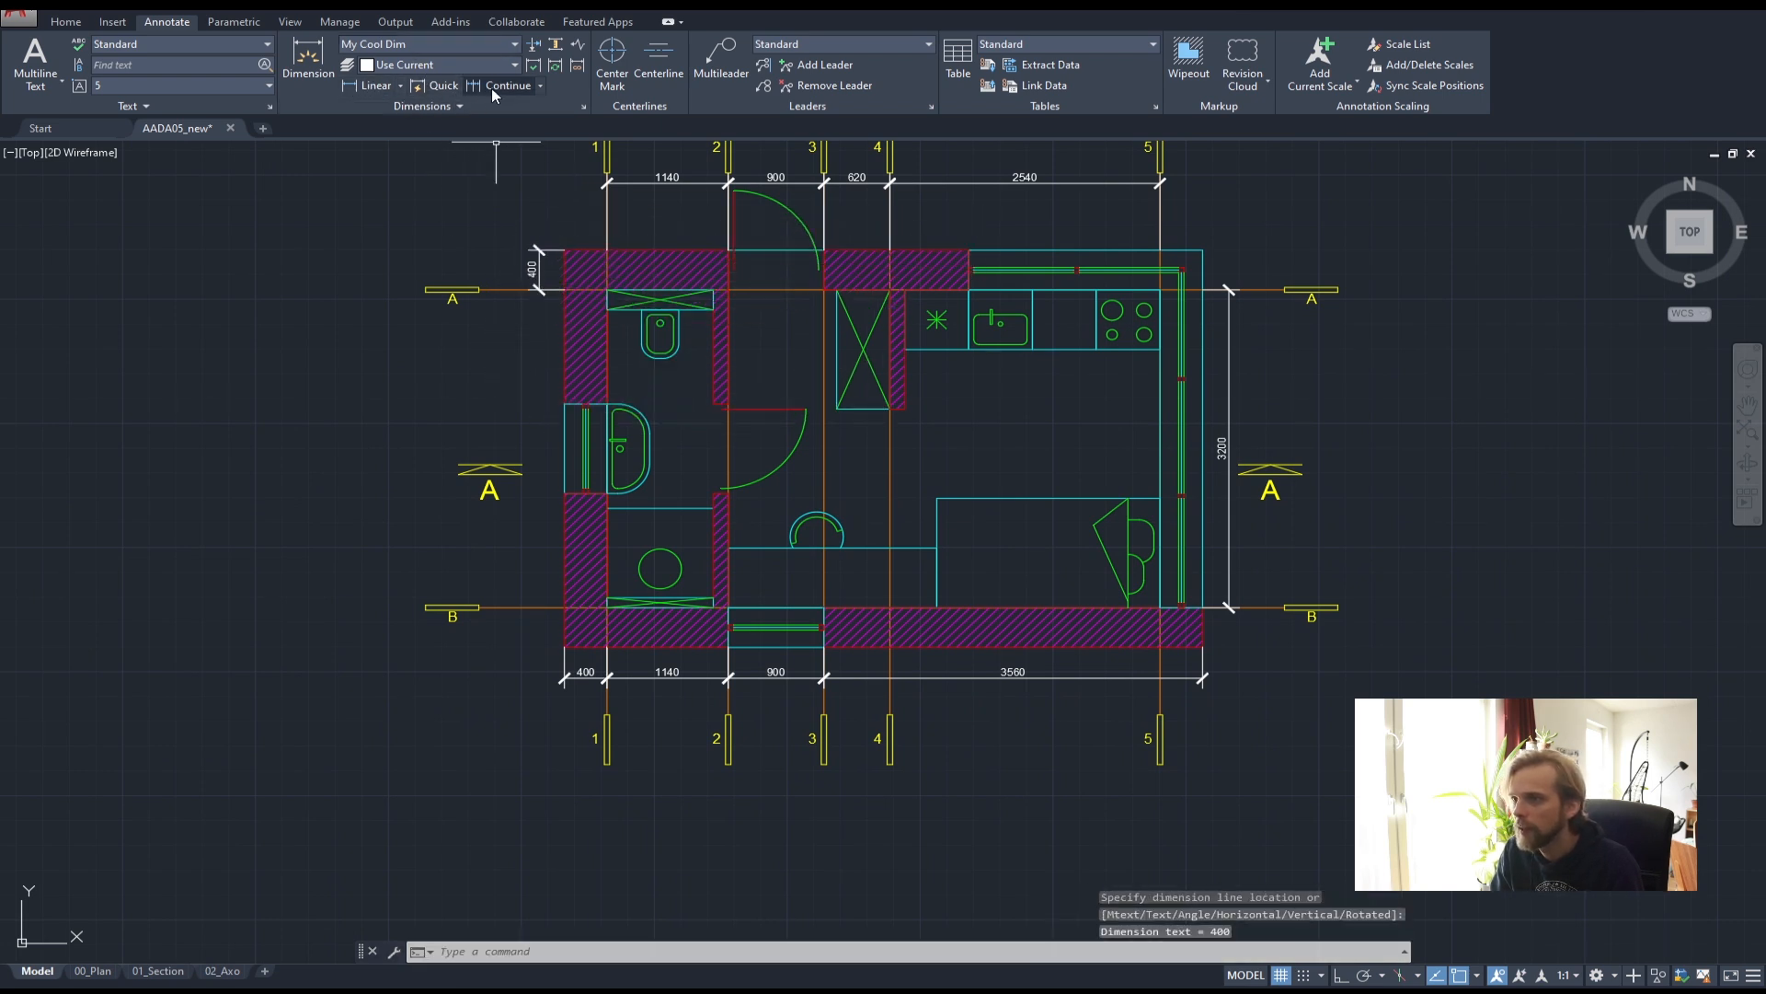
left_click(564, 403)
left_click(565, 494)
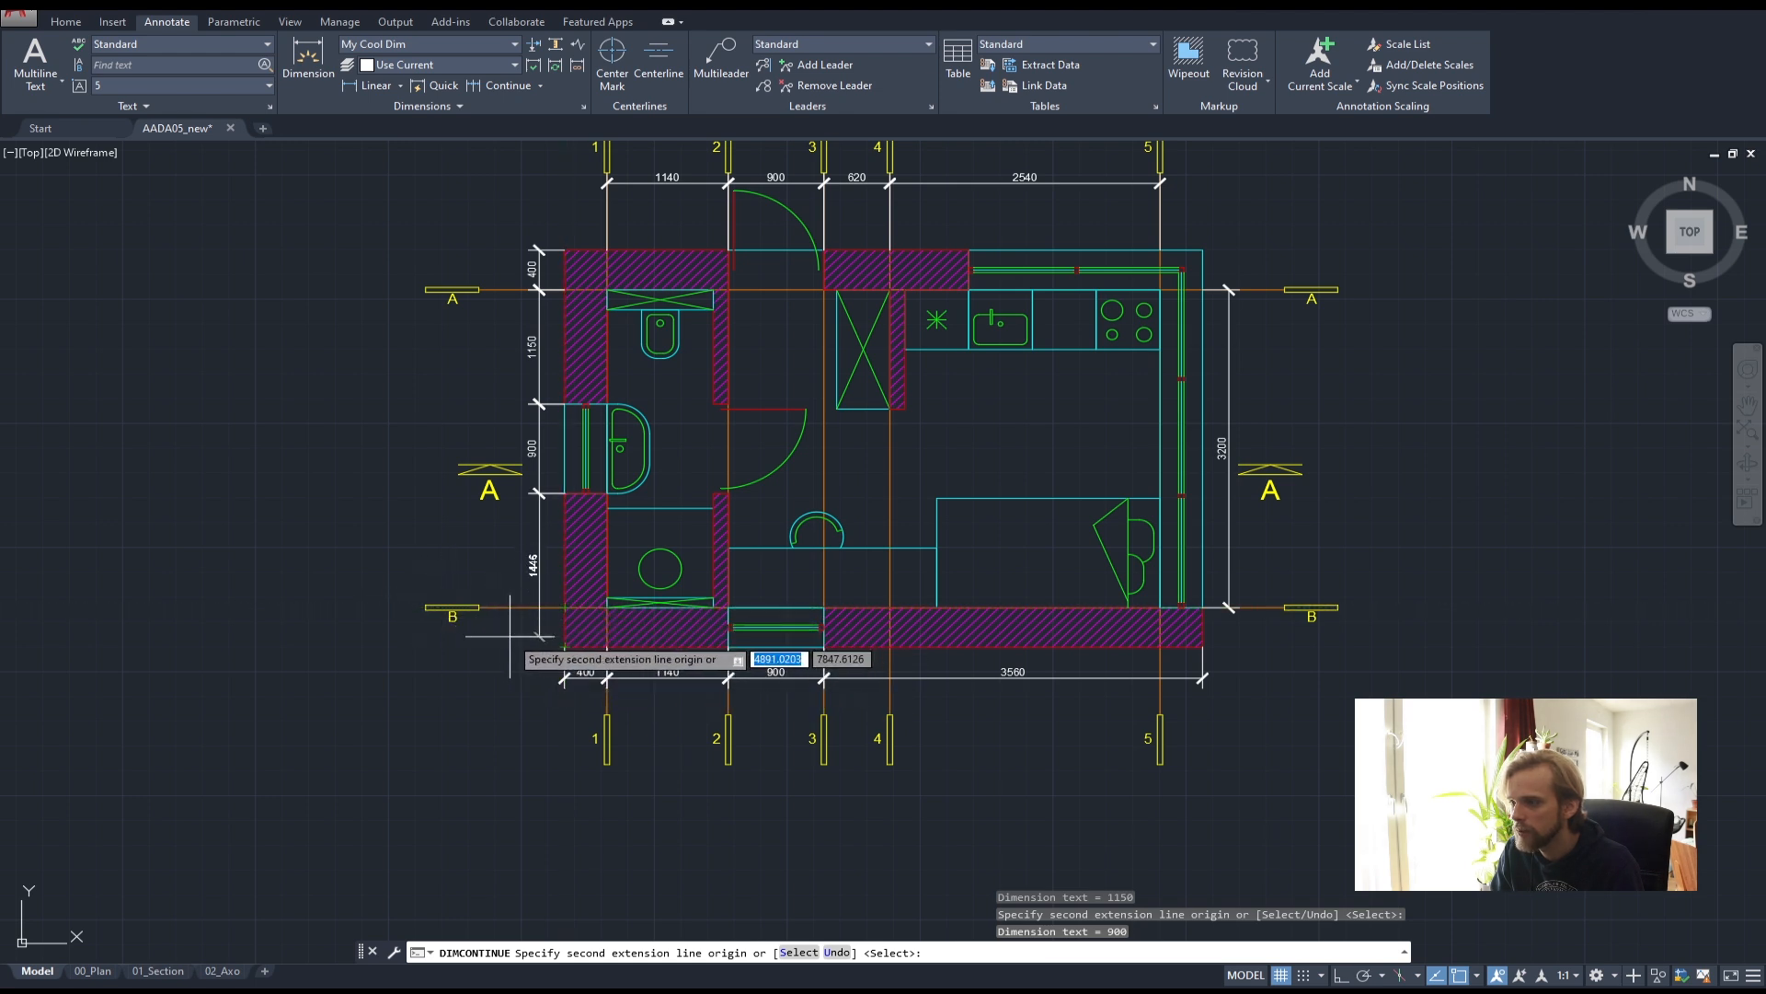
left_click(565, 608)
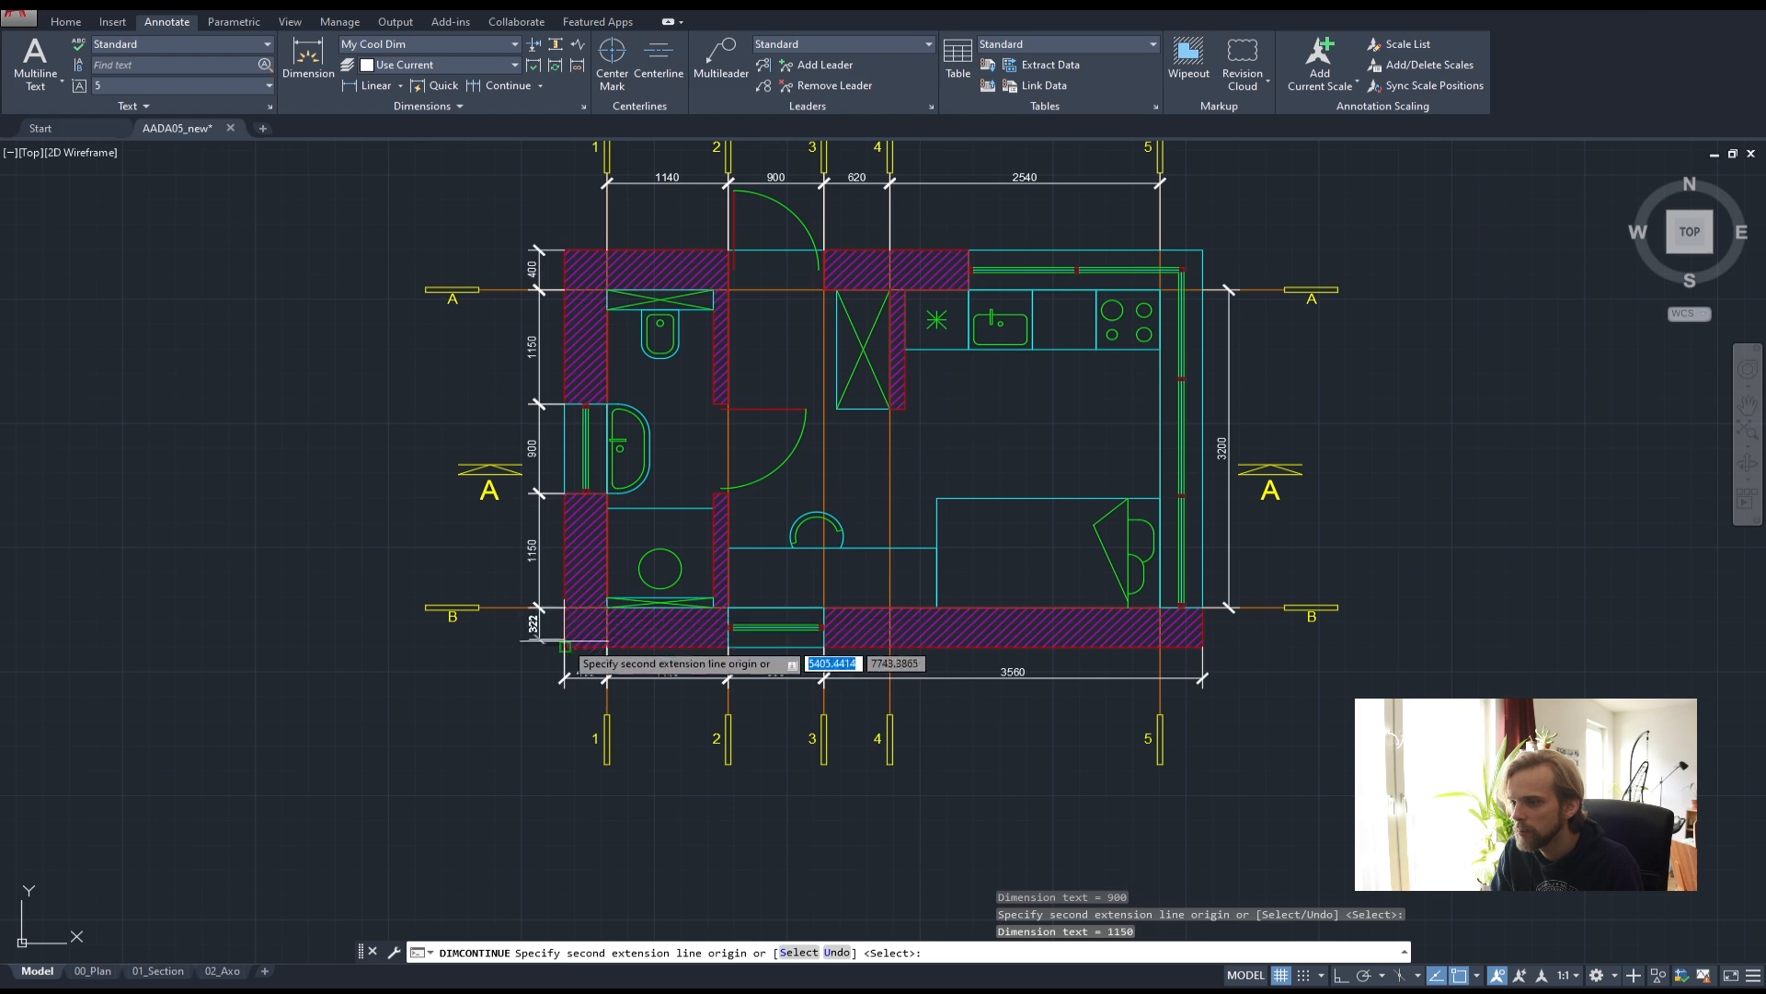
key("Escape")
key("Escape")
key("Escape")
scroll(513, 501, "down", 3)
scroll(657, 438, "up", 3)
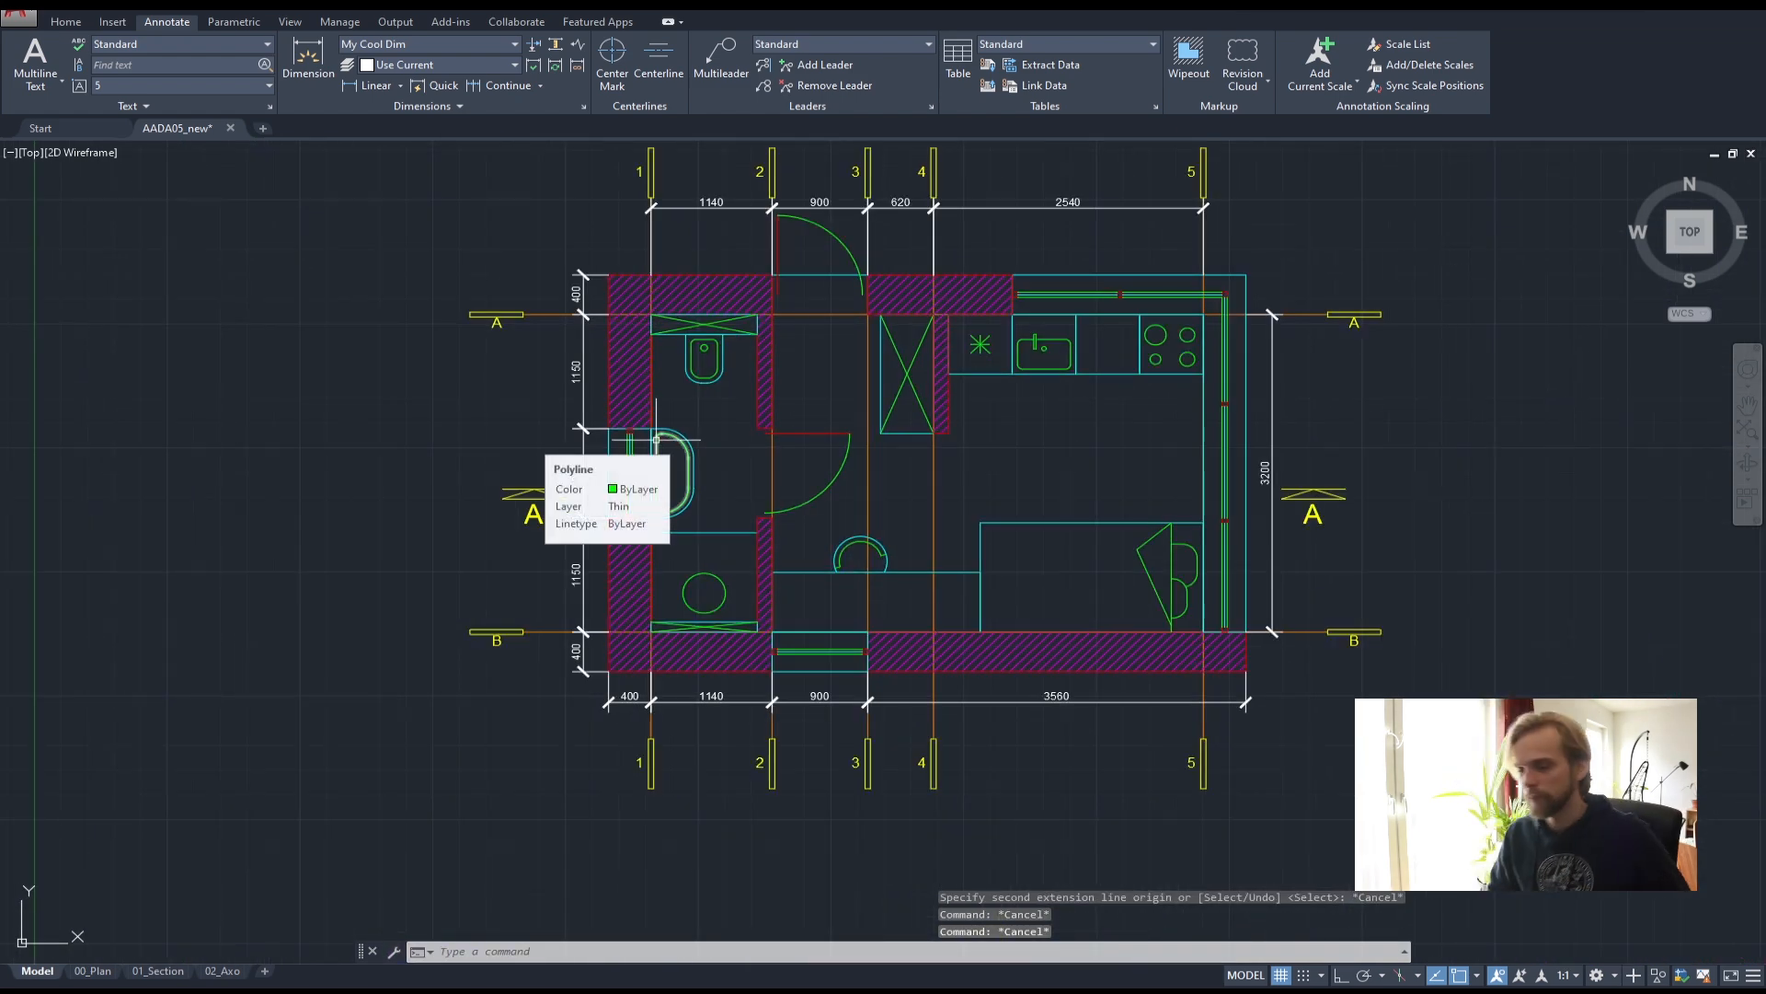
- Switch to the 00_Plan sheet and enter its 1:50 floor-plan viewport's model space
left_click(93, 971)
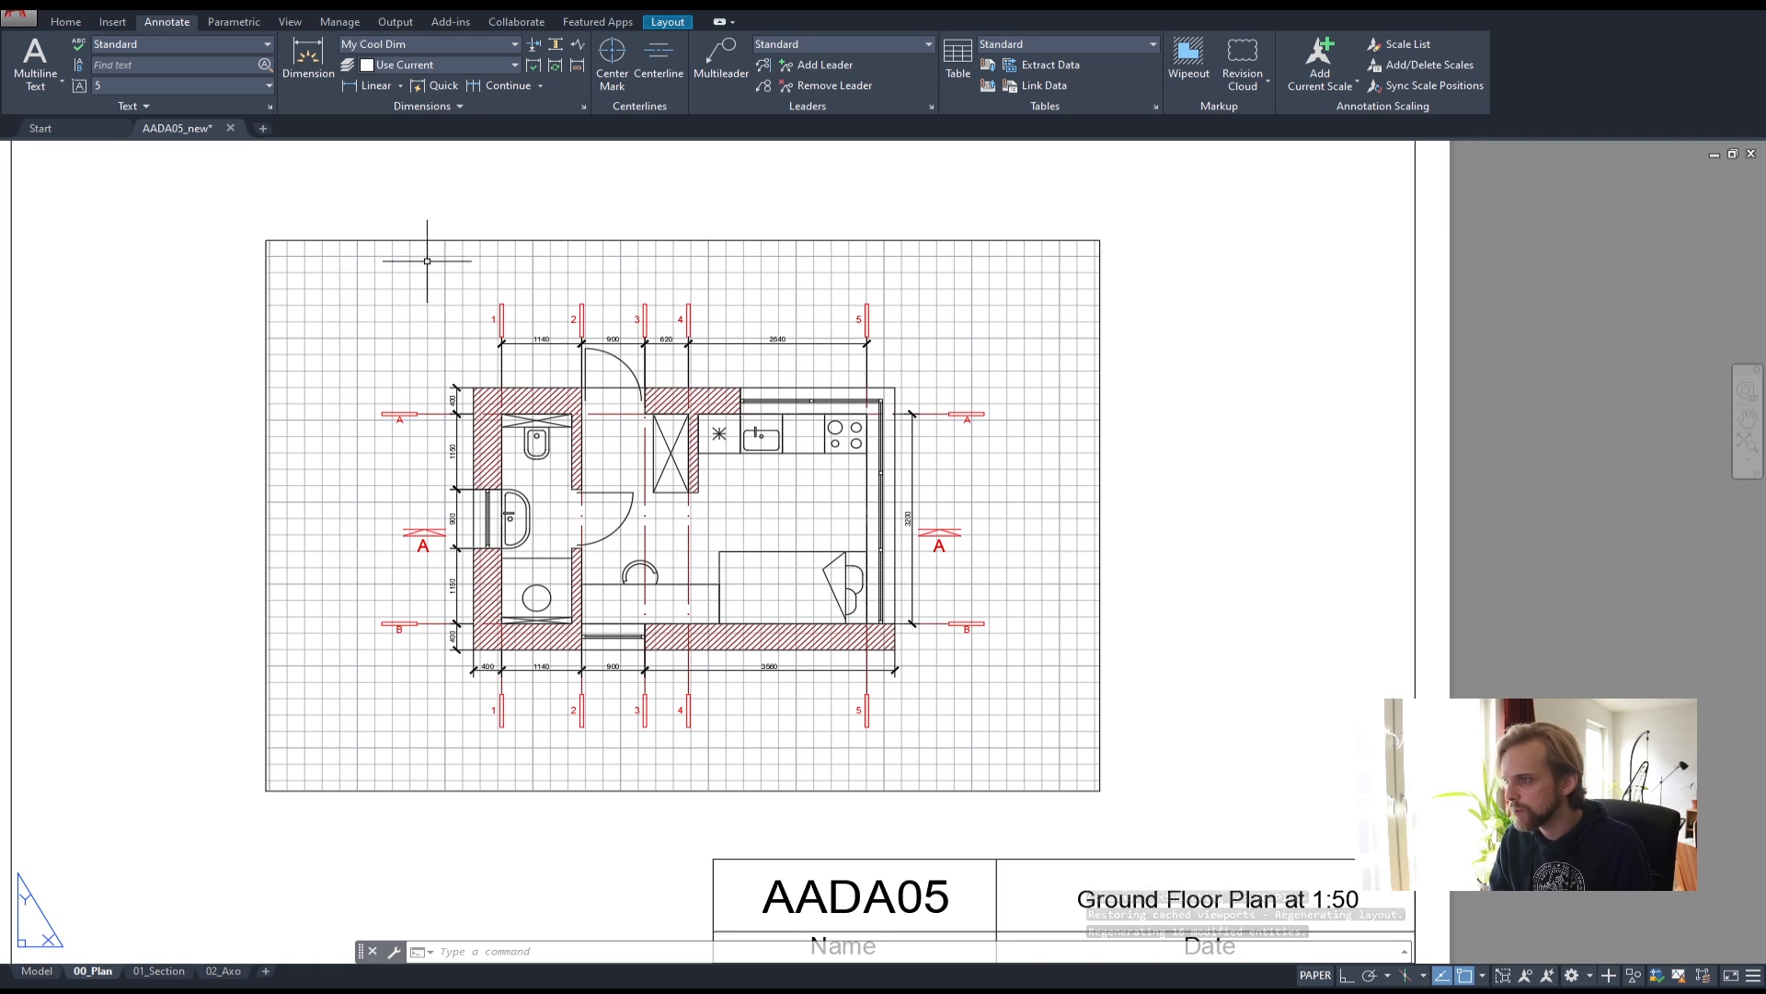
left_click(427, 261)
key("Escape")
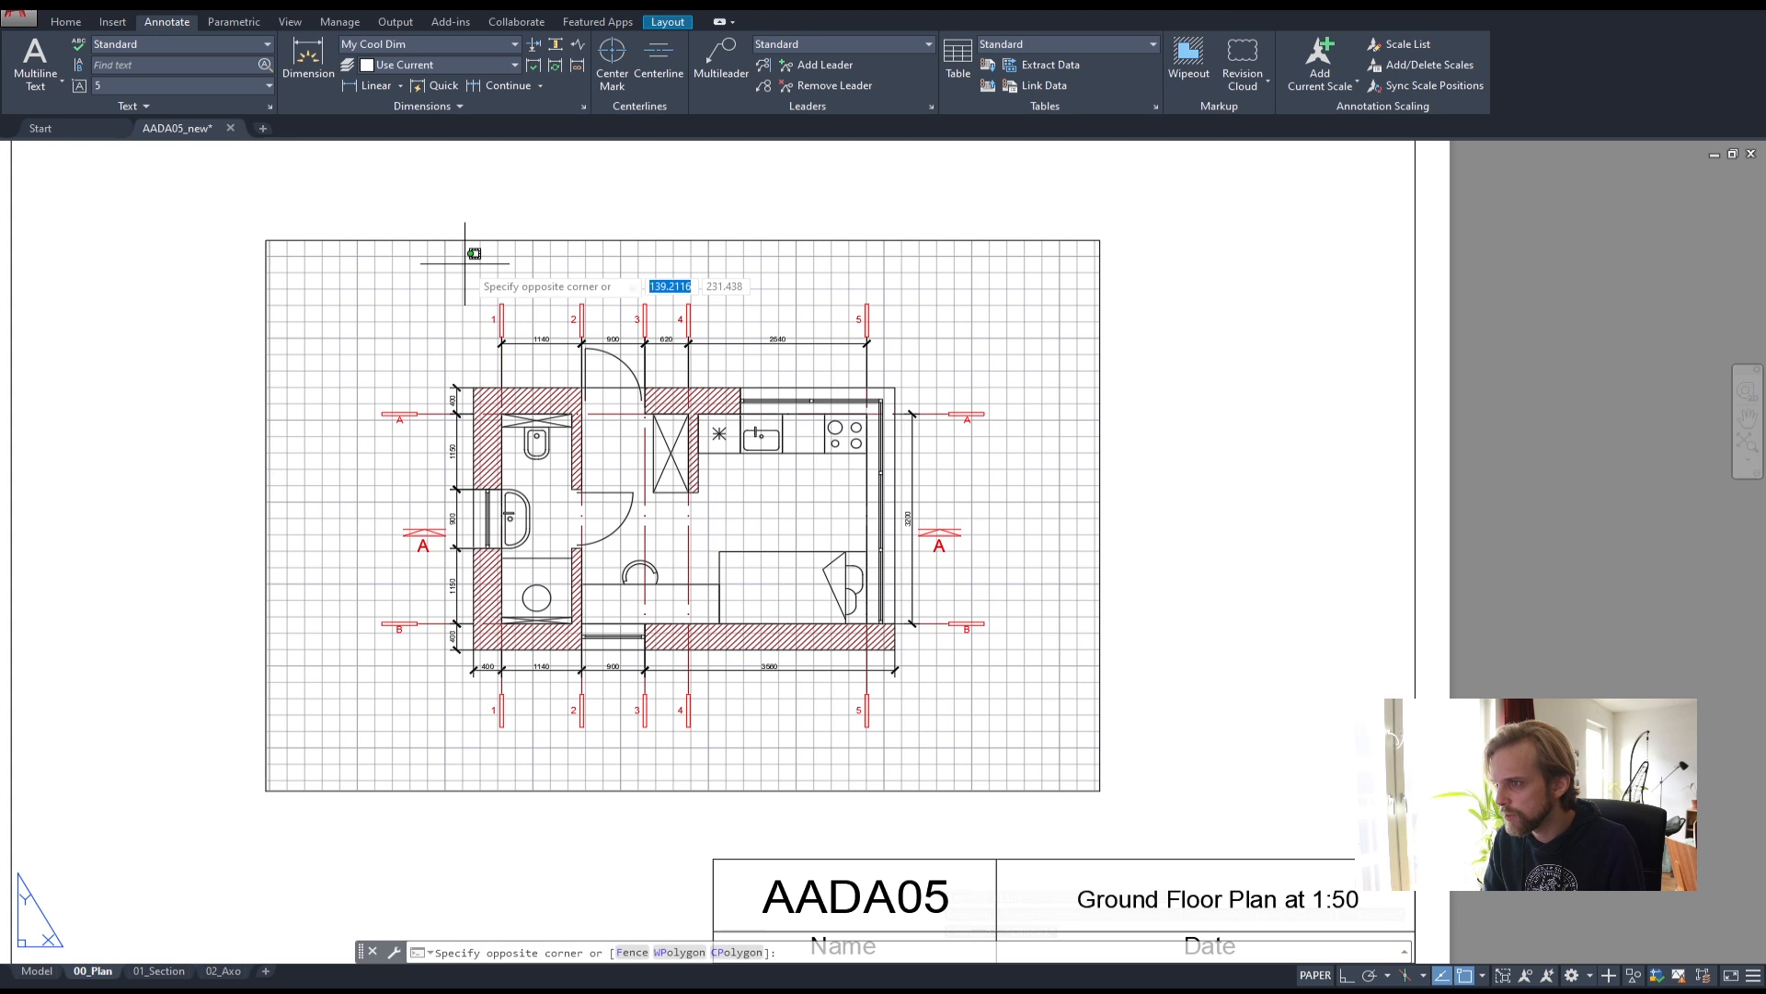
double_click(689, 274)
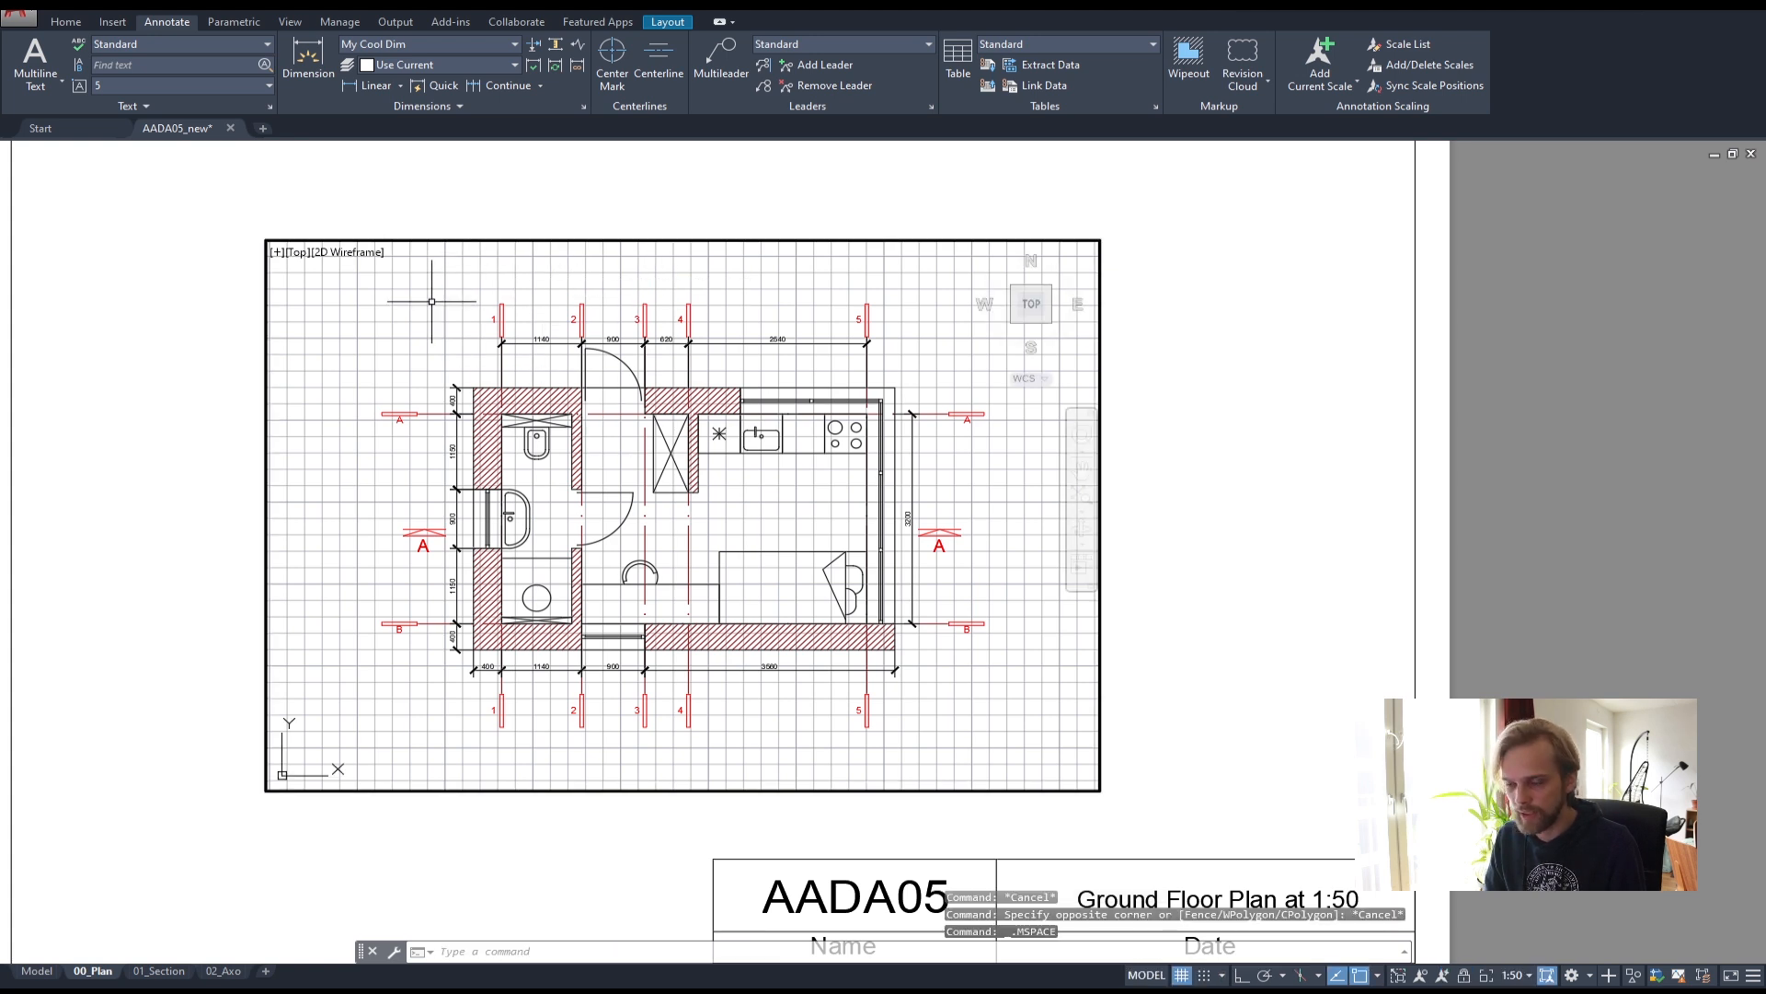
- Give the Dim layer a red VP Color override, then exit the viewport to the sheet
left_click(65, 21)
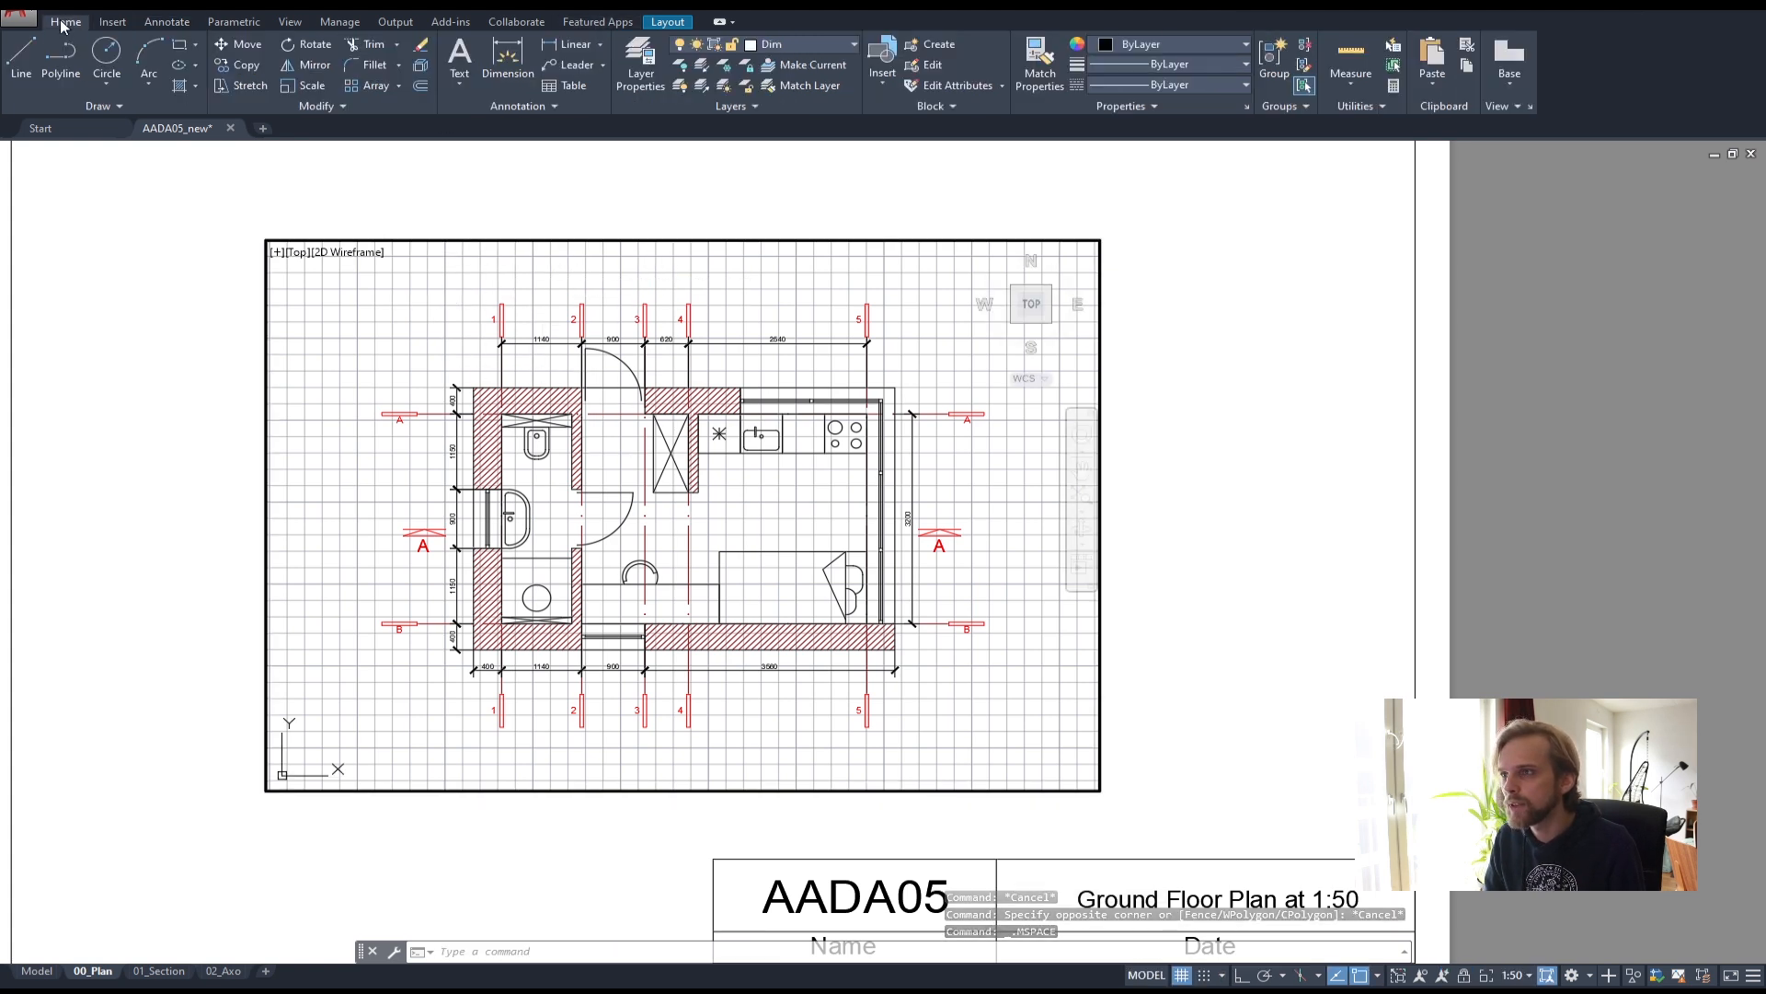
left_click(642, 64)
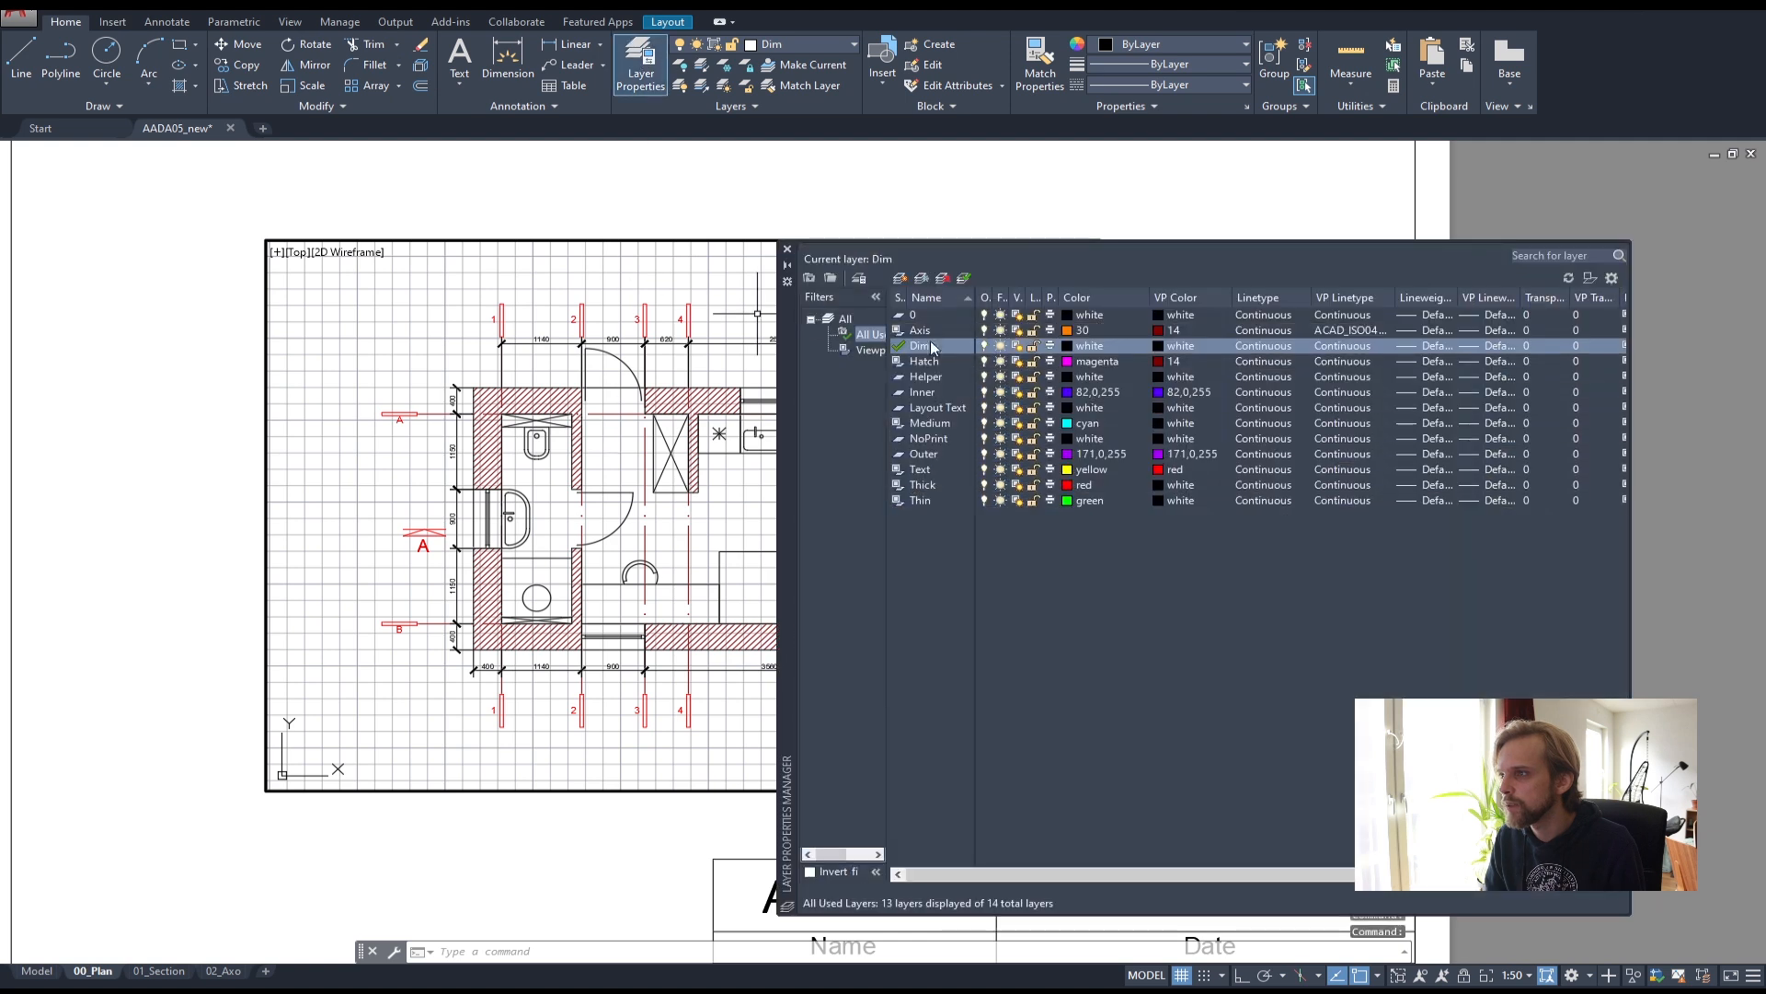
left_click(1179, 347)
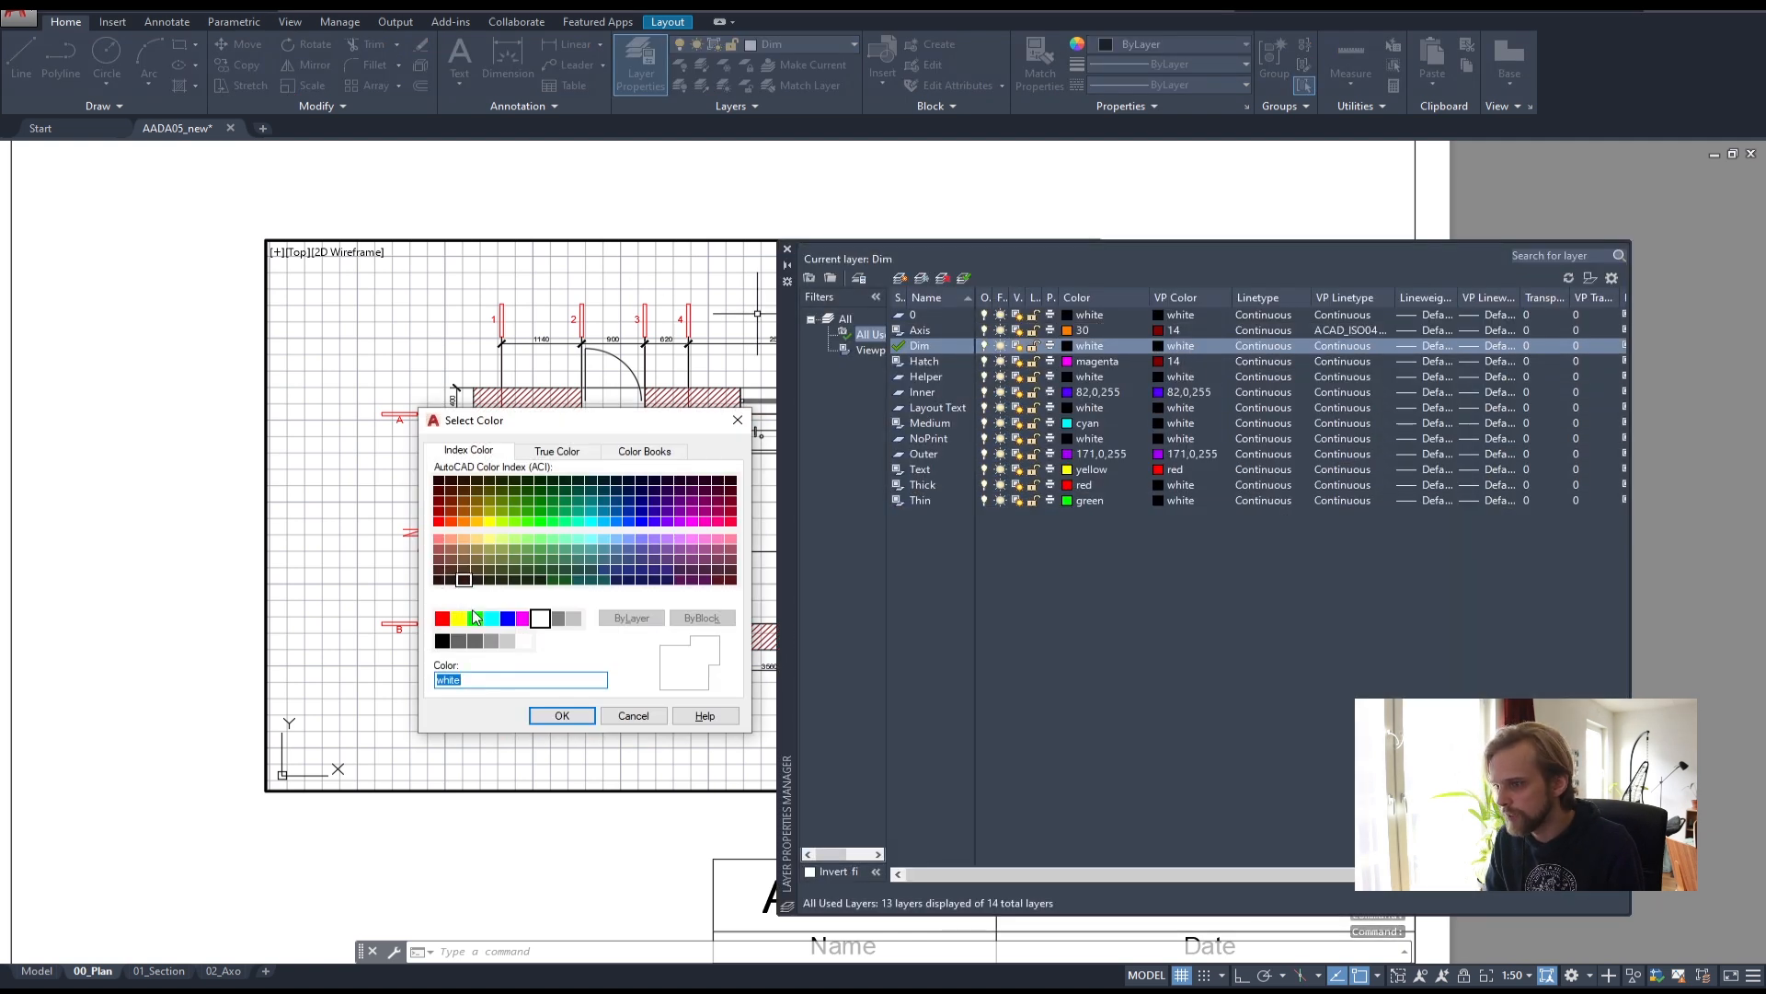
left_click(563, 717)
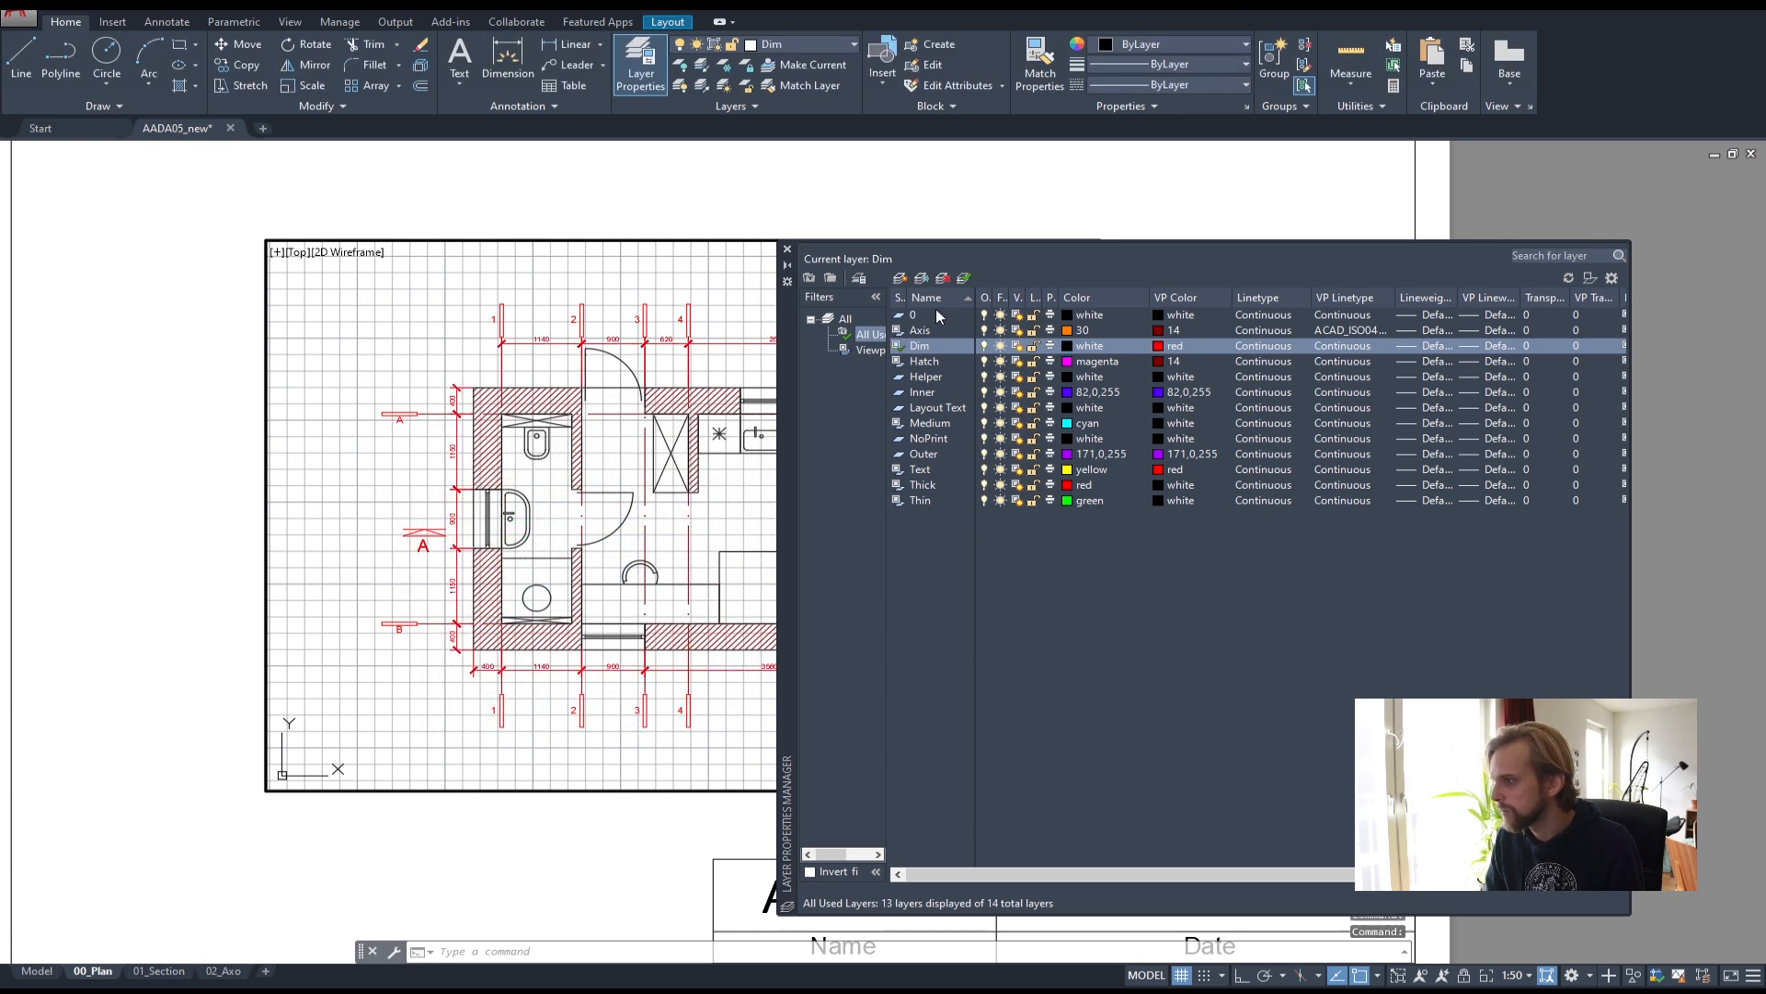
left_click(788, 251)
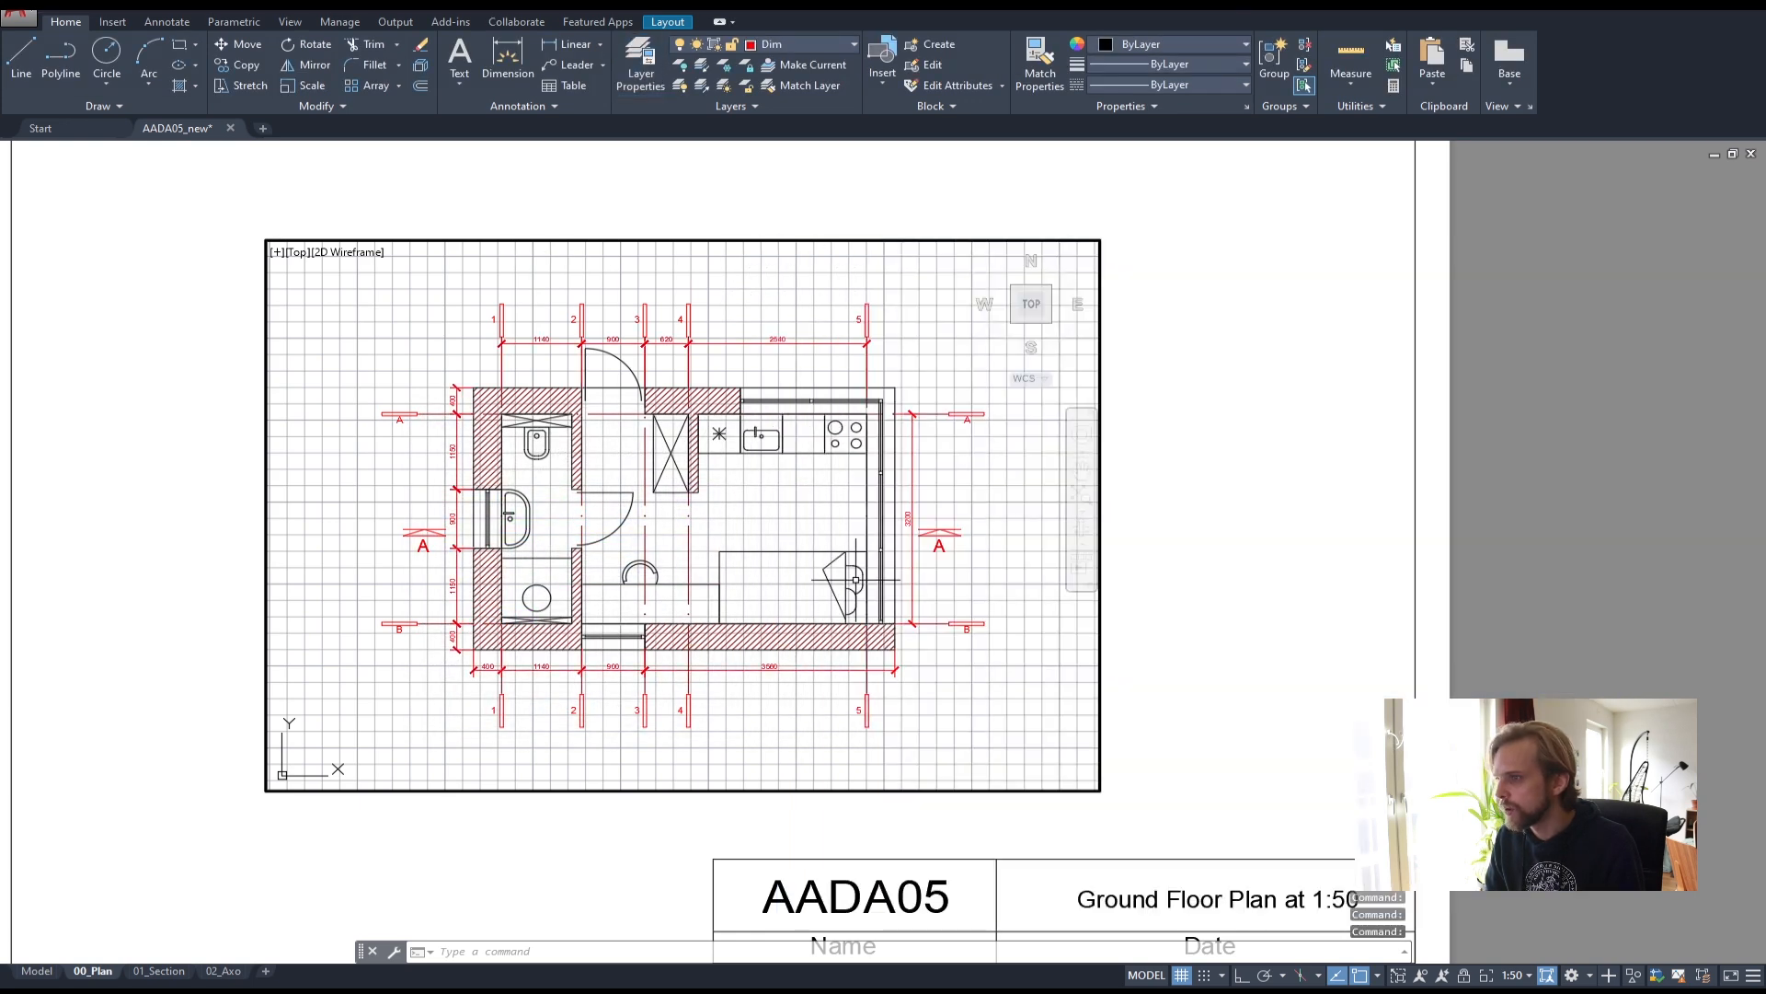
double_click(104, 433)
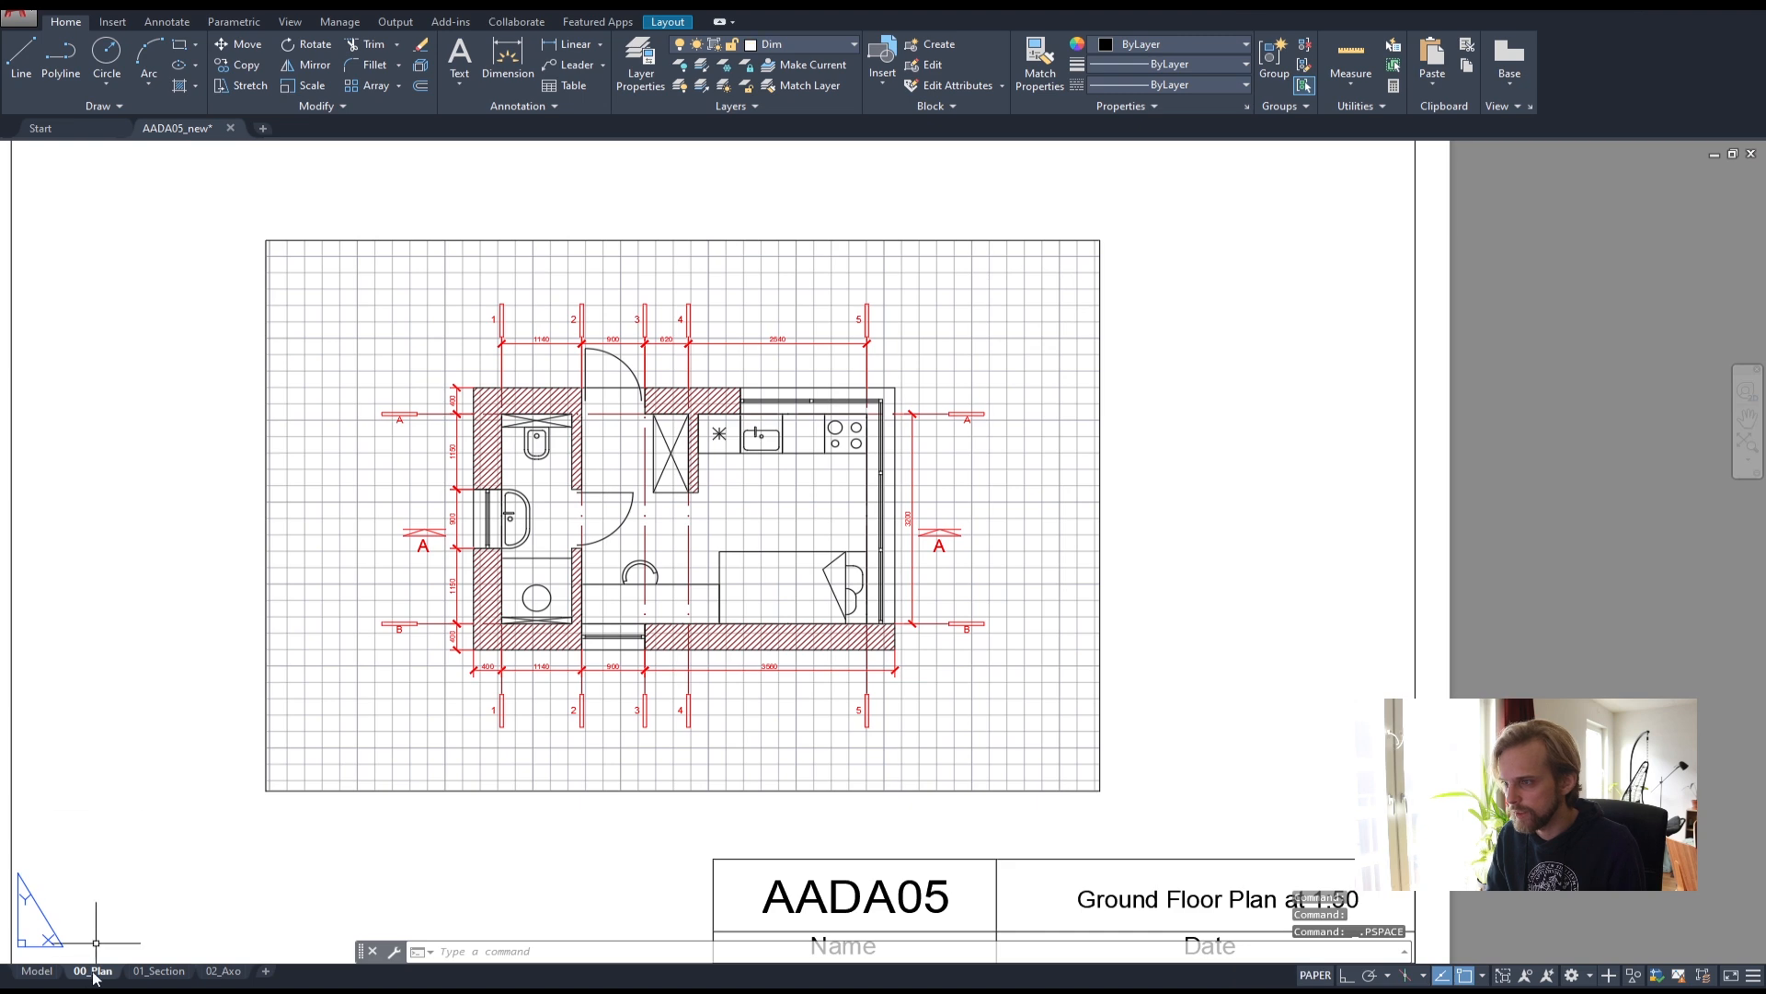
- Back in model space, zoom and pan until Section A-A with grid axes 1–5 fills the view
left_click(41, 972)
scroll(721, 638, "down", 3)
mouse_move(842, 896)
middle_mouse_down()
mouse_move(772, 608)
mouse_move(705, 541)
middle_mouse_up()
scroll(736, 663, "up", 4)
scroll(782, 473, "down", 2)
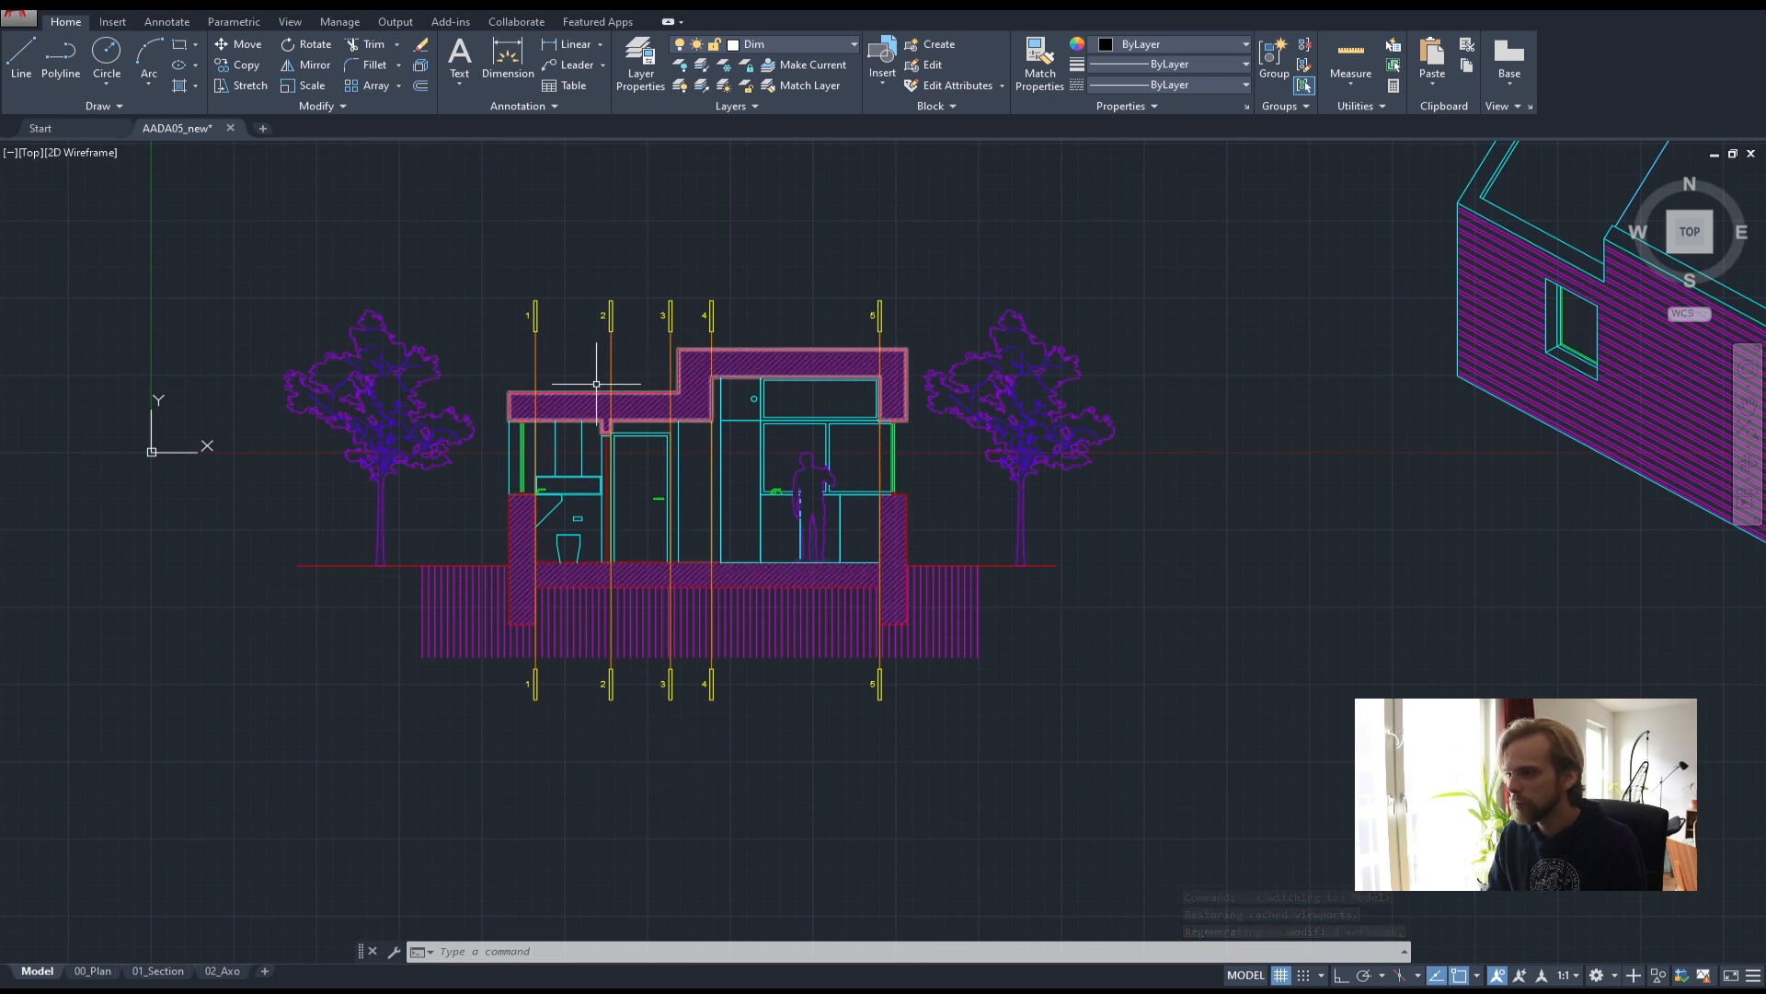
mouse_move(777, 327)
middle_mouse_down()
mouse_move(793, 720)
mouse_move(862, 377)
middle_mouse_up()
scroll(826, 414, "up", 2)
middle_click_drag(915, 726, 954, 559)
middle_click_drag(475, 548, 620, 512)
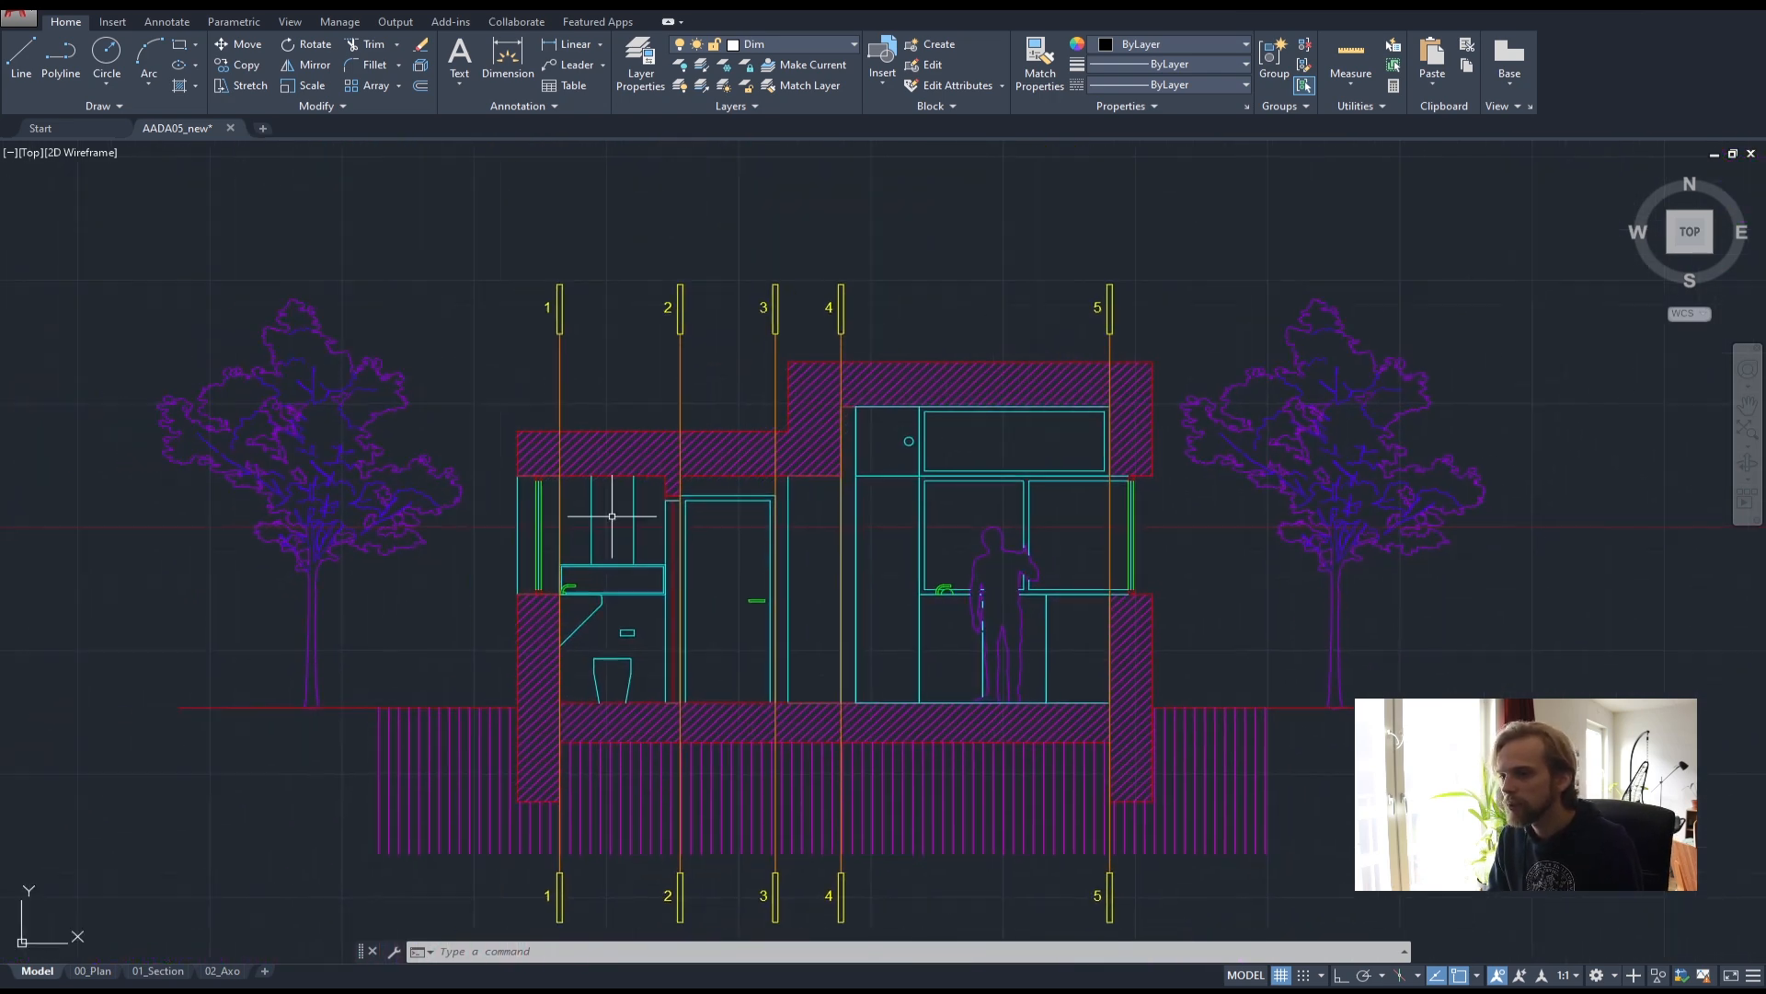
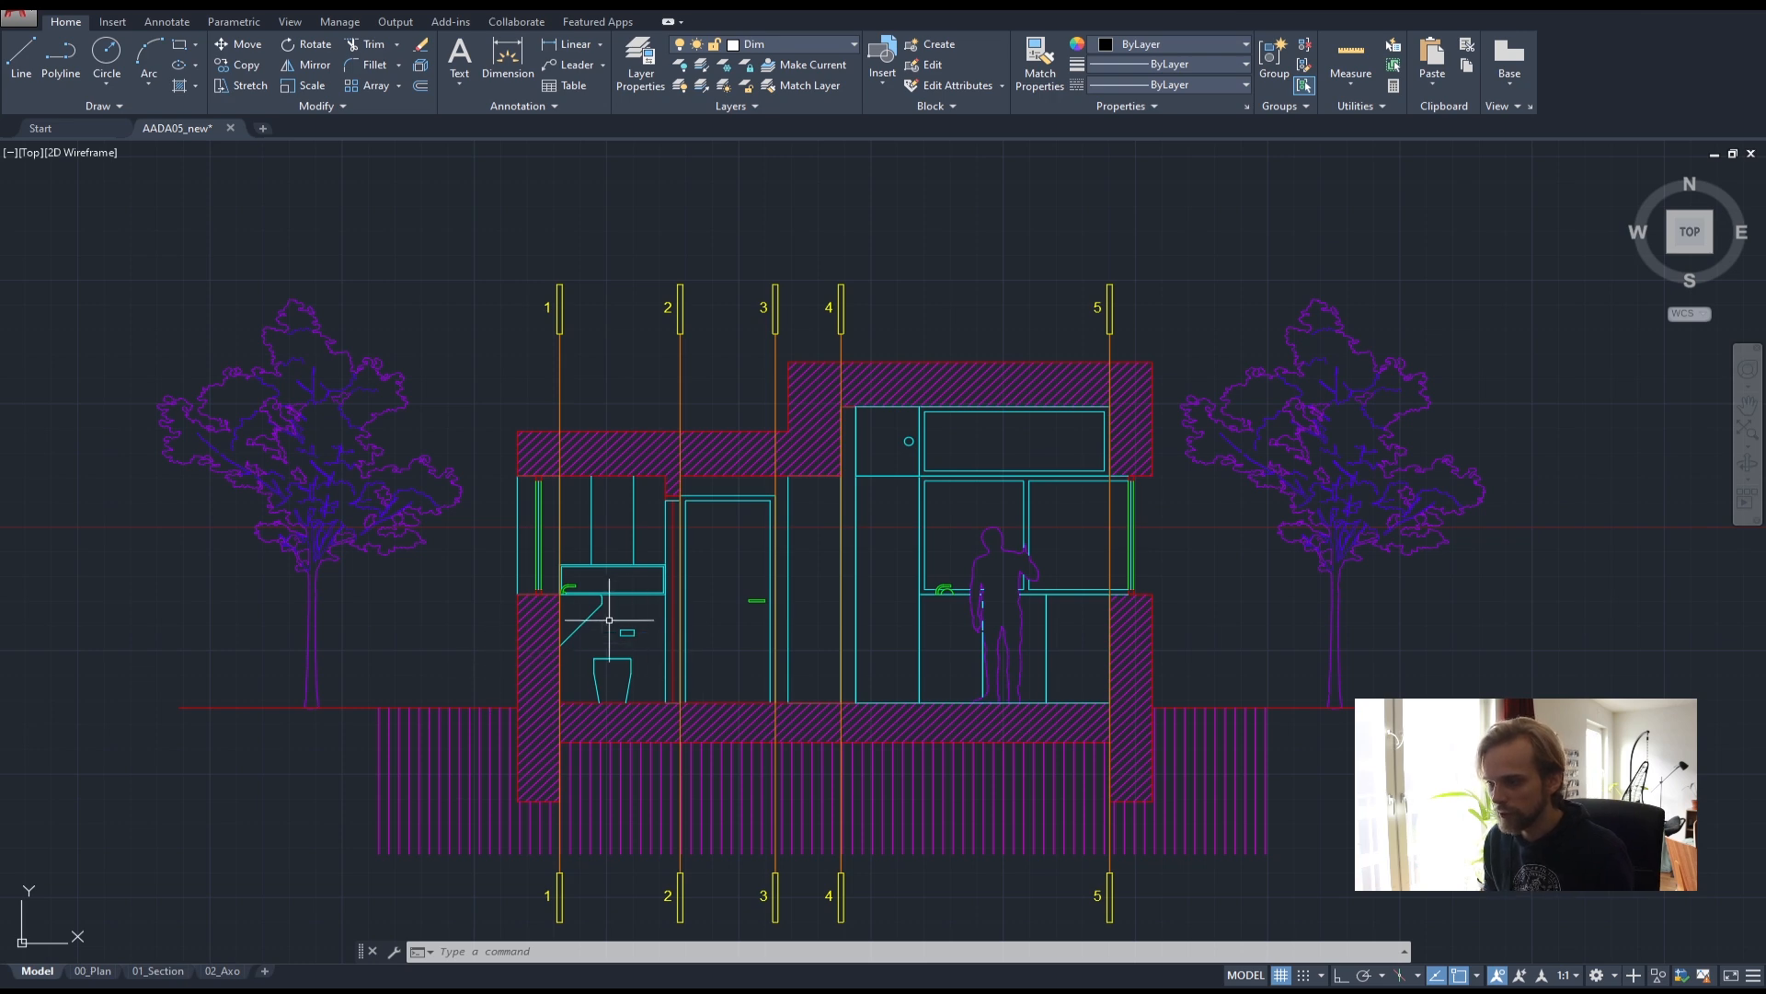
- Draw diagonal leader lines out to the left from the left wall's lower and upper corners
middle_click_drag(607, 595, 736, 541)
scroll(691, 531, "up", 1)
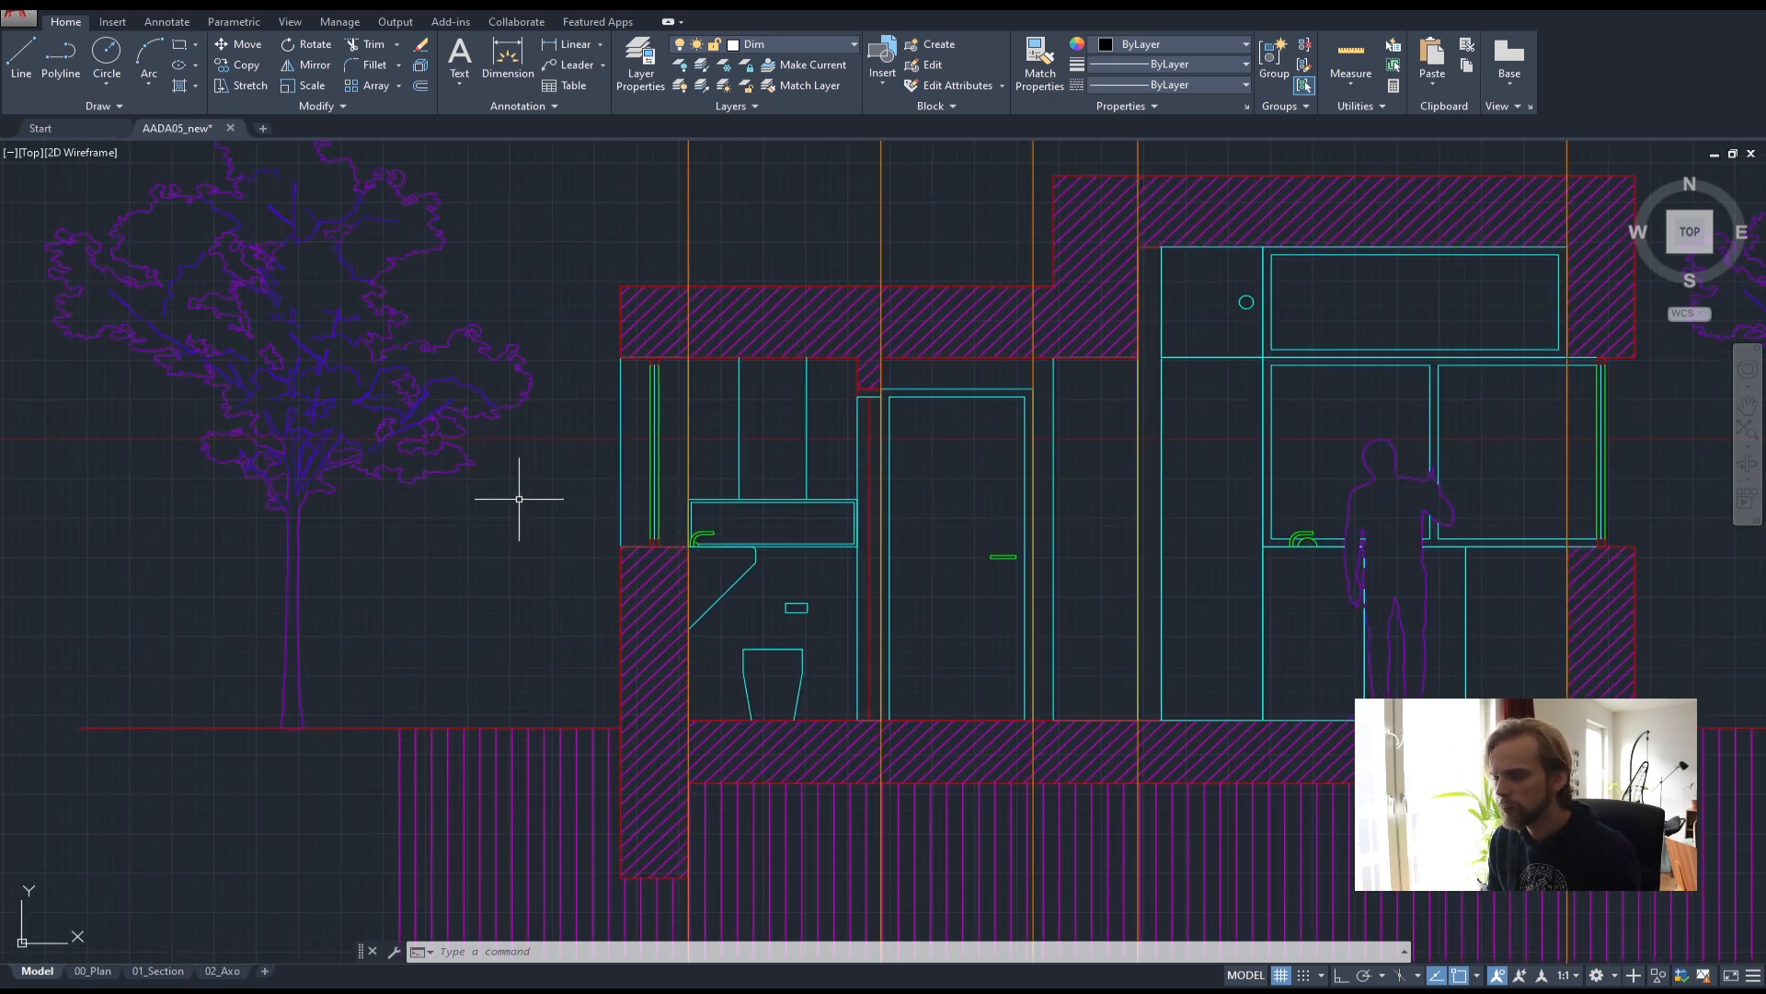
left_click(27, 57)
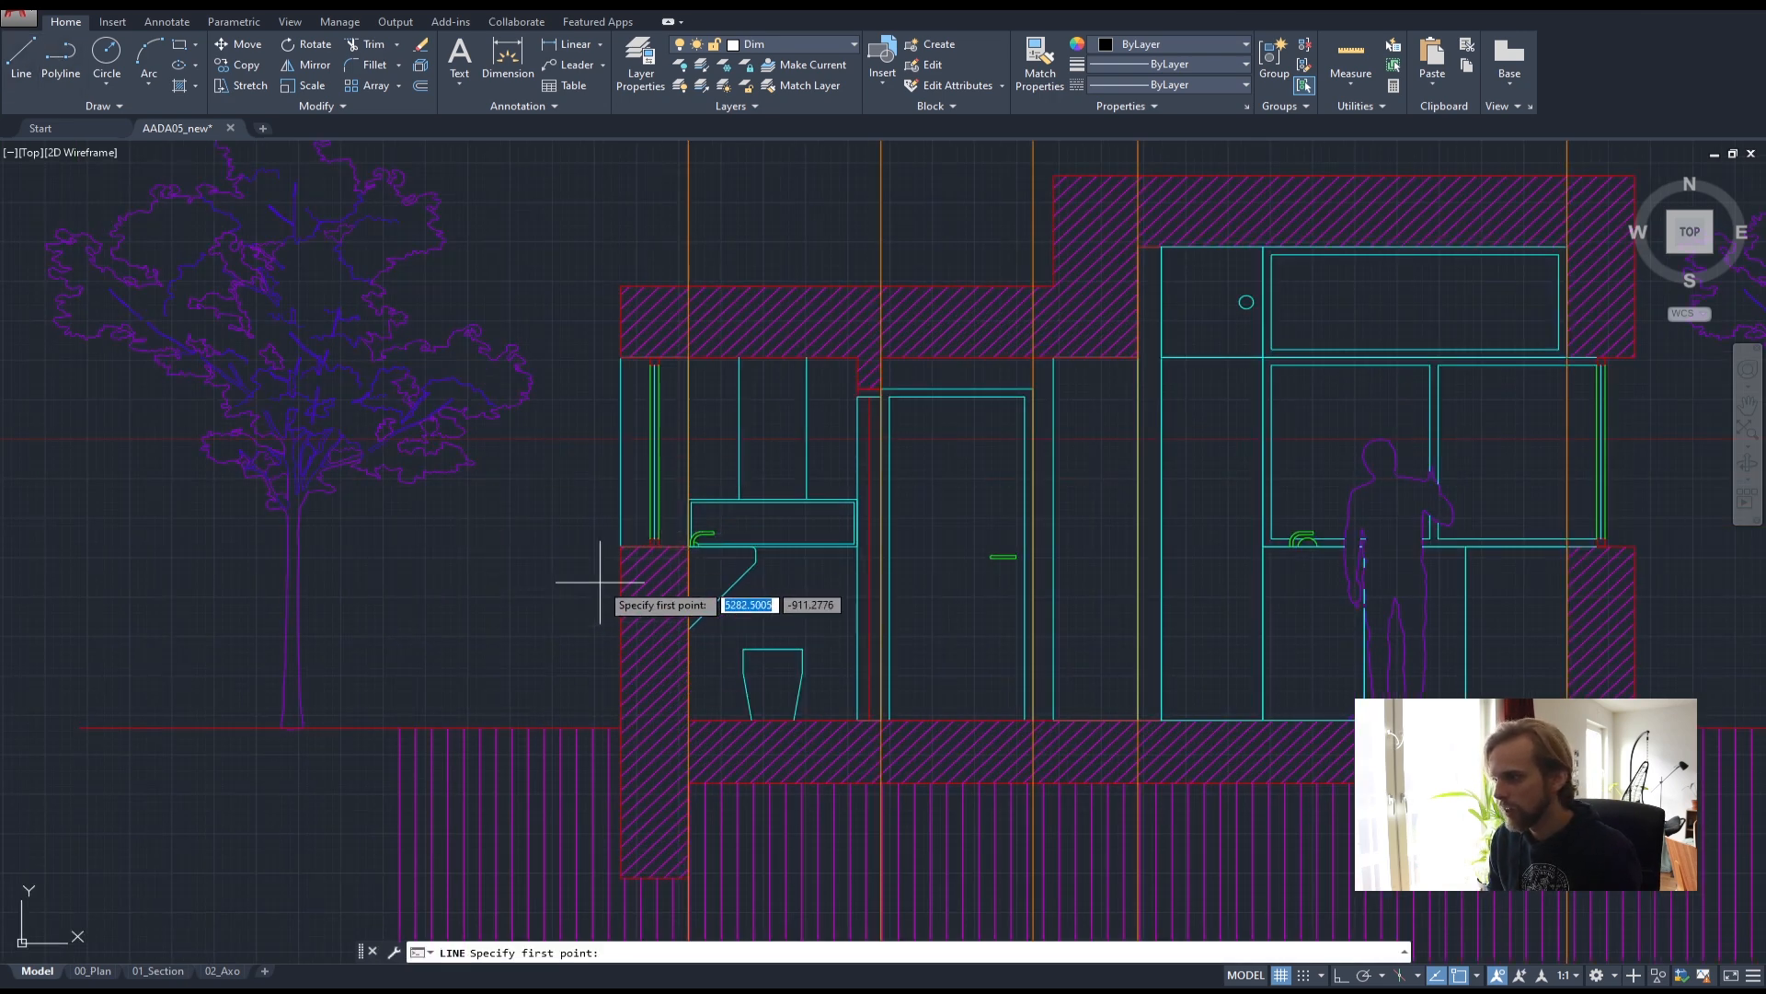
left_click(620, 547)
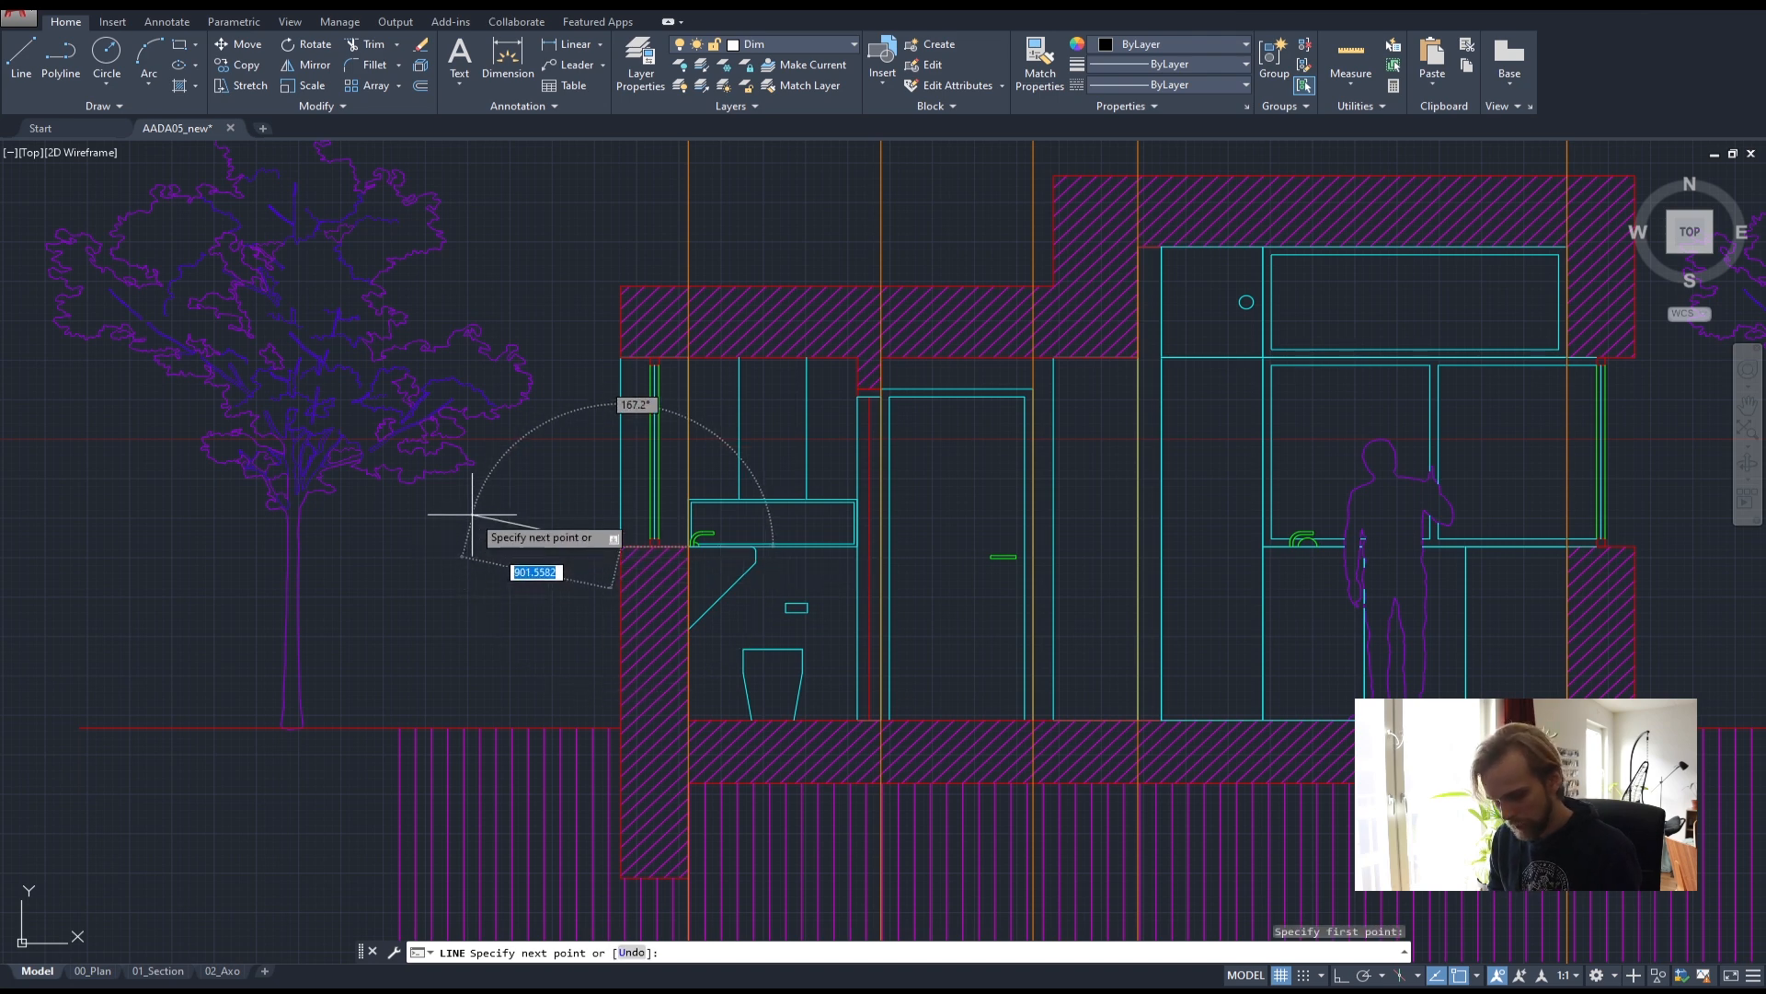
left_click(472, 515)
key("Escape")
key("space")
left_click(620, 292)
left_click(533, 235)
key("Escape")
- Add a leader line up and left from the upper roof corner
middle_click_drag(828, 295, 682, 488)
key("space")
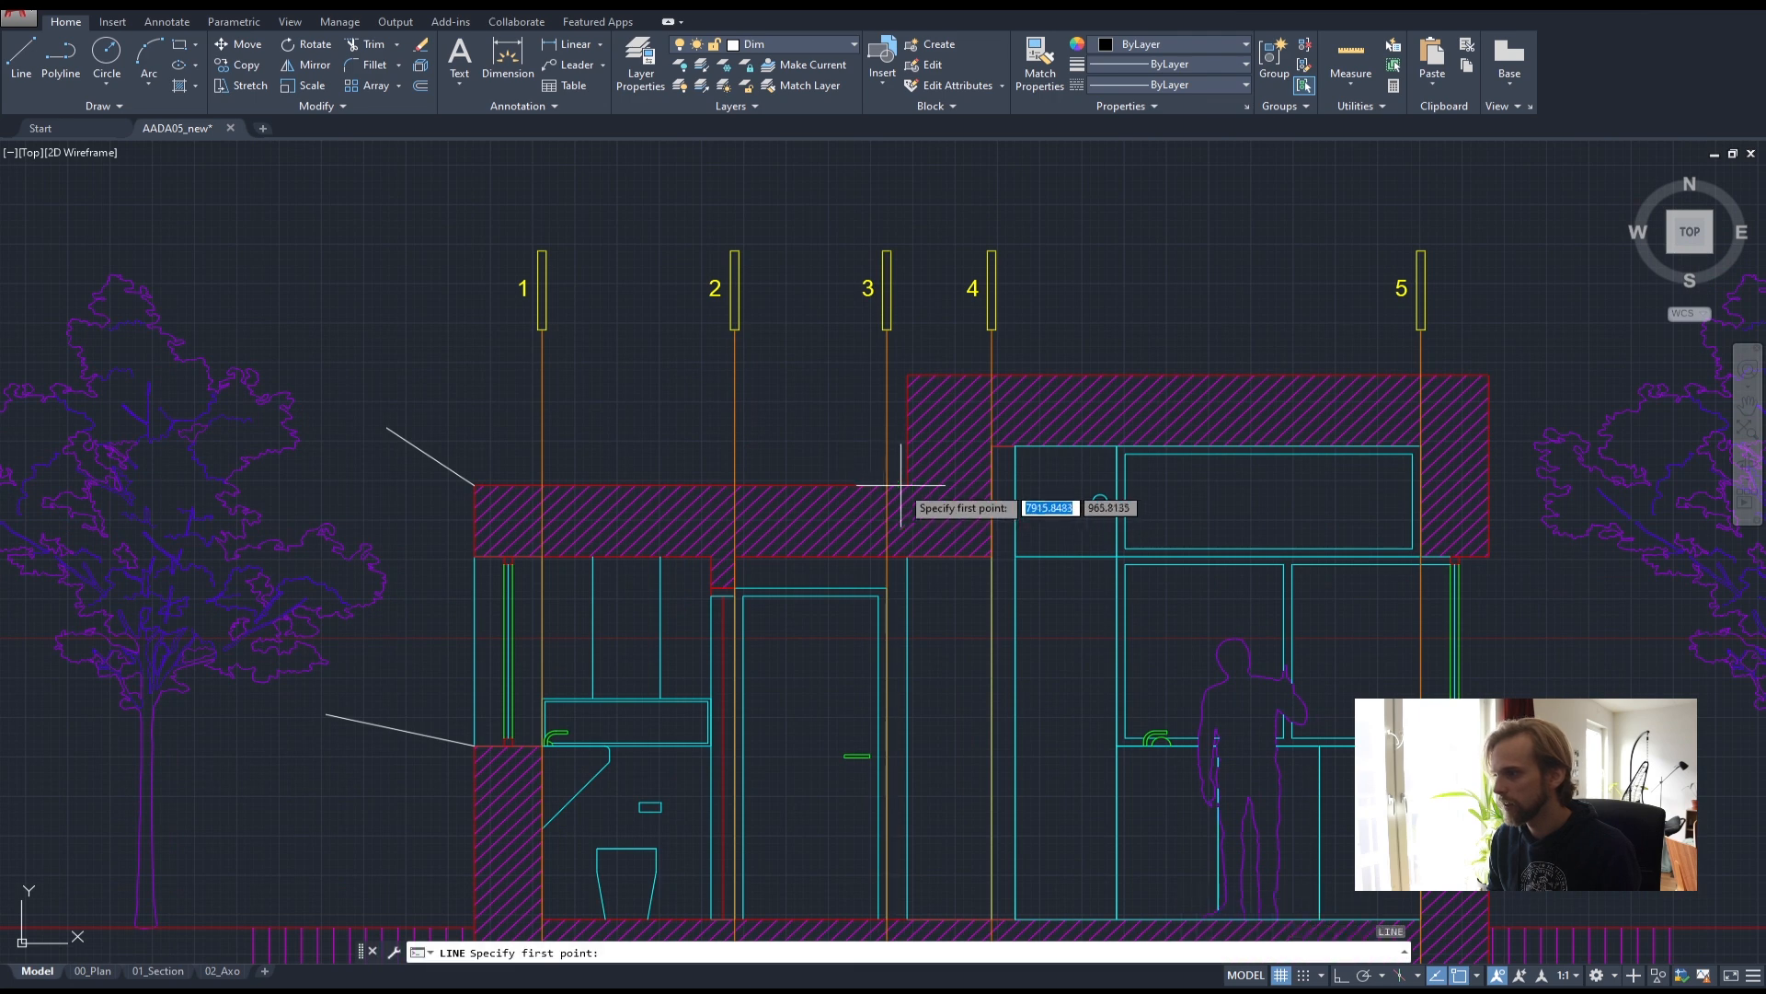
left_click(907, 375)
left_click(827, 348)
key("Escape")
mouse_move(1038, 671)
middle_mouse_down()
mouse_move(1046, 521)
mouse_move(1072, 517)
middle_mouse_up()
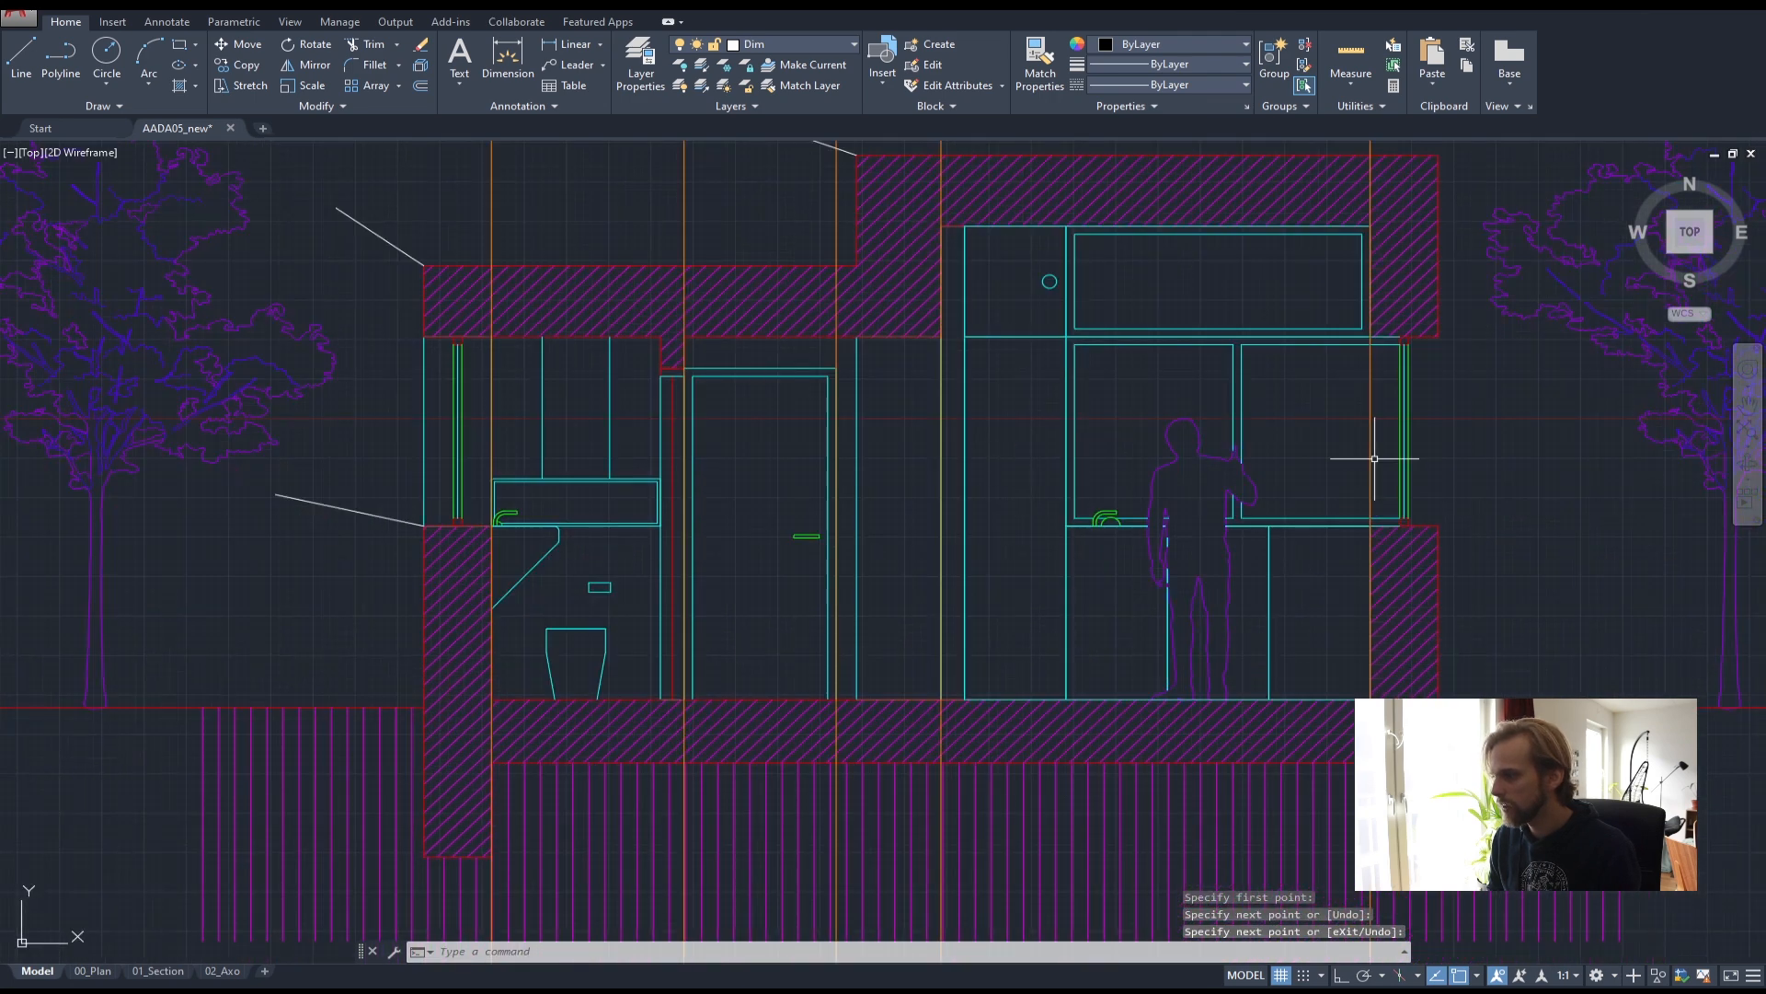
key("space")
left_click(421, 345)
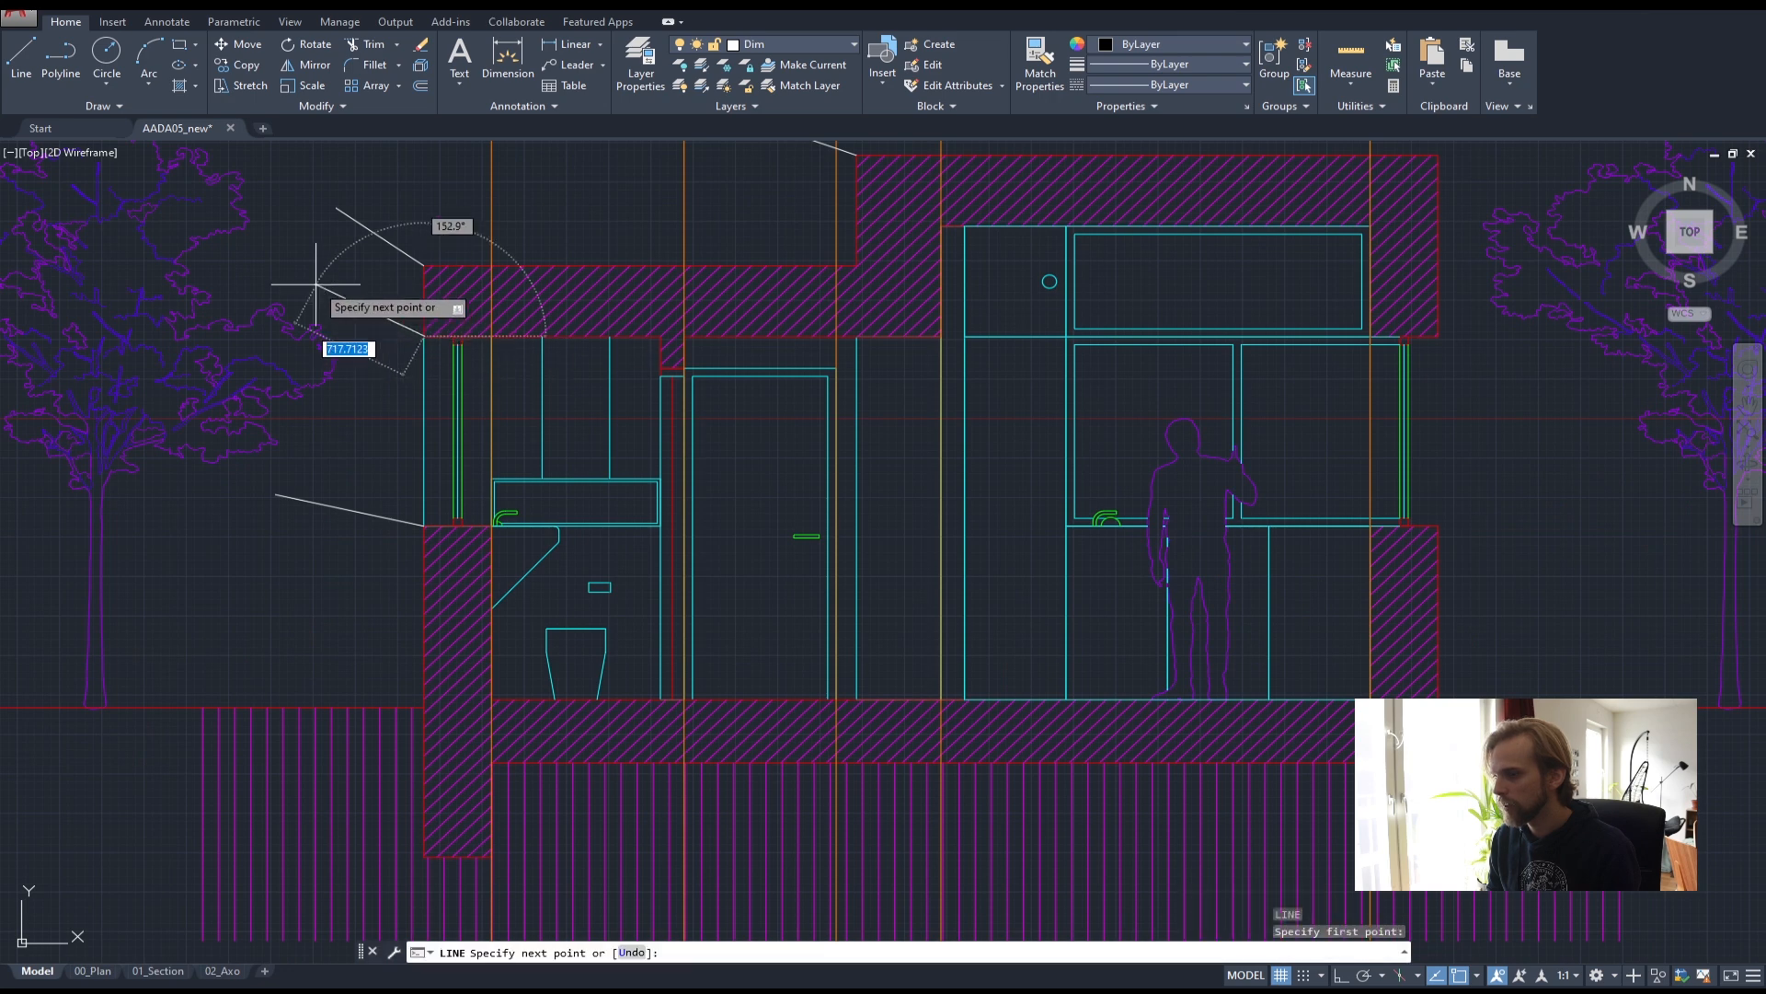
key("Escape")
- Draw a leader line down and right from the right wall corner
mouse_move(1360, 465)
middle_mouse_down()
mouse_move(957, 446)
mouse_move(971, 462)
mouse_move(954, 485)
middle_mouse_up()
key("space")
left_click(971, 437)
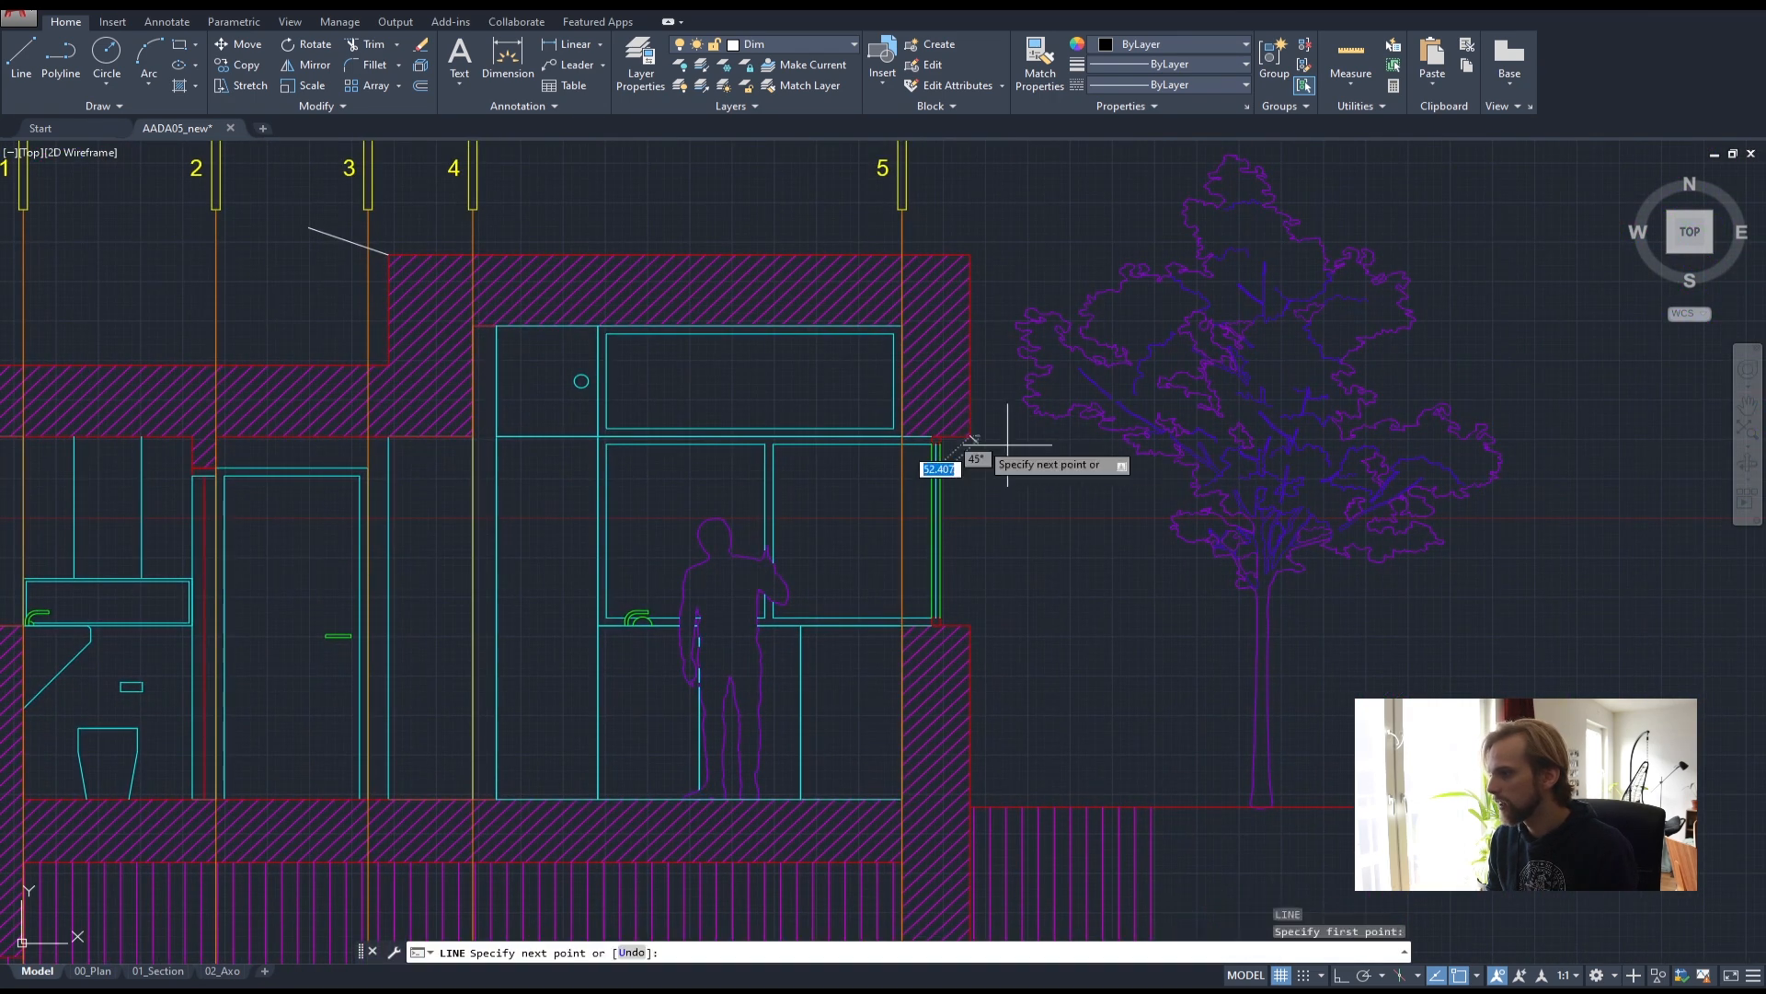
left_click(1074, 481)
- Add a diagonal leader line rising from the floor slab surface
middle_click_drag(775, 550, 1059, 573)
scroll(910, 579, "down", 1)
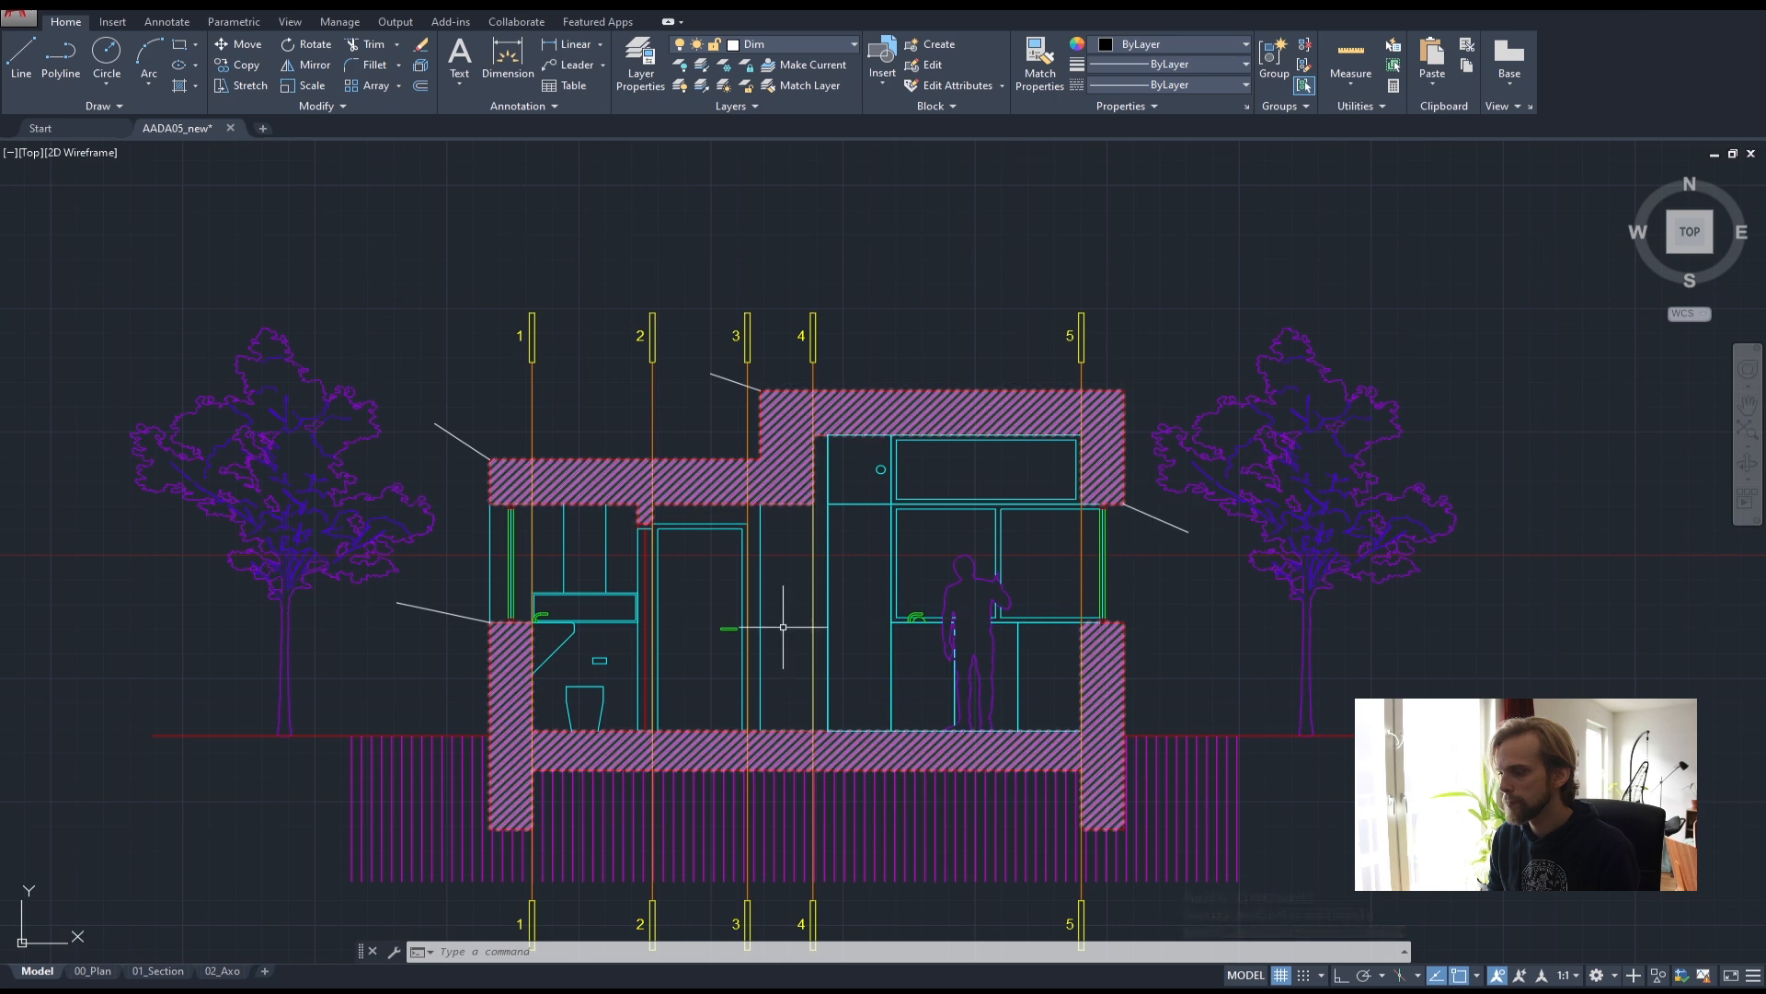
middle_click_drag(661, 651, 678, 492)
scroll(865, 599, "up", 2)
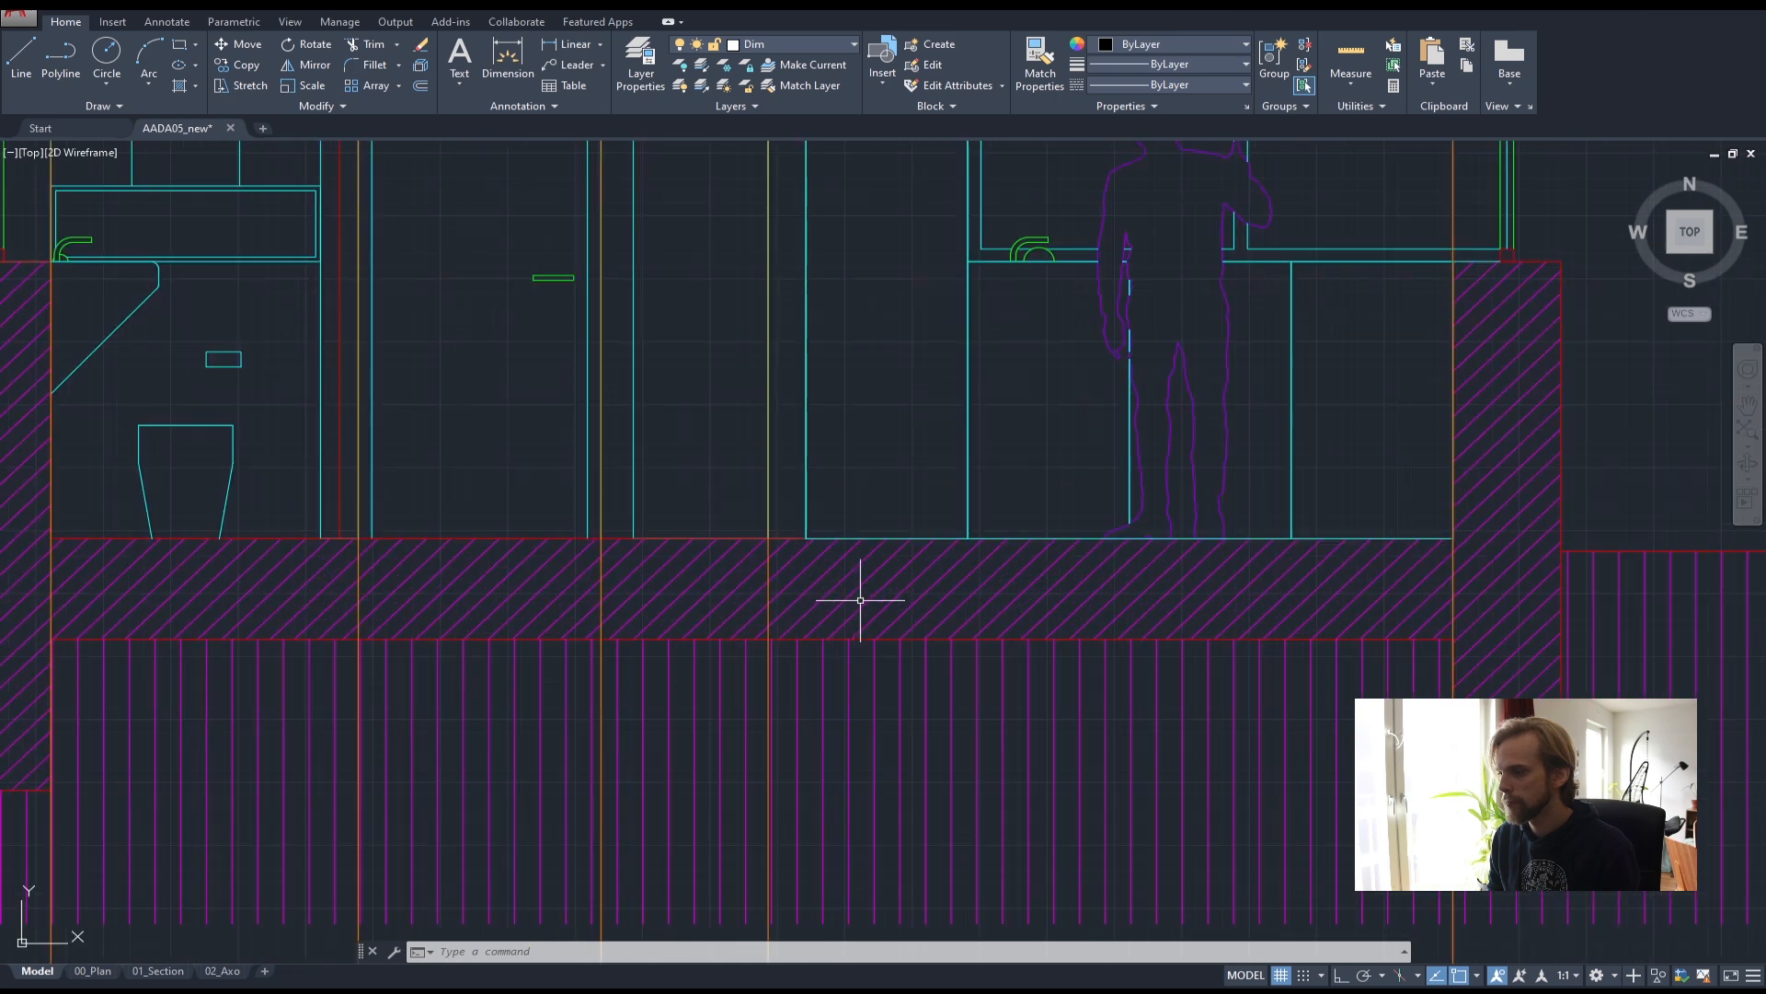
type("l")
key("Return")
left_click(701, 538)
left_click(768, 438)
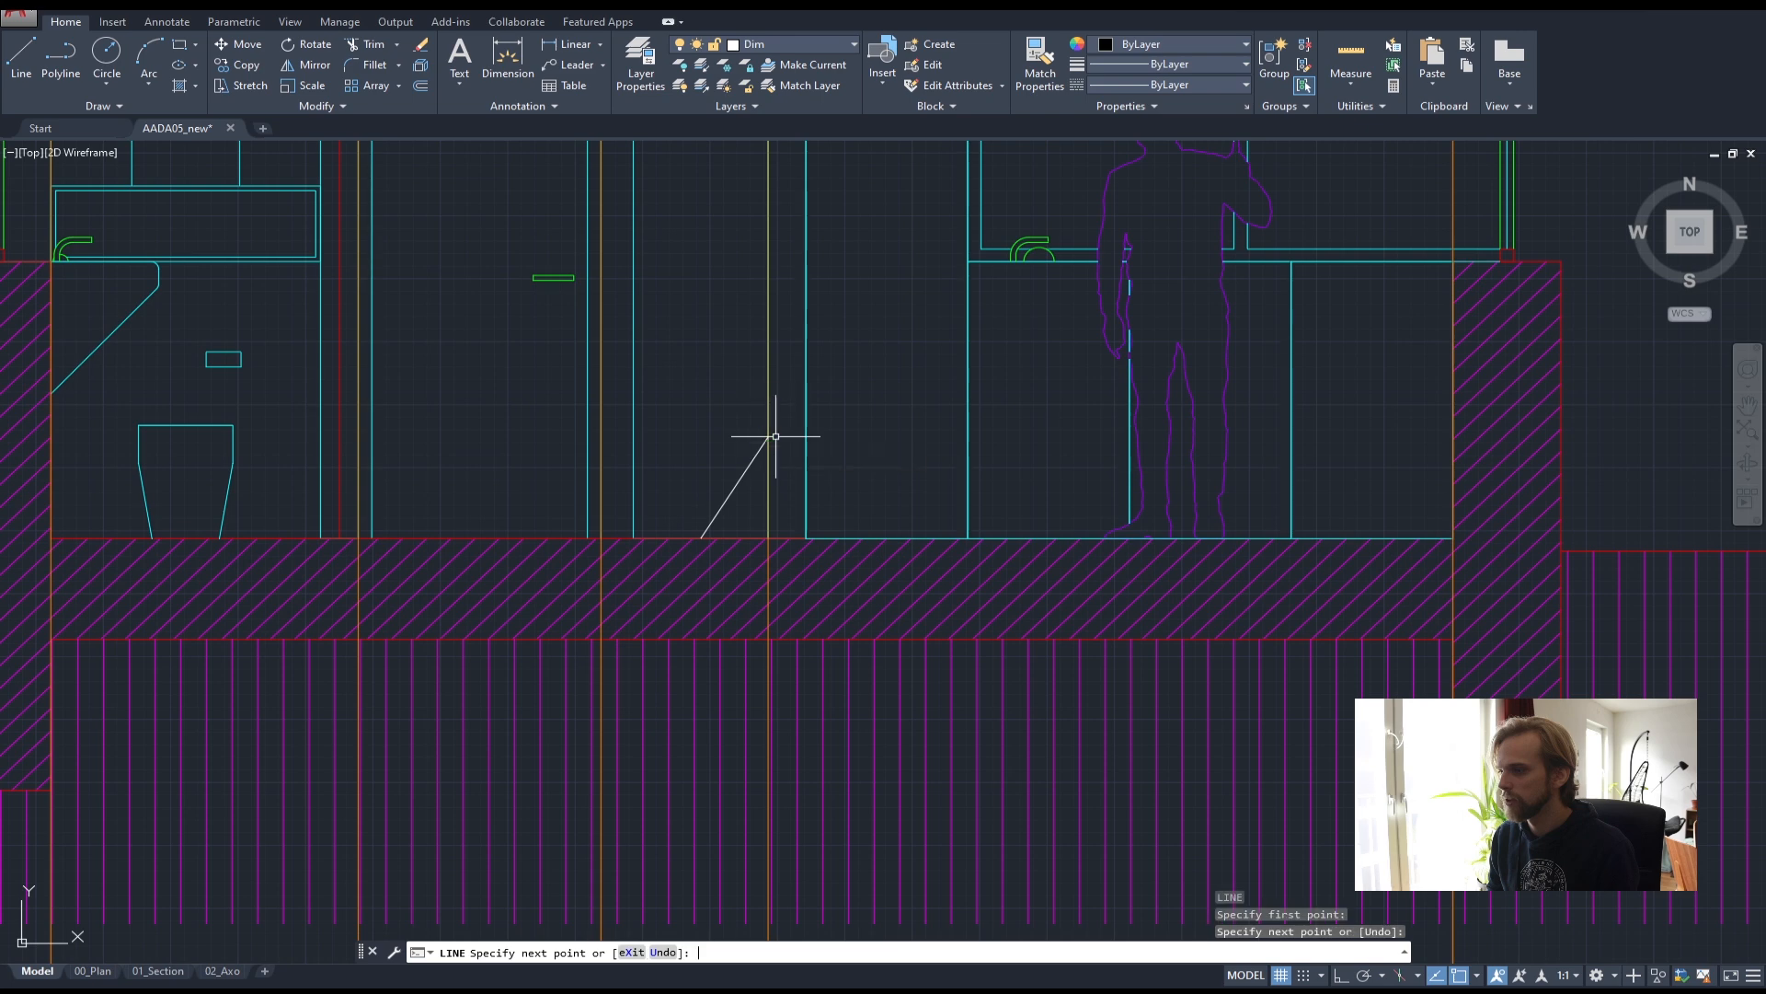
key("Return")
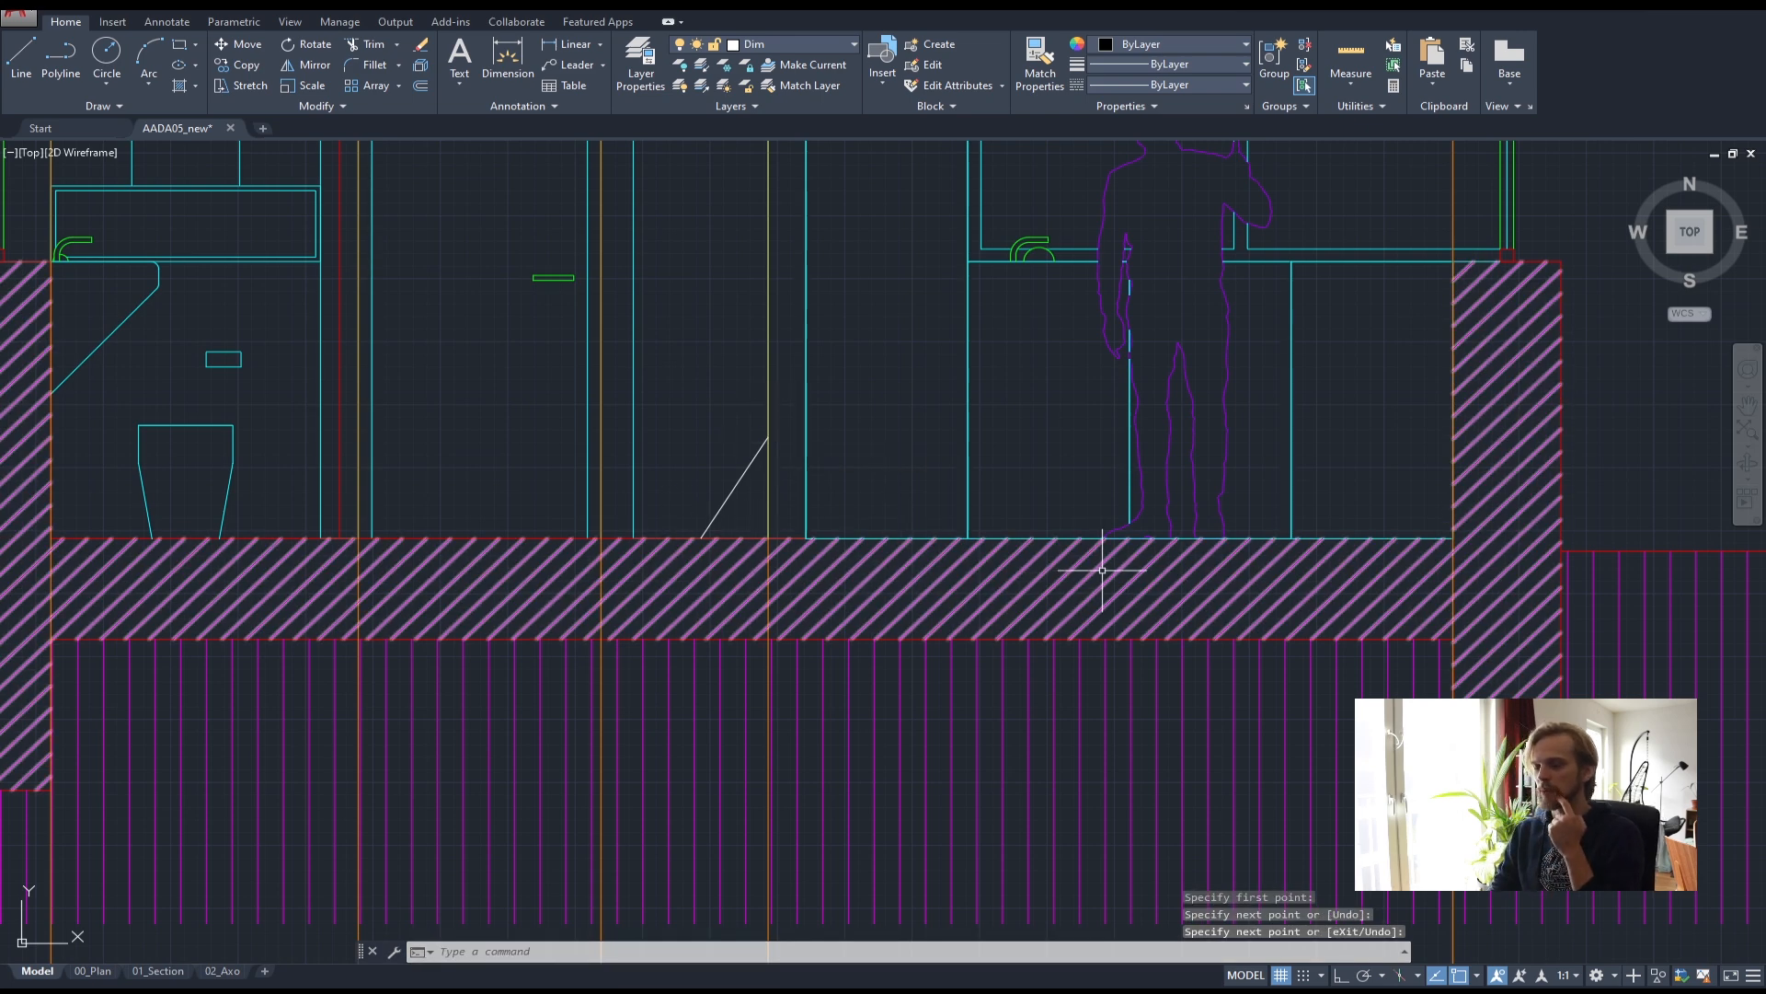
- Draw a leader line up and right from the ground outside the right wall
middle_click_drag(1102, 570, 871, 576)
middle_click_drag(1420, 571, 1135, 576)
type("l")
key("Return")
left_click(1160, 584)
left_click(1257, 515)
key("Return")
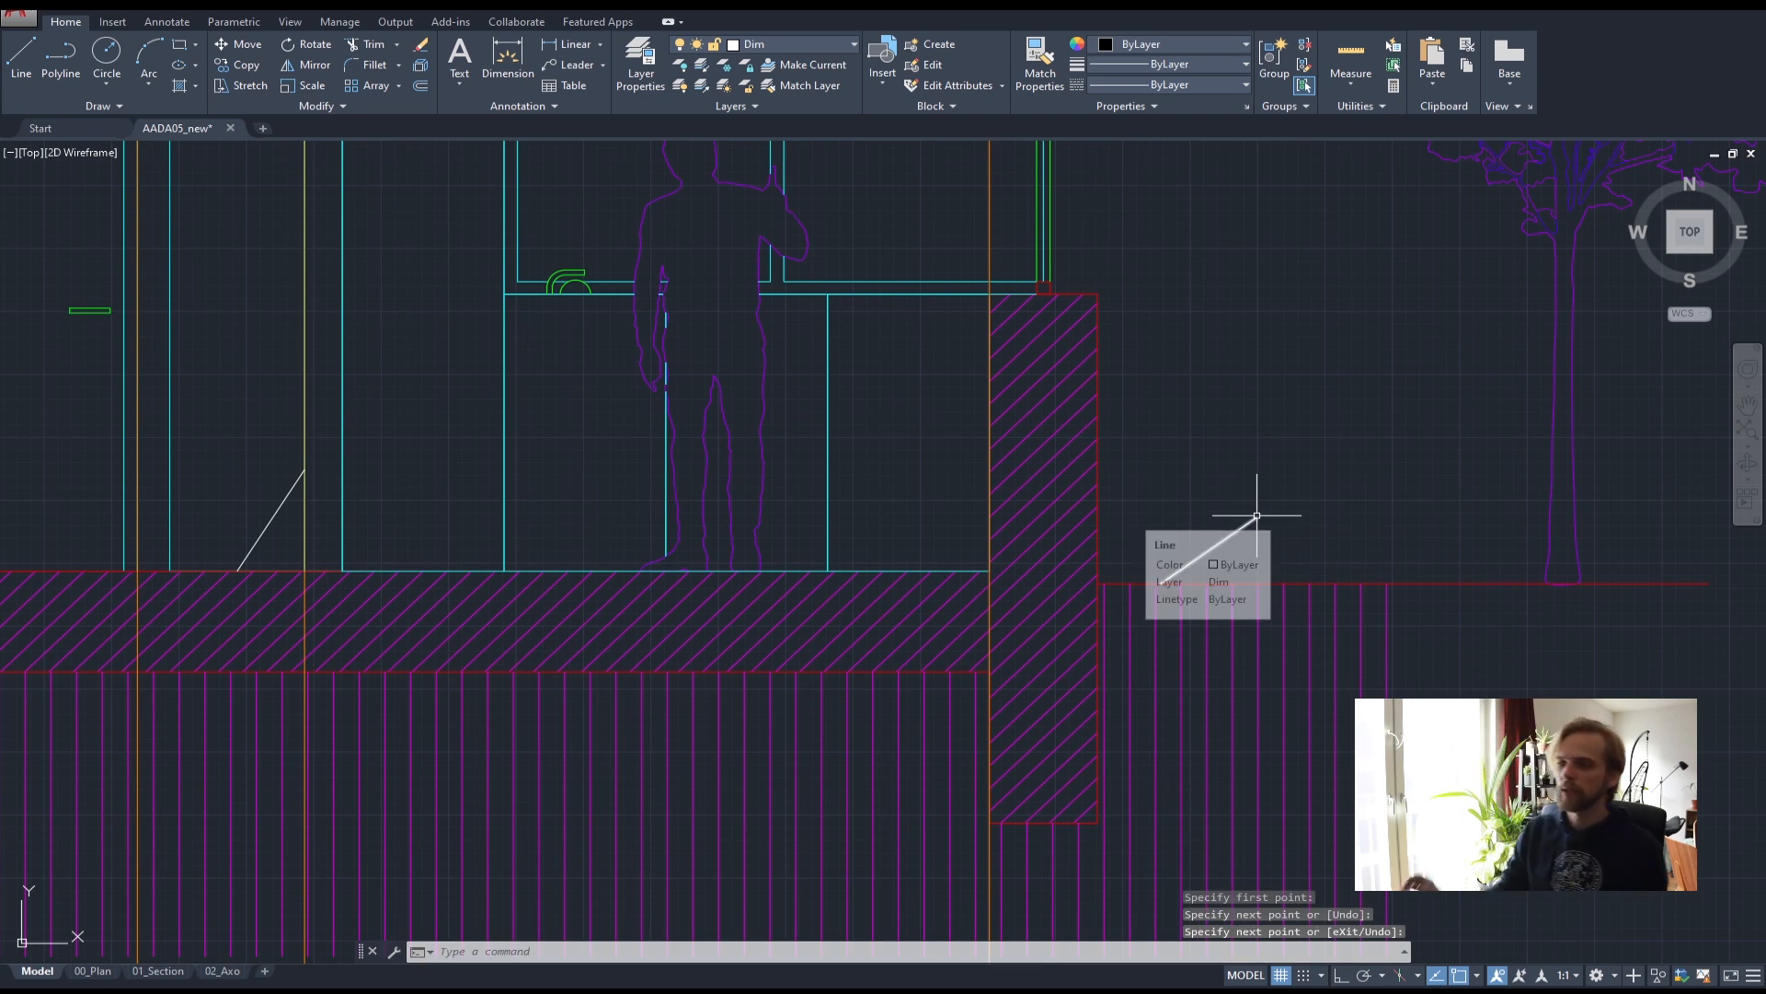
scroll(629, 442, "down", 6)
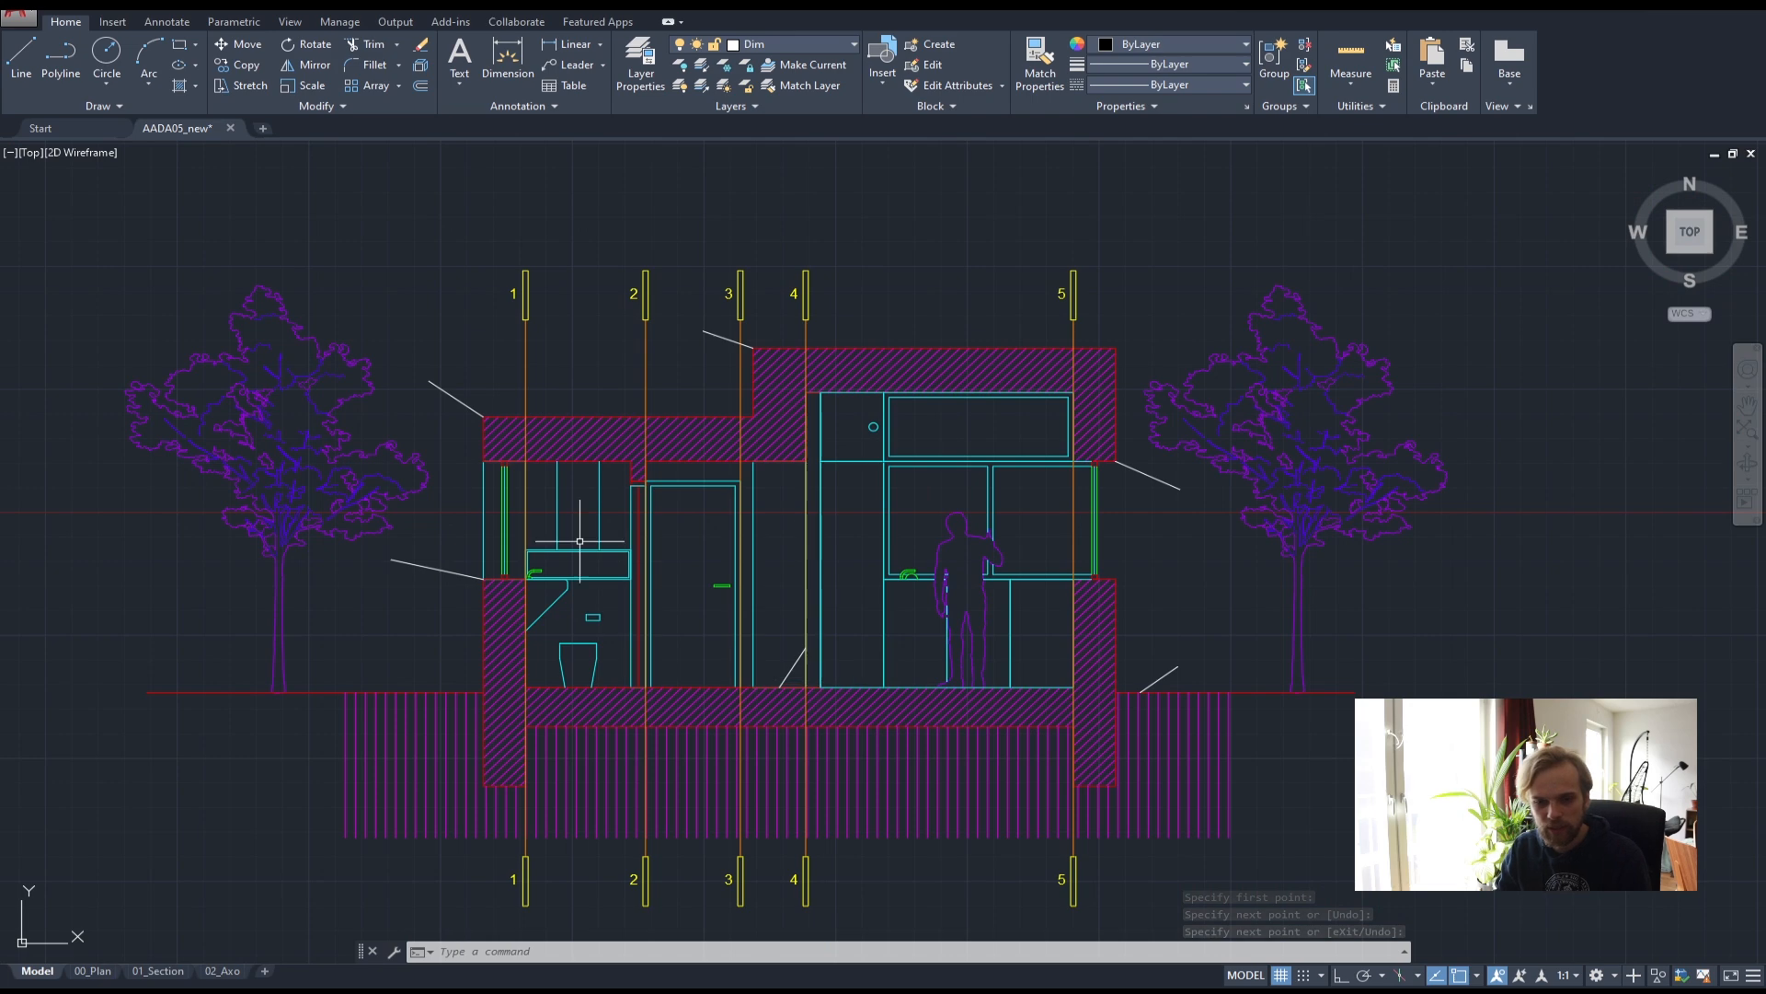
middle_click_drag(912, 390, 873, 486)
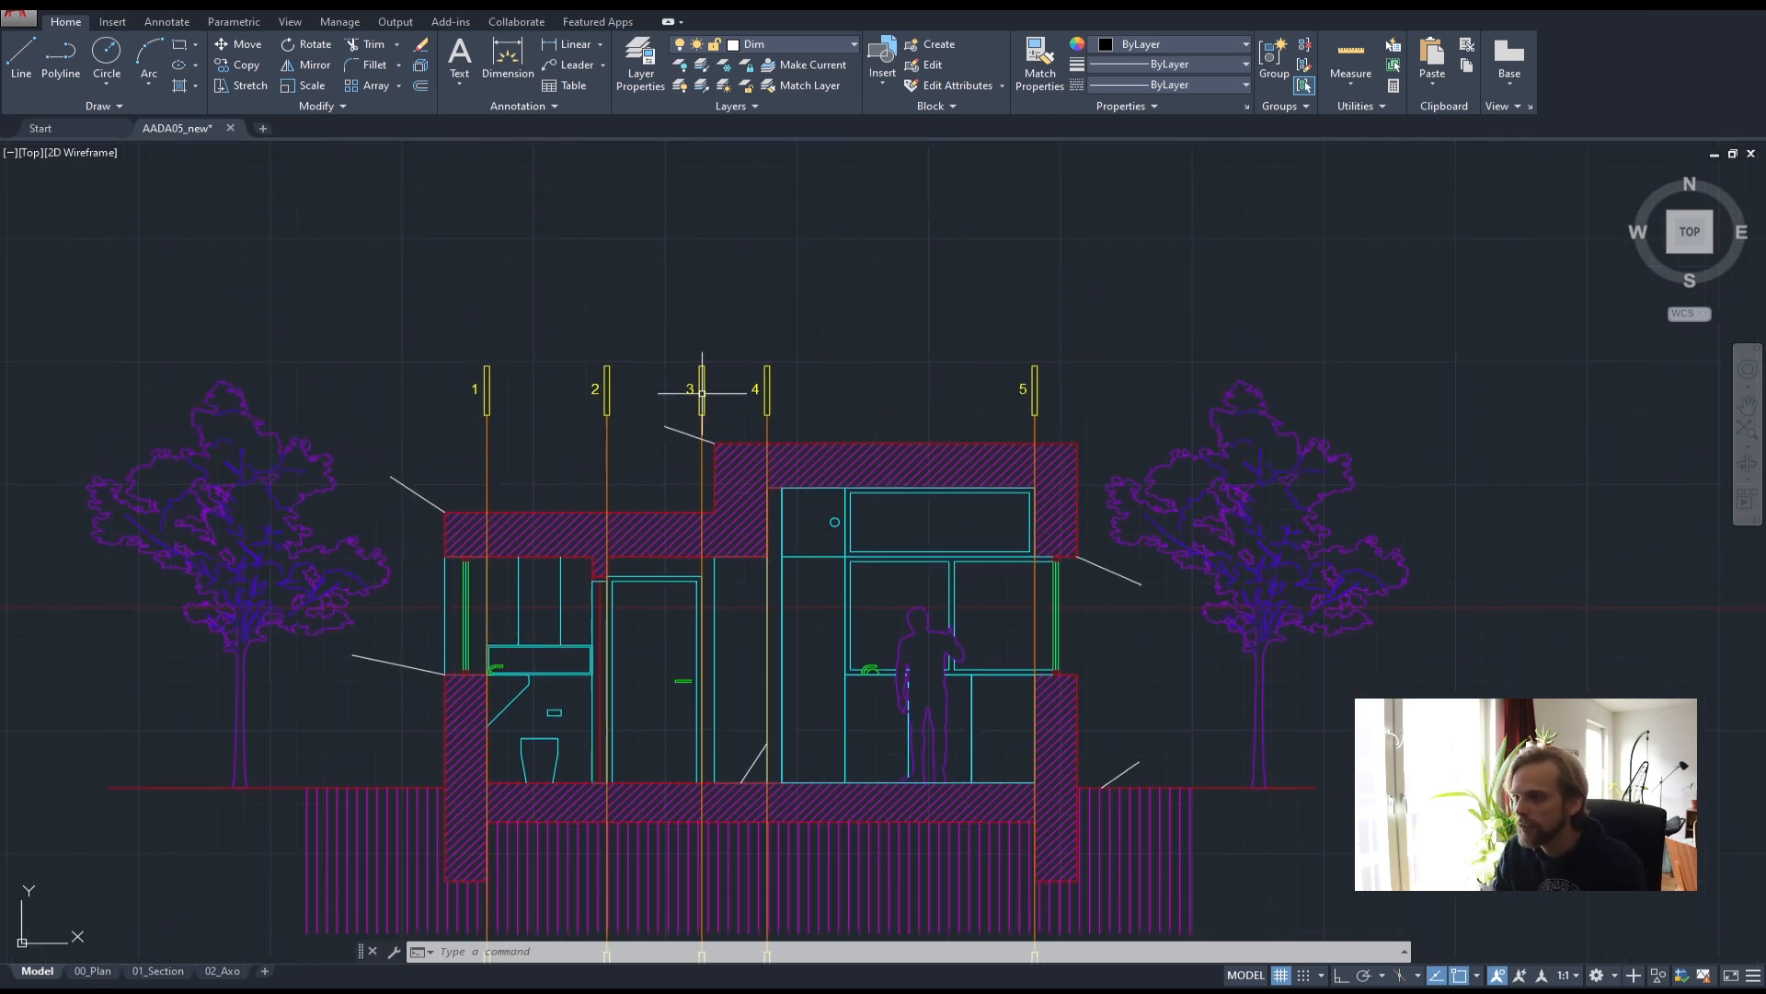
scroll(687, 400, "up", 2)
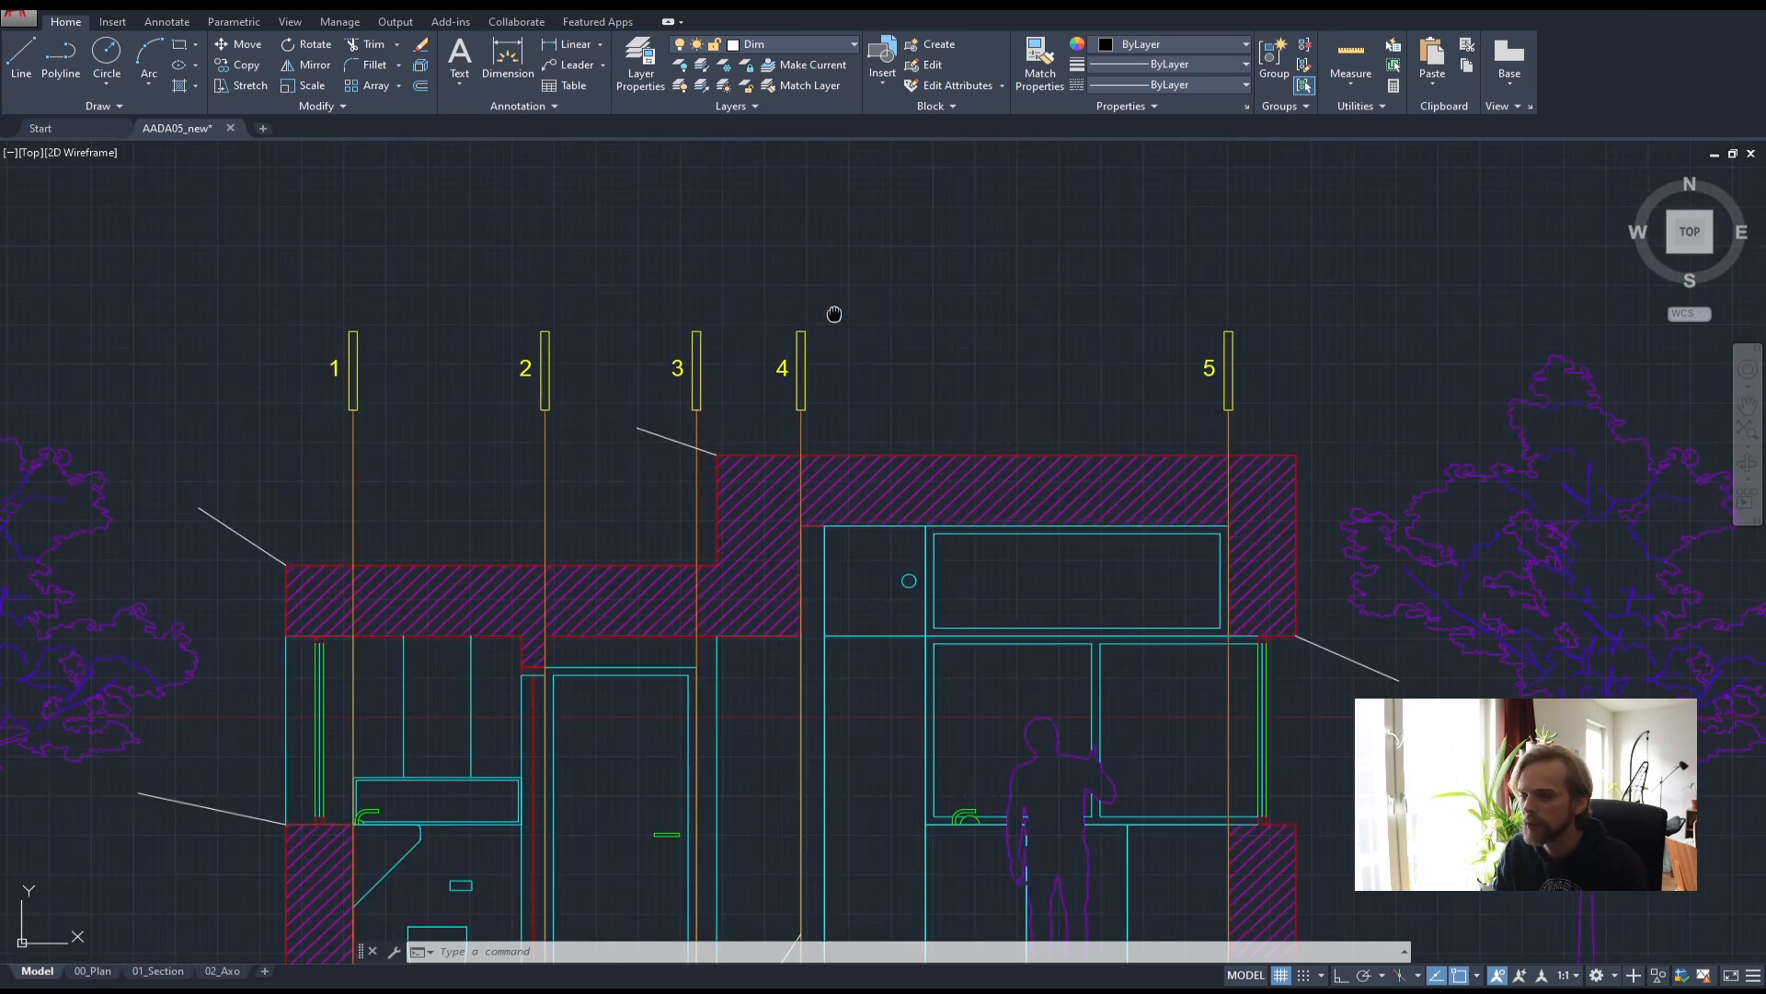
middle_click_drag(953, 325, 743, 263)
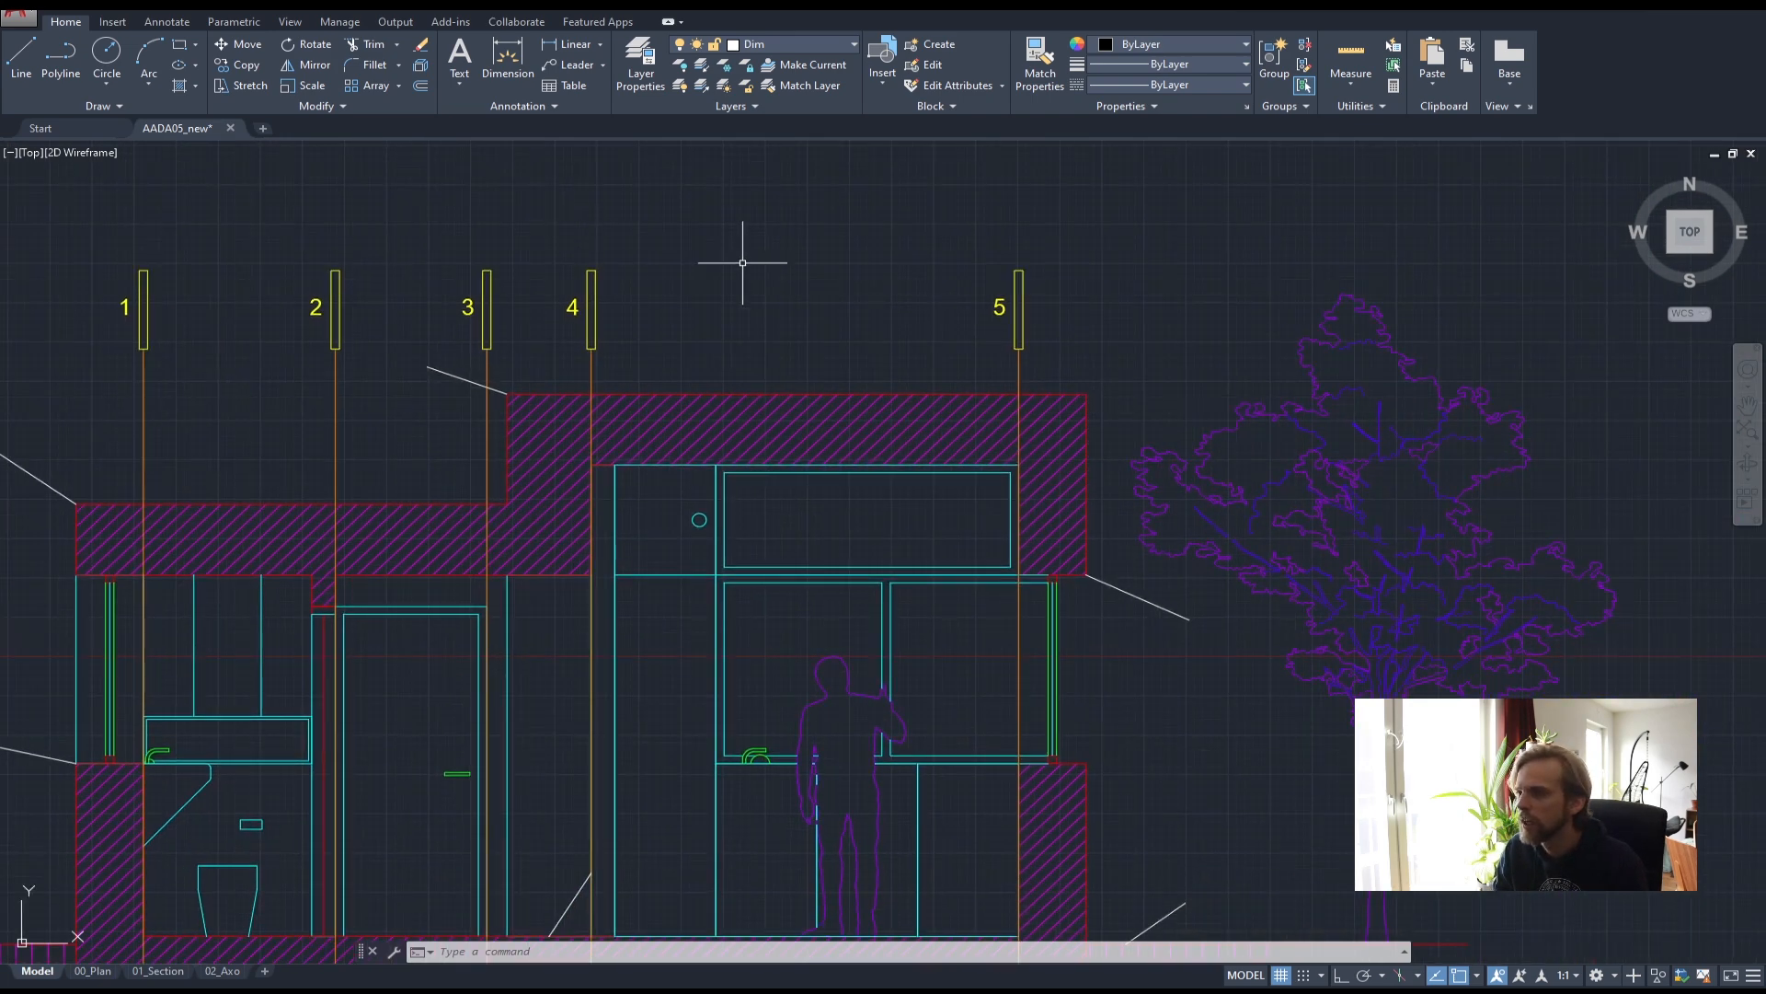
- Draw a 250-unit horizontal polyline above the roof with ortho mode on
left_click(61, 58)
scroll(678, 326, "up", 4)
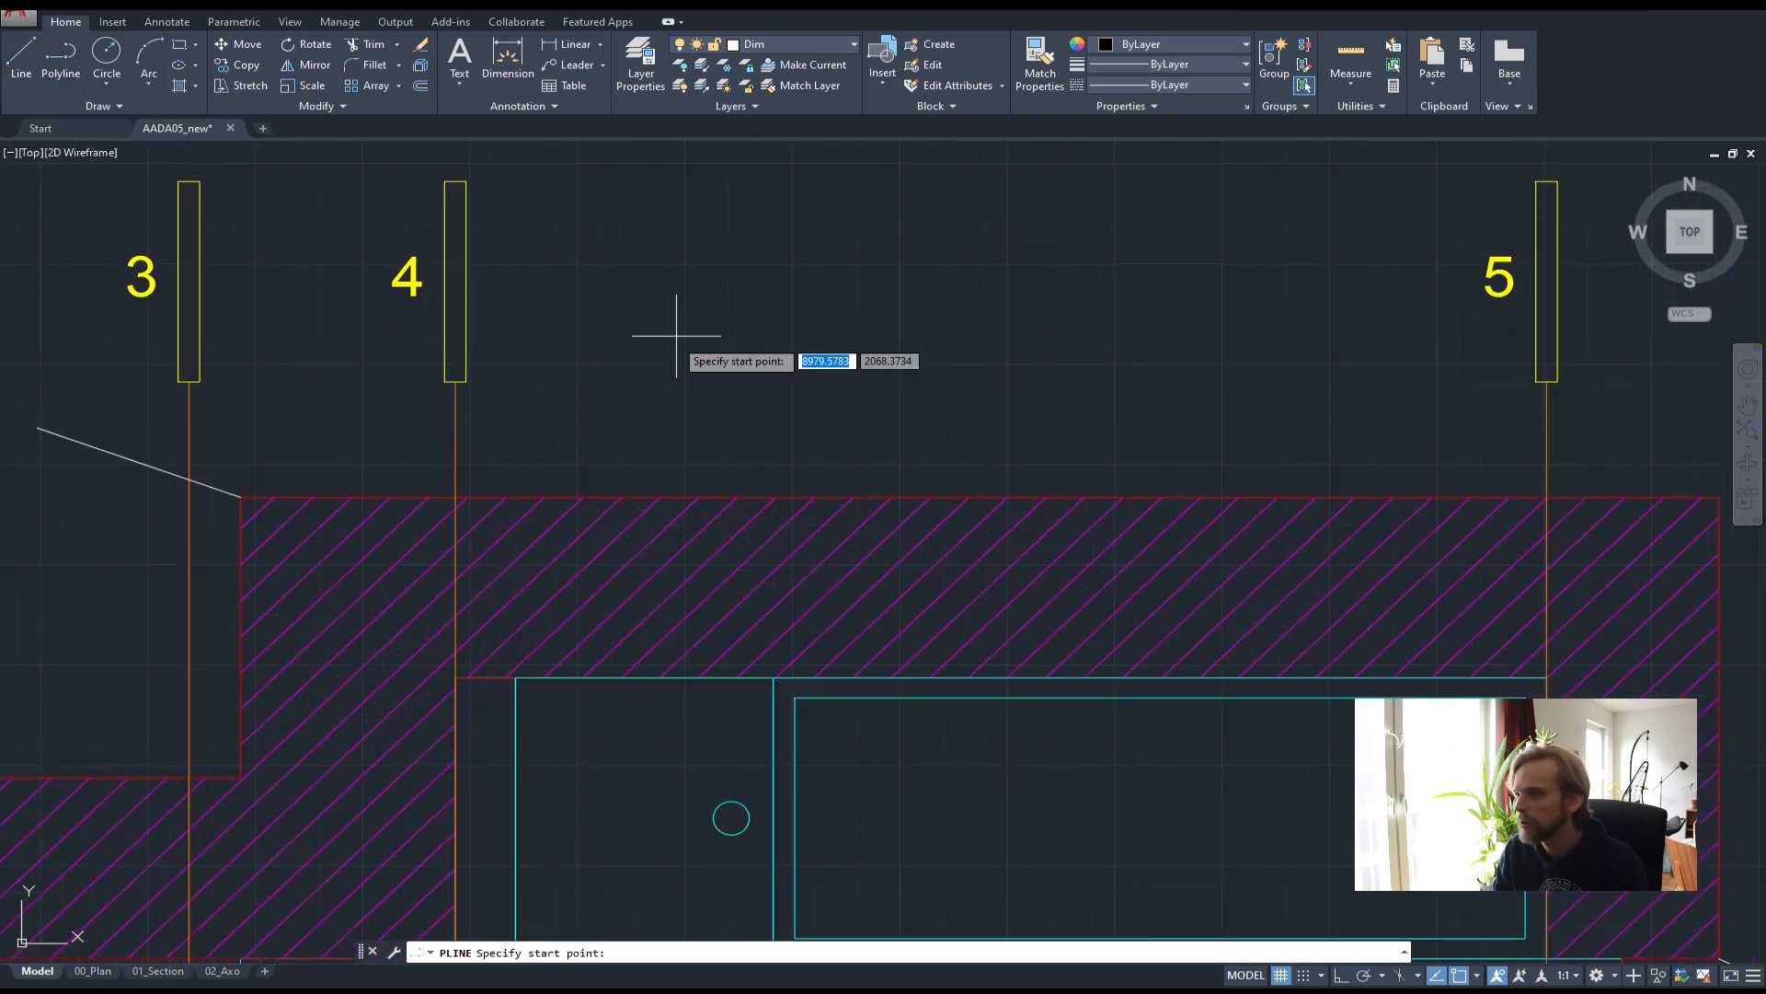
left_click(626, 409)
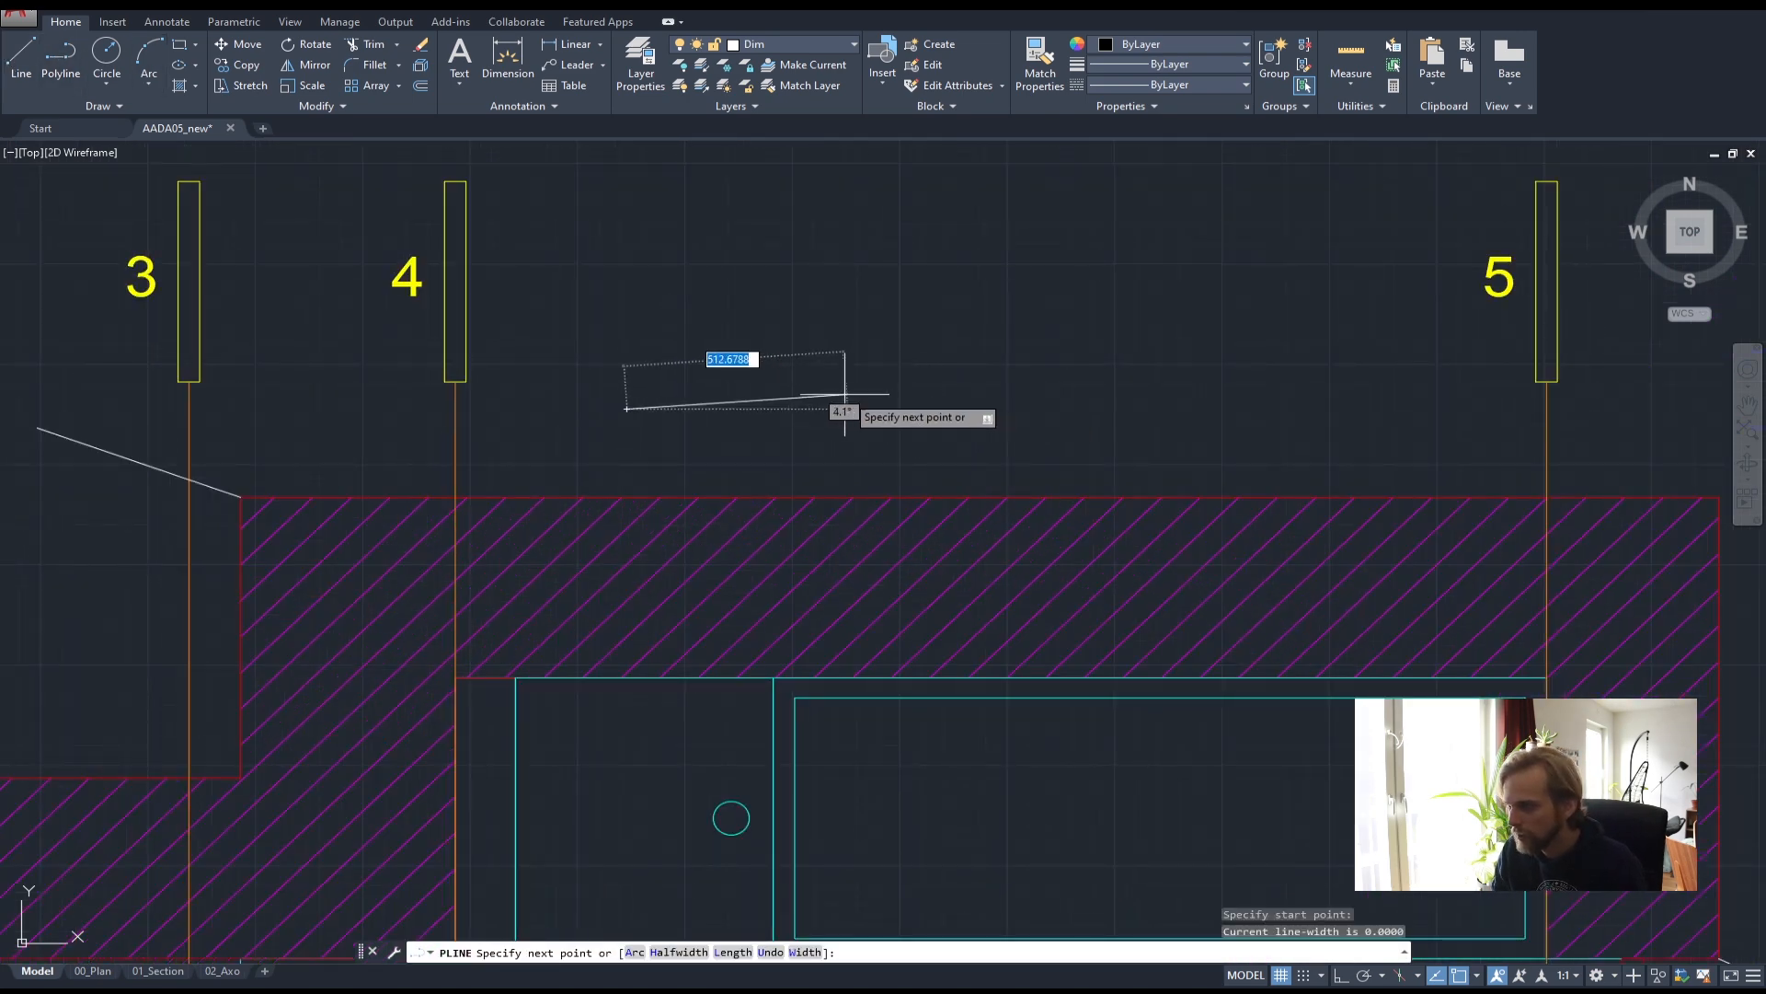
key("F8")
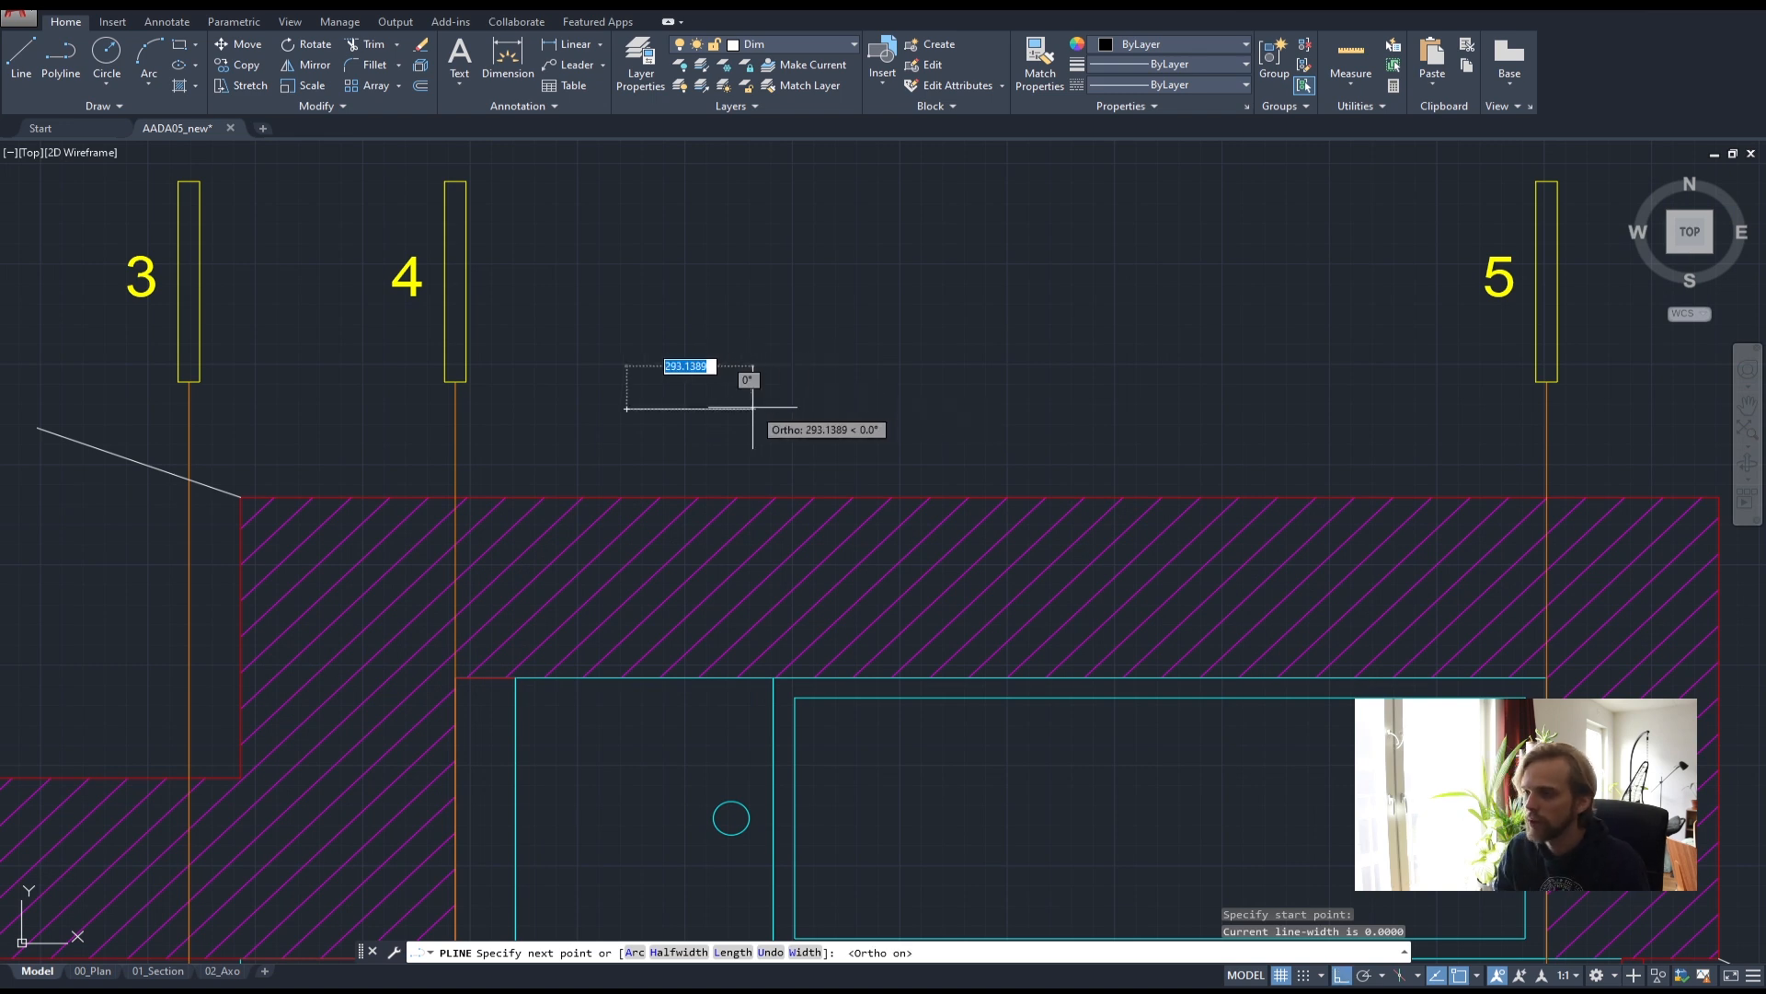
type("500")
key("Return")
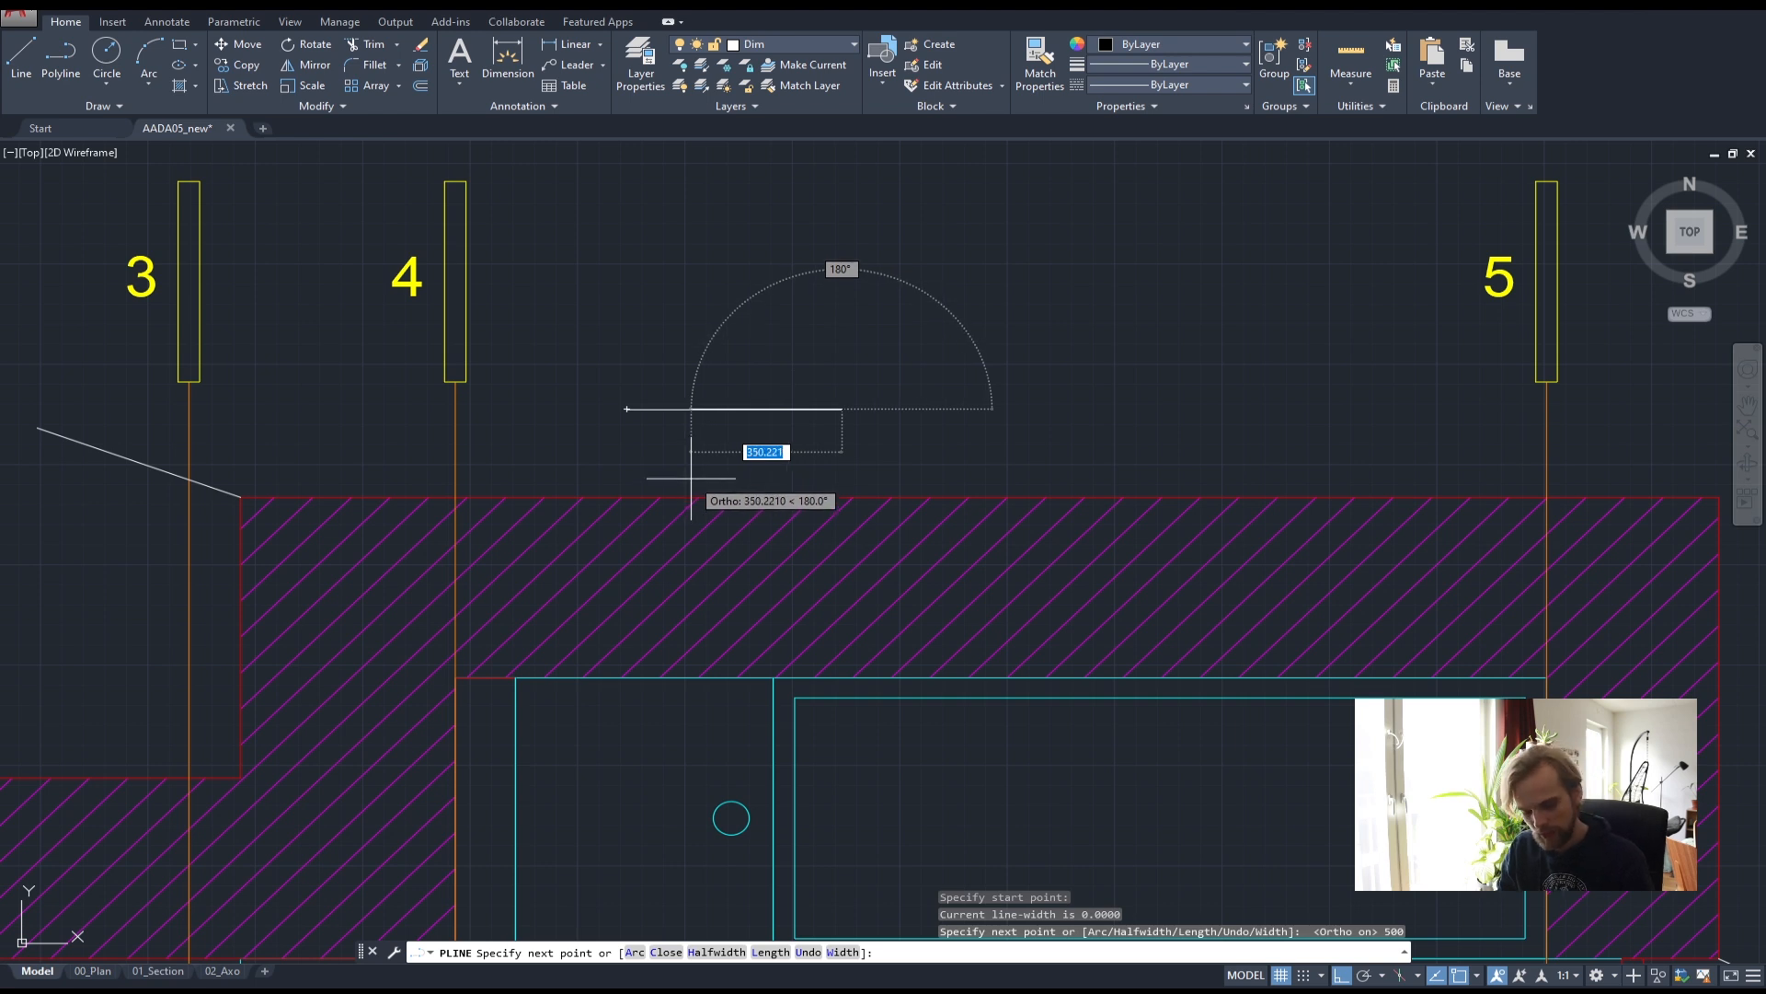
key("ctrl+z")
type("250")
key("Return")
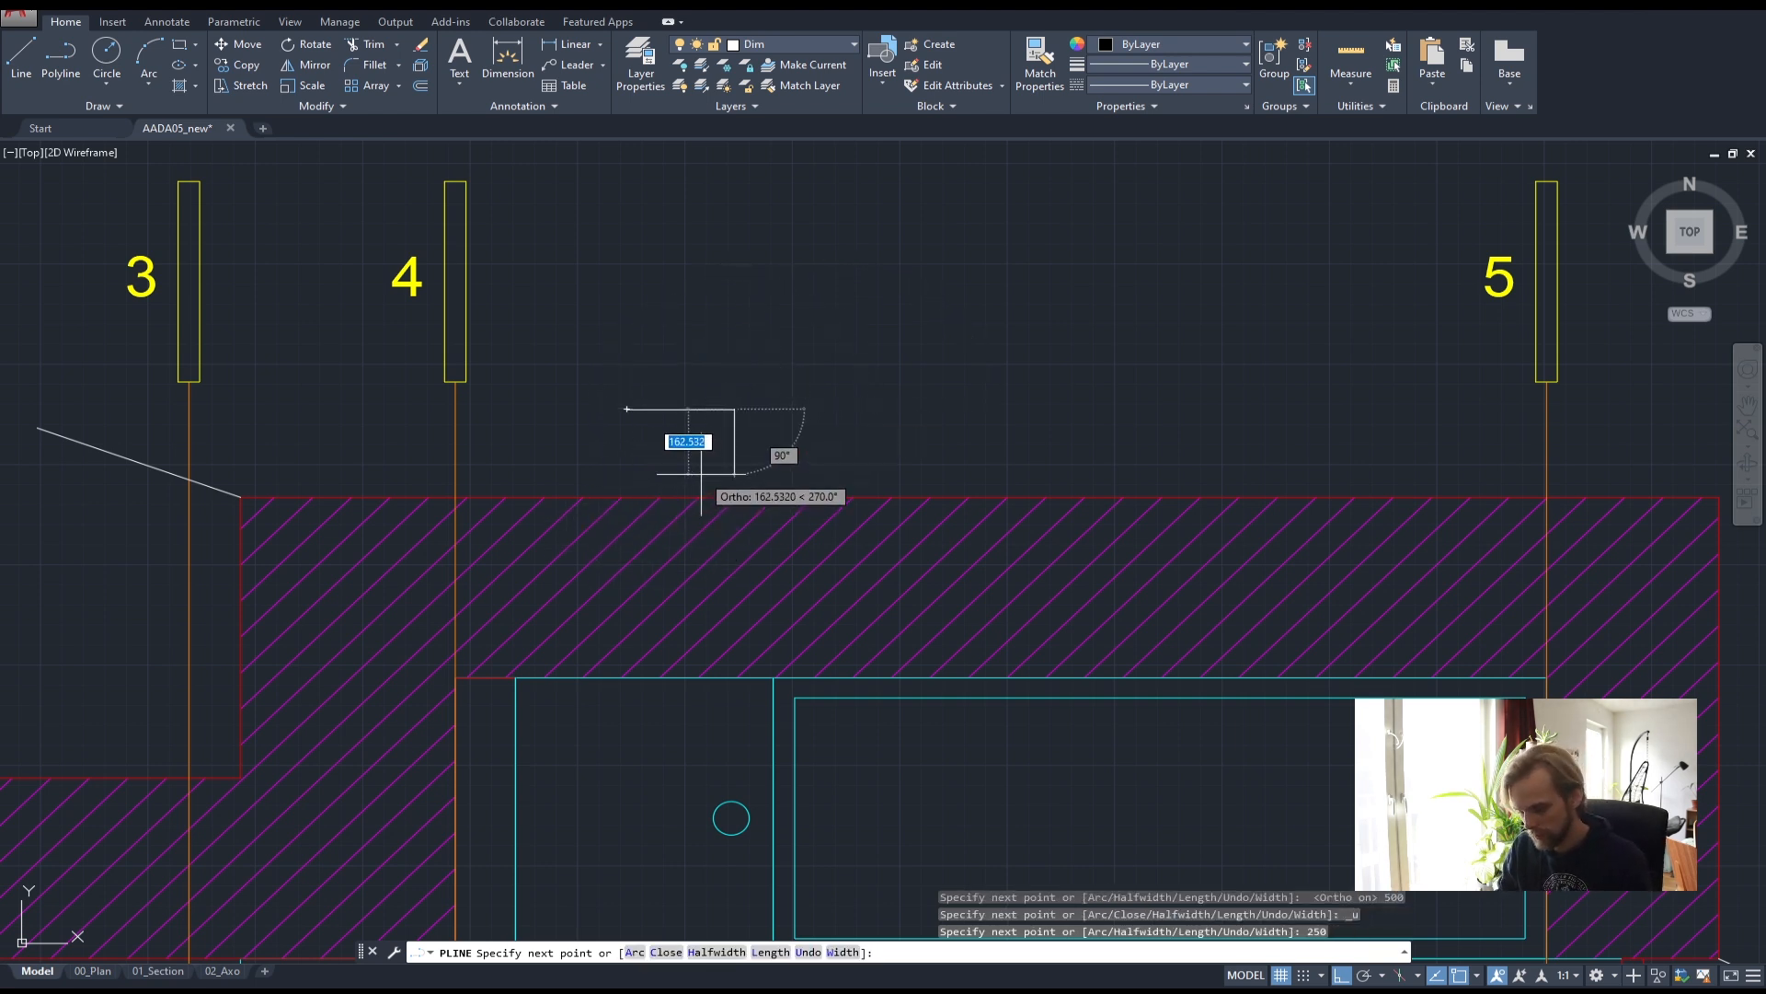
key("Return")
scroll(630, 408, "up", 2)
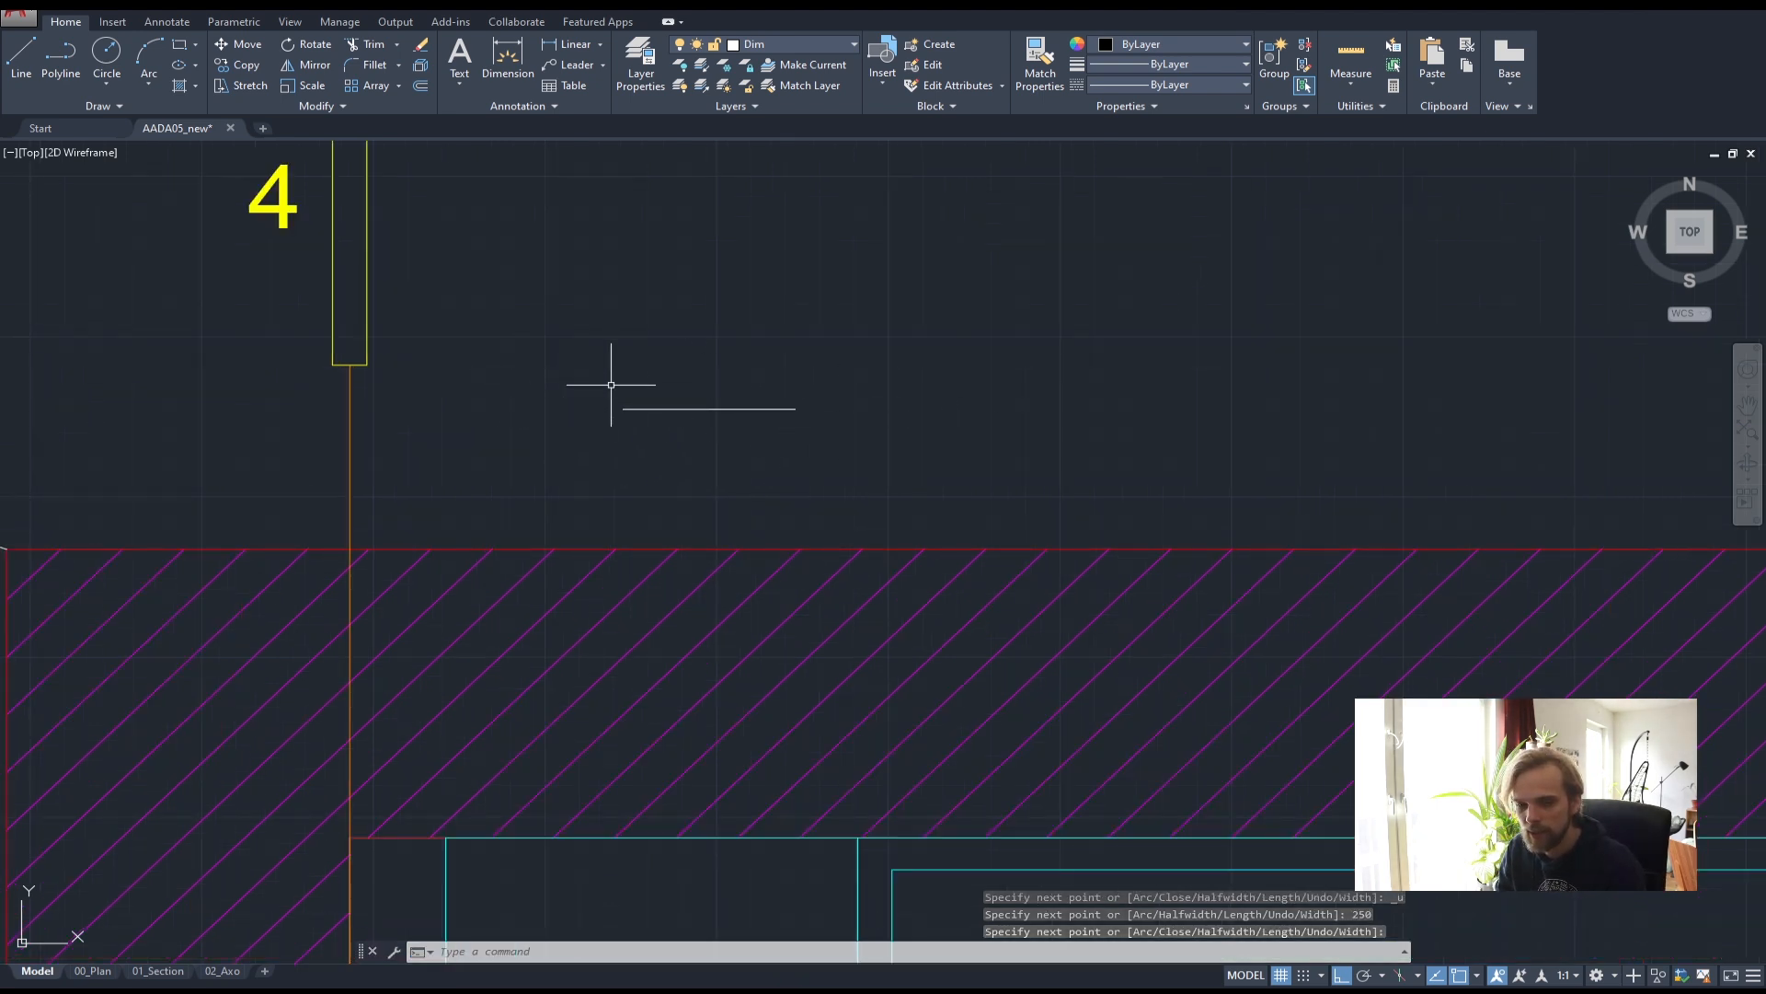
- Draw the level marker triangle under the line's midpoint with a long top line extending right
key("space")
left_click(711, 409)
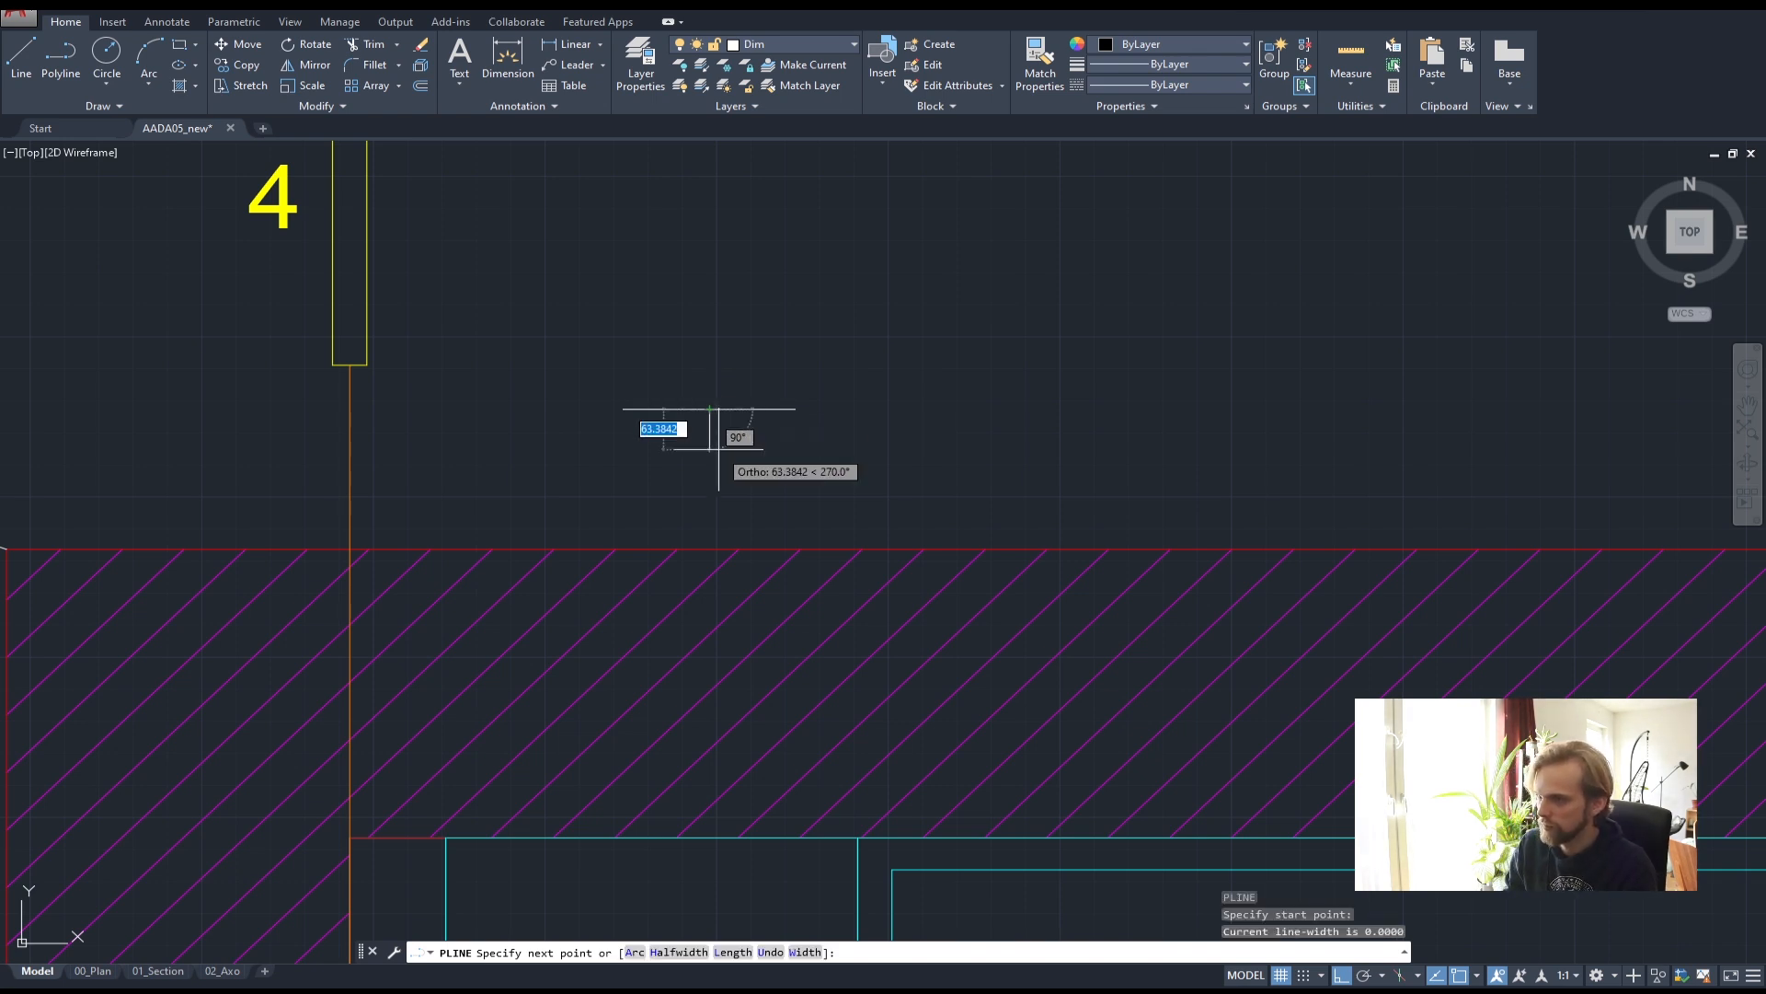
type("50")
key("Return")
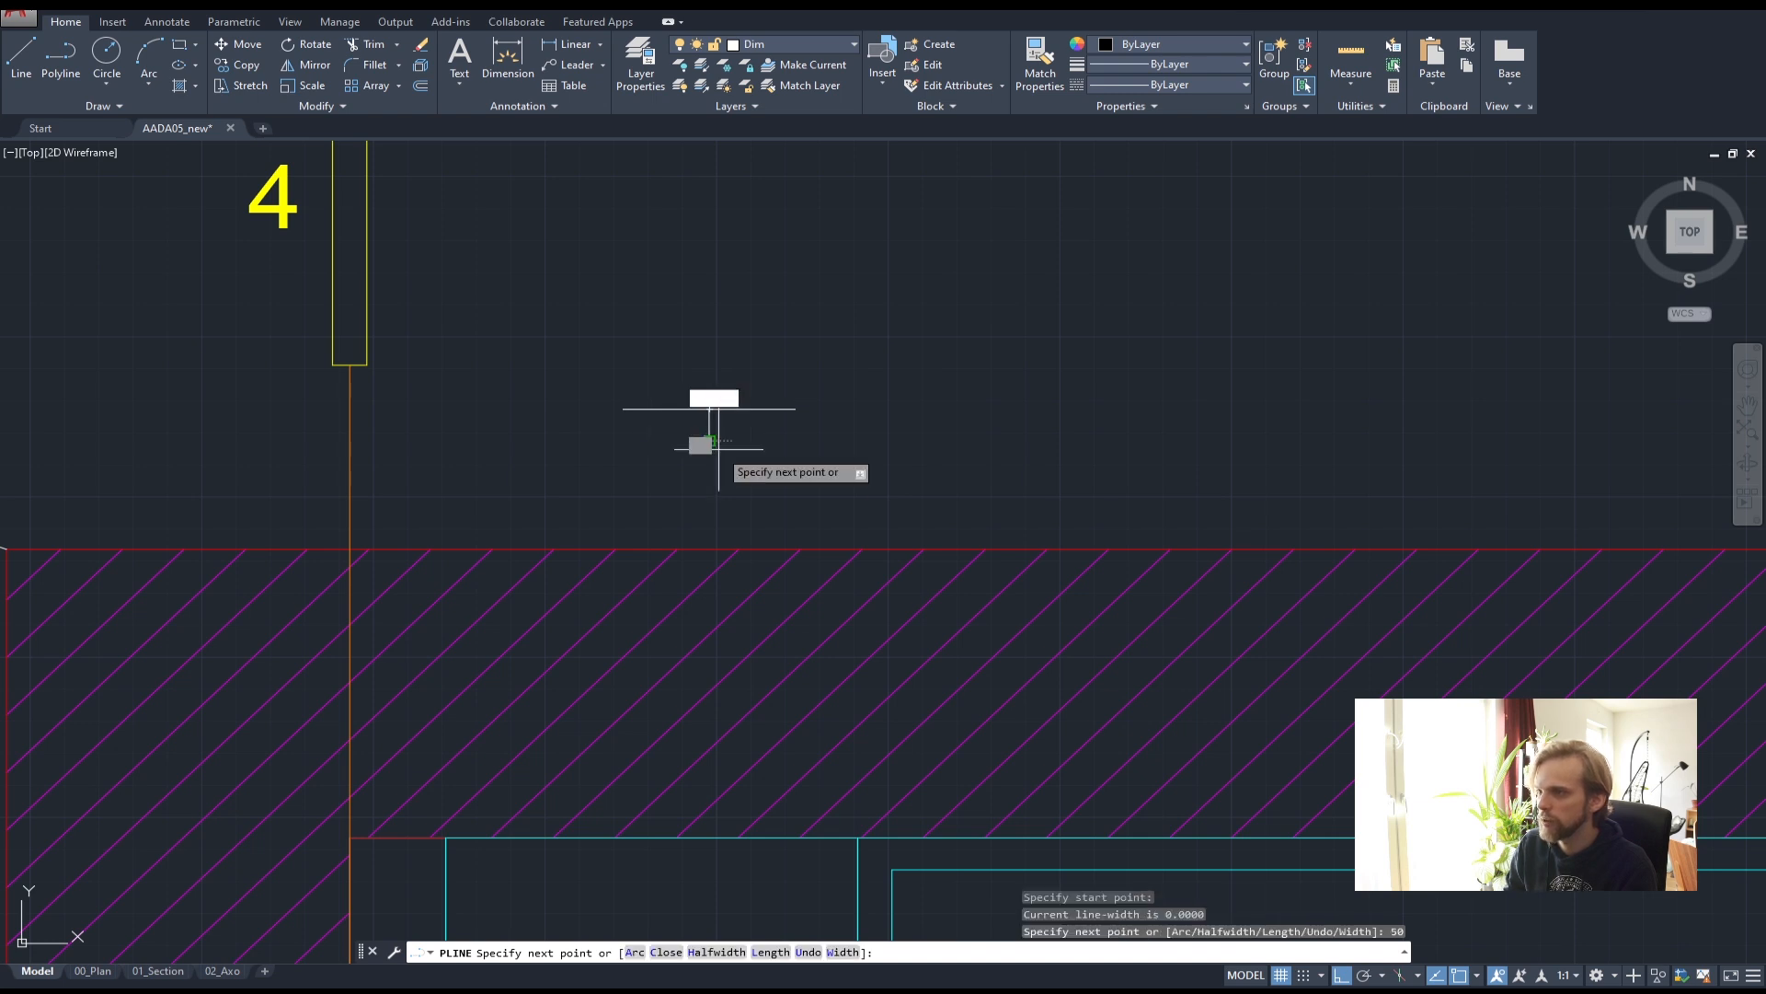
key("Escape")
key("Escape")
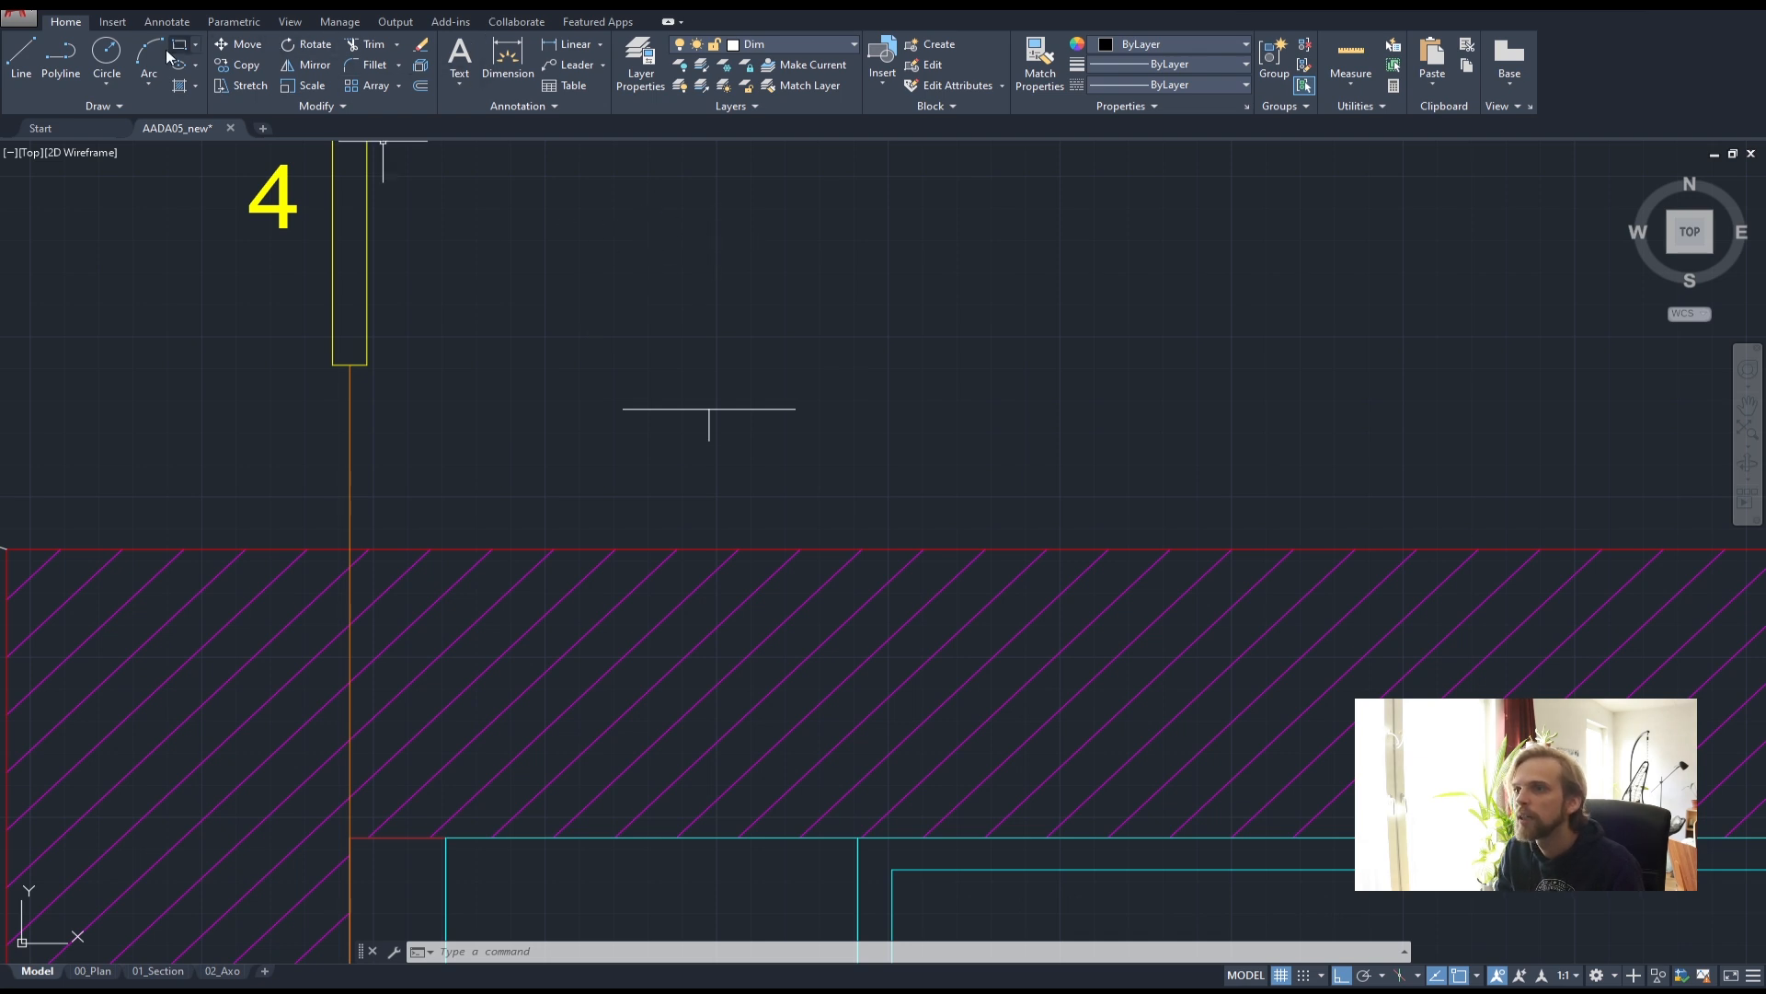
left_click(61, 56)
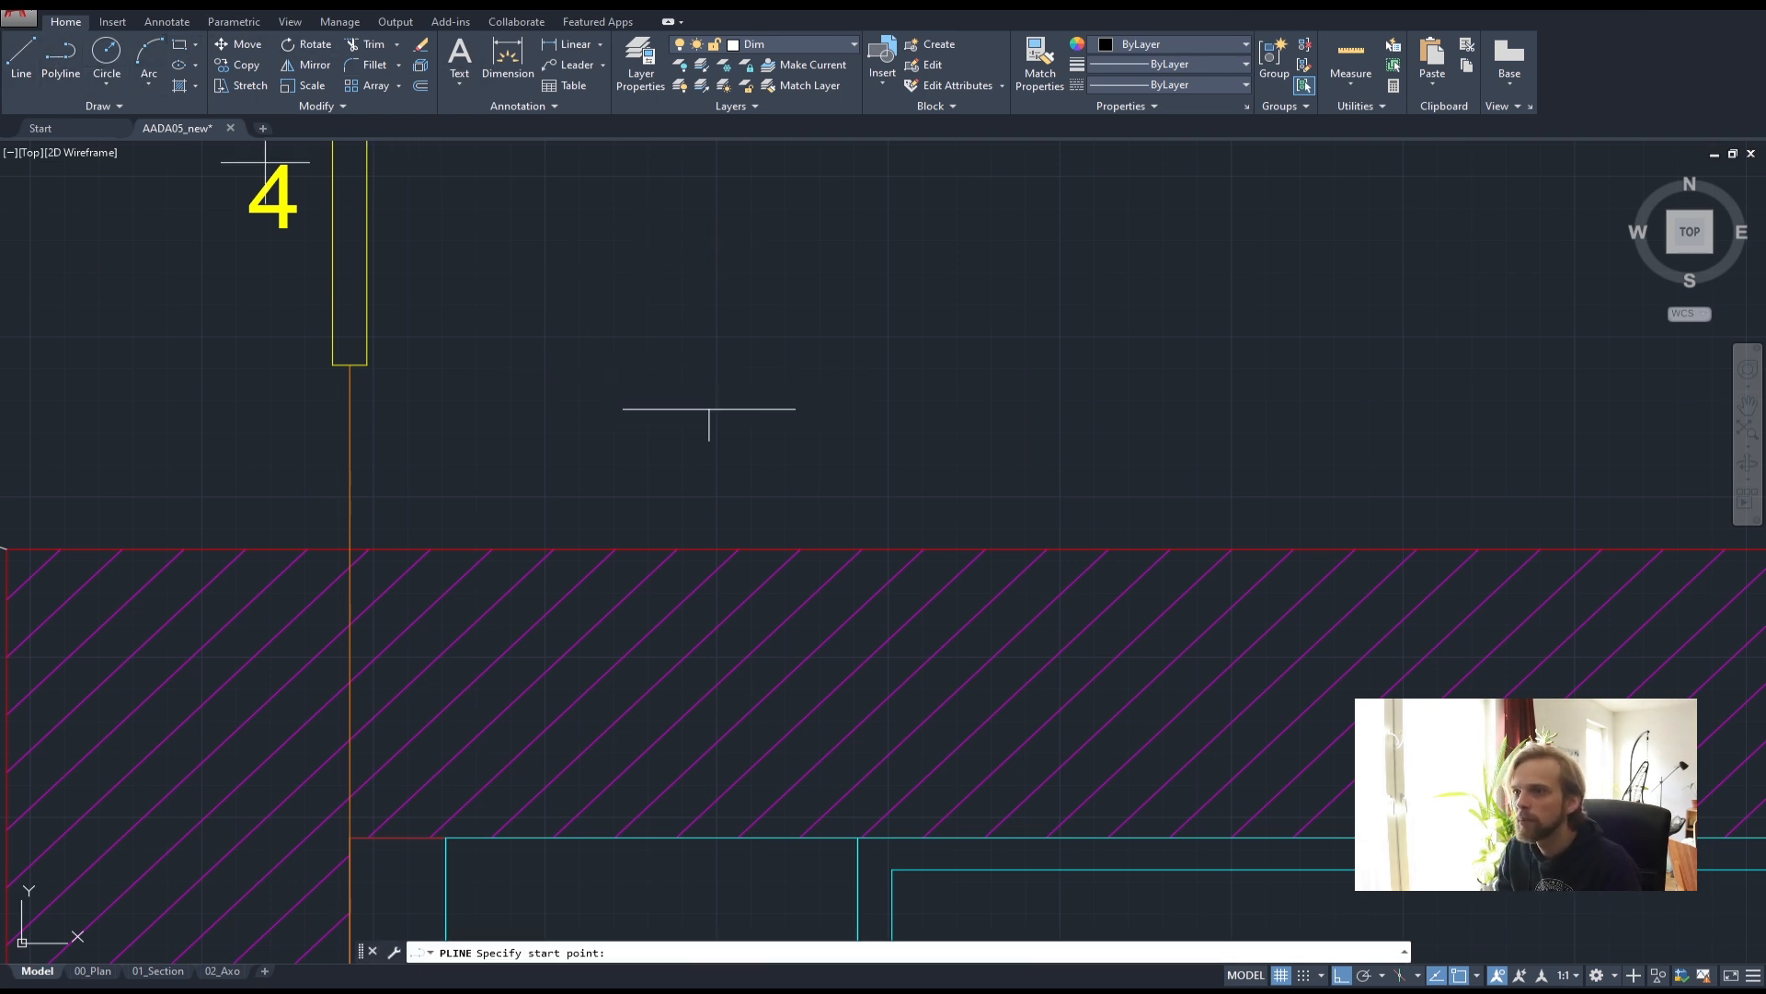
left_click(709, 408)
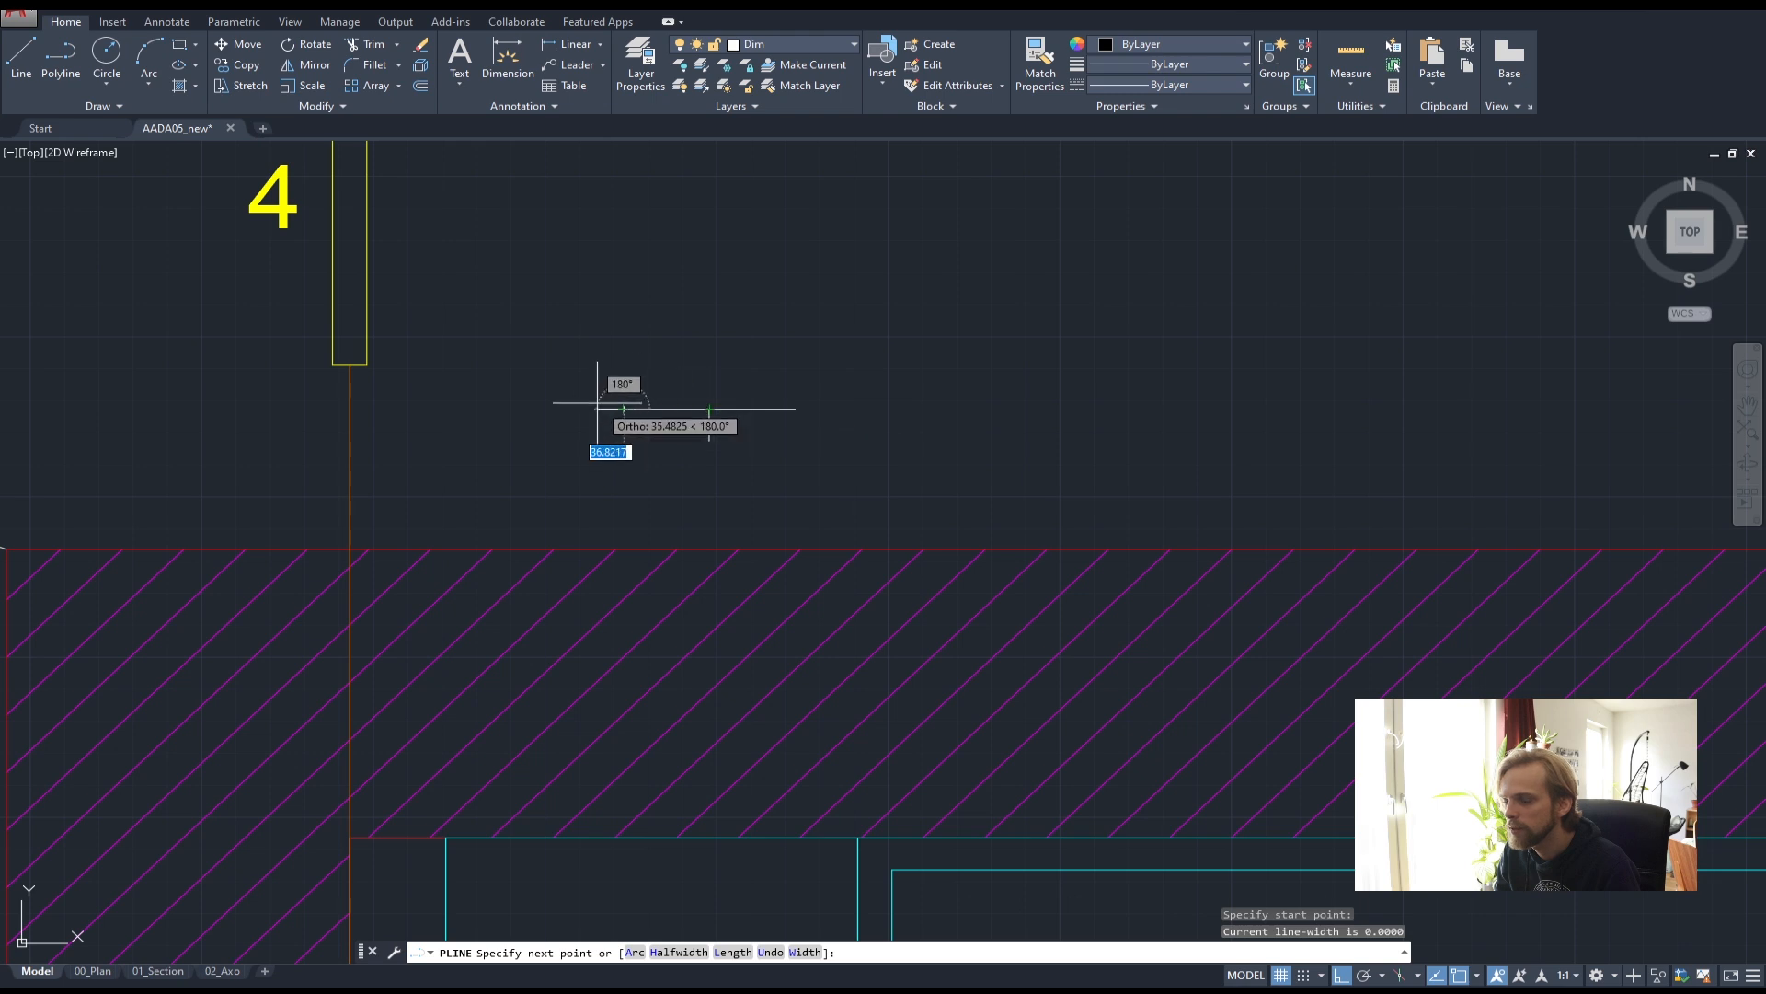
left_click(624, 408)
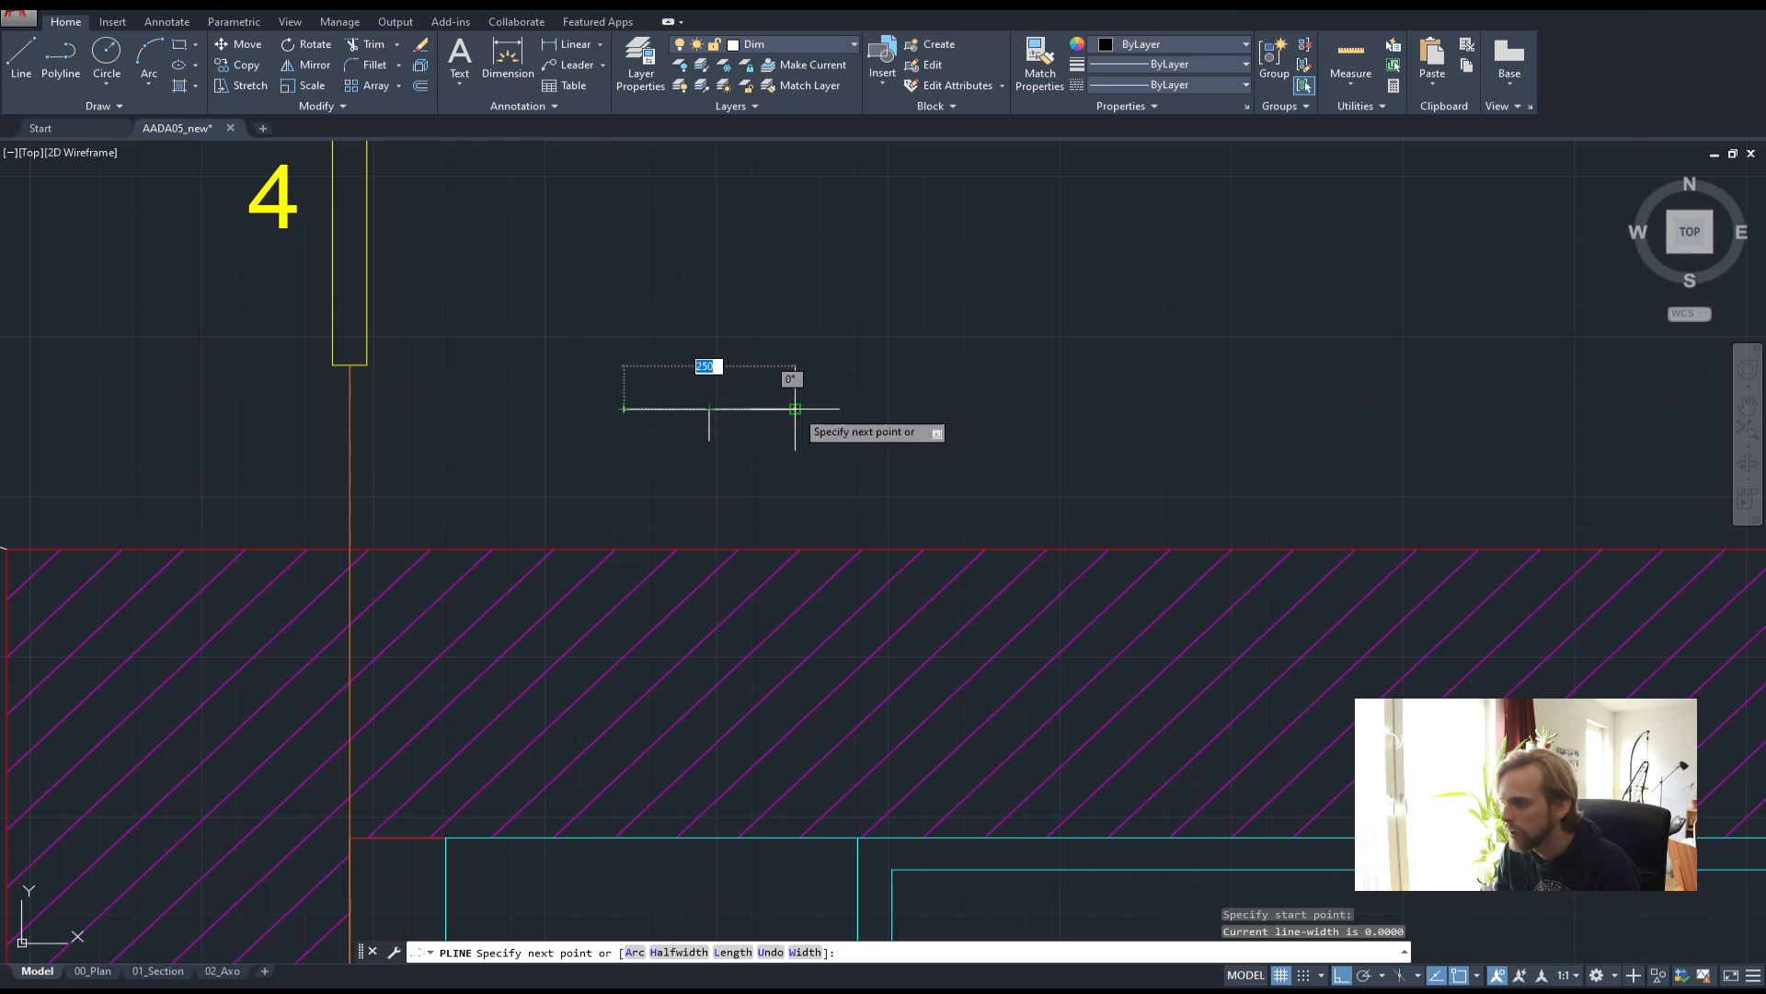
left_click(795, 409)
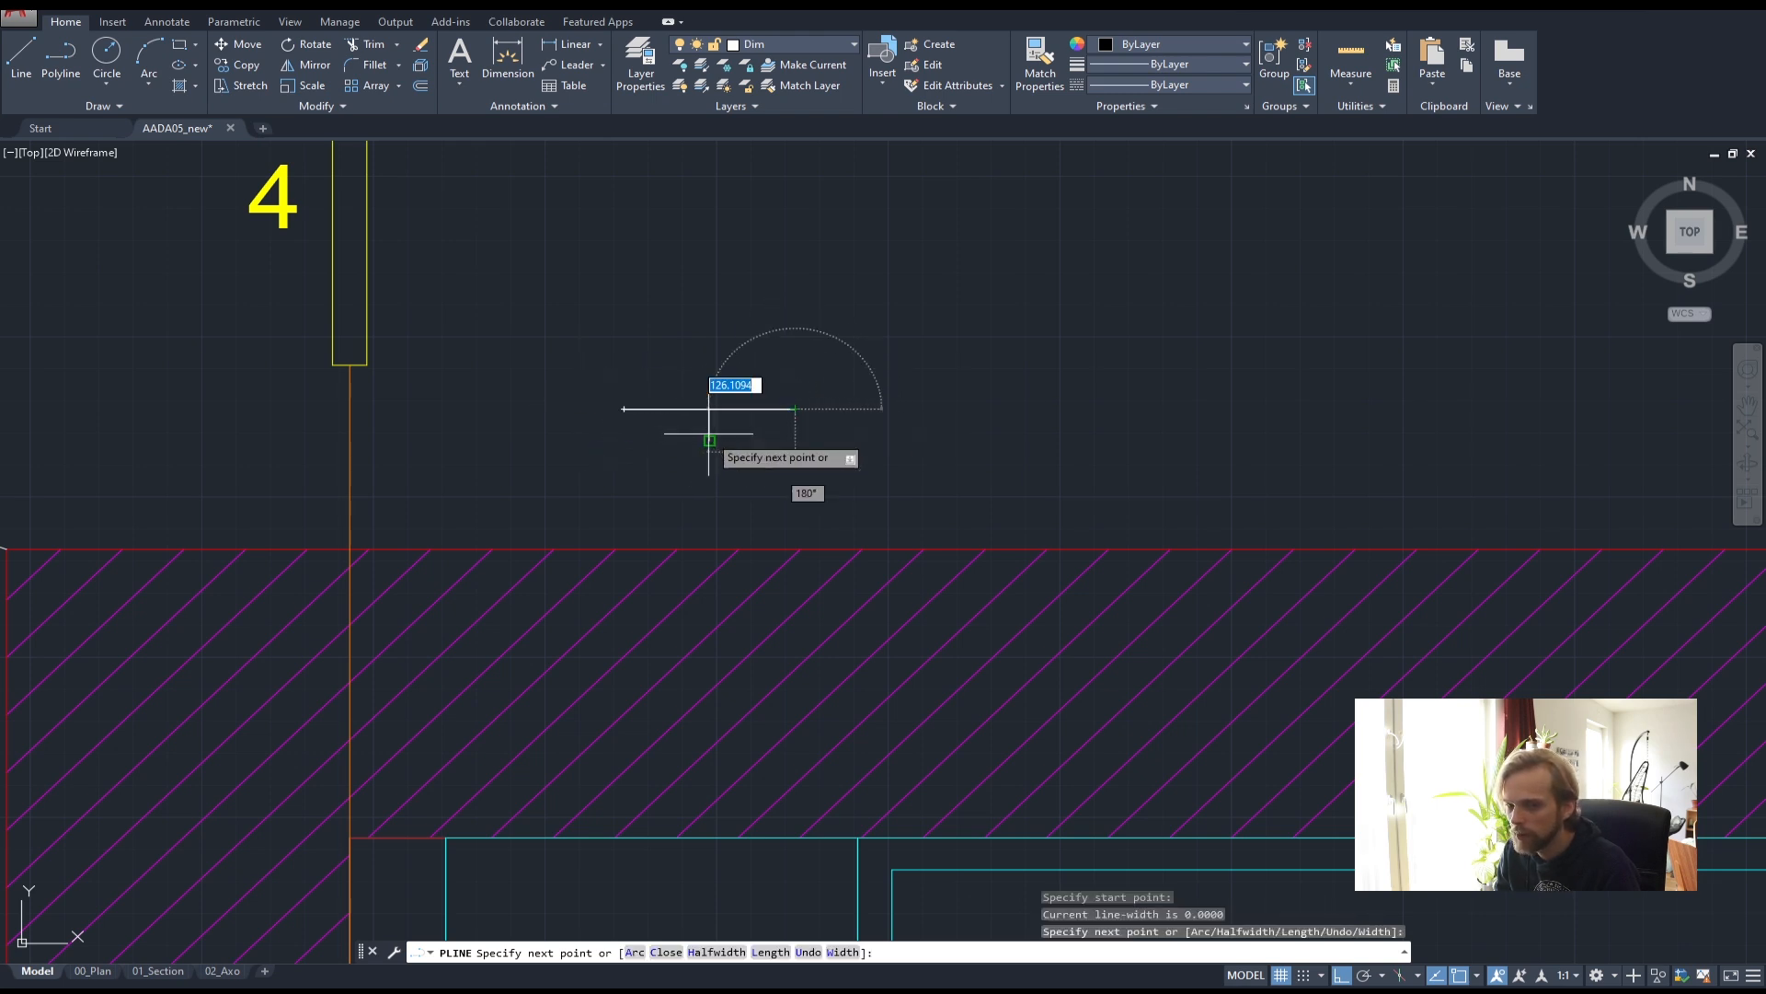
left_click(710, 440)
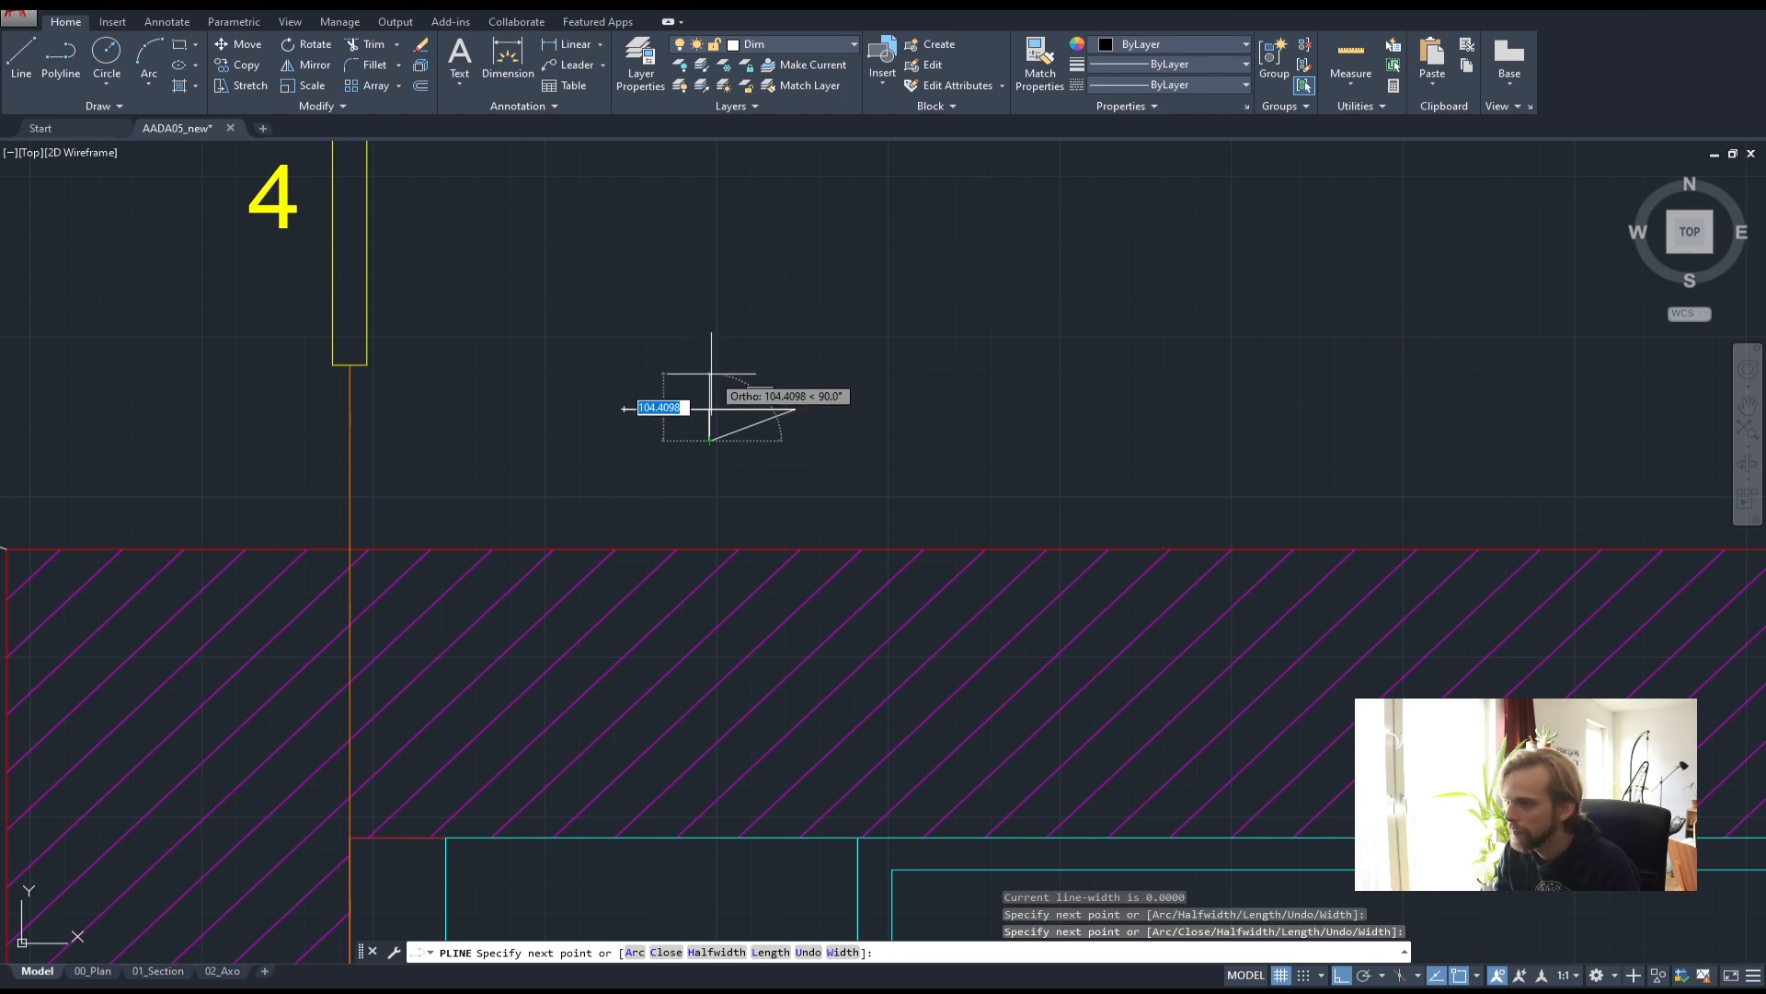
left_click(710, 374)
left_click(1104, 374)
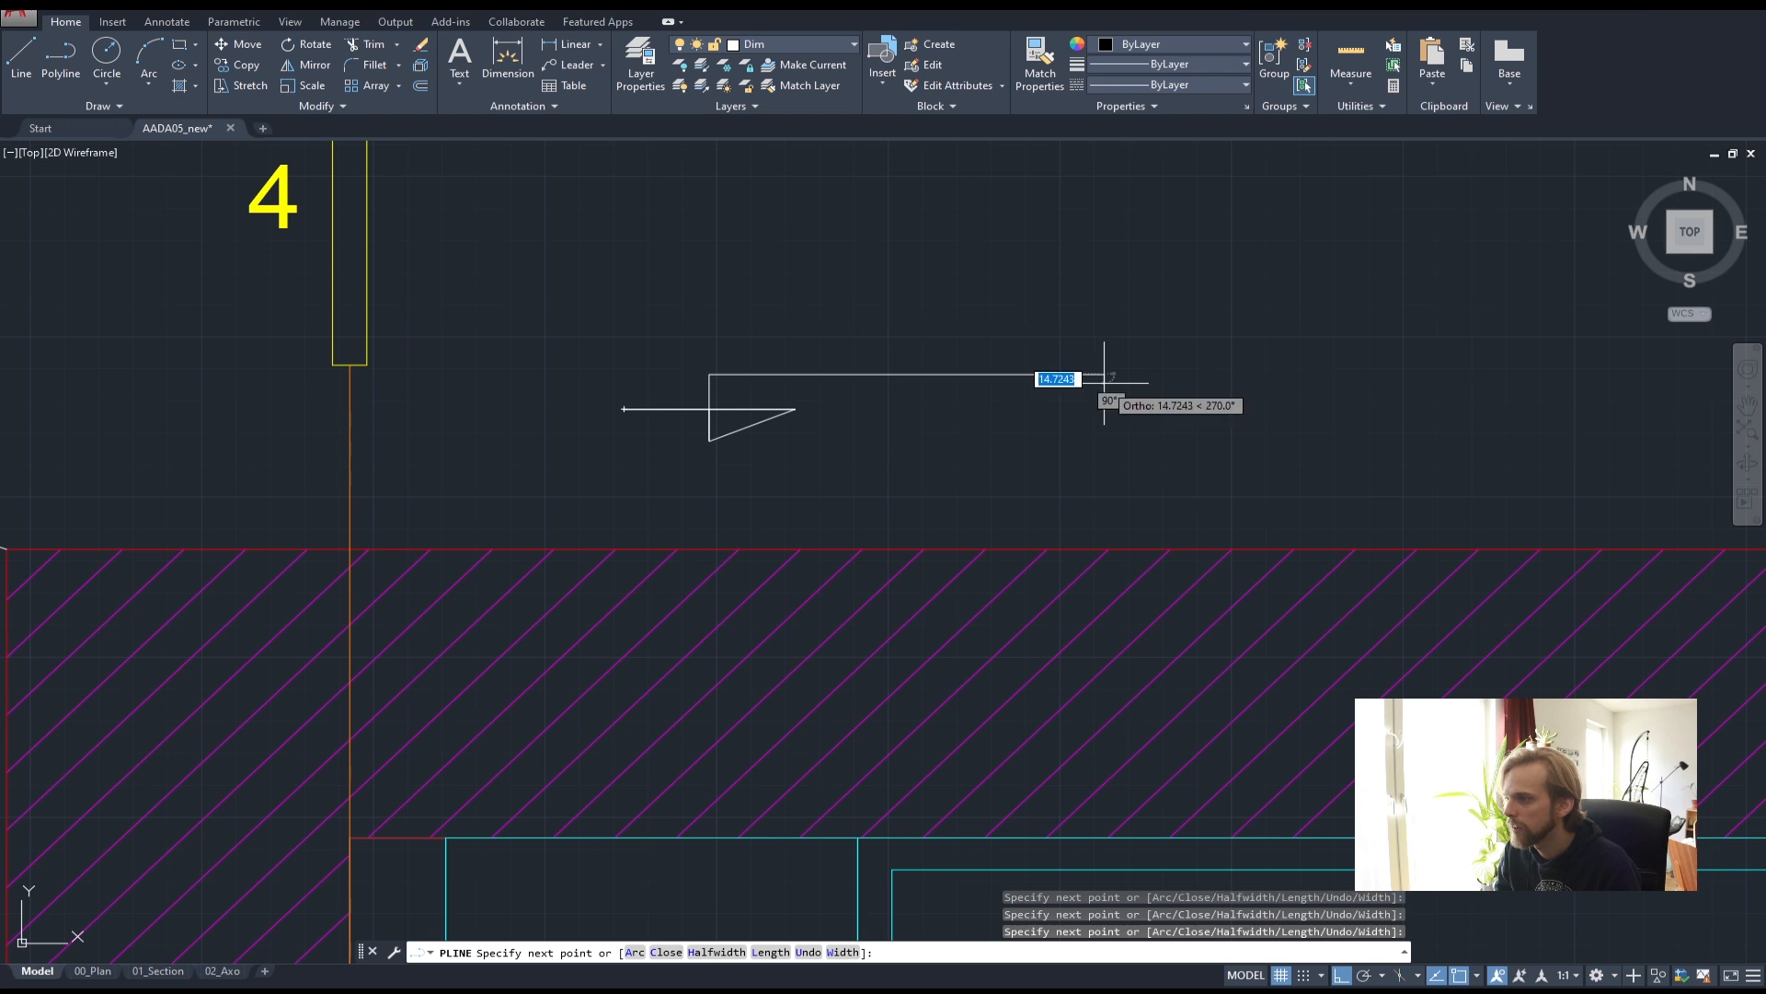
key("Return")
- Erase the stray short lines left around the level symbol
left_click(584, 377)
left_click(887, 473)
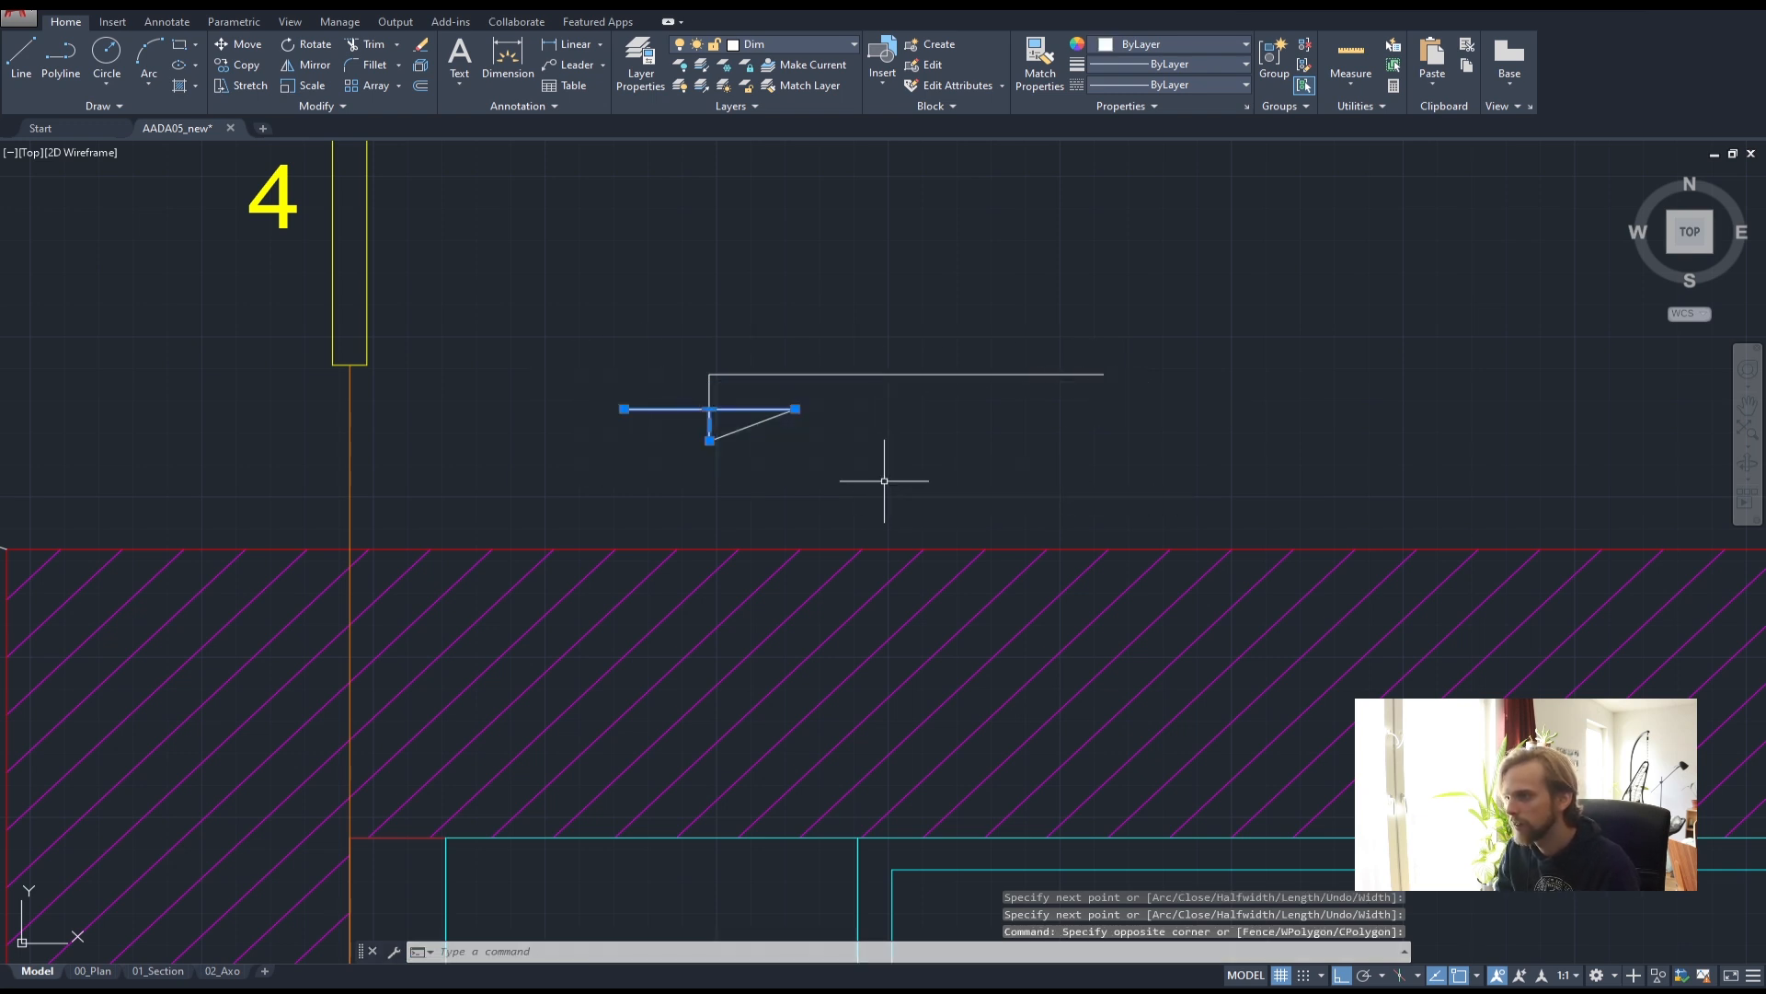
key("Delete")
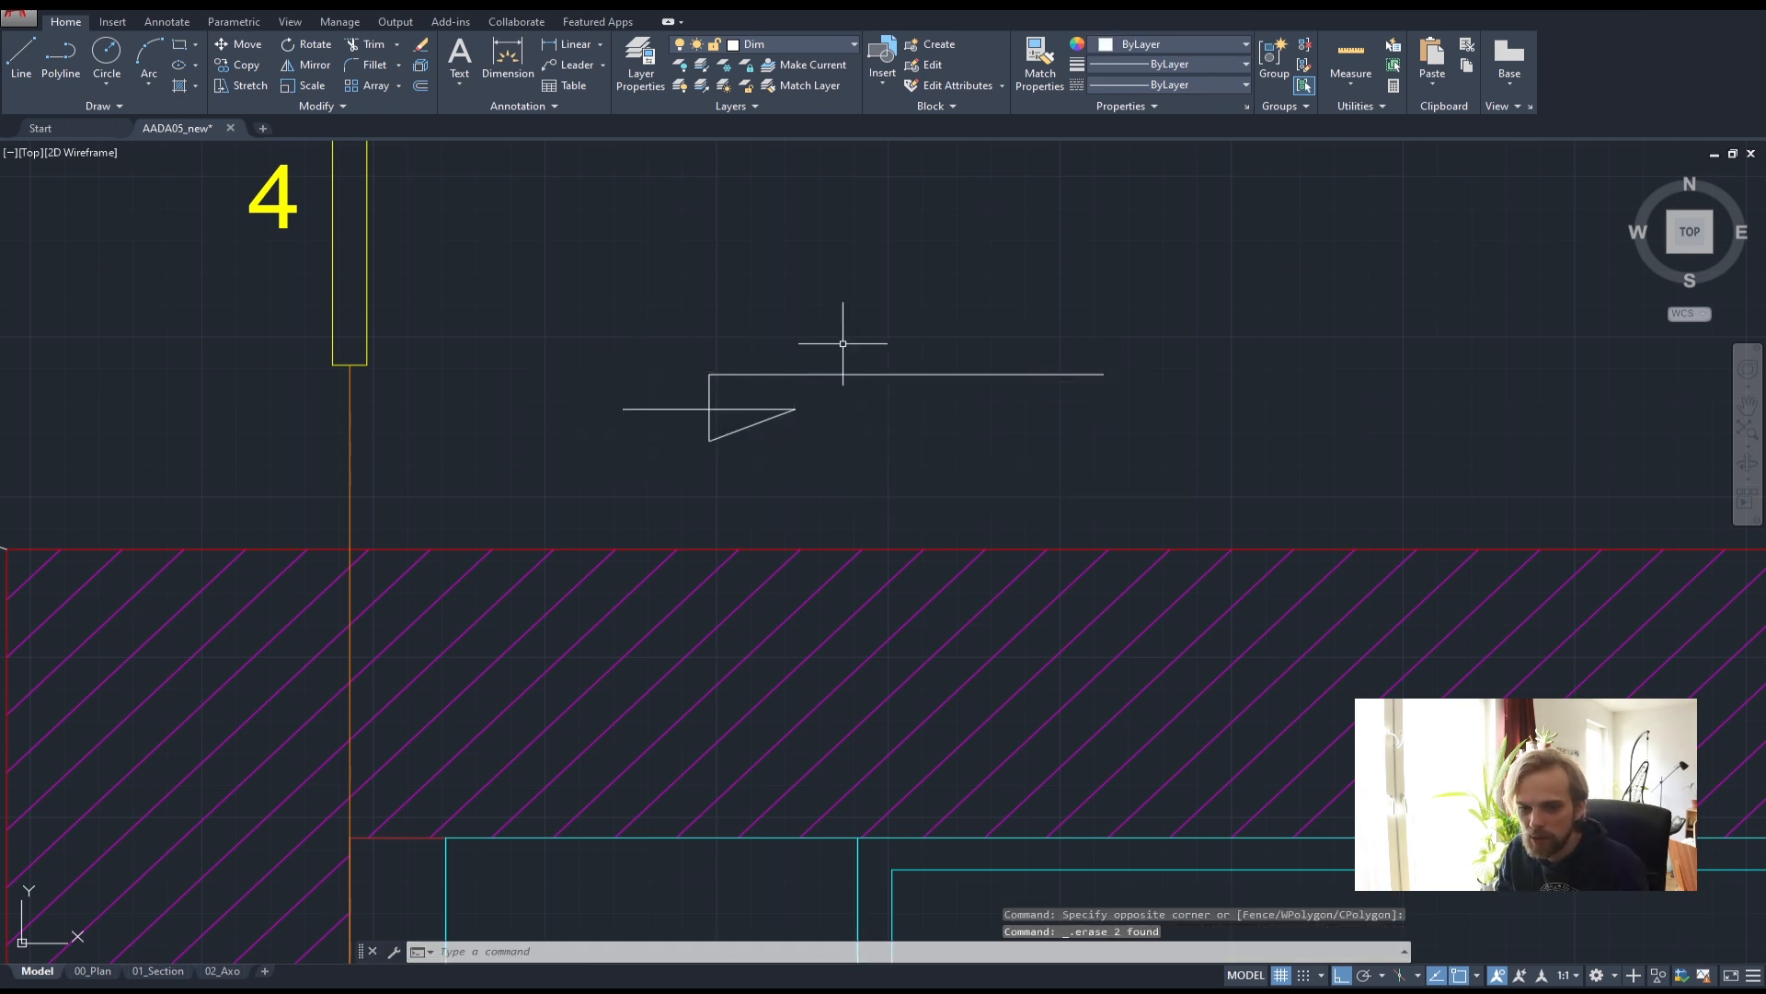
left_click(865, 390)
left_click(799, 339)
key("Escape")
key("Escape")
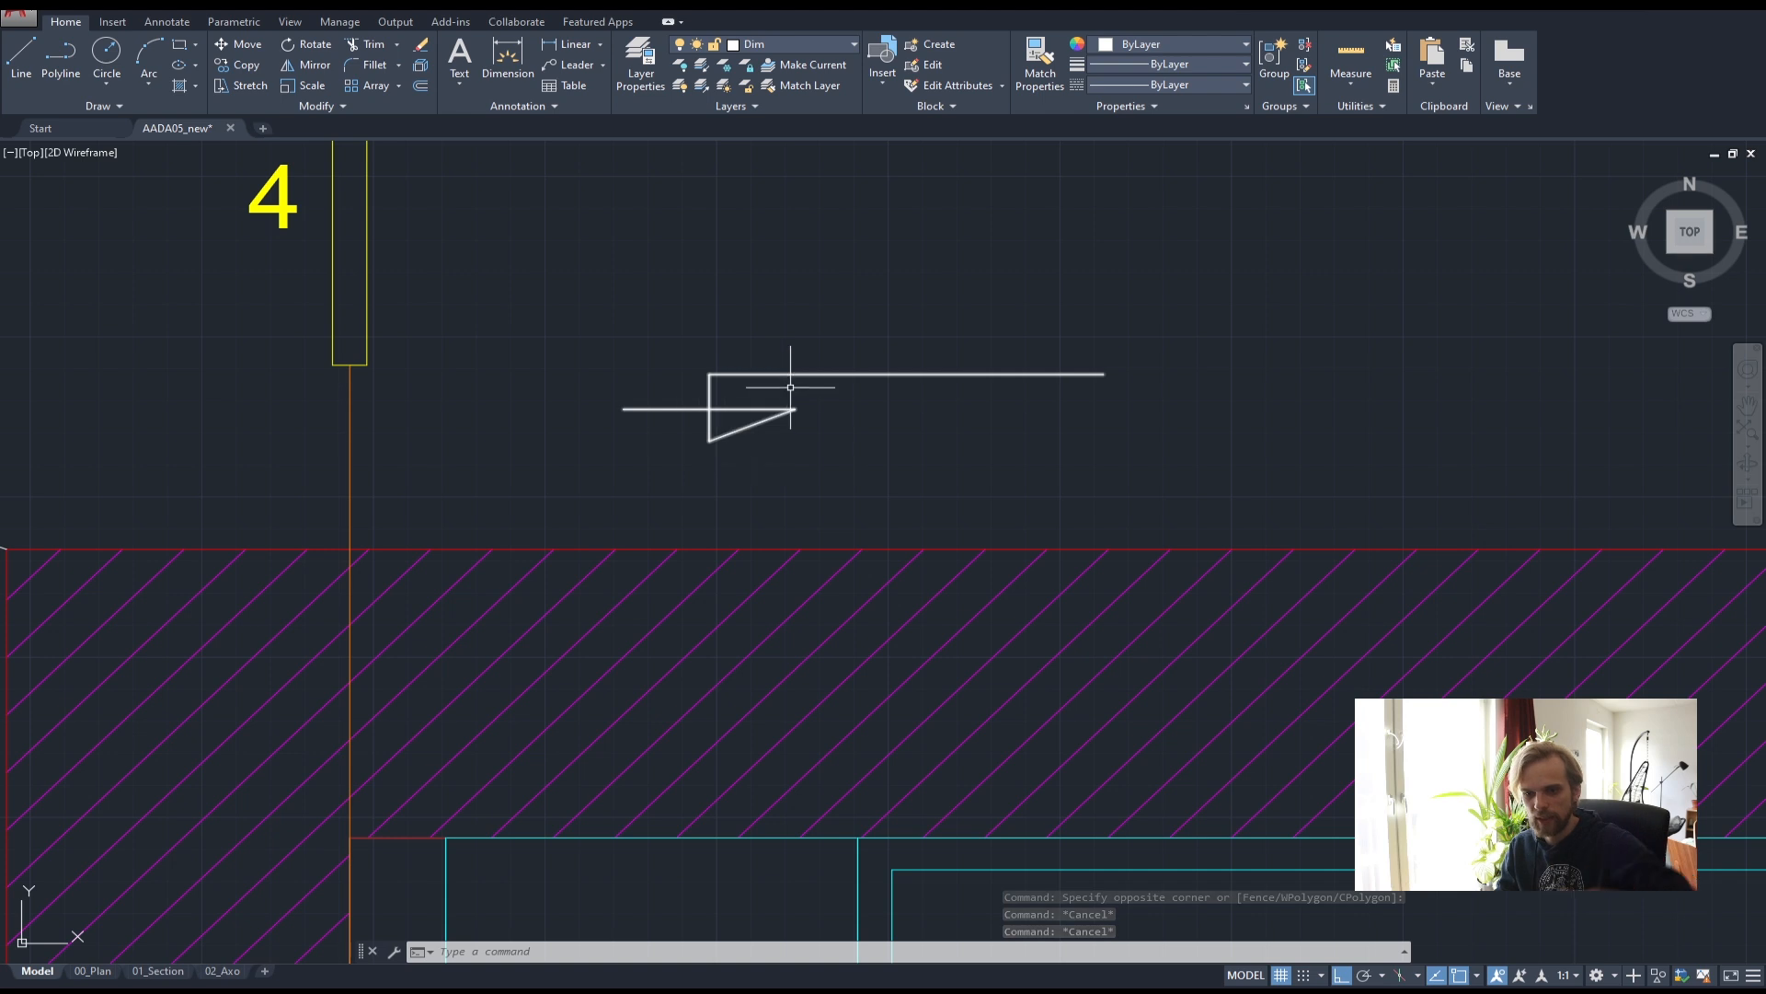
- Copy the gridline text '4' to just above the level symbol
middle_click_drag(242, 189, 267, 288)
left_click(297, 294)
left_click(217, 266)
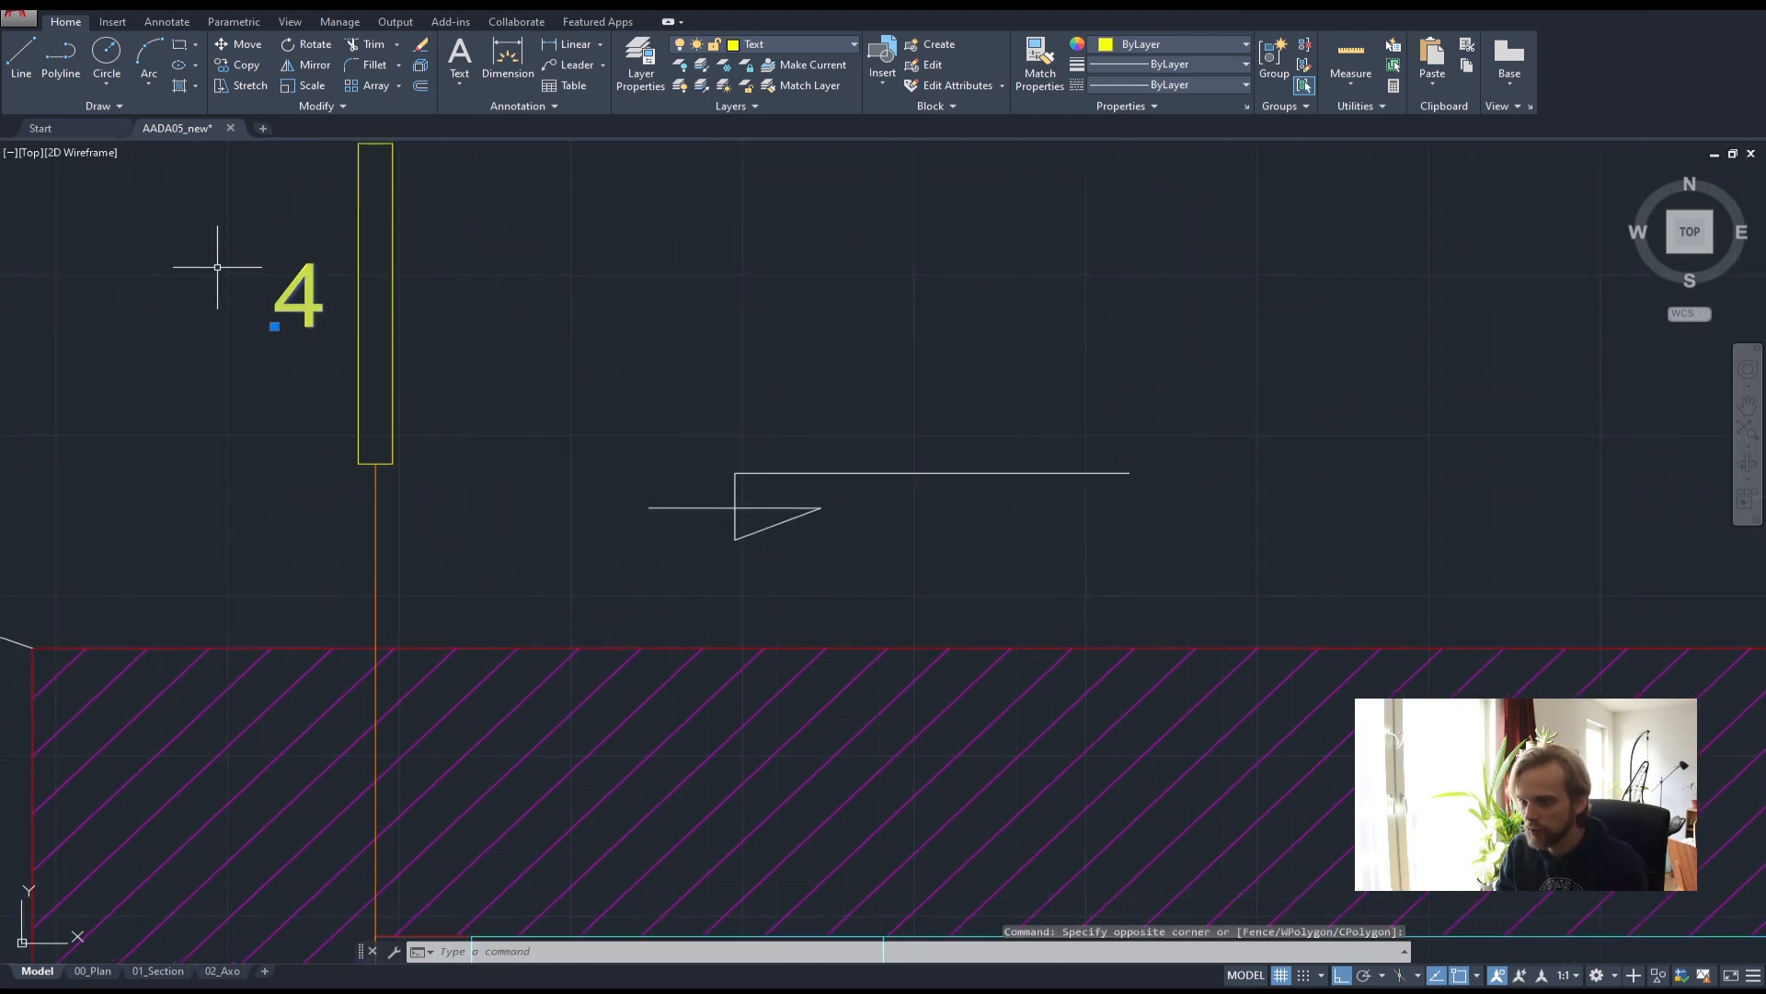
type("cop")
key("Return")
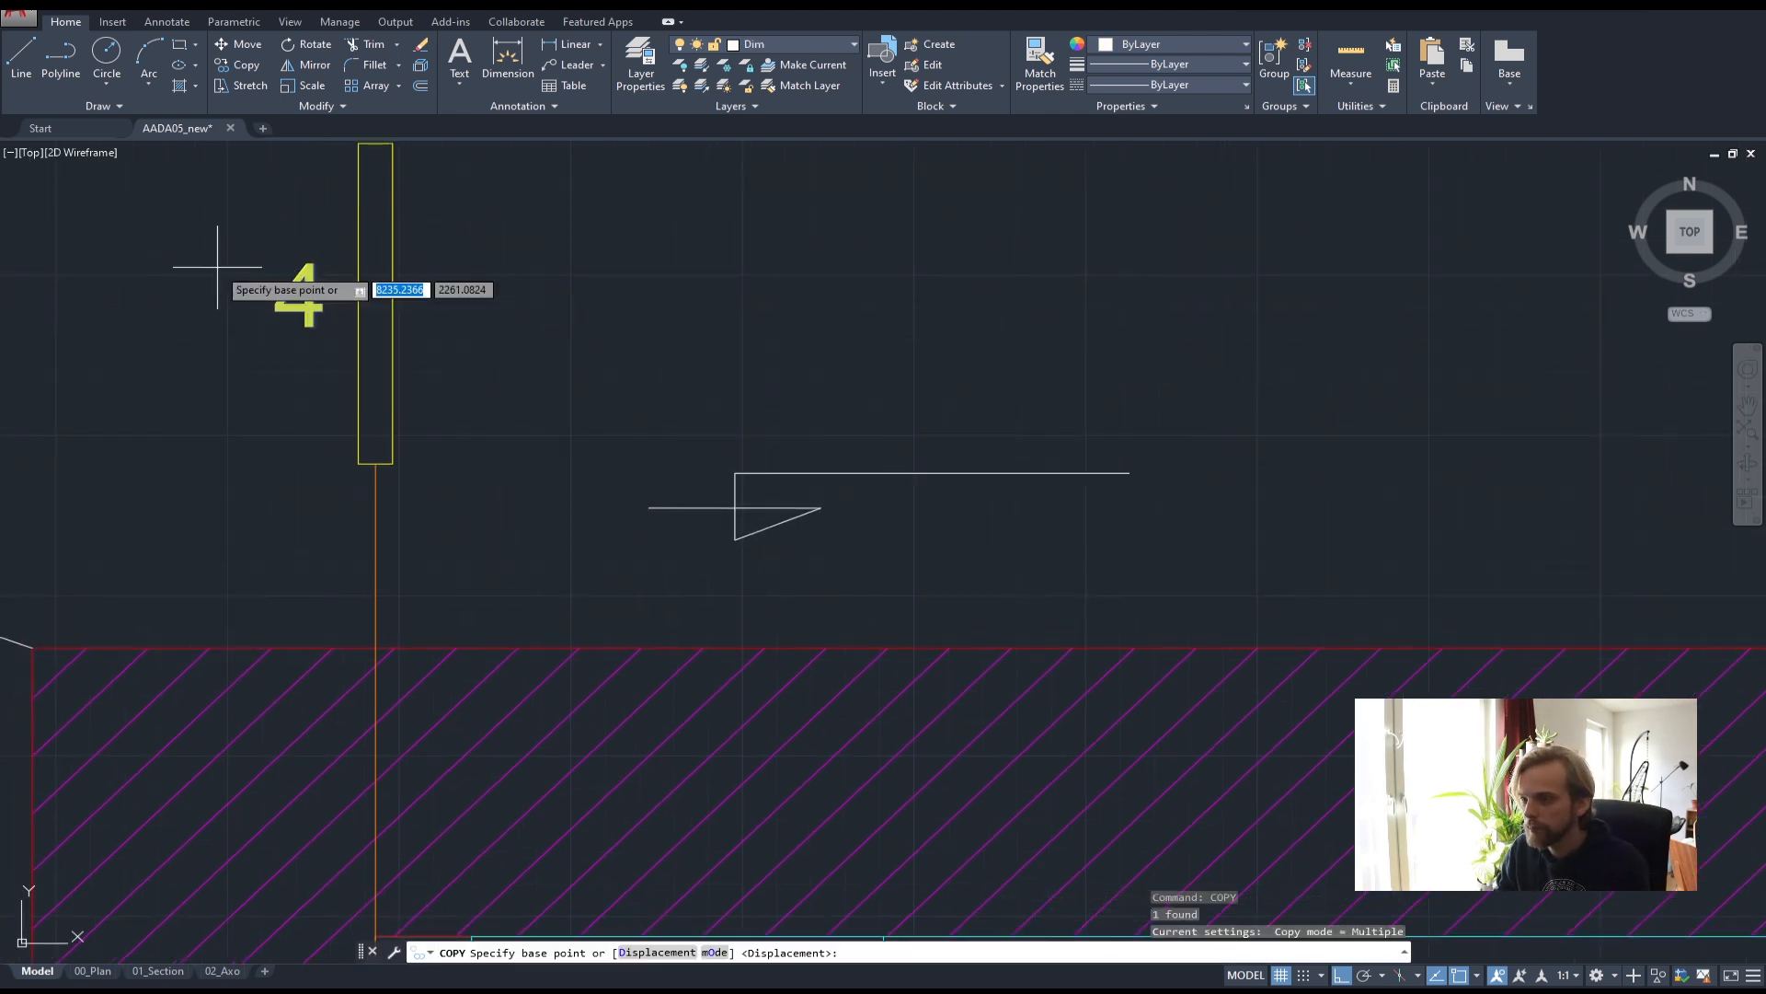
scroll(271, 329, "down", 3)
scroll(300, 322, "up", 2)
left_click(300, 322)
left_click(600, 410)
key("Escape")
key("Escape")
- Put the copied '4' text on the Dim layer
scroll(626, 386, "up", 2)
left_click(647, 433)
left_click(528, 384)
type("m")
key("Return")
left_click(749, 384)
key("Escape")
key("Escape")
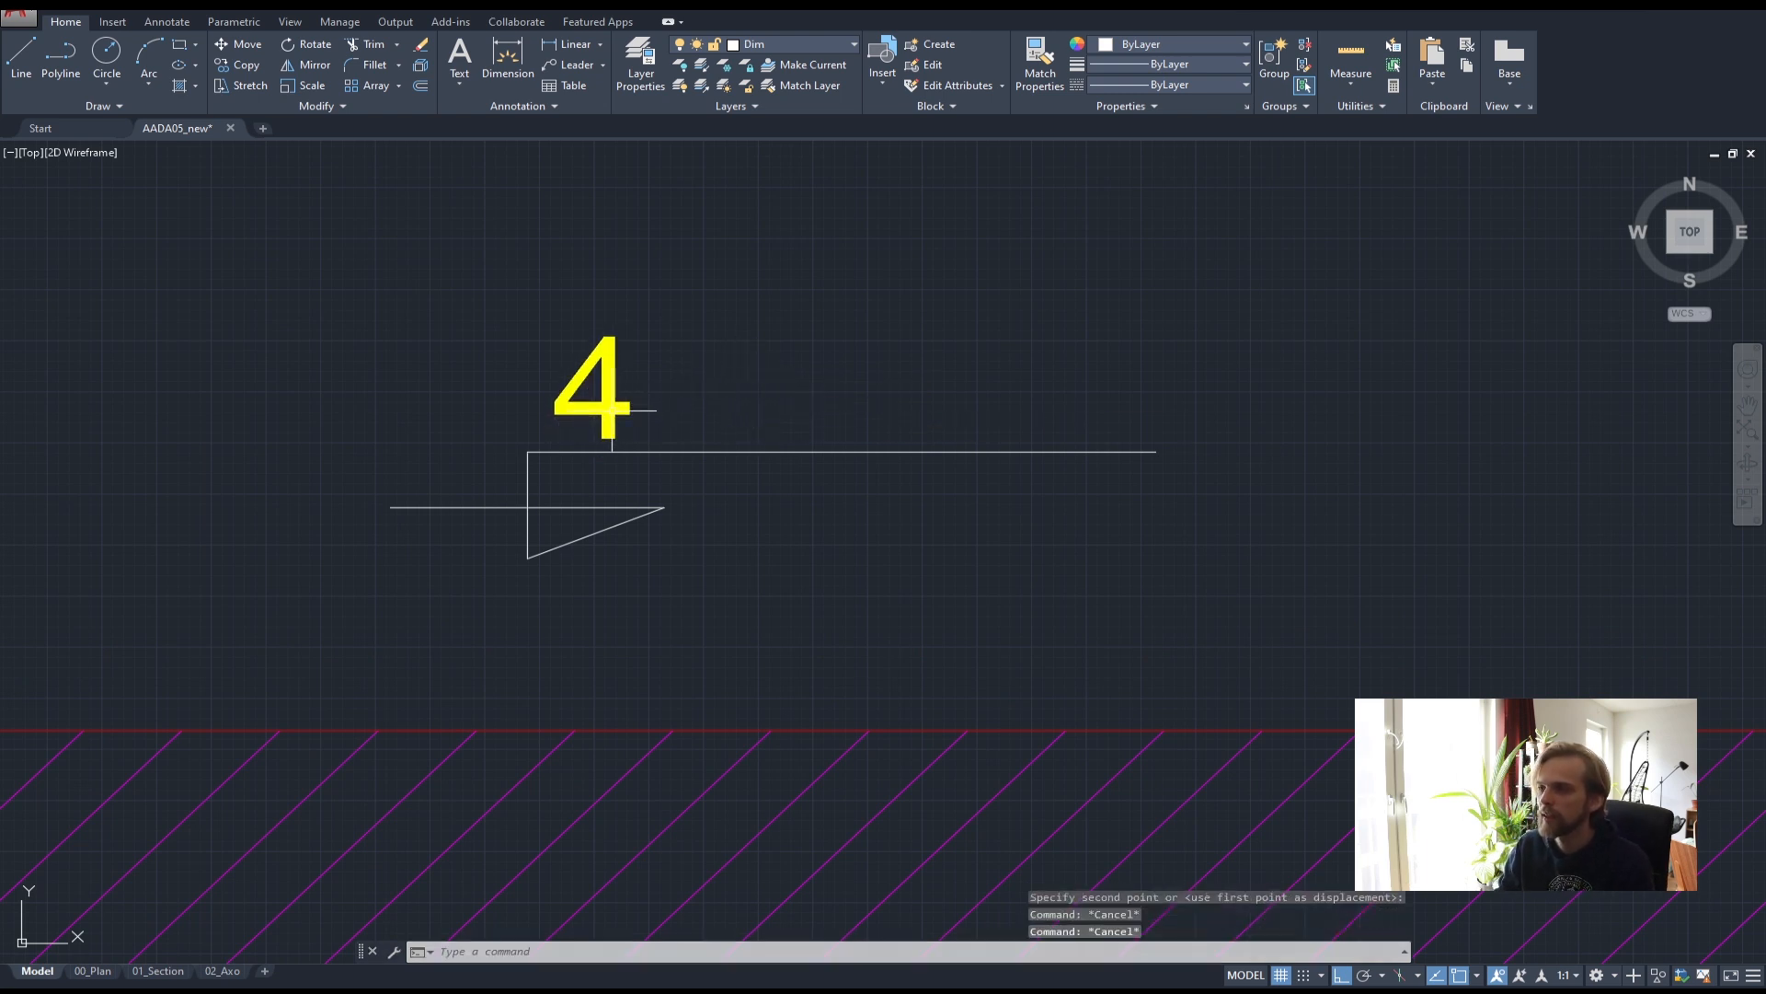
left_click(607, 381)
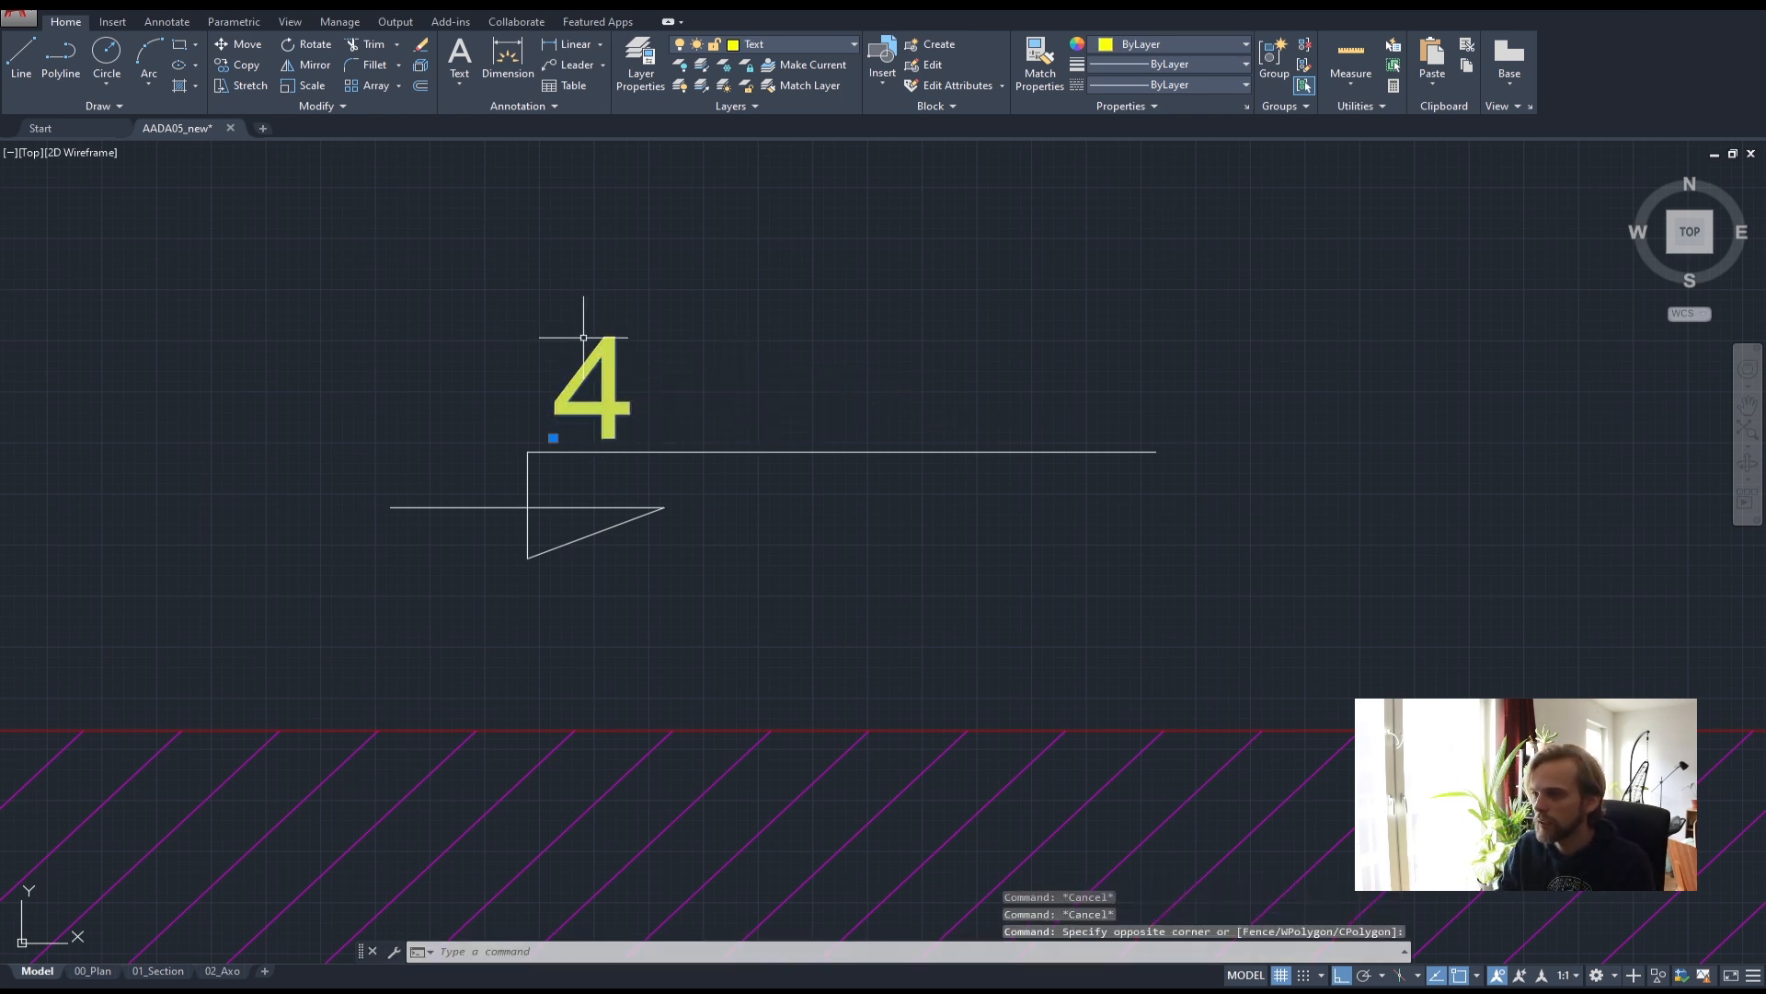
left_click(798, 46)
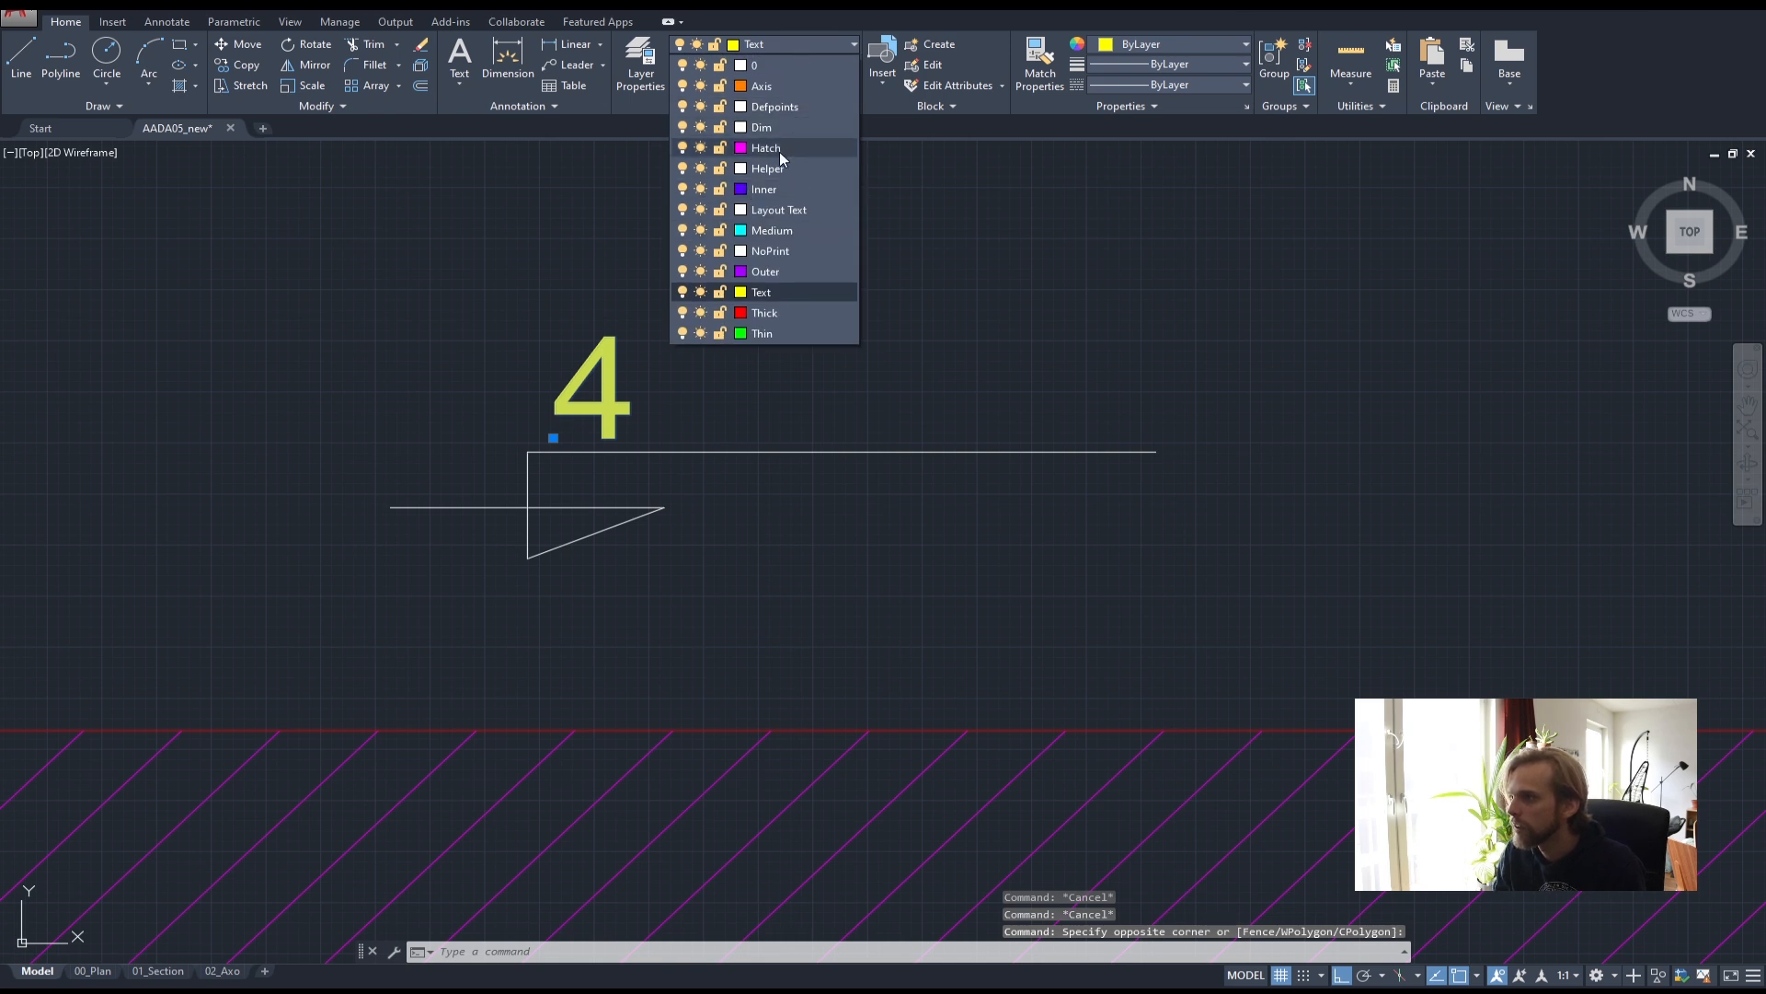
left_click(764, 127)
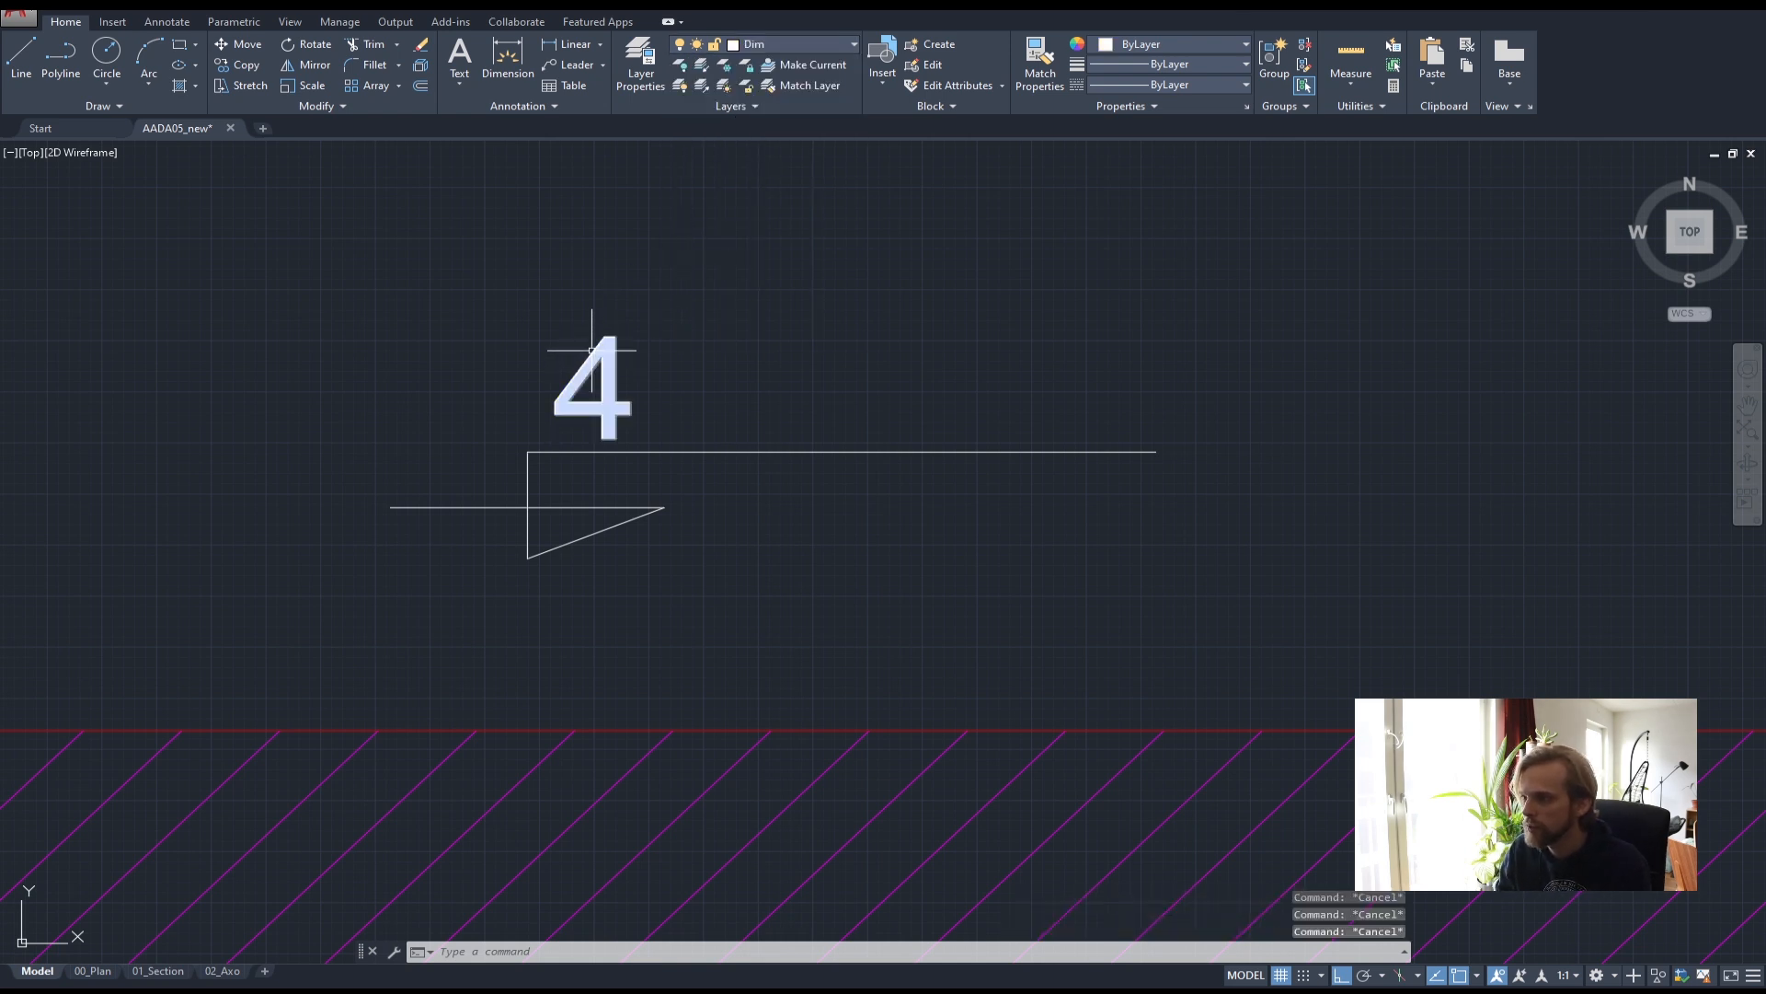
- Edit the copied text to read '+x.xxx'
double_click(593, 357)
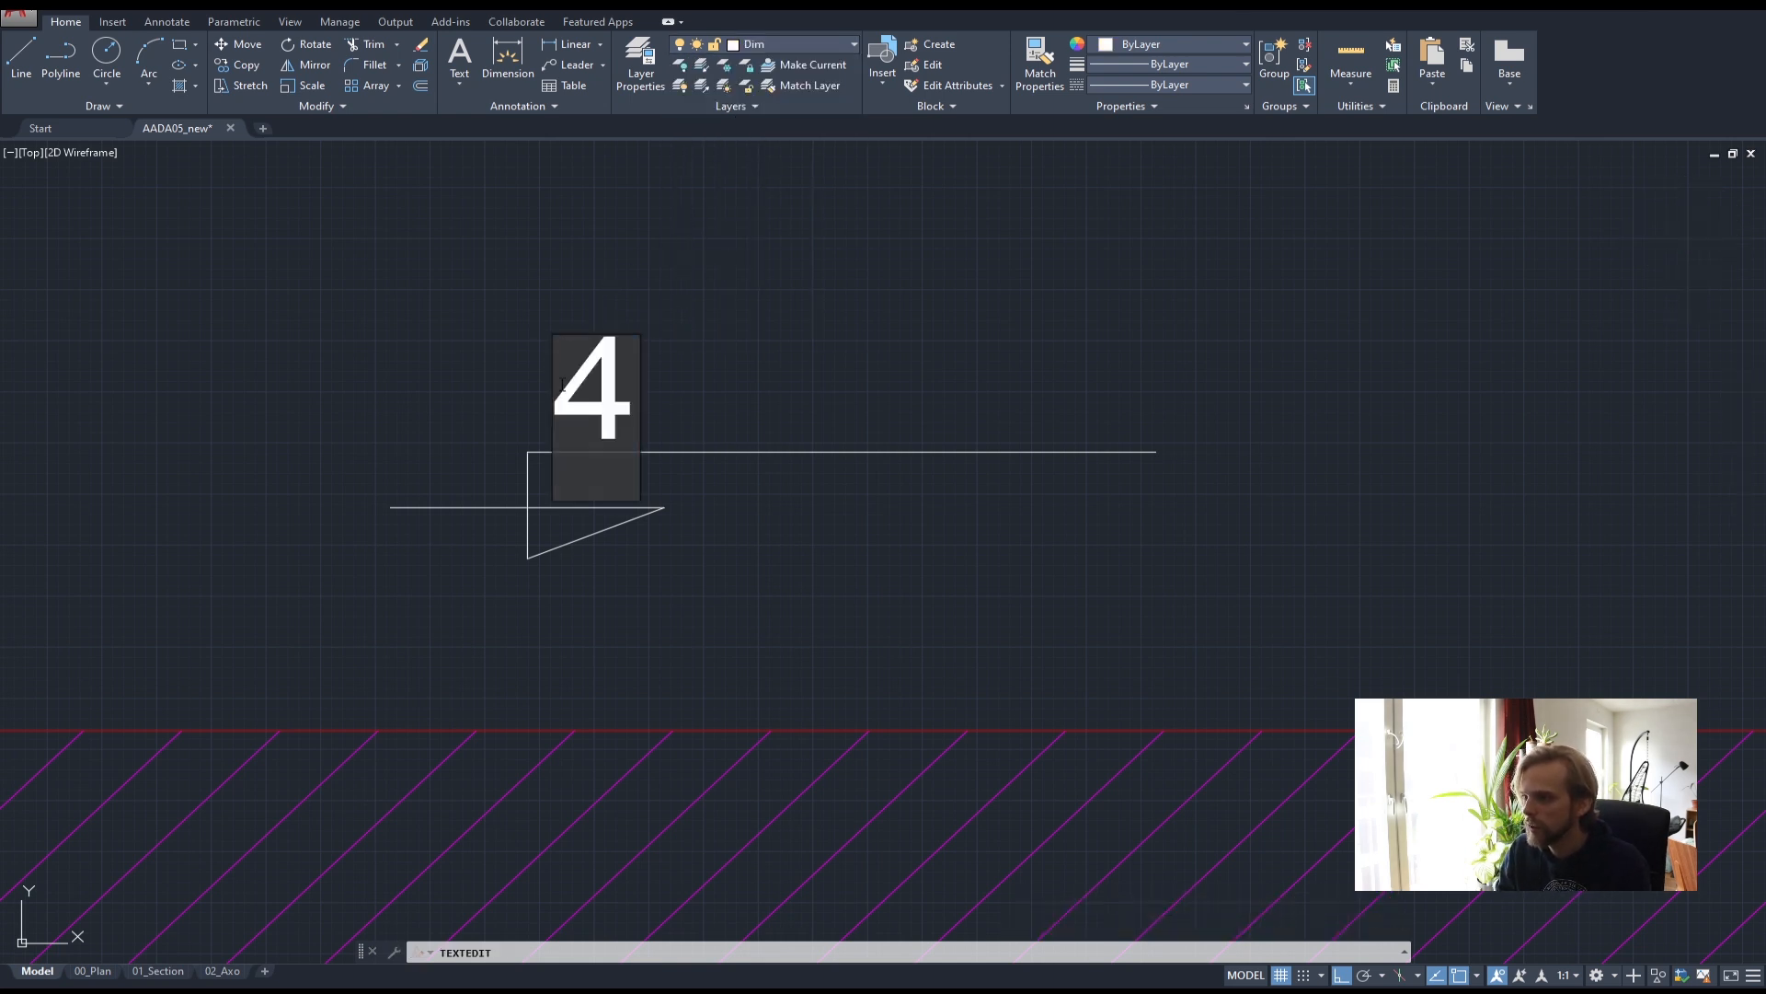
type("+")
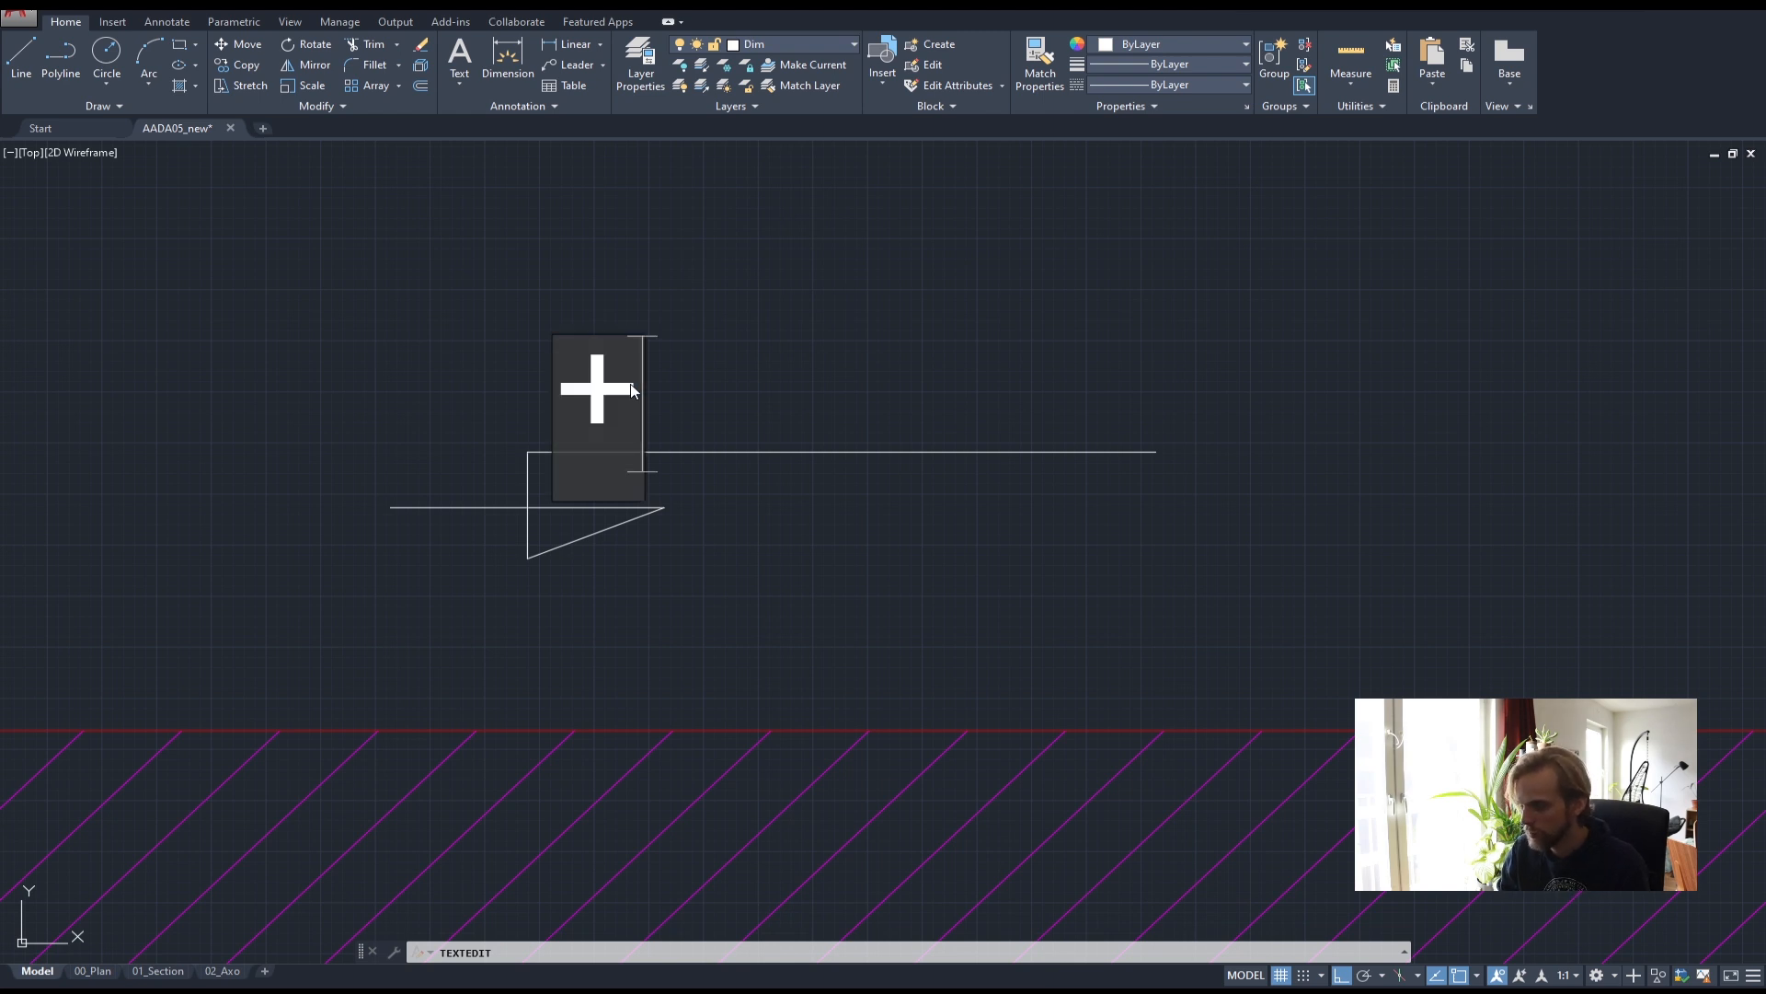
type("x.xxxx")
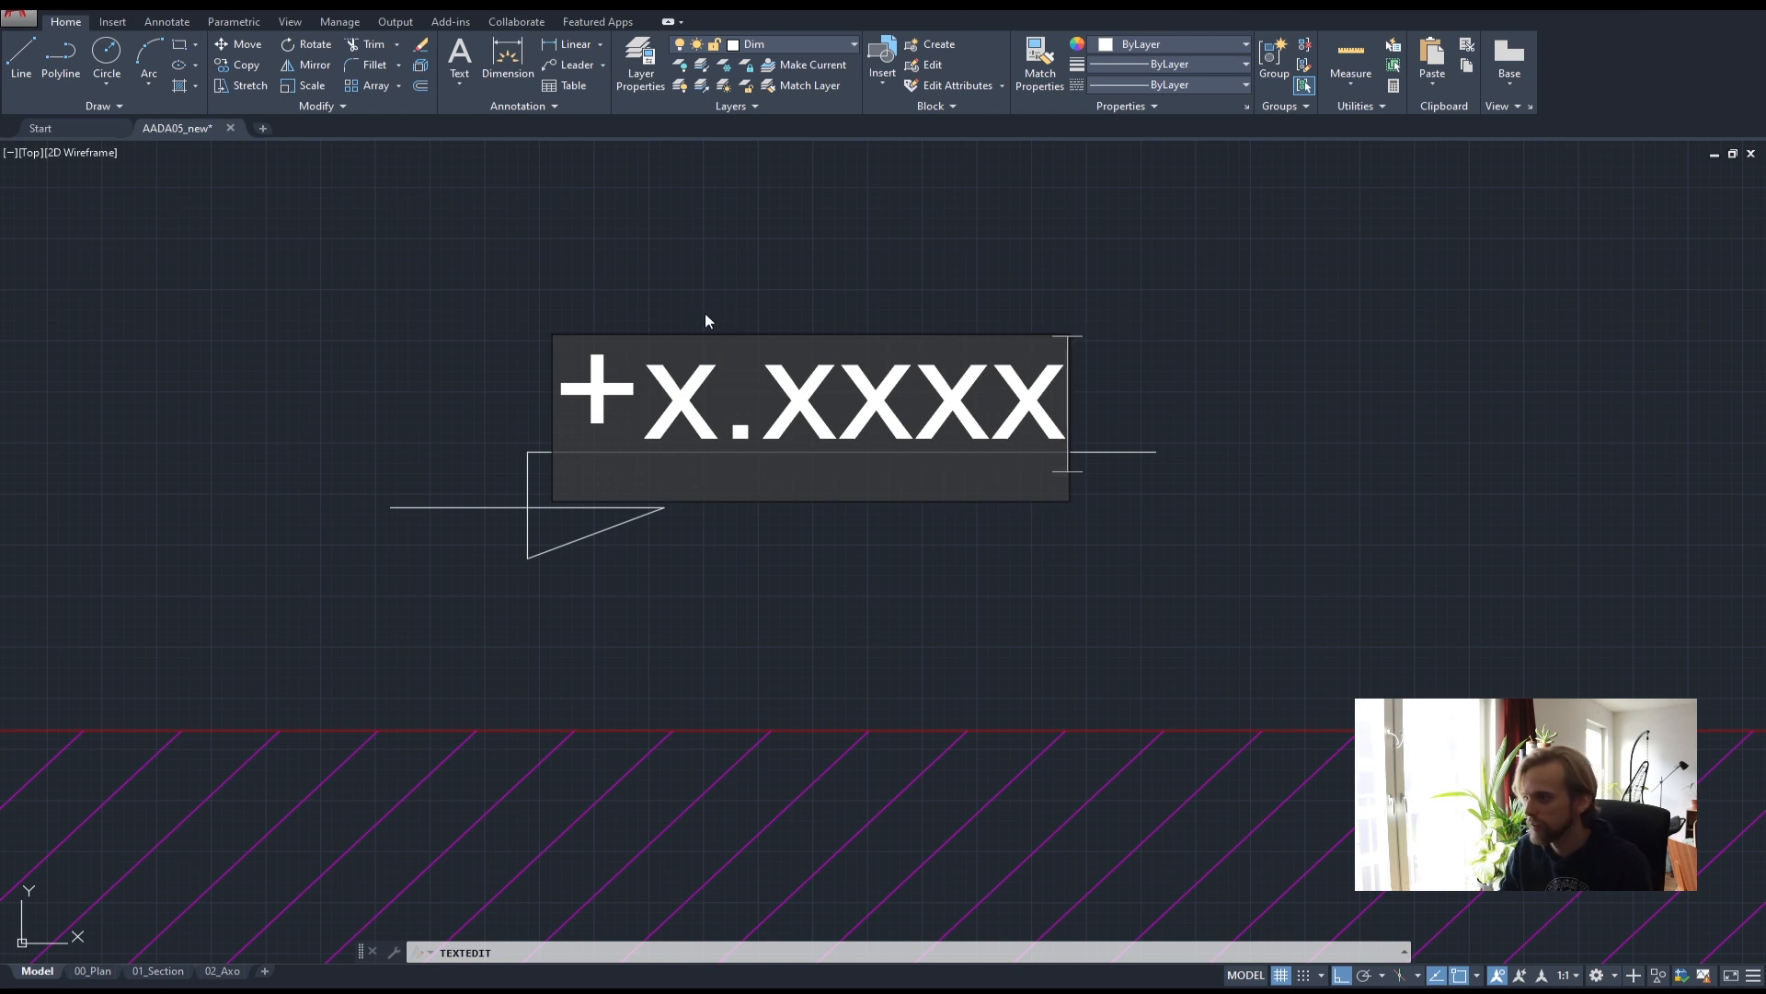
key("BackSpace")
key("Escape")
- Move the '+x.xxx' label slightly right over the marker's horizontal line
key("Escape")
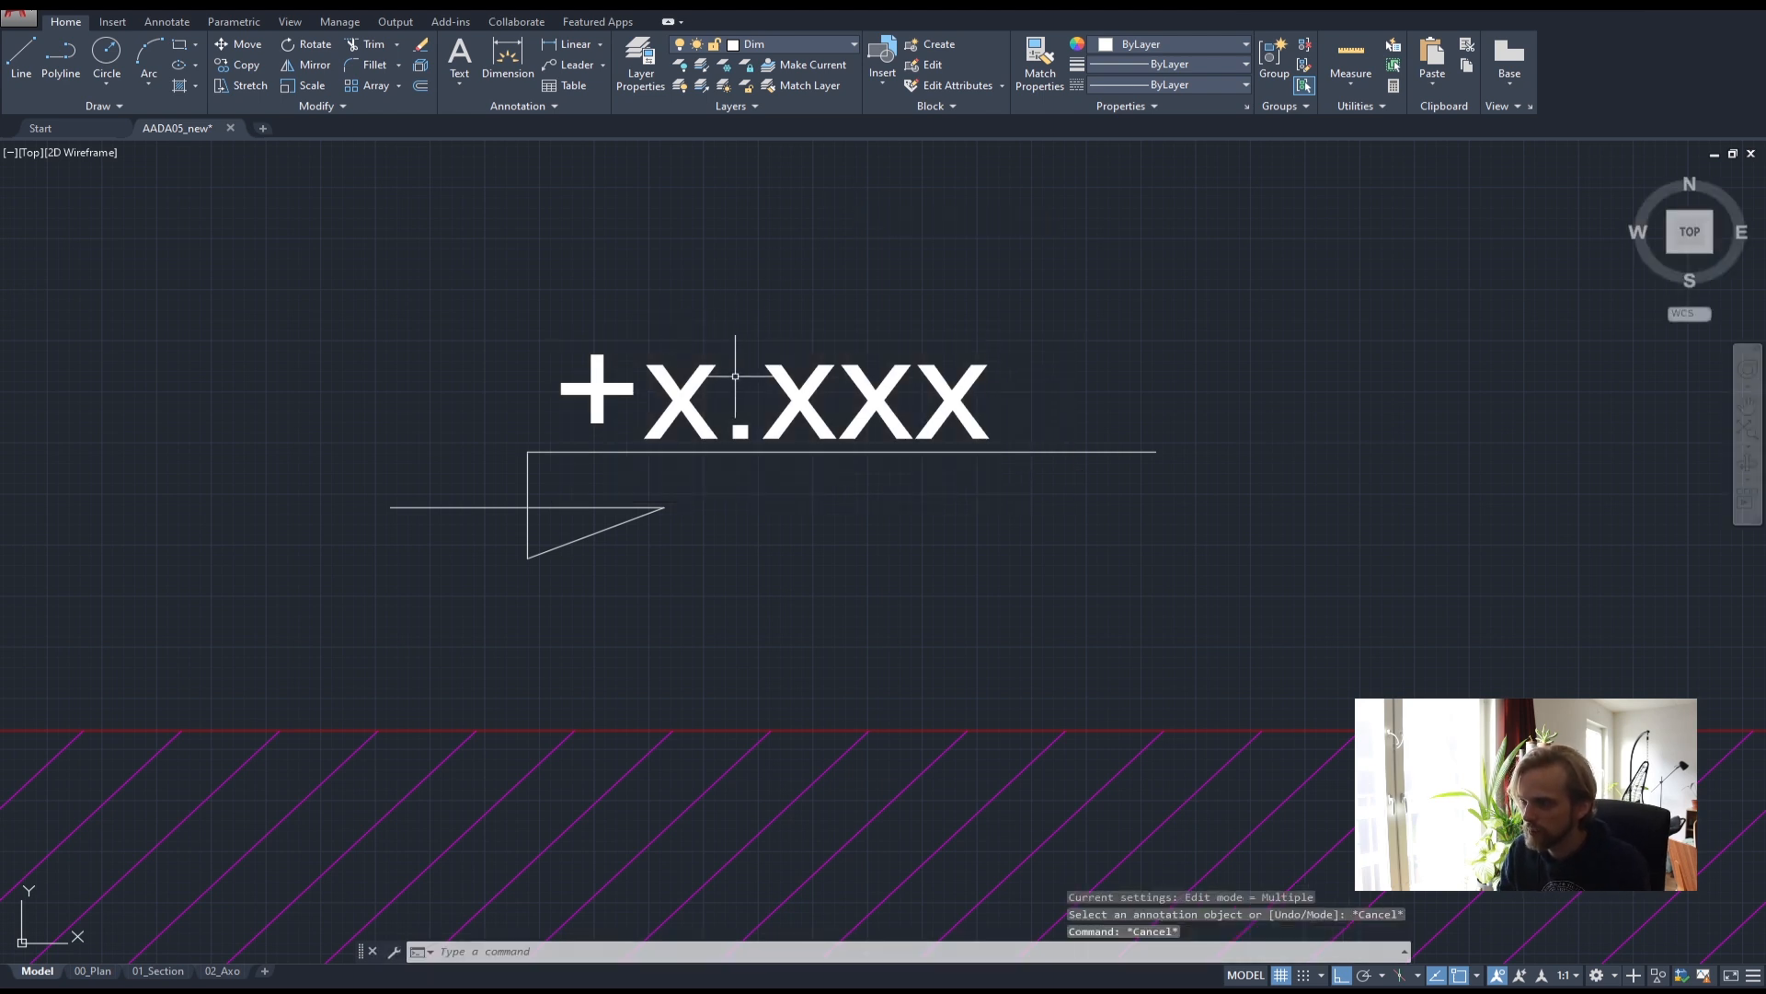
left_click(663, 387)
left_click(649, 361)
key("Escape")
key("Escape")
left_click(661, 358)
left_click(536, 340)
type("m")
key("Return")
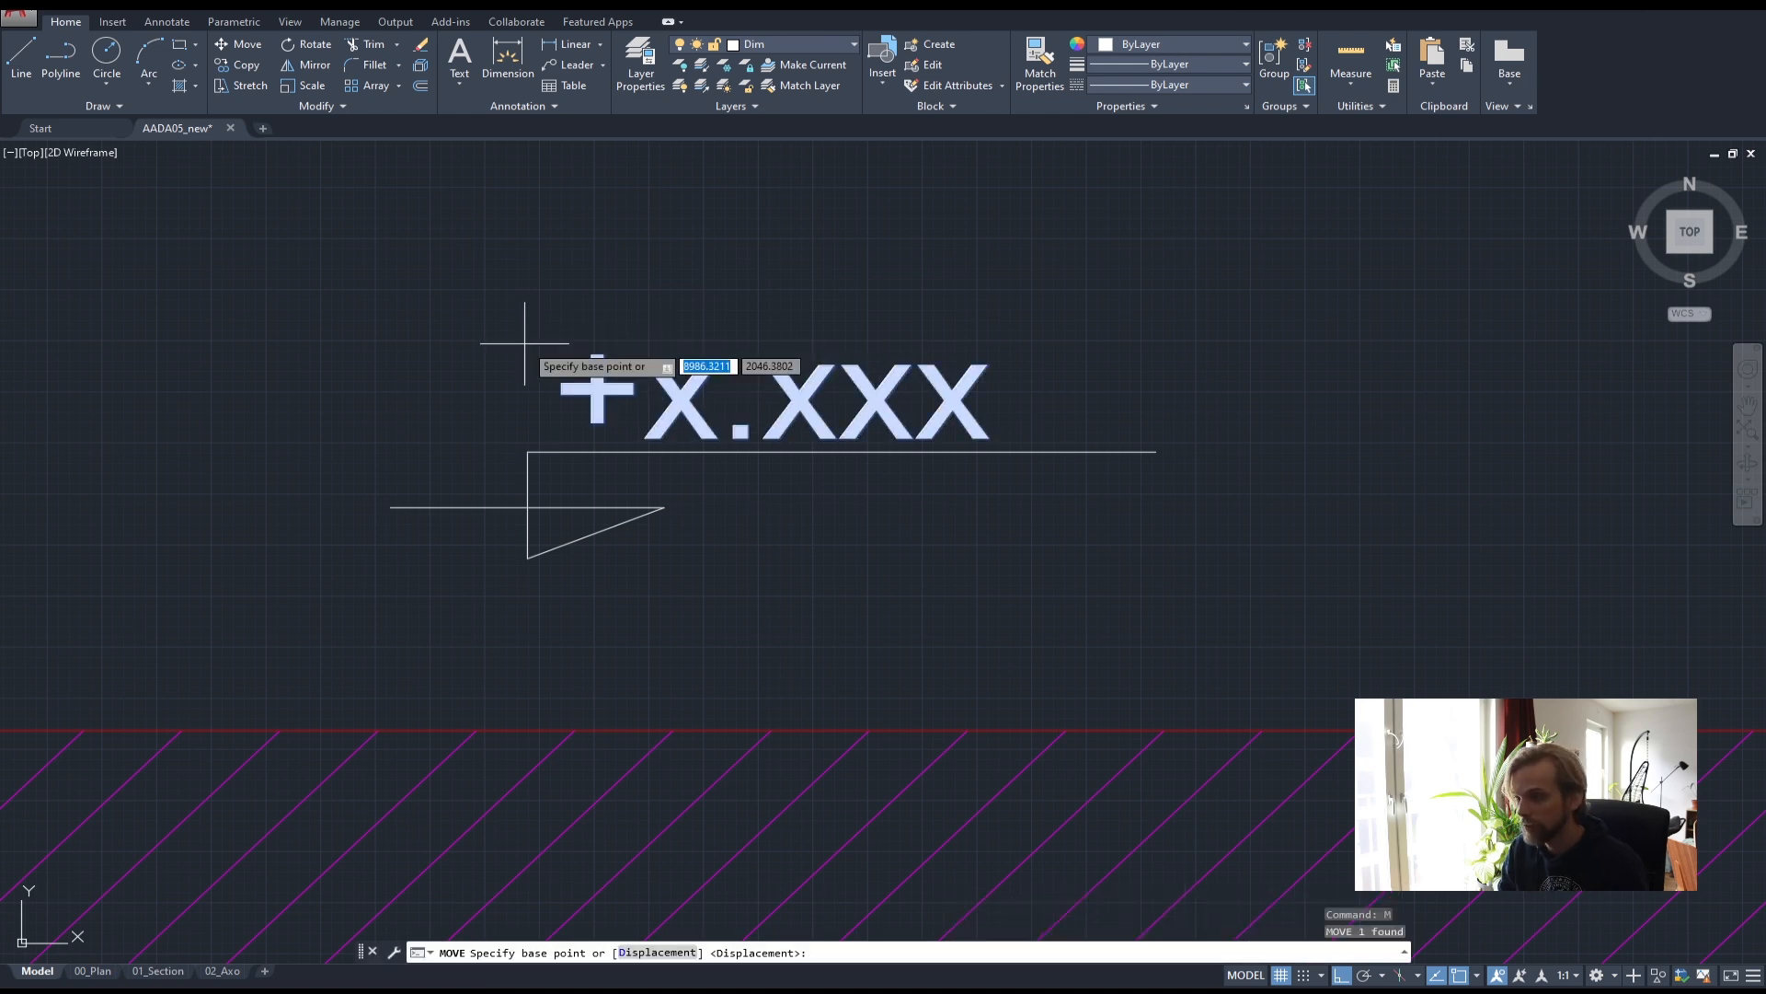
left_click(646, 322)
left_click(688, 322)
key("Escape")
- Center the view on the level marker and select the symbol together with its label
scroll(662, 722, "down", 5)
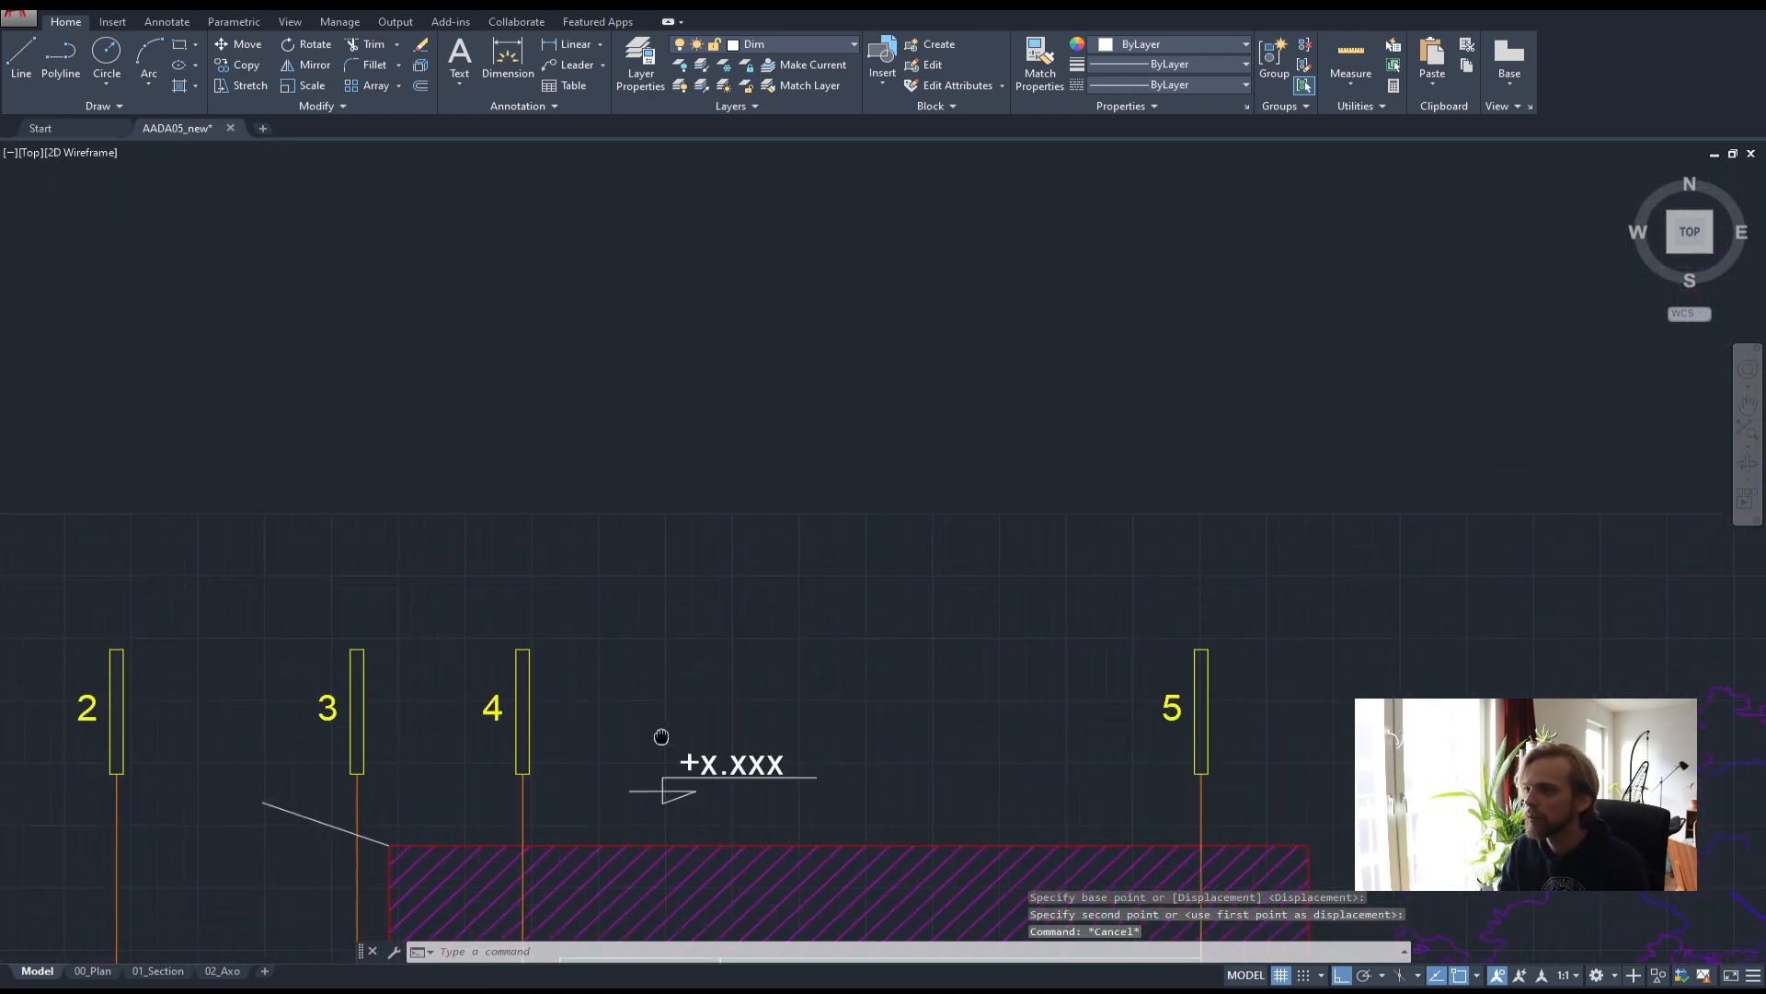
scroll(591, 347, "up", 6)
scroll(567, 428, "down", 1)
middle_click_drag(711, 664, 709, 362)
middle_click_drag(810, 737, 755, 398)
middle_click_drag(879, 776, 780, 327)
scroll(942, 718, "up", 8)
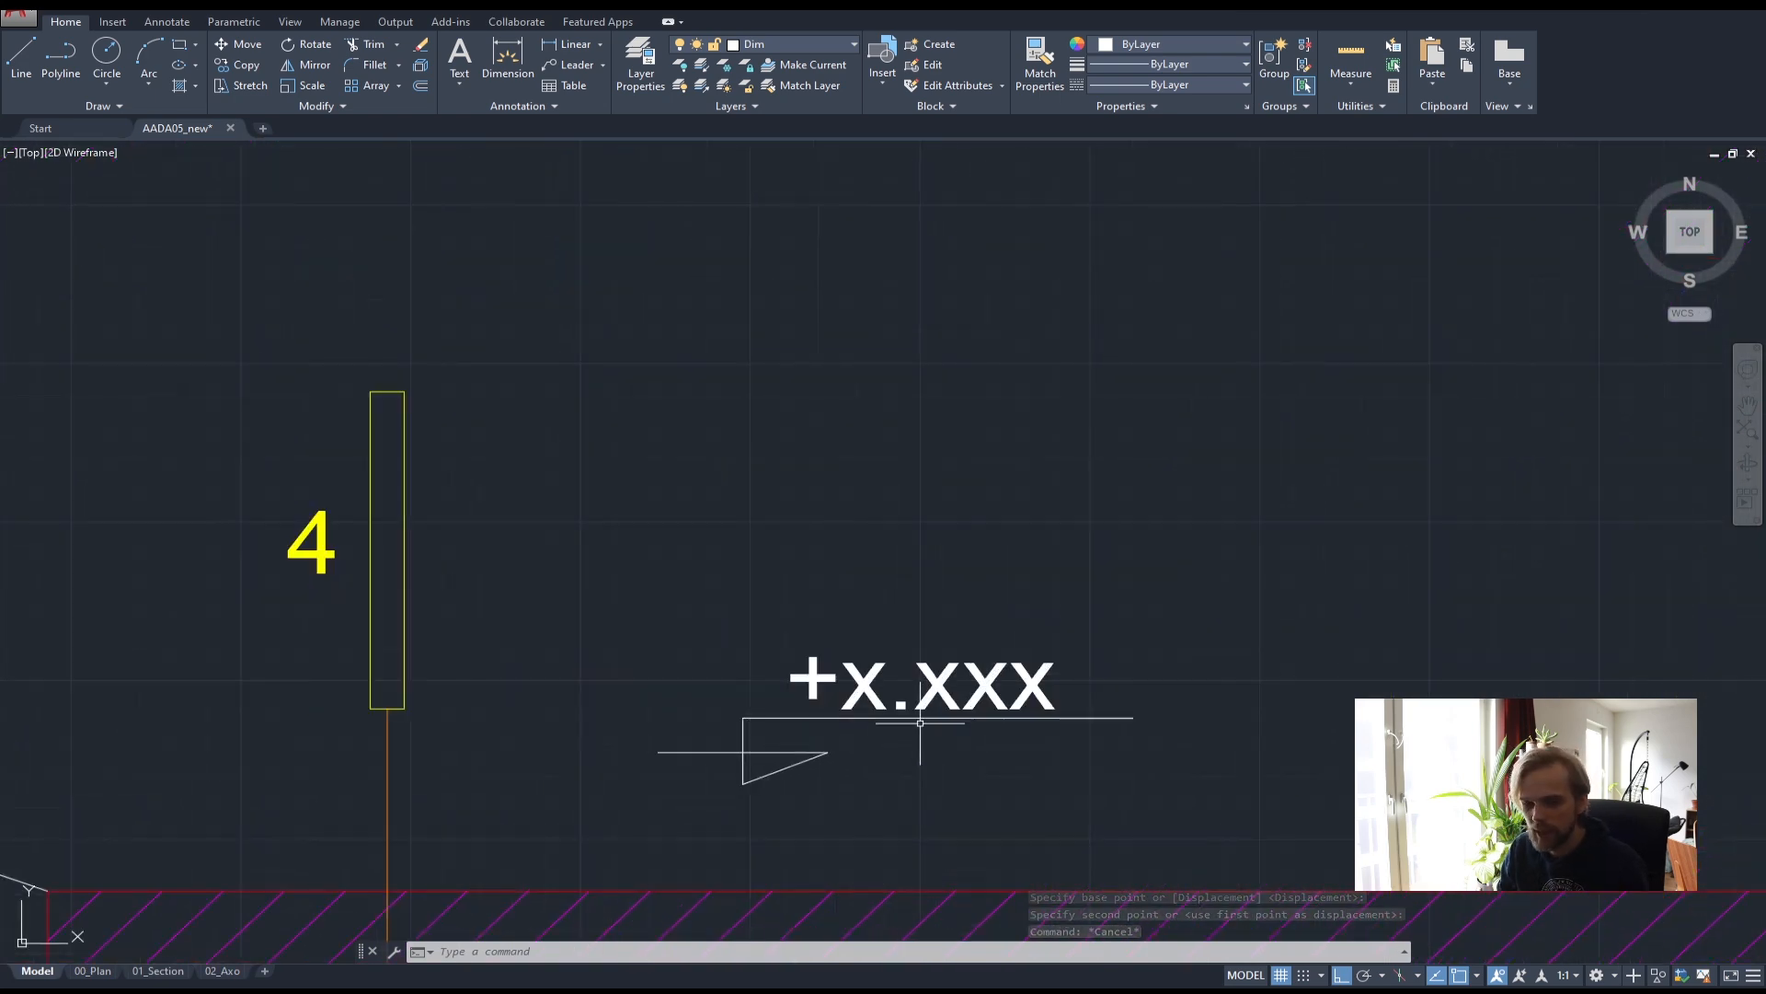
middle_click_drag(1248, 727, 1030, 727)
middle_click_drag(1202, 619, 1109, 606)
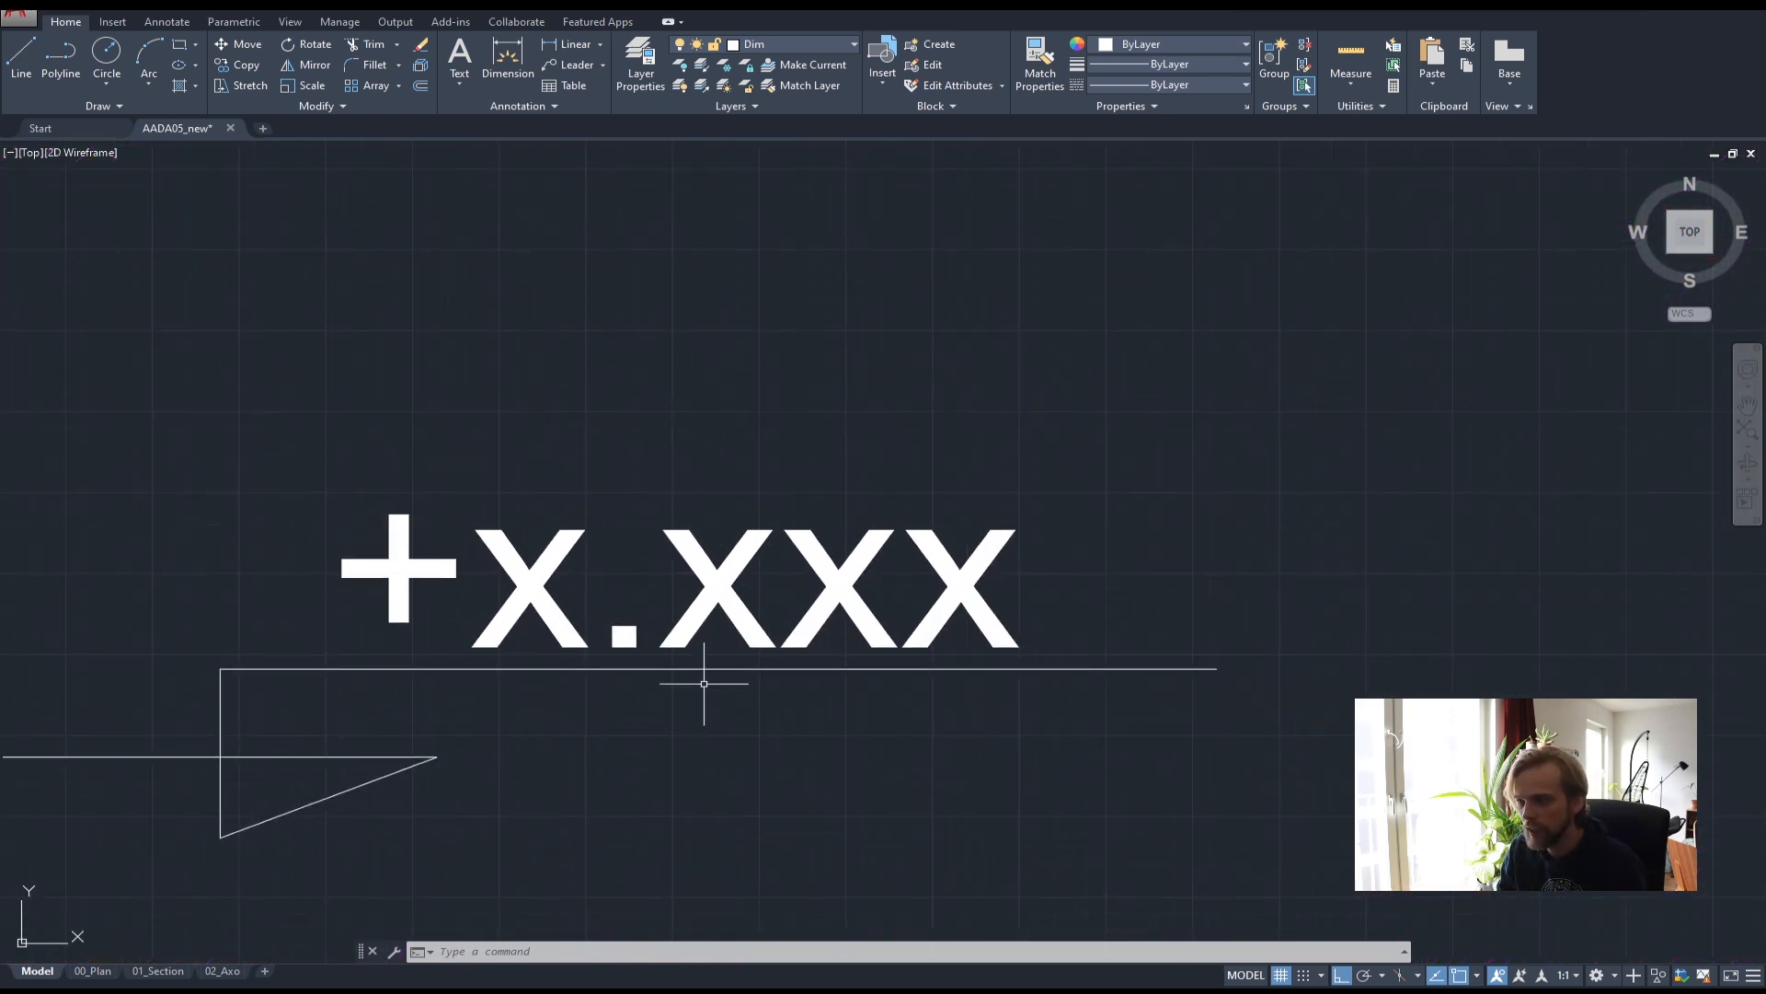
scroll(764, 607, "down", 4)
scroll(705, 646, "up", 2)
left_click(904, 729)
left_click(442, 395)
scroll(494, 664, "down", 2)
scroll(526, 657, "down", 2)
middle_click_drag(527, 657, 760, 532)
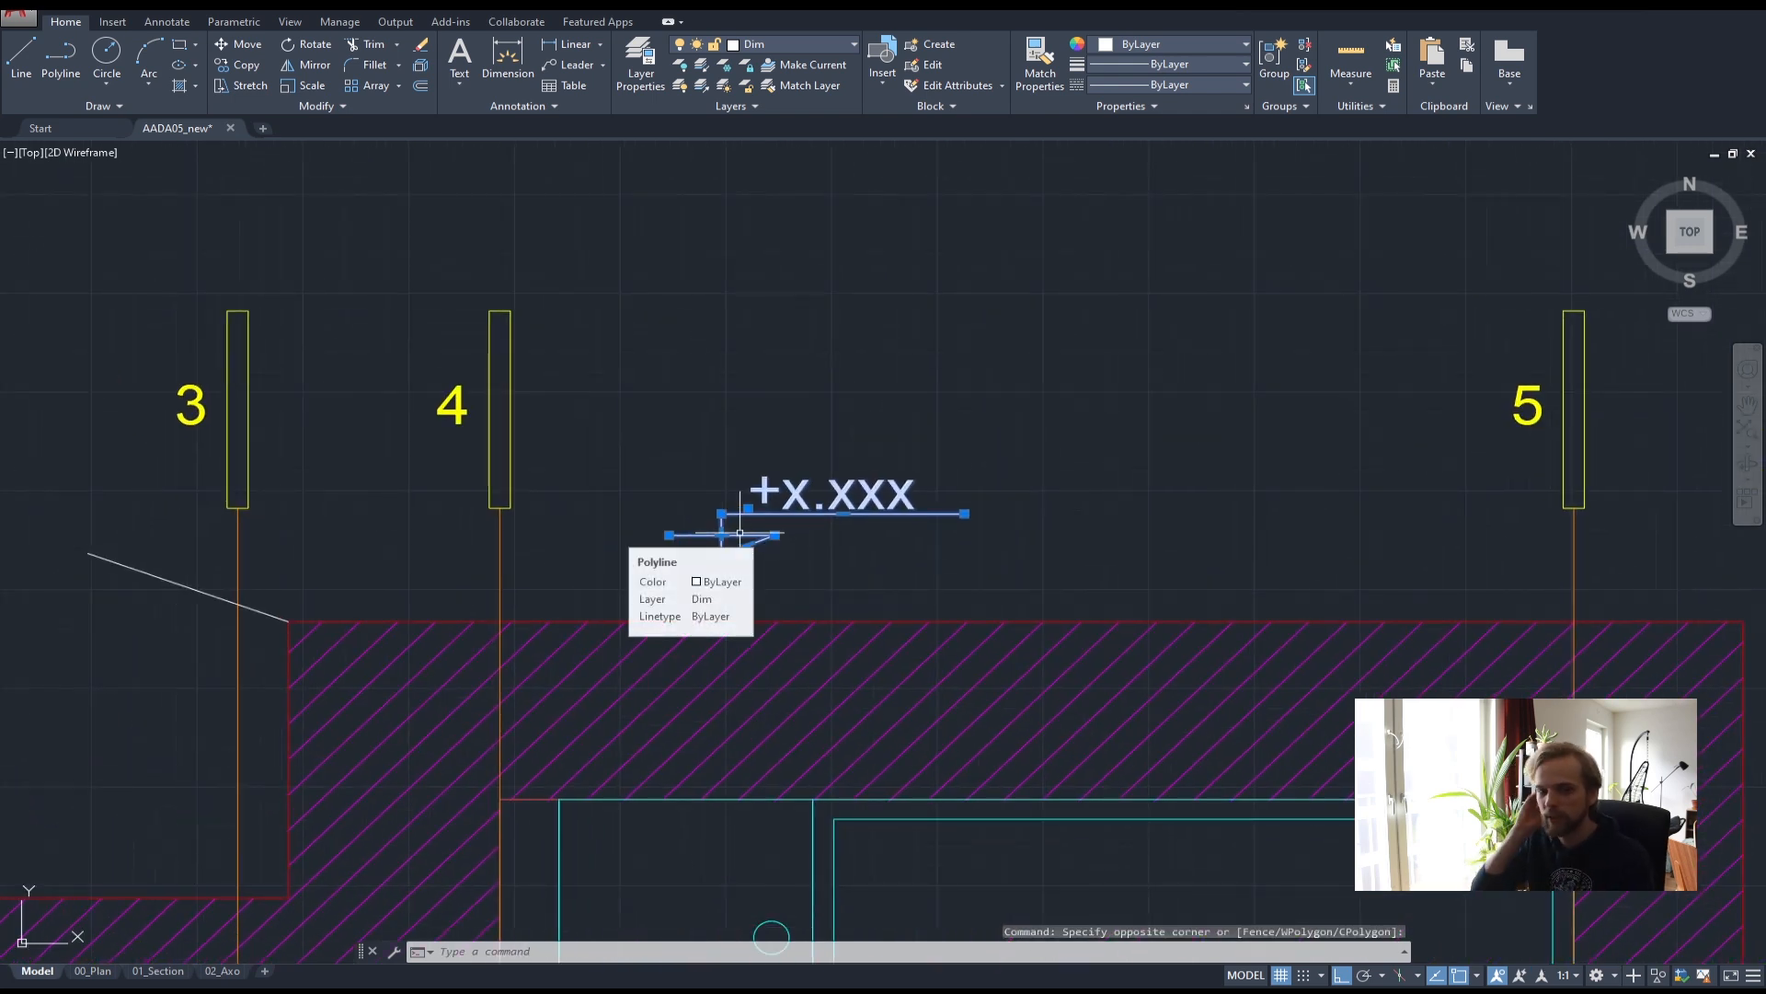
- Copy the level marker from its corner to the upper-level corner and the window sill corner
type("copy")
key("Return")
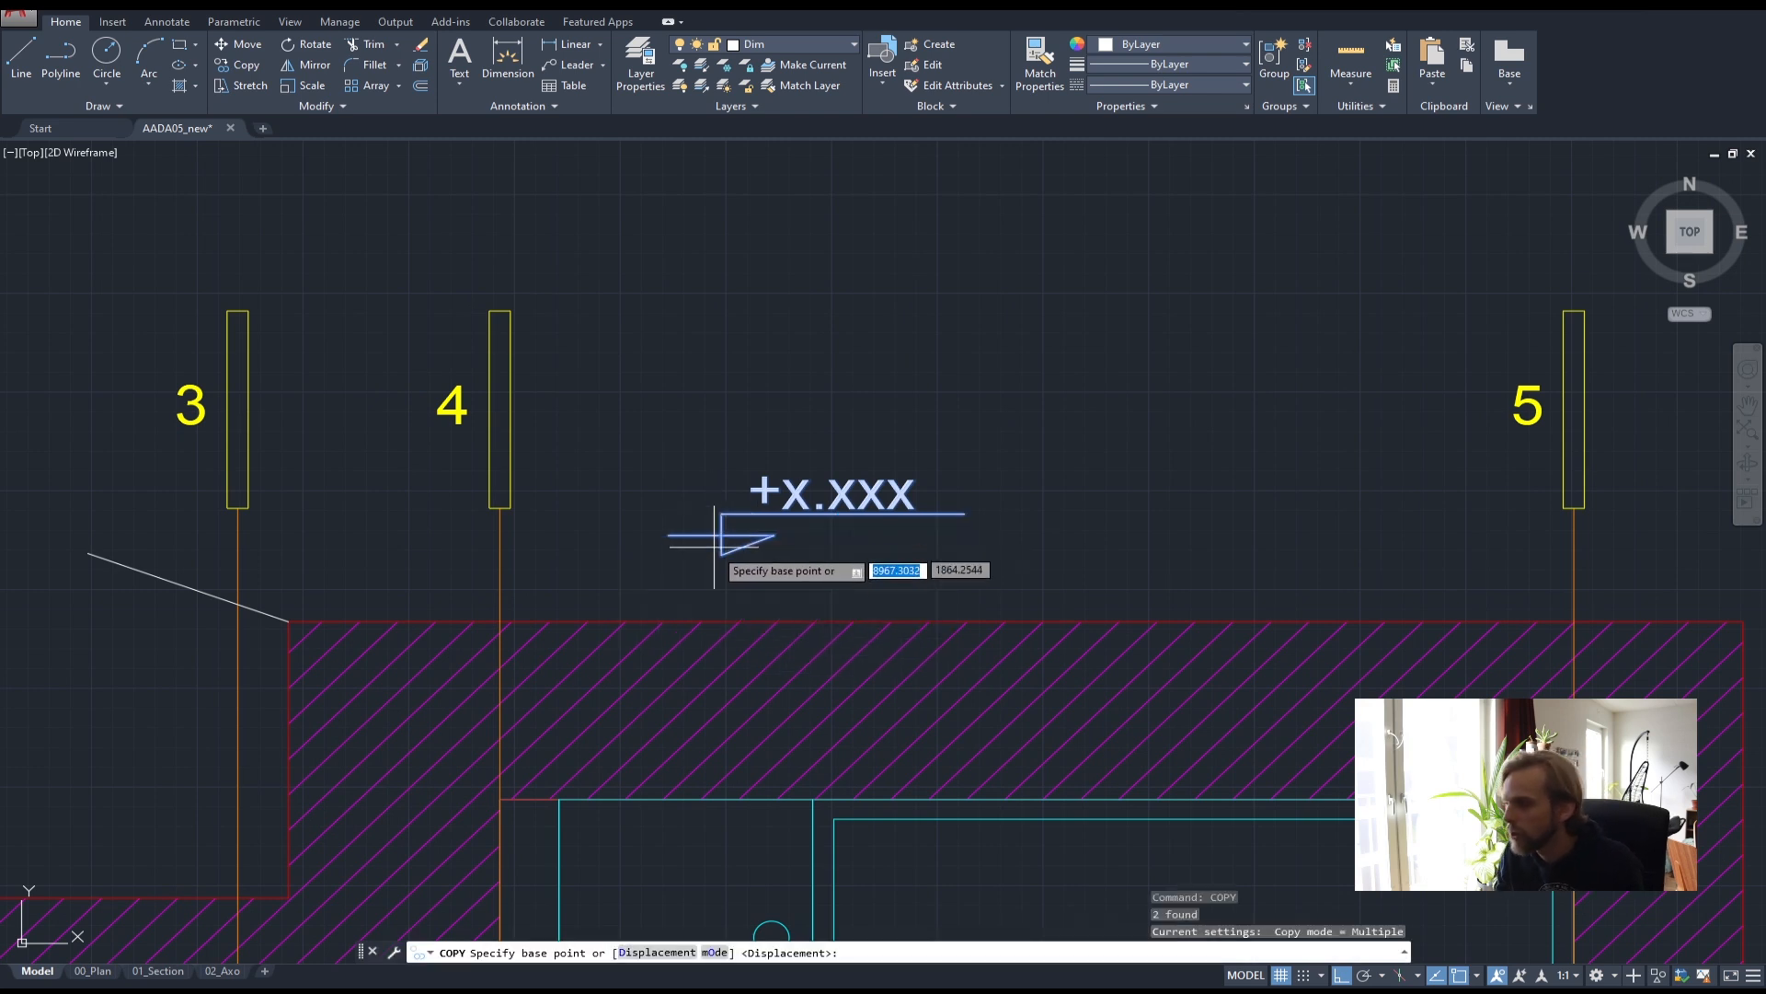
left_click(722, 555)
scroll(221, 612, "up", 5)
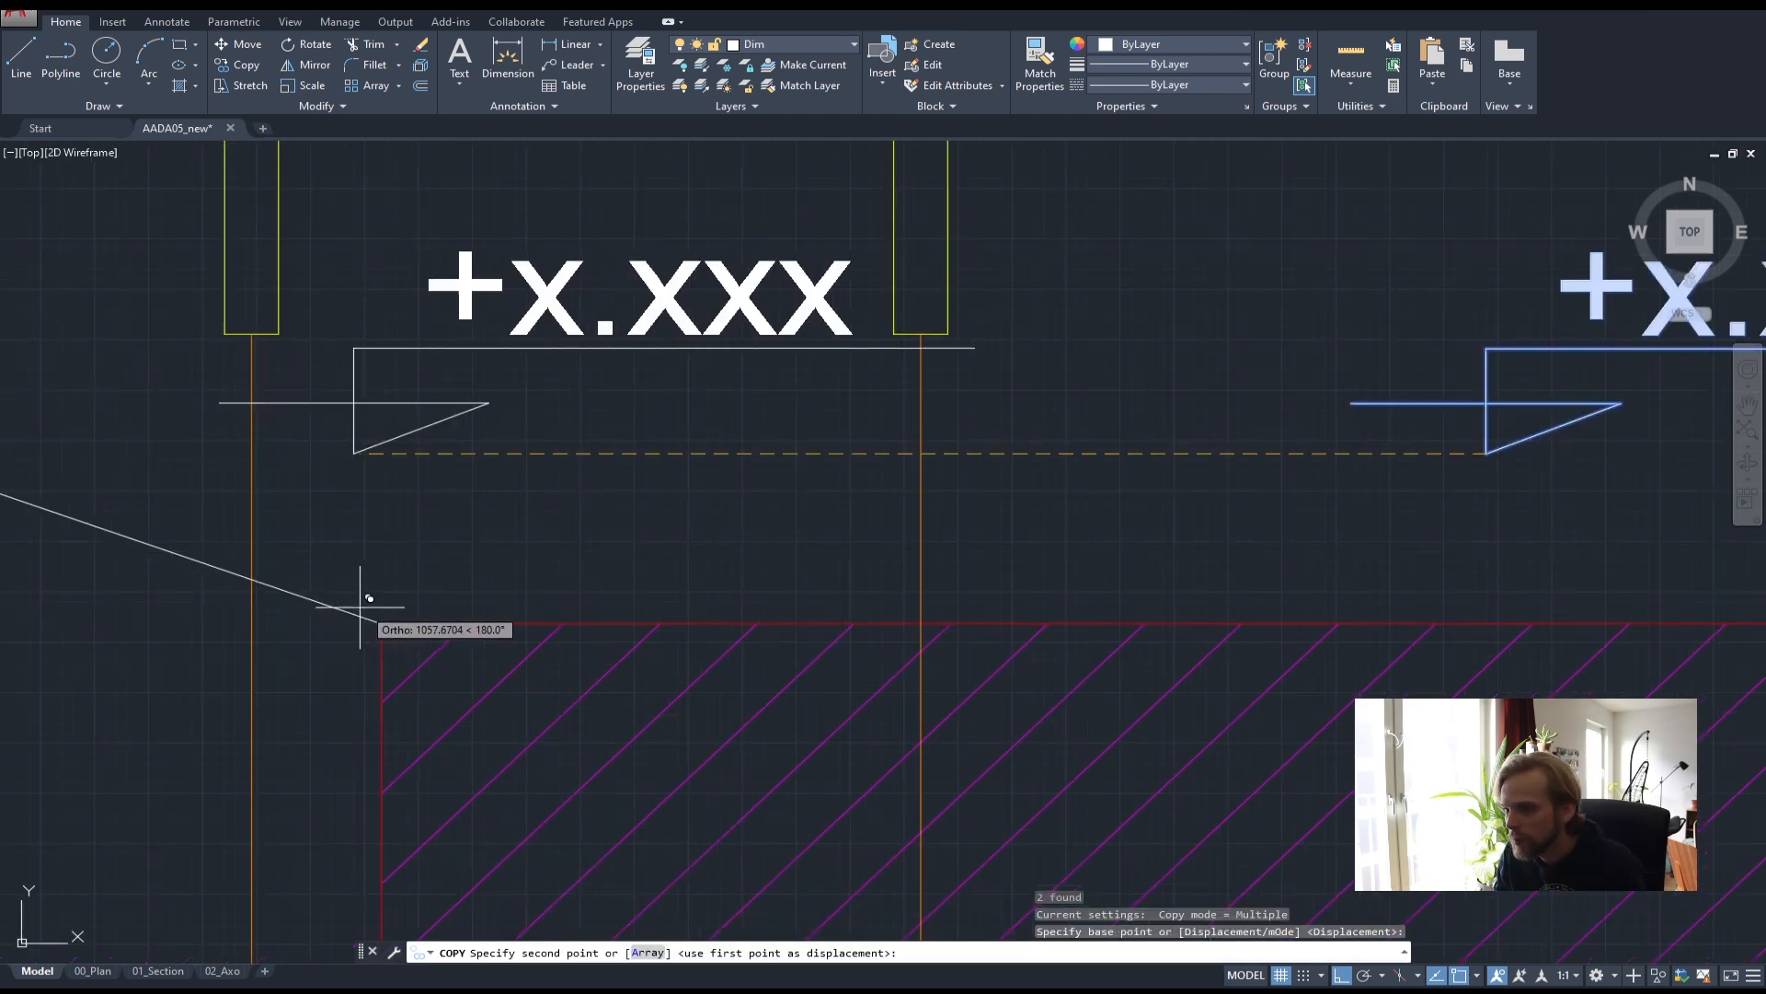
scroll(377, 644, "down", 6)
middle_click_drag(356, 671, 762, 493)
scroll(315, 501, "up", 4)
left_click(324, 544)
scroll(422, 586, "down", 4)
middle_click_drag(511, 736, 645, 372)
scroll(544, 659, "up", 4)
left_click(497, 613)
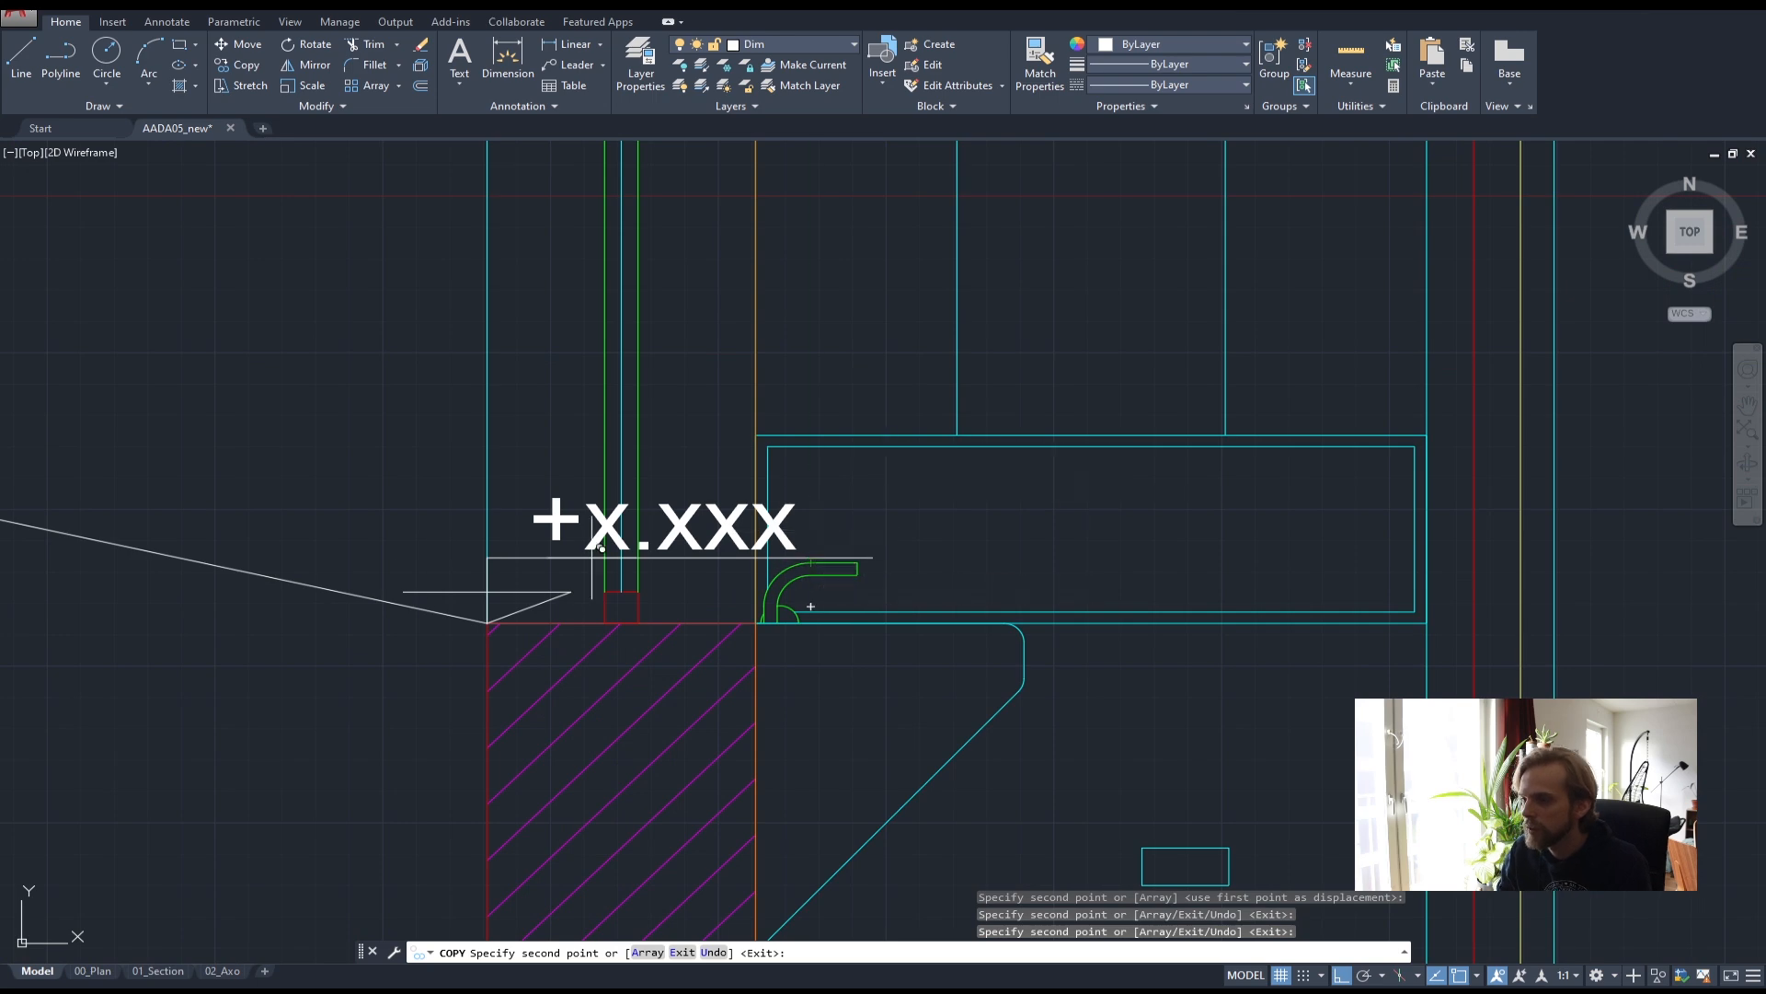
- Place one more marker copy at the wall corner by the ground line
scroll(533, 488, "down", 4)
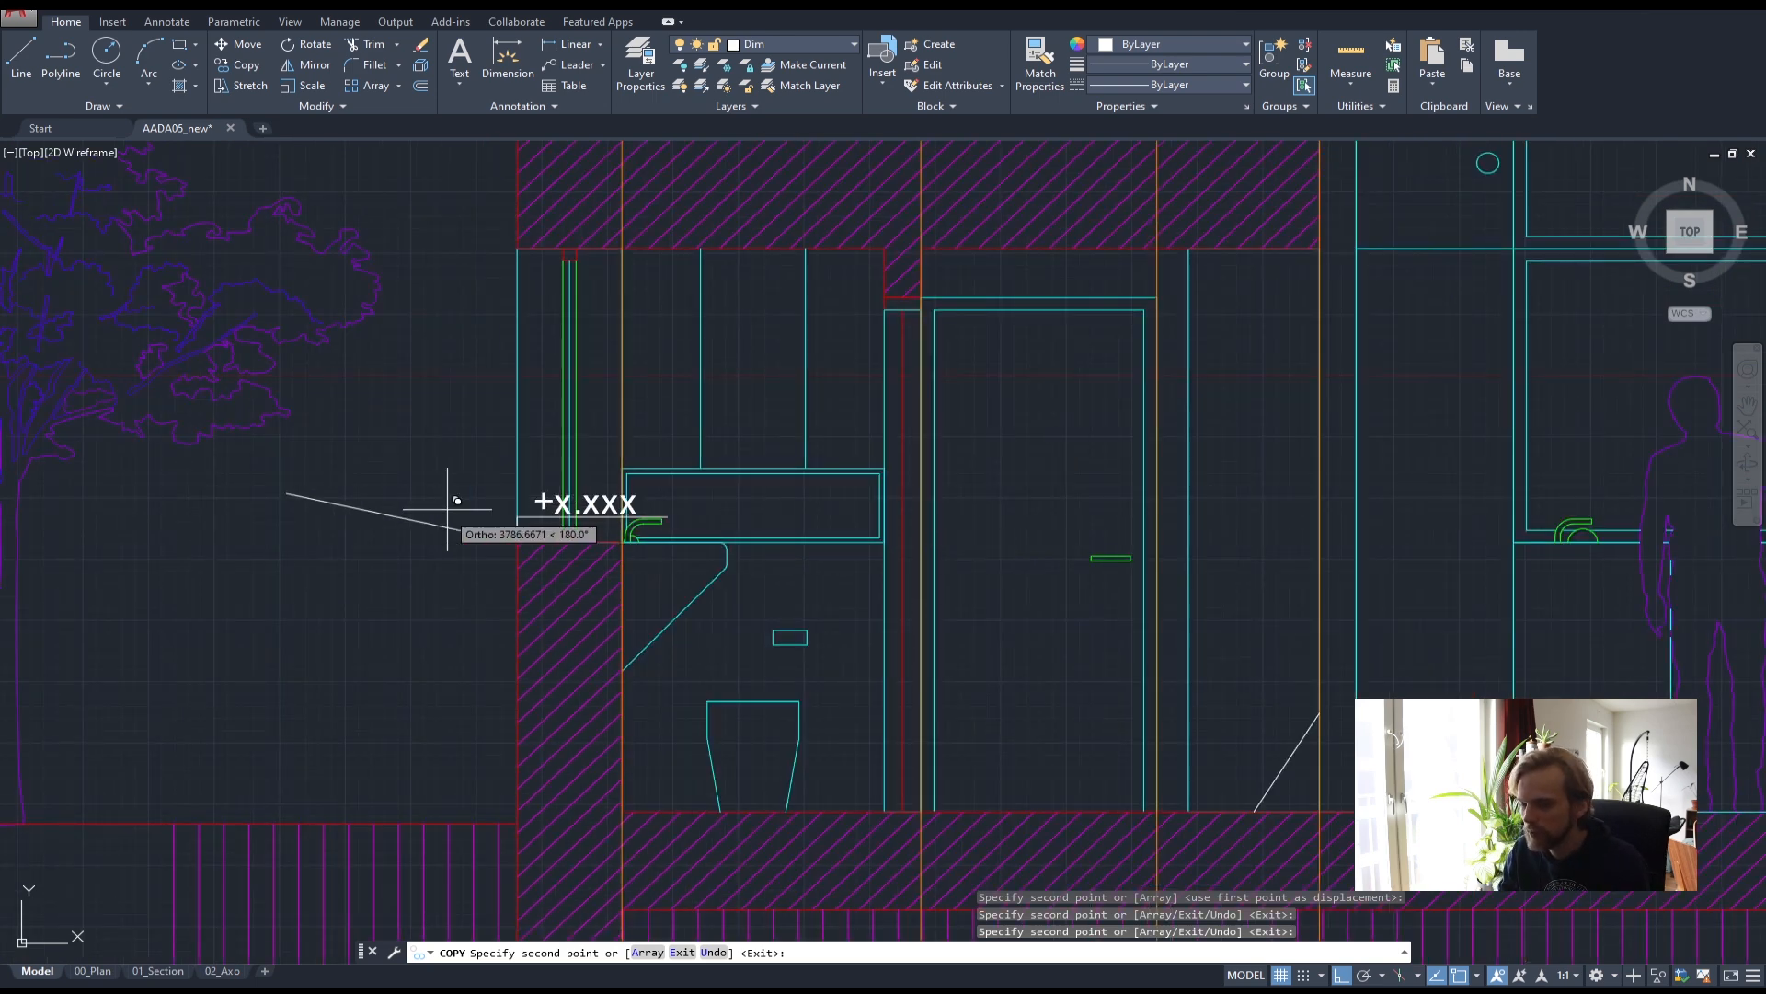
mouse_move(1193, 579)
middle_mouse_down()
mouse_move(979, 547)
mouse_move(574, 432)
middle_mouse_up()
scroll(672, 662, "up", 4)
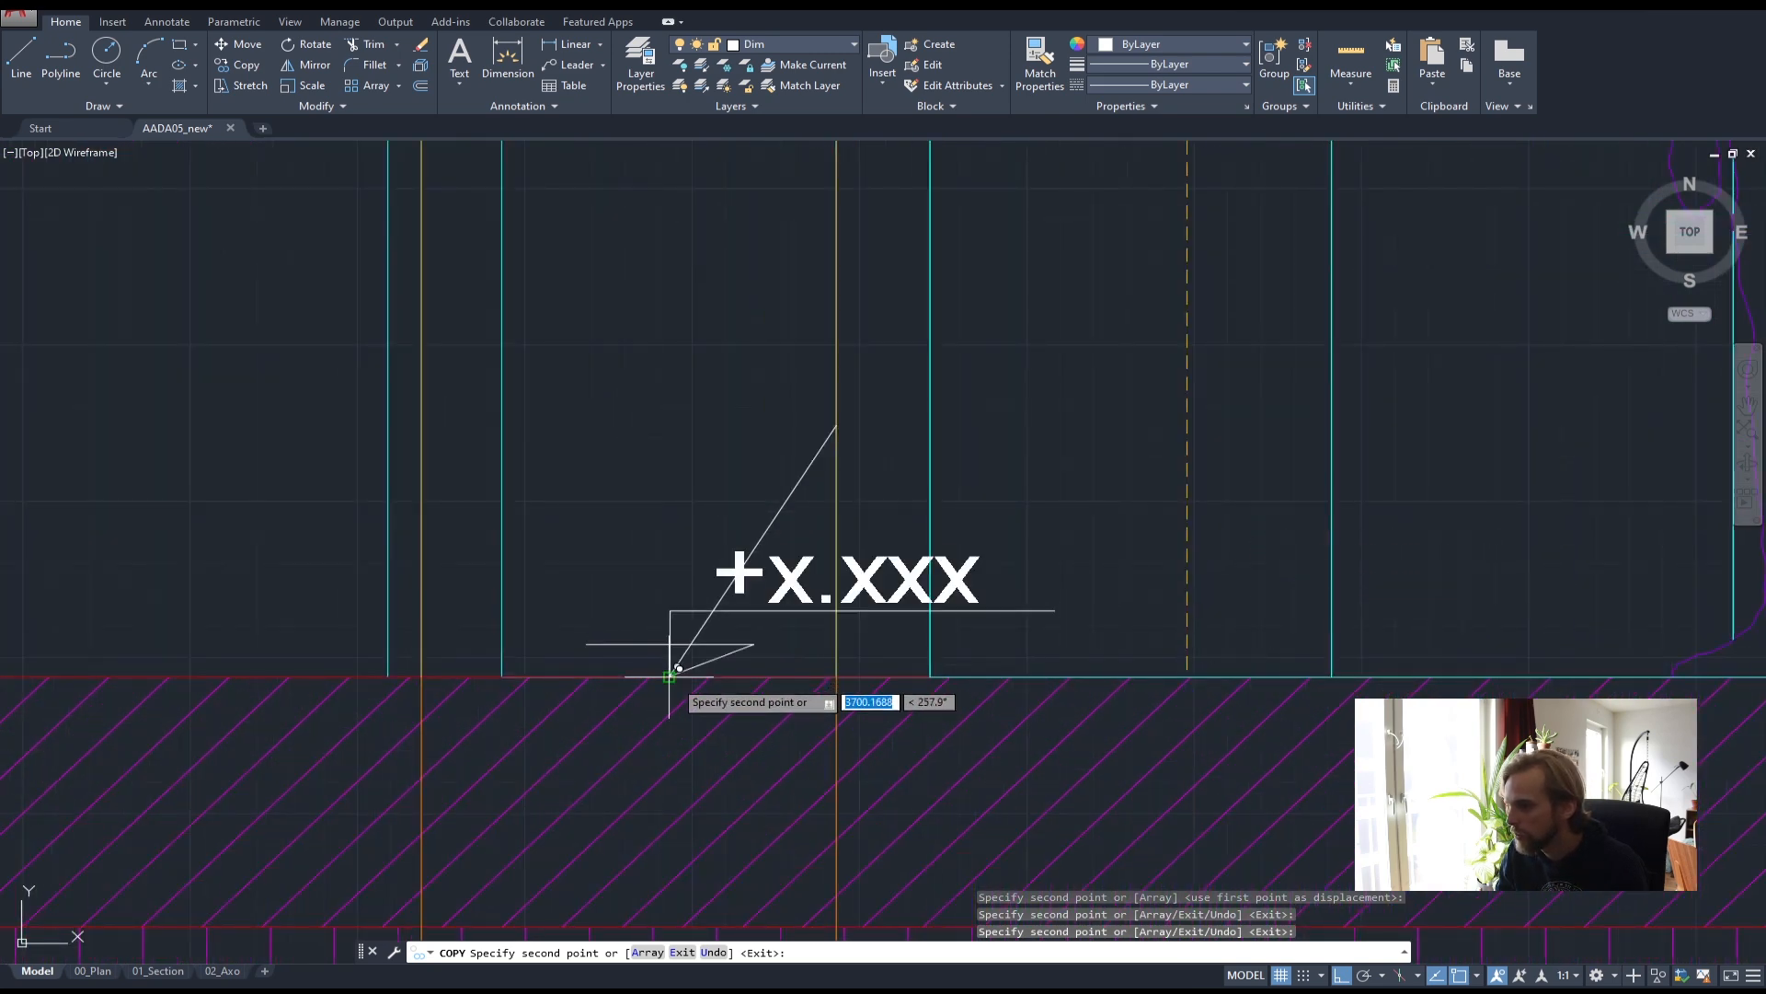
scroll(1256, 529, "down", 4)
middle_click_drag(1255, 529, 308, 465)
scroll(1023, 516, "up", 4)
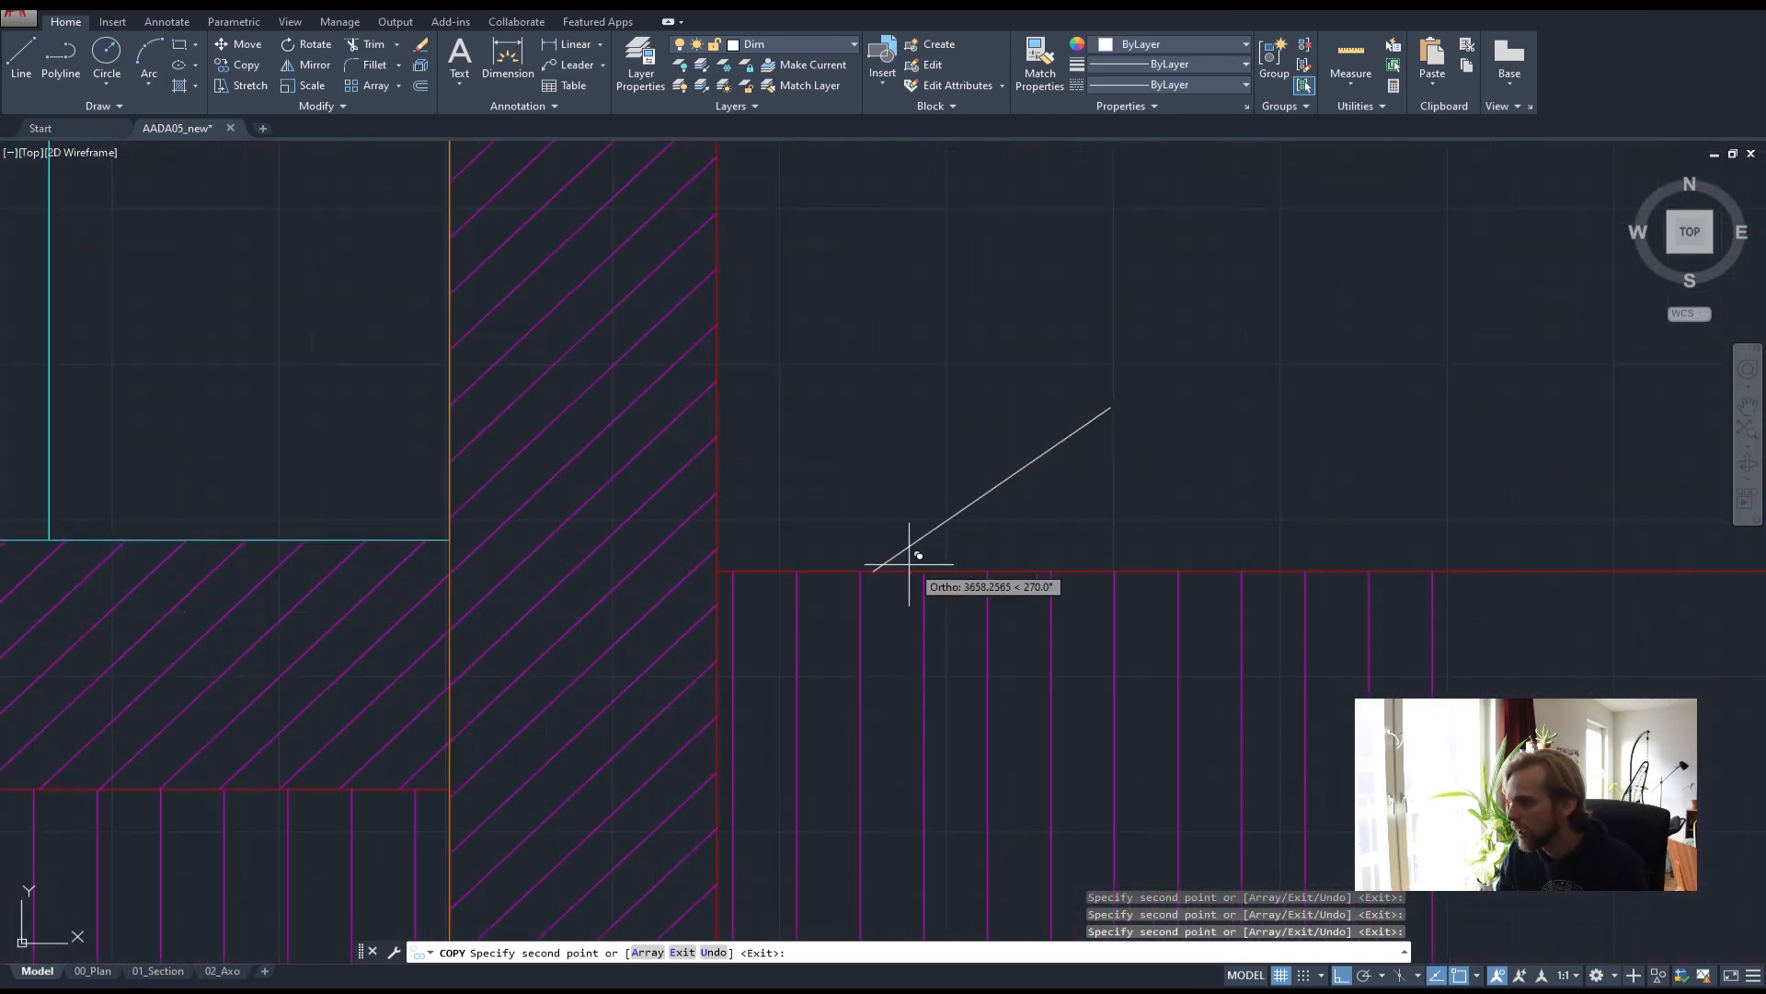
scroll(828, 473, "down", 5)
scroll(860, 414, "up", 4)
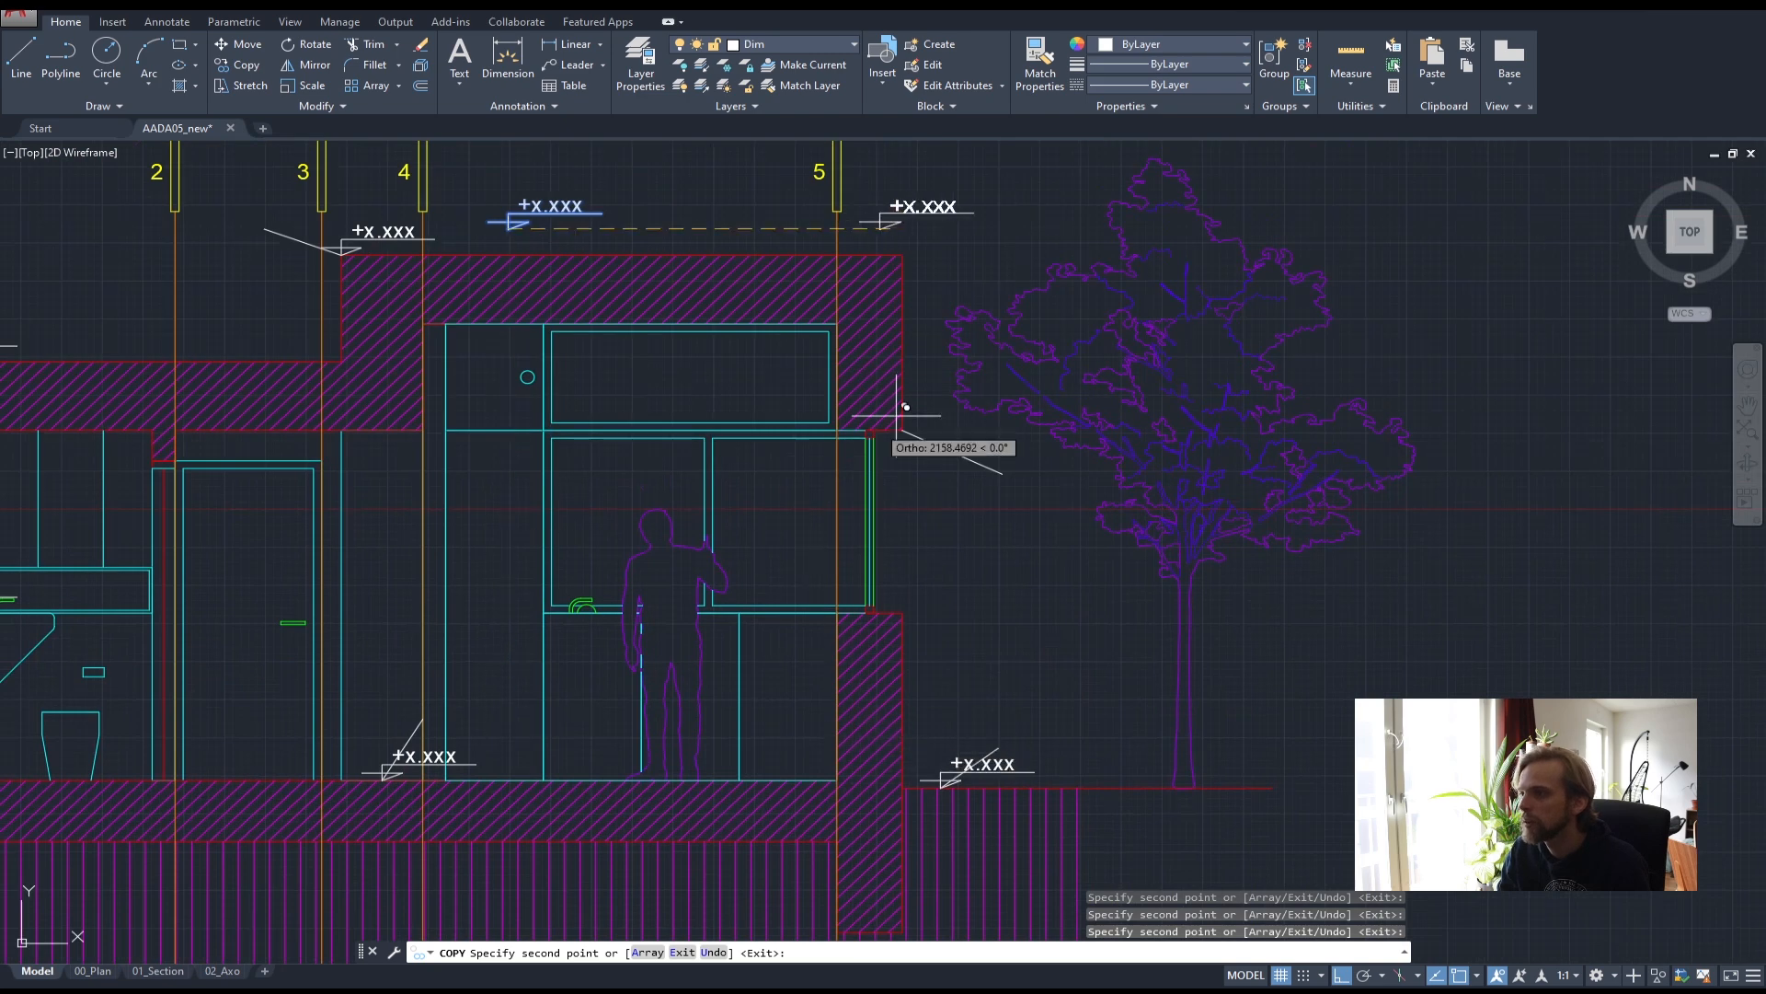
left_click(875, 451)
key("Escape")
key("Escape")
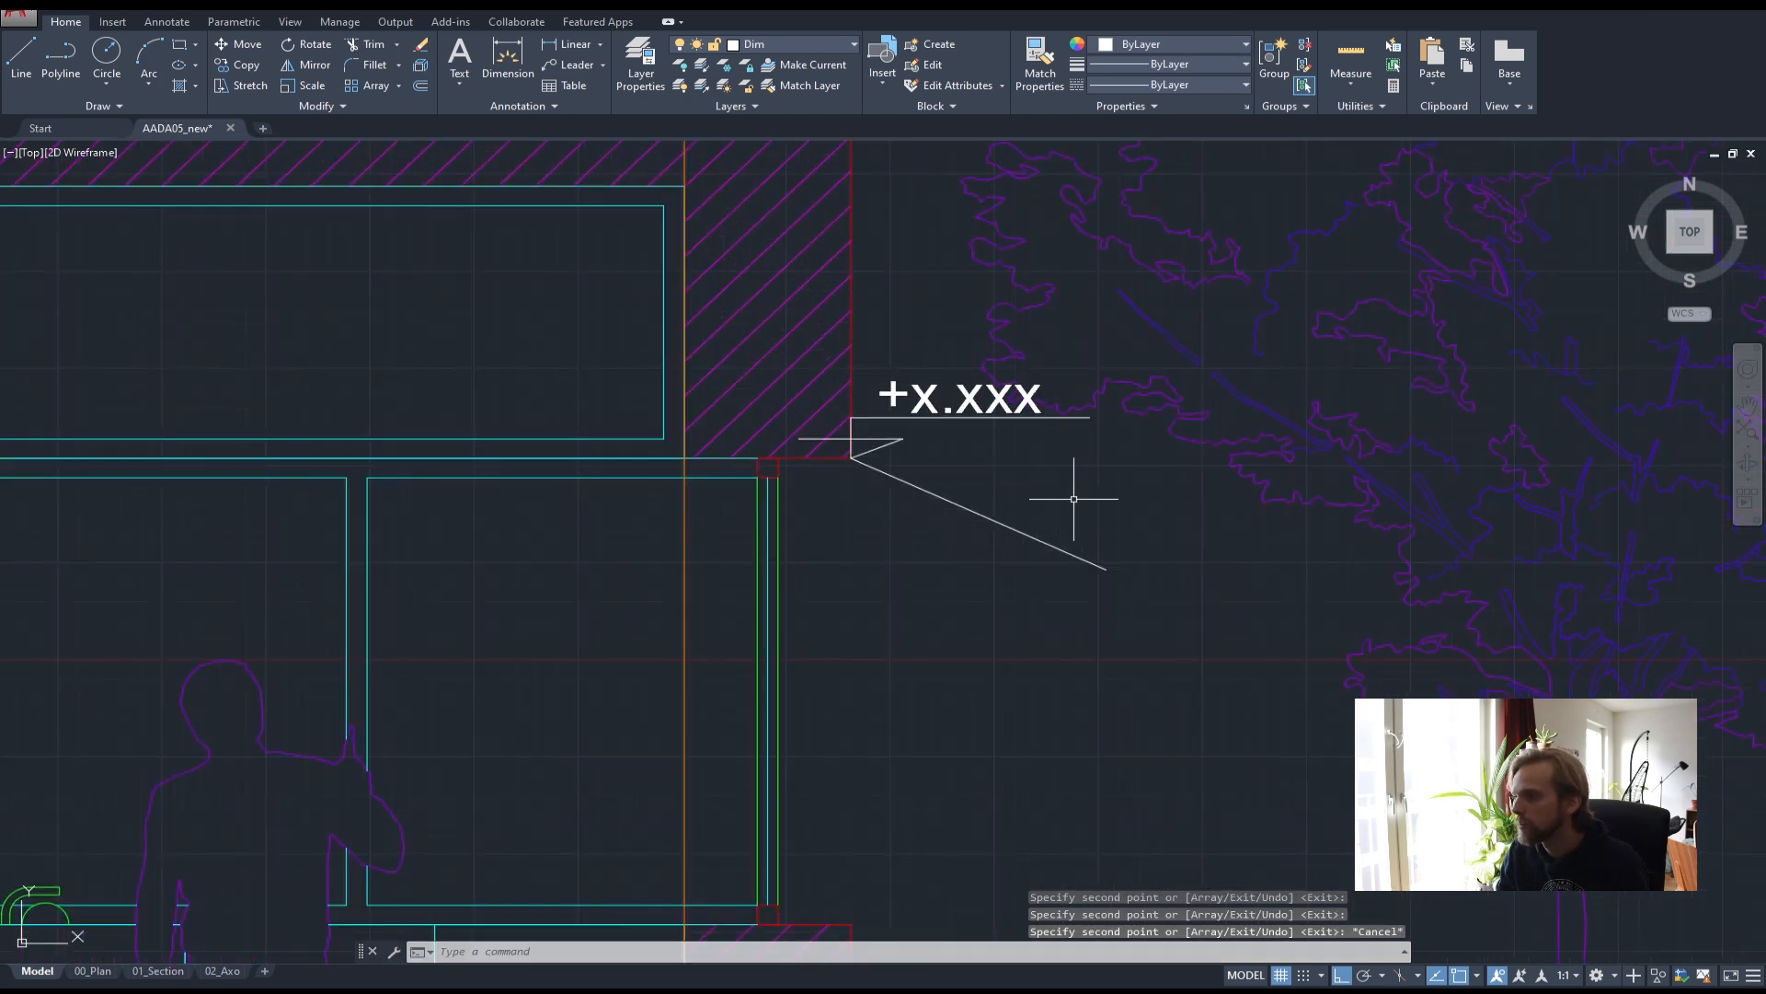
scroll(1072, 493, "down", 5)
scroll(1066, 705, "up", 4)
left_click(1094, 672)
- Delete the stray diagonal lines at the right and middle markers, and erase the right level marker
left_click(996, 685)
key("Delete")
scroll(1068, 558, "down", 1)
middle_click_drag(954, 474, 932, 742)
middle_click_drag(886, 239, 845, 667)
left_click(1009, 667)
left_click(947, 544)
key("Delete")
scroll(898, 458, "down", 2)
middle_click_drag(833, 359, 931, 694)
scroll(531, 485, "up", 1)
middle_click_drag(530, 486, 1086, 555)
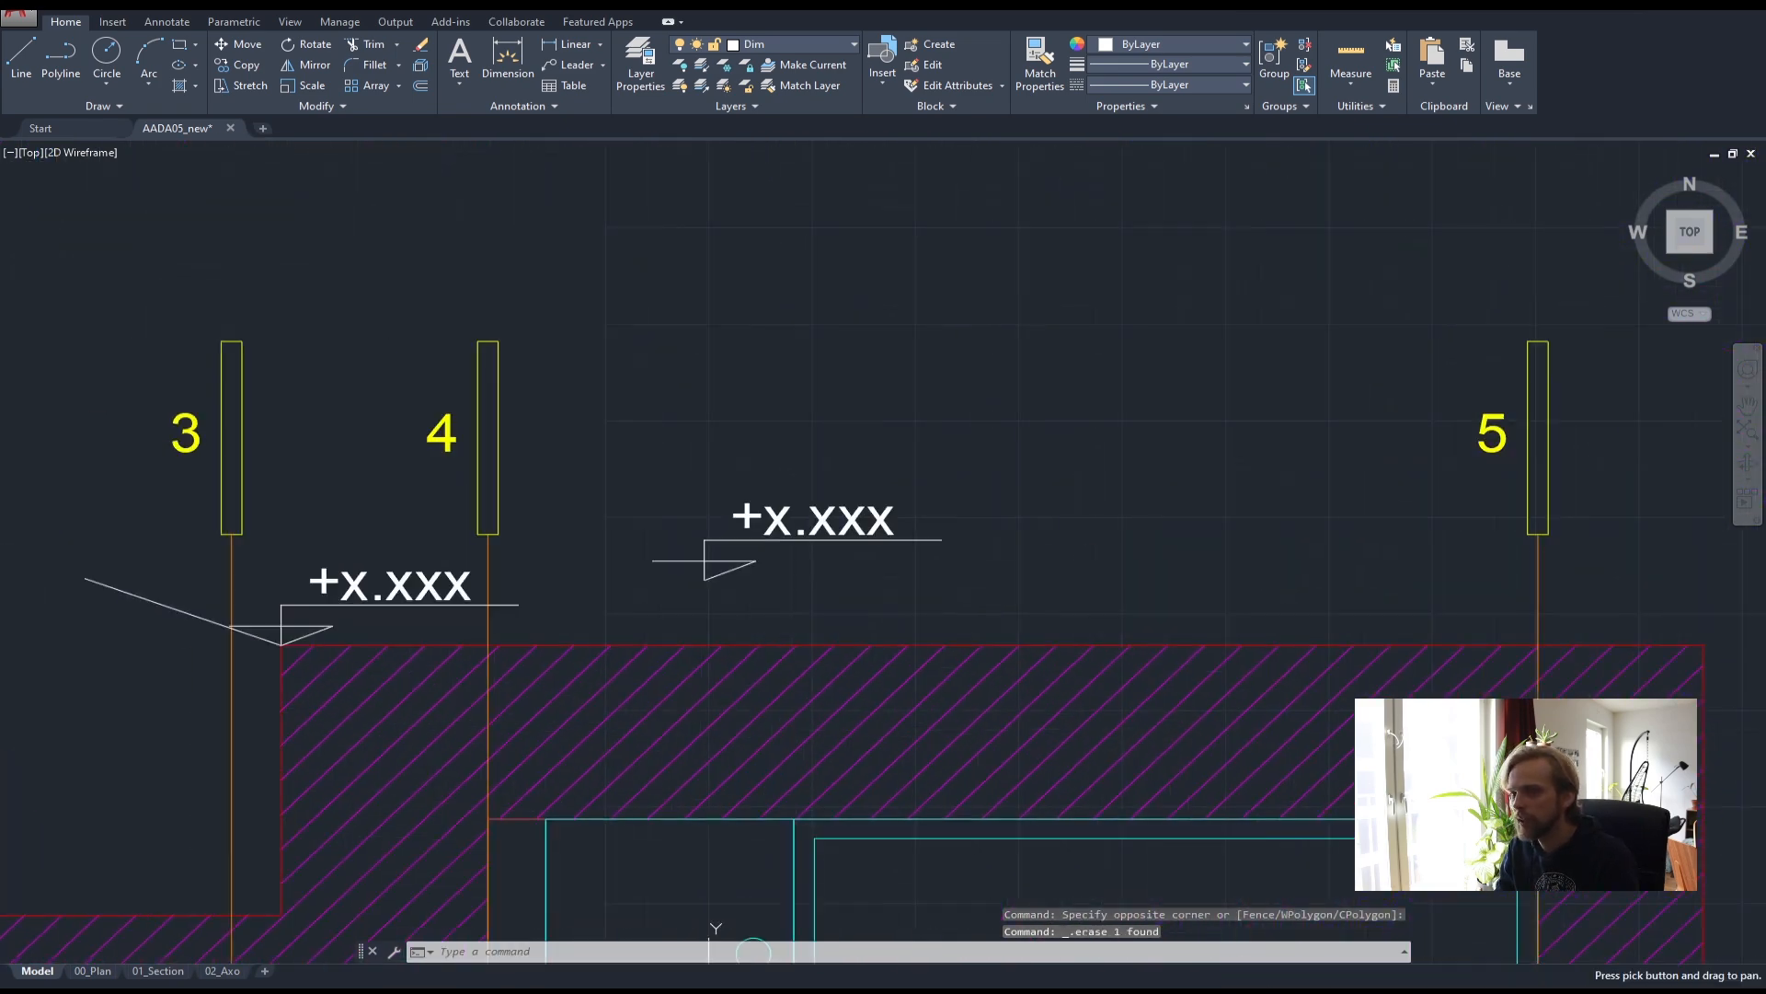
middle_click_drag(387, 611, 608, 562)
left_click(1130, 531)
left_click(851, 409)
key("Delete")
- Erase the remaining stray diagonal lines beside marker 3 and the left level marker
middle_click_drag(494, 513, 746, 486)
left_click(597, 559)
left_click(558, 472)
key("Delete")
scroll(558, 473, "down", 2)
middle_click_drag(445, 624, 966, 461)
scroll(783, 427, "up", 3)
left_click(467, 474)
left_click(398, 342)
key("Delete")
scroll(398, 342, "down", 2)
middle_click_drag(447, 525, 579, 289)
left_click(503, 611)
left_click(465, 515)
key("Delete")
scroll(705, 630, "down", 2)
middle_click_drag(942, 687, 816, 627)
scroll(816, 628, "up", 5)
scroll(612, 556, "down", 4)
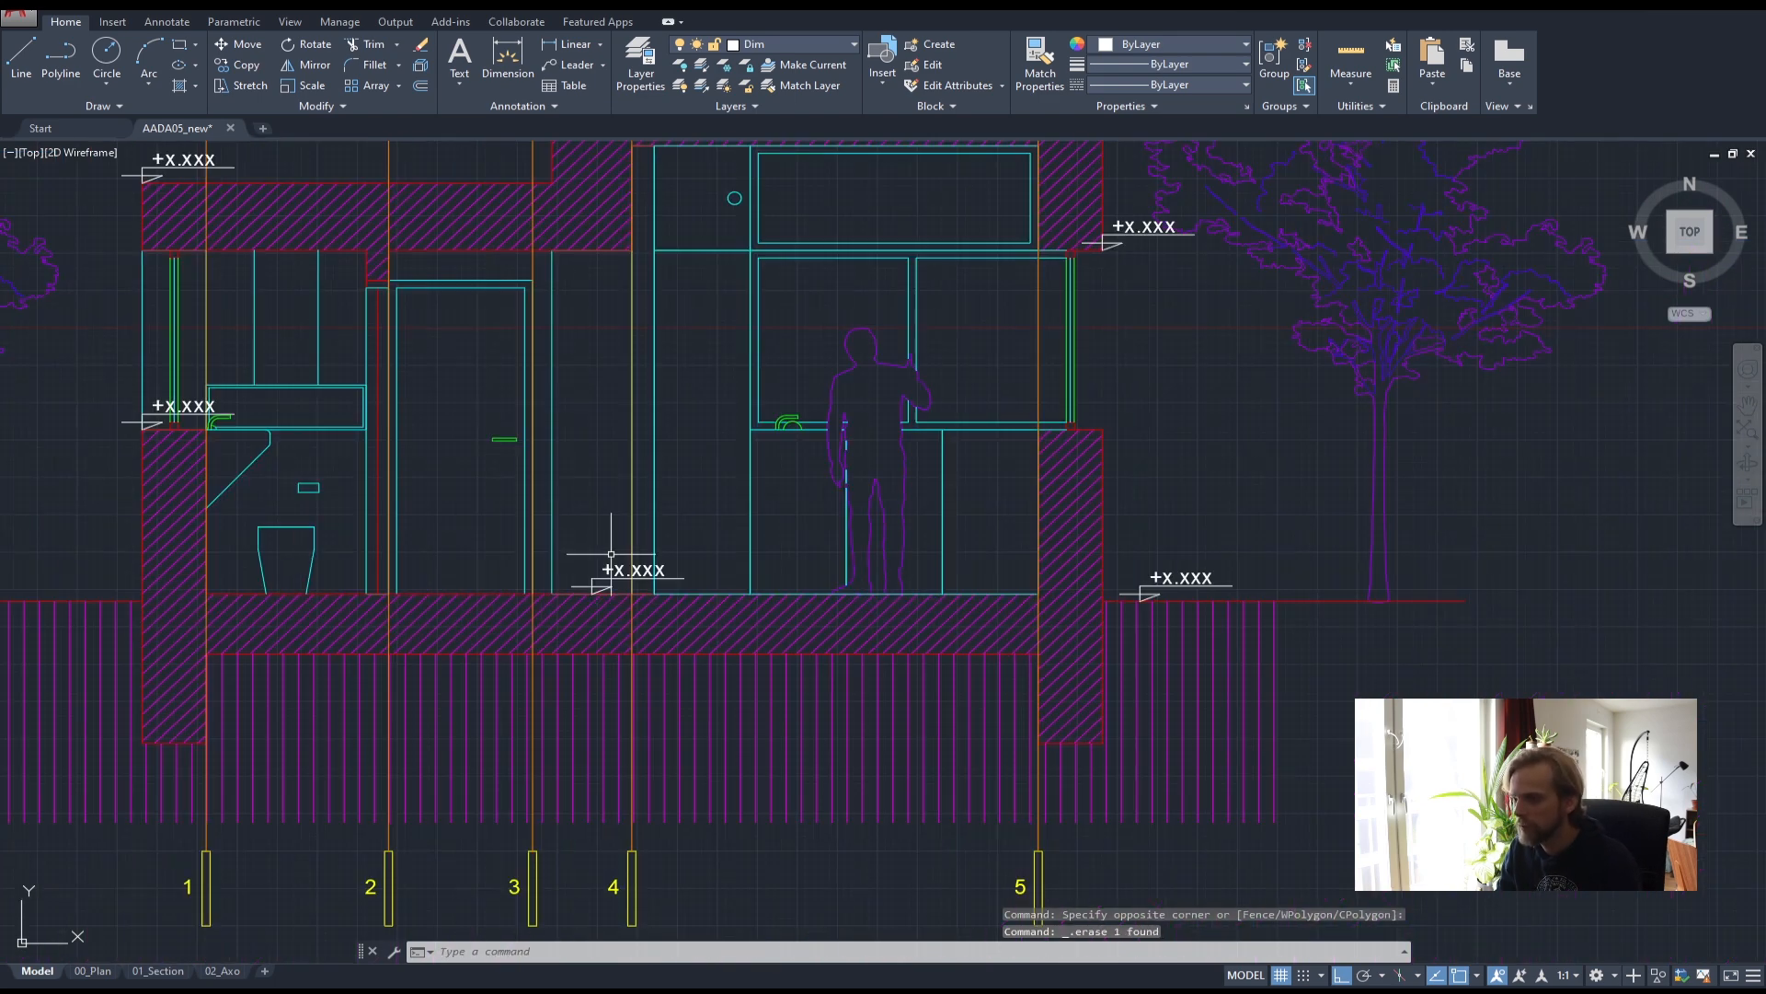
middle_click_drag(550, 459, 713, 678)
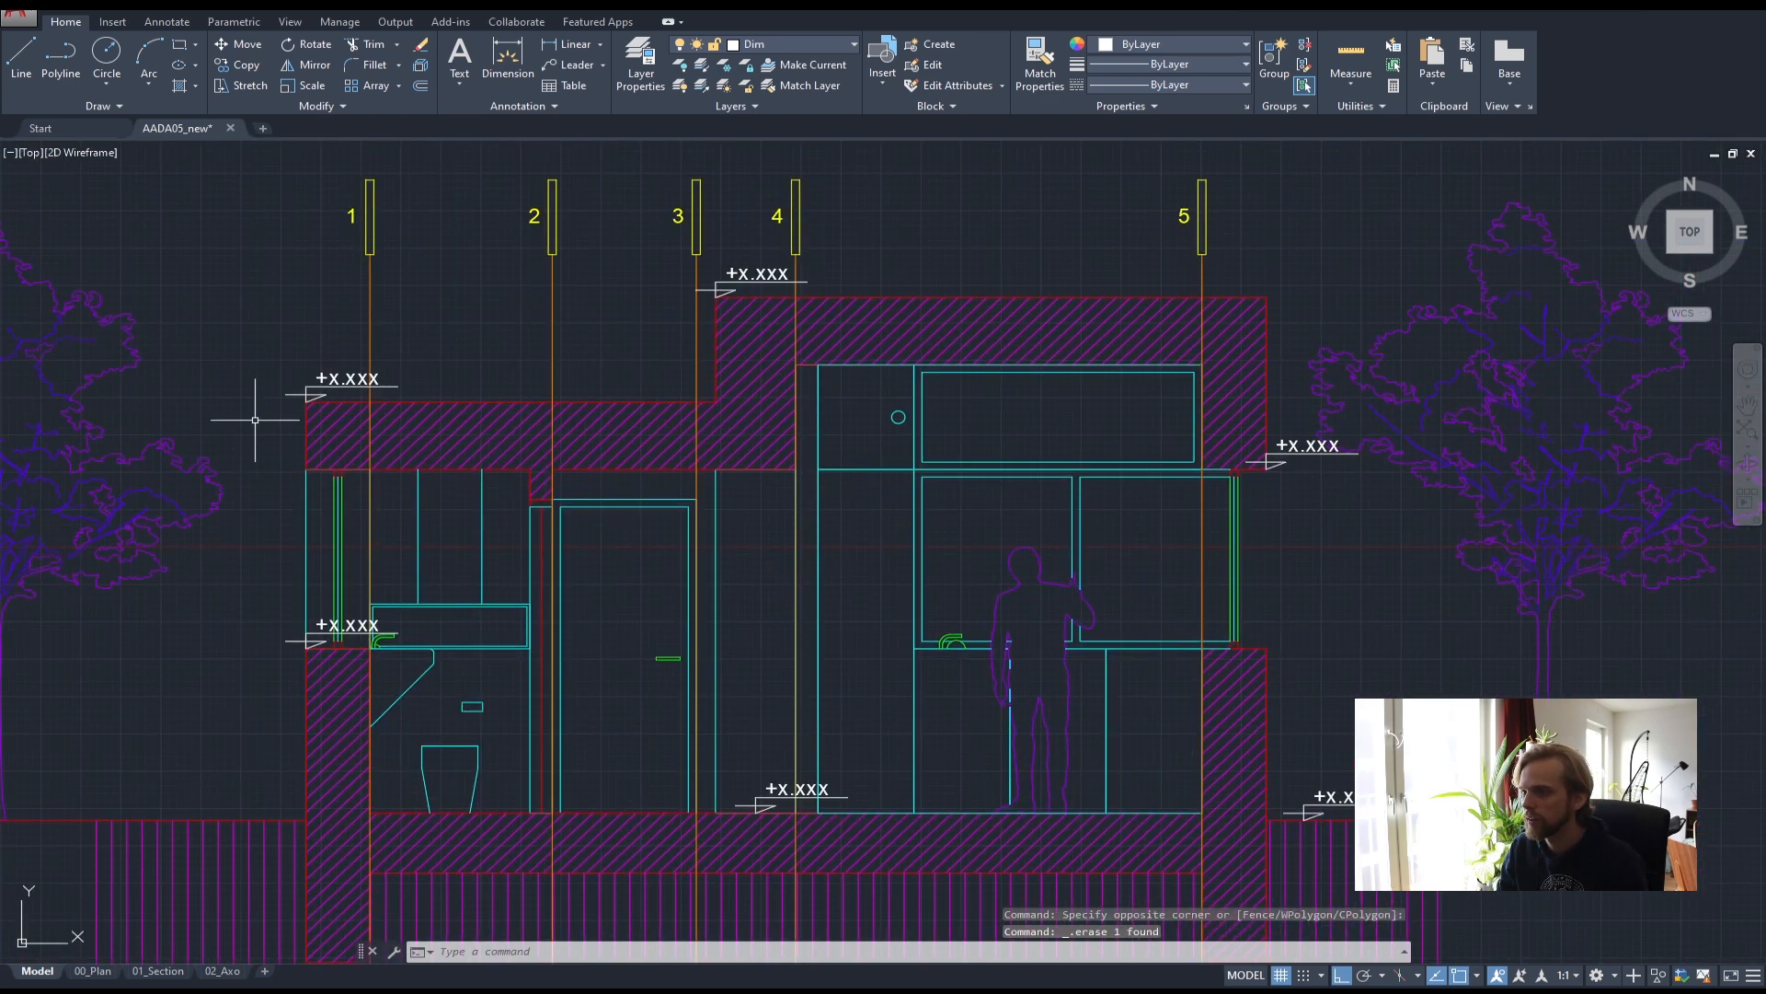
scroll(493, 603, "up", 3)
scroll(431, 577, "up", 3)
- Move the lower-left level marker further left, away from the wall
left_click(525, 633)
left_click(427, 471)
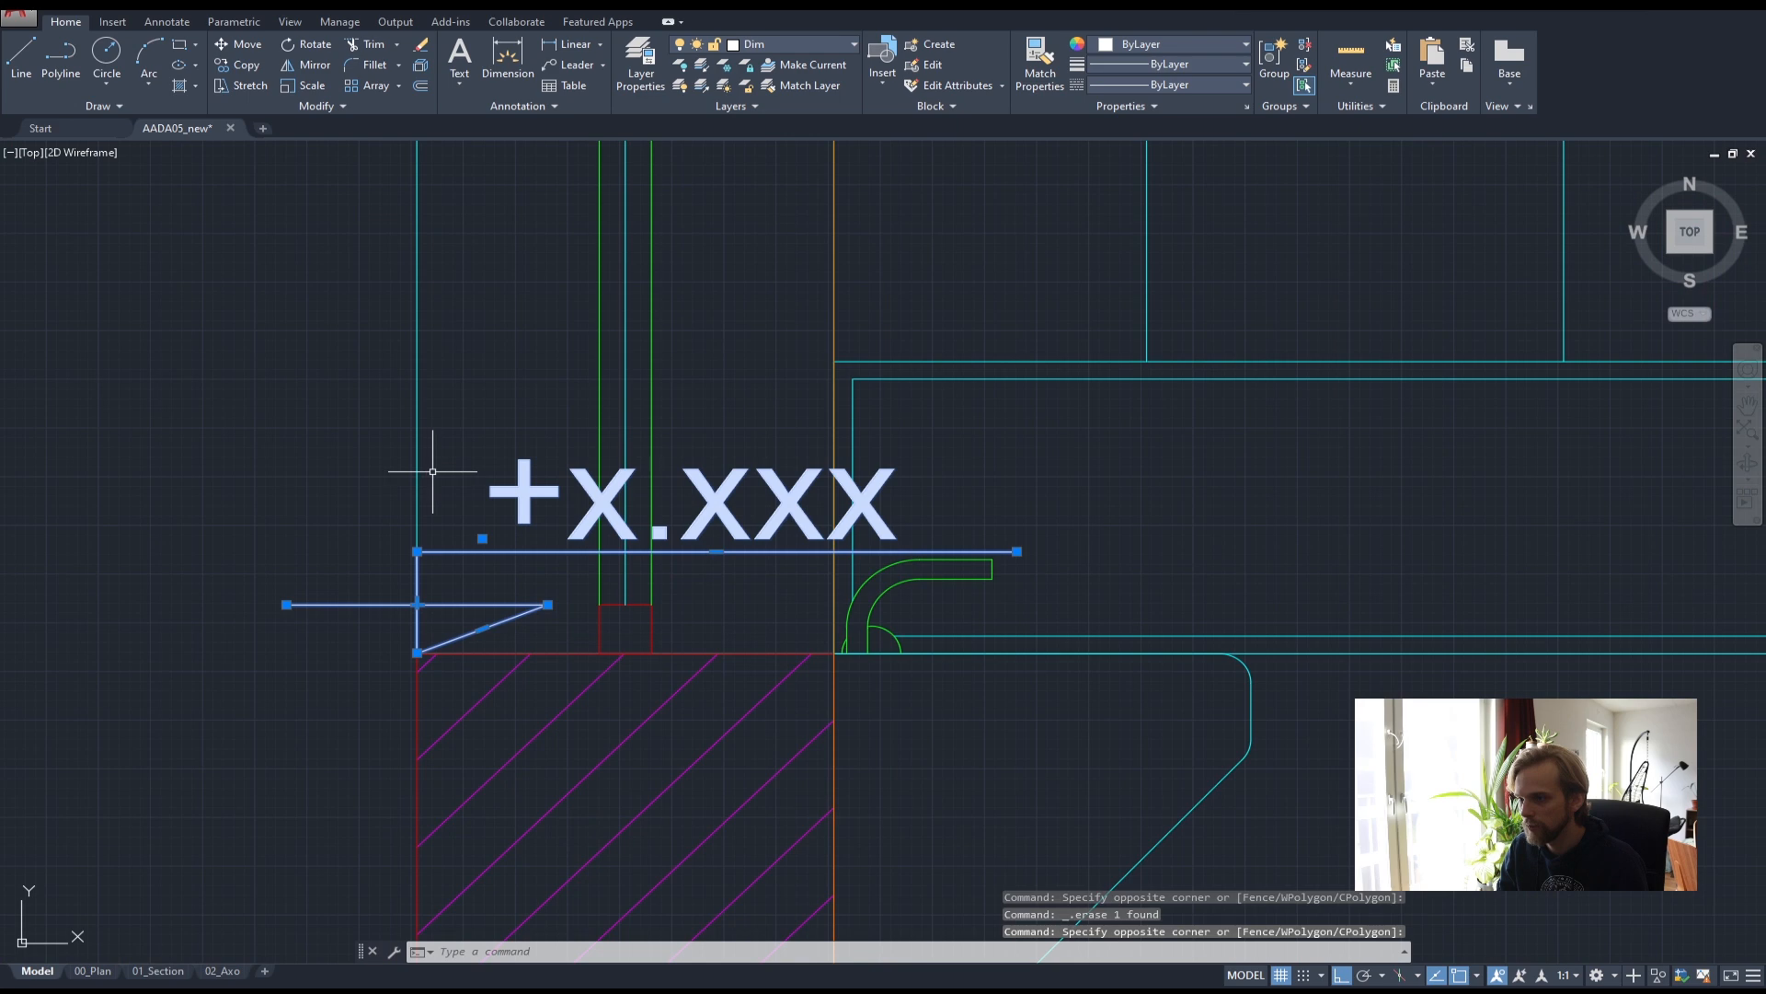
scroll(449, 571, "down", 2)
type("m")
key("Return")
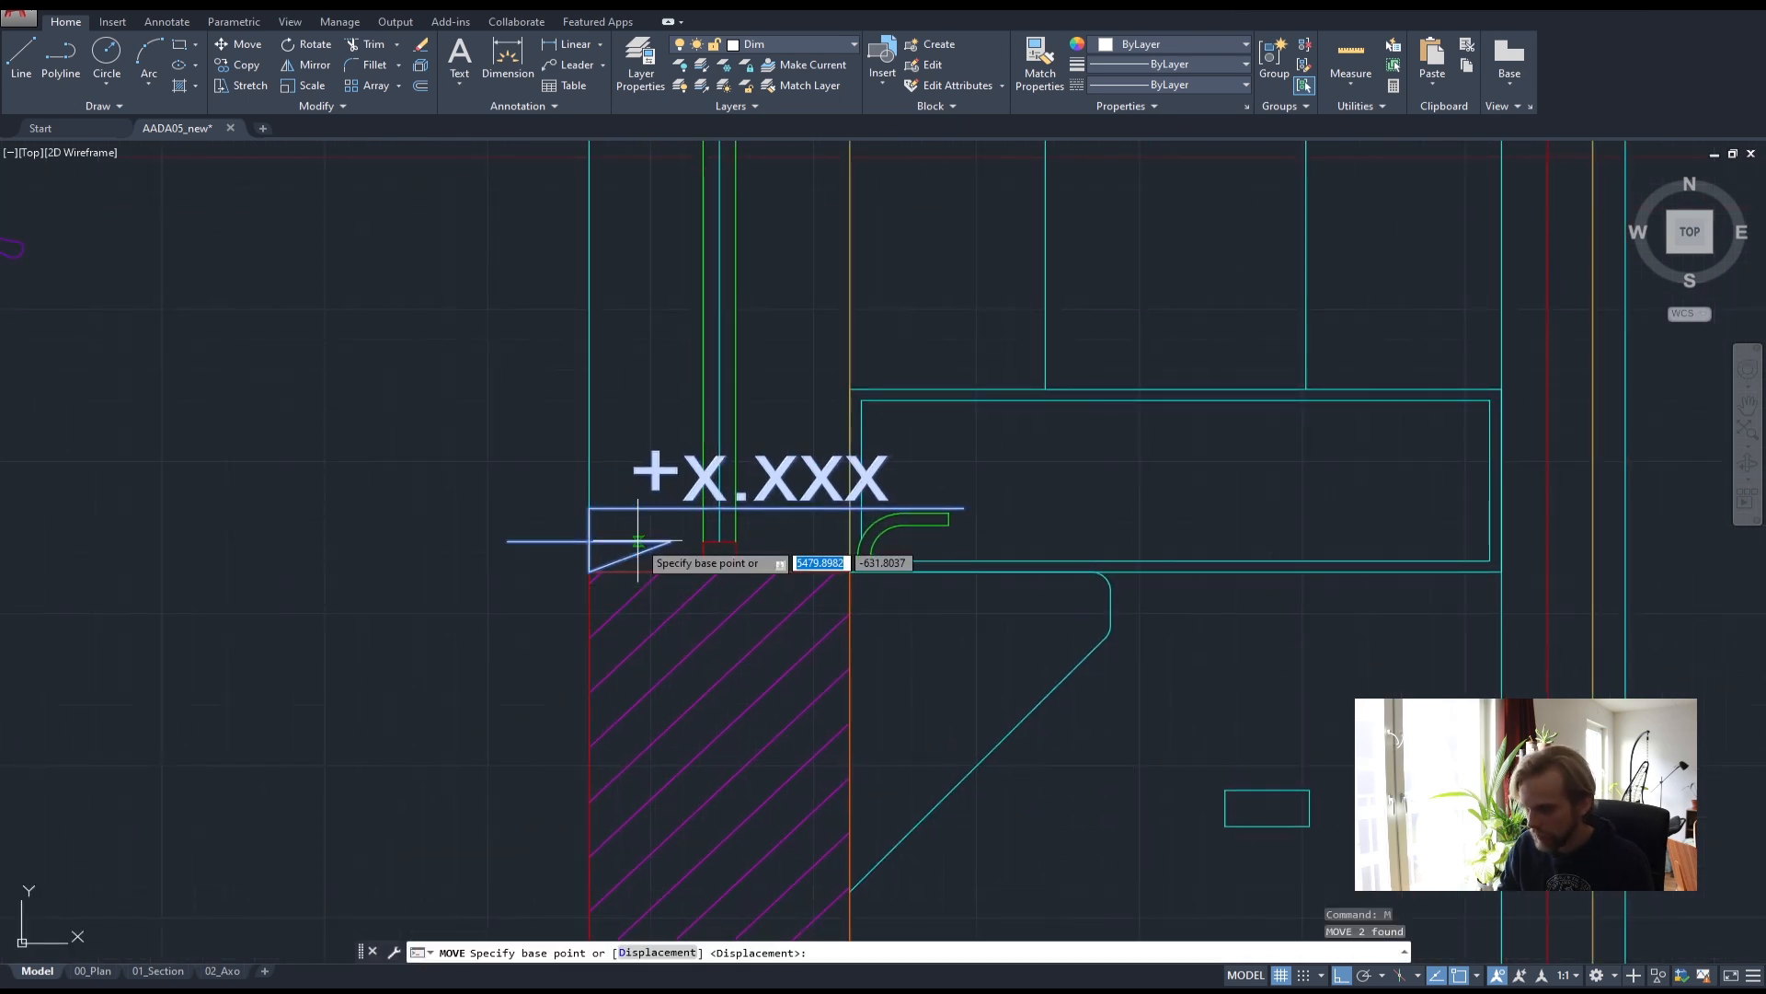
mouse_move(528, 547)
middle_mouse_down()
mouse_move(643, 537)
mouse_move(777, 490)
middle_mouse_up()
left_click(721, 587)
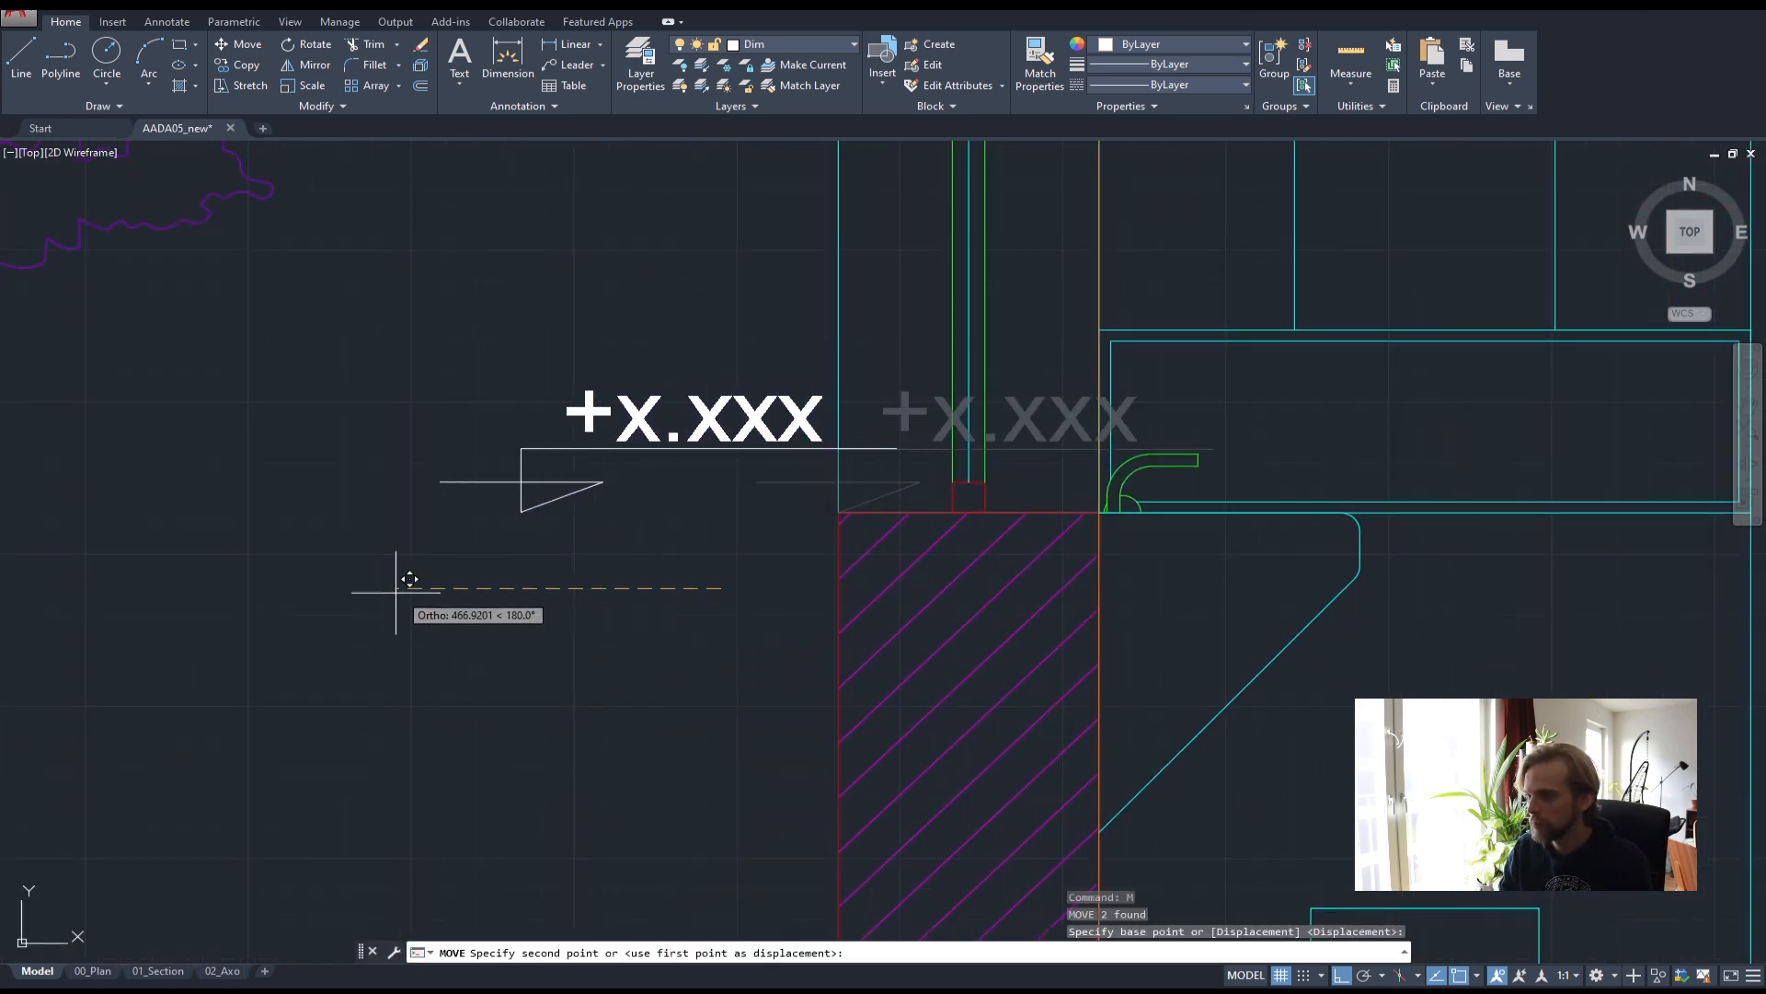
left_click(309, 586)
key("Escape")
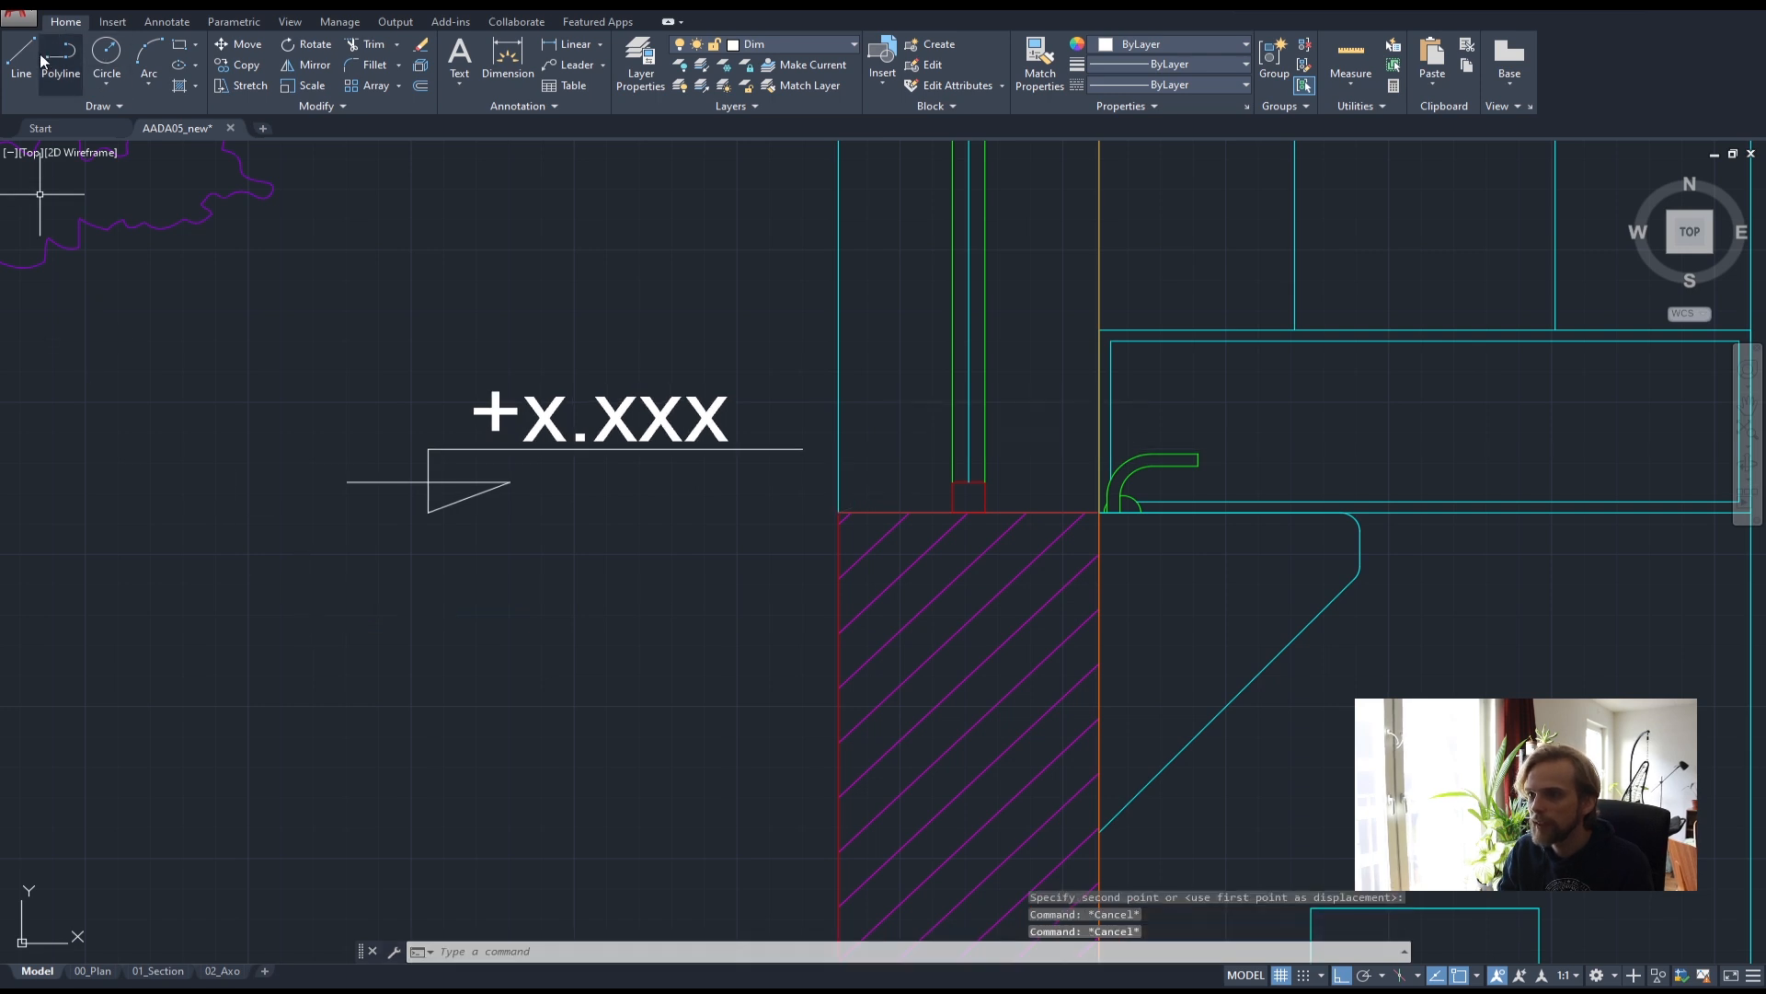
- Draw a horizontal line from the marker triangle's corner to the red wall edge
type("l")
key("Return")
left_click(428, 512)
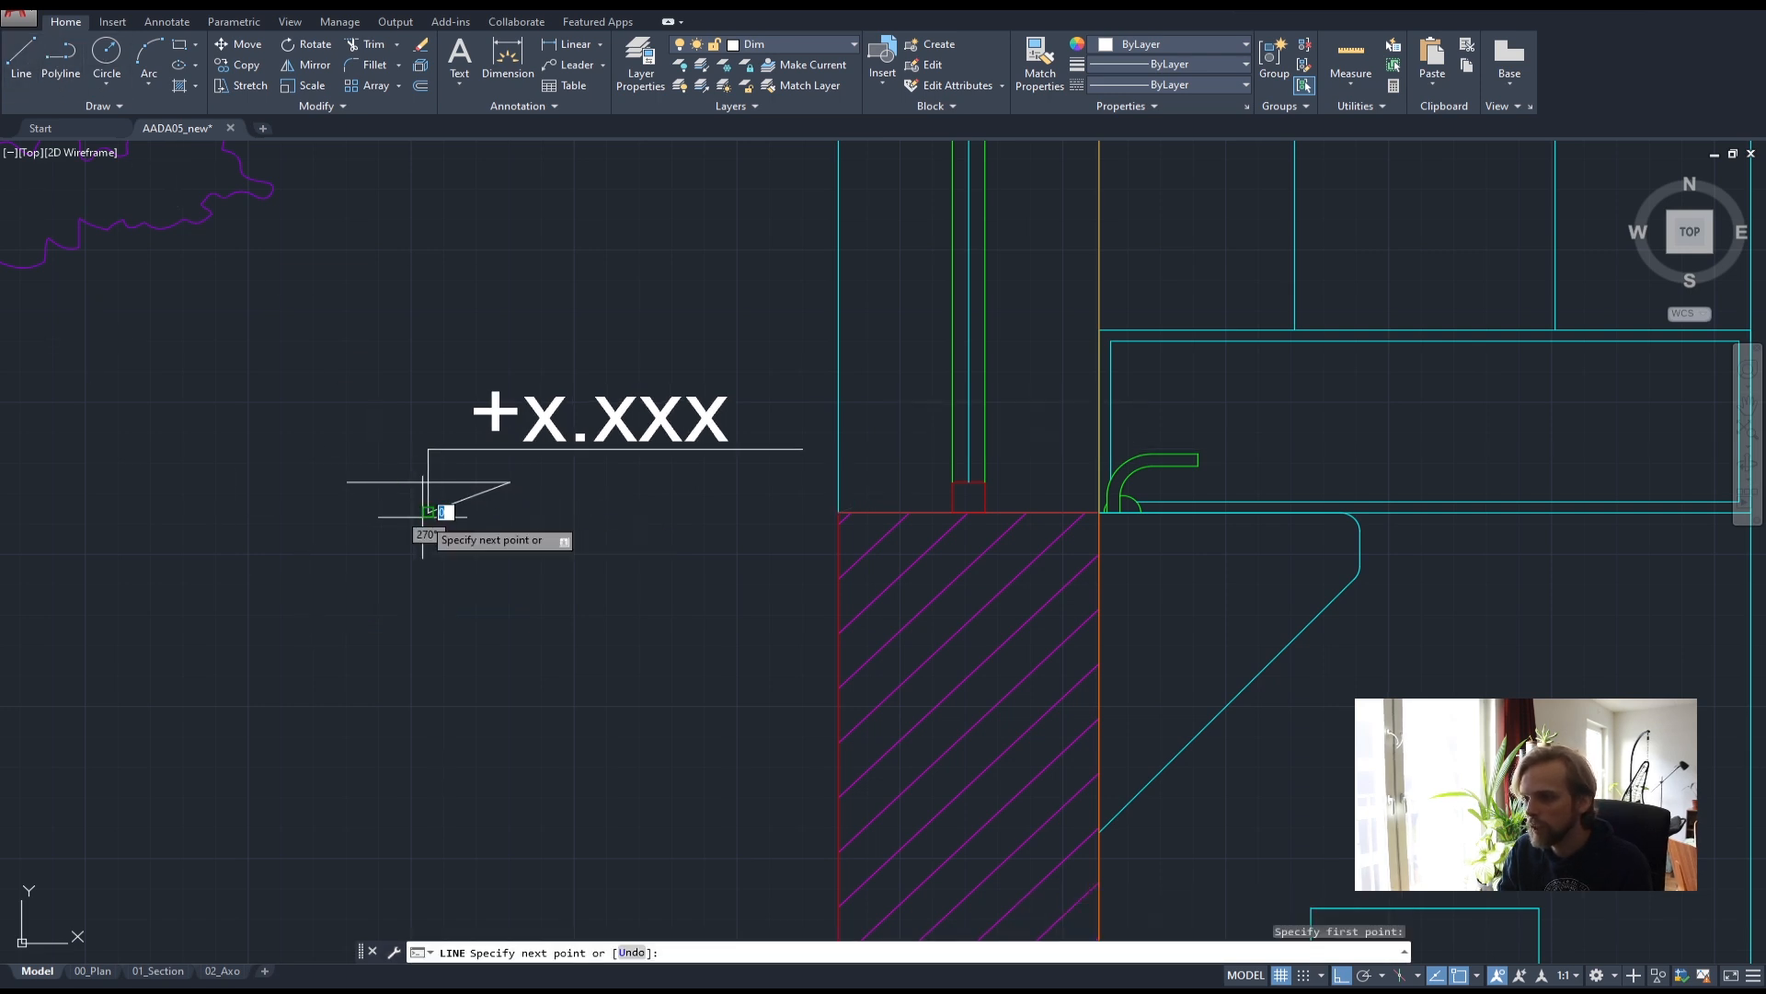
left_click(839, 512)
key("Return")
left_click(713, 519)
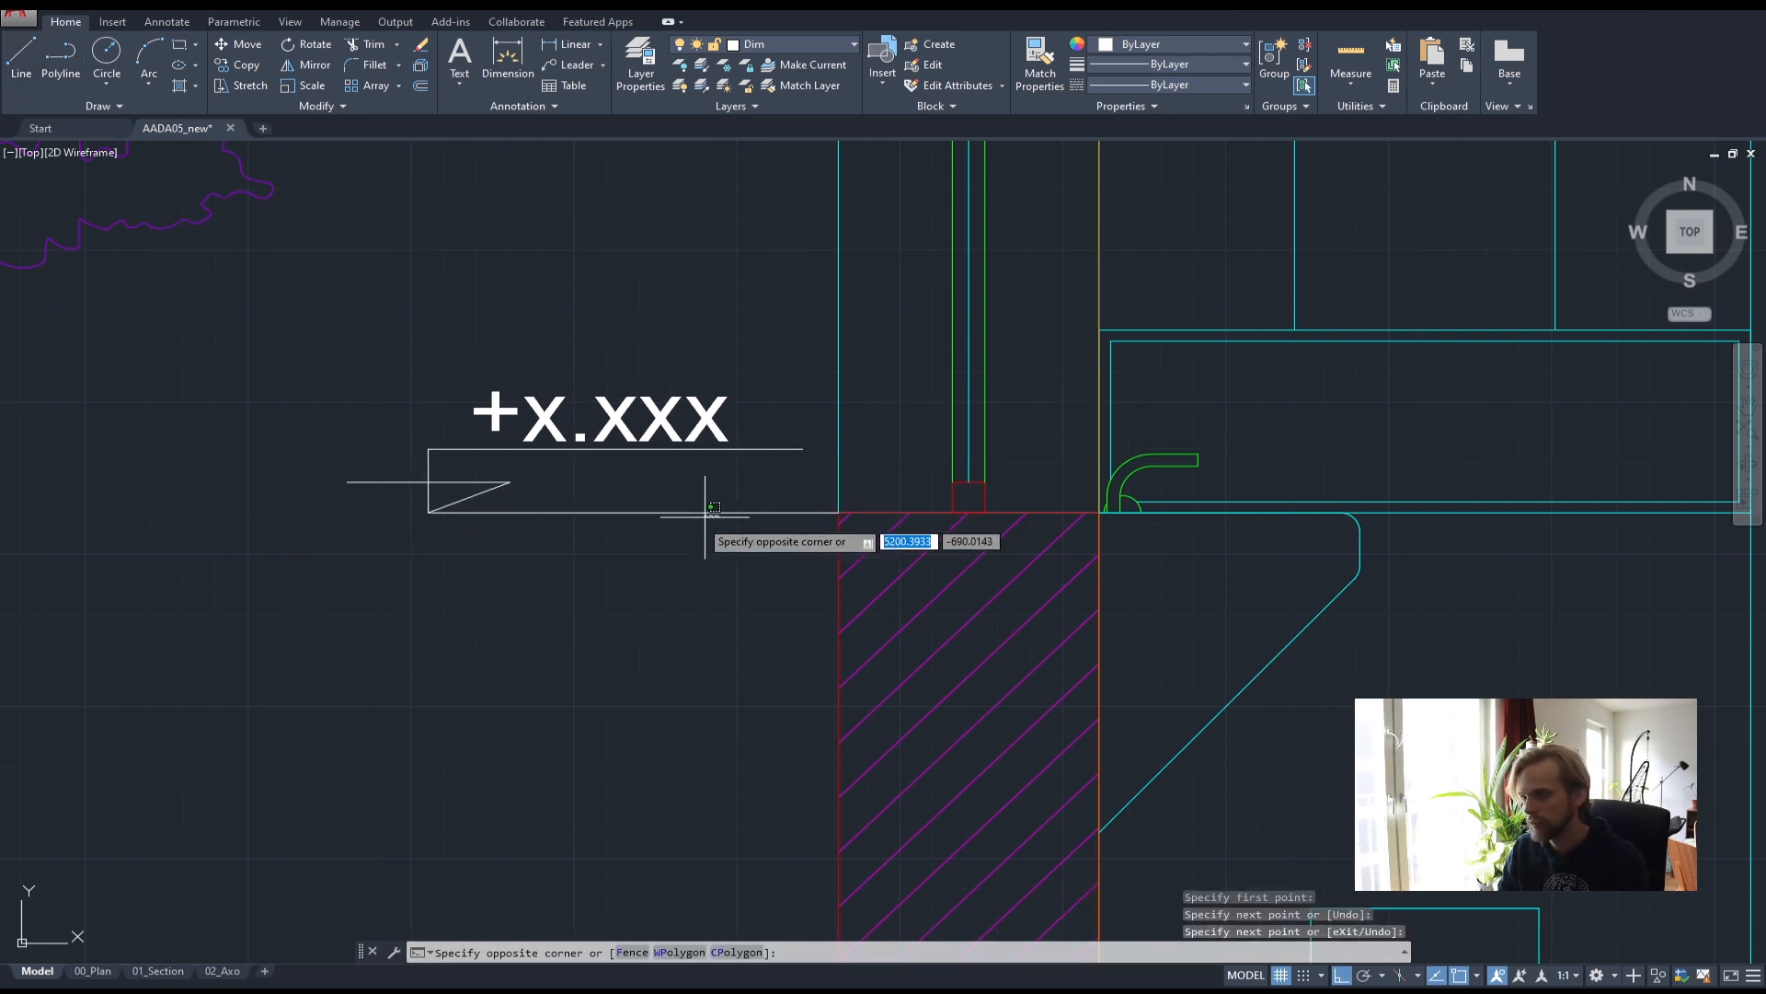
left_click(621, 499)
left_click(428, 513)
key("Escape")
key("Escape")
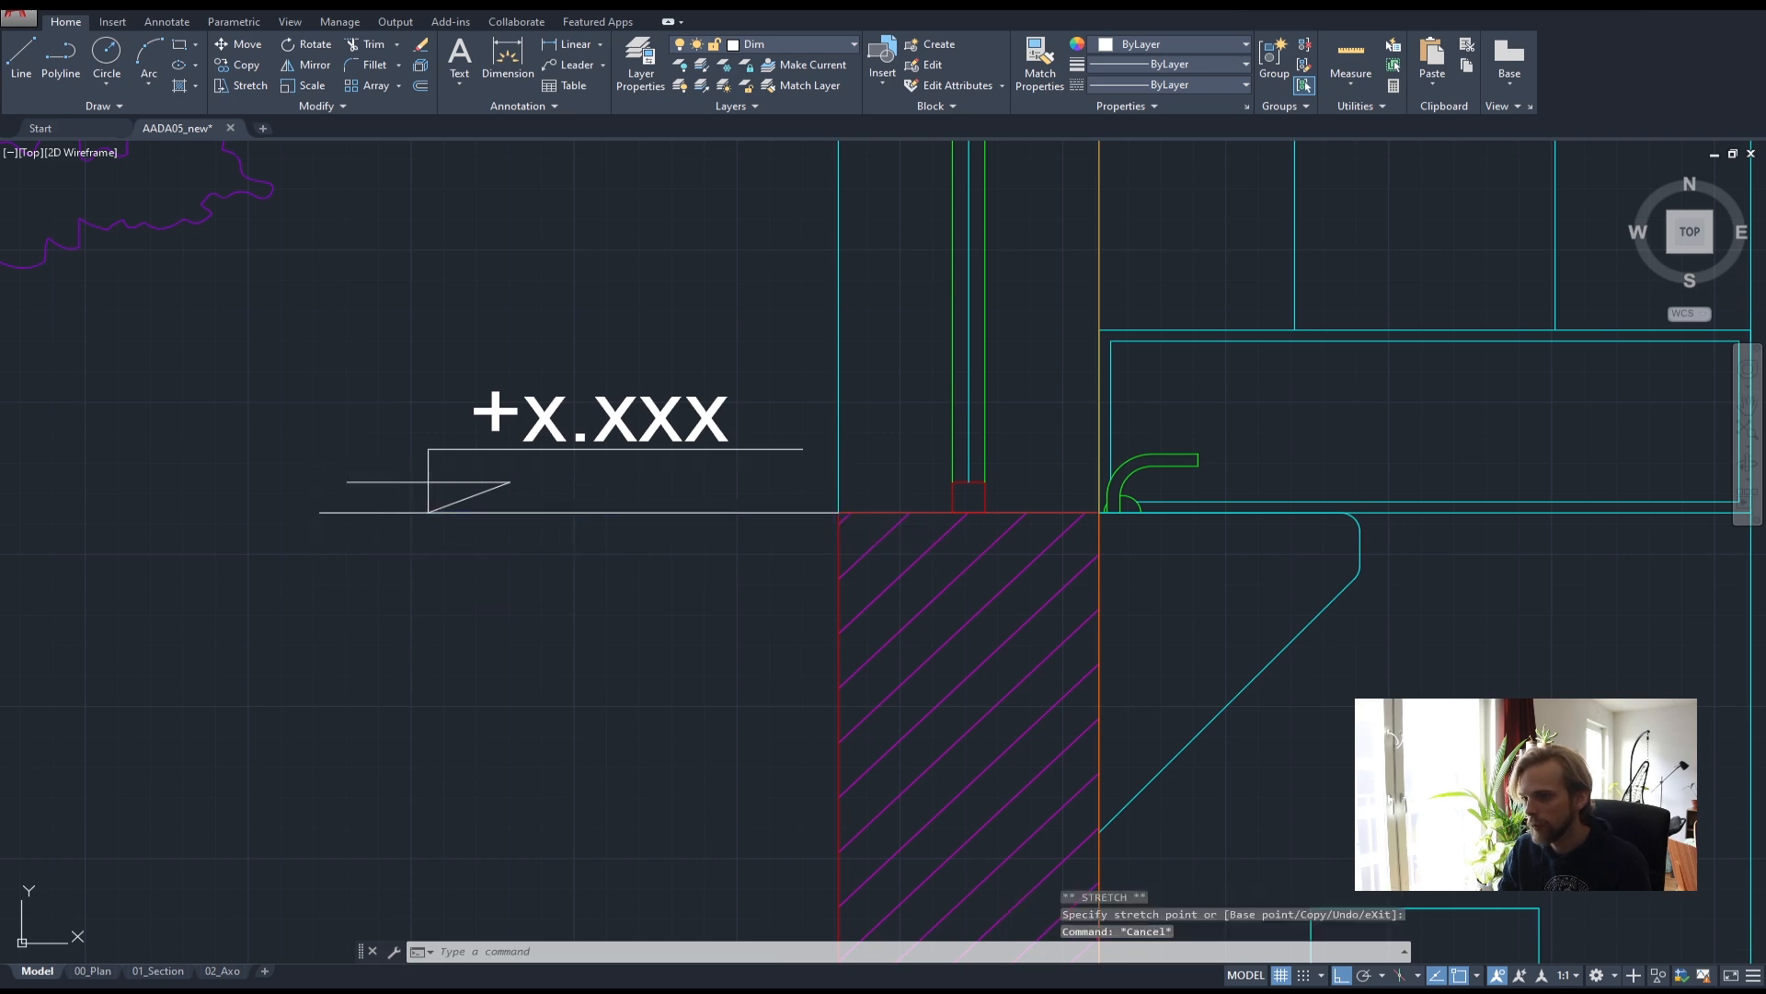
- Shift the right level marker outward to the right in two moves
scroll(355, 493, "down", 8)
scroll(931, 632, "up", 5)
middle_click_drag(1013, 422, 982, 737)
middle_click_drag(864, 419, 808, 549)
scroll(805, 547, "up", 5)
left_click(877, 515)
left_click(816, 347)
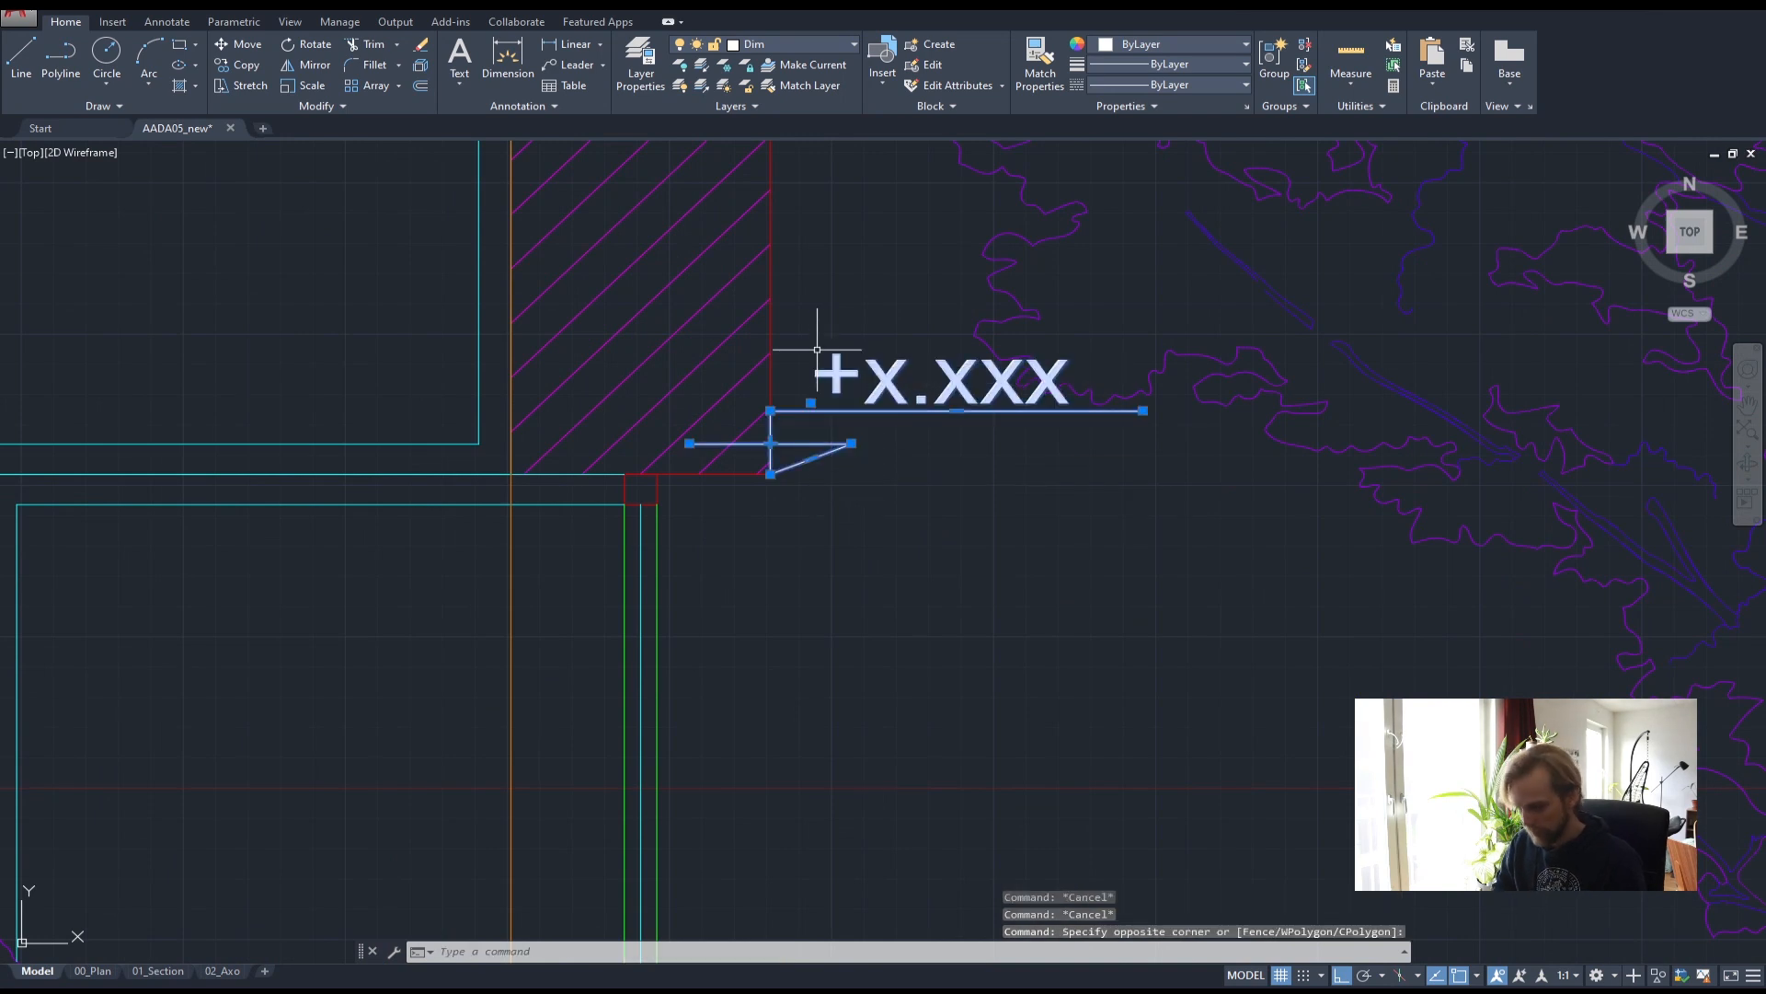
type("m")
key("Return")
left_click(849, 524)
left_click(902, 540)
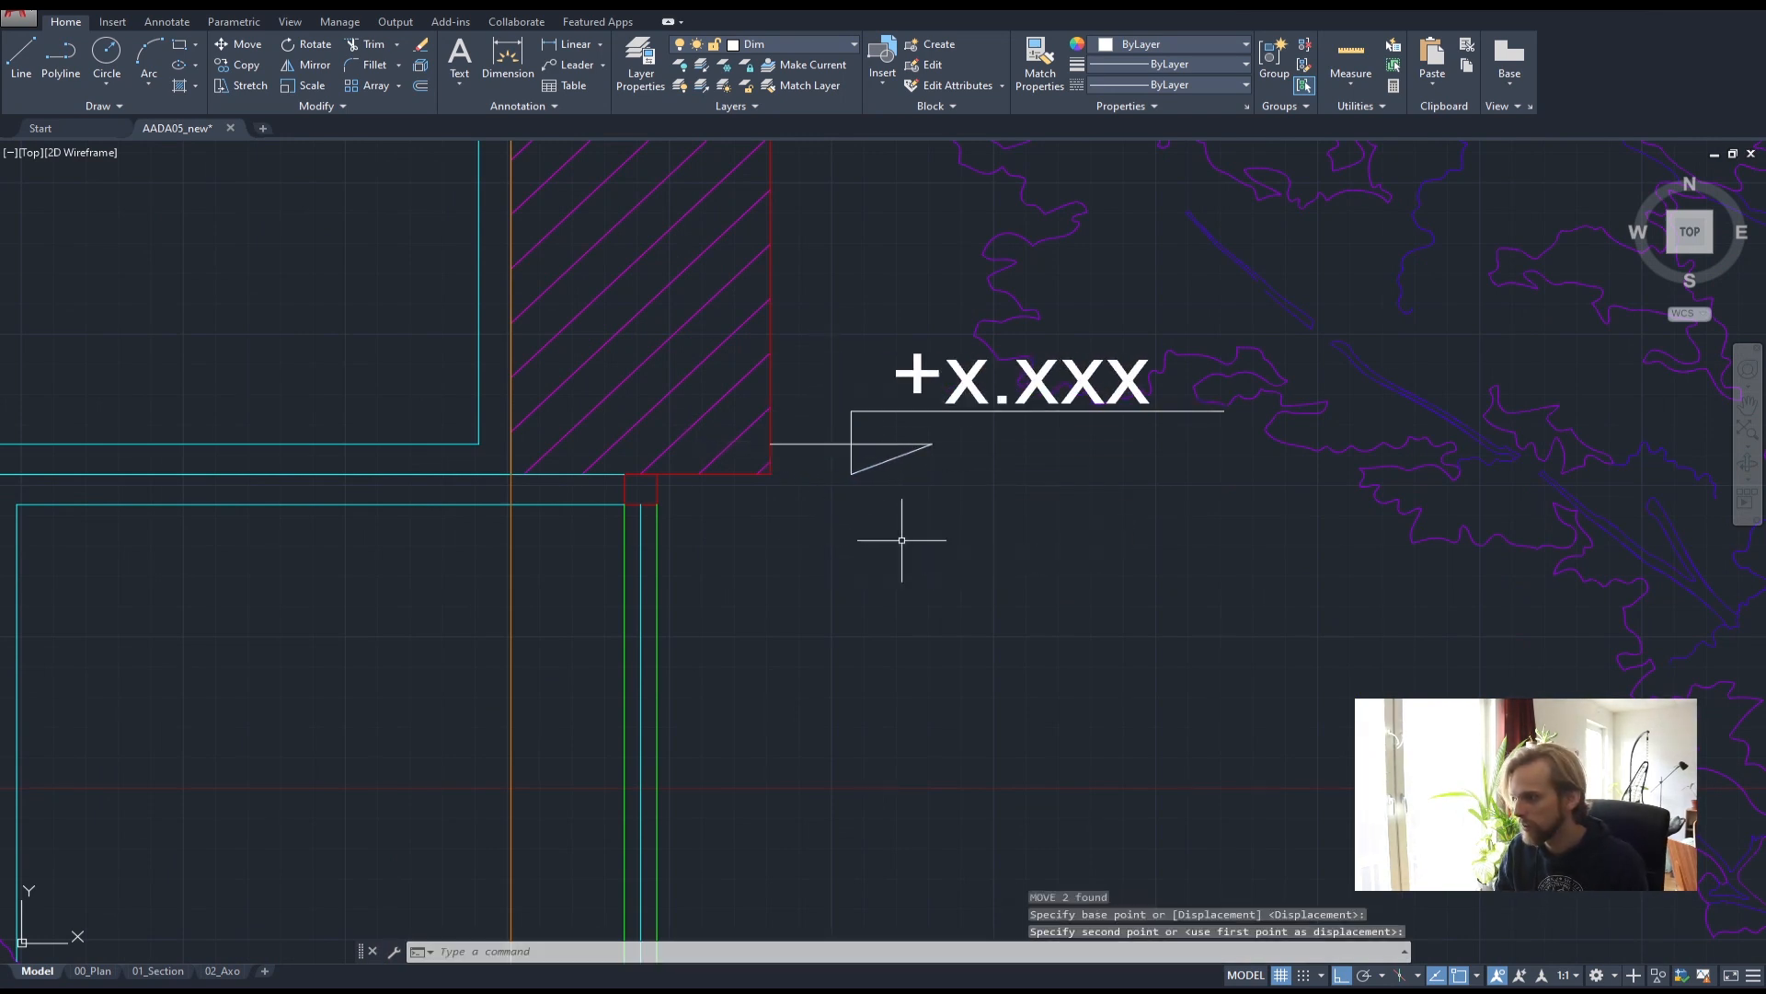
left_click(965, 540)
left_click(823, 309)
type("m")
key("Return")
left_click(859, 607)
left_click(927, 594)
key("Escape")
key("Escape")
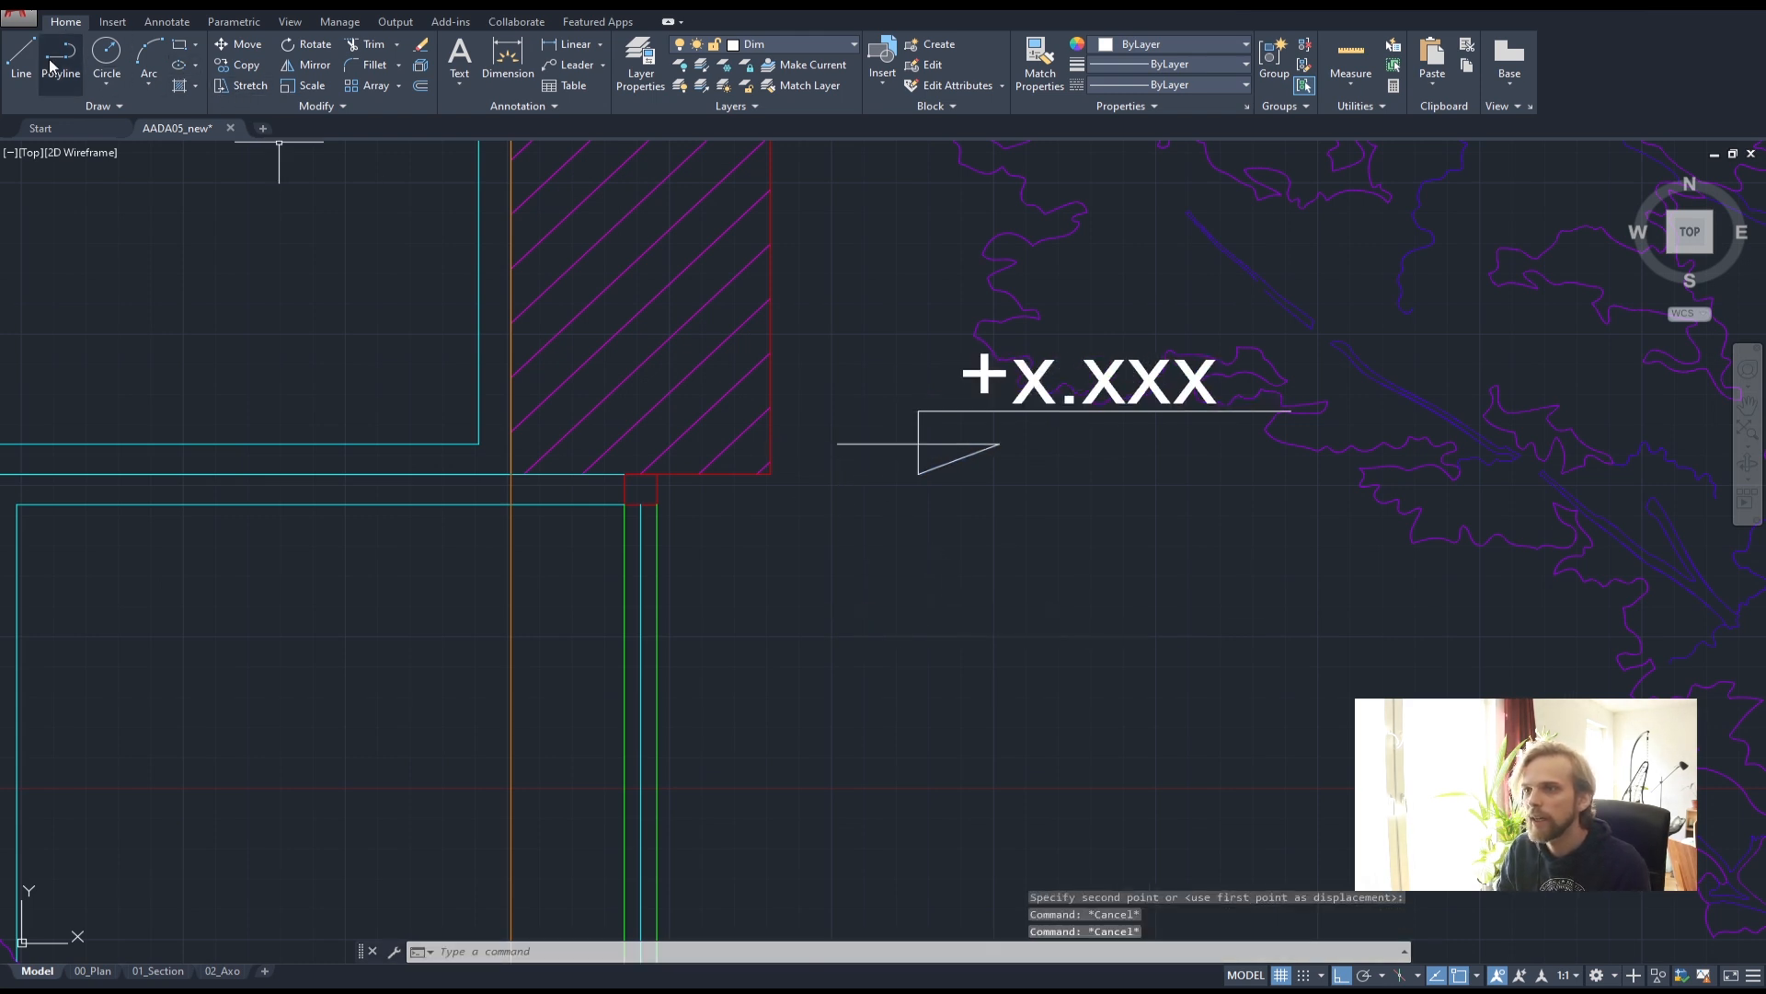
- Draw a horizontal line from the hatch's red corner past the right marker triangle
left_click(29, 57)
left_click(771, 475)
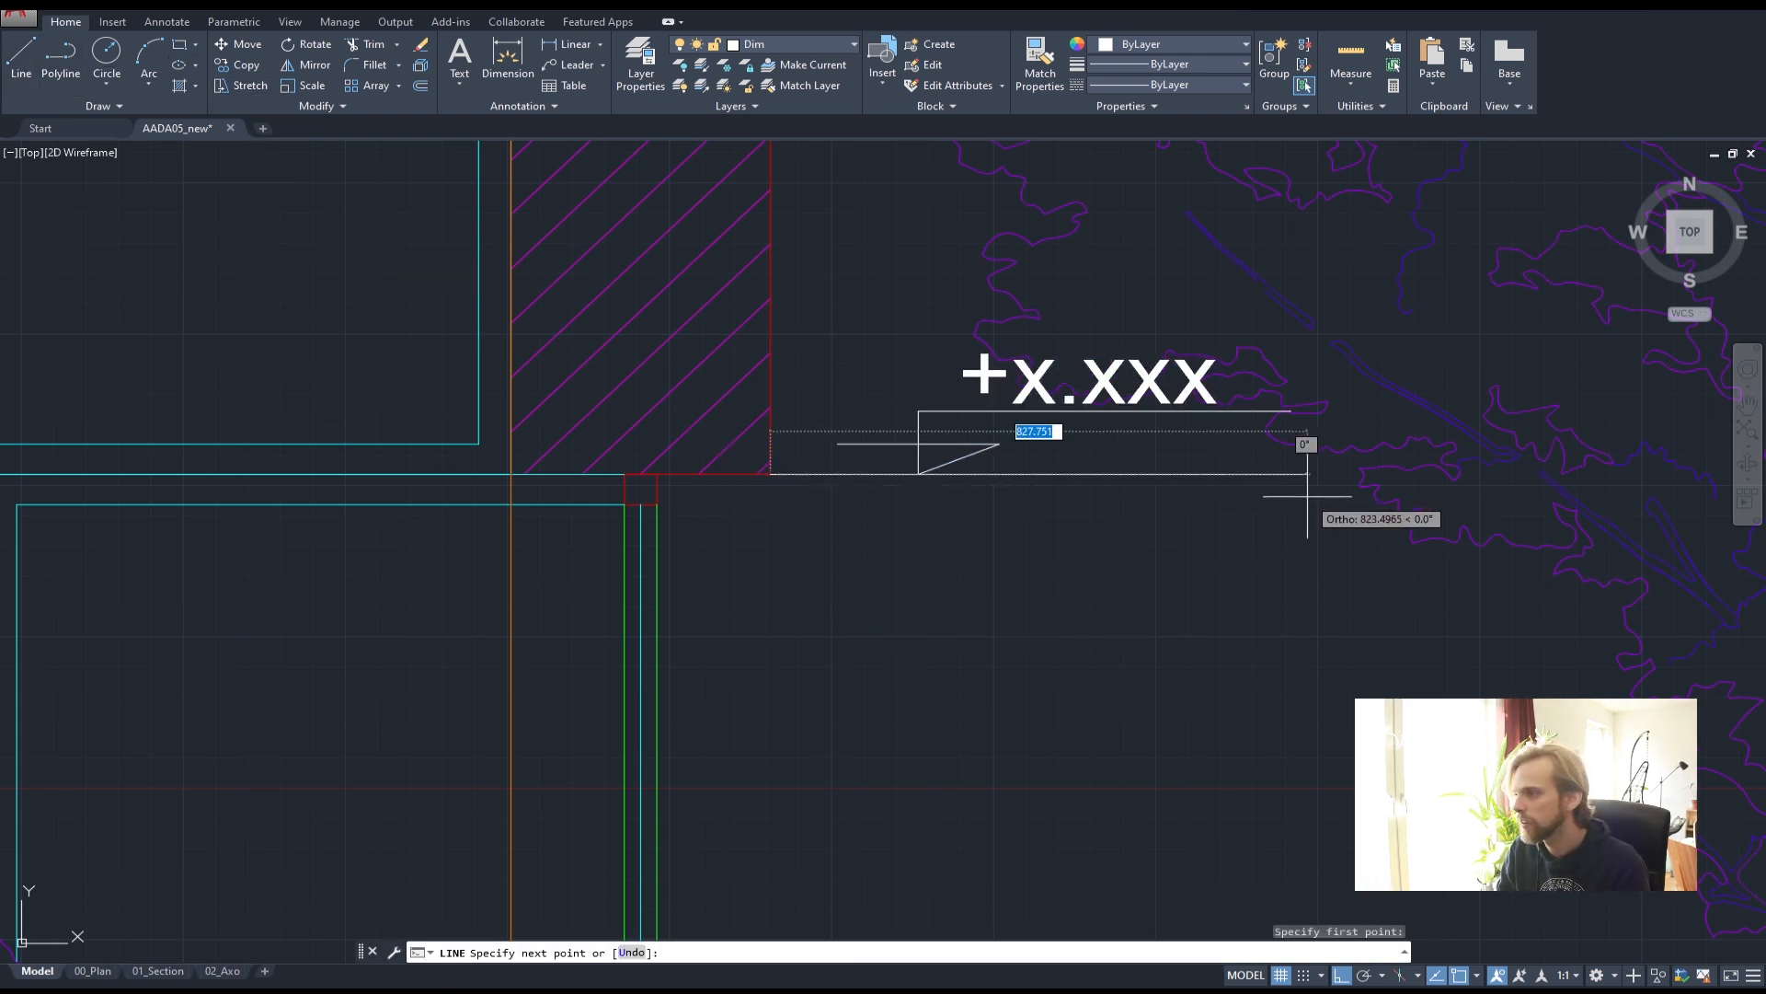
left_click(1155, 476)
key("Return")
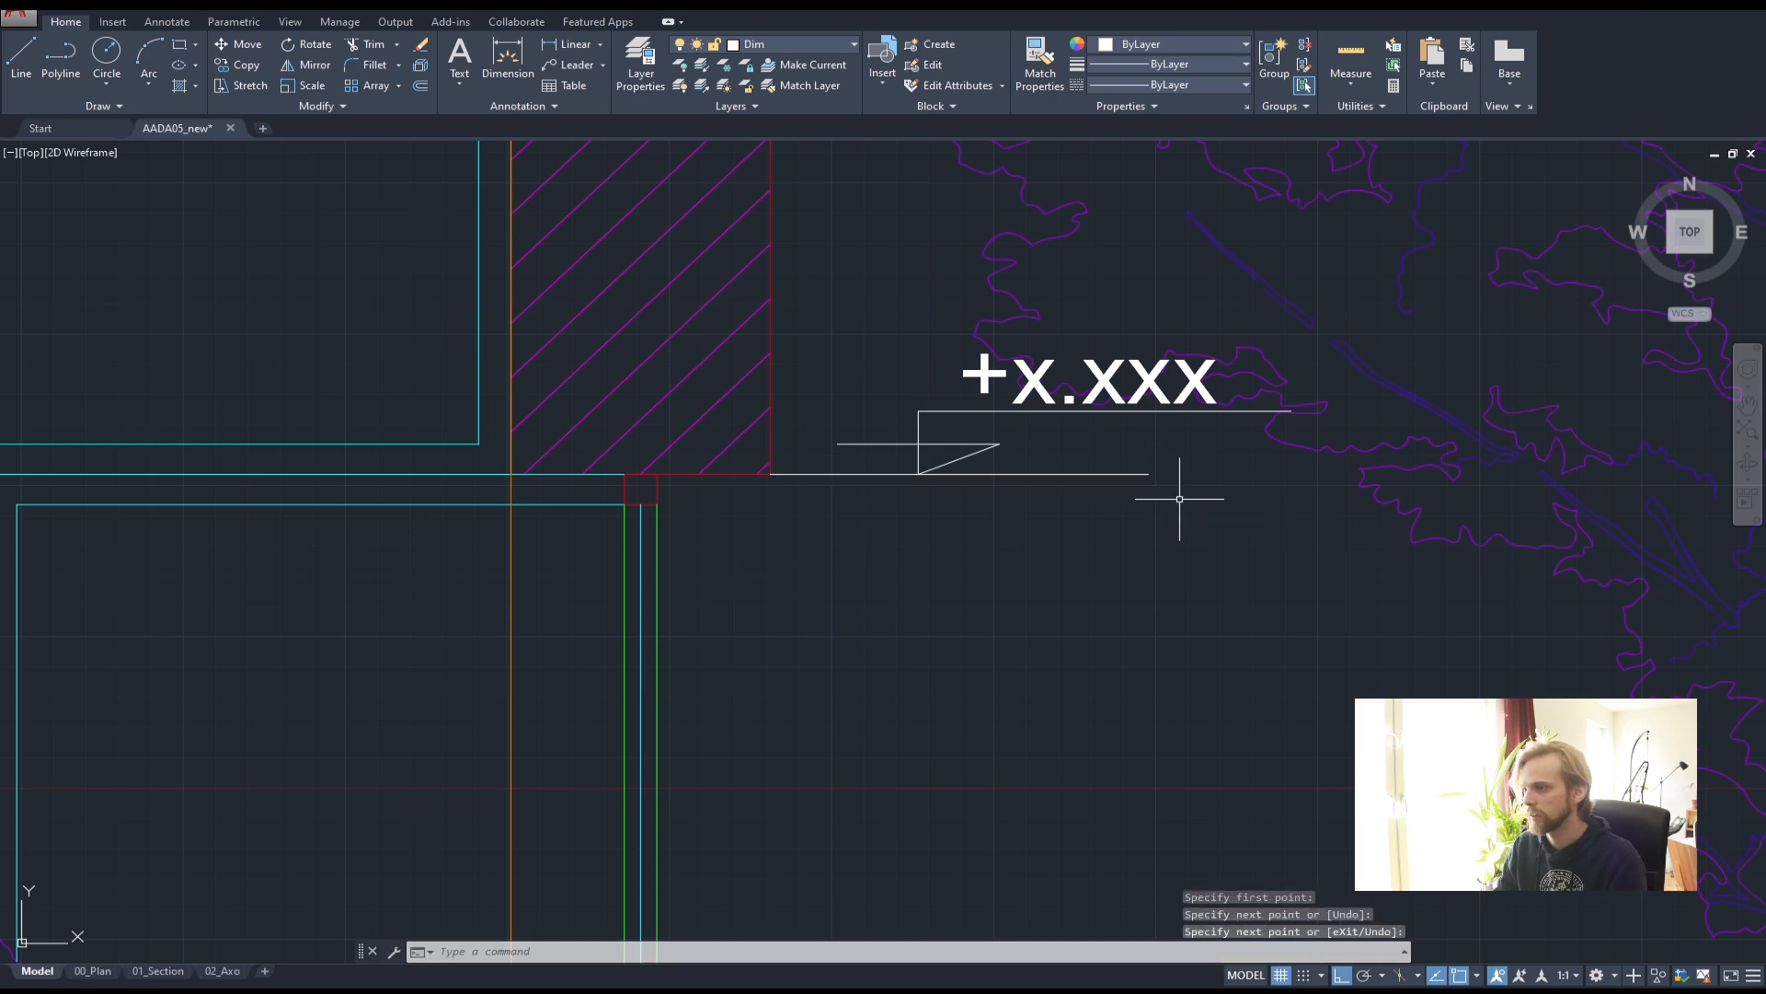
scroll(1161, 547, "down", 3)
mouse_move(793, 631)
middle_mouse_down()
mouse_move(893, 418)
mouse_move(846, 703)
middle_mouse_up()
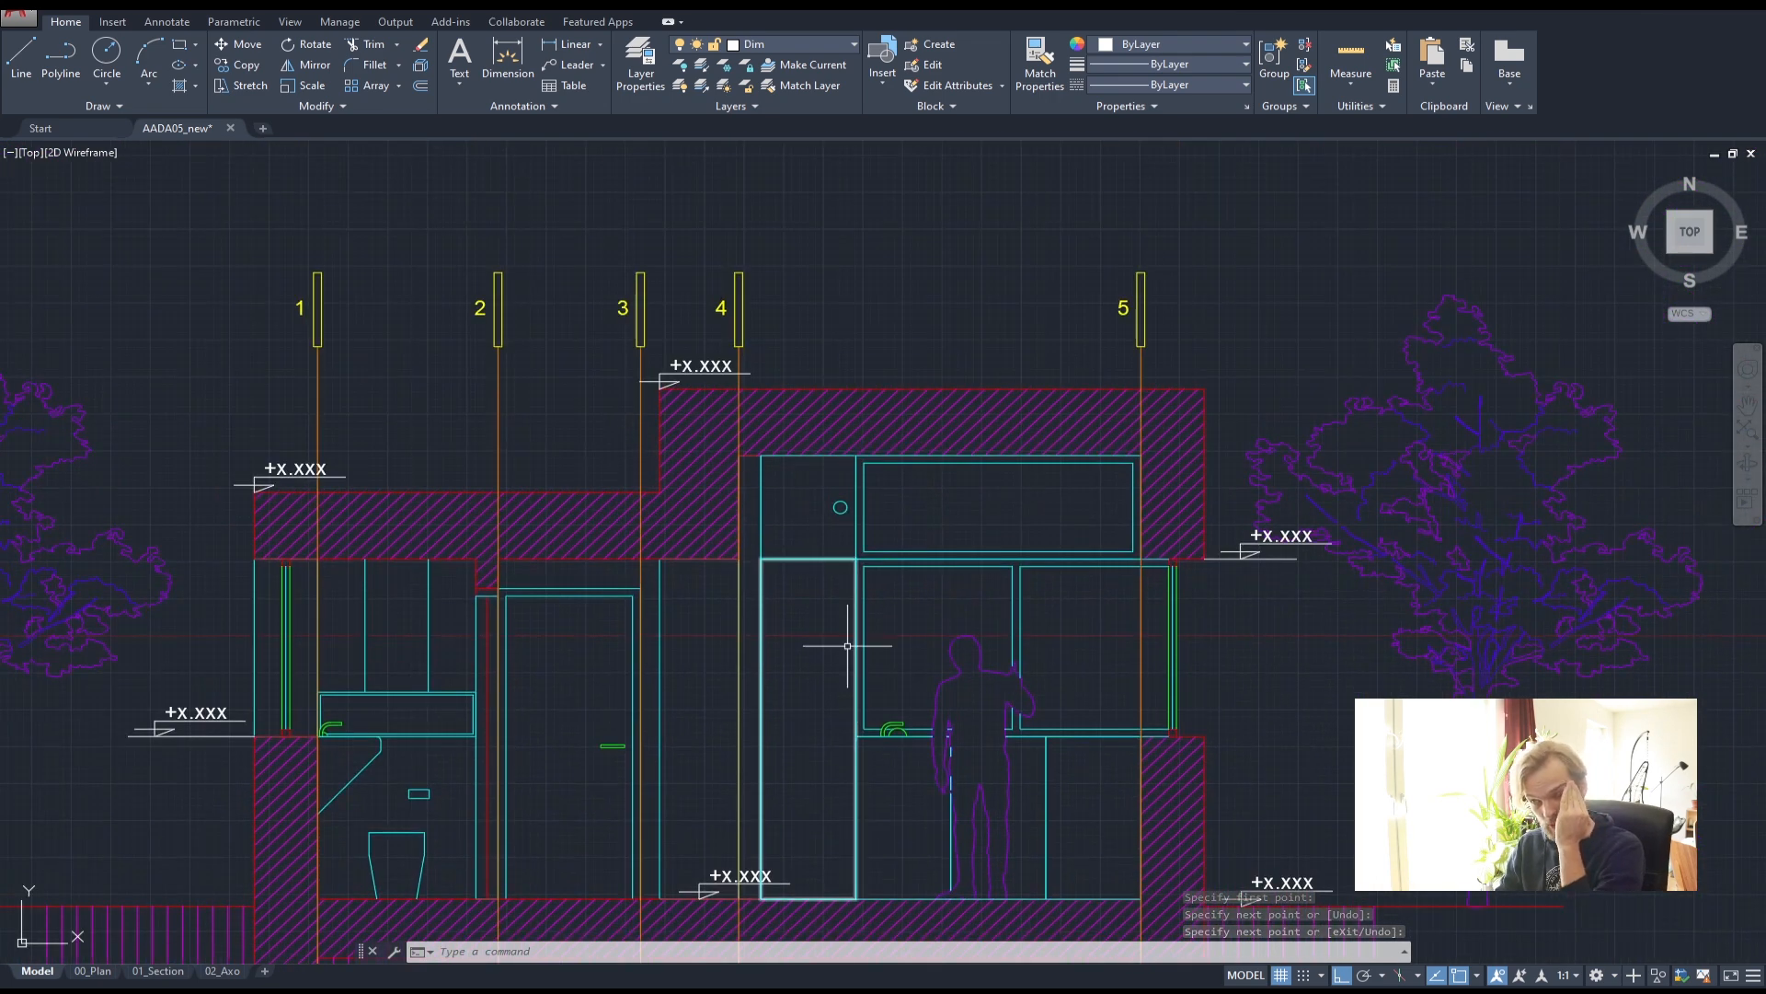
middle_click_drag(930, 537, 916, 397)
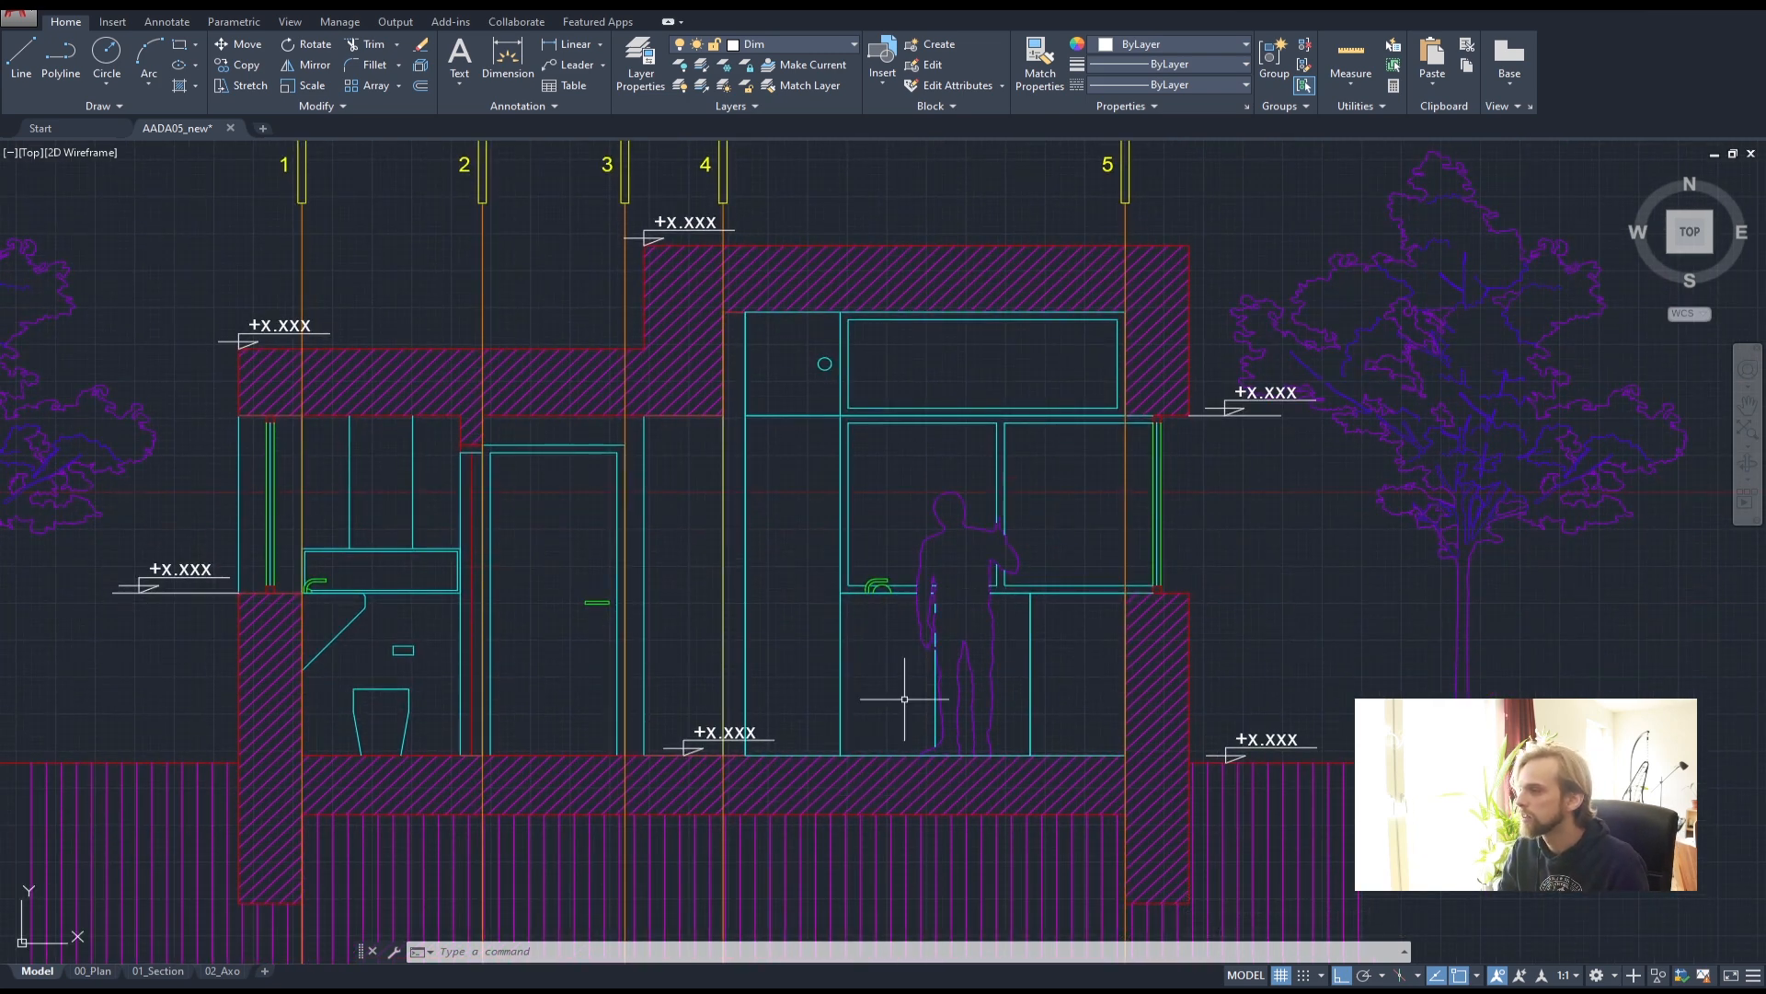
- Edit the floor level marker text, replacing '+X.XXX' with '+/- 0.000'
scroll(775, 684, "up", 6)
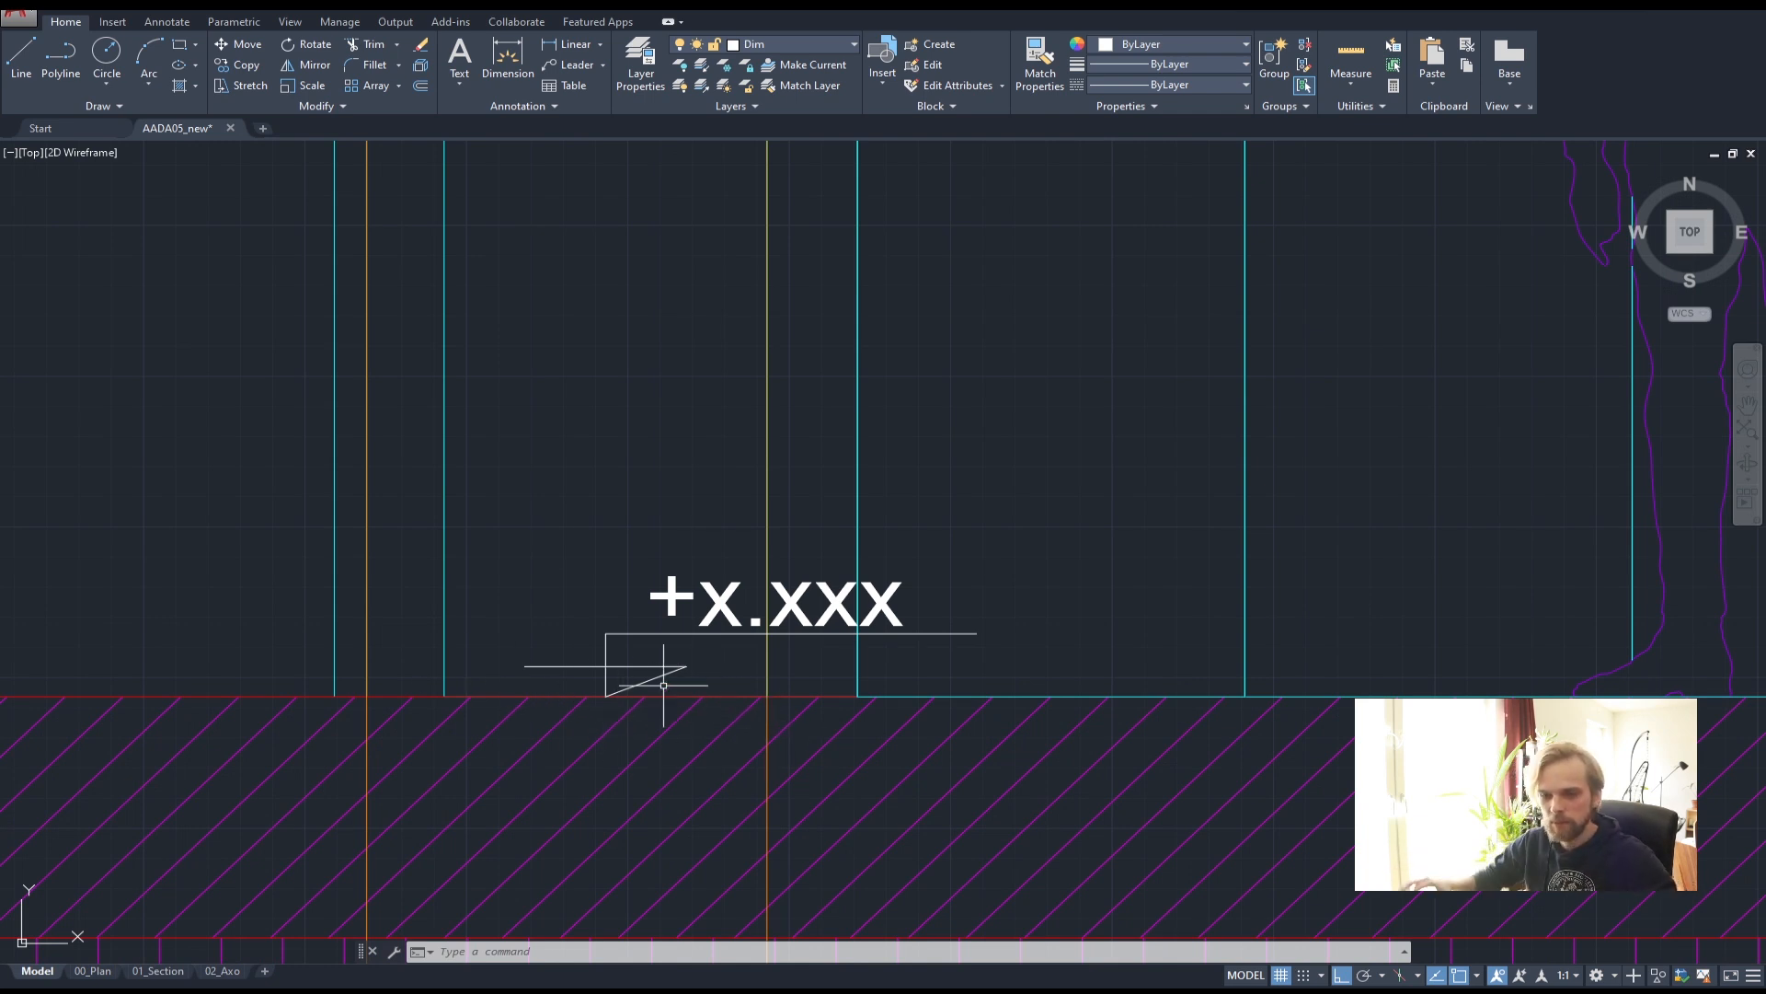
double_click(665, 594)
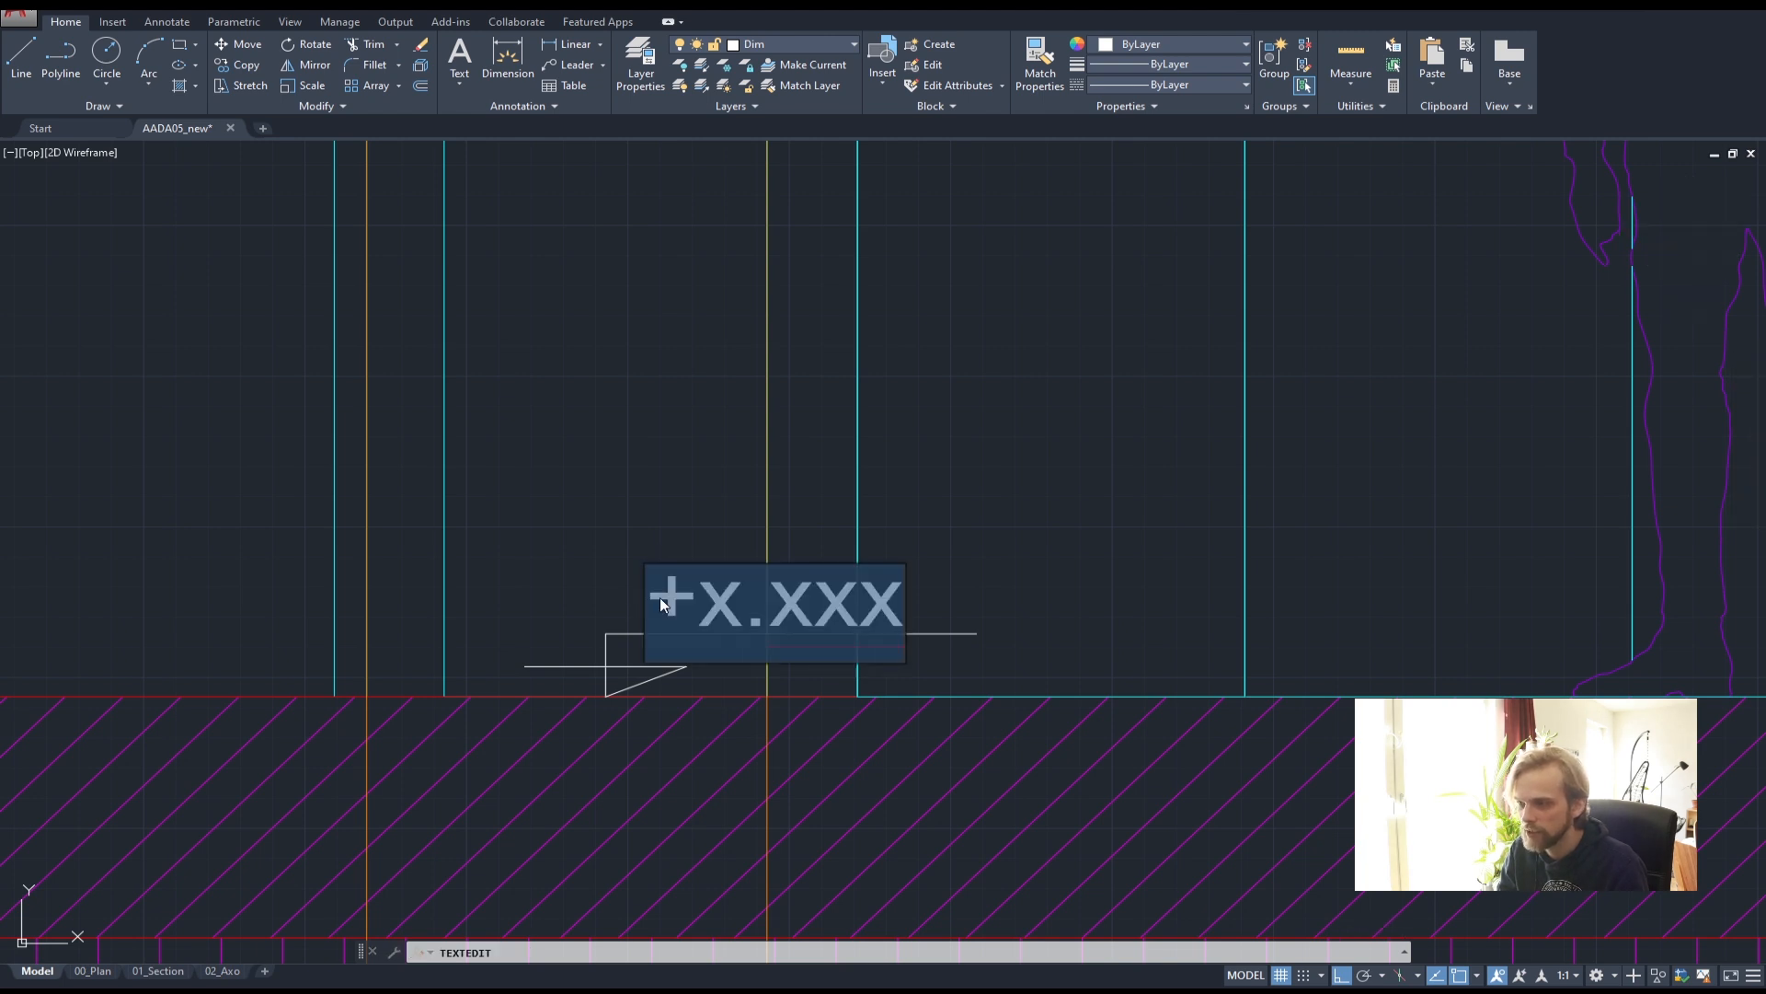
left_click_drag(660, 600, 676, 603)
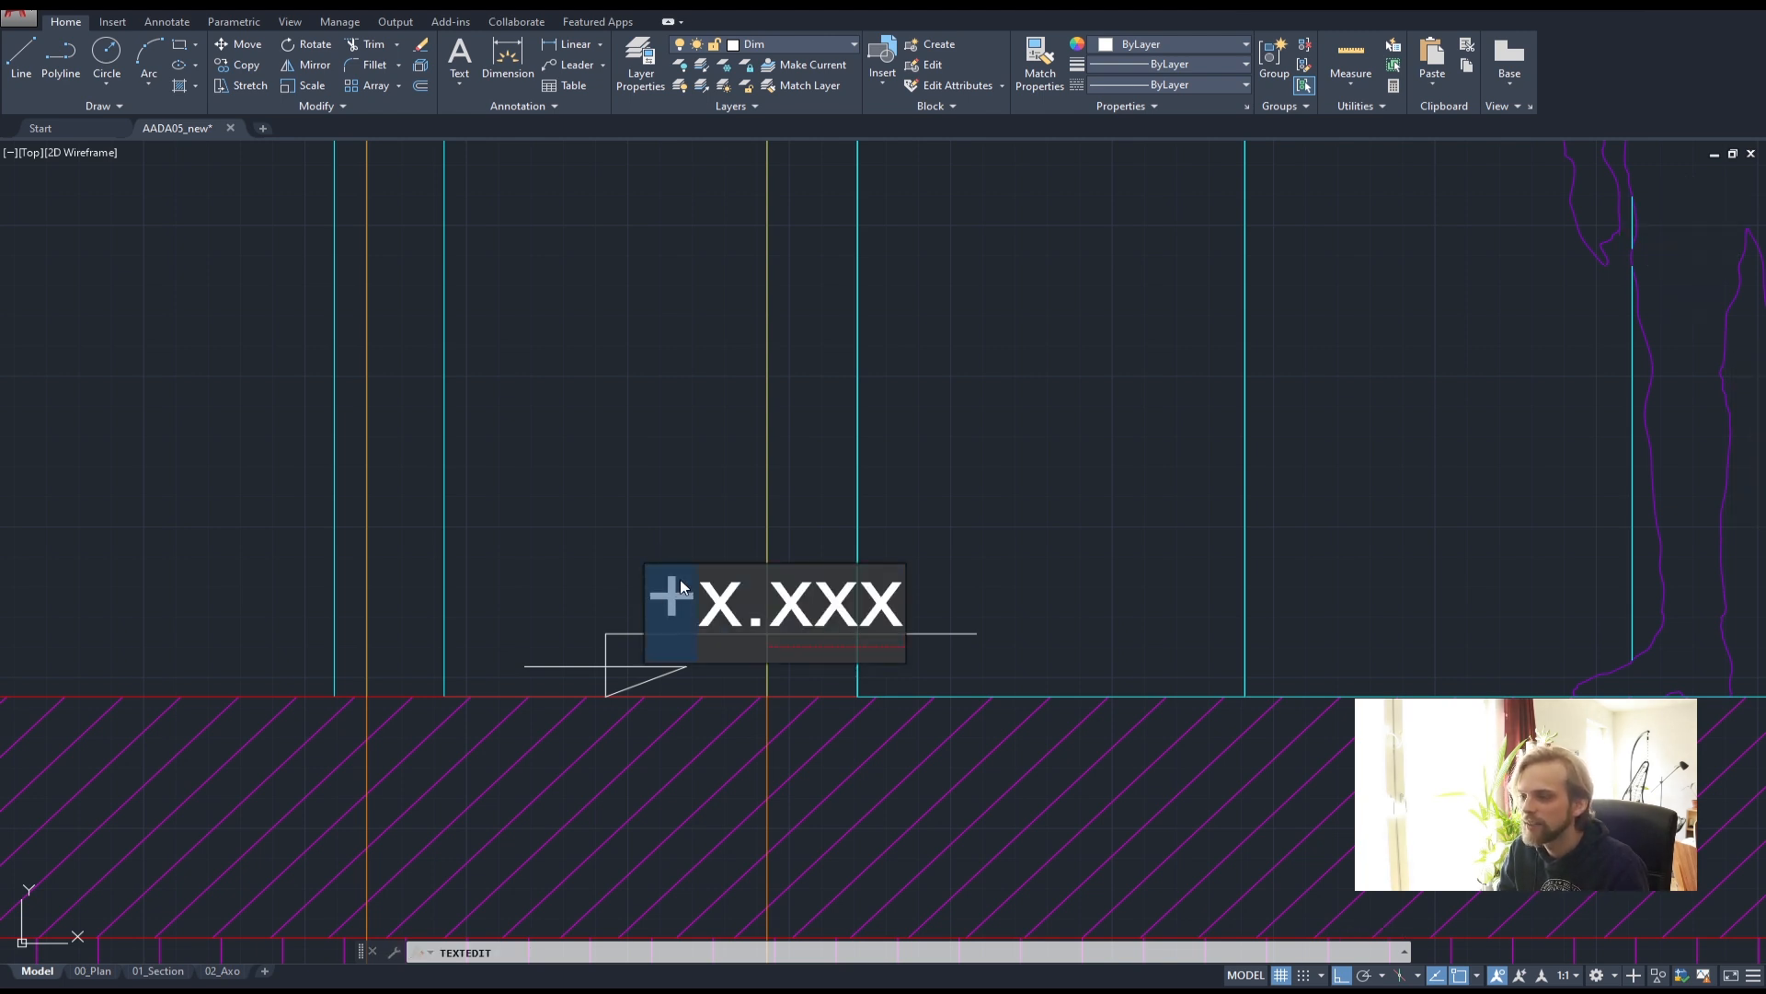
right_click(678, 586)
key("Escape")
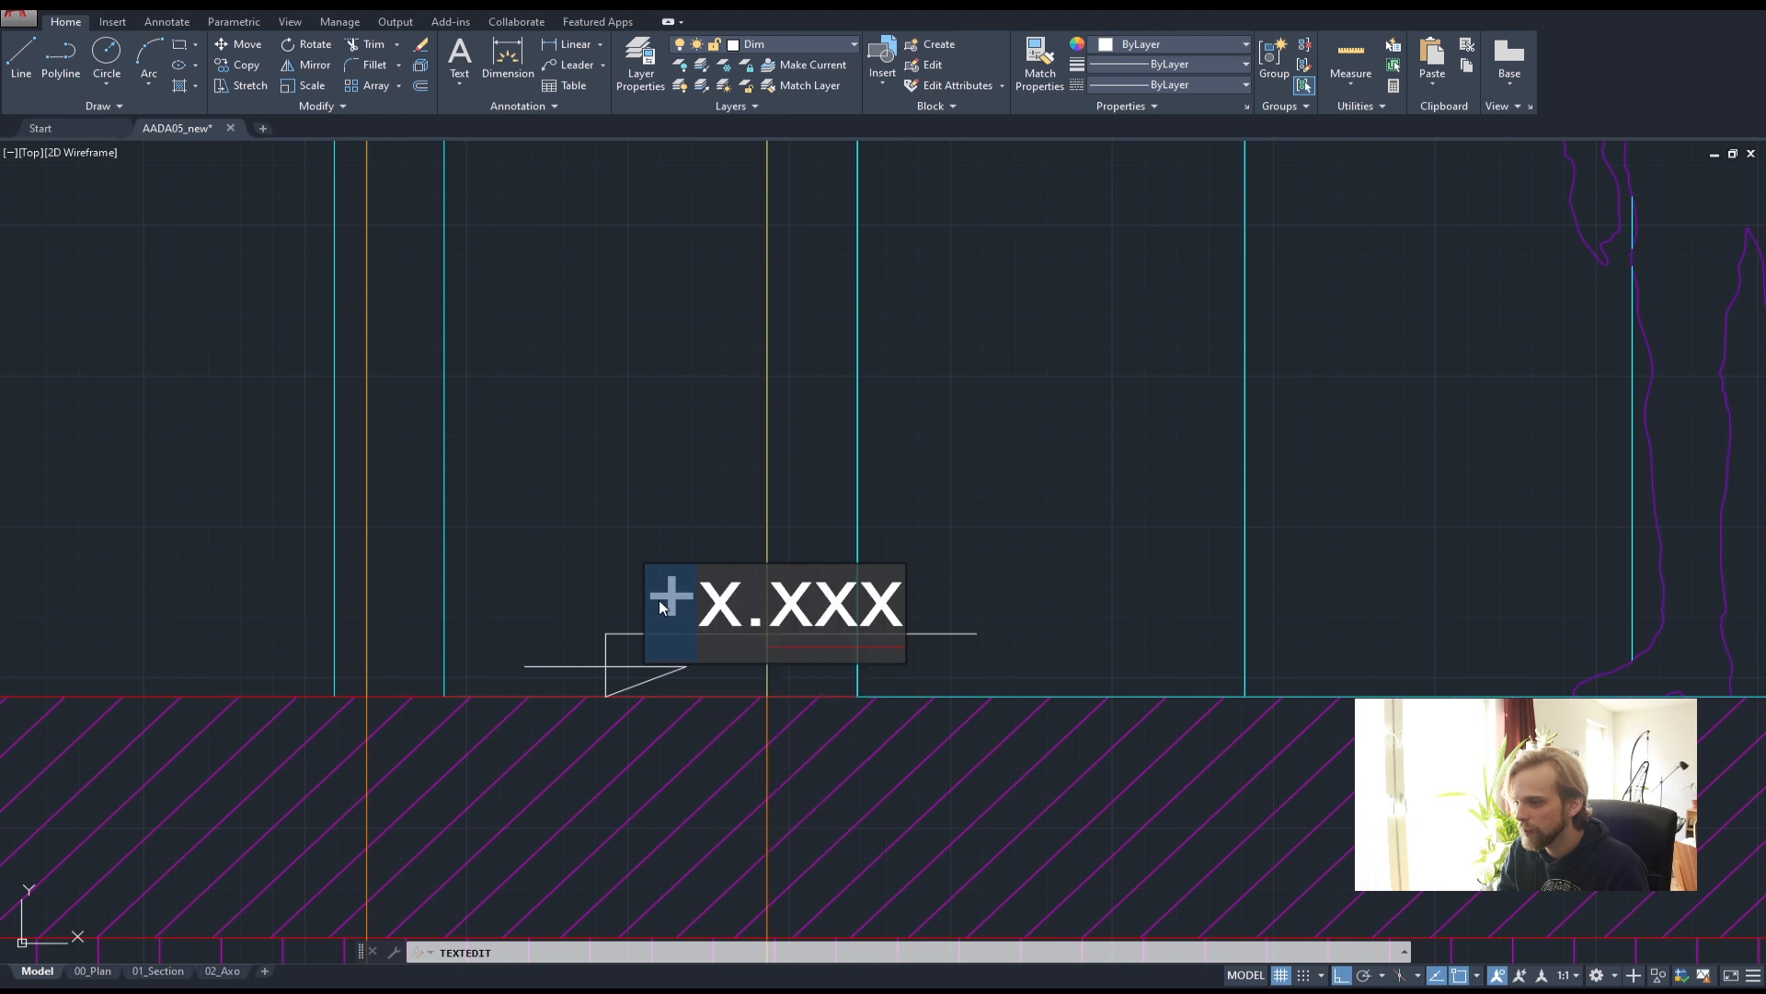
key("Delete")
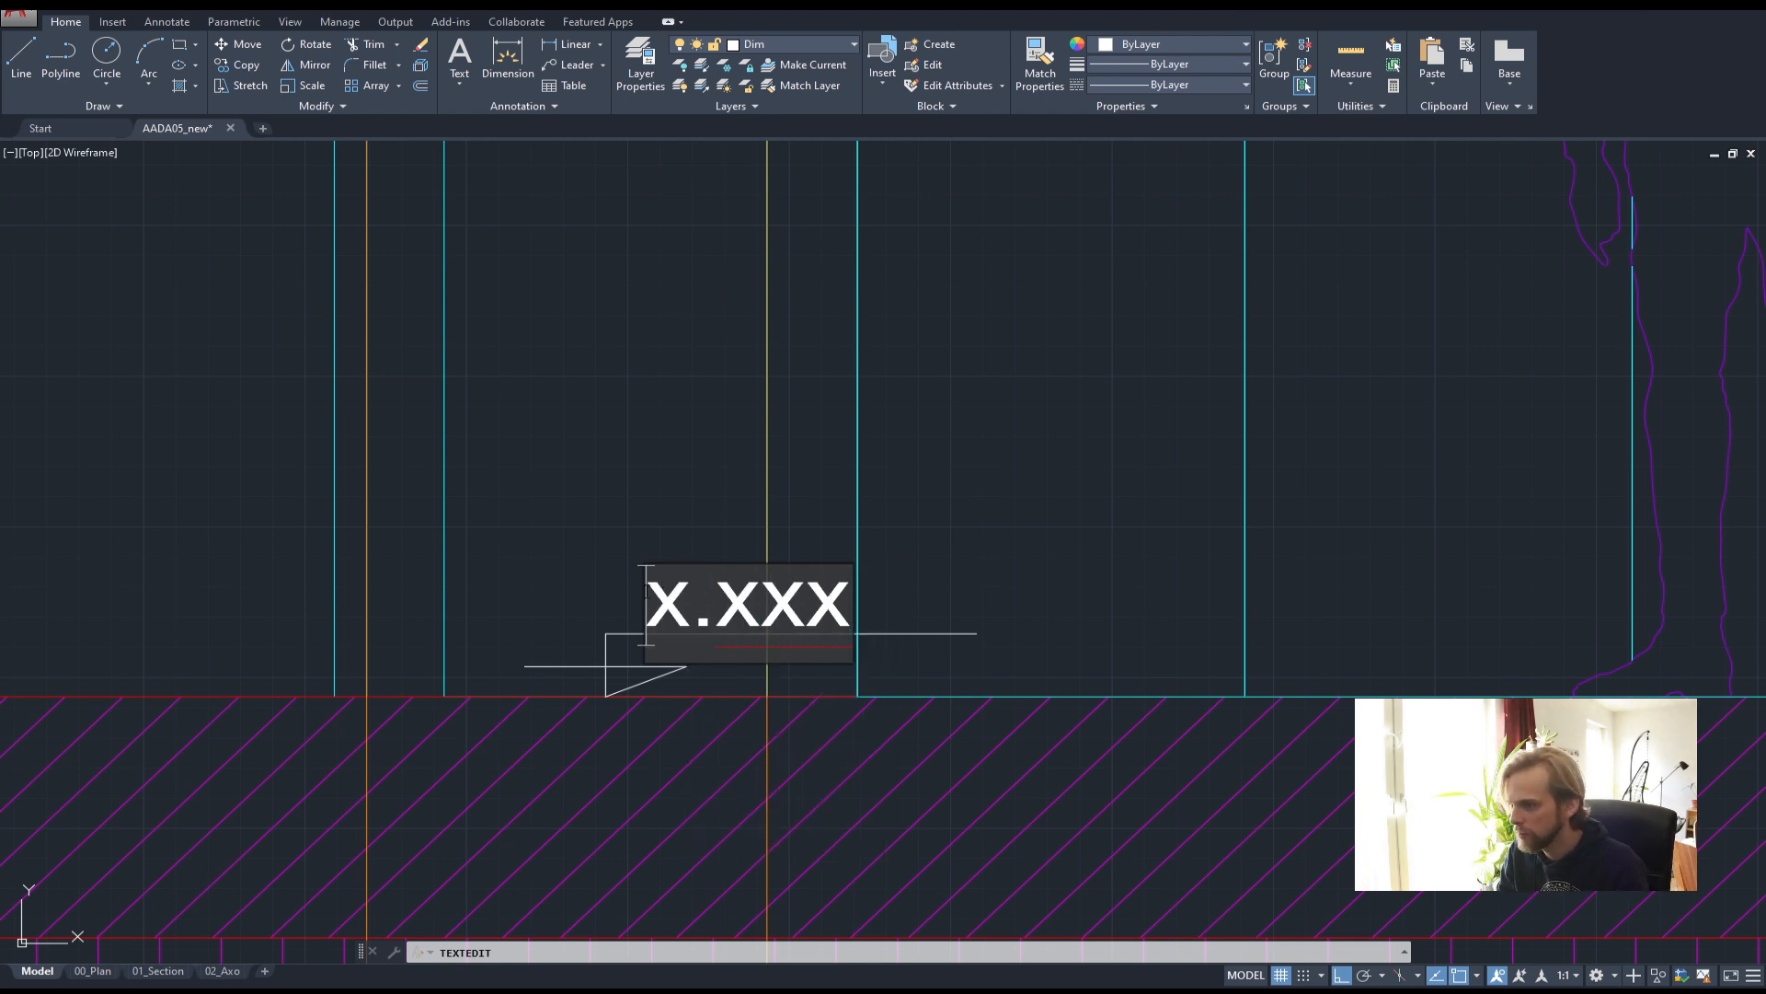
right_click(658, 593)
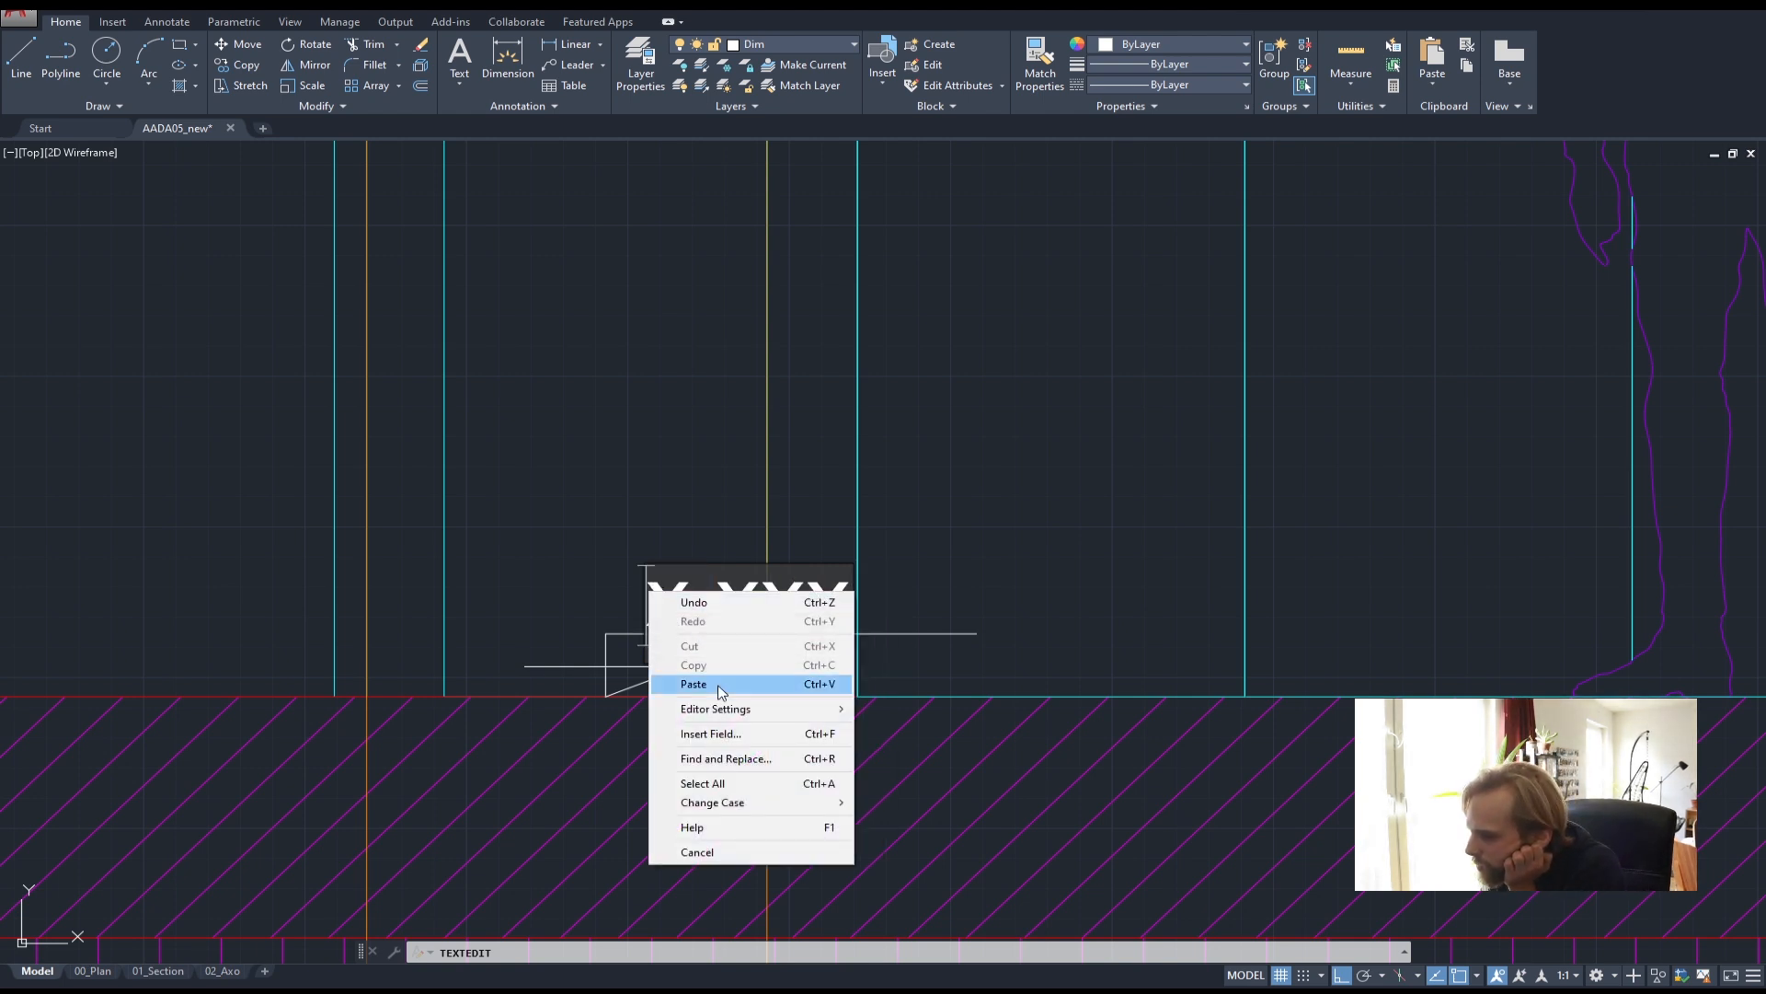
mouse_move(753, 714)
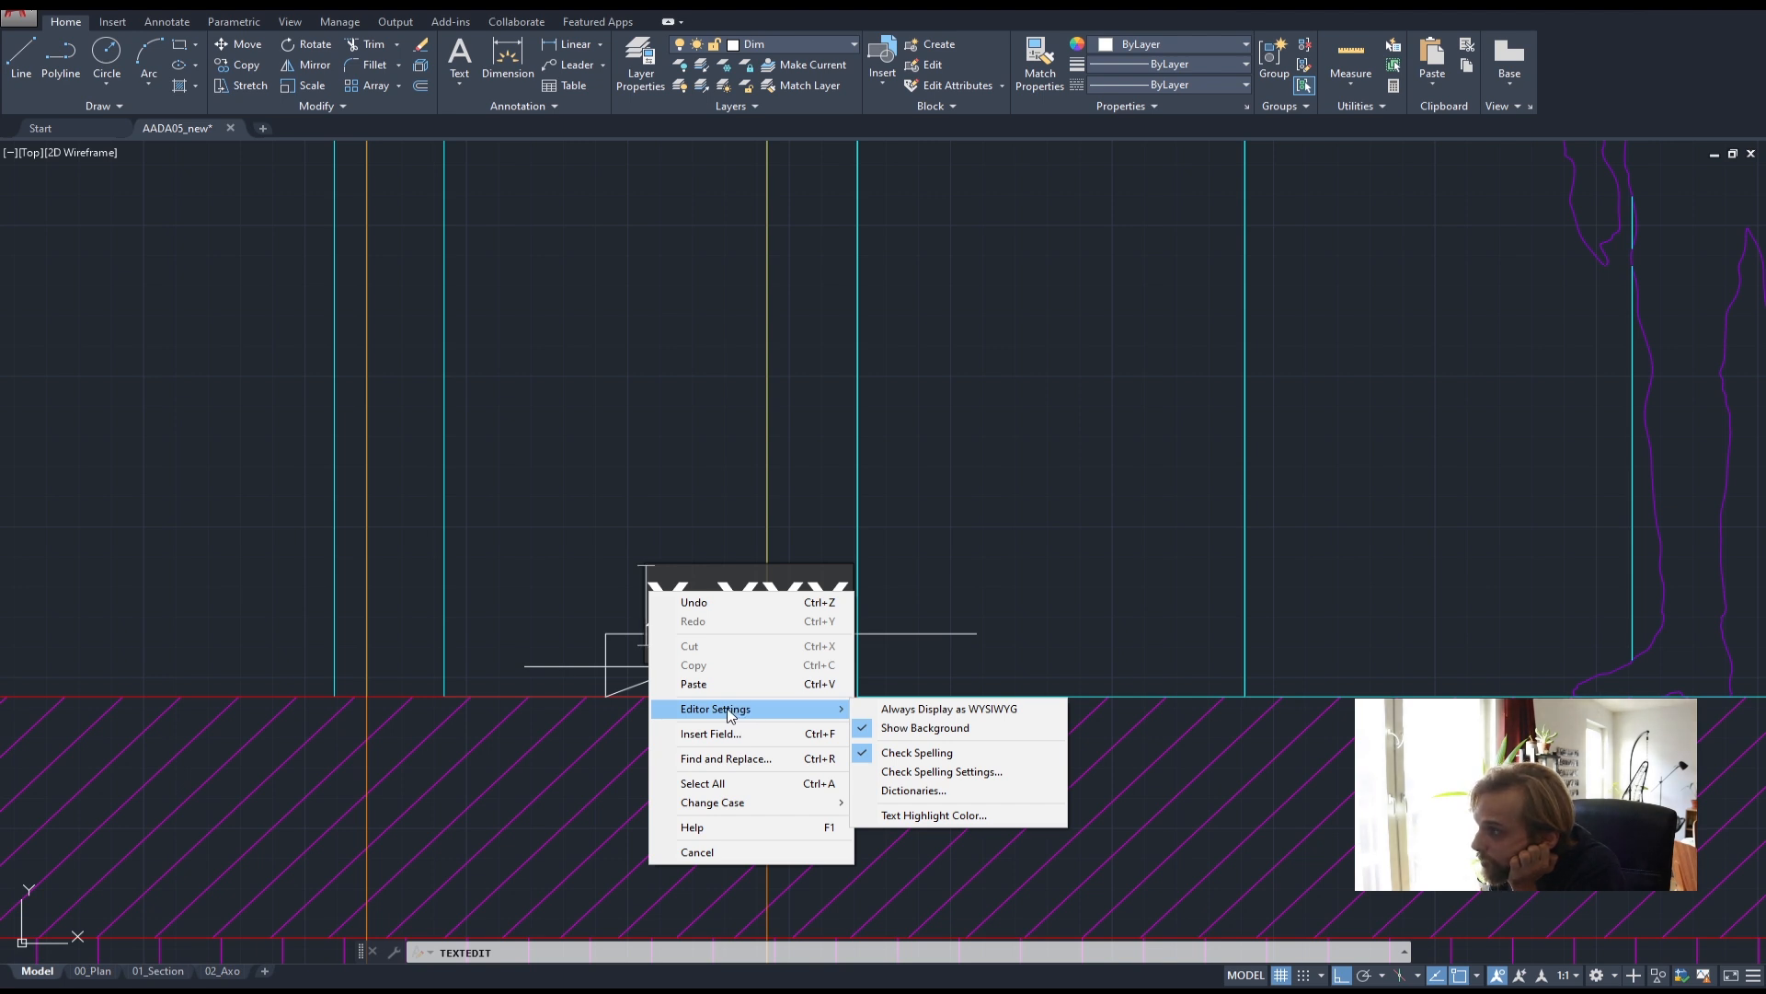
left_click(556, 278)
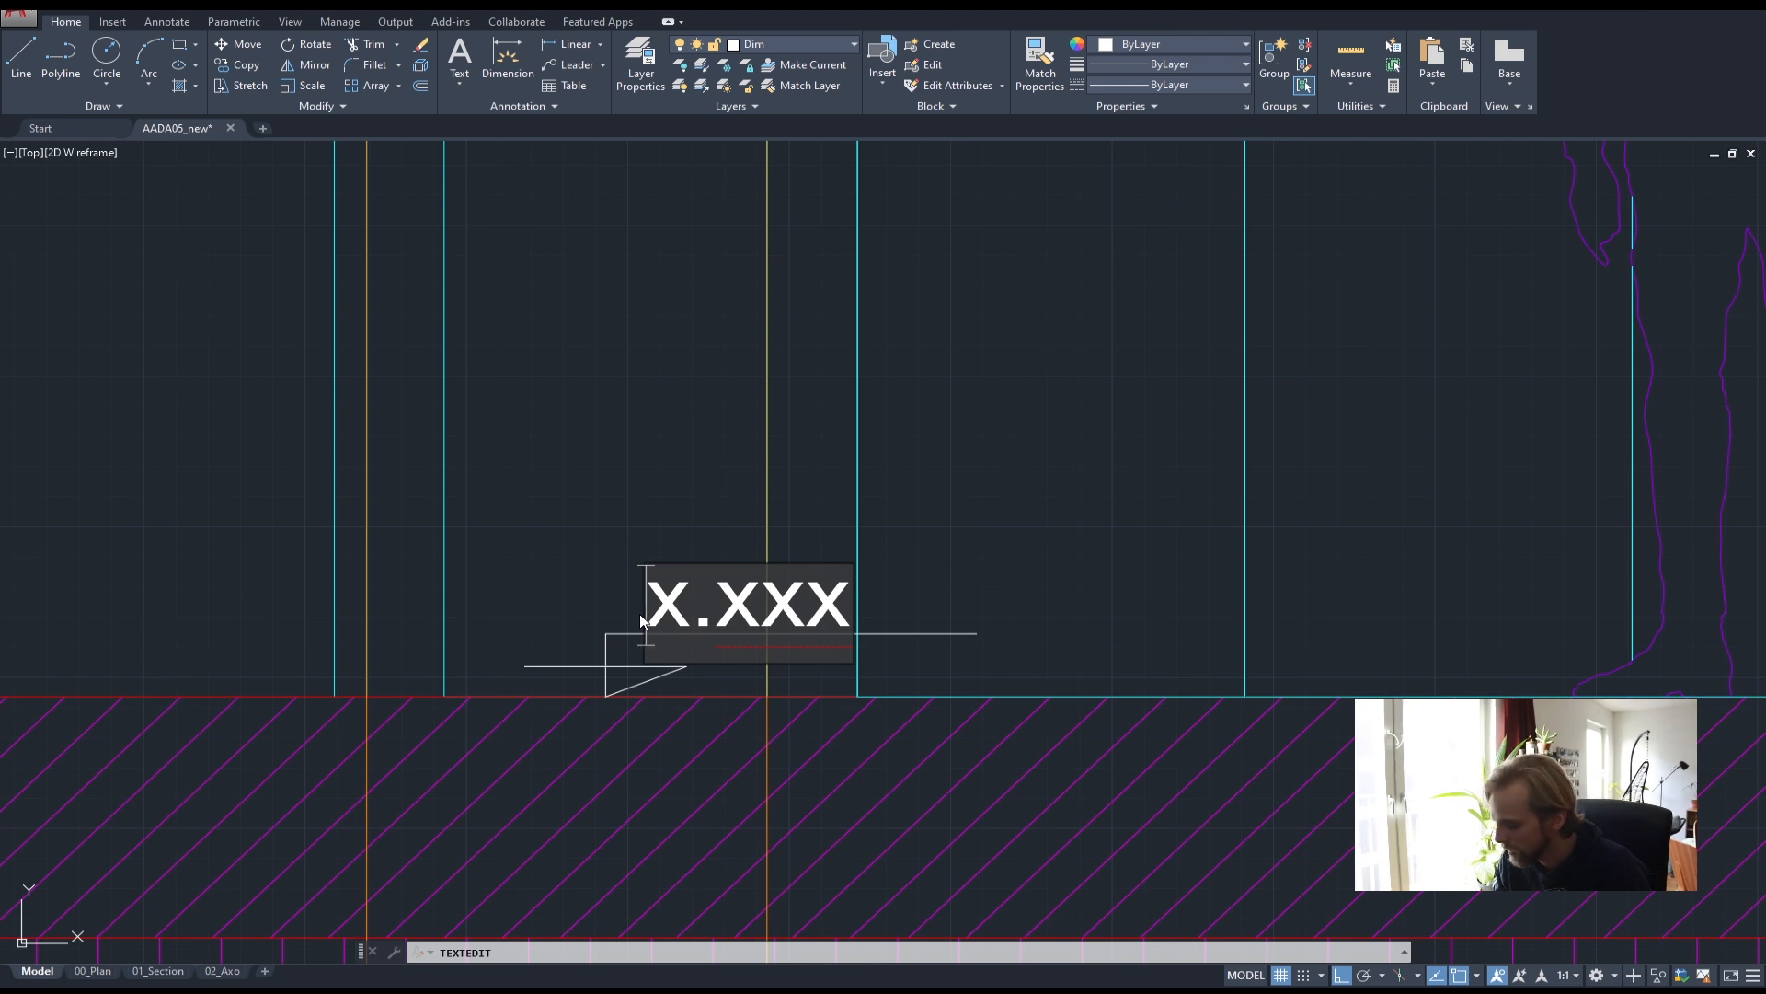
type("+/-")
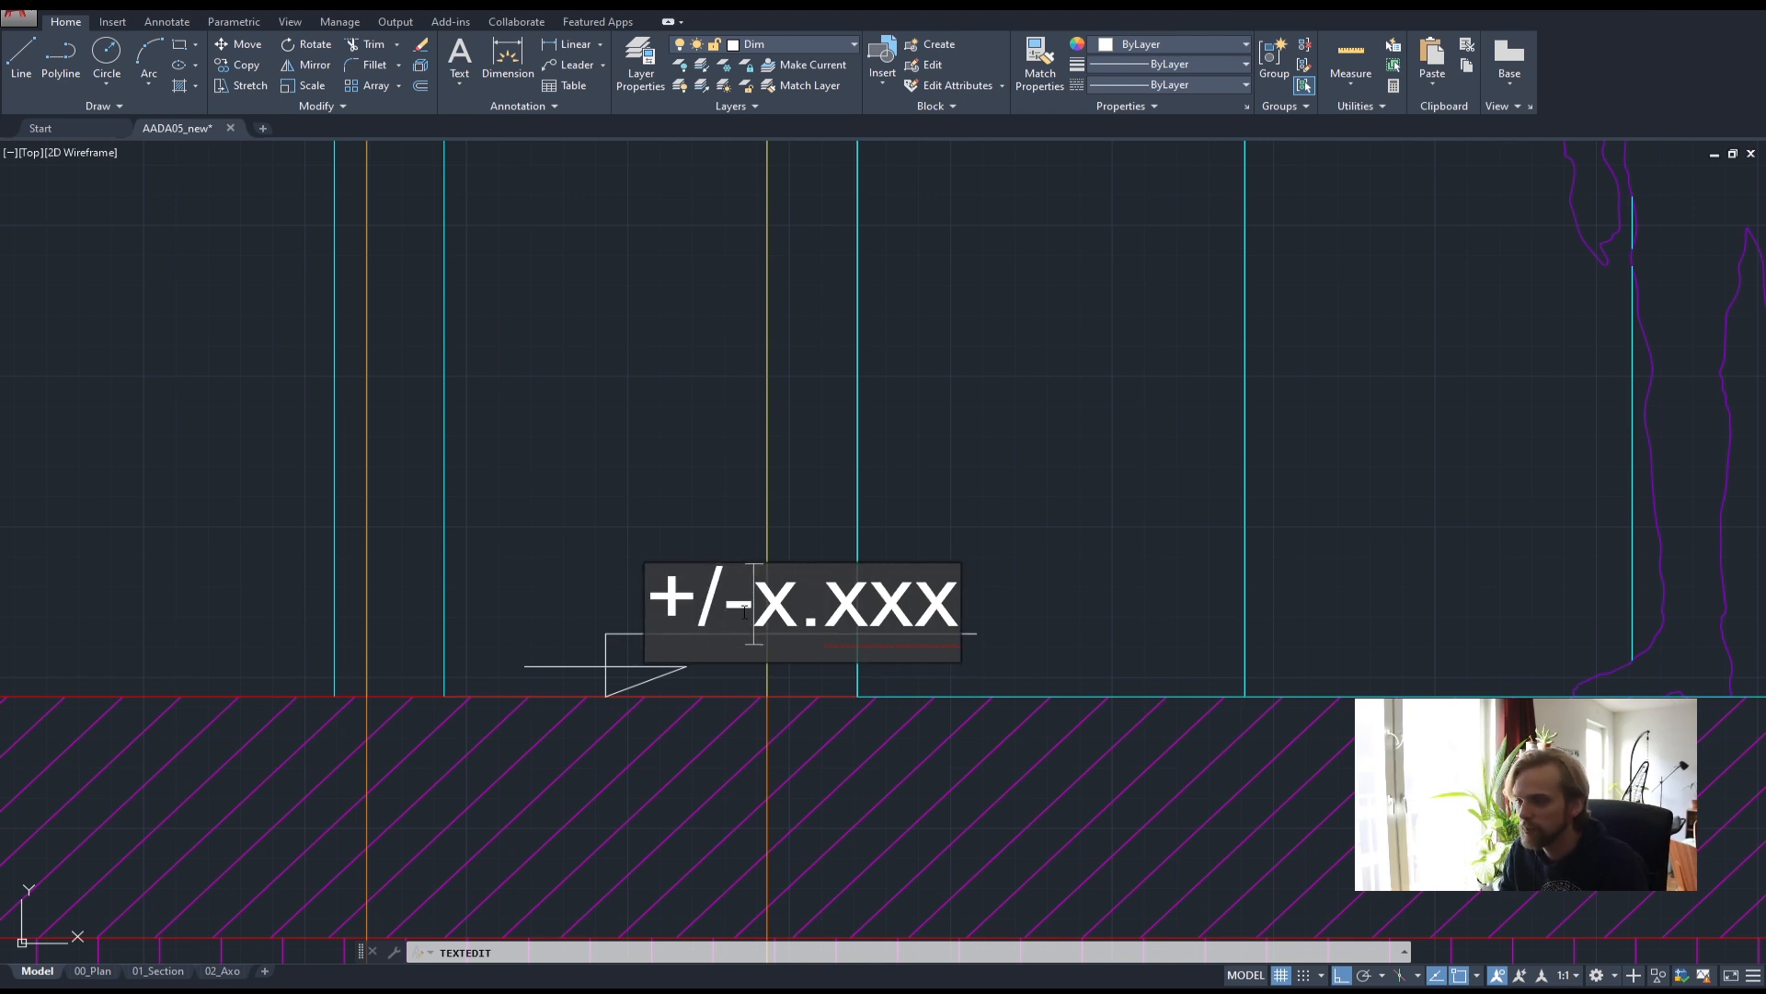
left_click_drag(807, 607, 1002, 617)
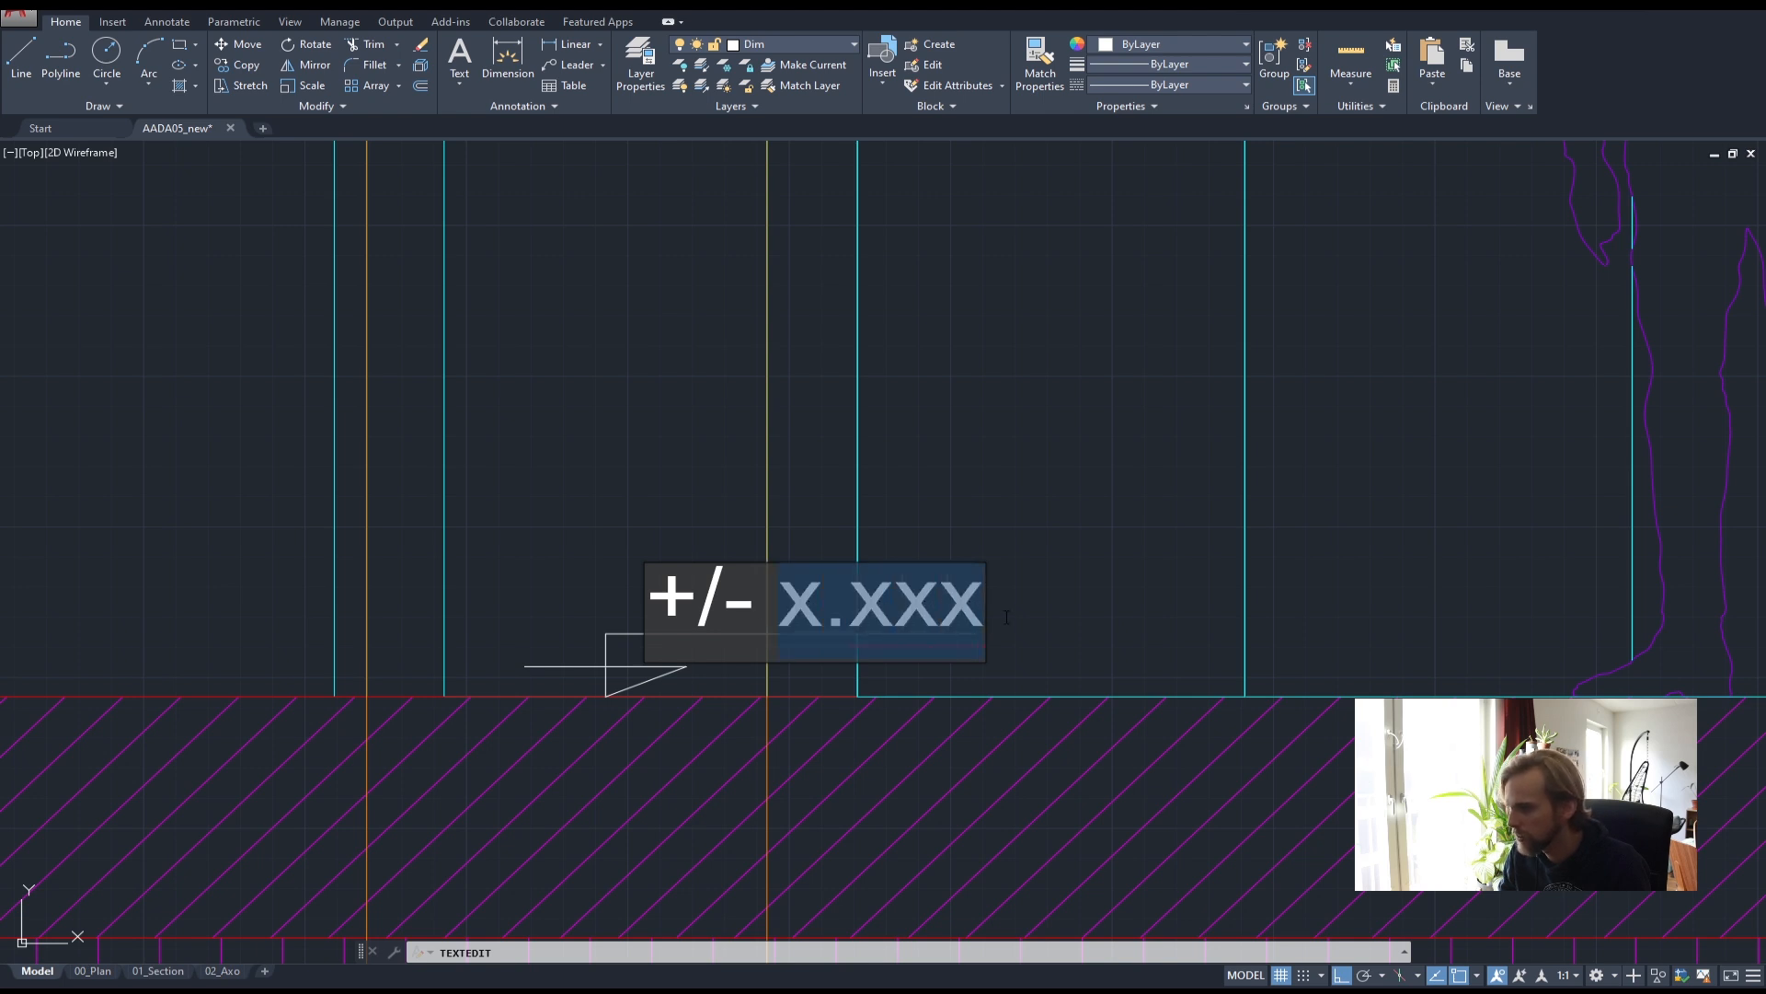
type("0.000")
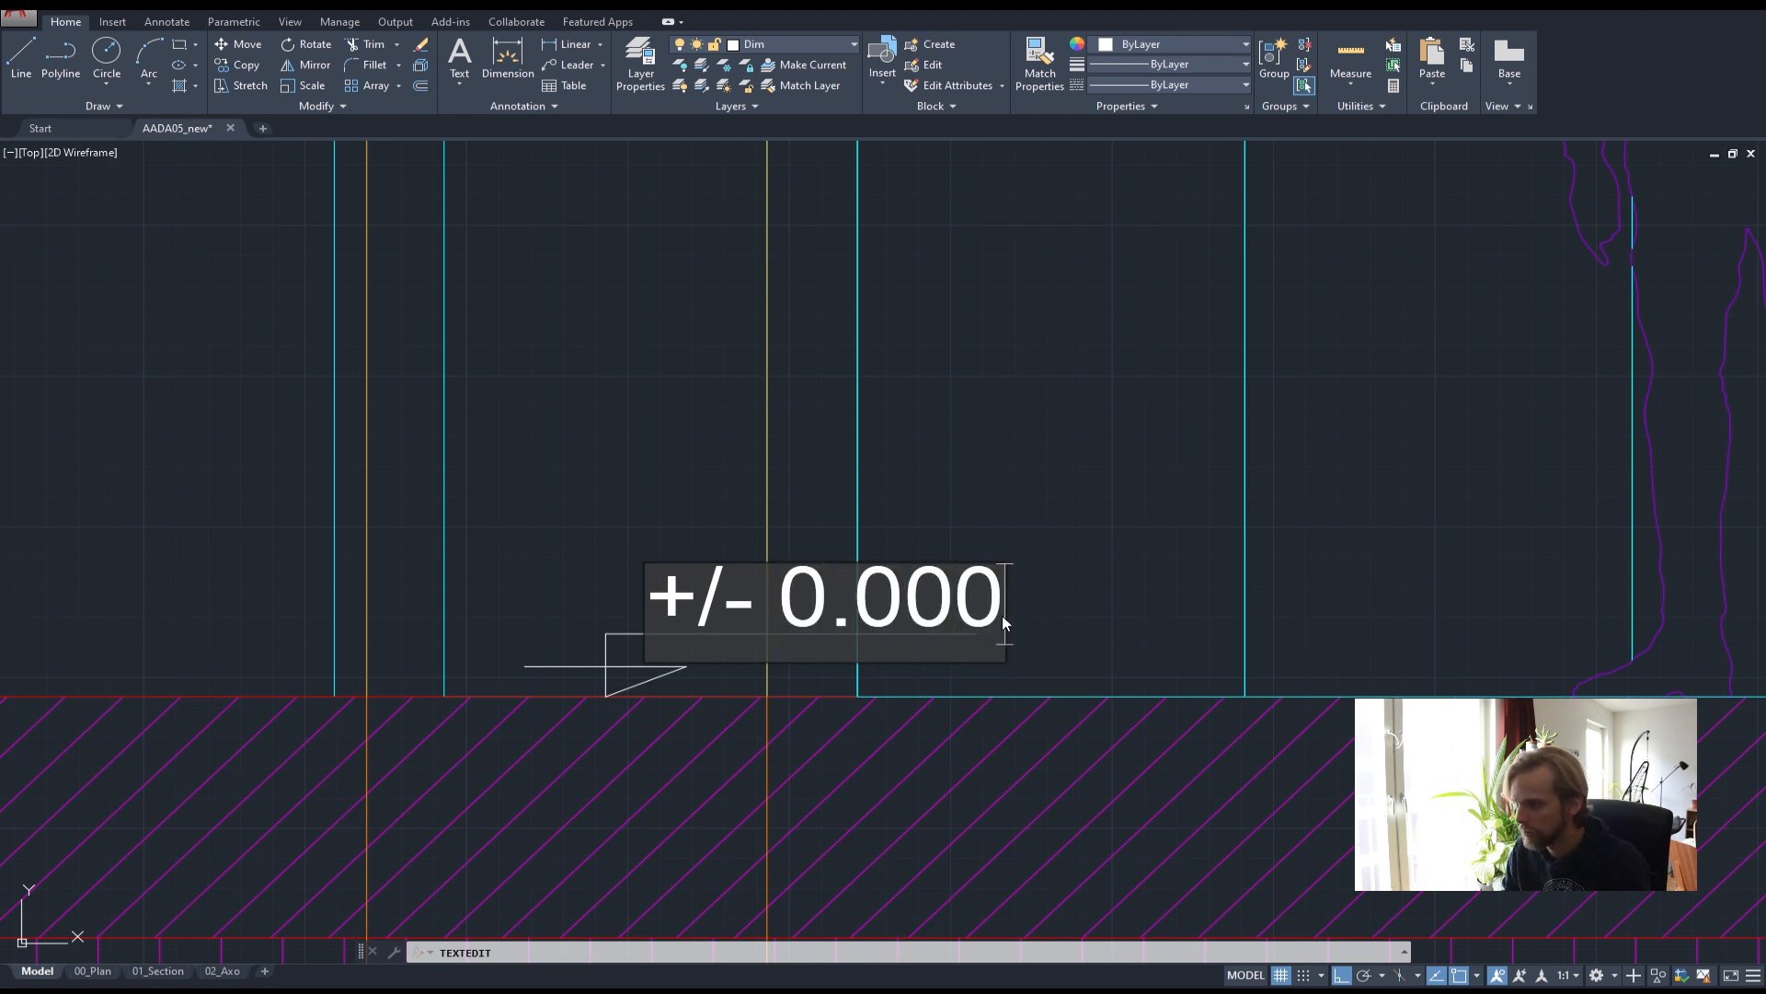
key("Escape")
key("Escape")
- Move the +/- 0.000 marker slightly to the left
left_click(653, 595)
left_click(636, 559)
left_click(560, 487)
type("m")
key("space")
left_click(621, 443)
left_click(586, 453)
key("Escape")
key("Escape")
scroll(688, 467, "down", 1)
scroll(611, 526, "up", 5)
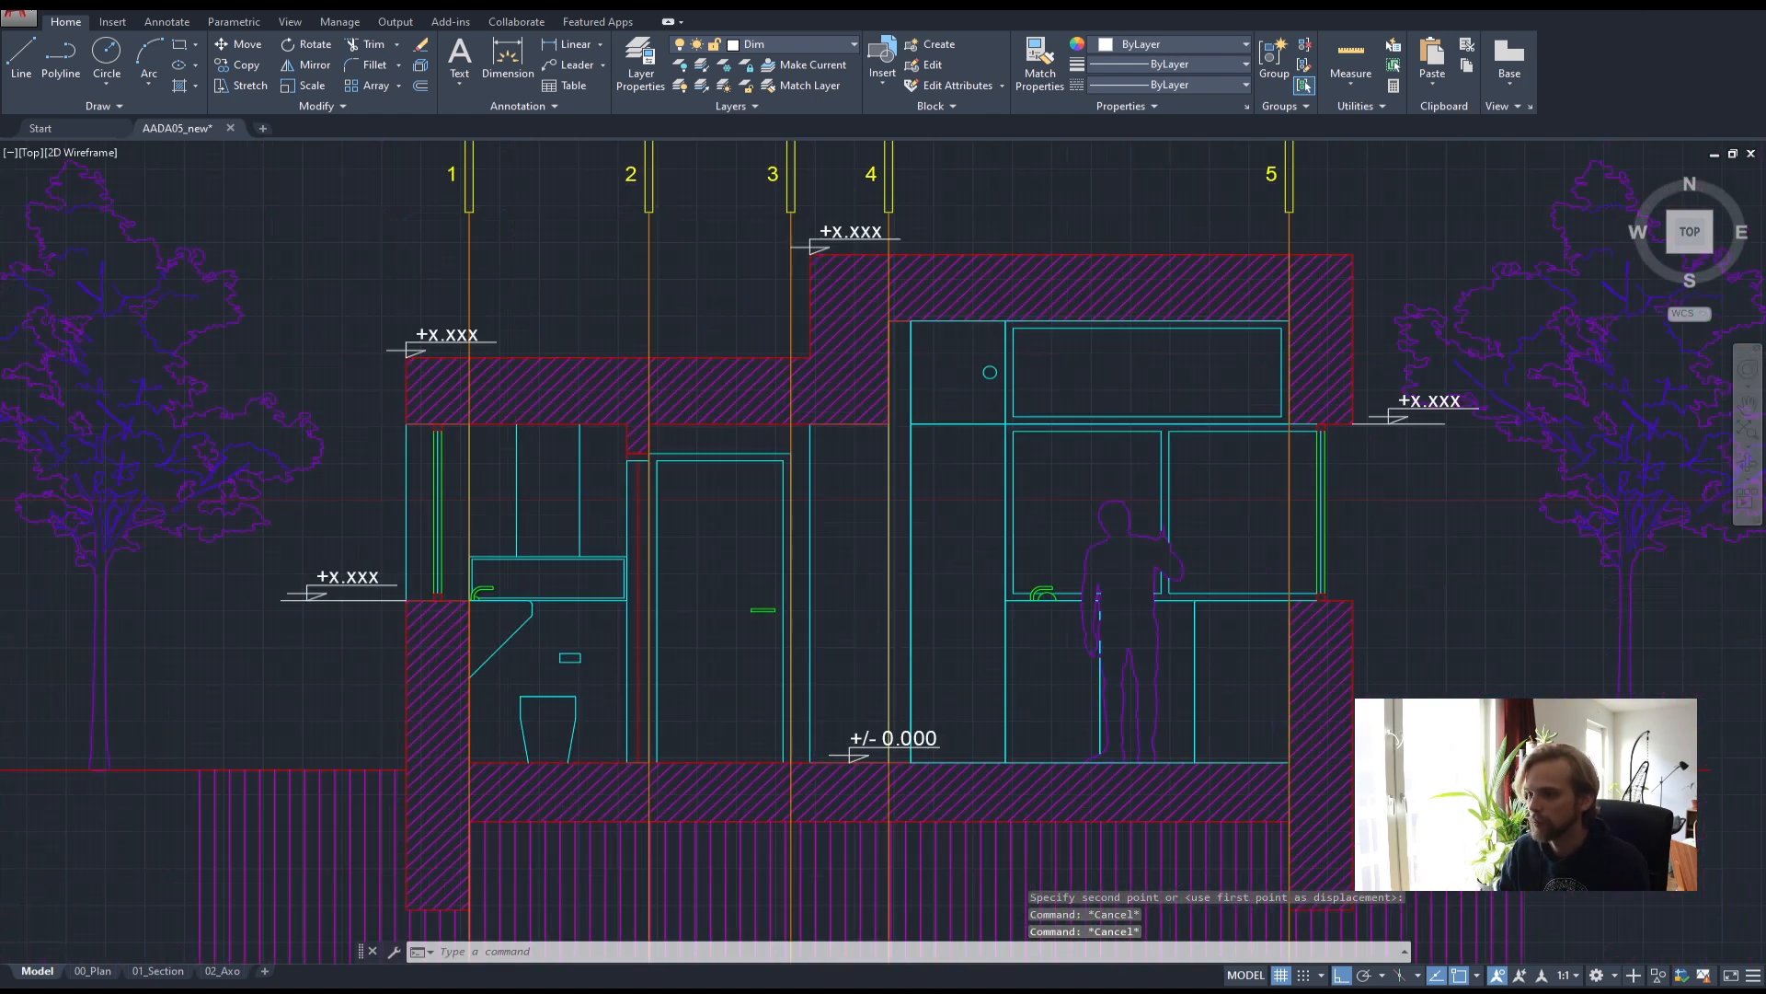
scroll(650, 651, "down", 5)
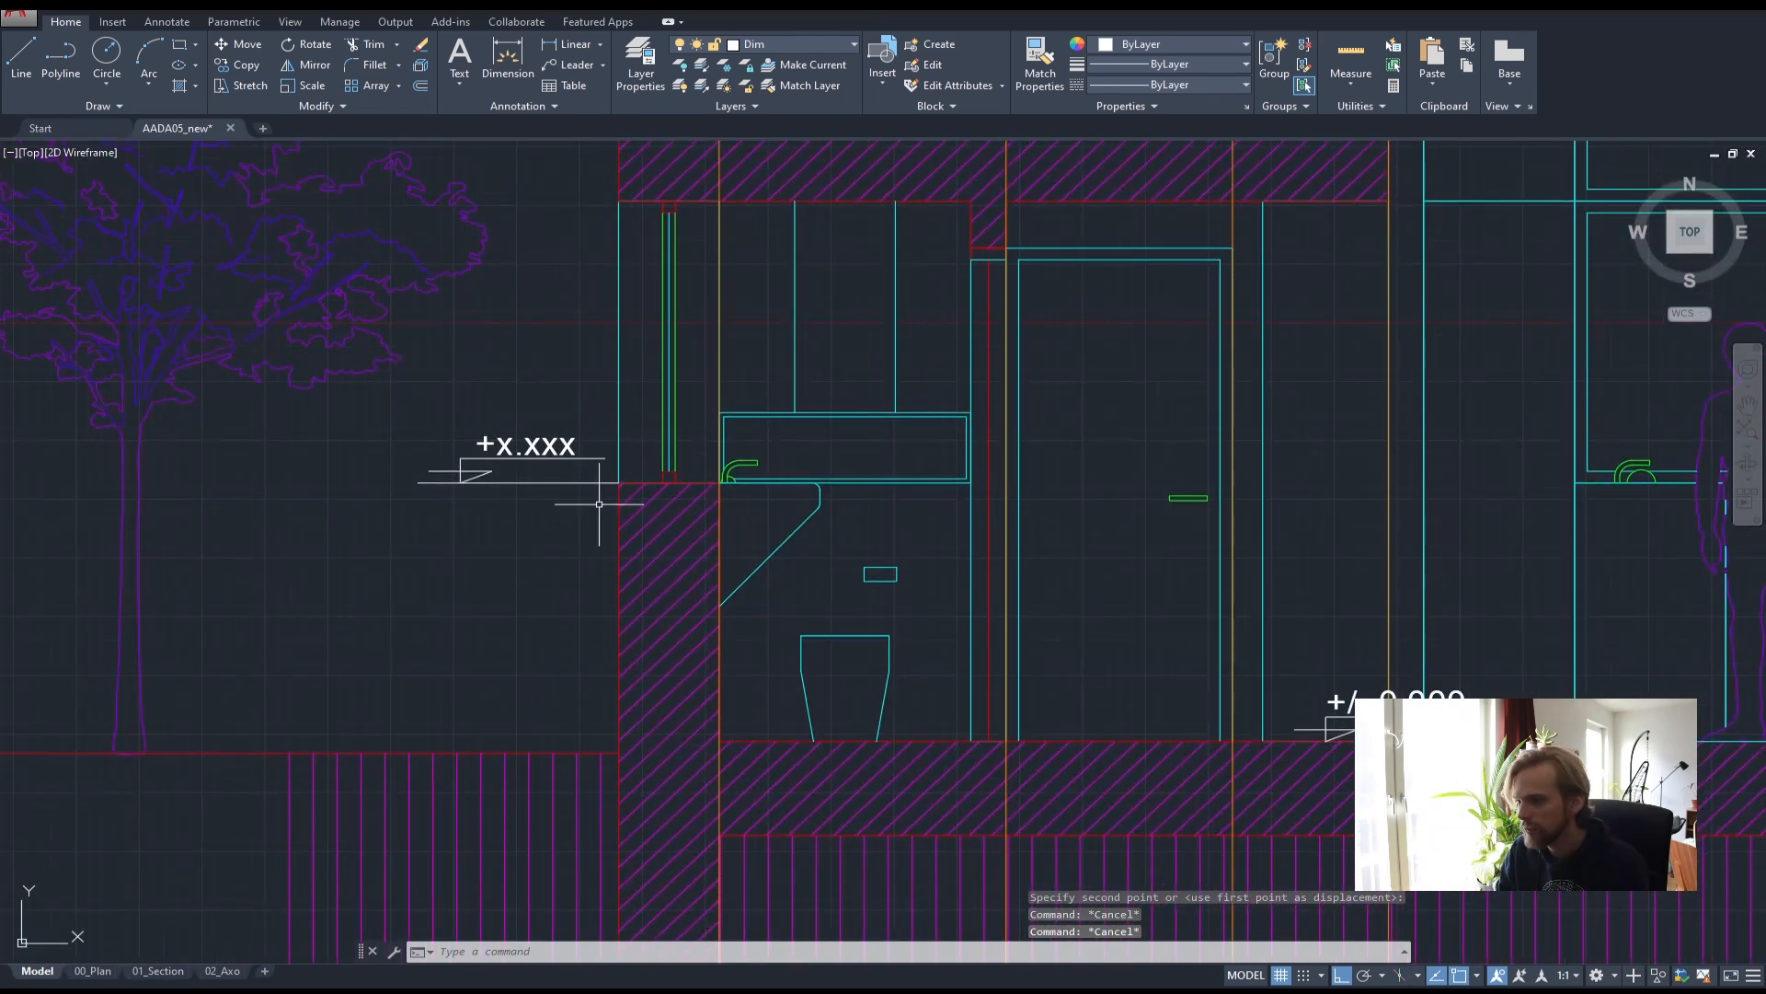
type("dist")
key("space")
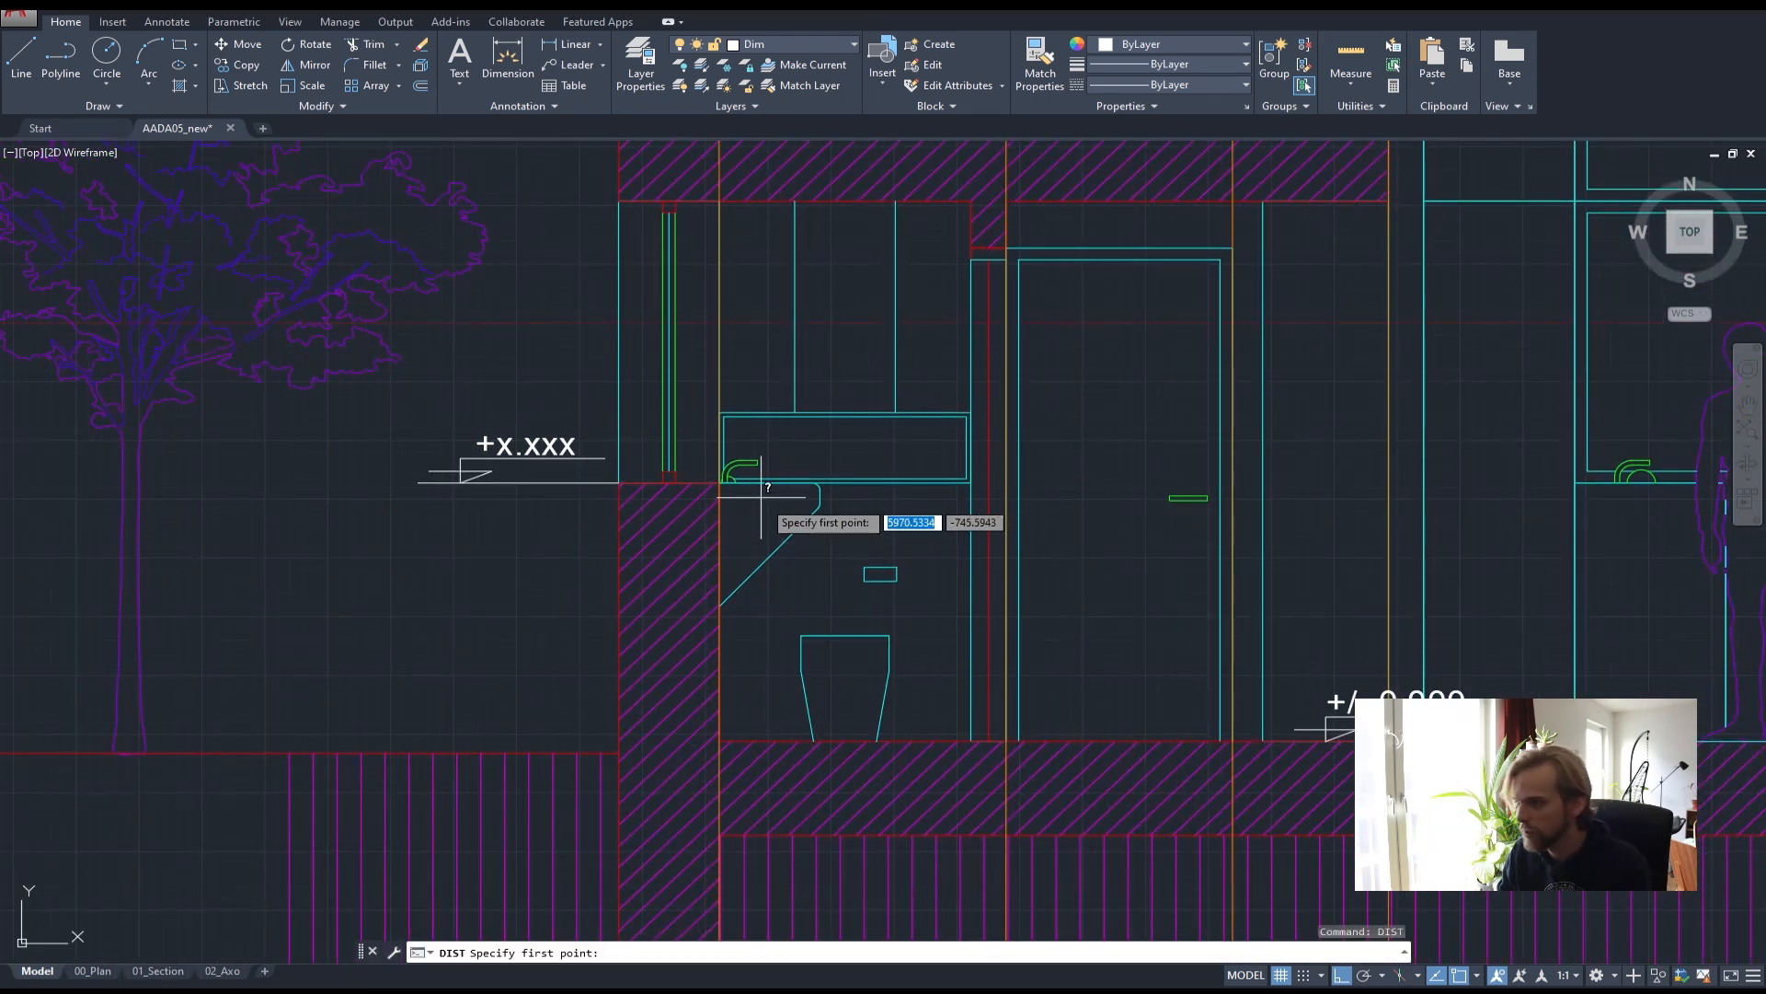
- Measure the sill height from the floor and change the left level marker to +1.100
left_click(719, 481)
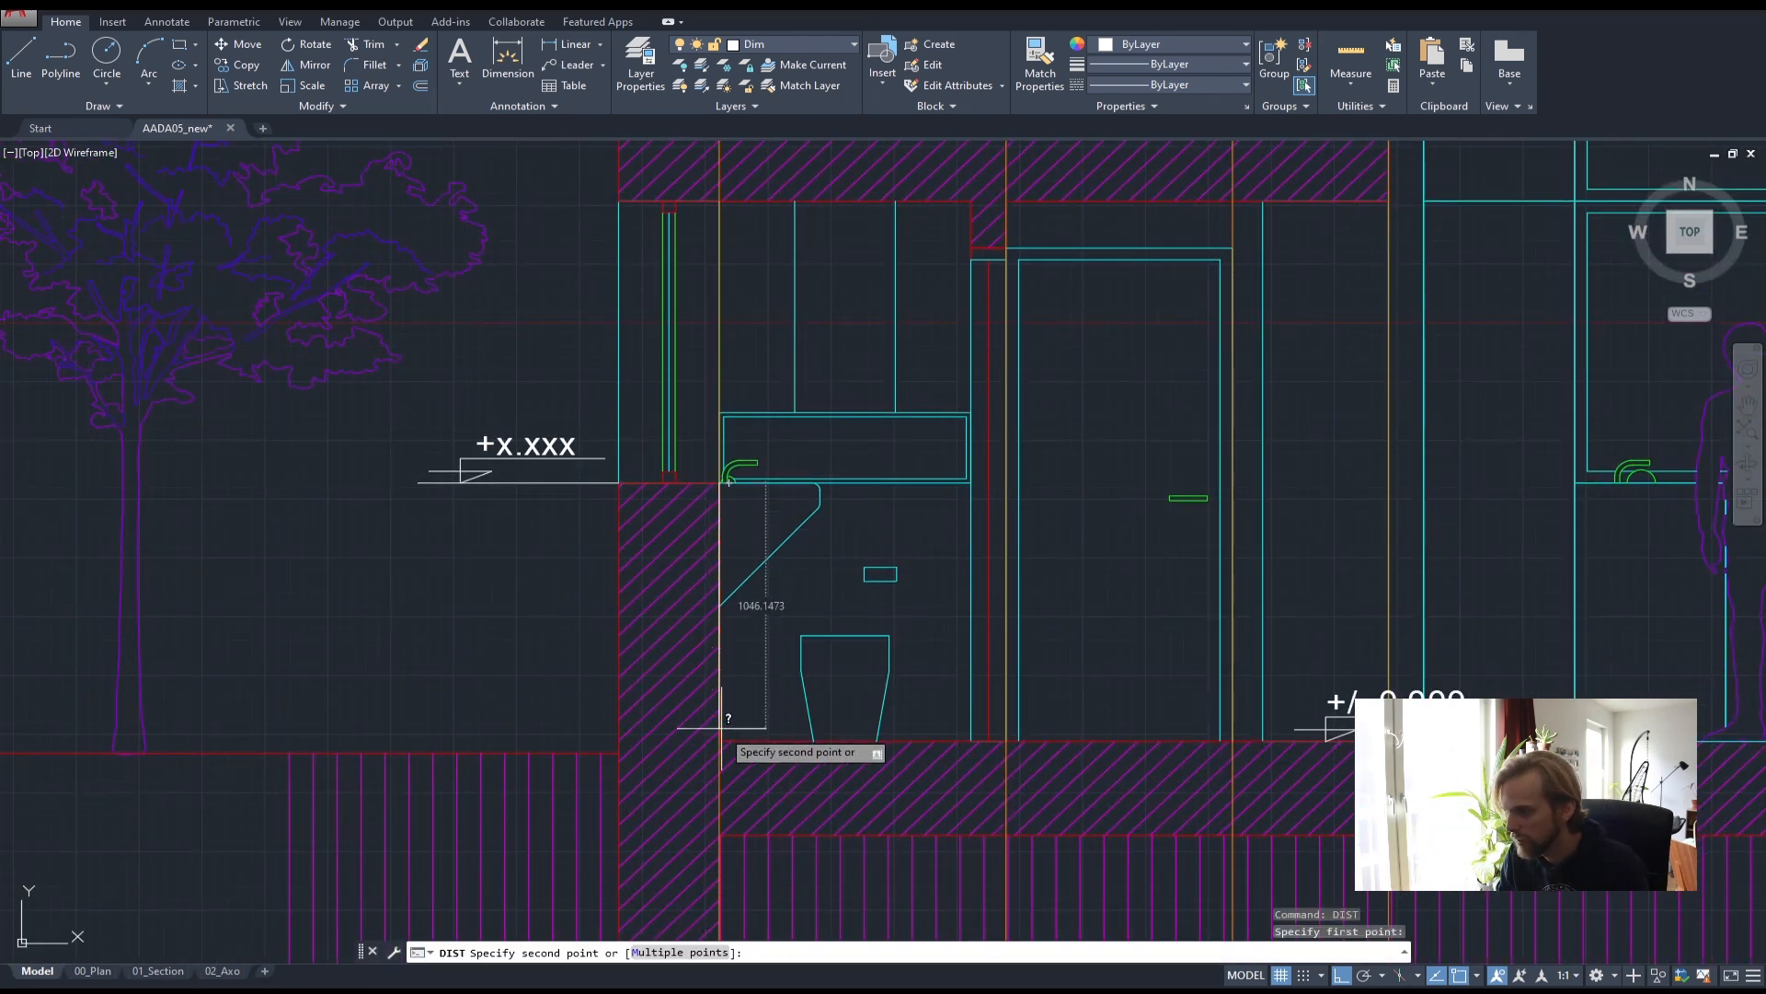
left_click(716, 740)
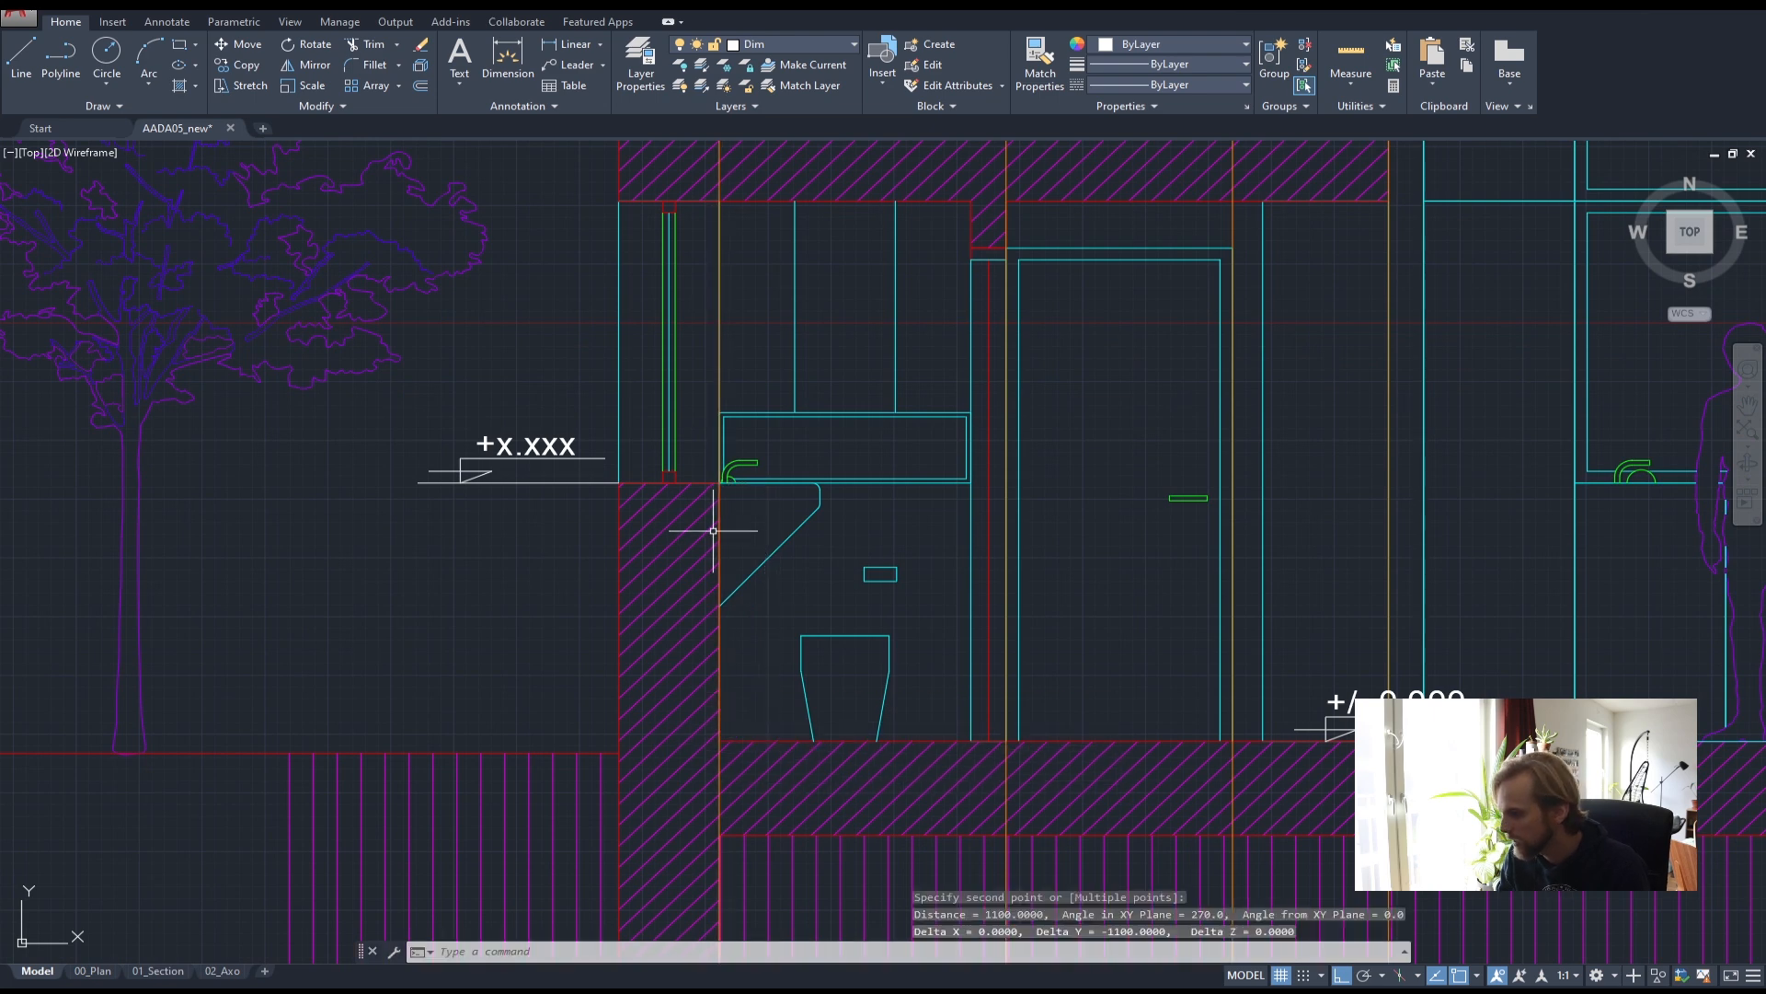
scroll(587, 459, "up", 1)
scroll(465, 441, "down", 1)
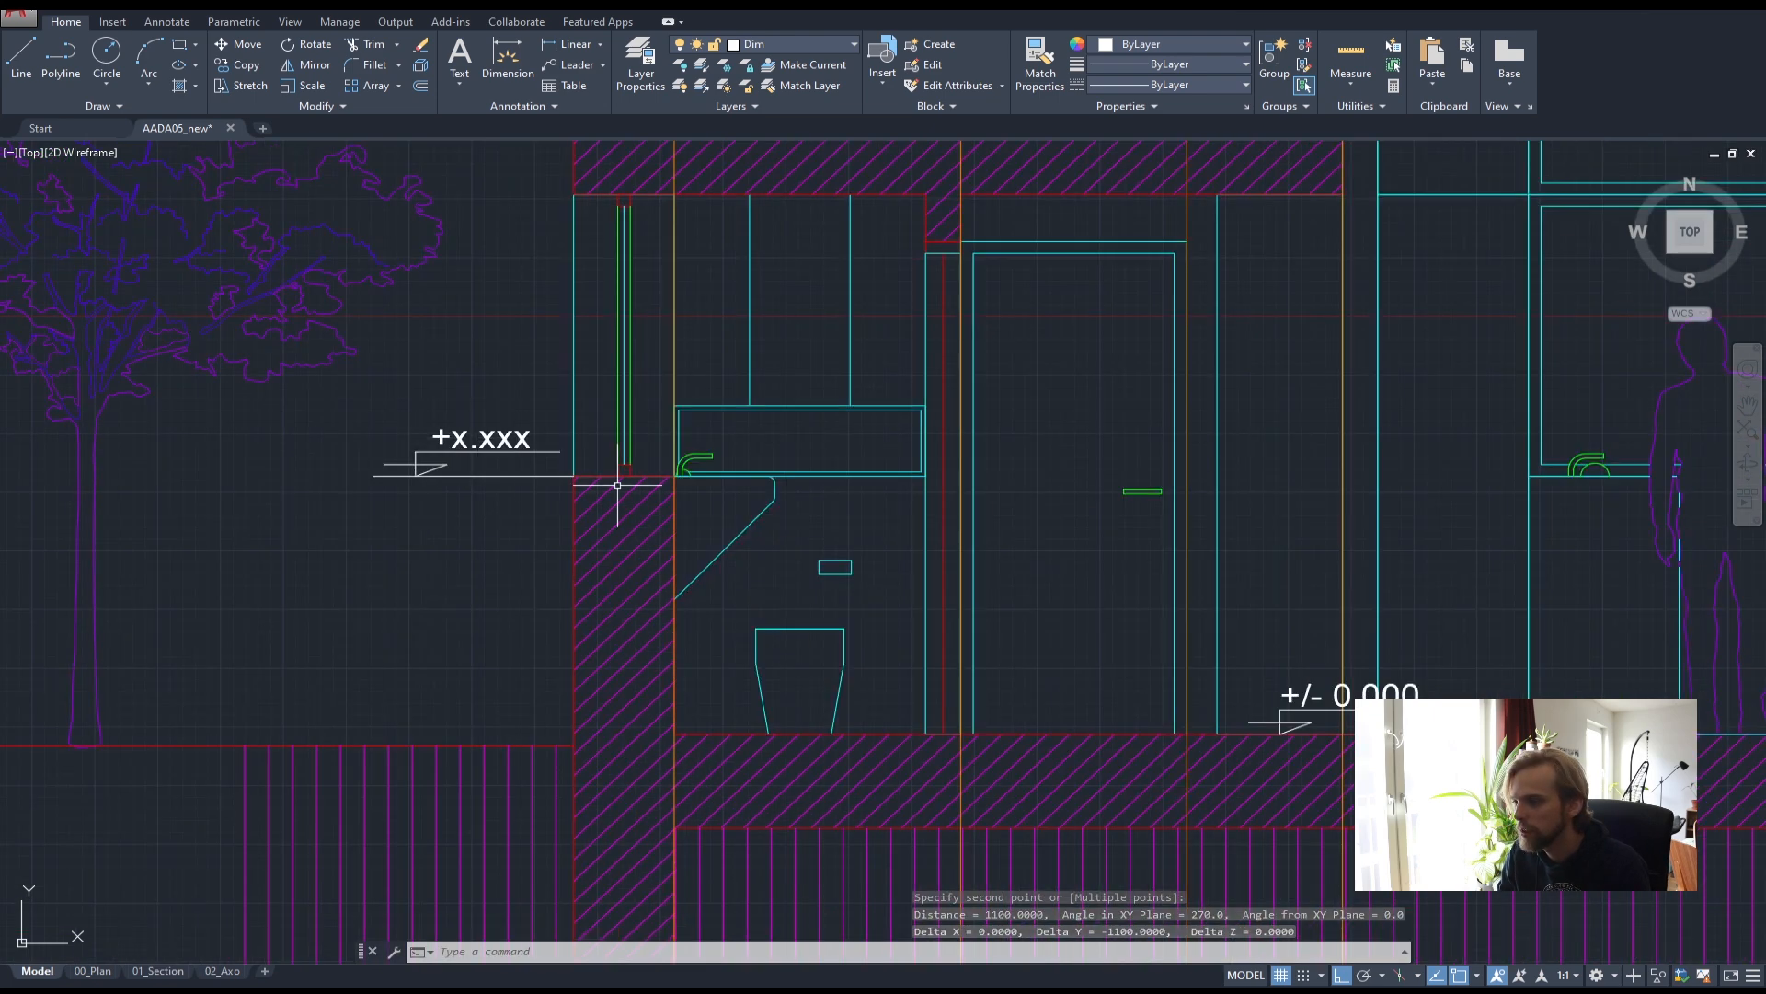
scroll(451, 451, "up", 4)
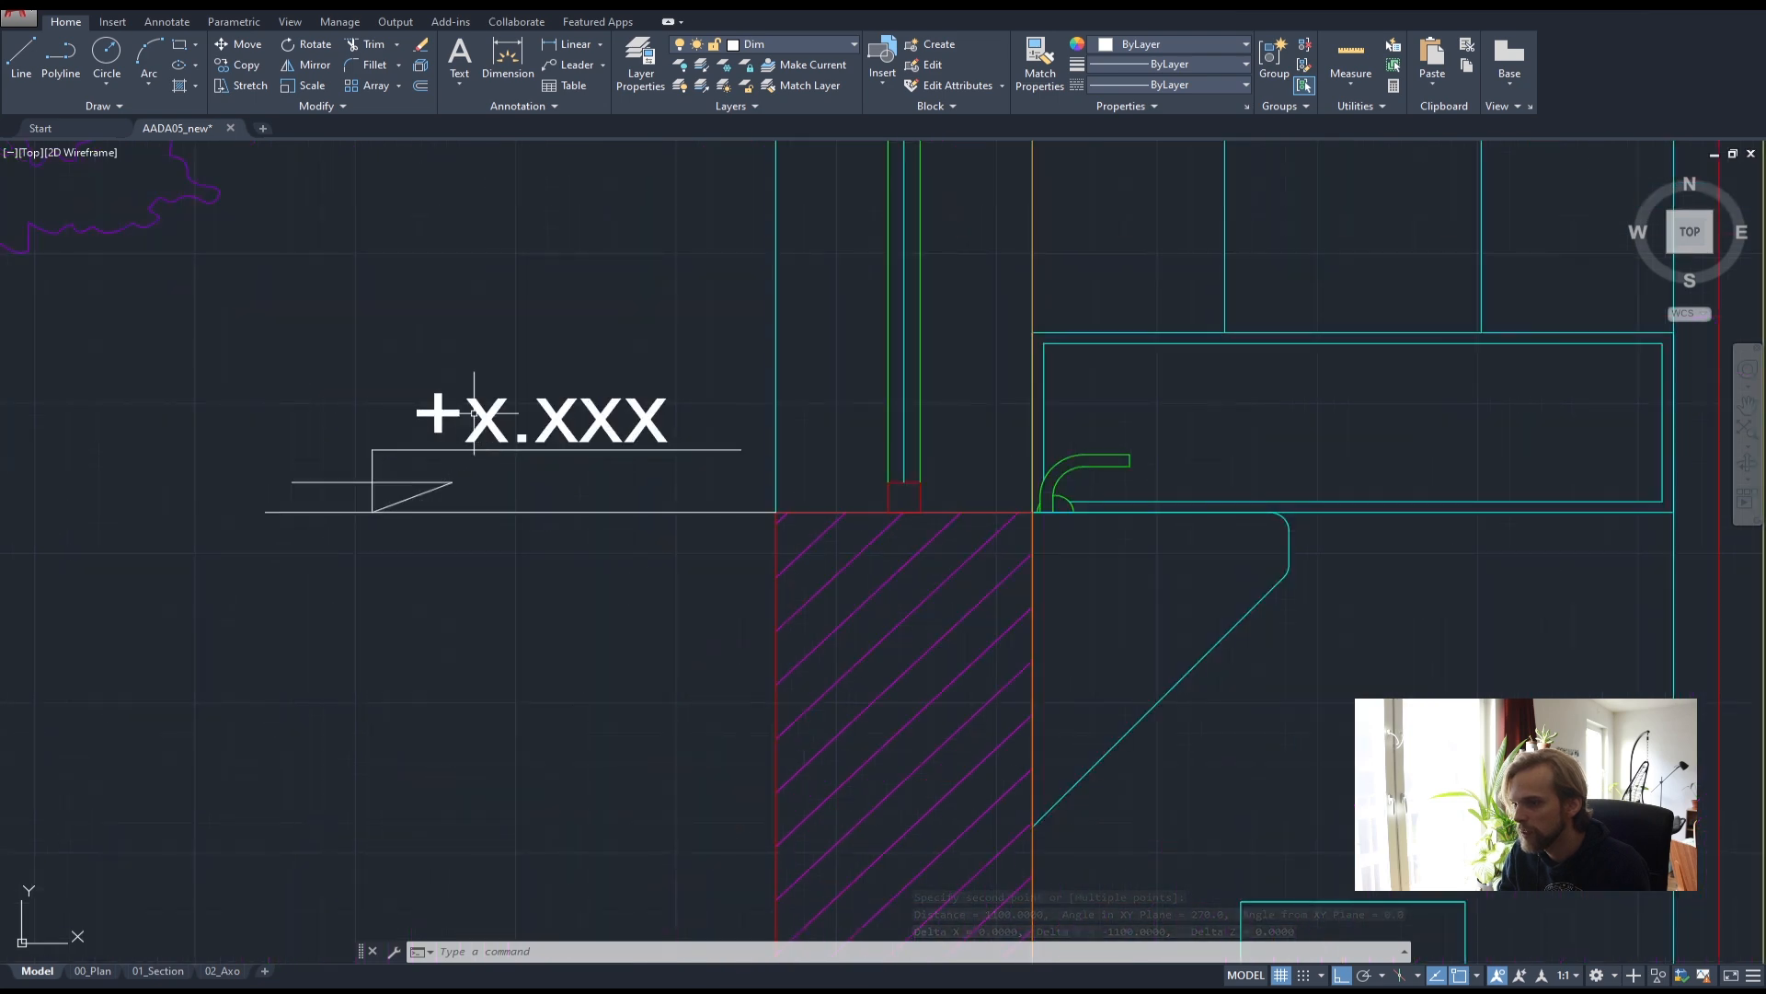
double_click(481, 412)
left_click_drag(465, 419, 709, 427)
type("1.1000")
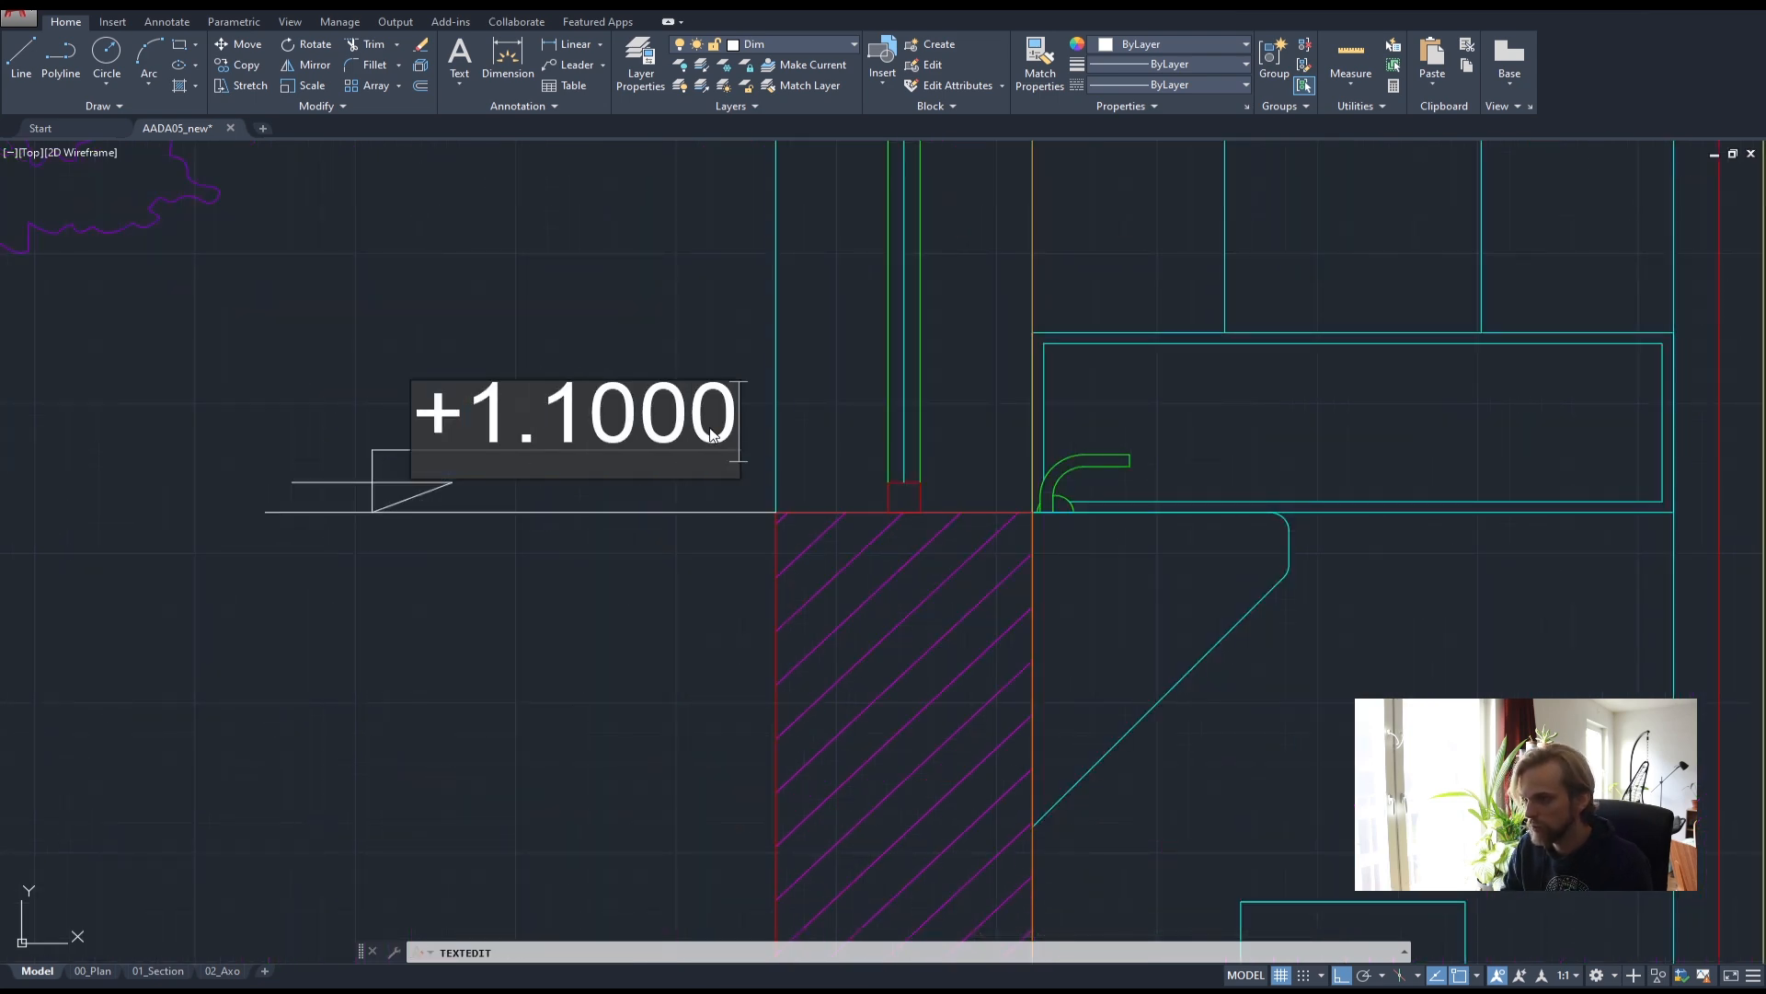
key("BackSpace")
key("Escape")
key("Escape")
key("Escape")
- Measure the slab edge to the floor with DI (2750) and set its marker to +2.750
scroll(675, 340, "down", 5)
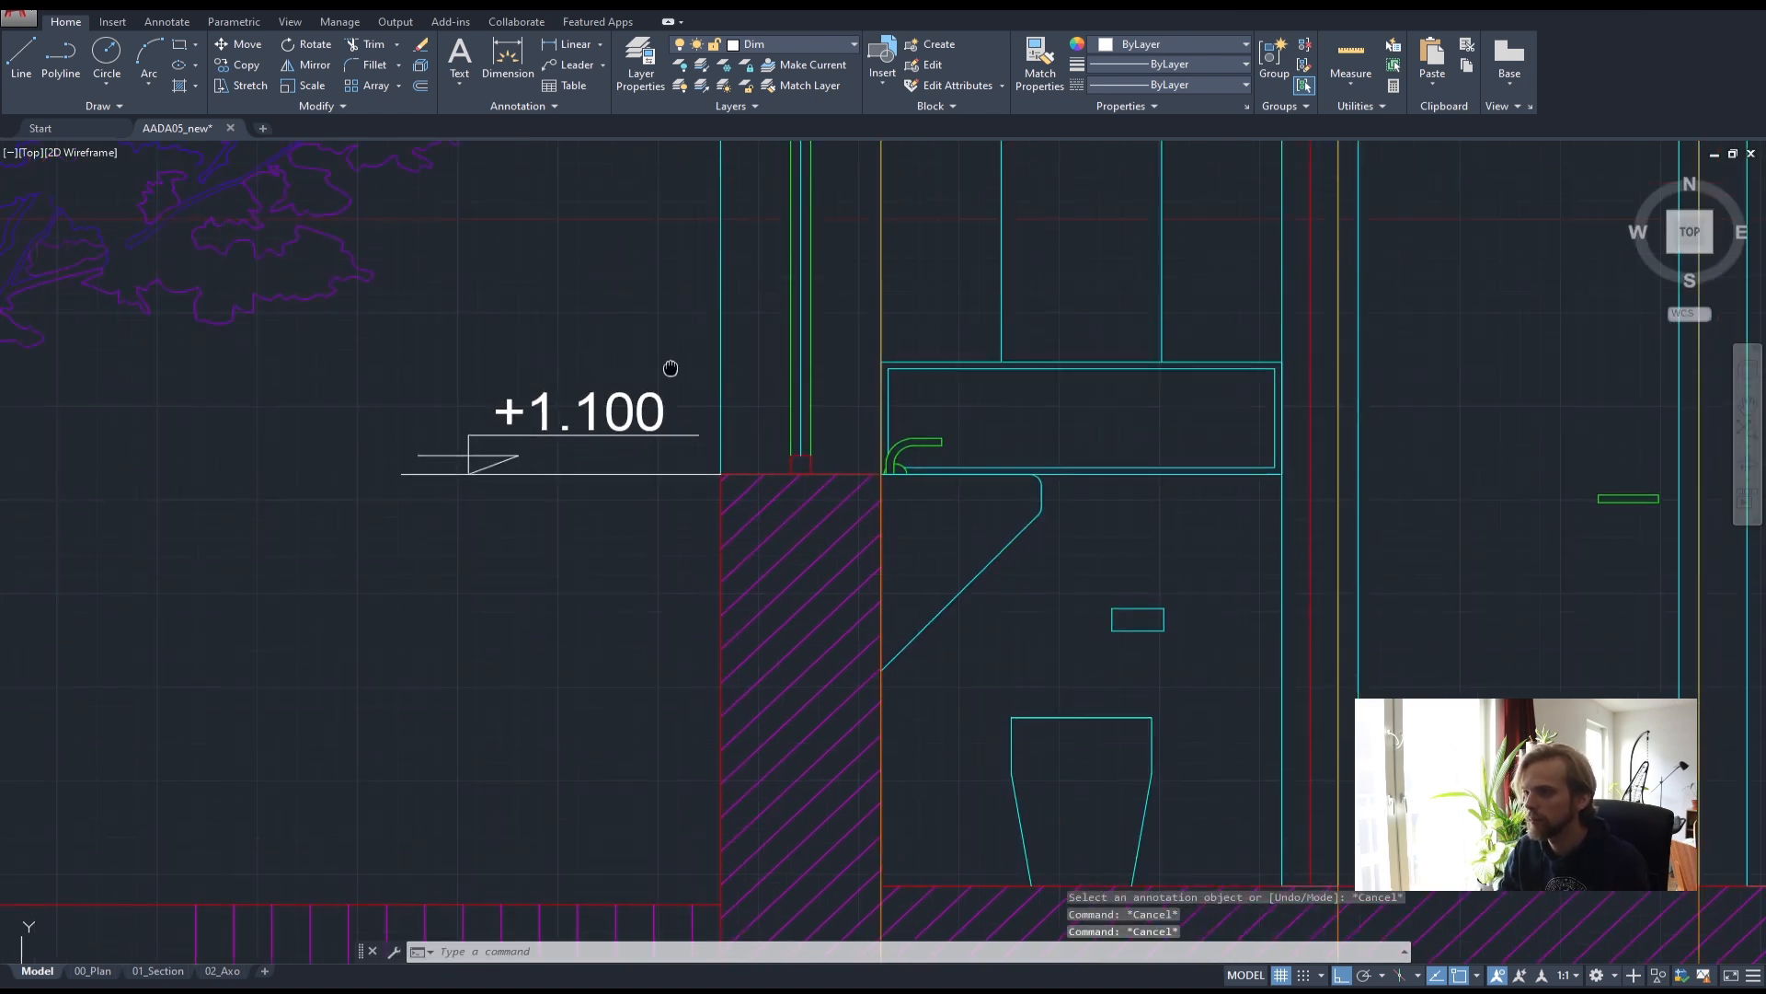
scroll(647, 410, "up", 3)
type("di")
key("Return")
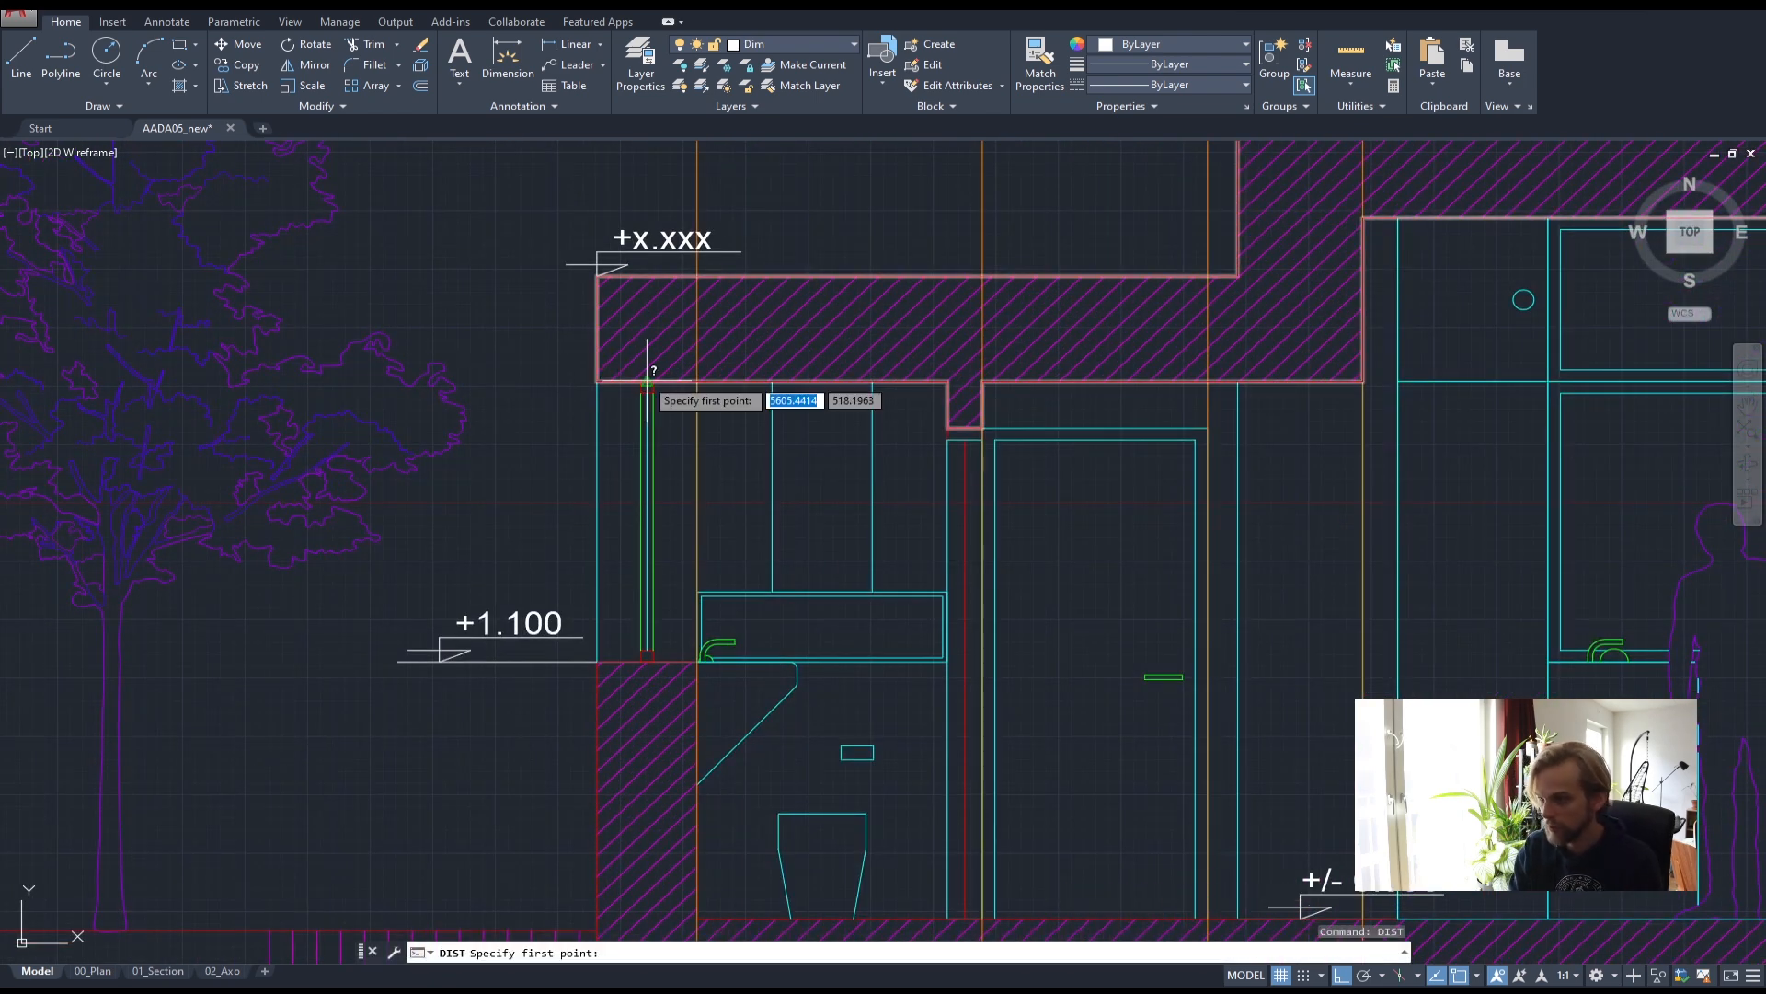
left_click(756, 273)
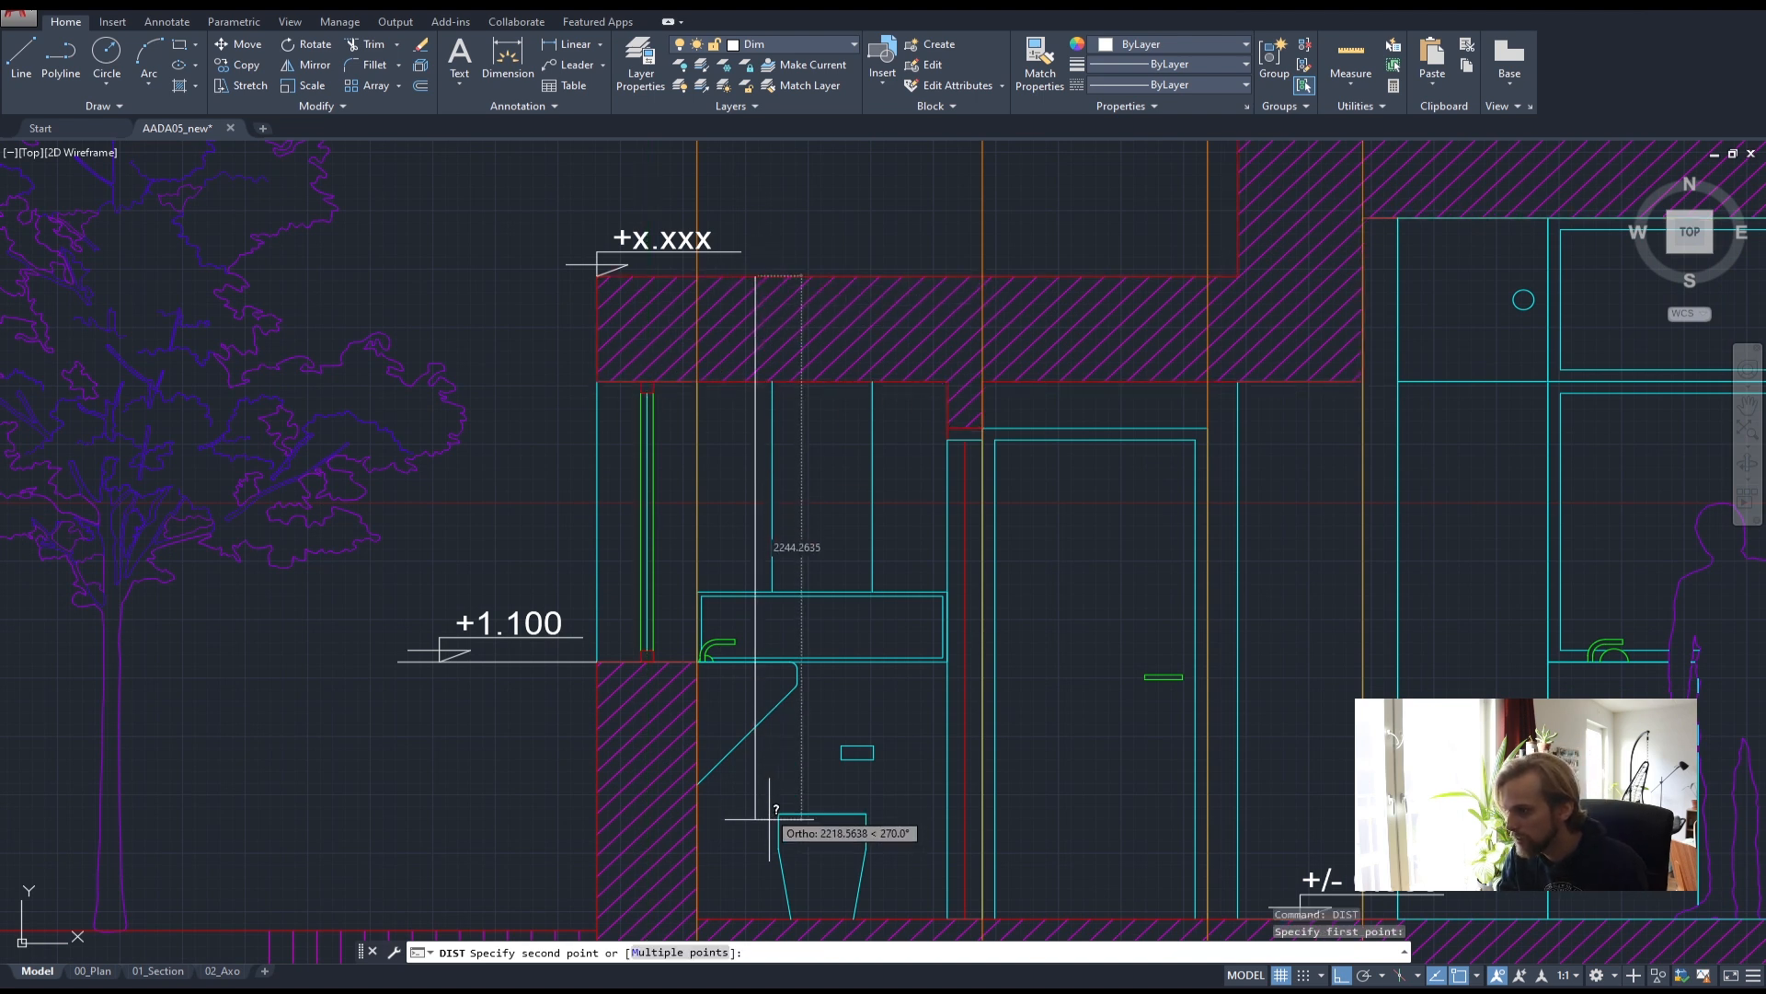
left_click(756, 917)
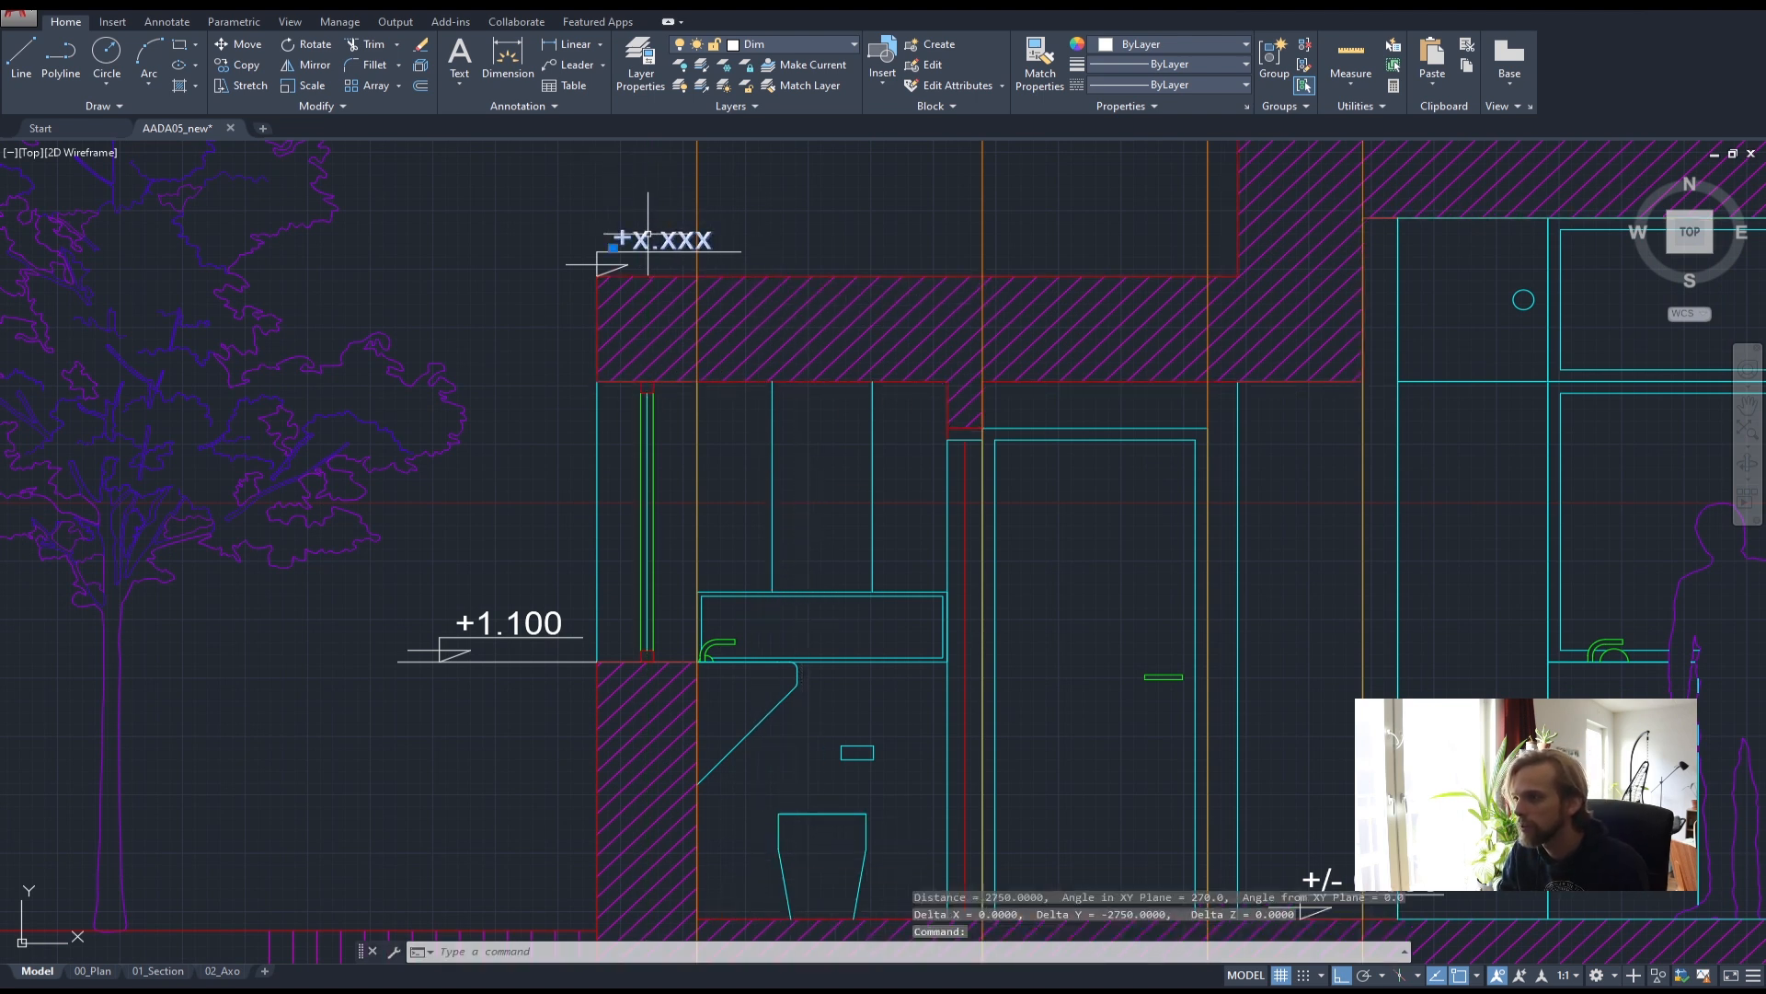
double_click(642, 234)
type("2.7")
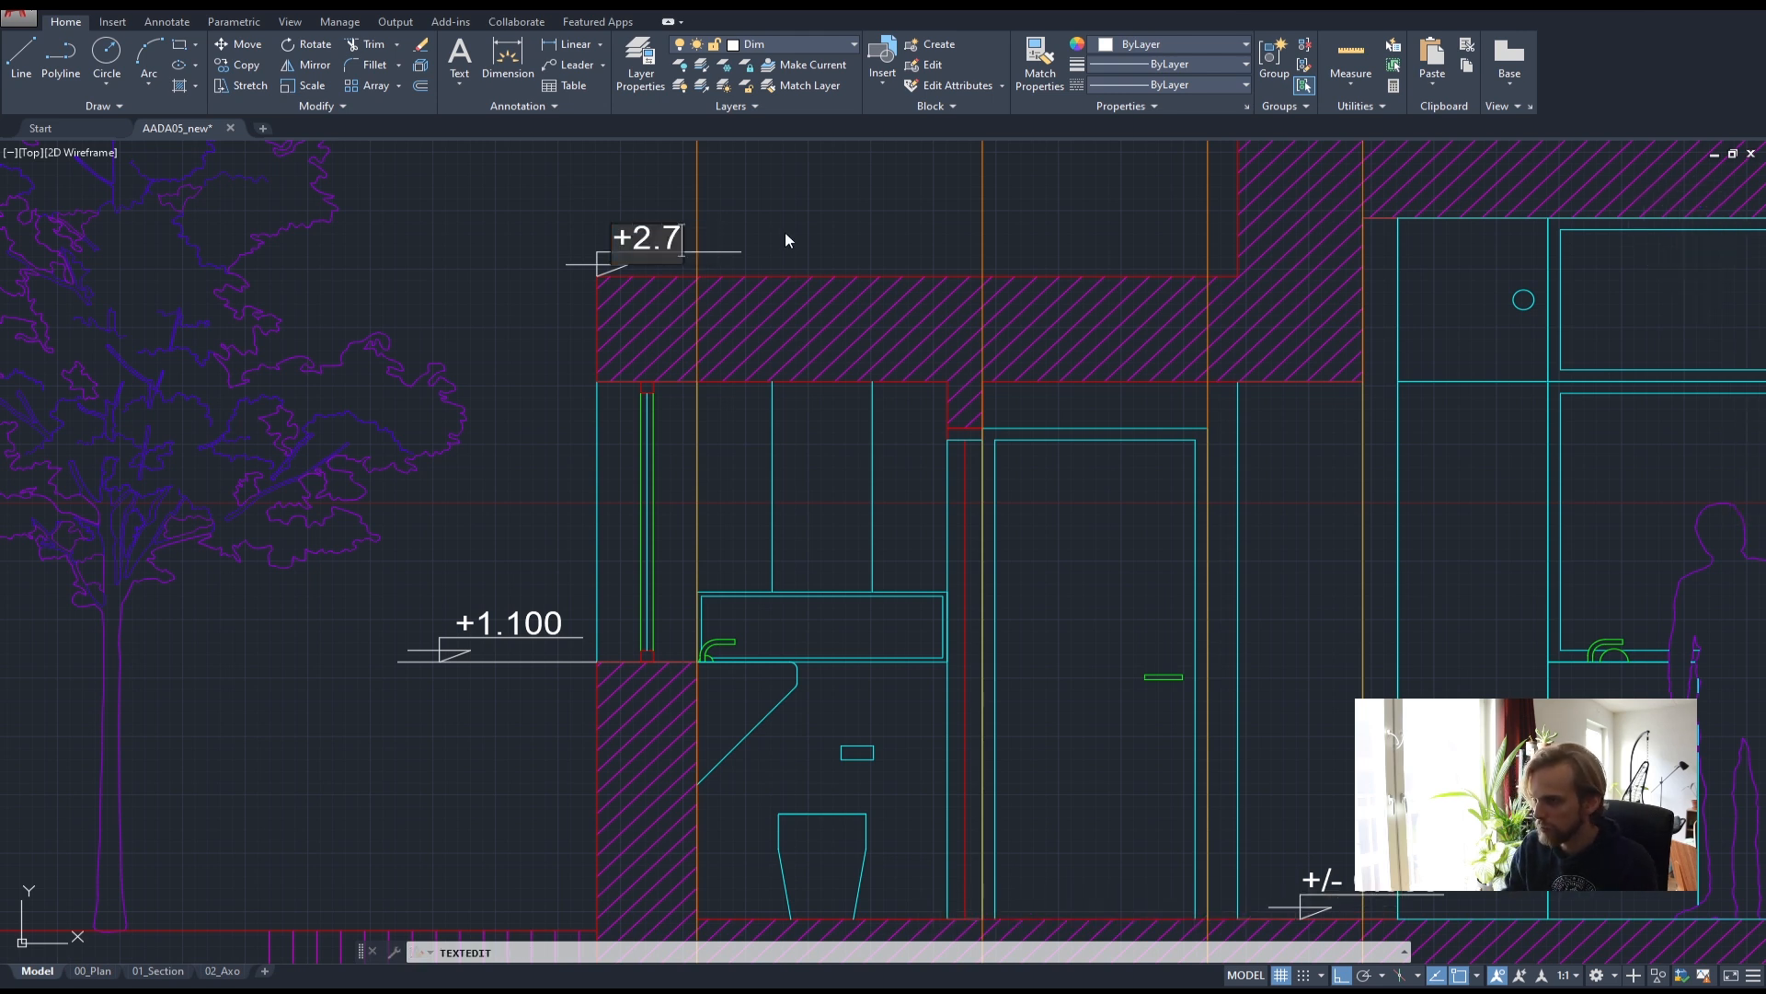
type("50")
key("Escape")
key("Escape")
- Measure the 700 step from the upper roof corner down to the lower roof with DIST
scroll(890, 264, "down", 1)
middle_click_drag(1067, 314, 602, 411)
type("dis")
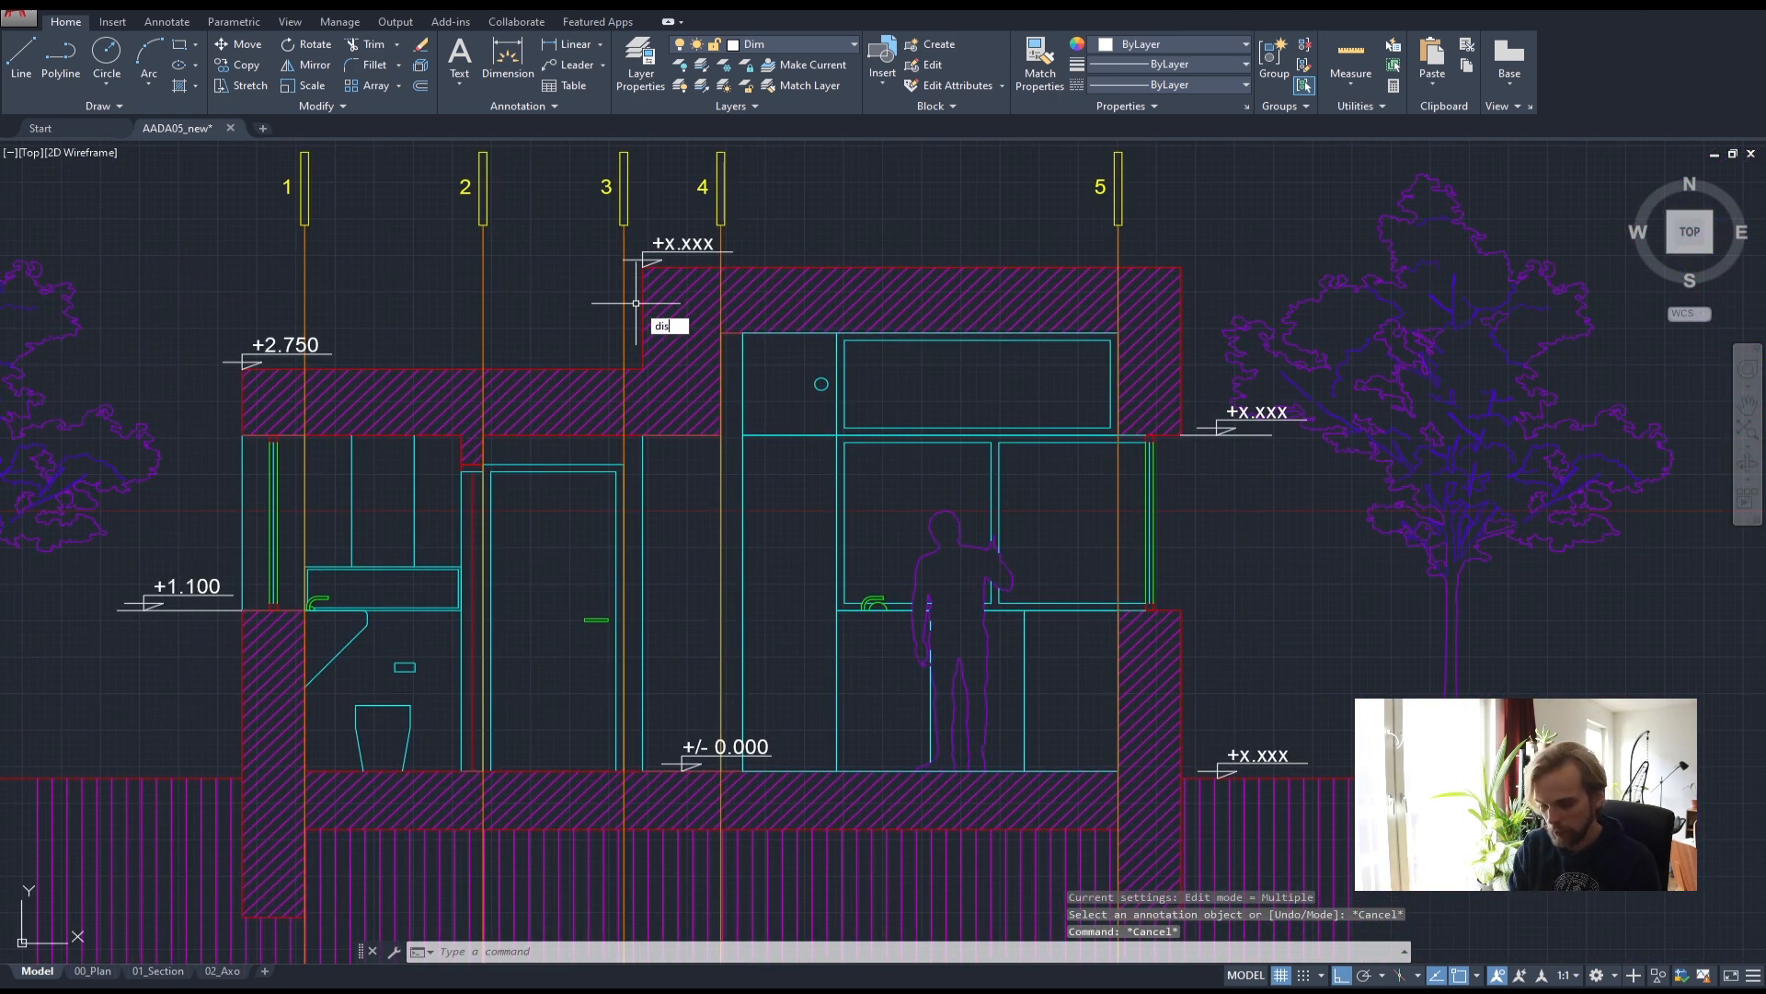
type("t")
key("Return")
left_click(641, 270)
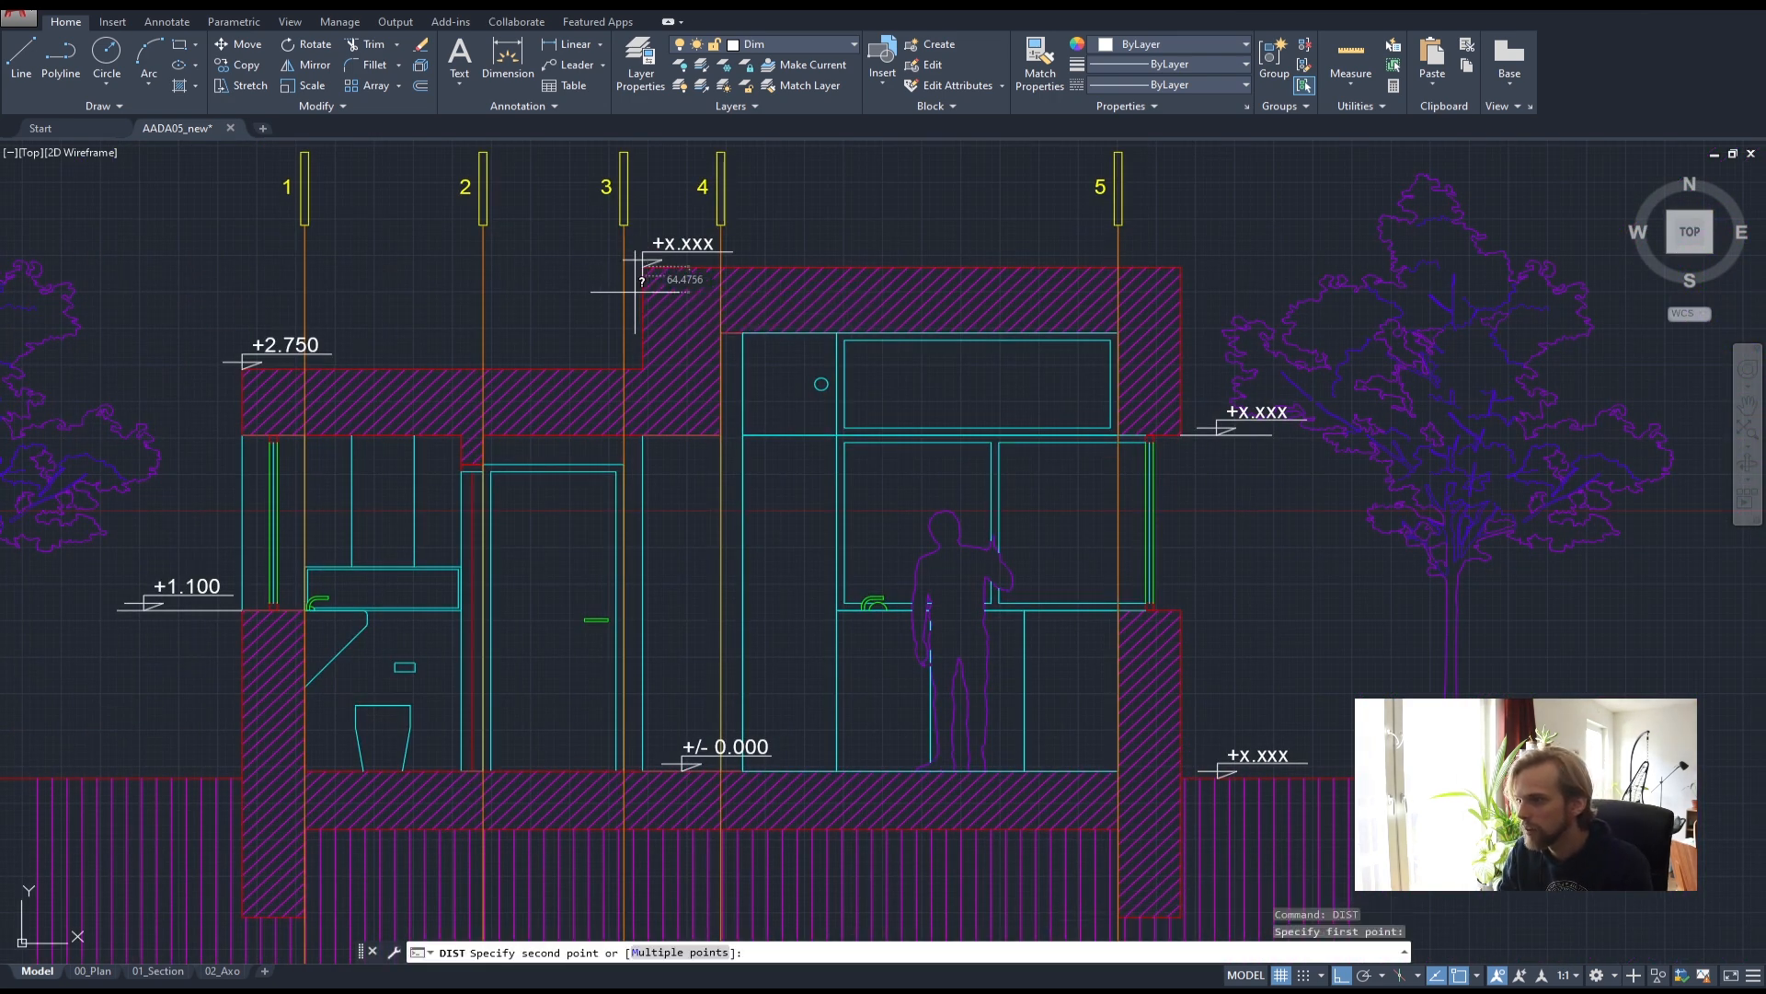
left_click(641, 369)
key("Escape")
key("Escape")
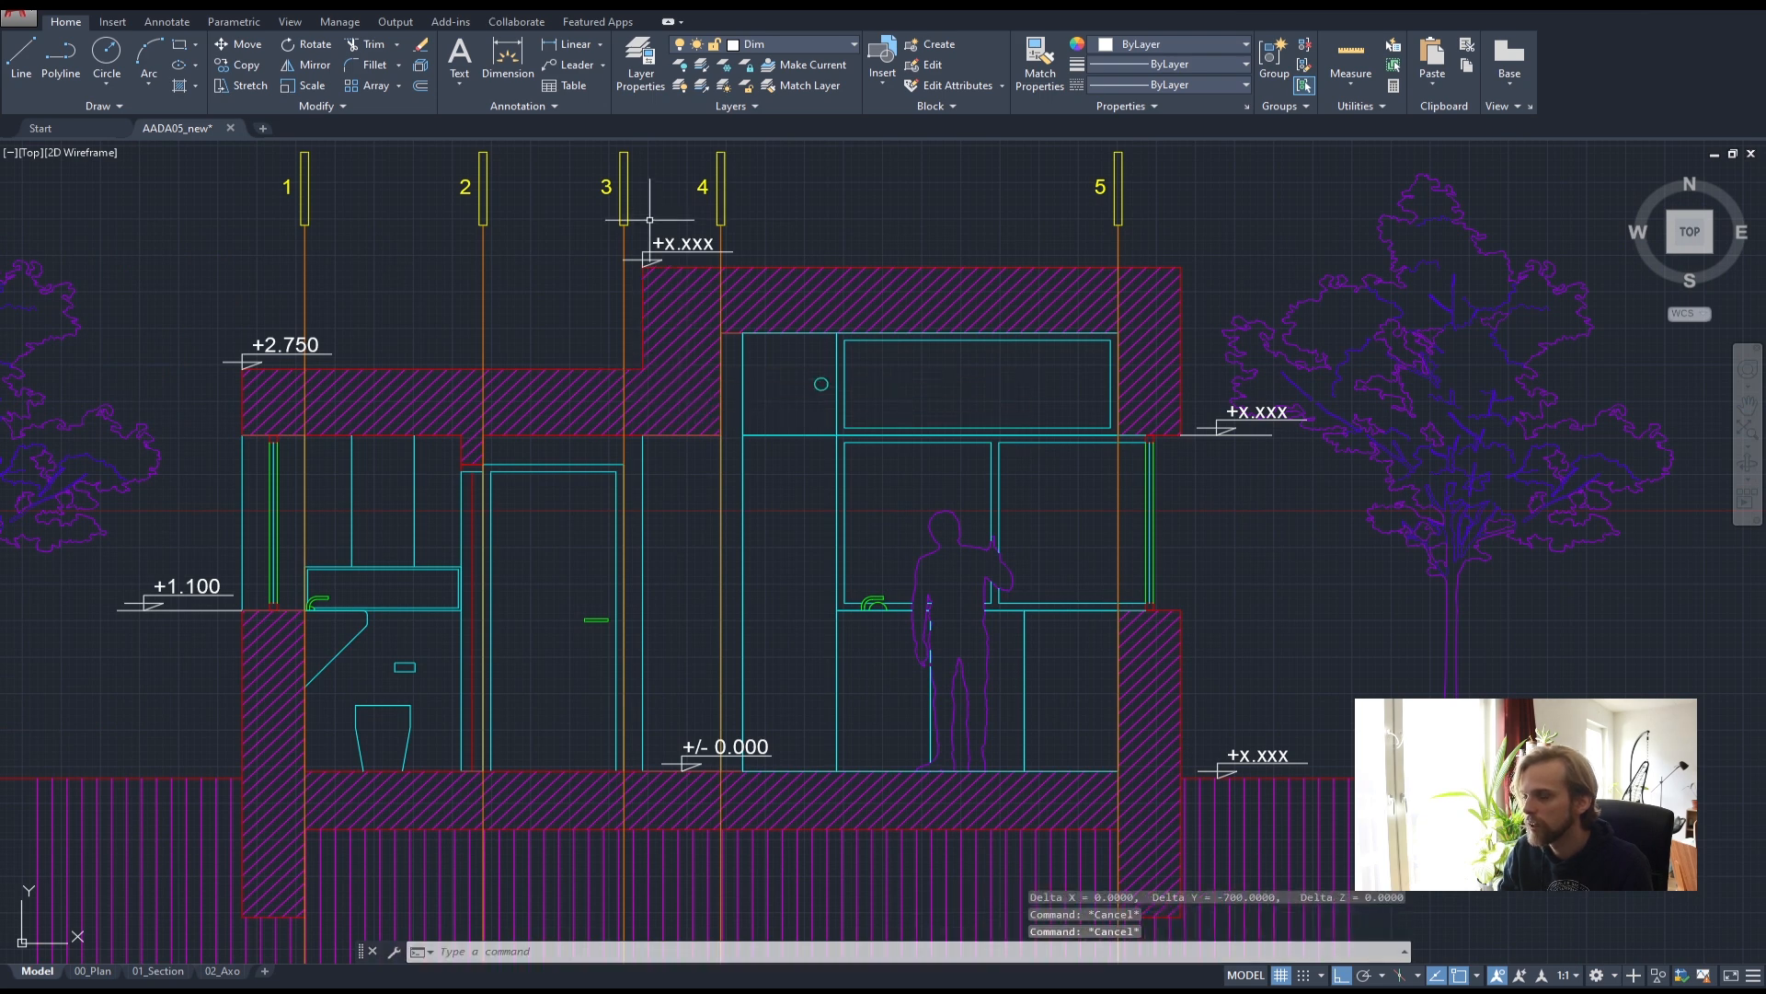
- Change the upper roof level marker's placeholder to +3.450
scroll(650, 220, "up", 2)
middle_click_drag(642, 252, 788, 350)
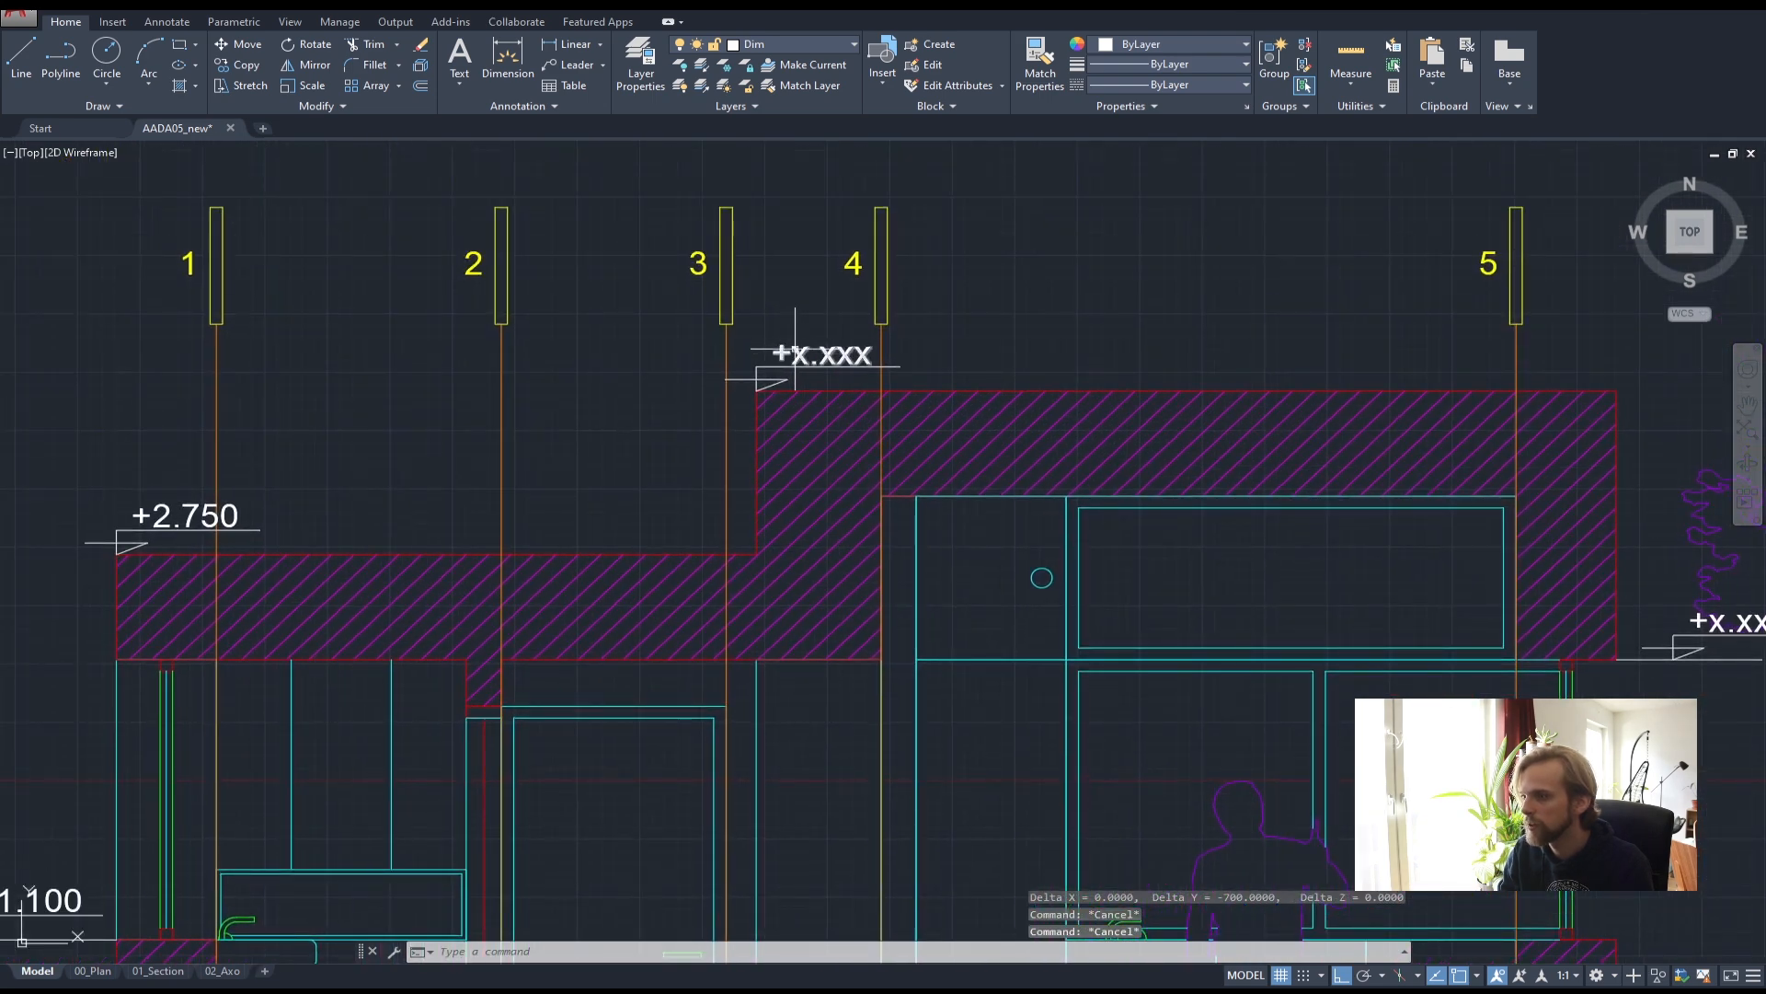
double_click(793, 353)
left_click_drag(793, 355, 894, 364)
type("3.4")
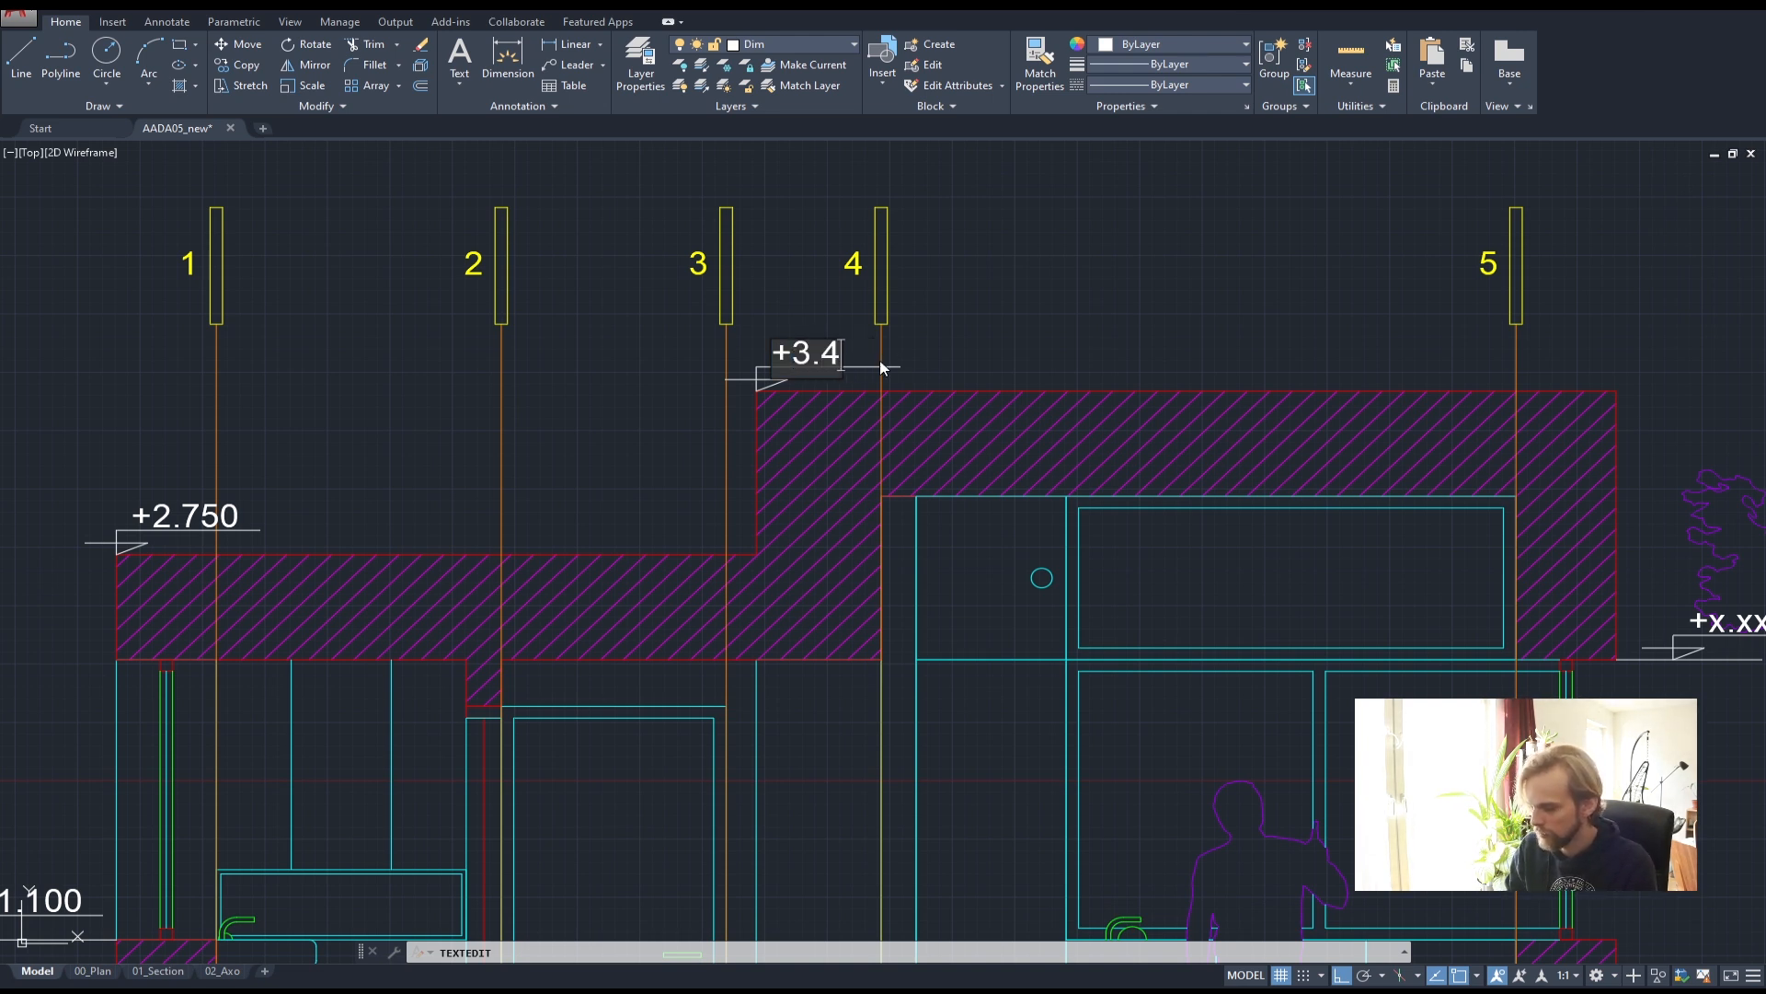
left_click(1105, 349)
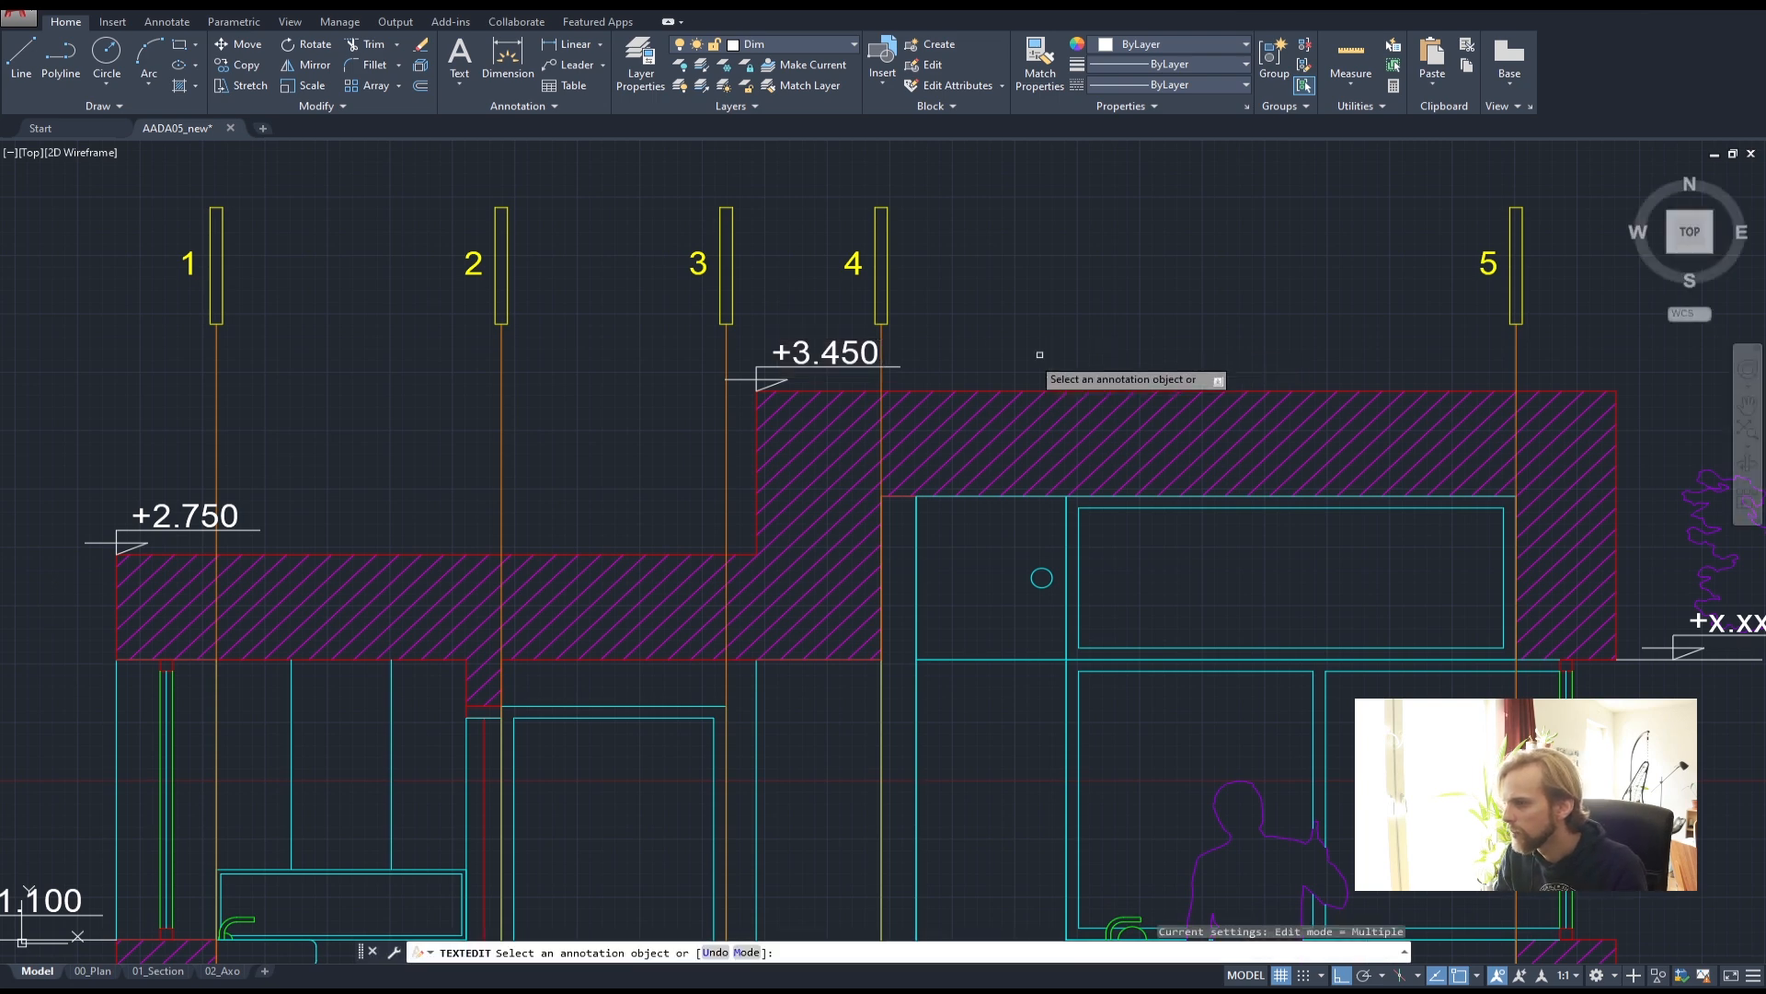
key("Escape")
key("Escape")
key("Escape")
scroll(977, 359, "down", 2)
middle_click_drag(953, 482, 820, 423)
scroll(758, 356, "up", 2)
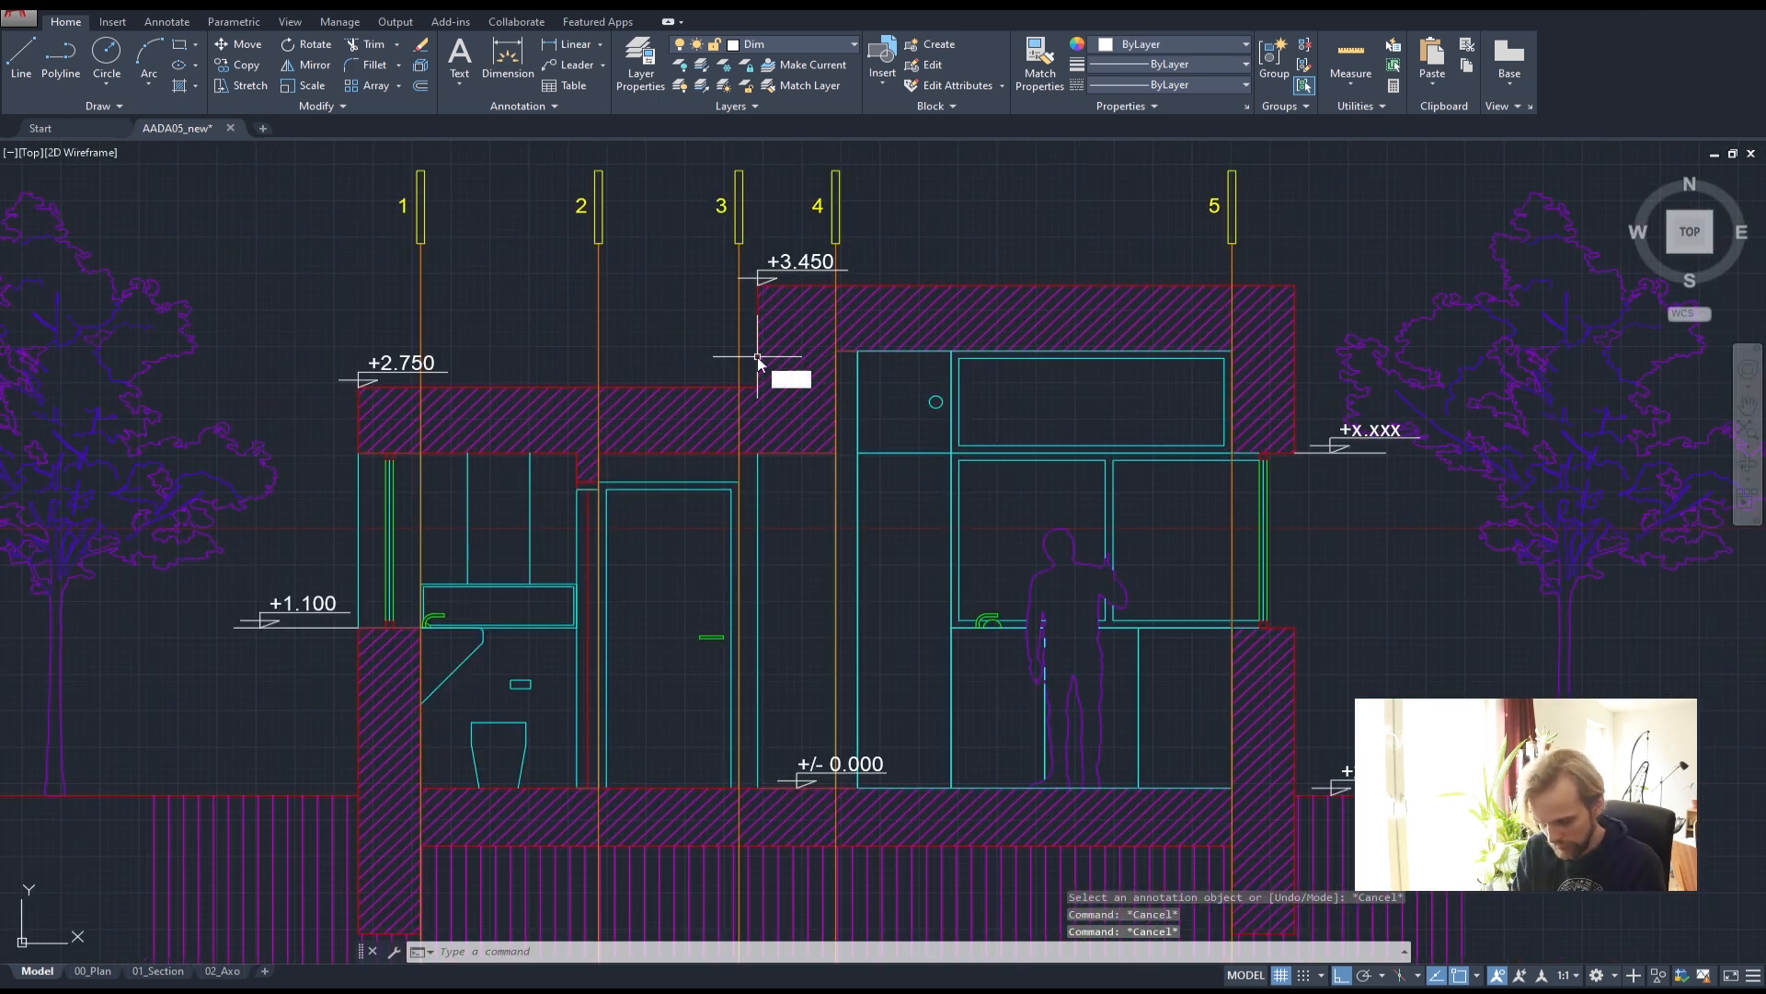
- Check with DIST that the +3.450 roof corner is 3450 above the floor
type("dist")
key("Return")
left_click(758, 285)
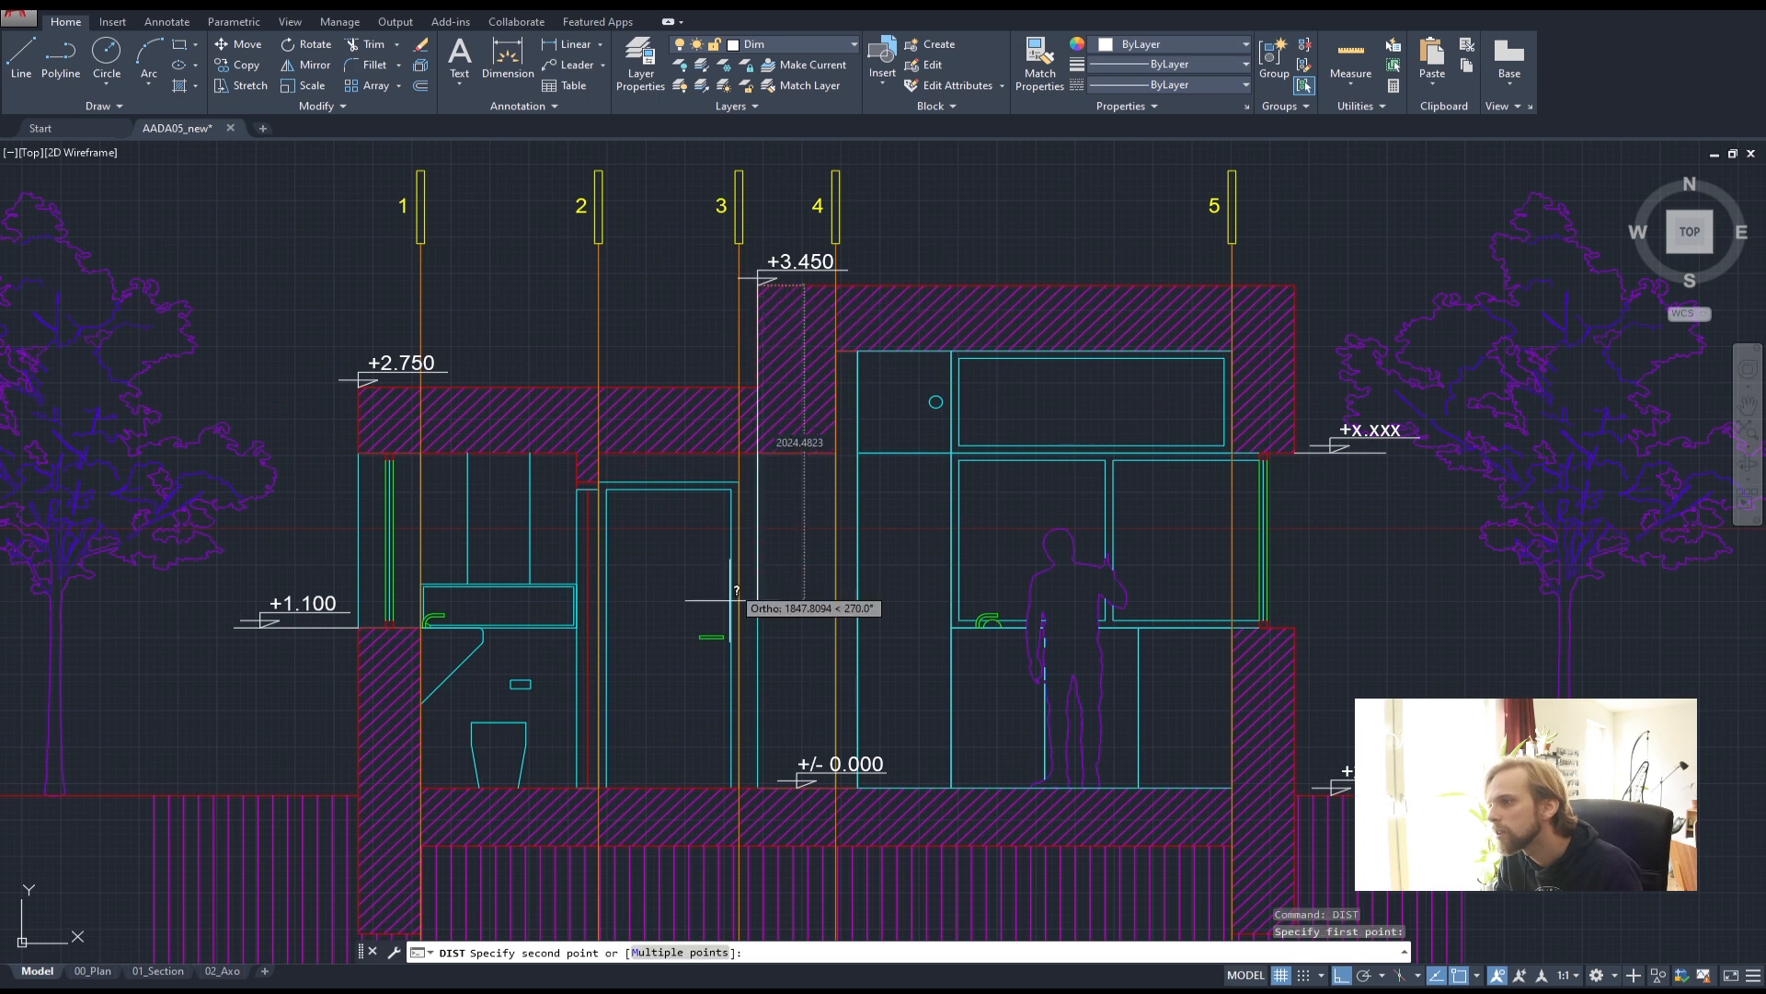
left_click(758, 788)
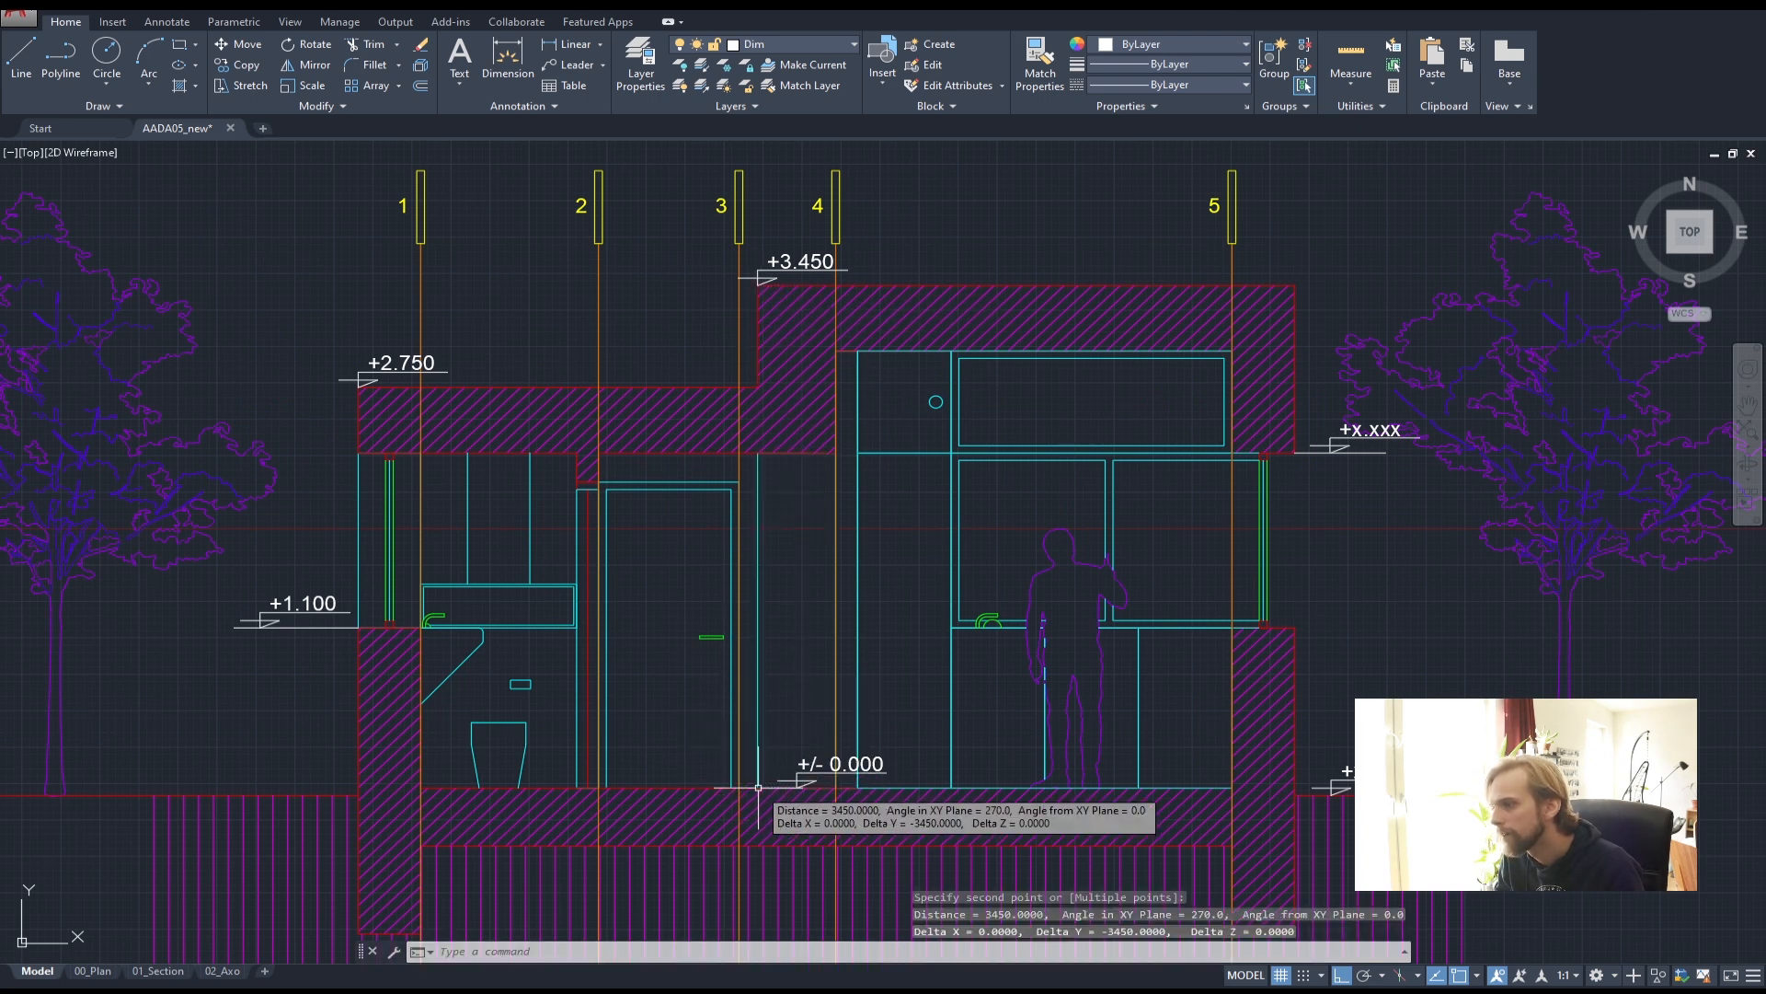
key("Escape")
key("Escape")
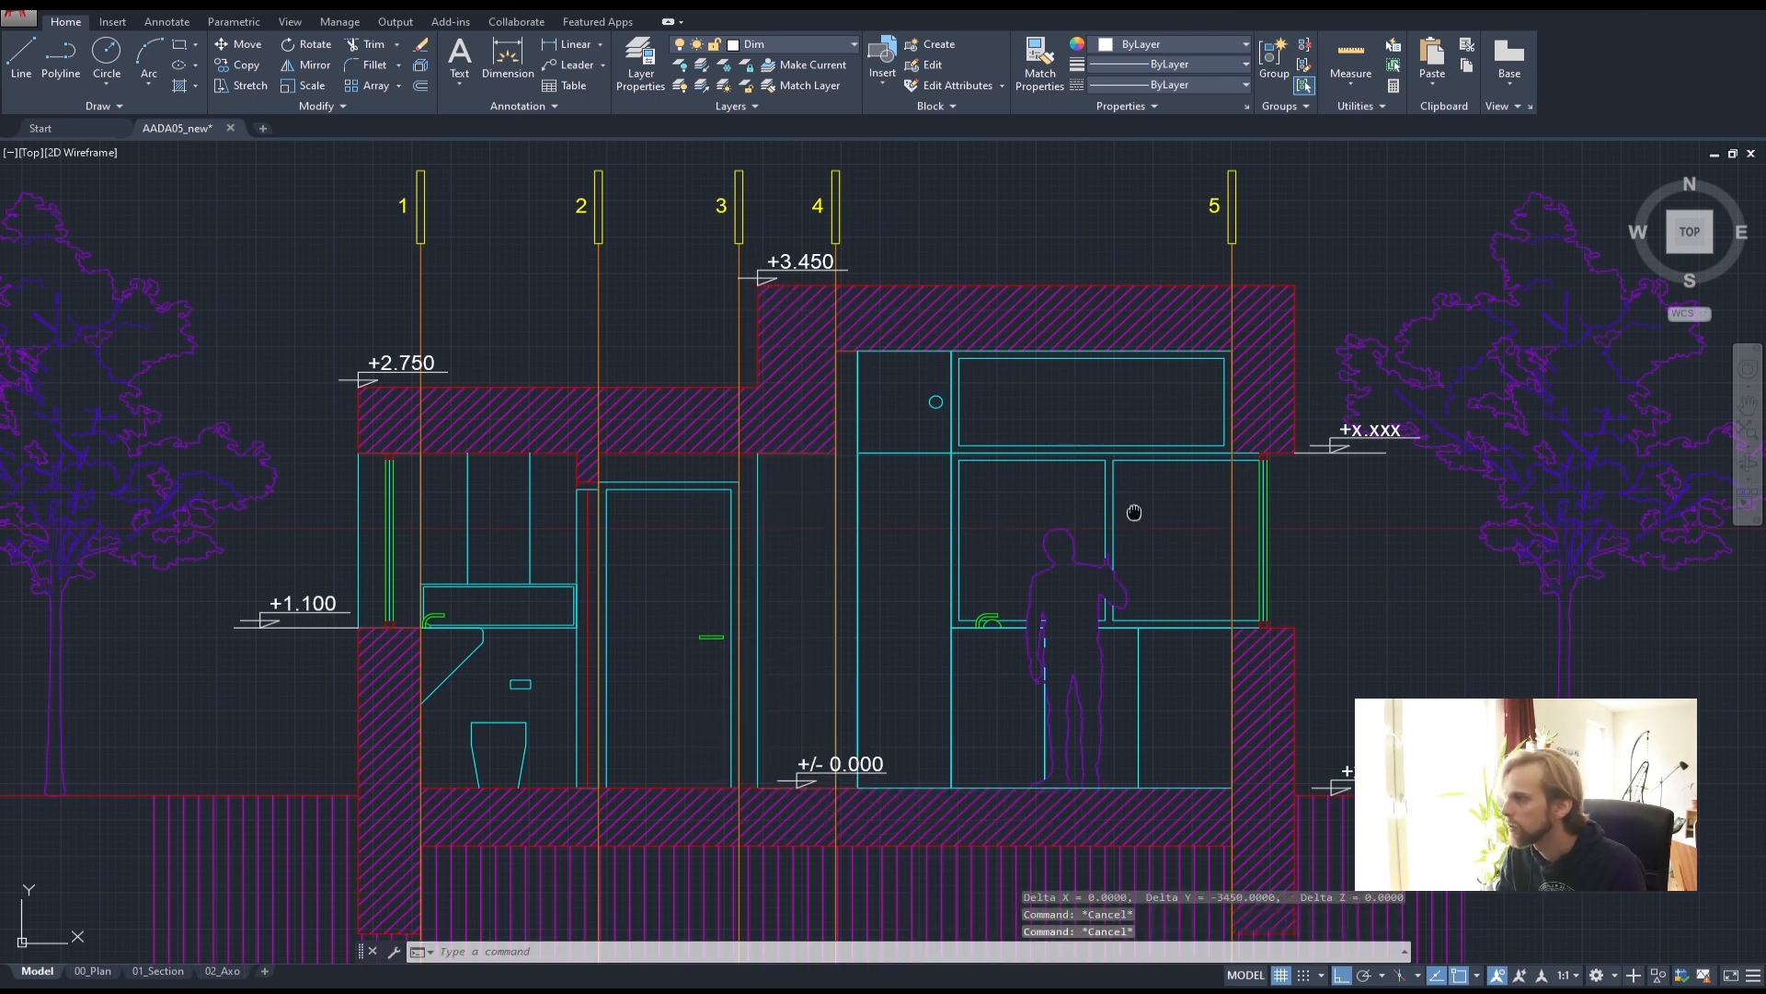
- Measure the right-hand roof top down to the floor, reading 2300
middle_click_drag(1286, 499, 721, 434)
mouse_move(733, 373)
middle_mouse_down()
mouse_move(1116, 505)
mouse_move(1013, 469)
middle_mouse_up()
type("di")
key("Return")
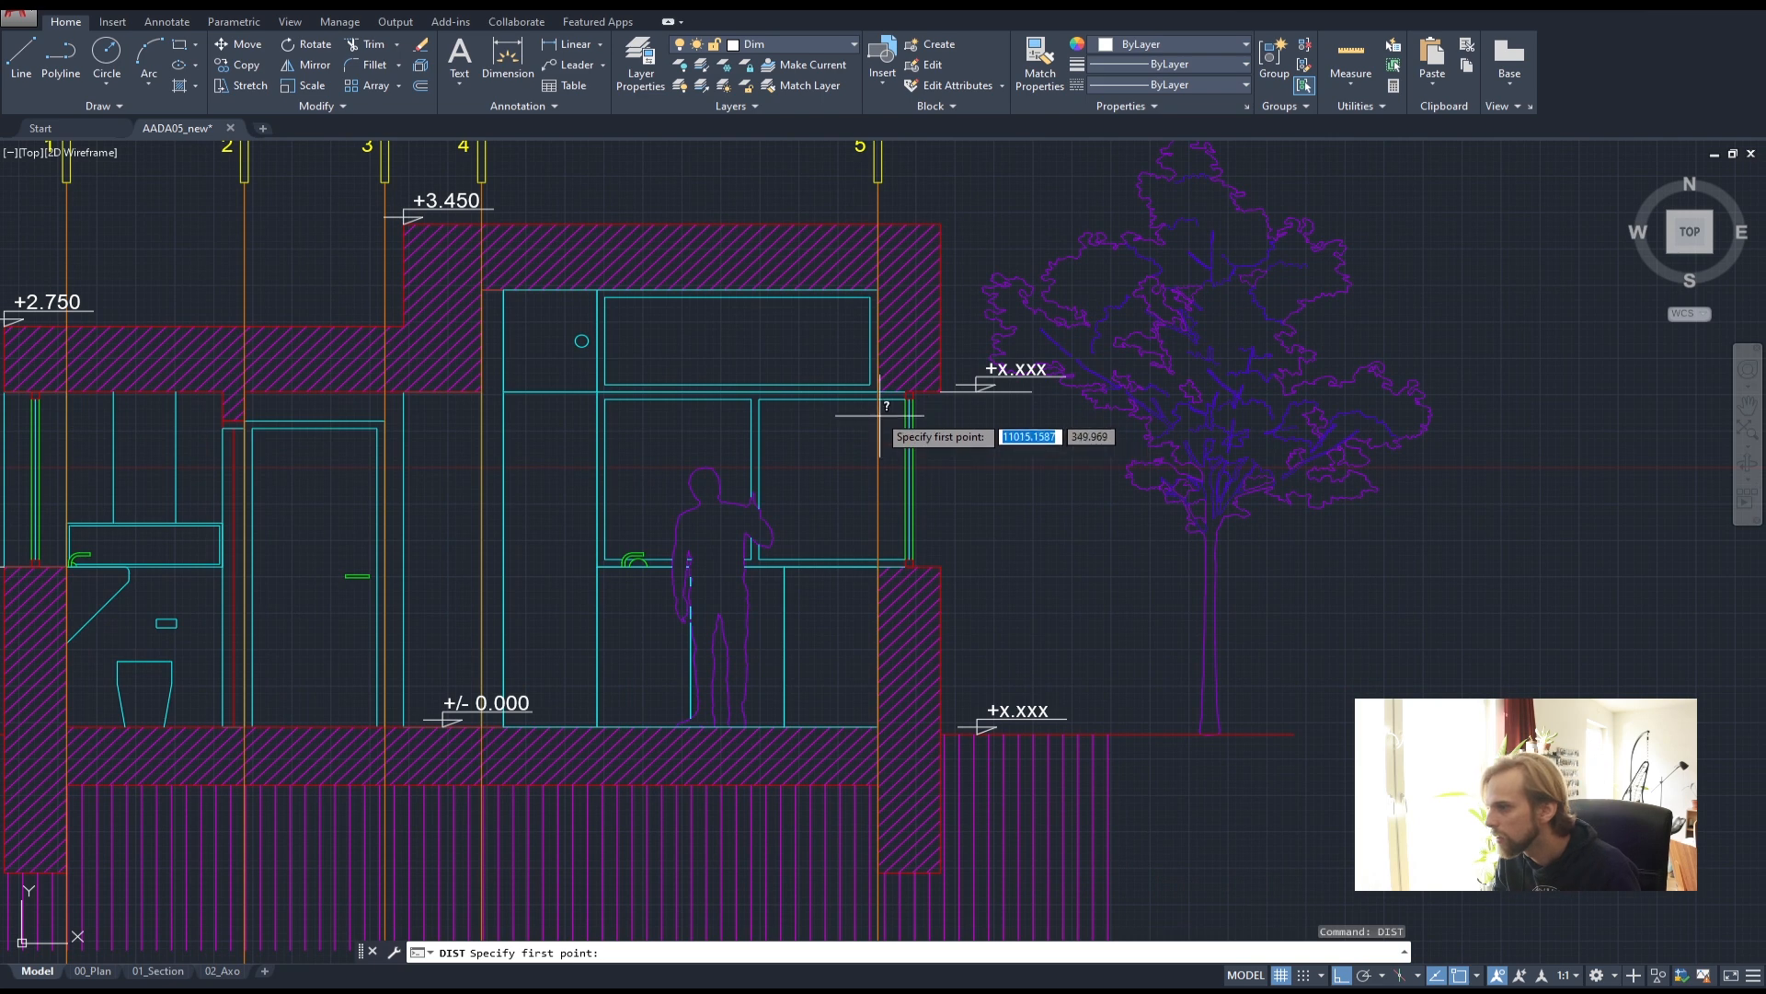
scroll(835, 395, "up", 2)
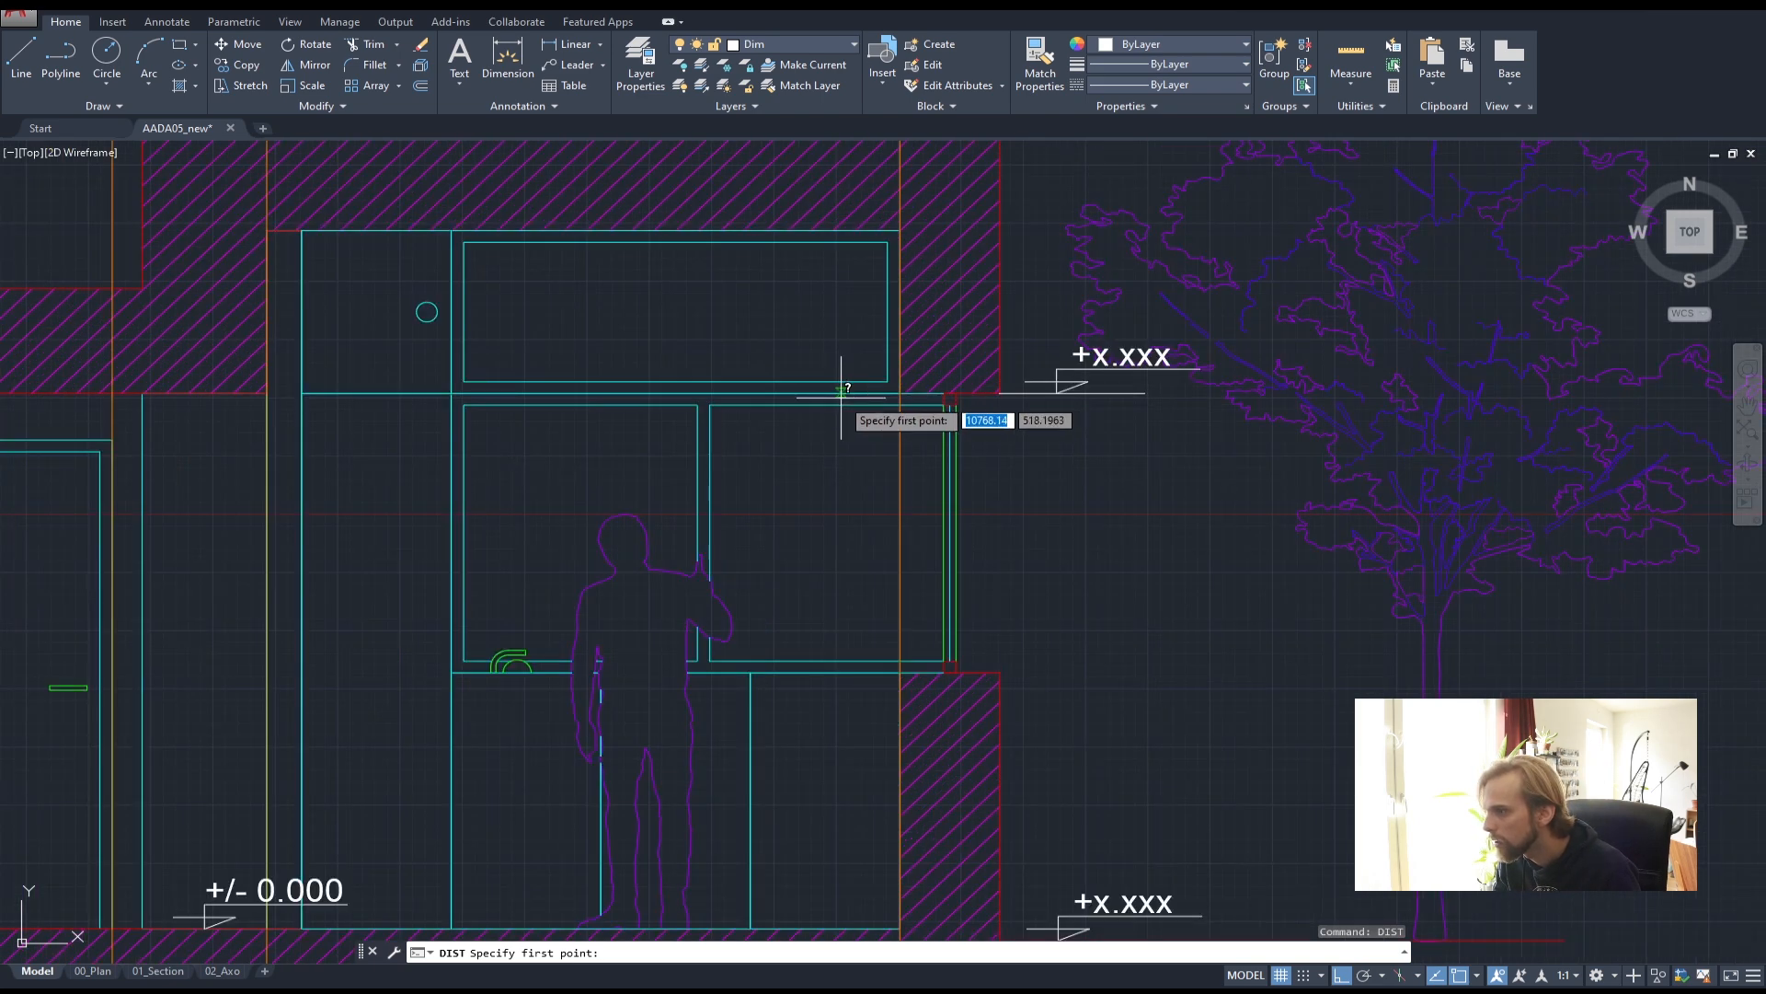
left_click(841, 396)
middle_click_drag(808, 916, 809, 690)
left_click(836, 703)
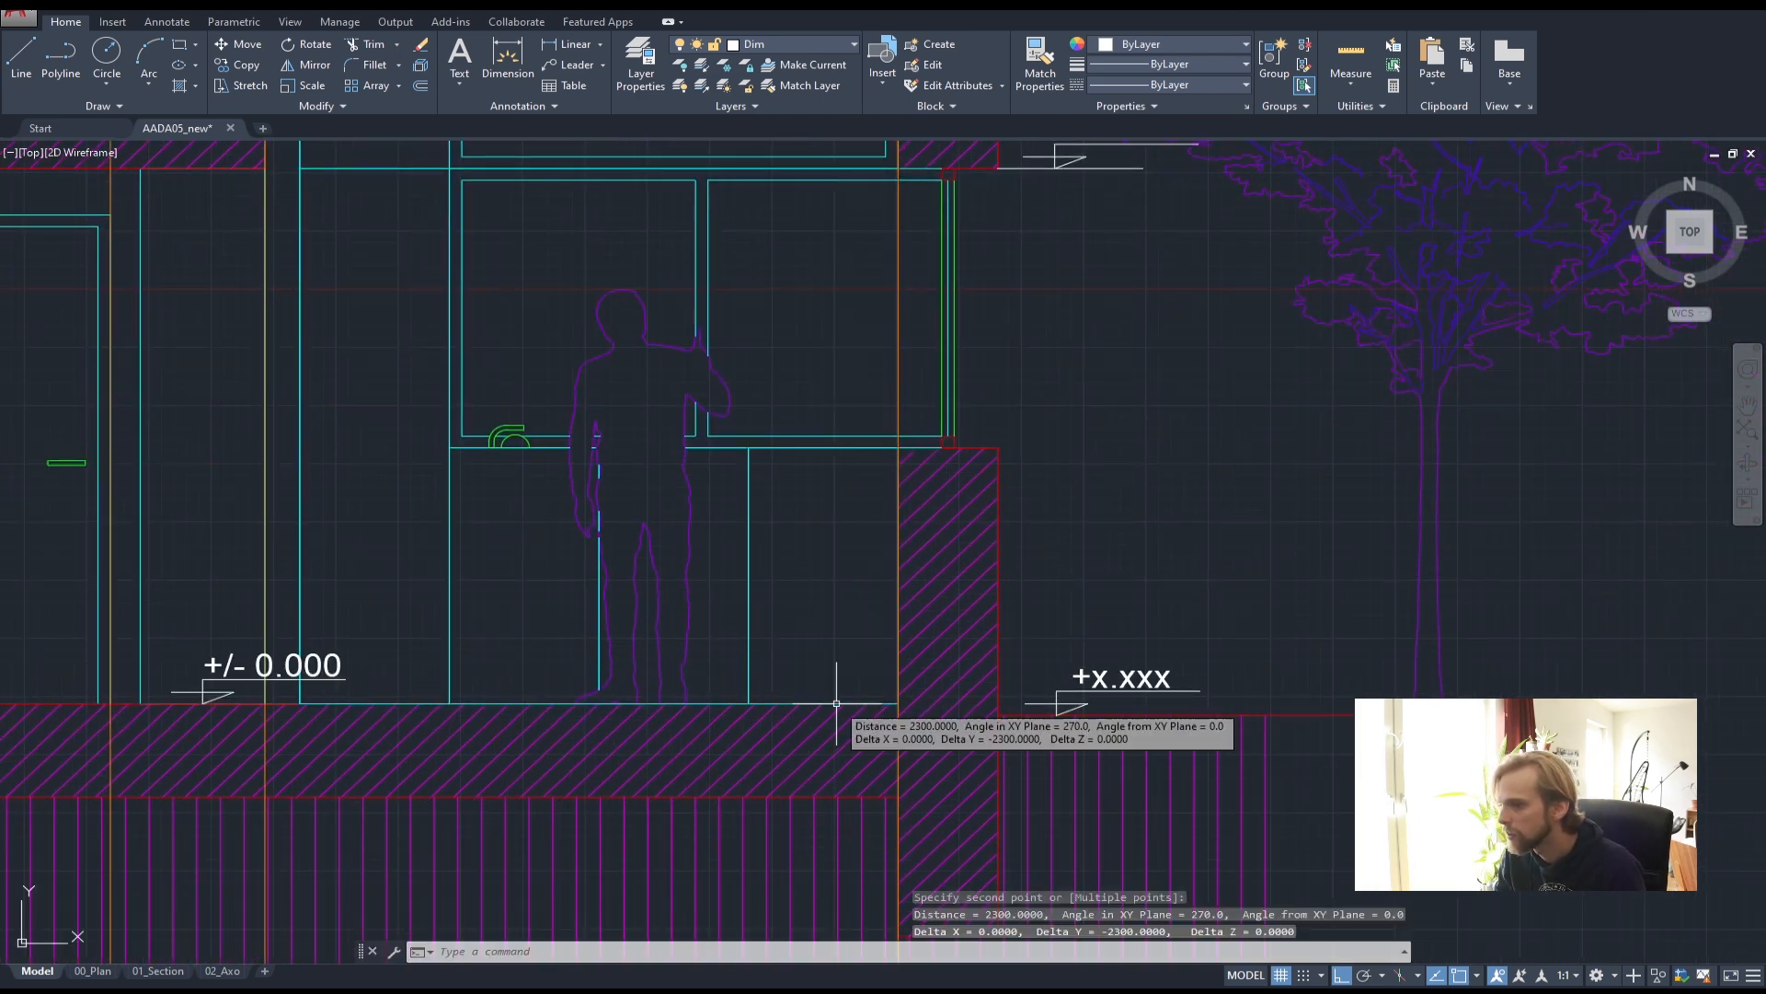
- Change the right-hand roof level marker to +2.300
middle_click_drag(961, 398, 887, 669)
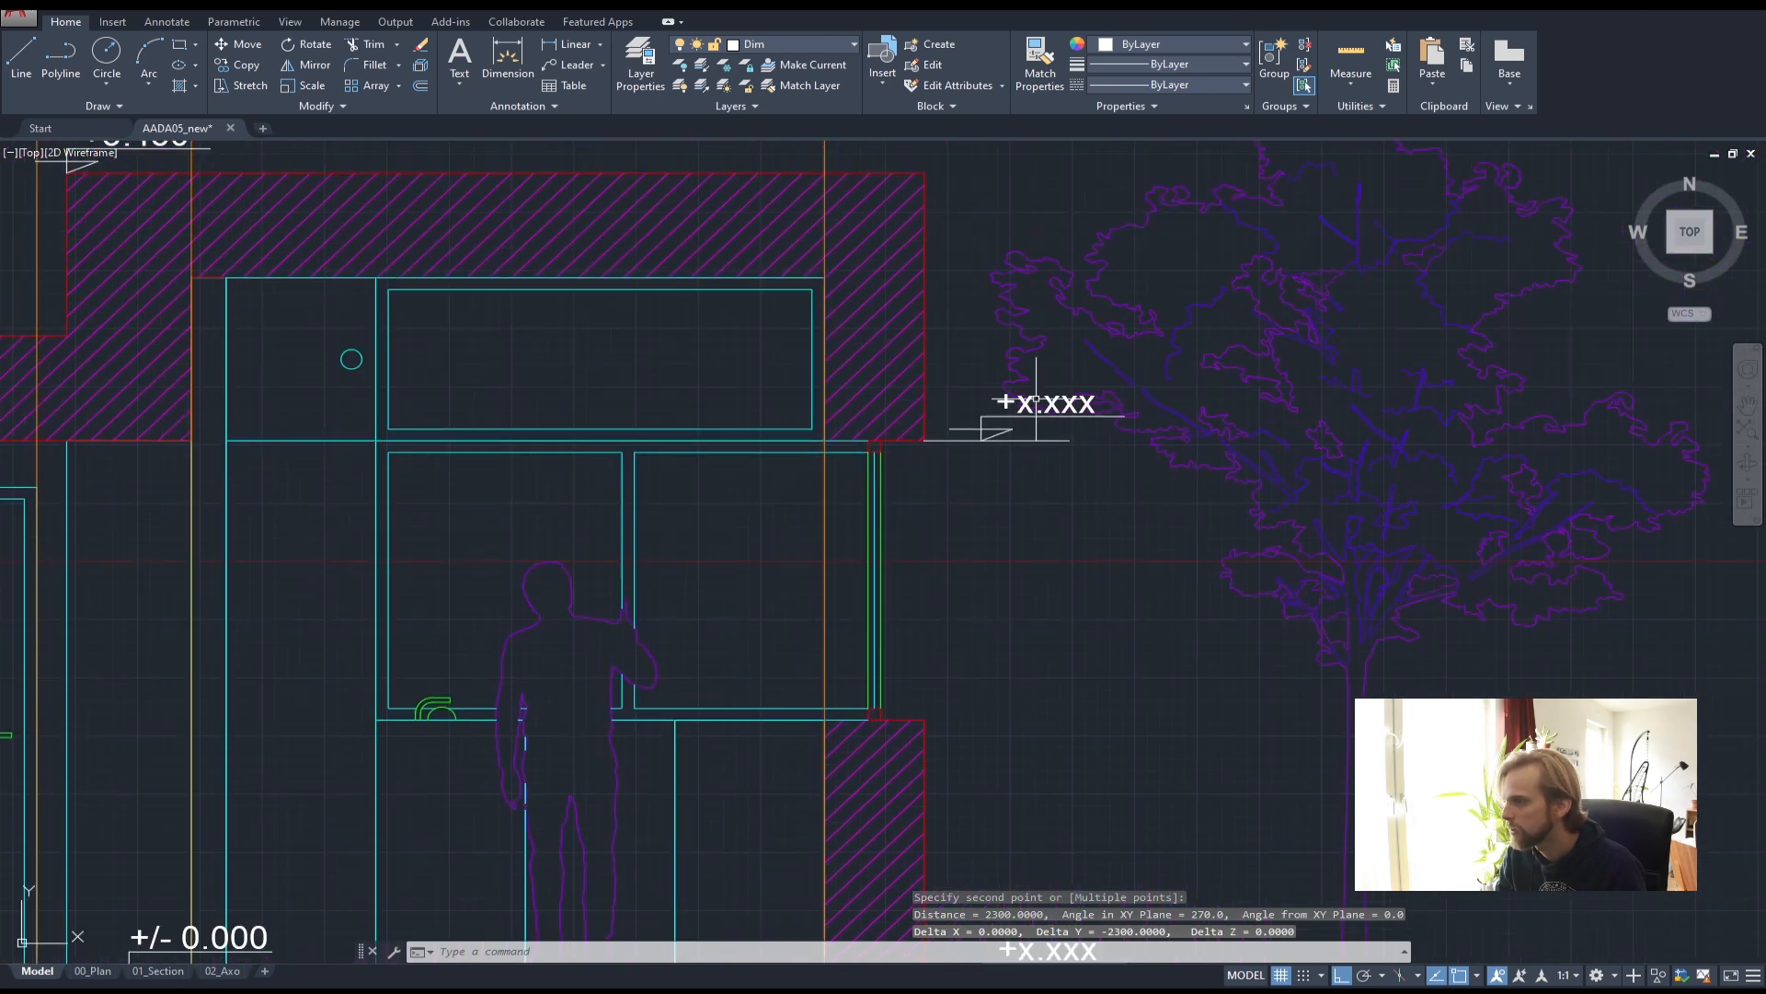
scroll(1034, 402, "up", 6)
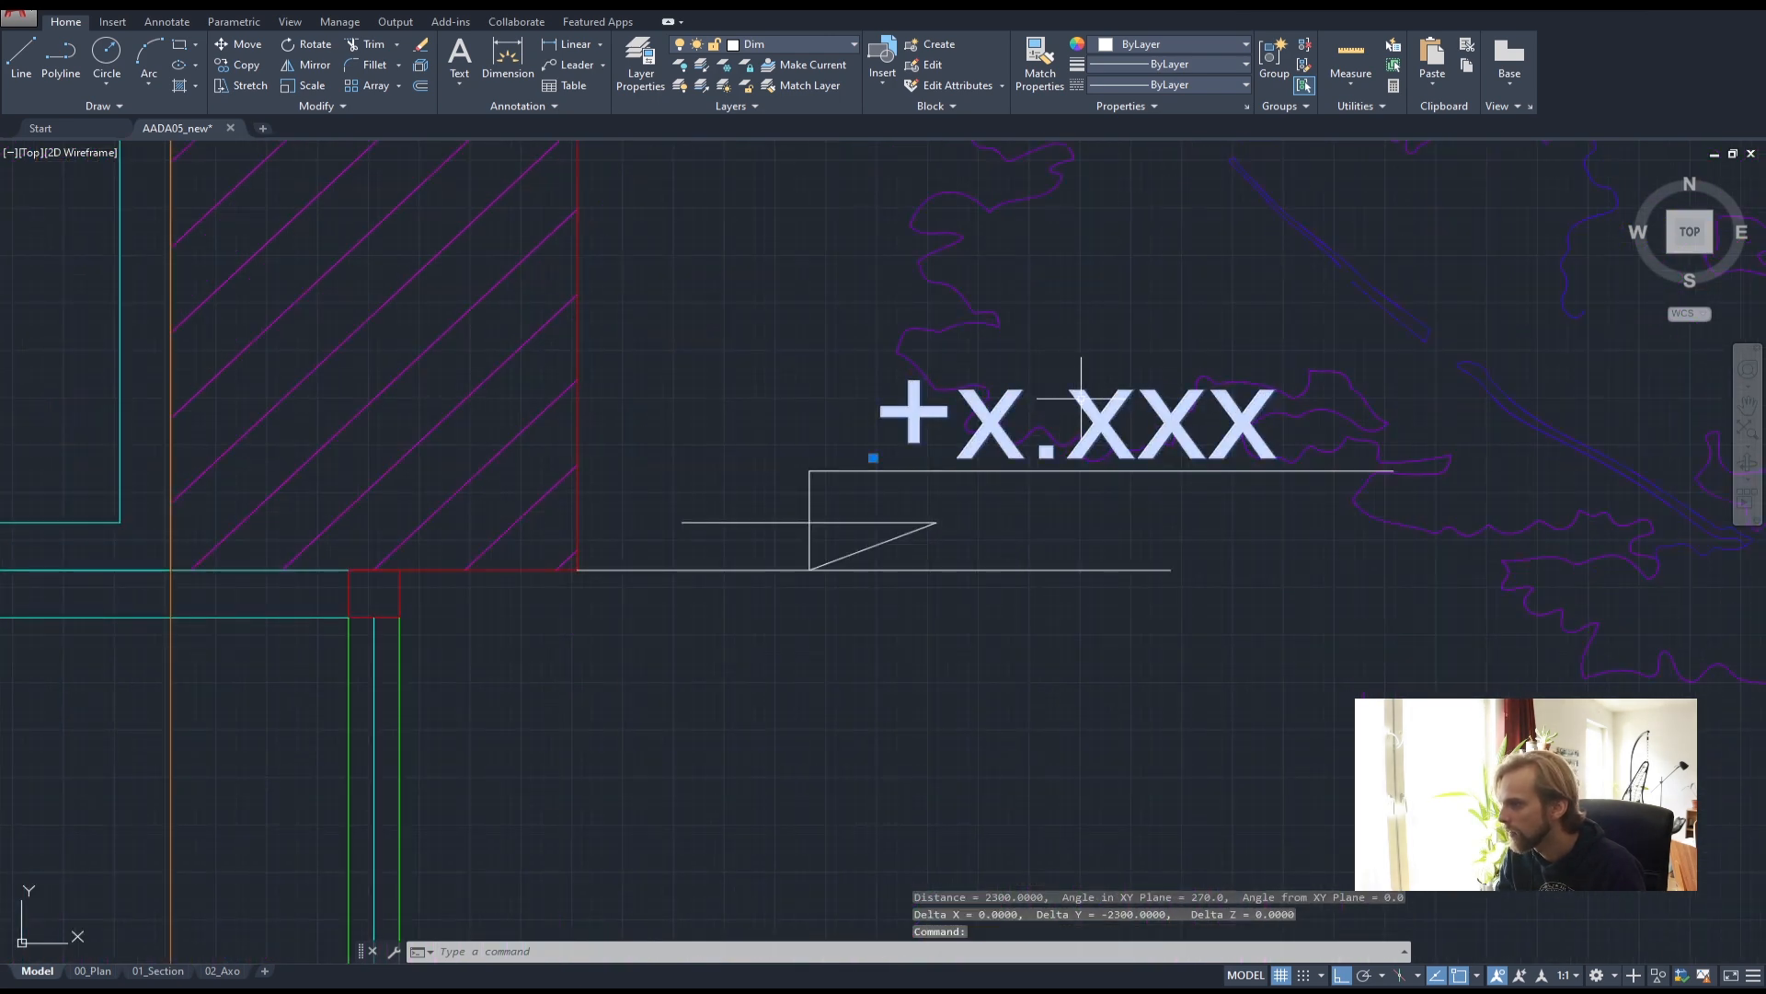
double_click(990, 408)
left_click_drag(957, 414, 1233, 422)
key("Delete")
key("Delete")
type("2.300")
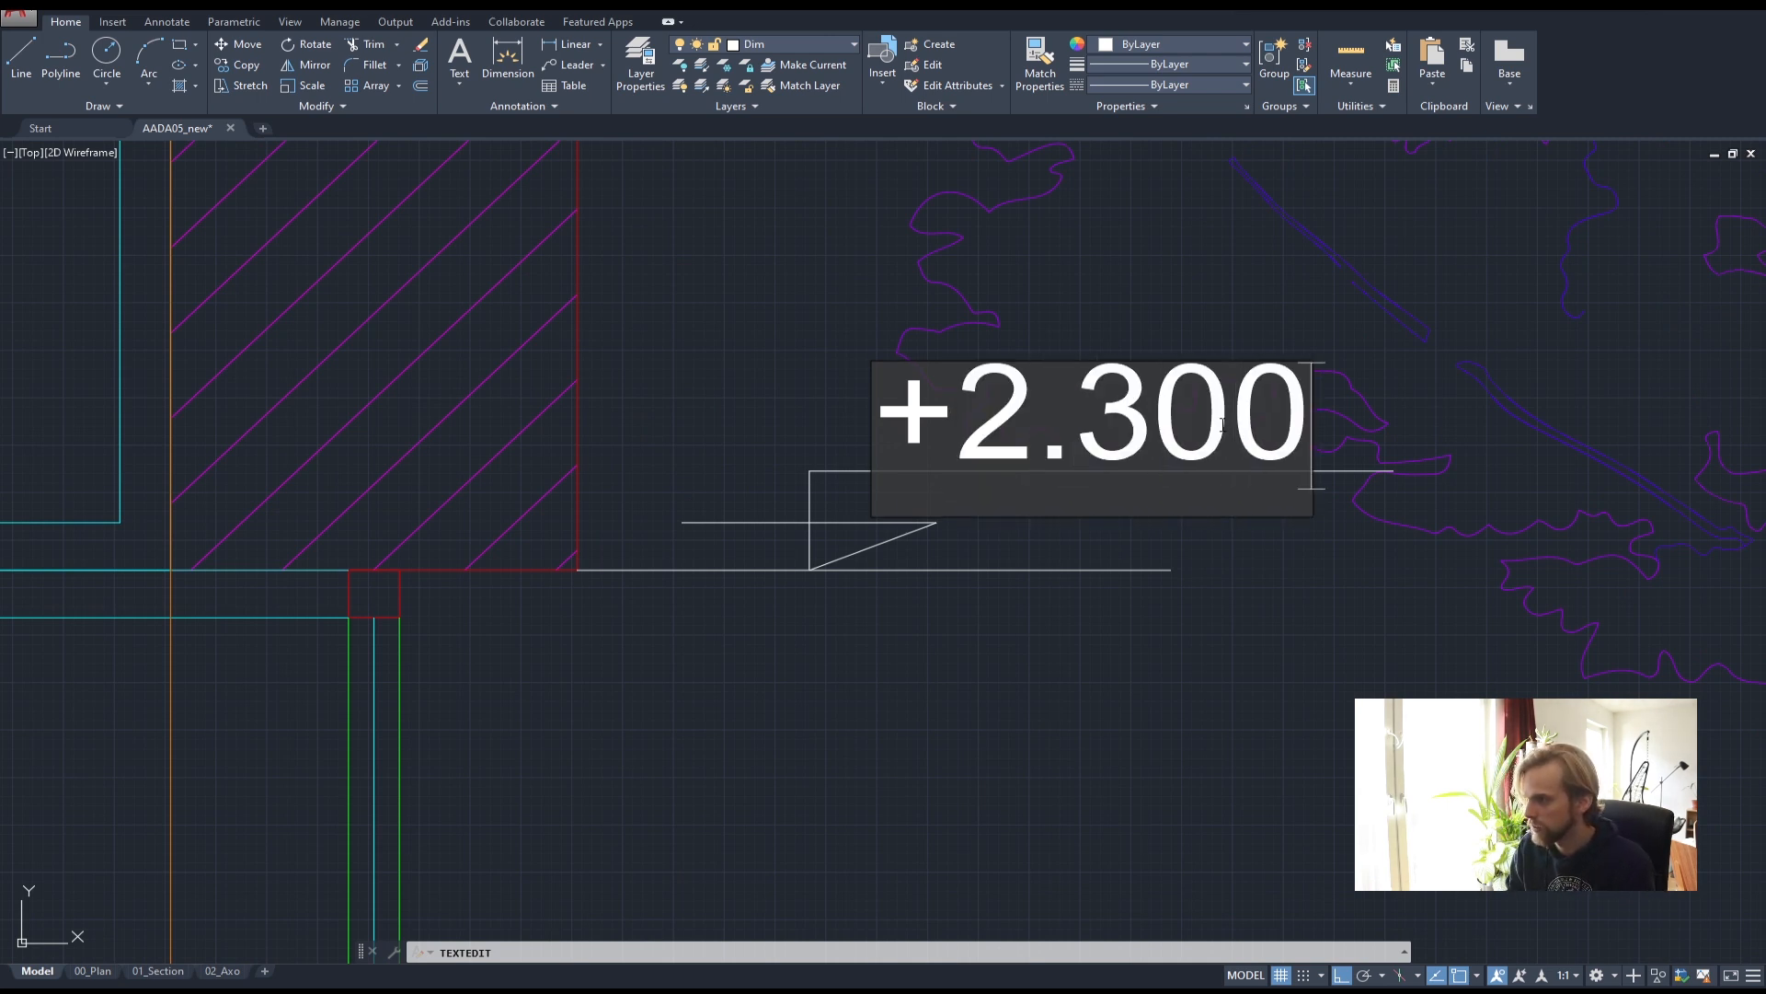
key("Escape")
key("Escape")
key("Escape")
- Replace the outside ground level marker's placeholder with -0.050
scroll(1150, 386, "down", 5)
scroll(1058, 516, "up", 5)
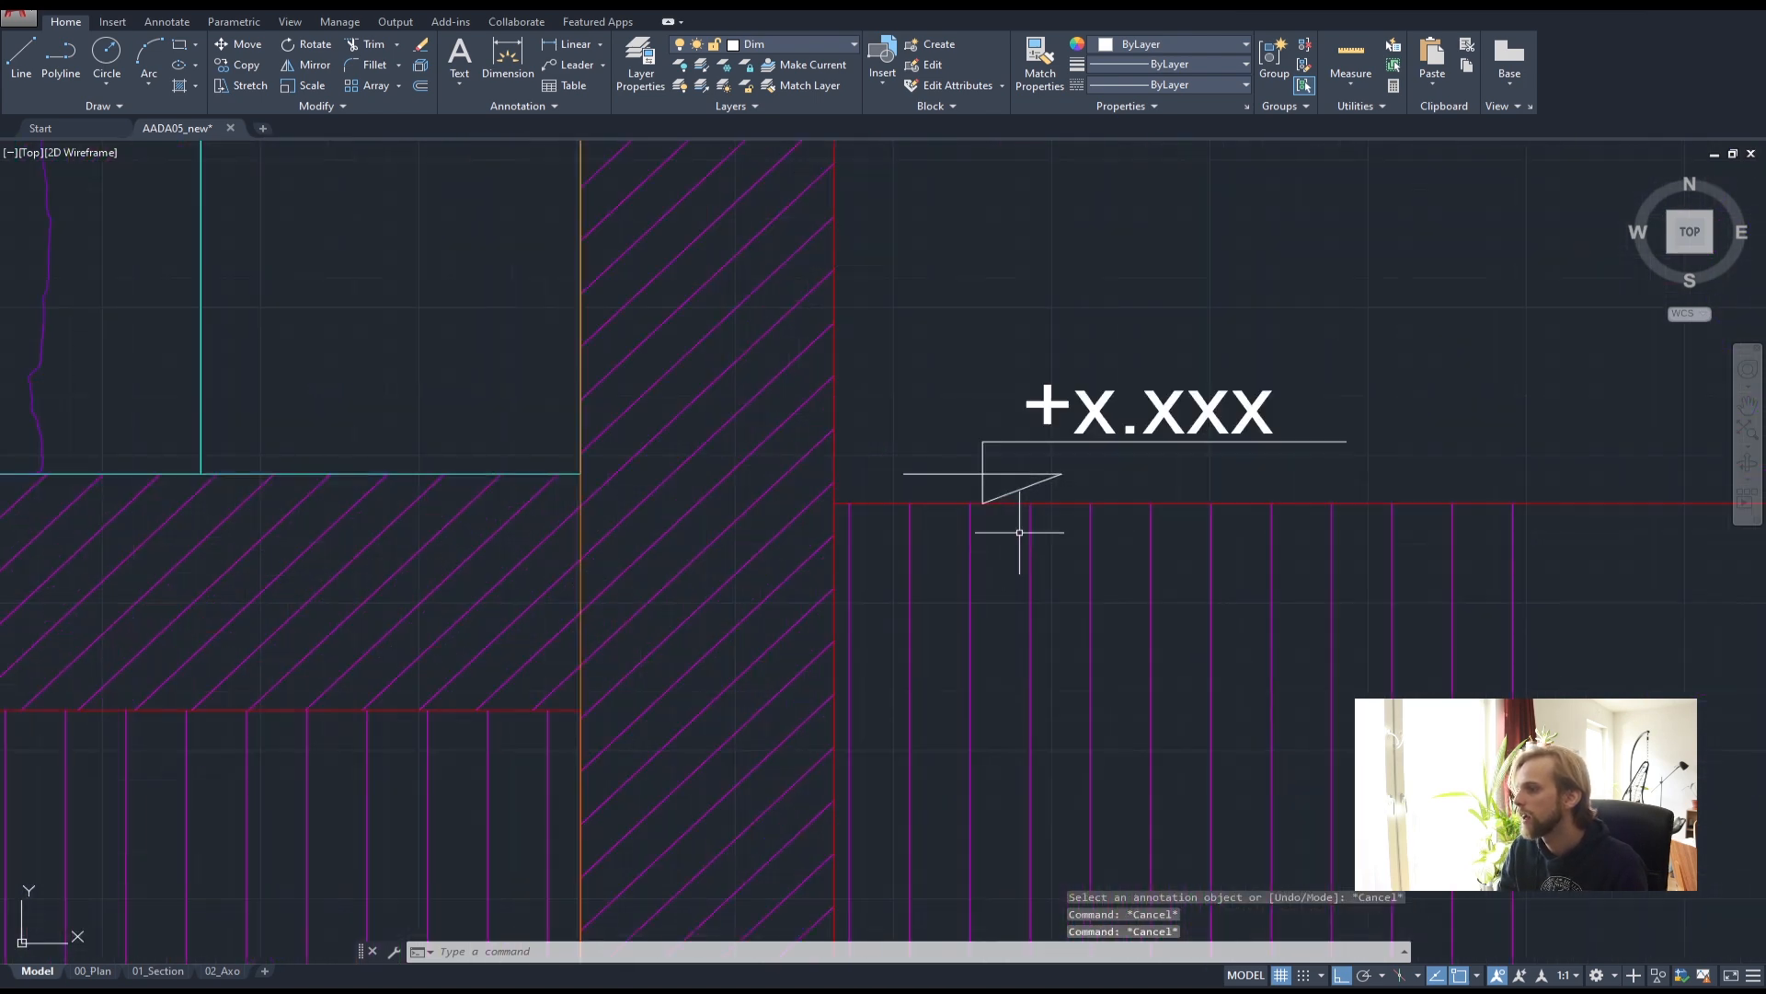
middle_click_drag(1052, 437, 1124, 489)
middle_click_drag(756, 538, 1107, 537)
scroll(1015, 526, "down", 2)
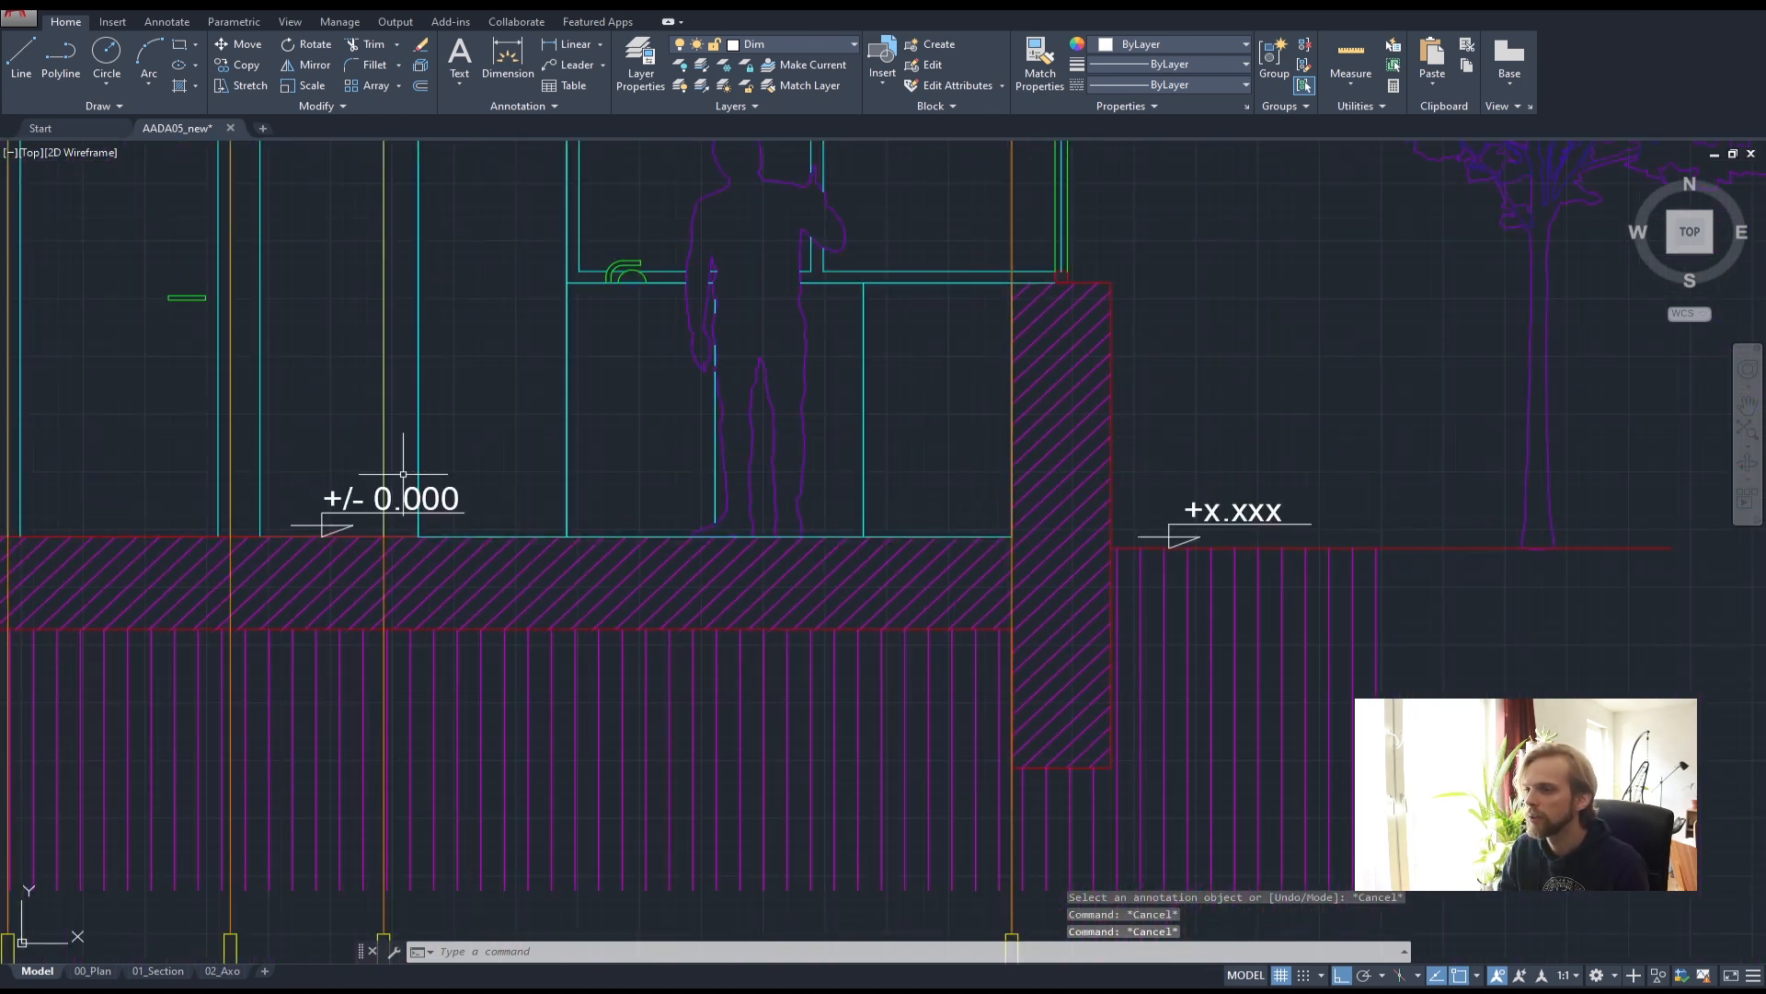
scroll(1150, 532, "up", 4)
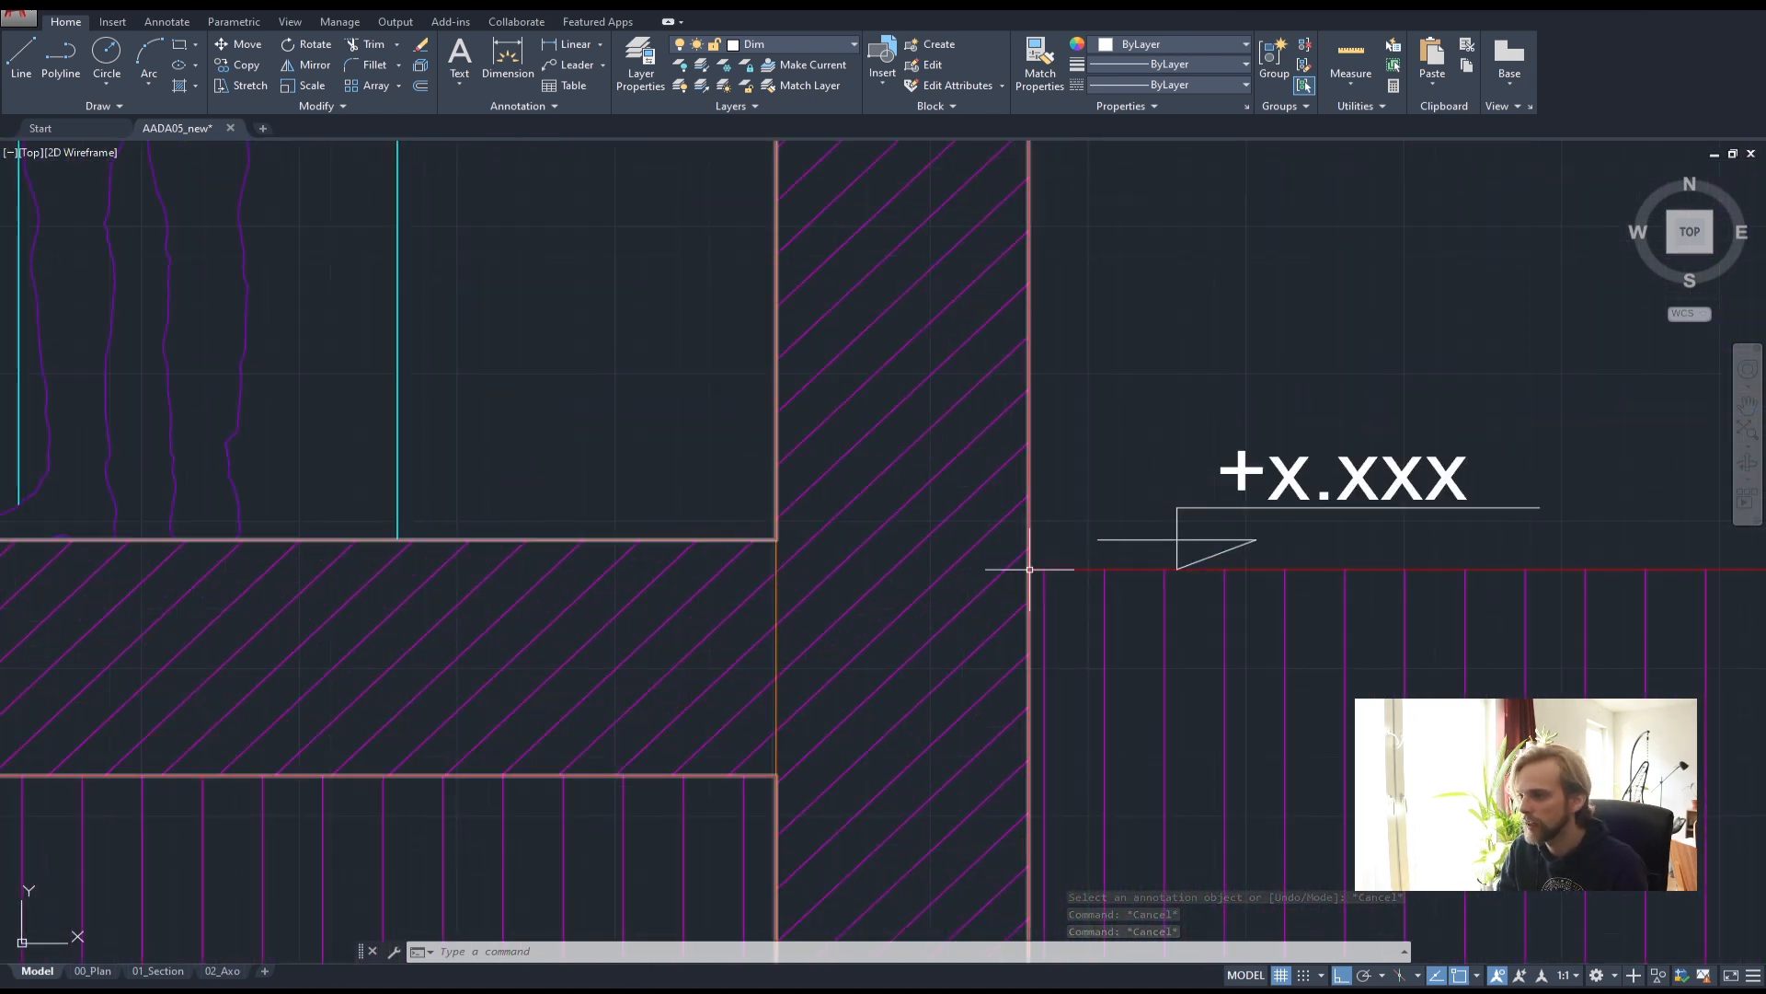
scroll(1017, 539, "down", 2)
middle_click_drag(632, 496, 957, 518)
middle_click_drag(1369, 551, 1080, 536)
double_click(1192, 504)
left_click(1193, 502)
left_click_drag(1193, 502, 1397, 501)
key("BackSpace")
type("-0.")
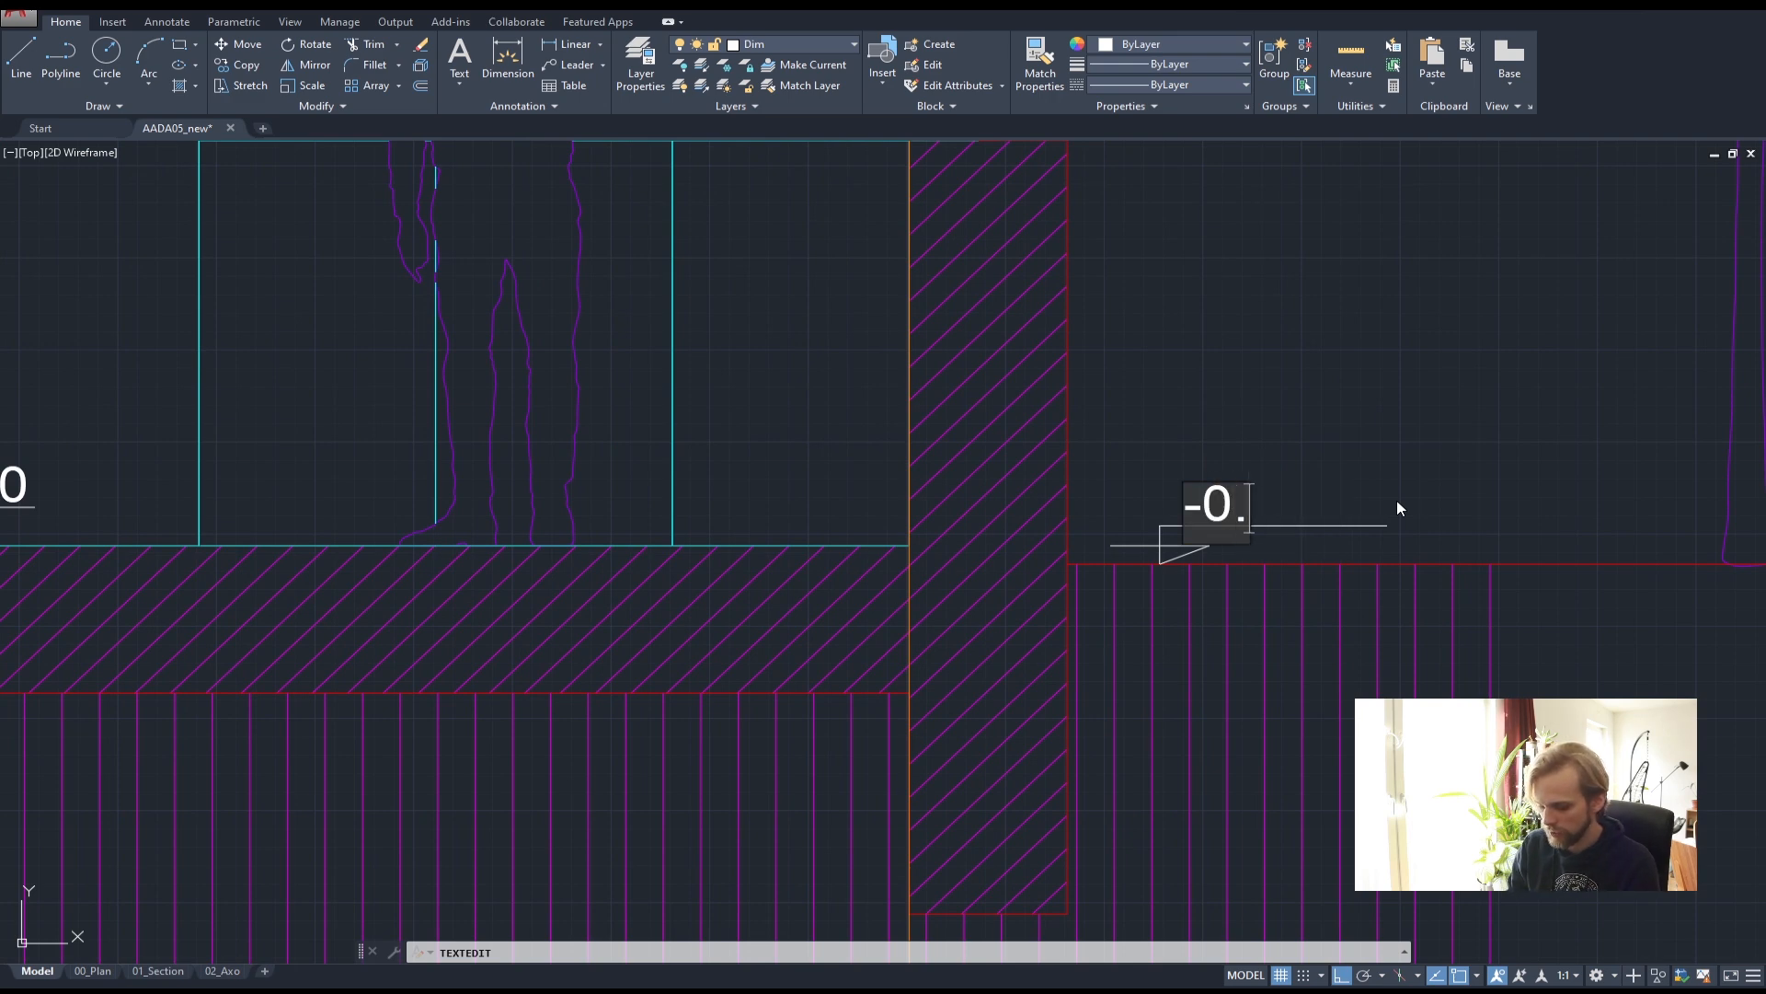
type("050")
left_click(1340, 343)
key("Escape")
key("Escape")
key("Escape")
scroll(1341, 344, "down", 3)
mouse_move(1215, 346)
middle_mouse_down()
mouse_move(1196, 416)
mouse_move(1103, 549)
middle_mouse_up()
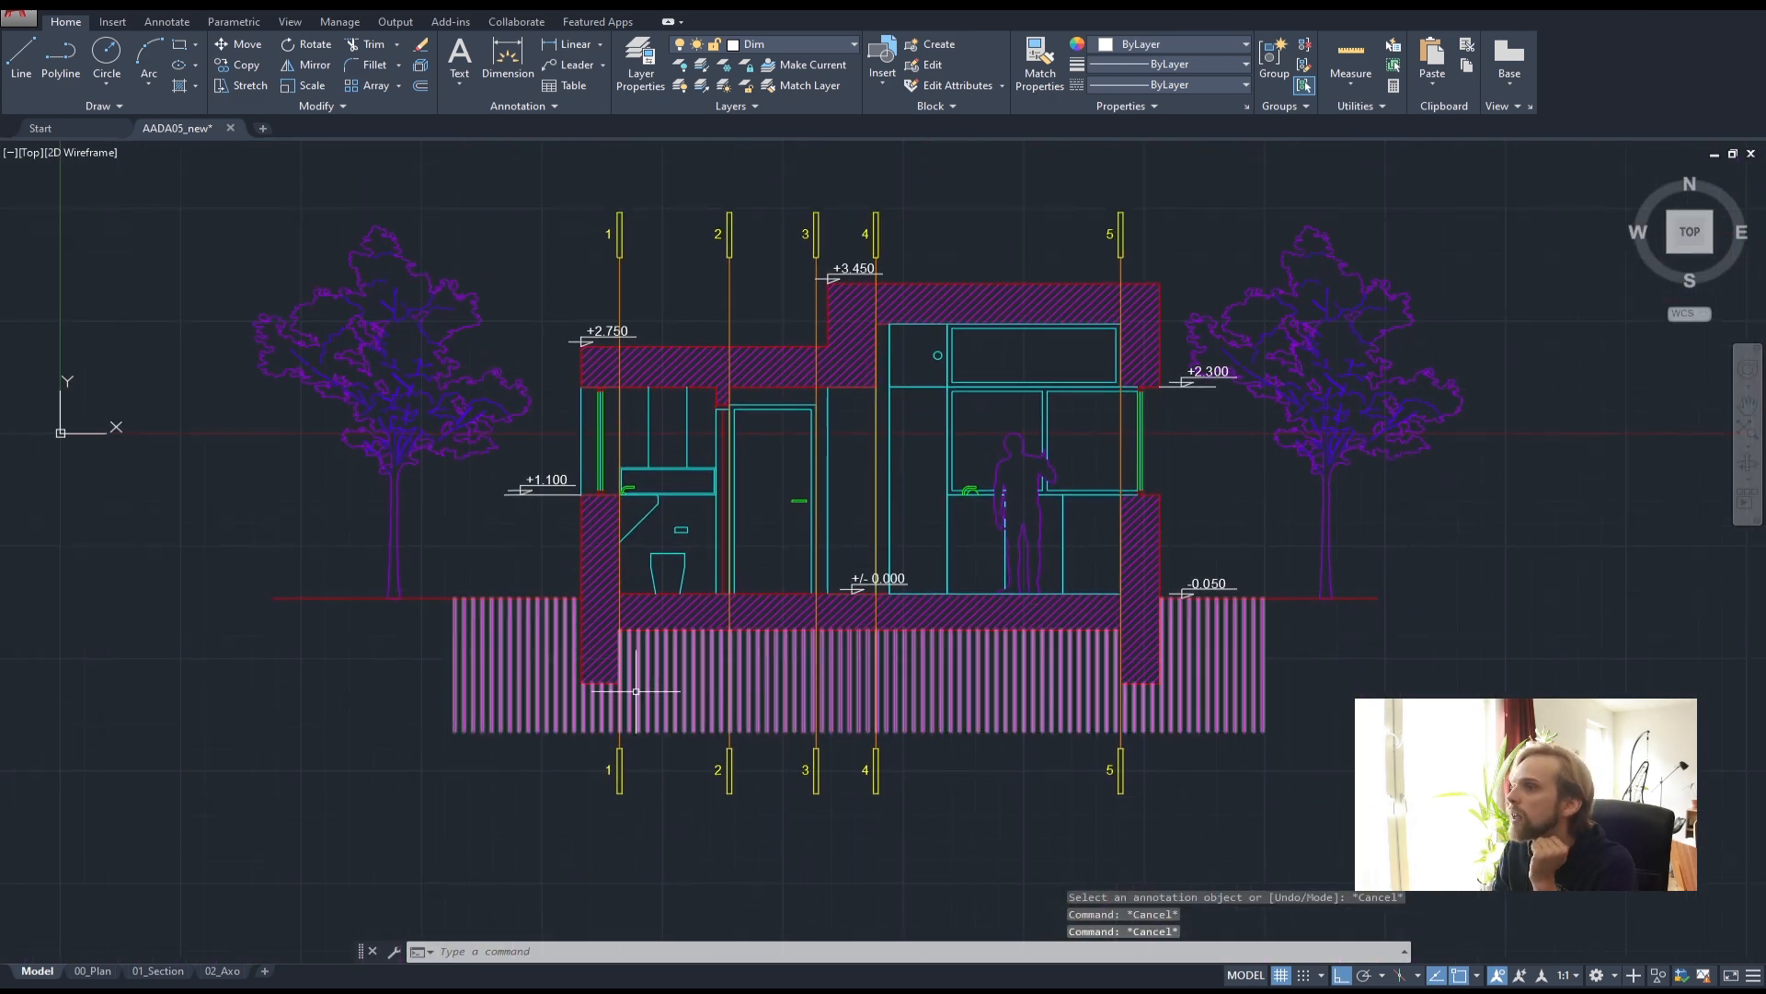
- Switch to the 01_Section layout and make its section viewport active
left_click(158, 971)
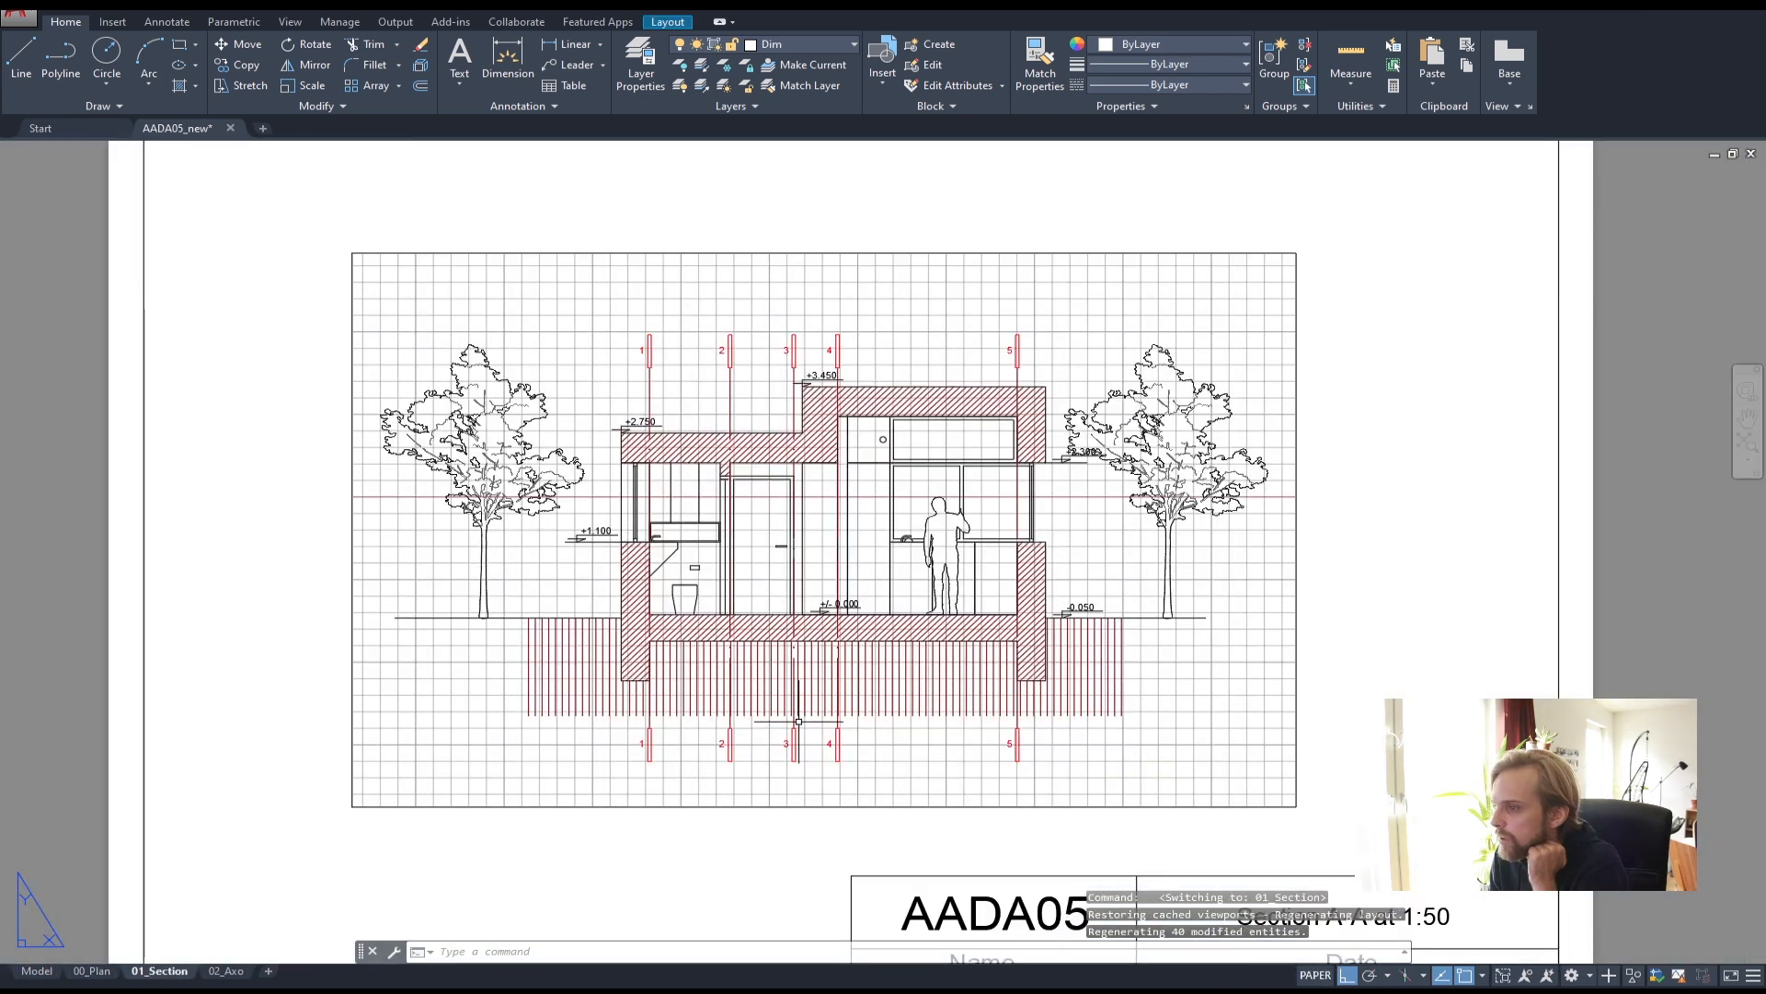
scroll(828, 618, "up", 2)
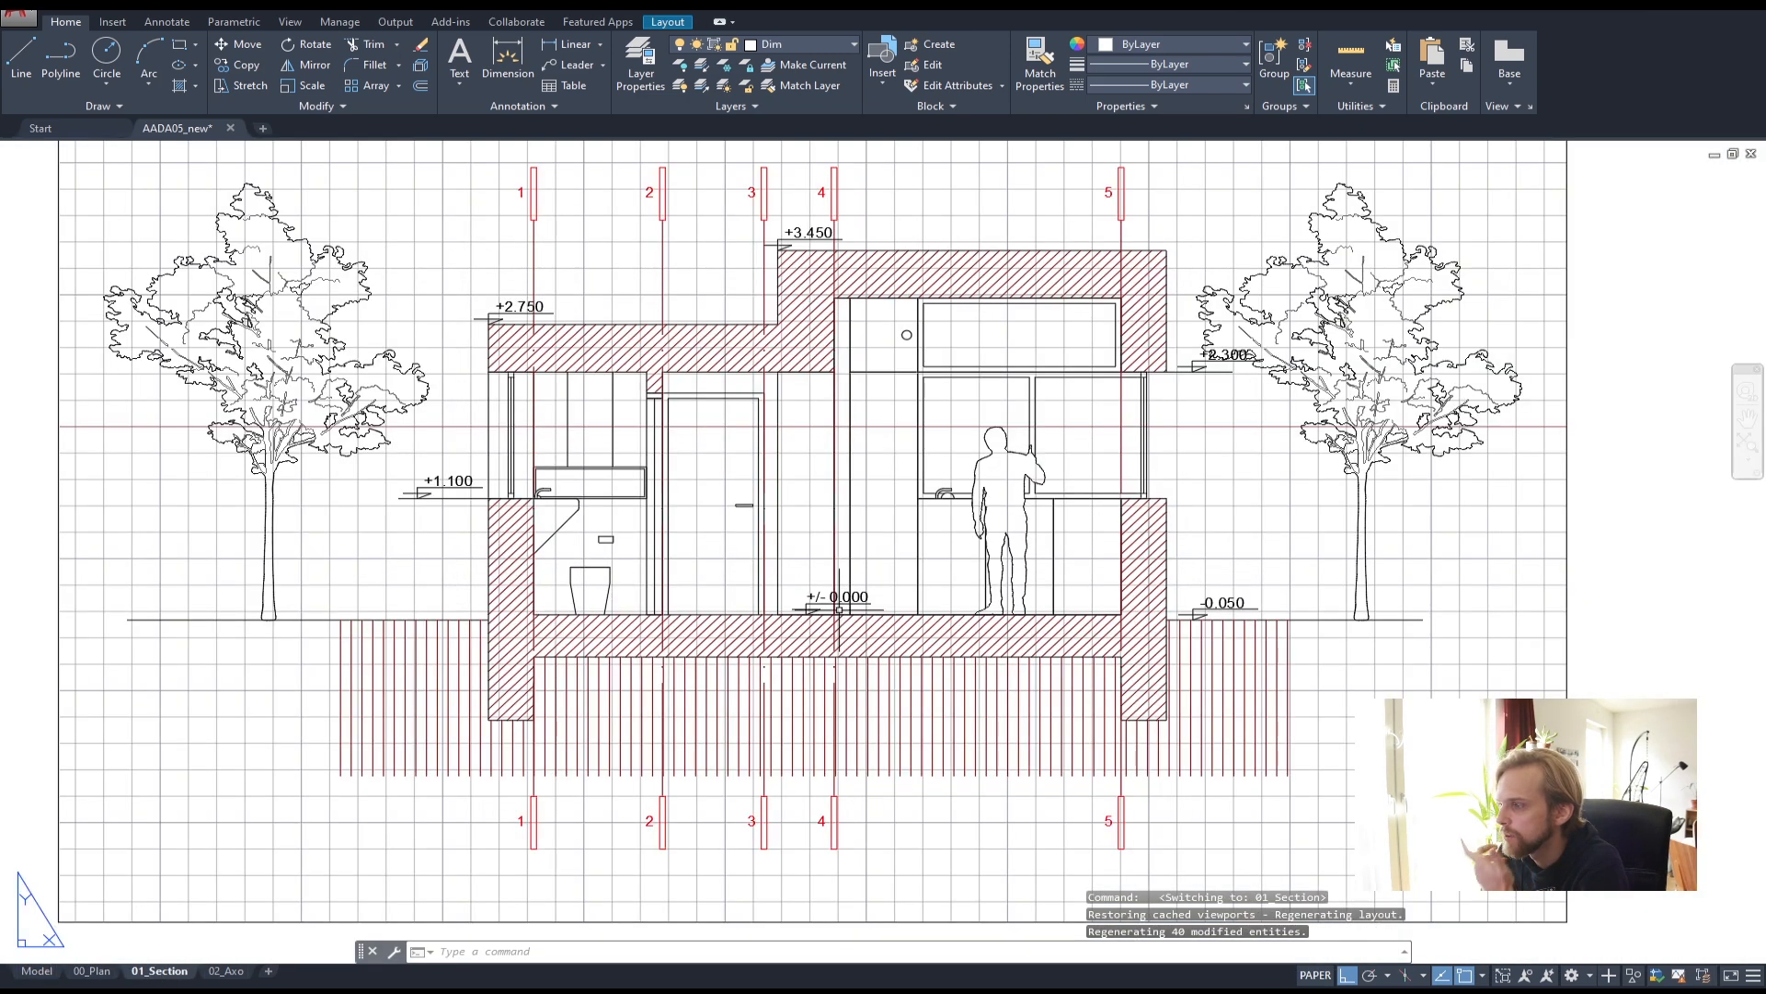
middle_click_drag(729, 219, 734, 268)
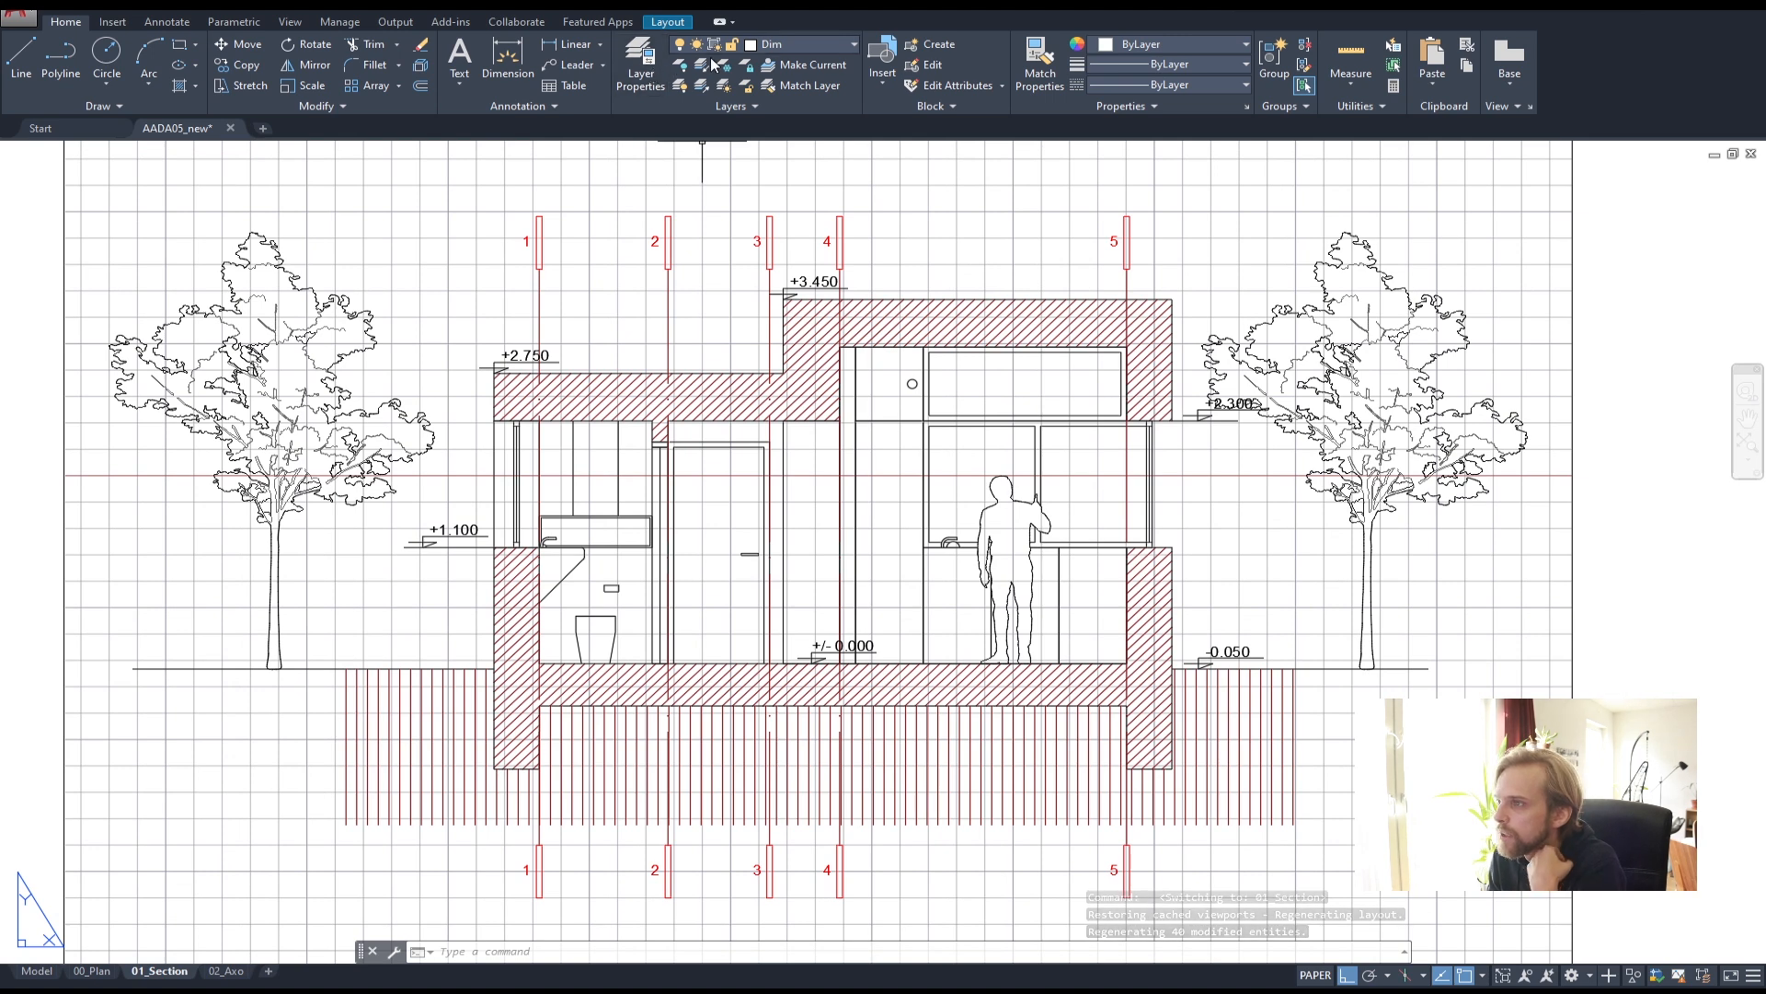
left_click(563, 218)
left_click(564, 218)
- Set the Dim layer's VP Color to red, then return to paper space
left_click(640, 64)
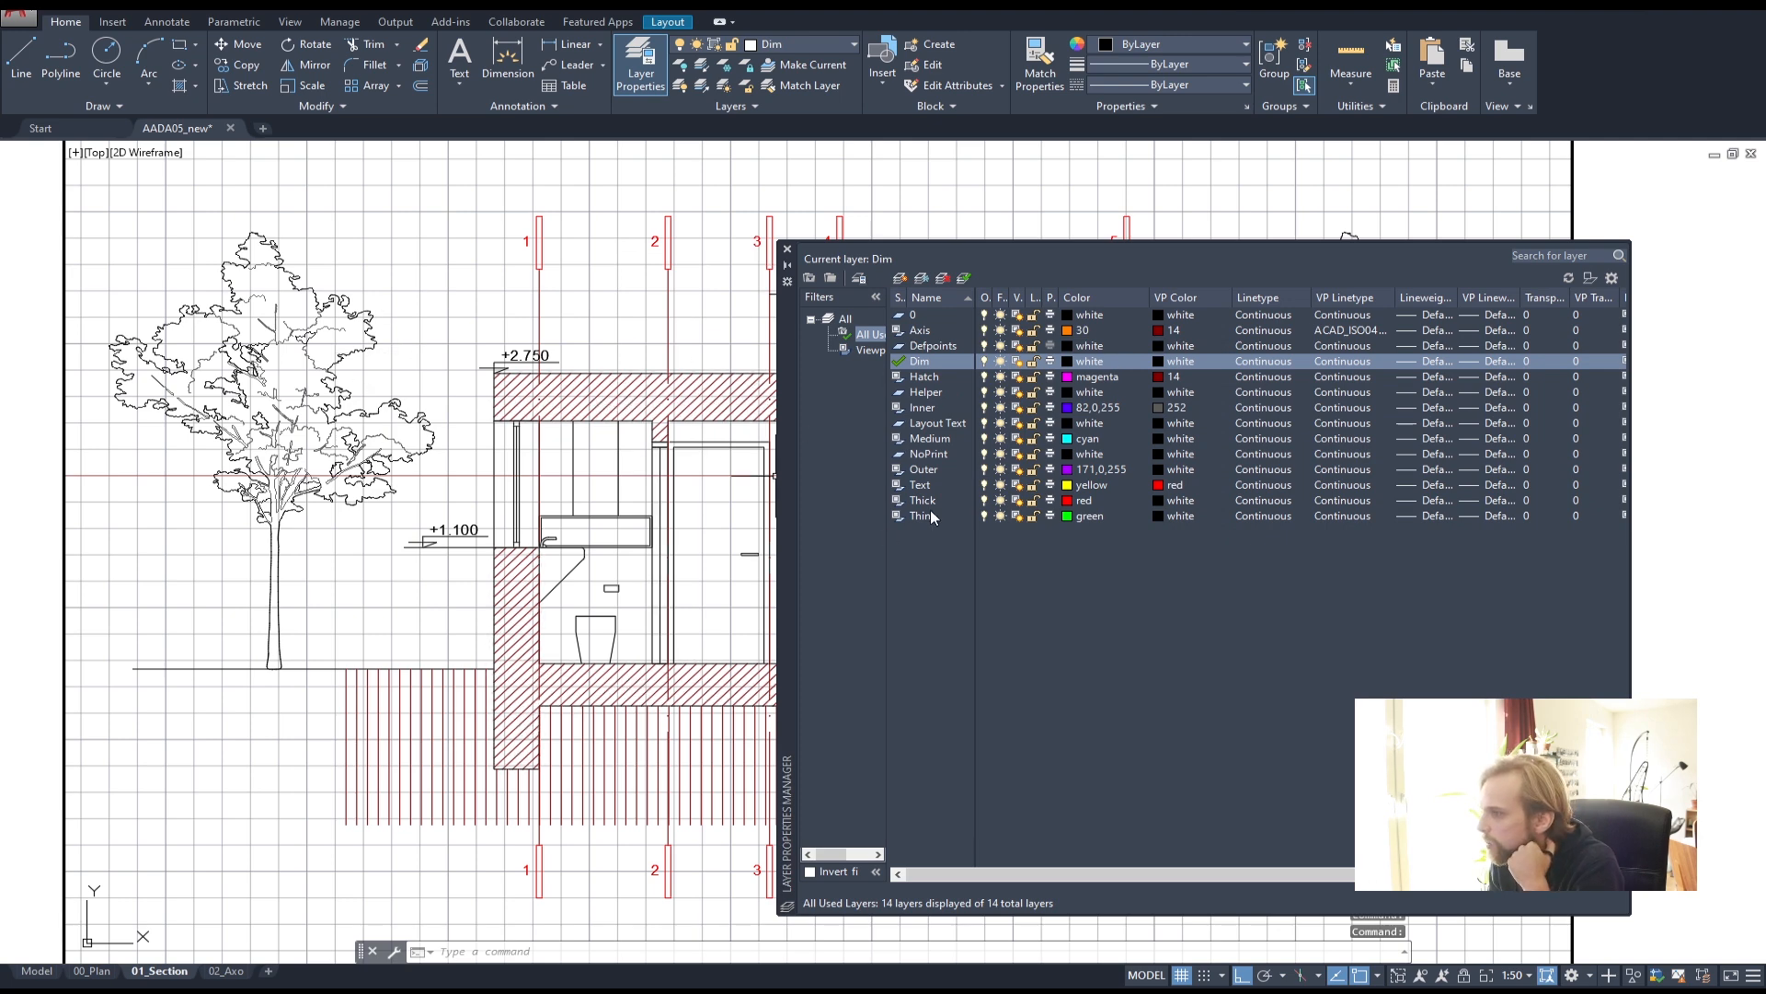
left_click(1166, 363)
left_click(439, 512)
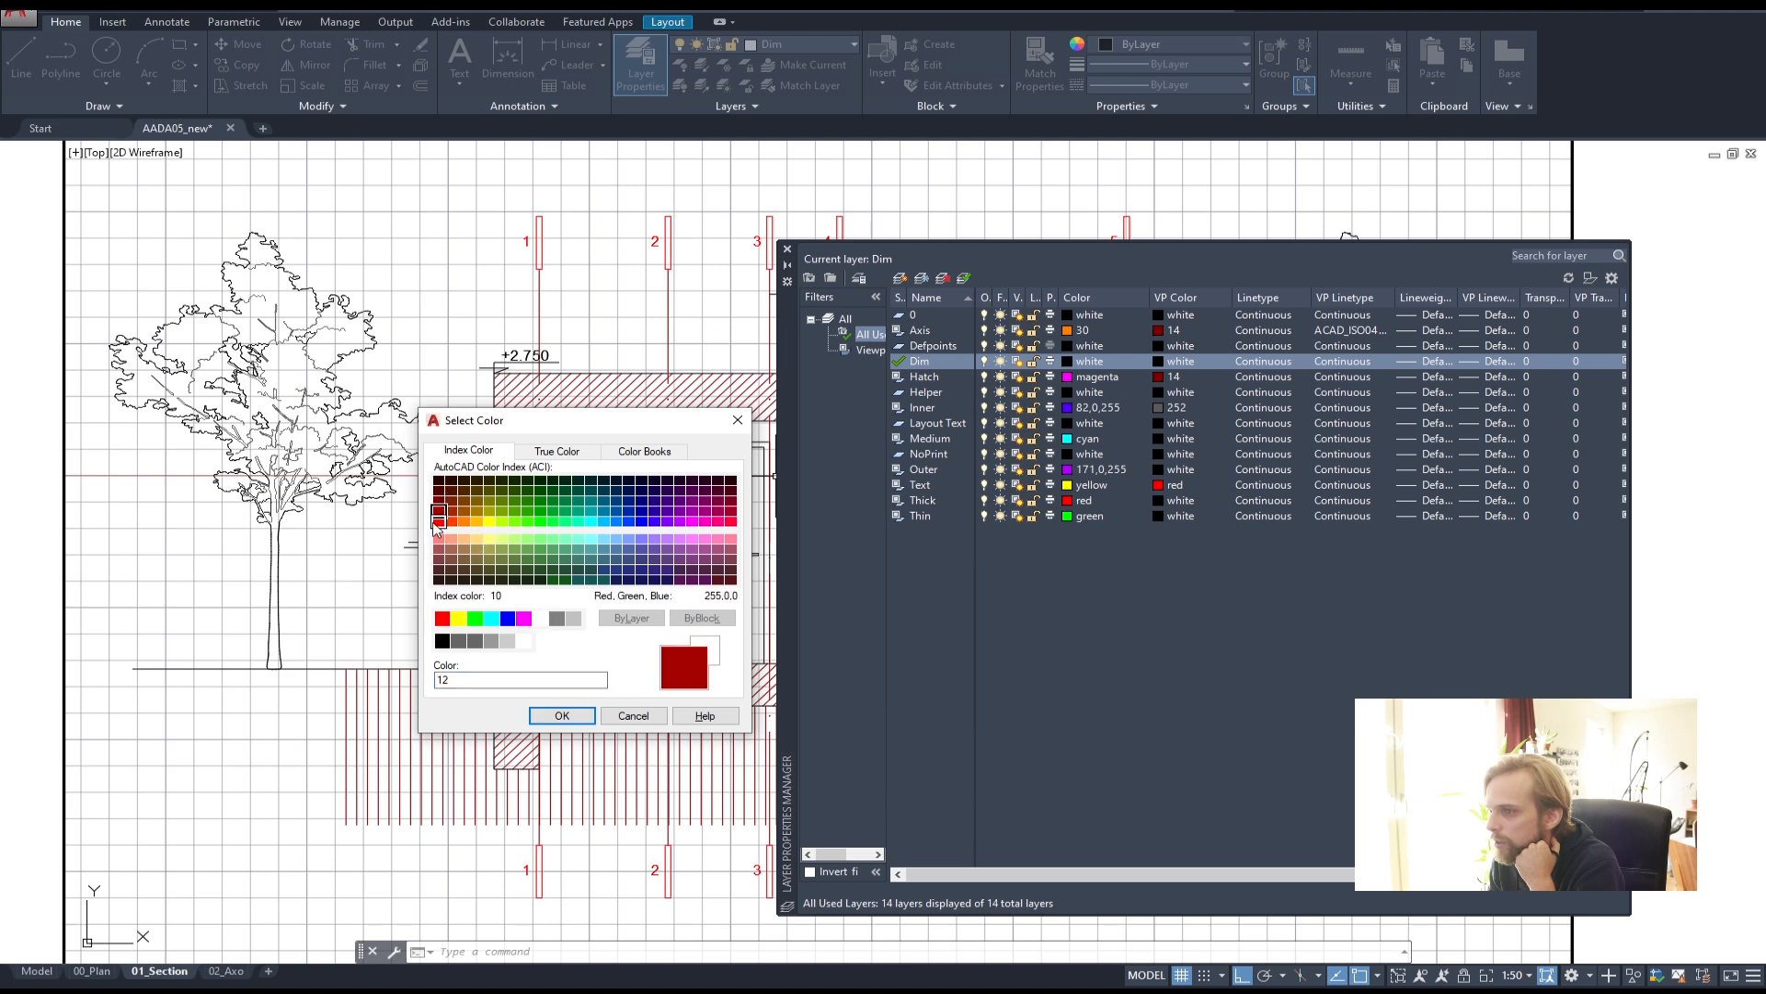
left_click(442, 617)
left_click(562, 716)
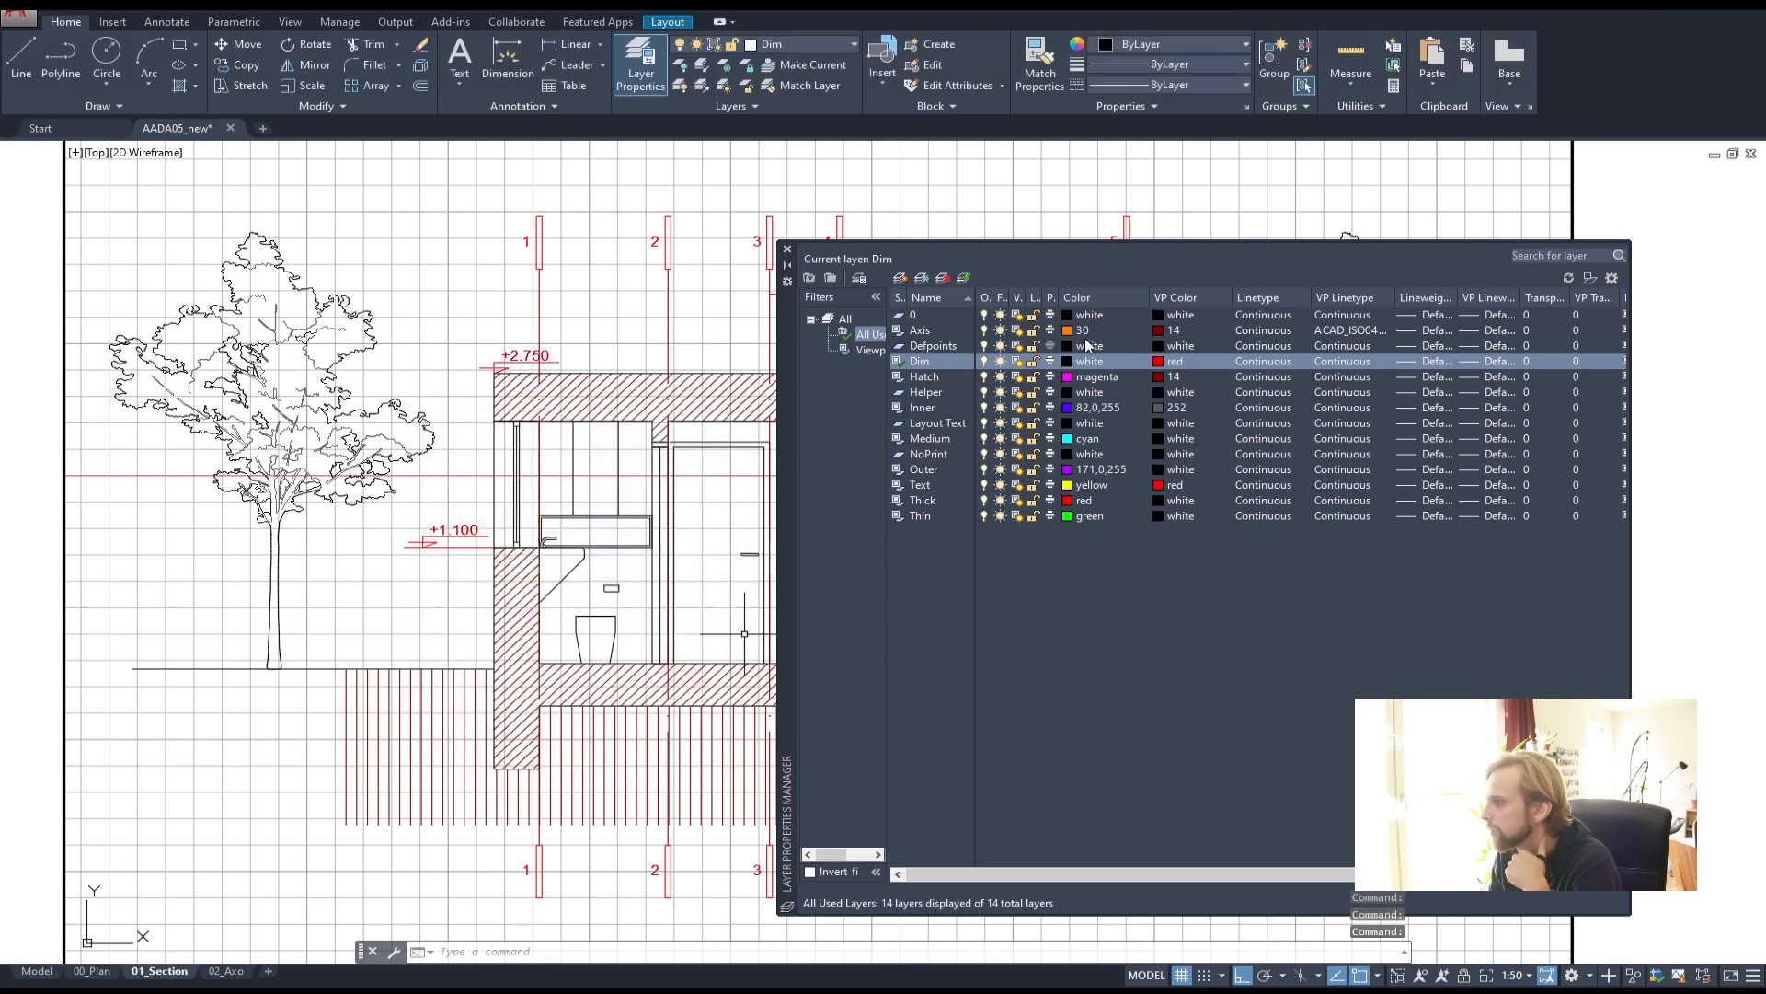
left_click(788, 249)
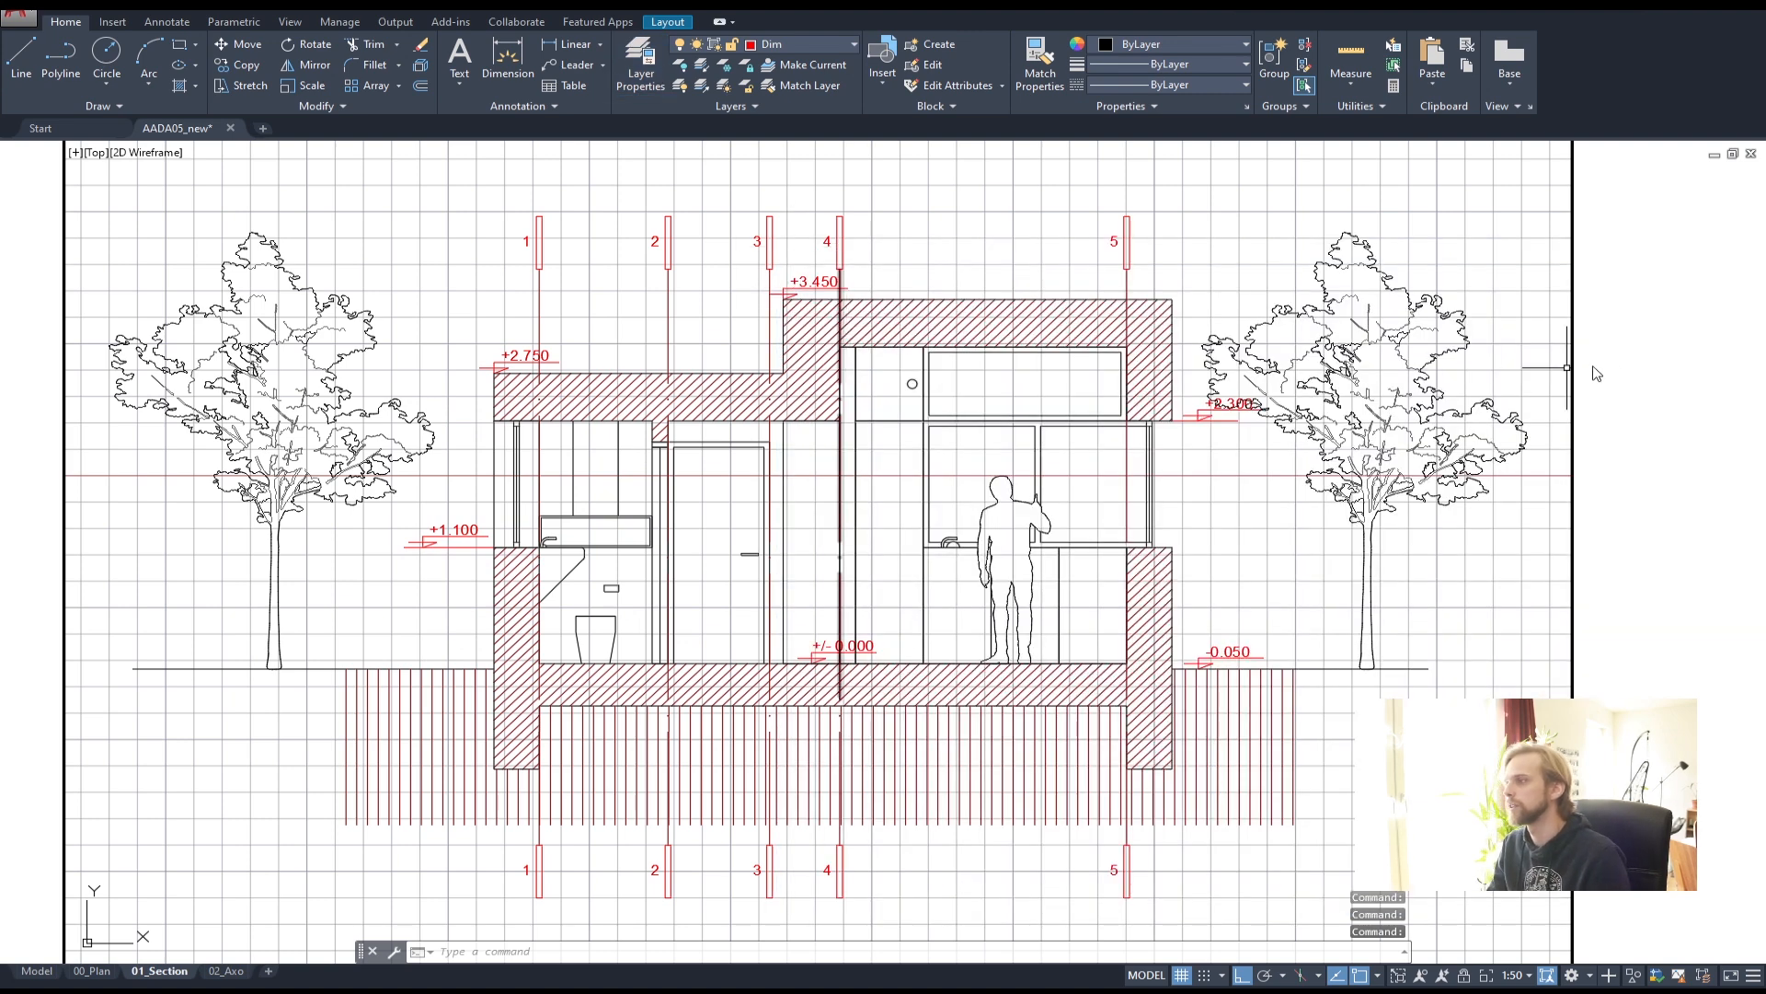
double_click(1687, 269)
scroll(1282, 480, "down", 5)
scroll(1279, 487, "up", 3)
middle_click_drag(1297, 446, 975, 474)
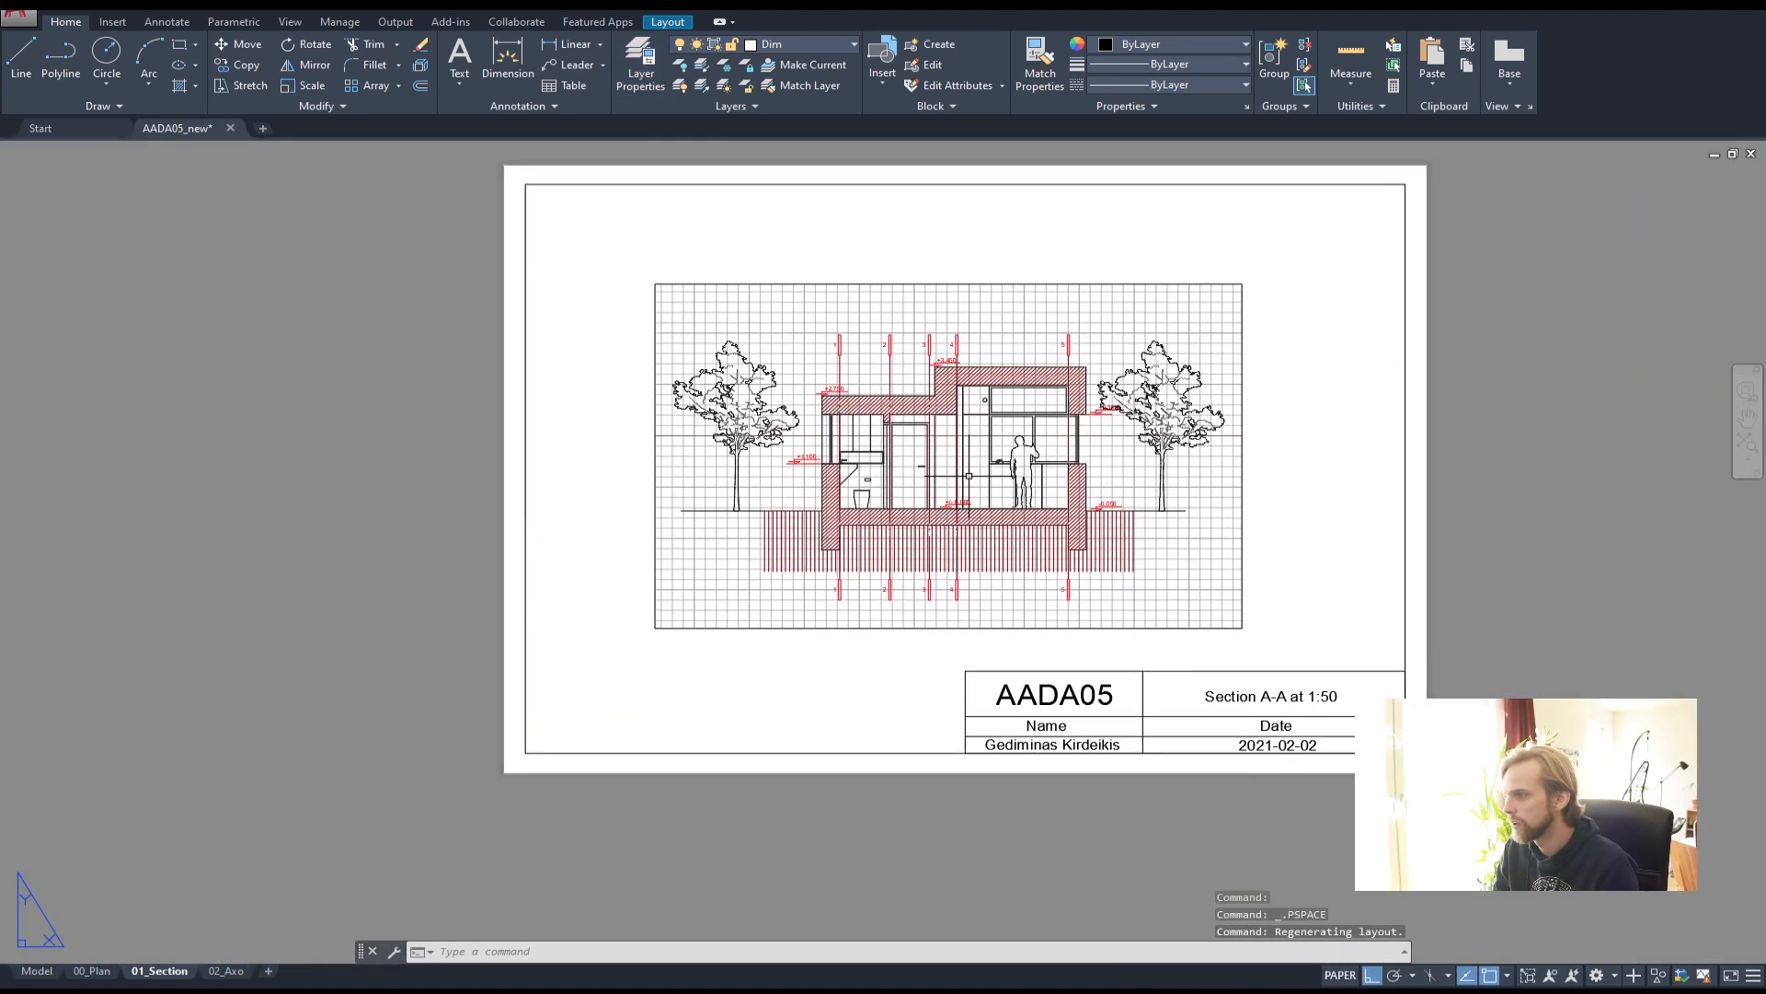
- Glance at the 00_Plan sheet, return to 01_Section, then bring up the AADA05 course webpage
left_click(97, 973)
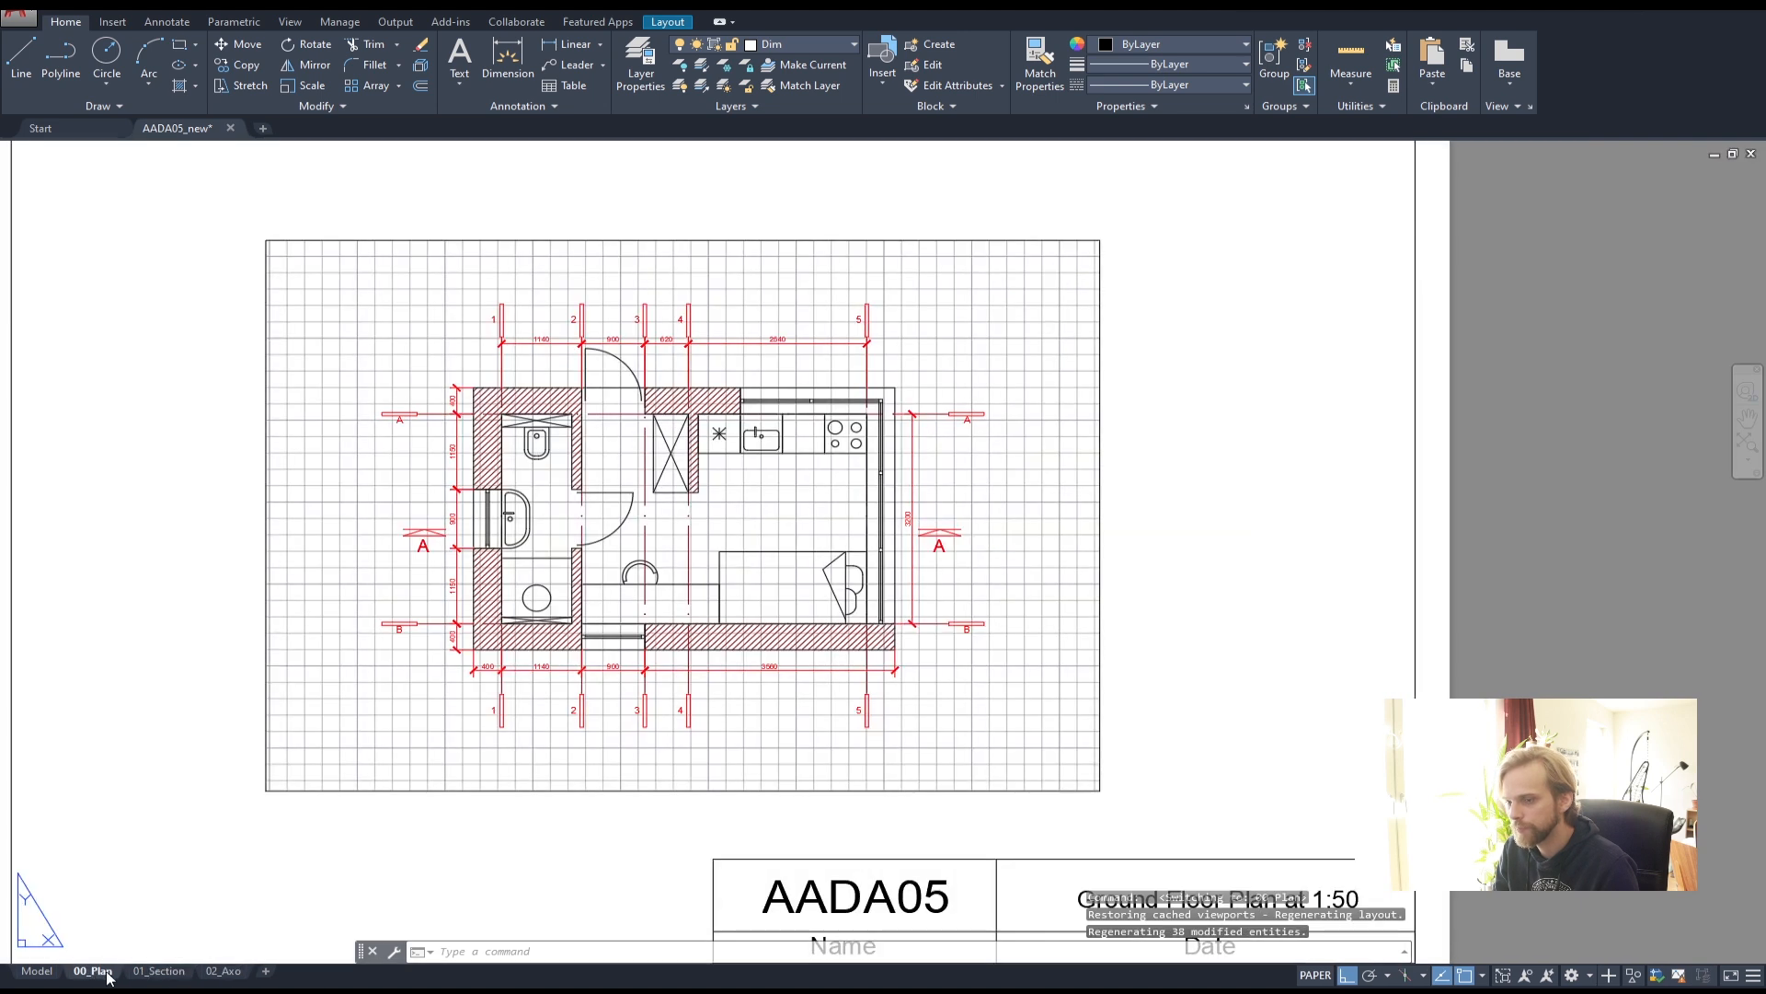
left_click(187, 968)
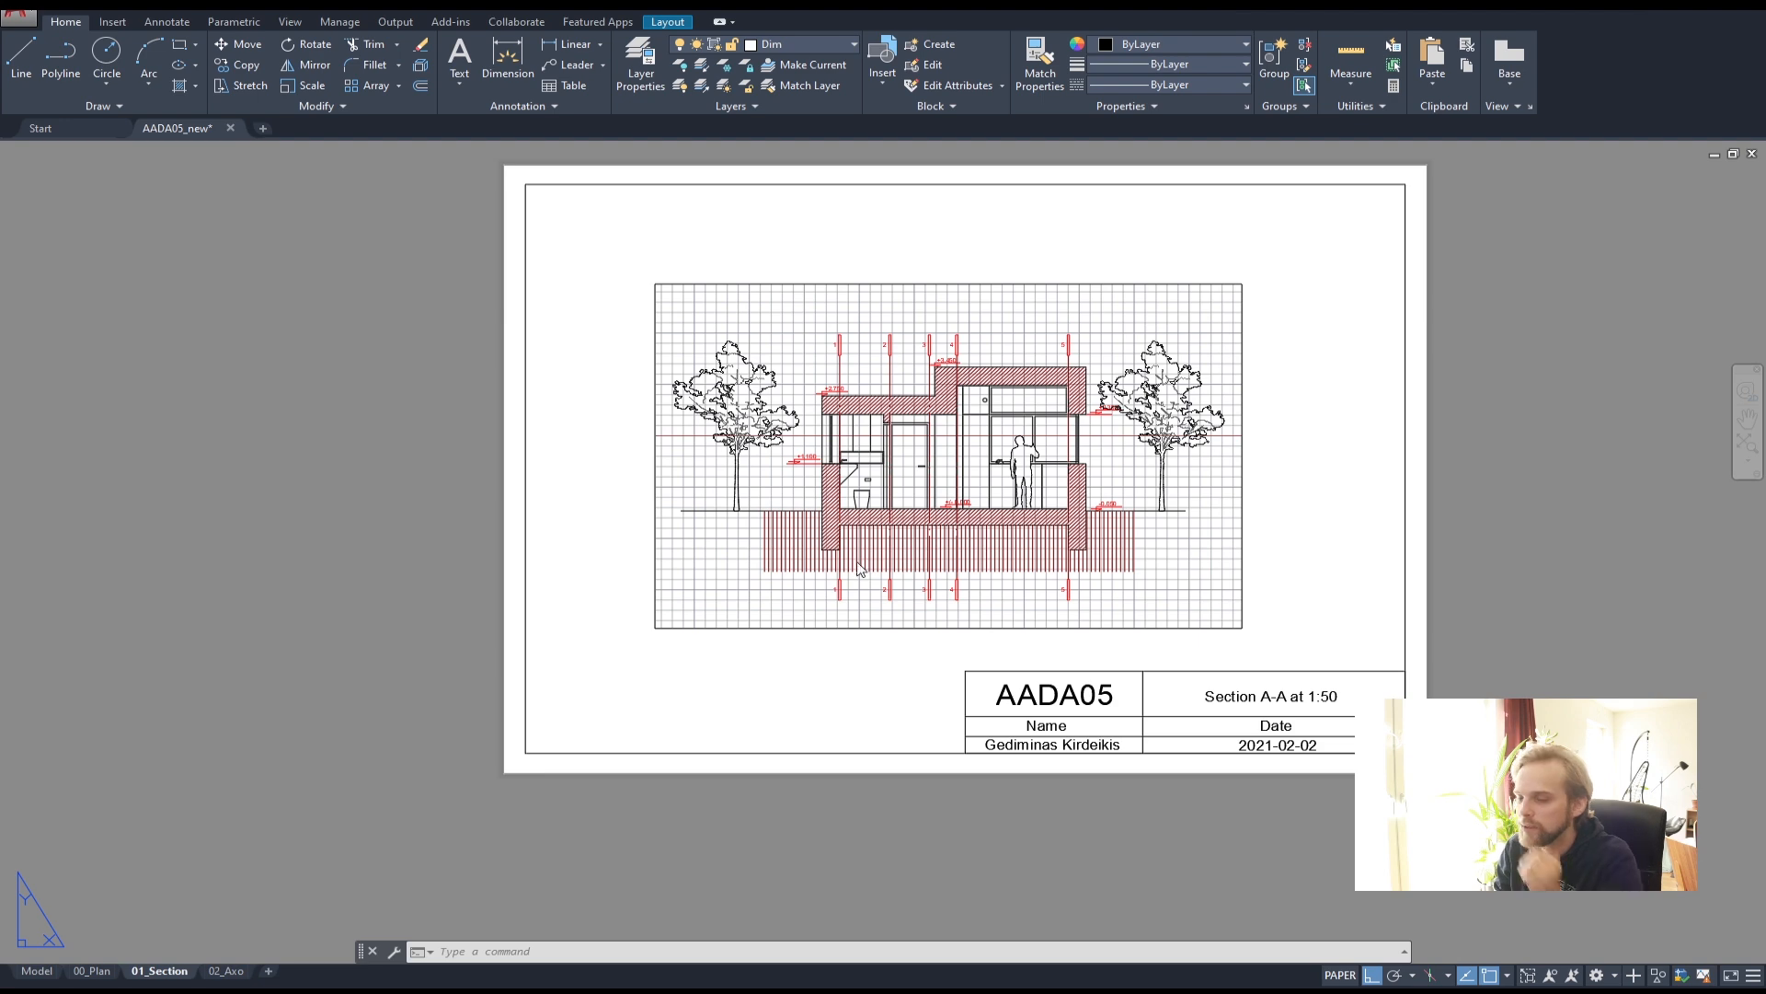
mouse_move(102, 988)
left_click(99, 948)
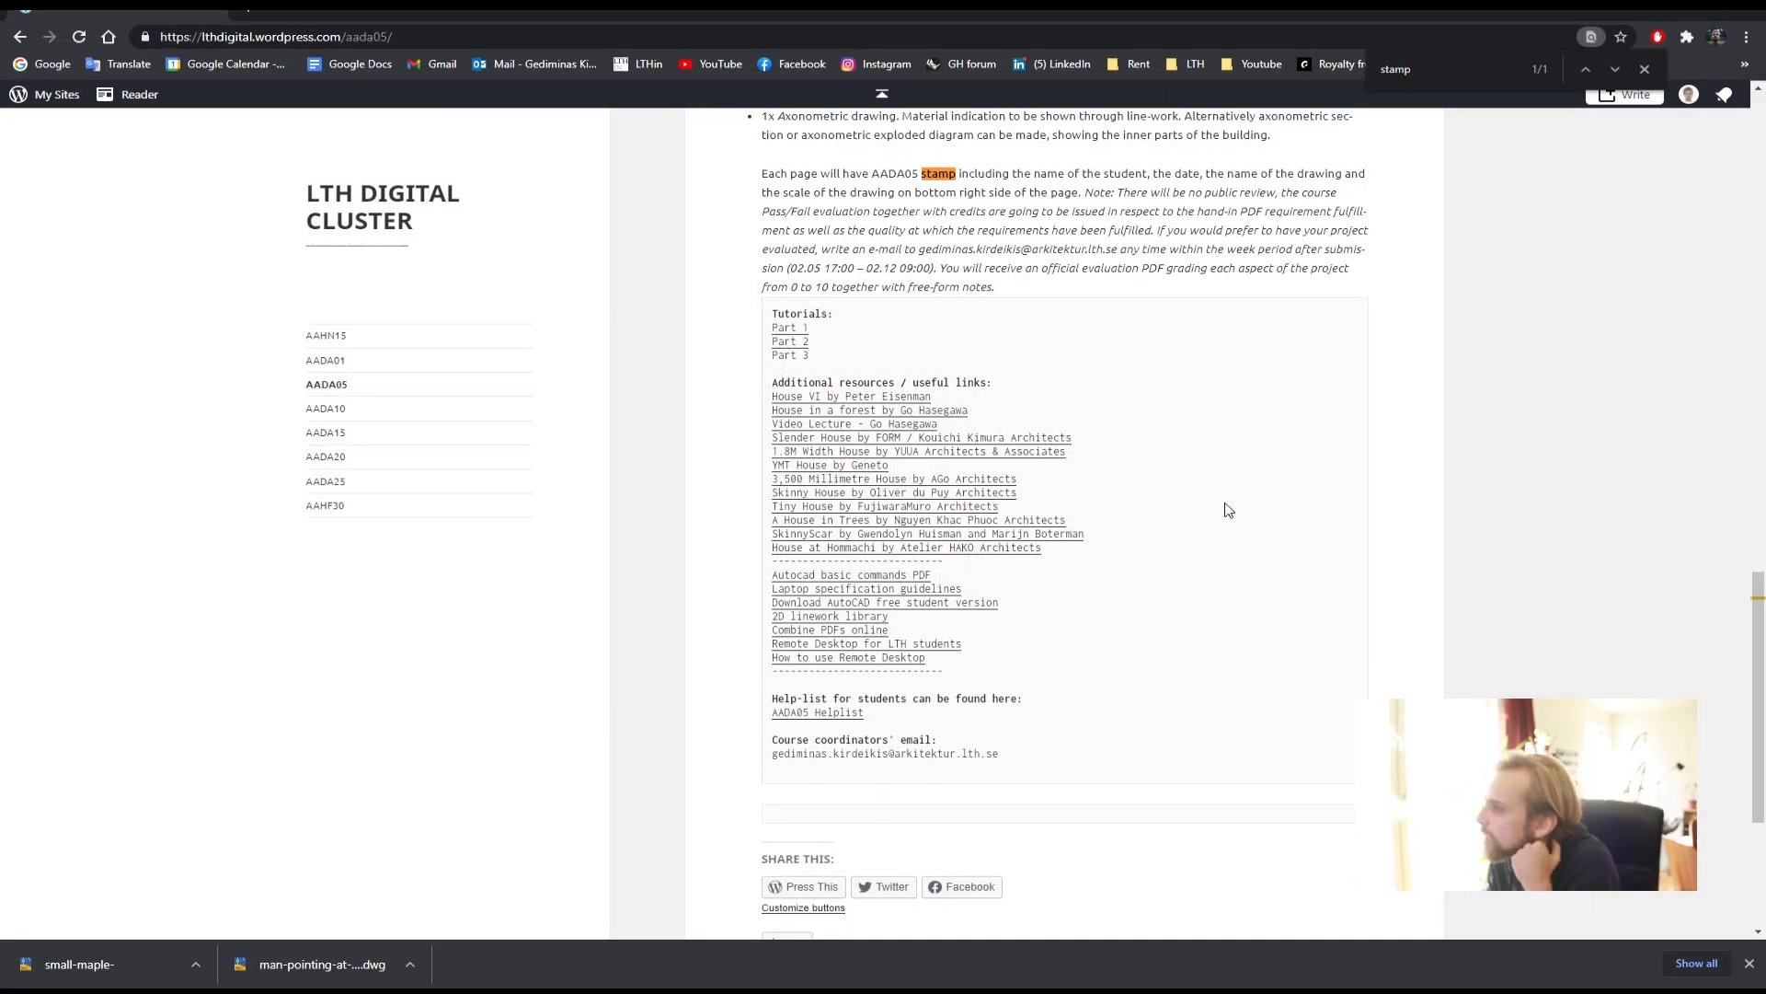
- Open the 'Autocad basic commands PDF' link from the course resources list
scroll(1098, 494, "up", 2)
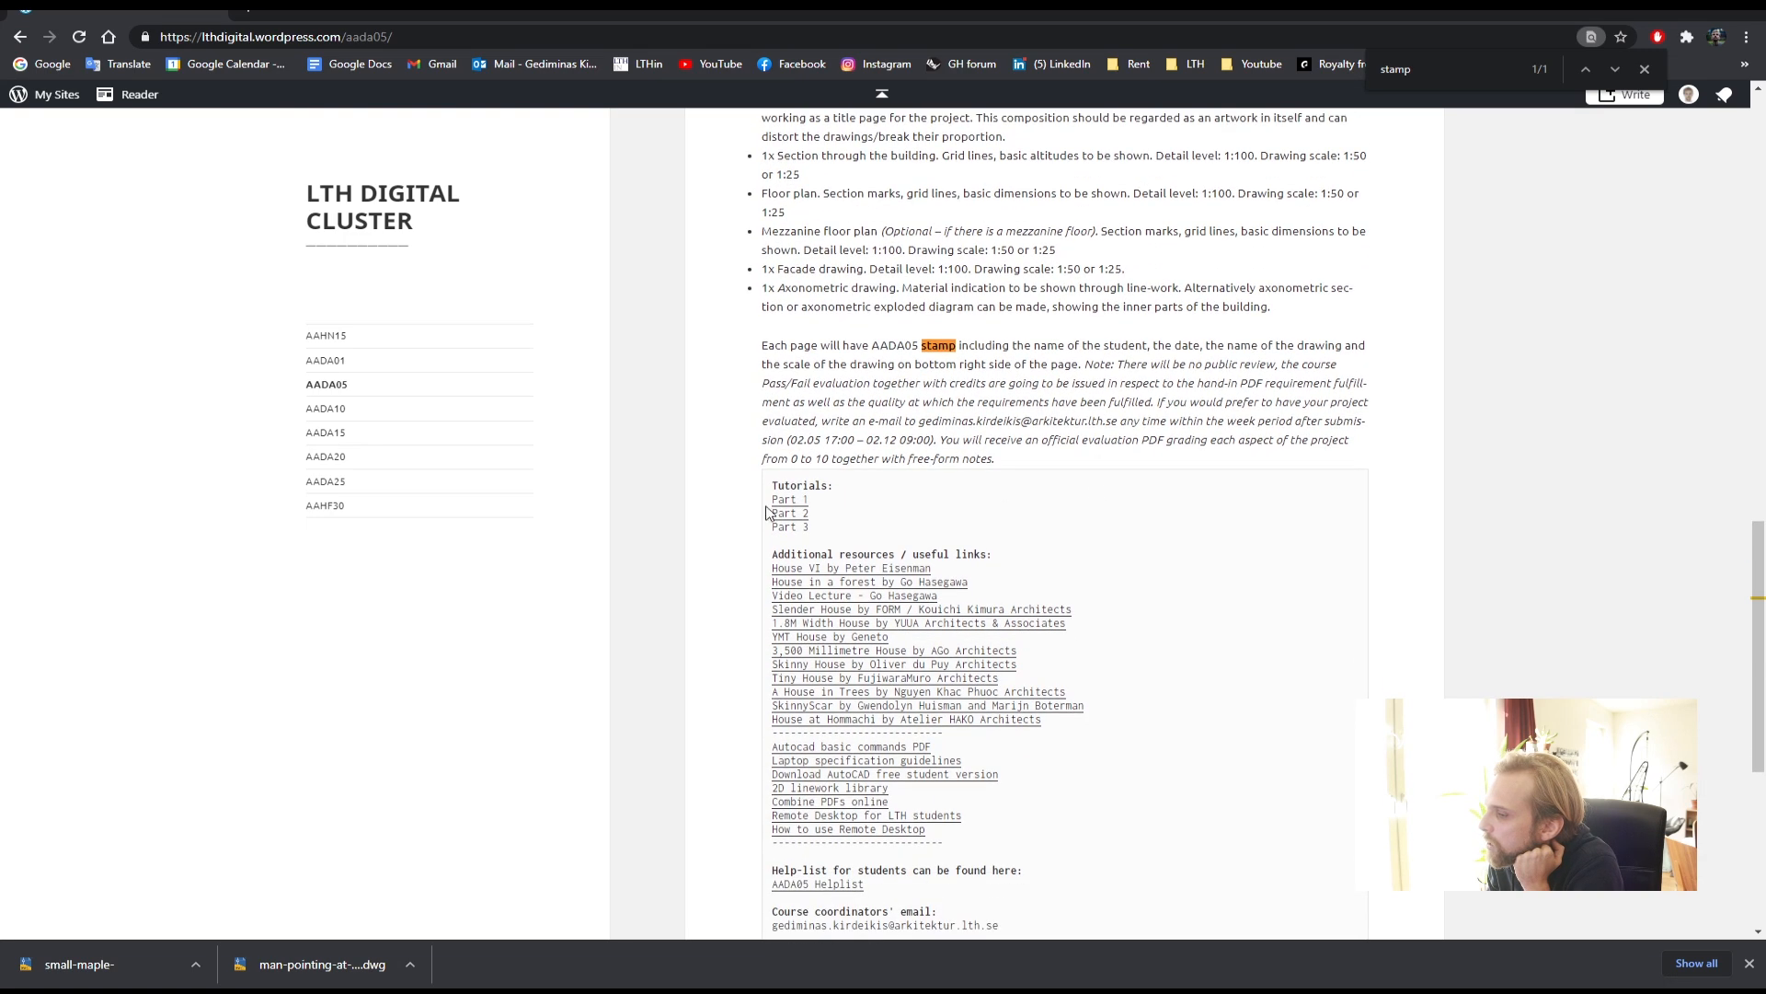
left_click(850, 751)
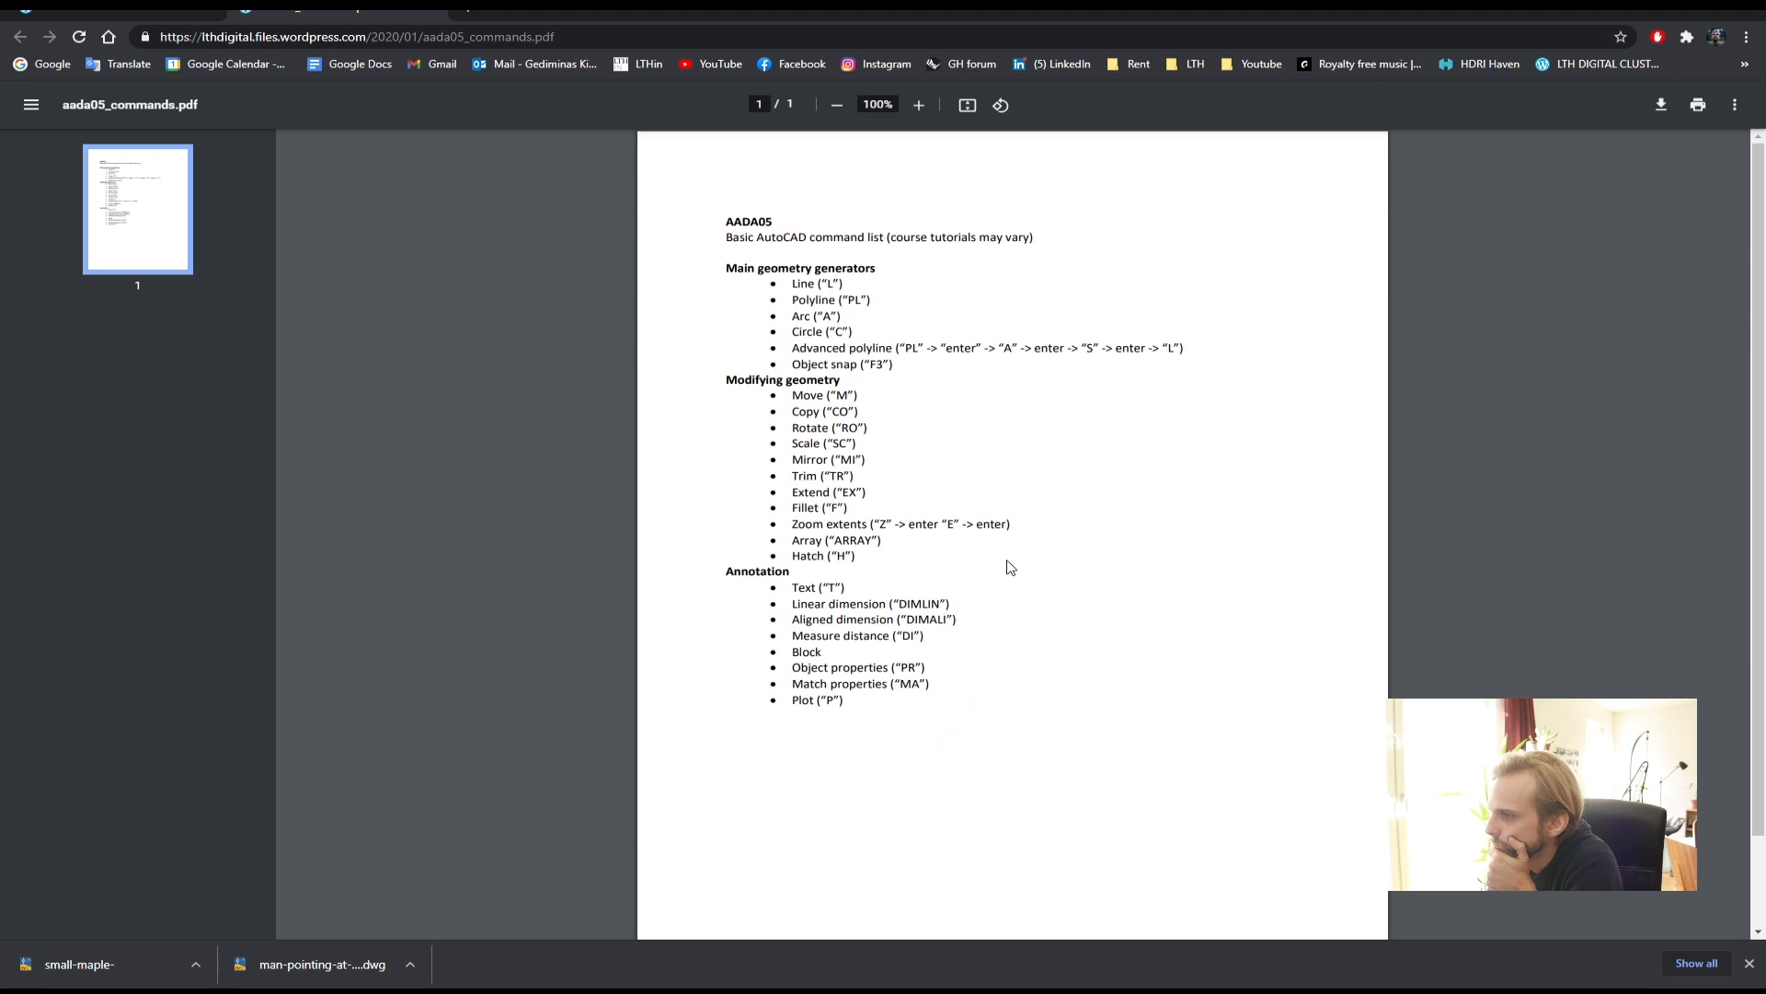
- Highlight 'Match properties ("MA")' in the command PDF and switch back to AutoCAD
left_click_drag(794, 682, 888, 684)
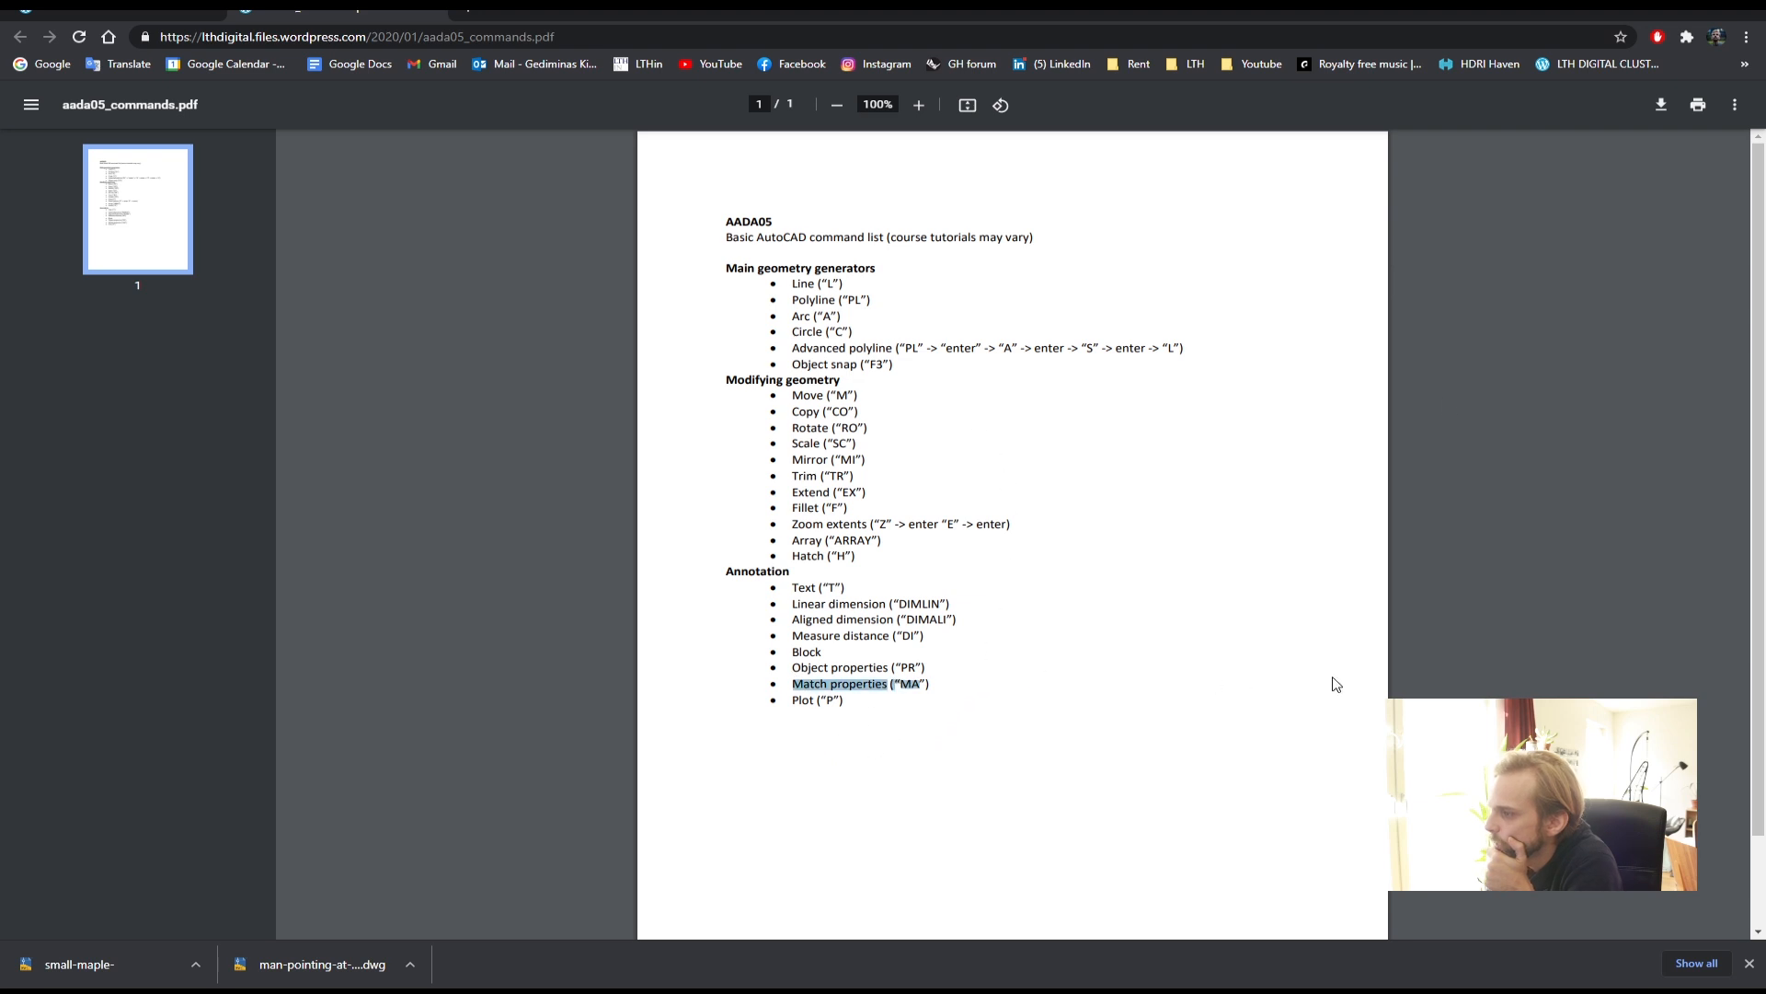
key("alt+Tab")
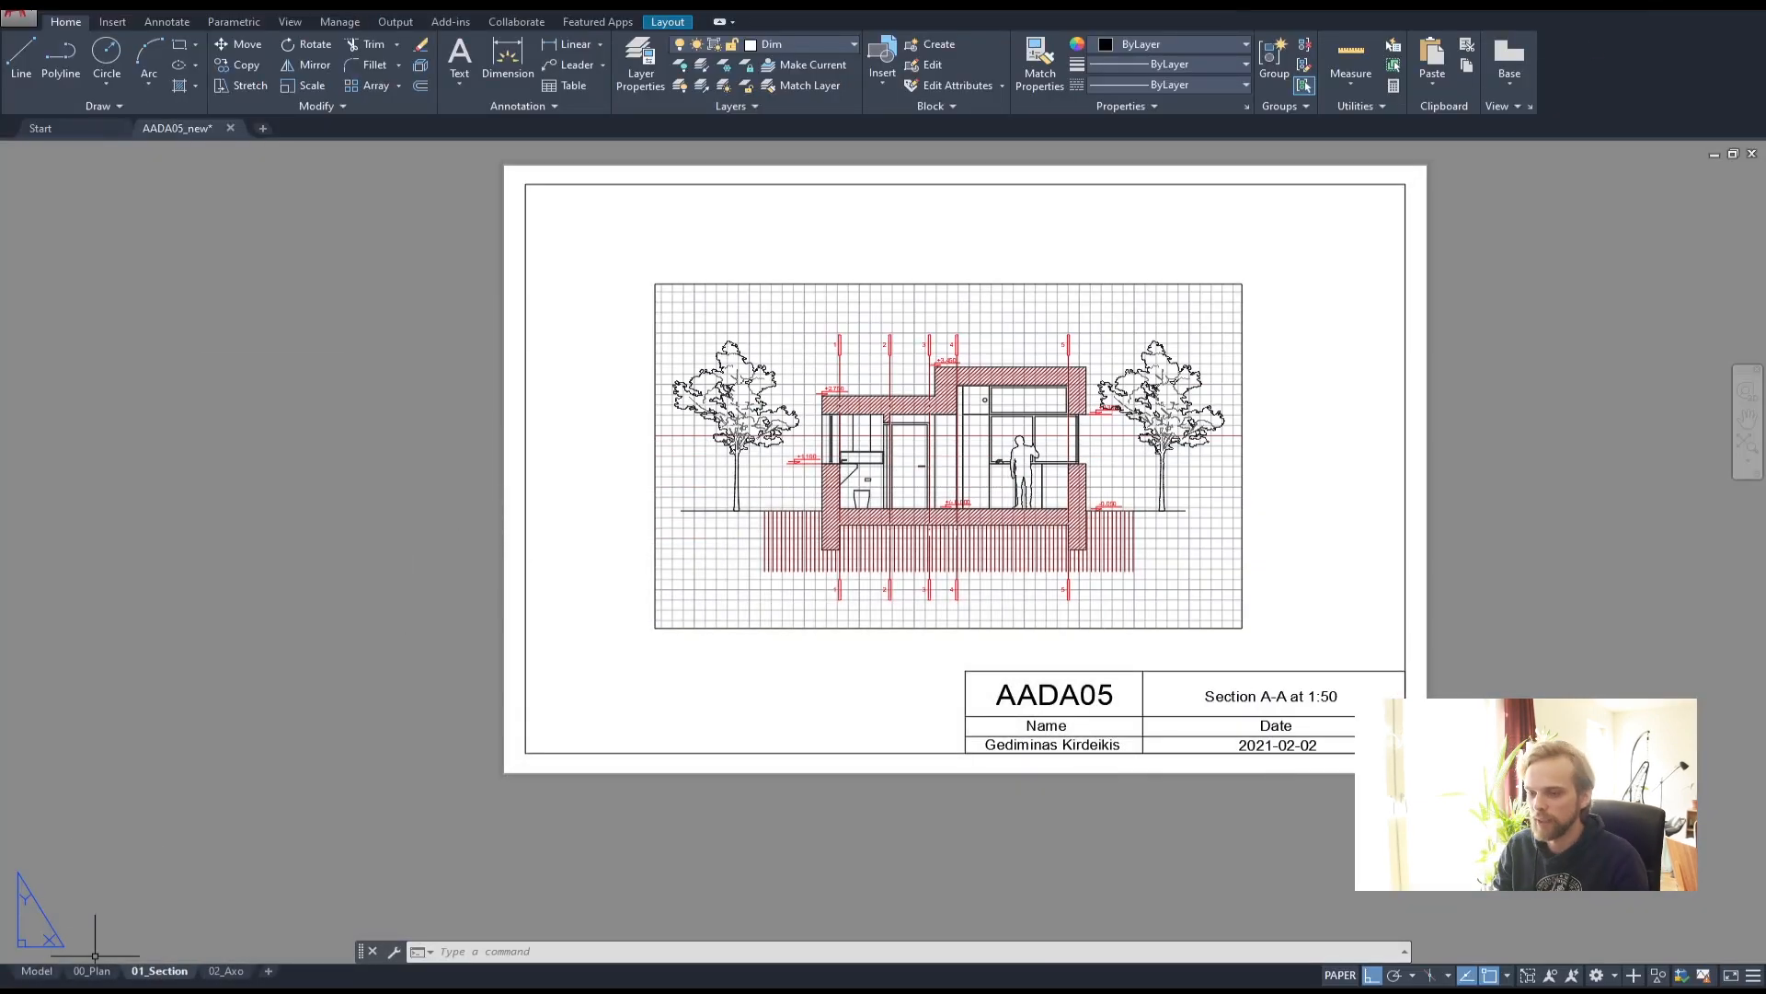
- In model space, draw a vertical test polyline left of the plan
left_click(37, 970)
scroll(776, 678, "down", 3)
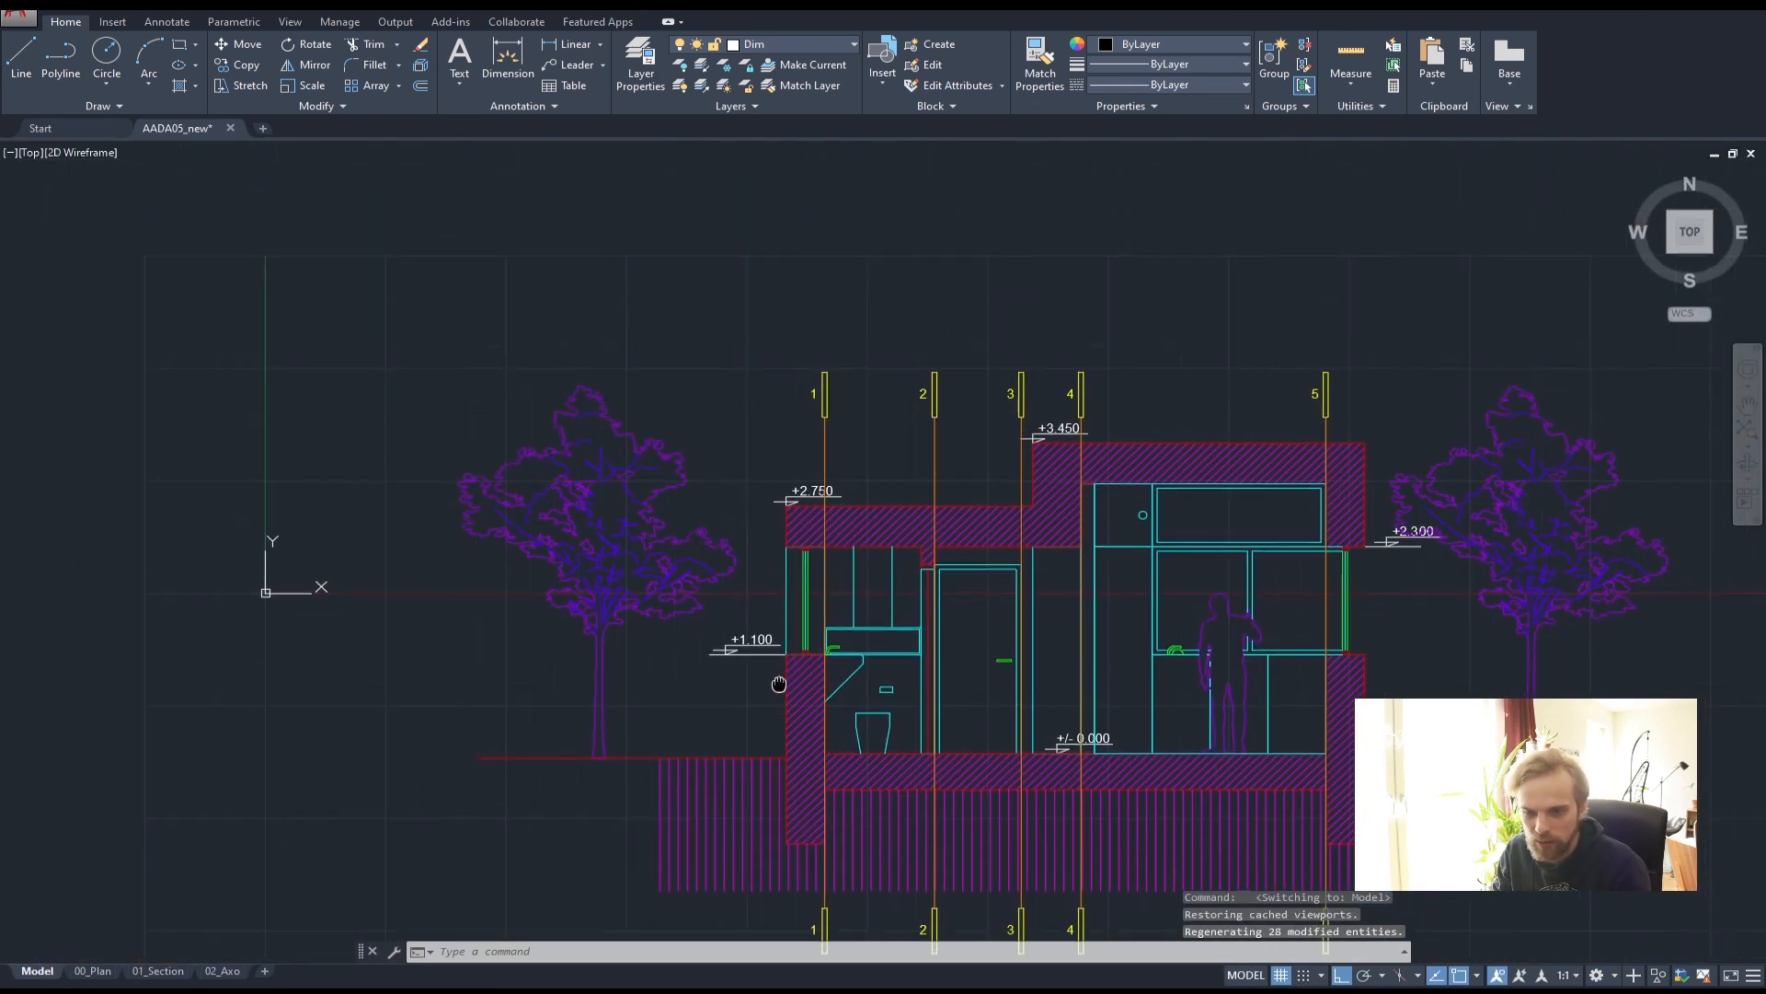
middle_click_drag(786, 513, 896, 627)
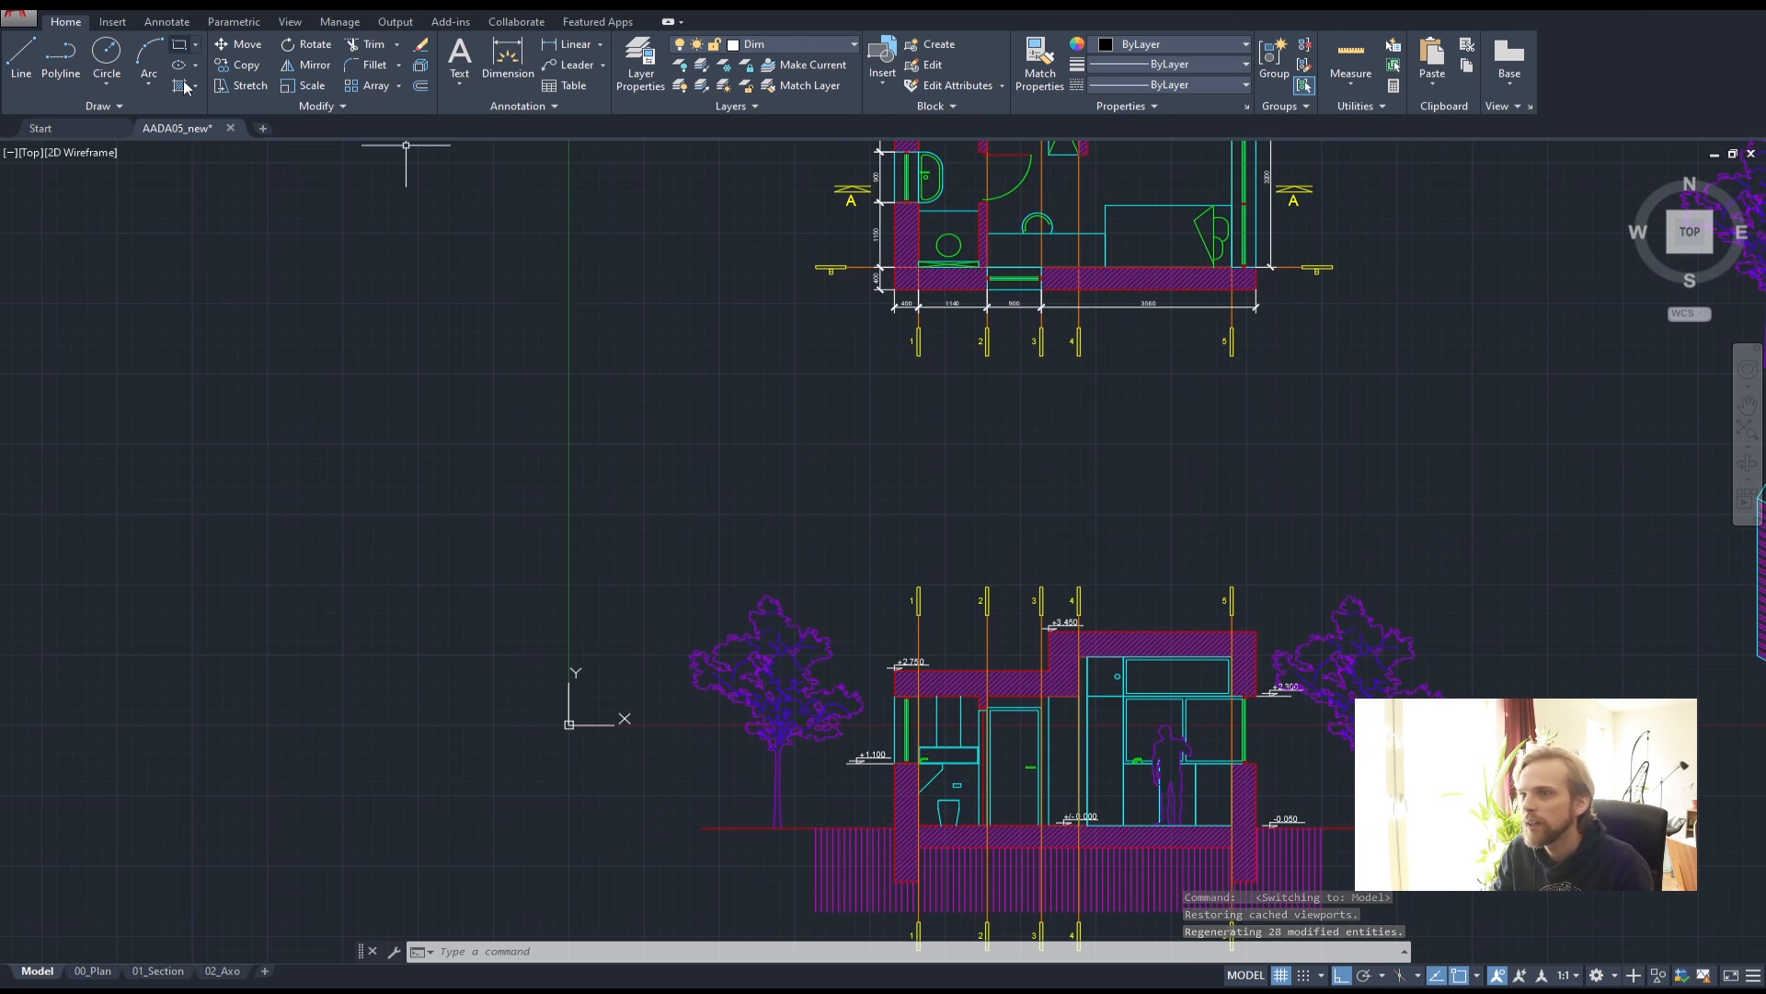
left_click(46, 60)
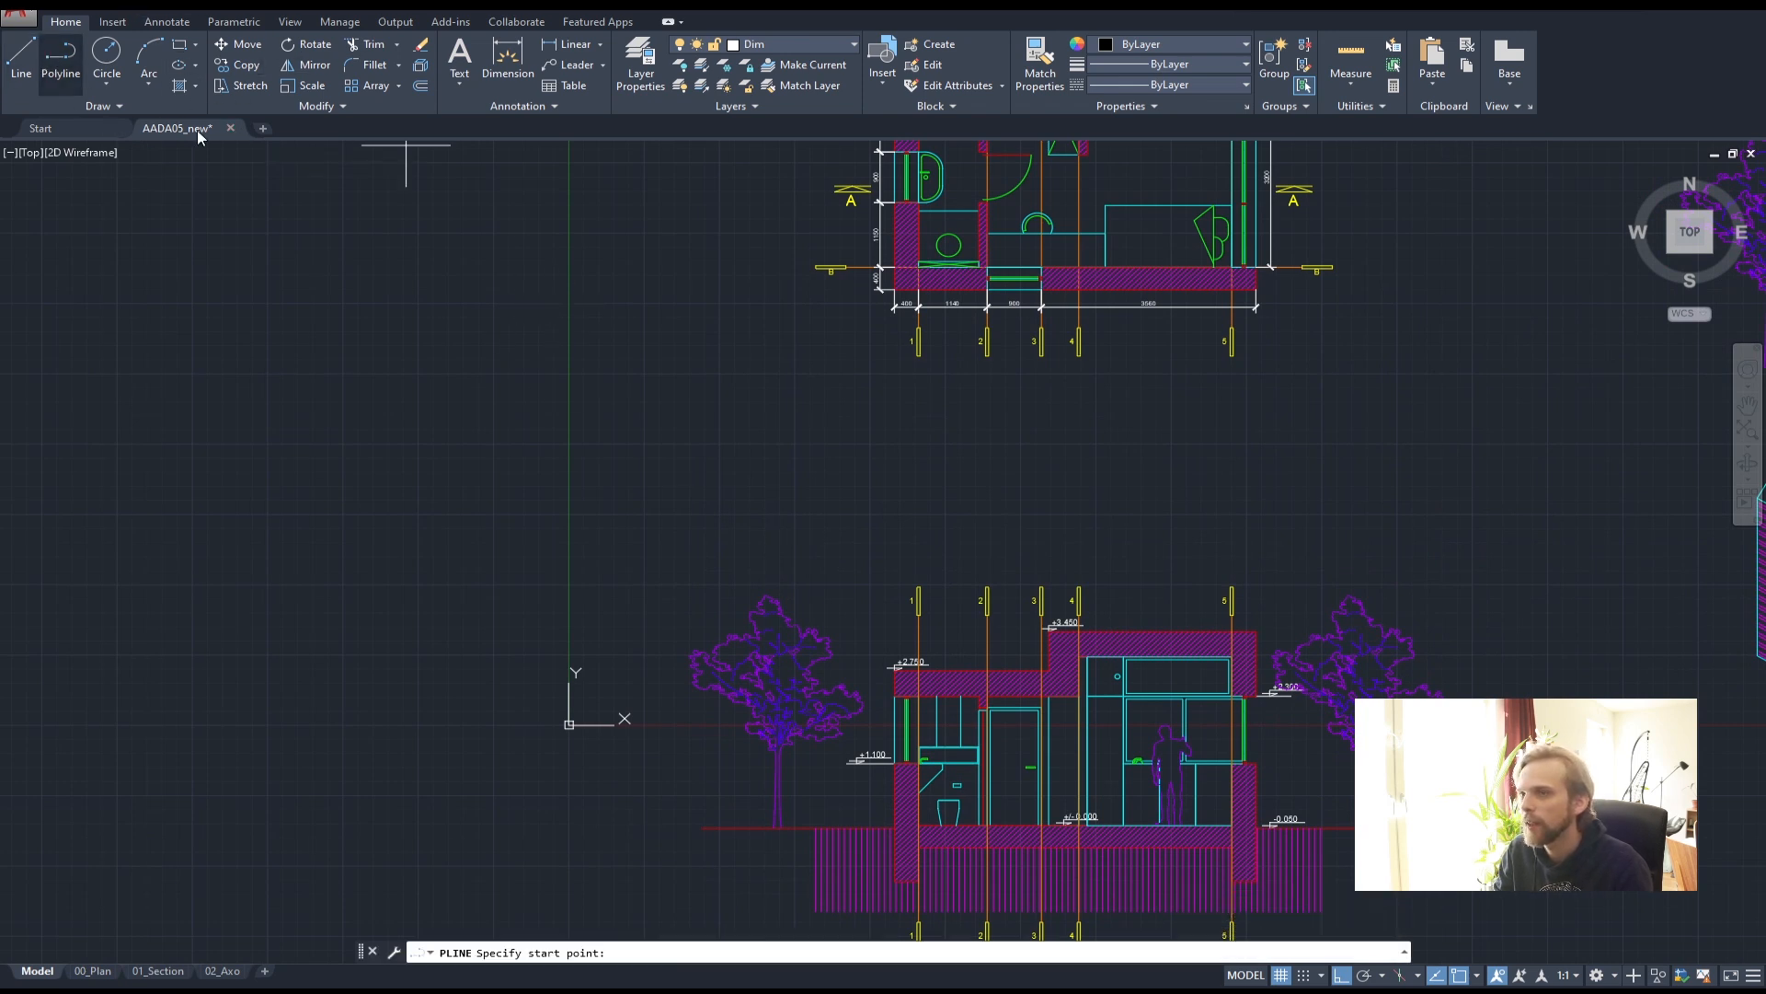
left_click(704, 505)
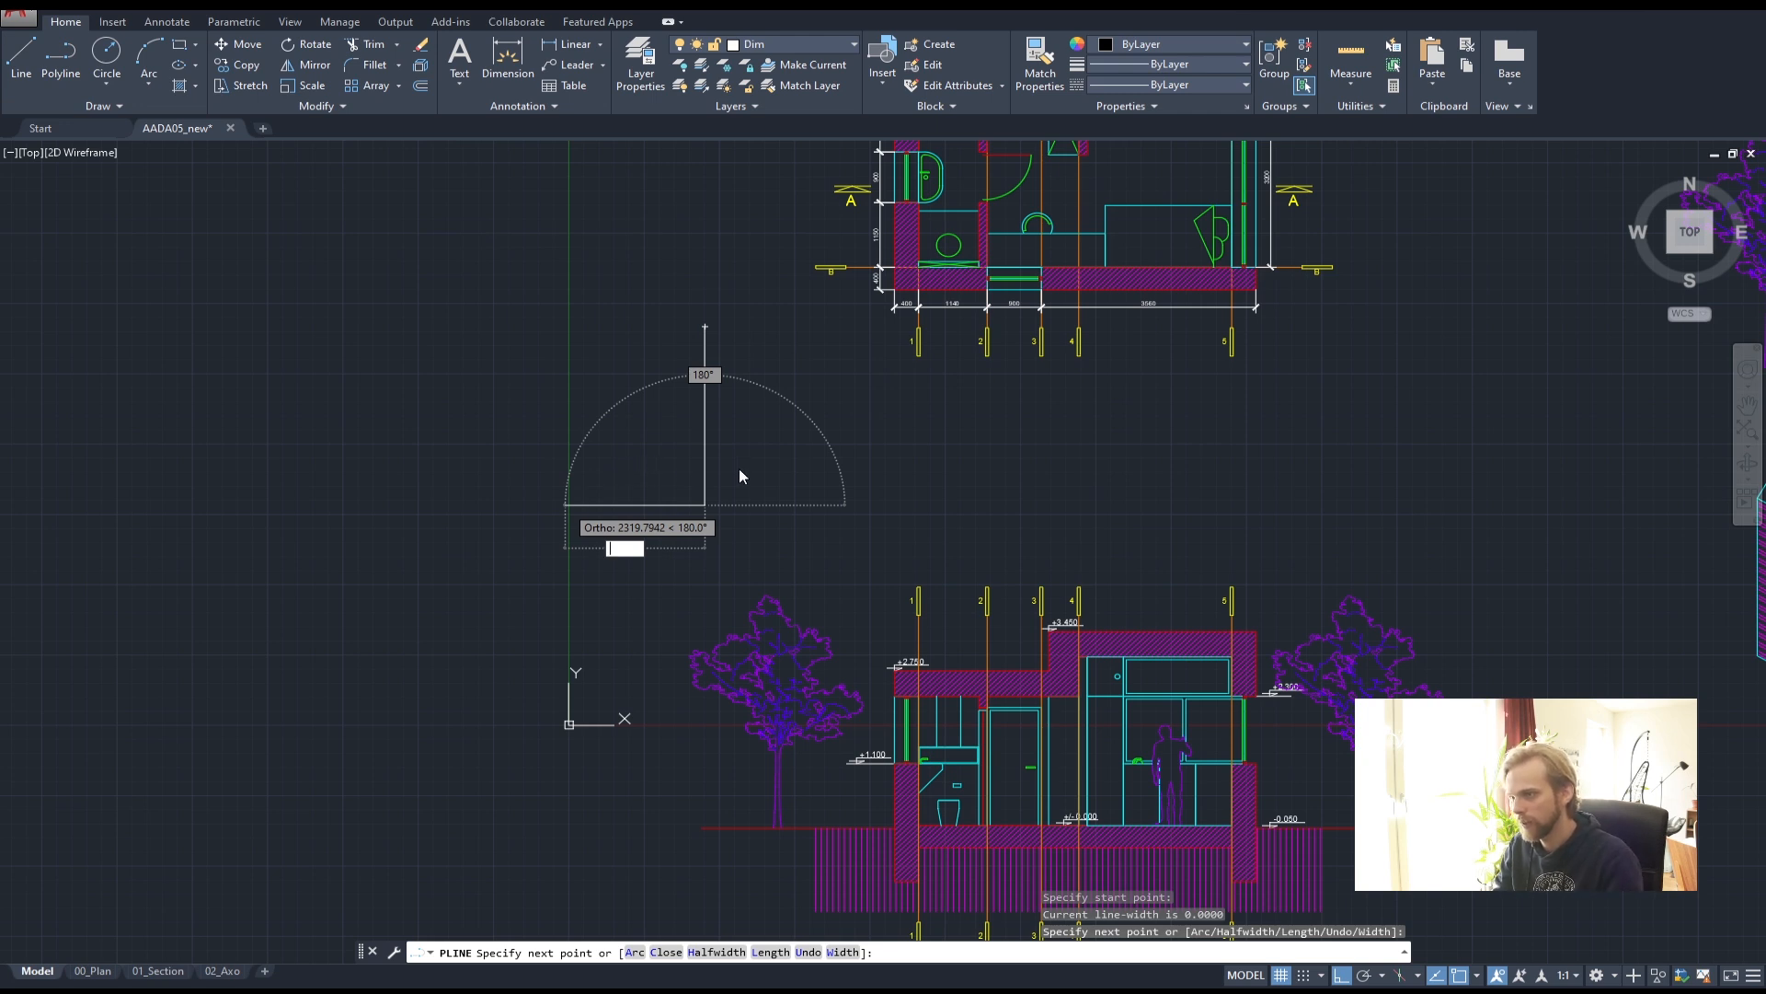
key("Escape")
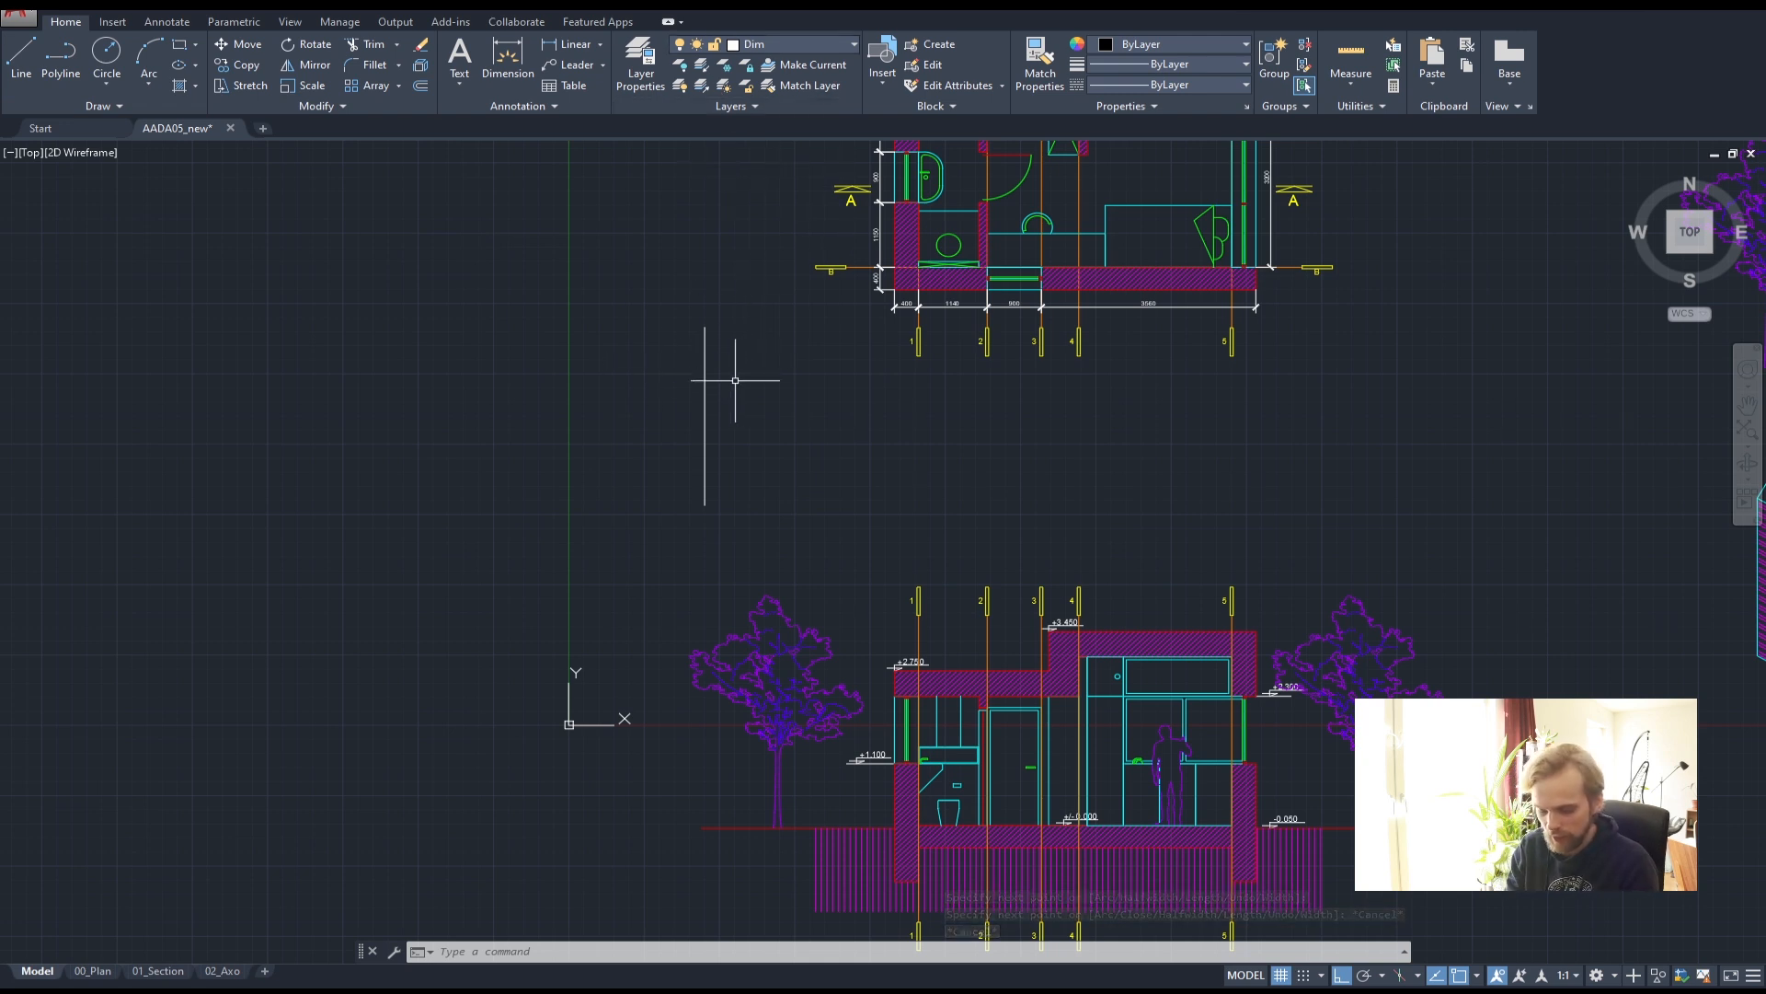
- Copy the axis 1 marker's properties onto the test line with MA, then select the line
type("ma")
key("Return")
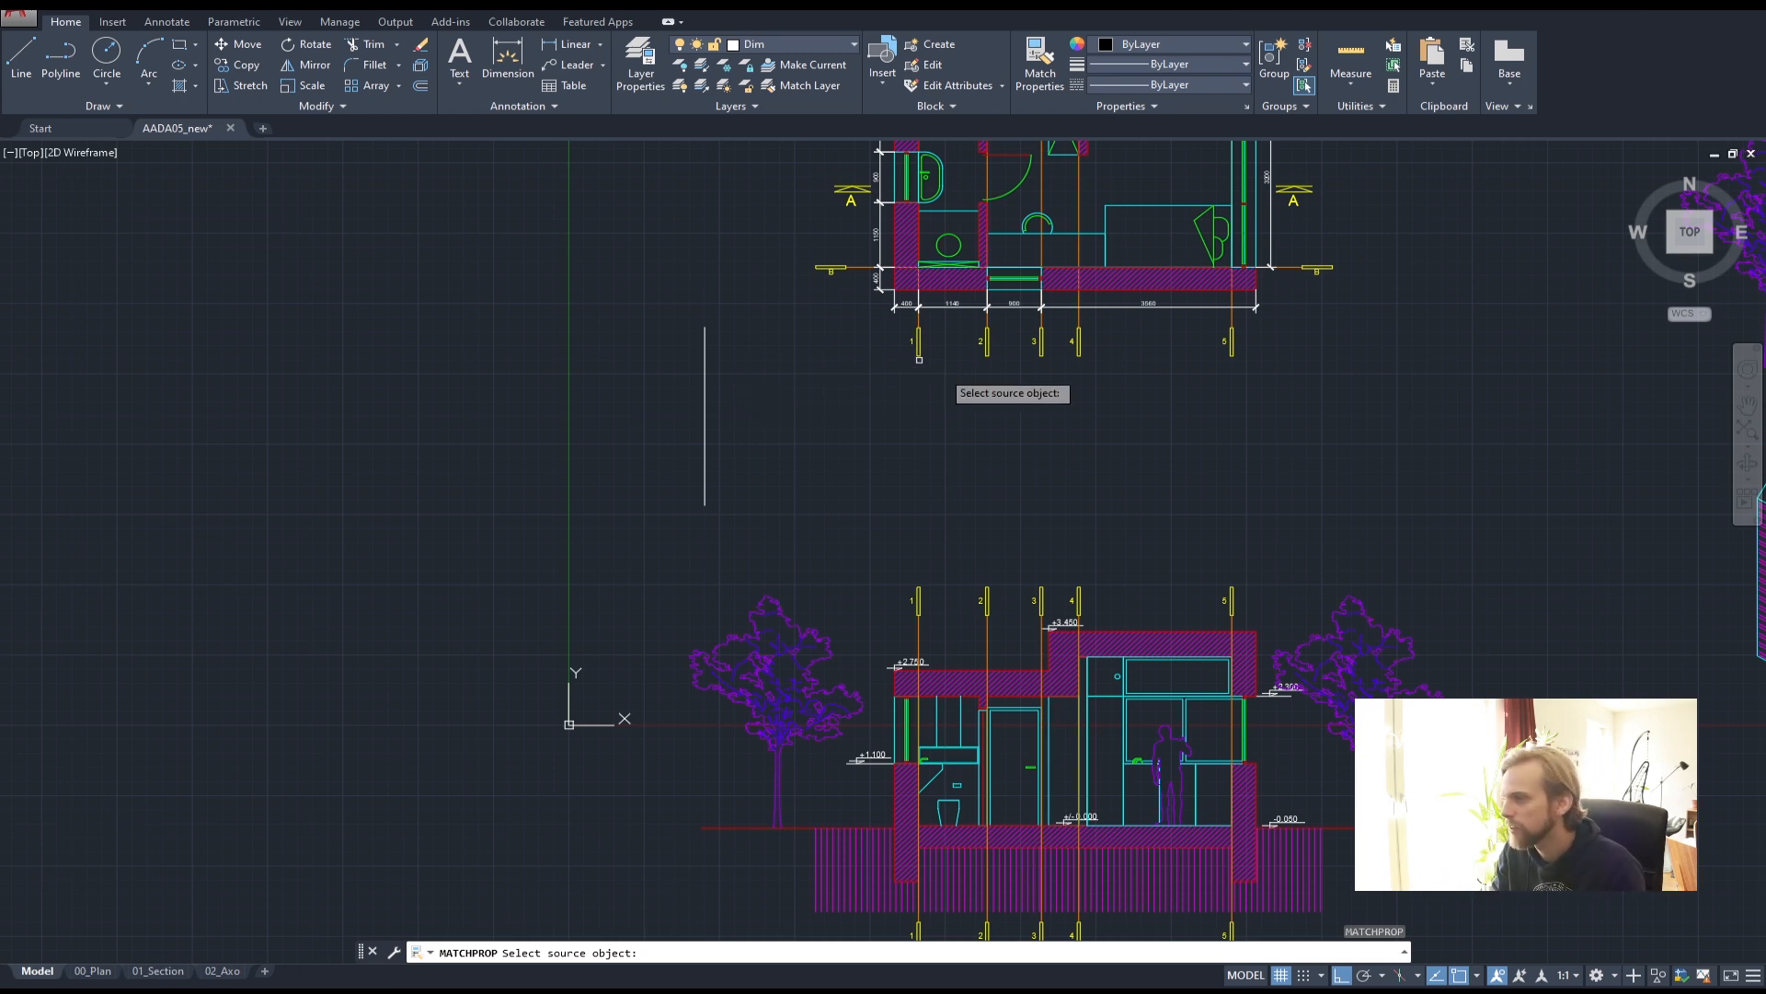
scroll(952, 378, "up", 2)
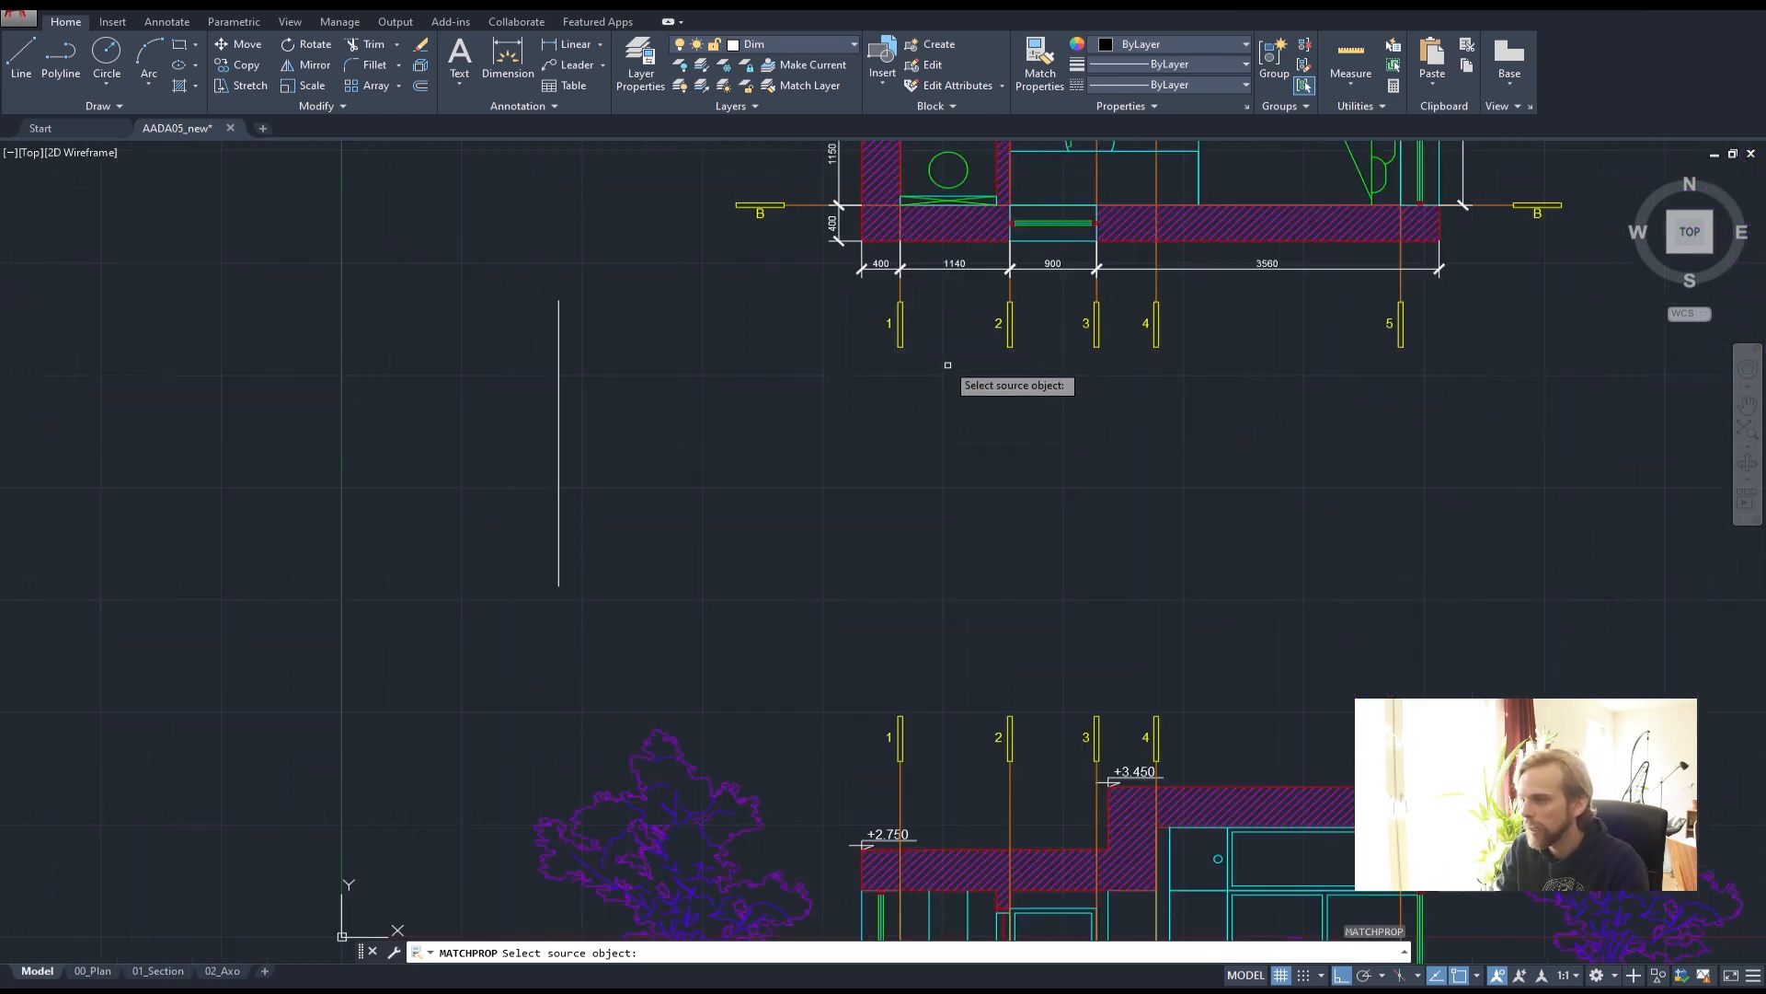
scroll(948, 359, "up", 2)
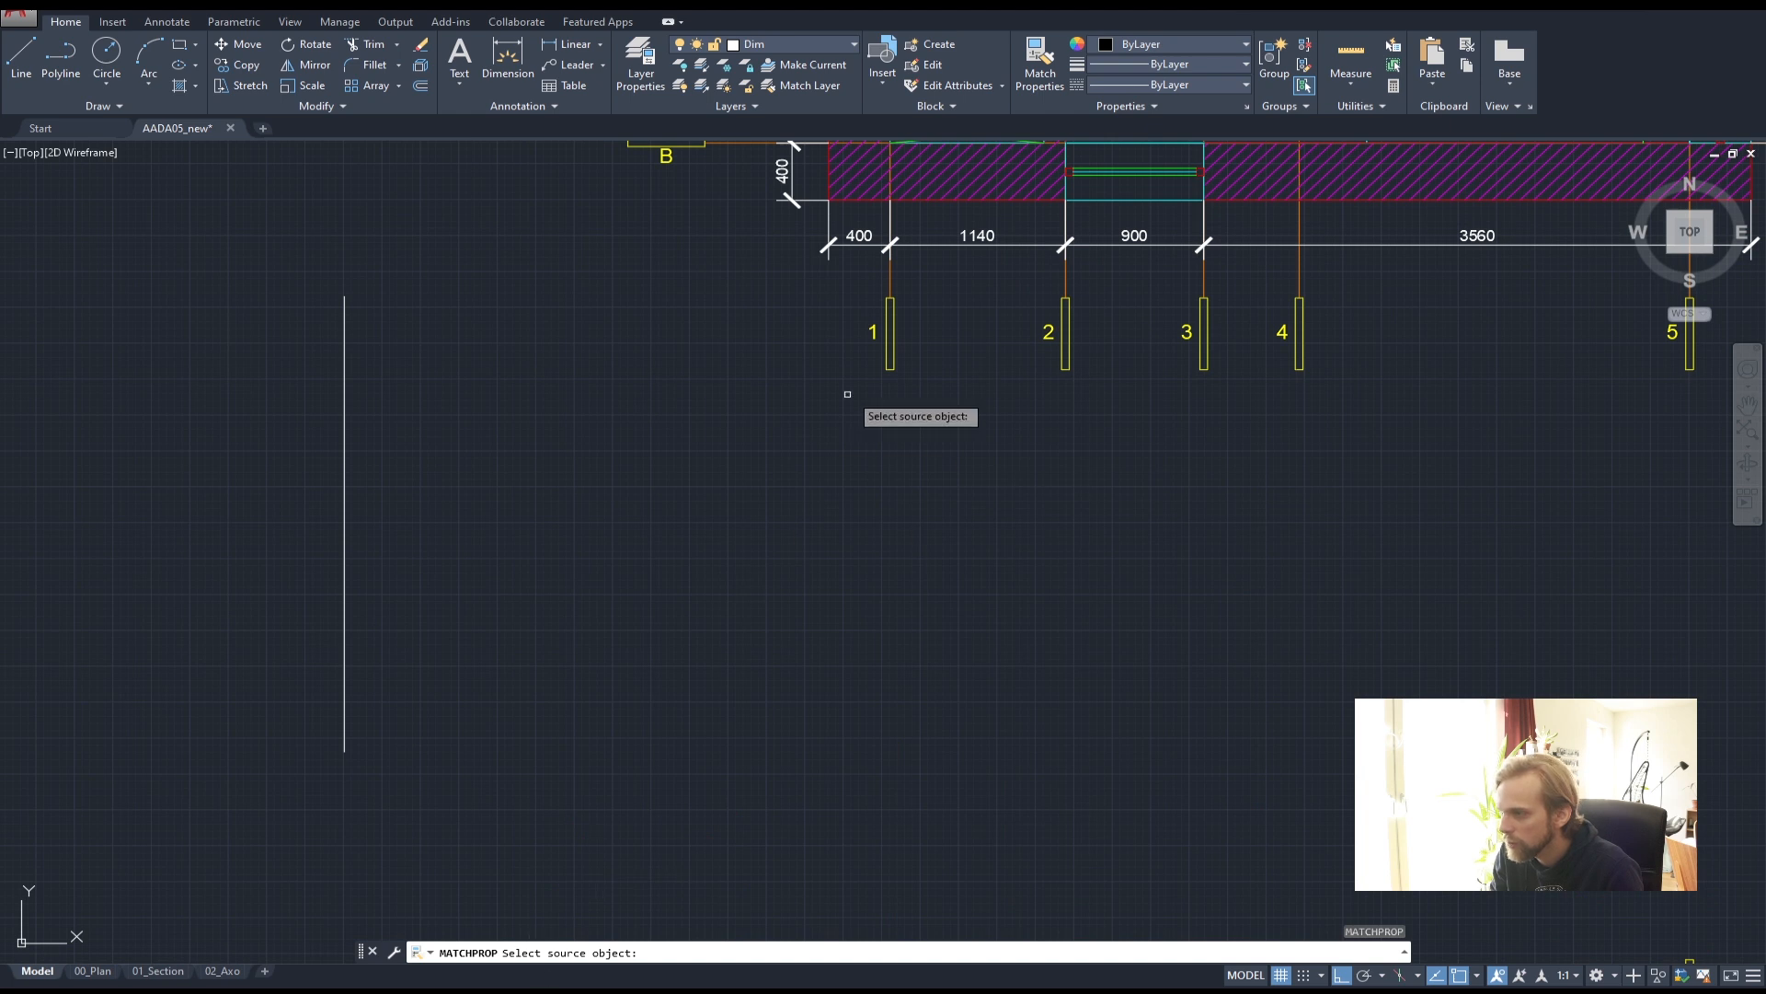
left_click(894, 332)
left_click(894, 333)
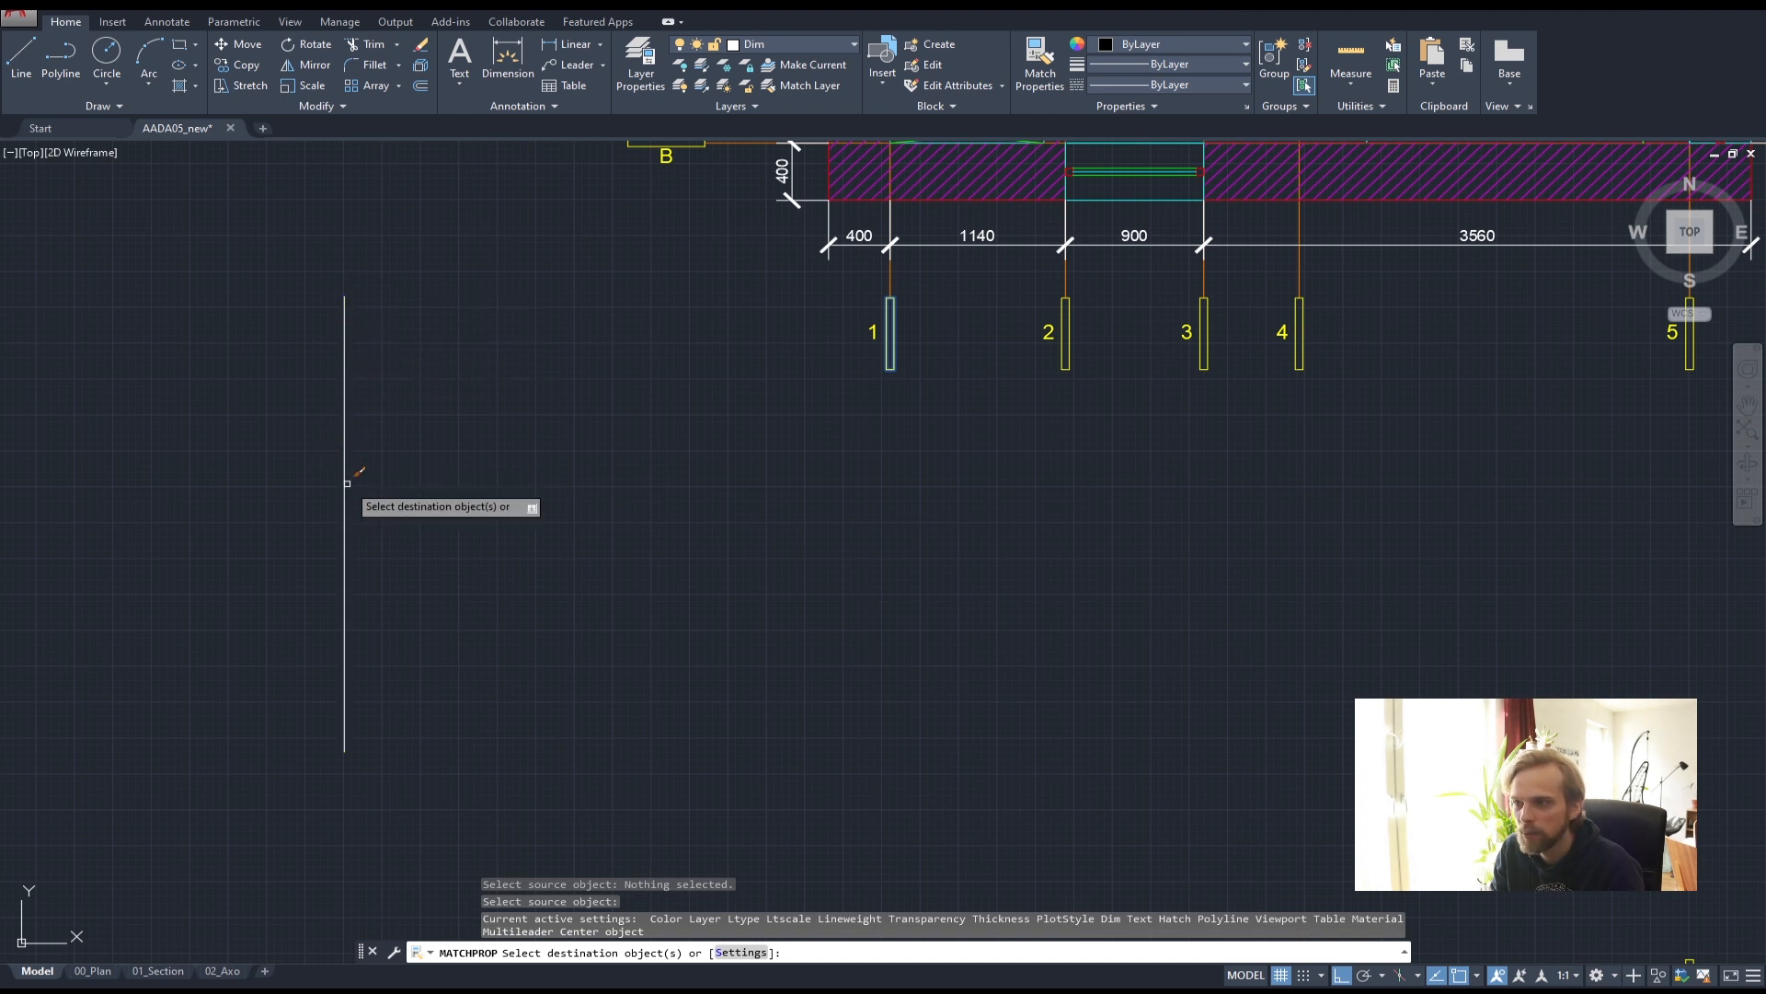
left_click(345, 422)
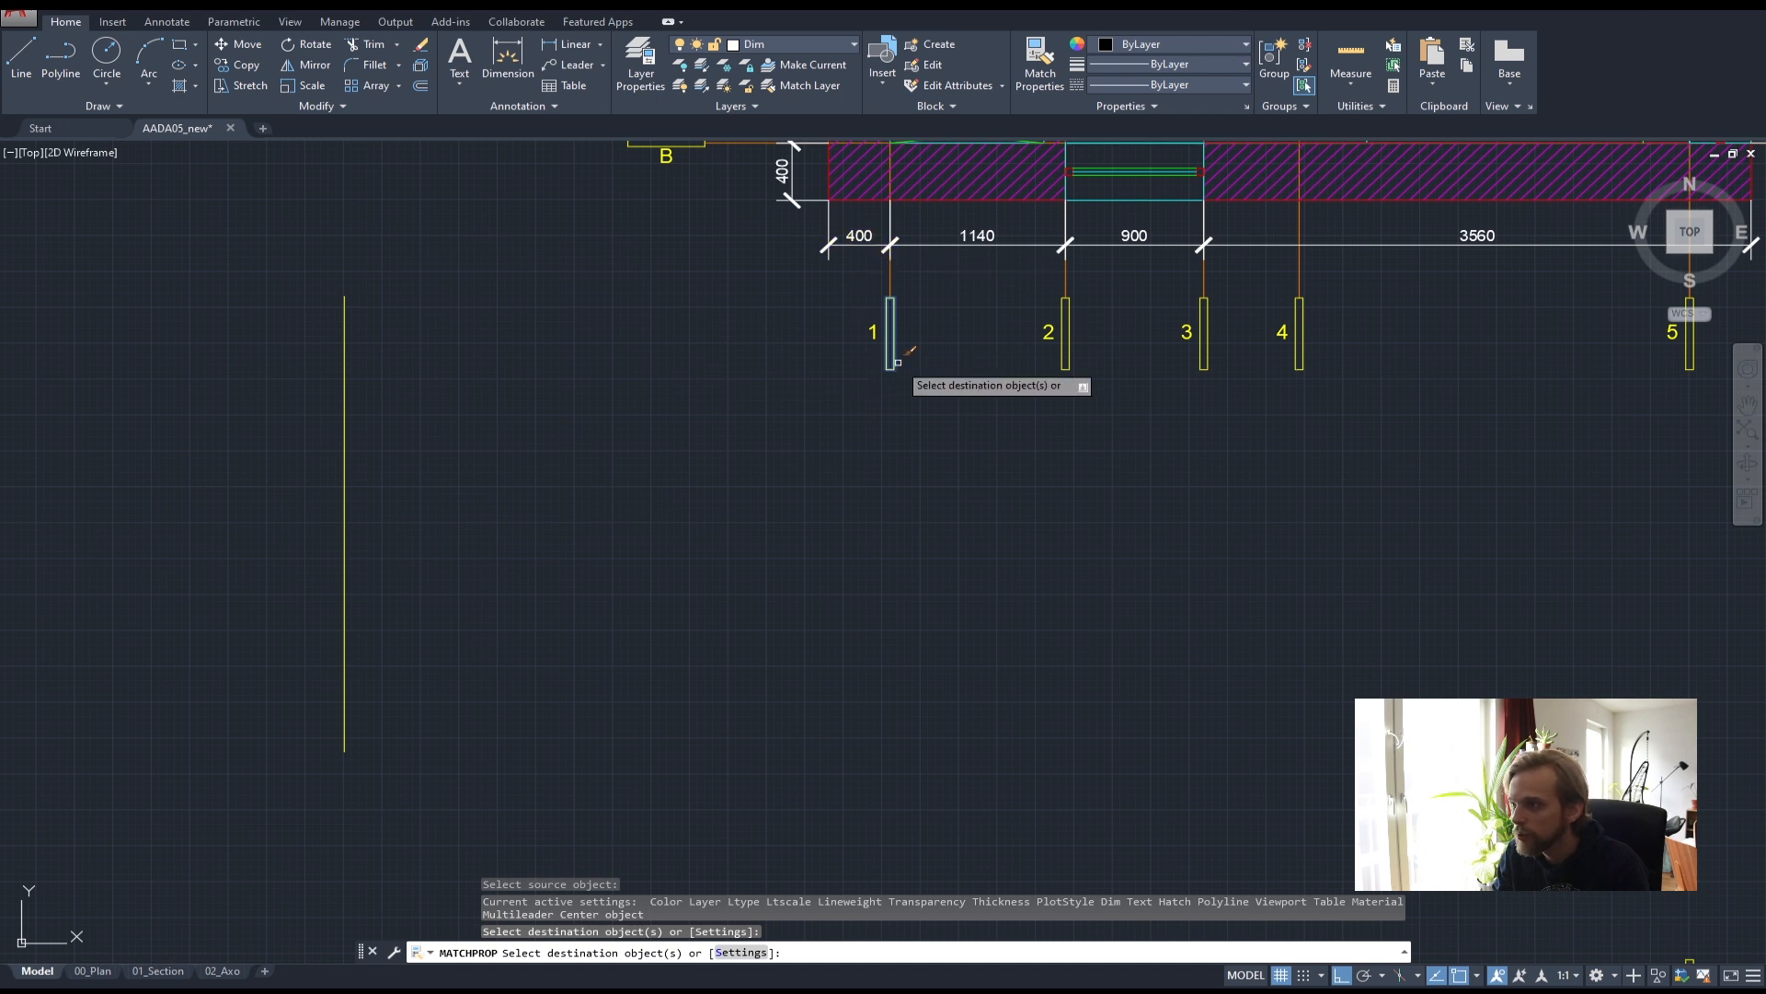
key("Escape")
left_click_drag(360, 460, 331, 466)
- Delete the test line, then draw a rectangle below the plan and hatch it
key("Delete")
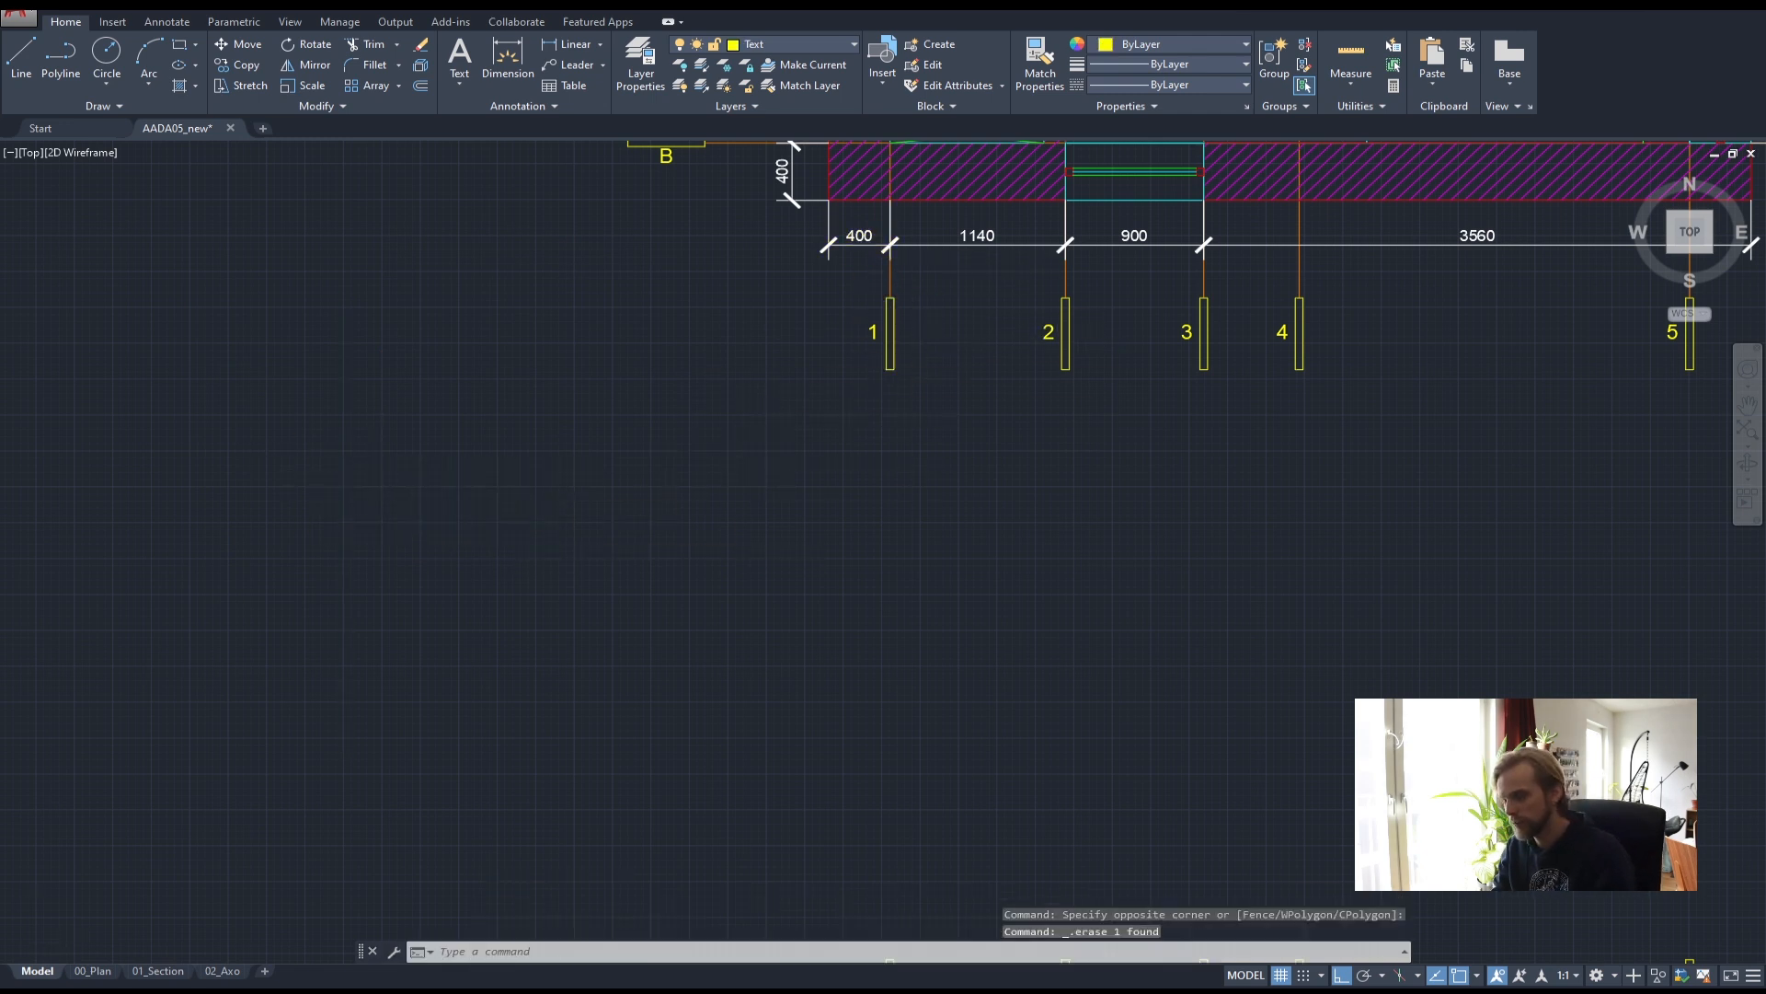
scroll(454, 465, "down", 3)
left_click(179, 44)
left_click(329, 391)
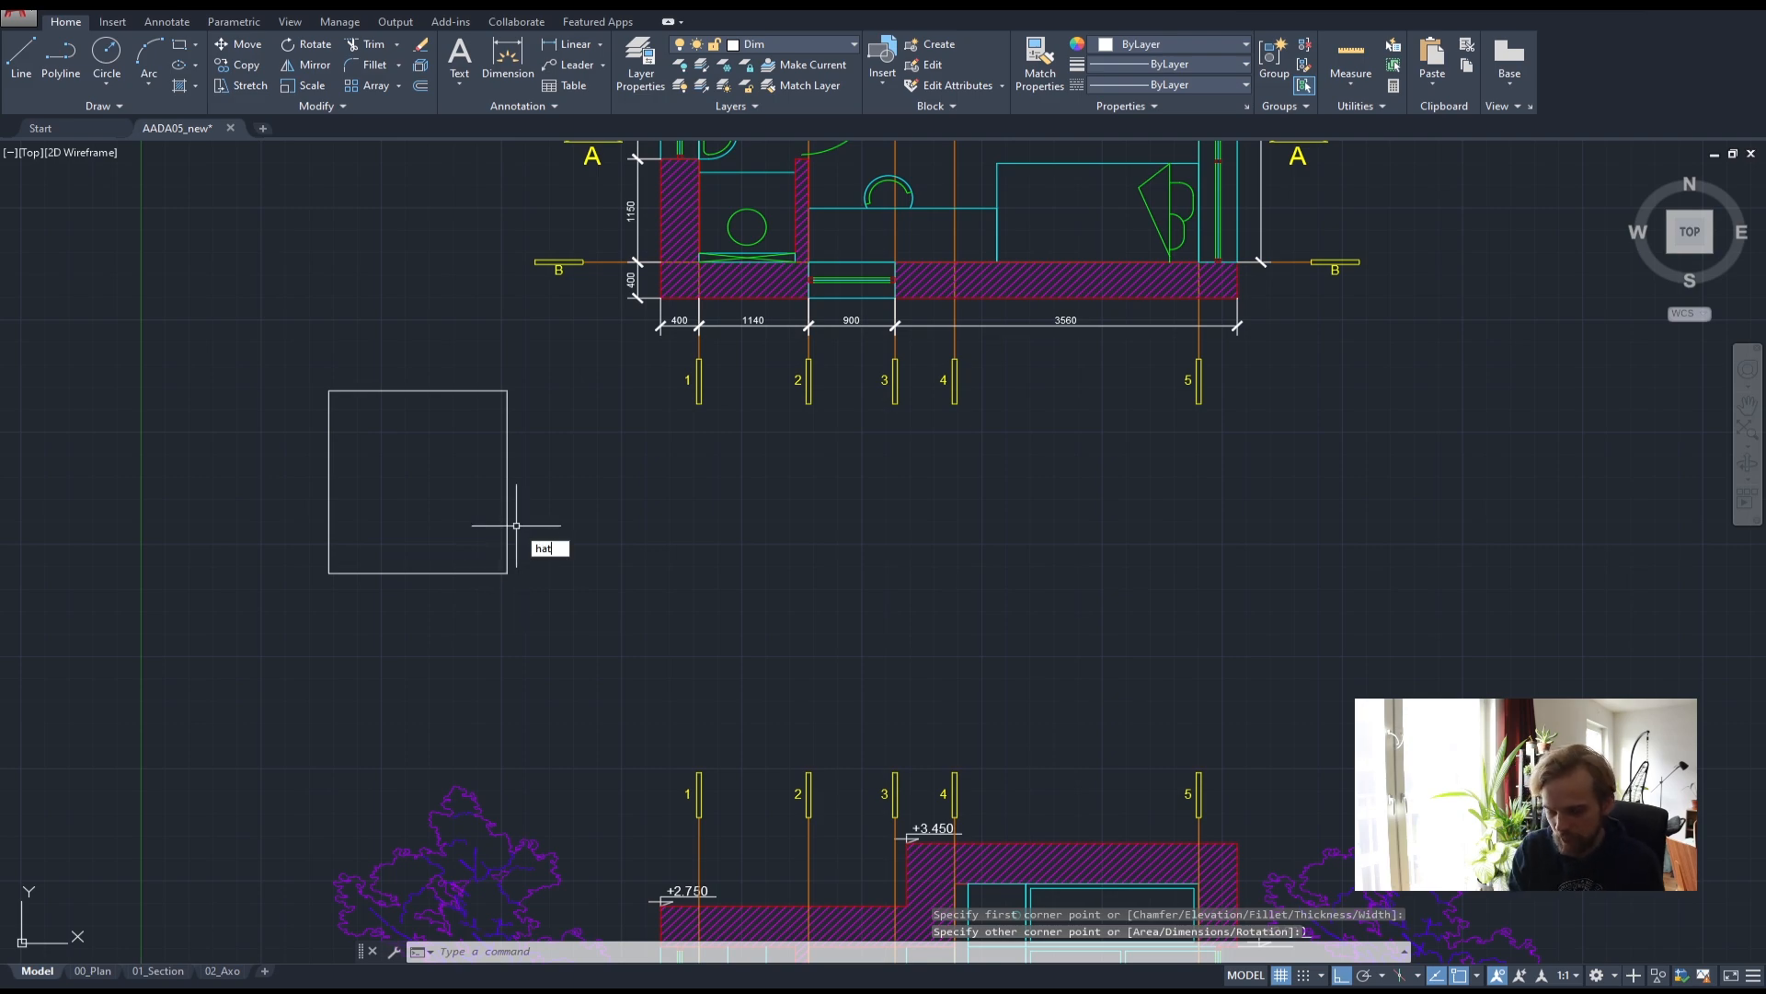
key("Return")
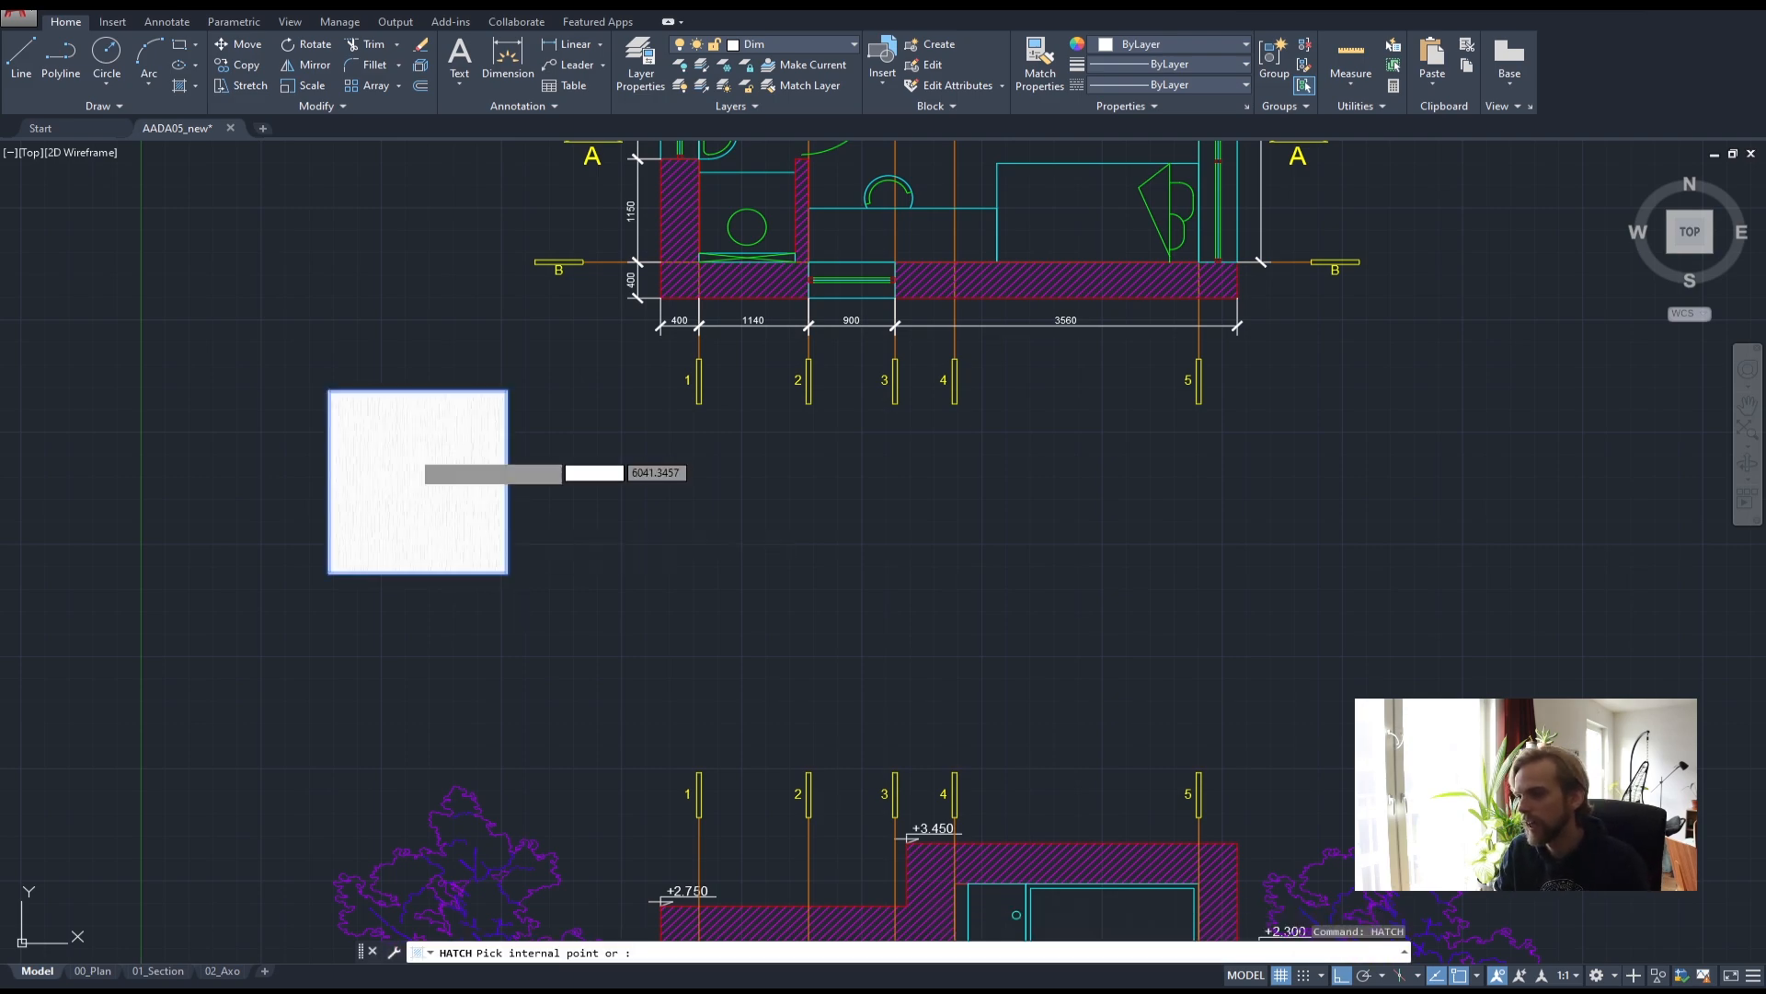
left_click(407, 447)
key("Return")
scroll(423, 458, "up", 4)
scroll(518, 424, "down", 3)
middle_click_drag(655, 422, 597, 618)
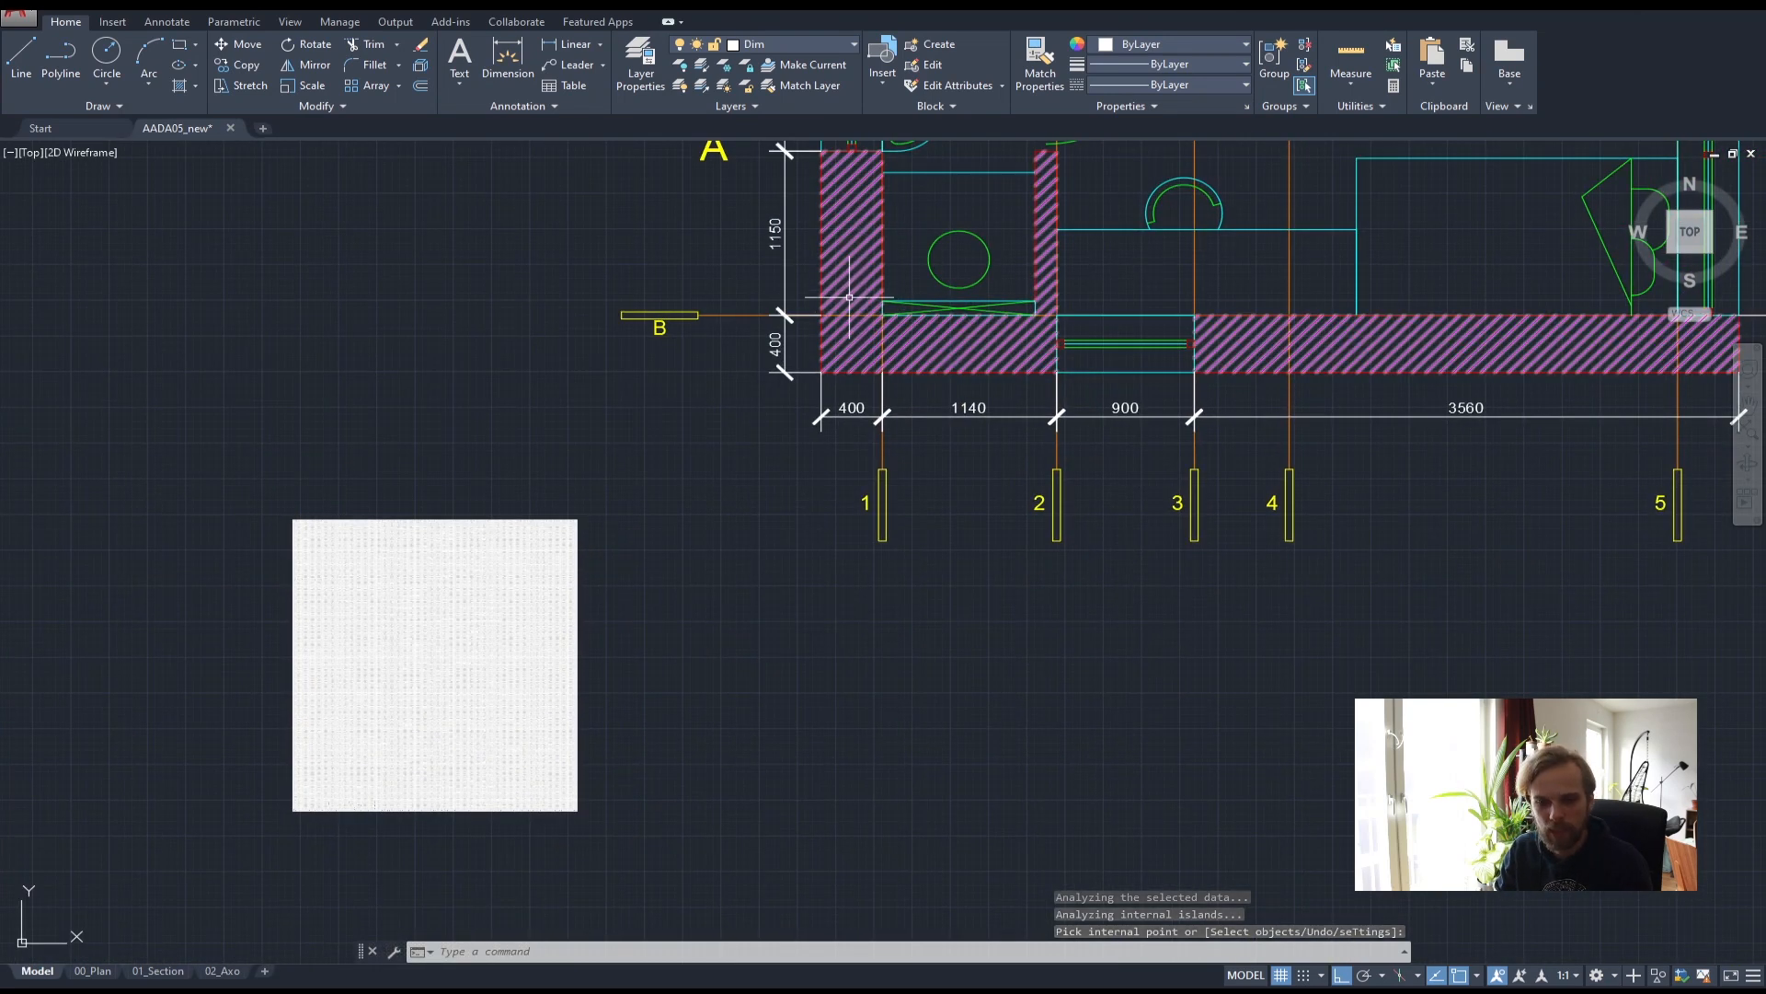
- Match properties from the hatched wall with MA, then window-select and erase the test square
type("ma")
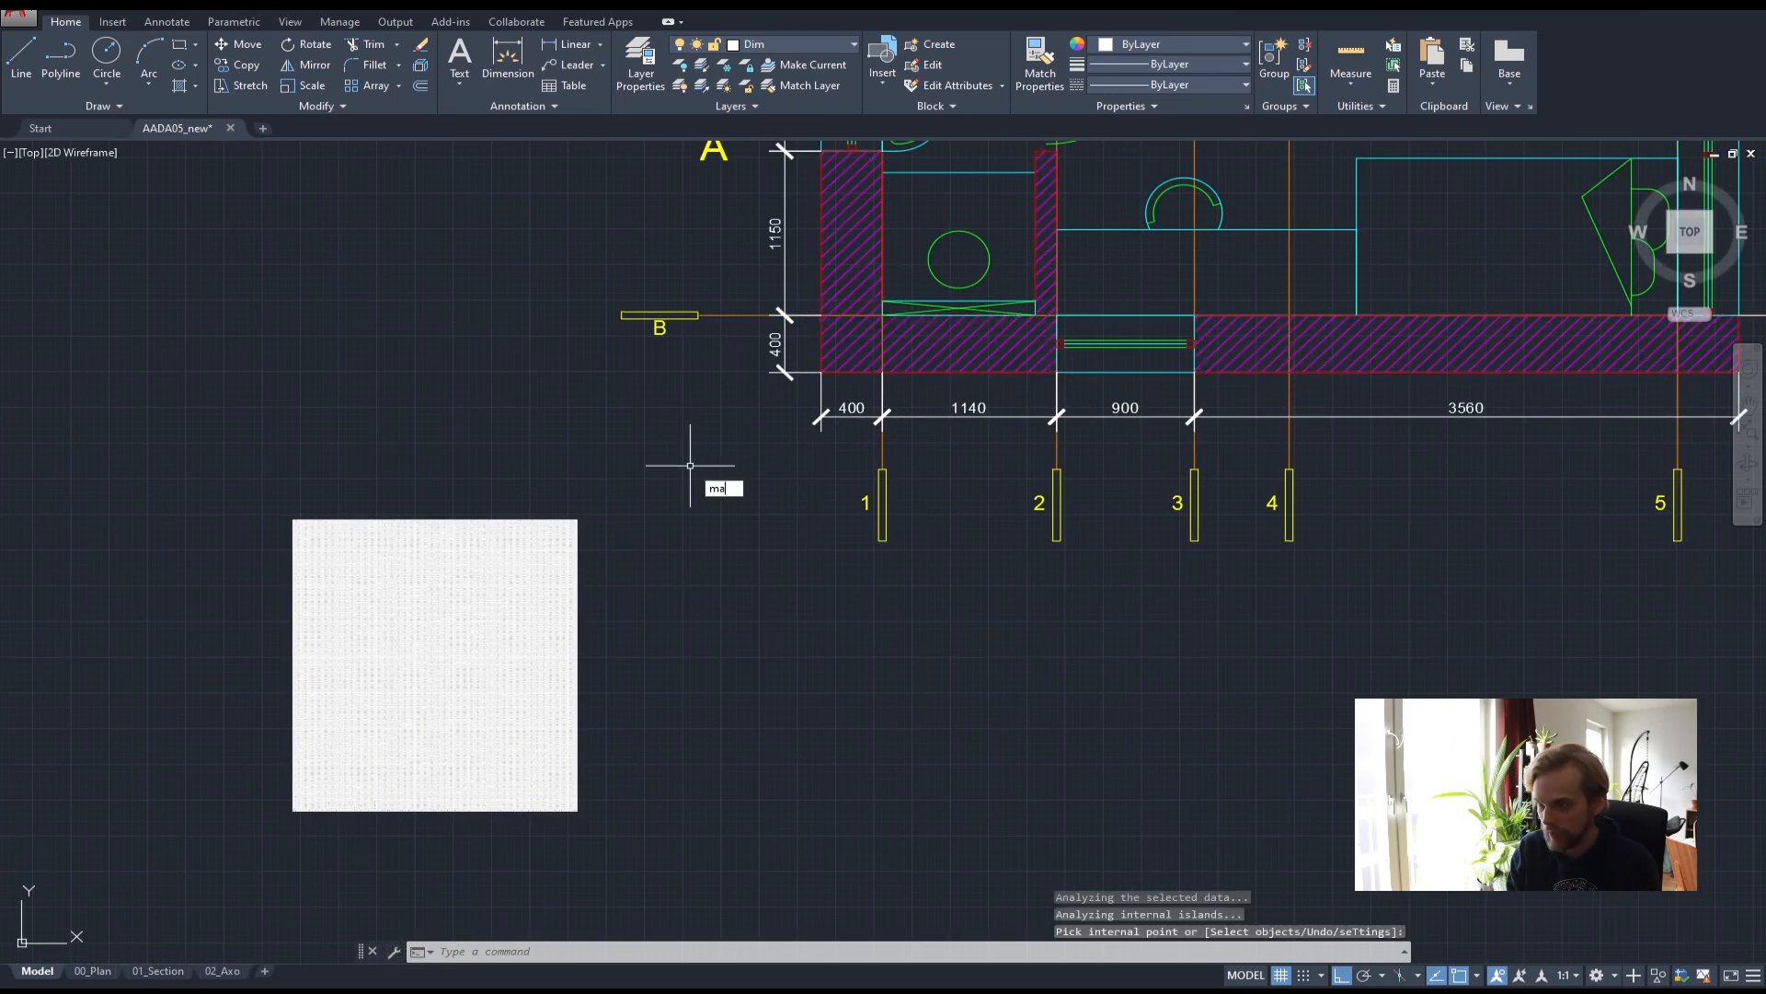
key("Return")
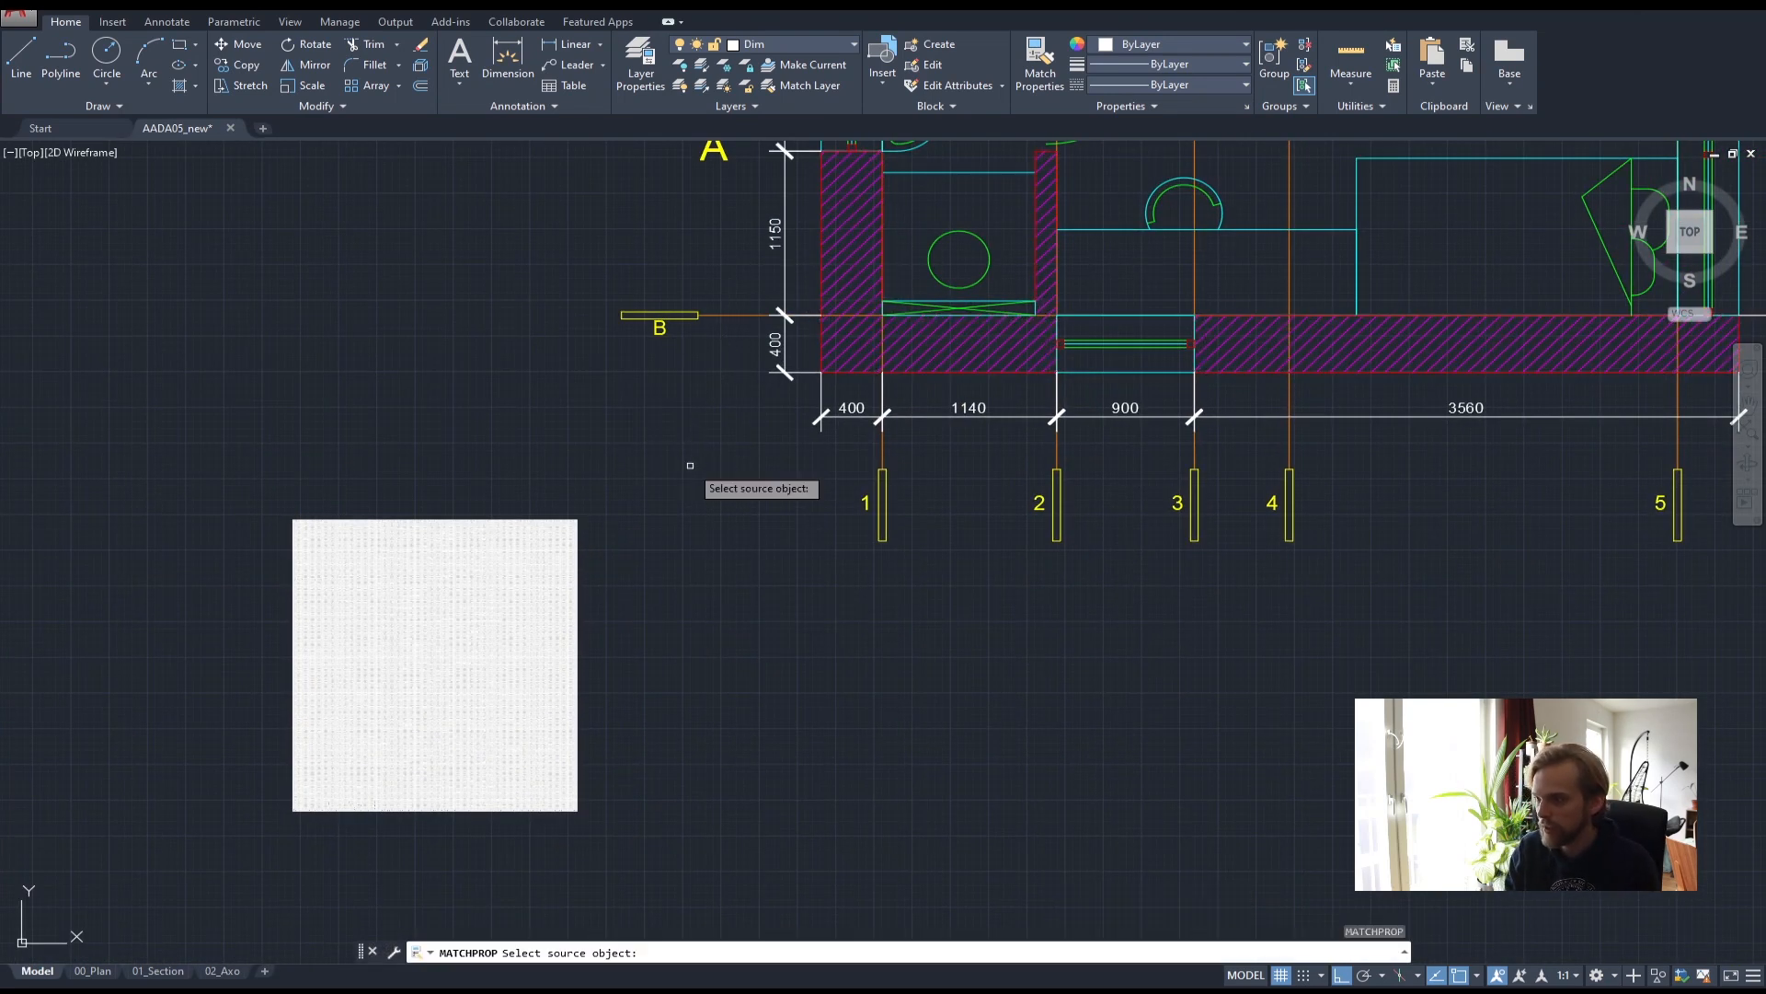
left_click(855, 334)
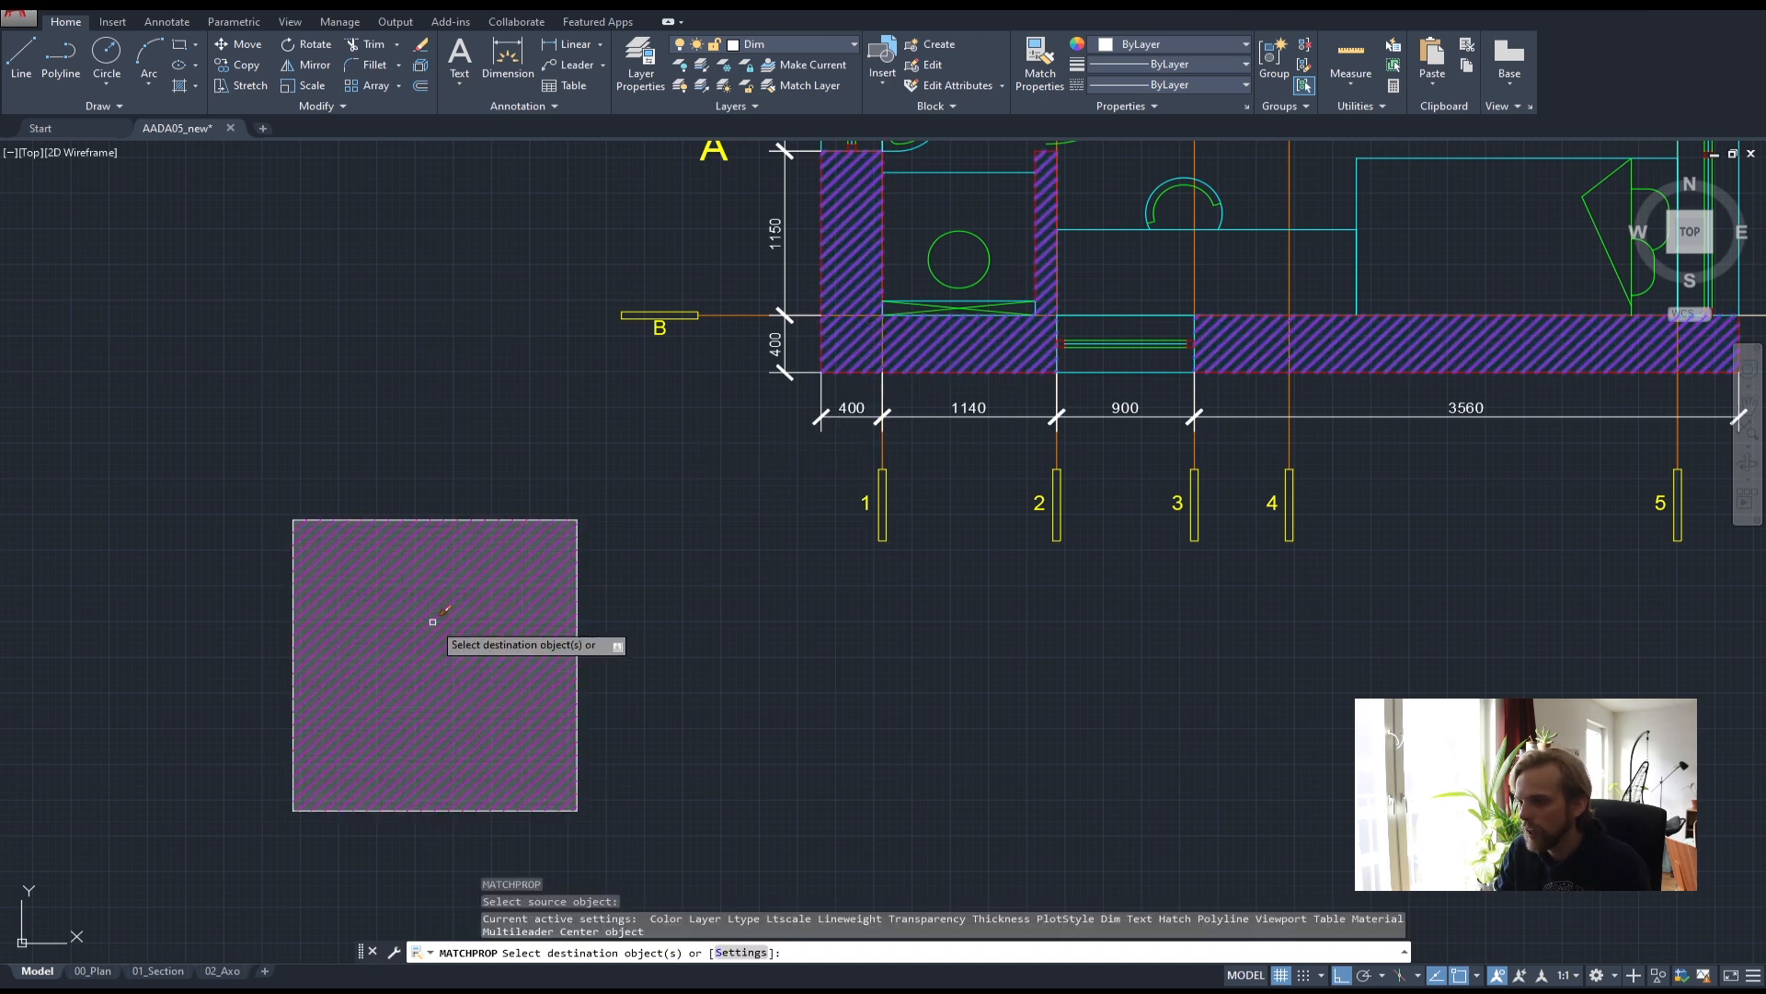
key("Escape")
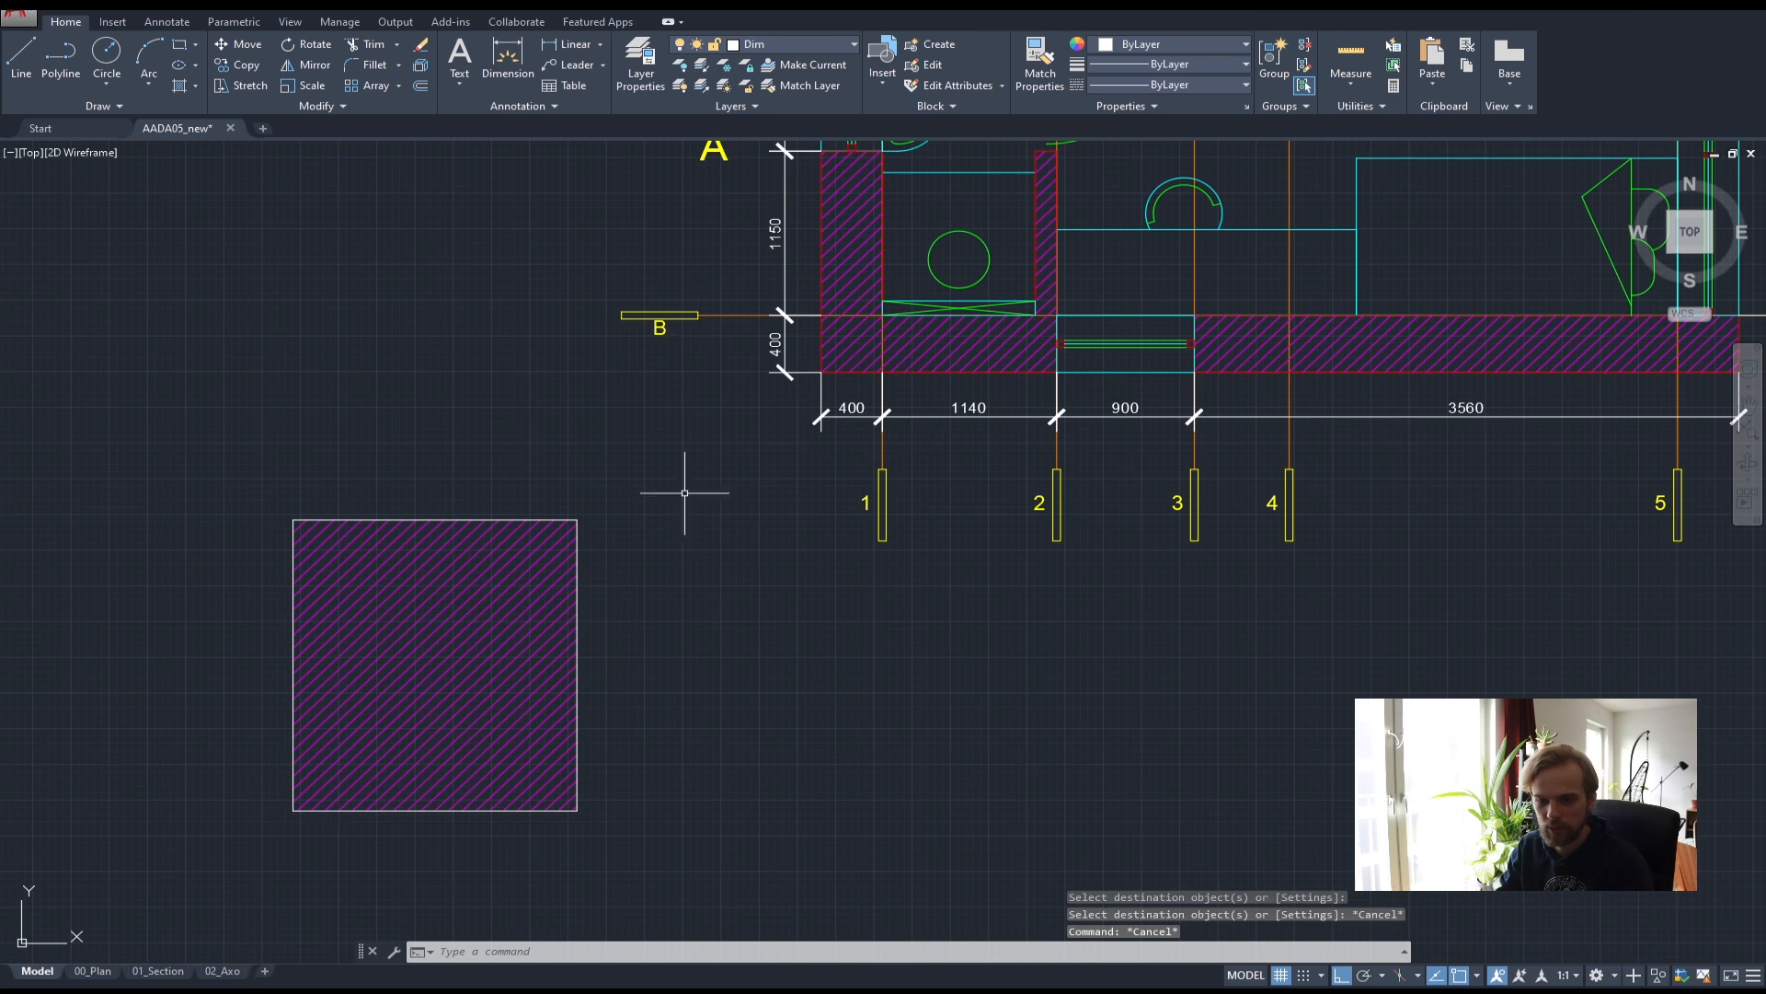
left_click(626, 644)
left_click(346, 584)
key("Delete")
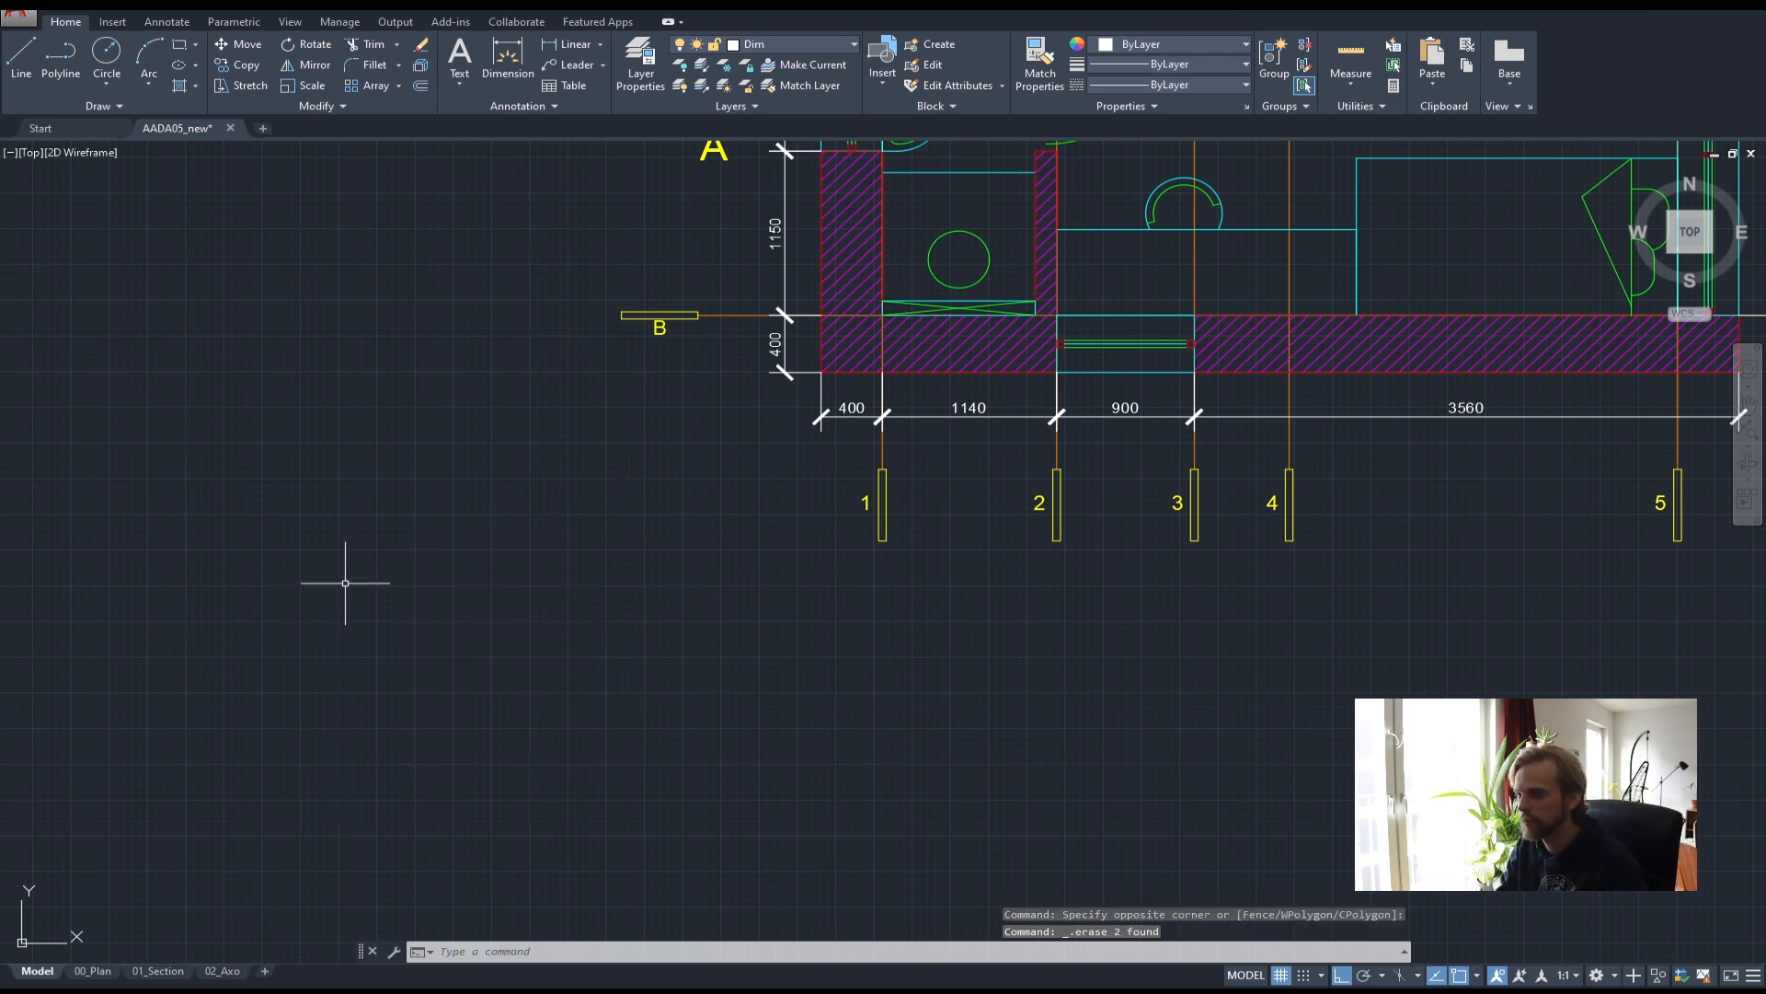
scroll(368, 570, "down", 5)
scroll(801, 460, "up", 3)
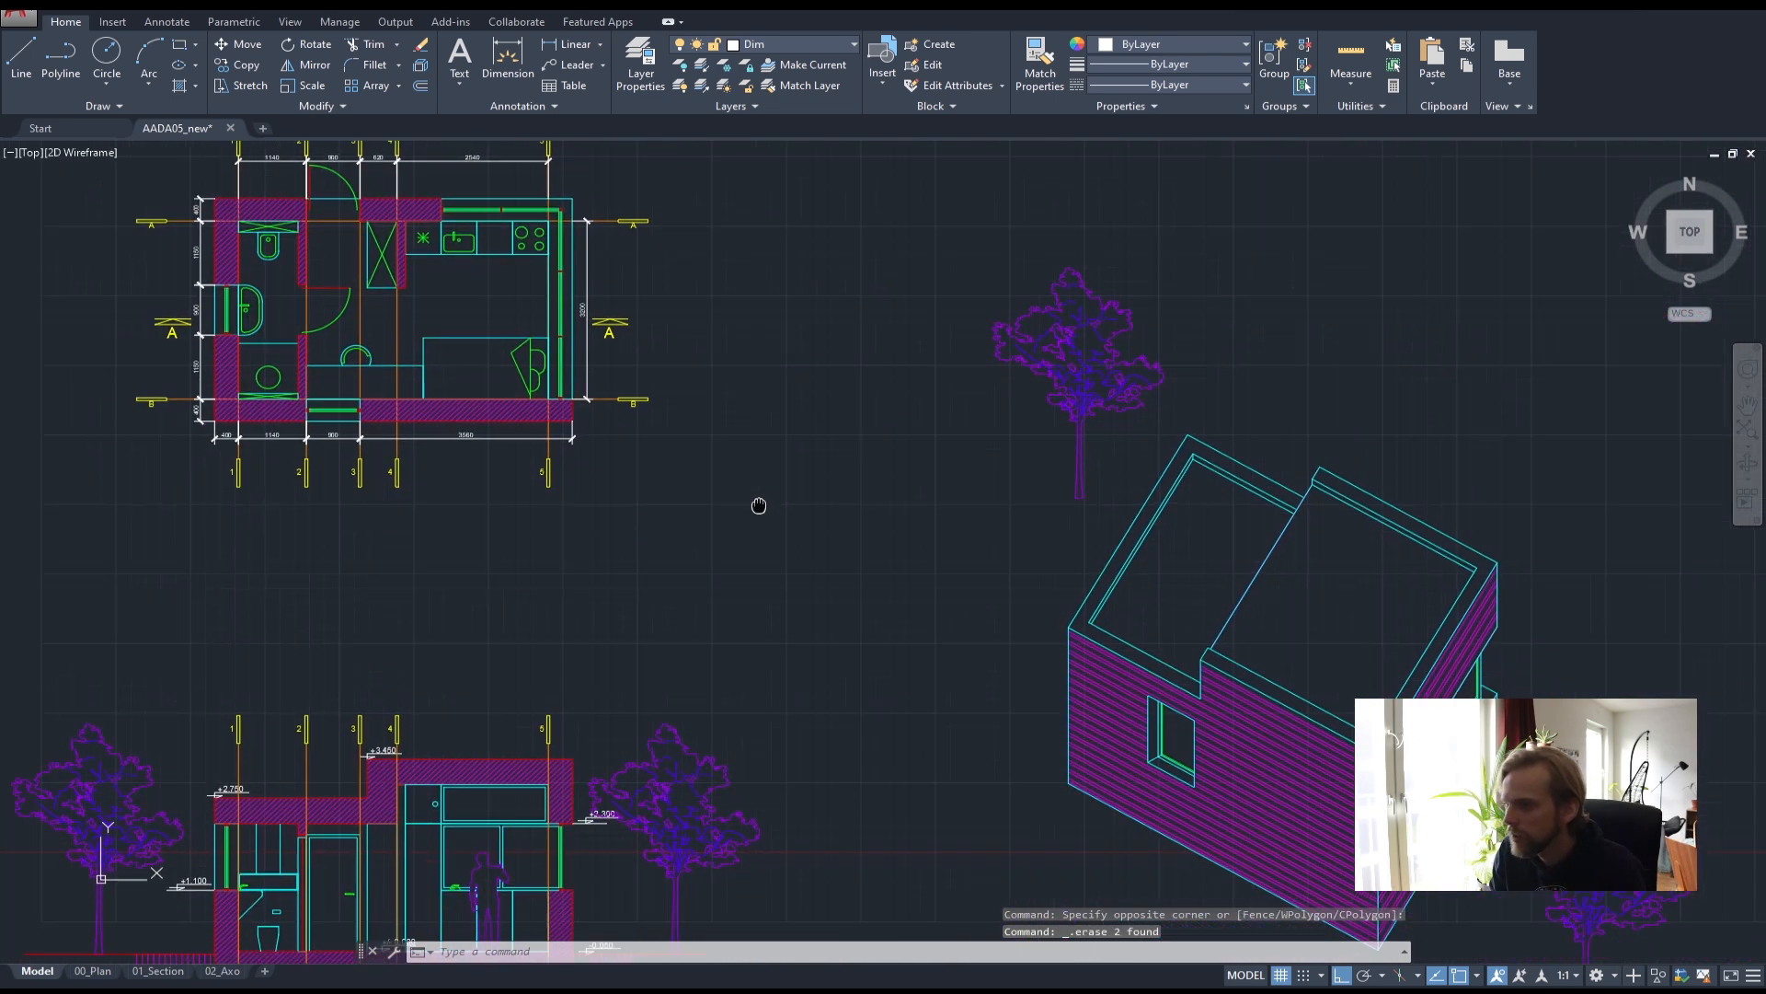
scroll(818, 478, "down", 2)
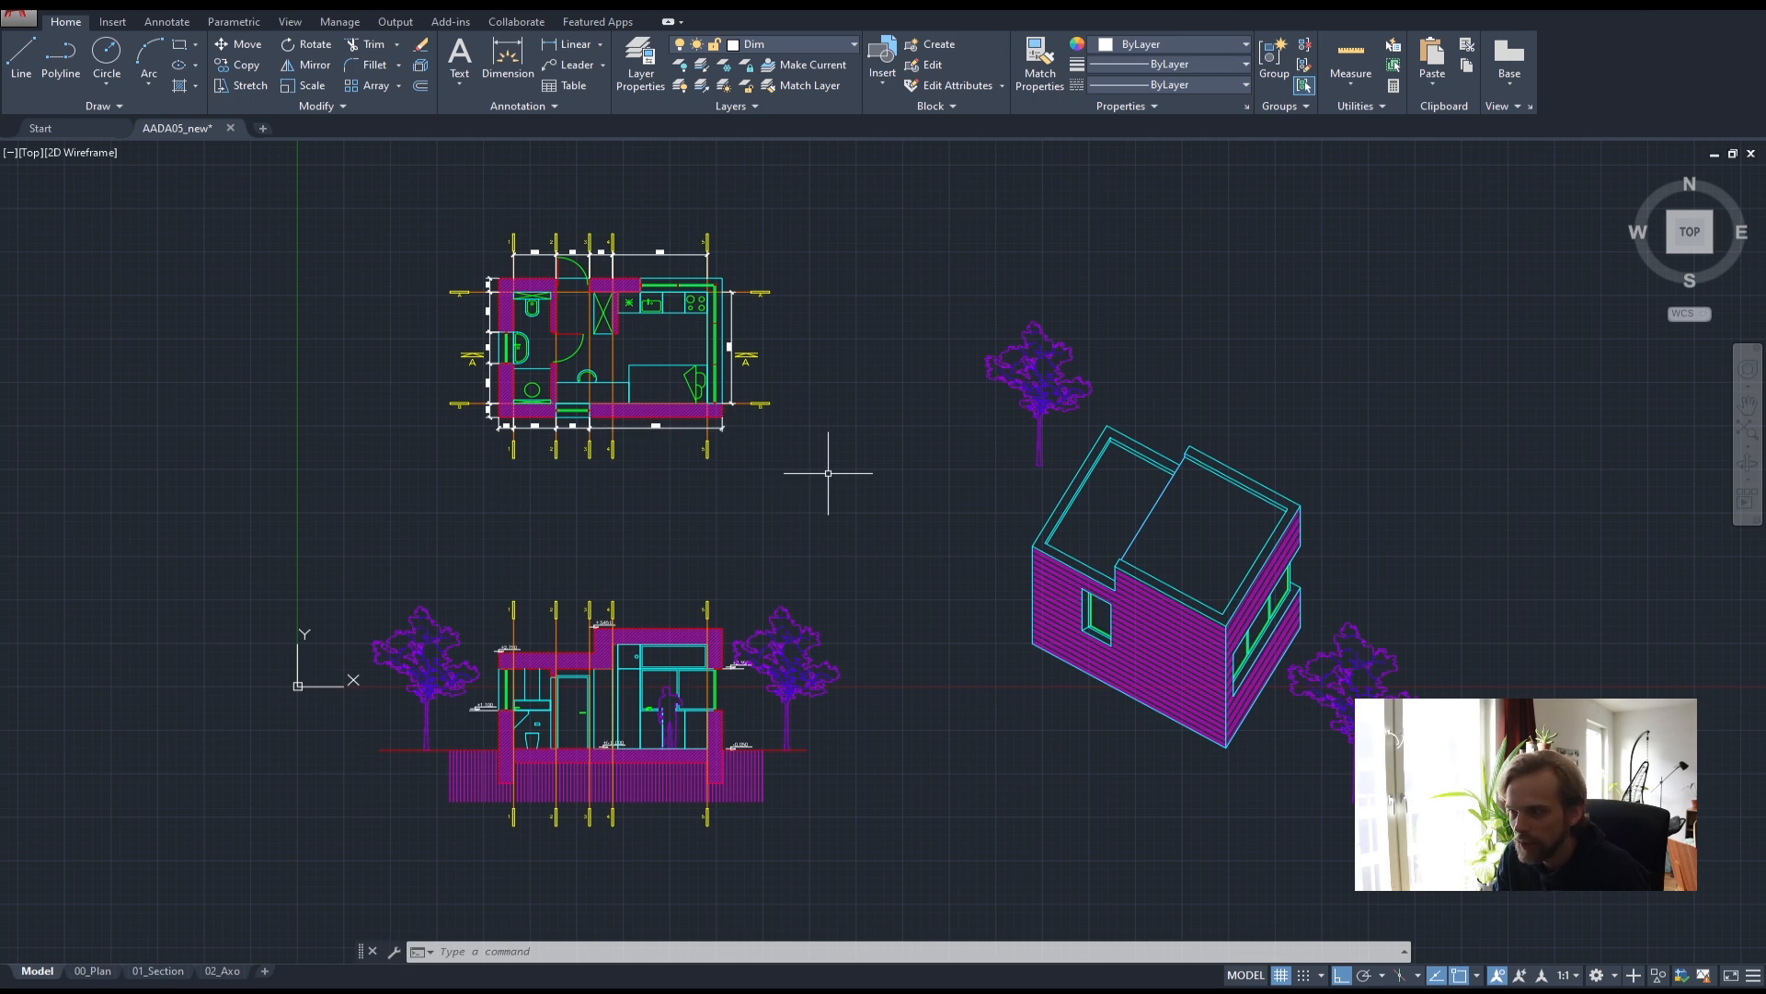
scroll(781, 447, "up", 3)
scroll(699, 442, "down", 3)
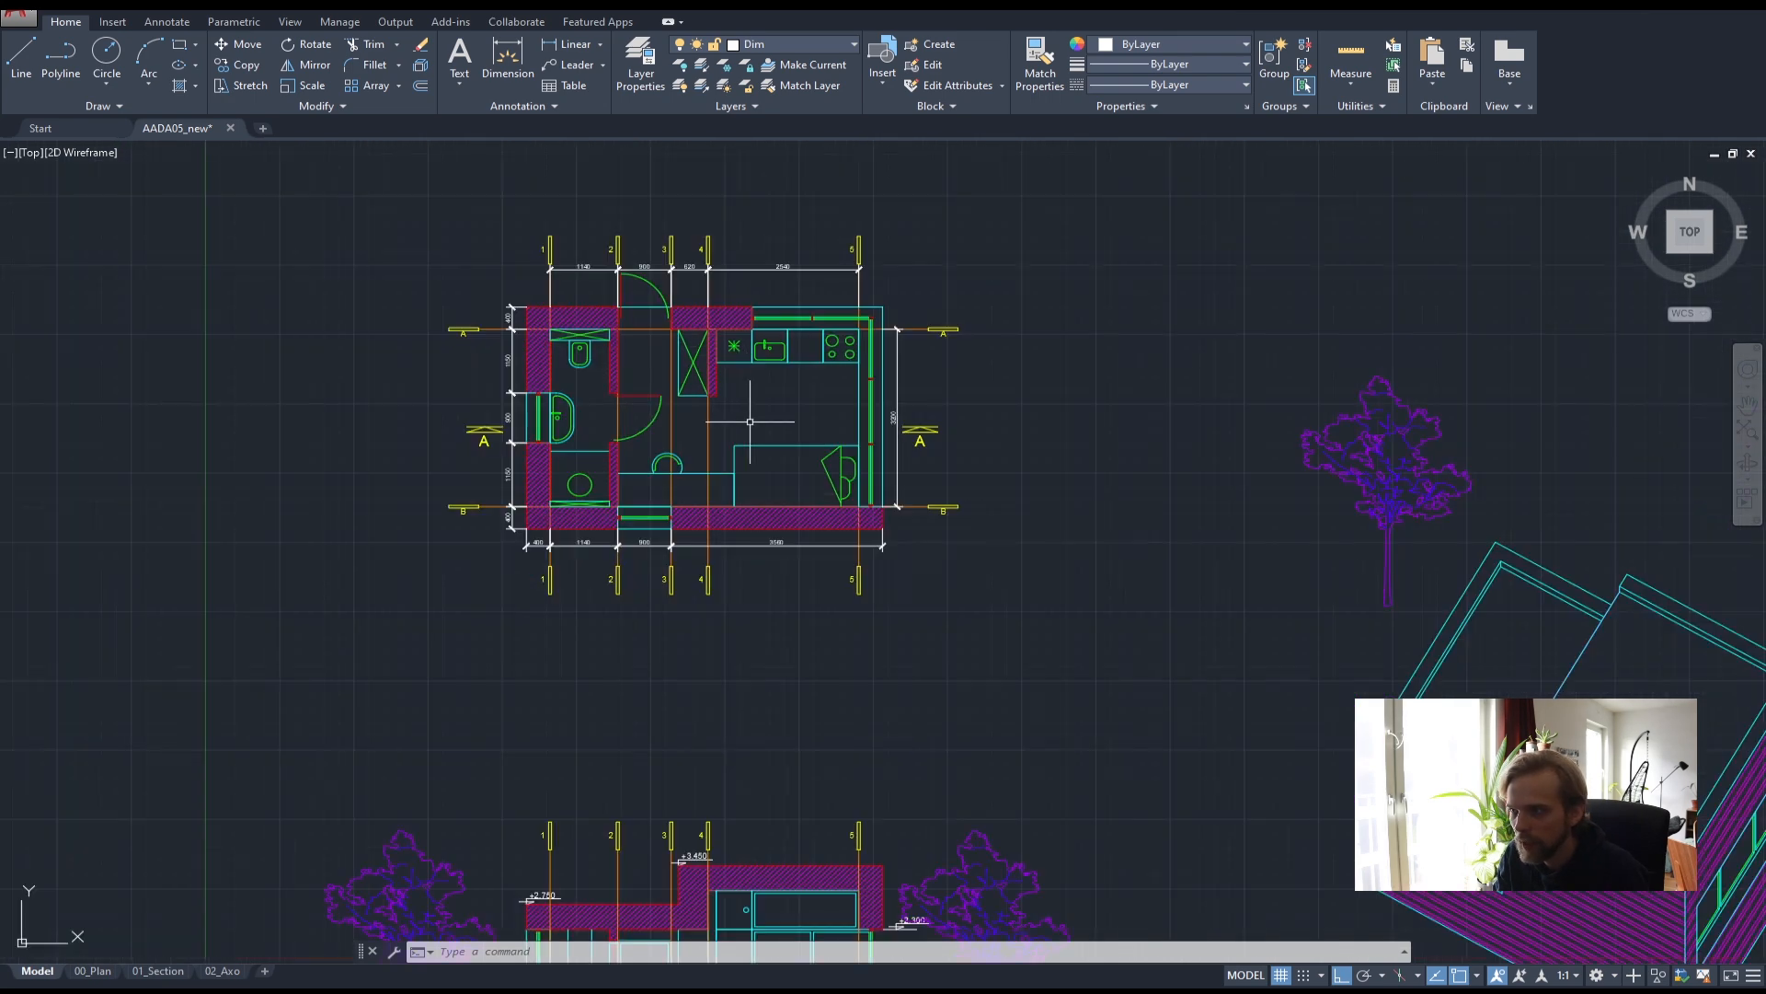
scroll(694, 509, "up", 3)
middle_click_drag(671, 442, 649, 596)
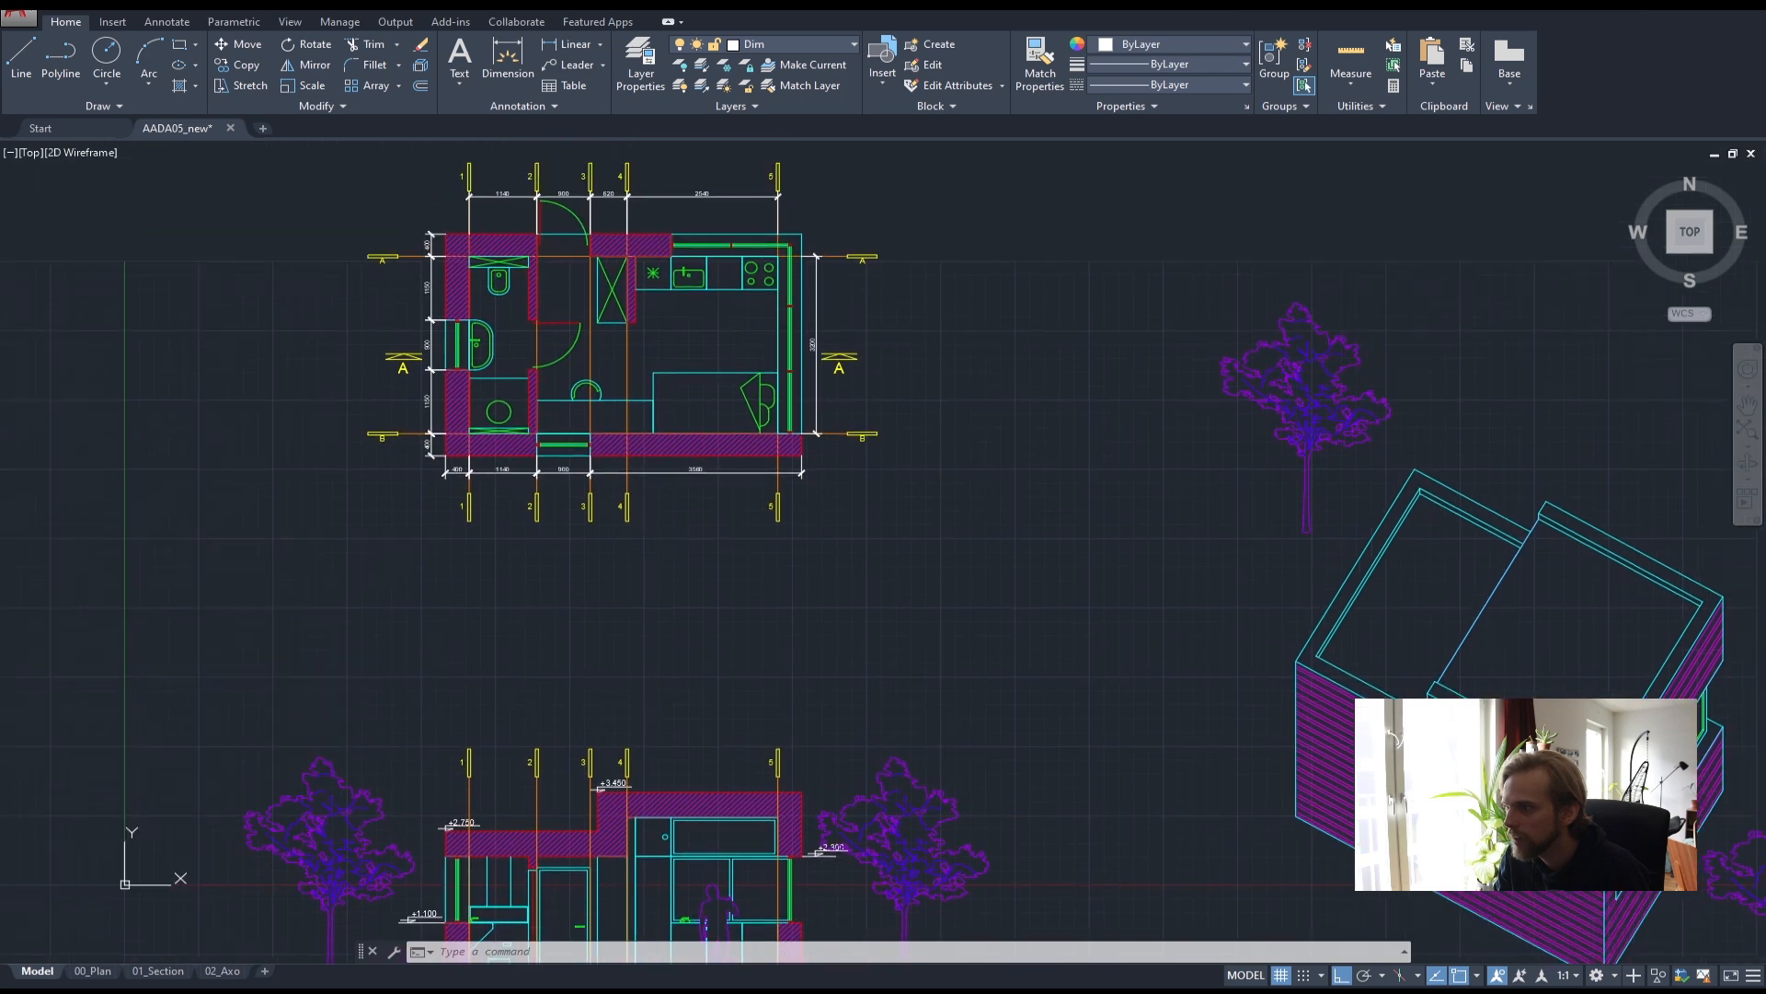
middle_click_drag(706, 702, 690, 505)
scroll(612, 856, "up", 3)
scroll(610, 828, "up", 1)
scroll(608, 771, "down", 2)
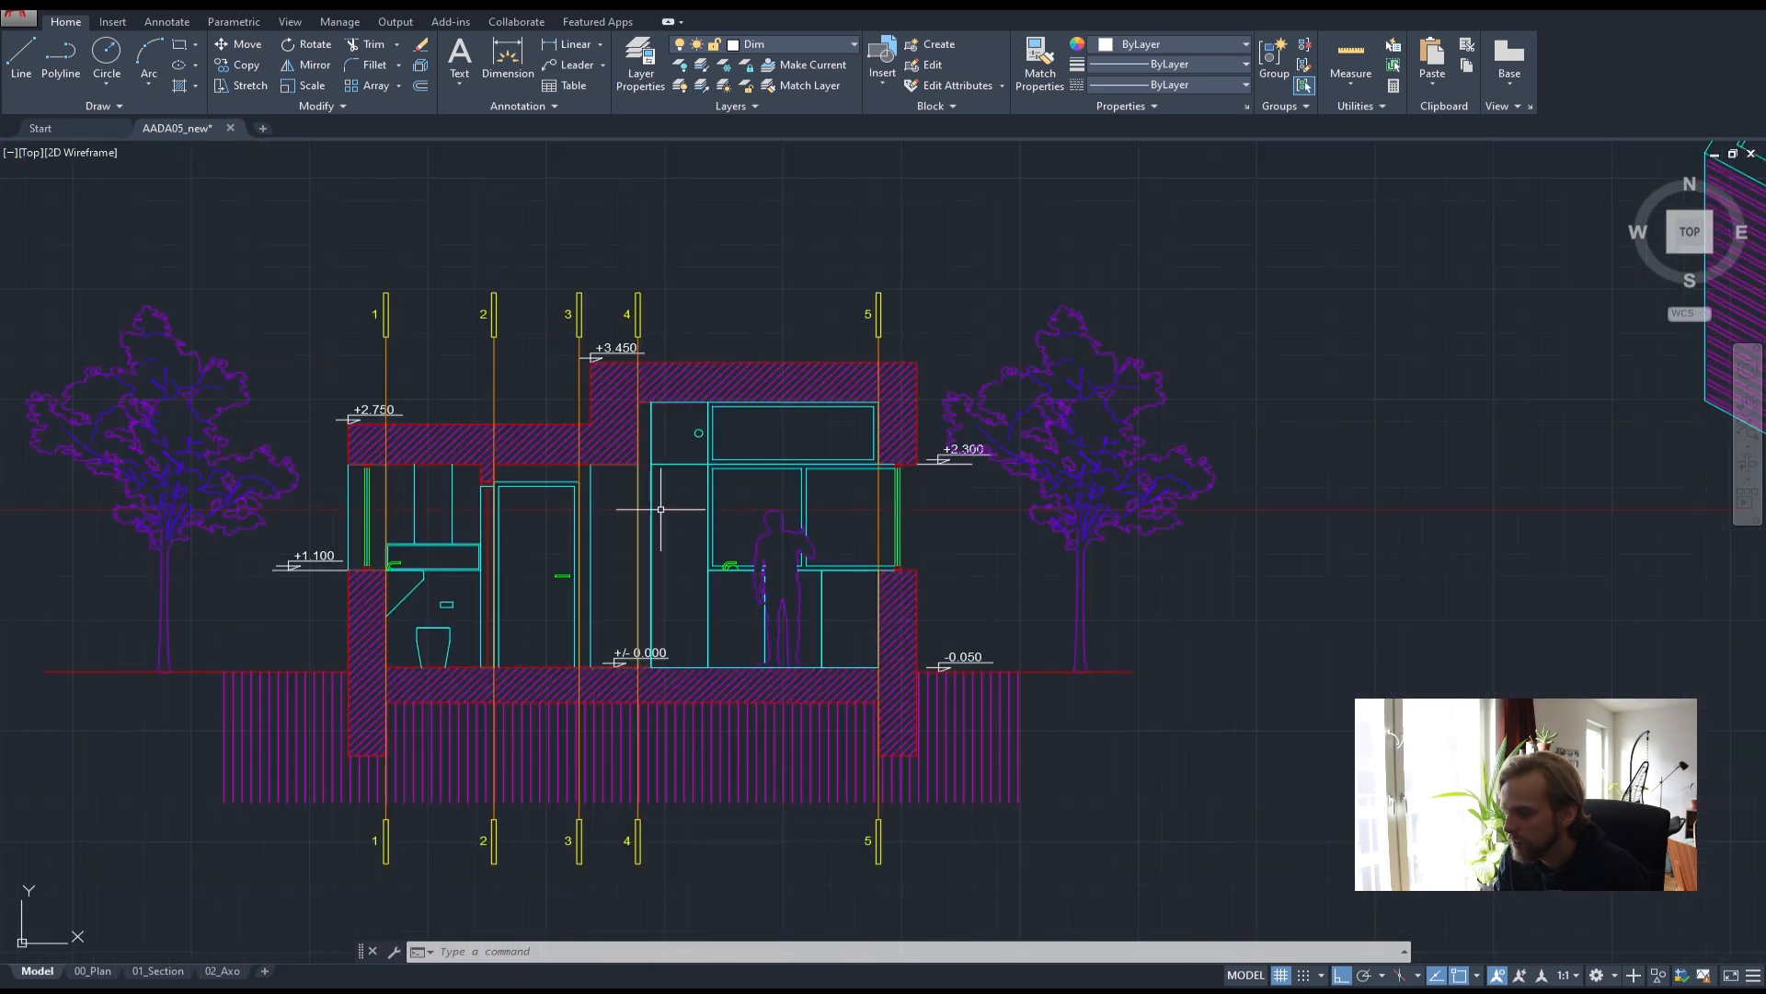
middle_click_drag(639, 505, 635, 741)
scroll(552, 832, "down", 2)
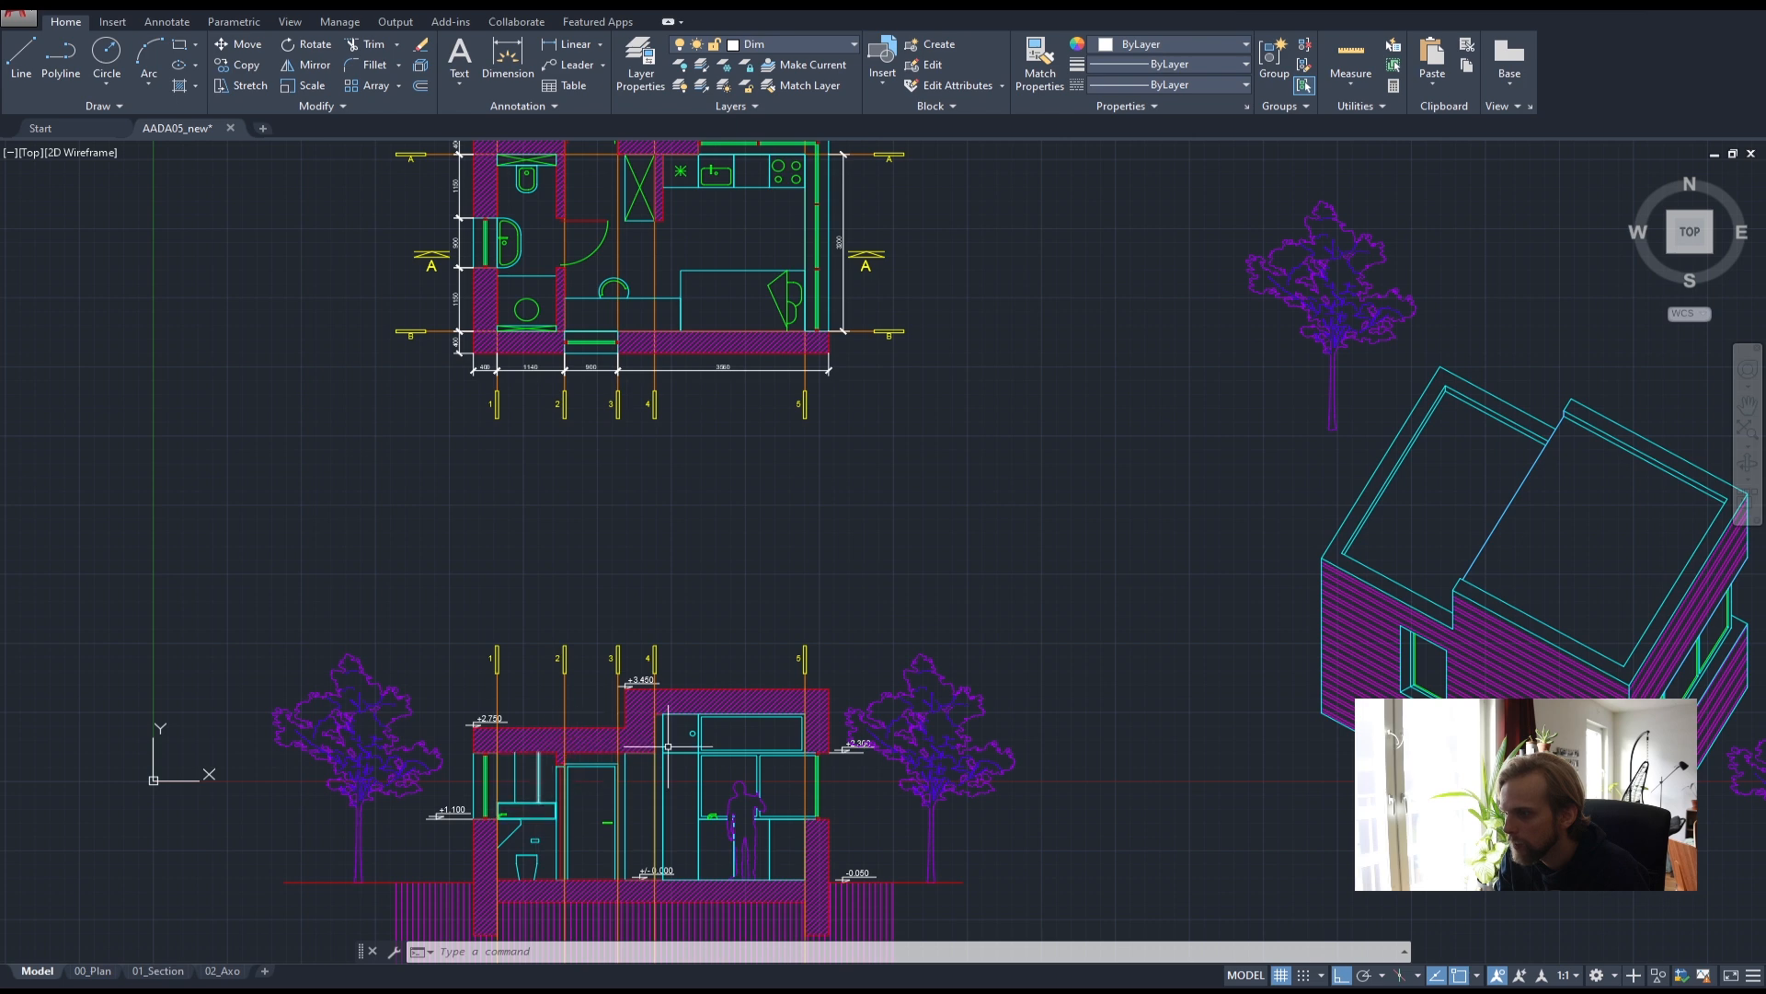
scroll(791, 138, "up", 4)
middle_click_drag(741, 315, 740, 550)
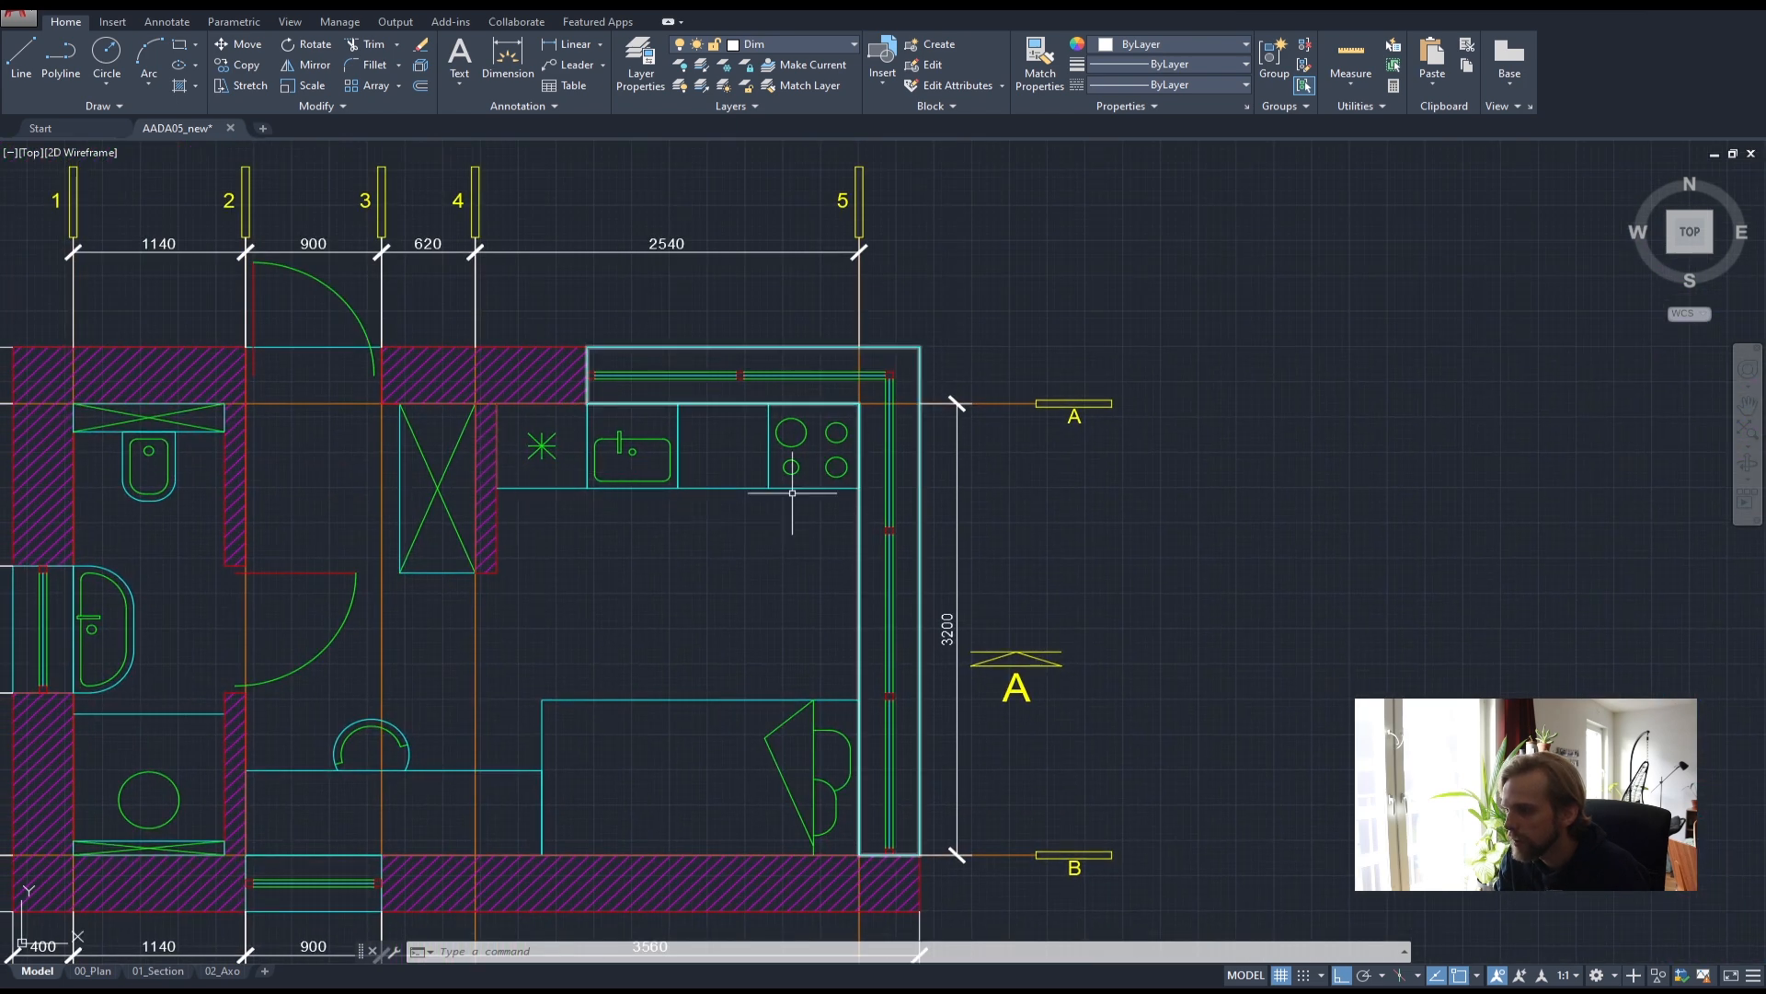
scroll(729, 506, "down", 2)
middle_click_drag(759, 638, 808, 217)
middle_click_drag(817, 635, 879, 339)
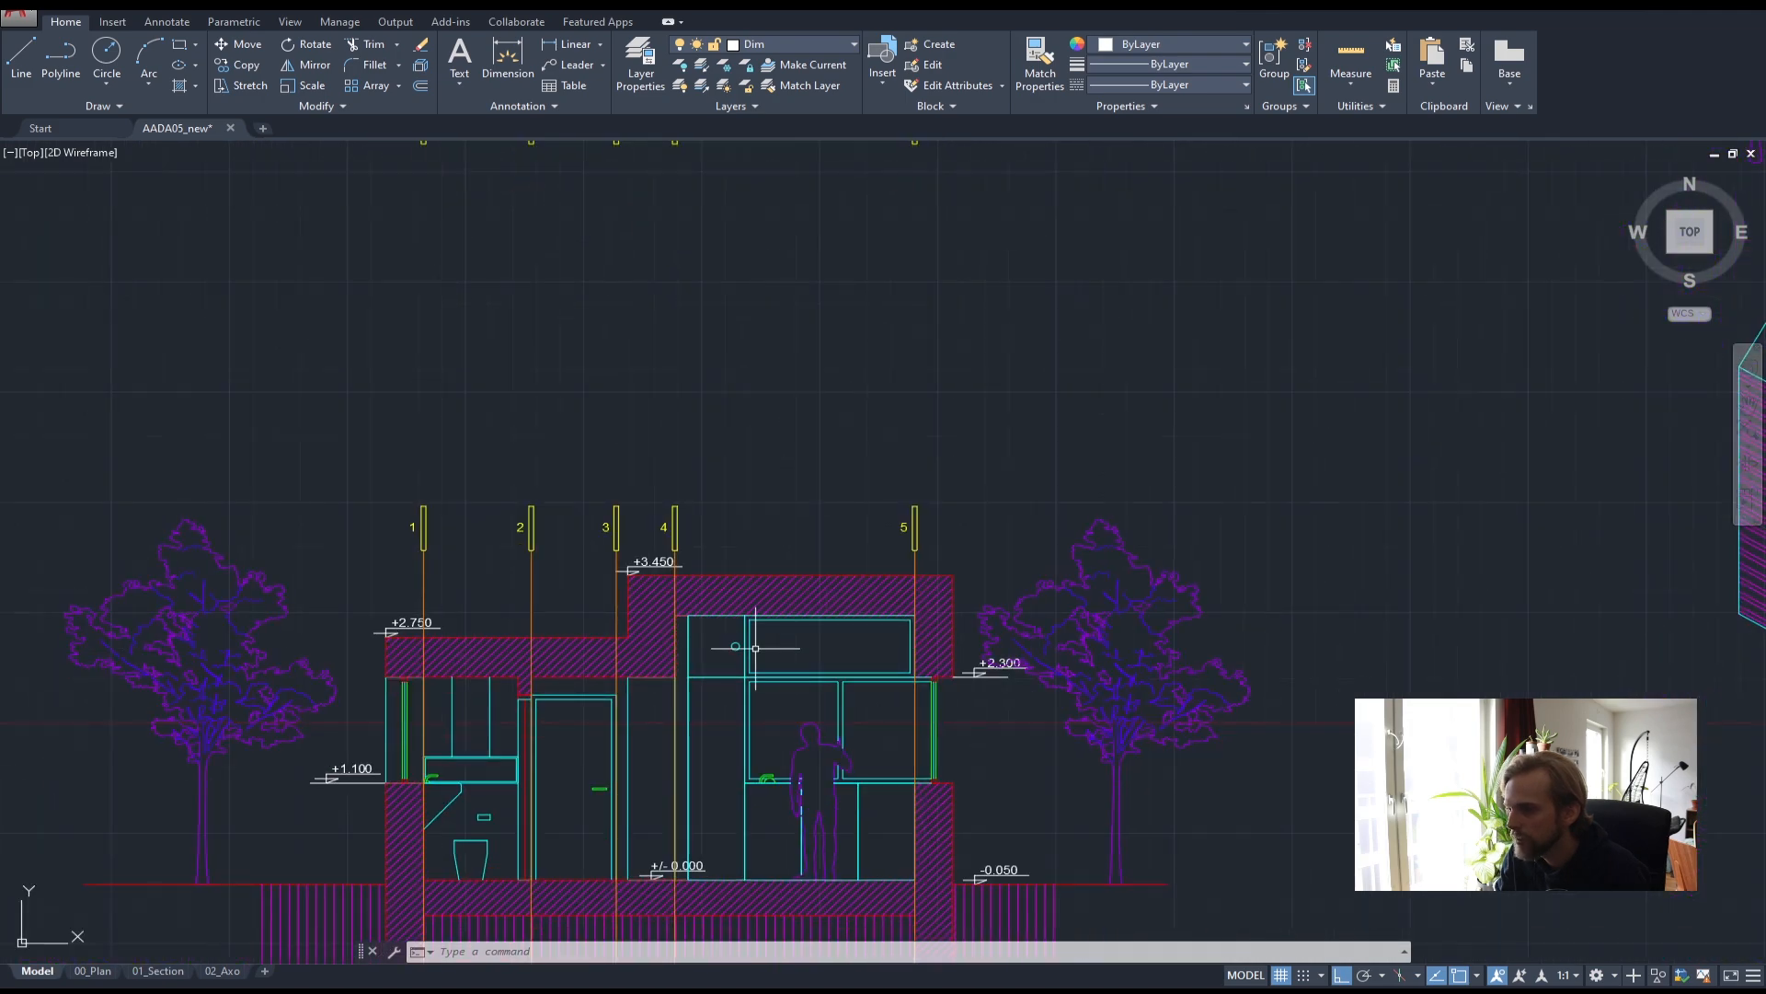
scroll(755, 645, "up", 2)
scroll(900, 523, "down", 4)
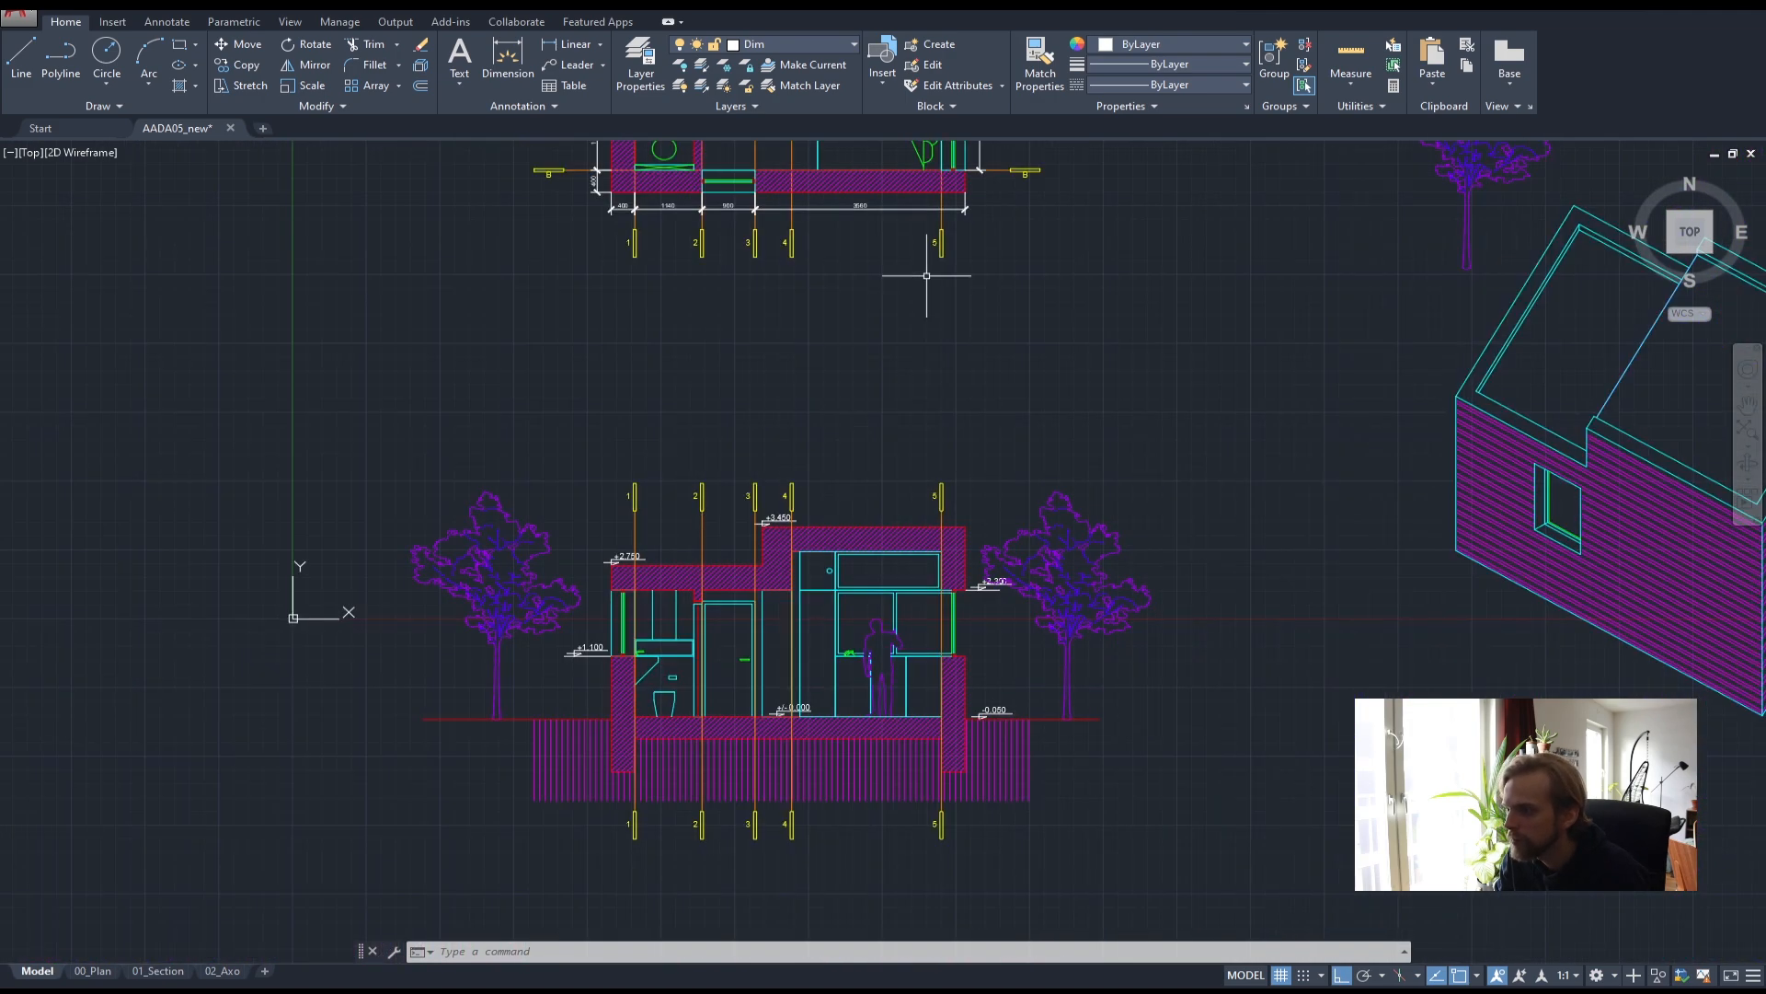
middle_click_drag(897, 166, 732, 460)
scroll(724, 211, "up", 4)
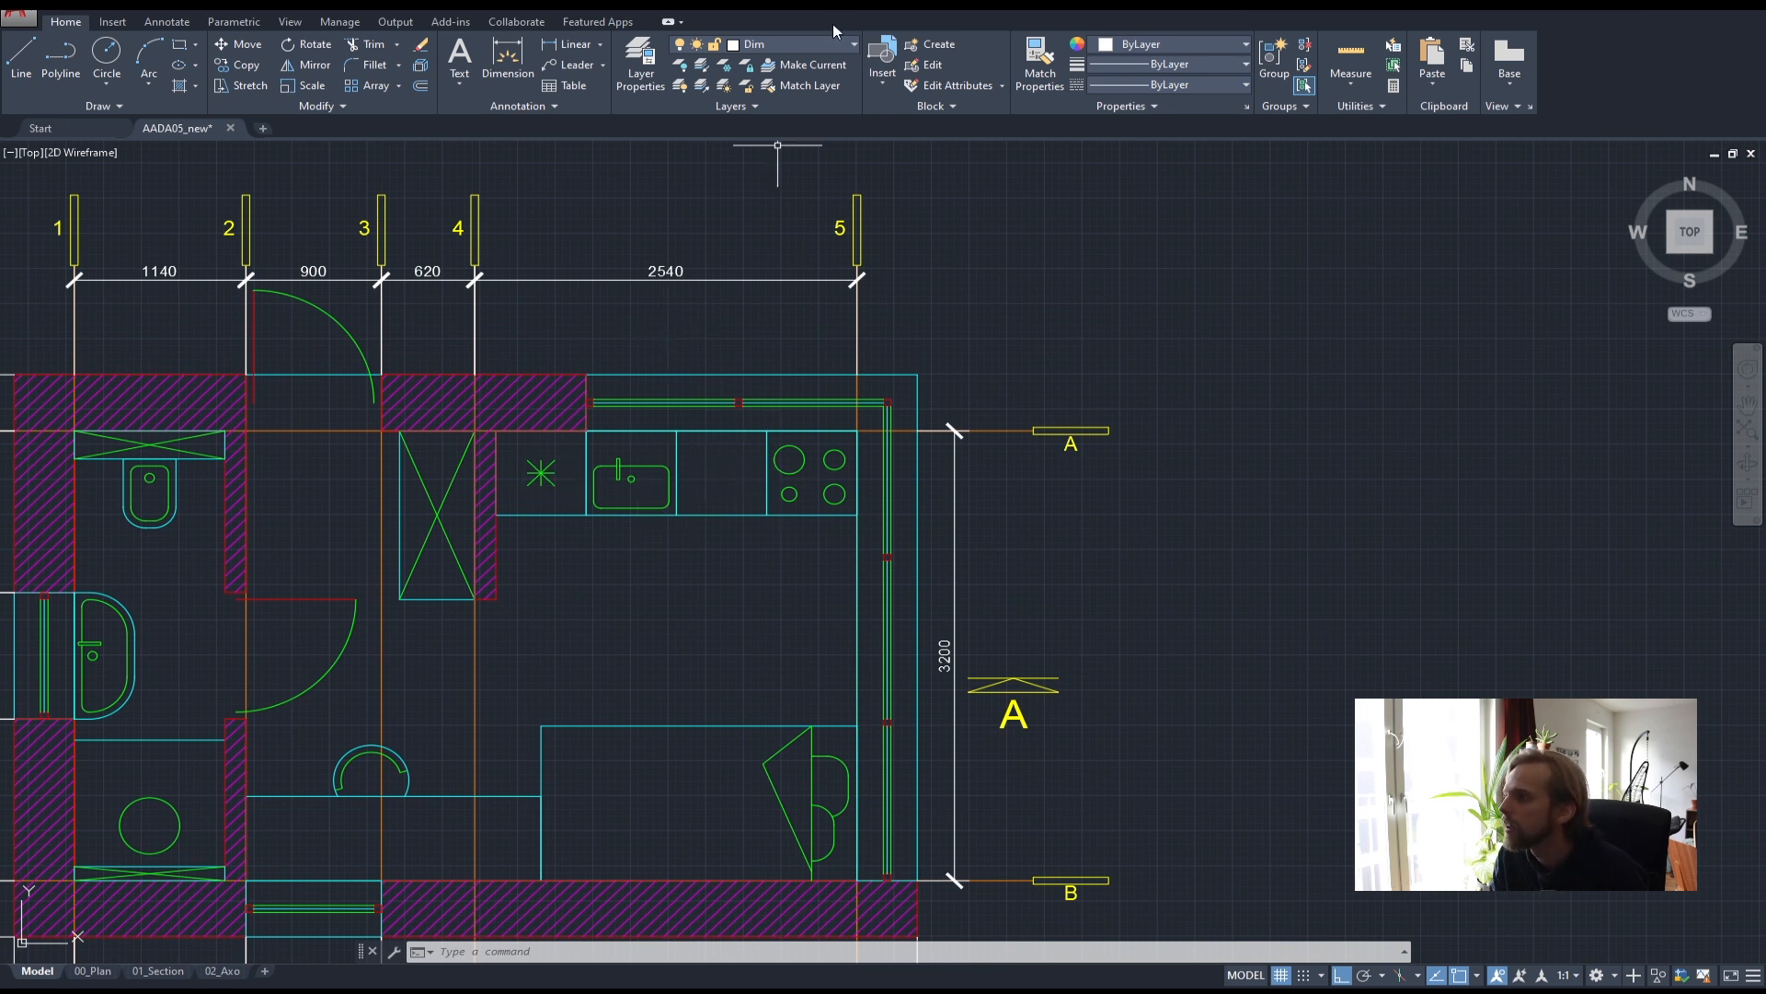
- Create a new layer named Dashed and give it the colour yellow
left_click(801, 44)
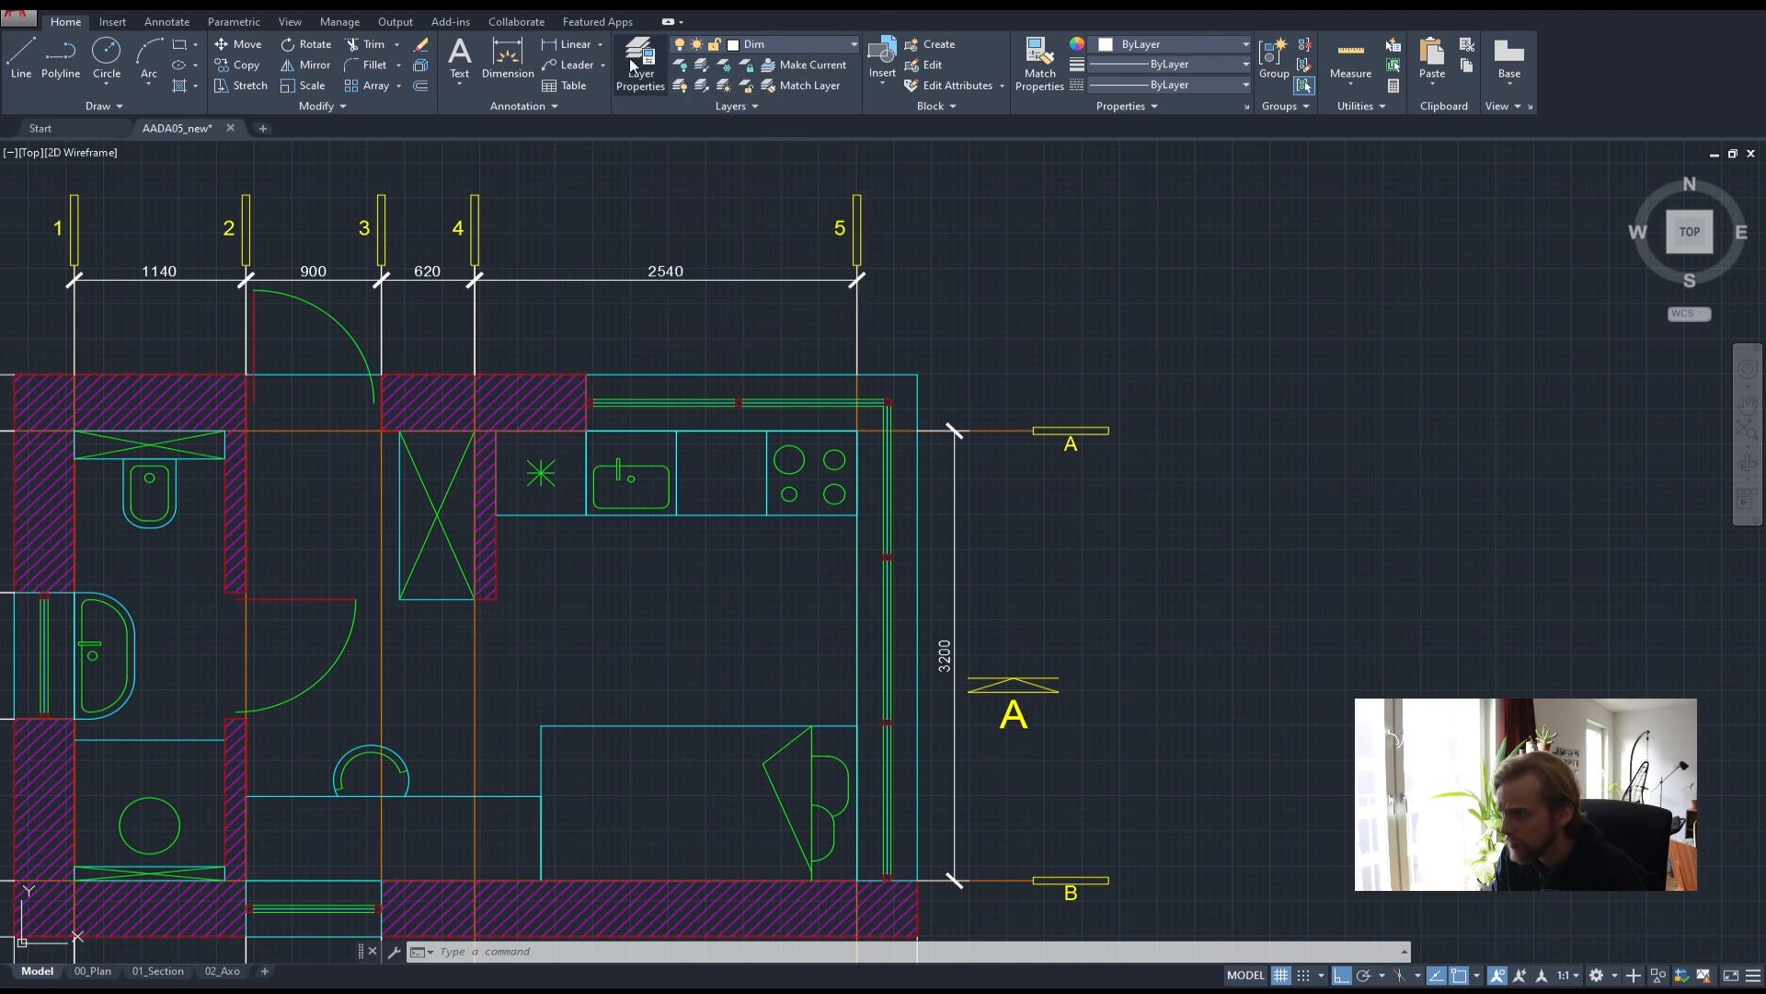
left_click(640, 65)
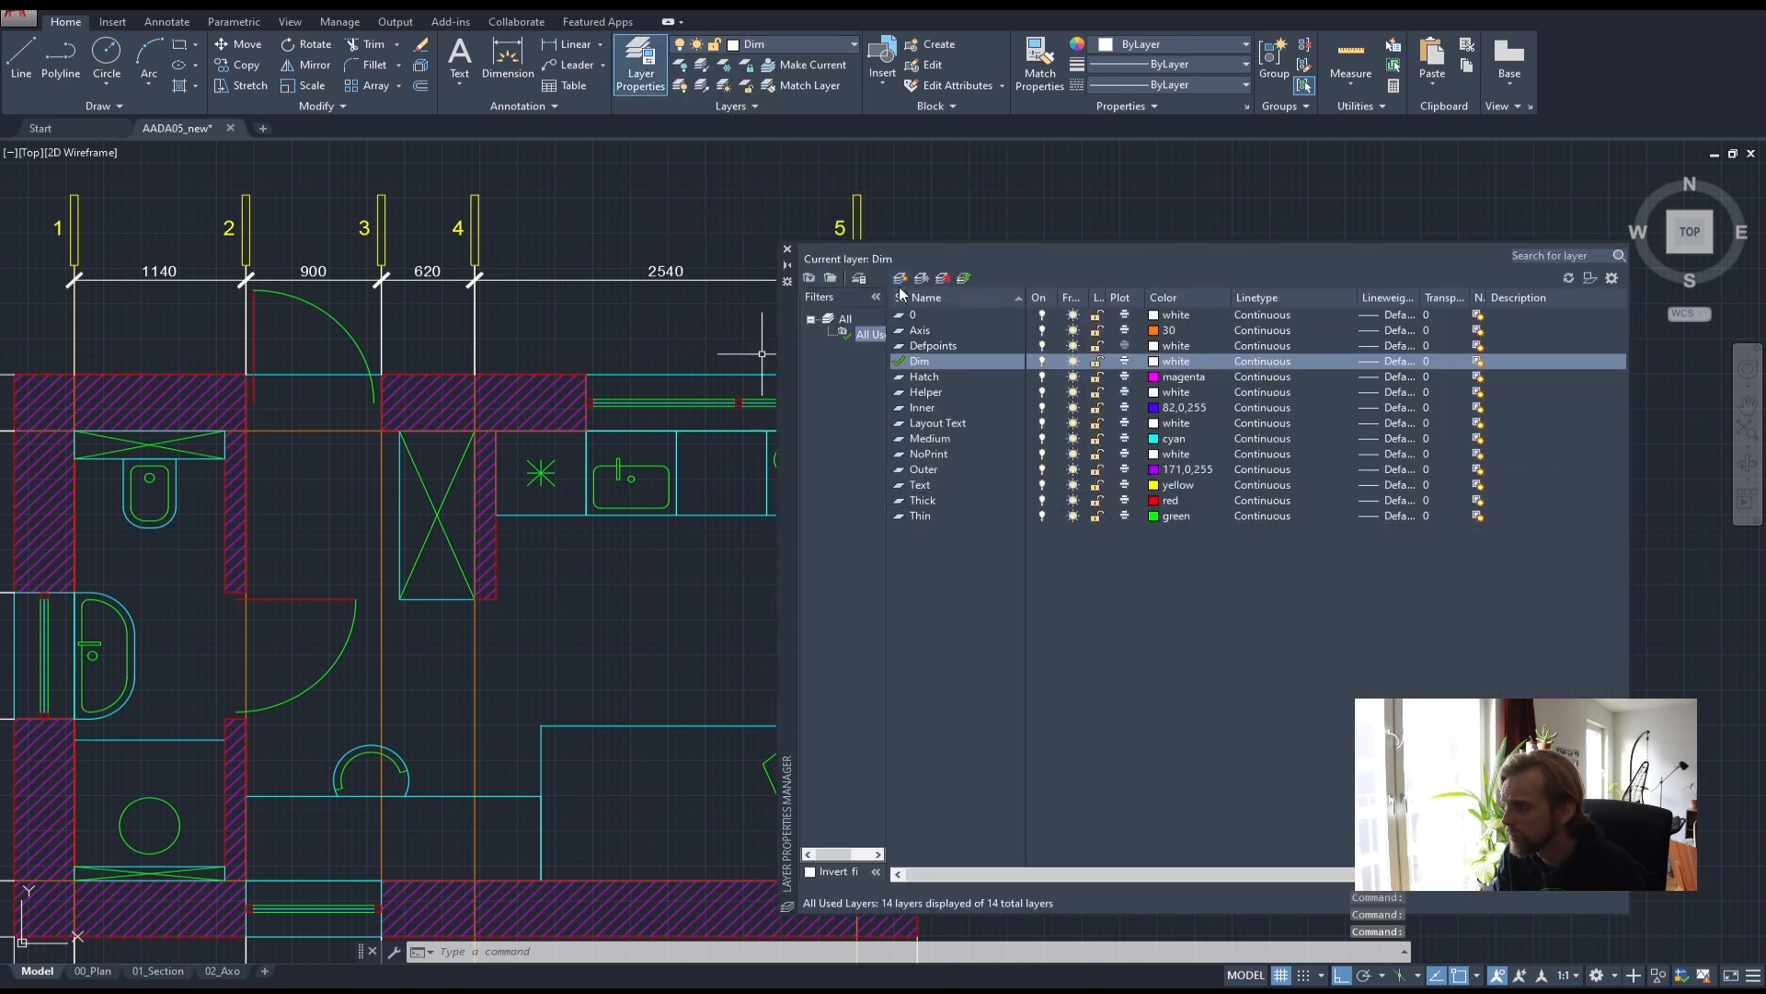
left_click(900, 278)
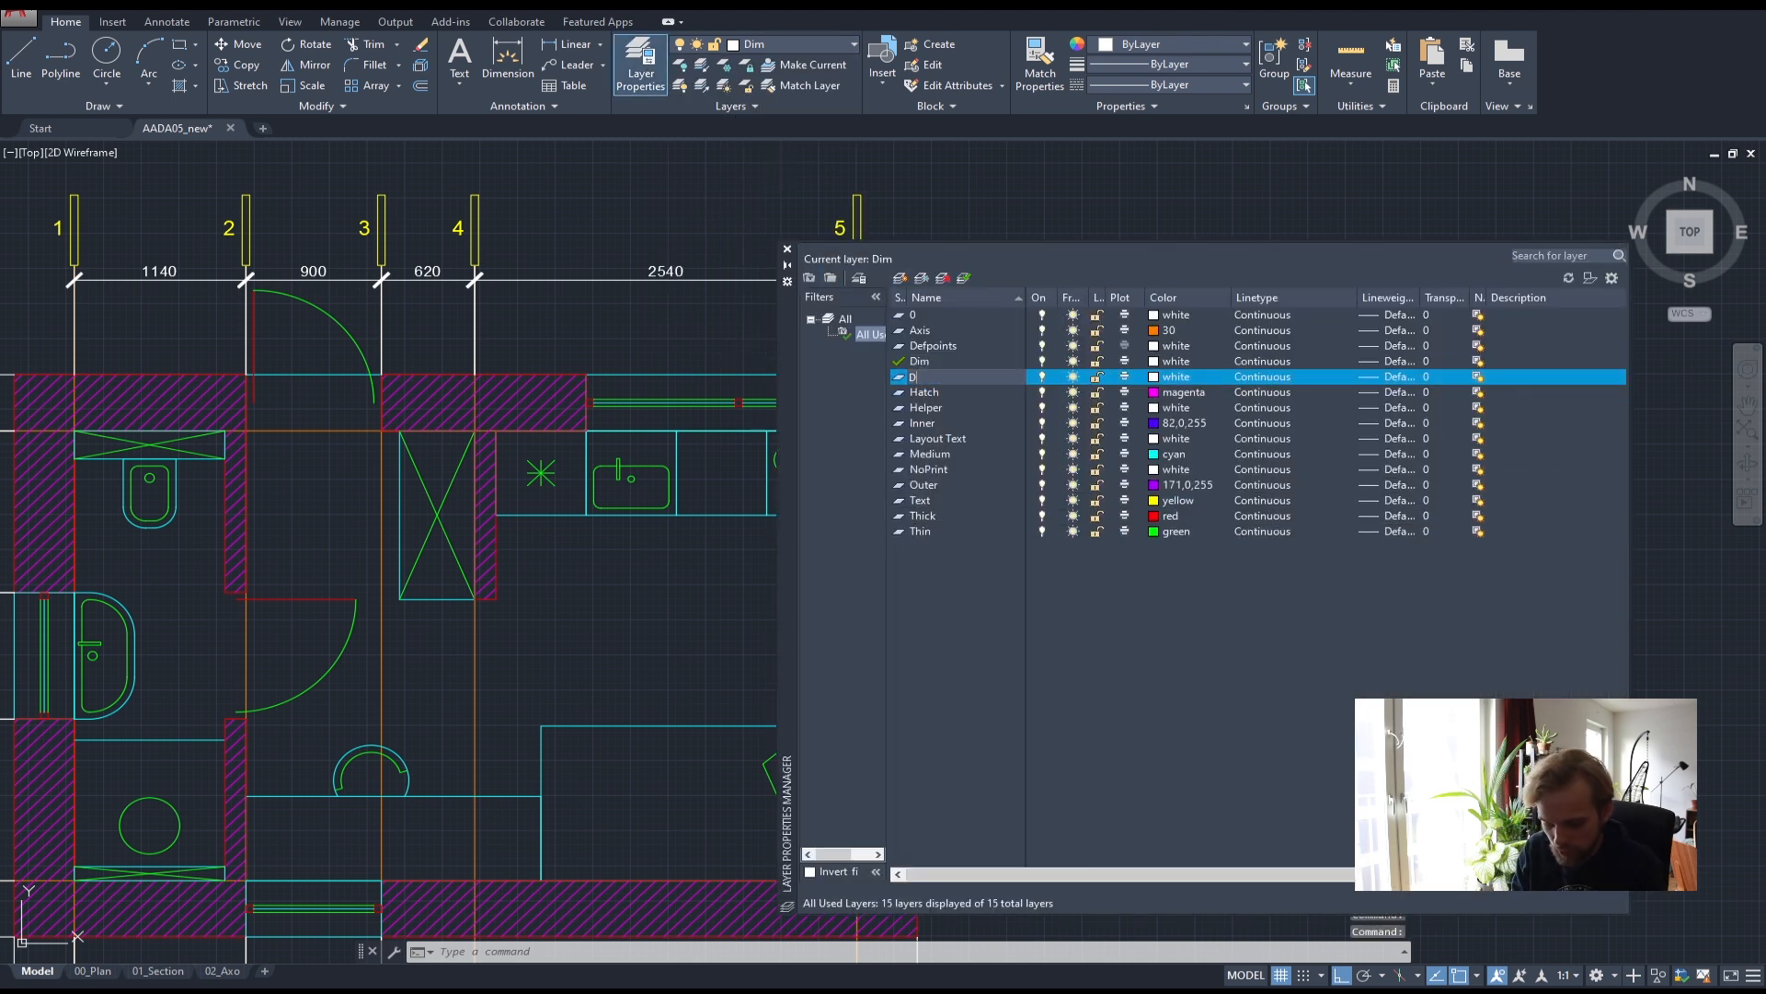
key("Return")
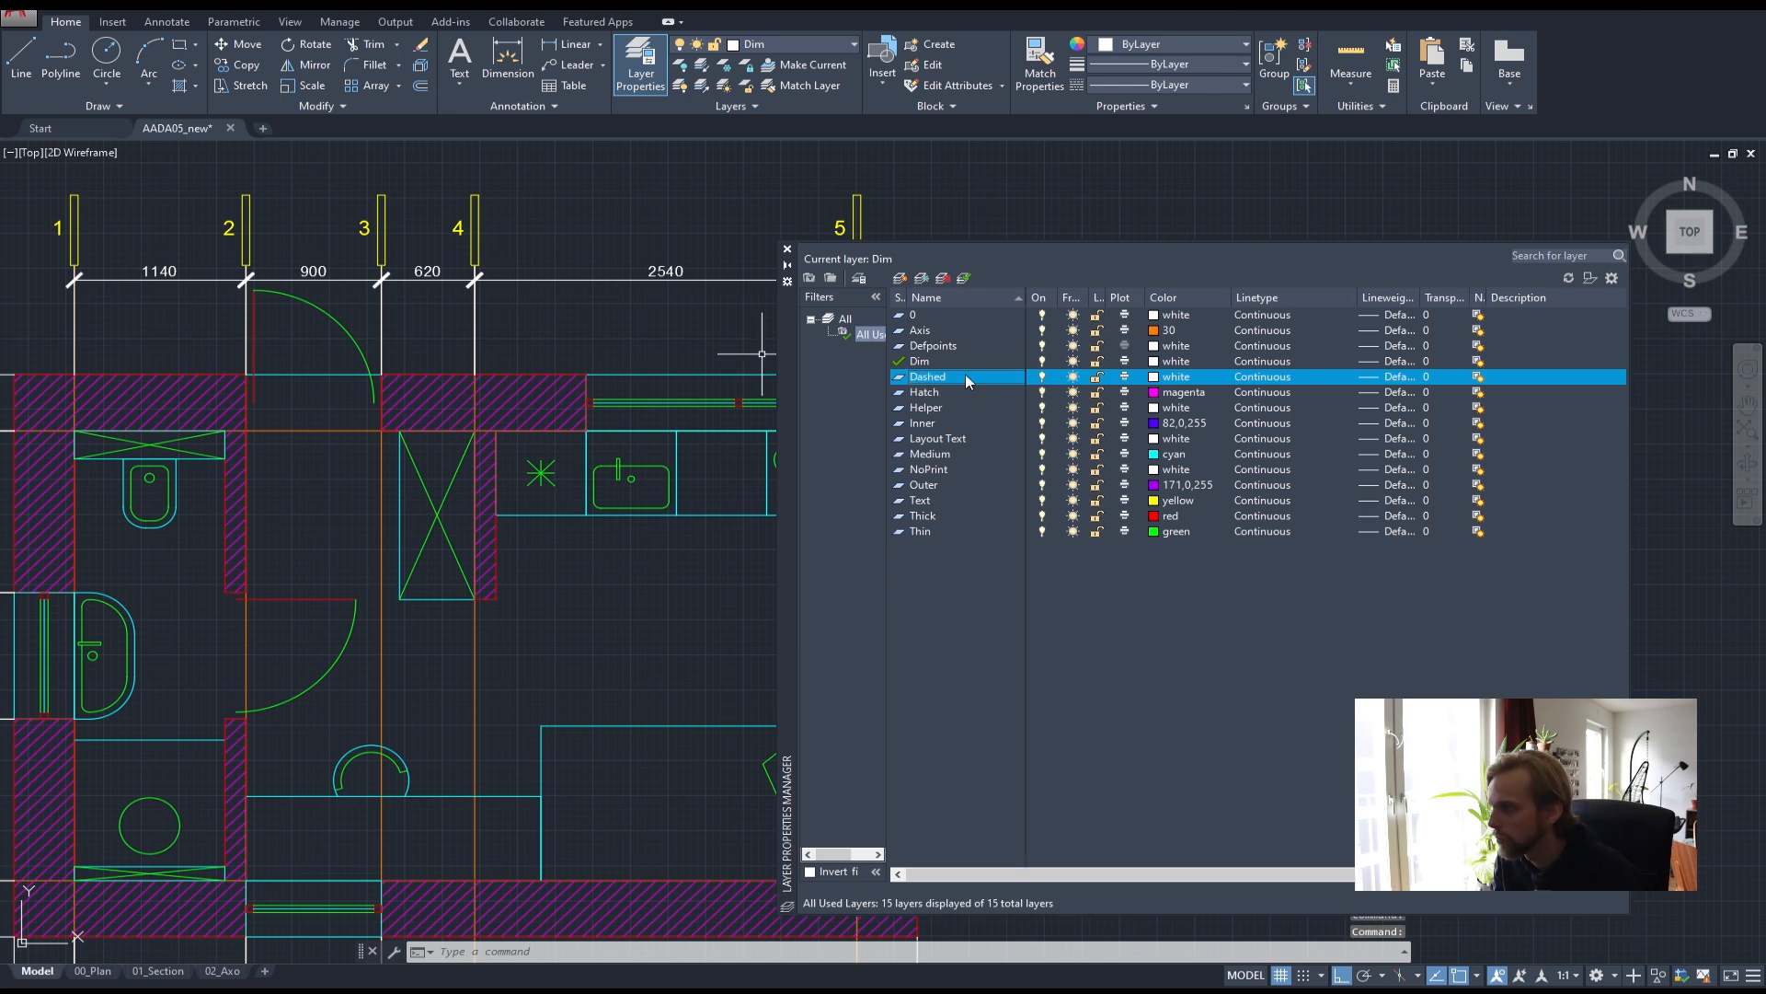
left_click(1169, 378)
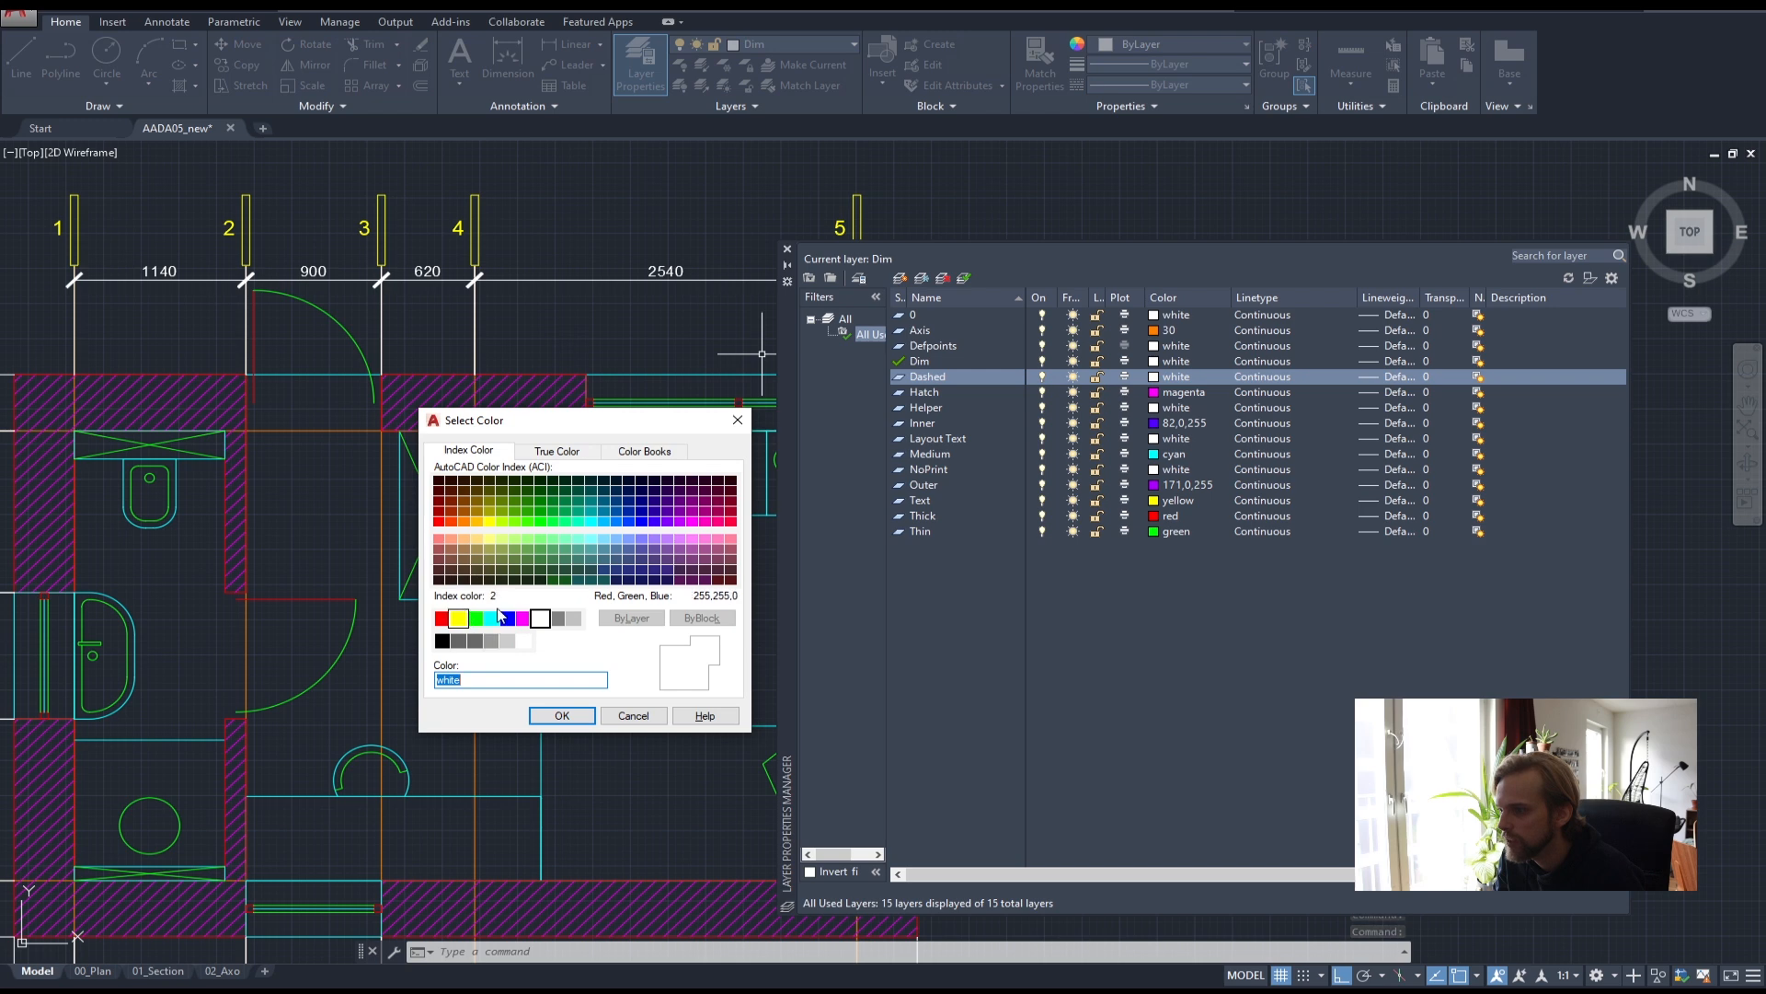
left_click(459, 617)
left_click(562, 715)
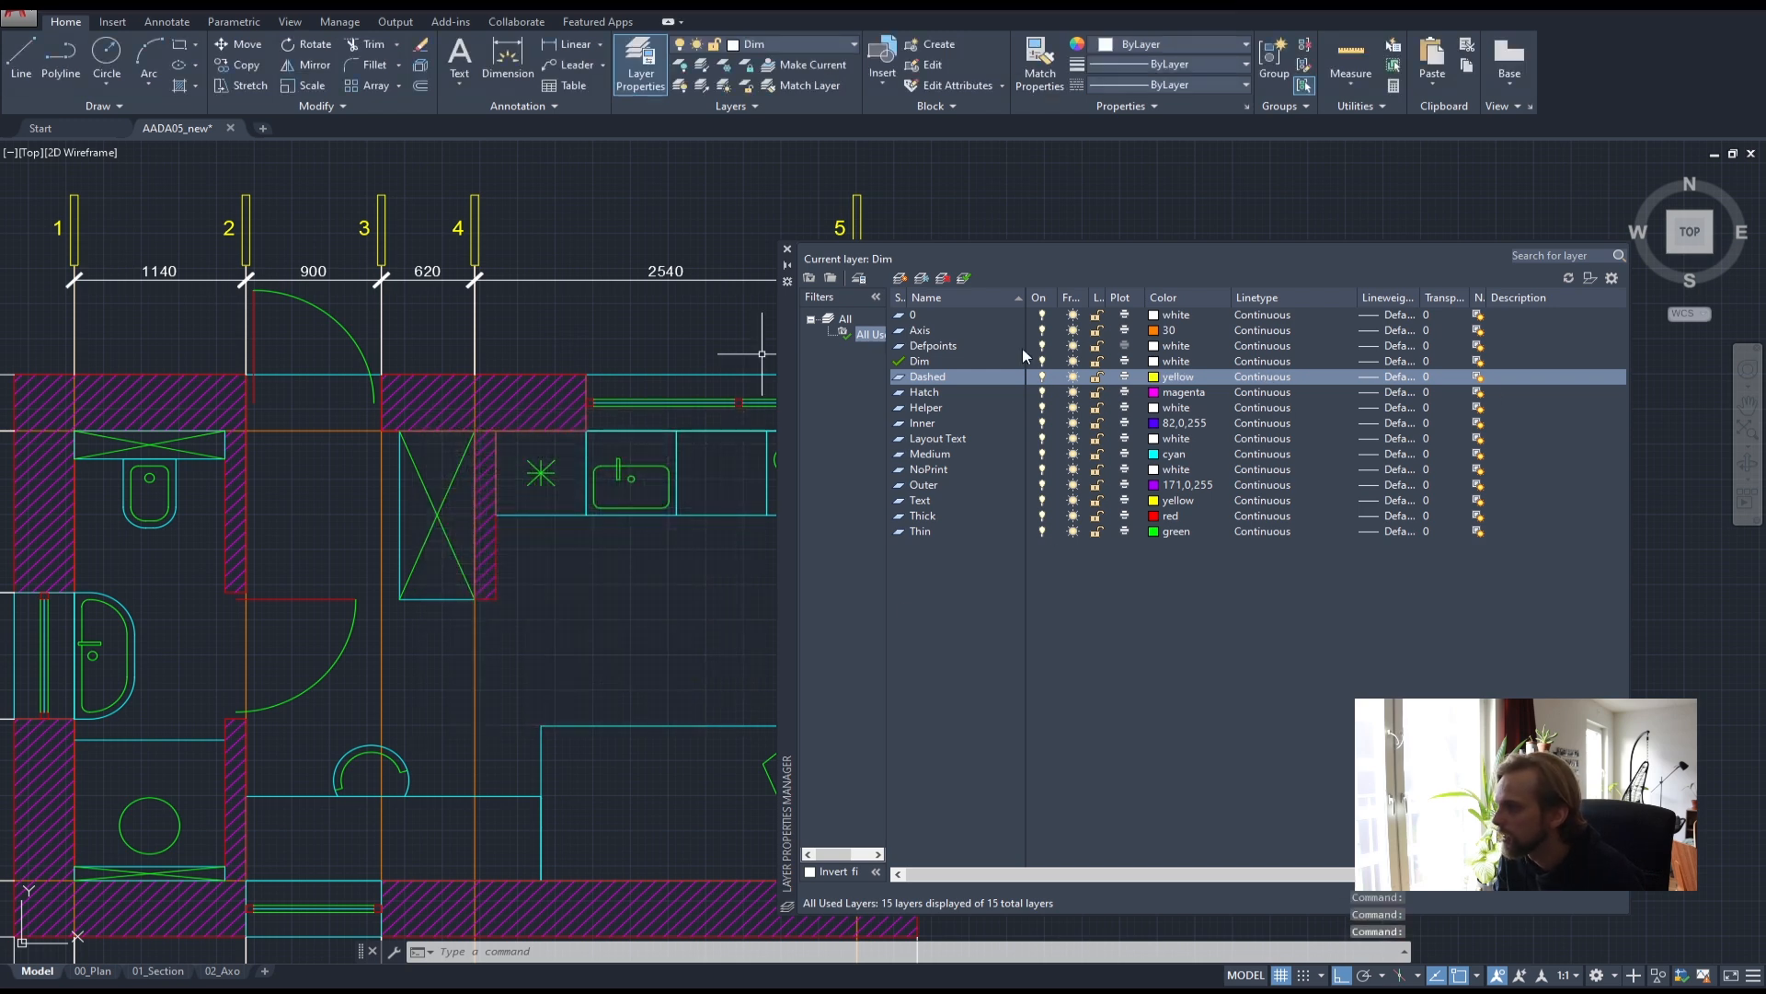
- Load ACAD_ISO02W100 and ACAD_ISO04W100, and assign ACAD_ISO02W100 to the Dashed layer
left_click(1256, 377)
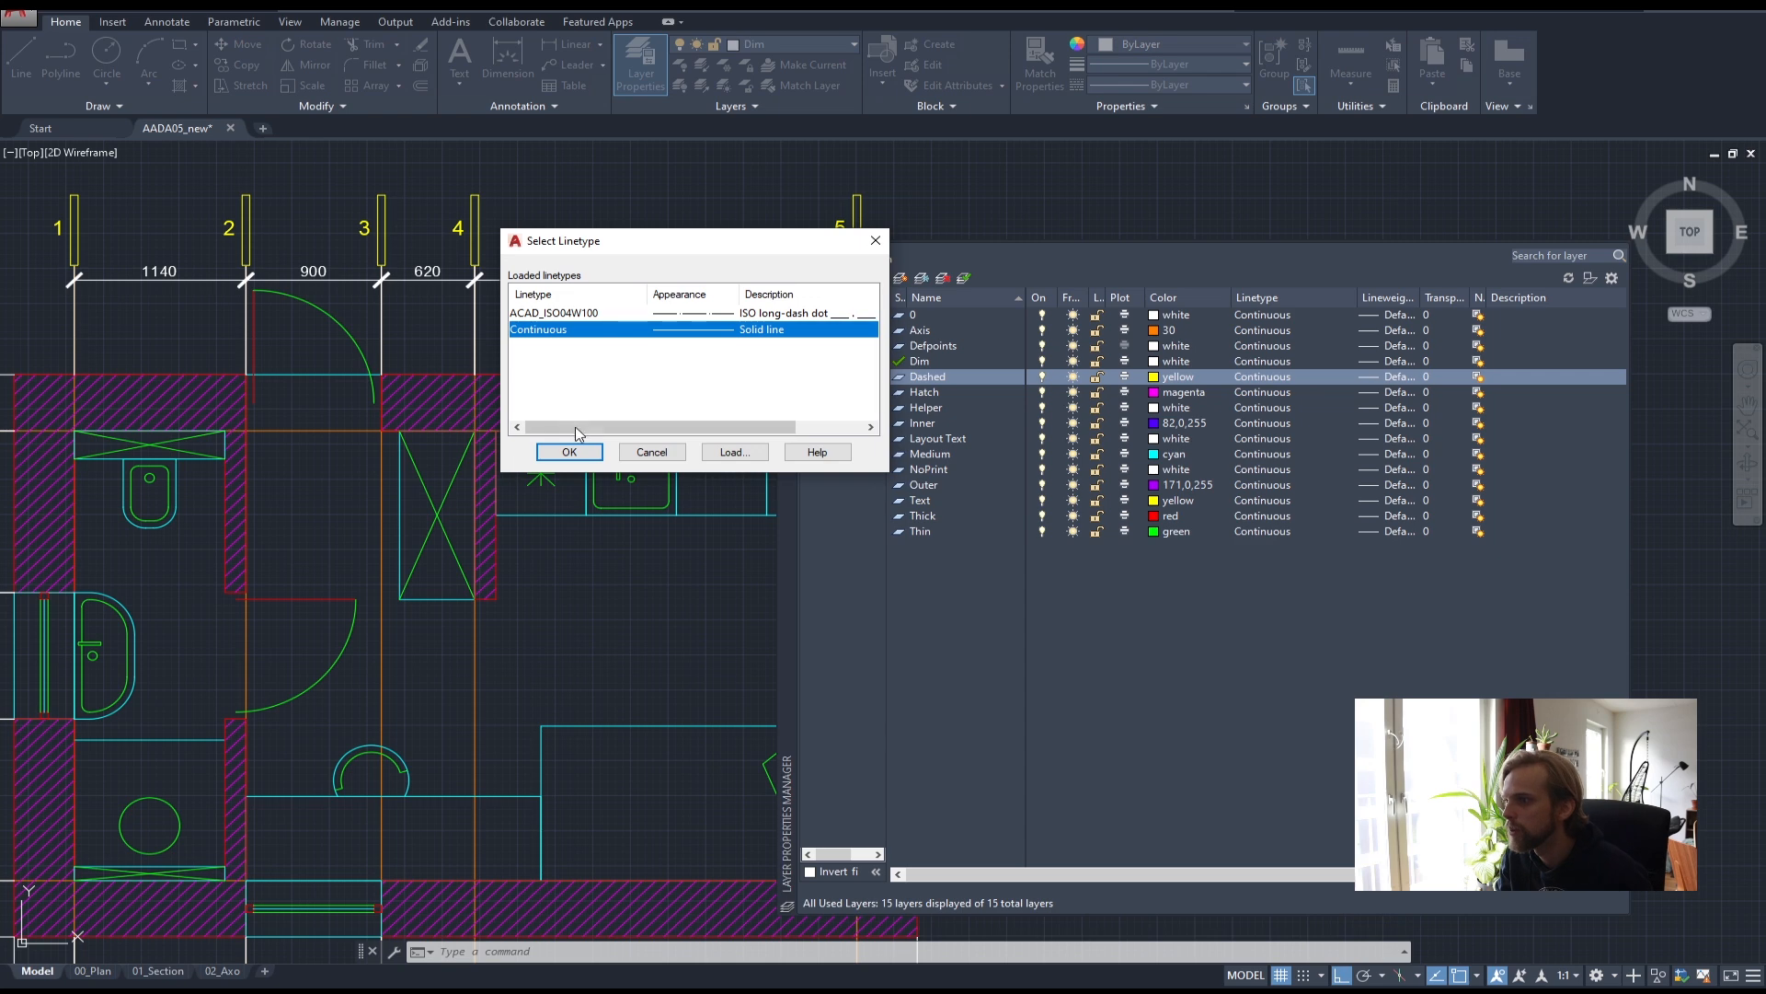
left_click(734, 452)
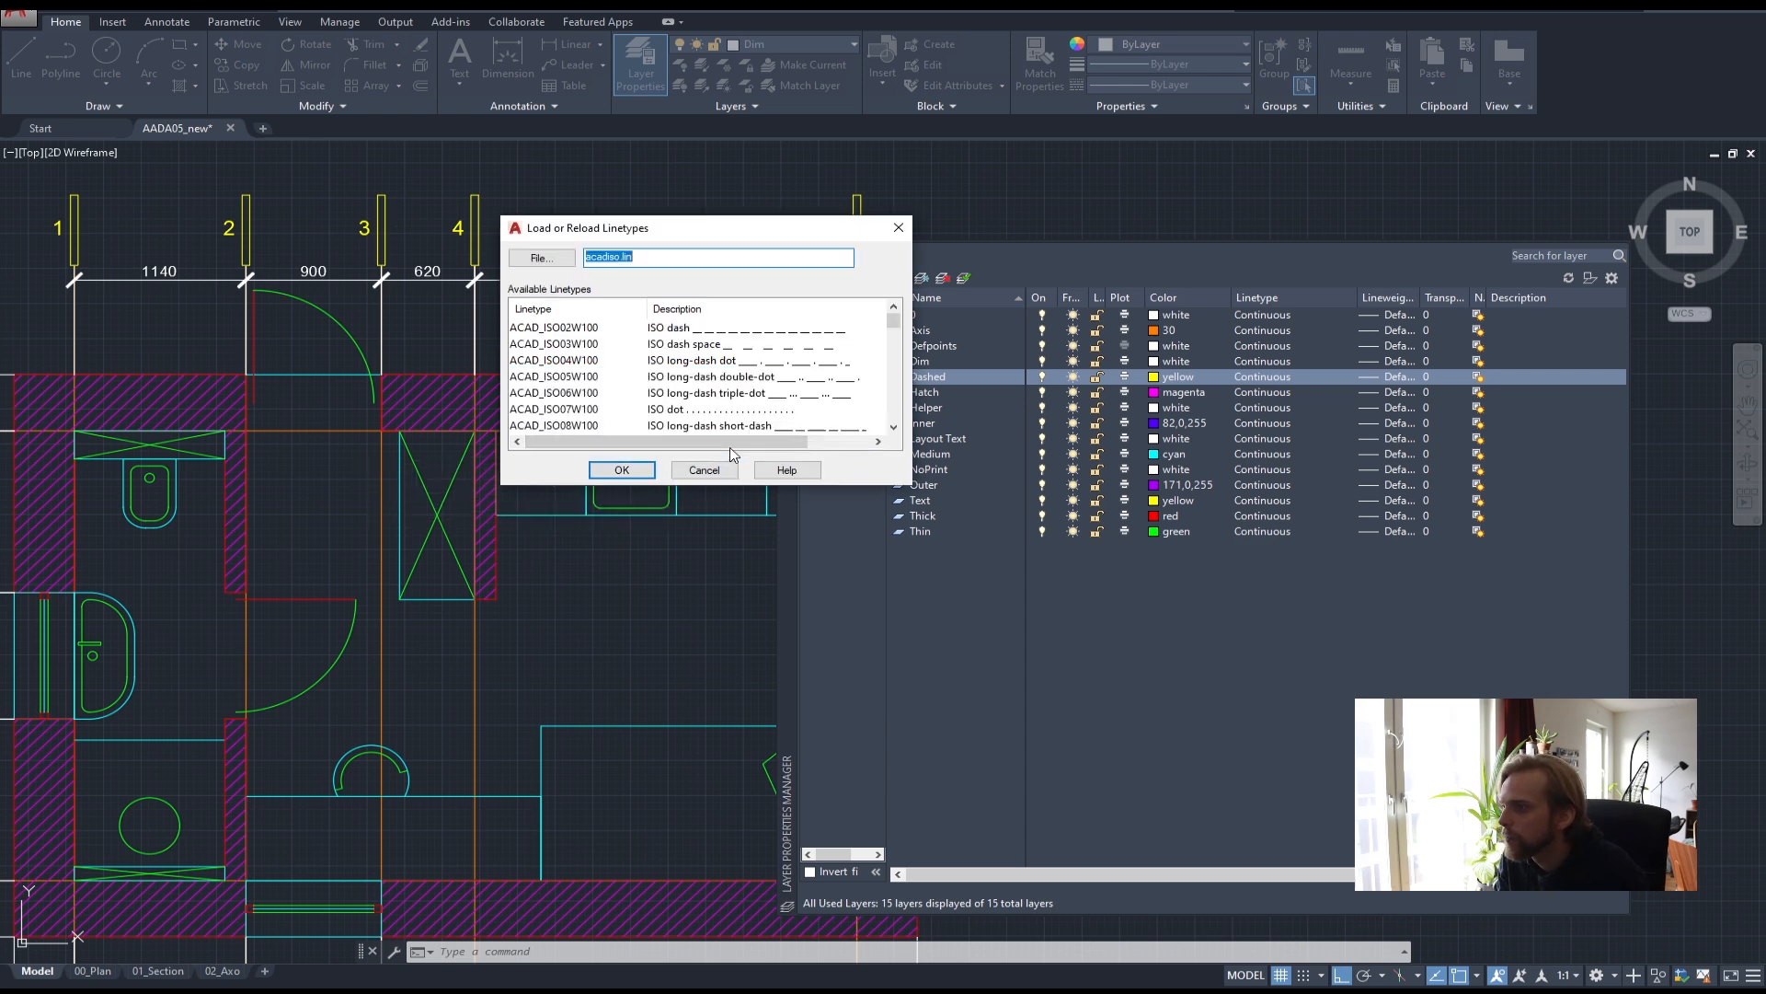
left_click(780, 332)
left_click(736, 360, "ctrl")
left_click(622, 470)
left_click(705, 314)
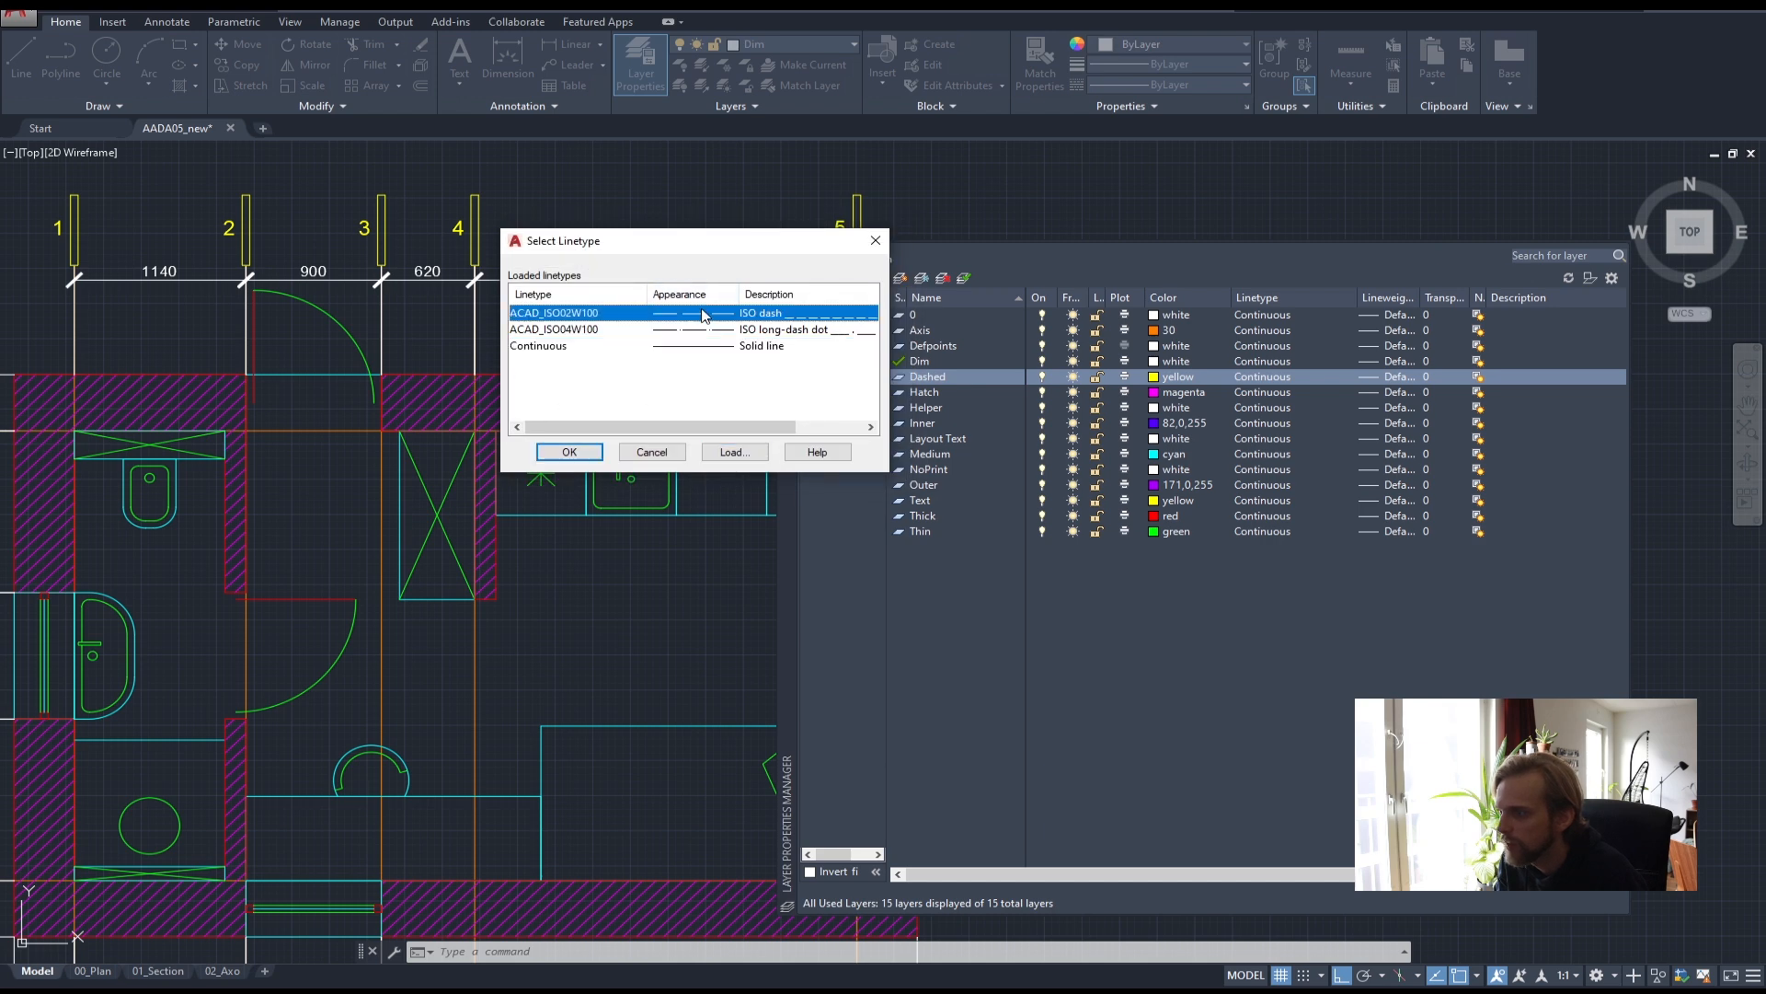
left_click(569, 452)
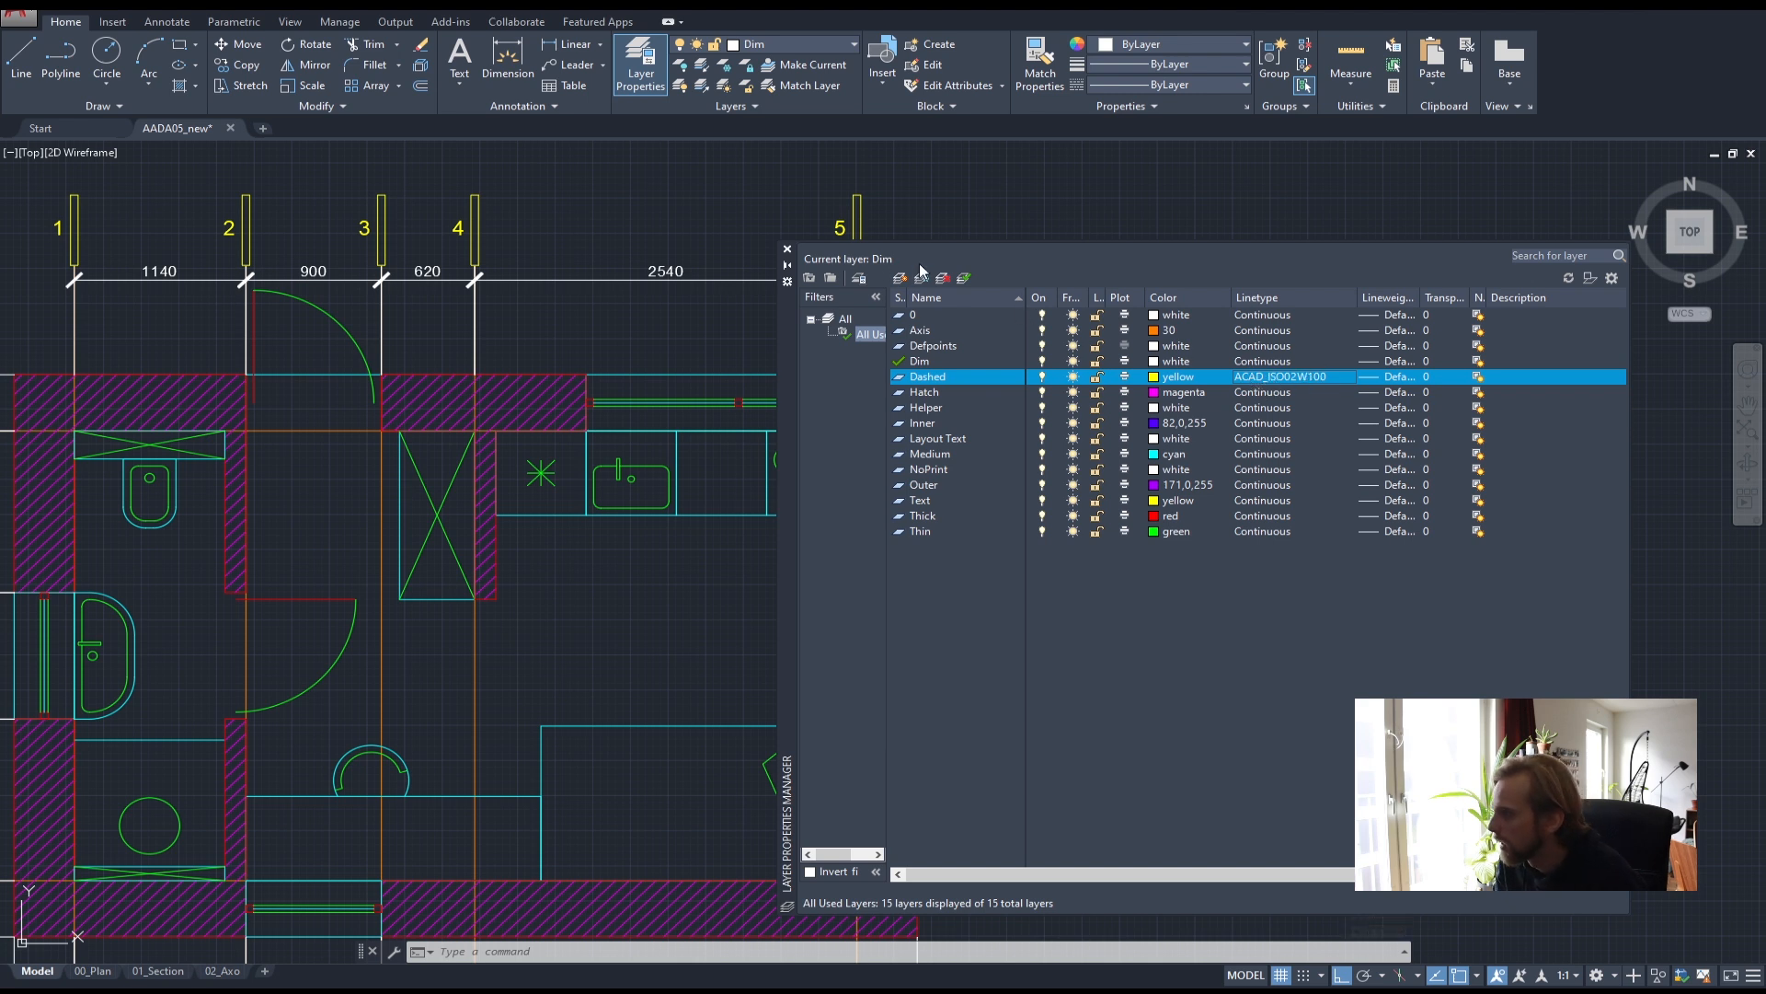
- Close the layer settings and make Dashed the current layer
left_click(787, 249)
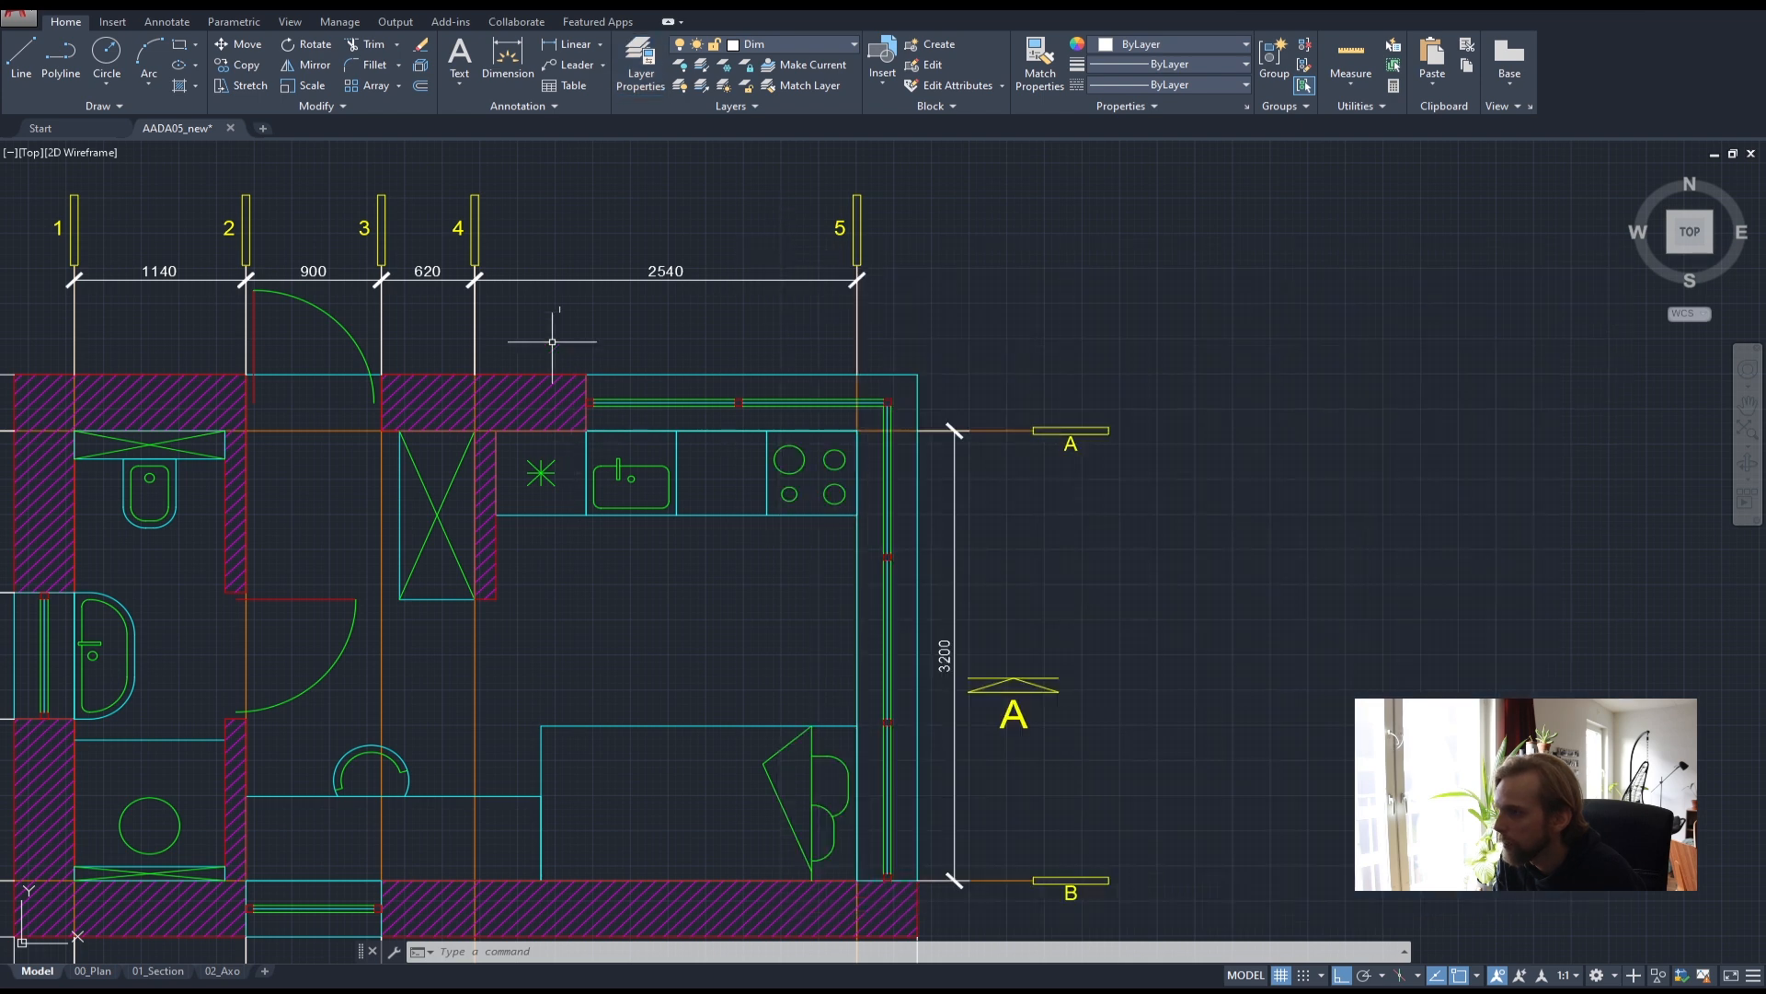
left_click(774, 47)
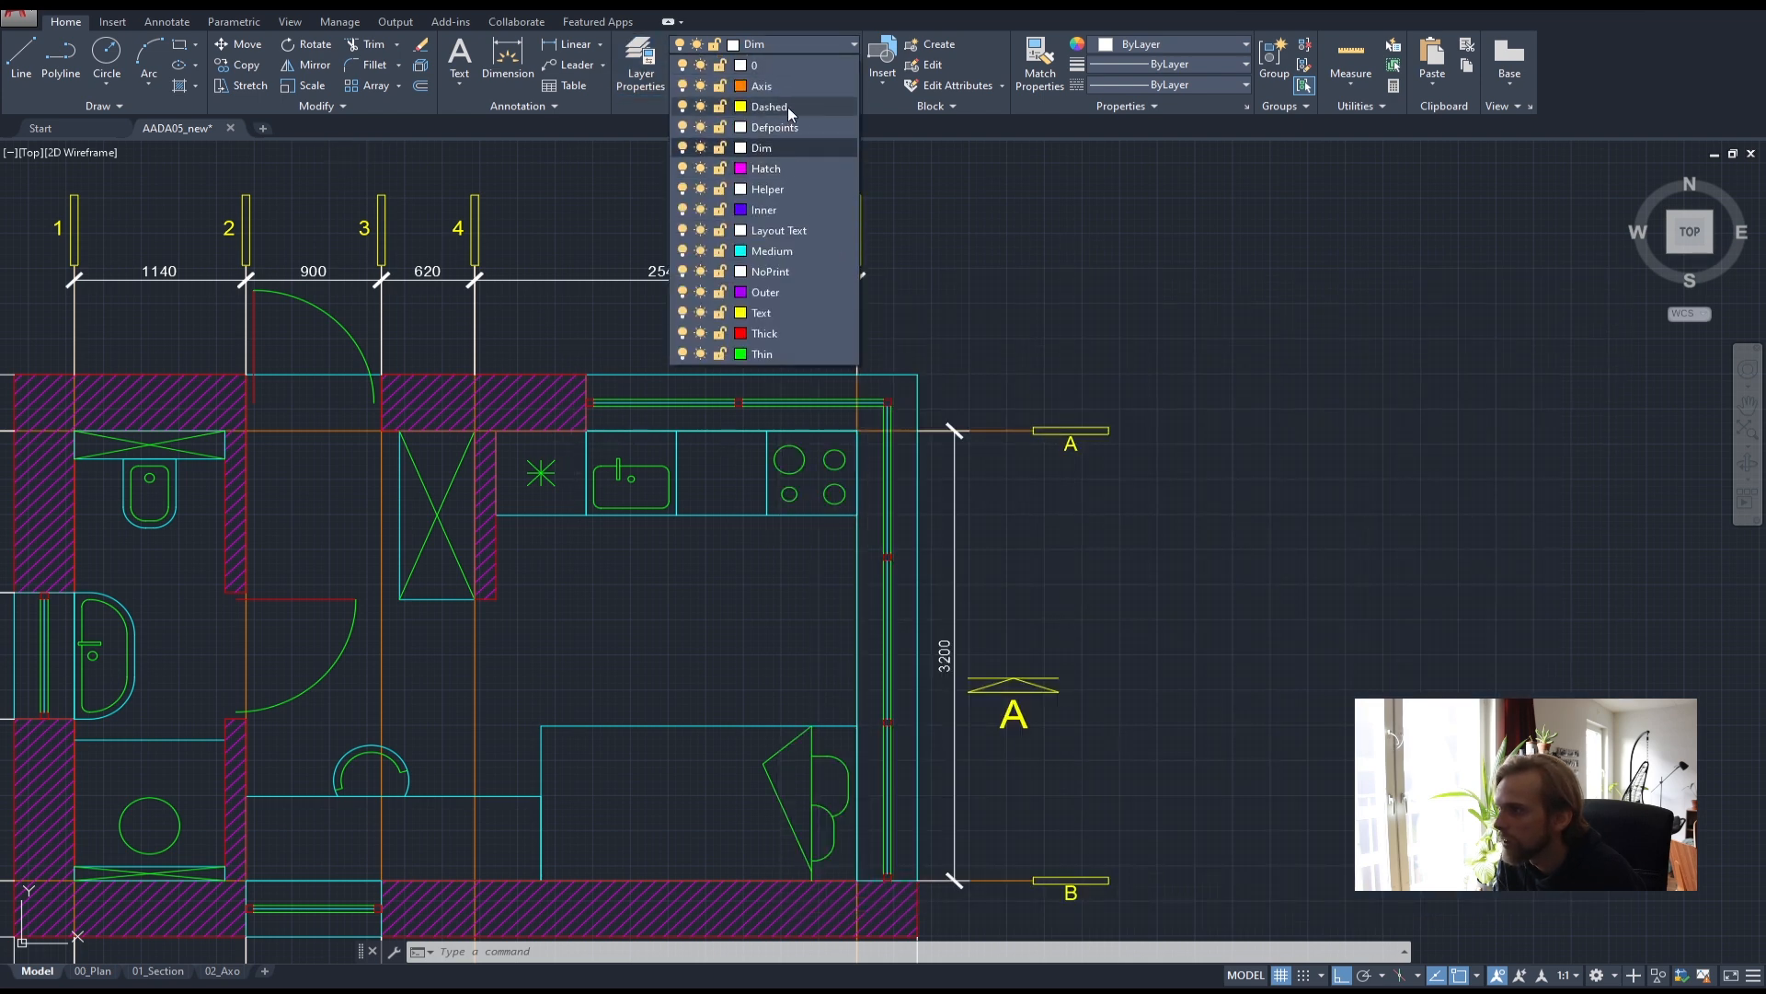
left_click(768, 153)
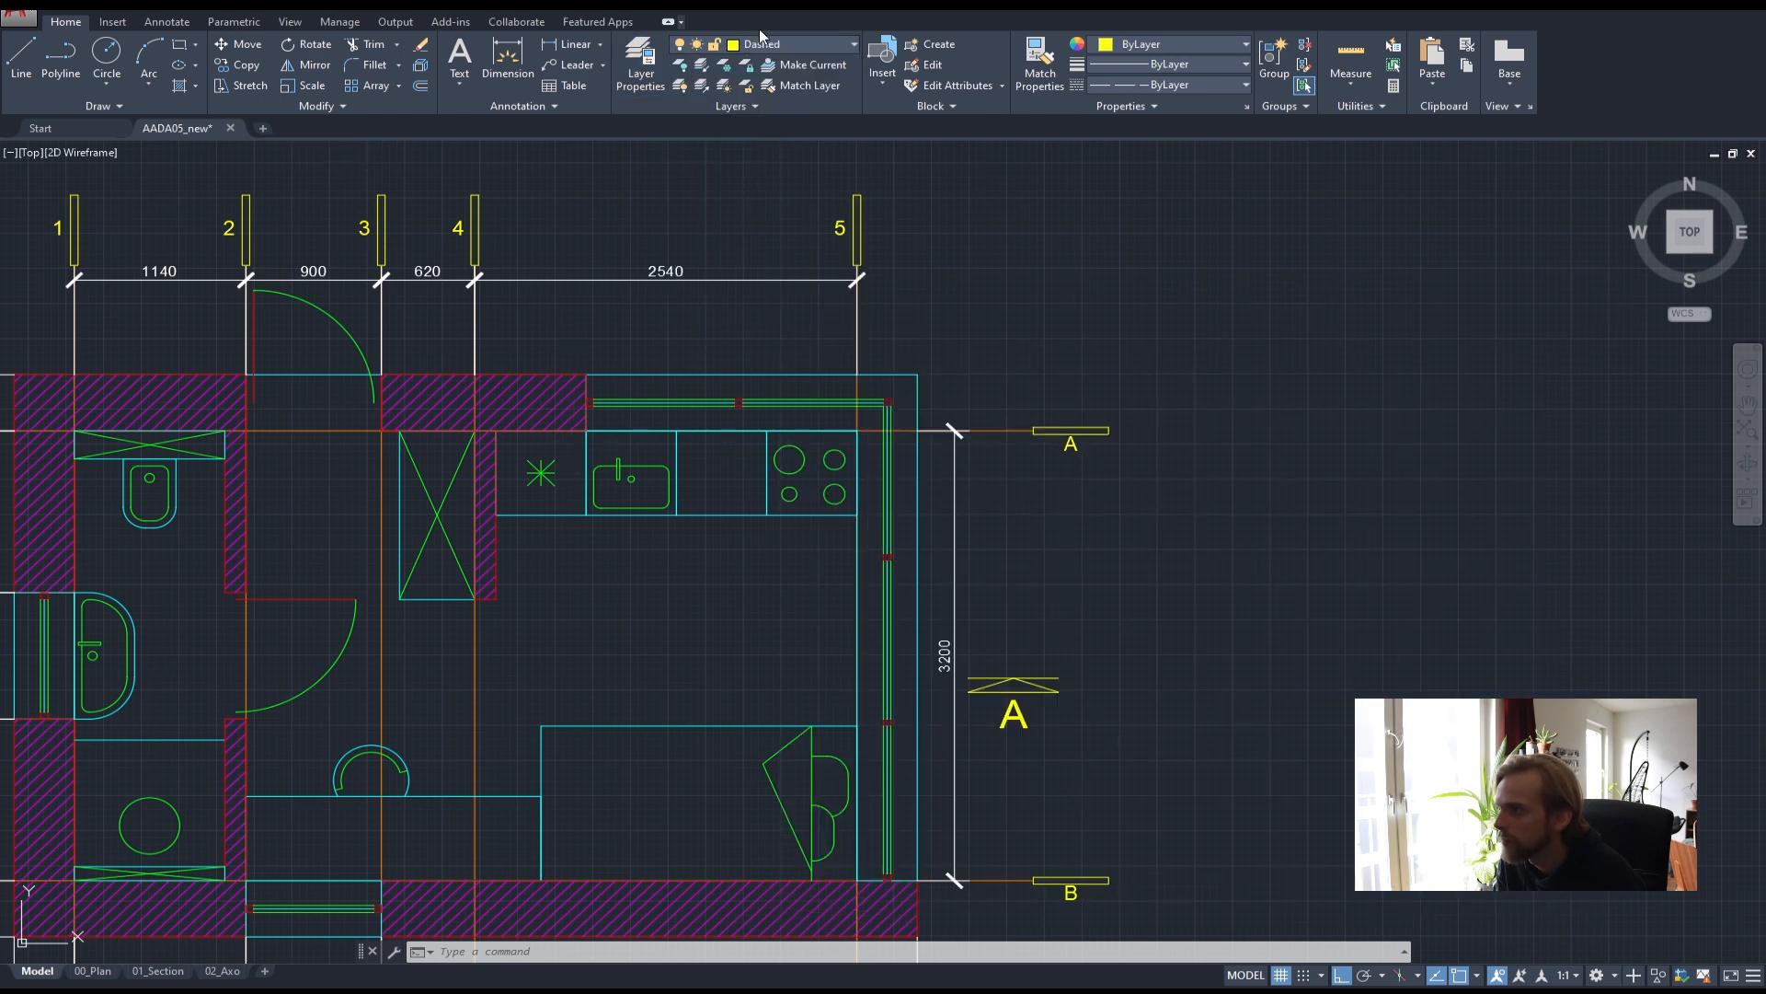
- Start a polyline at the wall corner and run it to the counter corner
left_click(61, 60)
left_click(497, 430)
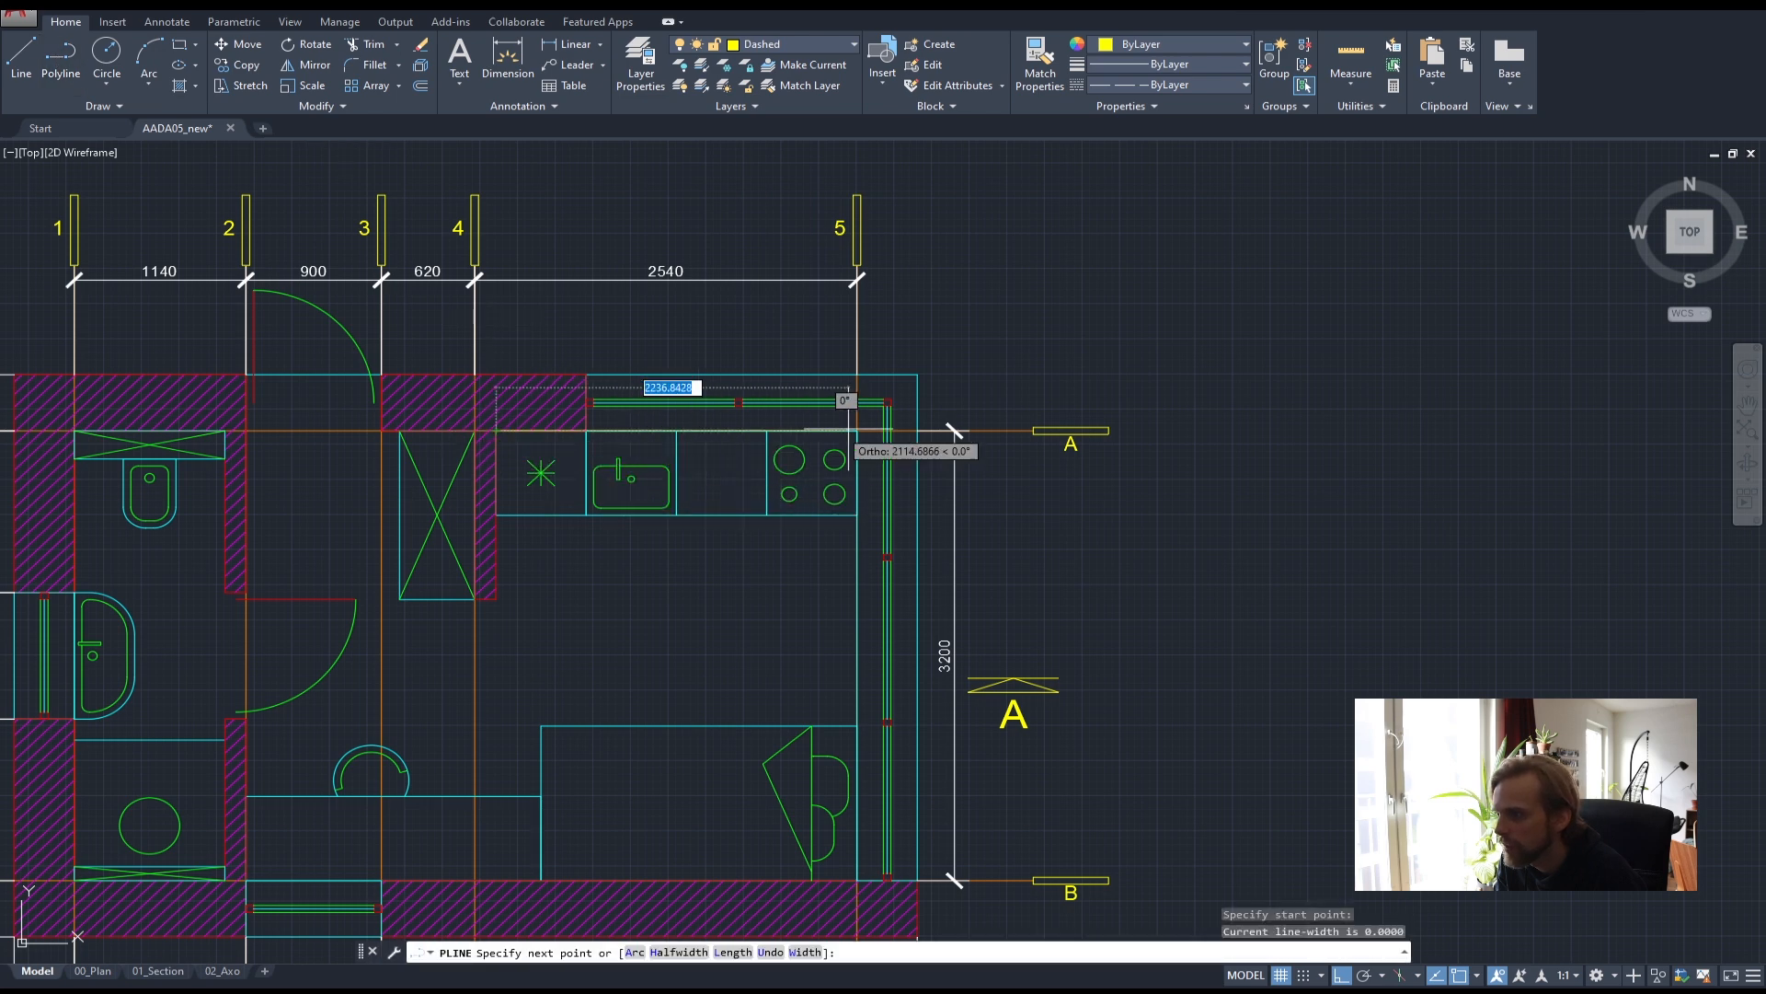
left_click(857, 430)
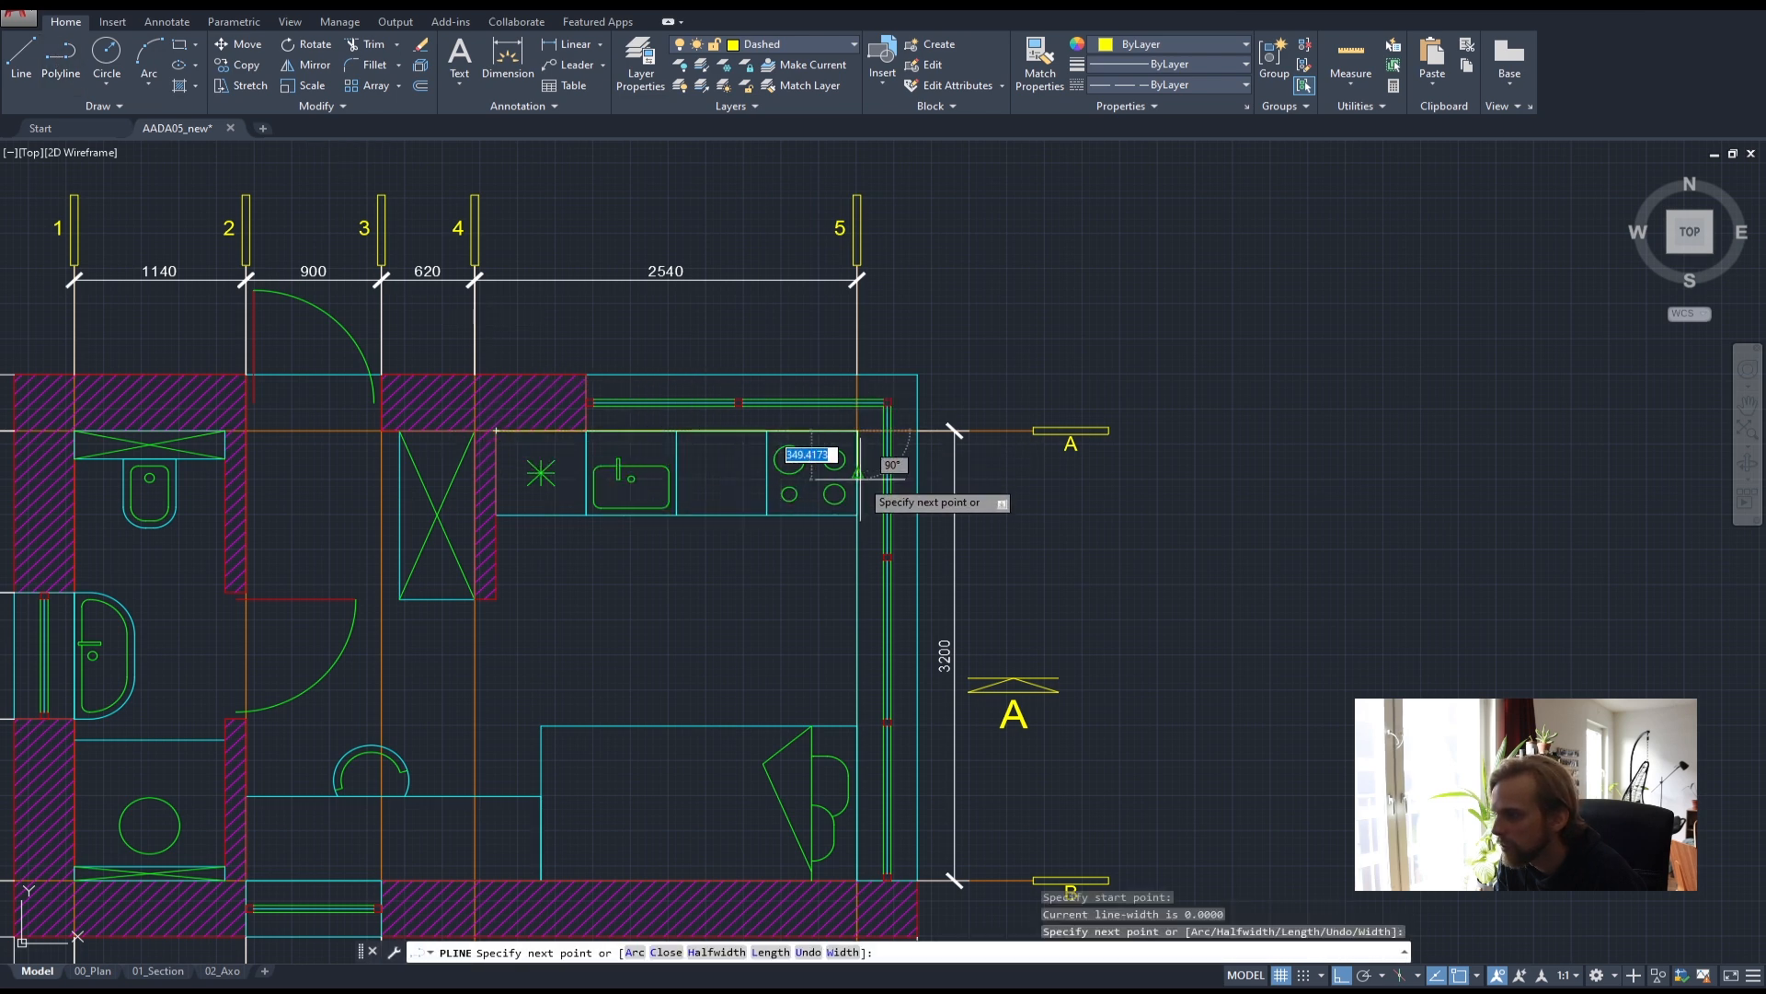
scroll(862, 464, "up", 4)
scroll(862, 463, "down", 2)
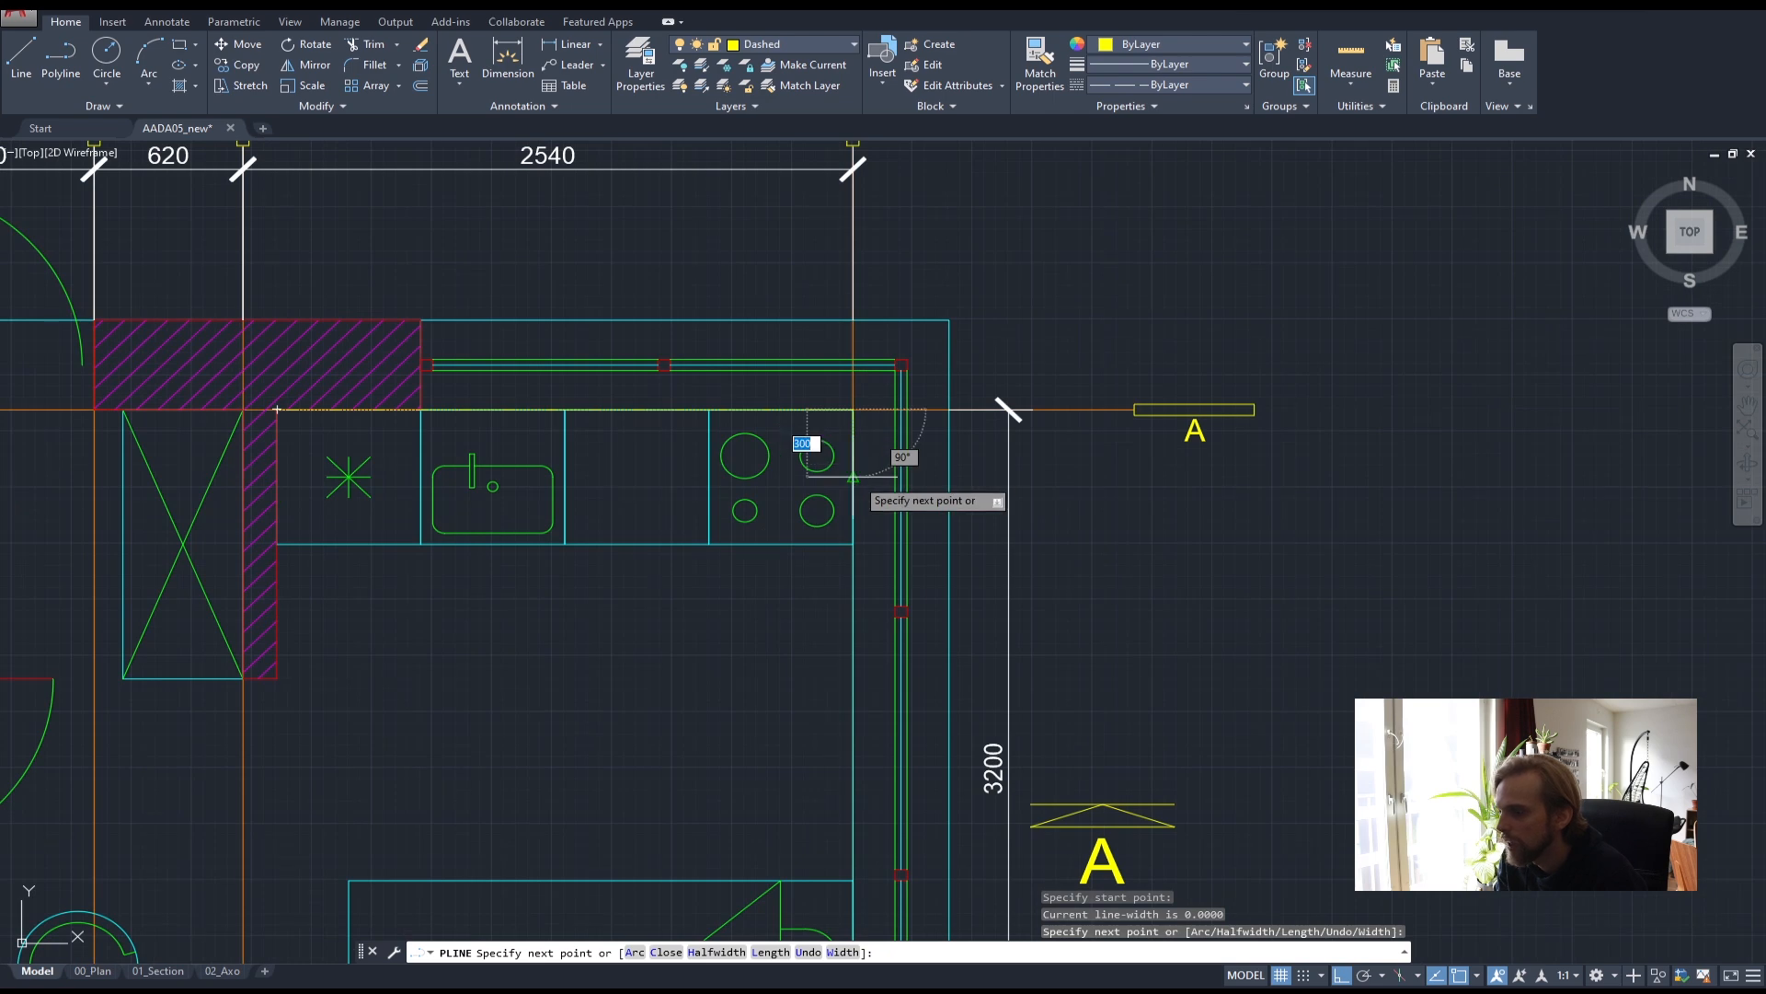
scroll(852, 609, "down", 2)
middle_click_drag(826, 695, 759, 465)
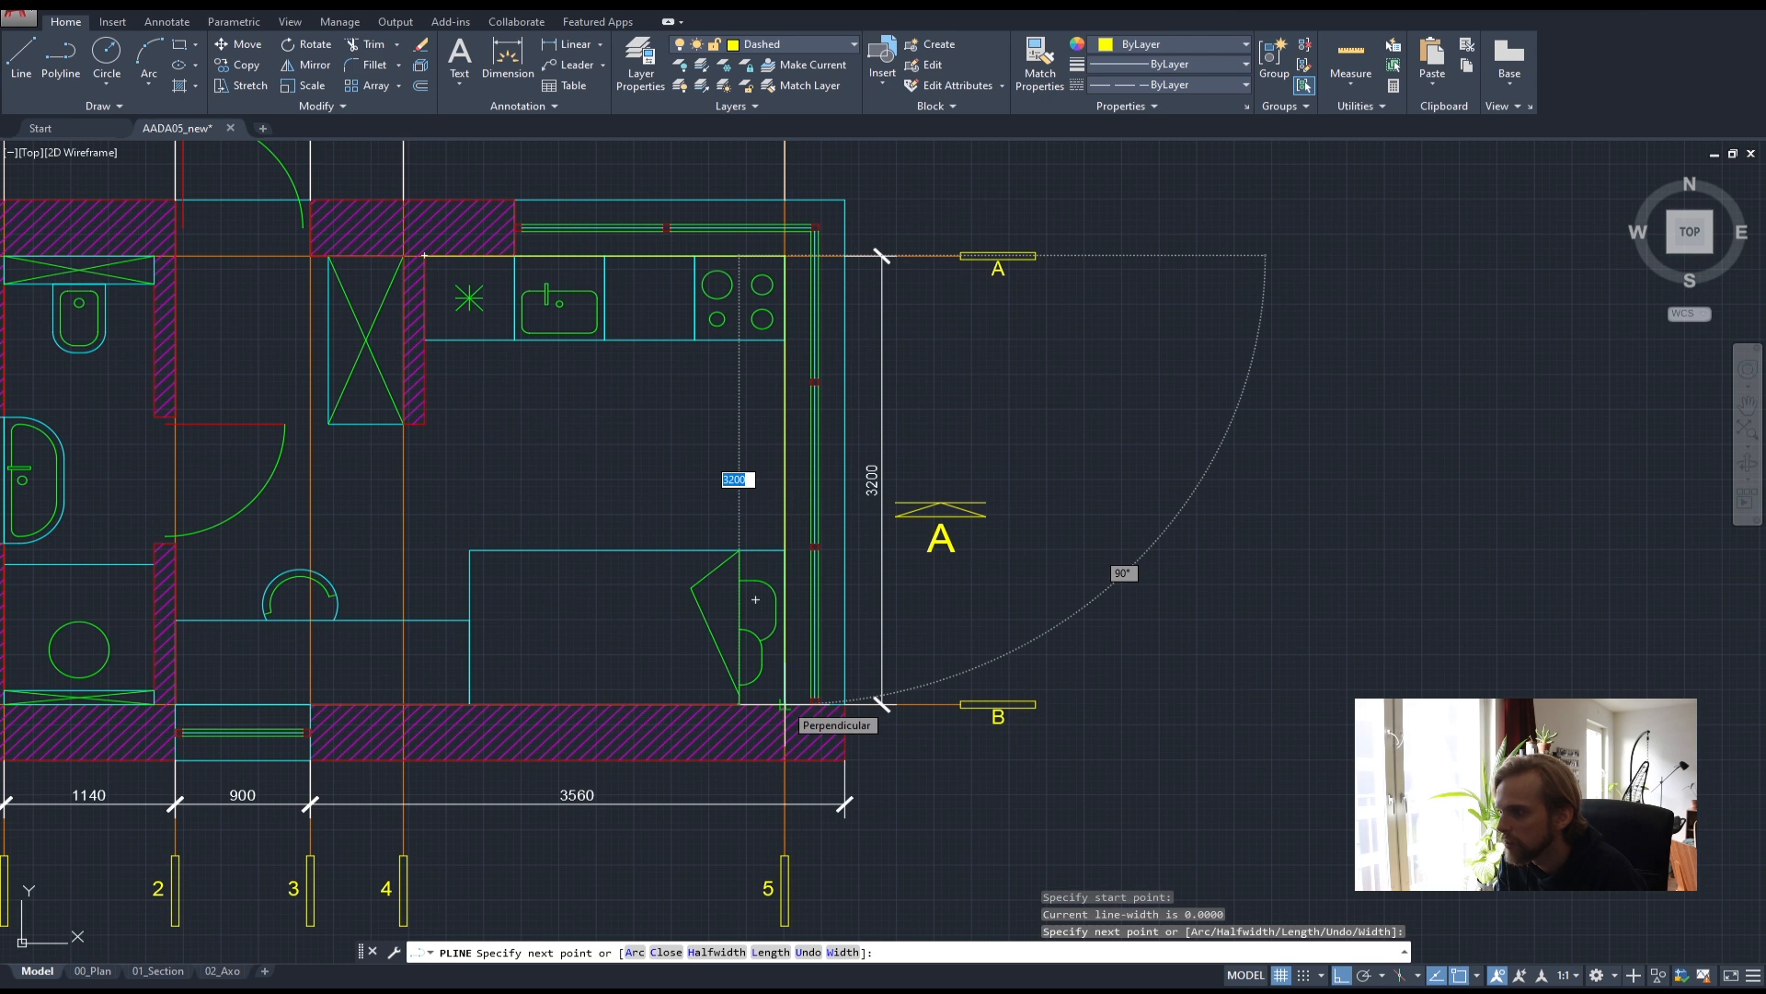
scroll(764, 192, "up", 4)
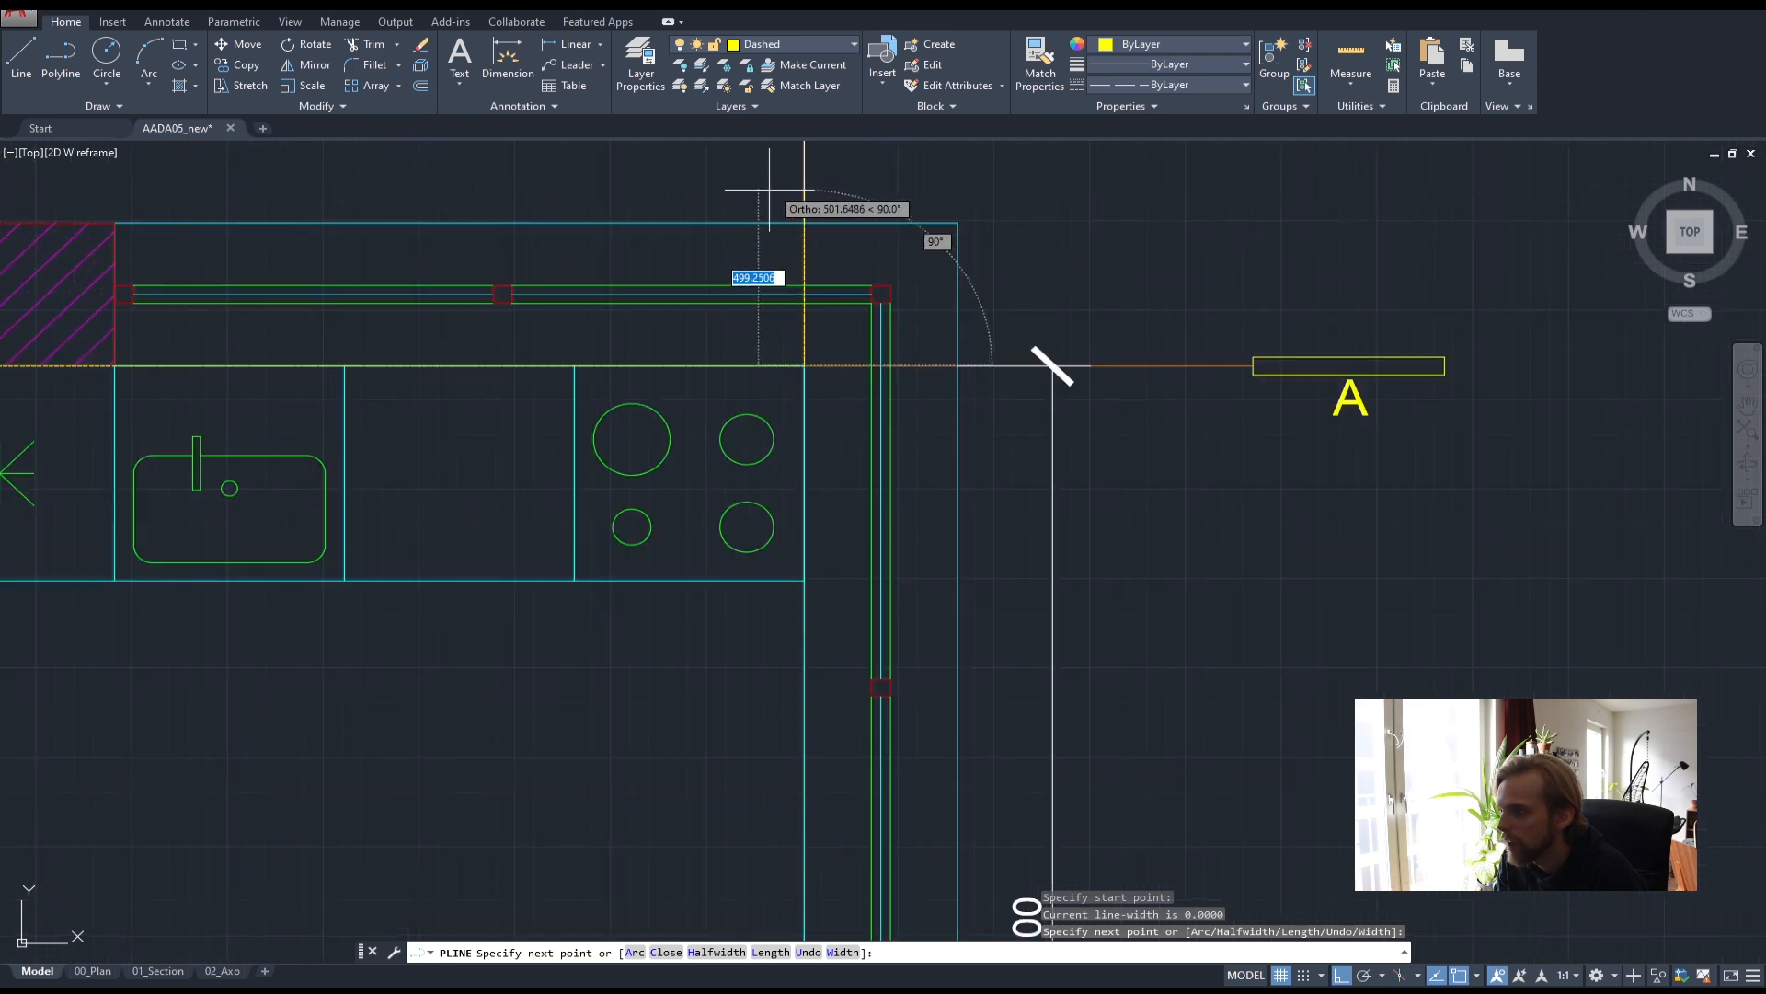
- Continue the polyline 350 up and across to the left wall, then finish it
type("350")
key("Return")
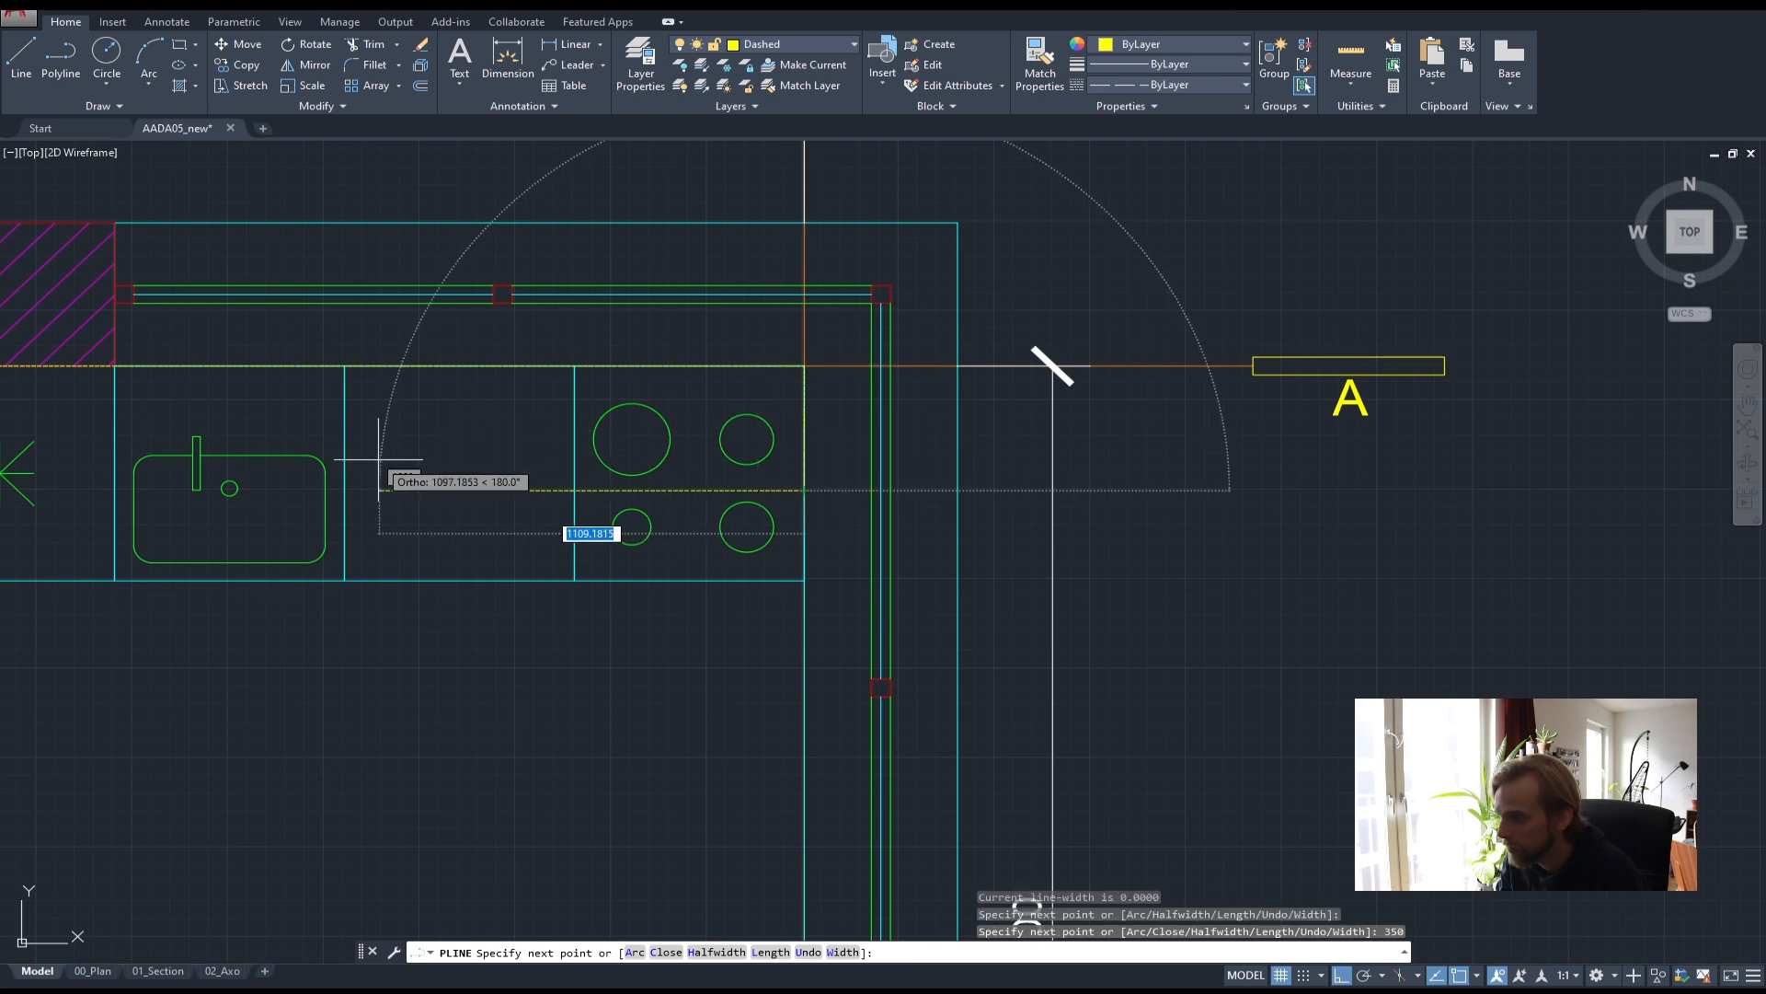
scroll(759, 520, "down", 2)
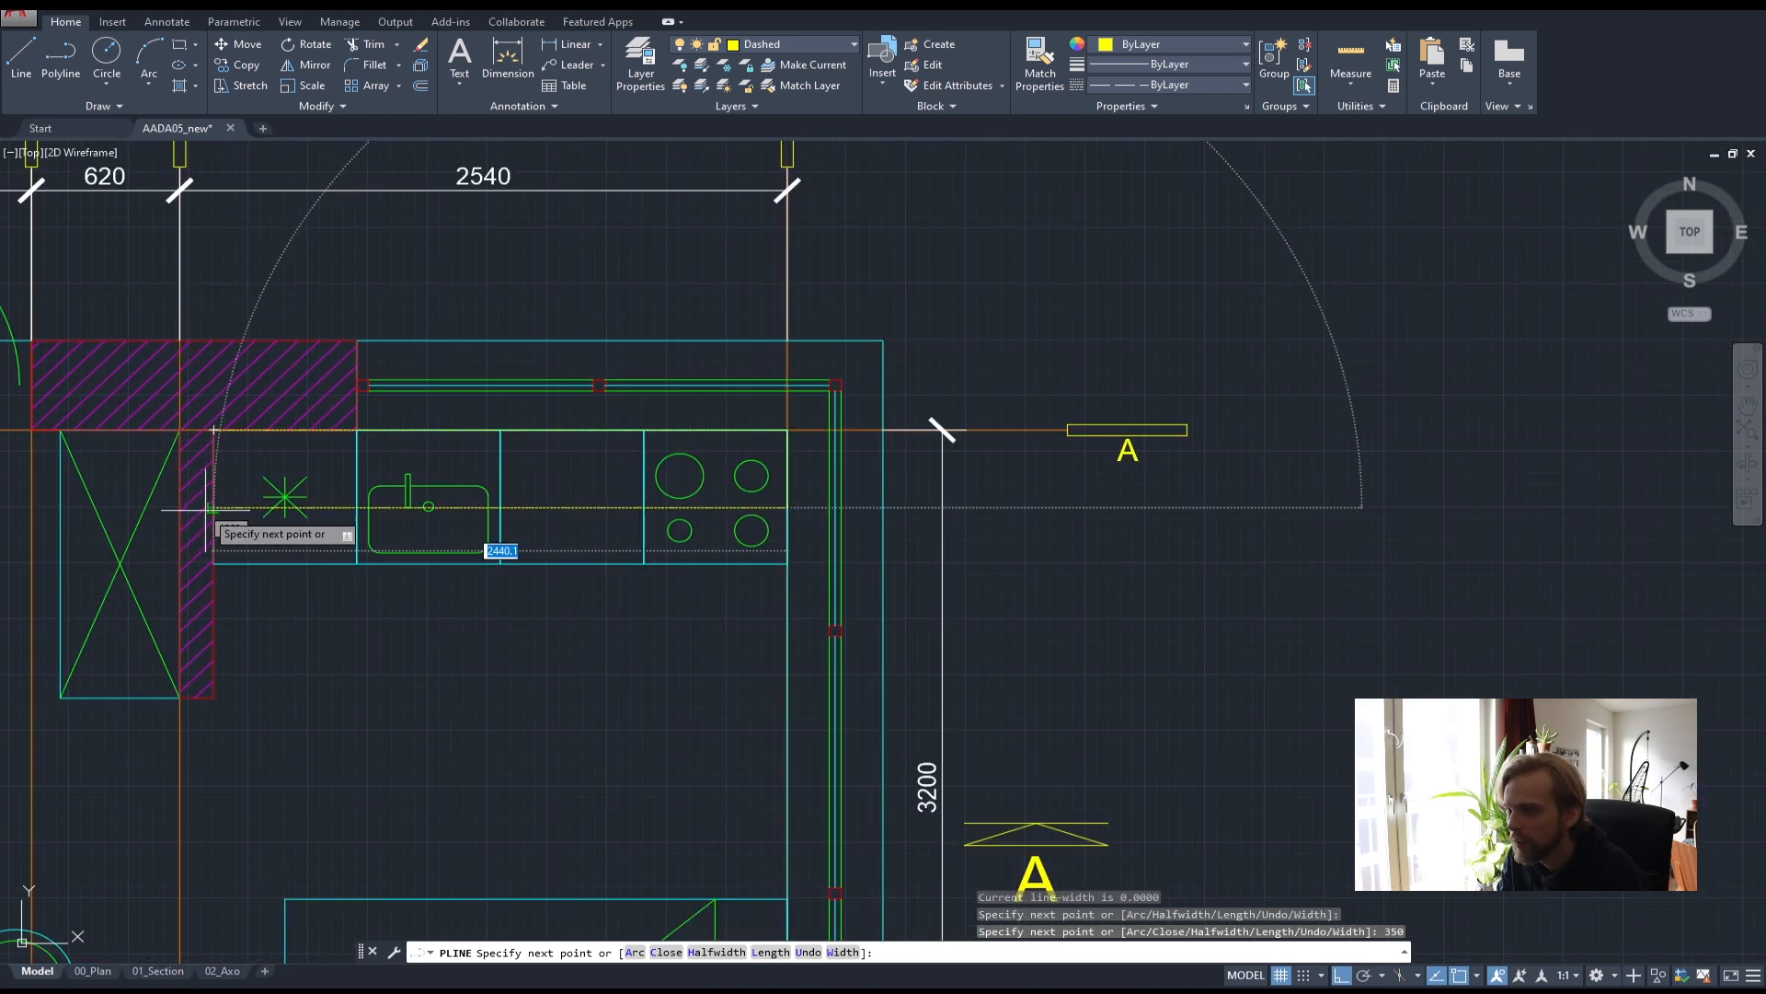
left_click(210, 507)
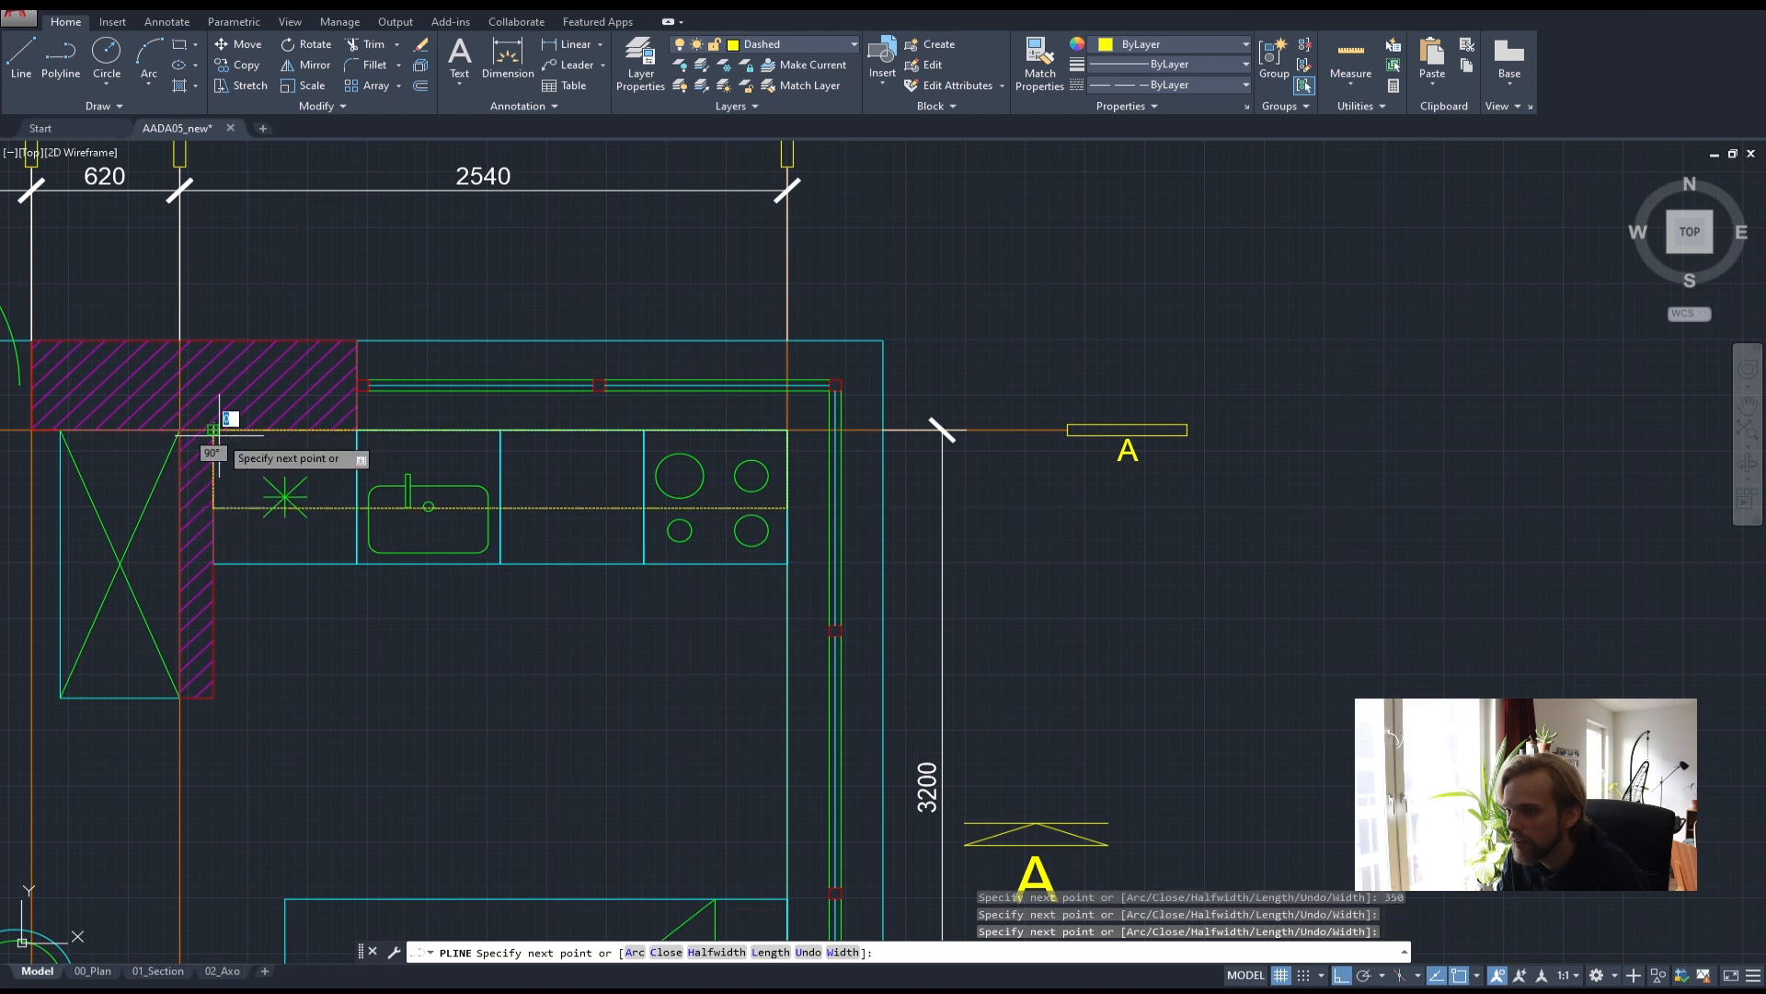
left_click(214, 430)
key("Return")
scroll(247, 506, "up", 2)
scroll(246, 506, "up", 4)
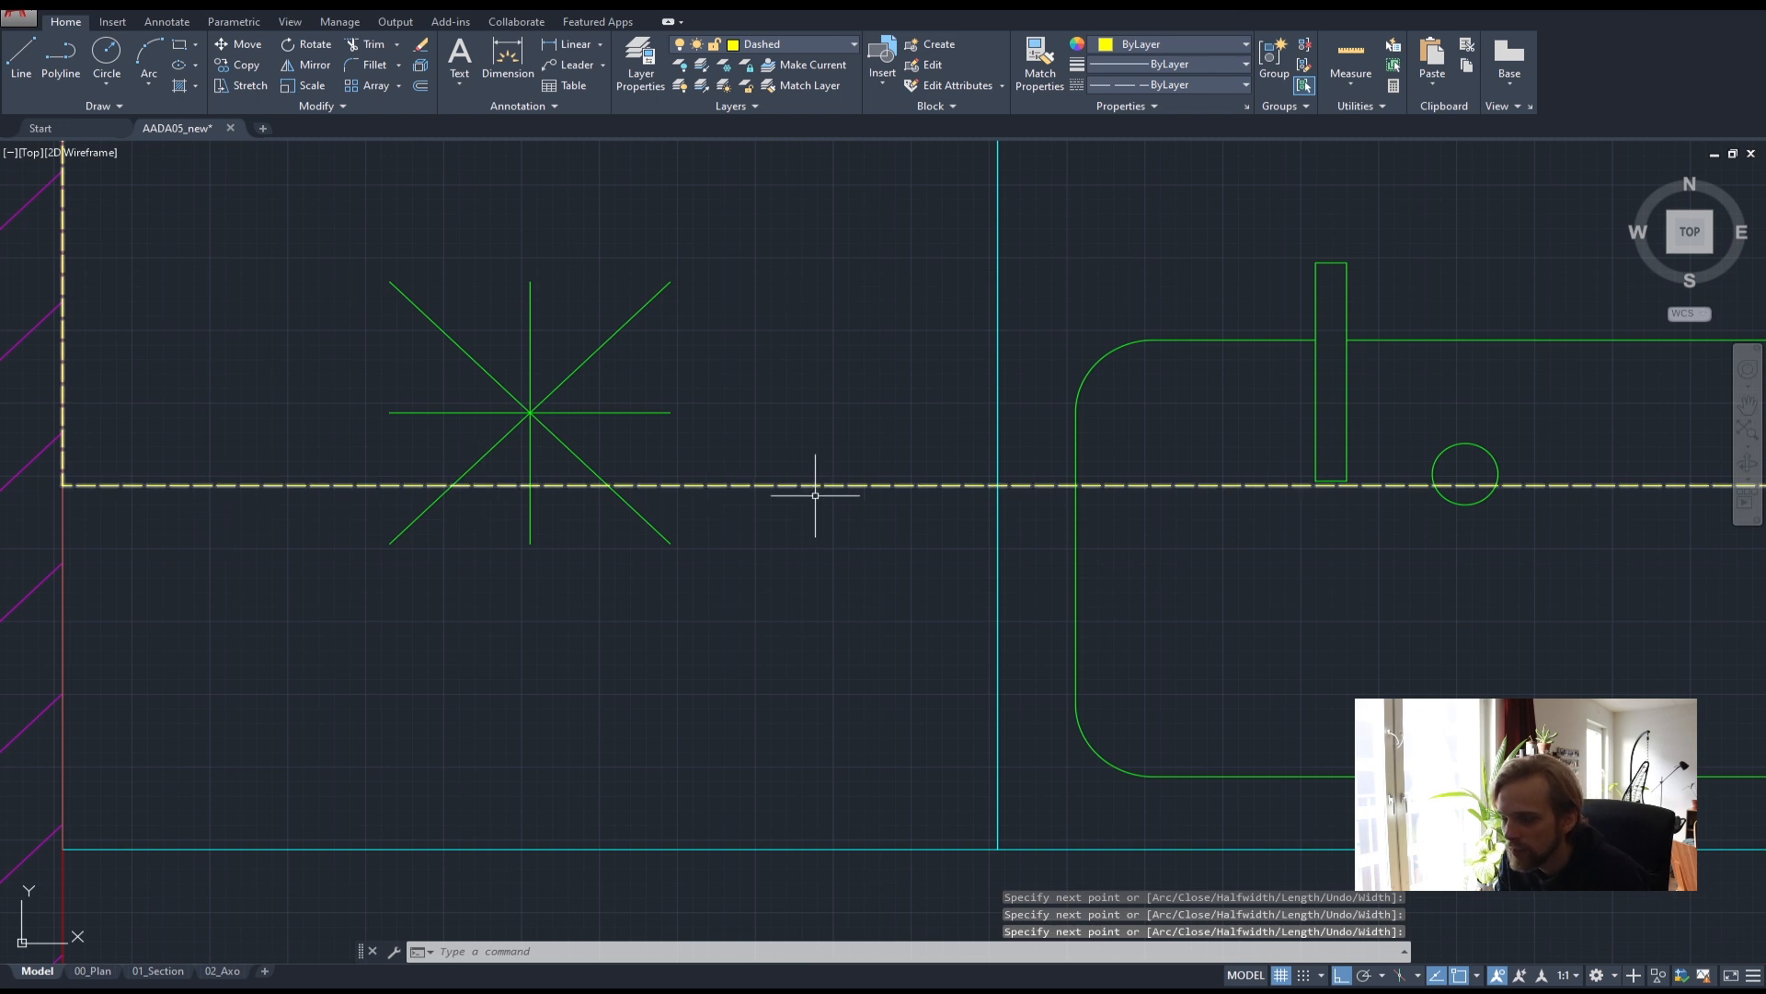
scroll(698, 516, "down", 2)
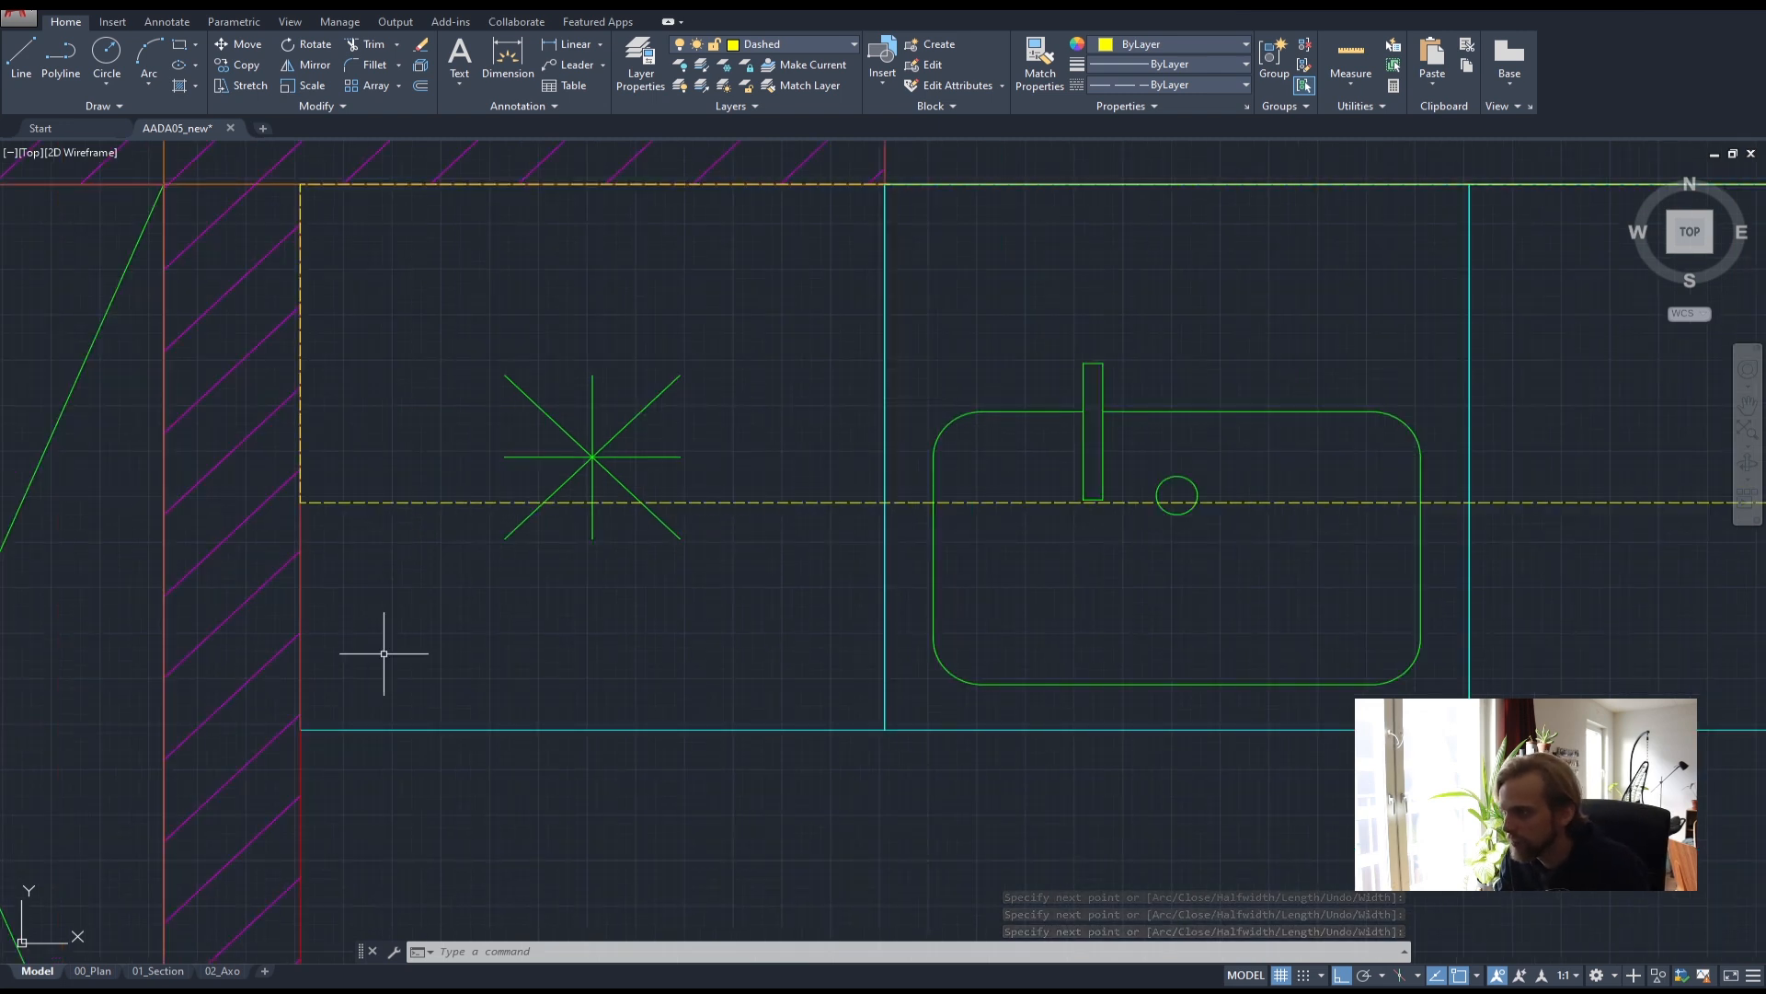
- Inside the 00_Plan viewport, set the Dashed layer's VP colour to 250
left_click(92, 971)
scroll(830, 444, "up", 4)
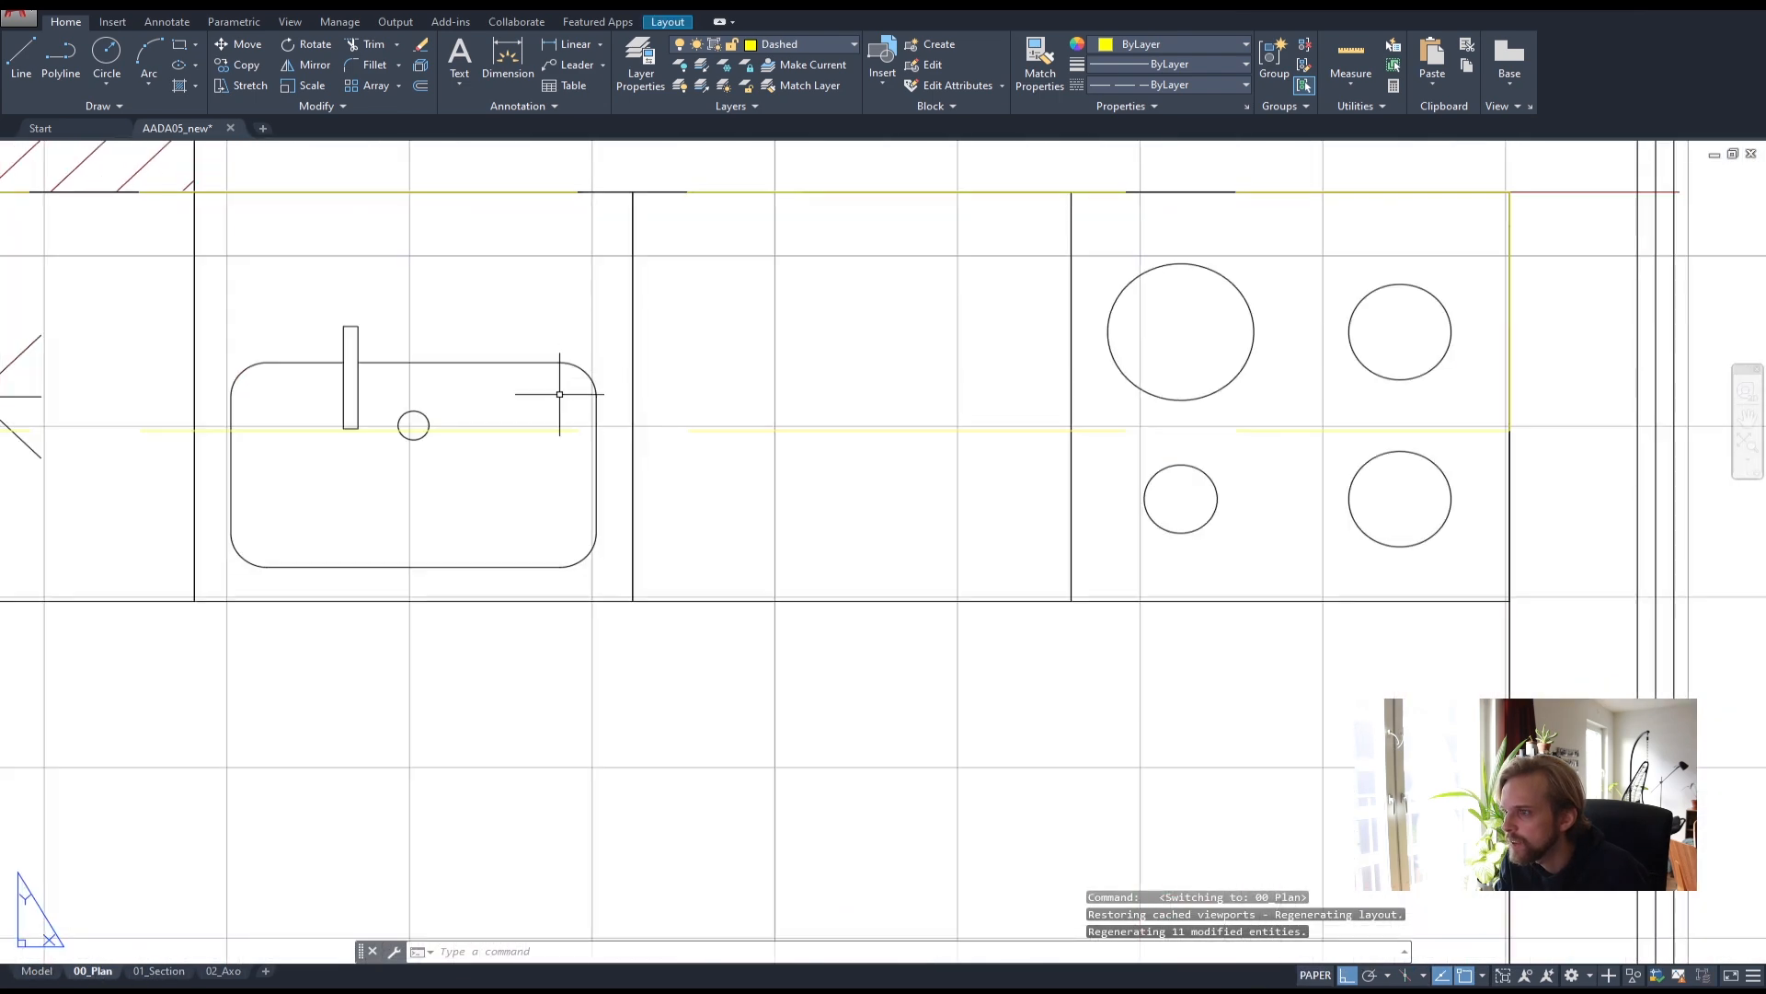
scroll(897, 474, "down", 4)
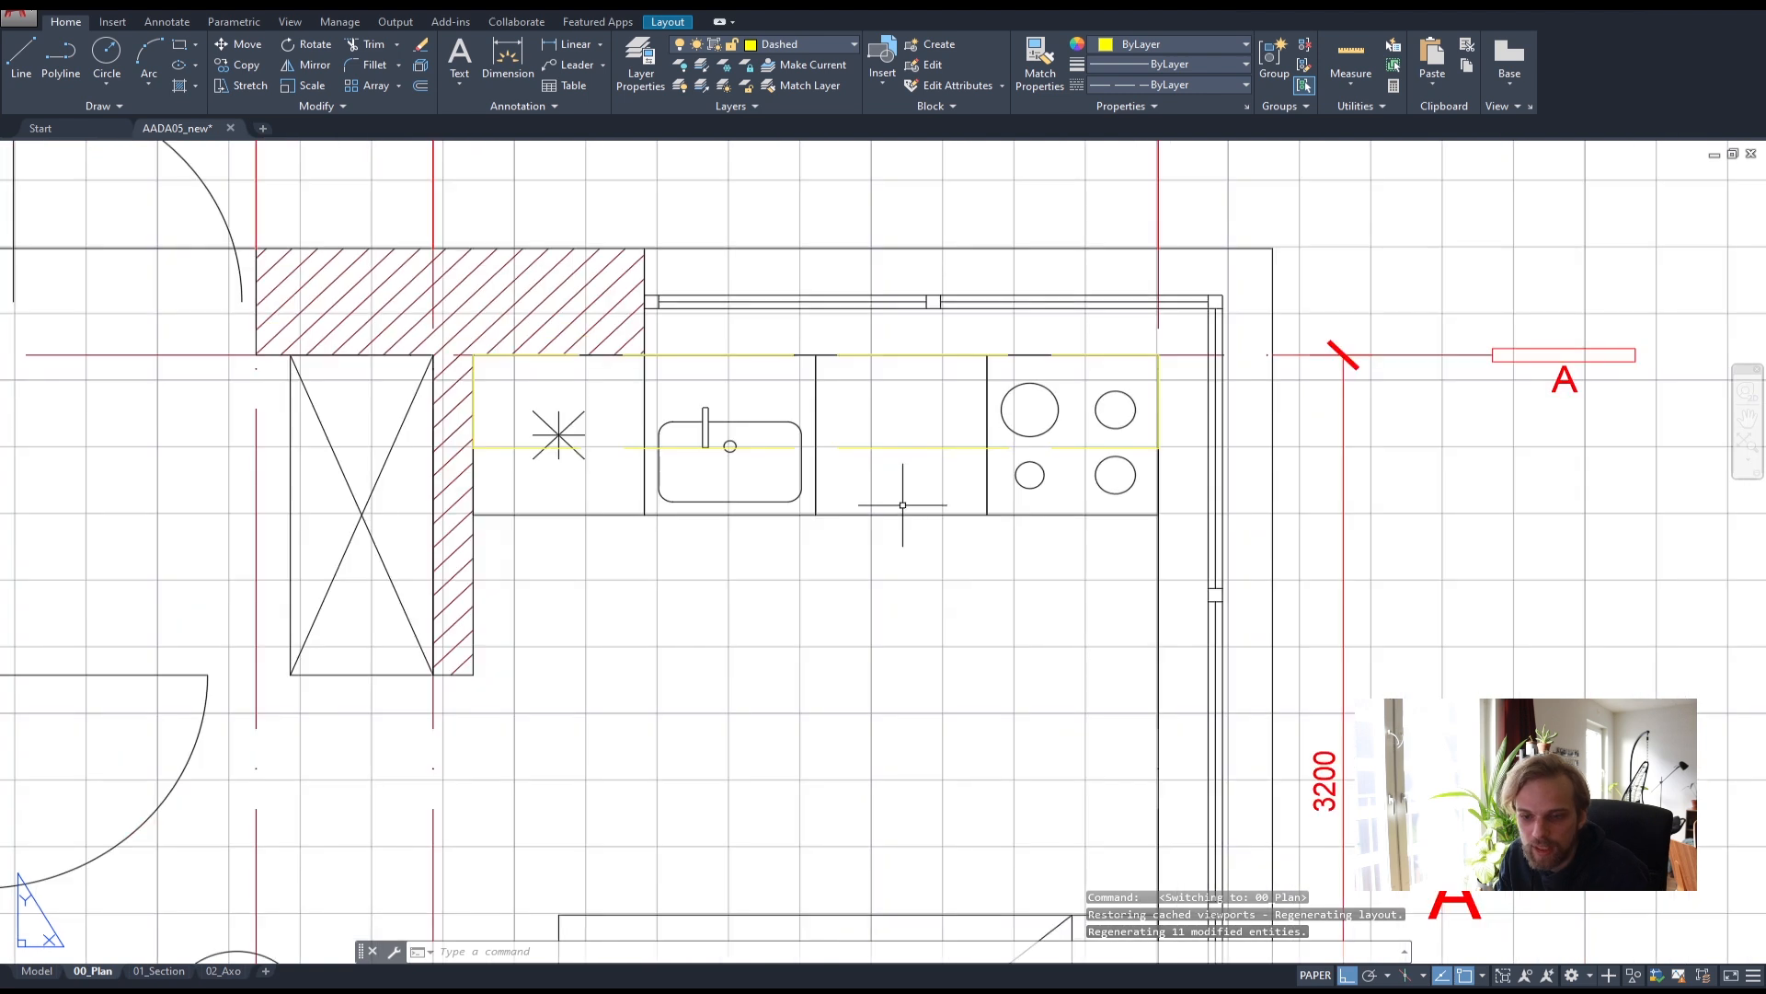
scroll(641, 461, "up", 2)
double_click(856, 416)
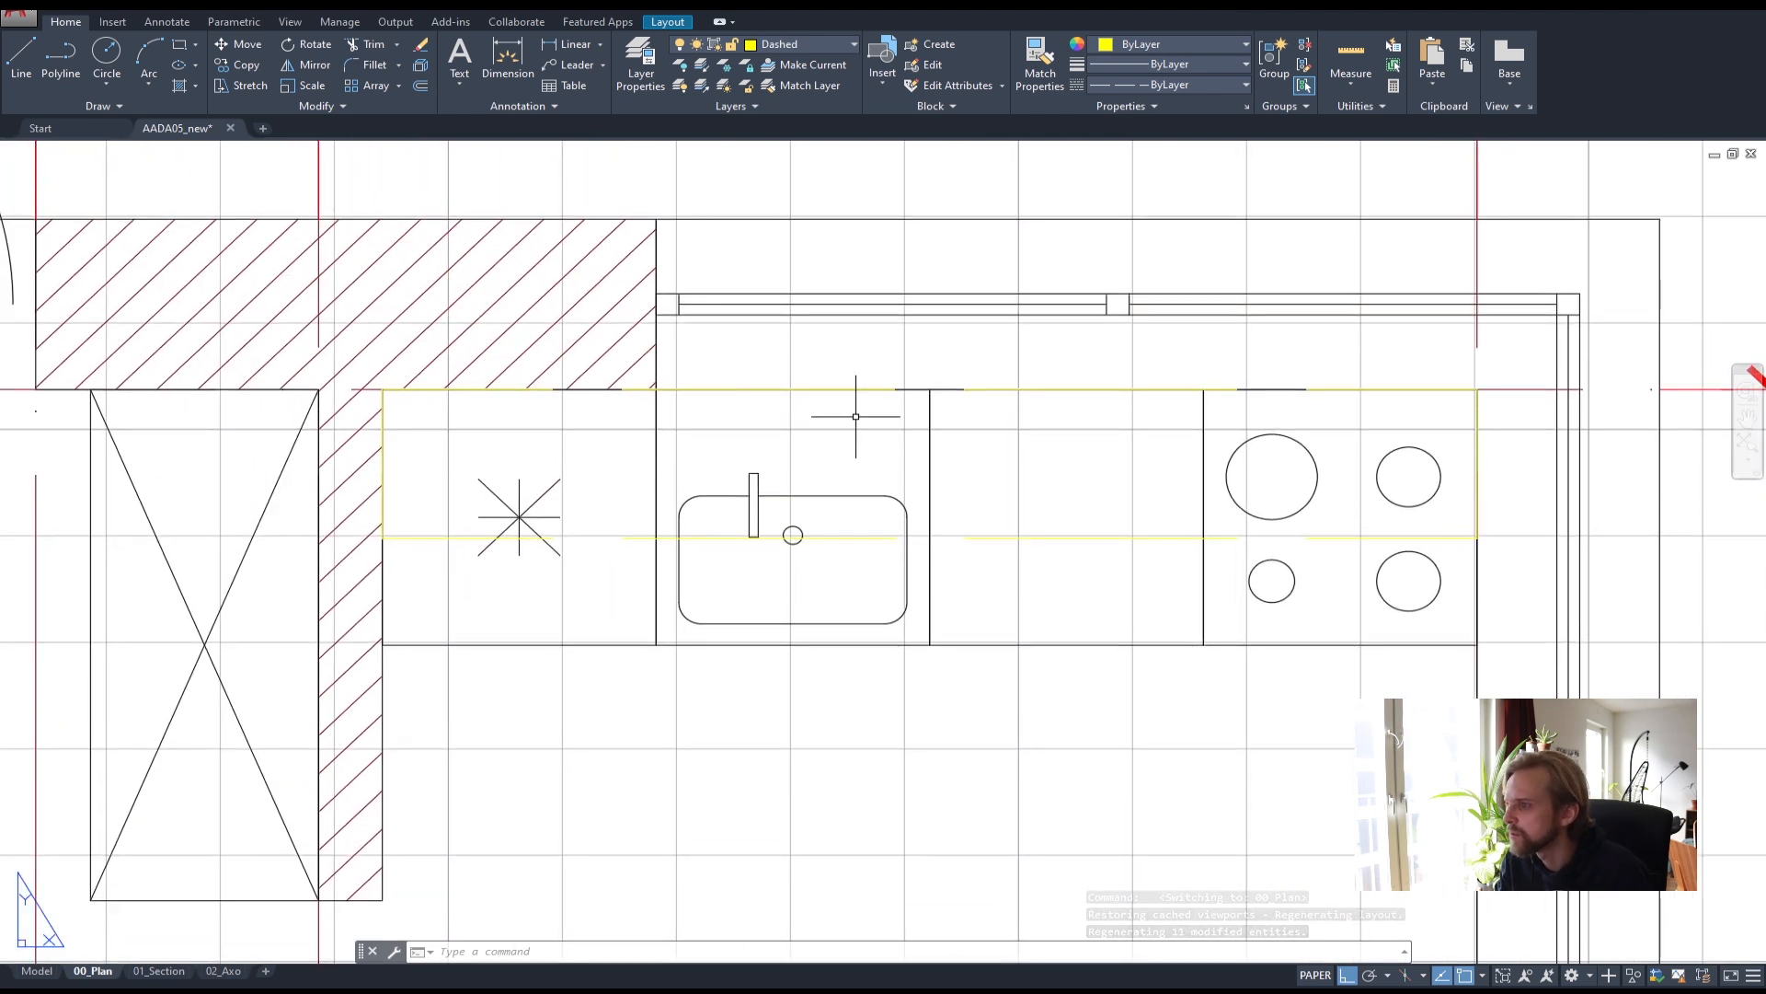
left_click(641, 64)
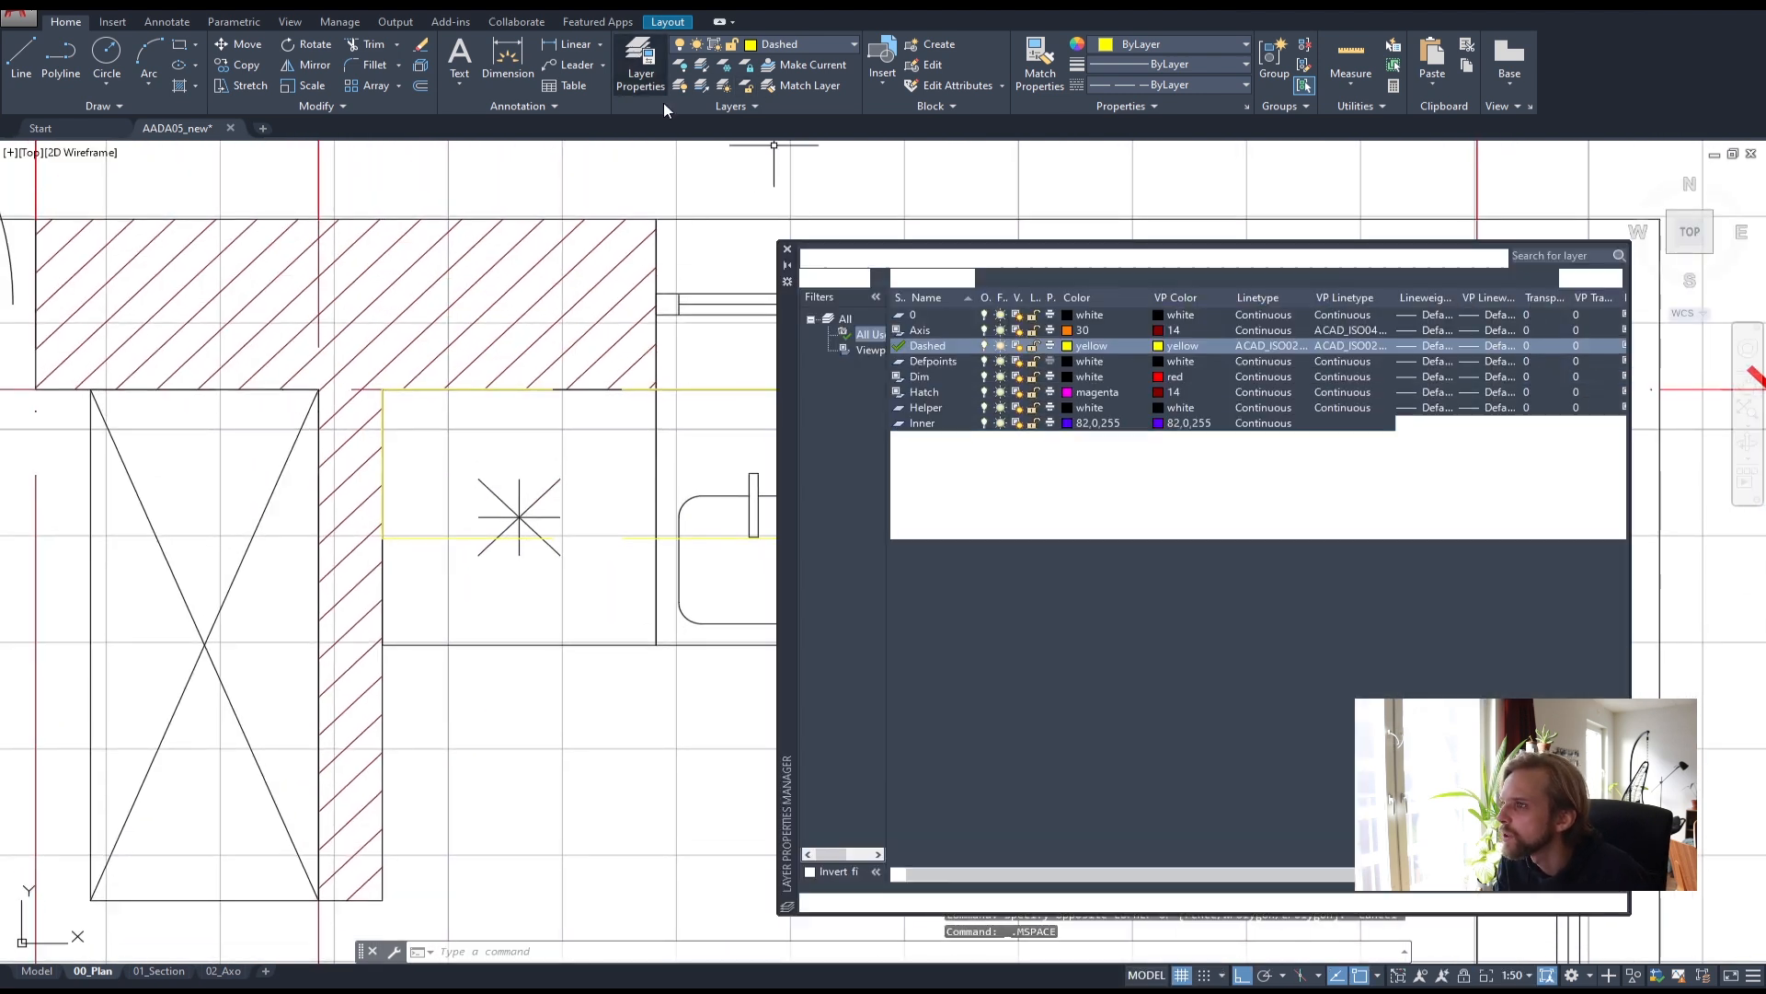
left_click(1170, 350)
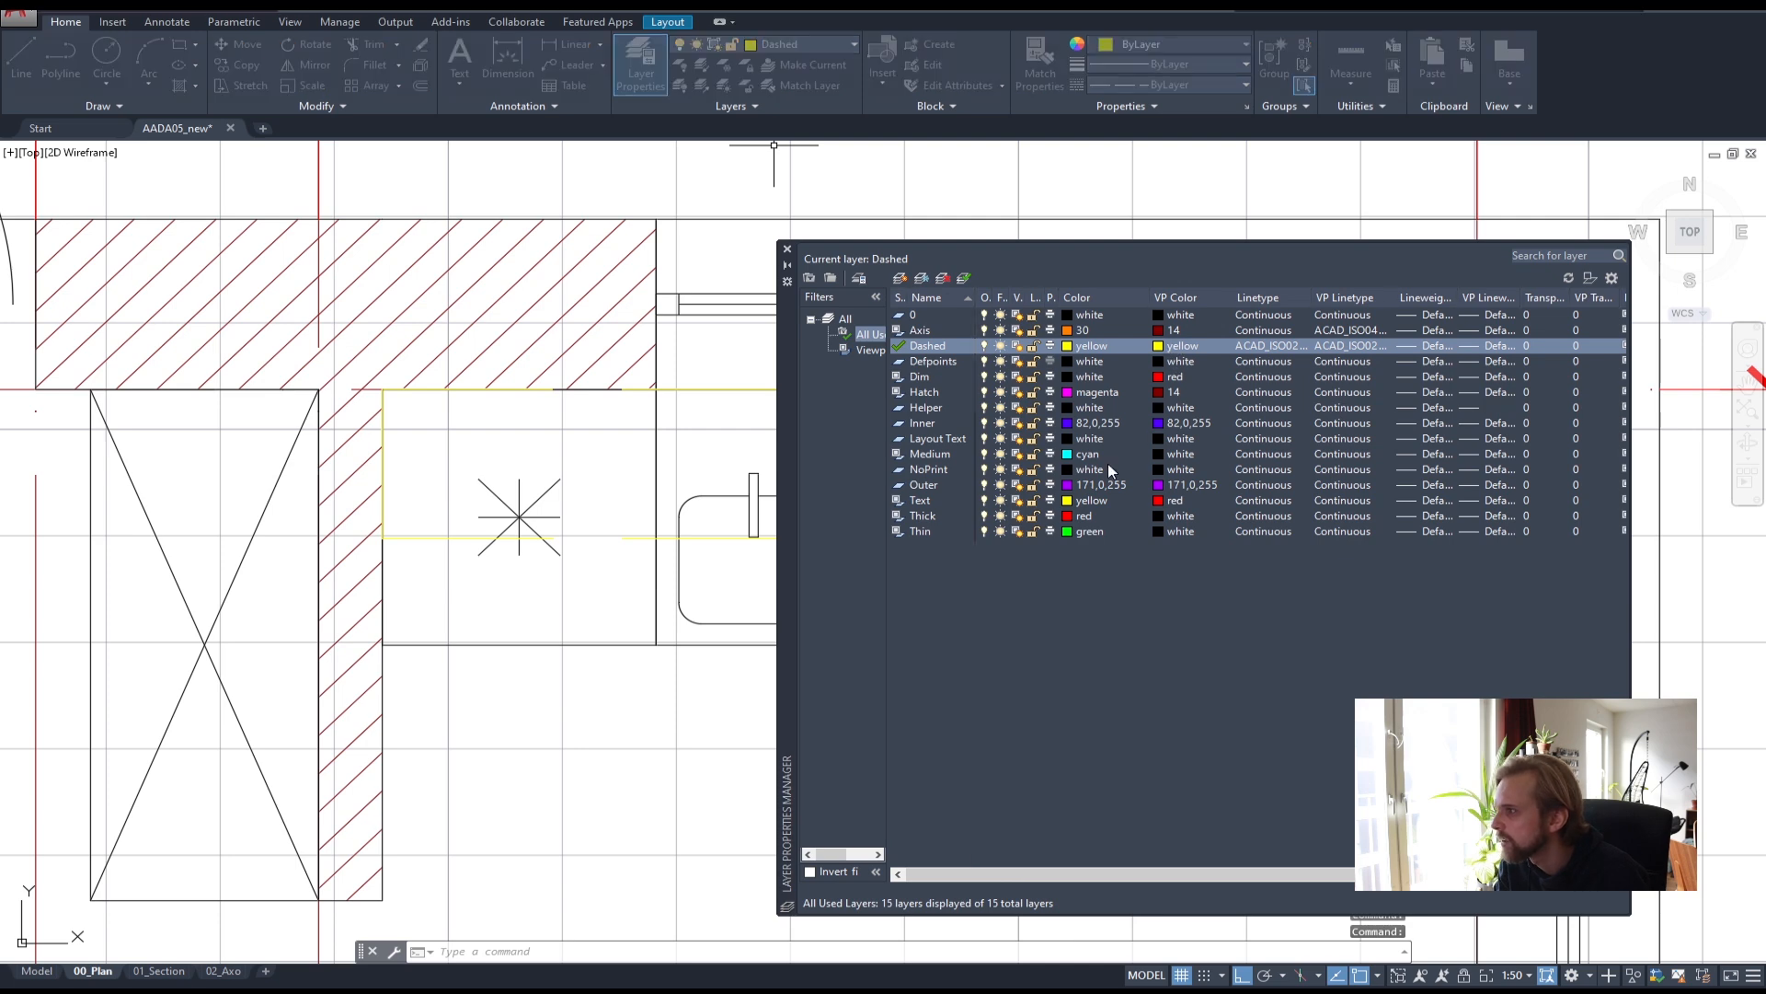
left_click(443, 641)
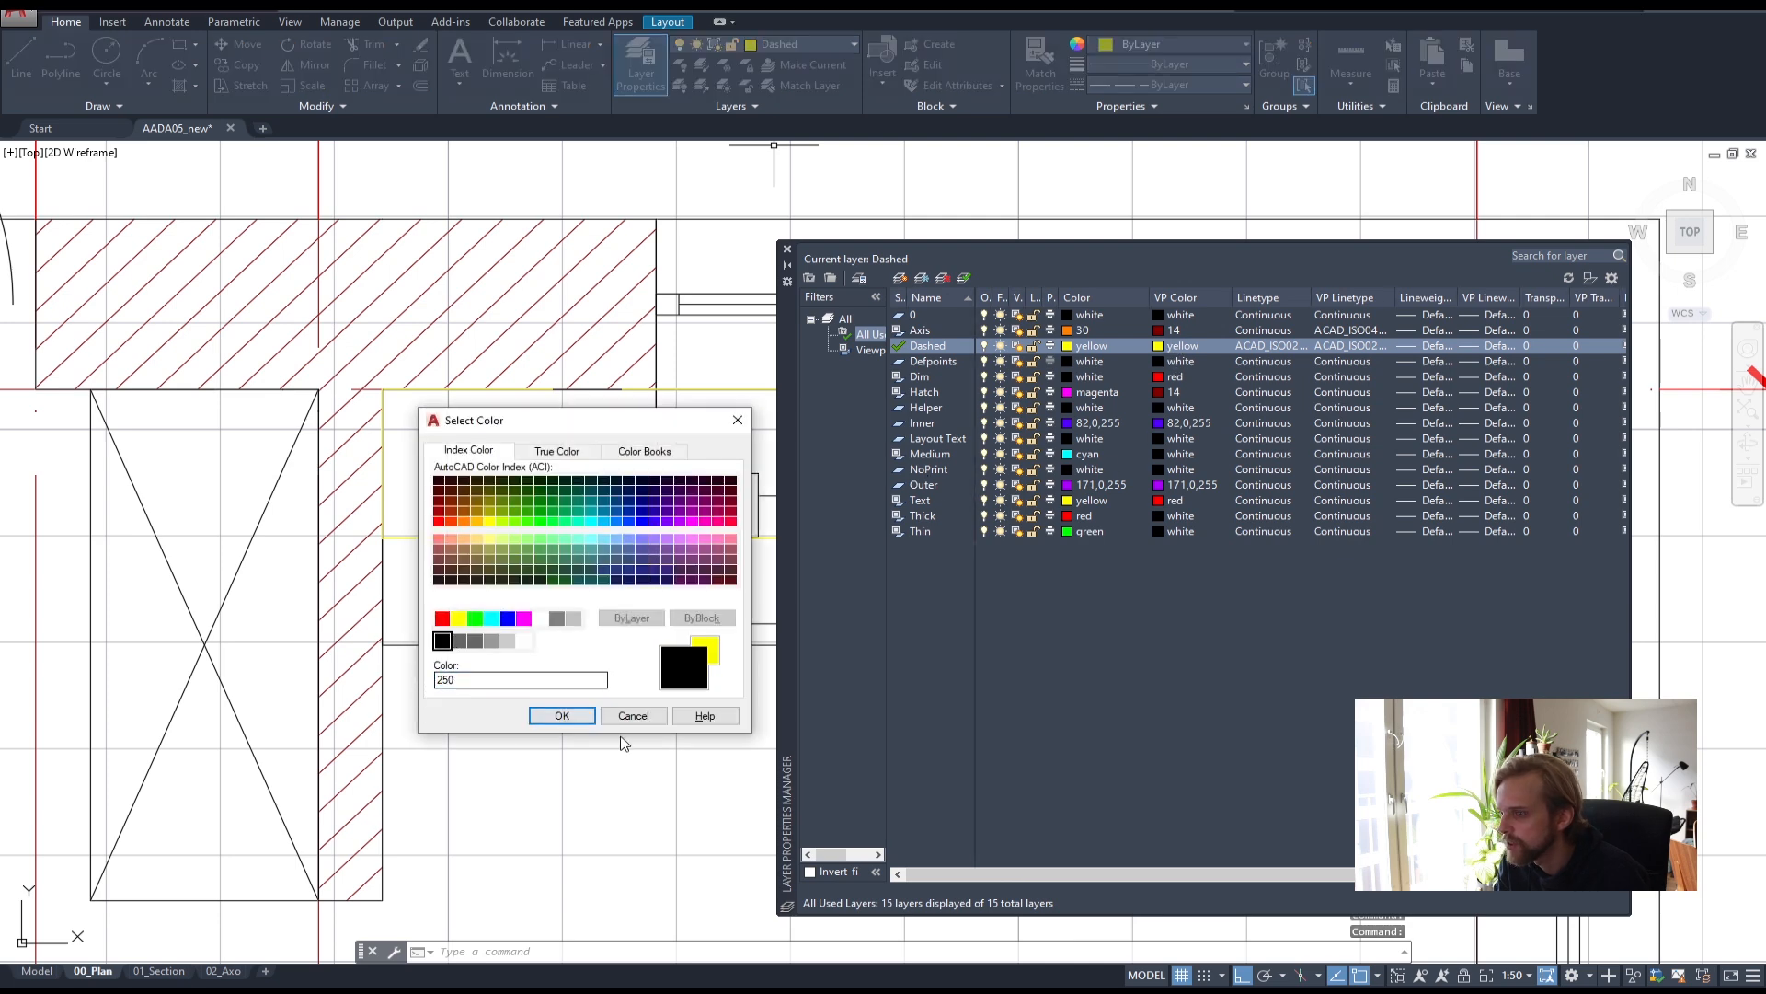
left_click(562, 716)
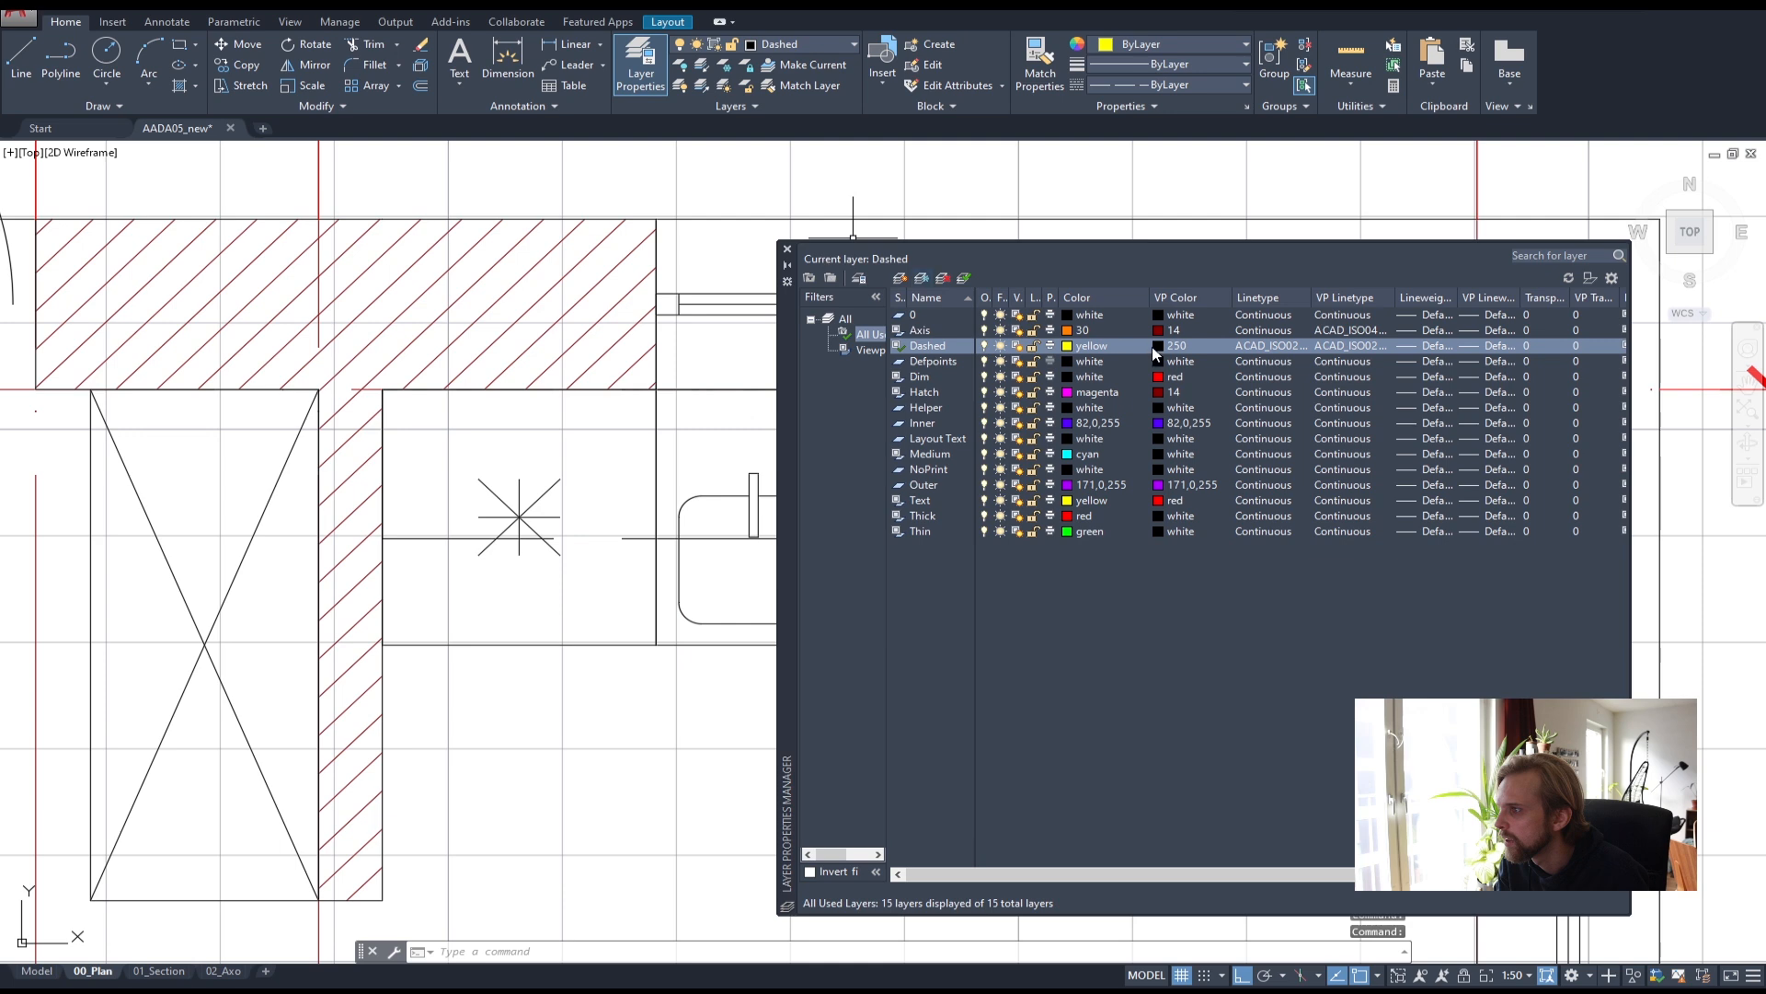
left_click(788, 248)
- Cancel pending commands and return to paper space with the whole sheet in view
key("Escape")
key("Escape")
key("Escape")
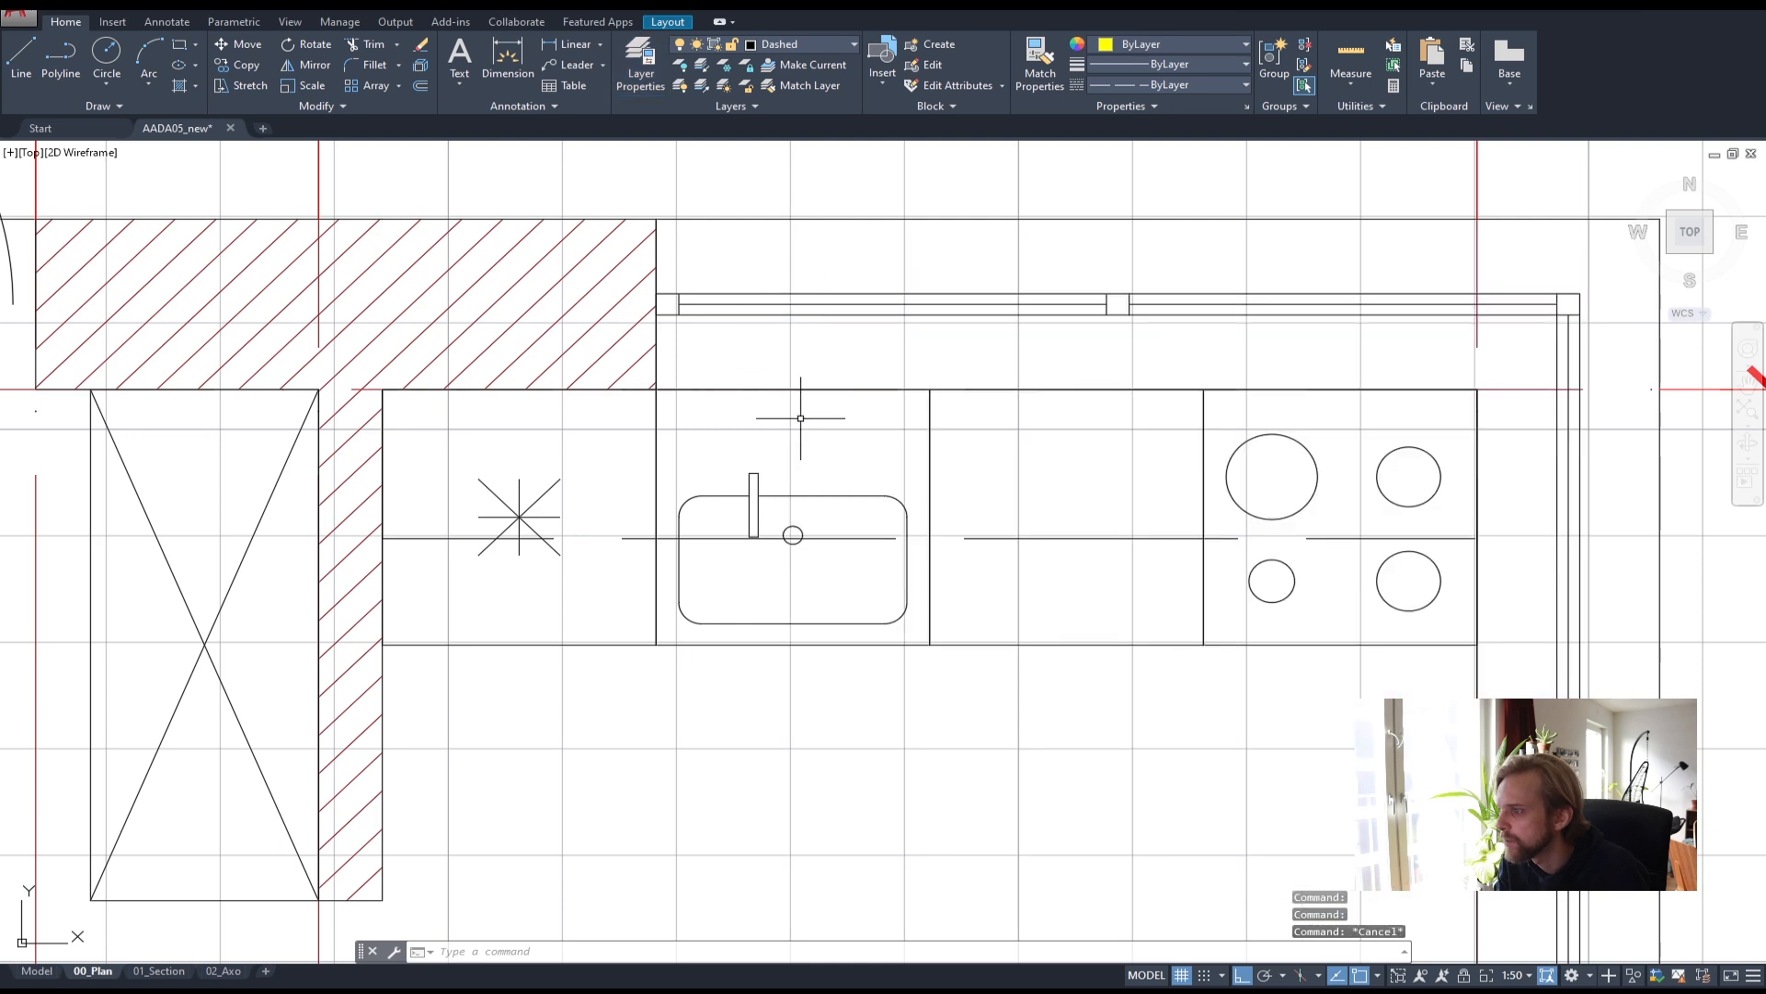
scroll(993, 533, "down", 4)
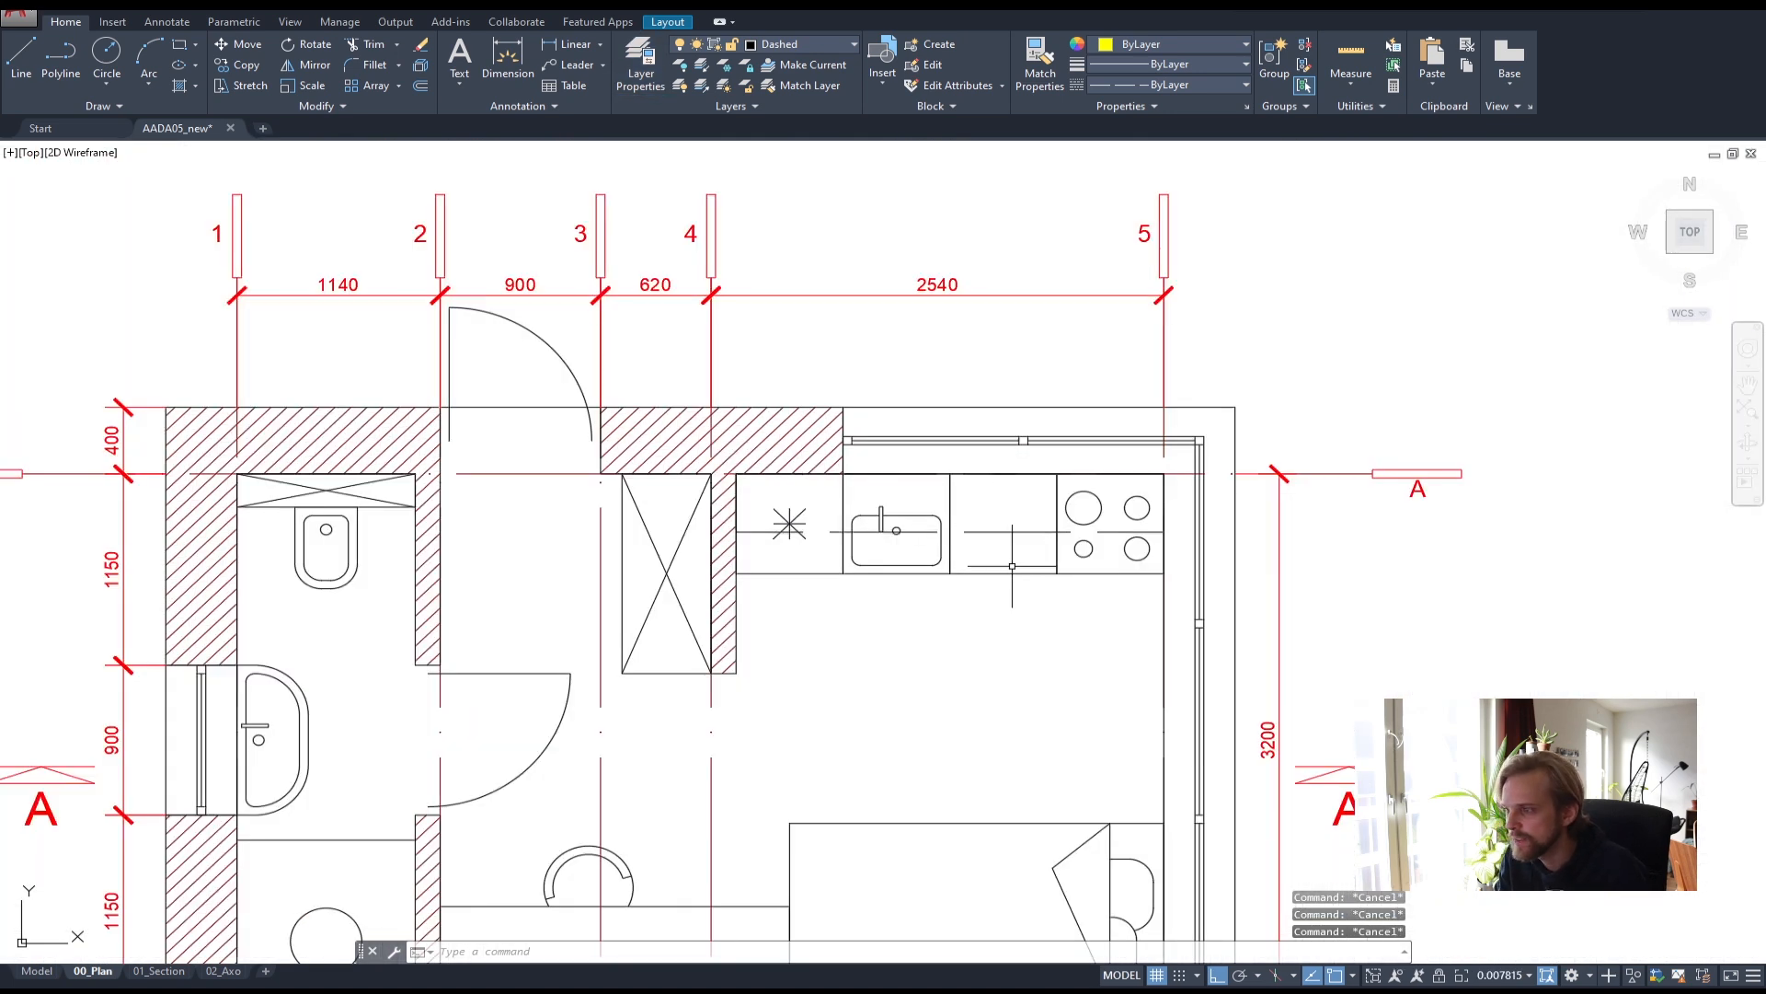
scroll(988, 552, "down", 6)
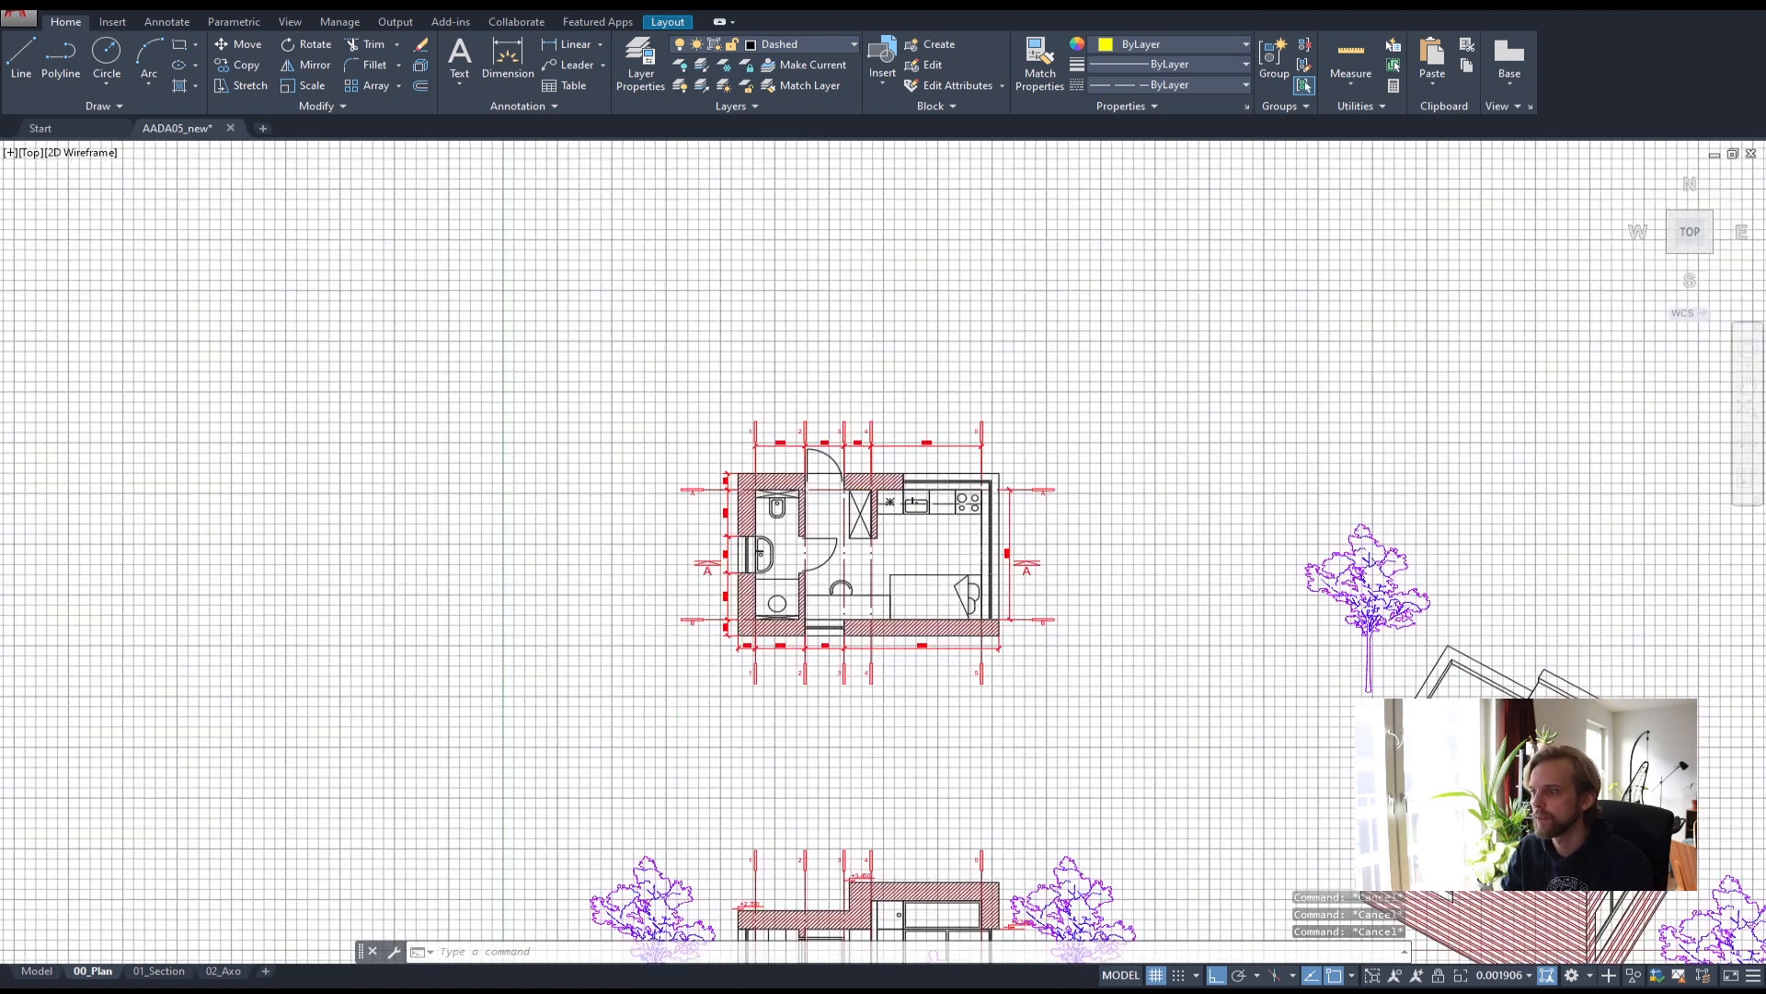
scroll(985, 567, "up", 2)
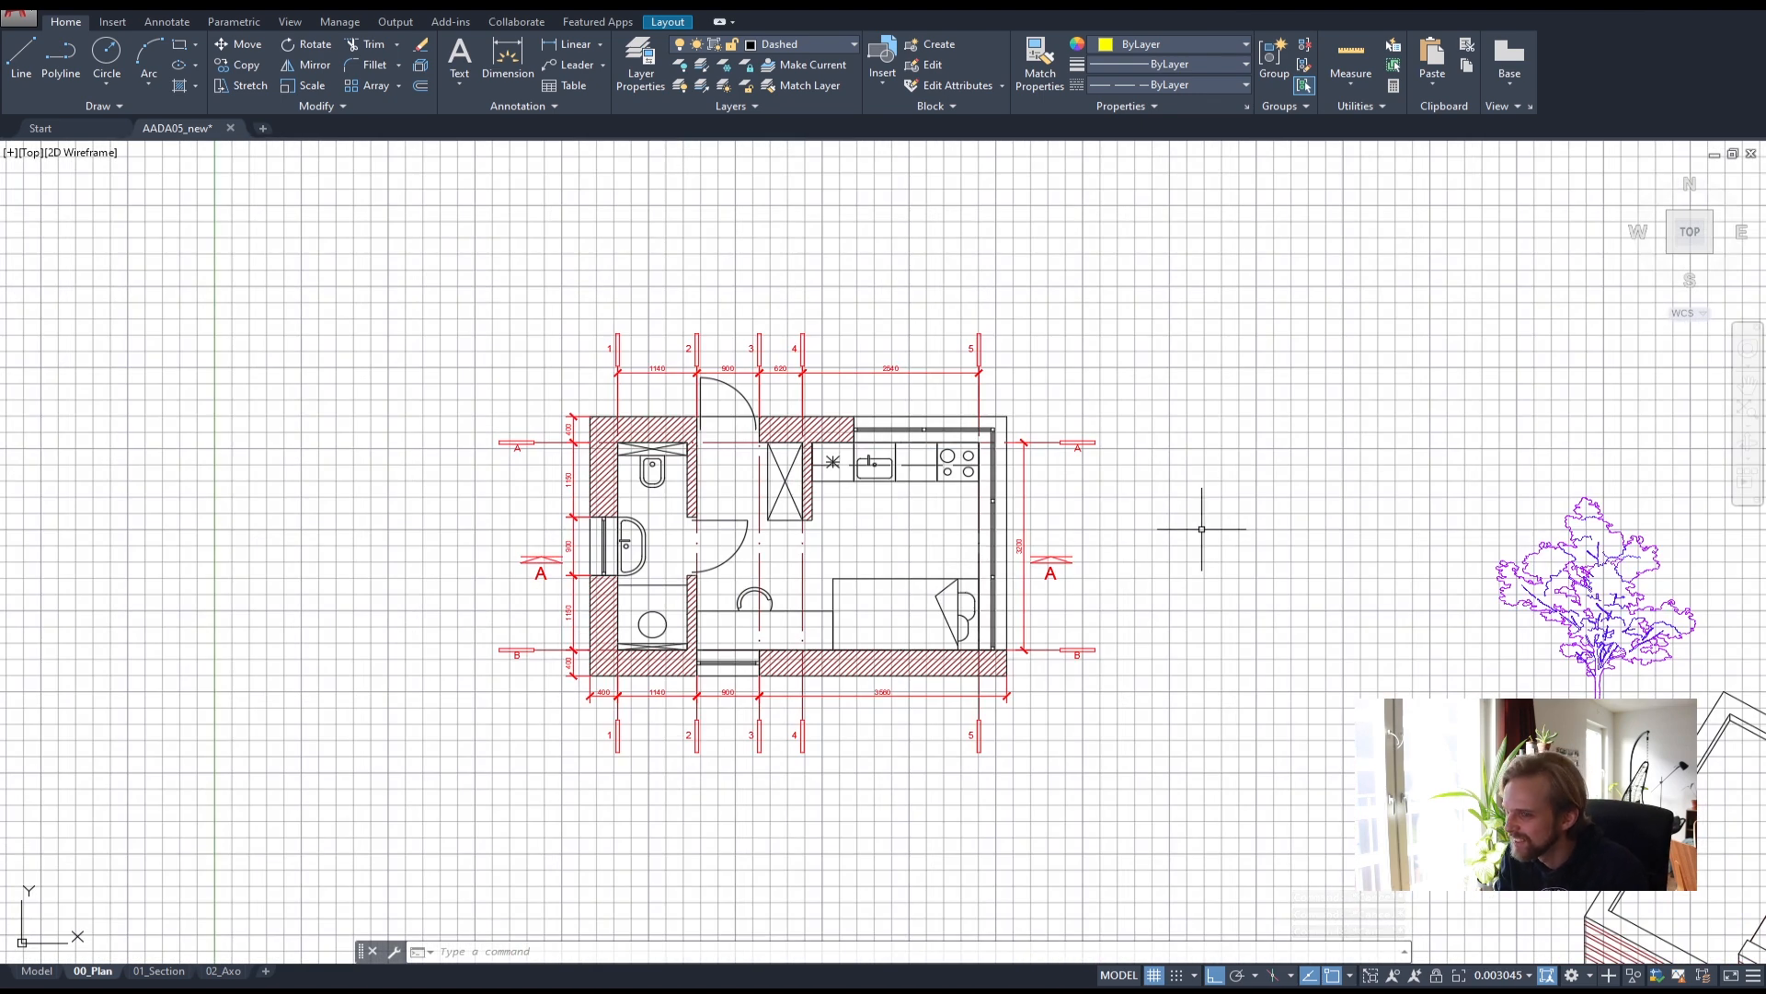
key("Escape")
left_click(1205, 522)
key("Escape")
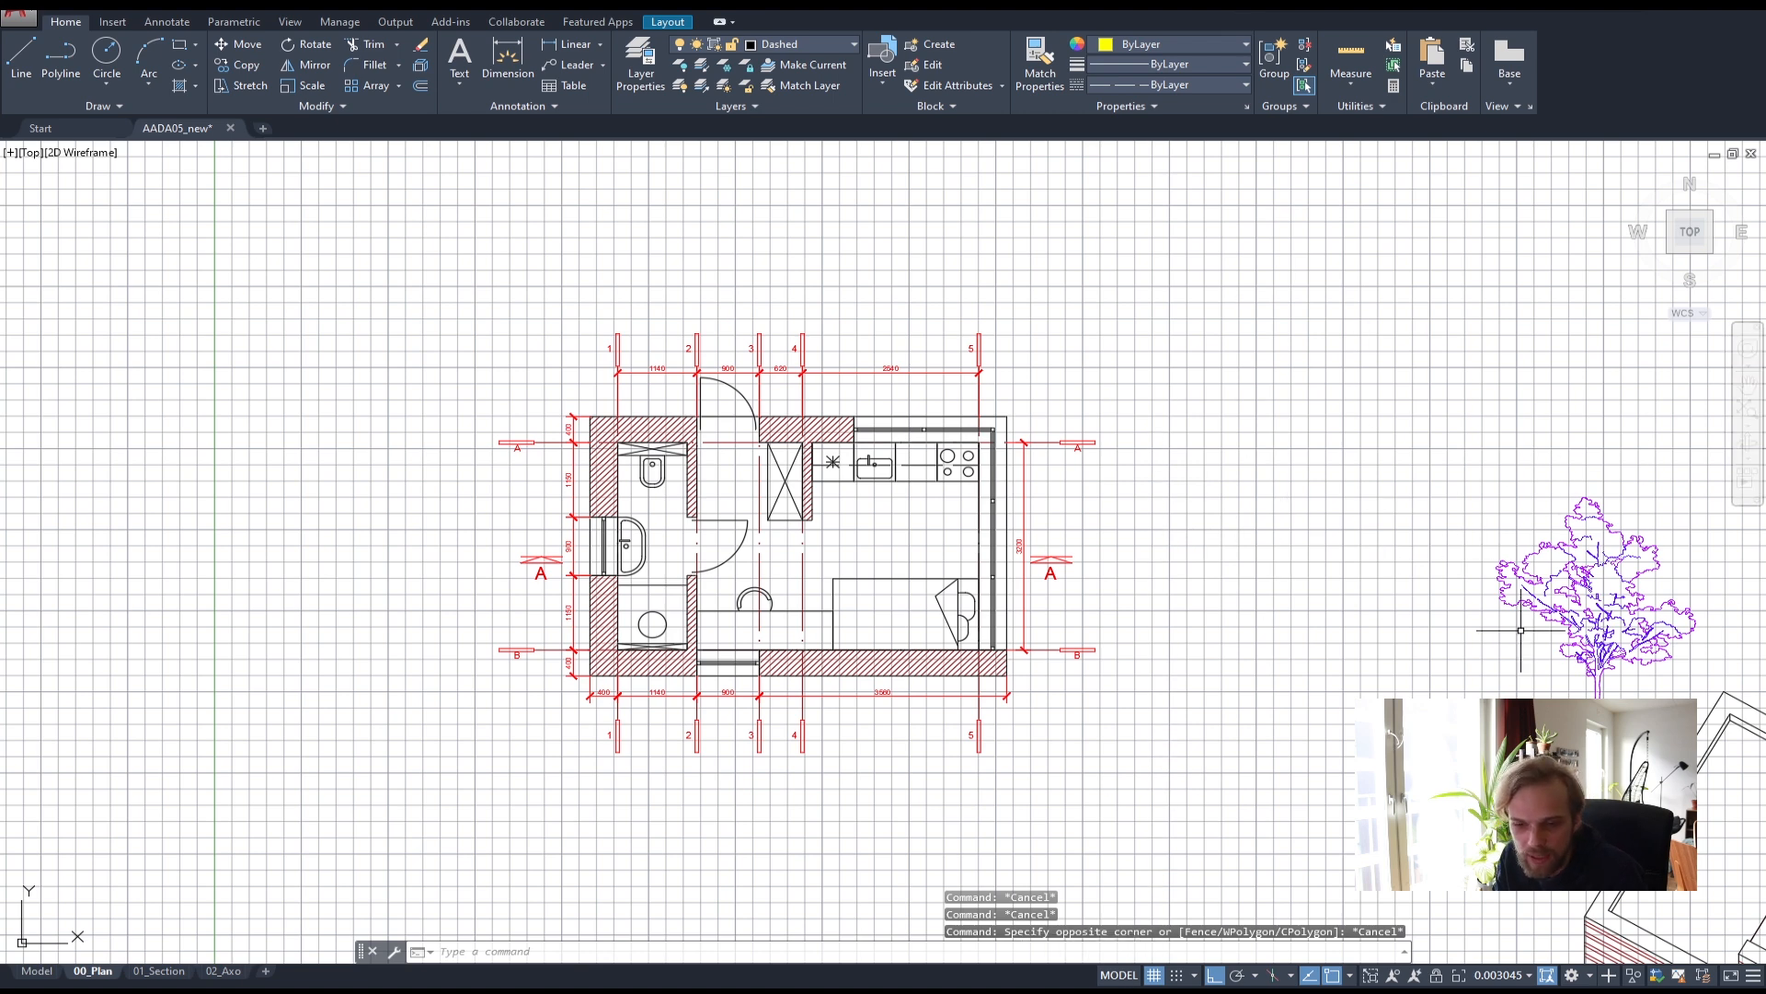
scroll(1350, 502, "down", 5)
scroll(1336, 507, "up", 6)
scroll(1385, 619, "up", 2)
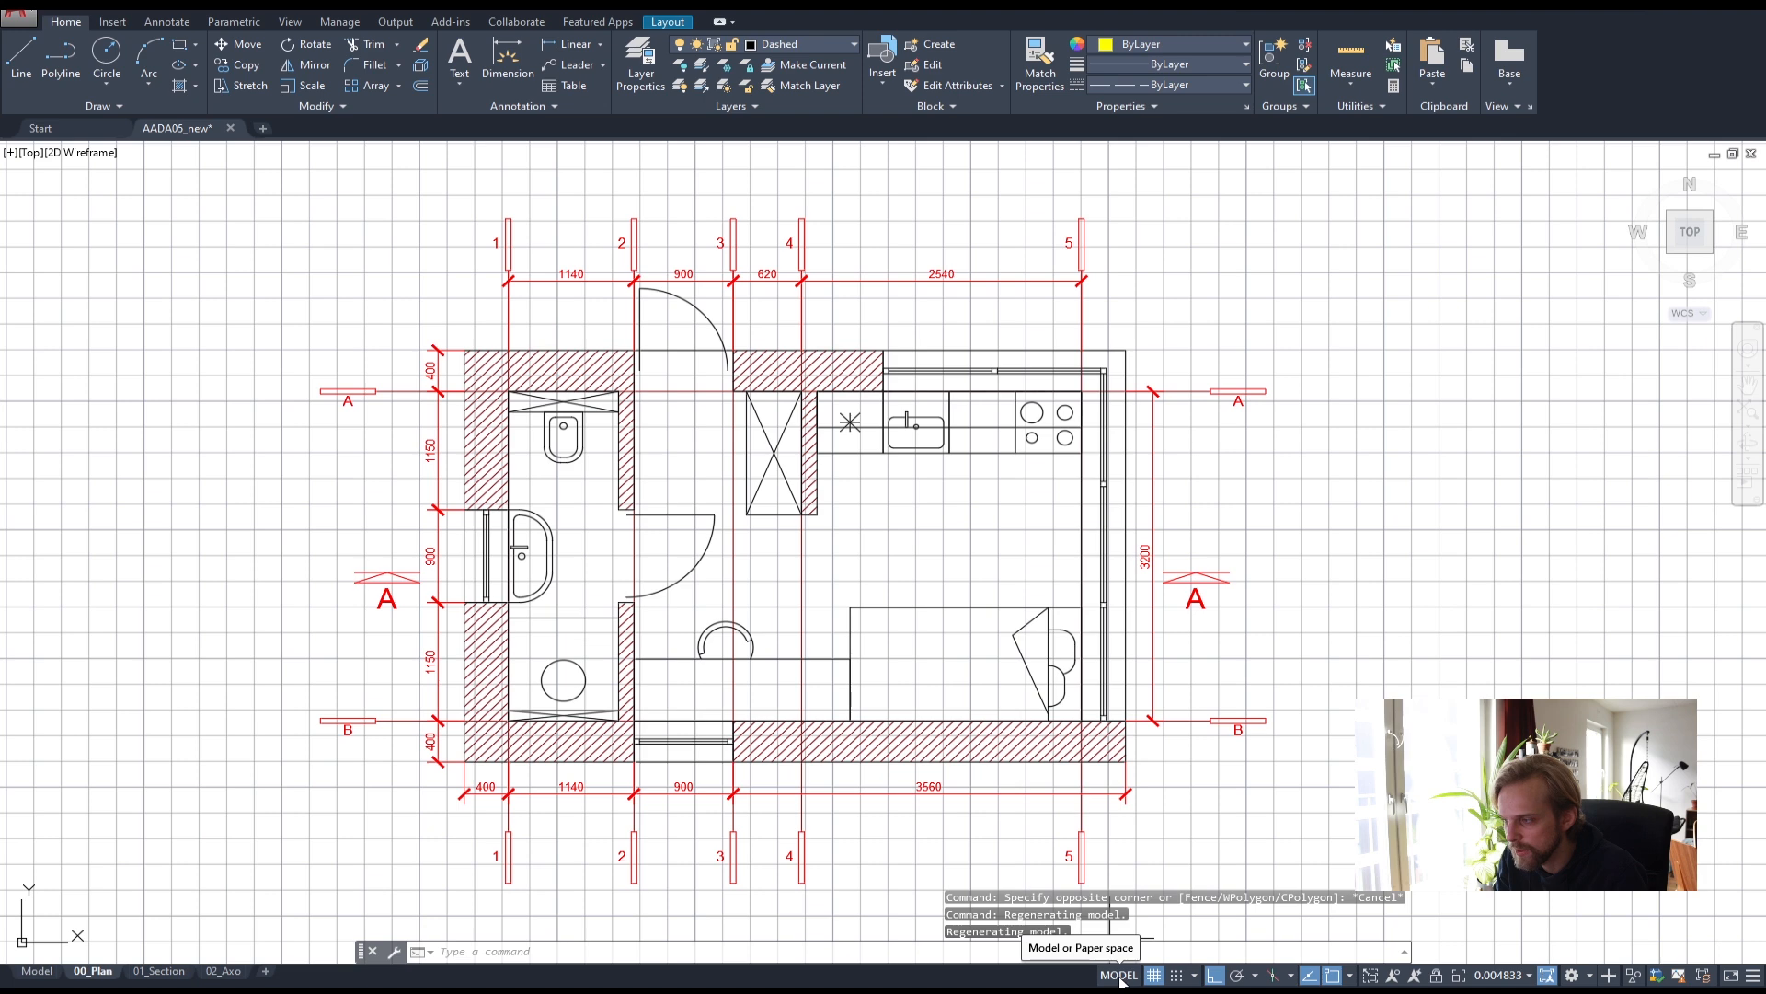
left_click(1118, 975)
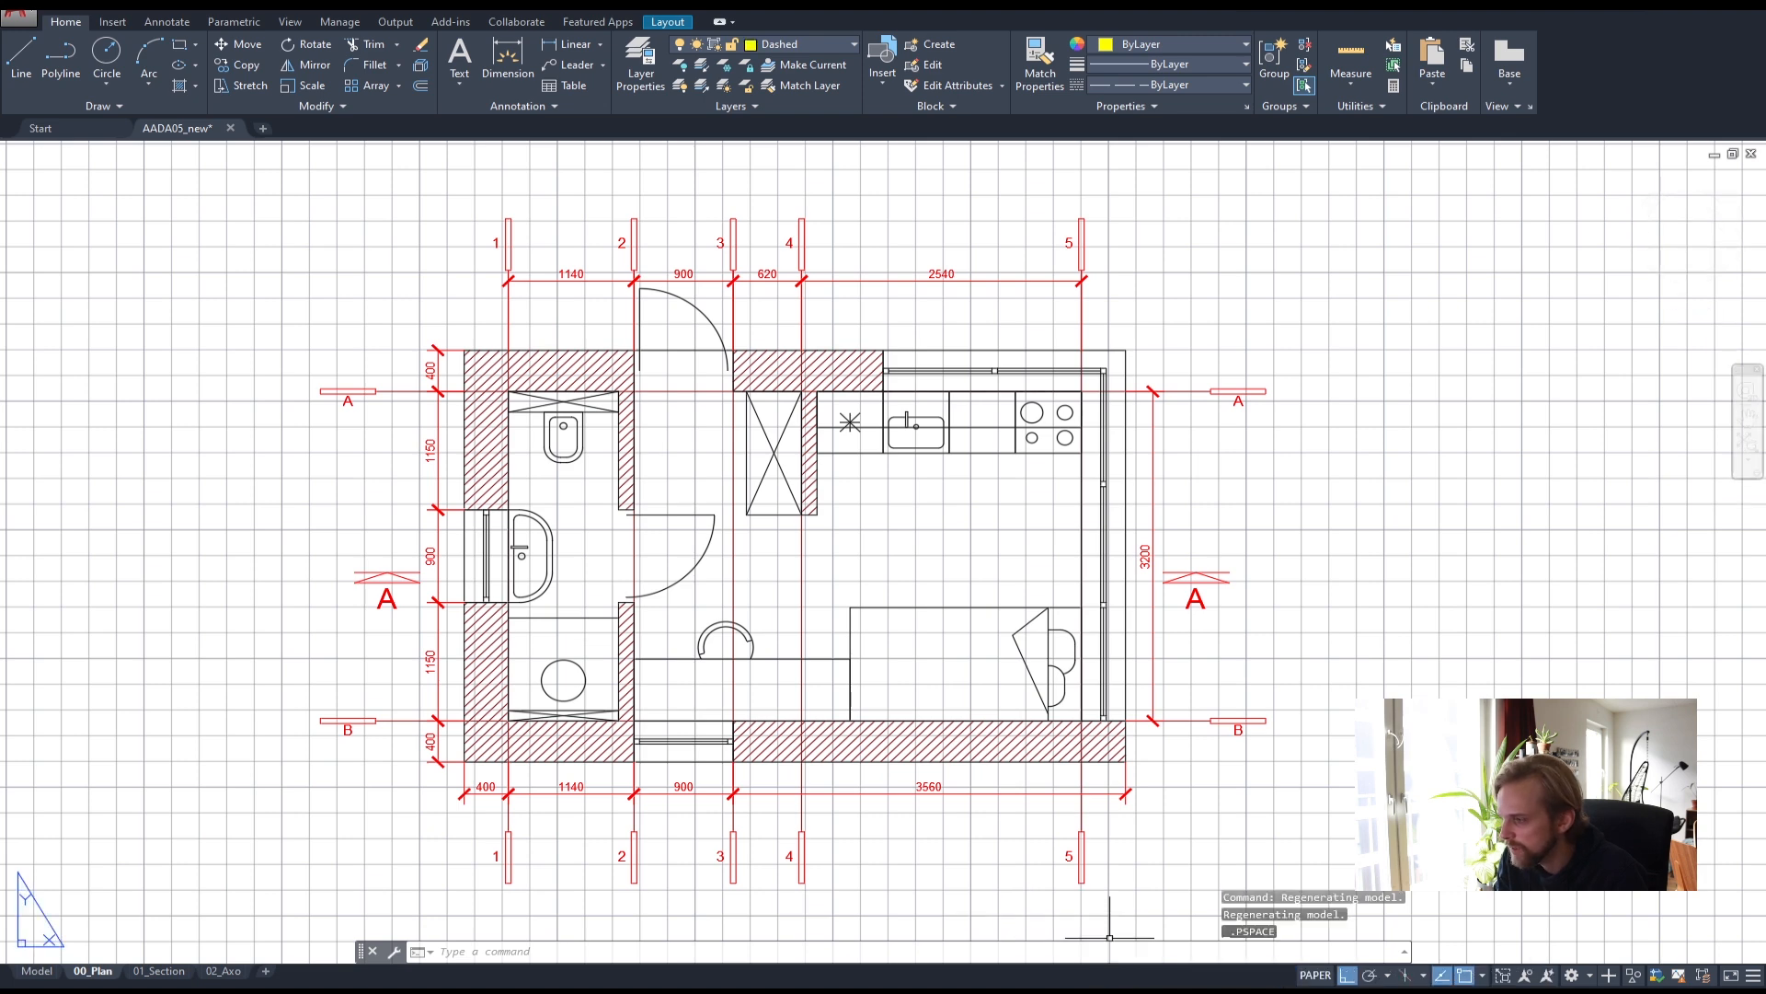
scroll(1231, 576, "down", 5)
middle_click_drag(1257, 614, 1035, 525)
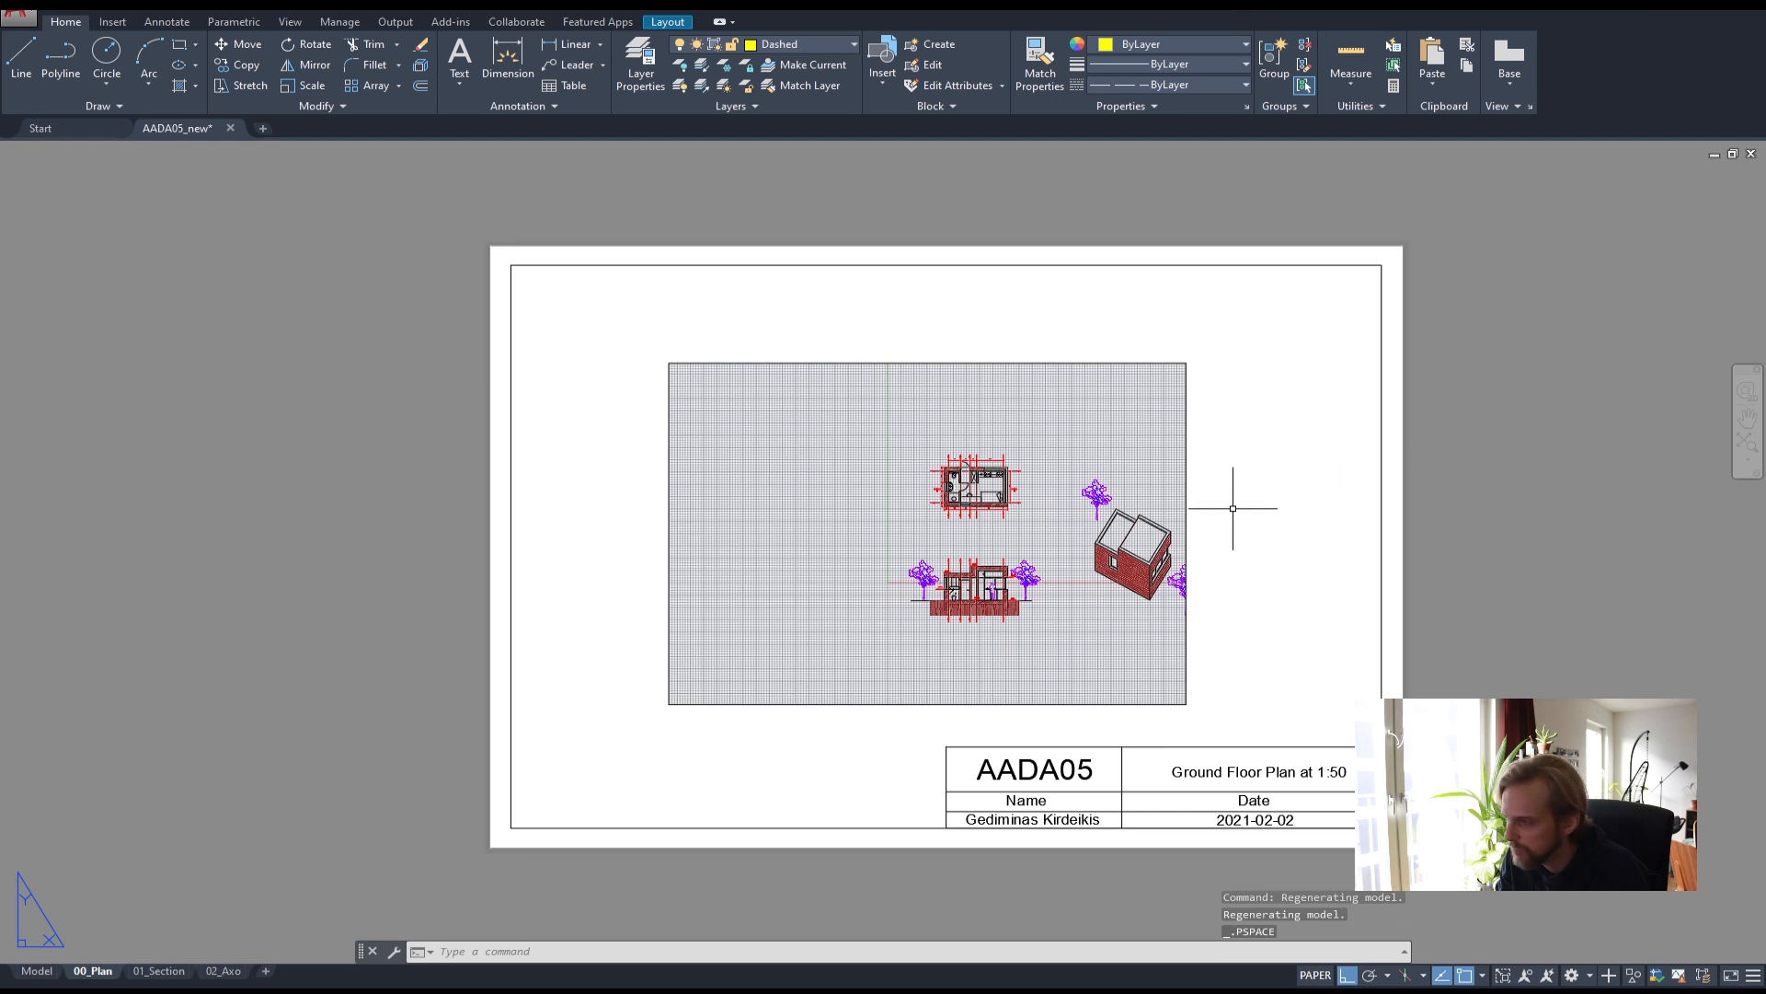
- Inside the viewport, window-select the floor plan and zoom to it with Z, O
double_click(831, 437)
left_click(1072, 538)
left_click(896, 439)
key("Escape")
key("Escape")
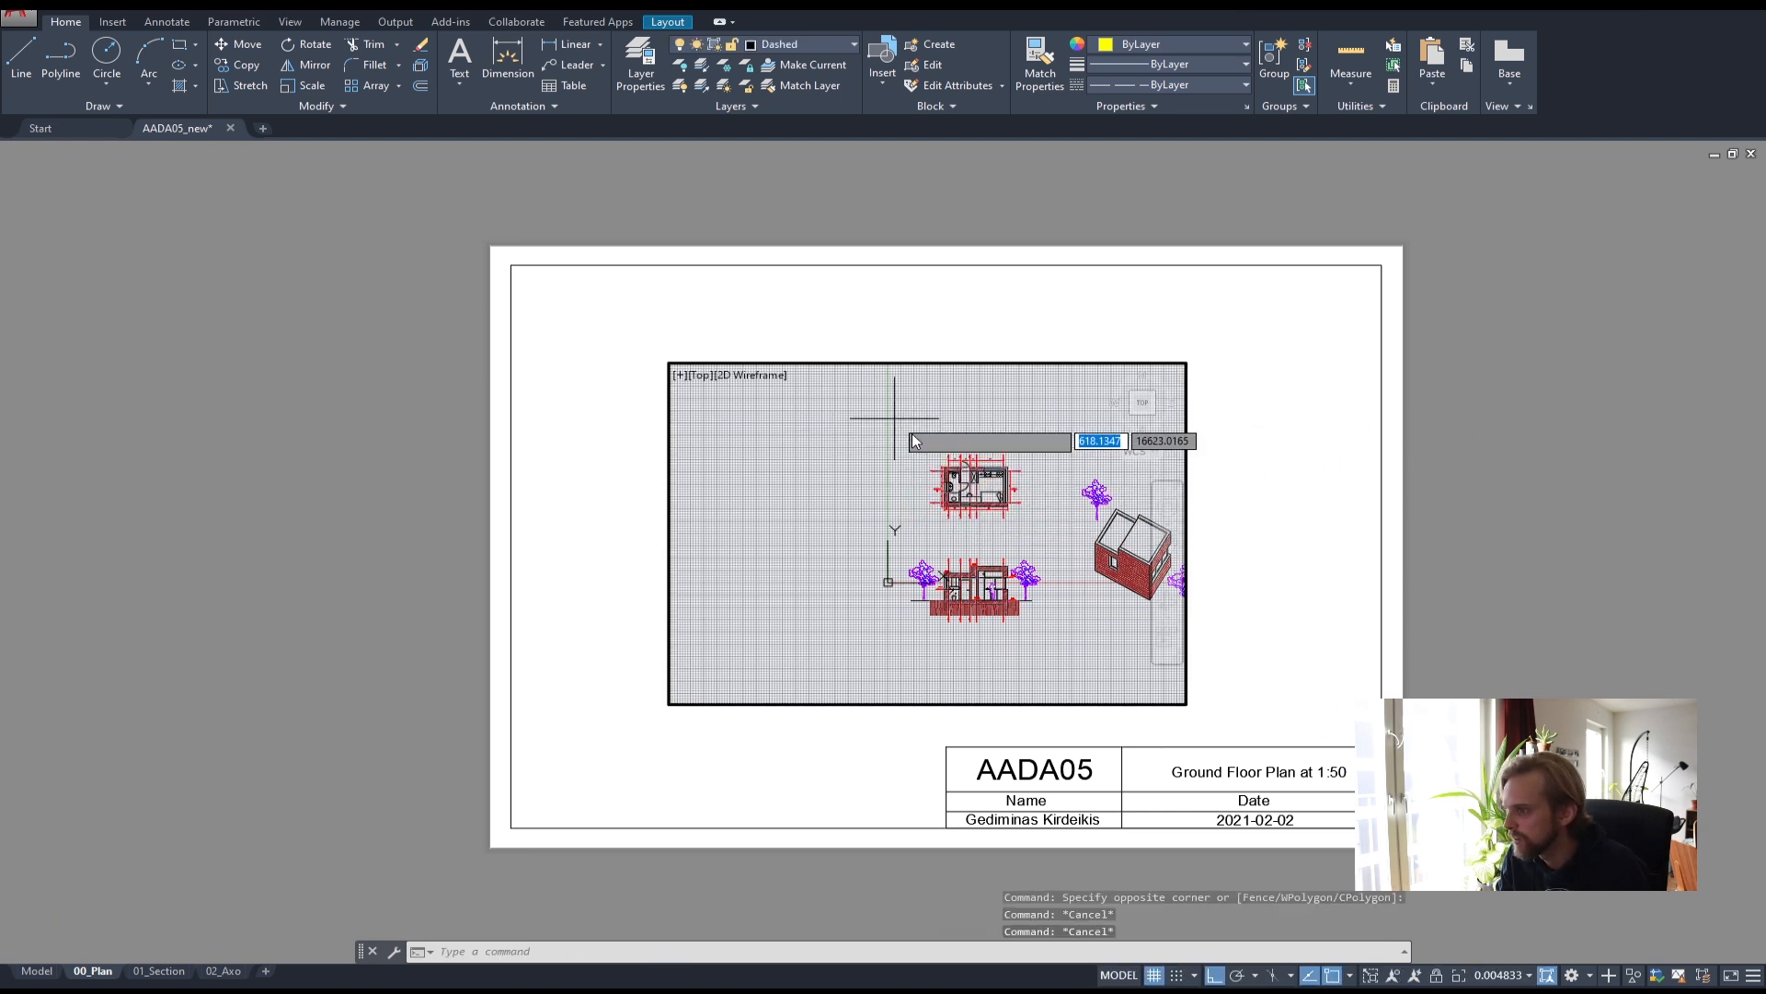
left_click(892, 419)
key("Escape")
key("Escape")
left_click(881, 415)
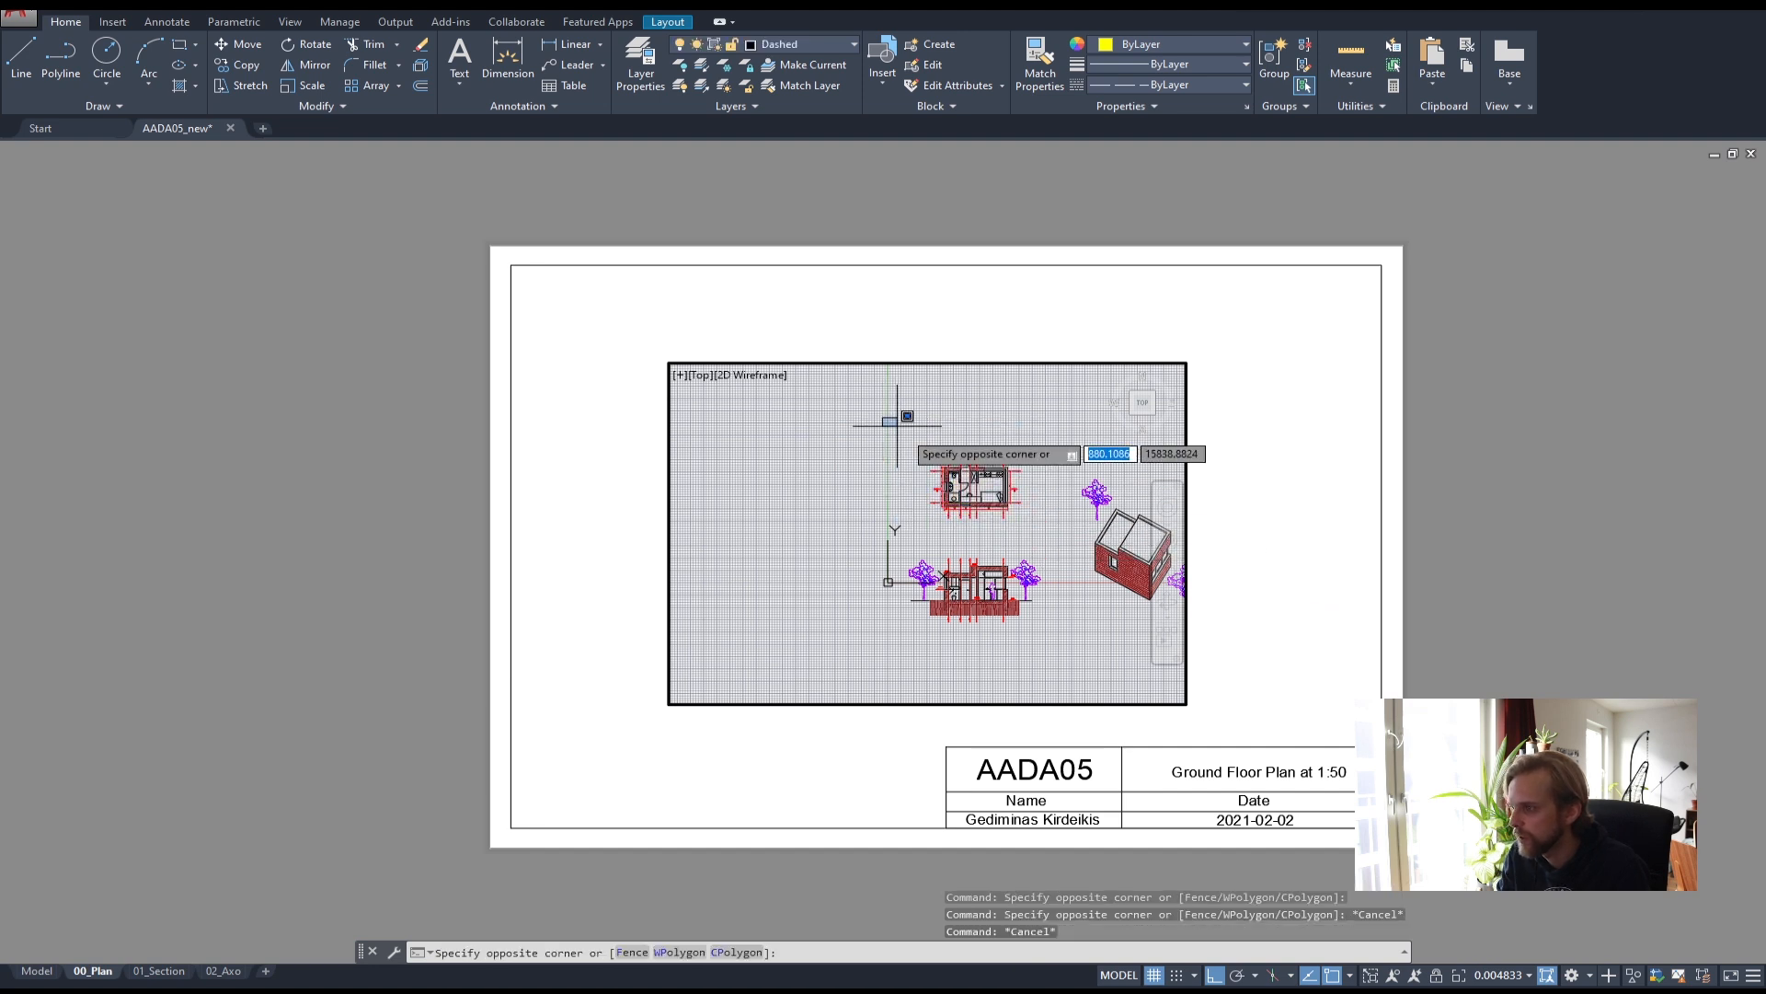
left_click(1029, 531)
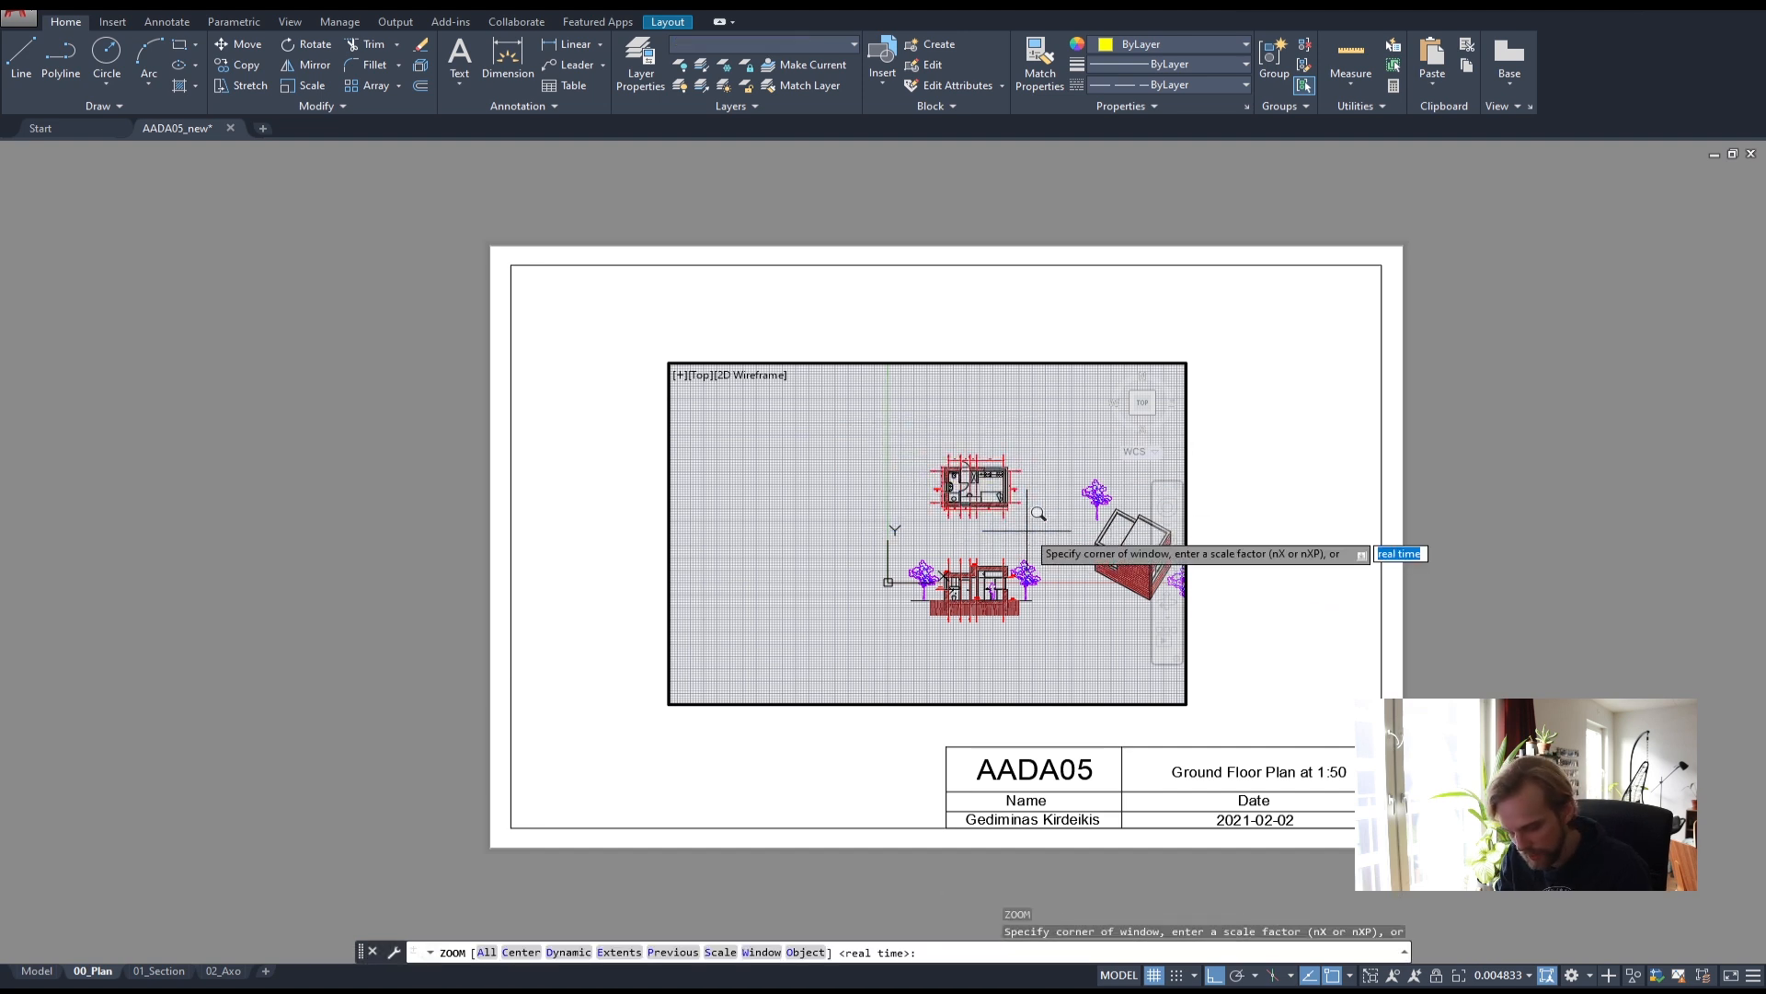
type("z")
key("Return")
type("o")
key("Return")
key("Escape")
key("Escape")
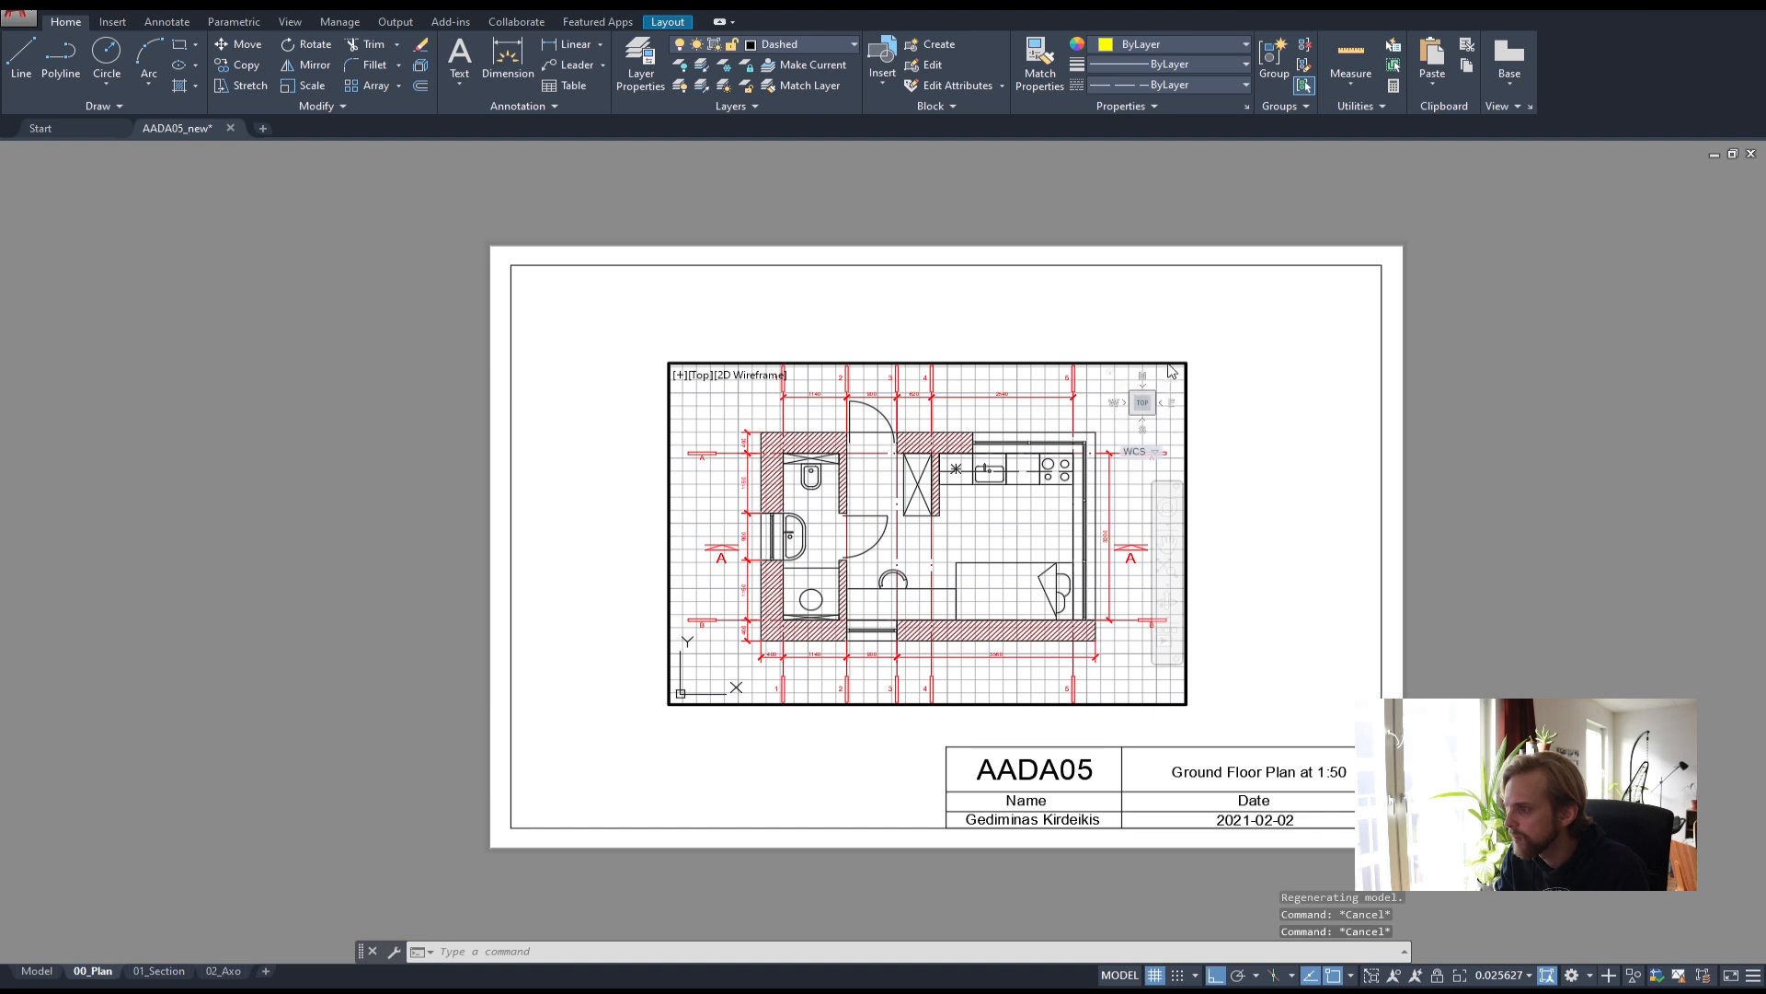
double_click(1305, 362)
left_click(698, 354)
left_click(687, 370)
type("PR")
key("Return")
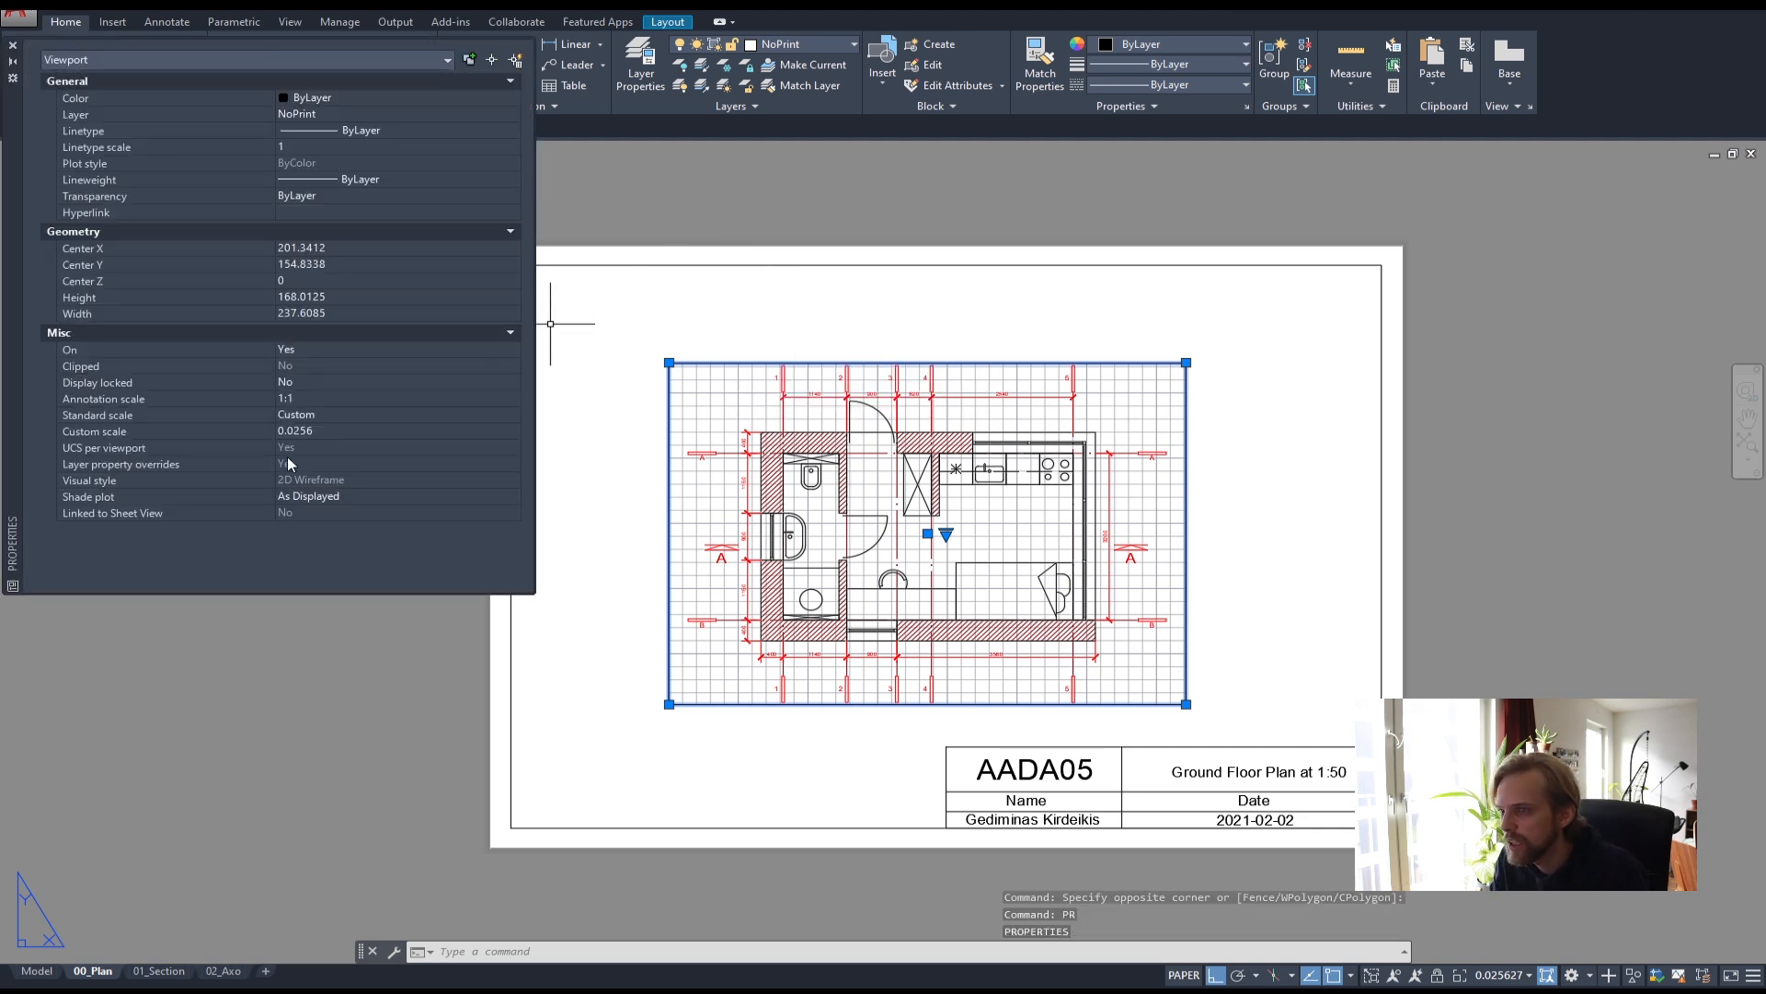
left_click(355, 415)
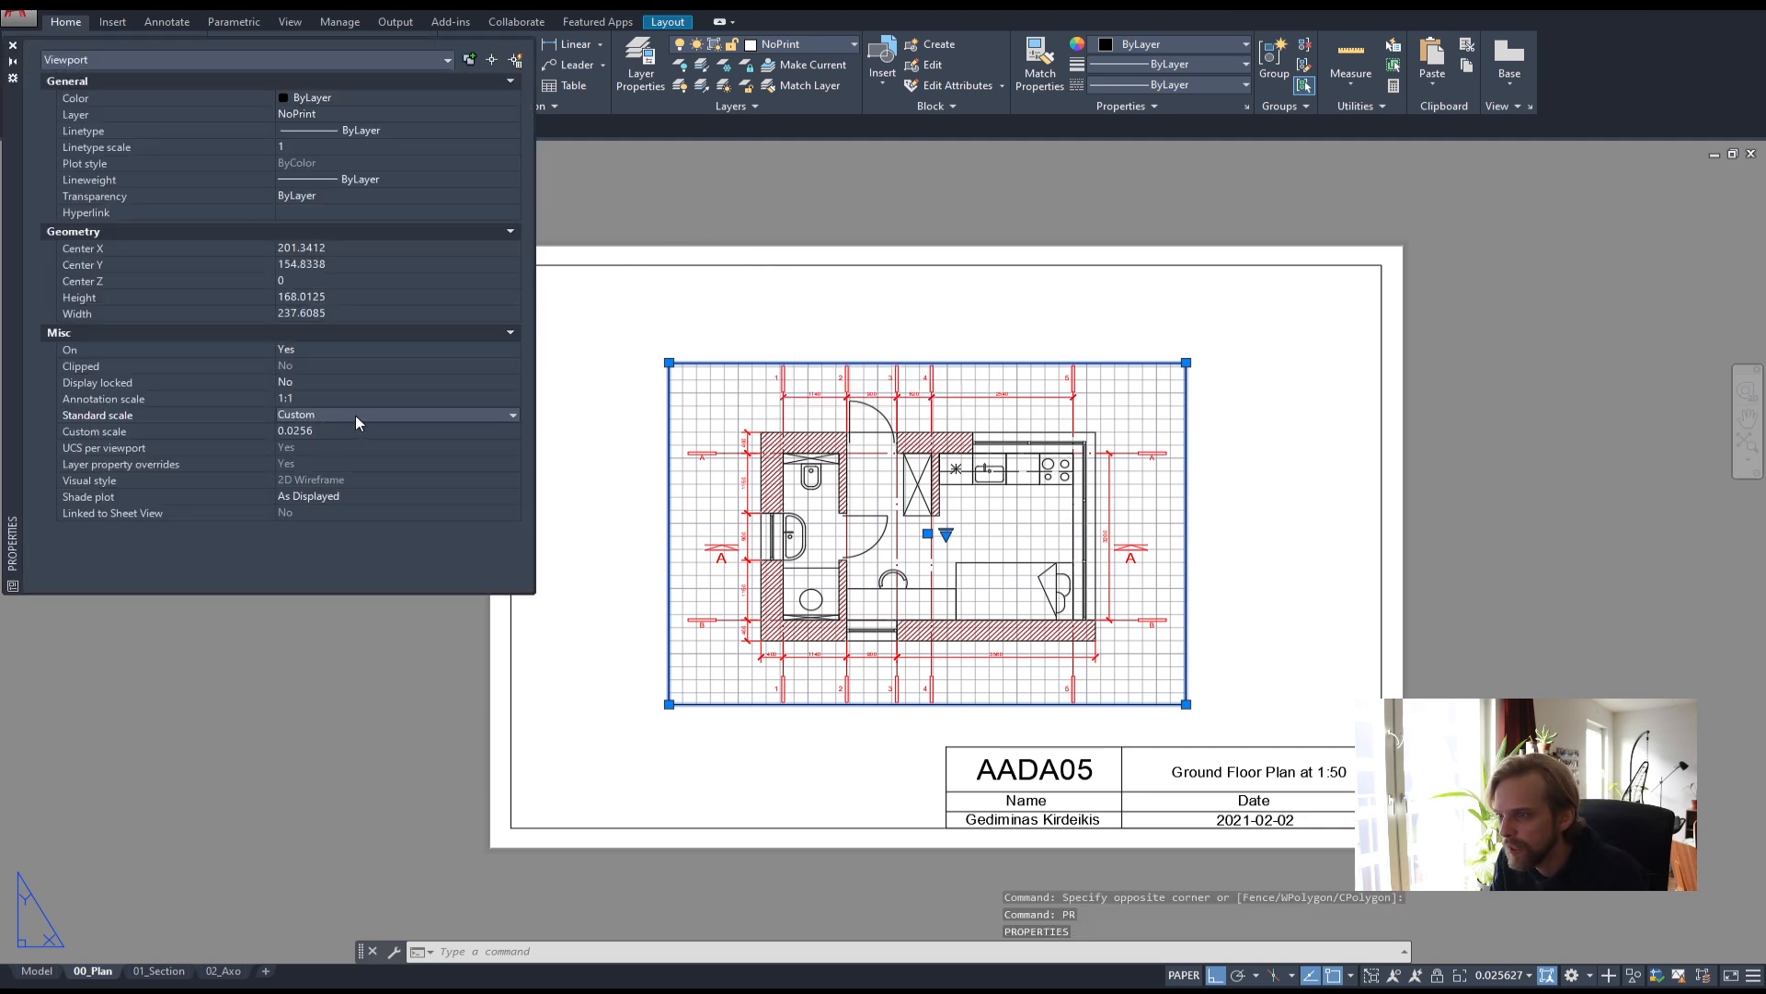
left_click(513, 415)
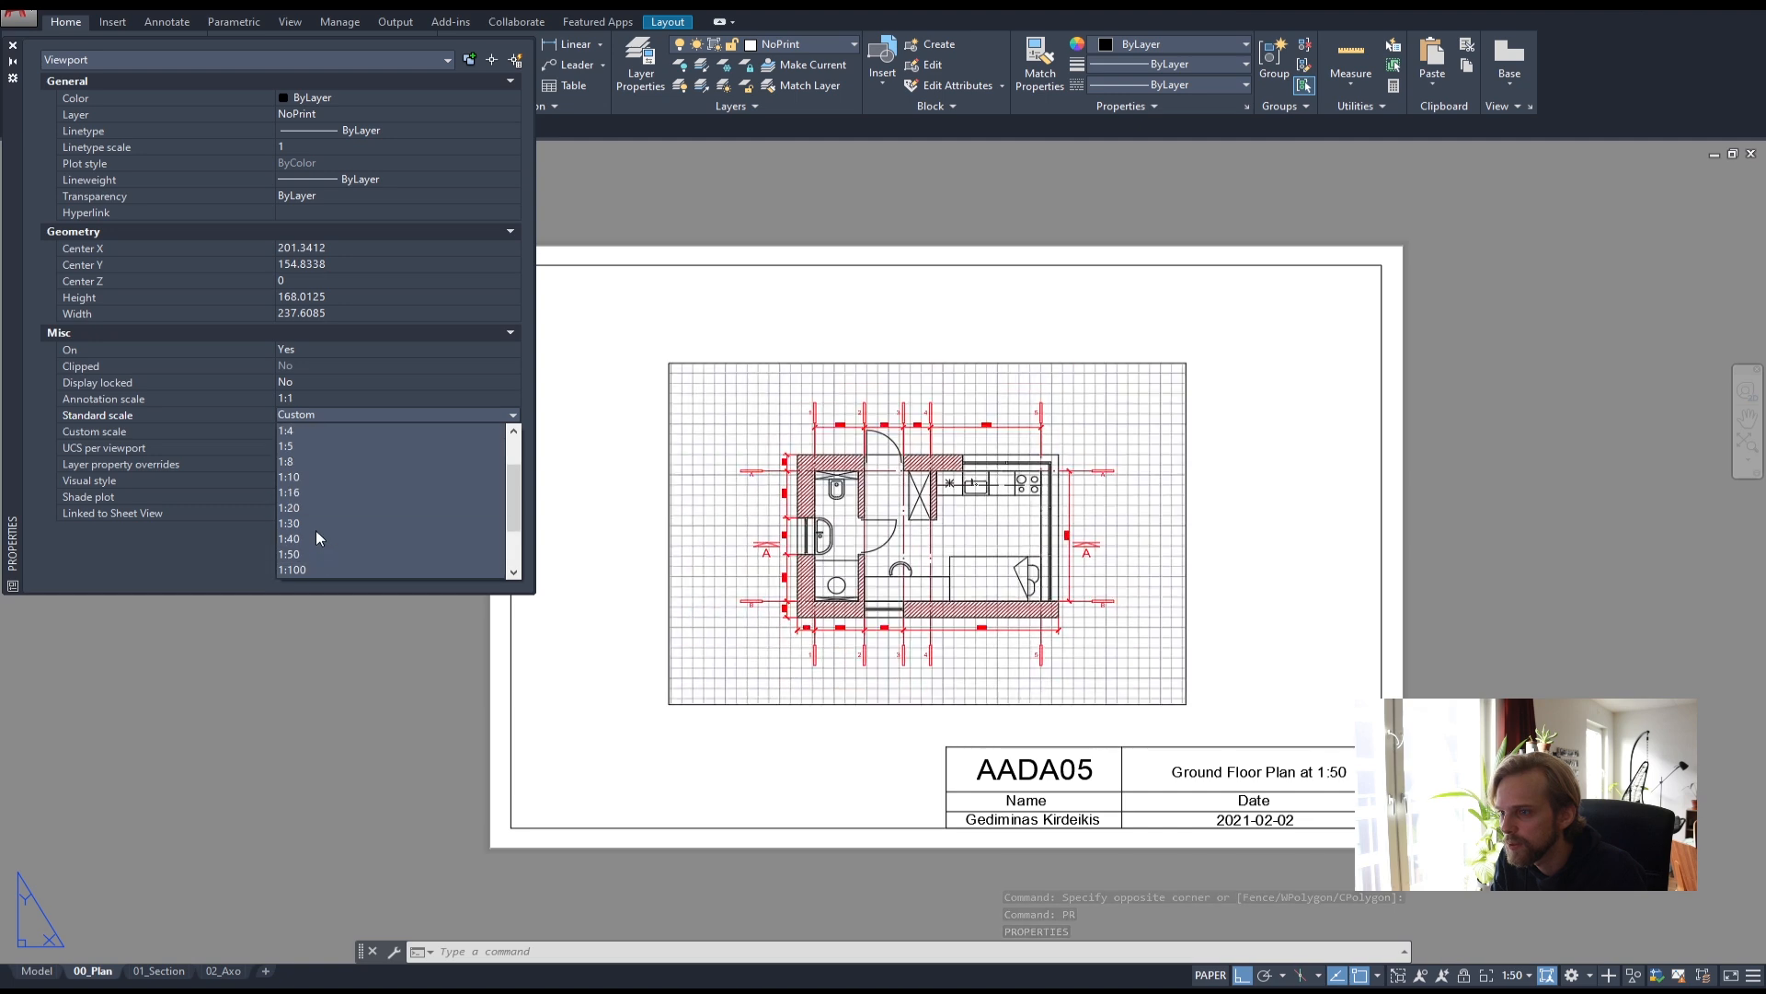
left_click(312, 556)
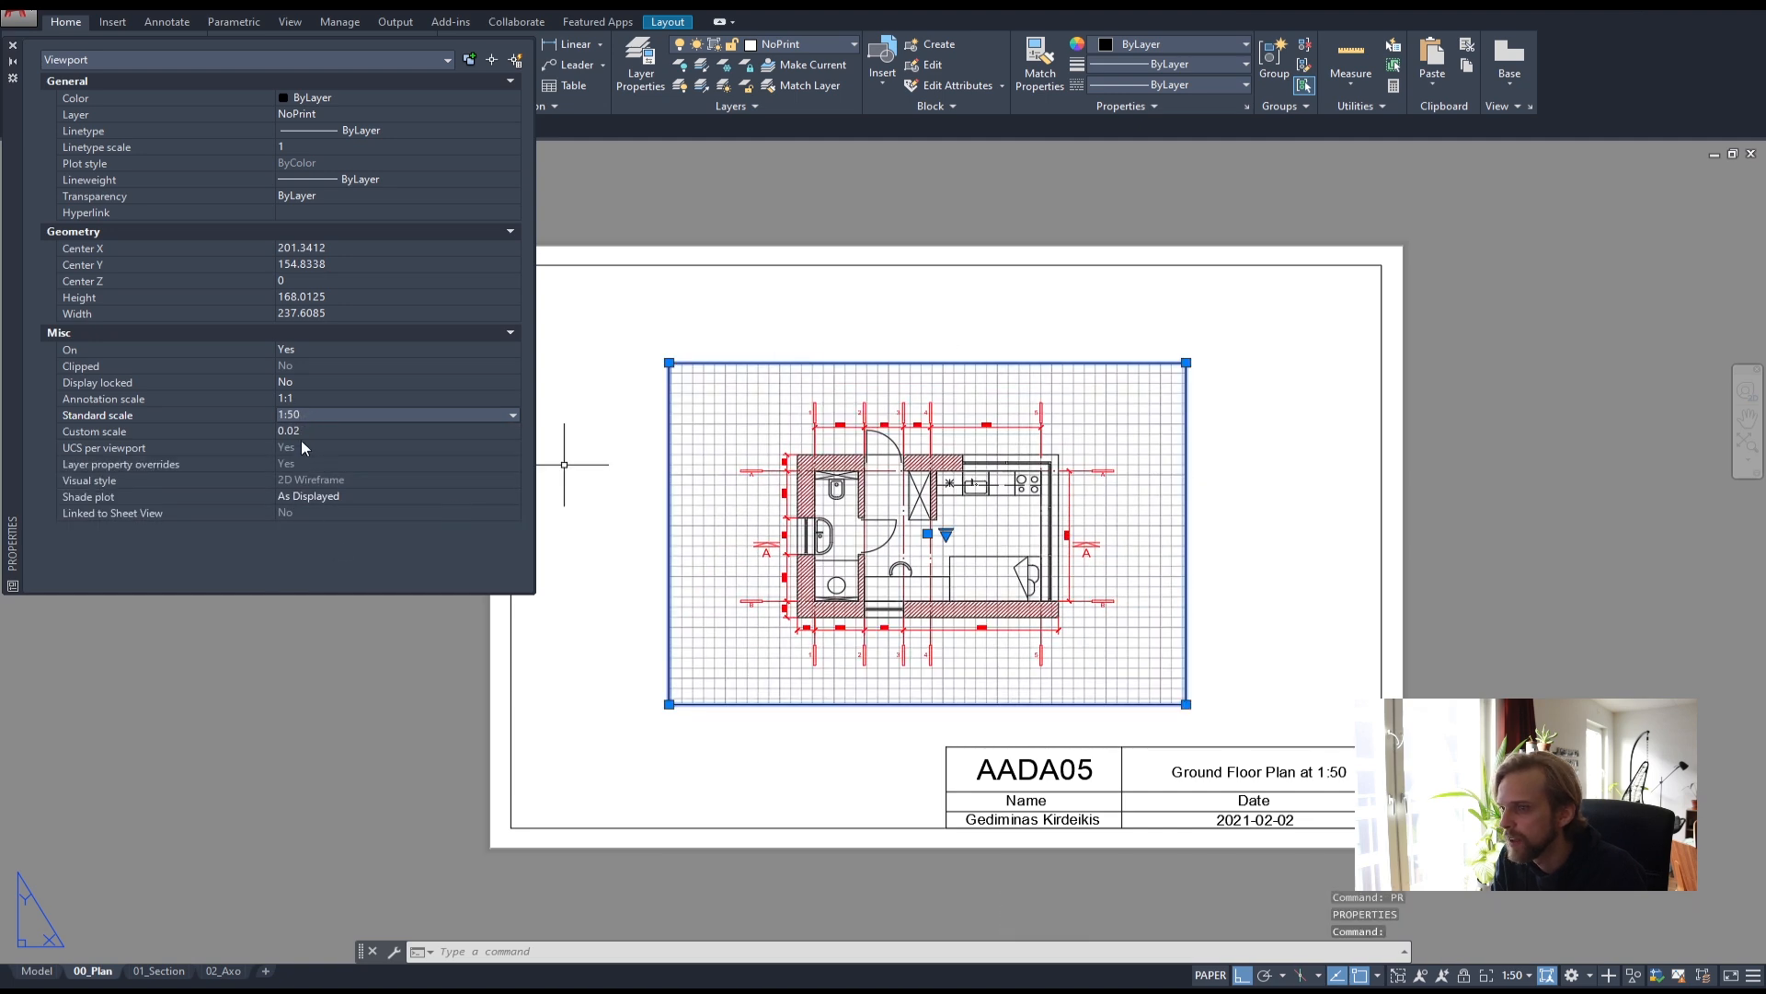
left_click(659, 316)
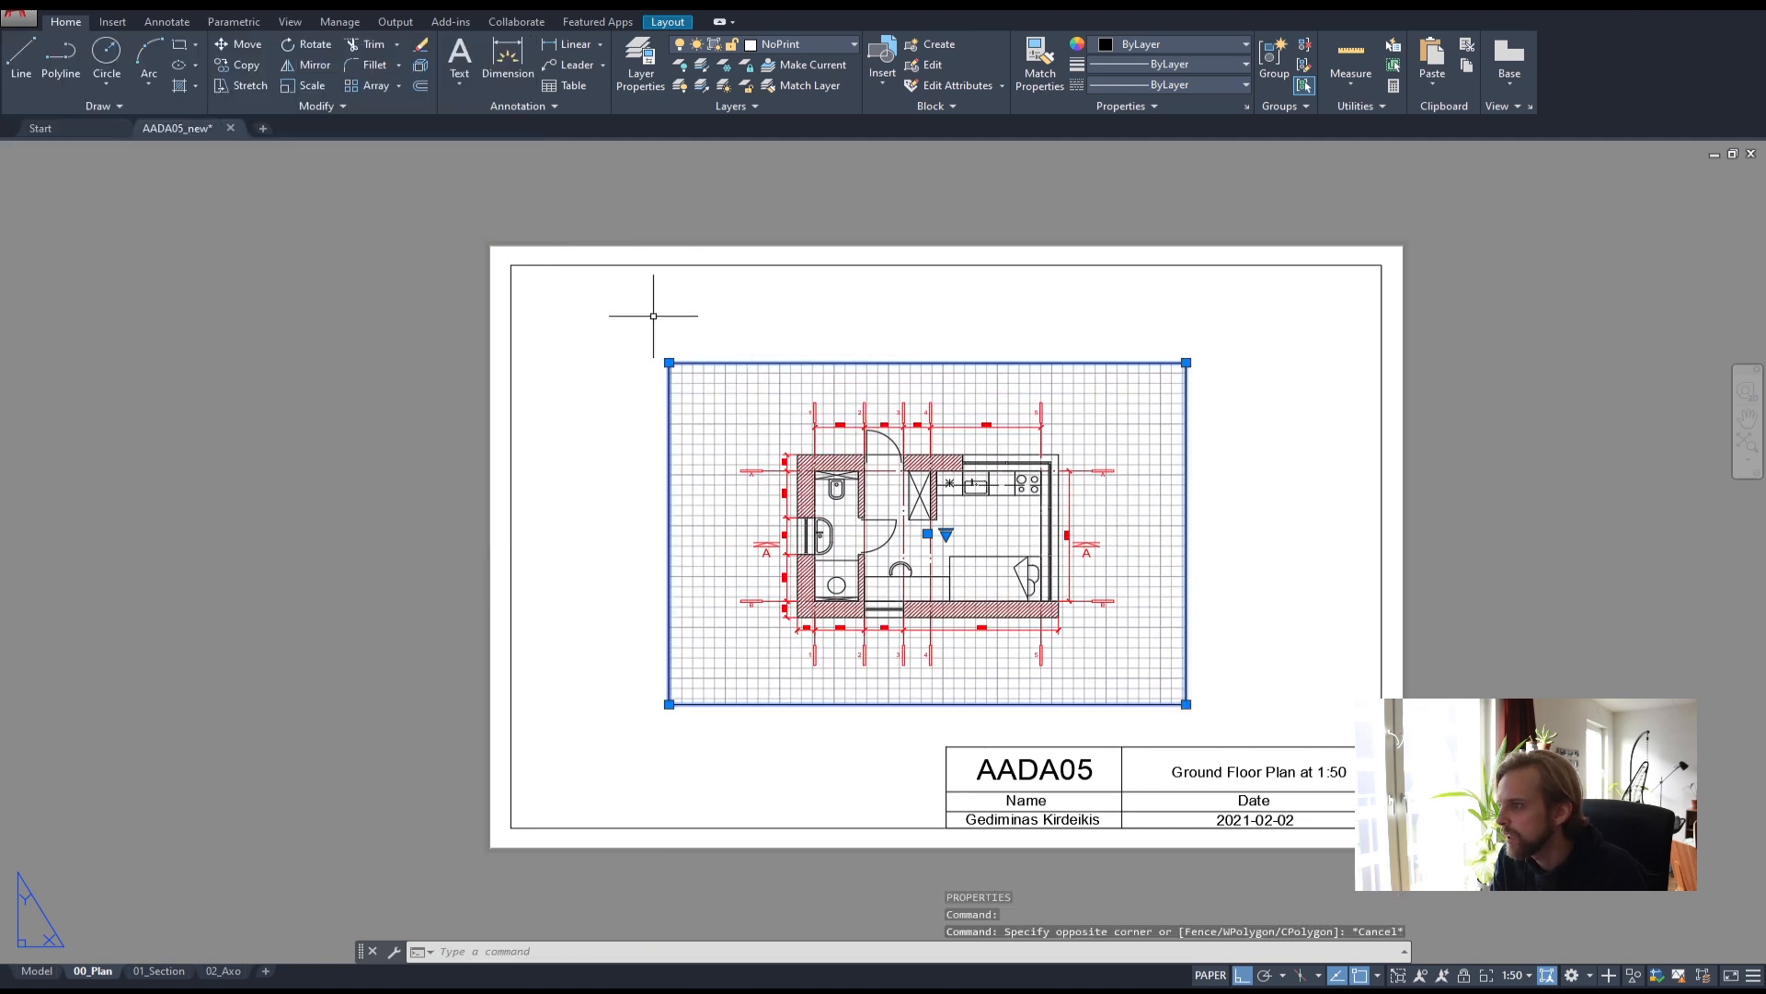
key("Escape")
key("Escape")
key("Escape")
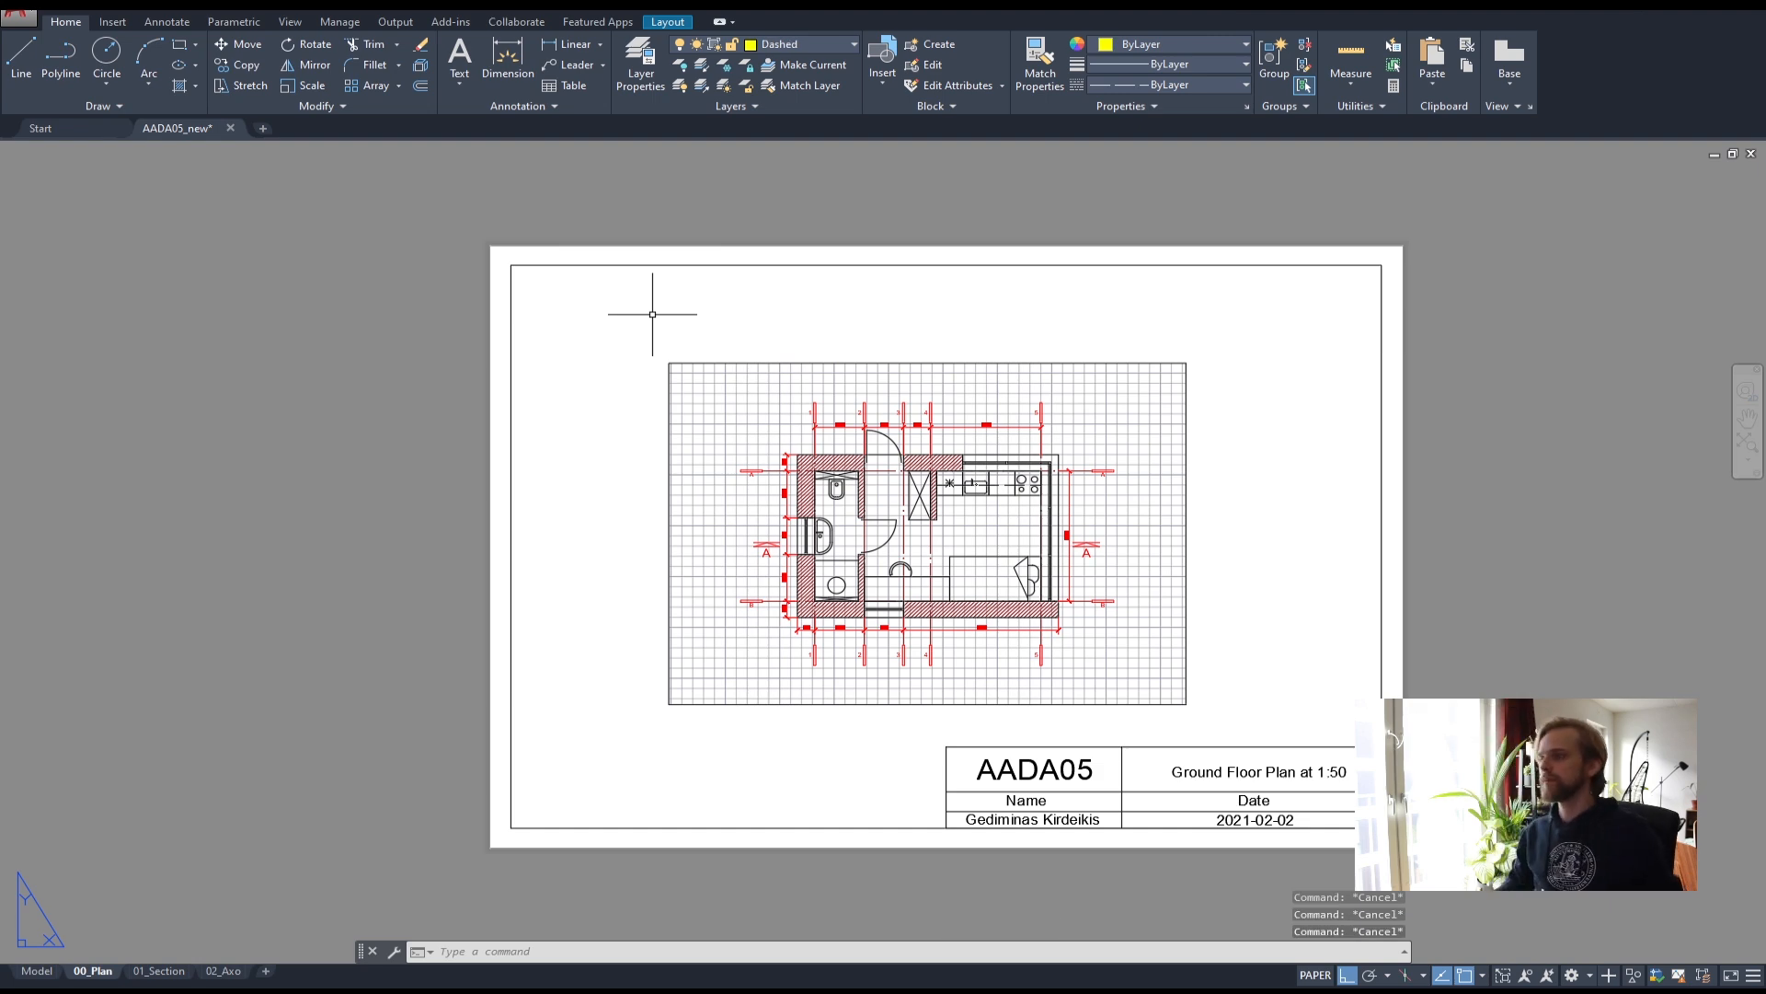
scroll(1119, 572, "up", 3)
middle_click_drag(568, 299, 789, 568)
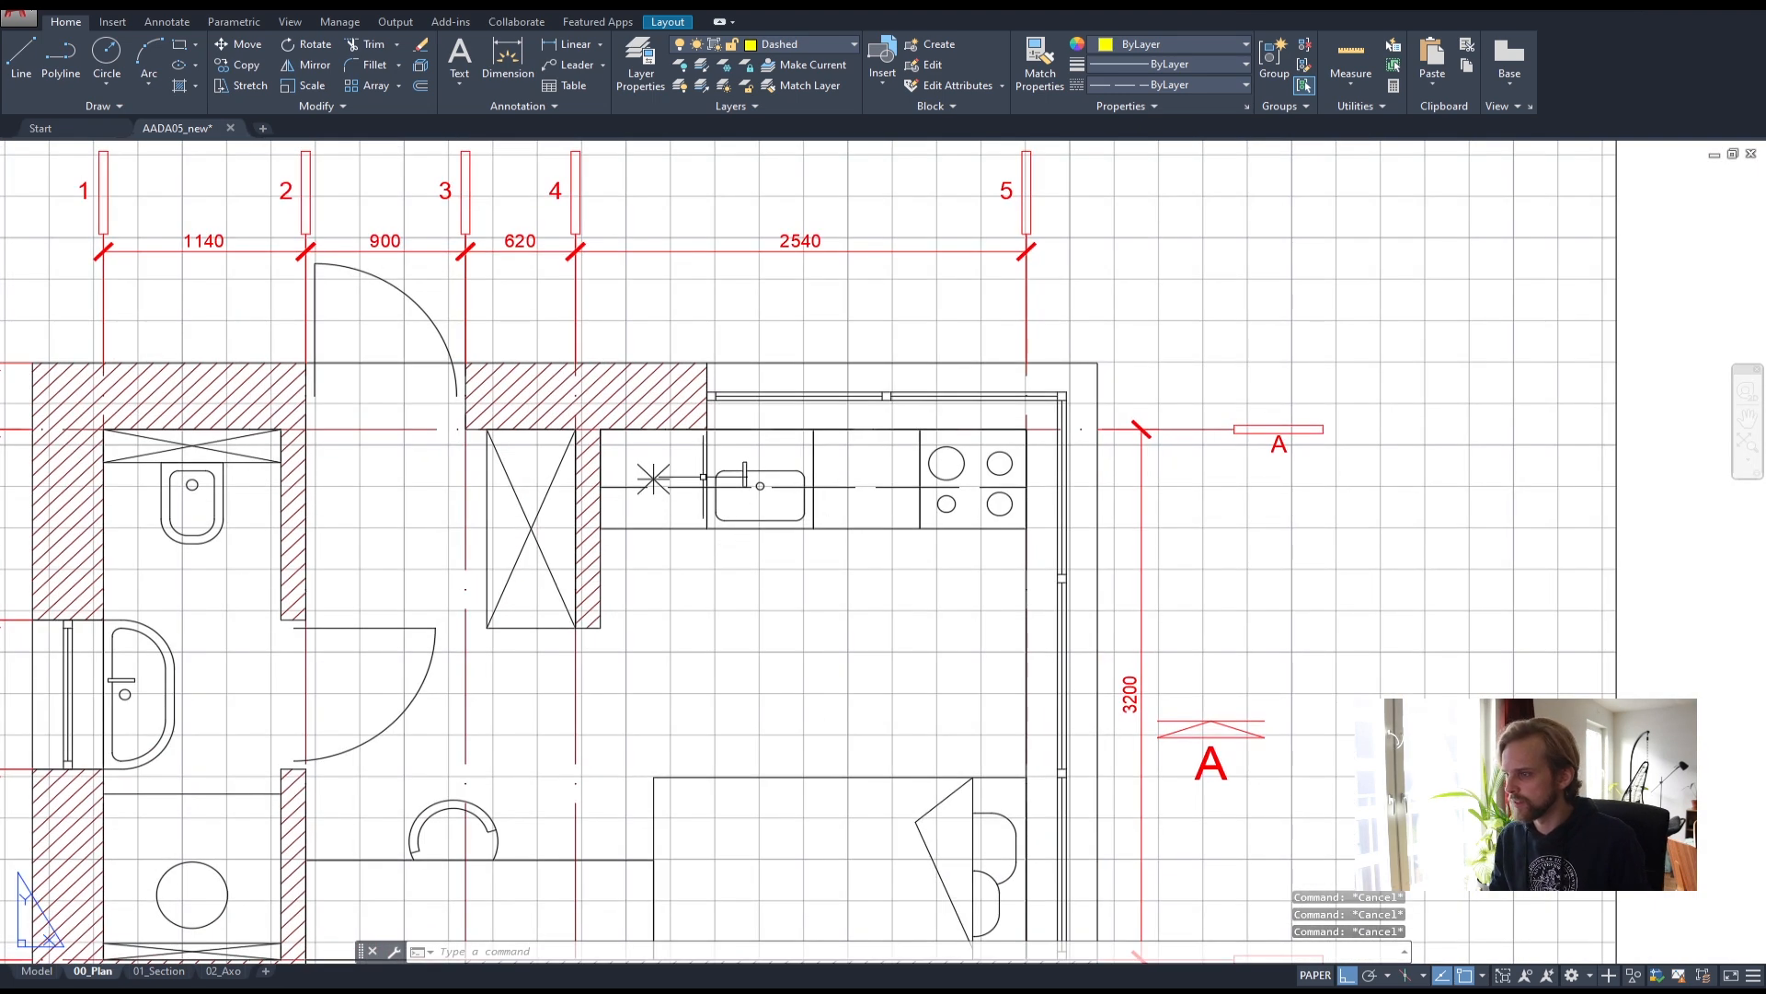
scroll(999, 621, "down", 3)
middle_click_drag(996, 634, 993, 529)
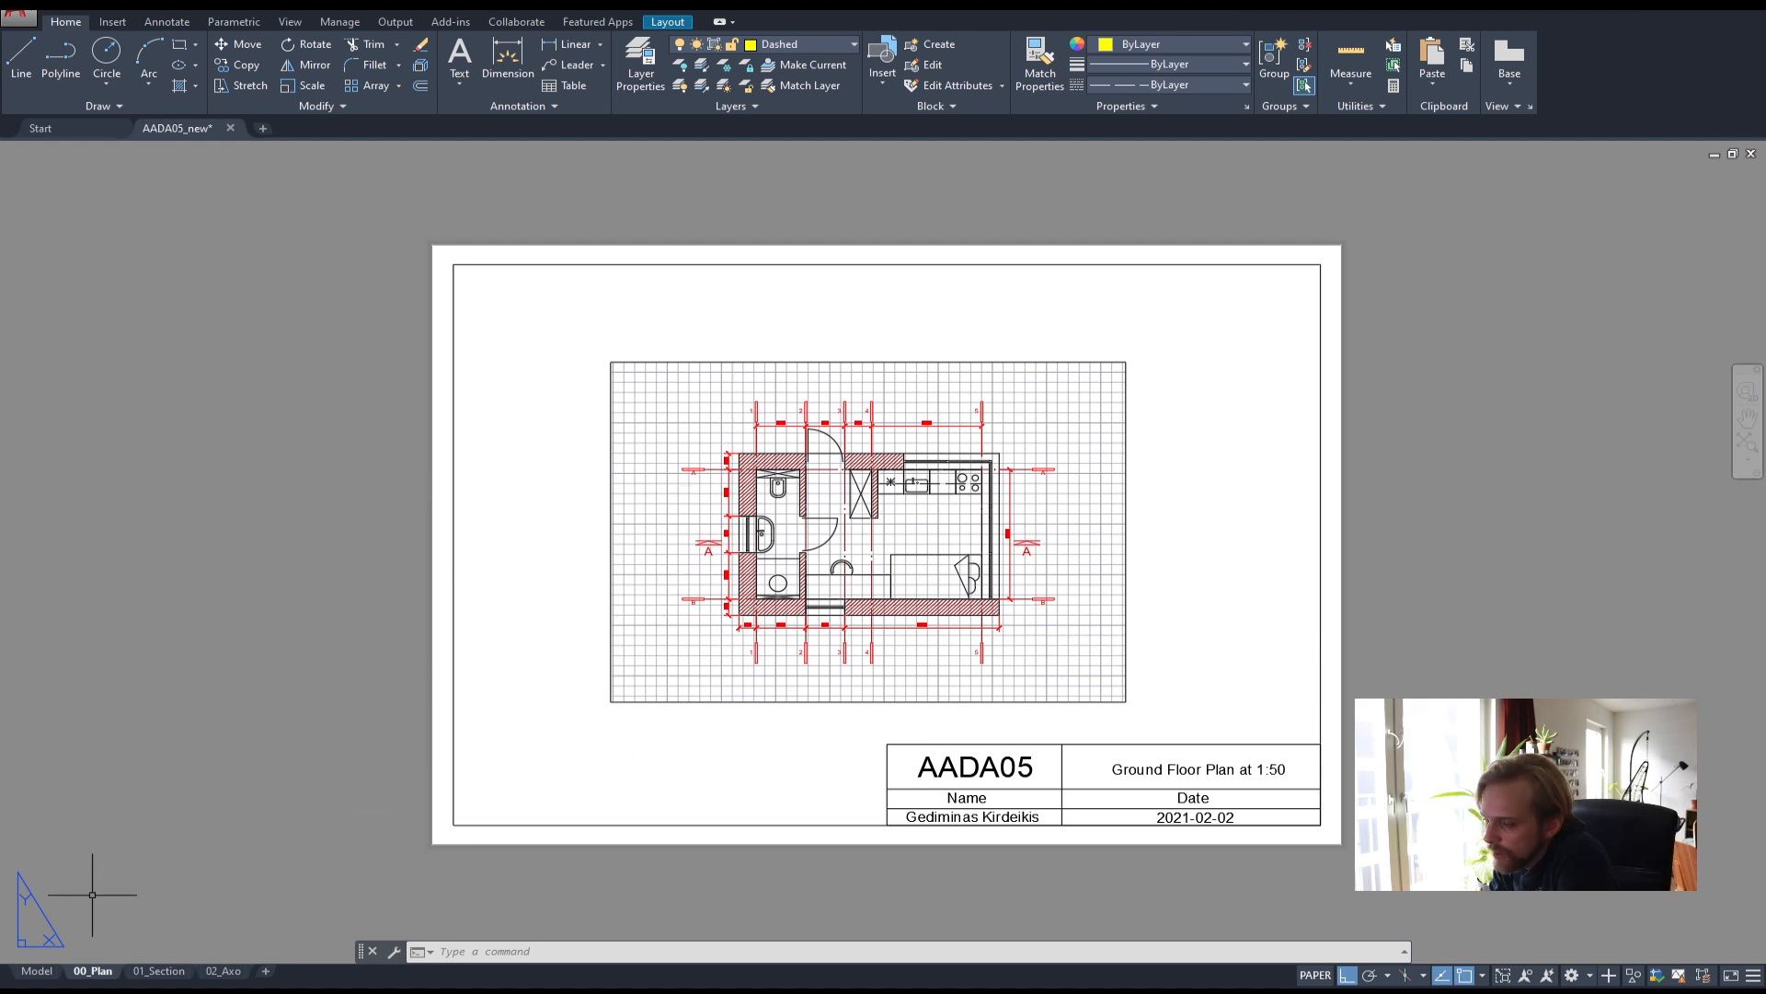
- Switch to model space and open the Layer Properties Manager with the Lineweight column widened
left_click(27, 974)
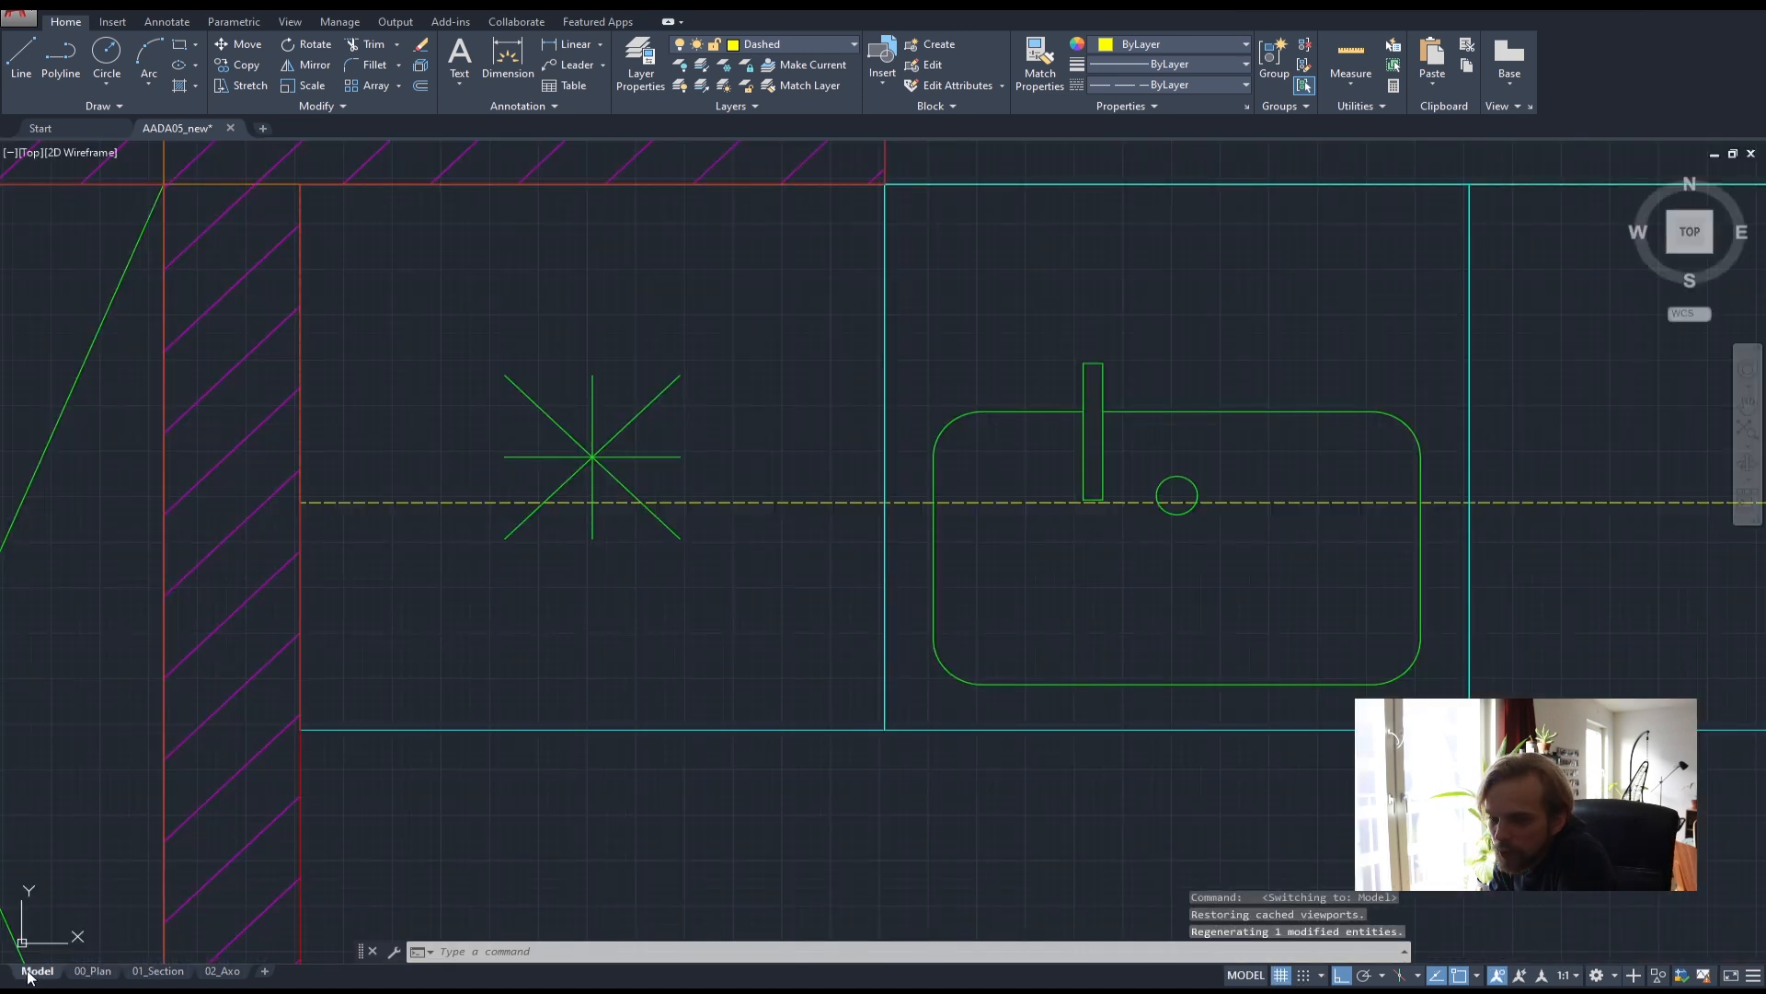
scroll(920, 441, "down", 10)
scroll(887, 427, "down", 3)
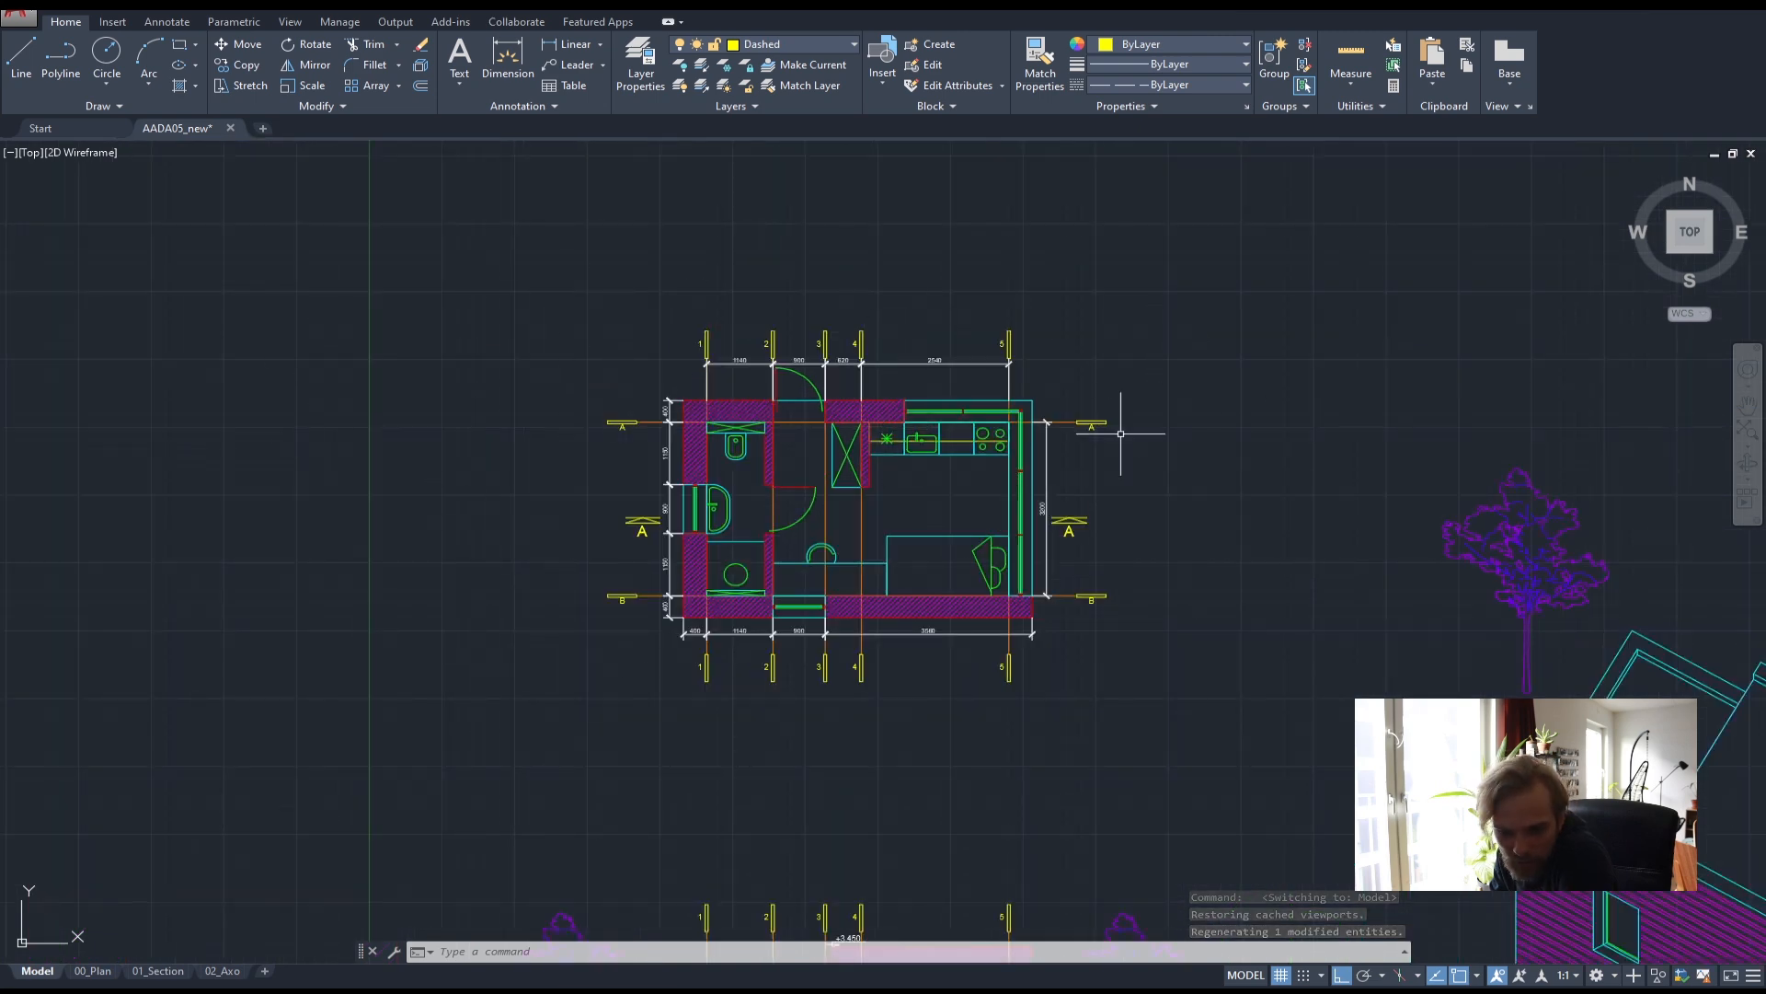
middle_click_drag(800, 695, 681, 504)
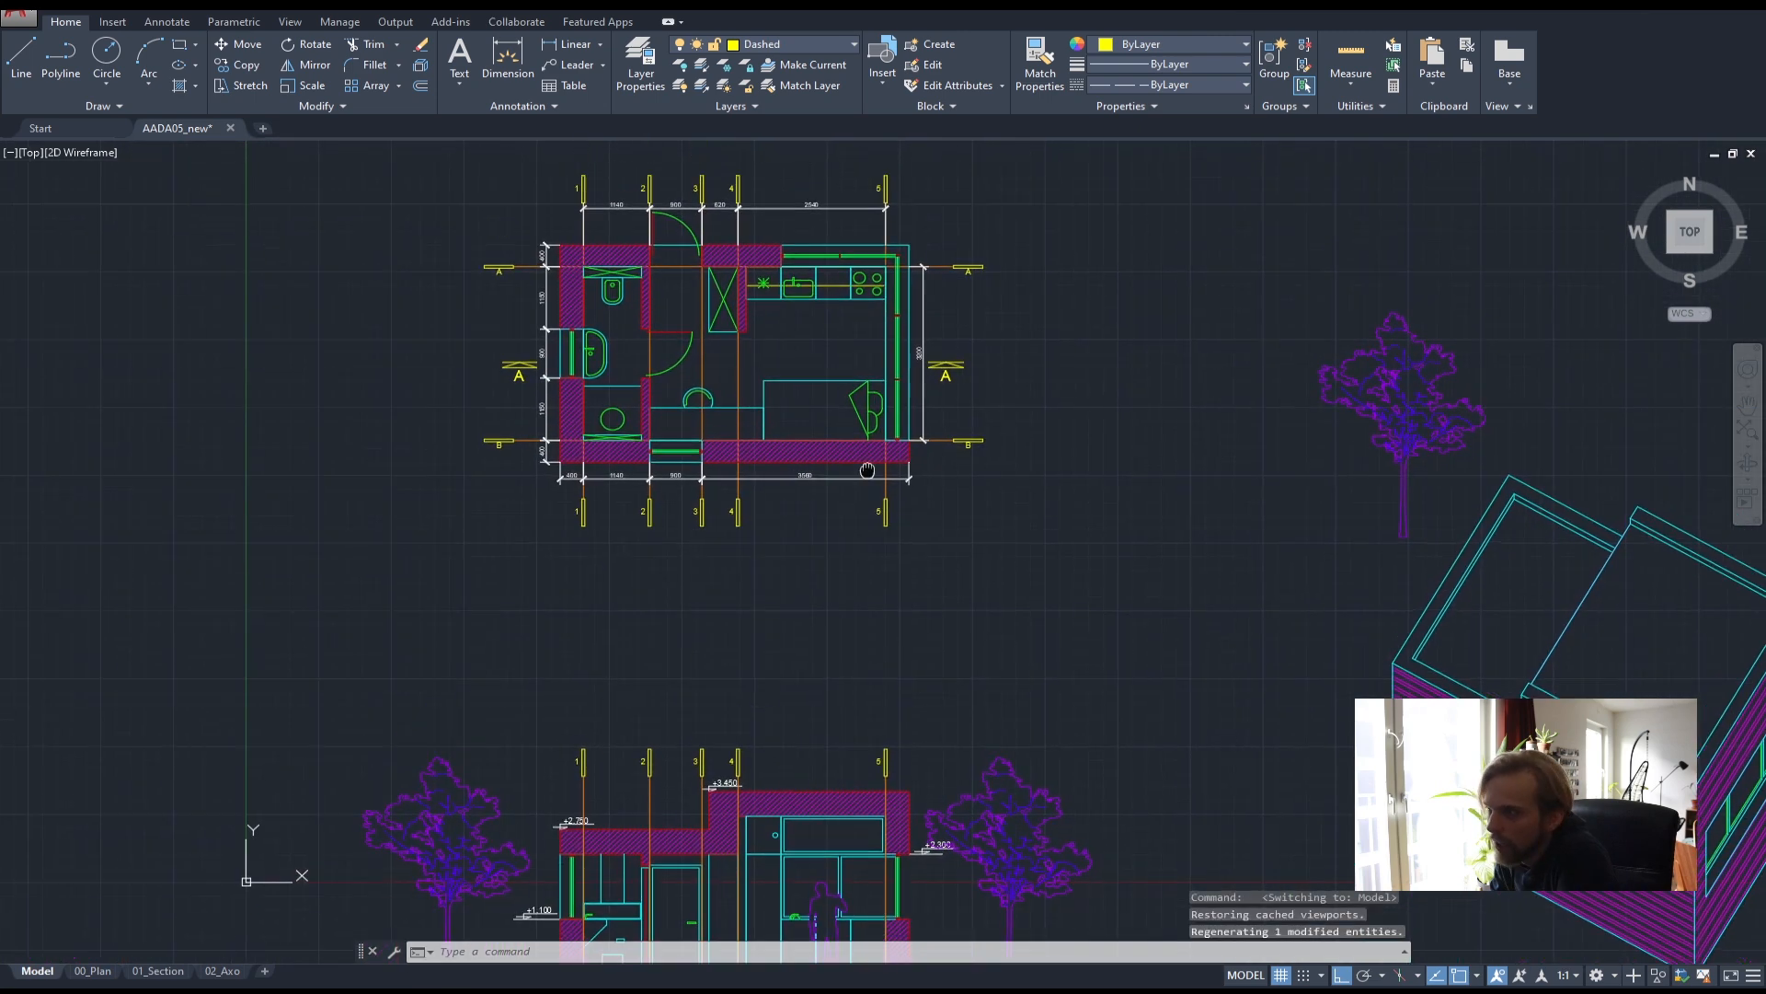
left_click(641, 60)
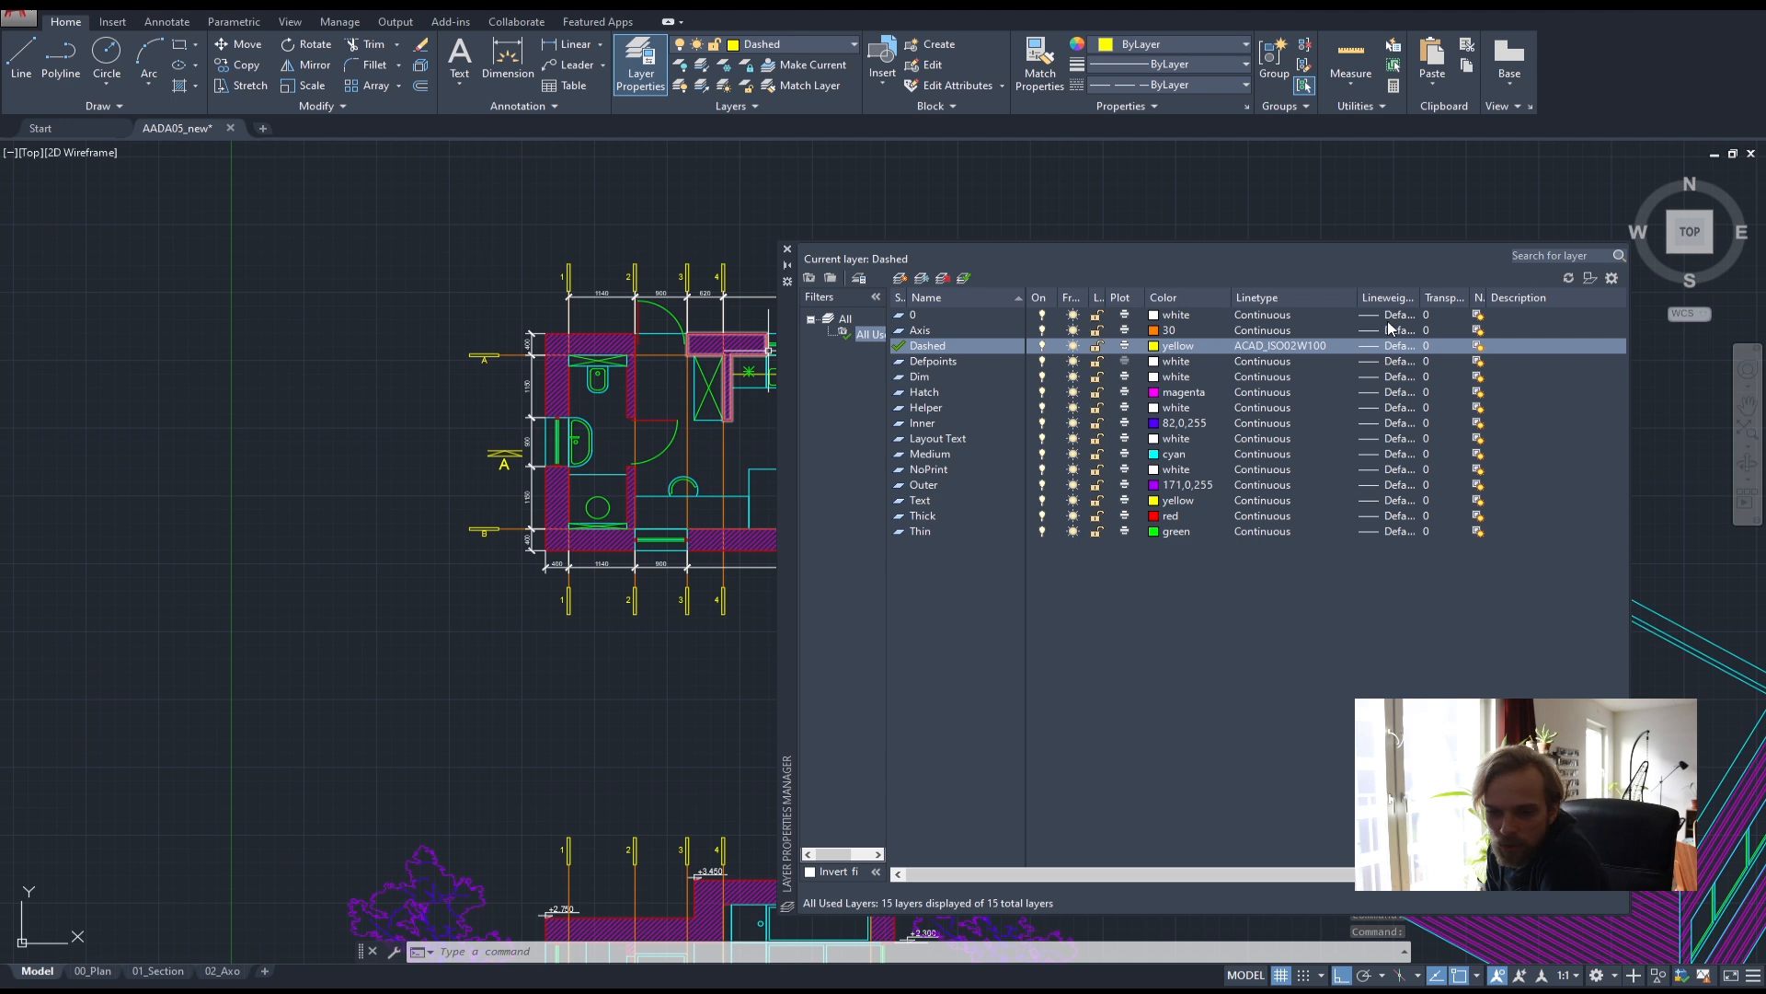
double_click(1420, 298)
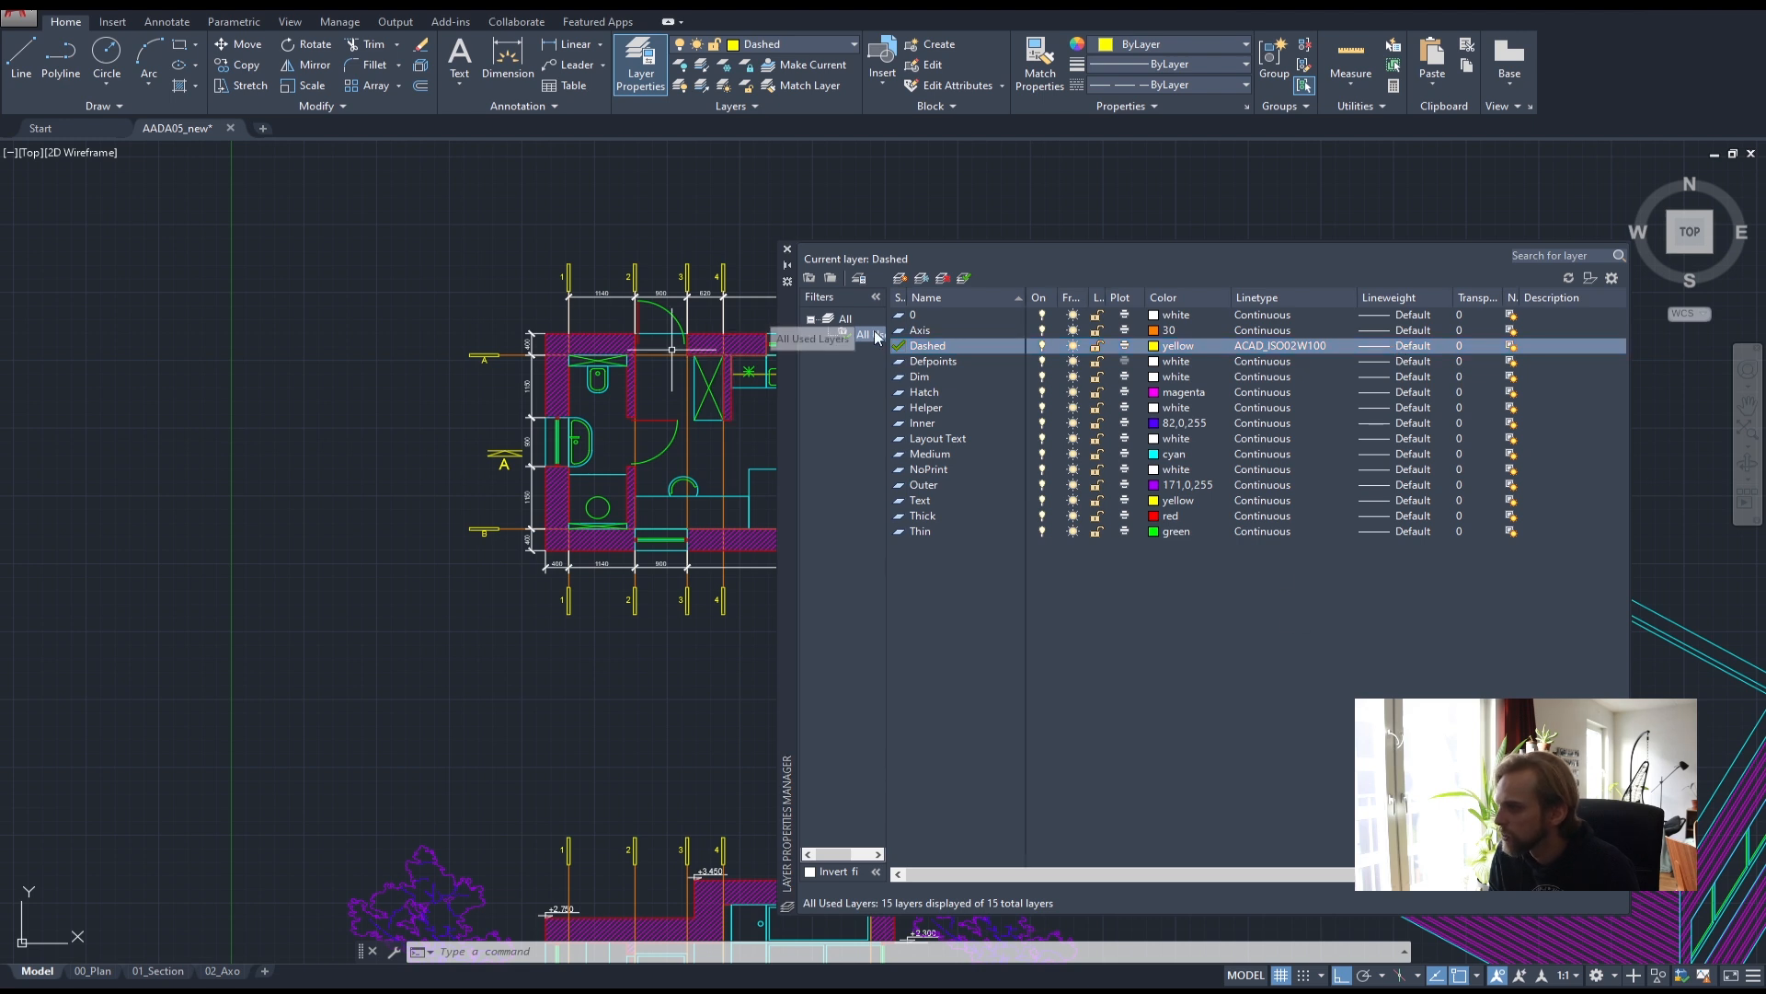
- Set the Axis and Dashed layers' lineweight to 0.09 mm
left_click(1383, 331)
left_click(1381, 329)
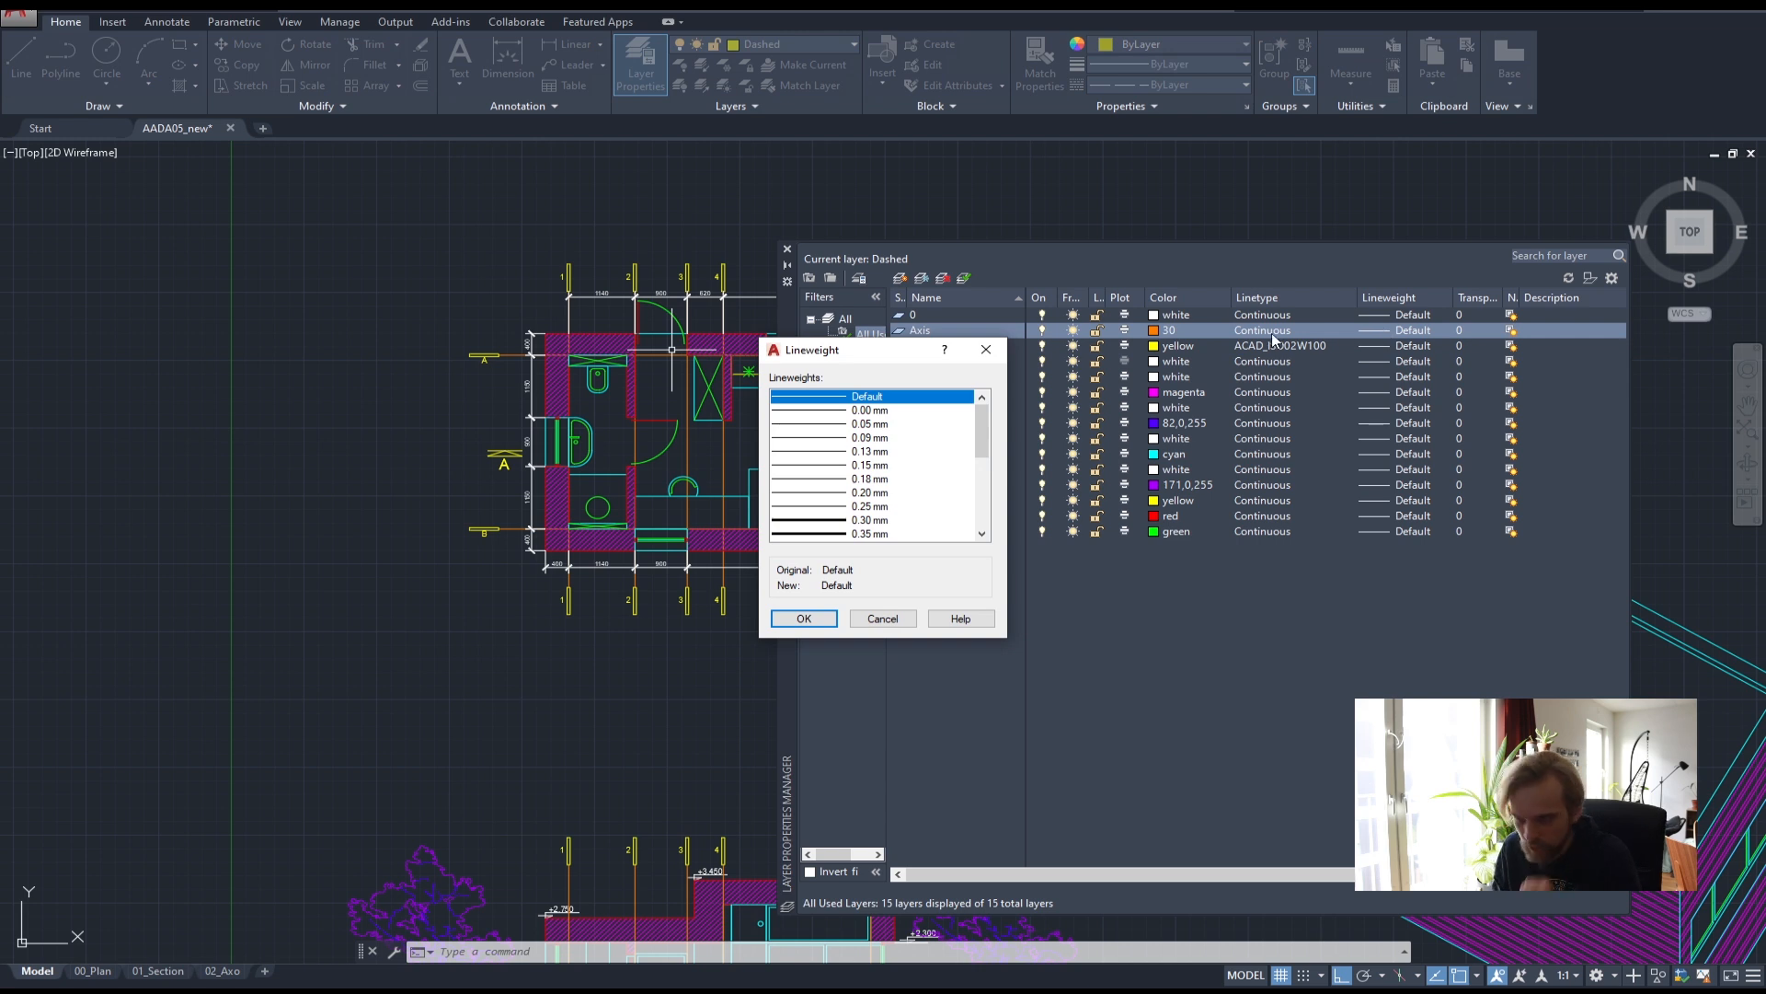
left_click(872, 438)
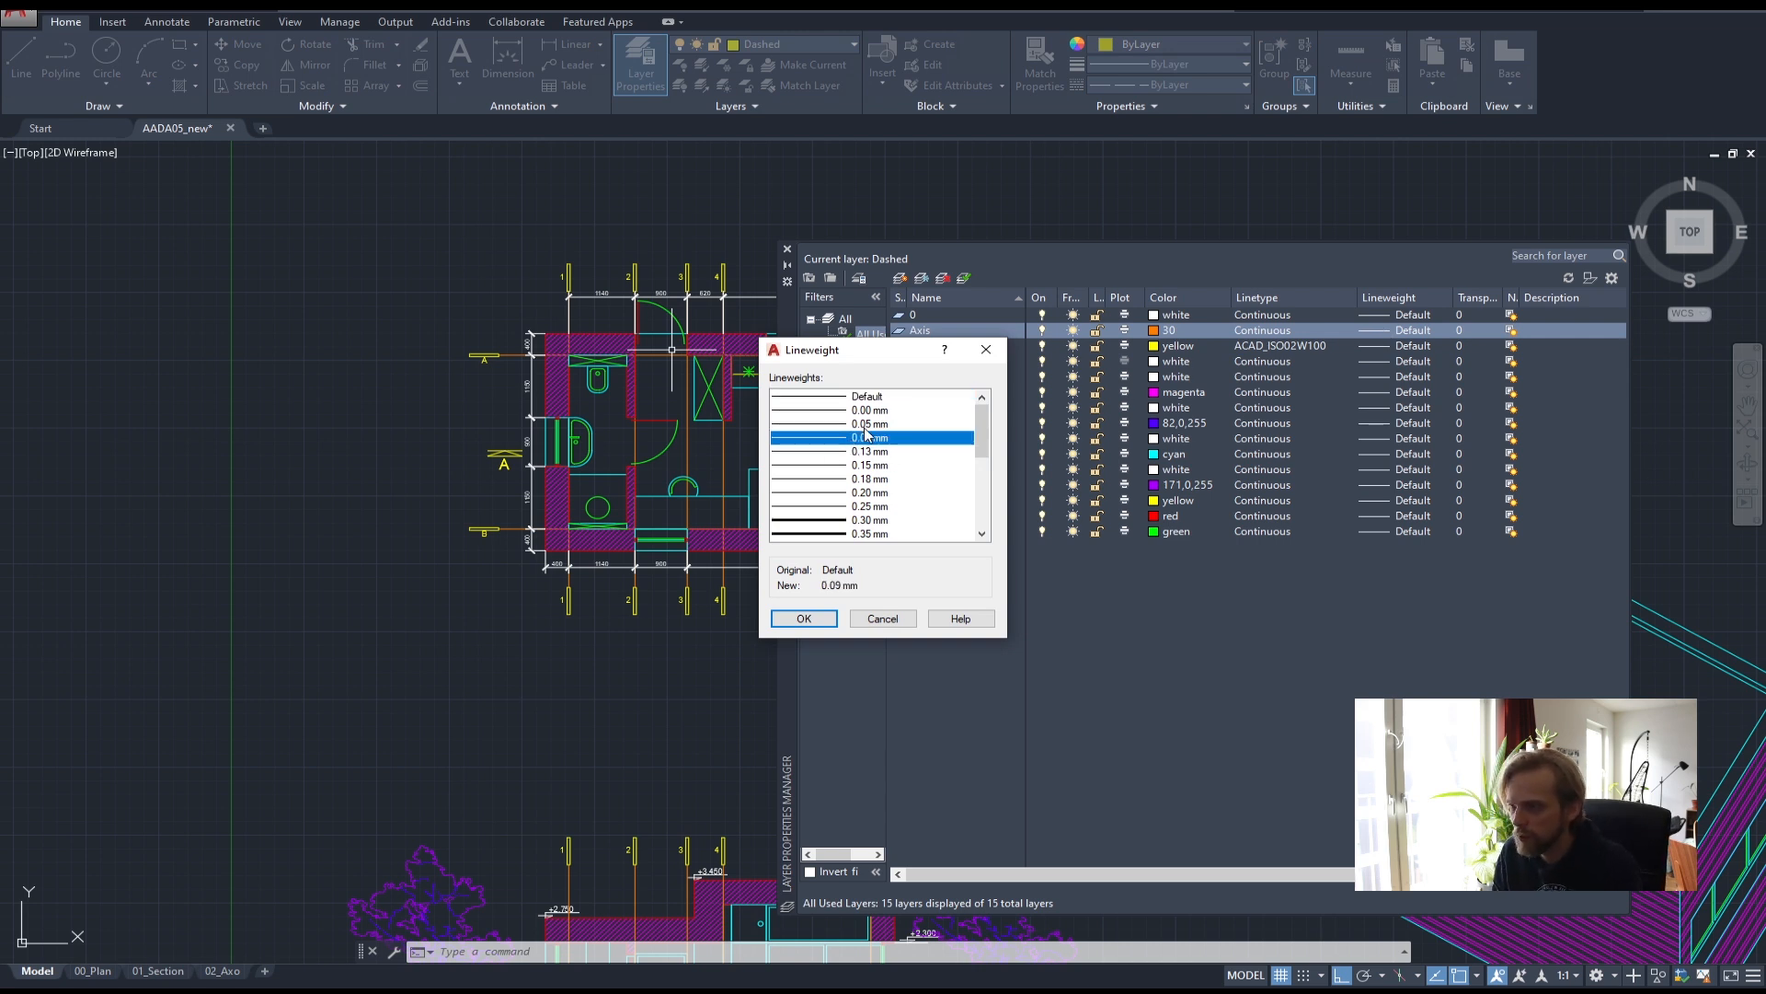
left_click(803, 620)
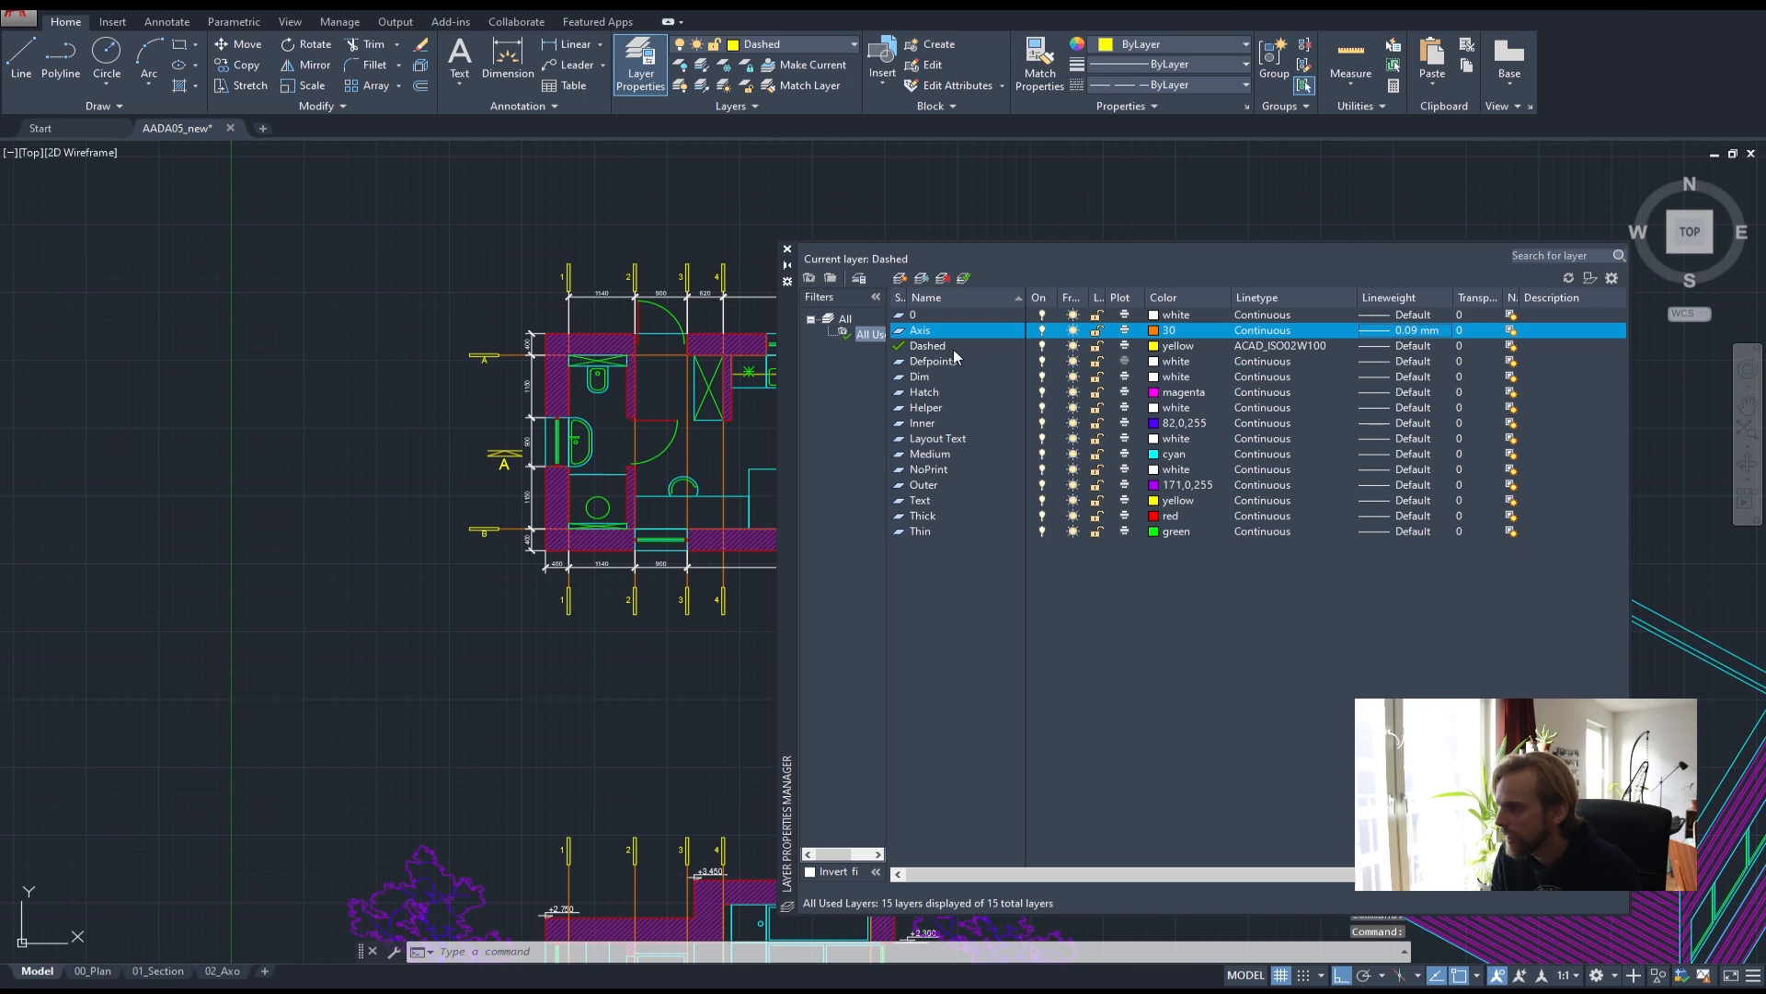
left_click(1392, 345)
left_click(832, 439)
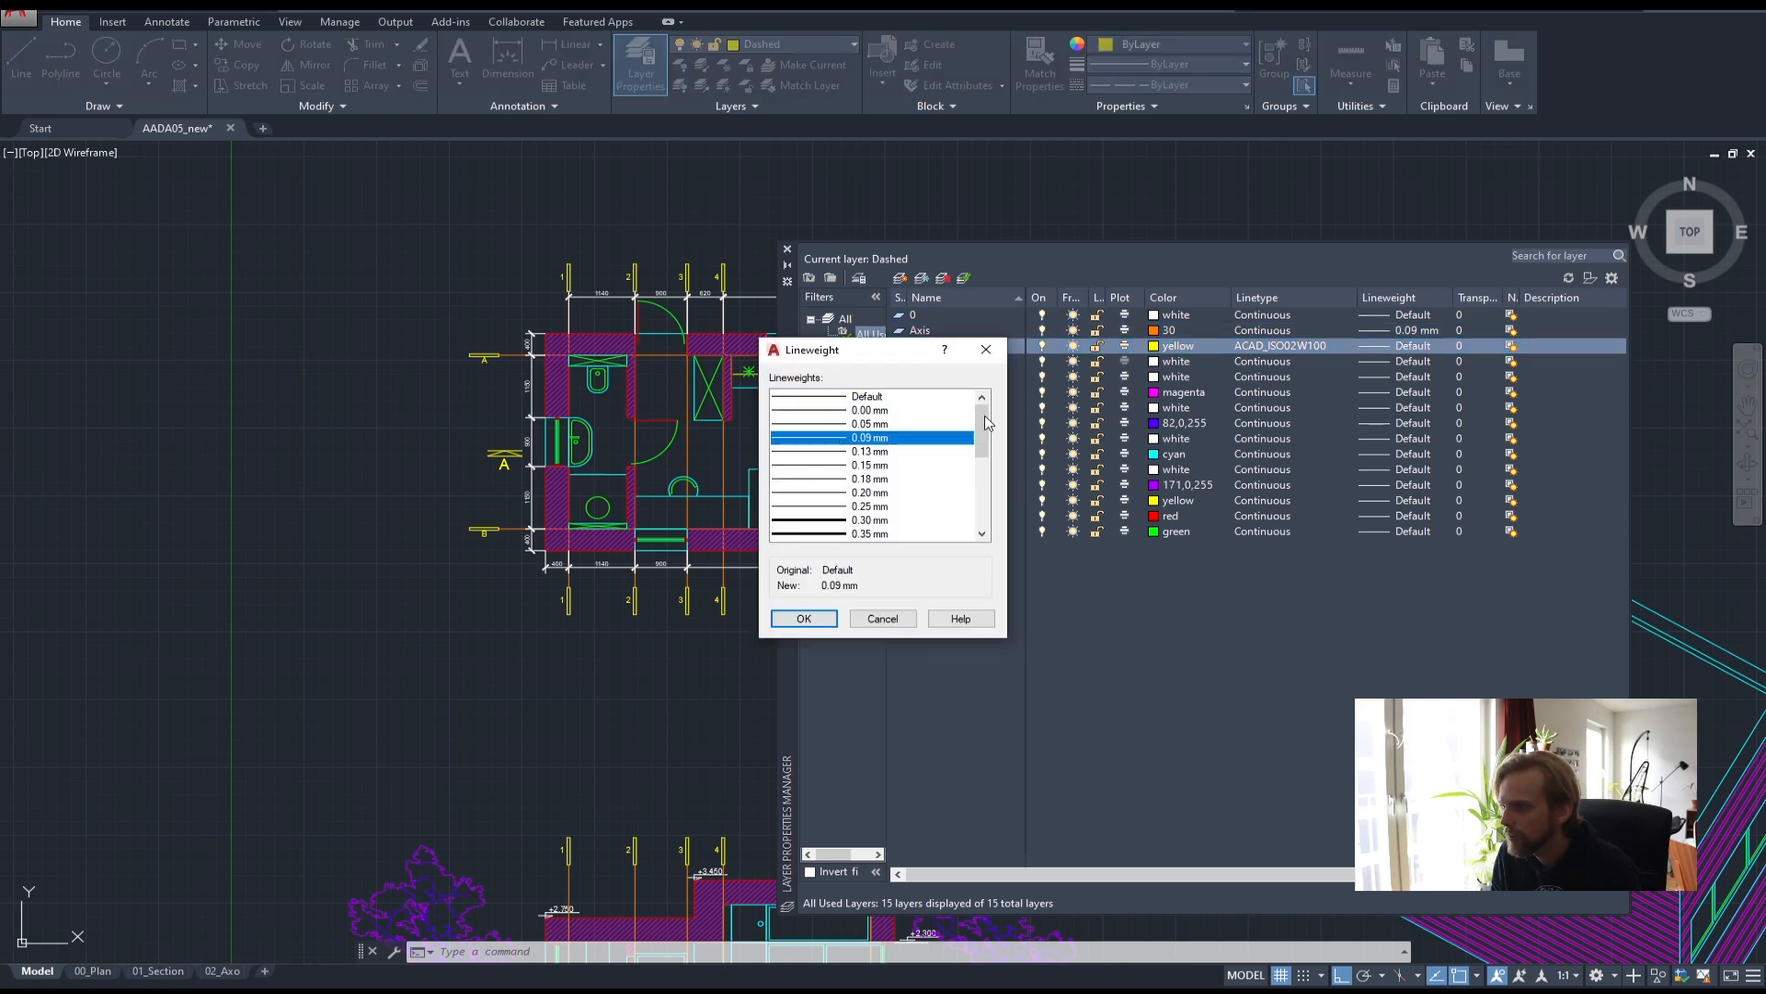
left_click(804, 619)
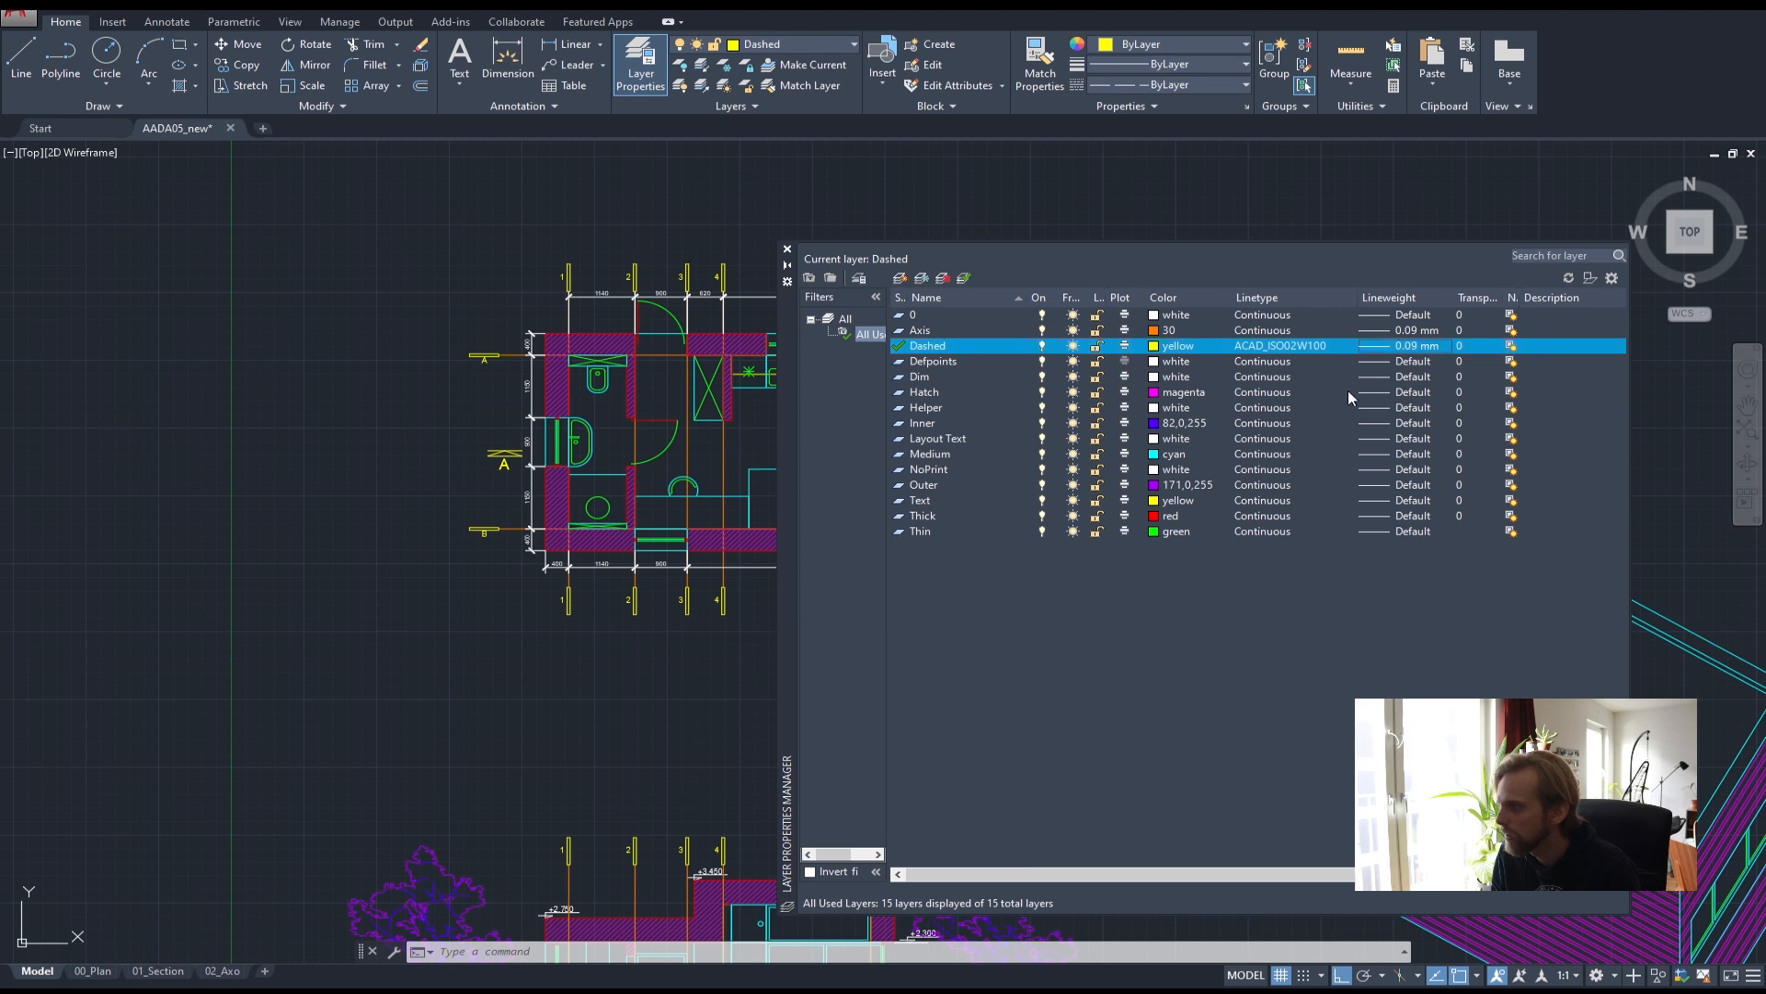
- Set the Dim layer to 0.13 mm and the Hatch layer to 0.09 mm
left_click(916, 378)
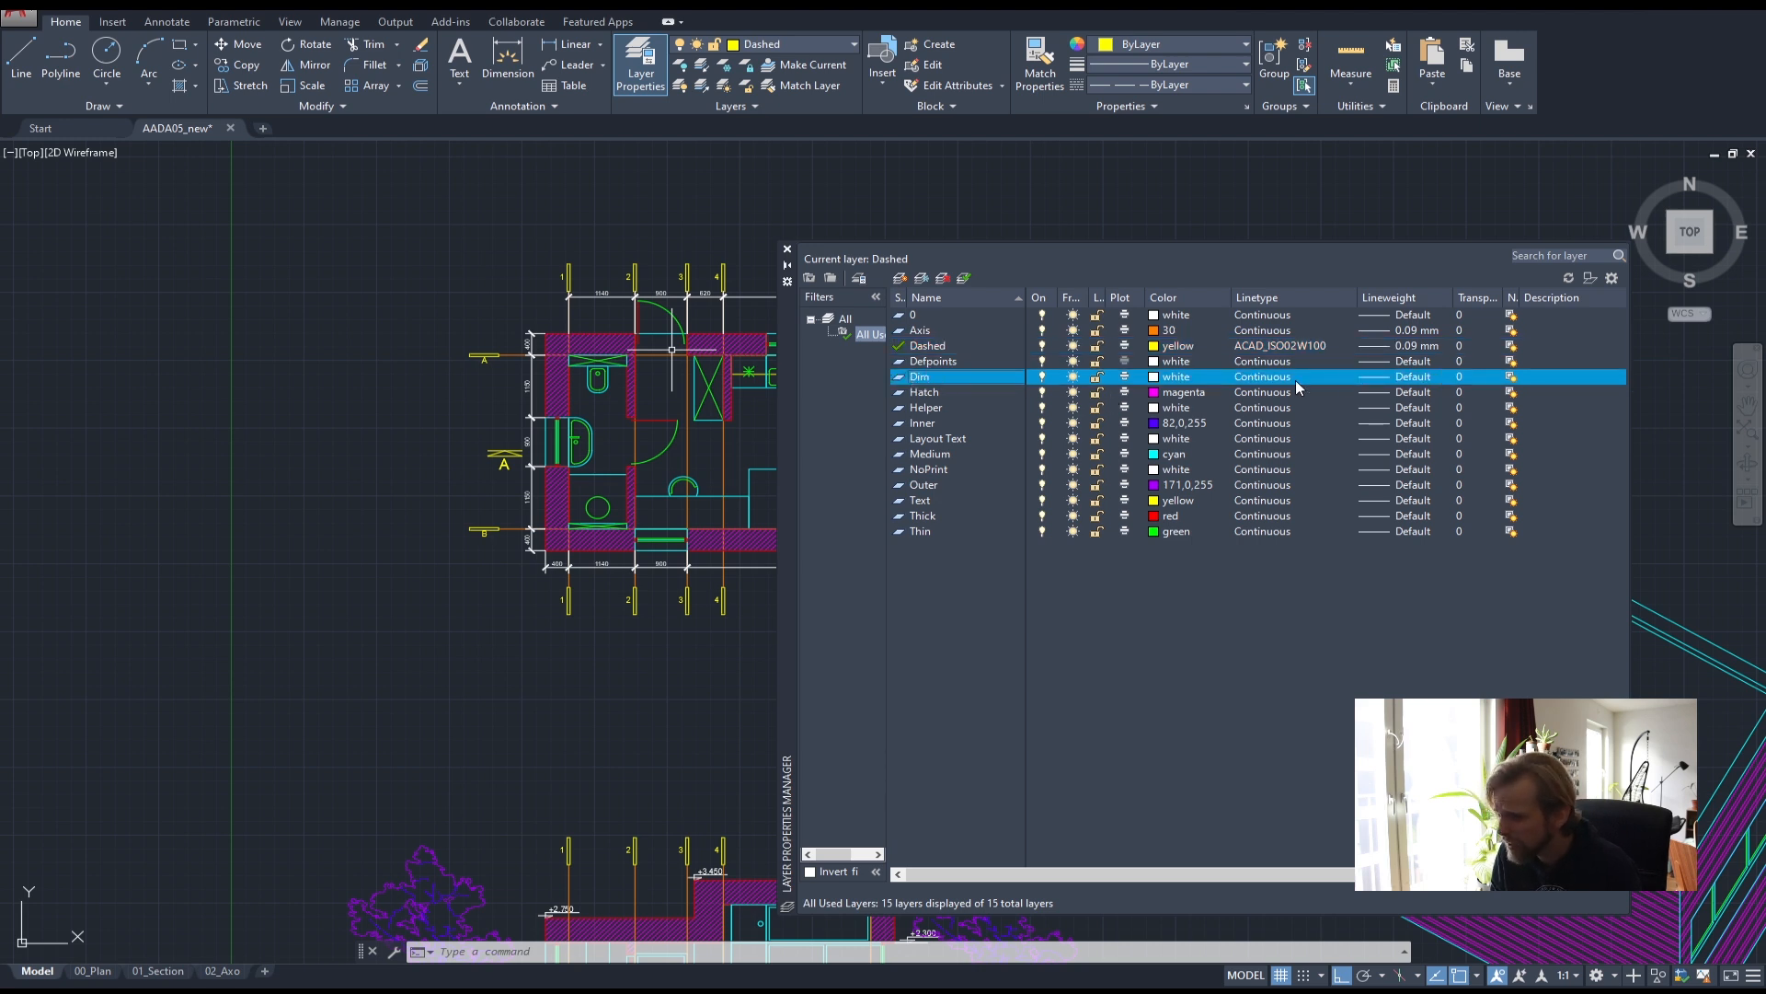
left_click(1388, 378)
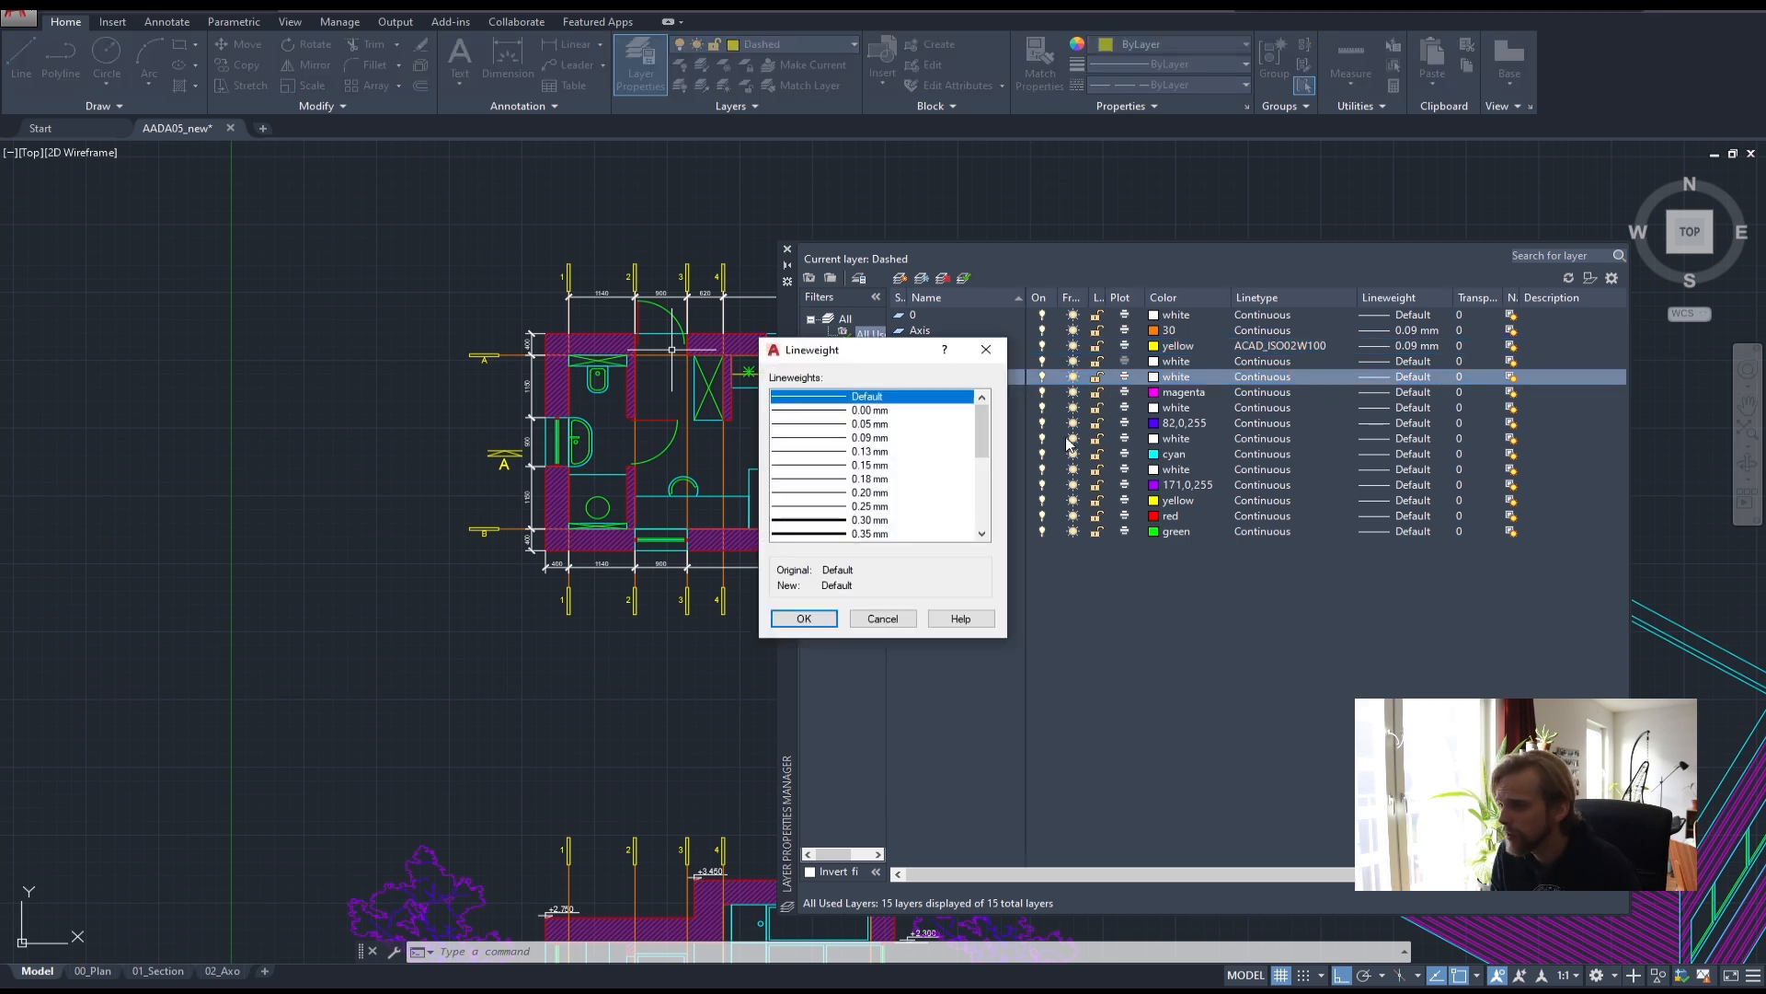
left_click(846, 450)
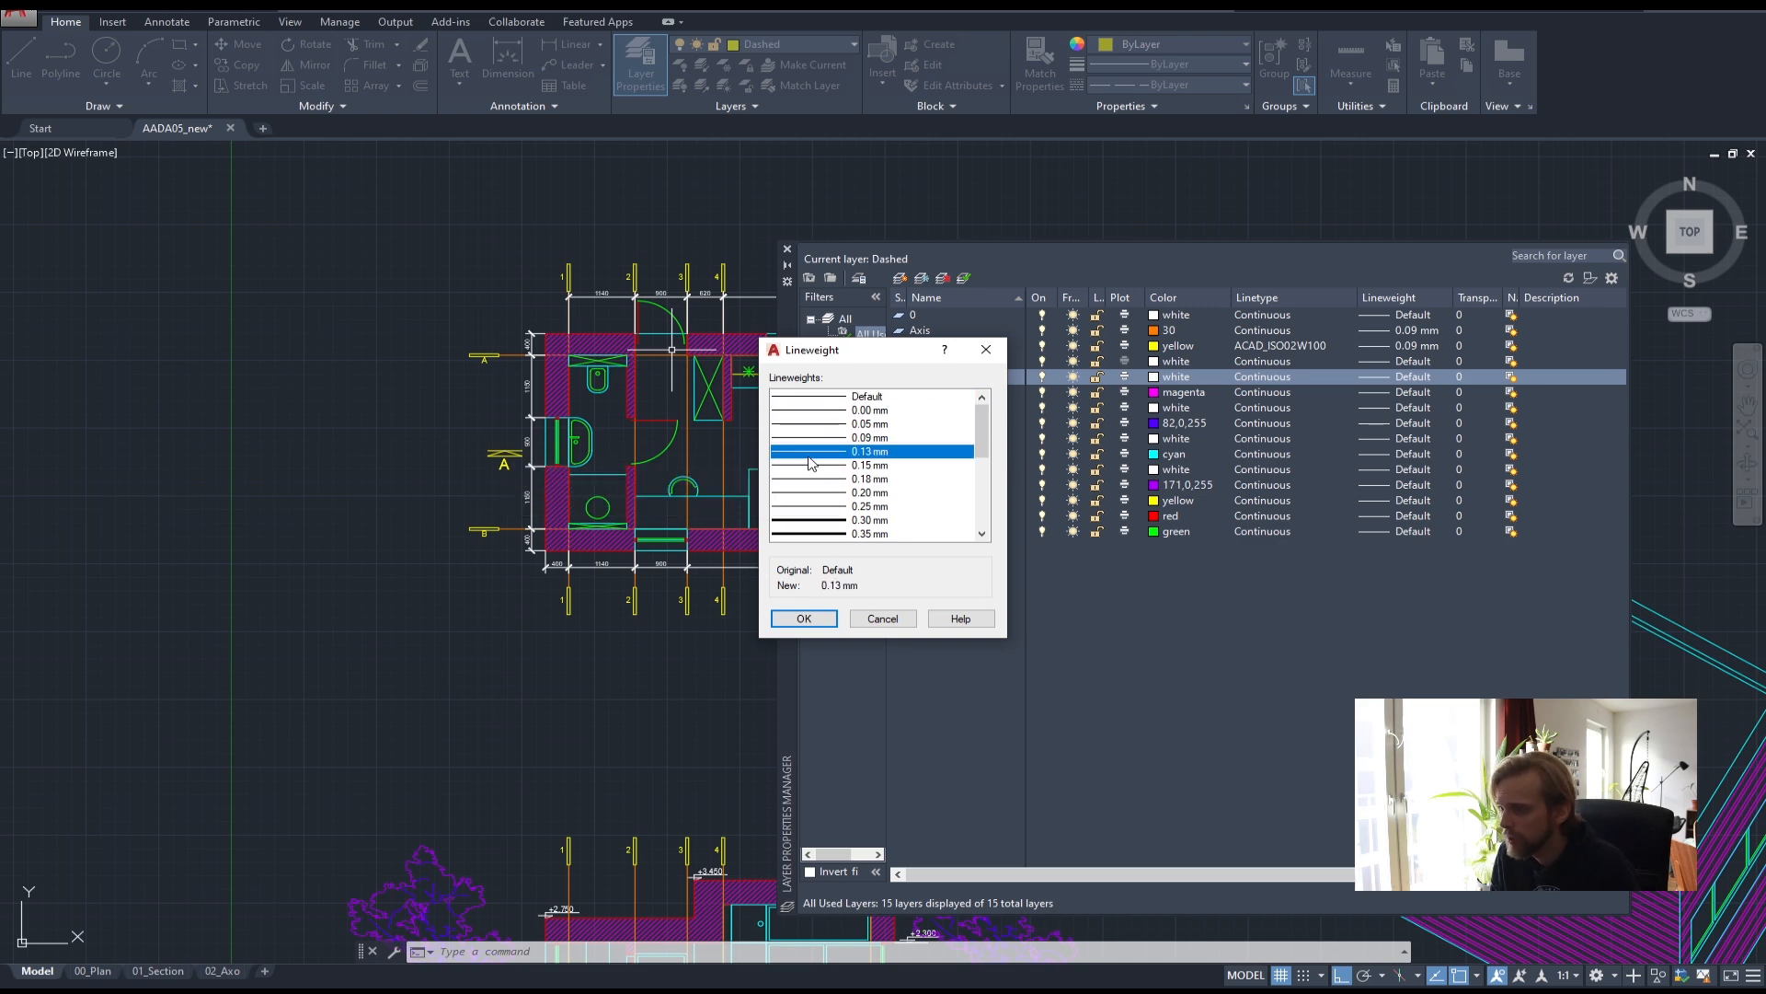
left_click(803, 618)
left_click(1387, 392)
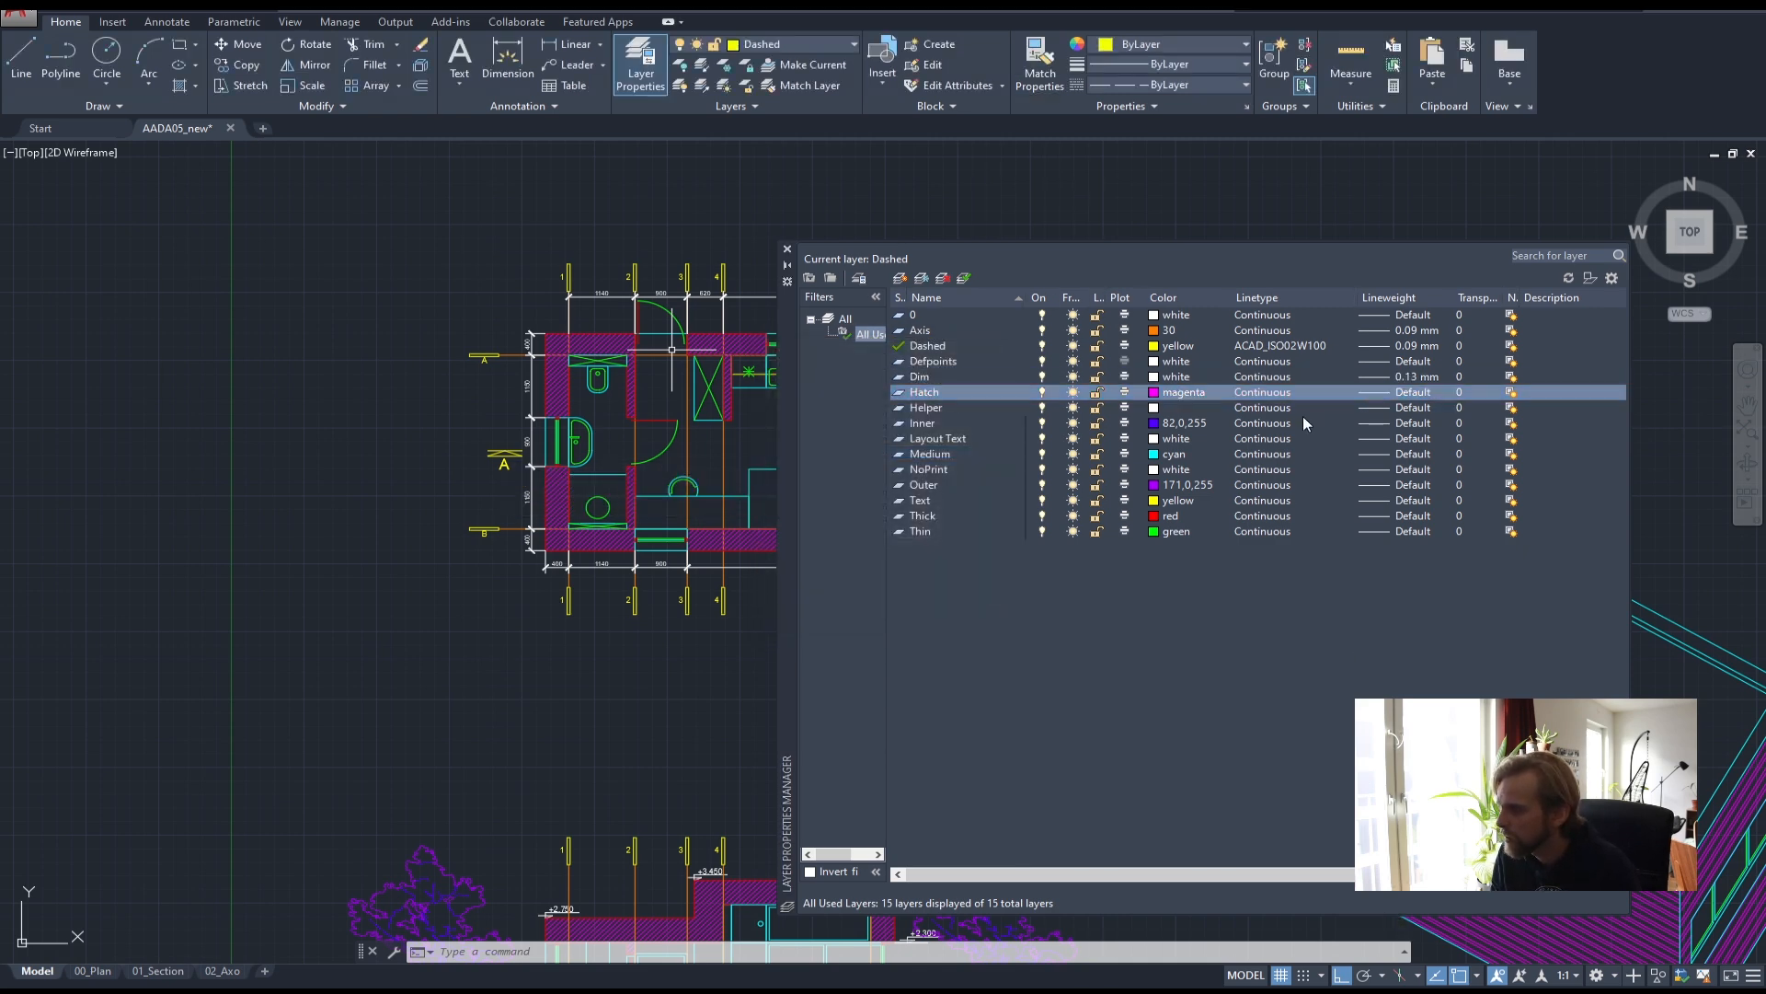
left_click(1387, 392)
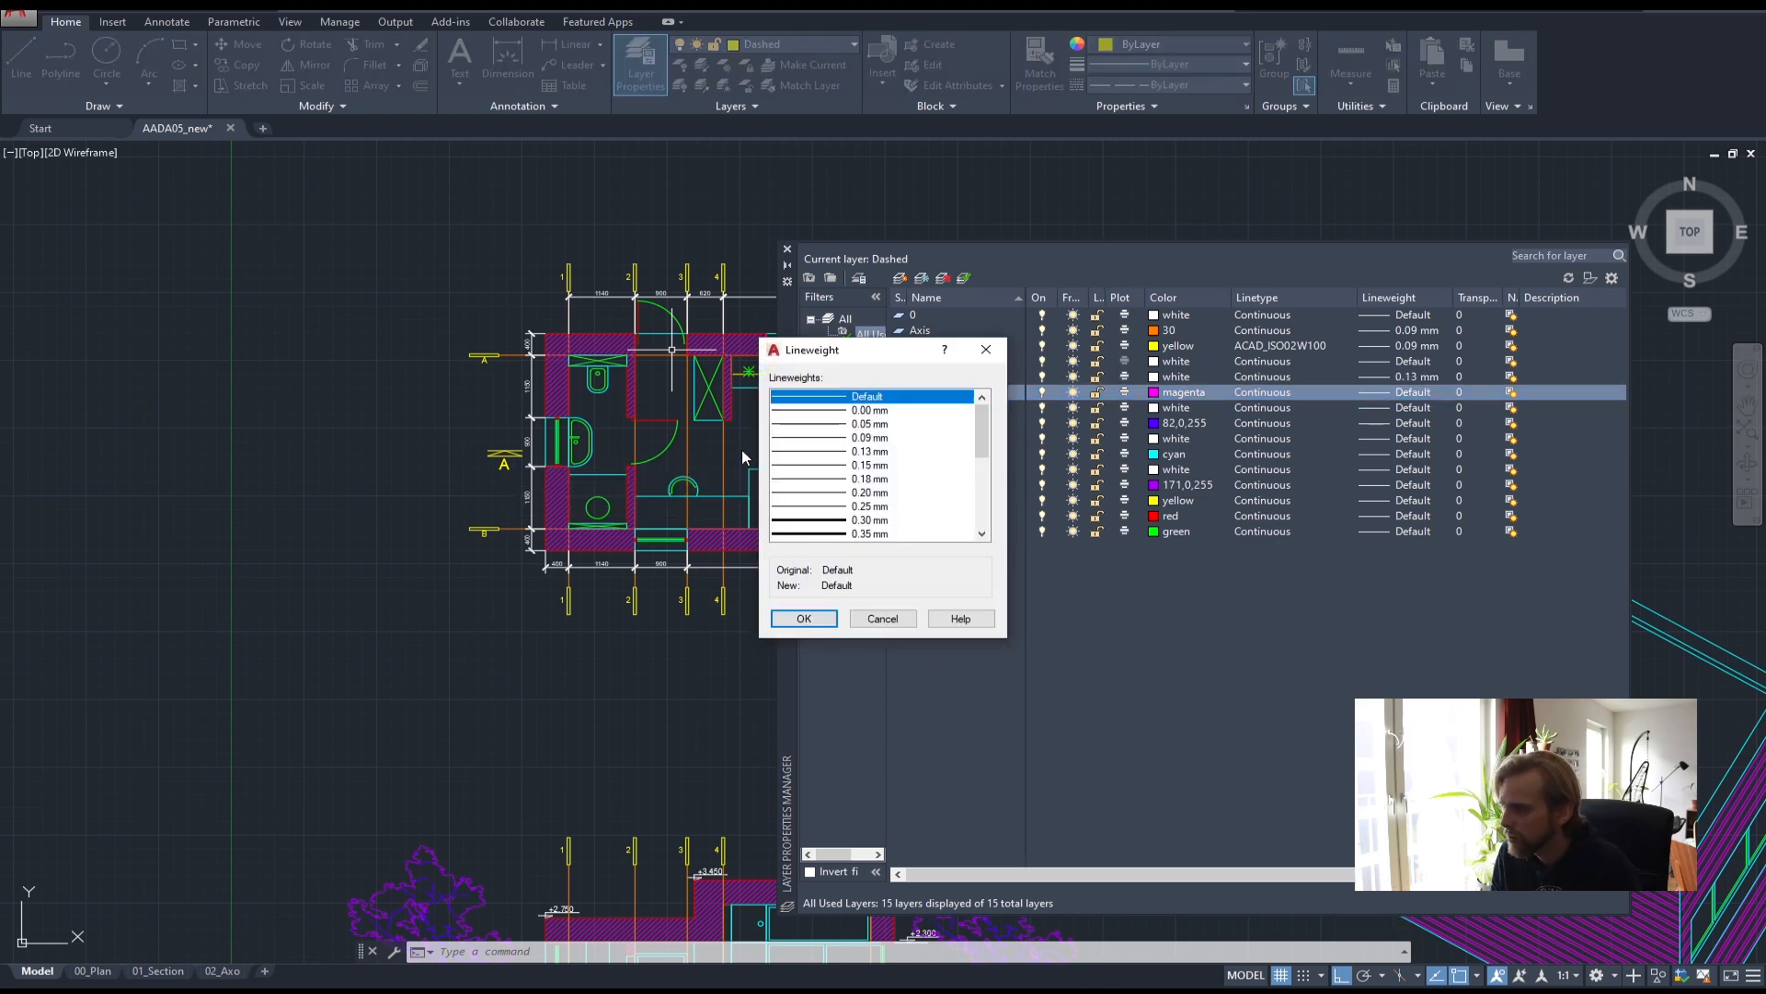
left_click(828, 437)
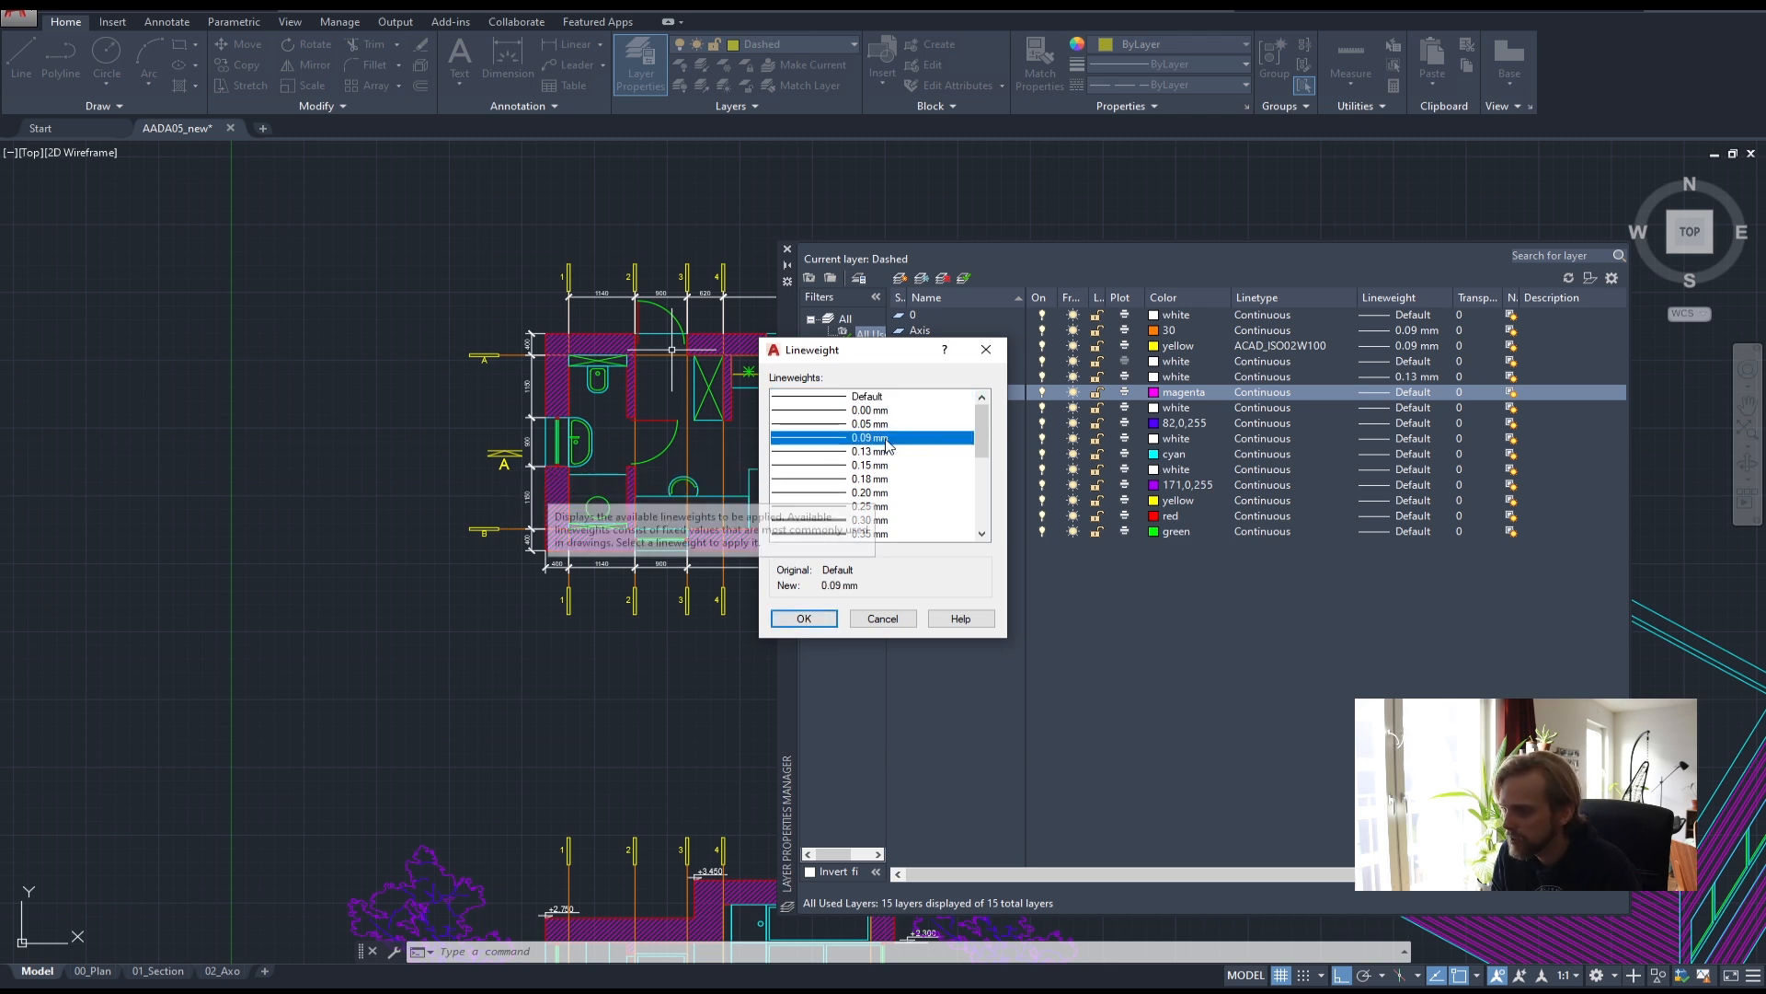
left_click(810, 615)
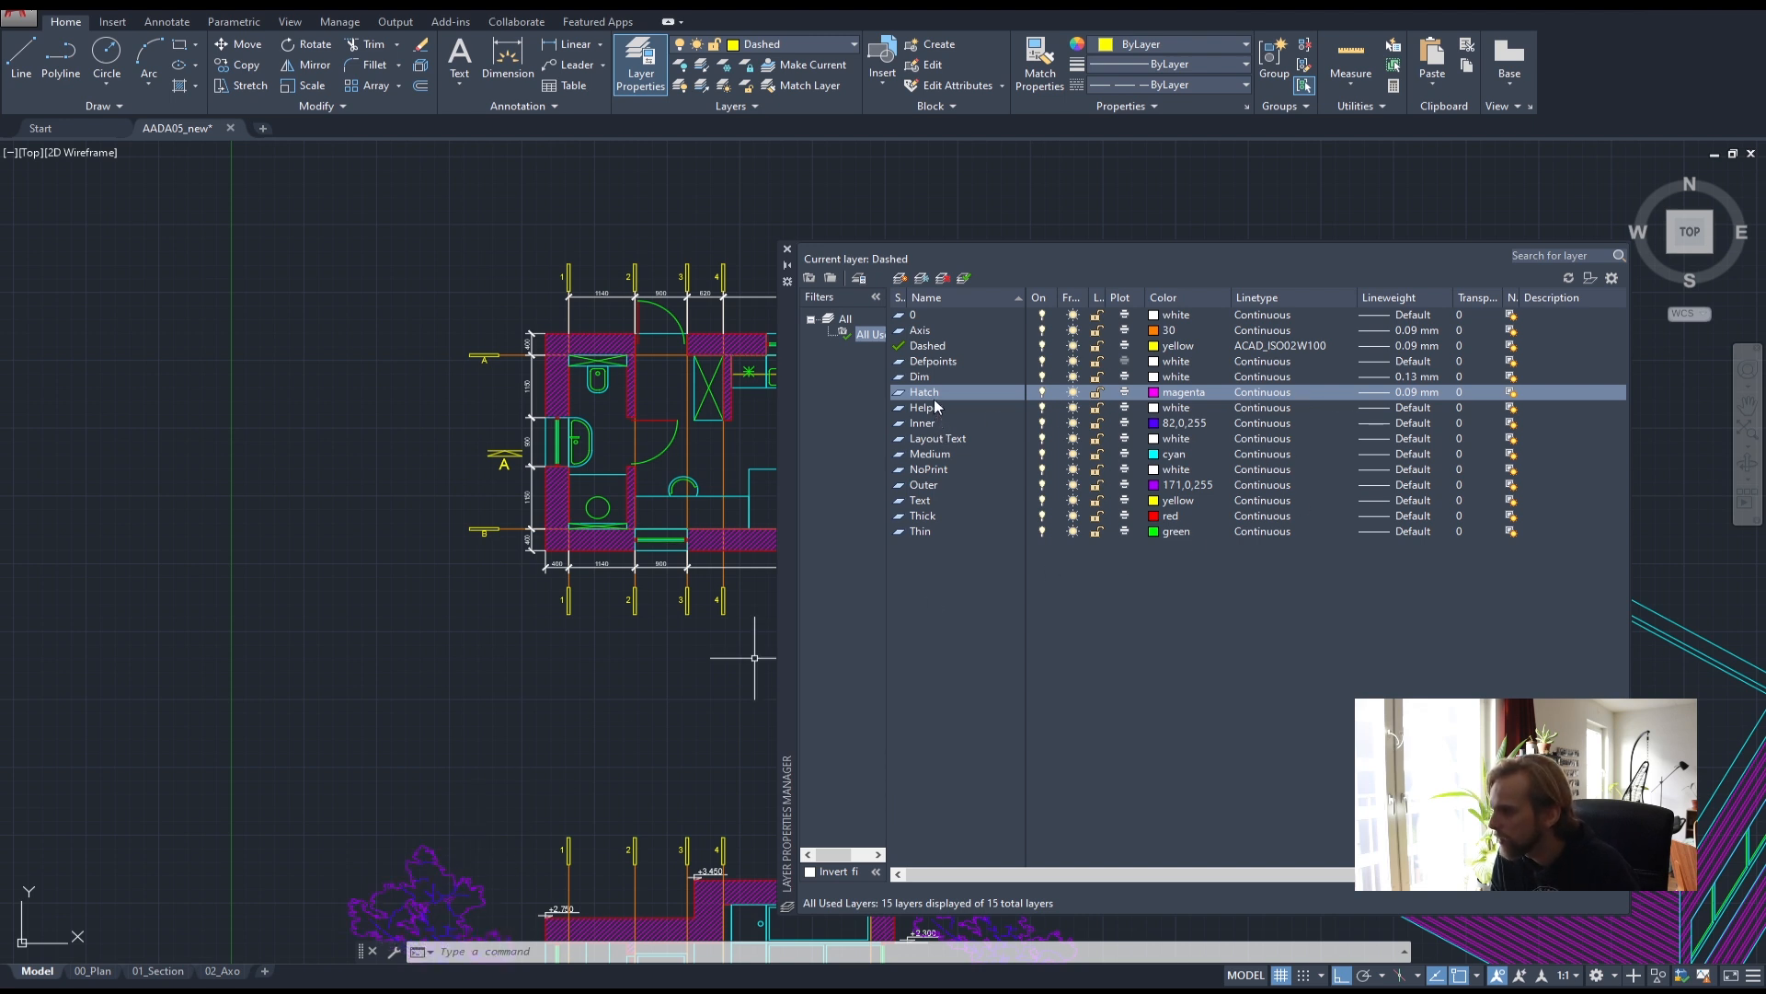
- Set lineweights of 0.09 mm for Inner, 0.15 mm for Layout Text and 0.20 mm for Medium
left_click(1408, 423)
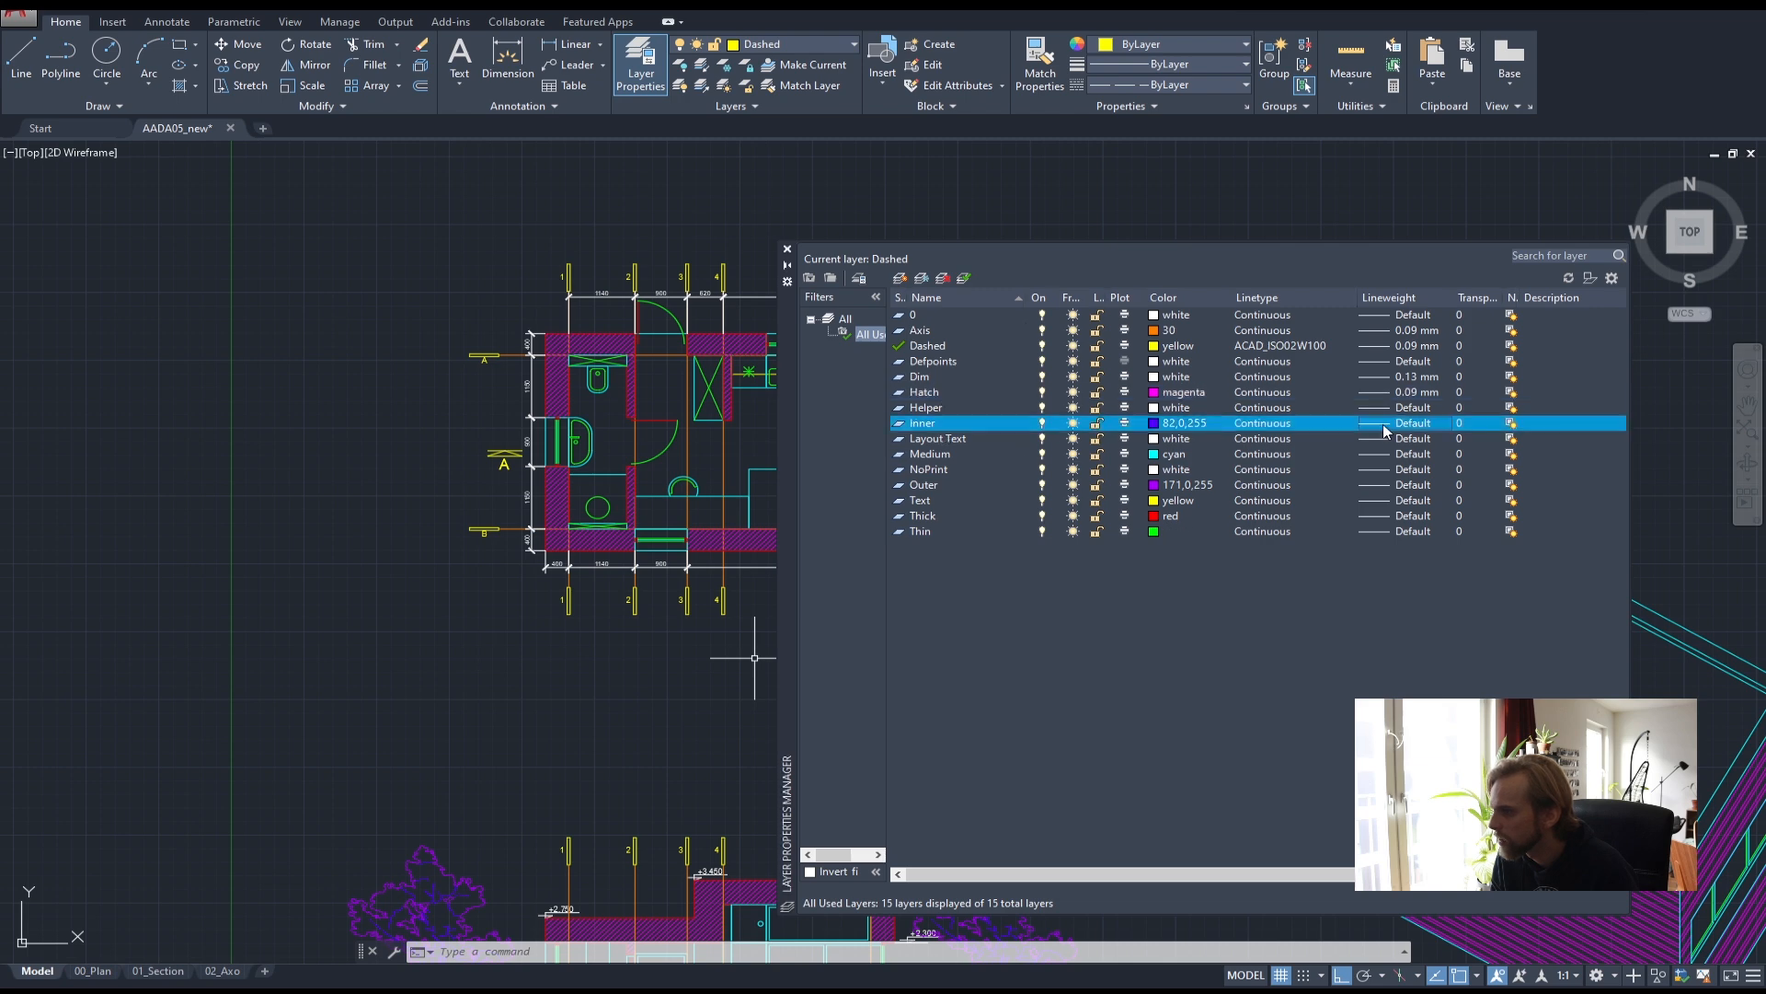
left_click(870, 437)
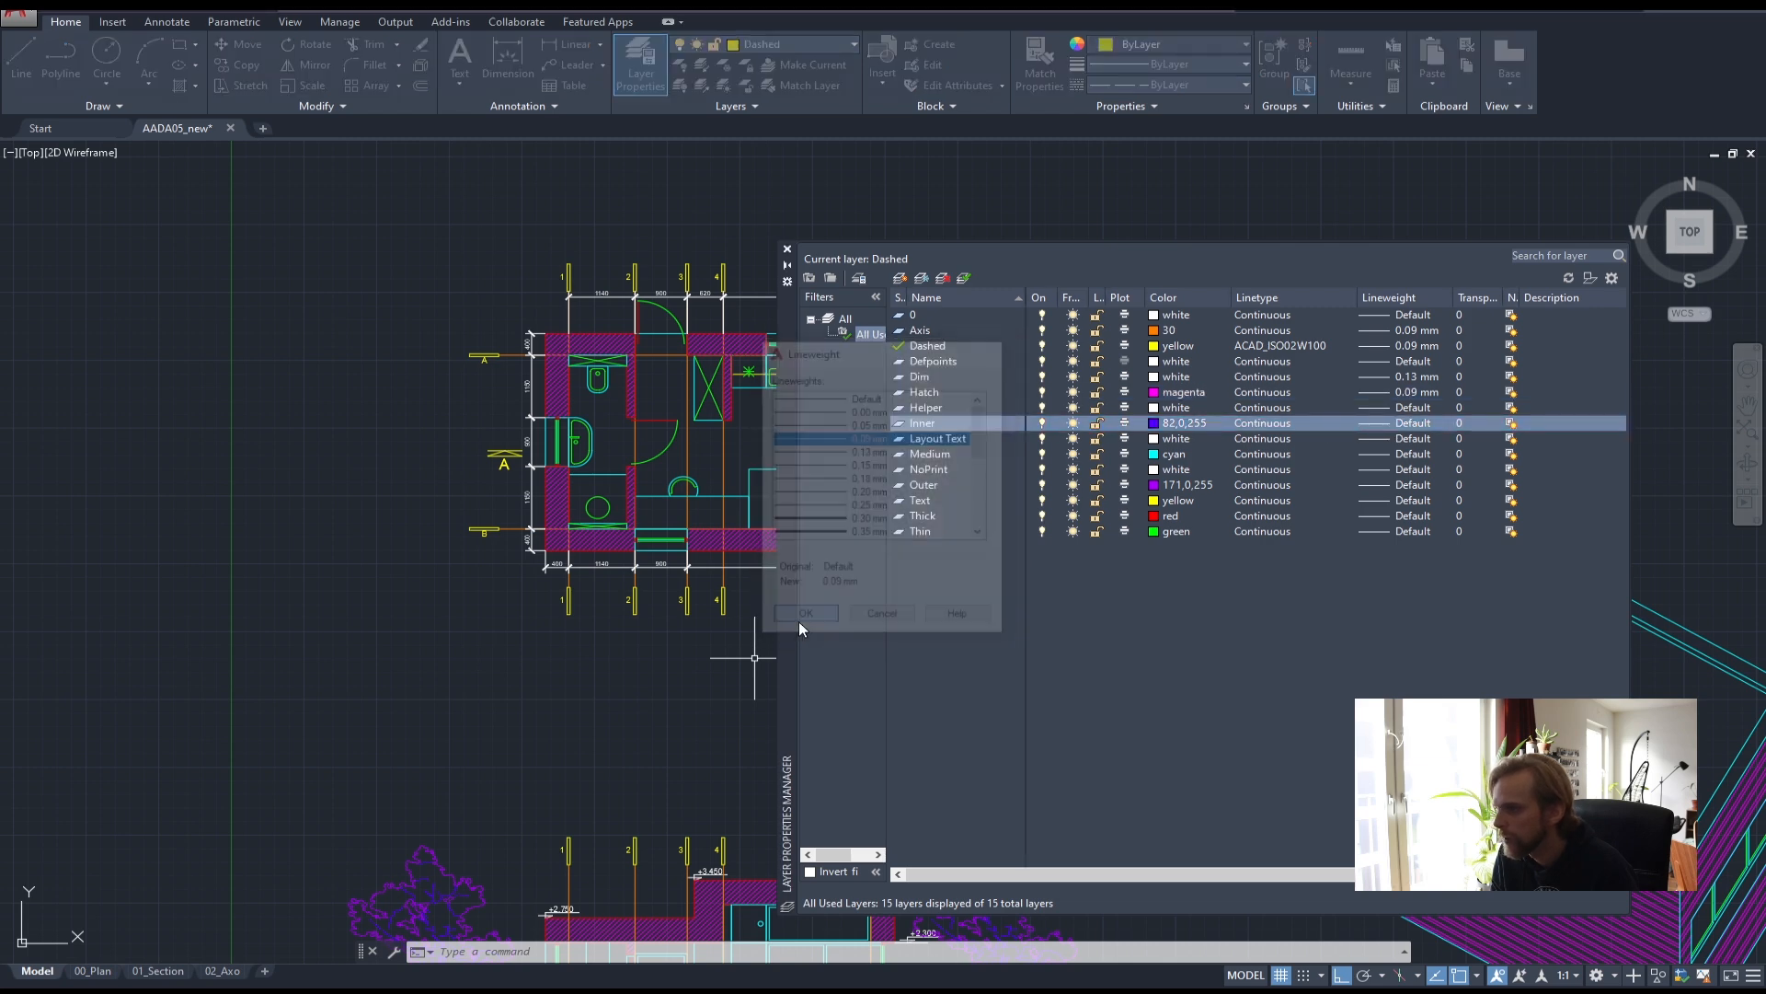
left_click(799, 619)
left_click(948, 442)
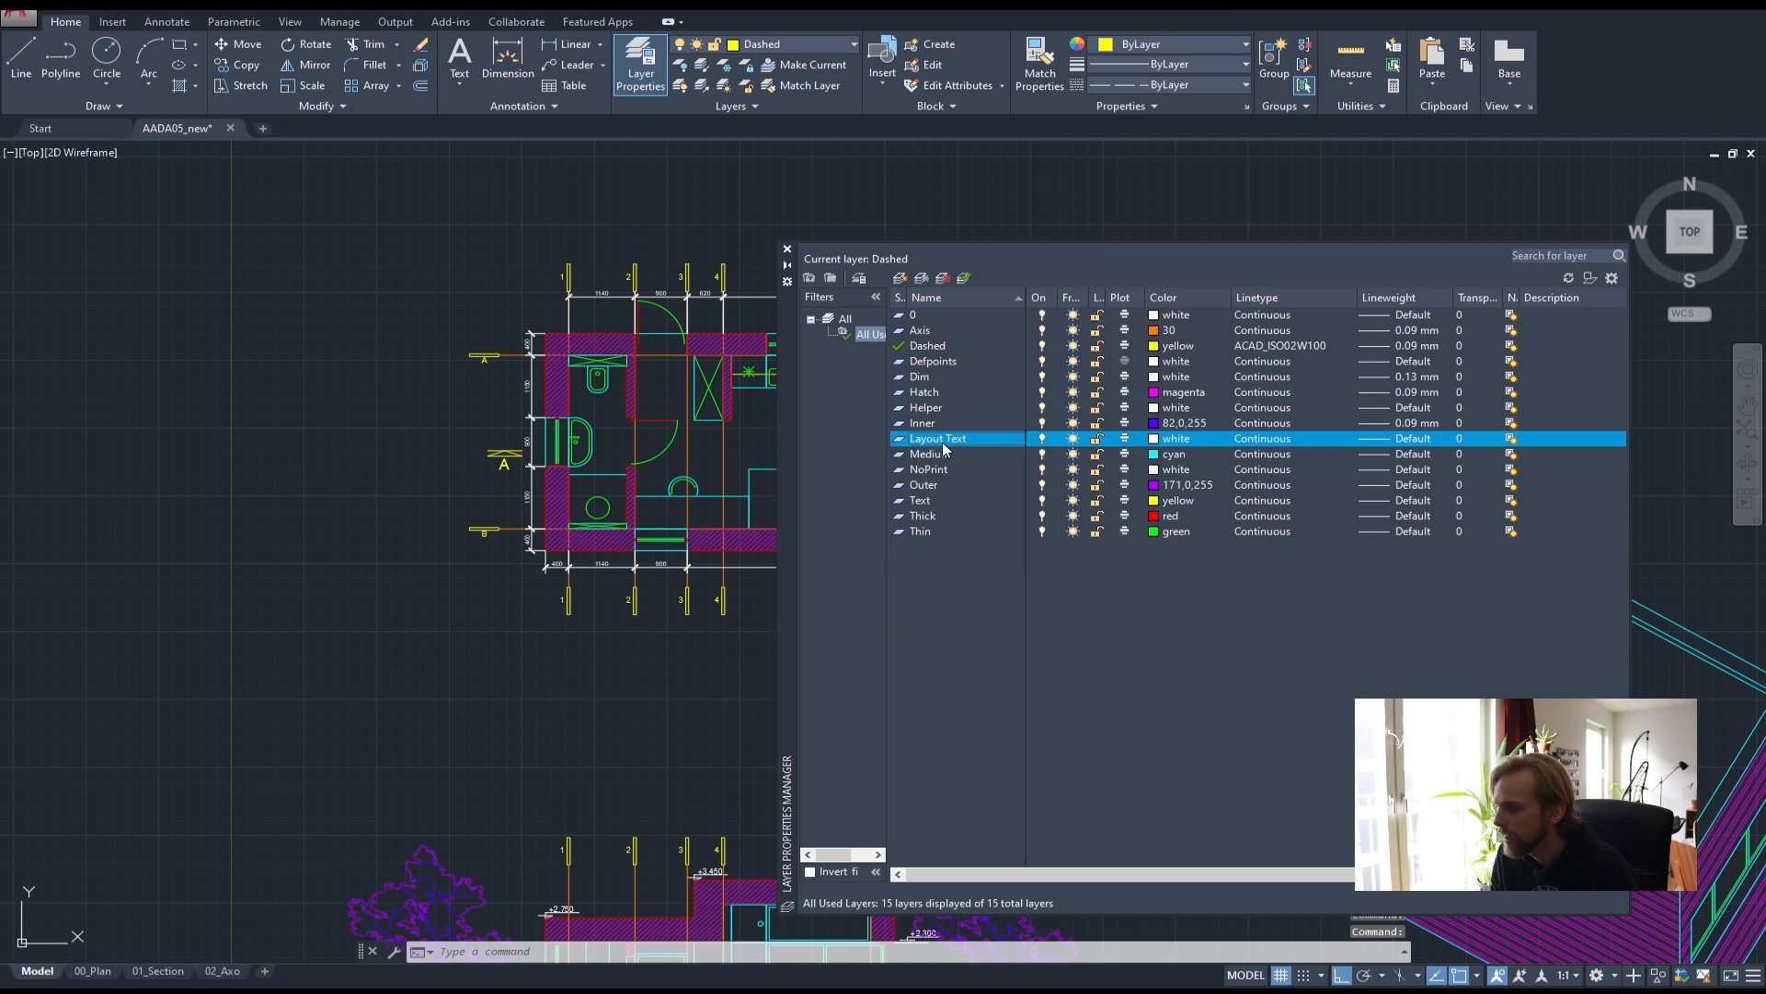
left_click(1380, 439)
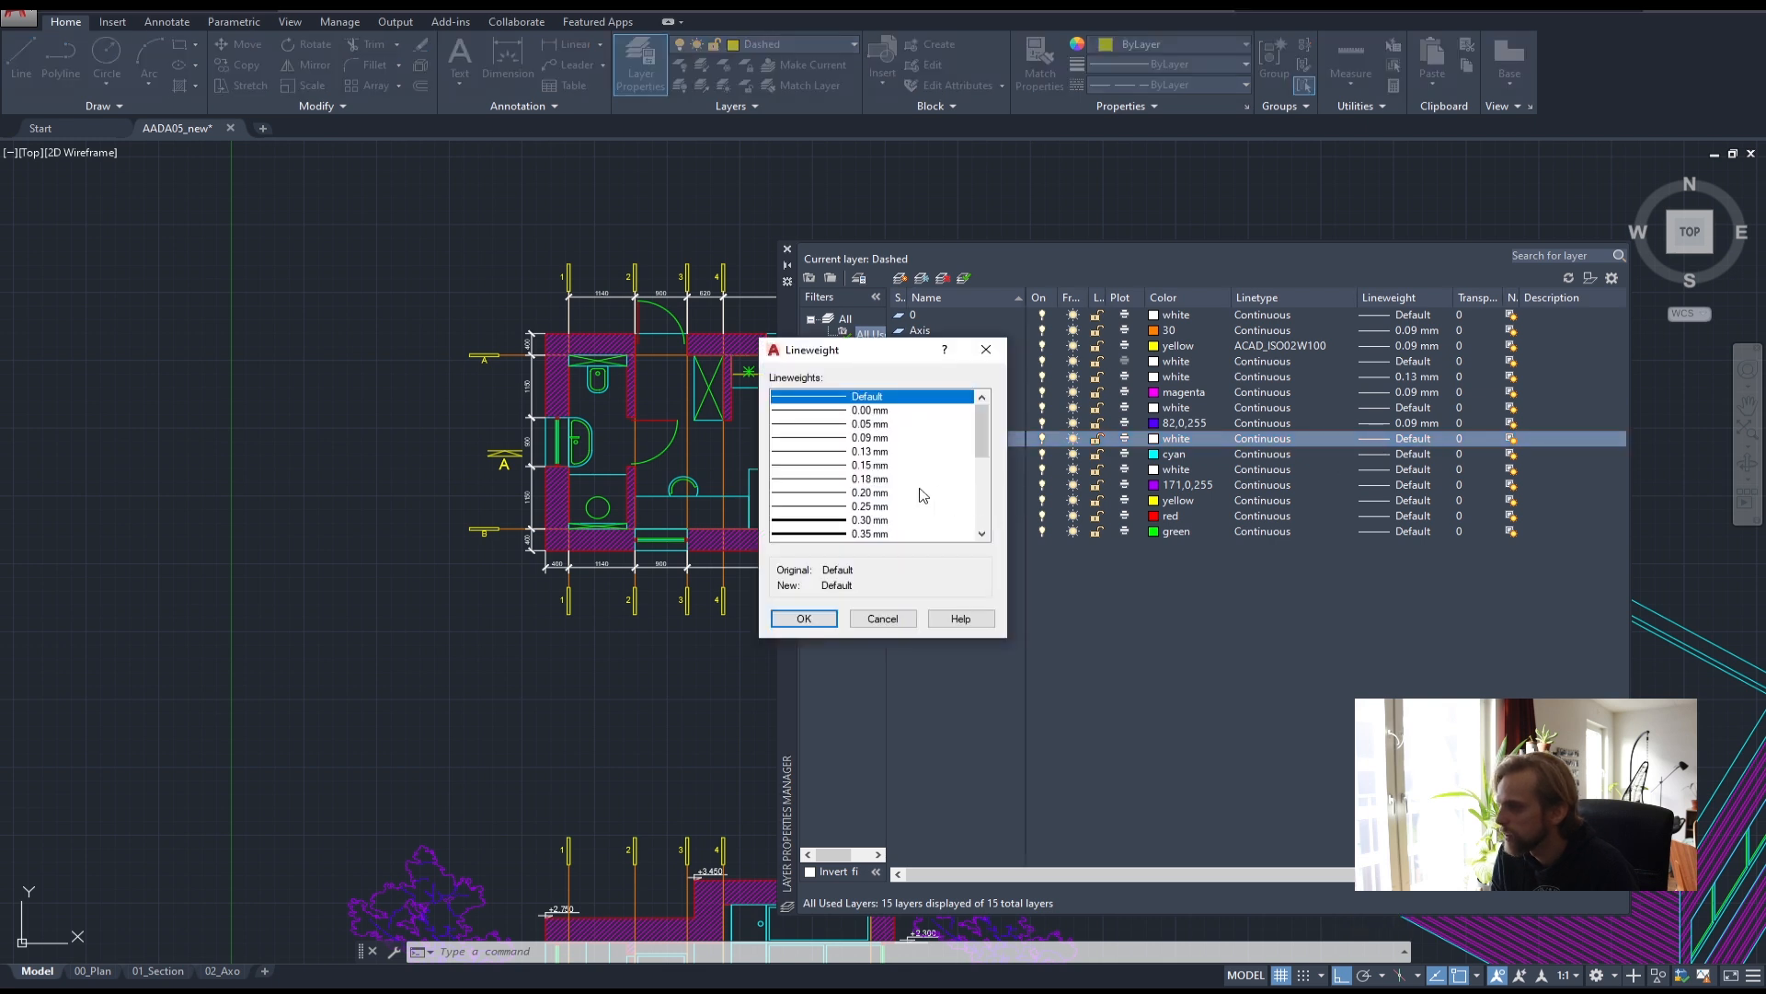
left_click(828, 466)
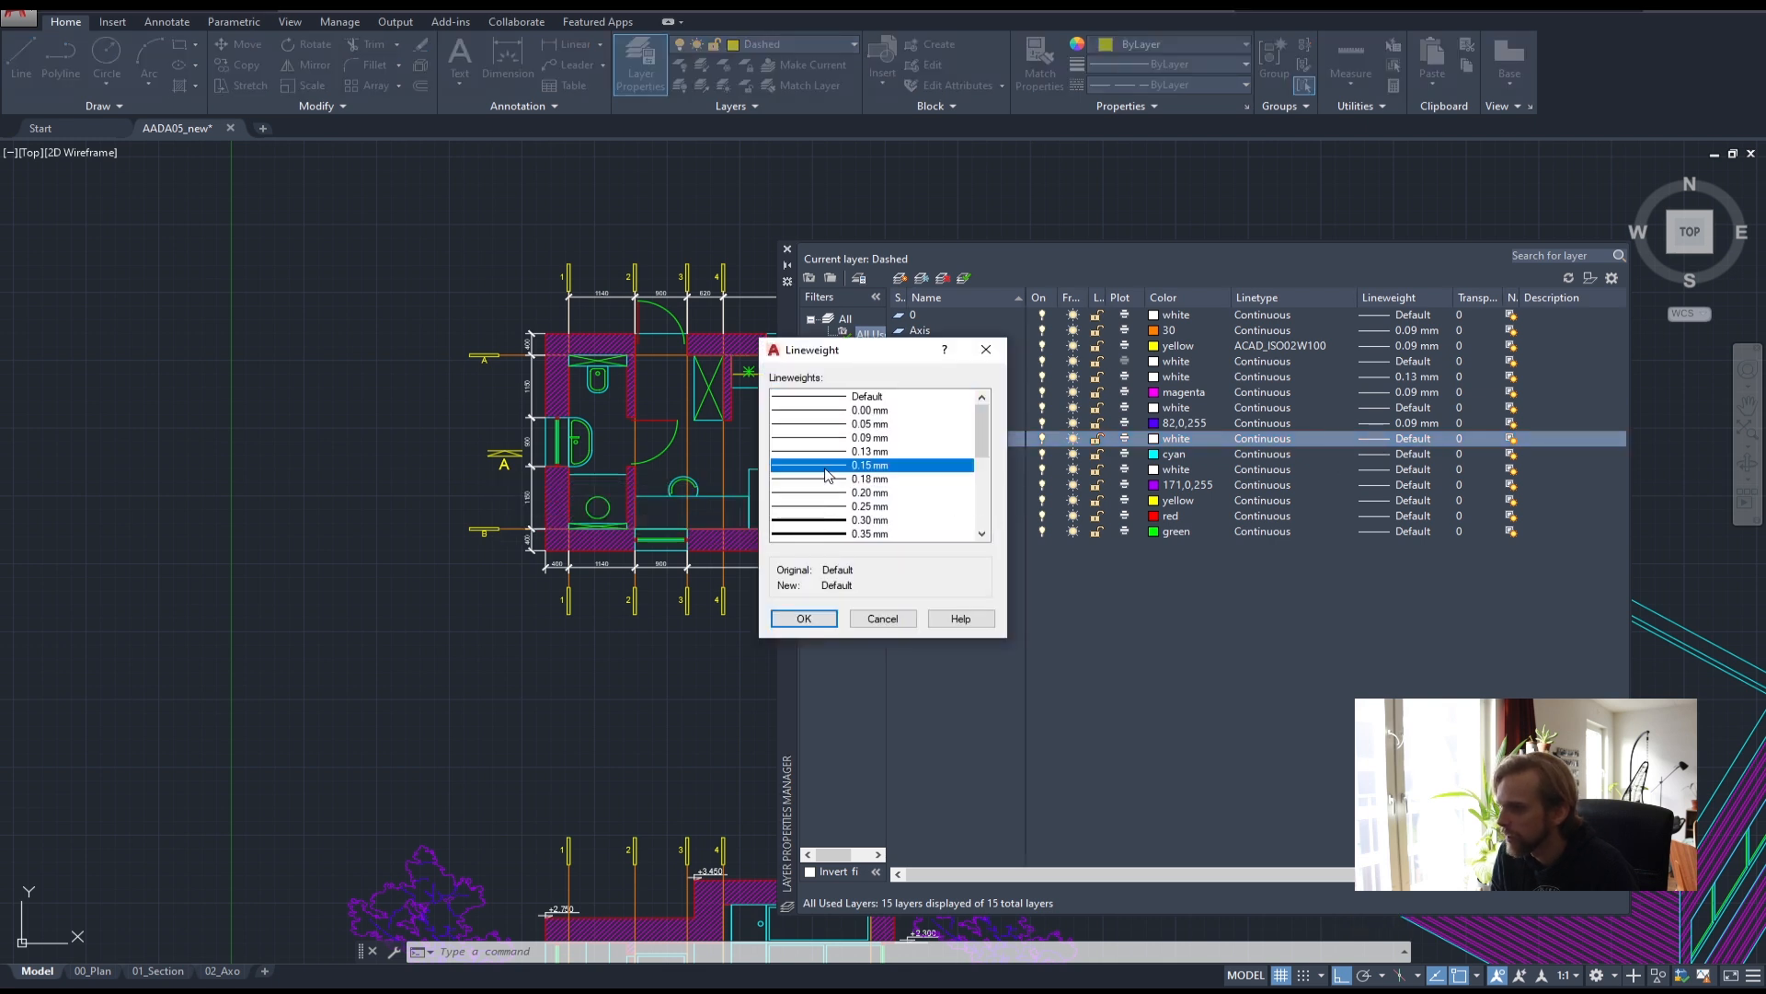
left_click(803, 618)
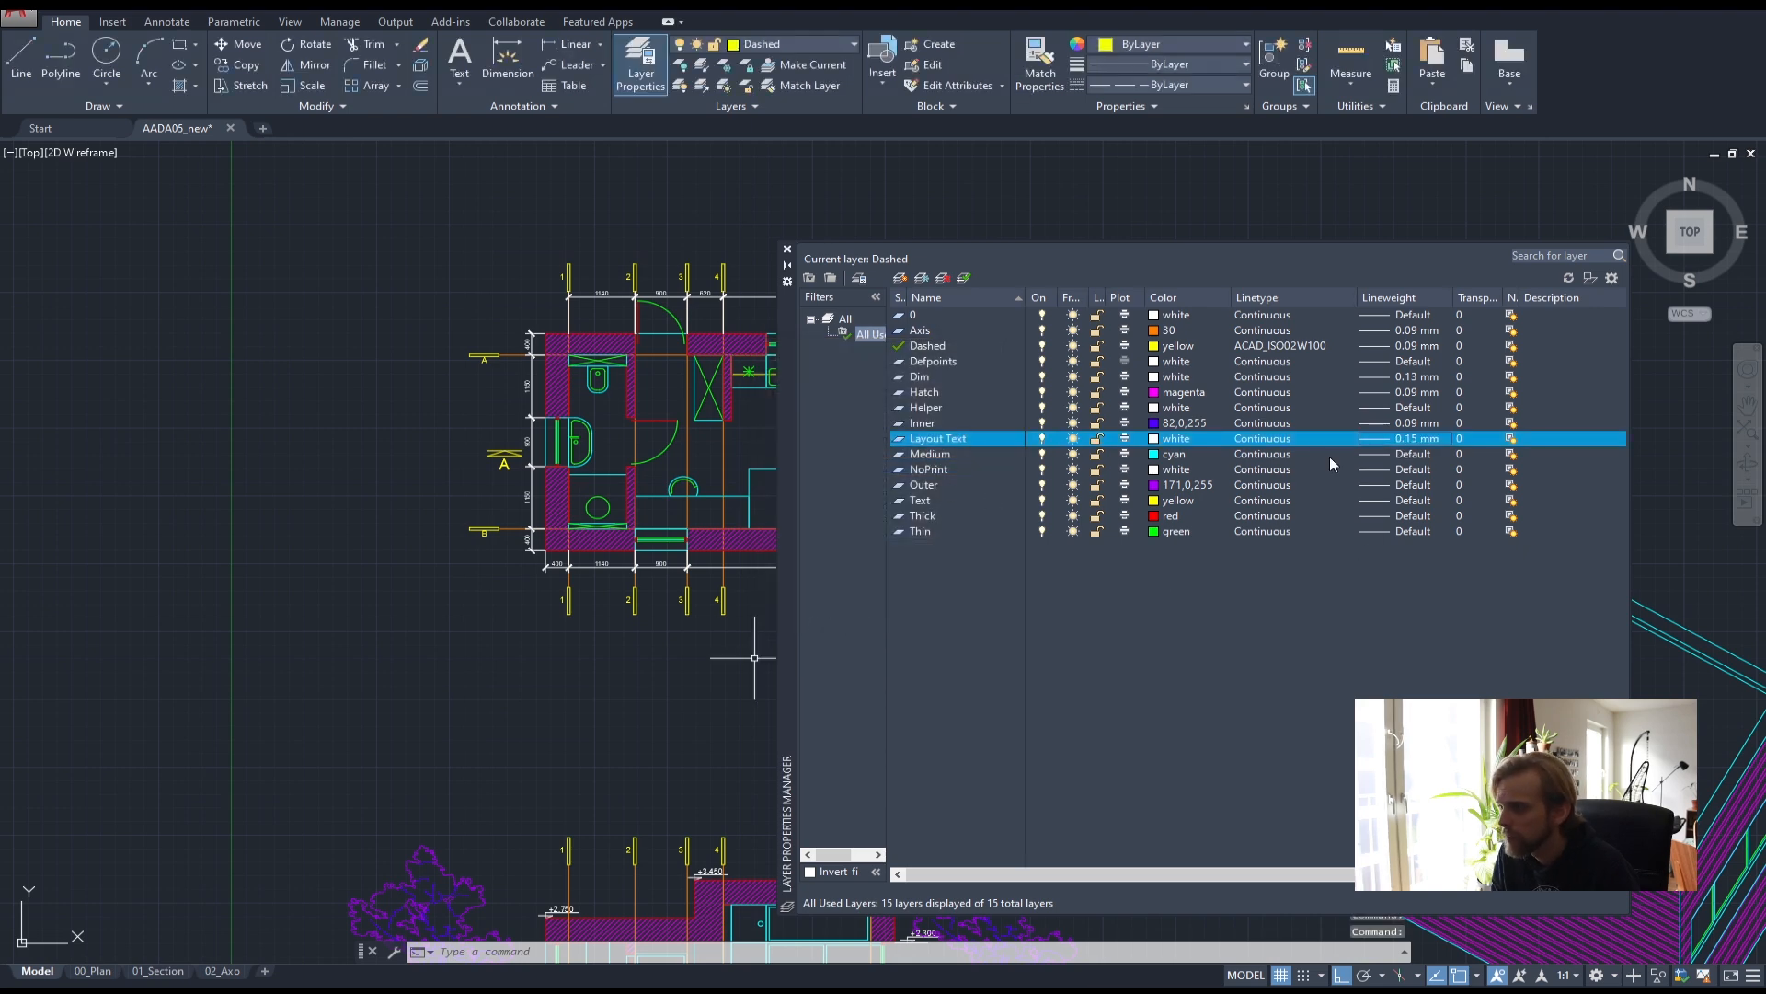
left_click(1384, 453)
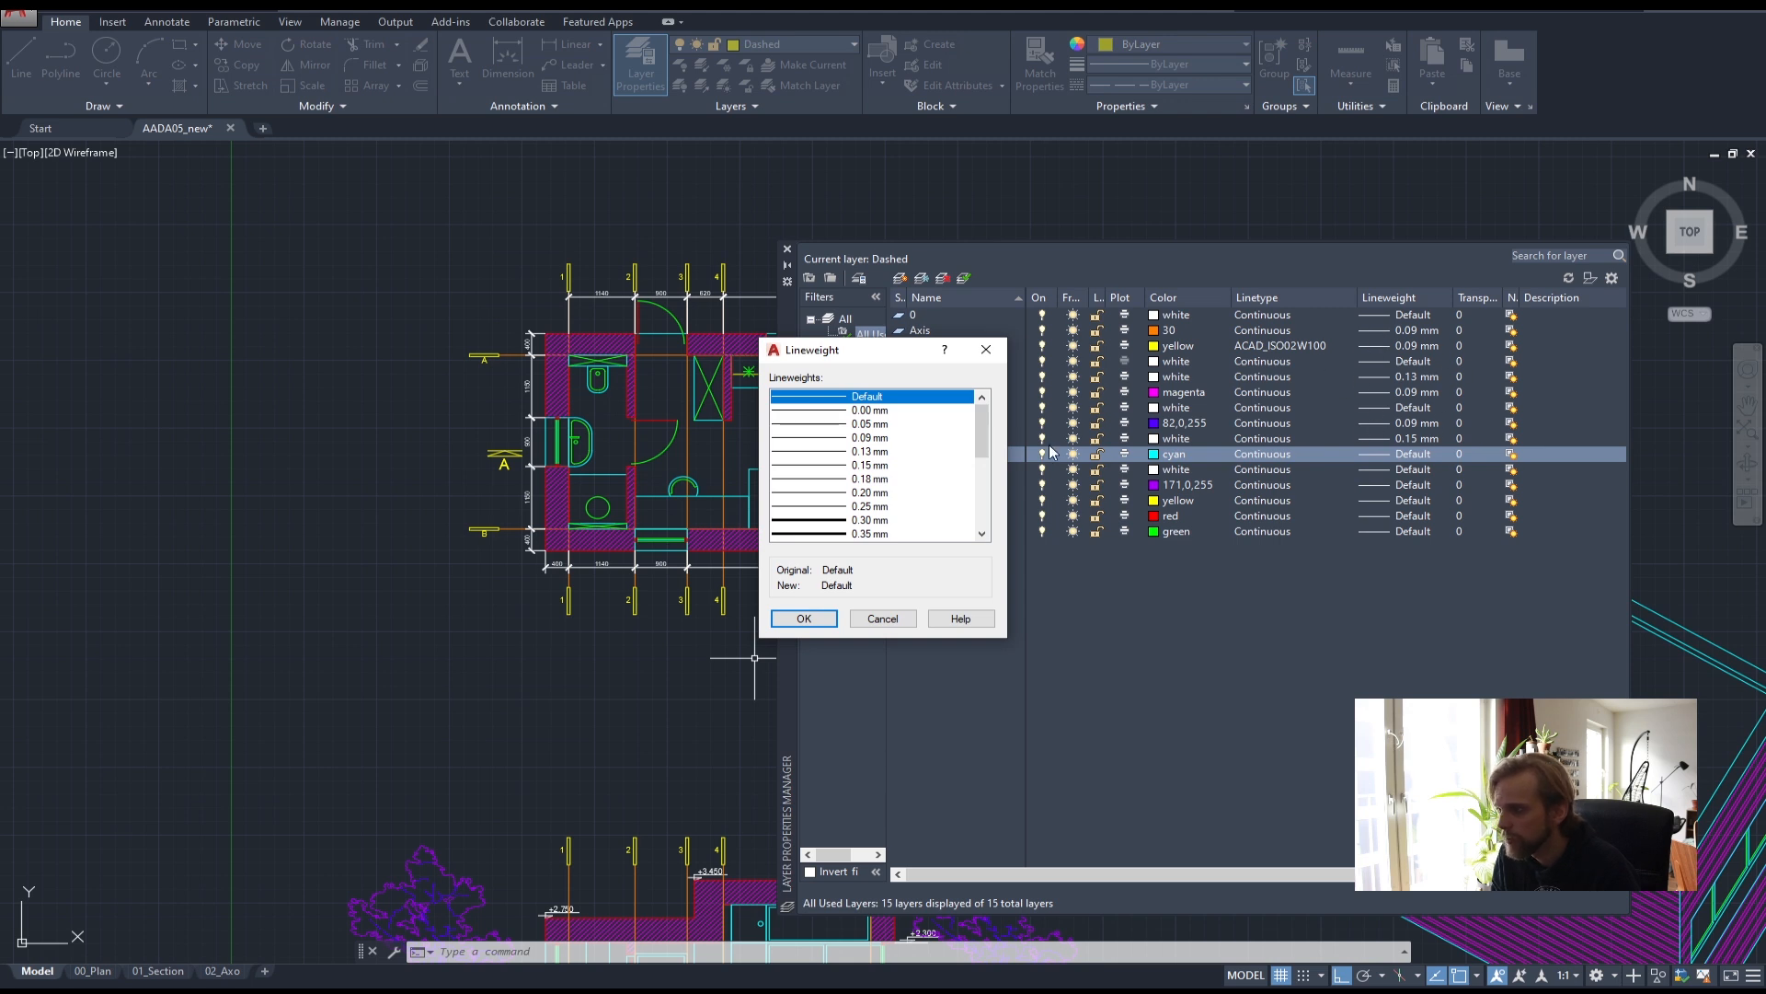
left_click(814, 493)
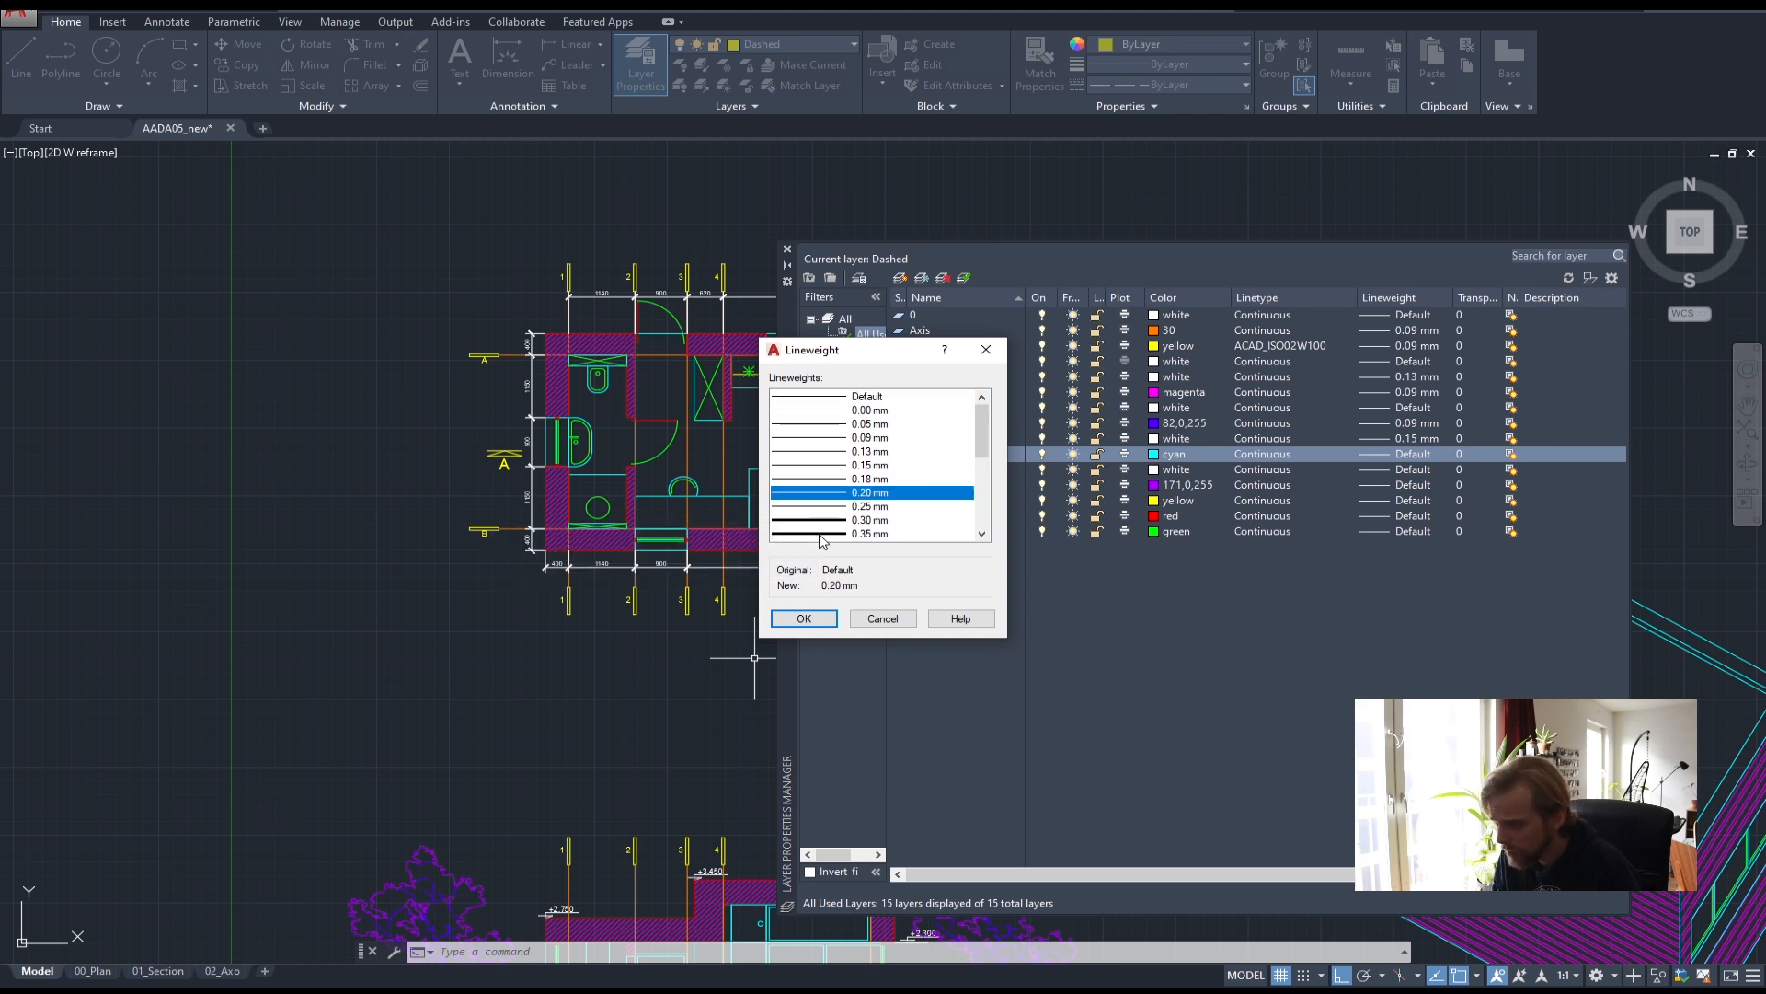
left_click(817, 620)
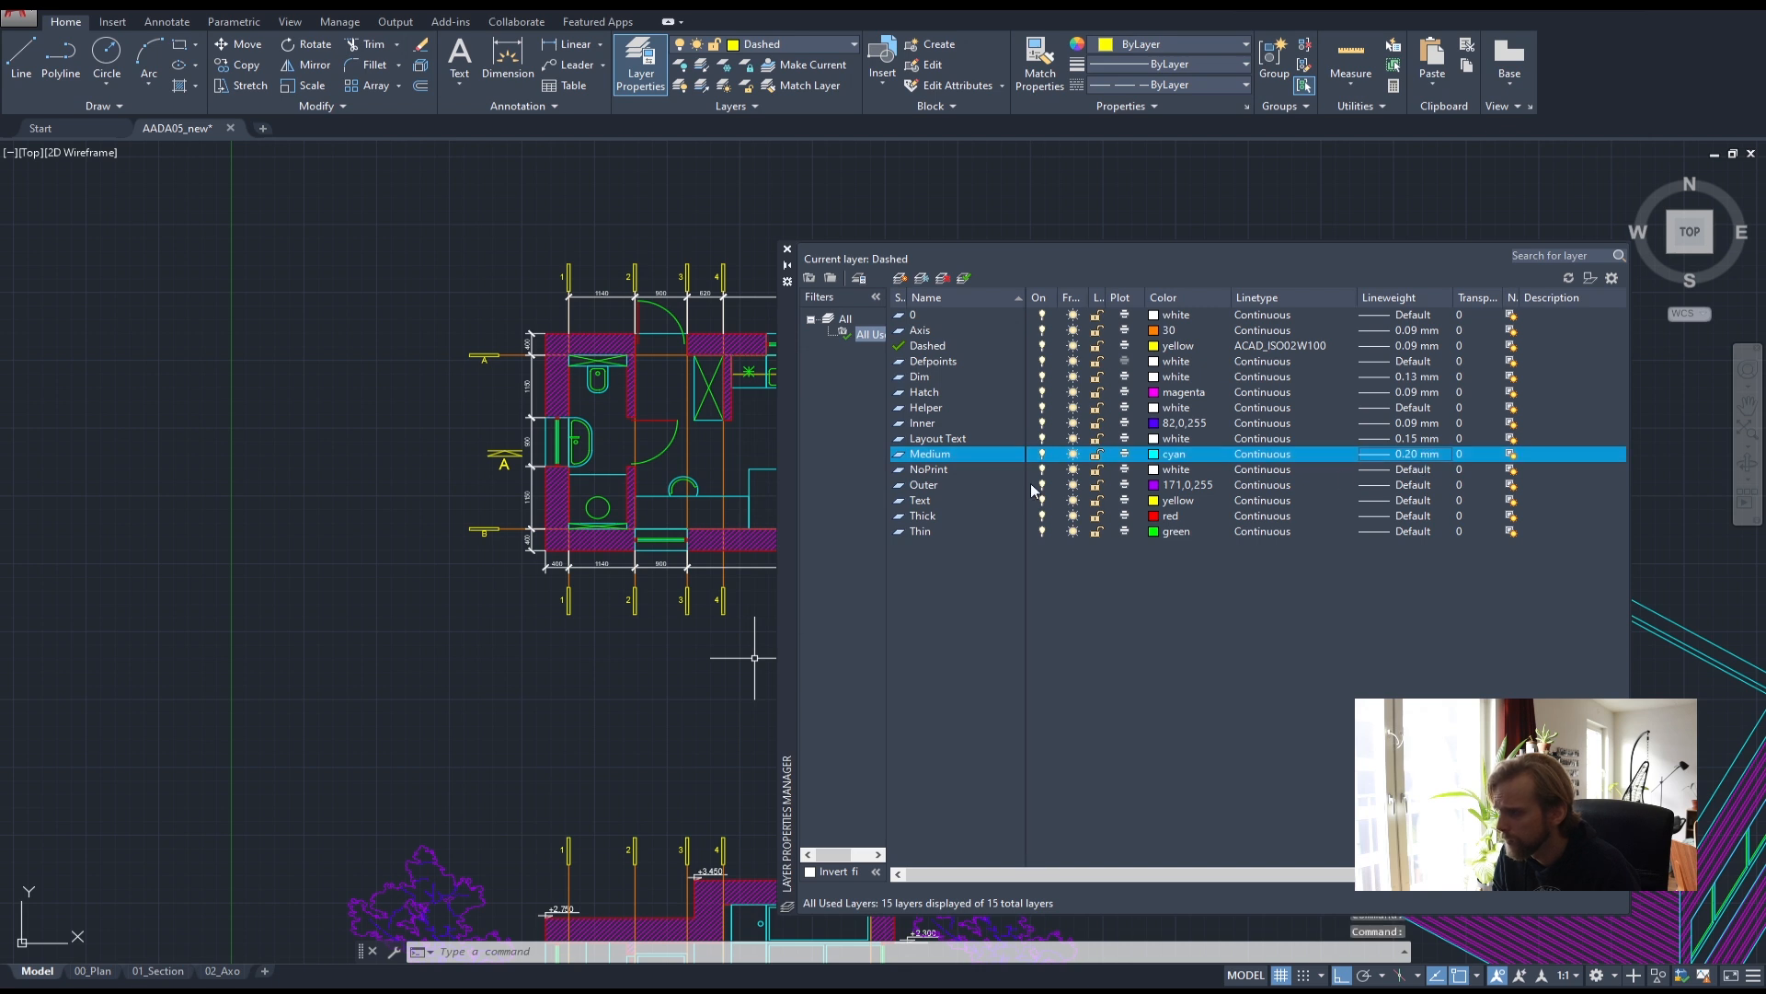
- Give NoPrint a 0.00 mm lineweight, then begin choosing Outer's lineweight
left_click(922, 472)
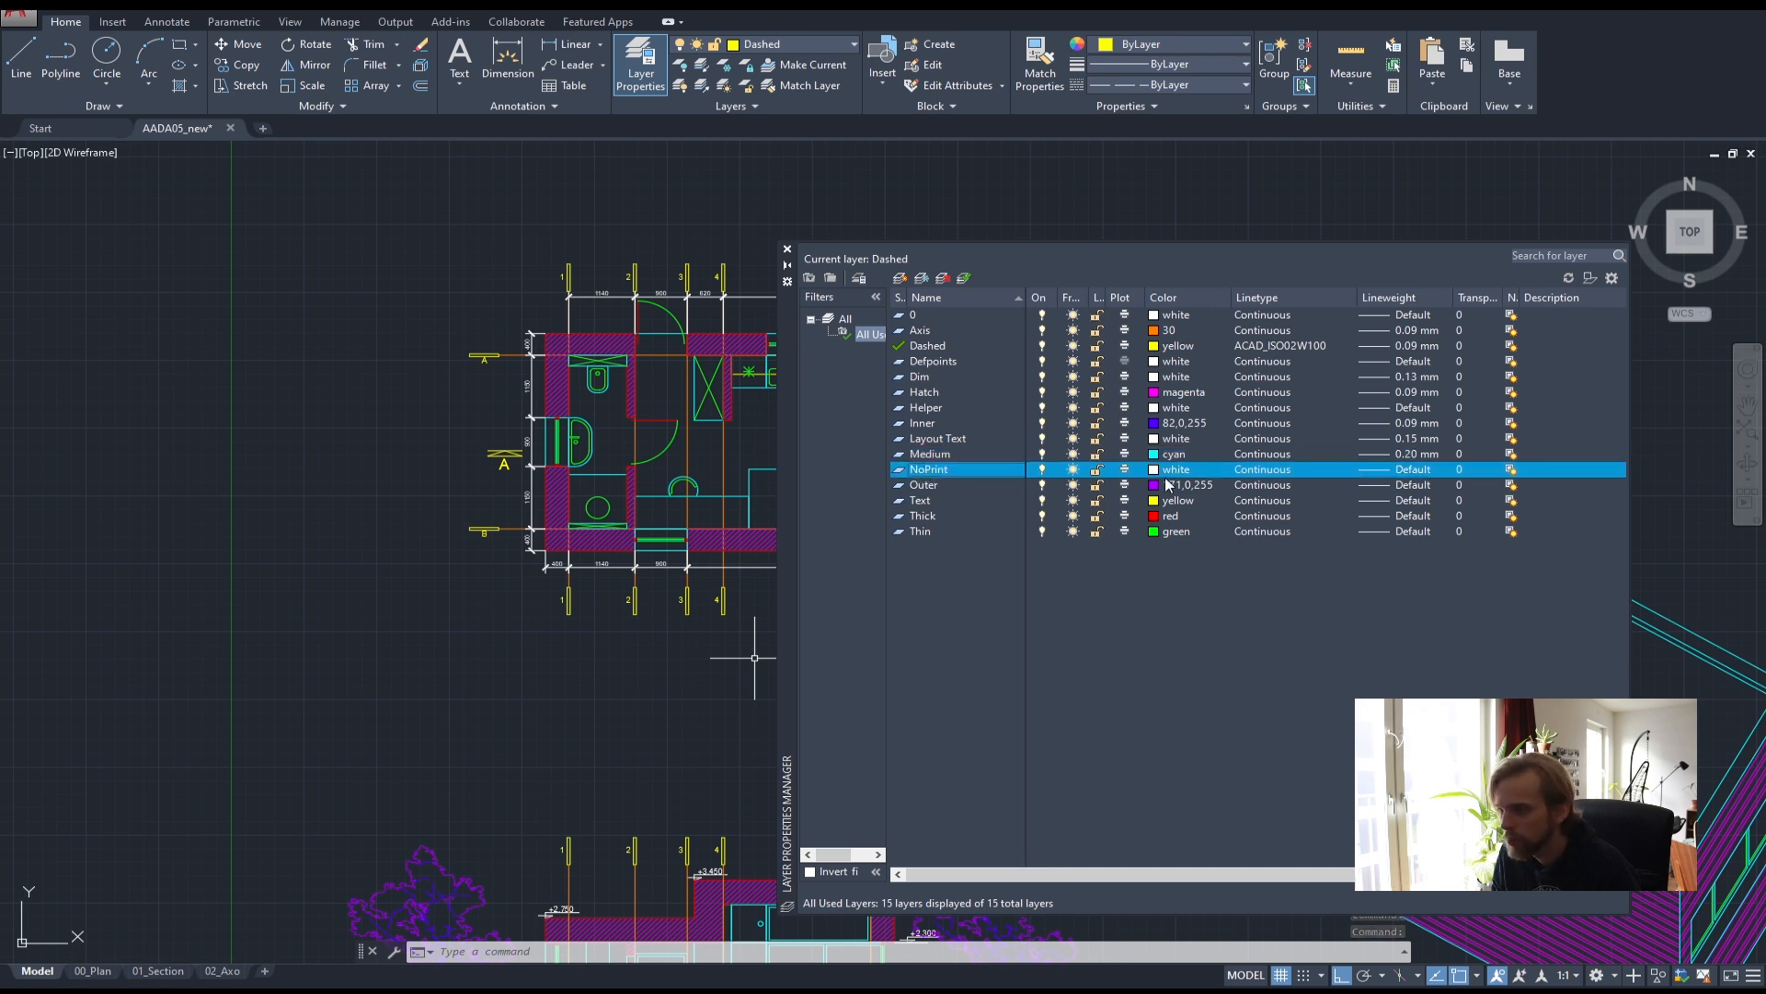
left_click(1396, 472)
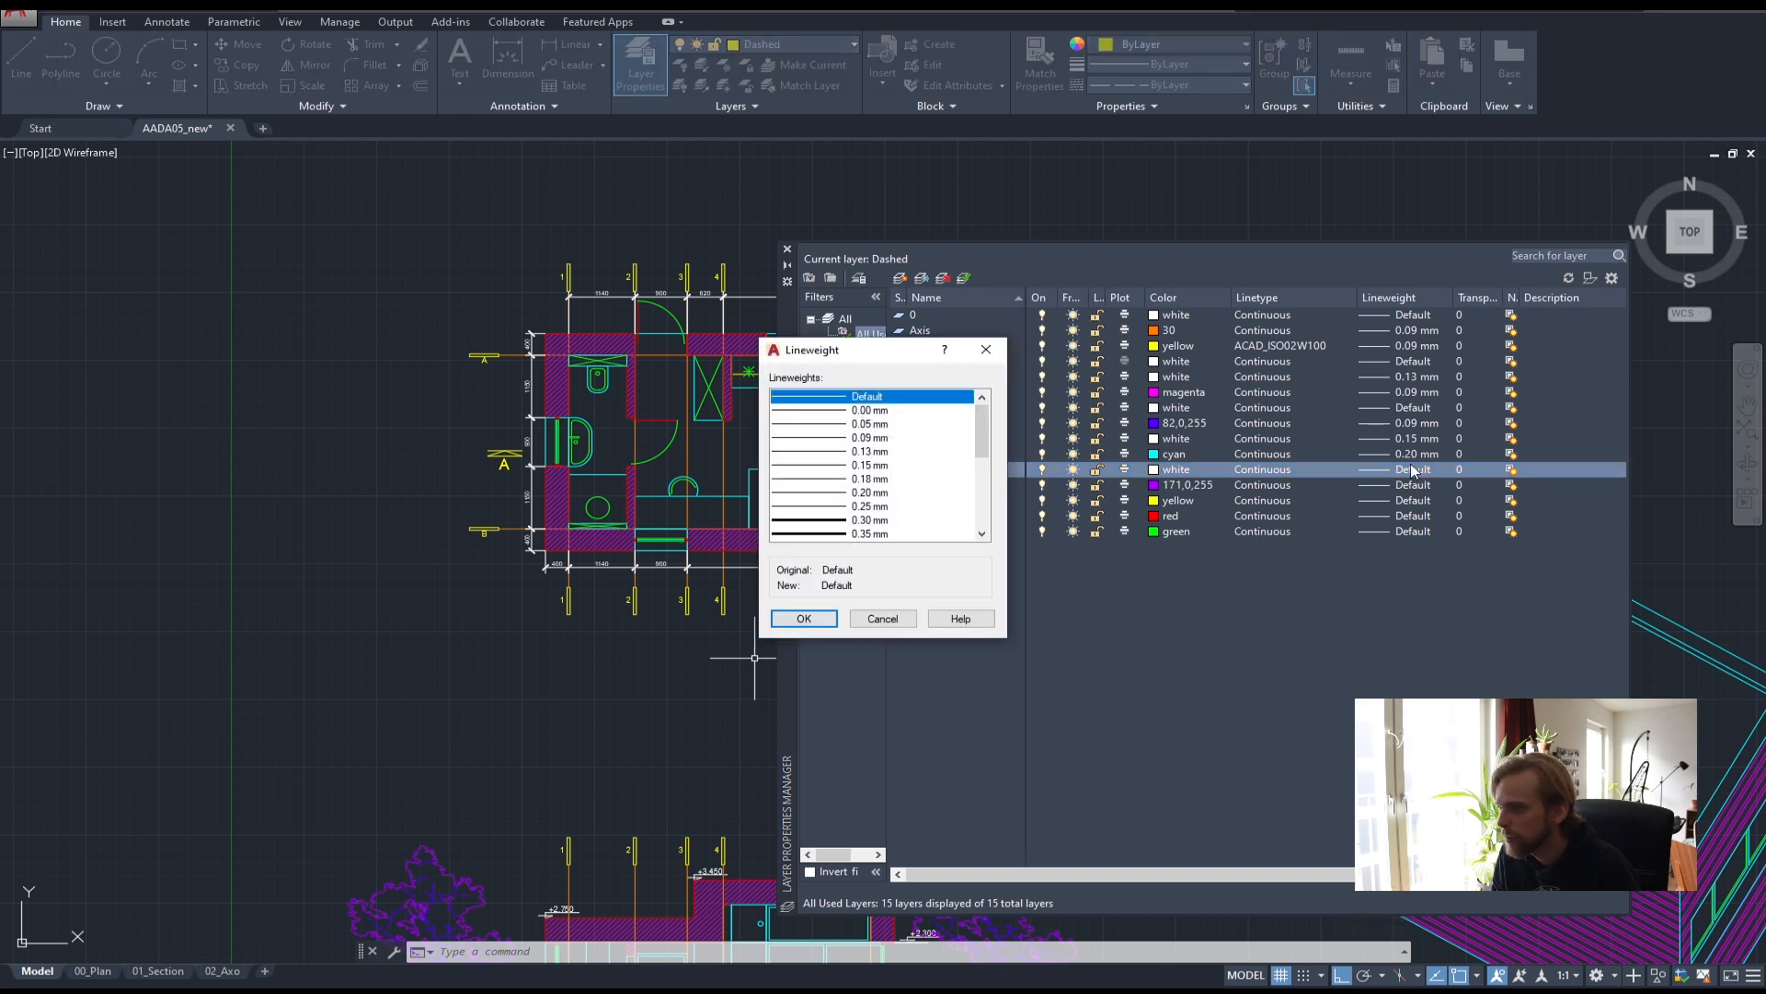
scroll(897, 460, "down", 2)
scroll(899, 469, "up", 2)
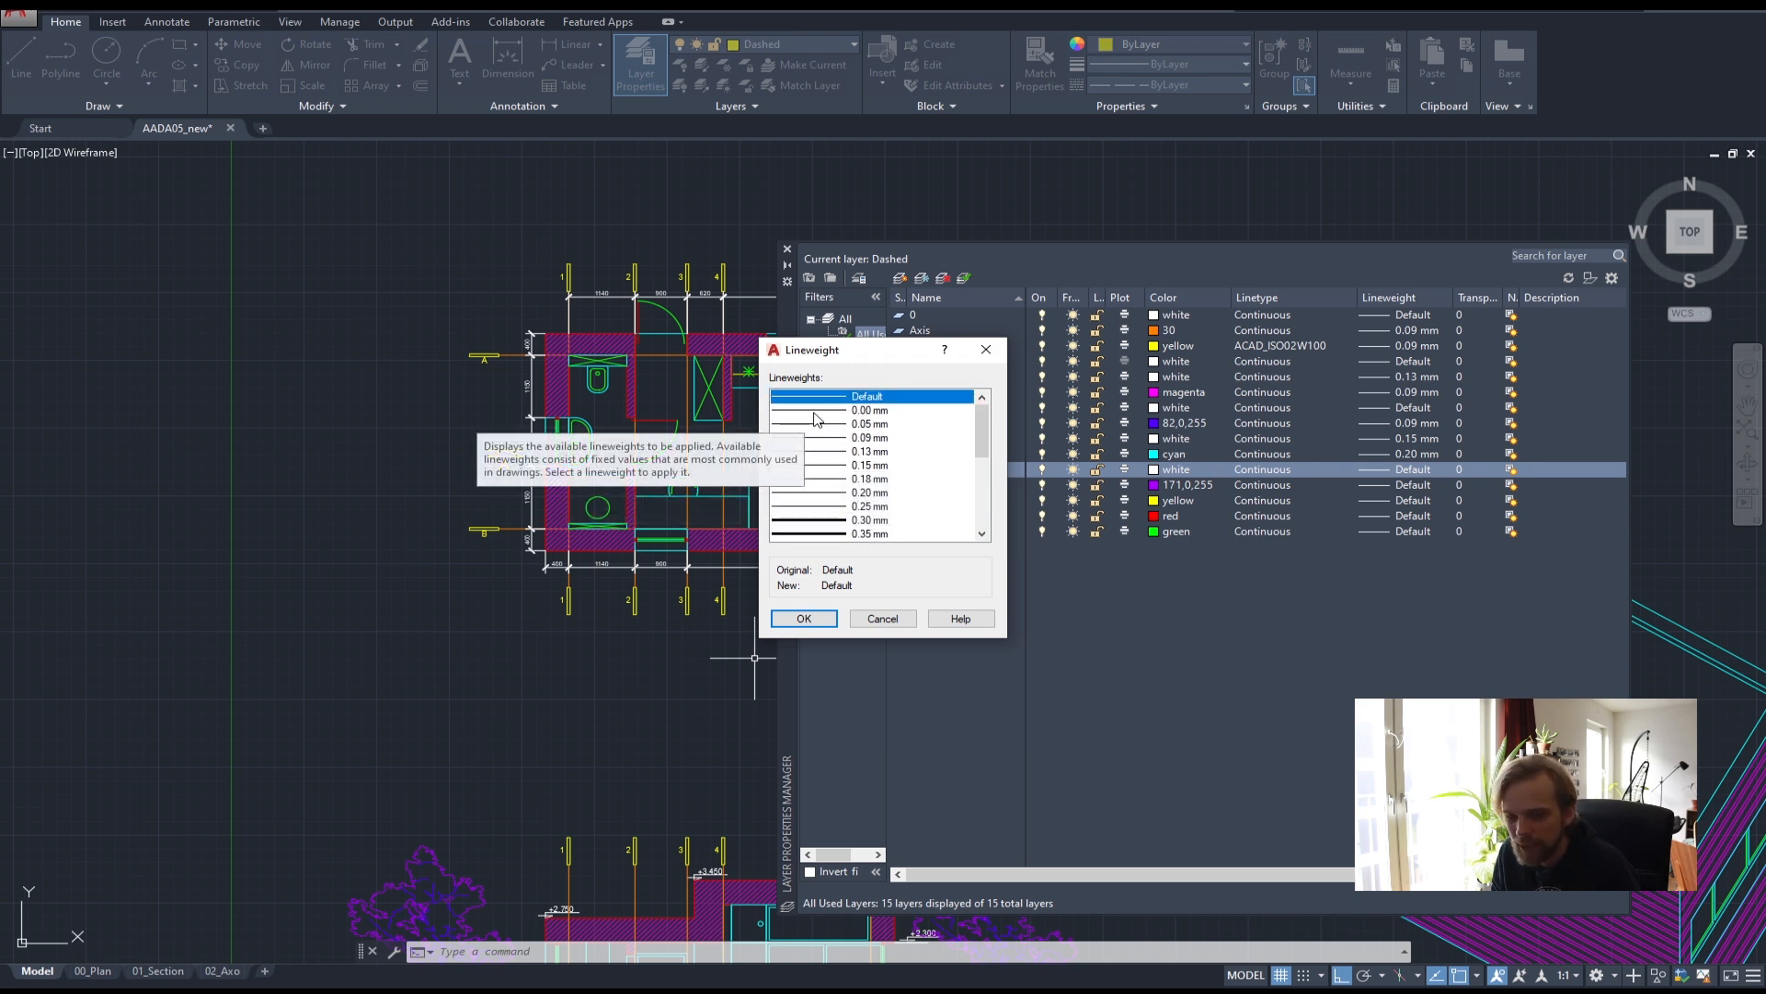
left_click(868, 412)
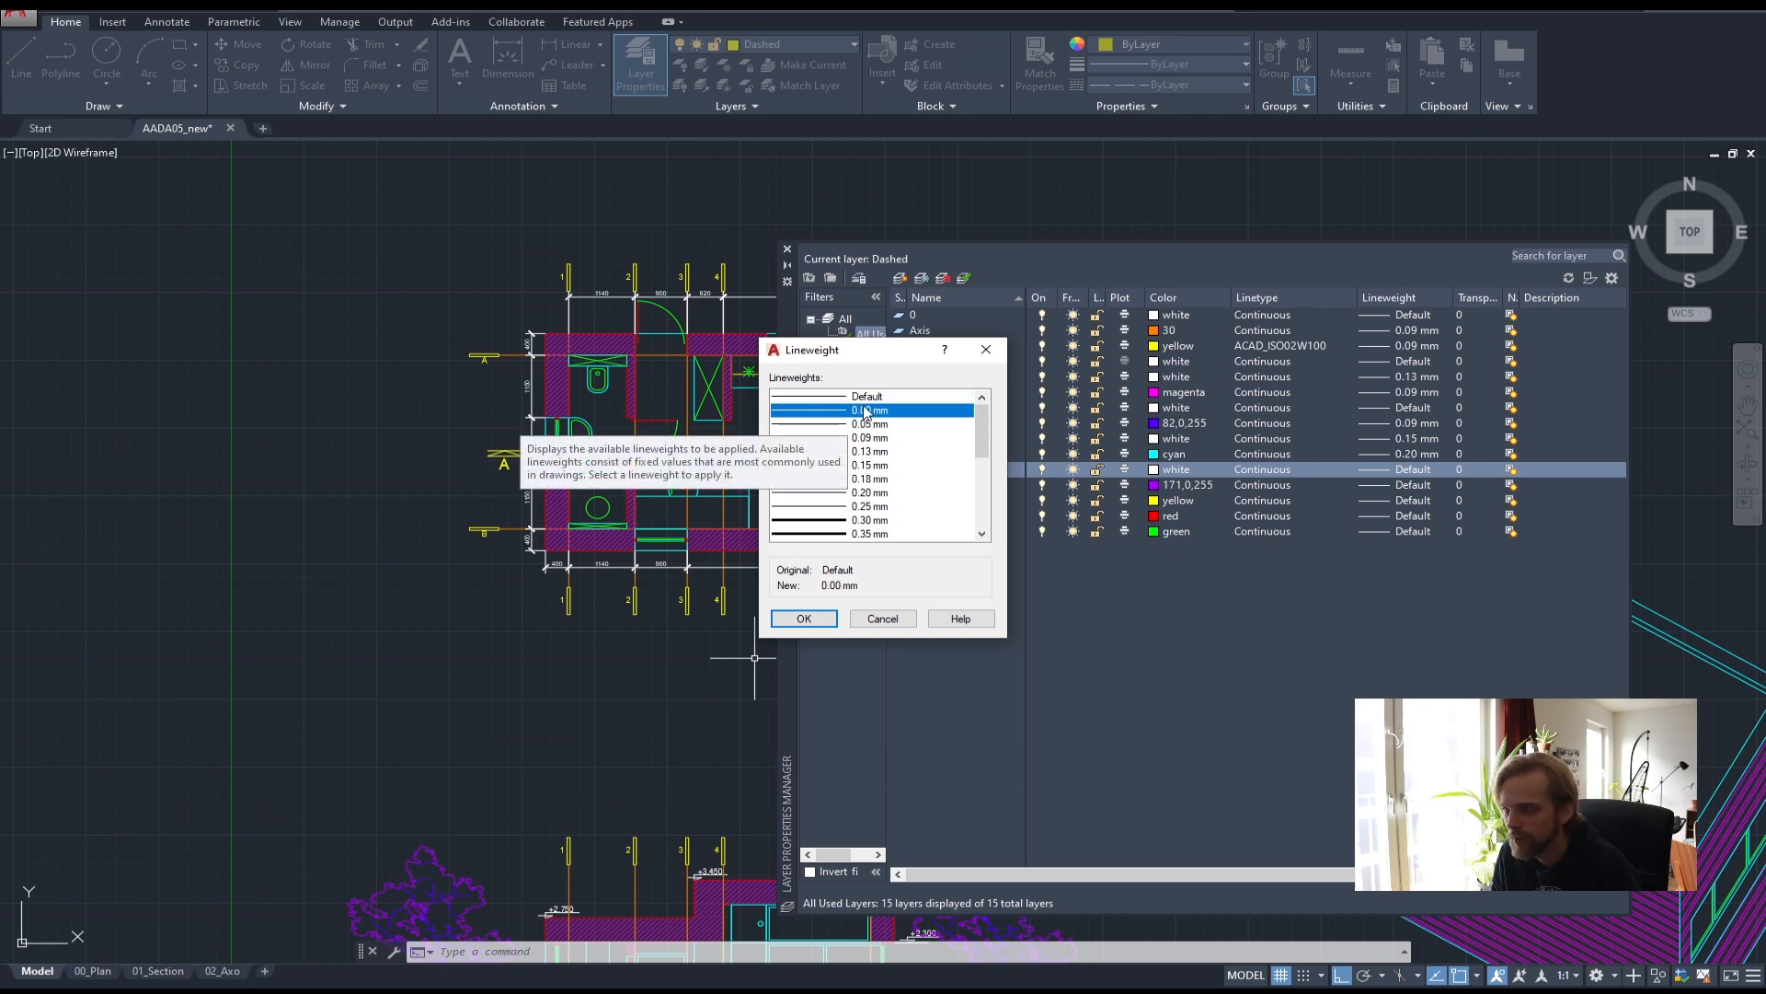
left_click(804, 618)
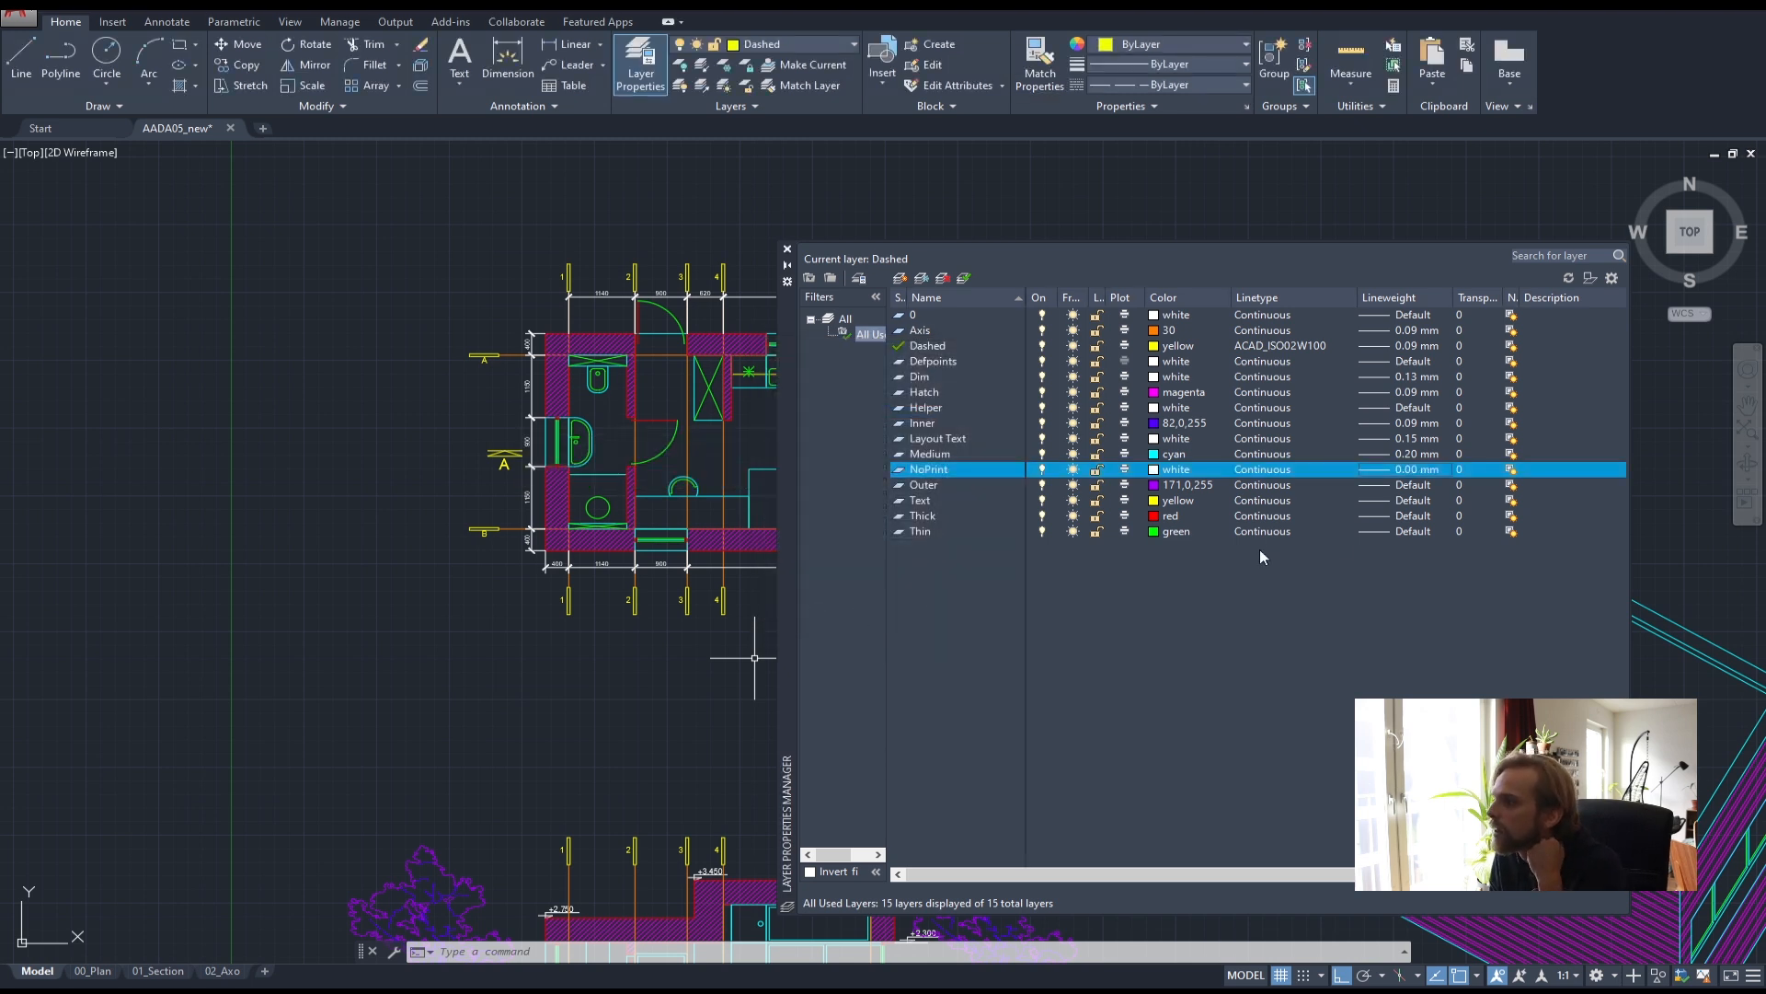
left_click(1382, 488)
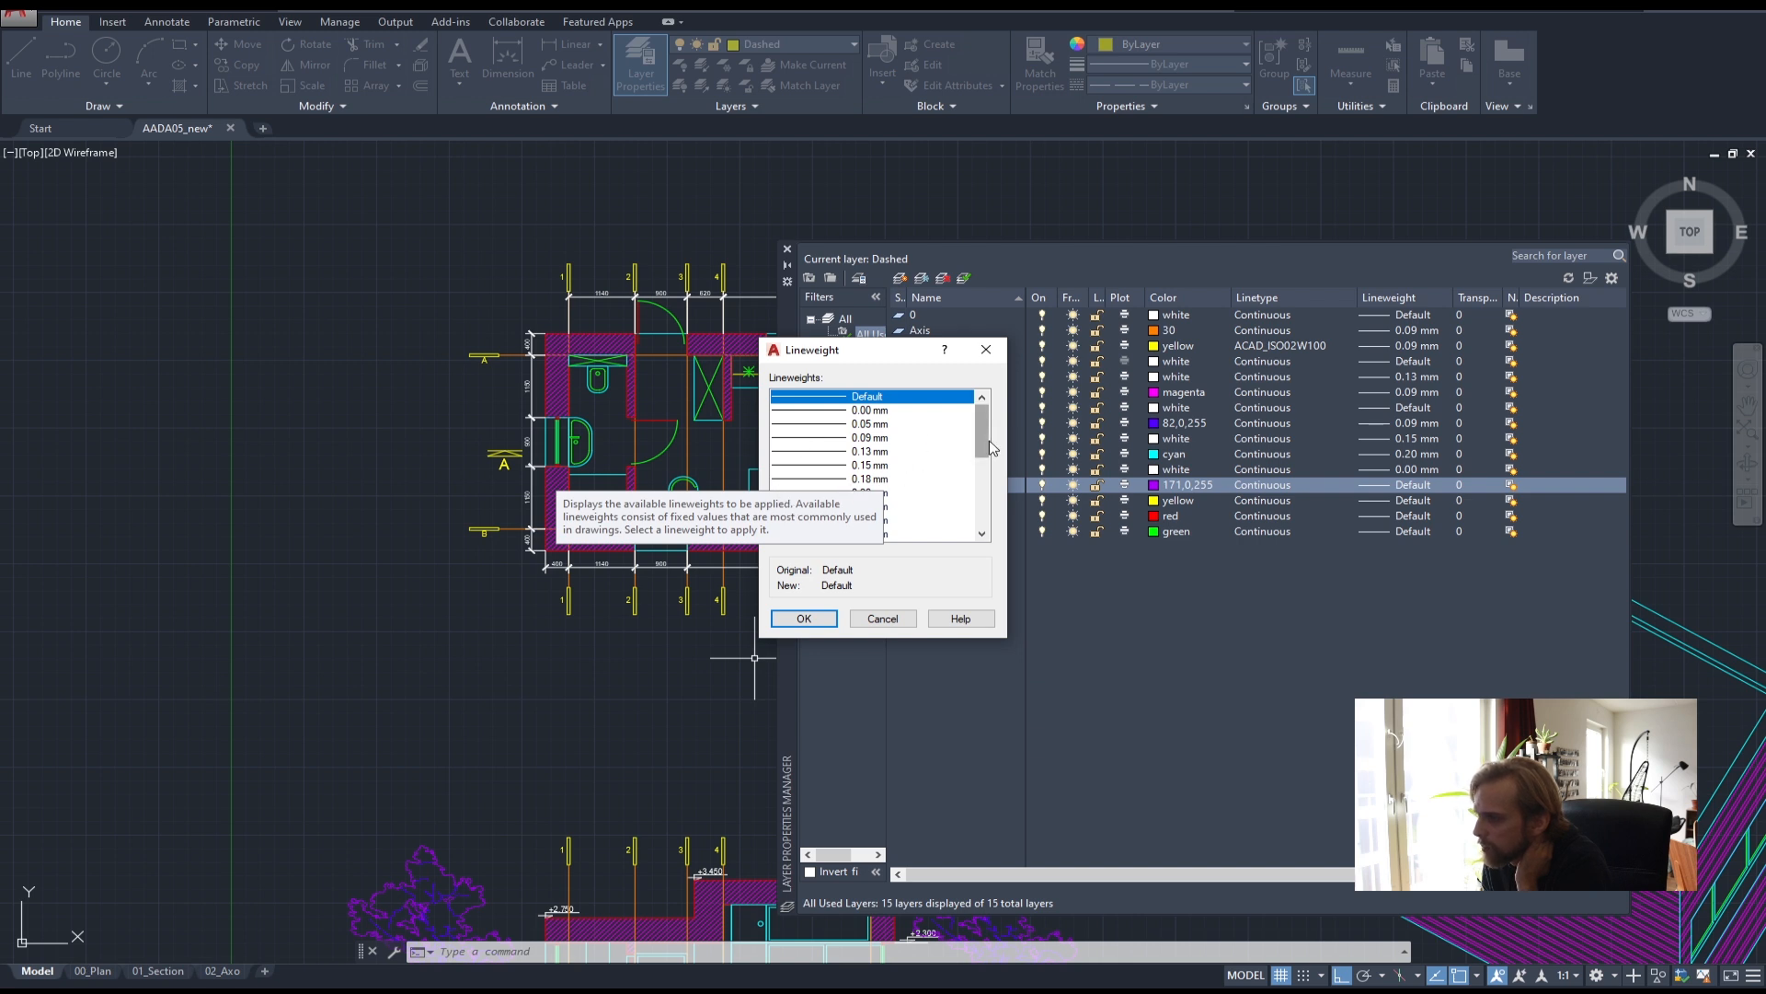
- Set Outer's lineweight to 0.20 mm and Text's to 0.13 mm
scroll(983, 433, "down", 1)
left_click(828, 439)
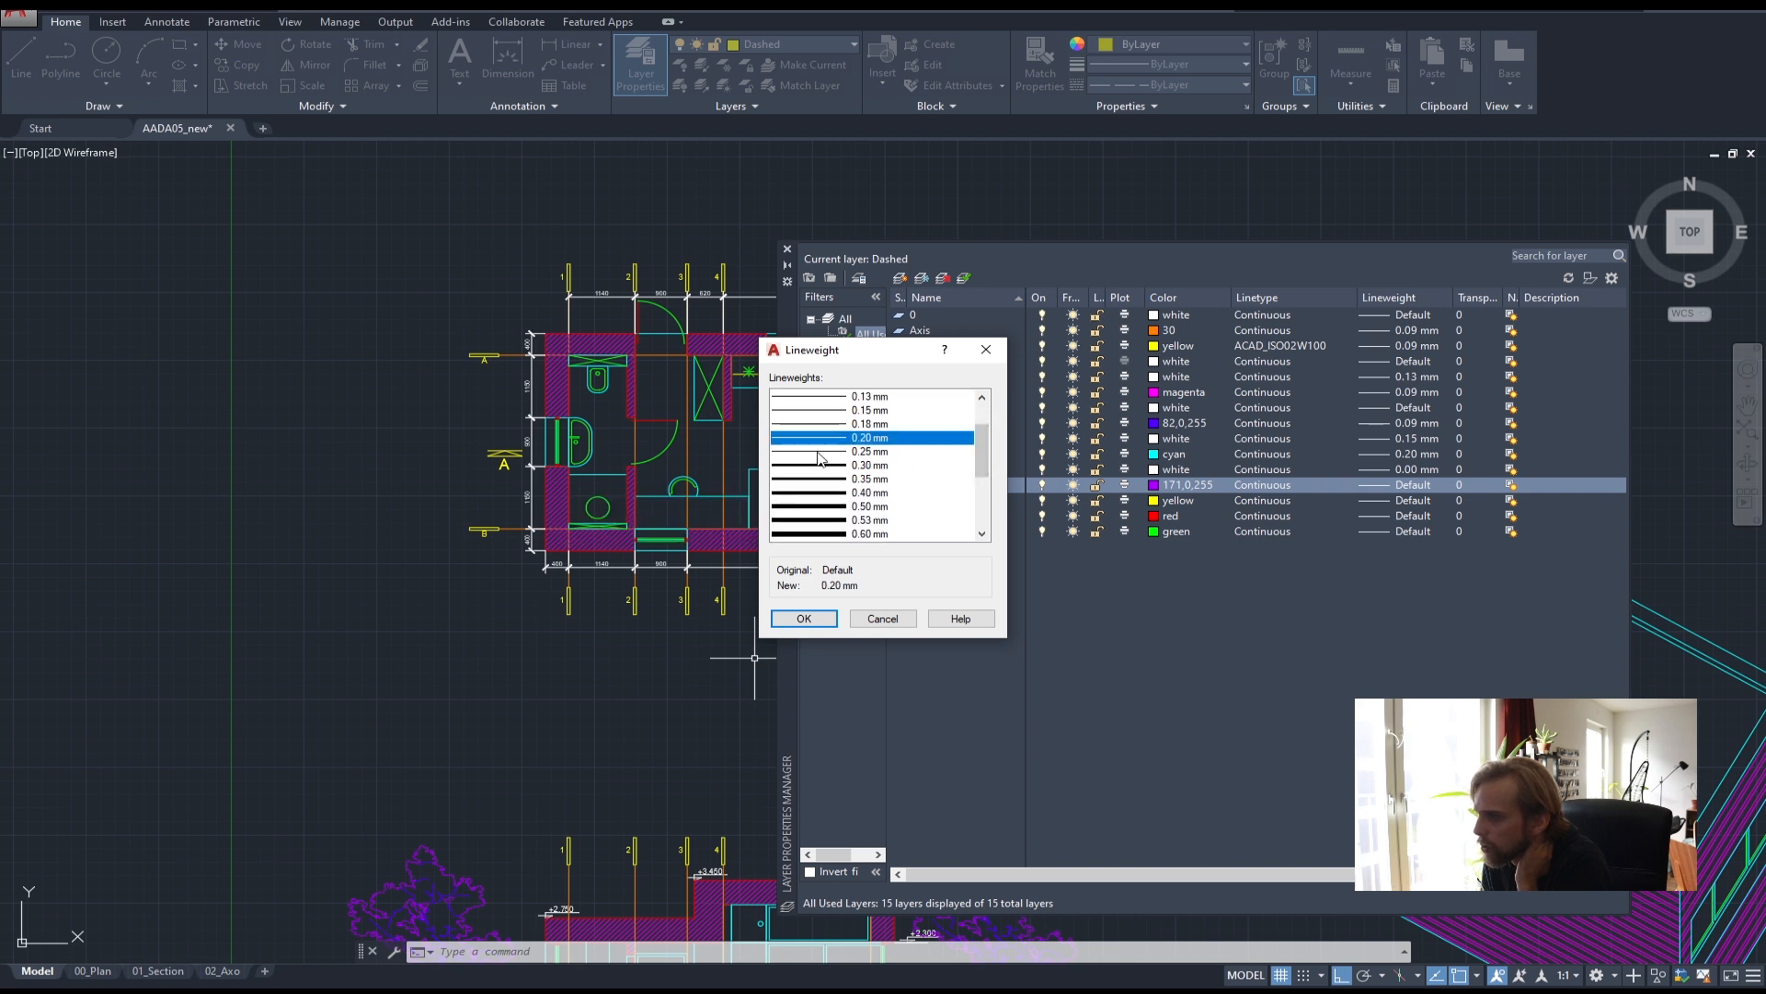
left_click(803, 618)
left_click(1386, 500)
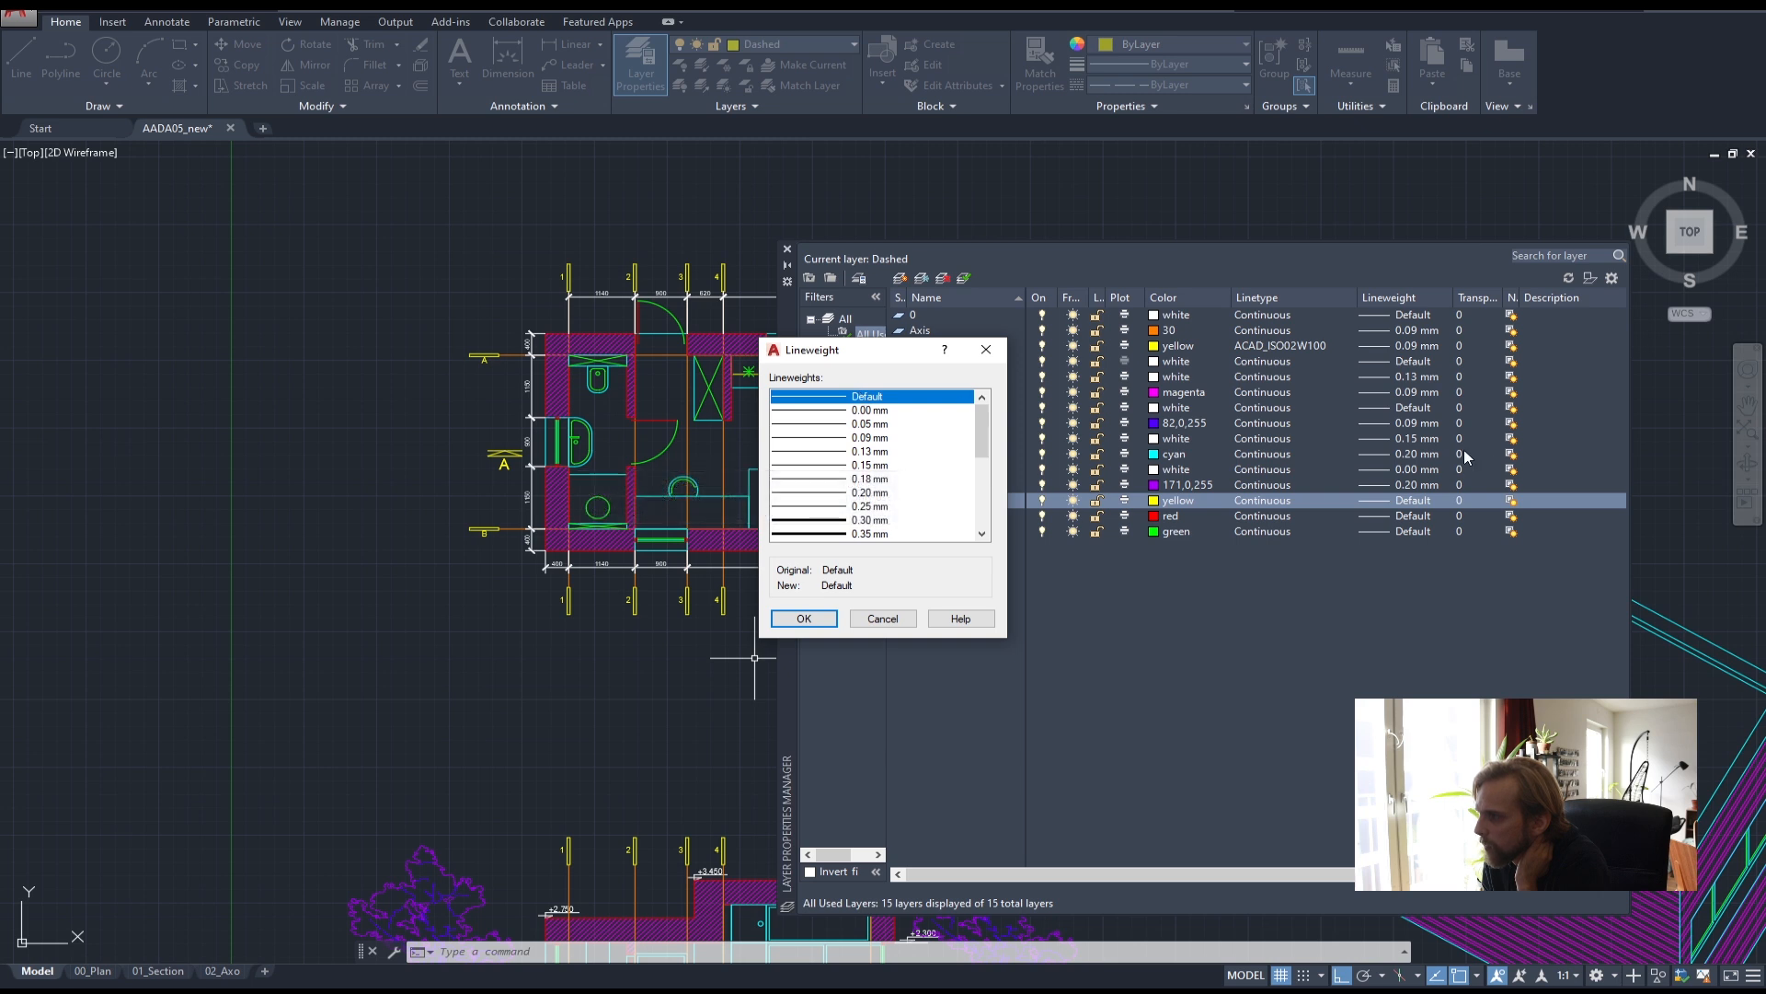
left_click_drag(883, 353, 748, 389)
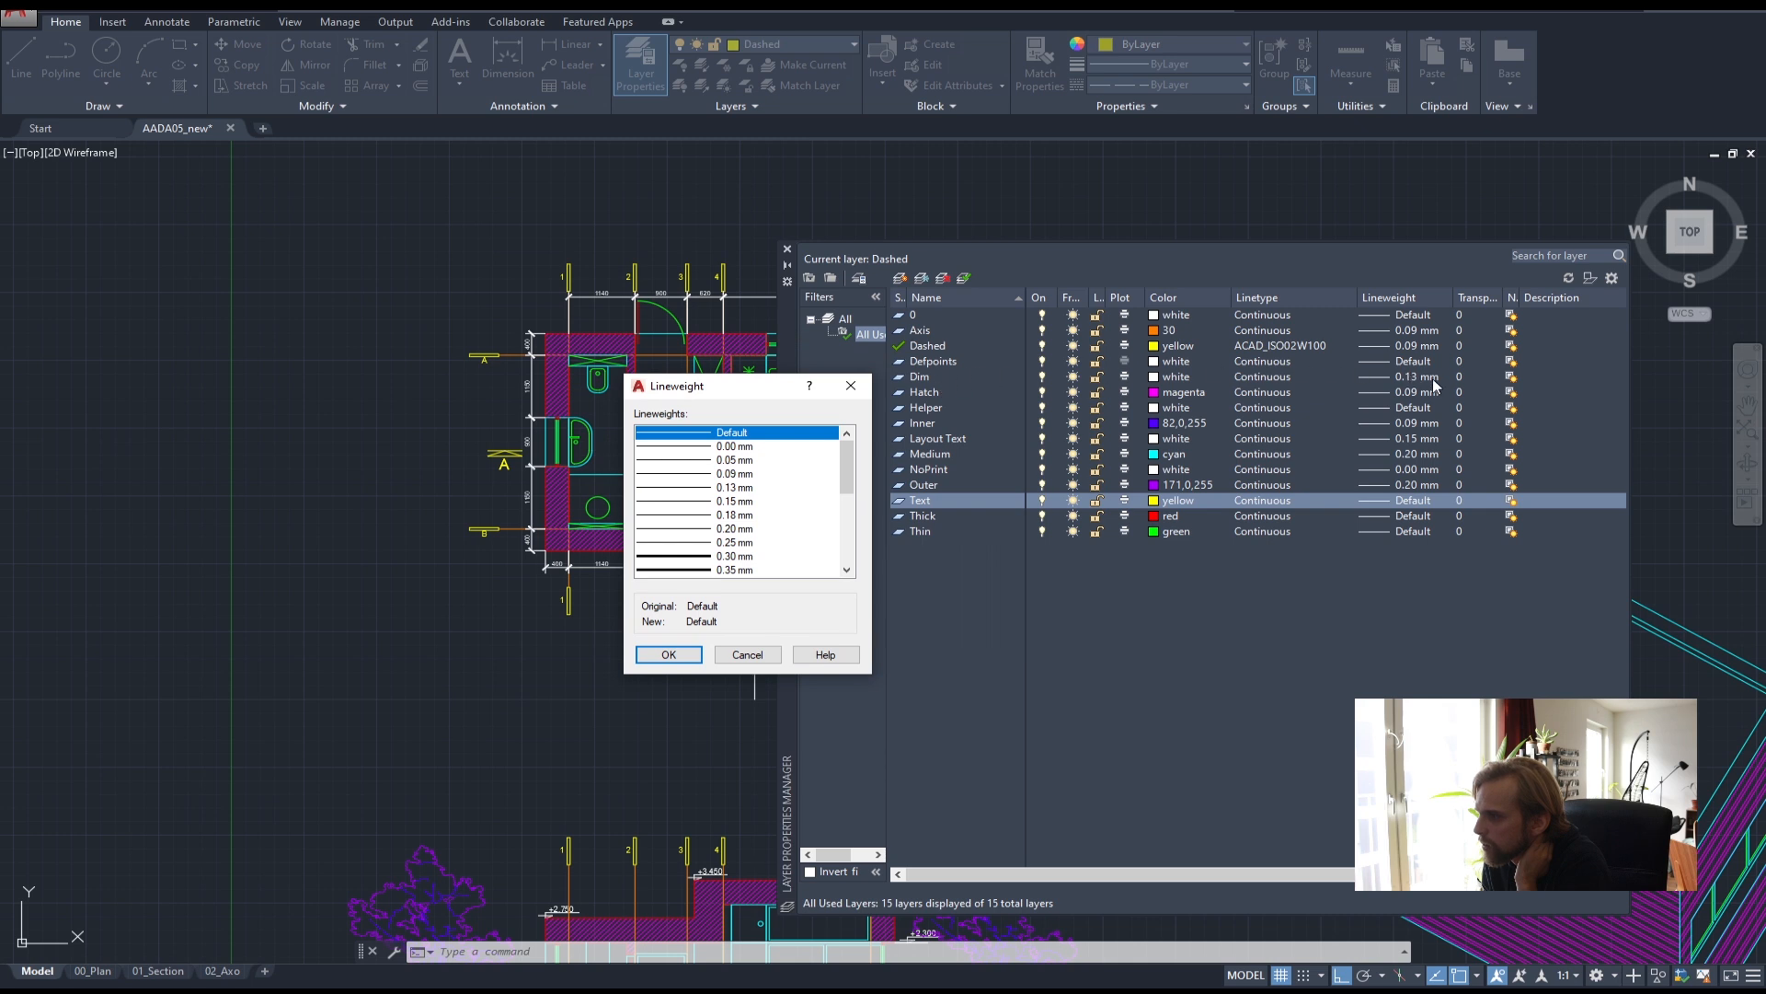
left_click(732, 487)
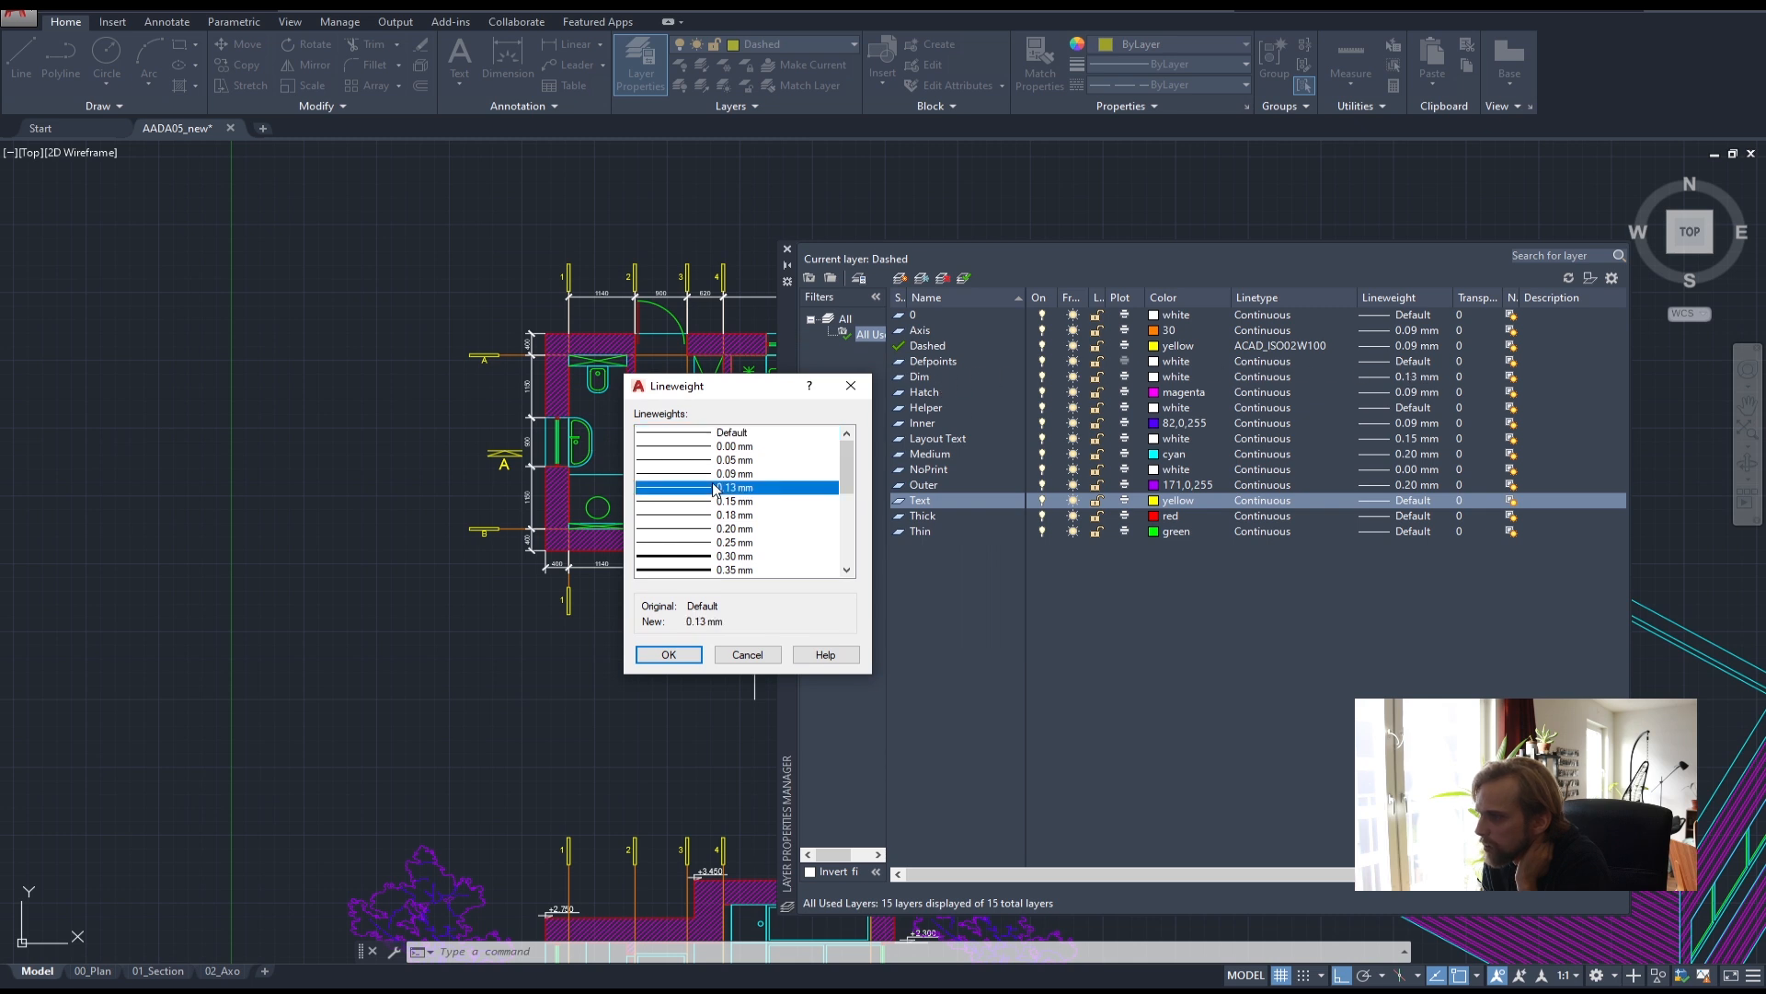
left_click(669, 654)
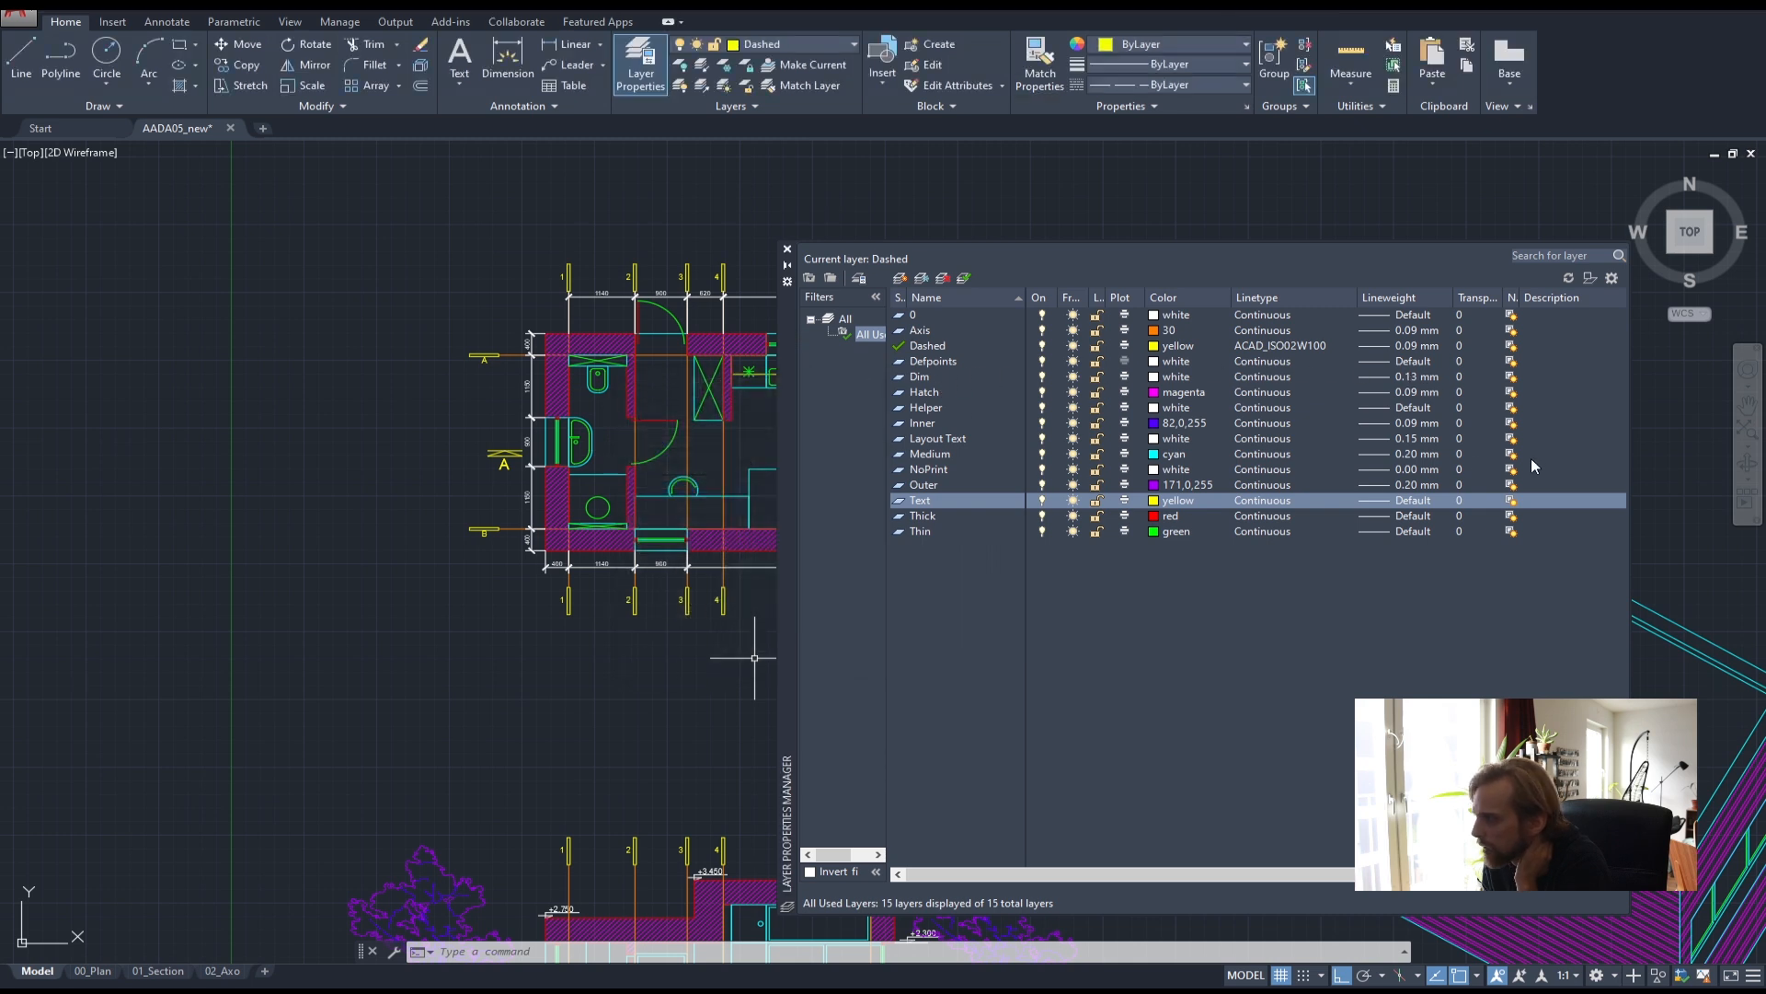
- Set Thick to 0.40 mm and Thin to 0.09 mm, then close the layer settings
left_click(1414, 516)
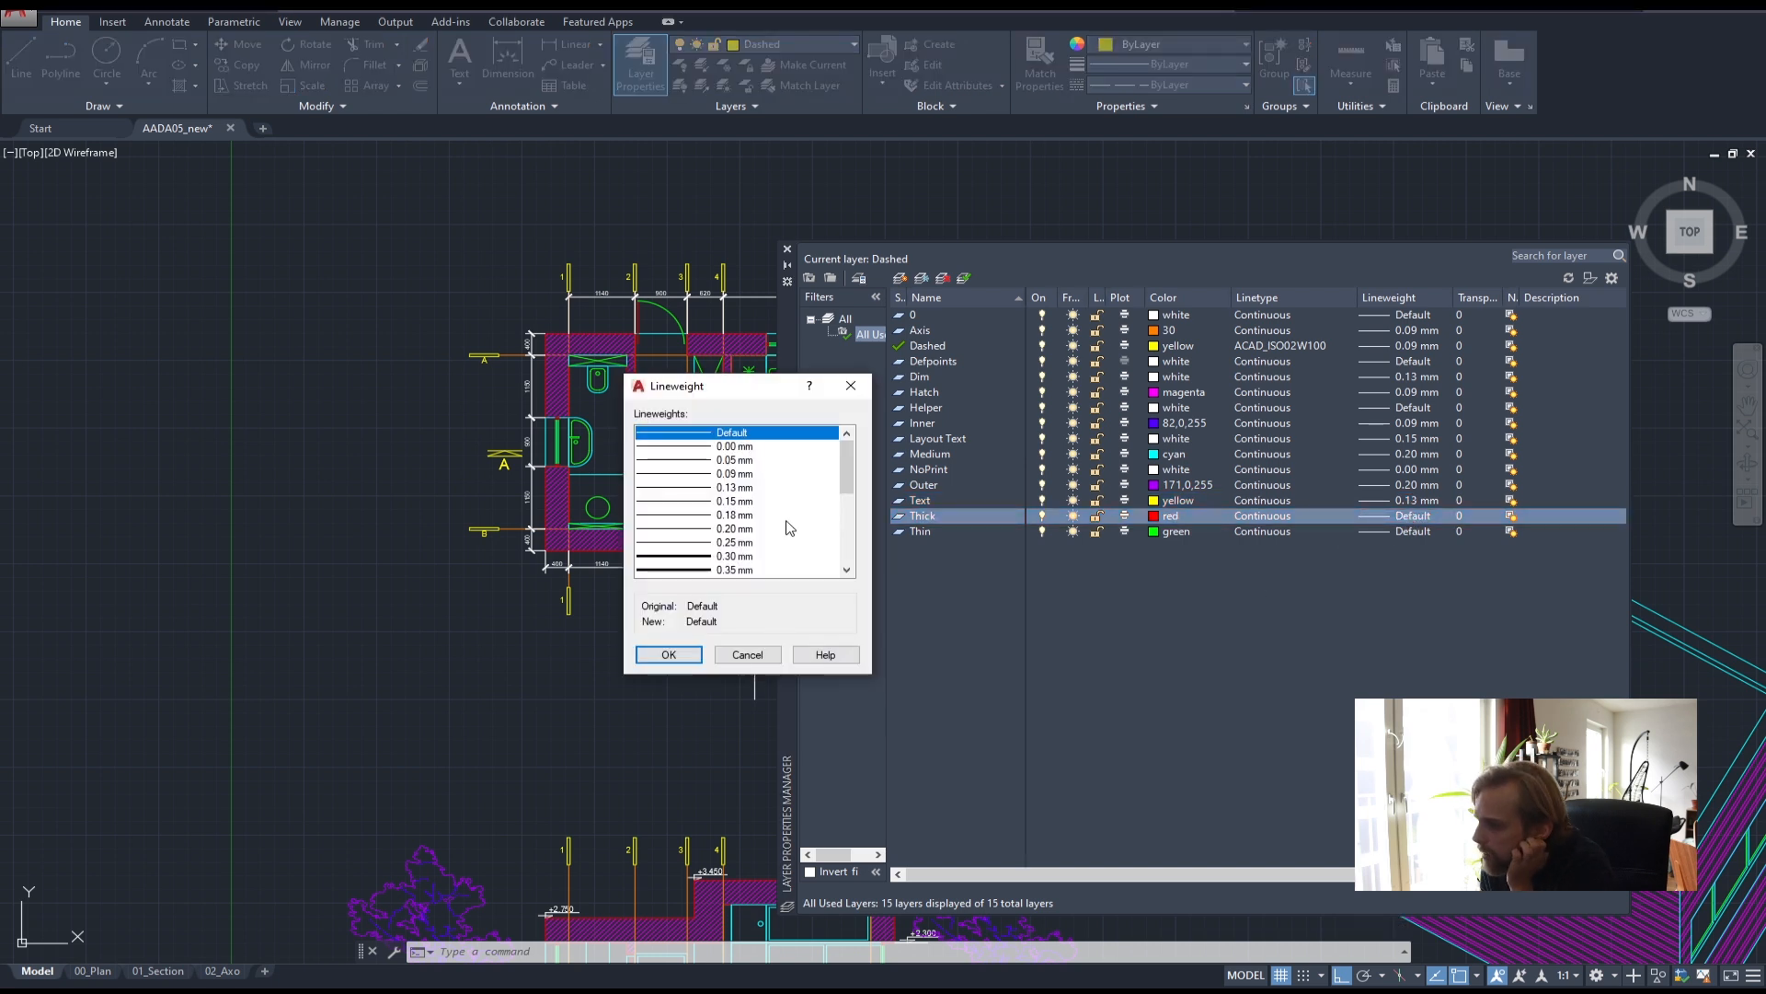
scroll(786, 533, "down", 2)
scroll(795, 513, "down", 1)
left_click(792, 502)
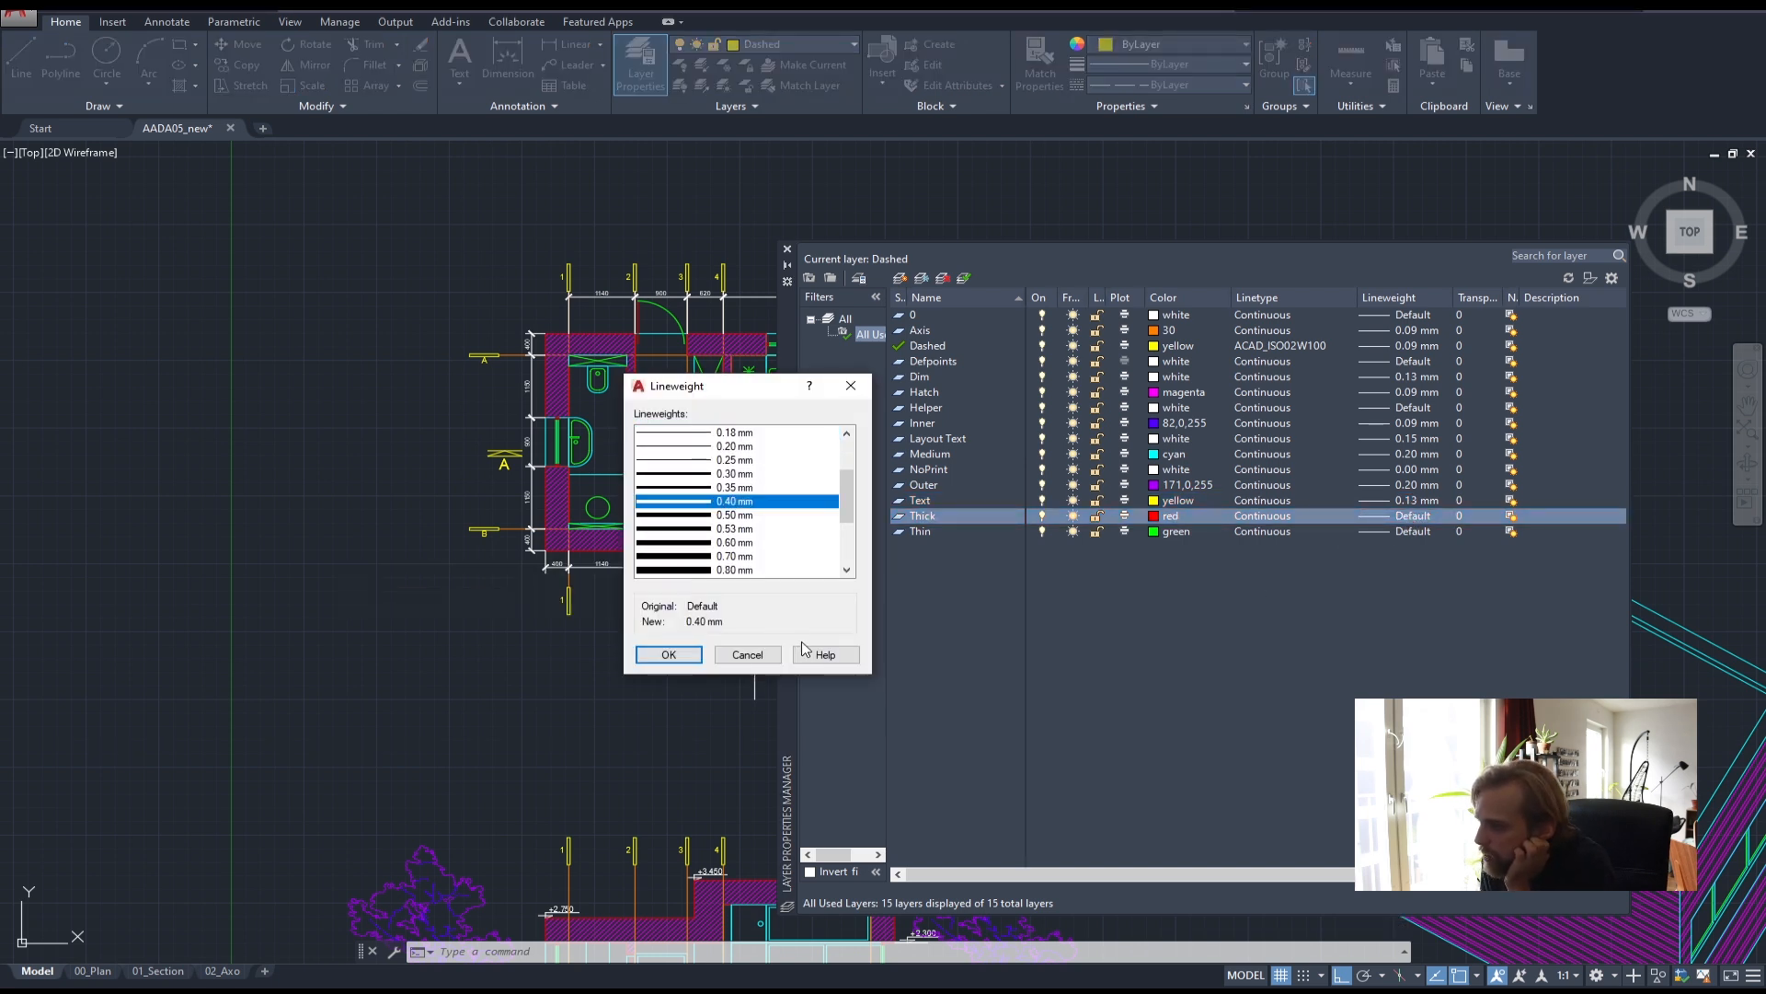
left_click(669, 654)
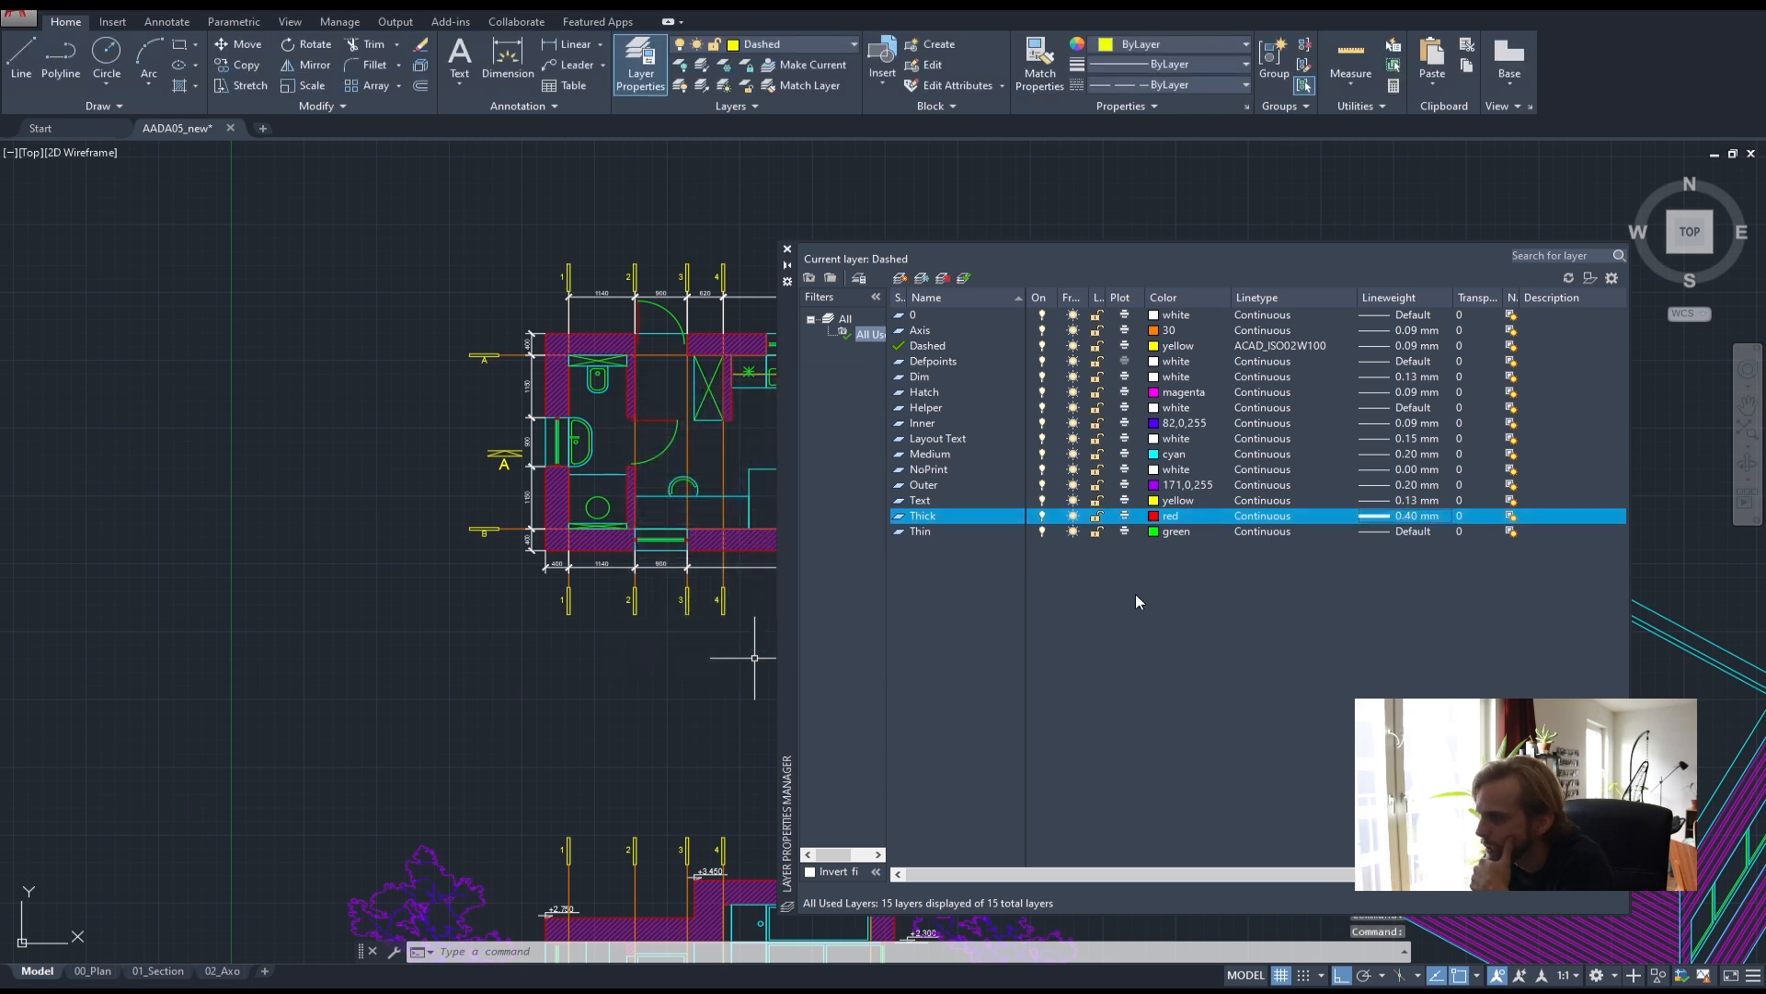
left_click(1371, 531)
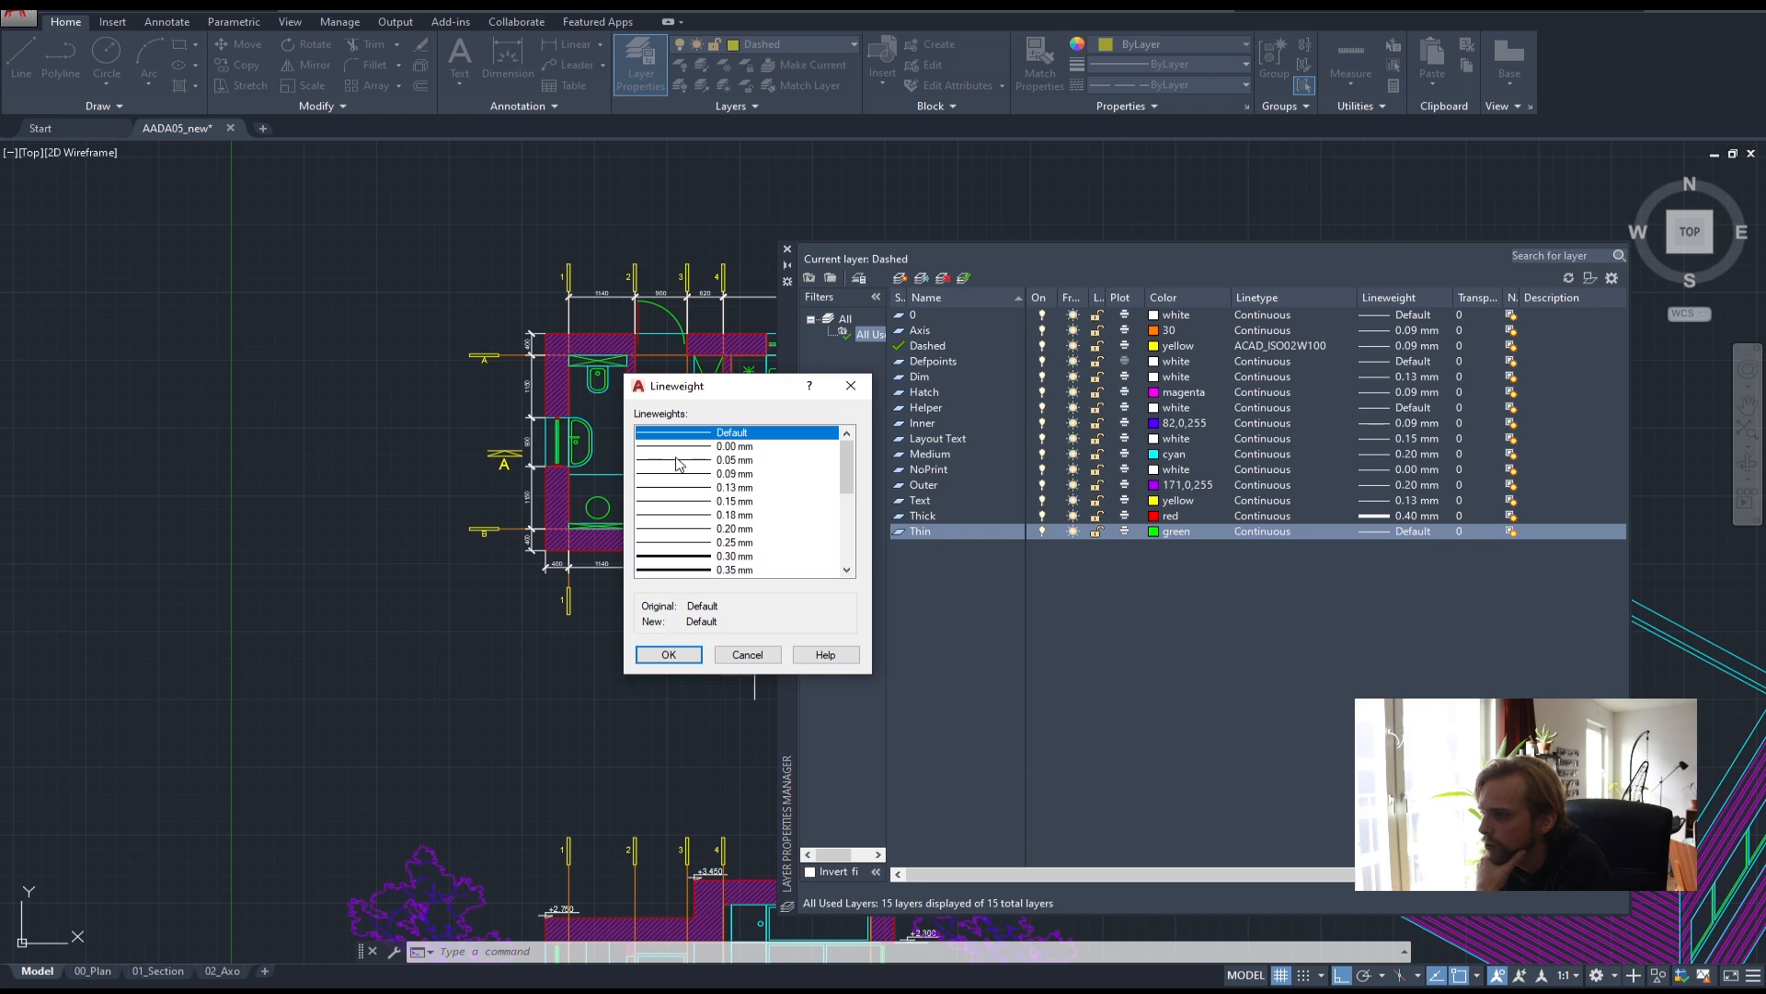
left_click(675, 473)
left_click(646, 658)
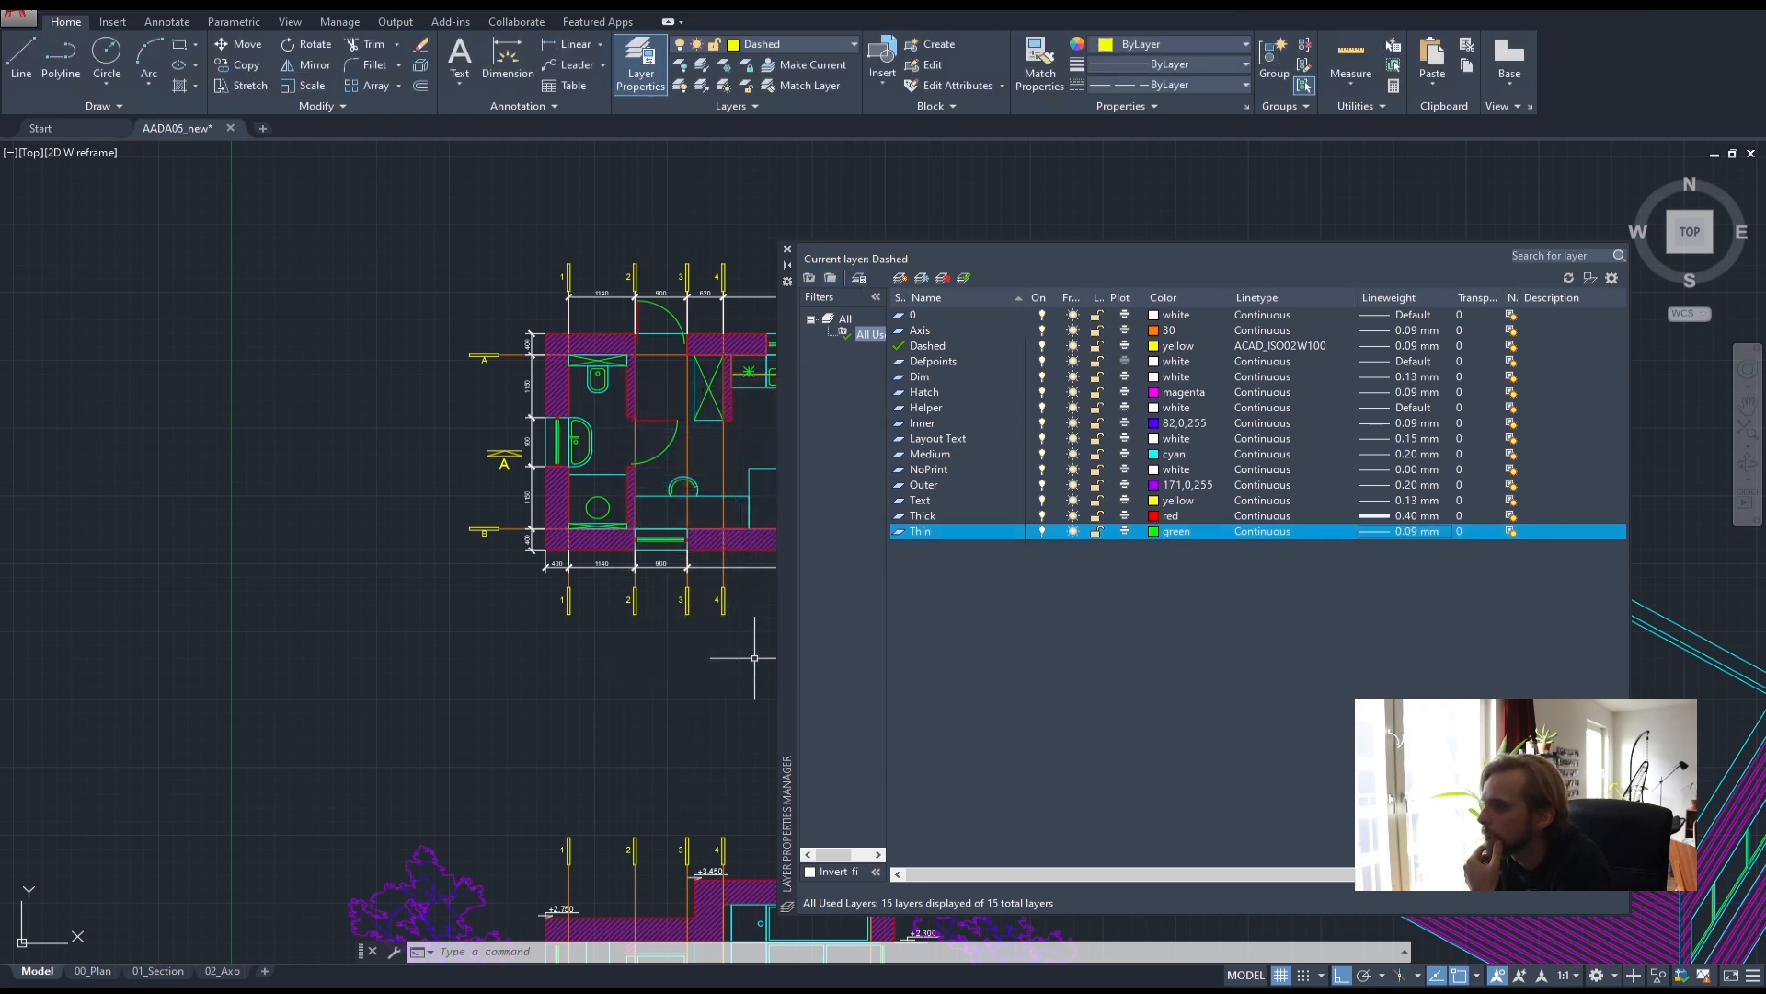
left_click(788, 248)
- Show the 00_Plan sheet framed to include the whole plan and its 1:50 title block
left_click(92, 971)
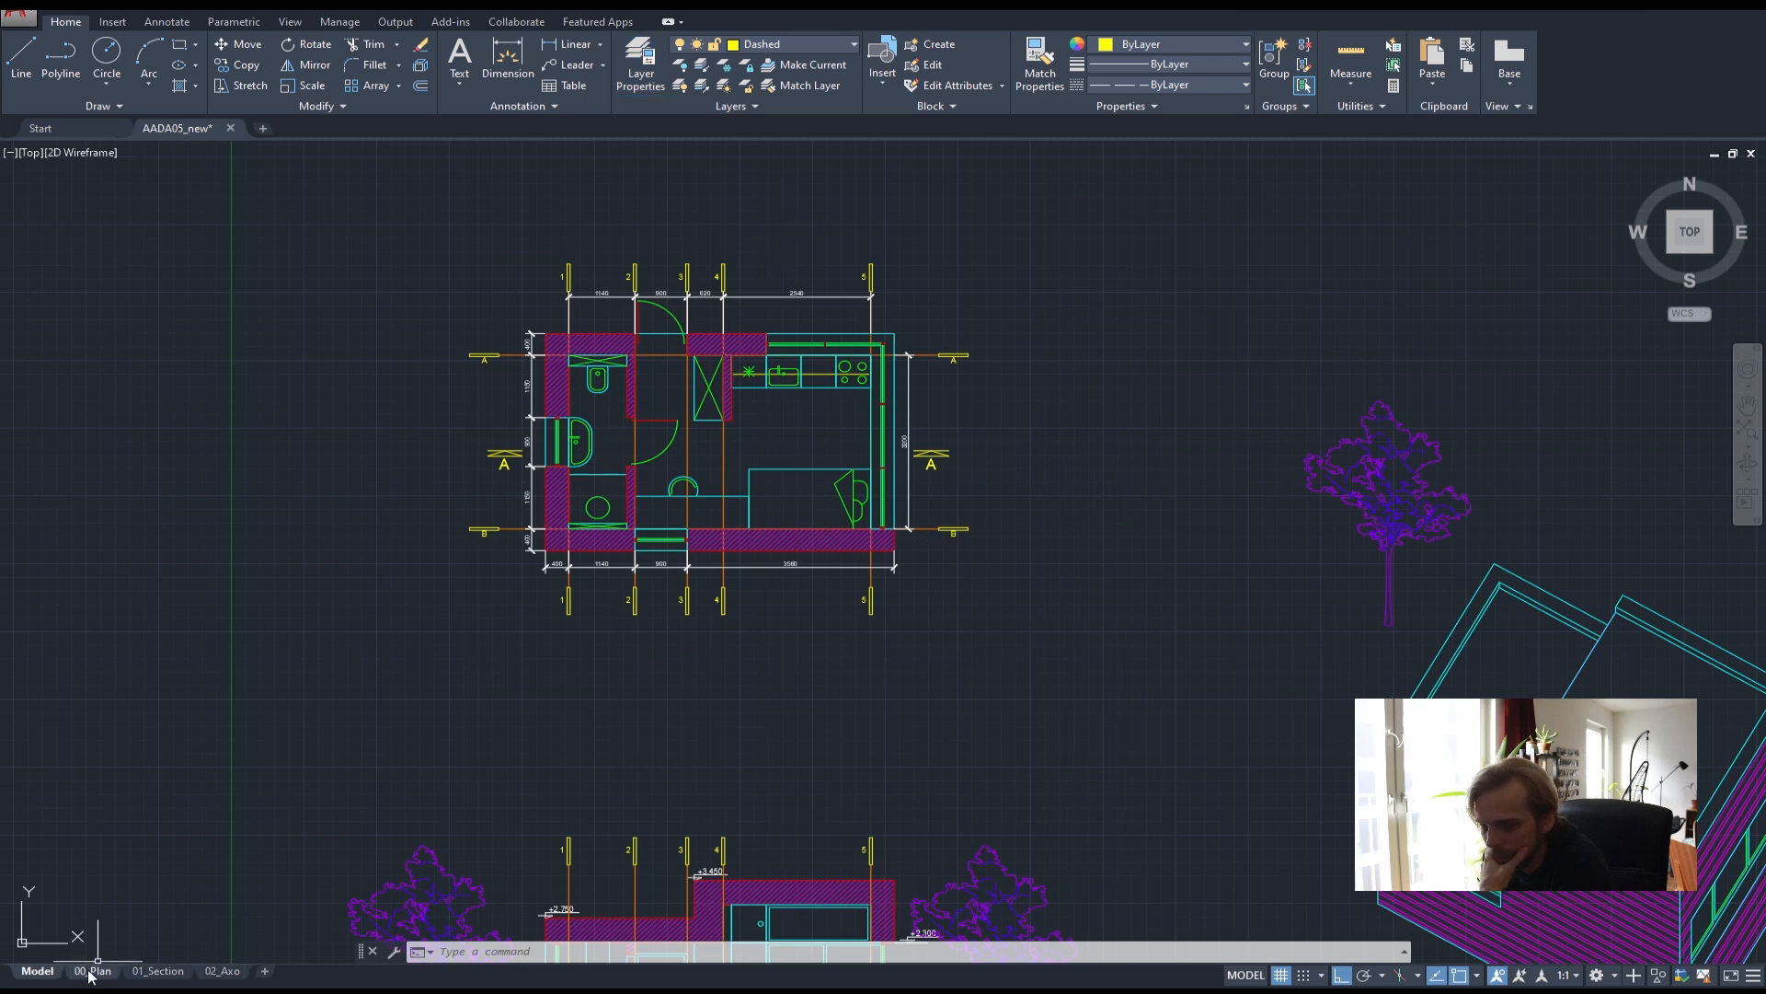
scroll(920, 486, "up", 3)
scroll(772, 444, "up", 1)
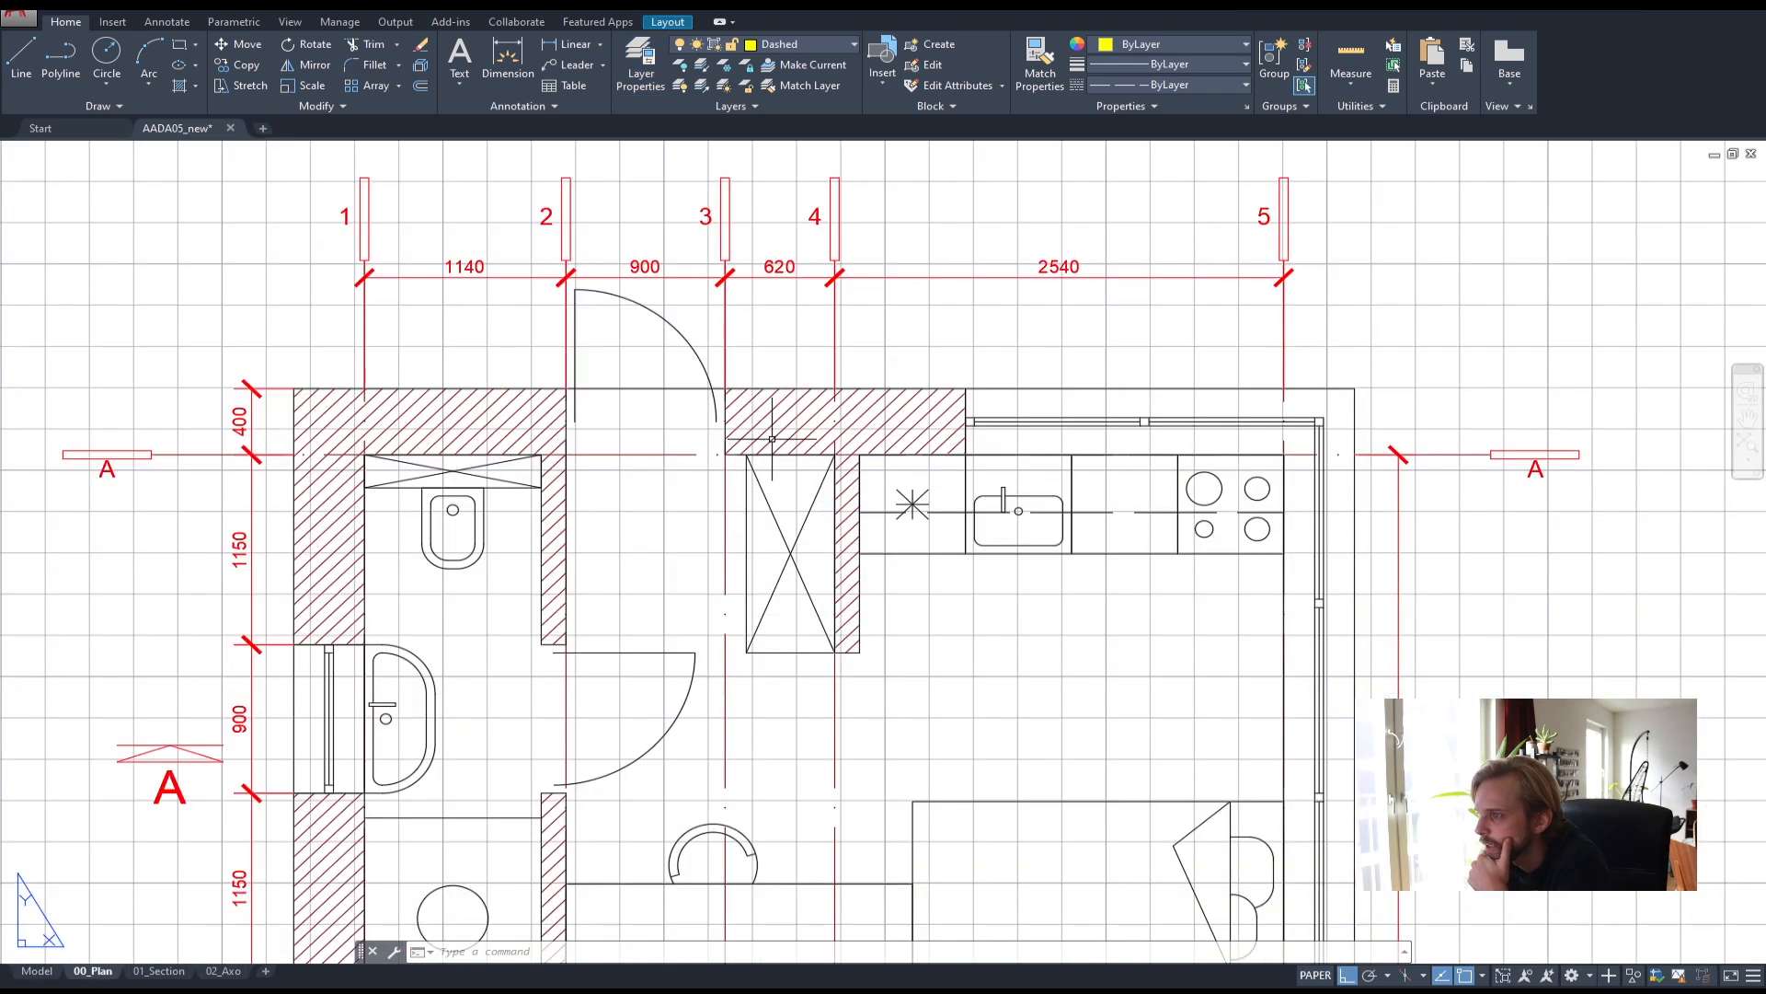
scroll(791, 451, "down", 2)
scroll(1213, 671, "up", 1)
scroll(1163, 649, "down", 3)
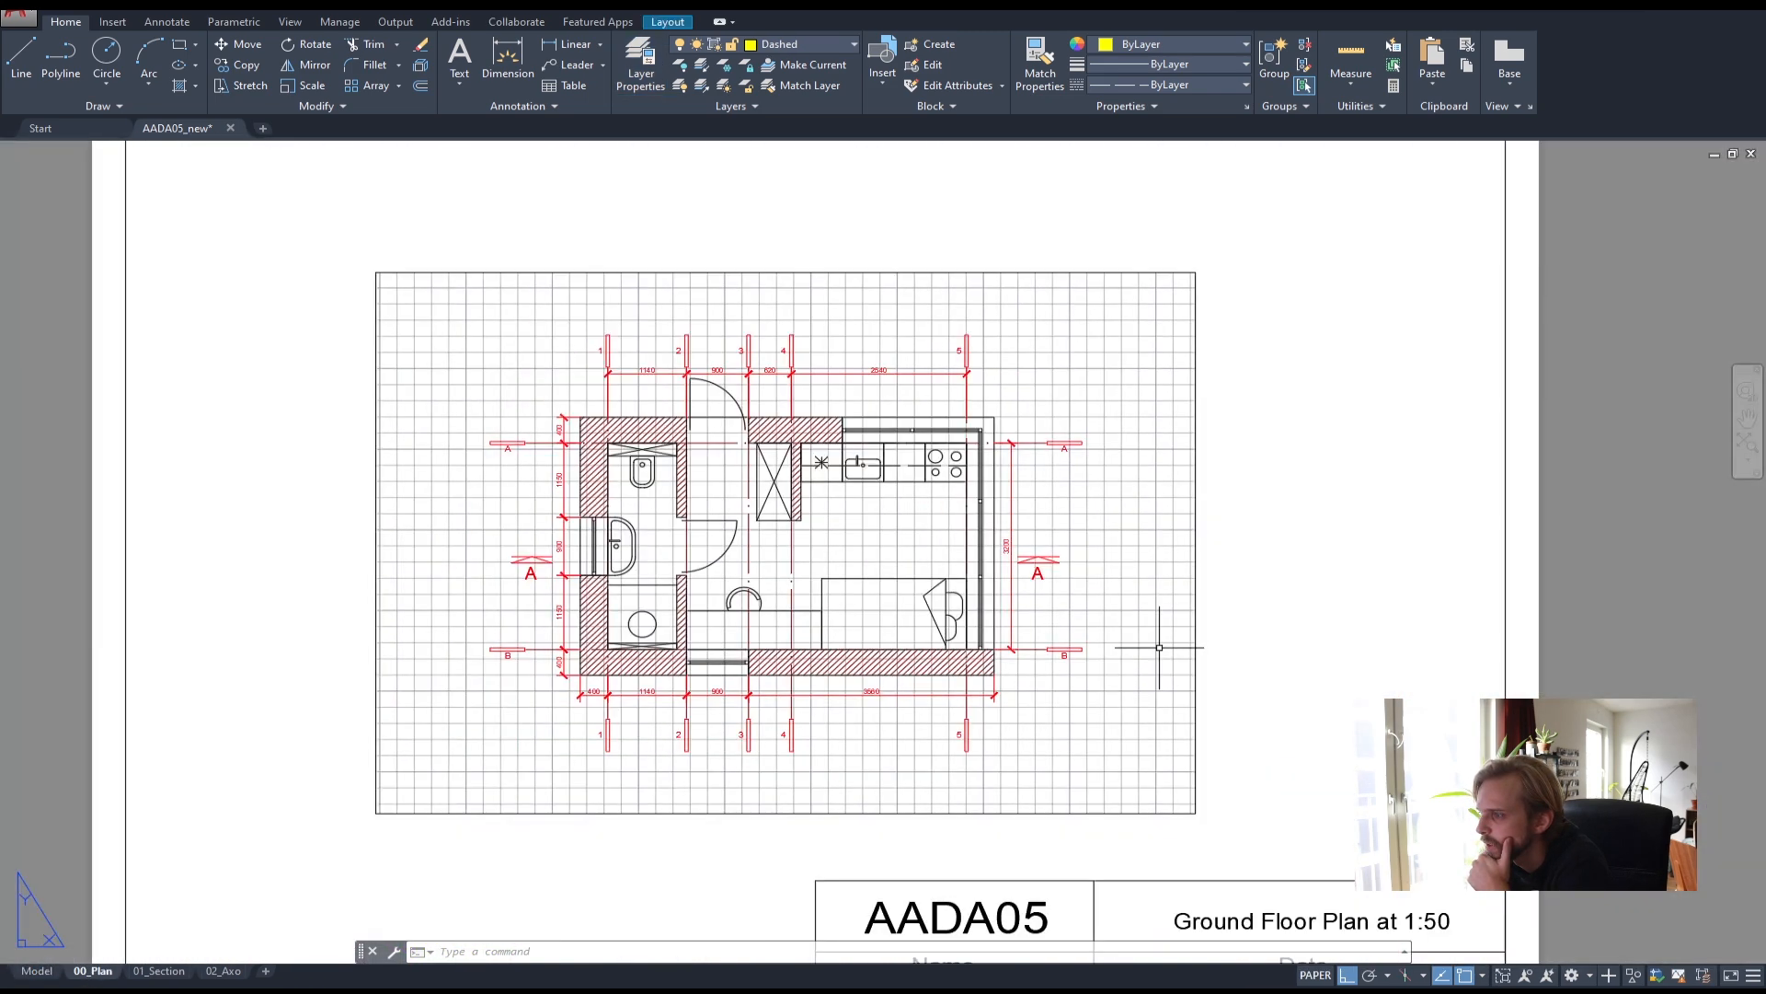
scroll(1264, 657, "up", 1)
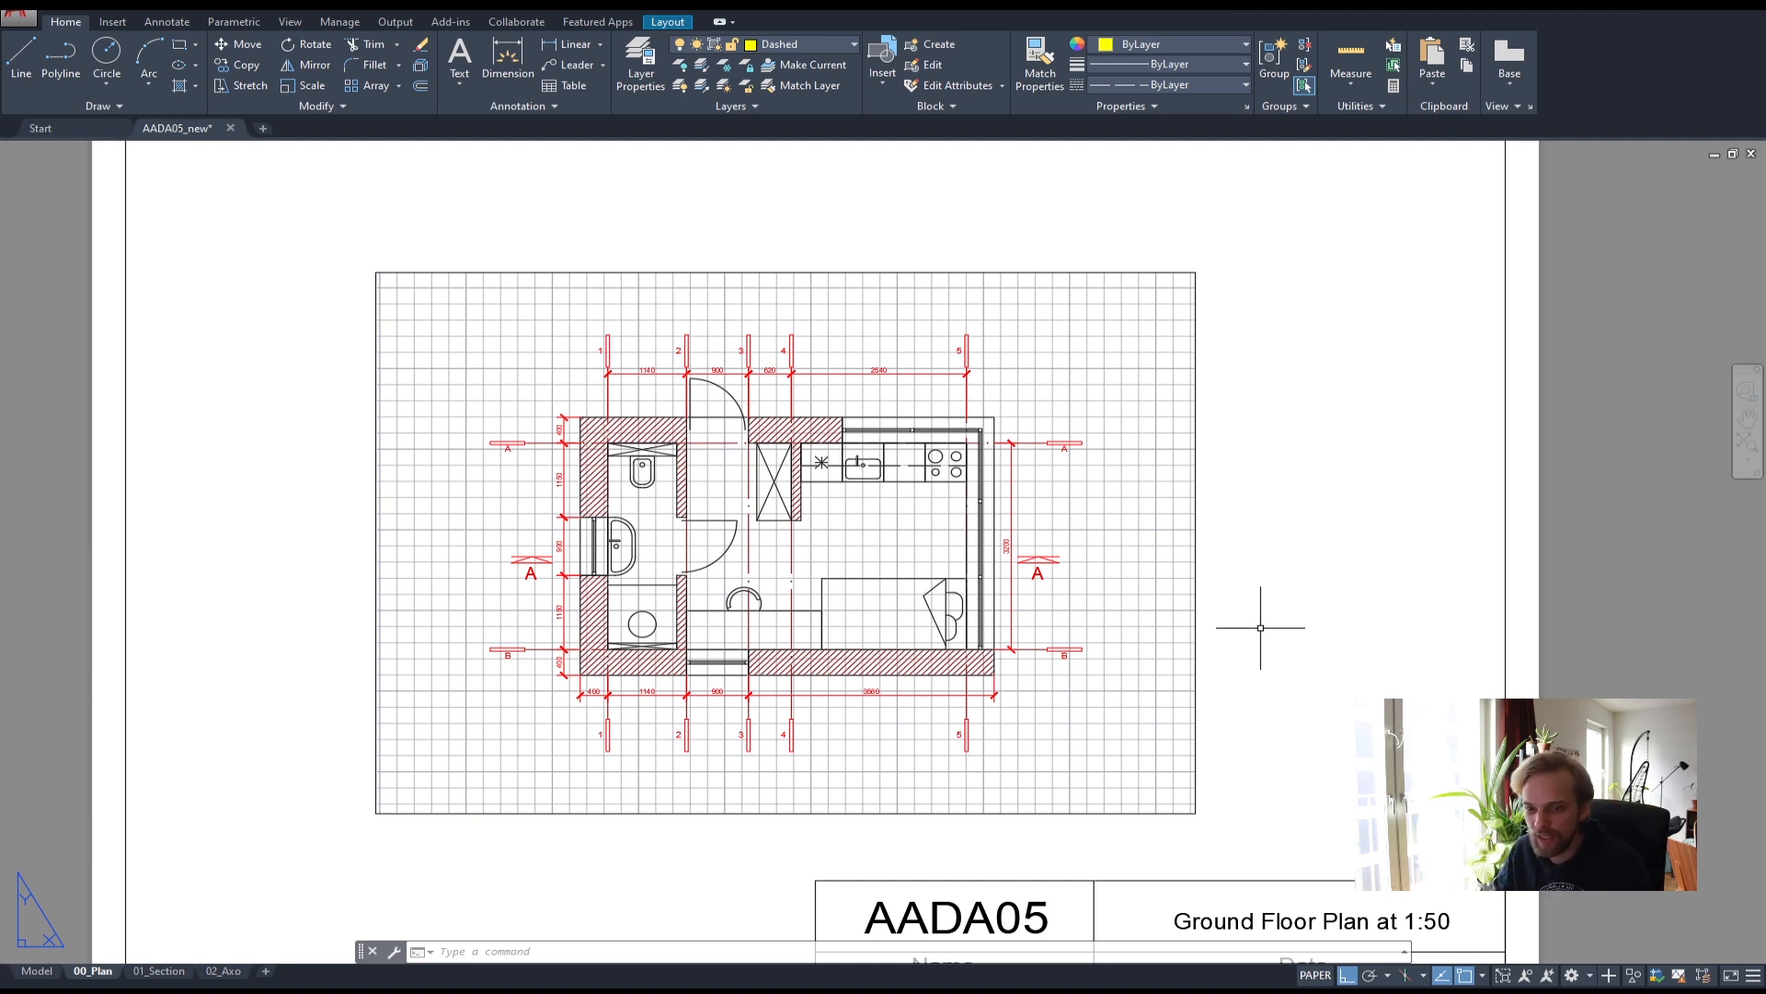
scroll(1256, 644, "down", 4)
middle_click_drag(1254, 580, 1060, 542)
scroll(1060, 542, "up", 2)
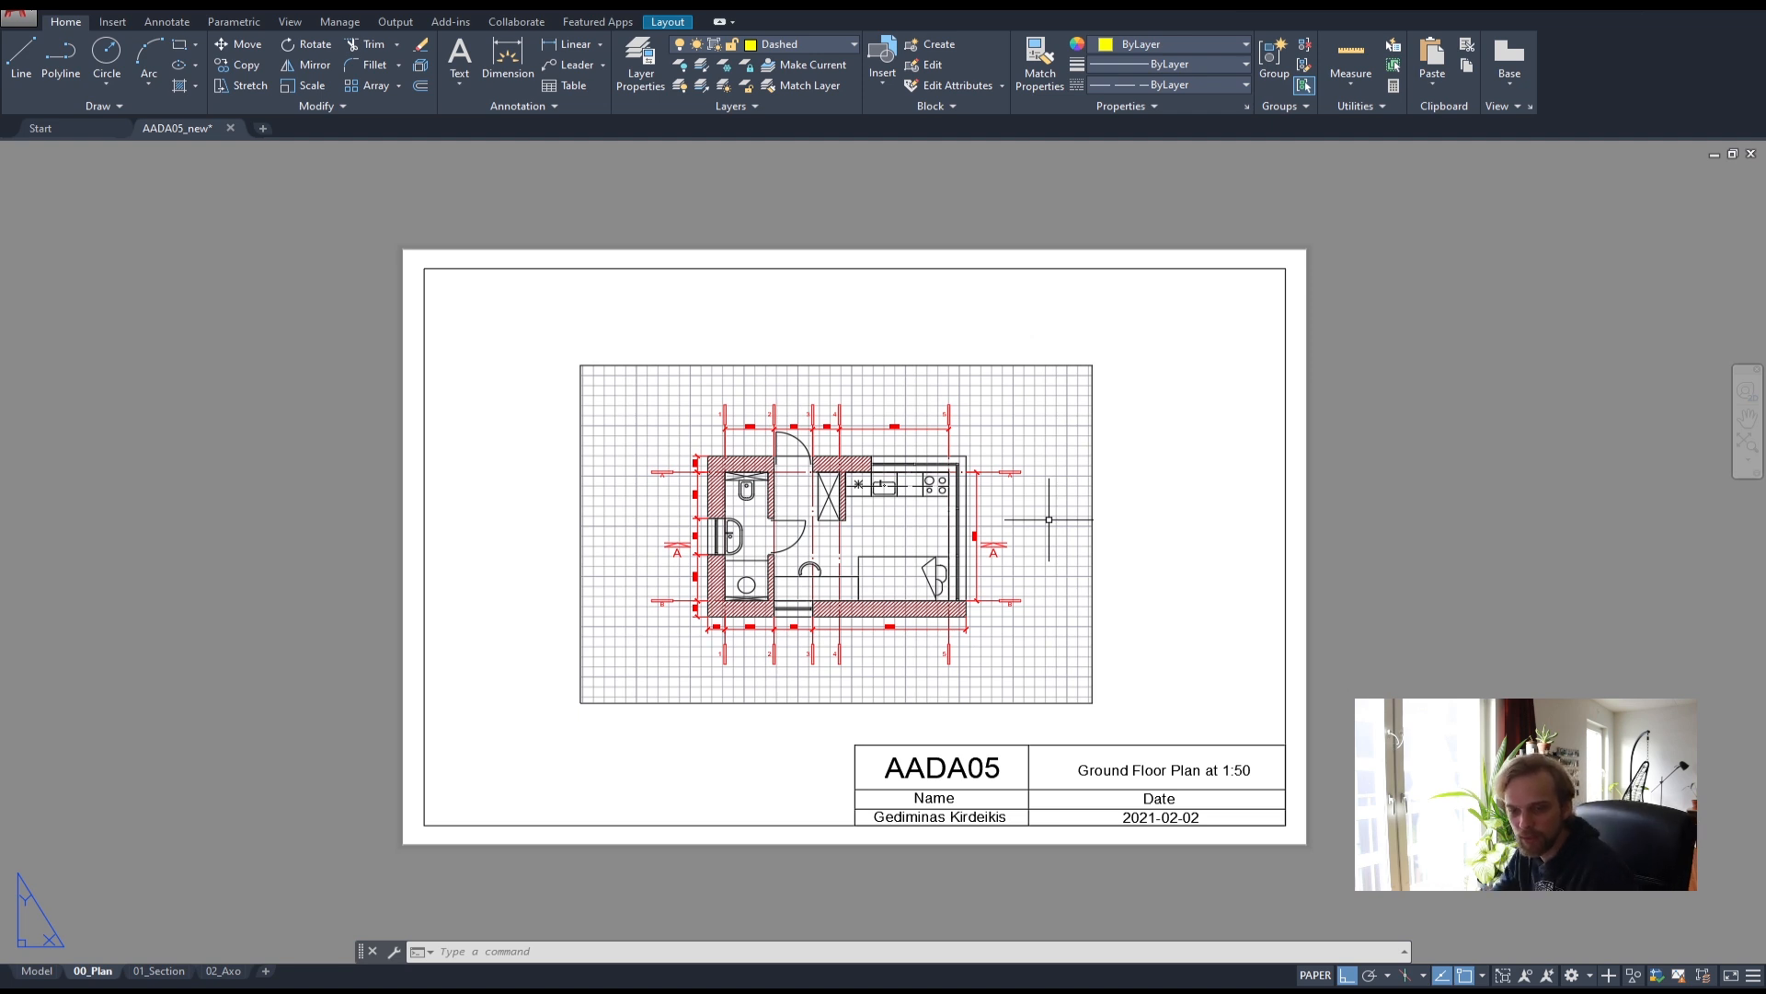
- Run the PLOT command to bring up the batch plot notice
type("p")
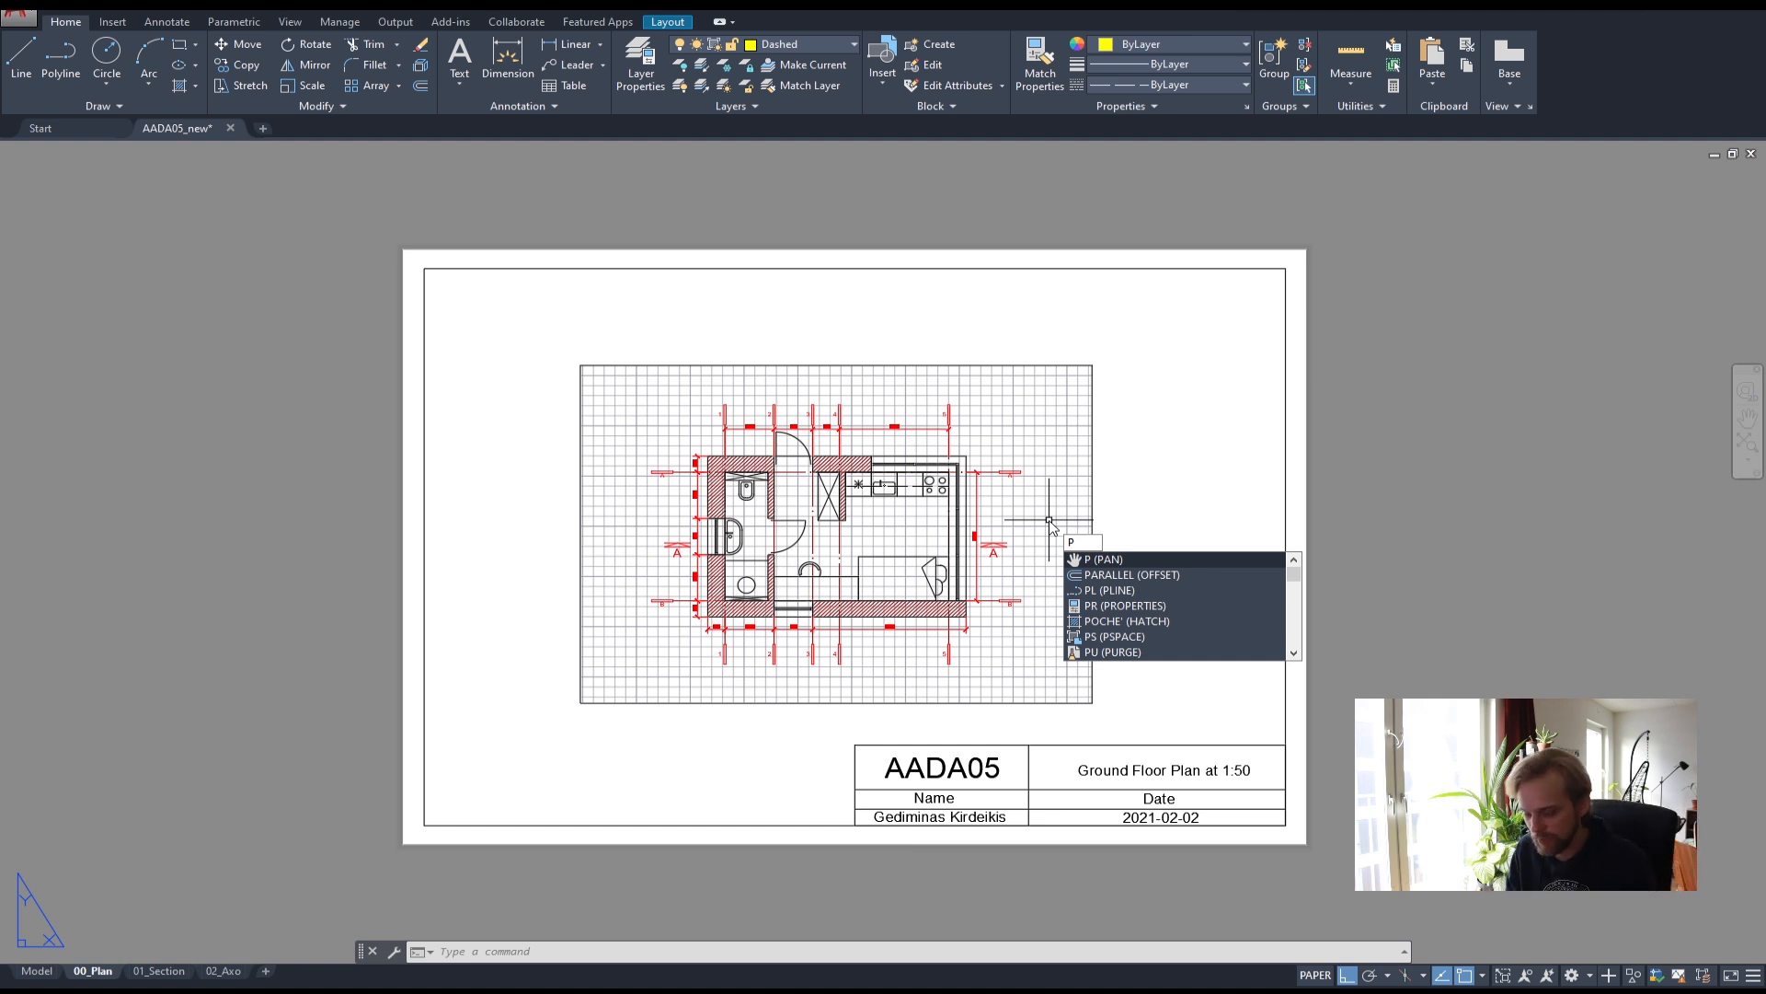
type("lo")
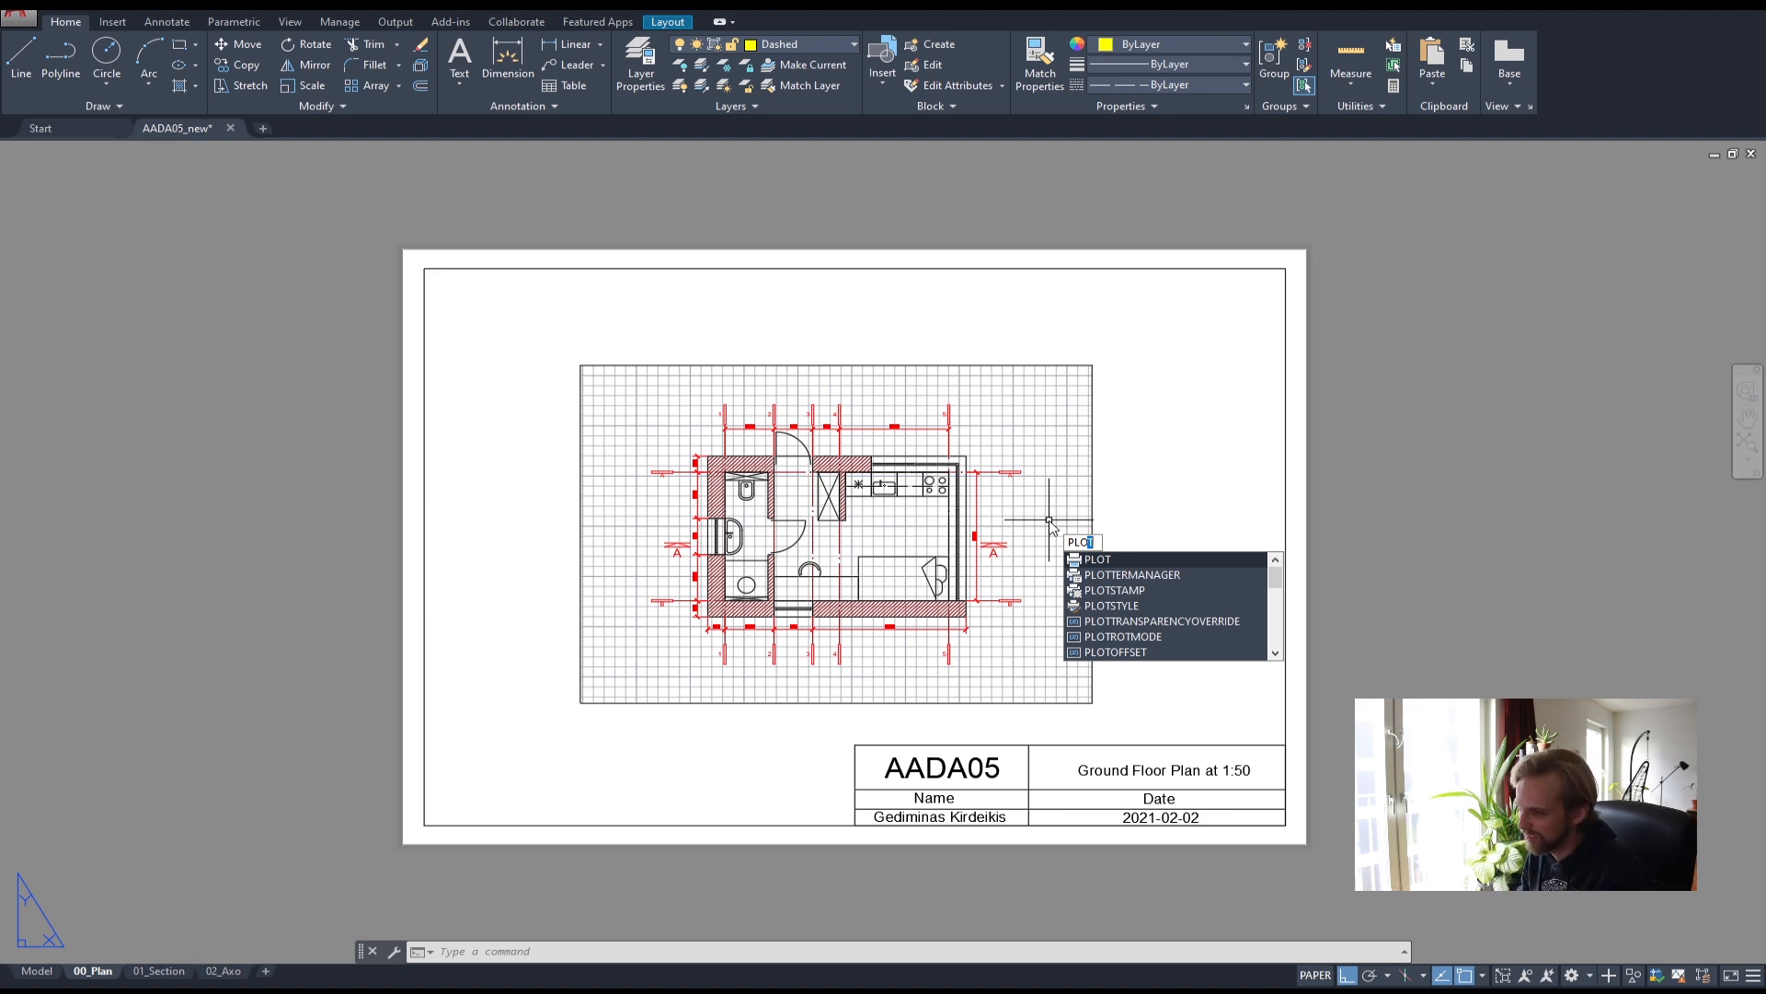
key("Return")
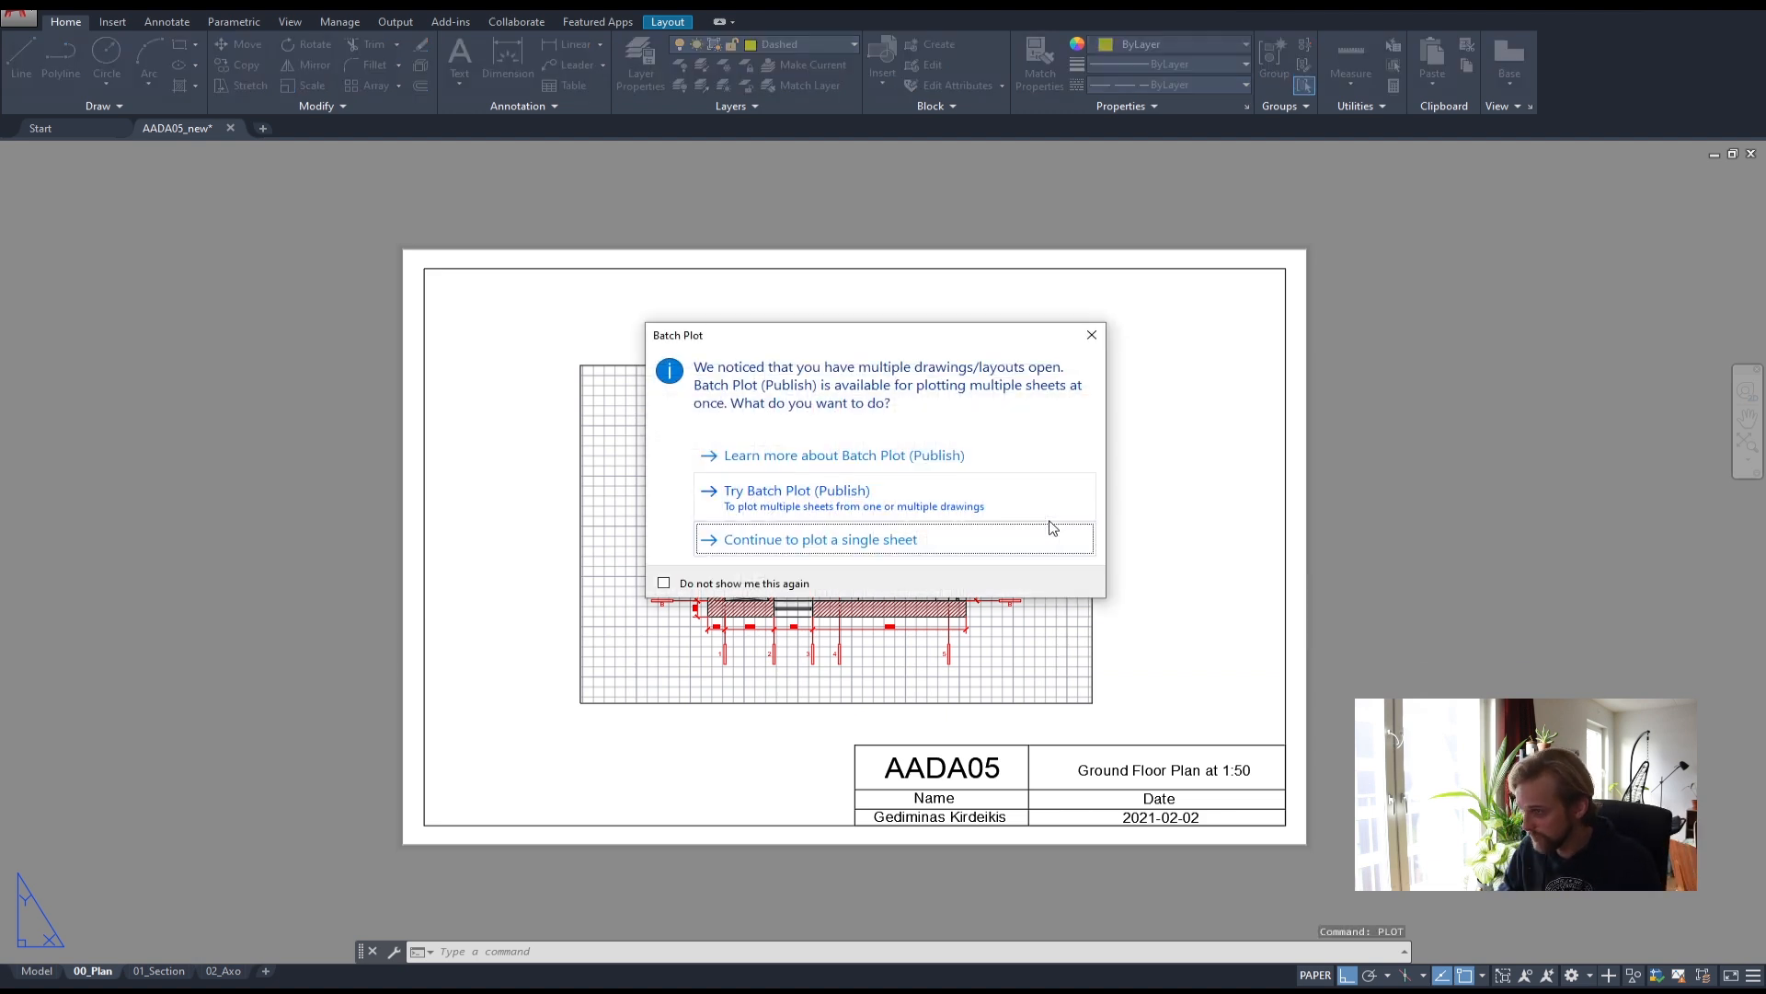
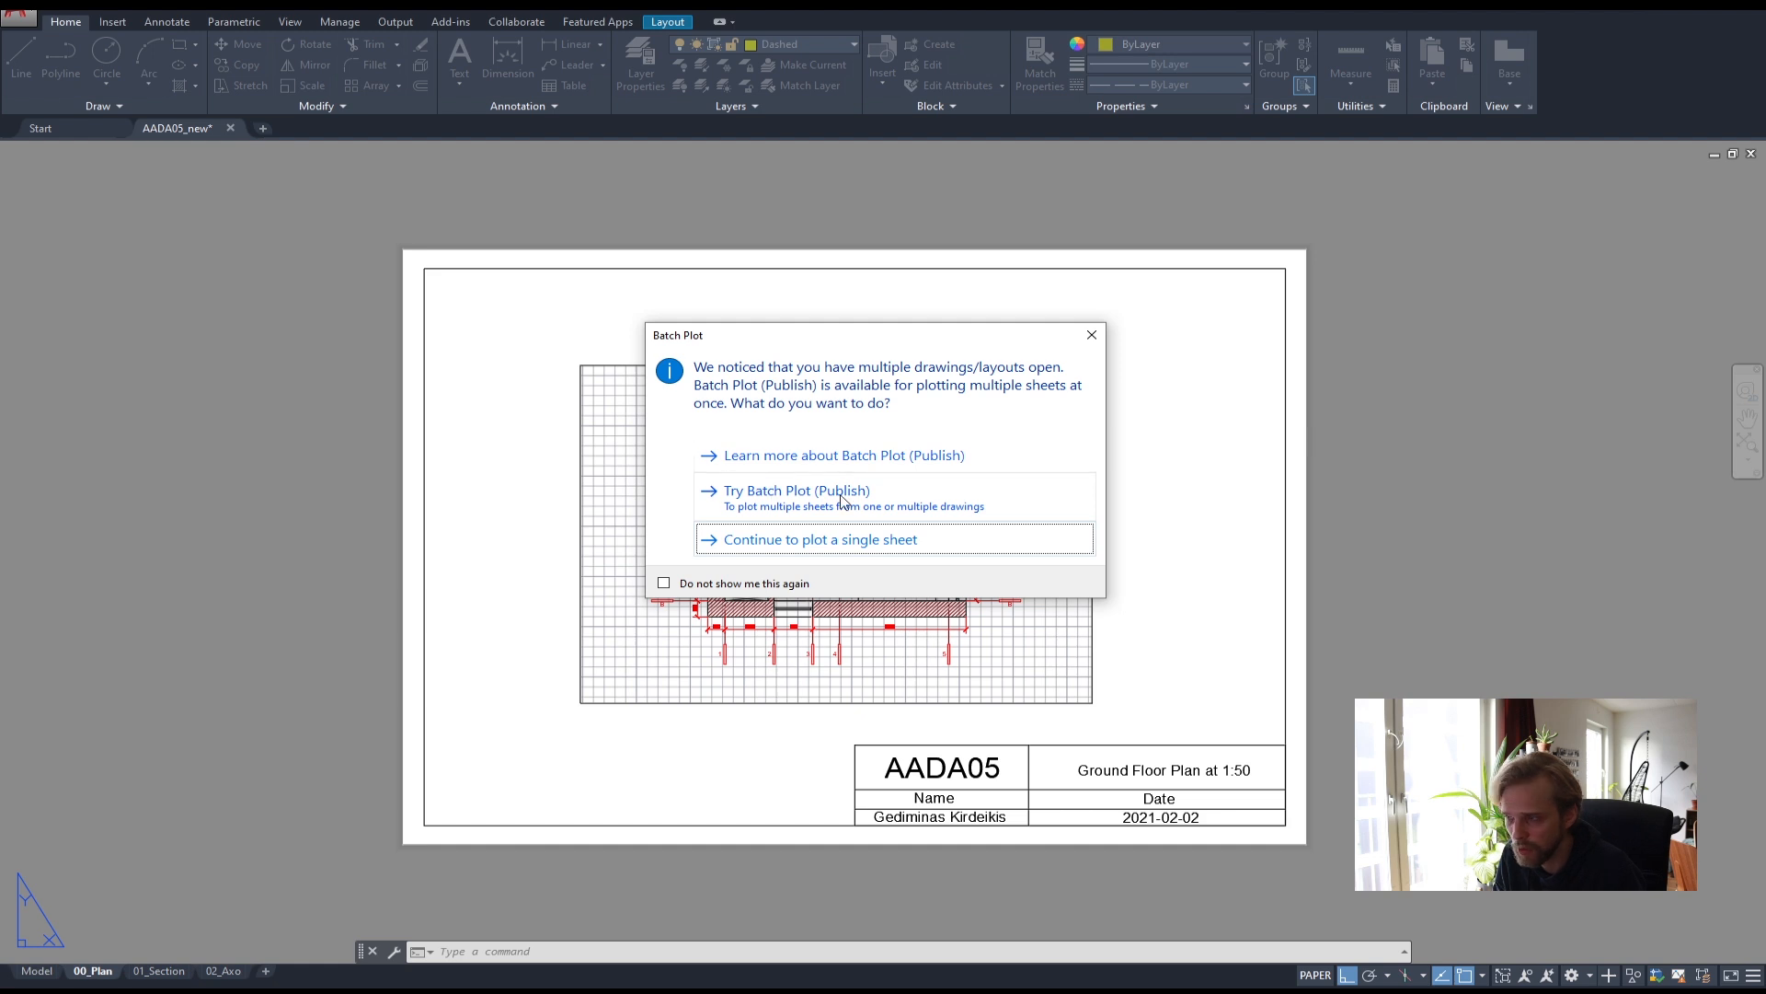
- Plot the 00_Plan layout as a single sheet, preview the A3 page, then close the preview
left_click(778, 544)
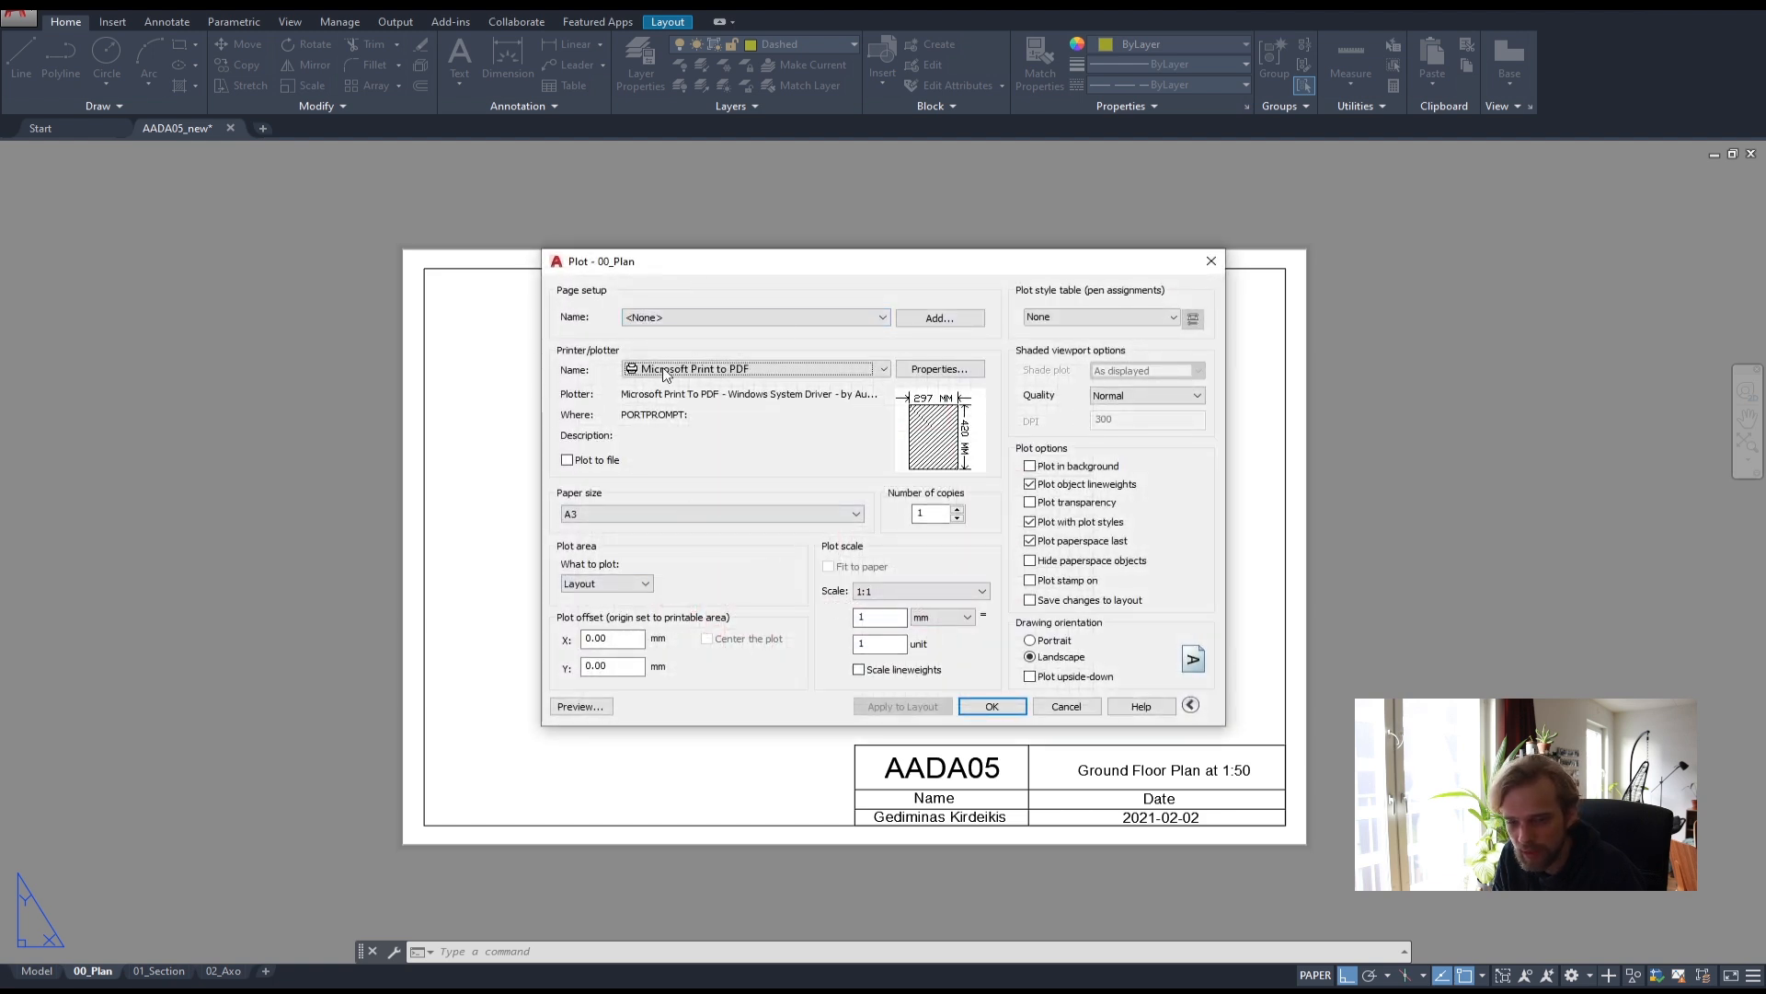
left_click(587, 710)
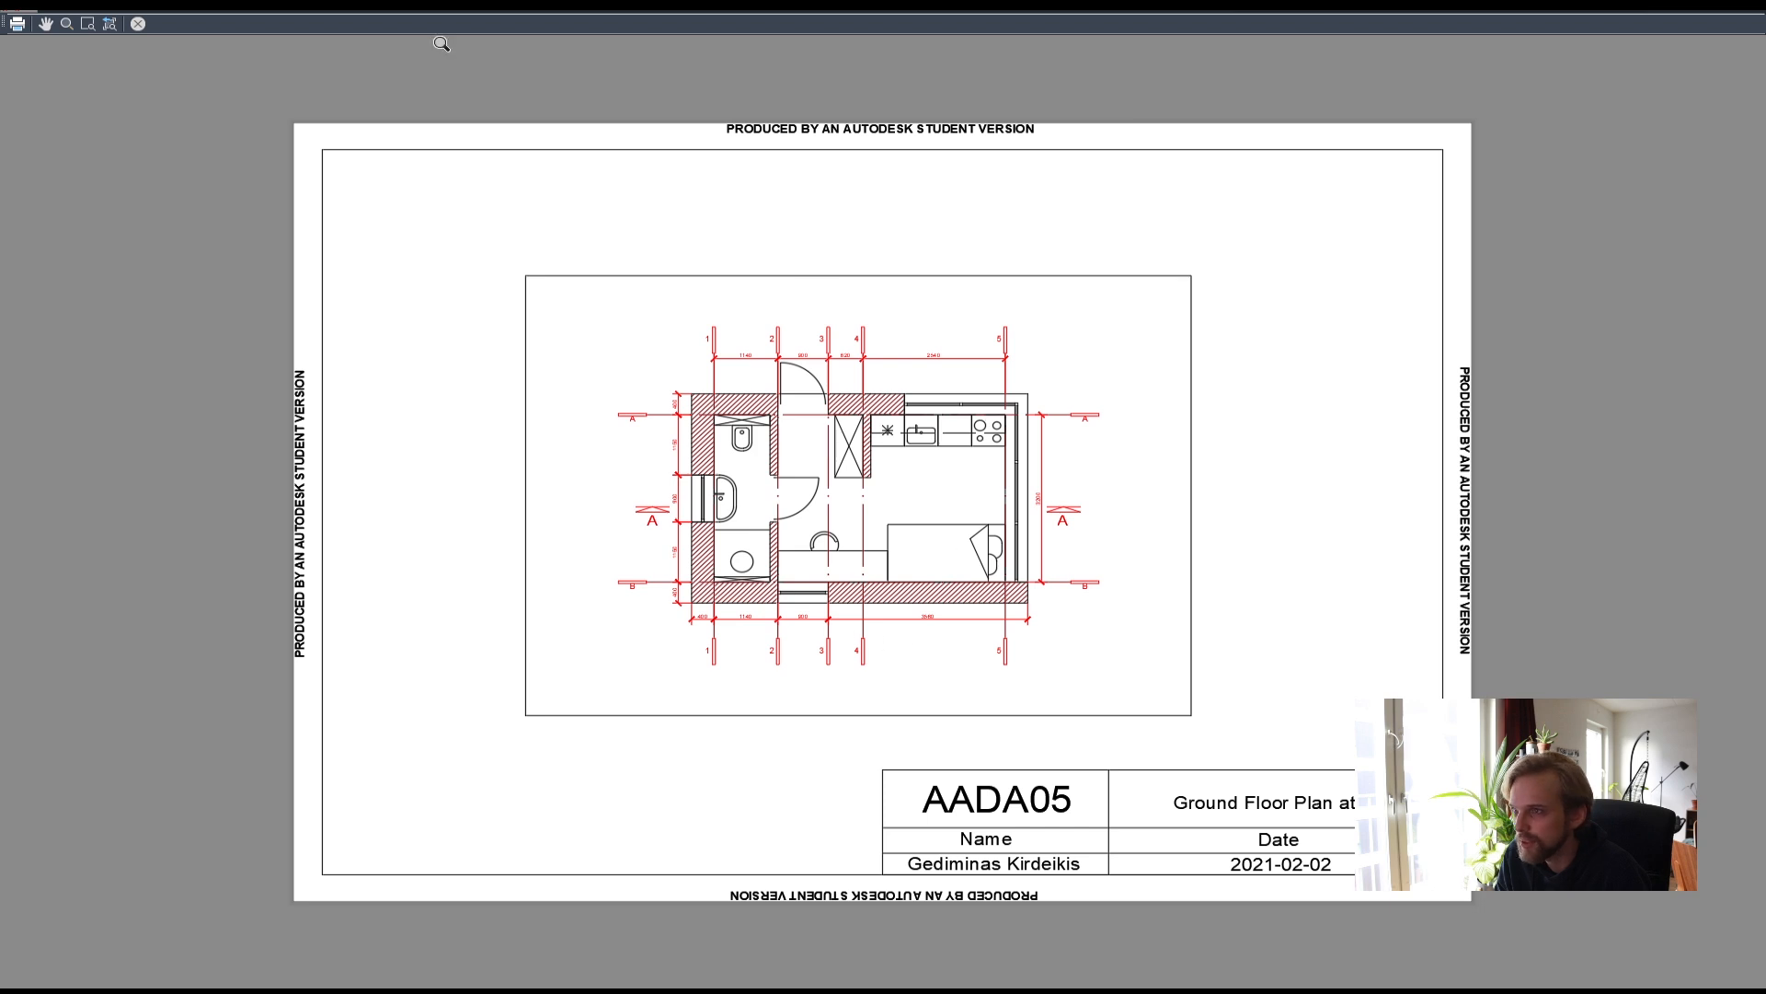
left_click(138, 26)
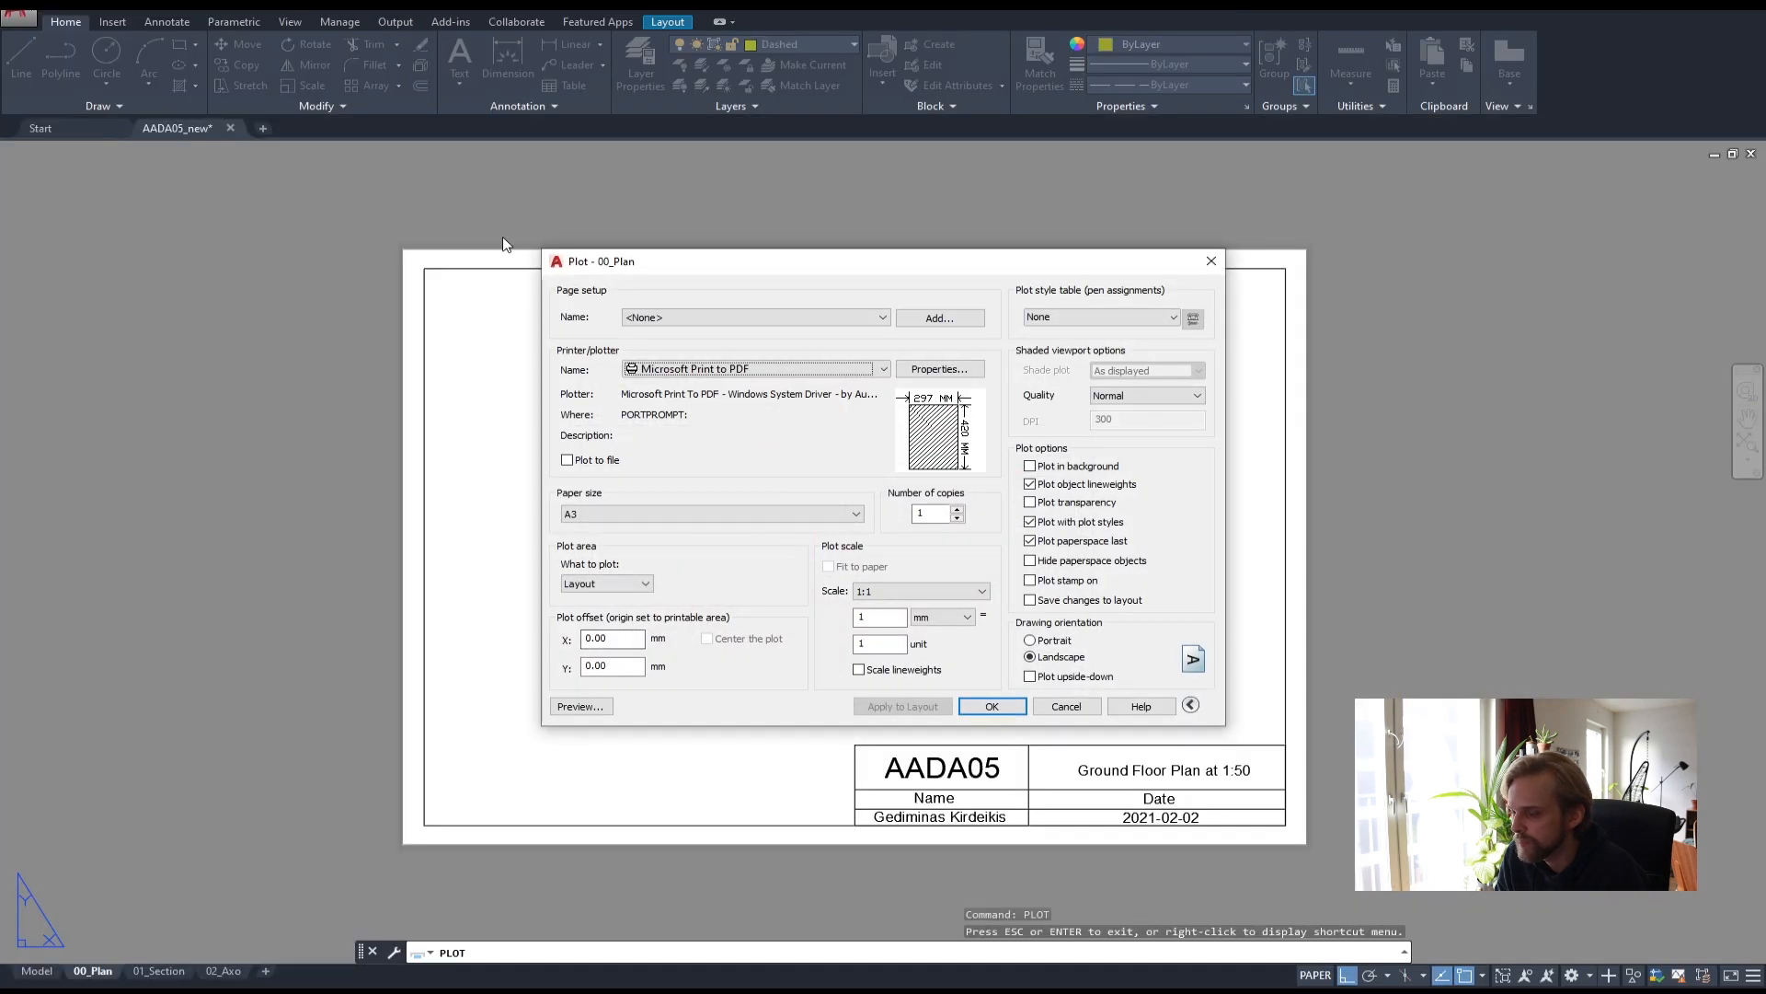
- Send the plan to PDF and create a new 'Plot raw' folder on the Desktop
left_click(992, 707)
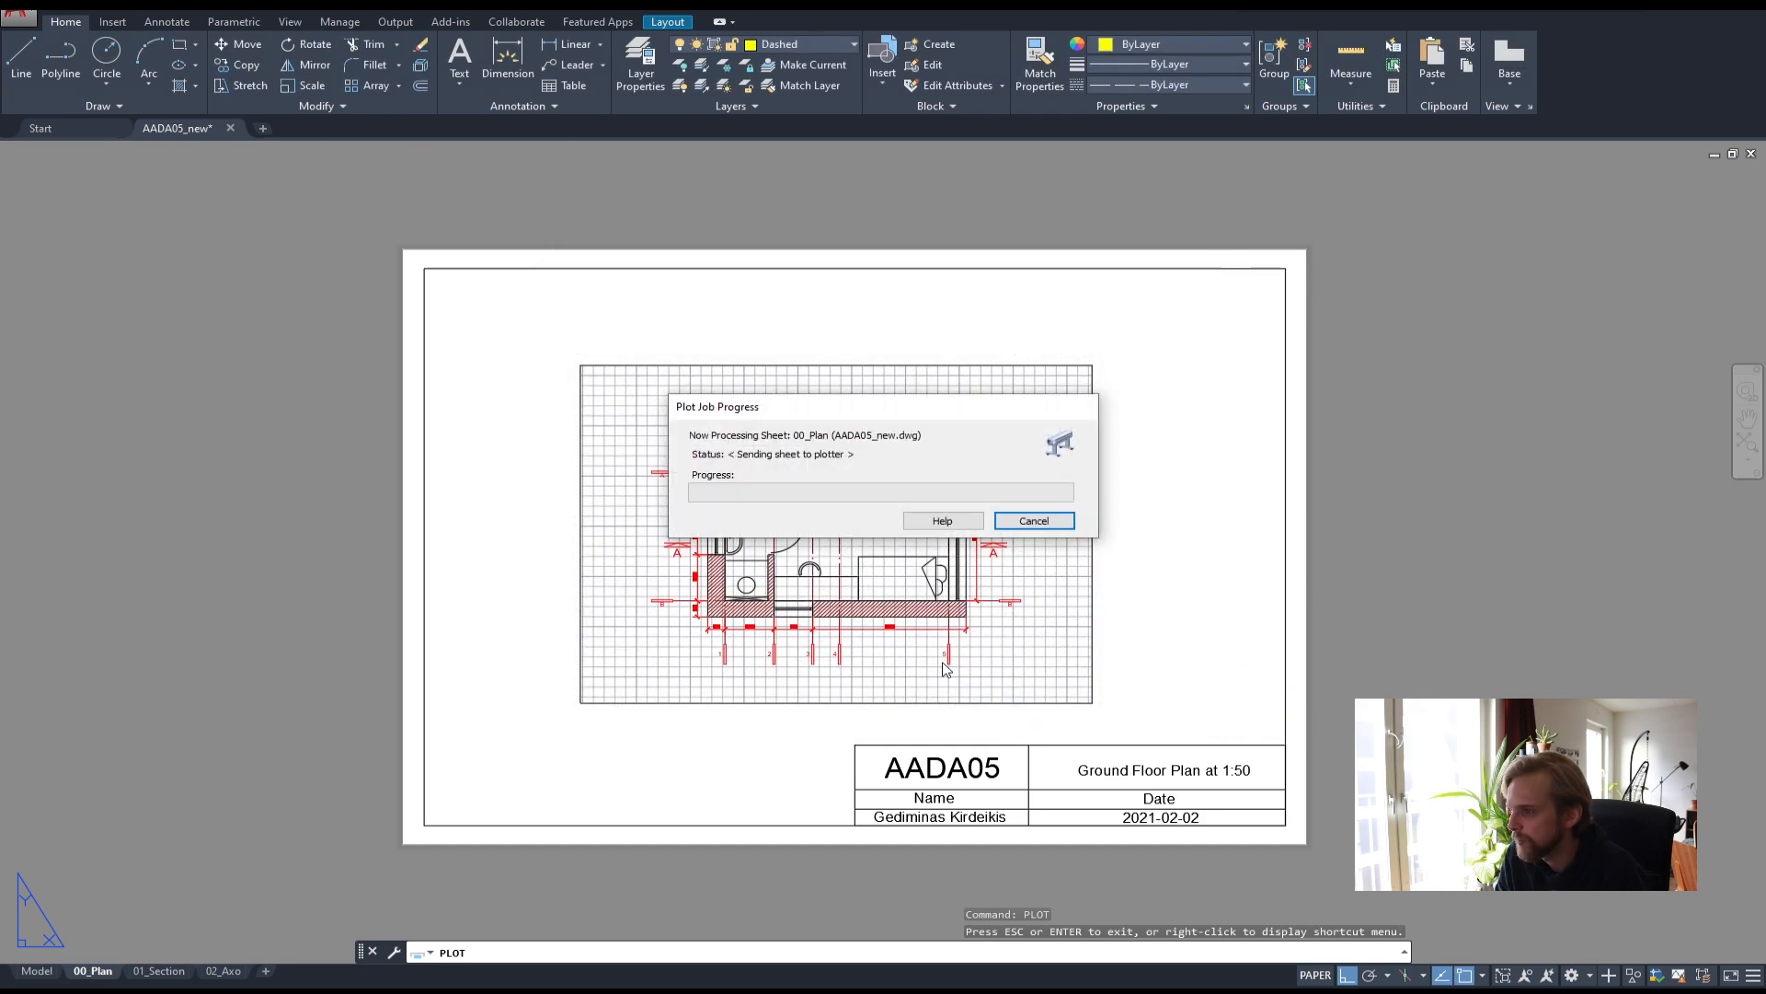
scroll(787, 646, "up", 4)
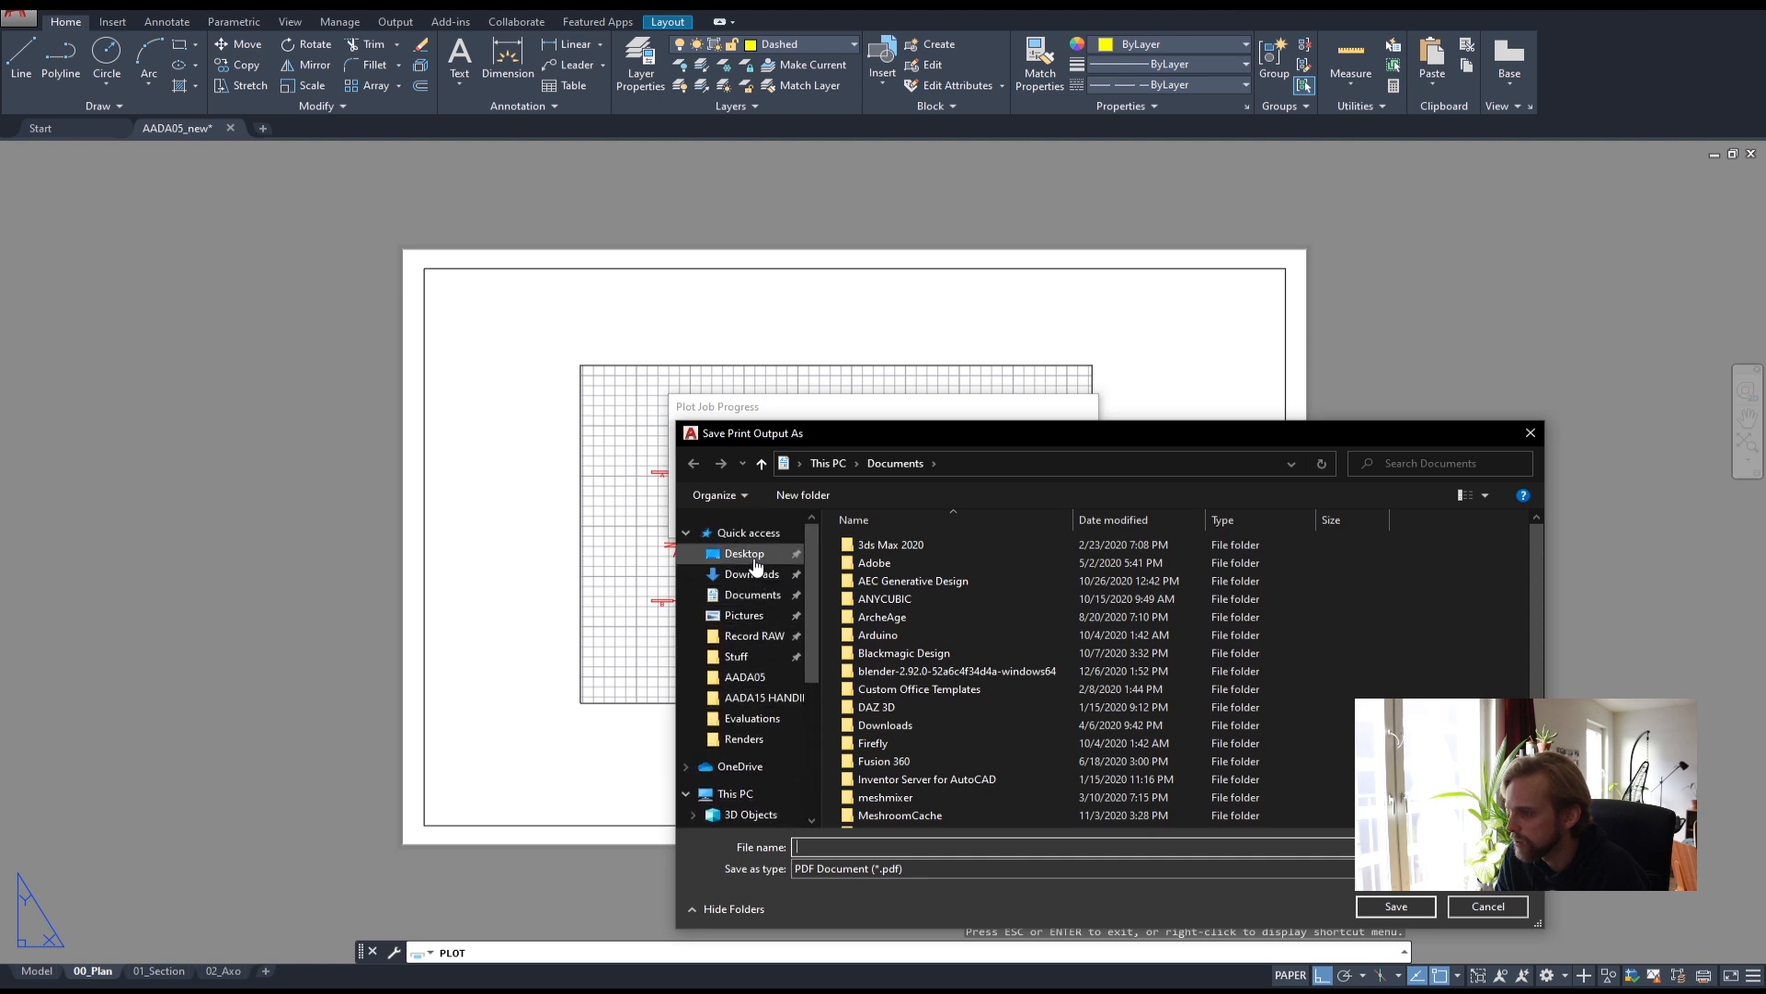
left_click(750, 558)
right_click(1035, 692)
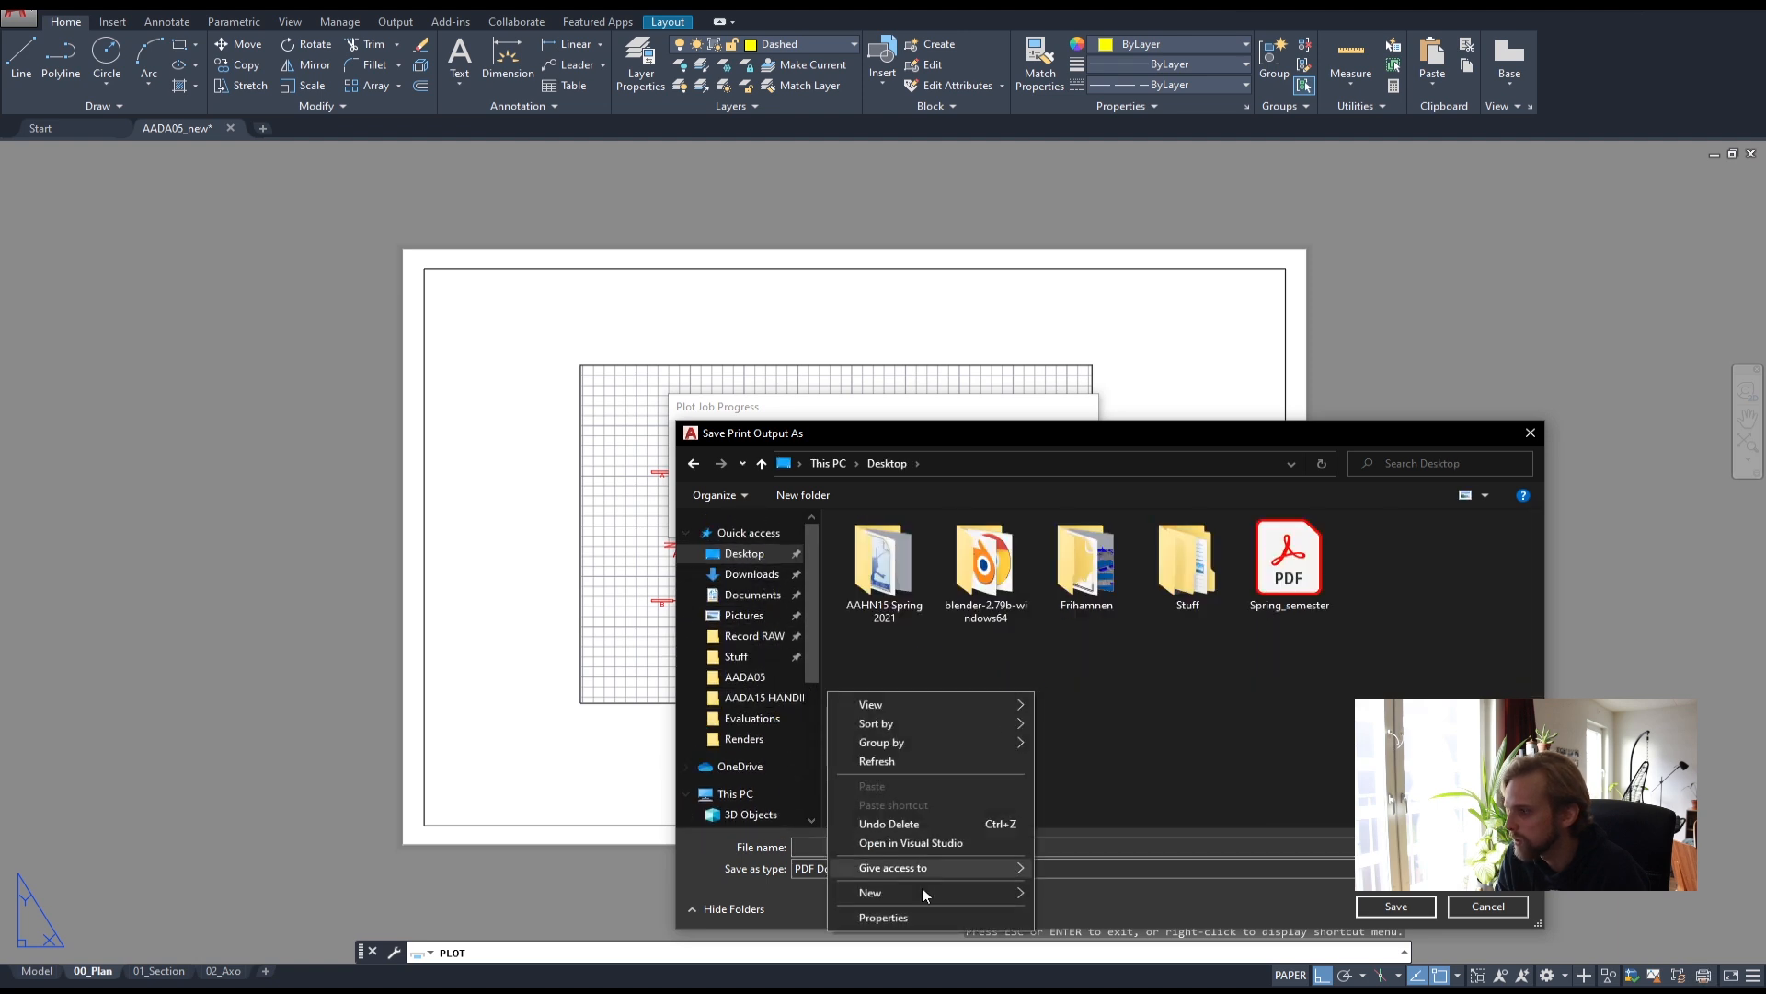
mouse_move(922, 888)
left_click(1100, 709)
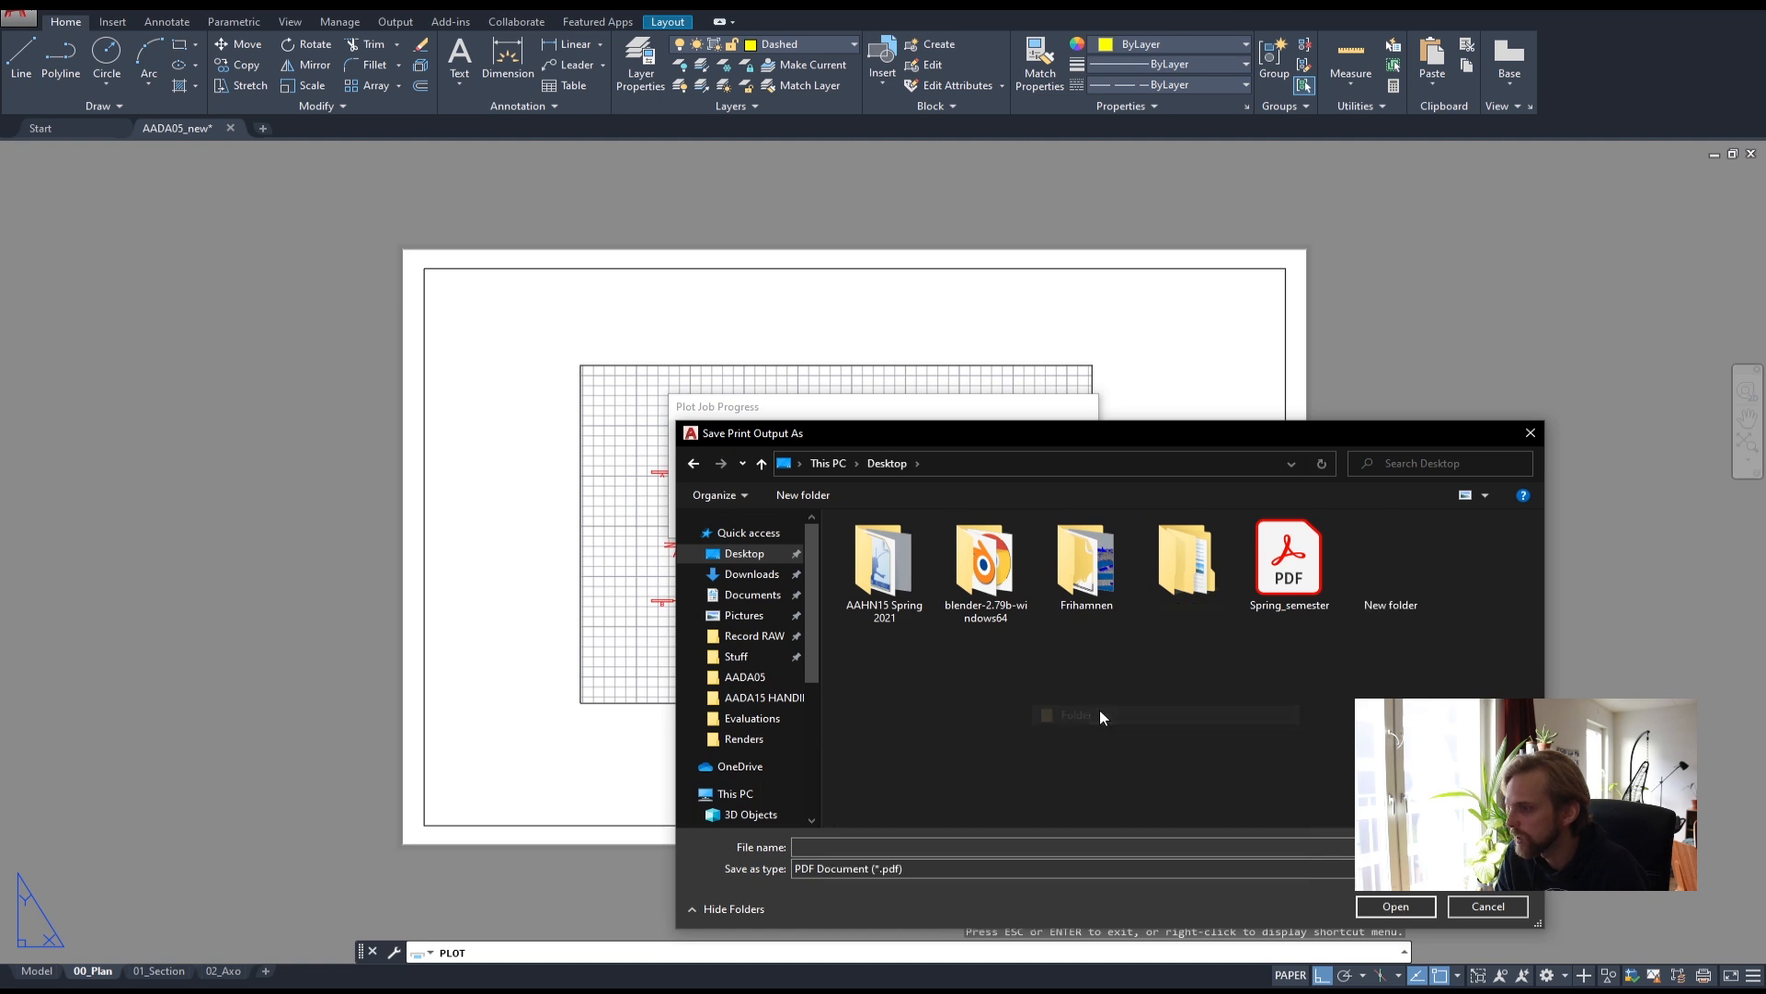
type("Plot")
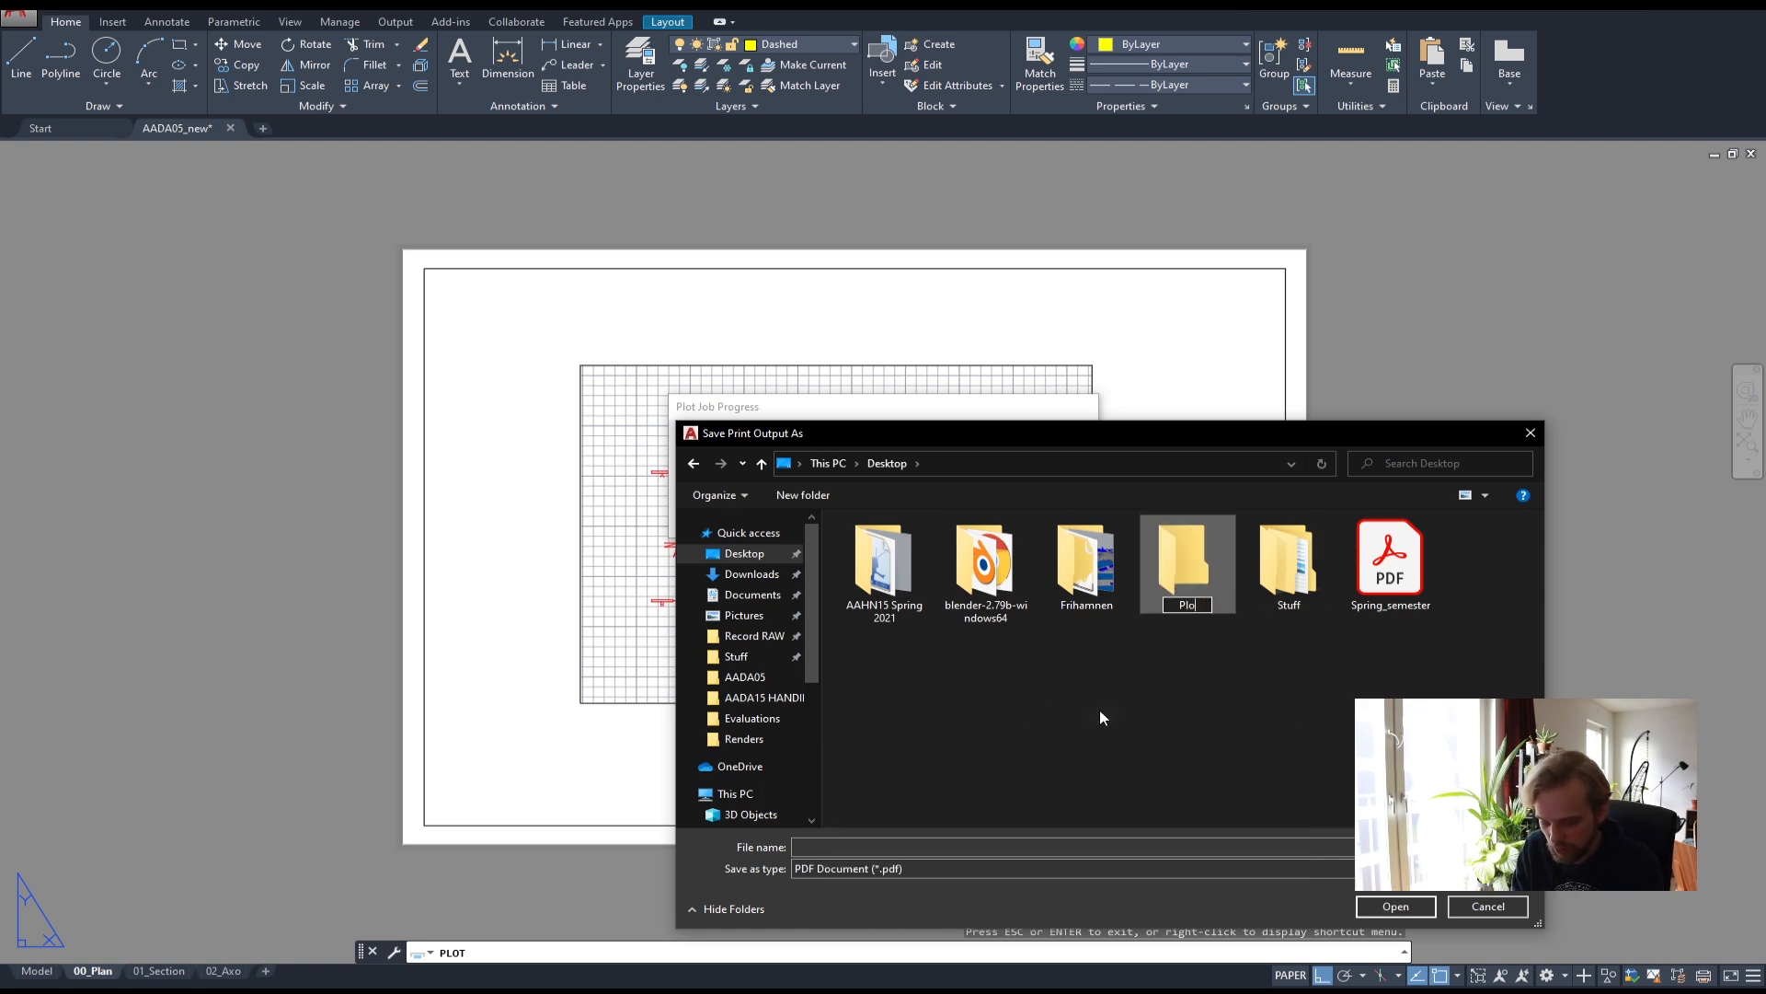
type(" raw")
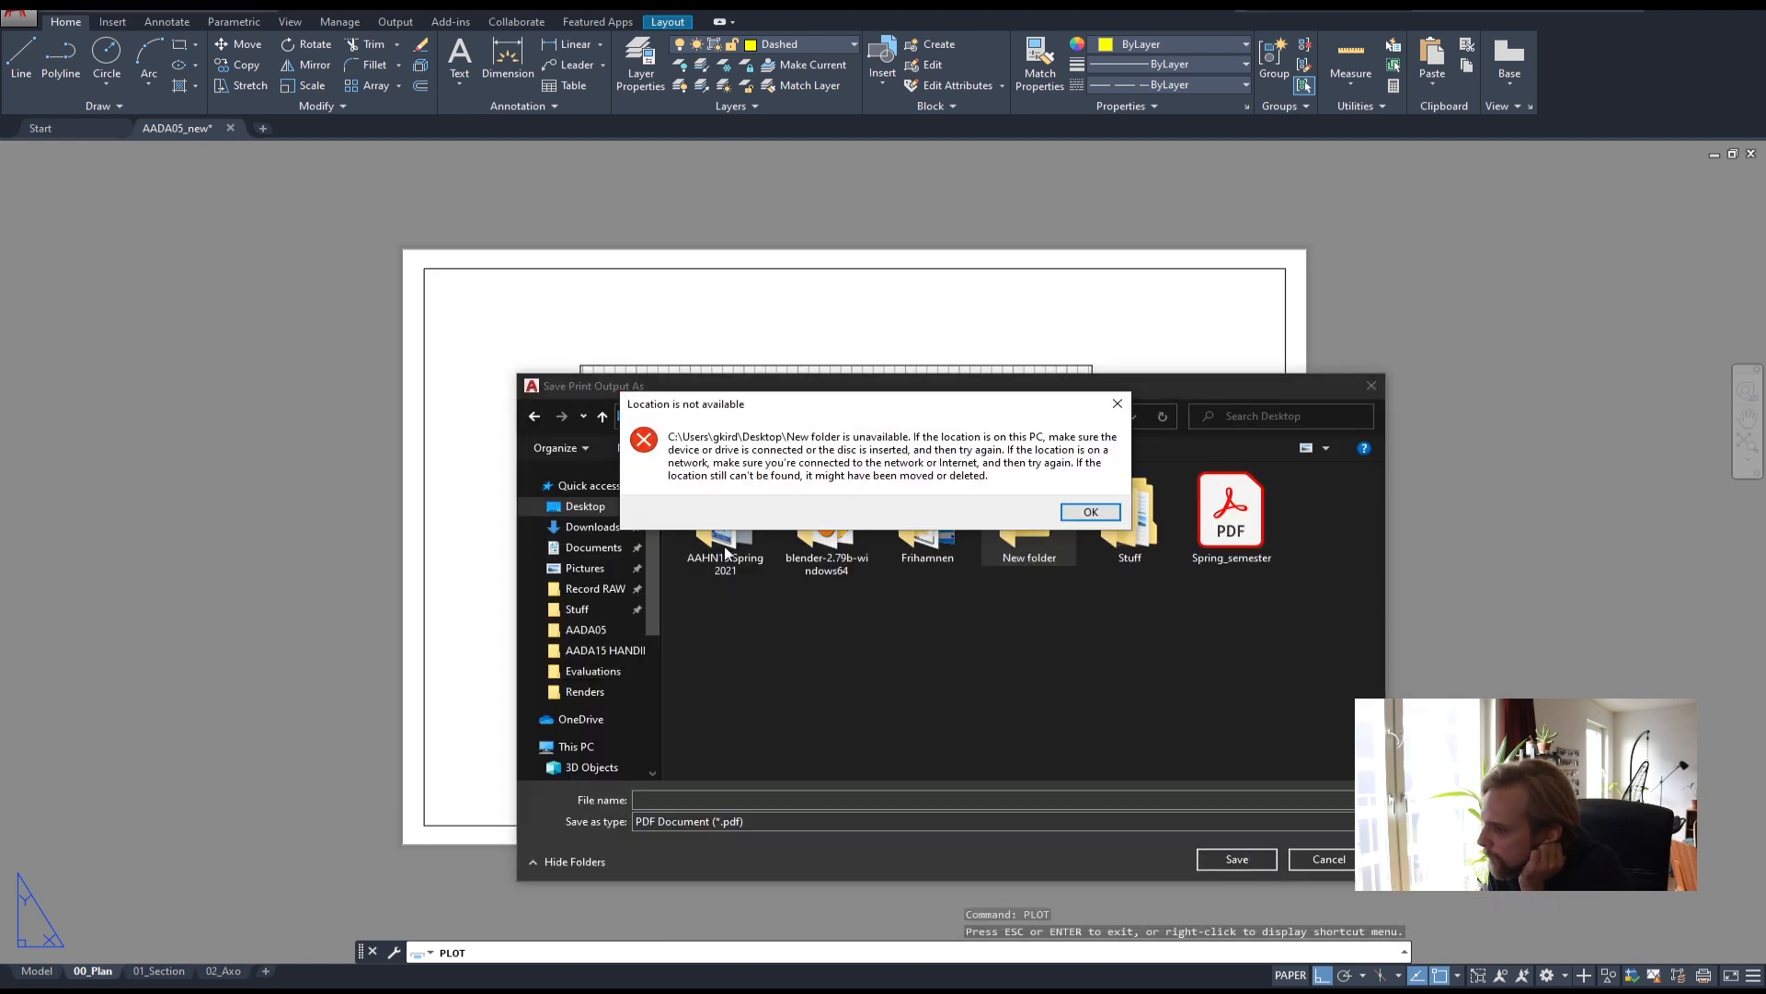
- Dismiss the location error, open Plot raw and save the PDF there as plan
left_click(1091, 513)
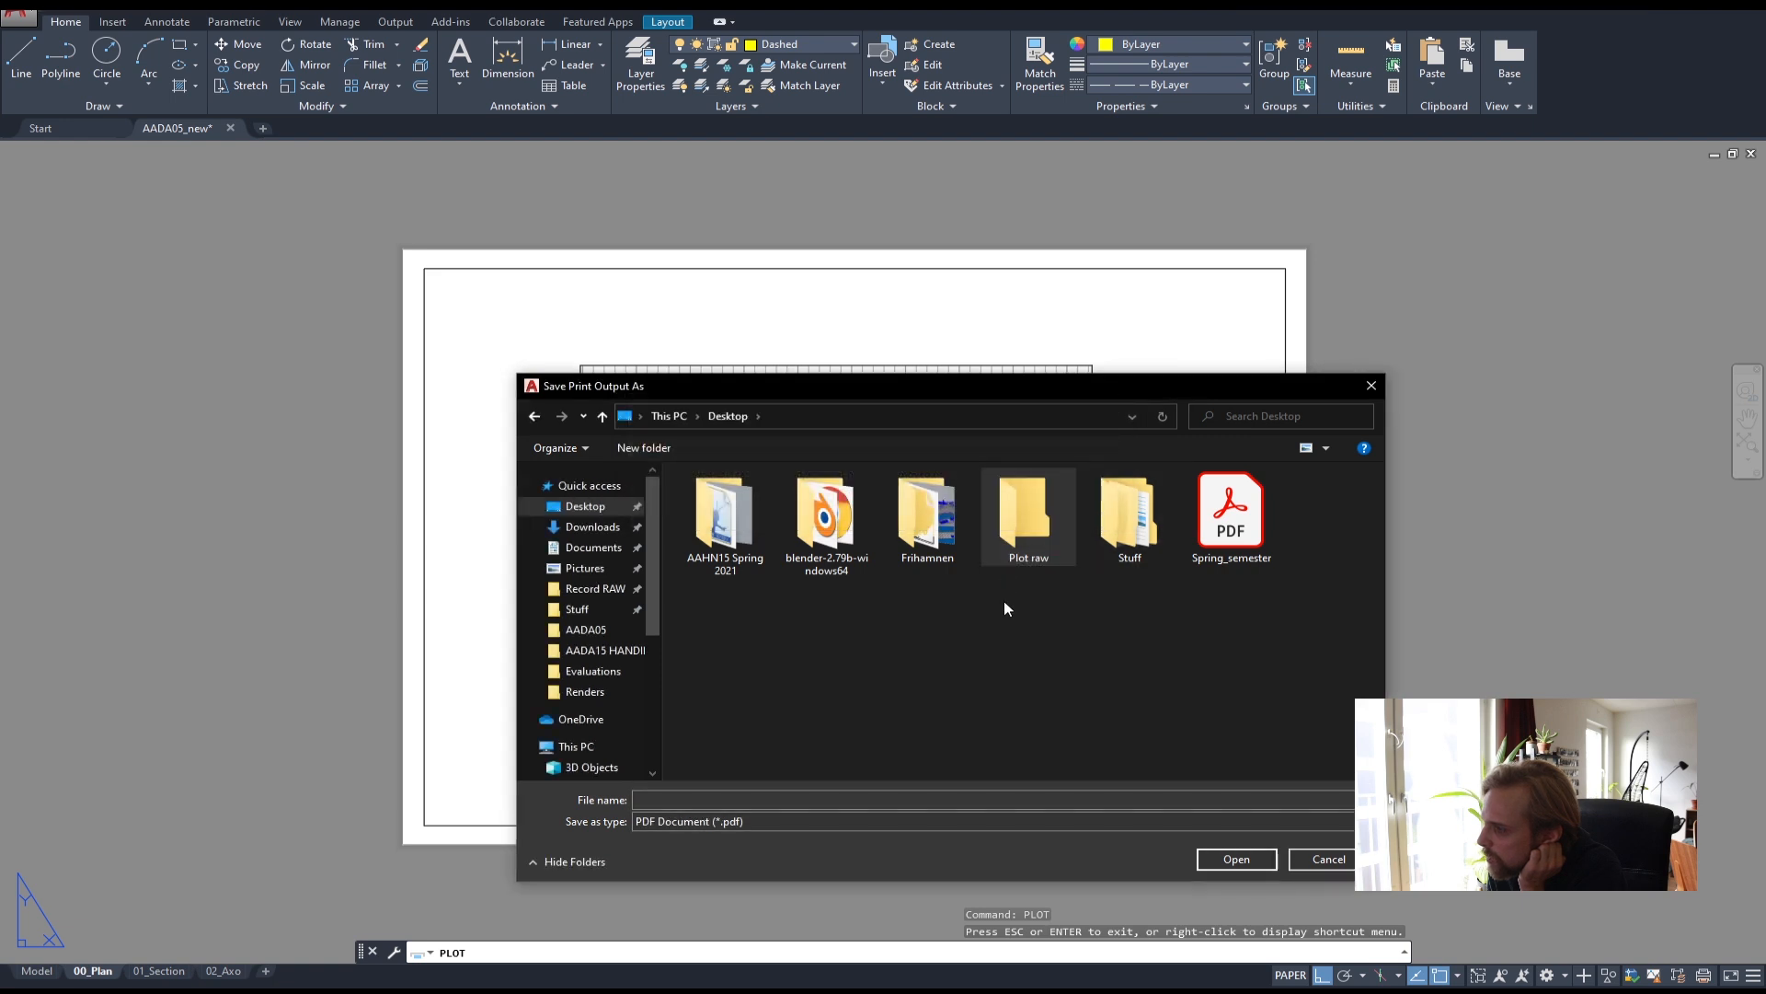
double_click(1012, 522)
left_click(777, 801)
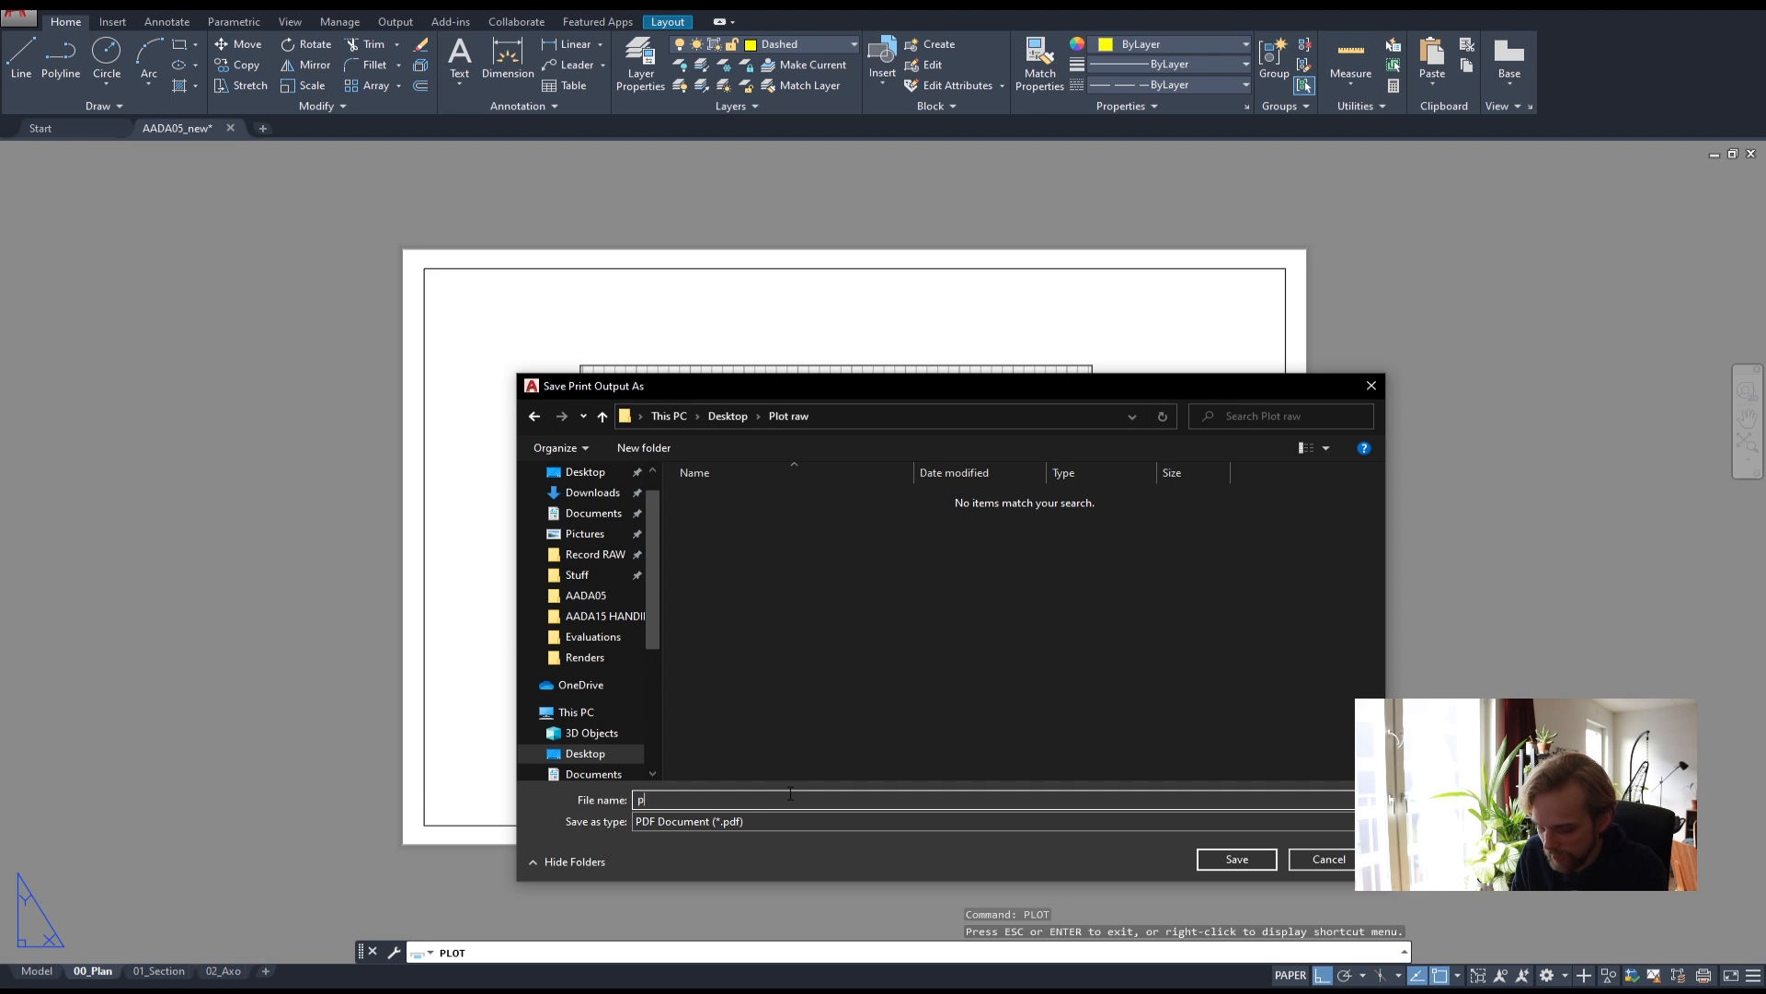
left_click(1208, 857)
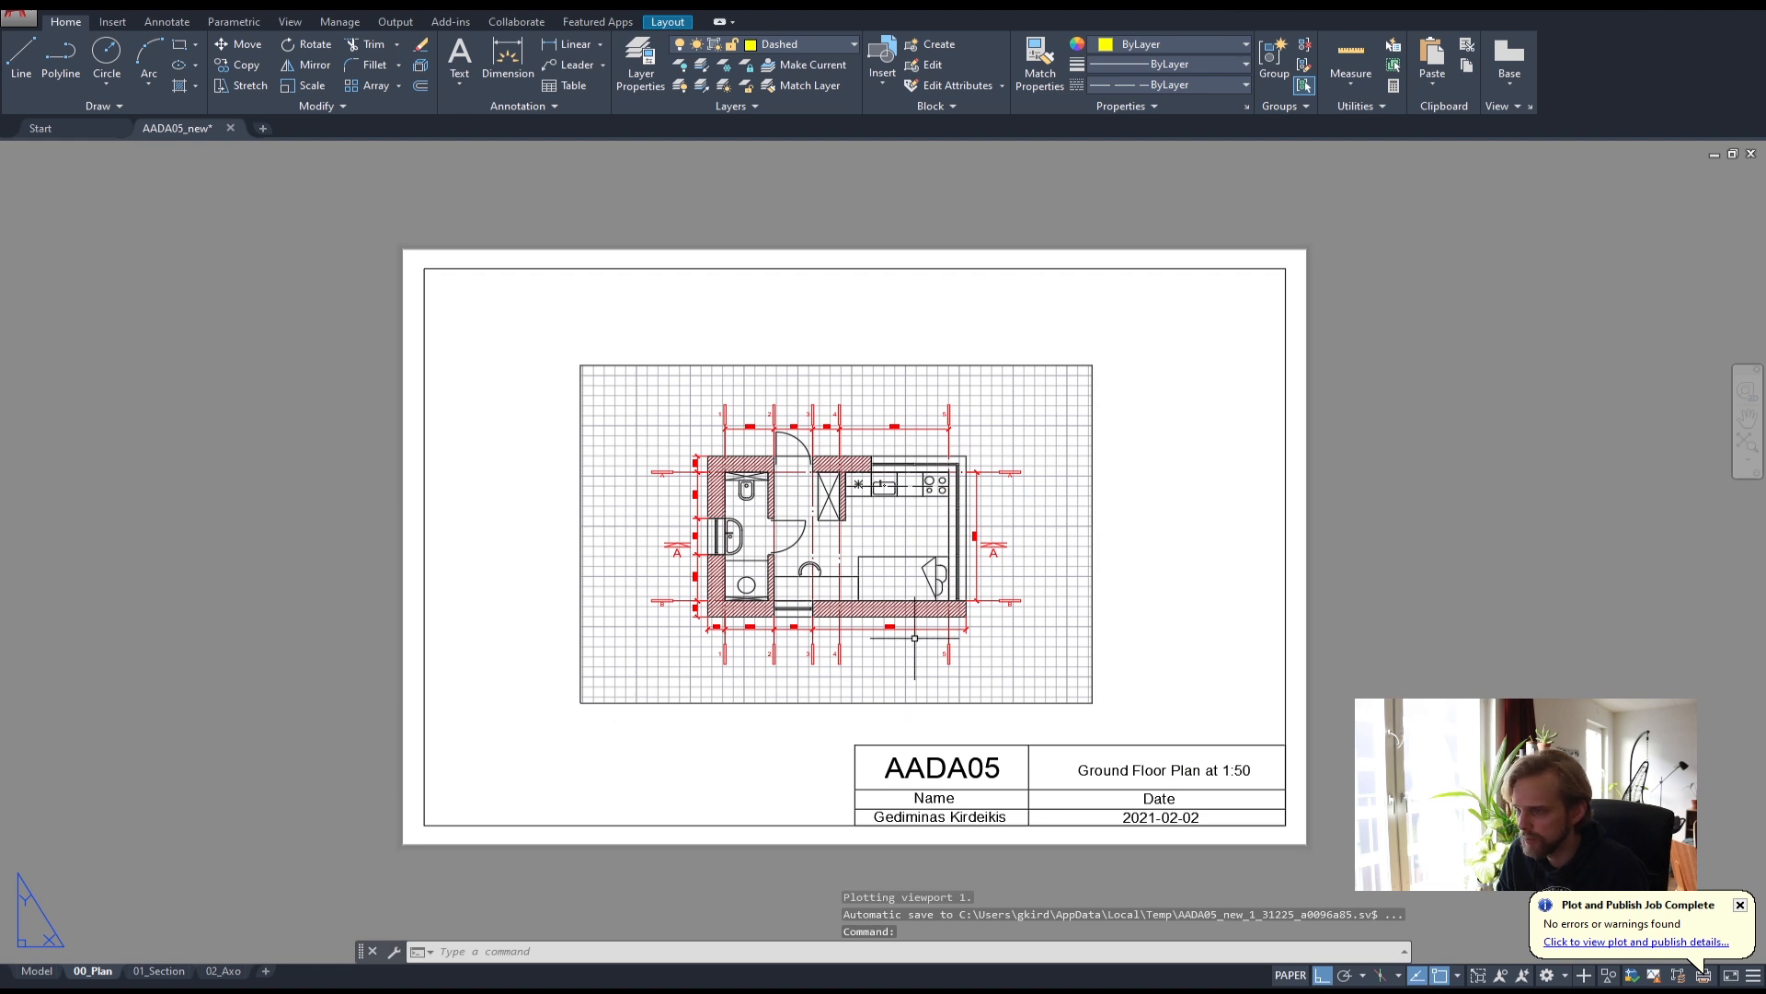
- Open plan.pdf from the Desktop's Plot raw folder in File Explorer
mouse_move(81, 988)
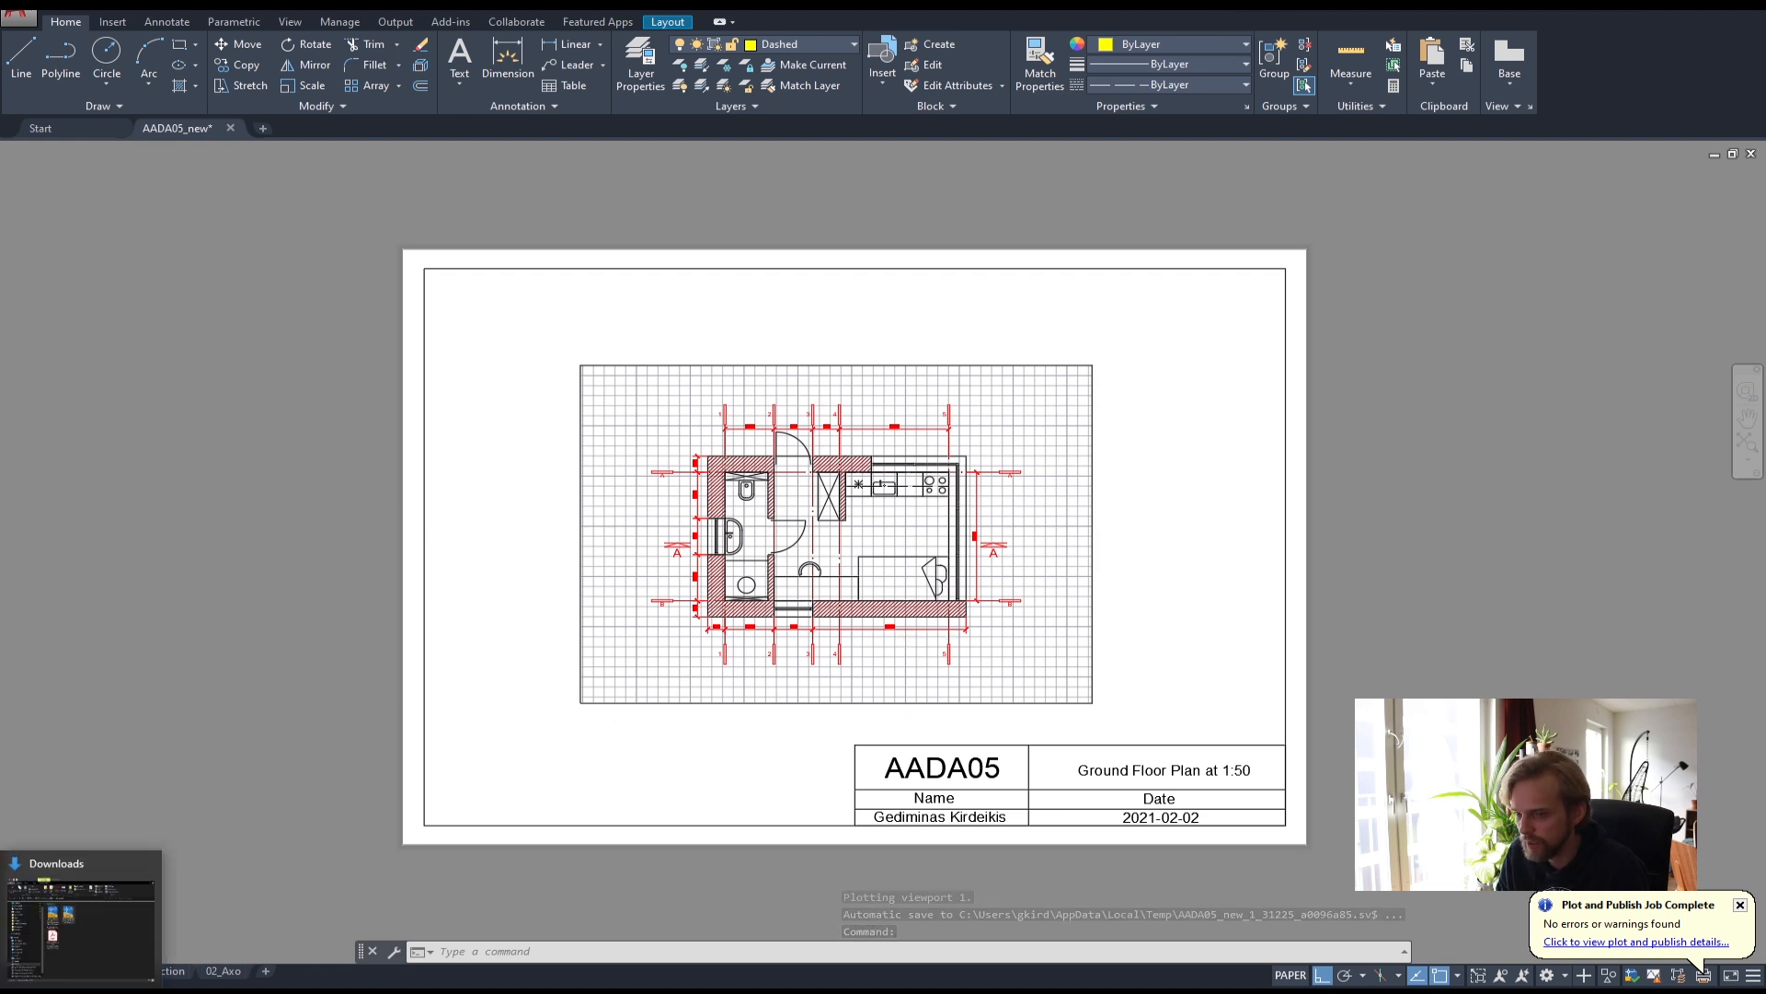
left_click(81, 920)
left_click(359, 323)
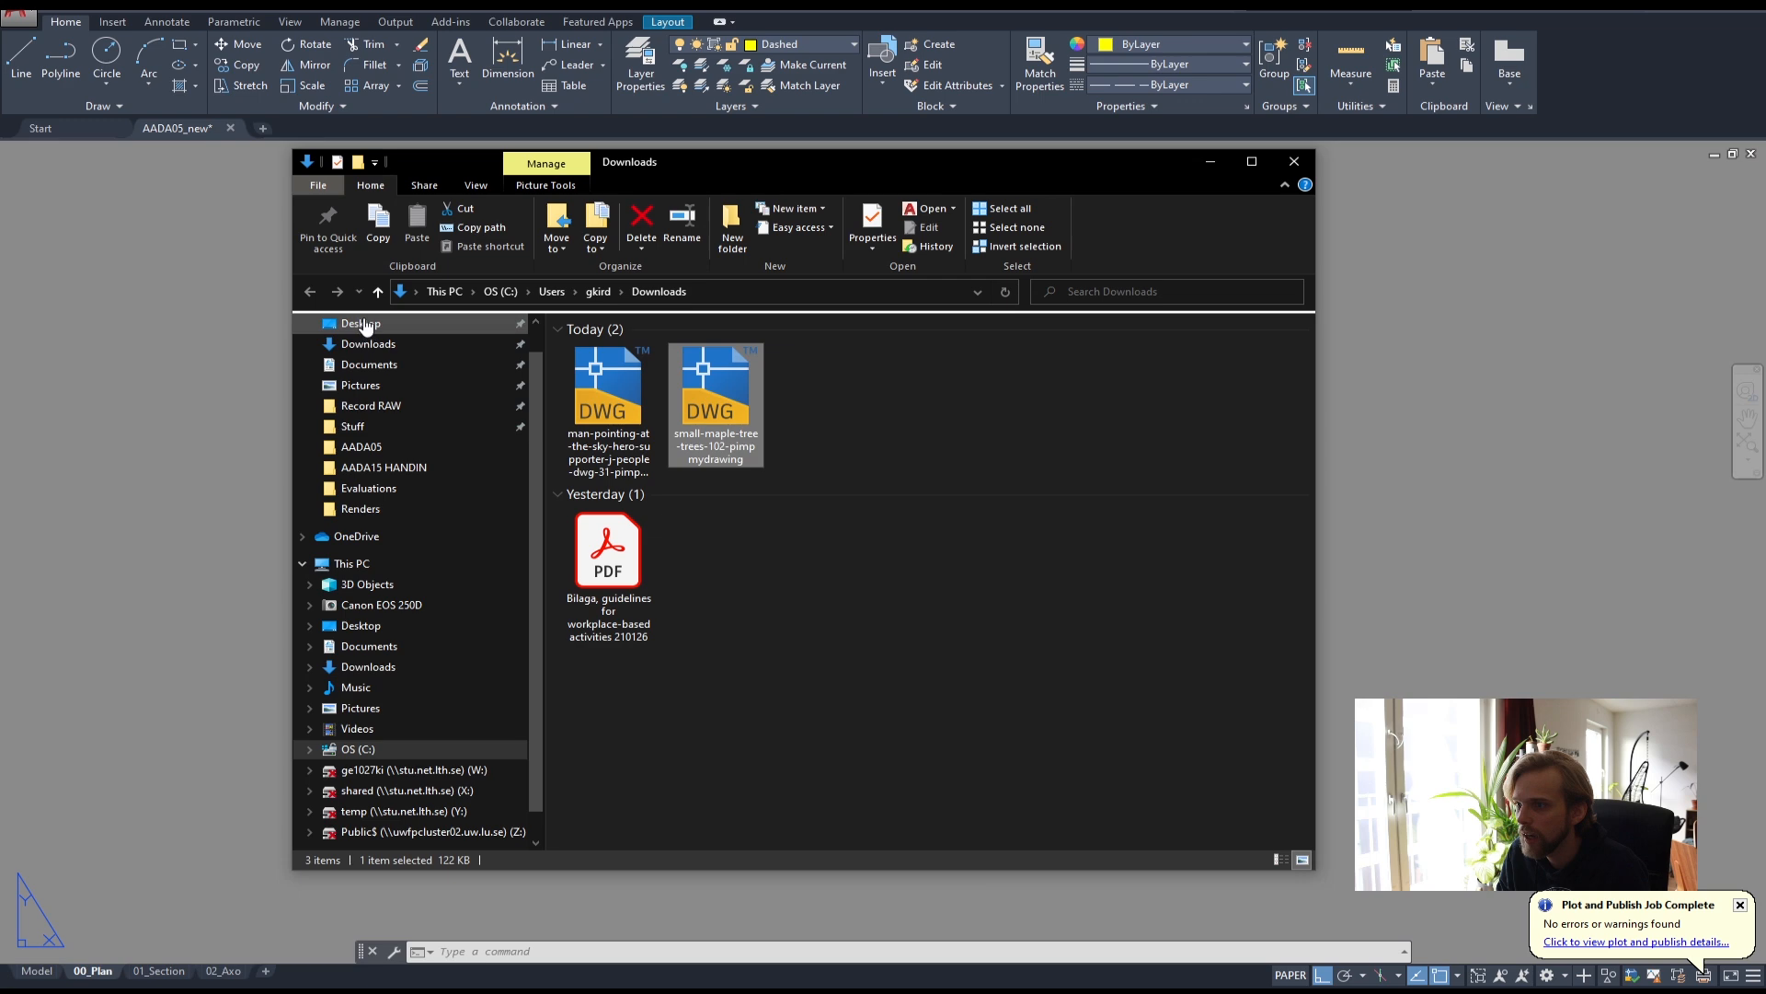
double_click(929, 372)
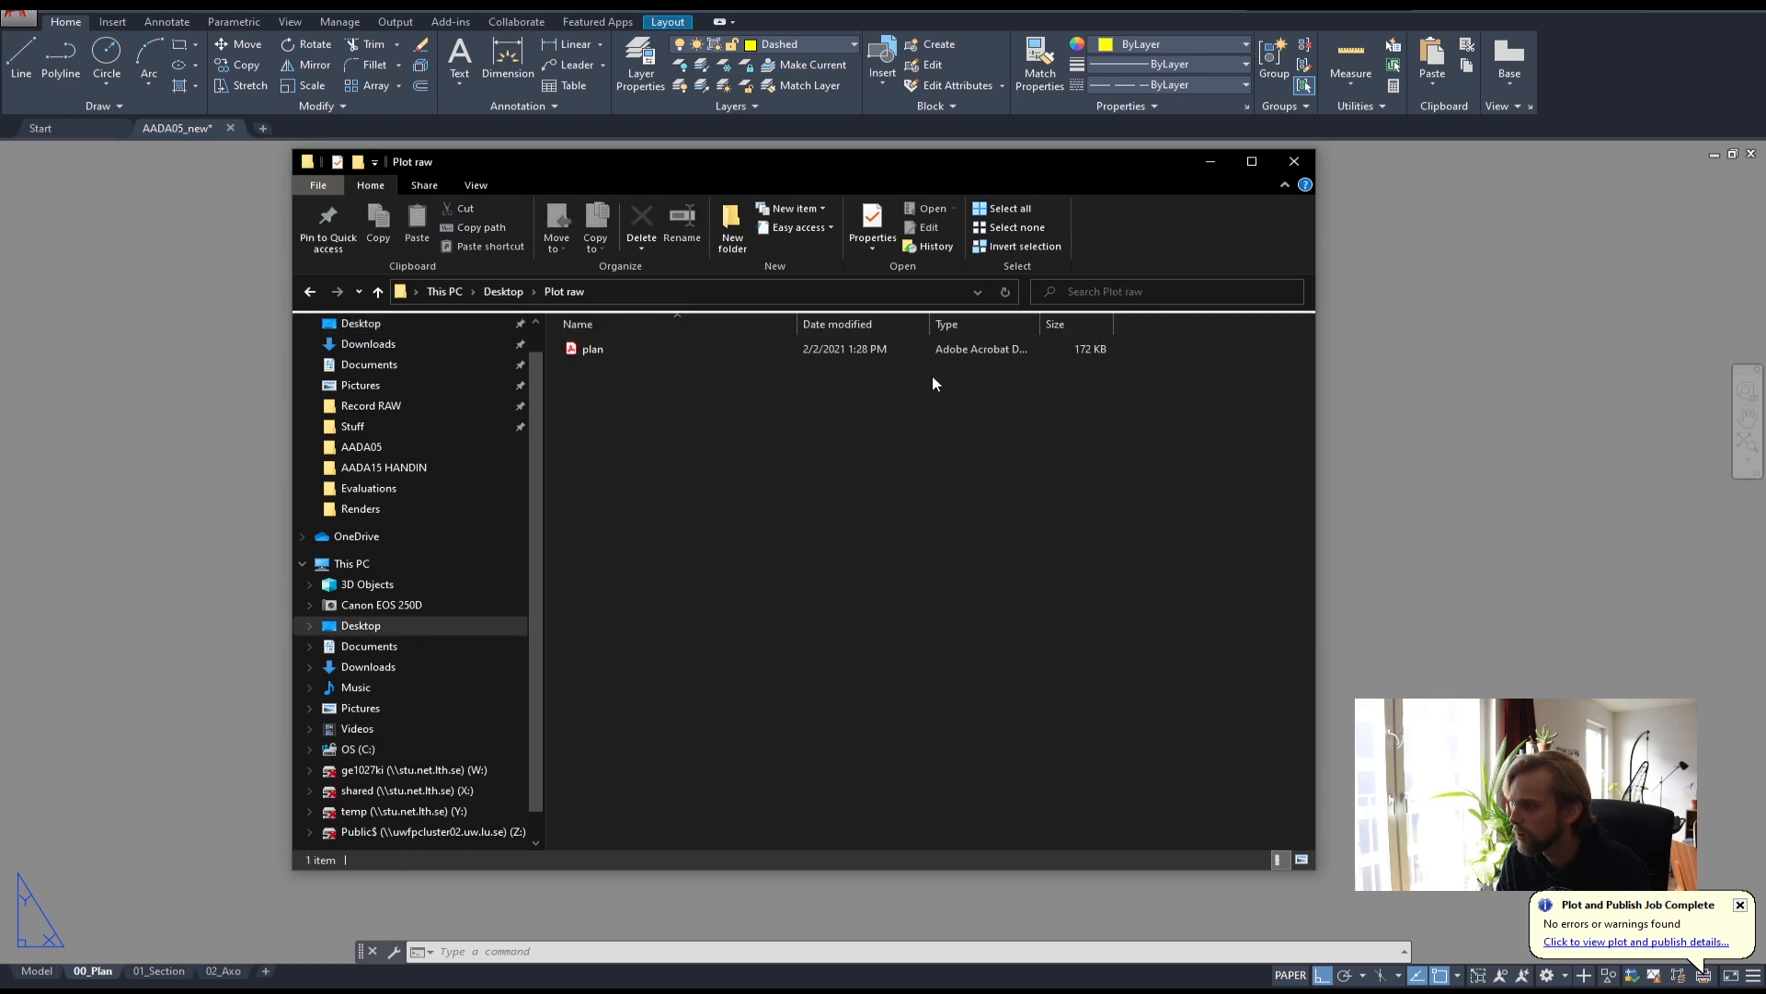
double_click(593, 351)
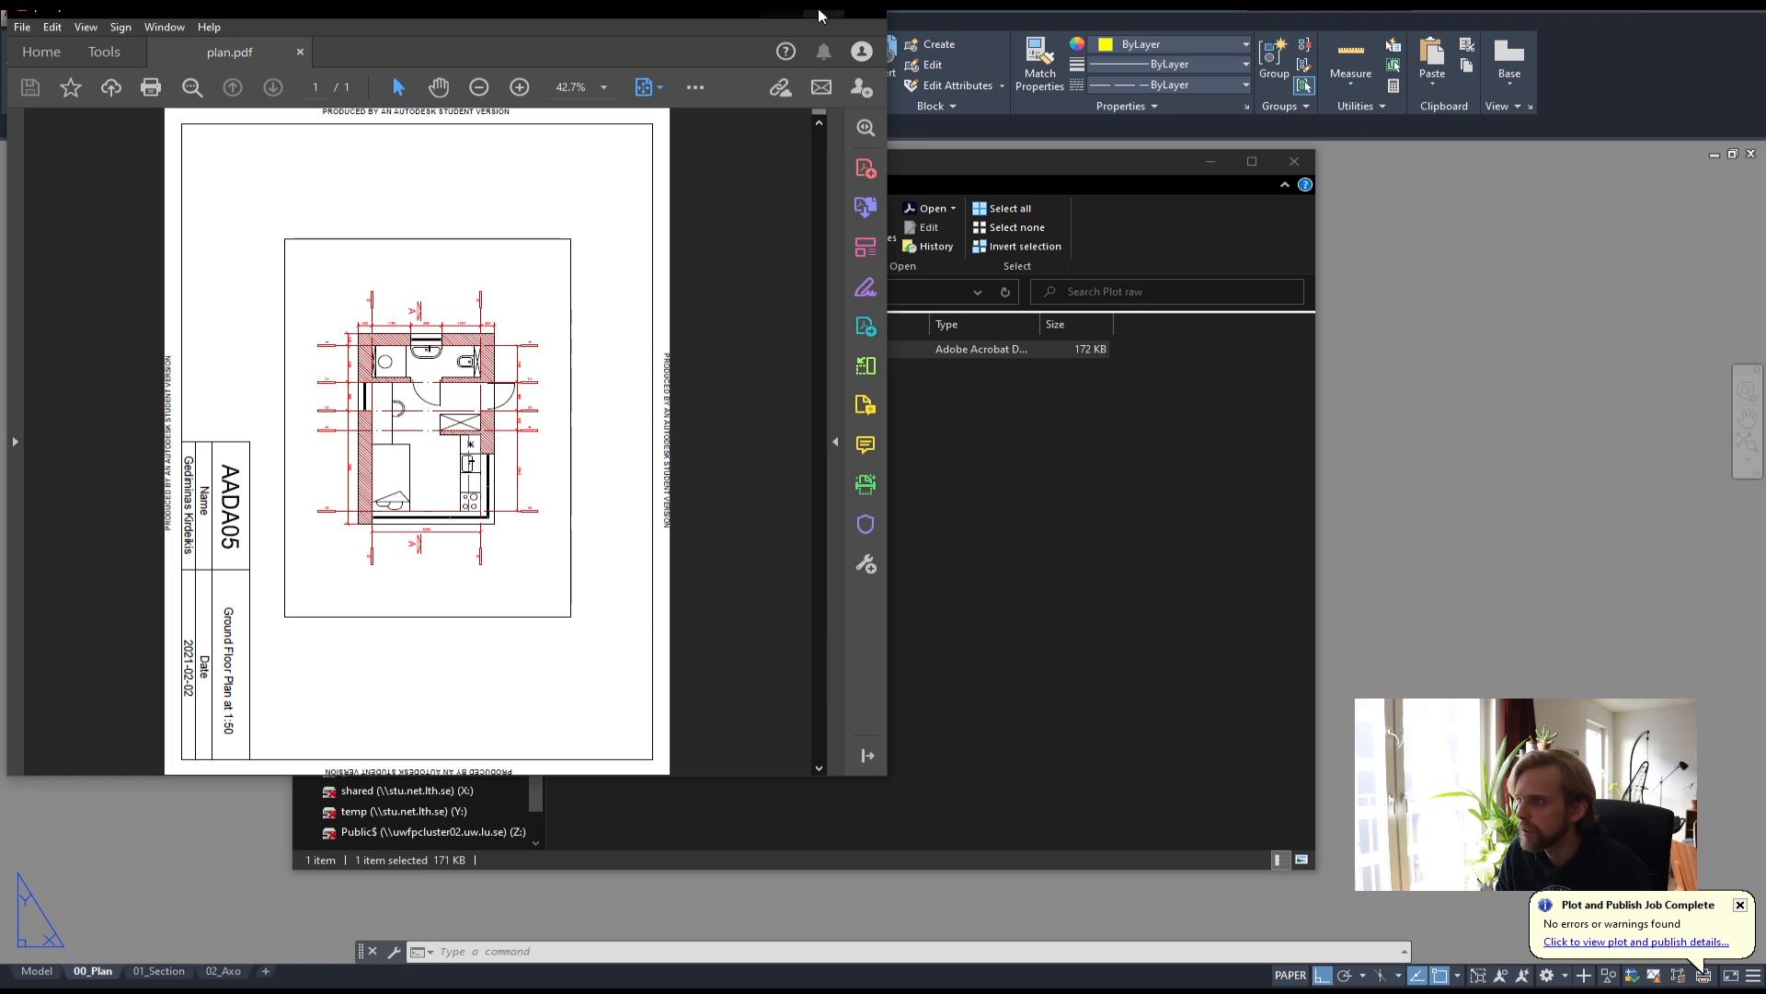
- Maximize plan.pdf in Acrobat to check the plot, then return to AutoCAD
left_click(818, 16)
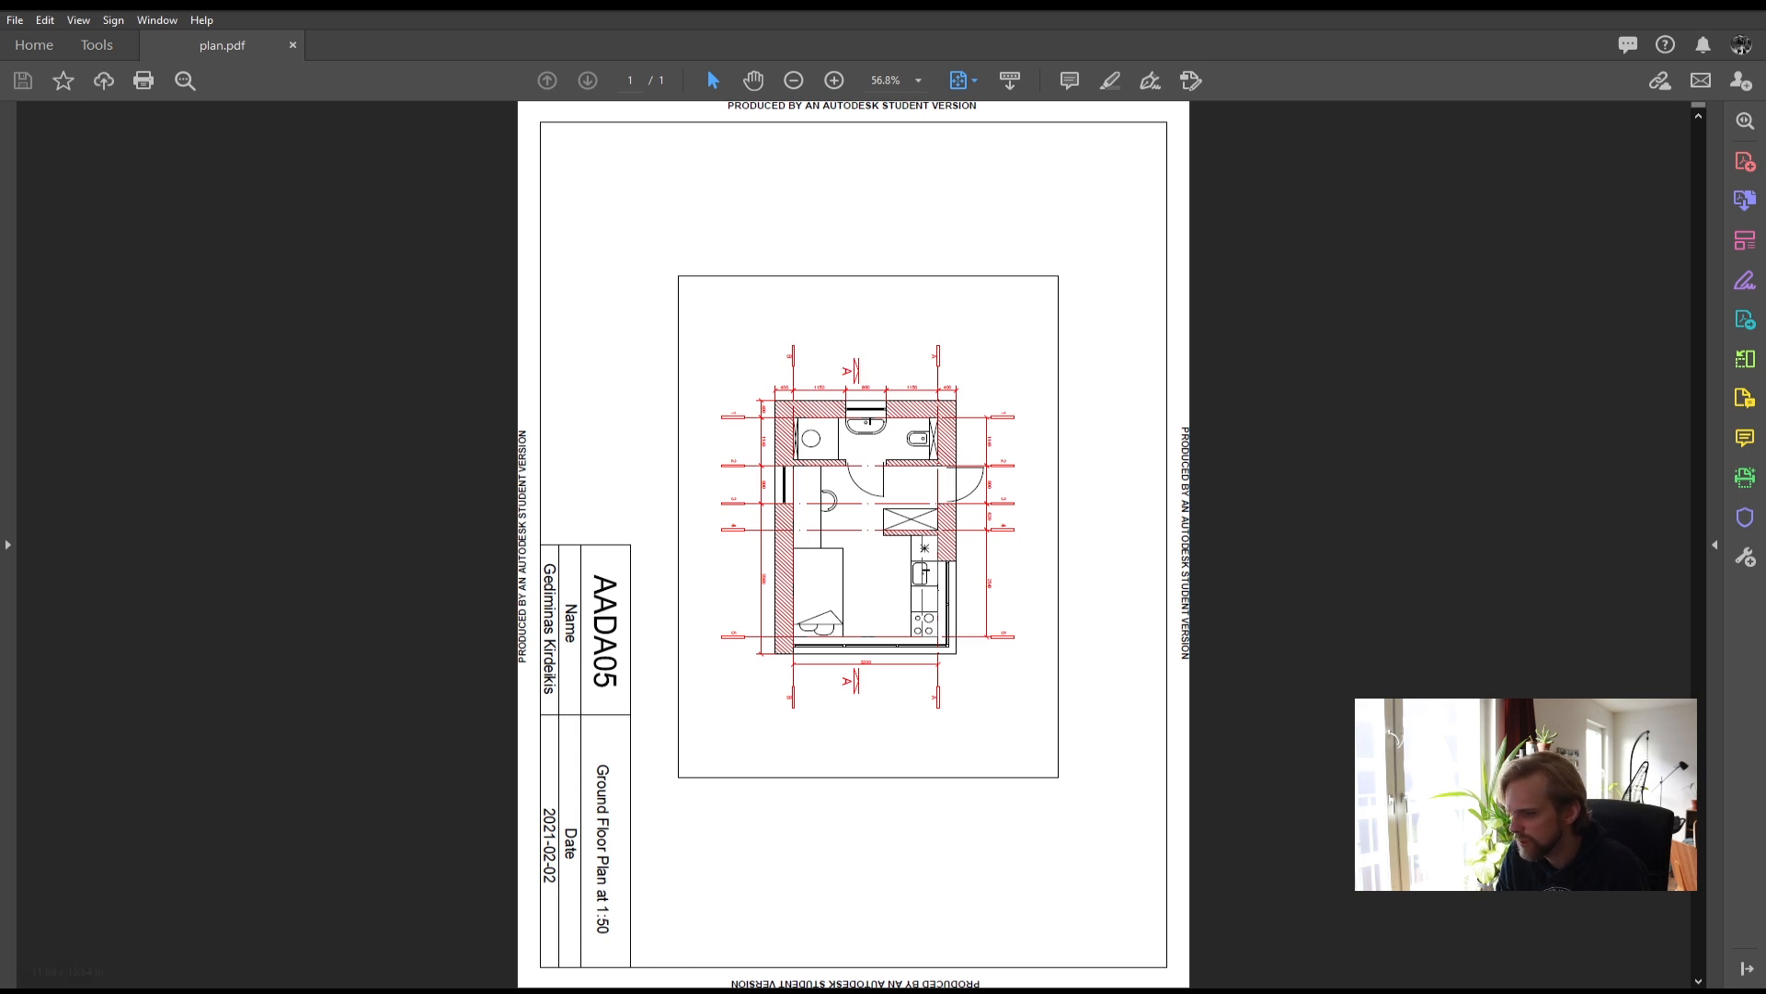
key("alt+Tab")
- Replot the 00_Plan sheet and inspect the PDF printer's properties without changing them
key("ctrl+p")
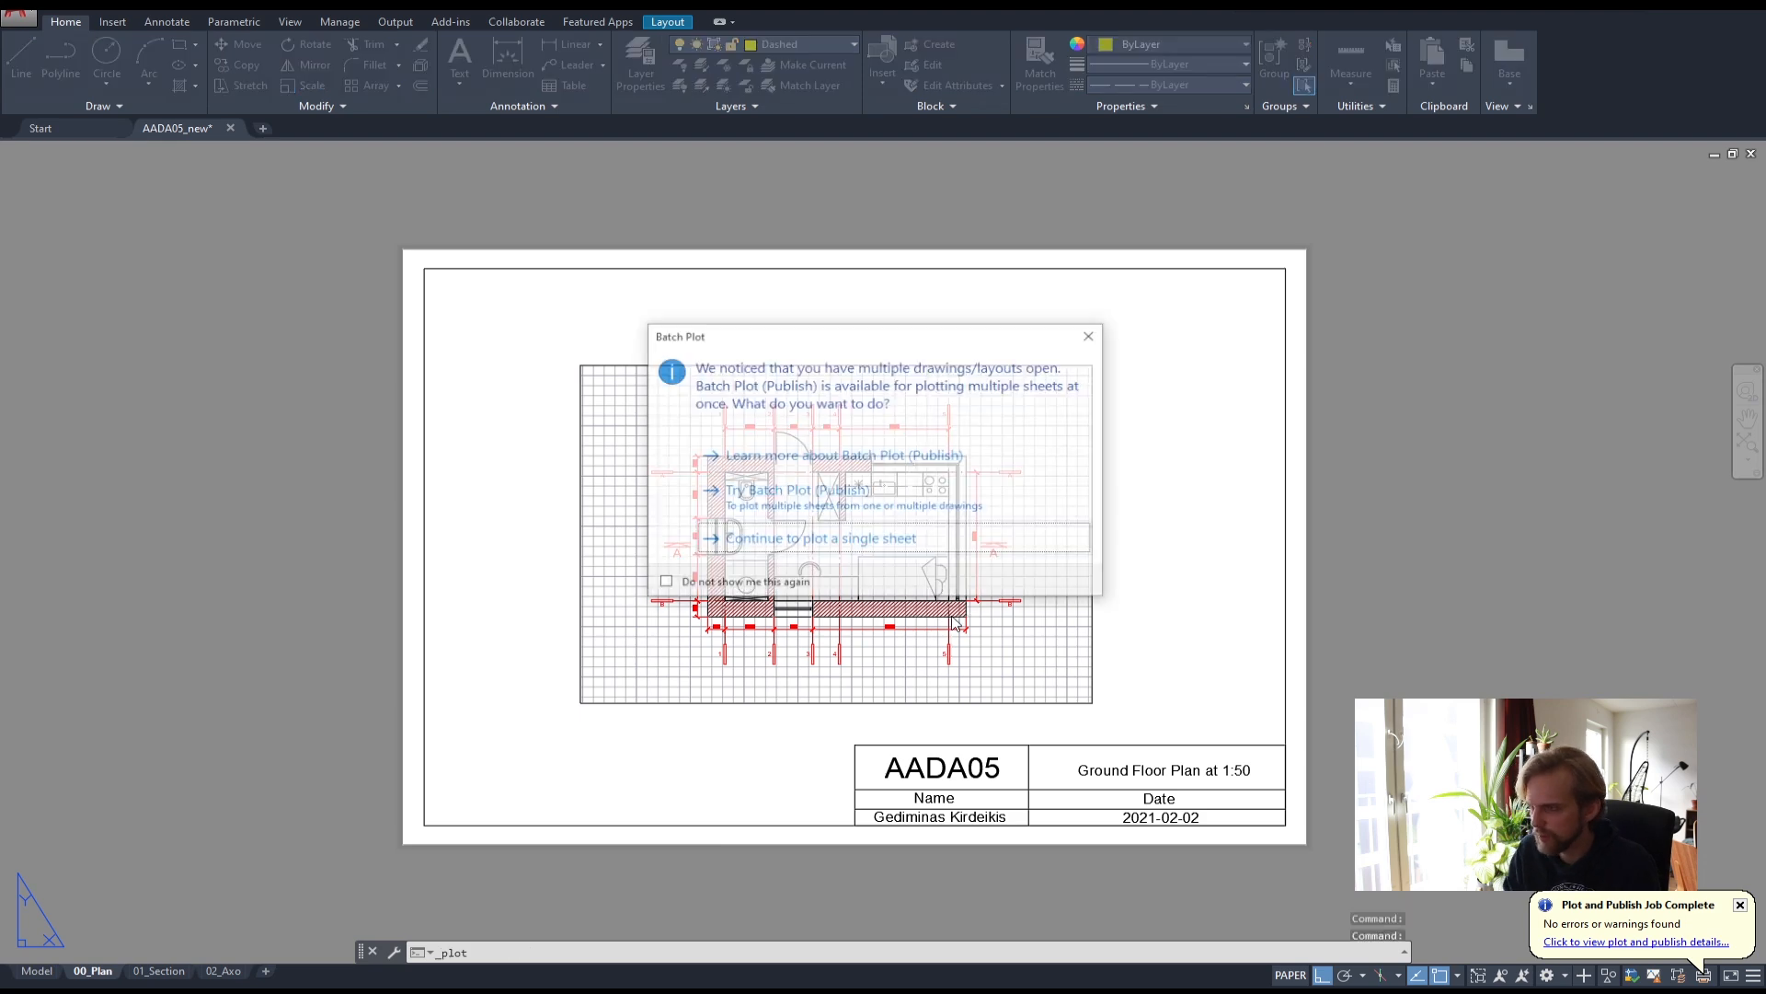
left_click(823, 538)
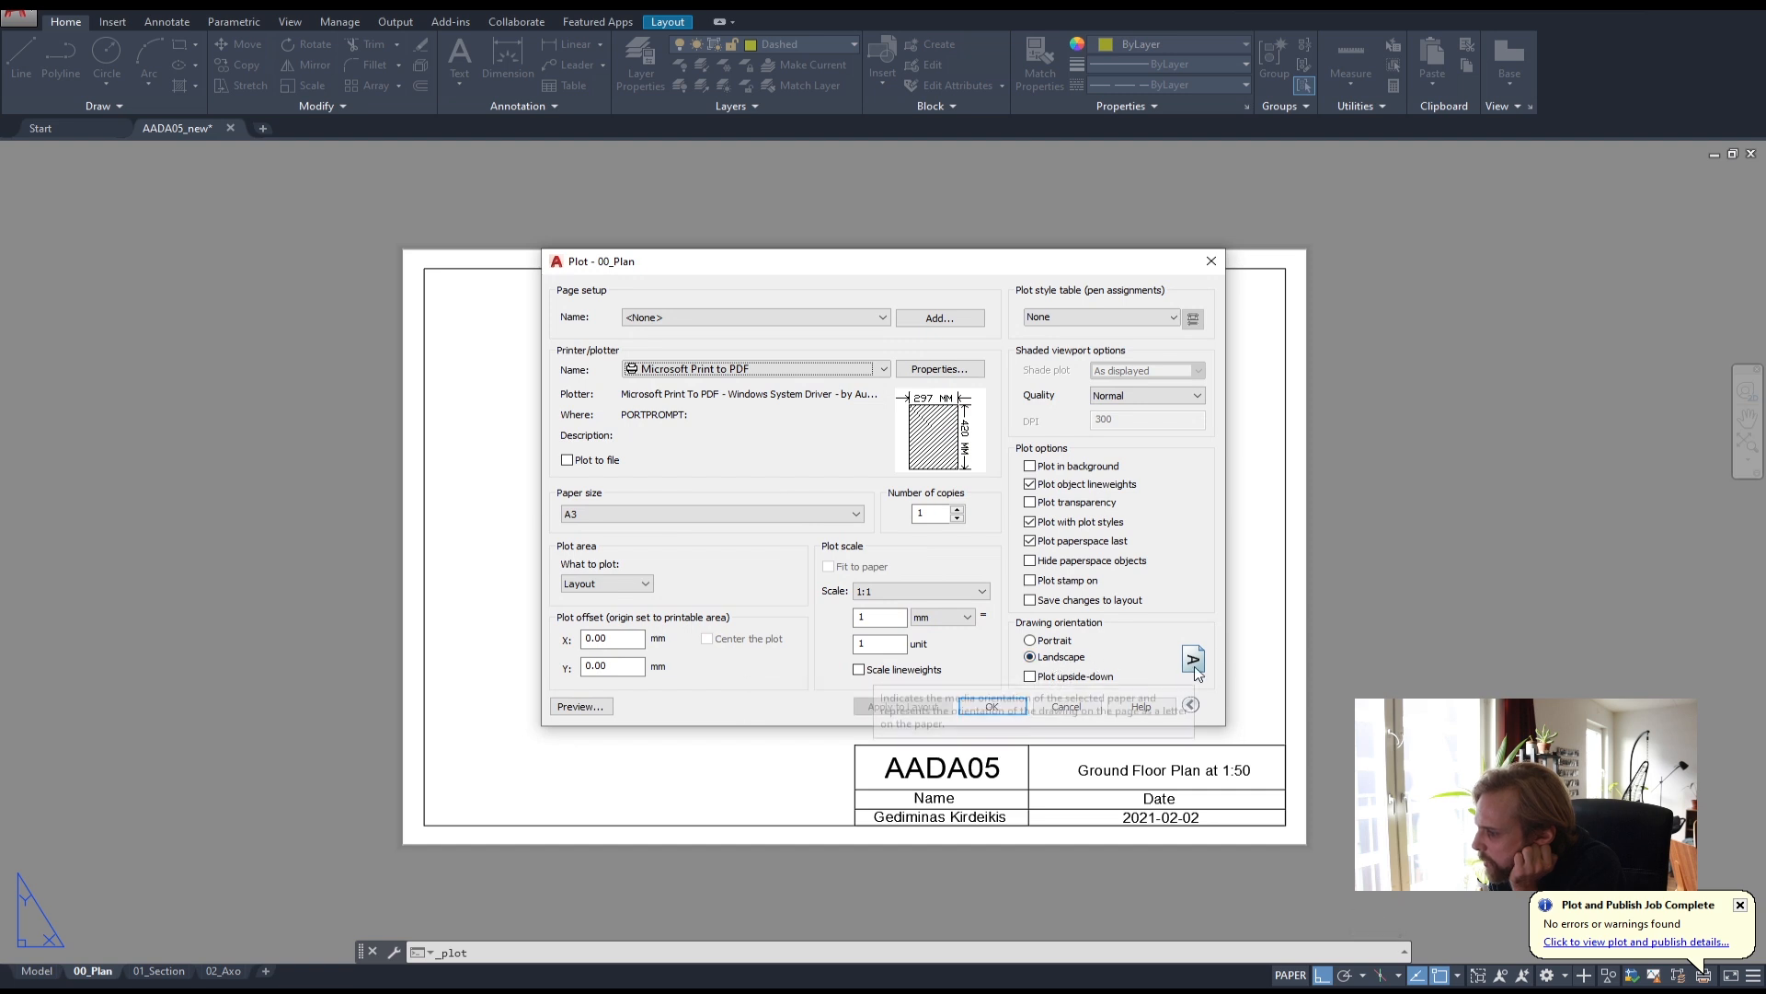
left_click(924, 370)
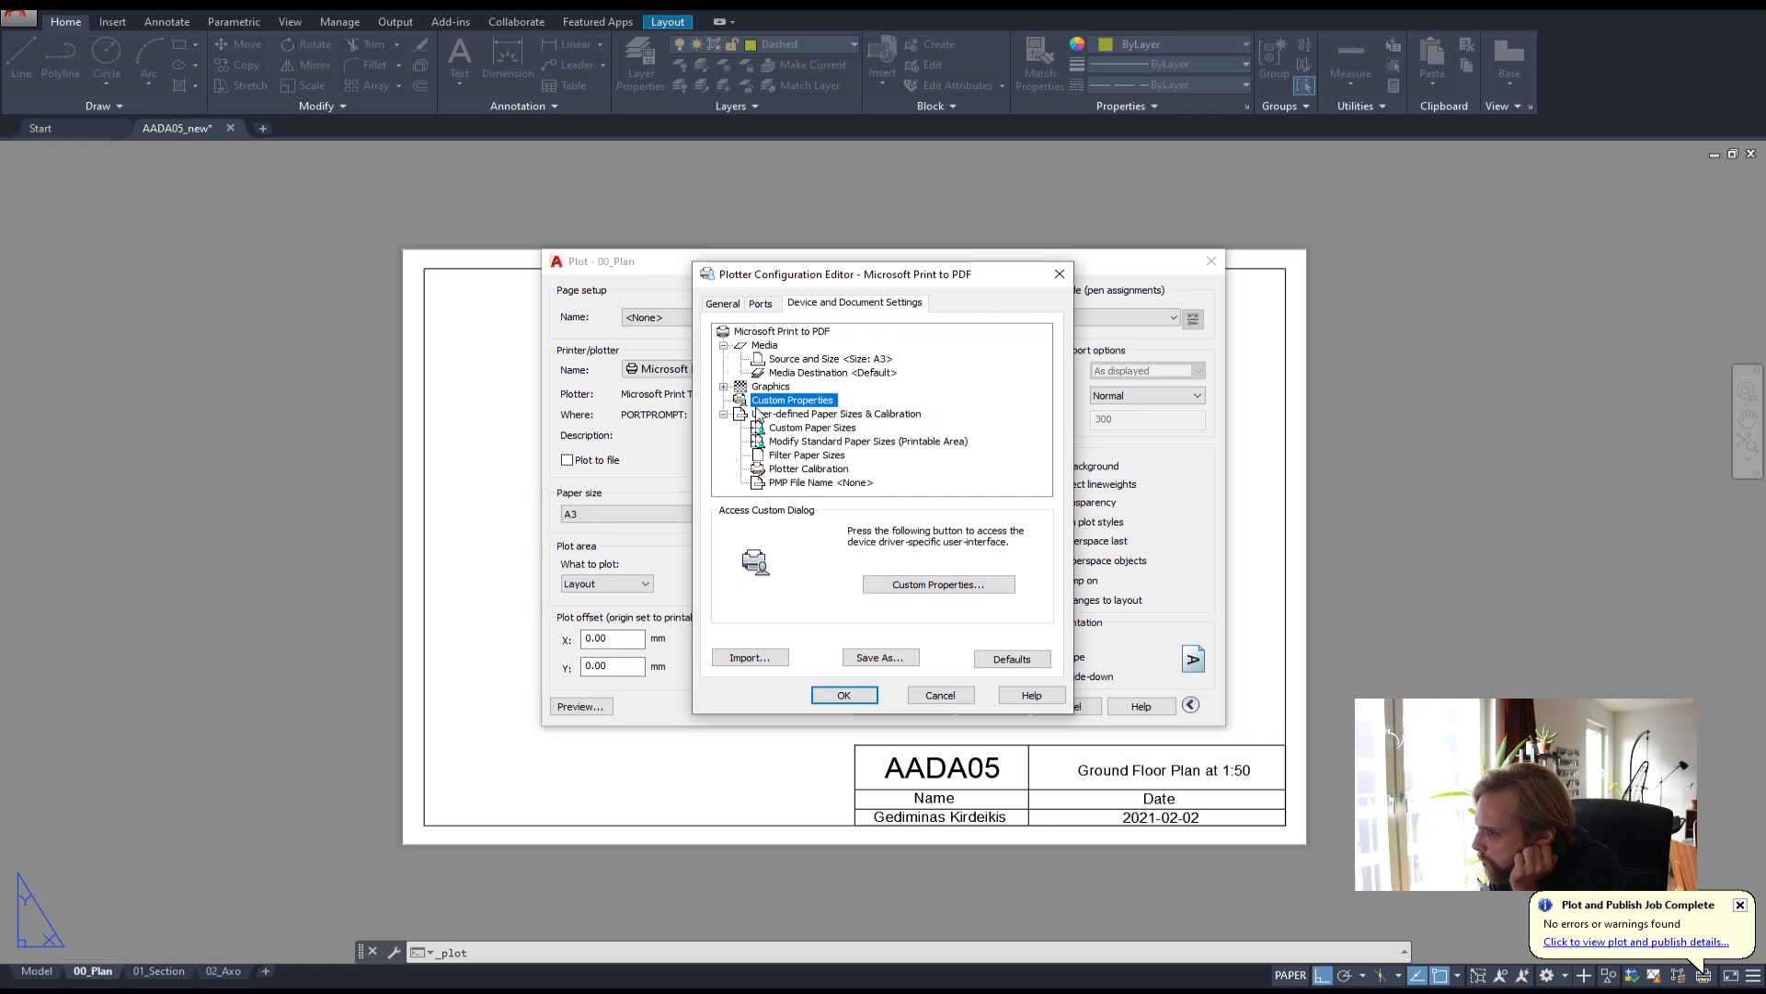
left_click(767, 306)
left_click(723, 305)
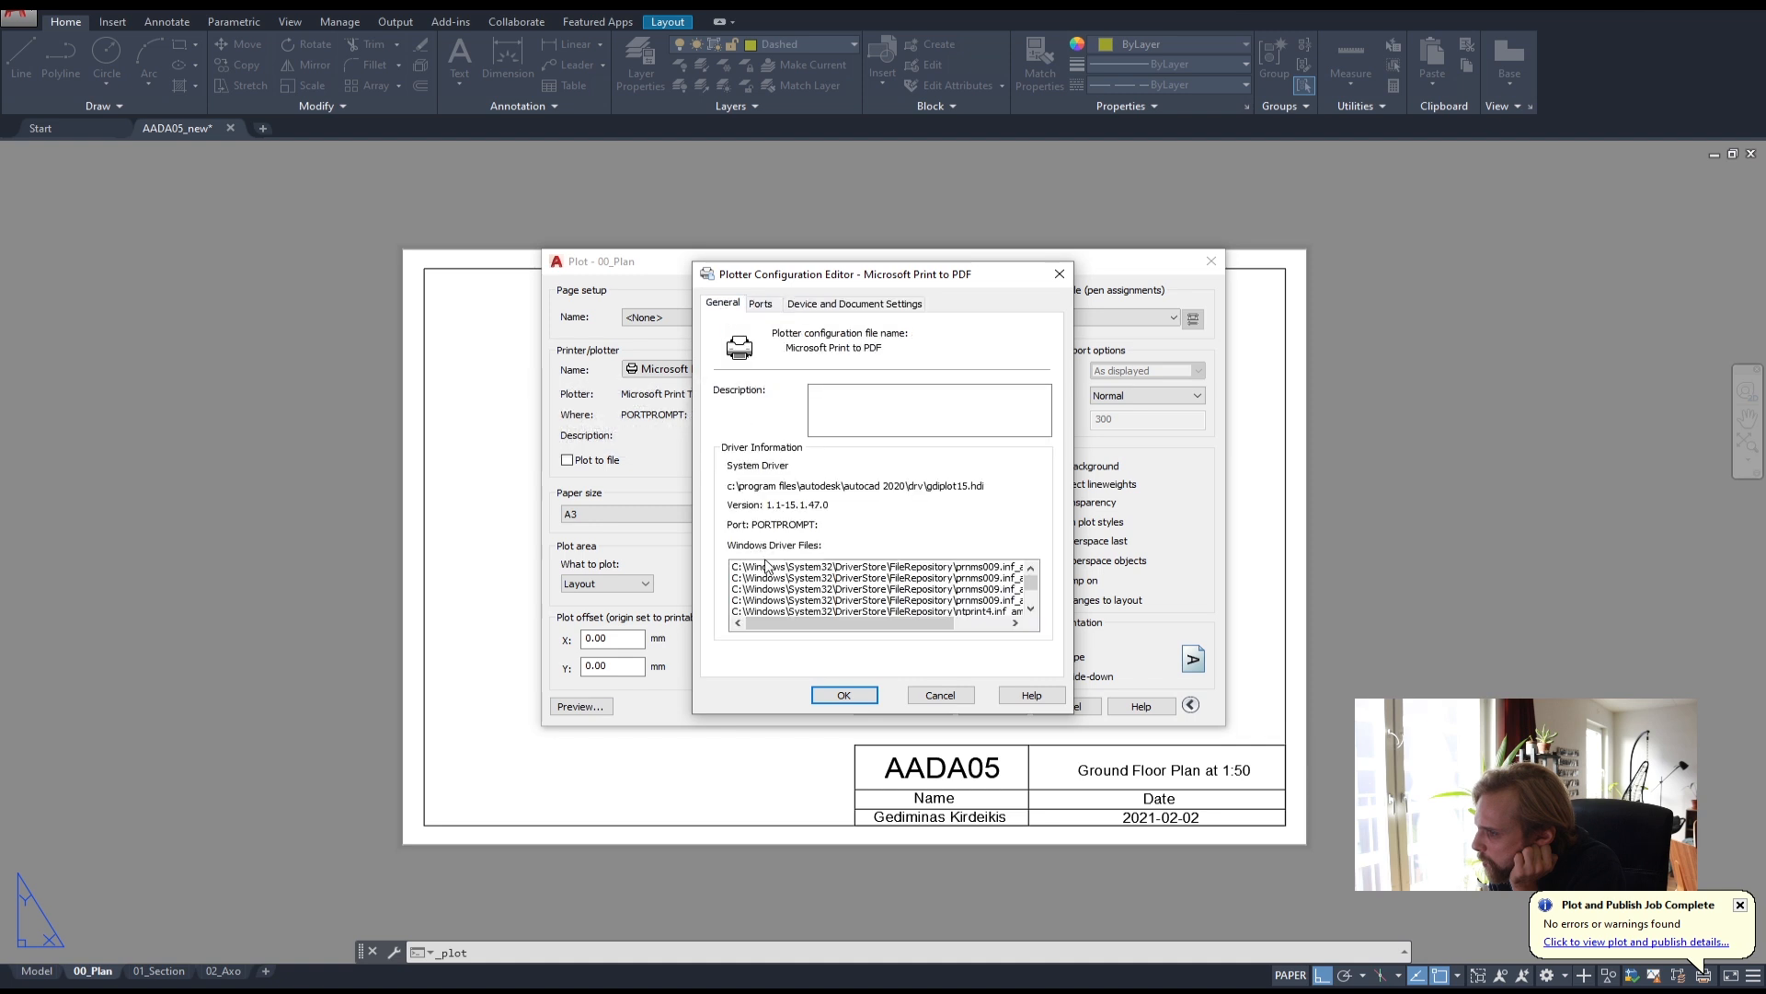
left_click(761, 305)
left_click(812, 305)
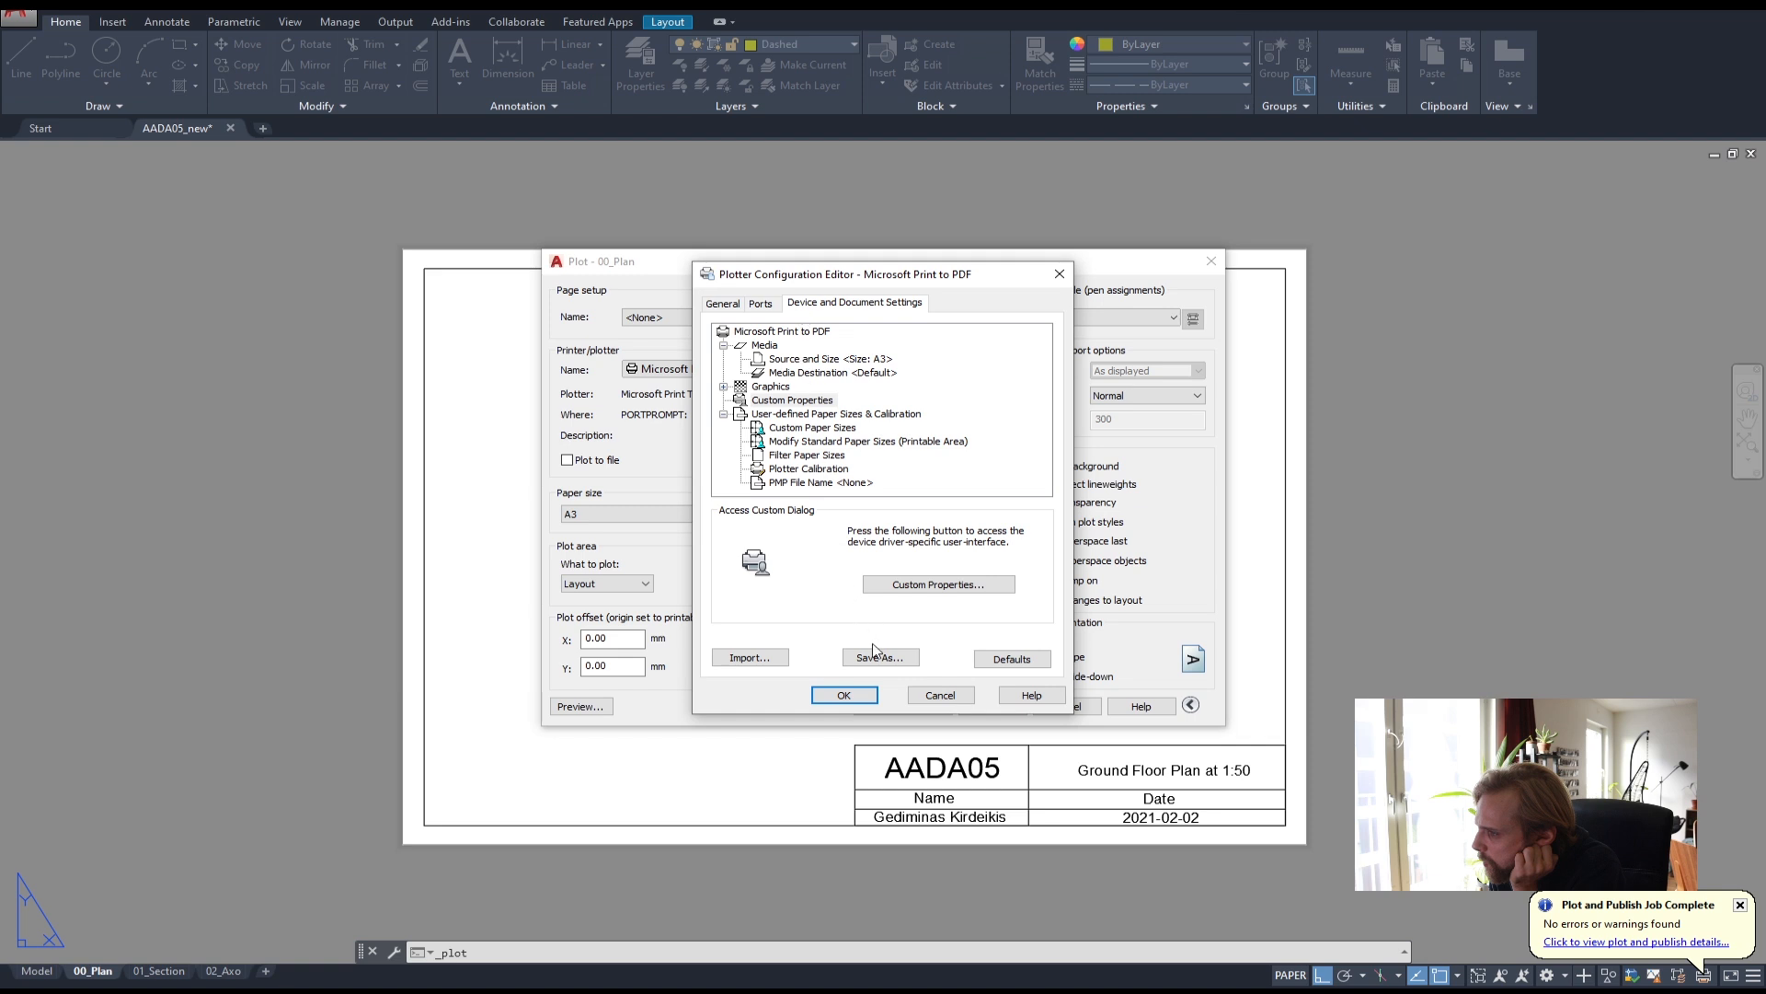
left_click(923, 694)
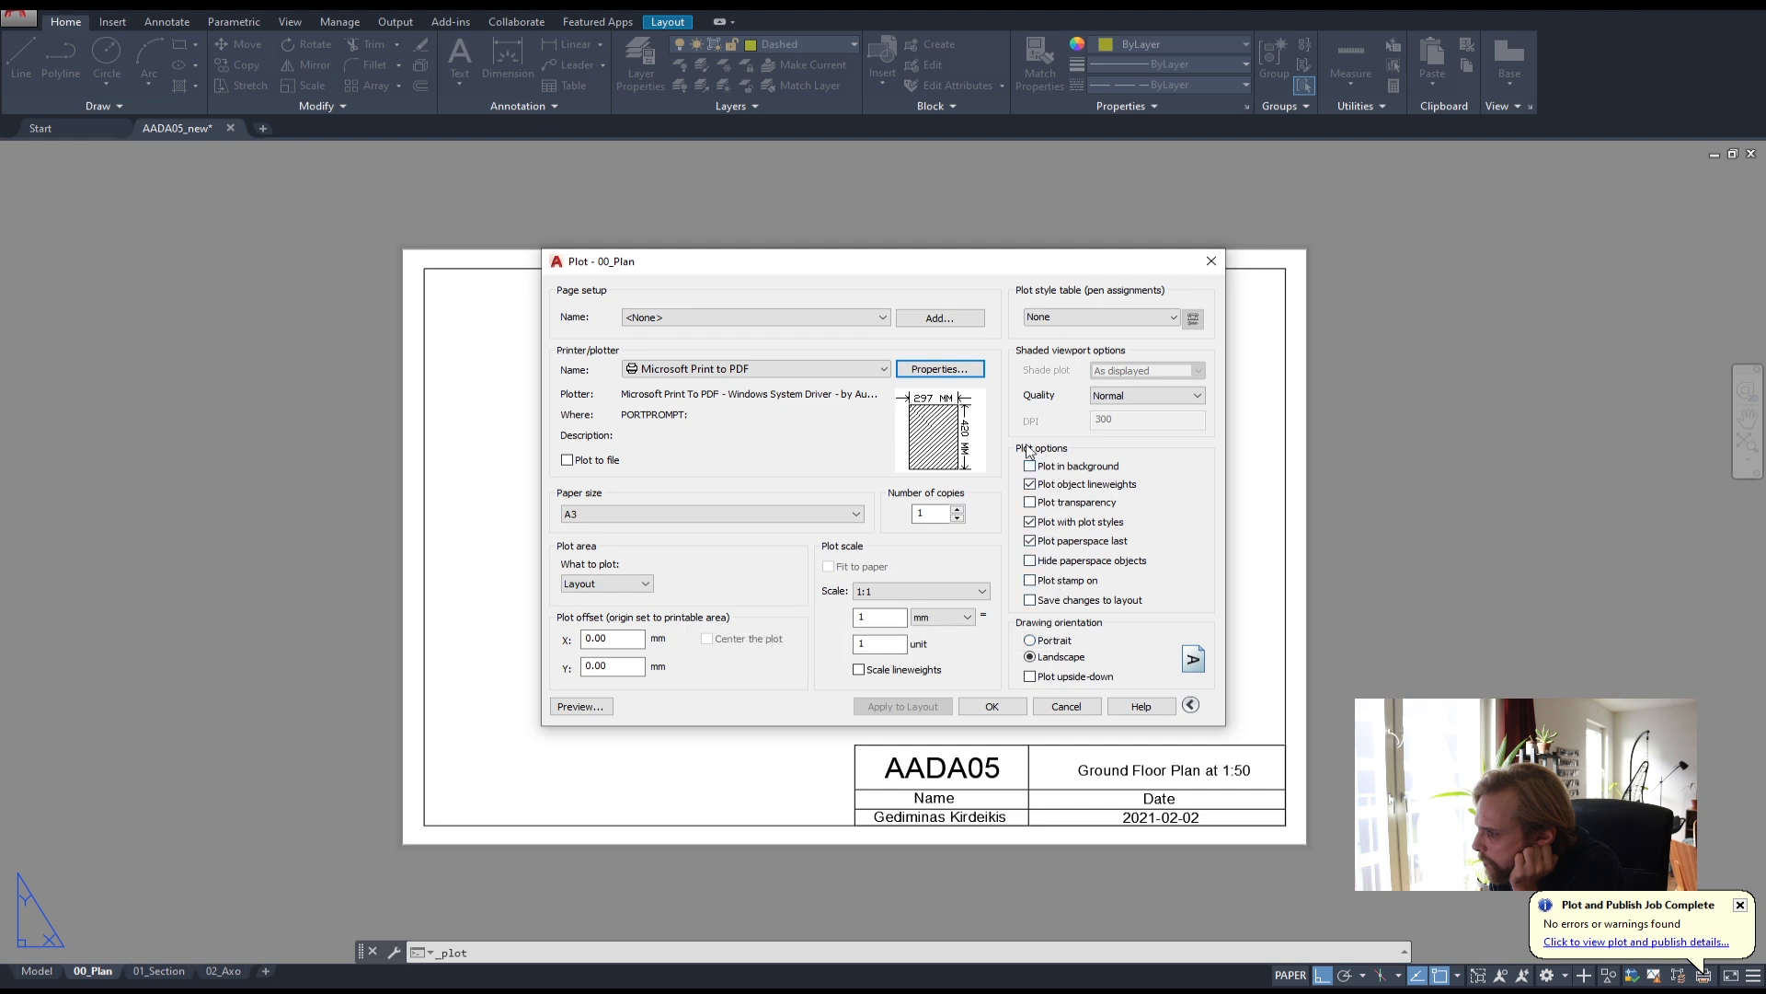
- Switch the printer to Adobe PDF, keep A3 paper, and start the plot
left_click(767, 368)
left_click(767, 447)
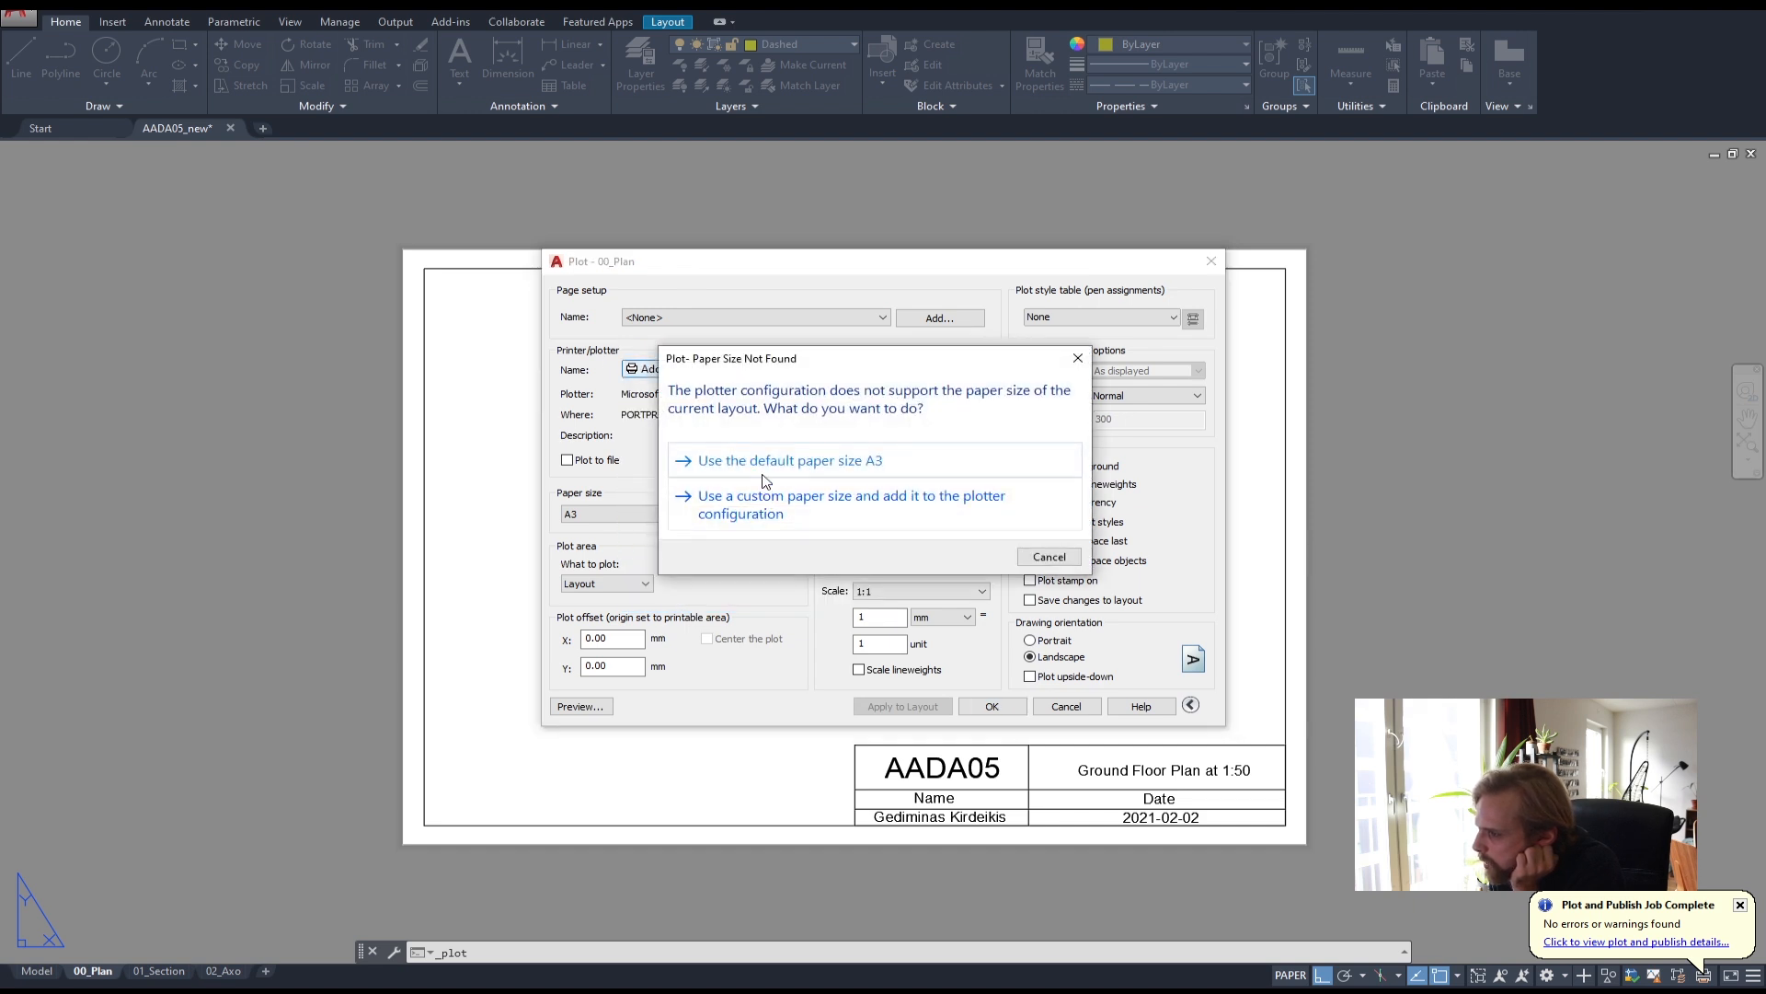
left_click(757, 462)
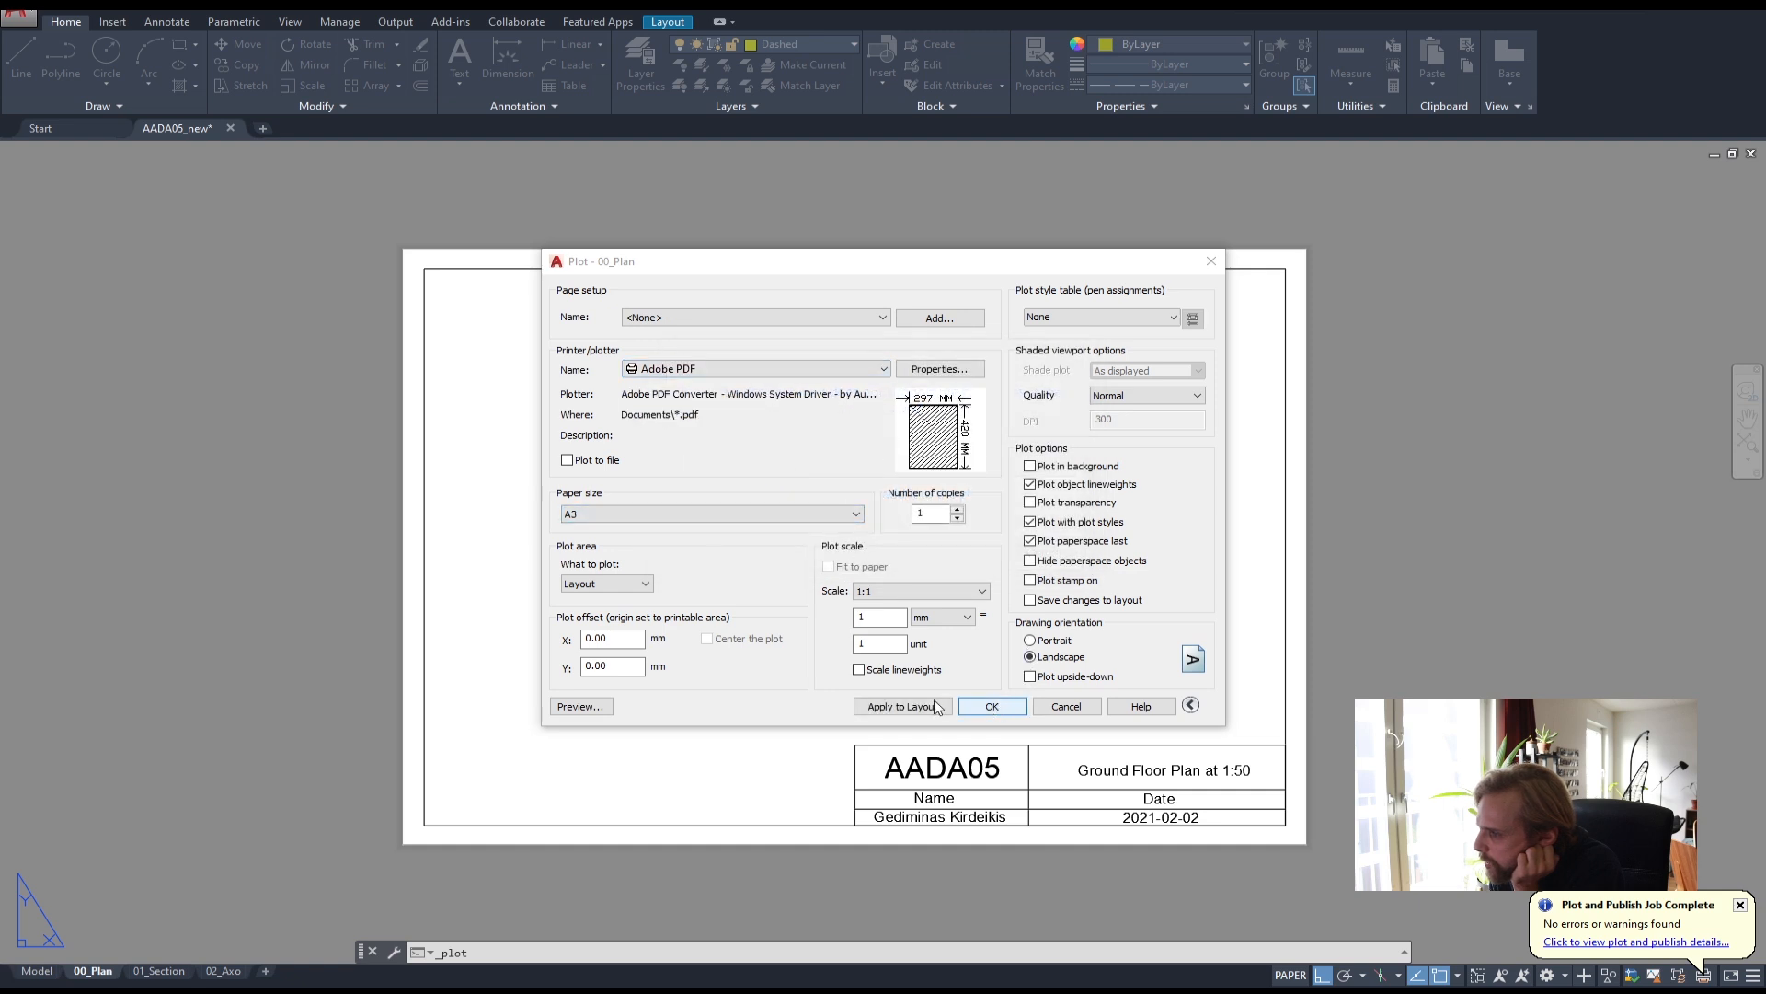
left_click(1005, 711)
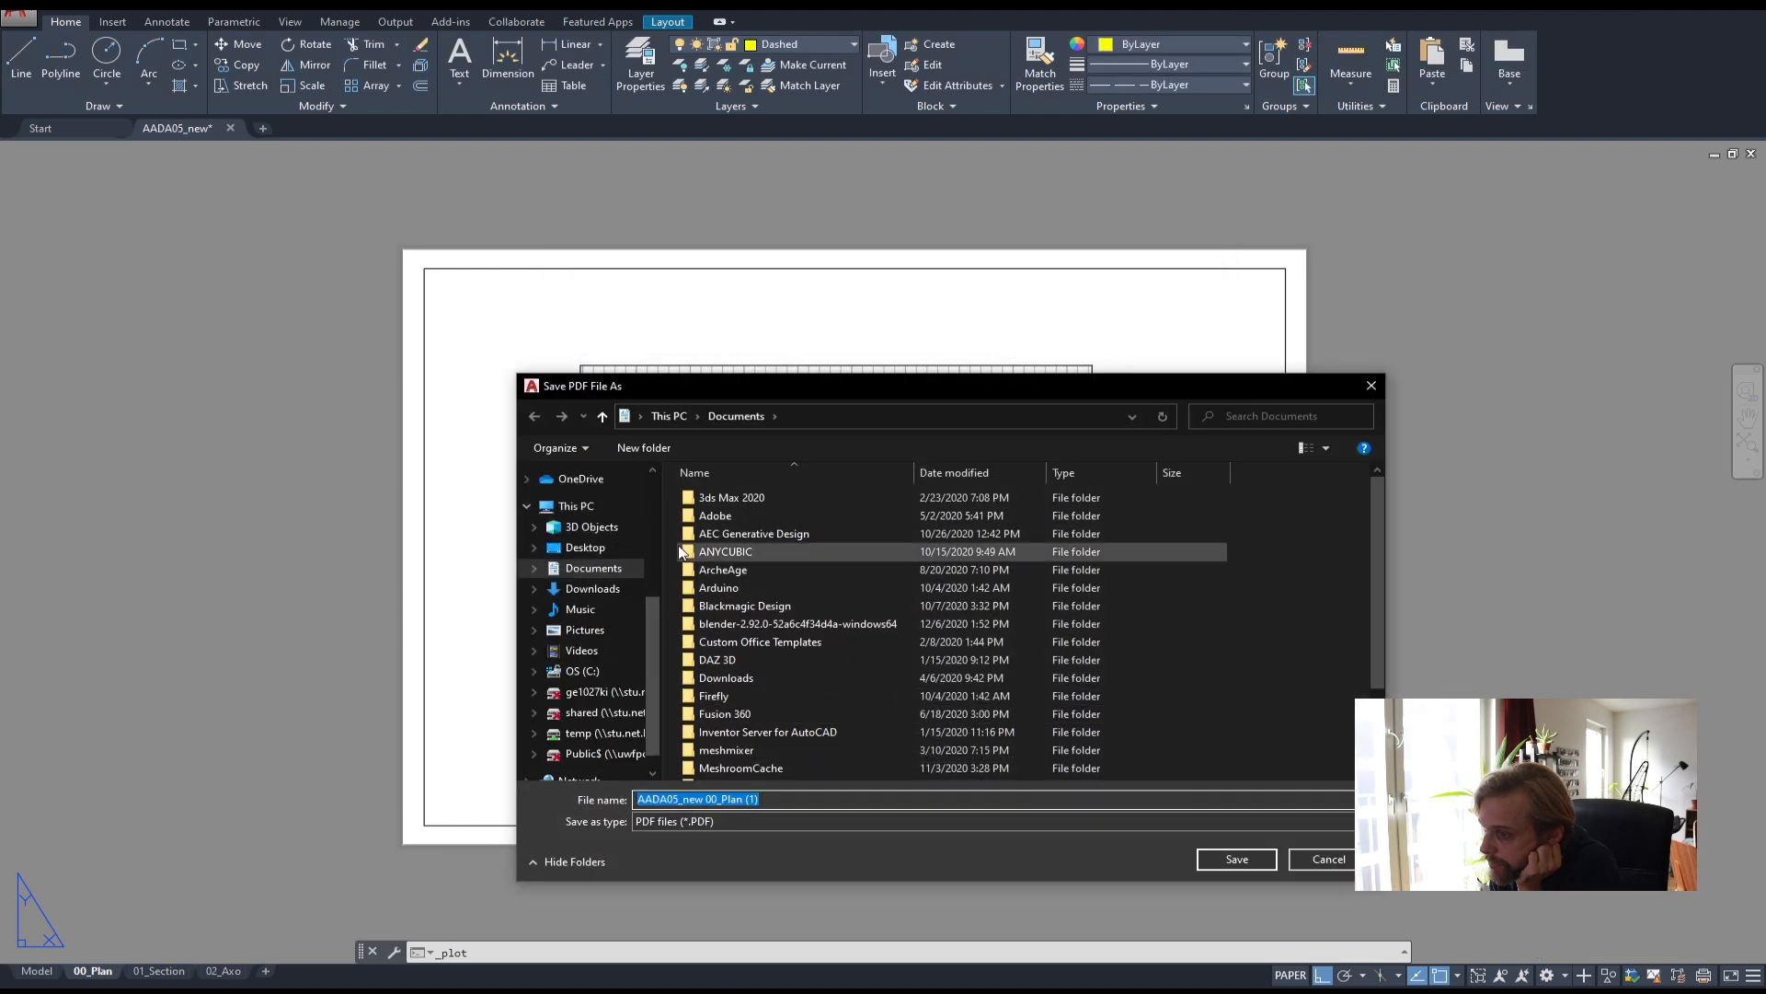
- Save the Adobe PDF output as plan.pdf in Plot raw, replacing the existing file
scroll(559, 532, "up", 2)
scroll(558, 533, "up", 2)
left_click(589, 671)
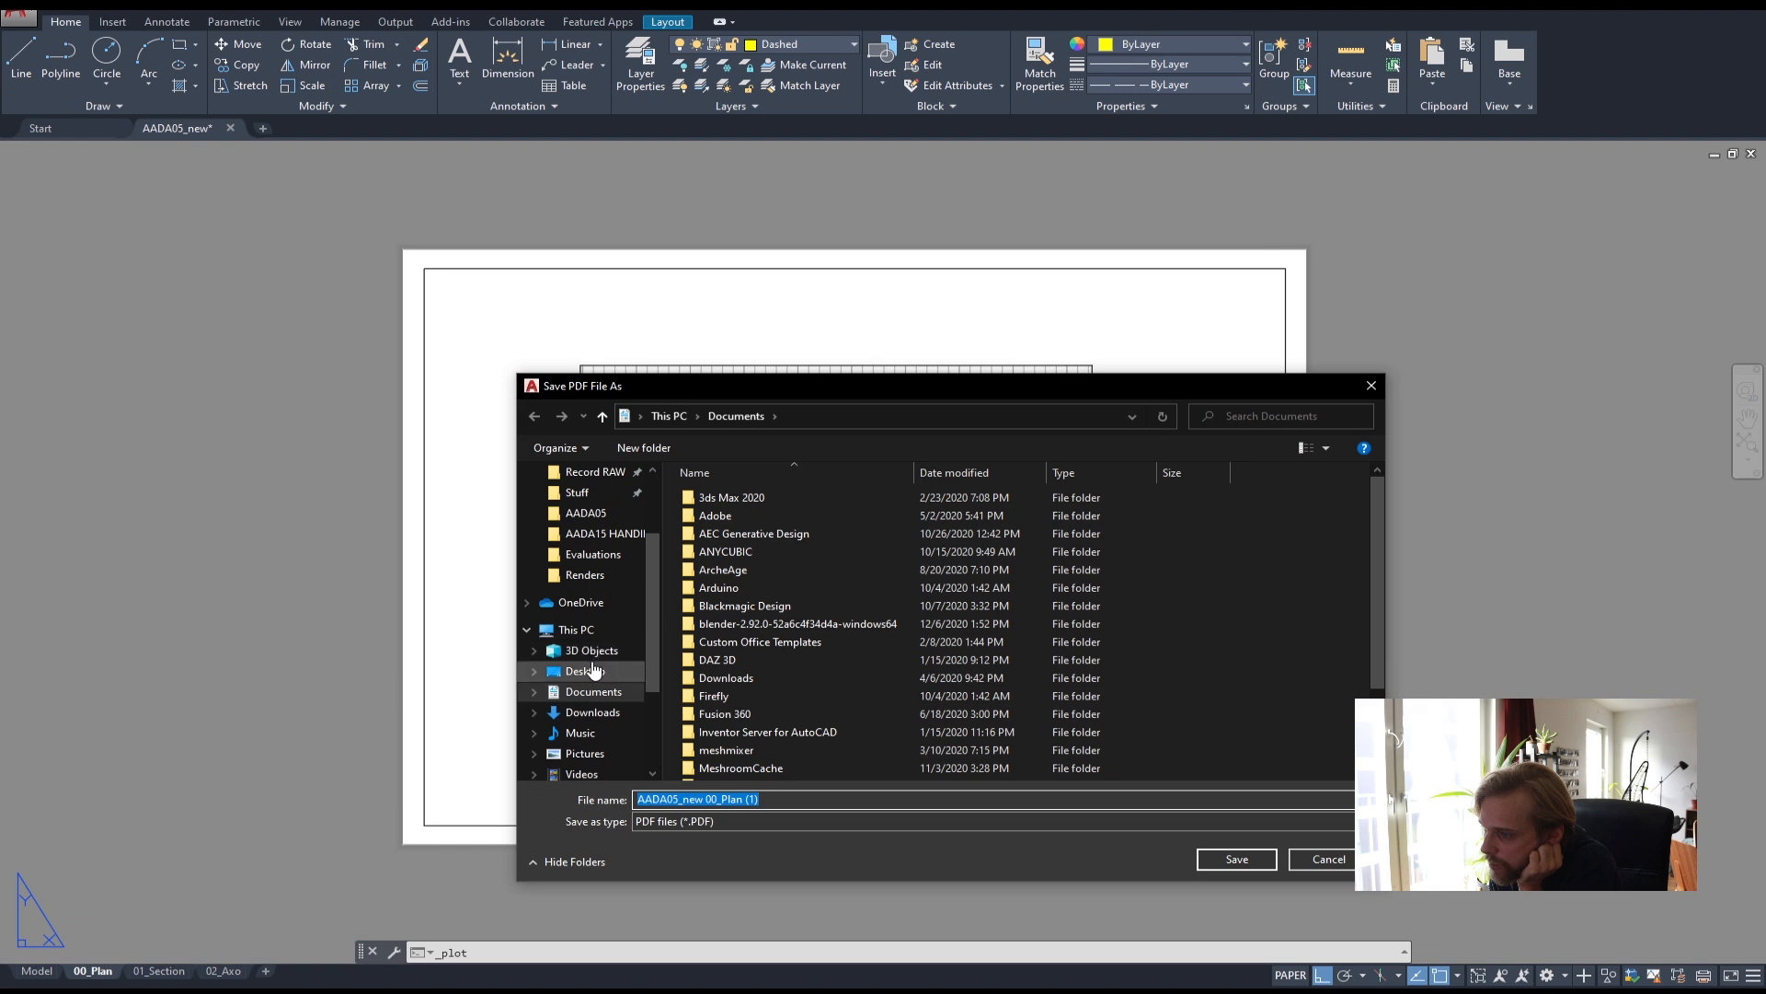
double_click(1028, 515)
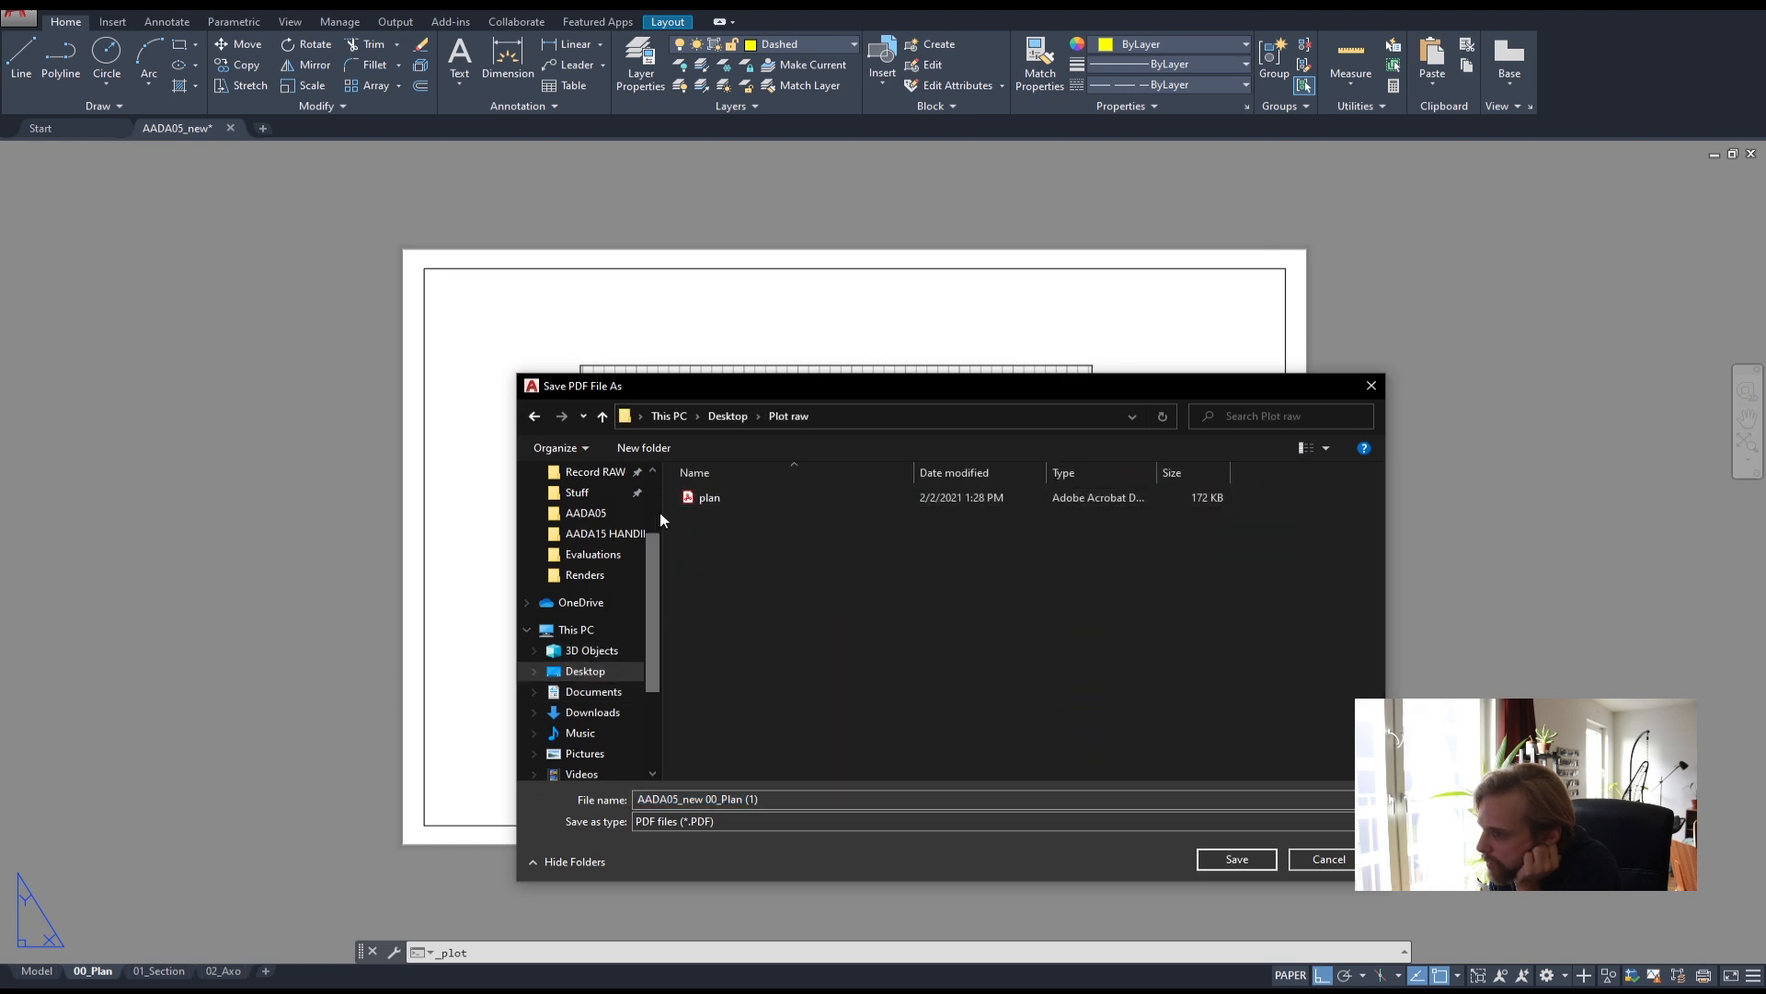
left_click(709, 501)
key("Return")
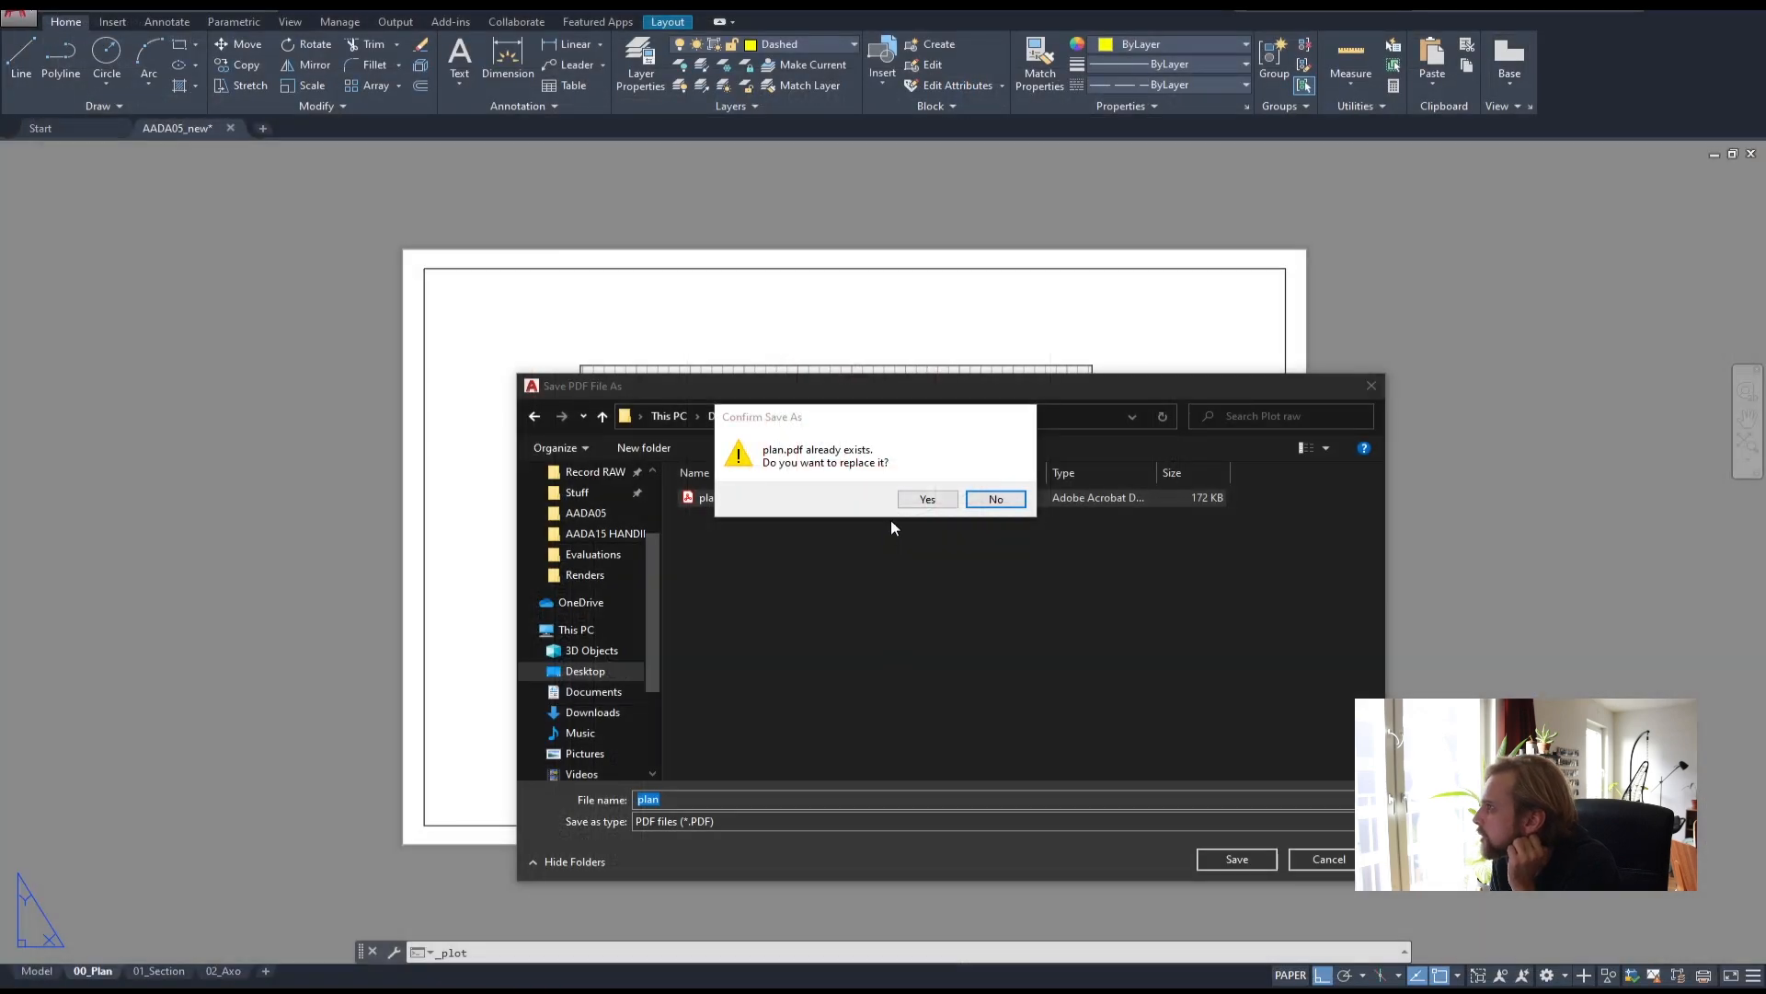
left_click(923, 499)
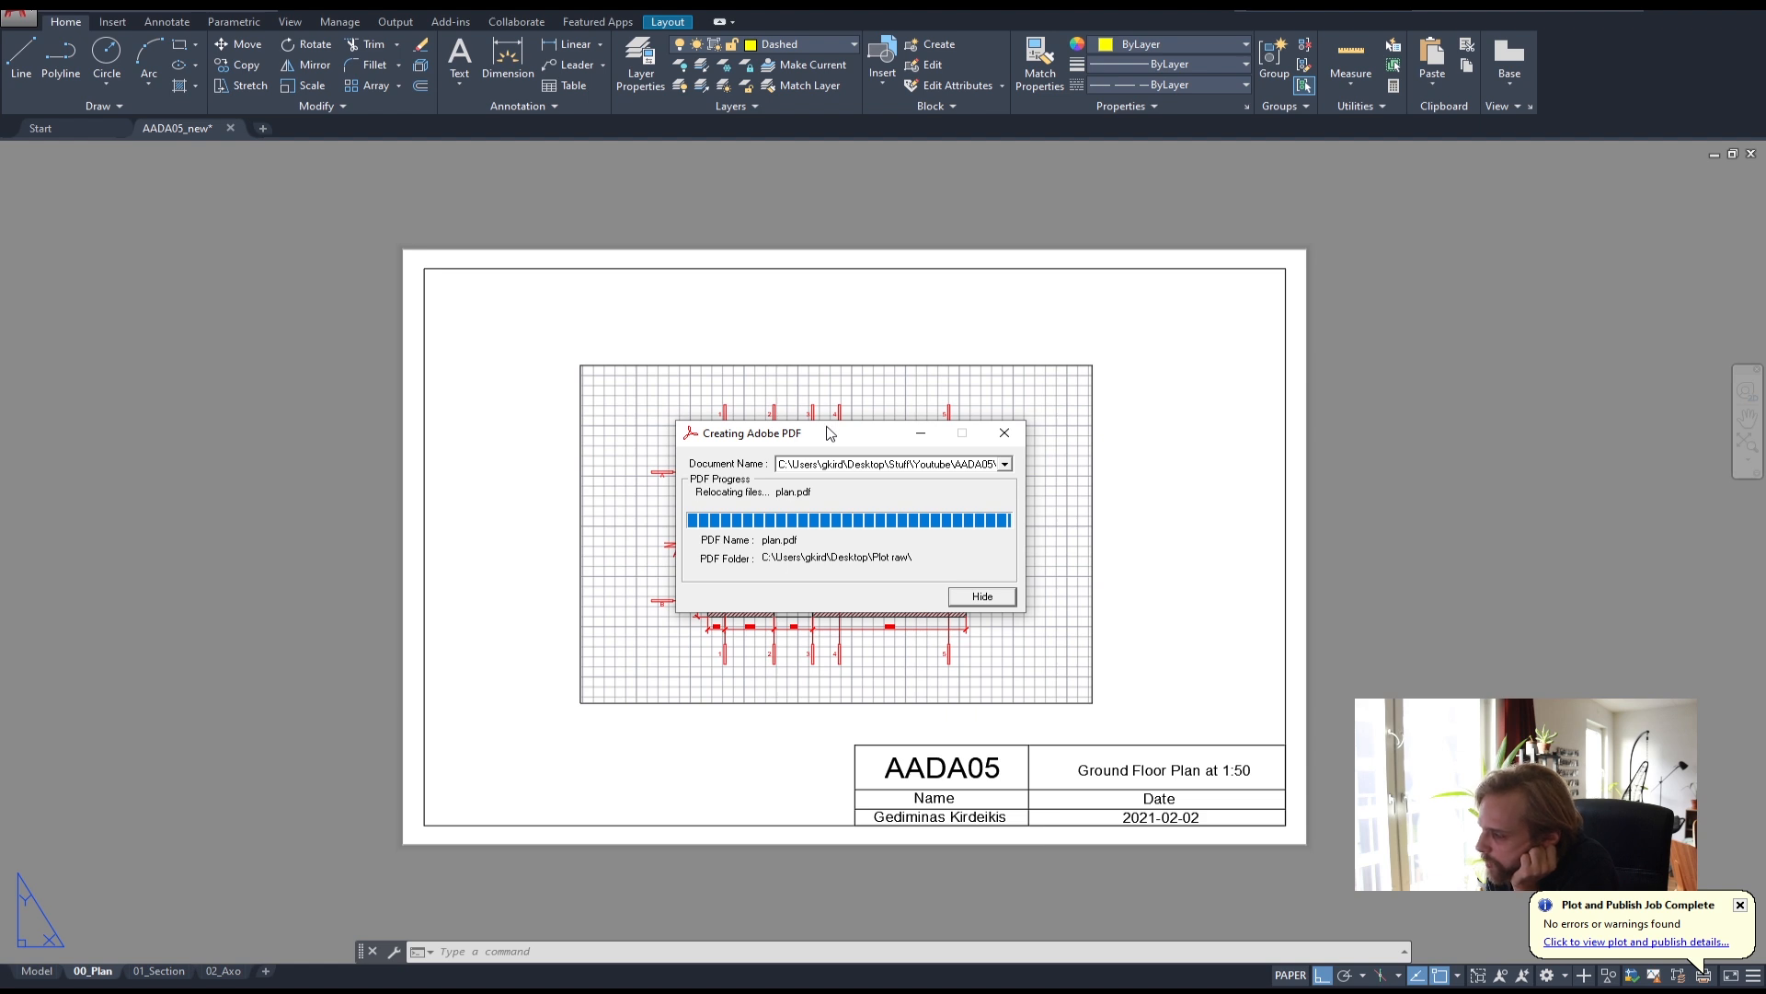
left_click_drag(830, 432, 983, 439)
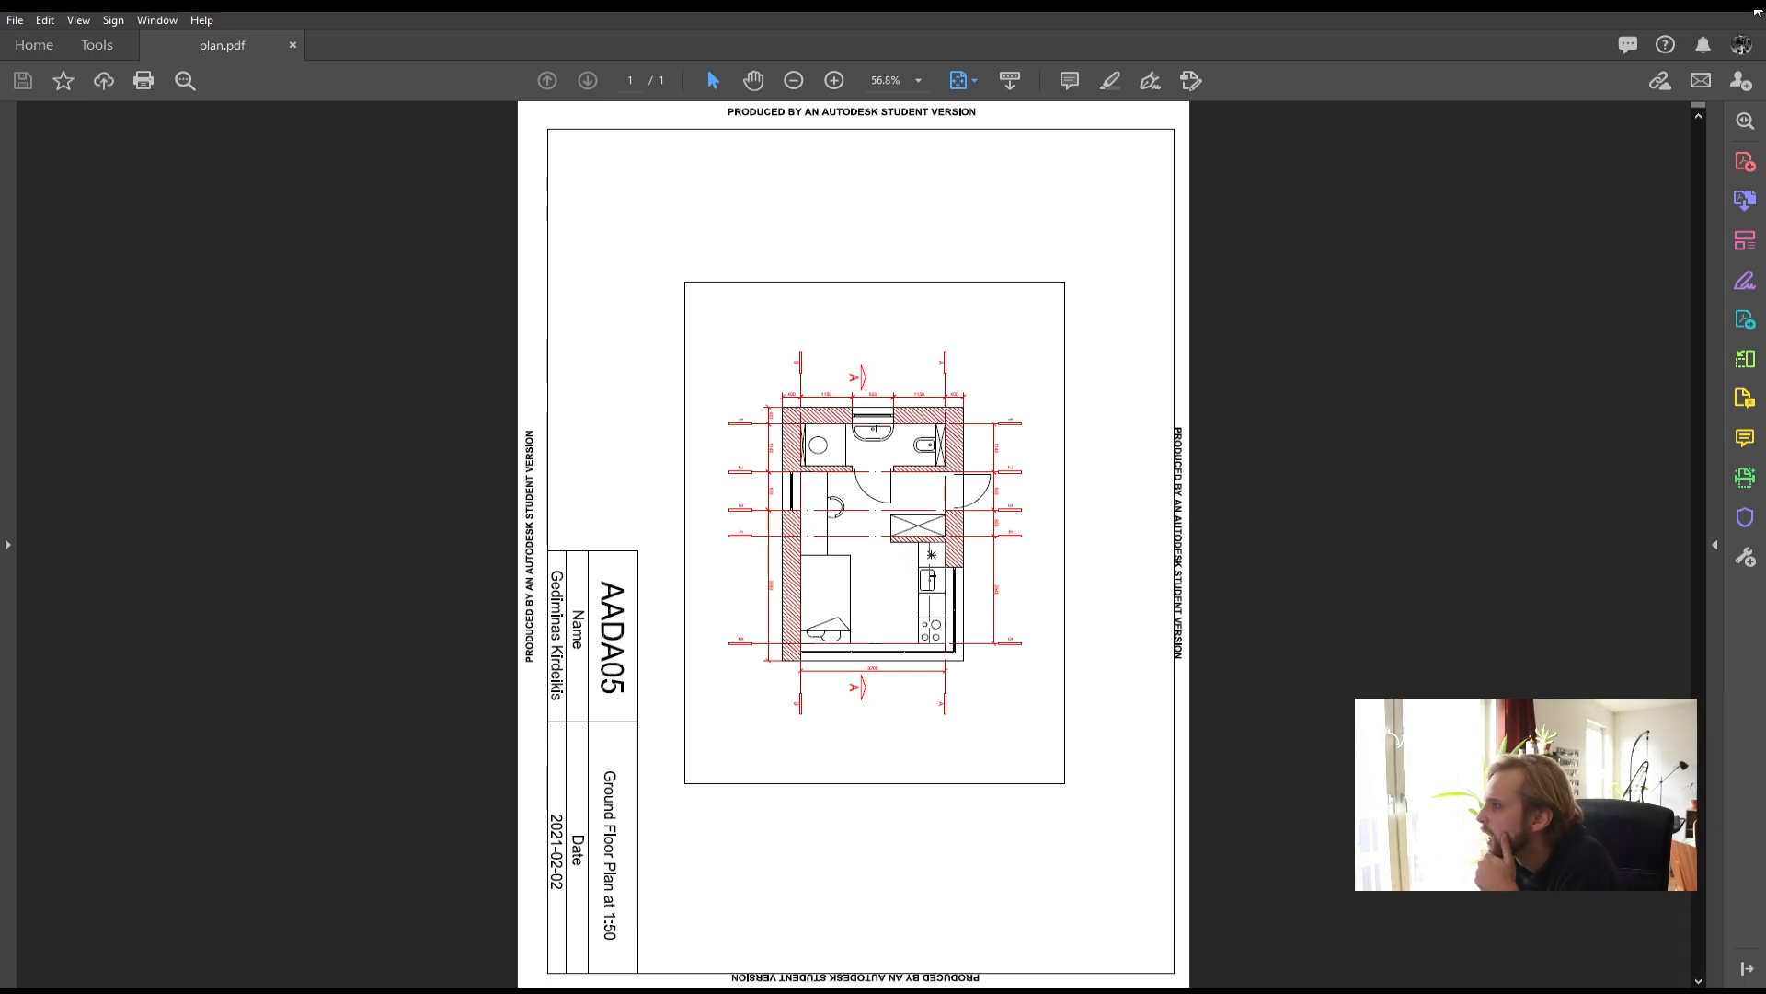
- Check the new portrait plan.pdf in Acrobat, then switch back to AutoCAD
key("alt+Tab")
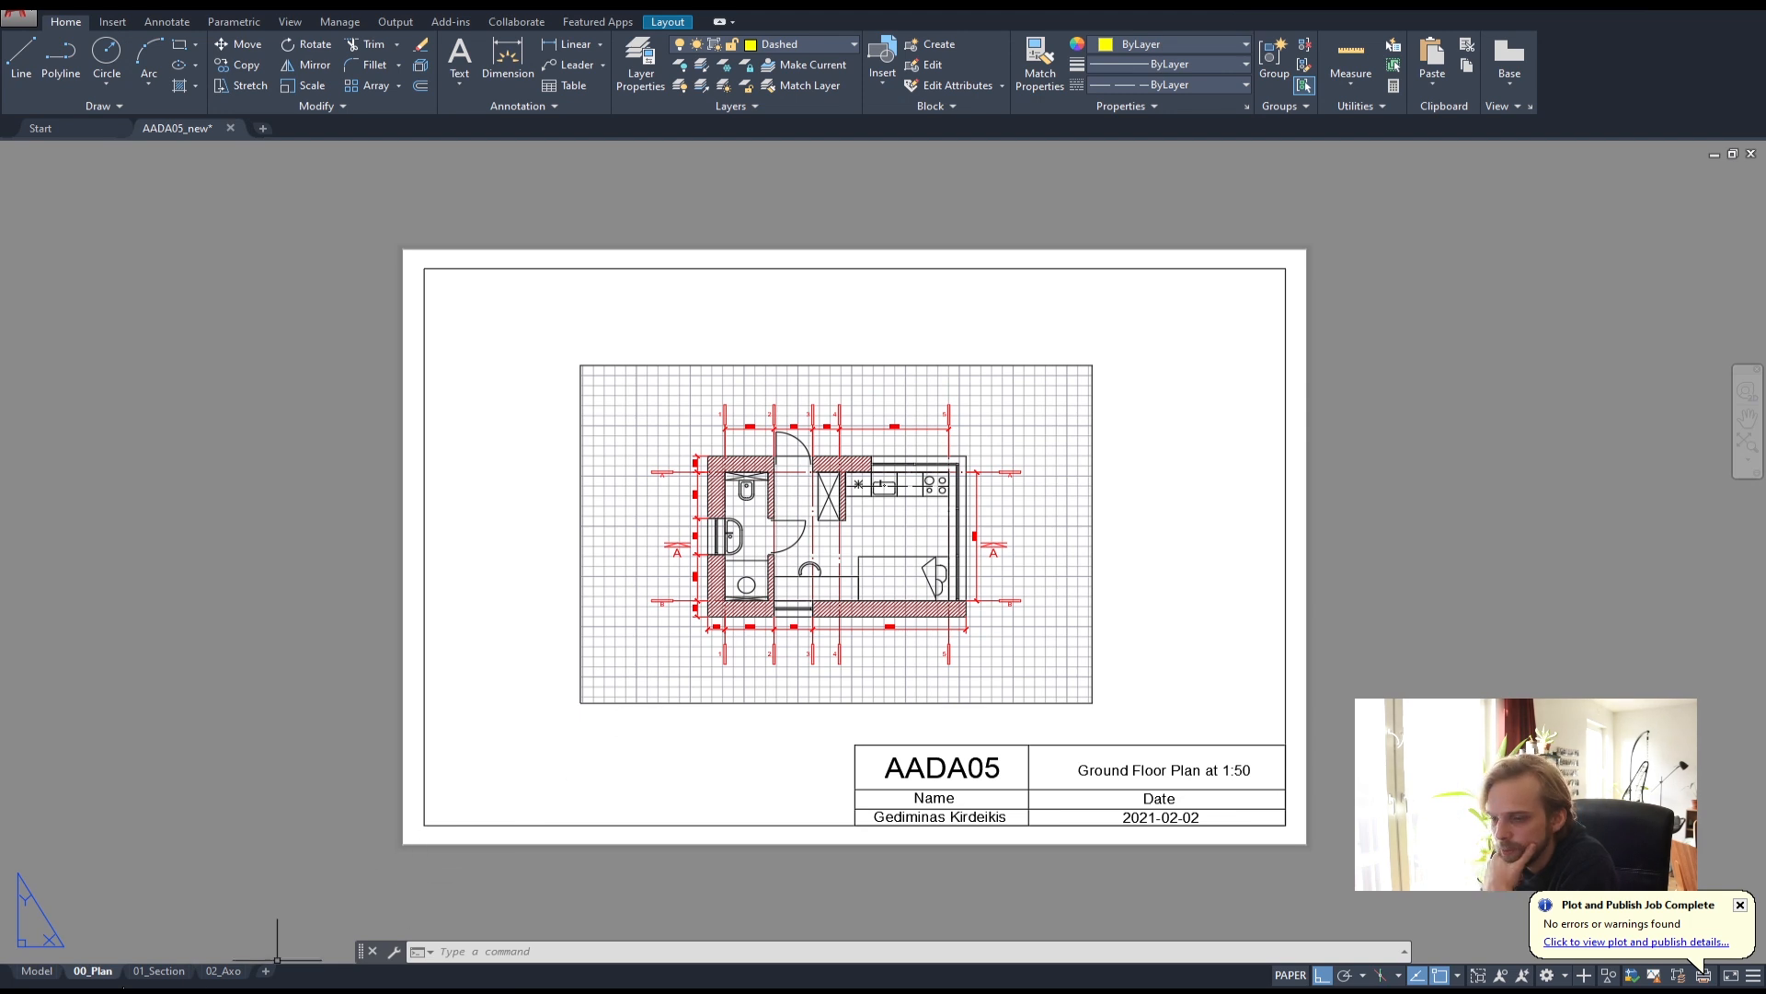
- Plot the 01_Section layout as a single sheet to a PDF named sction in Plot raw
left_click(159, 970)
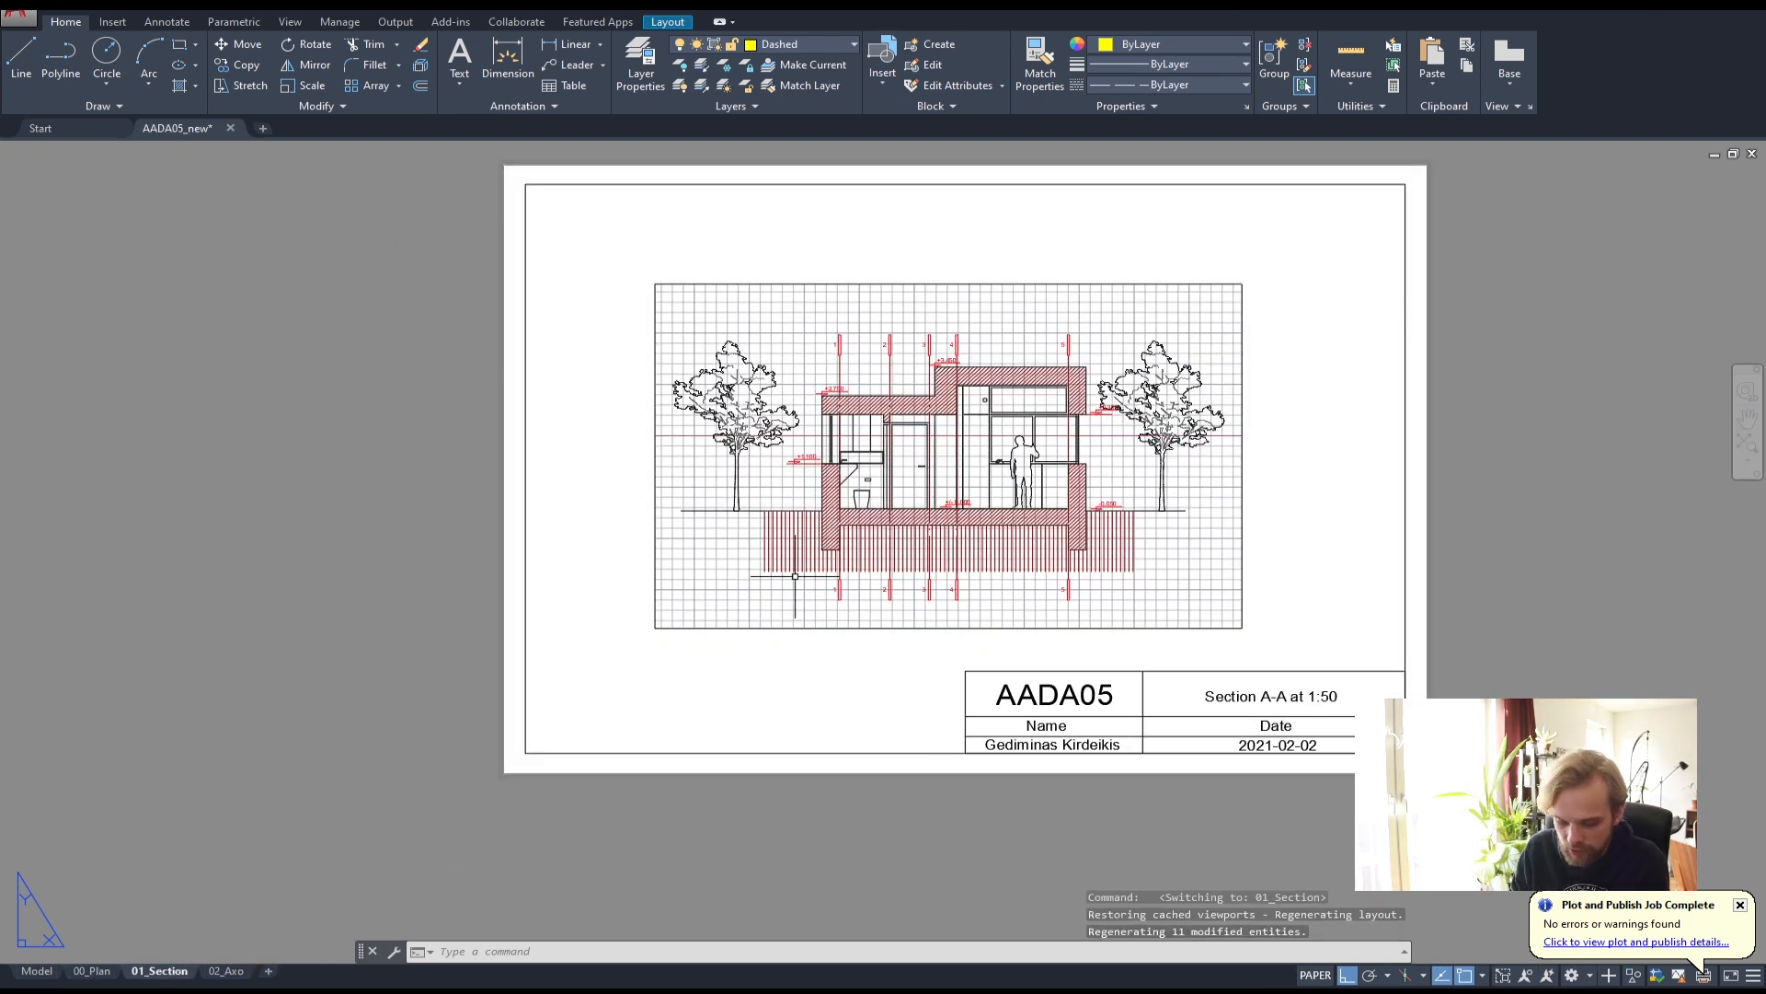
key("ctrl+p")
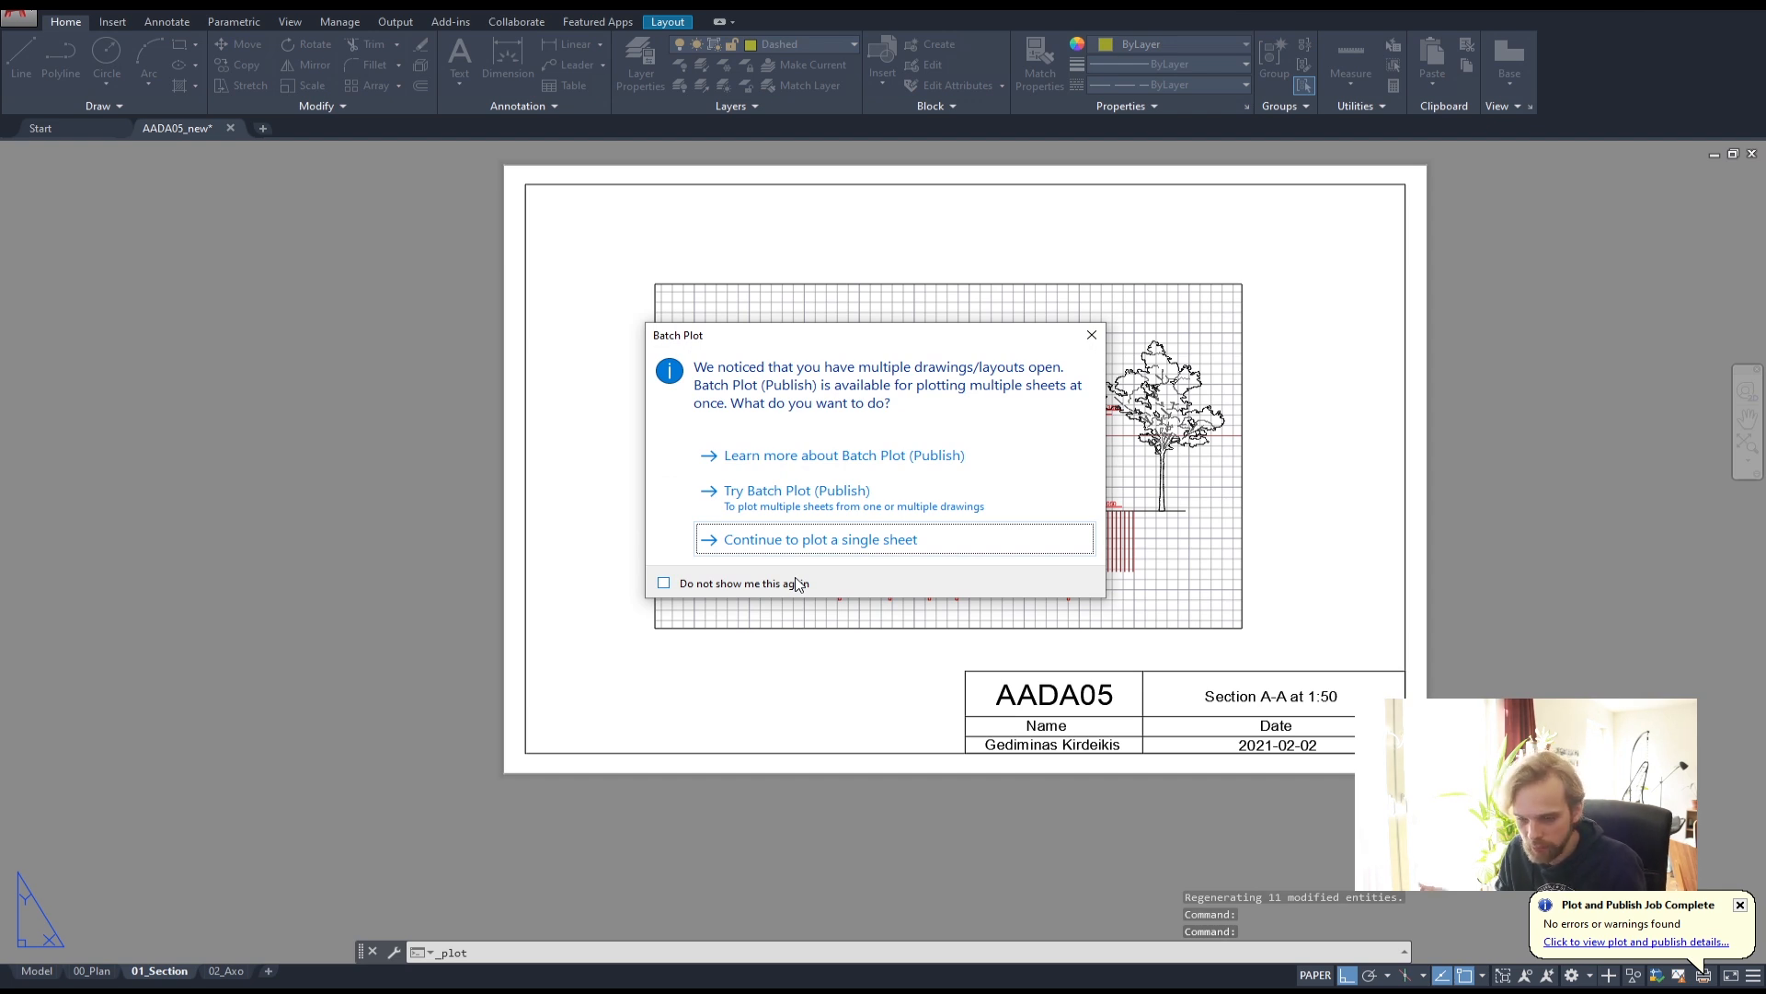
left_click(818, 543)
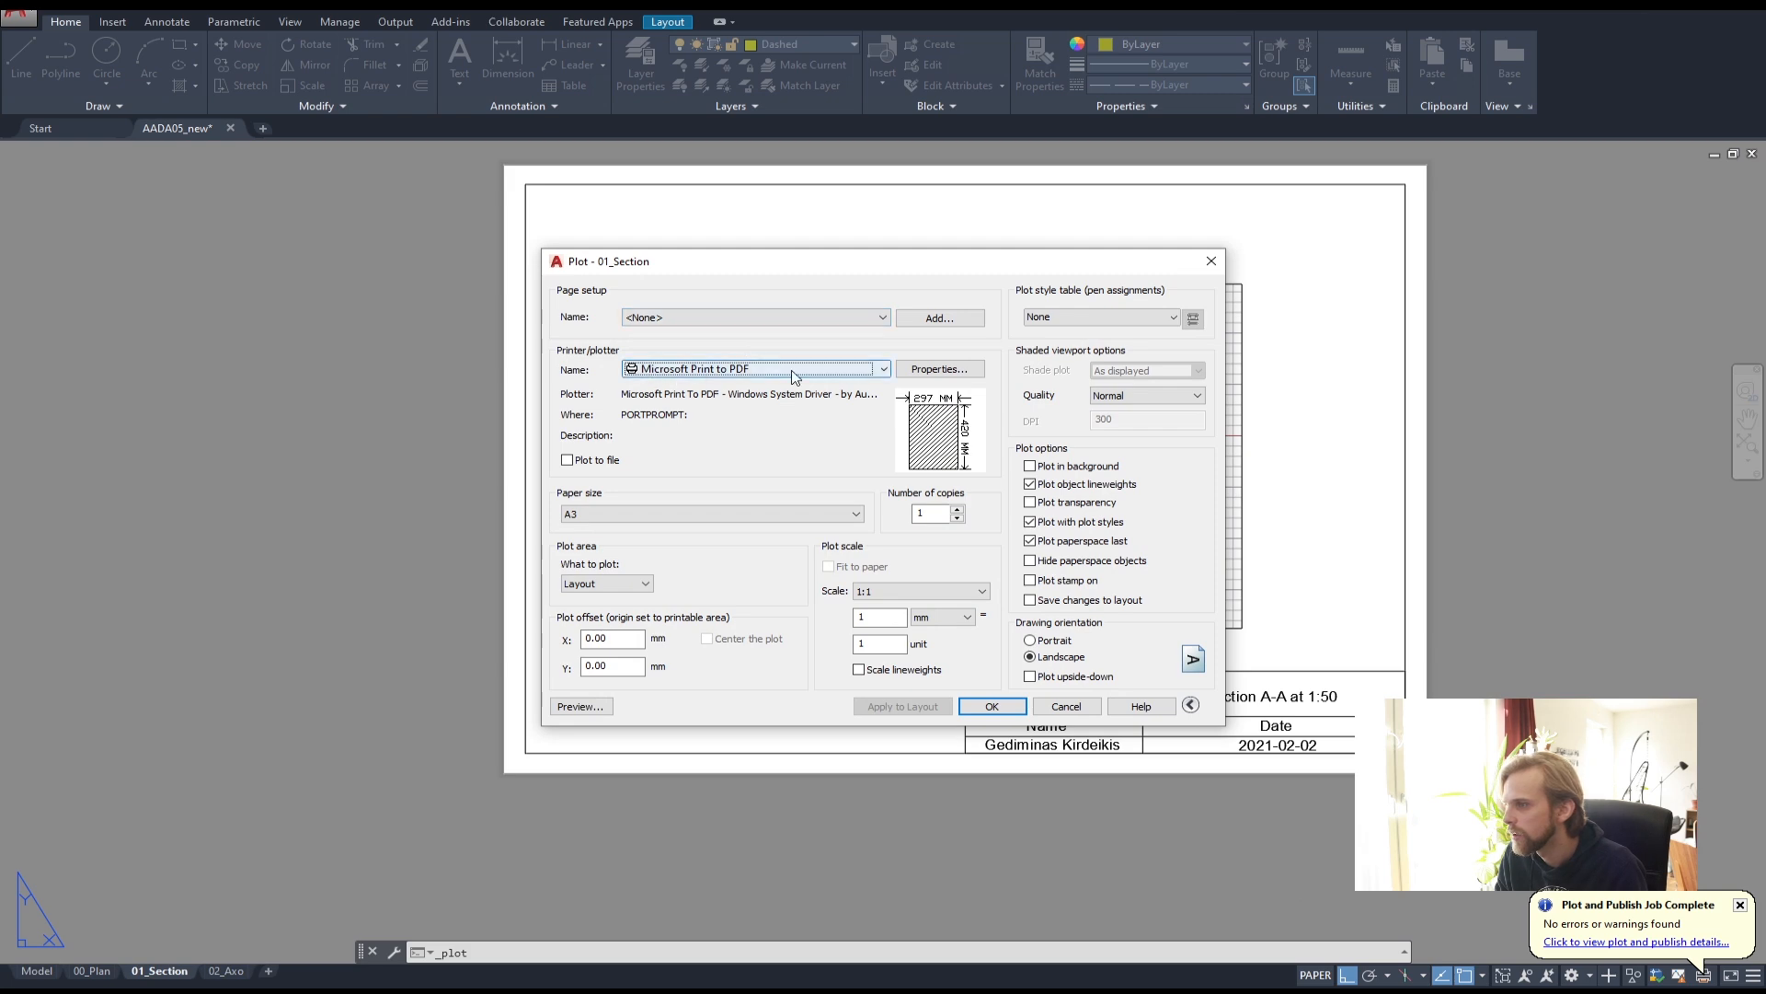
left_click(992, 706)
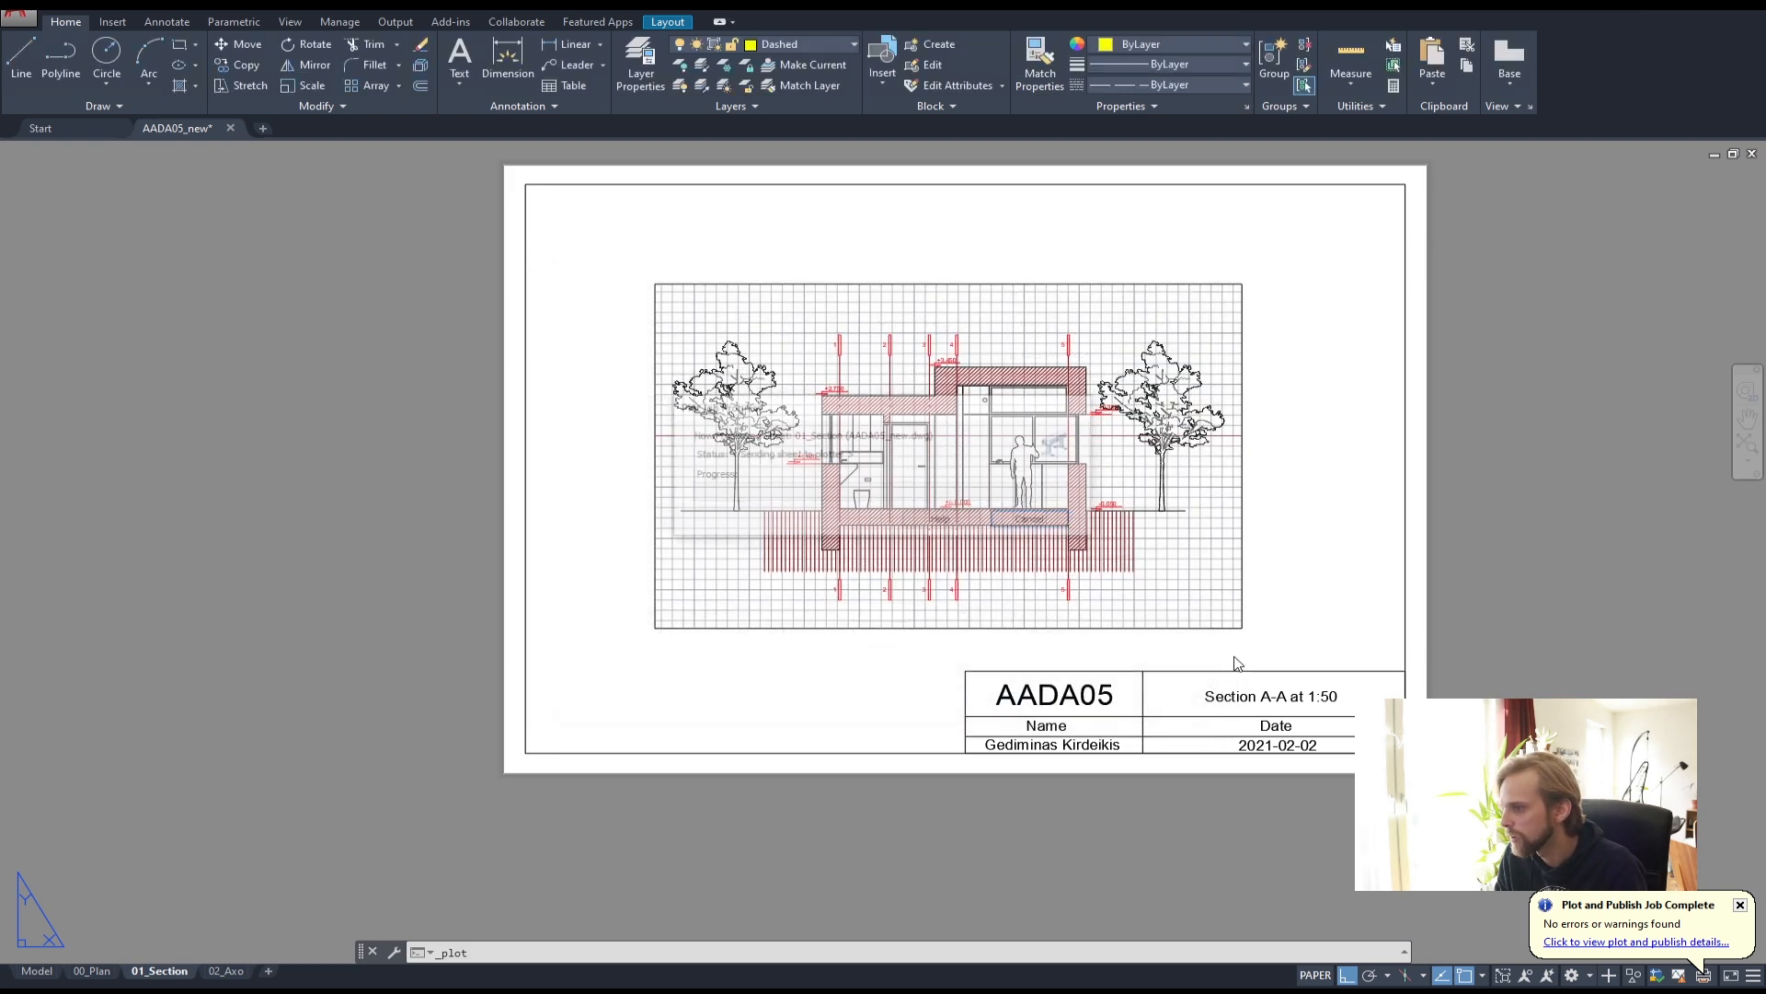
type("section")
key("Return")
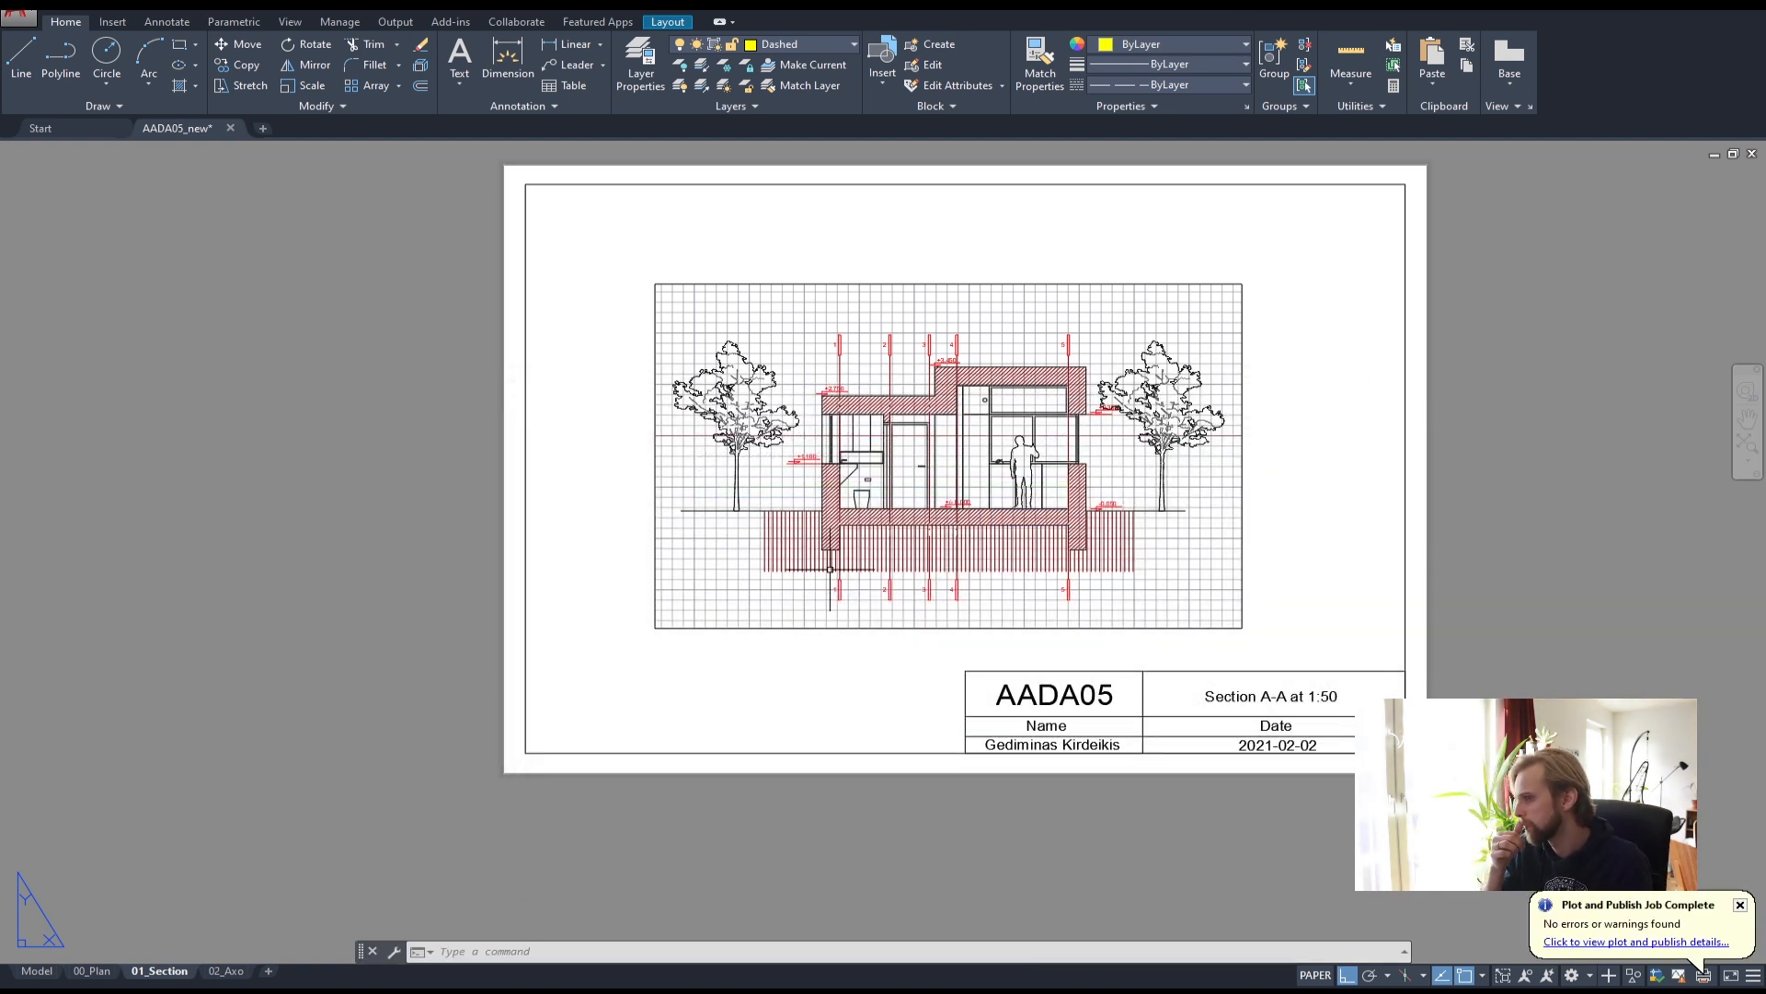
- Plot the 02_Axo layout as a single sheet to axo.pdf, then save the drawing
left_click(221, 971)
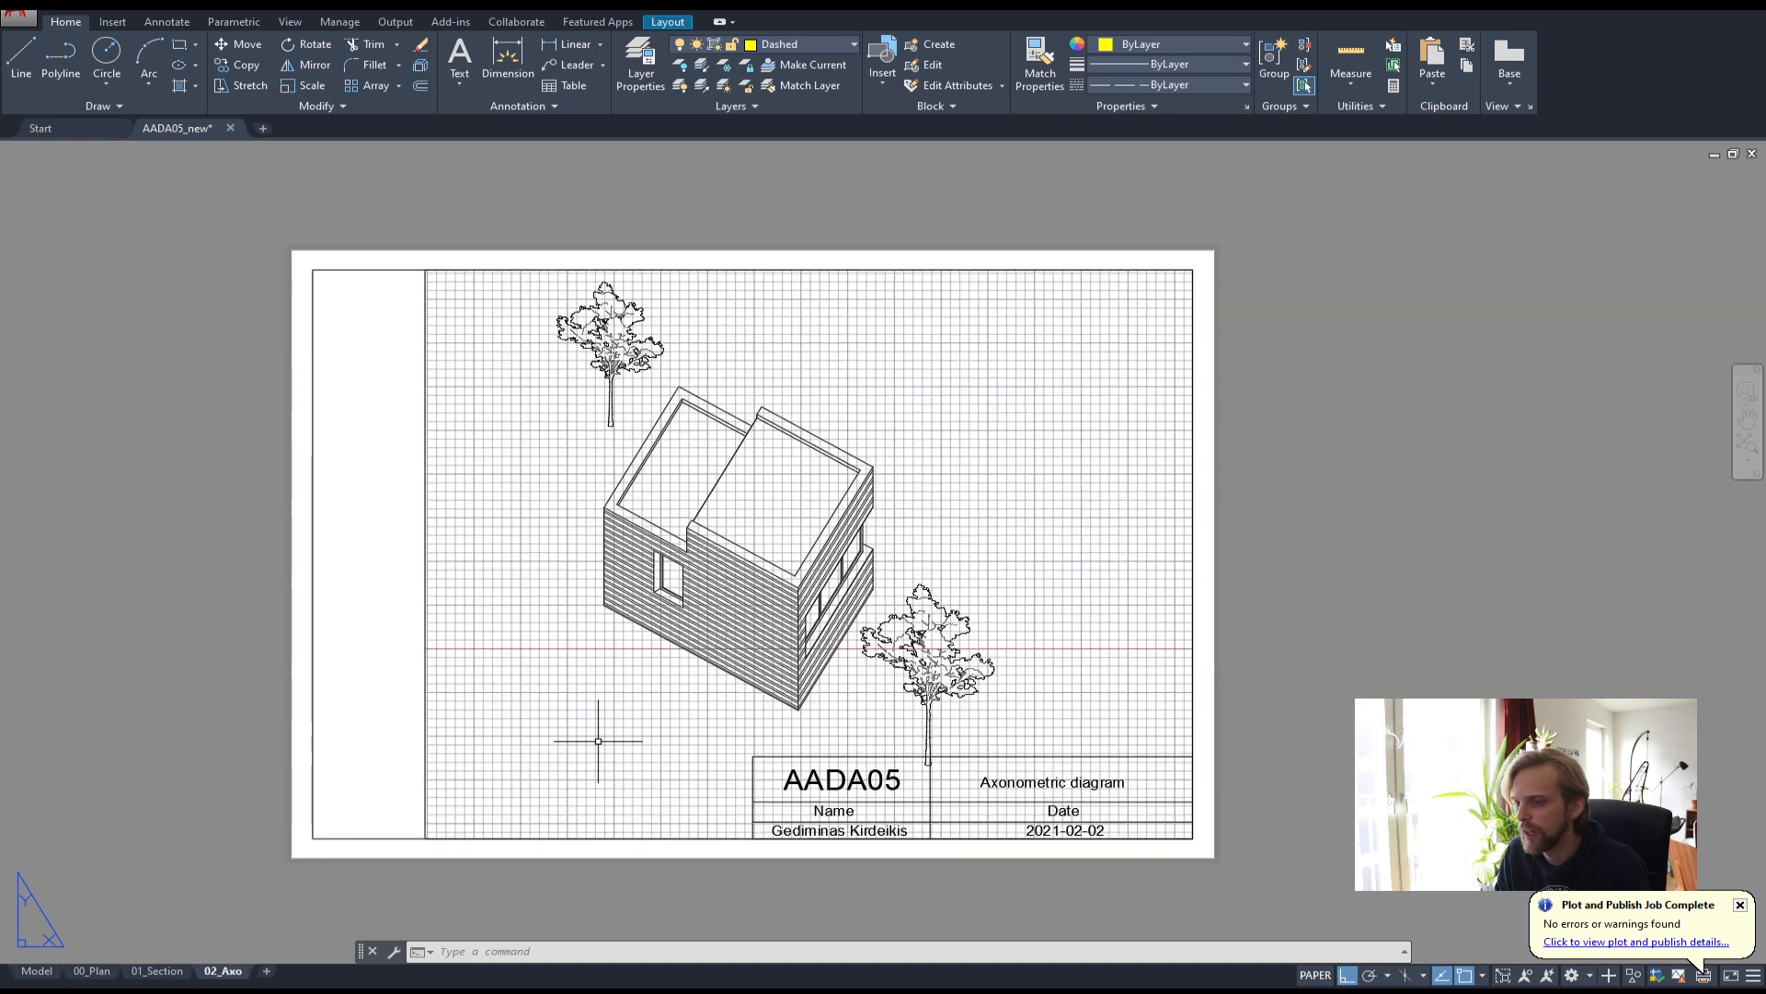
key("ctrl+p")
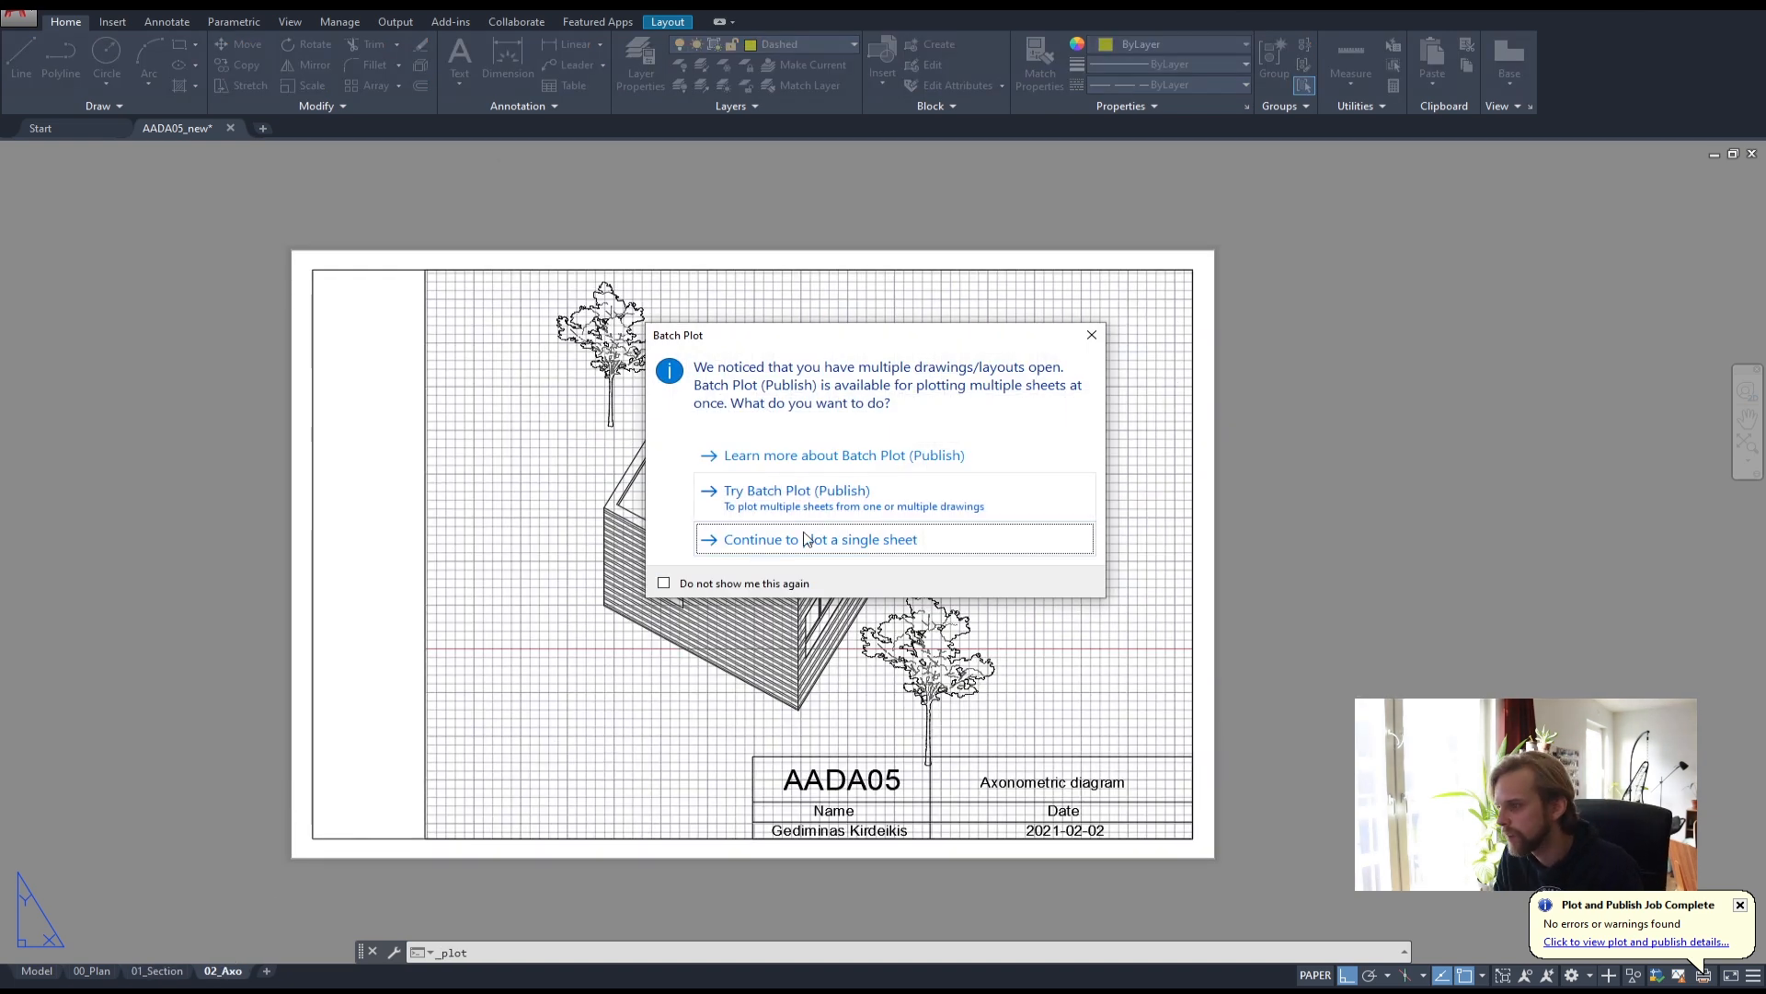
left_click(808, 537)
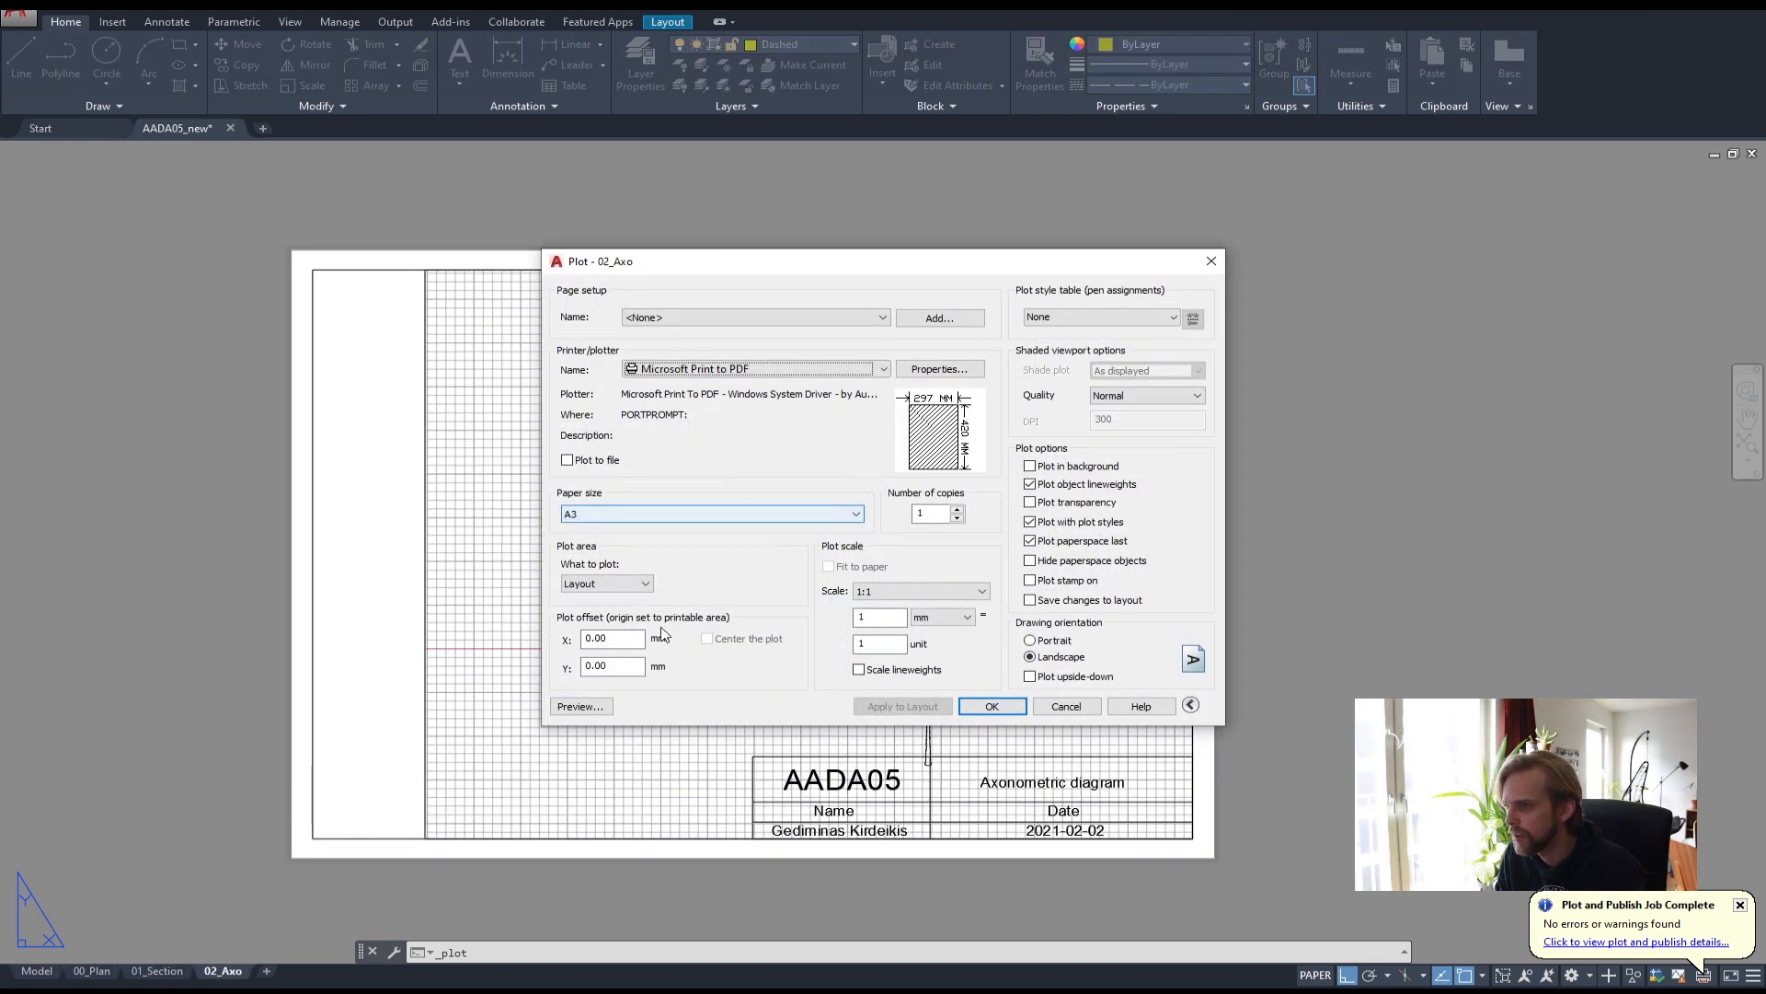
left_click(1012, 710)
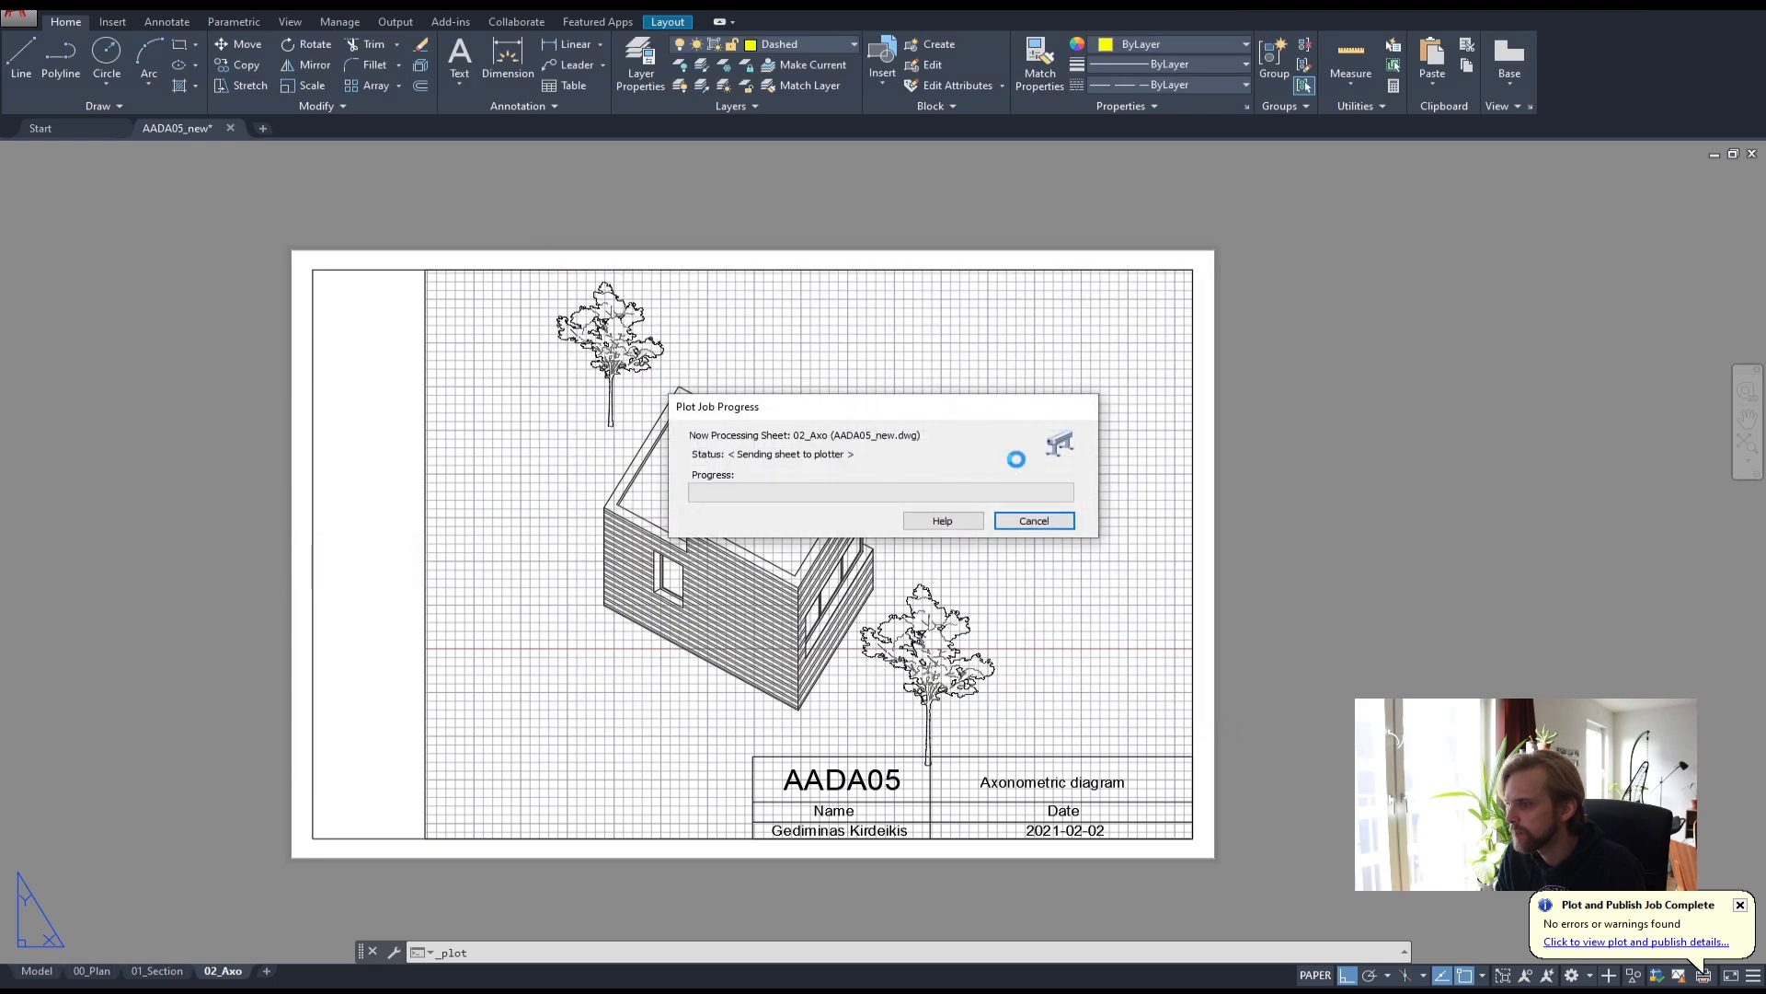
type("axo")
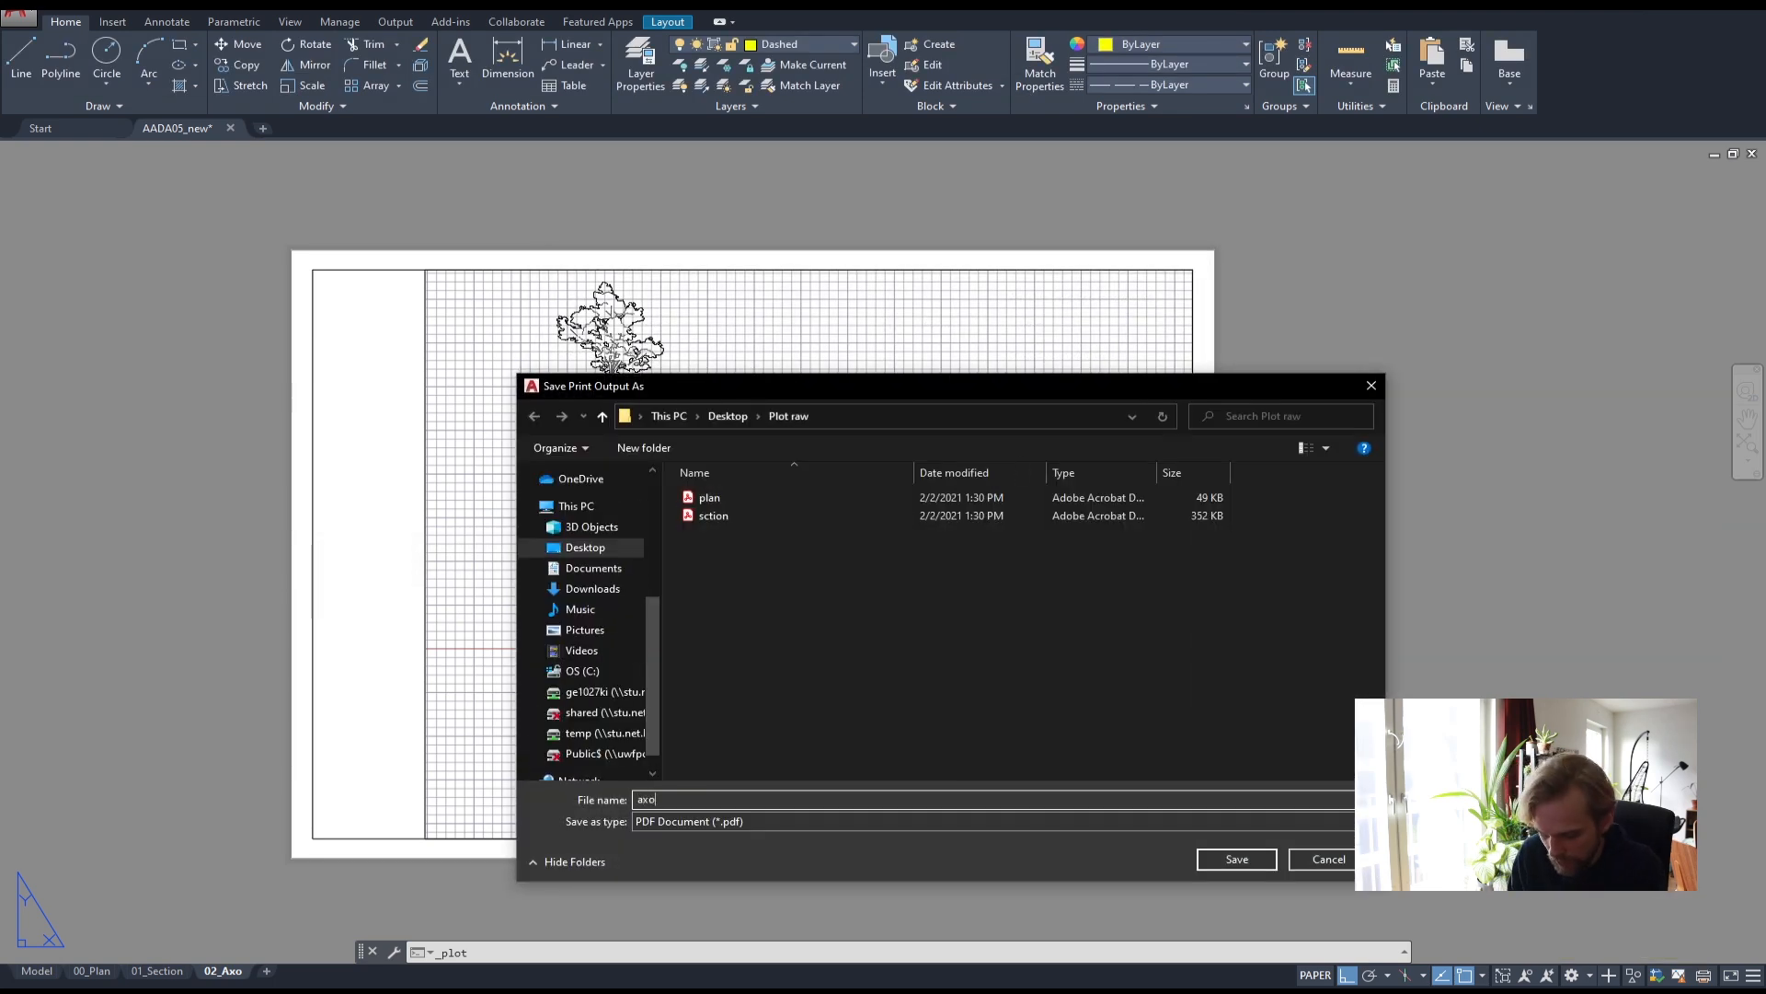
left_click(1235, 859)
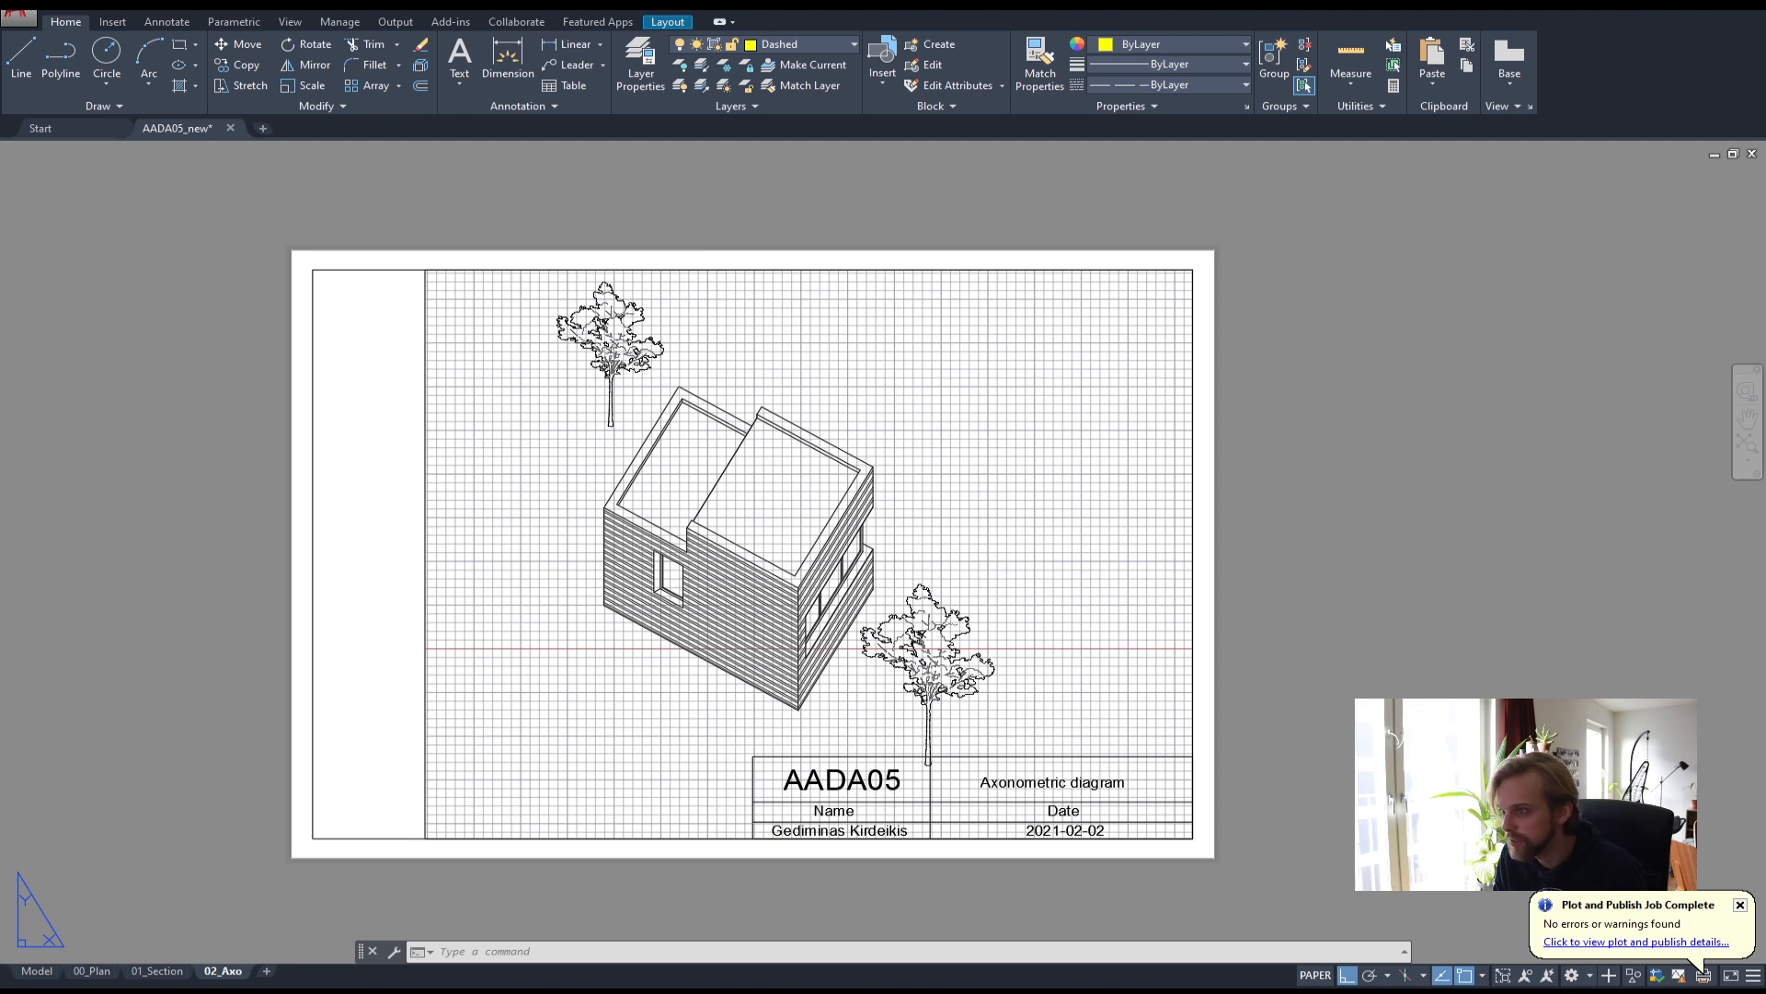
key("ctrl+s")
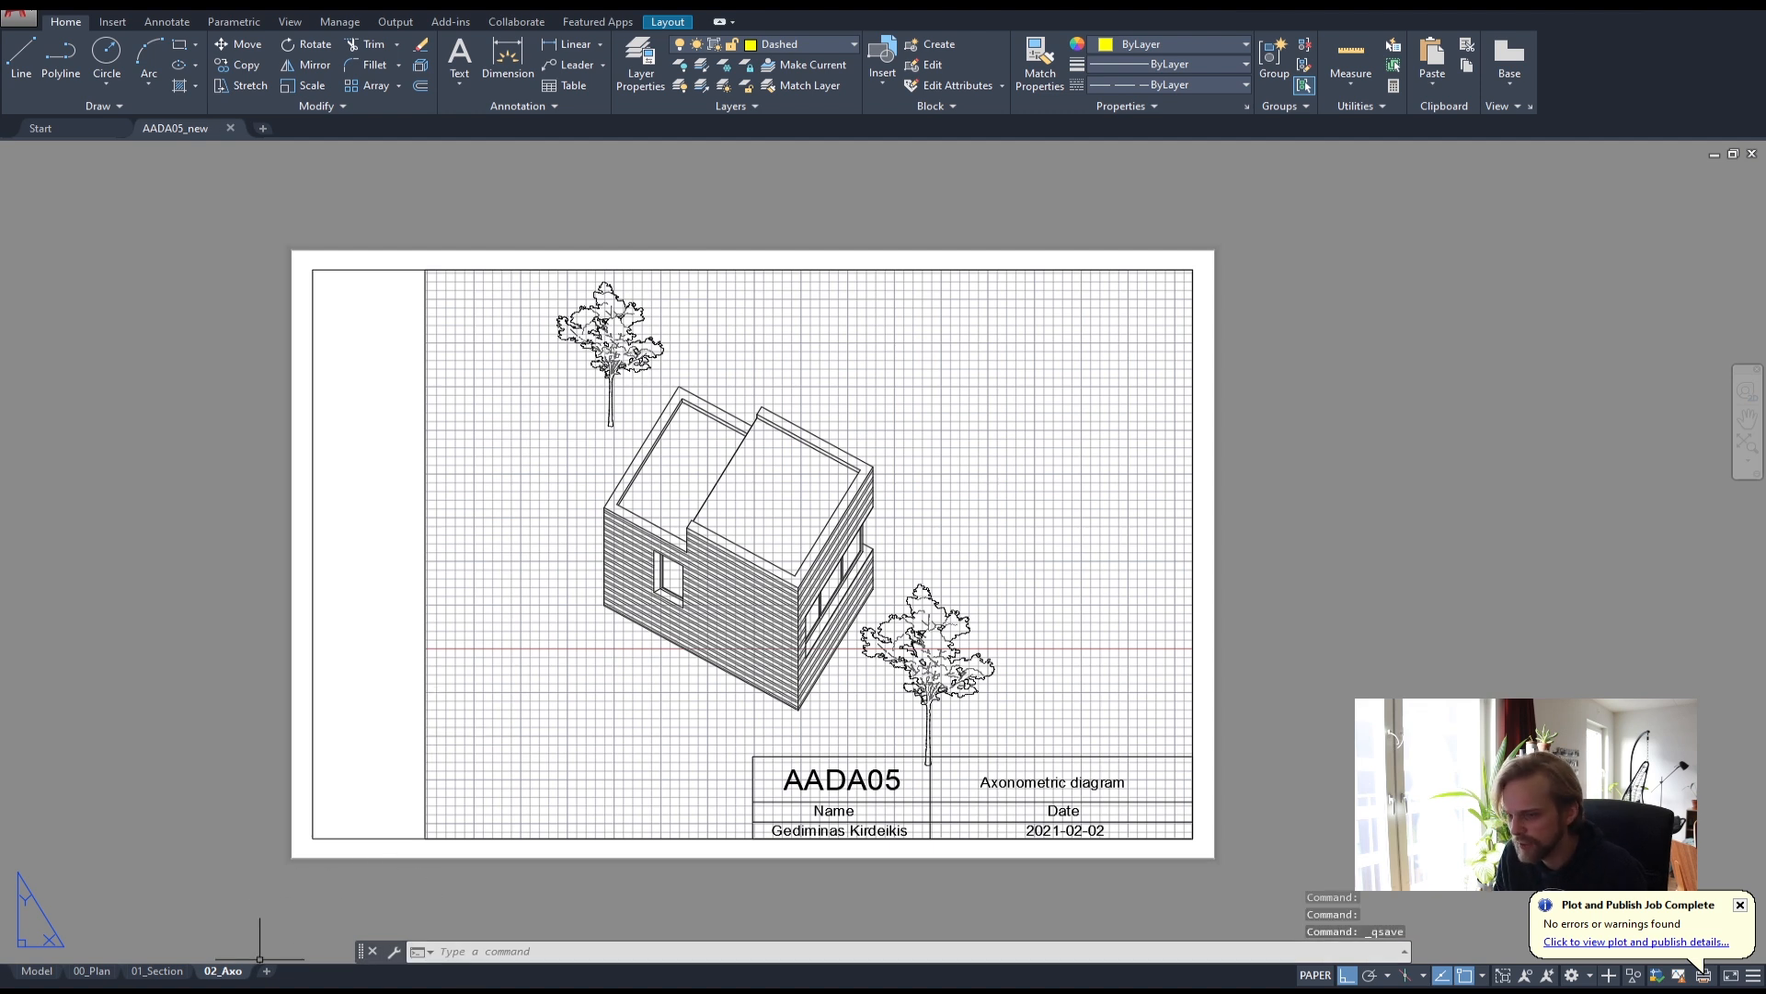
- Open plan, axo and sction PDFs from Plot raw in turn, closing each after checking
key("alt+Tab")
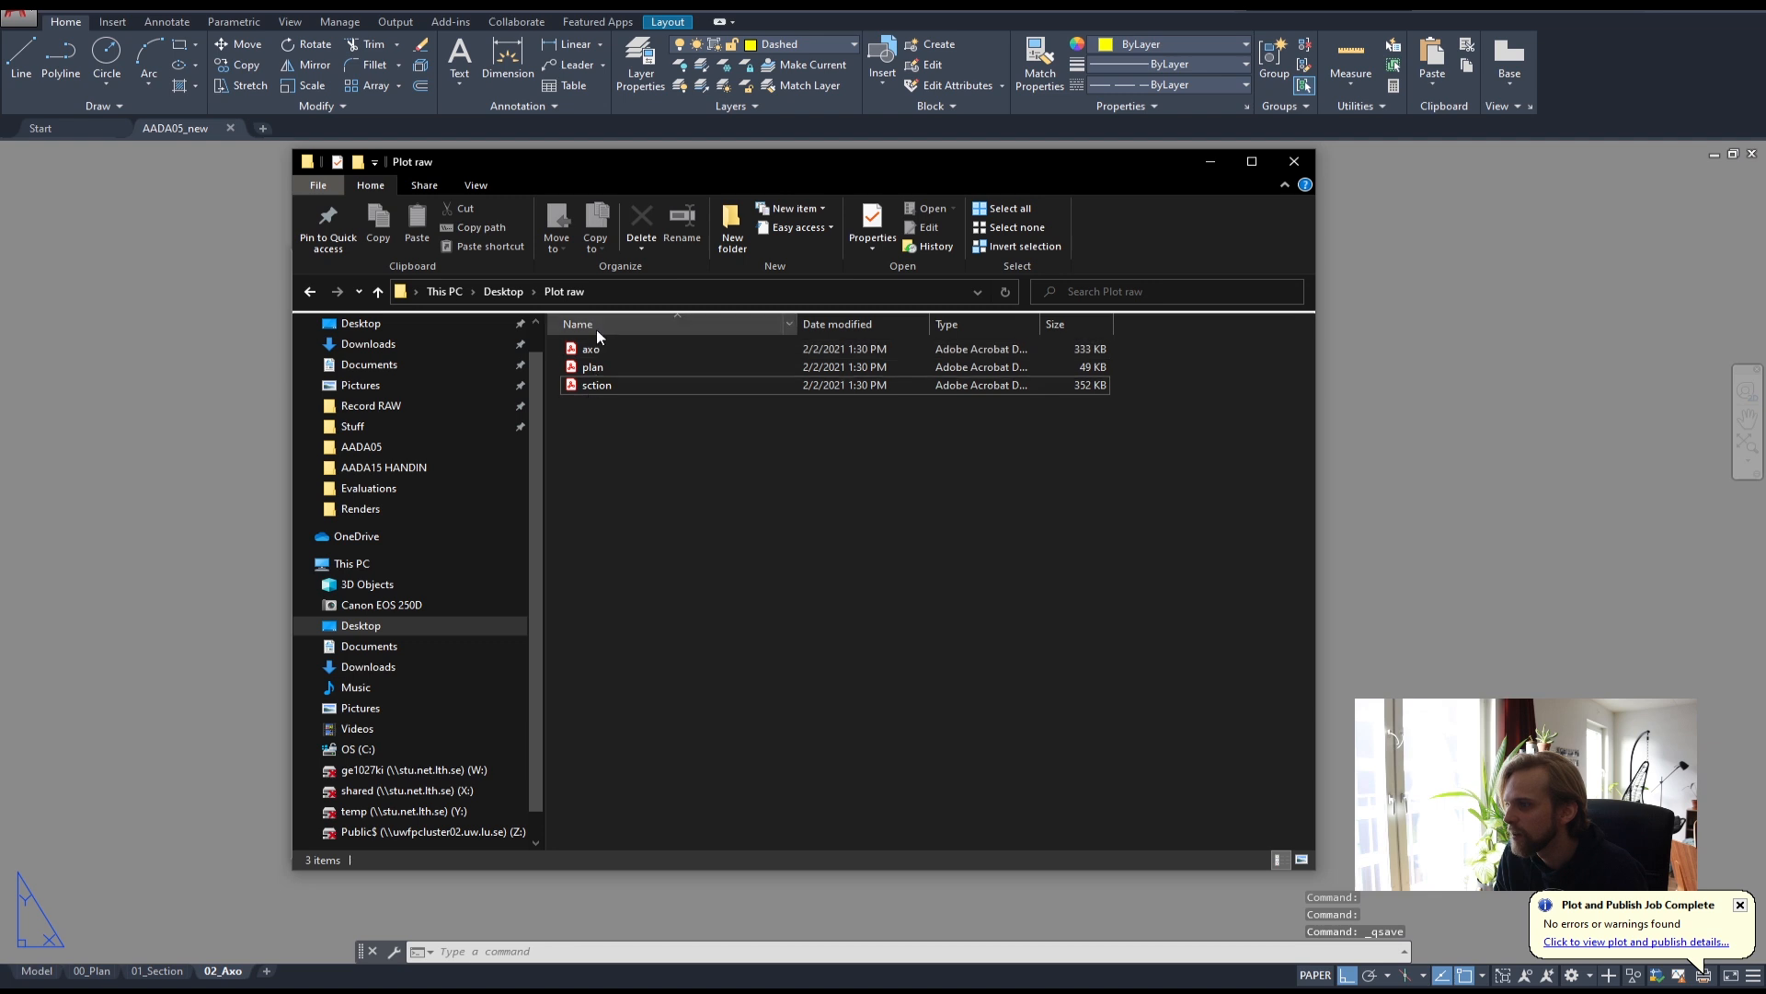
double_click(600, 366)
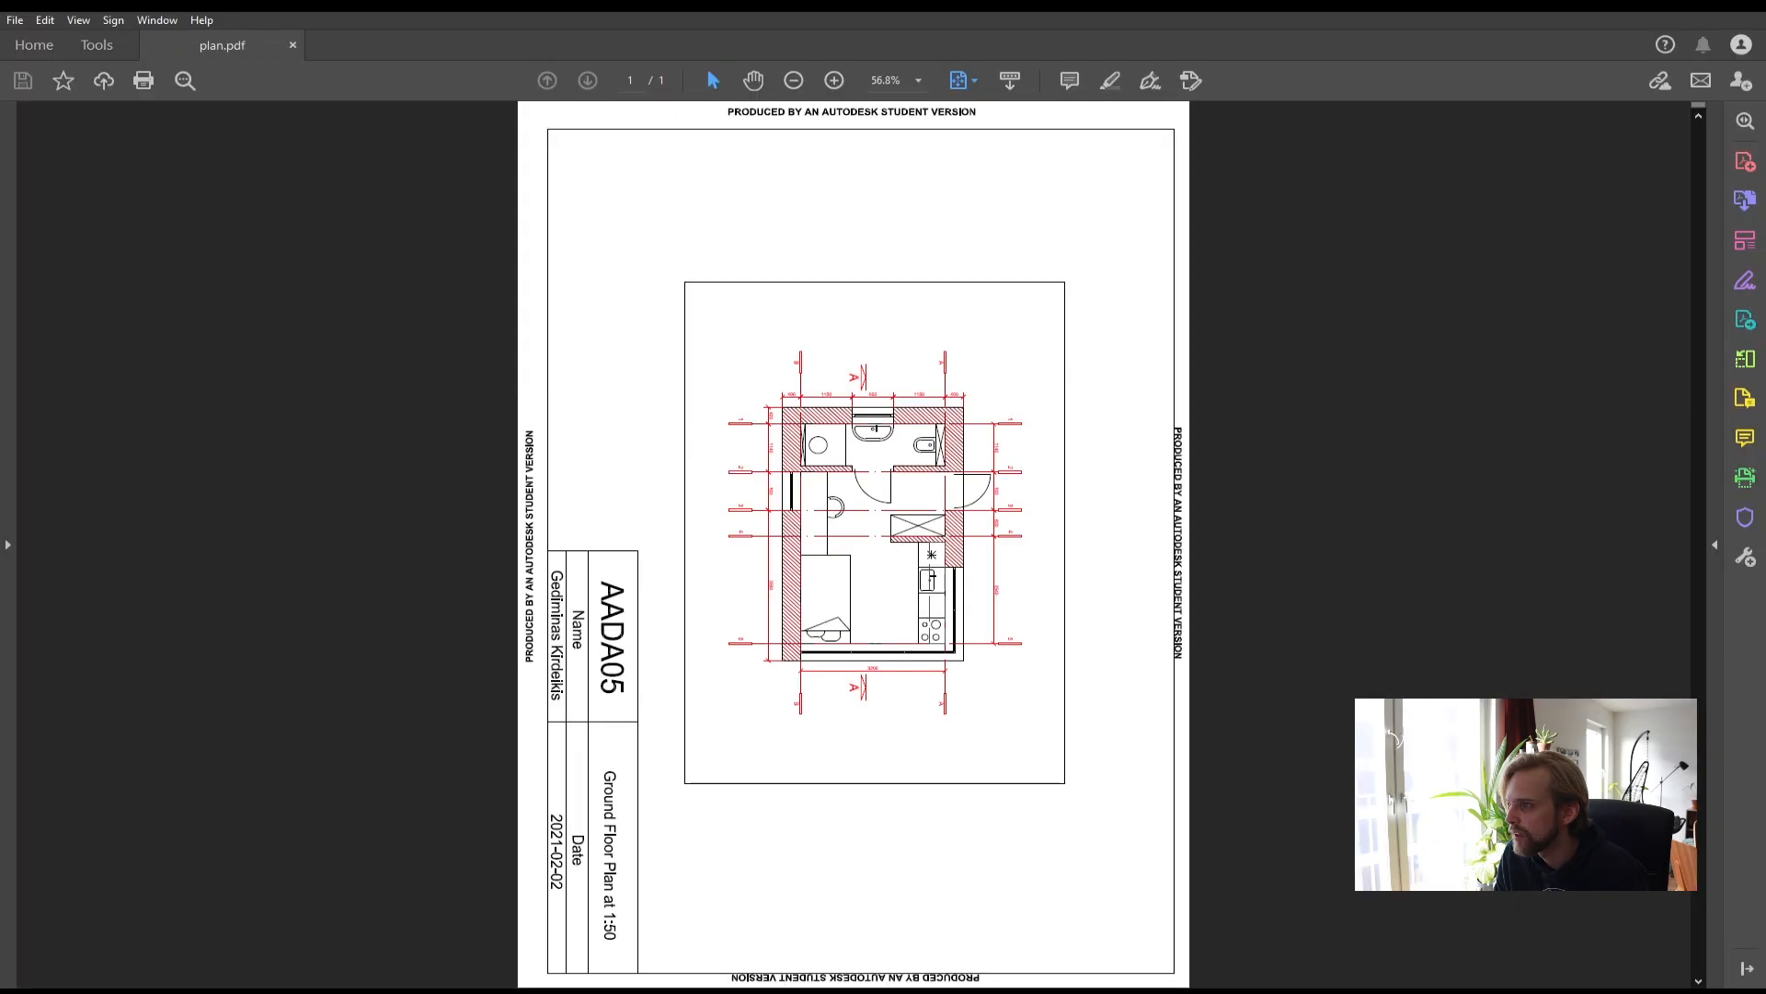
key("alt+F4")
double_click(598, 350)
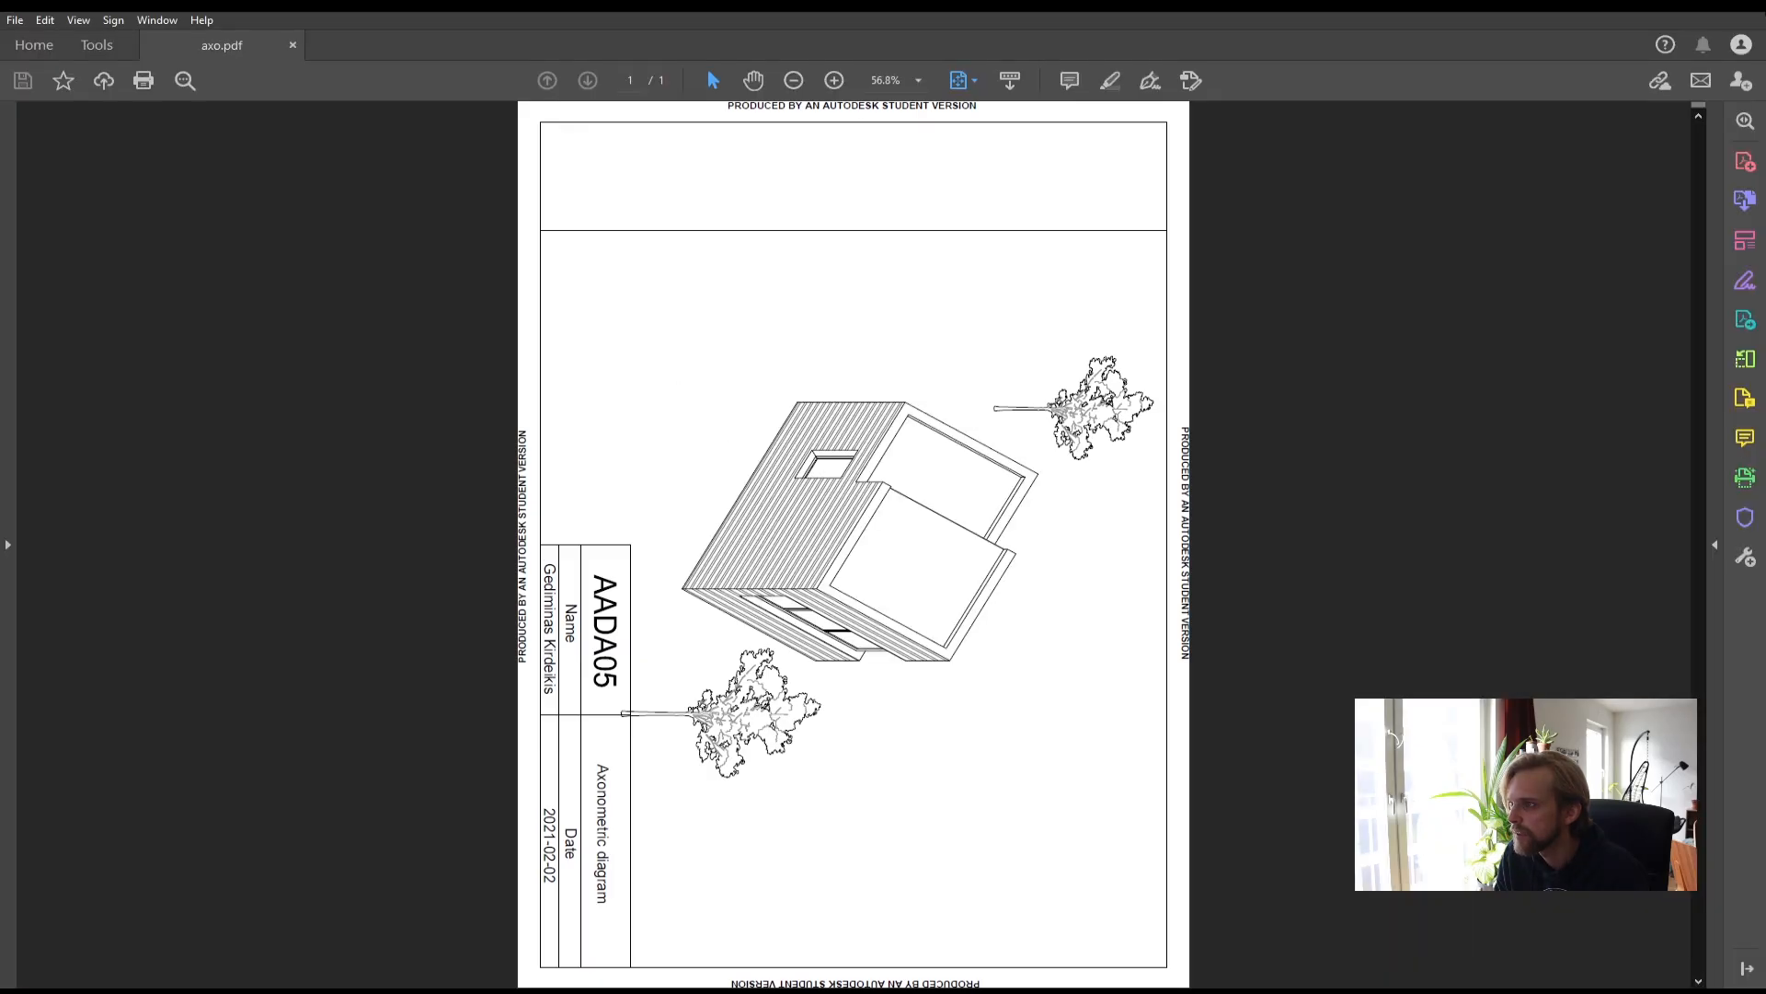
left_click(1752, 14)
double_click(602, 385)
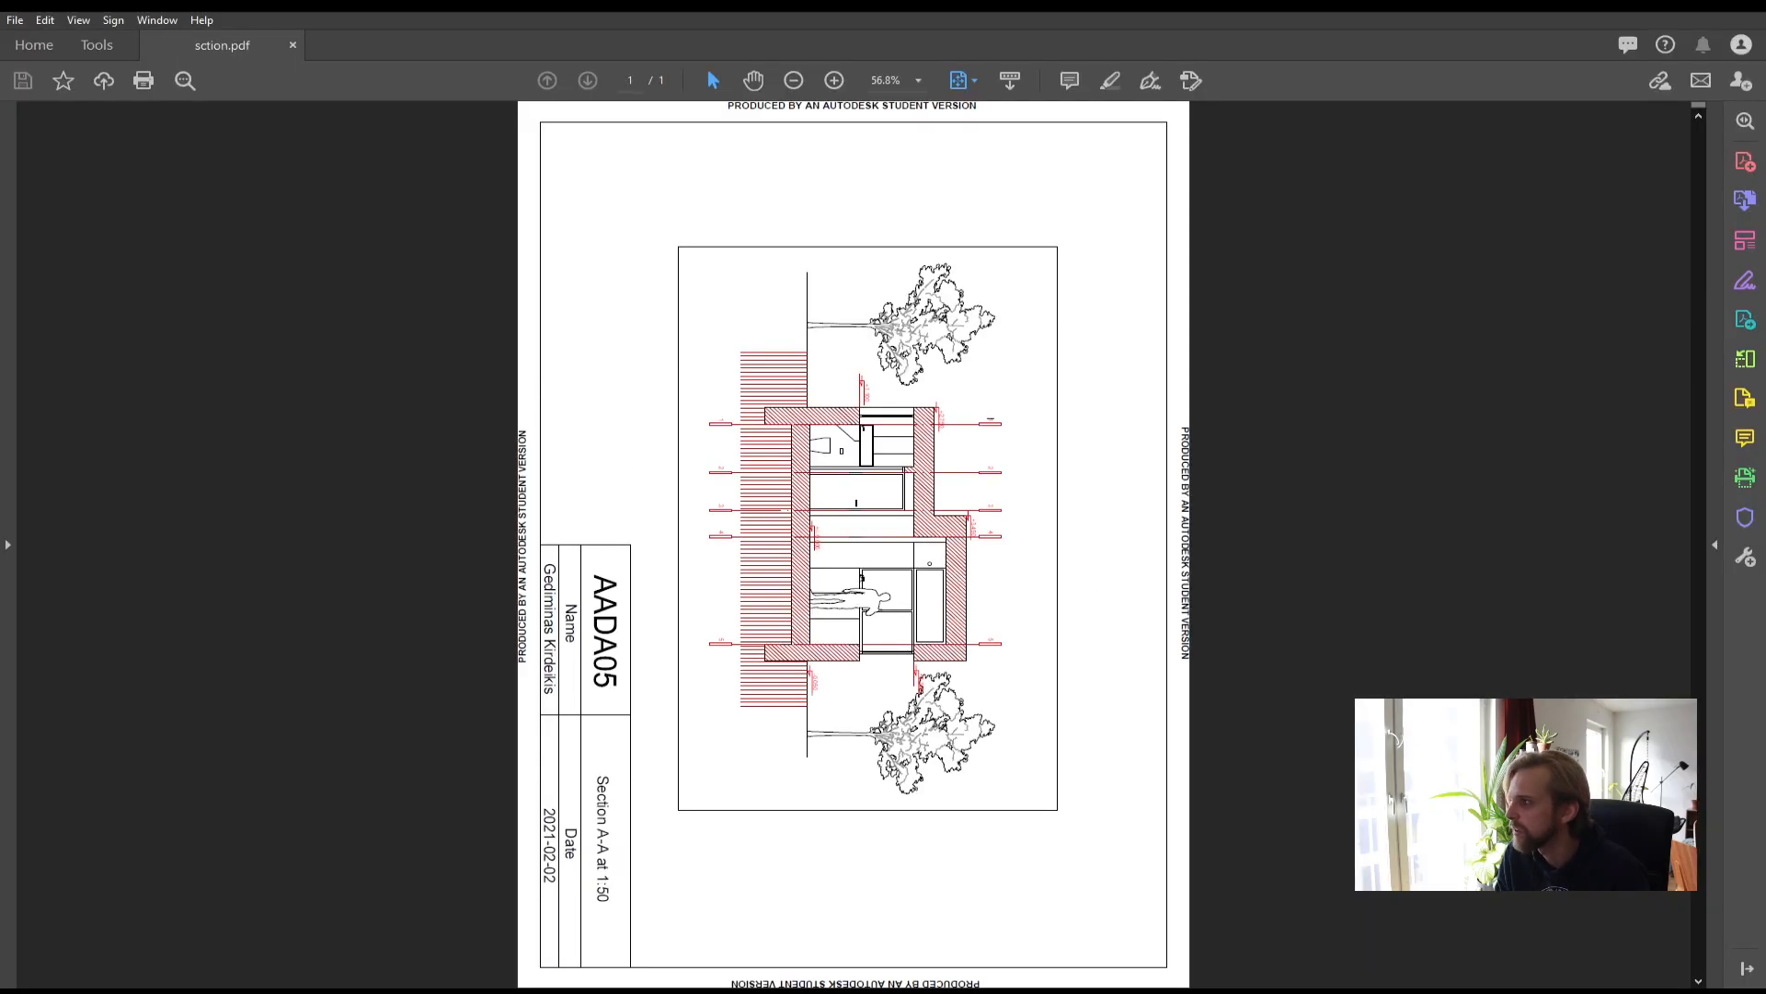
key("alt+F4")
left_click(757, 635)
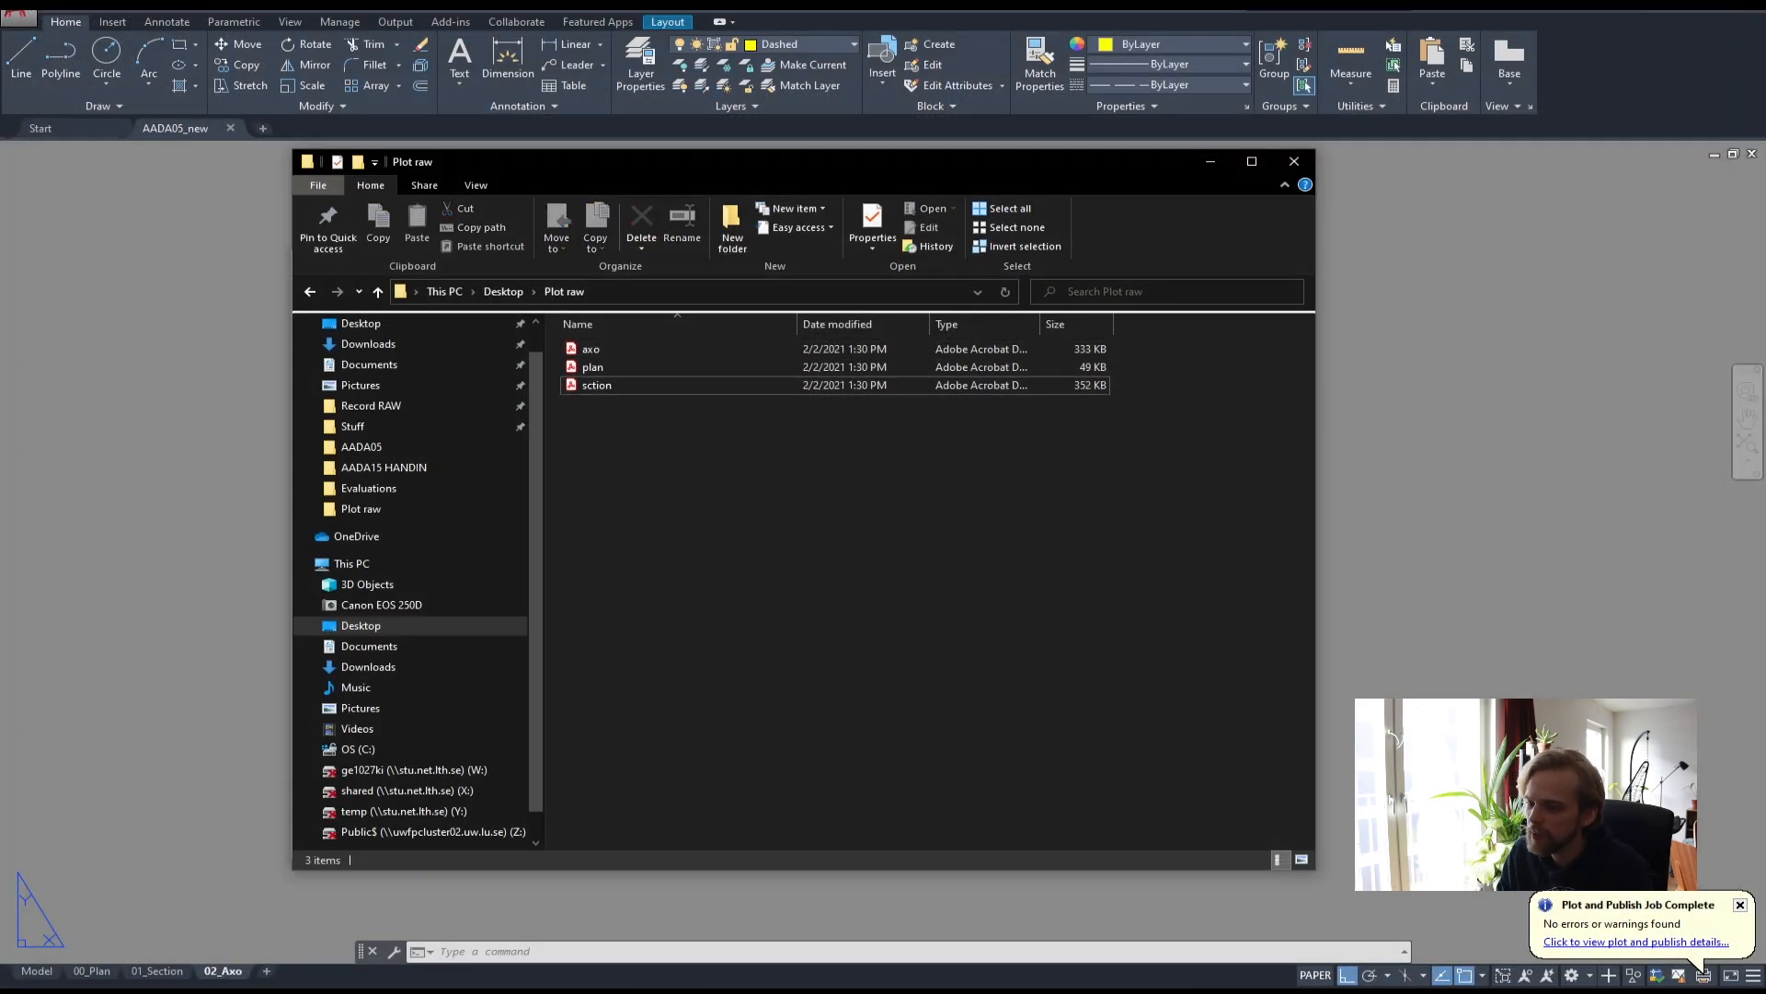
- Launch Adobe Photoshop from the taskbar
left_click(718, 990)
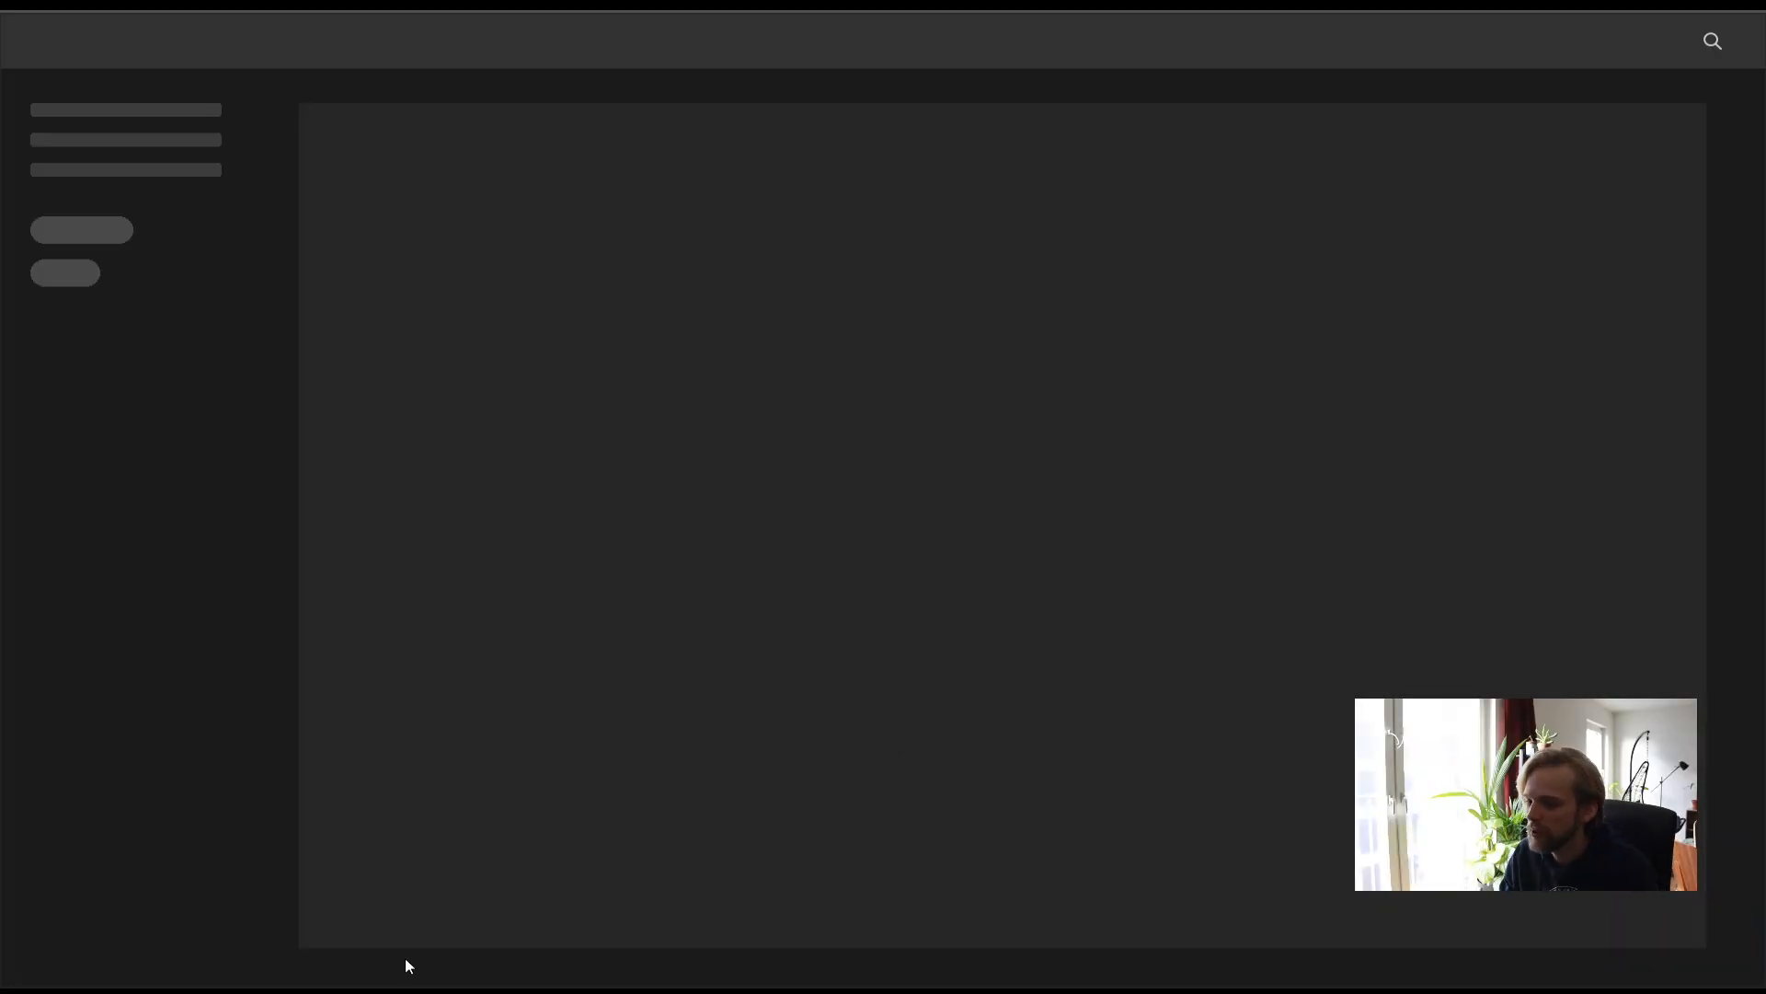
- Drag the three plotted PDFs into Photoshop and import axo.pdf with Crop To: Media Box
key("alt+Tab")
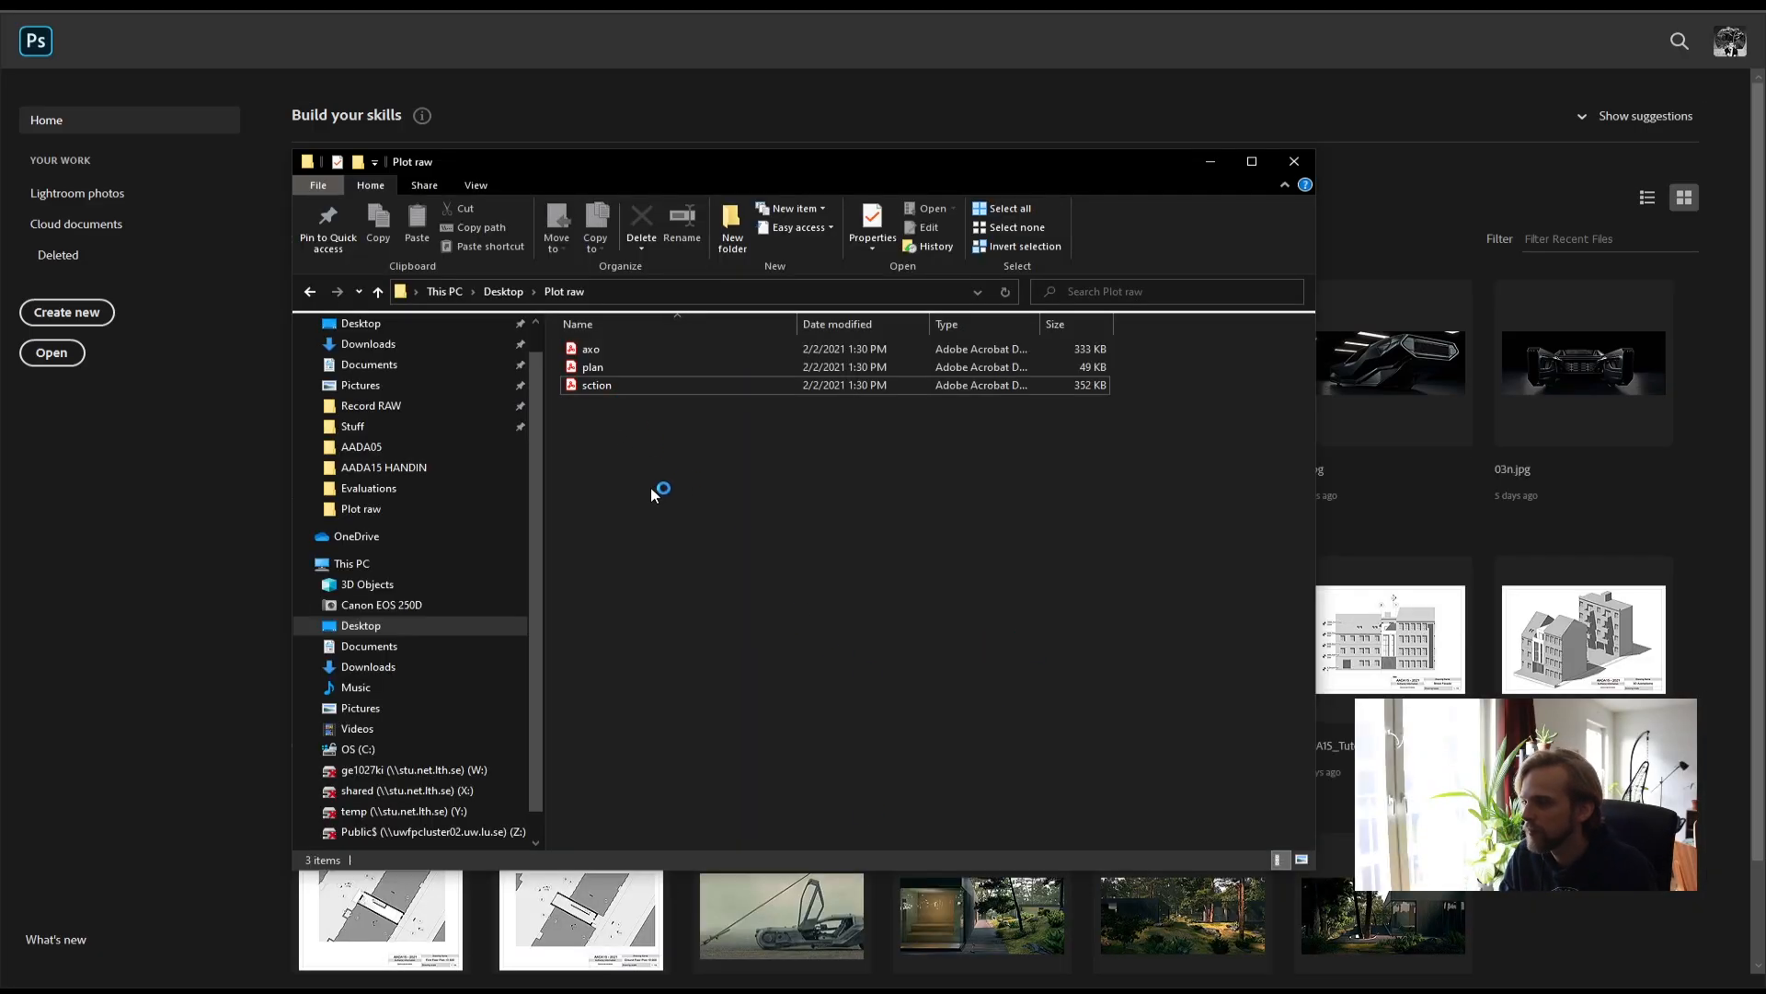
left_click_drag(642, 444, 1457, 522)
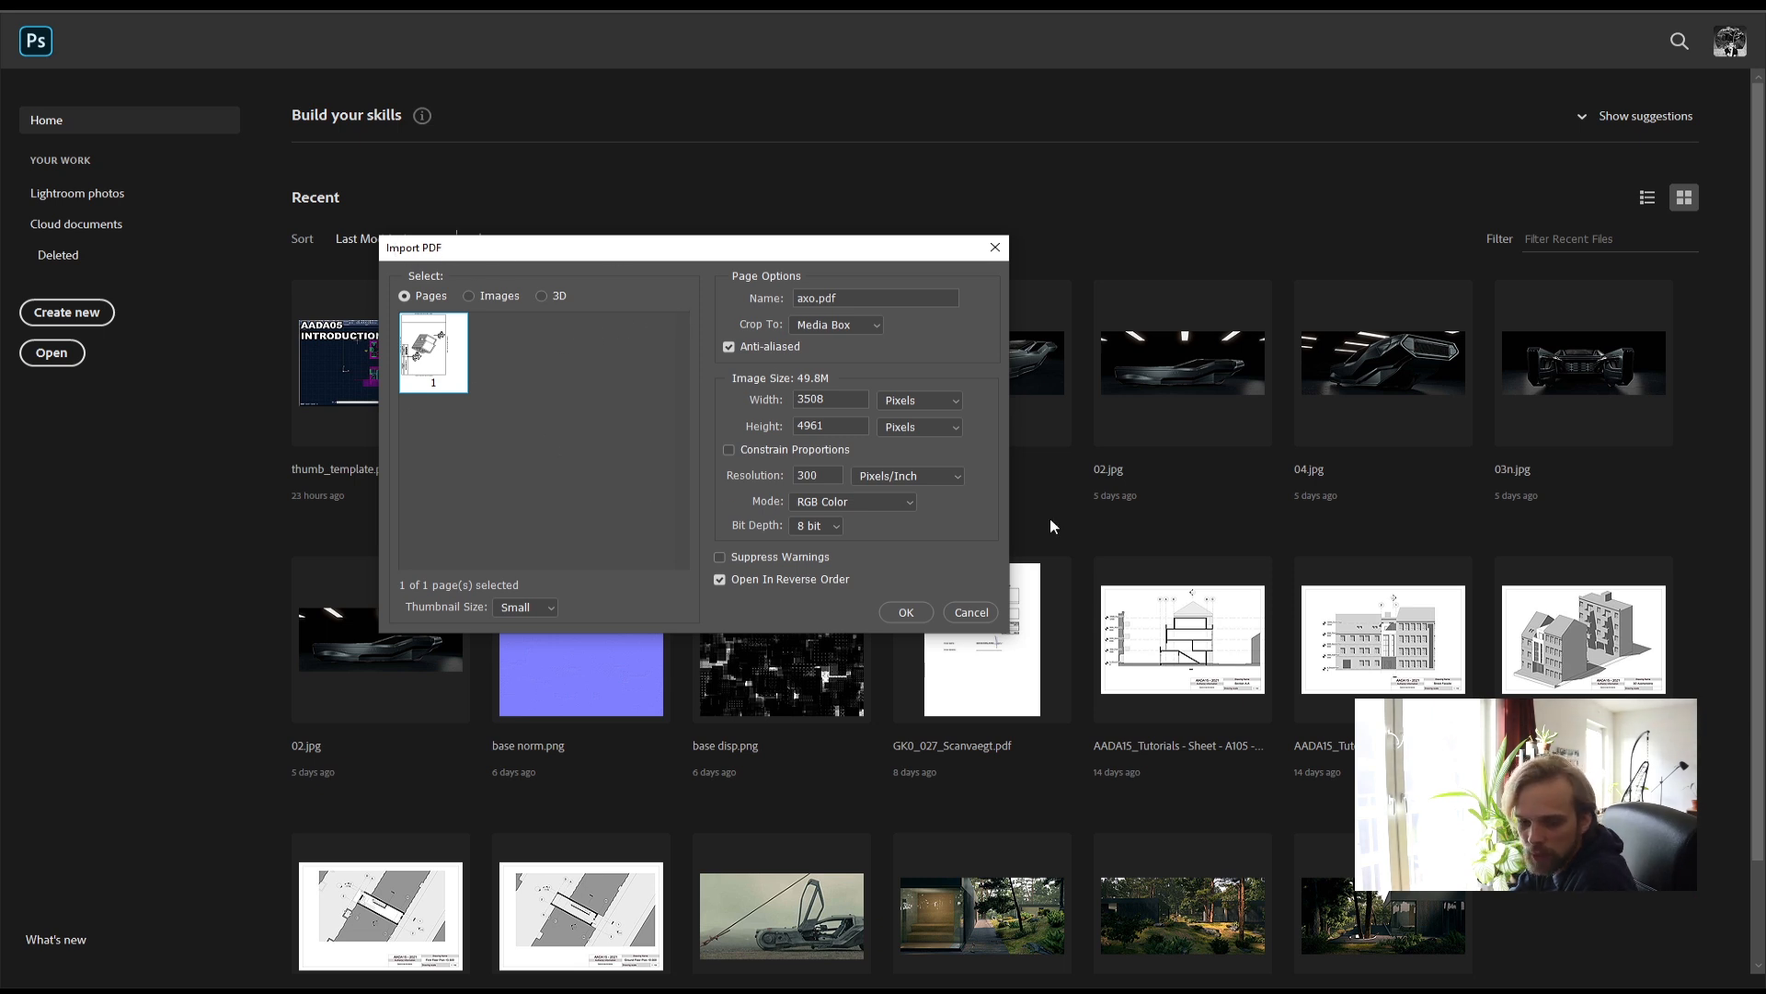
left_click(848, 324)
left_click(802, 330)
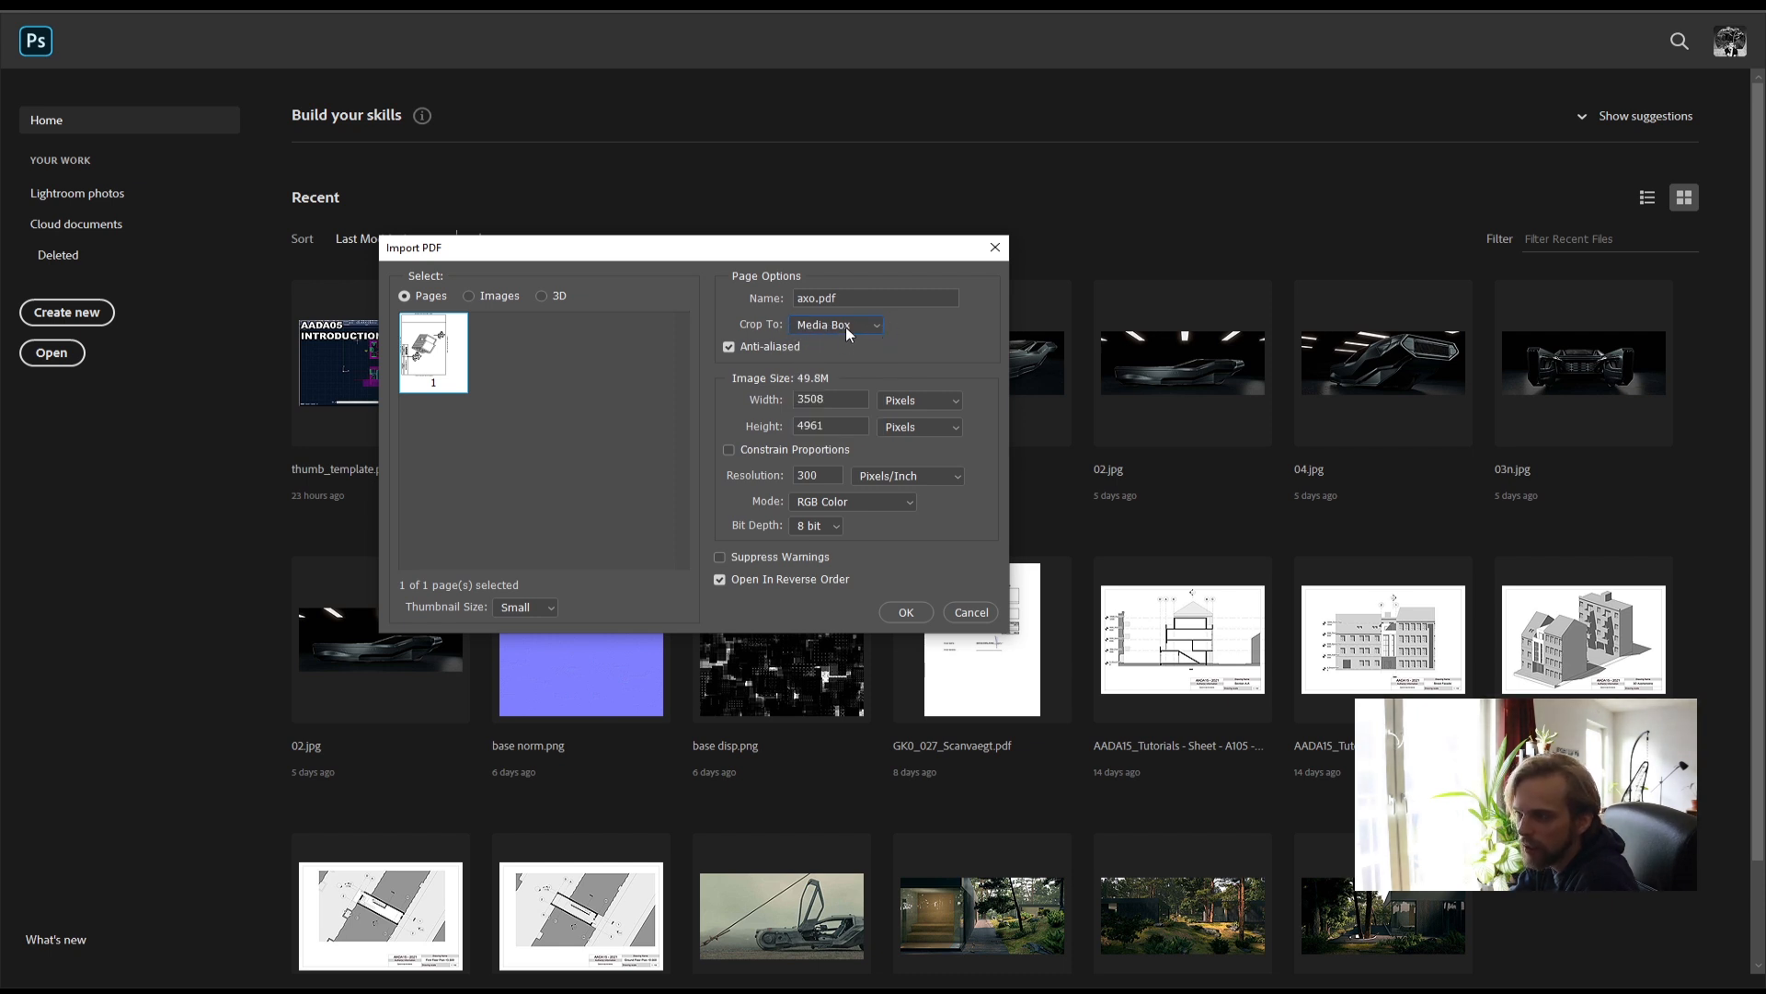
left_click(845, 330)
left_click(787, 325)
left_click(905, 611)
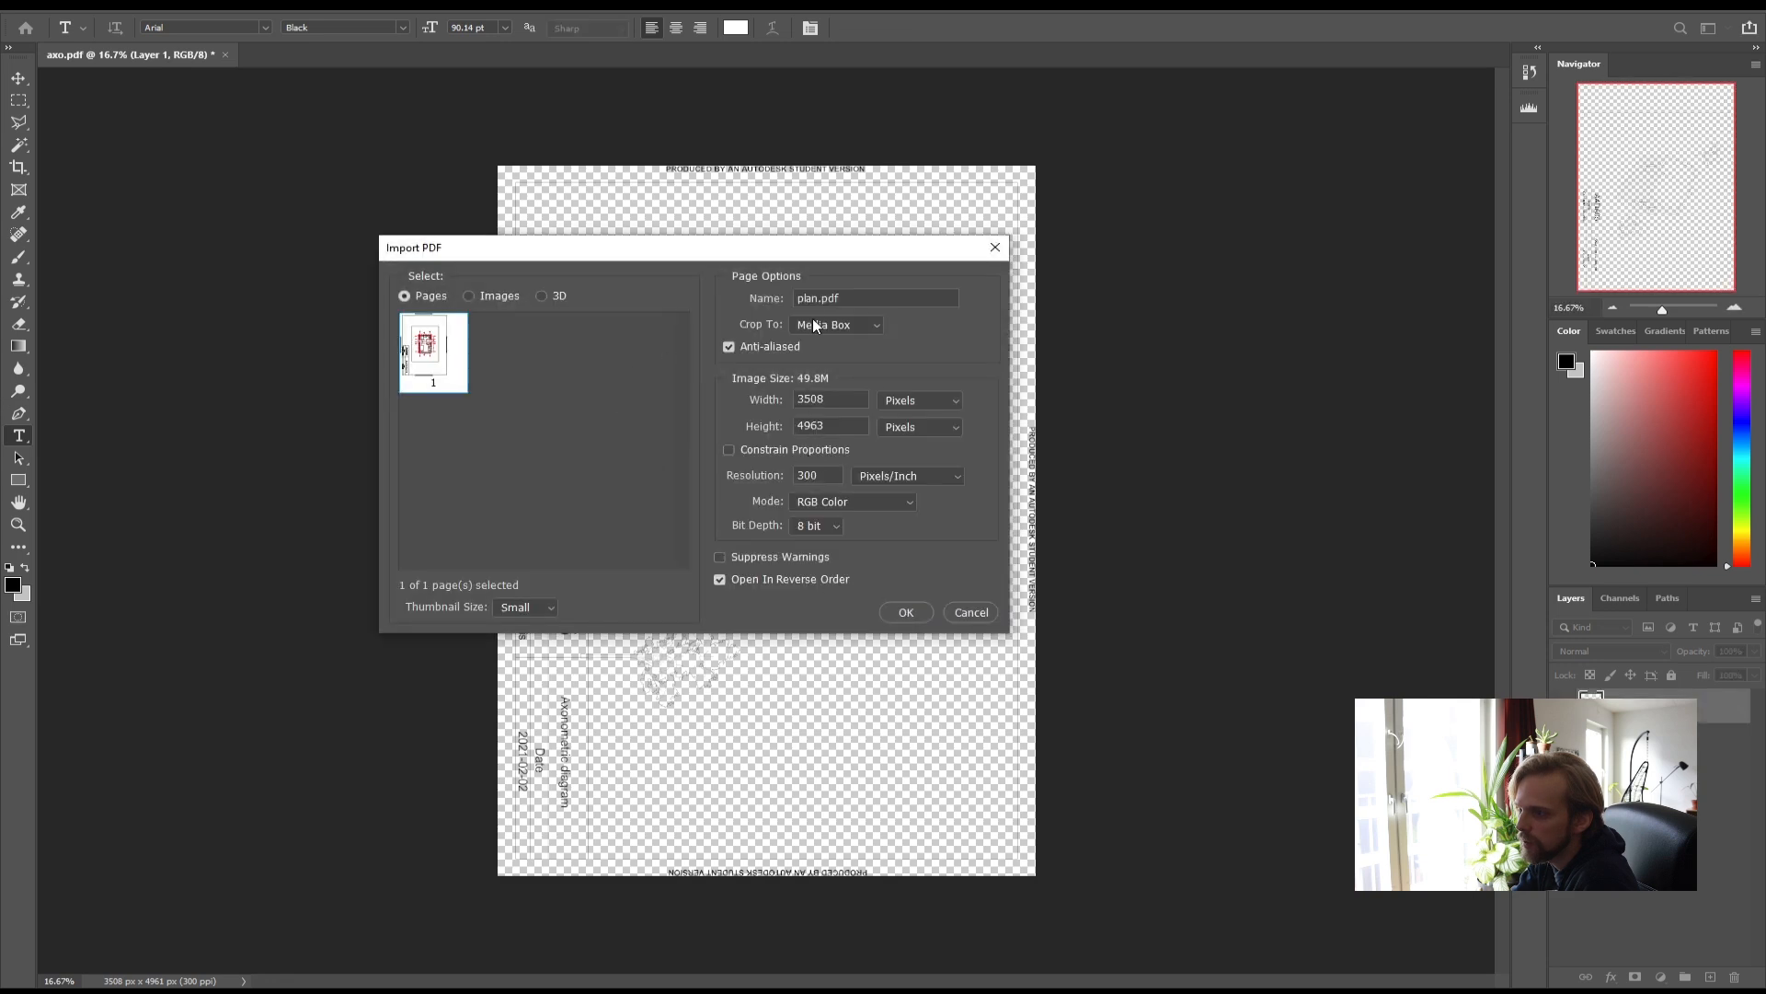
- Import plan.pdf and sction.pdf with the same settings and rotate the section 90° counter-clockwise
left_click(905, 613)
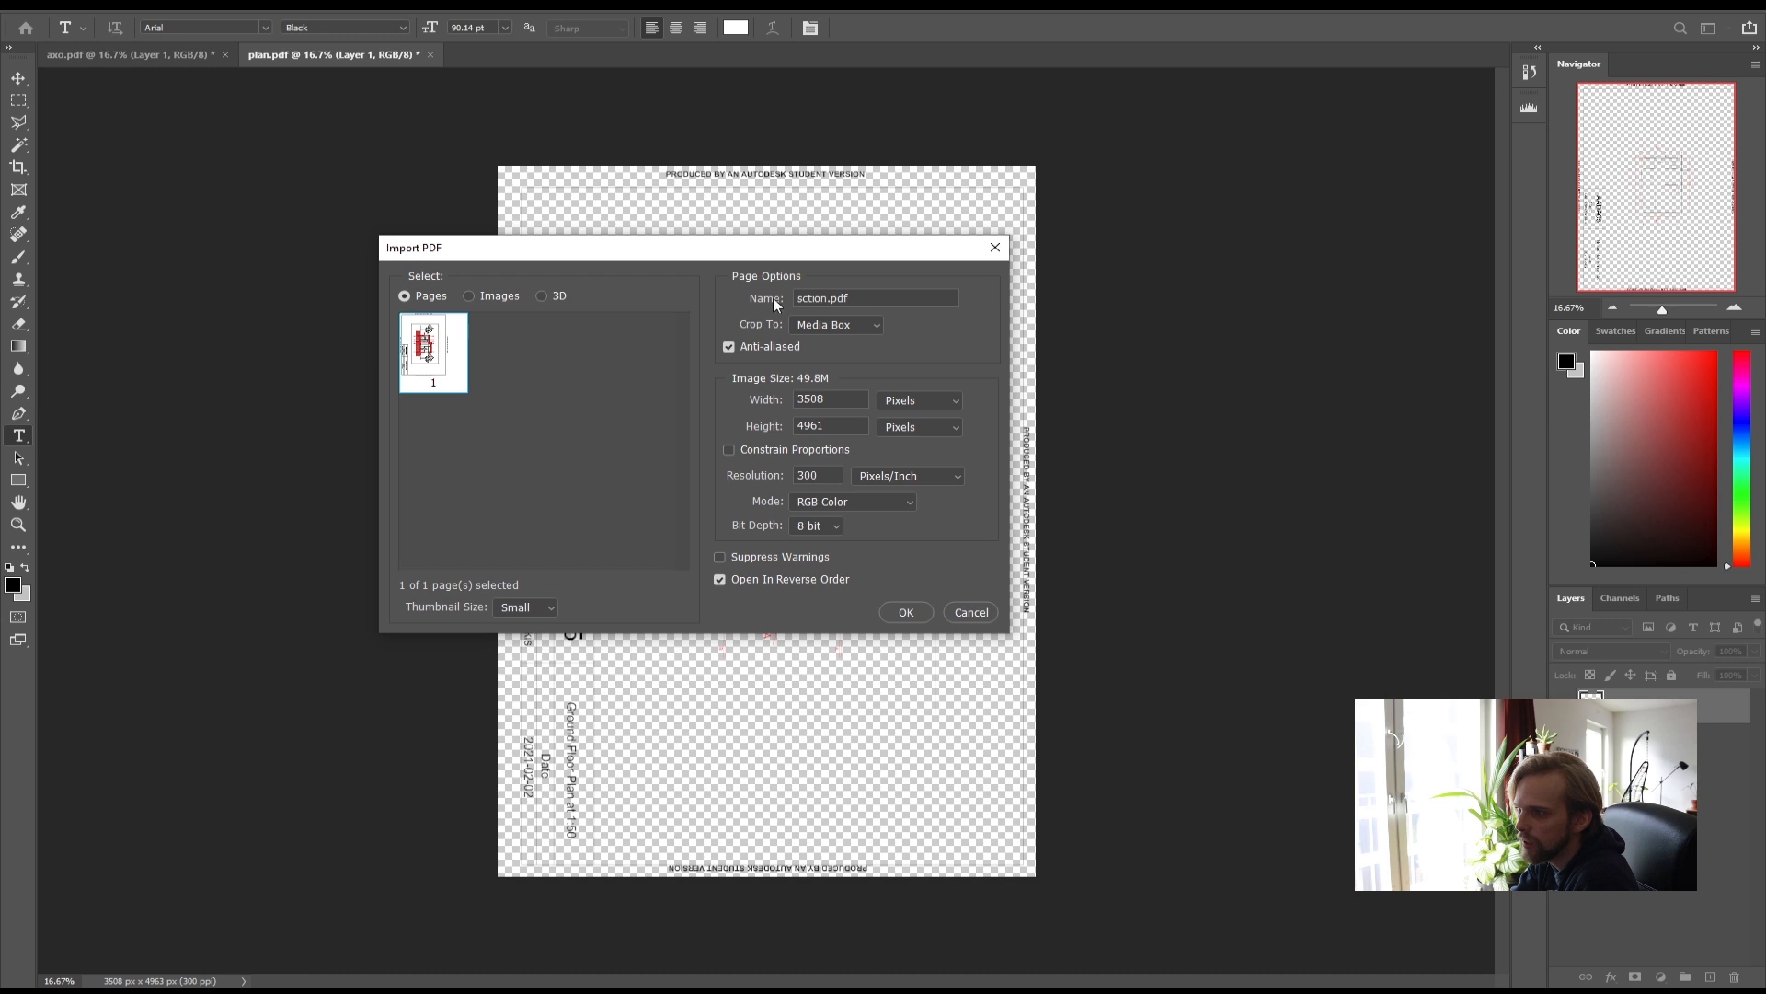
left_click(906, 612)
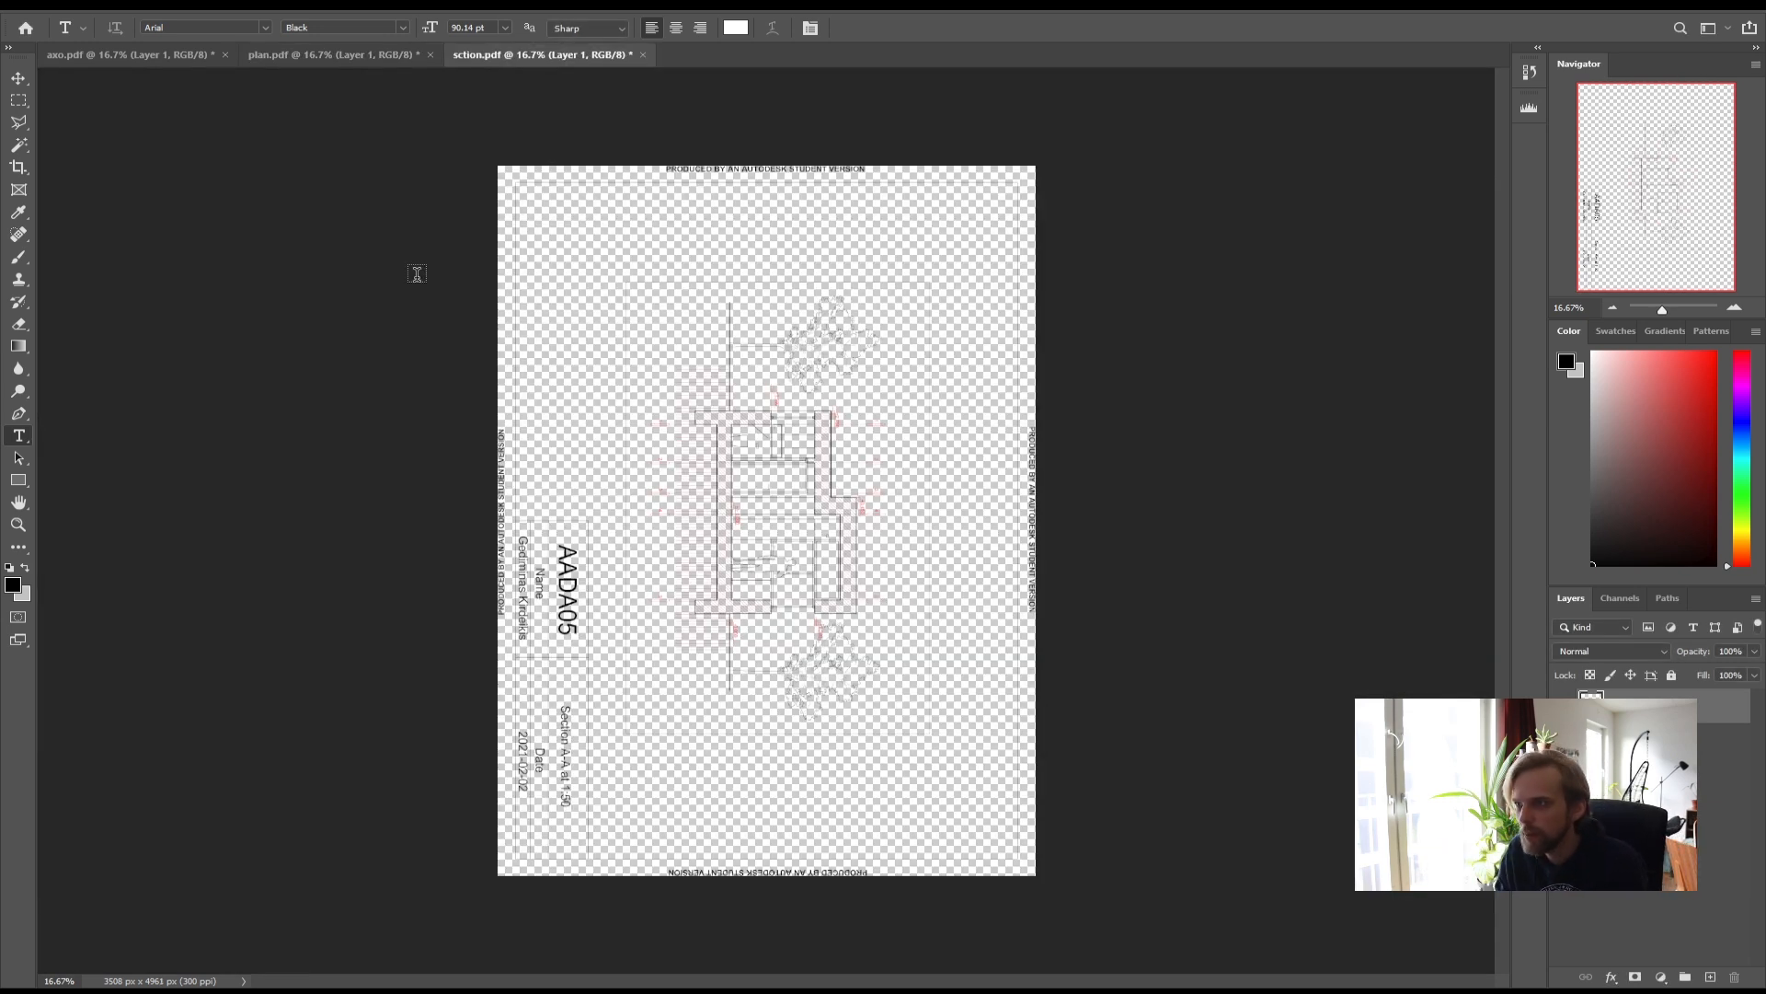
left_click(103, 5)
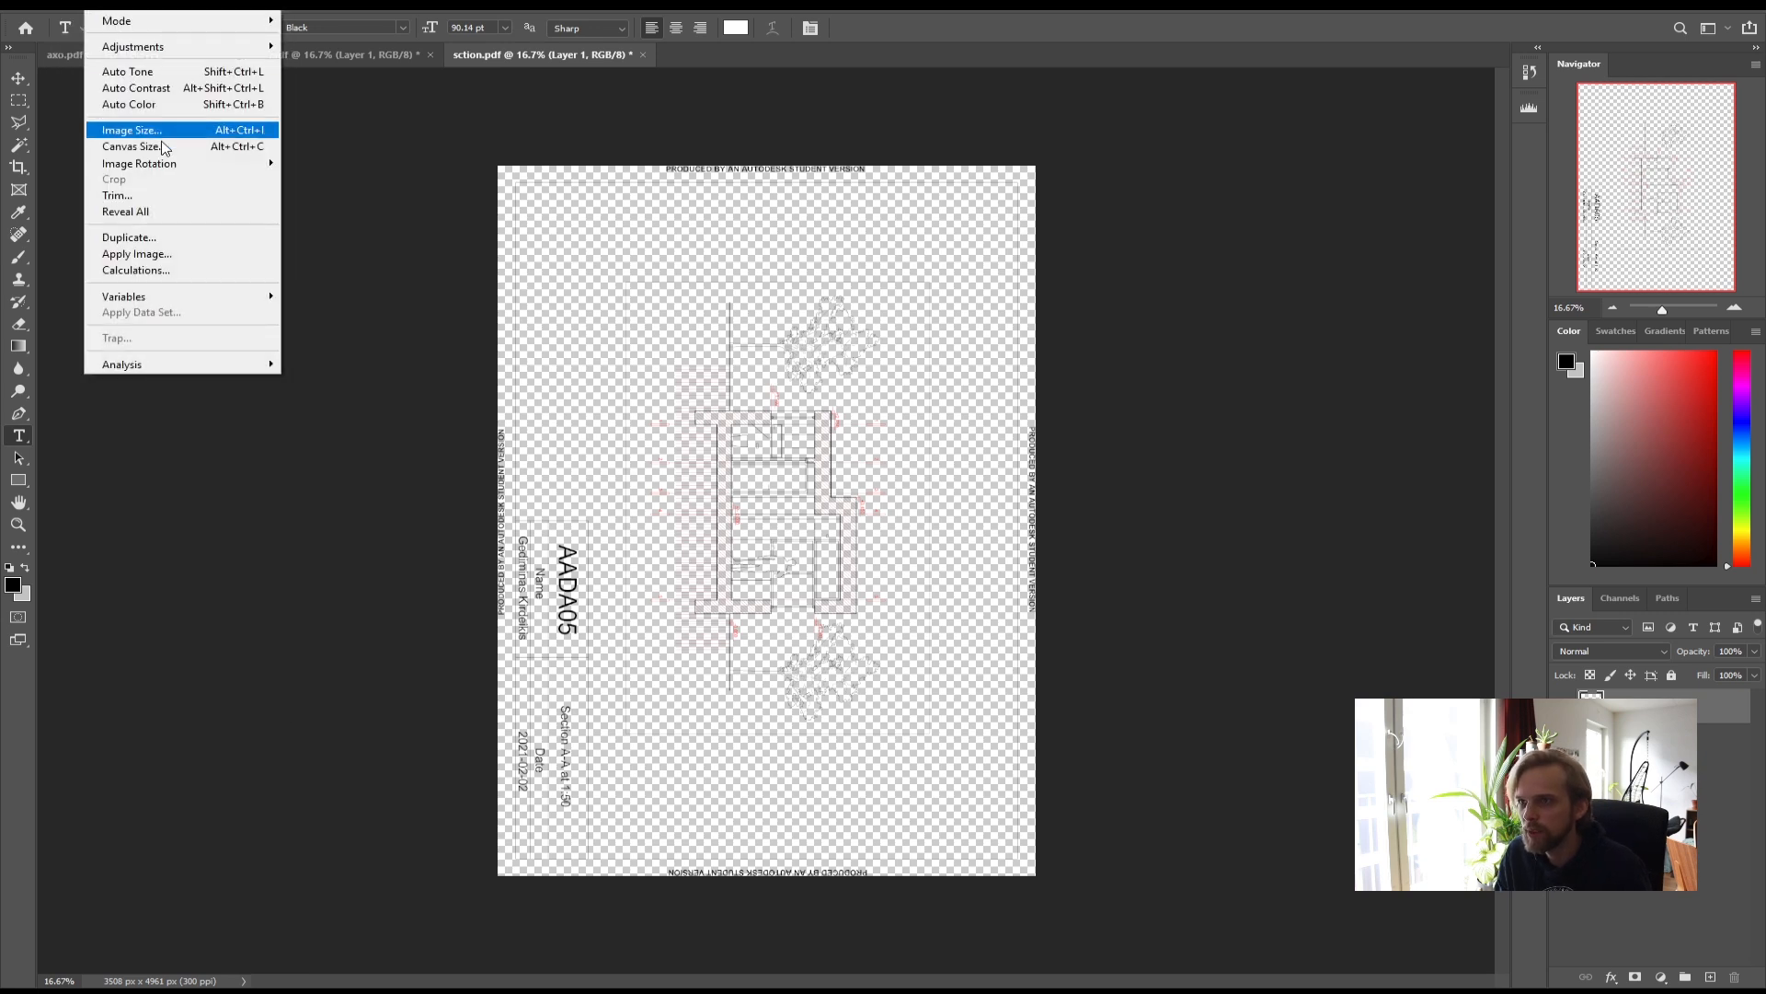
mouse_move(168, 170)
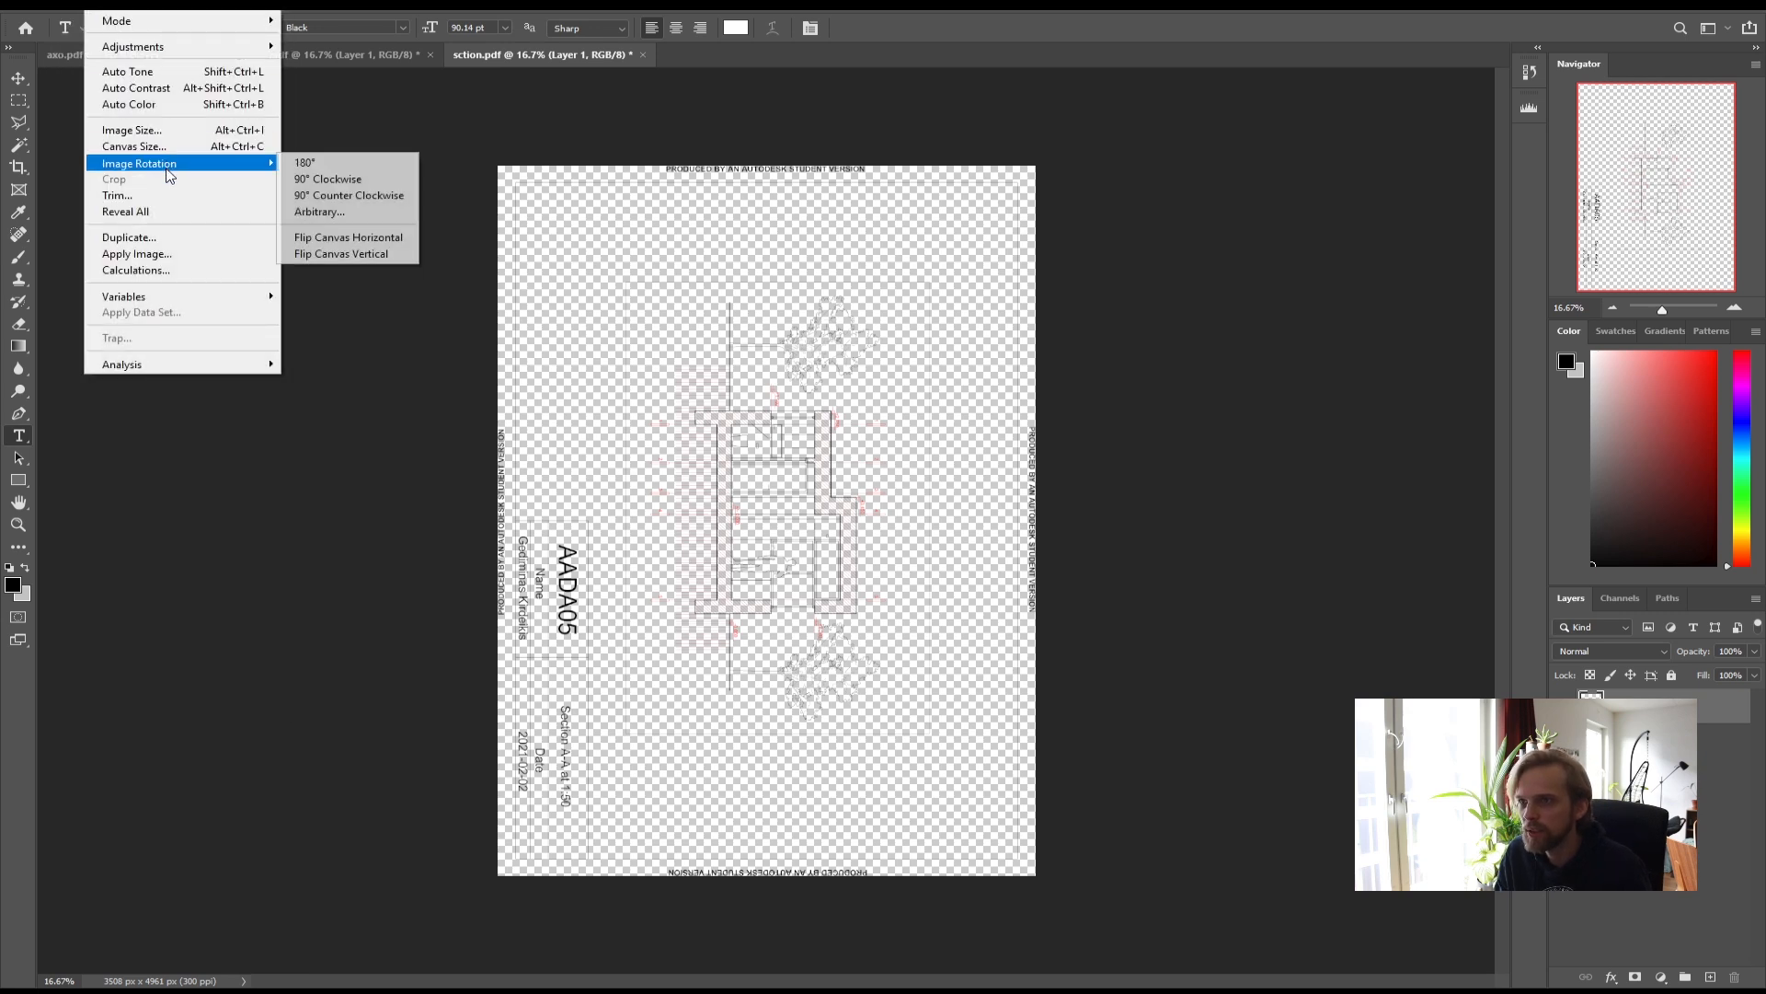
left_click(371, 196)
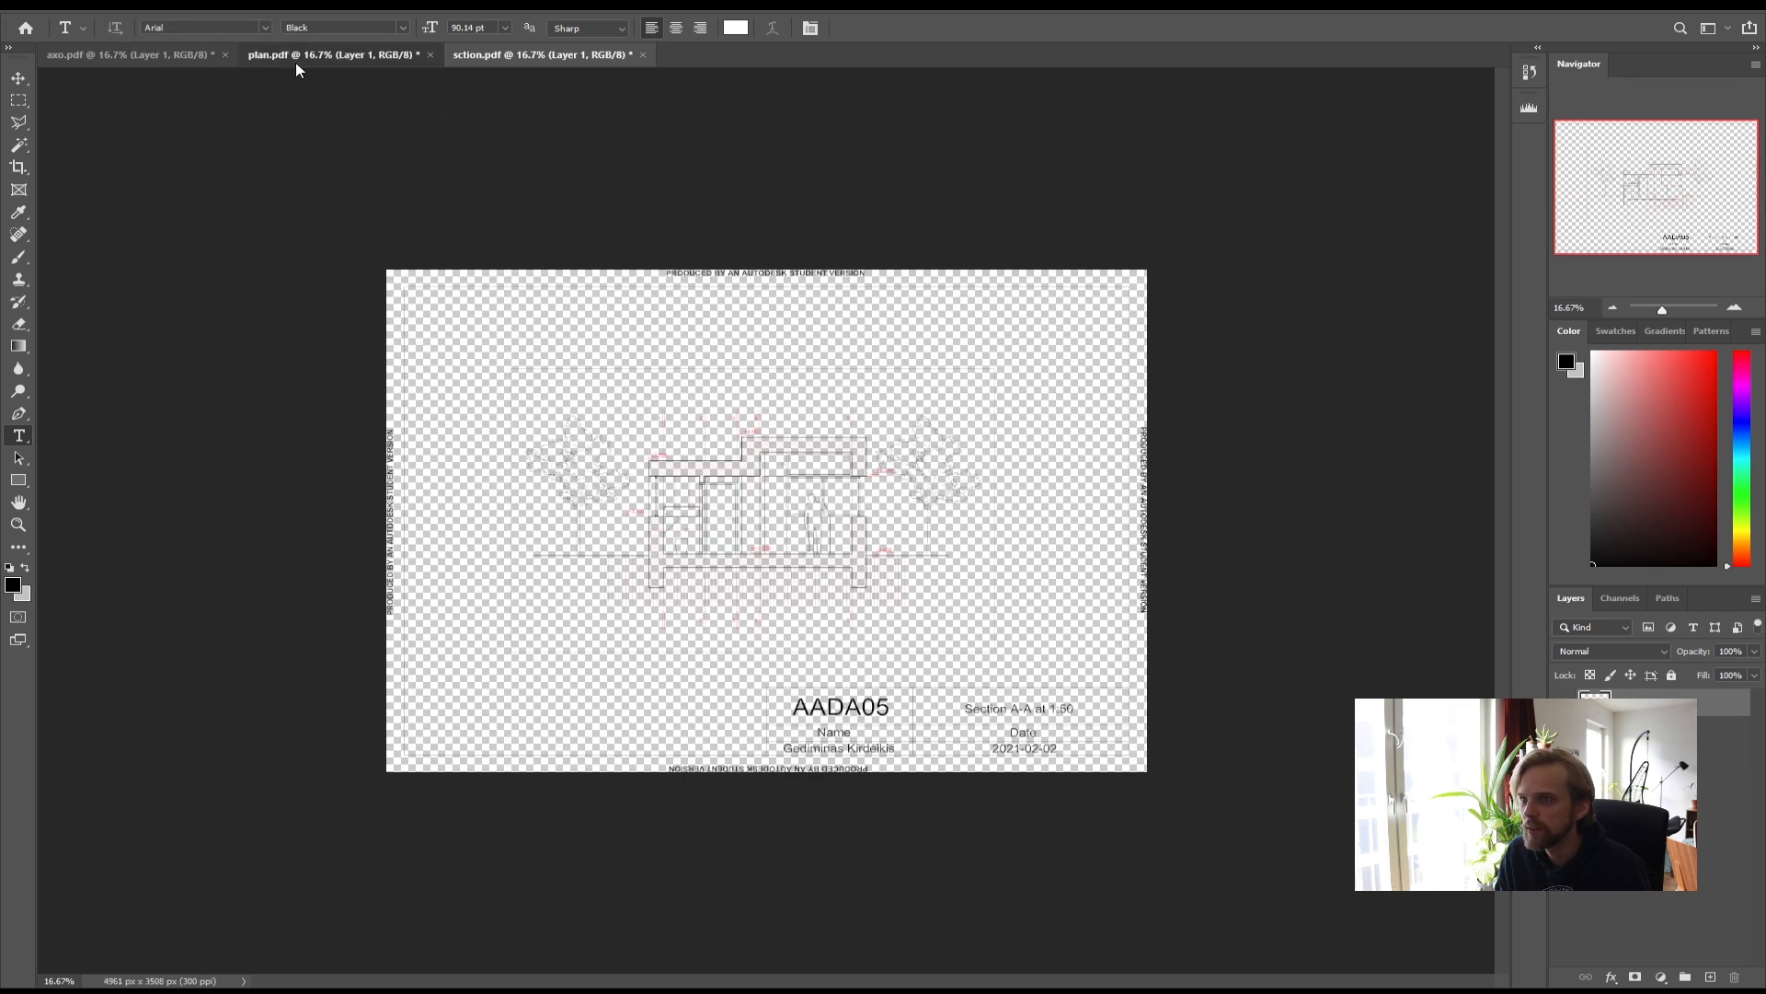
- Rotate the plan sheet 90° counter-clockwise to landscape
left_click(297, 59)
left_click(101, 4)
left_click(135, 159)
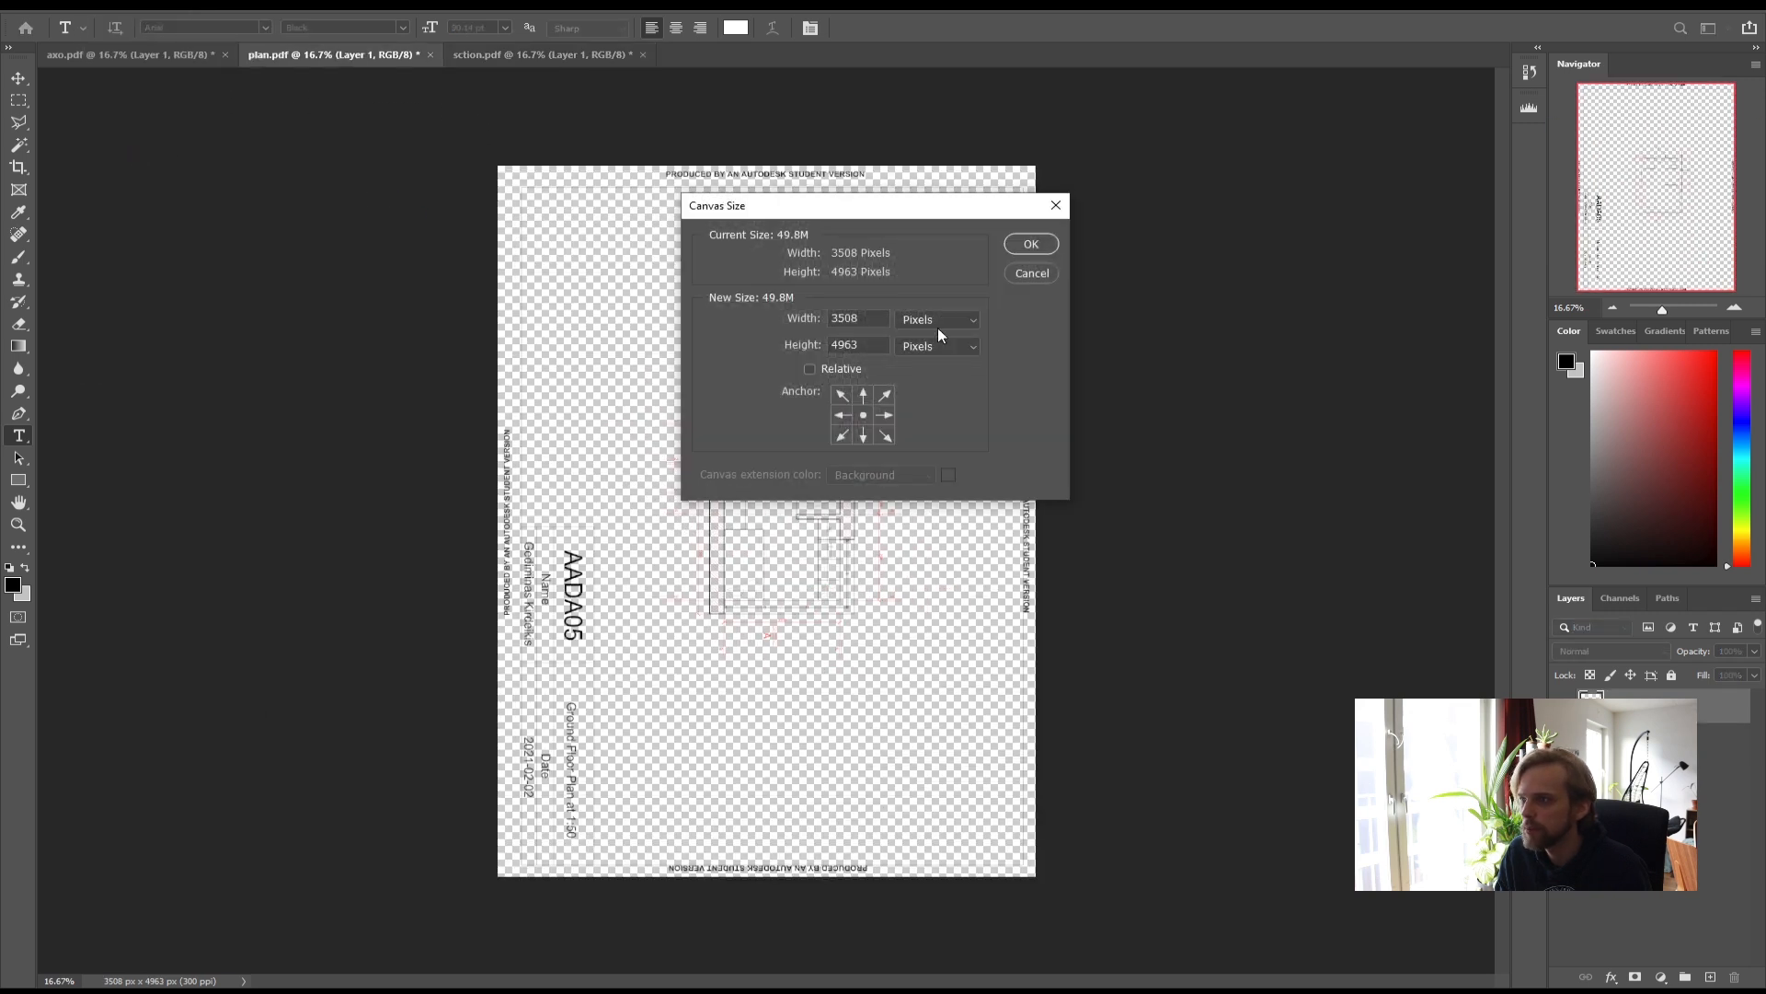
left_click(1031, 273)
left_click(103, 4)
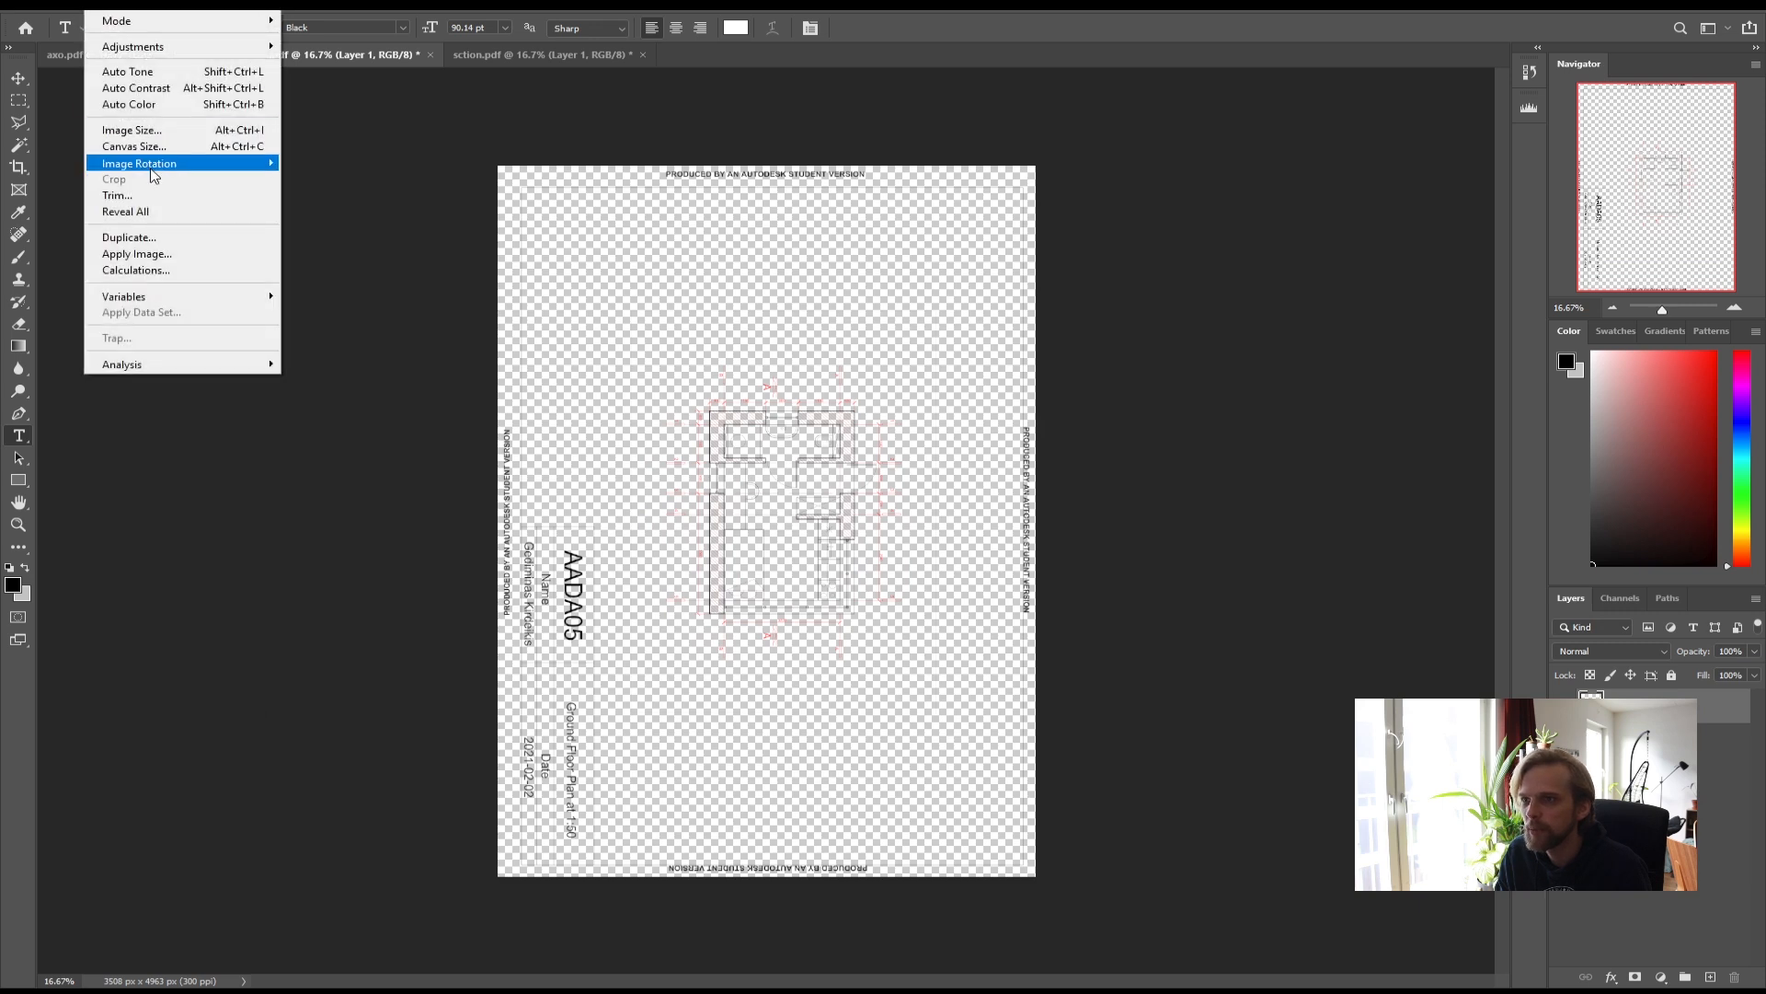
mouse_move(151, 167)
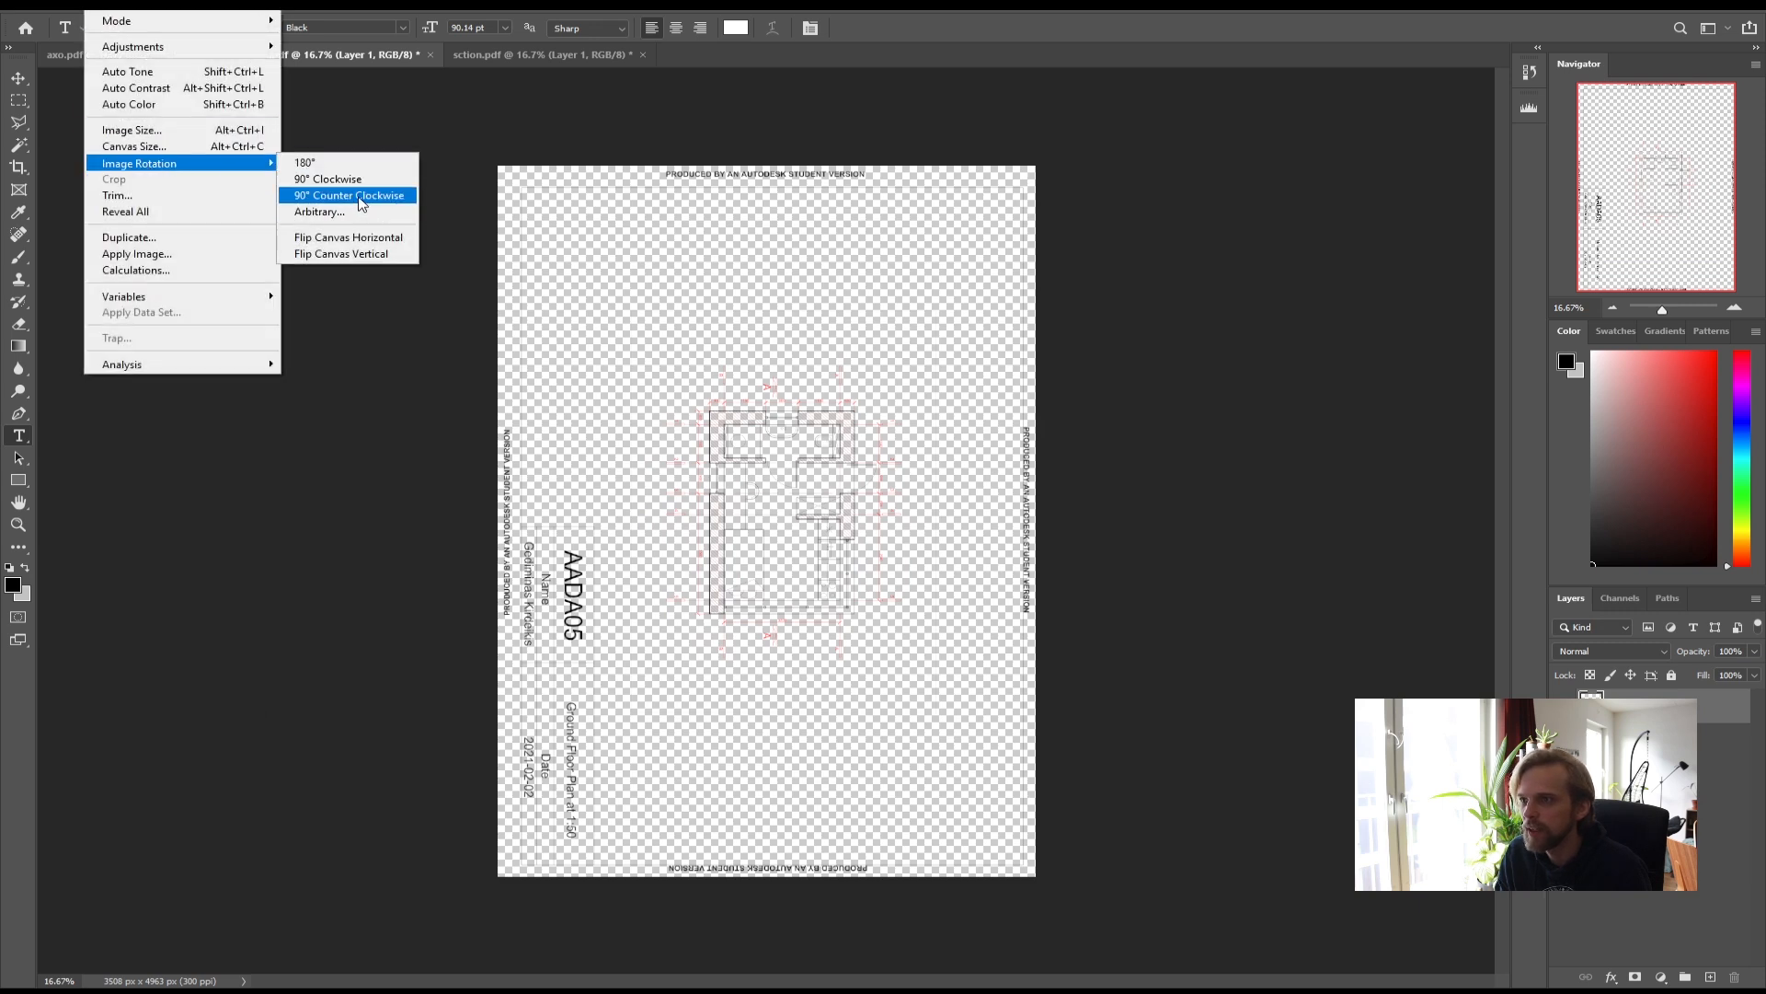
left_click(359, 195)
- Rotate the axonometric sheet 90° counter-clockwise to landscape
left_click(166, 55)
left_click(108, 8)
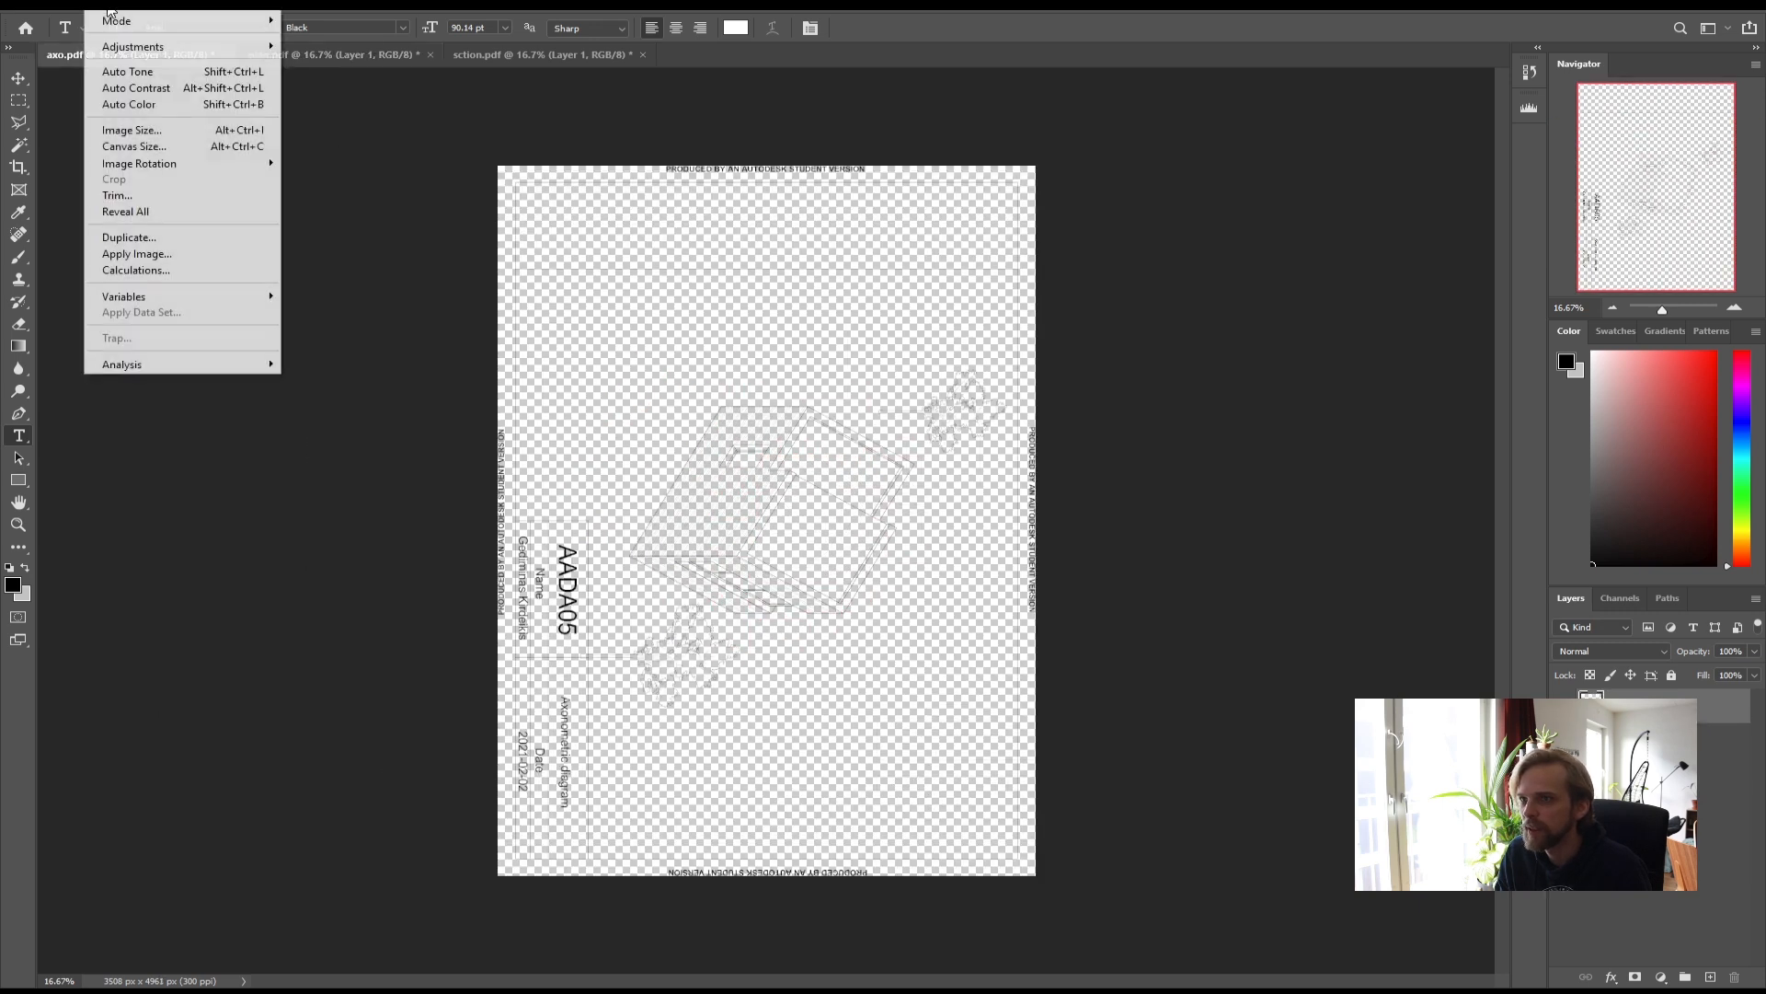
mouse_move(193, 168)
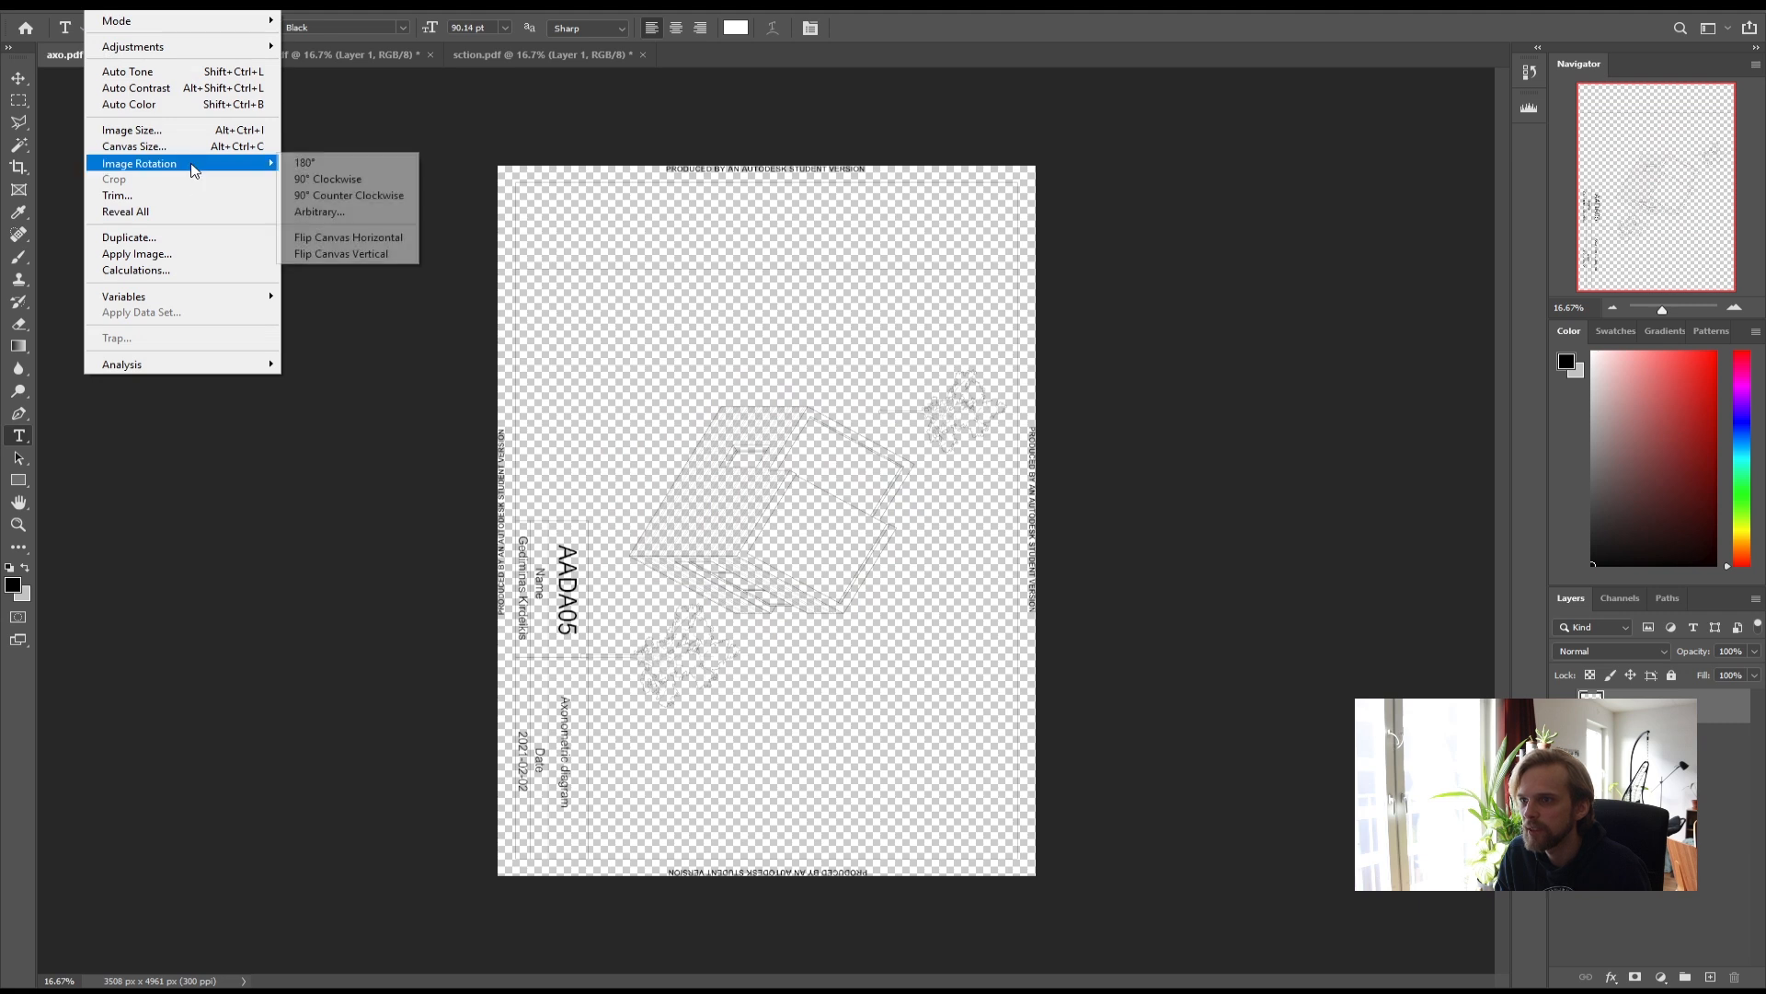
left_click(342, 198)
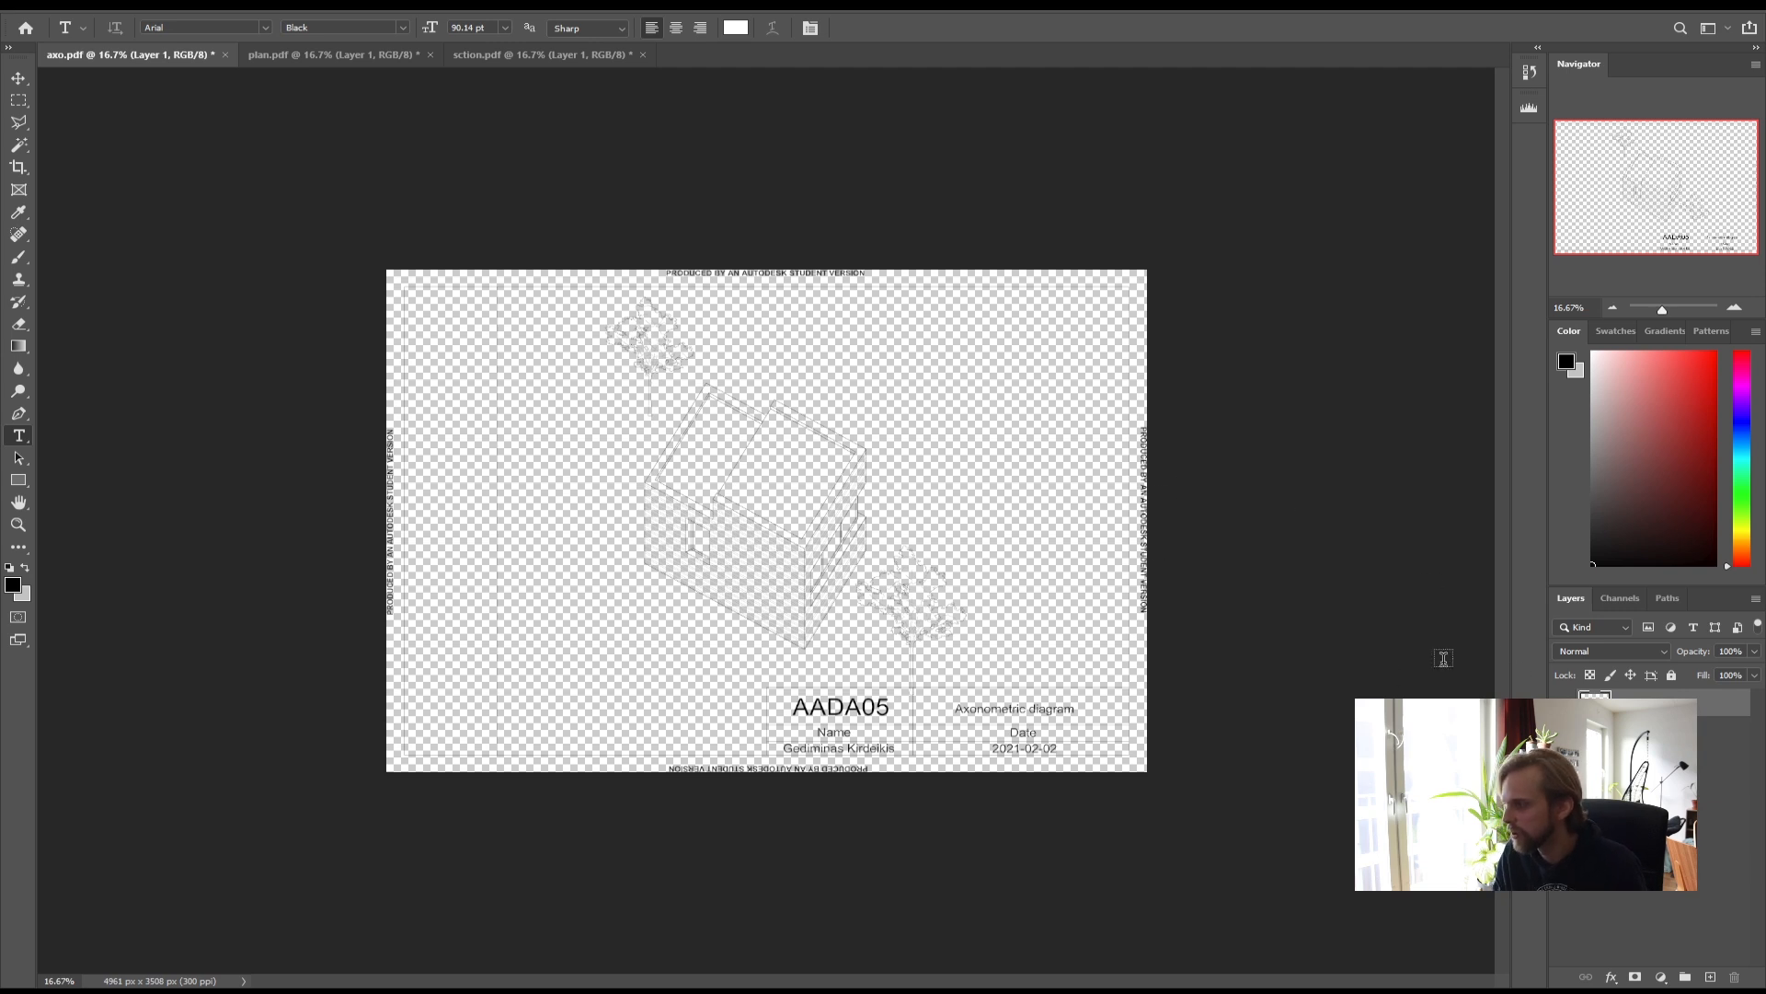
- Move the axo's new layer below the drawing, set the foreground to white, and fill it
left_click_drag(1656, 703, 1656, 754)
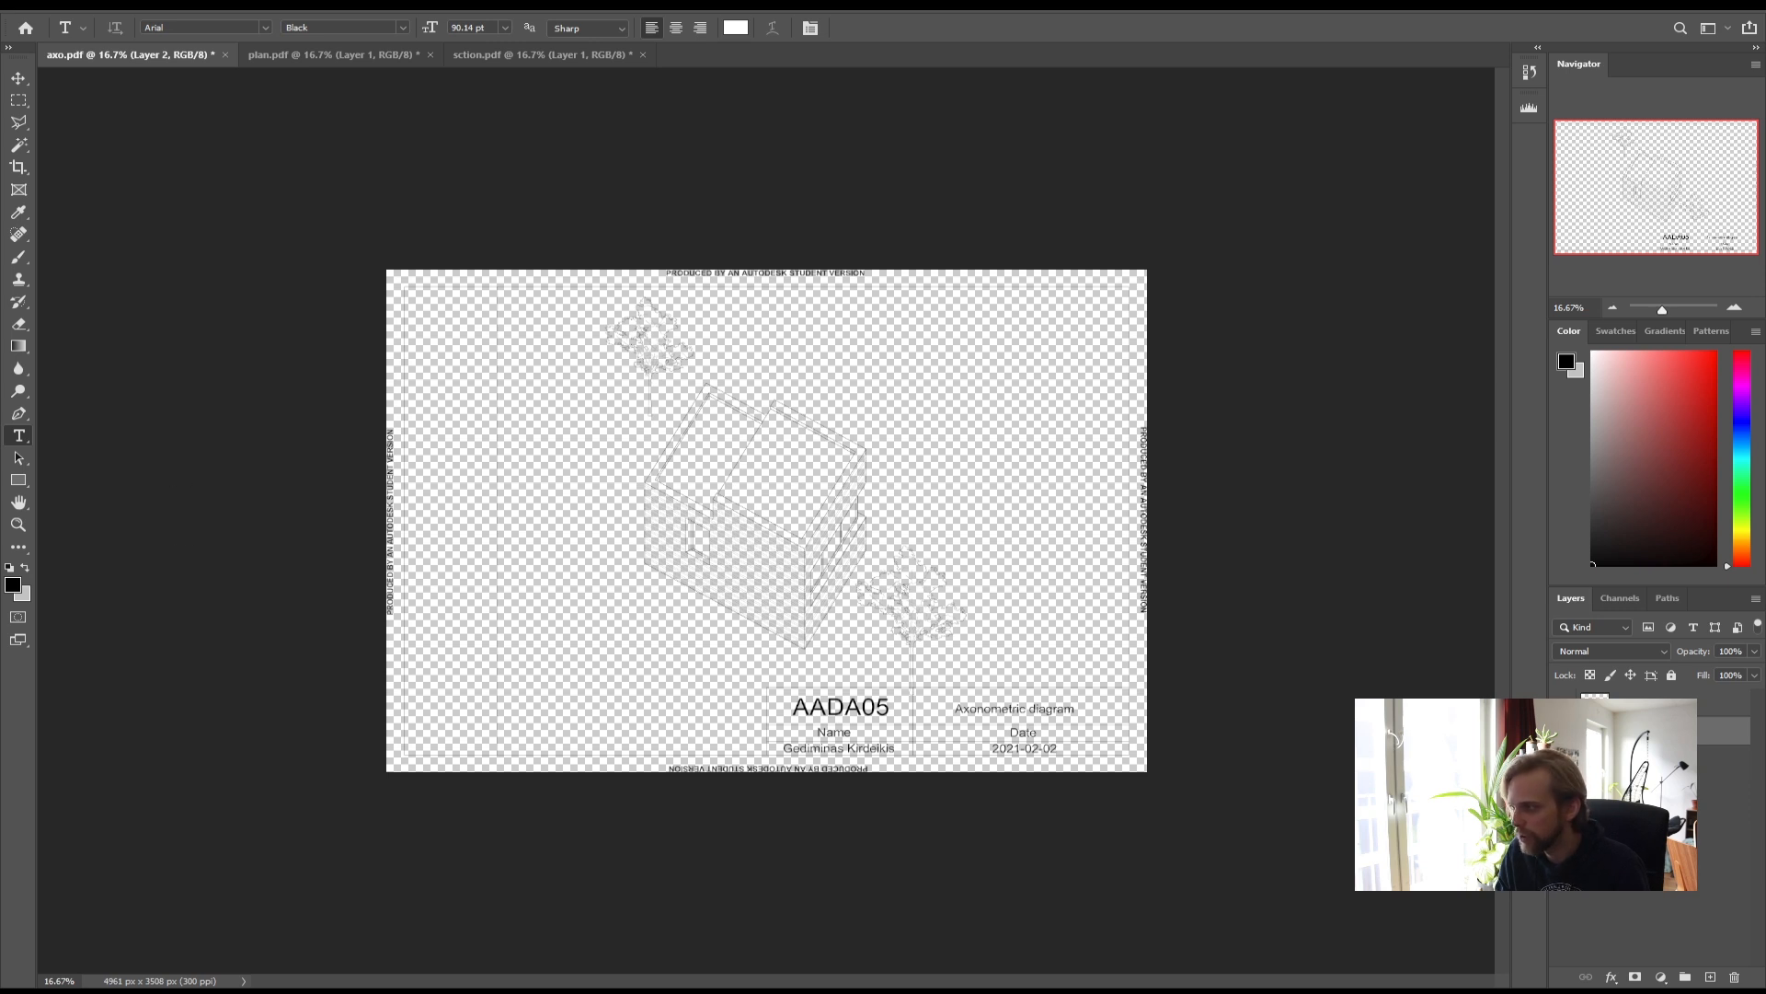
left_click(14, 581)
left_click_drag(1377, 507, 1278, 402)
left_click(1692, 391)
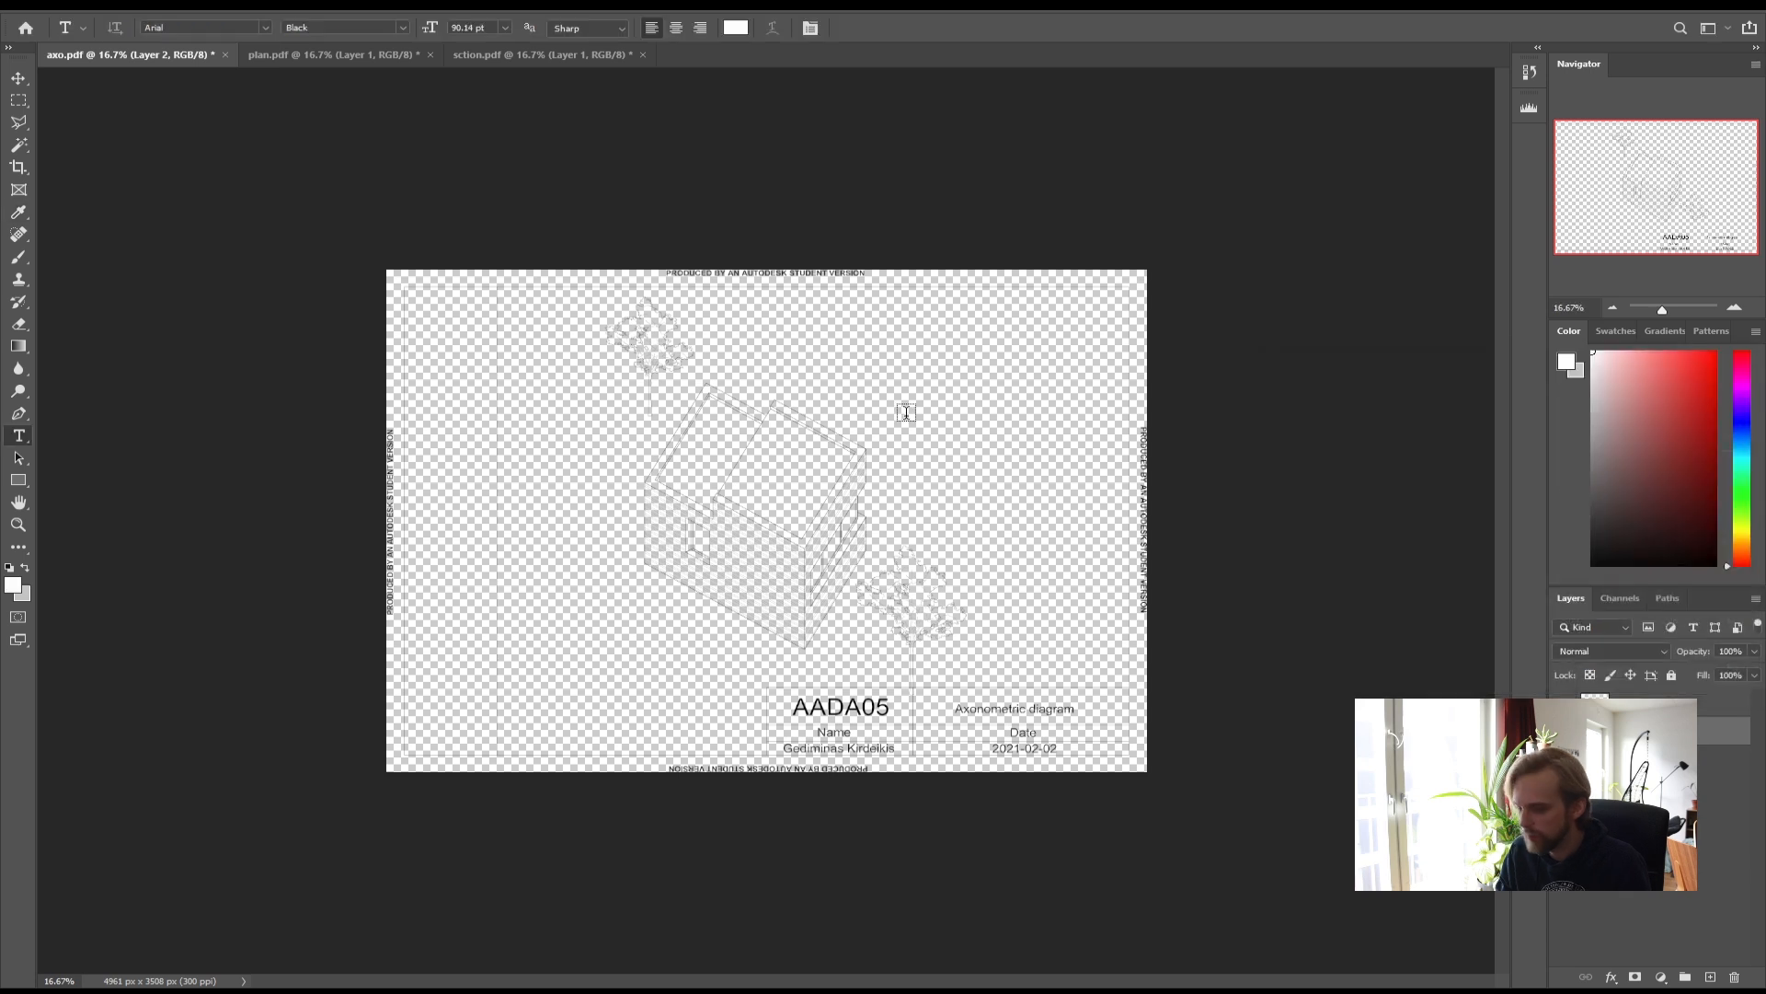
key("shift+BackSpace")
key("Return")
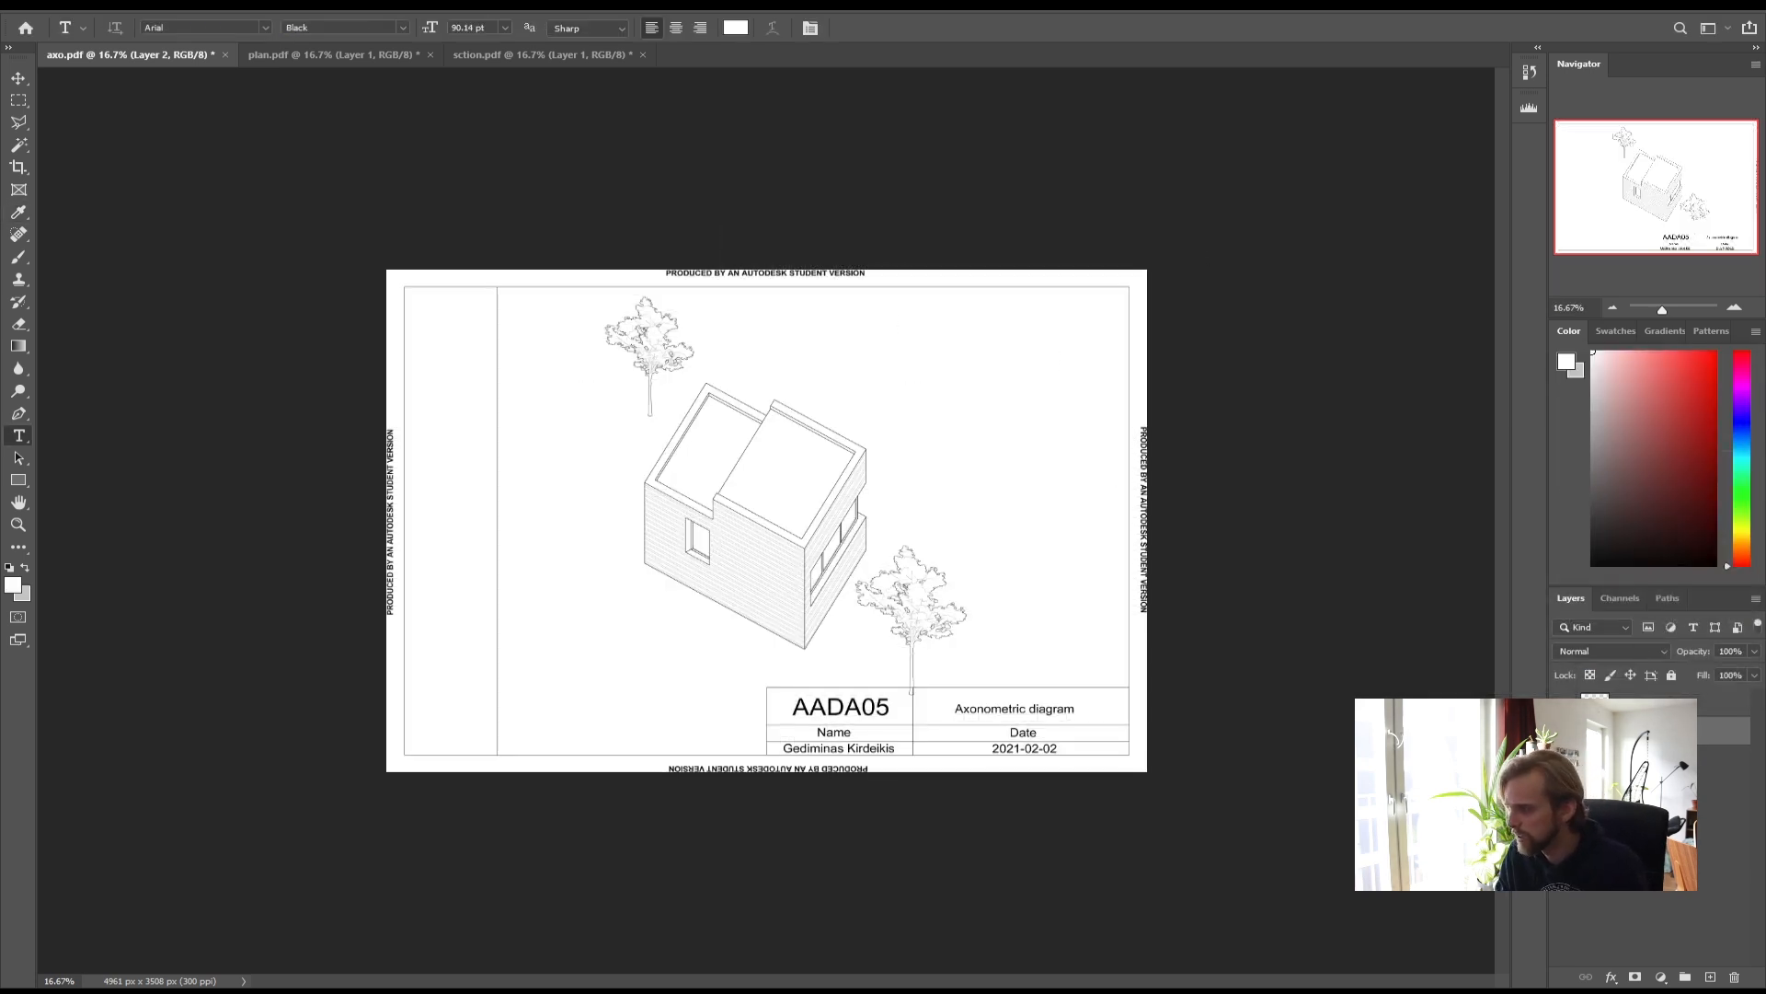
- Add a new layer below the plan drawing and fill it with white
left_click(324, 57)
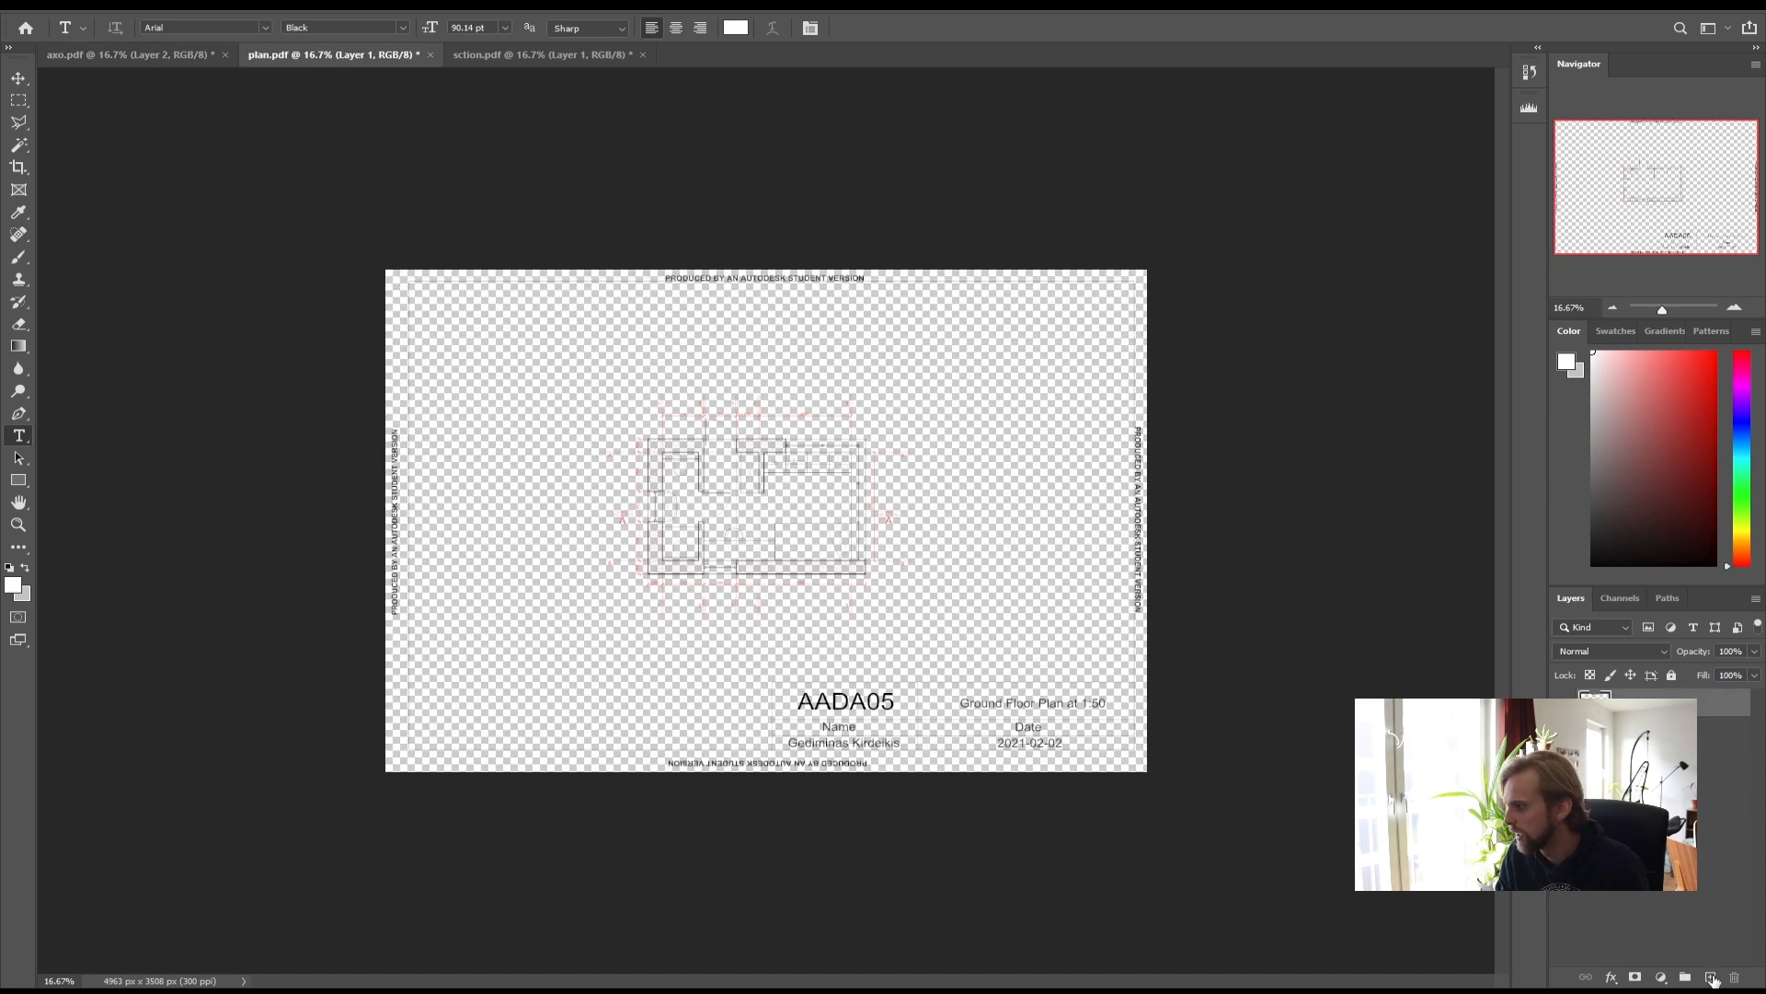
left_click(1711, 977)
left_click_drag(1656, 701, 1656, 782)
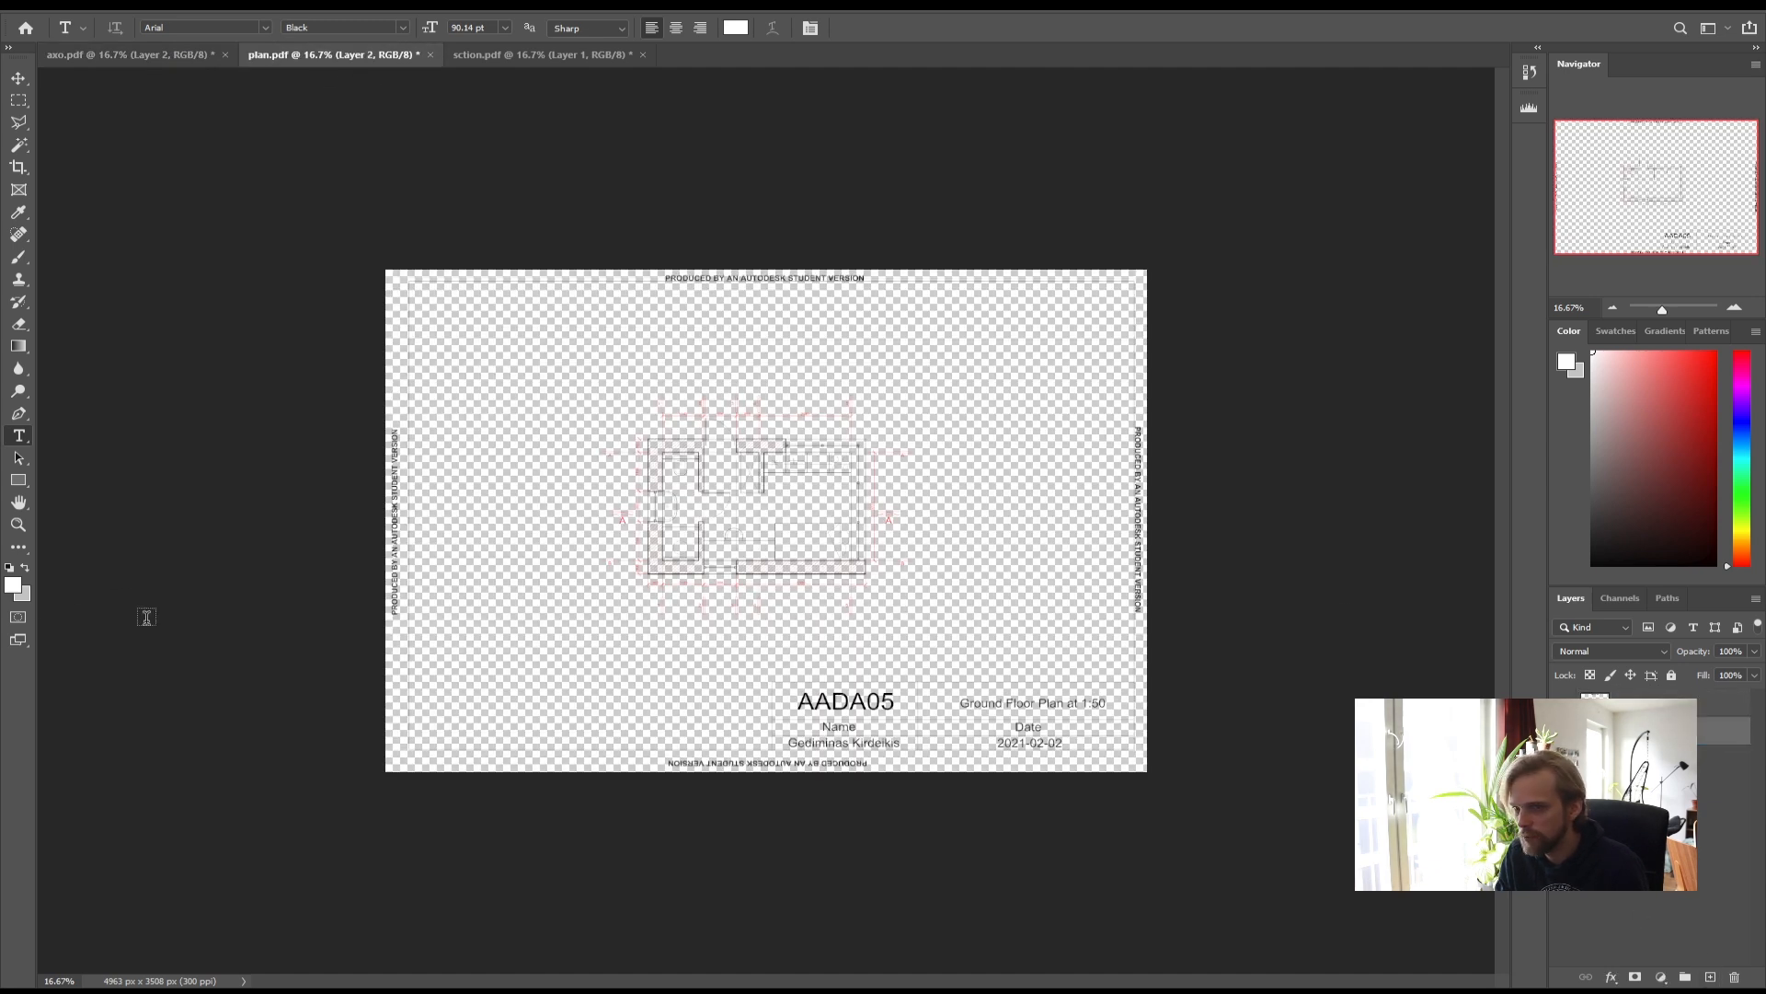
key("shift+F5")
key("Return")
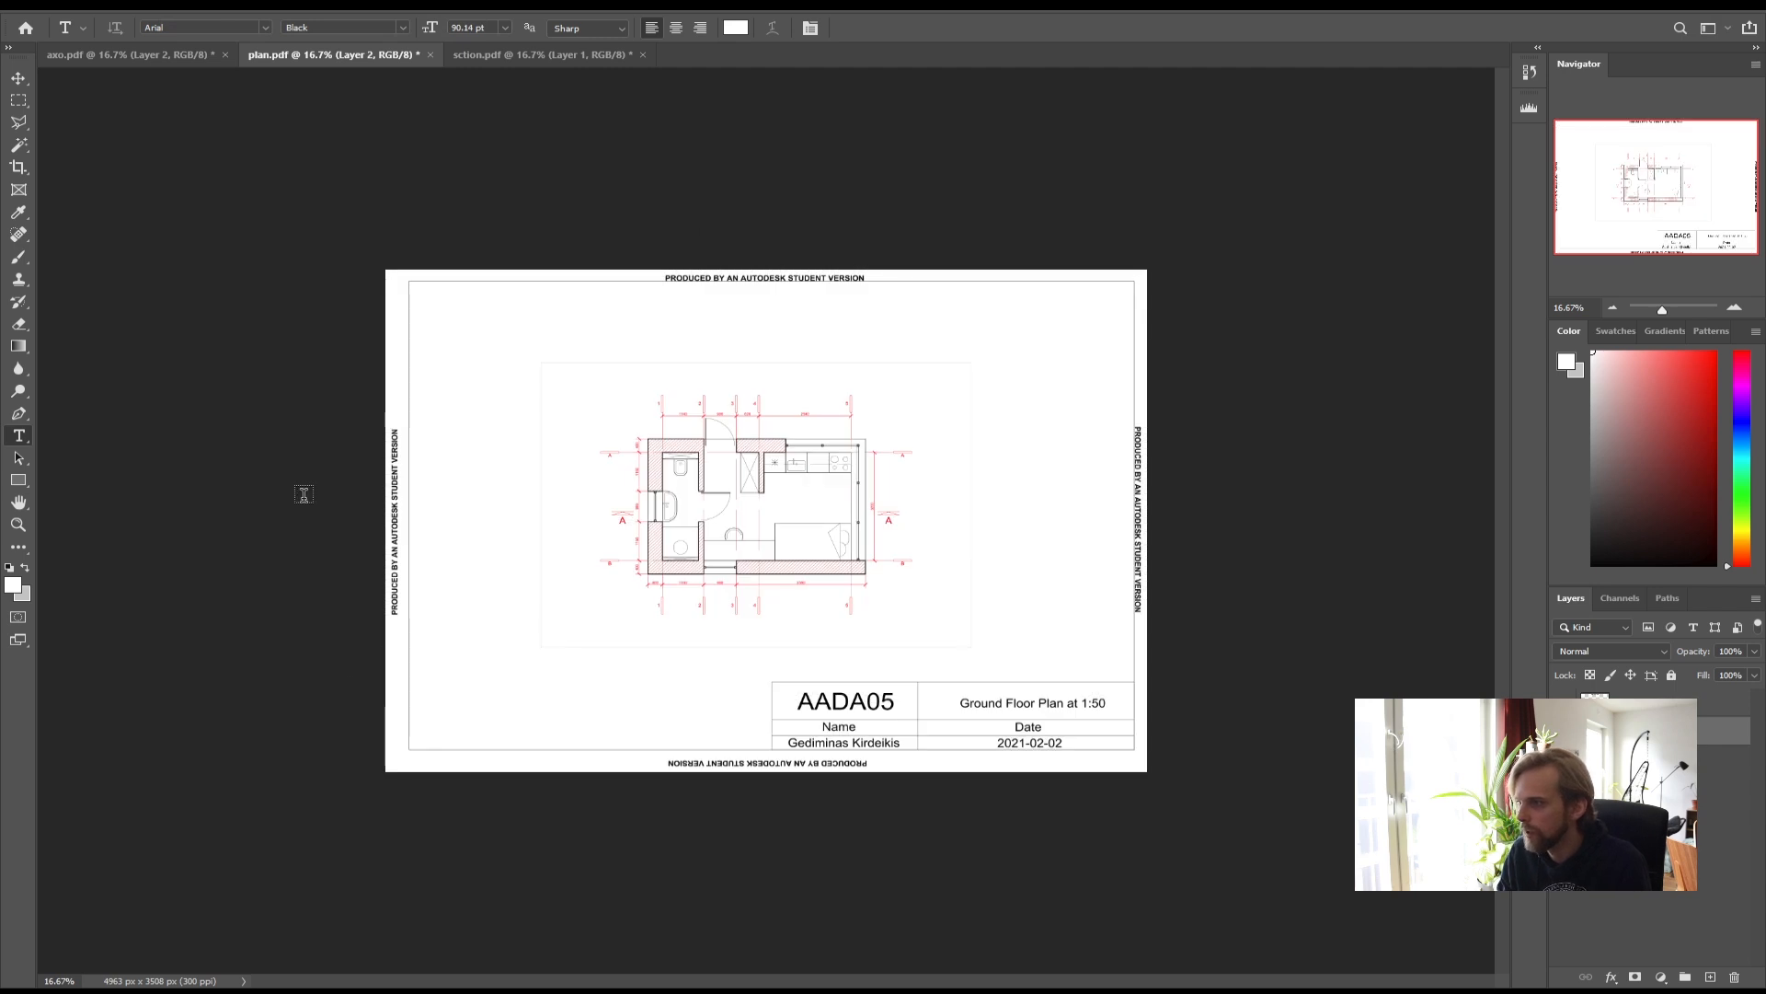
- Fill the section sheet's new background layer with white
left_click(544, 55)
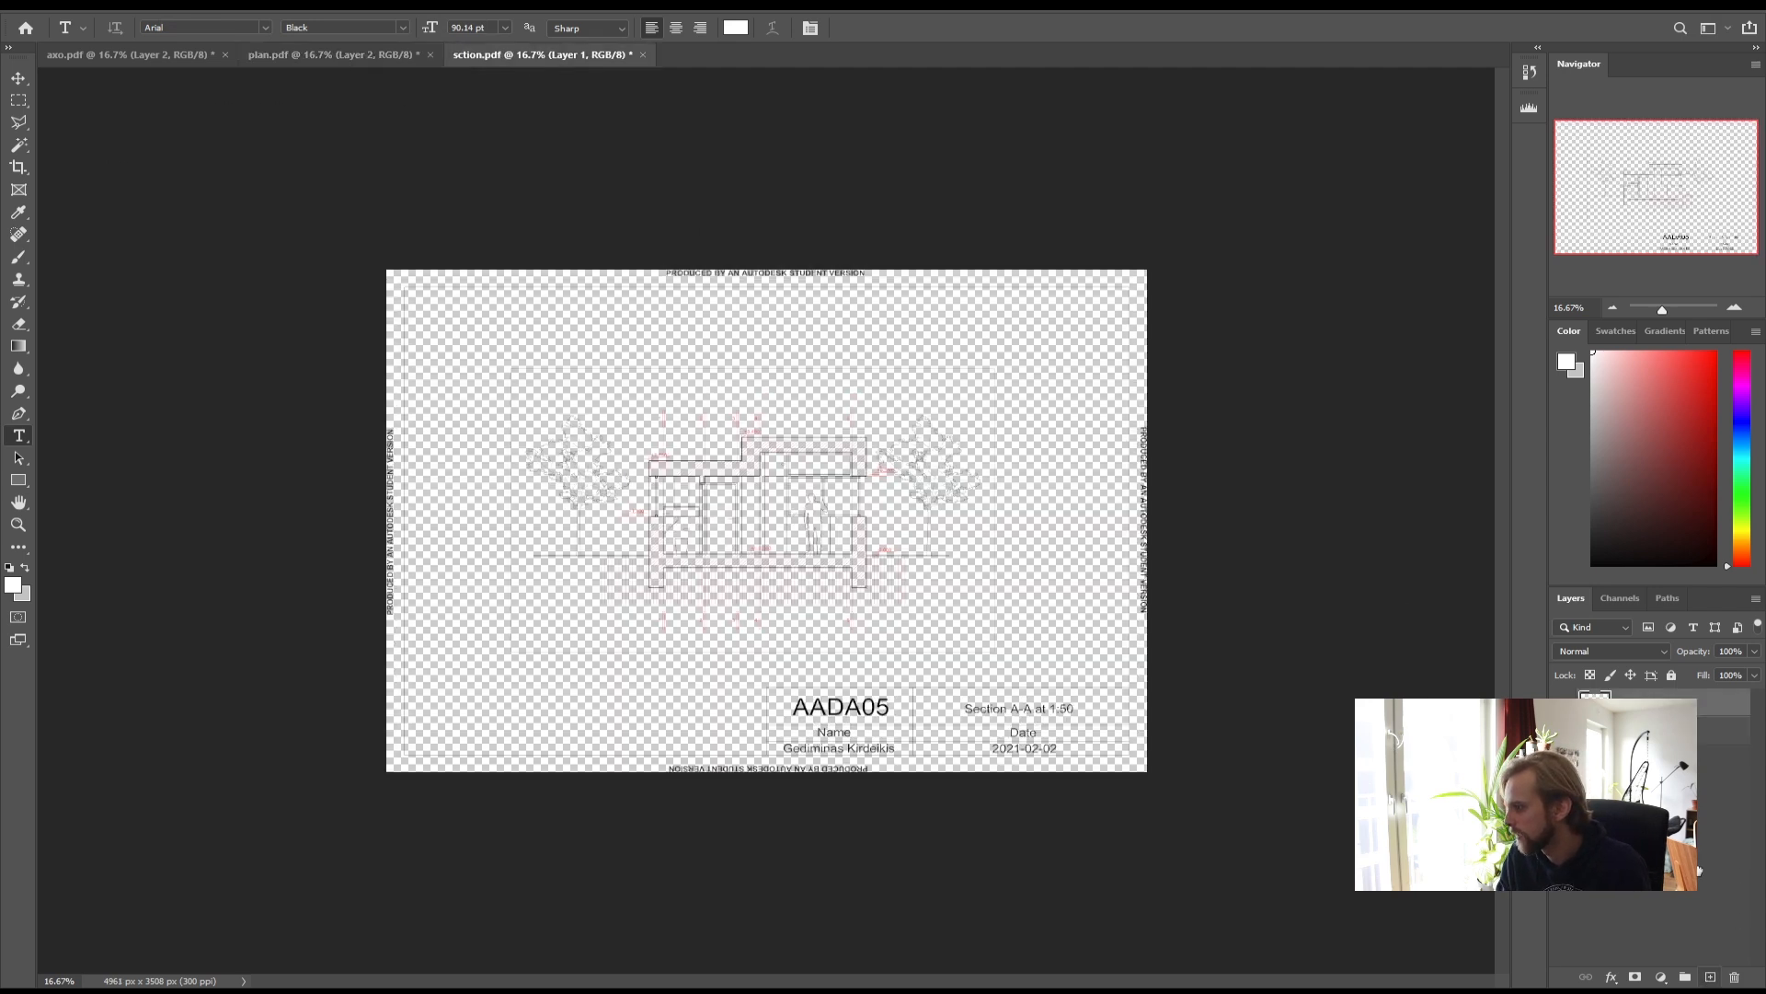
key("shift+F5")
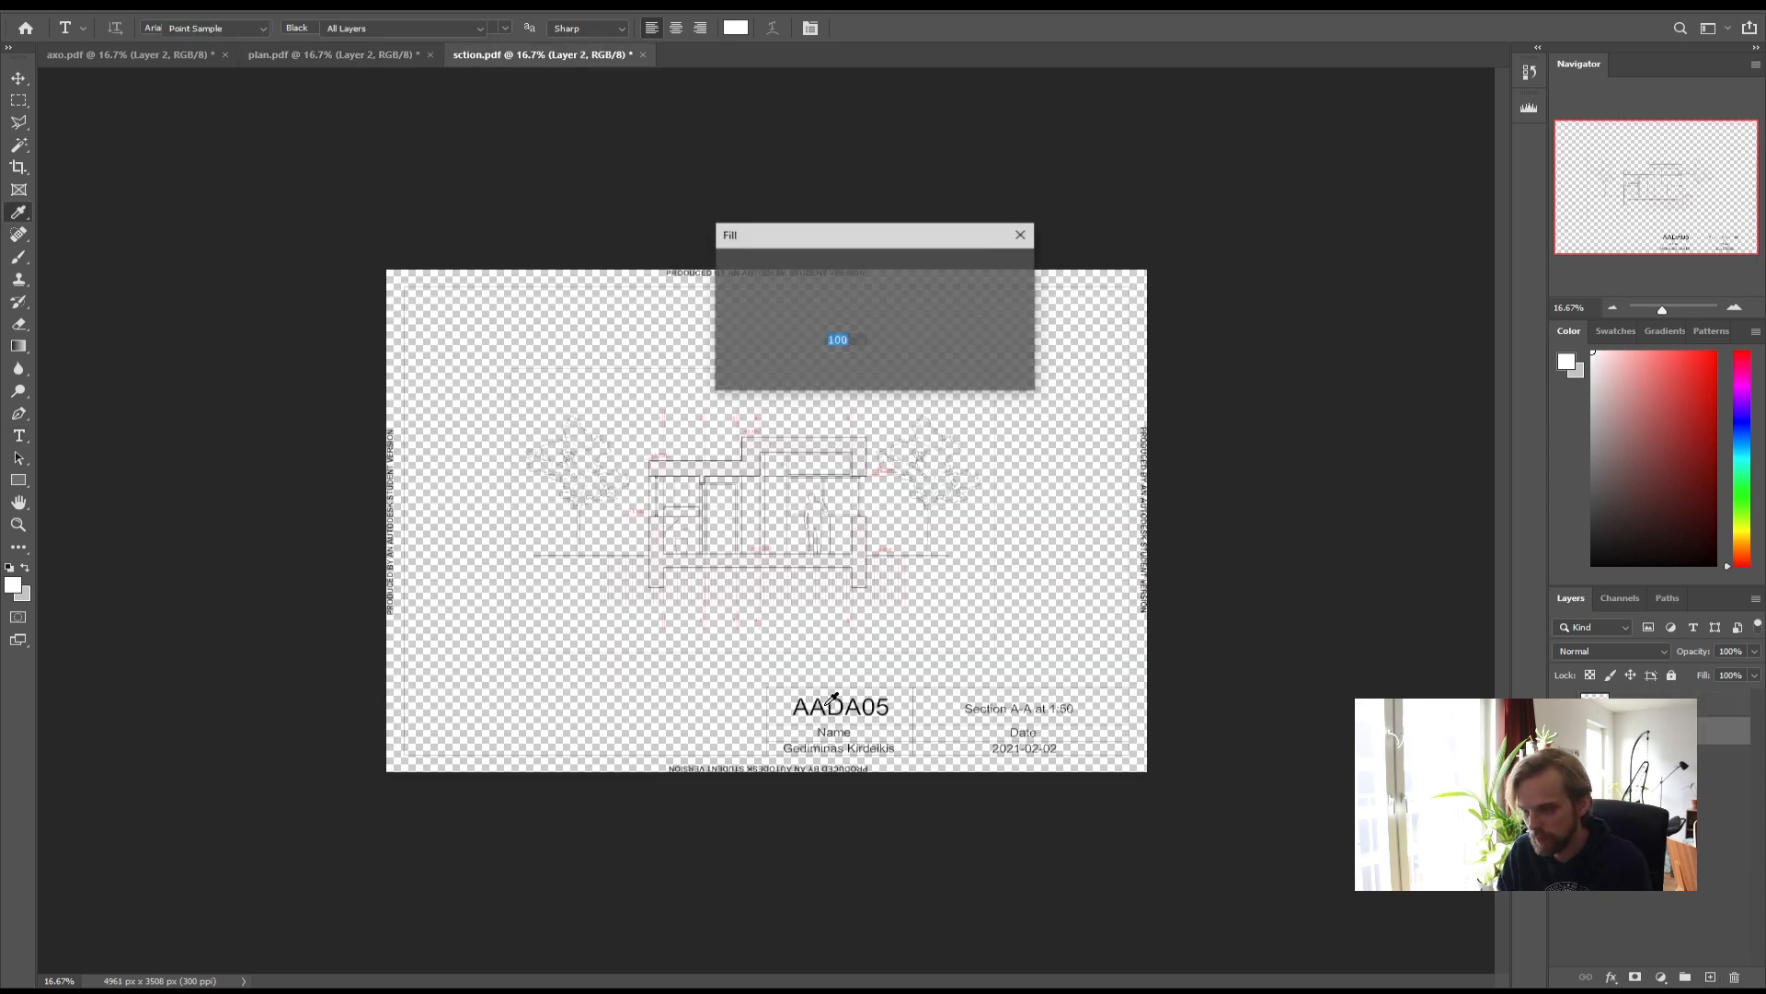
key("Return")
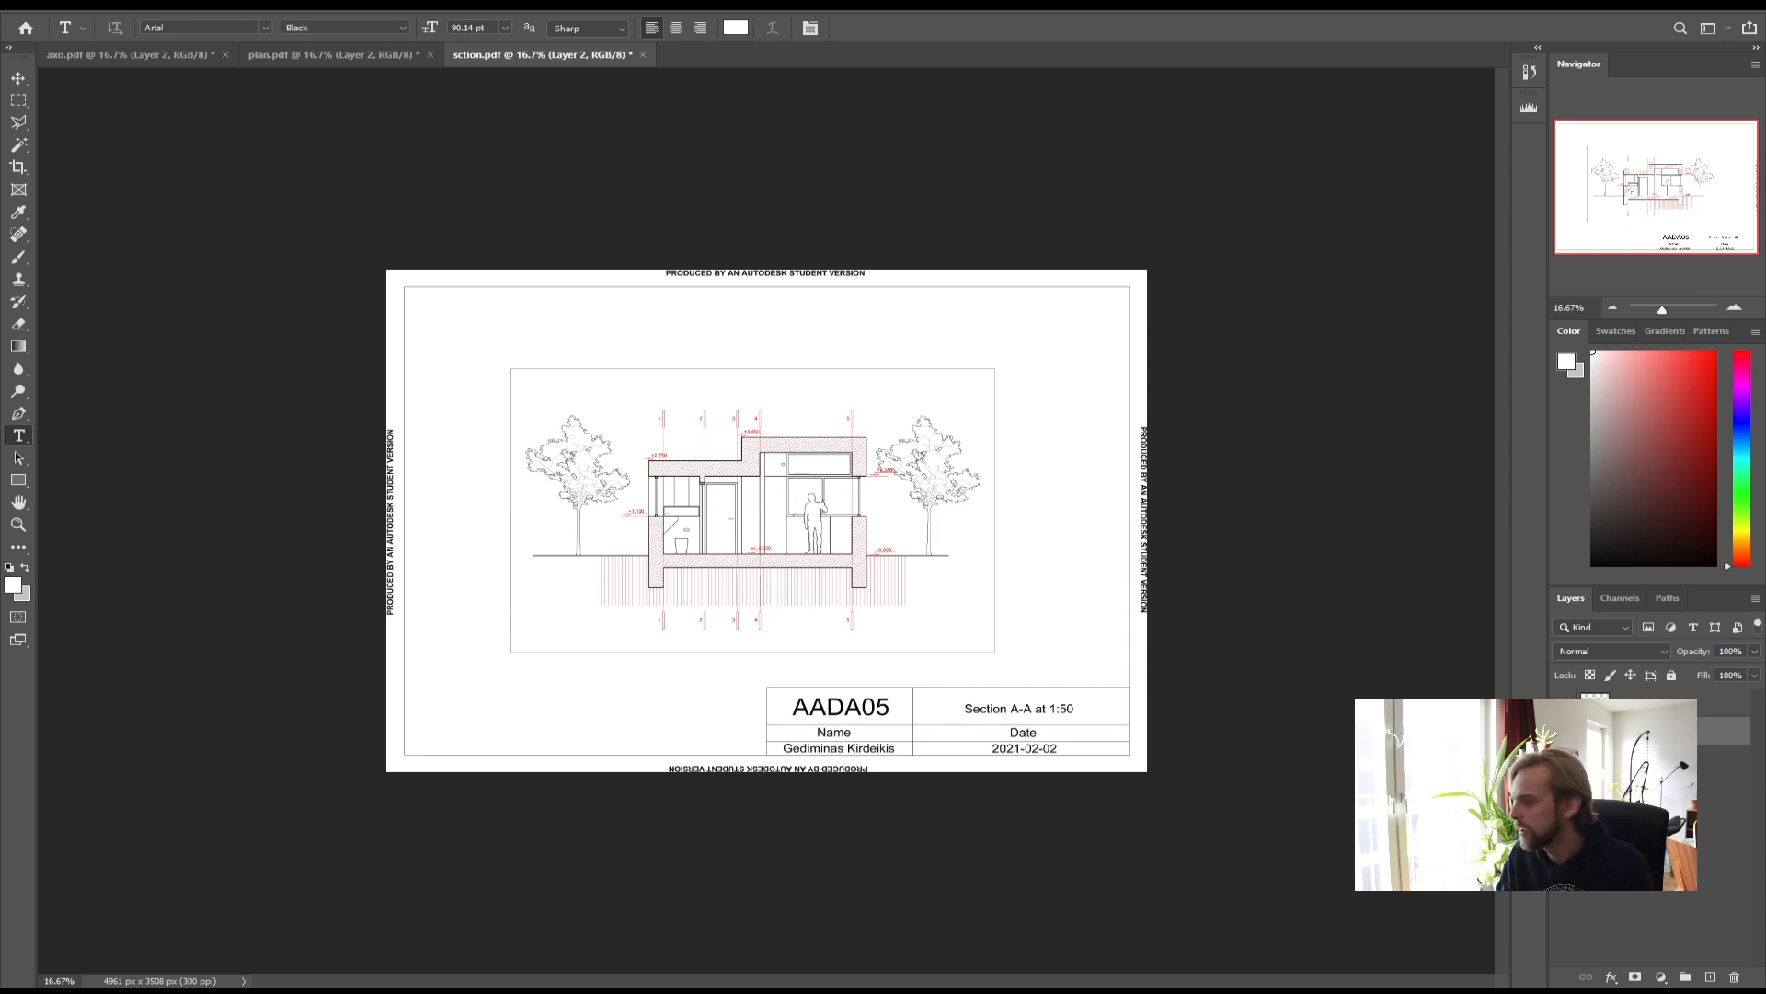
- Reactivate the section's drawing layer and marquee-select the strip along its left edge
key("alt+bracketright")
key("m")
left_click_drag(311, 266, 396, 688)
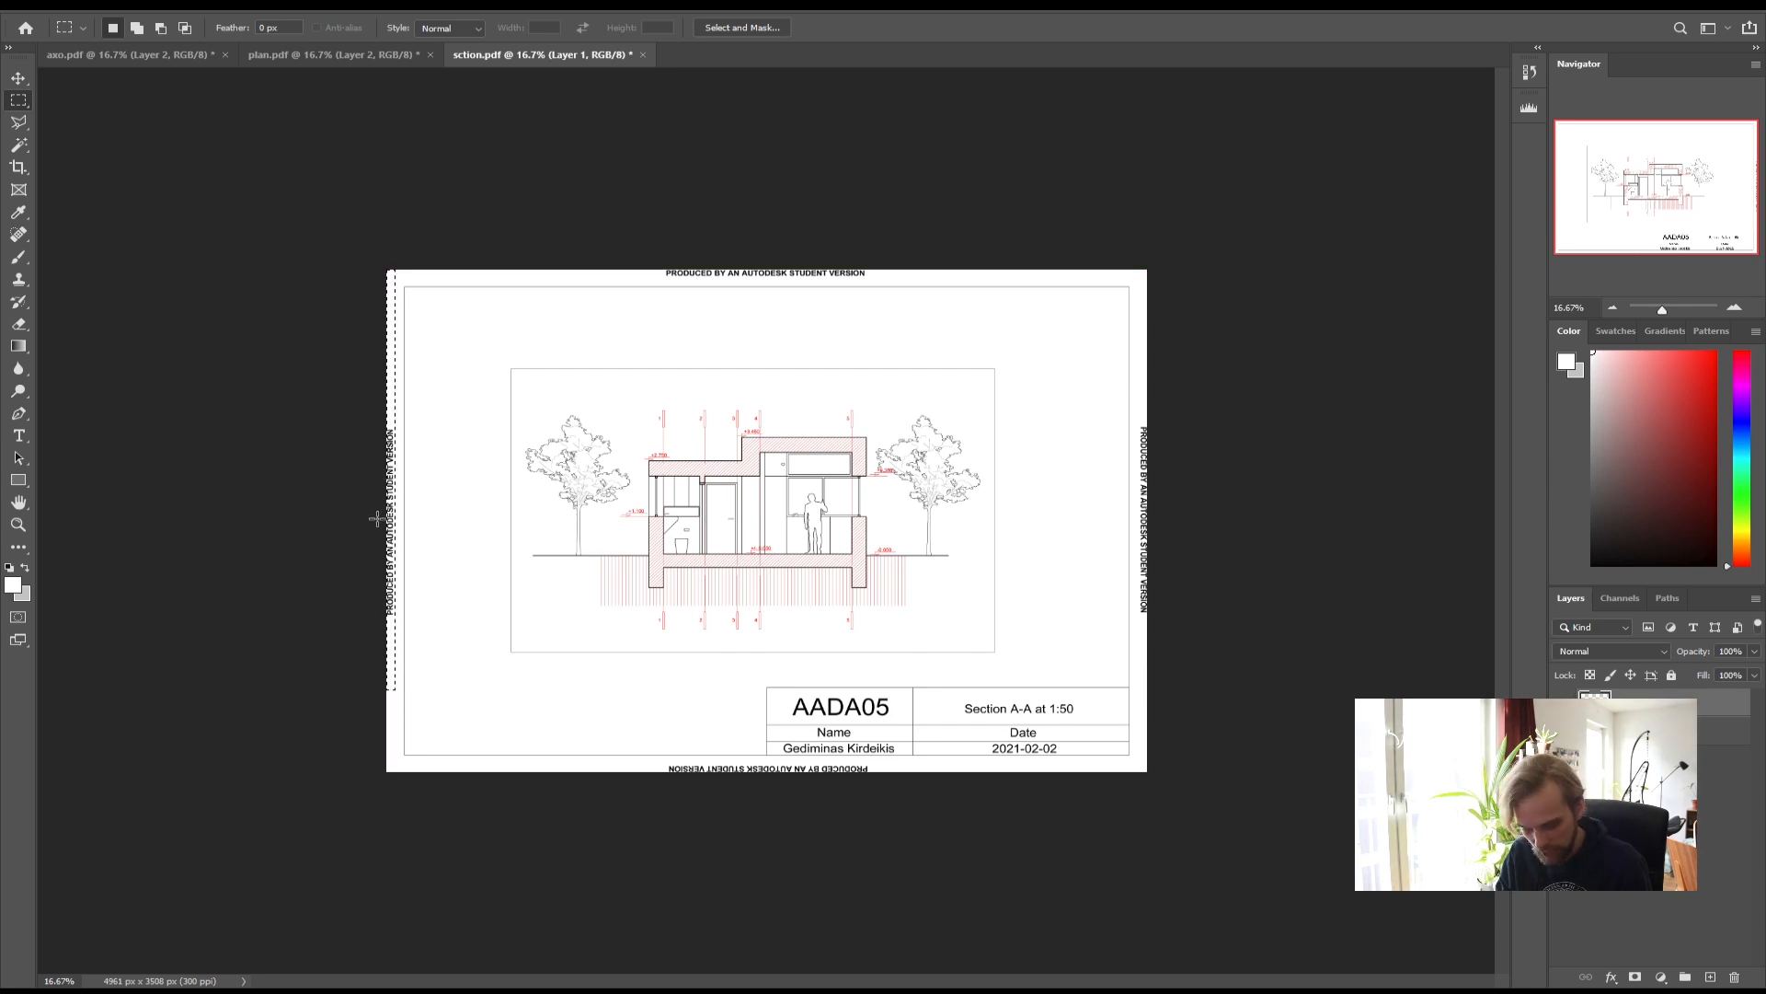
- Select the section's top, right and upside-down bottom watermark strips and delete them
scroll(377, 518, "up", 2, "alt")
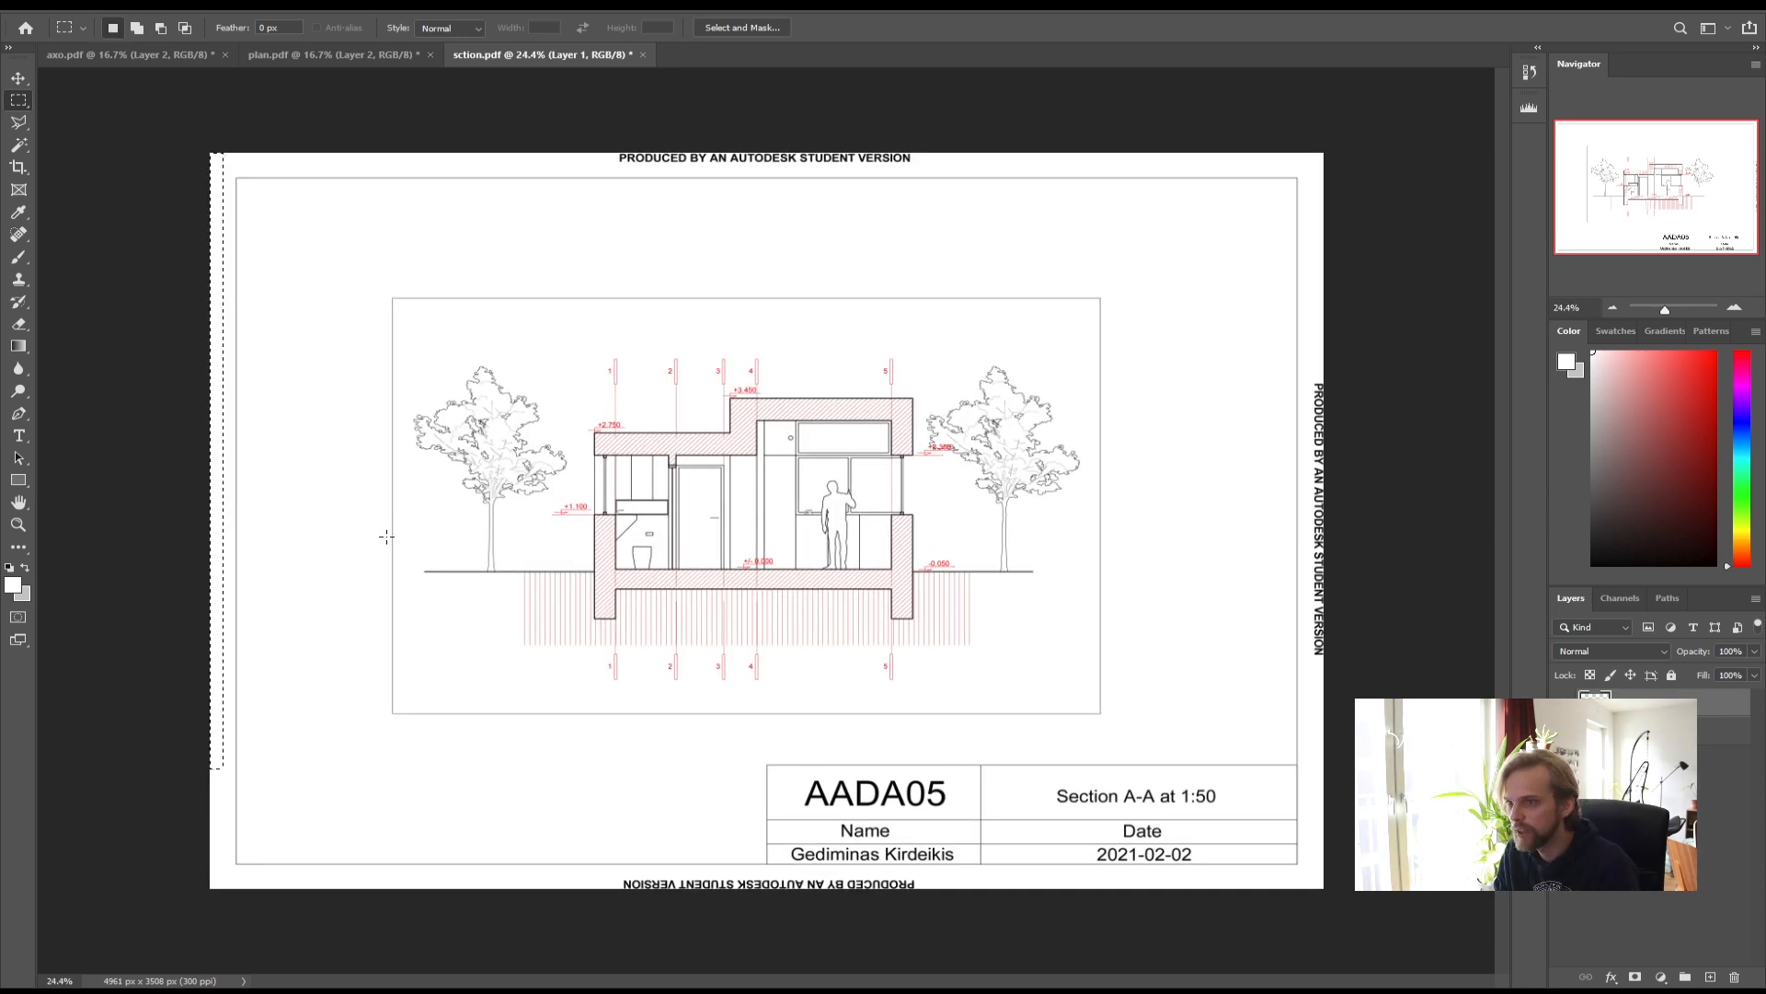
left_click_drag(582, 118, 1024, 167)
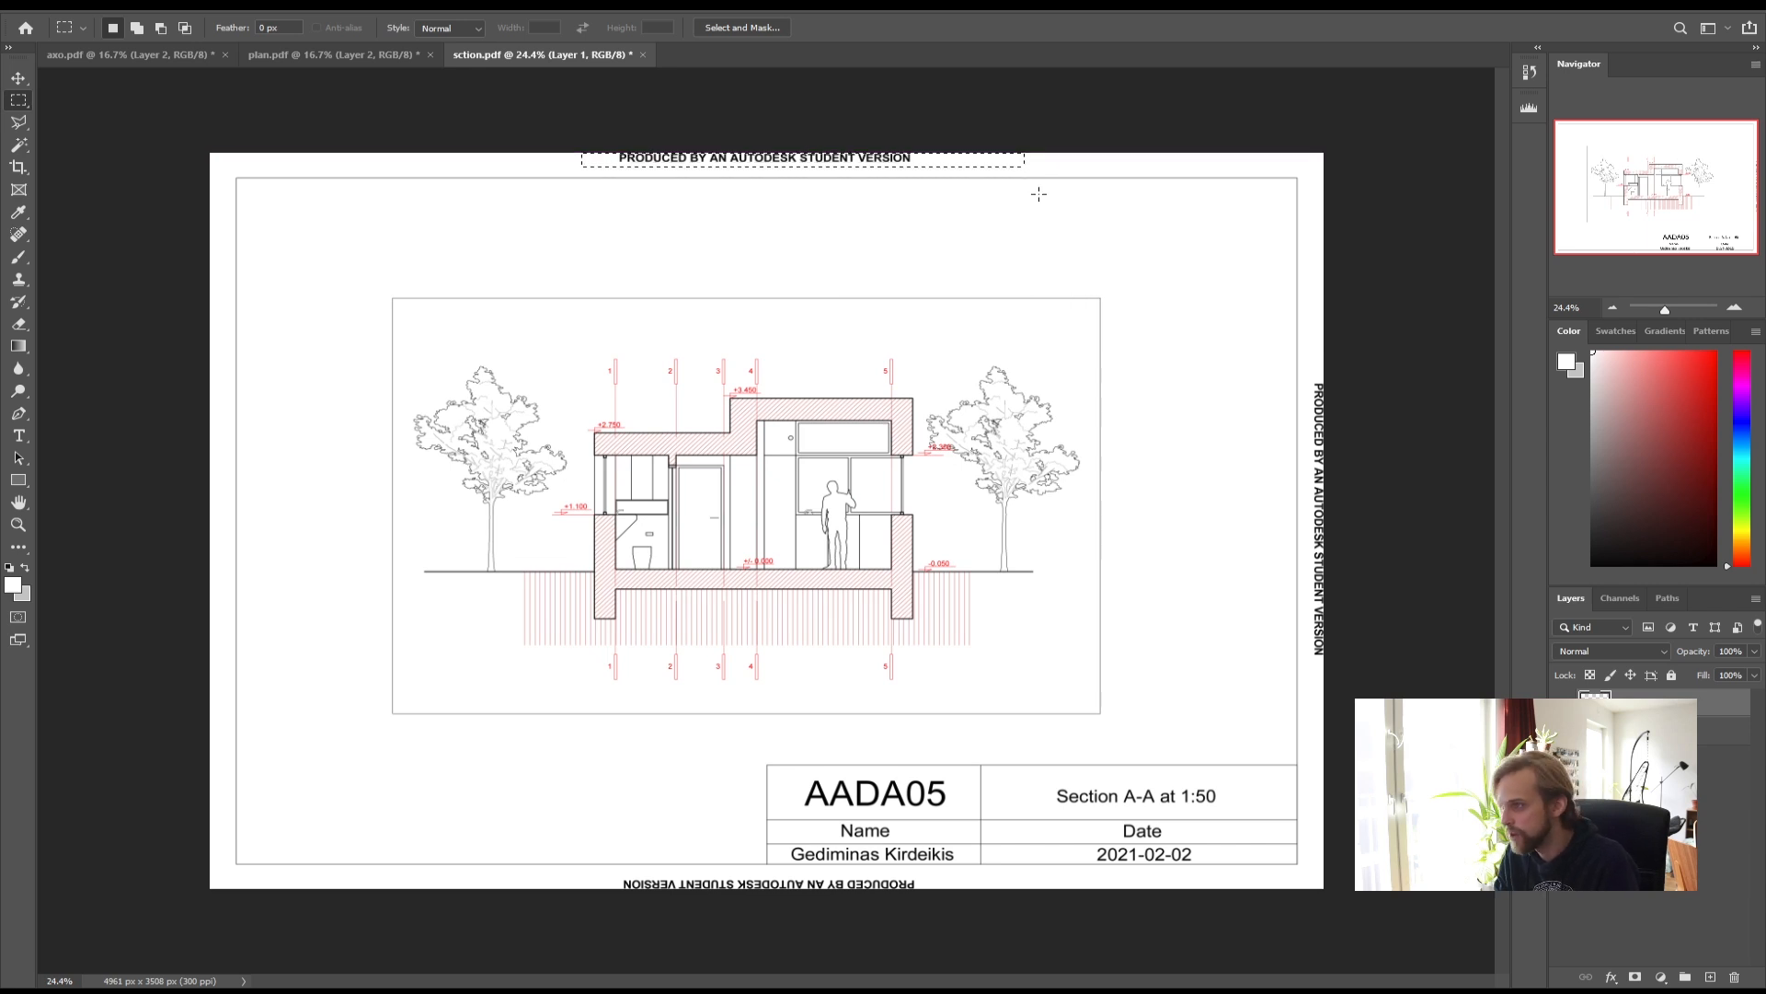
left_click_drag(1307, 138, 1369, 389)
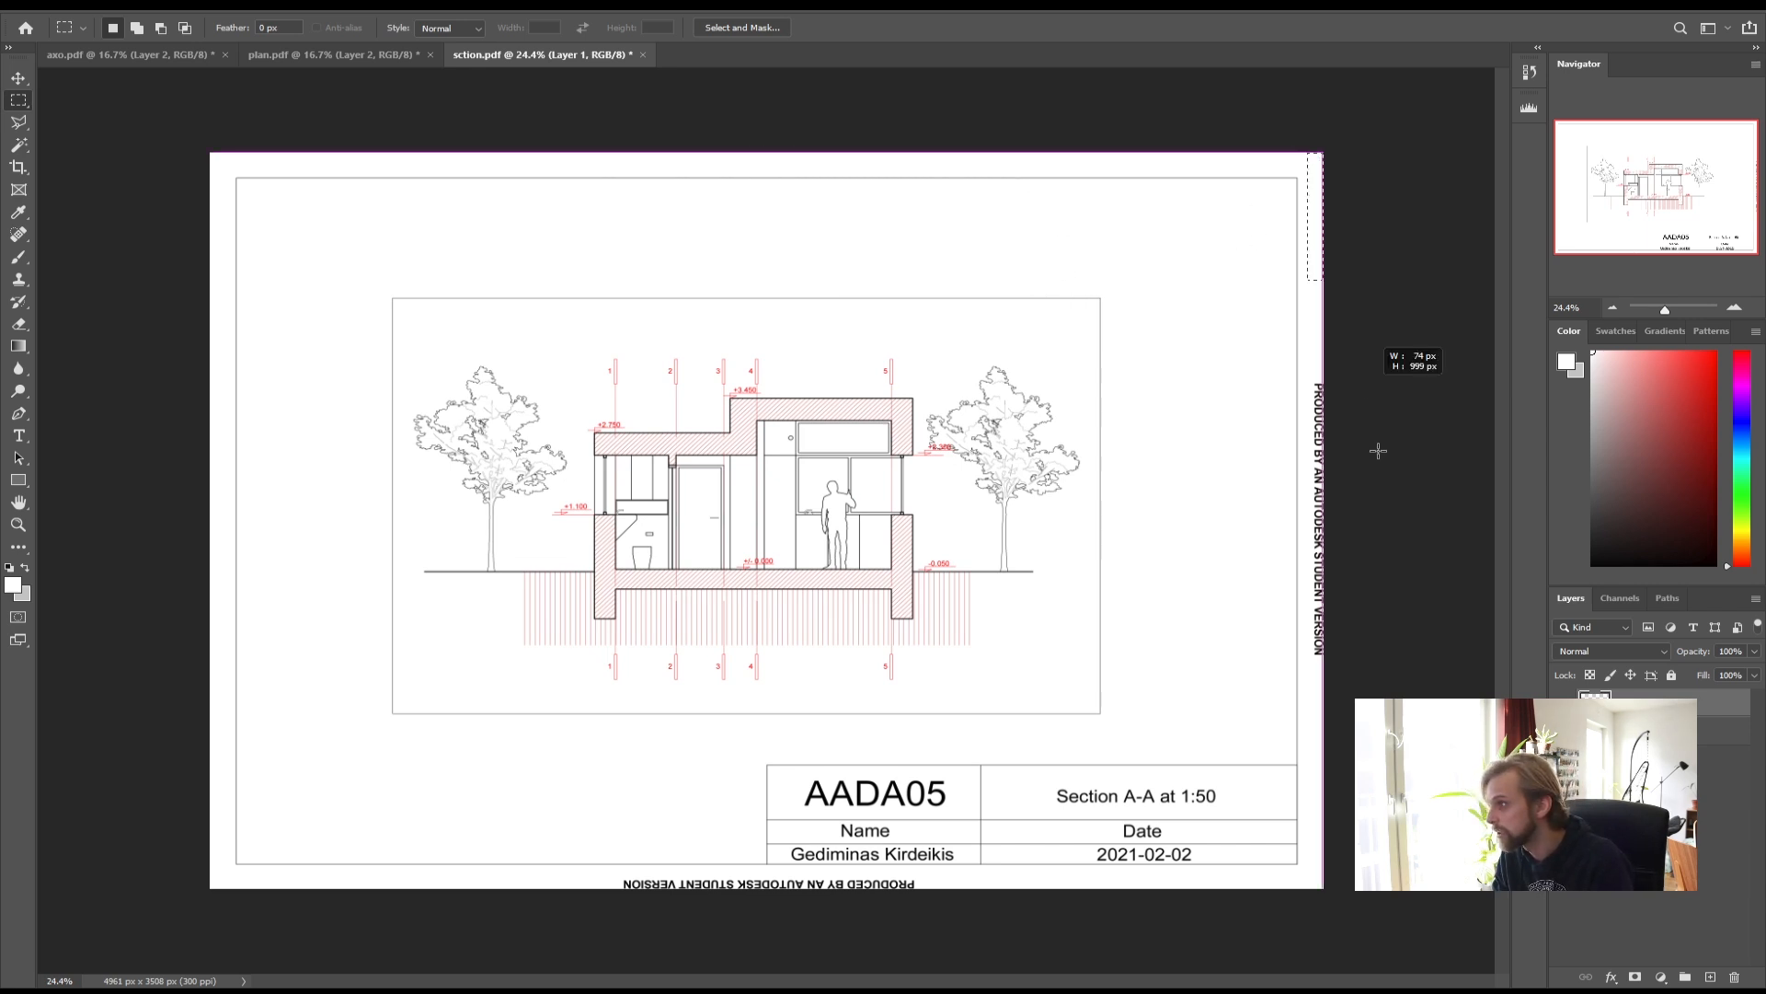
left_click_drag(1104, 934, 536, 876)
key("Delete")
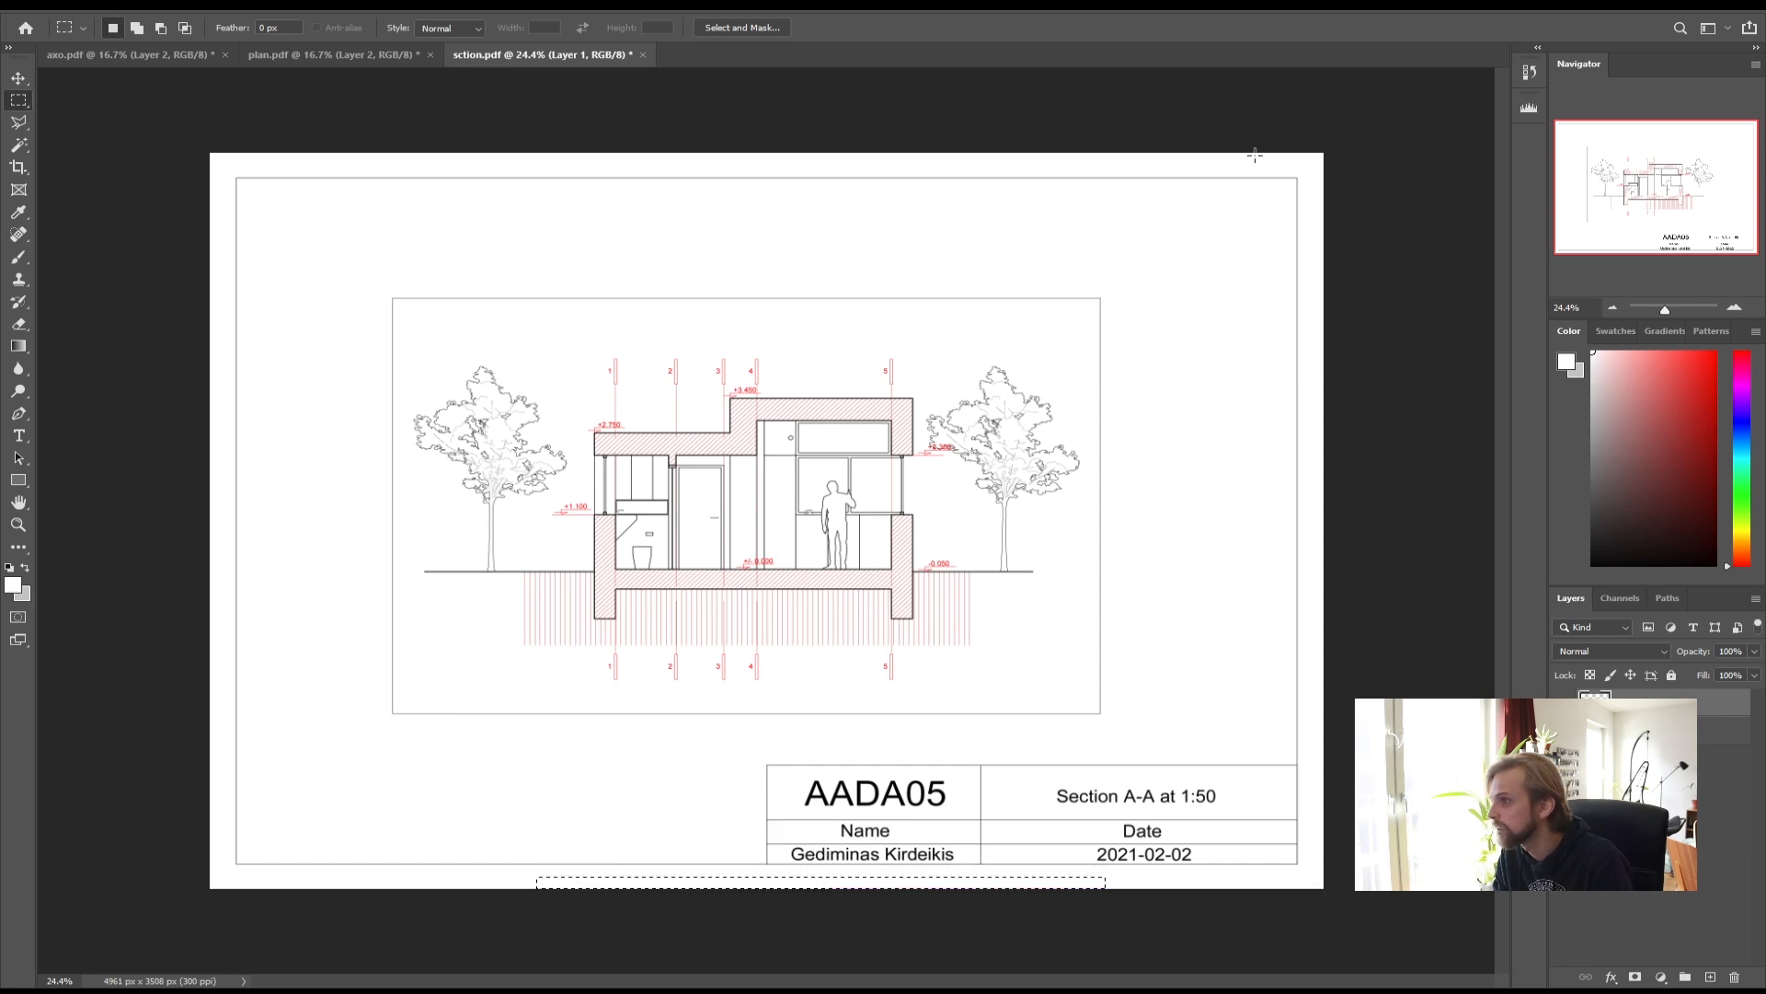
- Erase the top watermark text on the plan sheet's drawing layer
left_click(405, 55)
left_click_drag(618, 269, 884, 281)
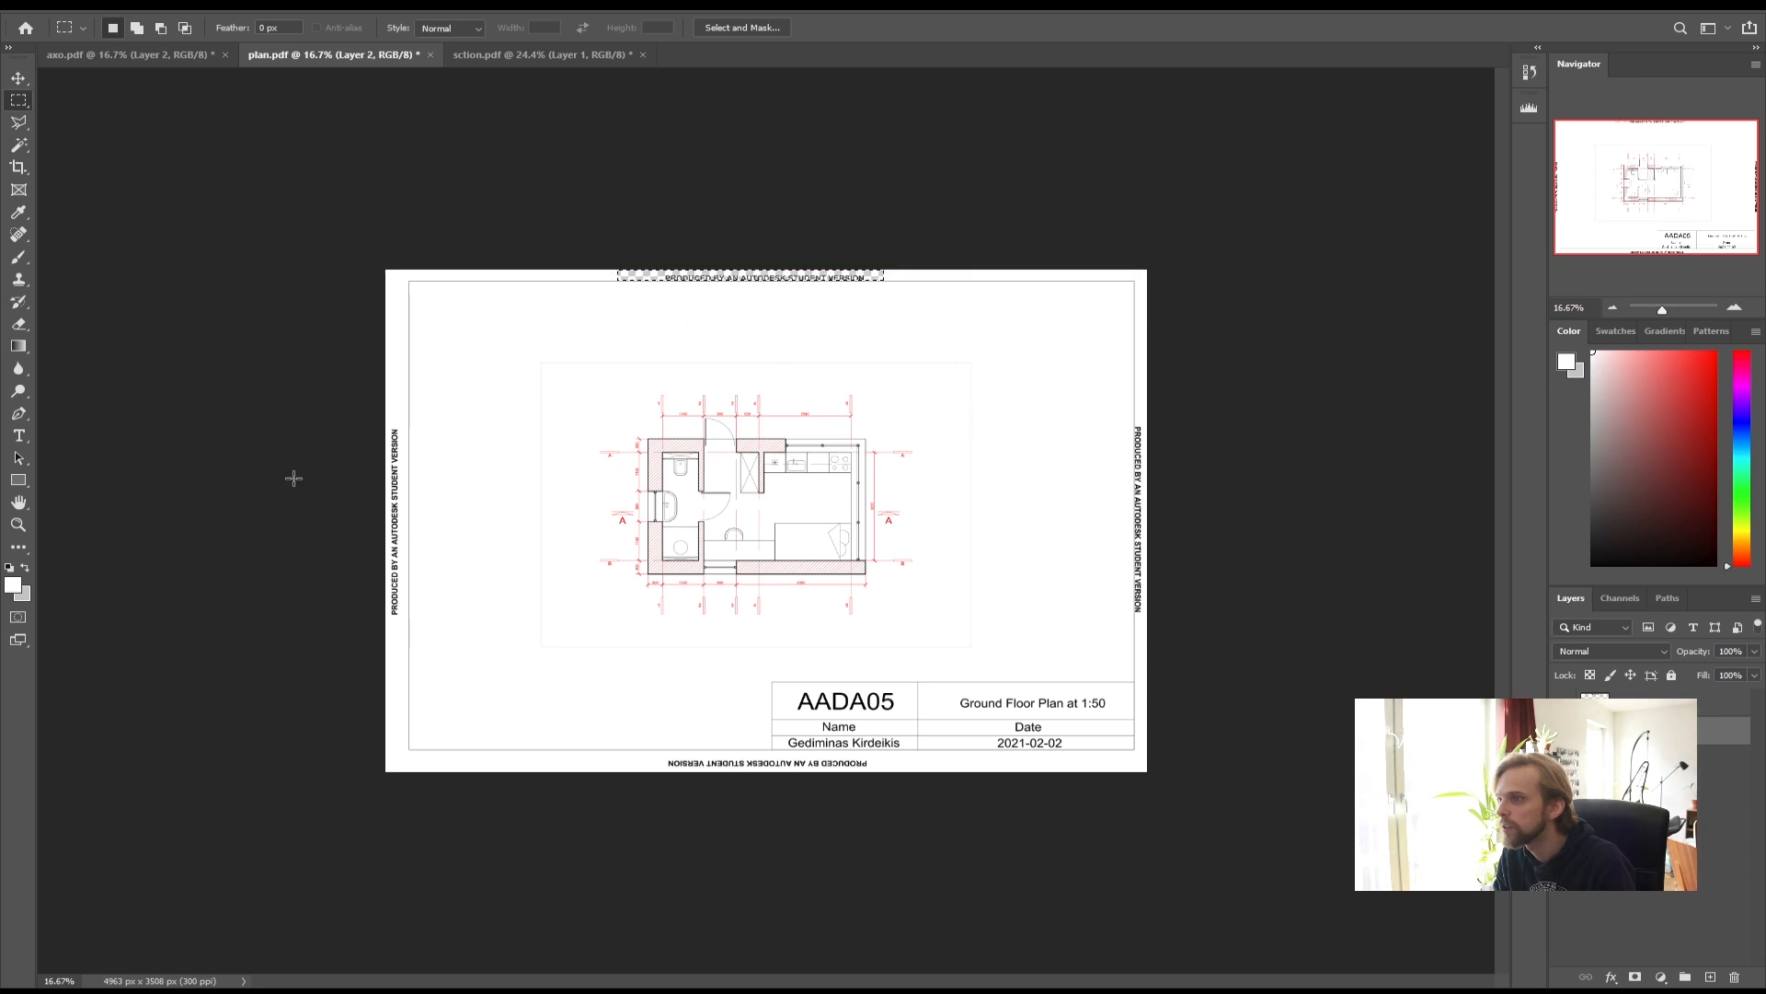
key("ctrl+d")
key("ctrl+0")
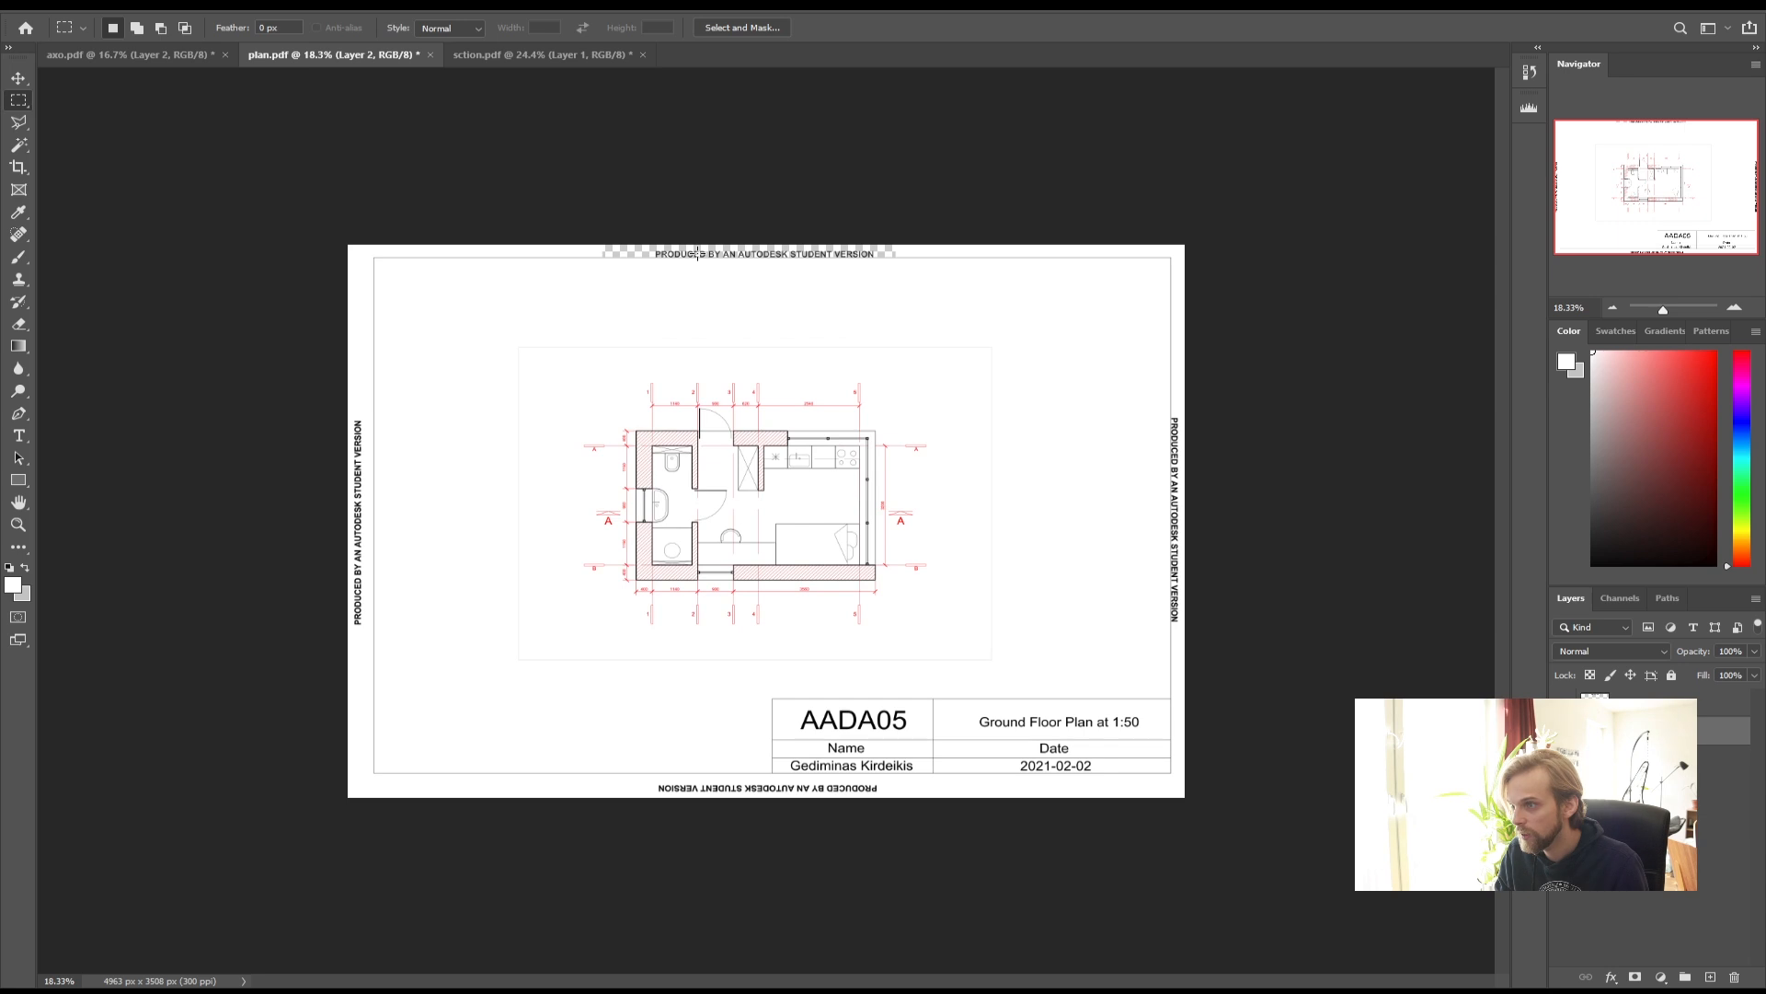
key("ctrl+z")
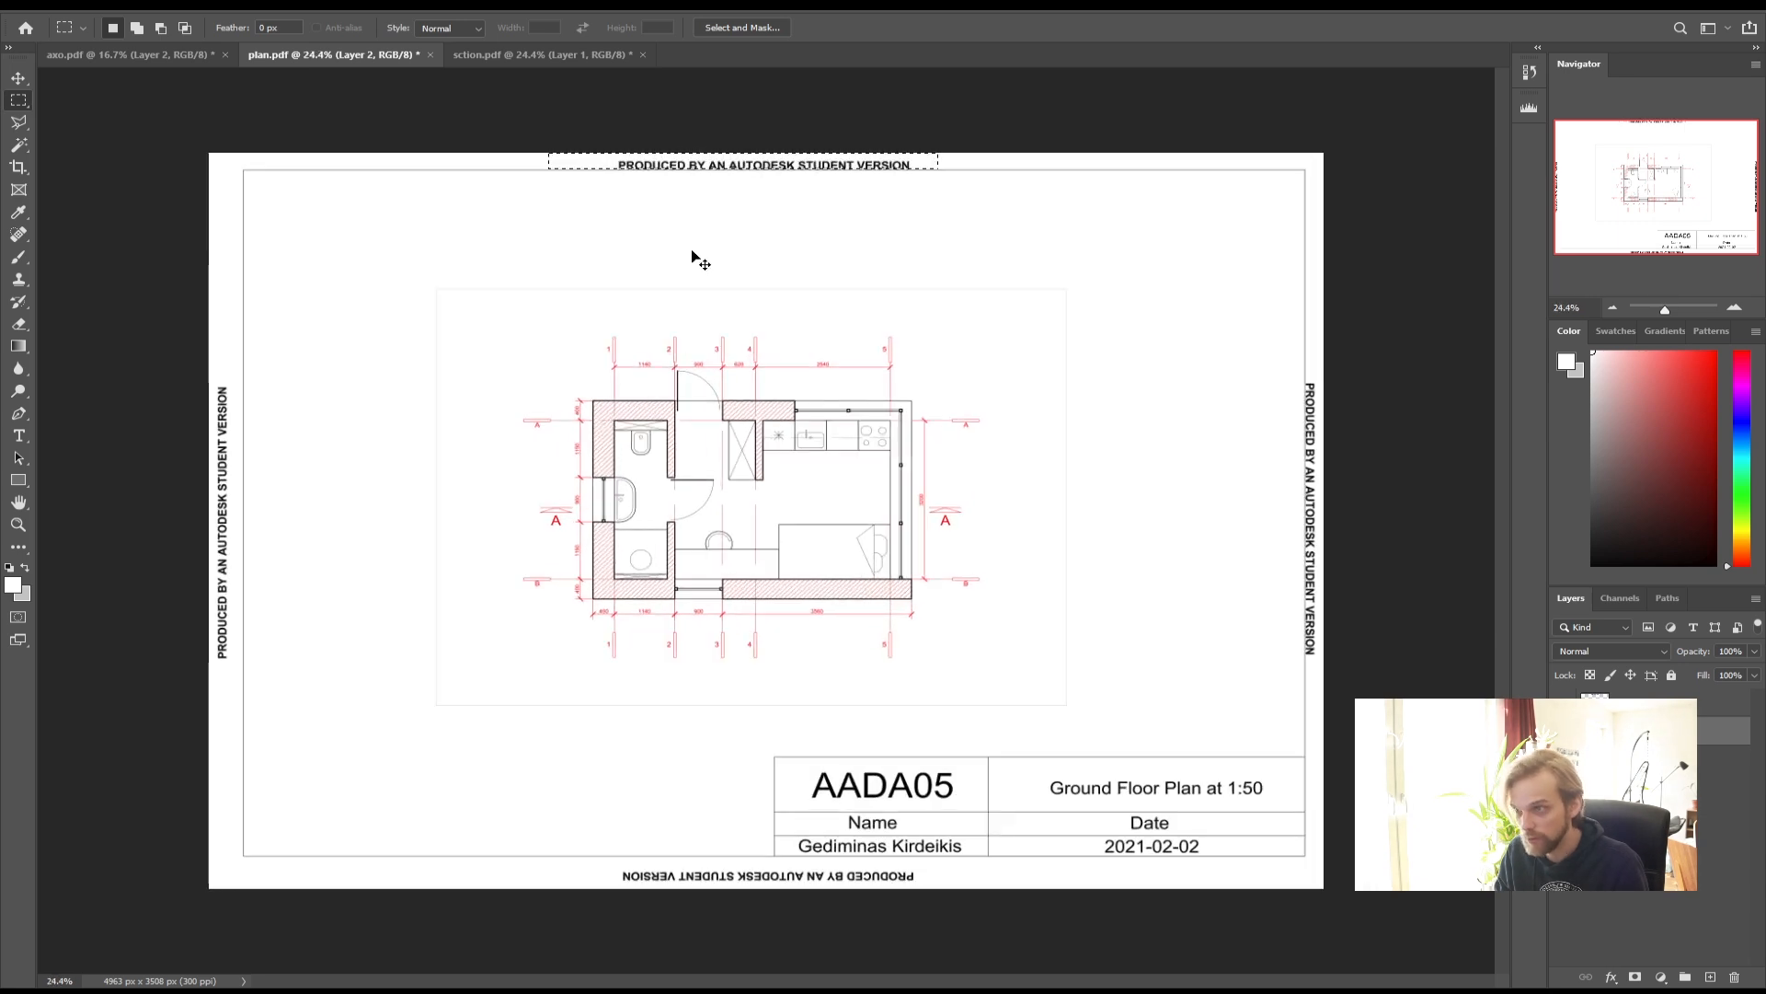
scroll(716, 136, "up", 3, "alt")
scroll(716, 135, "up", 5, "alt")
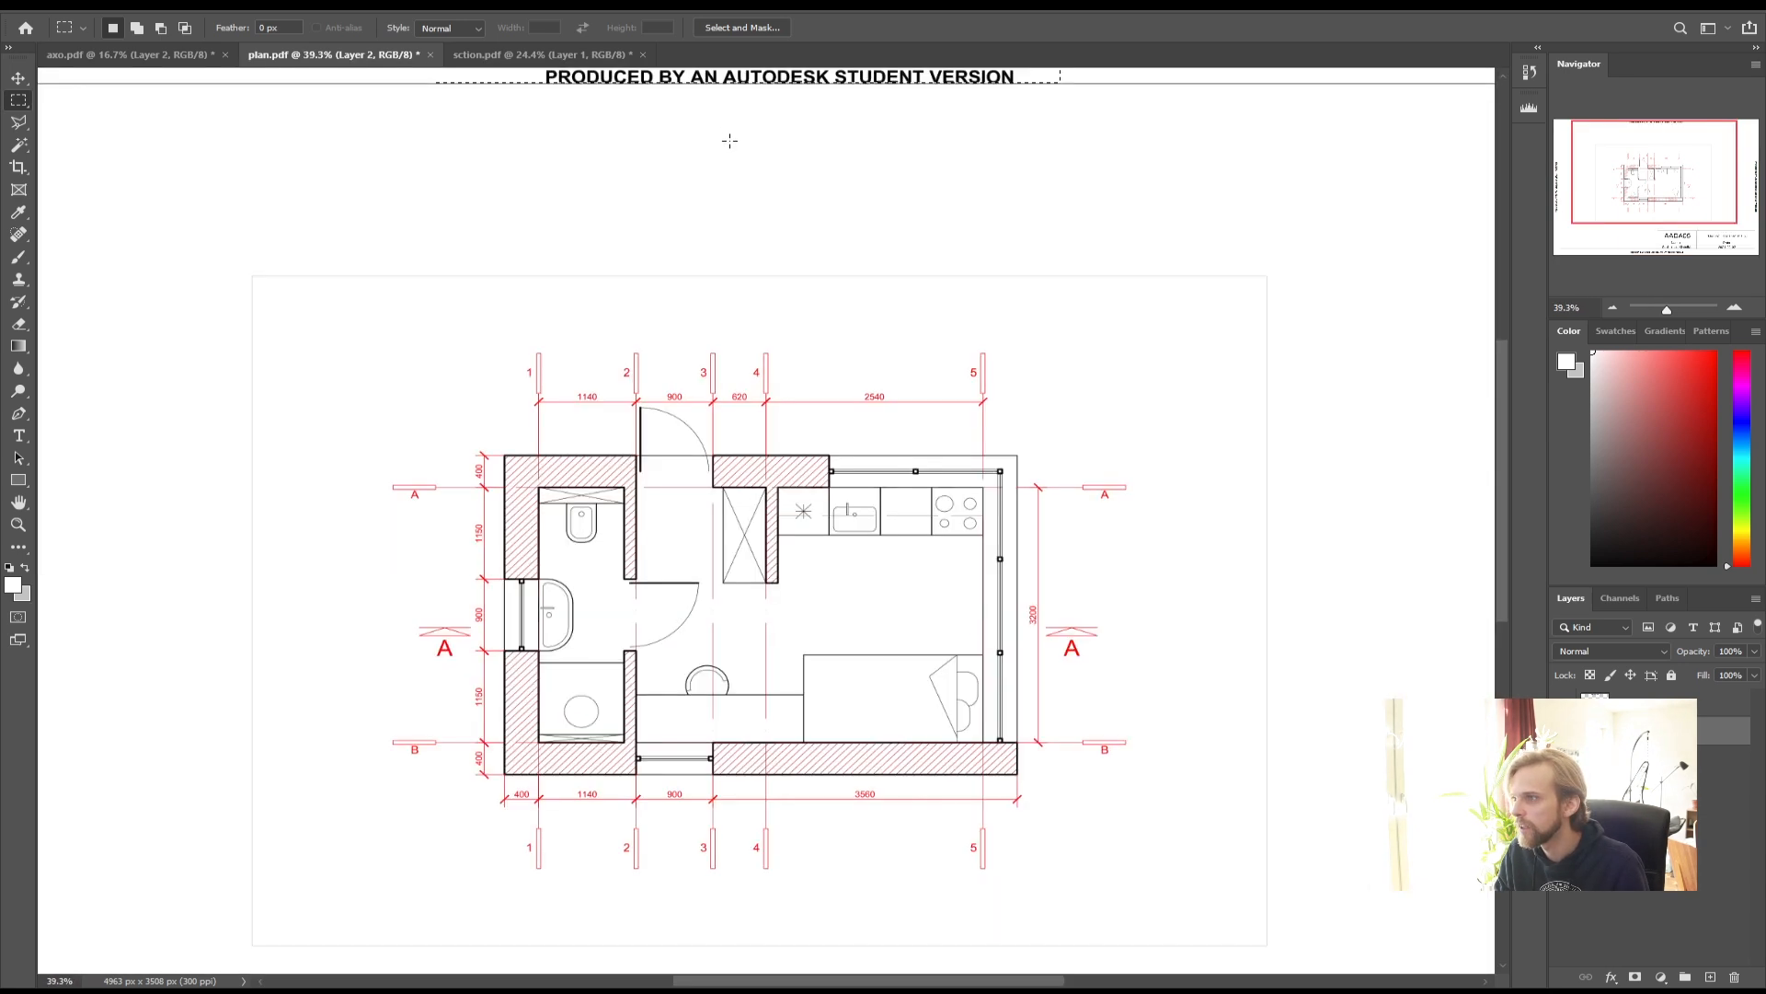
left_click_drag(148, 193, 1407, 284)
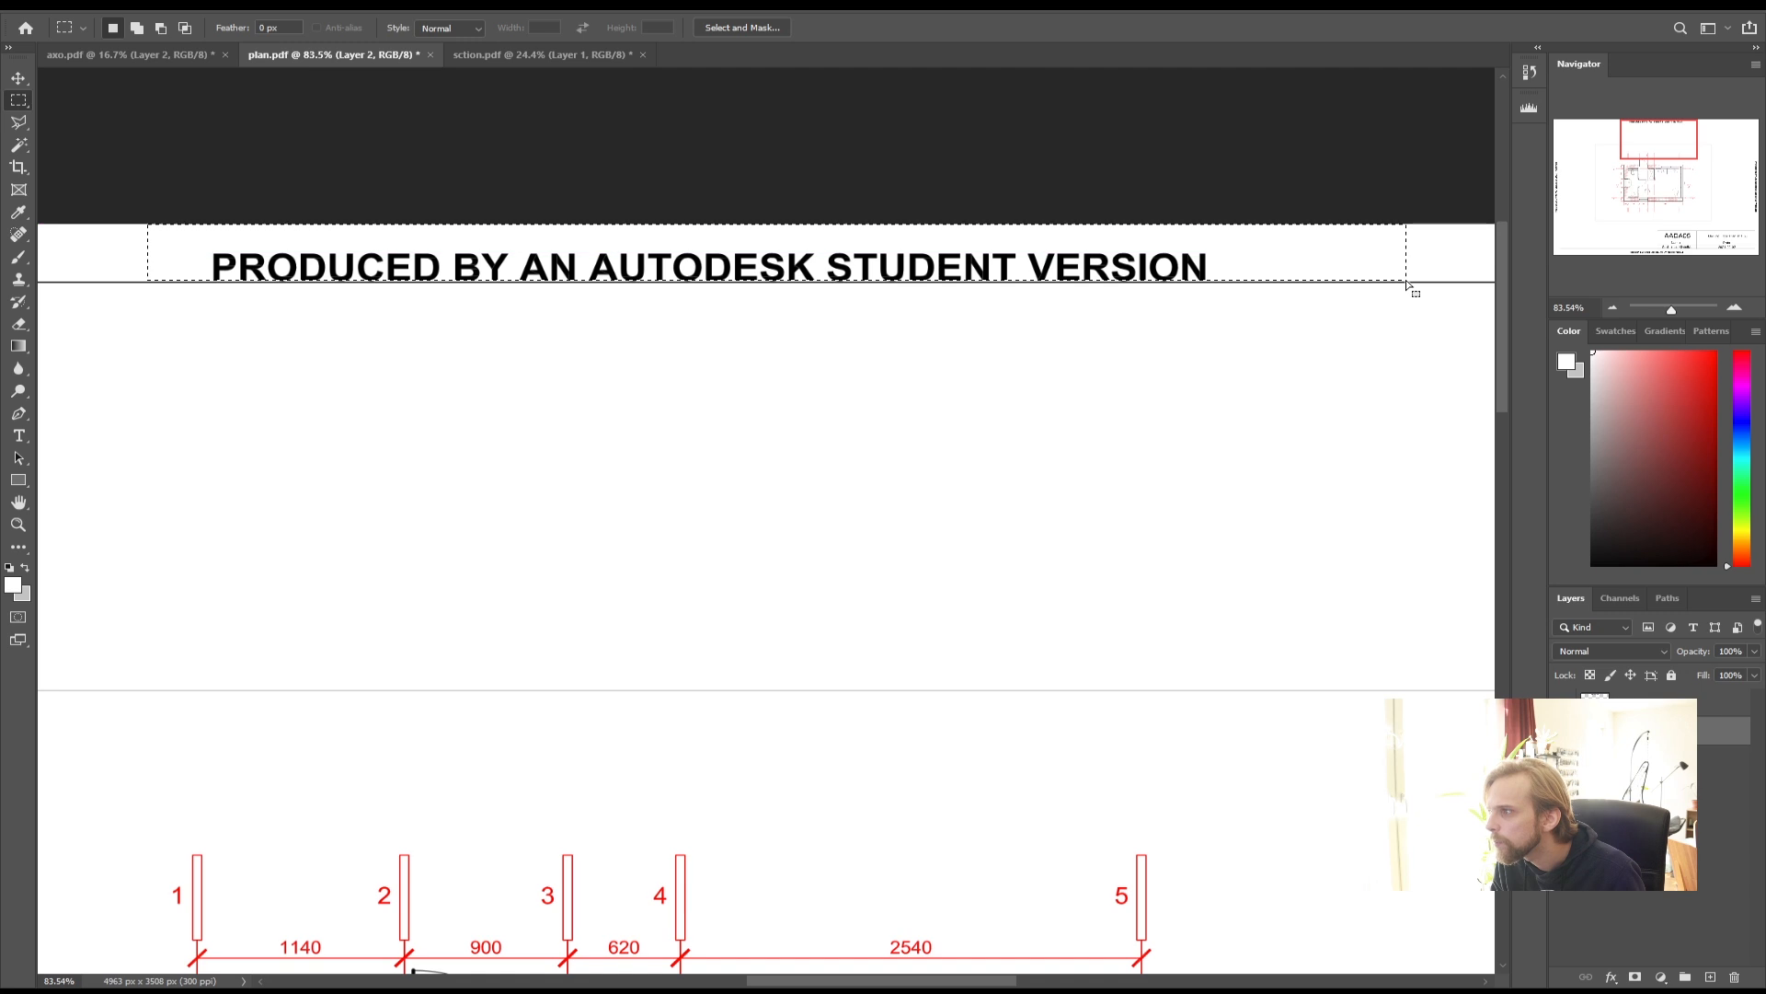
left_click(1722, 703)
key("Delete")
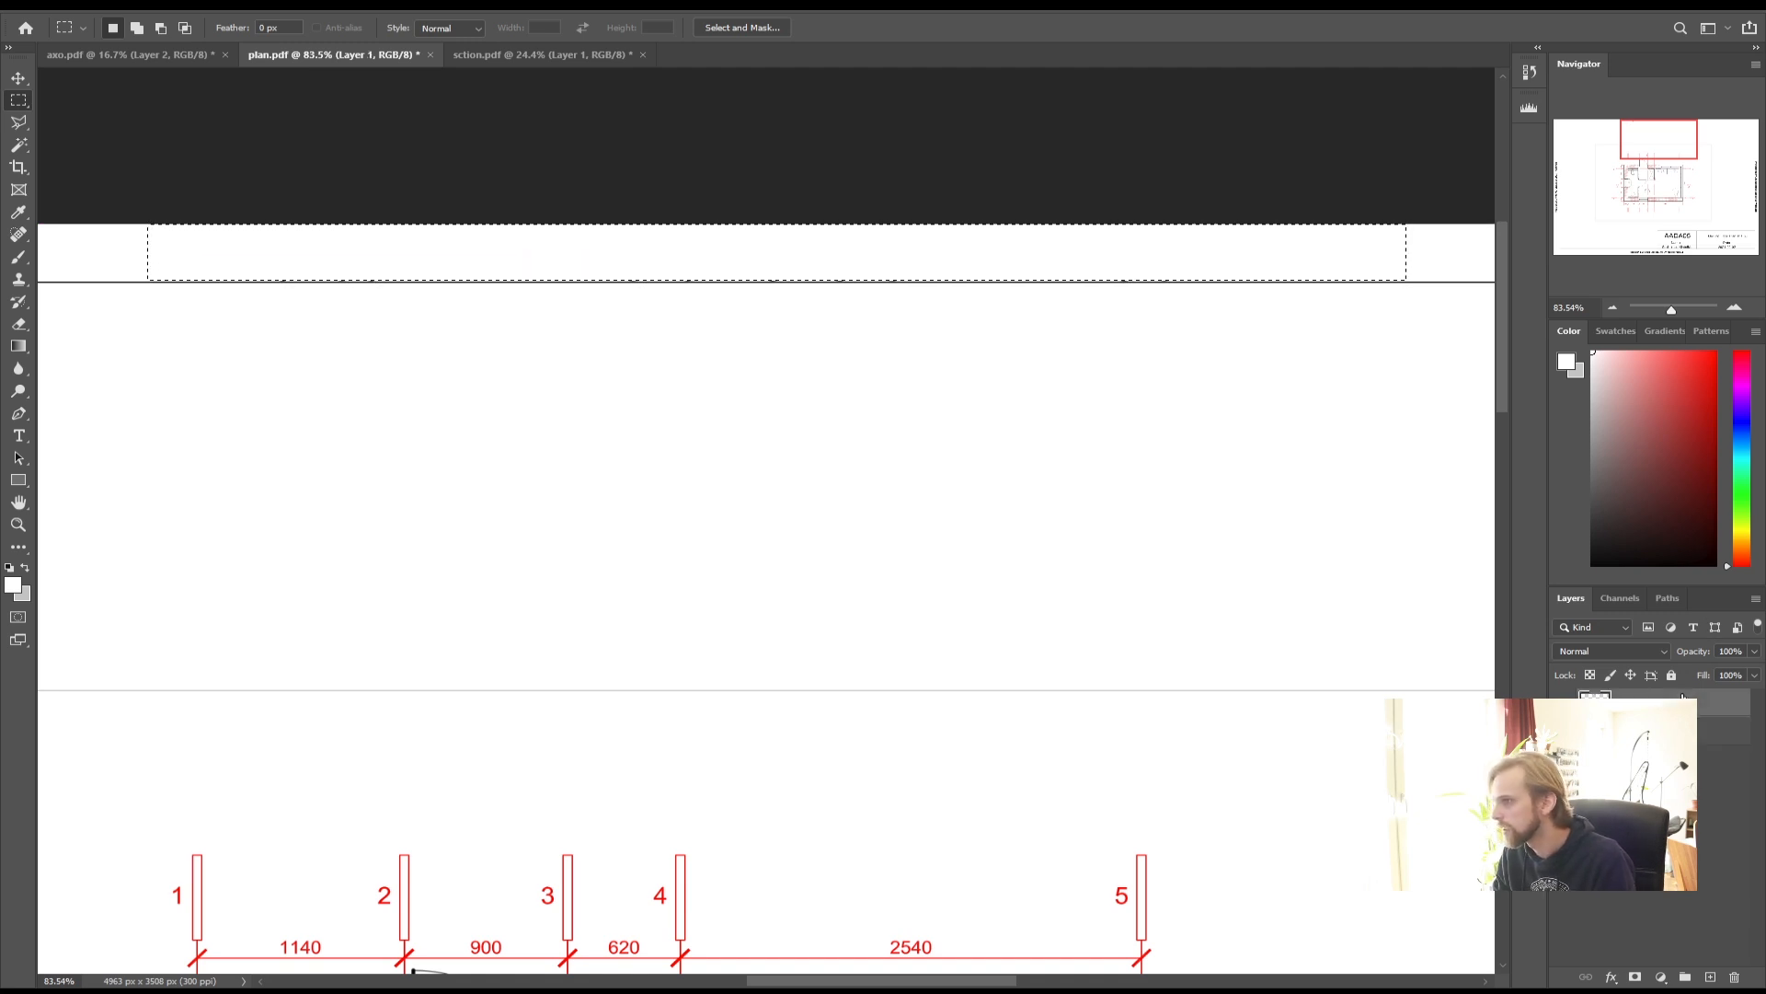
left_click(943, 295)
- Delete the plan's left, right and upside-down bottom watermark strips
left_click_drag(1645, 152, 1478, 209)
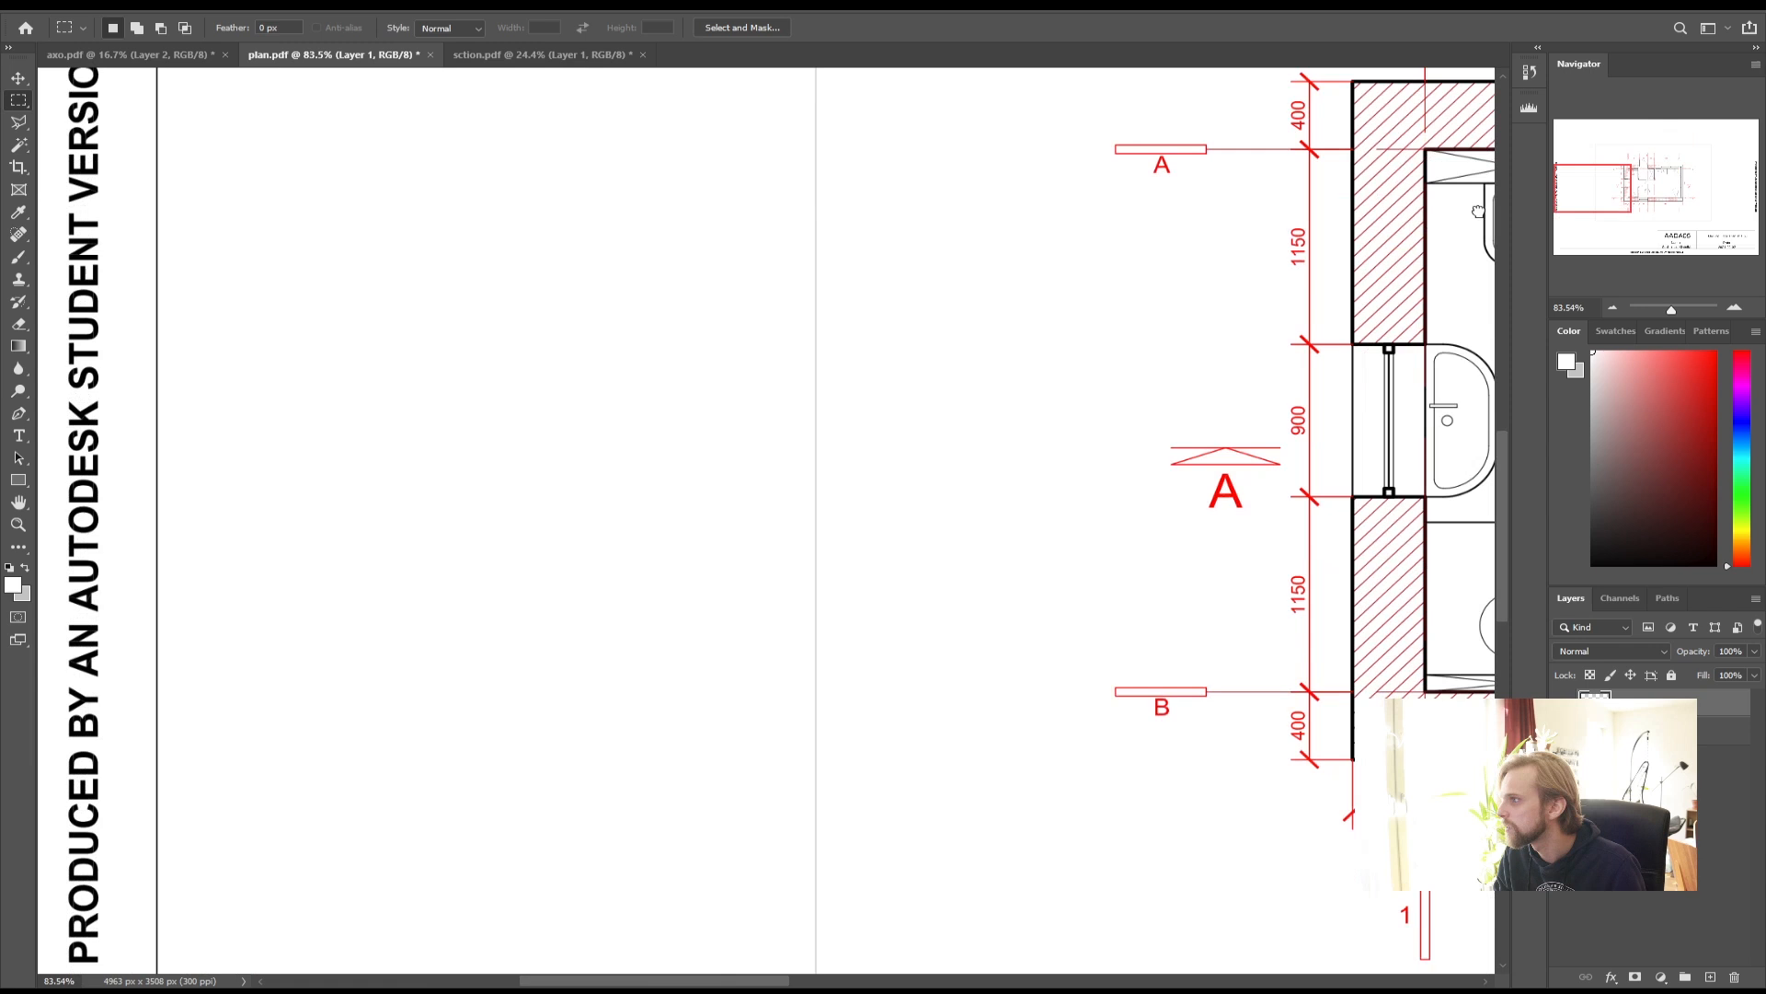
left_click(1613, 307)
left_click(1613, 307)
left_click_drag(254, 208, 382, 810)
key("Delete")
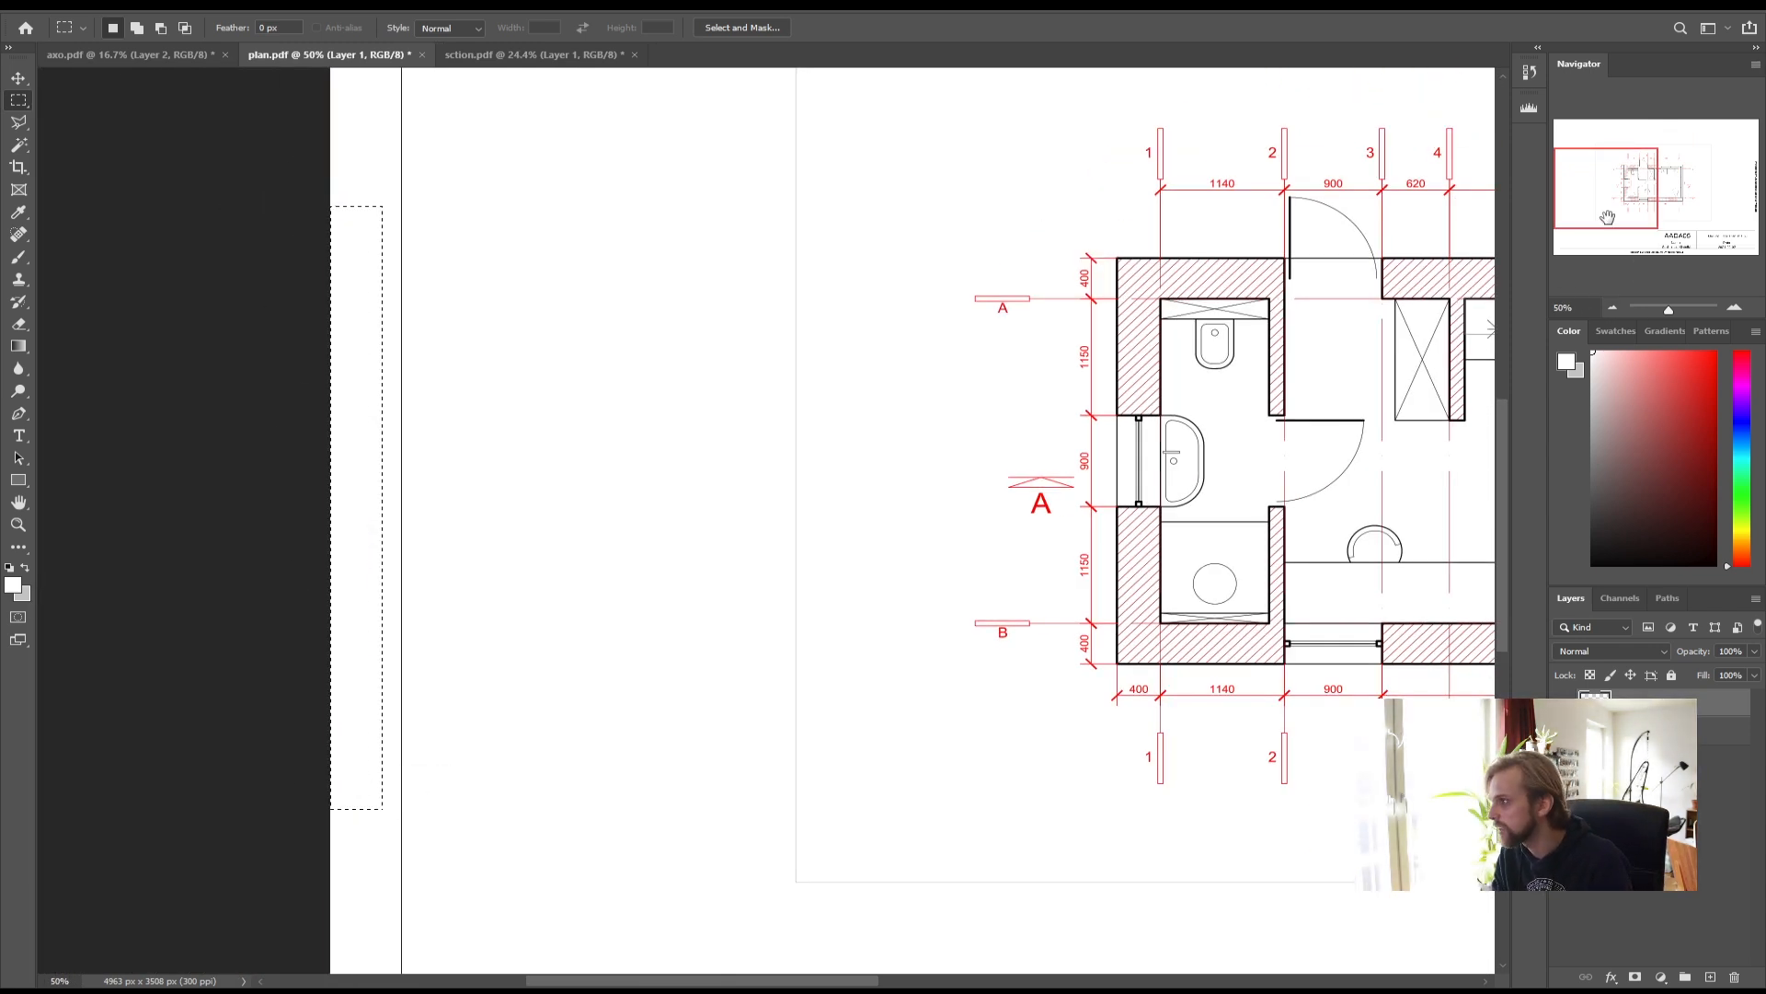
left_click_drag(1608, 219, 1760, 211)
left_click_drag(1485, 227, 1458, 909)
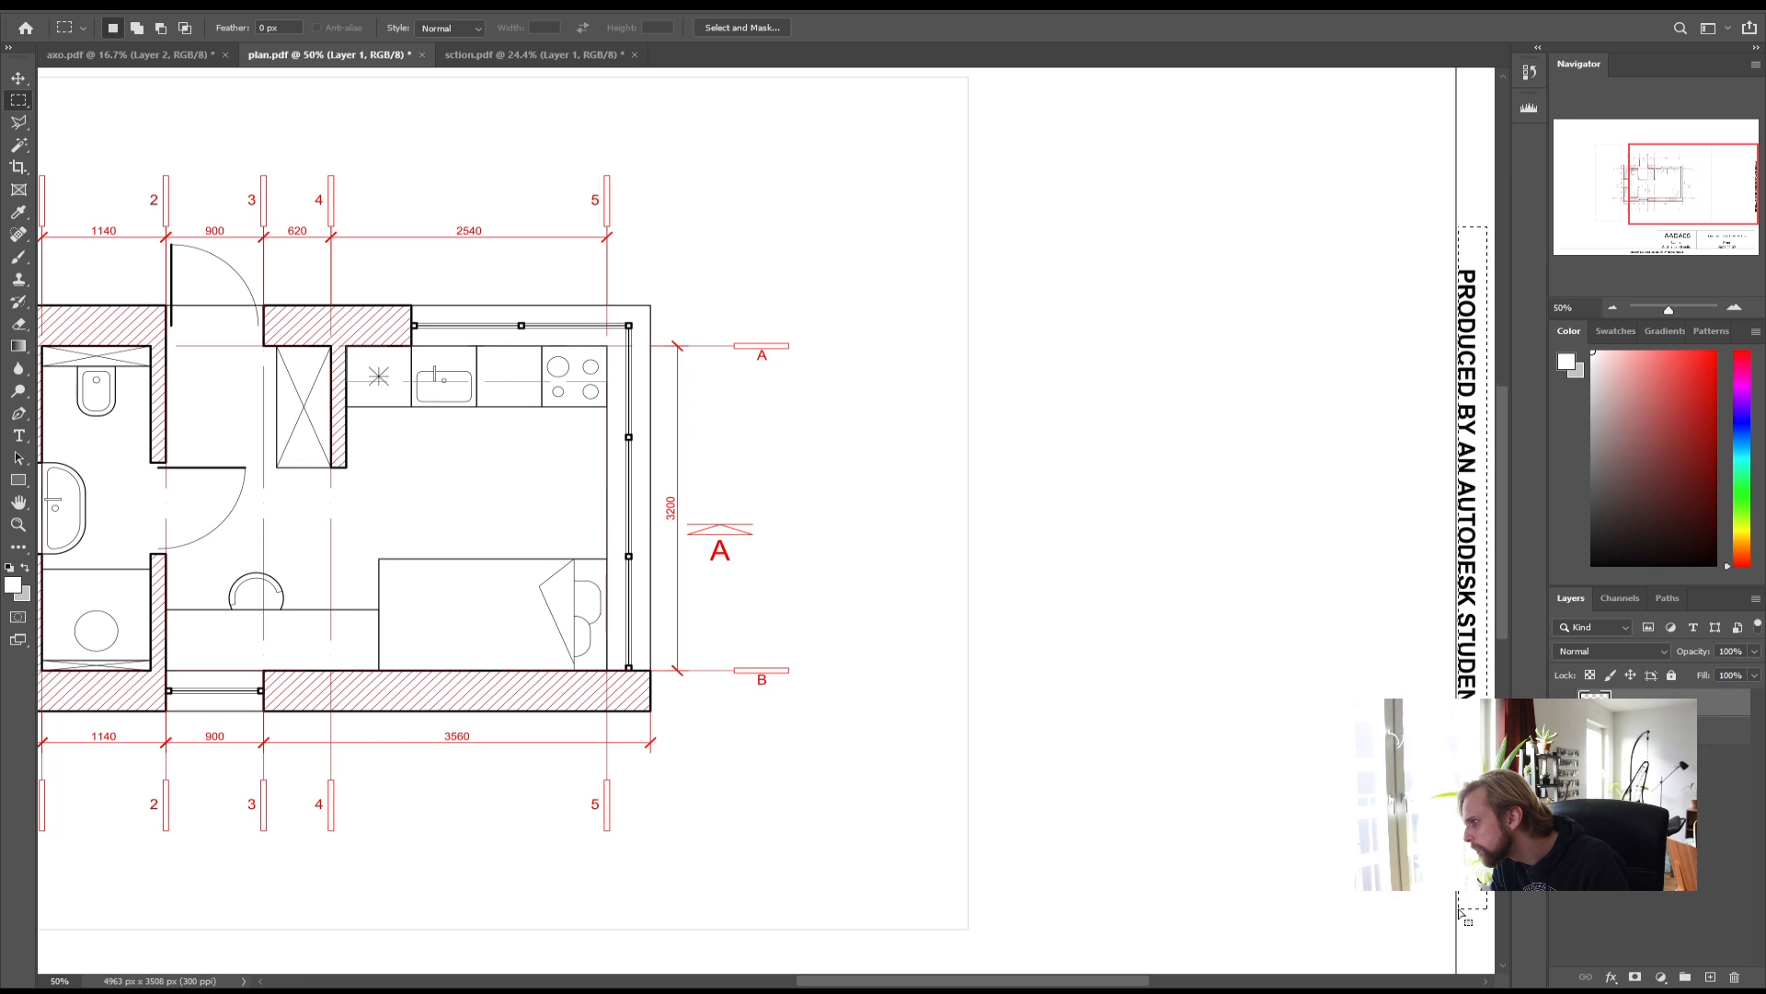
key("Delete")
left_click_drag(1692, 204, 1659, 246)
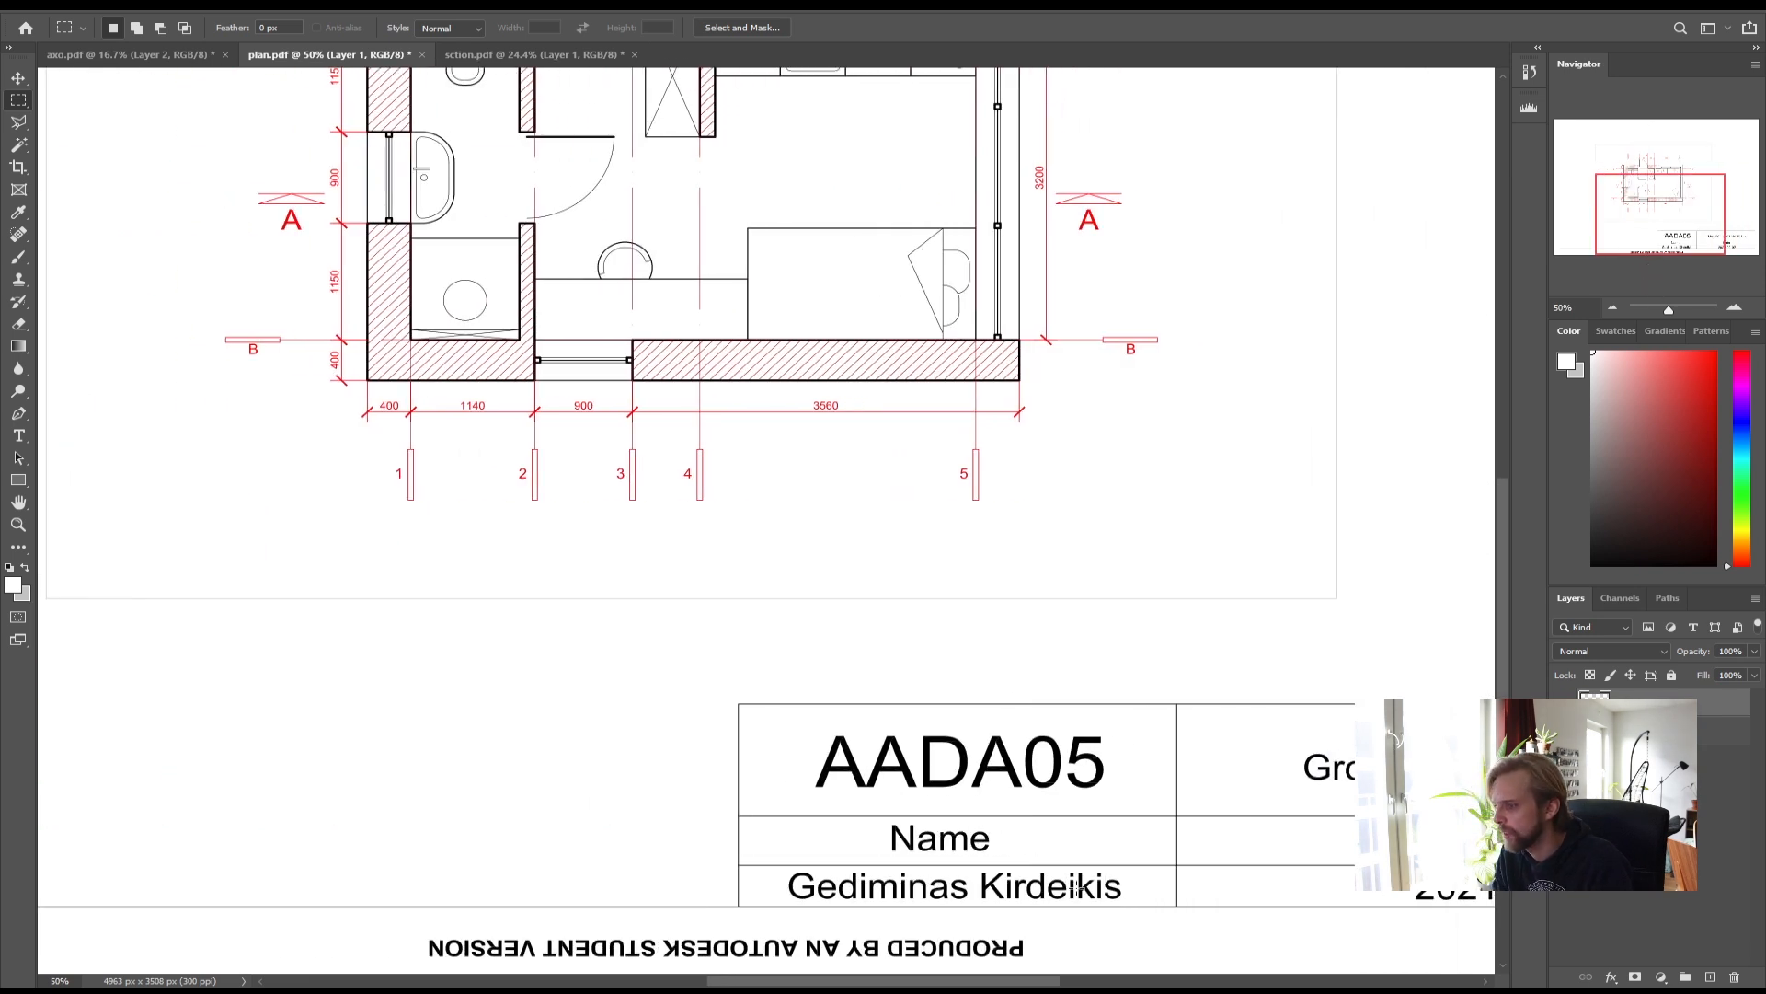
left_click_drag(1074, 969, 357, 930)
key("Delete")
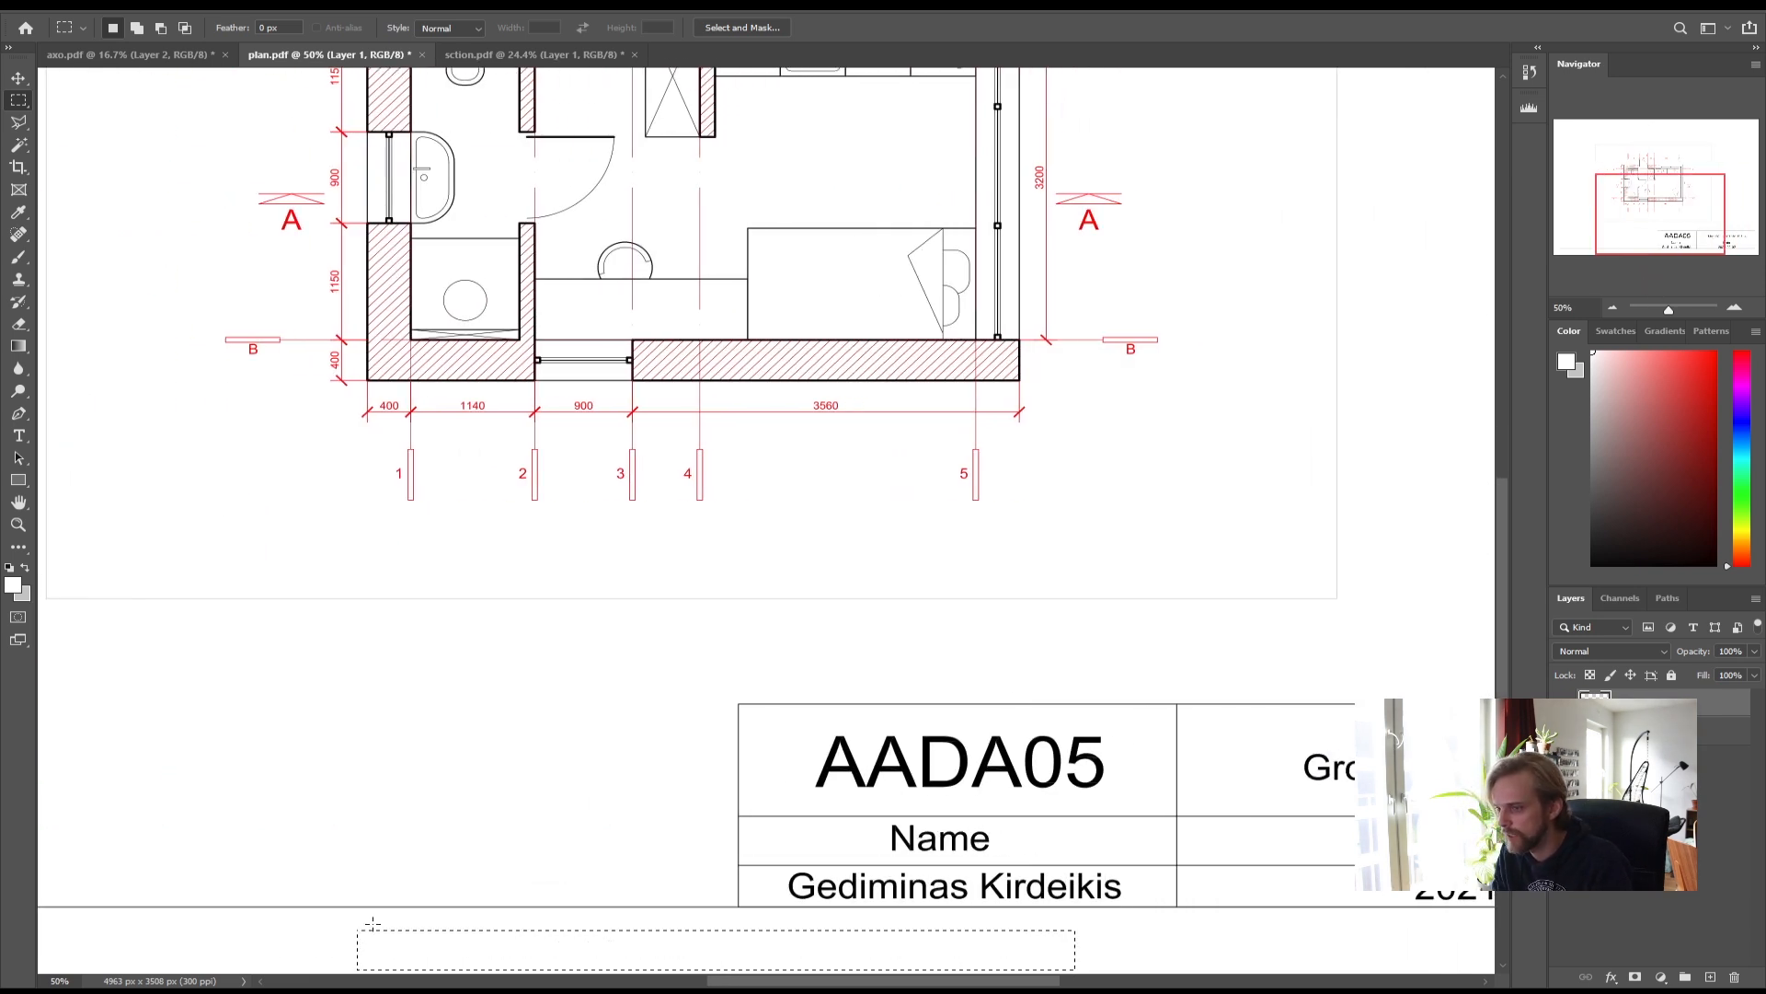
- Clear the remaining strips above, right, below and left of the plan drawing
key("ctrl+0")
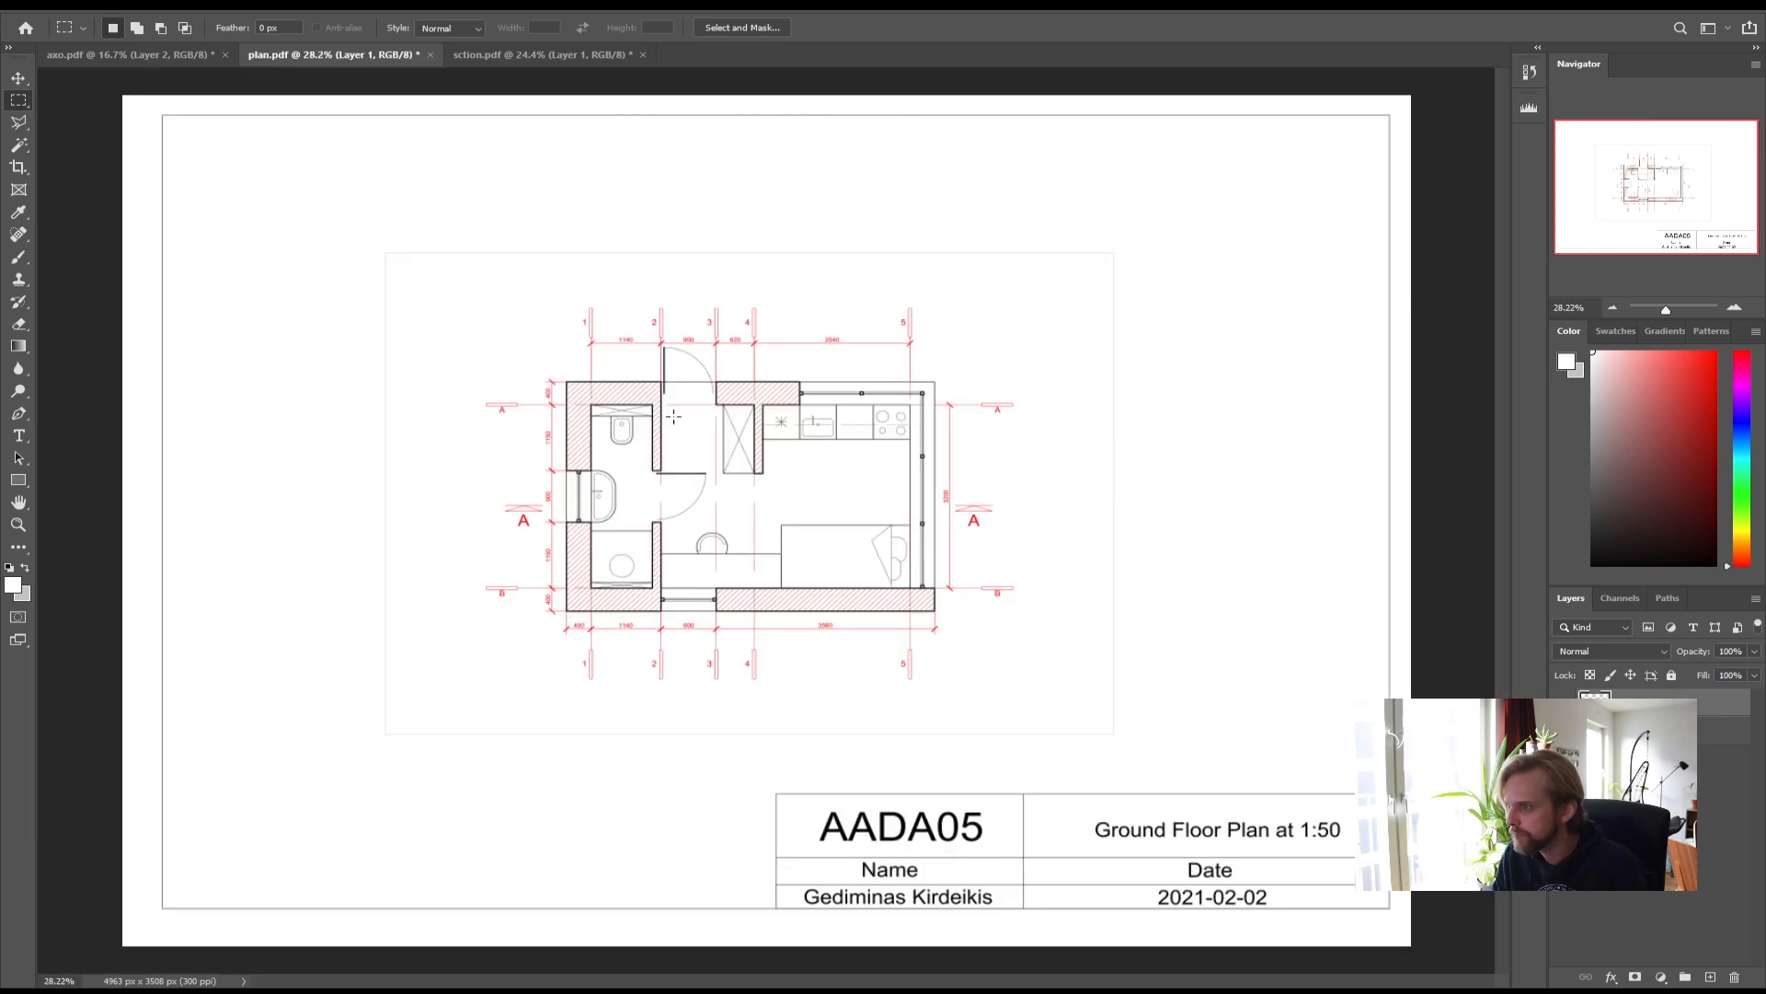
left_click_drag(330, 231, 1172, 271)
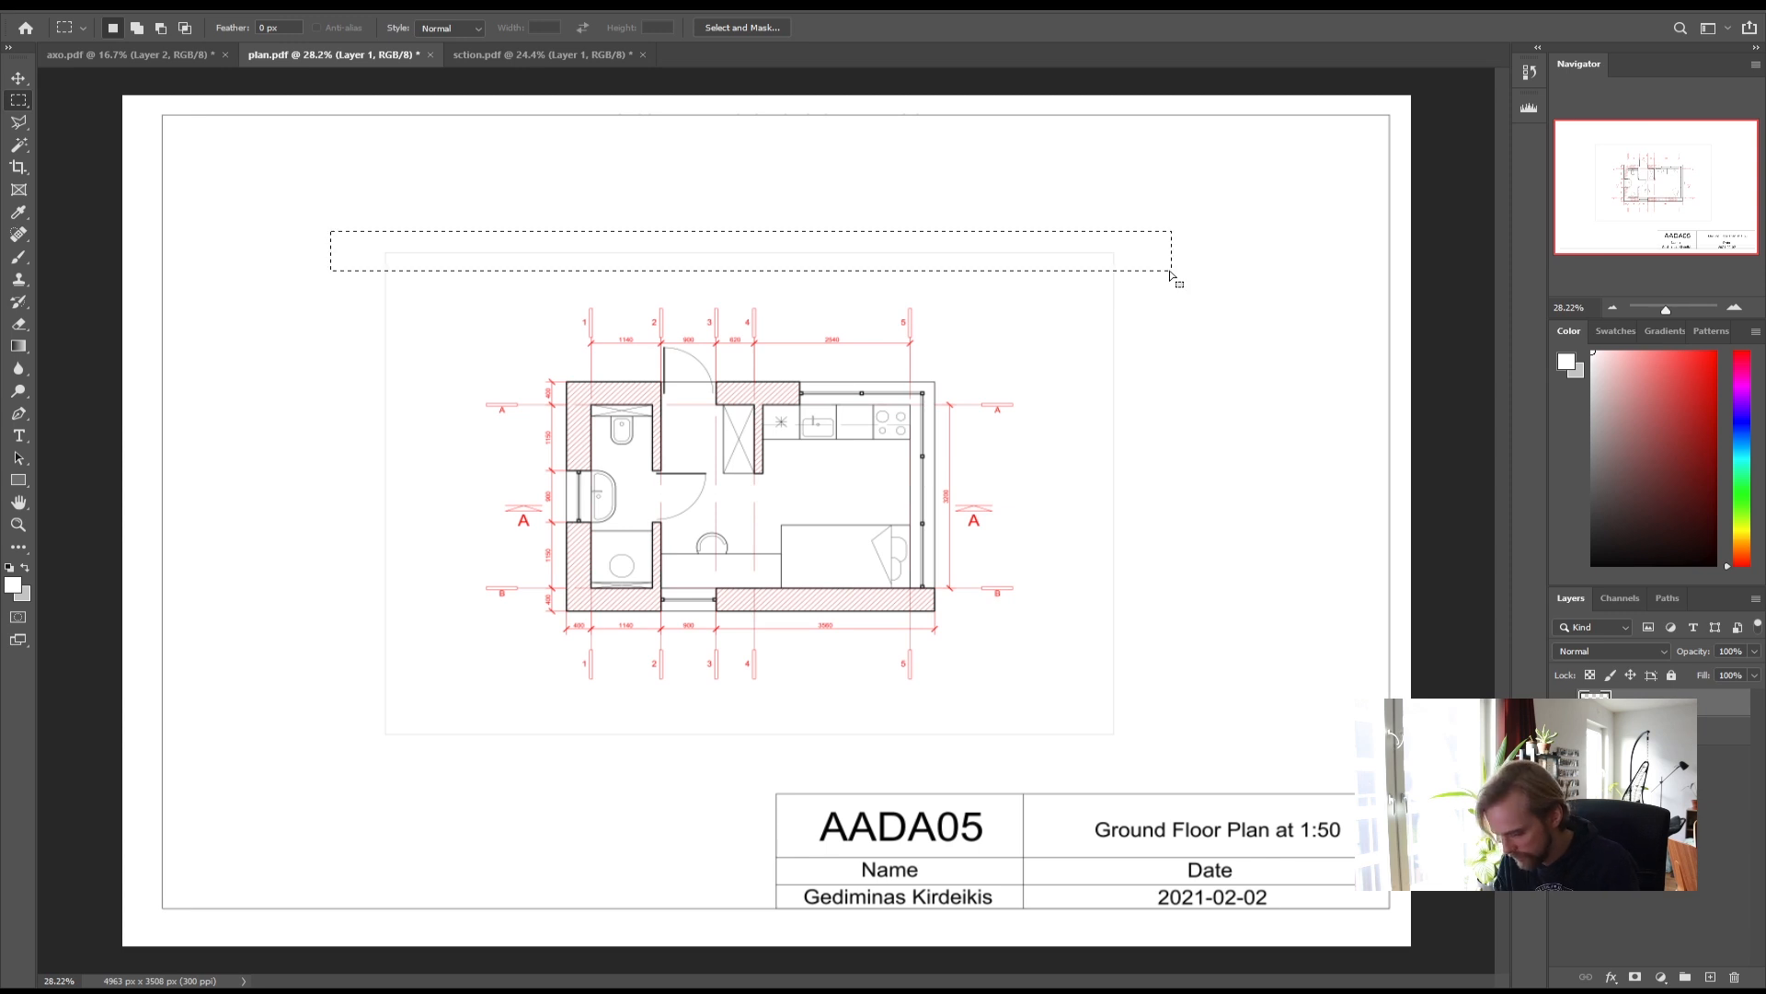
left_click_drag(1093, 201, 350, 704)
key("Delete")
key("ctrl+d")
left_click_drag(1216, 774, 329, 730)
left_click_drag(435, 789, 284, 185)
- Delete the section sheet's top, right and left edge strips, then deselect
left_click(506, 55)
left_click_drag(366, 248, 1144, 307)
key("Delete")
key("ctrl+d")
mouse_move(1085, 254)
left_mouse_down()
mouse_move(1161, 731)
mouse_move(295, 718)
left_mouse_up()
key("Delete")
key("Delete")
mouse_move(433, 769)
left_mouse_down()
mouse_move(322, 396)
mouse_move(382, 605)
mouse_move(467, 786)
mouse_move(330, 212)
left_mouse_up()
key("Delete")
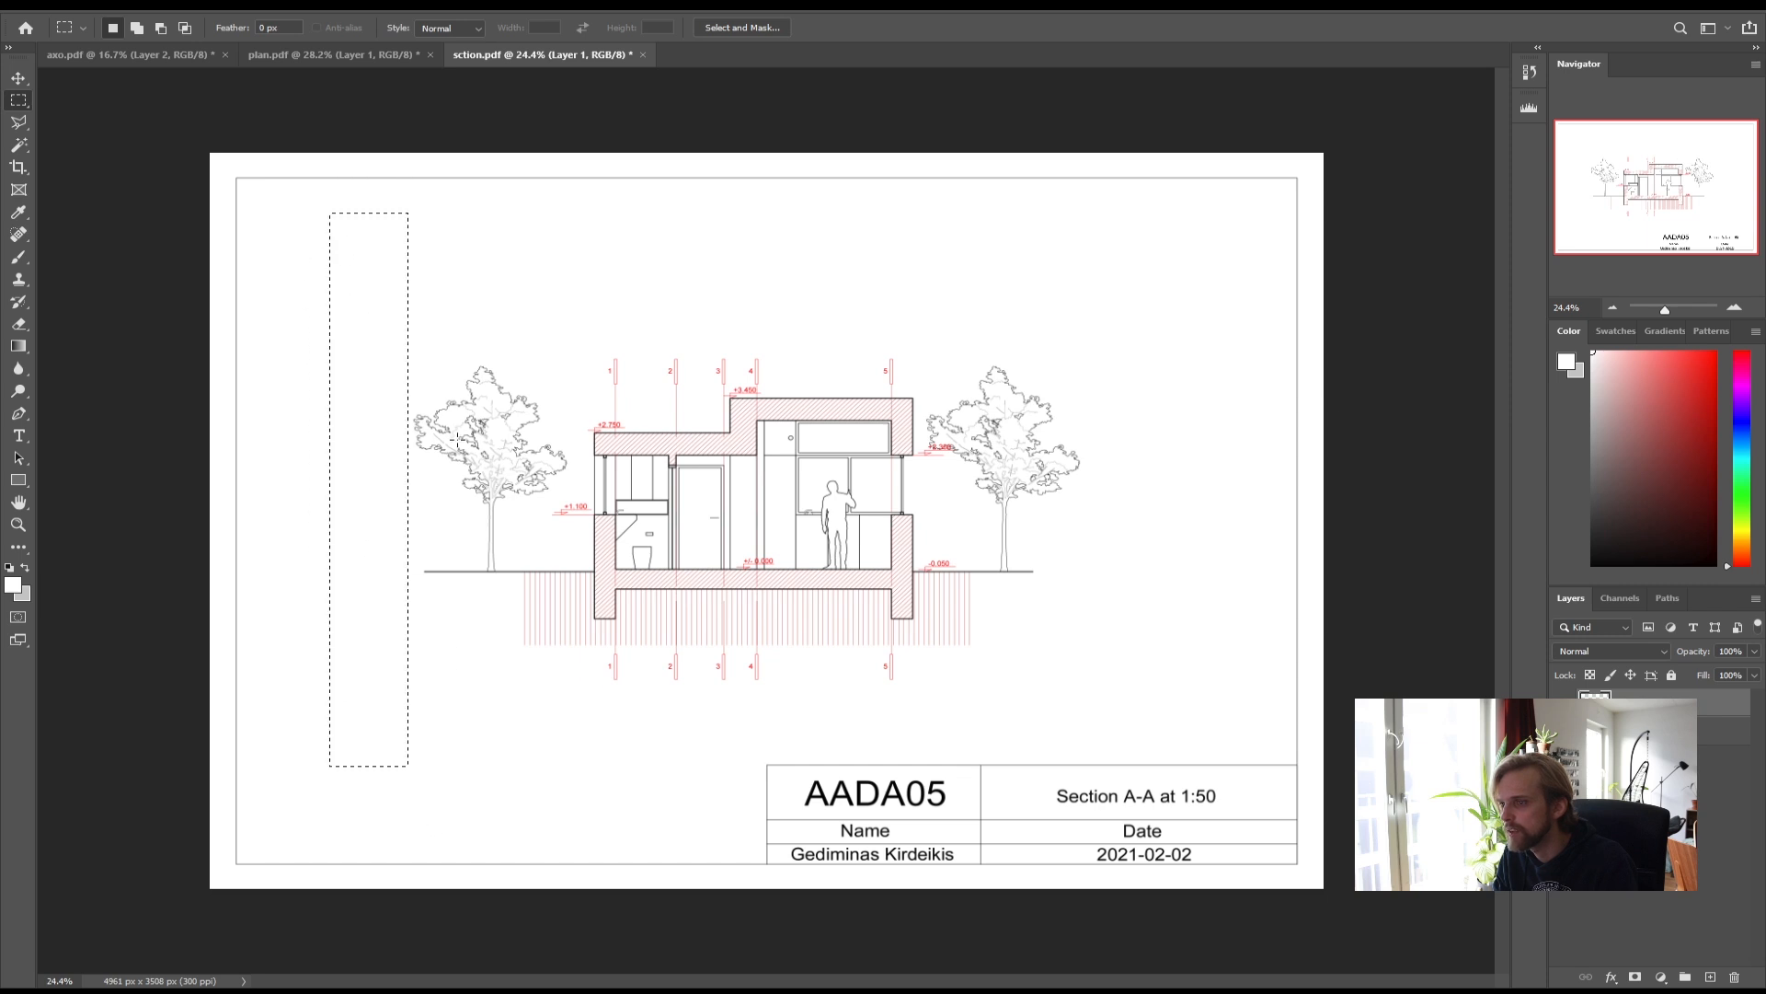
key("ctrl+d")
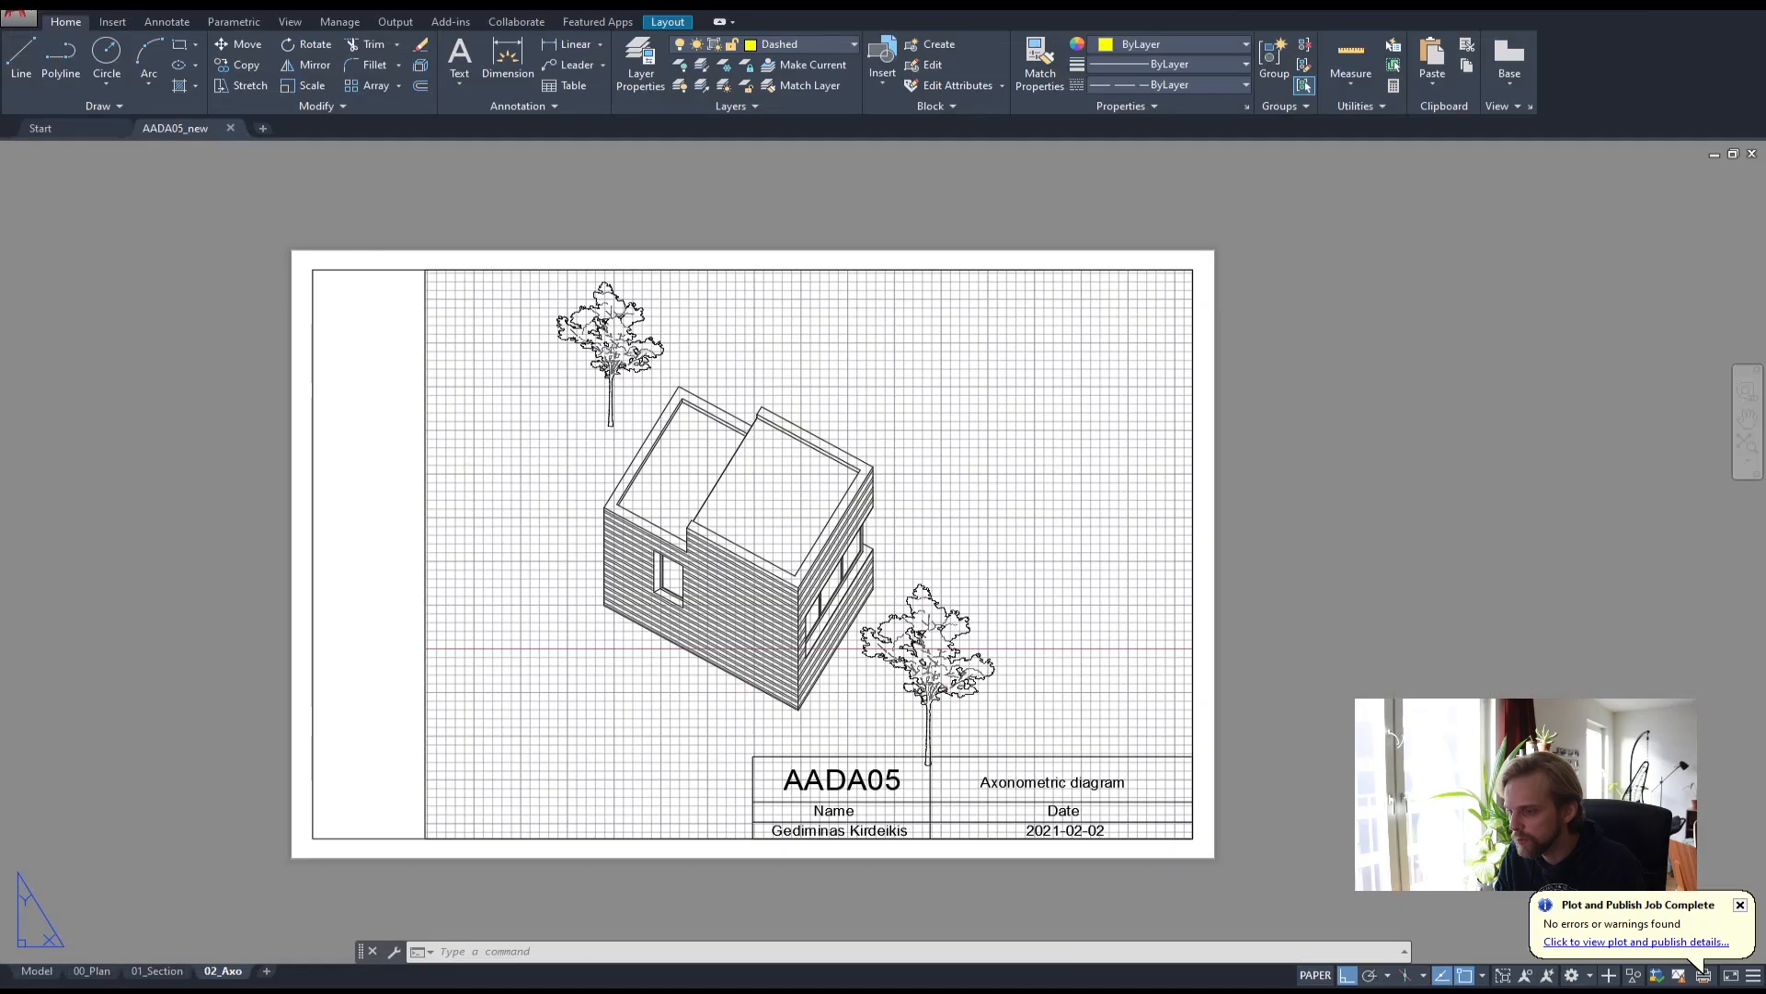
- Back in the AADA05_new layout, check the viewport's layer and widen Layer Properties columns to find Plot
left_click(103, 128)
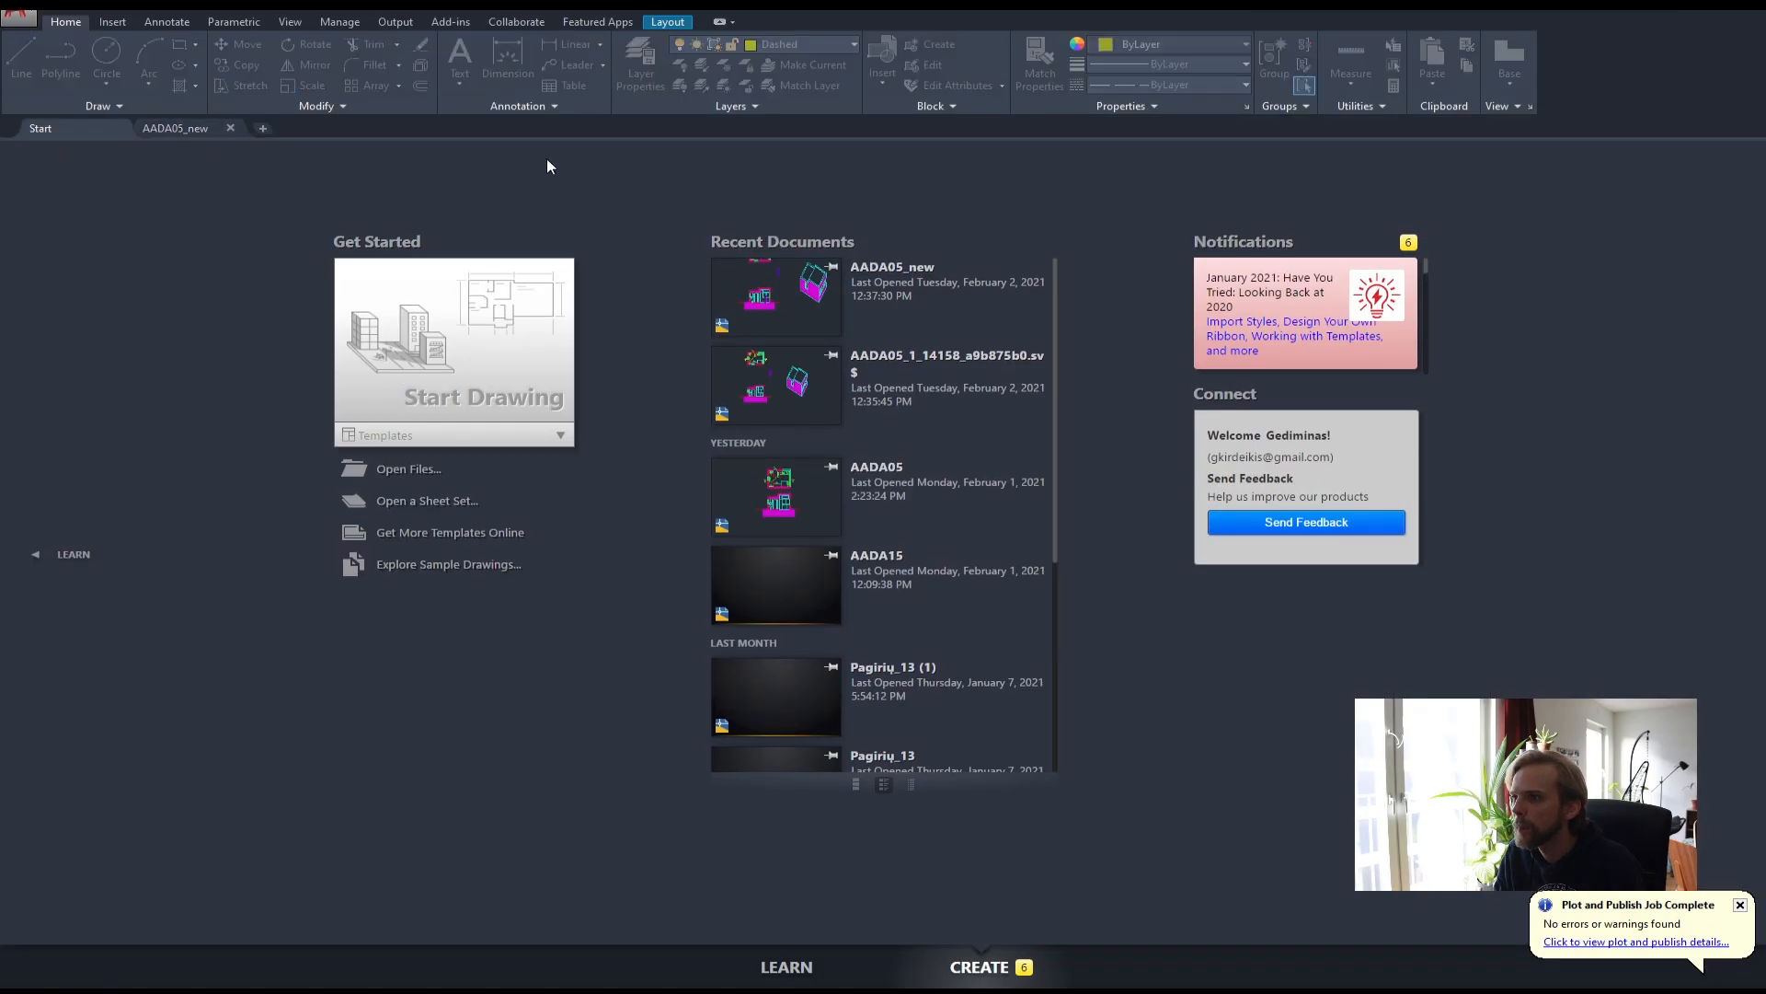
left_click(169, 129)
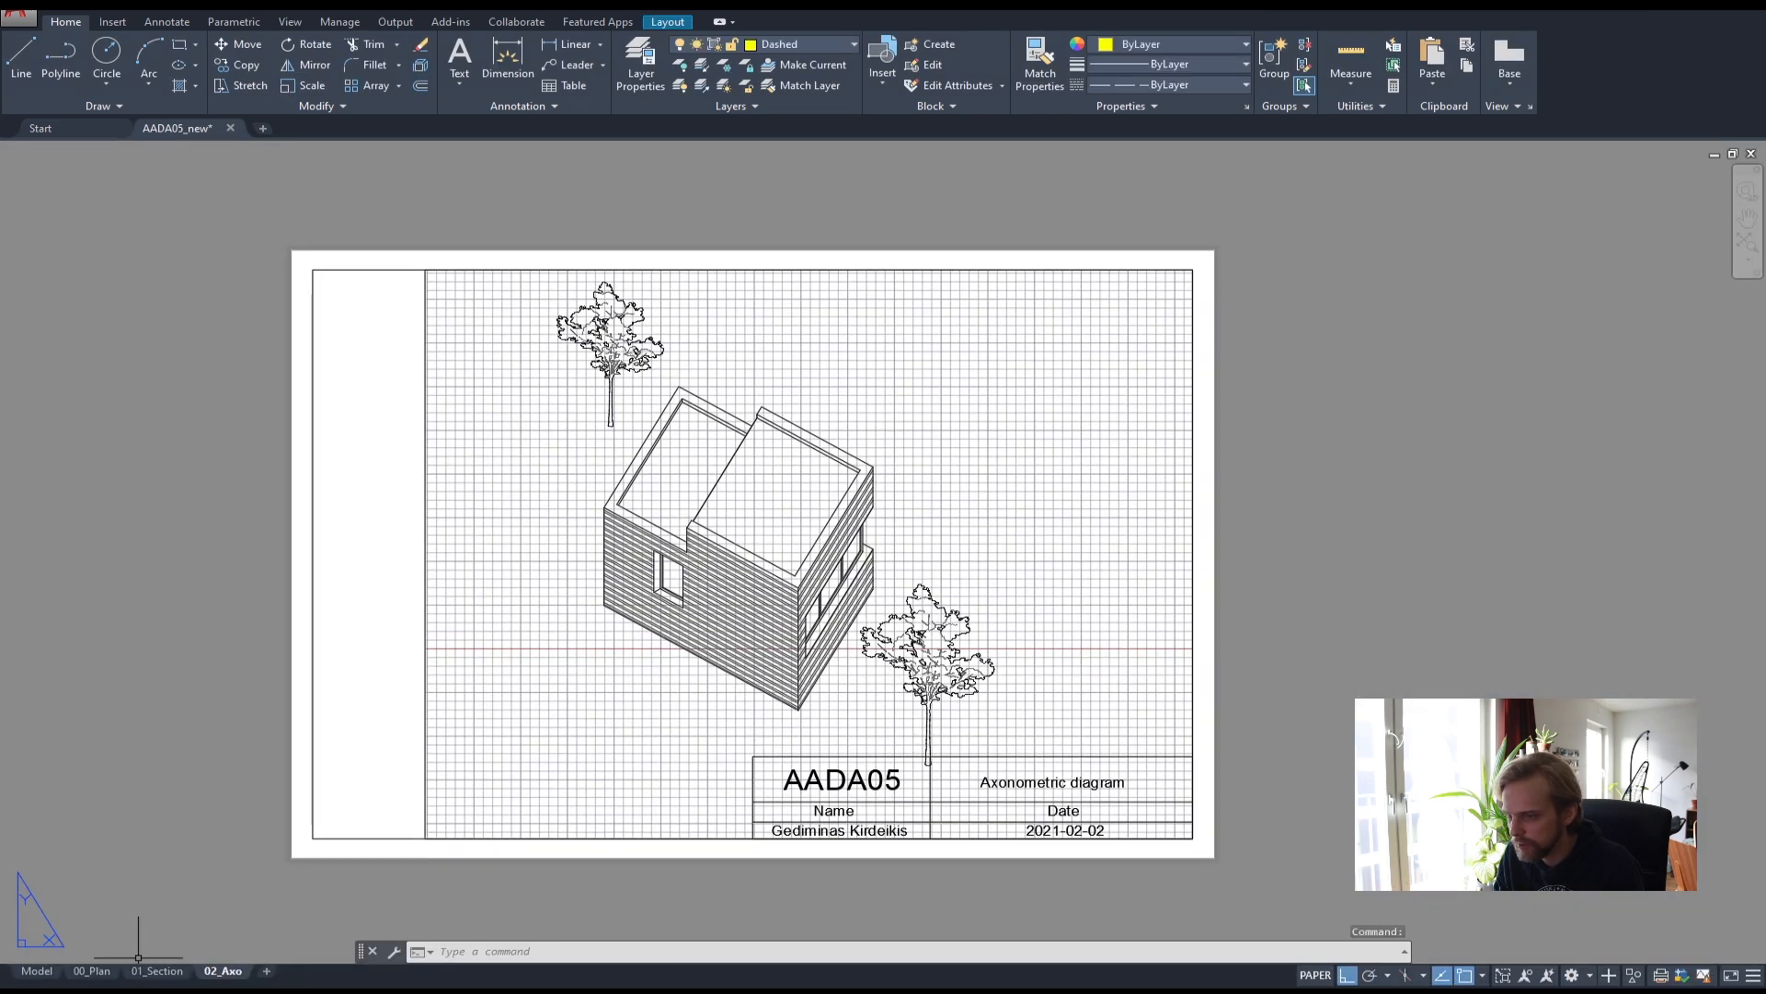
left_click(424, 318)
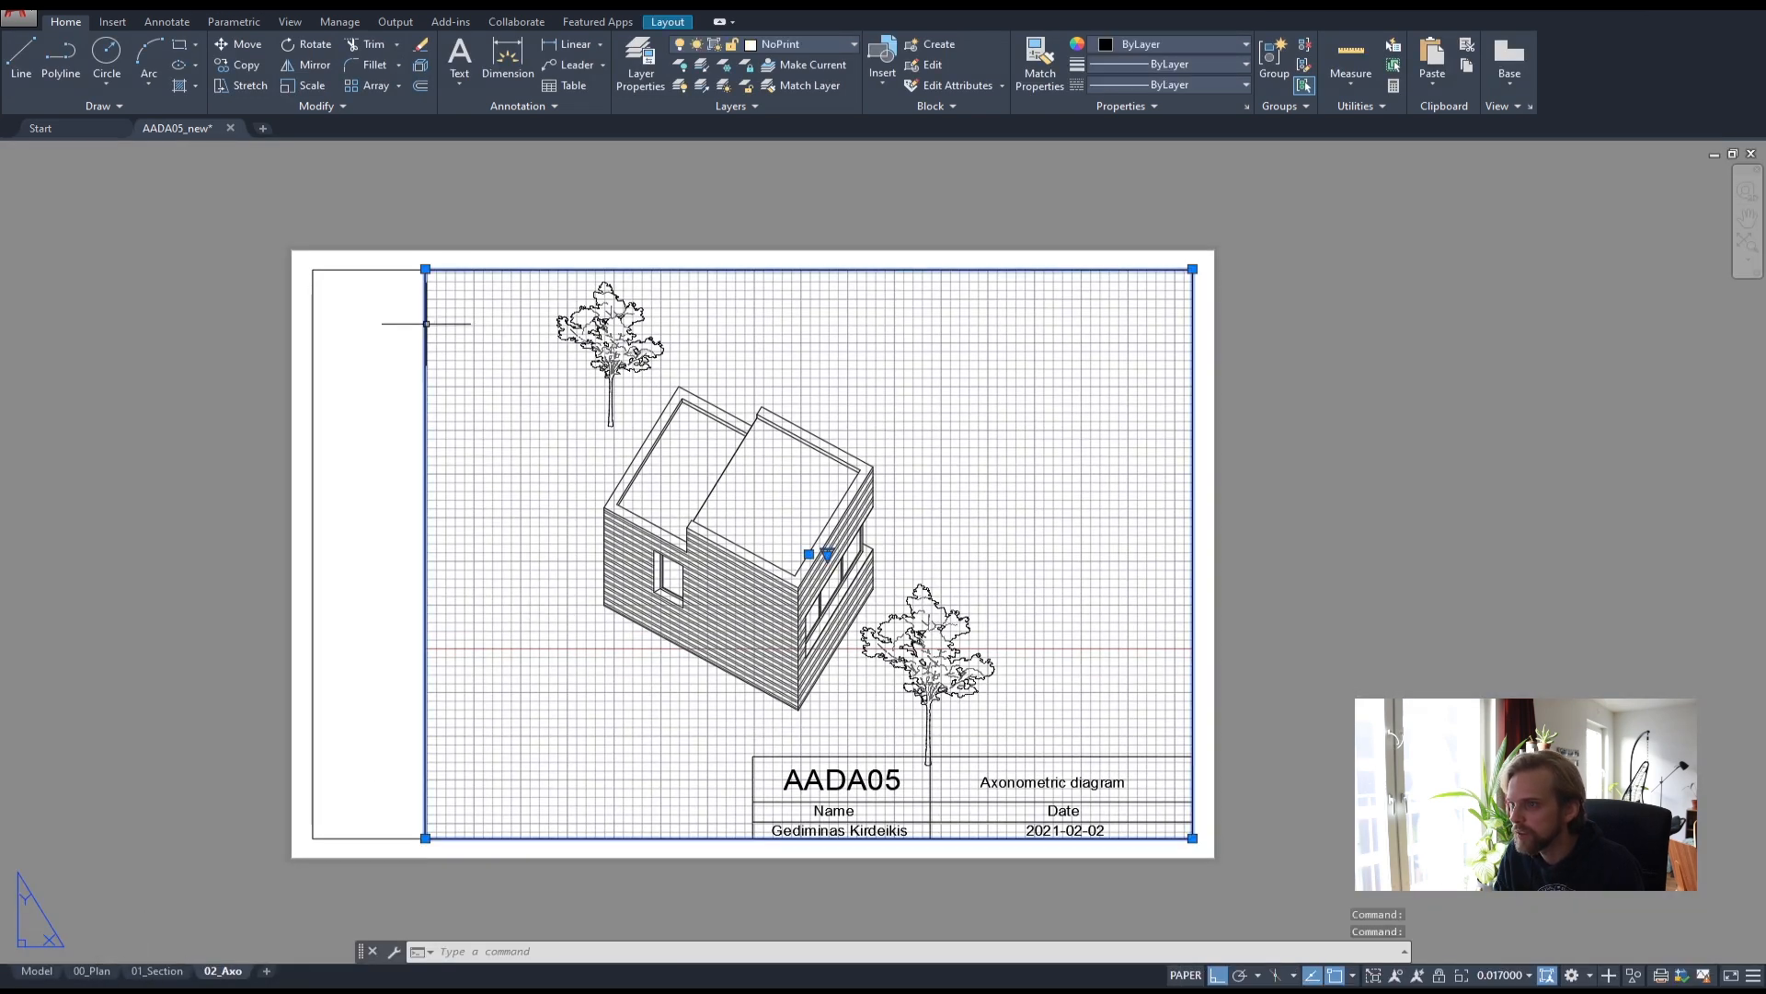
left_click(641, 67)
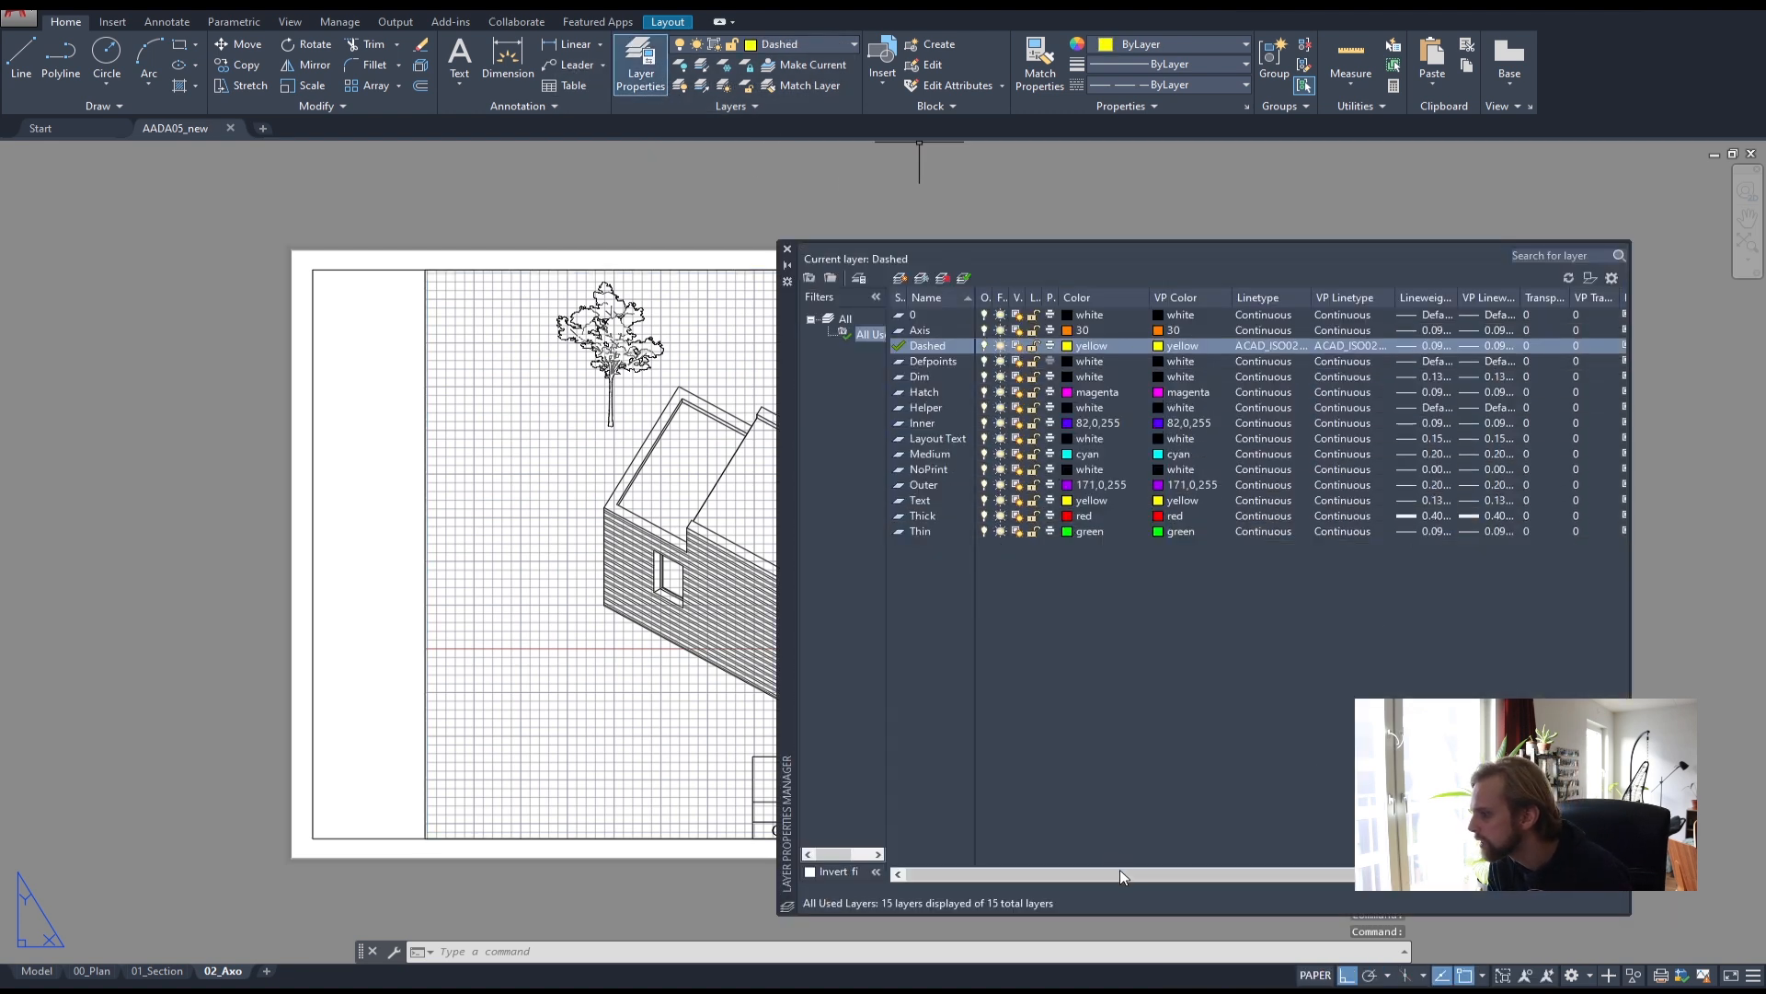
left_click_drag(1121, 874, 1261, 882)
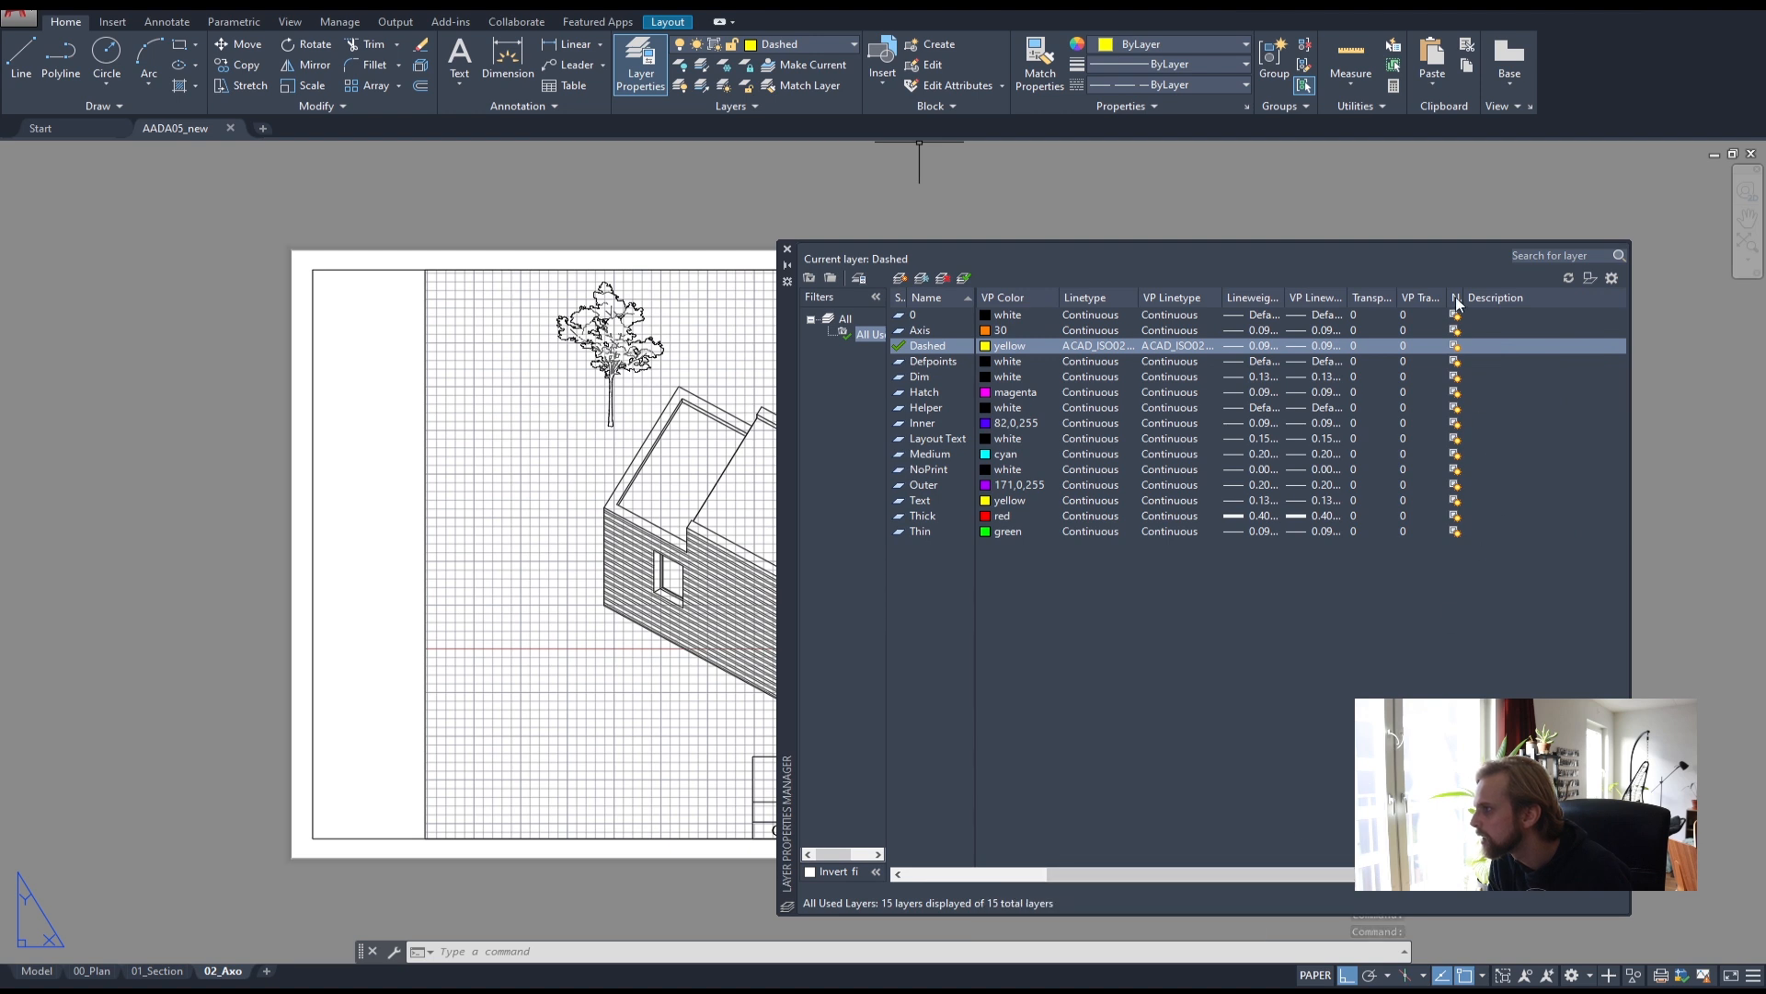
left_click_drag(1464, 296, 1521, 296)
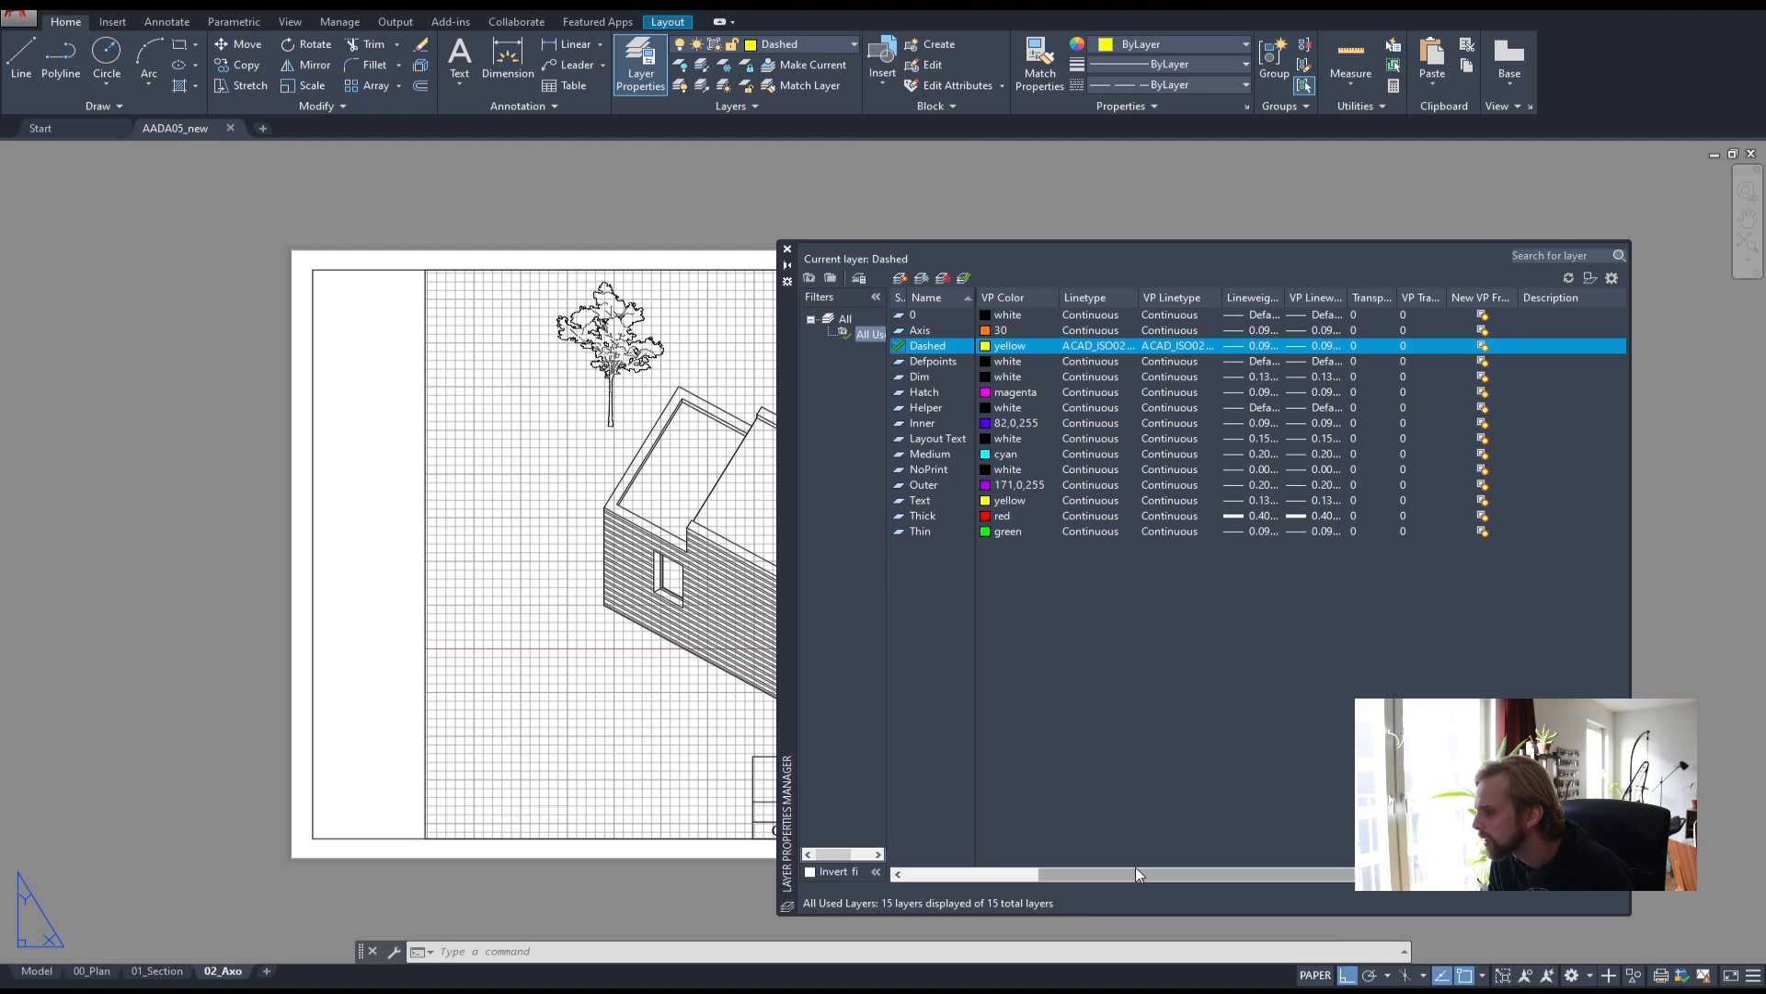
left_click(1032, 875)
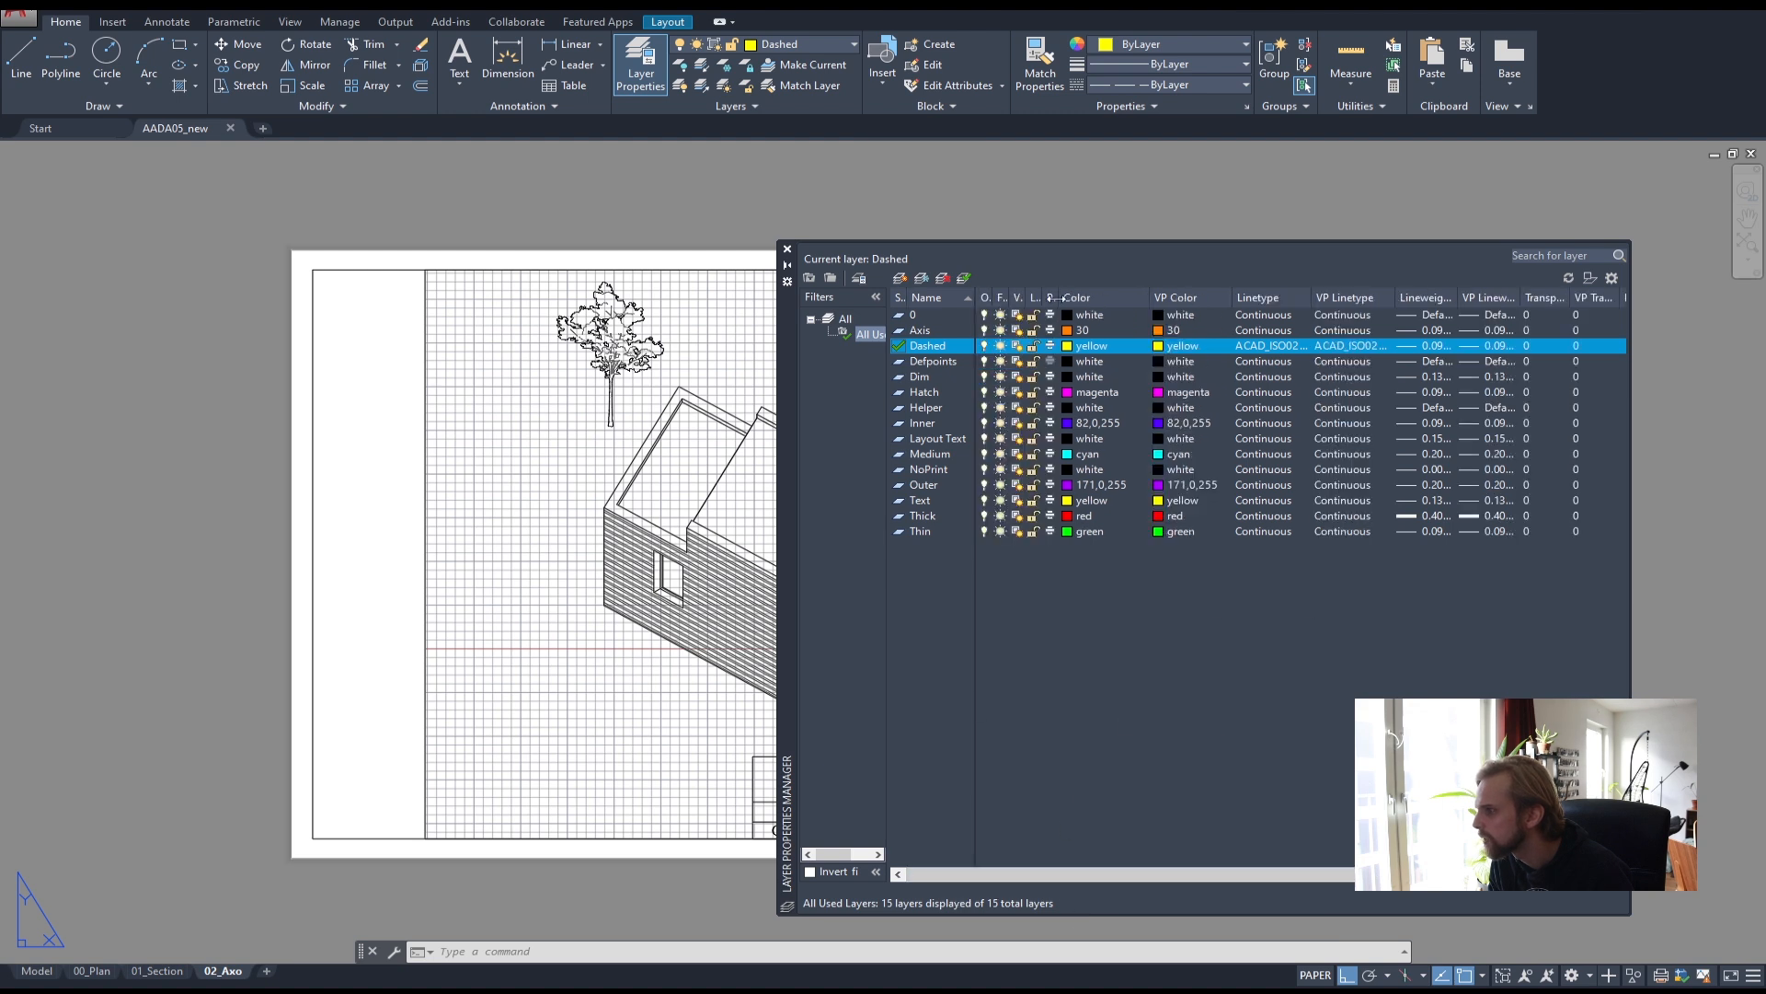
left_click_drag(1058, 298, 1081, 297)
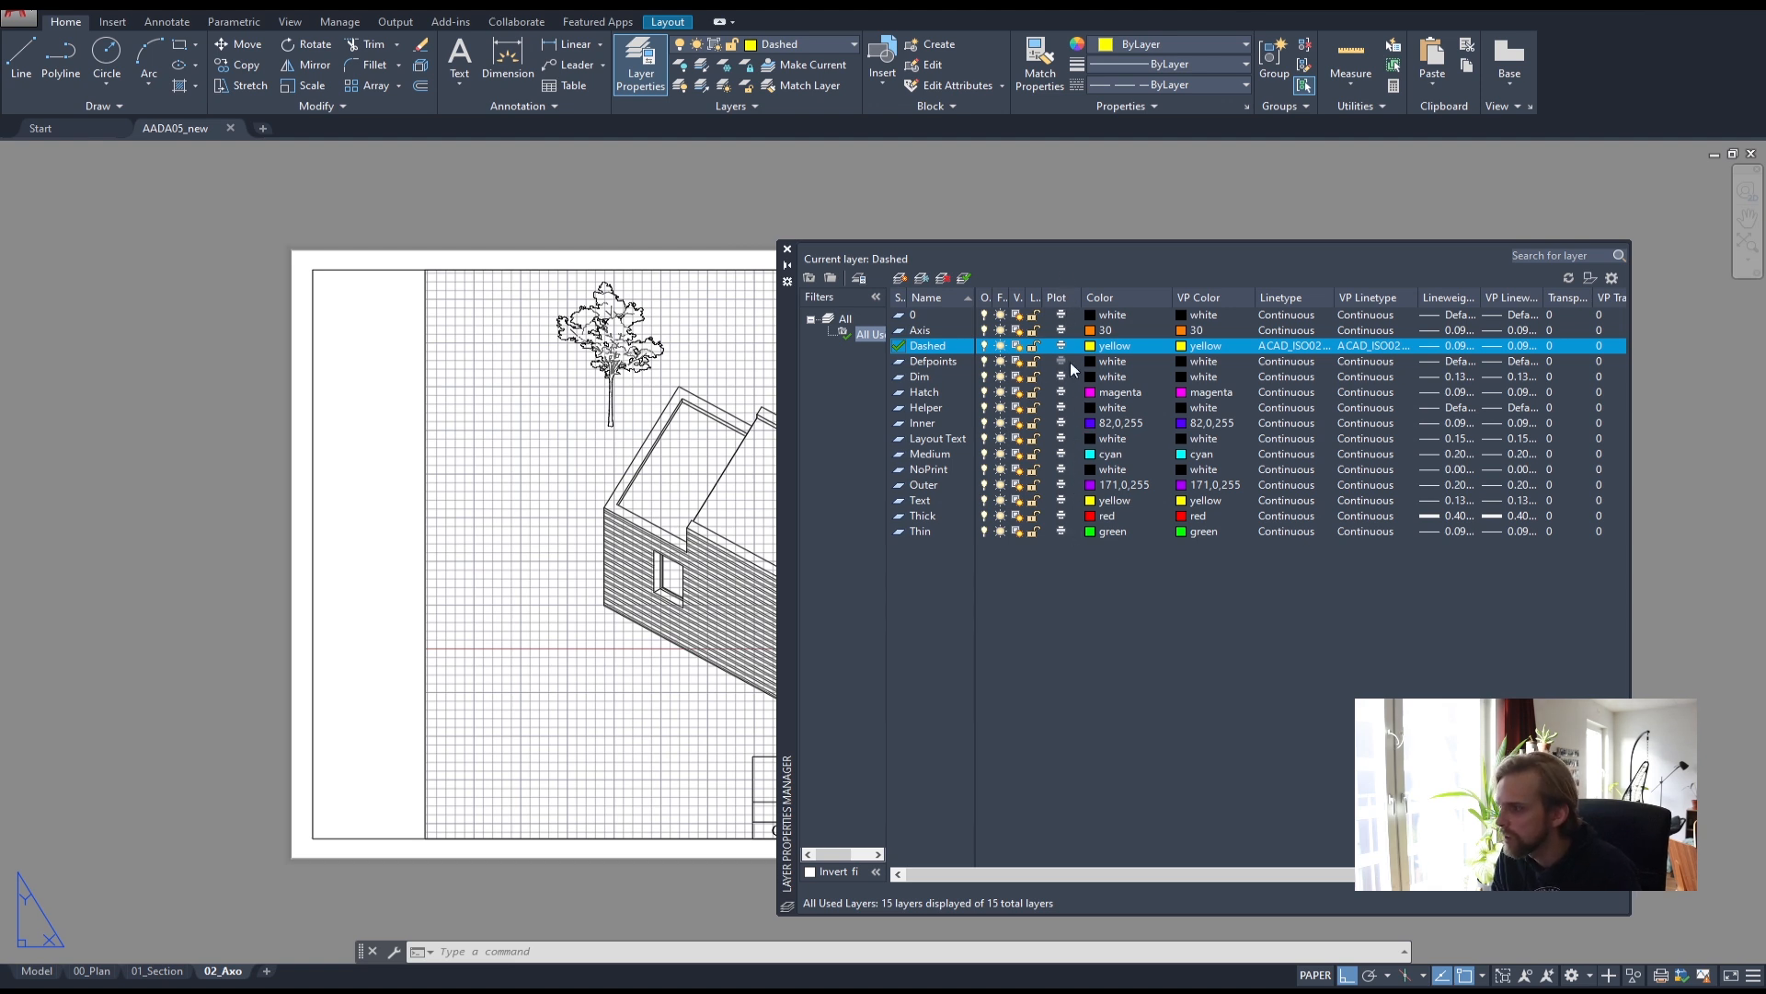
left_click(787, 248)
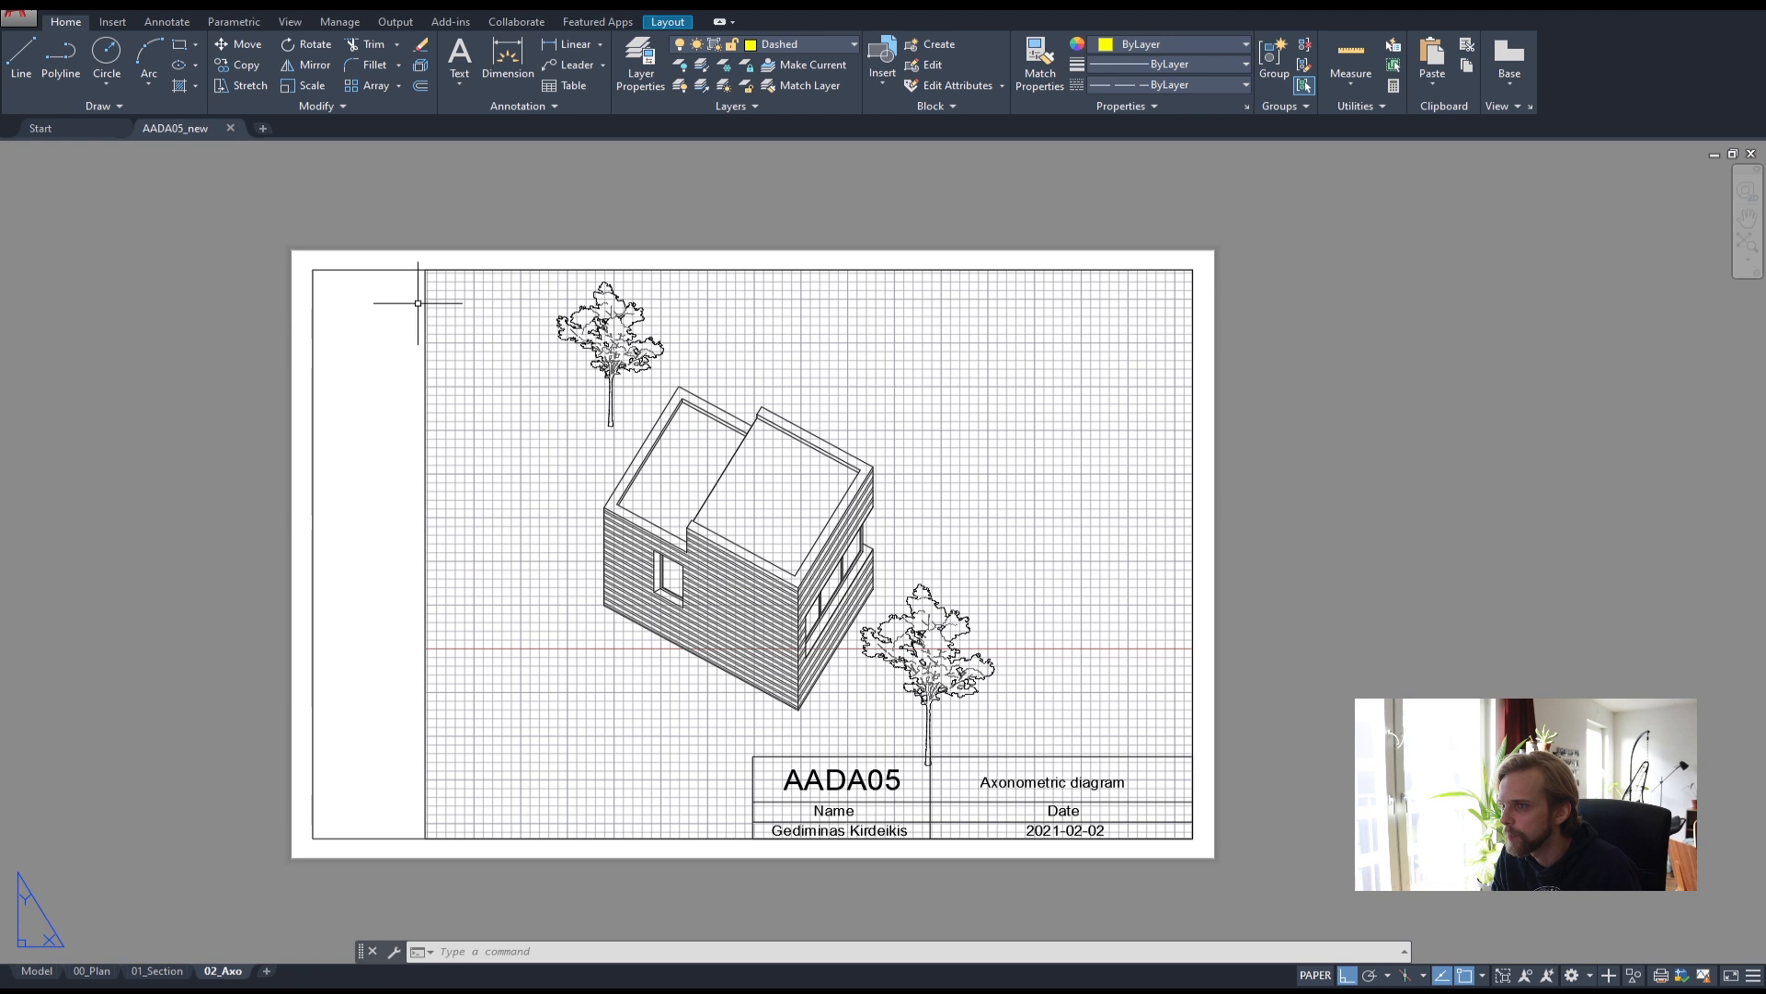
- Turn off plotting for the NoPrint layer and close Layer Properties
left_click(425, 341)
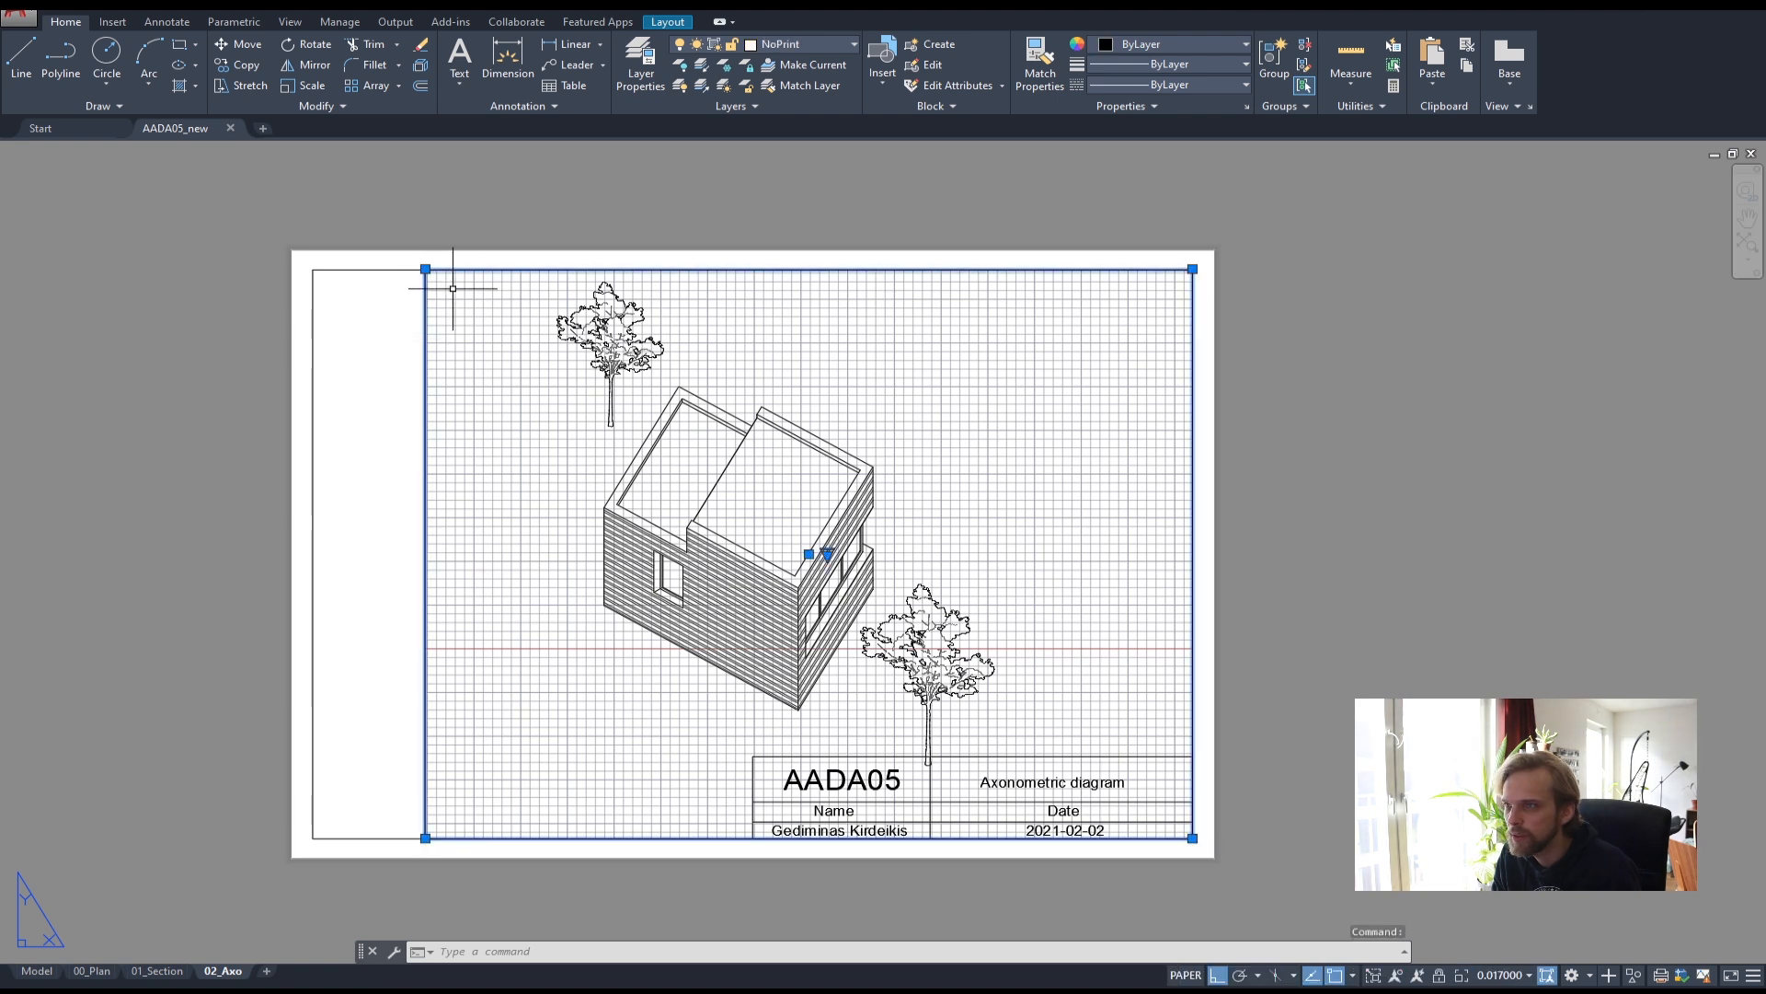
left_click(641, 63)
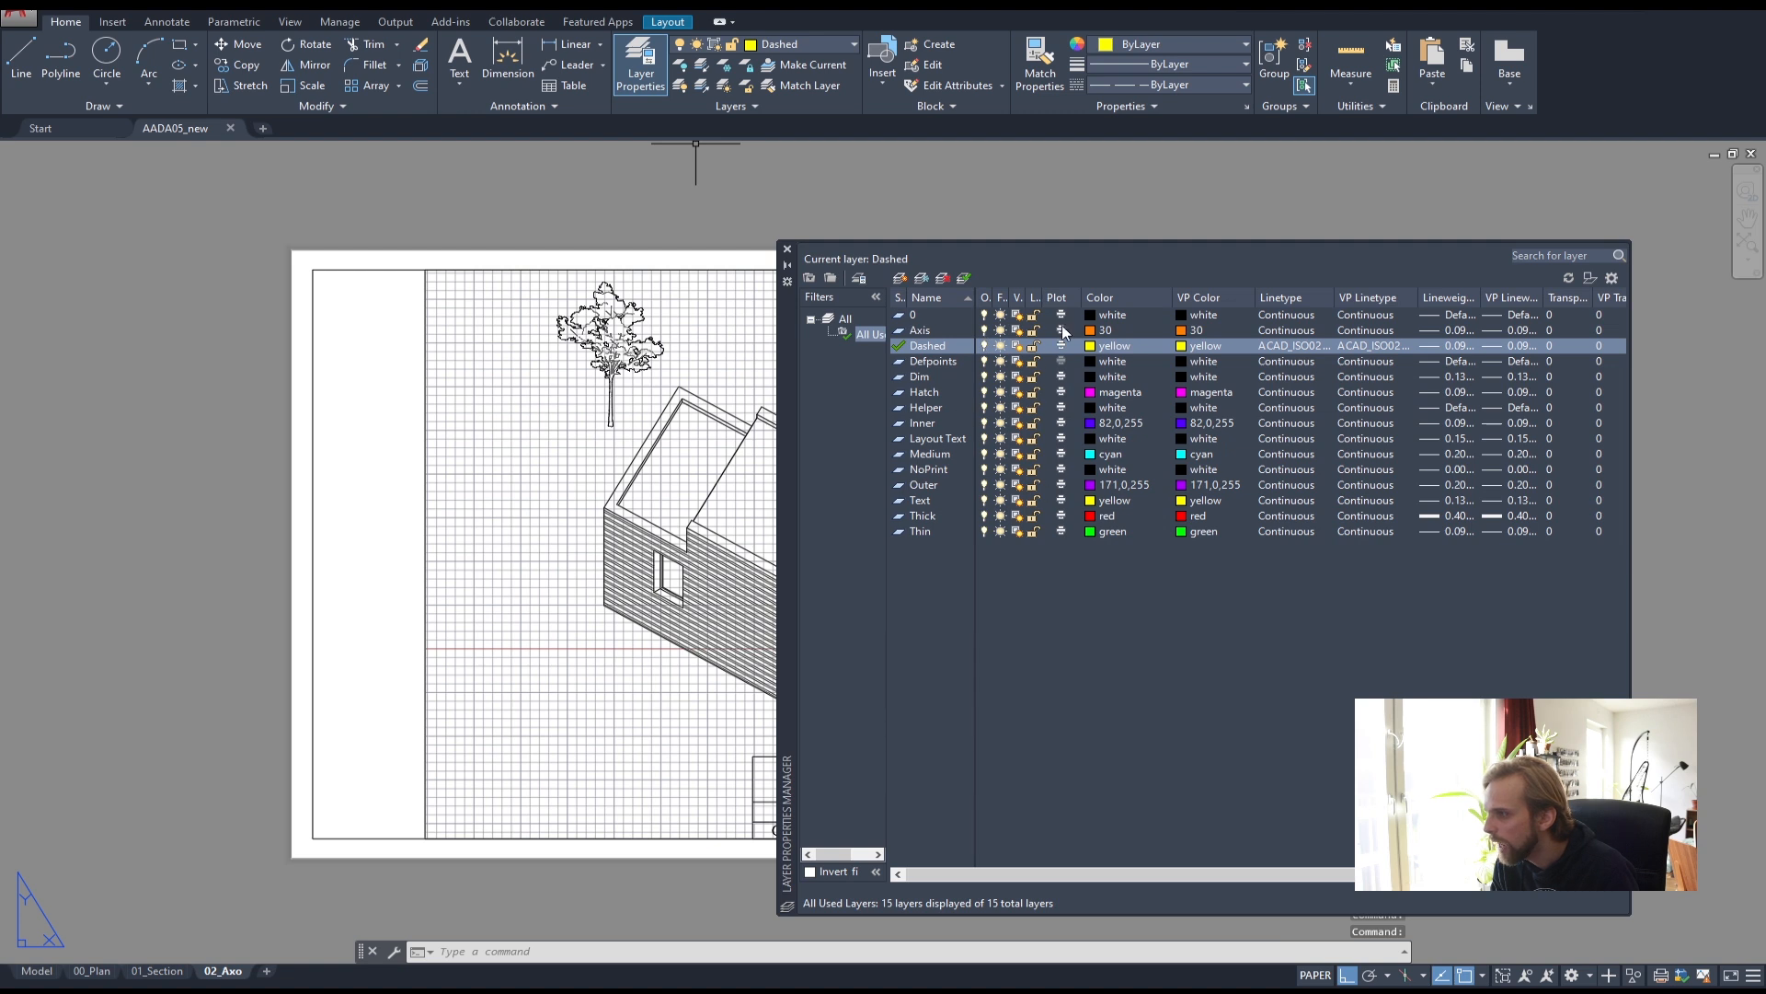
left_click(1061, 469)
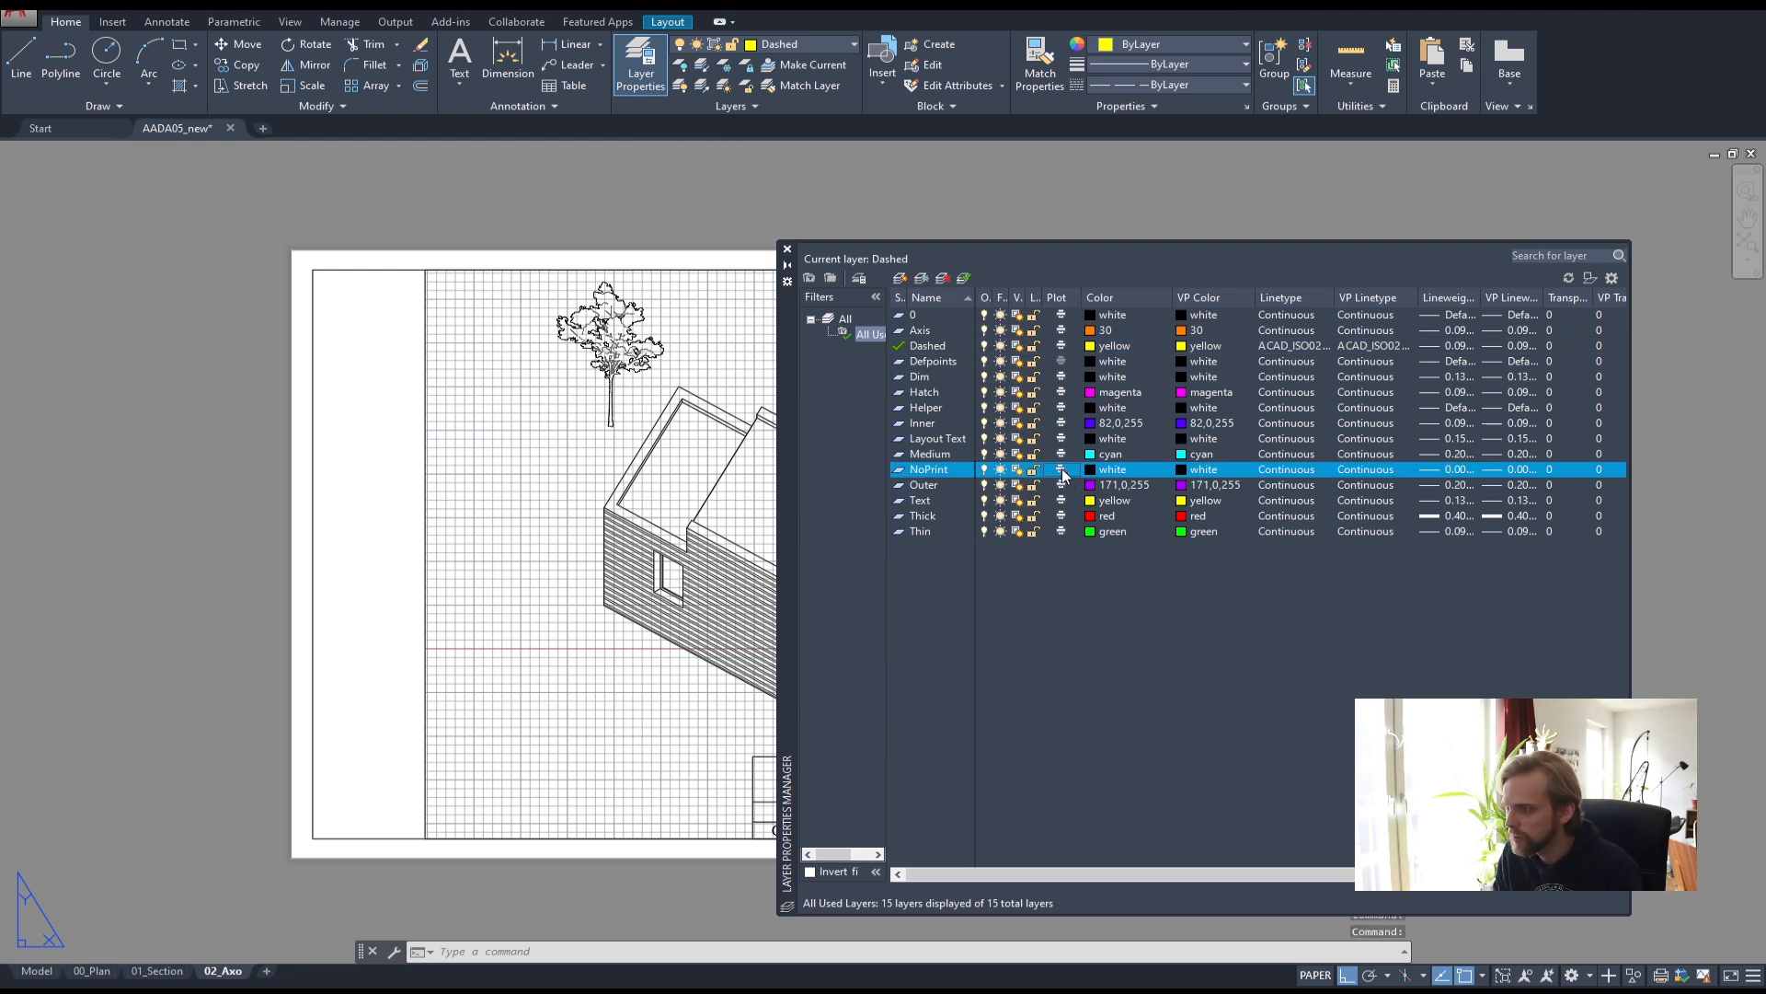
left_click(786, 249)
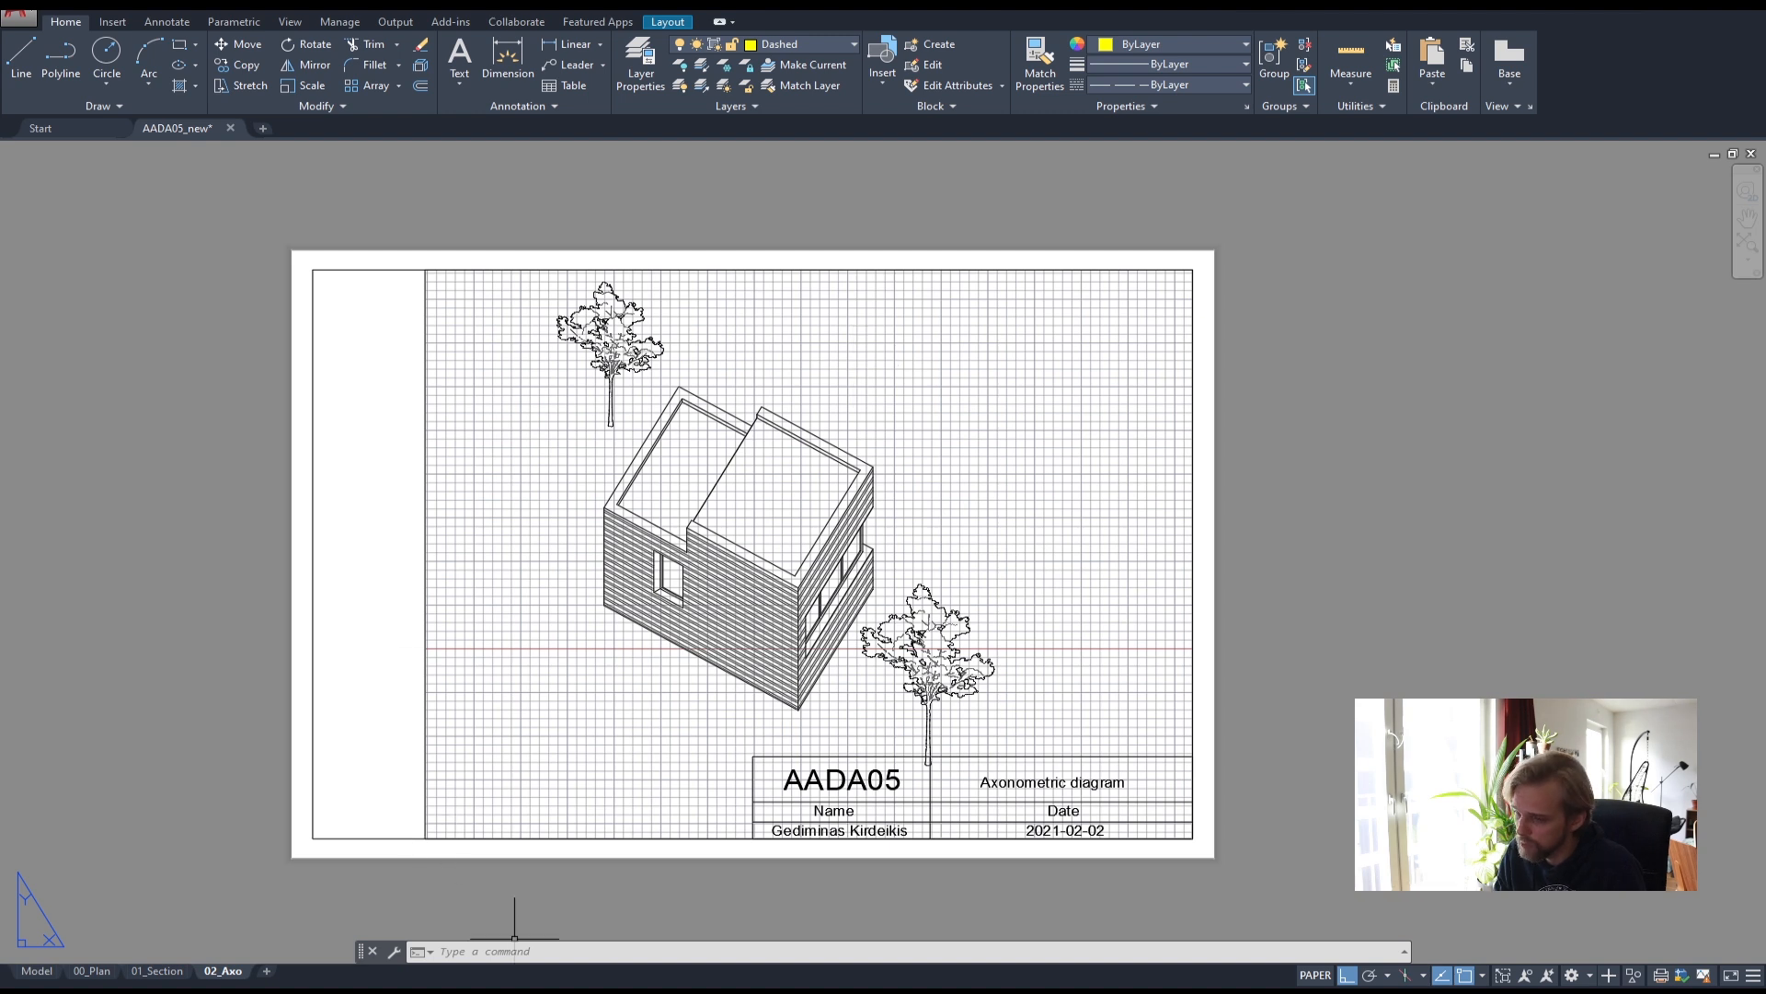
- Back in Photoshop on axo.pdf, delete the left-edge and top-edge watermark strips
mouse_move(519, 990)
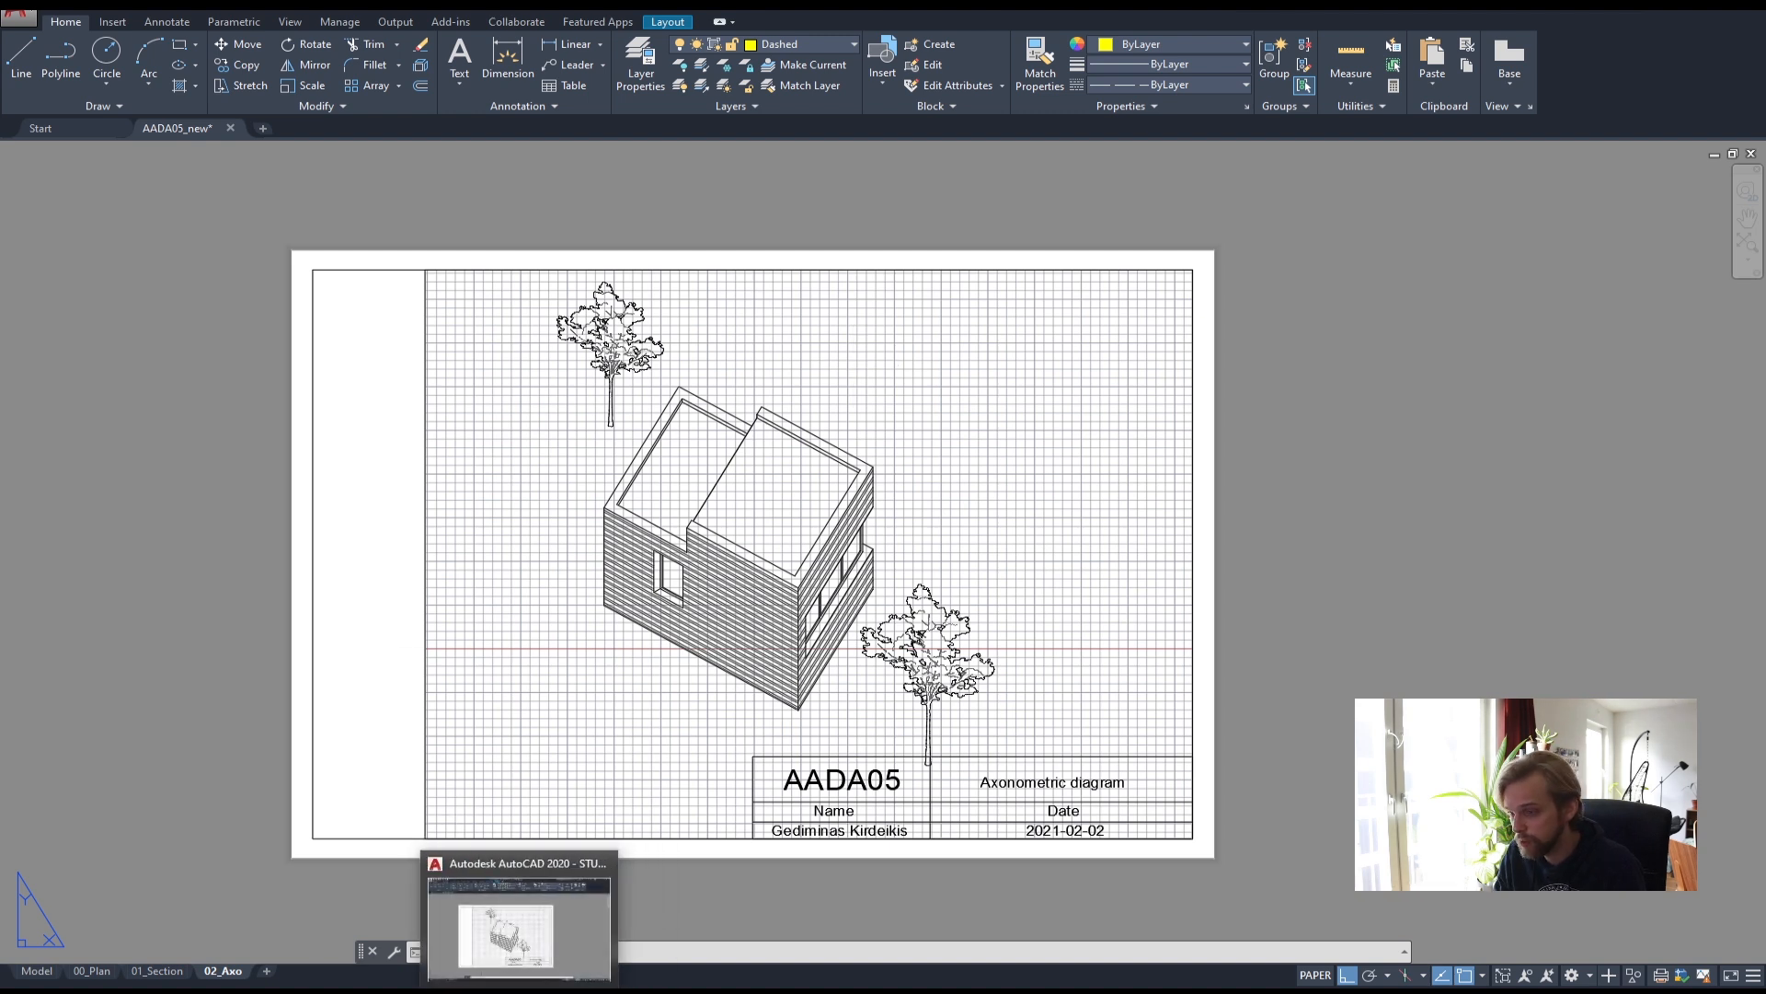
left_click(563, 990)
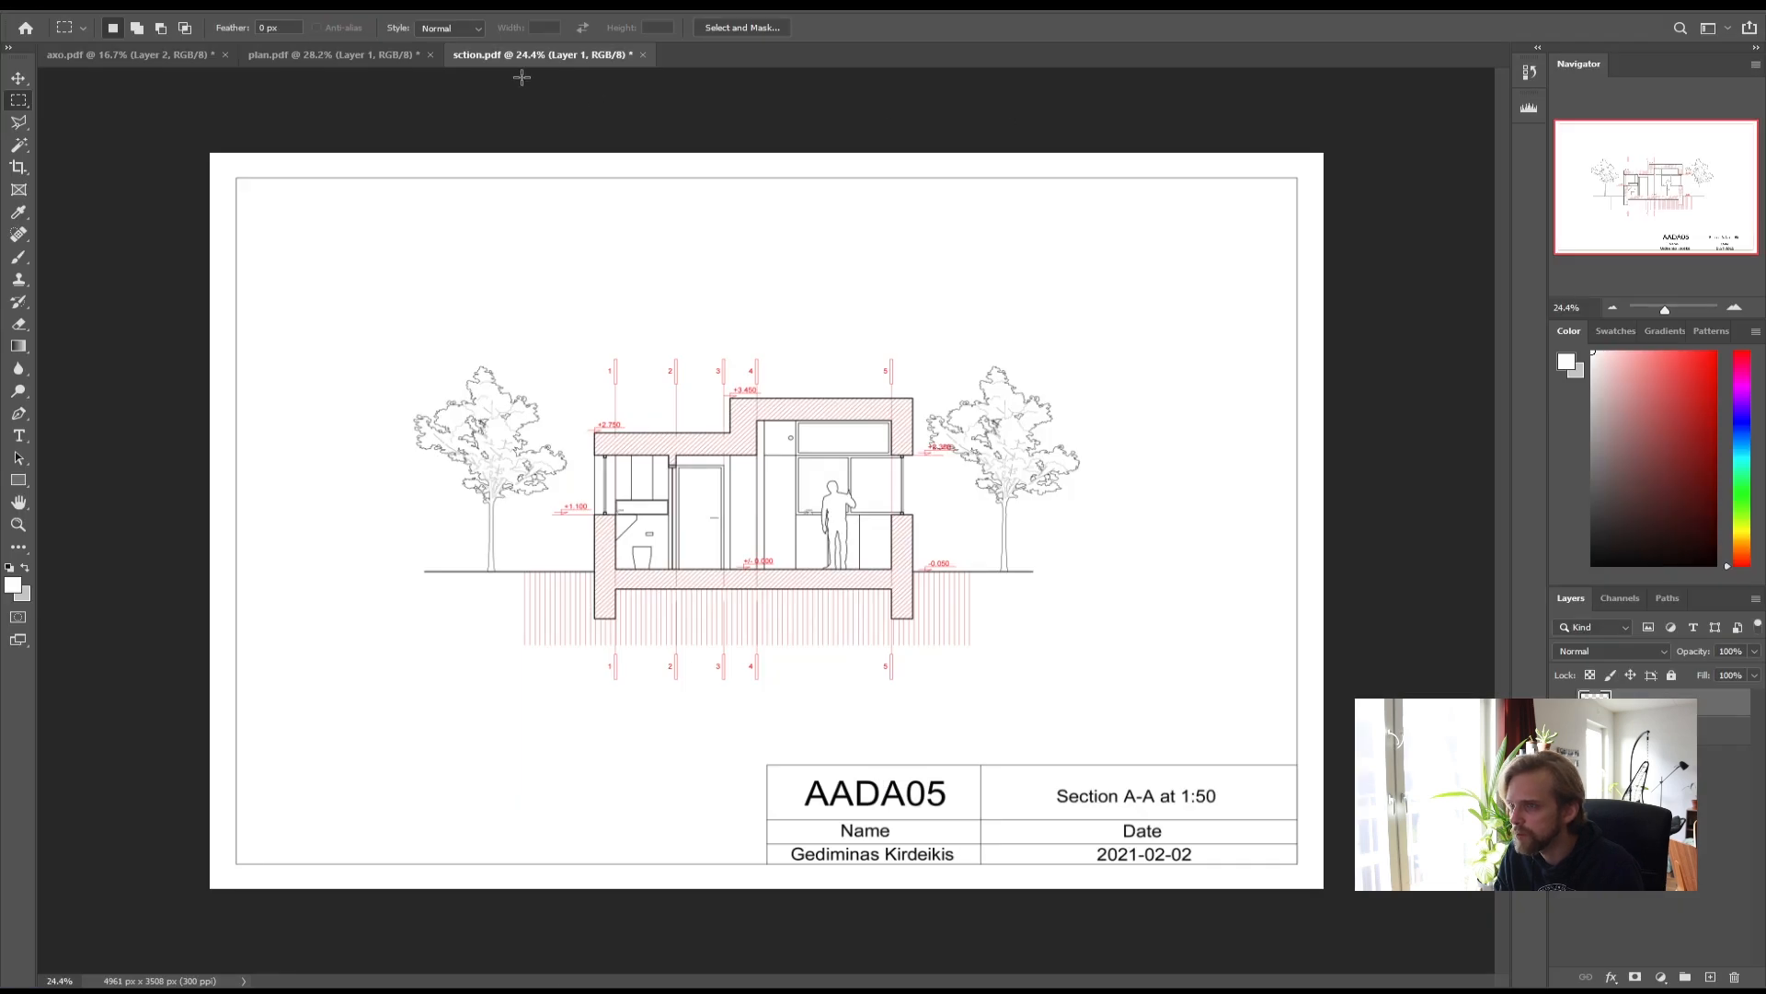
left_click(315, 55)
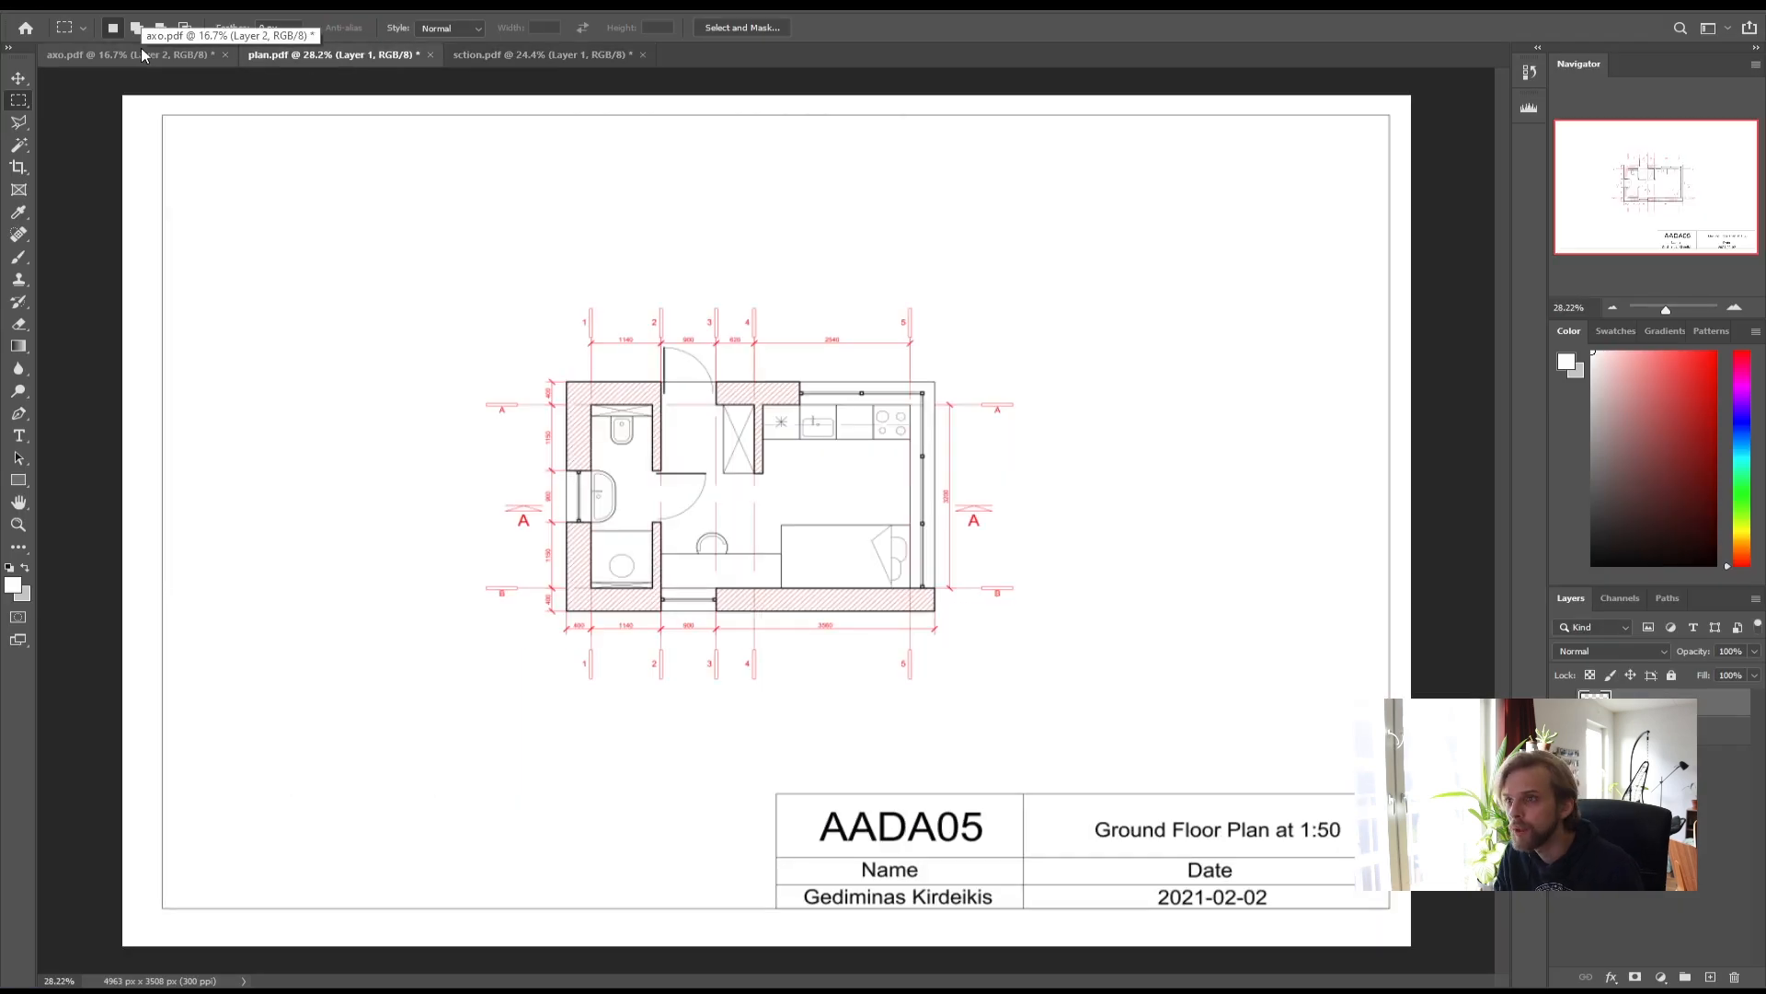
left_click(141, 53)
left_click_drag(337, 378, 398, 683)
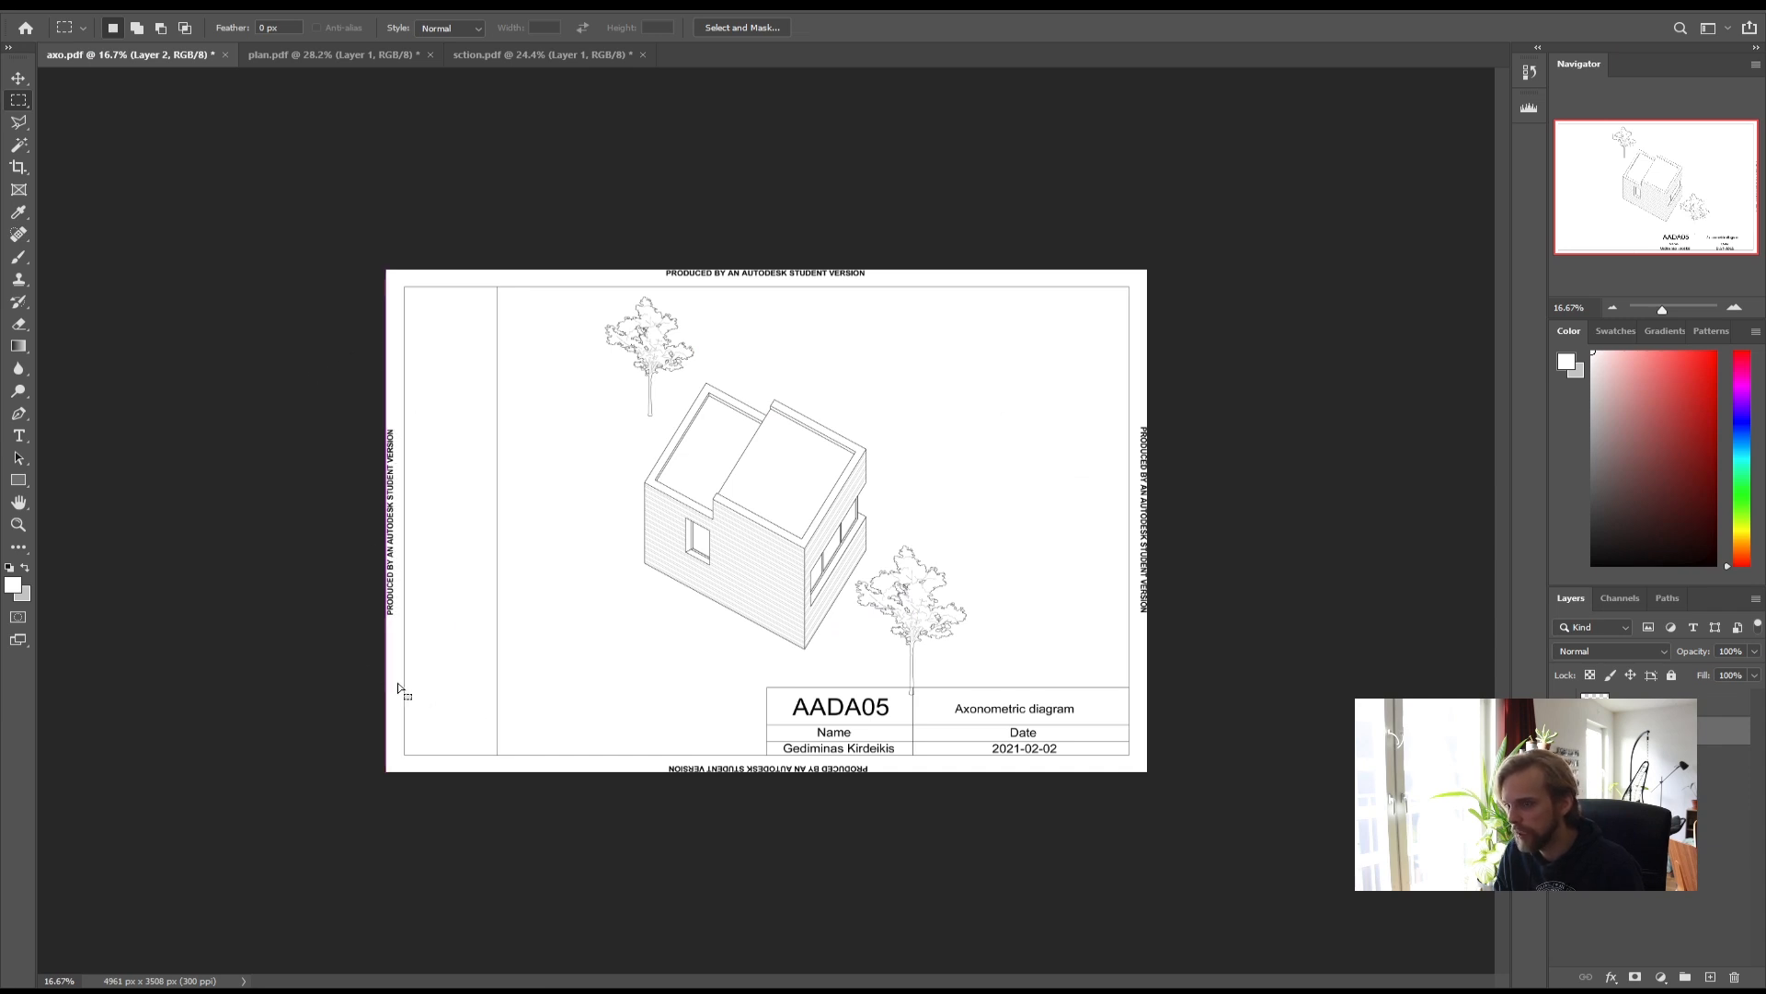
key("Delete")
left_click_drag(603, 270, 937, 284)
key("Delete")
- Undo, then reselect the axo's top, right, bottom and left strips and the stray vertical line
left_click_drag(1147, 657, 1135, 404)
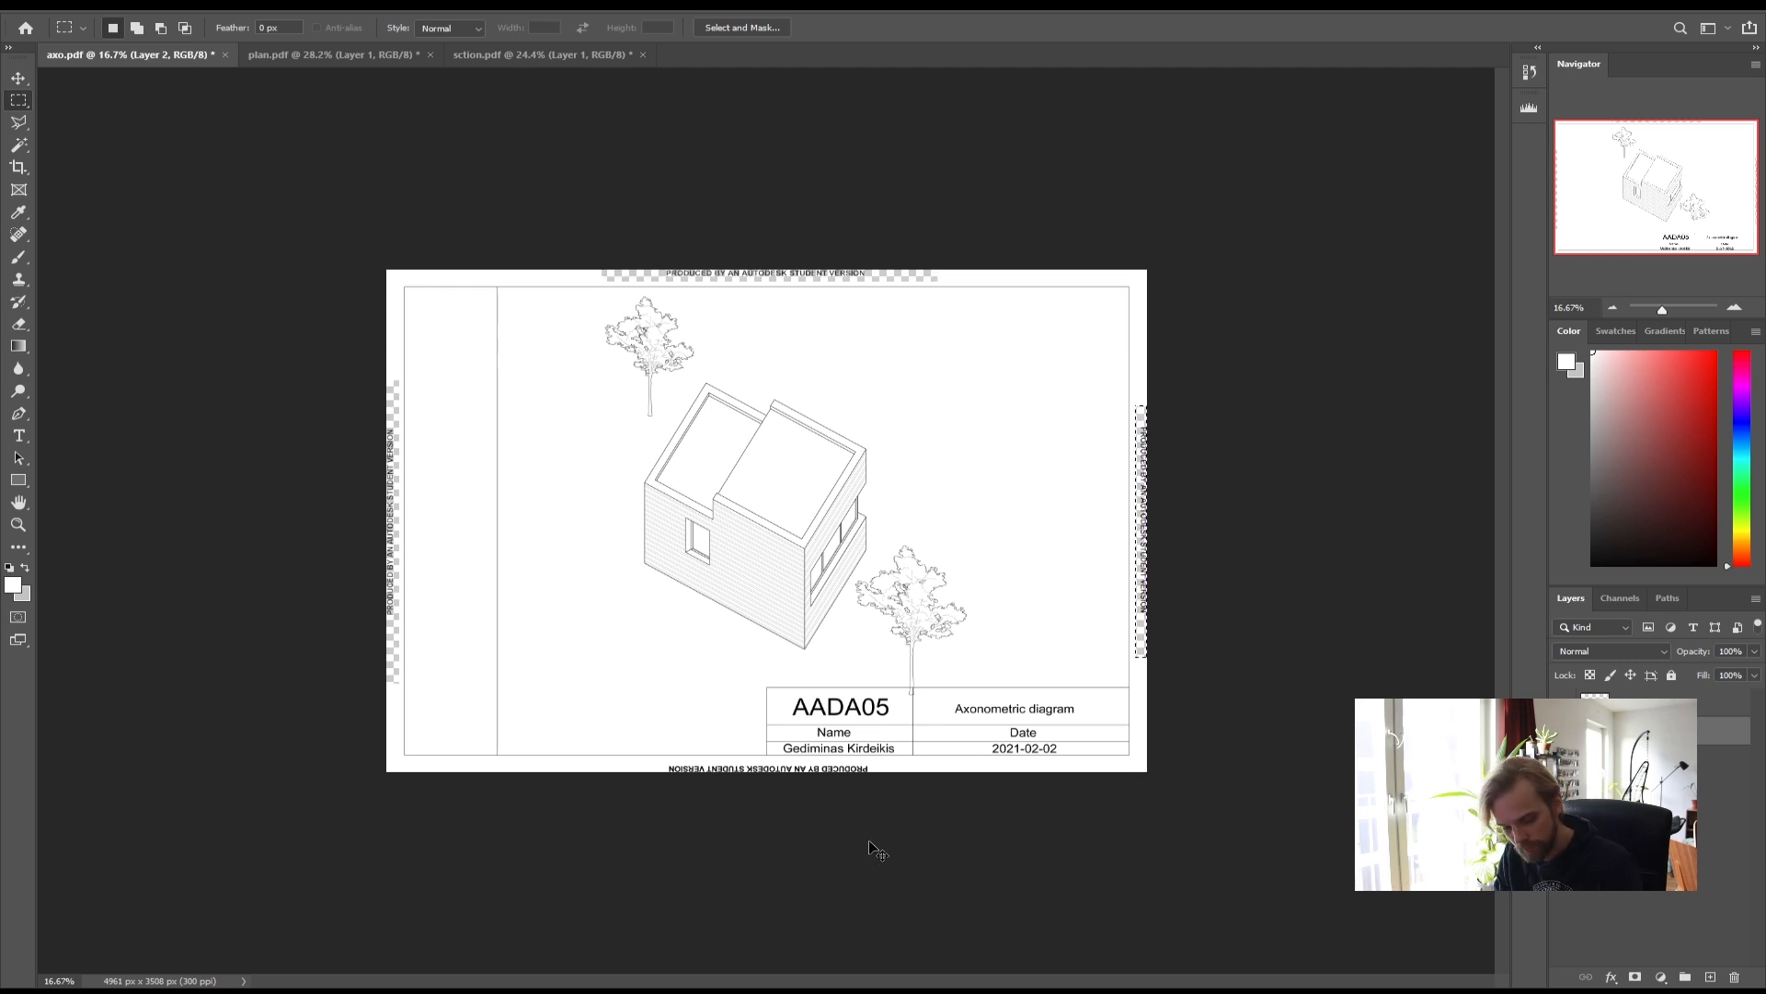
key("ctrl+z")
key("ctrl+z")
key("ctrl+z")
key("ctrl+z")
key("ctrl+z")
left_click_drag(637, 269, 962, 276)
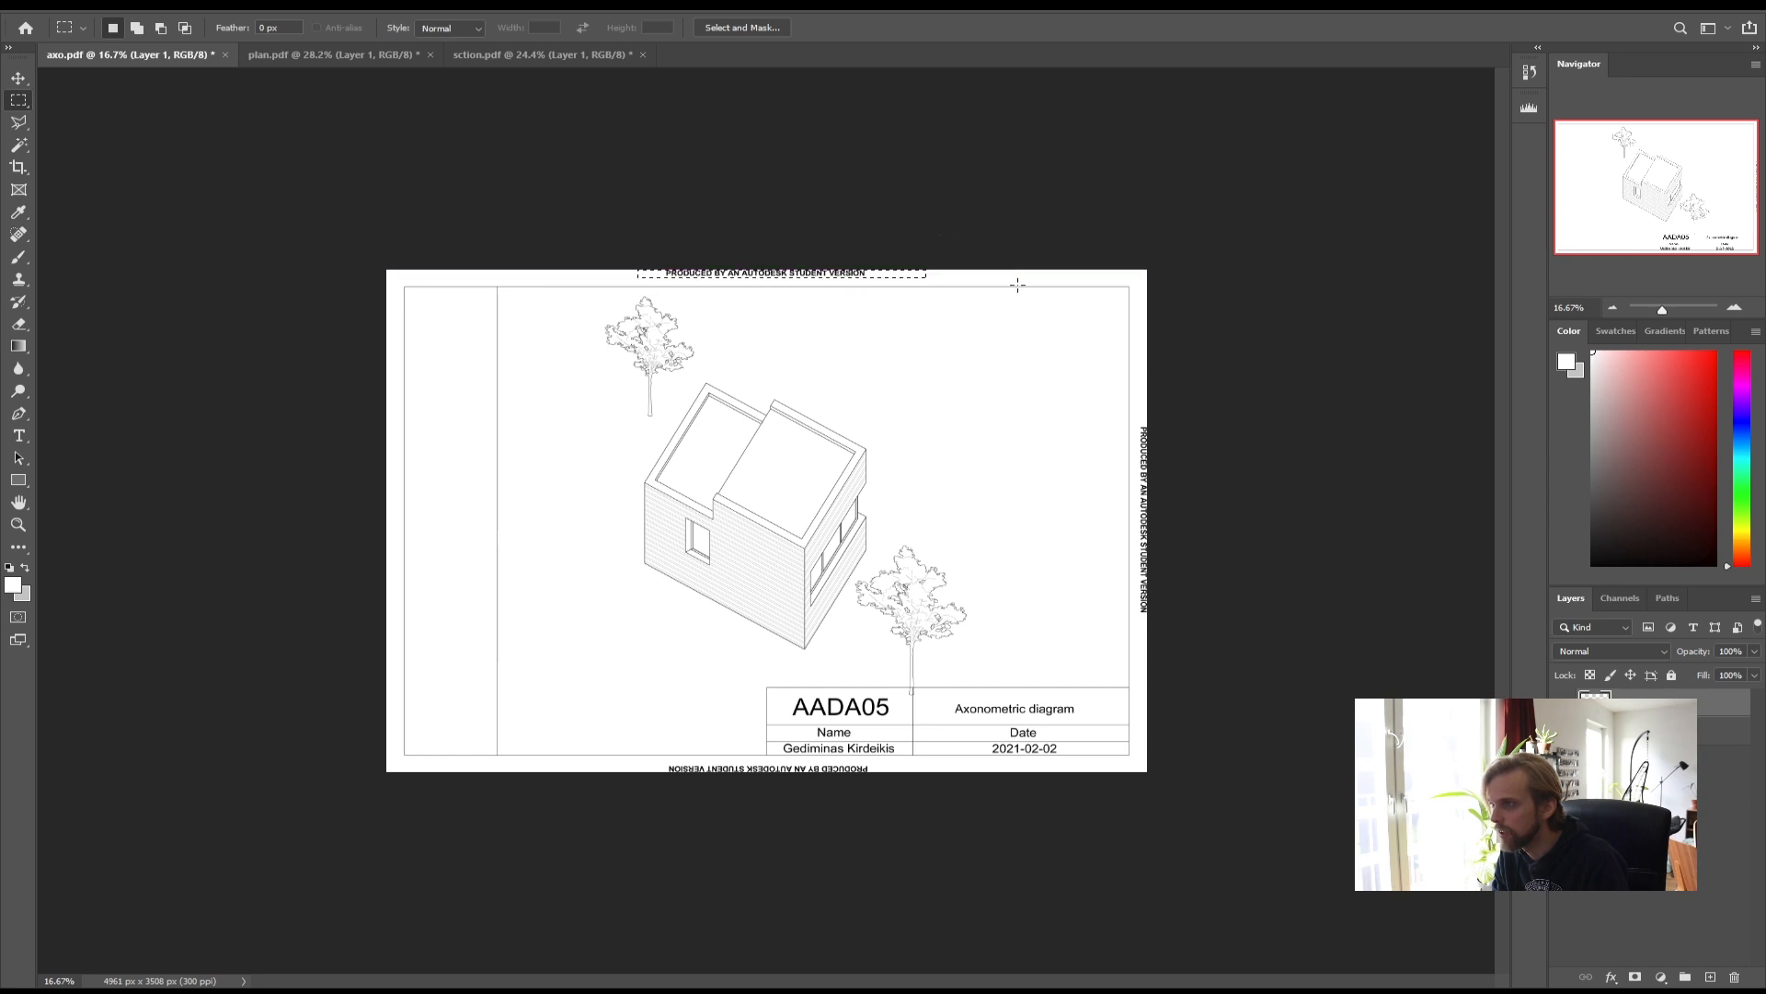
left_click_drag(1148, 310, 1139, 637)
left_click_drag(992, 770, 631, 760)
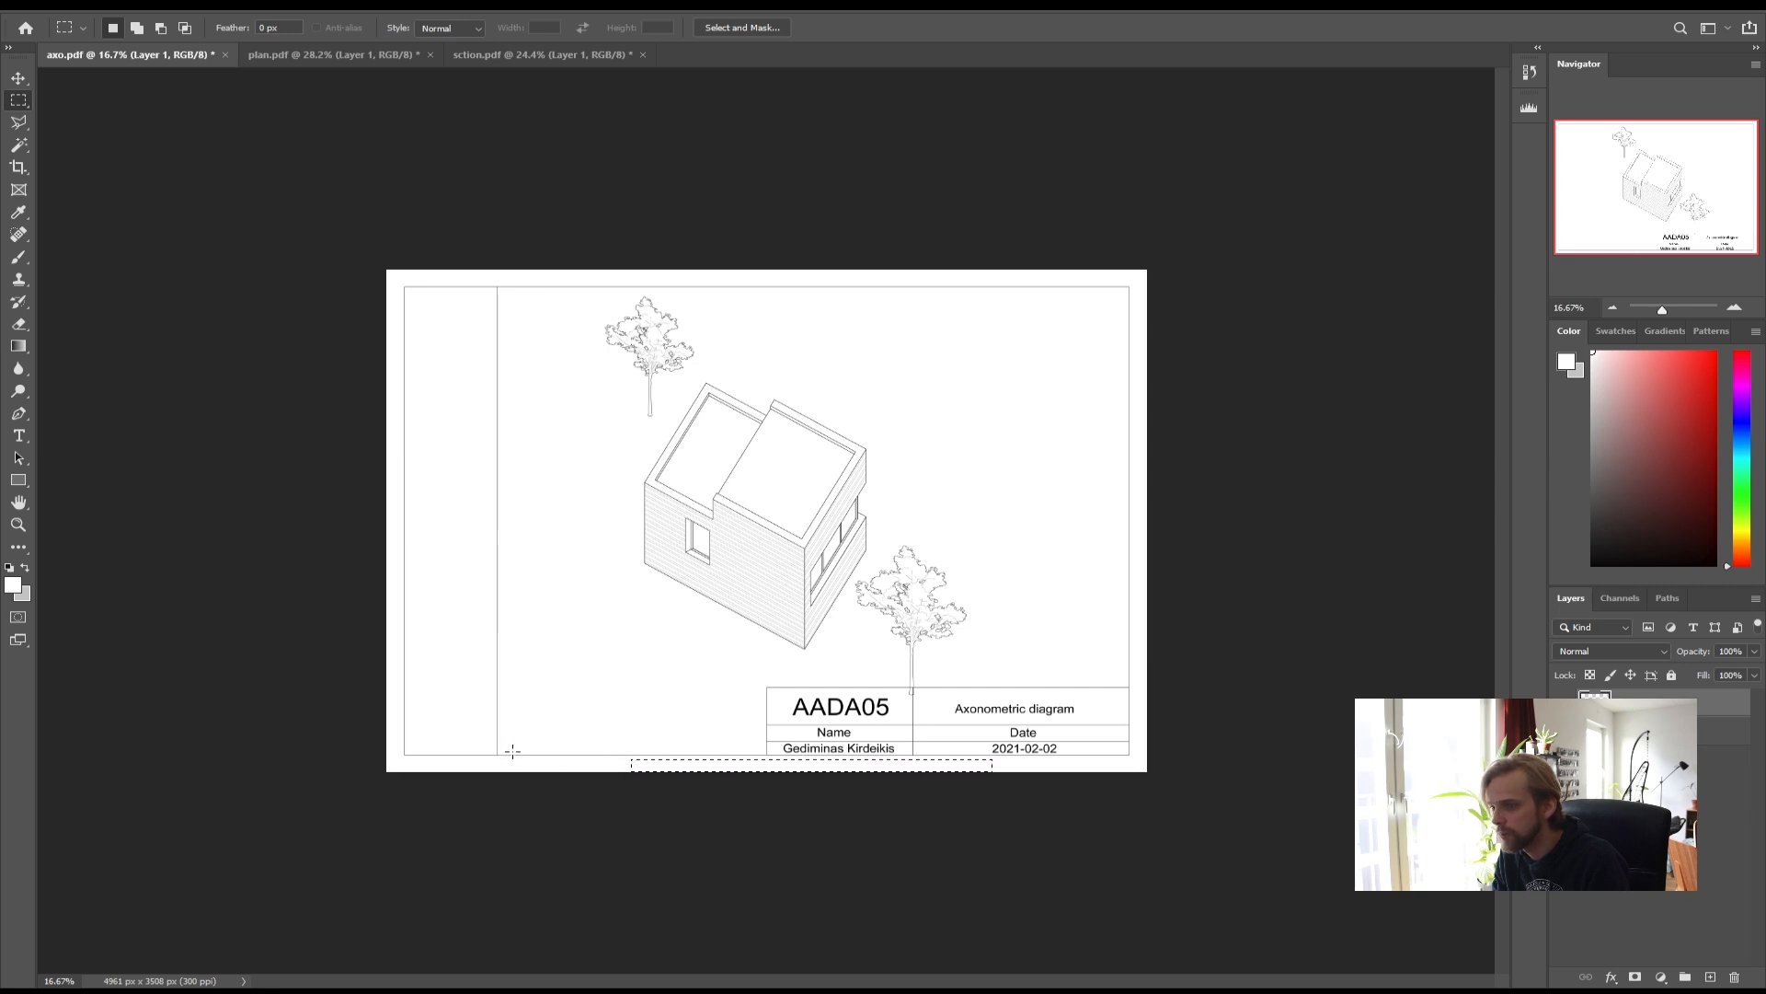
left_click_drag(516, 754, 475, 286)
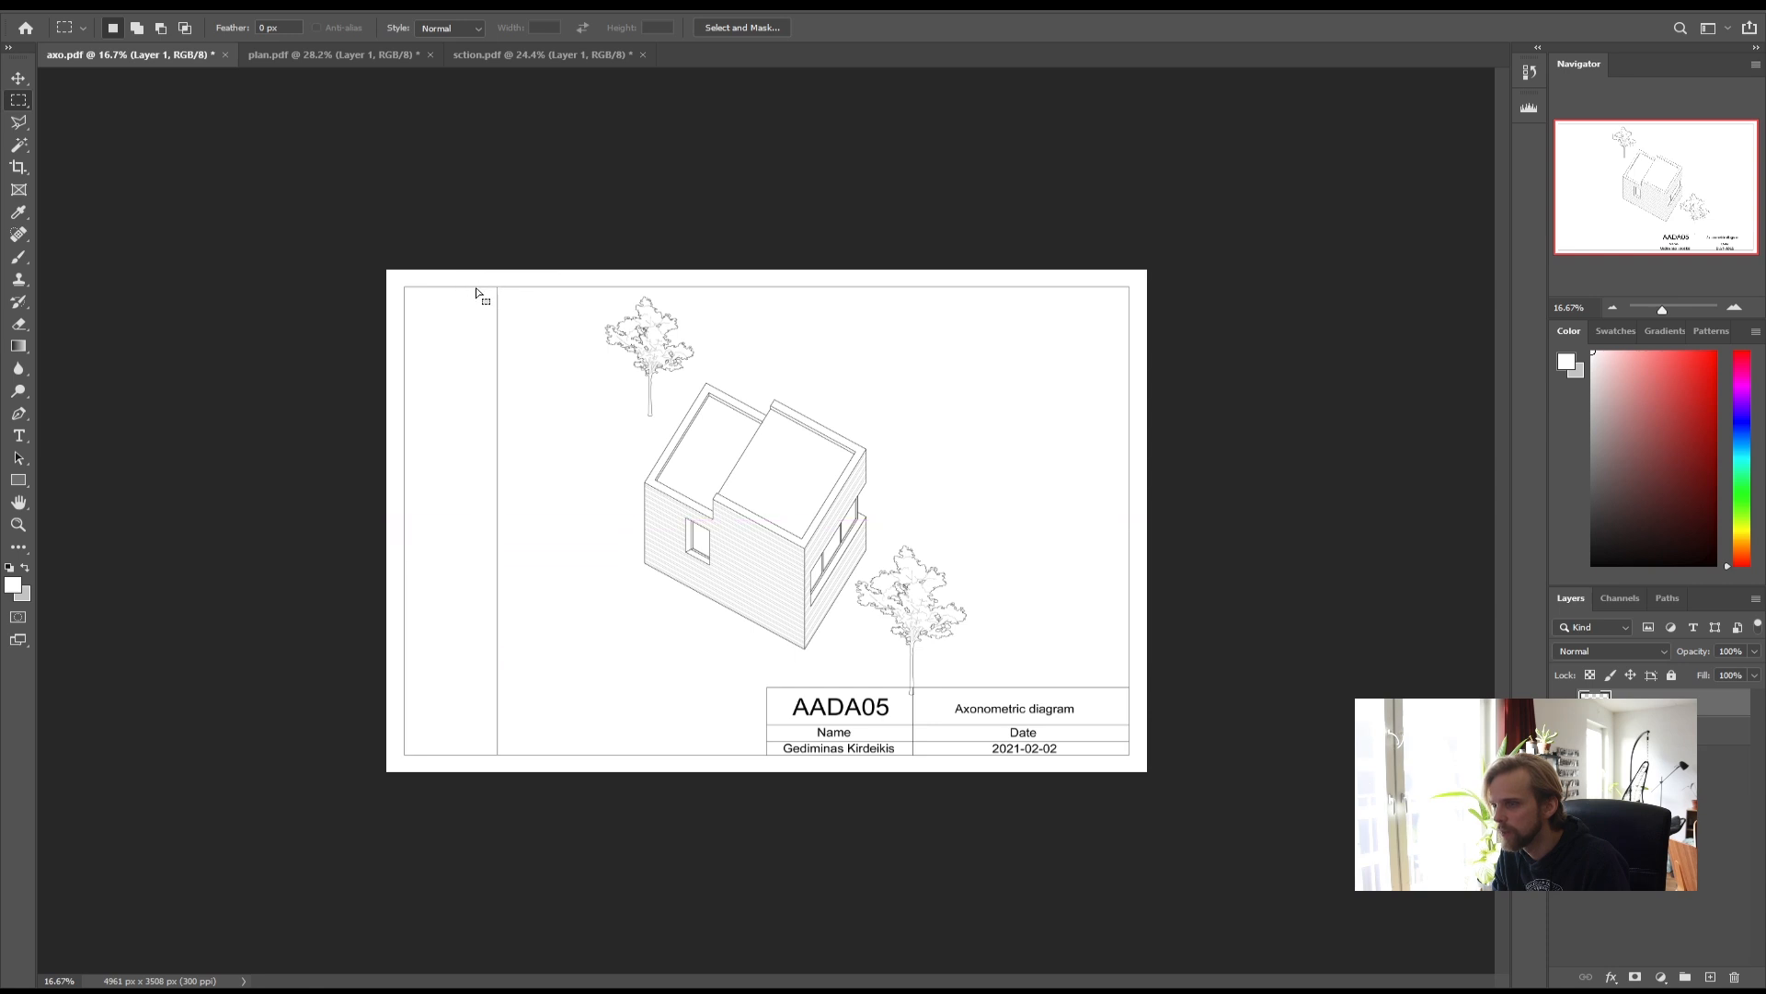
left_click(697, 388)
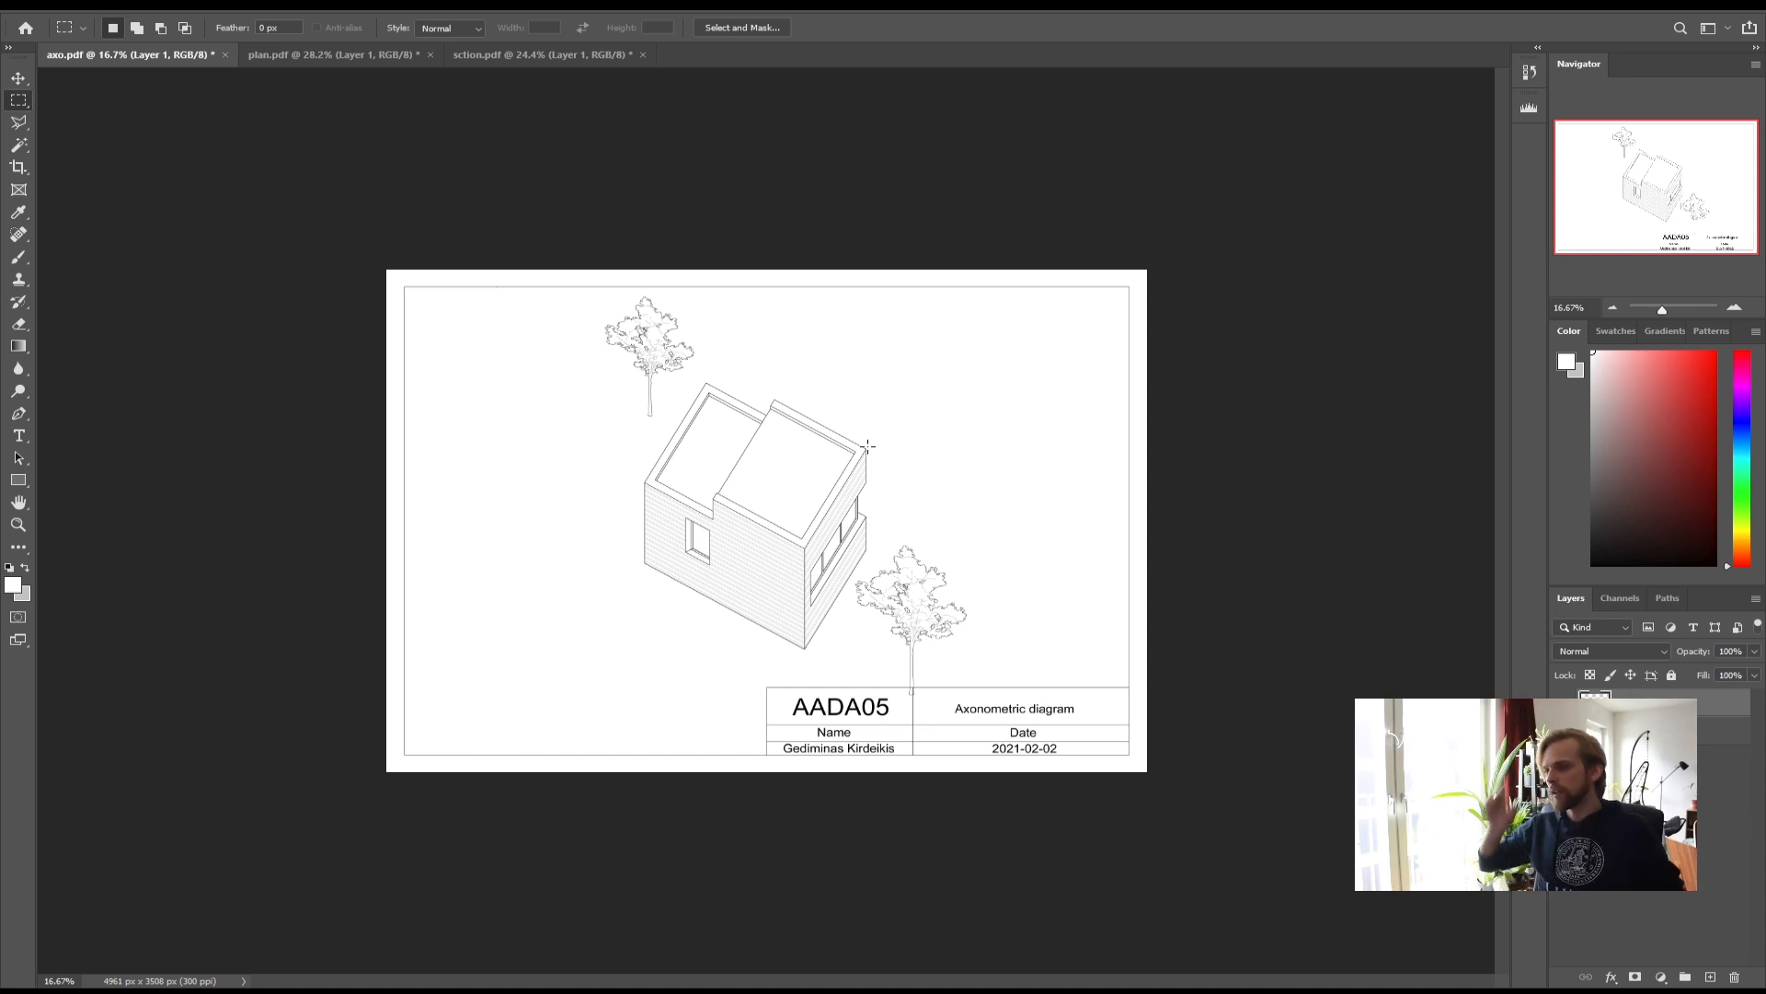
- Zoom onto the lower tree and delete the trunk portions below the title block line
scroll(727, 584, "up", 3, "alt")
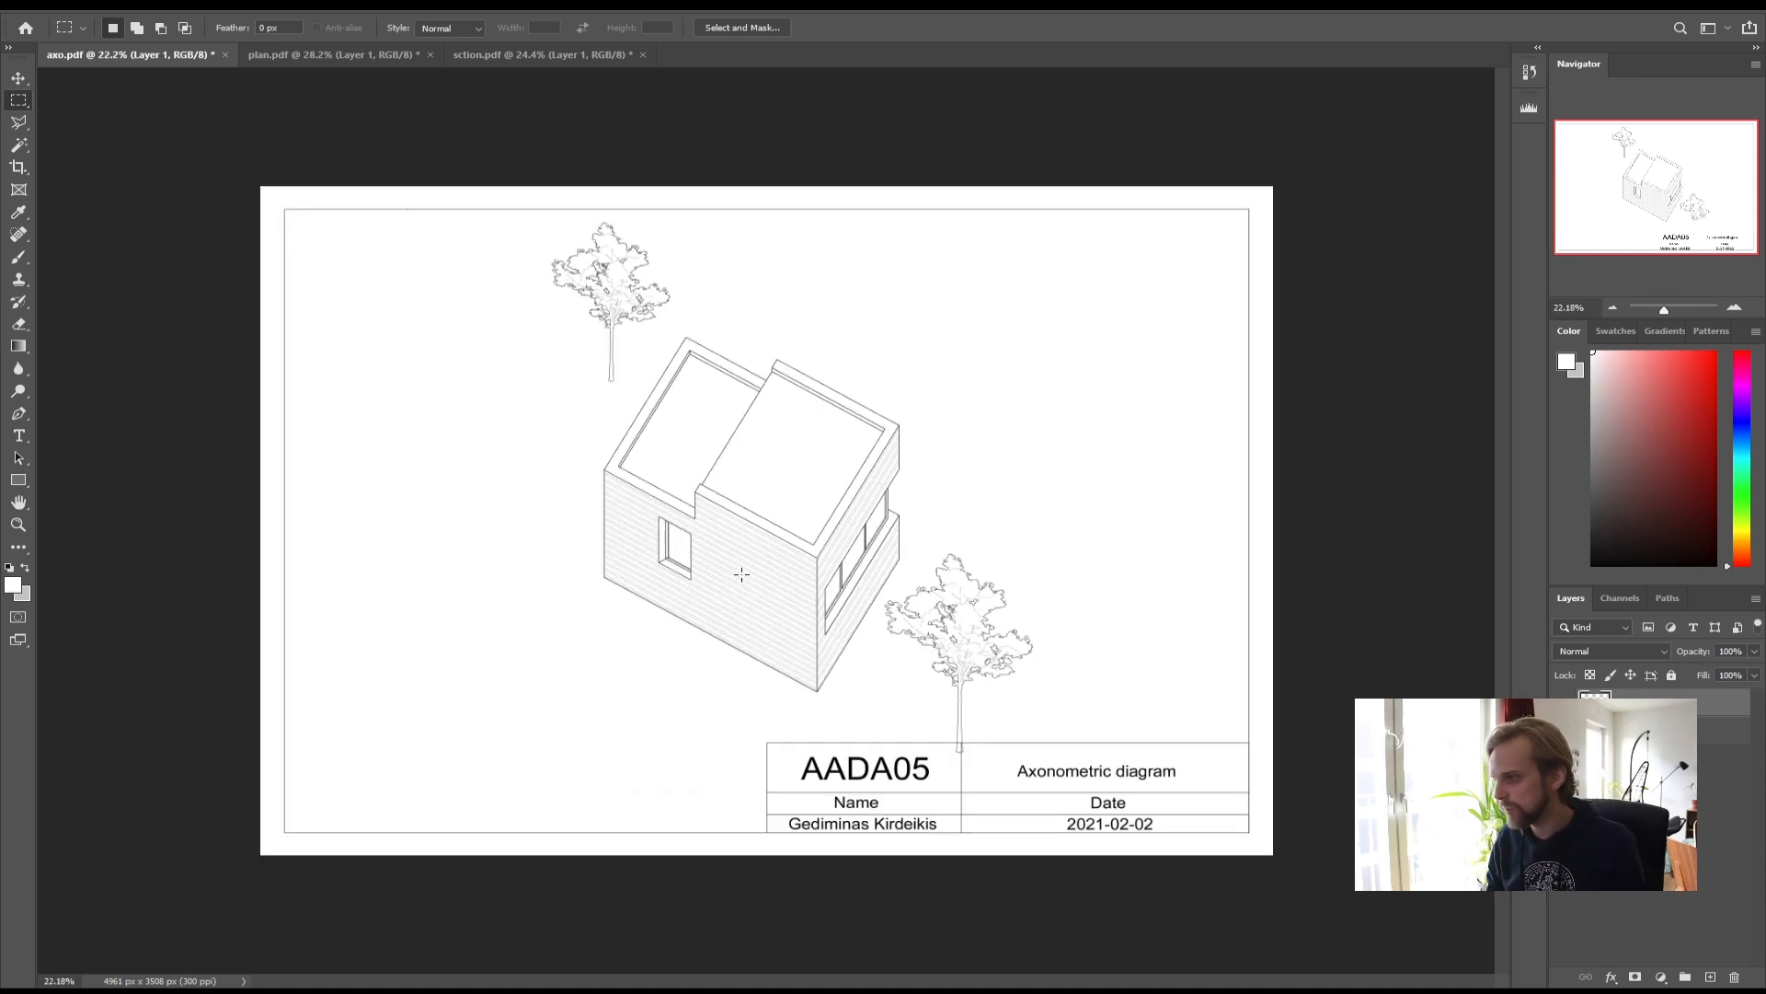
scroll(742, 596, "up", 3, "alt")
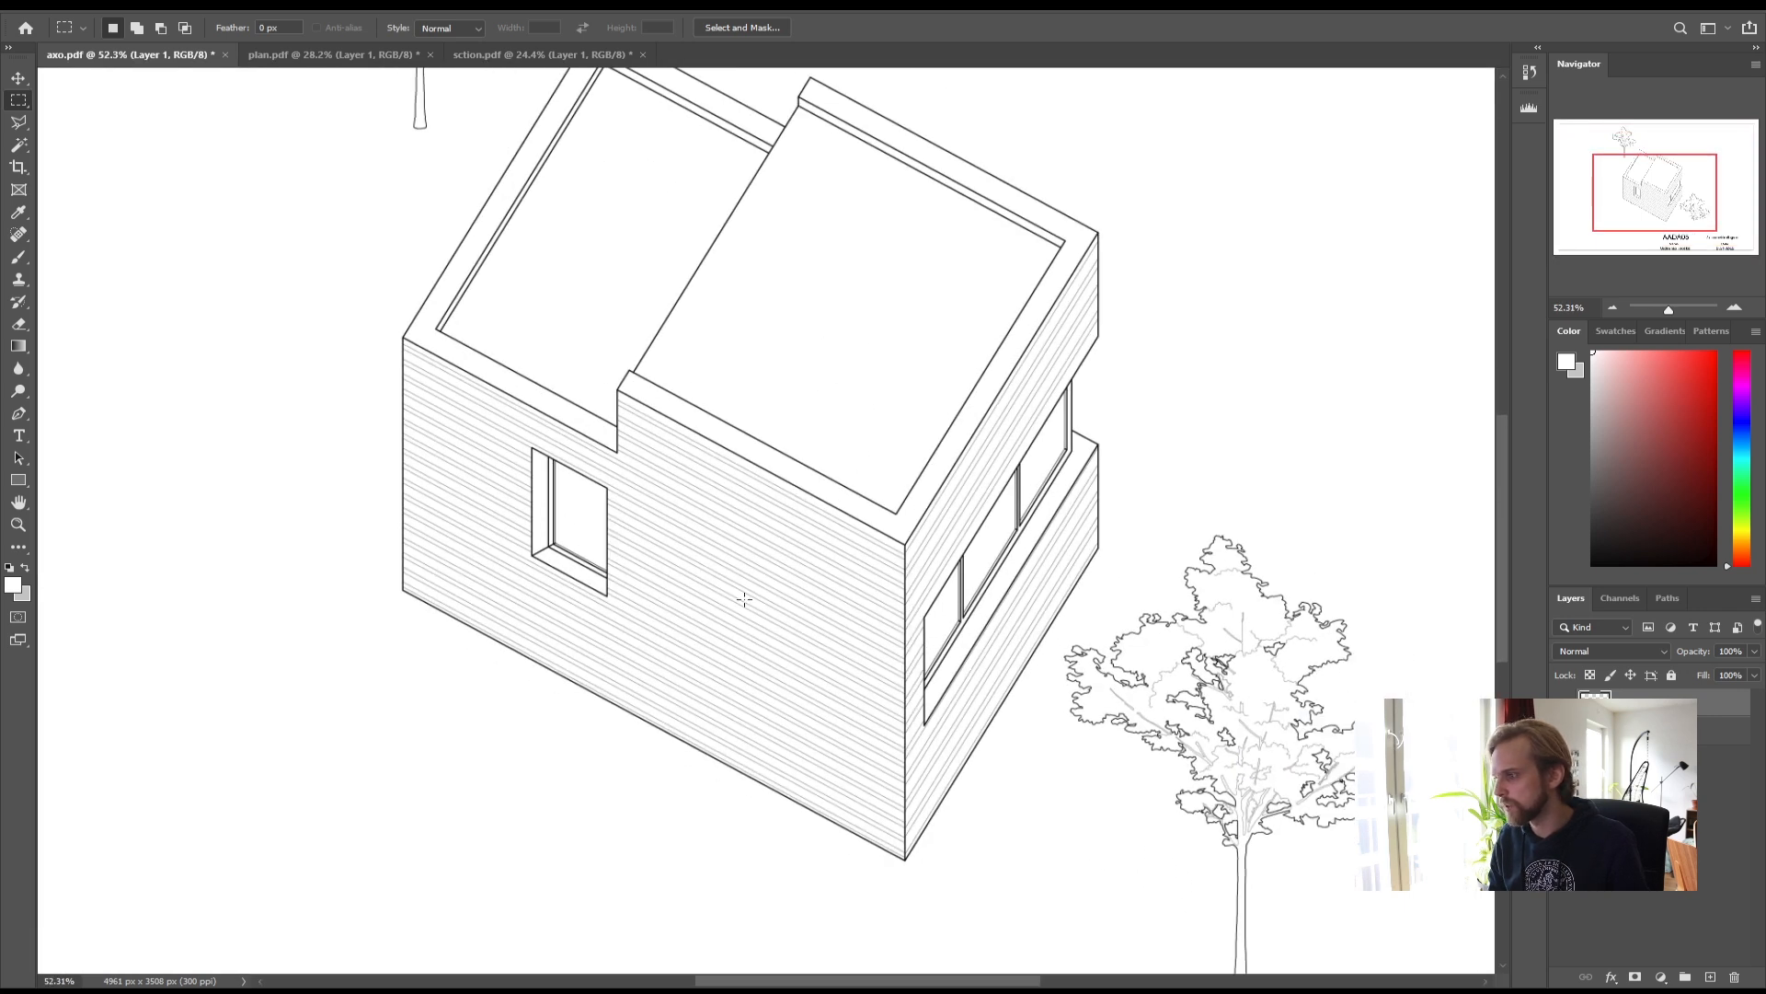
scroll(744, 599, "down", 2, "alt")
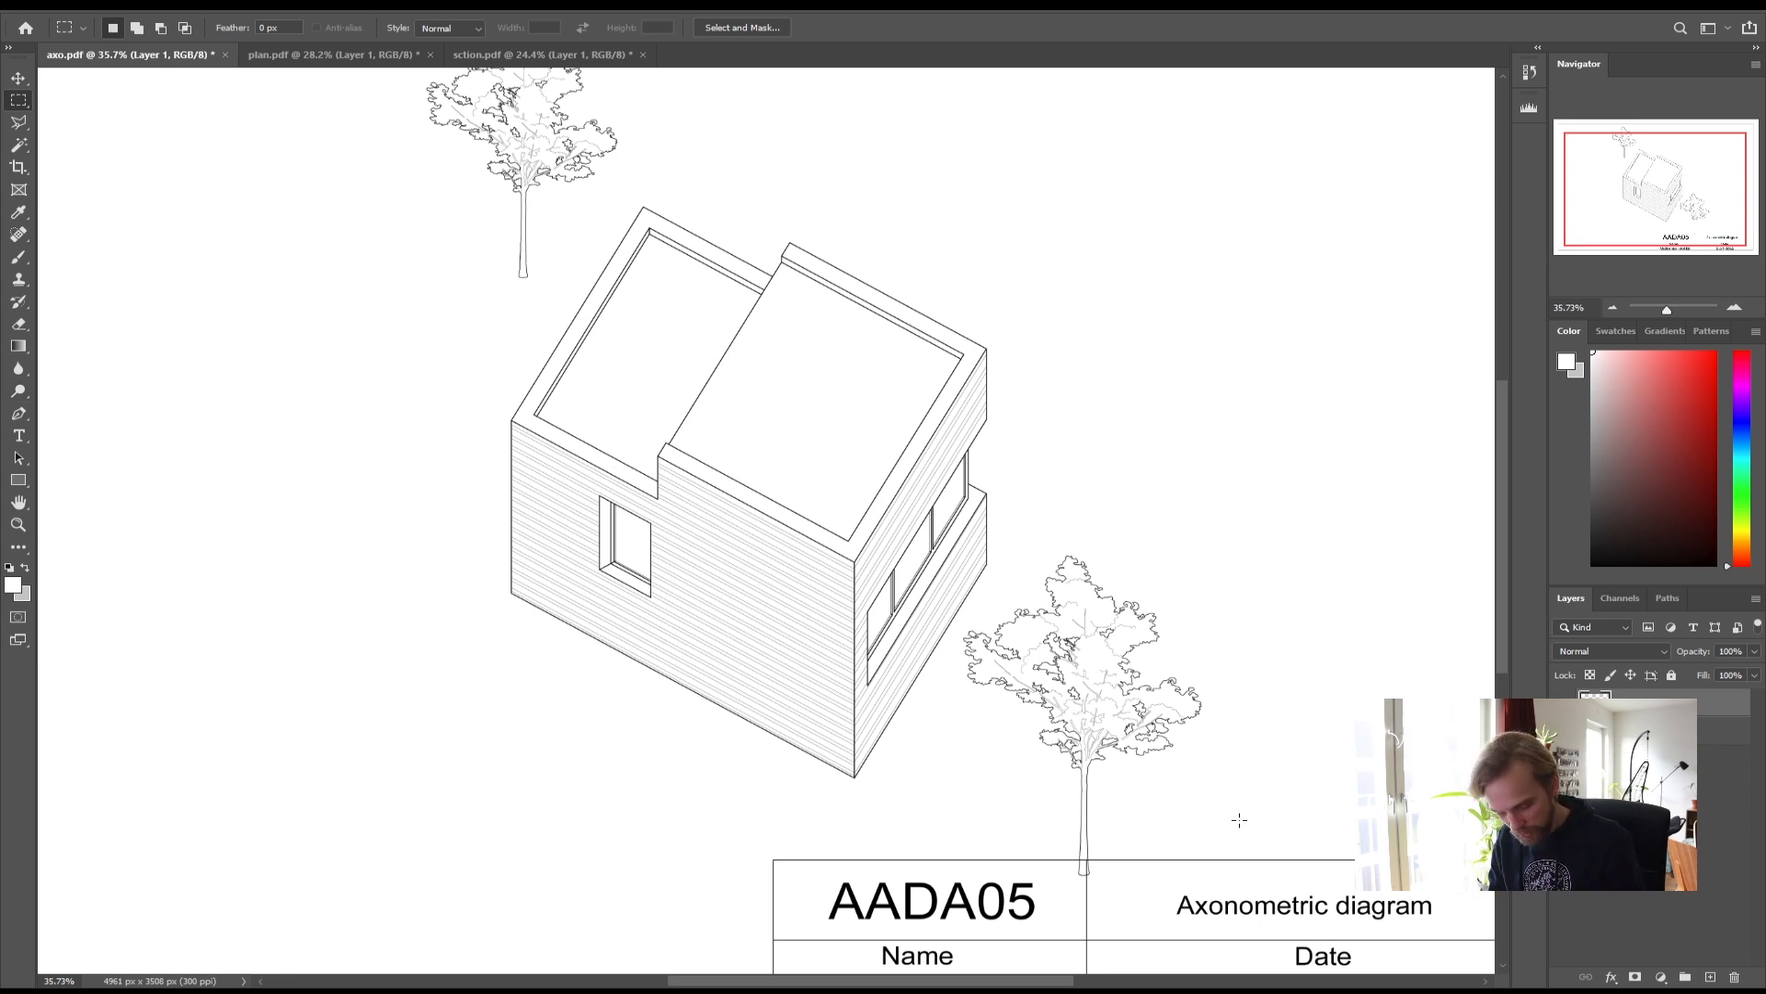
scroll(1057, 860, "up", 9, "alt")
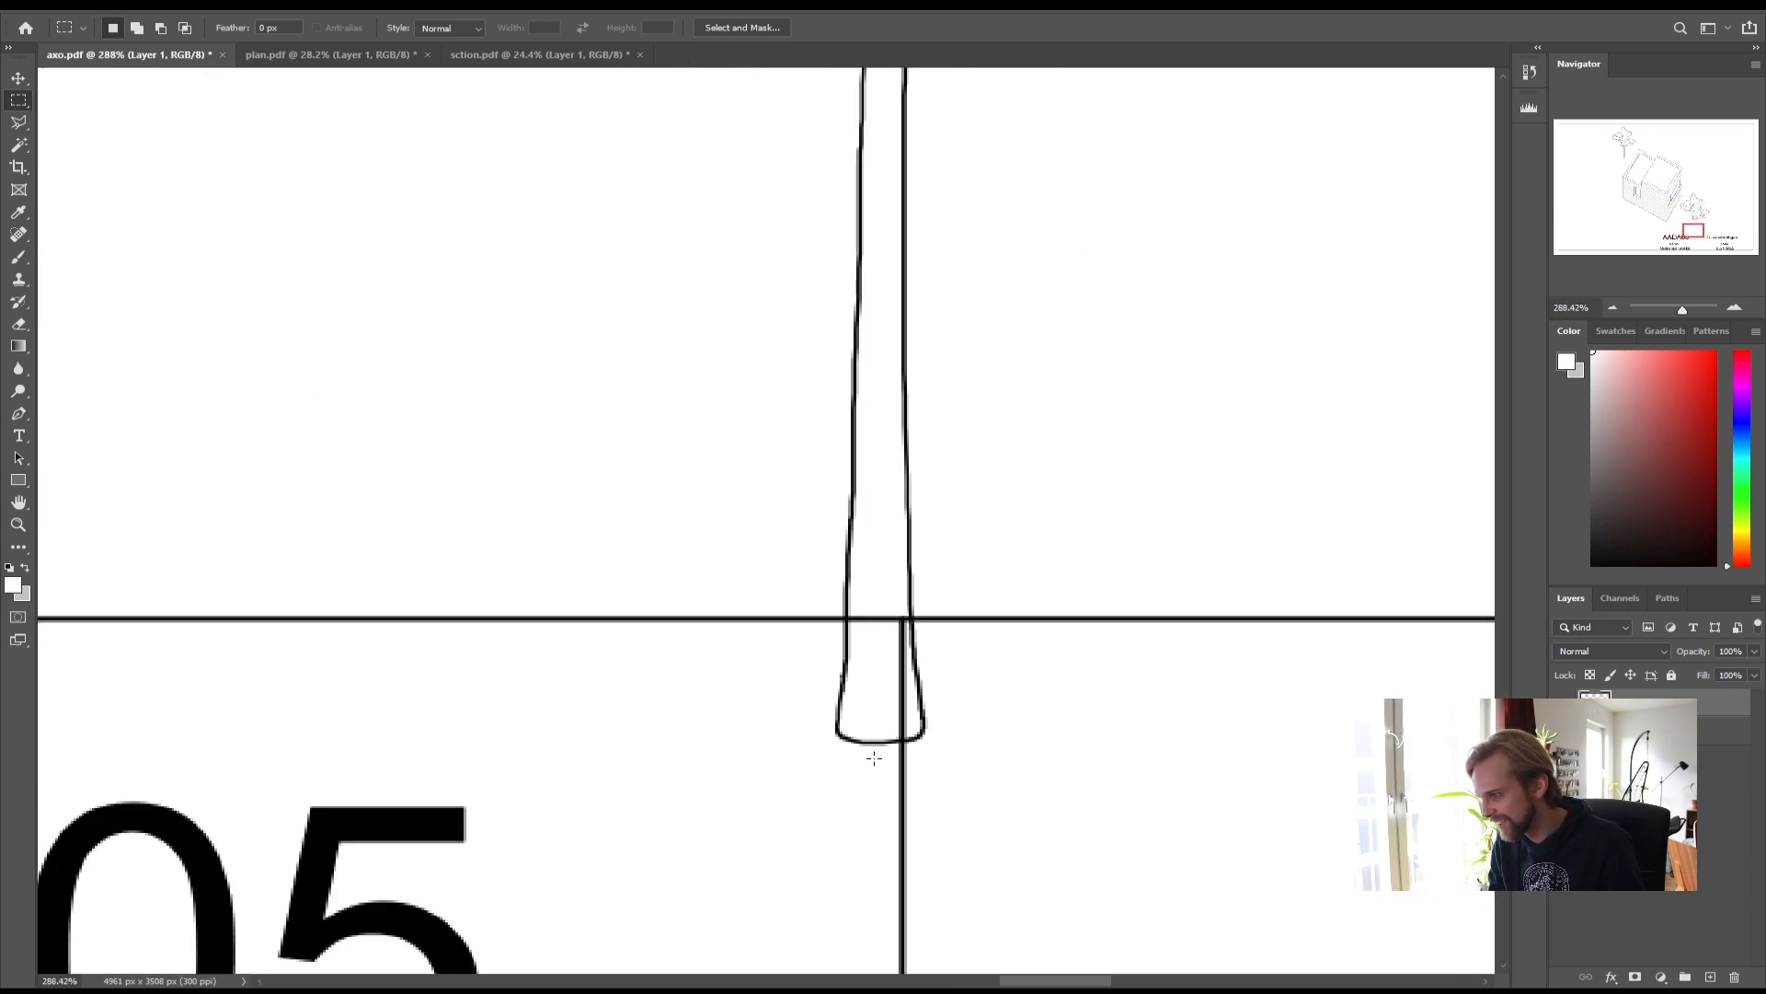
mouse_move(897, 766)
left_mouse_down()
mouse_move(736, 623)
mouse_move(706, 622)
left_mouse_up()
key("Delete")
mouse_move(1045, 798)
left_mouse_down()
mouse_move(900, 644)
mouse_move(904, 622)
left_mouse_up()
key("Delete")
left_click(1061, 714)
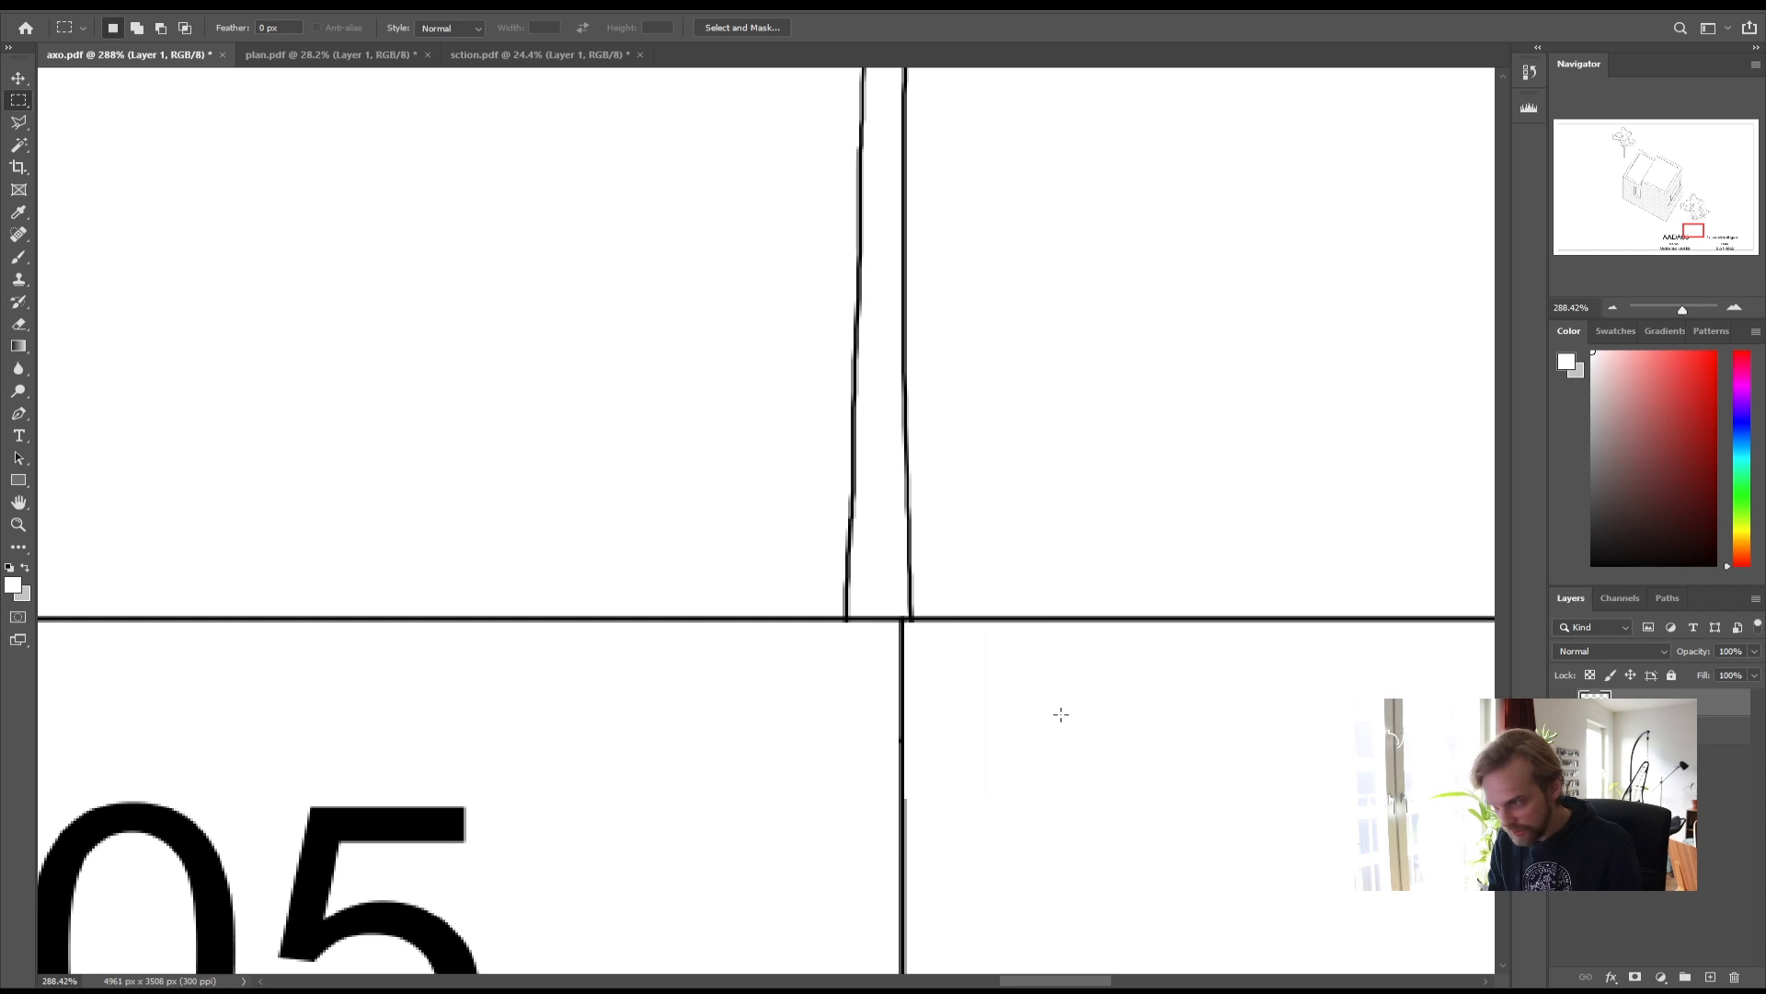
- Zoom out to 25% and review the plan, section and axonometric sheets
scroll(922, 404, "down", 3)
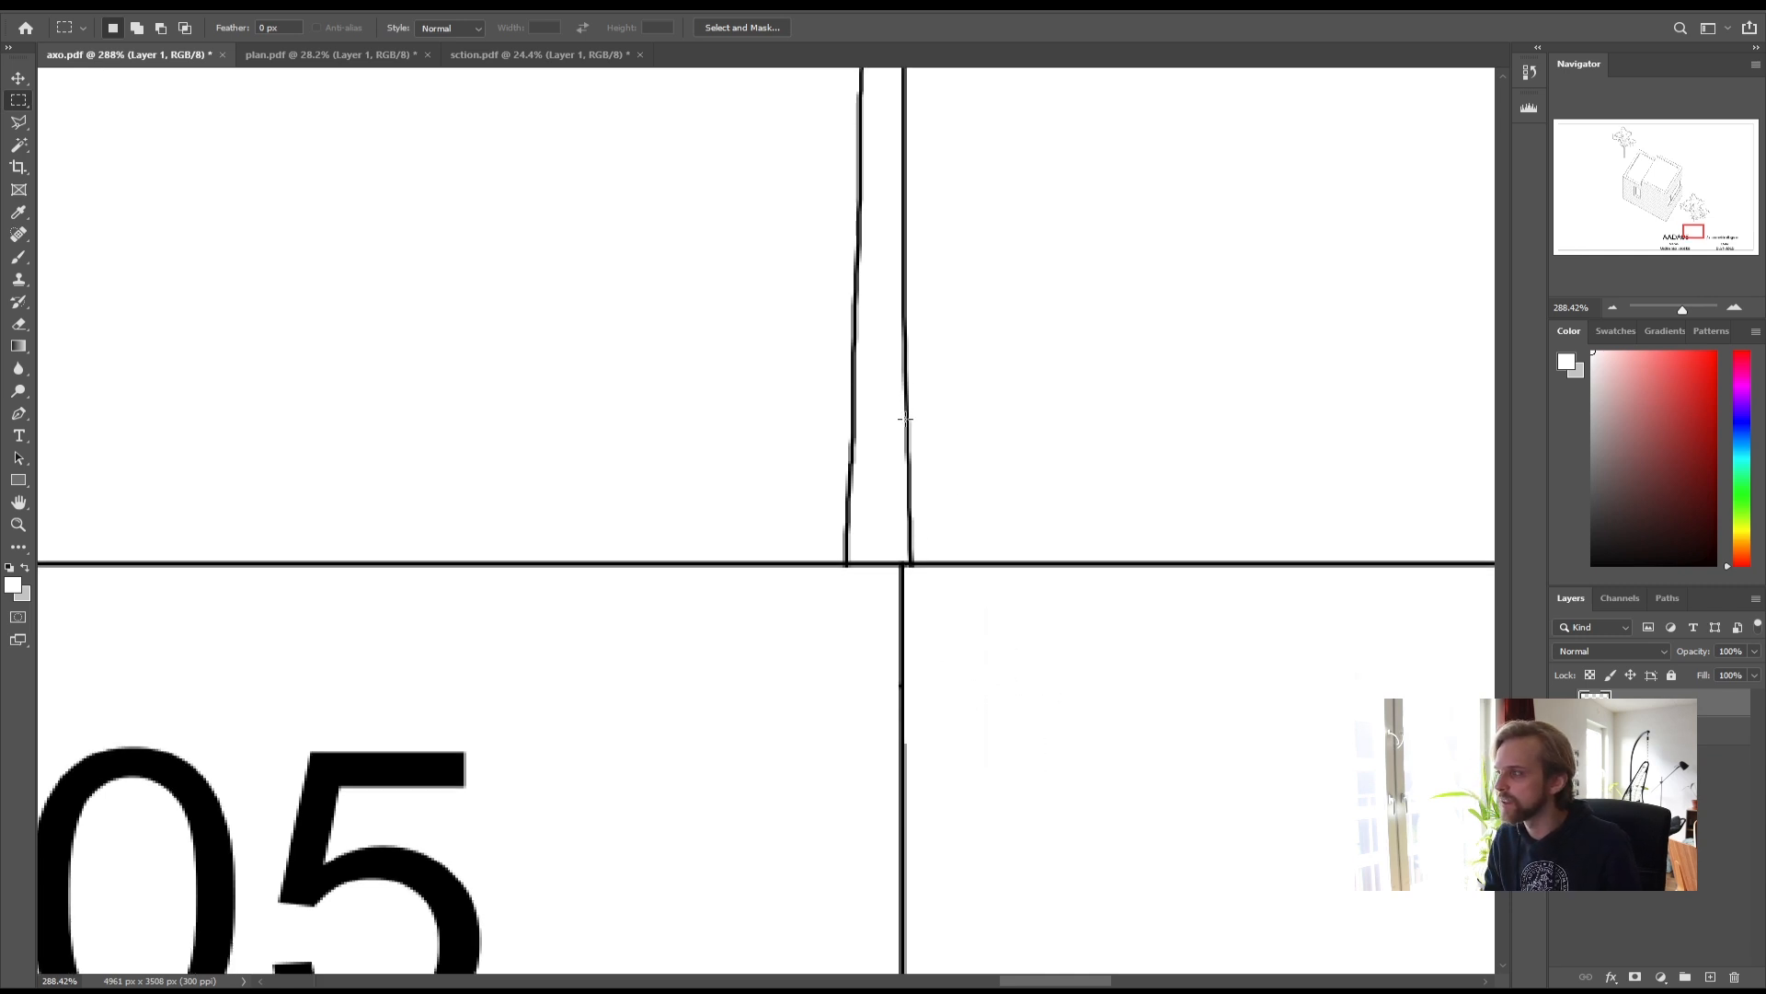
left_click_drag(1707, 241, 1684, 175)
scroll(873, 351, "up", 3, "alt")
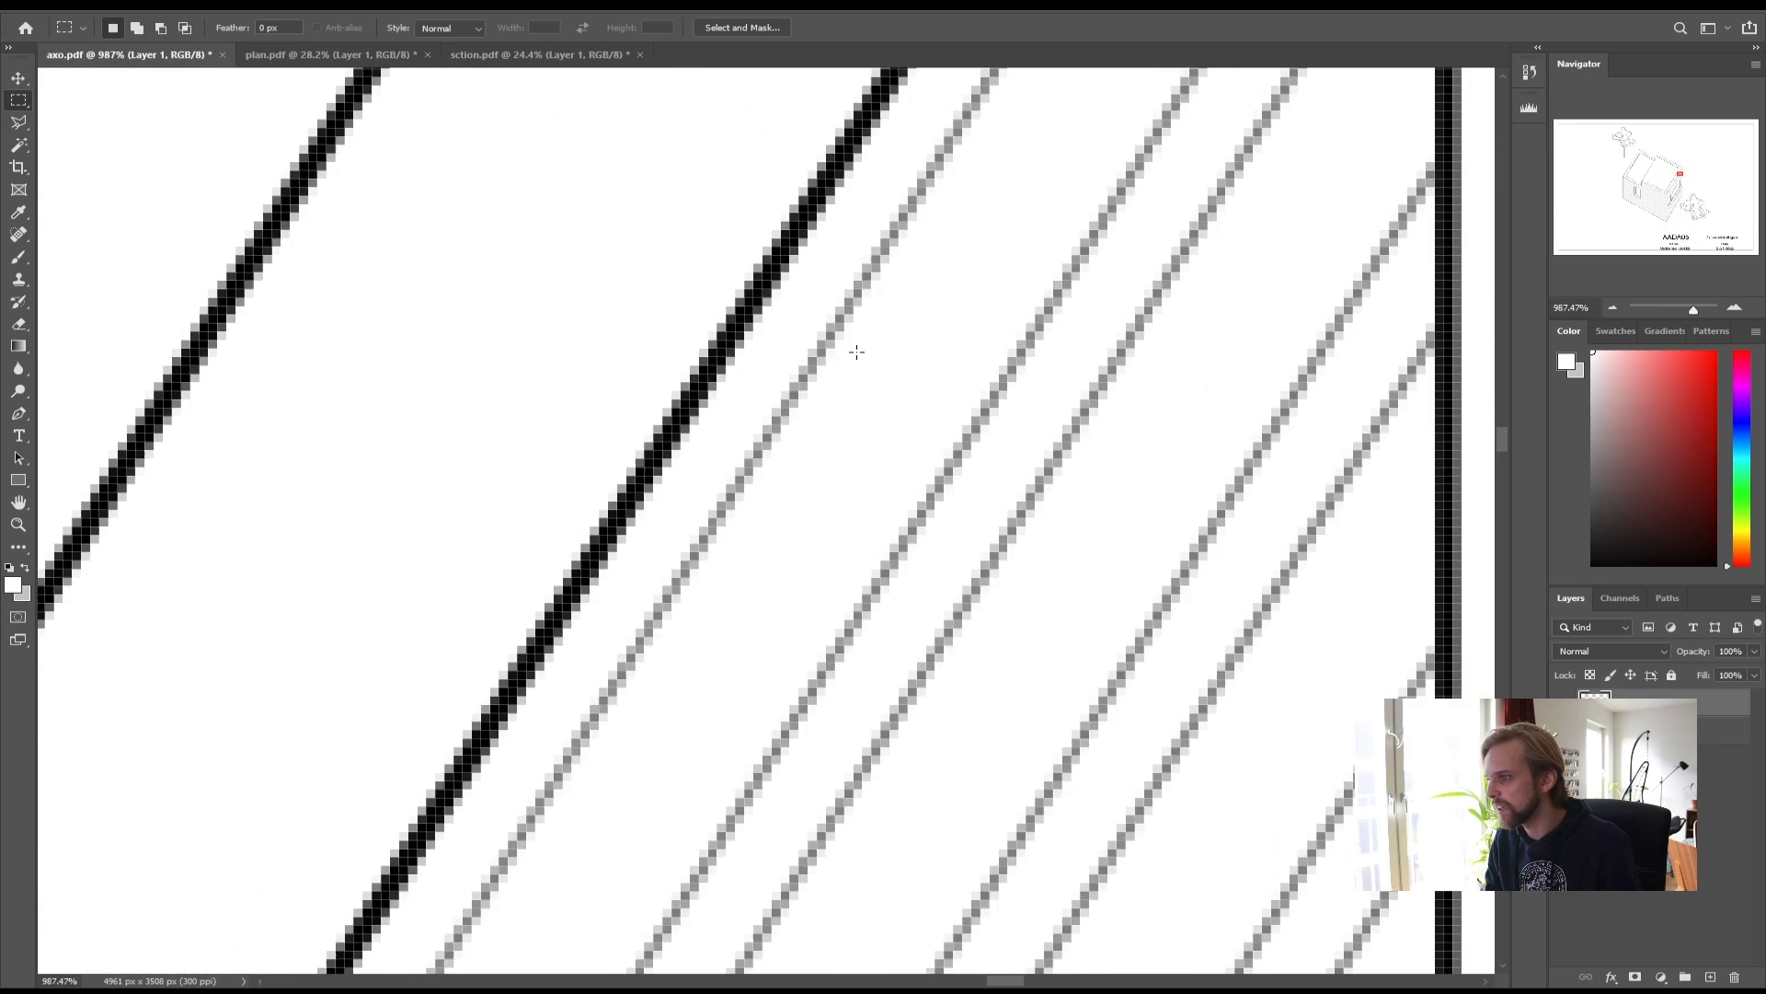
scroll(789, 492, "down", 12, "alt")
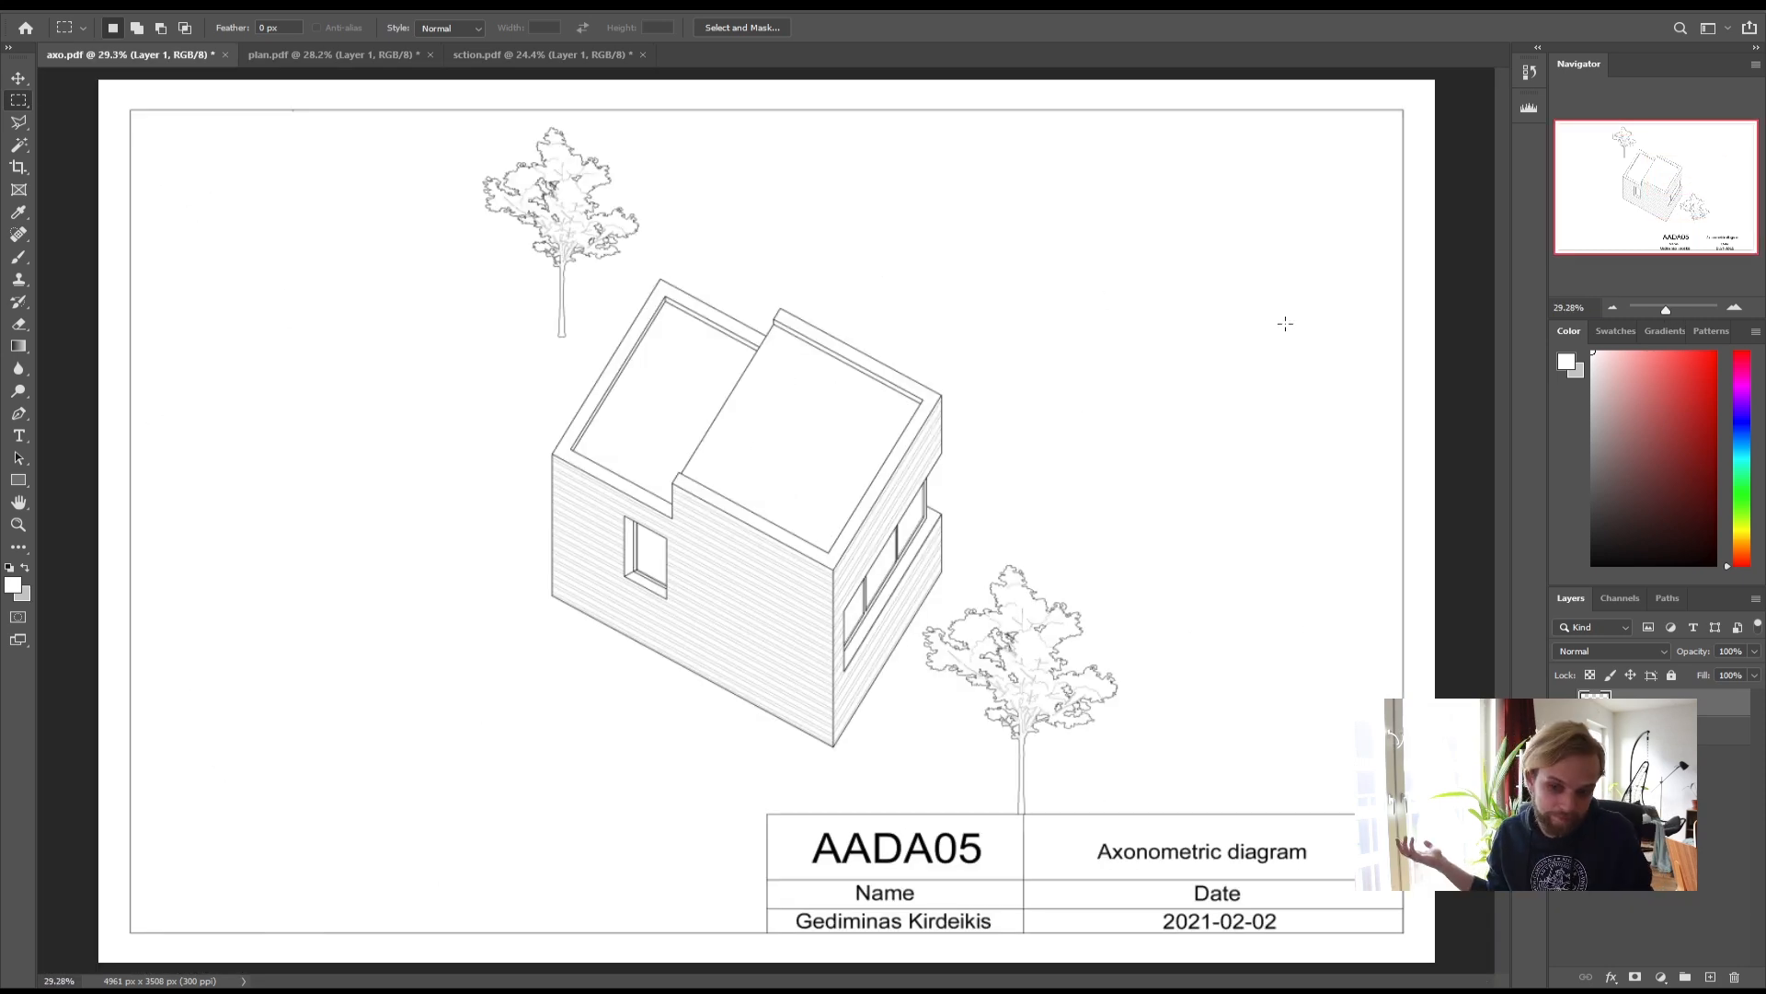
left_click(1610, 311)
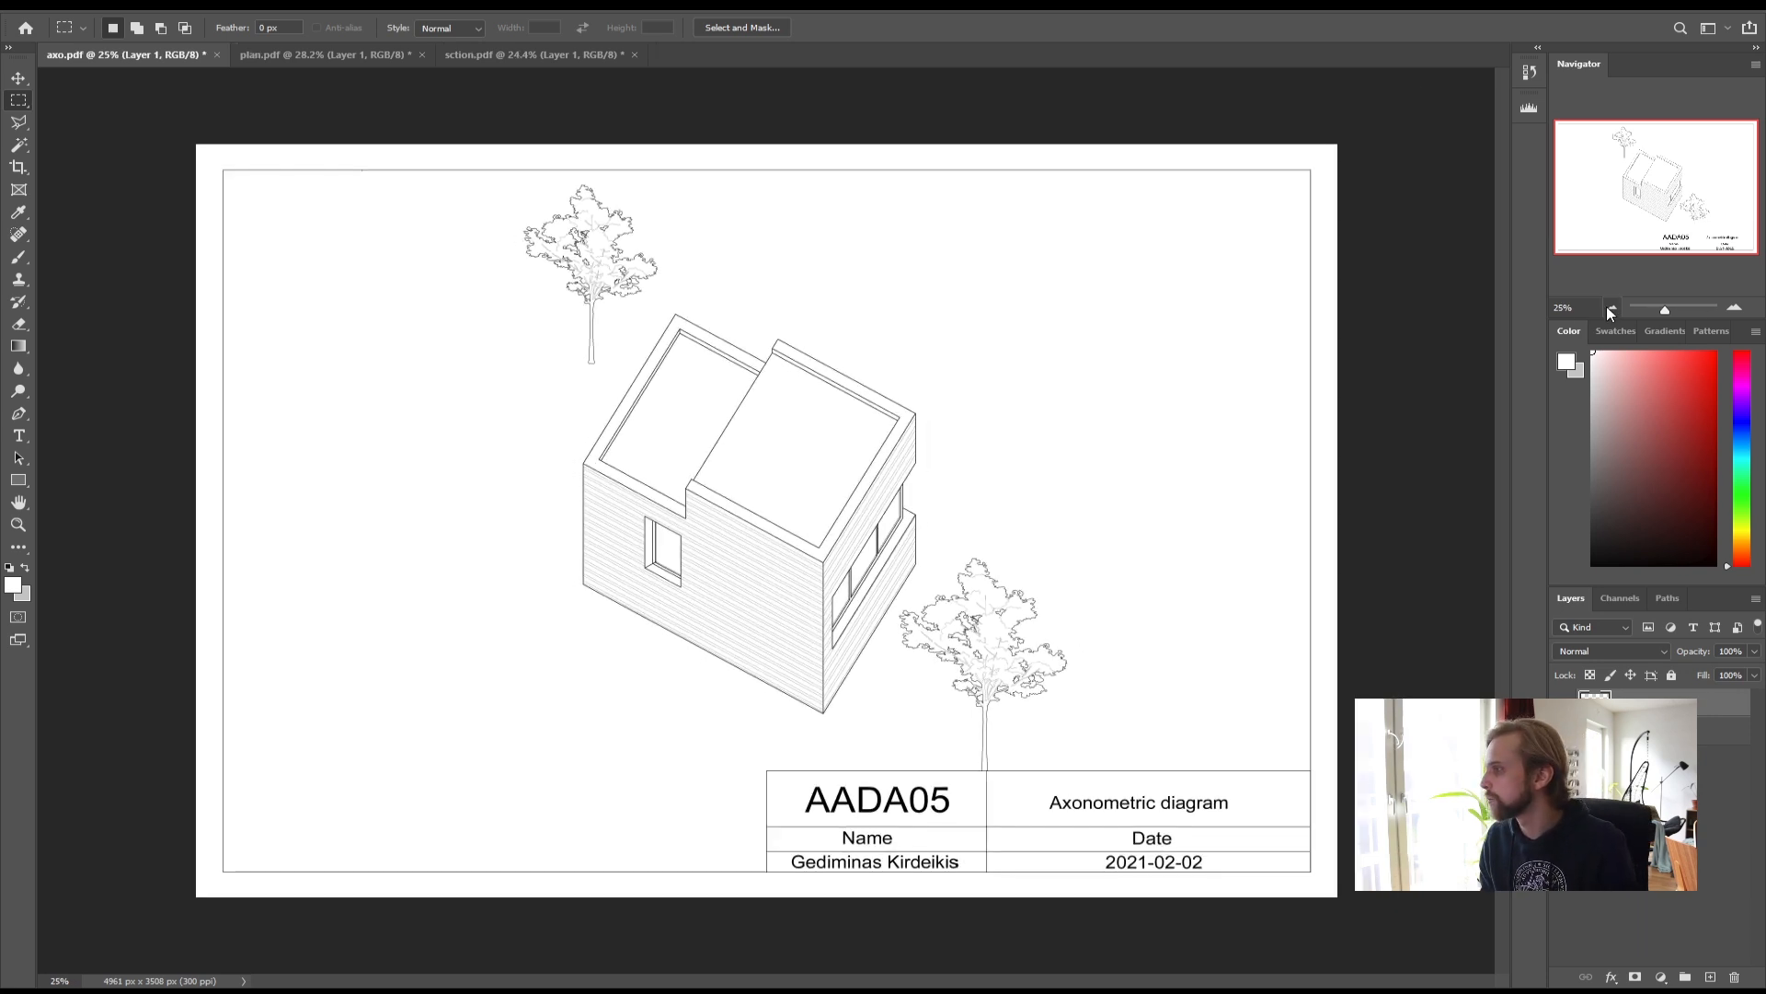
left_click(282, 55)
left_click(486, 55)
left_click(313, 55)
left_click(130, 56)
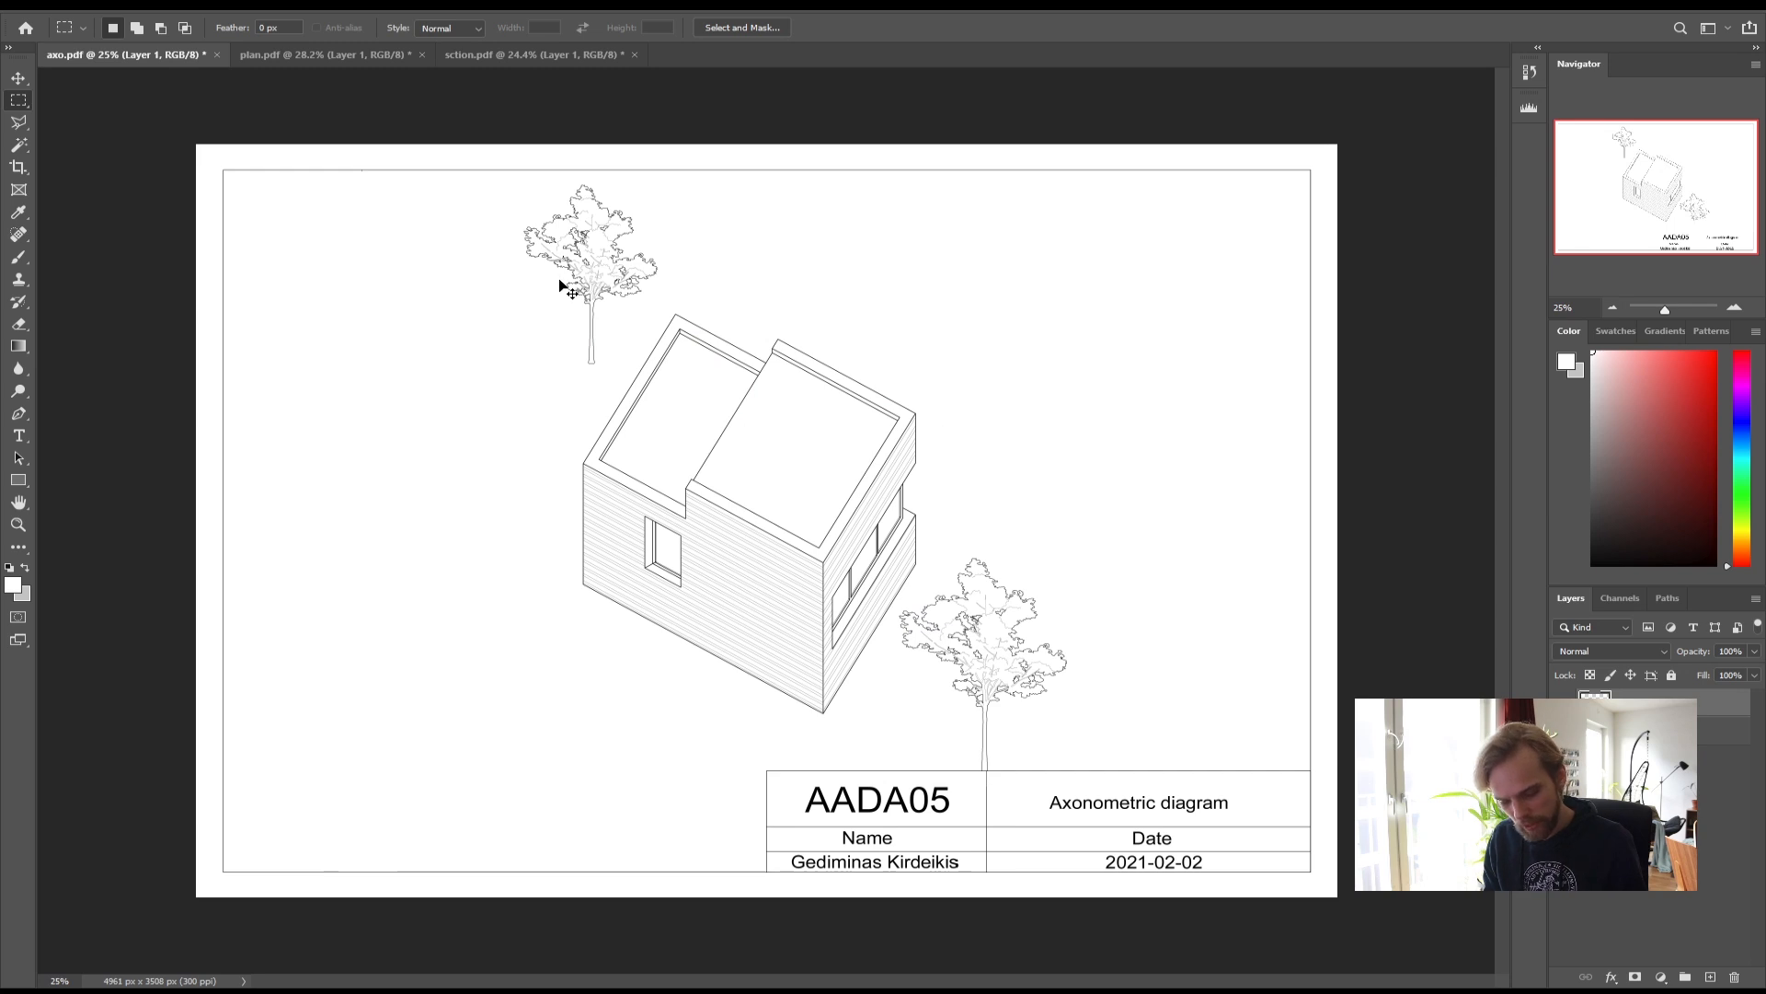
- Save axo as a Photoshop PDF 'axo_clean' in Desktop > Plot raw, without layers
key("ctrl+shift+s")
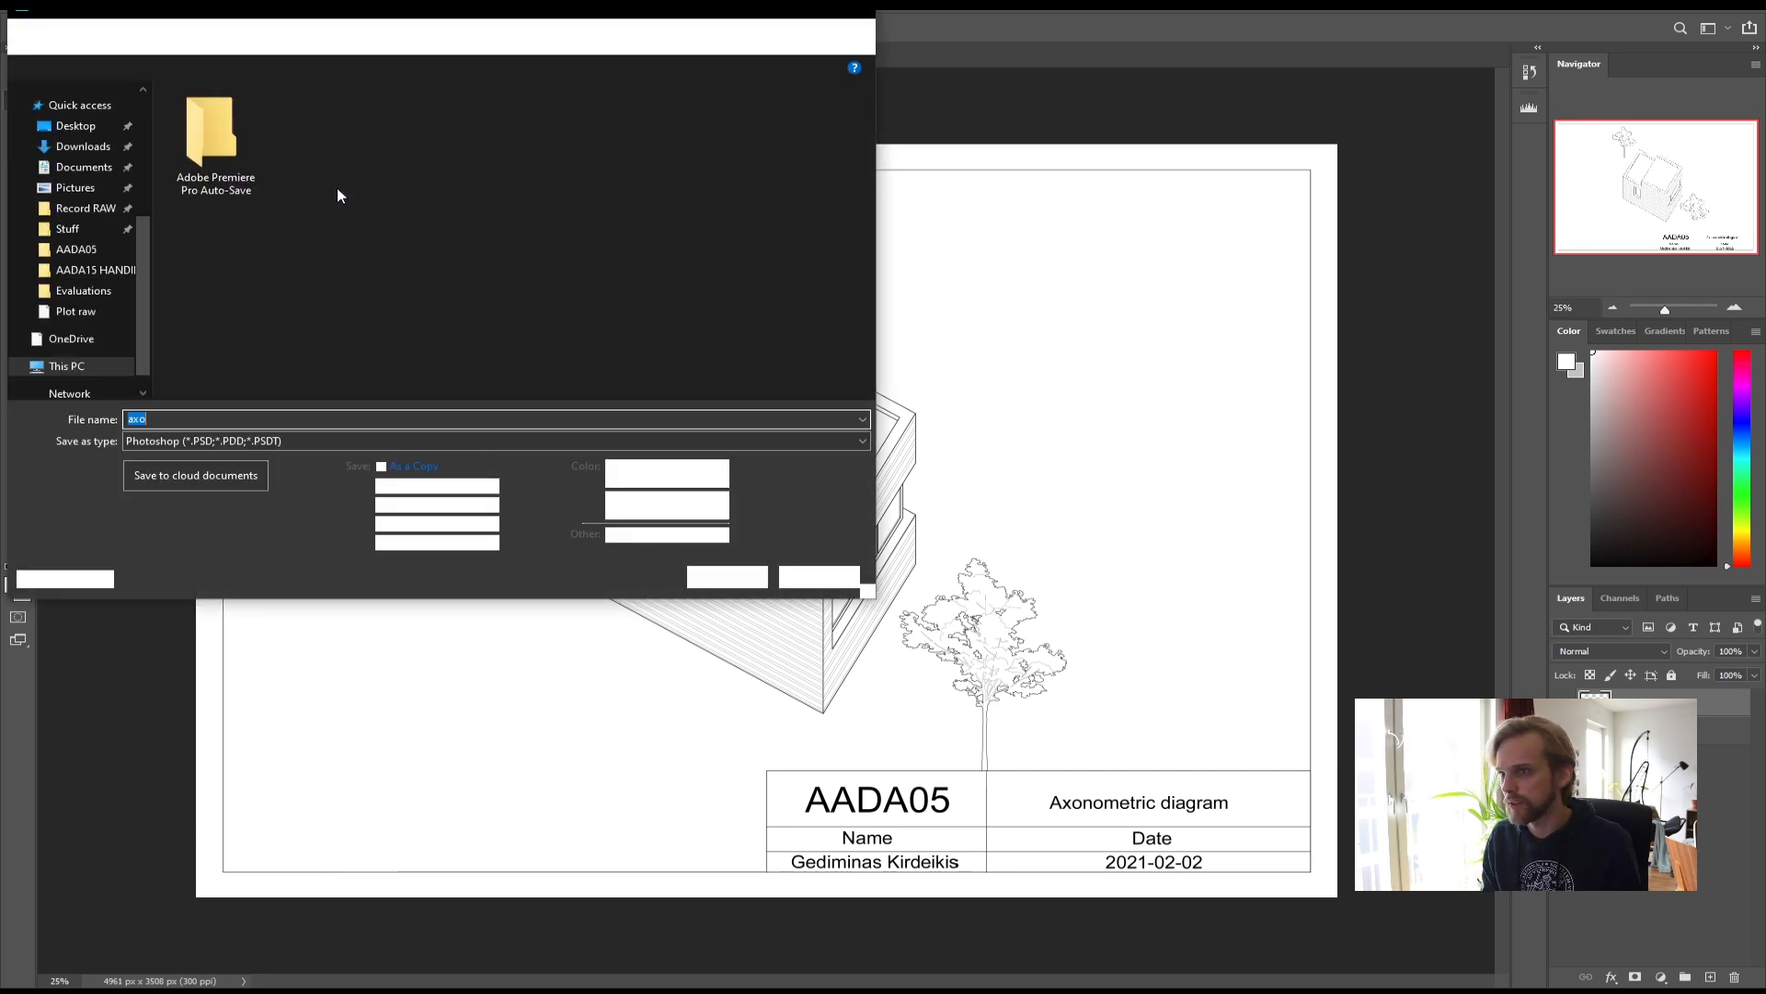
left_click(294, 441)
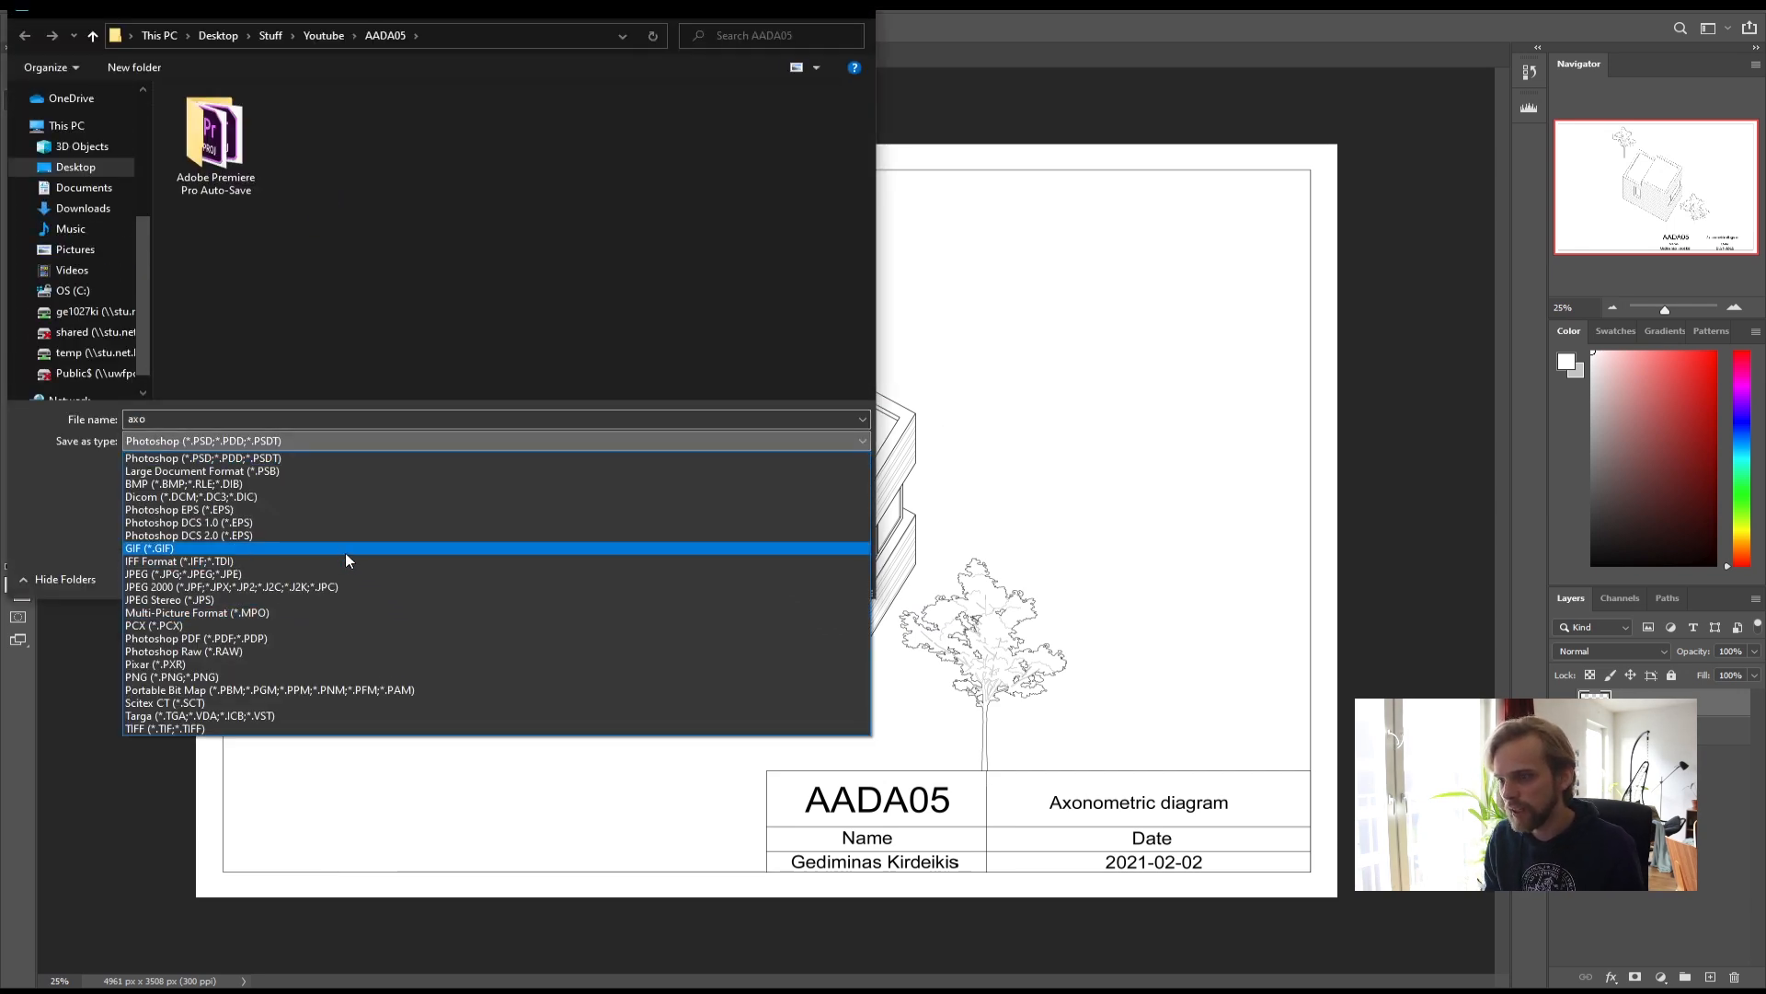
left_click(291, 639)
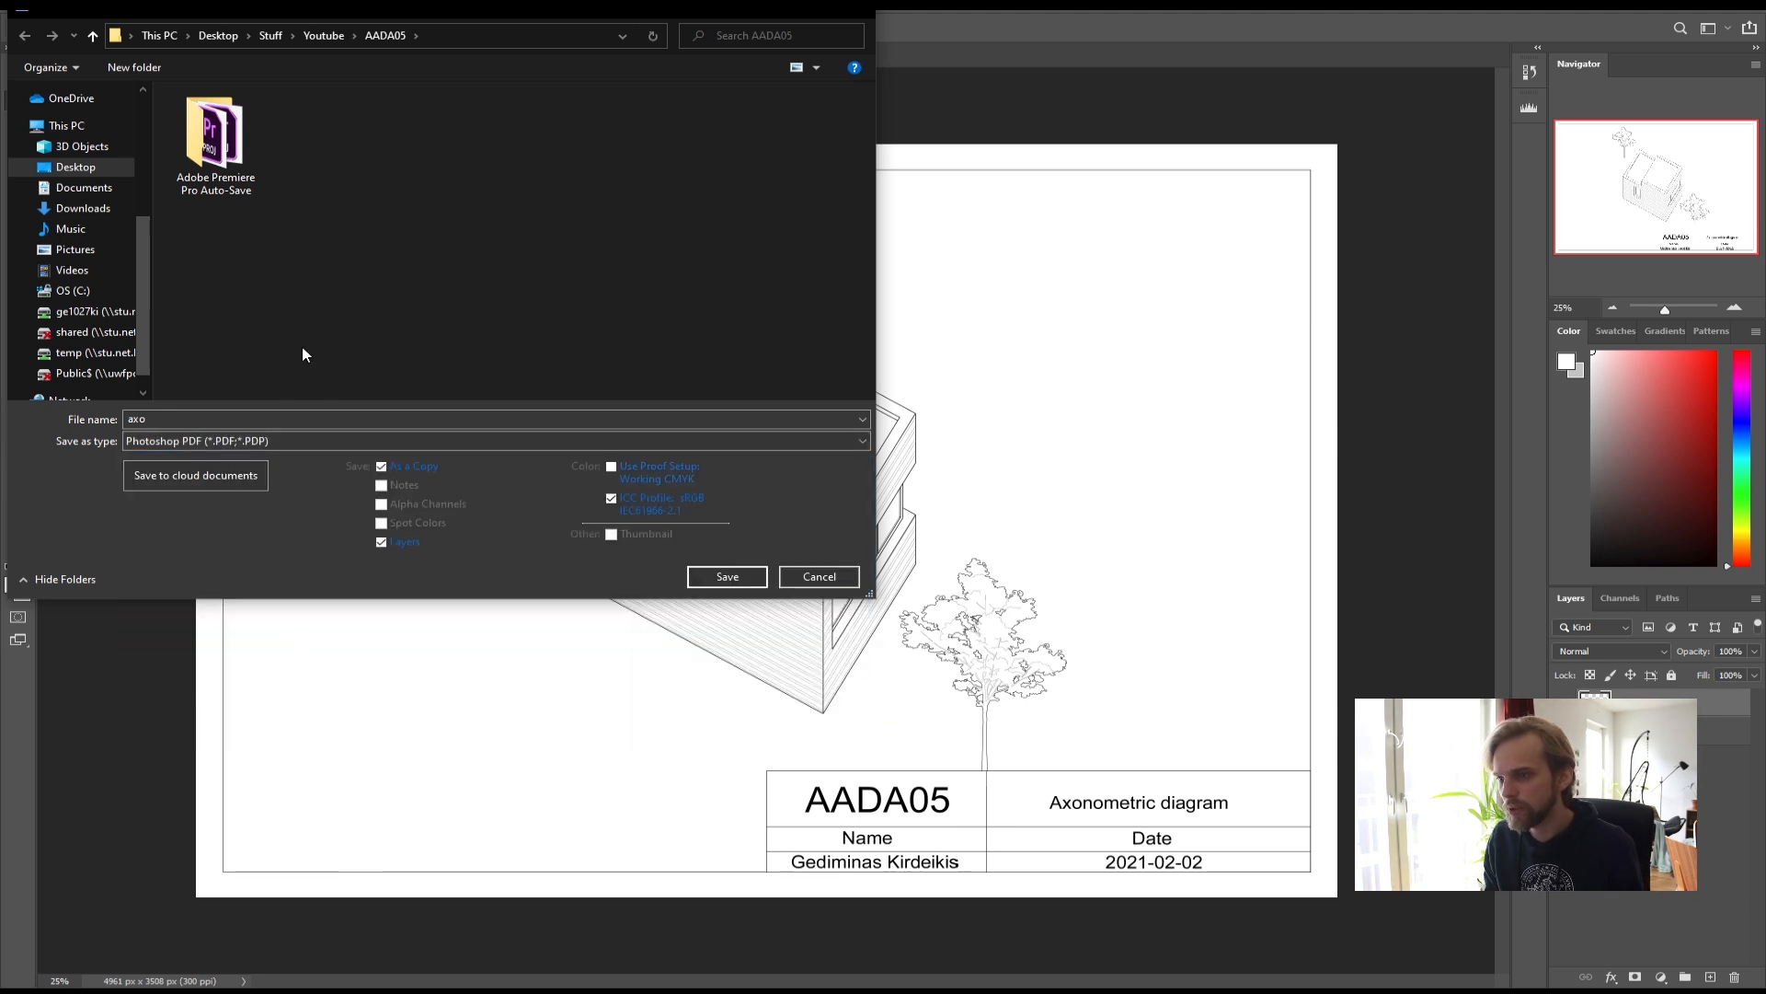
scroll(55, 124, "up", 3)
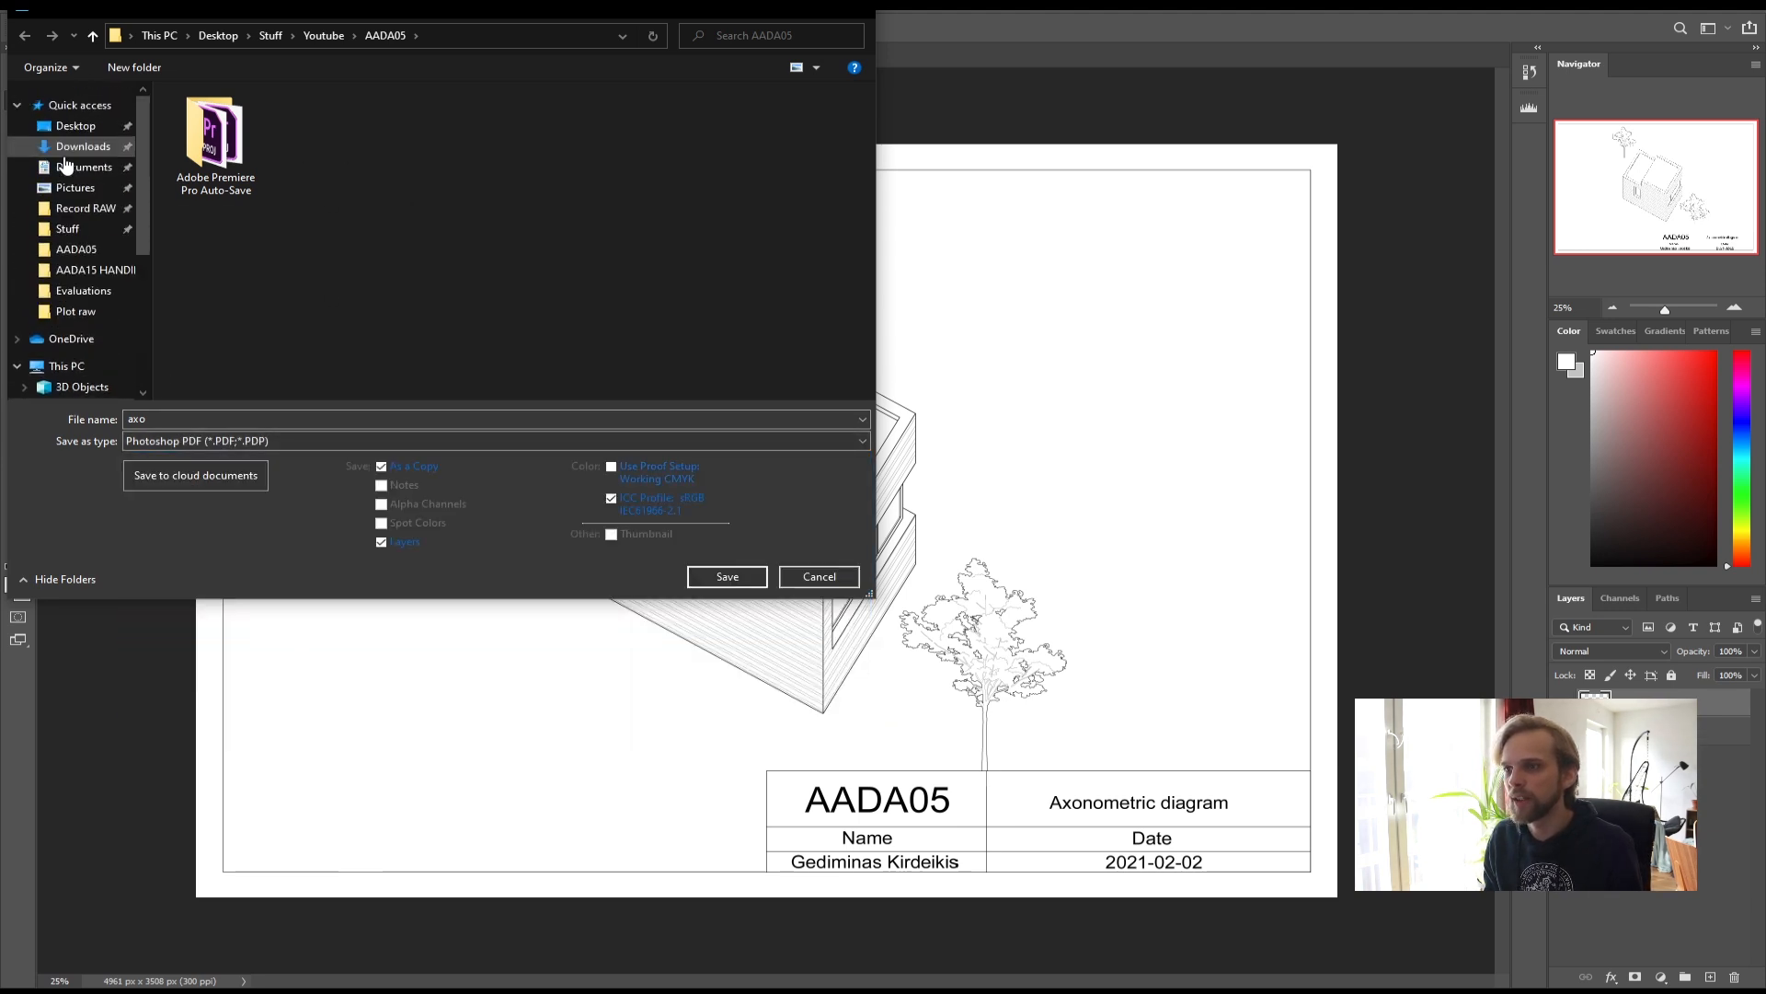
left_click(77, 126)
double_click(517, 138)
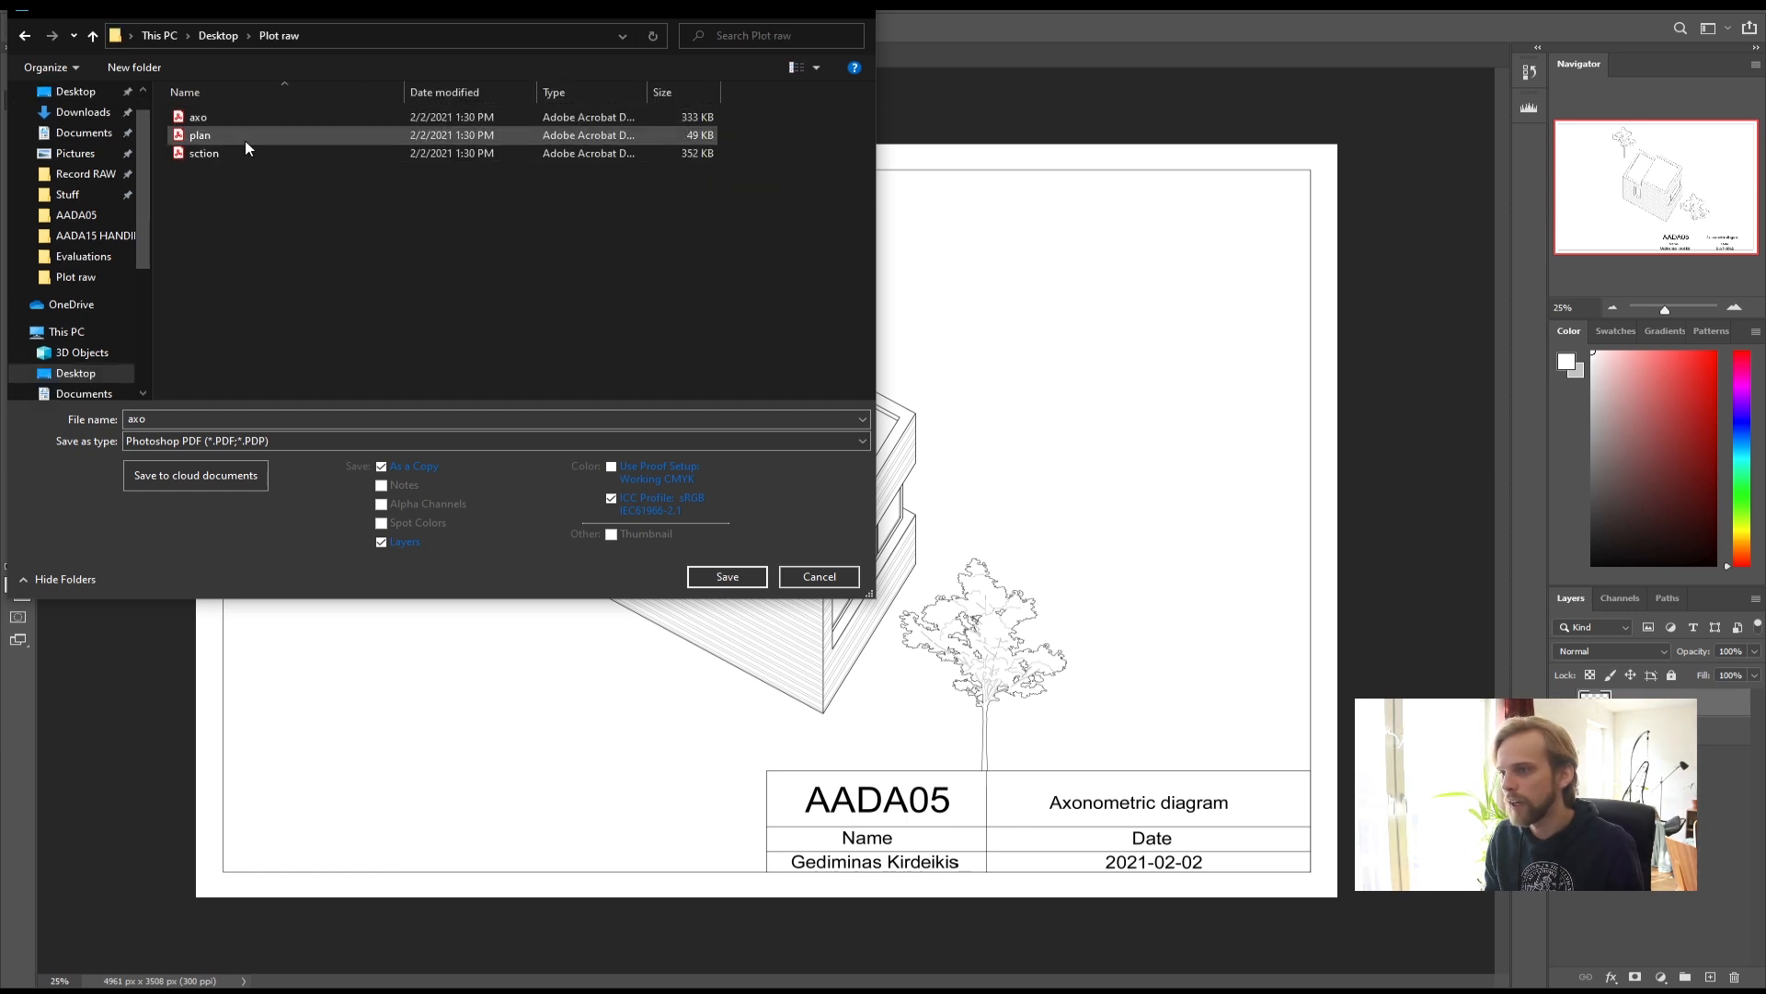
left_click(152, 420)
type("_clean")
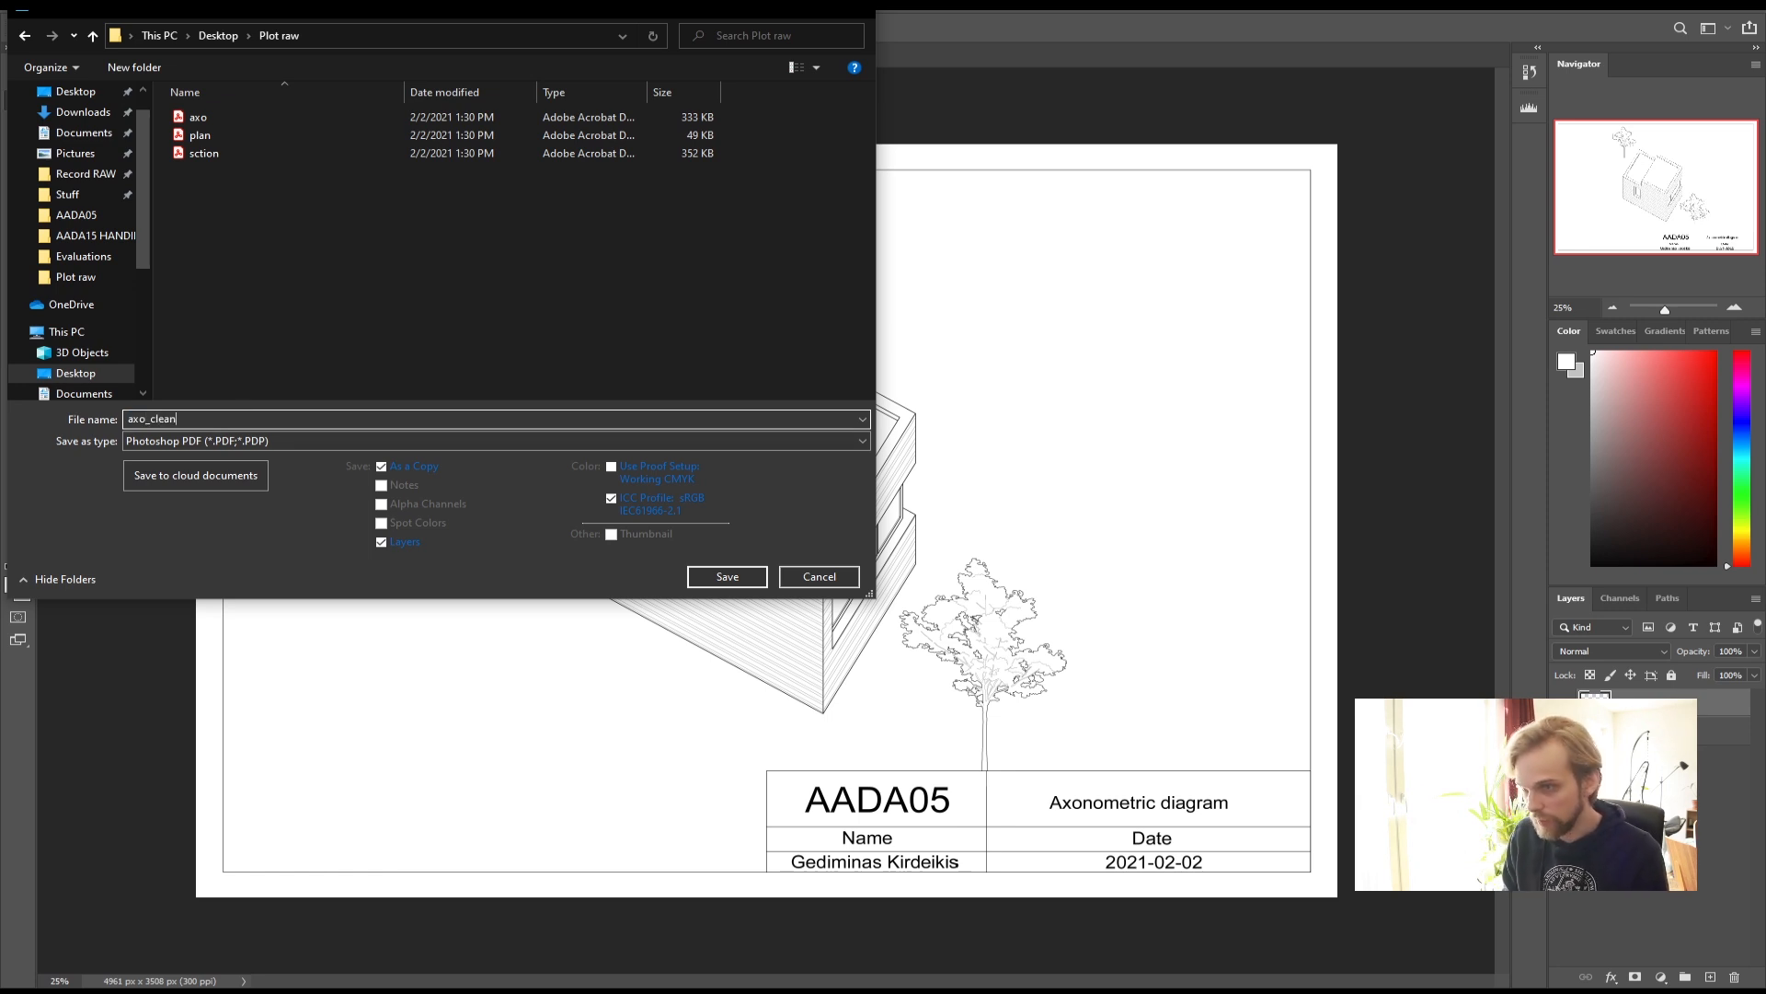
left_click(382, 543)
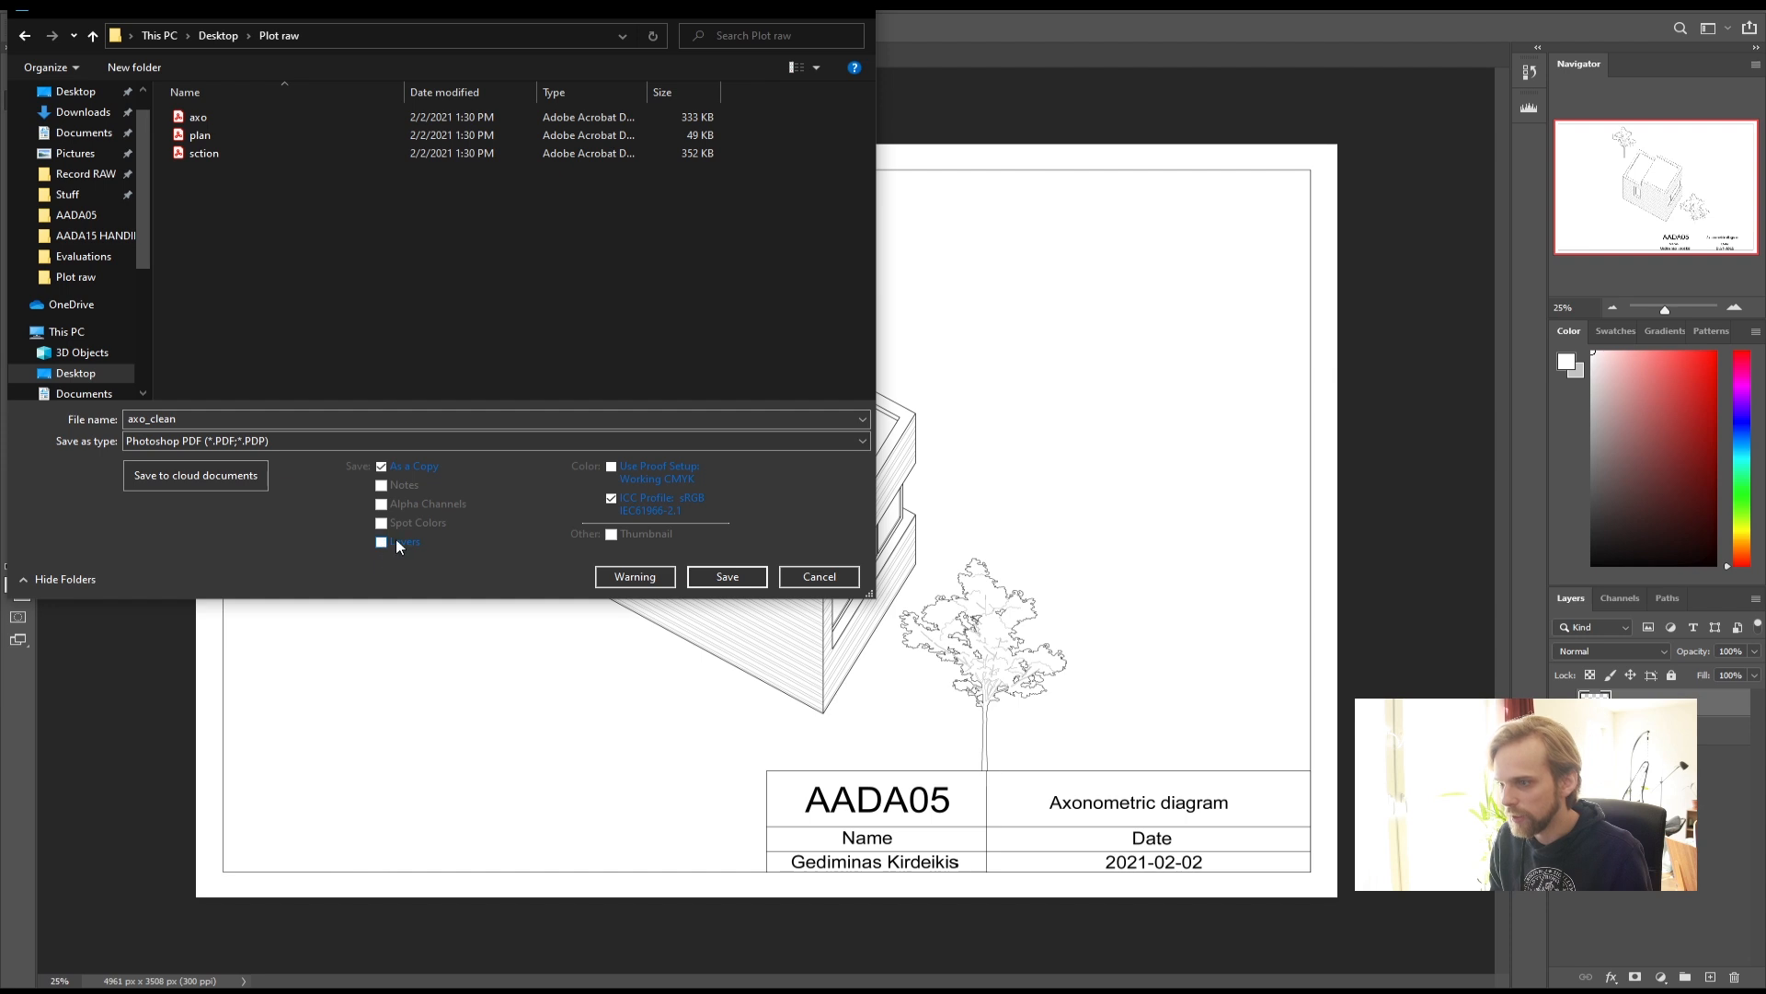
left_click(746, 577)
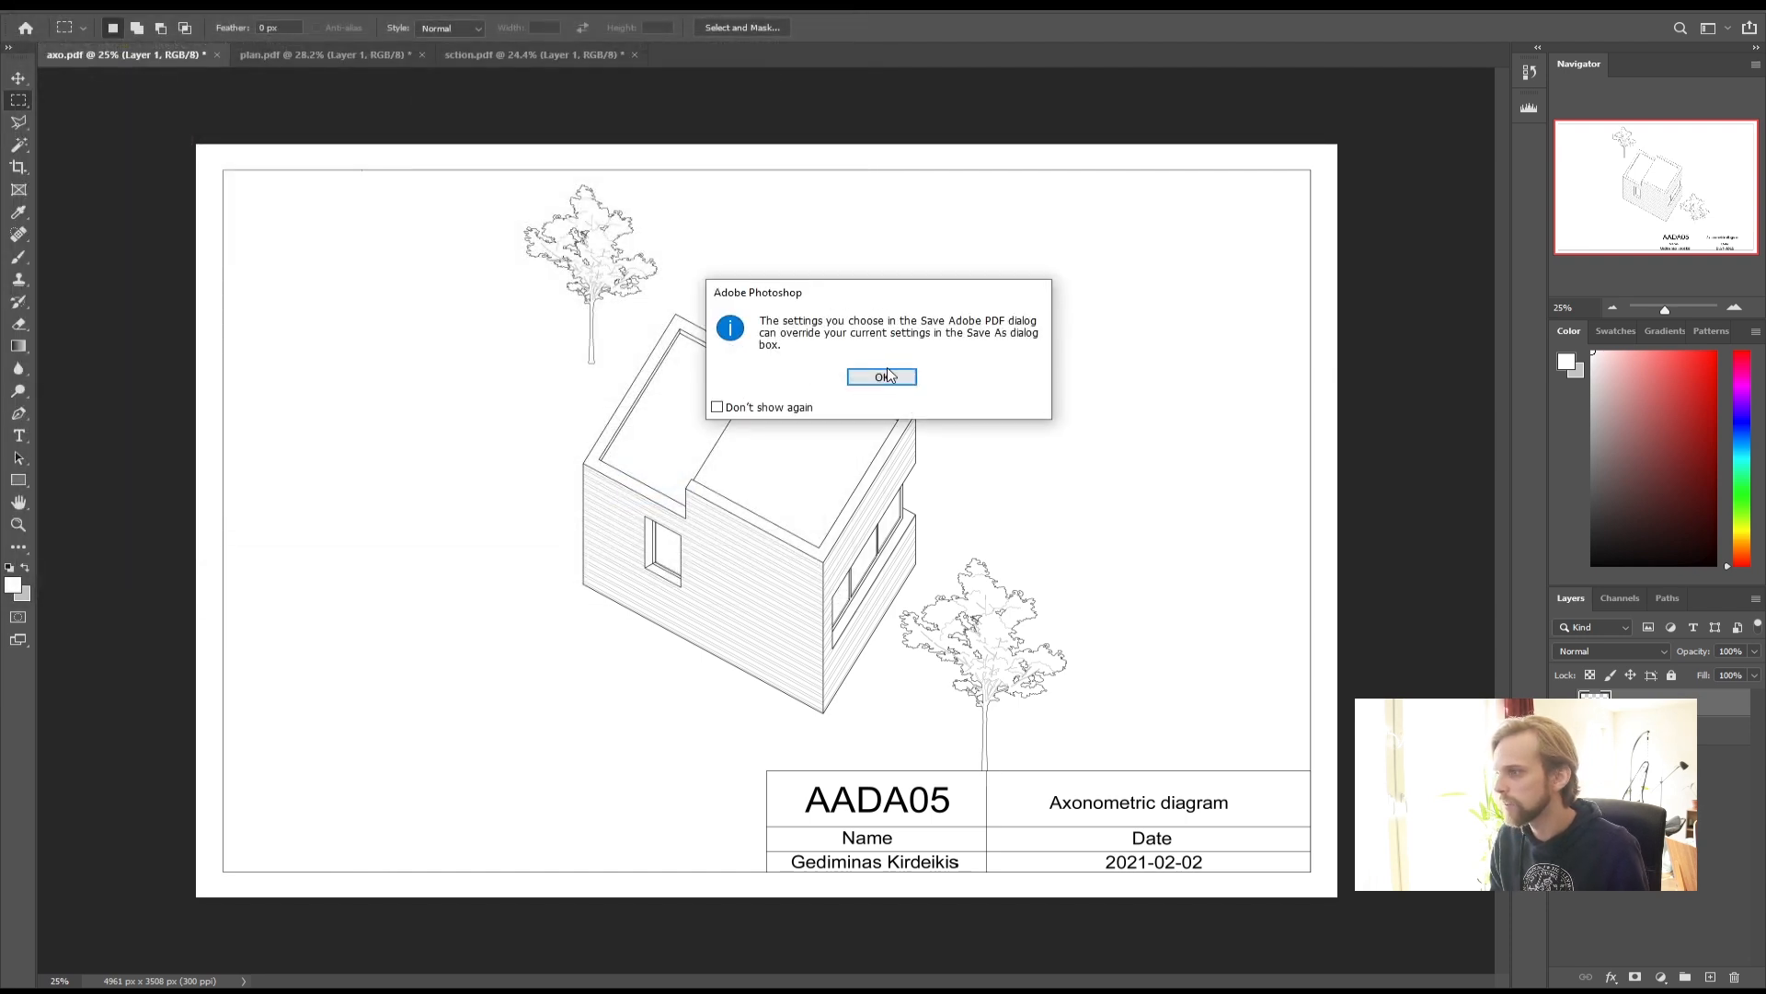
left_click(883, 378)
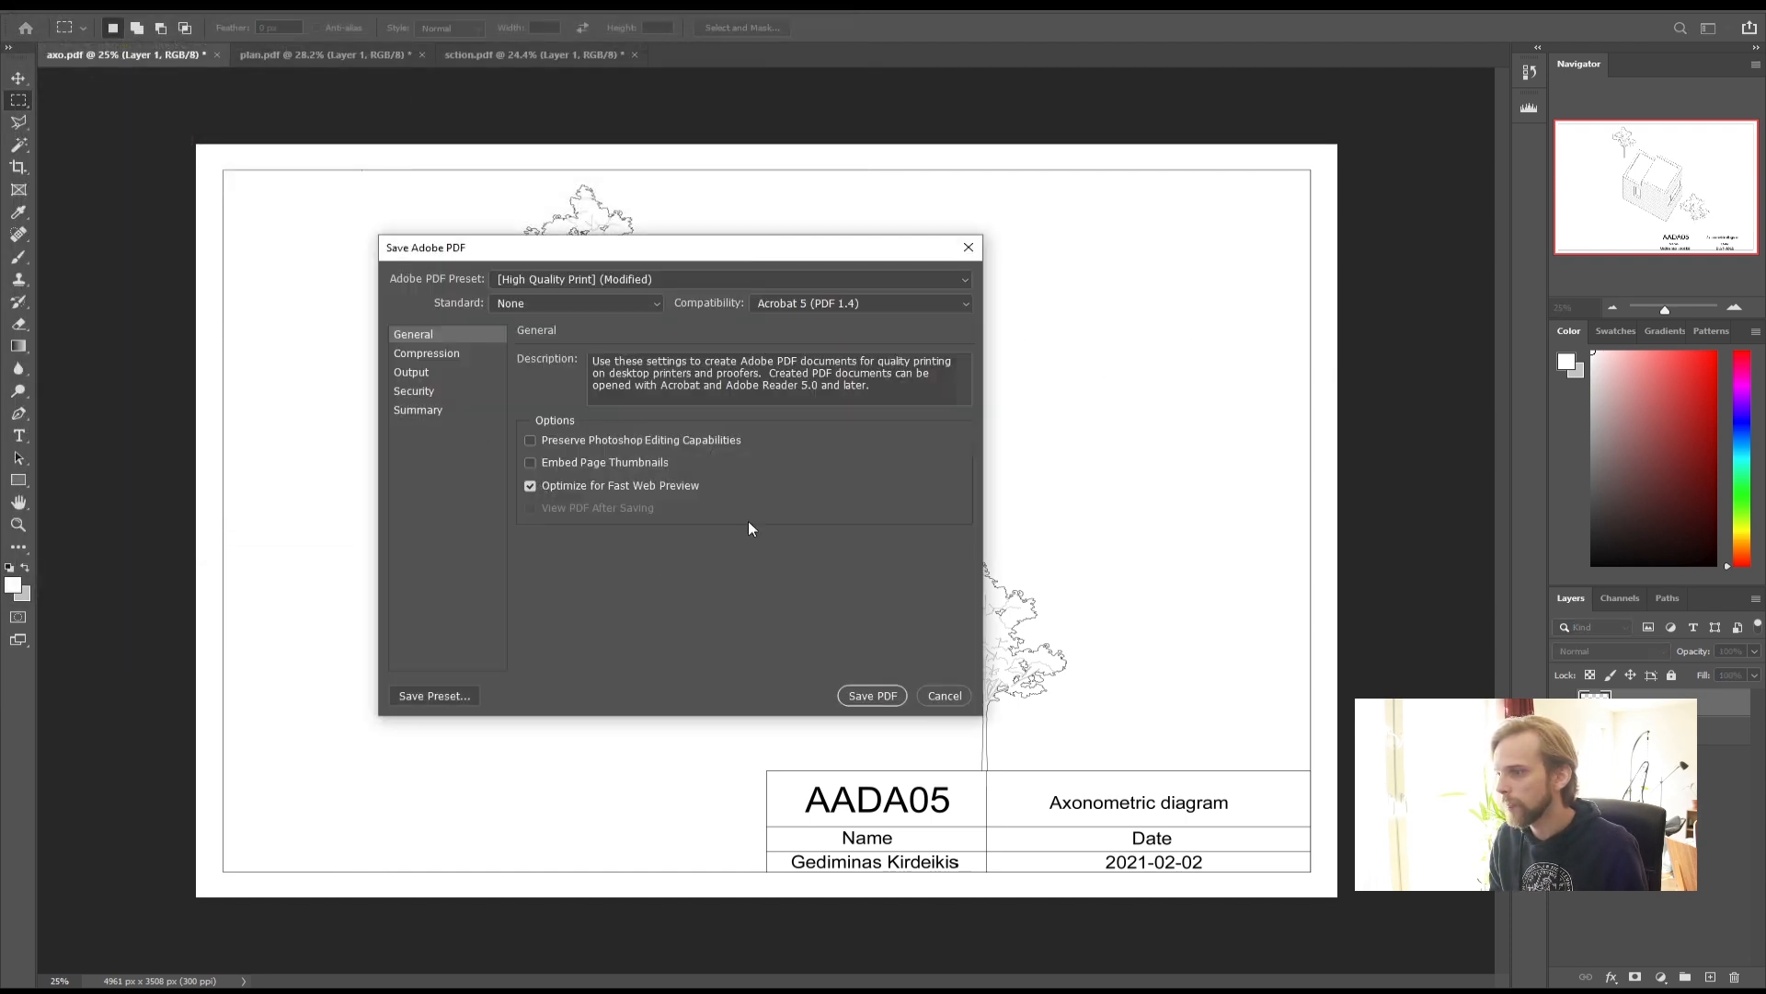
left_click(870, 695)
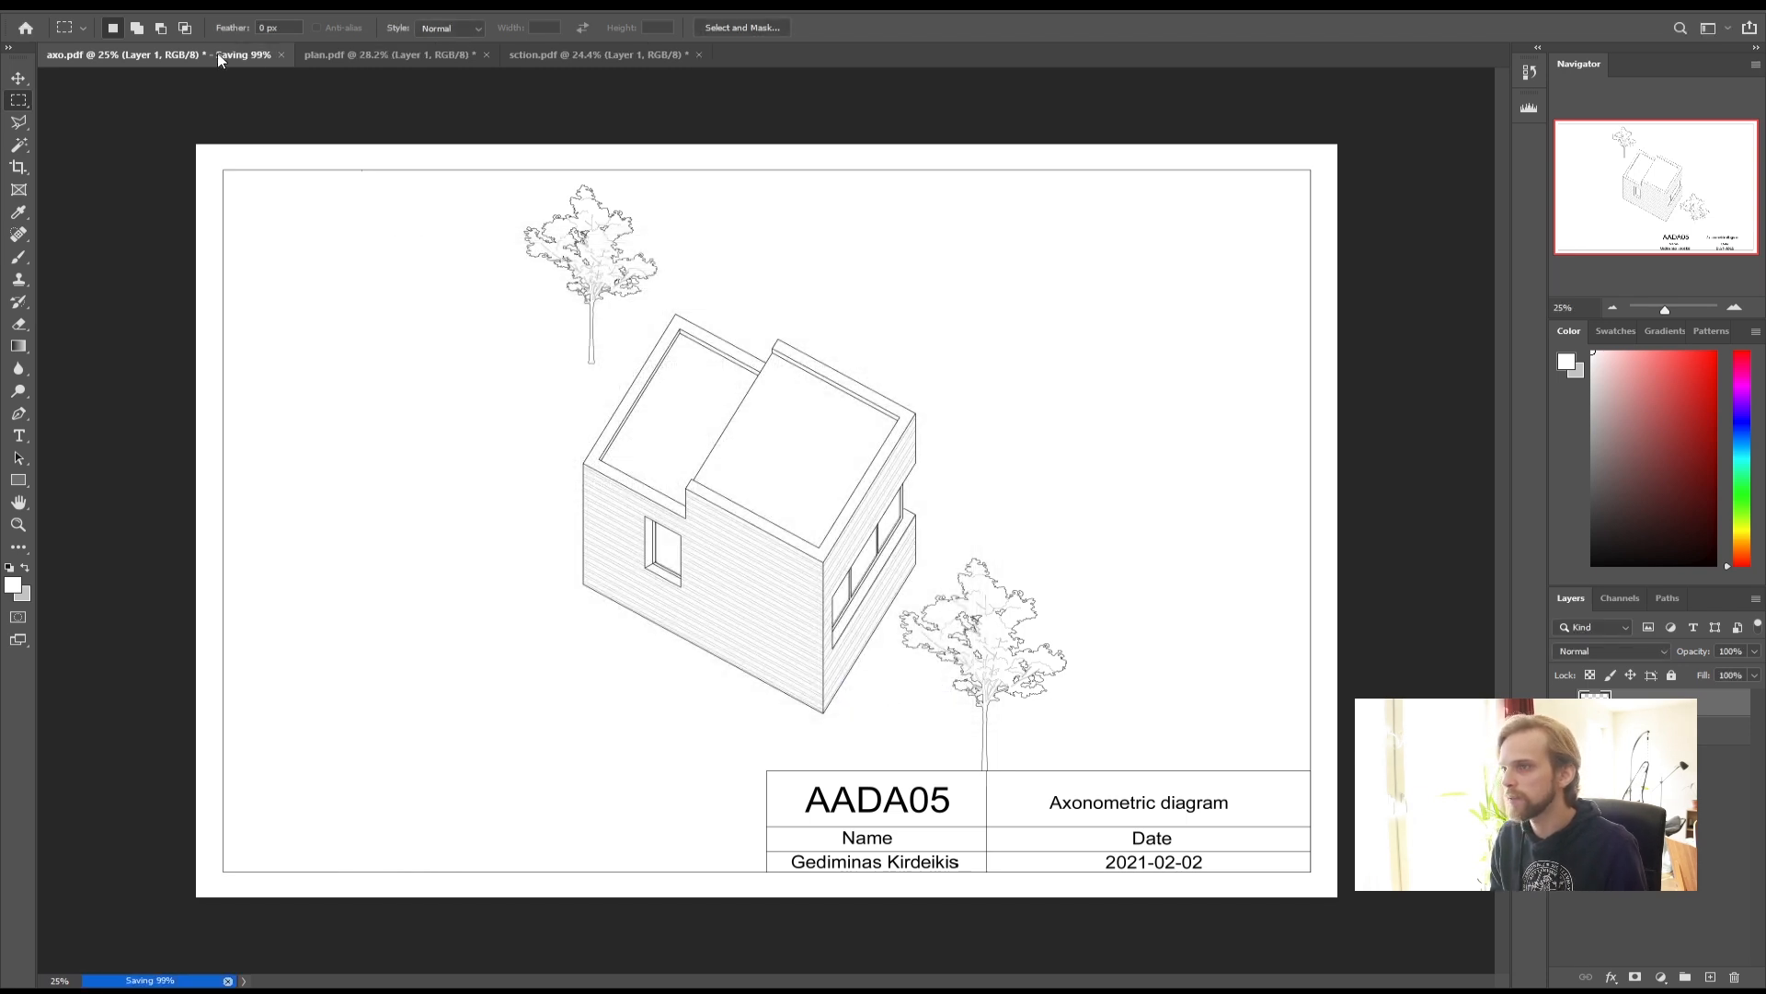
- Save the plan drawing as a Photoshop PDF named plan_clean, without layers
left_click(354, 55)
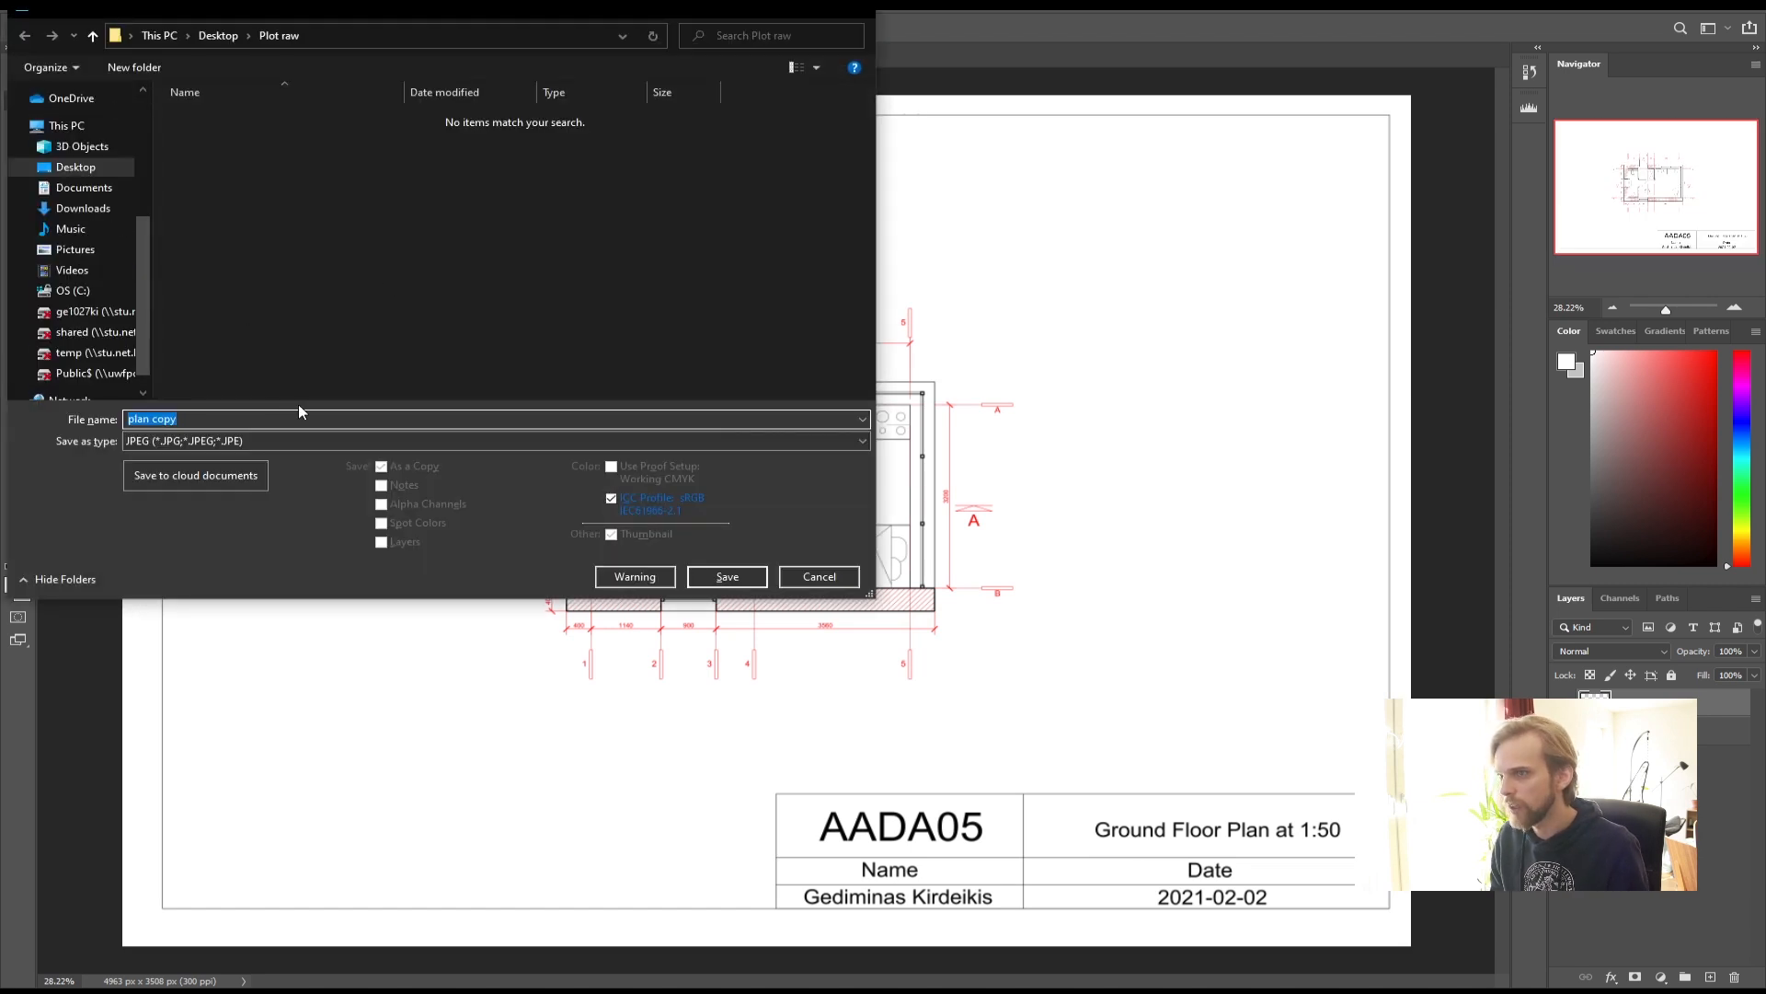
left_click(291, 441)
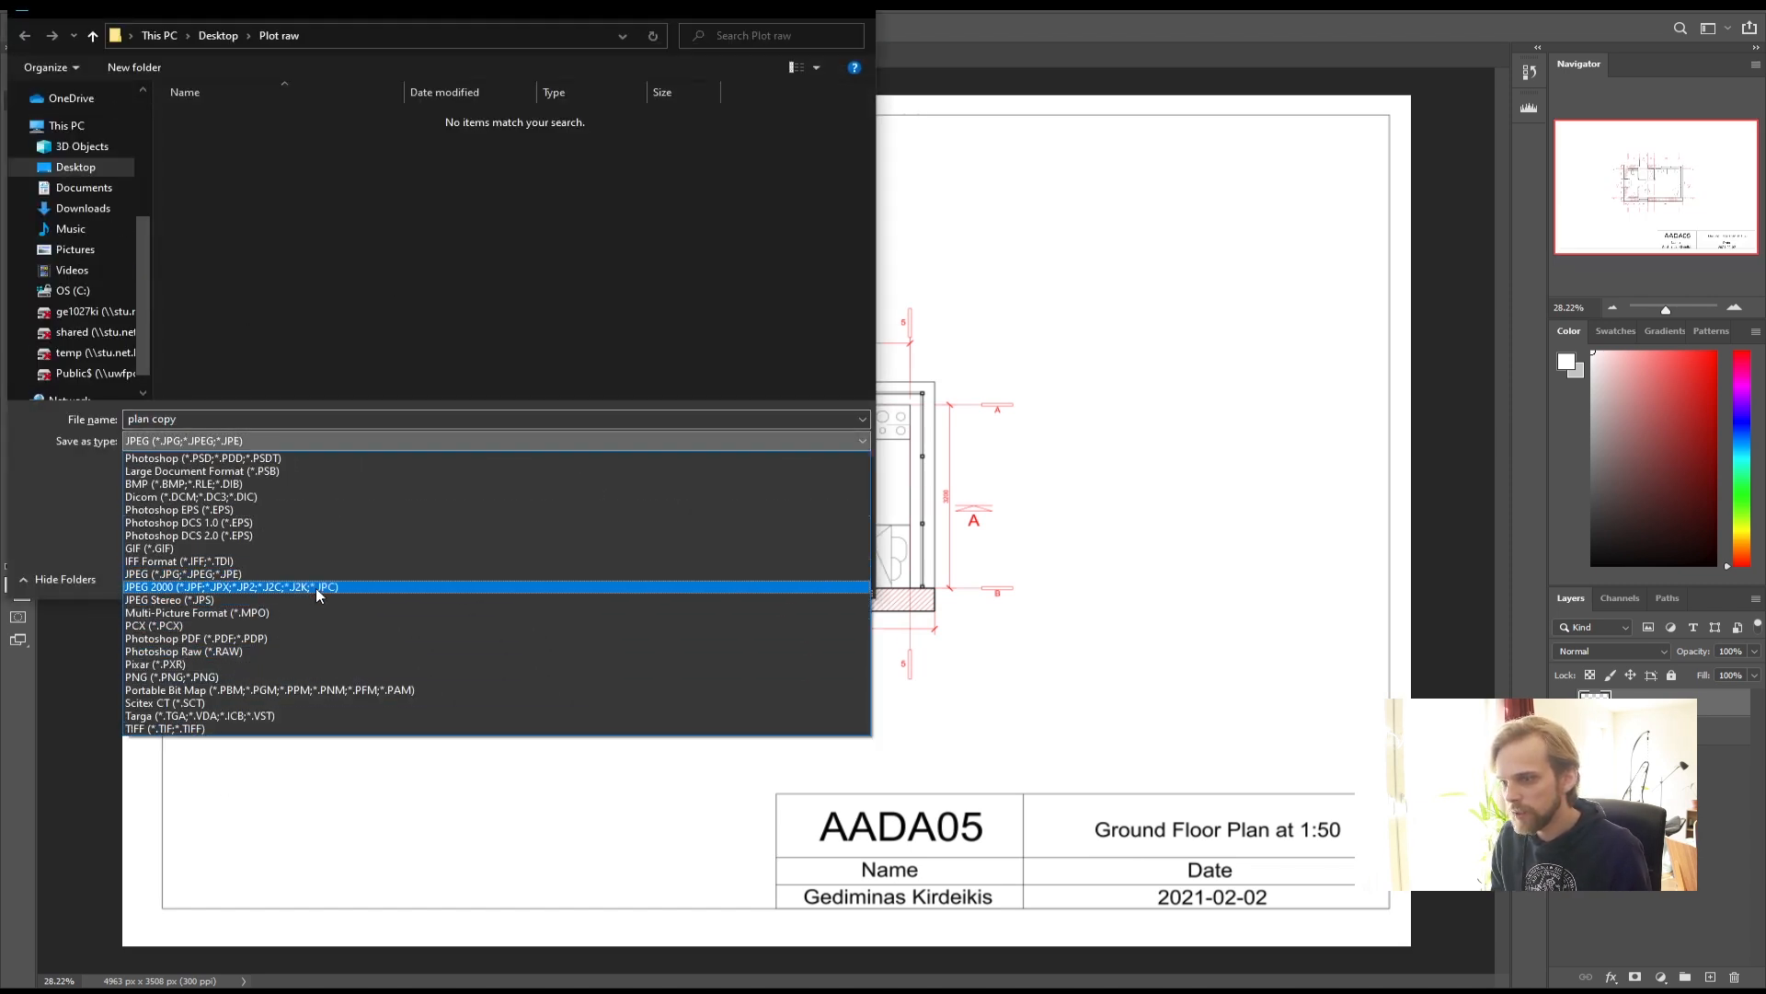
left_click(313, 638)
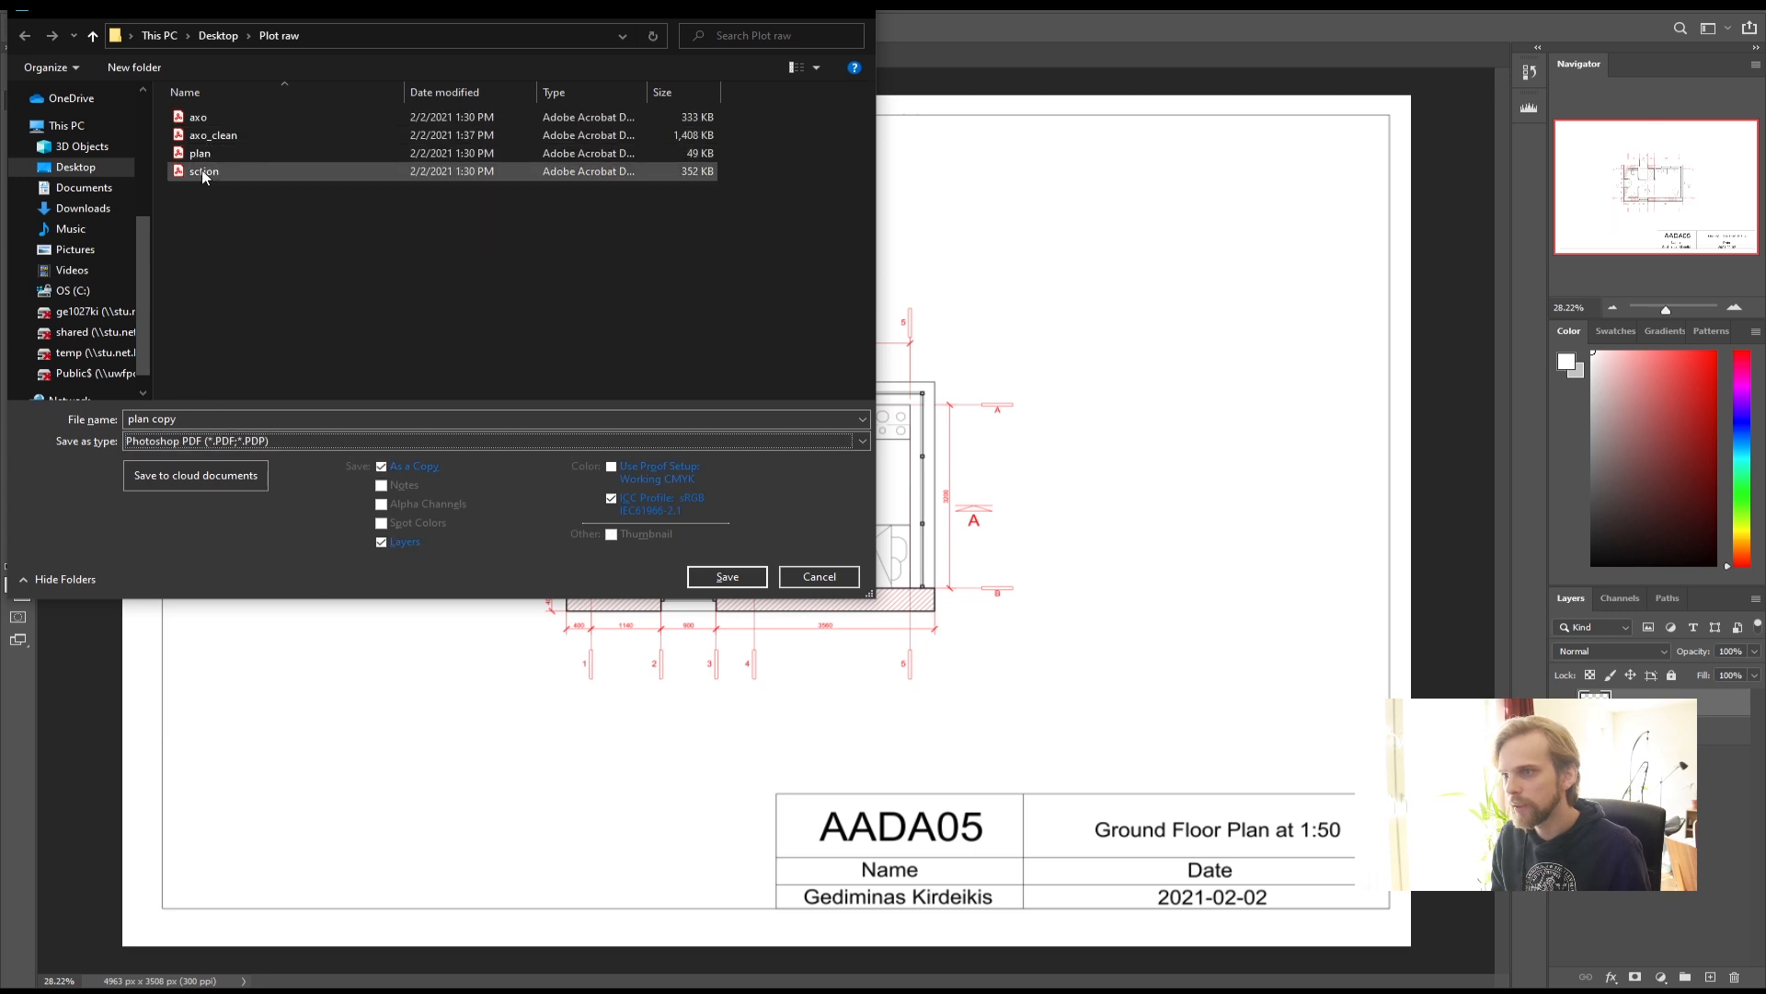
left_click(191, 423)
left_click(191, 422)
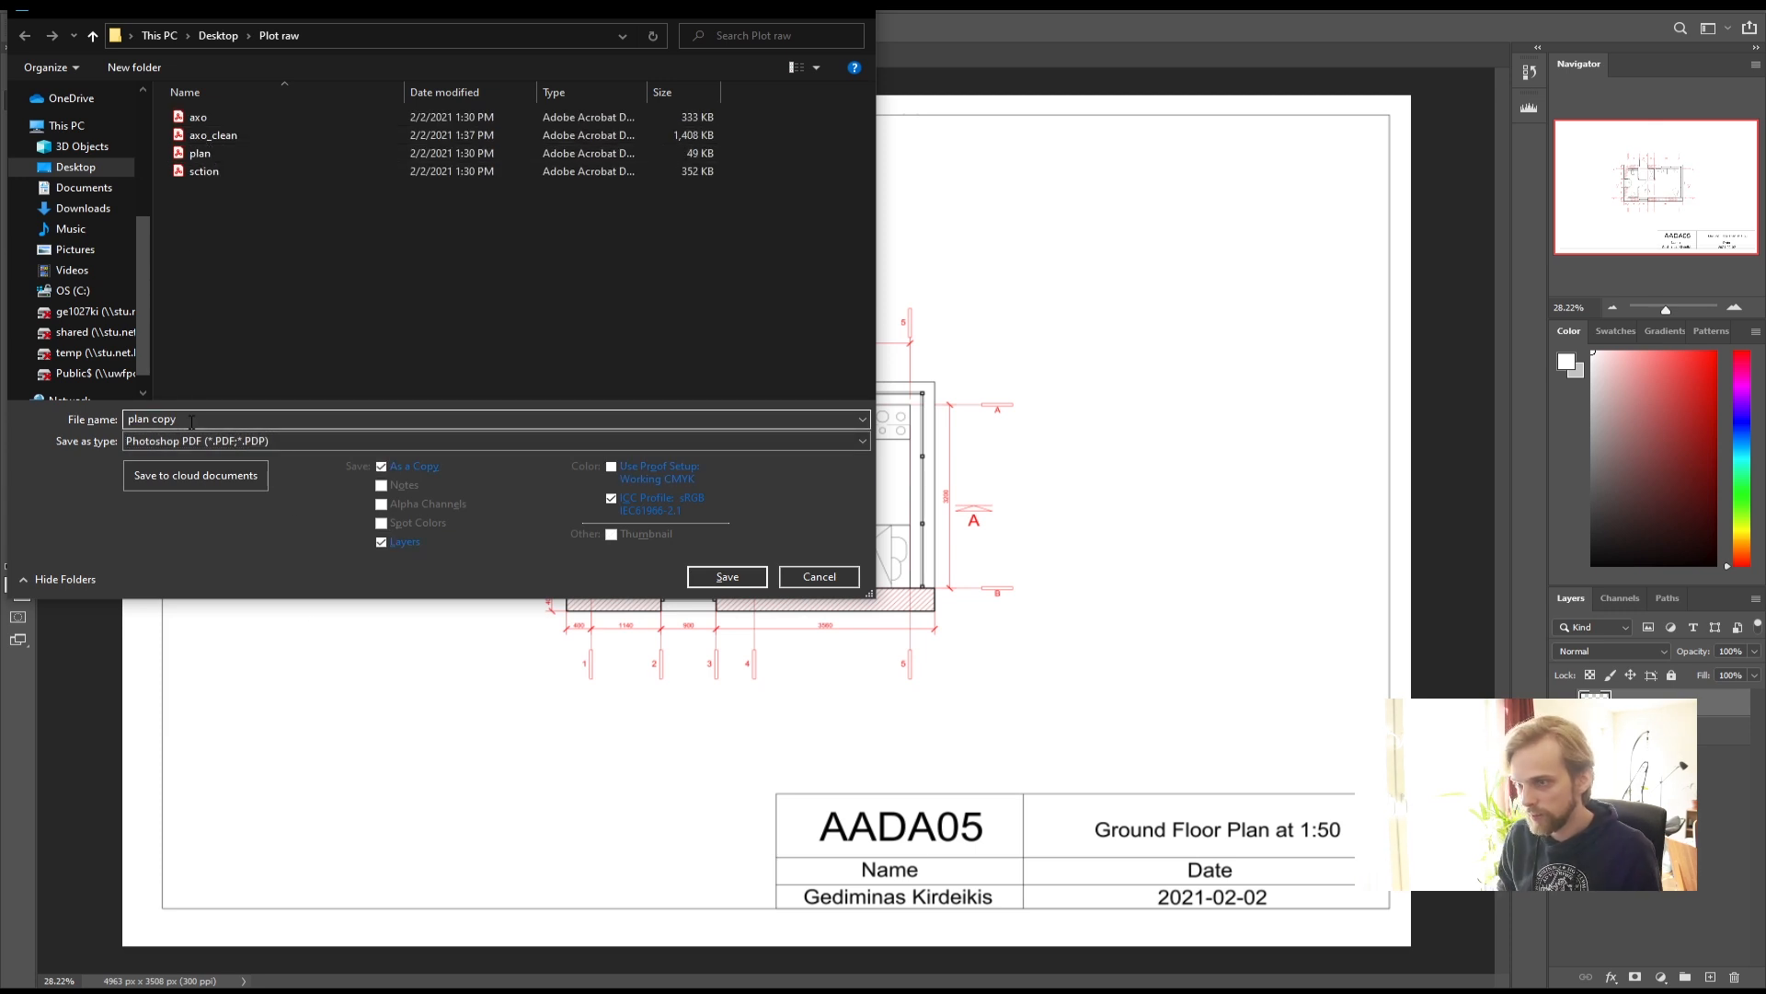
key("BackSpace")
type("_clean")
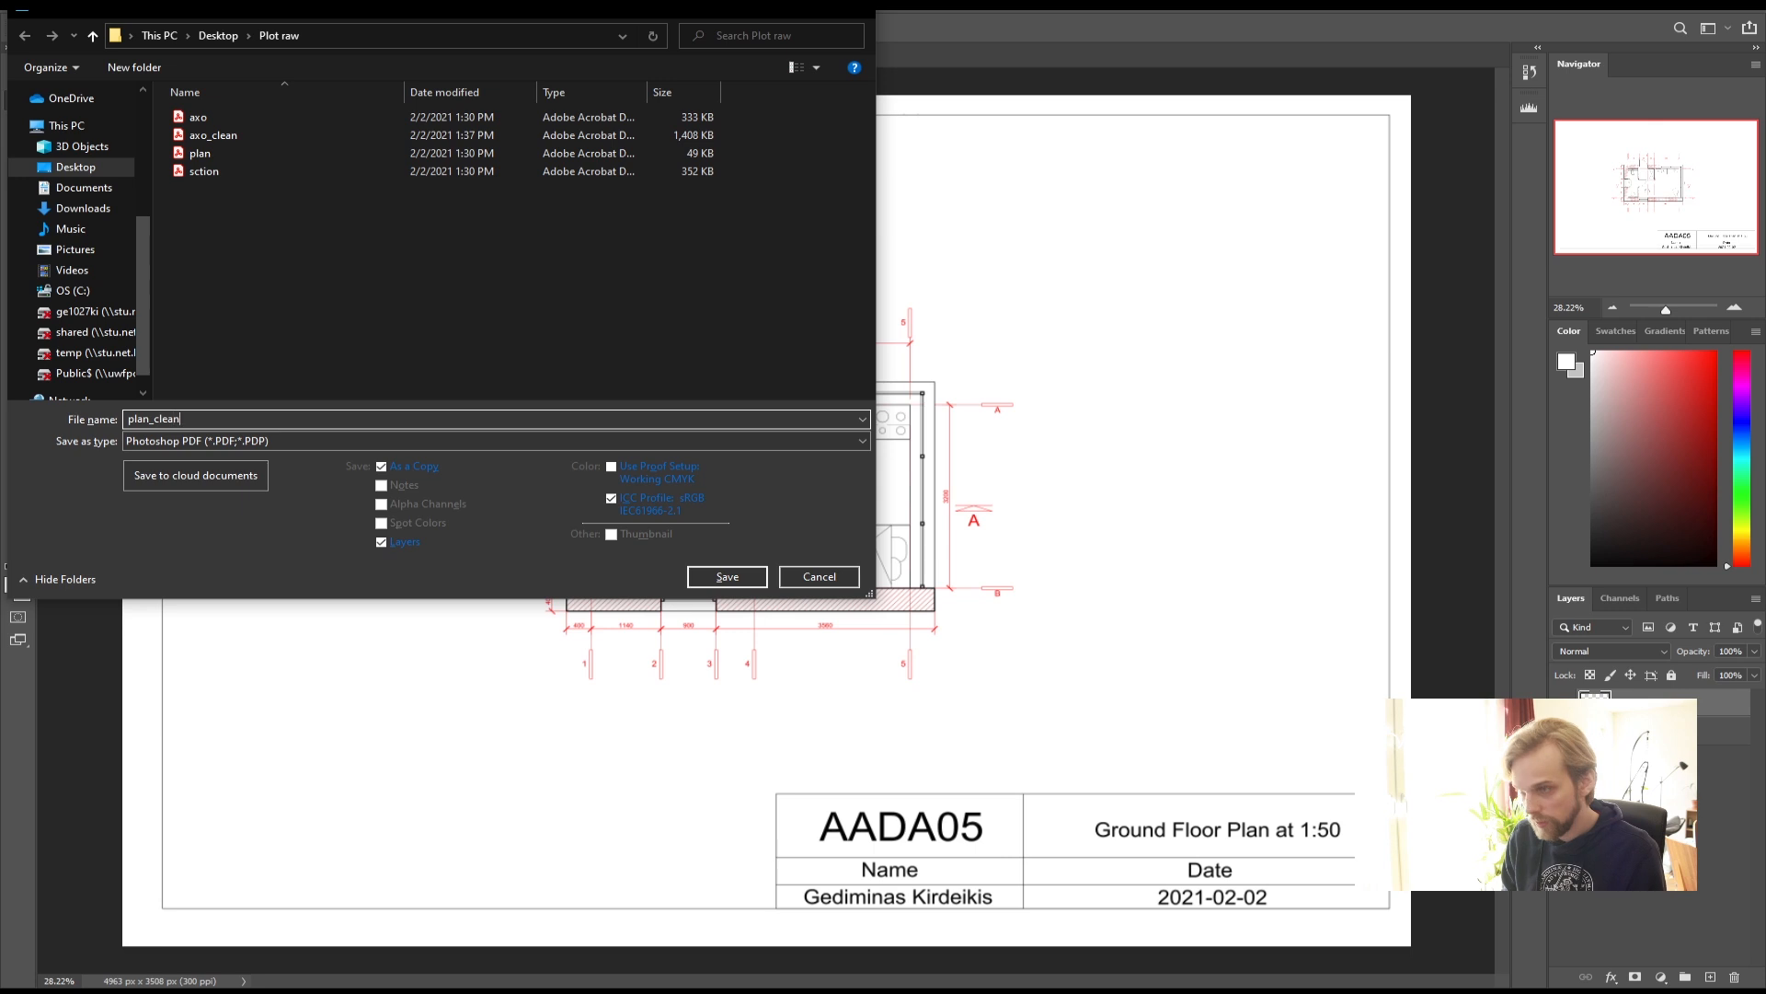
left_click(392, 544)
left_click(727, 577)
left_click(914, 378)
left_click(846, 697)
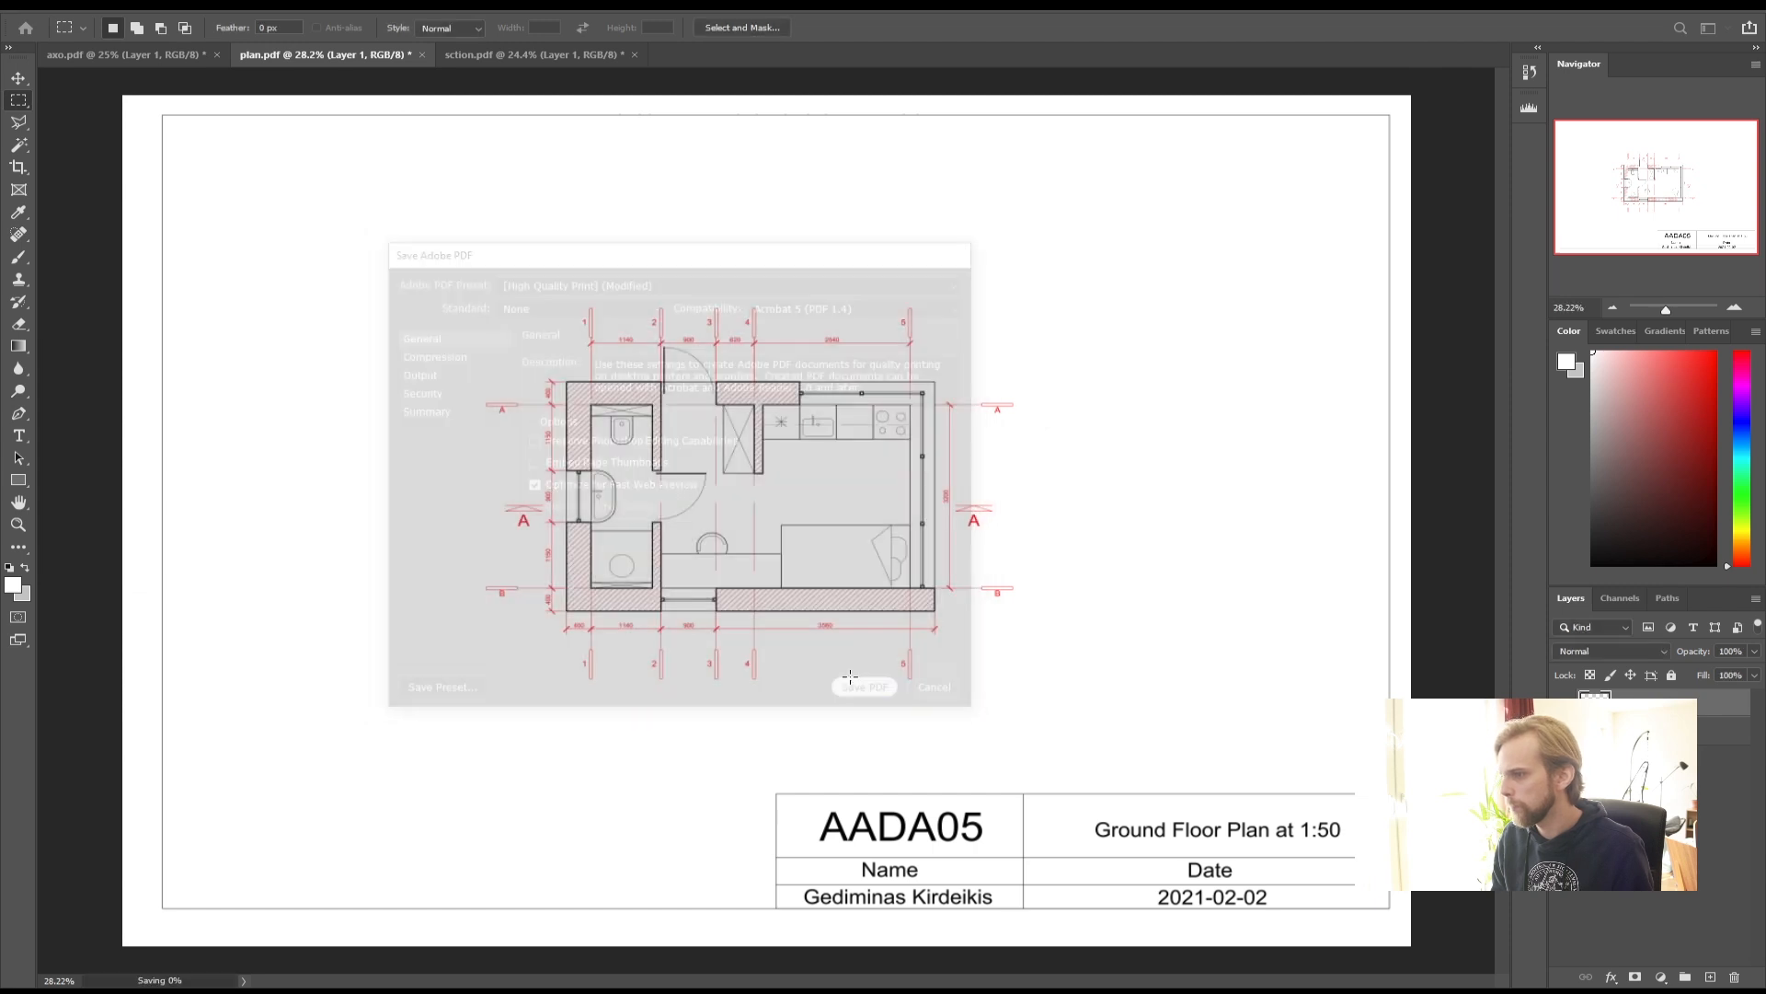
- Save a copy of the section drawing as Photoshop PDF sction_clean with current PDF settings
left_click(570, 63)
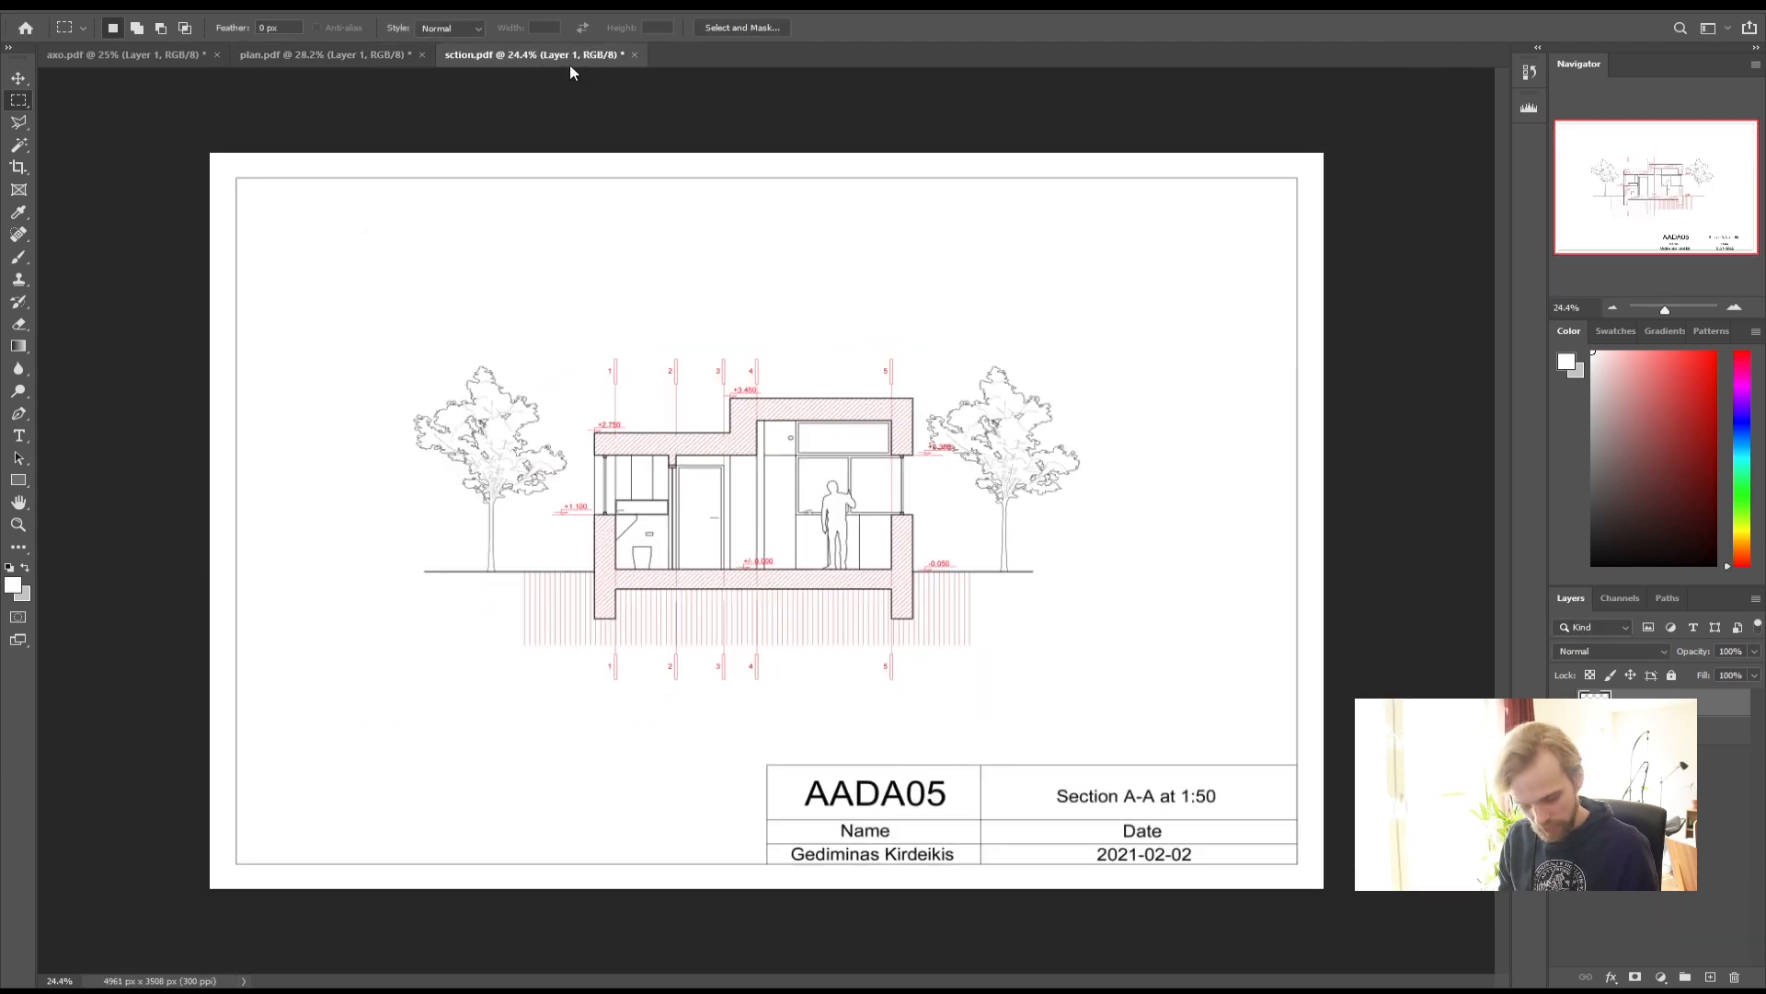
key("ctrl+shift+s")
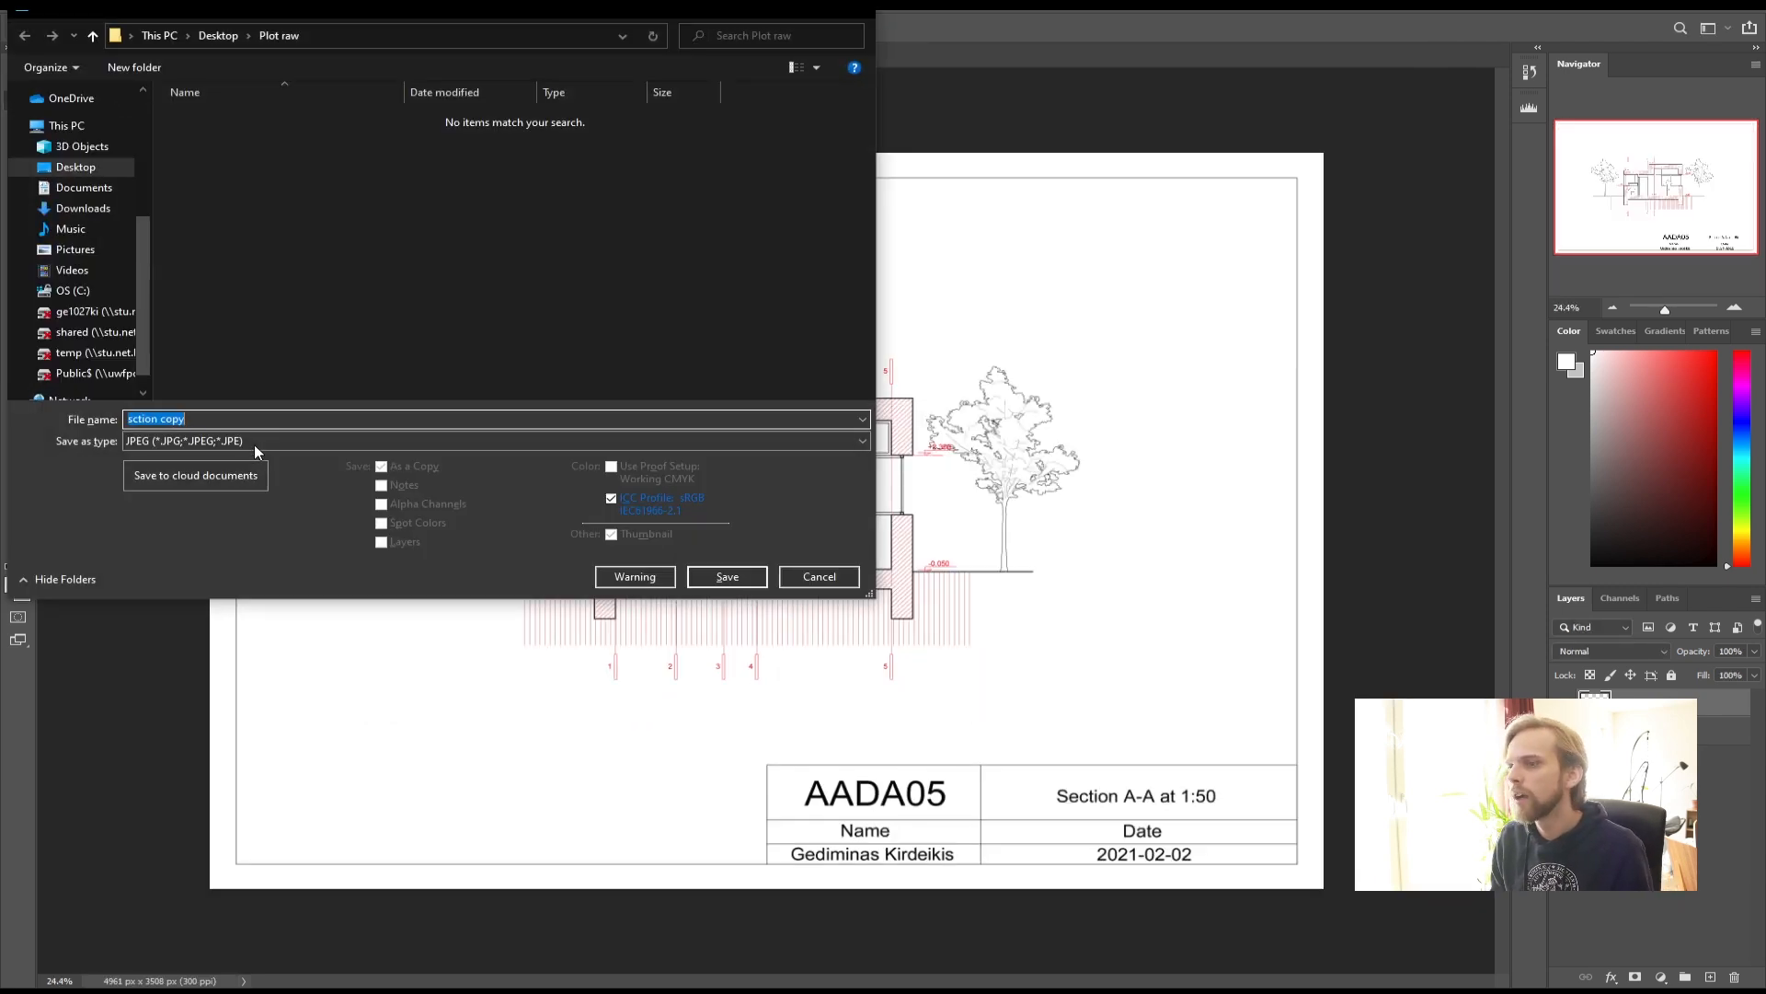
left_click(252, 442)
left_click(230, 638)
left_click(217, 418)
left_click(234, 416)
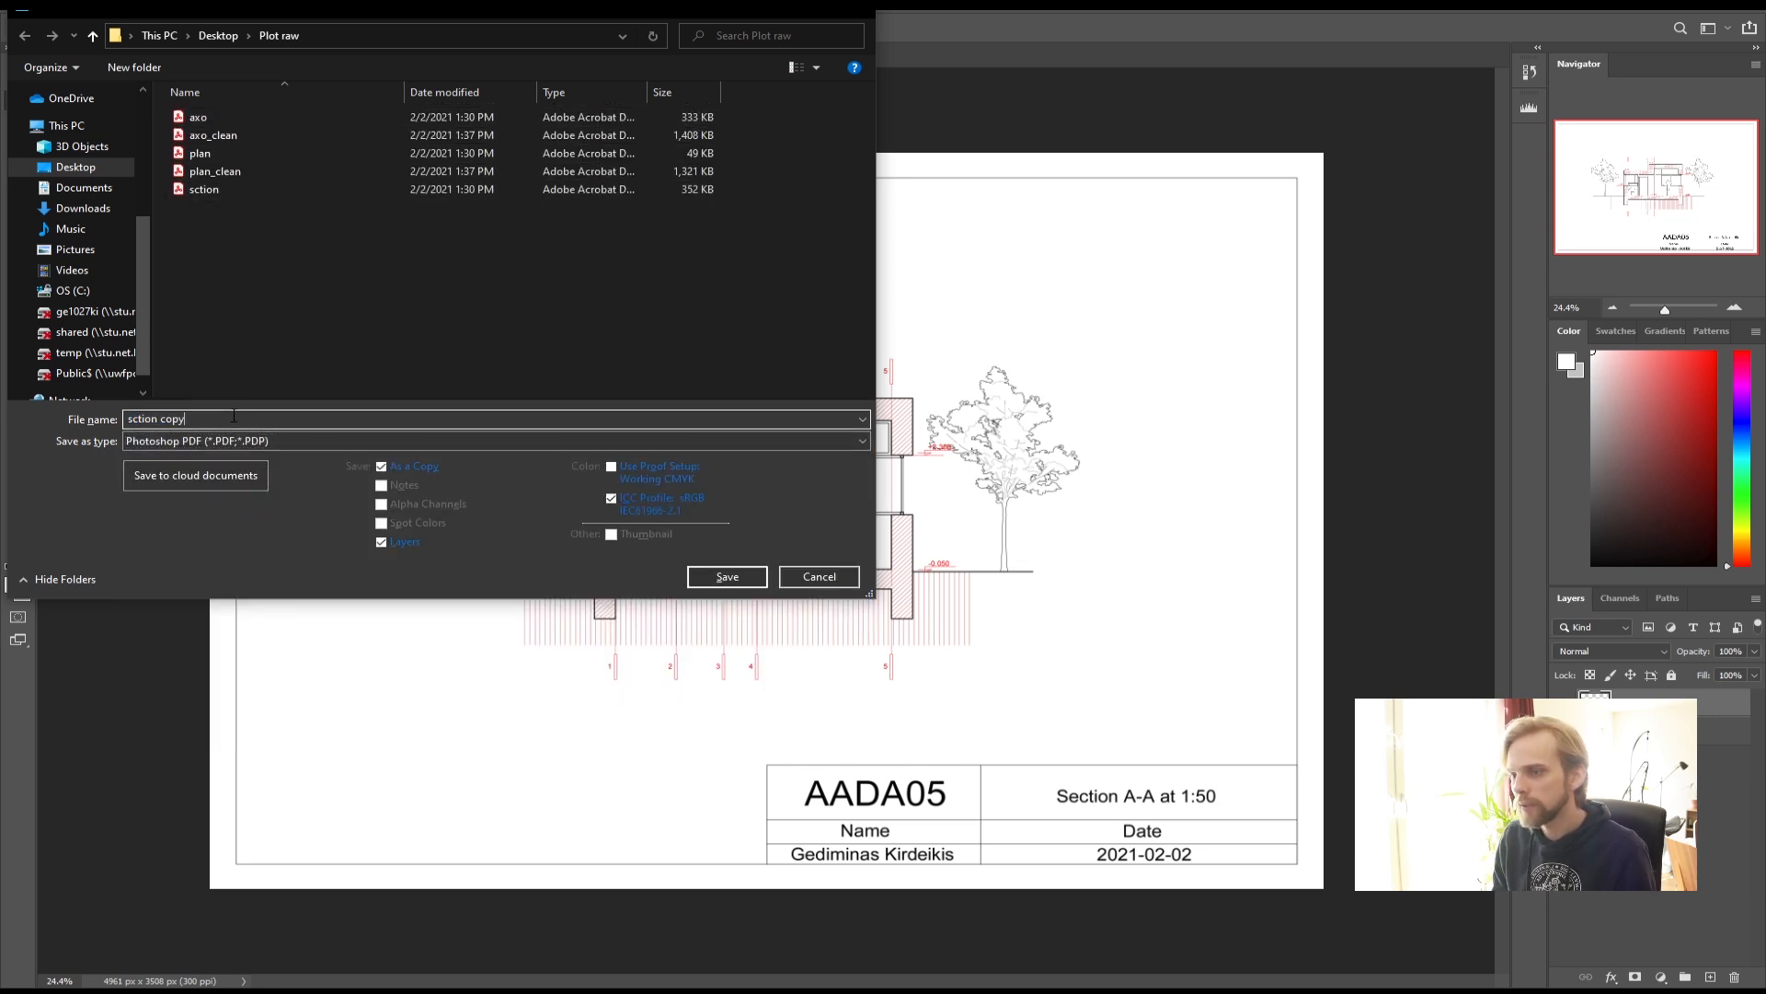
key("BackSpace")
type("_clean")
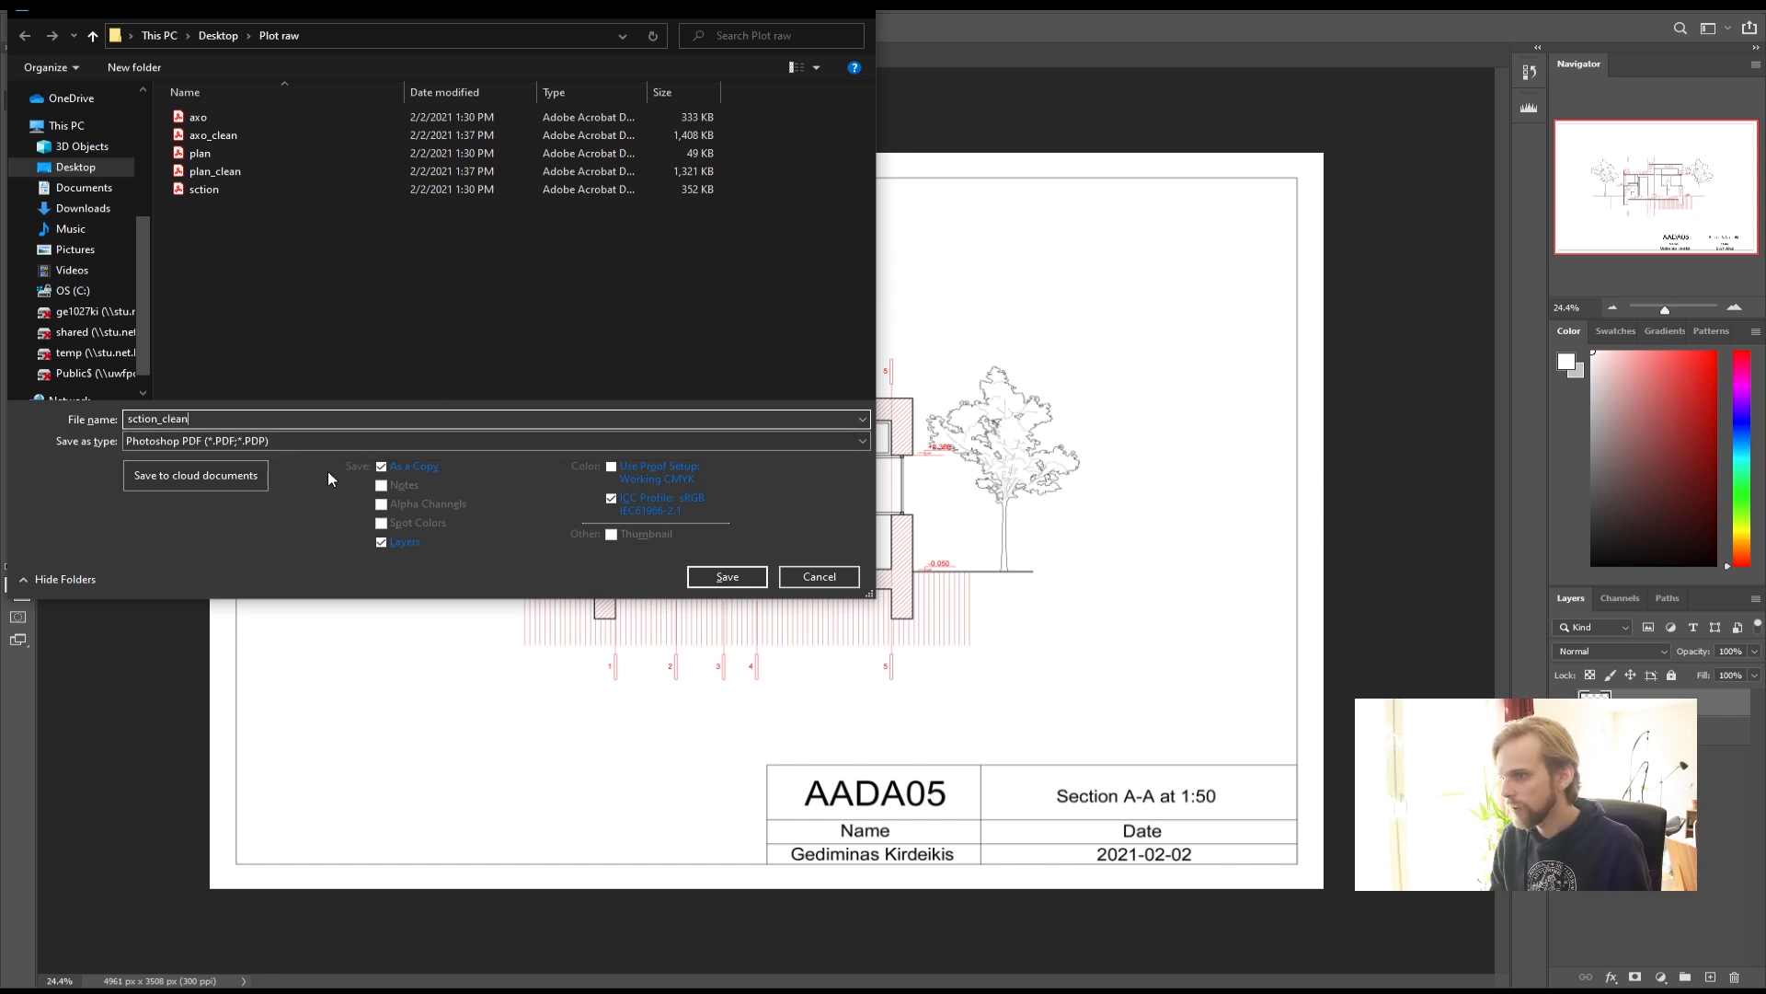
left_click(727, 576)
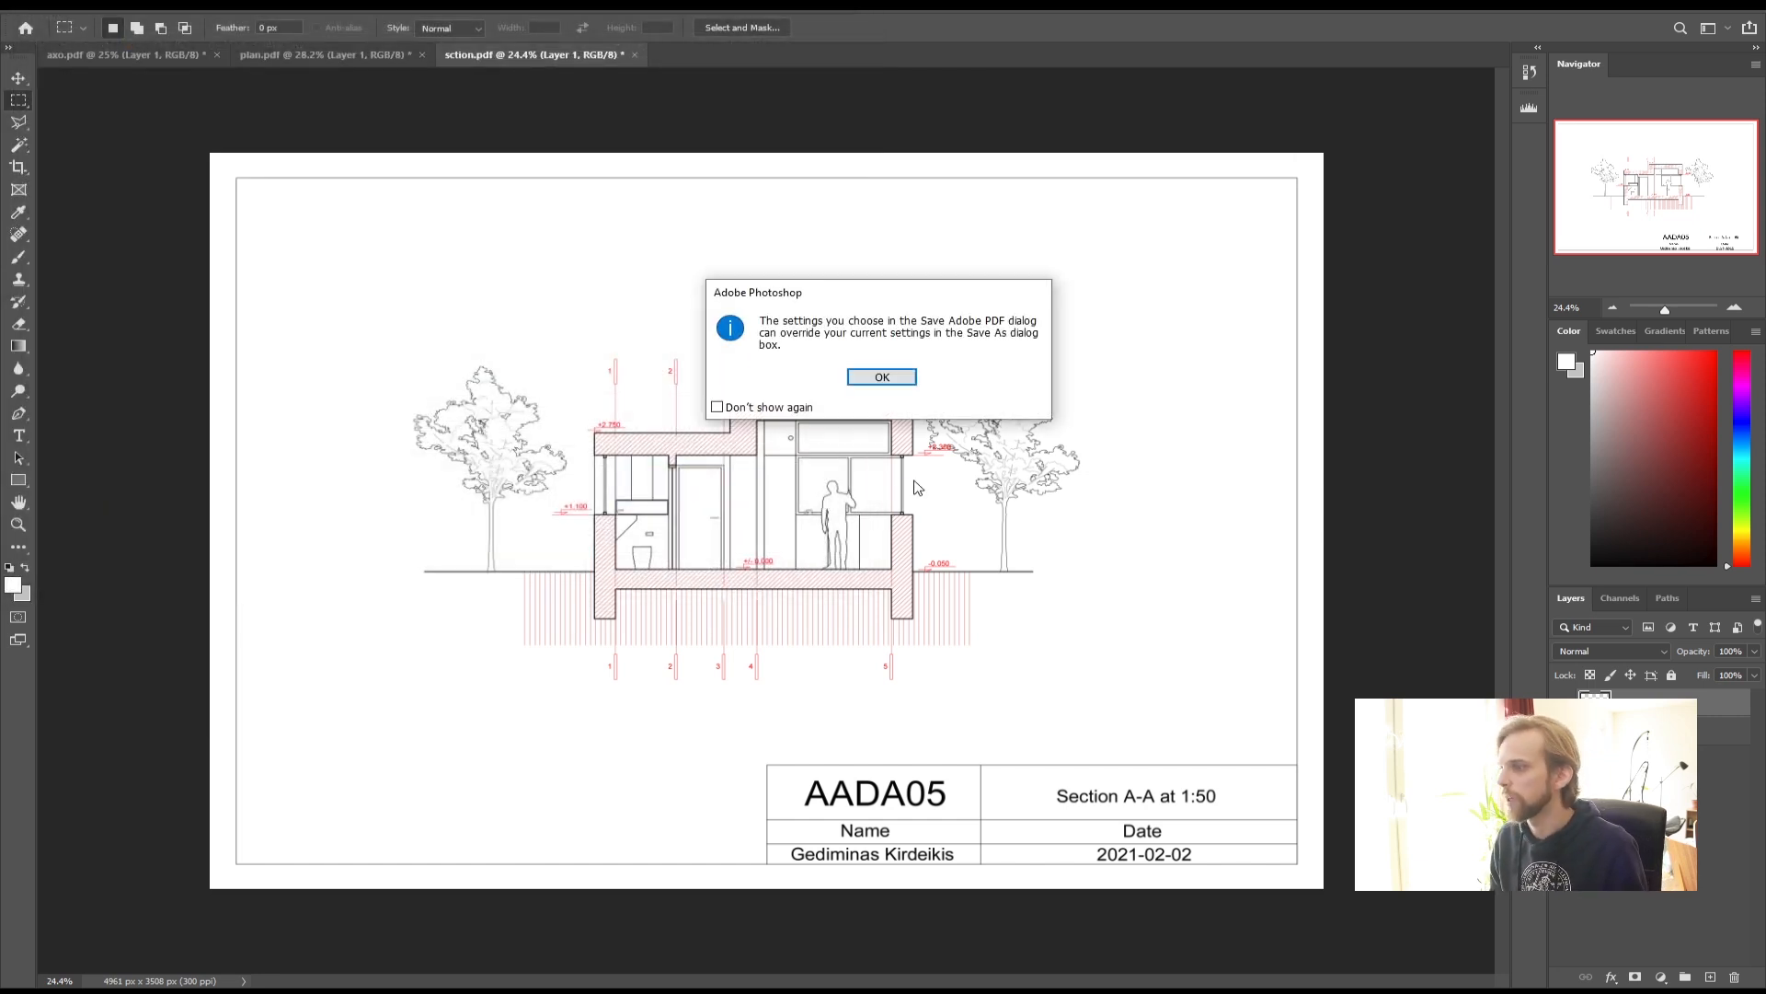
left_click(881, 377)
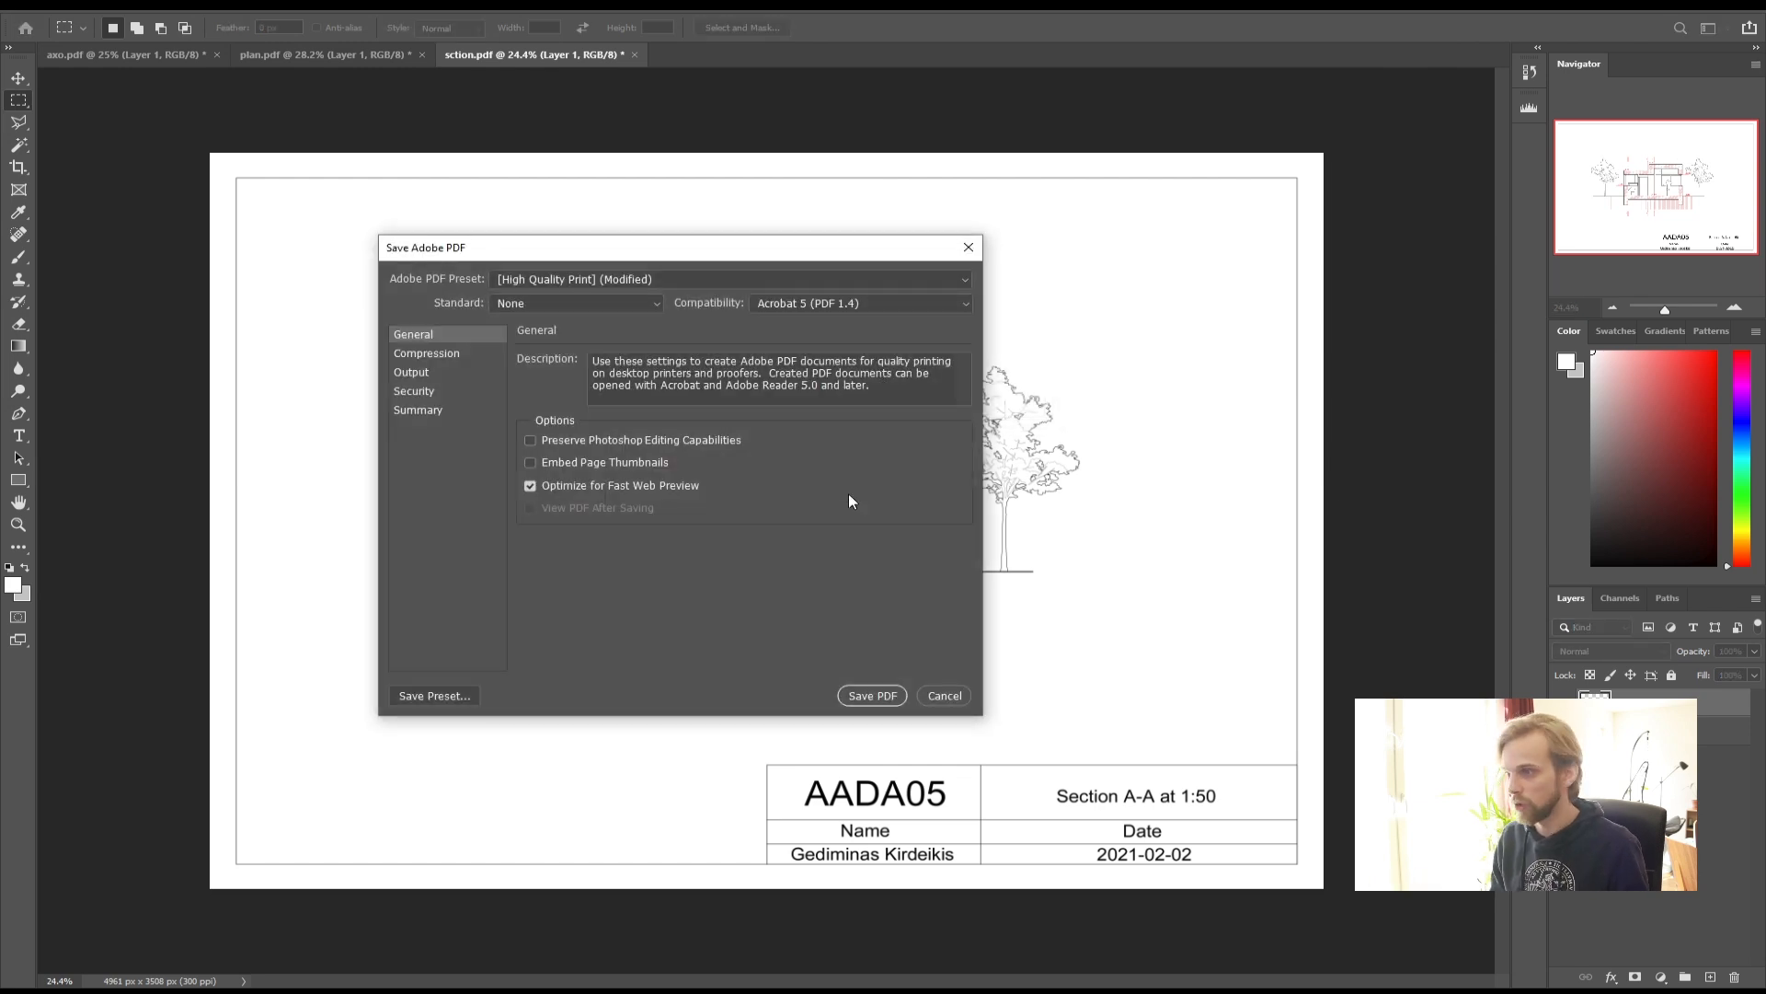
left_click(870, 695)
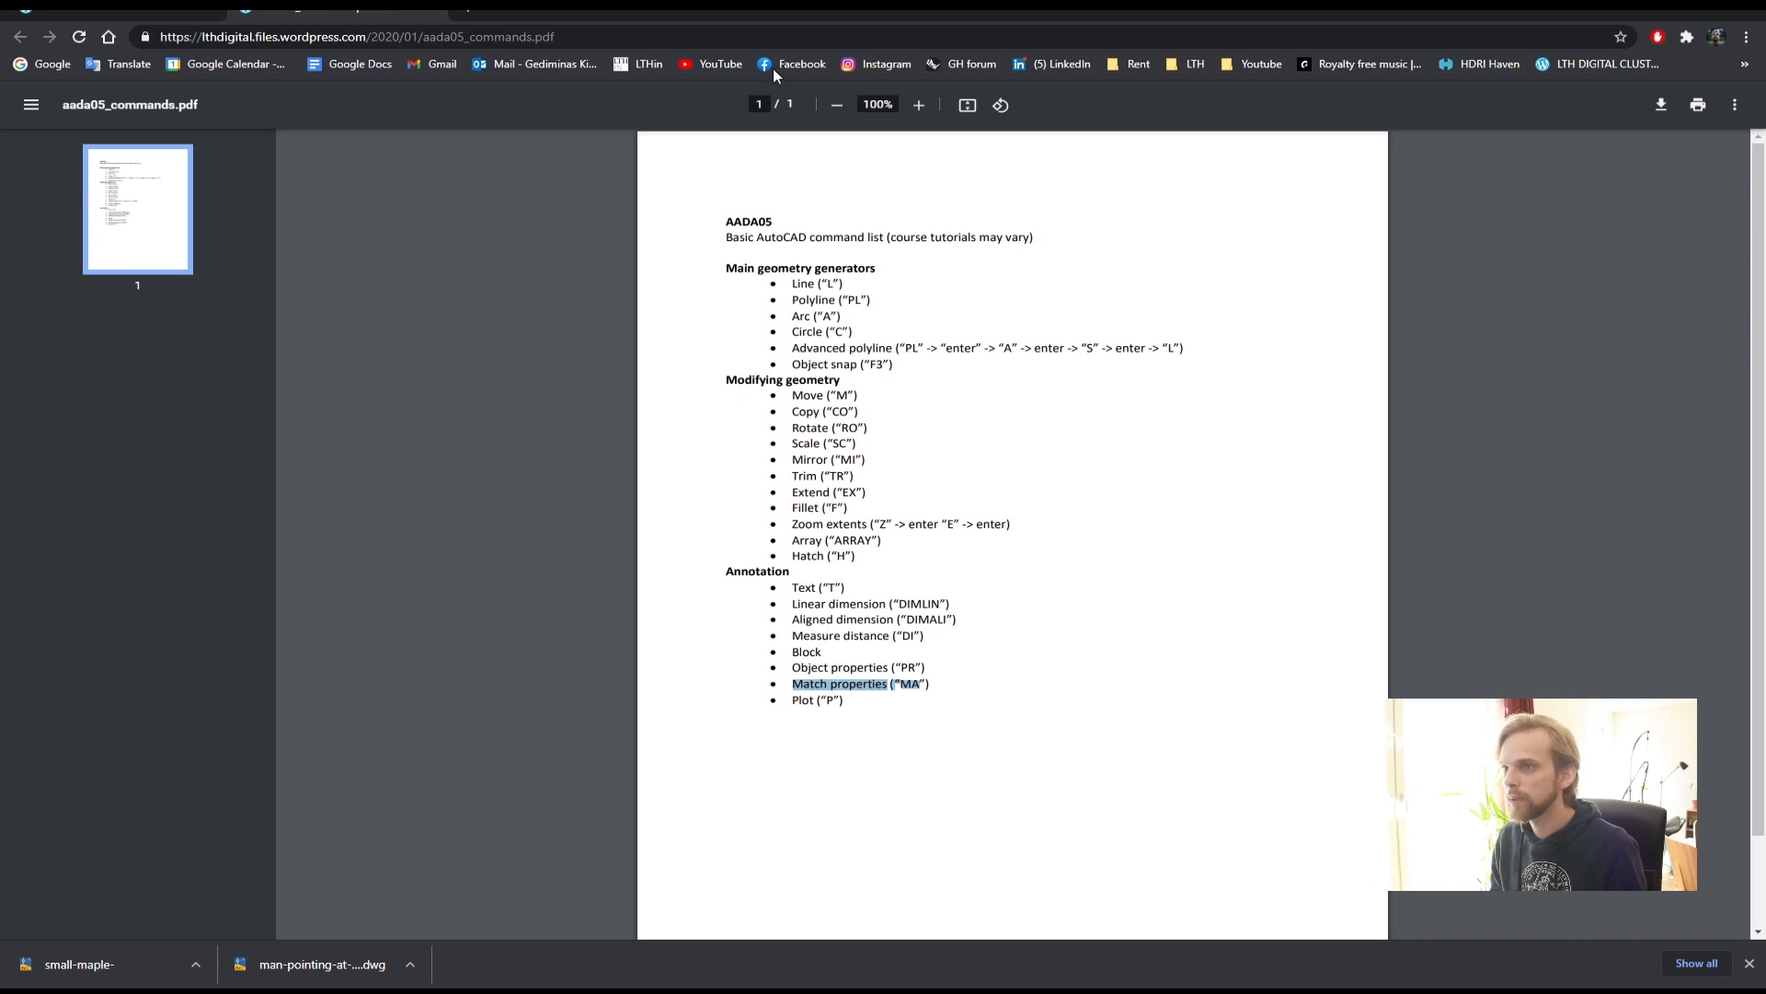
- Select axo_clean, plan_clean and sction_clean in Plot raw and combine them in Acrobat
left_click(129, 14)
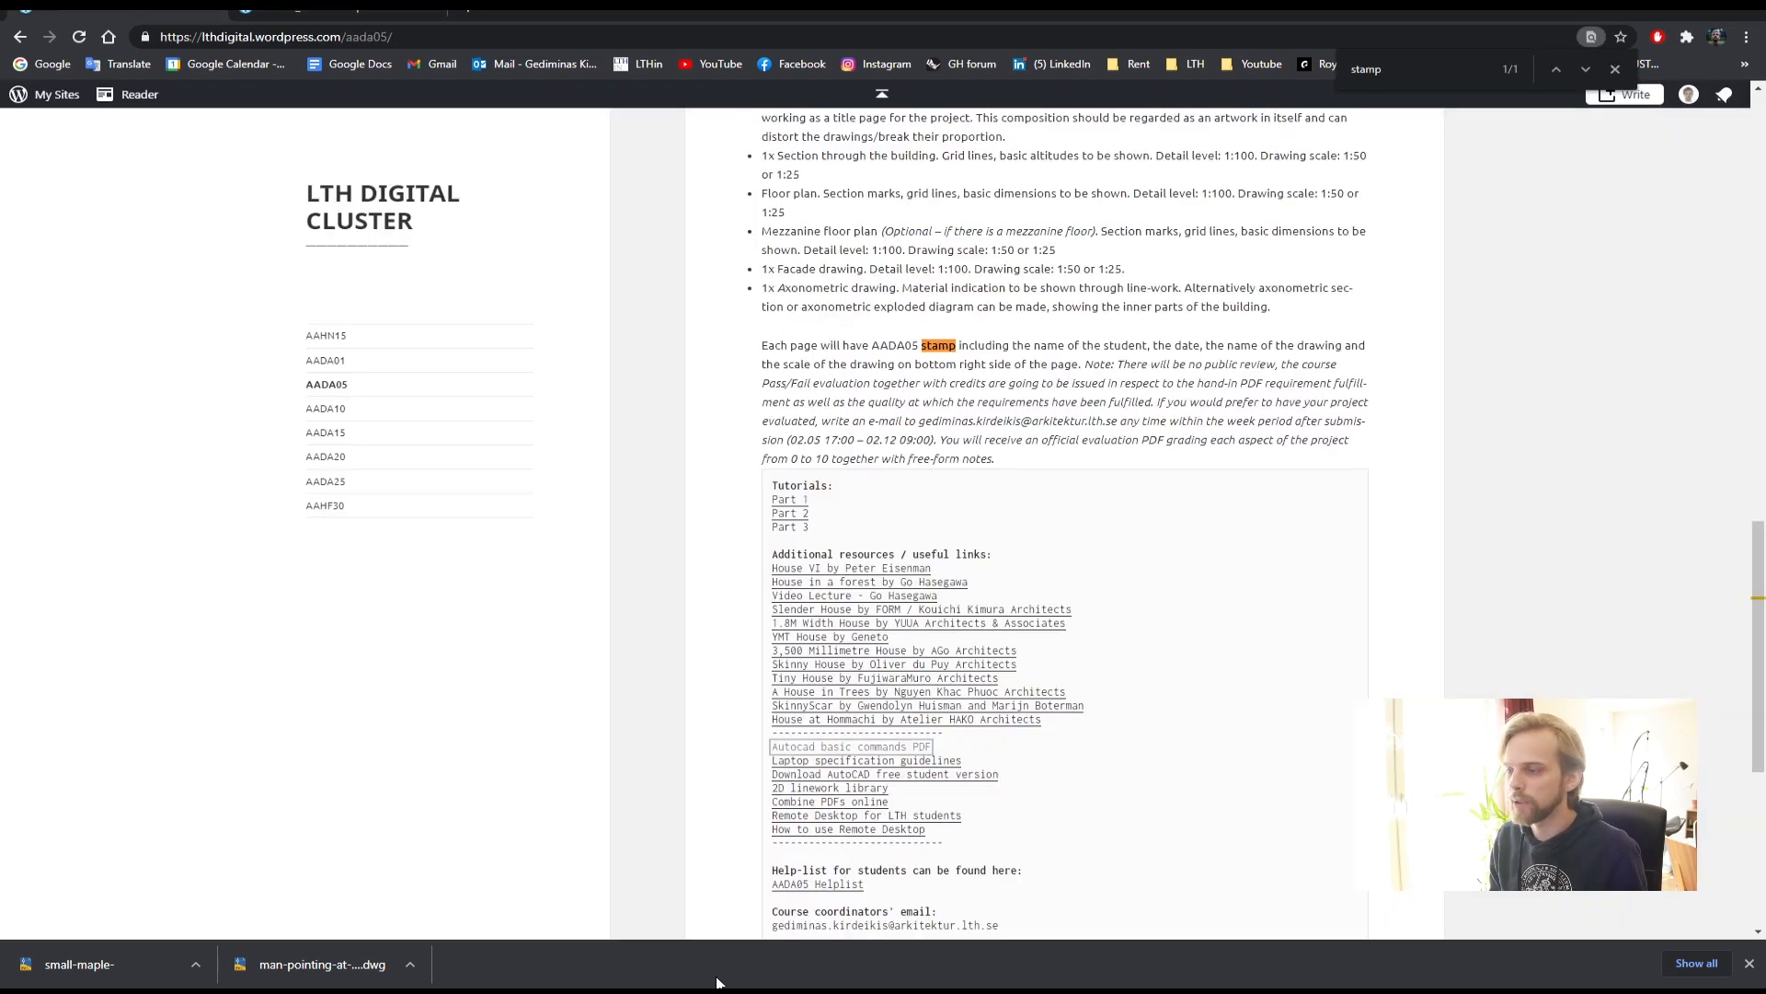
key("alt+Tab")
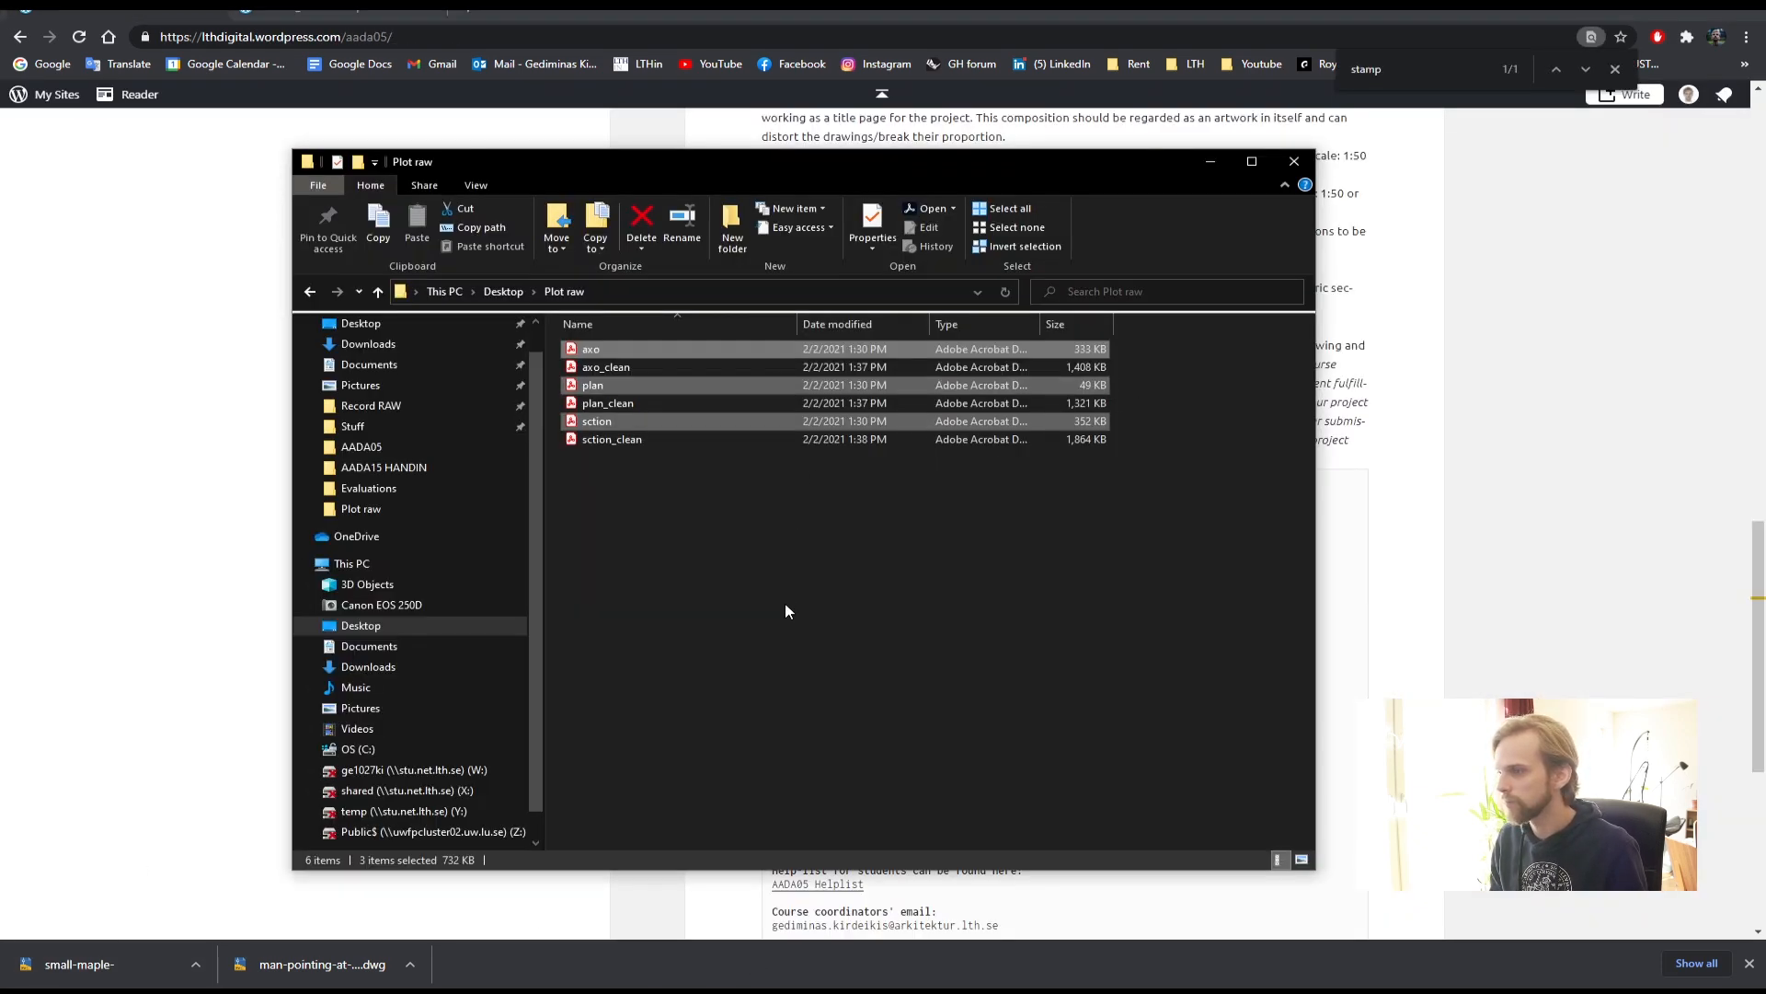
left_click(622, 368)
left_click(604, 405, "ctrl")
left_click(605, 440, "ctrl")
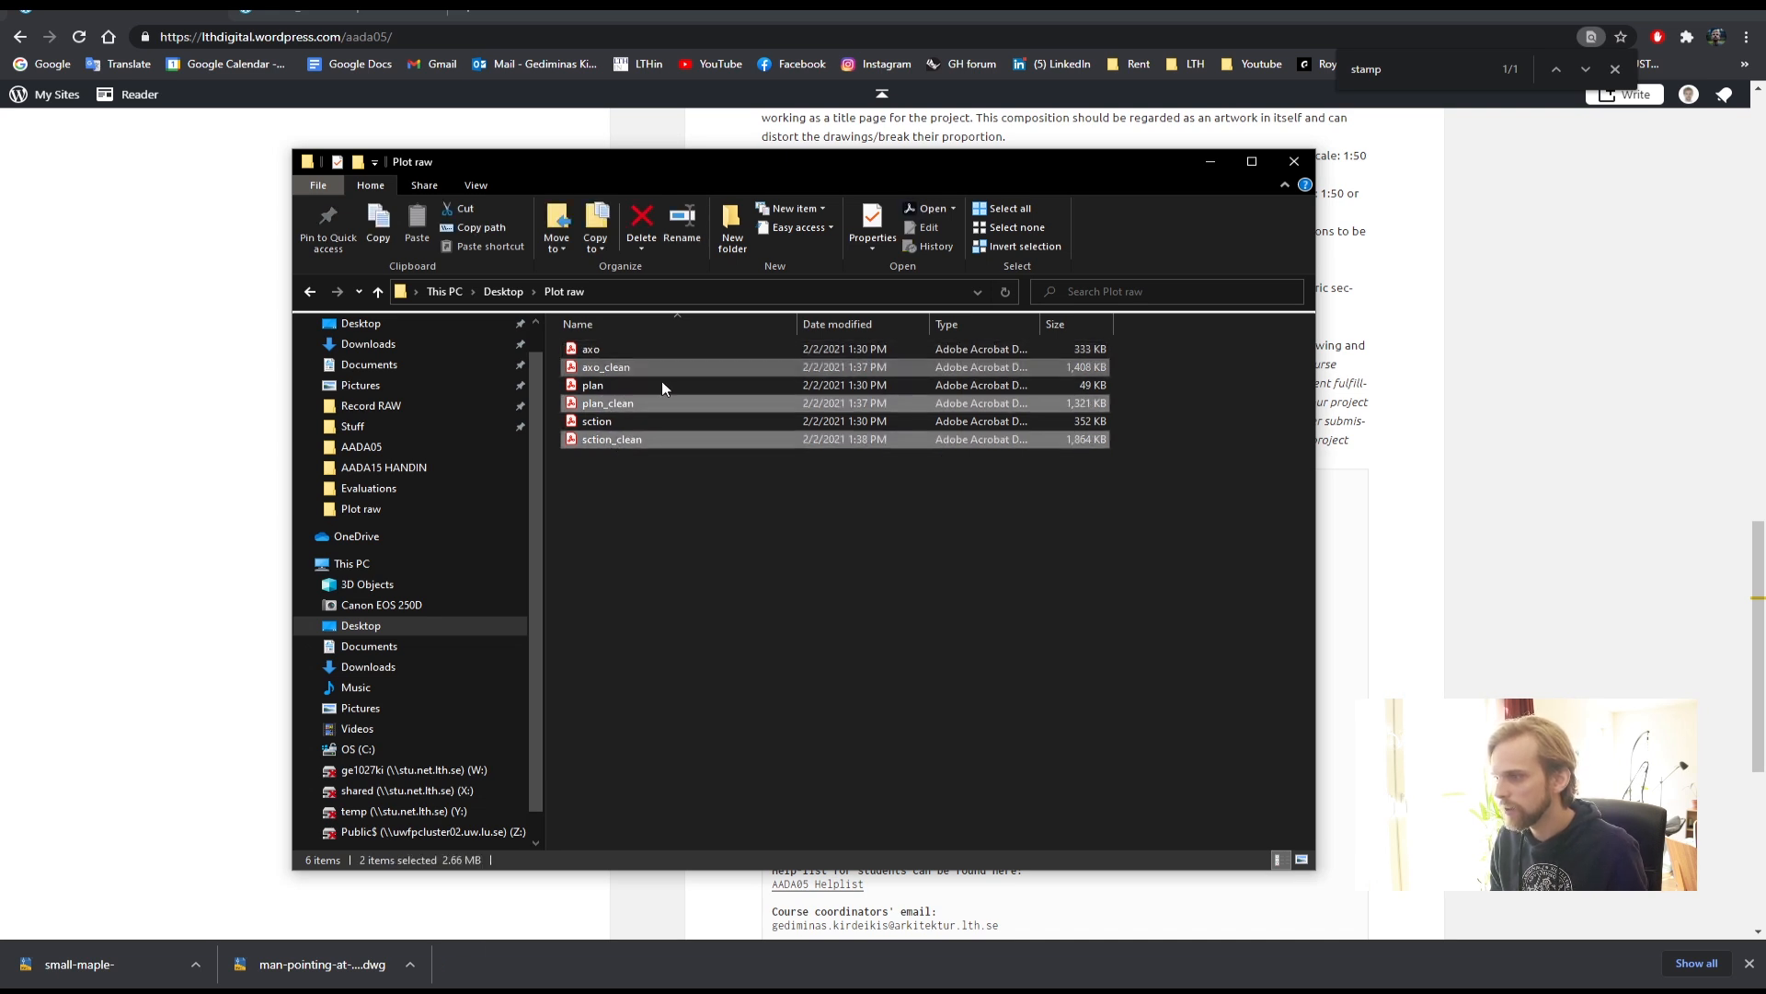
right_click(617, 367)
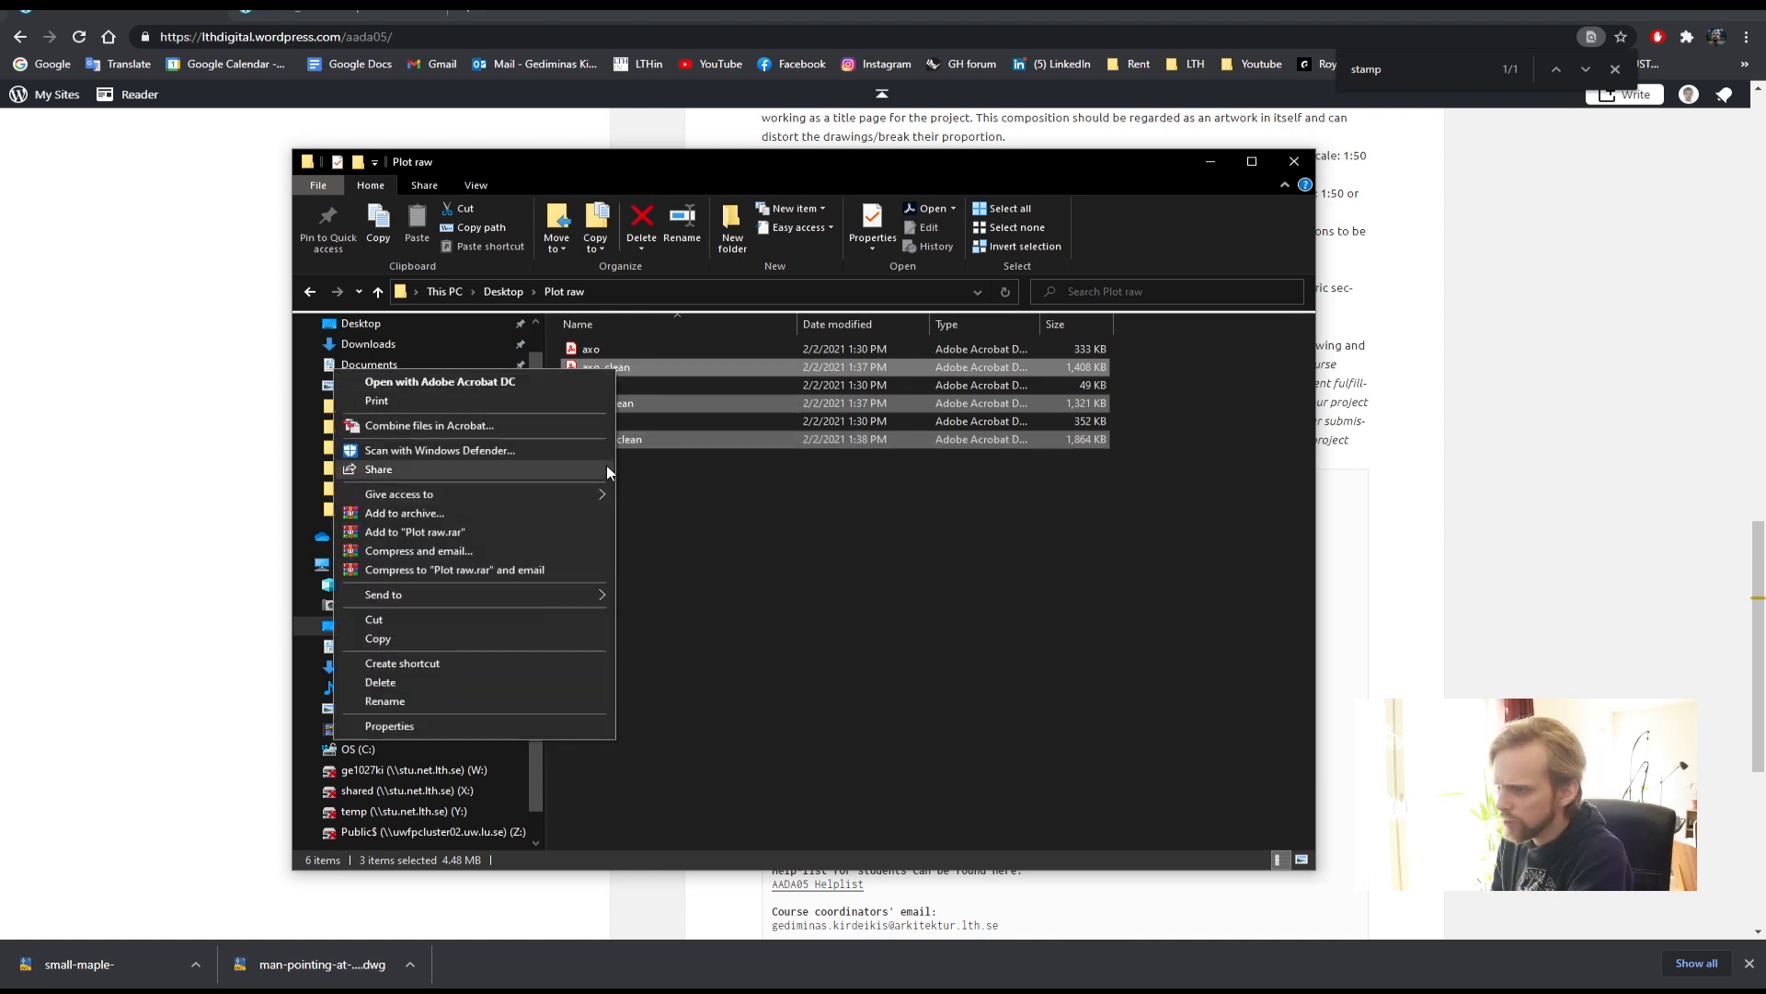
left_click(433, 425)
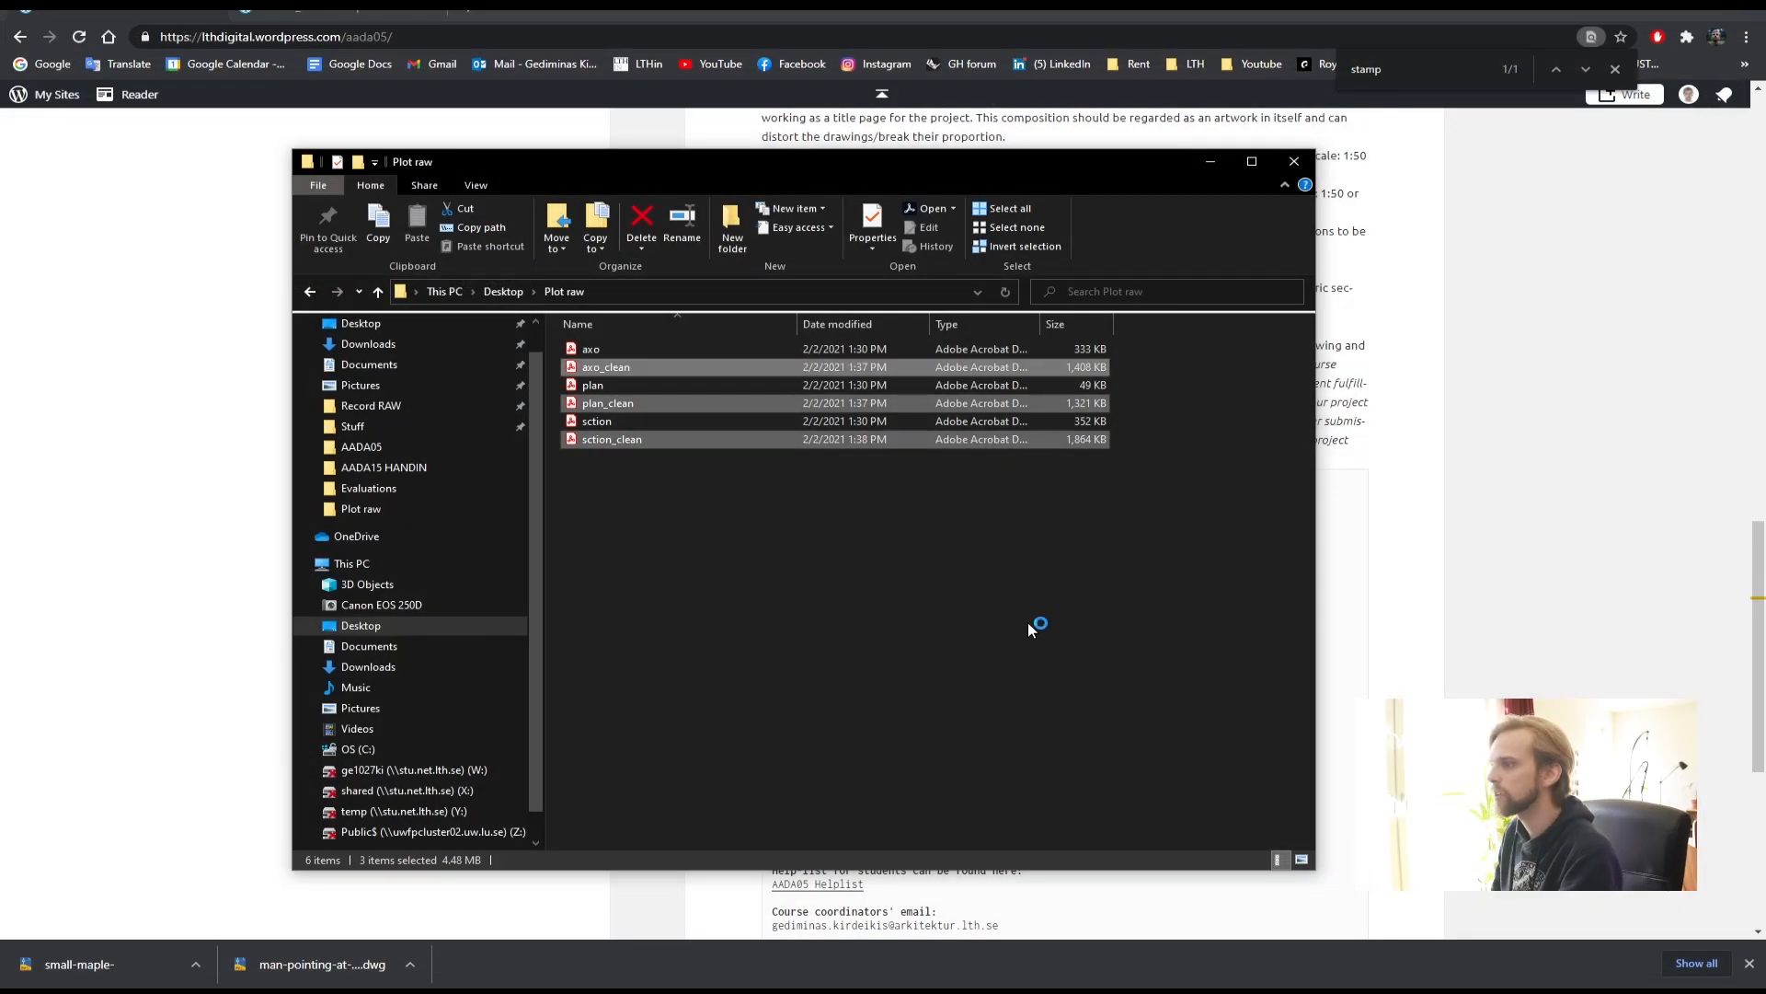
- Cancel Acrobat's combine view and scroll down the AADA05 course page to its links
left_click(1028, 622)
left_click(755, 14)
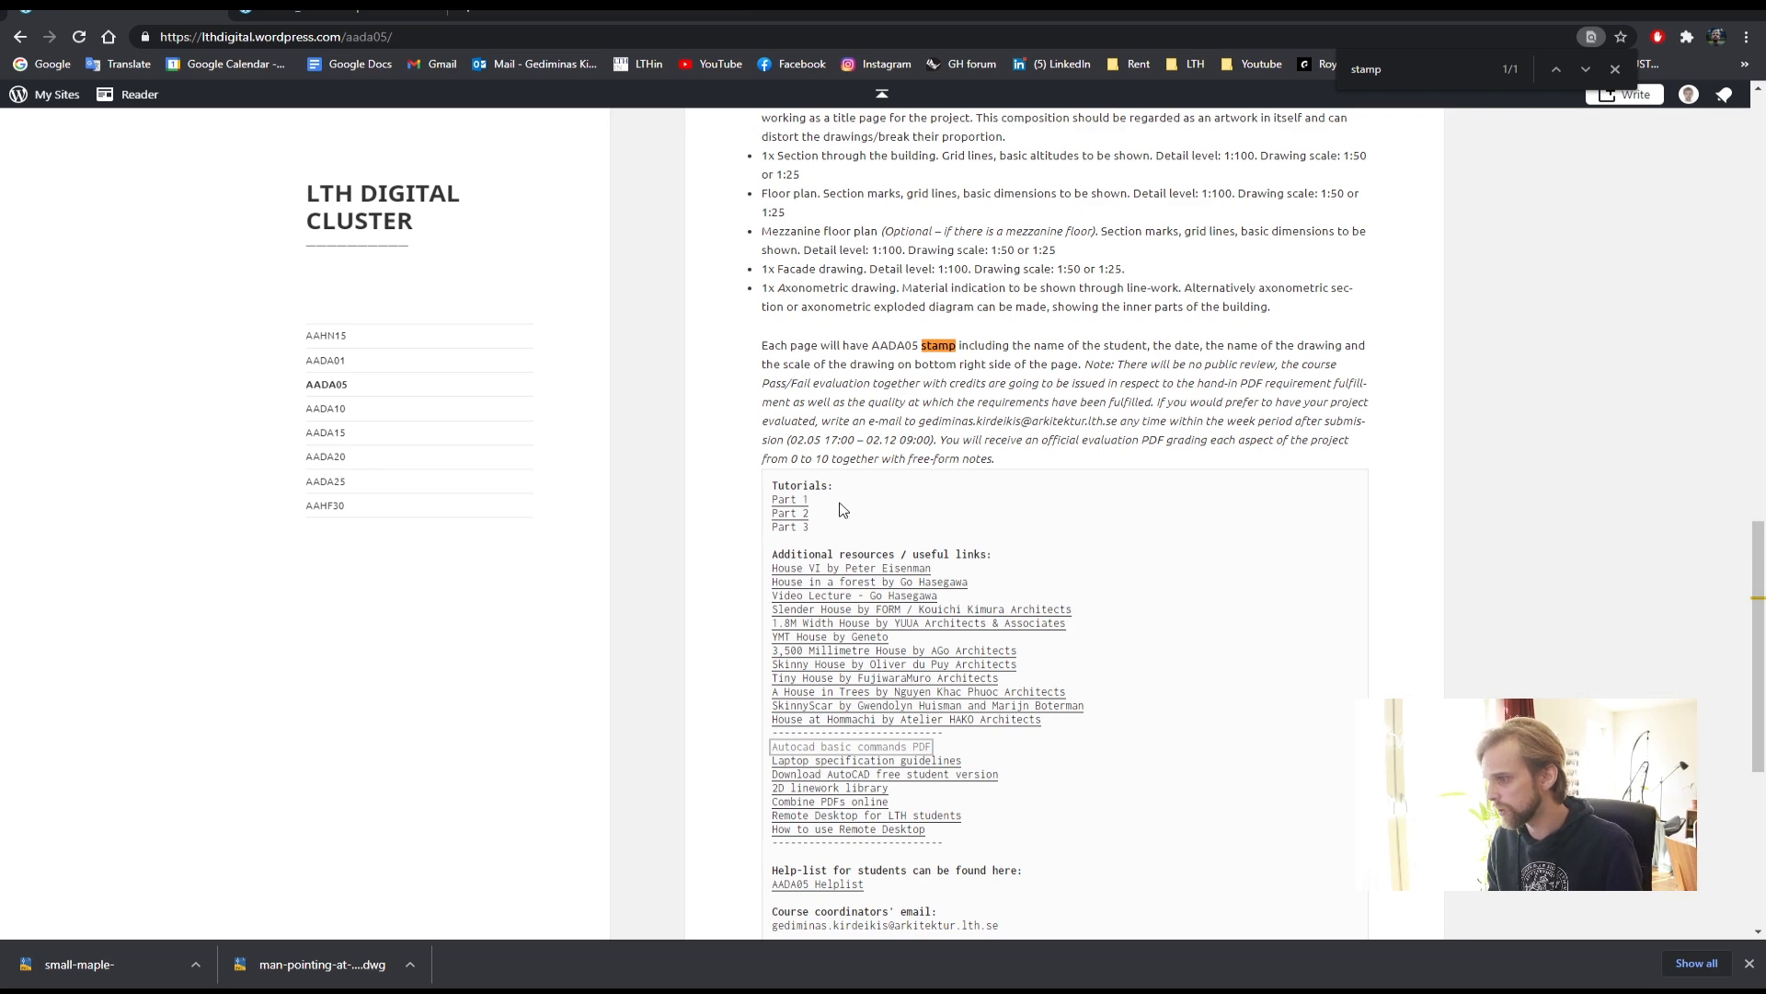
scroll(843, 510, "down", 2)
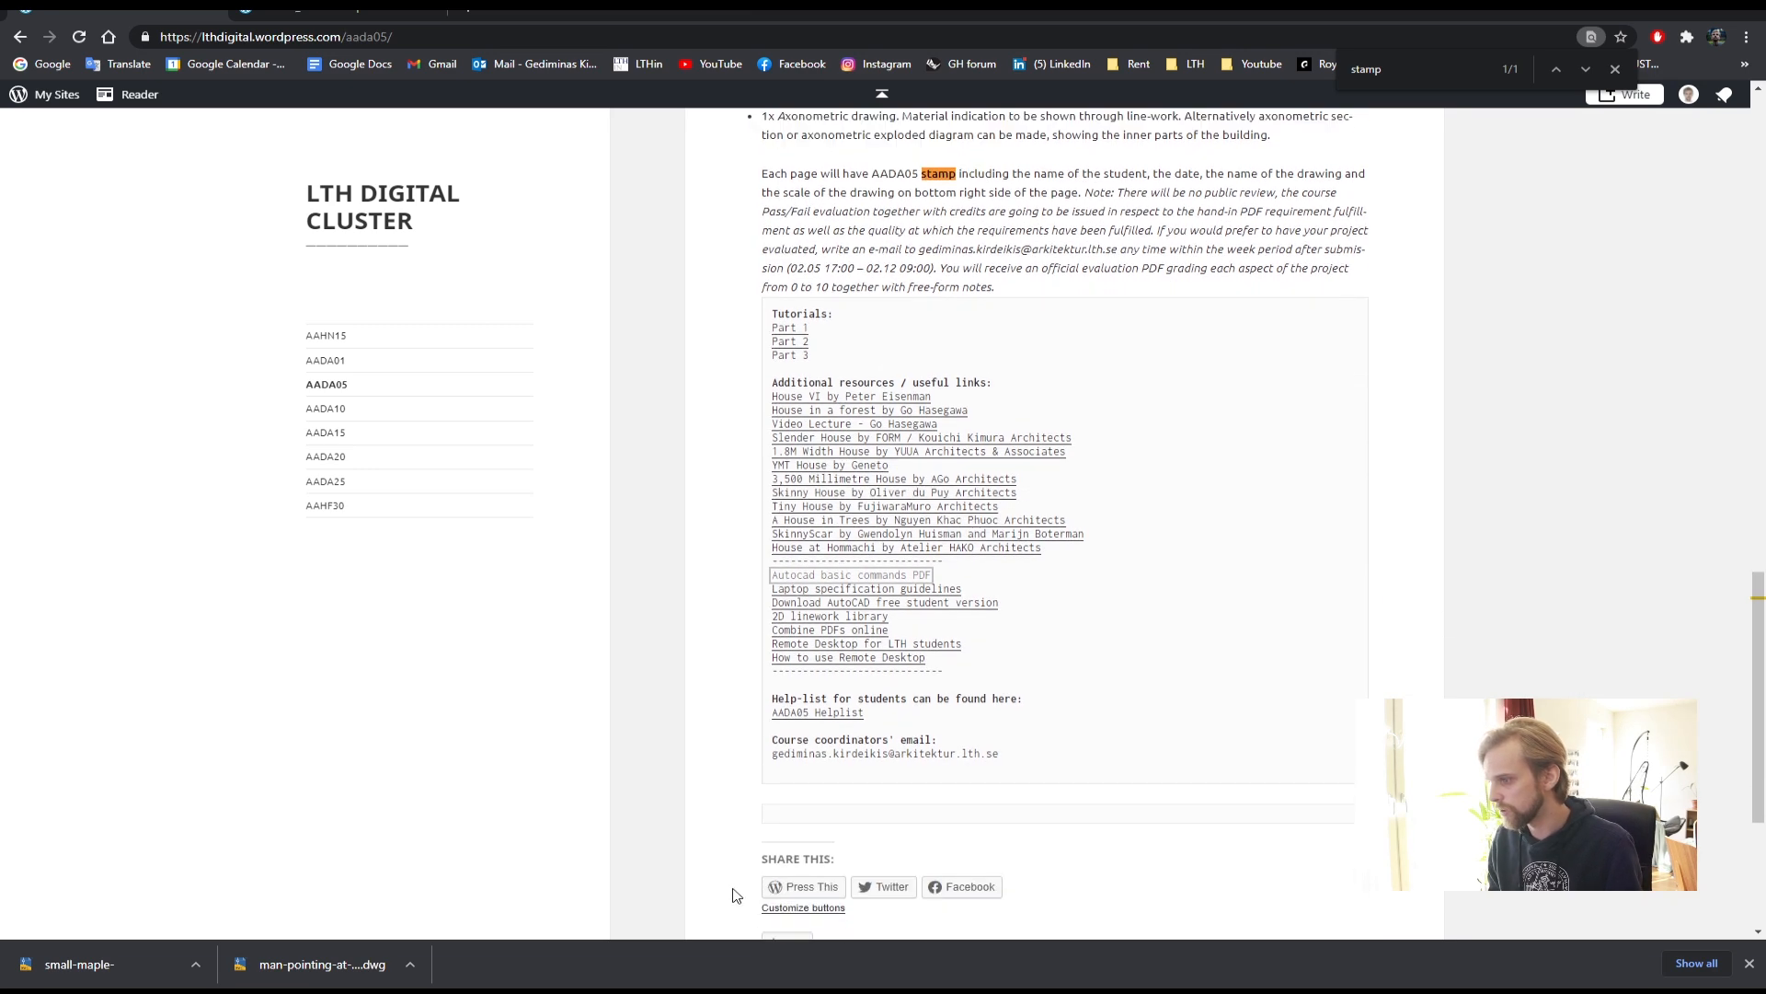
- Open the Combine PDF site and upload the three clean PDFs from Plot raw
left_click(798, 633)
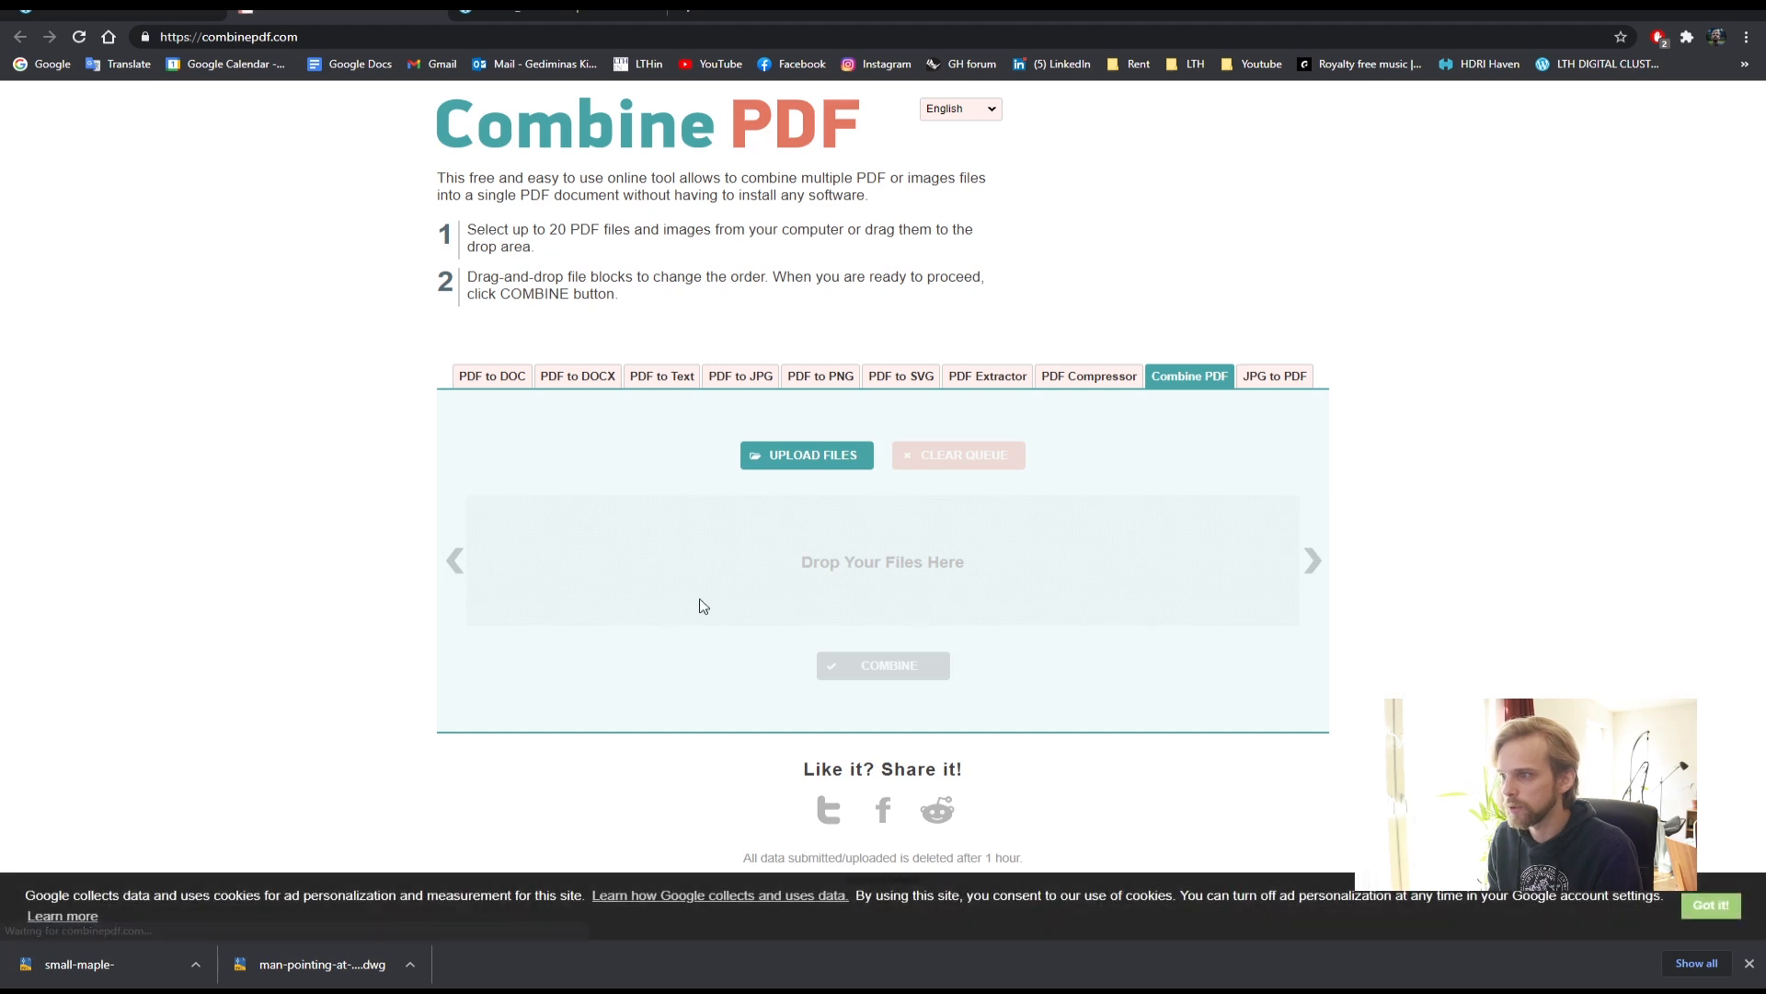
key("alt+Tab")
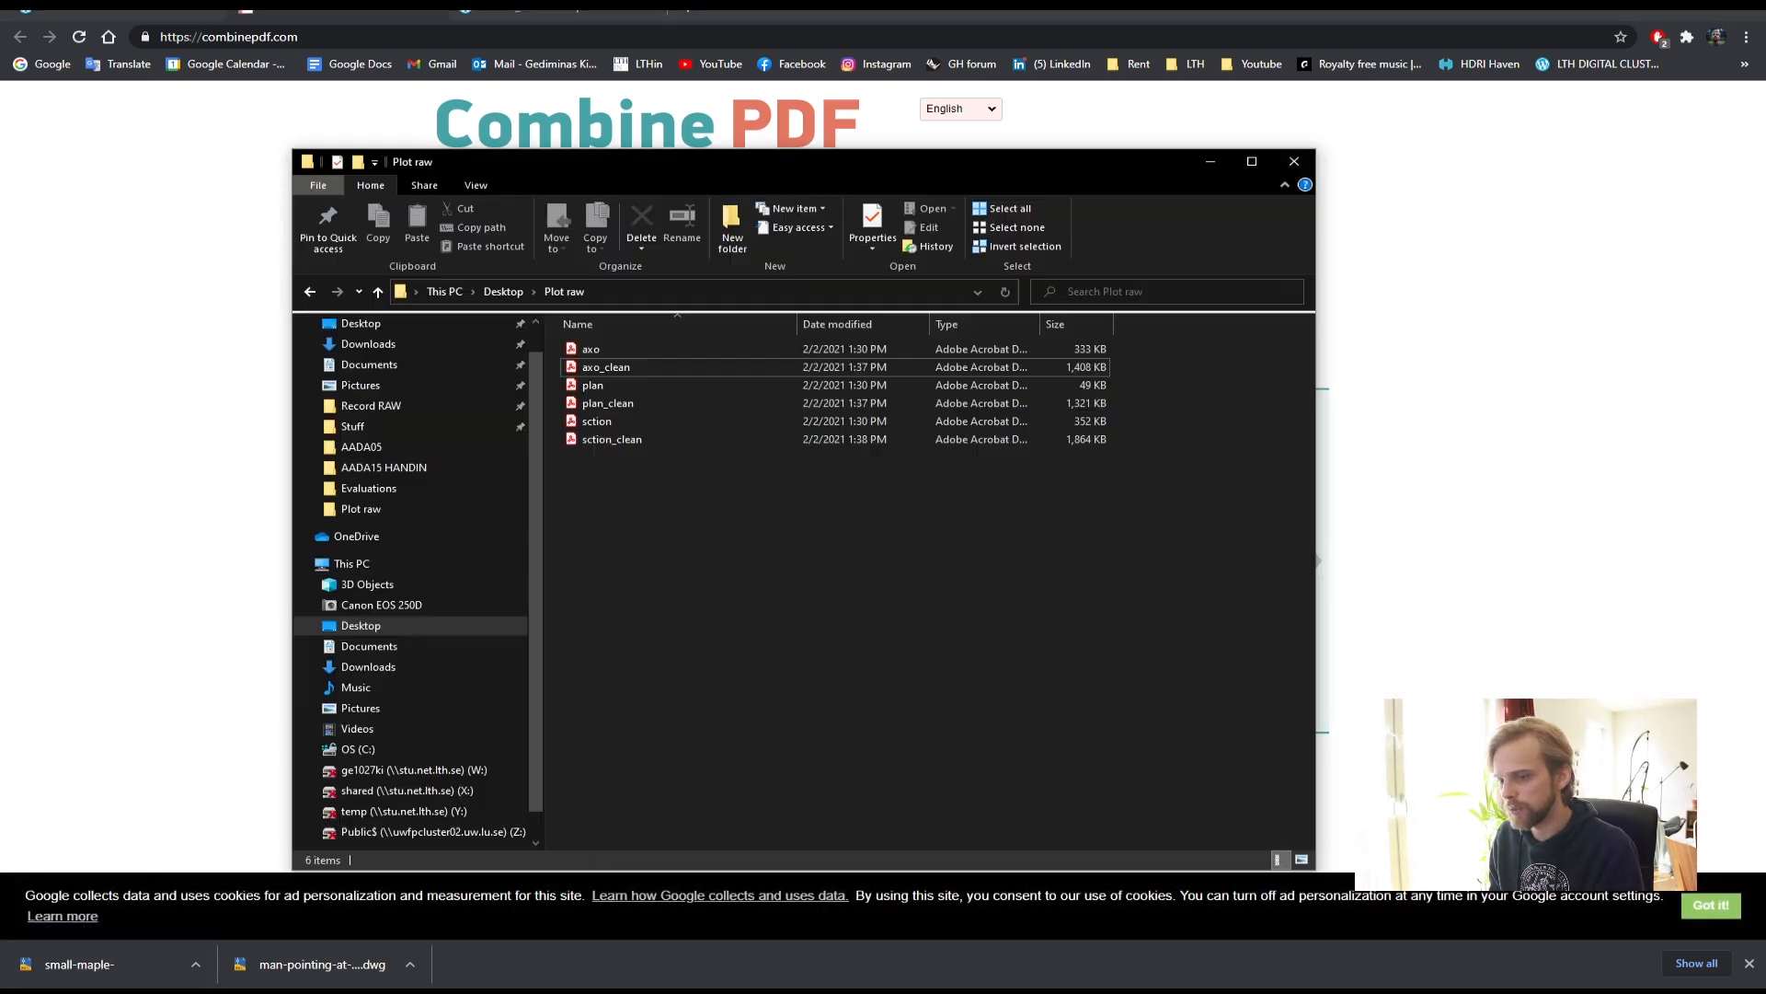
left_click(626, 367)
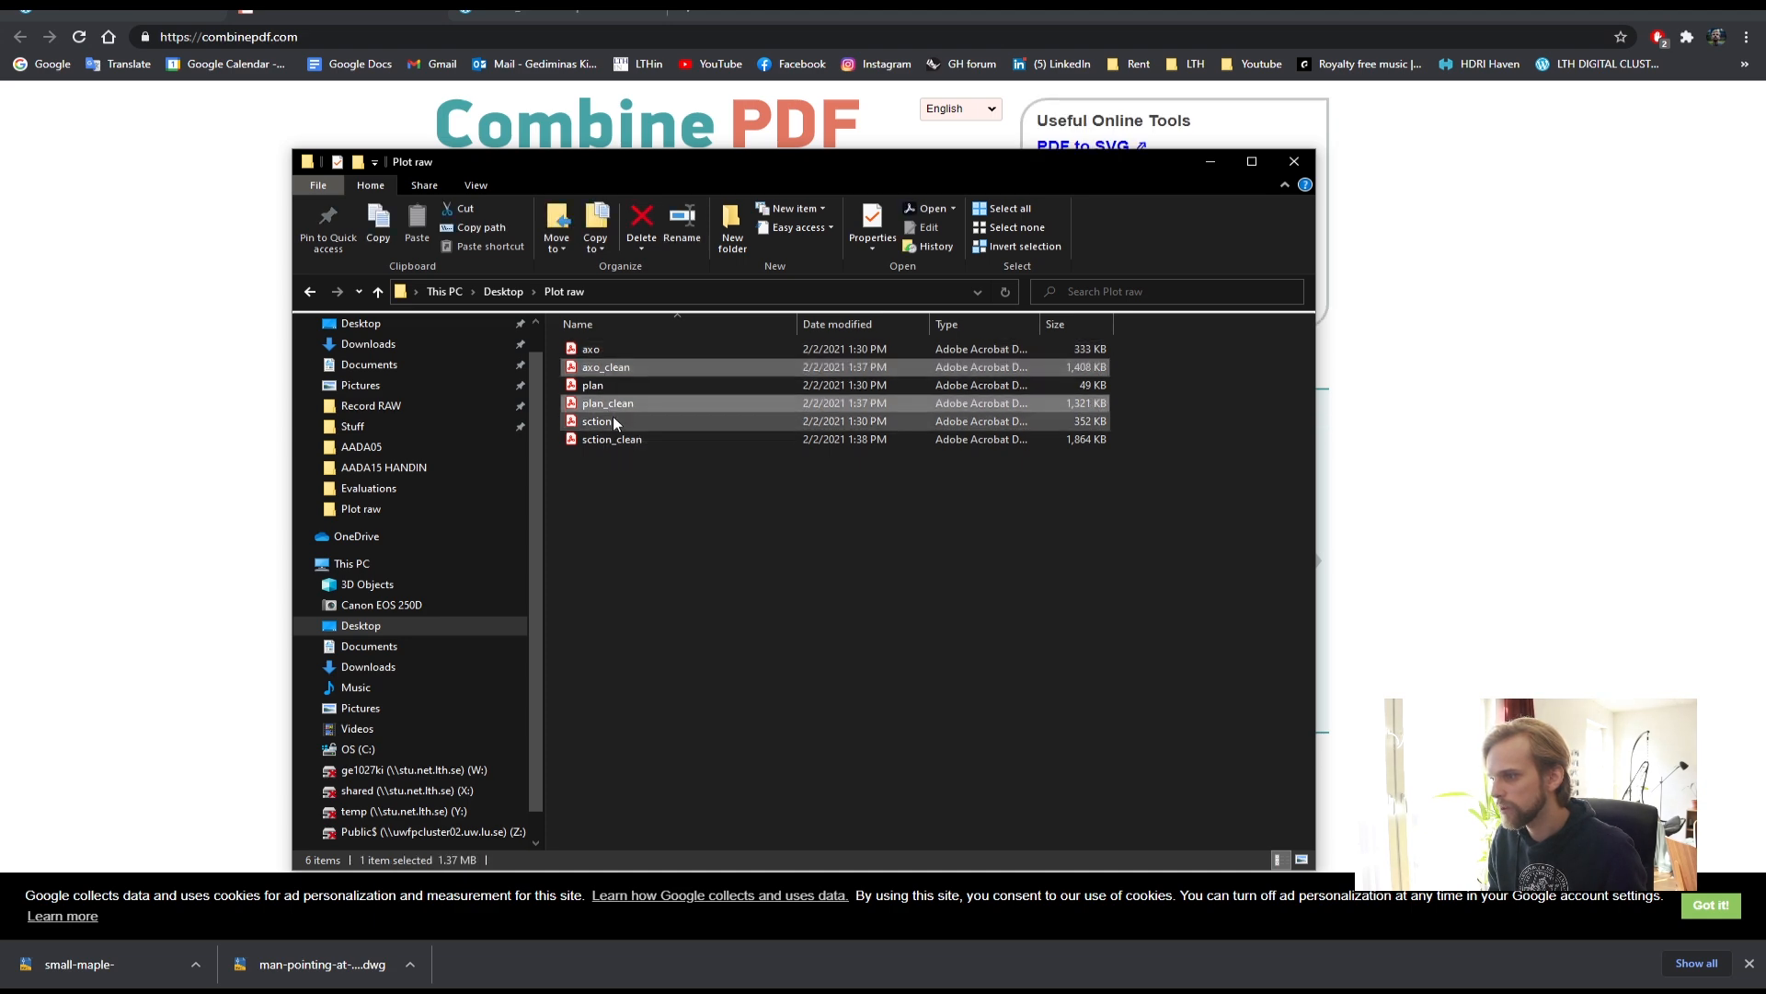
left_click(610, 439, "ctrl")
left_click(611, 405, "ctrl")
left_click_drag(695, 163, 1291, 116)
left_click_drag(1211, 311, 727, 579)
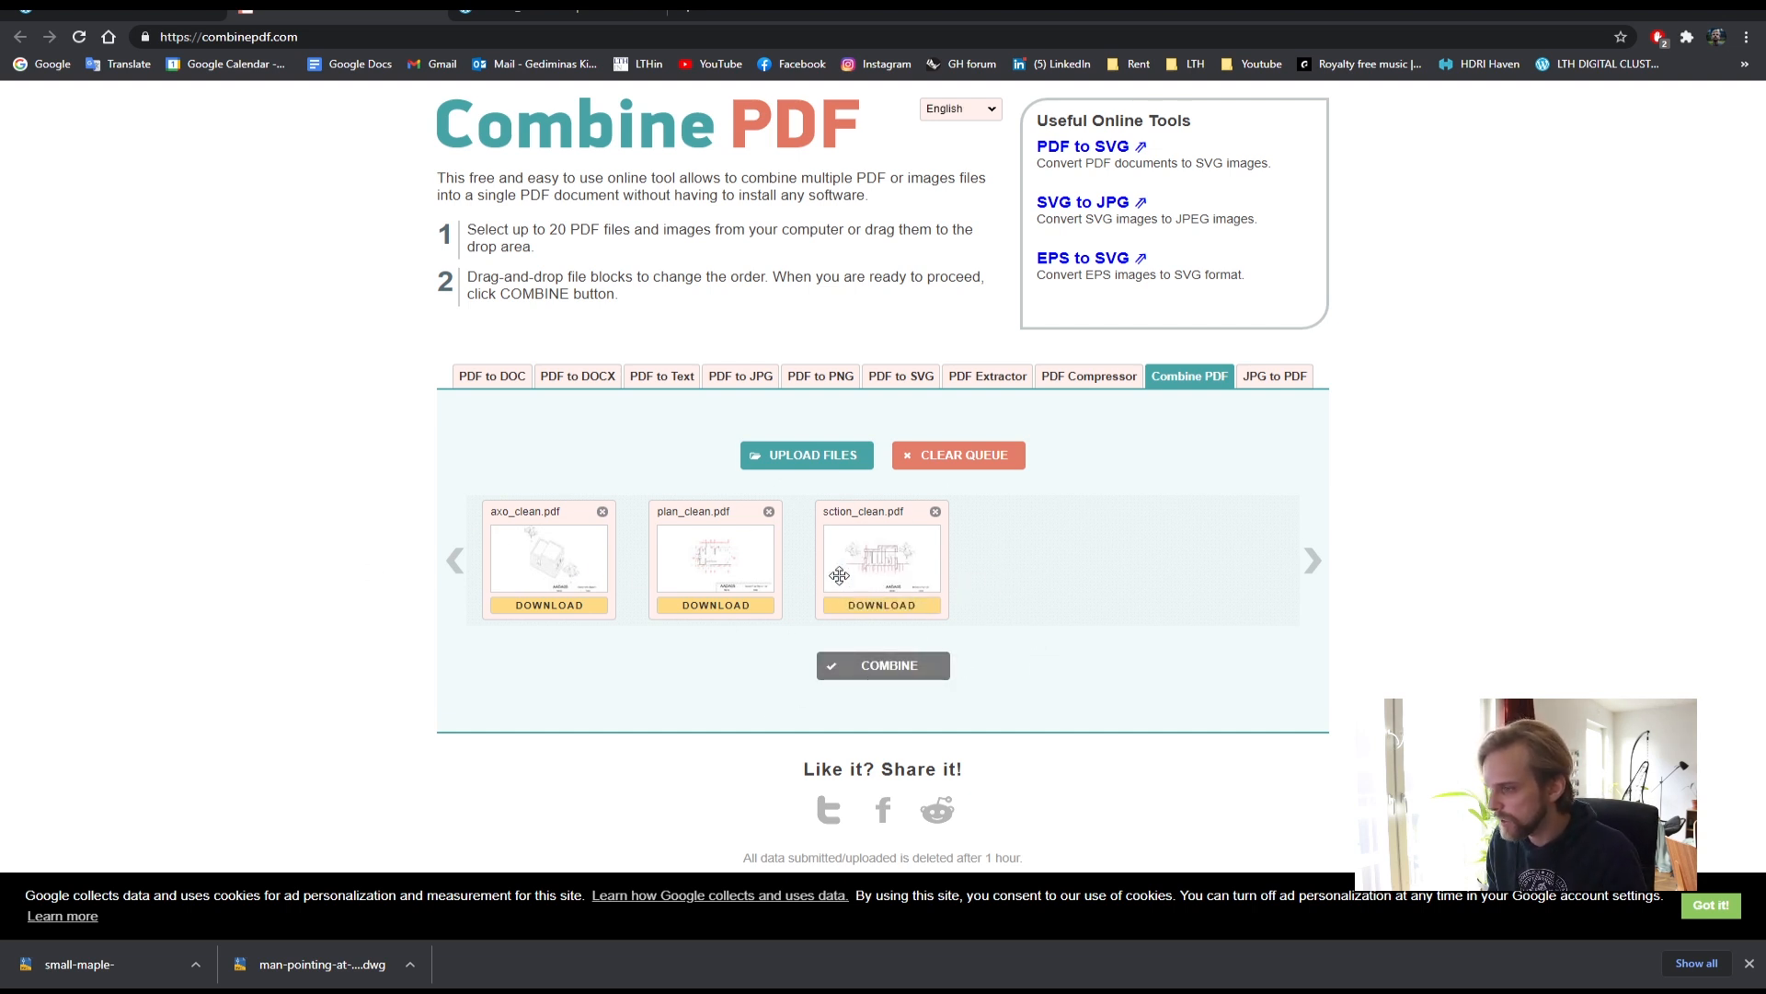
- Reorder the files as plan, section, axo and merge them into combinepdf.pdf
left_click_drag(732, 563, 533, 566)
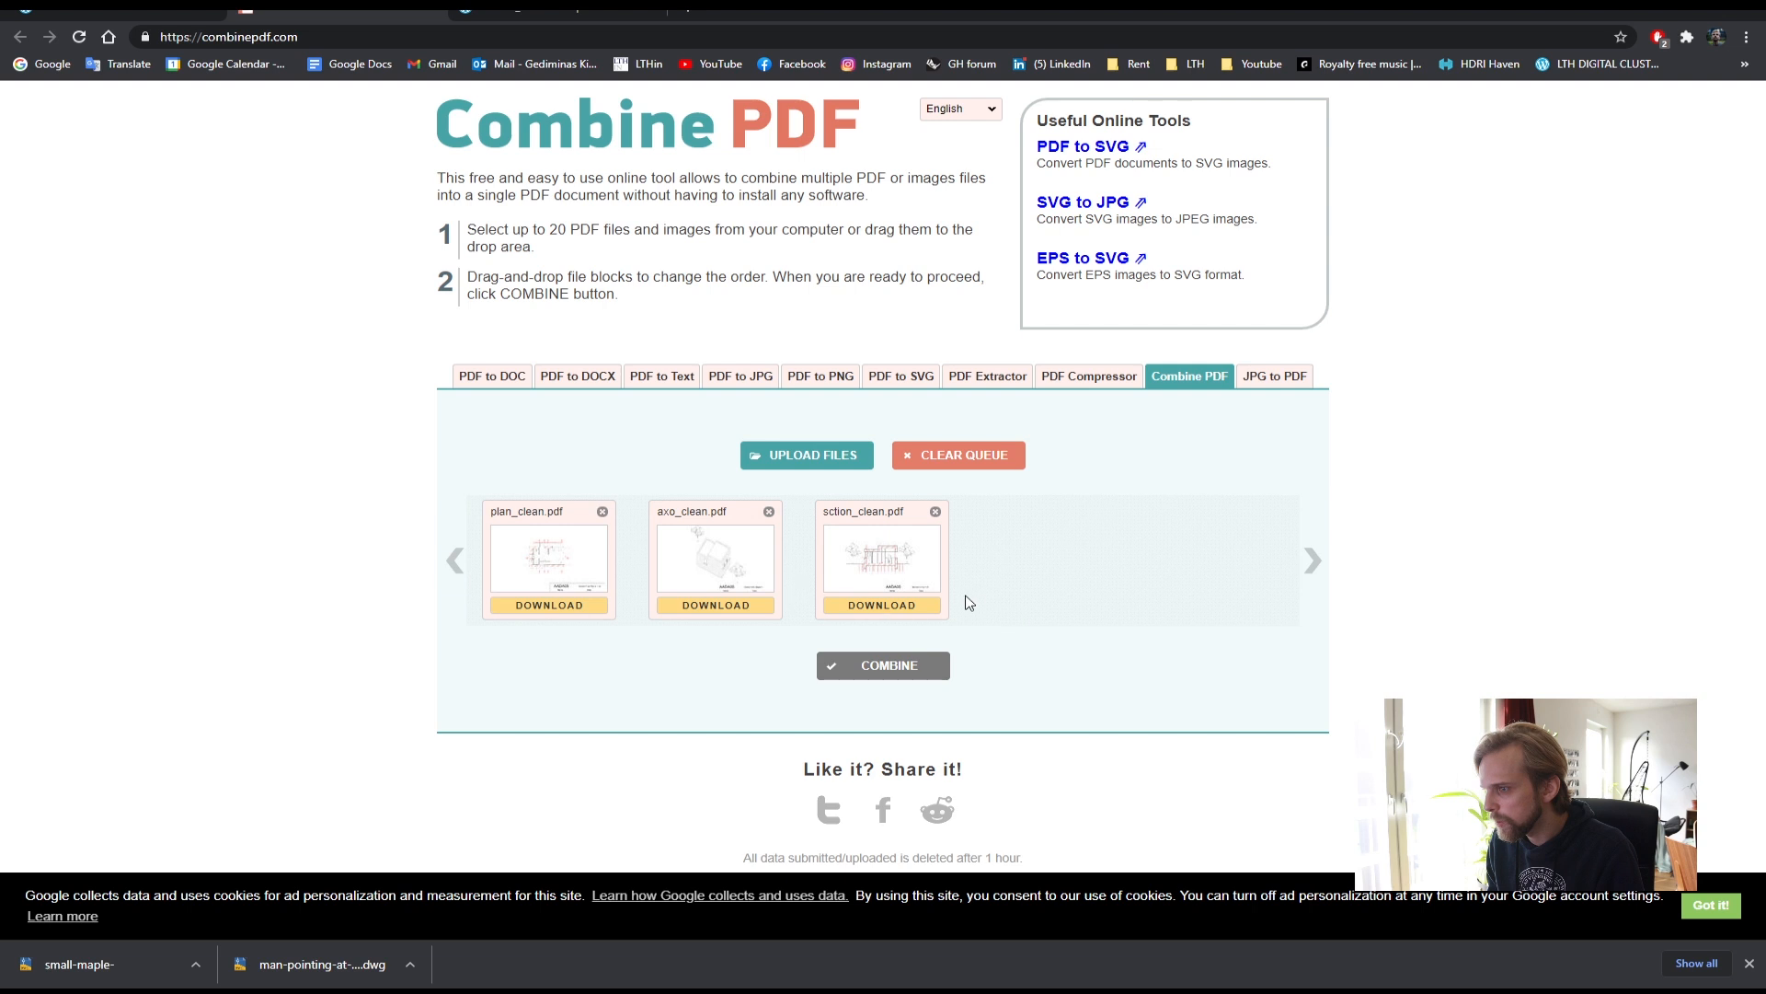
left_click_drag(901, 556, 736, 568)
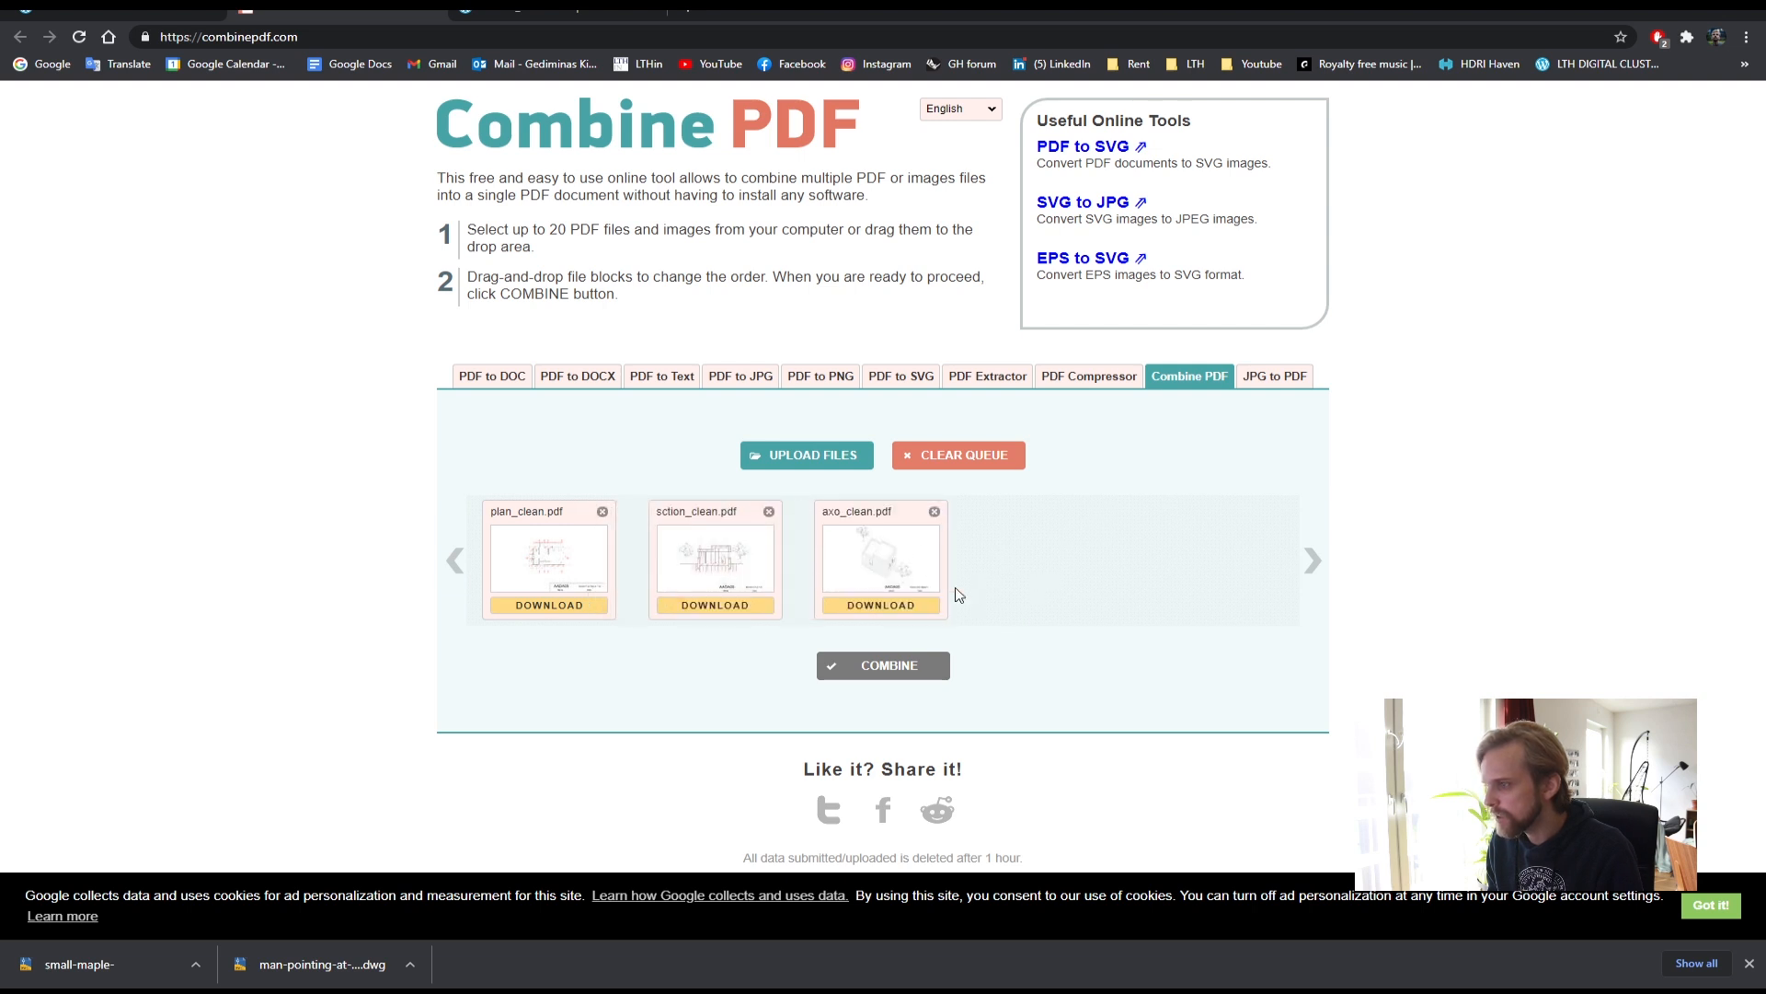
left_click(886, 674)
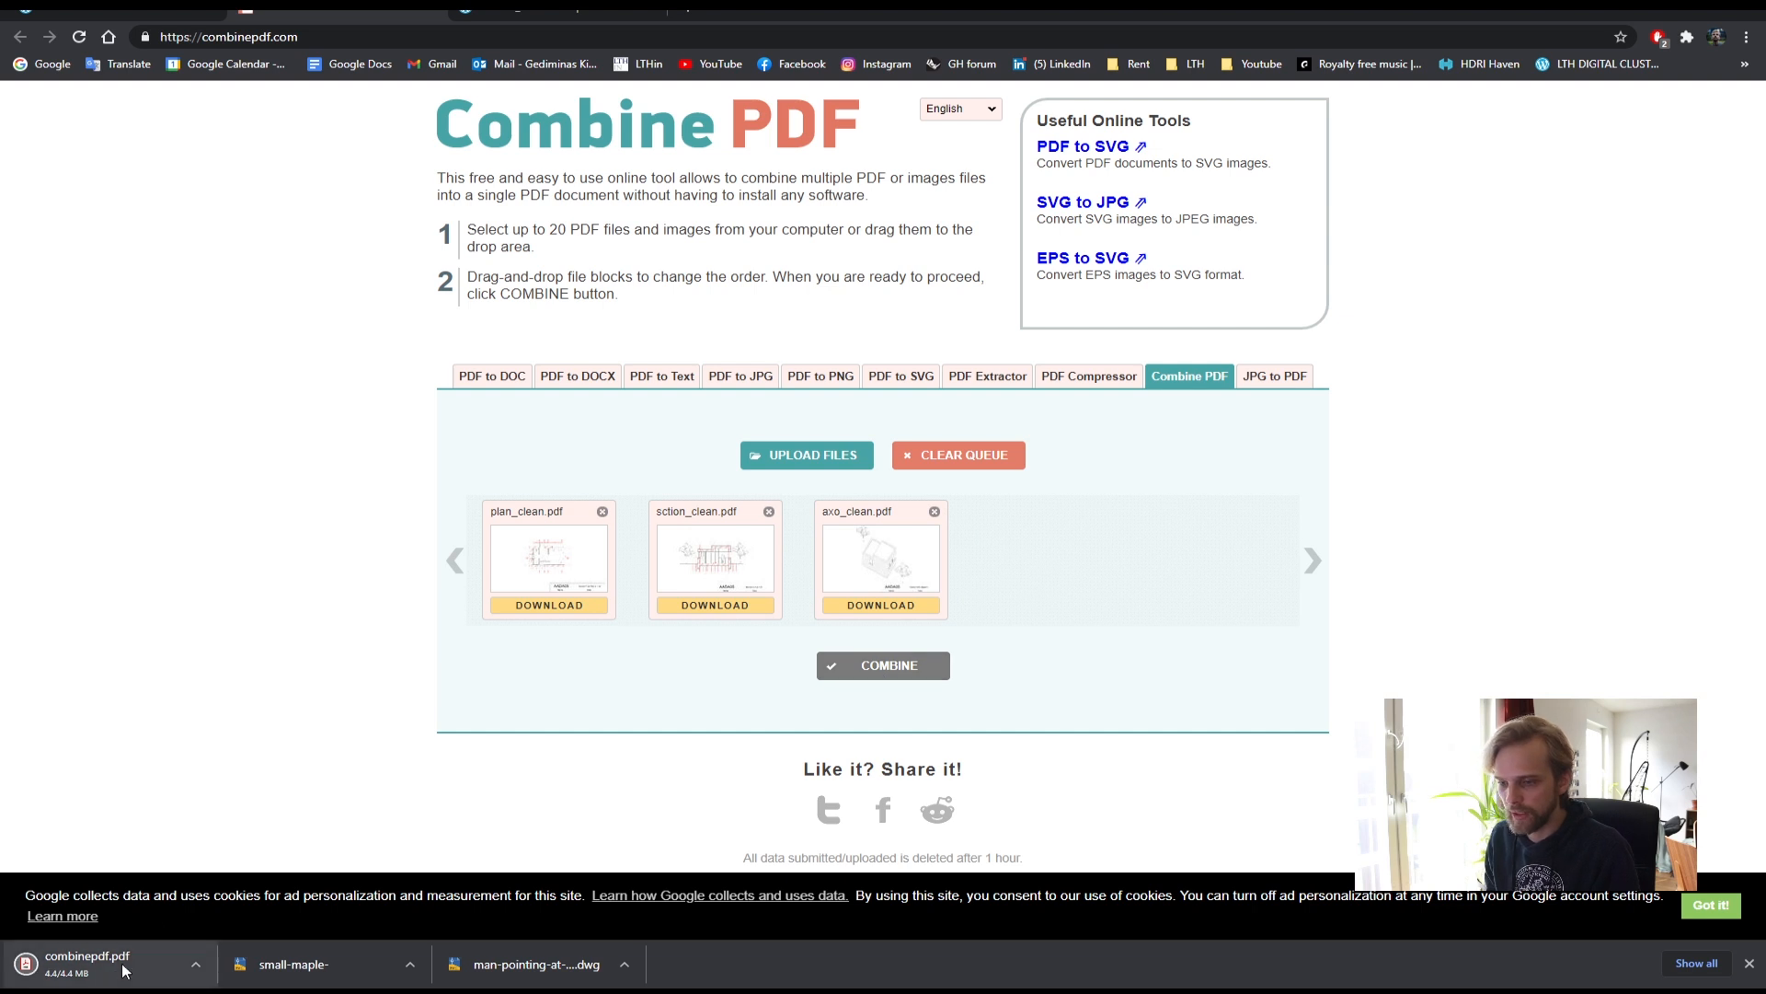
- Show the downloaded combinepdf.pdf in the Downloads folder
right_click(126, 971)
left_click(212, 927)
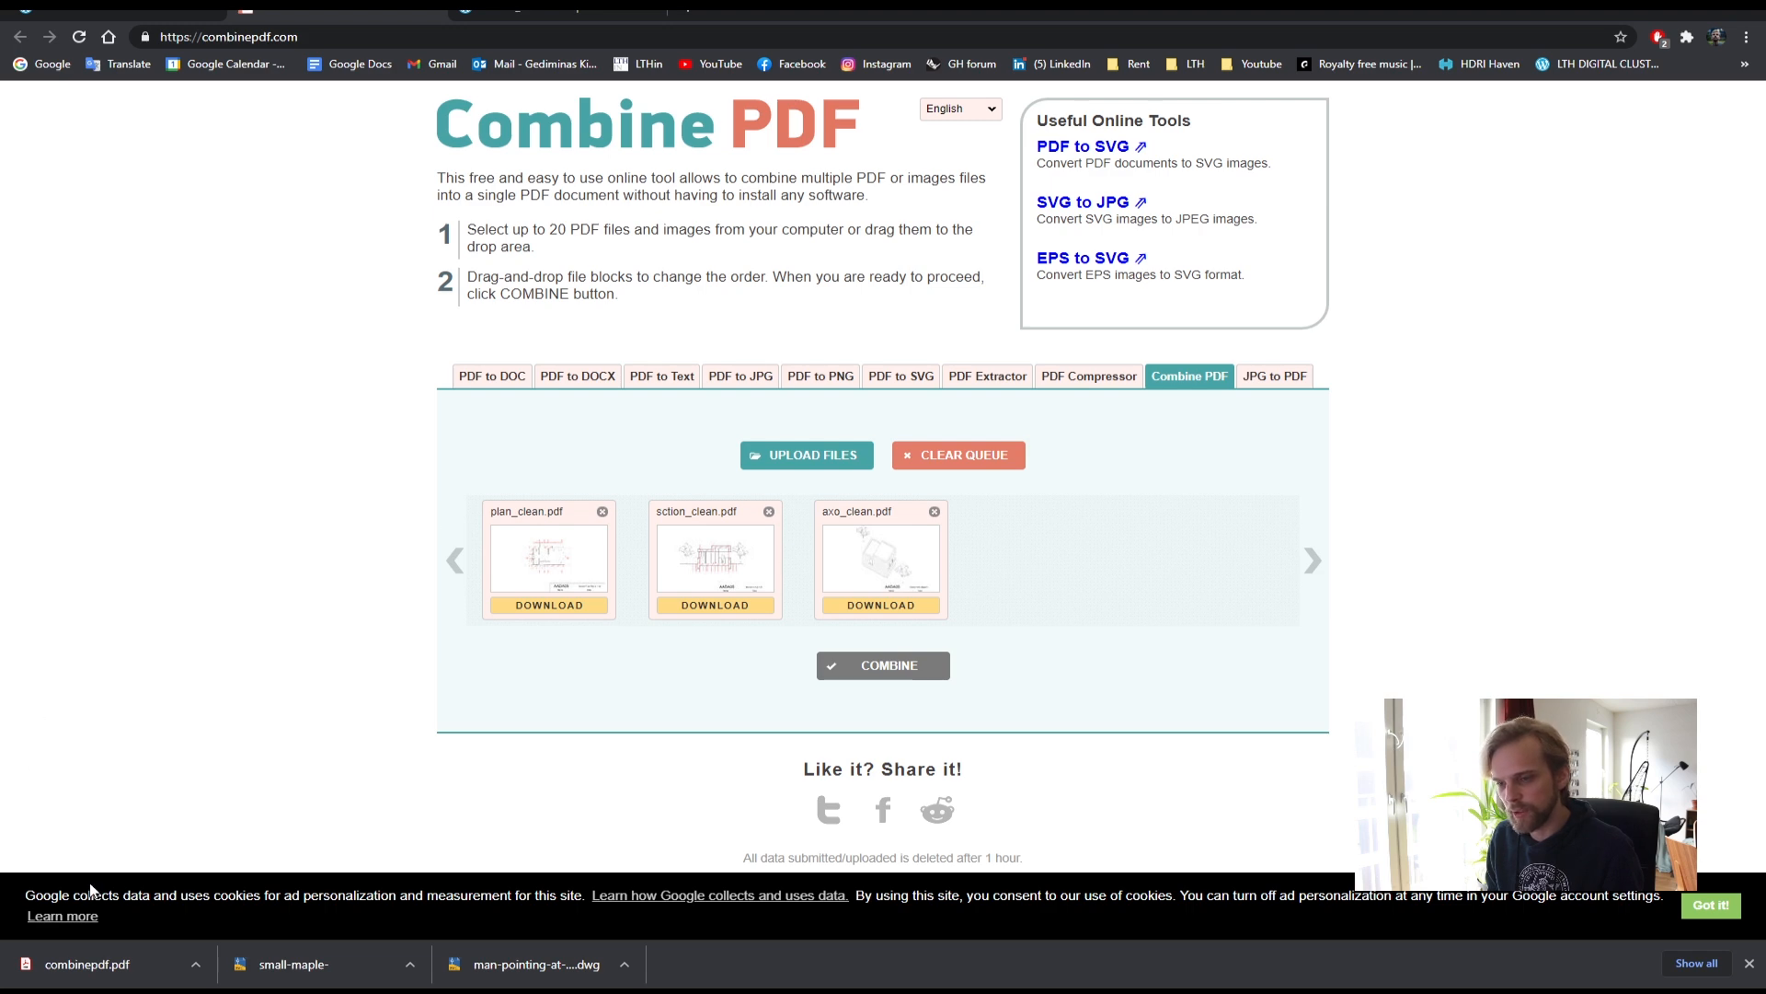
right_click(116, 962)
left_click(248, 920)
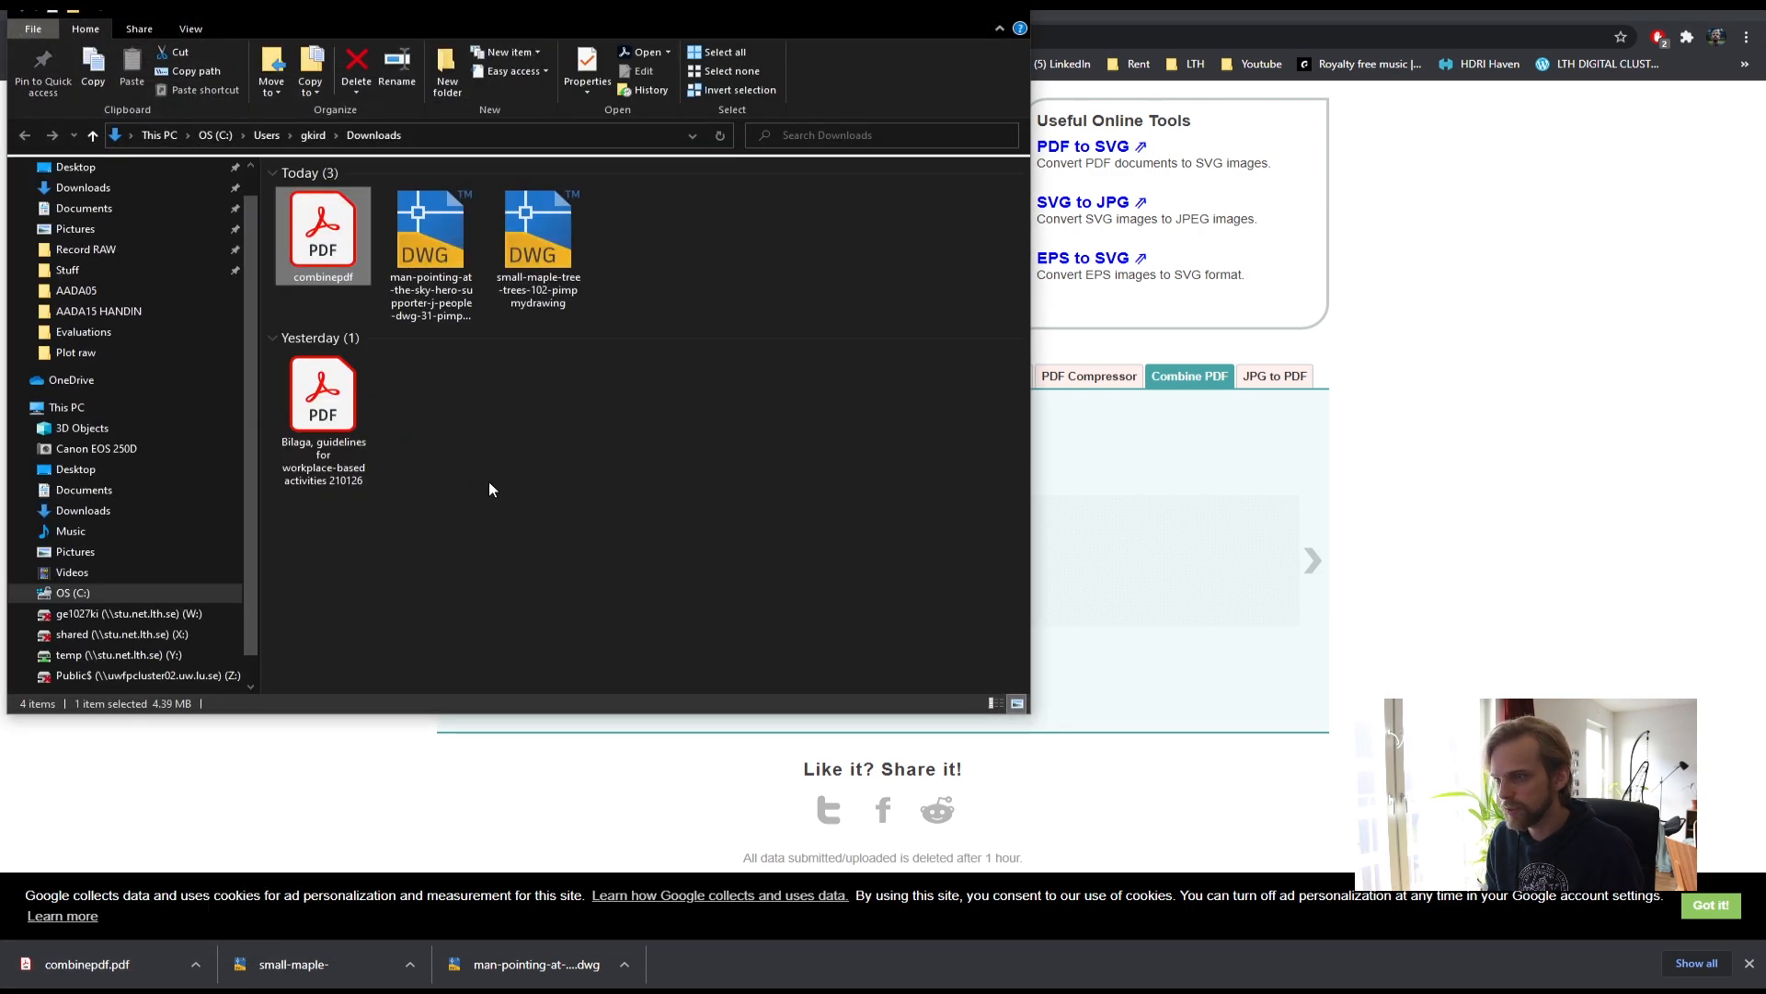
- Move combinepdf from Downloads into the Plot raw folder on the Desktop
key("ctrl+x")
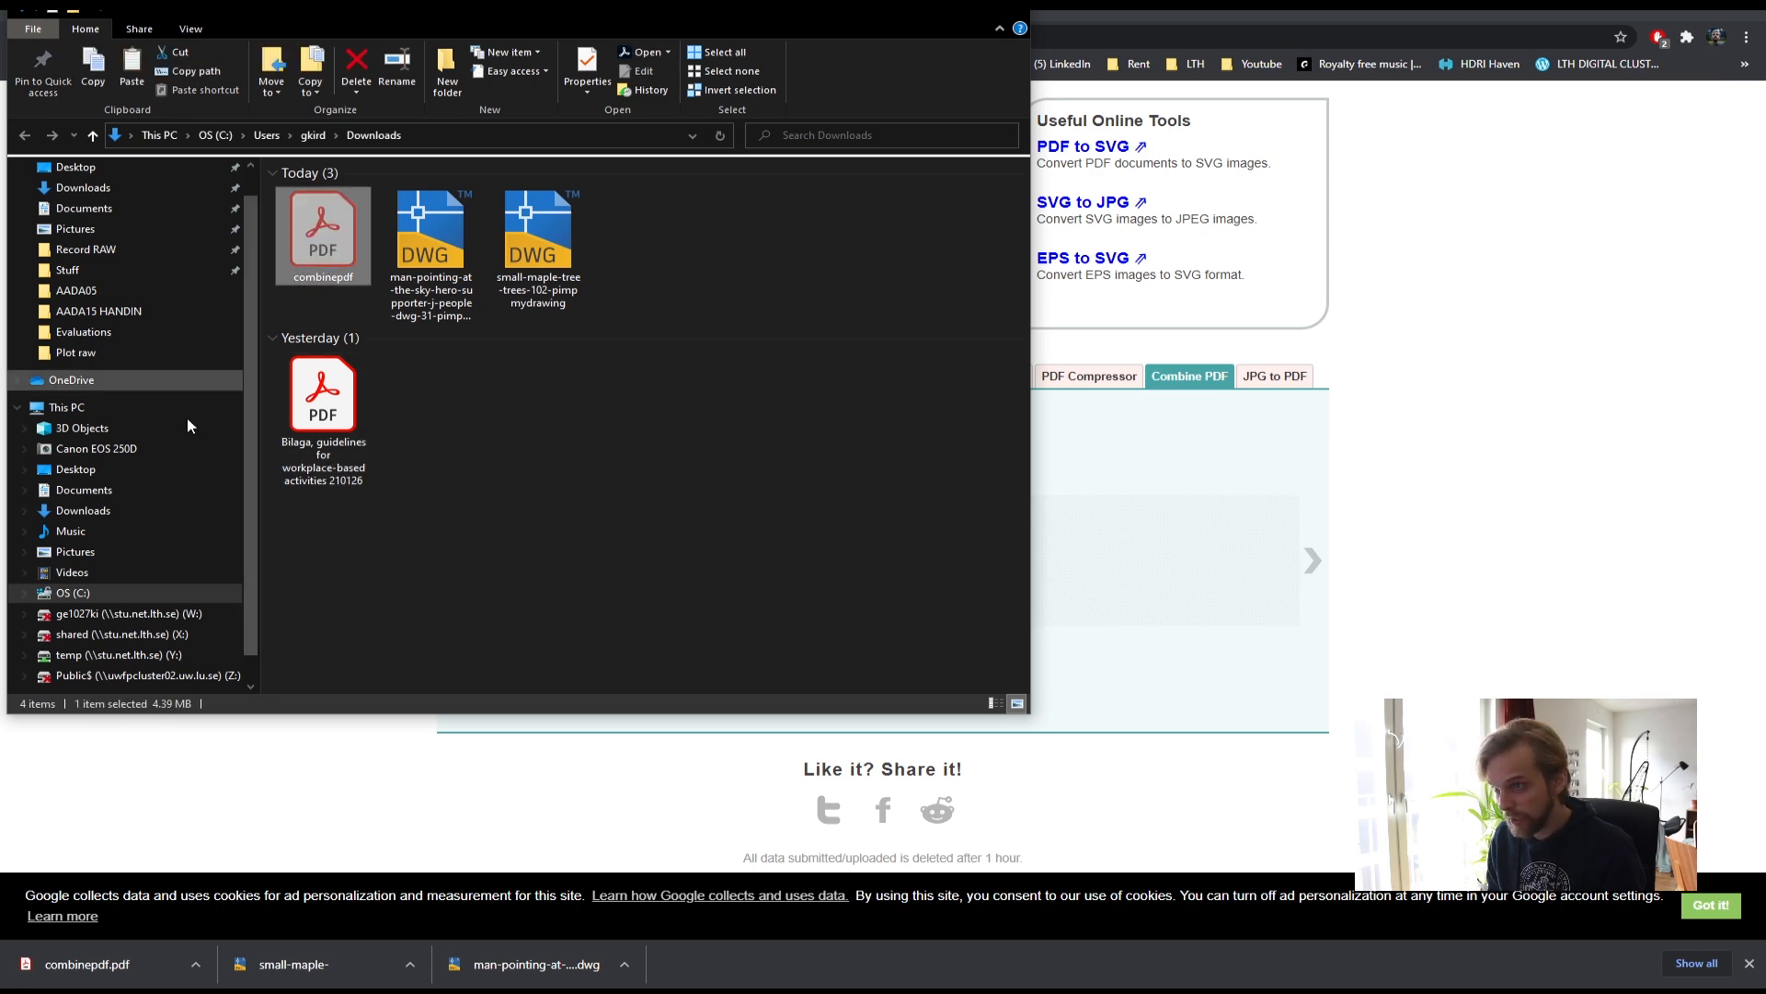
mouse_move(124, 979)
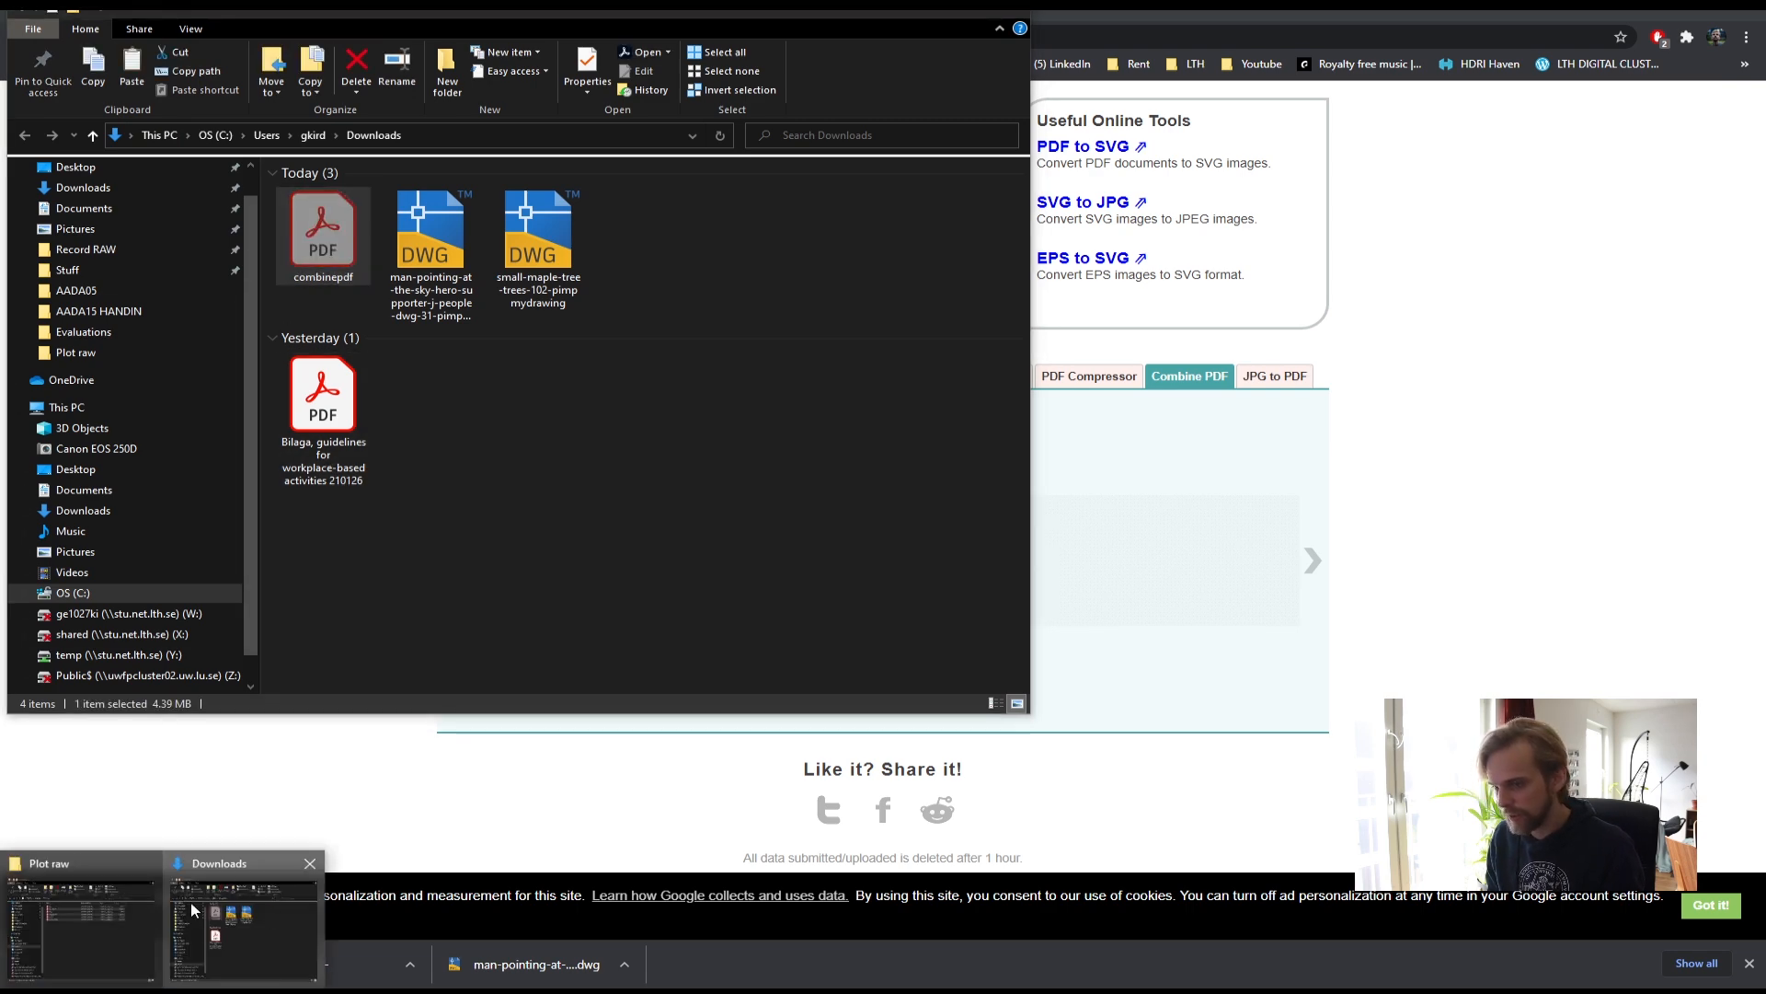
left_click(53, 929)
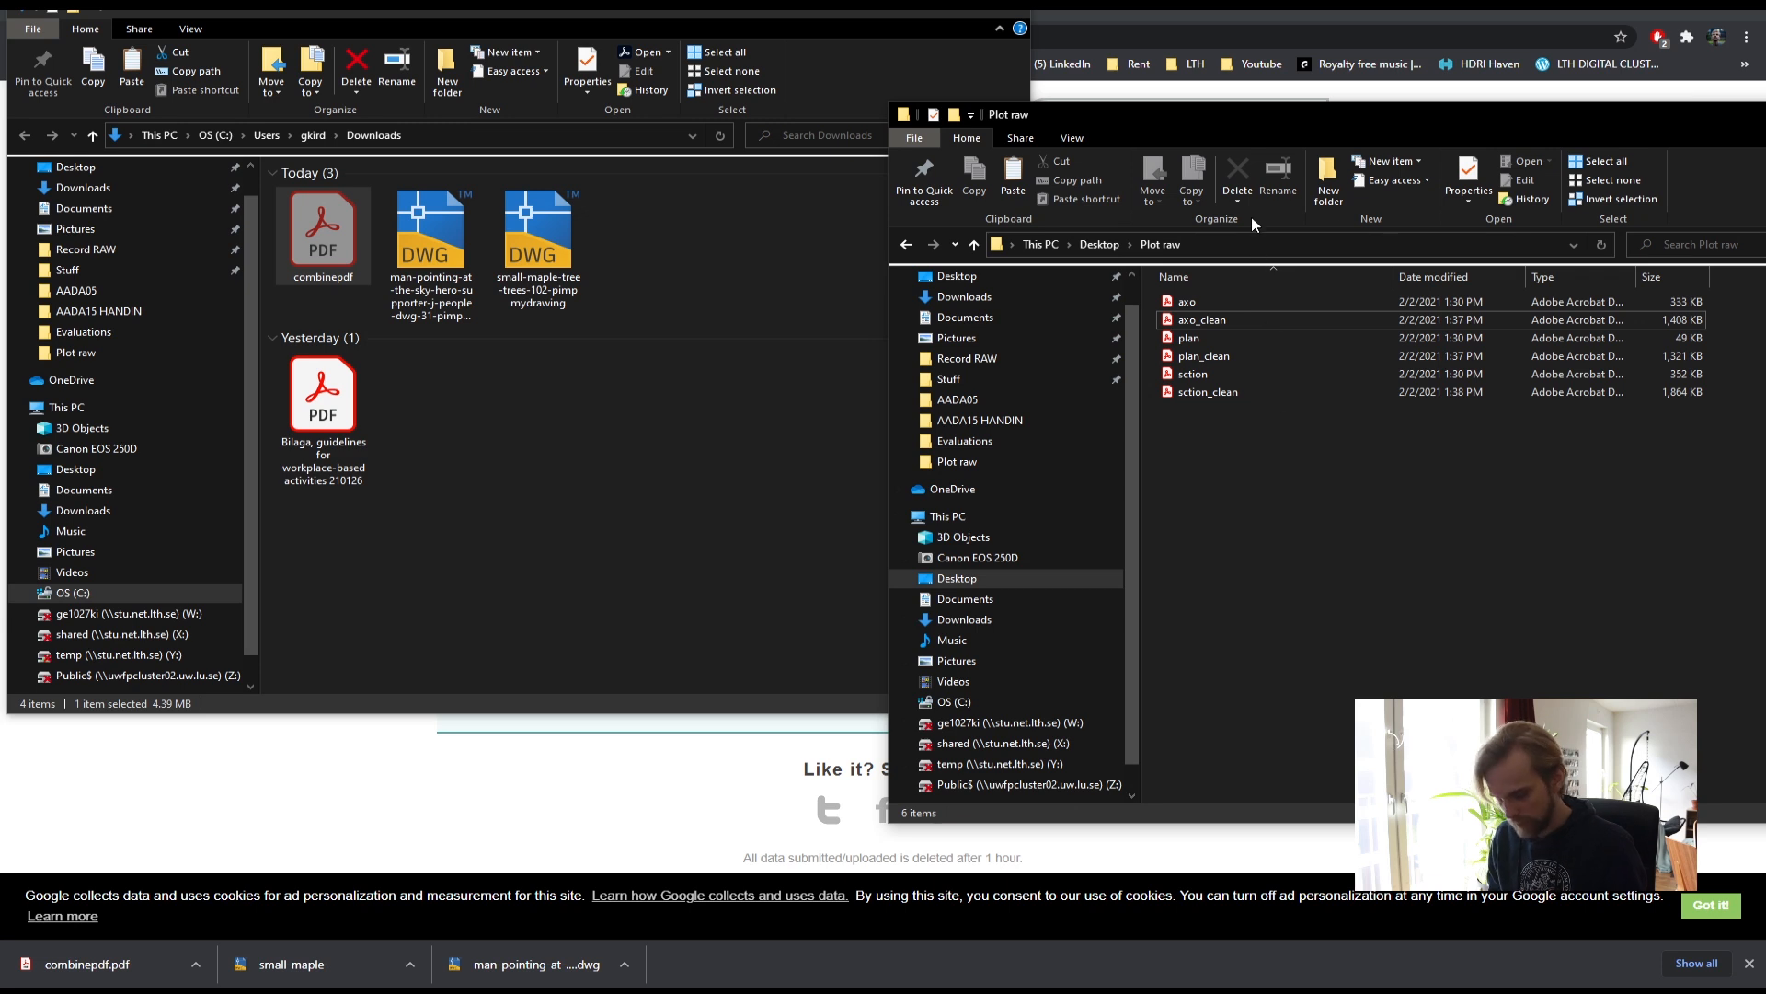
left_click(1095, 241)
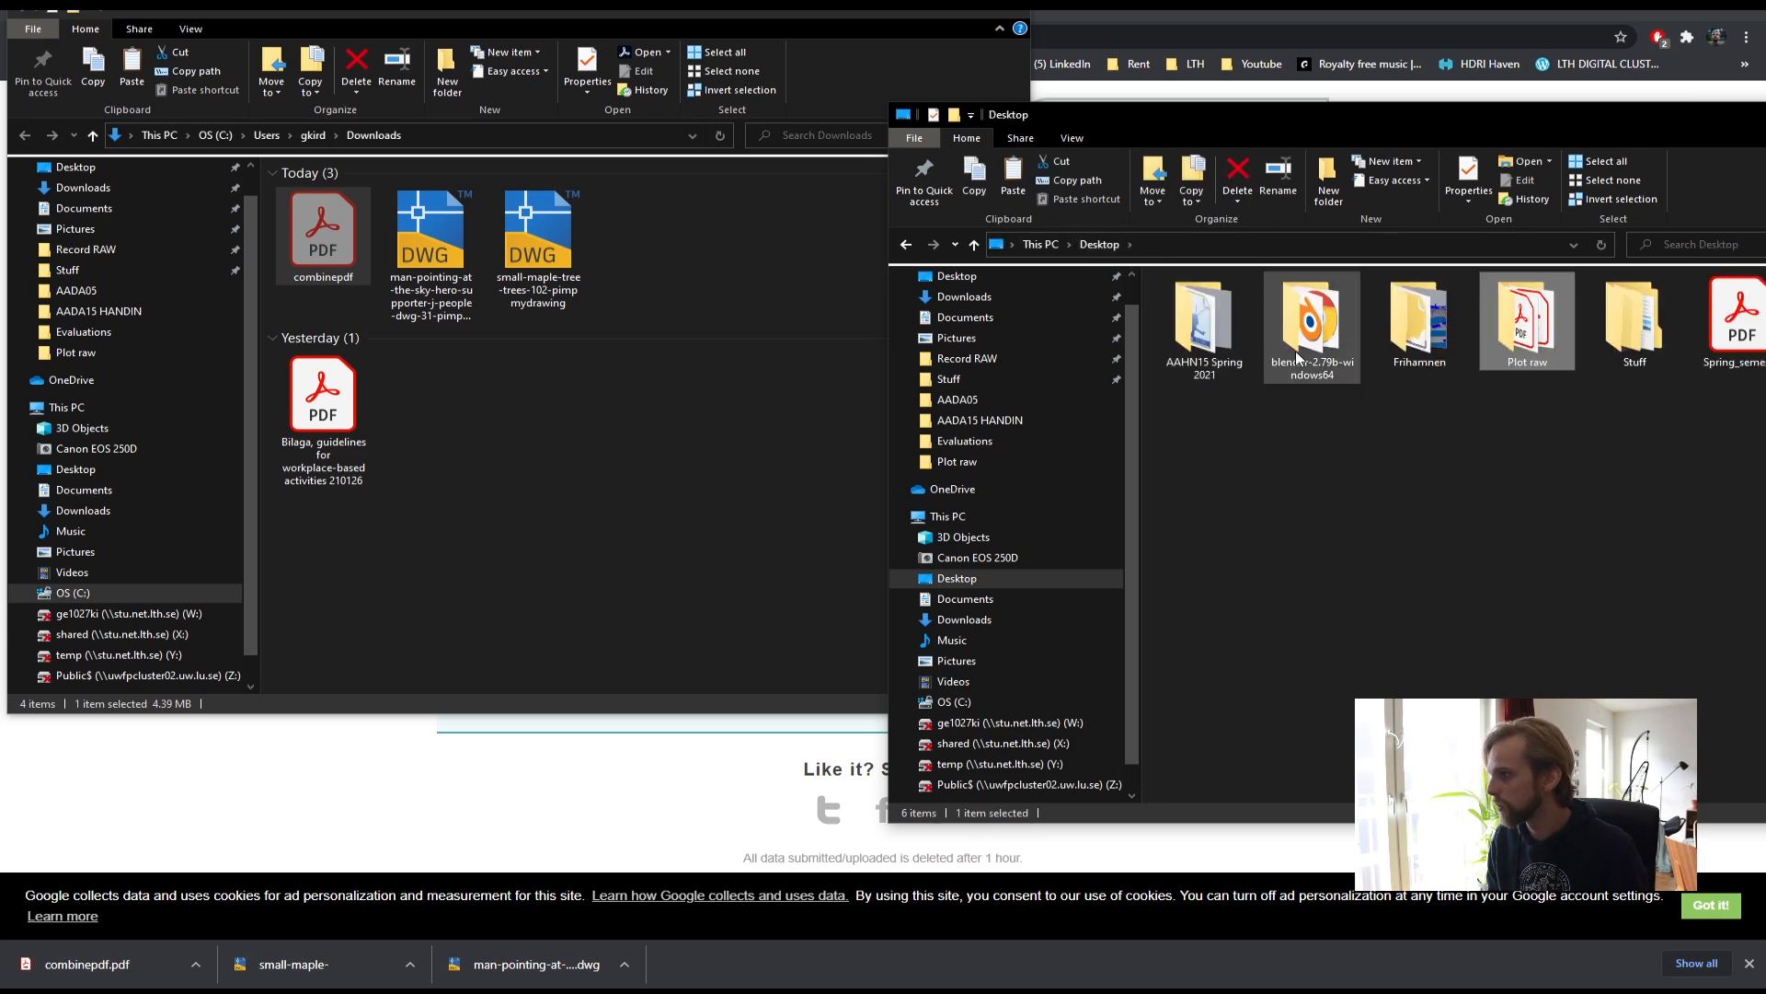
double_click(1536, 345)
key("ctrl+v")
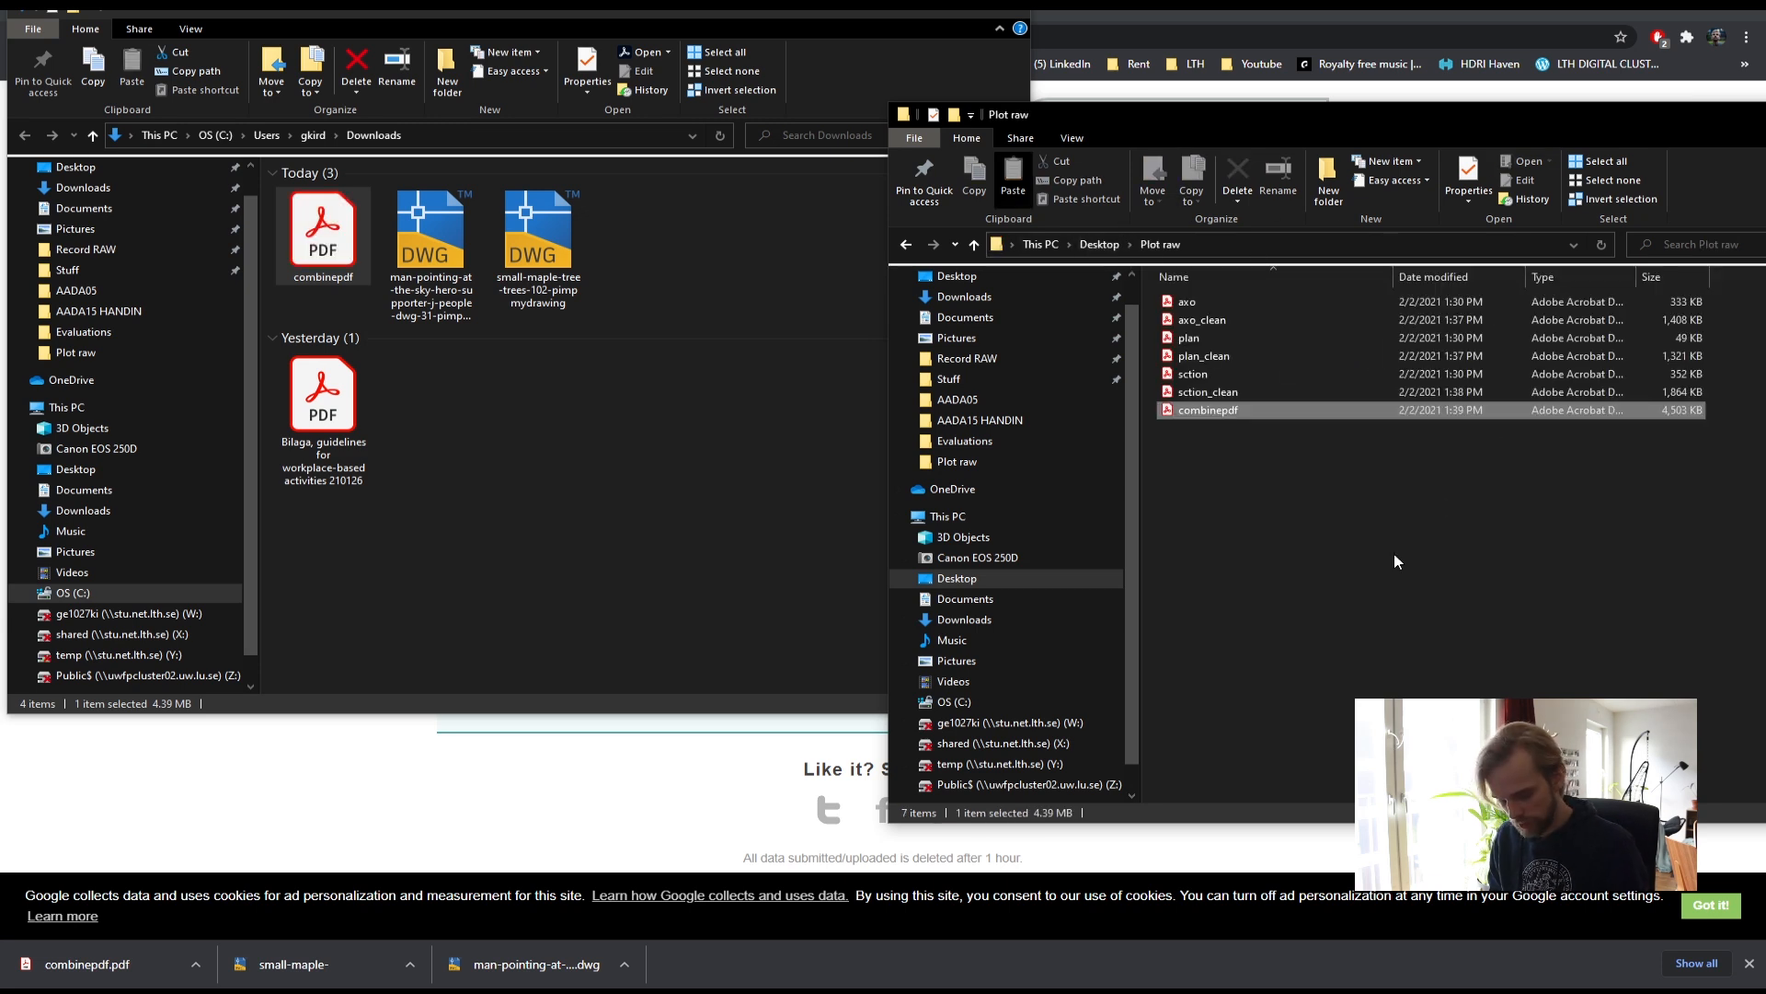
- Rename combinepdf to AADA05 plus the student's surname and first name
left_click(1192, 411)
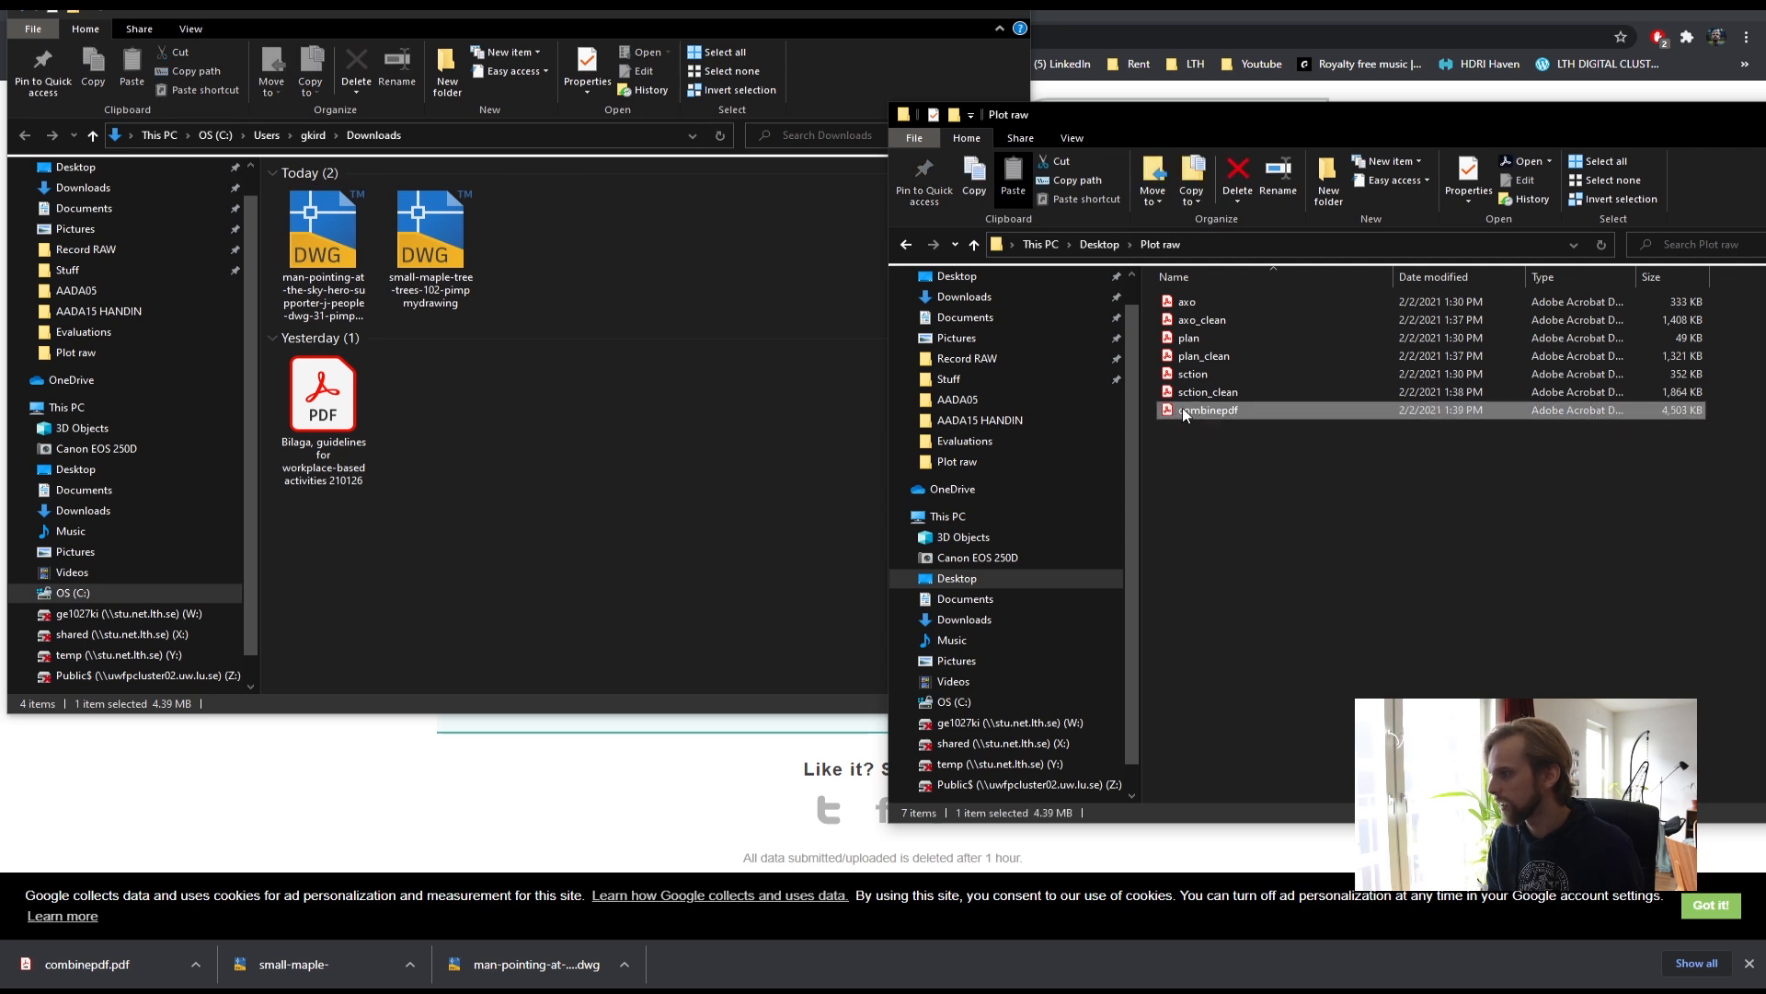
left_click(1185, 408)
type("AADA05_Kirdeikis_Gediminas")
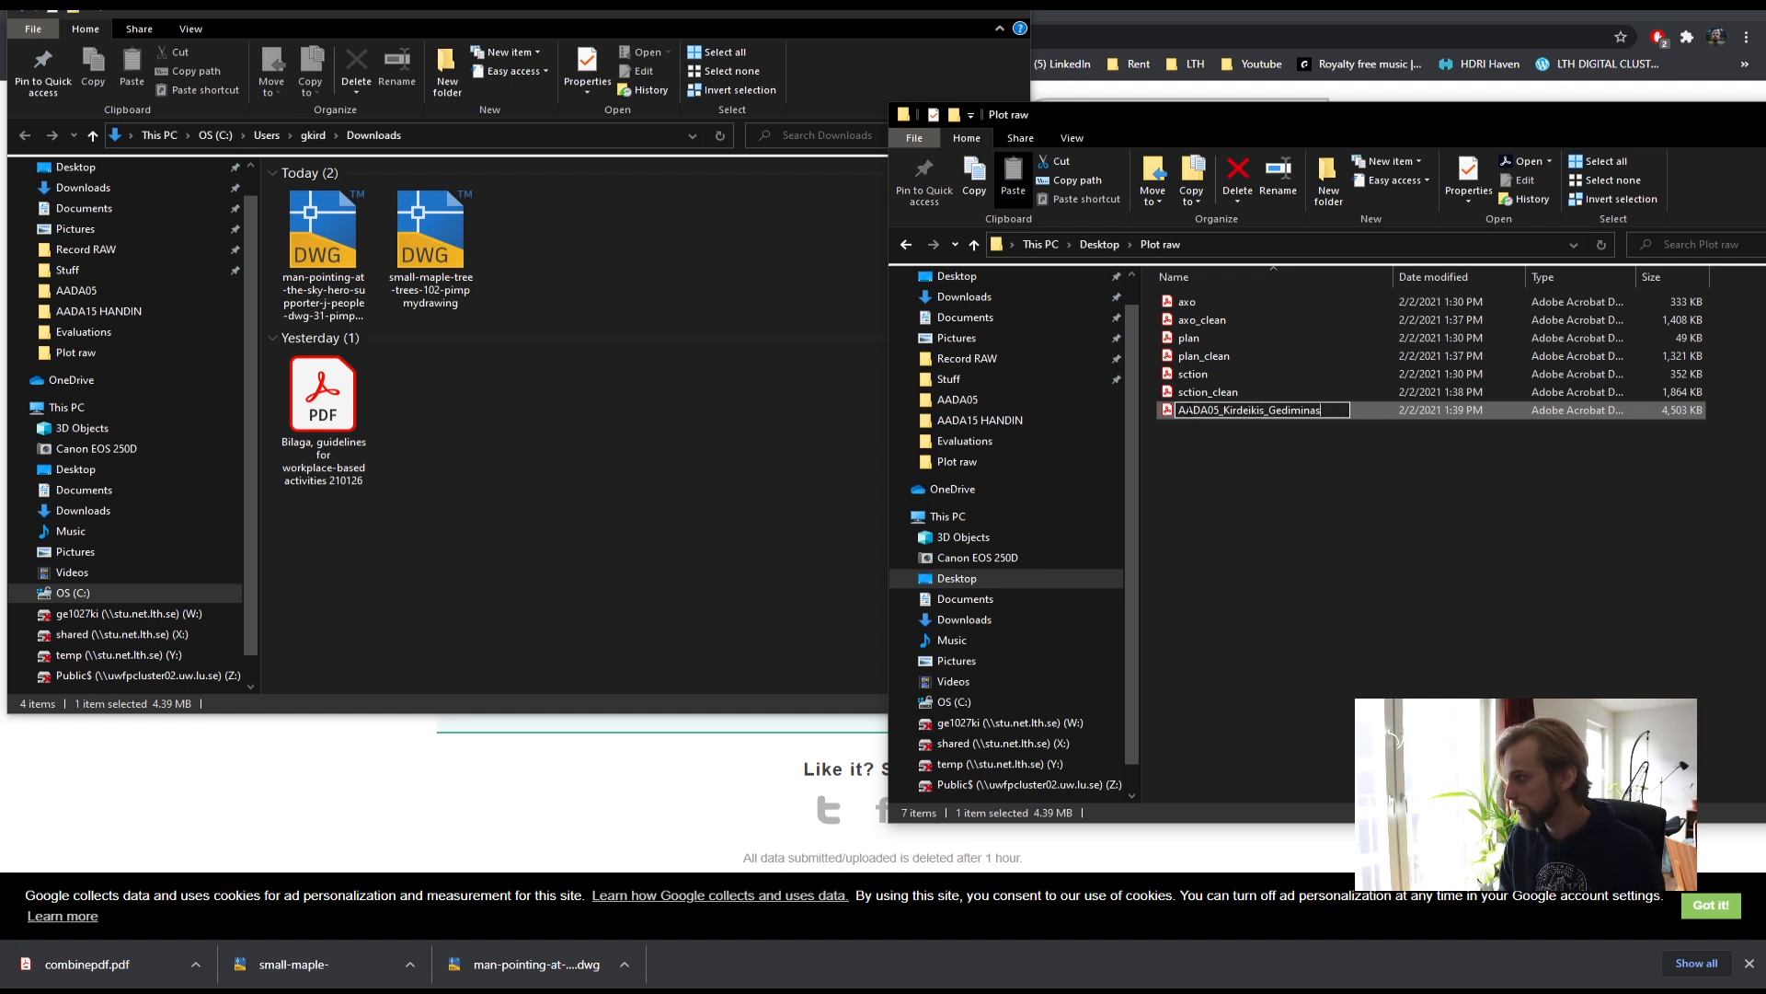
key("Return")
left_click(1282, 502)
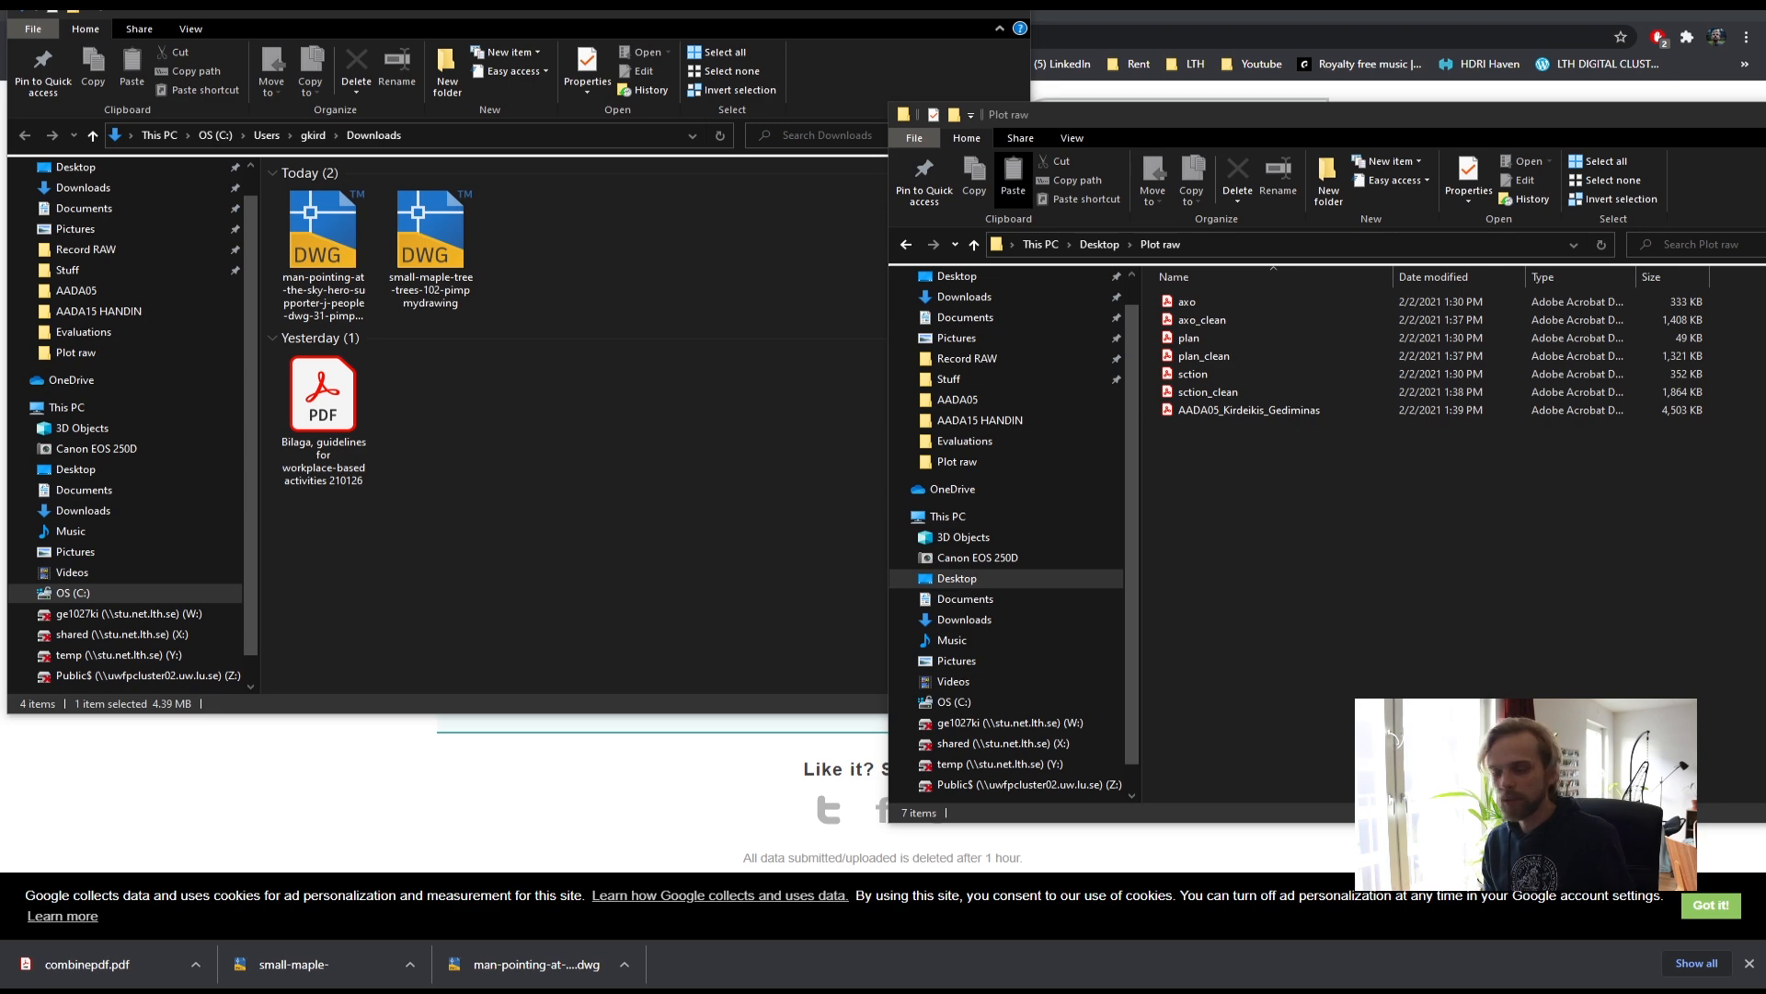
key("alt+Tab")
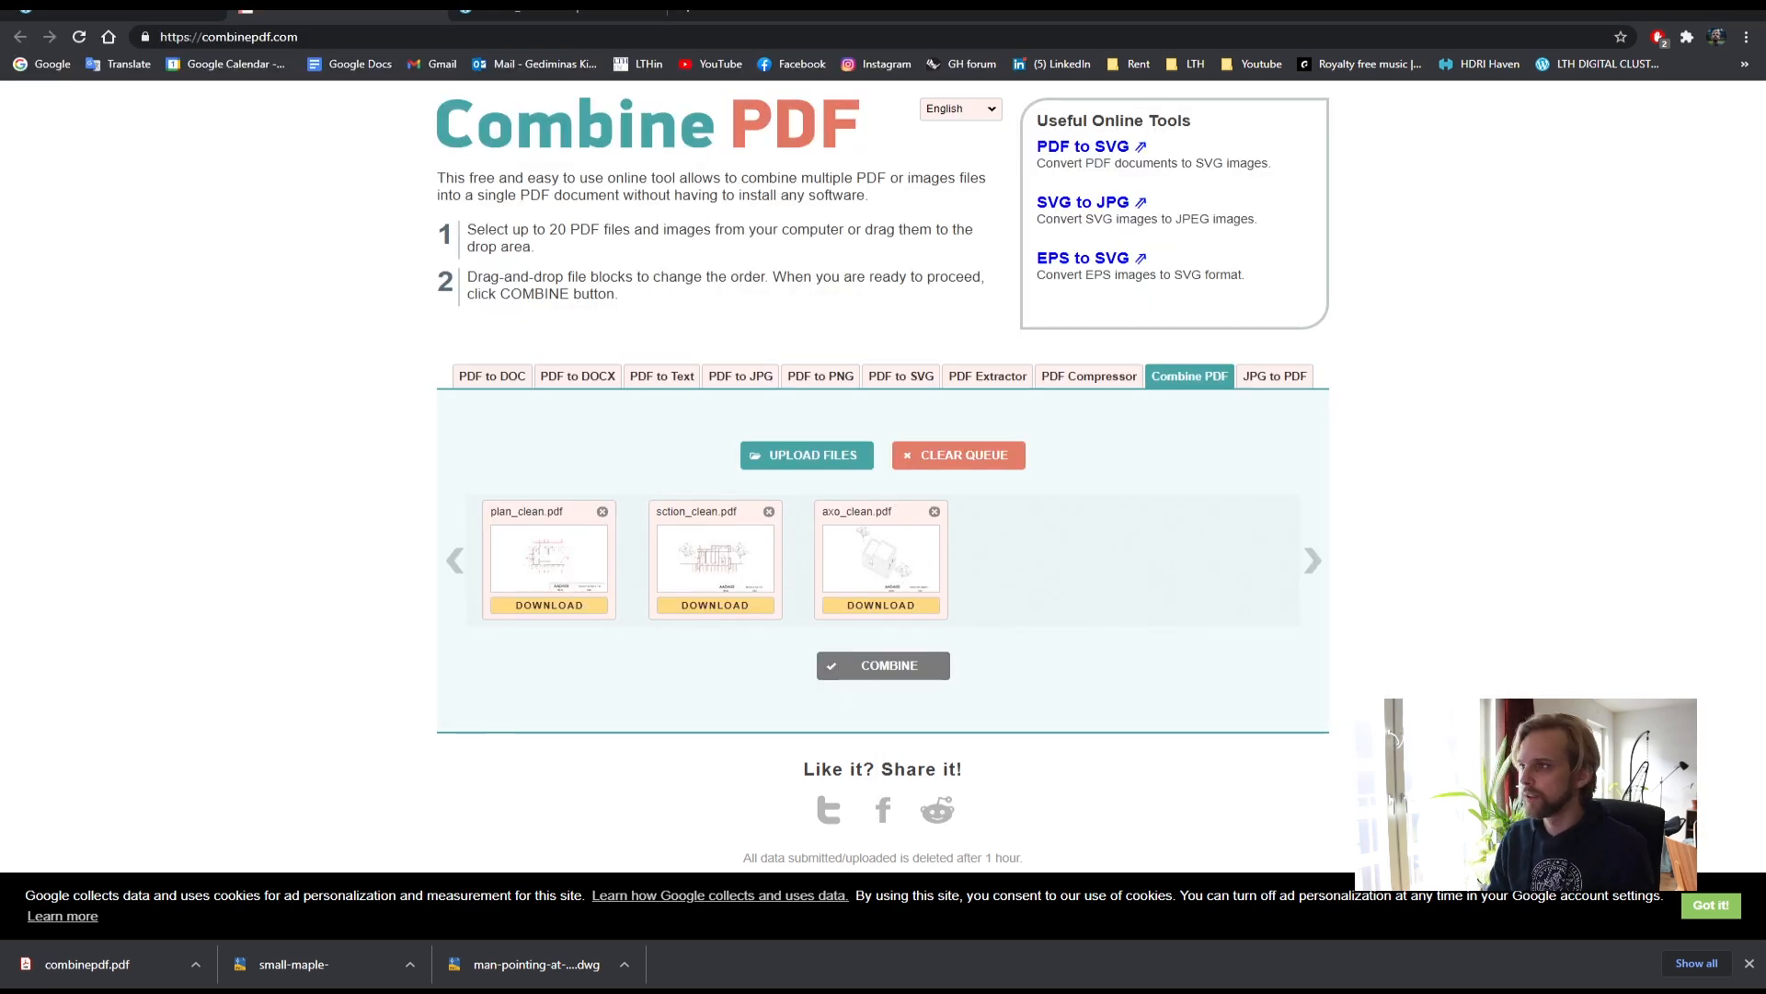
- Log in to the LTH remote desktop portal remote.student.lth.se from the bookmarks
left_click(688, 13)
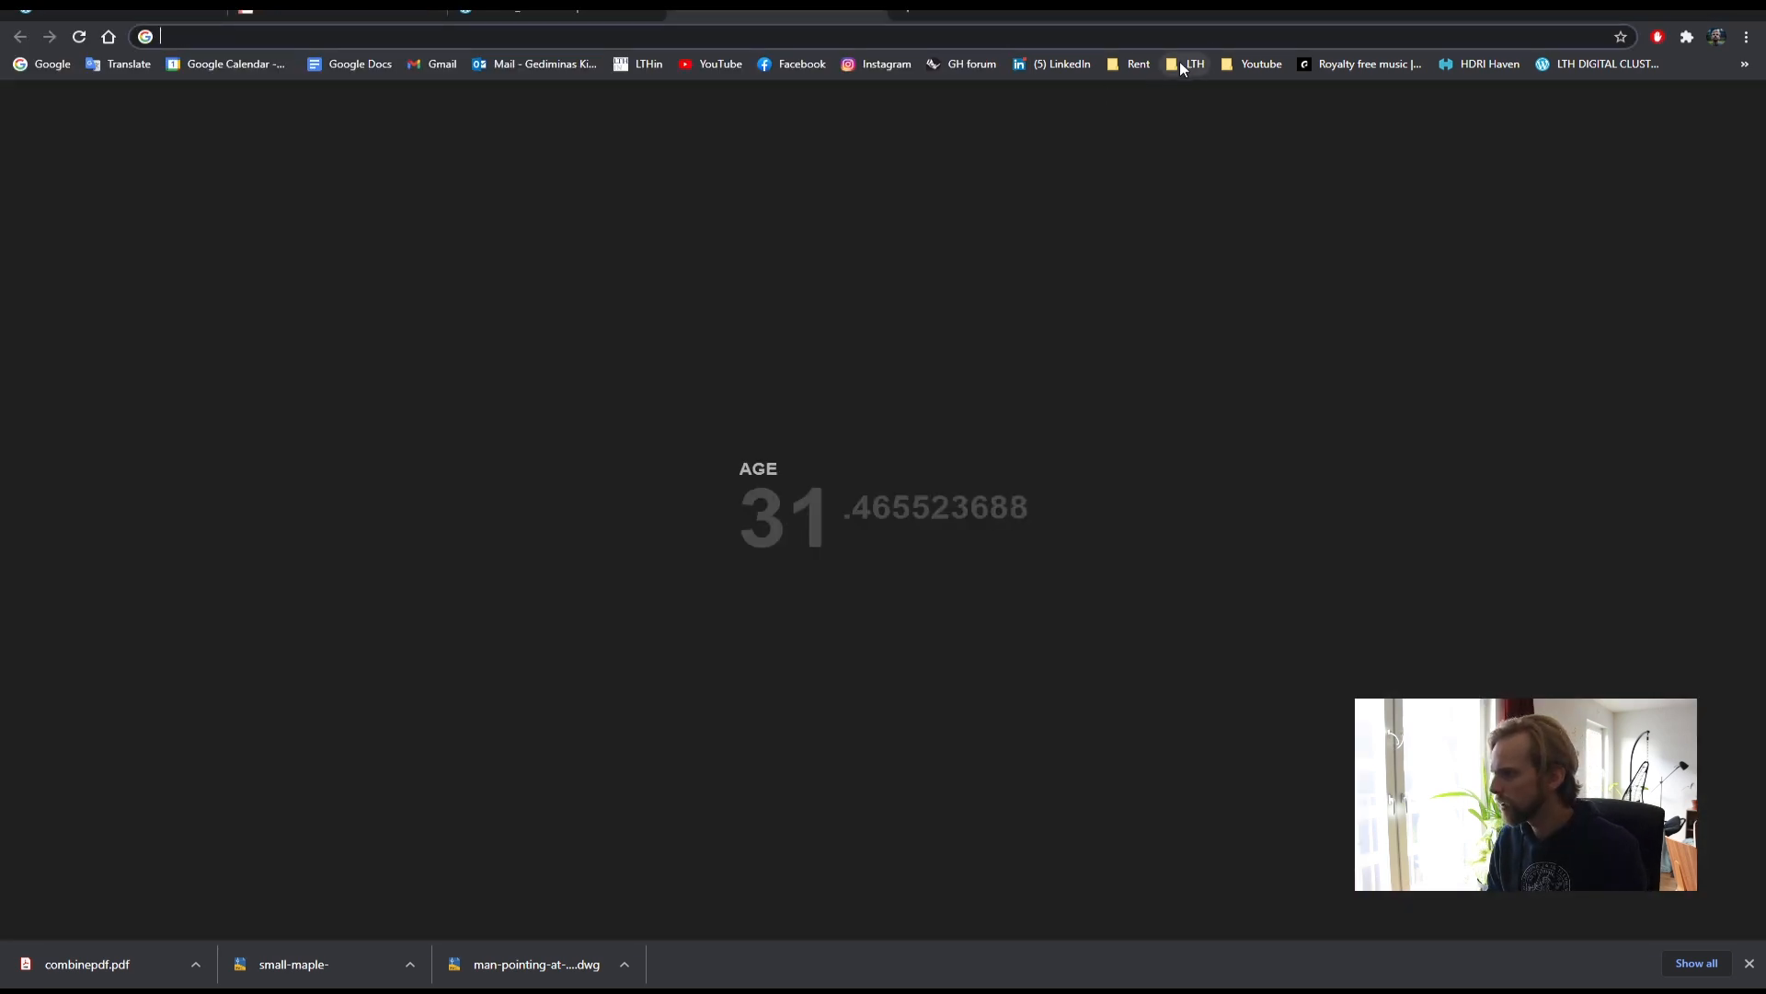
left_click(1193, 66)
left_click(1244, 303)
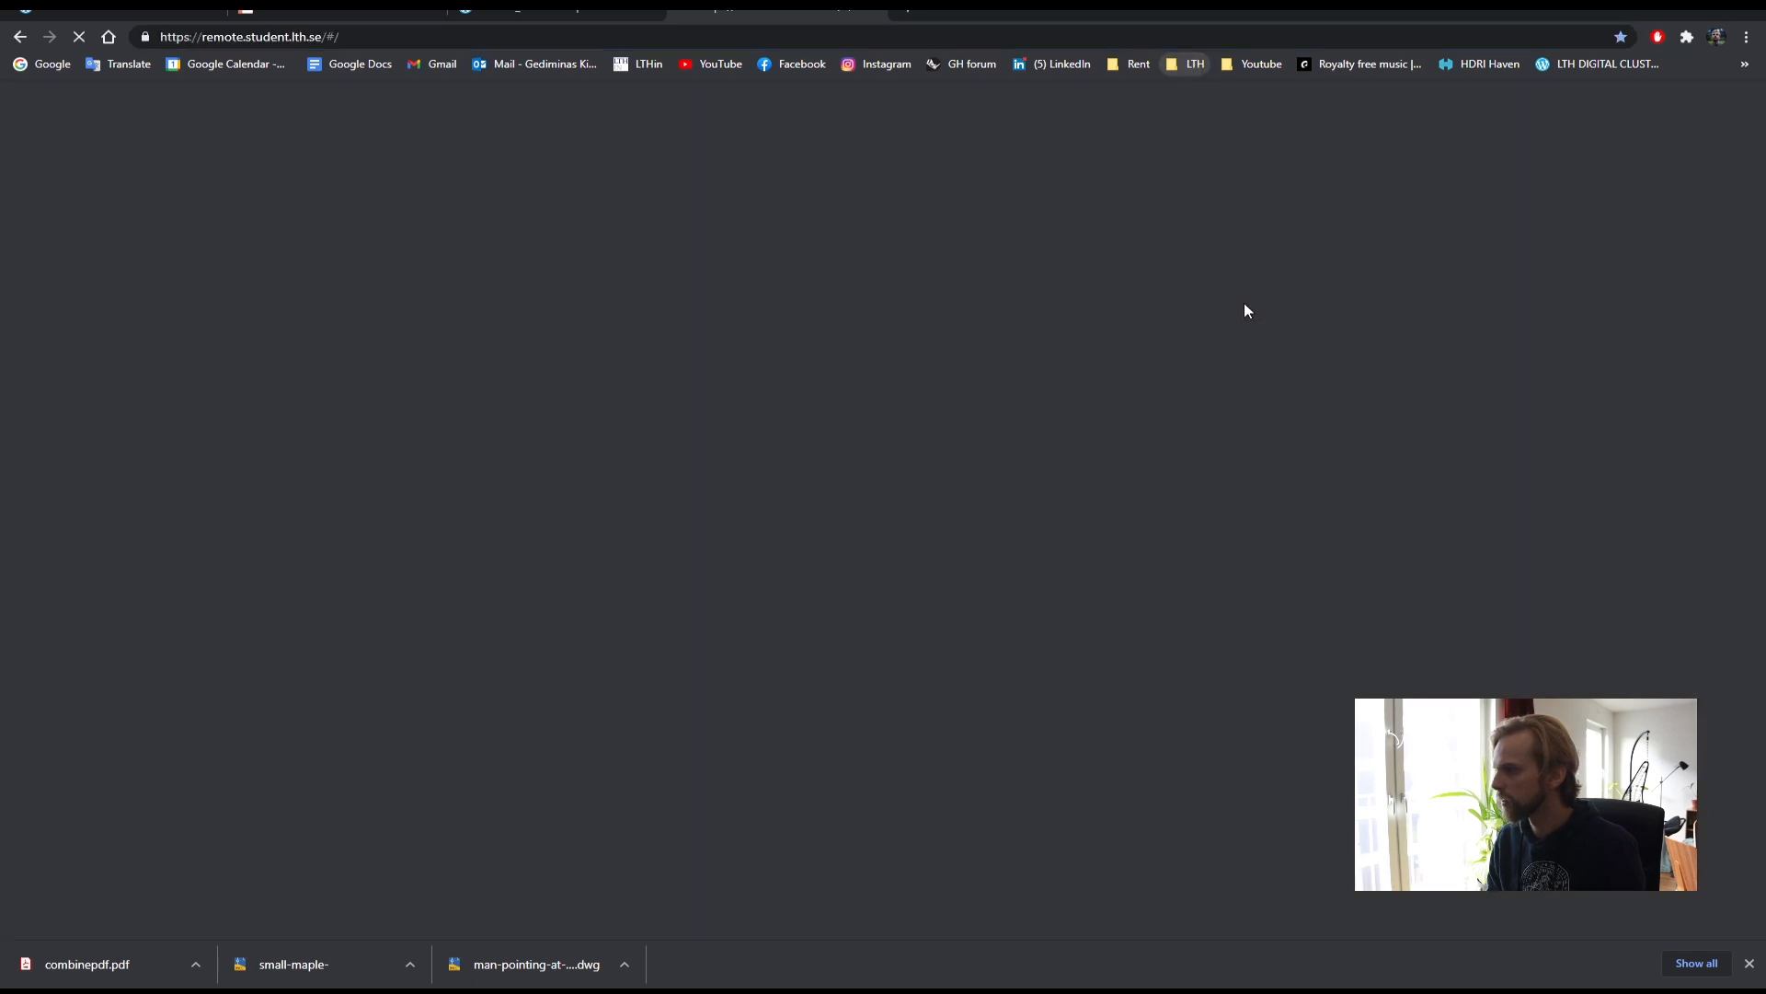
left_click(940, 616)
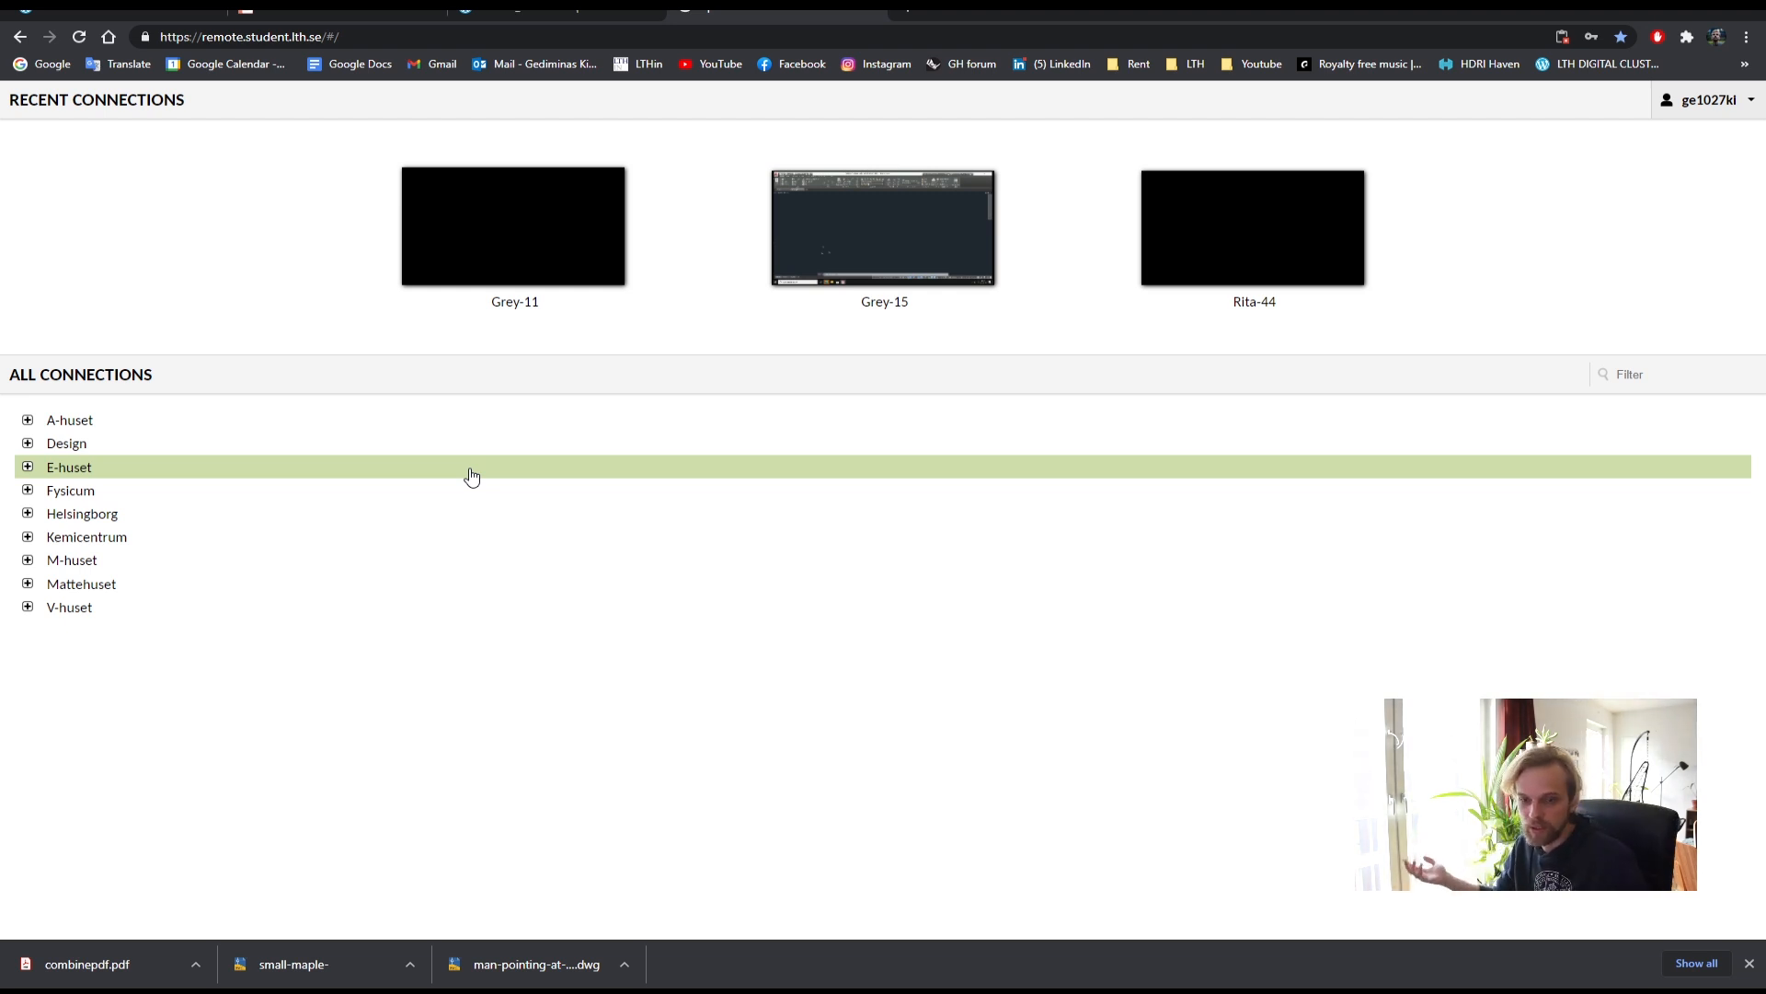
- Connect to the LU VPN through Windows network settings
left_click(870, 15)
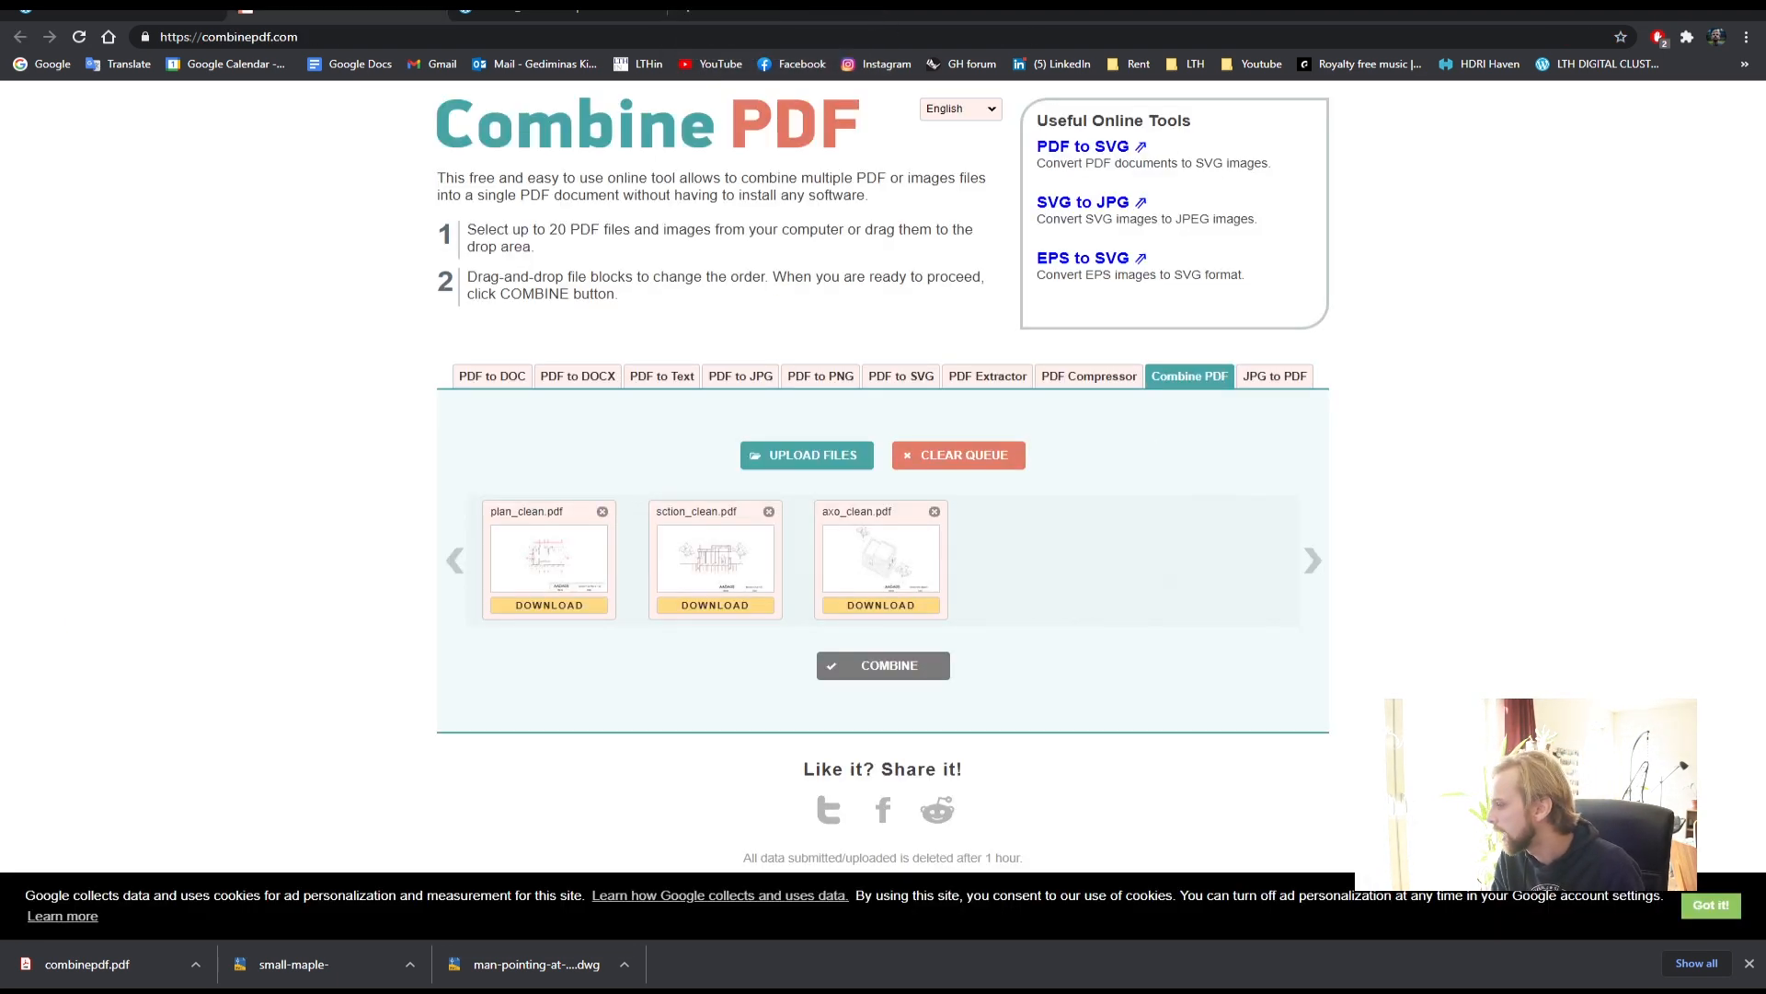
left_click(1526, 993)
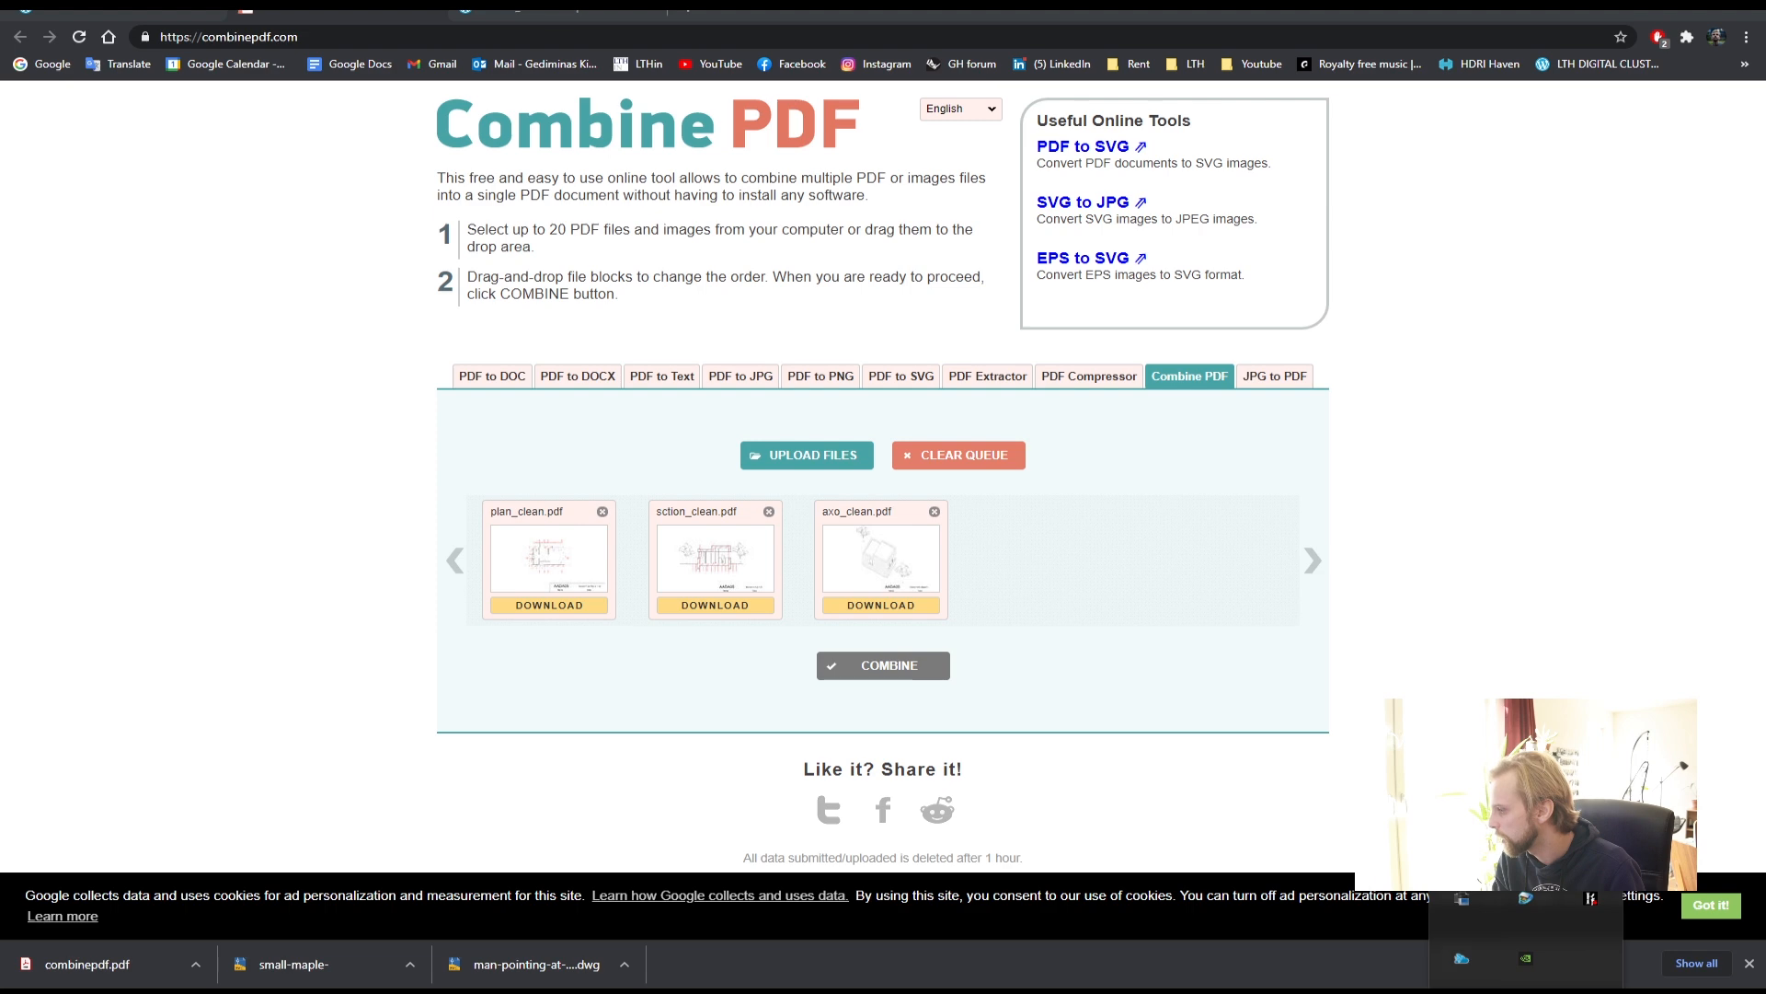
left_click(1593, 992)
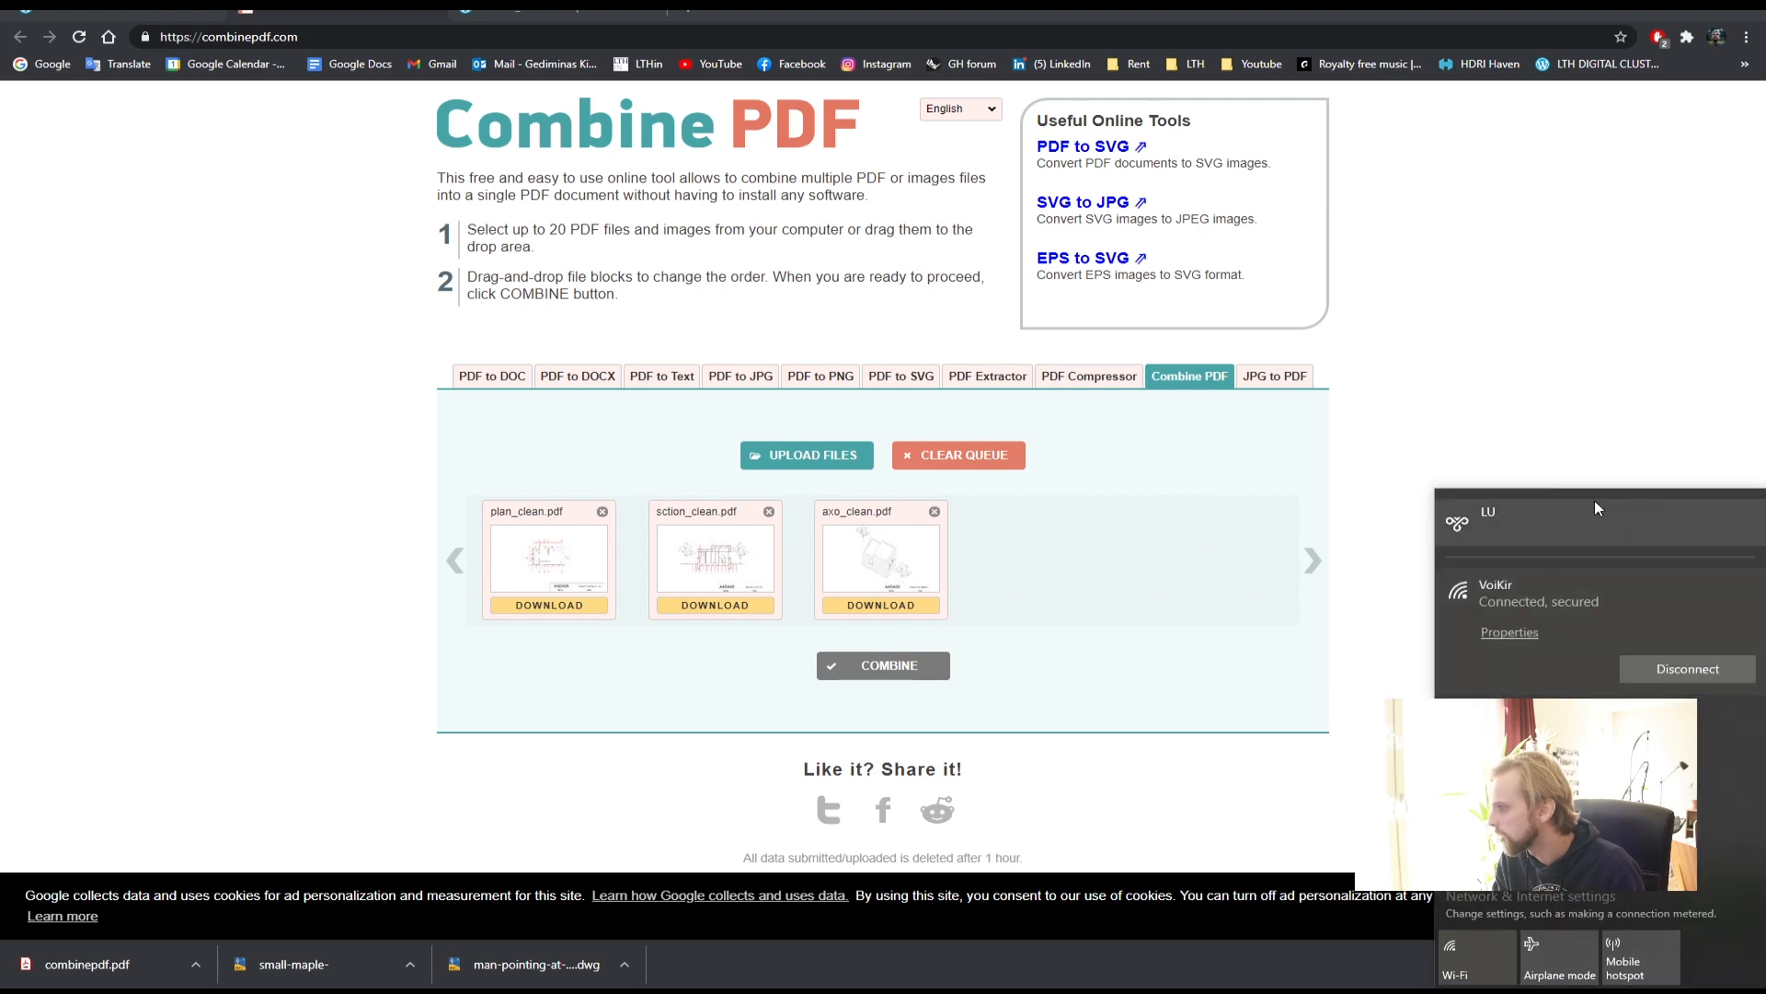
left_click(1509, 515)
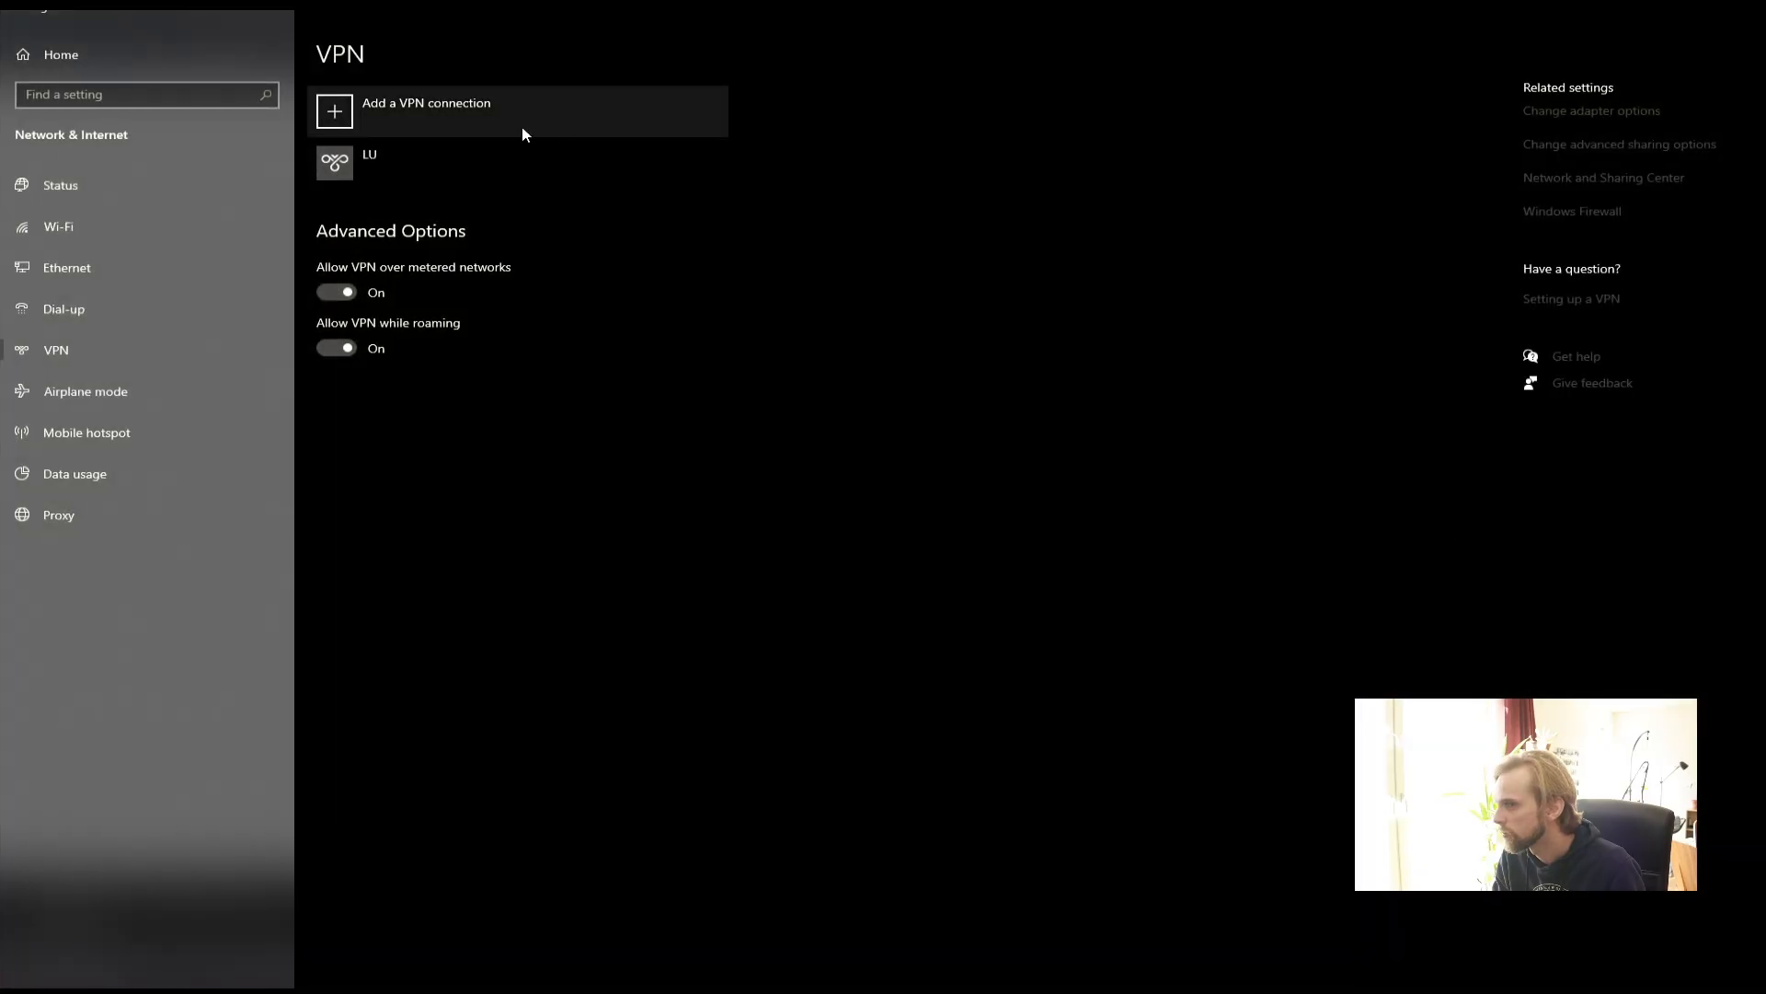
left_click(445, 178)
left_click(487, 217)
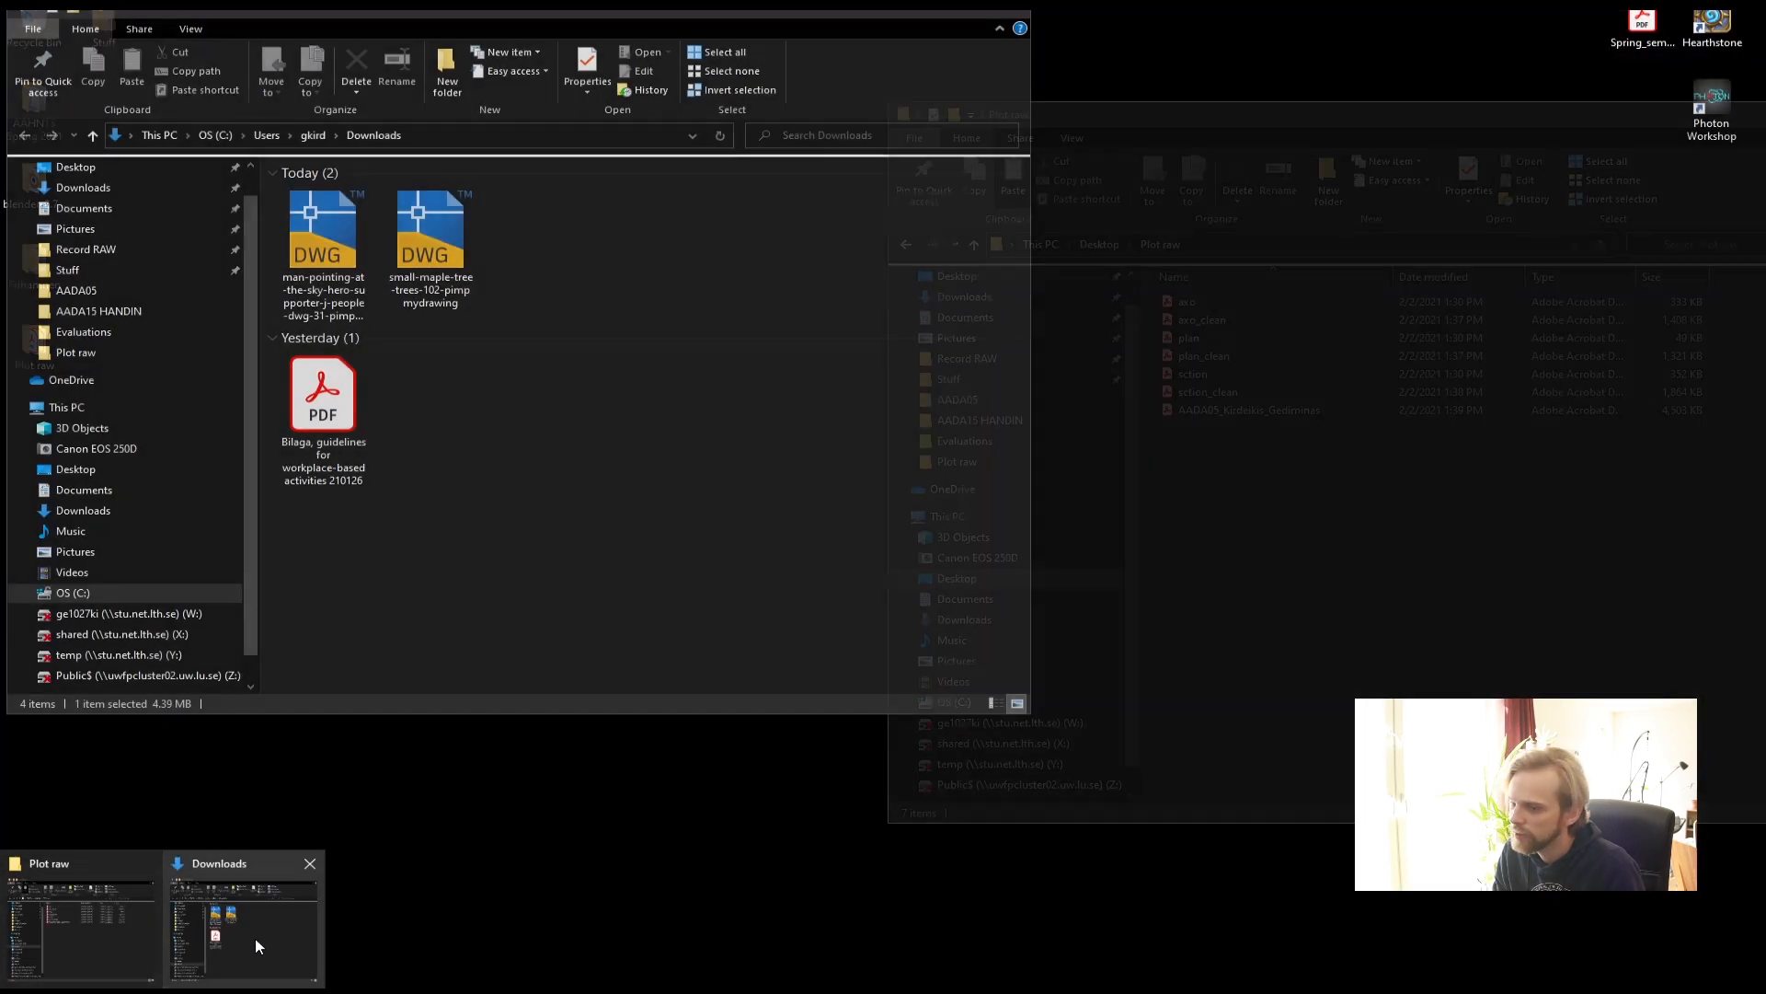
- Navigate to temp (Y:) > Unprotected > AADA05 Handin in File Explorer
left_click(256, 939)
left_click(110, 654)
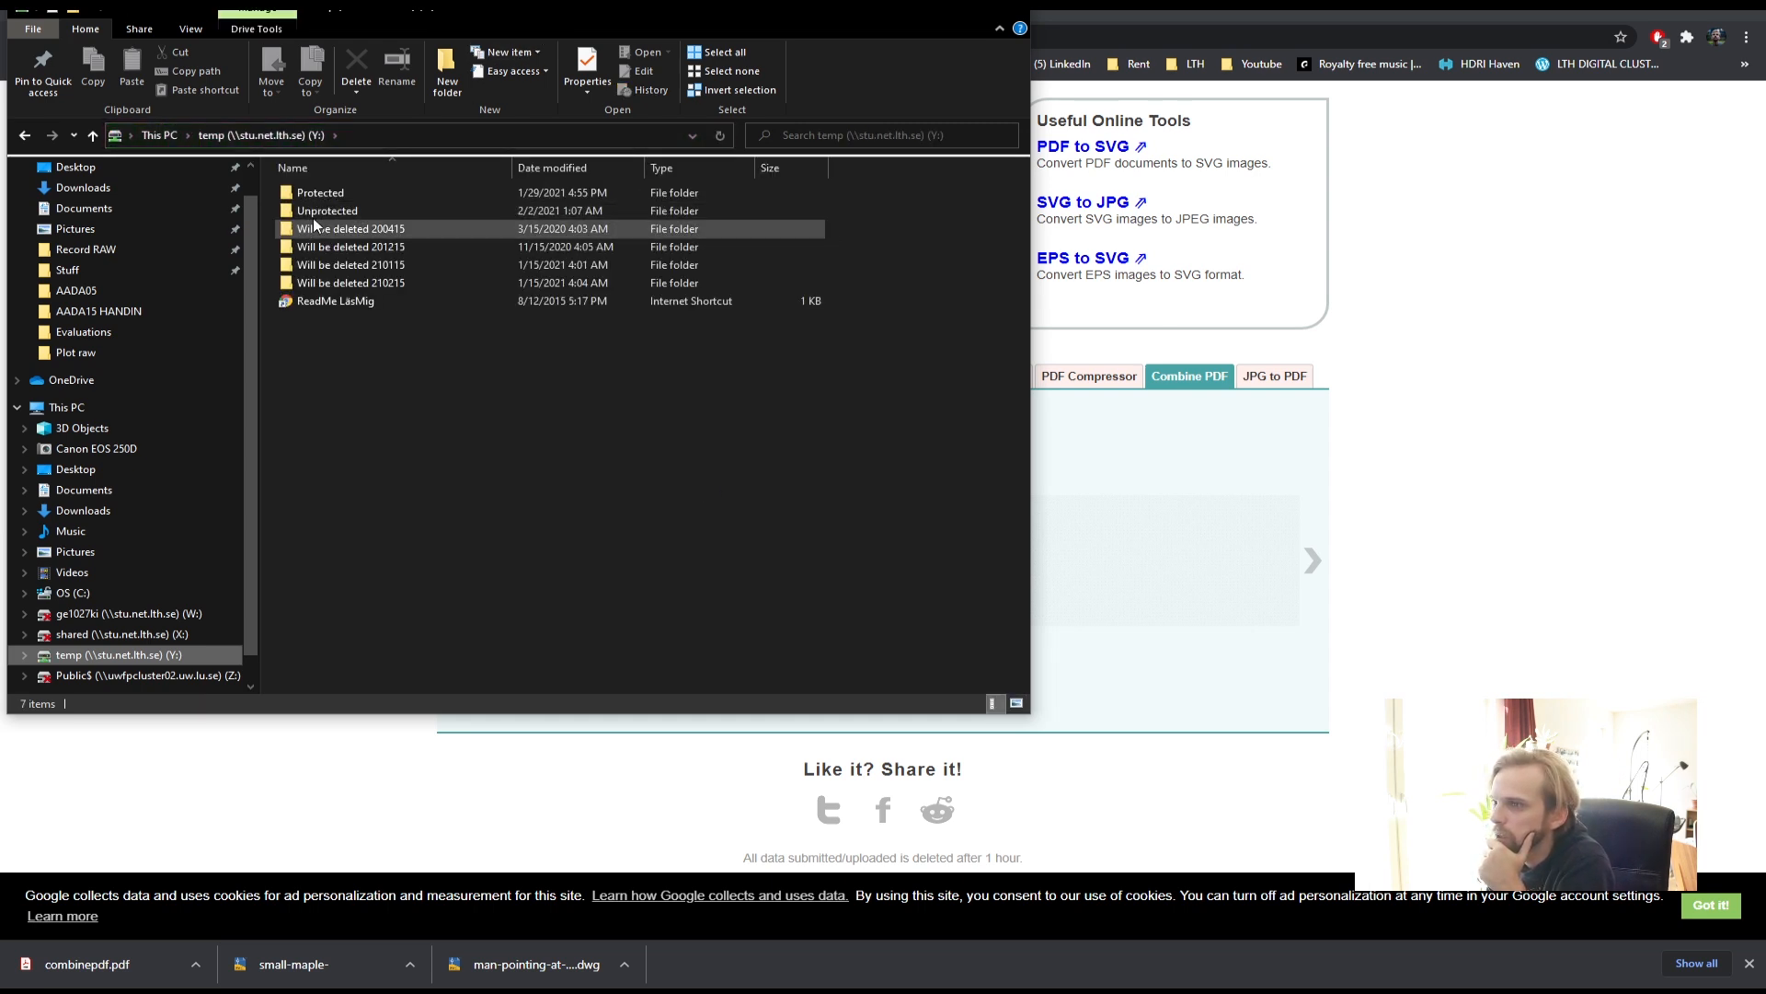
double_click(319, 211)
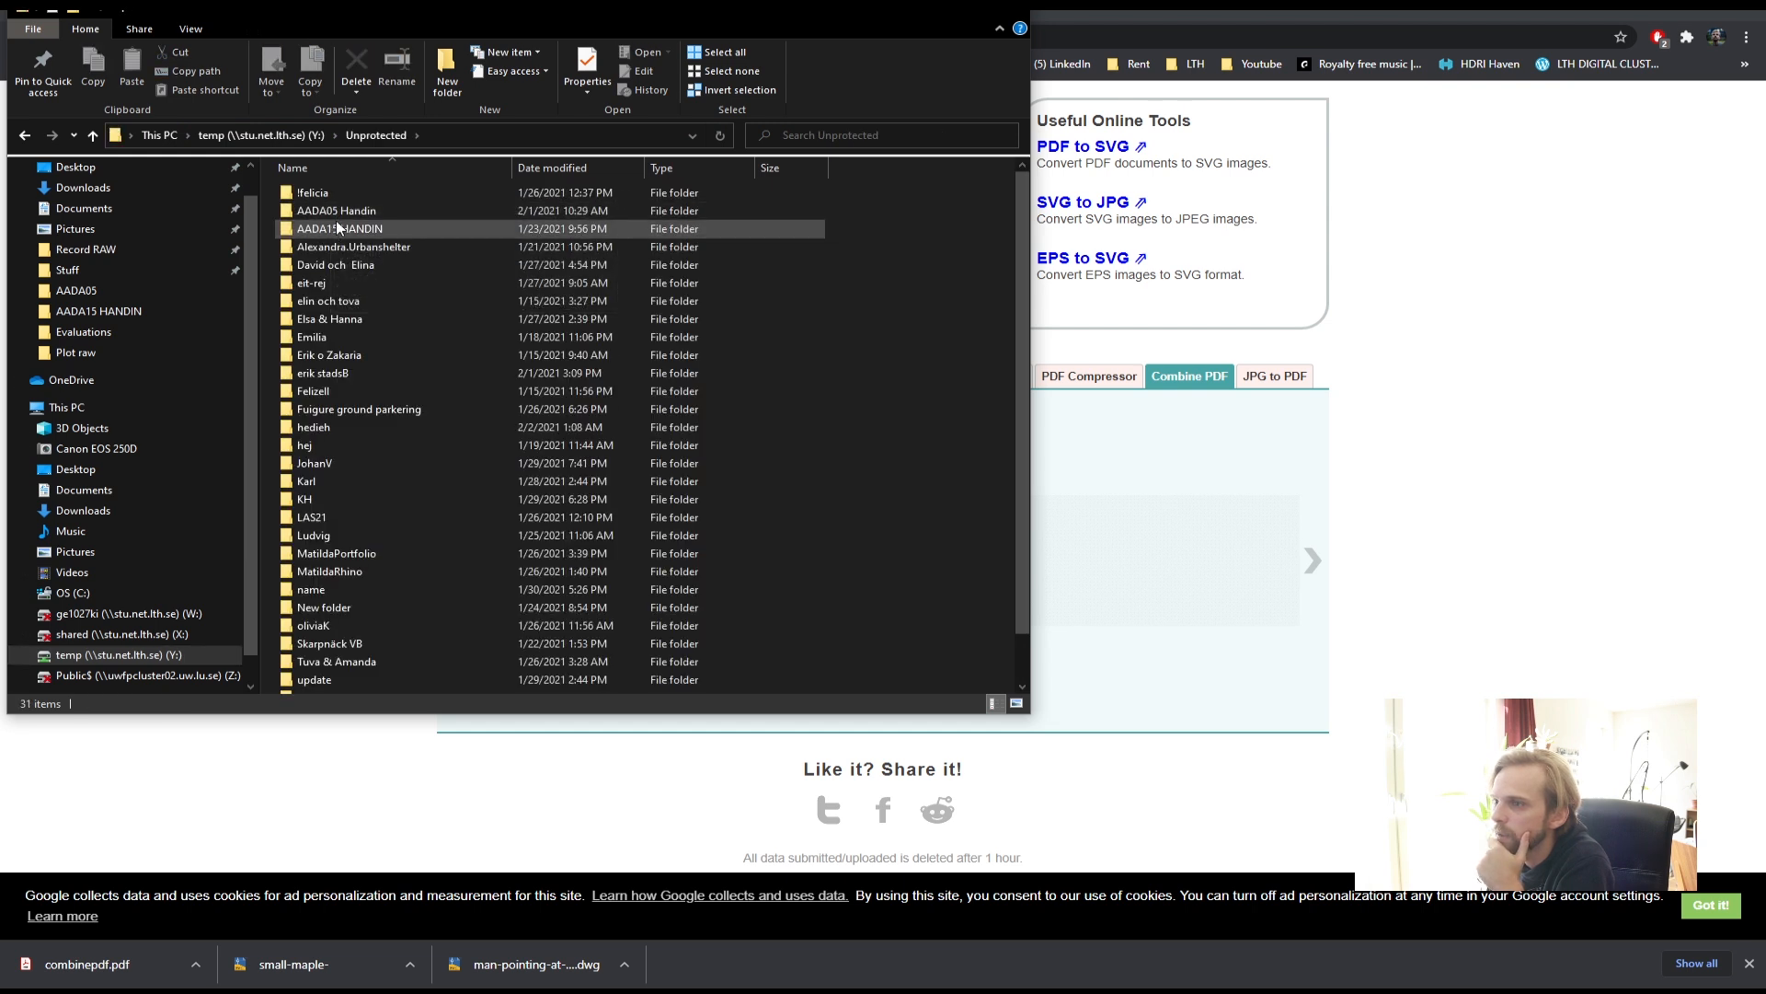
double_click(339, 212)
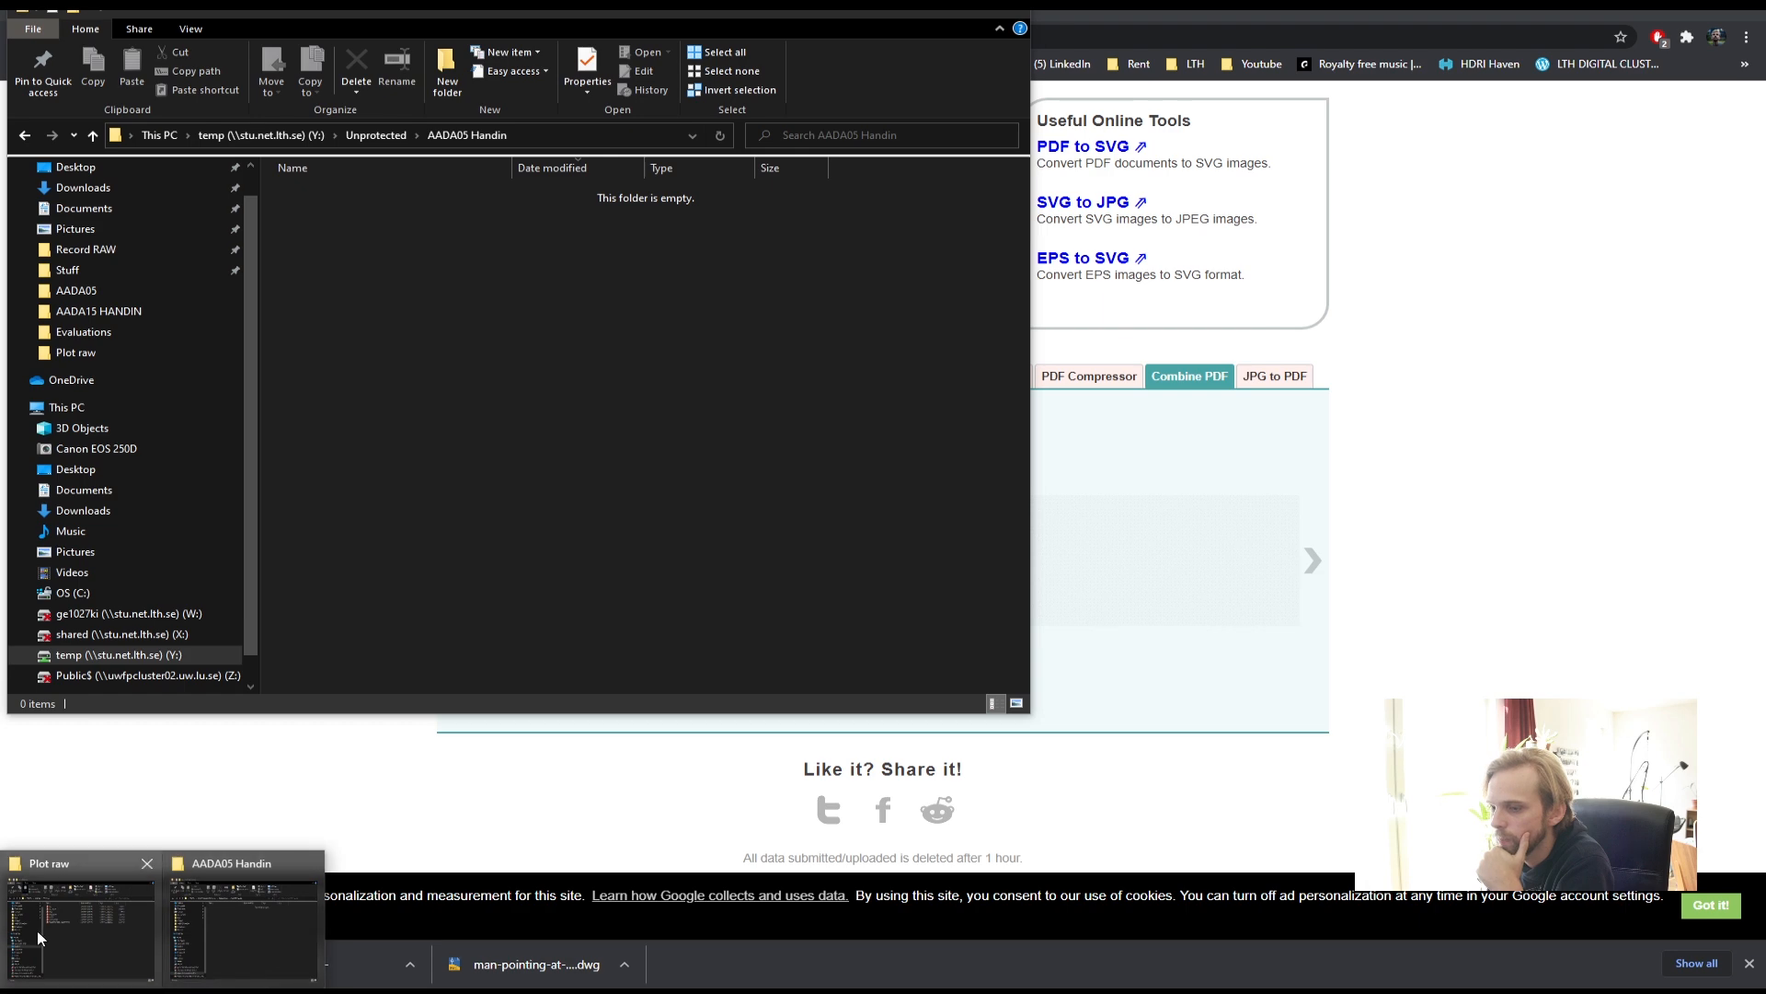
- Copy the combined AADA05 PDF from Plot raw into AADA05 Handin and open it
left_click(37, 930)
left_click(1220, 411)
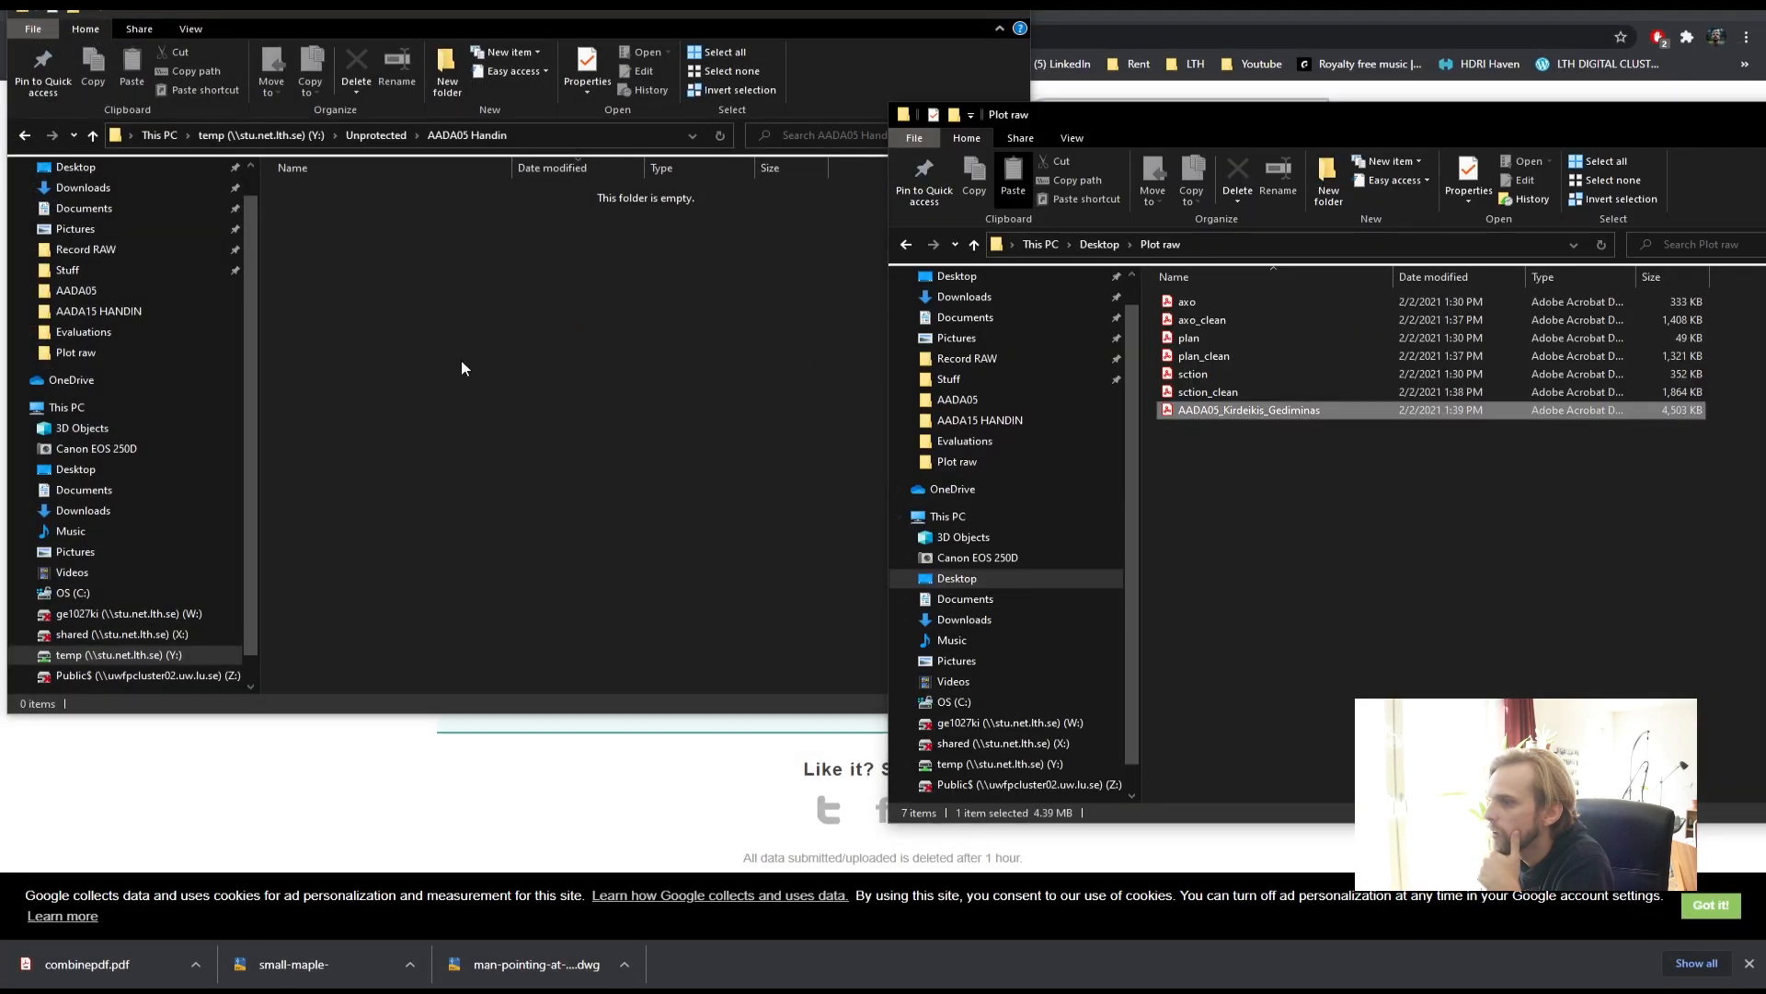
left_click_drag(462, 368, 469, 357)
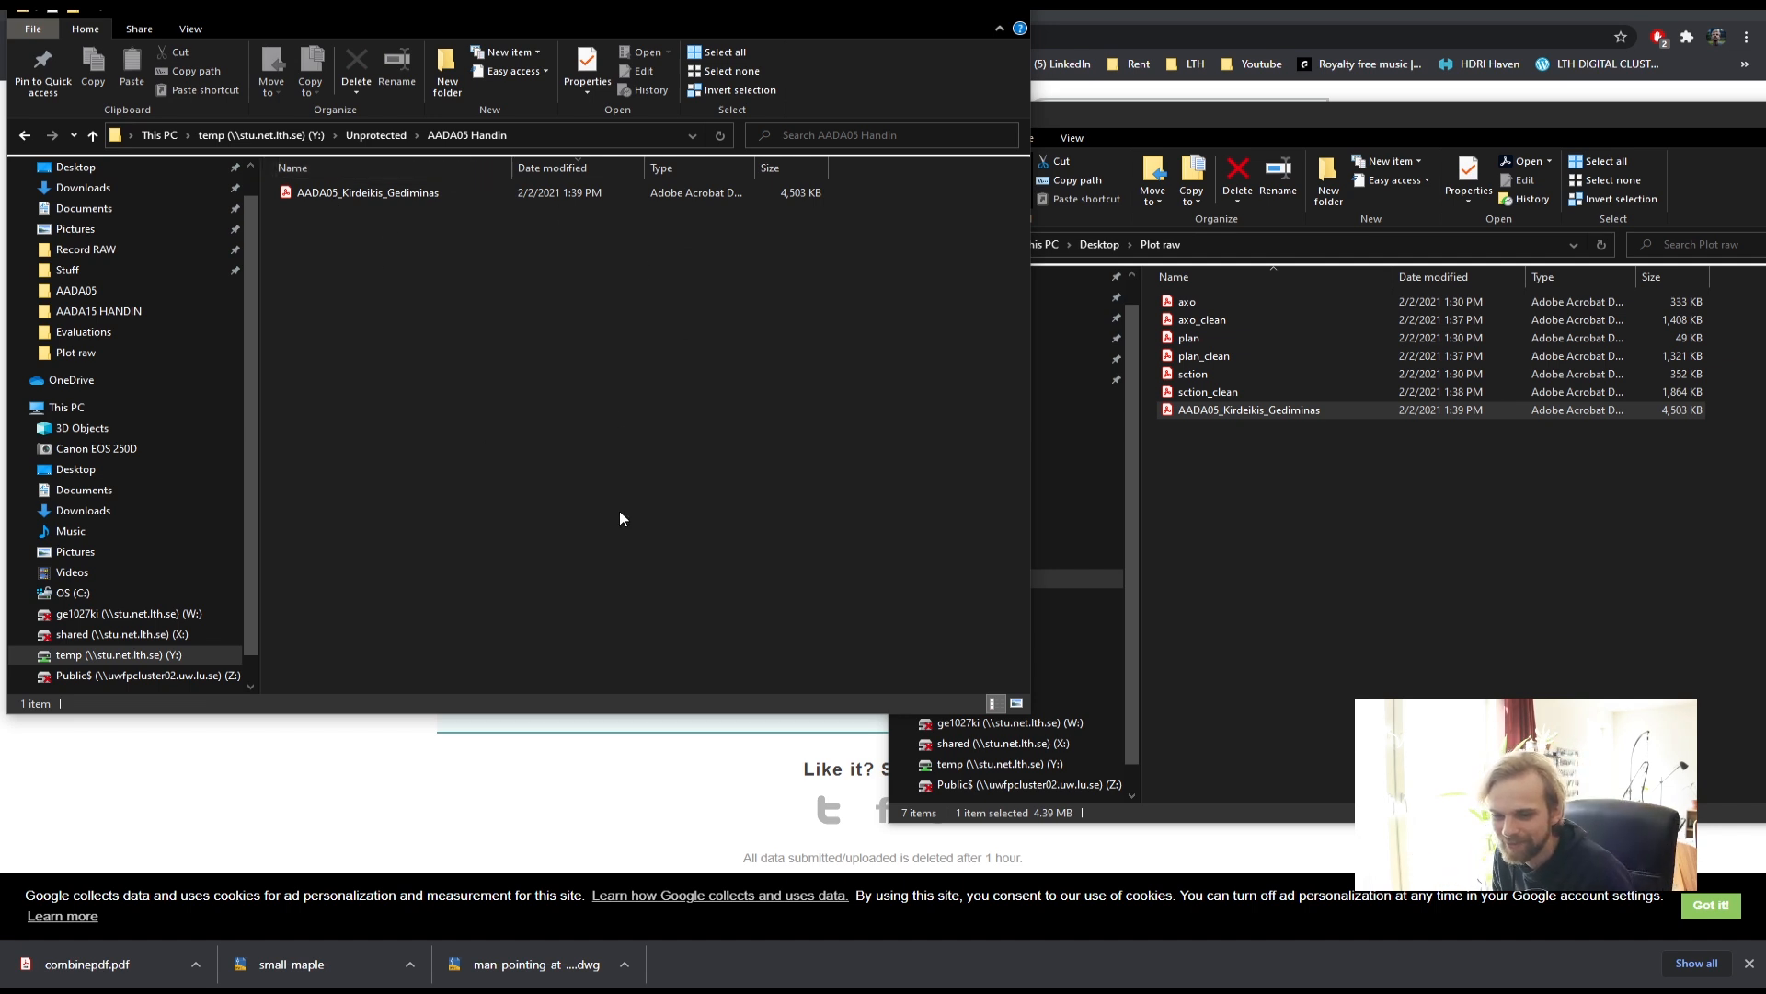
left_click(1331, 412)
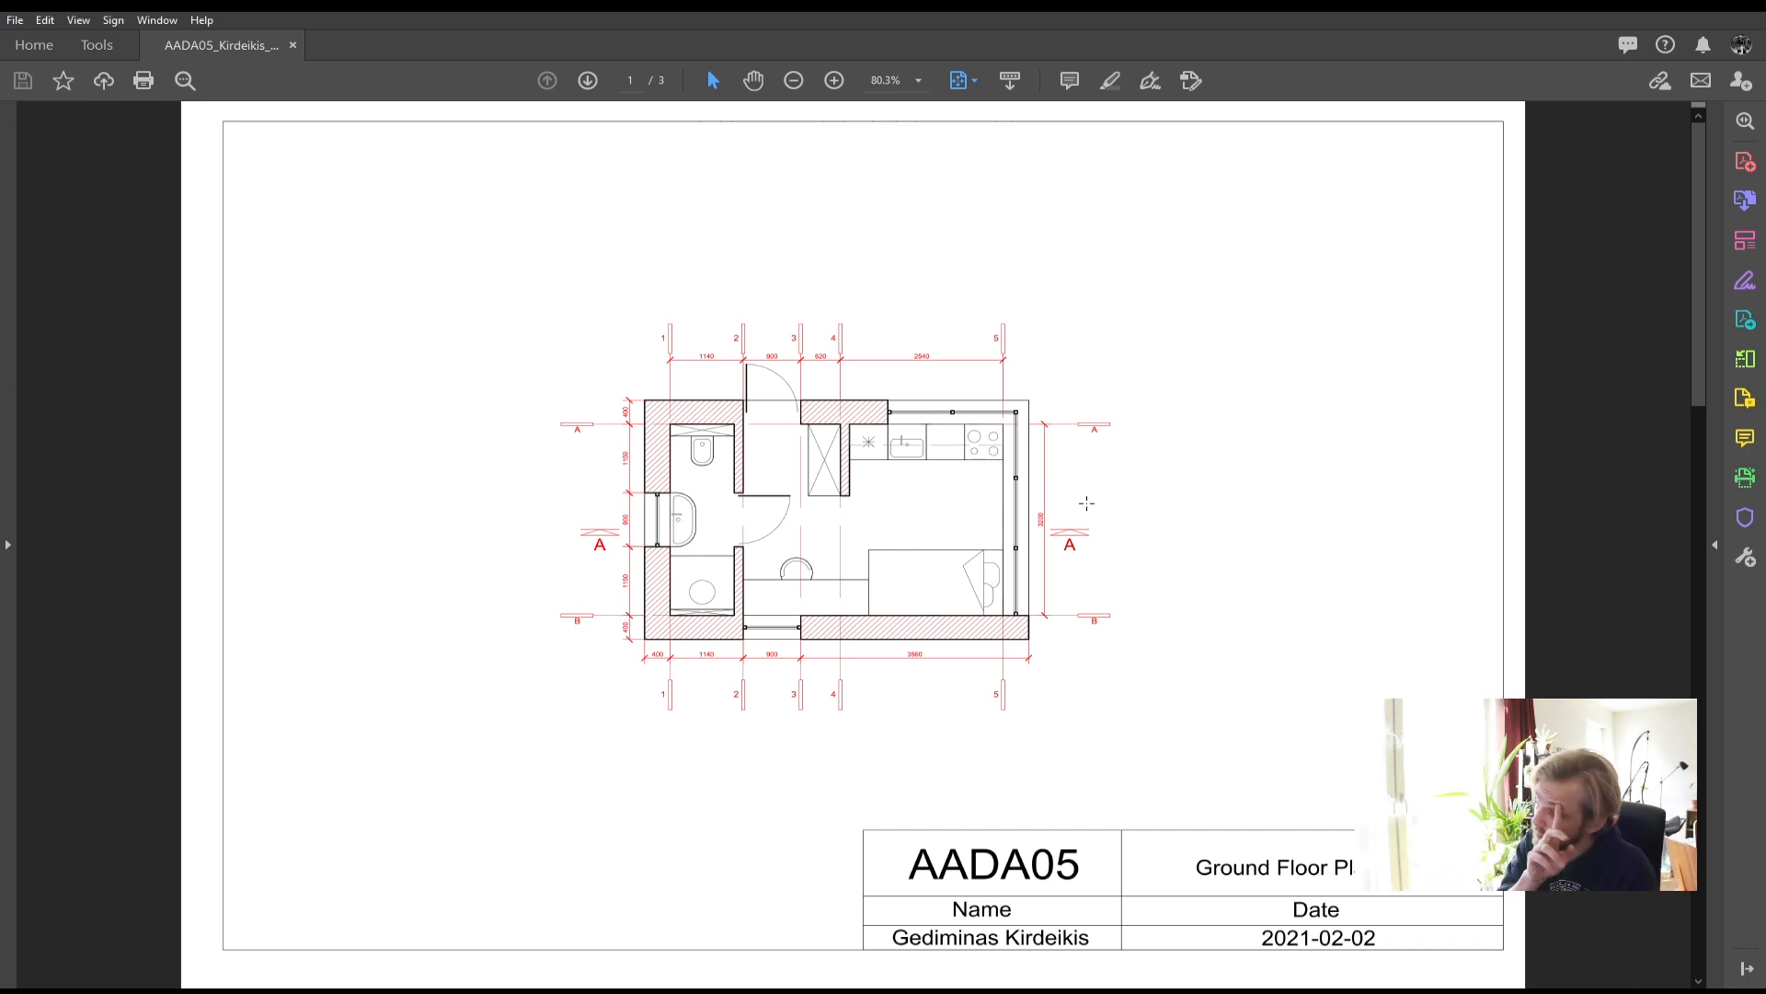
- View the PDF at 100% zoom and scroll through the plan, Section A-A and axonometric pages
left_click(919, 81)
left_click(966, 208)
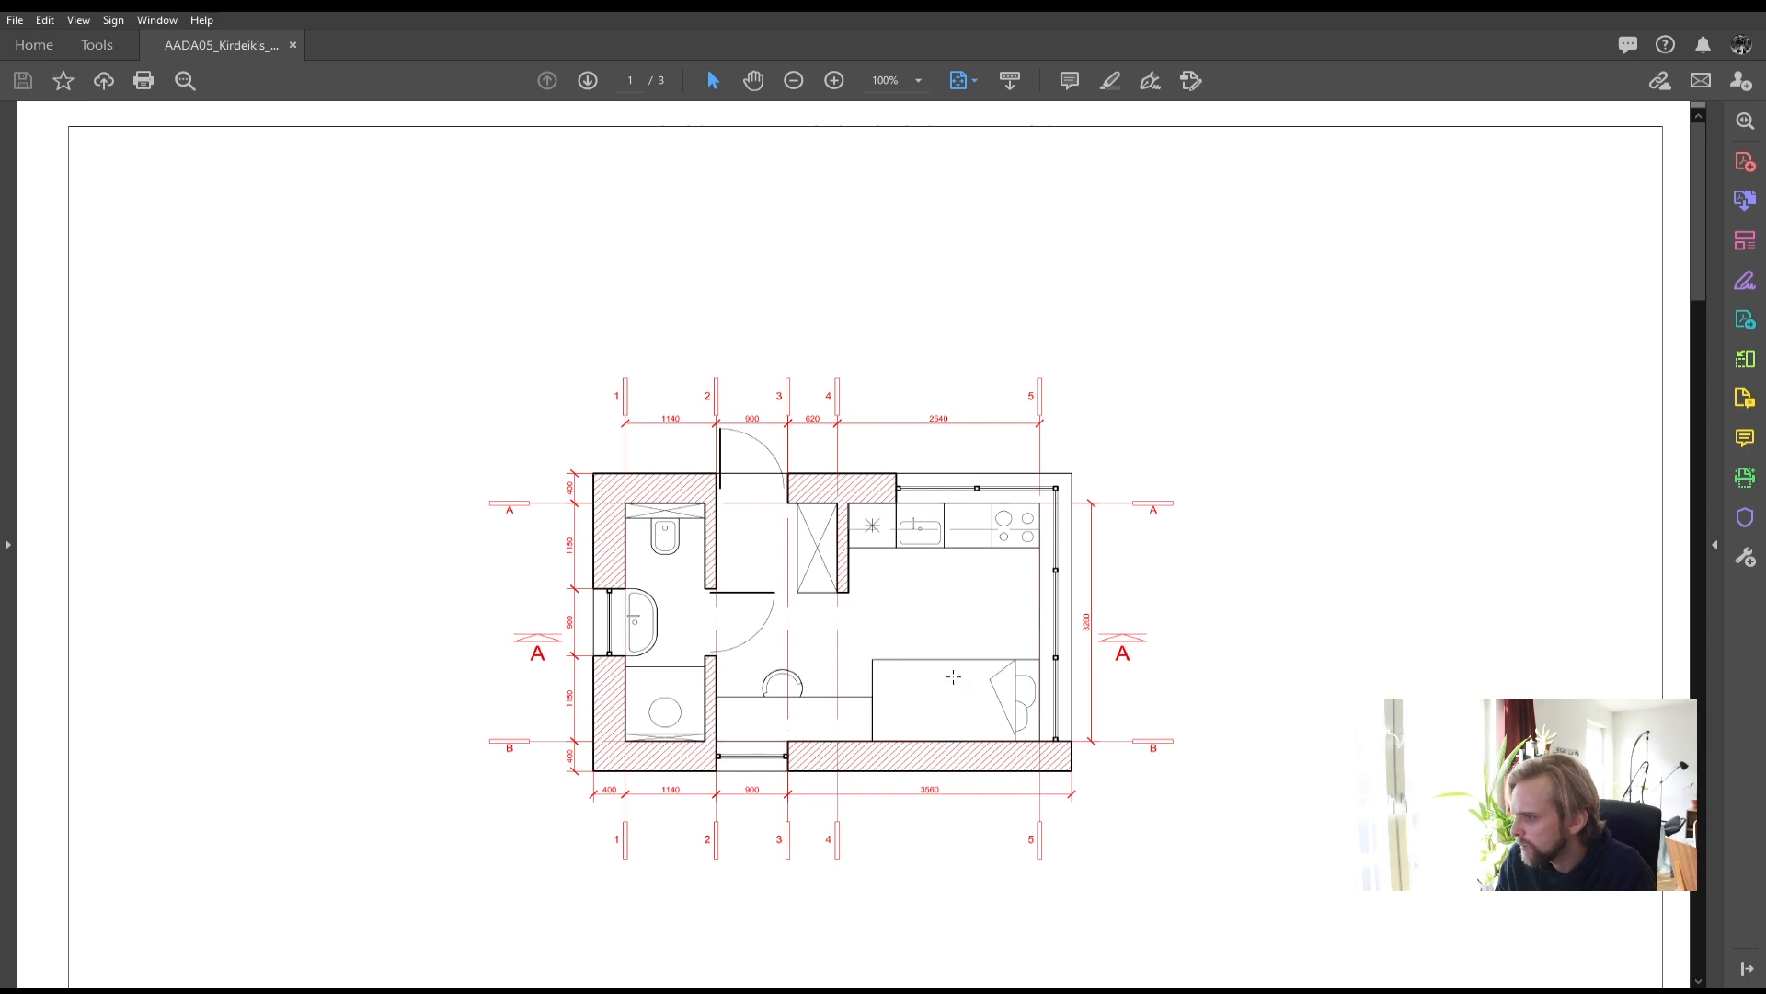
scroll(953, 676, "down", 5)
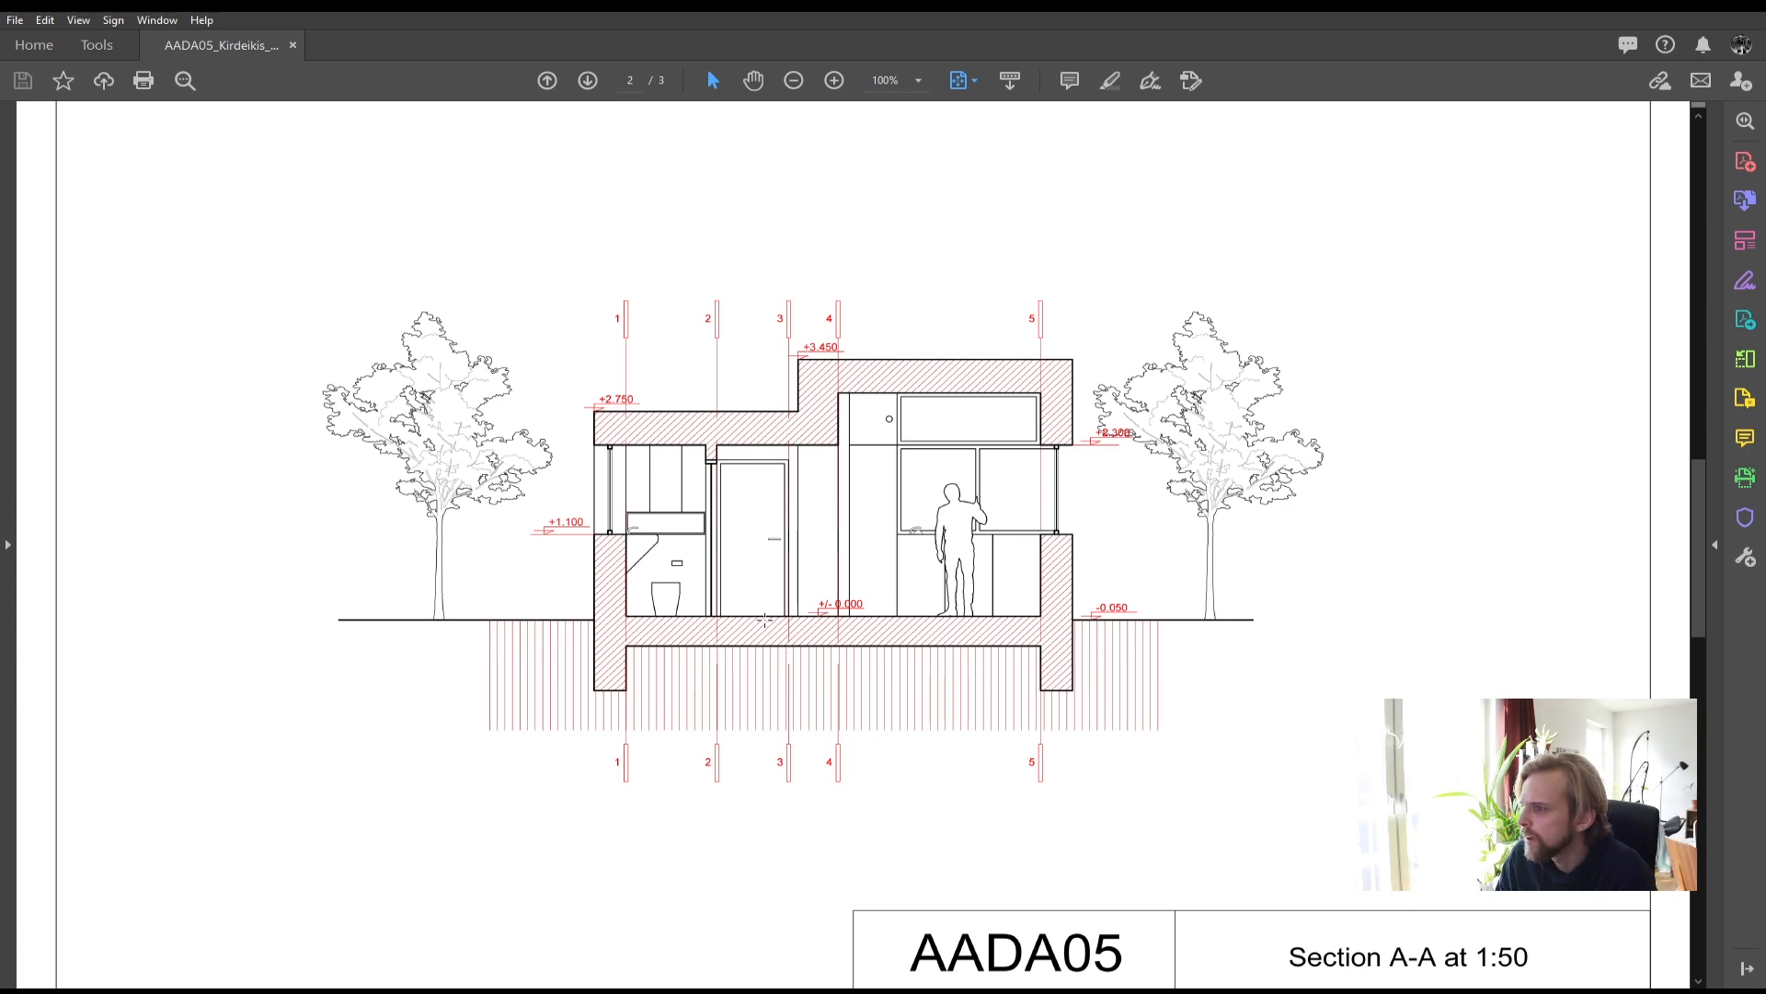
scroll(861, 547, "down", 5)
scroll(758, 617, "down", 1)
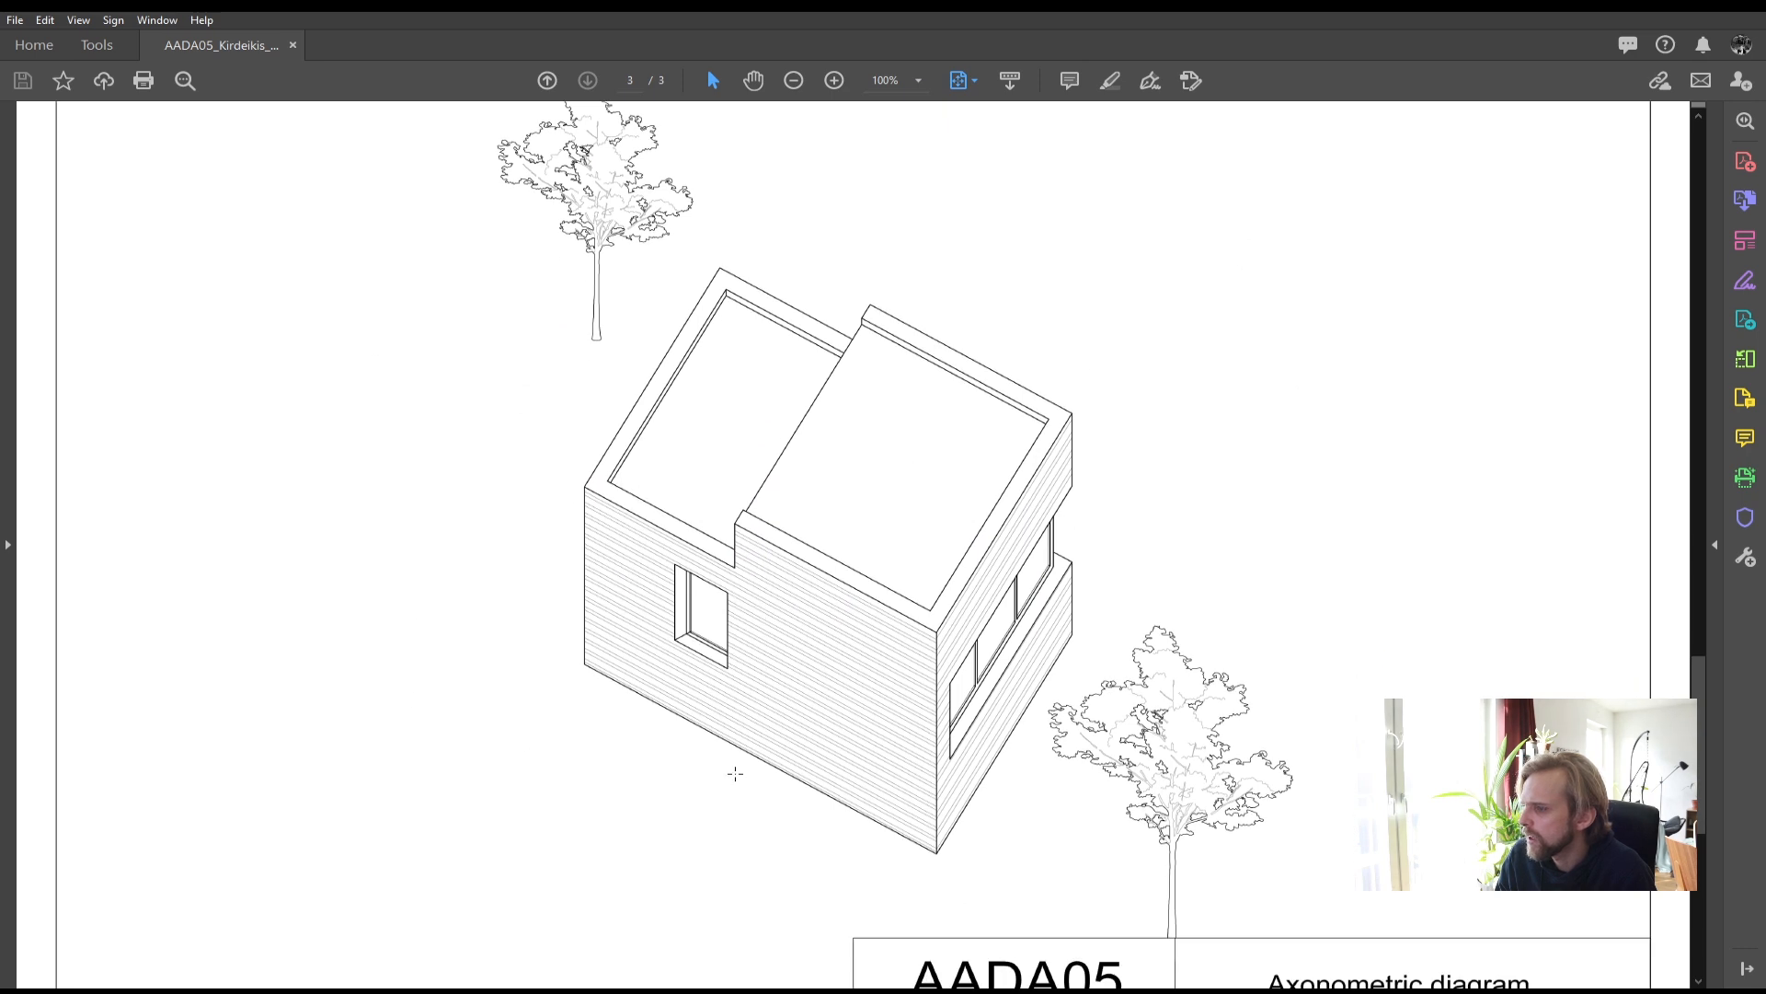
scroll(1013, 639, "up", 1)
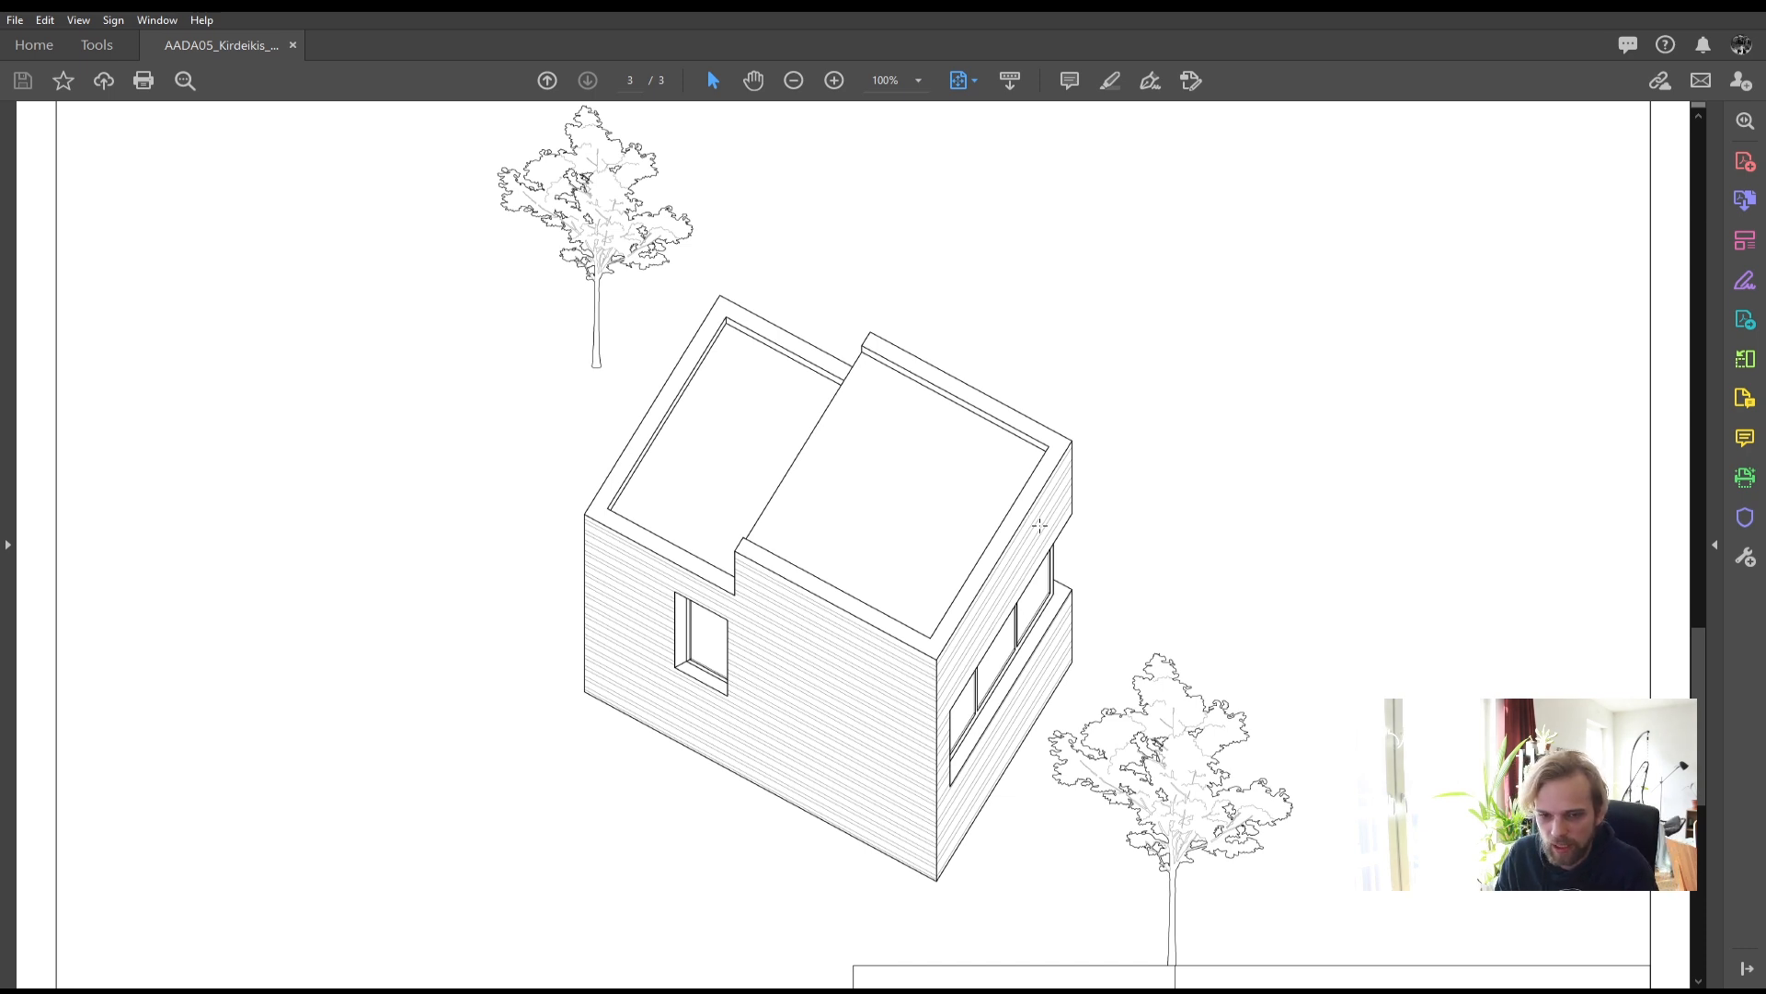
scroll(1380, 473, "down", 3)
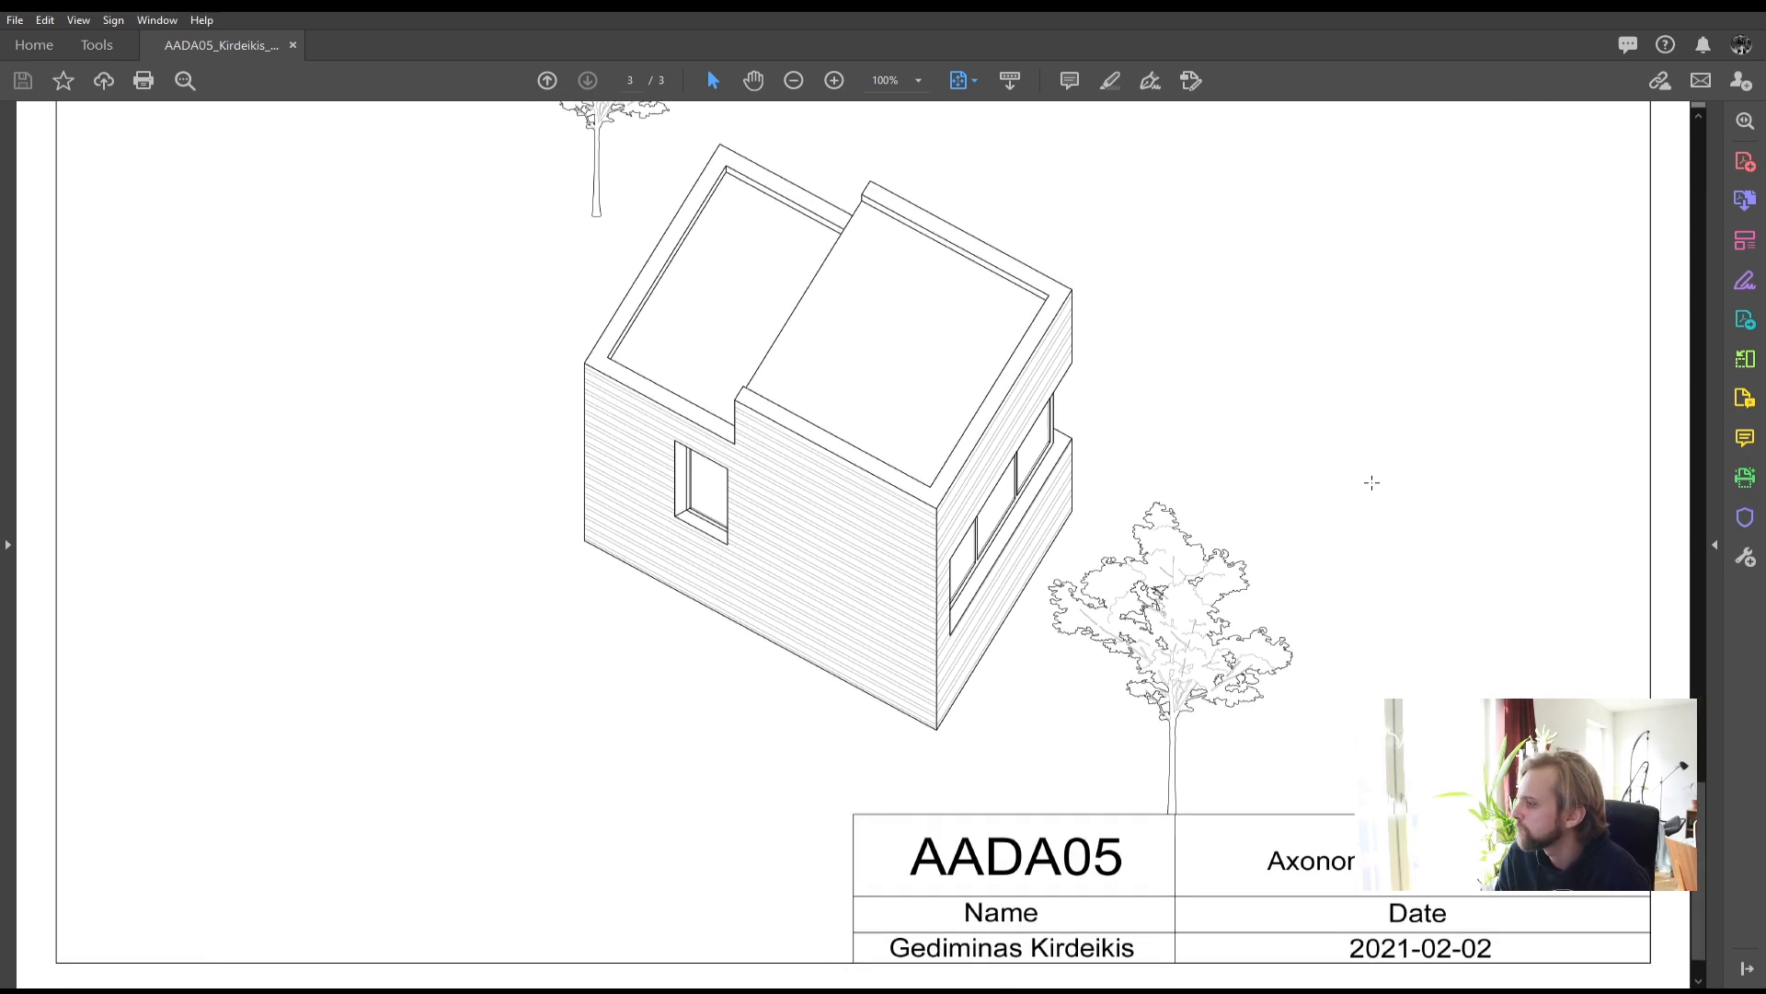
scroll(1370, 477, "up", 1)
scroll(1370, 477, "down", 1)
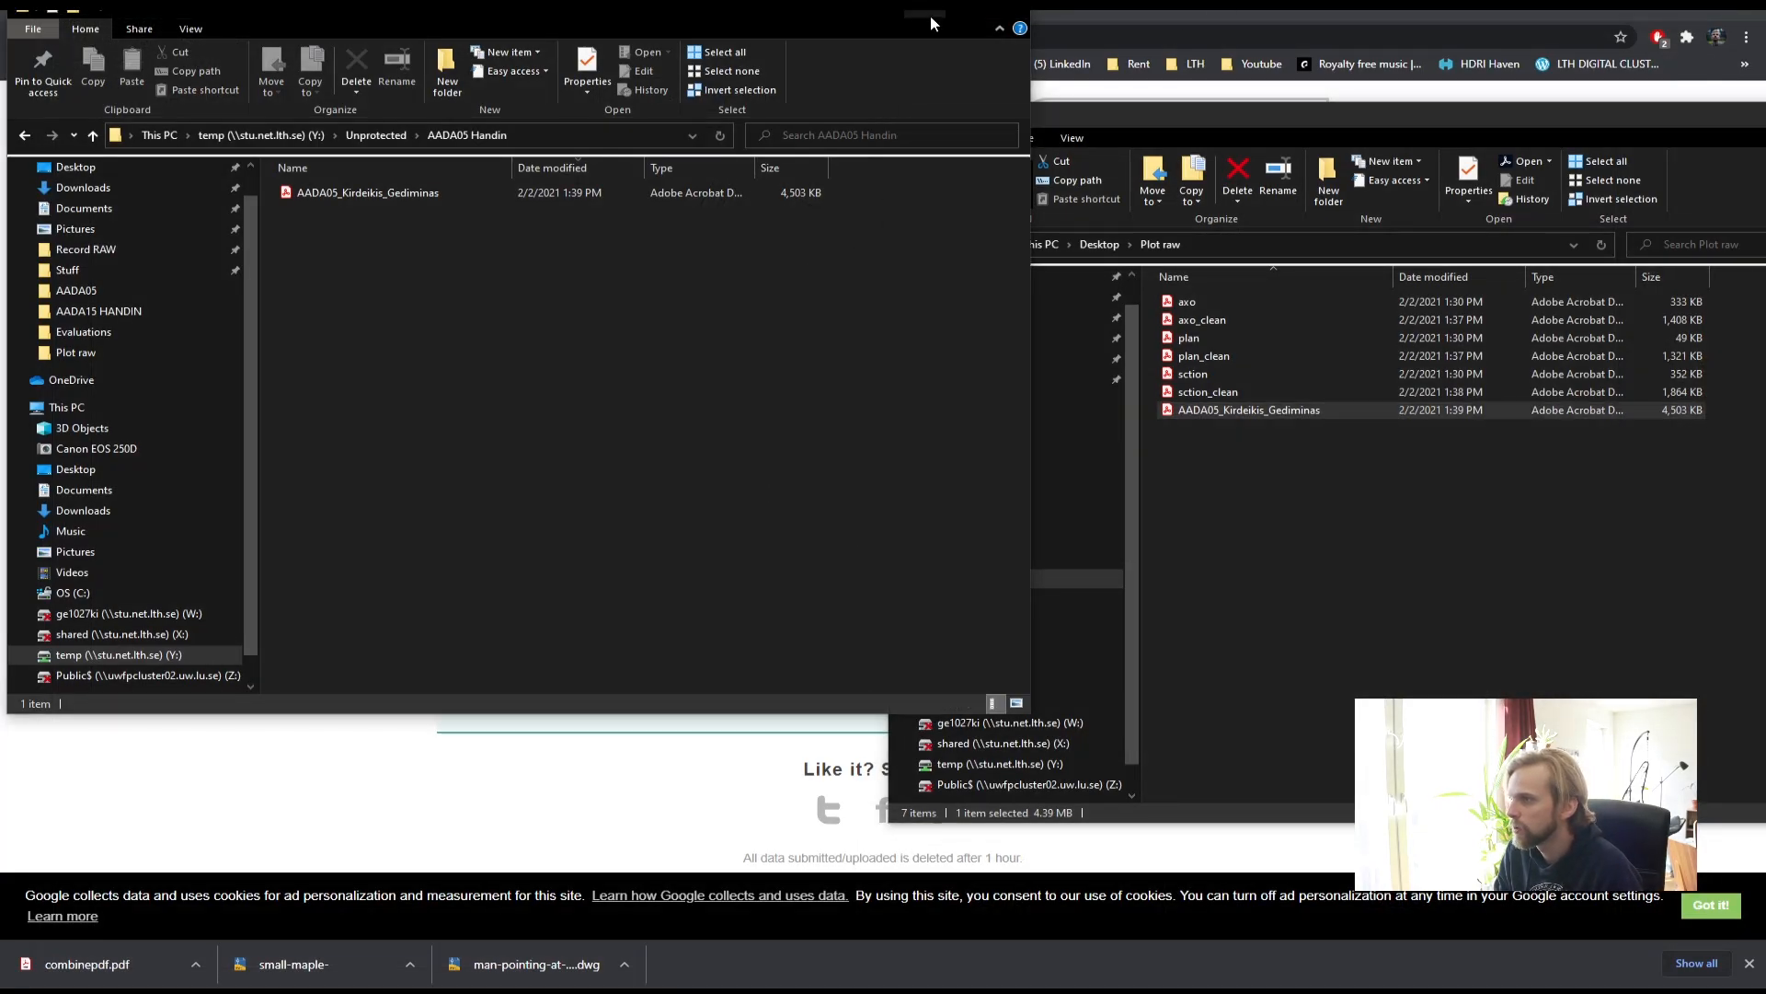
- Minimize both Explorer windows, close Chrome's downloads bar and scroll the course page to the top
left_click(927, 15)
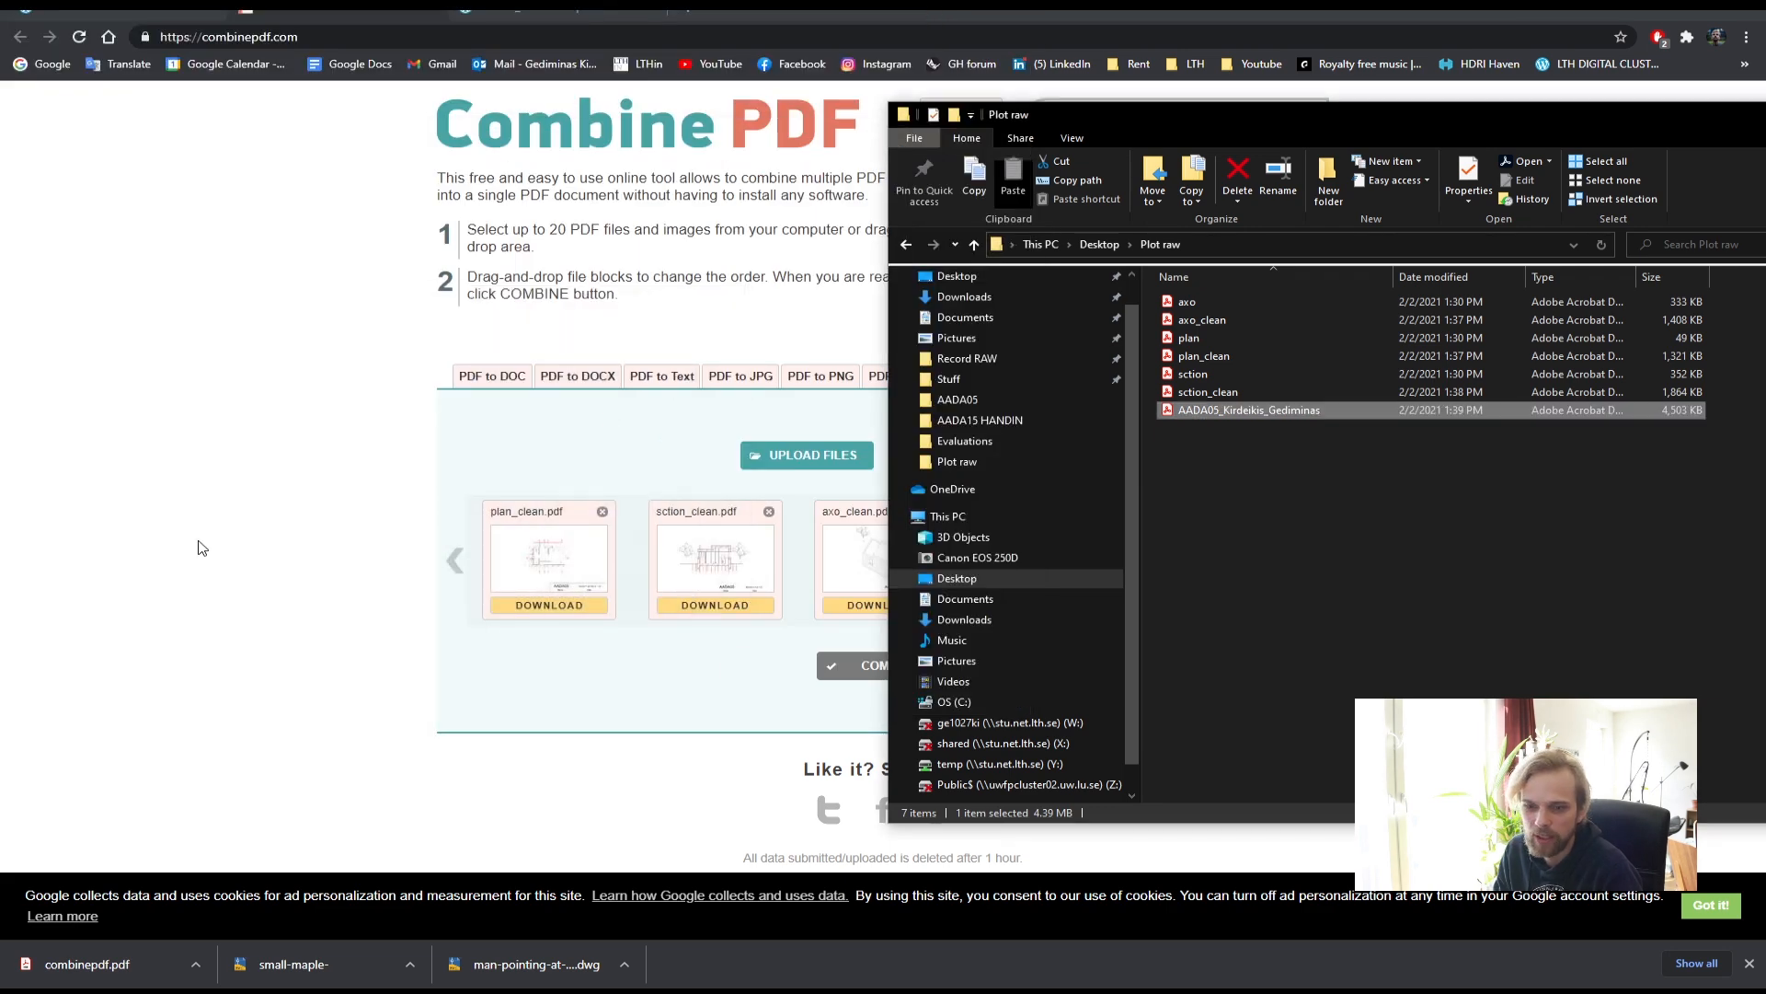
key("alt+Tab")
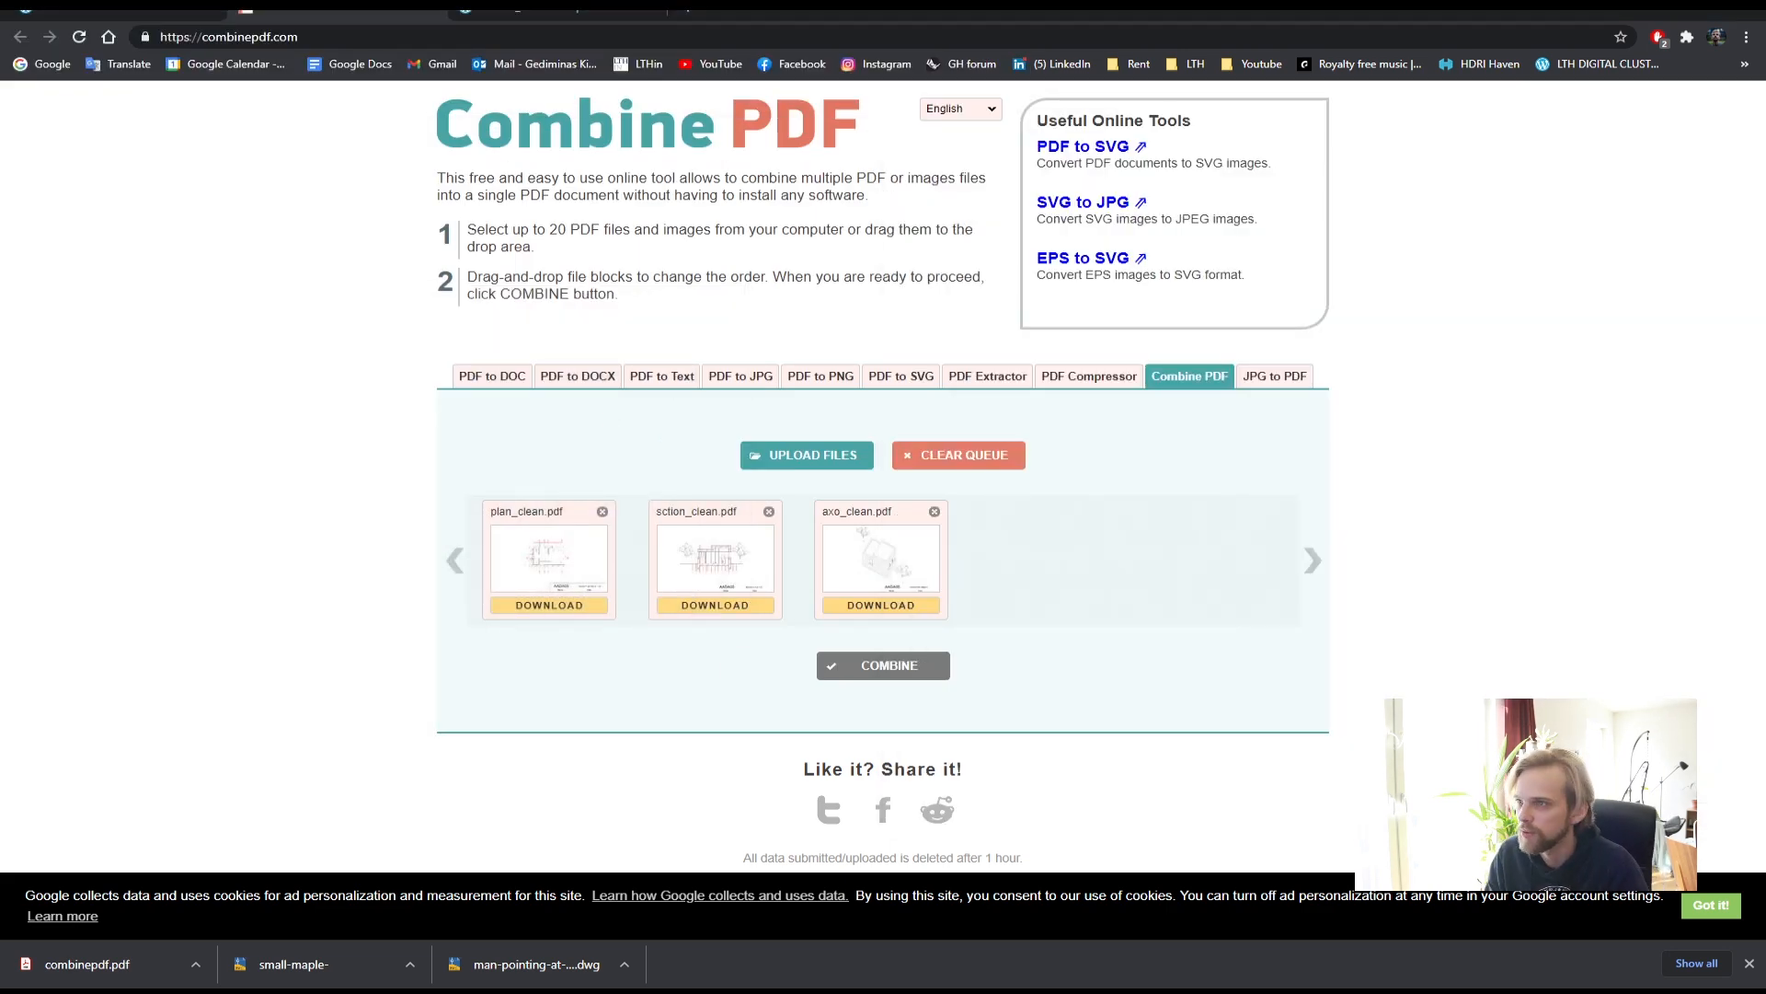
left_click(119, 13)
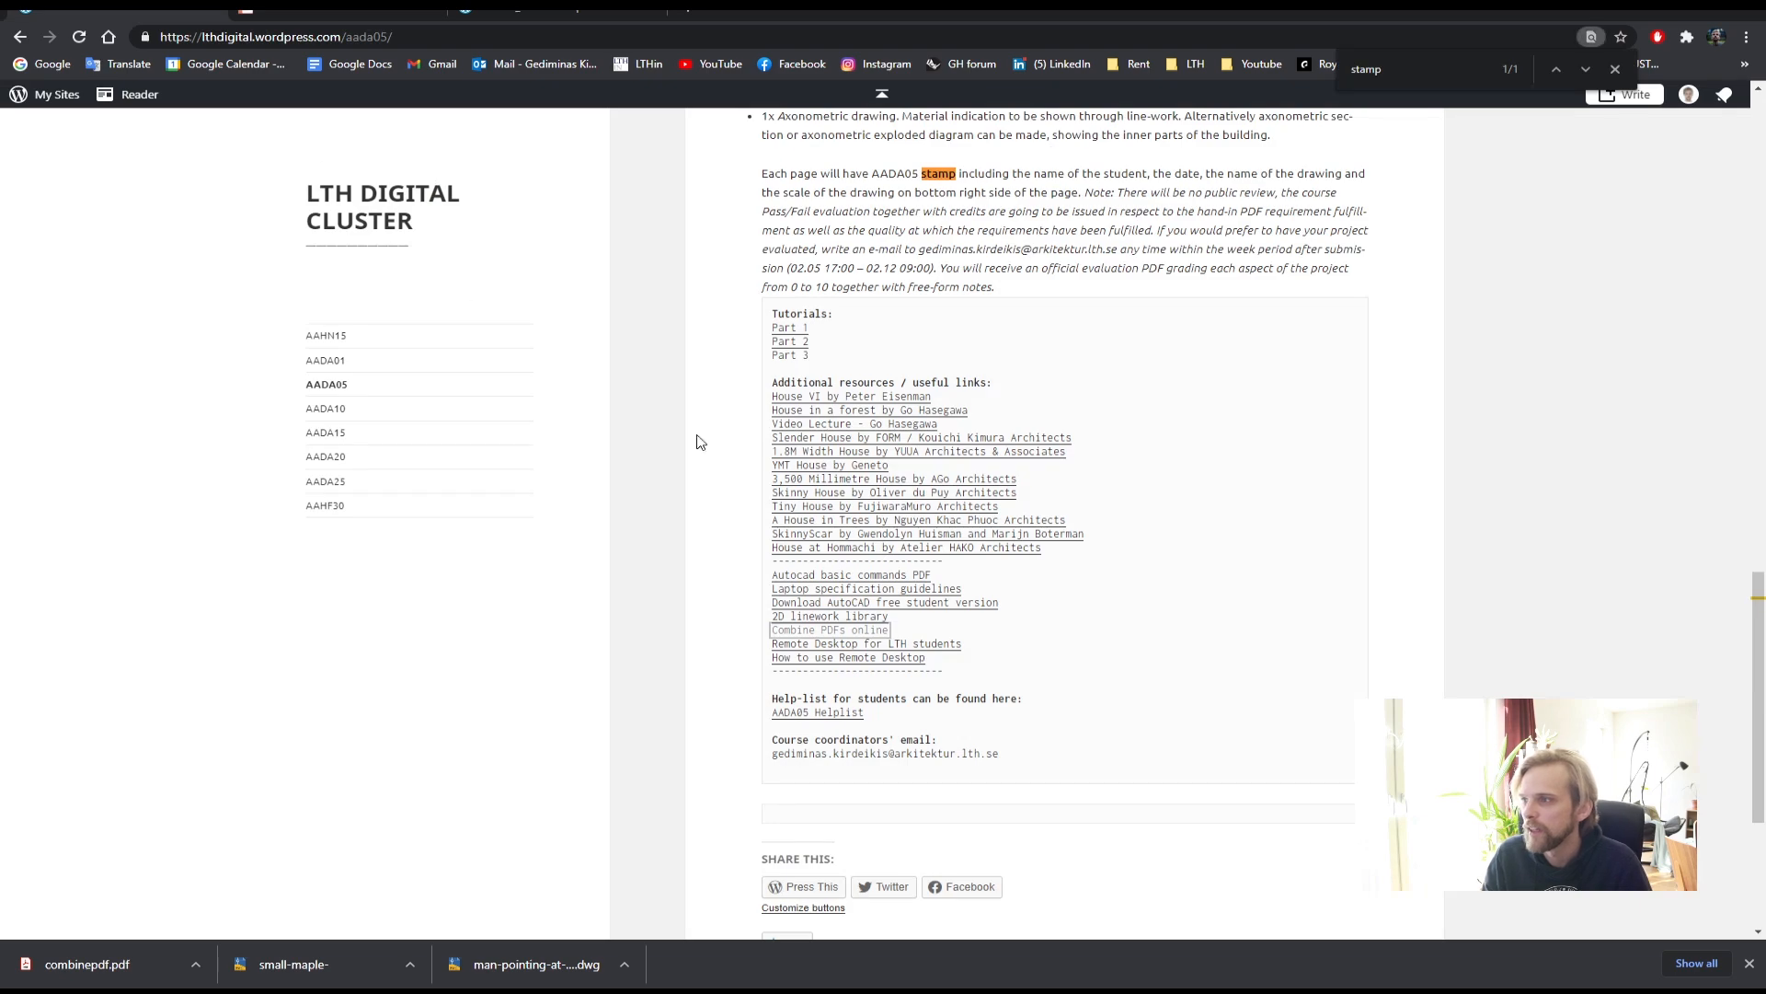
scroll(1384, 427, "up", 8)
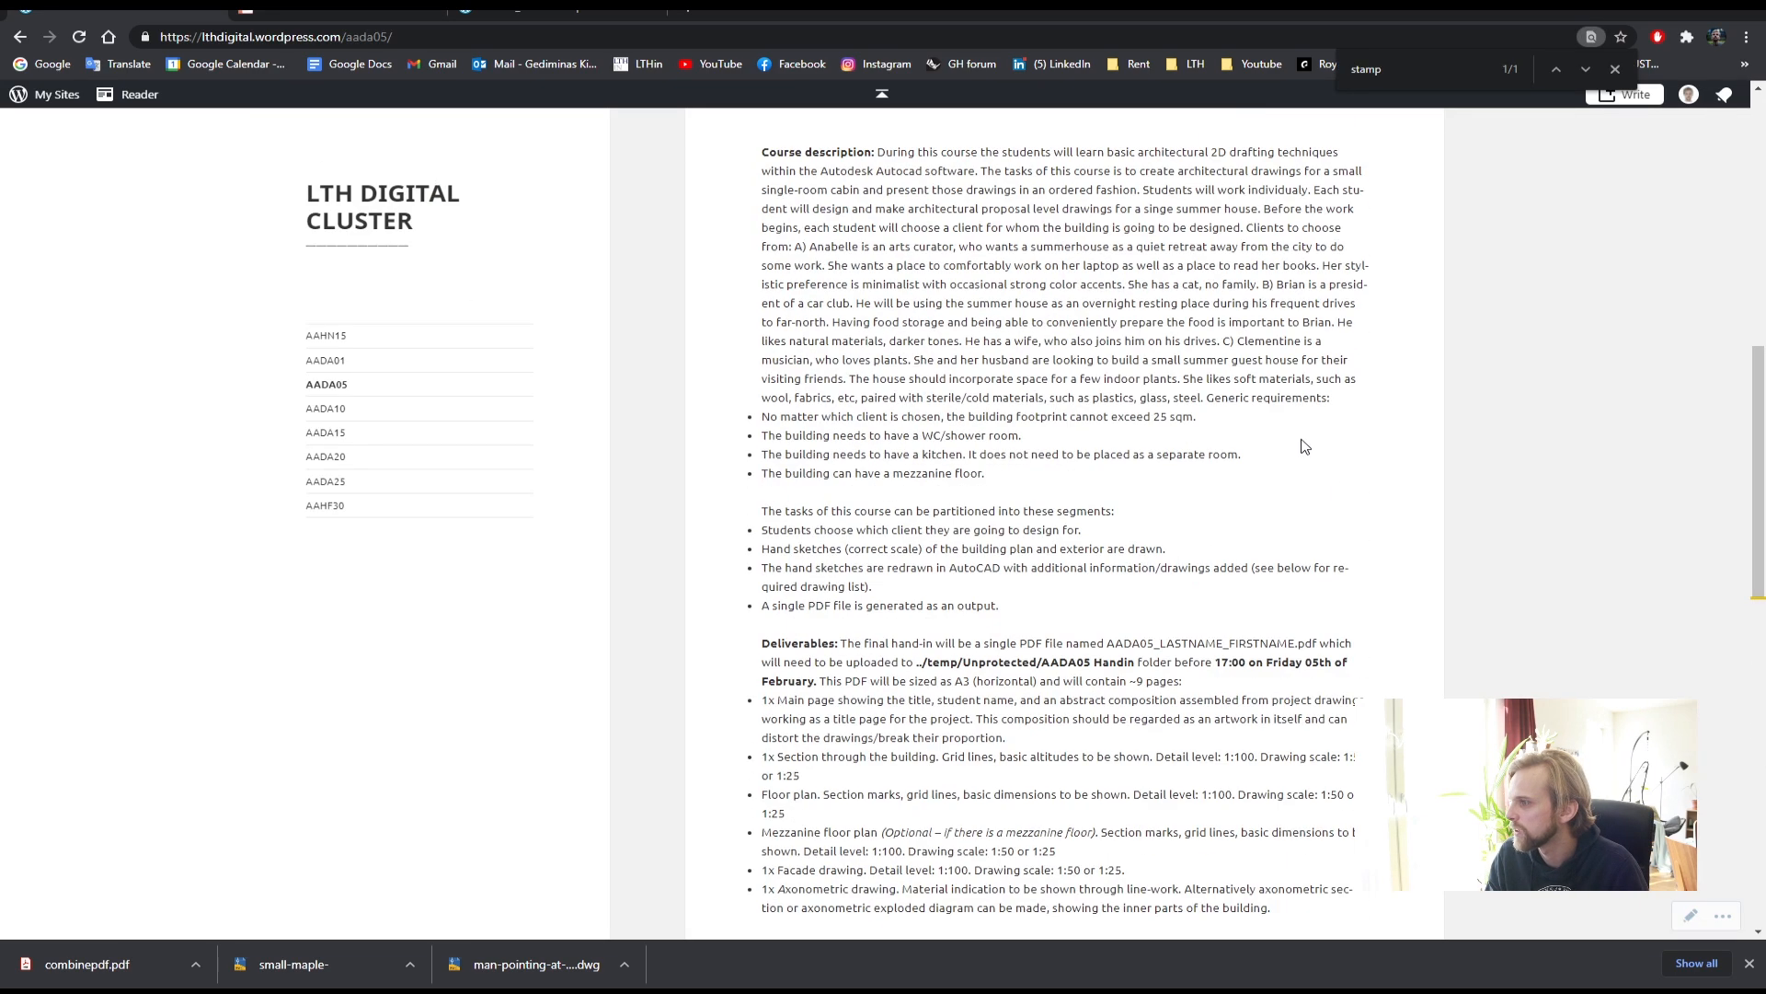
left_click(1750, 964)
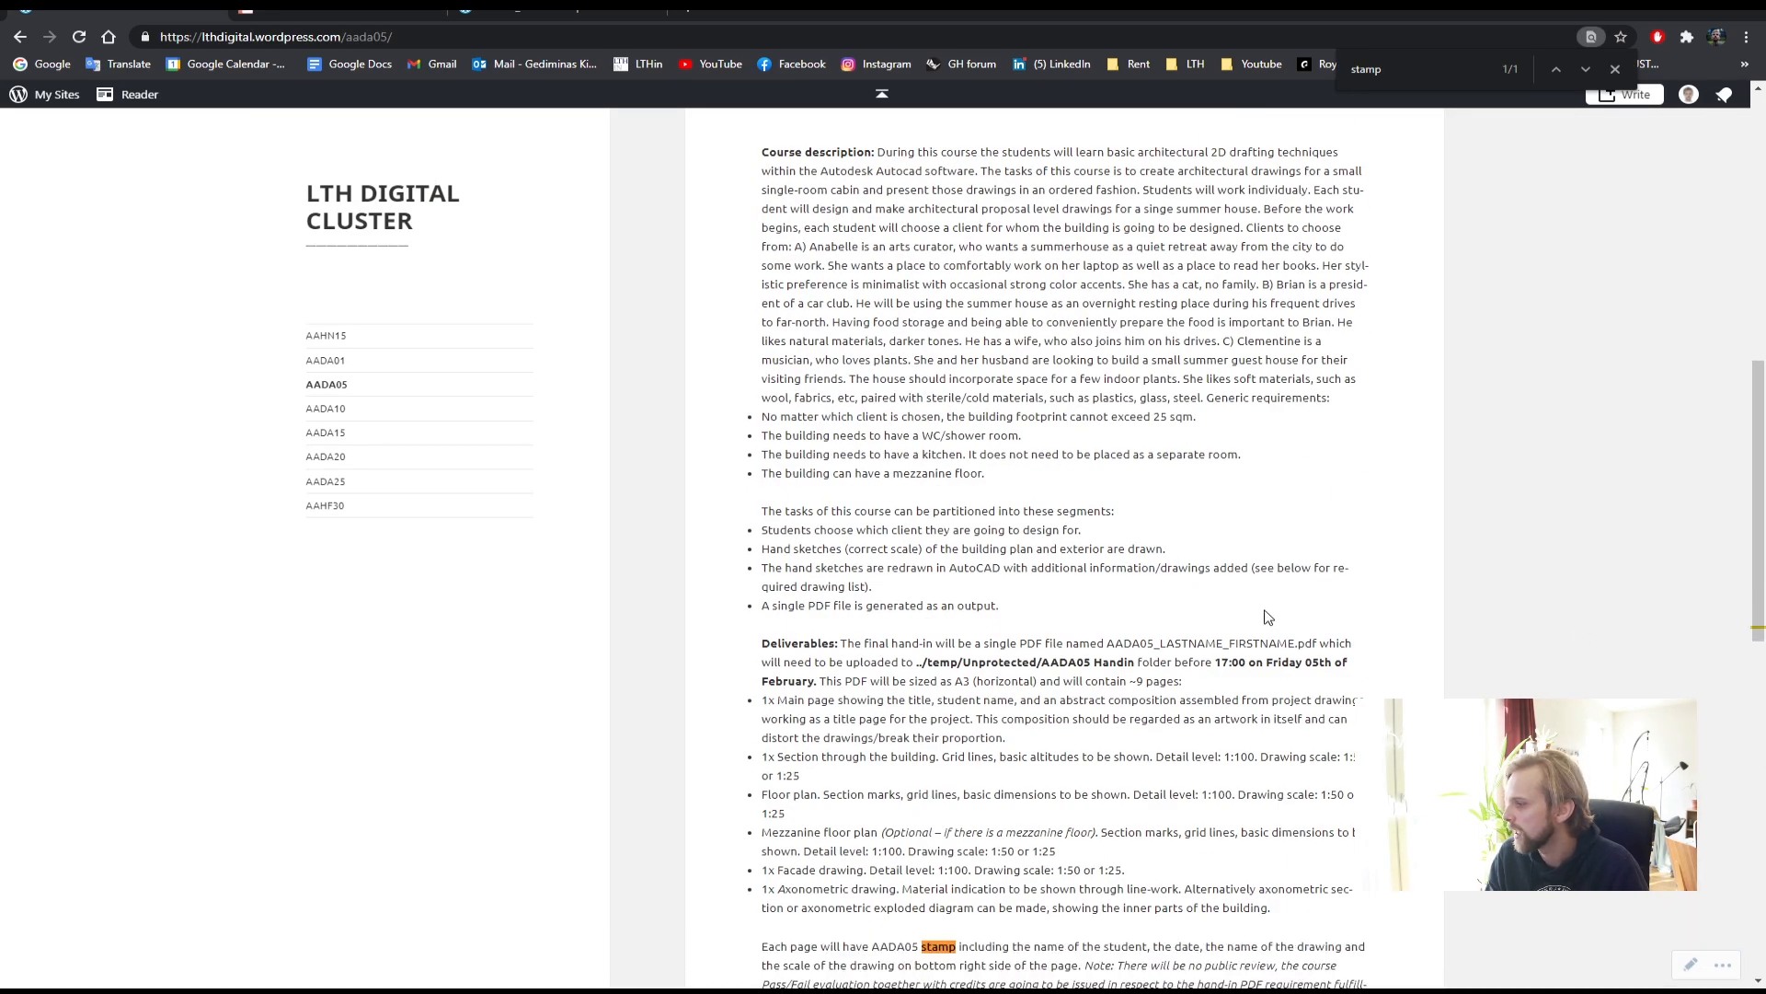
scroll(1270, 617, "up", 10)
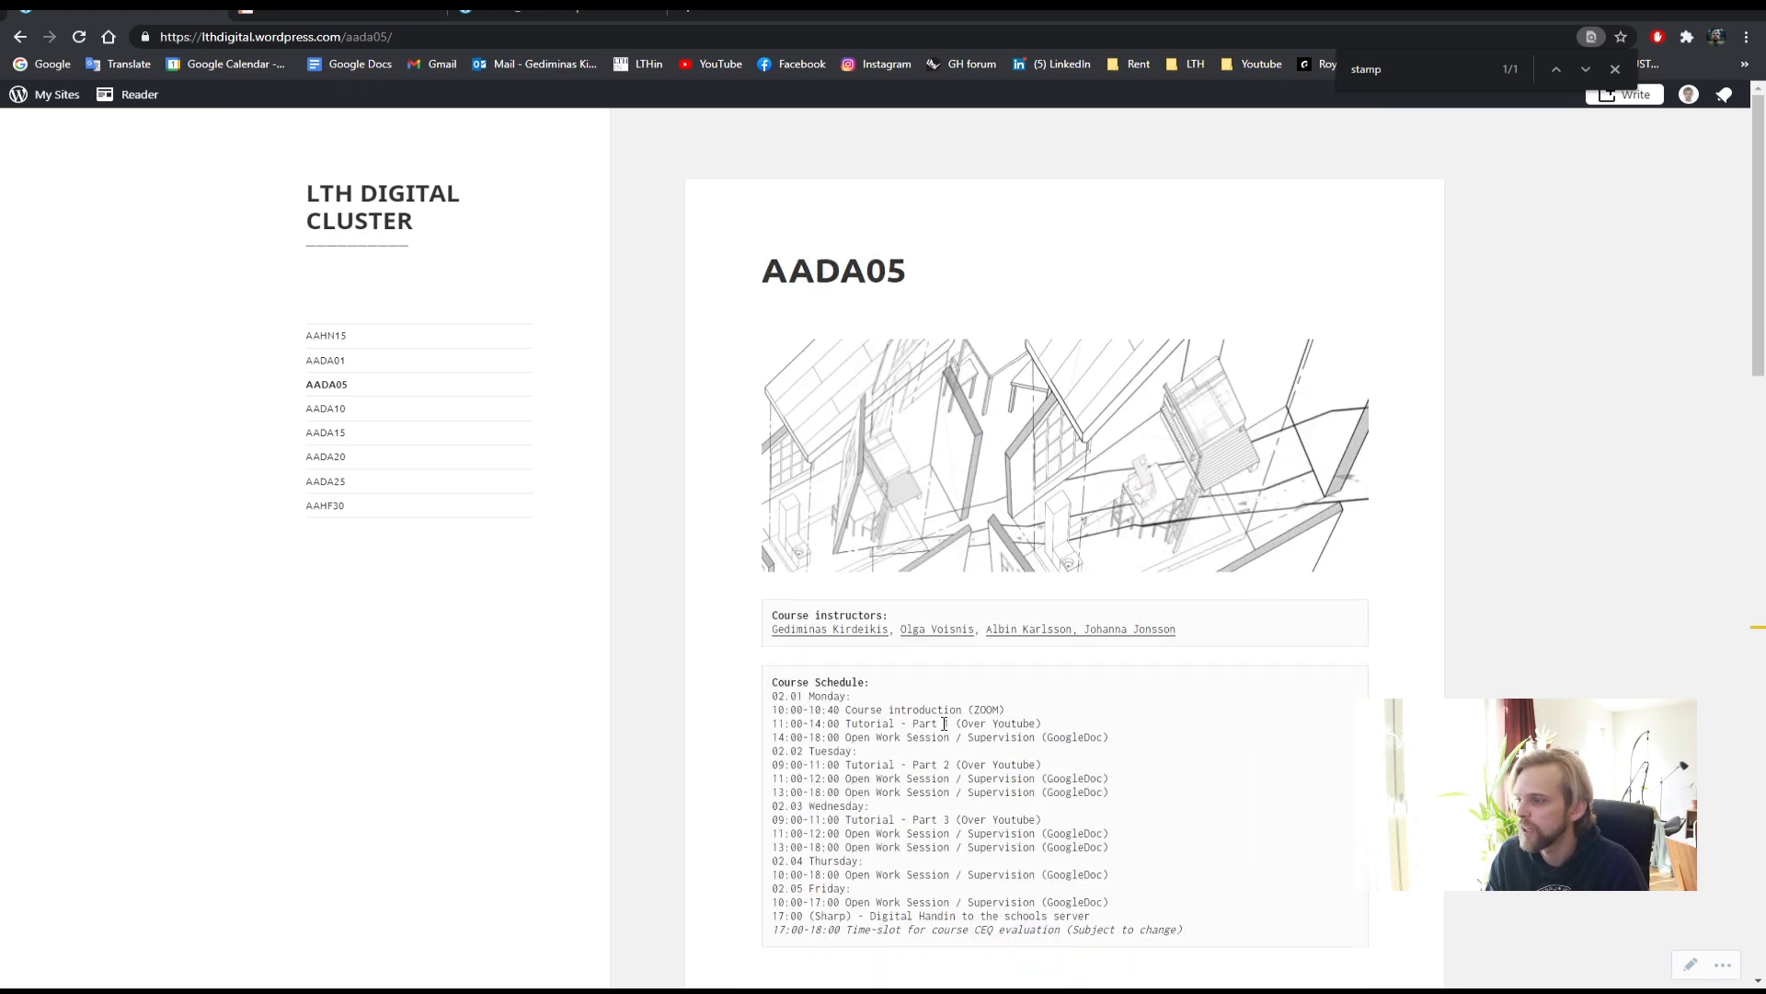